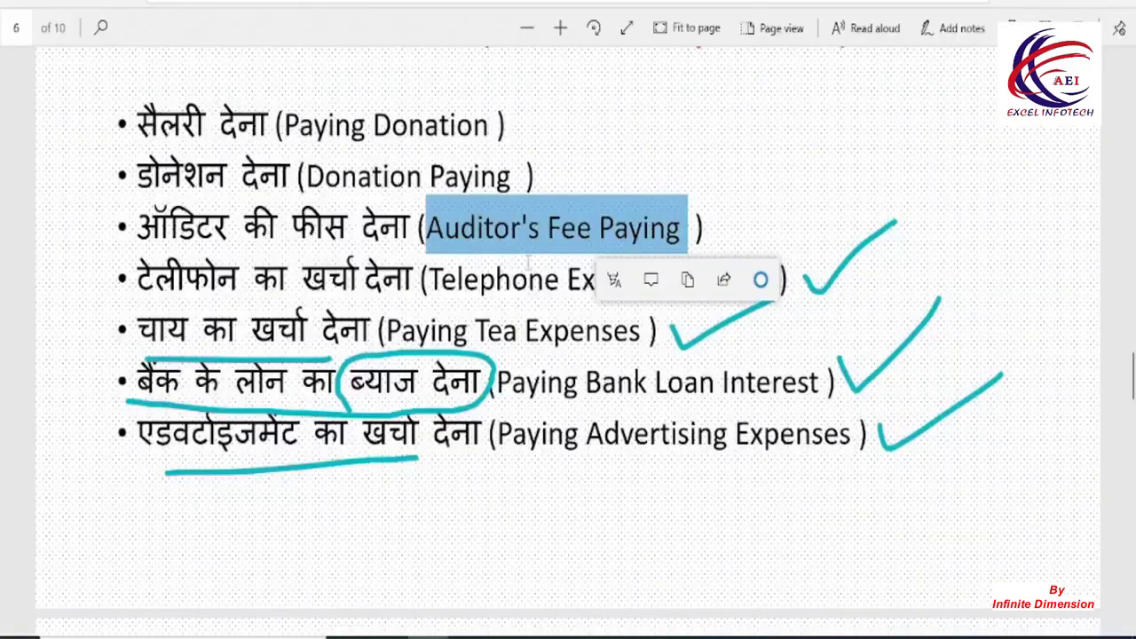
# Copy 'Telephone Expenses' from the PDF notes into a new Indirect Expenses ledger and save it
pyautogui.click(540, 345)
pyautogui.moveTo(432, 282); pyautogui.dragTo(649, 284)
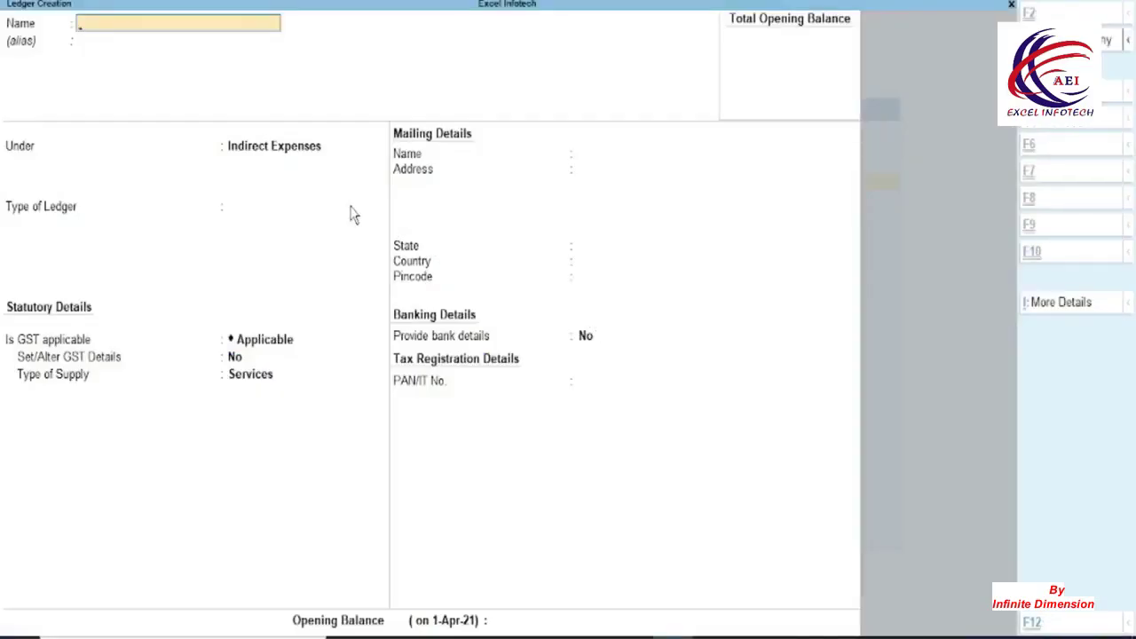
pyautogui.hotkey('ctrl', 'alt', 'v')
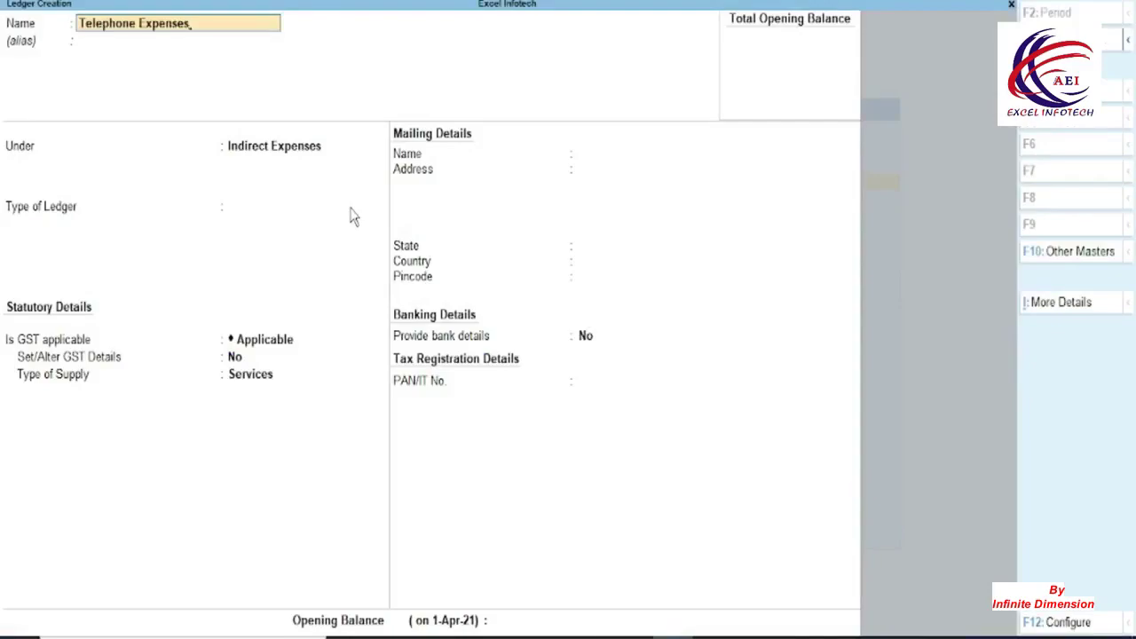
pyautogui.press('Return')
pyautogui.press('Return')
pyautogui.press('Return')
pyautogui.press('Return')
pyautogui.press('Return')
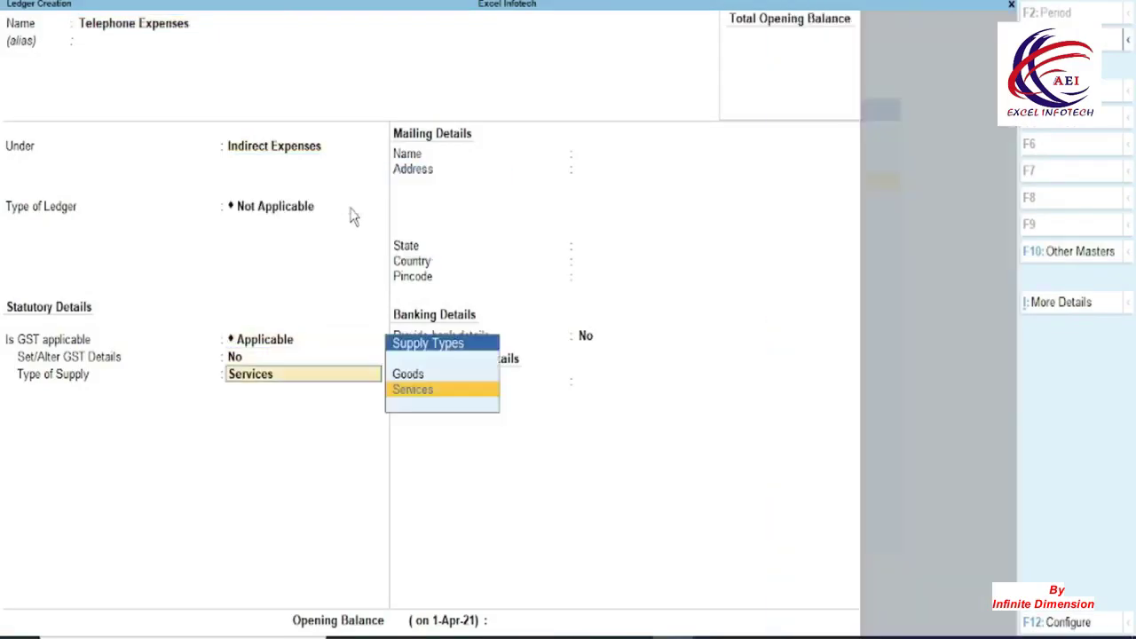
pyautogui.press('Return')
pyautogui.press('Return')
pyautogui.press('Return')
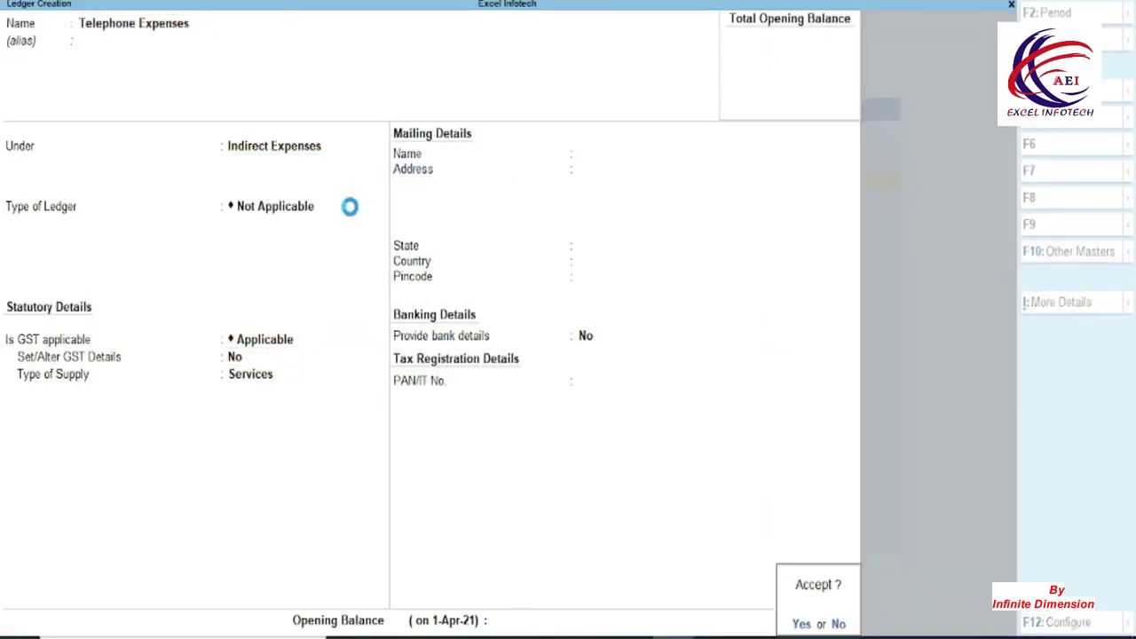
pyautogui.press('Return')
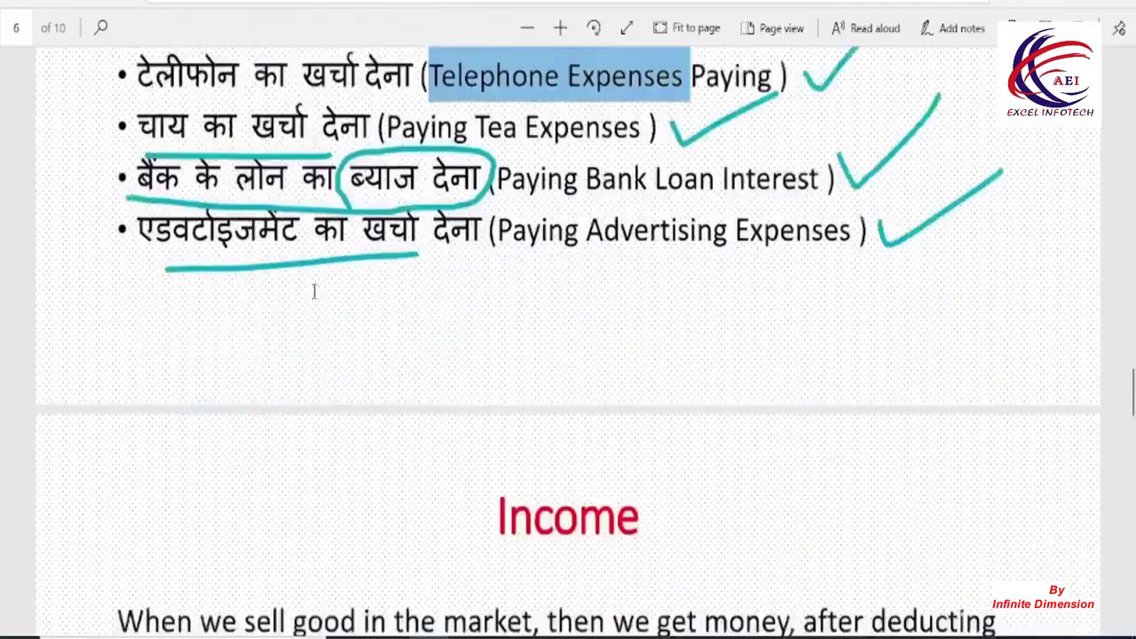
# Scroll the notes to page 8's Direct Income examples and return to the blank ledger form
pyautogui.scroll(-8, 314, 293)
pyautogui.scroll(-10, 315, 301)
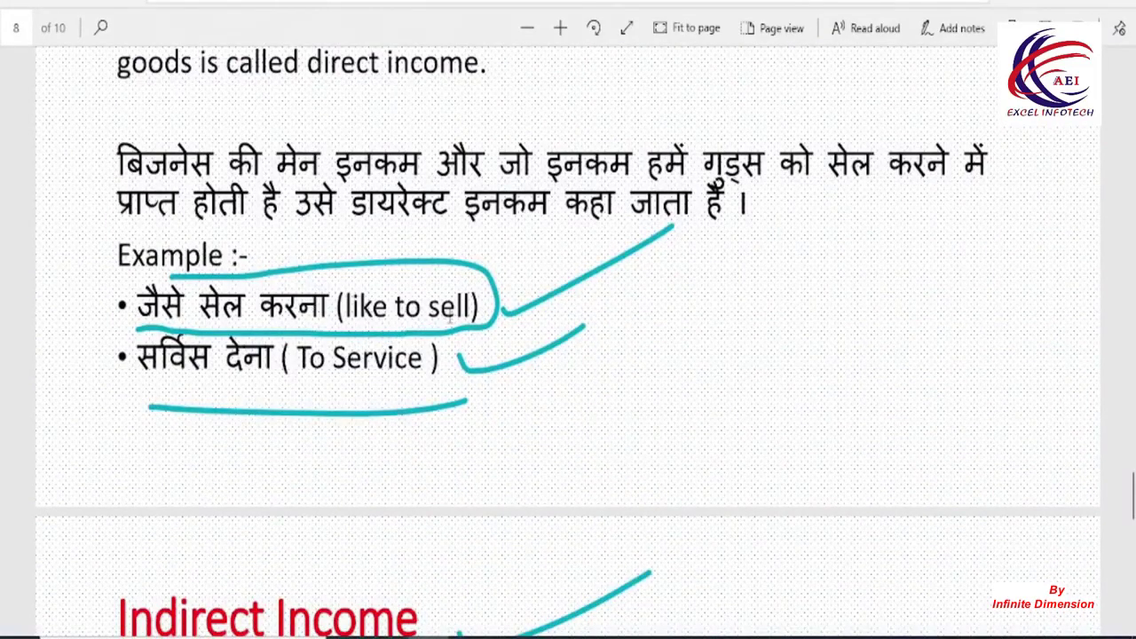
pyautogui.hotkey('alt', 'Tab')
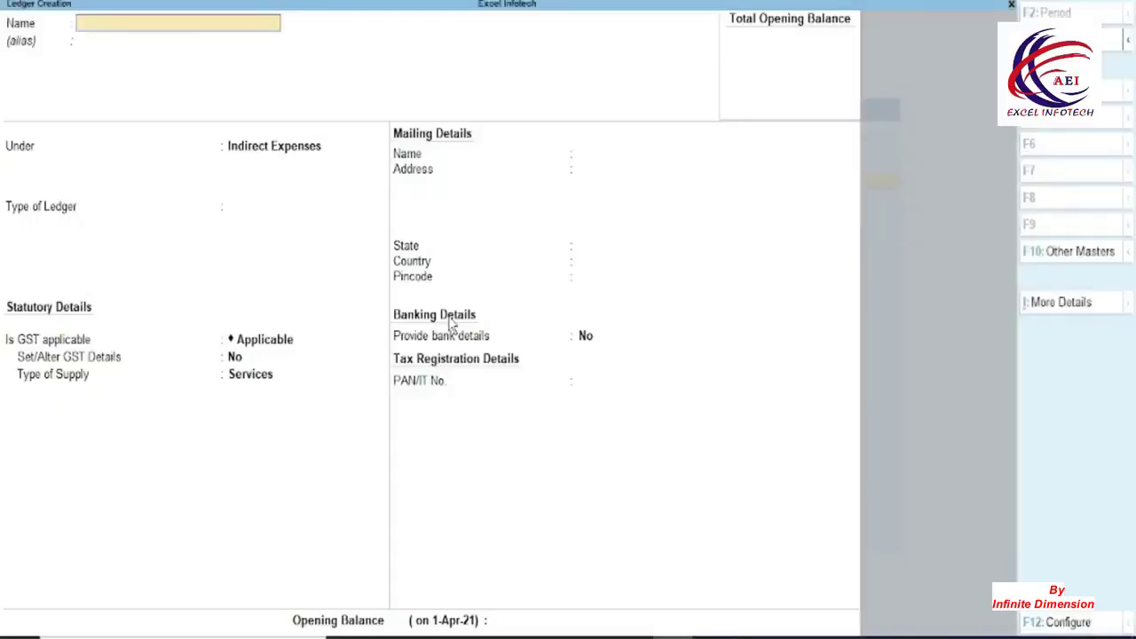
# Create a Sale A/c ledger under Sales Accounts
pyautogui.write('Sale A/c')
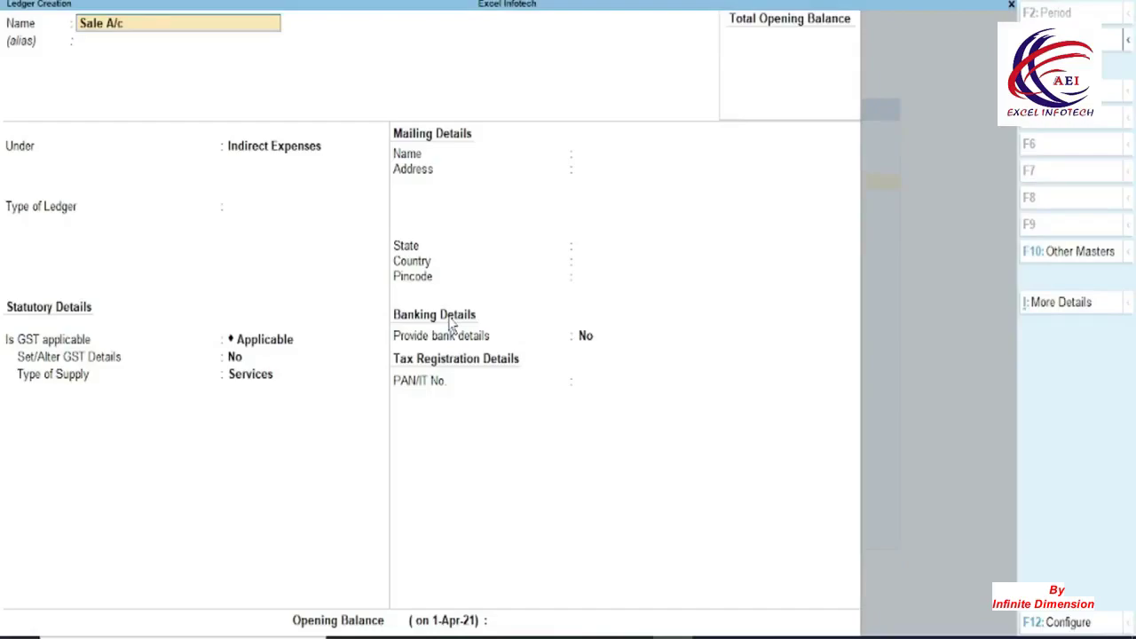
pyautogui.press('Return')
pyautogui.write('S')
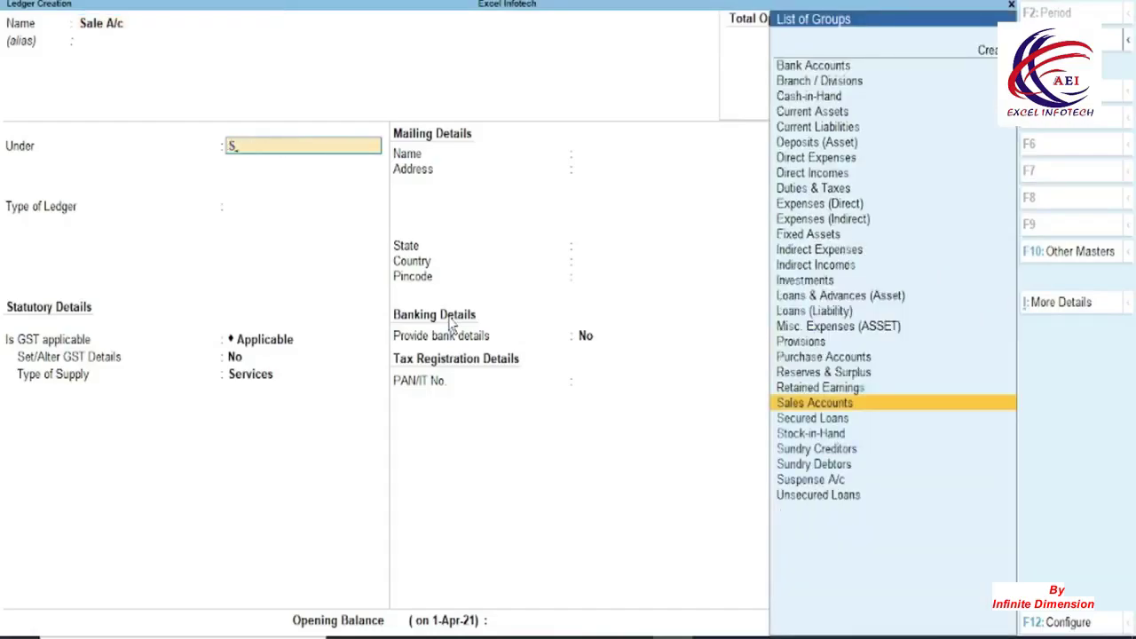
pyautogui.press('Return')
pyautogui.press('Return')
pyautogui.press('Return')
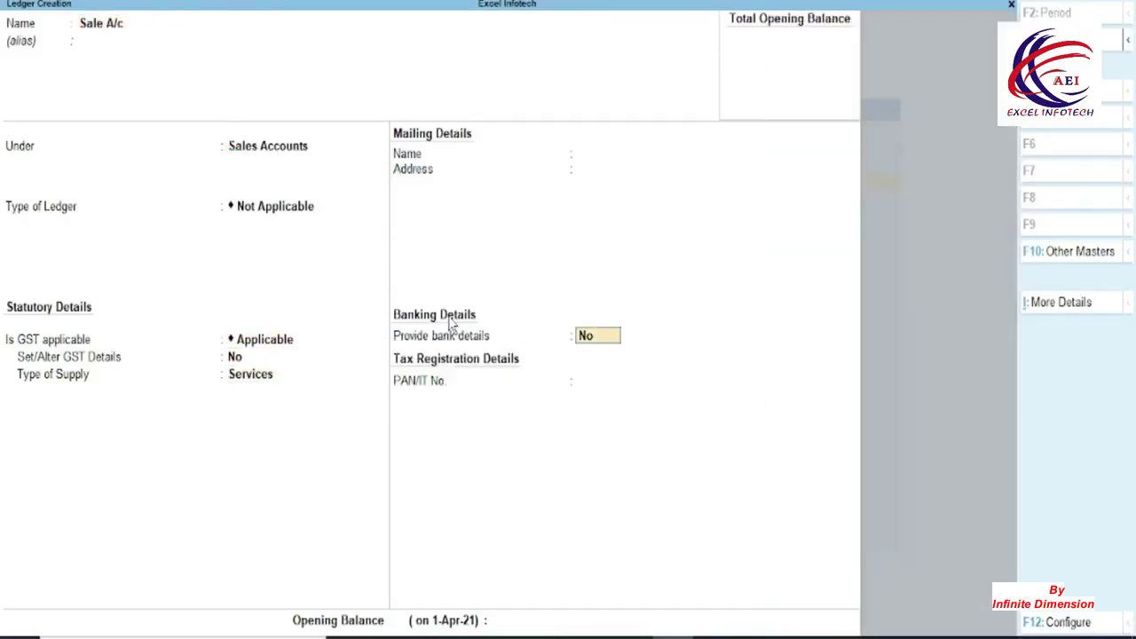
pyautogui.press('Return')
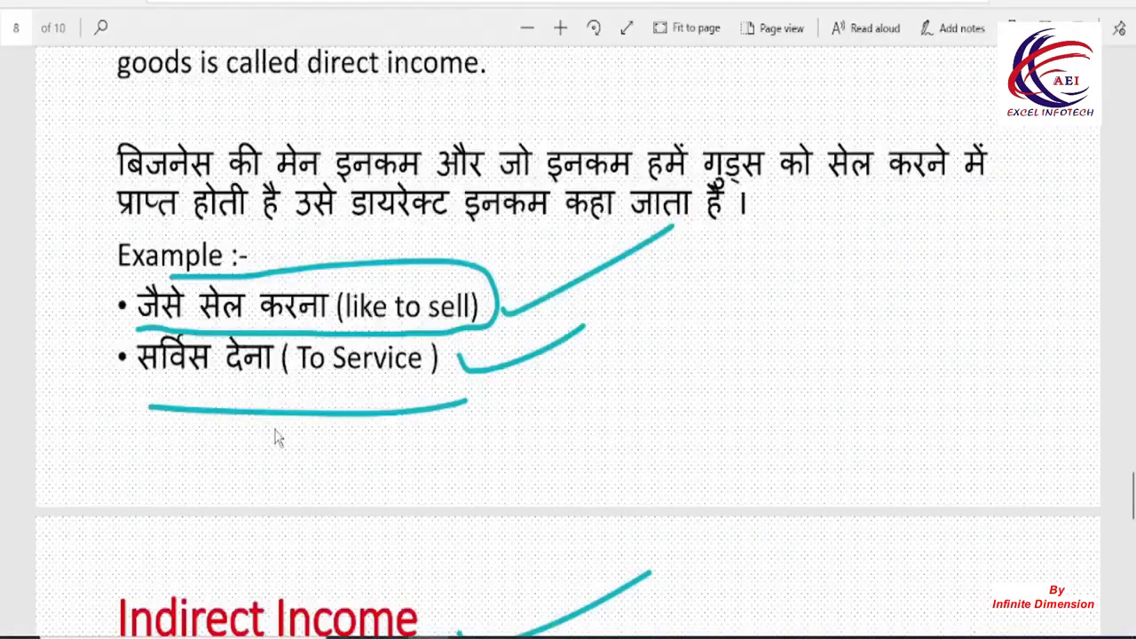
# Create and save an Audit Fee ledger under Direct Incomes, type Not Applicable
pyautogui.moveTo(333, 359); pyautogui.dragTo(430, 366)
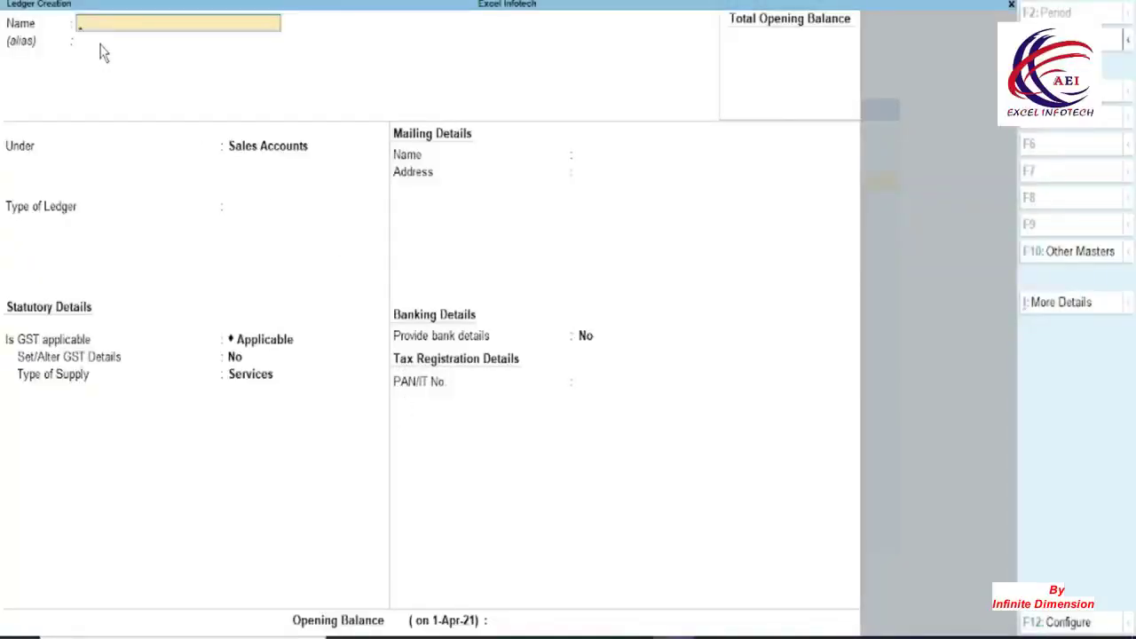
pyautogui.write('Audit Fee')
pyautogui.press('Return')
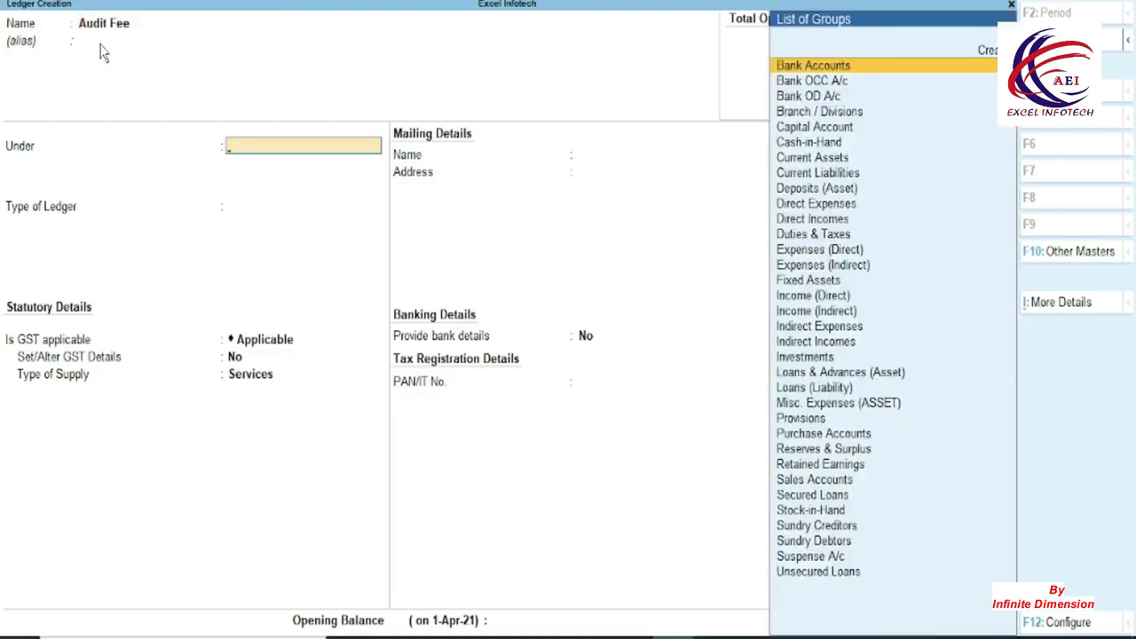
pyautogui.write('D')
pyautogui.press('Down')
pyautogui.press('Down')
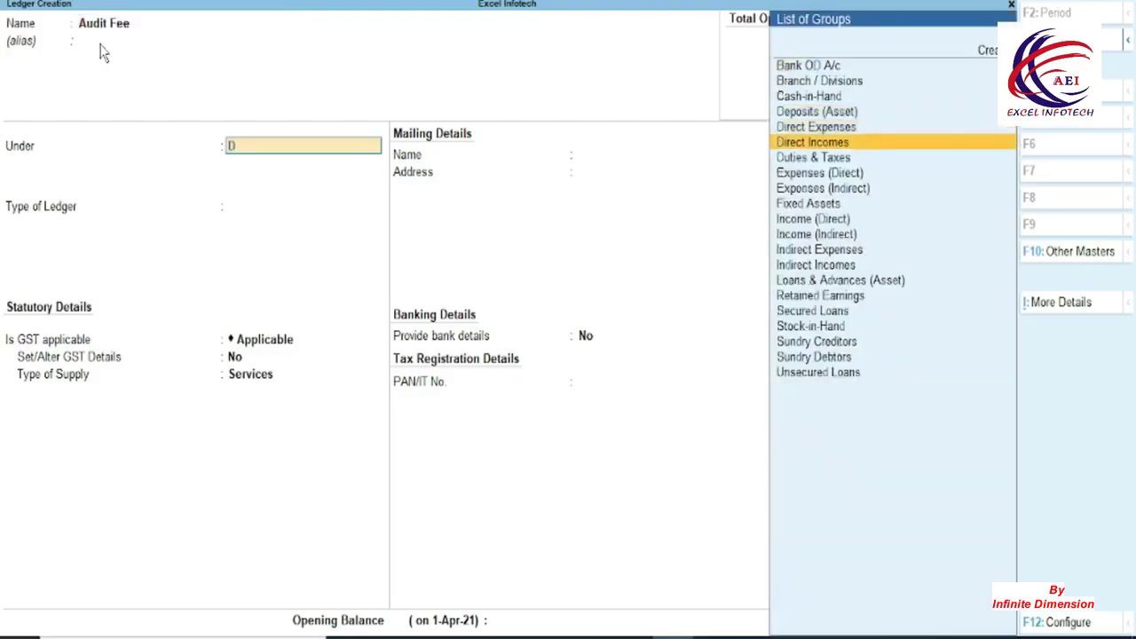
pyautogui.press('Return')
pyautogui.press('Return')
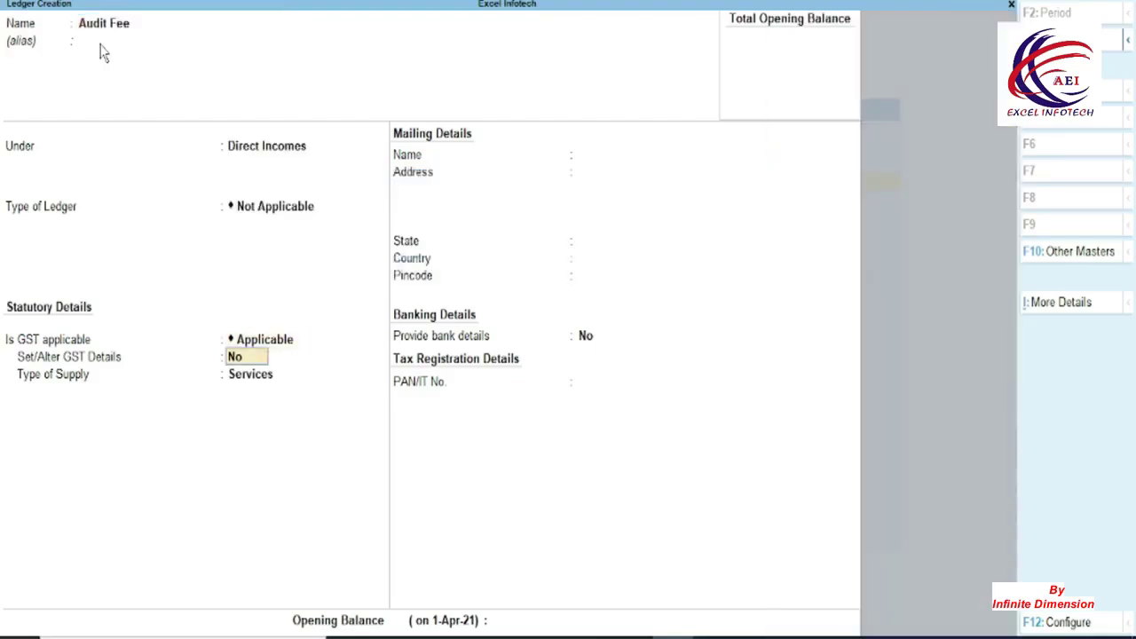
pyautogui.hotkey('ctrl', 'a')
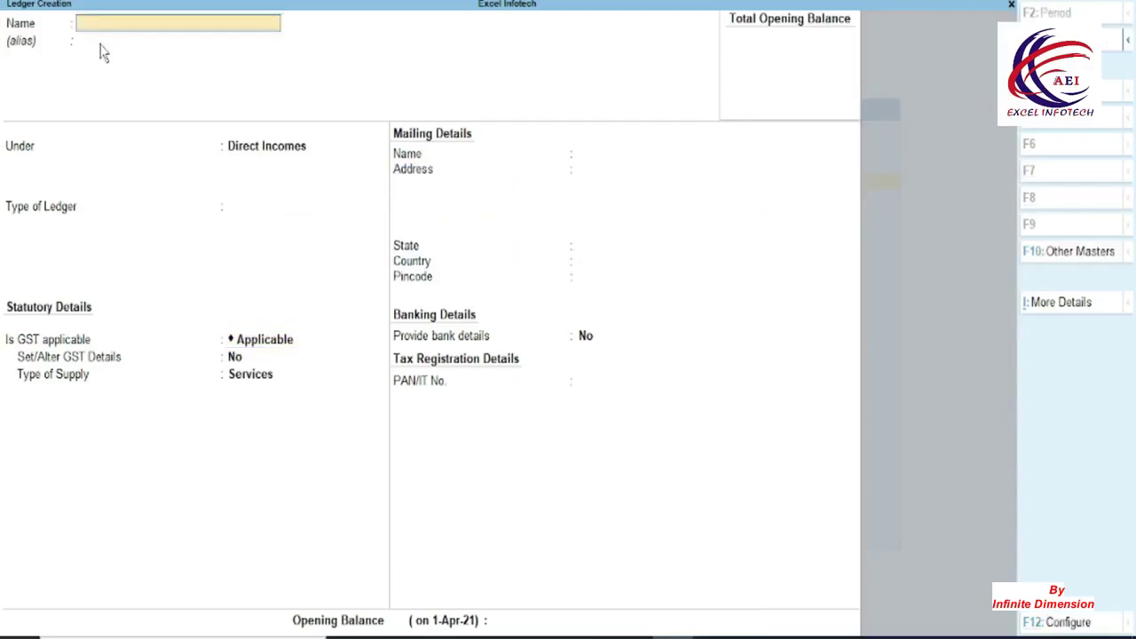
pyautogui.hotkey('alt', 'Tab')
pyautogui.scroll(-5, 412, 362)
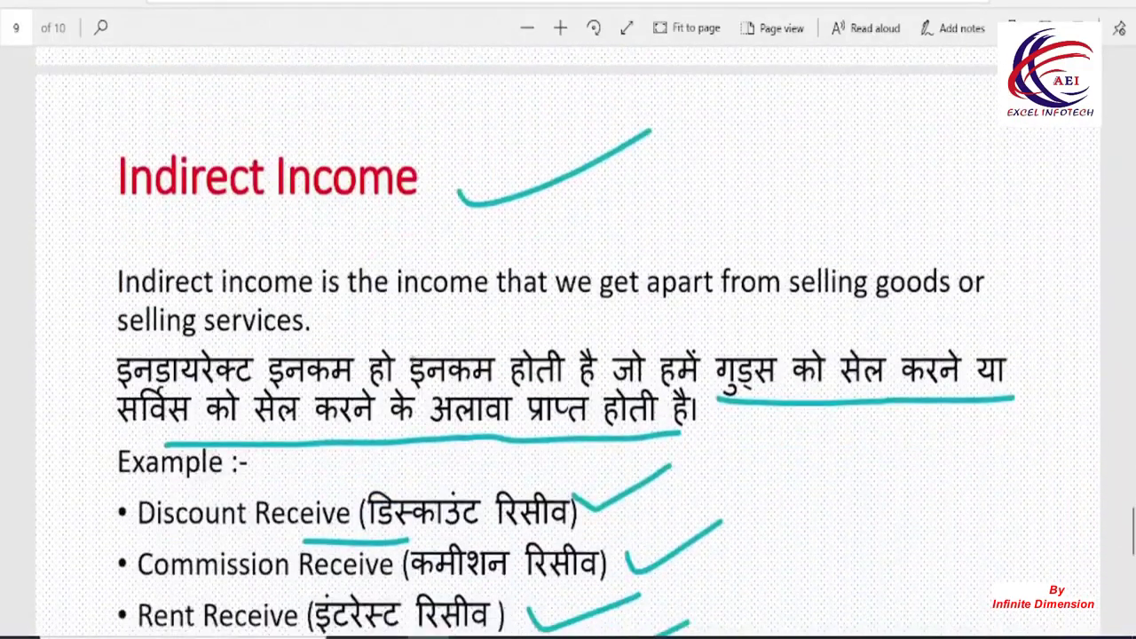
# Select 'Discount Receive' among page 9's Indirect Income examples and switch to TallyPrime
pyautogui.scroll(-1, 364, 256)
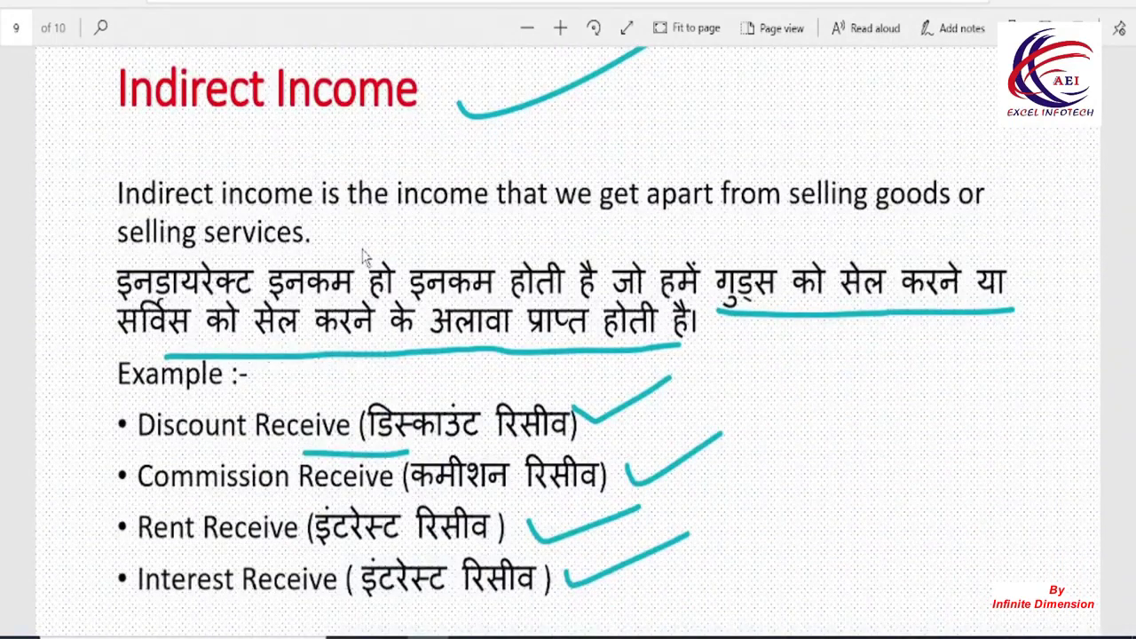
pyautogui.moveTo(137, 424); pyautogui.dragTo(351, 426)
pyautogui.hotkey('ctrl', 'c')
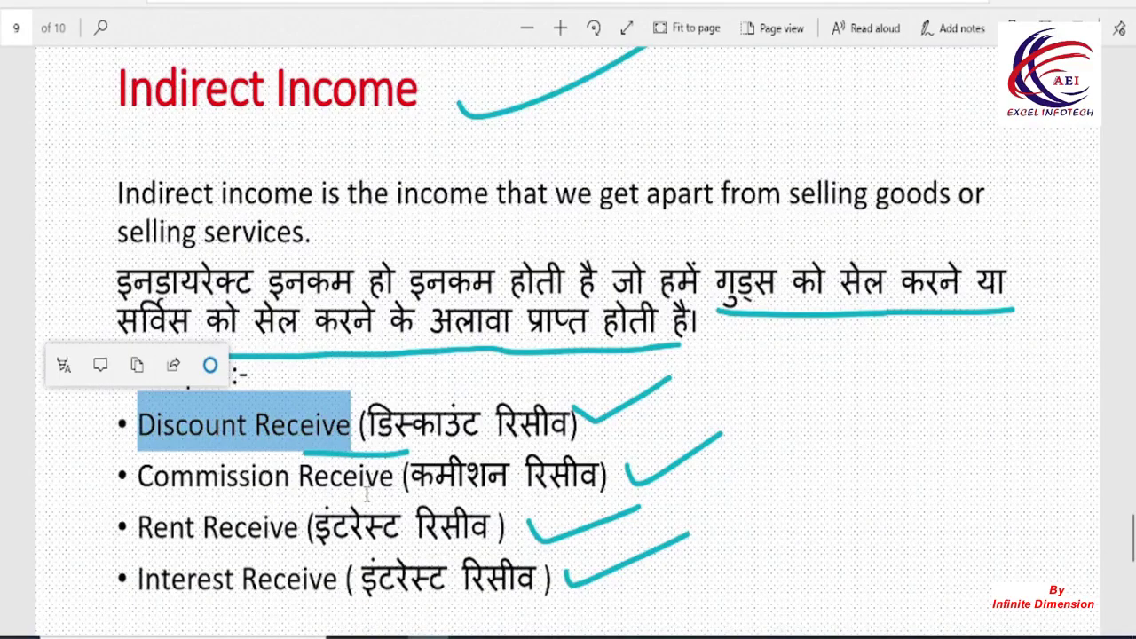
pyautogui.hotkey('alt', 'Tab')
# Name the new ledger Discount Receive and place it under Indirect Incomes
pyautogui.hotkey('ctrl', 'v')
pyautogui.press('Return')
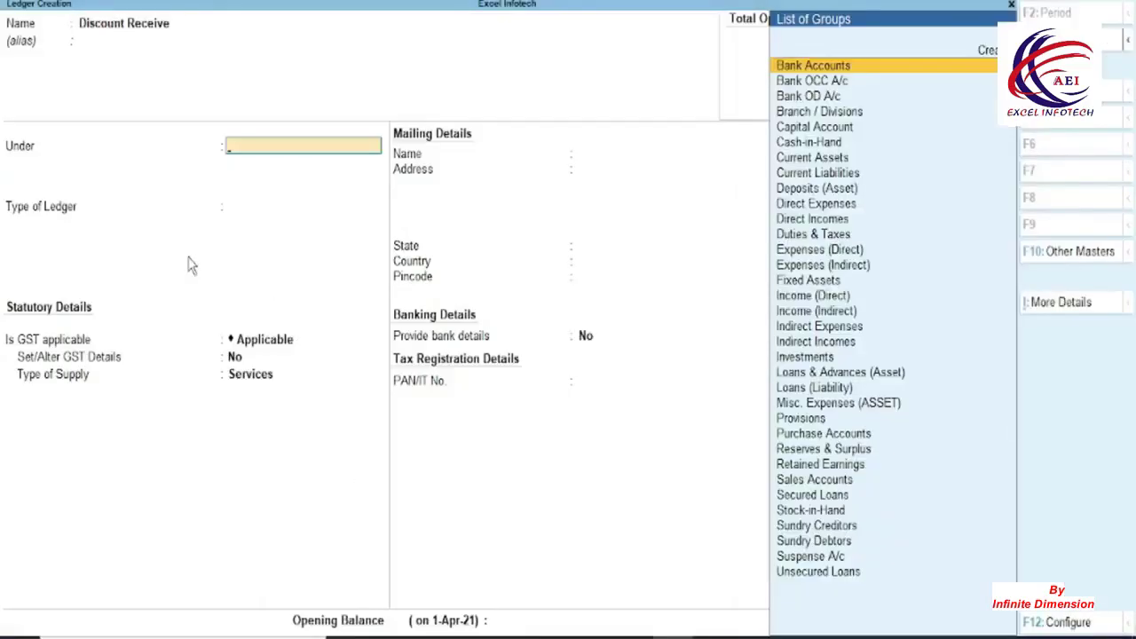
pyautogui.write('i')
pyautogui.press('Down')
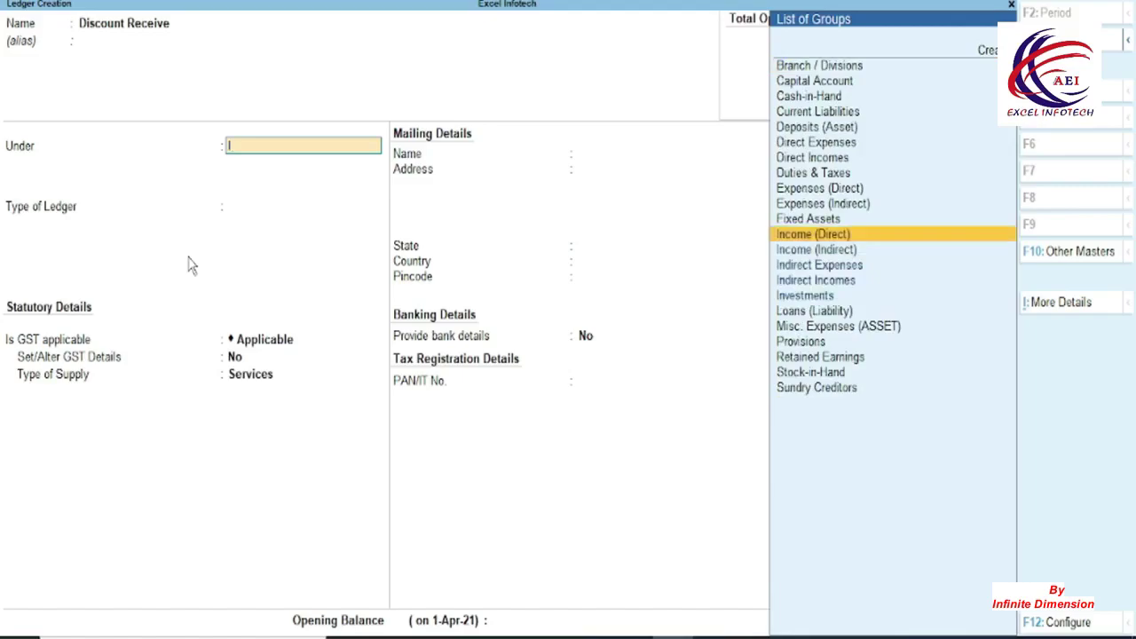
pyautogui.press('Down')
pyautogui.press('Down')
pyautogui.press('Down')
pyautogui.press('Return')
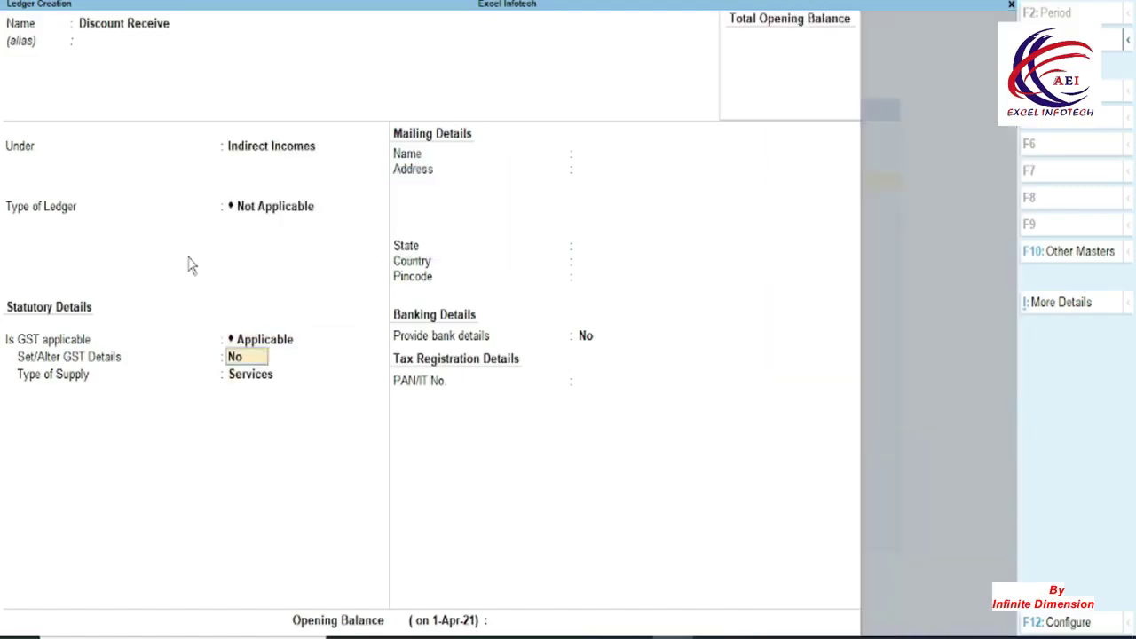
pyautogui.press('Return')
pyautogui.press('Return')
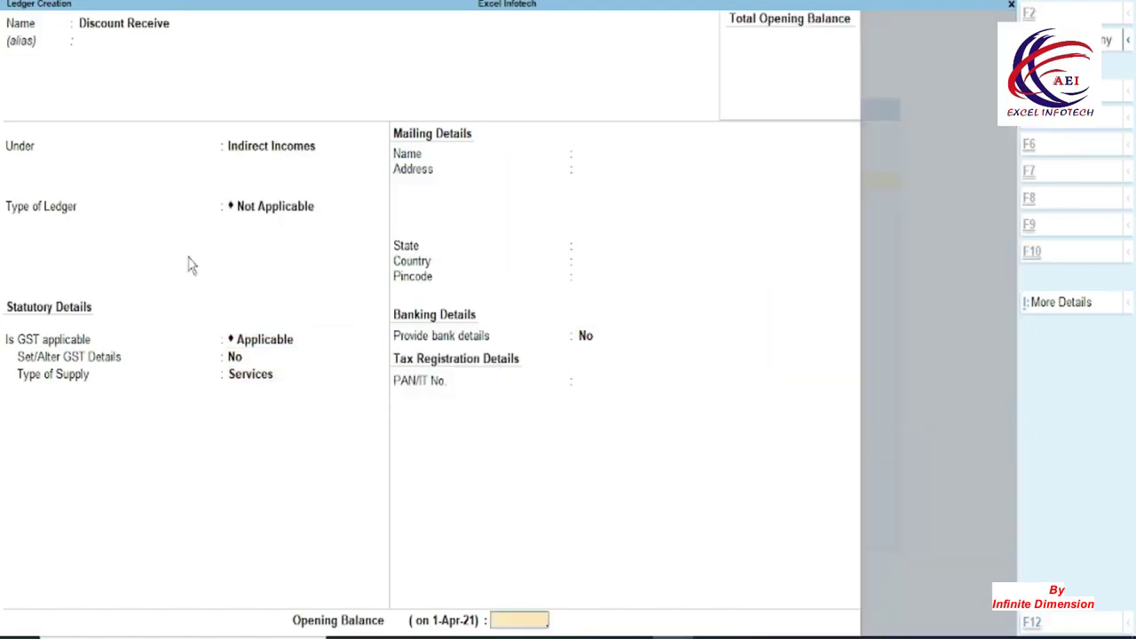
# Copy 'Commission Receive' from the notes and paste it as the next ledger name
pyautogui.hotkey('alt', 'Tab')
pyautogui.scroll(-2, 42, 462)
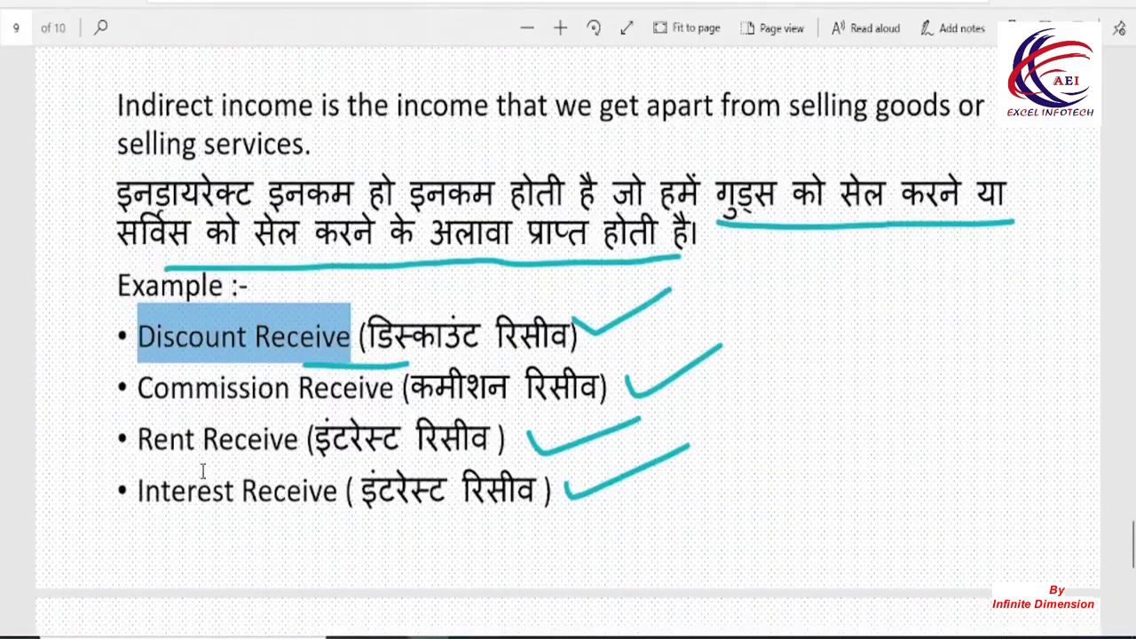
pyautogui.click(144, 391)
pyautogui.moveTo(143, 398); pyautogui.dragTo(397, 390)
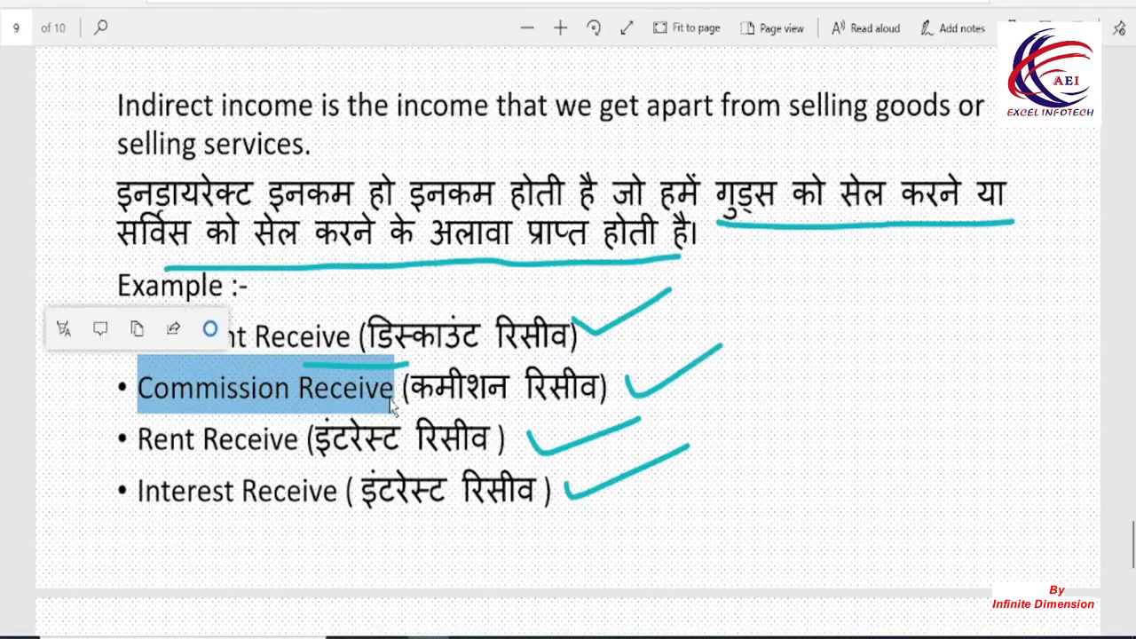
pyautogui.hotkey('alt', 'Tab')
pyautogui.hotkey('ctrl', 'alt', 'v')
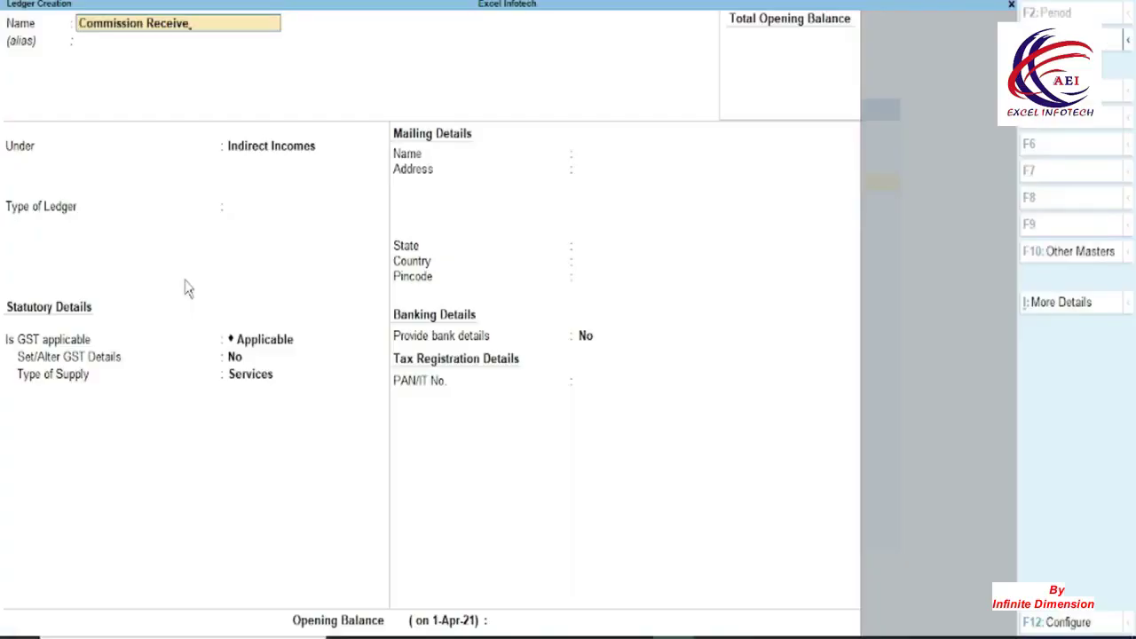
# Accept the Commission Receive ledger under Indirect Incomes, then quit the blank ledger creation form
pyautogui.press('Return')
pyautogui.press('Return')
pyautogui.press('Return')
pyautogui.press('Return')
pyautogui.press('Return')
pyautogui.press('Return')
pyautogui.press('Return')
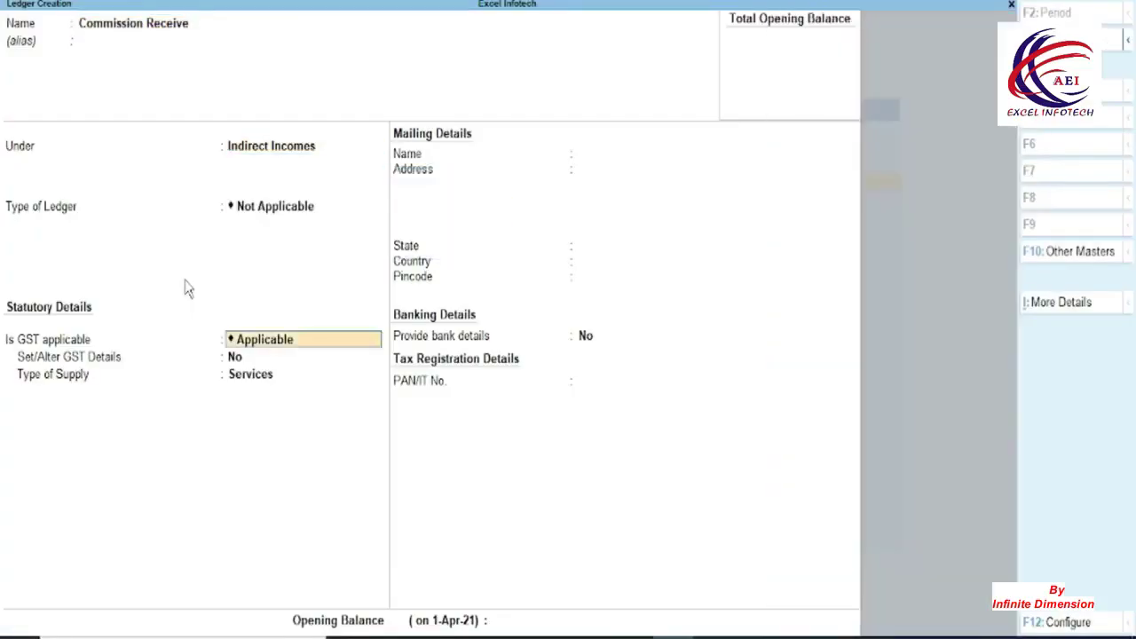
pyautogui.press('Return')
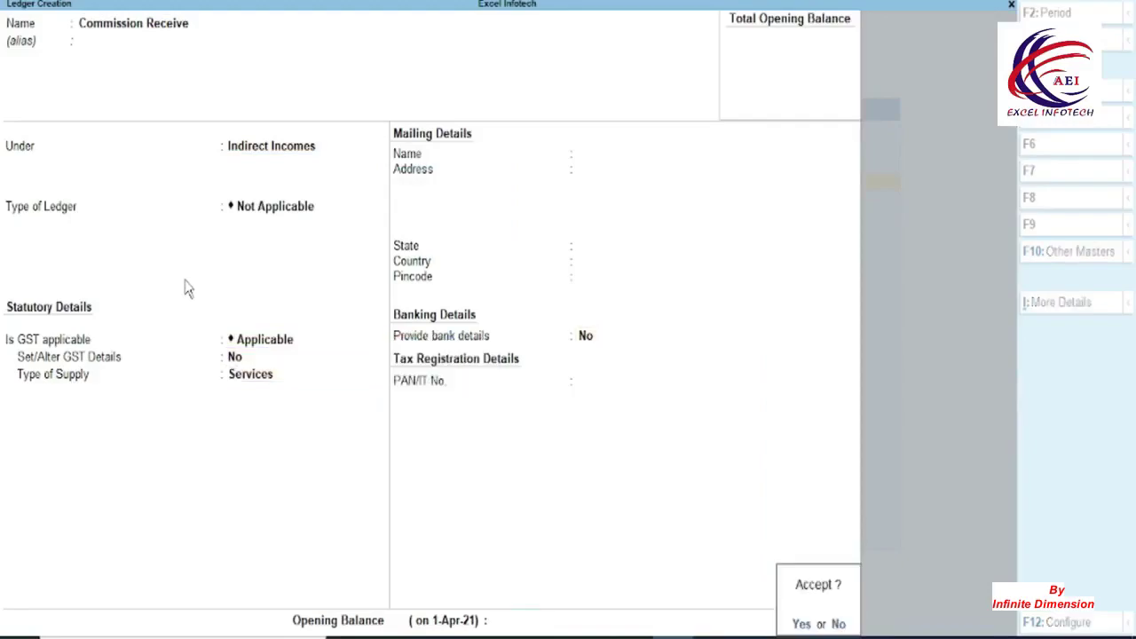
pyautogui.press('Return')
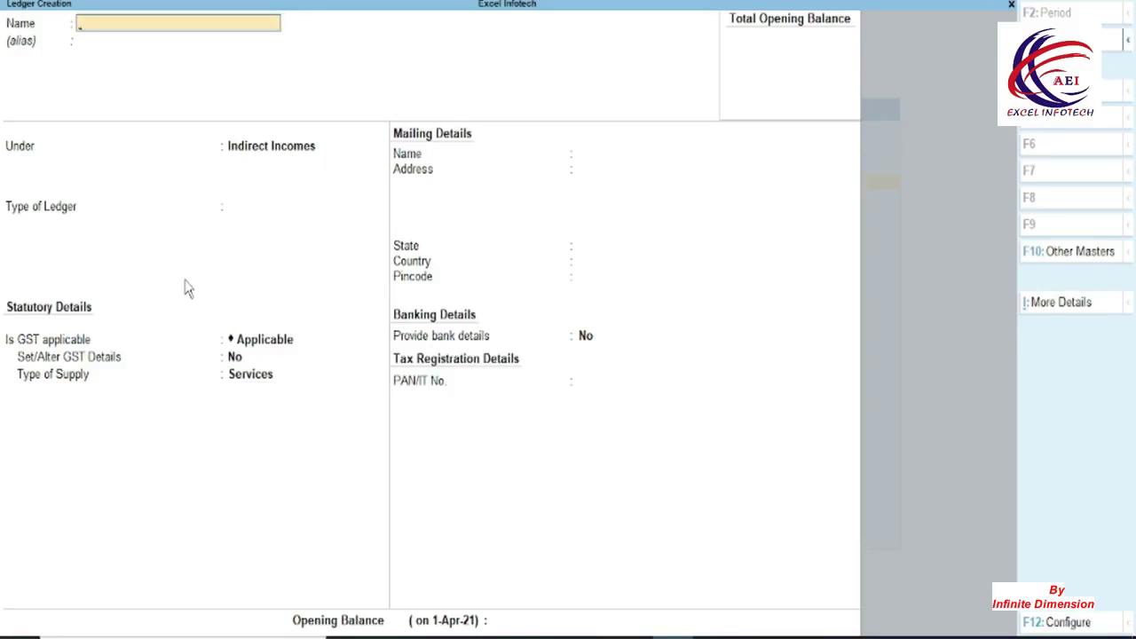
pyautogui.press('Escape')
pyautogui.press('Return')
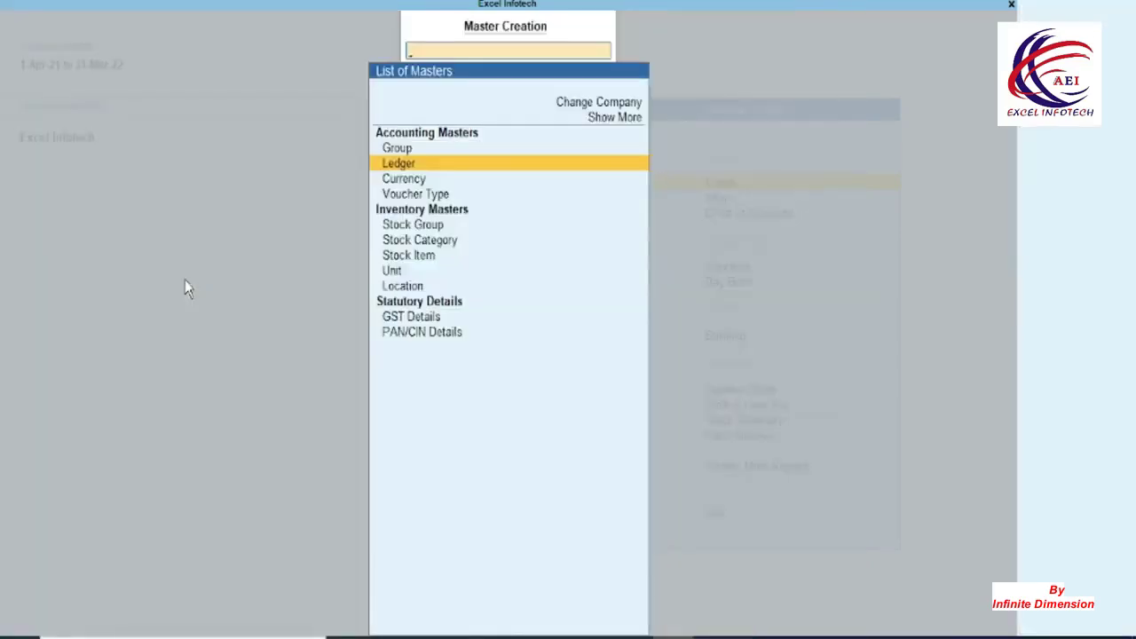
# From the Gateway of Tally, open the Audit Fee ledger through Alter > Ledger
pyautogui.press('Escape')
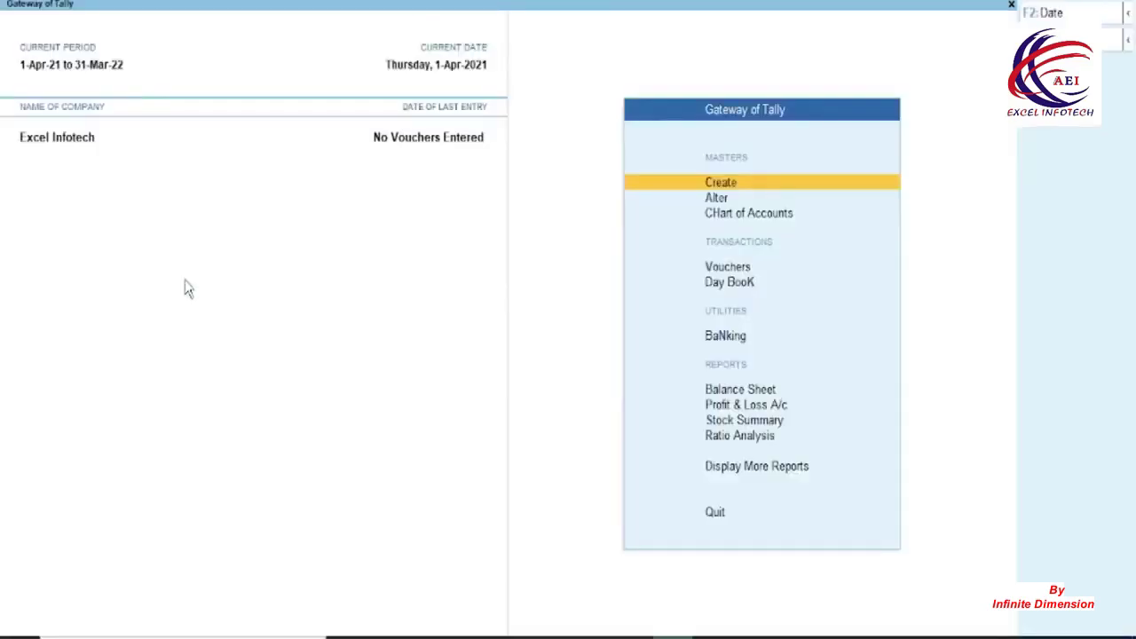
pyautogui.press('Down')
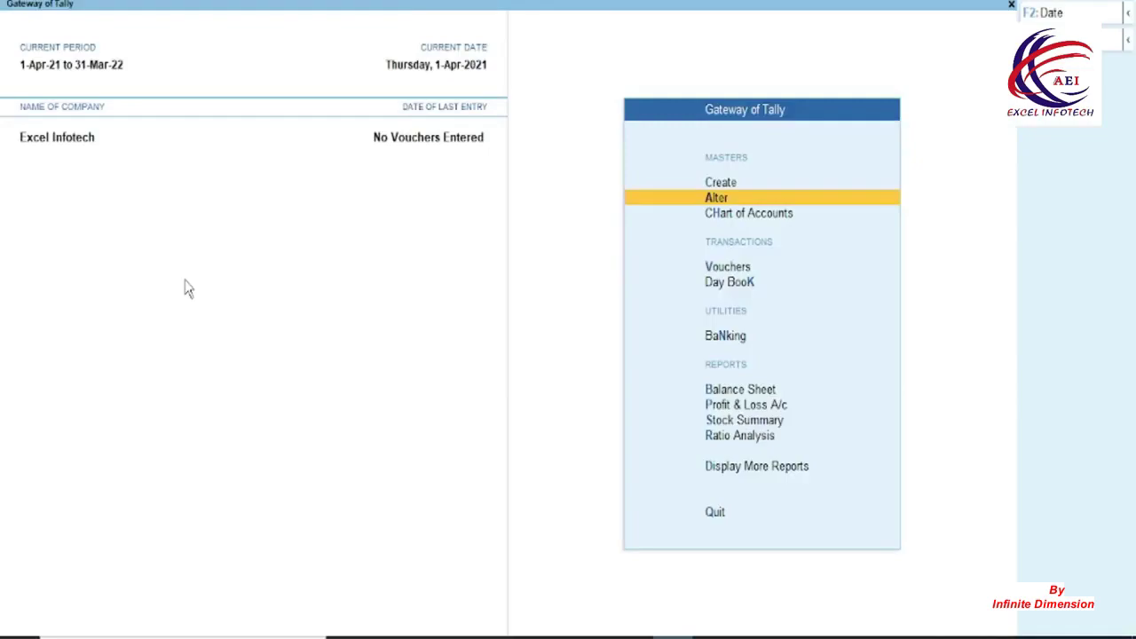
pyautogui.press('Return')
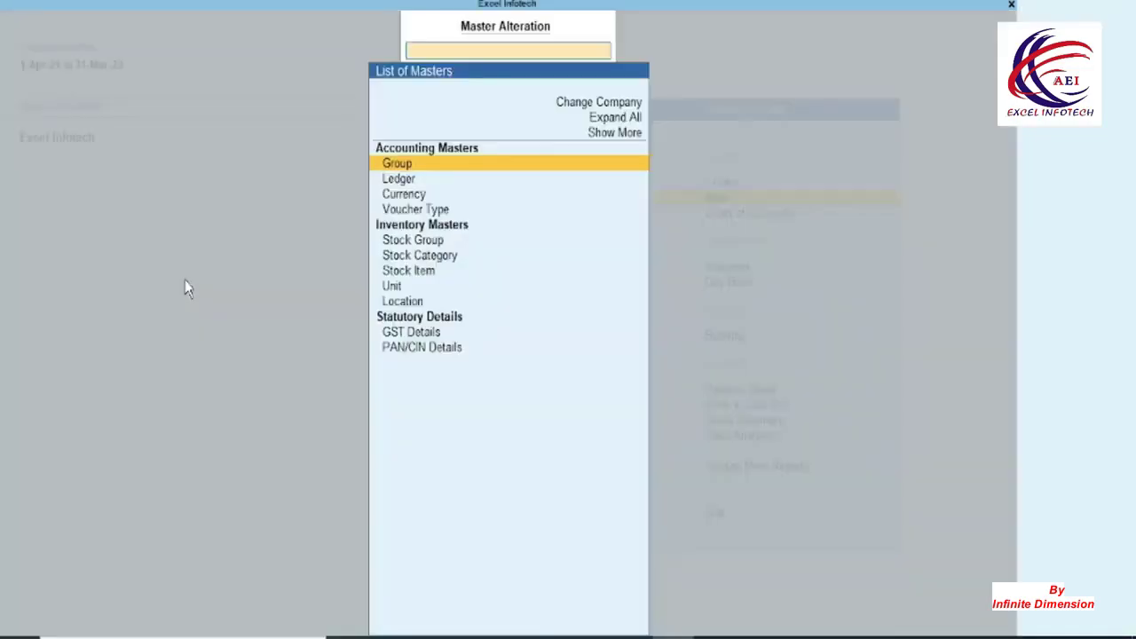
pyautogui.press('Down')
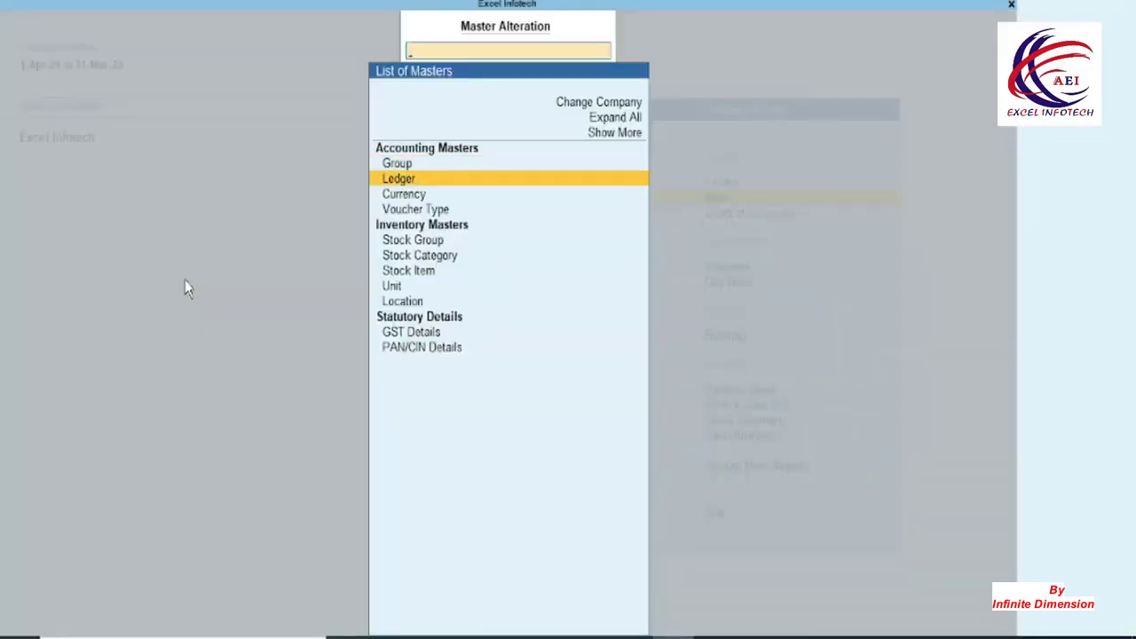
pyautogui.press('Return')
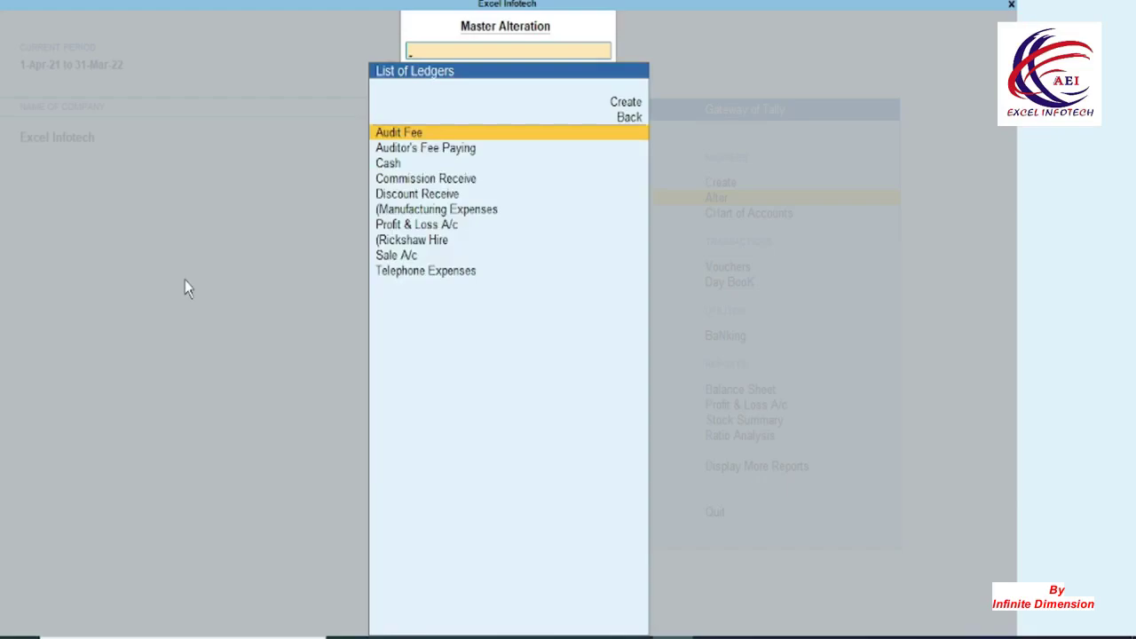
pyautogui.press('Return')
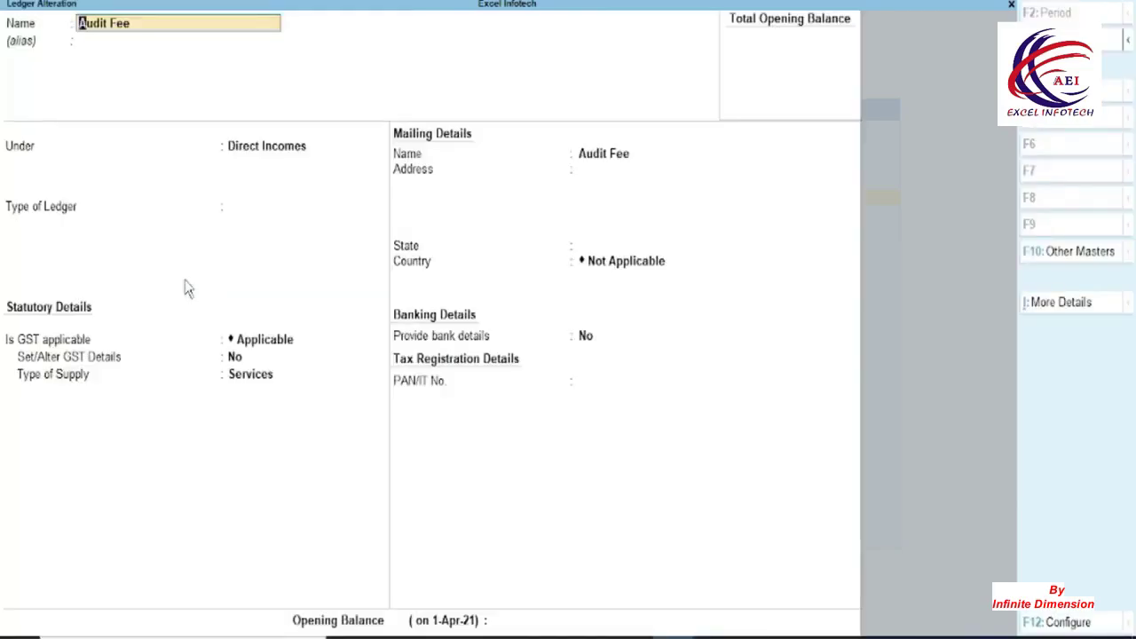
# Browse the group list, keep Direct Incomes for Audit Fee, and accept it unchanged
pyautogui.press('Return')
pyautogui.press('Return')
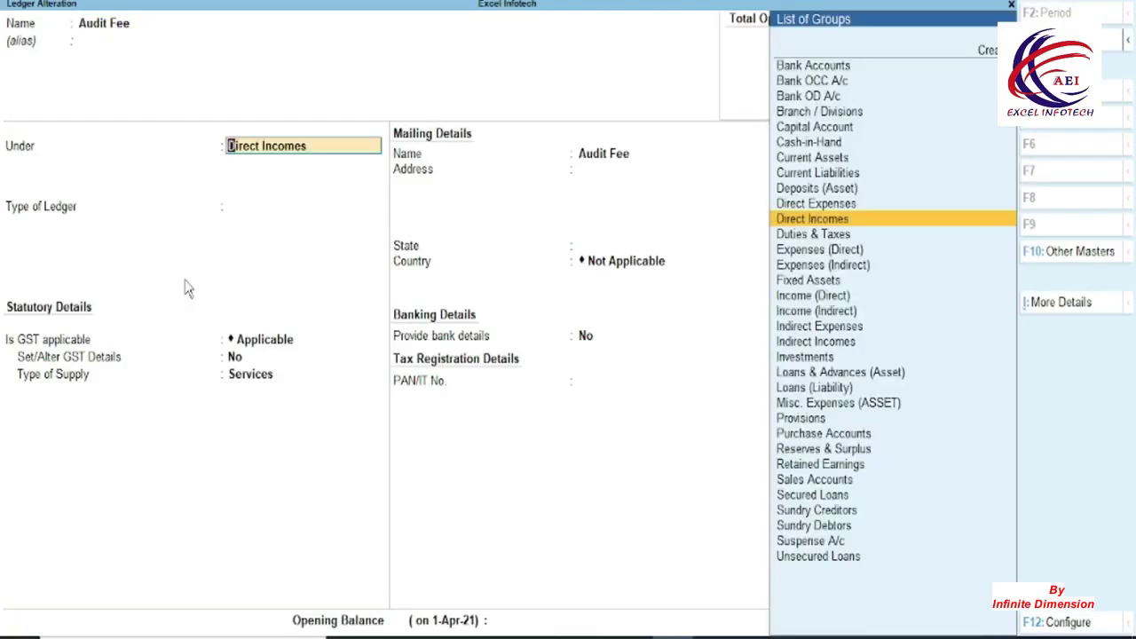
pyautogui.press('Up')
pyautogui.press('Down')
pyautogui.press('Return')
pyautogui.press('Return')
pyautogui.press('Return')
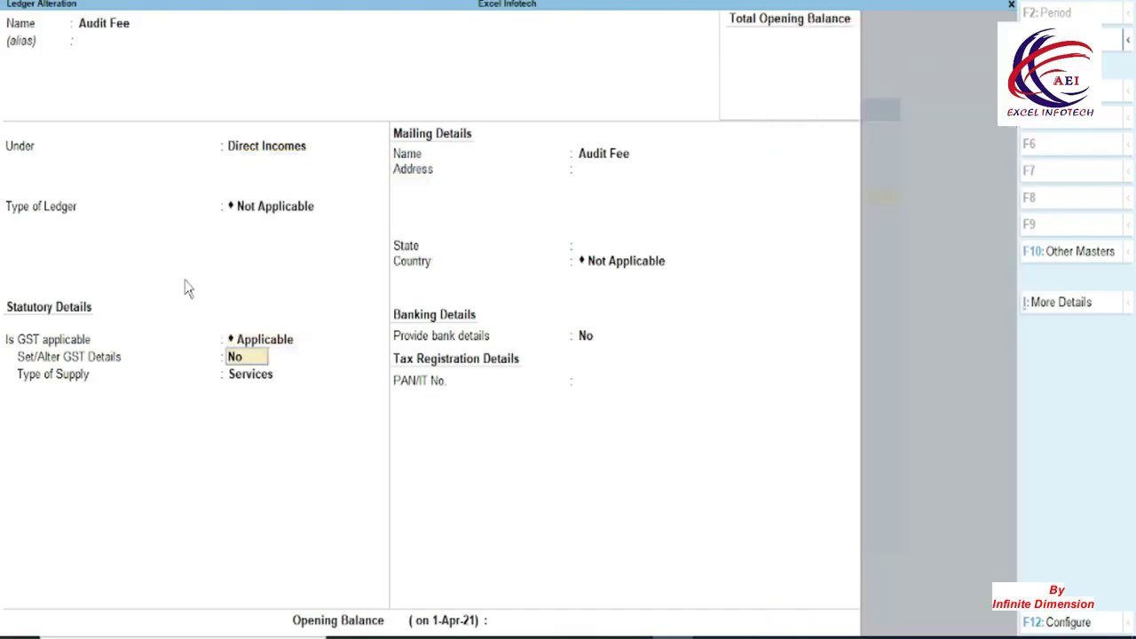
pyautogui.press('Return')
pyautogui.press('Return')
pyautogui.press('Return')
pyautogui.press('Return')
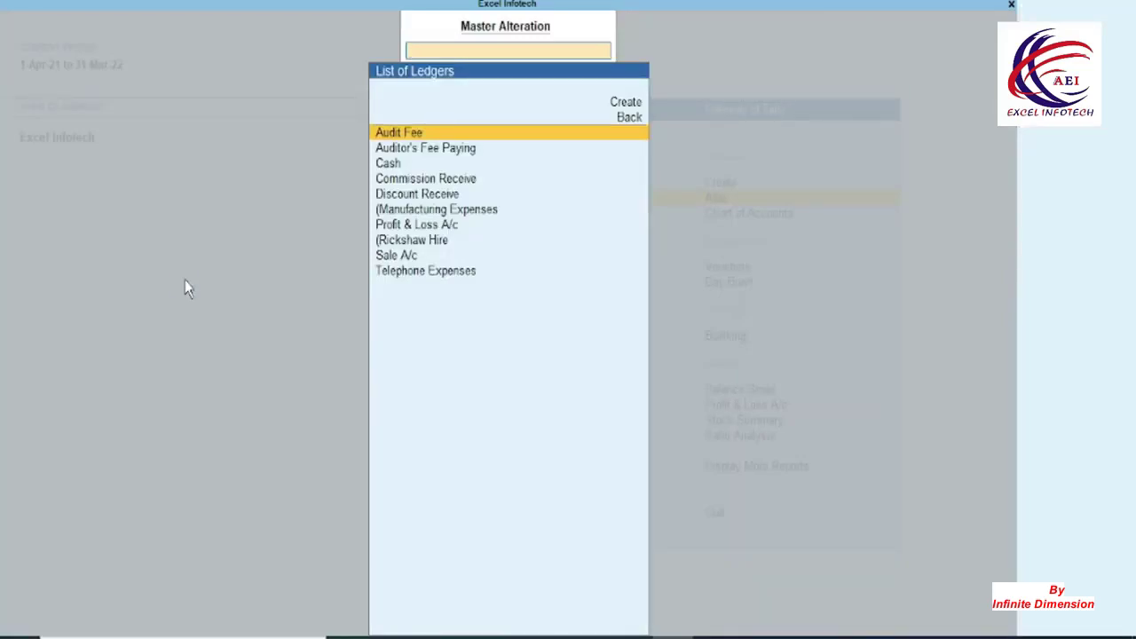
# Reopen the Audit Fee ledger and delete it with Alt+D, confirming Yes
pyautogui.press('Return')
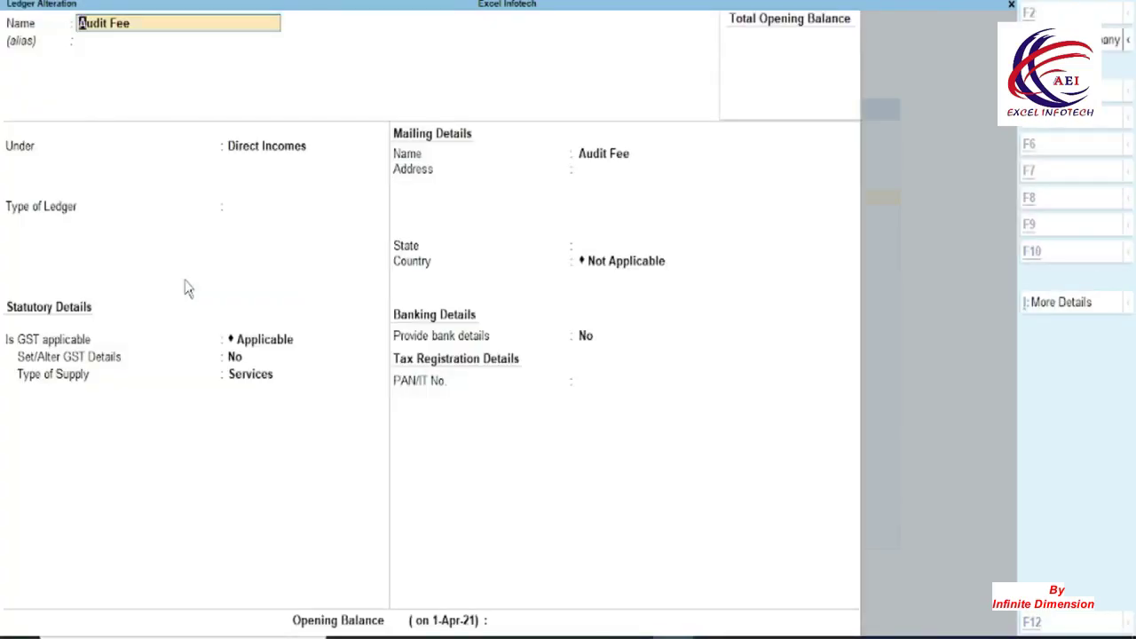
pyautogui.hotkey('alt', 'd')
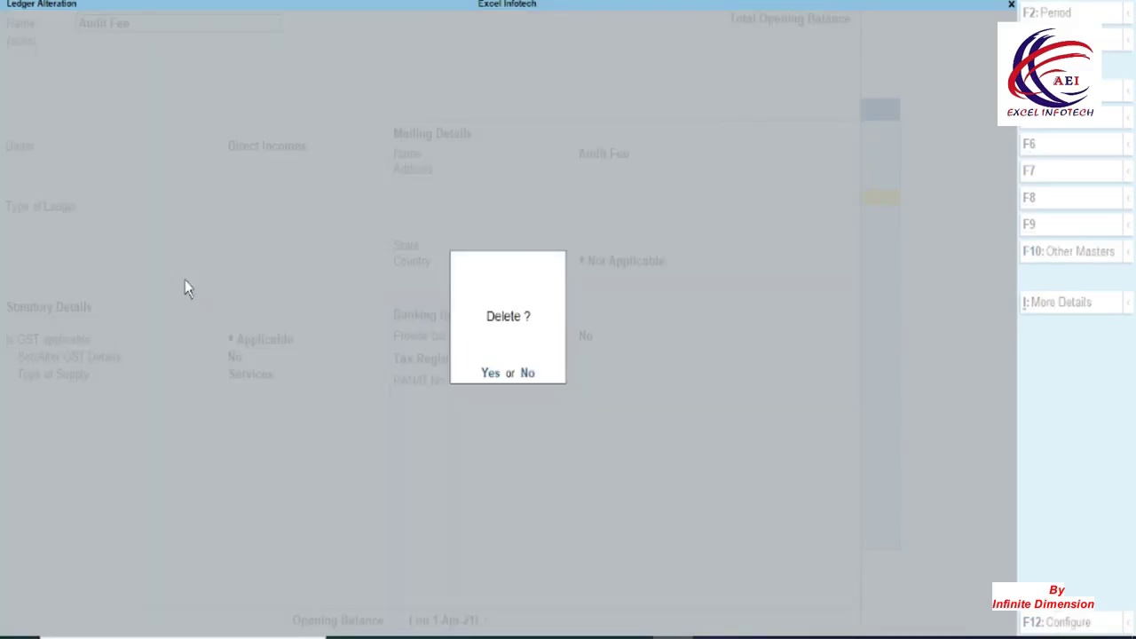
pyautogui.press('y')
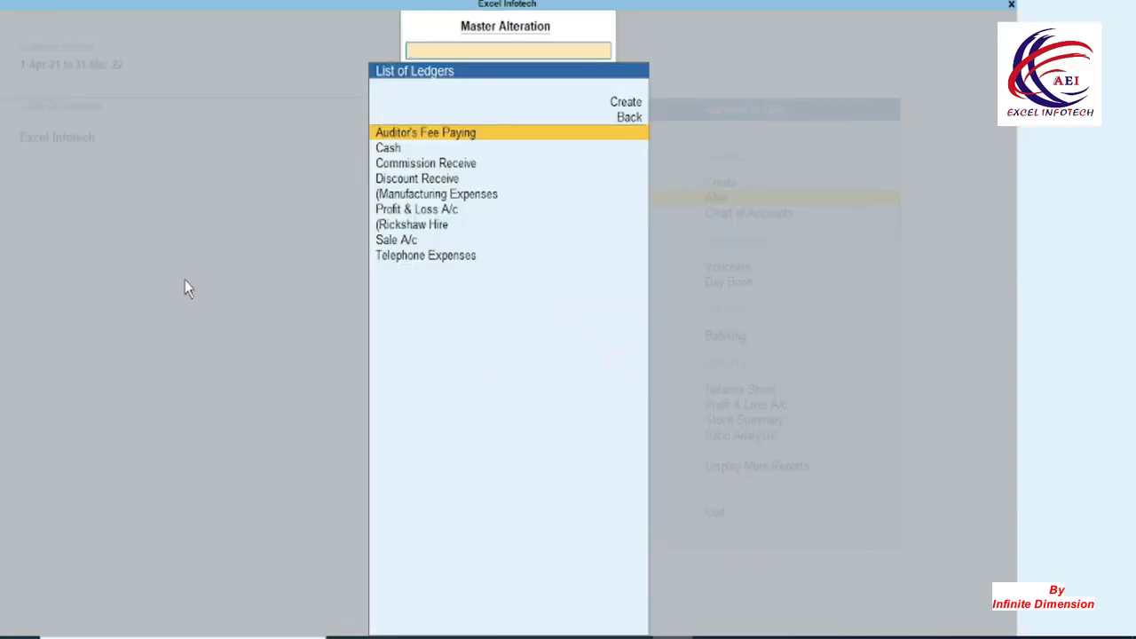
pyautogui.click(396, 151)
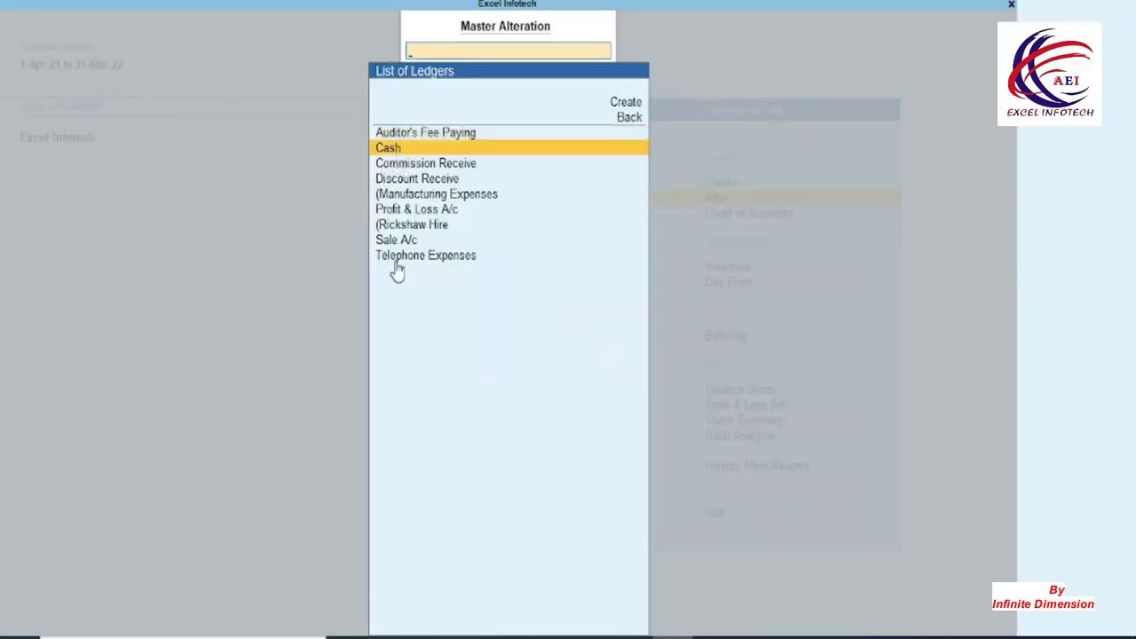
pyautogui.click(414, 212)
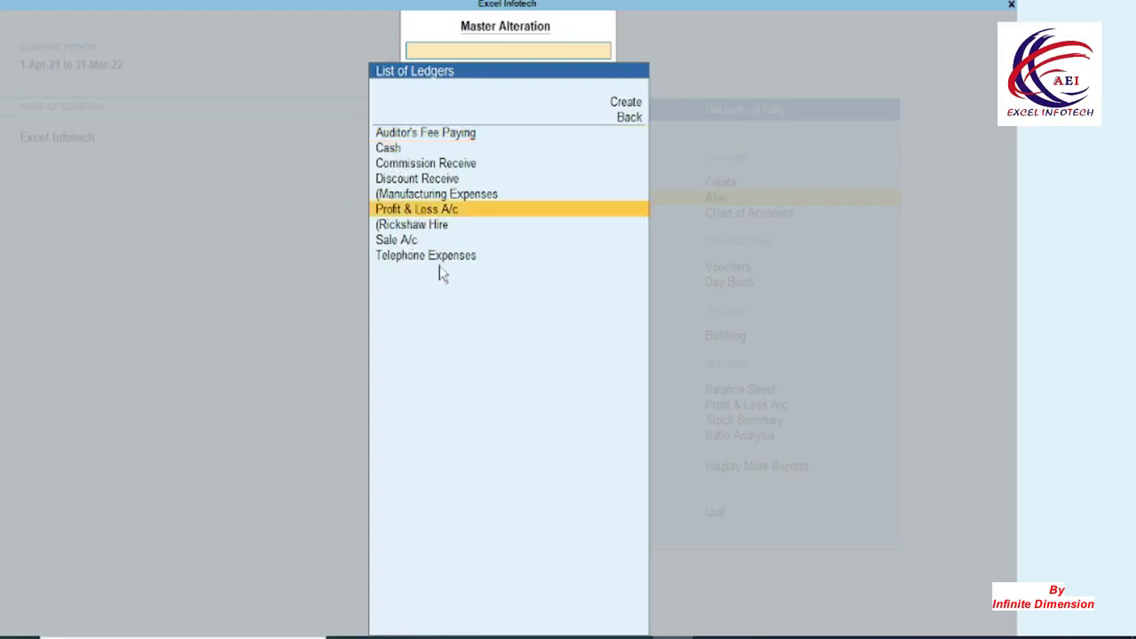
pyautogui.click(395, 151)
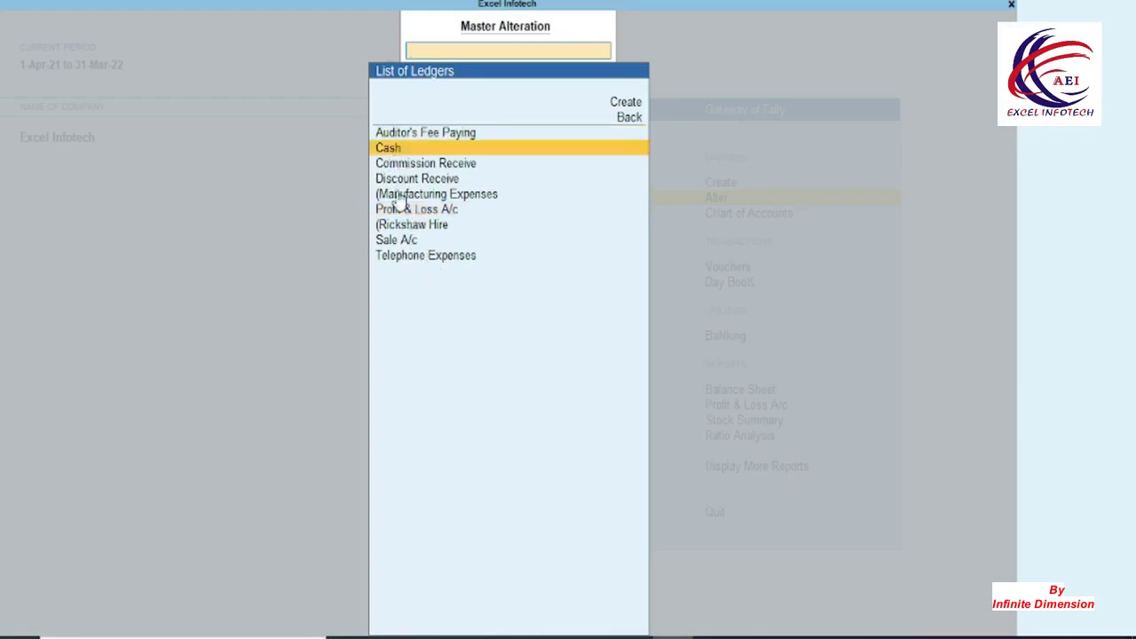
pyautogui.click(400, 216)
pyautogui.click(396, 153)
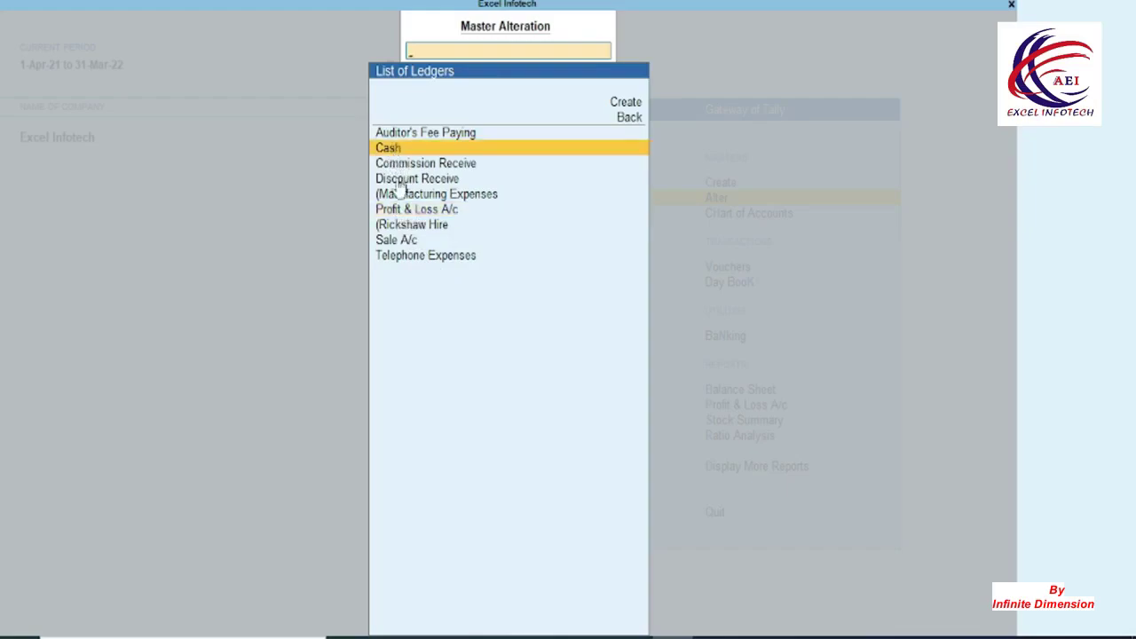
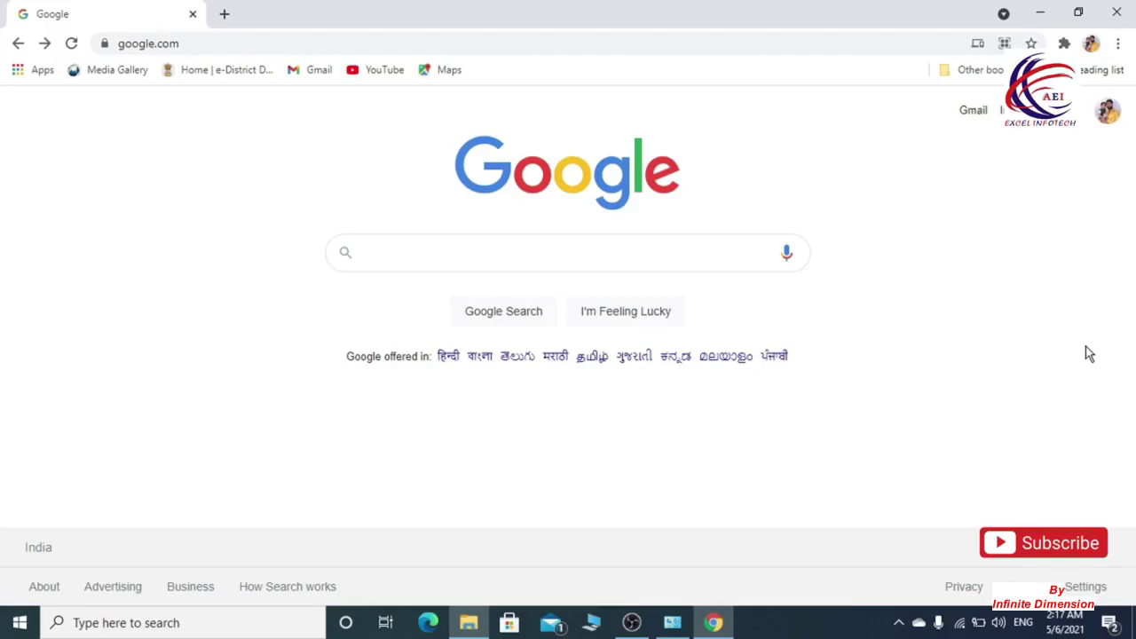
# Search Google for 'tally prime'
pyautogui.click(411, 253)
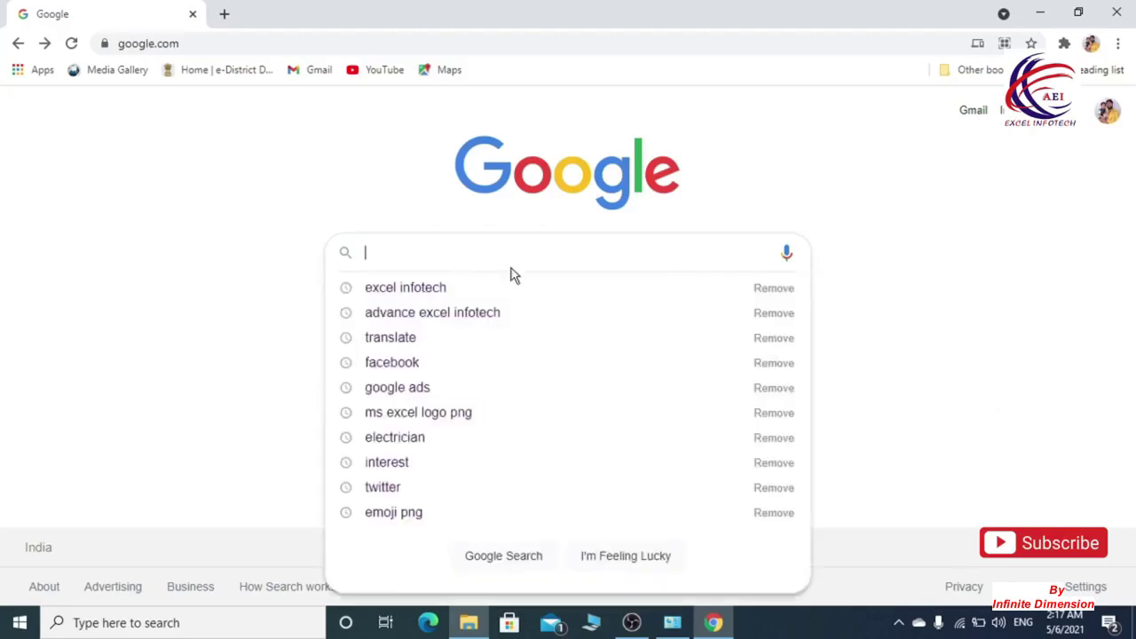
pyautogui.write('tall')
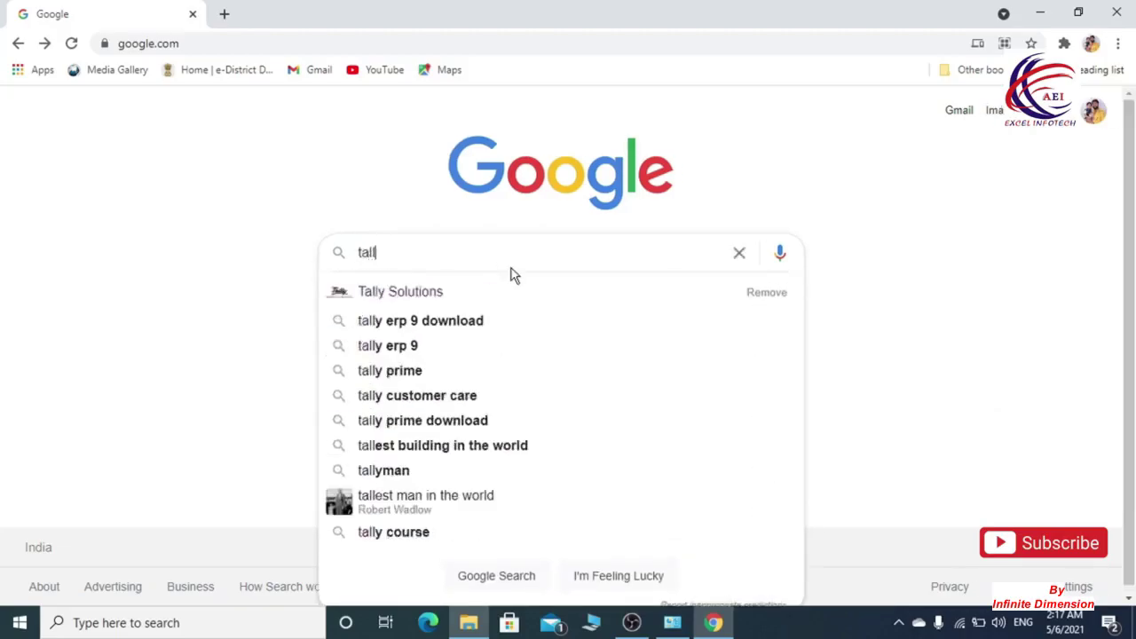
pyautogui.write('y prime')
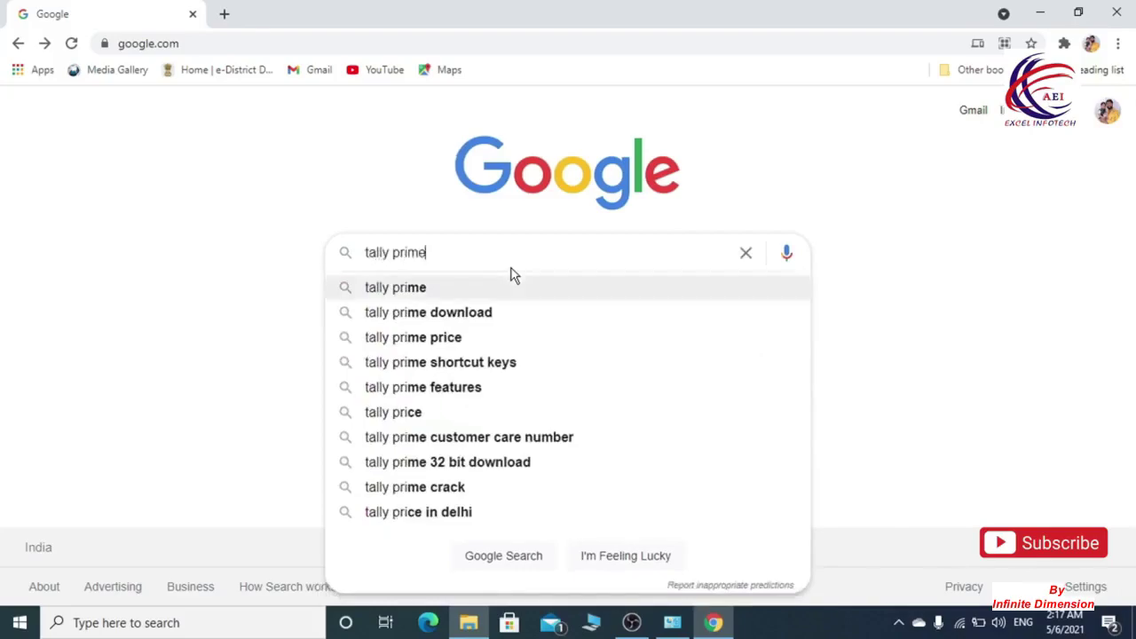
pyautogui.press('Return')
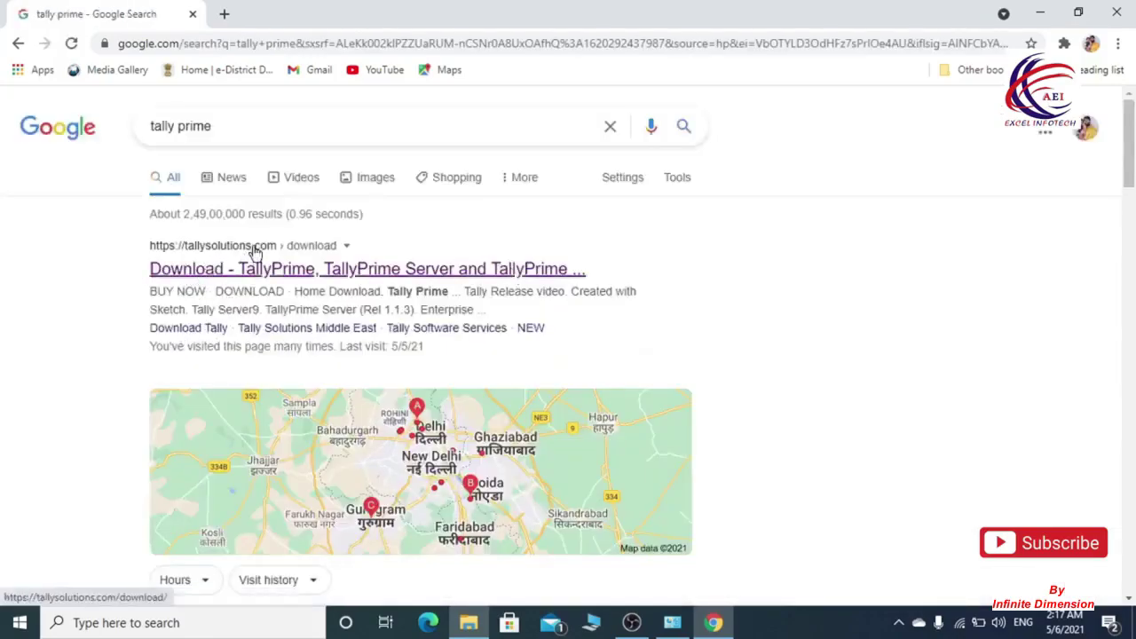
# Download the TallyPrime setup from tallysolutions.com and bring up This PC
pyautogui.click(219, 275)
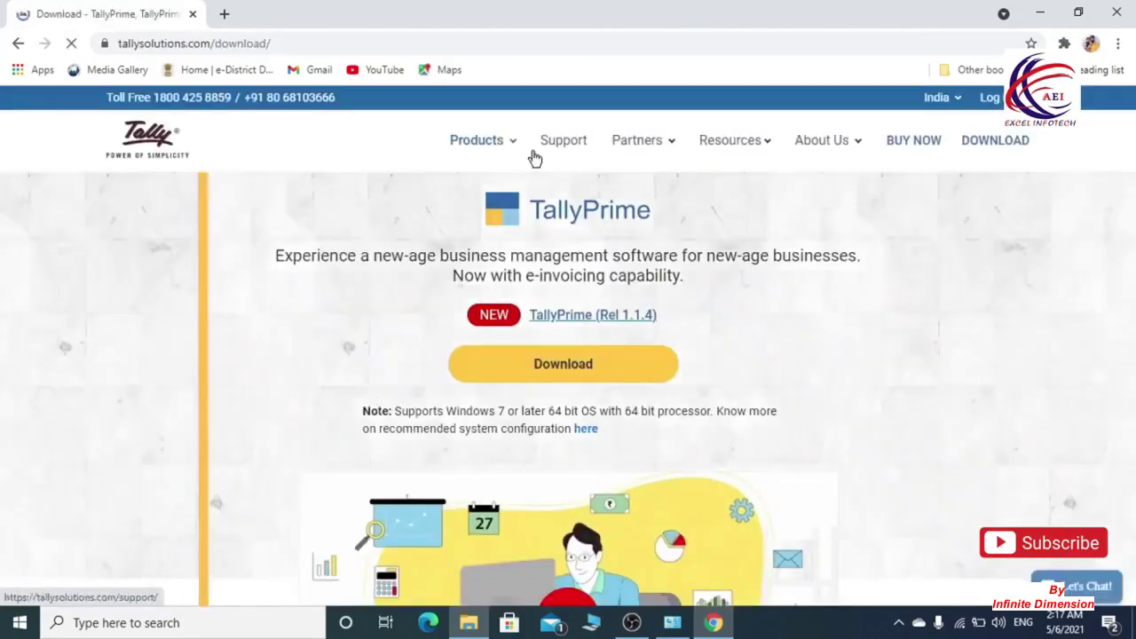
pyautogui.click(538, 364)
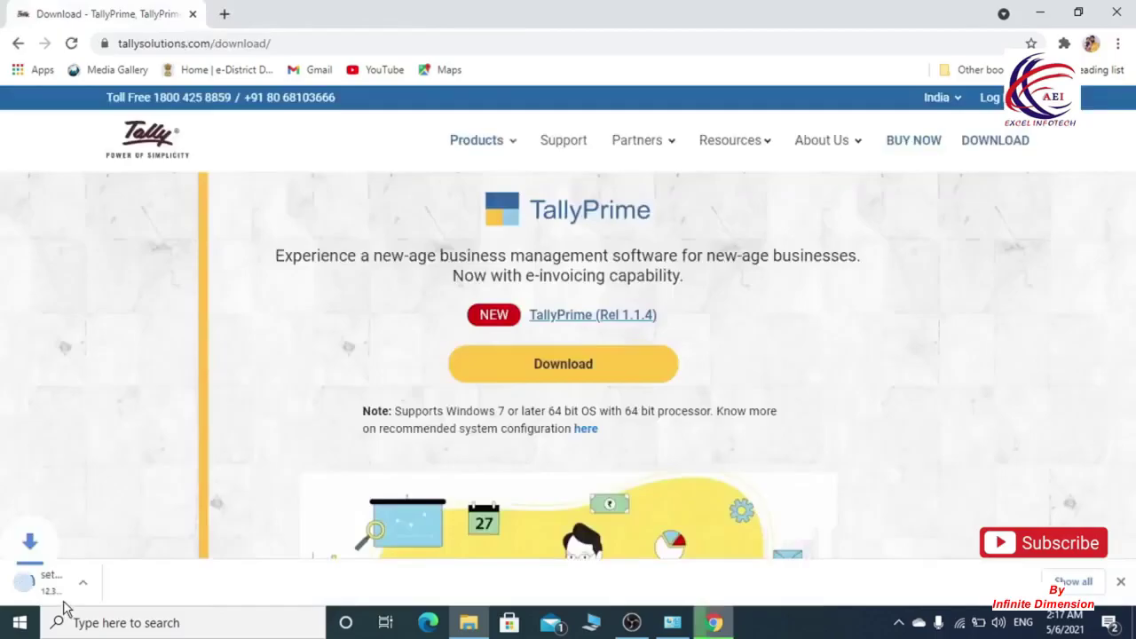
pyautogui.click(19, 622)
pyautogui.click(317, 156)
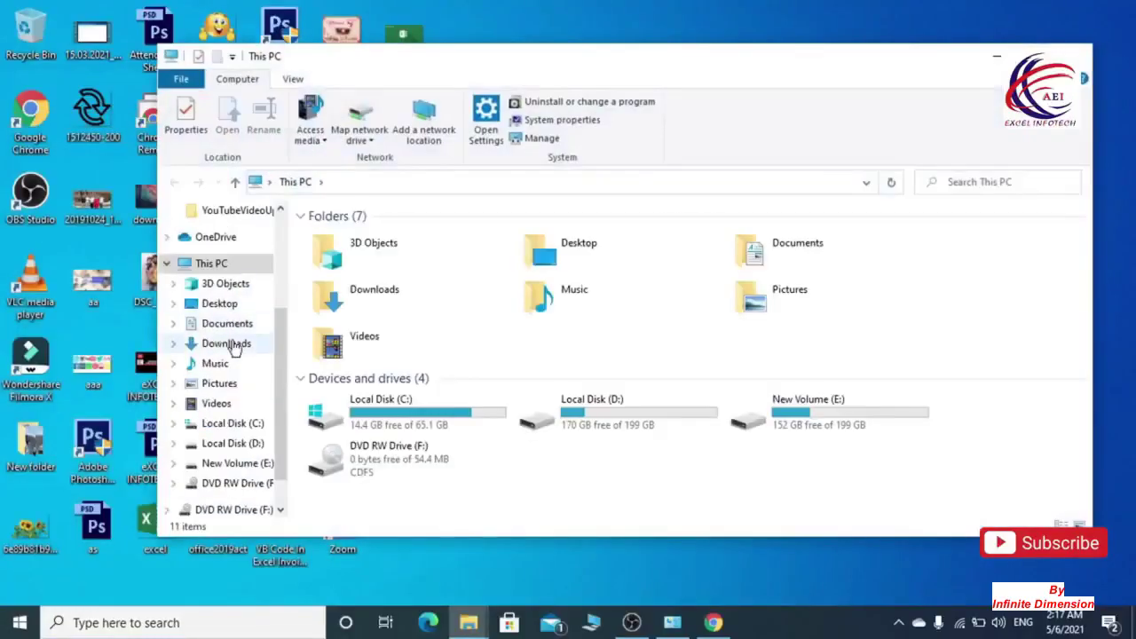
# Run the downloaded TallyPrime setup file in Downloads as administrator
pyautogui.click(226, 343)
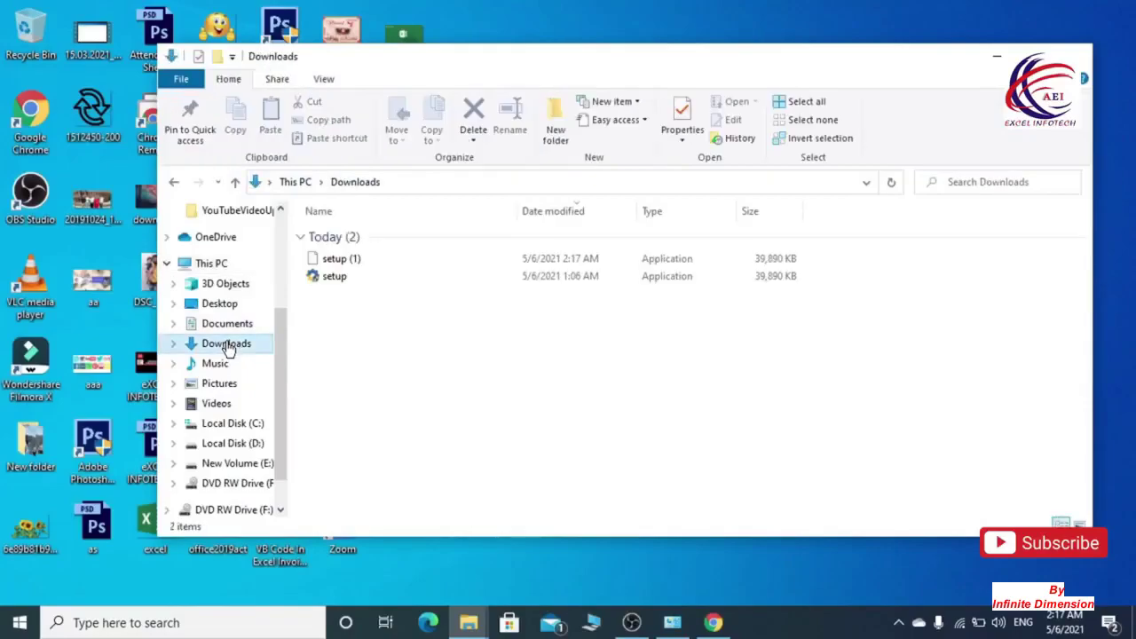
pyautogui.click(337, 278)
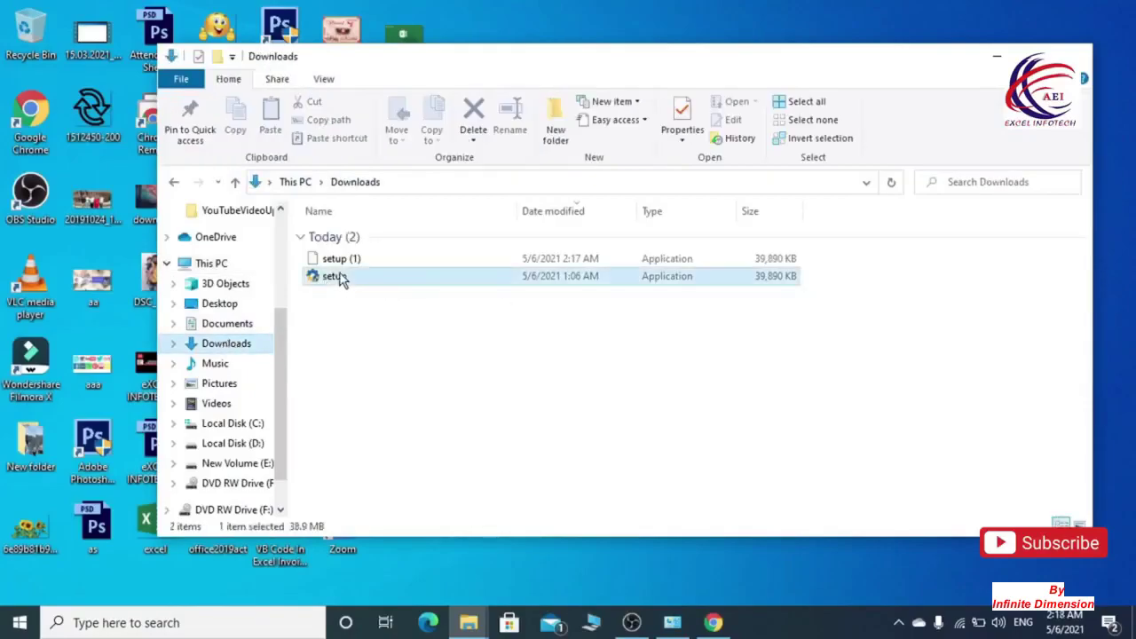
pyautogui.rightClick(341, 278)
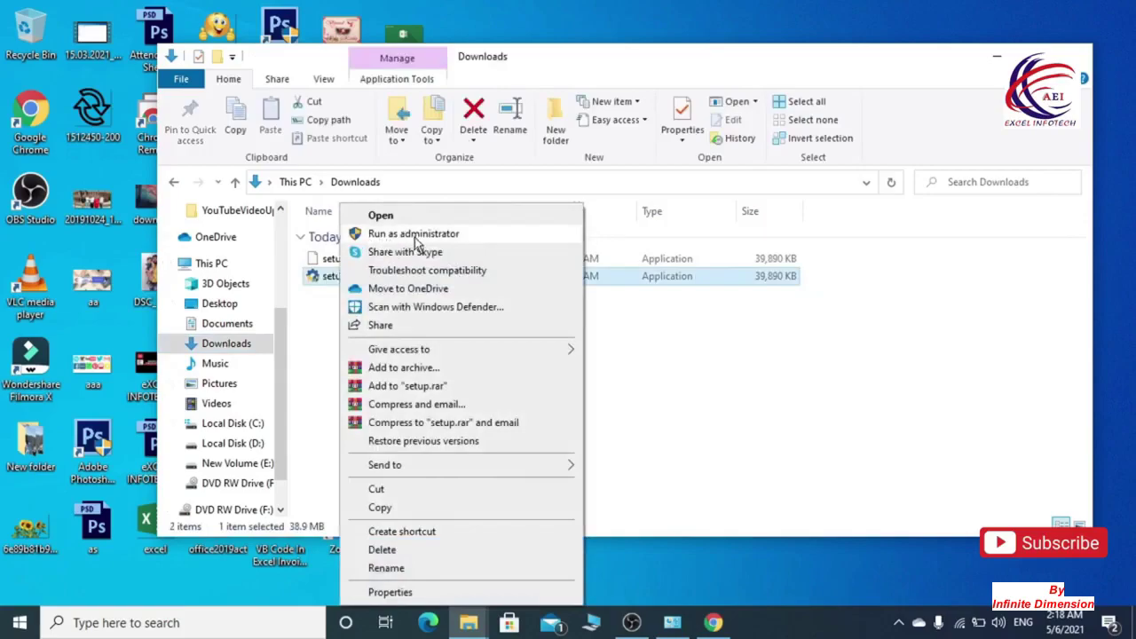
pyautogui.click(415, 238)
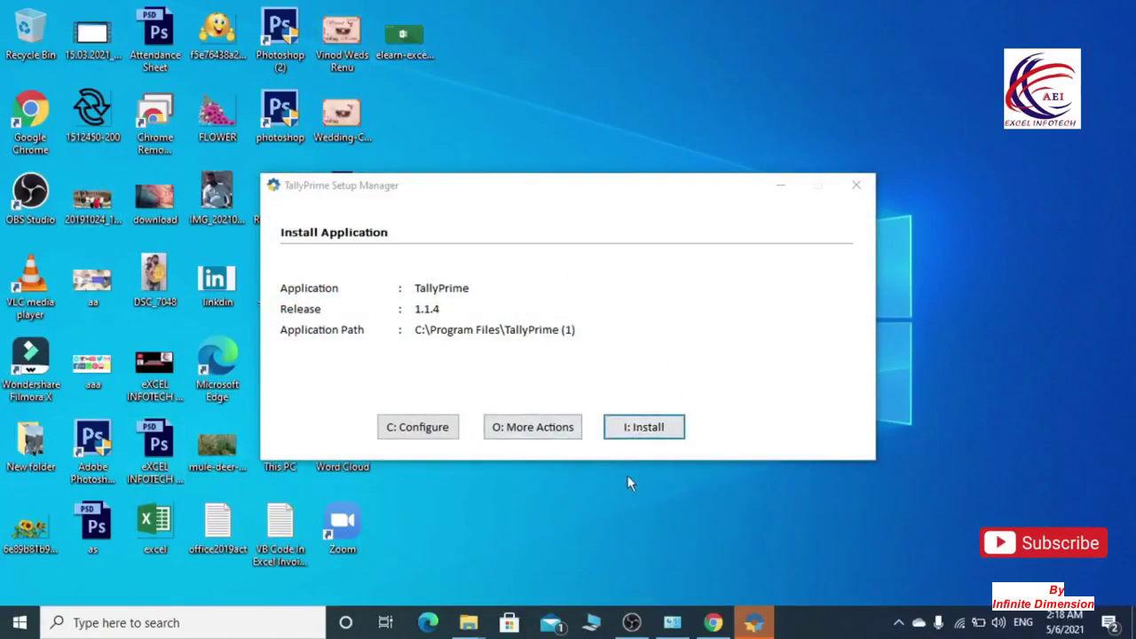
# Install TallyPrime Release 1.1.4 and start it once installation succeeds
pyautogui.click(650, 424)
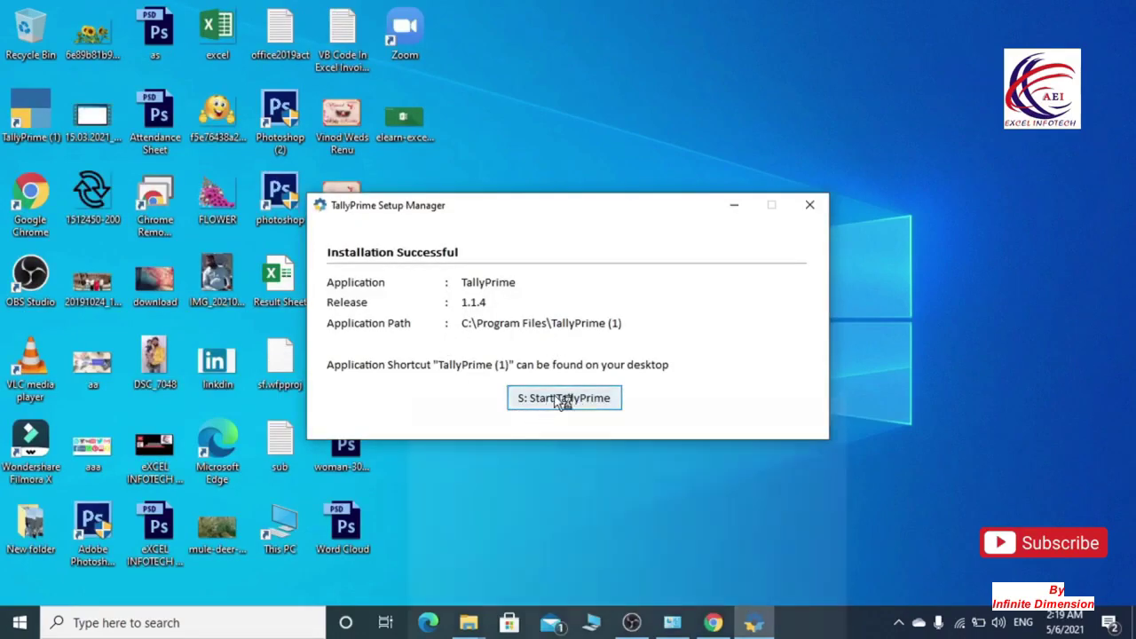
pyautogui.click(564, 399)
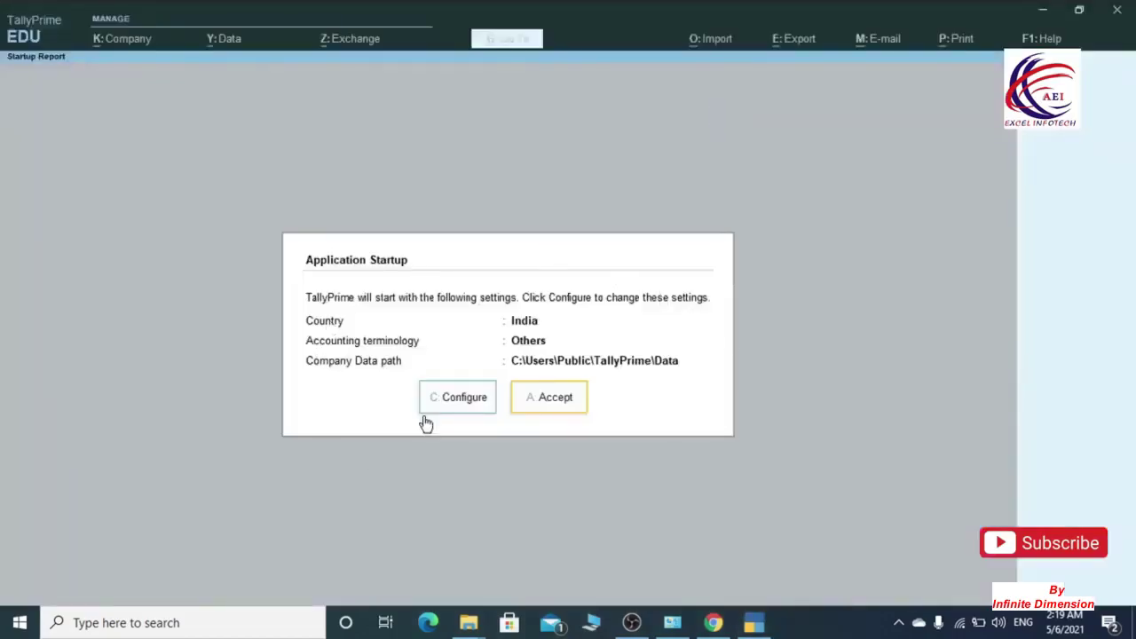
# Accept the default India startup settings and choose Try It For Free (Educational)
pyautogui.click(555, 399)
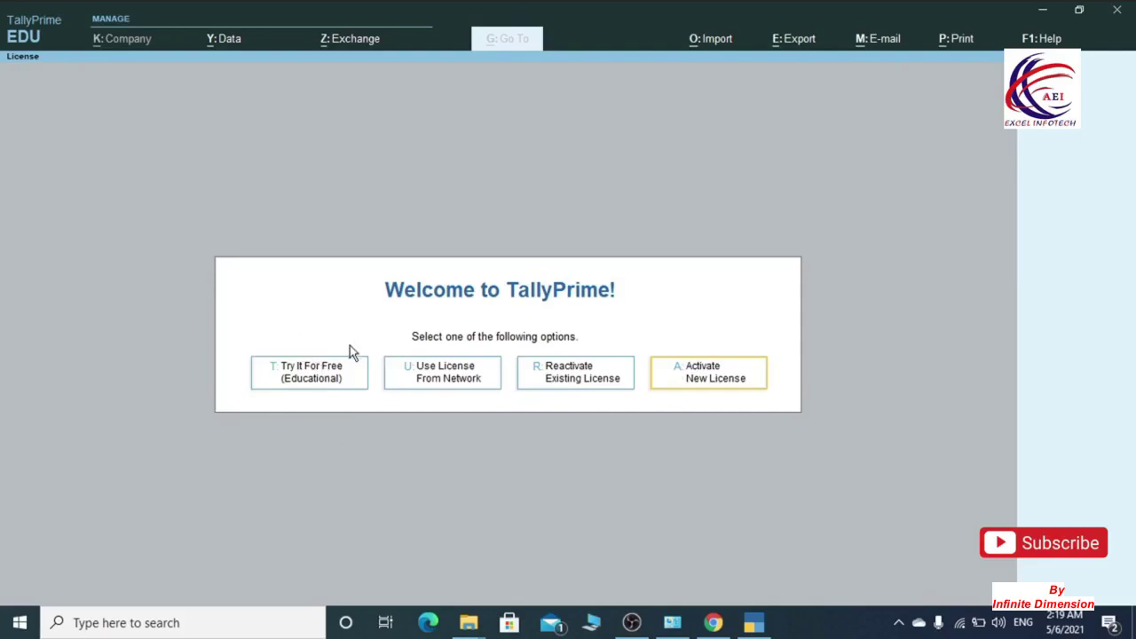
pyautogui.click(311, 377)
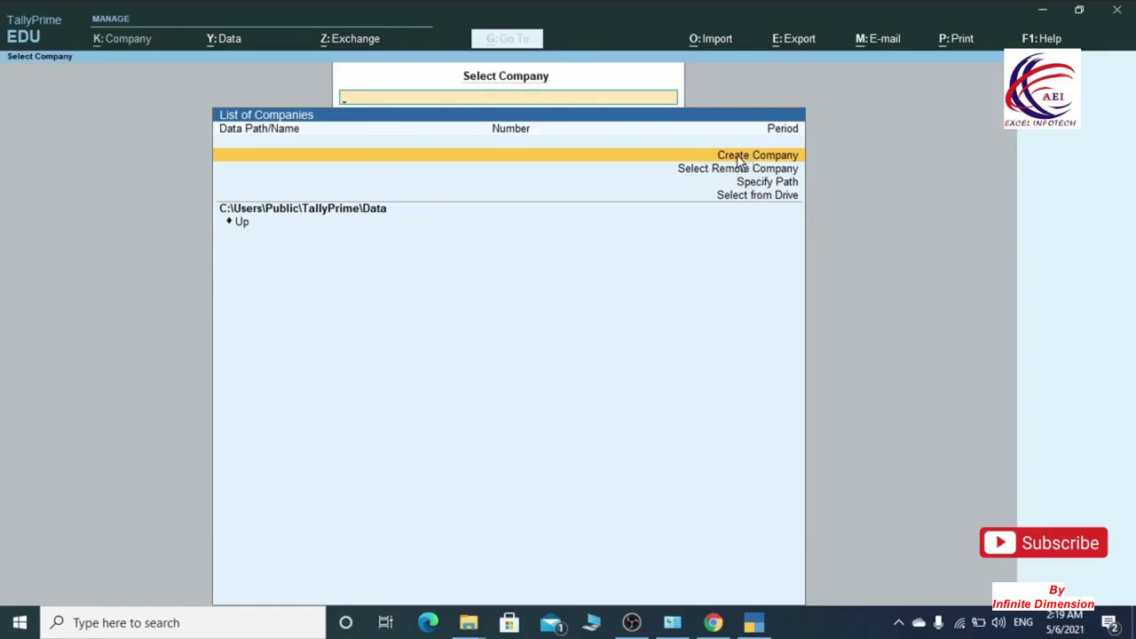
# Choose Create Company from the List of Companies to start Excel Infotech
pyautogui.click(735, 160)
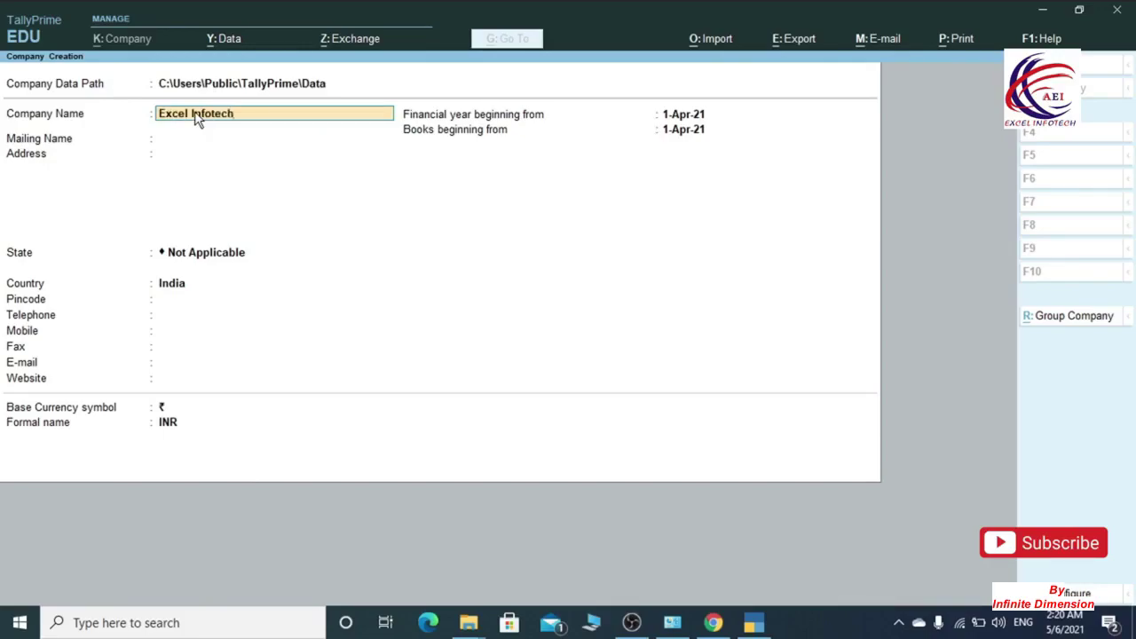
# Confirm the name Excel Infotech and enter the company's address, State Delhi and pincode
pyautogui.press('Return')
pyautogui.press('Return')
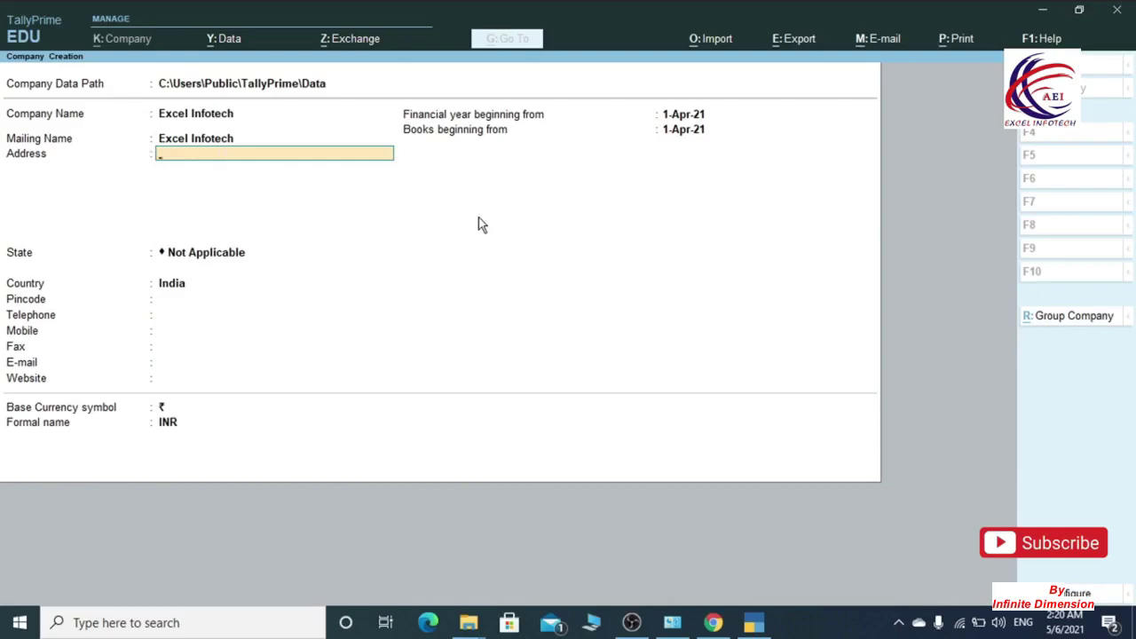
pyautogui.write('Jharods')
pyautogui.write(' Majrsa Burari')
pyautogui.press('Return')
pyautogui.write('Delhi')
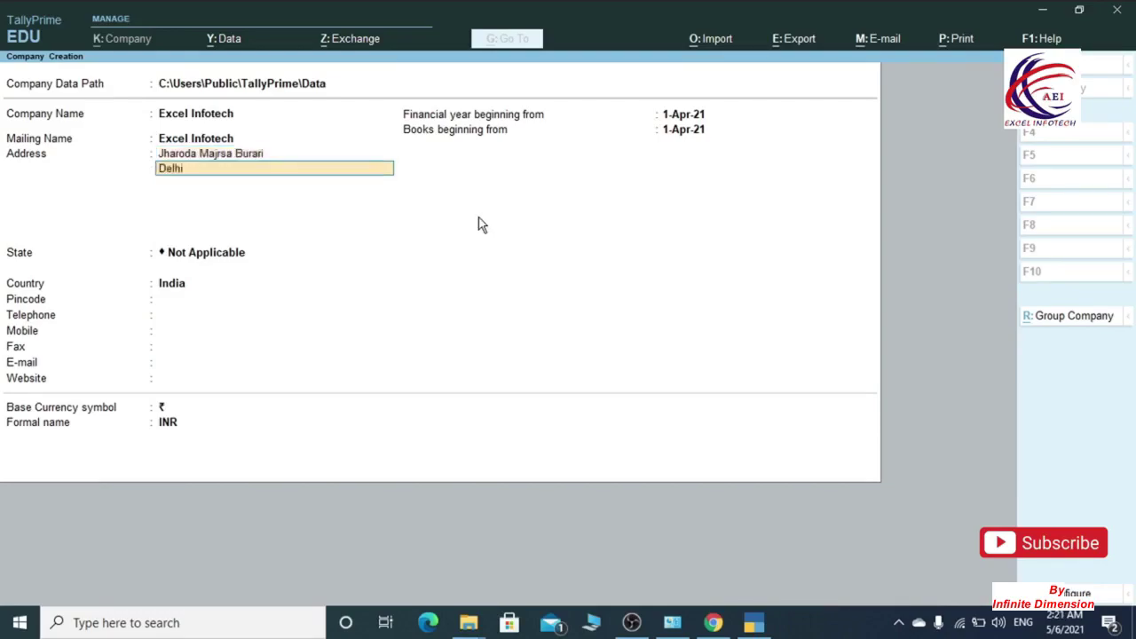
pyautogui.press('Return')
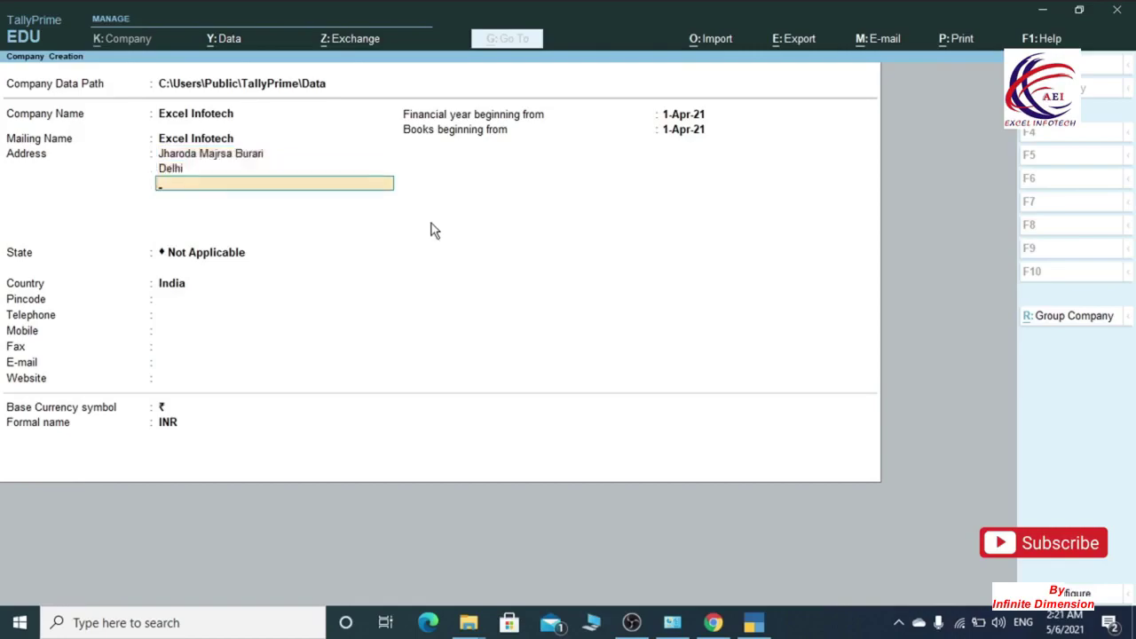
pyautogui.press('Return')
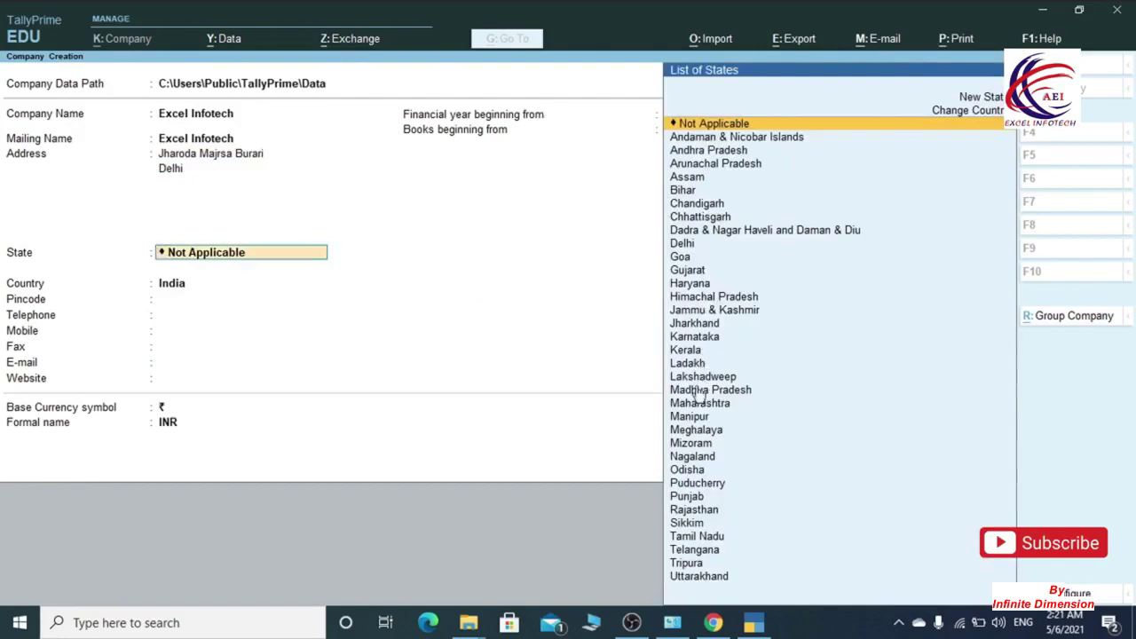
pyautogui.write('D')
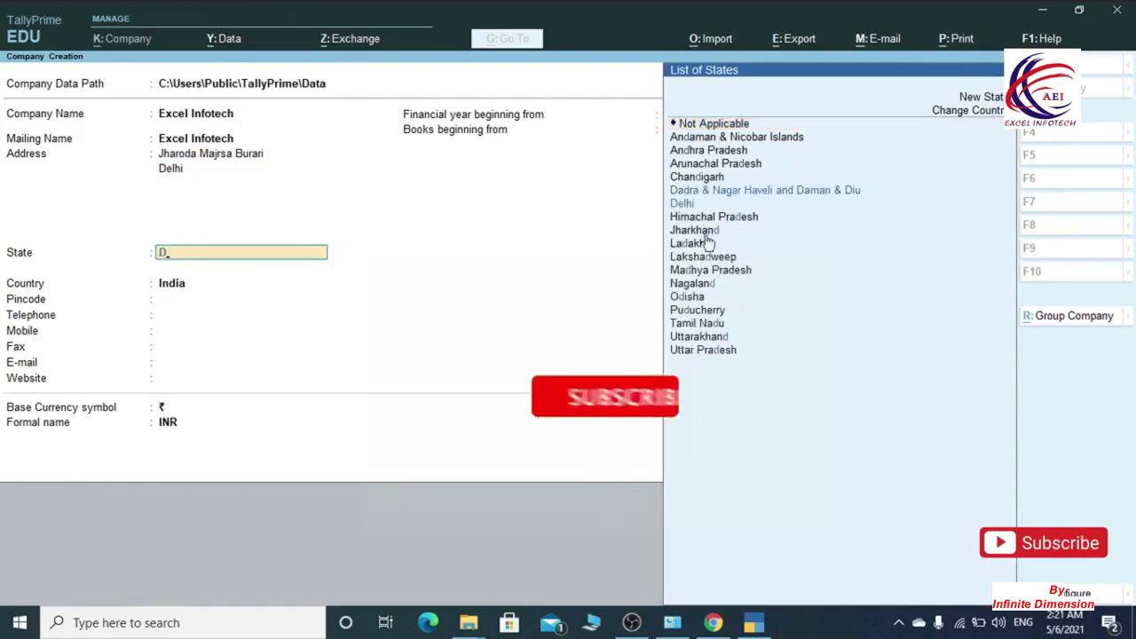
pyautogui.click(685, 203)
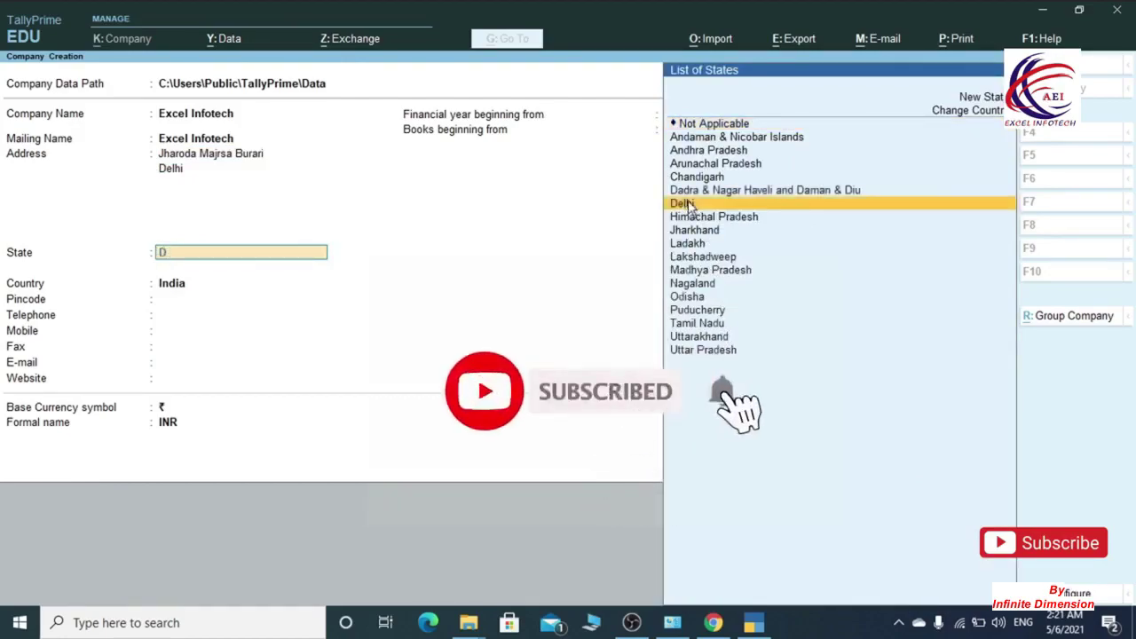
pyautogui.click(686, 203)
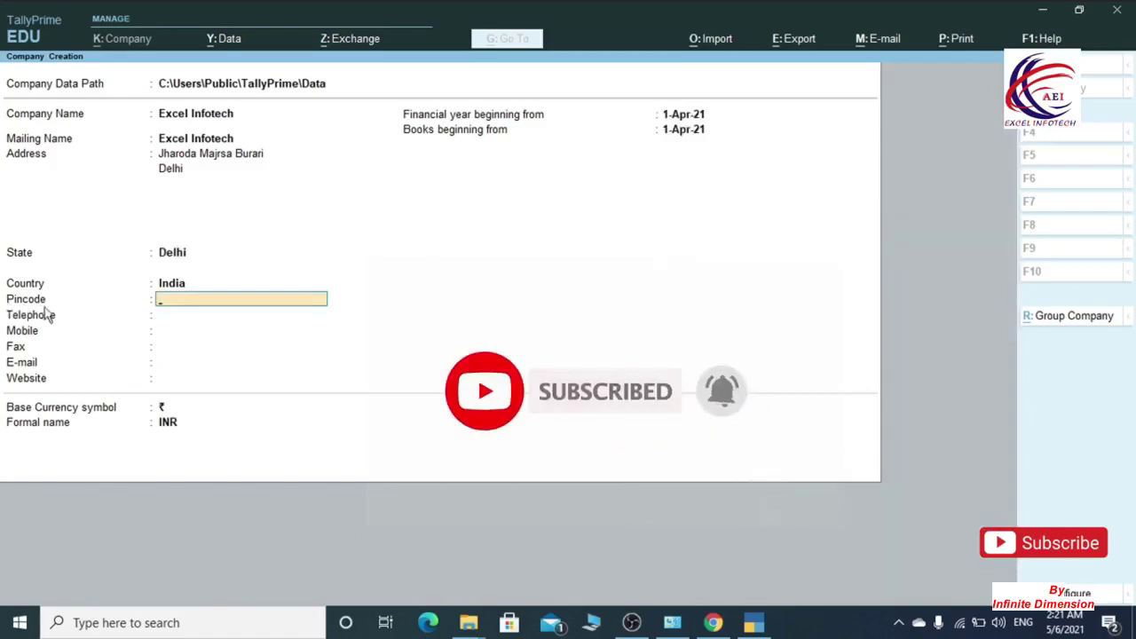
pyautogui.write('11')
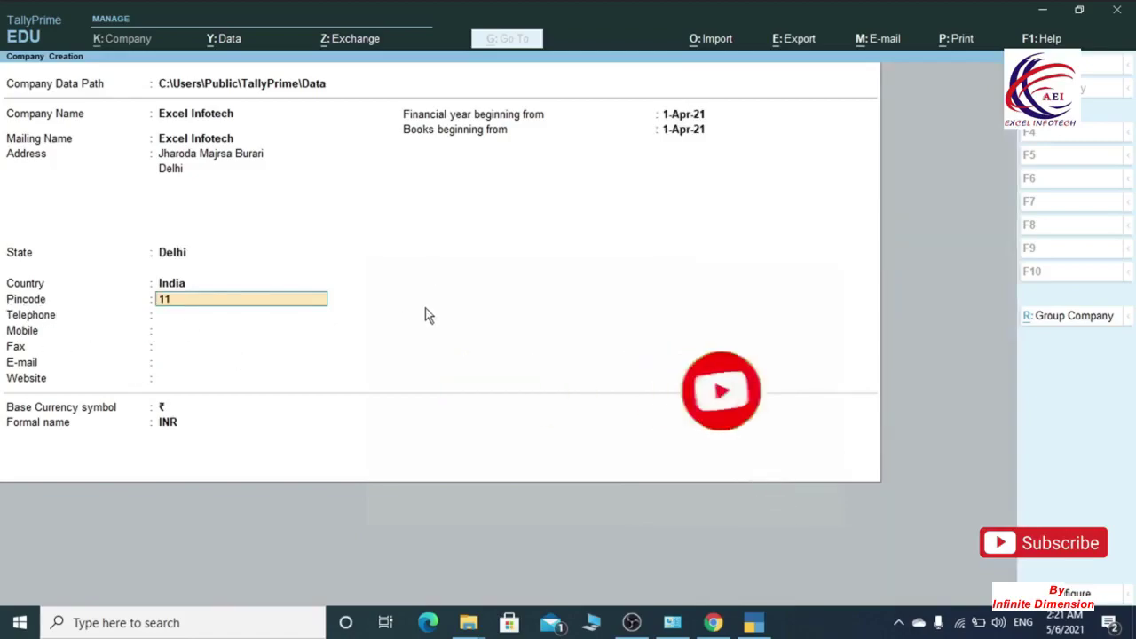
pyautogui.write('0084')
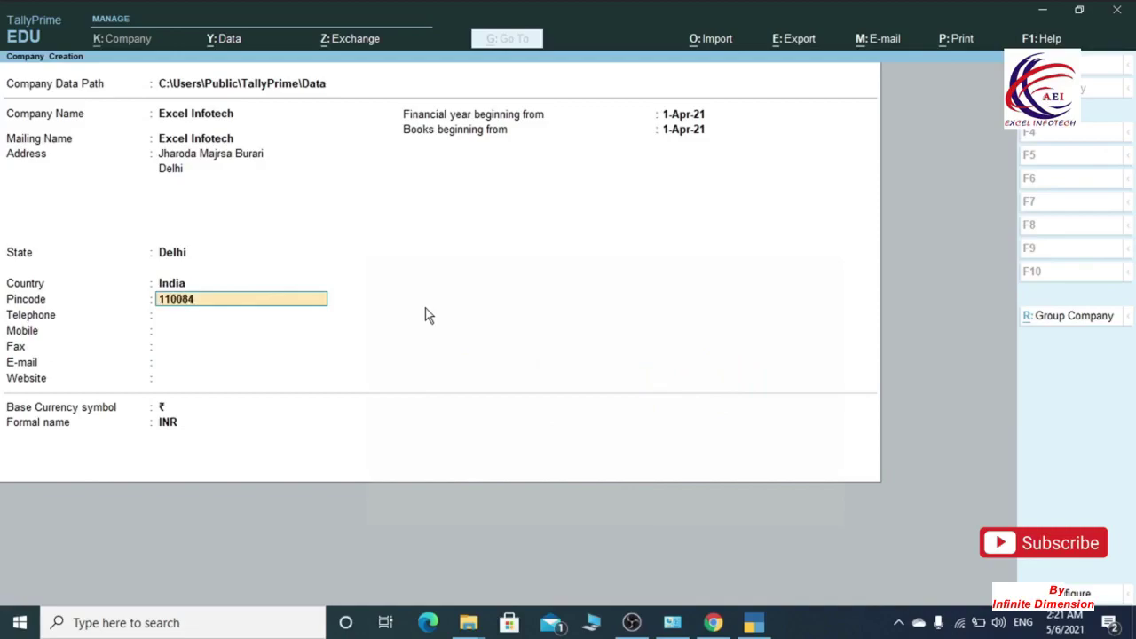
pyautogui.press('Return')
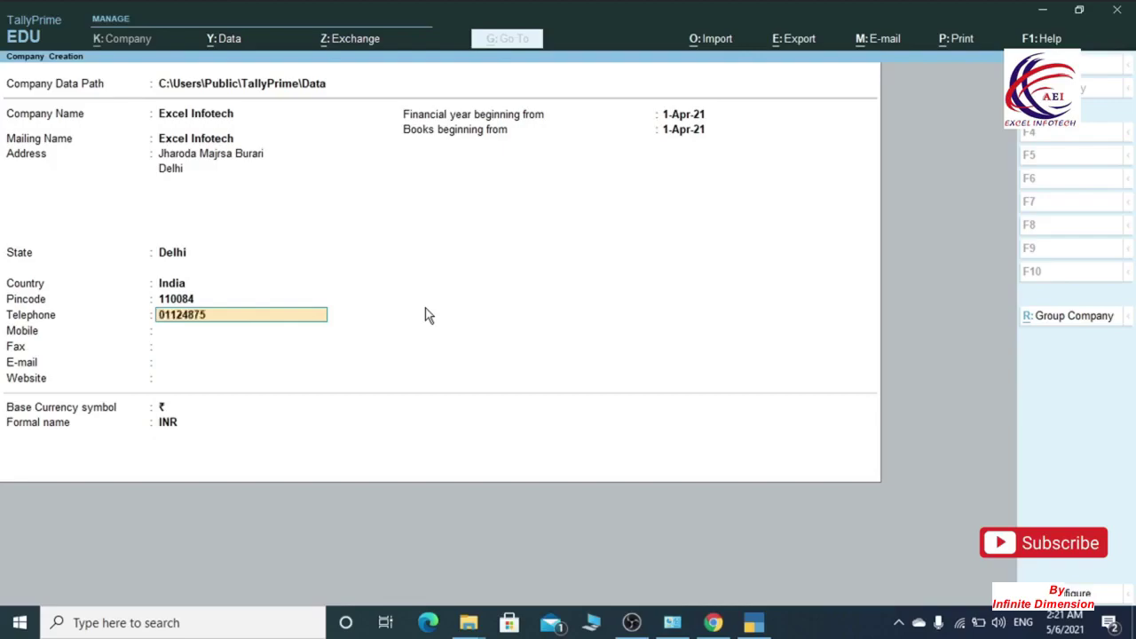
pyautogui.press('Return')
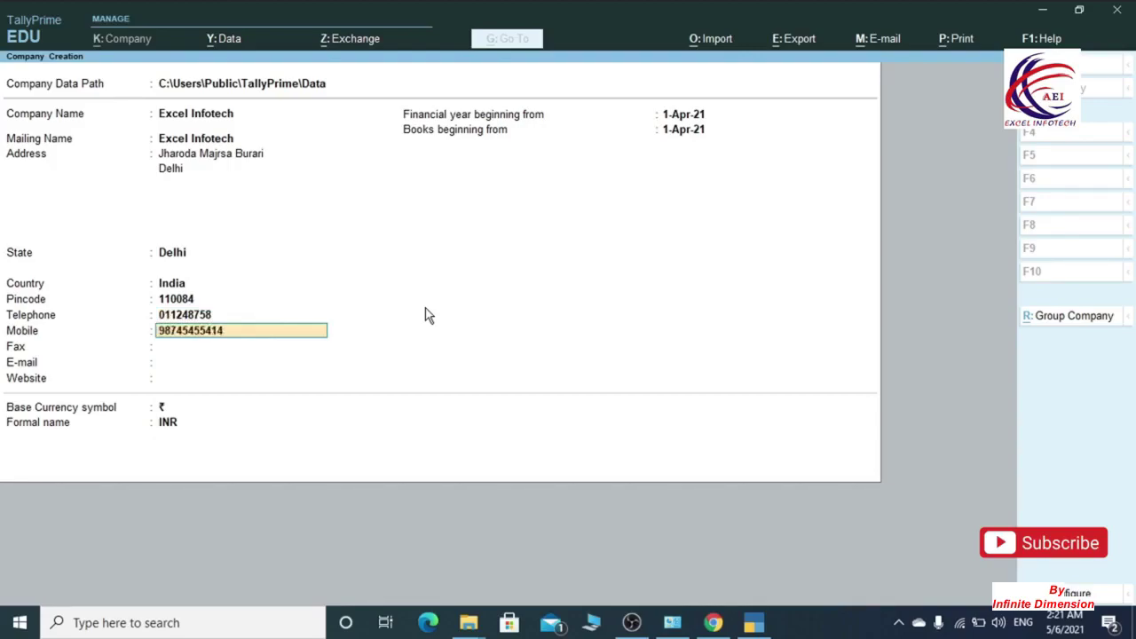
pyautogui.press('Return')
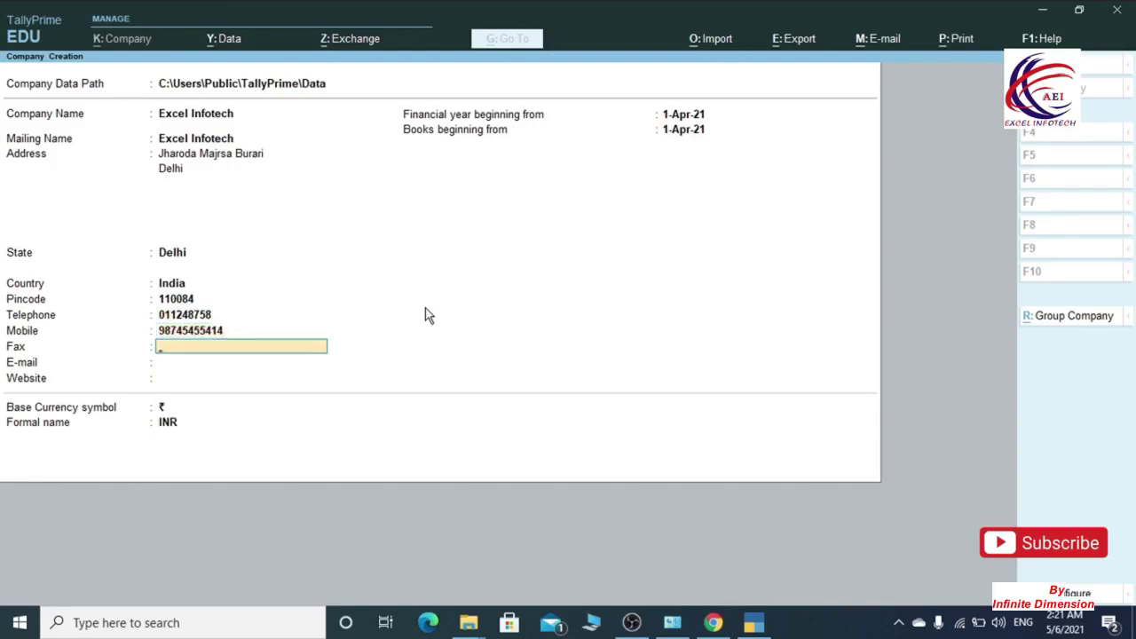
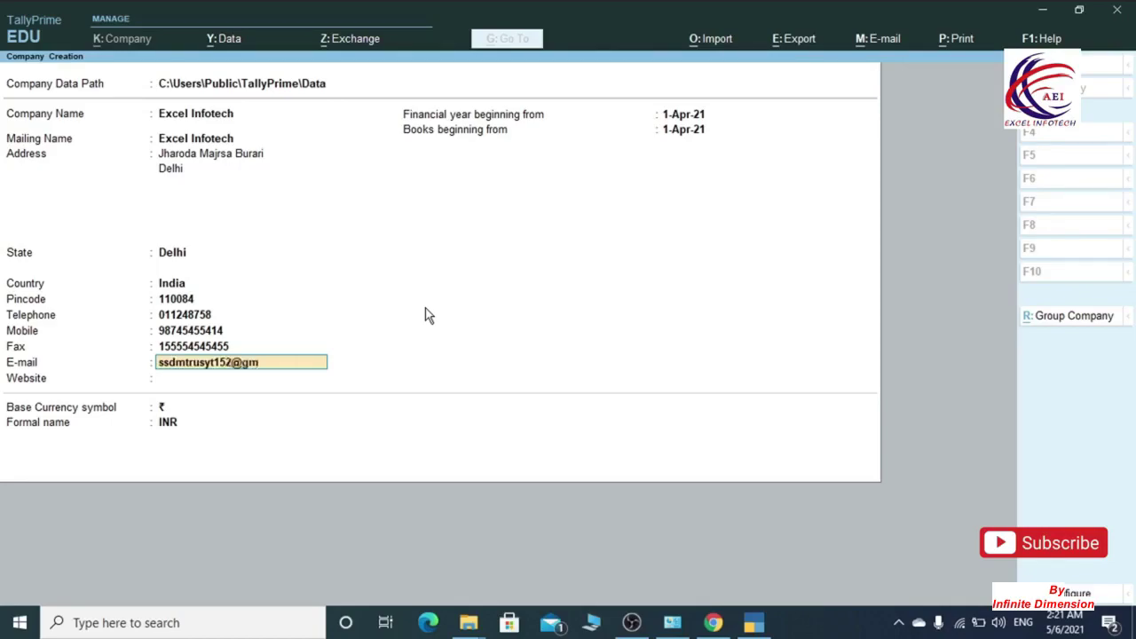
pyautogui.press('Return')
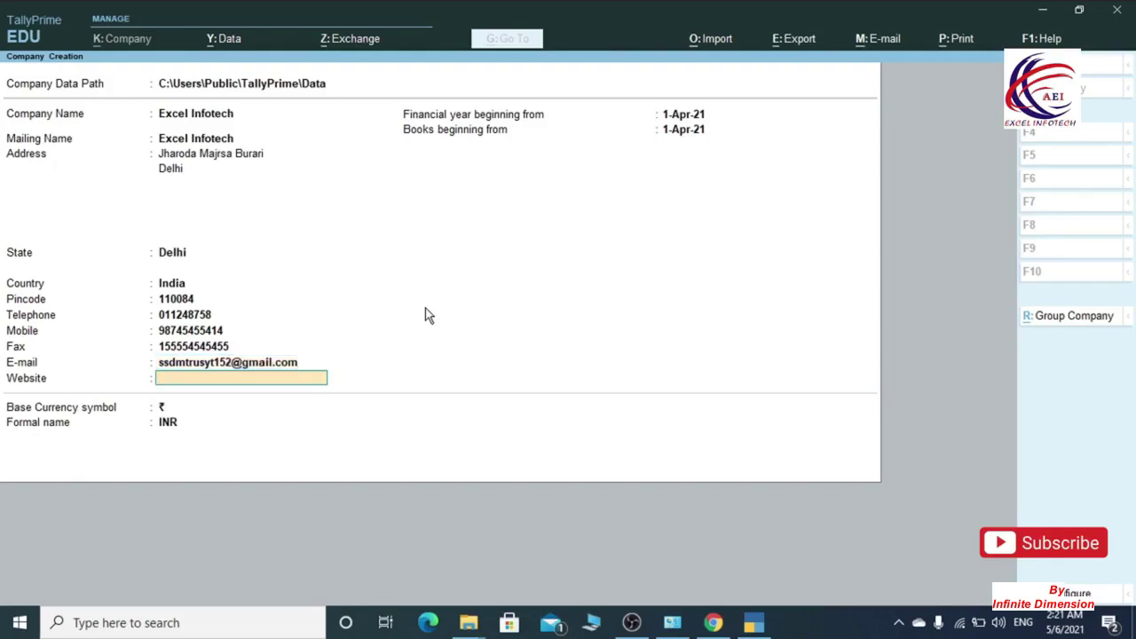
pyautogui.write('www.excelinfotech')
pyautogui.press('BackSpace')
pyautogui.press('BackSpace')
pyautogui.press('BackSpace')
pyautogui.press('BackSpace')
pyautogui.press('BackSpace')
pyautogui.press('BackSpace')
pyautogui.press('BackSpace')
pyautogui.write('nfotech.org')
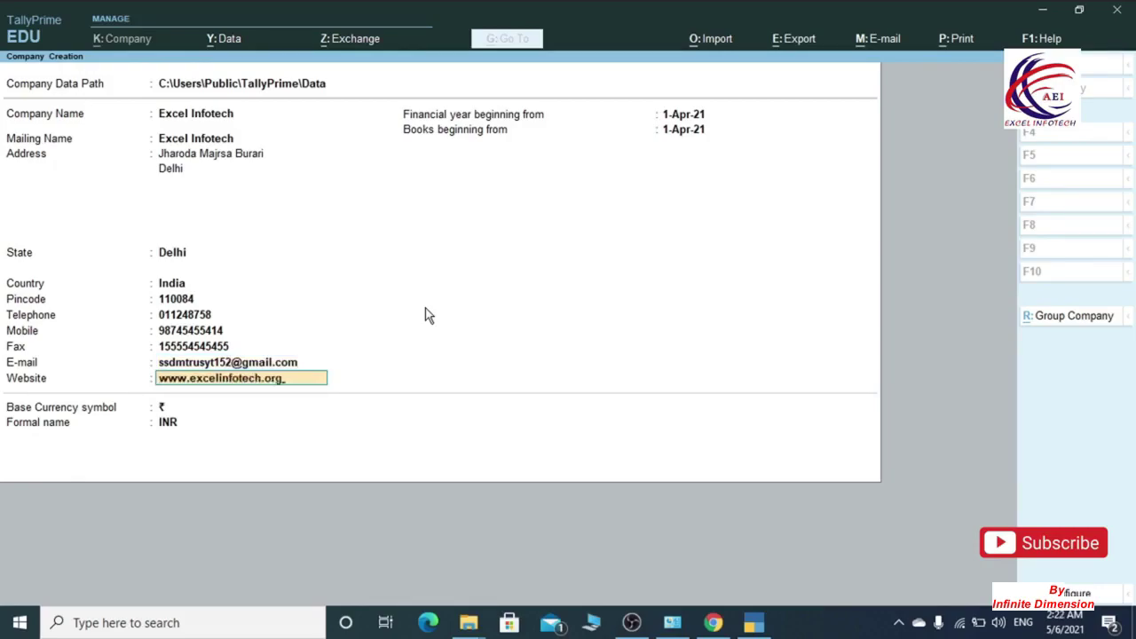
pyautogui.press('Return')
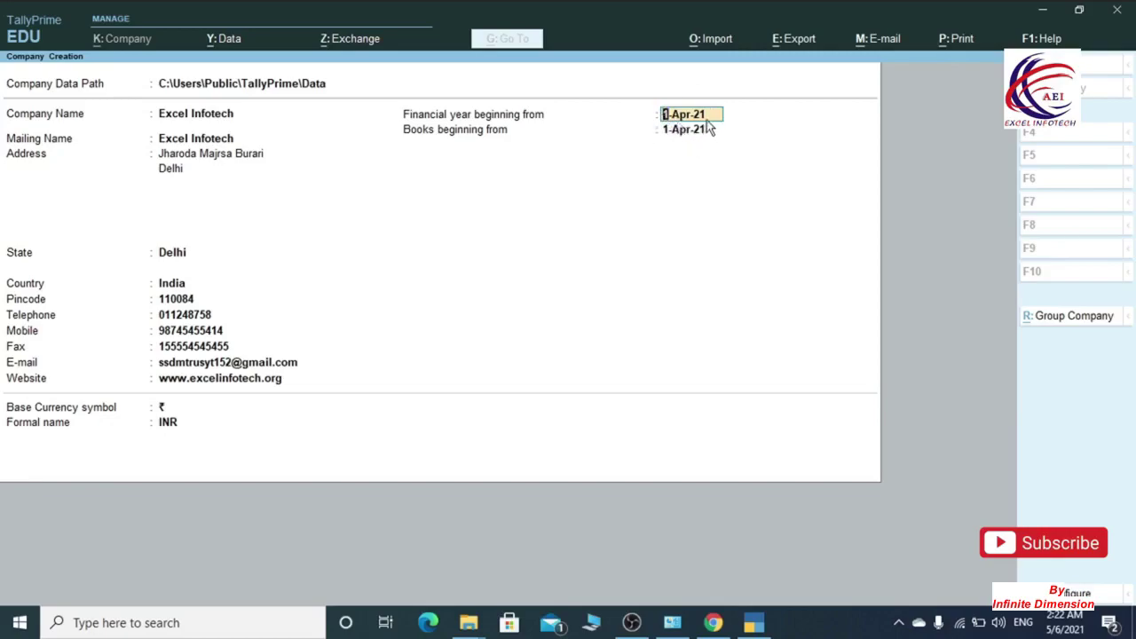
# Keep the 1-Apr-21 financial year and books start dates and reach the Accept prompt
pyautogui.press('Return')
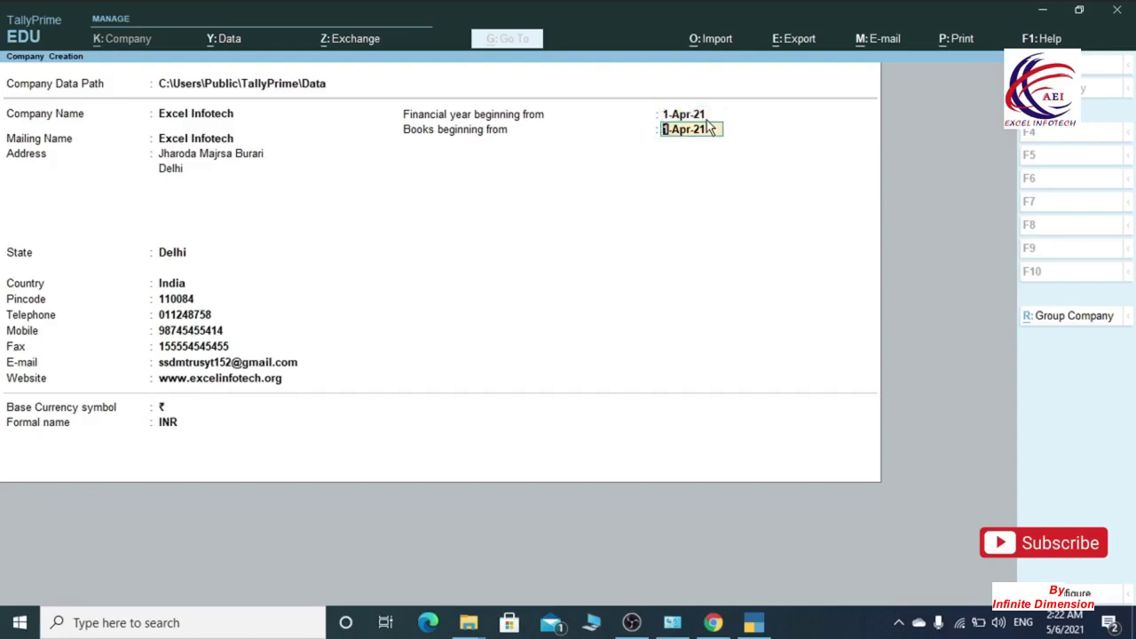
pyautogui.press('Return')
pyautogui.press('Return')
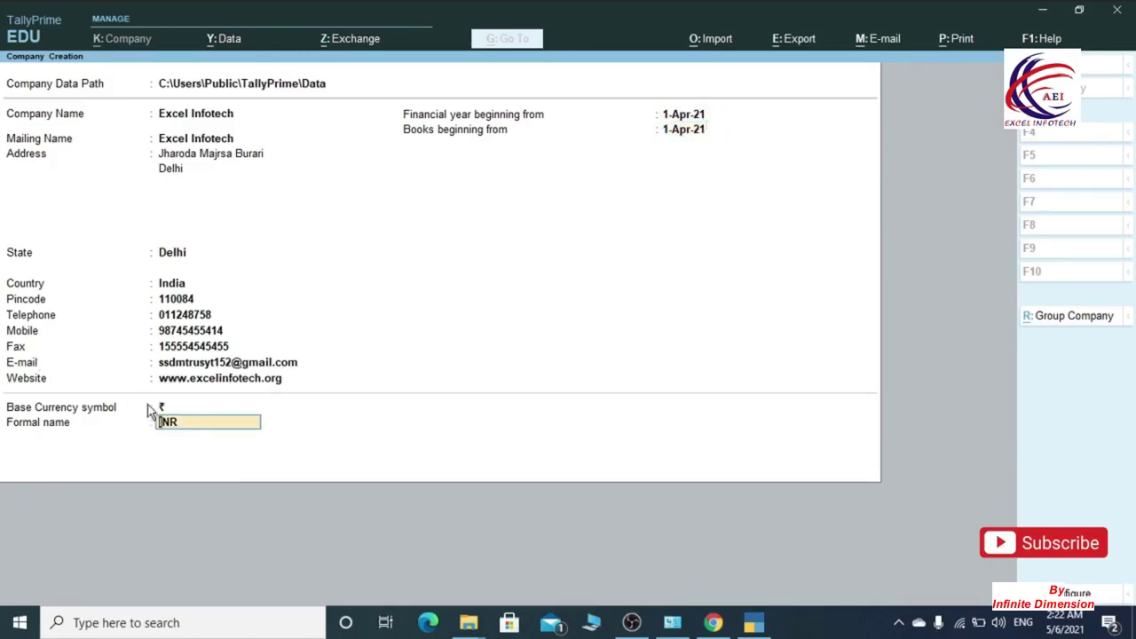
pyautogui.press('Return')
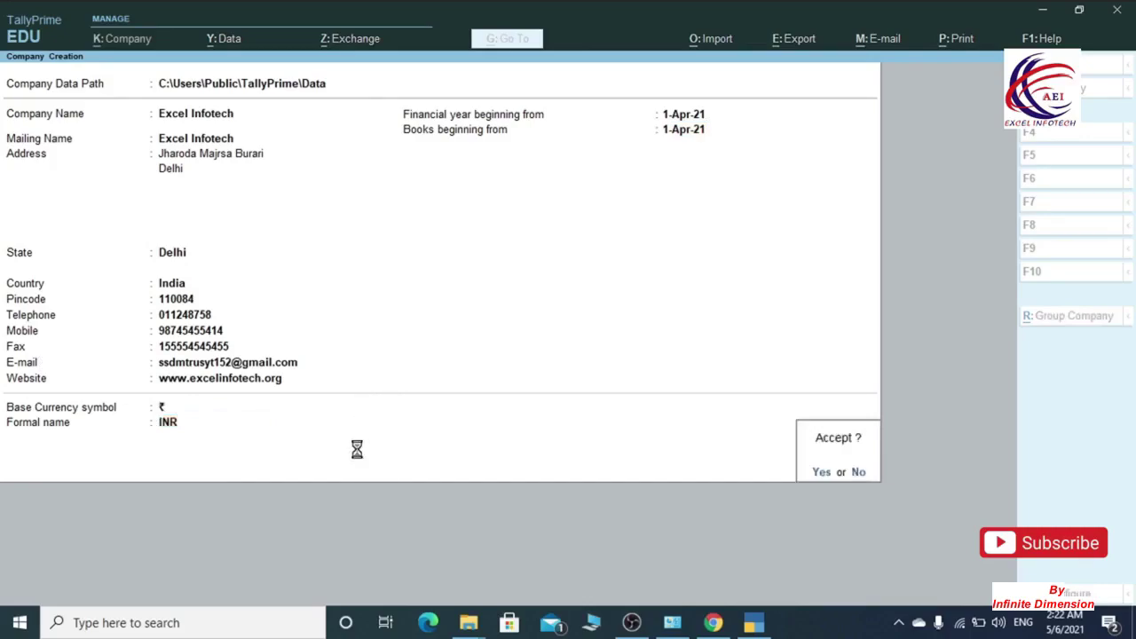
# Accept Excel Infotech, switch inventory off, keep GST on and TDS off, and confirm
pyautogui.press('Return')
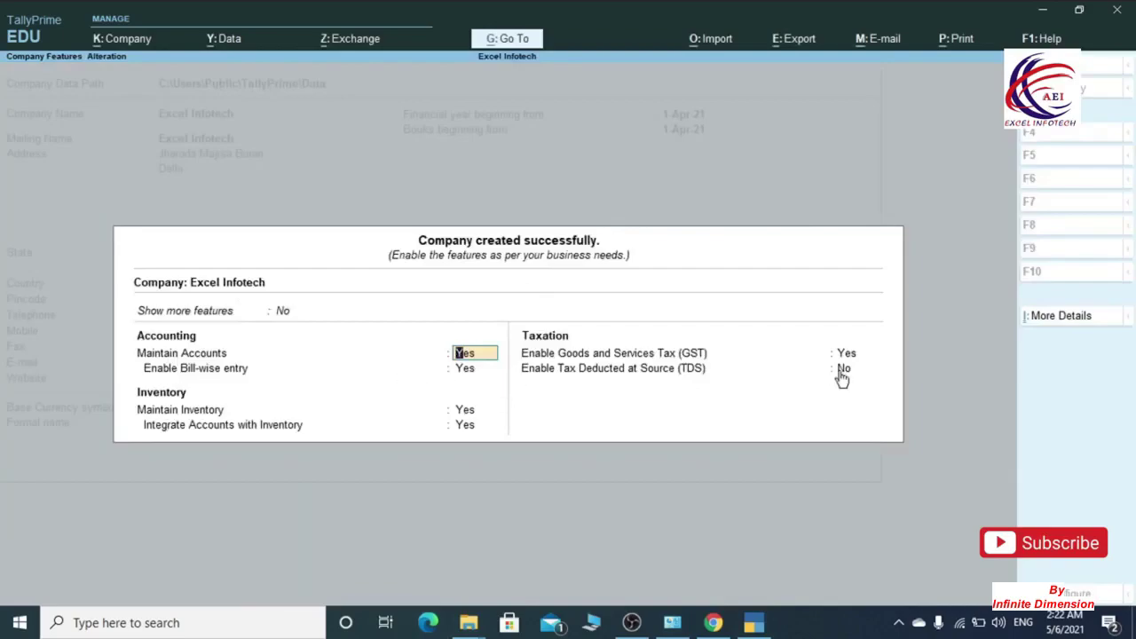
pyautogui.write('N')
pyautogui.press('Return')
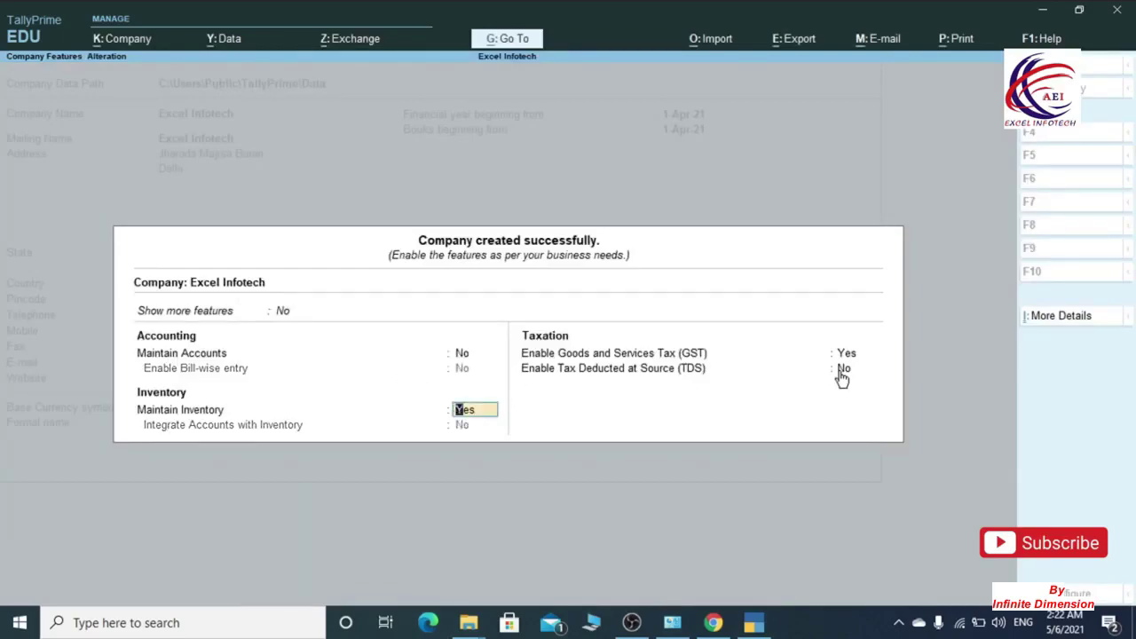
pyautogui.write('n')
pyautogui.press('Return')
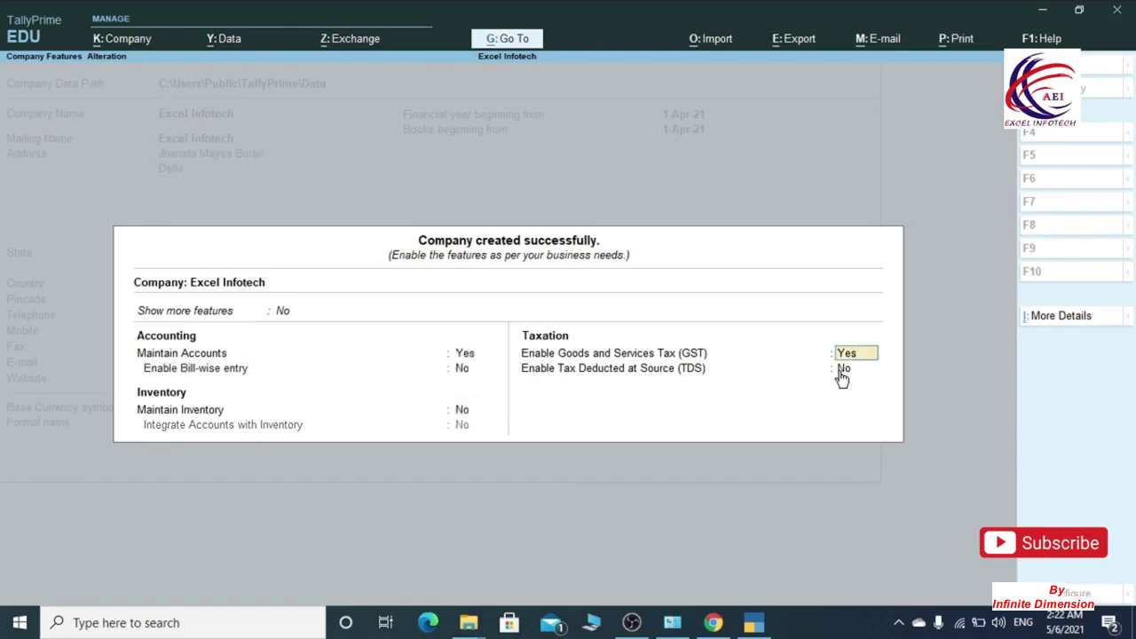
pyautogui.press('Return')
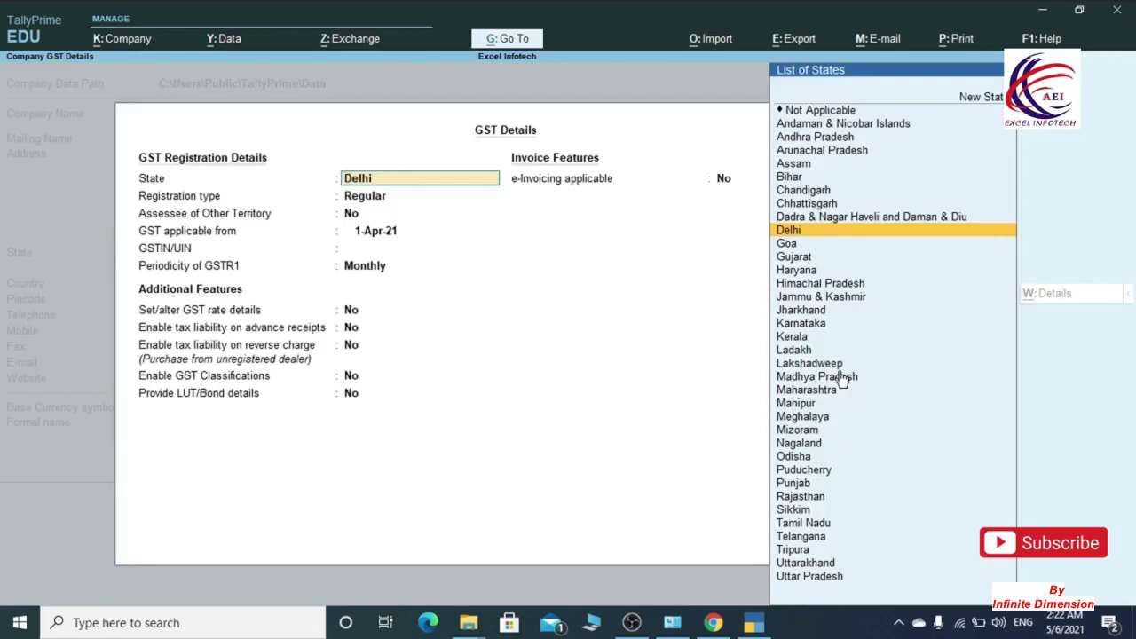
pyautogui.press('Escape')
pyautogui.press('y')
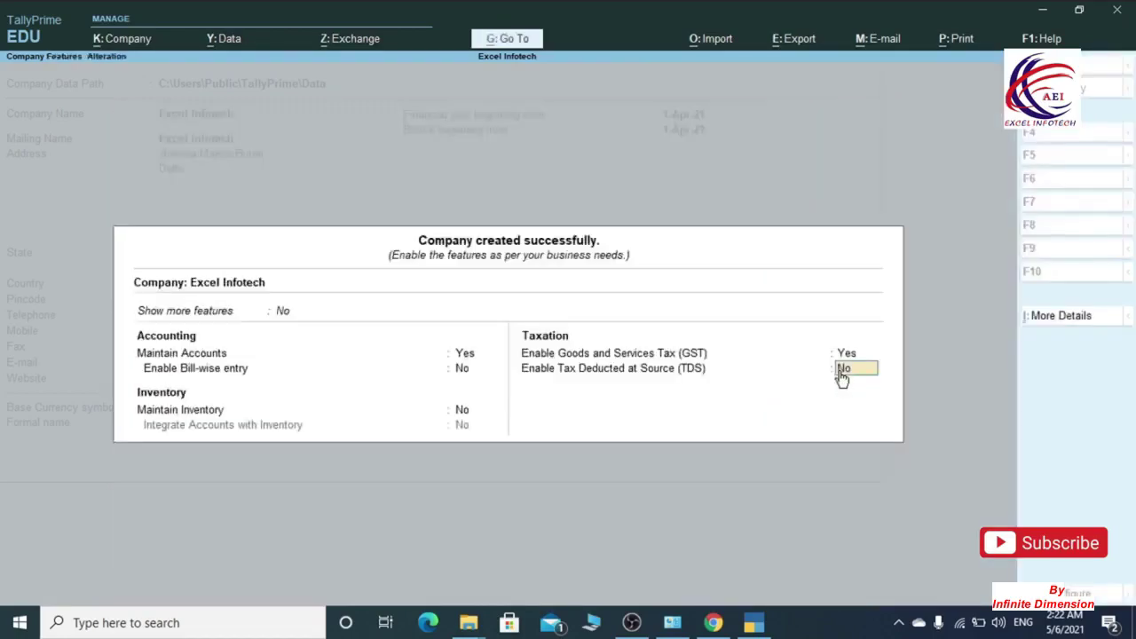
pyautogui.press('Return')
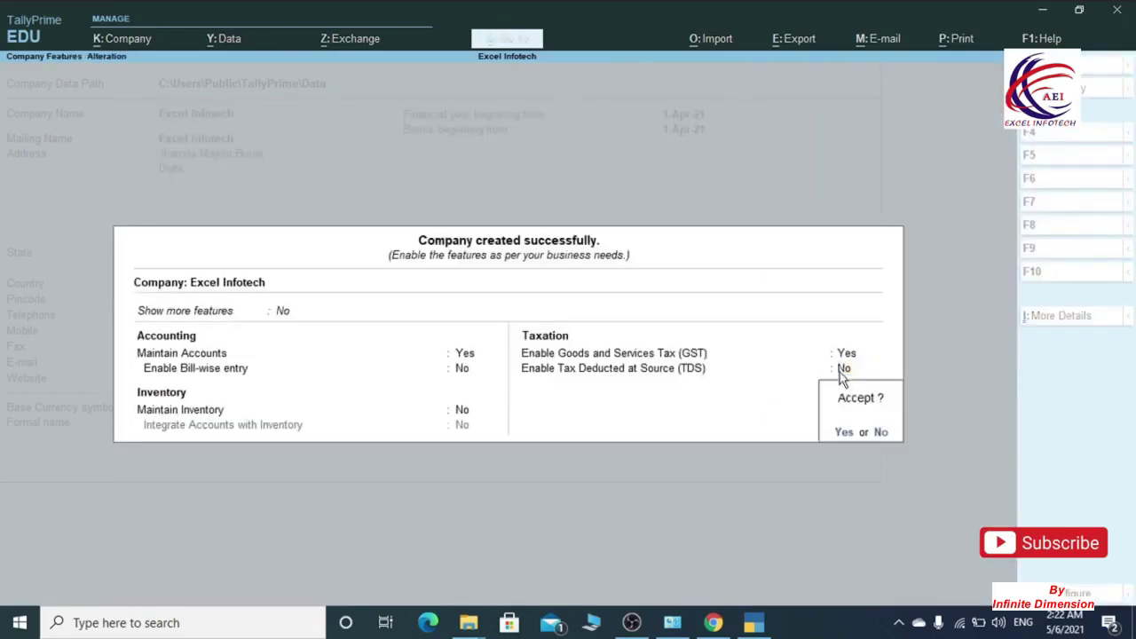
pyautogui.press('y')
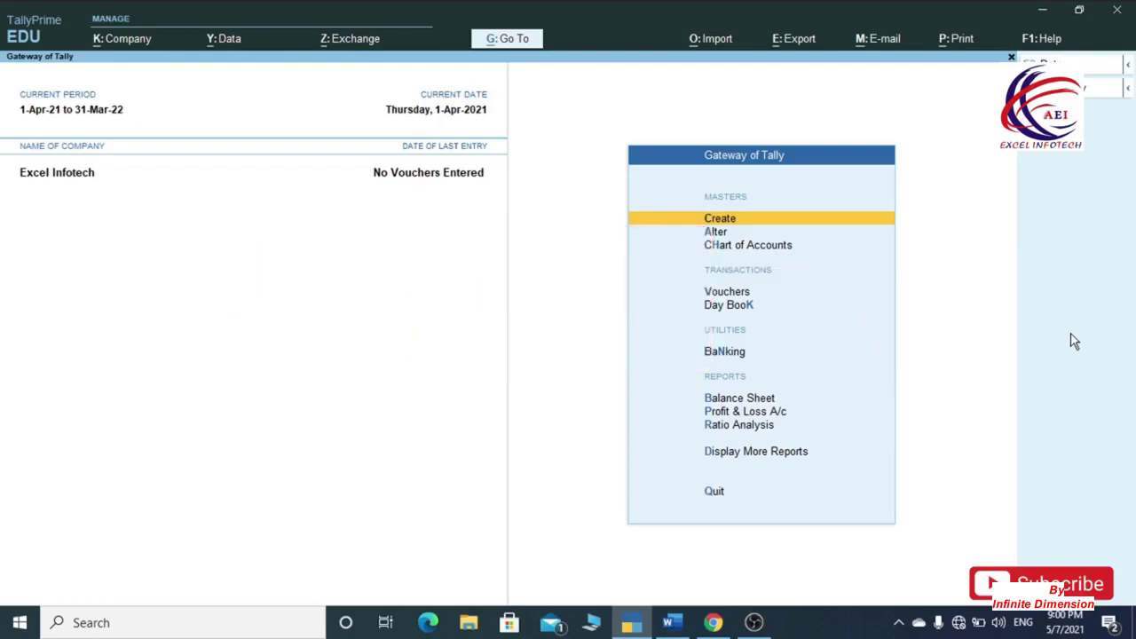
# Choose Create, then Ledger, from the Gateway of Tally
pyautogui.click(719, 220)
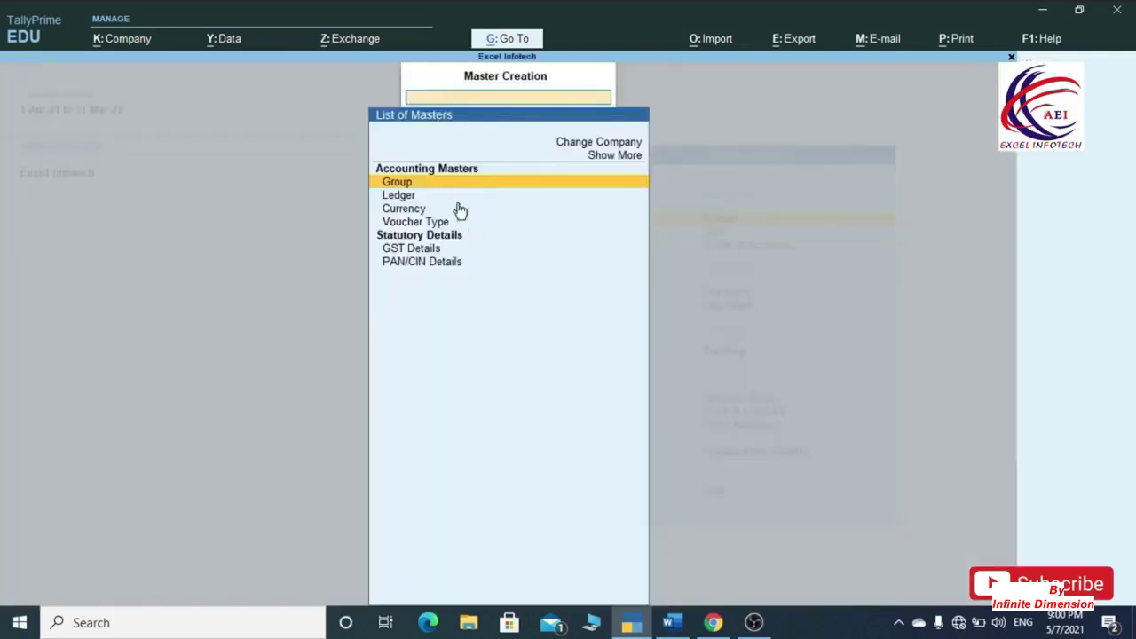
pyautogui.click(398, 196)
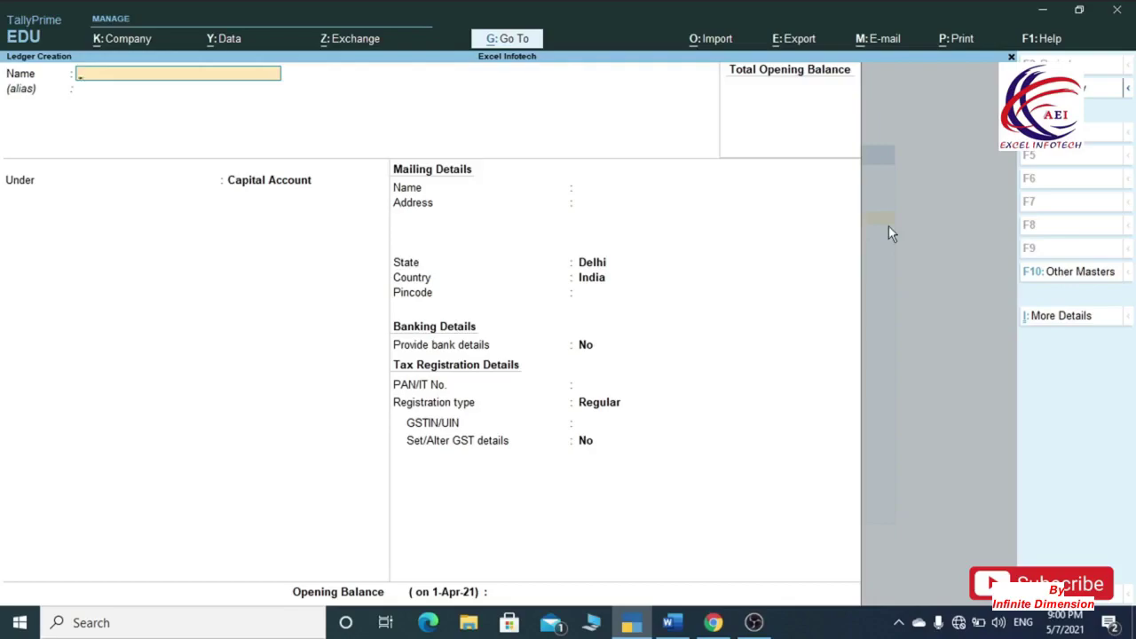
# Name the new ledger Mohan Ind and place it under Sundry Creditors
pyautogui.write('Mohan Ind')
pyautogui.press('Return')
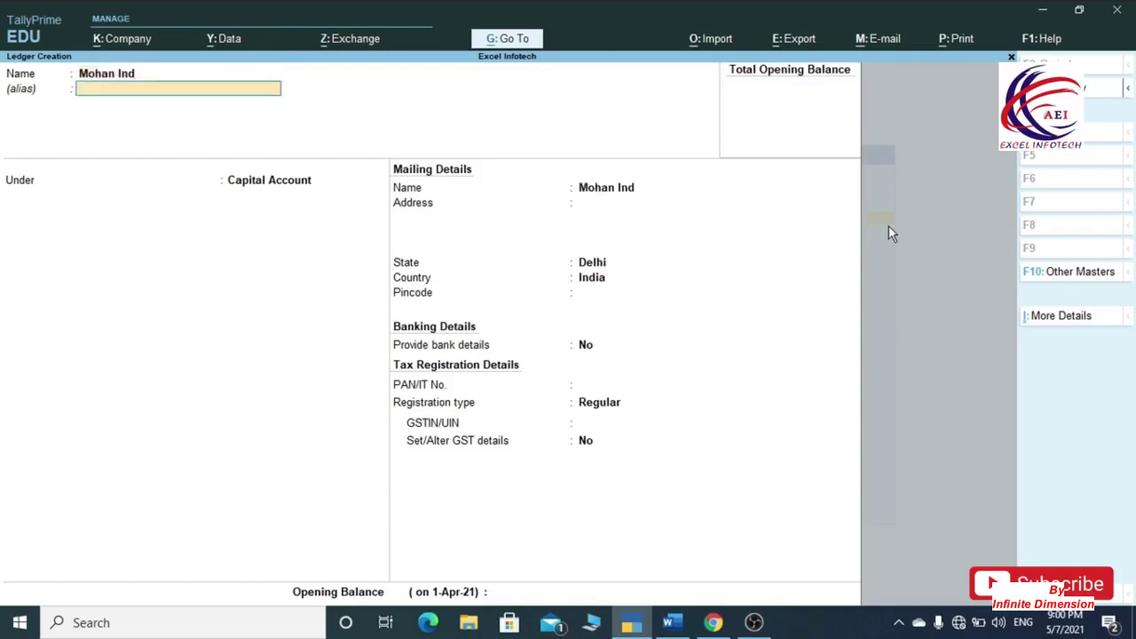
pyautogui.press('Return')
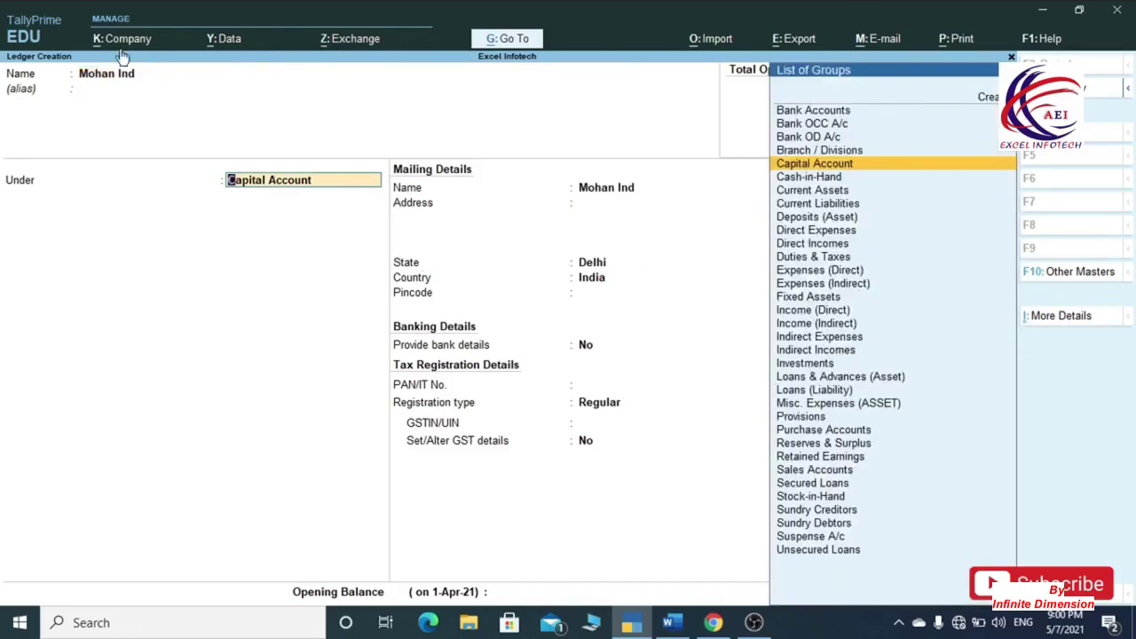
pyautogui.write('S')
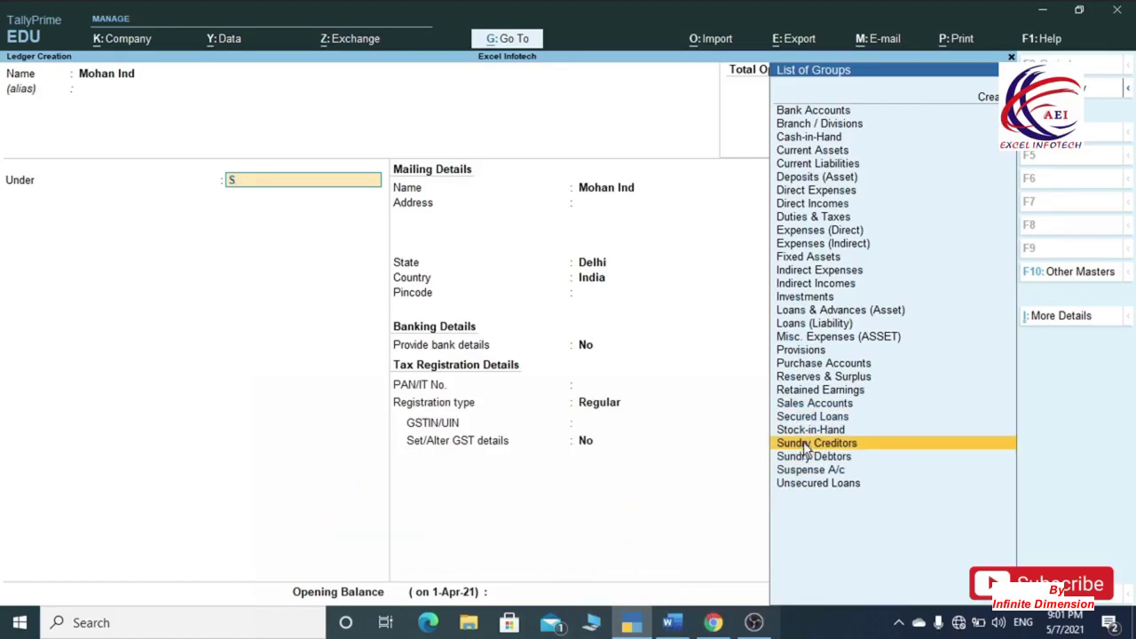
pyautogui.click(807, 447)
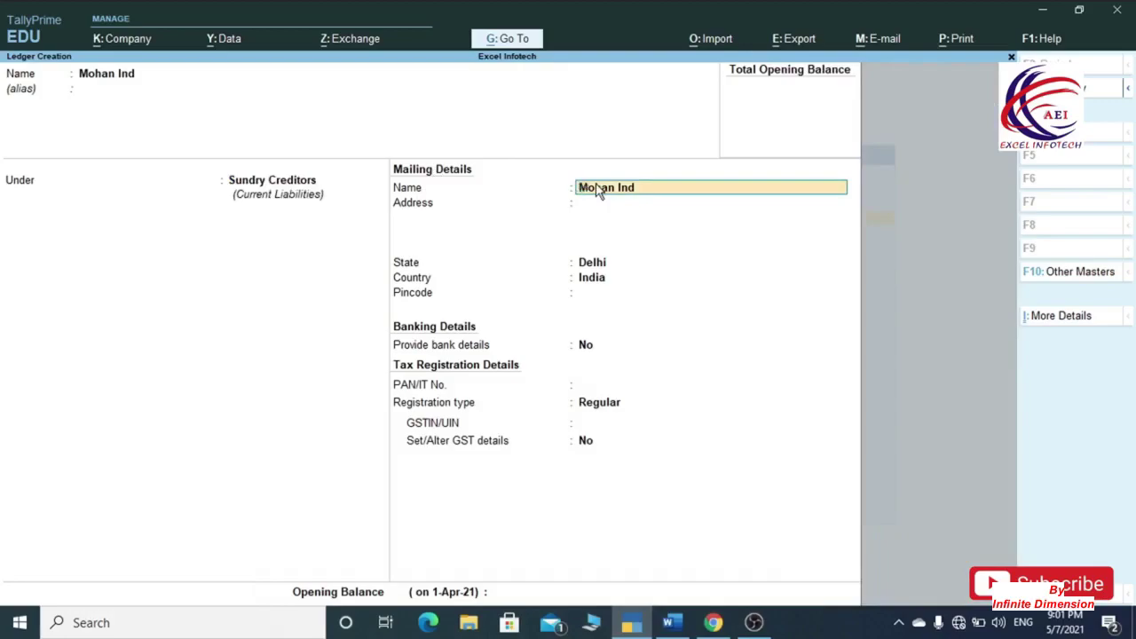
# Keep State Delhi and Regular registration, enable GST details without a GSTIN, and save
pyautogui.press('Return')
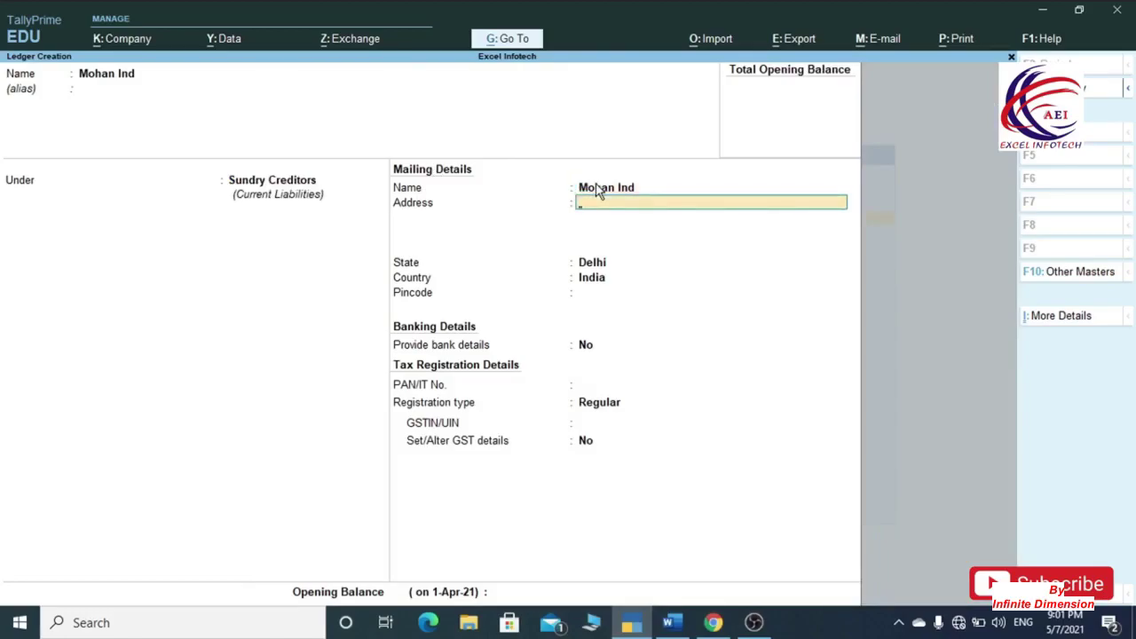
pyautogui.press('Return')
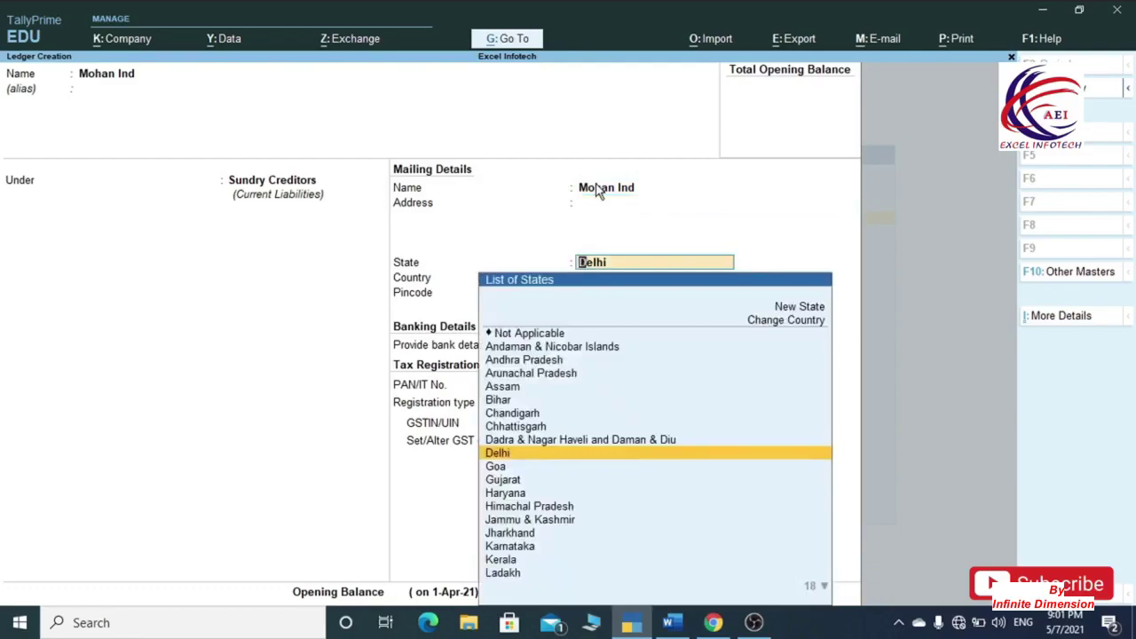
pyautogui.press('Return')
pyautogui.press('Return')
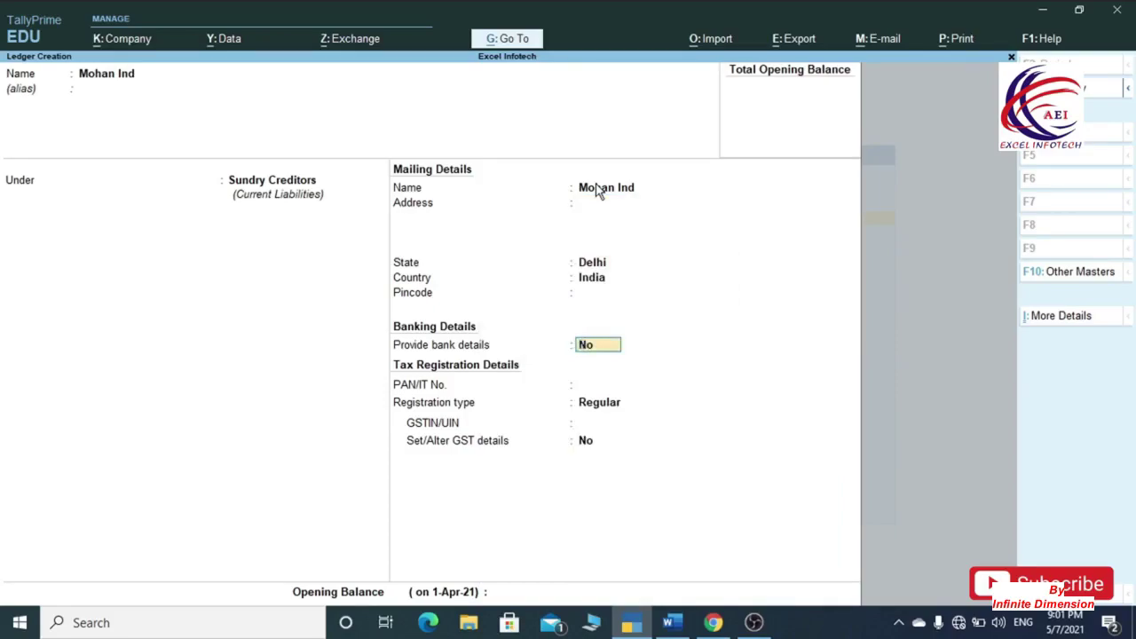
pyautogui.press('Return')
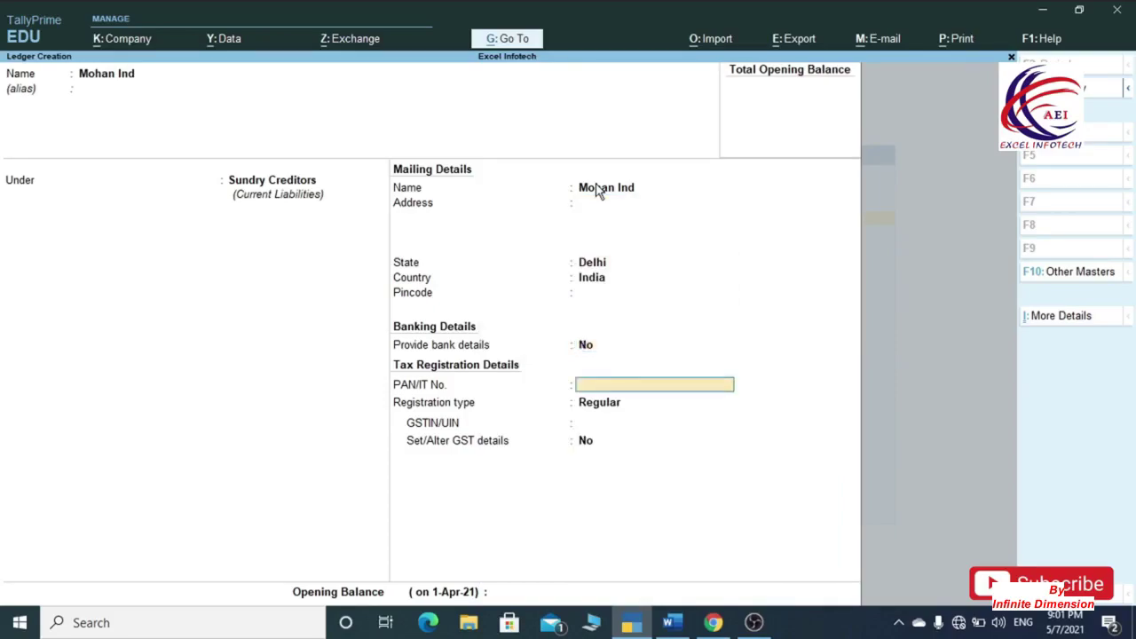
pyautogui.press('Return')
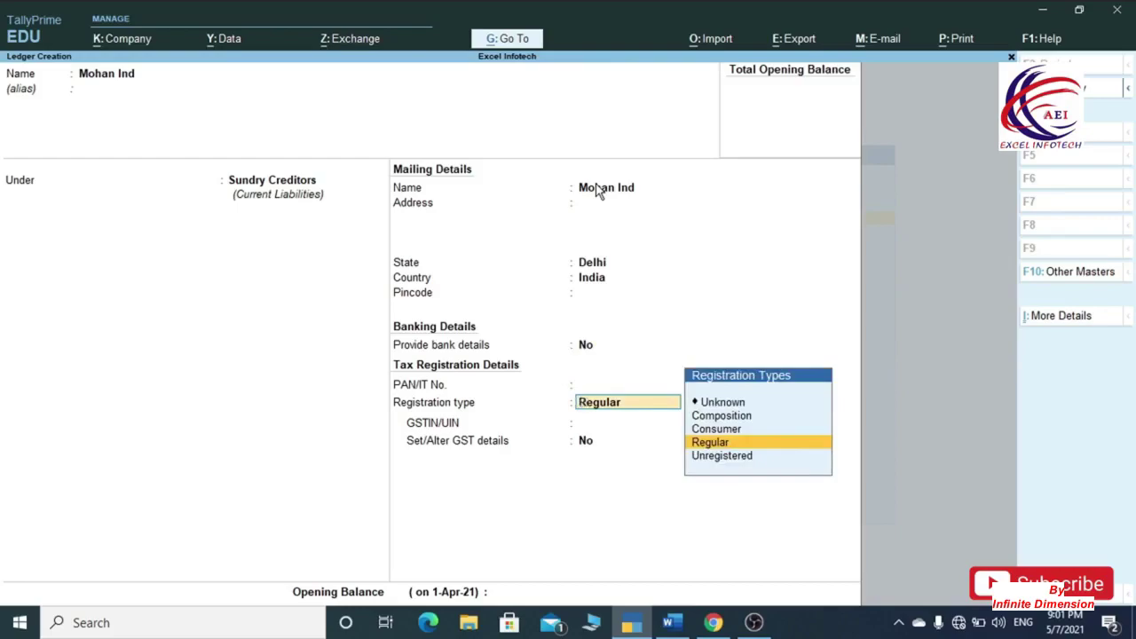
pyautogui.press('Return')
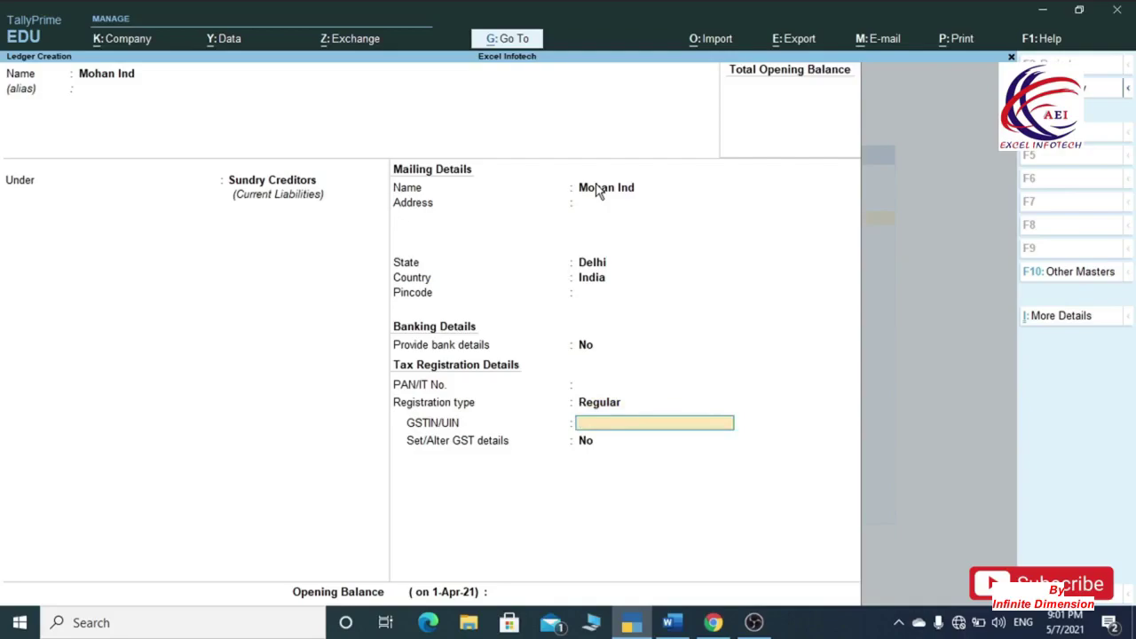
pyautogui.press('Return')
pyautogui.press('Return')
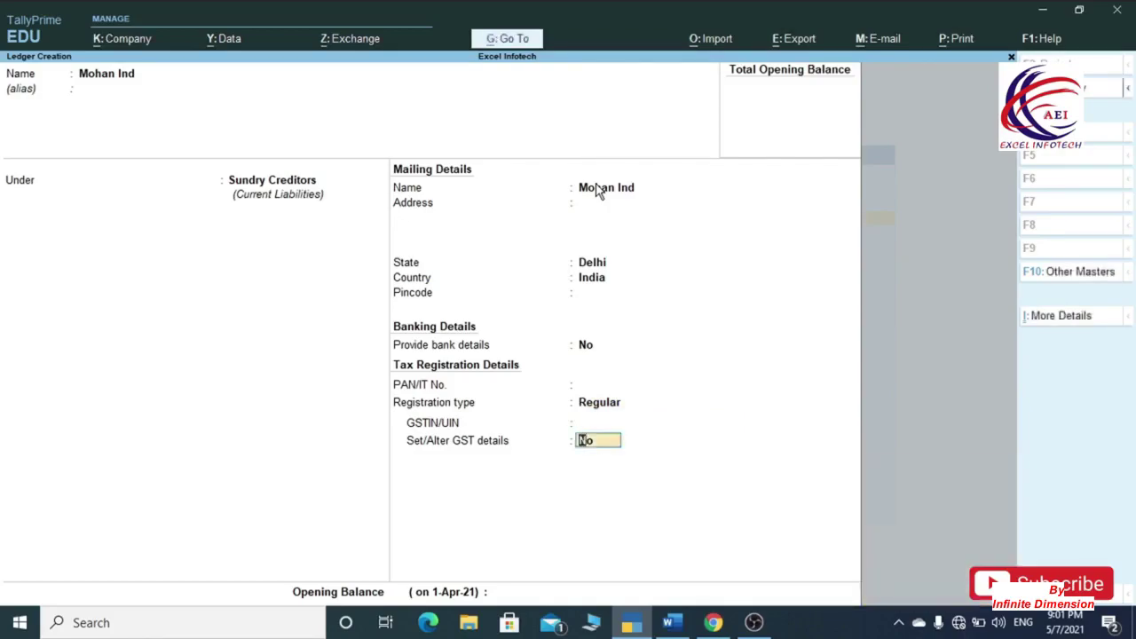
pyautogui.write('y')
pyautogui.press('Return')
pyautogui.press('Return')
pyautogui.press('Return')
pyautogui.press('Return')
pyautogui.press('Return')
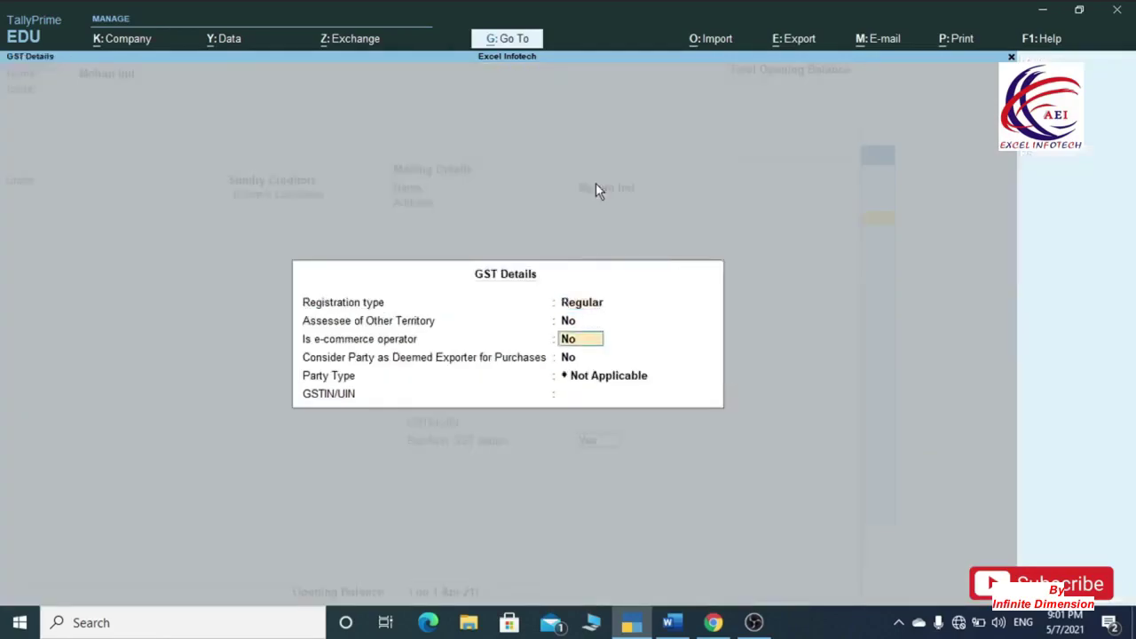
pyautogui.press('Return')
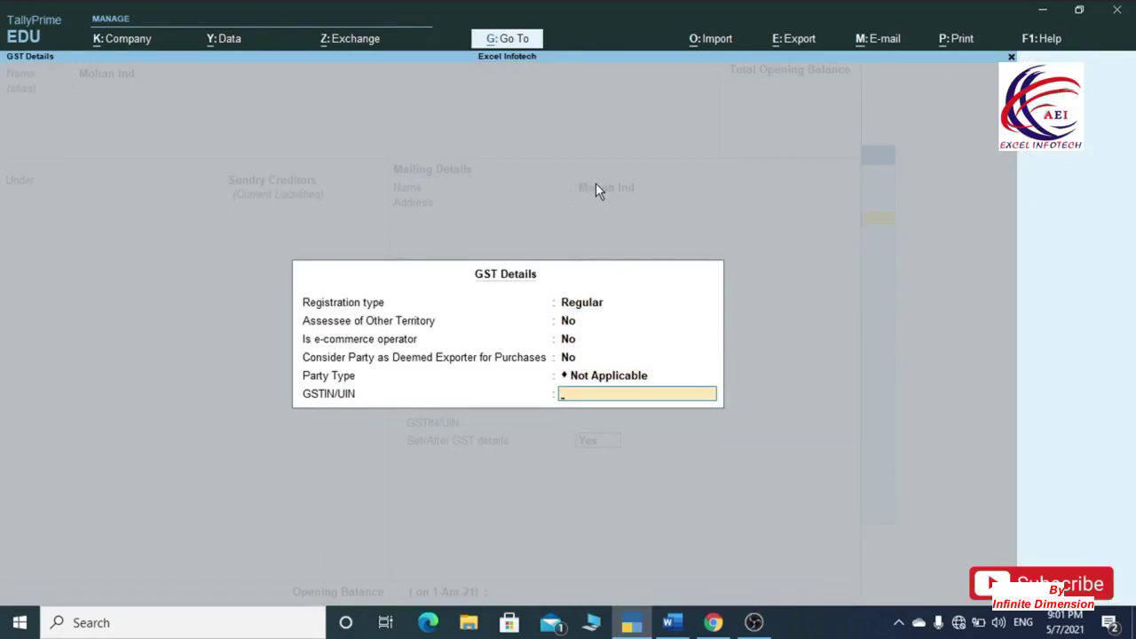
pyautogui.press('Return')
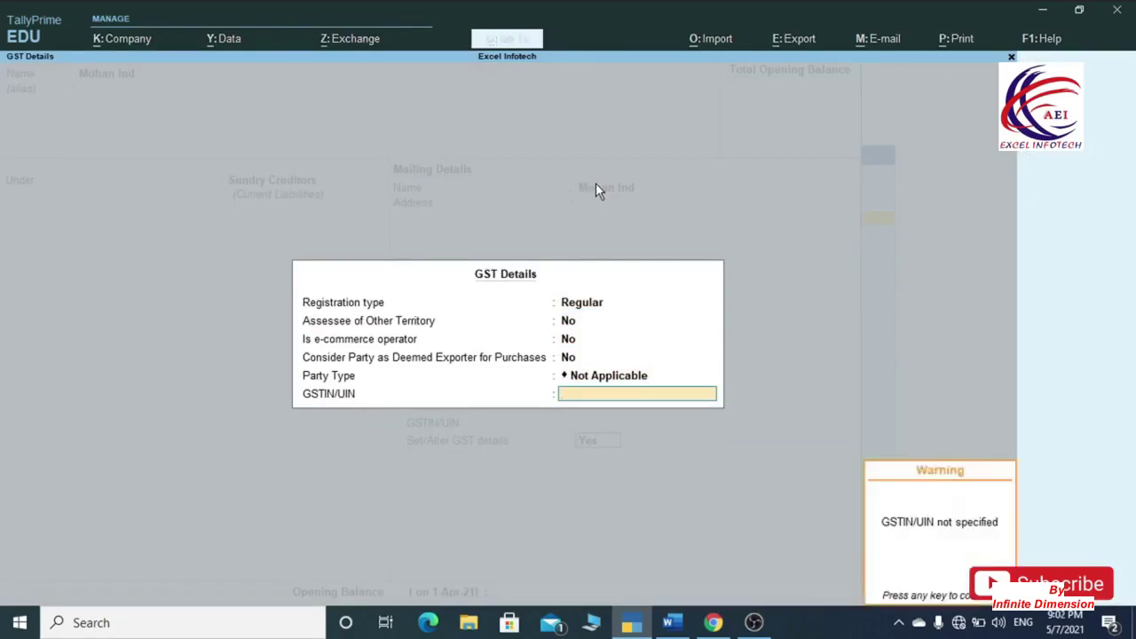
pyautogui.press('Return')
pyautogui.press('Return')
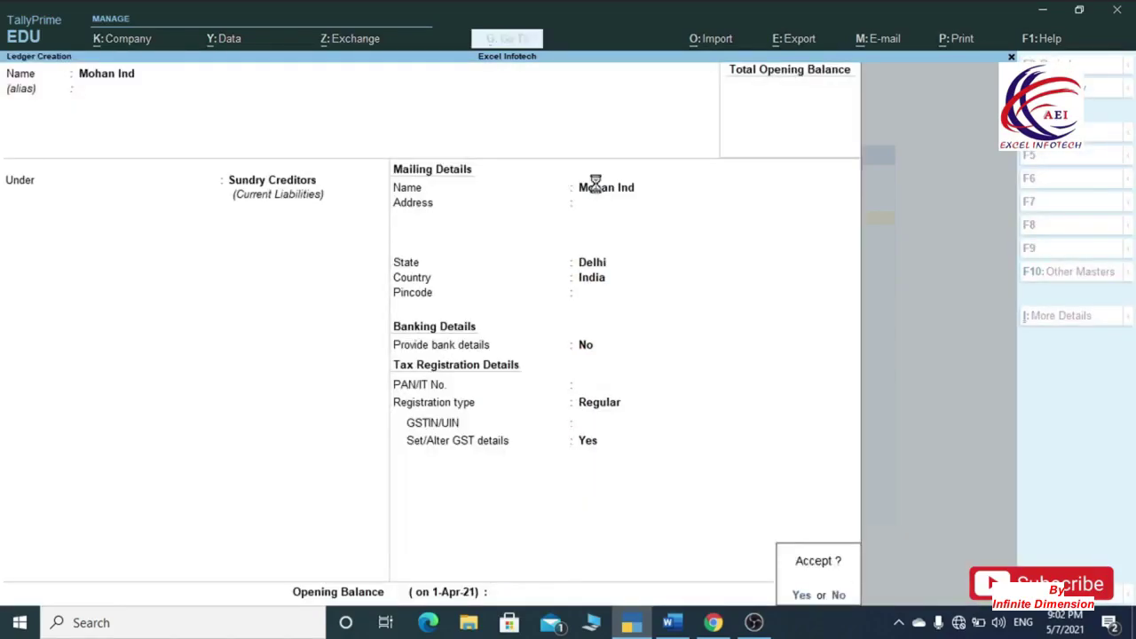
pyautogui.press('Return')
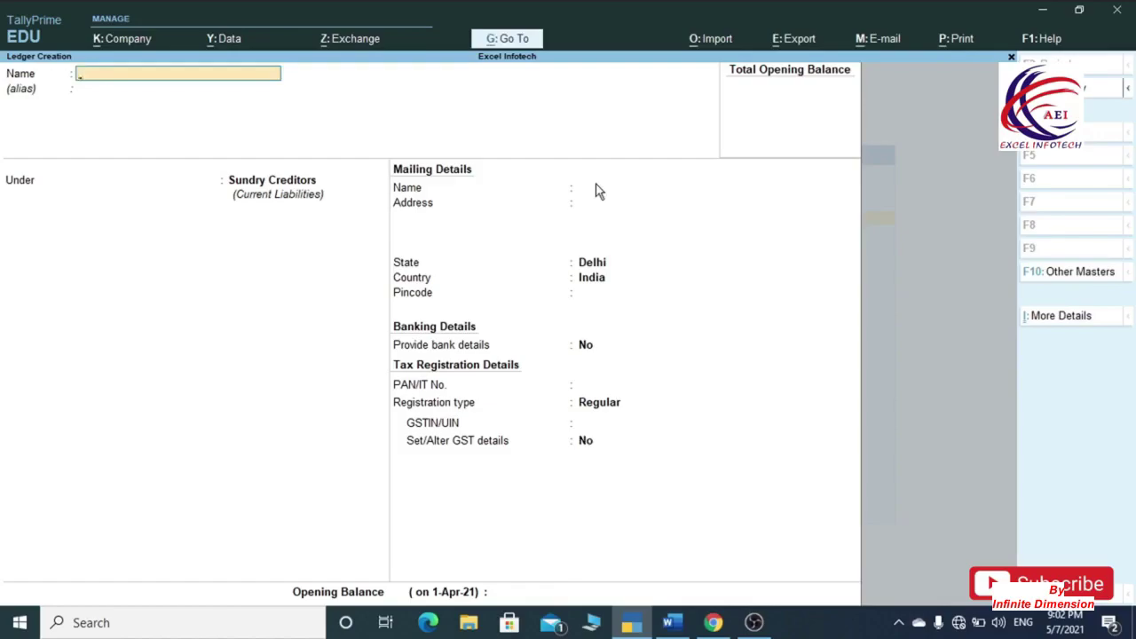
# Save a Purchase A/c ledger under Purchase Accounts with Goods supply type, then exit ledger creation
pyautogui.write('Purchase A/ck')
pyautogui.press('BackSpace')
pyautogui.press('Return')
pyautogui.write('p')
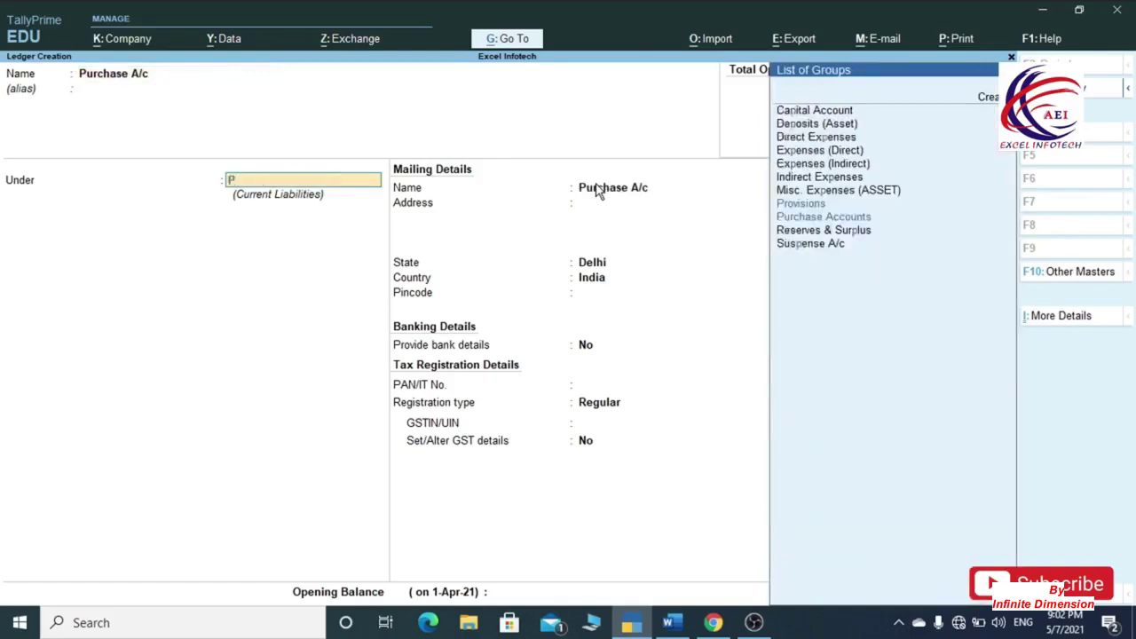
pyautogui.press('Return')
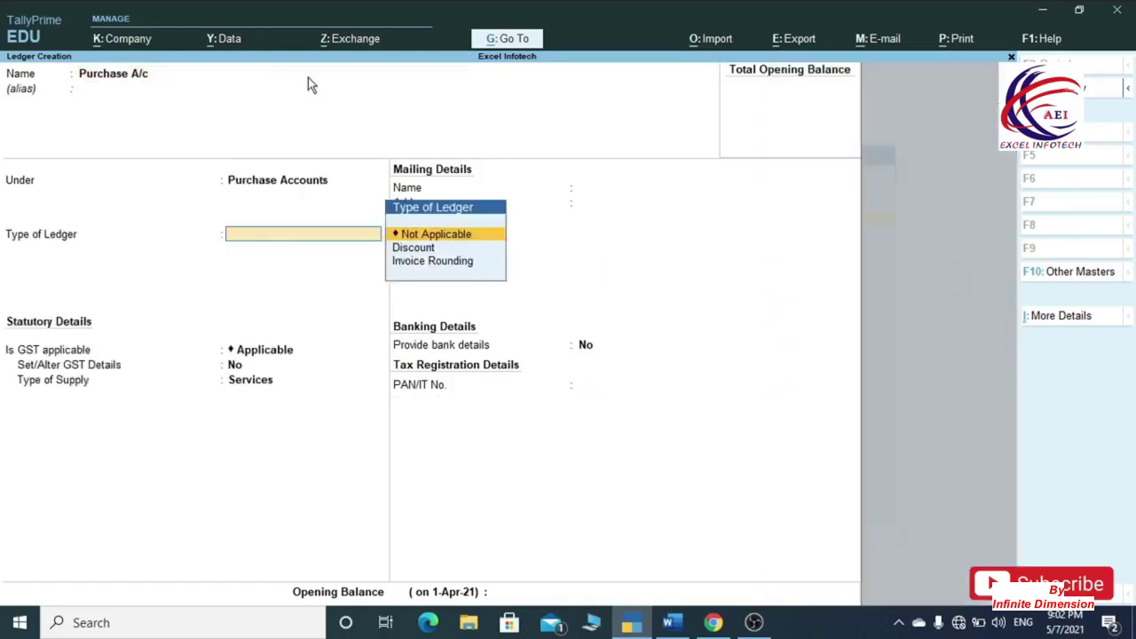
pyautogui.press('Return')
pyautogui.press('Return')
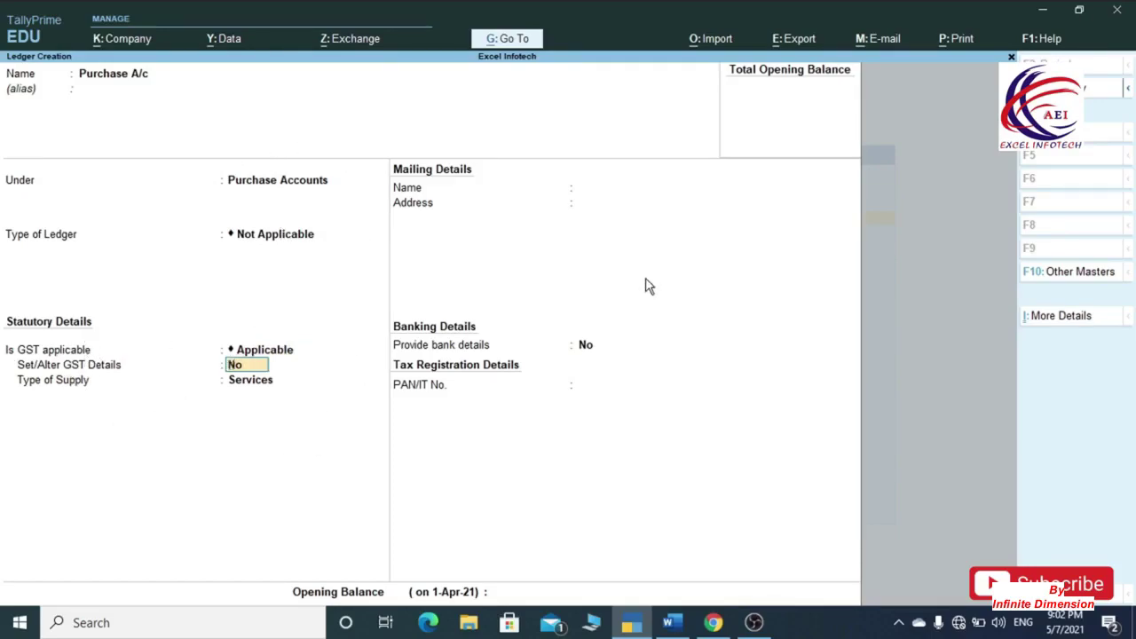
pyautogui.press('Return')
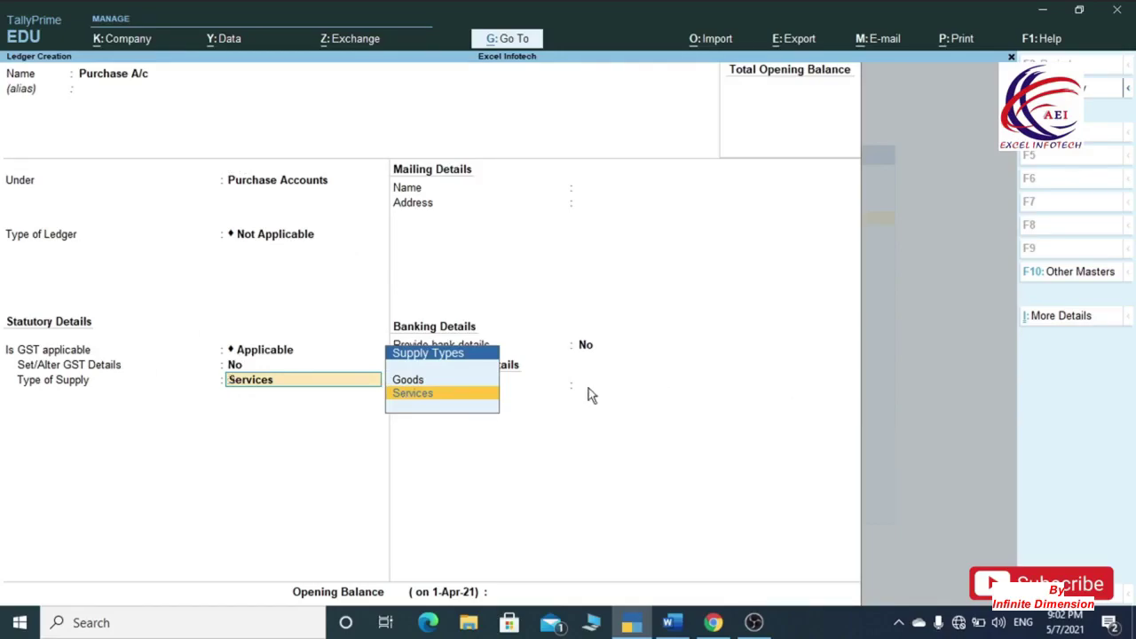
pyautogui.click(409, 384)
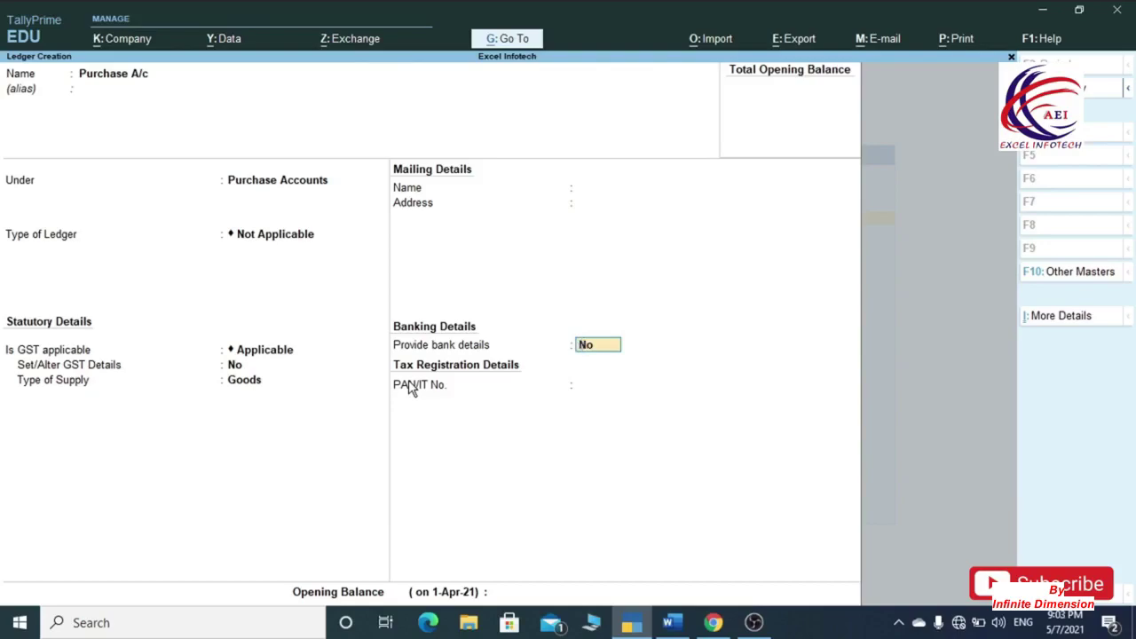
pyautogui.press('Return')
pyautogui.press('Return')
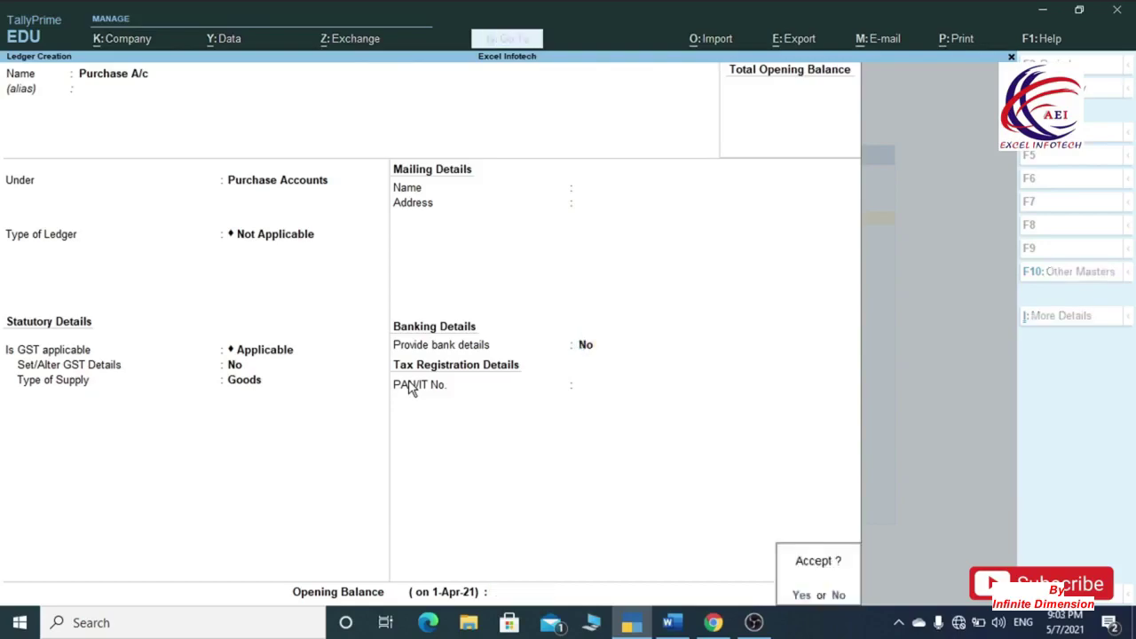
pyautogui.press('Return')
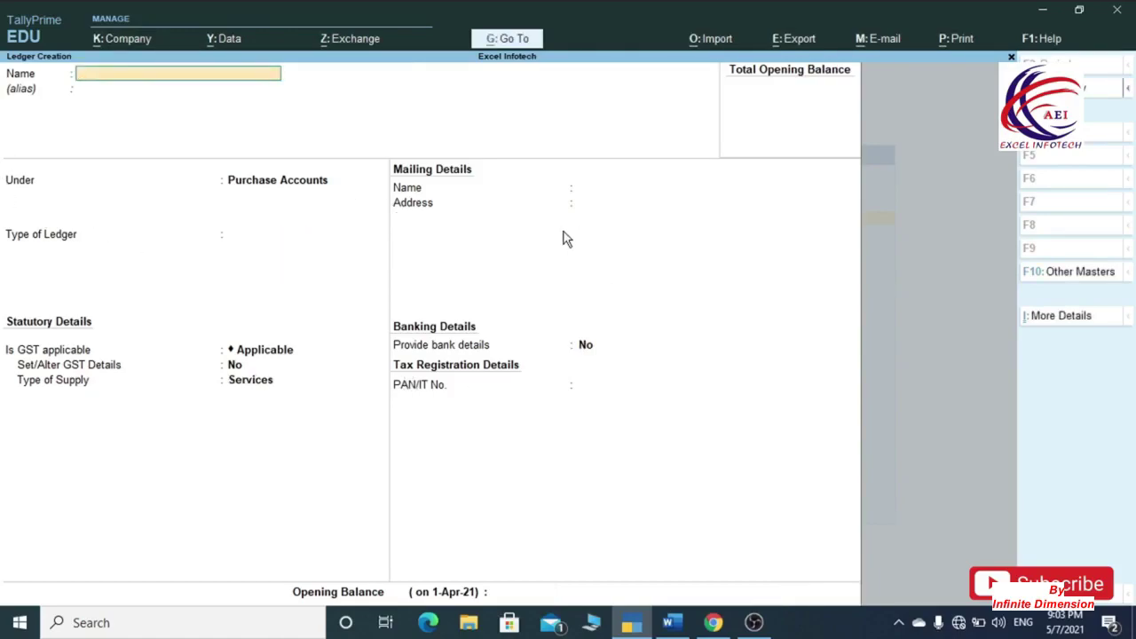
pyautogui.press('Escape')
pyautogui.press('Return')
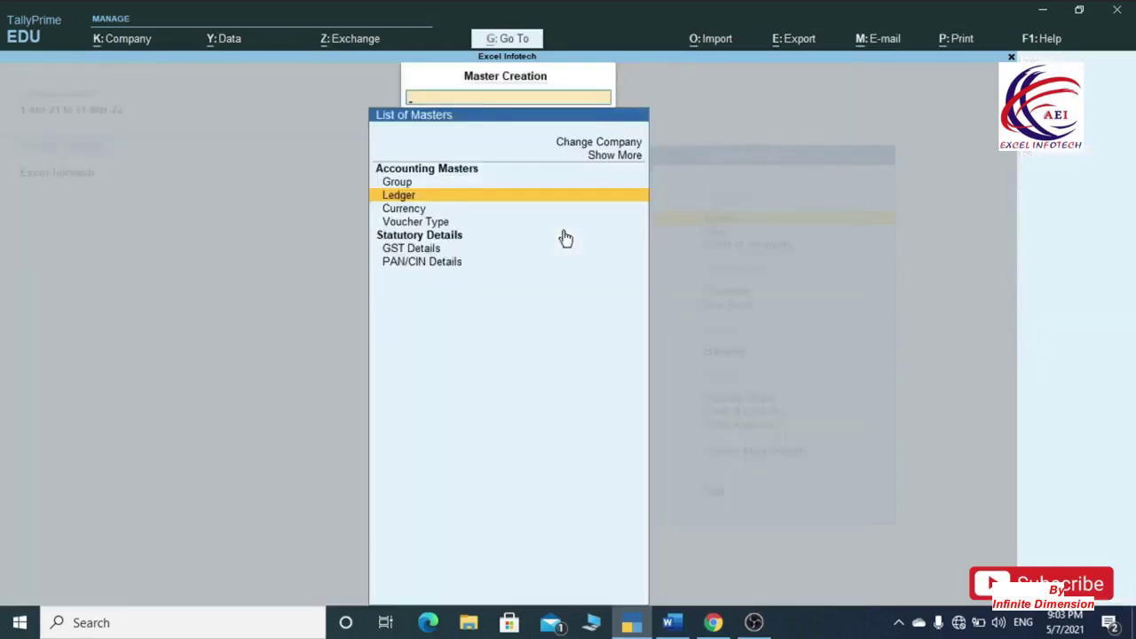
# Go to Alter > Ledger and select Mohan Ind from the List of Ledgers
pyautogui.press('Escape')
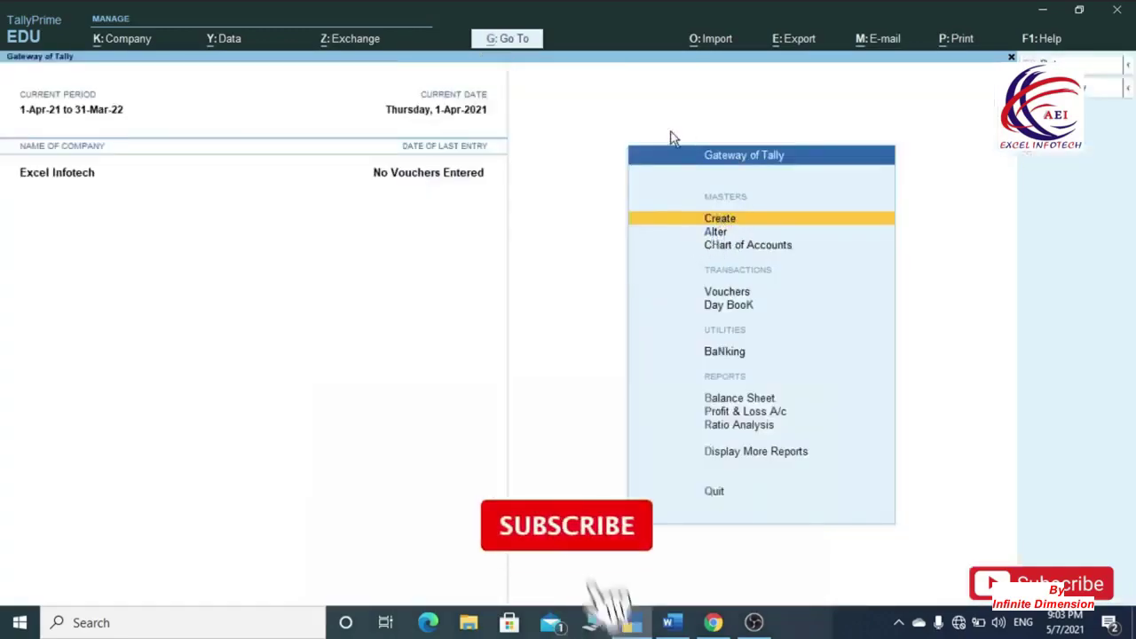
pyautogui.click(715, 233)
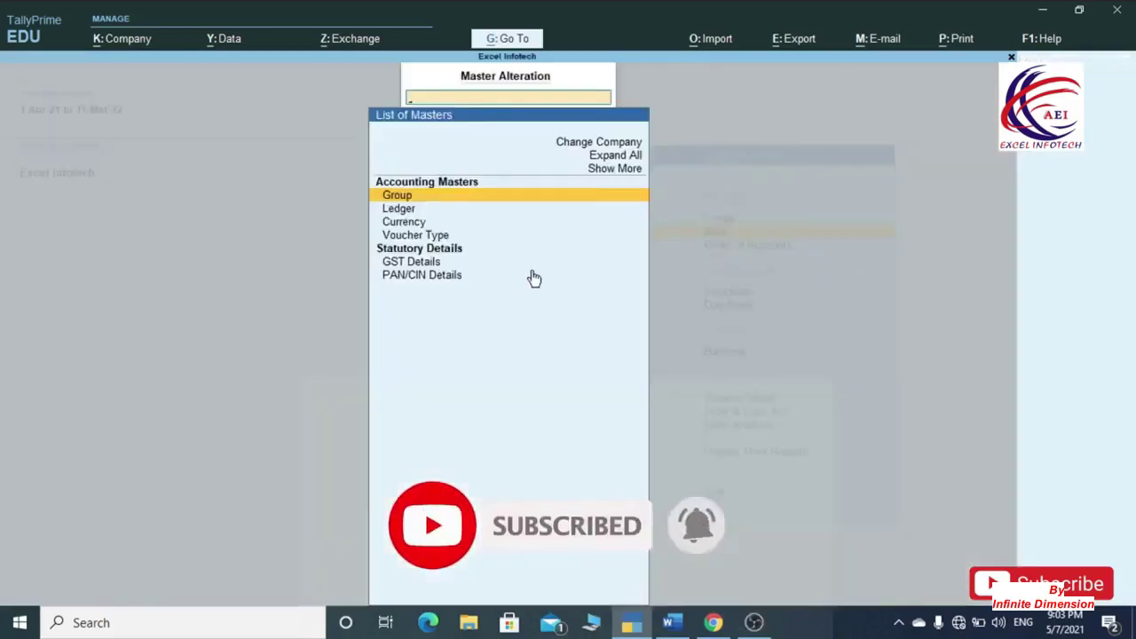
pyautogui.click(401, 210)
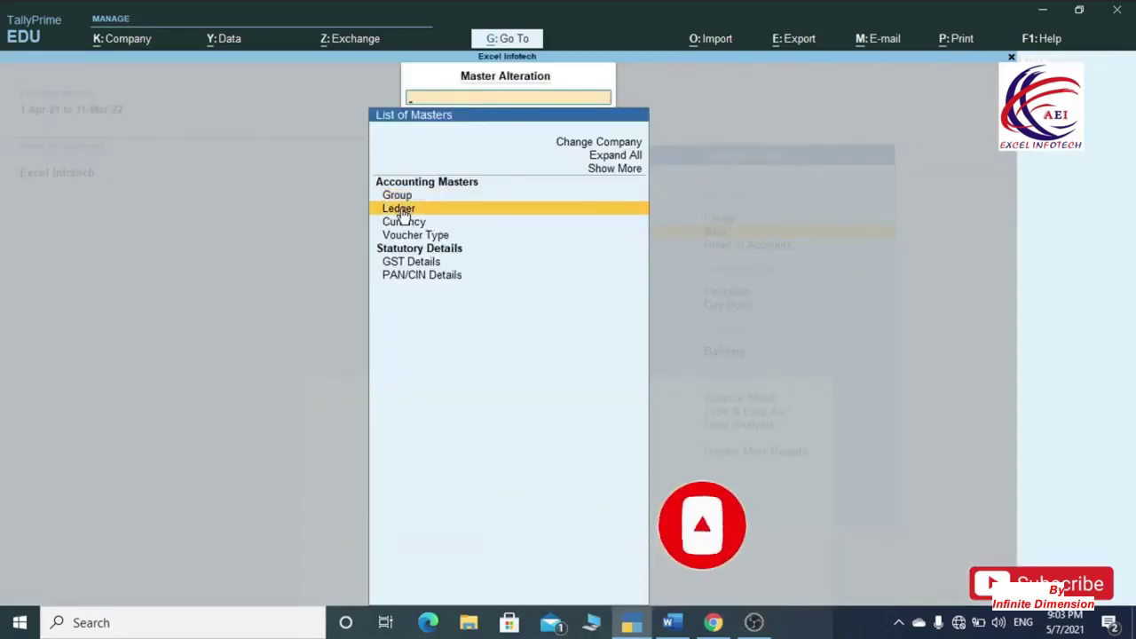
pyautogui.click(400, 211)
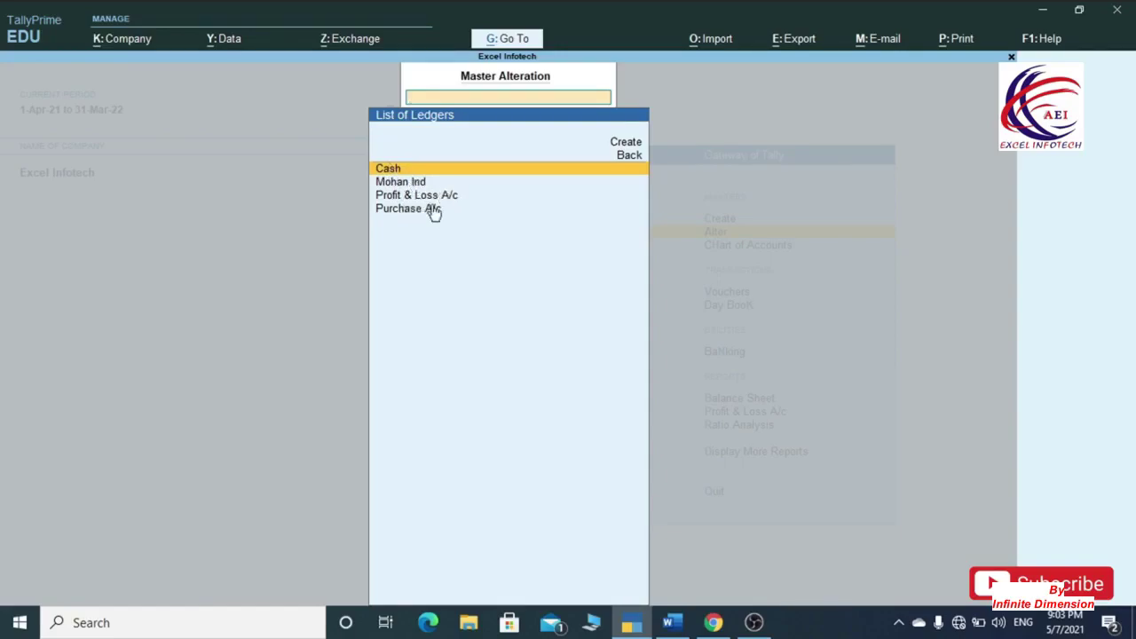
pyautogui.click(400, 211)
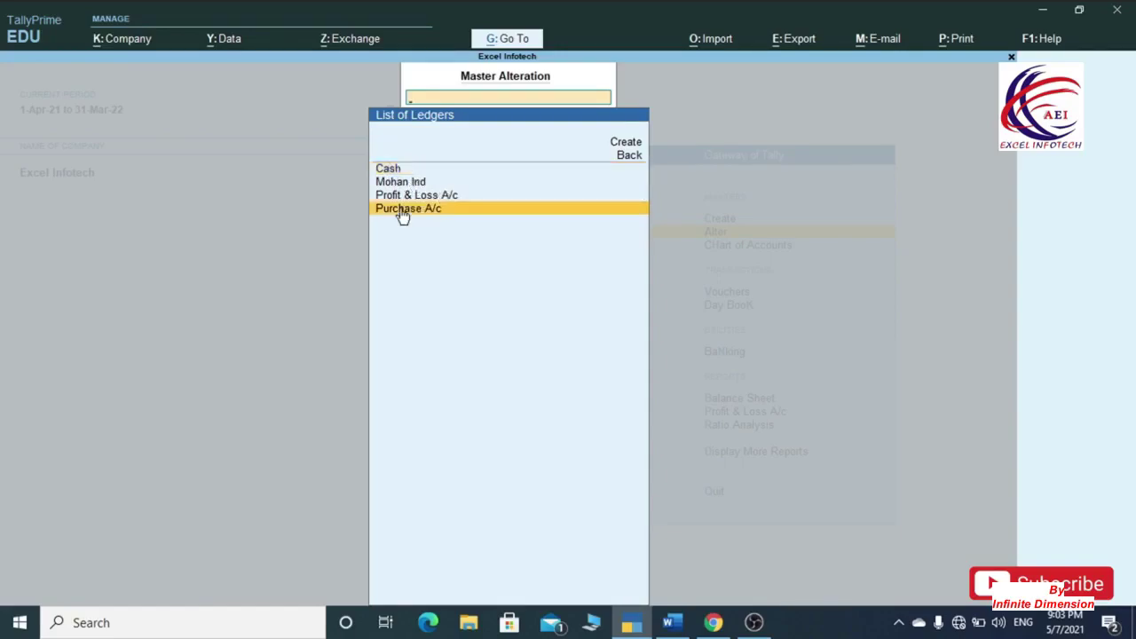
pyautogui.click(402, 184)
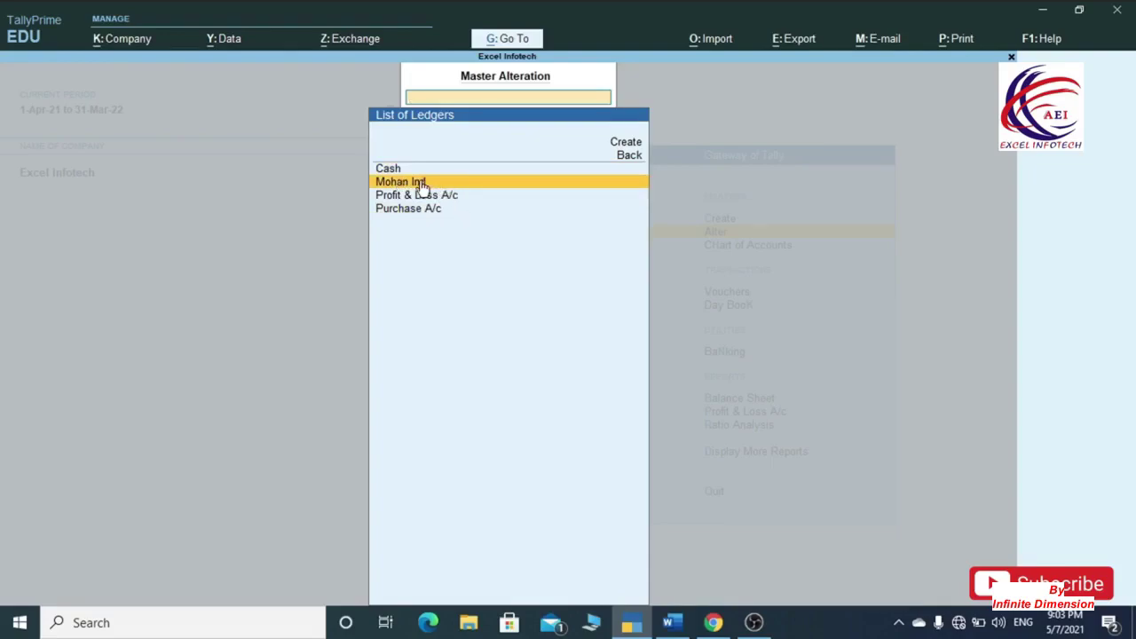
pyautogui.click(423, 186)
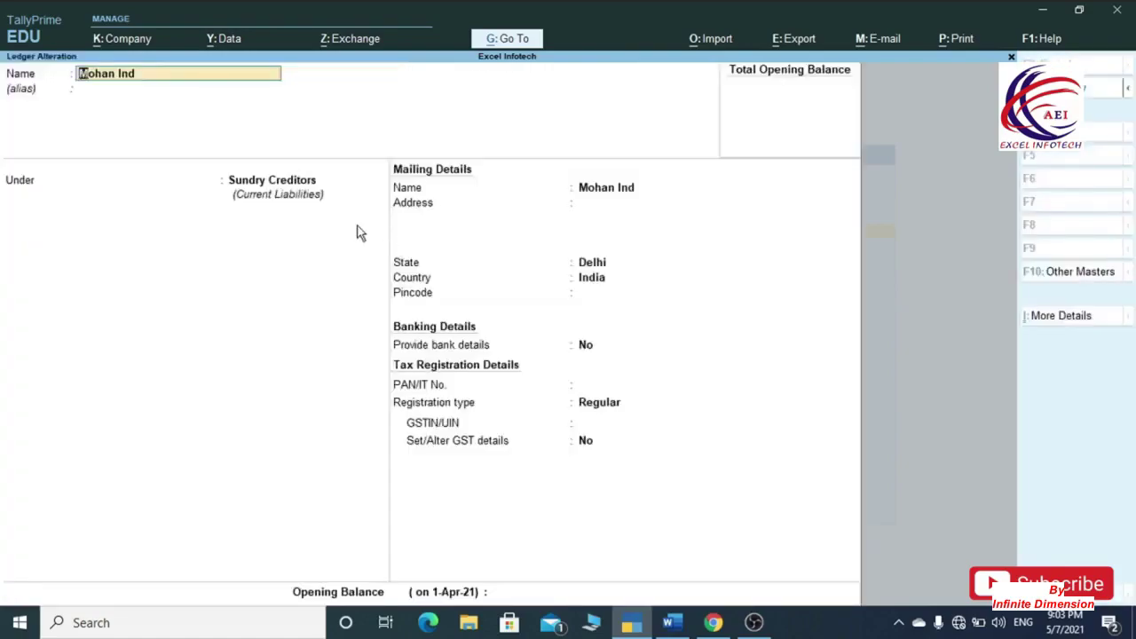
# Move Mohan Ind under Sundry Debtors, keeping Regular registration, and save the ledger
pyautogui.press('Return')
pyautogui.press('Return')
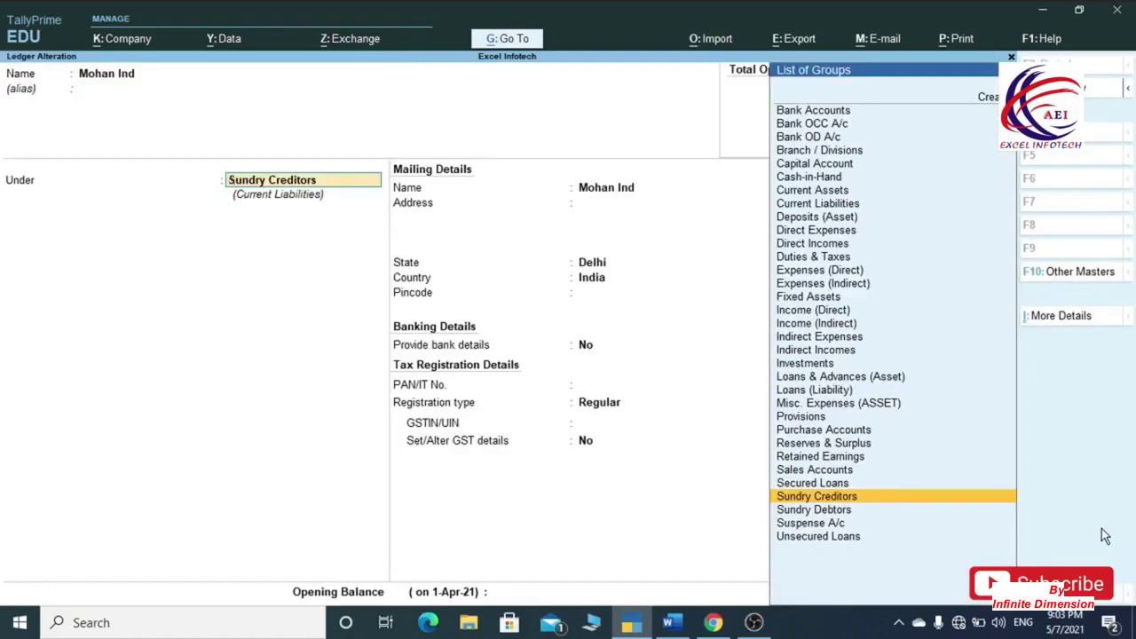
pyautogui.press('Down')
pyautogui.press('Return')
pyautogui.press('Return')
pyautogui.press('Return')
pyautogui.press('Return')
pyautogui.press('Return')
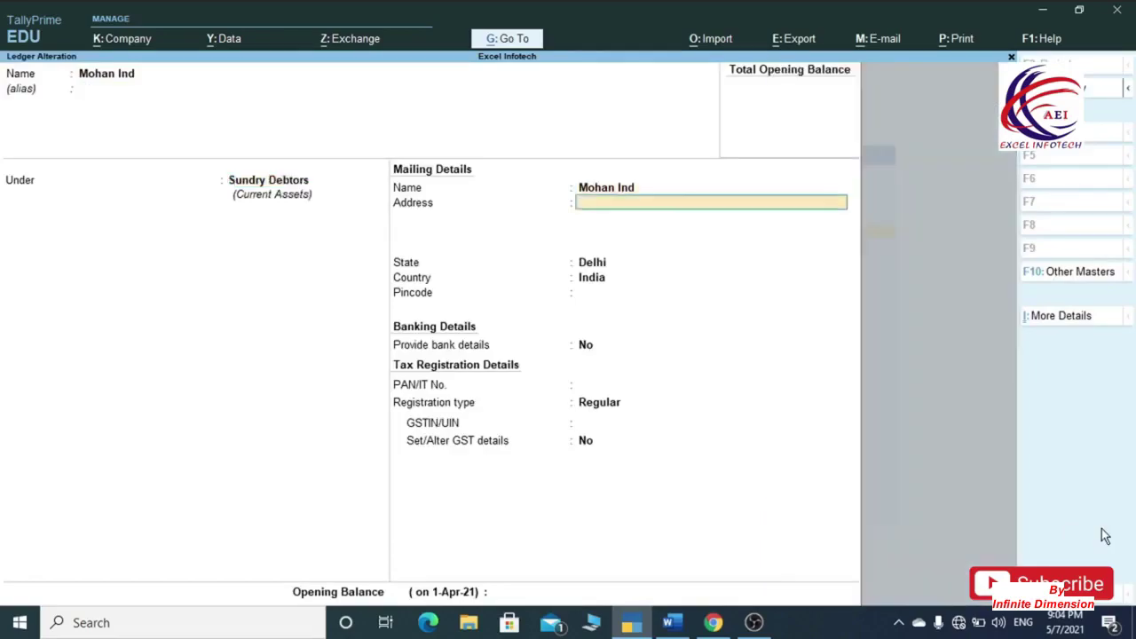
pyautogui.press('Return')
pyautogui.press('Return')
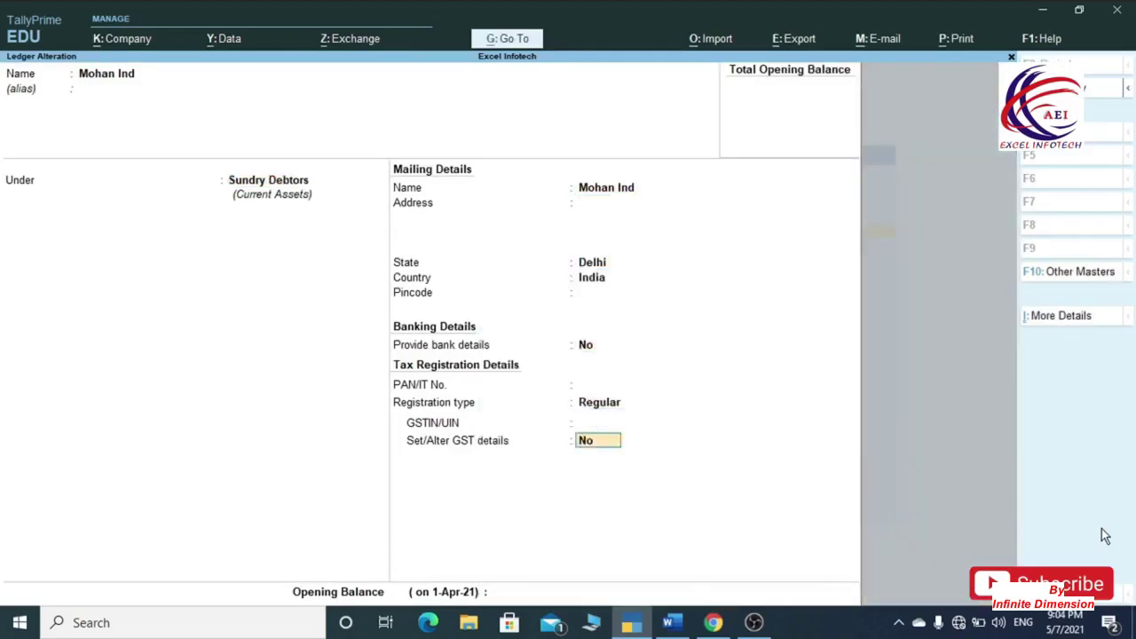
pyautogui.press('Return')
pyautogui.press('Return')
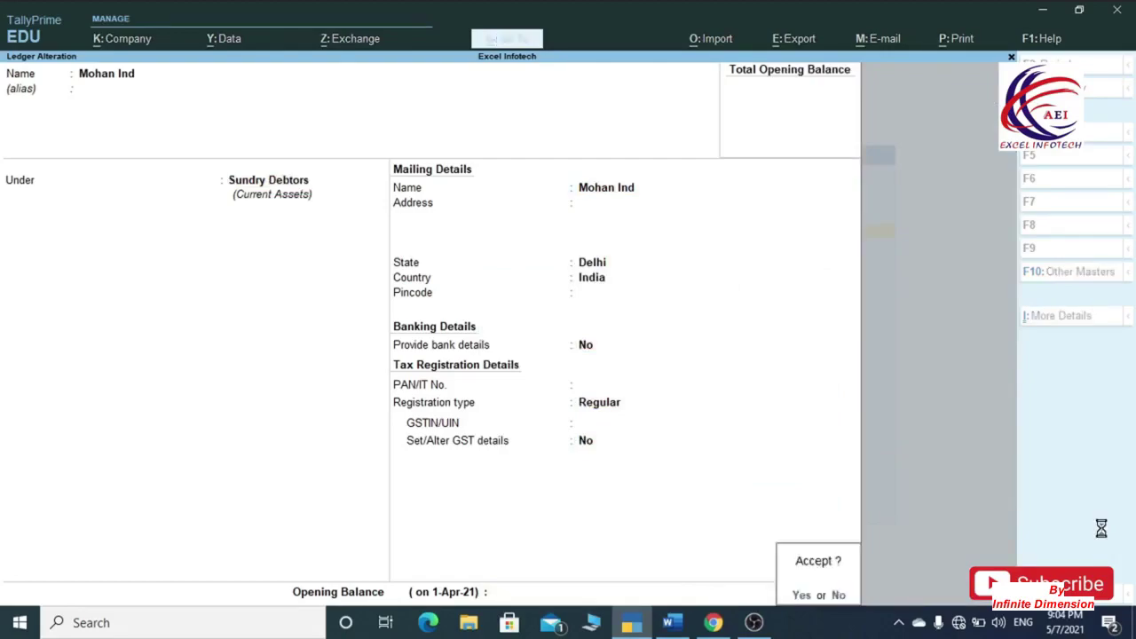
pyautogui.press('Return')
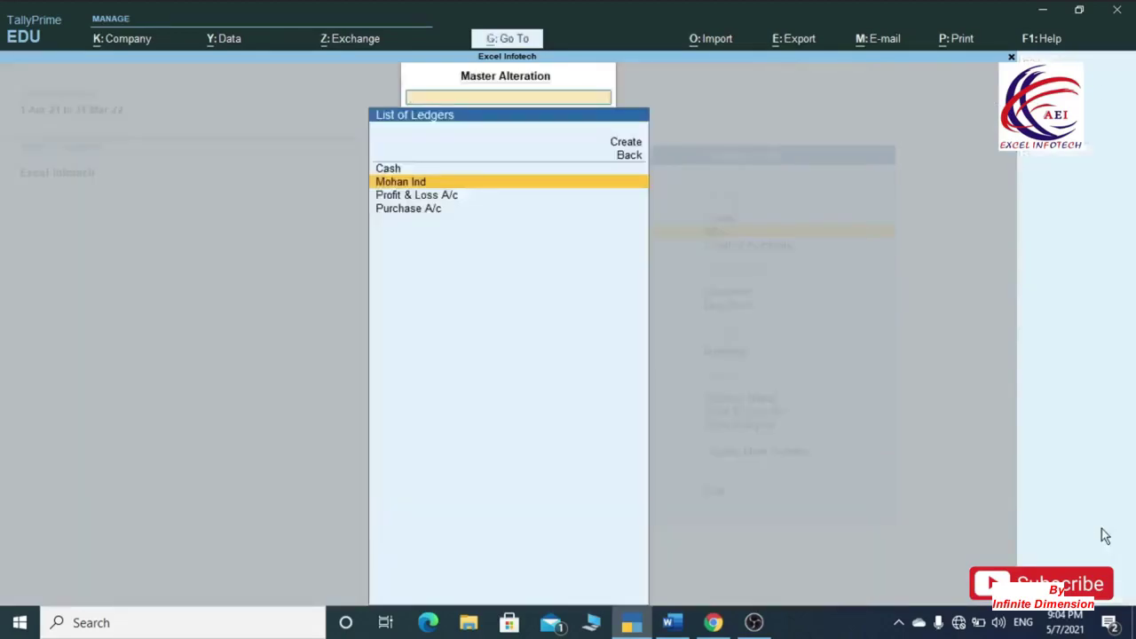
# Reopen Mohan Ind, delete it with Alt+D, and return to the Gateway of Tally
pyautogui.press('Up')
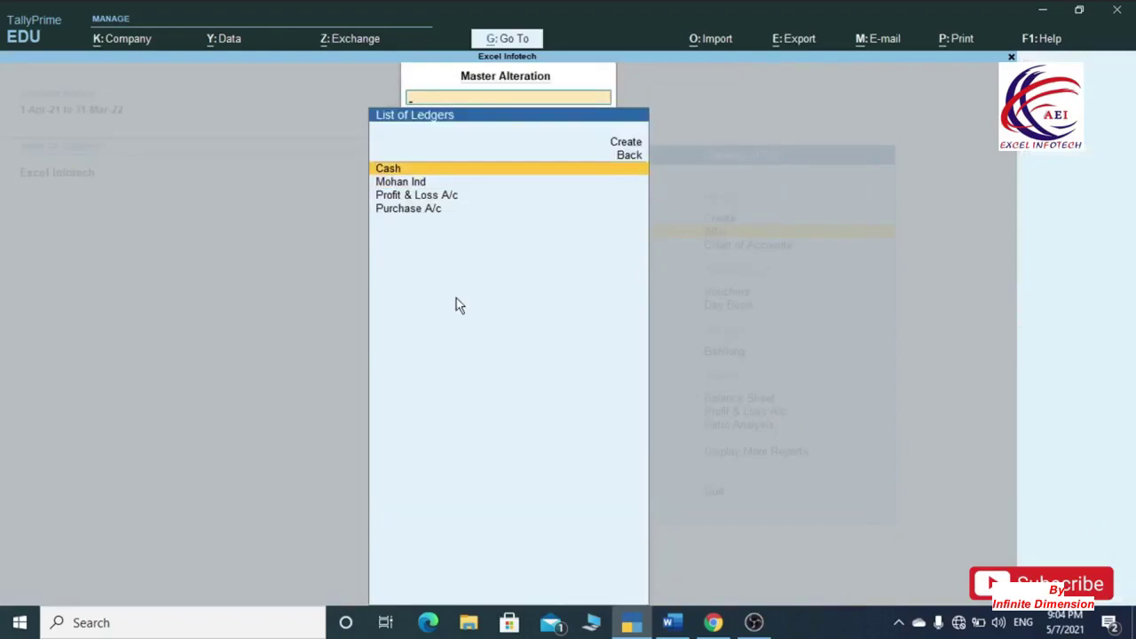
pyautogui.click(398, 184)
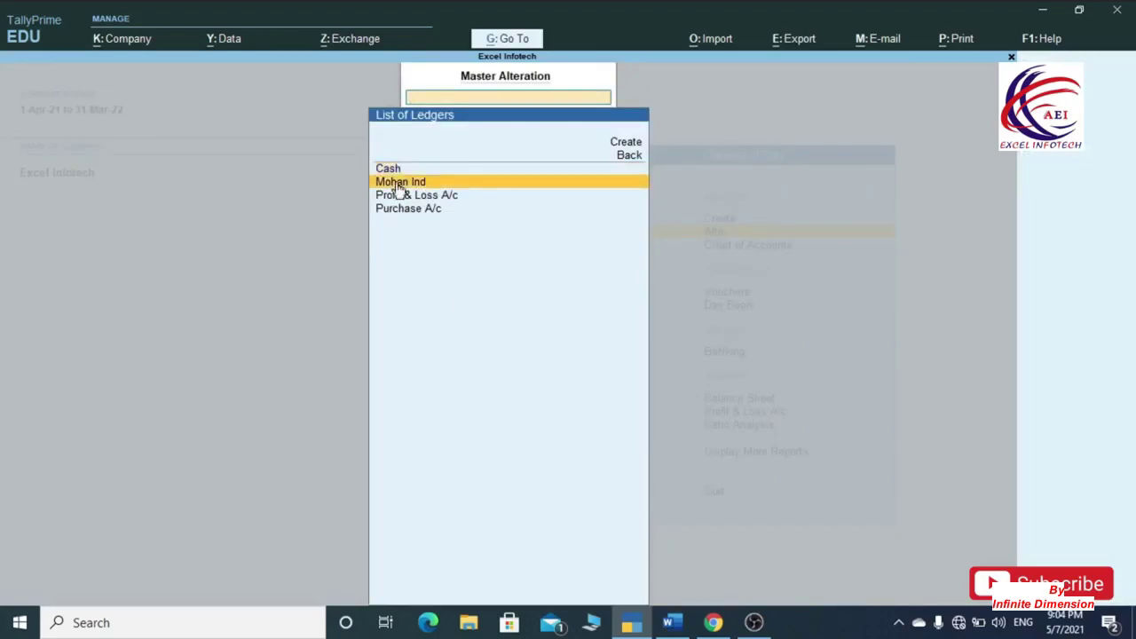
pyautogui.press('Return')
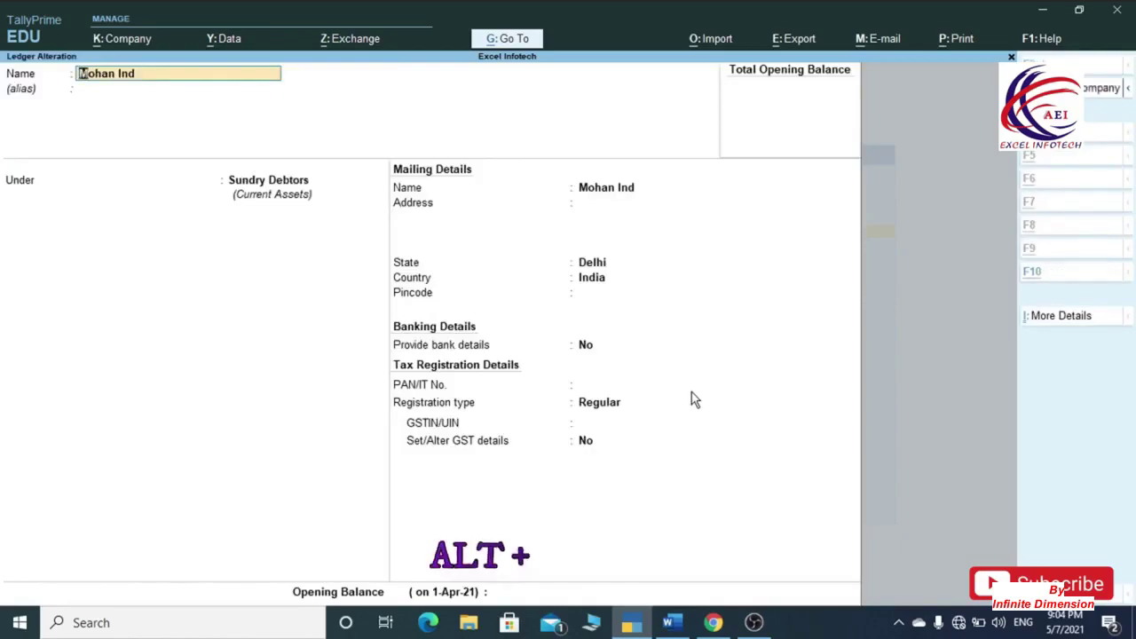
pyautogui.hotkey('alt', 'd')
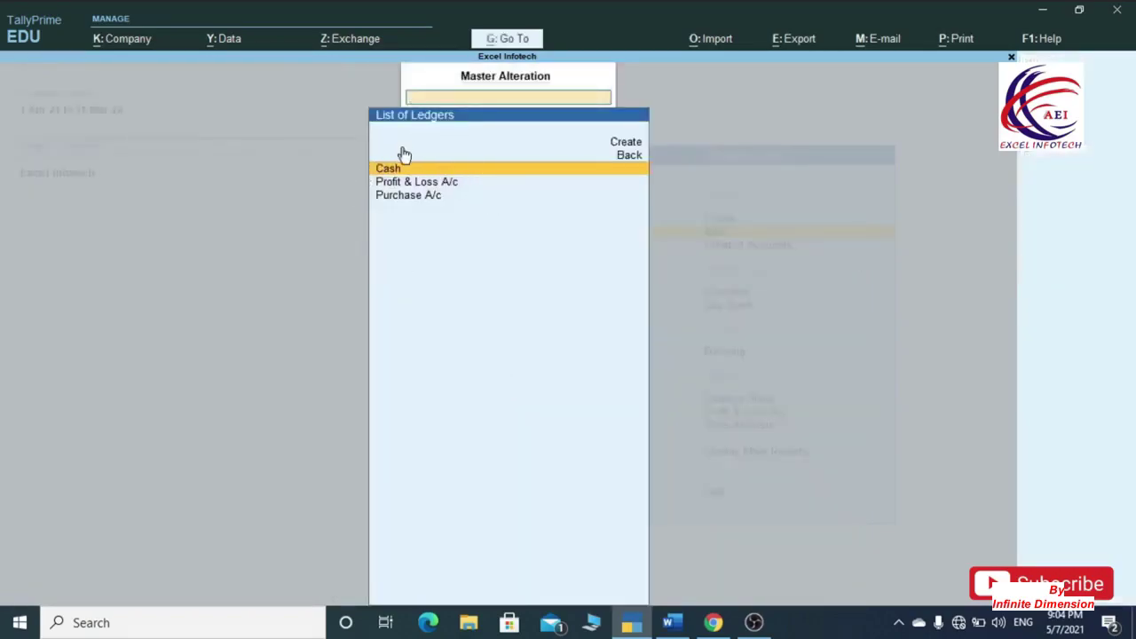
pyautogui.press('Escape')
pyautogui.press('Escape')
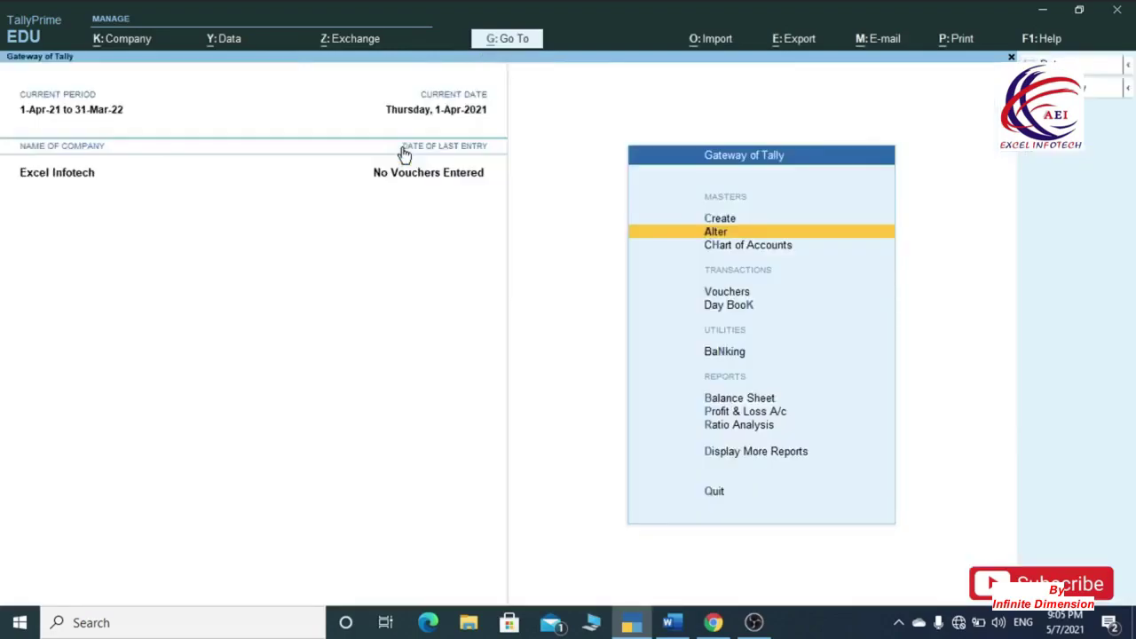
pyautogui.press('Escape')
pyautogui.press('Escape')
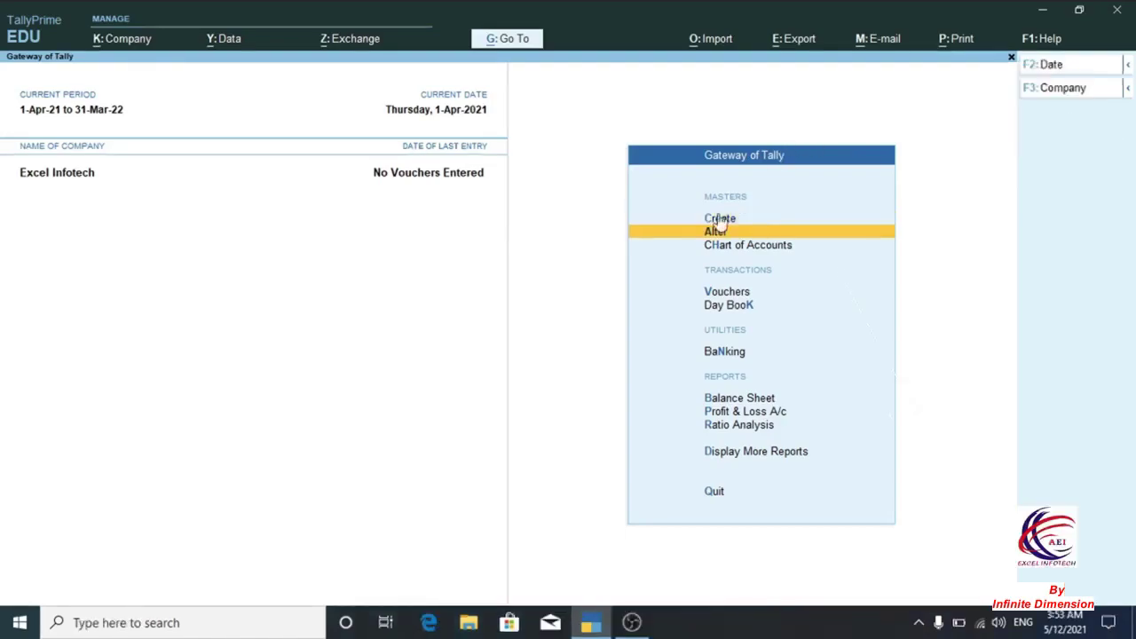
# Create group Aditya Corp. under Primary with Assets nature, keeping remaining fields at defaults
pyautogui.click(717, 224)
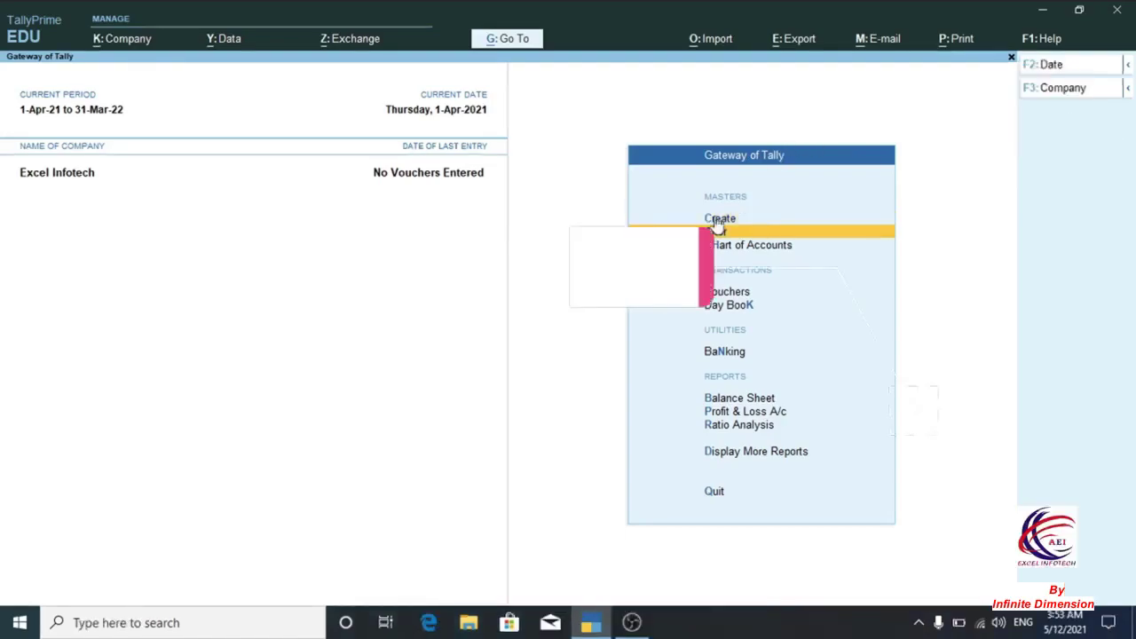
pyautogui.click(718, 220)
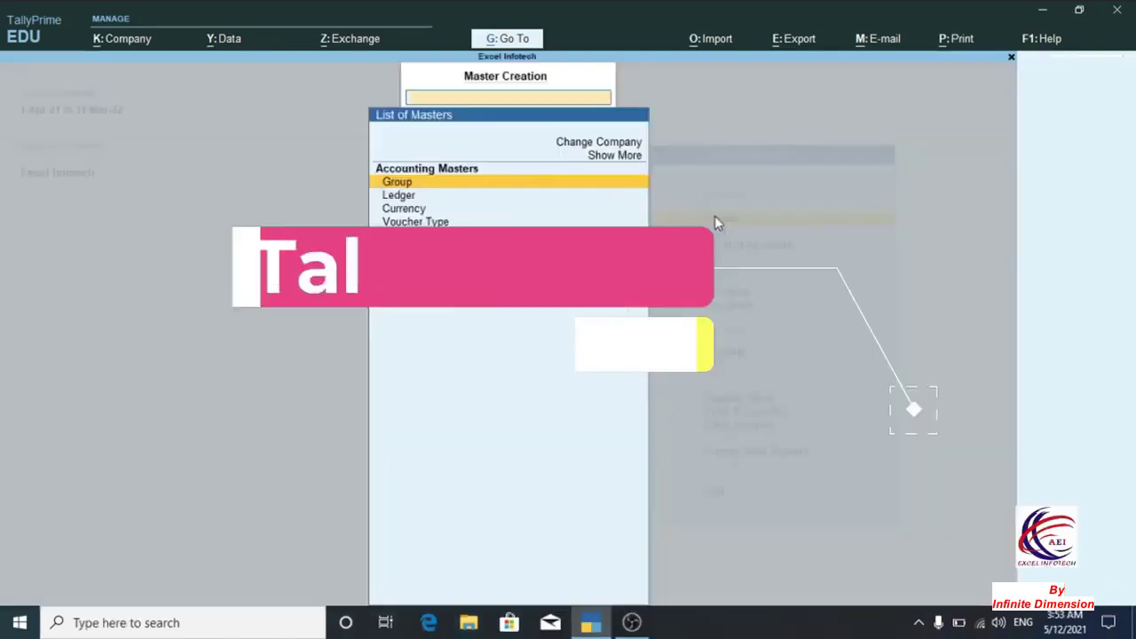
pyautogui.click(400, 182)
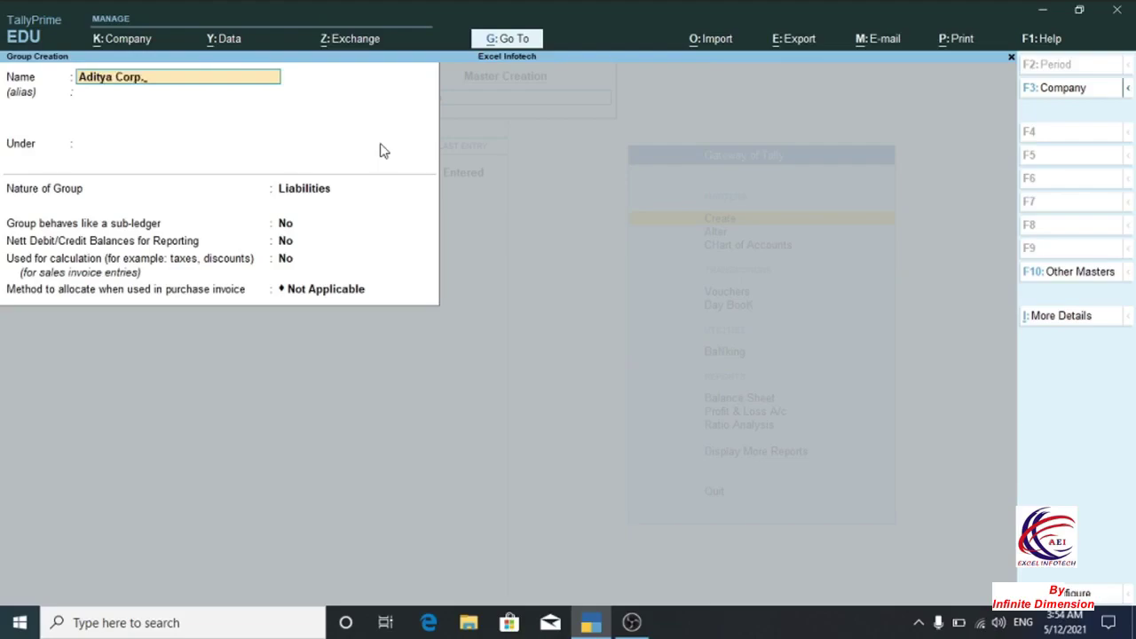
pyautogui.press('Return')
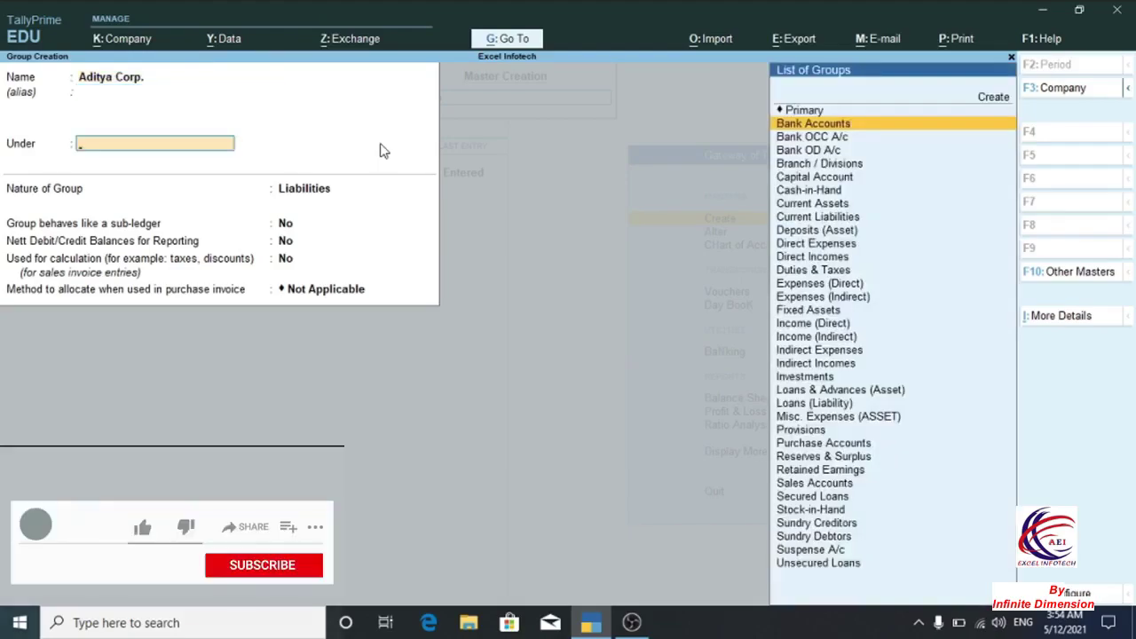
pyautogui.press('Up')
pyautogui.press('Return')
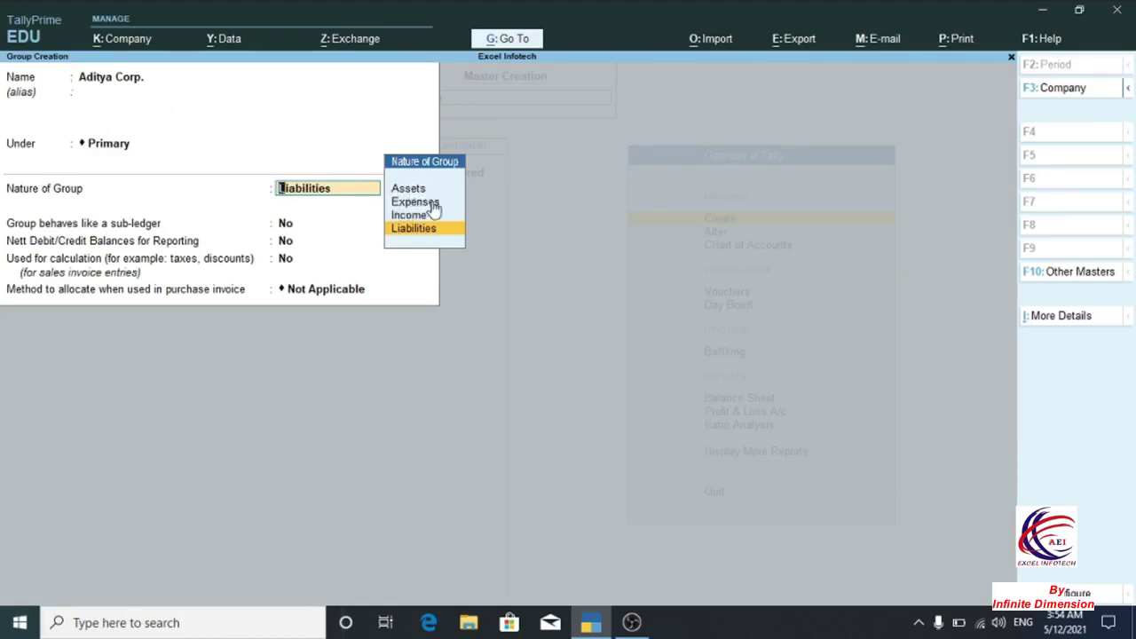
pyautogui.click(412, 191)
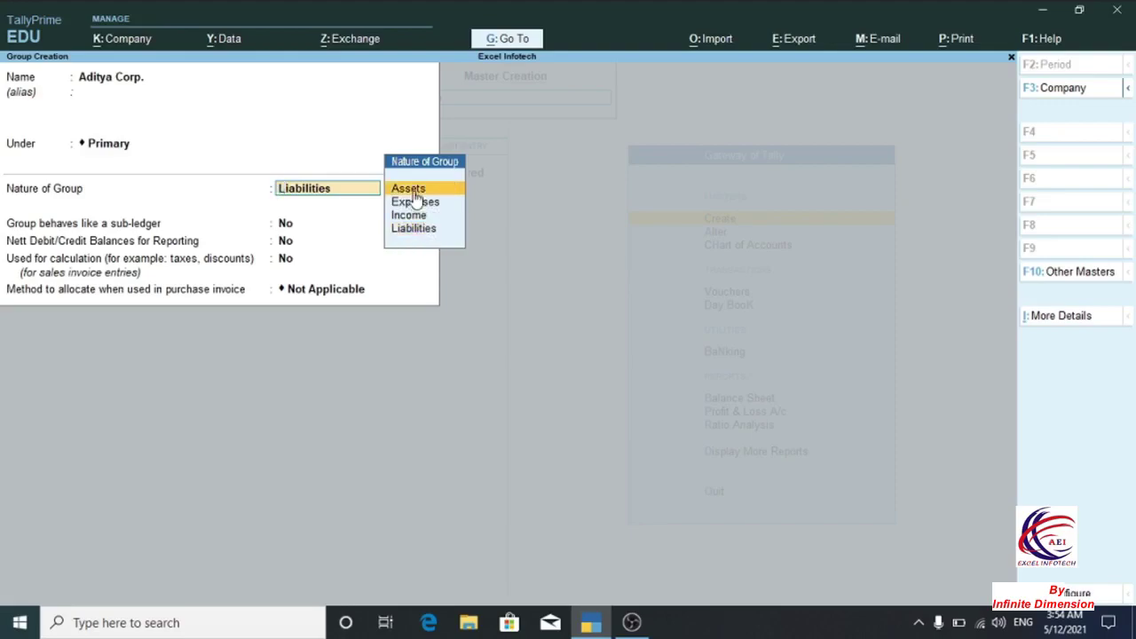
pyautogui.press('Return')
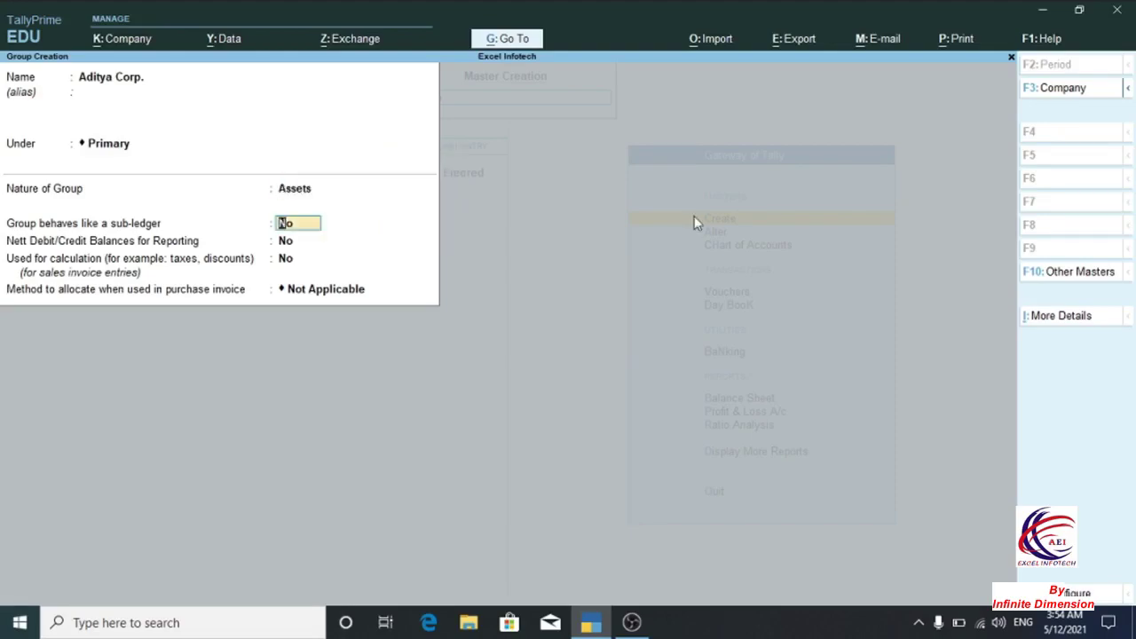
pyautogui.press('Return')
pyautogui.press('Return')
pyautogui.press('Return')
pyautogui.press('Return')
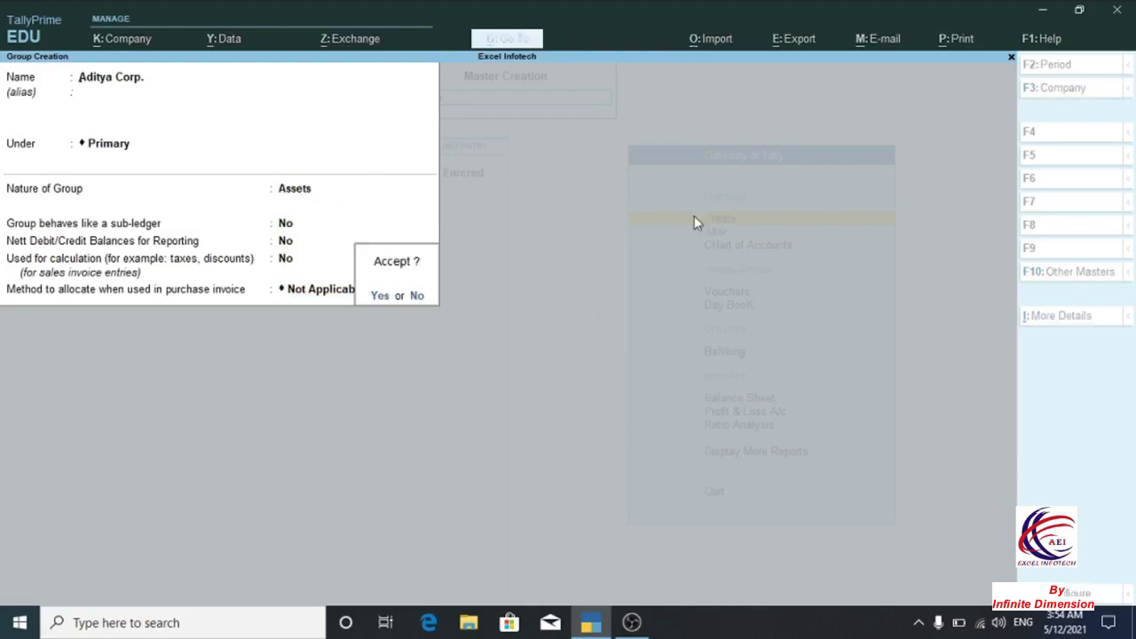
pyautogui.press('Return')
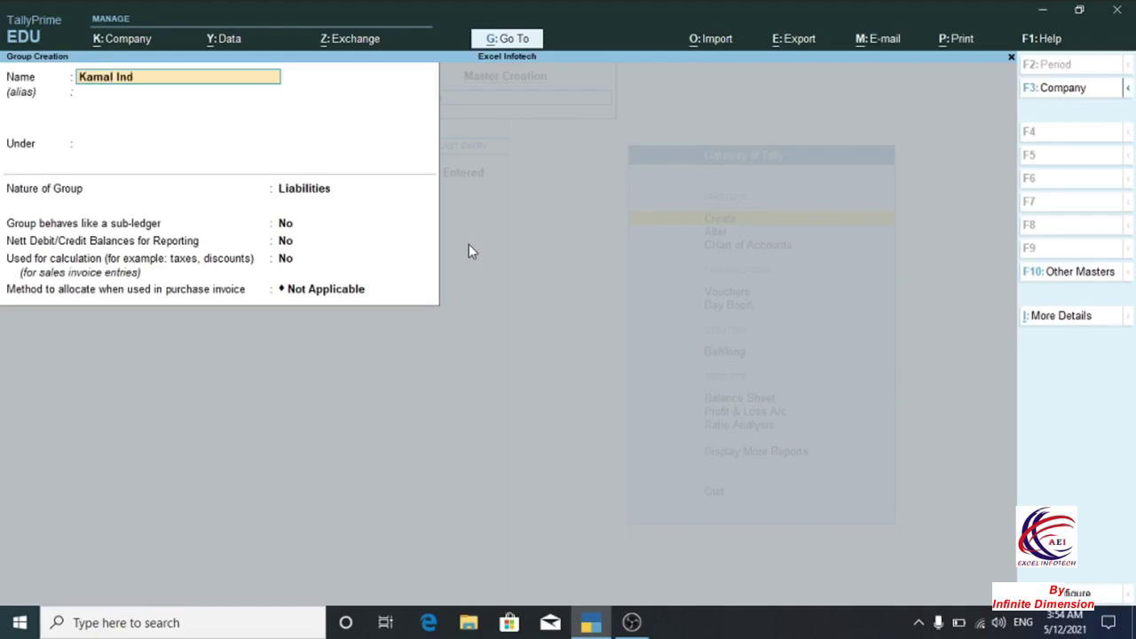
# Create the group Kamal Ind. under Aditya Corp., keeping default settings
pyautogui.press('Return')
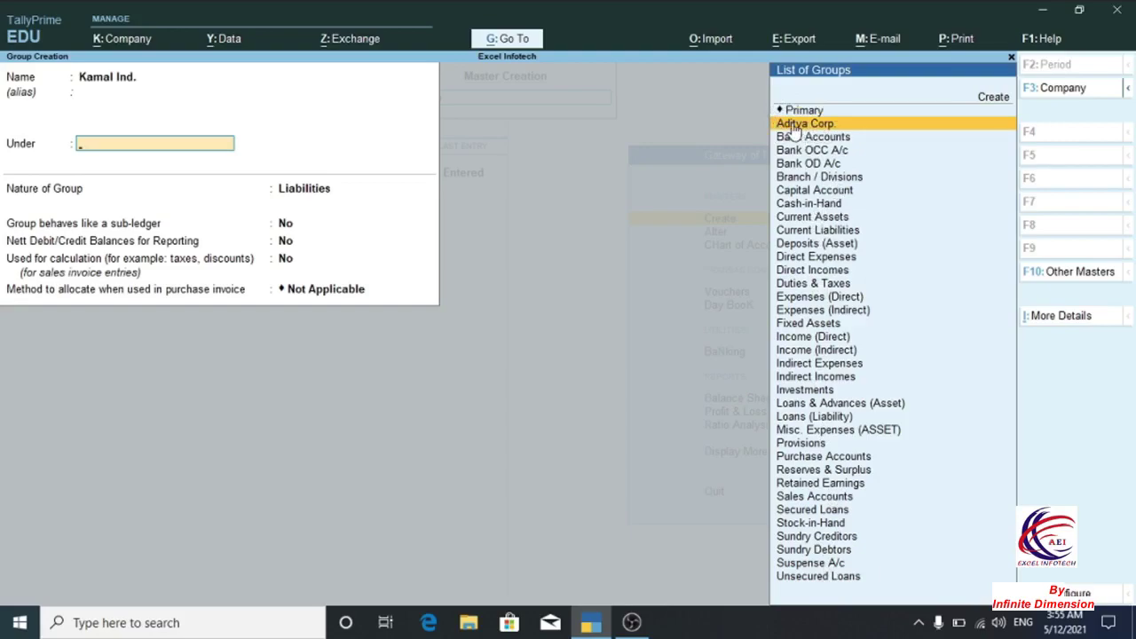
pyautogui.click(800, 126)
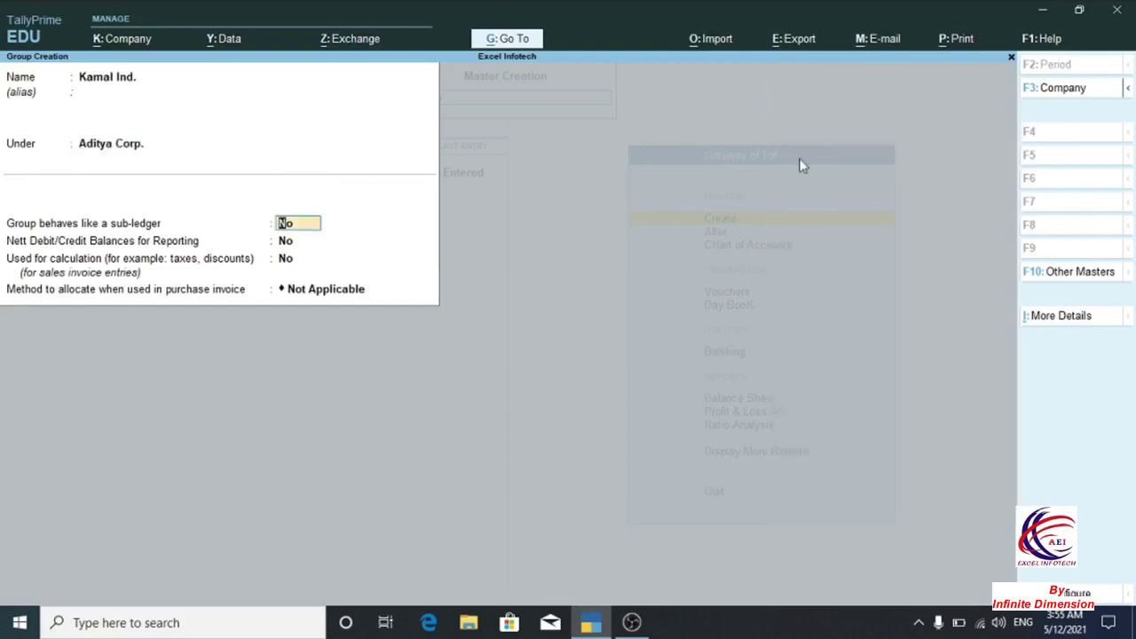
pyautogui.press('Return')
pyautogui.press('Return')
pyautogui.press('Return')
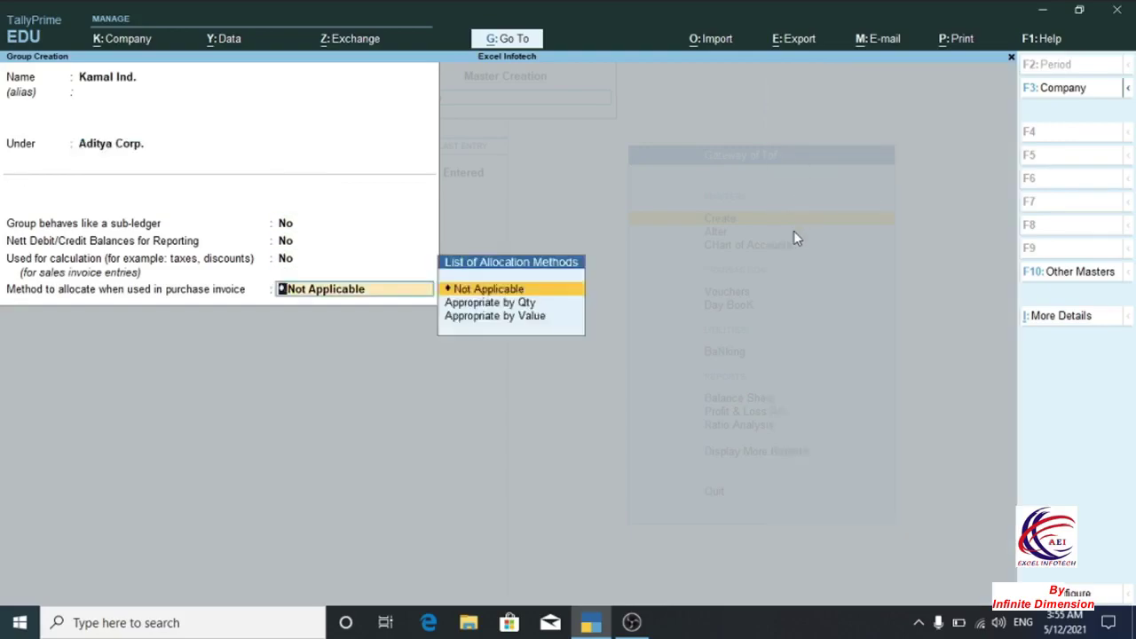
pyautogui.press('Return')
pyautogui.press('Return')
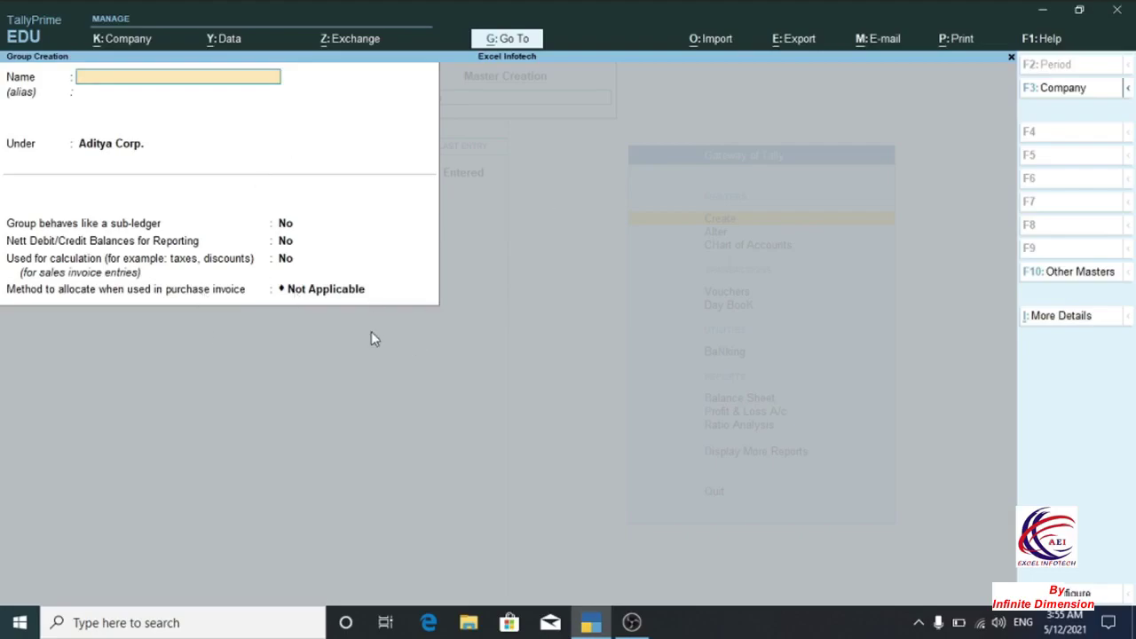
# Quit the empty Group Creation form and return to the Gateway of Tally
pyautogui.press('Escape')
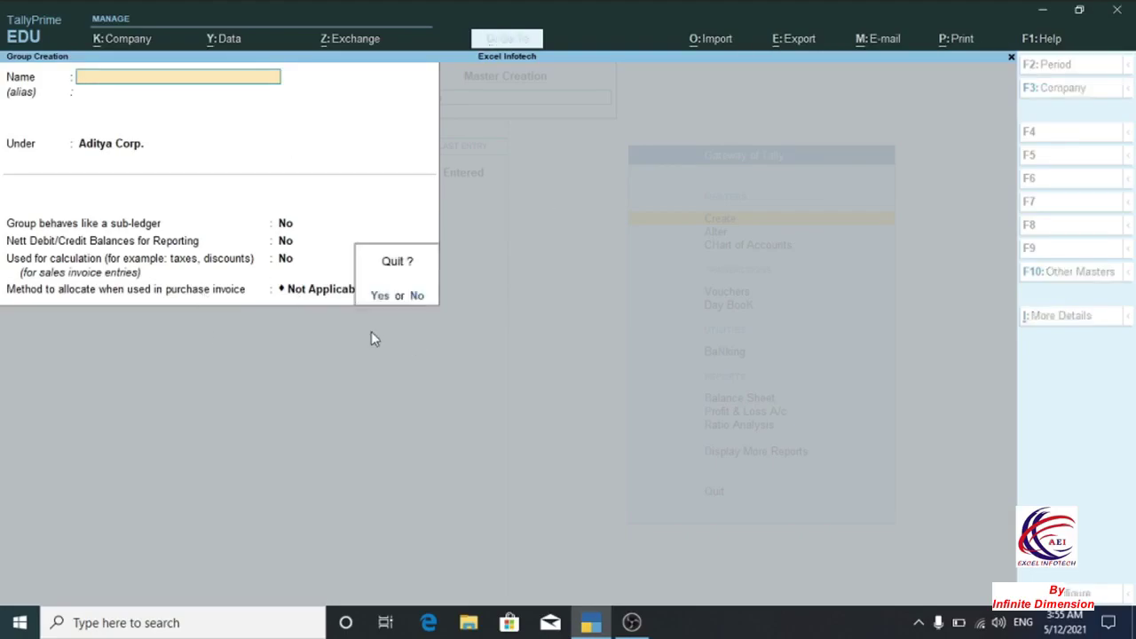
pyautogui.press('Return')
pyautogui.press('Escape')
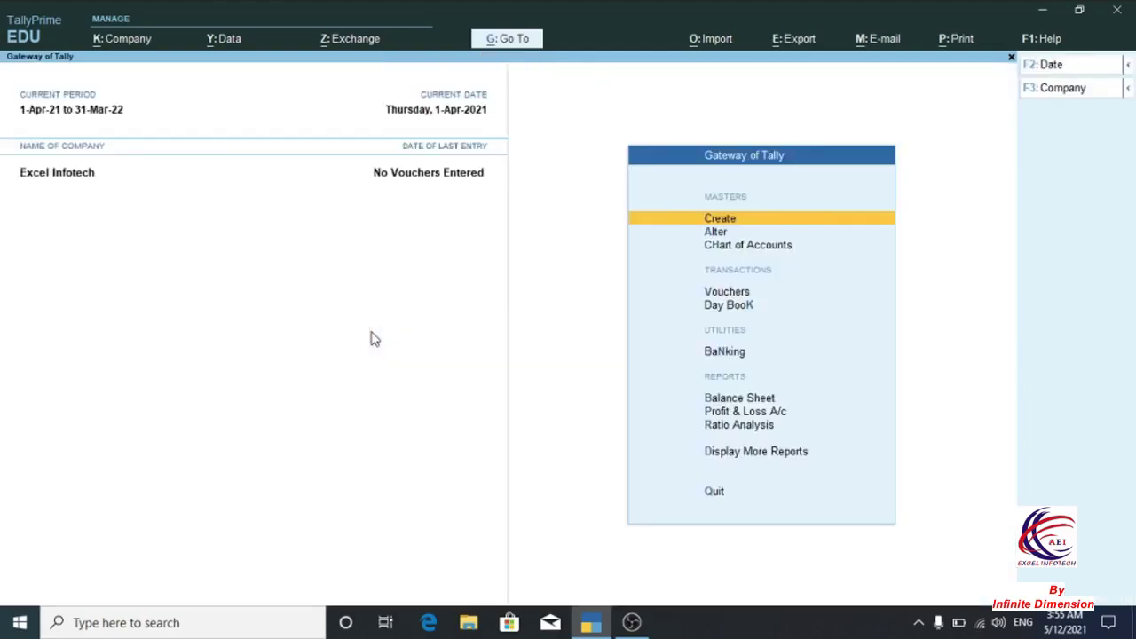
pyautogui.click(734, 250)
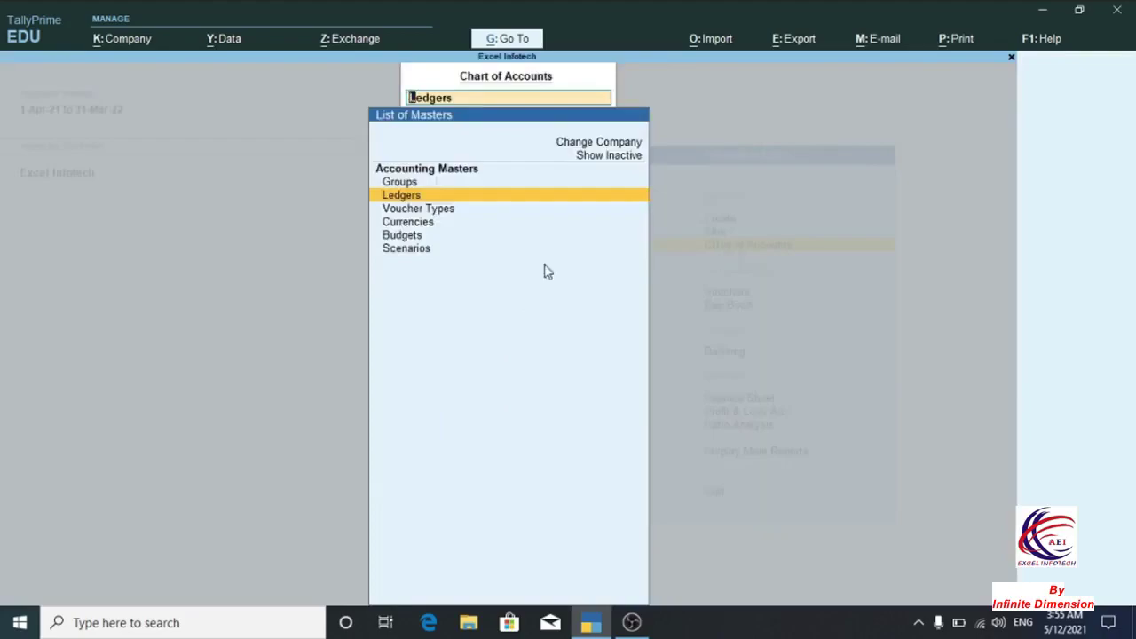
pyautogui.click(404, 185)
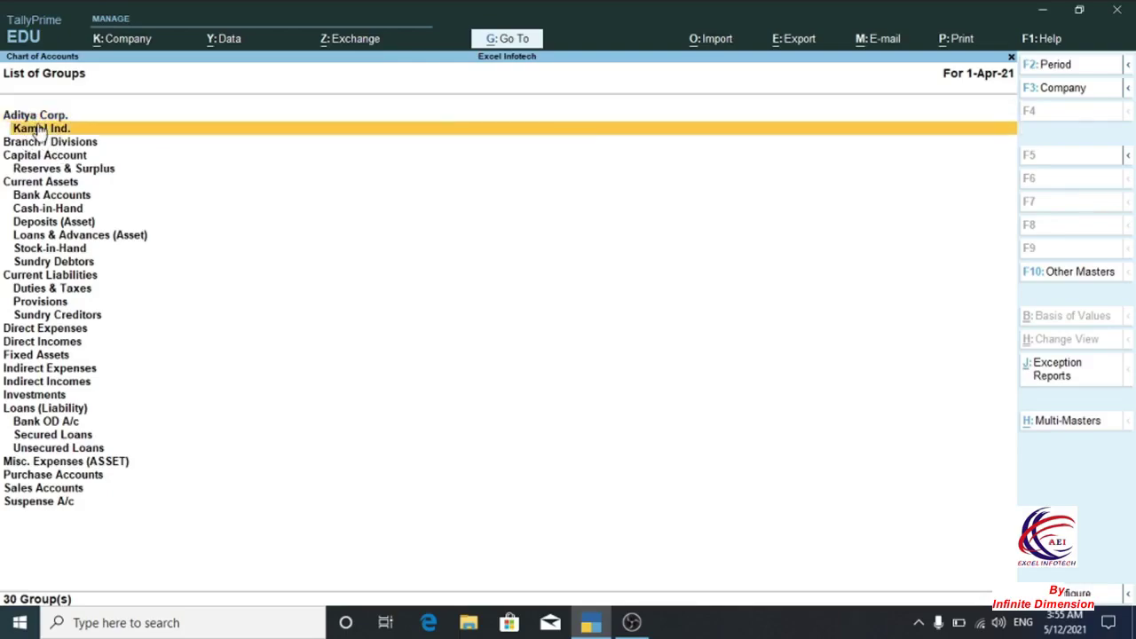
pyautogui.press('Escape')
pyautogui.press('Escape')
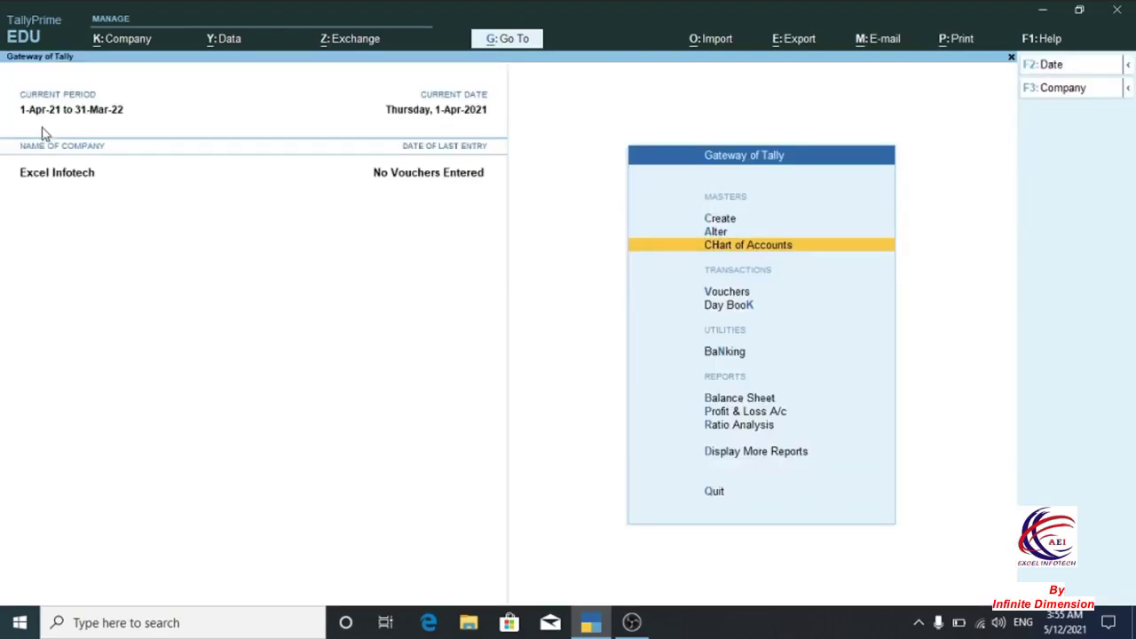
pyautogui.click(715, 233)
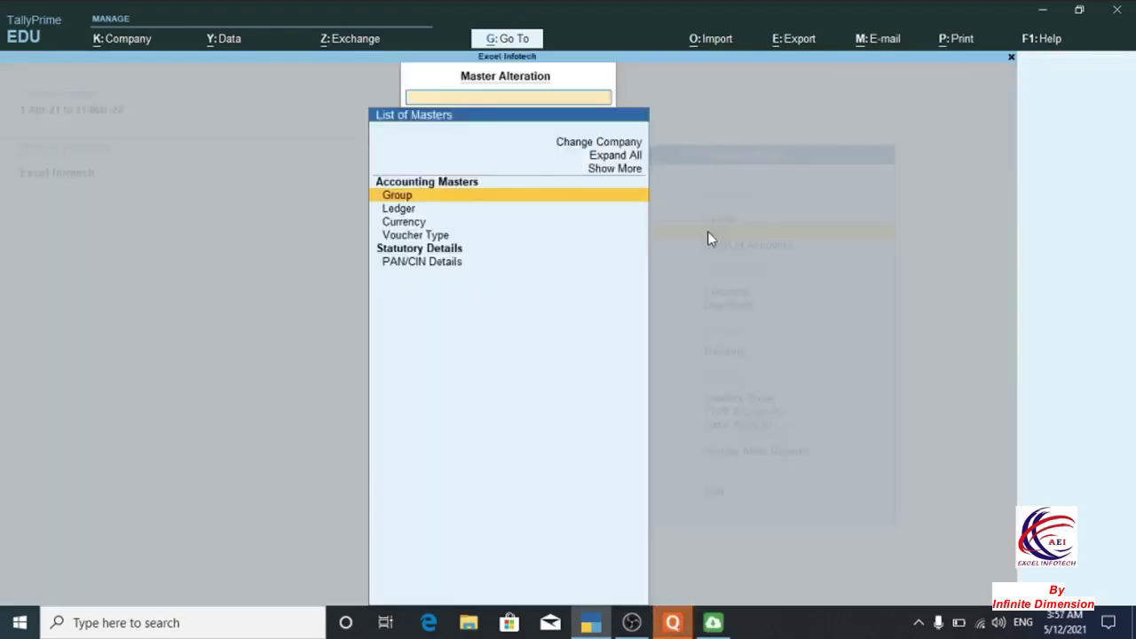
pyautogui.click(397, 199)
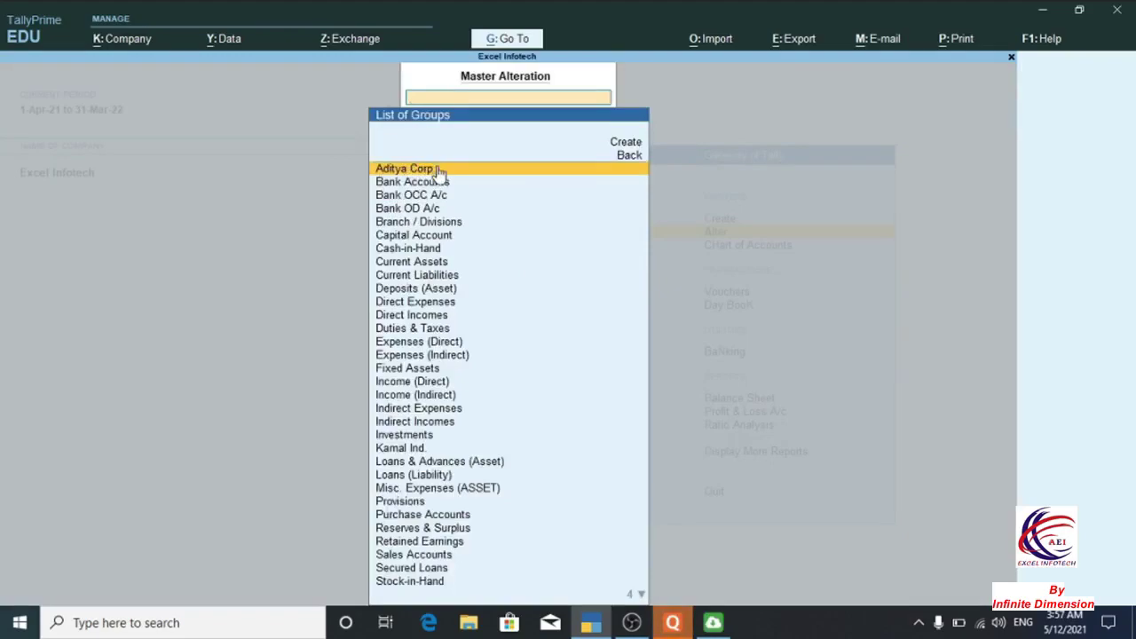
pyautogui.click(435, 170)
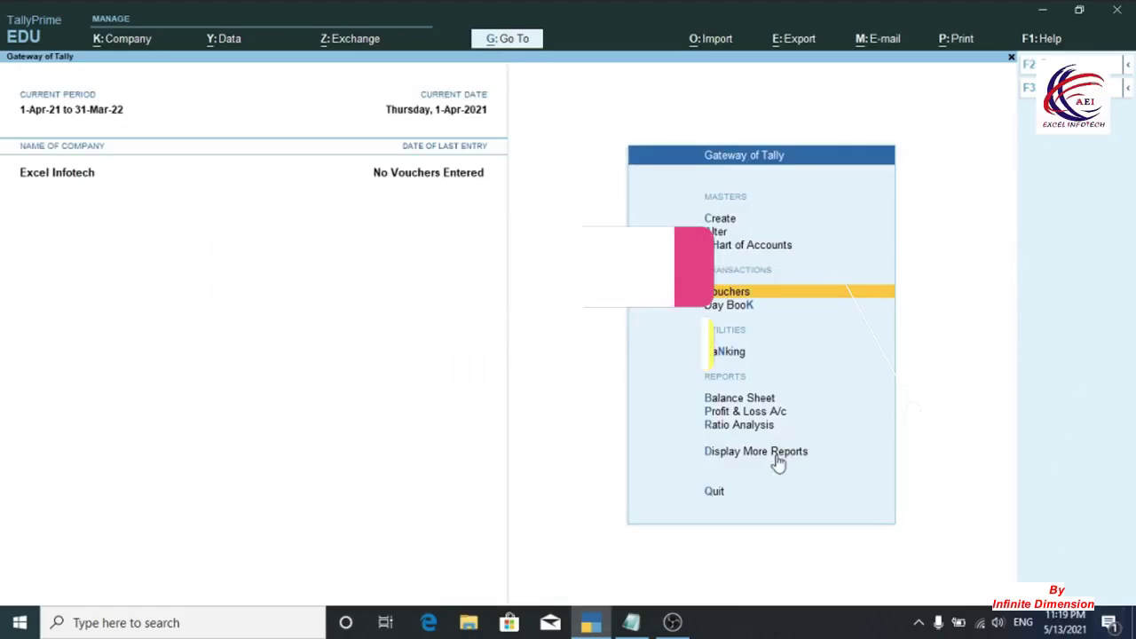
pyautogui.click(634, 623)
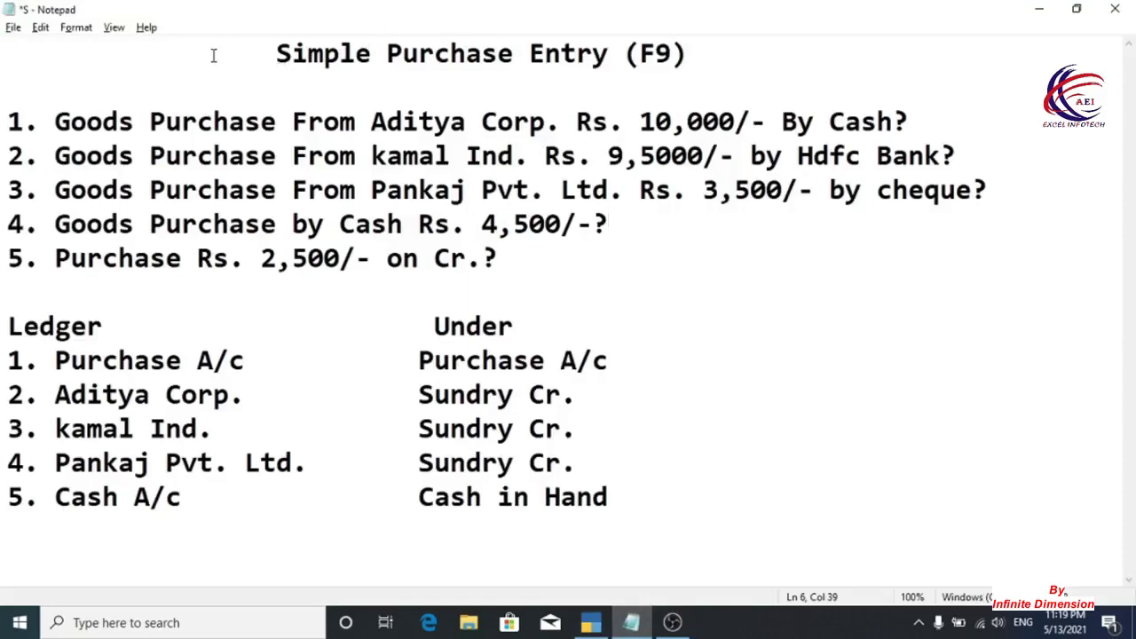
# Highlight Goods, Aditya Corp., 10,000 and By Cash in question 1 of the notes
pyautogui.moveTo(55, 122); pyautogui.dragTo(910, 135)
pyautogui.click(131, 122)
pyautogui.moveTo(369, 126); pyautogui.dragTo(566, 129)
pyautogui.moveTo(640, 125); pyautogui.dragTo(736, 123)
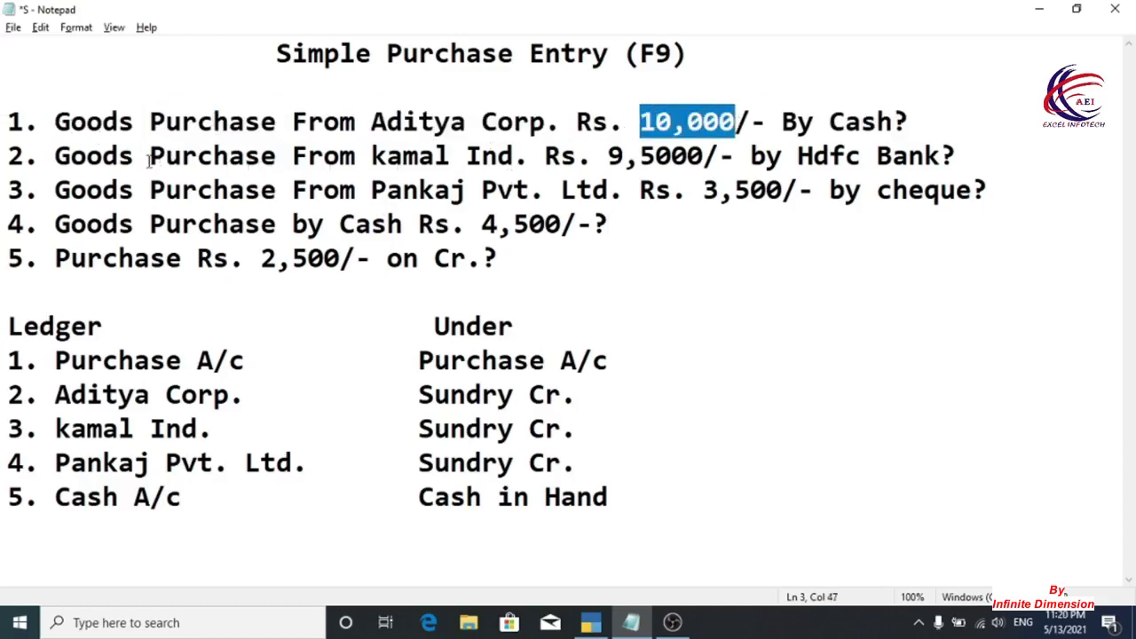
pyautogui.doubleClick(89, 125)
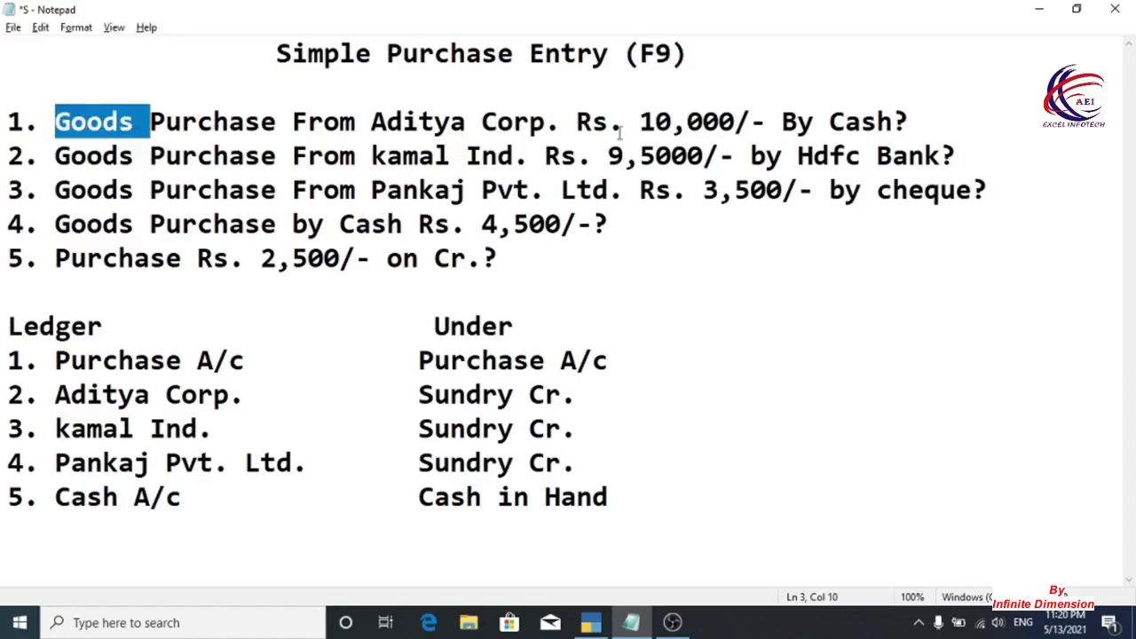
pyautogui.moveTo(623, 129); pyautogui.dragTo(916, 117)
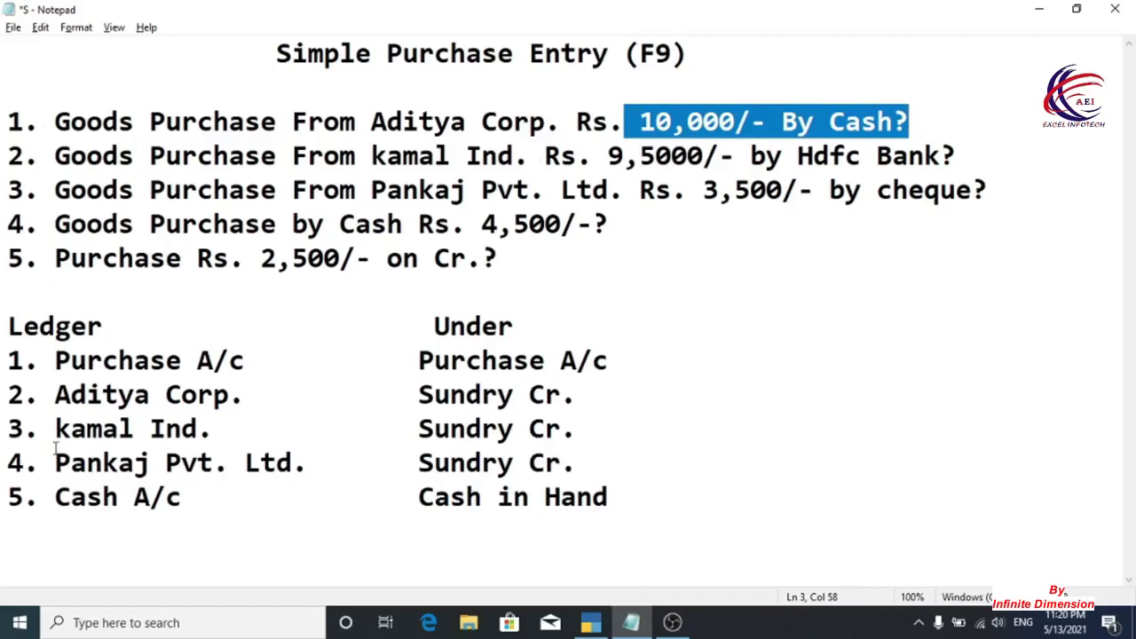
# Highlight the Under and Ledger headings of the ledger list, then switch to TallyPrime
pyautogui.moveTo(7, 328); pyautogui.dragTo(533, 330)
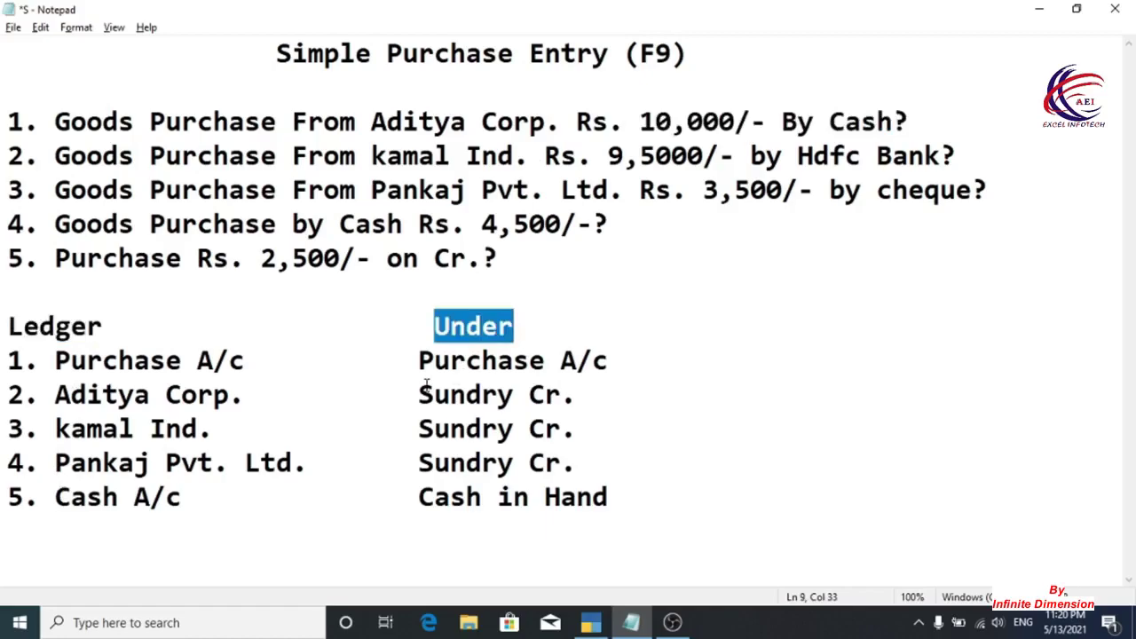
pyautogui.moveTo(109, 329); pyautogui.dragTo(4, 335)
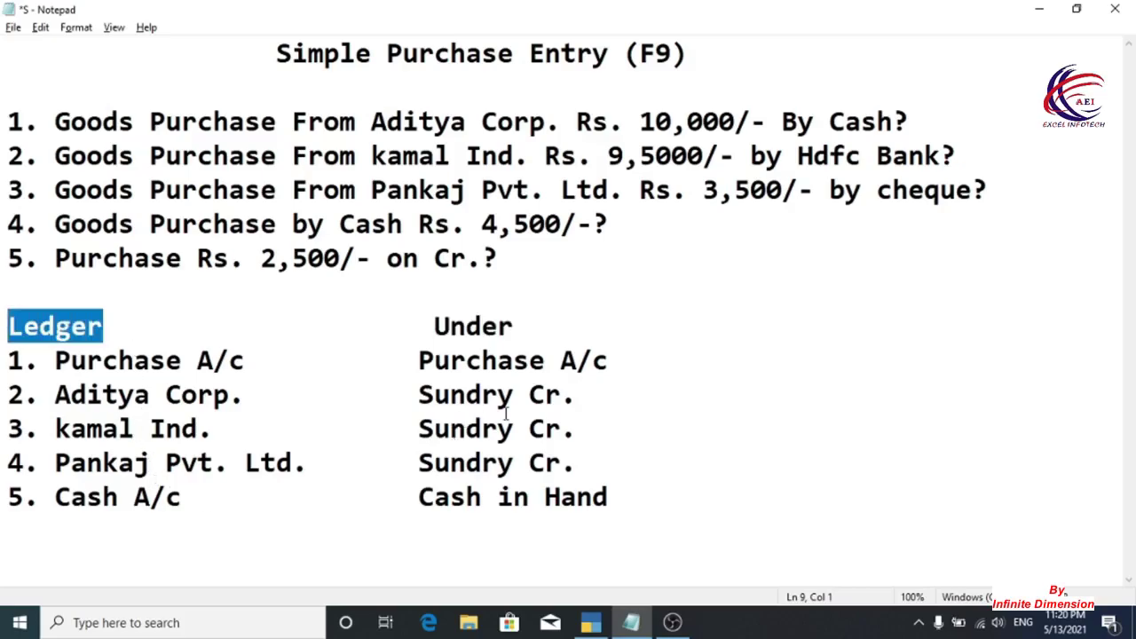
pyautogui.click(591, 622)
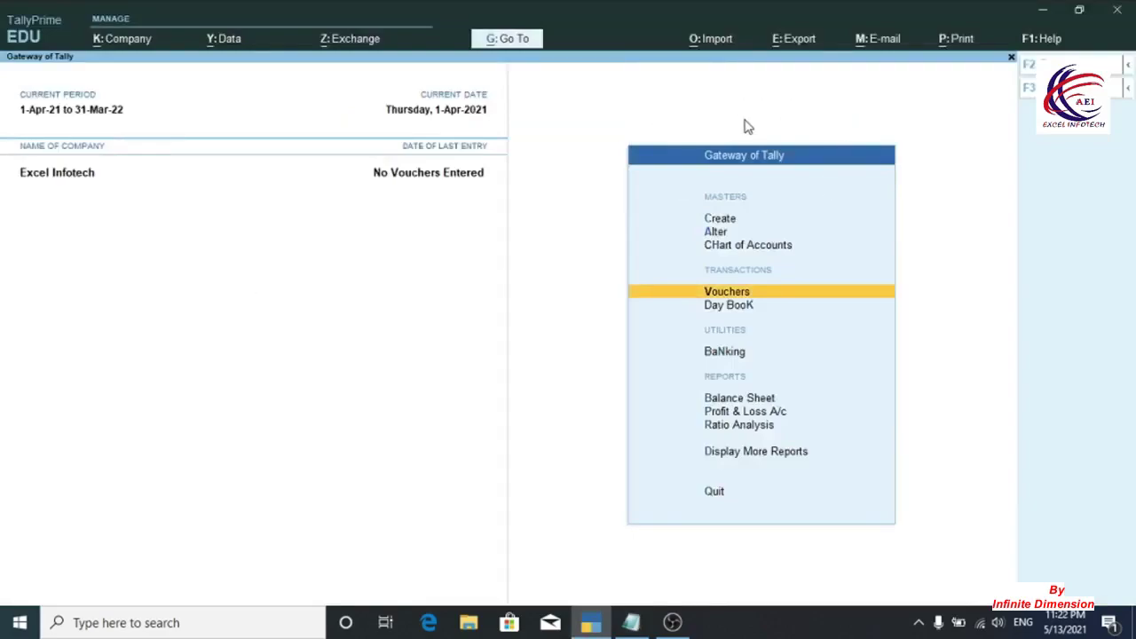
# Open a blank Purchase voucher No. 1 dated 1-Apr-21, then return to the Notepad notes
pyautogui.click(759, 296)
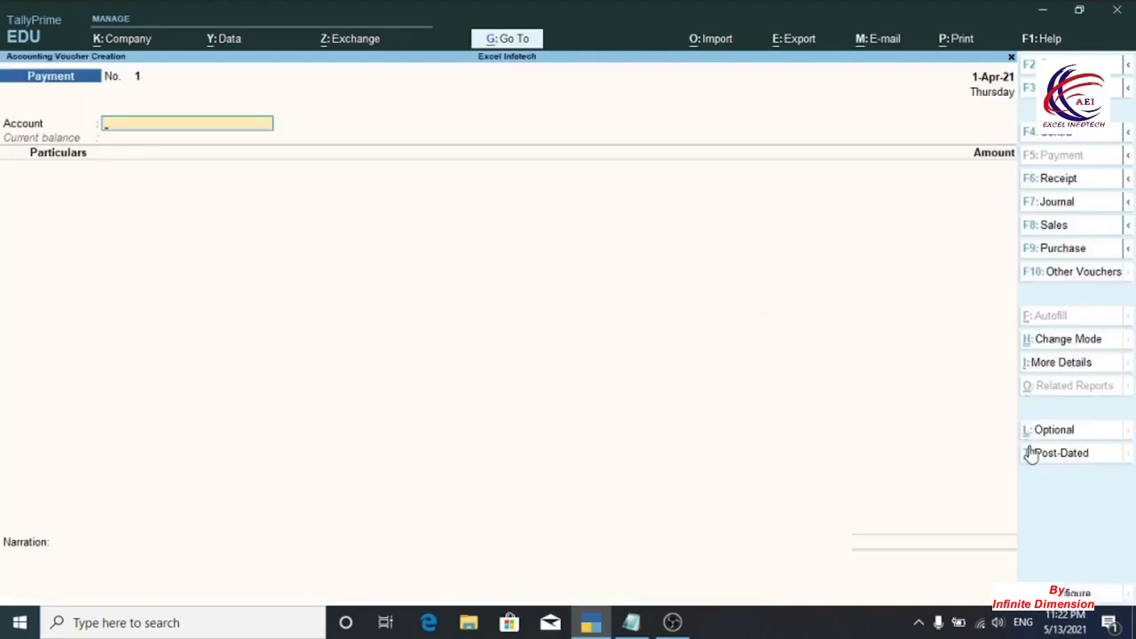
pyautogui.click(1062, 251)
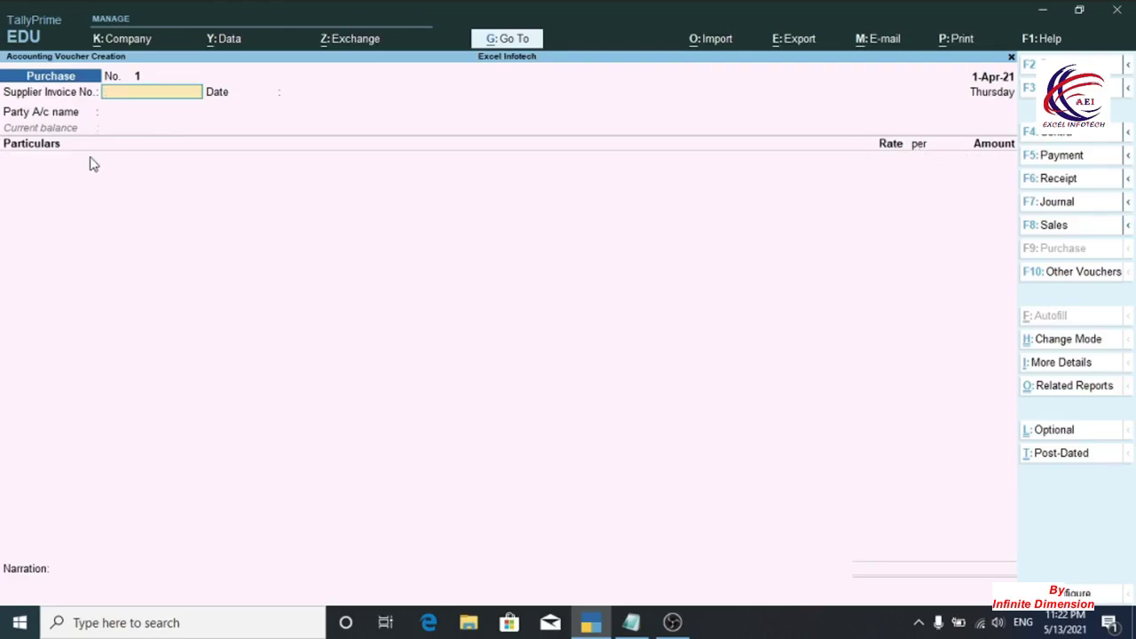
pyautogui.click(629, 622)
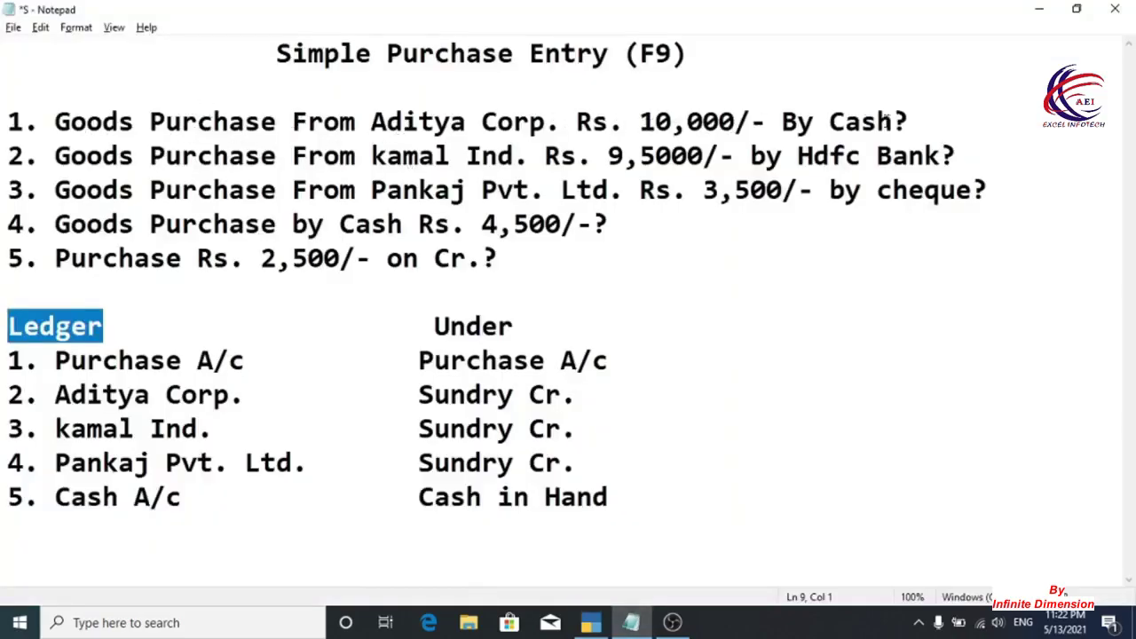
# Highlight Goods, Aditya Corp and 10,000 in question 1, then return to the Purchase voucher
pyautogui.doubleClick(116, 124)
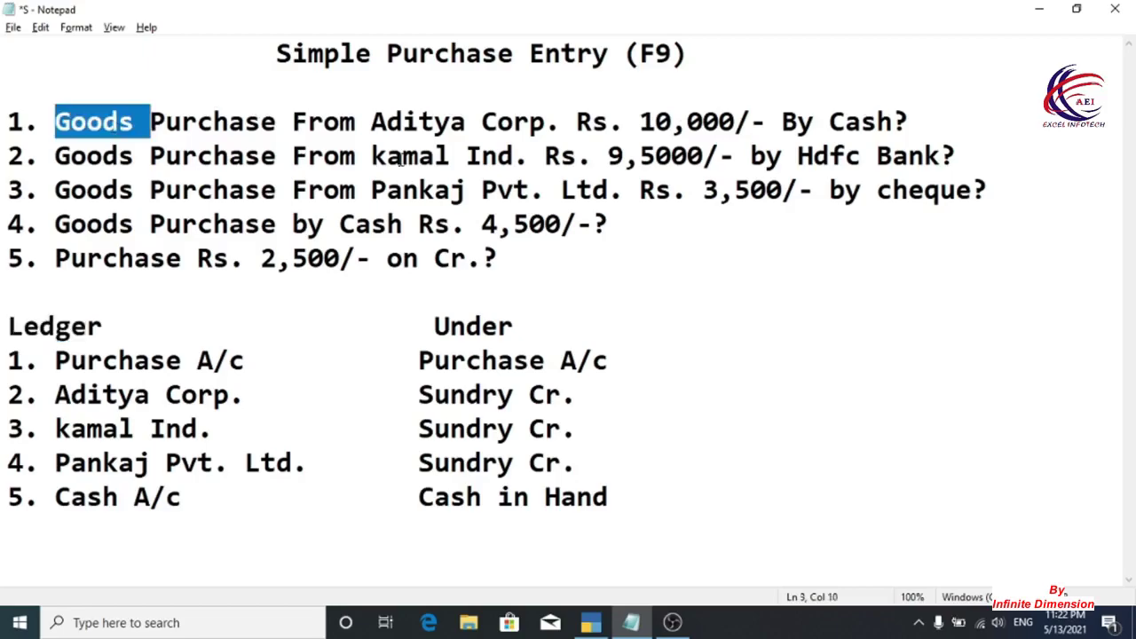
pyautogui.moveTo(372, 122); pyautogui.dragTo(549, 121)
pyautogui.moveTo(641, 122); pyautogui.dragTo(738, 123)
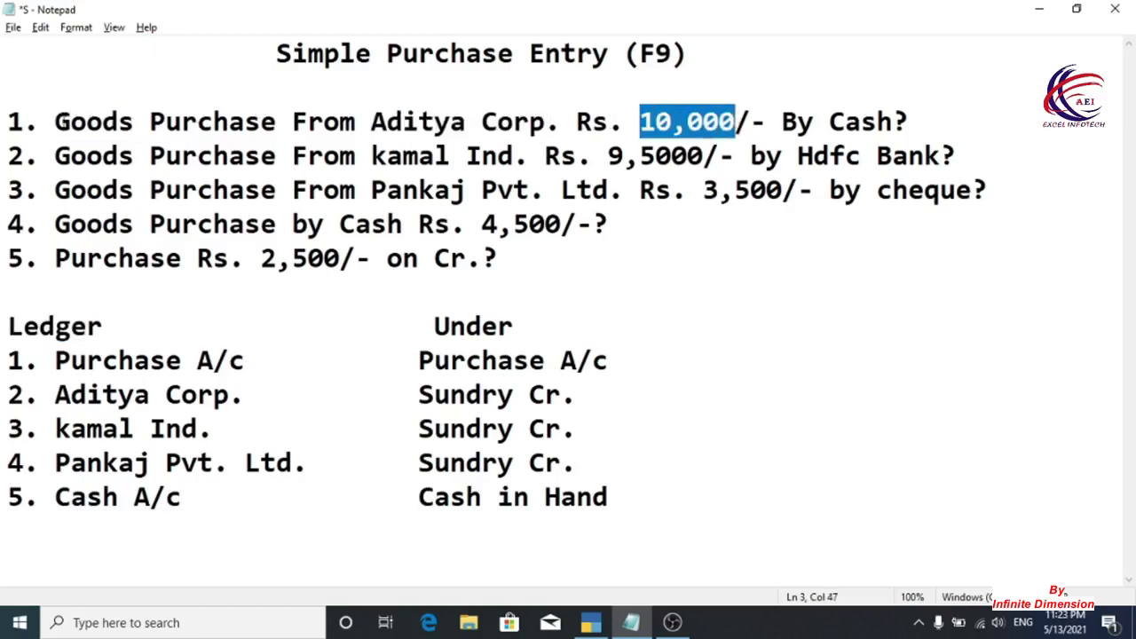
pyautogui.moveTo(55, 121); pyautogui.dragTo(149, 122)
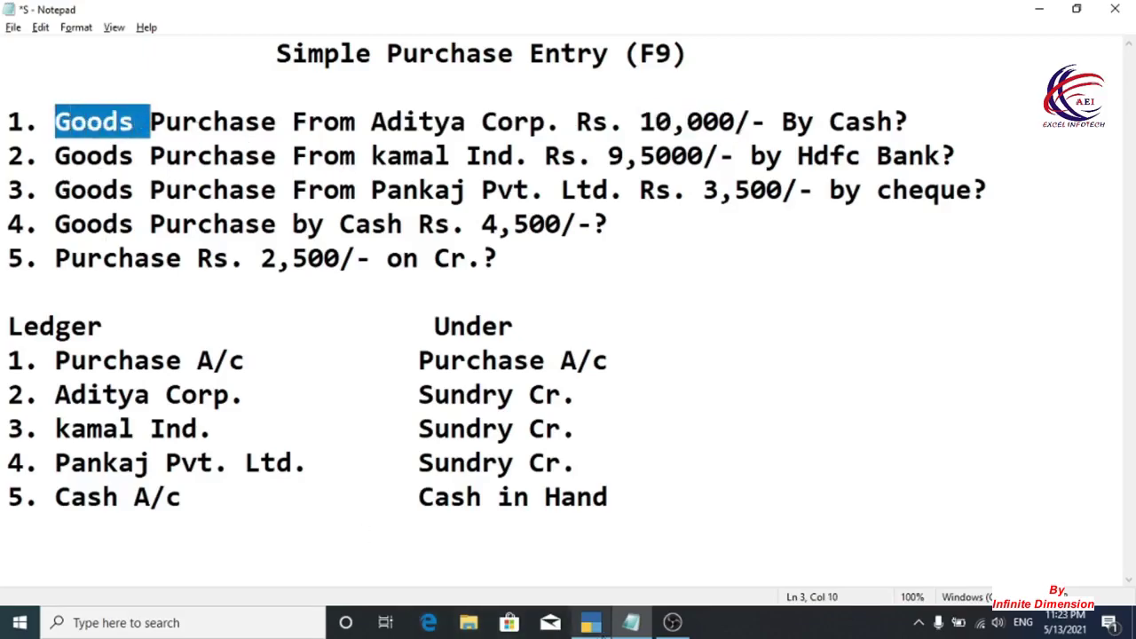
pyautogui.click(590, 622)
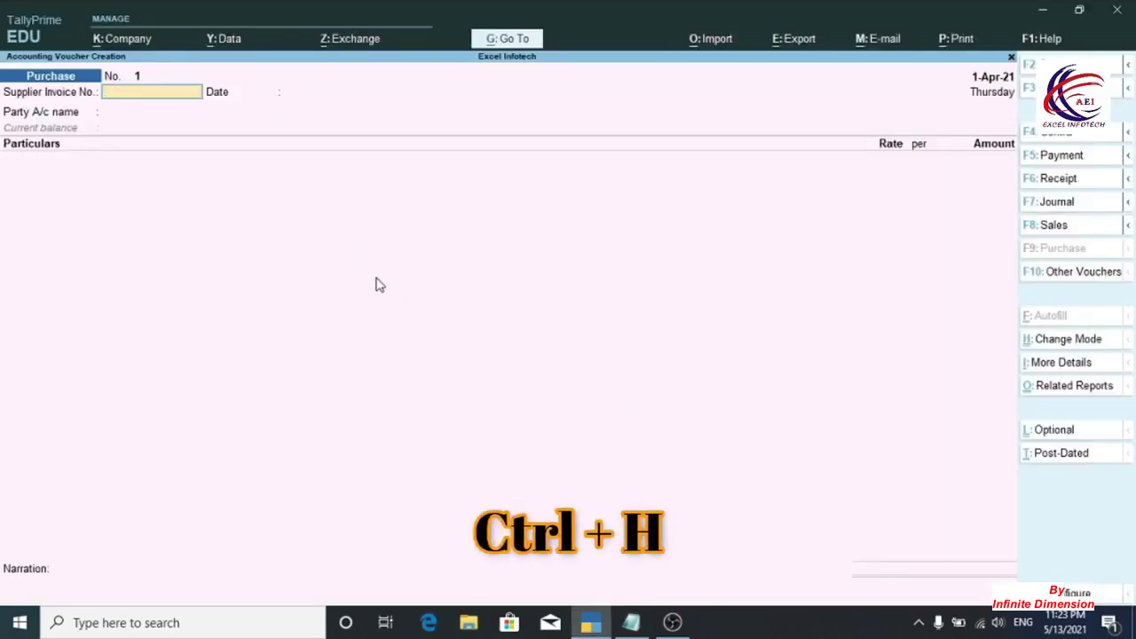
# Switch Purchase entry to As Voucher mode and set Use Cr/Dr instead of To/By to Yes
pyautogui.hotkey('ctrl', 'h')
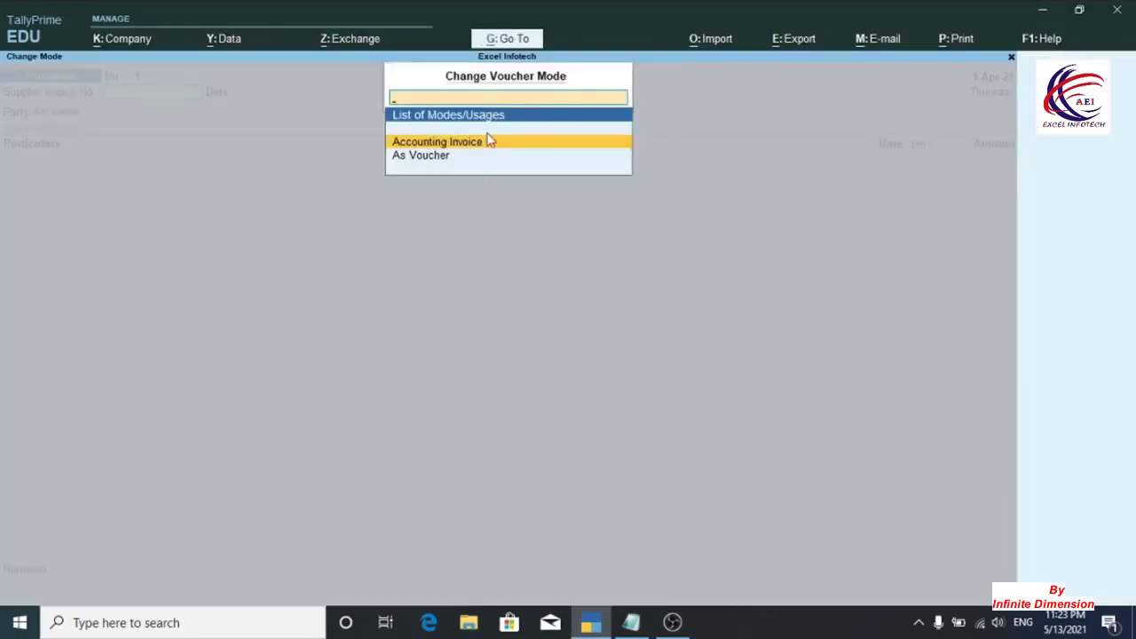
pyautogui.click(421, 158)
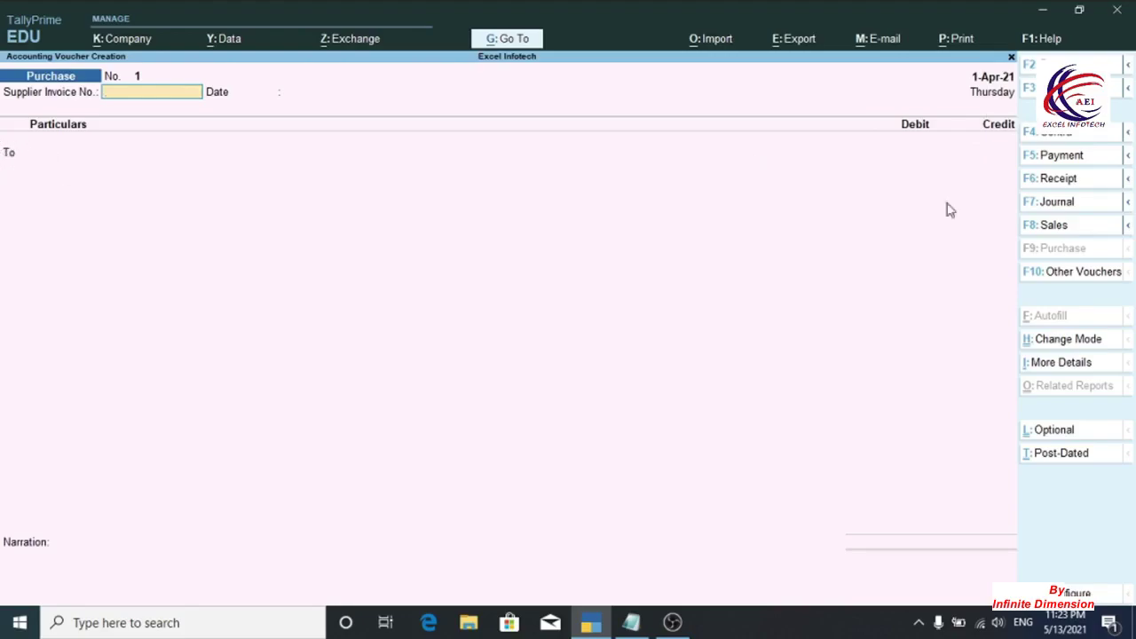
pyautogui.press('F12')
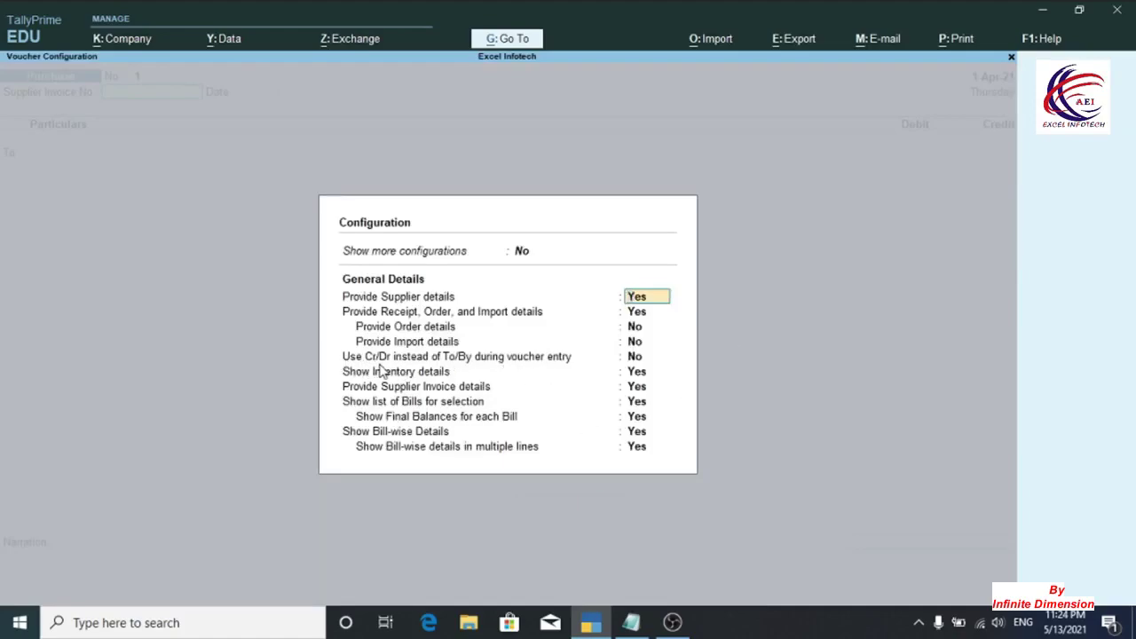
pyautogui.click(639, 360)
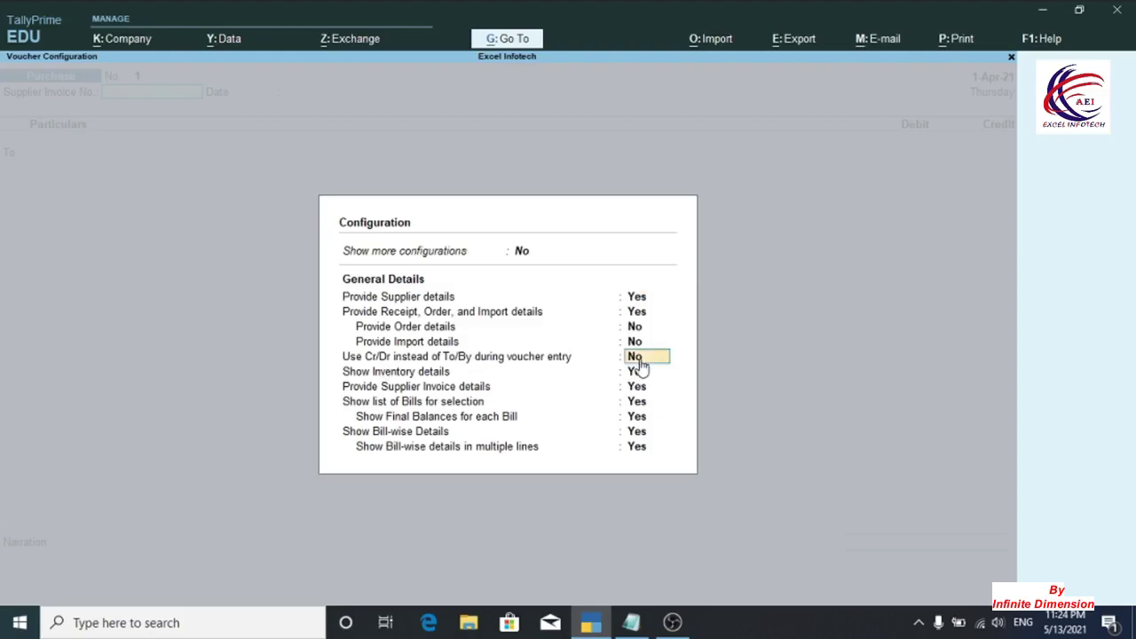
pyautogui.write('y')
pyautogui.press('Return')
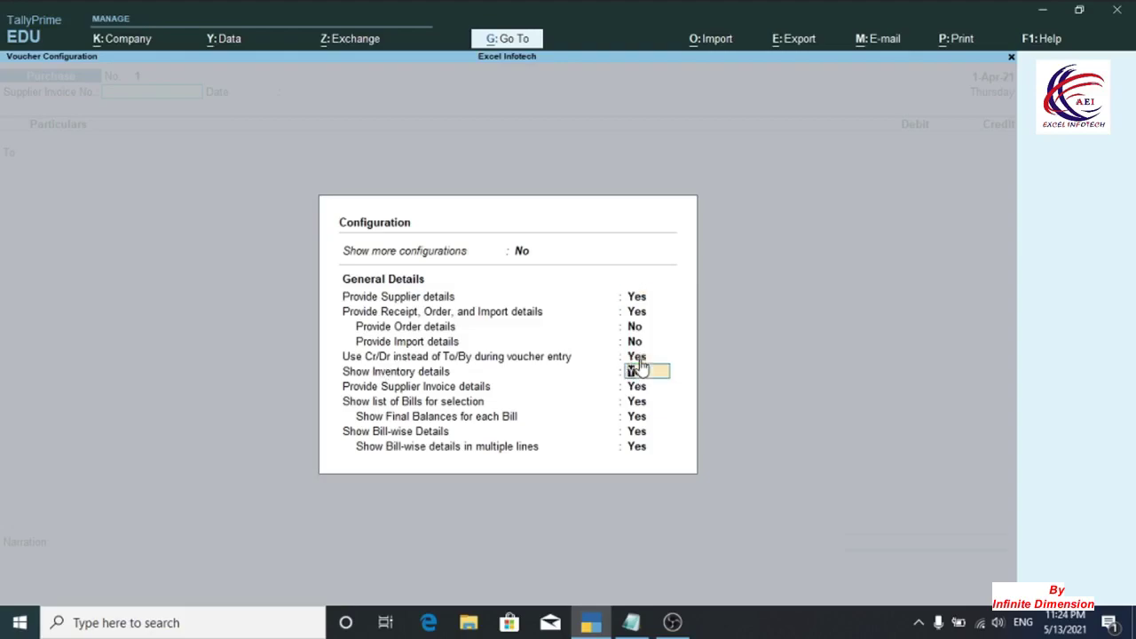
pyautogui.hotkey('ctrl', 'a')
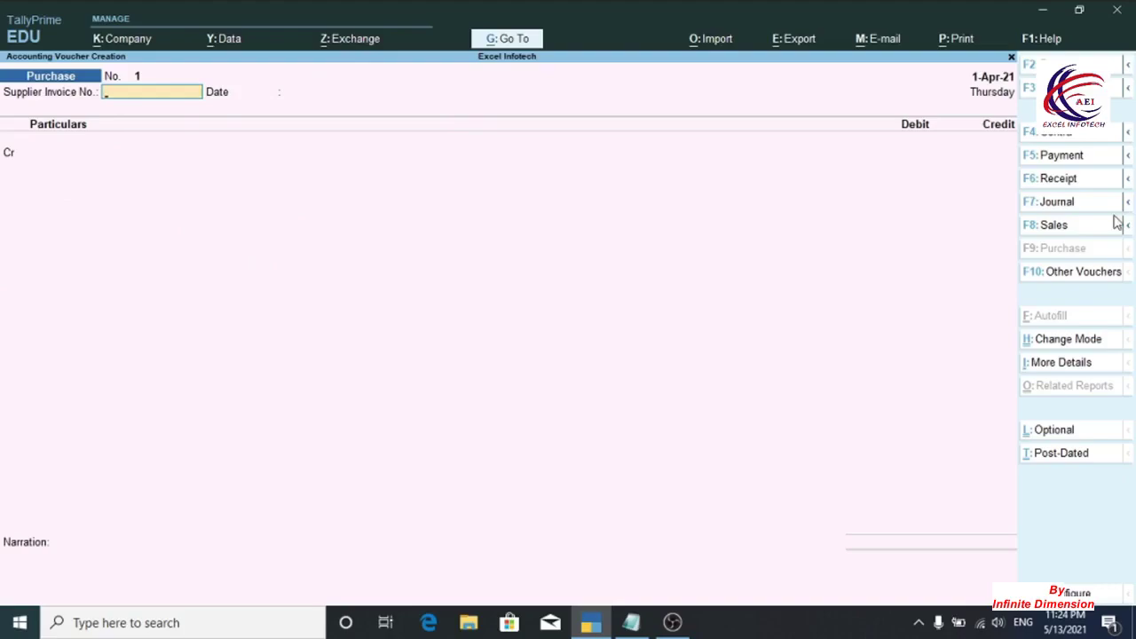
# Credit Aditya Corp. 10,000 on the first line, accepting the party details unchanged
pyautogui.press('Return')
pyautogui.press('Return')
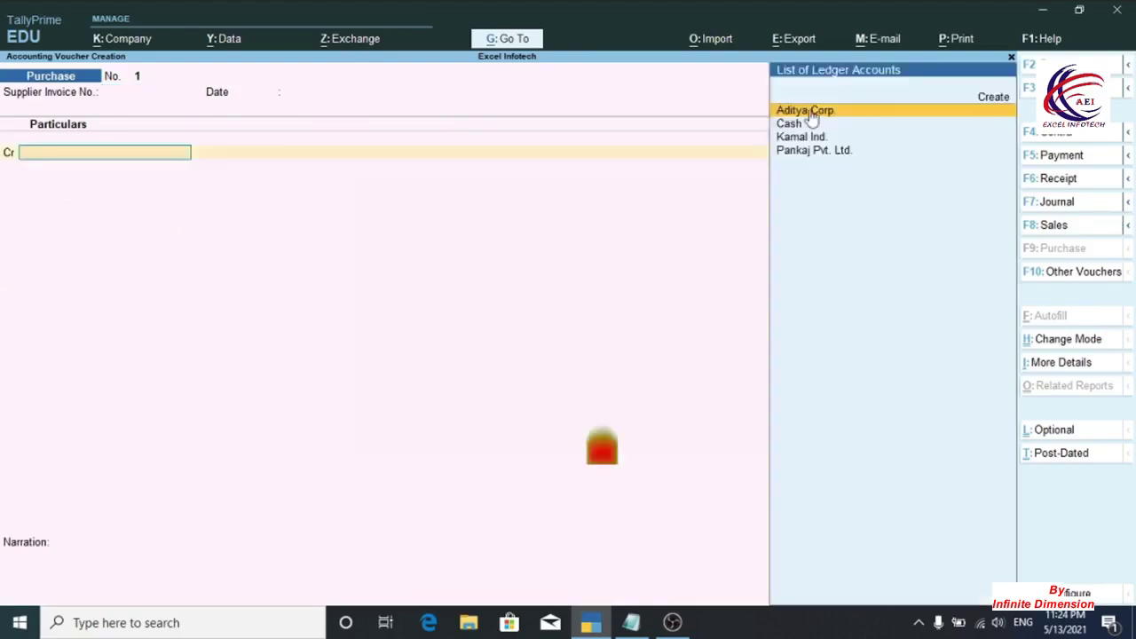
pyautogui.click(795, 111)
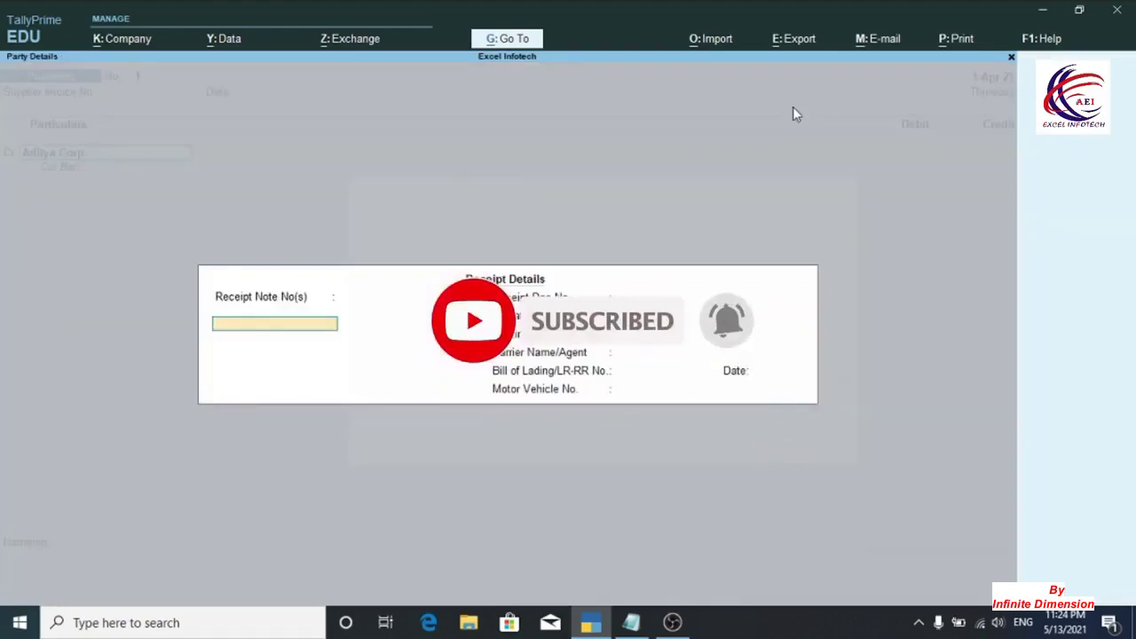
pyautogui.press('Return')
pyautogui.press('Return')
pyautogui.press('Return')
pyautogui.press('Return')
pyautogui.press('Return')
pyautogui.press('Return')
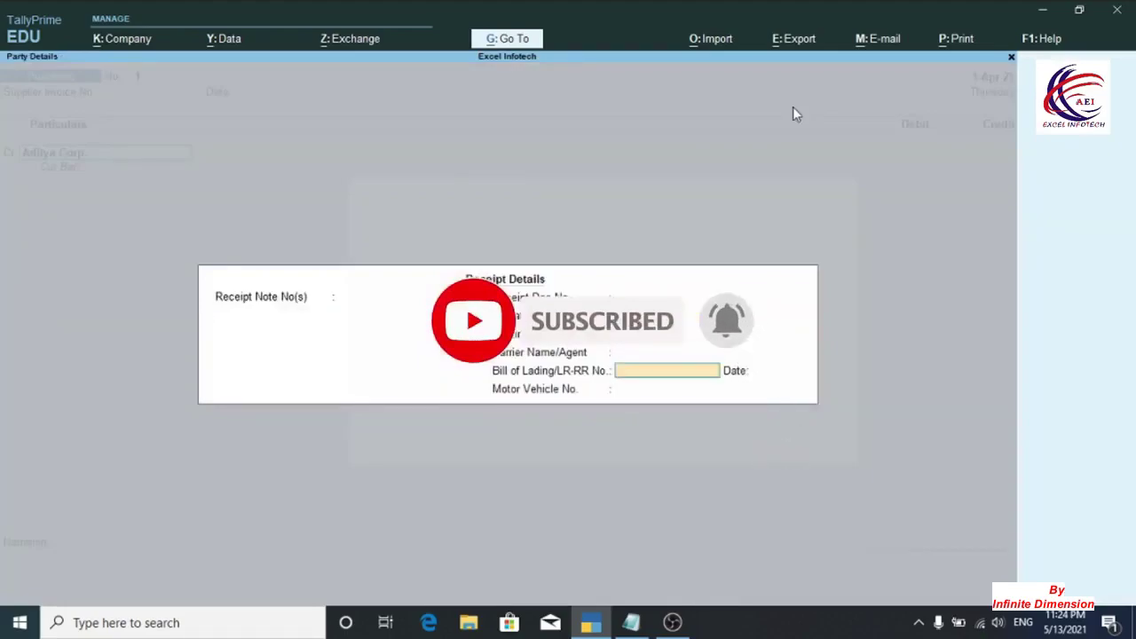
pyautogui.press('Return')
pyautogui.press('Return')
pyautogui.press('Return')
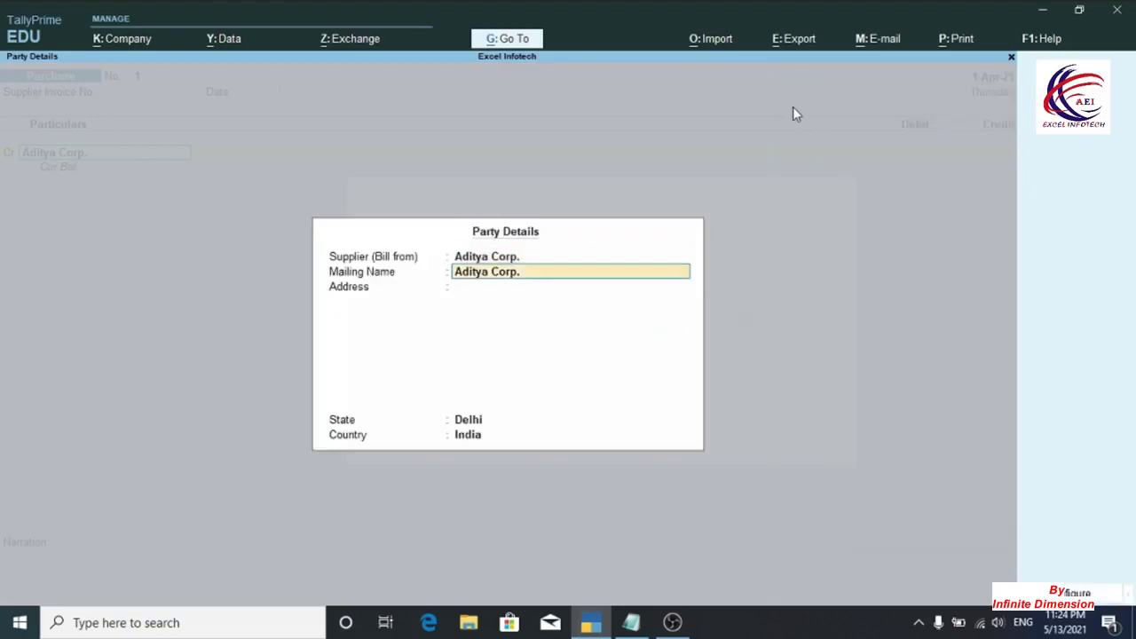
pyautogui.press('Return')
pyautogui.press('Return')
pyautogui.press('Return')
pyautogui.press('Return')
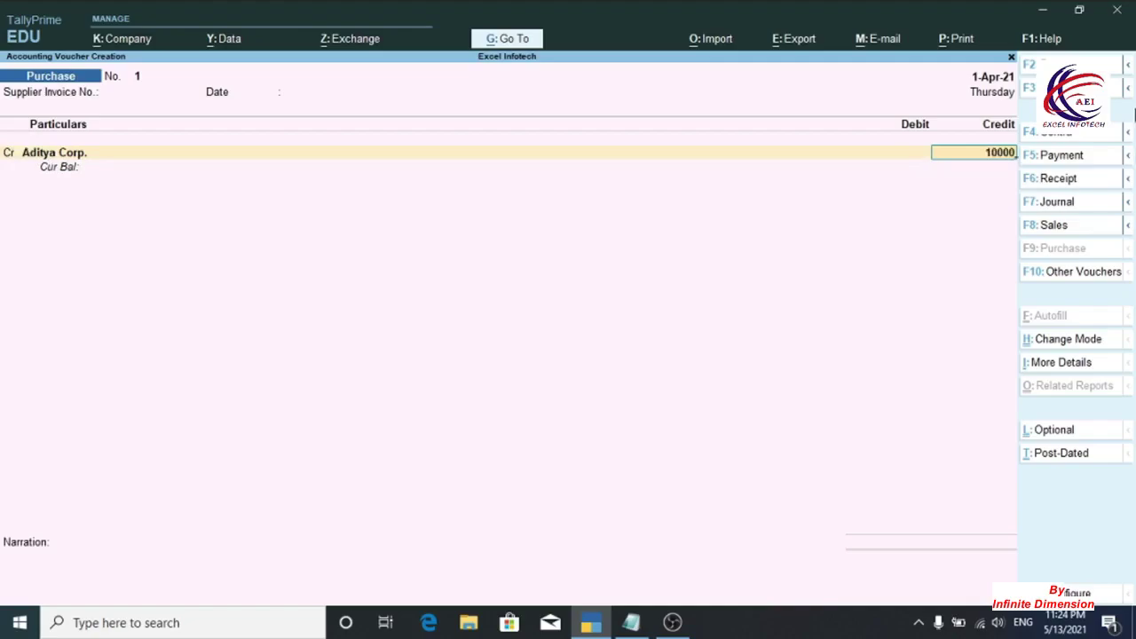
pyautogui.press('Return')
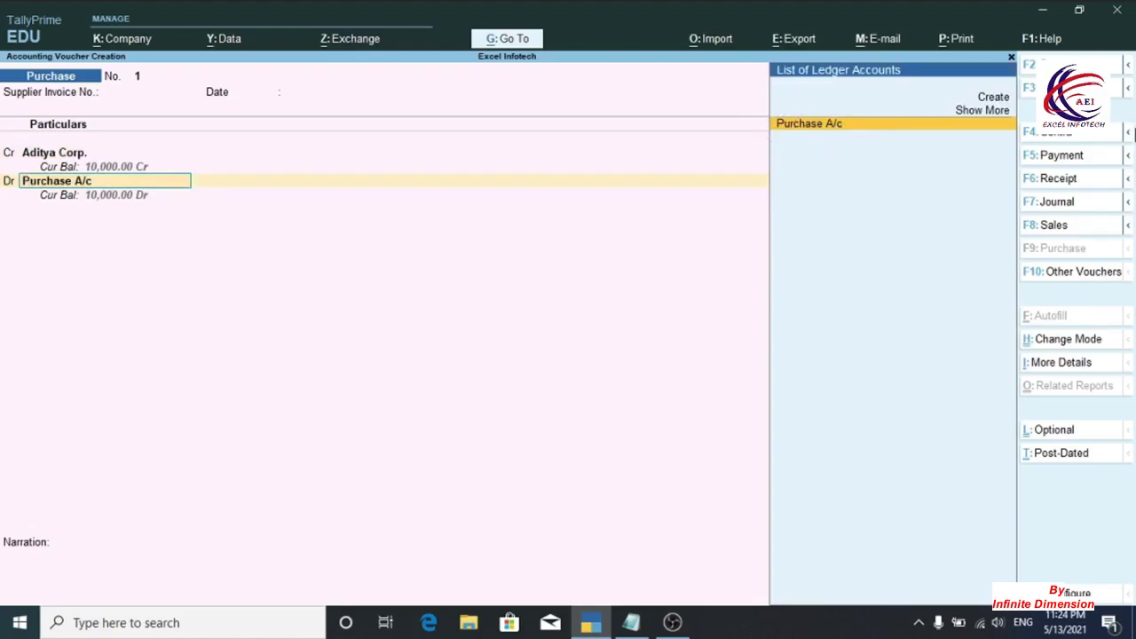
# Debit Purchase A/c 10,000, narrate 'Being goods Purchase By Cash', save, and exit voucher entry
pyautogui.press('Return')
pyautogui.press('Return')
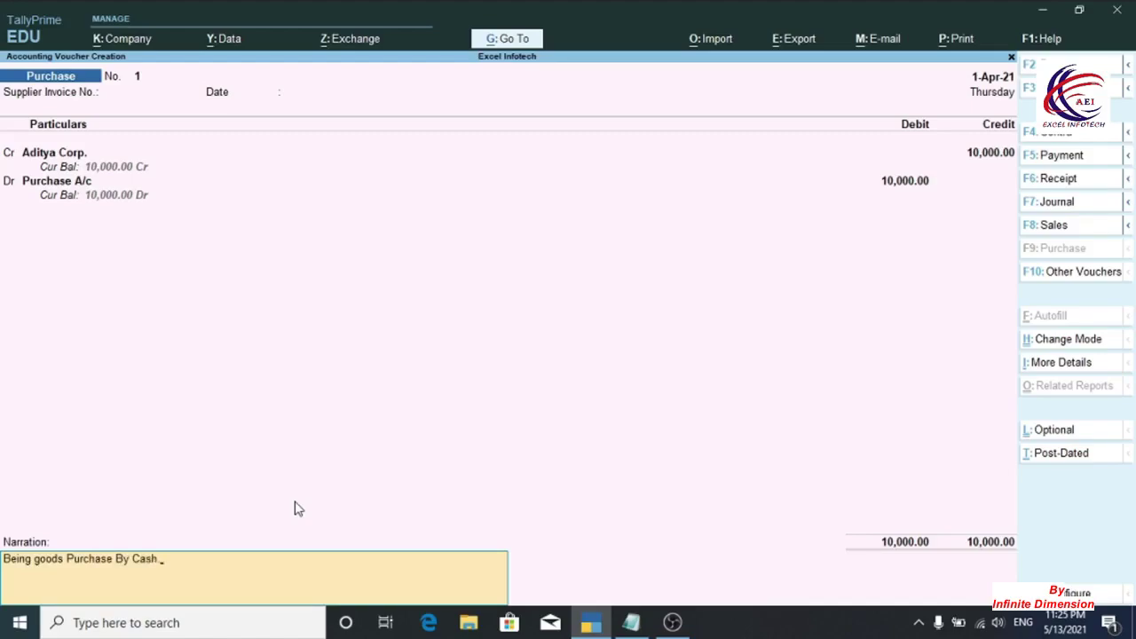
pyautogui.press('Return')
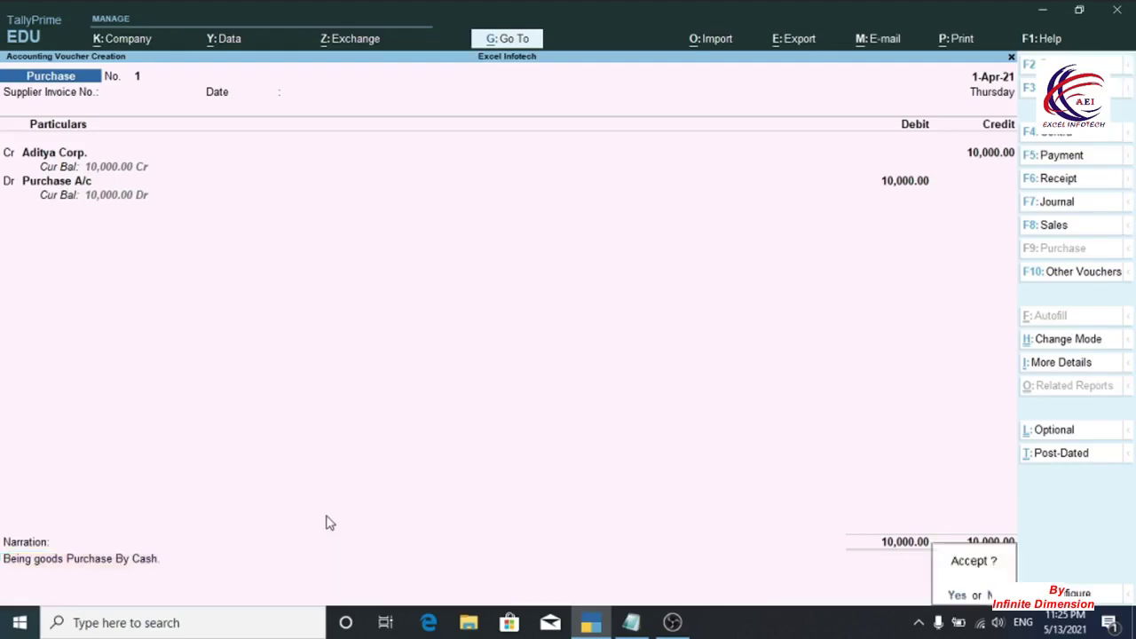
pyautogui.press('y')
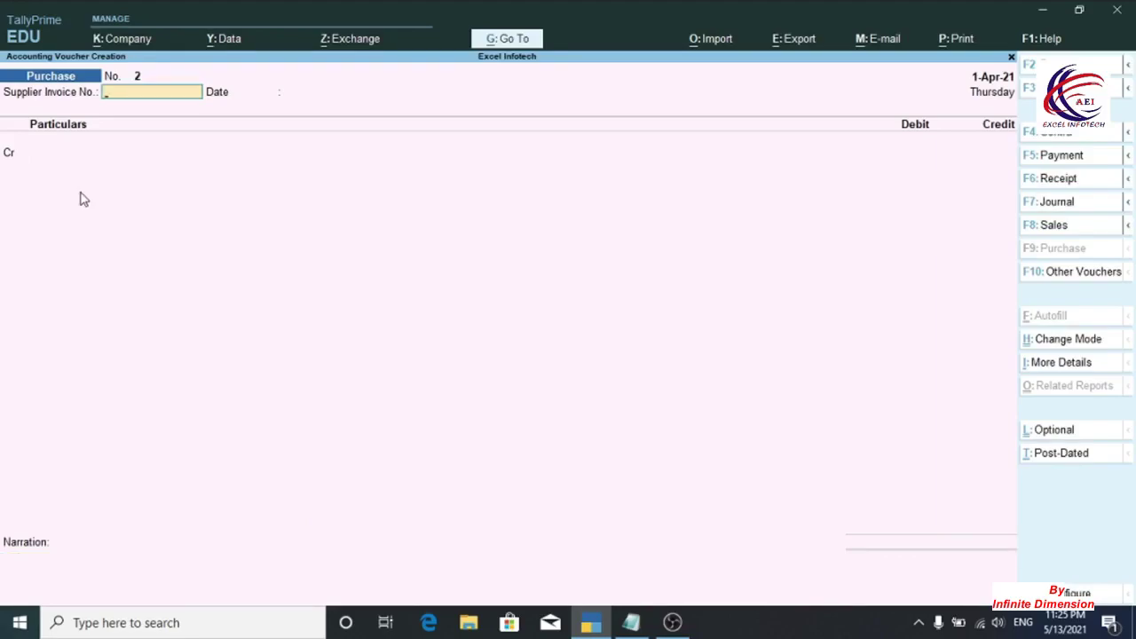
pyautogui.press('Escape')
pyautogui.press('y')
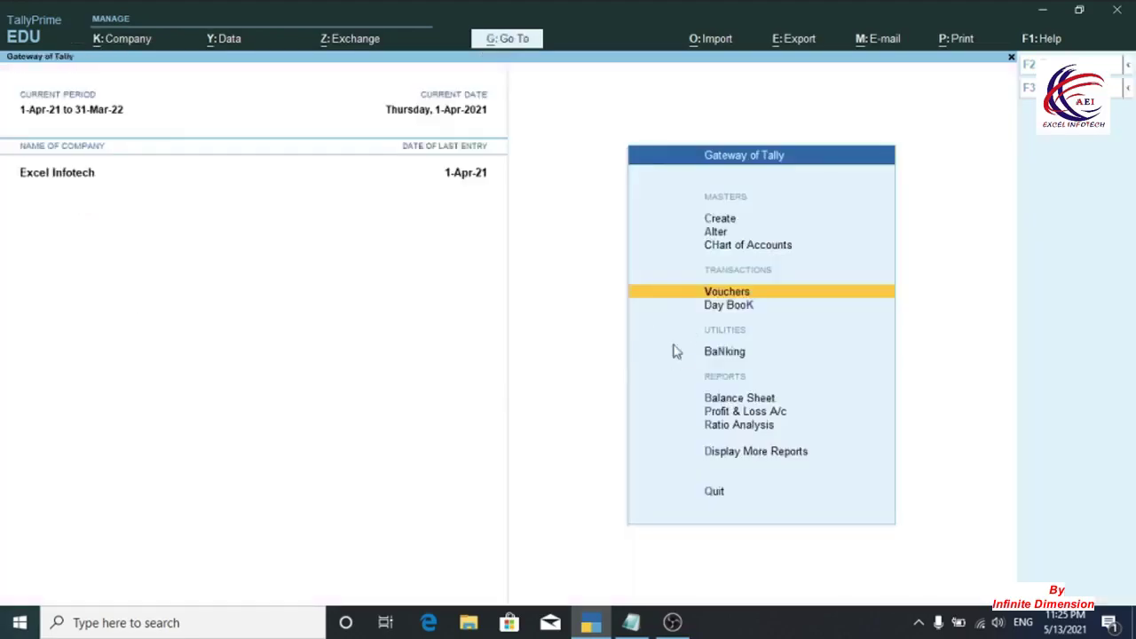
# Check the Day Book, then review Balance Sheet Current Liabilities and Profit & Loss A/c at 10,000
pyautogui.click(734, 310)
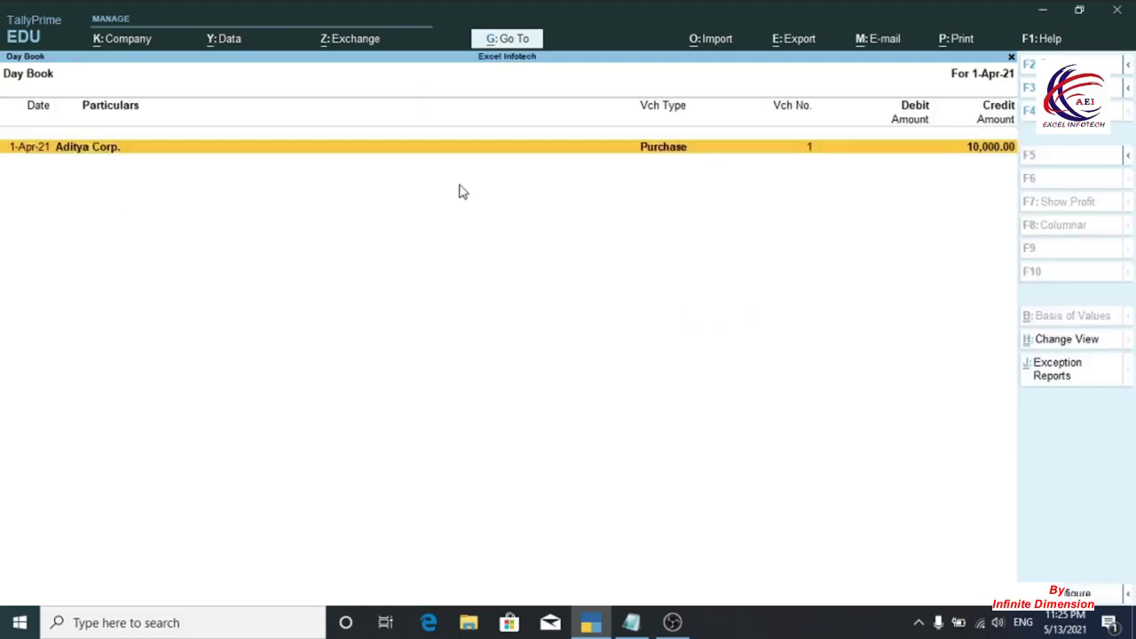
pyautogui.press('Escape')
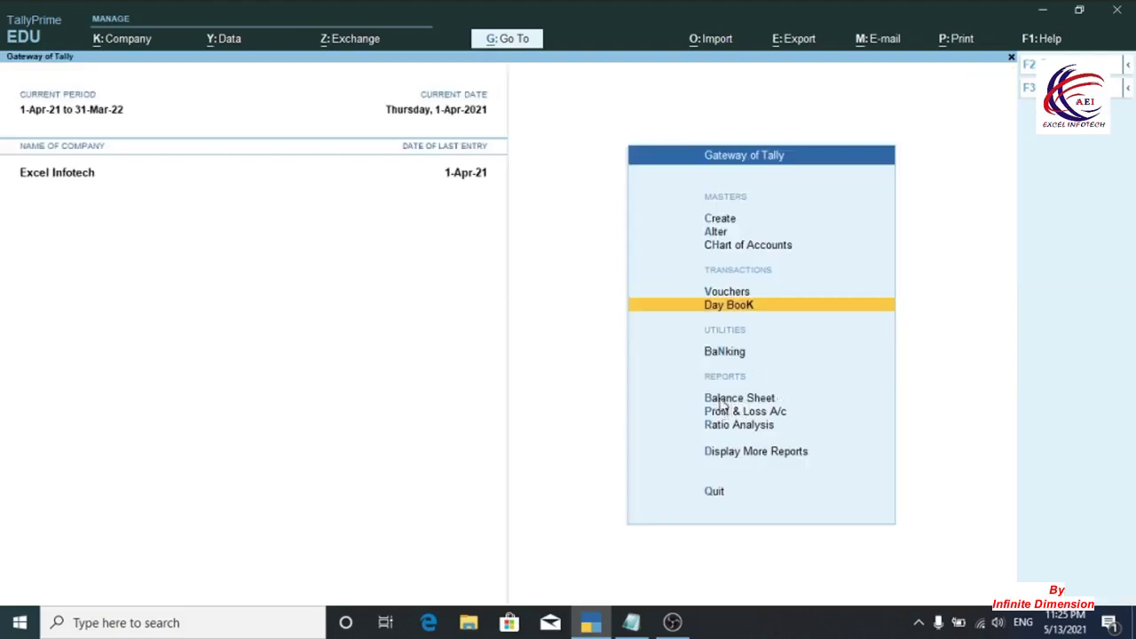
pyautogui.click(722, 401)
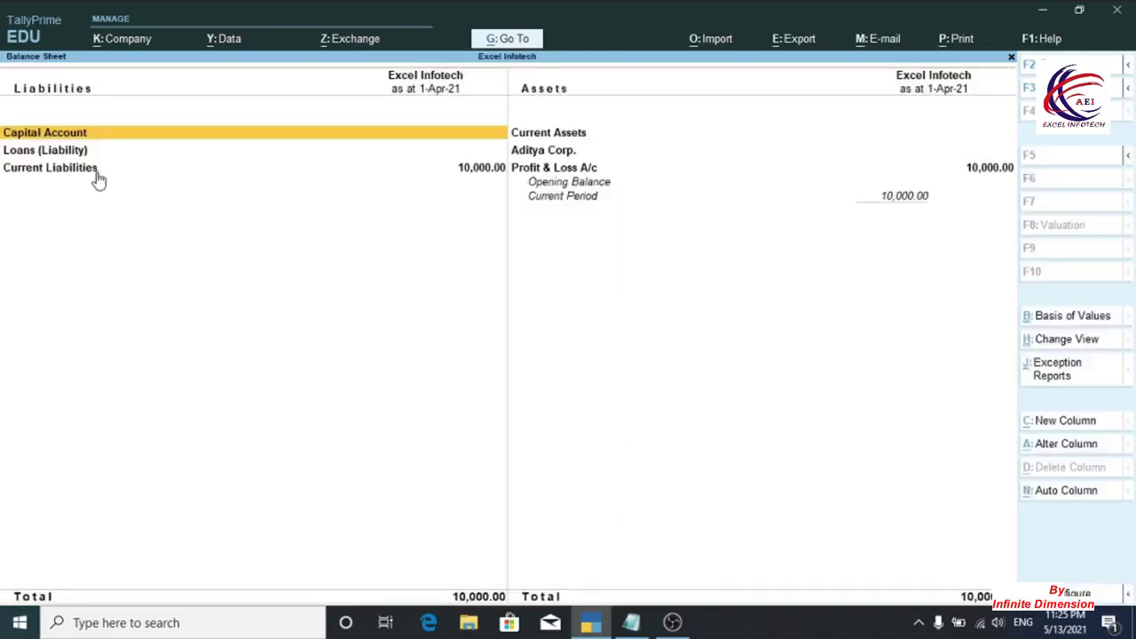
pyautogui.click(22, 170)
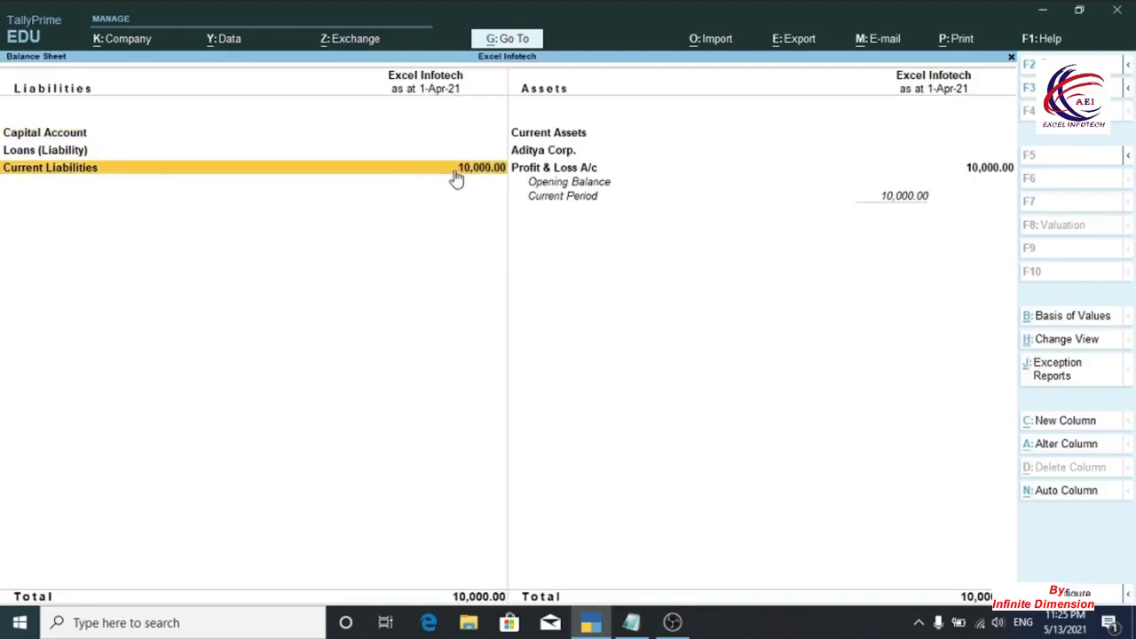
pyautogui.click(976, 171)
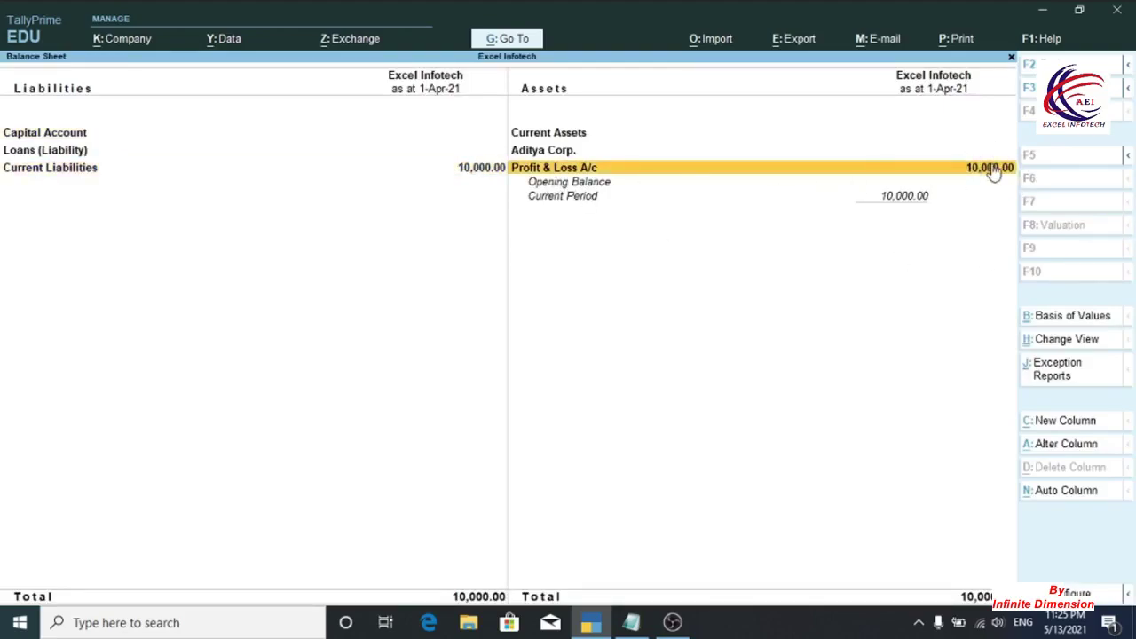
pyautogui.click(96, 171)
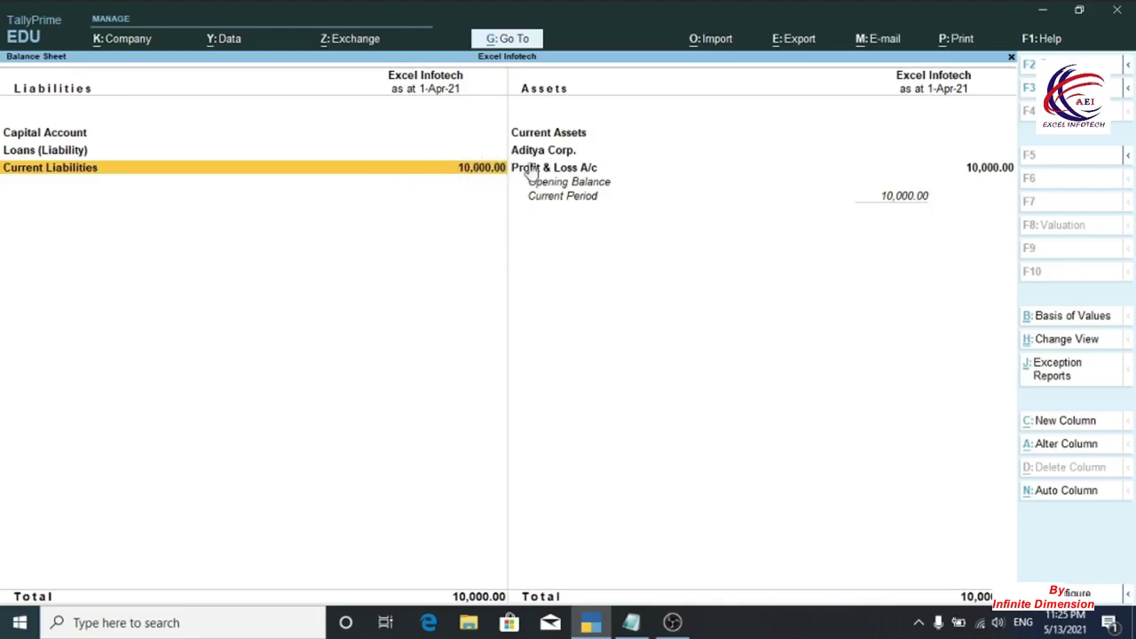
pyautogui.click(703, 182)
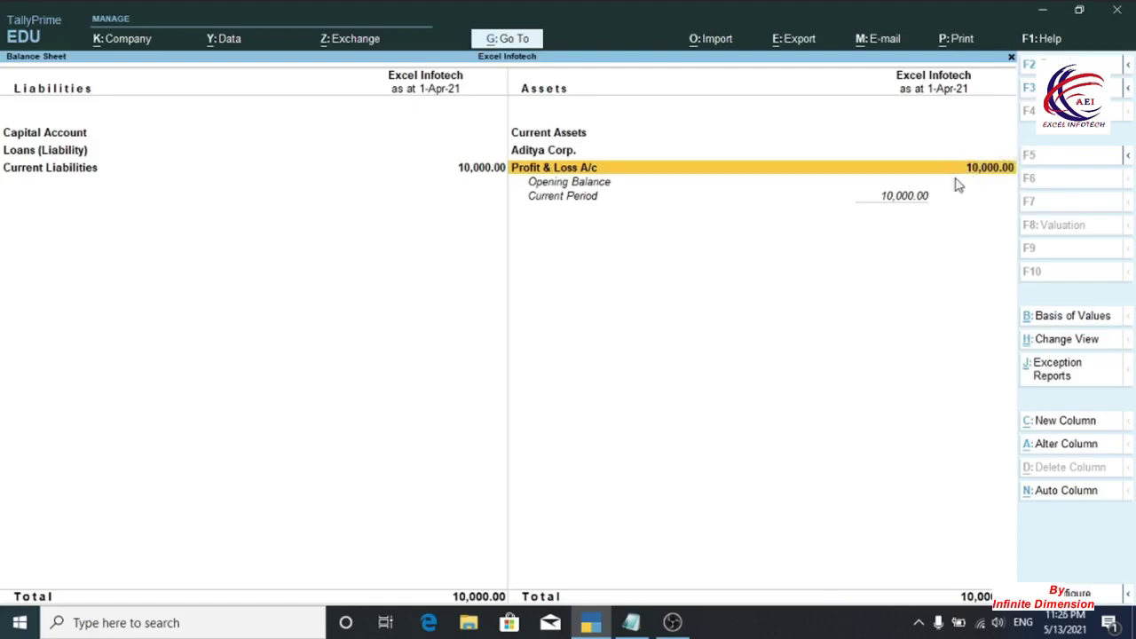
# Check the 10,000.00 Nett Loss in the Profit & Loss A/c, then begin a new Purchase voucher
pyautogui.press('Escape')
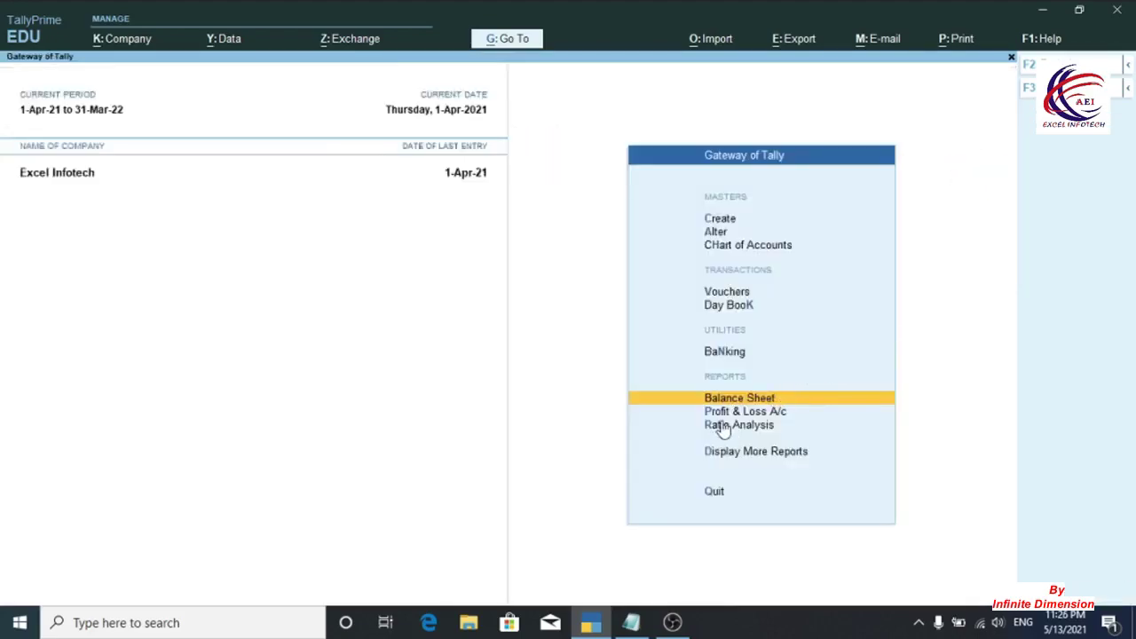
pyautogui.click(715, 419)
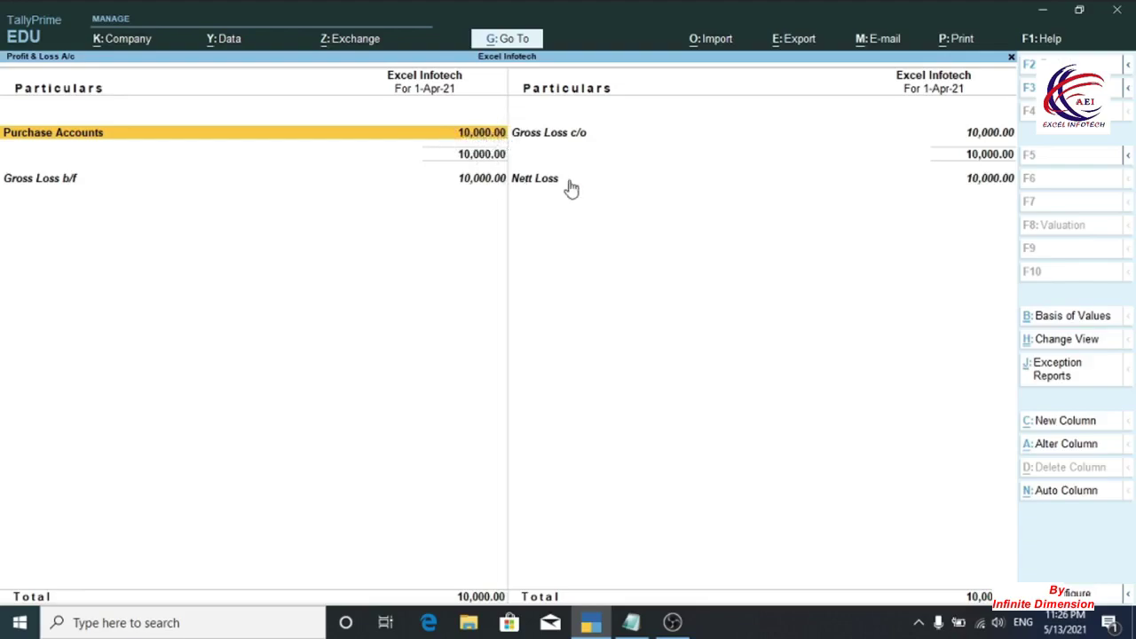
pyautogui.click(631, 185)
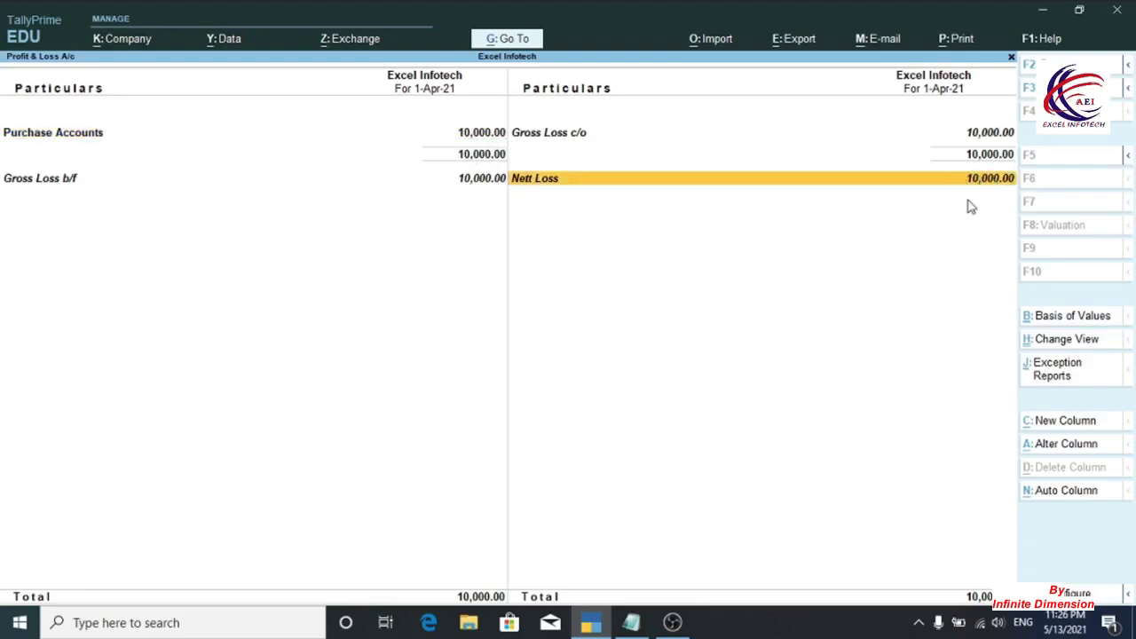
pyautogui.press('Escape')
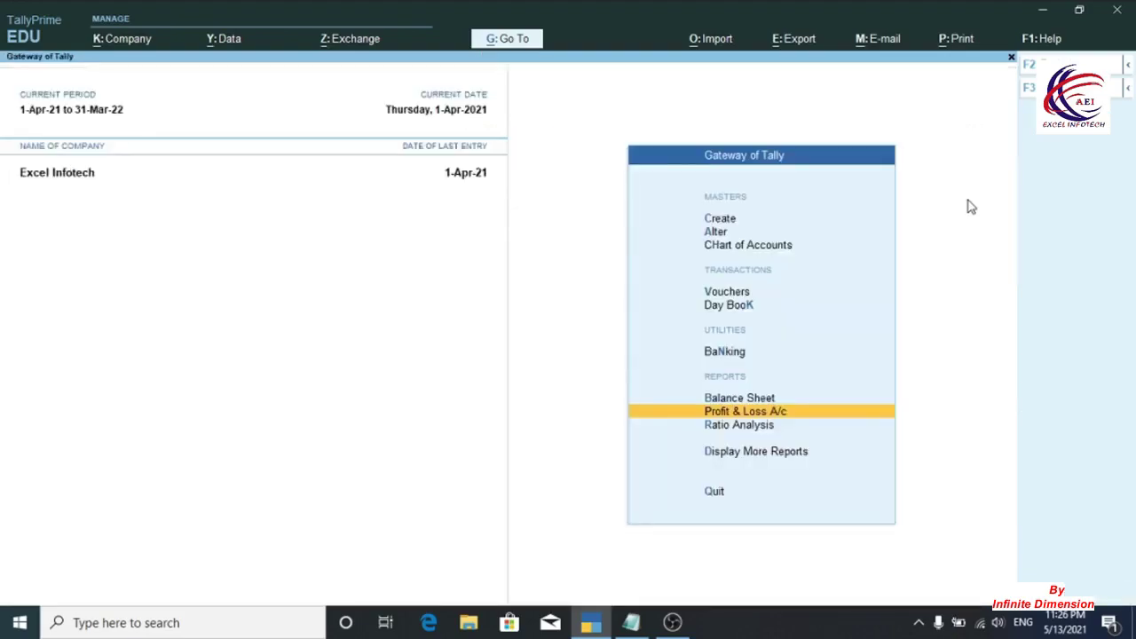
pyautogui.click(733, 293)
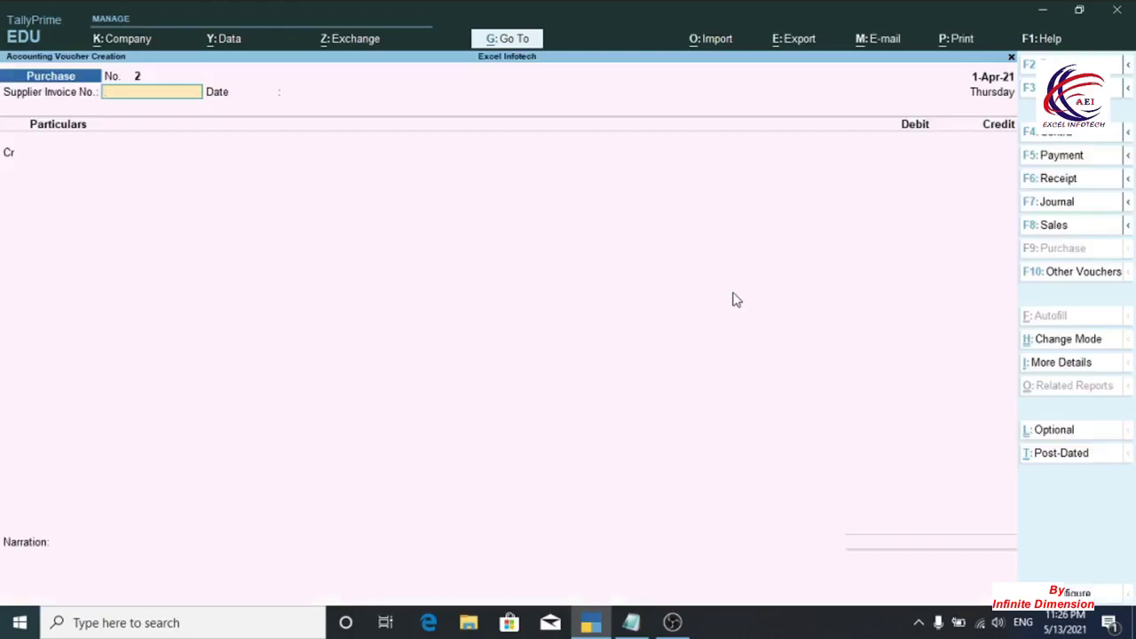
# Review question 2 in Notepad: a purchase from Kamal Ind. paid by Hdfc Bank
pyautogui.press('Return')
pyautogui.press('Return')
pyautogui.hotkey('alt', 'Tab')
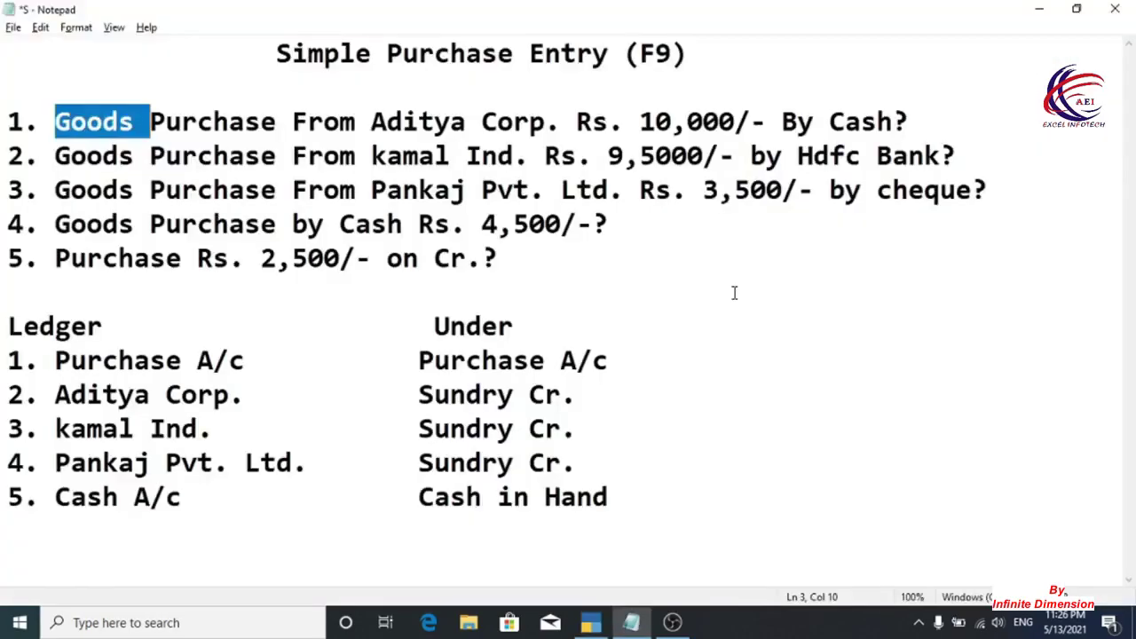
pyautogui.moveTo(57, 157); pyautogui.dragTo(307, 156)
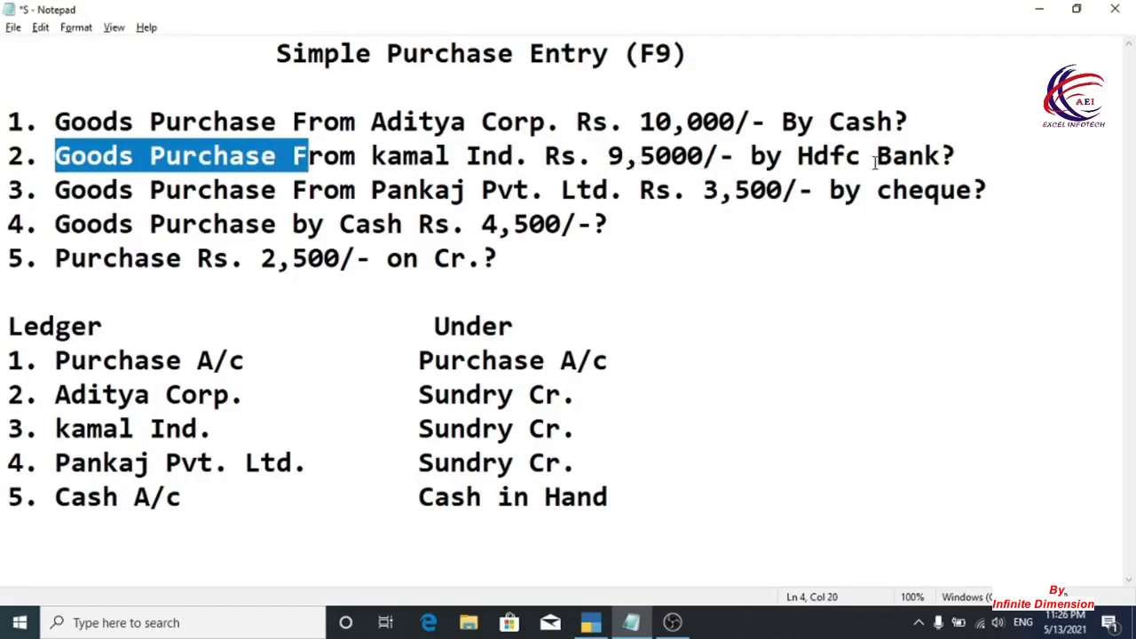
pyautogui.moveTo(799, 156); pyautogui.dragTo(940, 155)
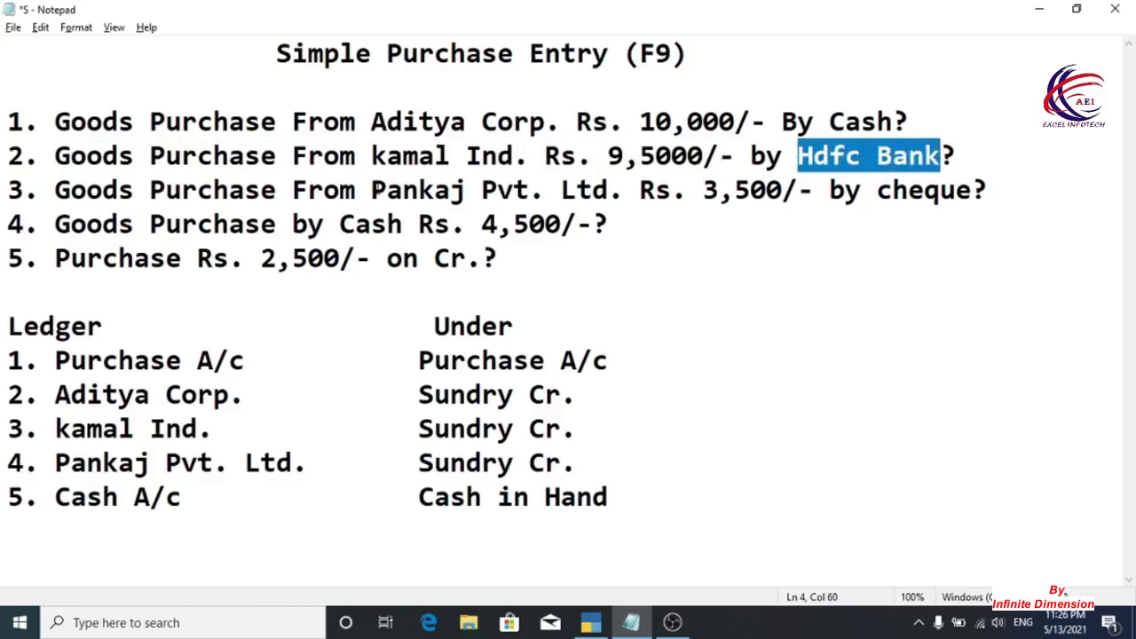
pyautogui.hotkey('alt', 'Tab')
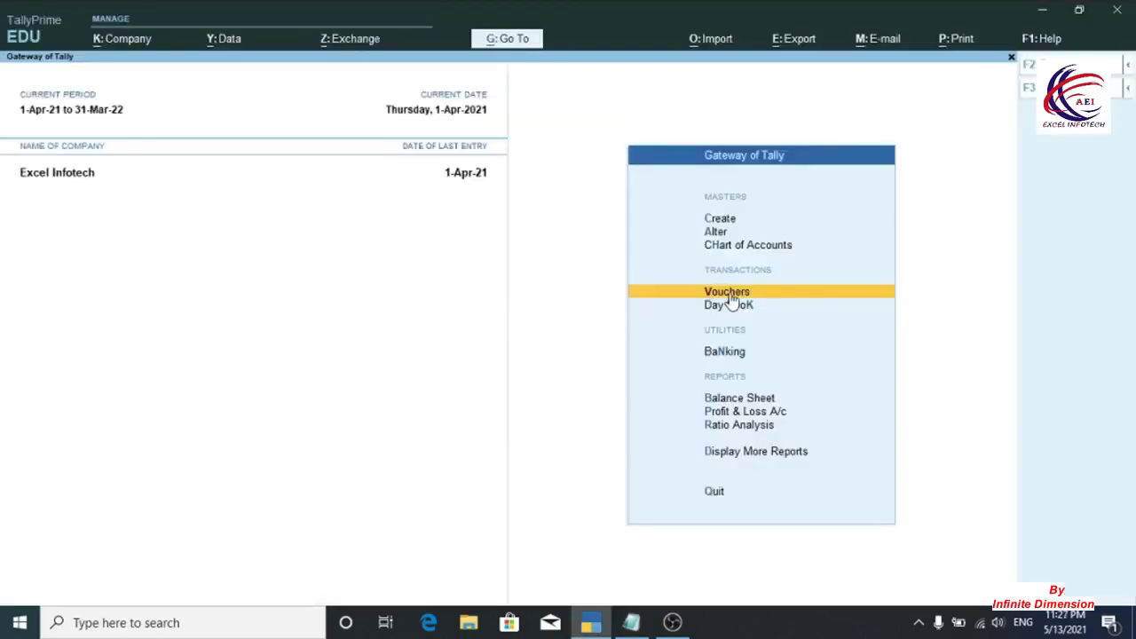
# In Purchase voucher No. 2, credit Kamal Ind. with 9,500
pyautogui.click(721, 293)
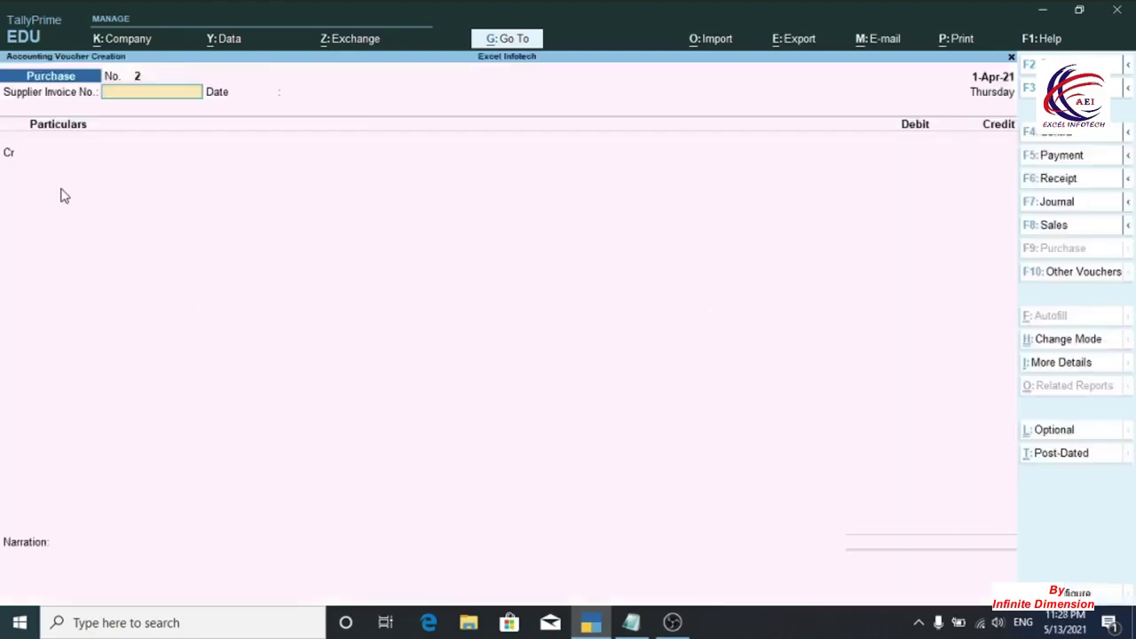
pyautogui.press('Return')
pyautogui.press('Return')
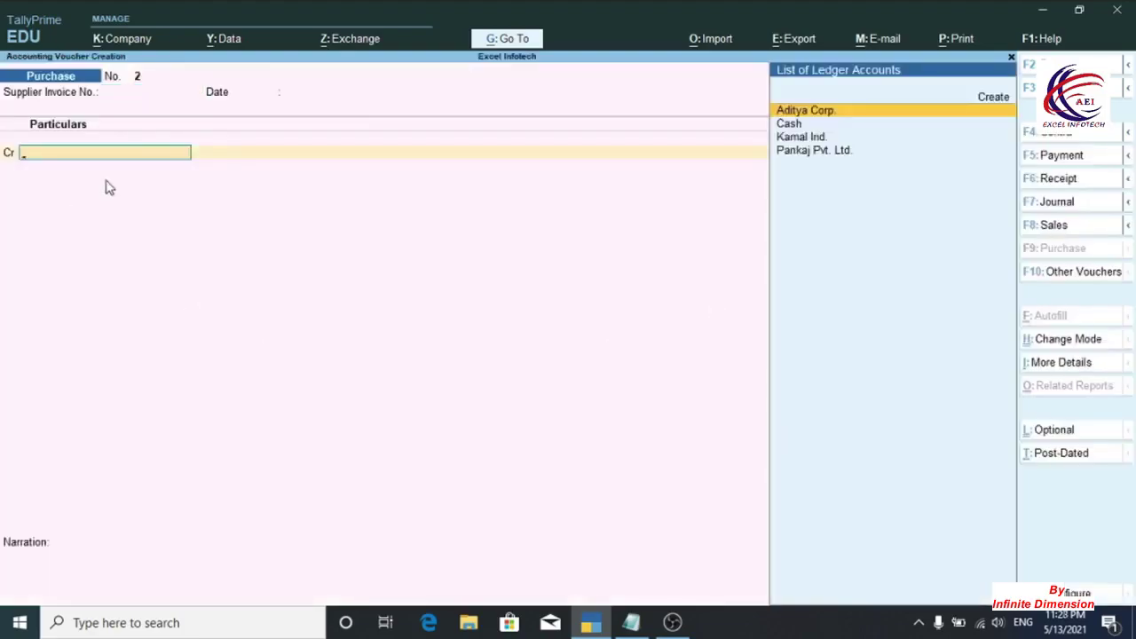
pyautogui.click(803, 140)
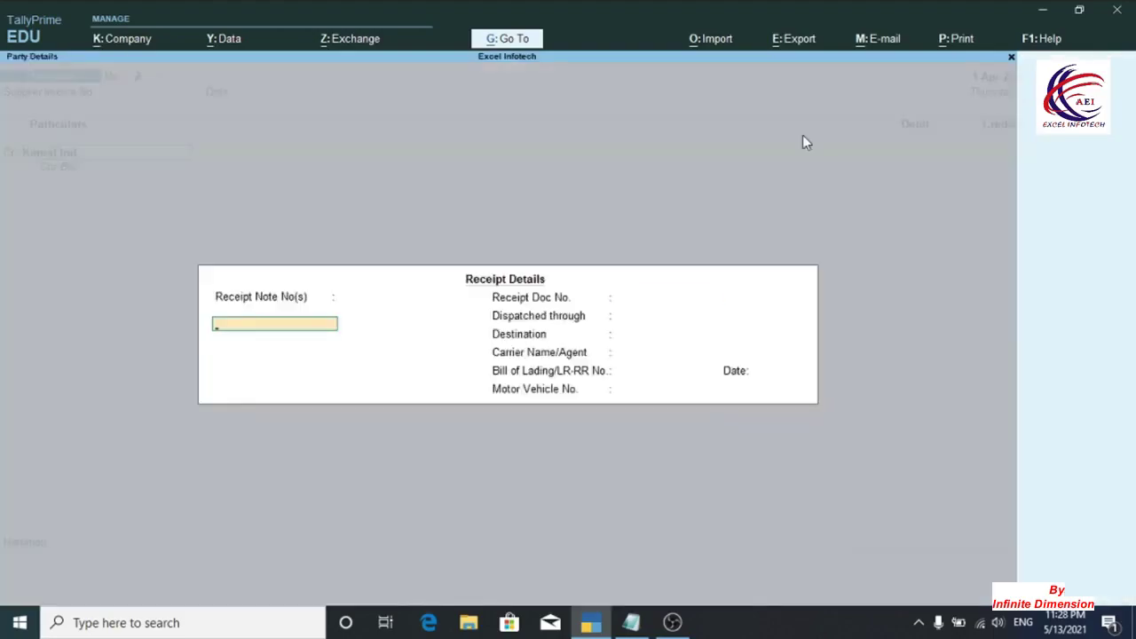
pyautogui.press('Return')
pyautogui.press('Return')
pyautogui.press('Return')
pyautogui.press('Return')
pyautogui.press('Return')
pyautogui.press('Return')
pyautogui.press('Return')
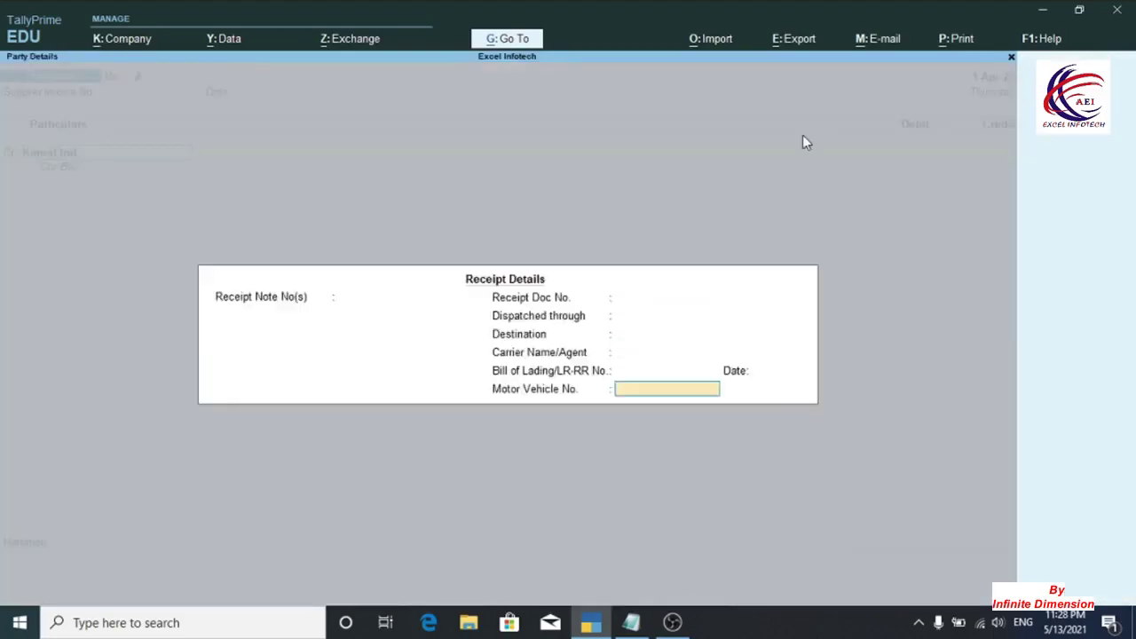
pyautogui.press('Return')
pyautogui.press('Return')
pyautogui.press('Return')
pyautogui.press('Return')
pyautogui.press('Return')
pyautogui.press('Return')
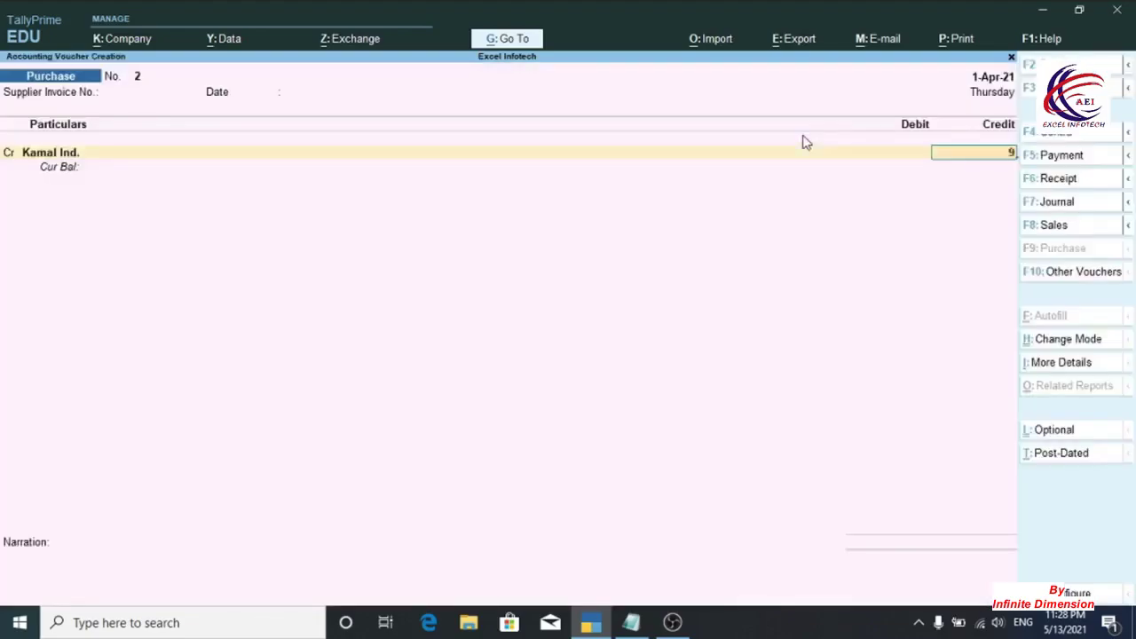
pyautogui.write('9500')
pyautogui.press('Return')
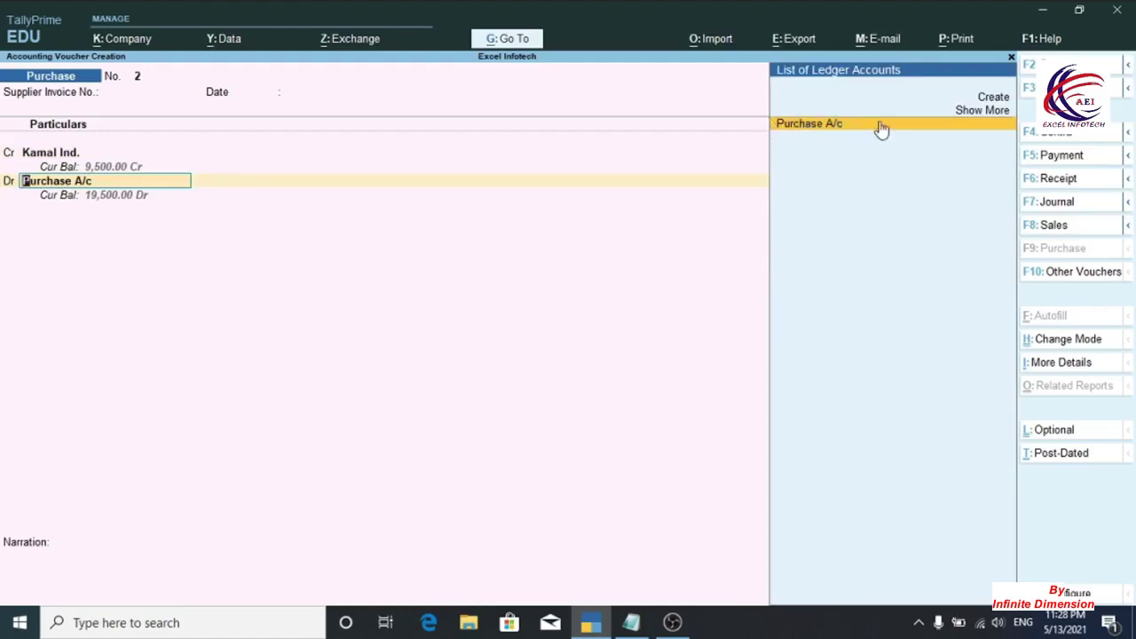
# Debit Purchase A/c 9,500.00, narrate 'being Goods Purchase By HDFC bank.' and save the voucher
pyautogui.click(963, 130)
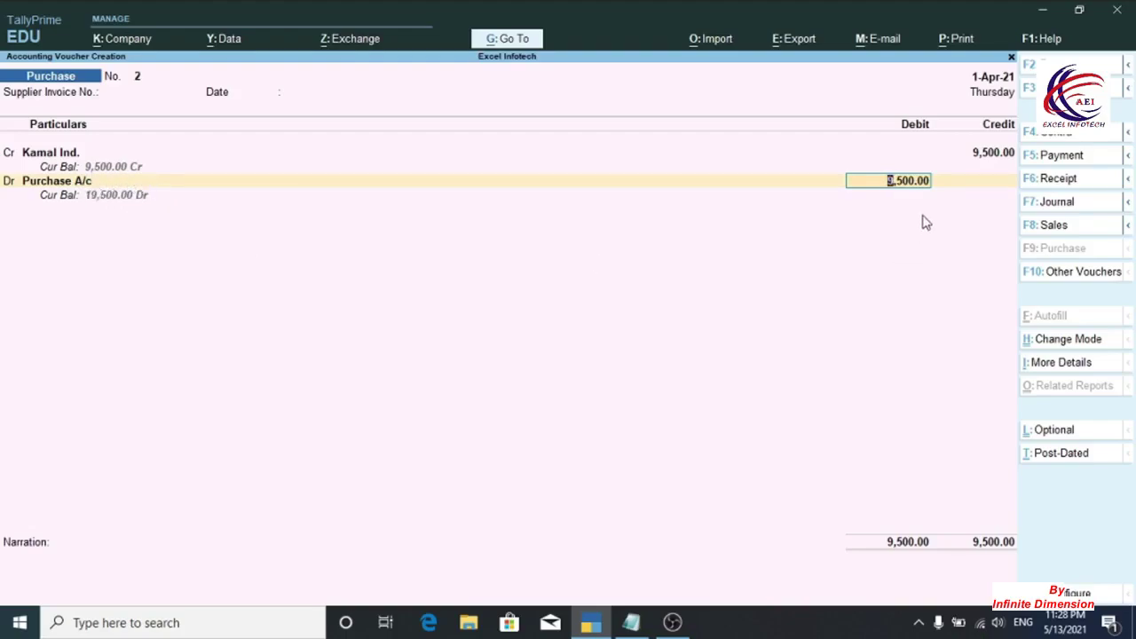
pyautogui.press('Return')
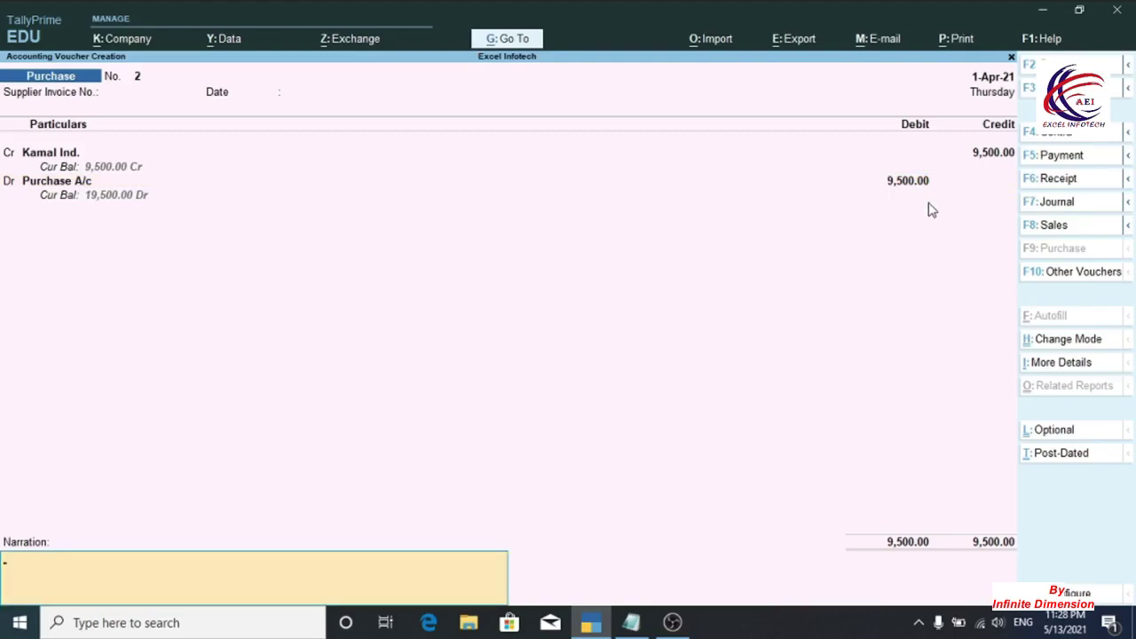
pyautogui.write('being Goods Purchase By HDFC bank')
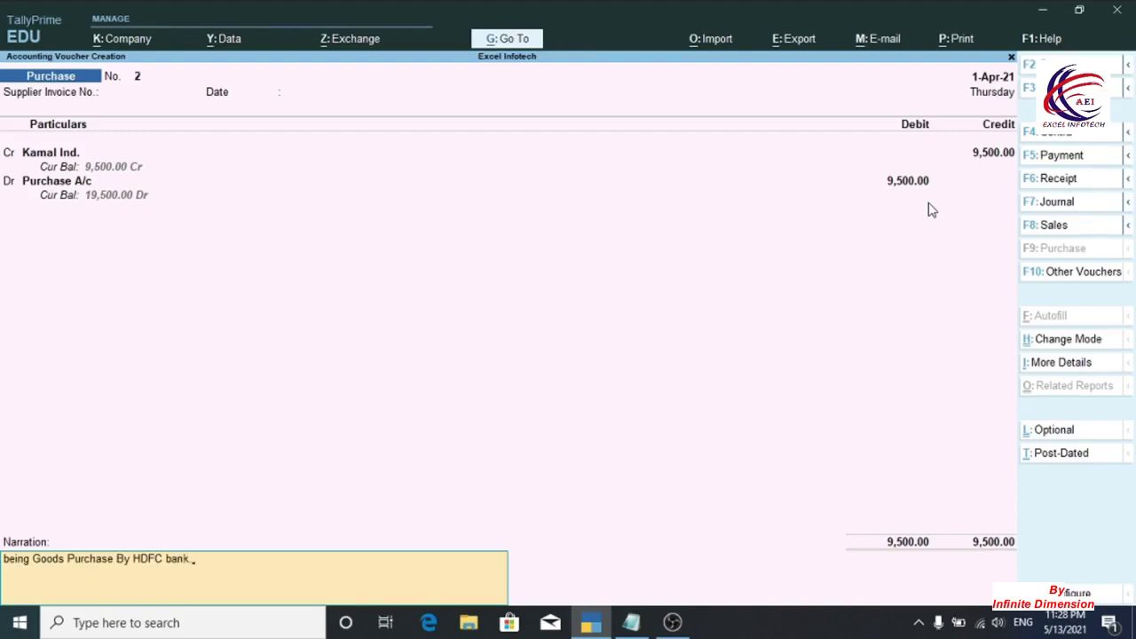
pyautogui.write('.')
pyautogui.press('Return')
pyautogui.press('Return')
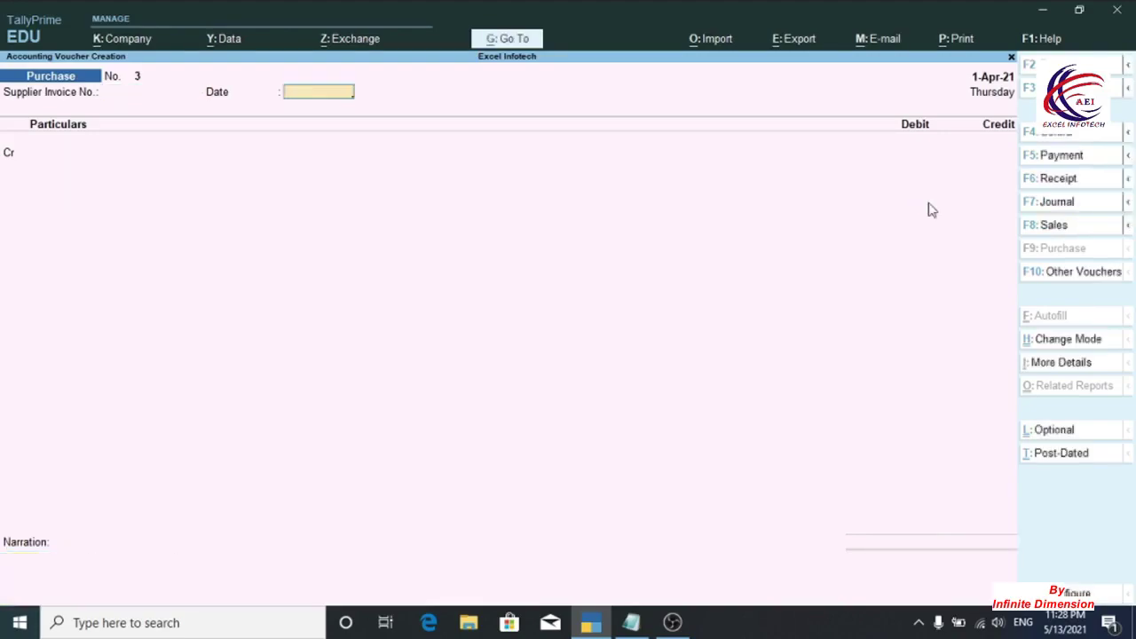
# Compare the payment modes of questions 1–3, noting Pankaj Pvt. Ltd.'s Rs. 3,500 paid by cheque
pyautogui.hotkey('alt', 'Tab')
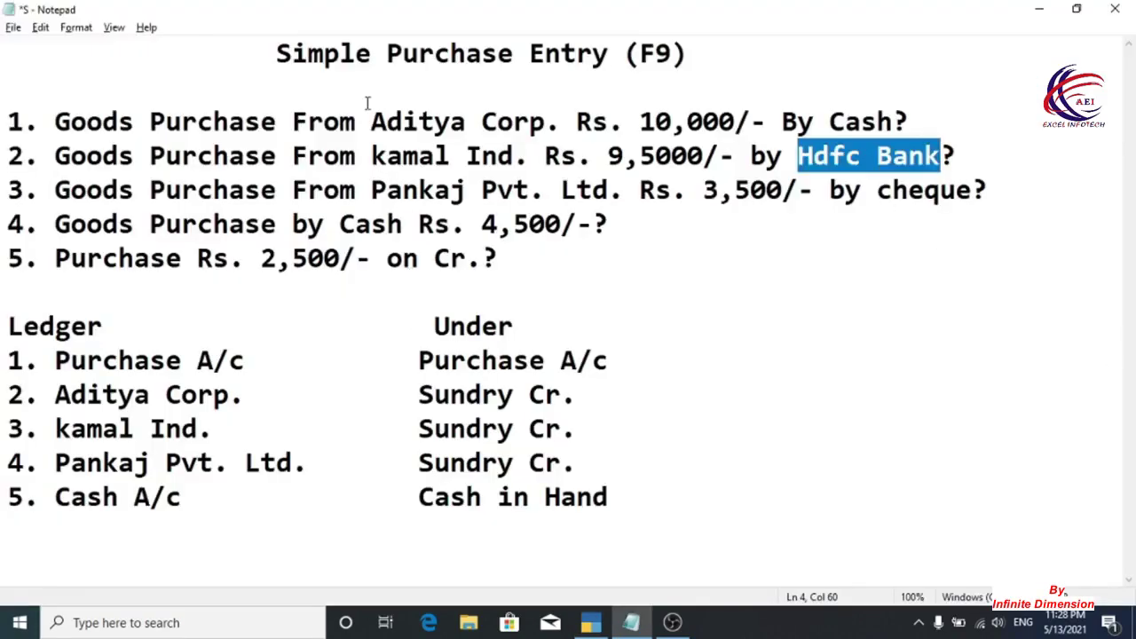
pyautogui.moveTo(56, 187); pyautogui.dragTo(988, 195)
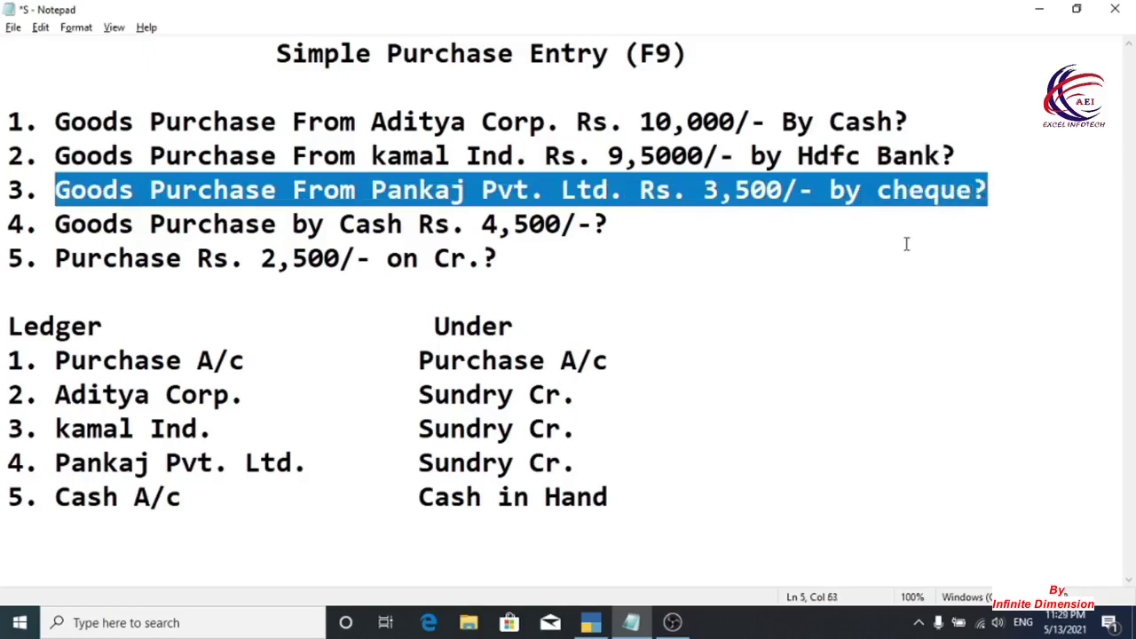
pyautogui.click(907, 244)
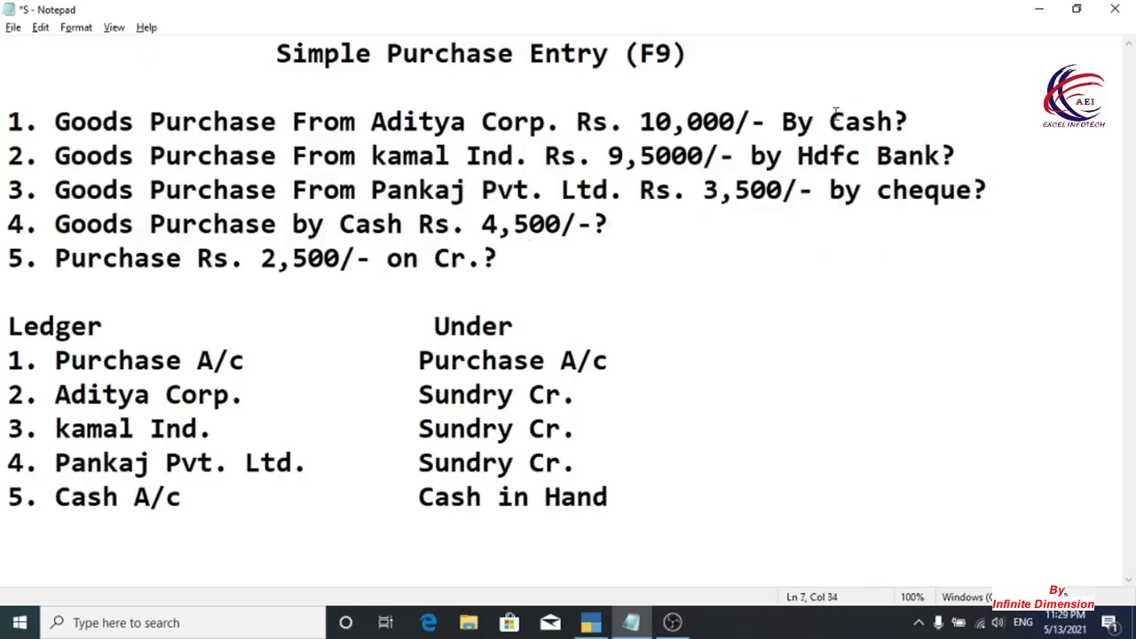
pyautogui.moveTo(783, 122); pyautogui.dragTo(892, 122)
pyautogui.moveTo(799, 157); pyautogui.dragTo(927, 157)
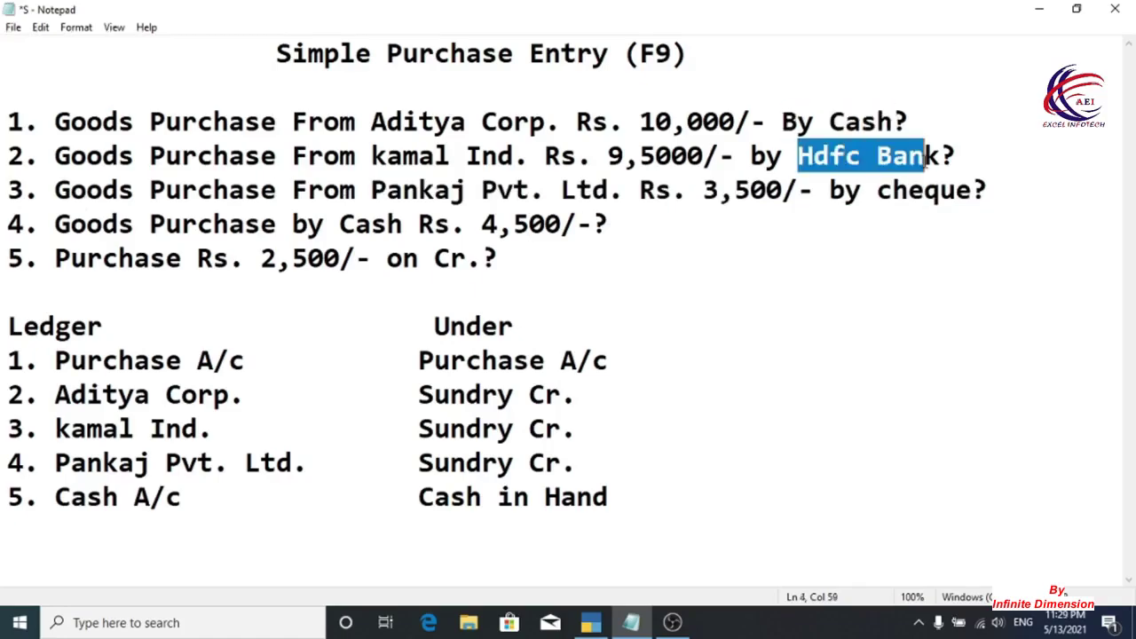
pyautogui.moveTo(831, 190); pyautogui.dragTo(1007, 195)
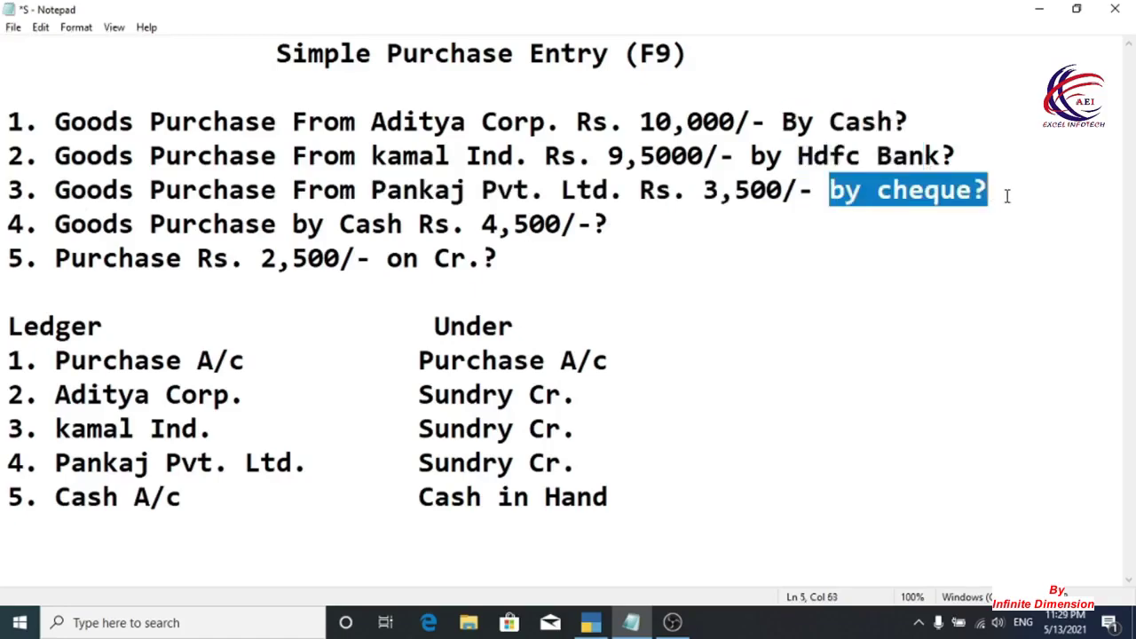
pyautogui.hotkey('alt', 'Tab')
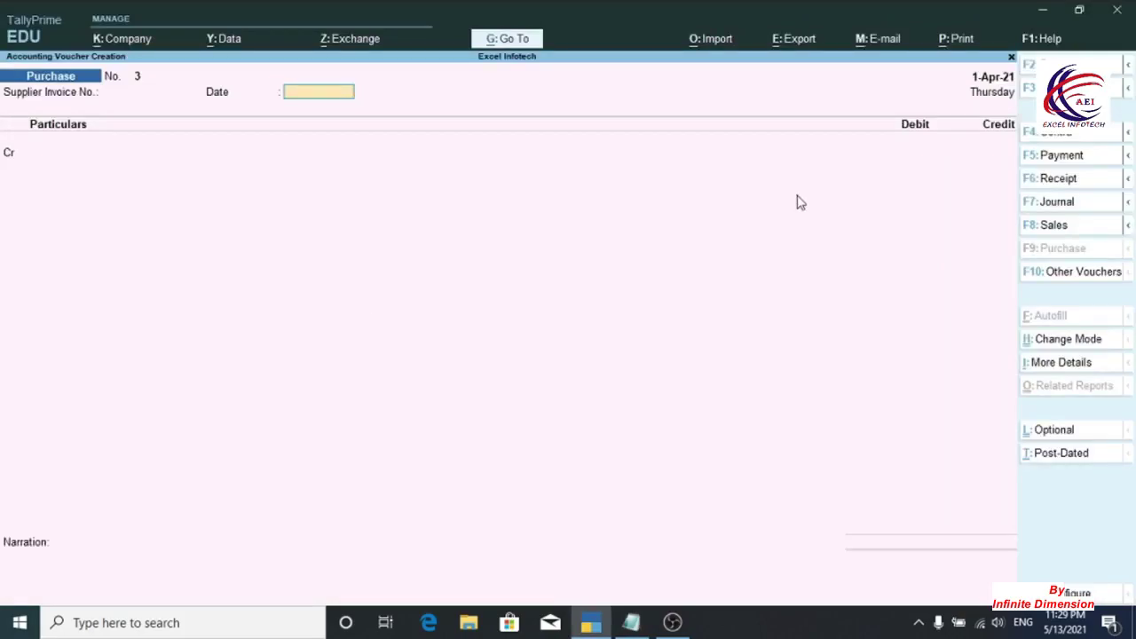
# In Purchase voucher No. 3, credit Pankaj Pvt. Ltd. with 3,500
pyautogui.press('Return')
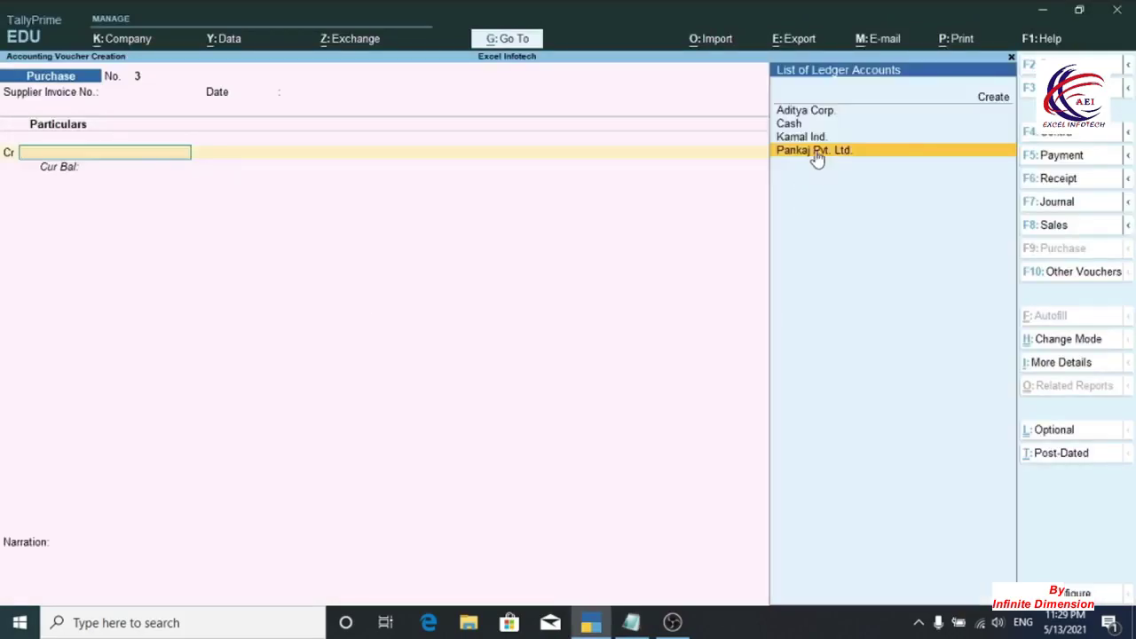
pyautogui.click(817, 151)
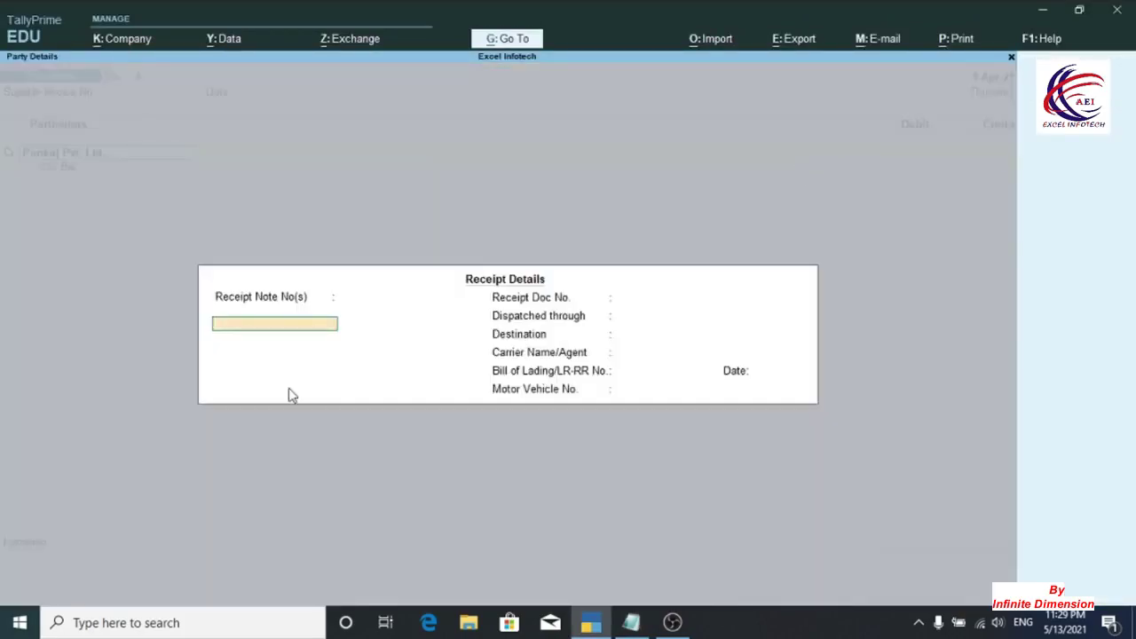
pyautogui.hotkey('ctrl', 'a')
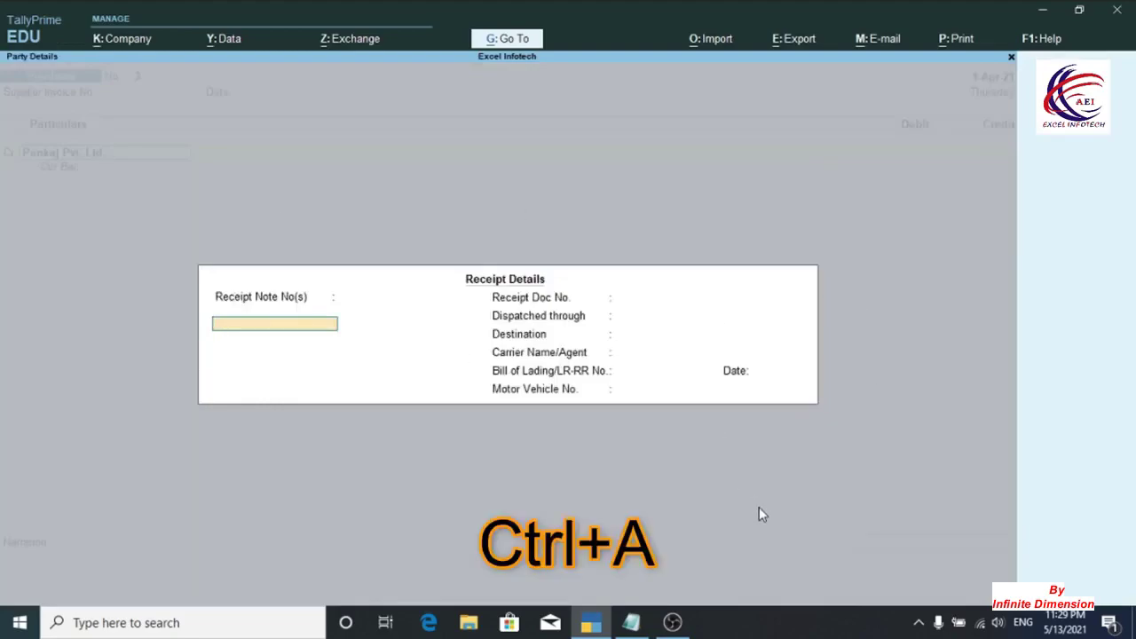
pyautogui.hotkey('ctrl', 'a')
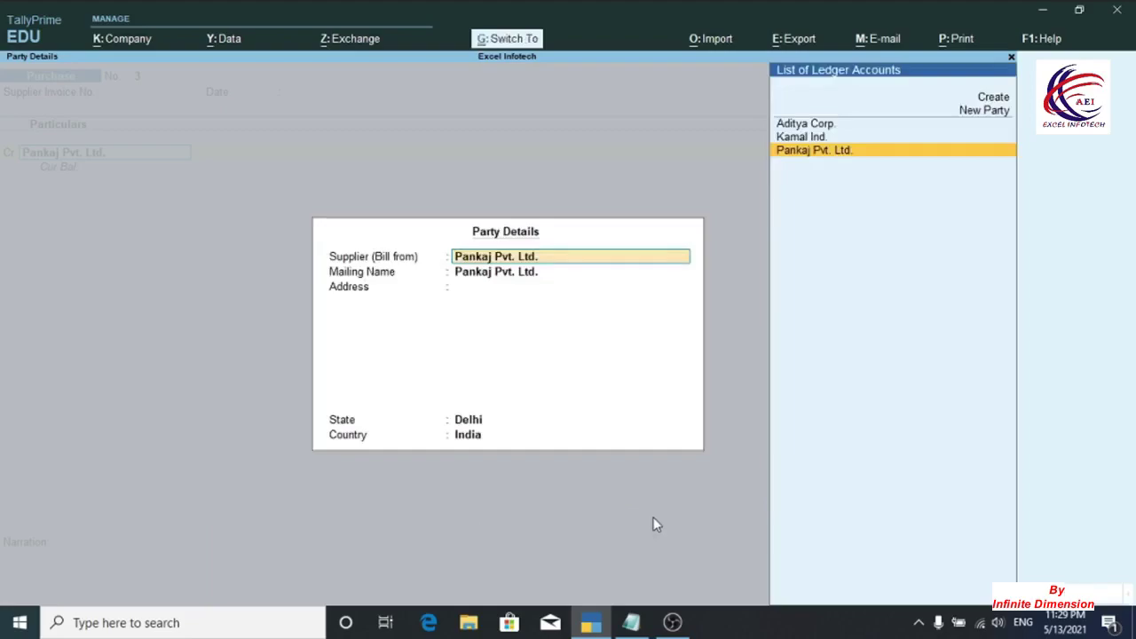
pyautogui.hotkey('ctrl', 'a')
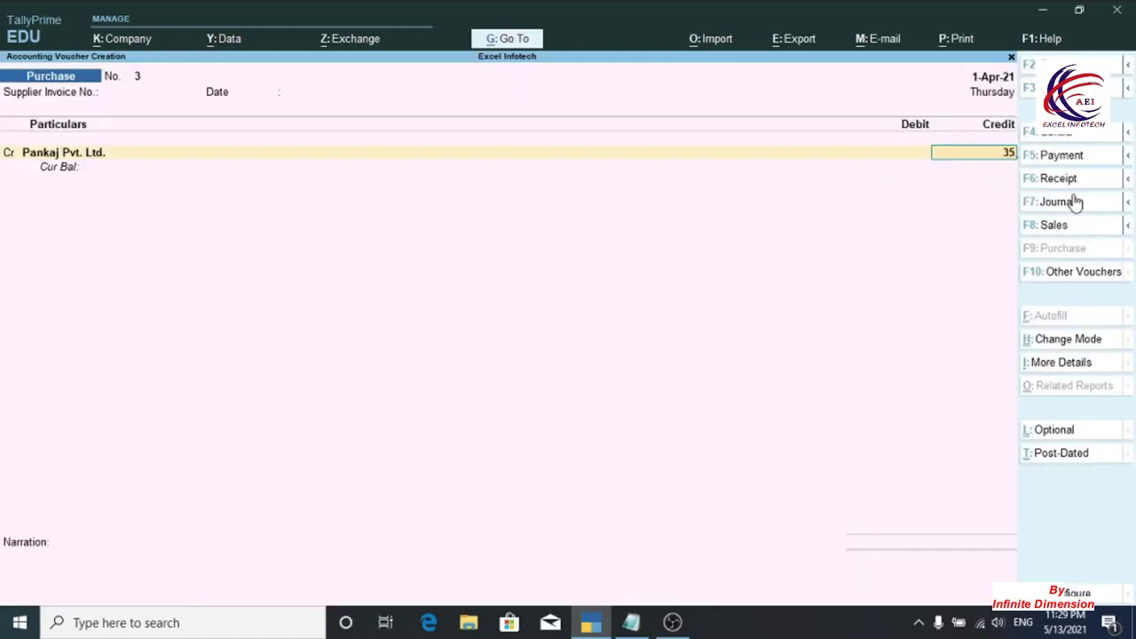
pyautogui.press('Return')
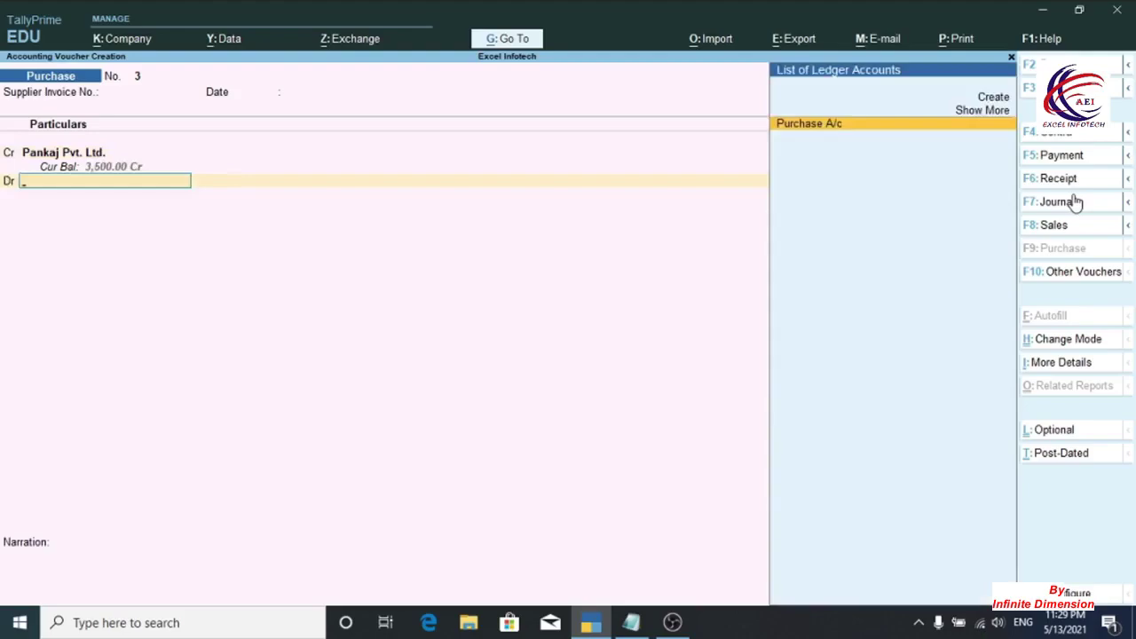
# Debit Purchase A/c 3,500, add the narration 'Being goods Purchase' and save the voucher
pyautogui.press('Return')
pyautogui.press('Return')
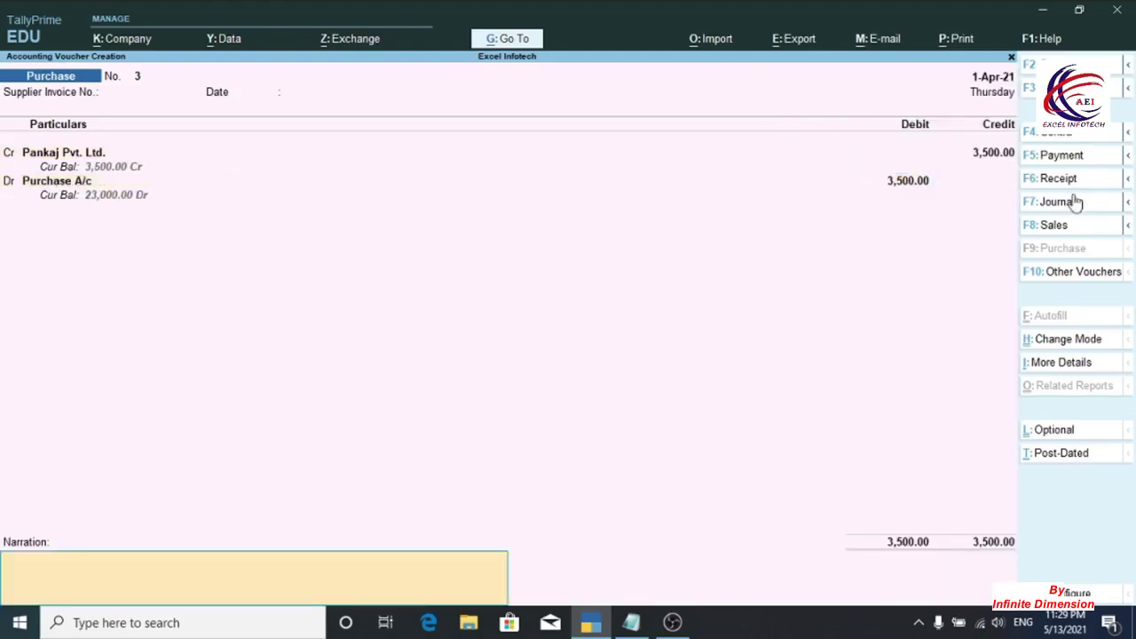
pyautogui.write('Being goods Purchase By Cheque')
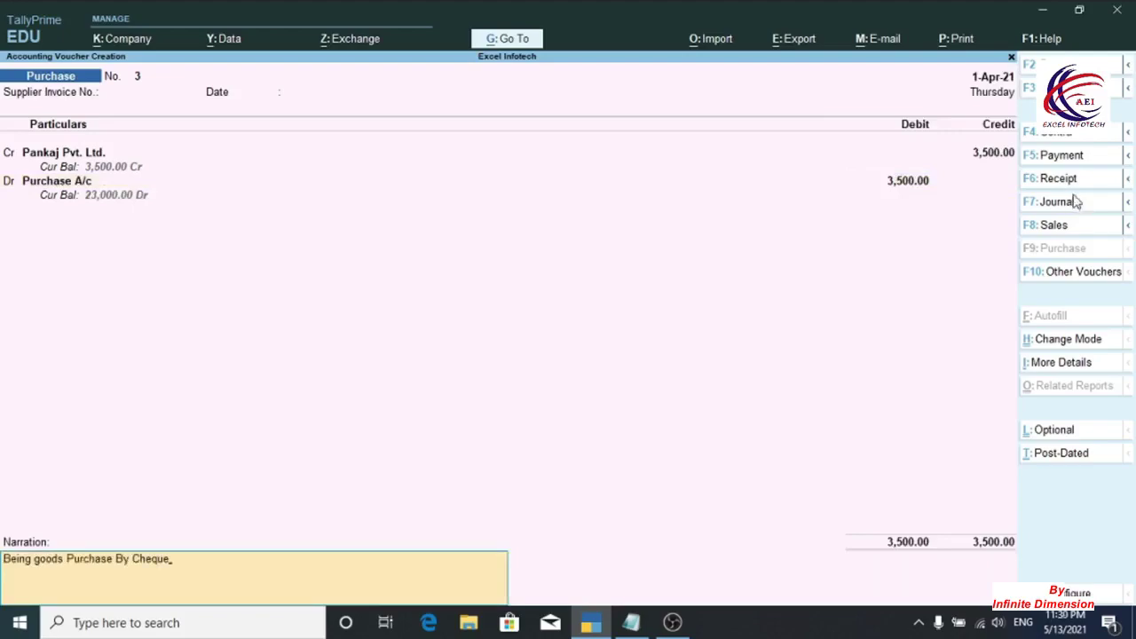
pyautogui.press('Return')
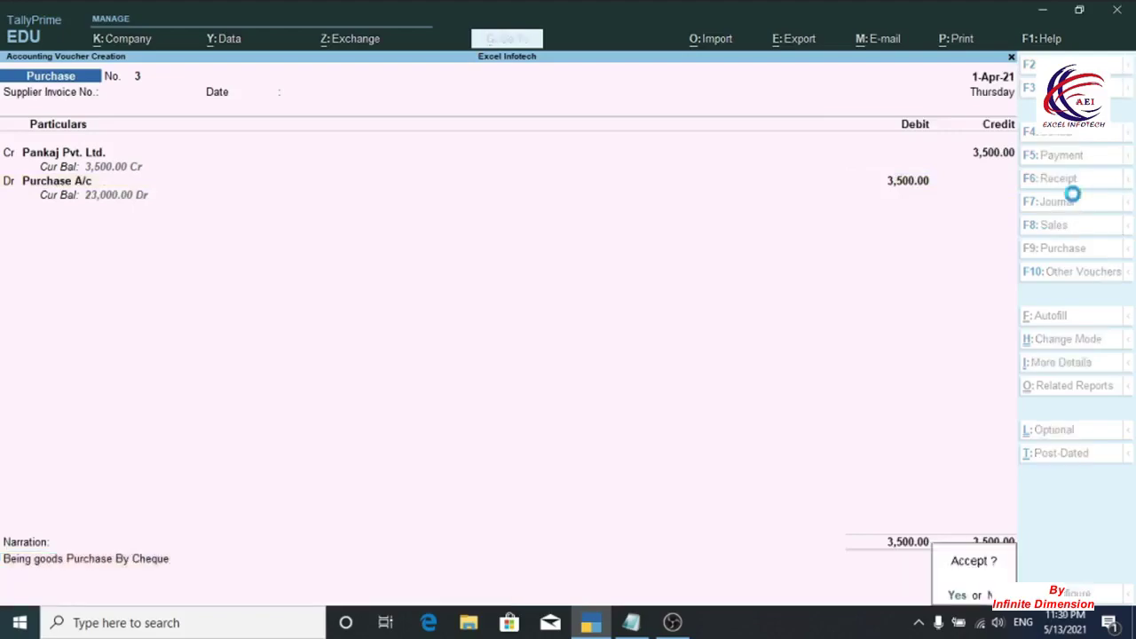
pyautogui.press('Return')
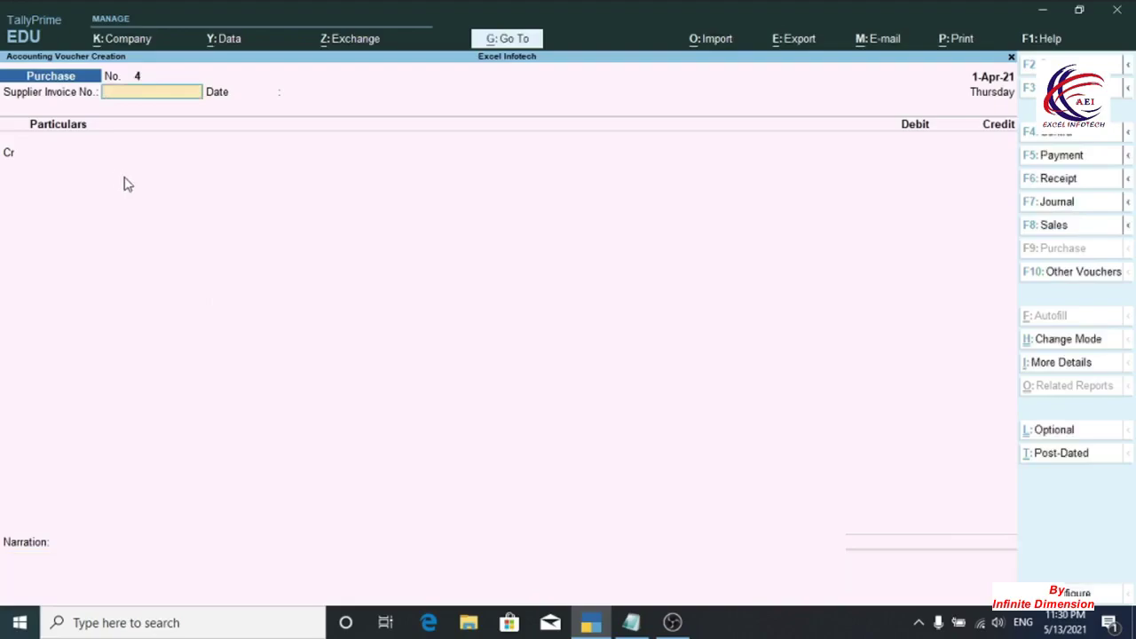
pyautogui.hotkey('alt', 'Tab')
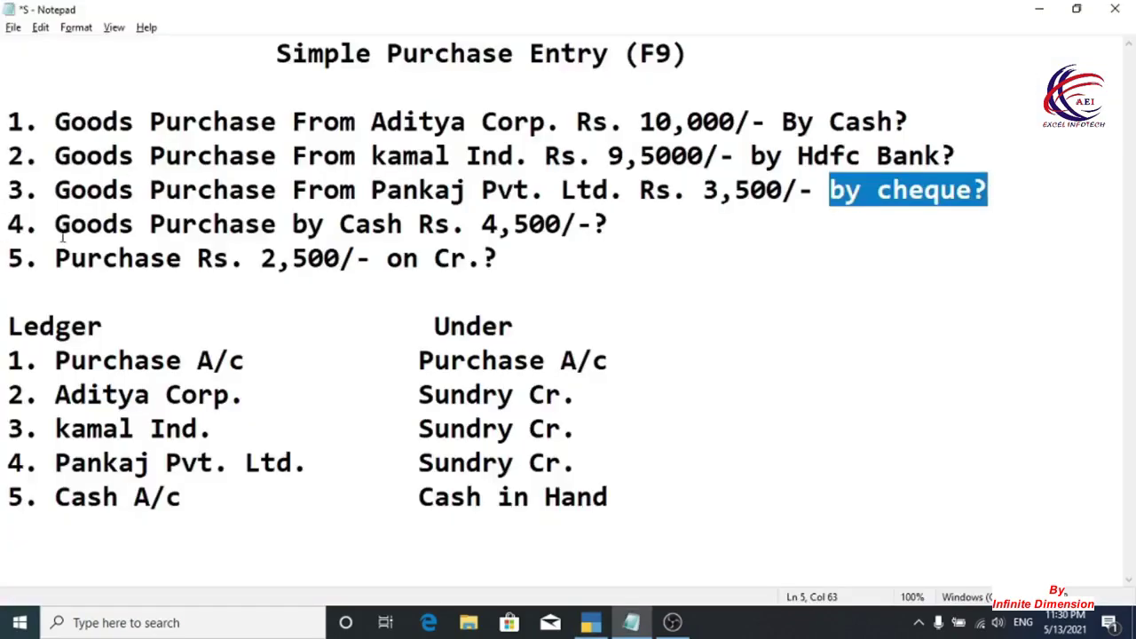
pyautogui.moveTo(62, 236); pyautogui.dragTo(575, 237)
pyautogui.click(584, 274)
pyautogui.hotkey('shift', 'Down')
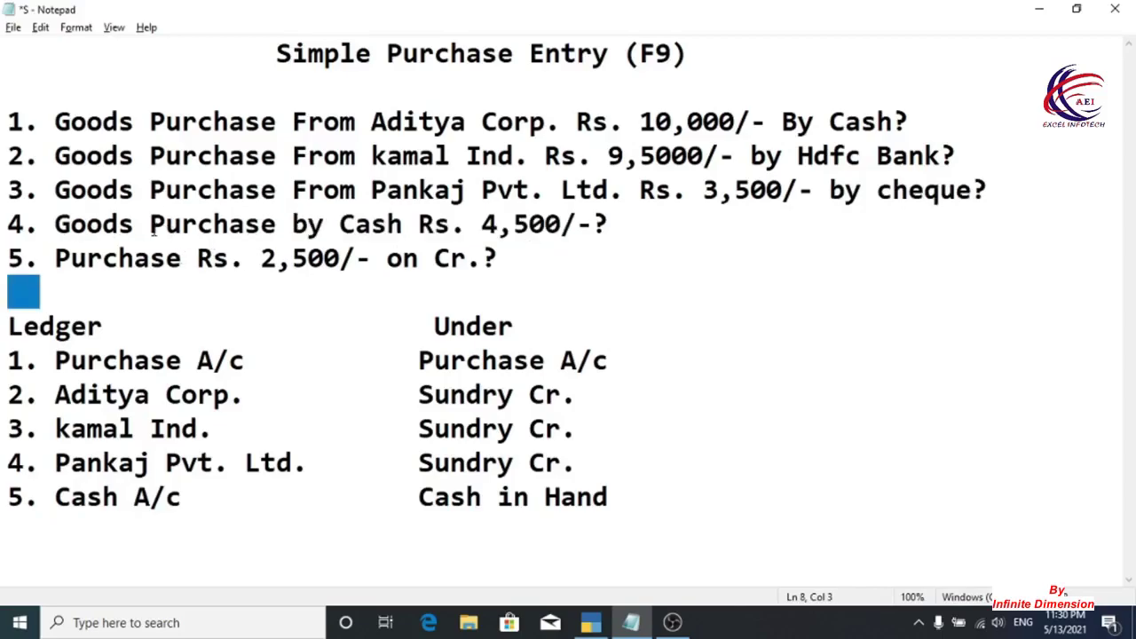
pyautogui.moveTo(133, 229); pyautogui.dragTo(579, 232)
pyautogui.click(592, 288)
pyautogui.doubleClick(371, 226)
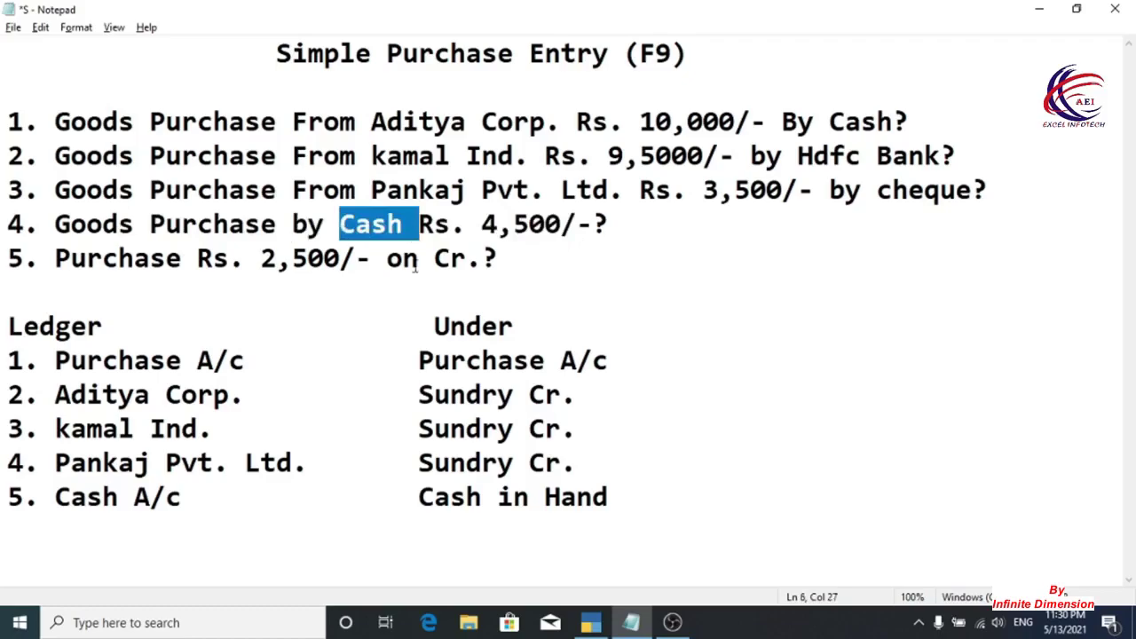
pyautogui.click(121, 226)
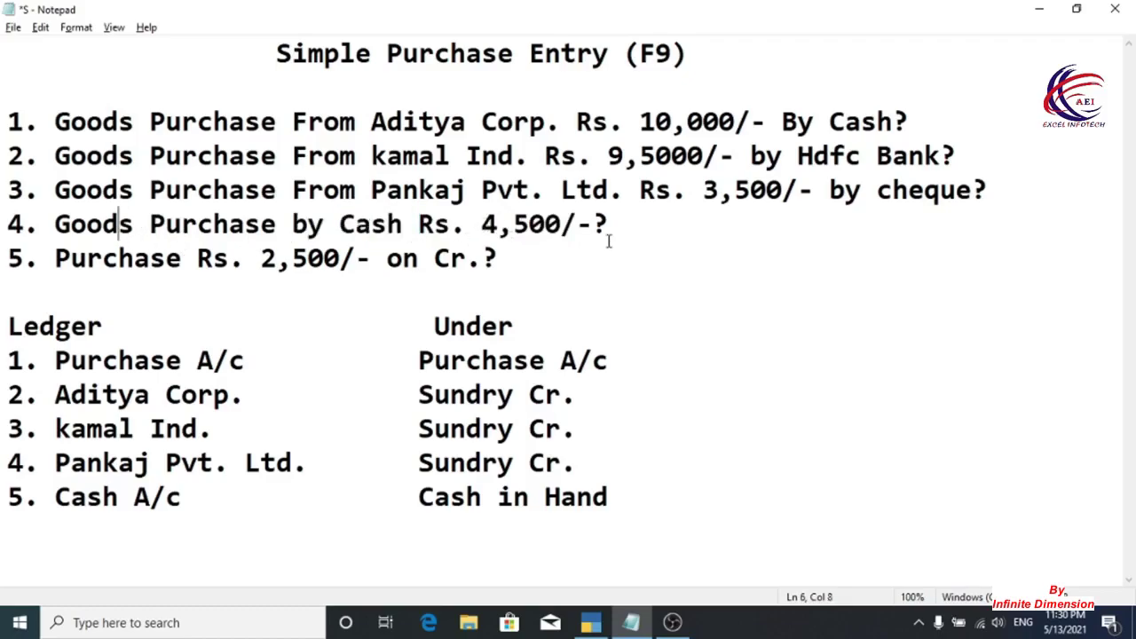
pyautogui.hotkey('alt', 'Tab')
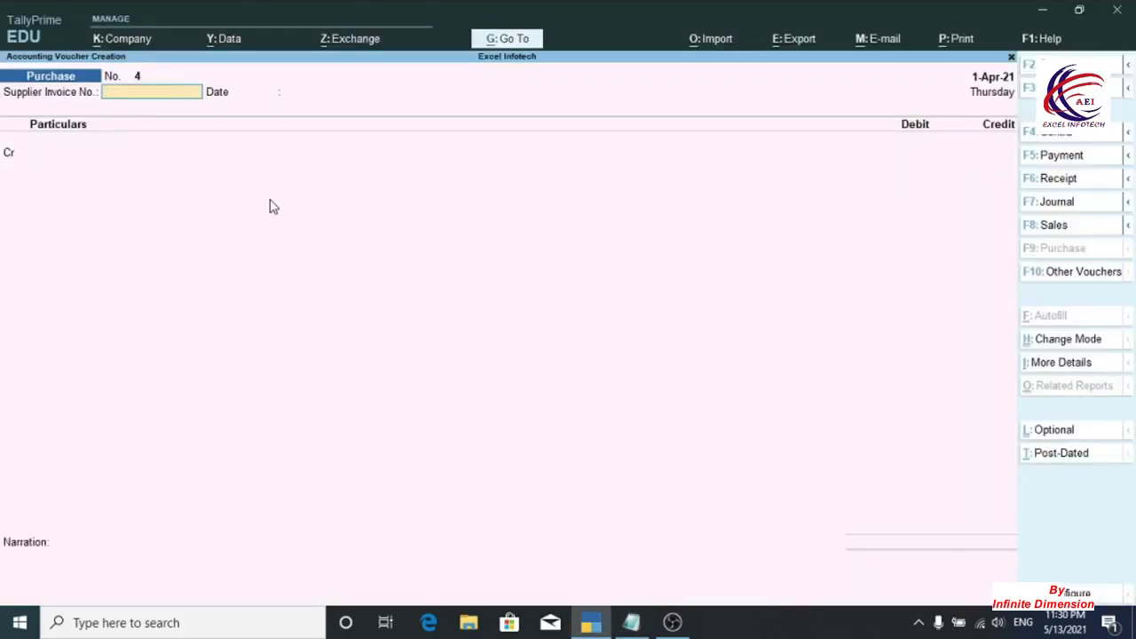
# Credit Cash with 4,500 in Purchase voucher No. 4 and dismiss the Negative Cash warning
pyautogui.press('Return')
pyautogui.press('Return')
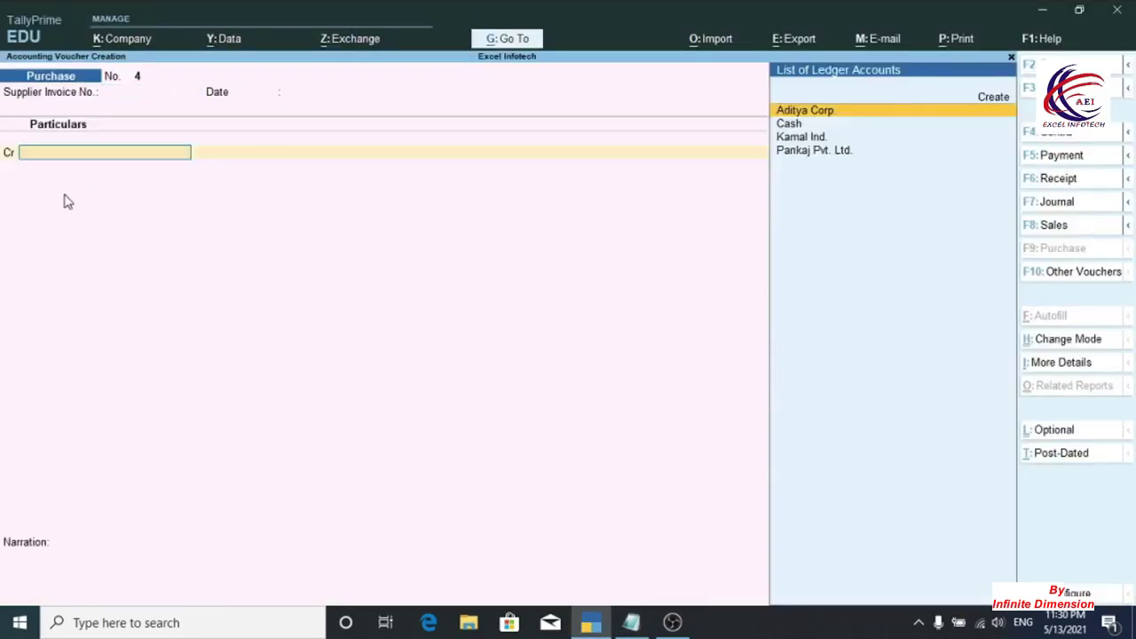
pyautogui.click(787, 124)
pyautogui.press('Return')
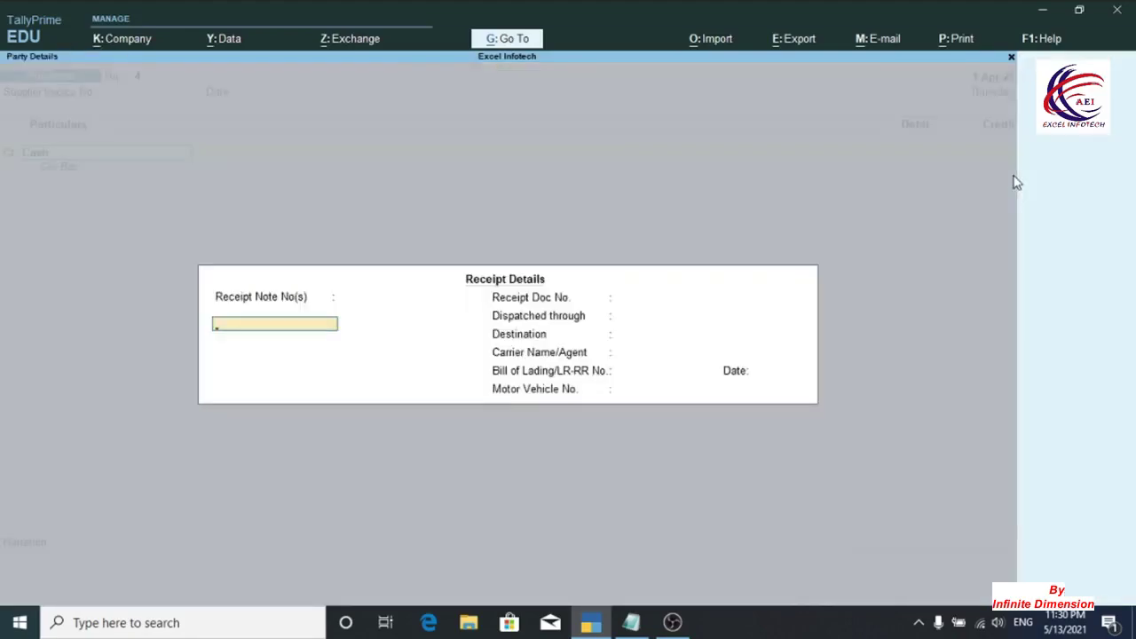
pyautogui.hotkey('ctrl', 'a')
pyautogui.hotkey('ctrl', 'a')
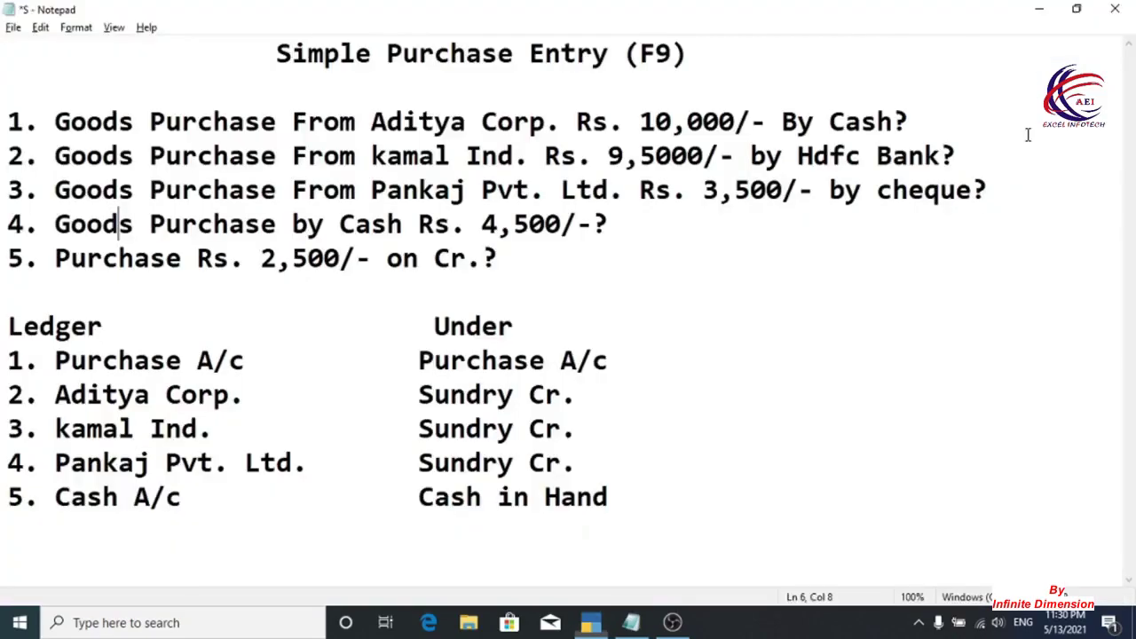
pyautogui.hotkey('alt', 'Tab')
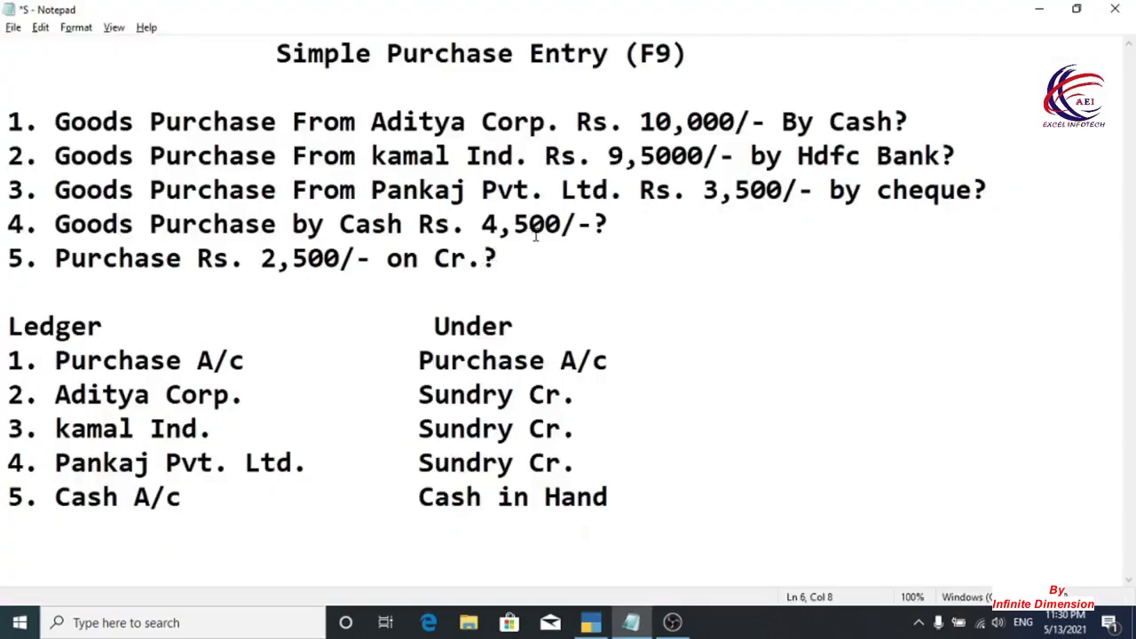
pyautogui.hotkey('alt', 'Tab')
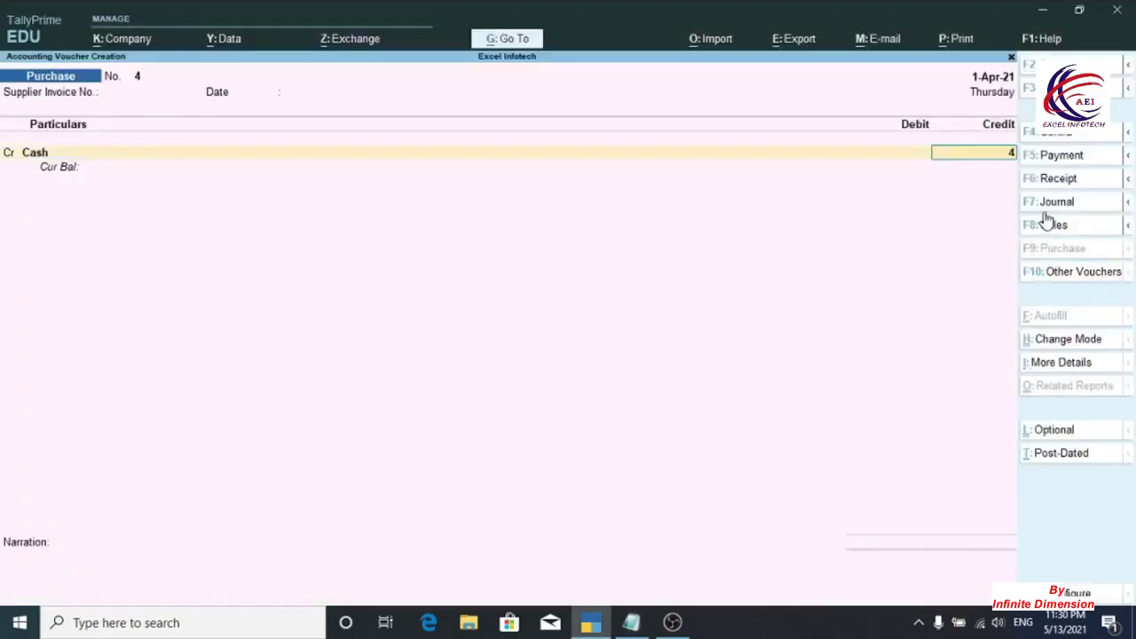
pyautogui.press('Return')
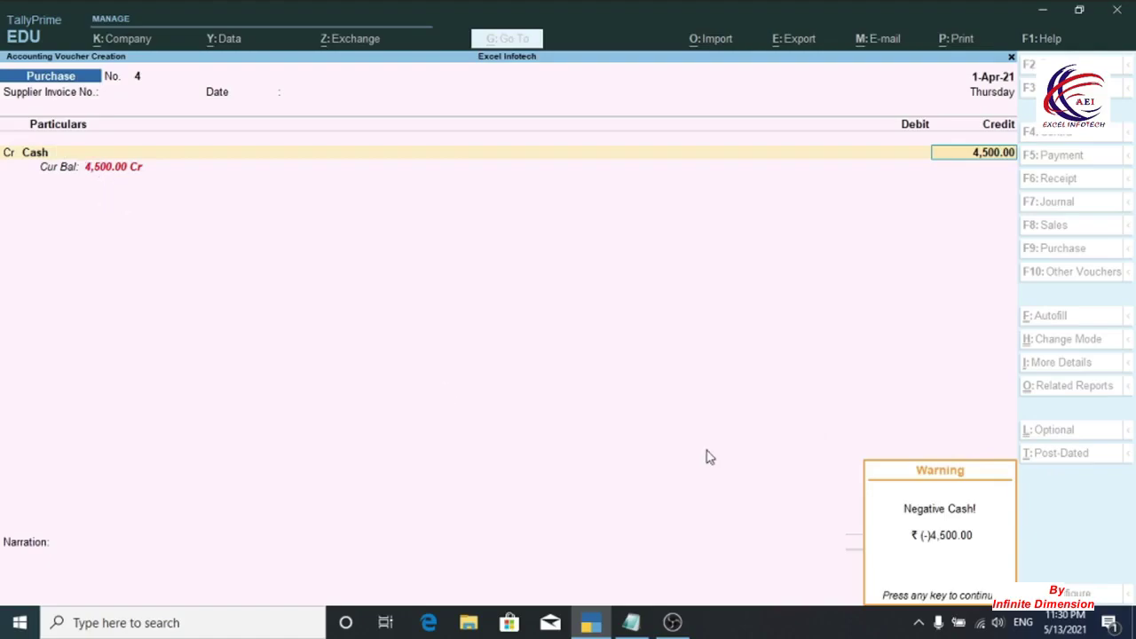
pyautogui.press('Return')
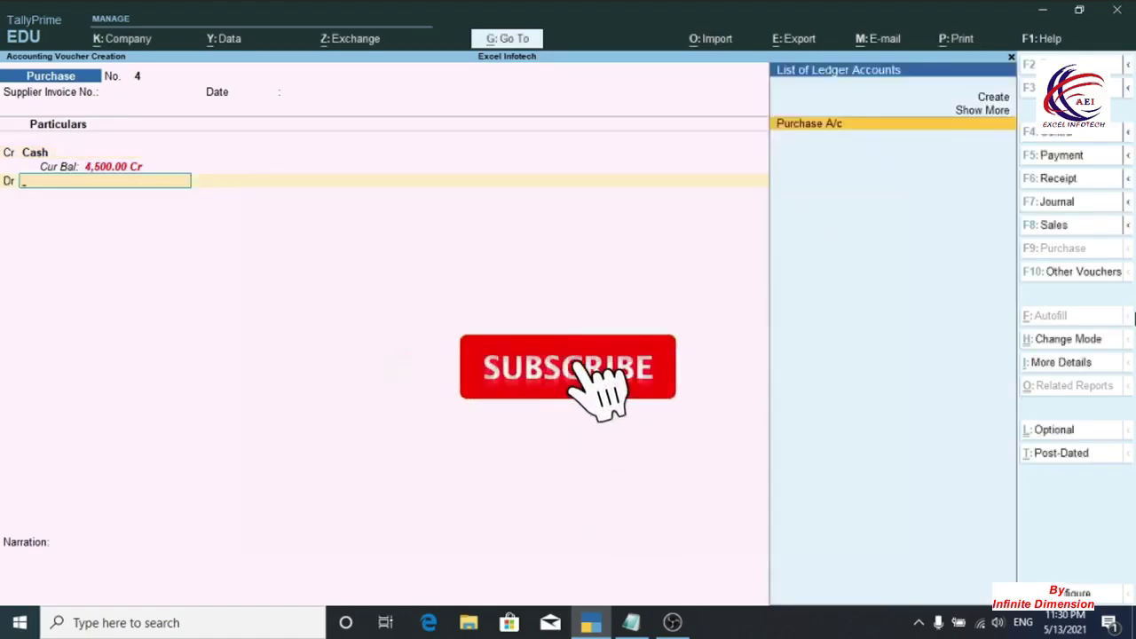
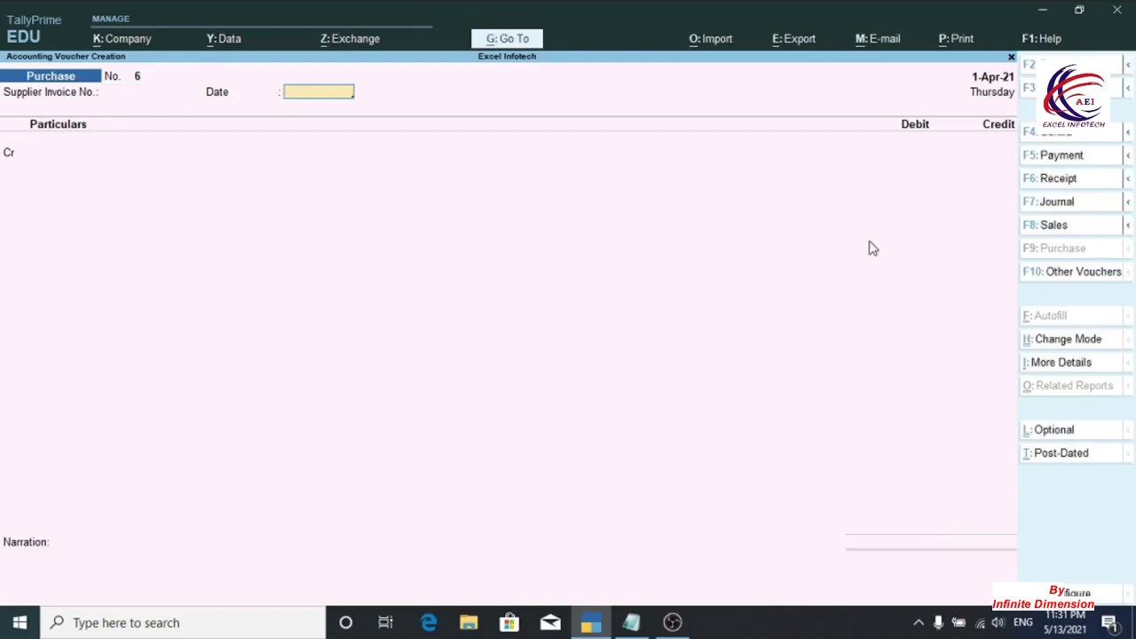
# Leave the purchase voucher and review the Balance Sheet's Current Liabilities, Current Assets and Profit & Loss lines
pyautogui.press('Escape')
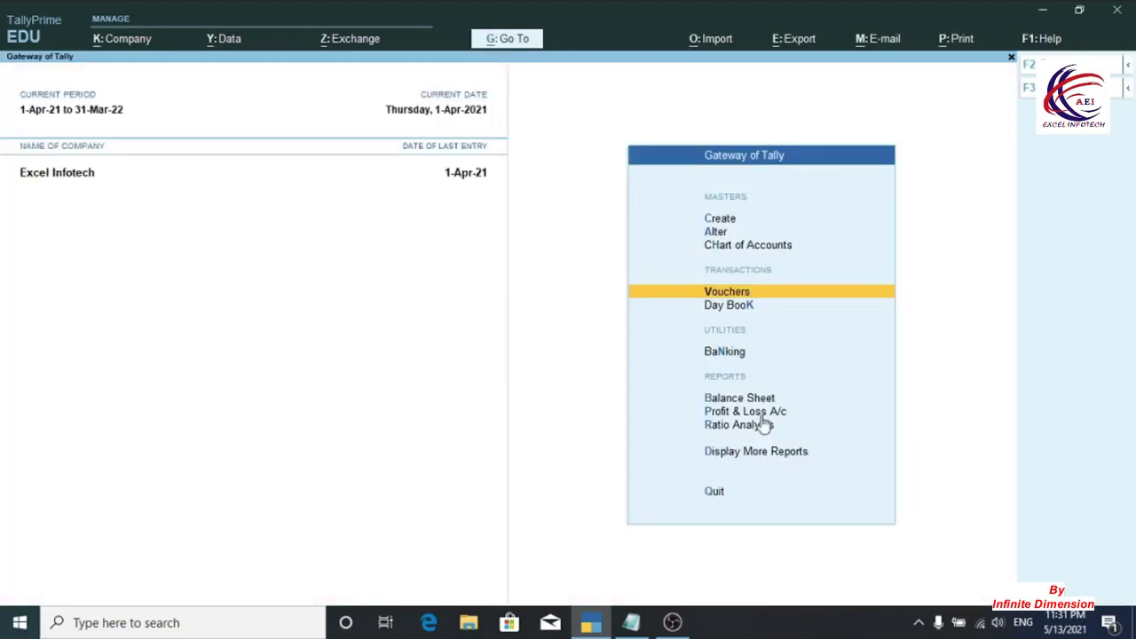
pyautogui.click(731, 402)
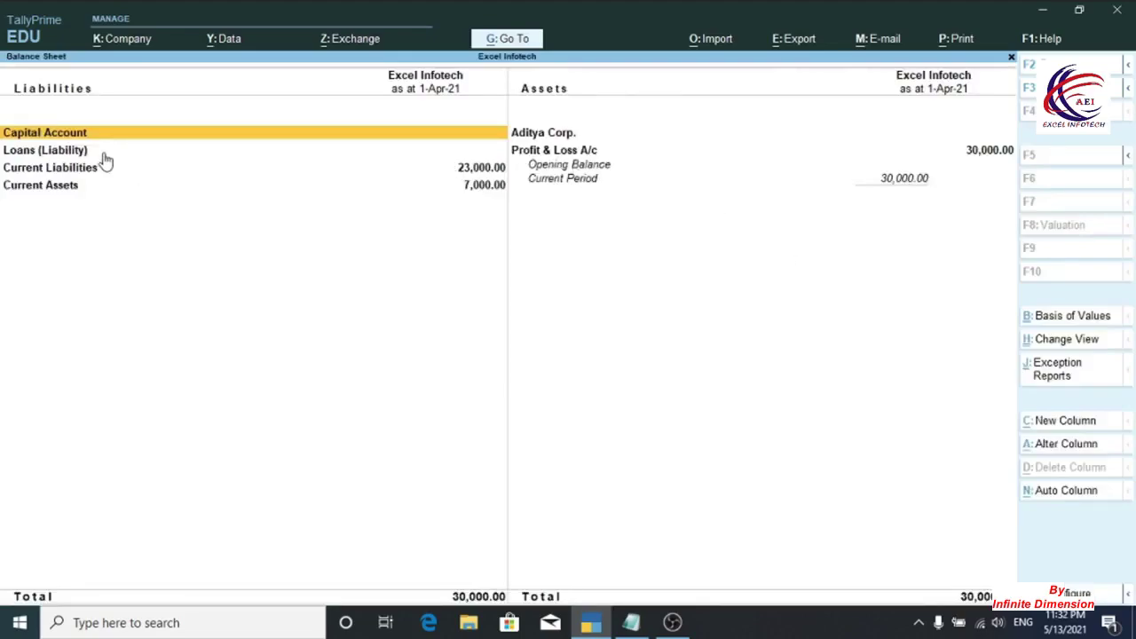
pyautogui.click(78, 171)
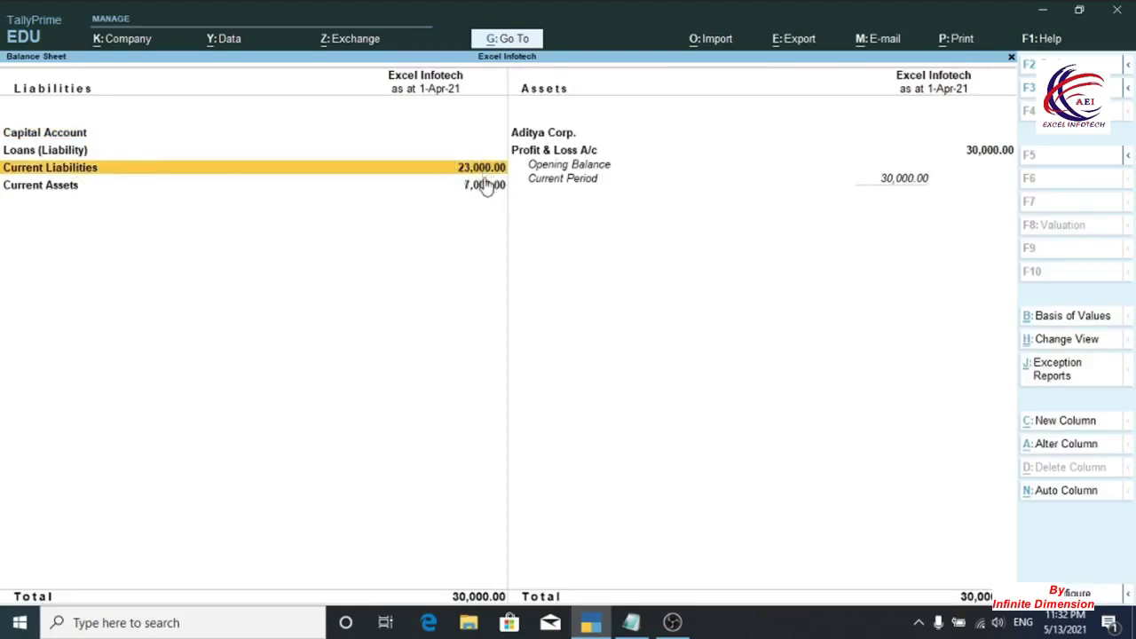
pyautogui.click(484, 187)
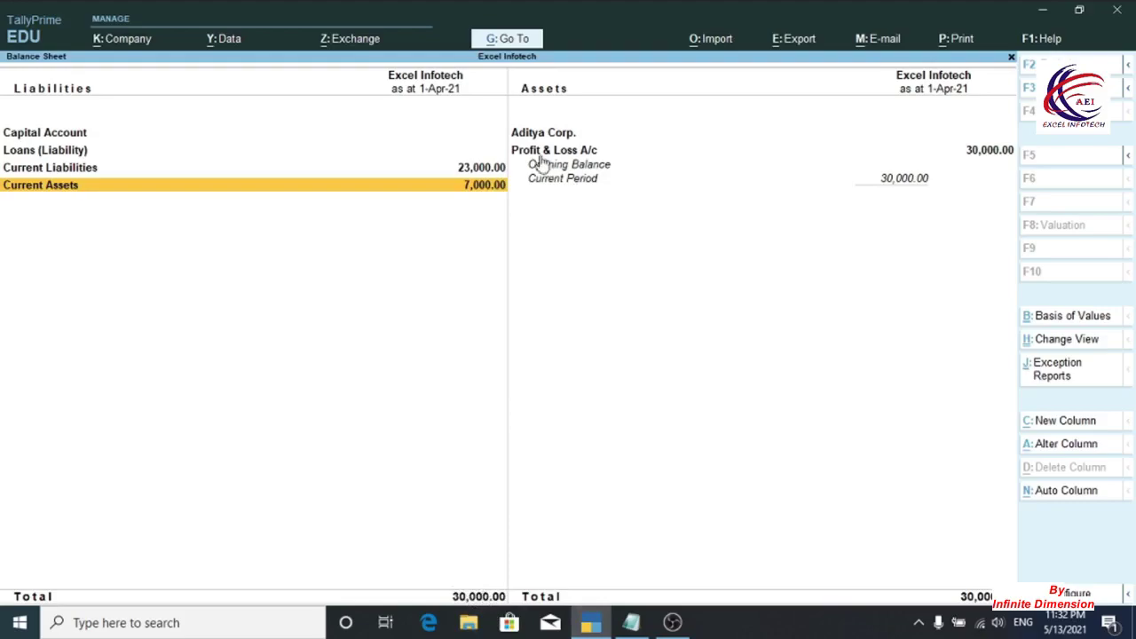
pyautogui.click(941, 155)
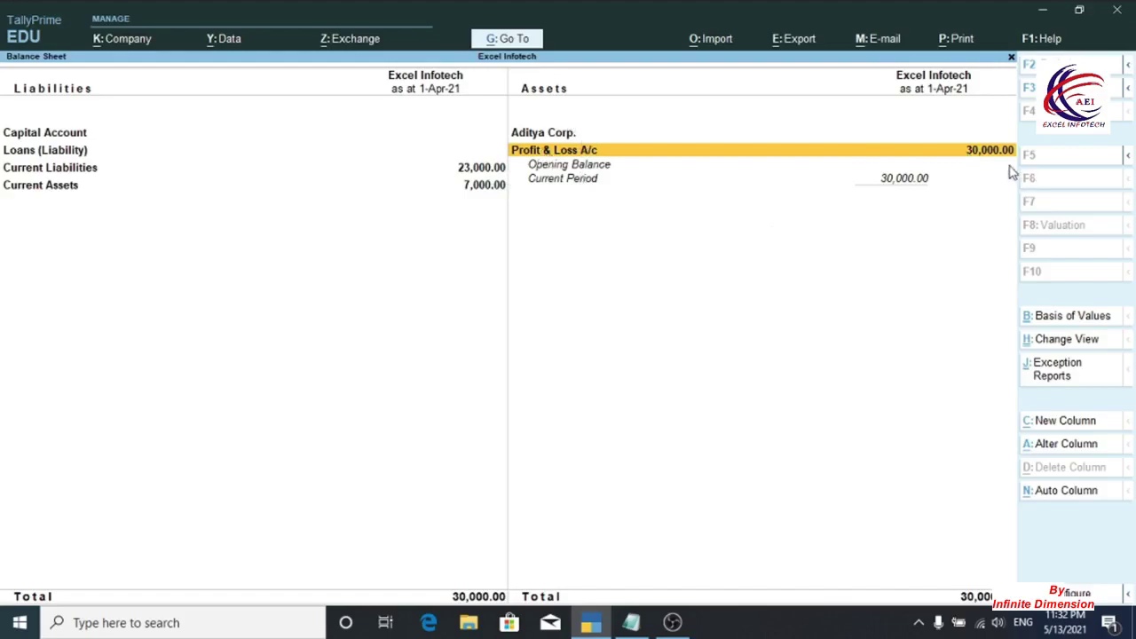
pyautogui.press('Escape')
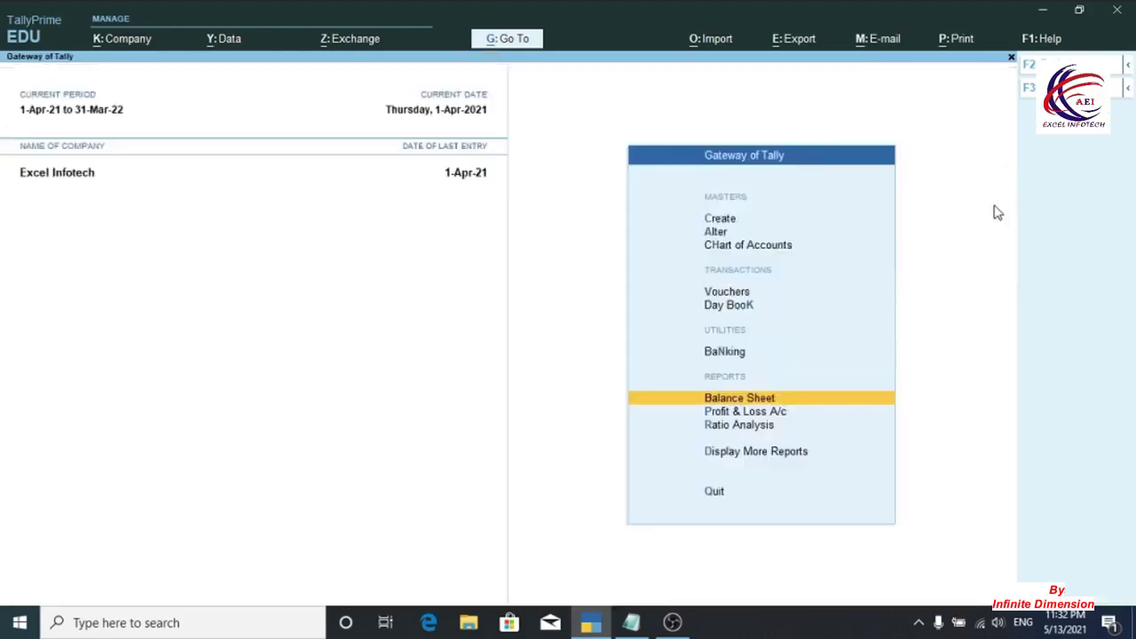
# In Profit & Loss A/c, drill into Purchase Accounts' monthly summary and April vouchers, then back out
pyautogui.click(731, 413)
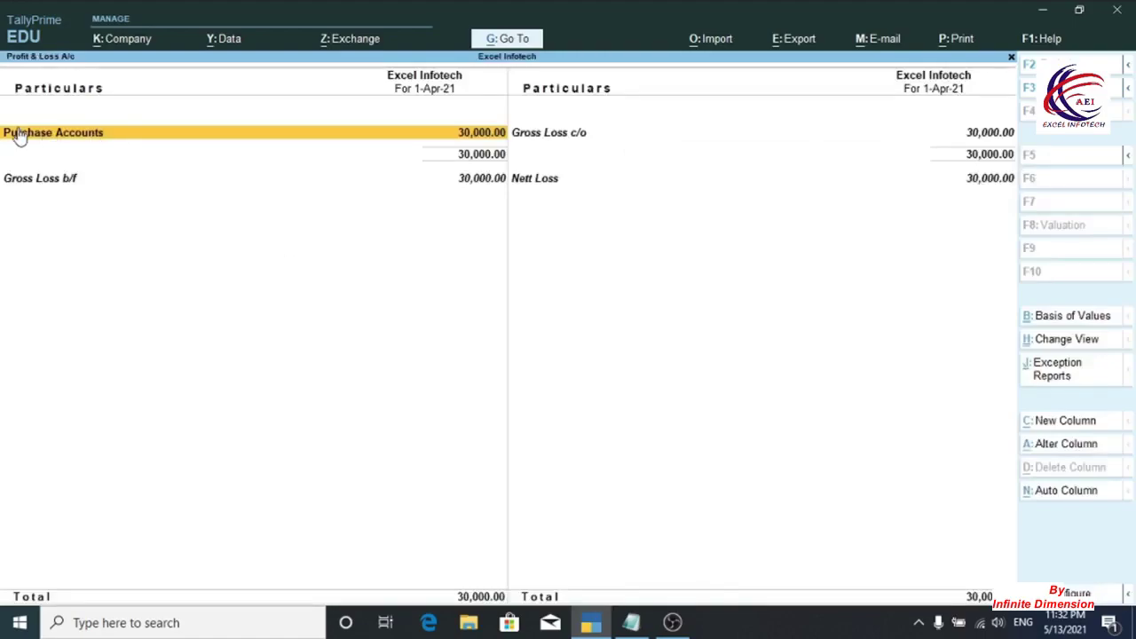
pyautogui.click(497, 140)
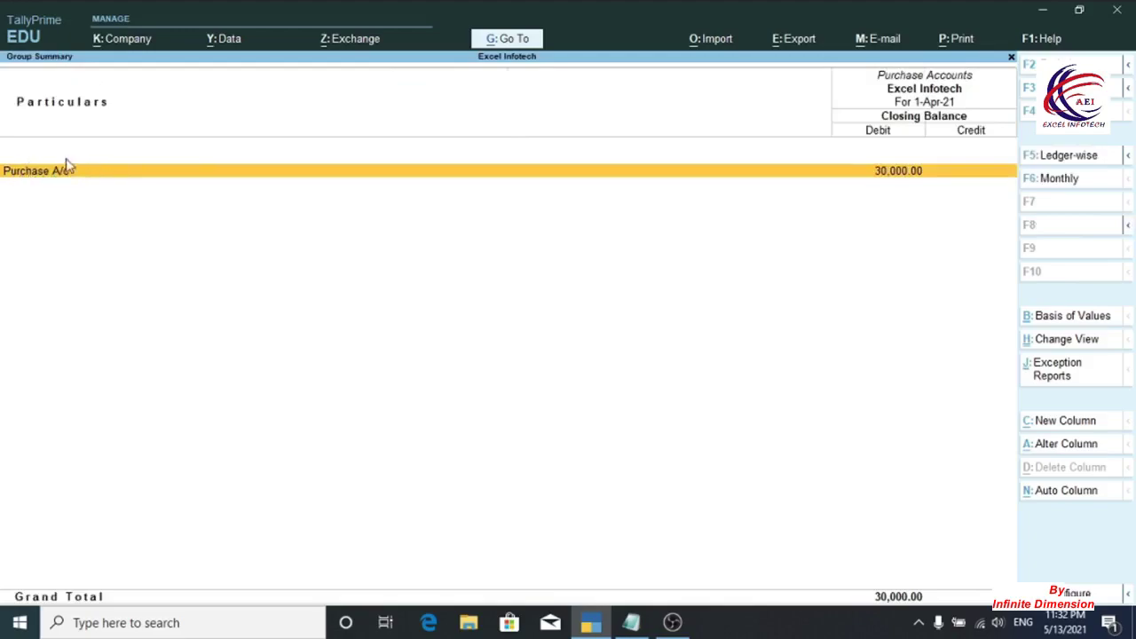
pyautogui.press('Return')
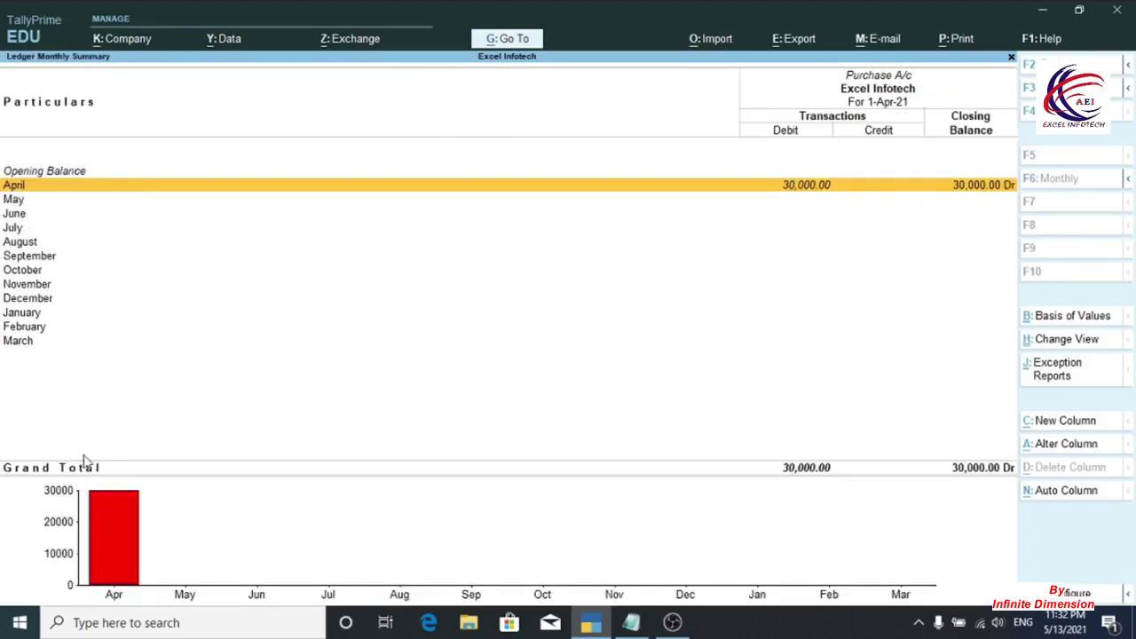
pyautogui.click(142, 526)
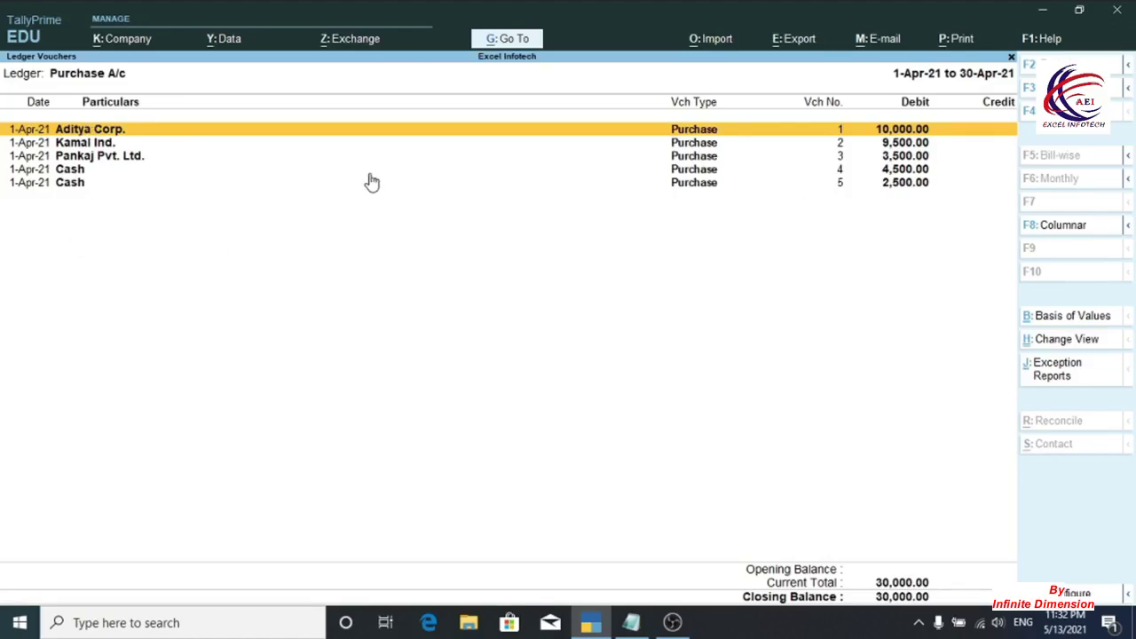
pyautogui.press('F1')
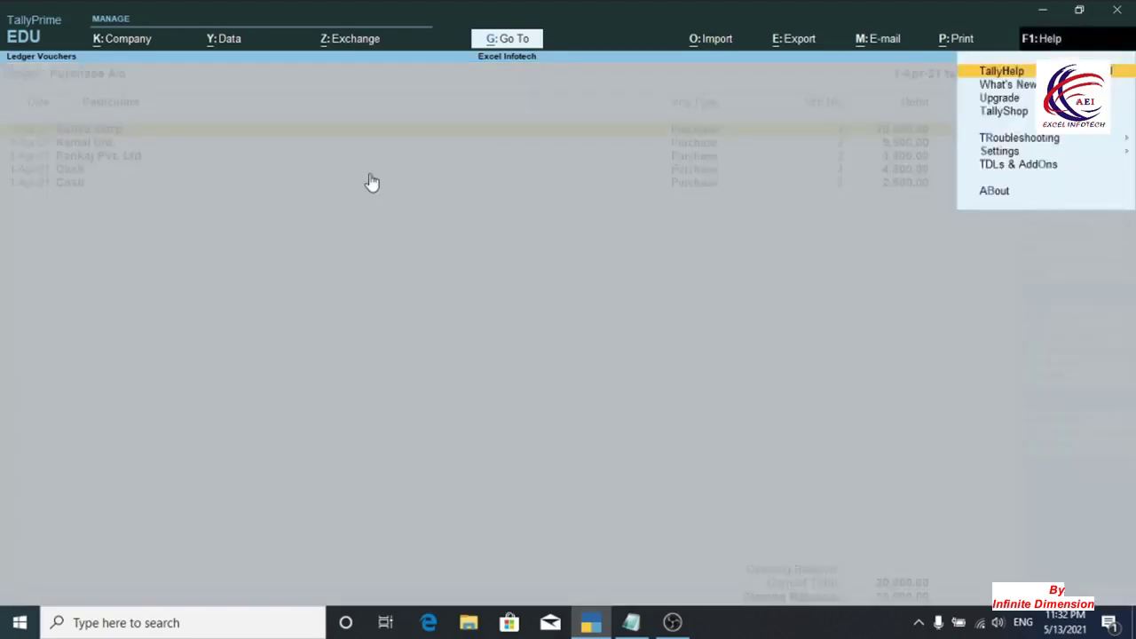
pyautogui.press('Escape')
pyautogui.press('Escape')
pyautogui.press('Escape')
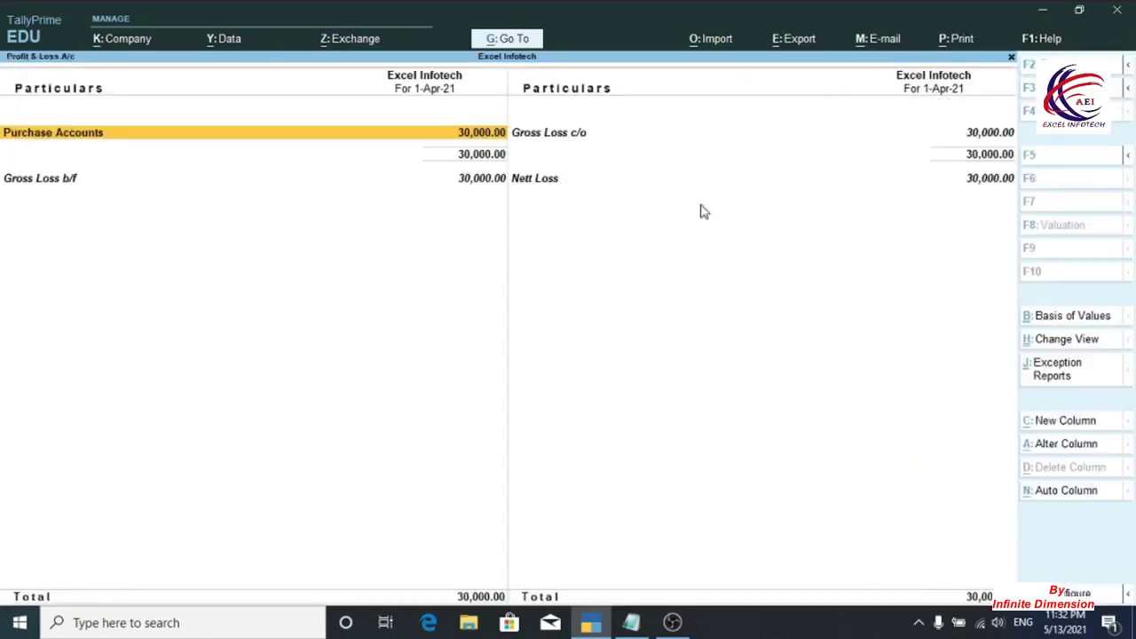
pyautogui.press('Escape')
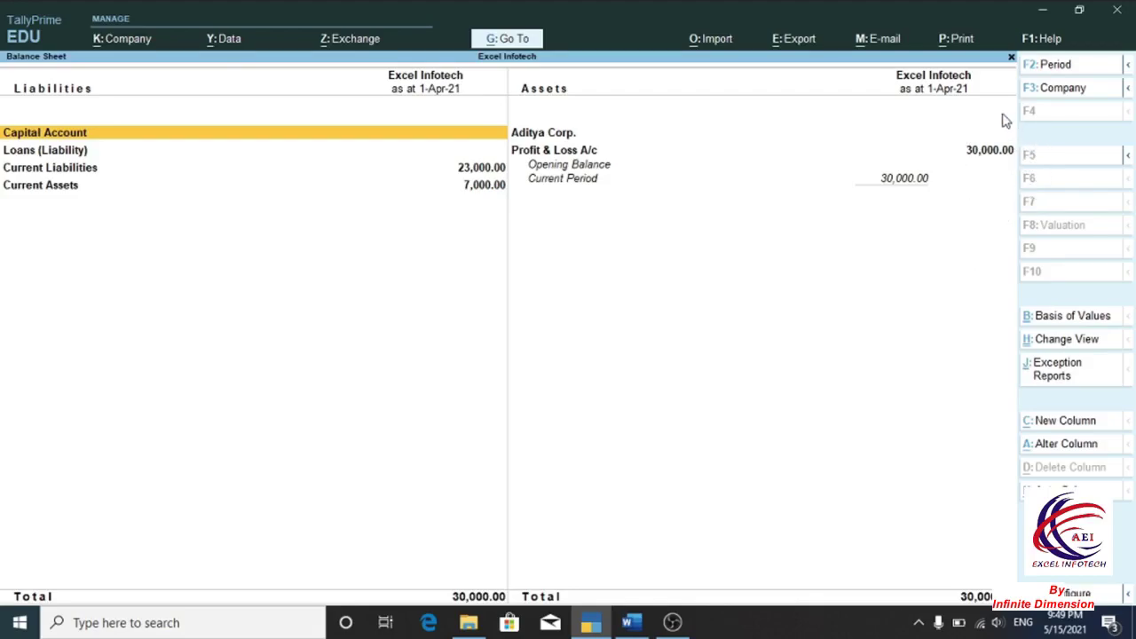
# Start a new Sales voucher and switch it to voucher mode
pyautogui.press('Escape')
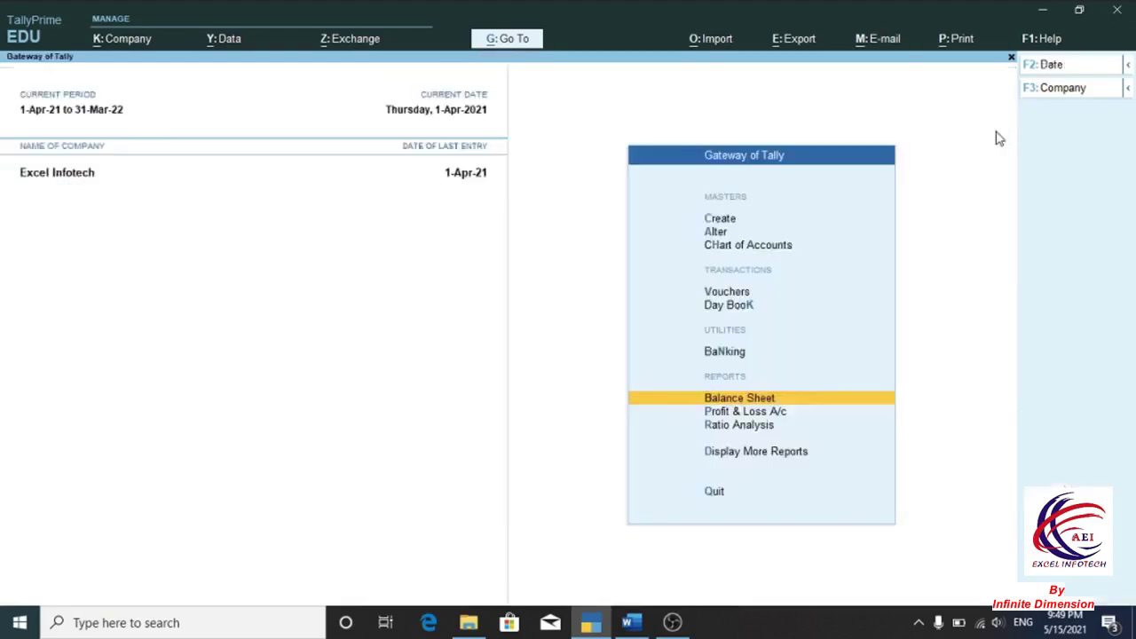
pyautogui.click(727, 292)
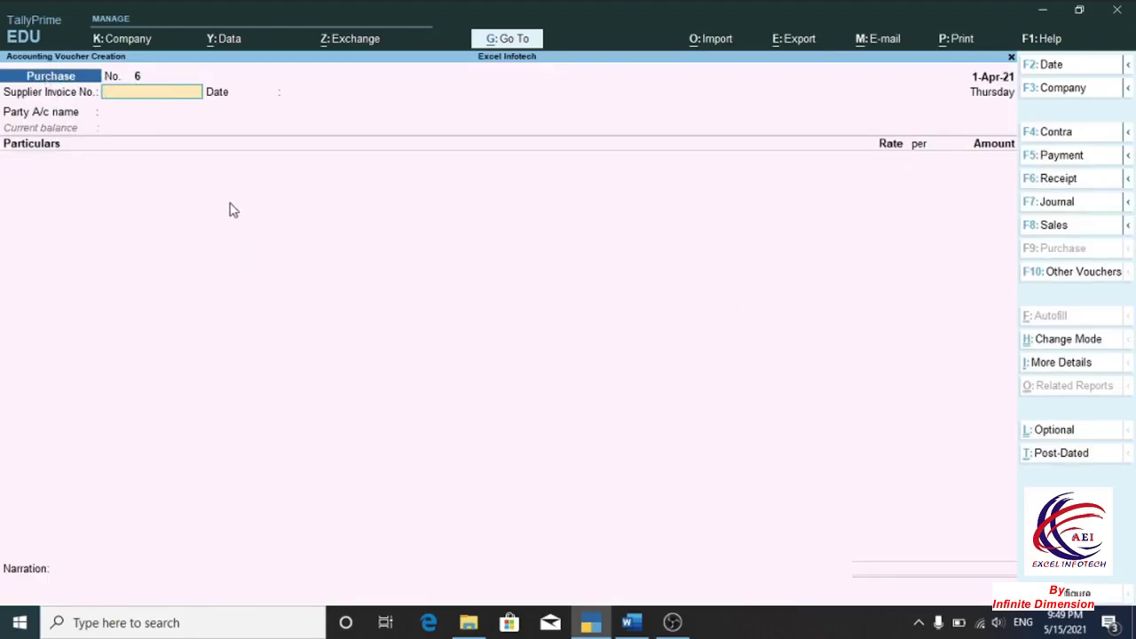
pyautogui.press('F8')
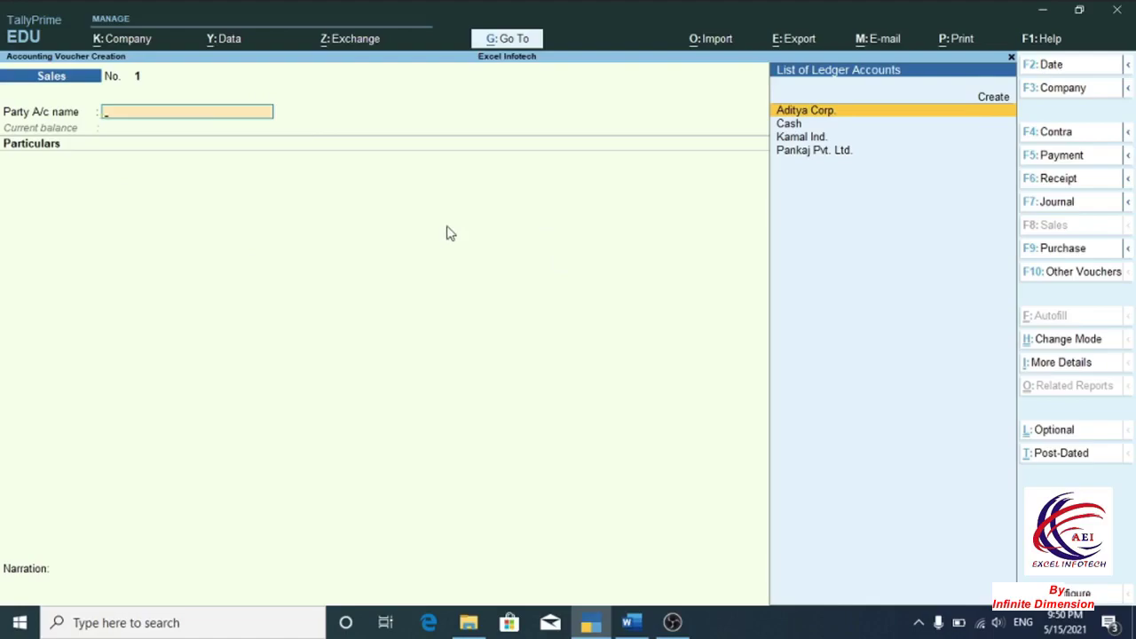
pyautogui.hotkey('ctrl', 'h')
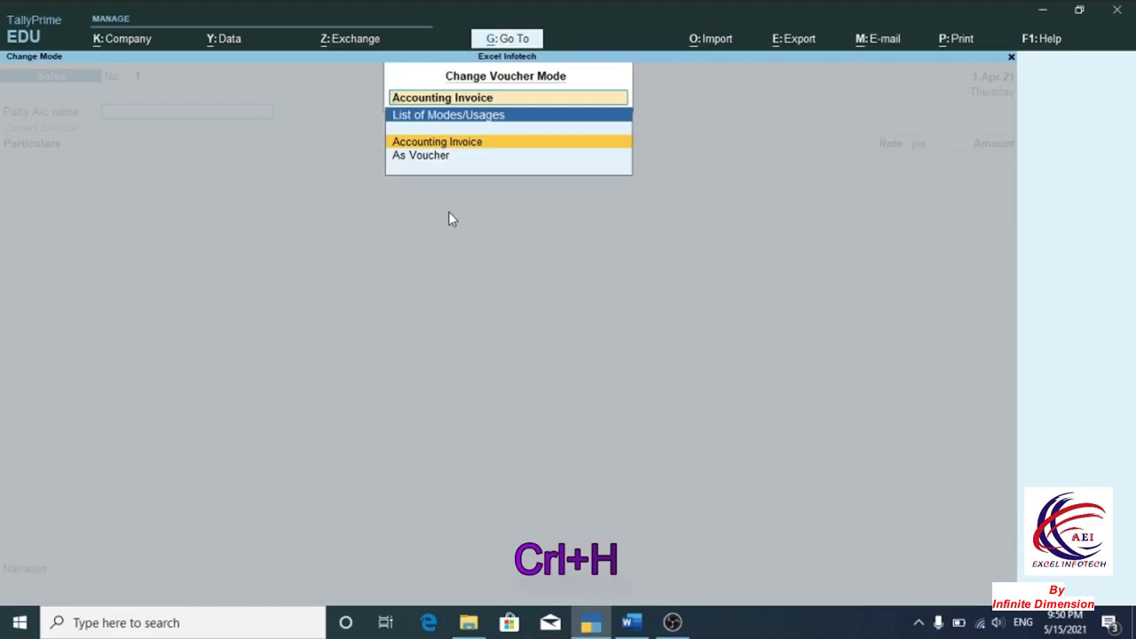
pyautogui.click(420, 160)
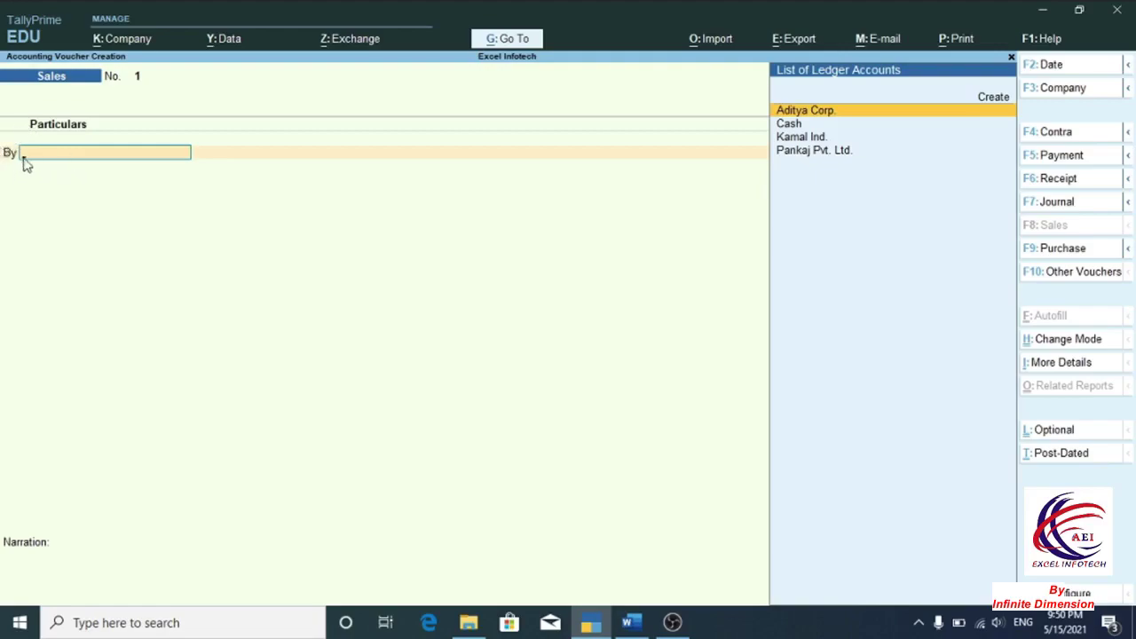
# Set the voucher configuration to use Cr/Dr instead of To/By
pyautogui.press('F12')
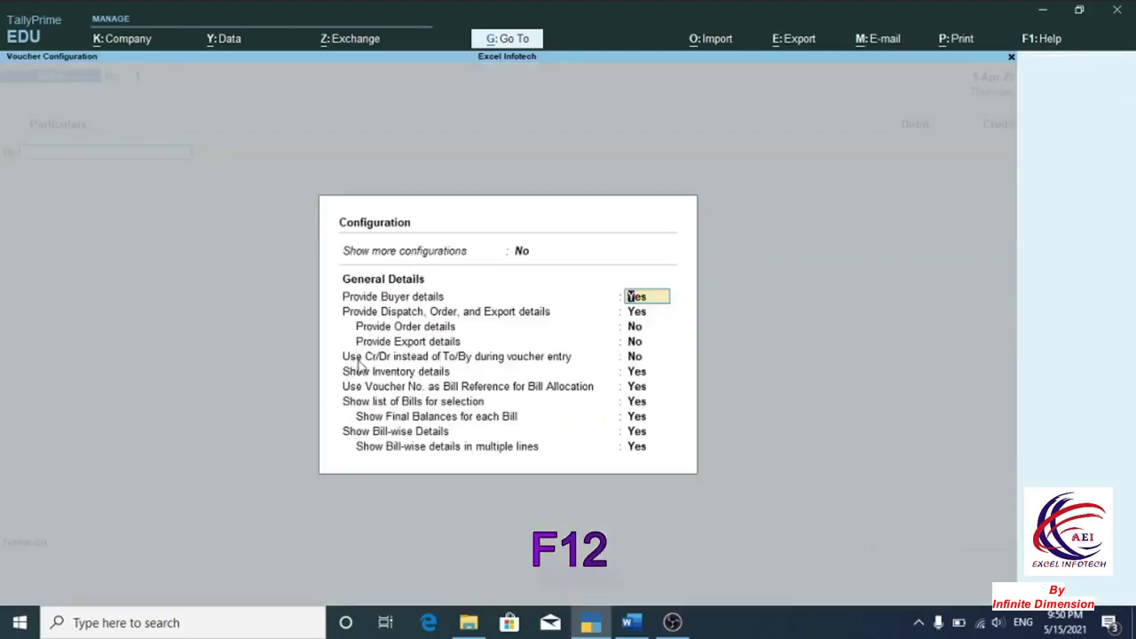
pyautogui.click(638, 363)
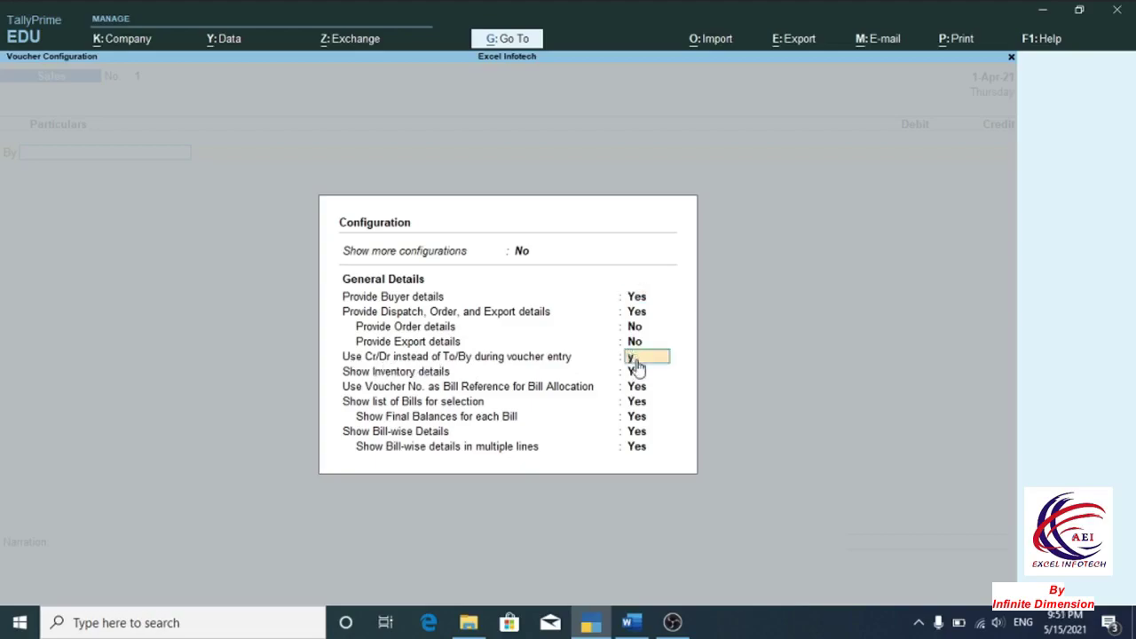
pyautogui.write('y')
pyautogui.press('Return')
pyautogui.press('Return')
pyautogui.press('Return')
pyautogui.press('Return')
pyautogui.press('Return')
pyautogui.press('Return')
pyautogui.press('Return')
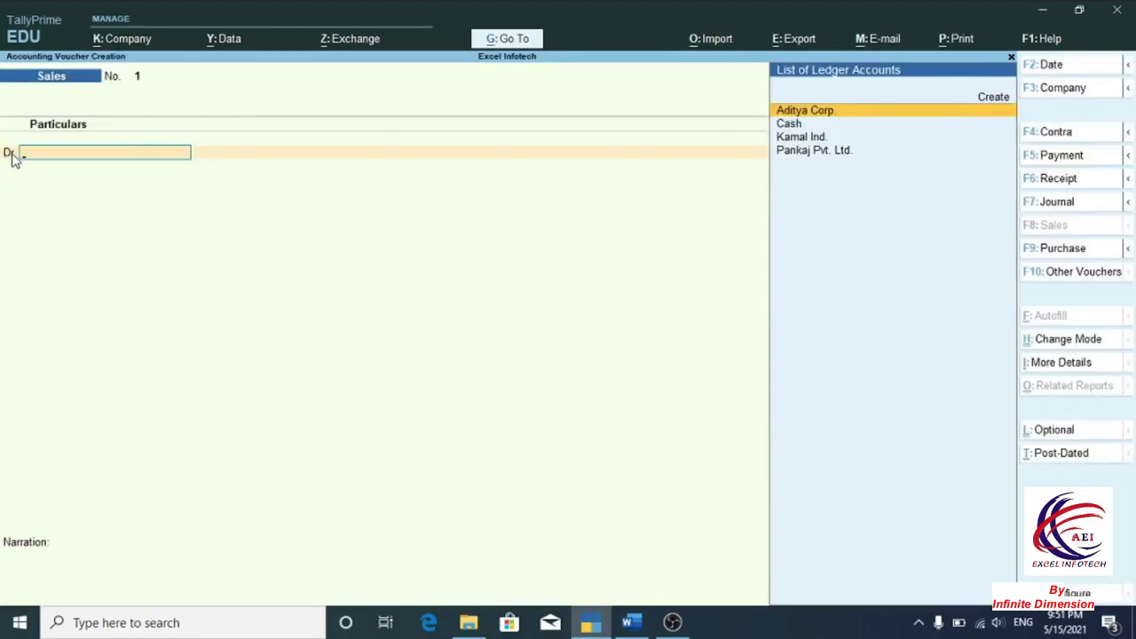
pyautogui.click(631, 623)
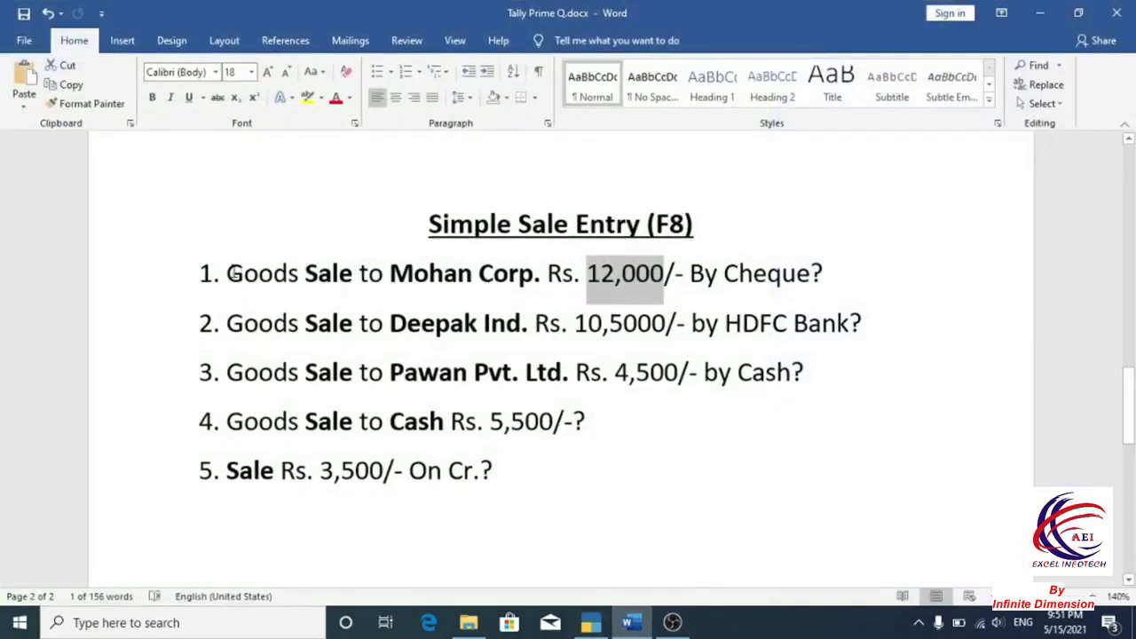
pyautogui.moveTo(229, 272); pyautogui.dragTo(798, 273)
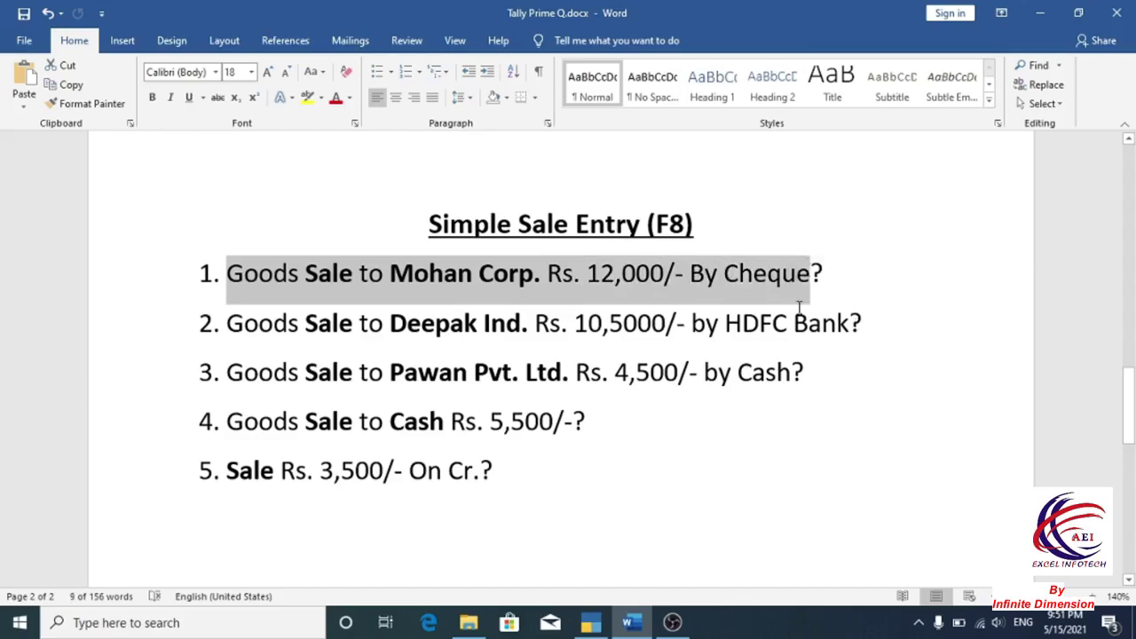
pyautogui.moveTo(459, 278); pyautogui.dragTo(383, 278)
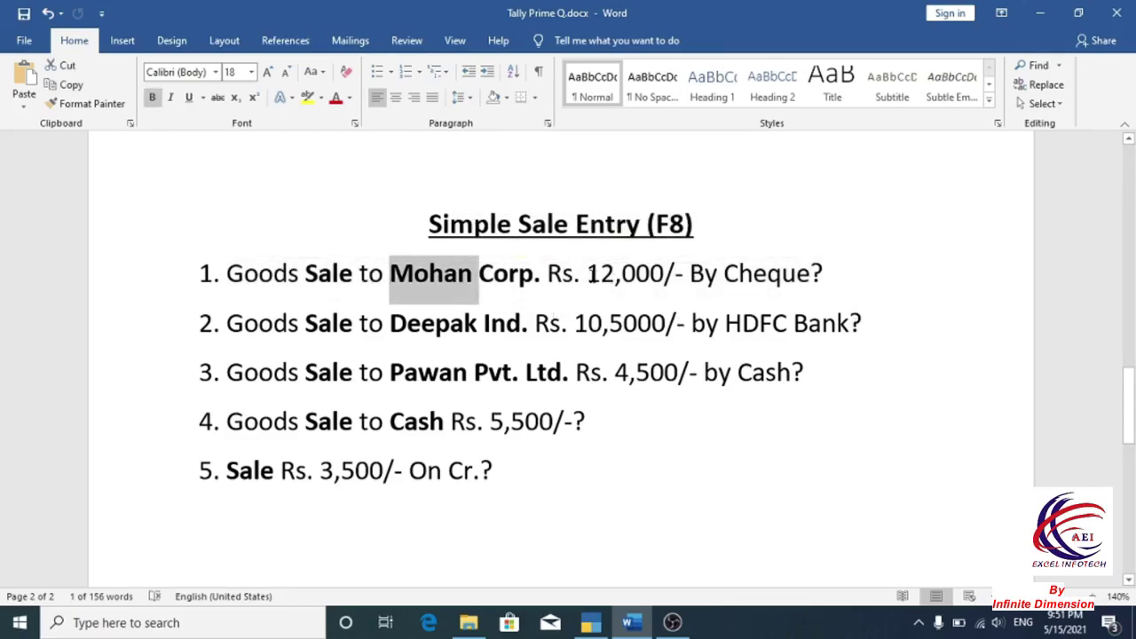
pyautogui.moveTo(588, 276); pyautogui.dragTo(664, 277)
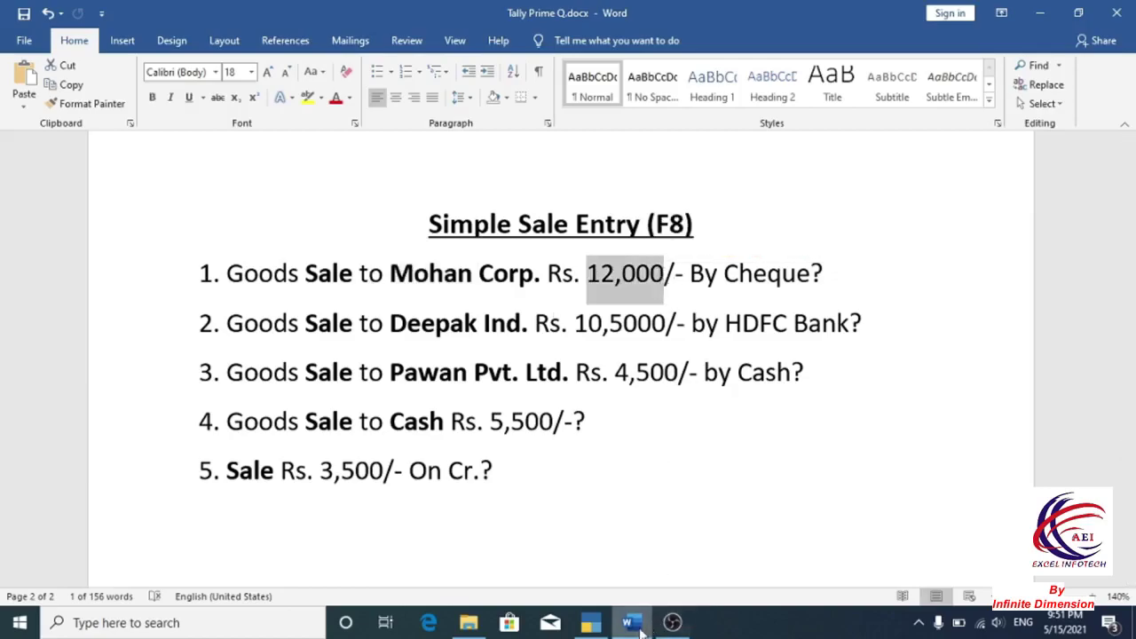
pyautogui.click(590, 623)
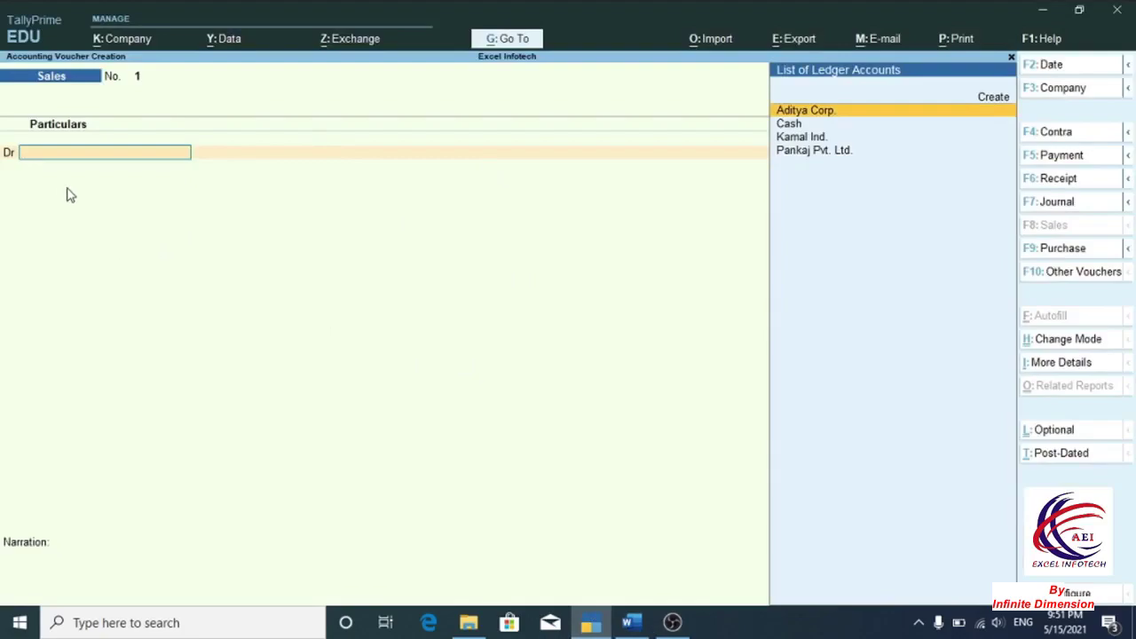
# Create ledger Mohan Corp. in Sundry Debtors, skip dispatch and party details, and debit it 12,000
pyautogui.hotkey('alt', 'c')
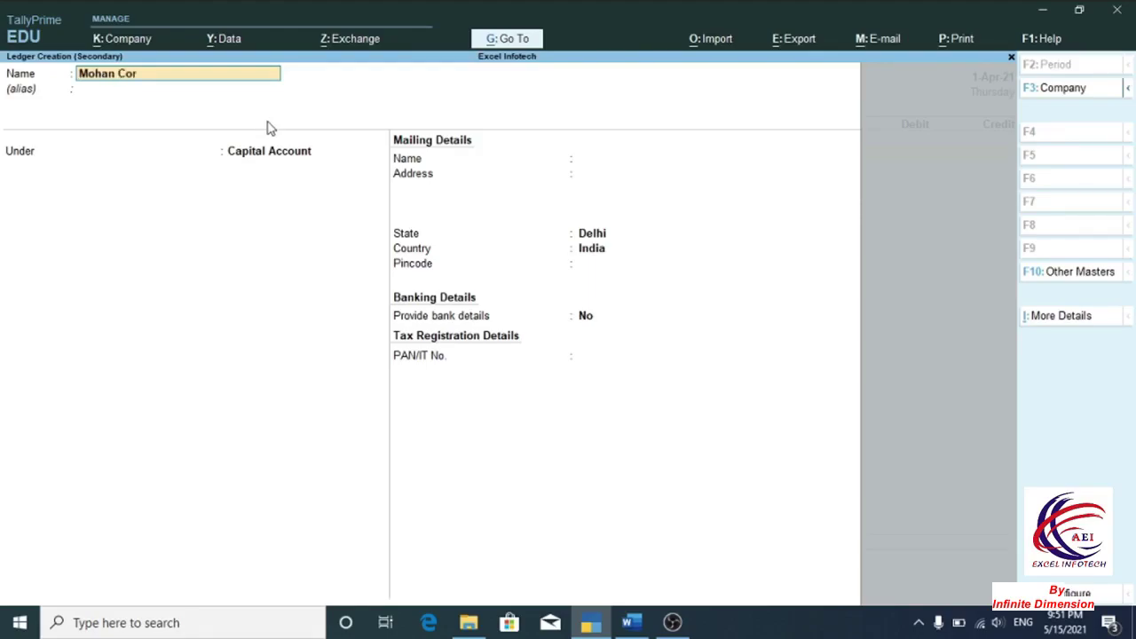
pyautogui.press('Return')
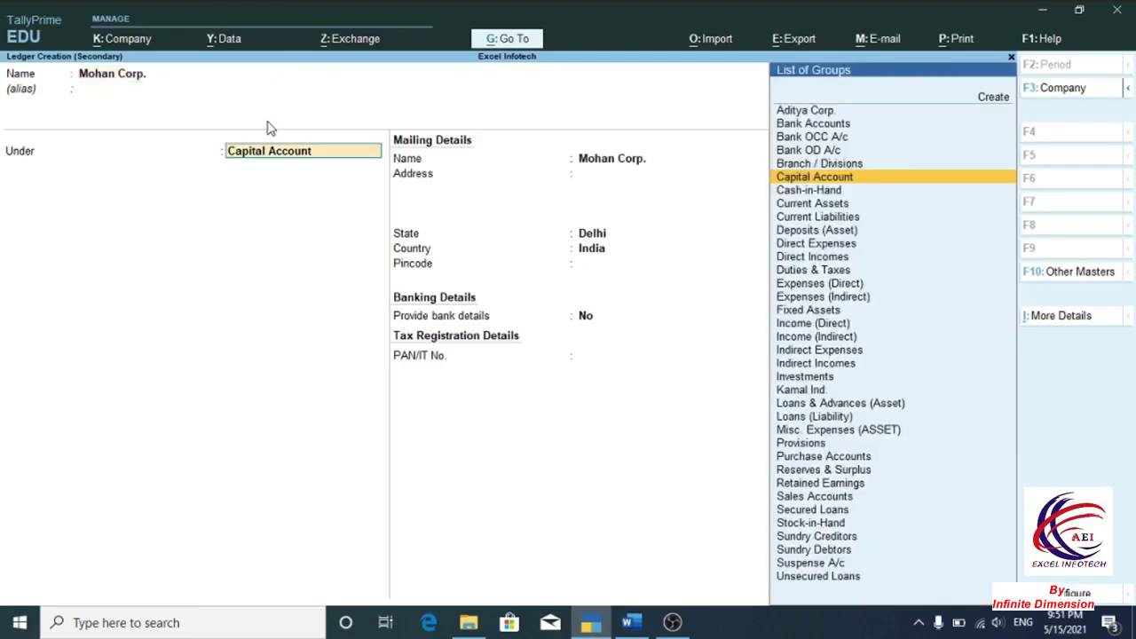
pyautogui.write('S')
pyautogui.press('Down')
pyautogui.press('Down')
pyautogui.press('Down')
pyautogui.press('Down')
pyautogui.press('Down')
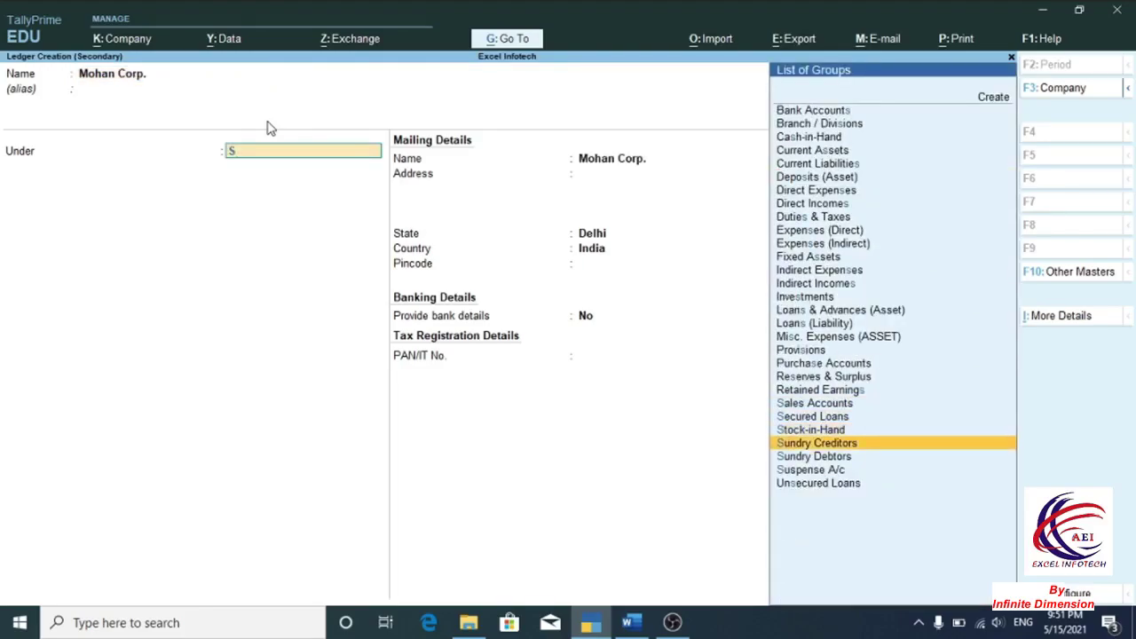
pyautogui.press('Return')
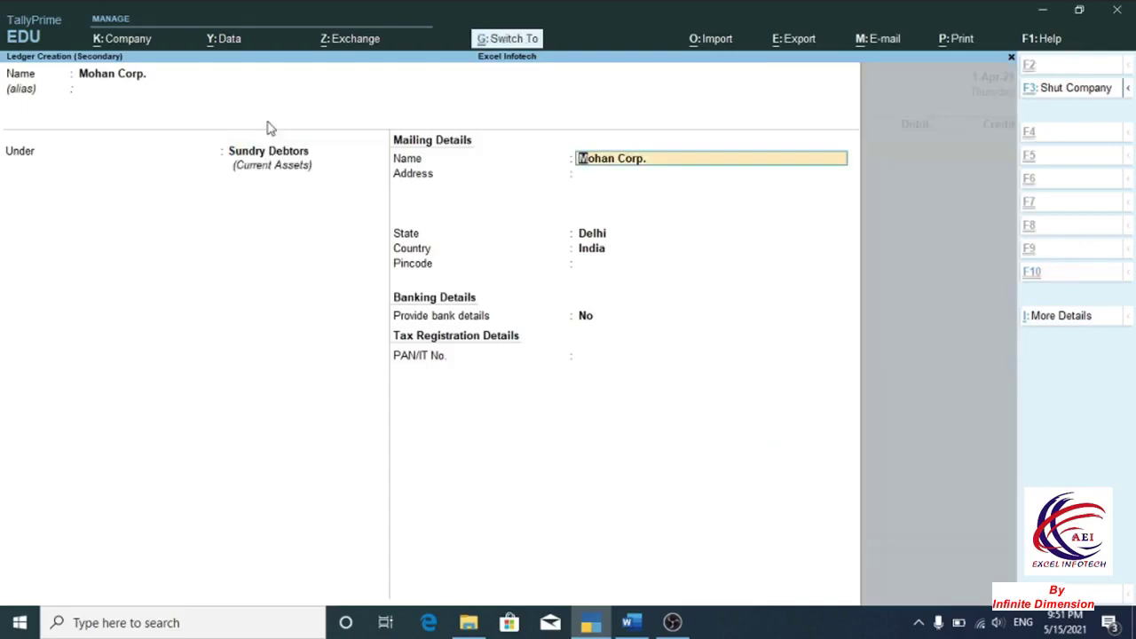
pyautogui.hotkey('ctrl', 'a')
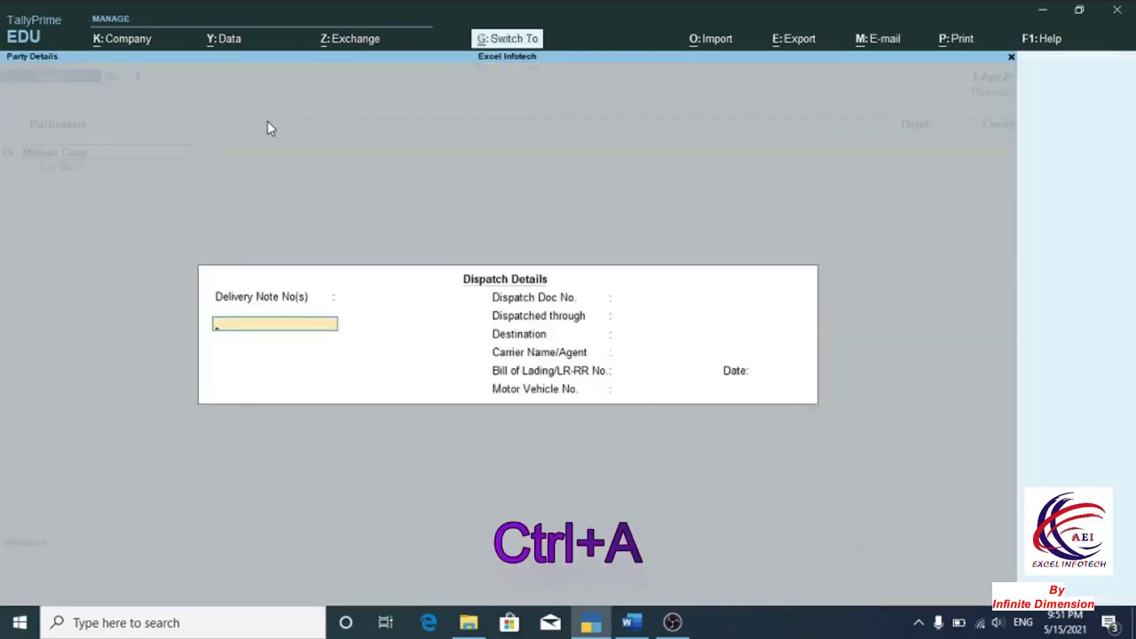
pyautogui.hotkey('ctrl', 'a')
pyautogui.hotkey('ctrl', 'a')
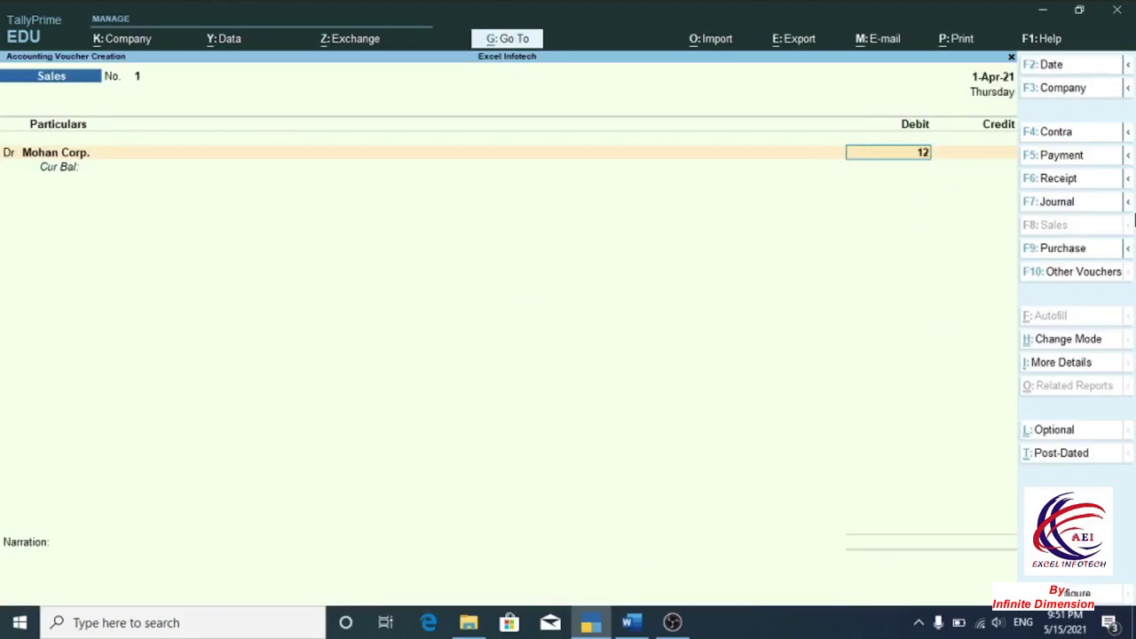
pyautogui.press('Return')
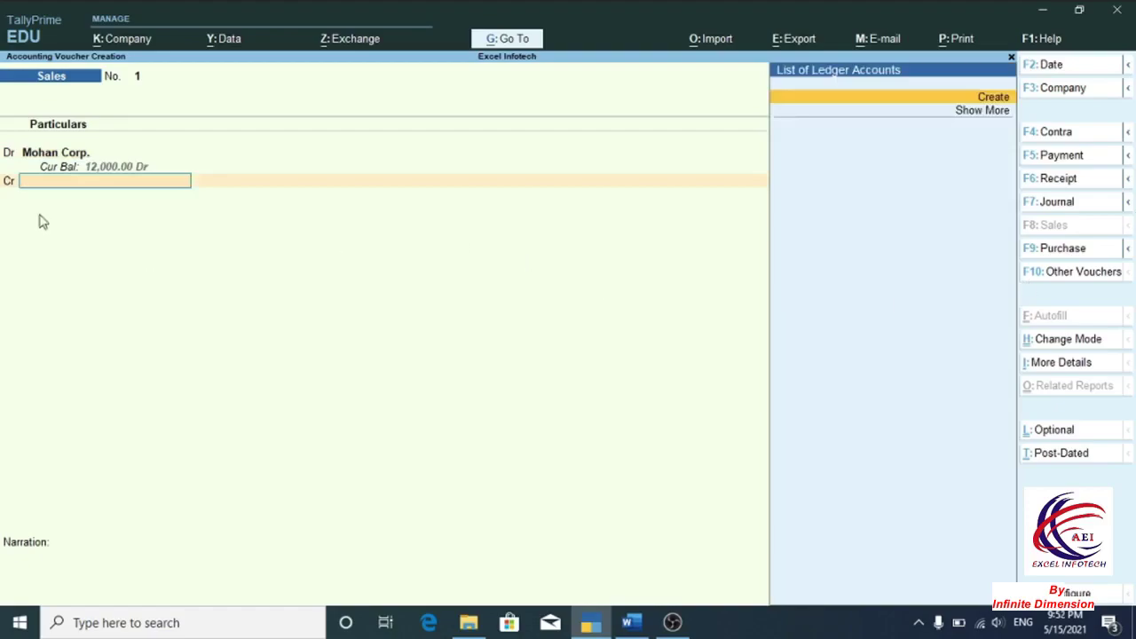
# Create a Sales A/c ledger under Sales Accounts for the credit side
pyautogui.click(992, 97)
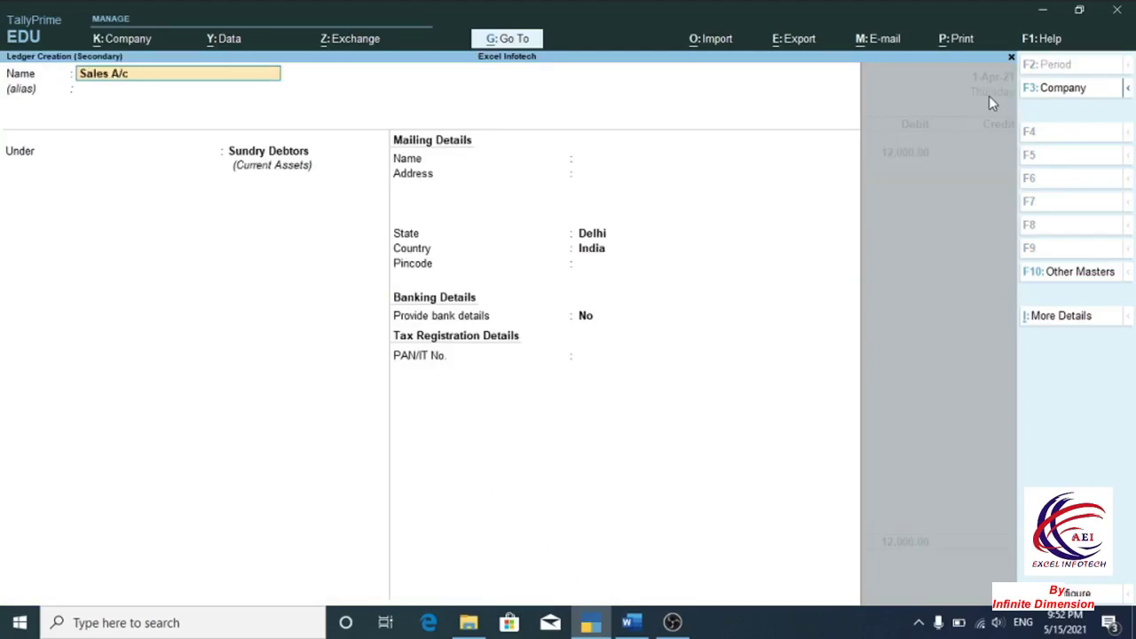
pyautogui.press('Return')
pyautogui.press('Return')
pyautogui.write('S')
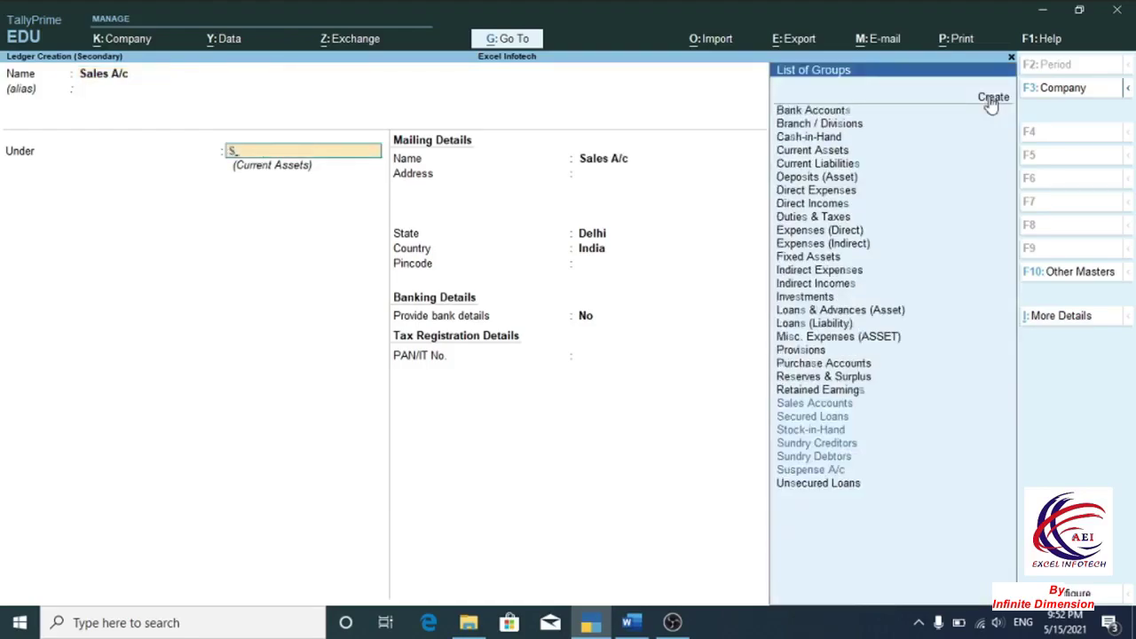
pyautogui.press('Down')
pyautogui.press('Up')
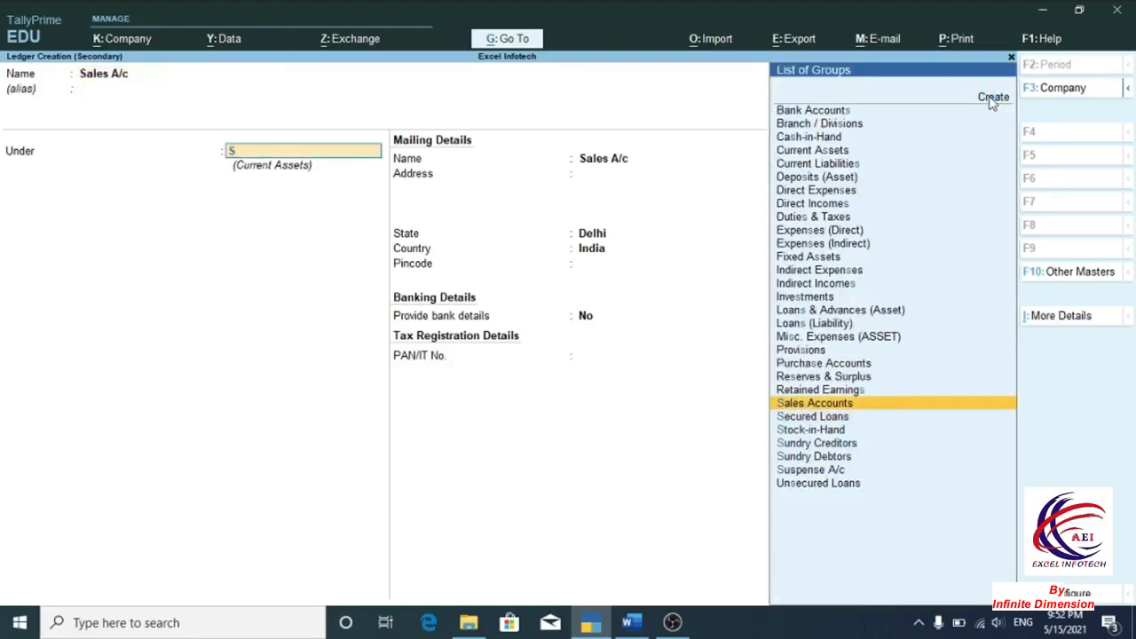
pyautogui.press('Return')
pyautogui.hotkey('ctrl', 'a')
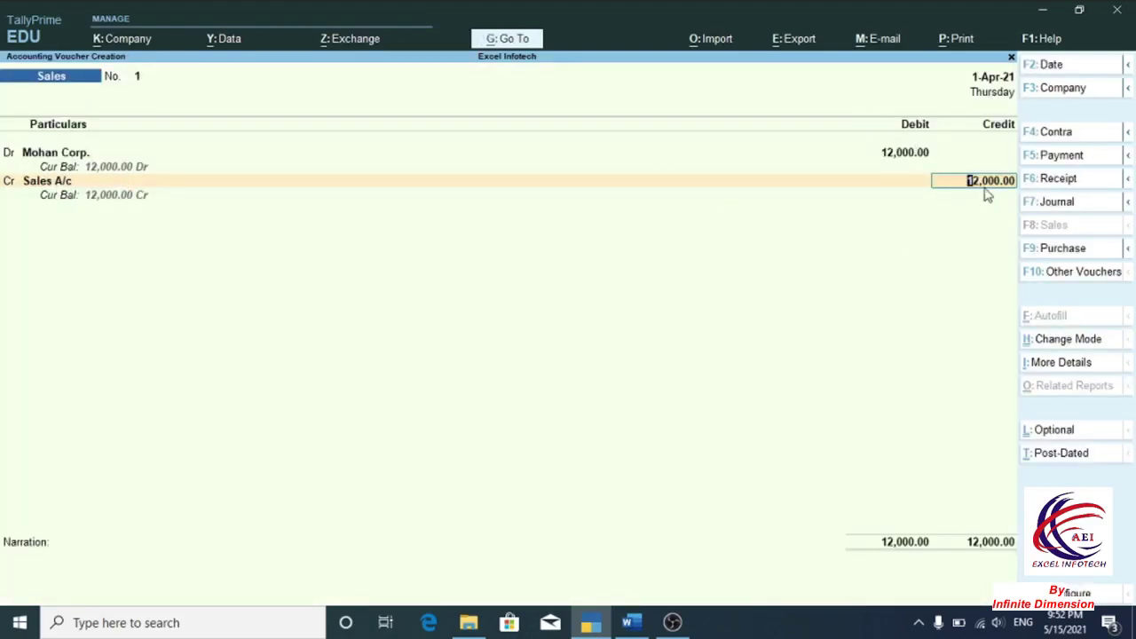
# Credit Sales A/c 12,000, narrate 'Goods Sale to Mohan Corp. by Cheque', save and quit to Gateway
pyautogui.press('Return')
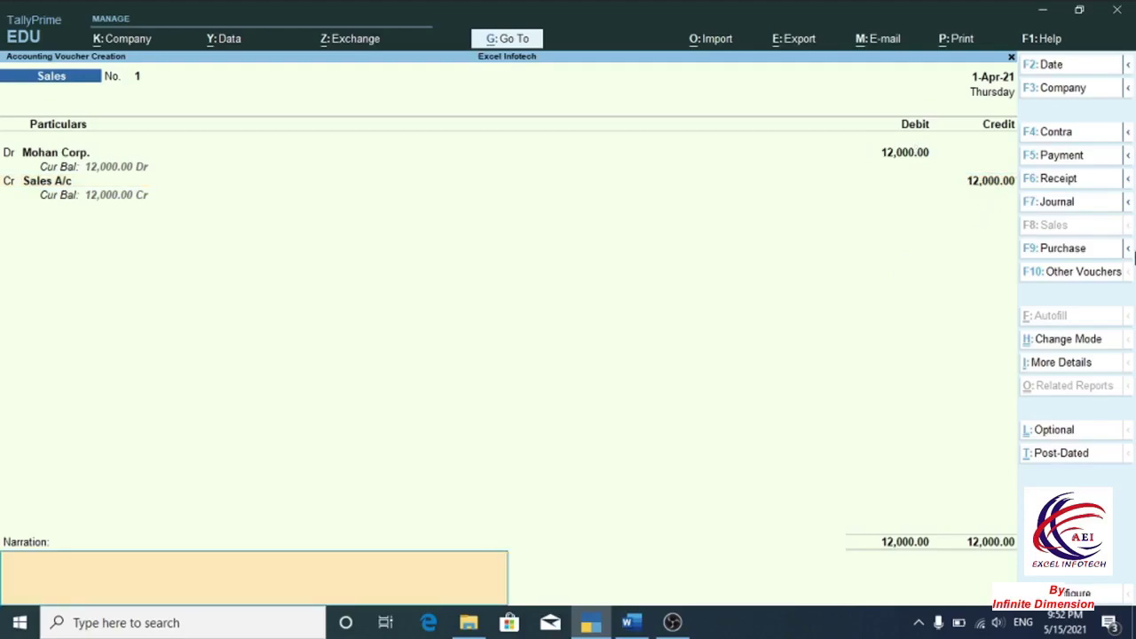
pyautogui.write('Go')
pyautogui.write('od')
pyautogui.press('BackSpace')
pyautogui.write('ods Sale to Mohan Co')
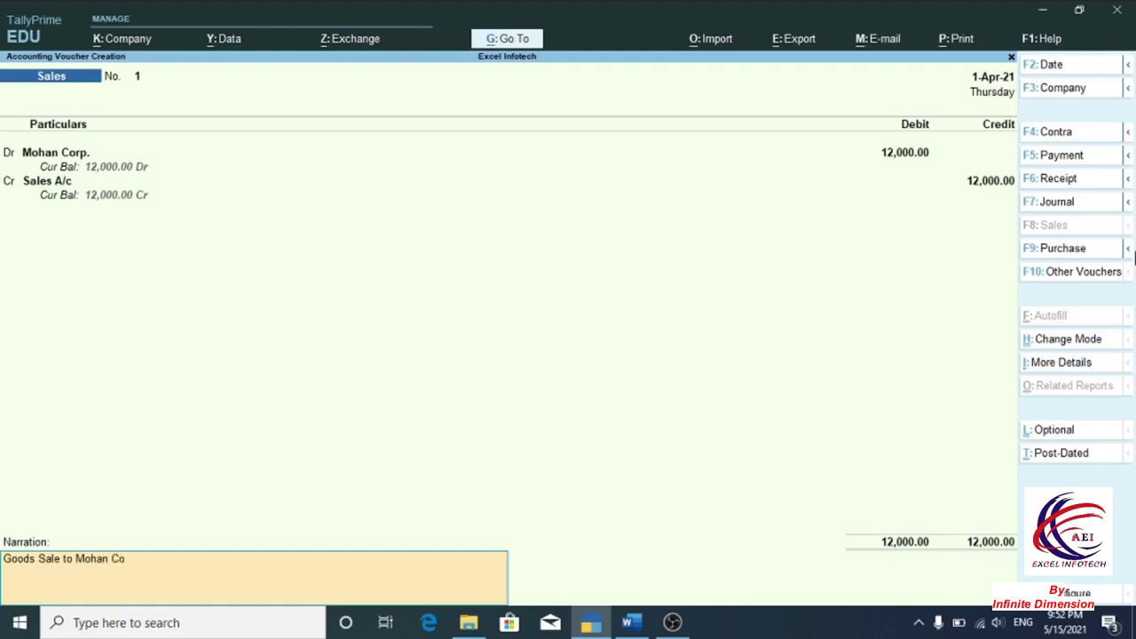
pyautogui.write('rp. by Cheque')
pyautogui.press('Return')
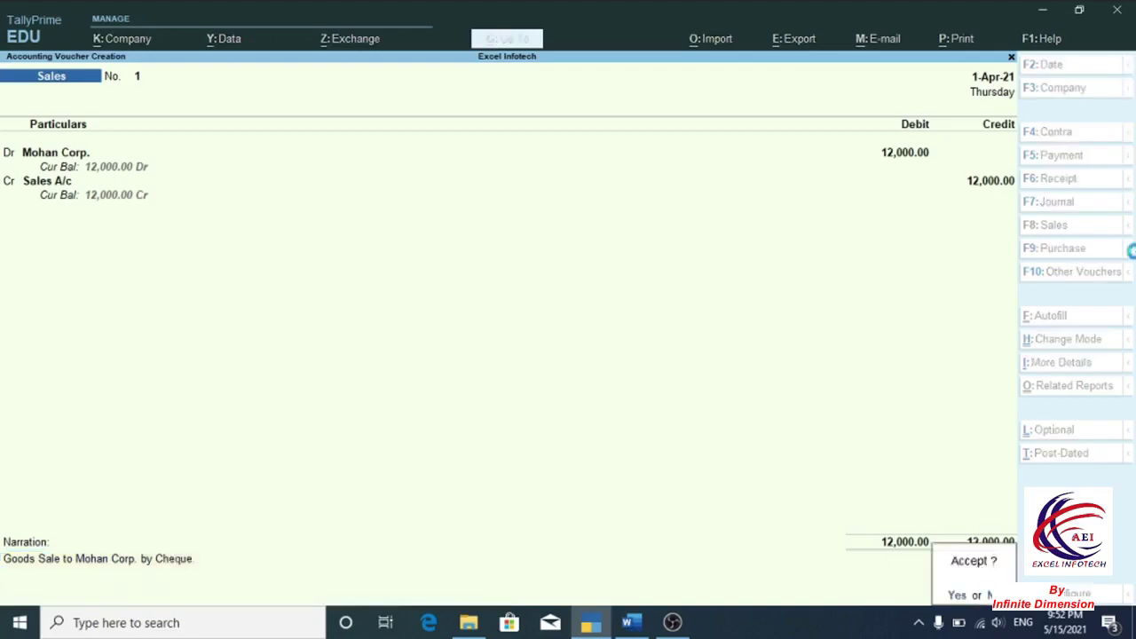
pyautogui.press('Return')
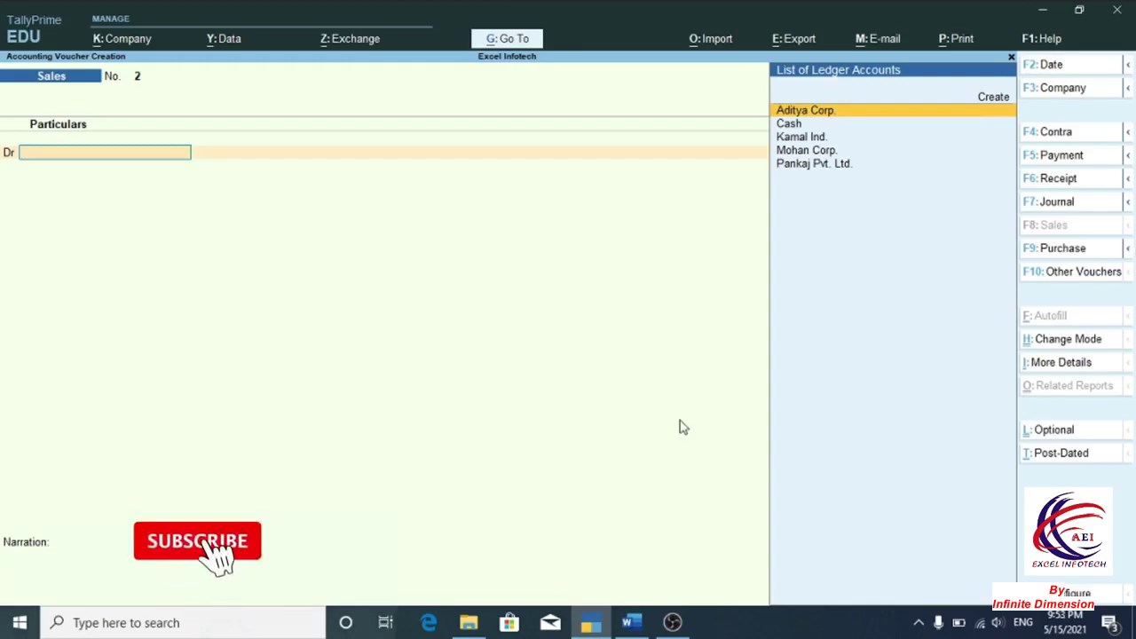
pyautogui.press('Escape')
pyautogui.press('y')
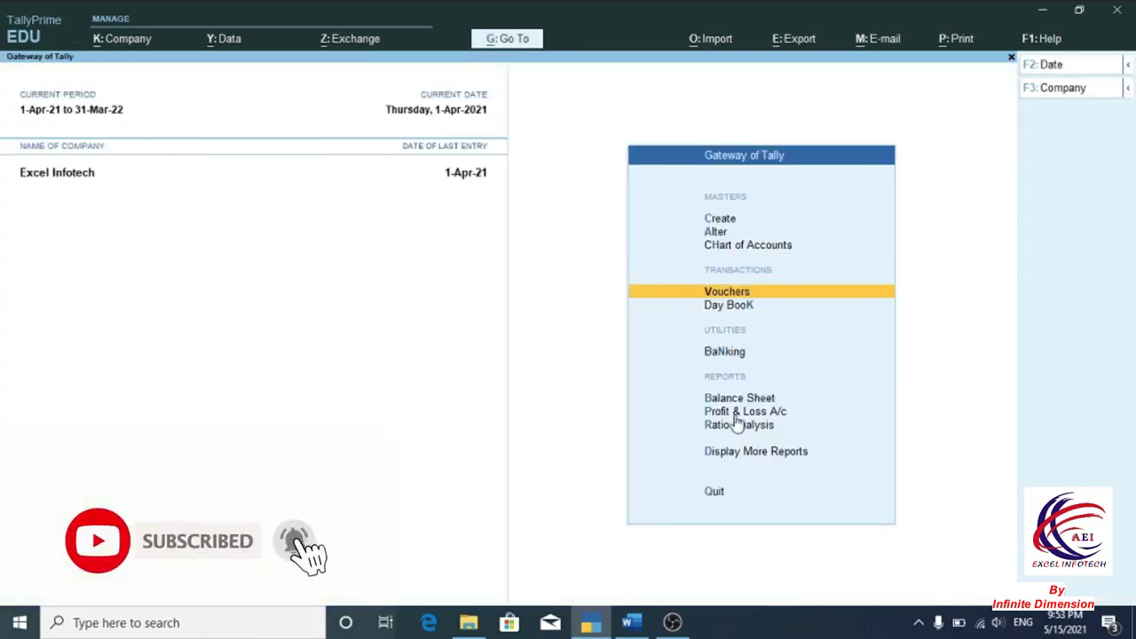
# Drill into the Balance Sheet's Current Assets: Sundry Debtors 12,000 and Cash-in-Hand 7,000, then go to the questions
pyautogui.click(760, 402)
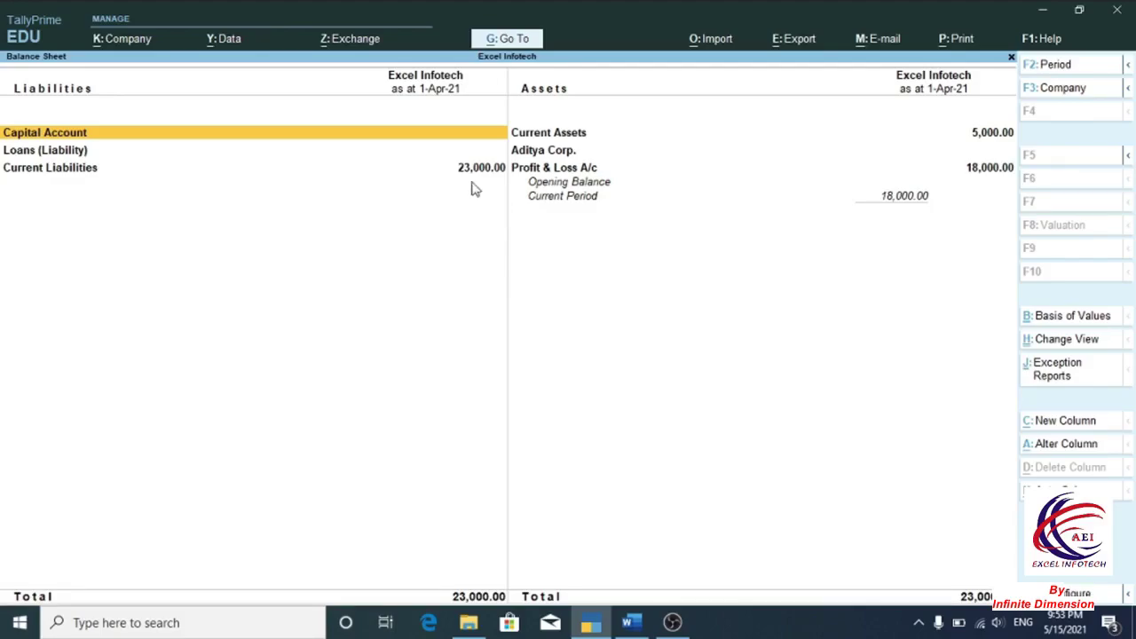
pyautogui.click(627, 135)
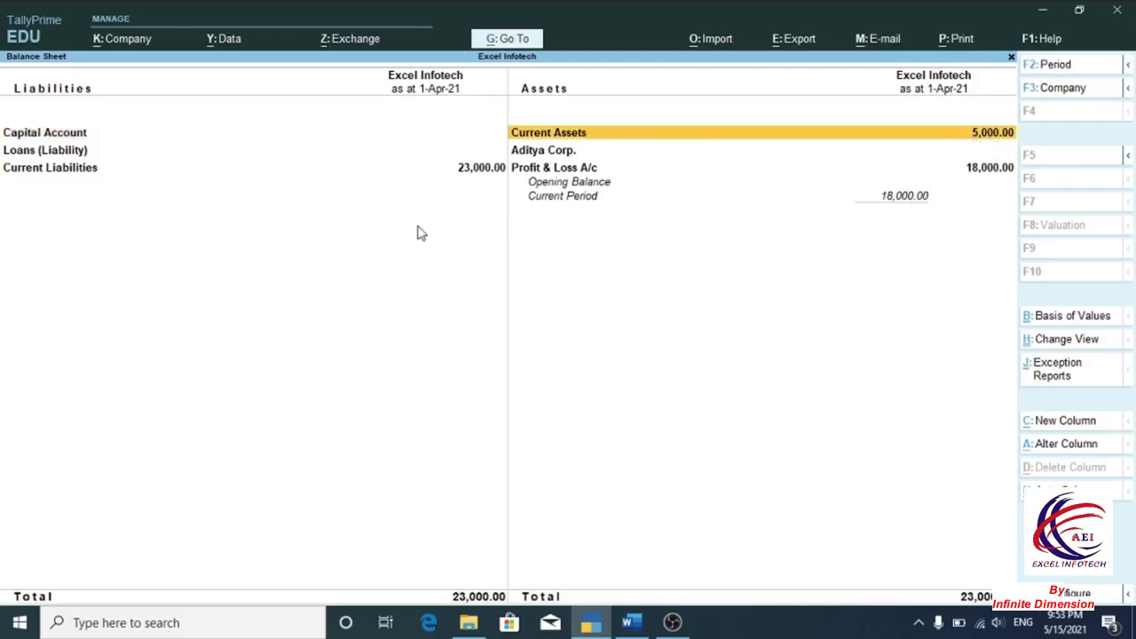
pyautogui.click(632, 137)
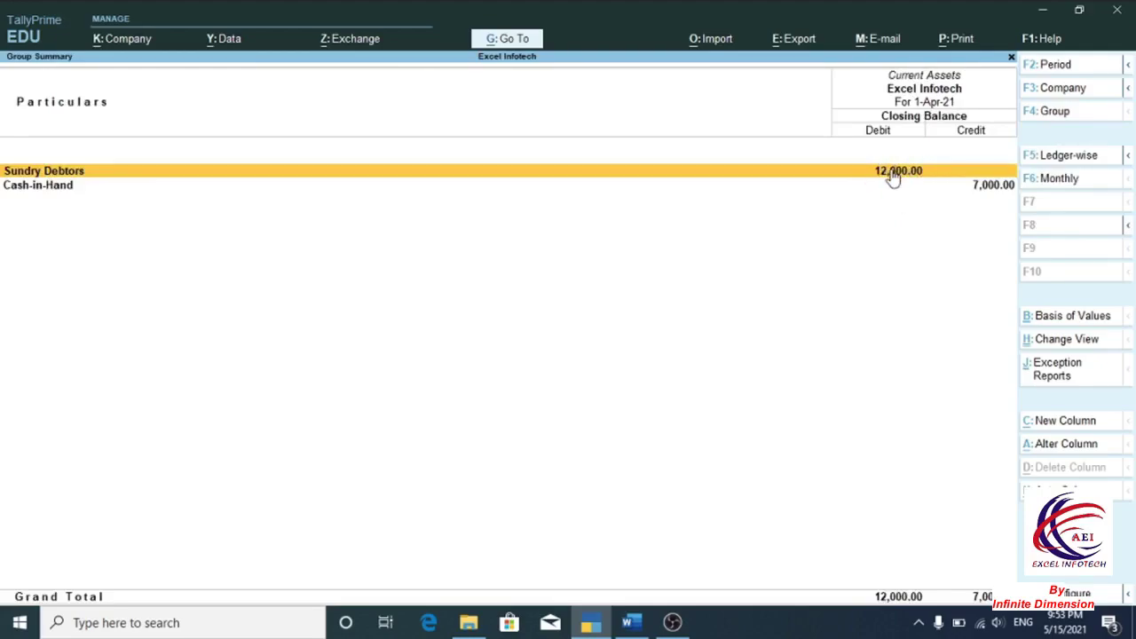
pyautogui.click(989, 184)
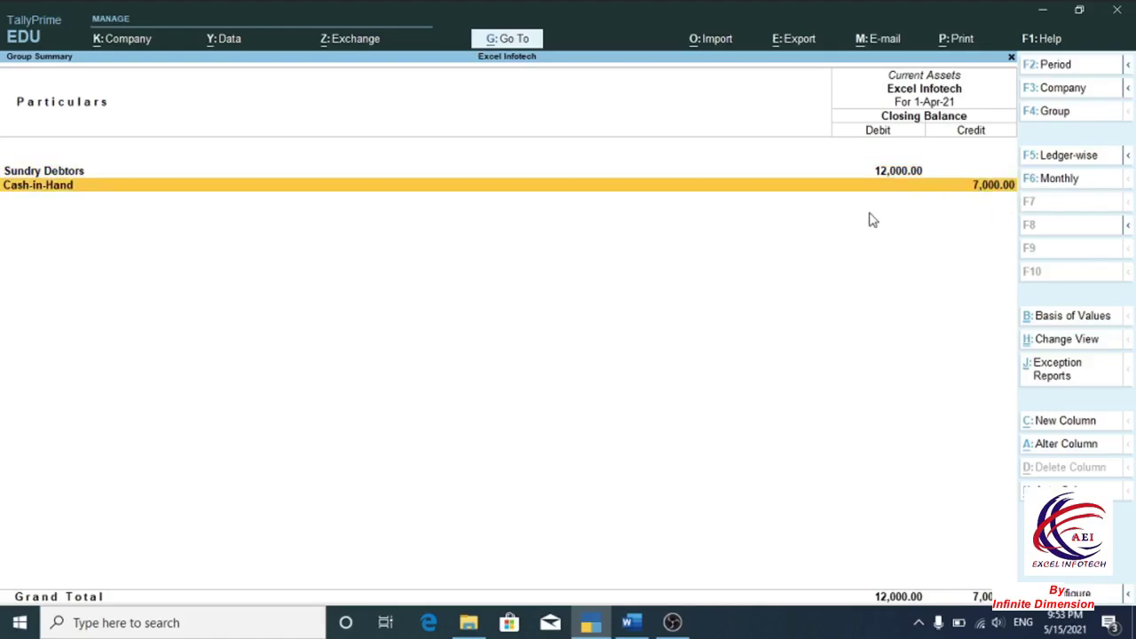
pyautogui.press('Escape')
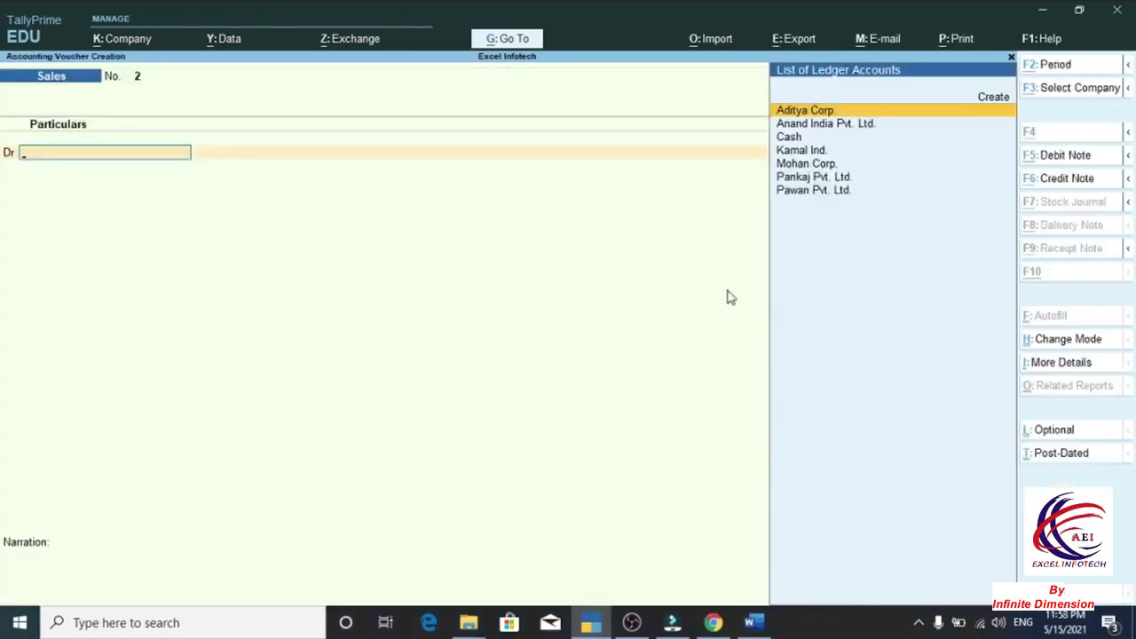
pyautogui.hotkey('alt', 'Tab')
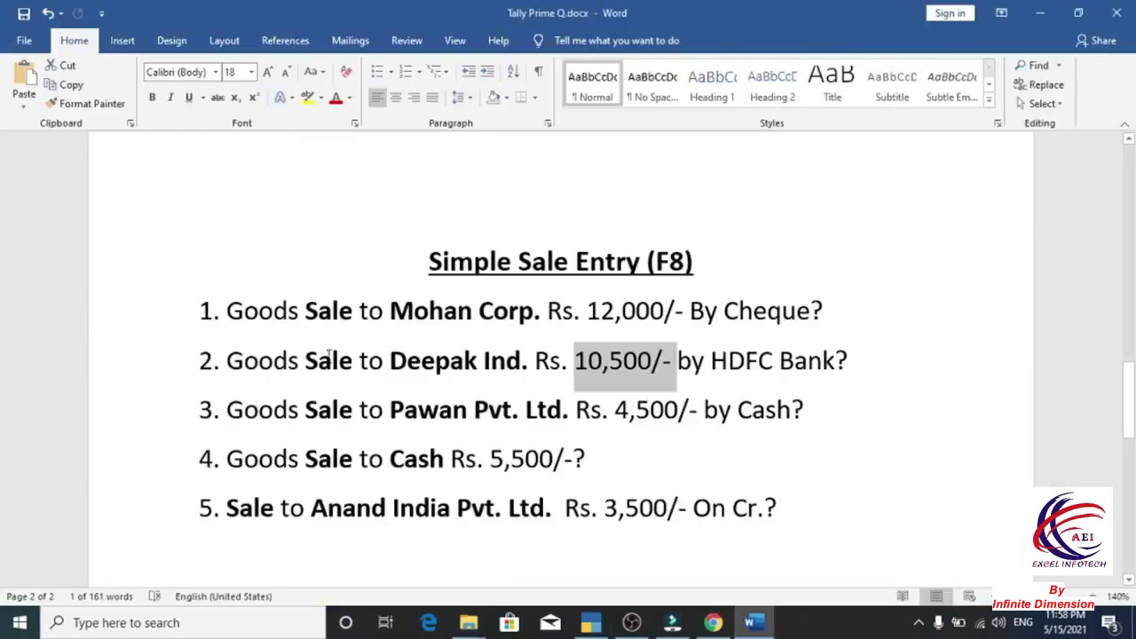
# Create the Deepak Ind ledger under Sundry Debtors, skipping dispatch and party details
pyautogui.moveTo(227, 360); pyautogui.dragTo(653, 361)
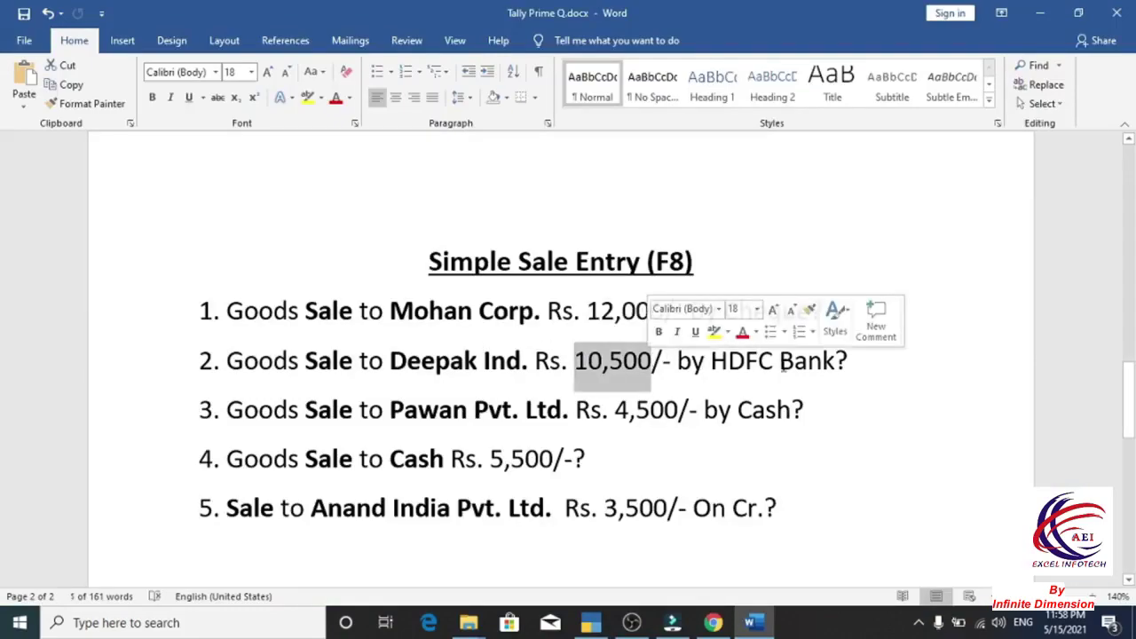
pyautogui.hotkey('alt', 'Tab')
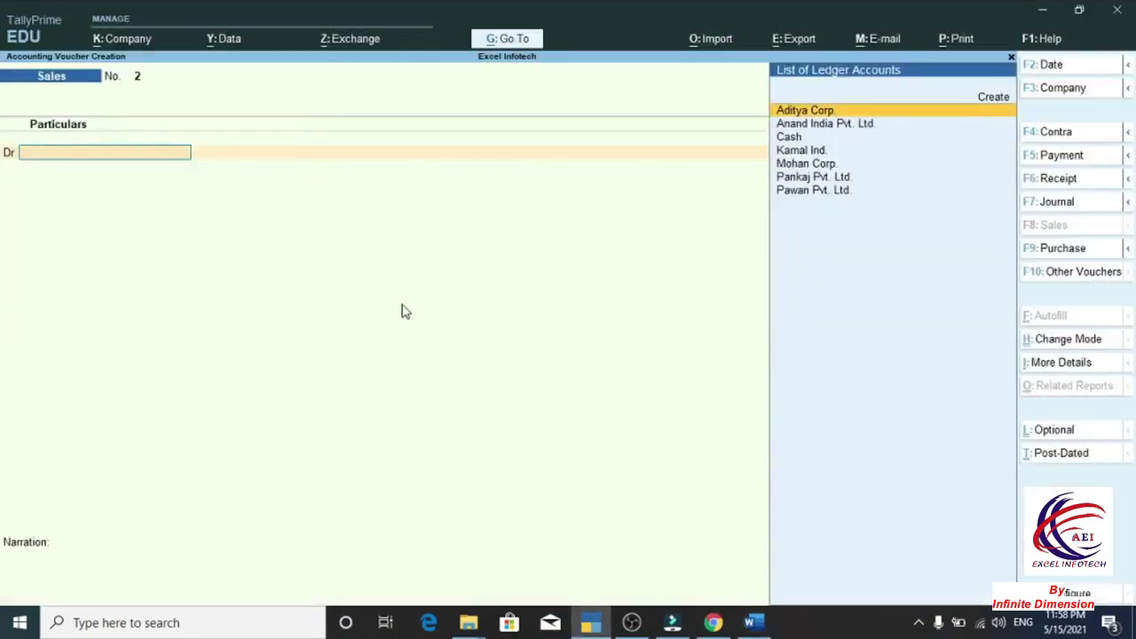
pyautogui.hotkey('alt', 'c')
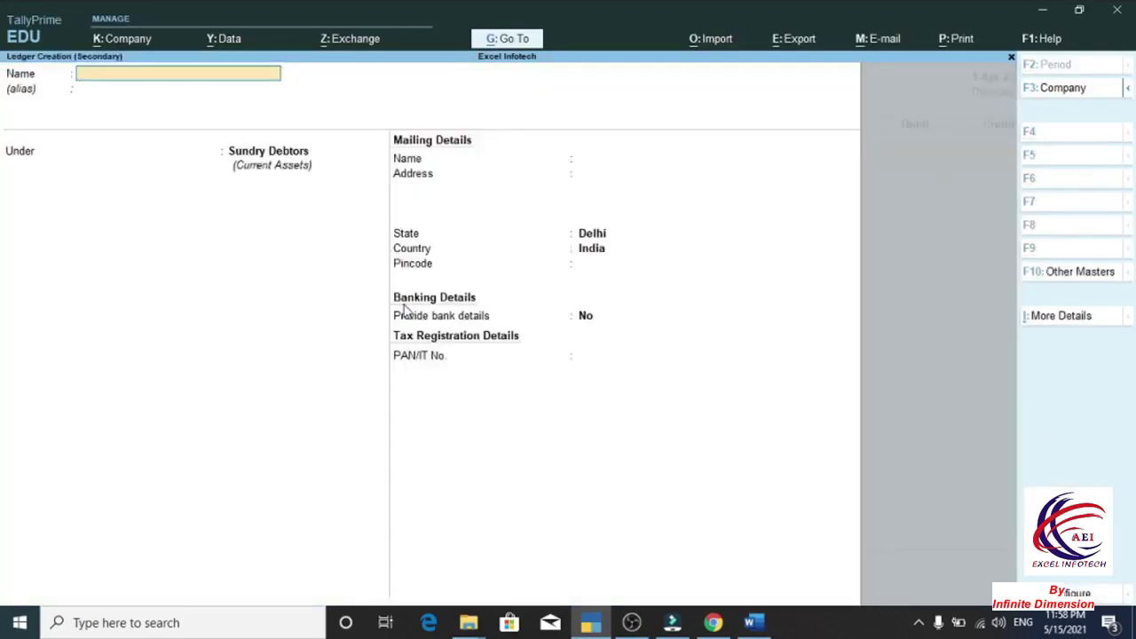
pyautogui.write('Deepal')
pyautogui.press('BackSpace')
pyautogui.write('k Ind')
pyautogui.press('Return')
pyautogui.press('Return')
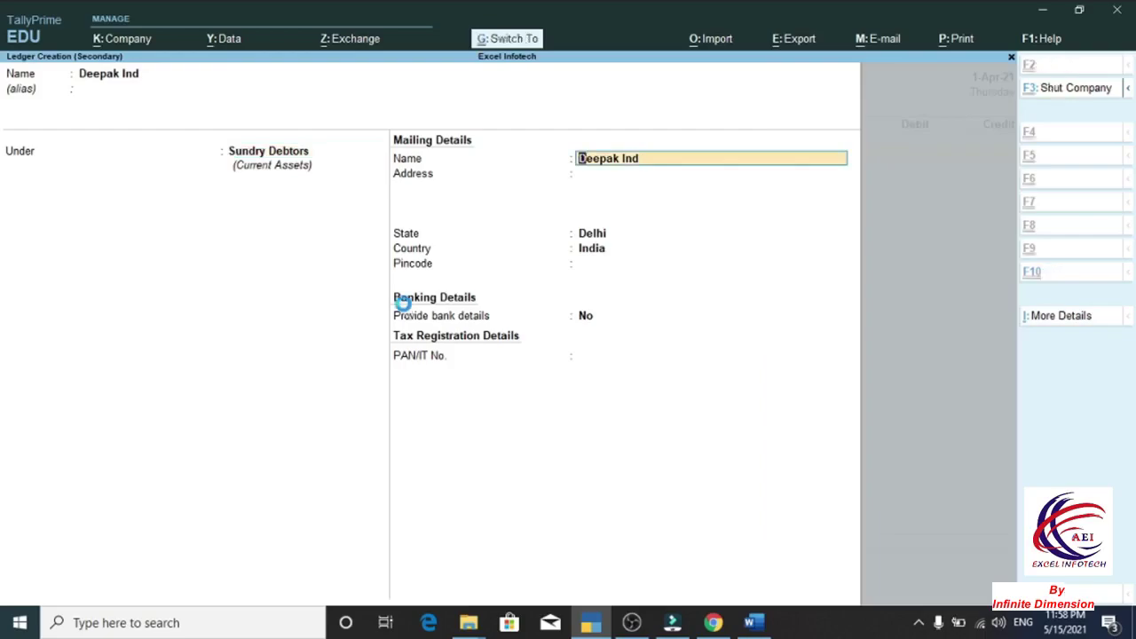
pyautogui.hotkey('ctrl', 'a')
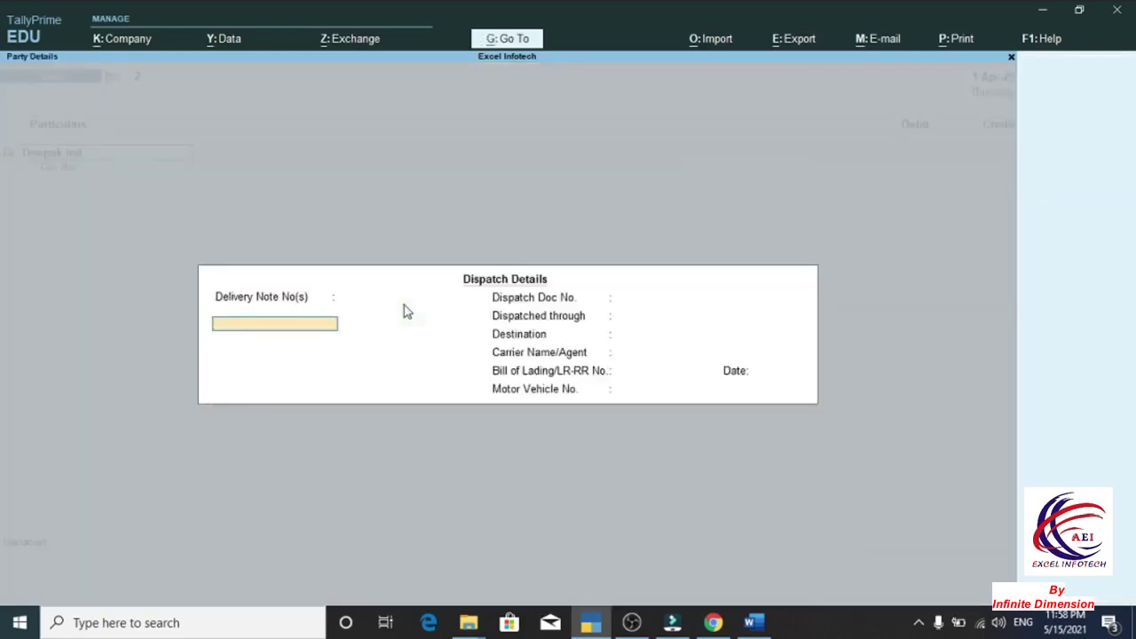
pyautogui.hotkey('ctrl', 'a')
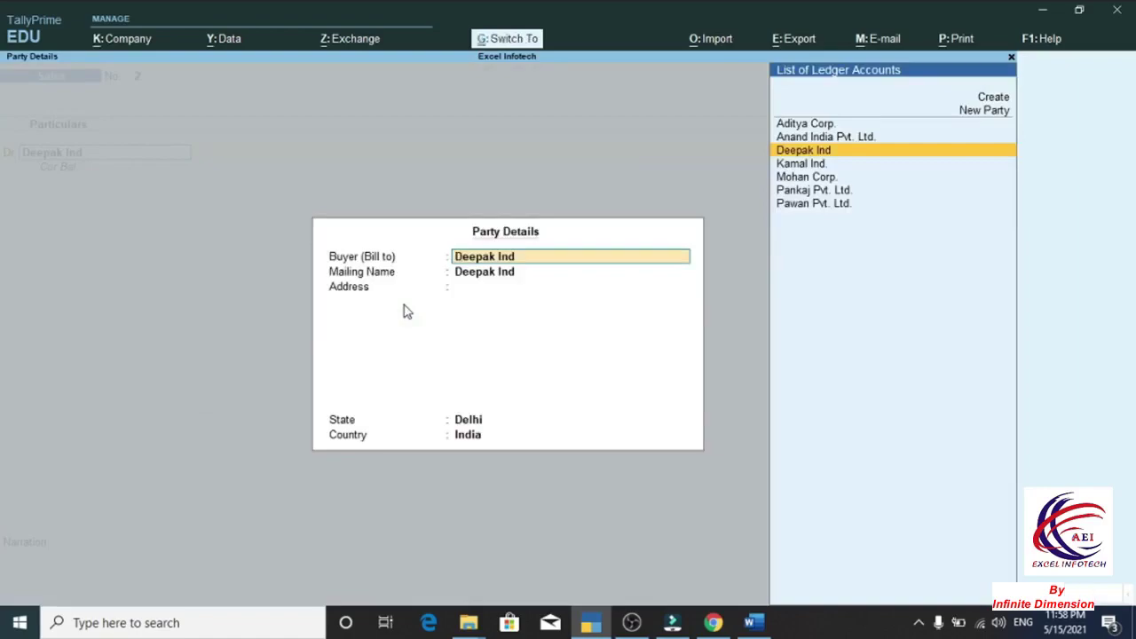
pyautogui.hotkey('ctrl', 'a')
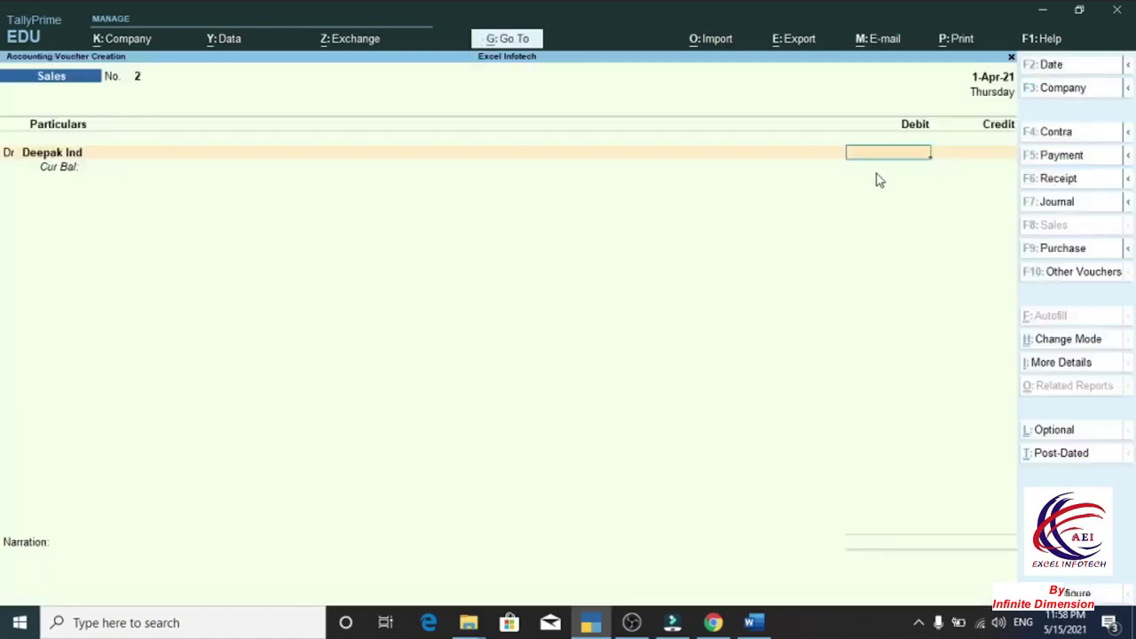
# Debit Deepak Ind 10,500, credit Sales A/c, with narration 'Being Goods sale To Deepak Ind By HDFC Bank'
pyautogui.hotkey('alt', 'Tab')
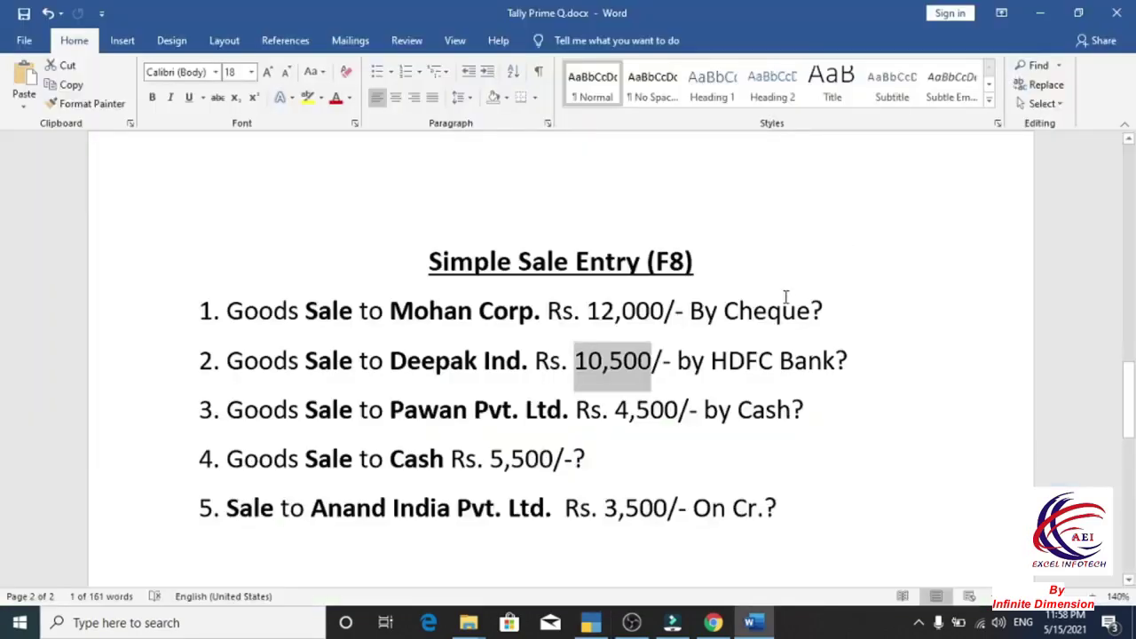
pyautogui.hotkey('alt', 'Tab')
pyautogui.write('10')
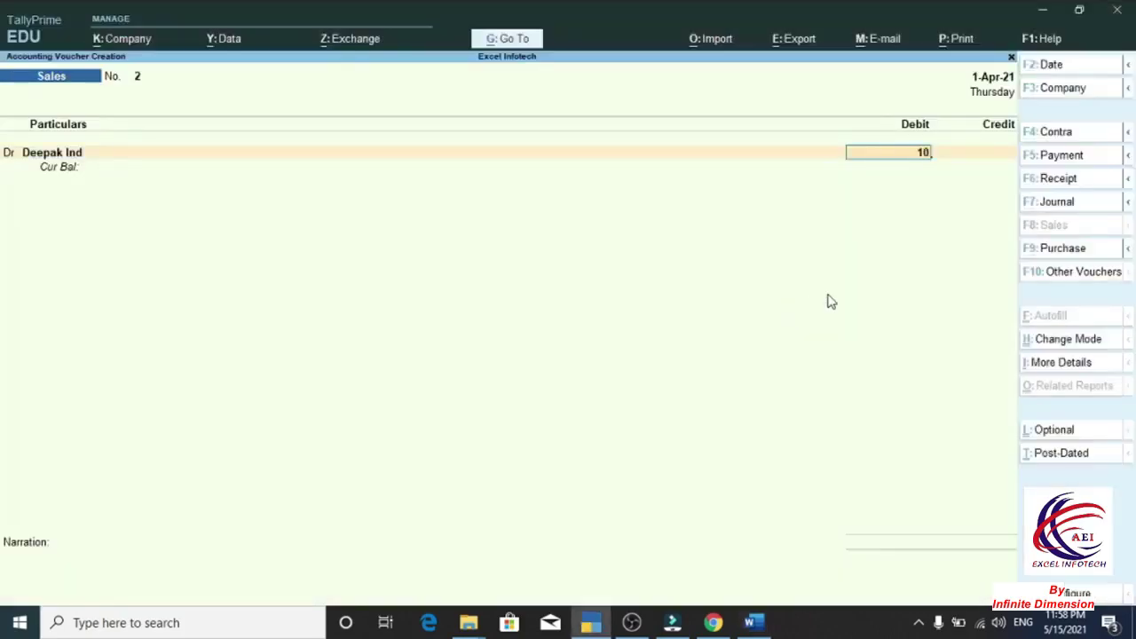
pyautogui.write('500')
pyautogui.press('Return')
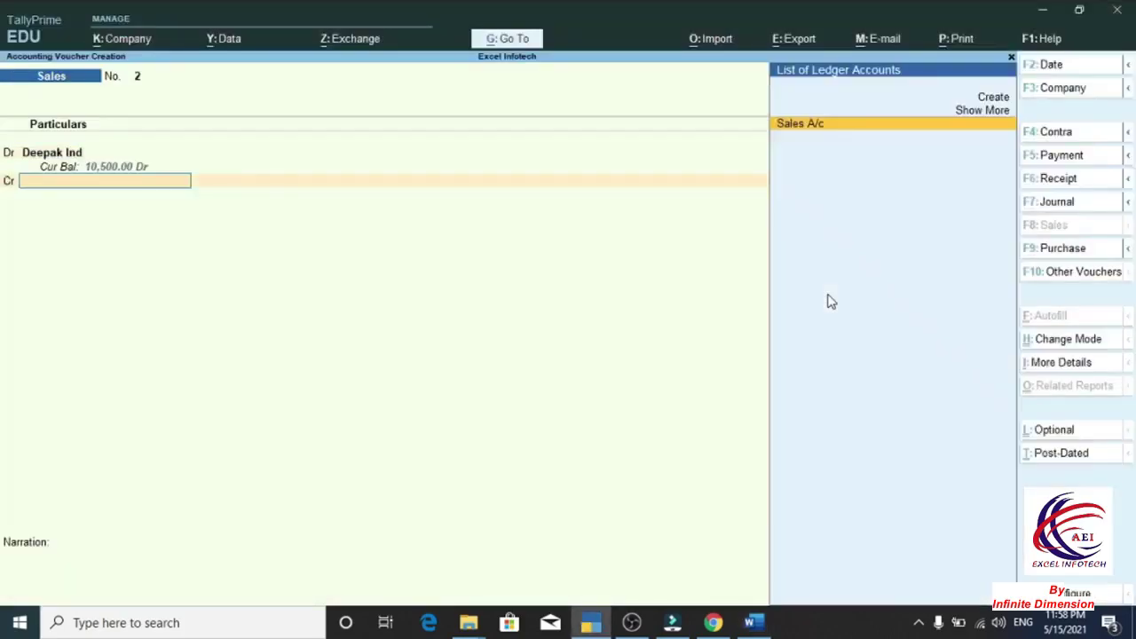
pyautogui.press('Return')
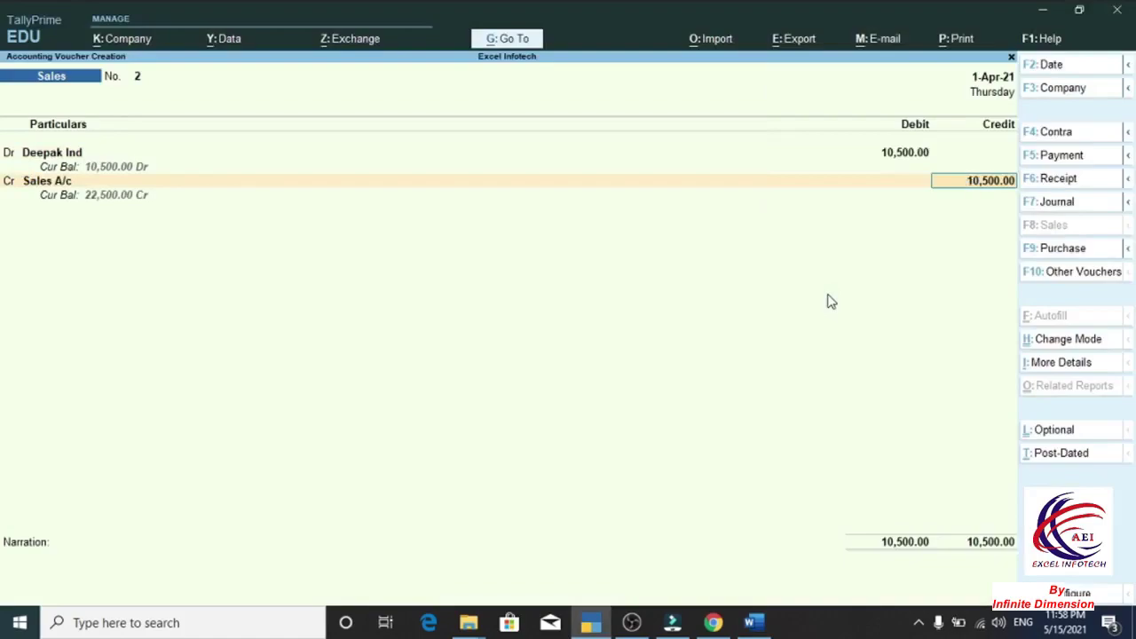
pyautogui.press('Return')
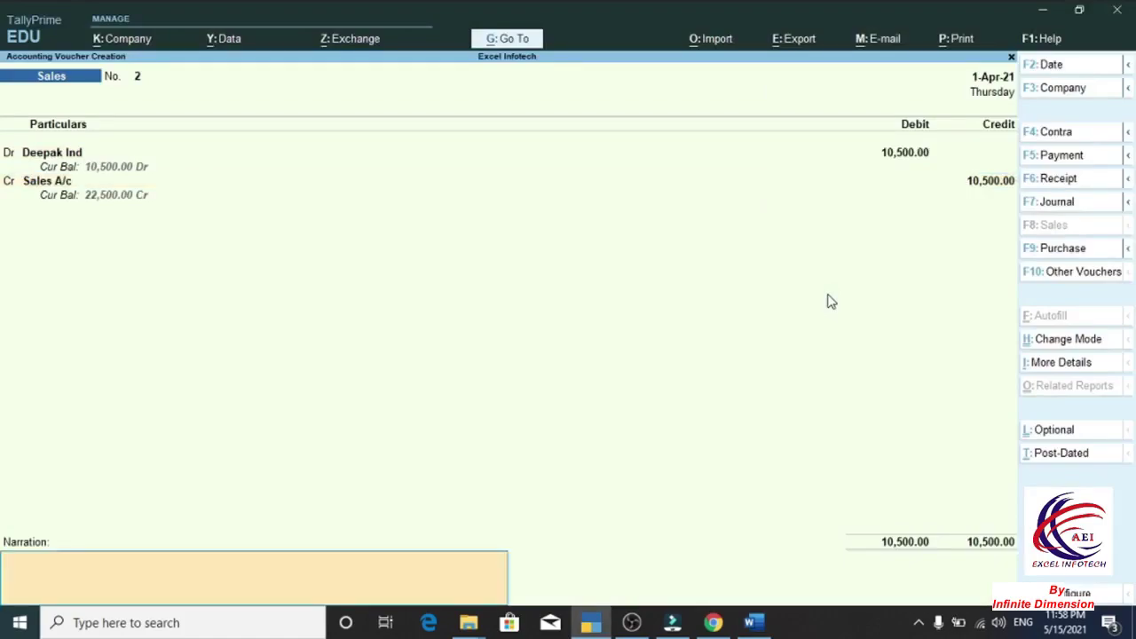
pyautogui.write('Being Goods sale')
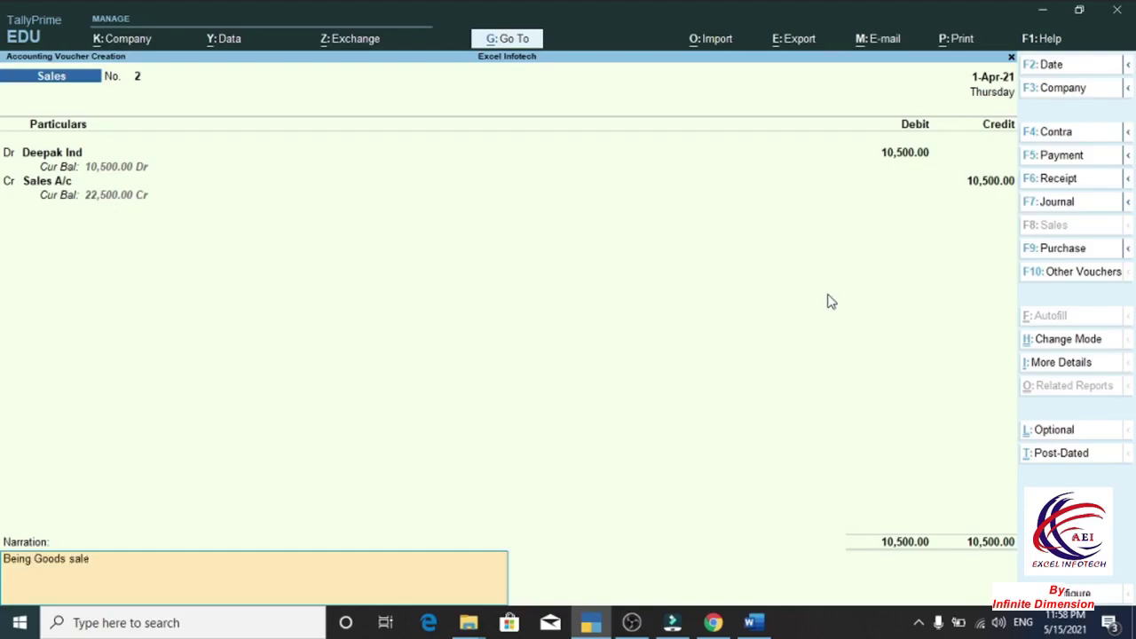
pyautogui.write(' To Deepak Ind By HDFC')
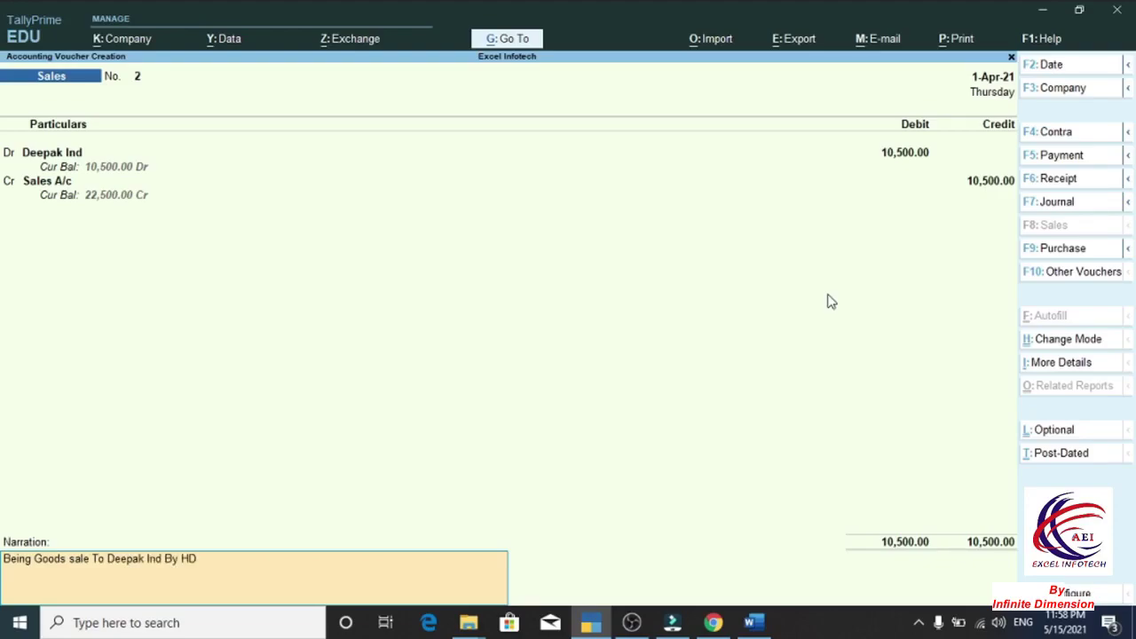
pyautogui.write(' Bank')
pyautogui.press('Return')
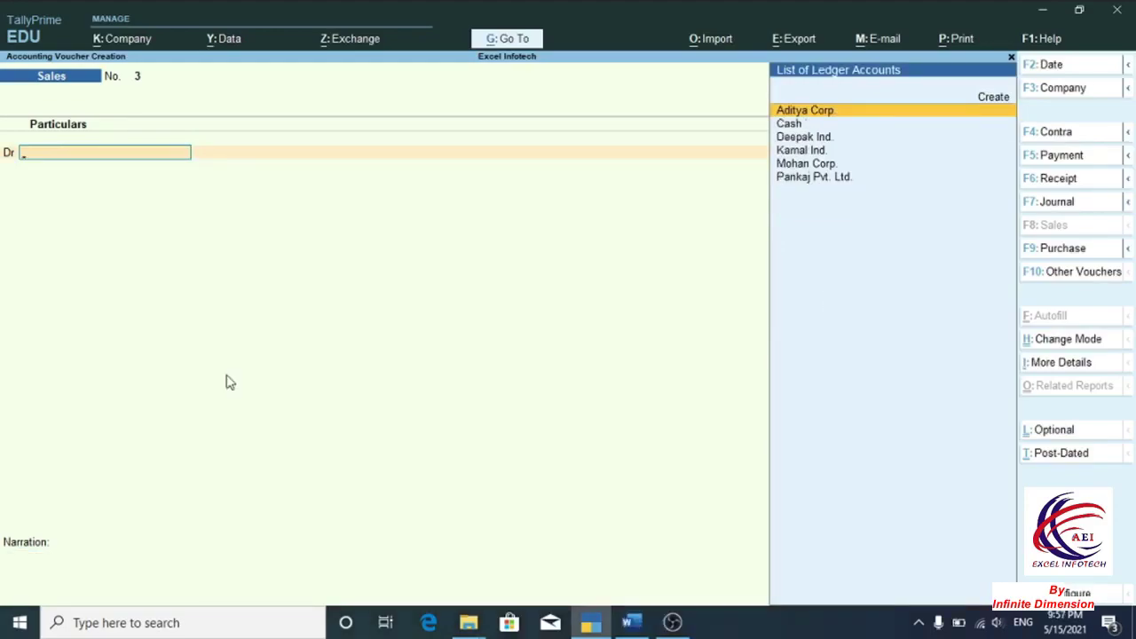
# Read question 3's party Pawan Pvt. Ltd., amount 4,500 and Sale in the Word document
pyautogui.hotkey('alt', 'Tab')
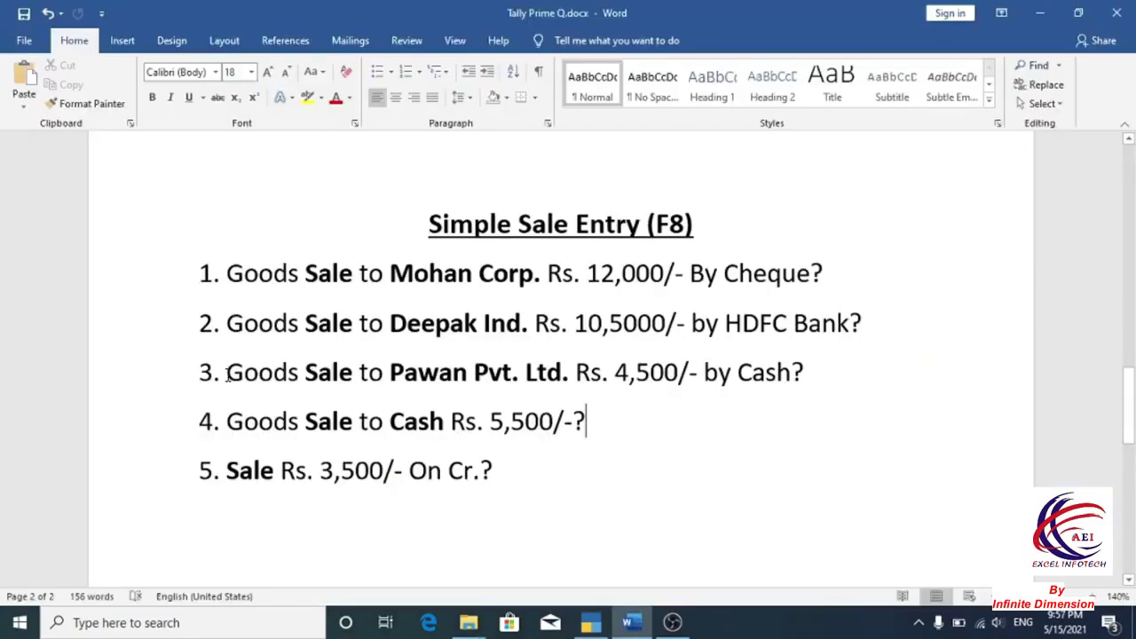
pyautogui.moveTo(231, 377); pyautogui.dragTo(702, 377)
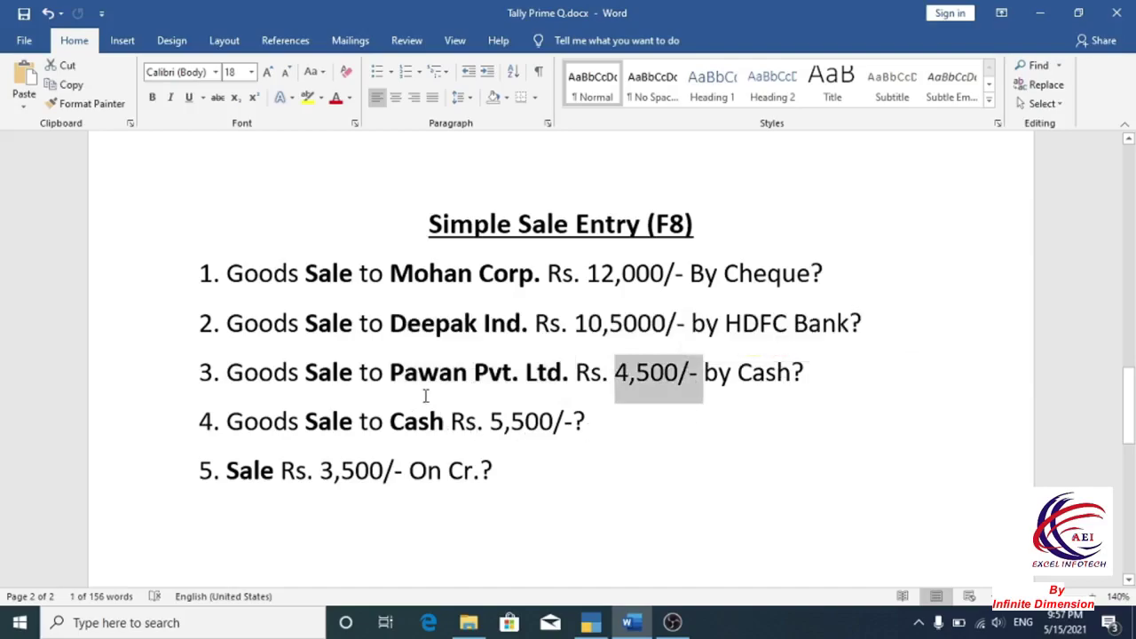
pyautogui.moveTo(394, 380); pyautogui.dragTo(667, 380)
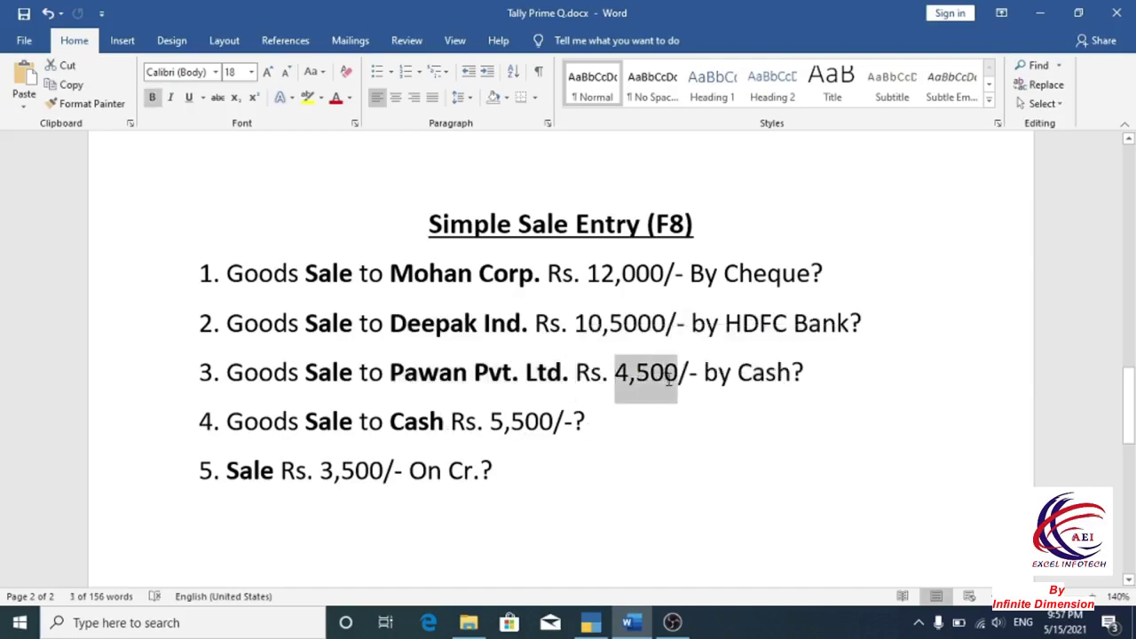
pyautogui.doubleClick(338, 380)
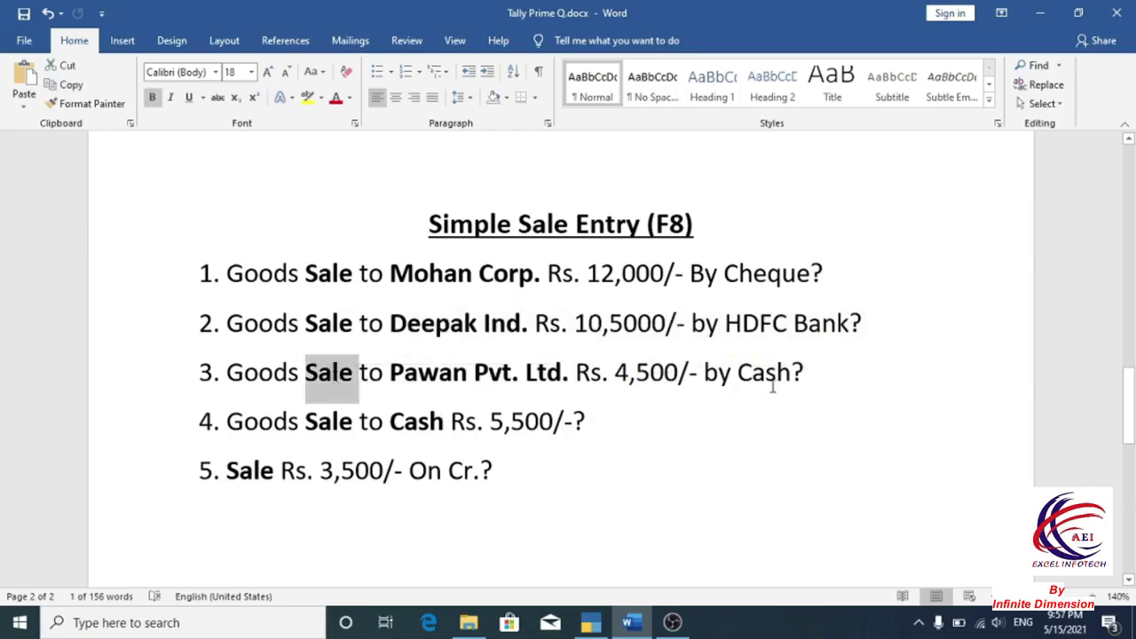
pyautogui.hotkey('alt', 'Tab')
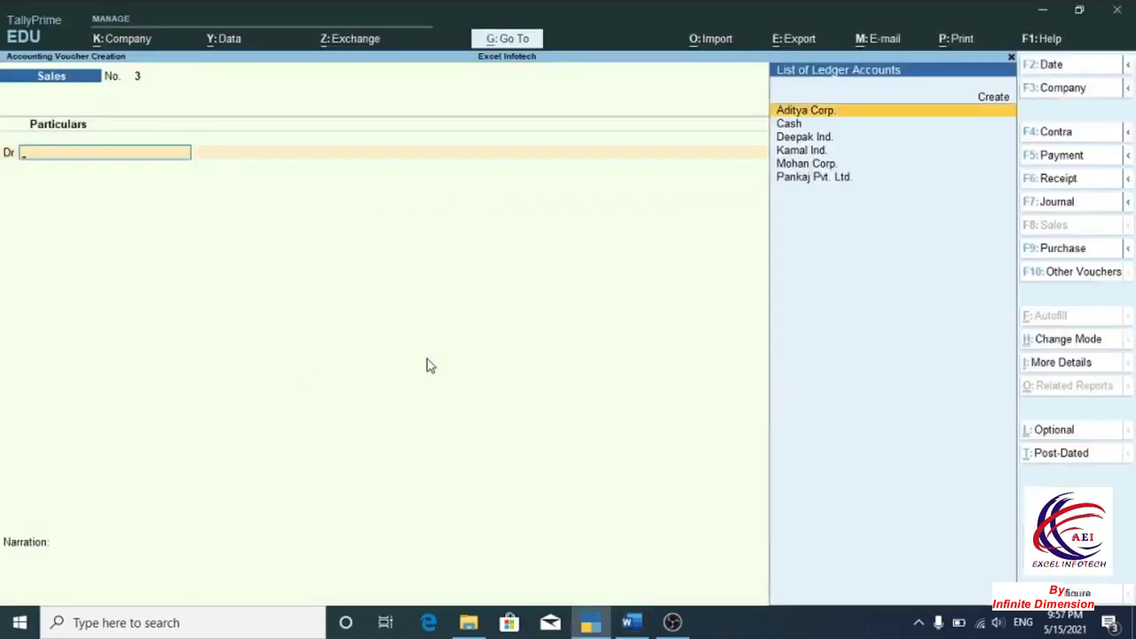
# Create the Pawan Pvt. Ltd. ledger under Sundry Debtors
pyautogui.press('alt')
pyautogui.hotkey('alt', 'c')
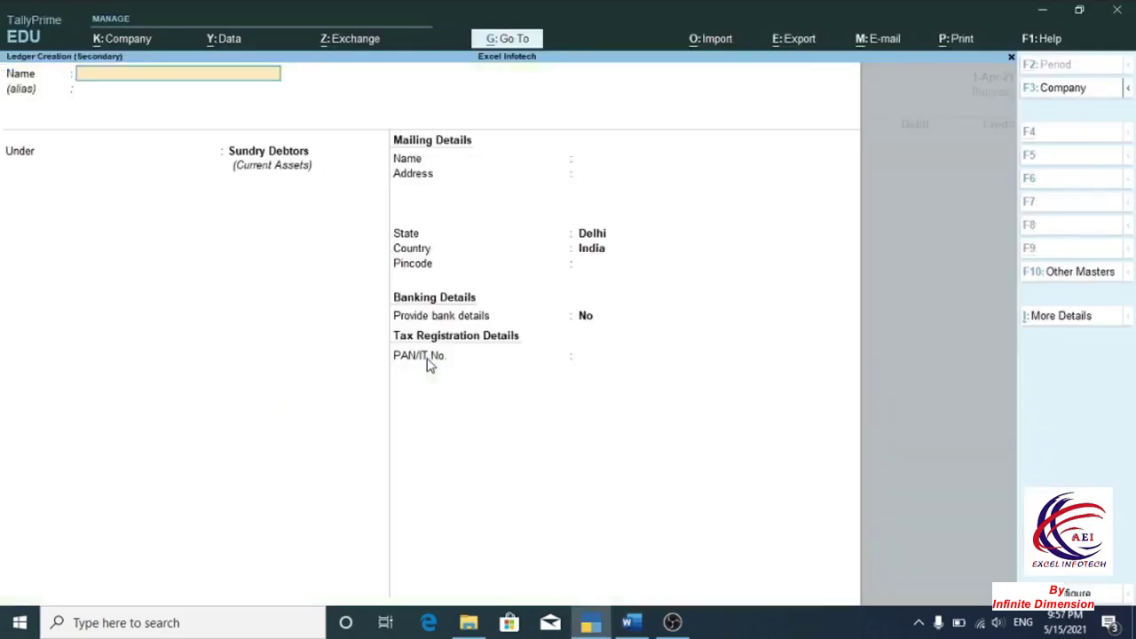
pyautogui.write('Pawan Pvt. Ltd.')
pyautogui.press('Return')
pyautogui.press('Return')
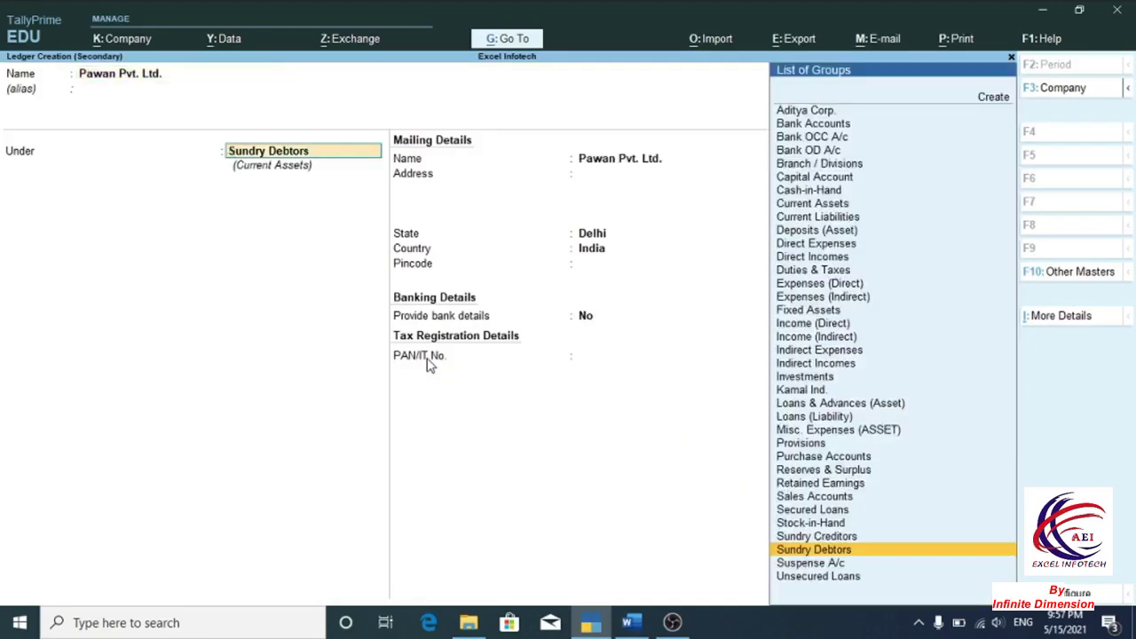
pyautogui.write('S')
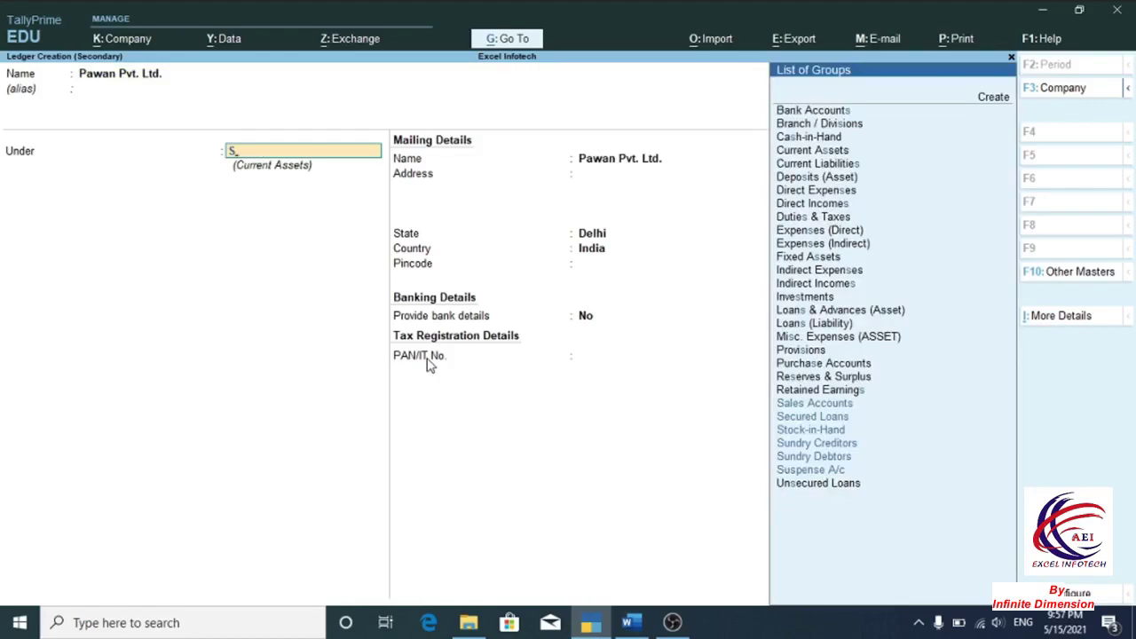
pyautogui.press('Down')
pyautogui.press('Down')
pyautogui.press('Down')
pyautogui.press('Down')
pyautogui.press('Down')
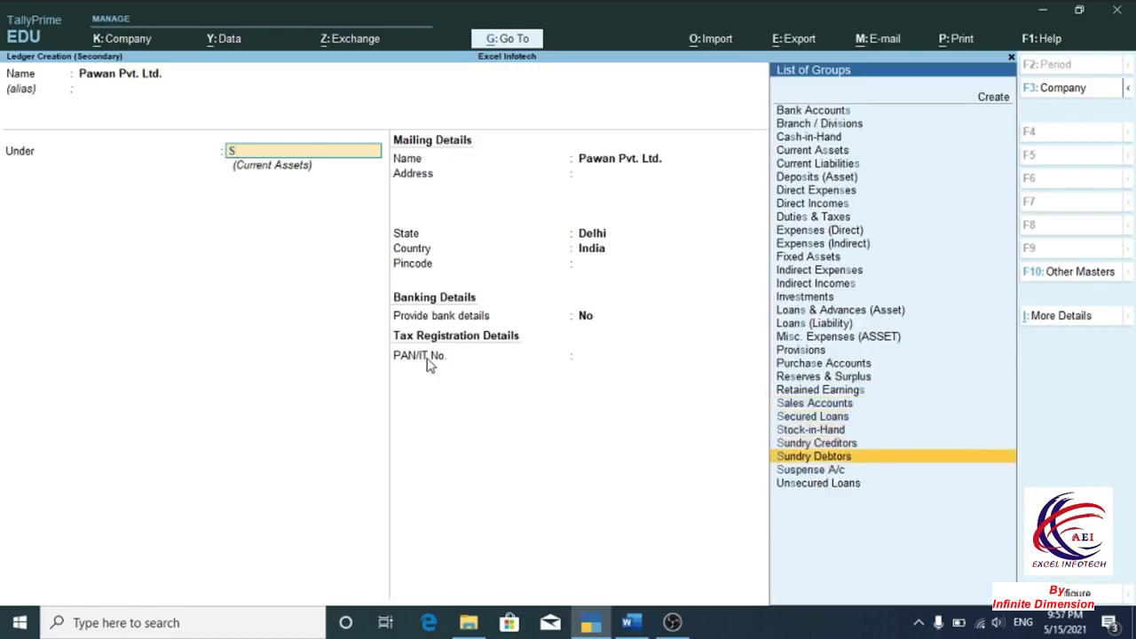
pyautogui.press('Return')
pyautogui.hotkey('ctrl', 'a')
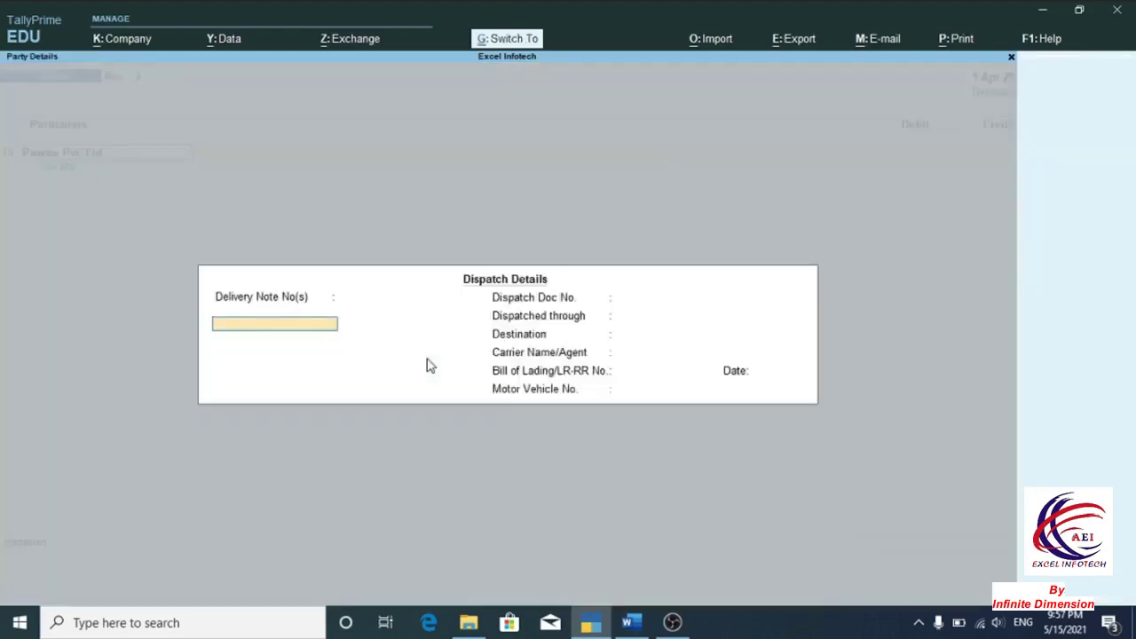
pyautogui.hotkey('ctrl', 'a')
pyautogui.hotkey('ctrl', 'a')
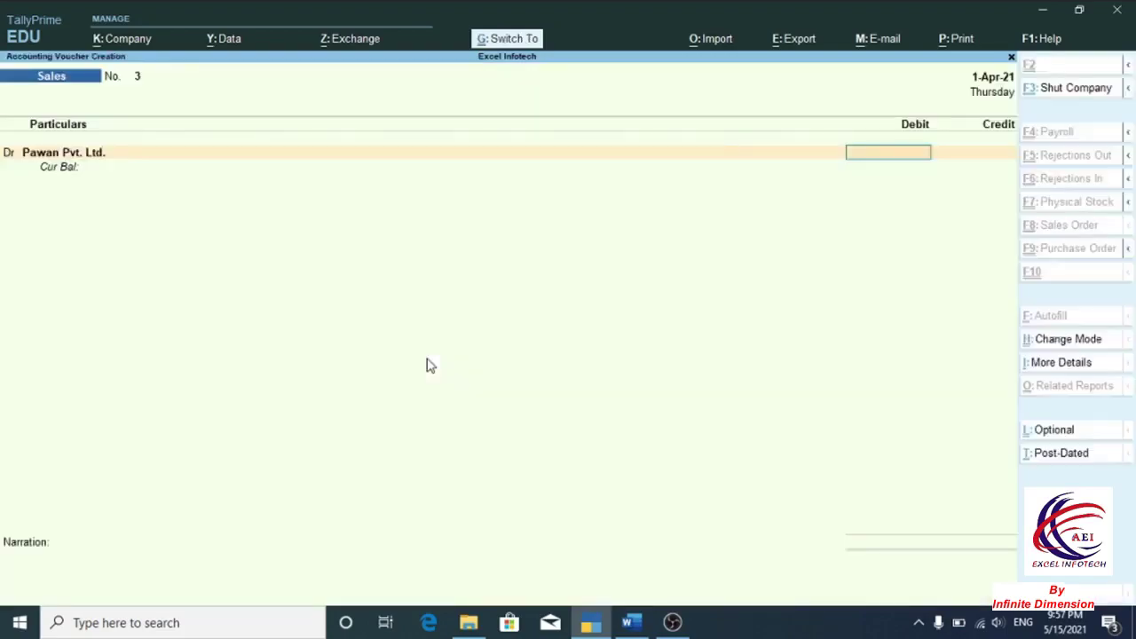
# Debit Pawan Pvt. Ltd. 4,500, credit Sales A/c, and save Sales voucher No. 3
pyautogui.hotkey('alt', 'Tab')
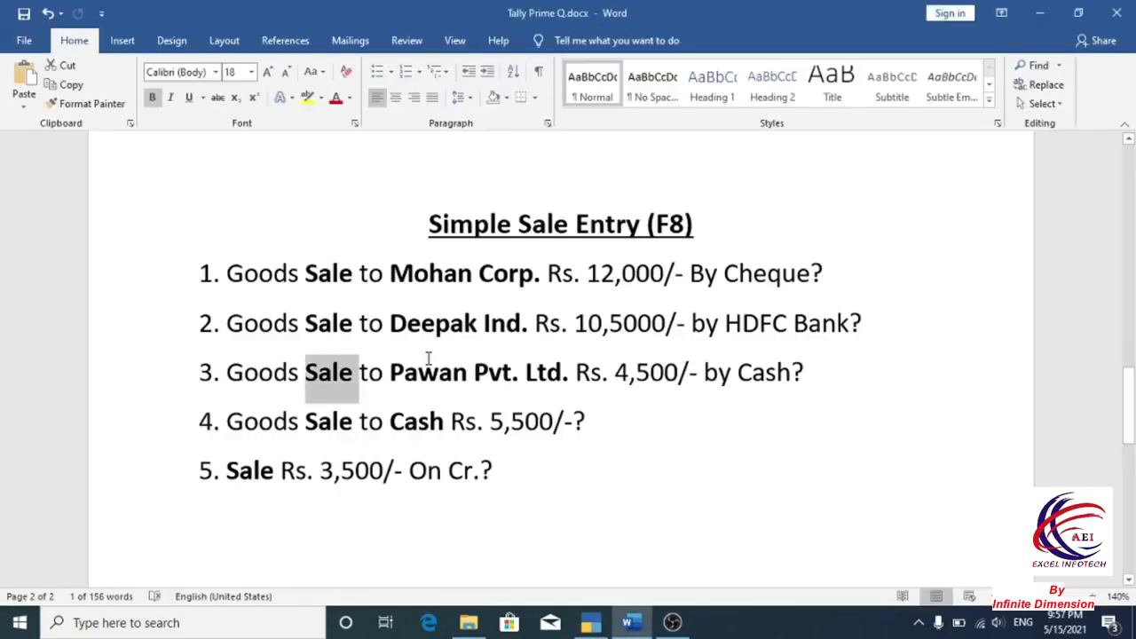
pyautogui.hotkey('alt', 'Tab')
pyautogui.write('45000')
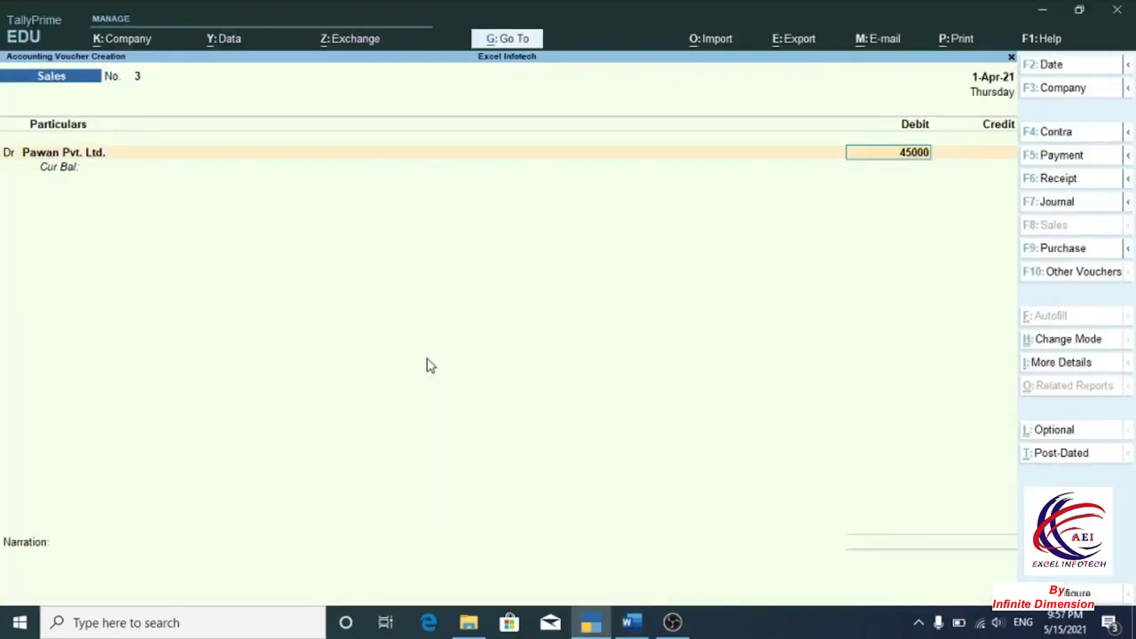
pyautogui.press('BackSpace')
pyautogui.press('Return')
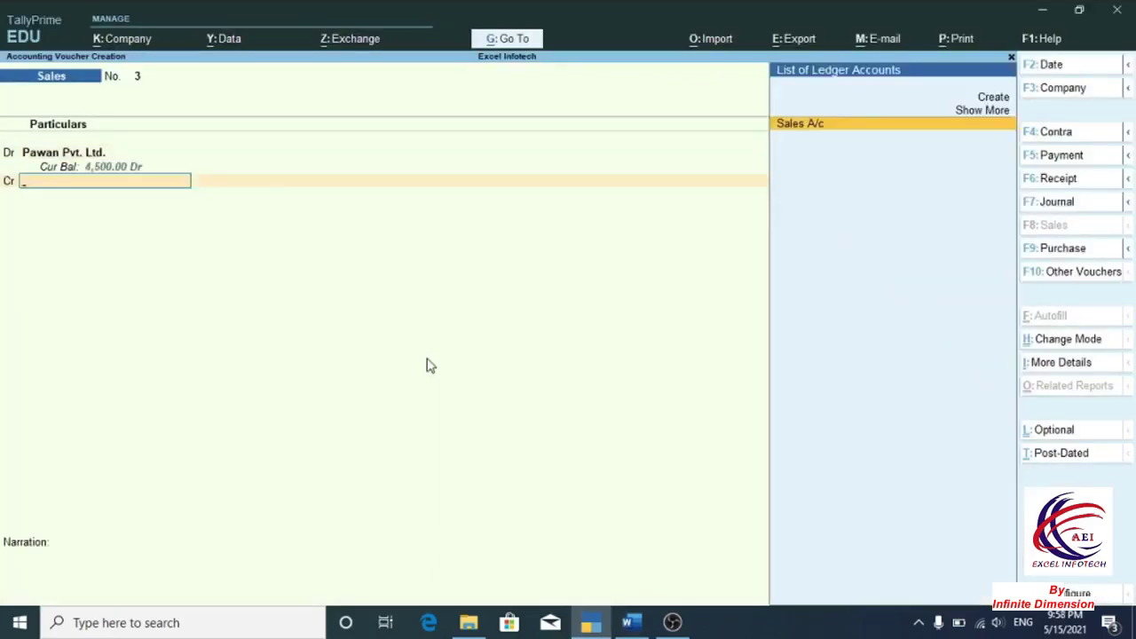
pyautogui.press('Return')
pyautogui.press('Return')
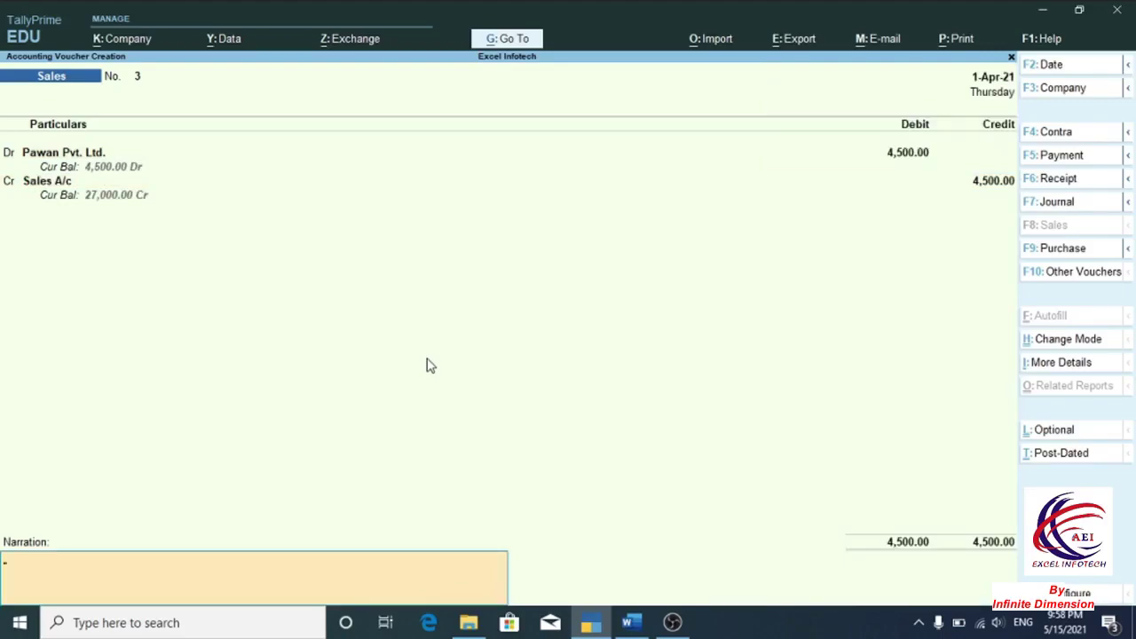
pyautogui.press('Return')
pyautogui.press('Return')
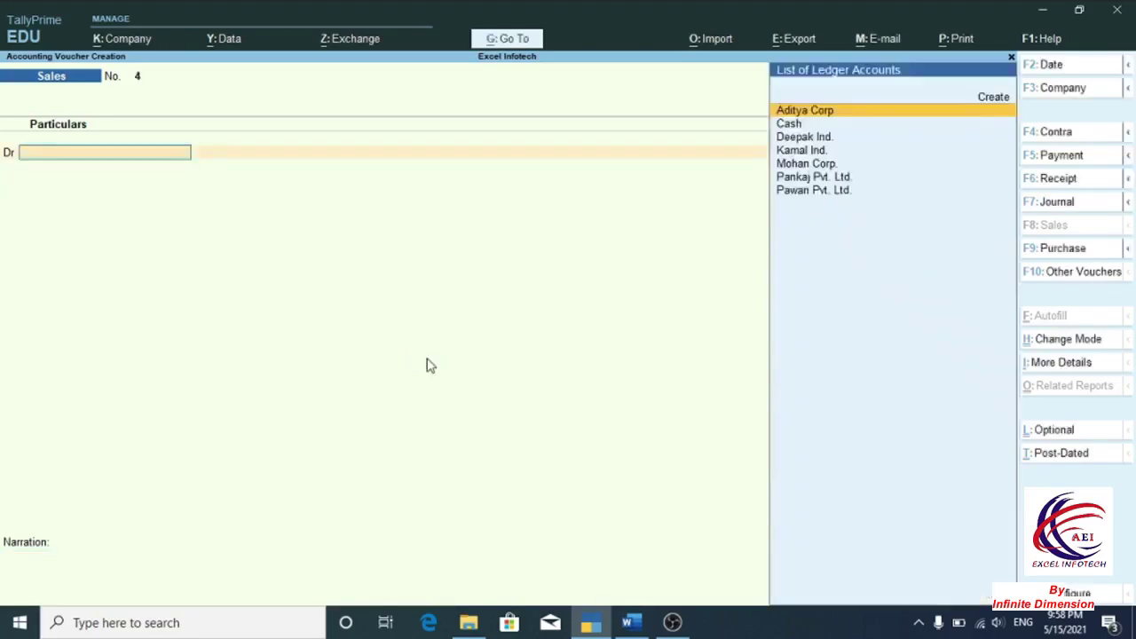
# Read question 4 and begin entering the sales order's order number
pyautogui.hotkey('alt', 'Tab')
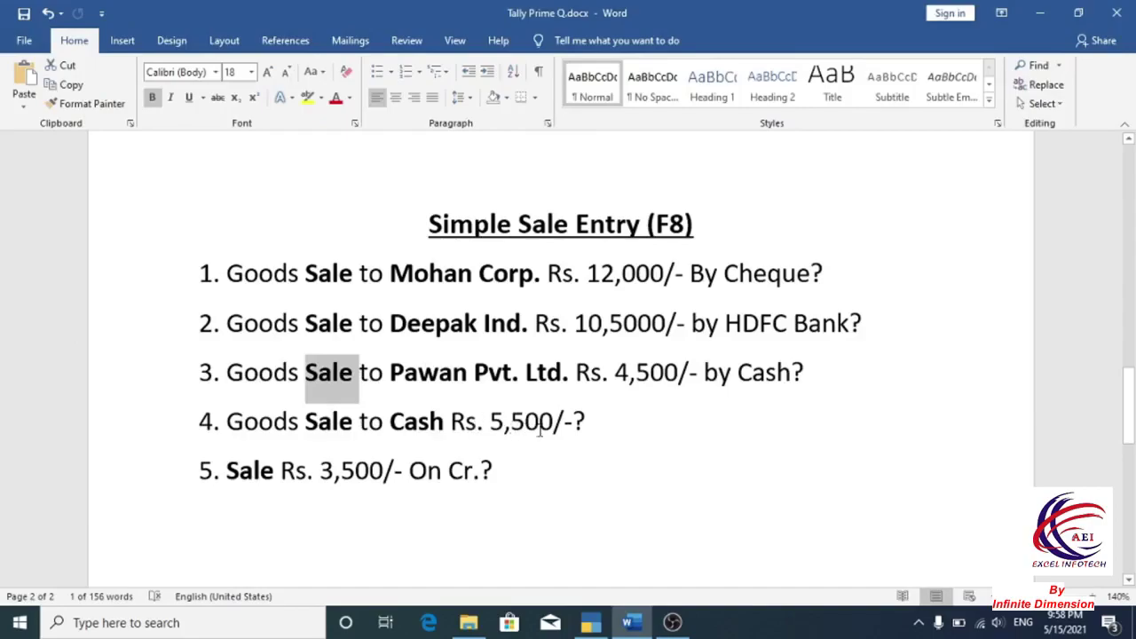
pyautogui.moveTo(228, 423); pyautogui.dragTo(493, 424)
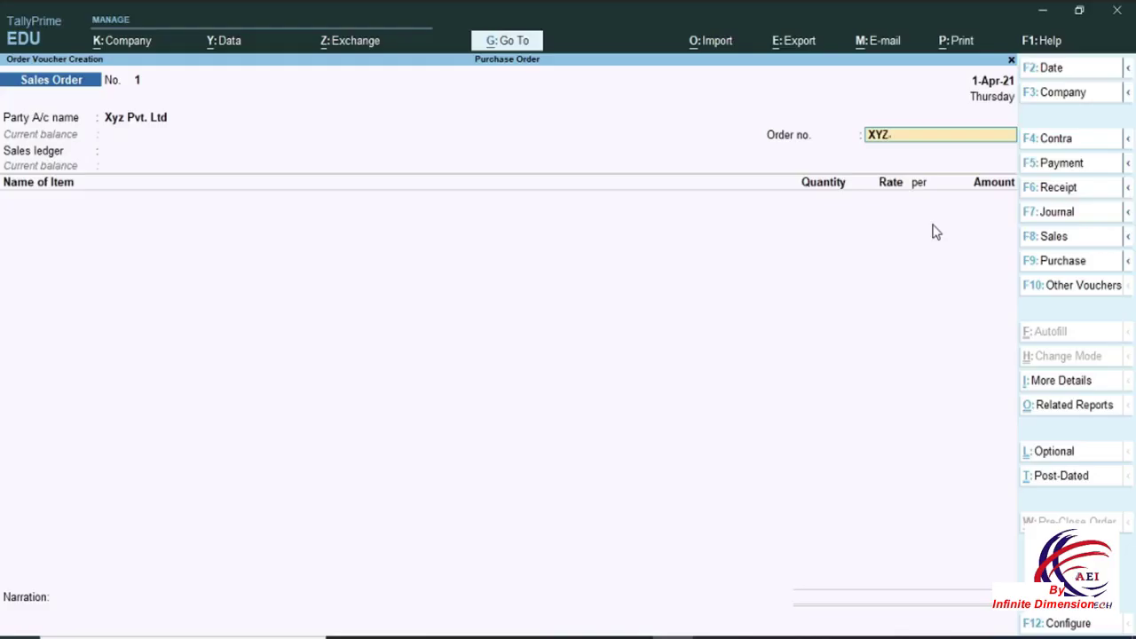
pyautogui.write('1')
# Accept order number XYZ-1 and create ledger Sale under Sales Accounts, GST applicable, supply type Goods
pyautogui.press('Return')
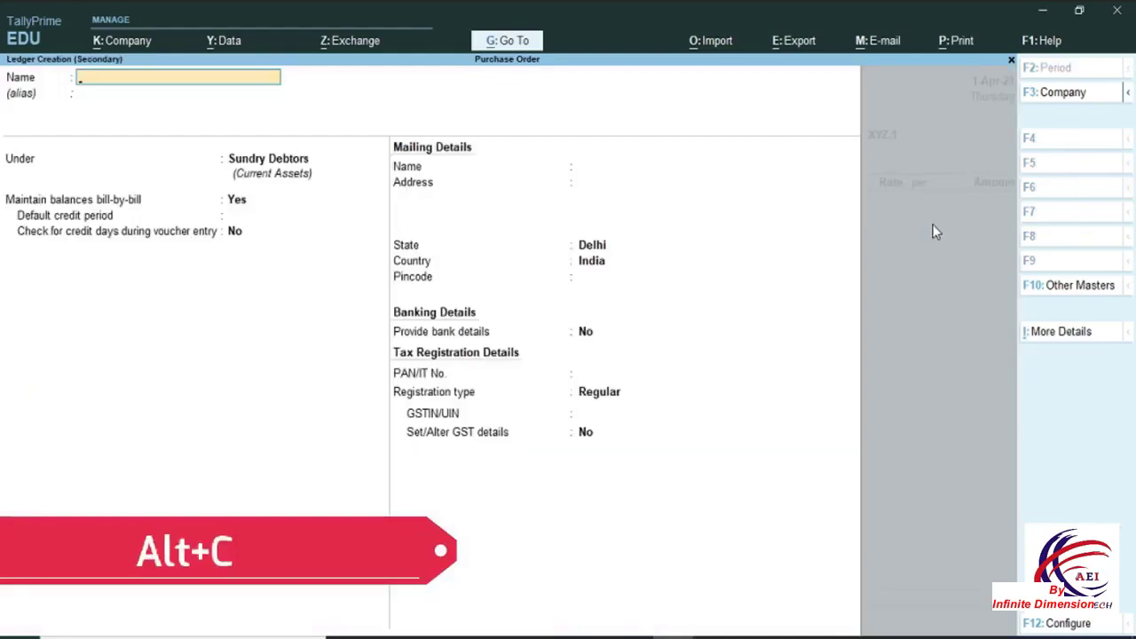
pyautogui.write('Sale')
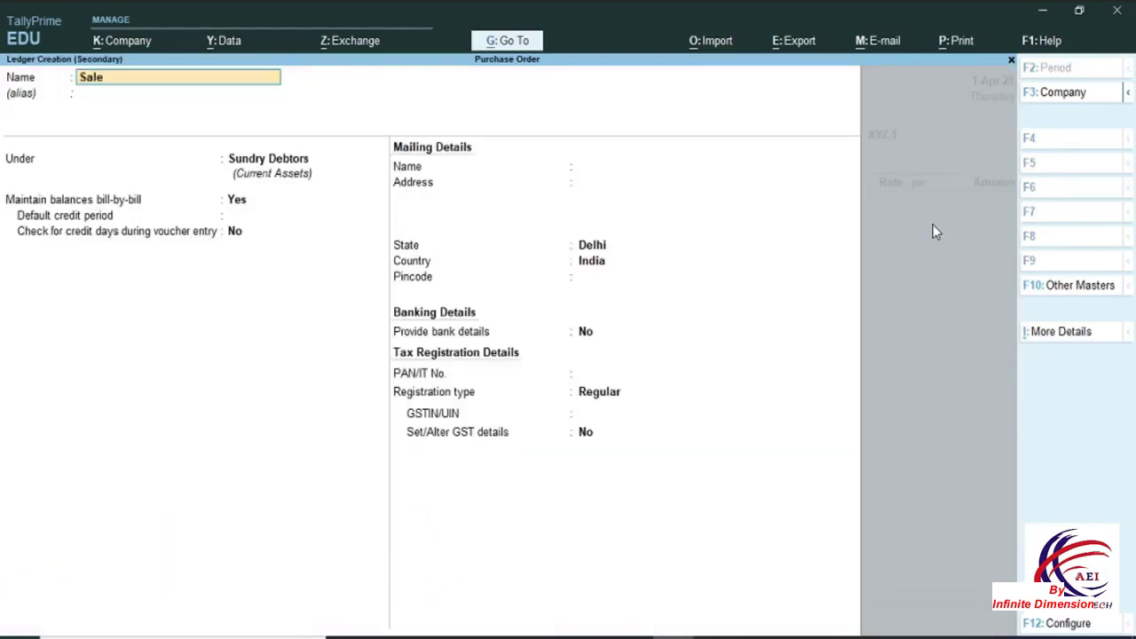
pyautogui.press('Return')
pyautogui.press('Return')
pyautogui.write('Sa')
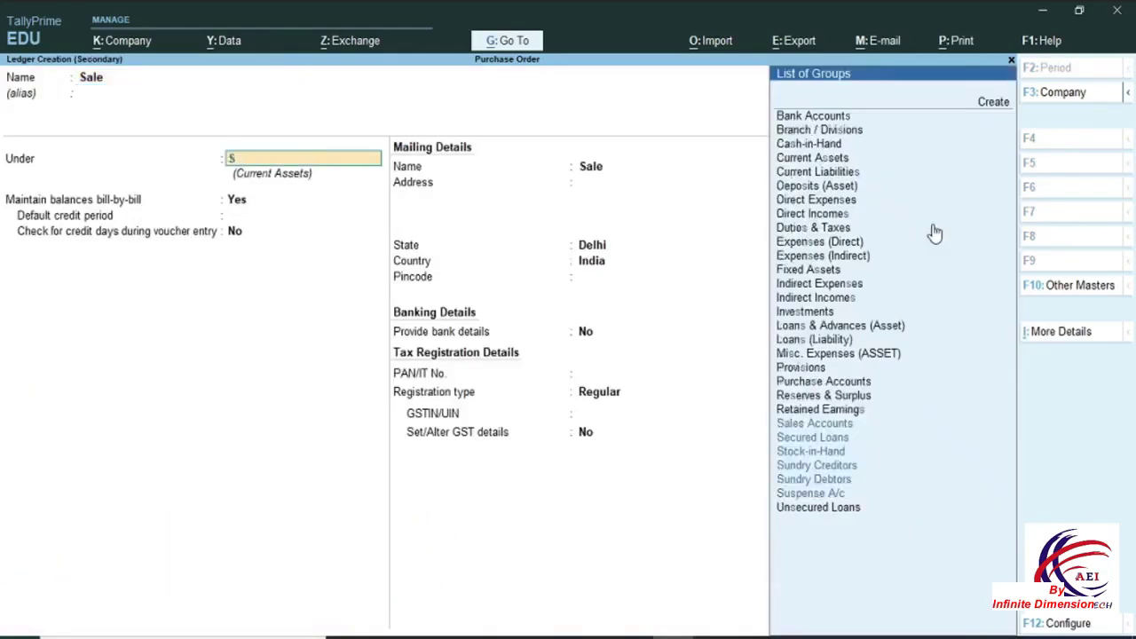
pyautogui.press('Return')
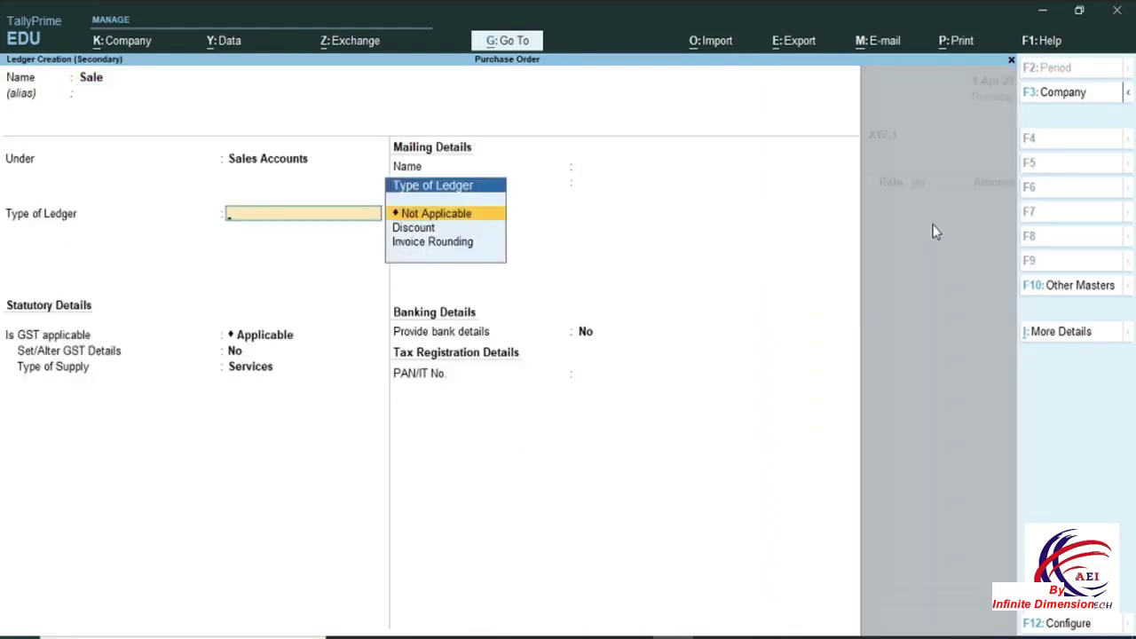
pyautogui.press('Return')
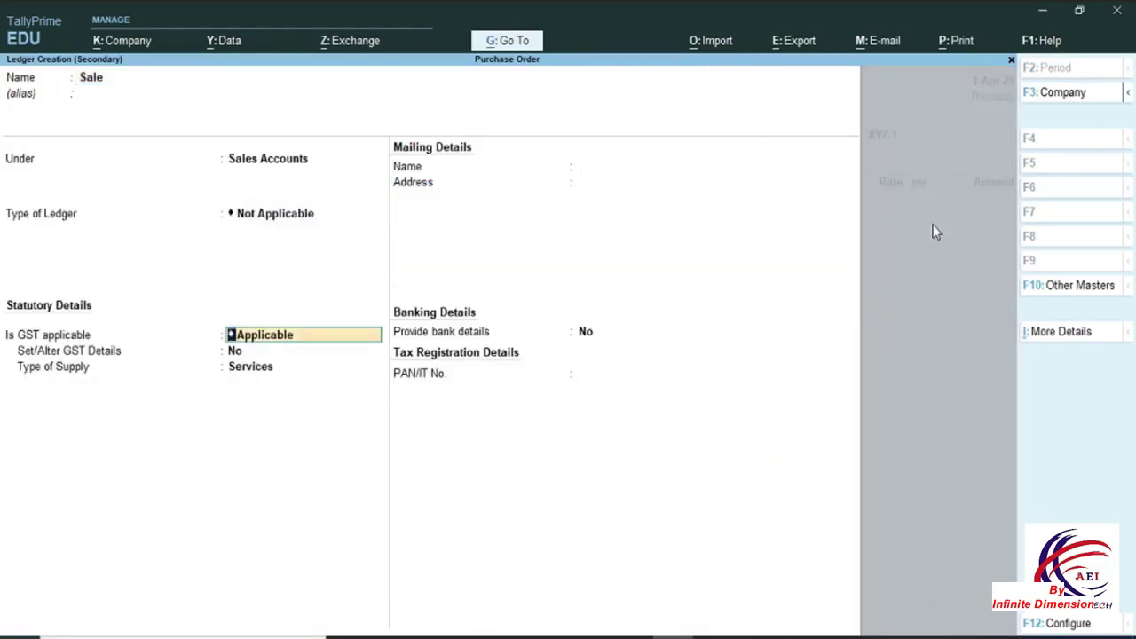
pyautogui.press('Return')
pyautogui.press('Return')
pyautogui.press('Up')
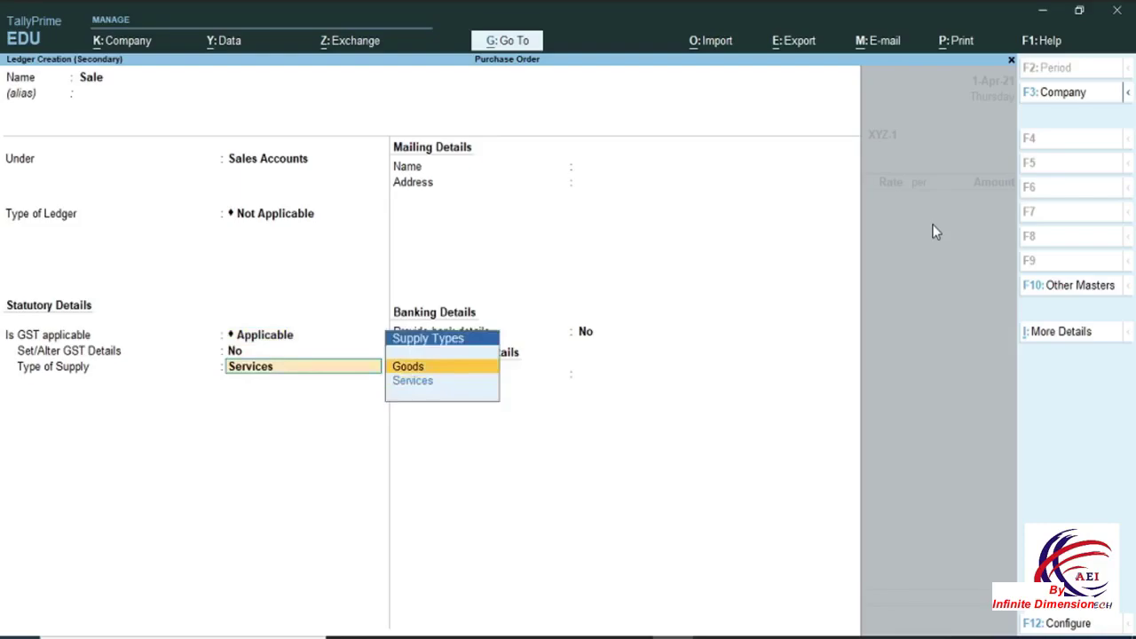
pyautogui.press('Return')
pyautogui.press('Return')
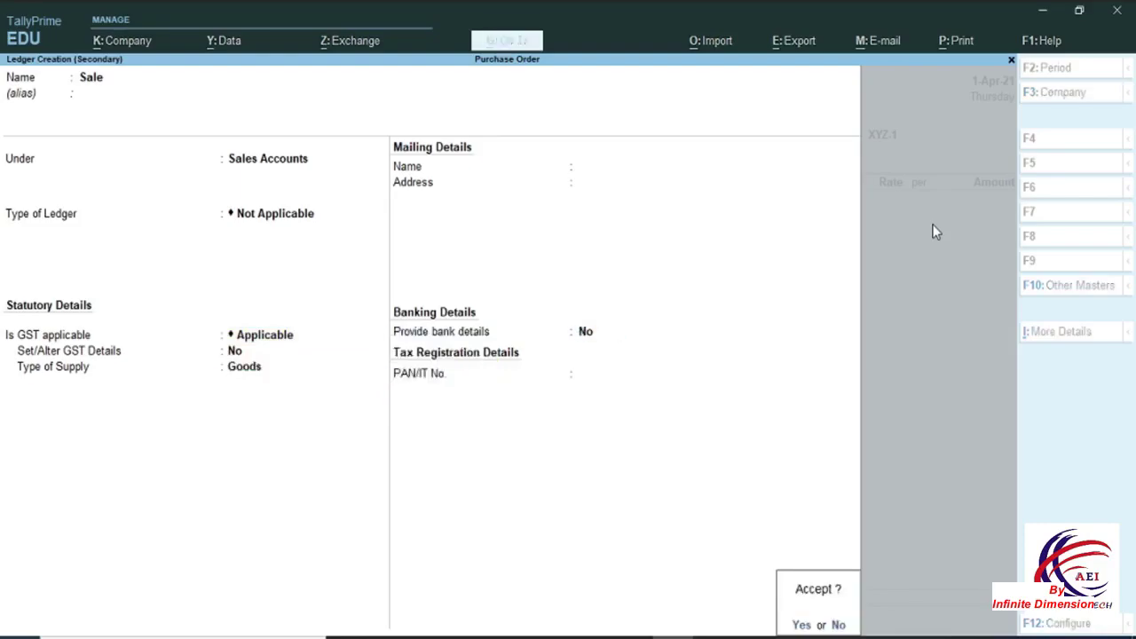
pyautogui.press('Return')
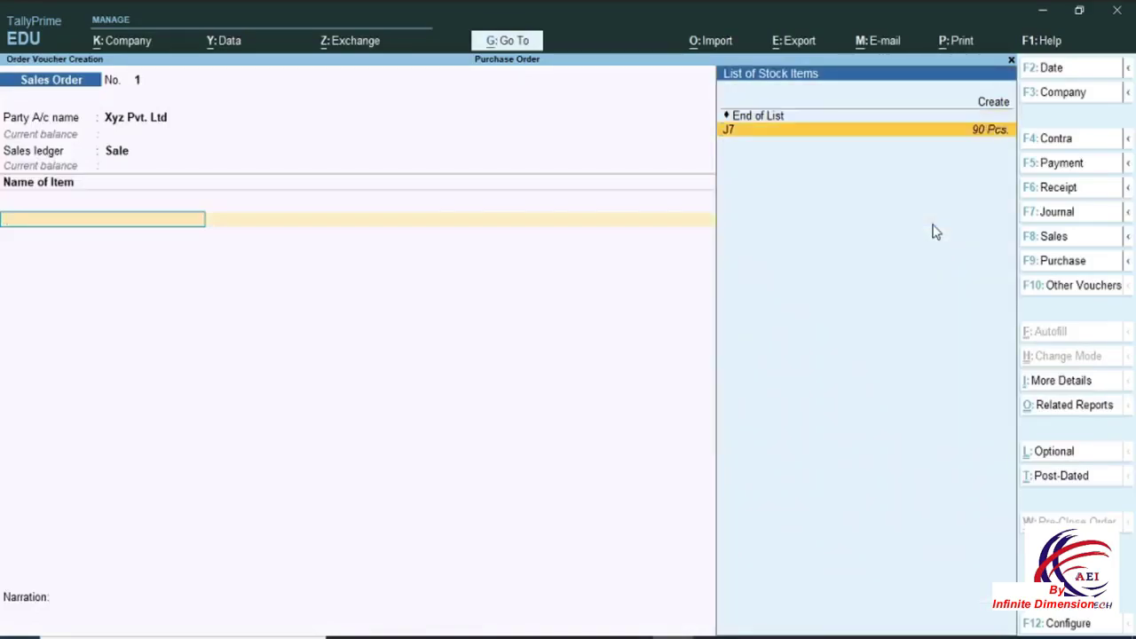
# Enter item J7 described 'Ram 4 GB Storage 40 GB', accept the Sale ledger, and open J7's details
pyautogui.press('Return')
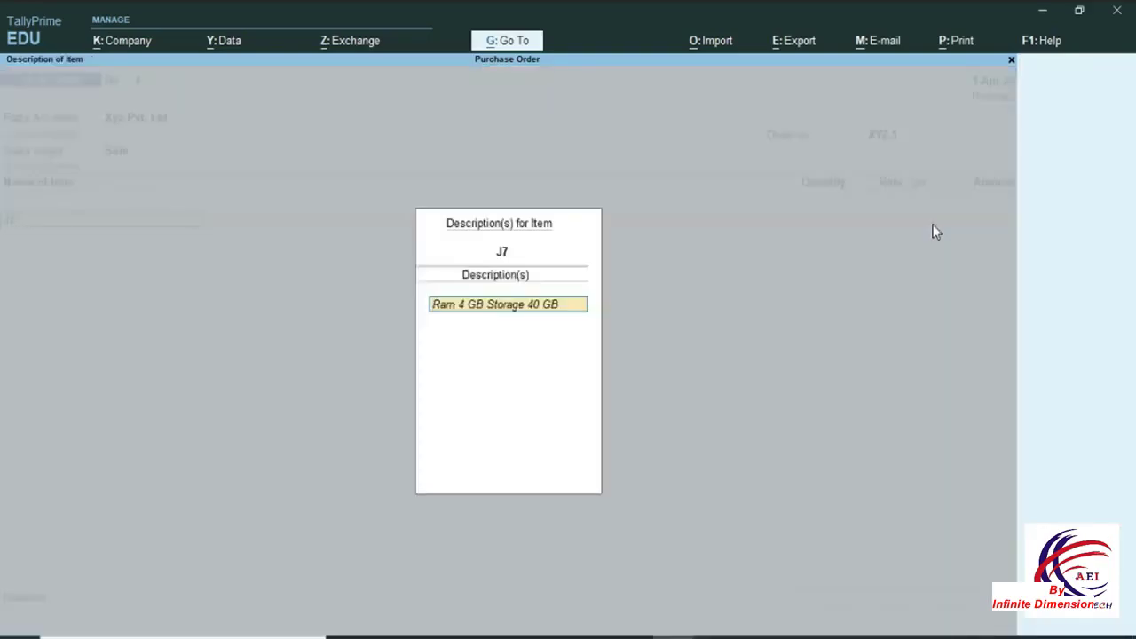
pyautogui.press('Return')
pyautogui.press('Return')
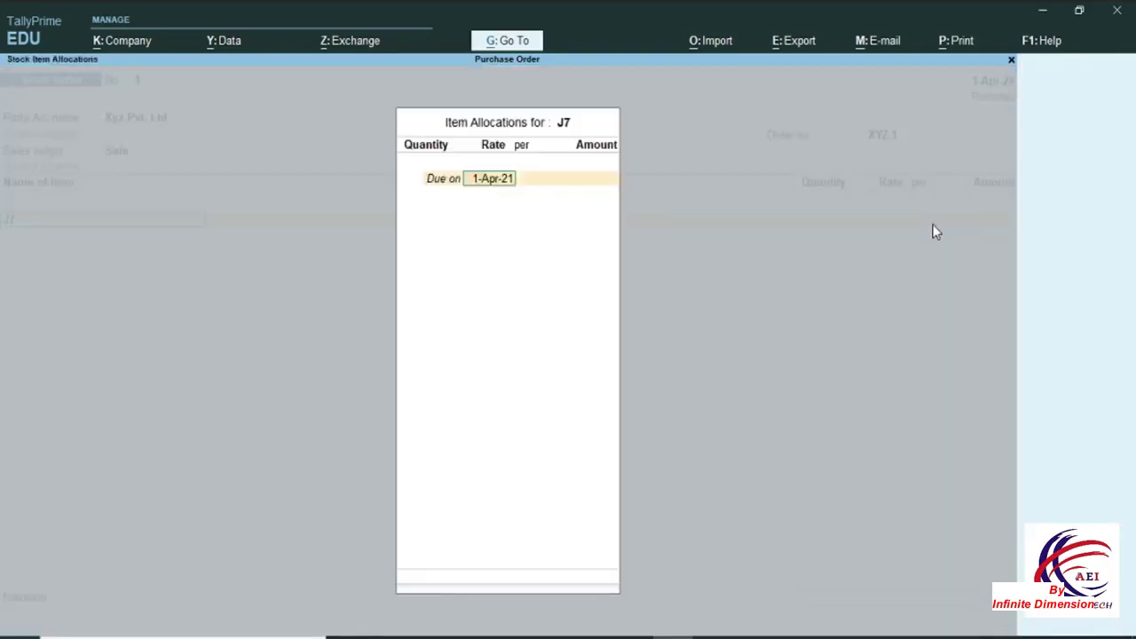
pyautogui.press('Escape')
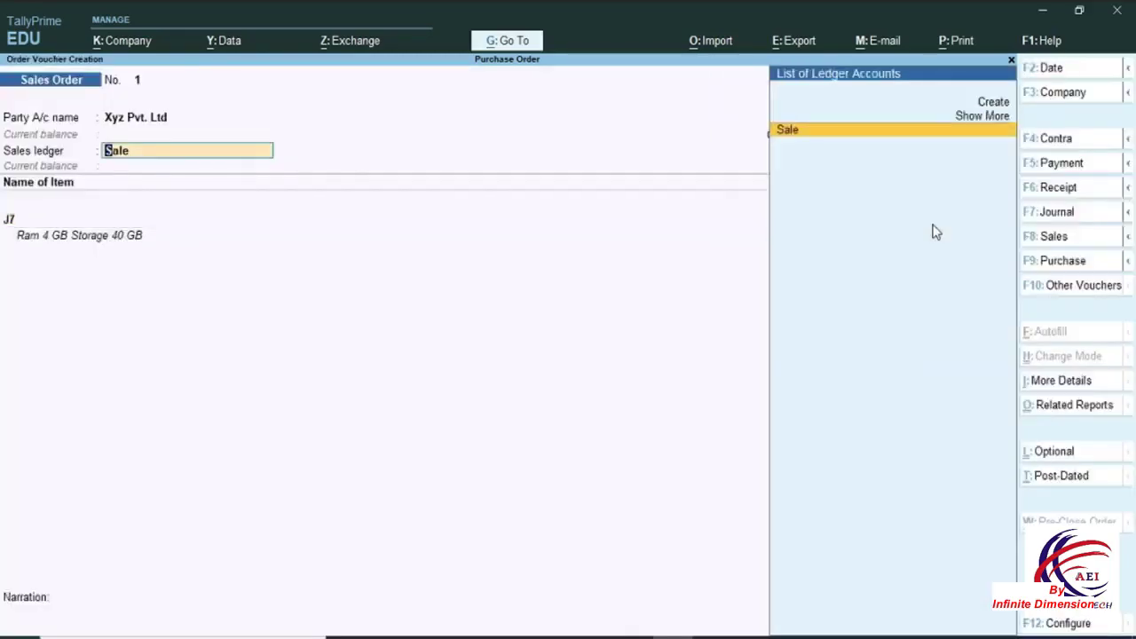
pyautogui.press('Return')
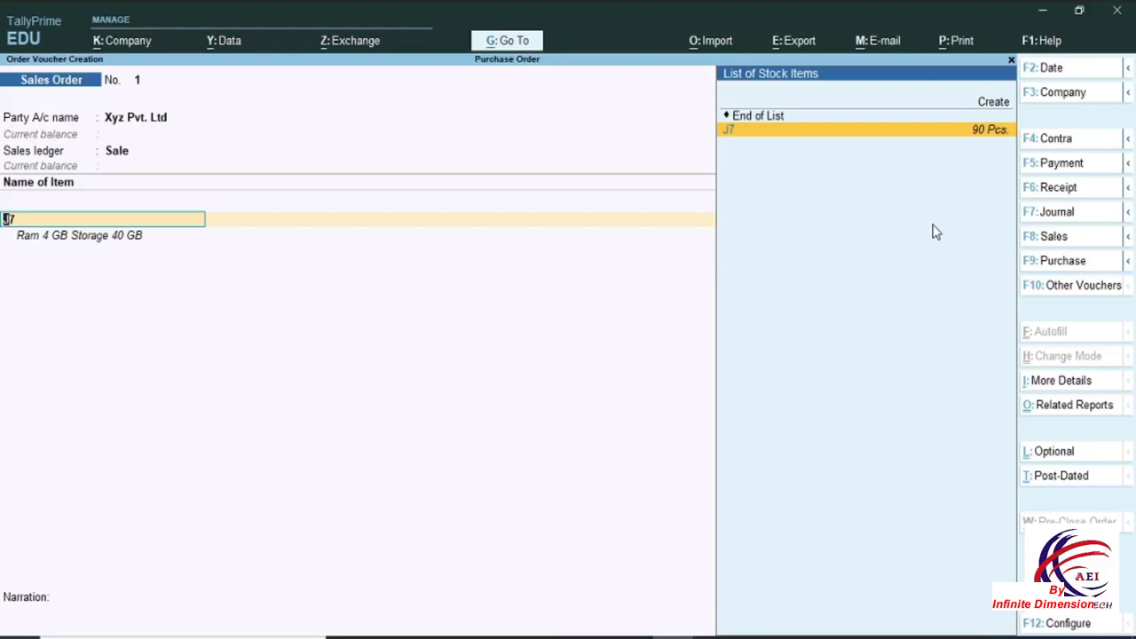
pyautogui.hotkey('ctrl', 'Return')
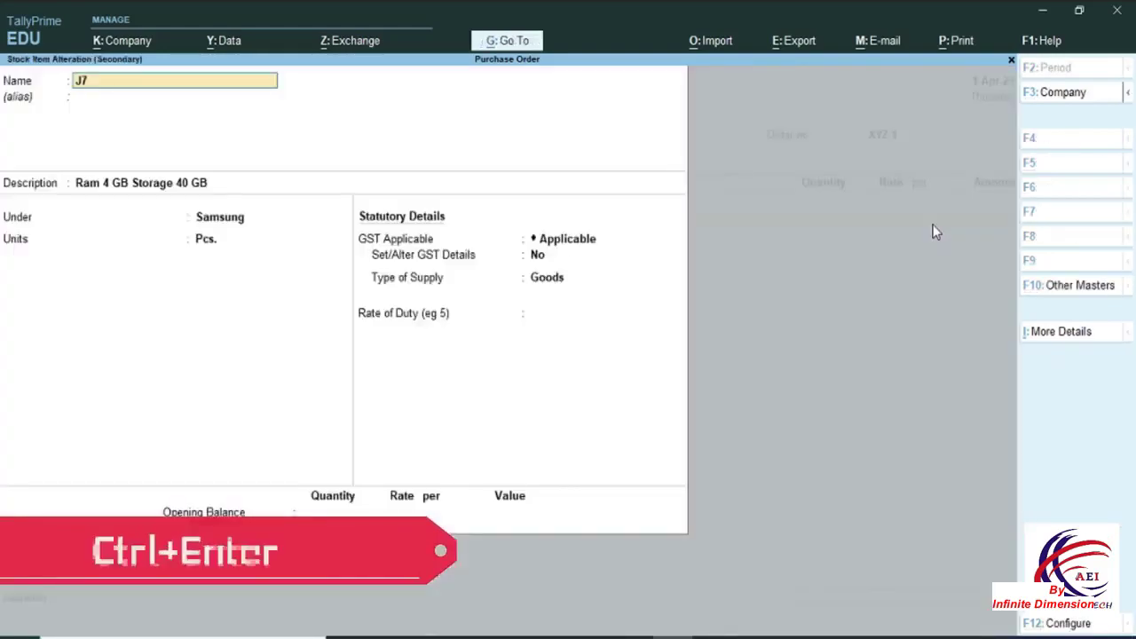
# Open J7's Samsung stock group for alteration and set Set/Alter GST Details to Yes
pyautogui.press('Return')
pyautogui.press('Return')
pyautogui.press('Return')
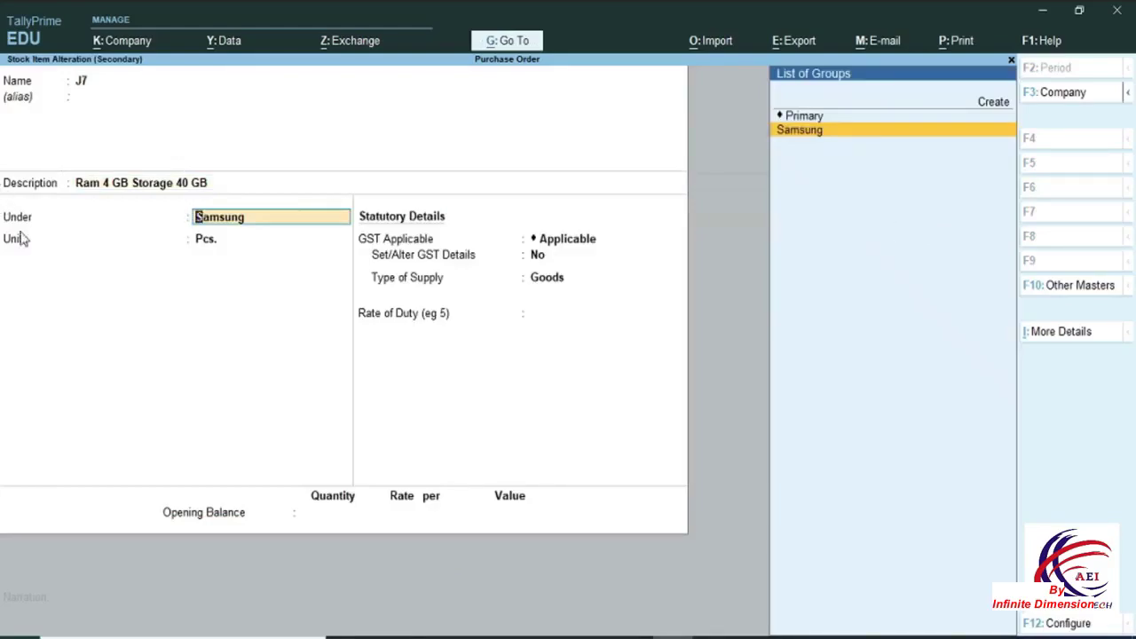
pyautogui.press('ctrl')
pyautogui.hotkey('ctrl', 'Return')
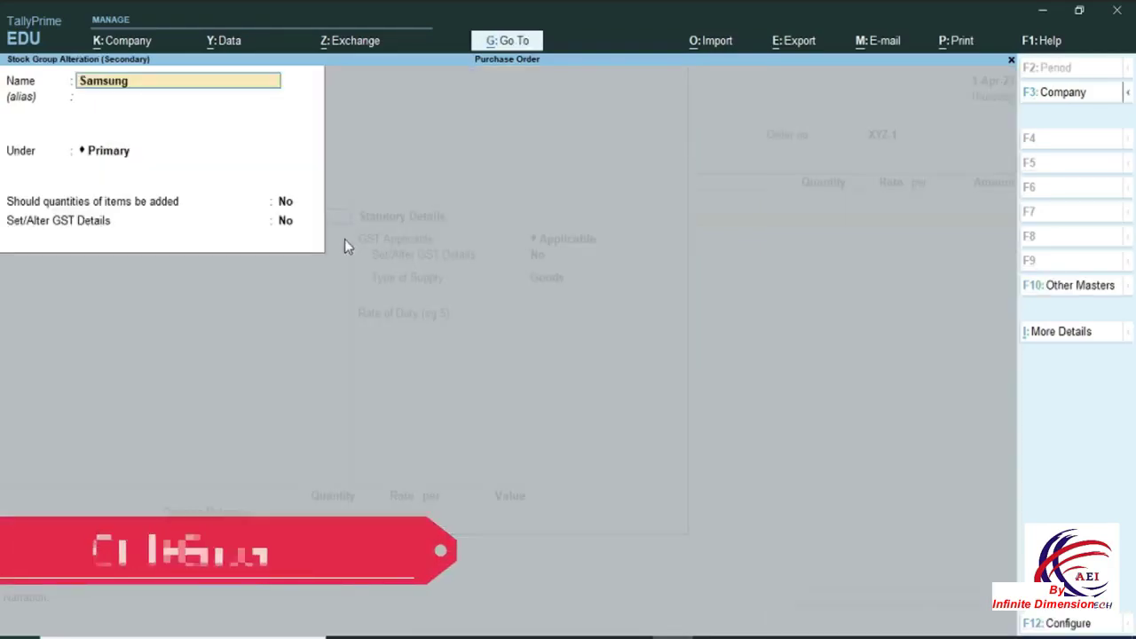
pyautogui.press('Return')
pyautogui.press('Return')
pyautogui.press('Return')
pyautogui.press('Return')
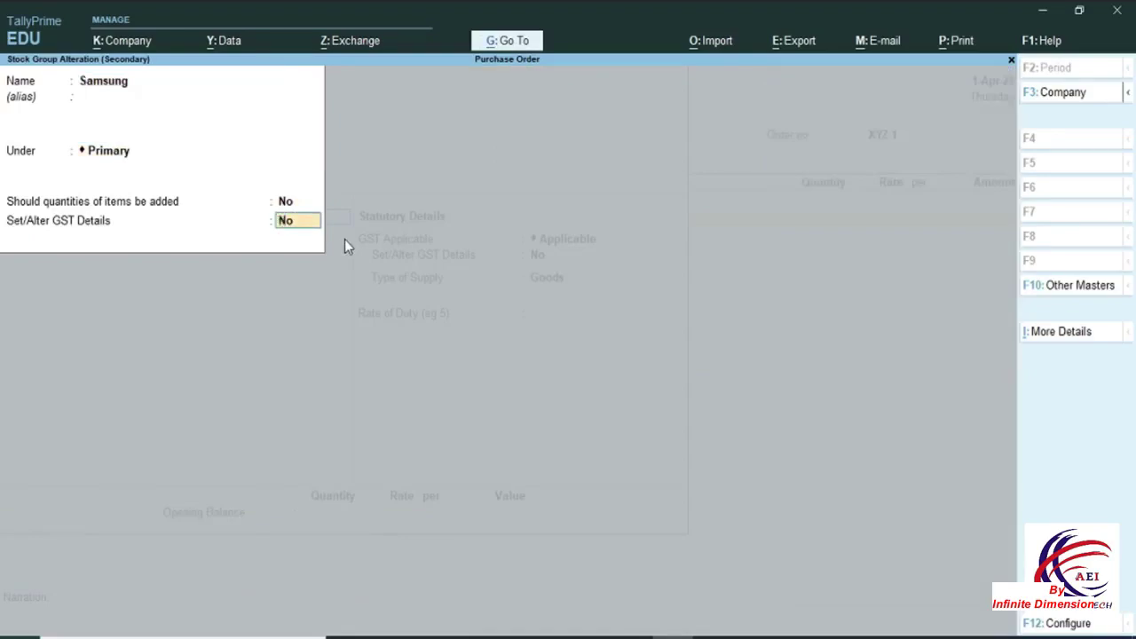
pyautogui.write('y')
pyautogui.press('Return')
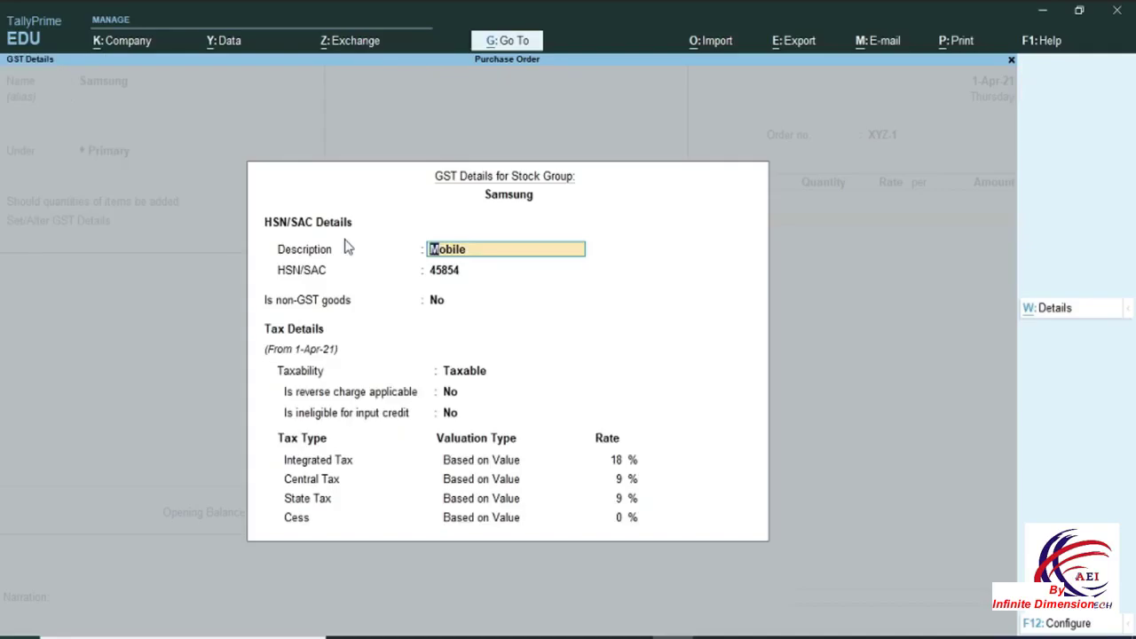
# Keep description Mobile, HSN 45854 and 18% tax, save the group, and confirm J7 as Goods
pyautogui.press('Return')
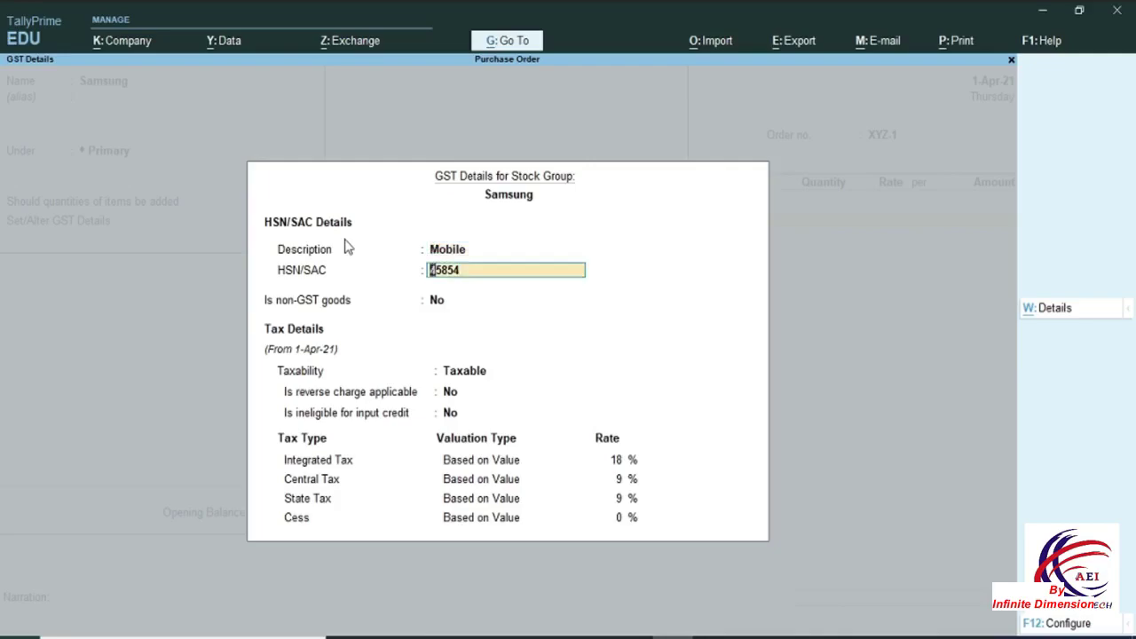
pyautogui.press('Return')
pyautogui.press('Return')
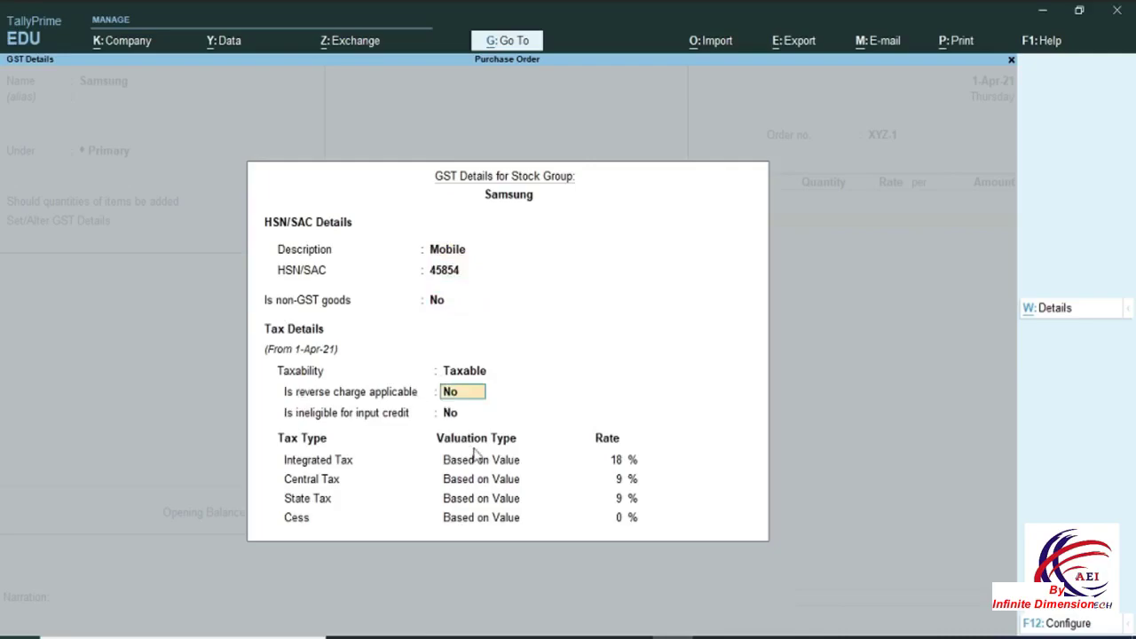
pyautogui.press('Return')
pyautogui.press('Return')
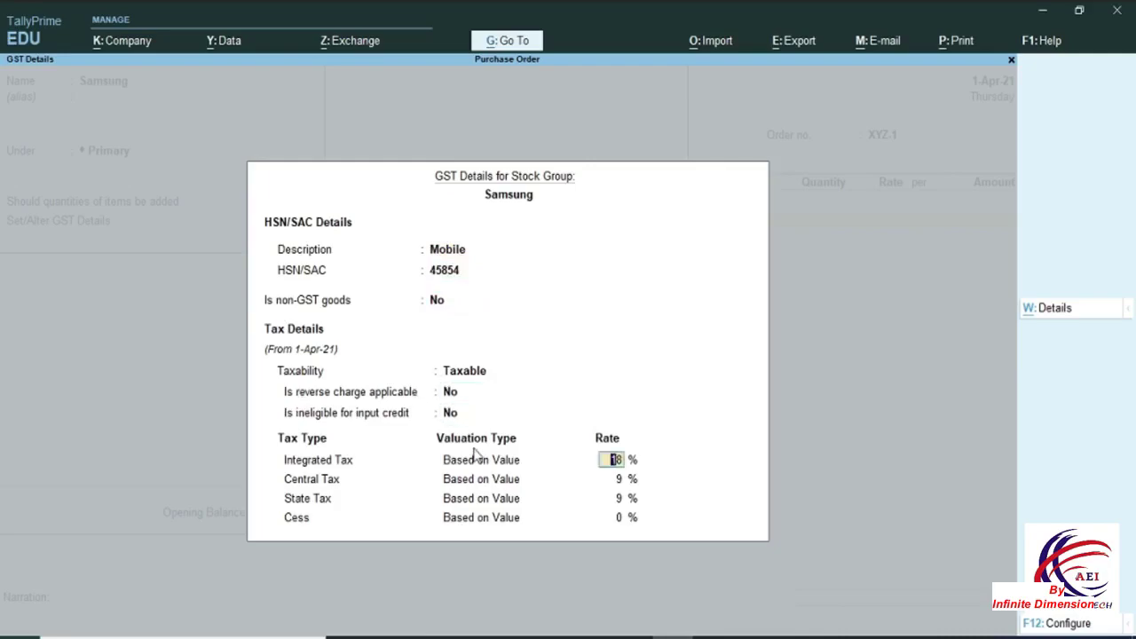
pyautogui.press('Return')
pyautogui.press('Return')
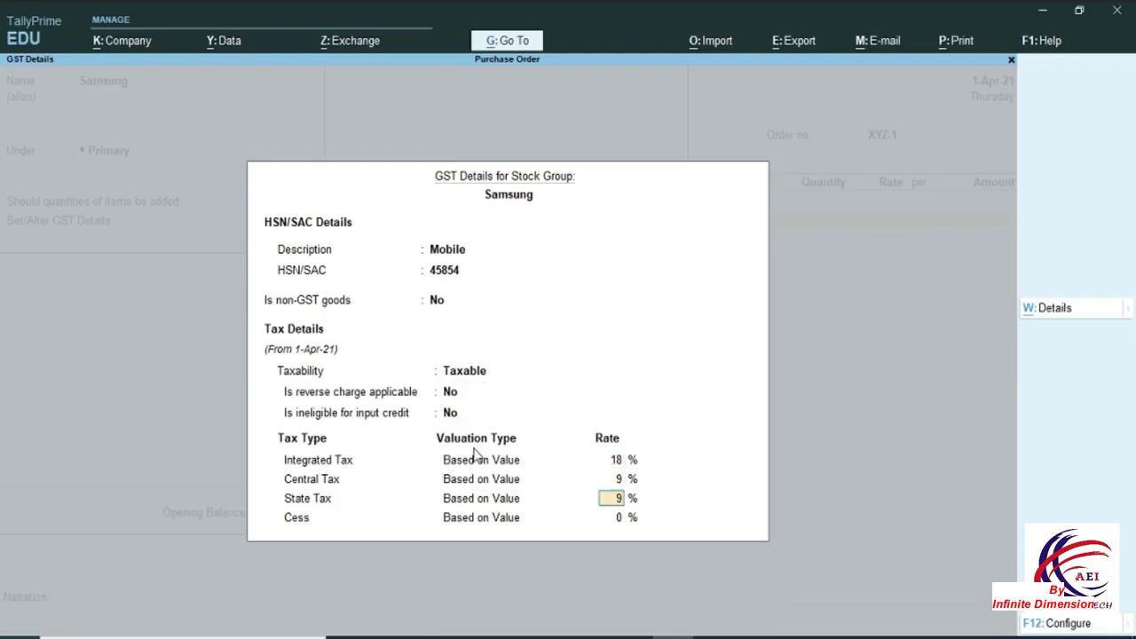
pyautogui.press('Return')
pyautogui.press('Return')
pyautogui.press('Return')
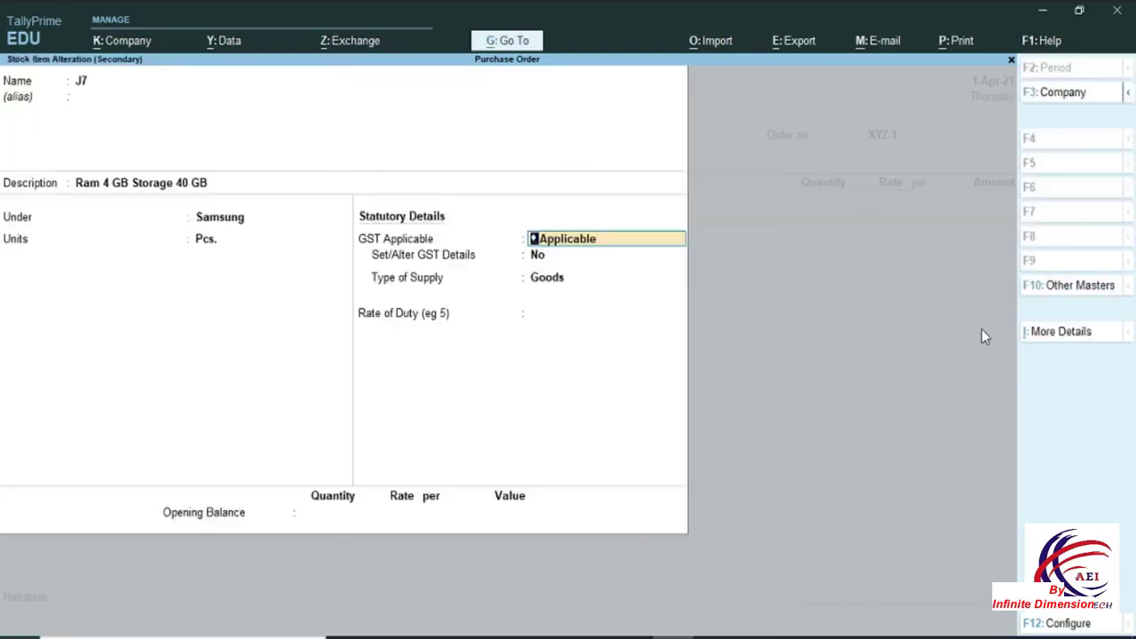
pyautogui.press('Return')
pyautogui.press('Return')
pyautogui.press('Return')
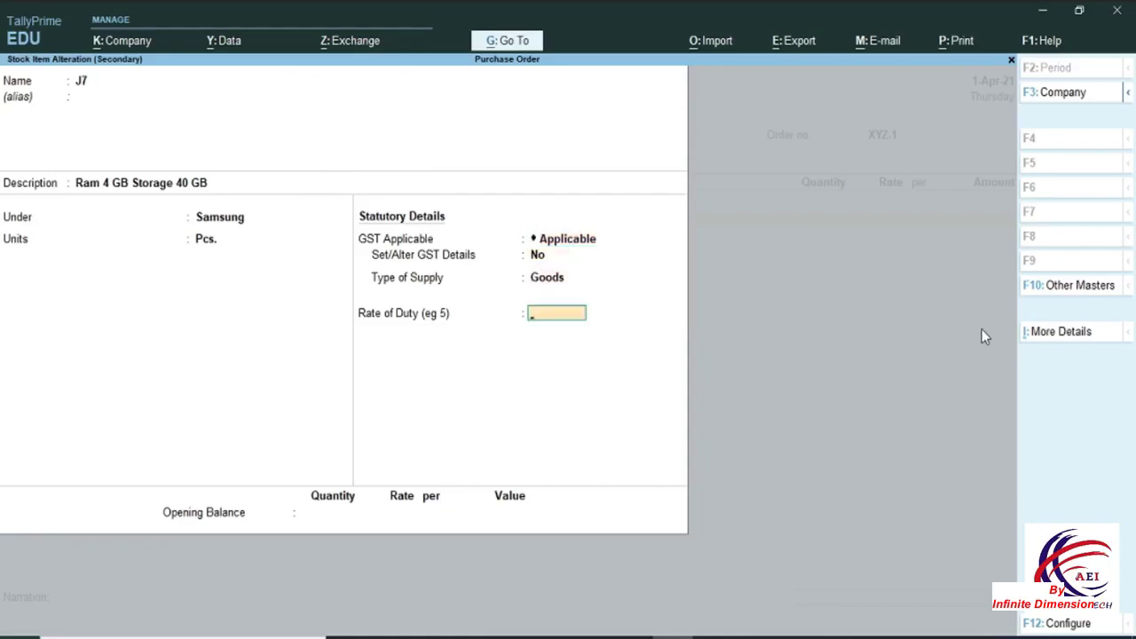
pyautogui.press('Return')
pyautogui.press('Return')
pyautogui.press('Return')
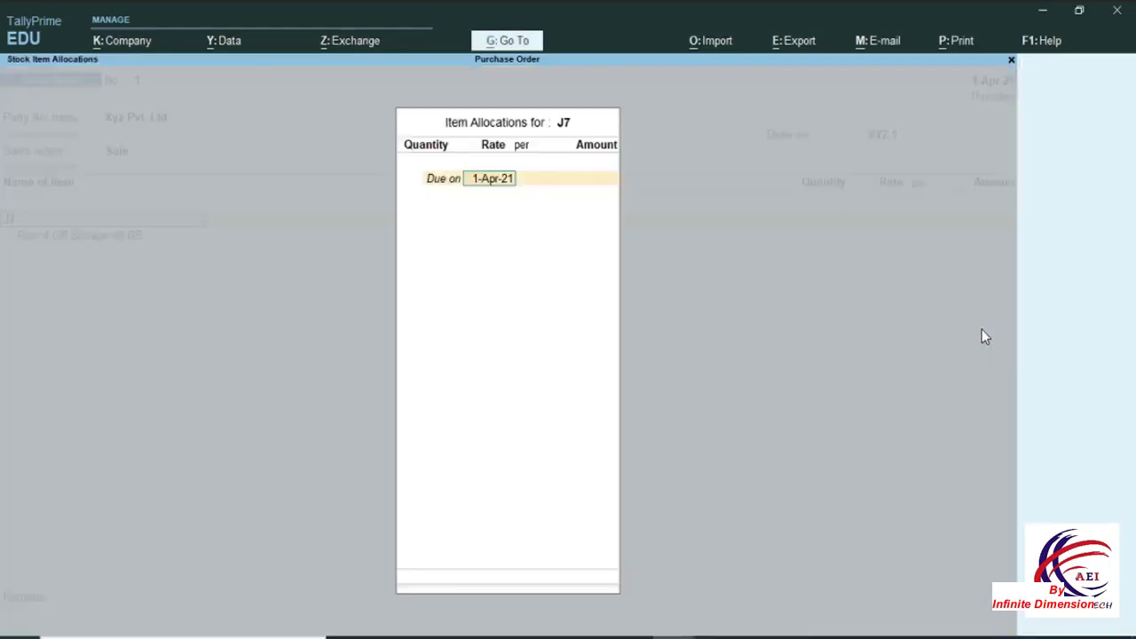
# Enter J7 due 1-Apr-21 at 50 Pcs × 15,000.00, totalling 7,50,000.00, and finish the line
pyautogui.press('Return')
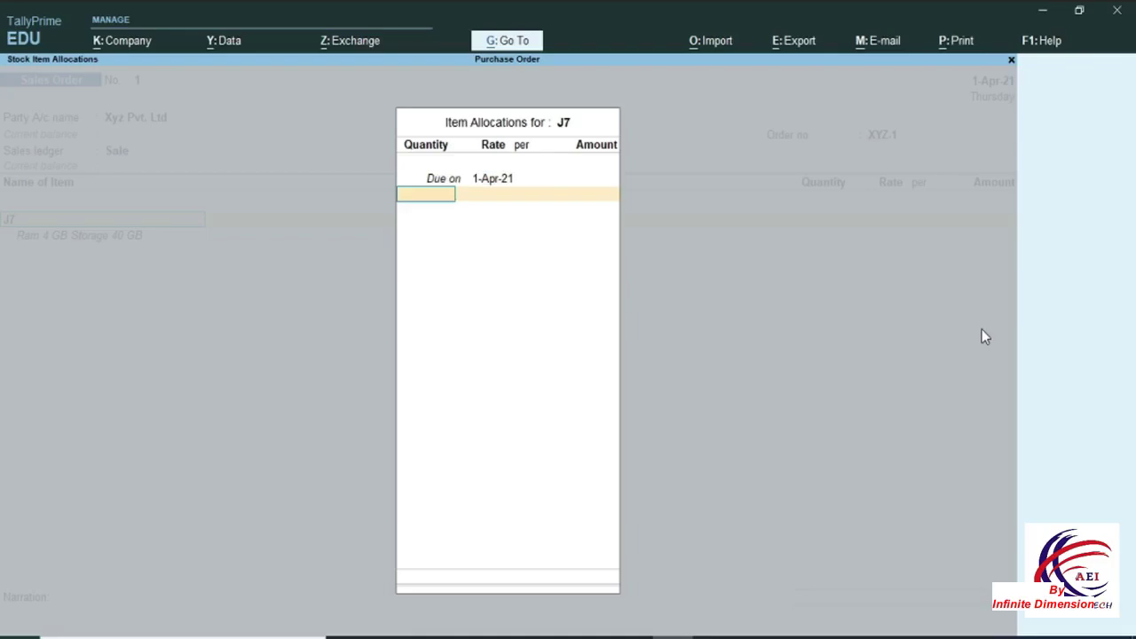
pyautogui.write('50')
pyautogui.press('Return')
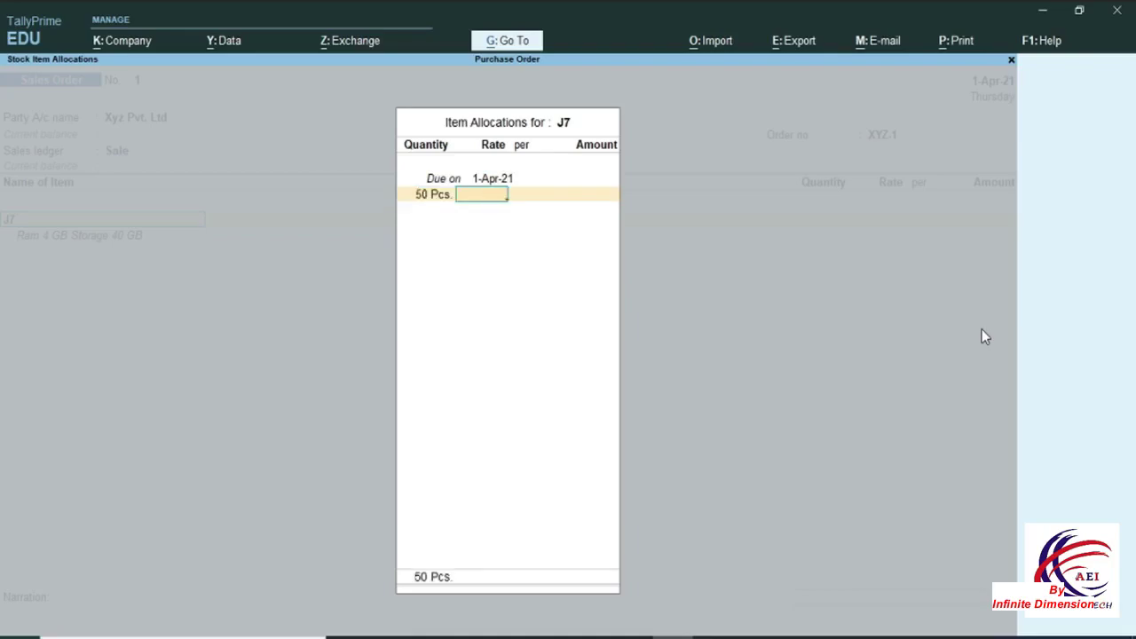
pyautogui.write('15000')
pyautogui.press('Return')
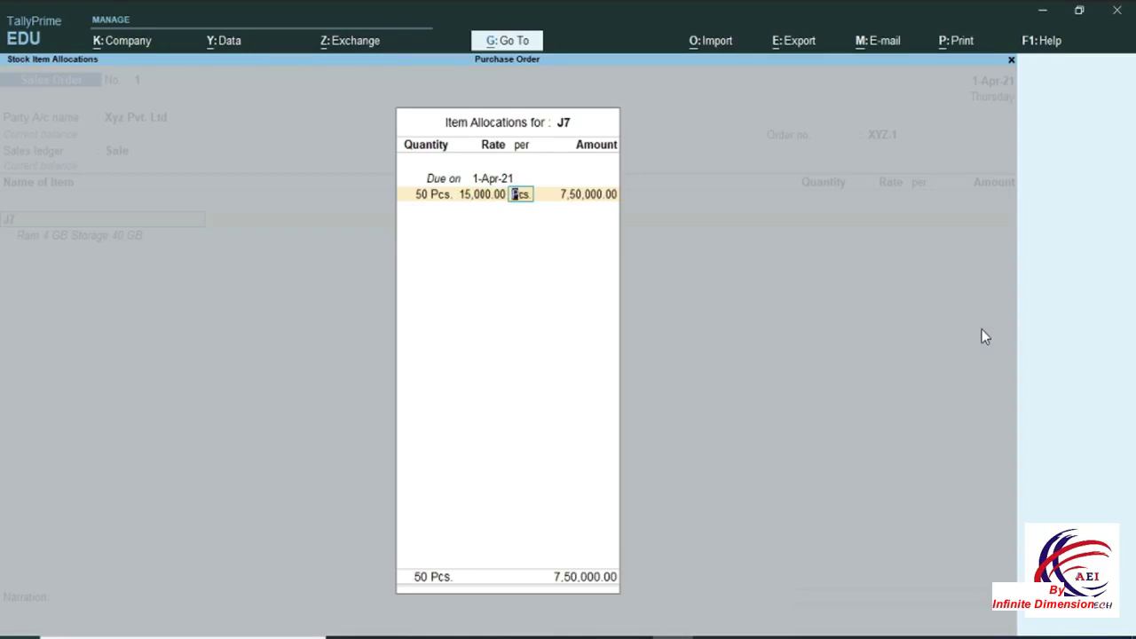
pyautogui.press('Return')
pyautogui.press('Return')
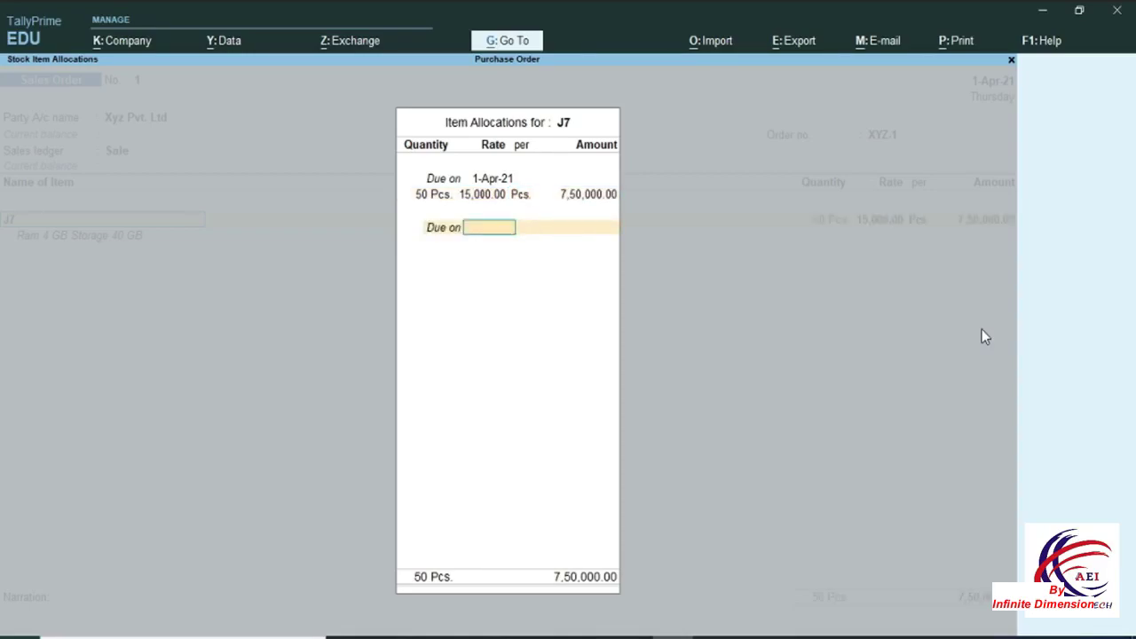
pyautogui.press('Return')
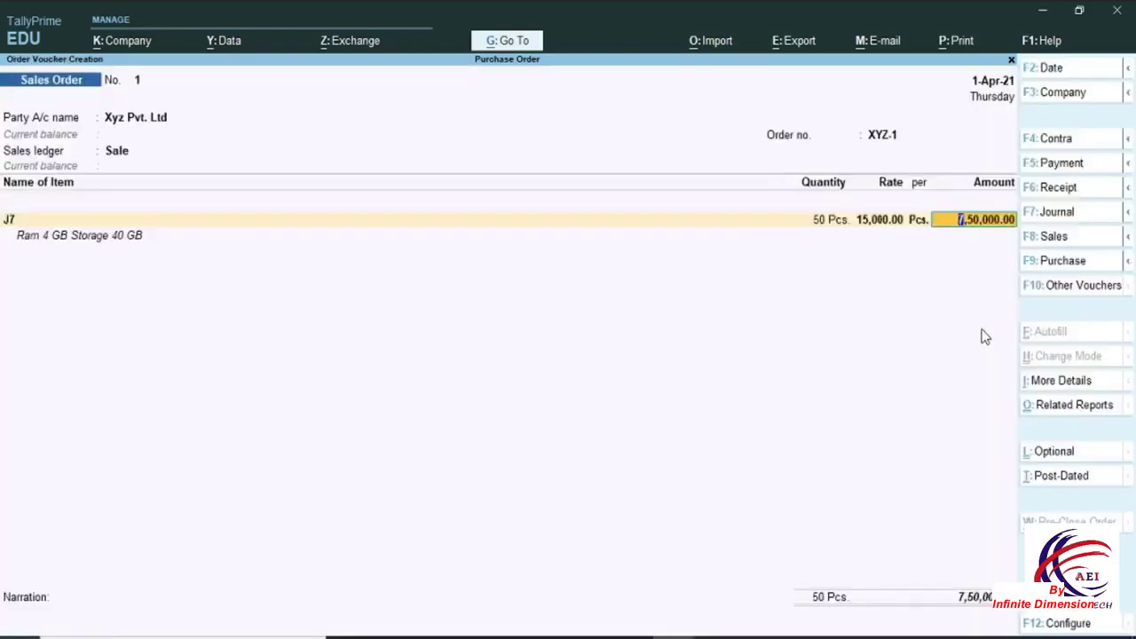
pyautogui.press('Return')
pyautogui.press('Return')
pyautogui.press('Return')
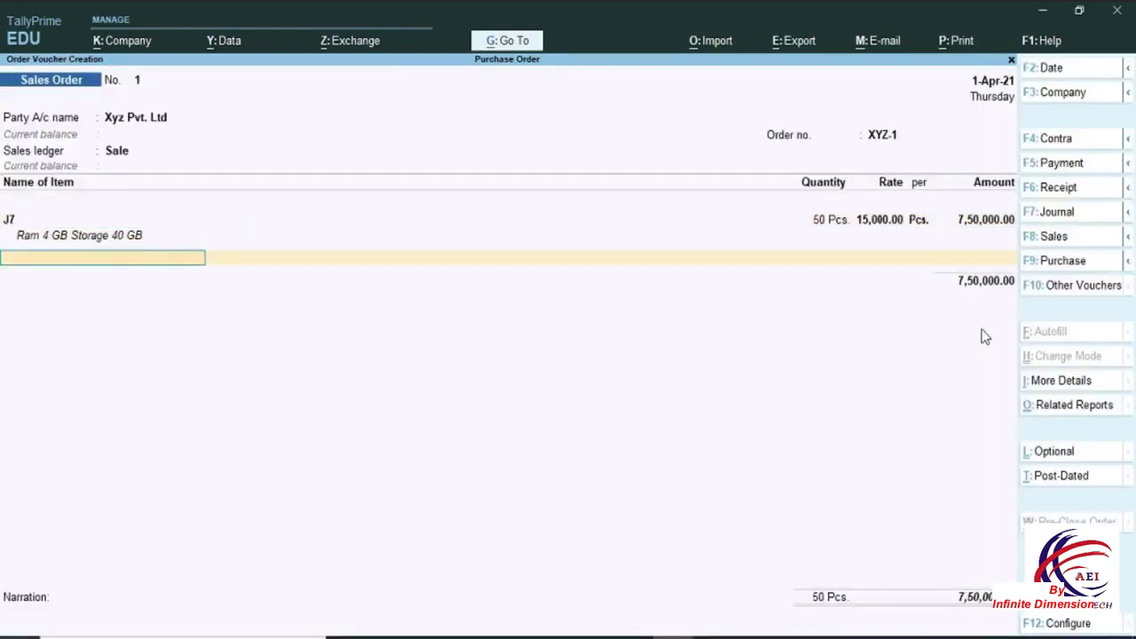
pyautogui.press('Return')
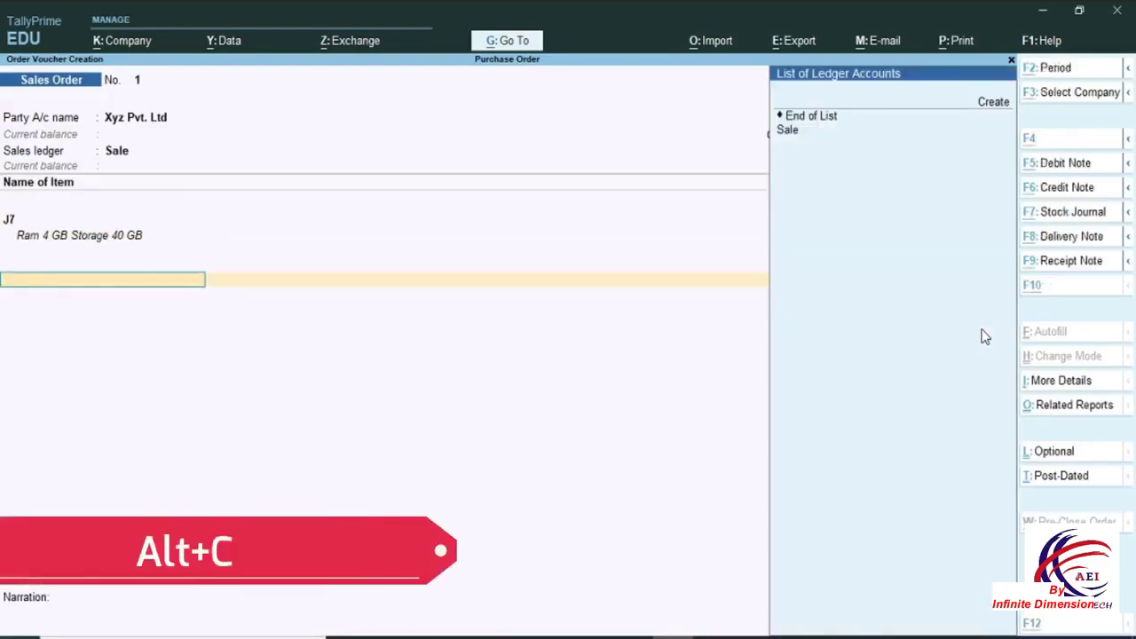
# Create ledger CGST under Duties & Taxes as GST Central Tax, 0%, Not Applicable rounding
pyautogui.hotkey('alt', 'c')
pyautogui.write('C')
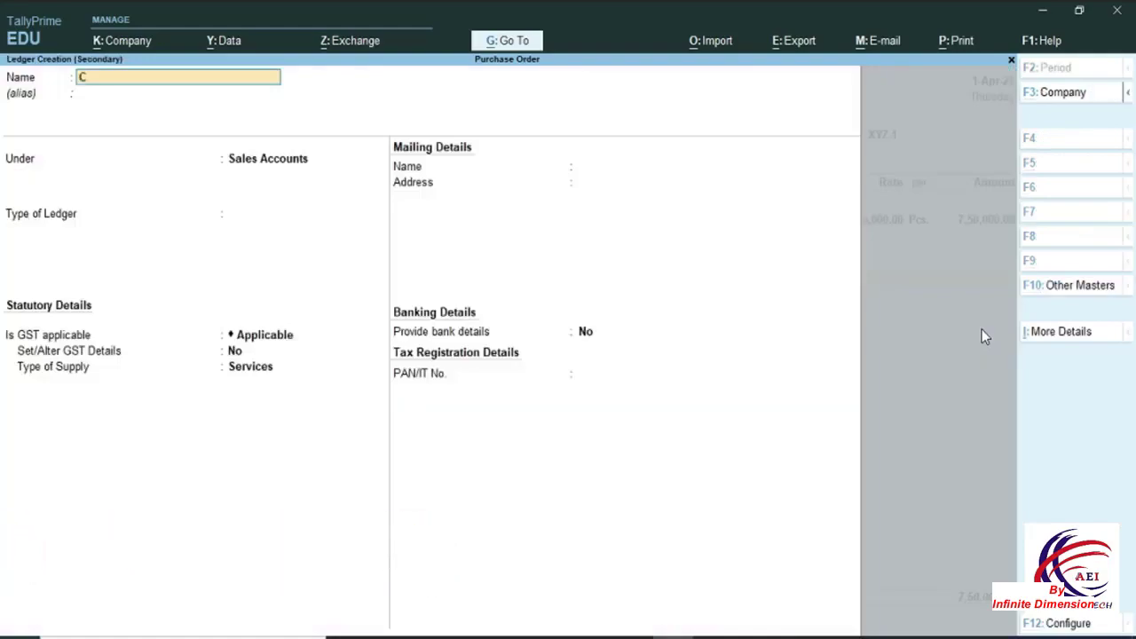
pyautogui.write('GST')
pyautogui.press('Return')
pyautogui.write('D')
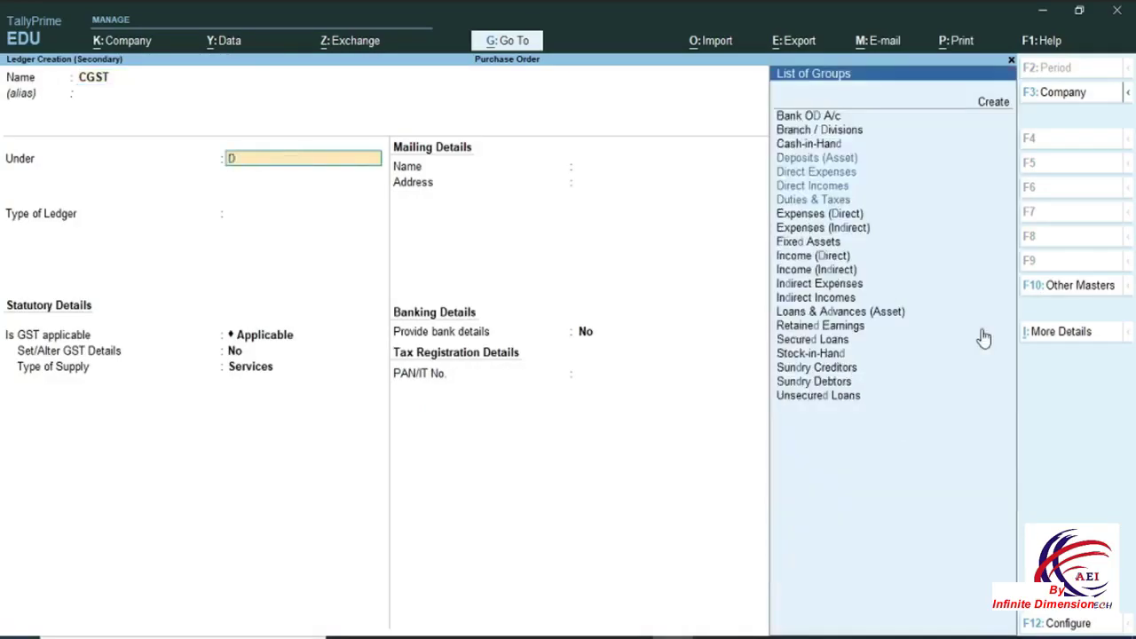
pyautogui.press('Down')
pyautogui.press('Down')
pyautogui.press('Down')
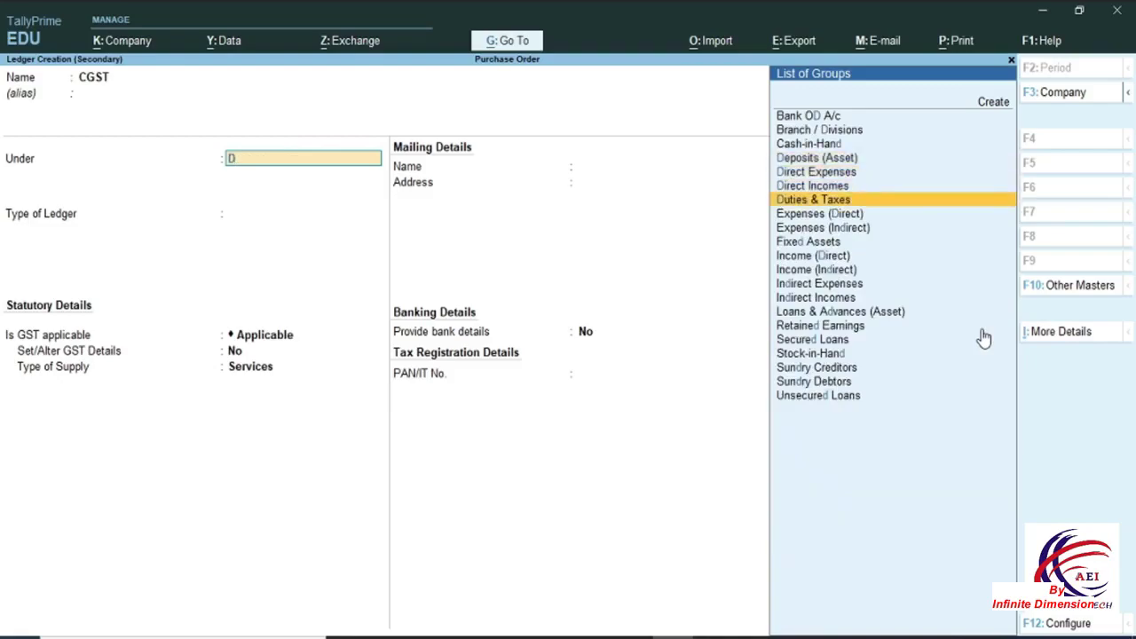
pyautogui.press('Return')
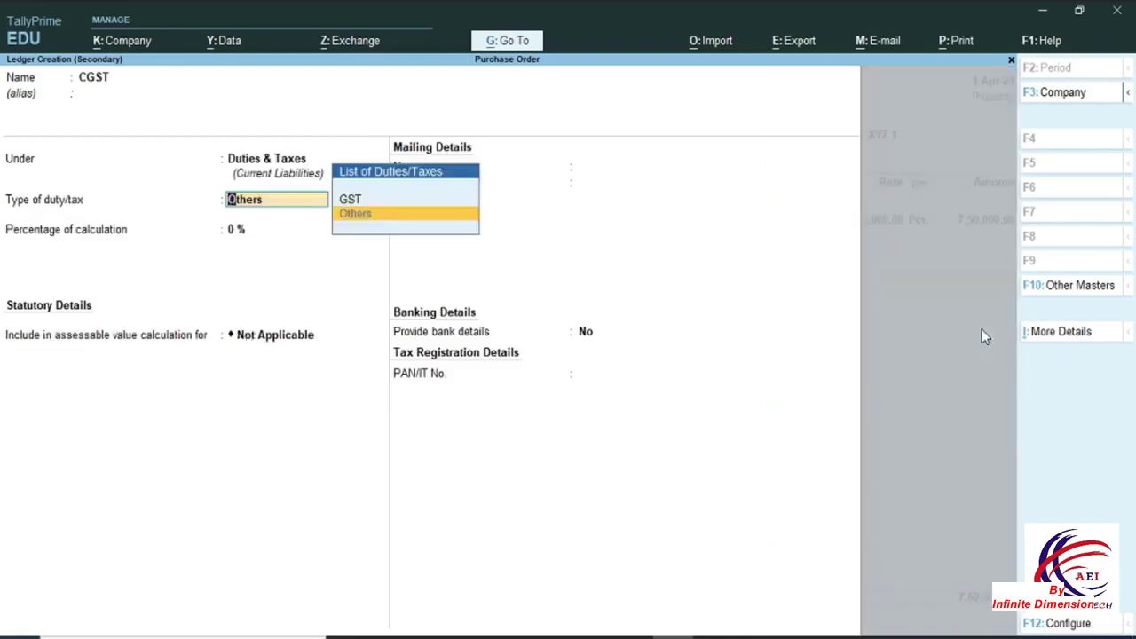
pyautogui.press('Up')
pyautogui.press('Return')
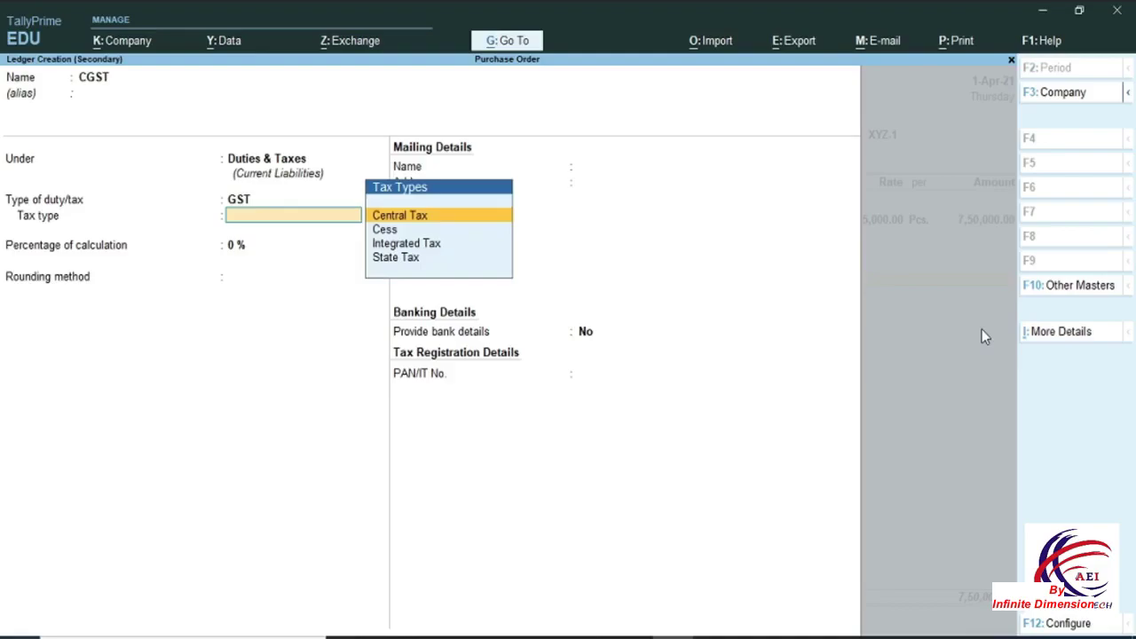
pyautogui.press('Return')
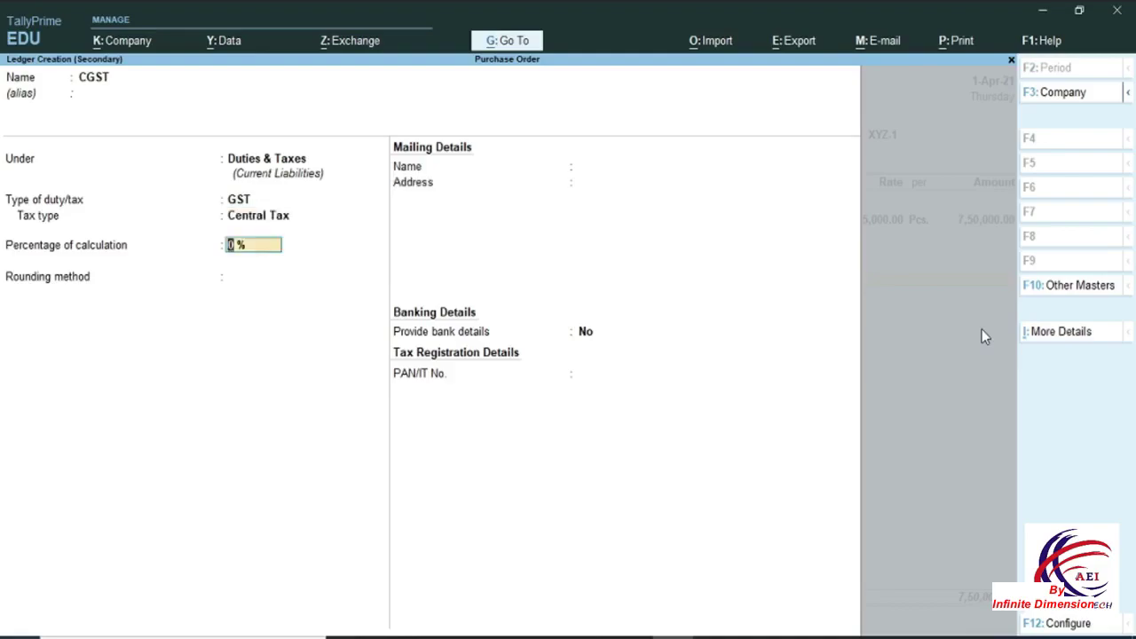
pyautogui.press('Return')
pyautogui.press('Return')
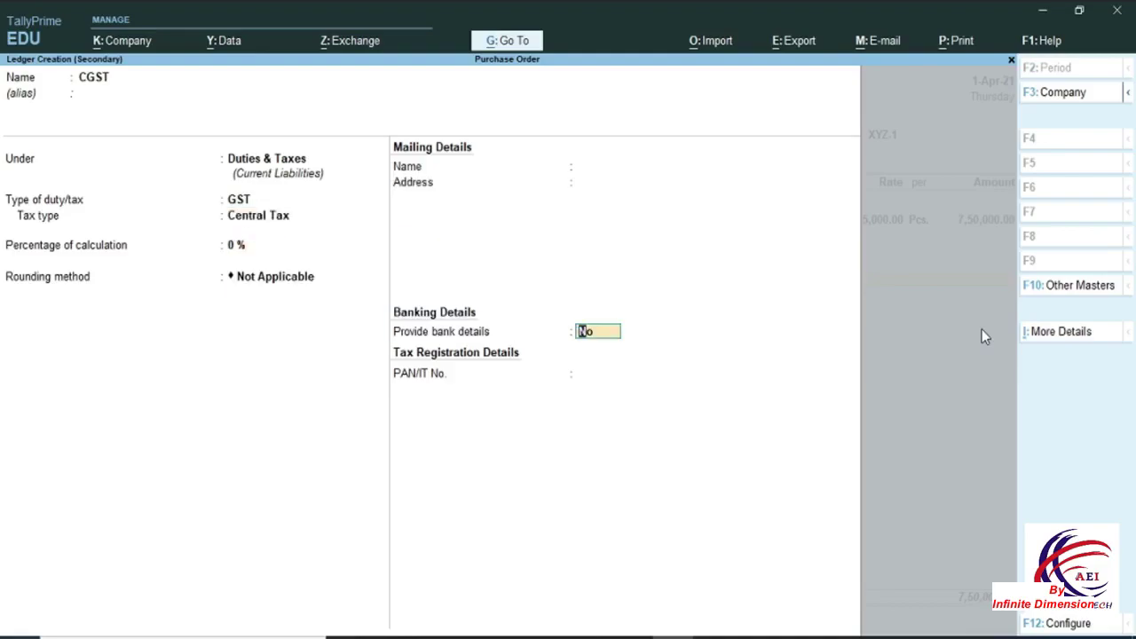
pyautogui.press('Return')
pyautogui.press('Return')
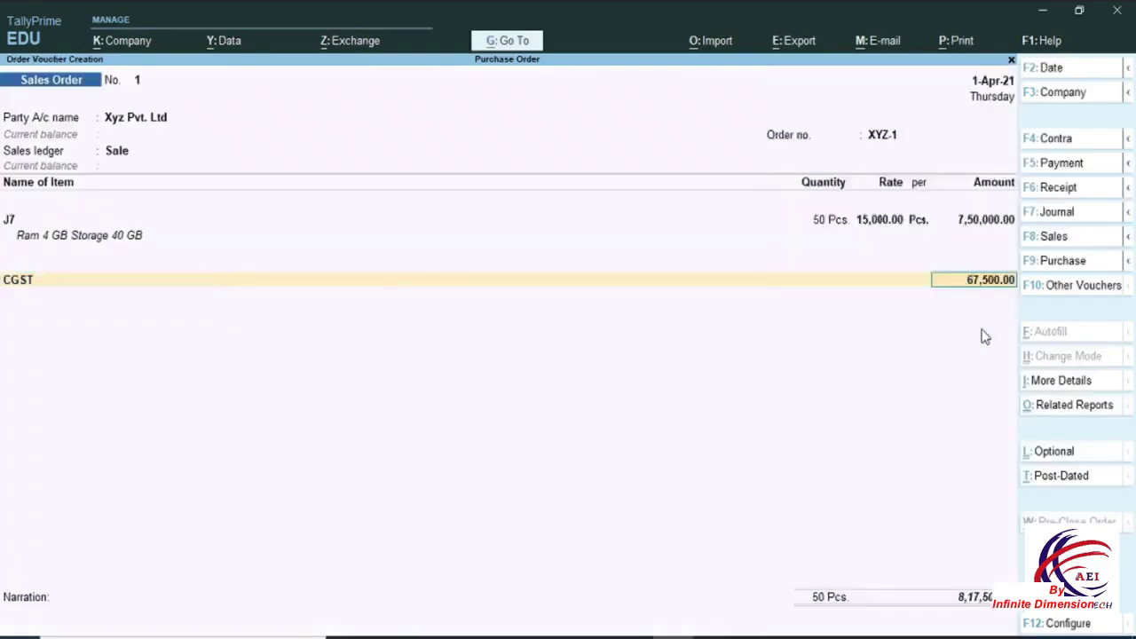
pyautogui.press('Return')
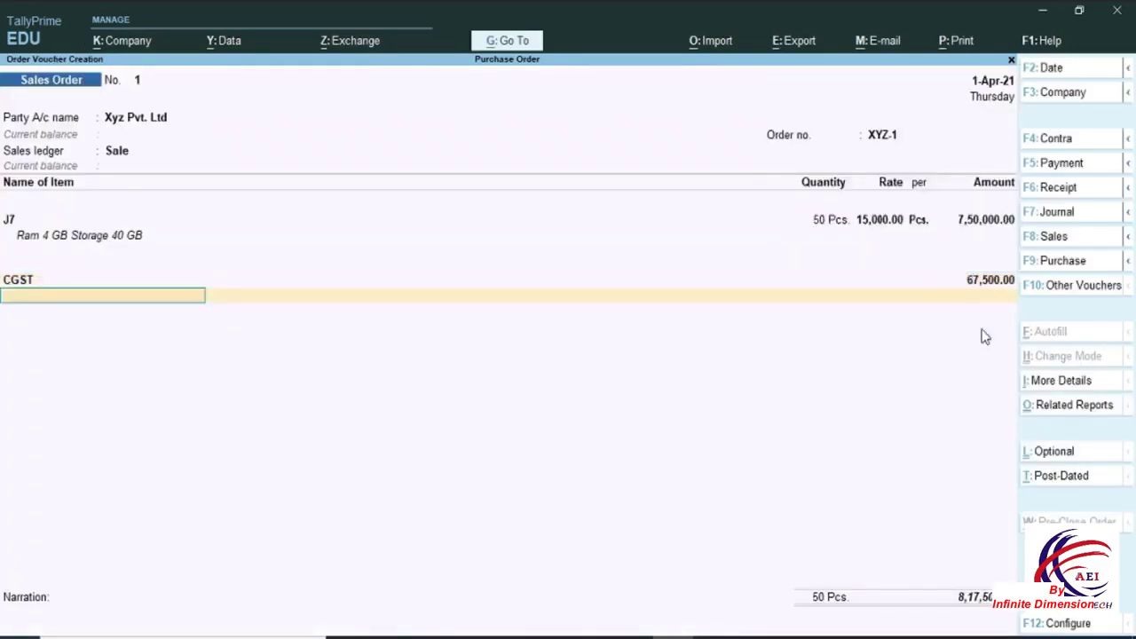
# Create ledger SGST under Duties & Taxes as GST State Tax and save it
pyautogui.hotkey('alt', 'c')
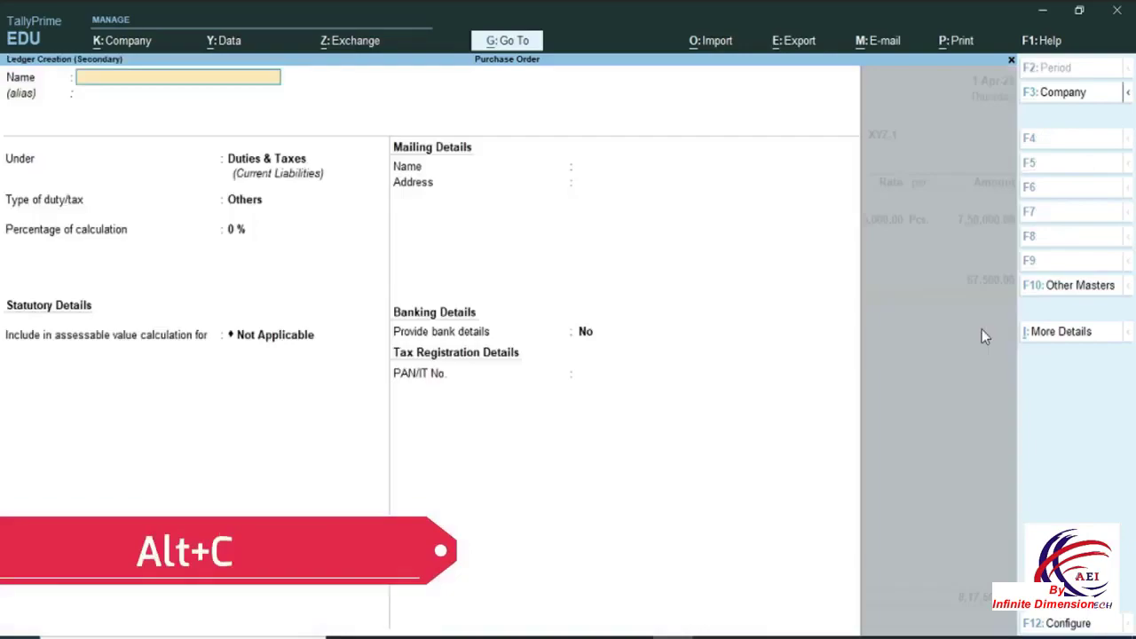
pyautogui.write('S')
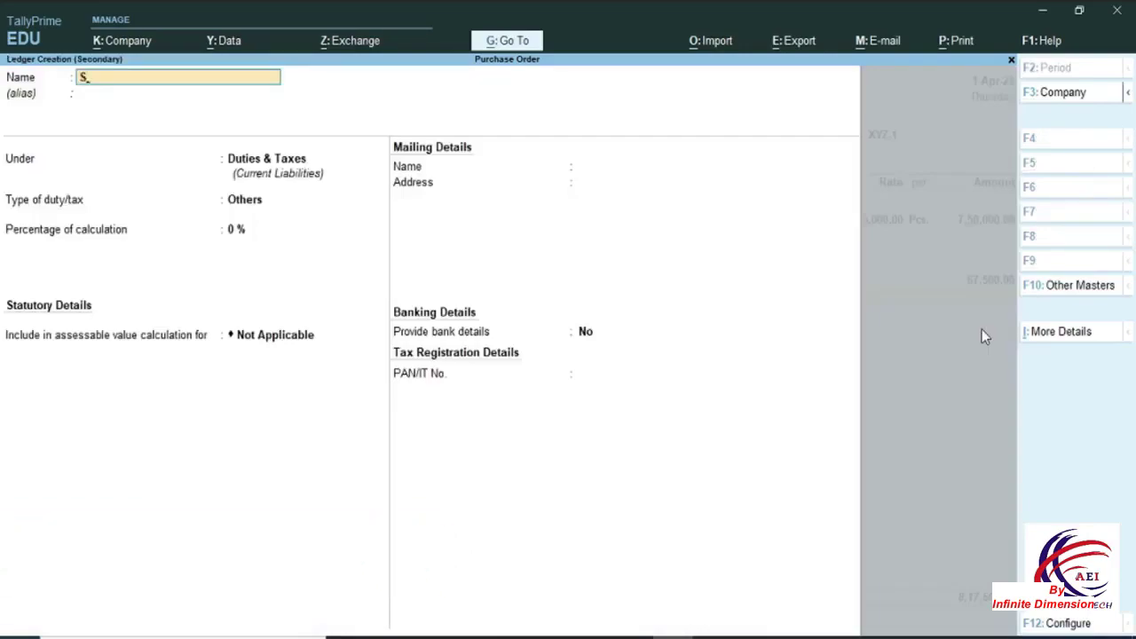
pyautogui.write('GST')
pyautogui.press('Return')
pyautogui.press('Return')
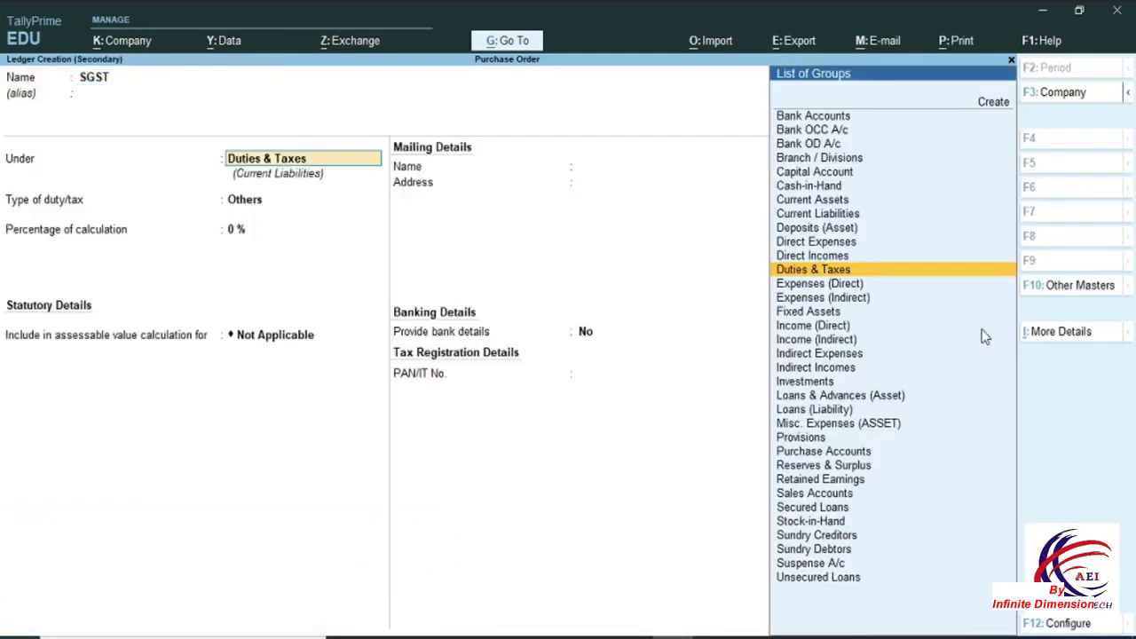
pyautogui.press('Return')
pyautogui.press('Up')
pyautogui.press('Return')
pyautogui.press('Down')
pyautogui.press('Down')
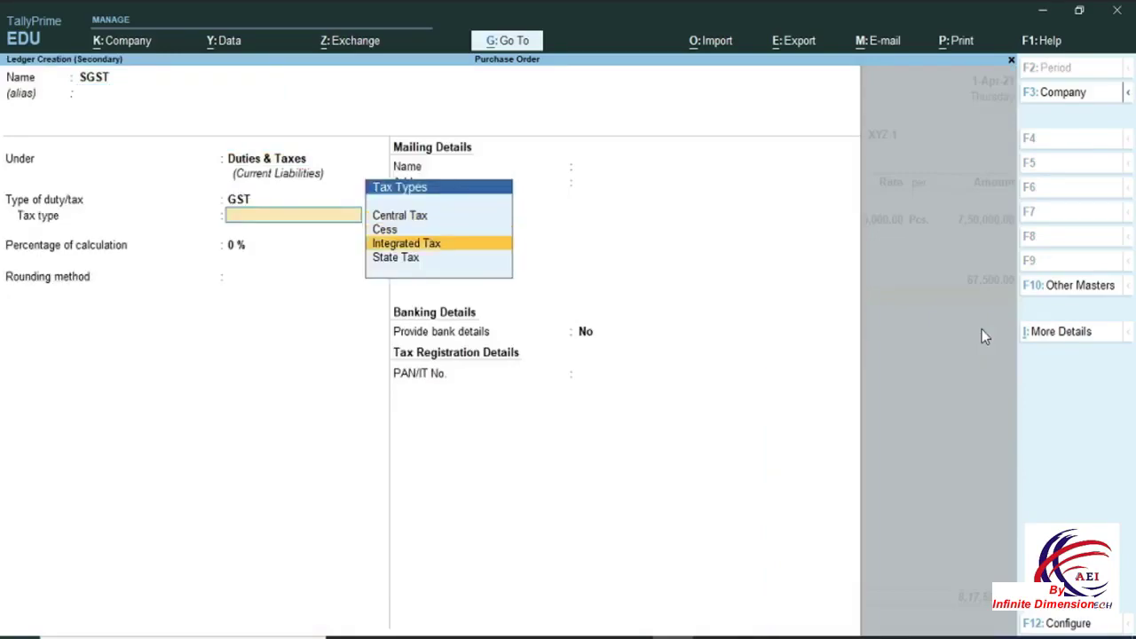
pyautogui.press('Down')
pyautogui.press('Return')
pyautogui.press('Return')
pyautogui.press('BackSpace')
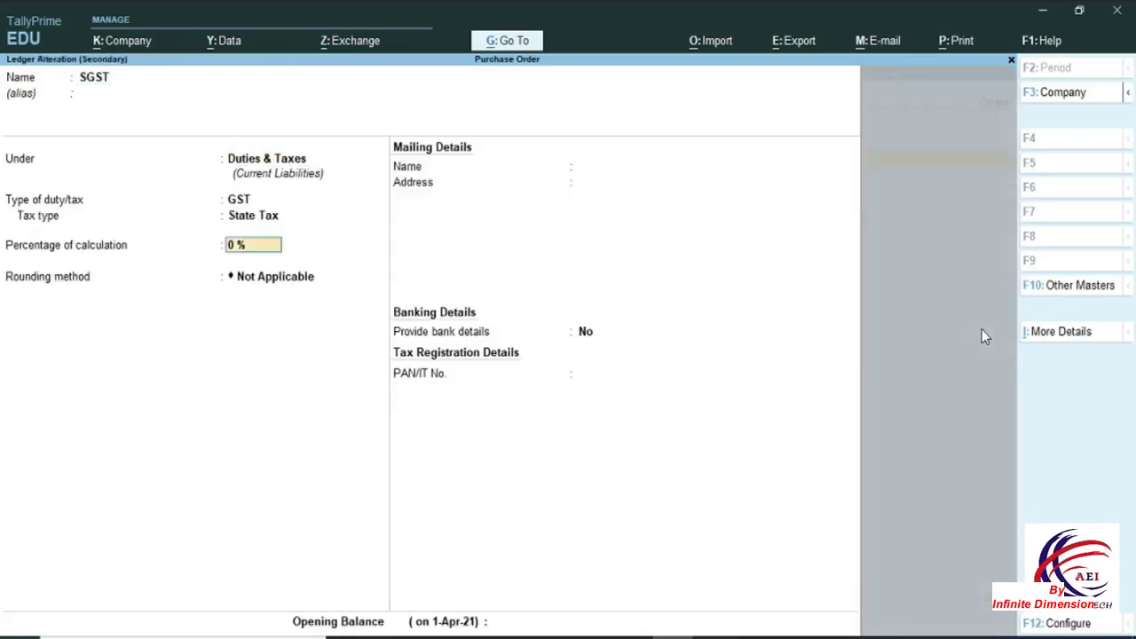
pyautogui.press('Return')
pyautogui.press('Return')
pyautogui.press('Return')
pyautogui.press('Return')
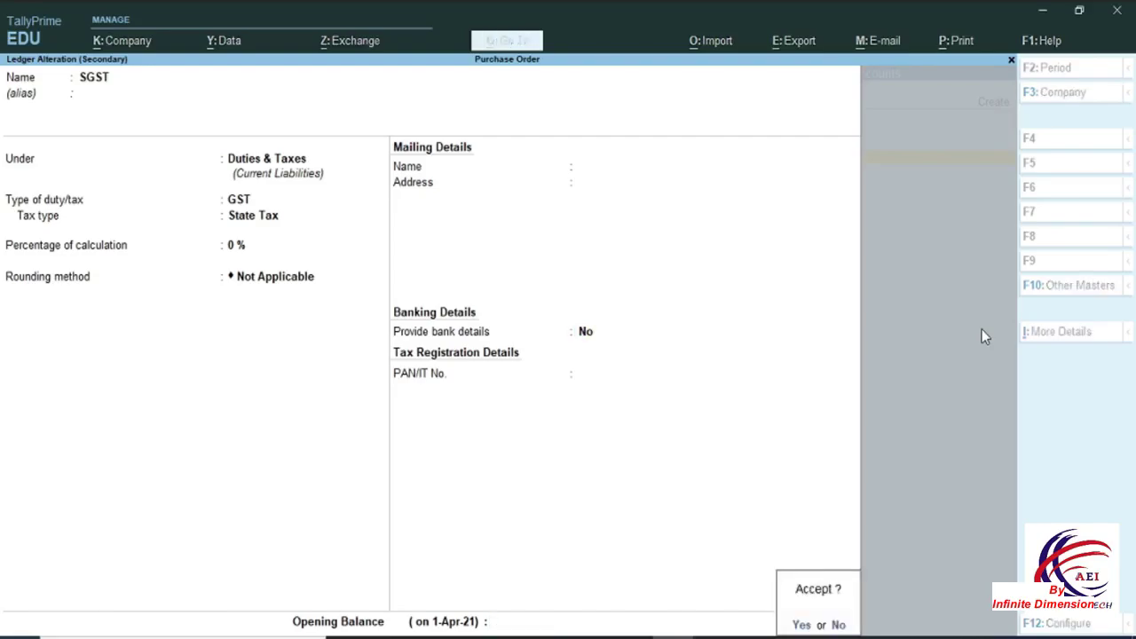
pyautogui.press('Return')
pyautogui.press('Return')
pyautogui.press('Return')
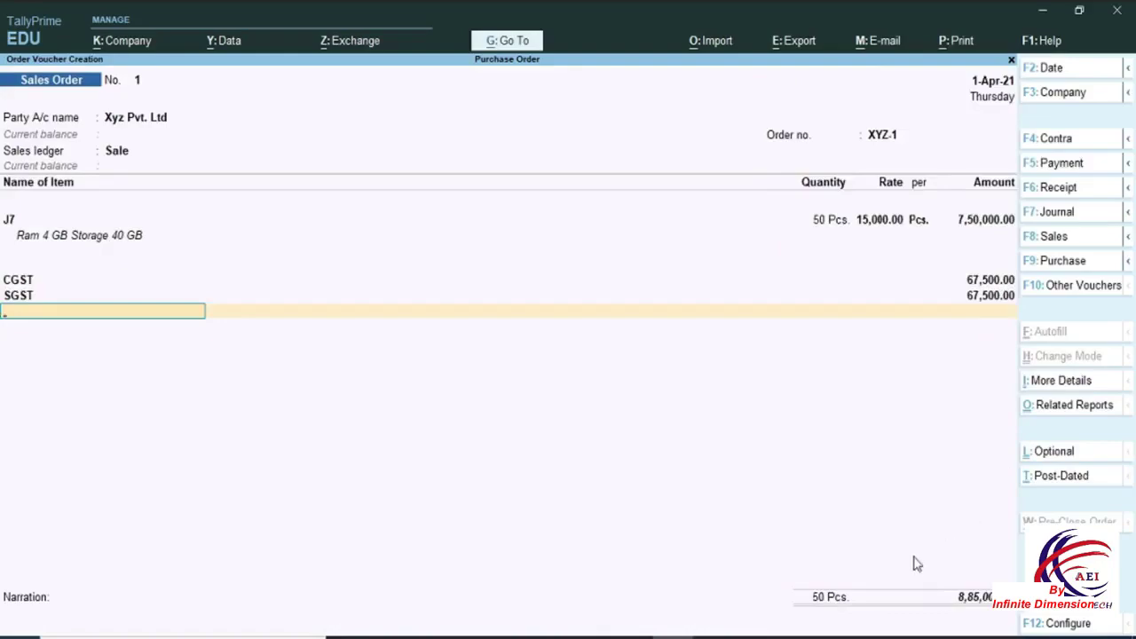
# Save Sales Order 1 at 8,85,000.00 and quit the voucher screen
pyautogui.press('Return')
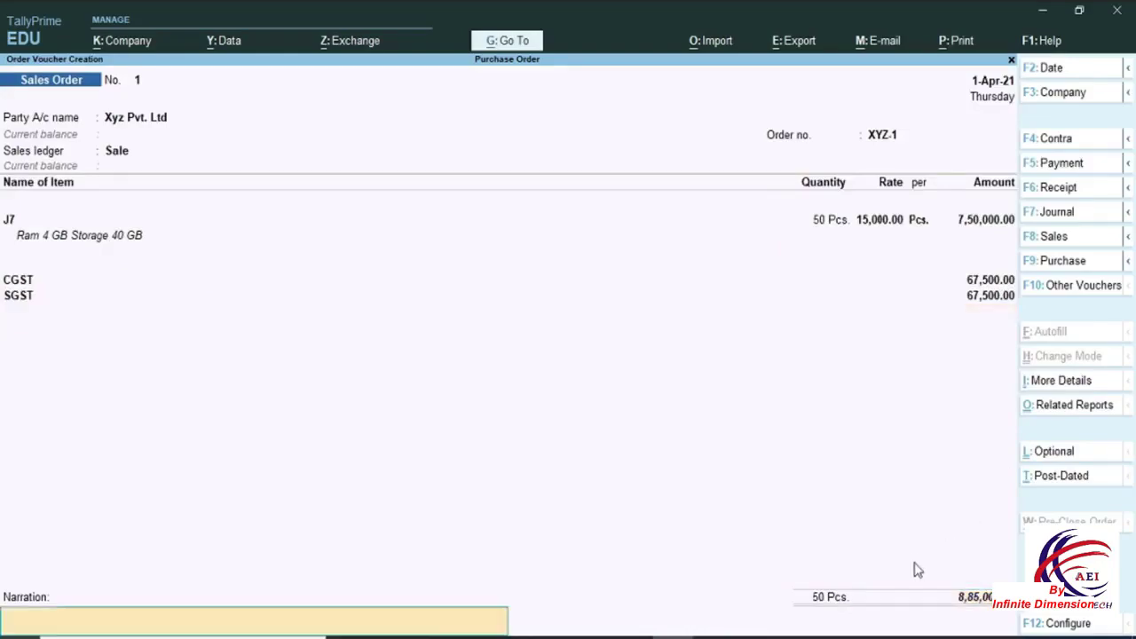
pyautogui.press('Return')
pyautogui.press('Return')
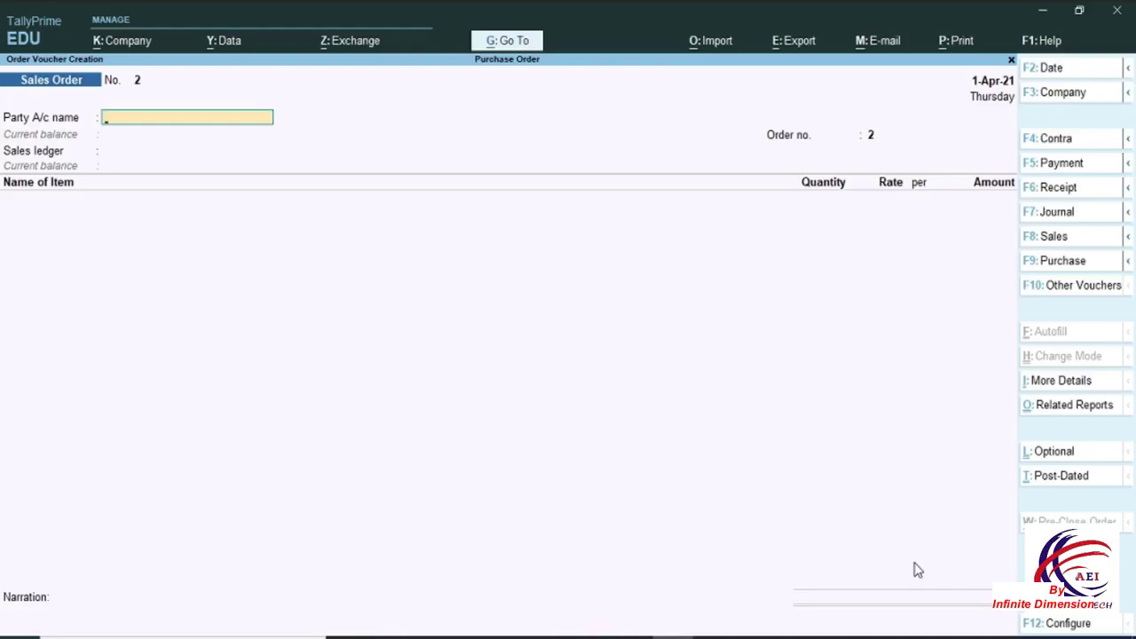
pyautogui.press('Escape')
pyautogui.press('Return')
# Drill through Balance Sheet > Current Assets > Closing Stock > Samsung to see J7 at 90 Pcs
pyautogui.press('Down')
pyautogui.press('Down')
pyautogui.press('Down')
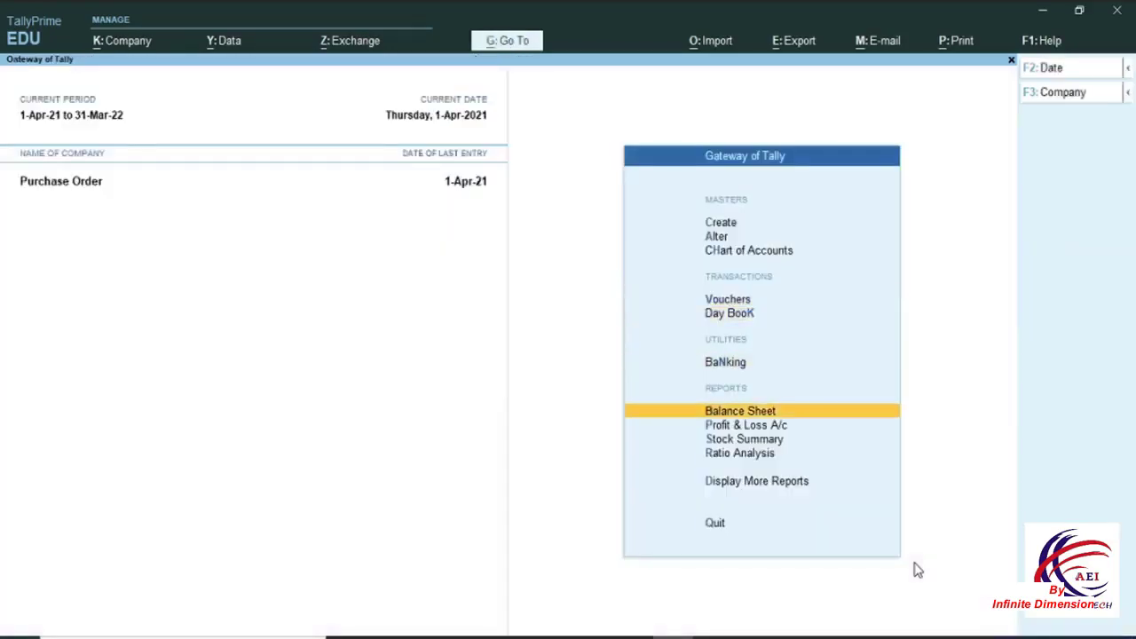
pyautogui.press('Return')
pyautogui.press('Right')
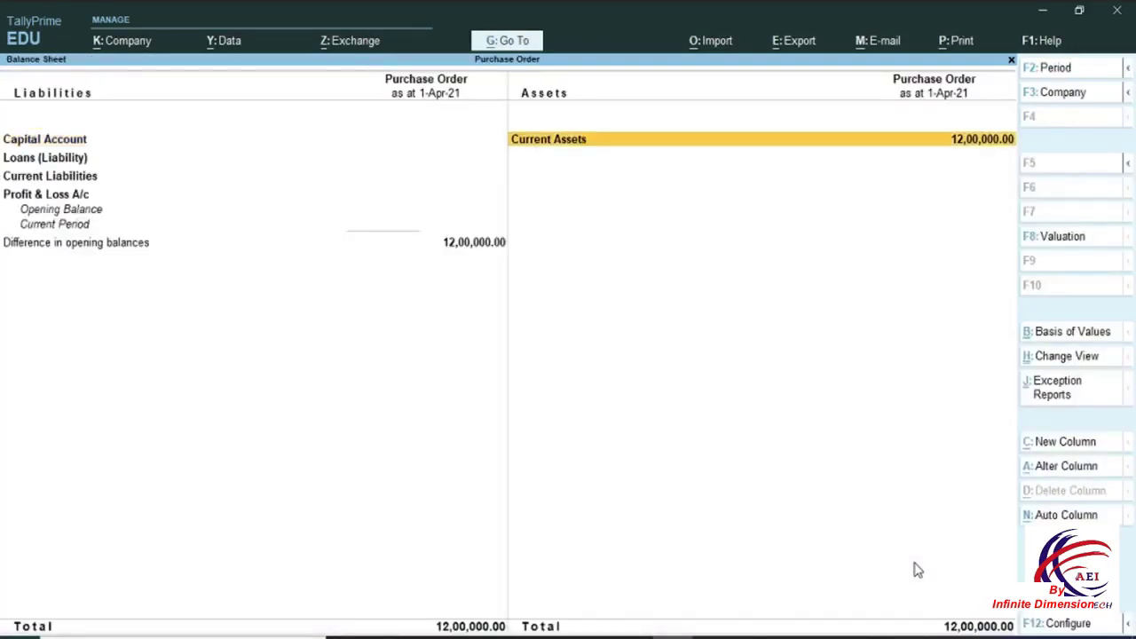
pyautogui.press('Return')
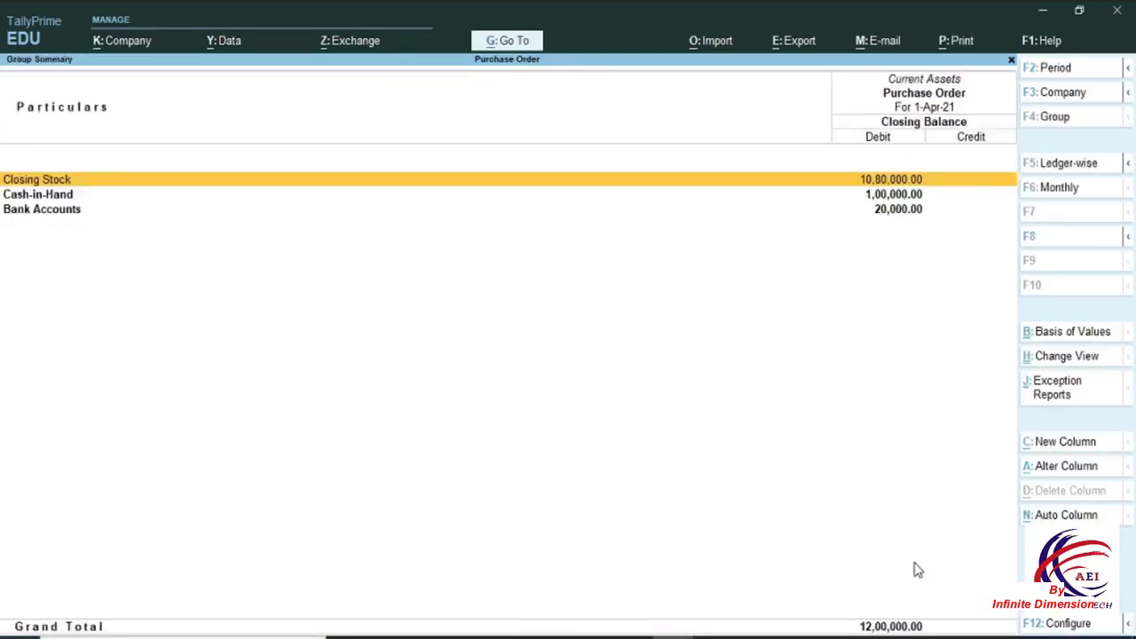
pyautogui.press('Return')
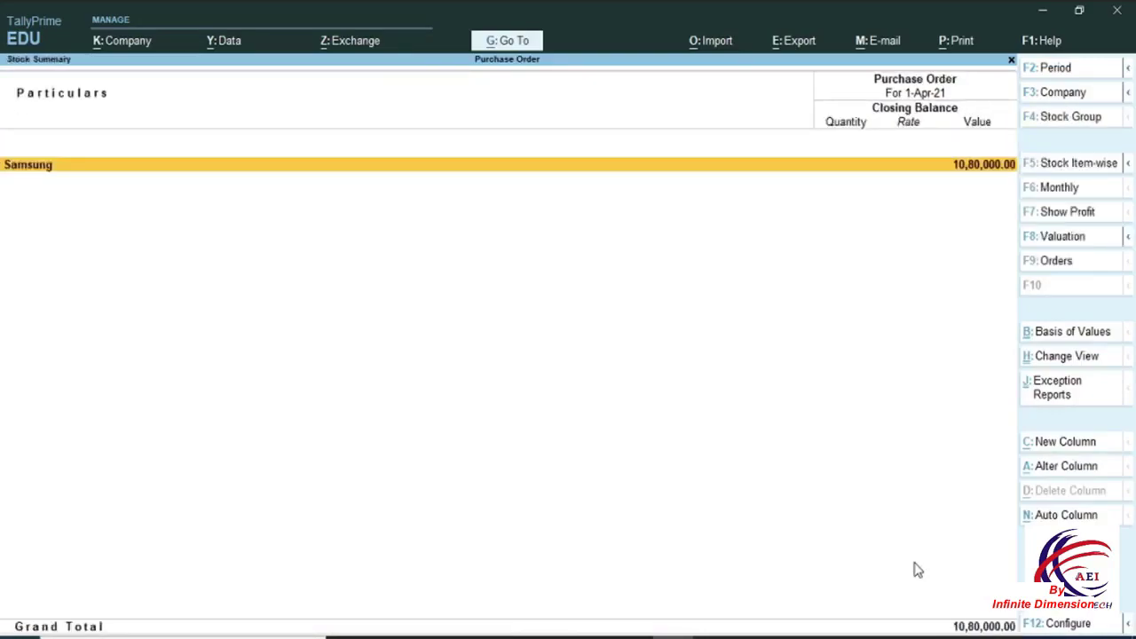
pyautogui.press('Return')
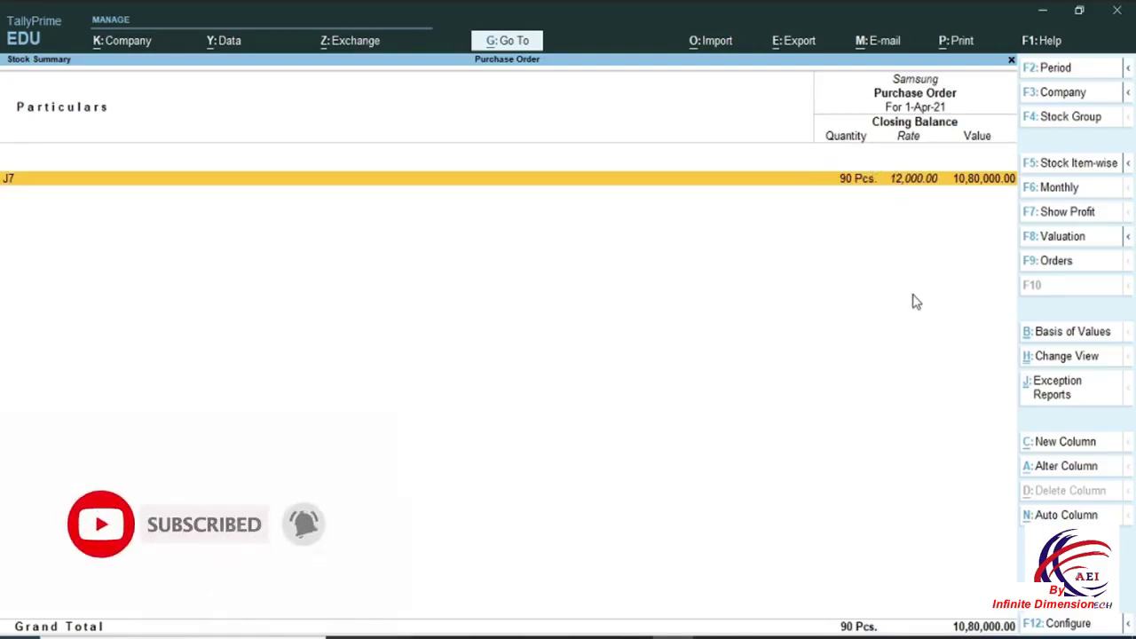
# Return to Gateway of Tally and open Display More Reports
pyautogui.press('Escape')
pyautogui.press('Escape')
pyautogui.press('Escape')
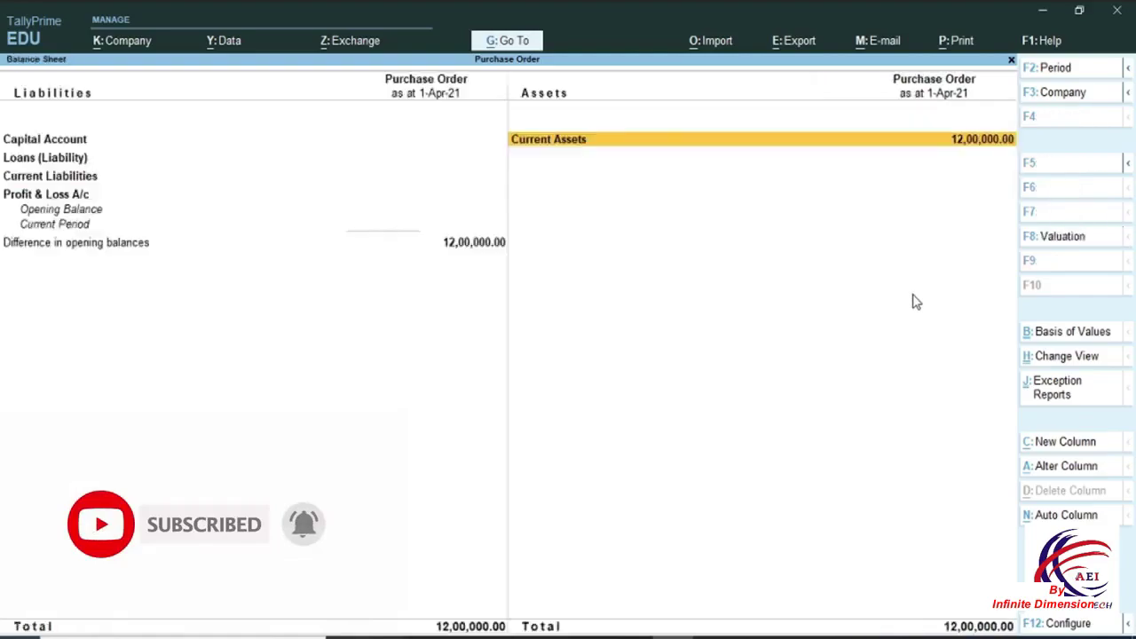
pyautogui.press('Escape')
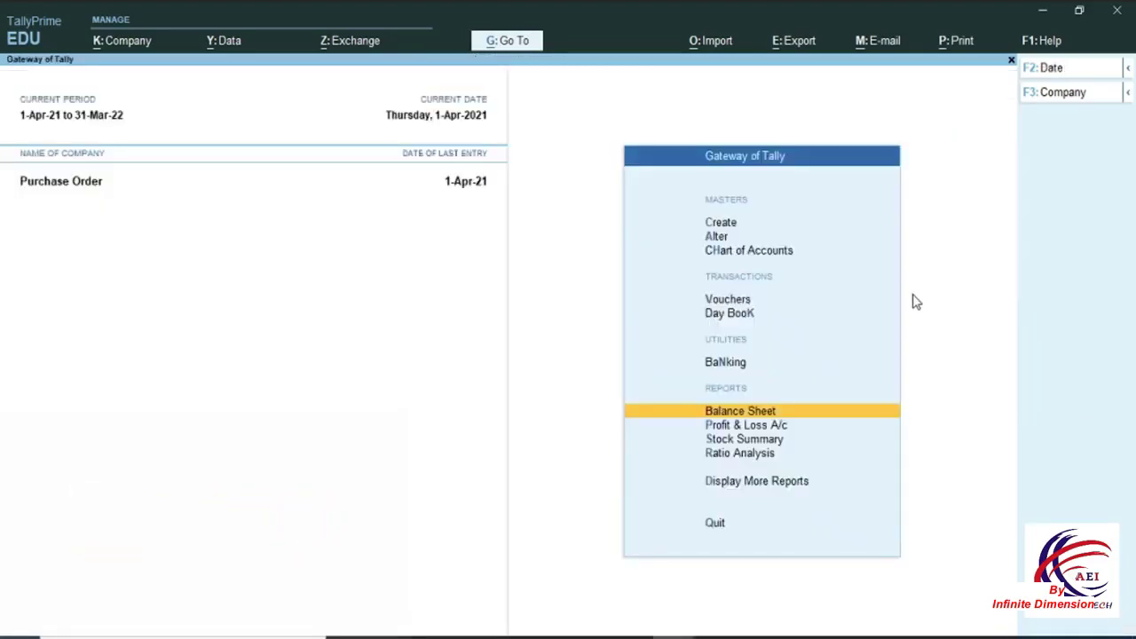
pyautogui.press('Down')
pyautogui.press('Down')
pyautogui.press('Down')
pyautogui.press('Down')
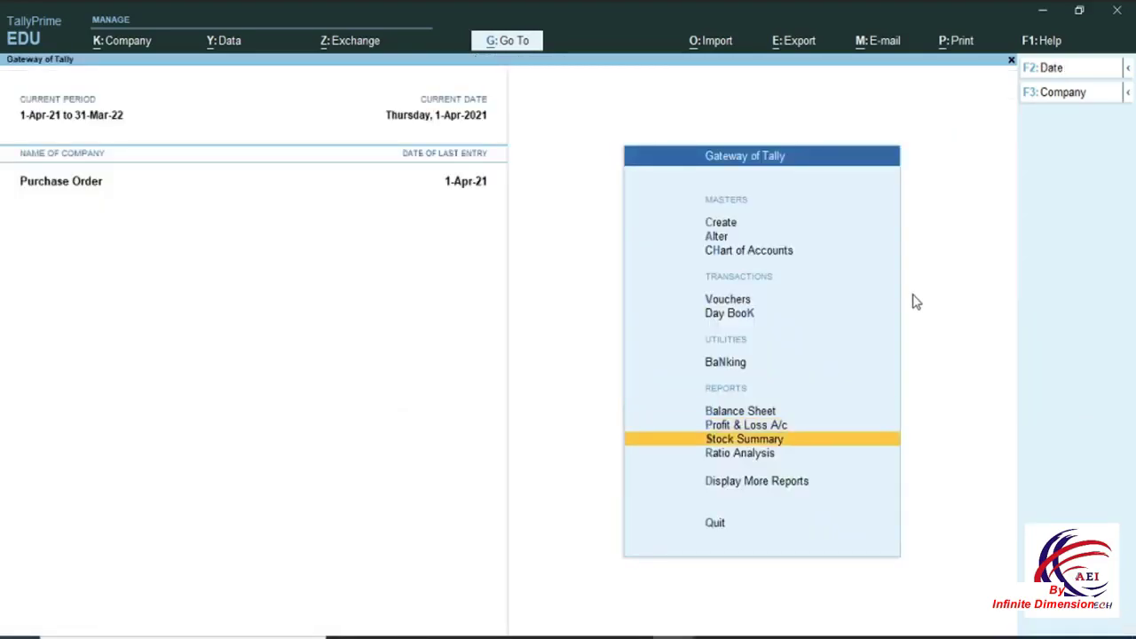
pyautogui.press('Return')
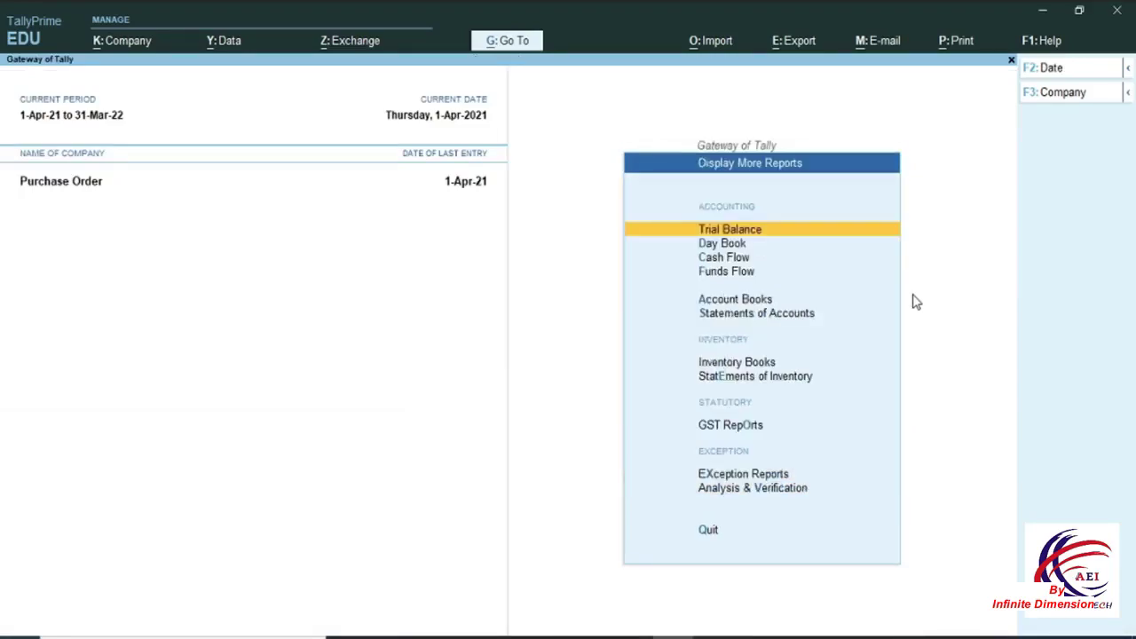
pyautogui.press('Down')
pyautogui.press('Down')
pyautogui.press('Down')
pyautogui.press('Down')
pyautogui.press('Down')
pyautogui.press('Down')
pyautogui.press('Down')
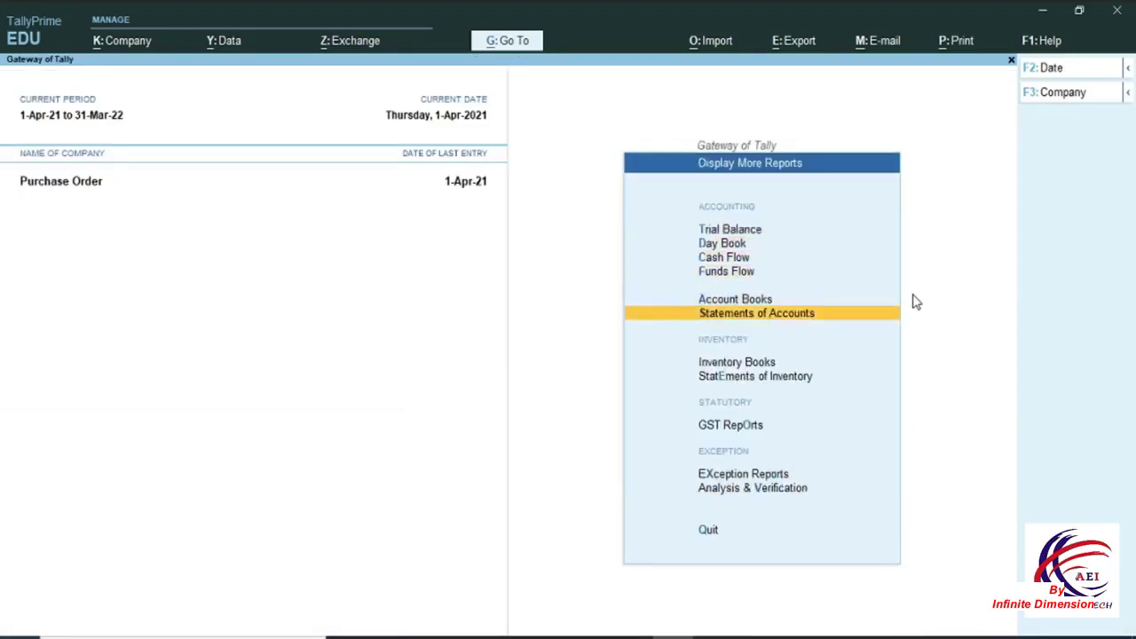
# View the All Orders Sales Order Outstandings report under Statements of Inventory
pyautogui.press('Return')
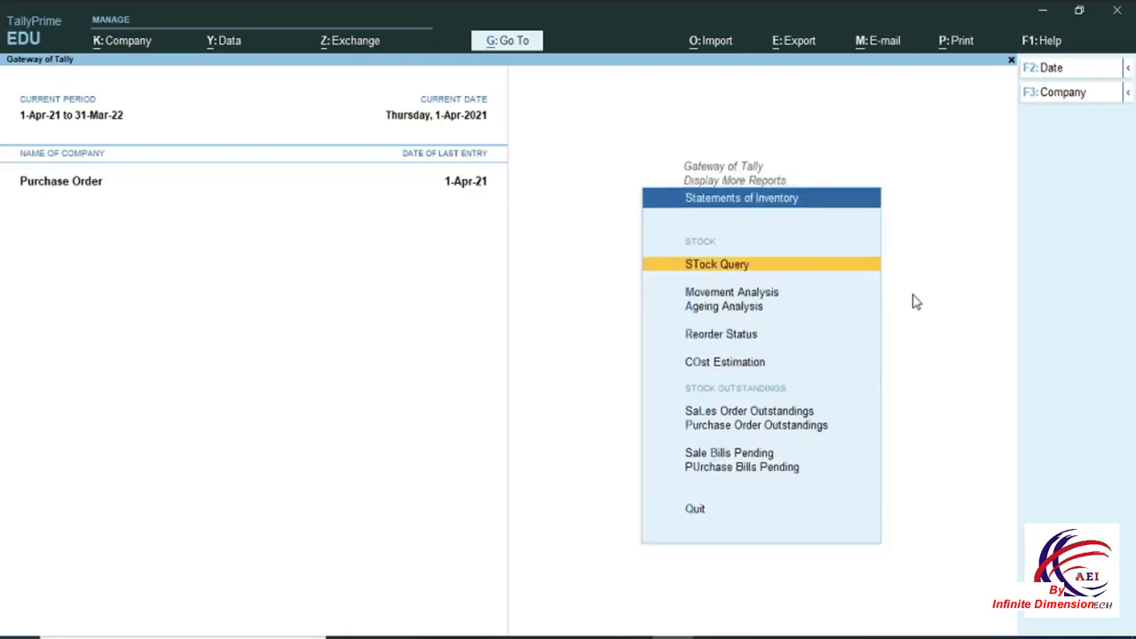
pyautogui.press('Down')
pyautogui.press('Down')
pyautogui.press('Down')
pyautogui.press('Down')
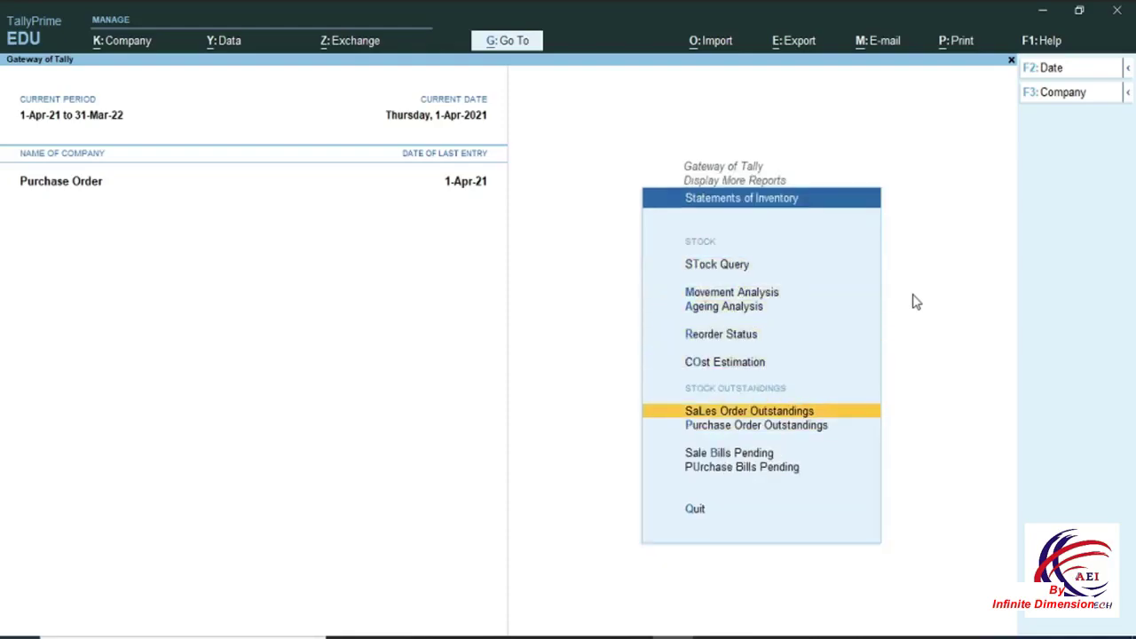
pyautogui.press('Return')
pyautogui.press('Down')
pyautogui.press('Down')
pyautogui.press('Down')
pyautogui.press('Down')
pyautogui.press('Down')
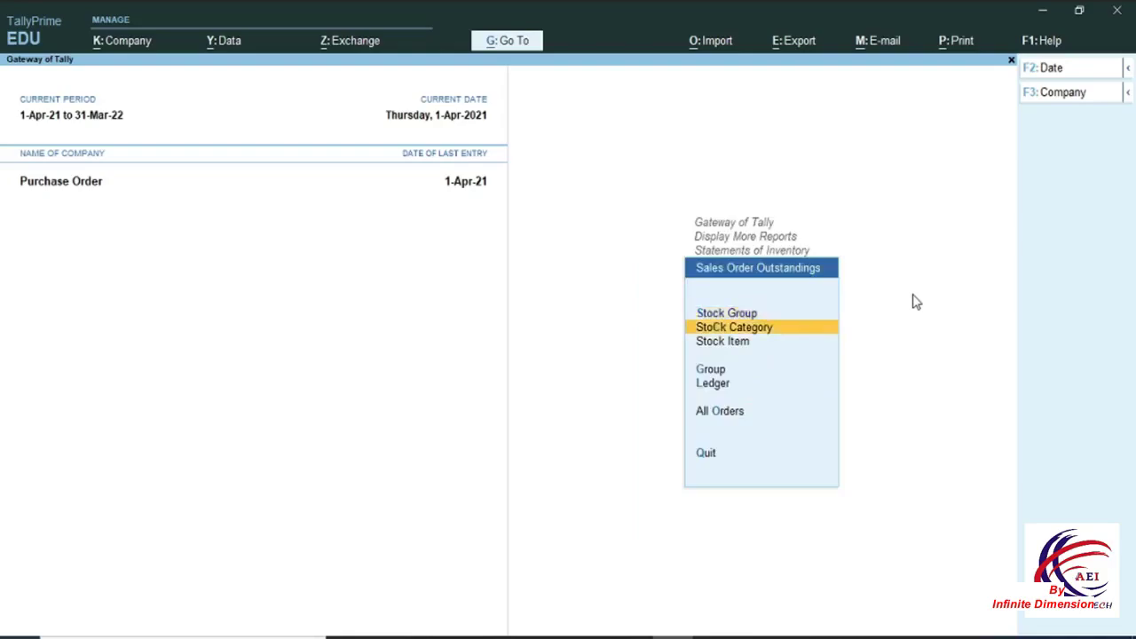
pyautogui.press('Return')
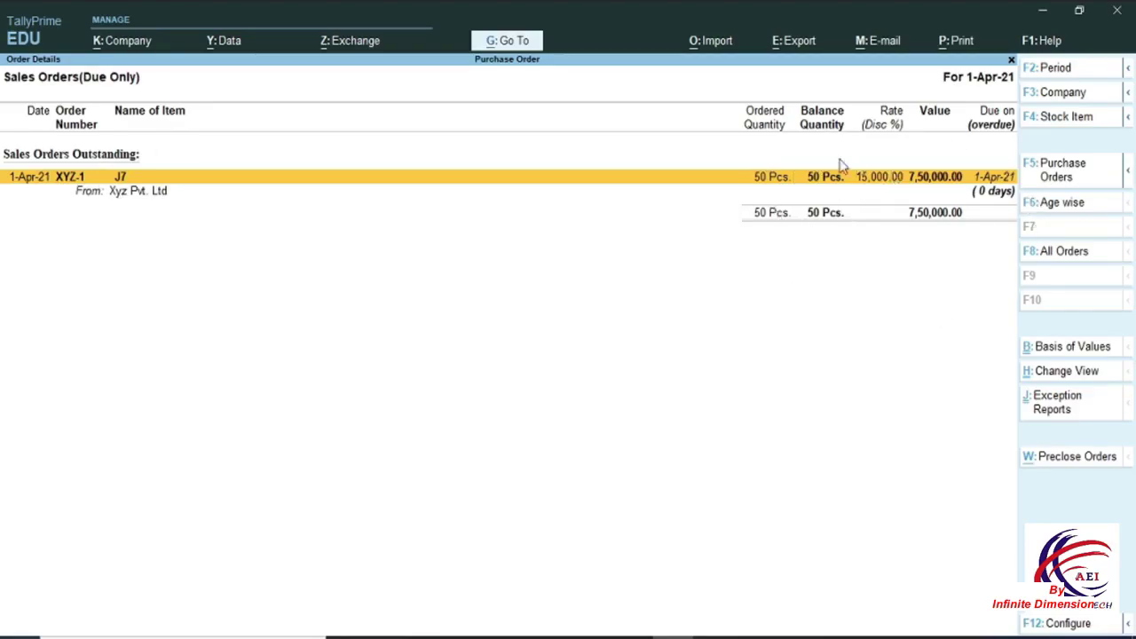
# Check the Sale Bills Pending report for 1-Apr-21, which is empty
pyautogui.press('Escape')
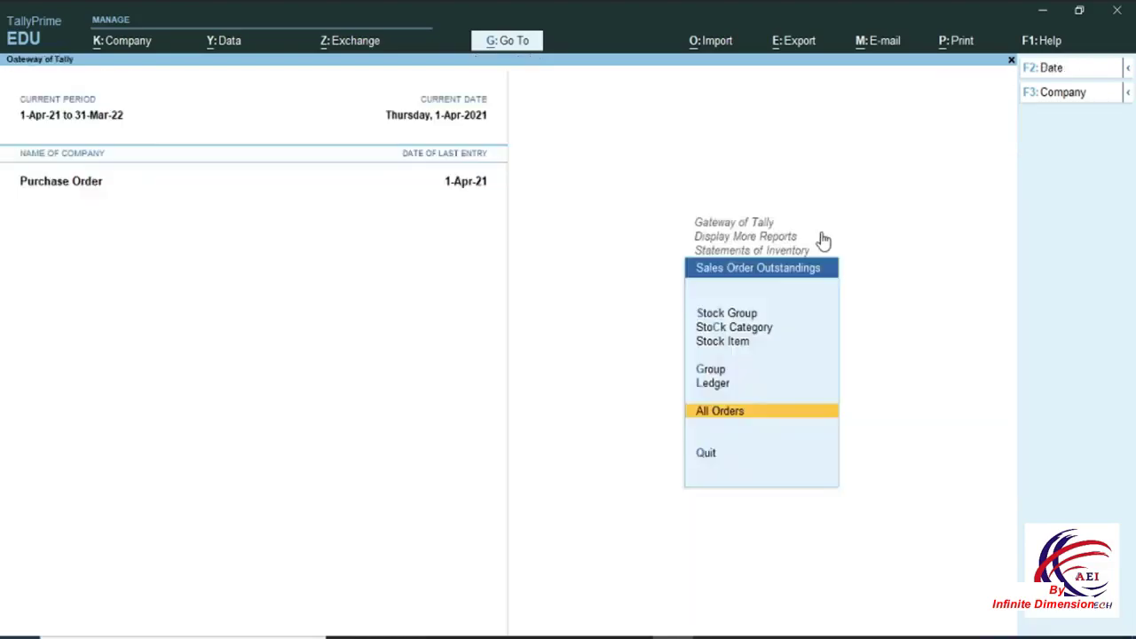
pyautogui.press('Escape')
pyautogui.press('Down')
pyautogui.press('Down')
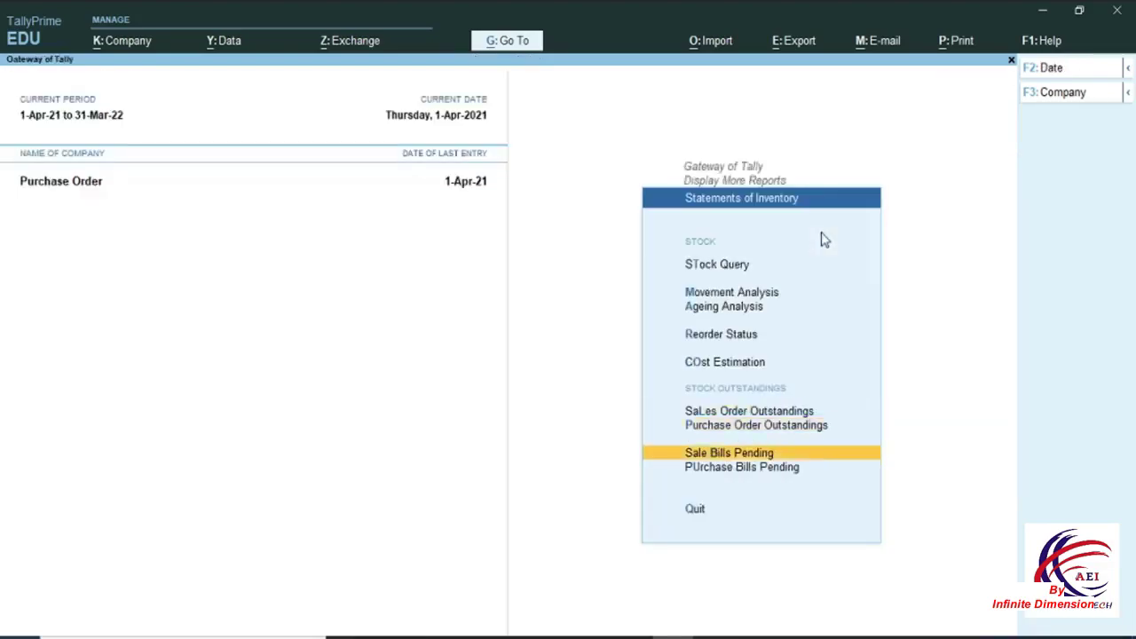
pyautogui.press('Return')
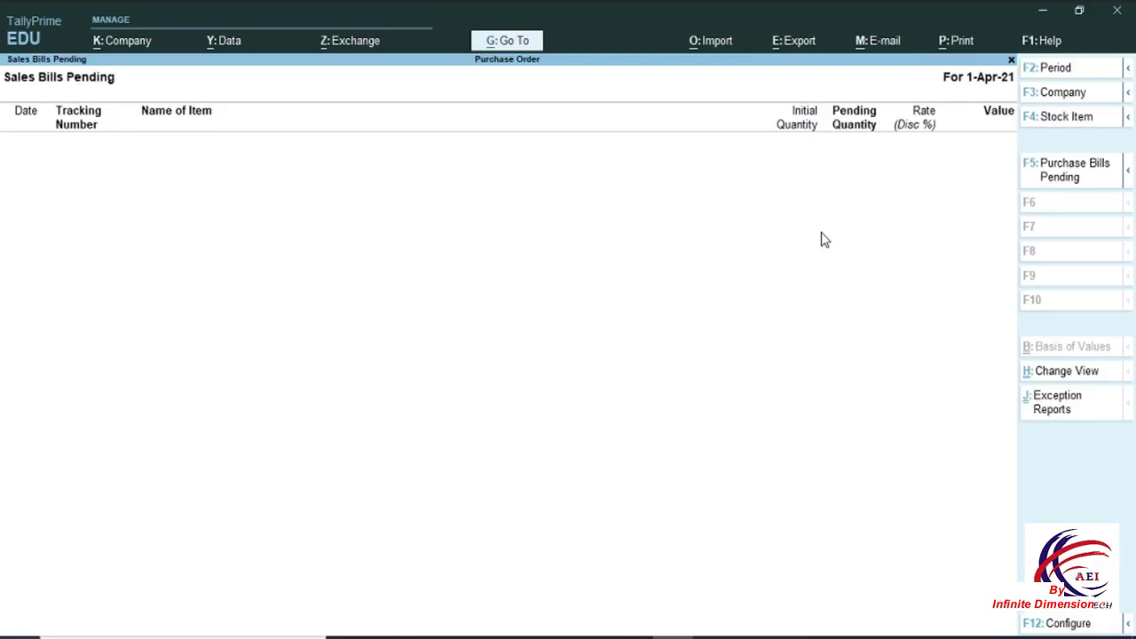
pyautogui.press('Escape')
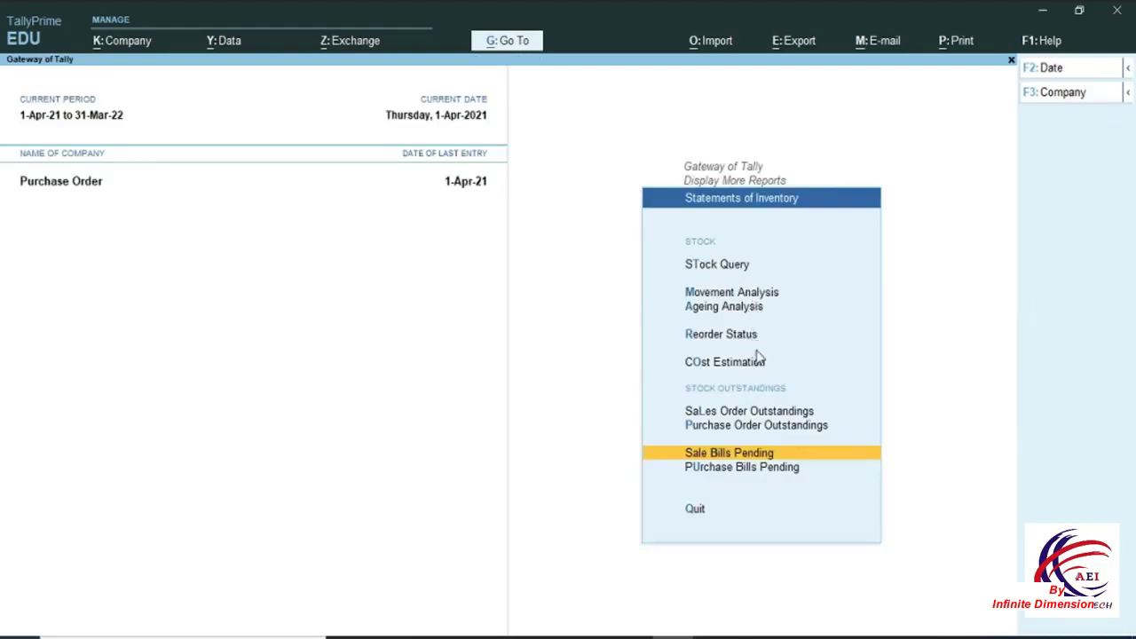
# Start a new Delivery Note voucher with Xyz Pvt. Ltd as the party
pyautogui.press('Escape')
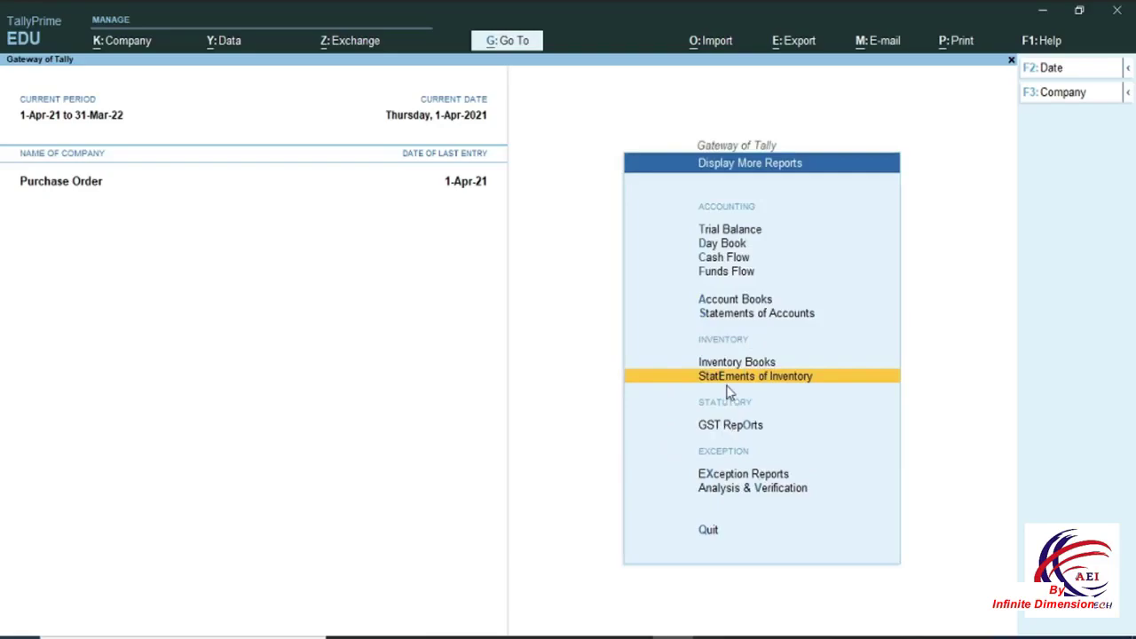
pyautogui.press('Escape')
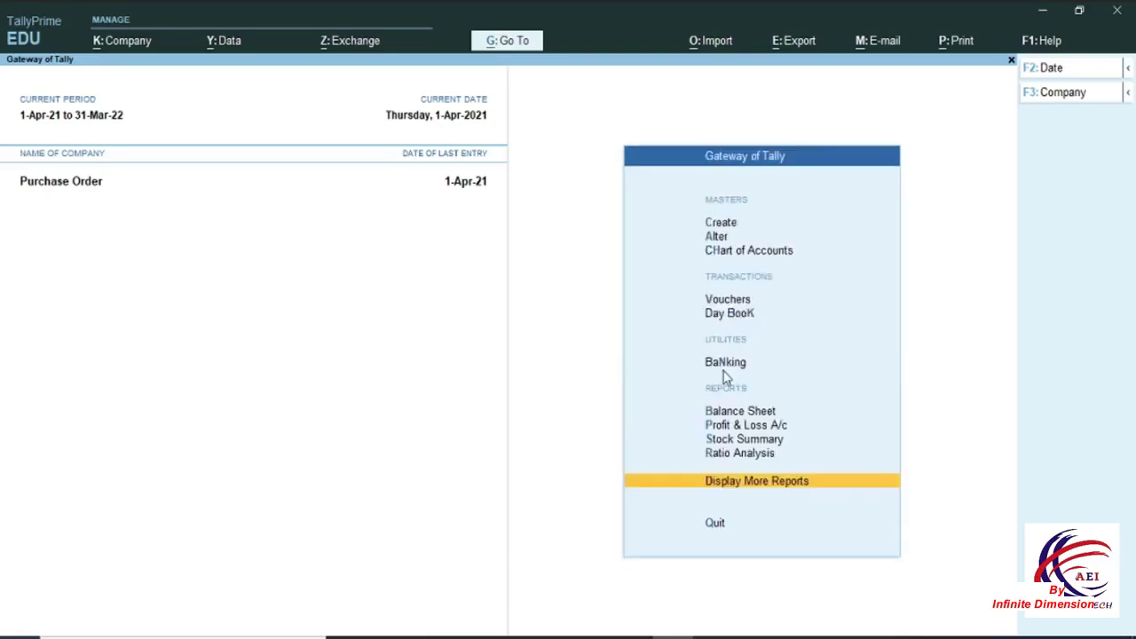
pyautogui.click(720, 302)
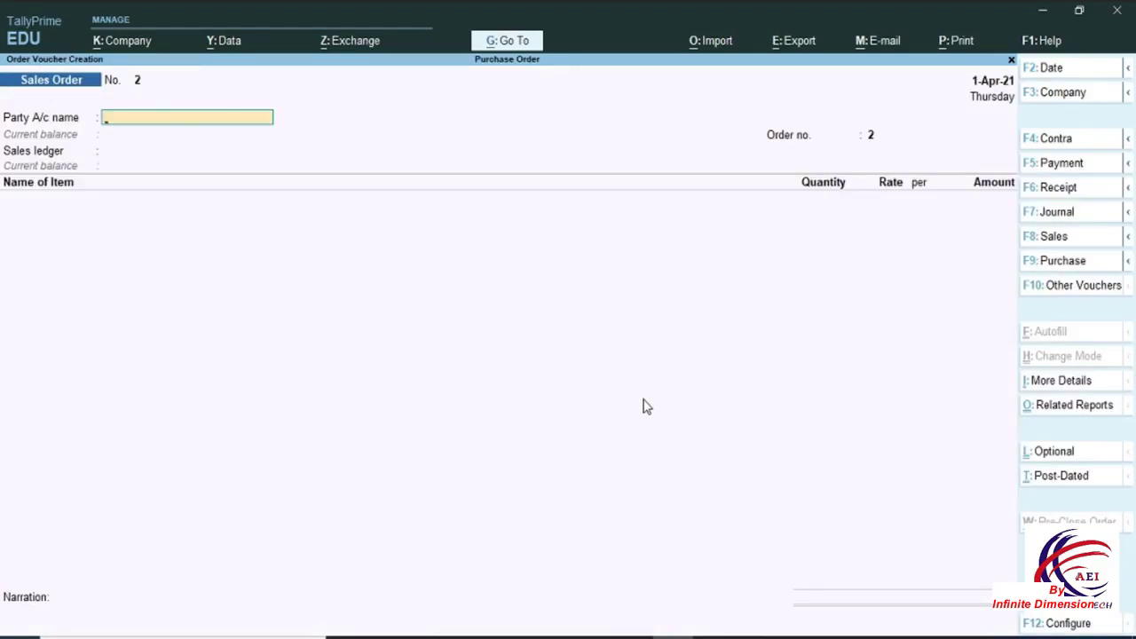
pyautogui.hotkey('alt', 'F8')
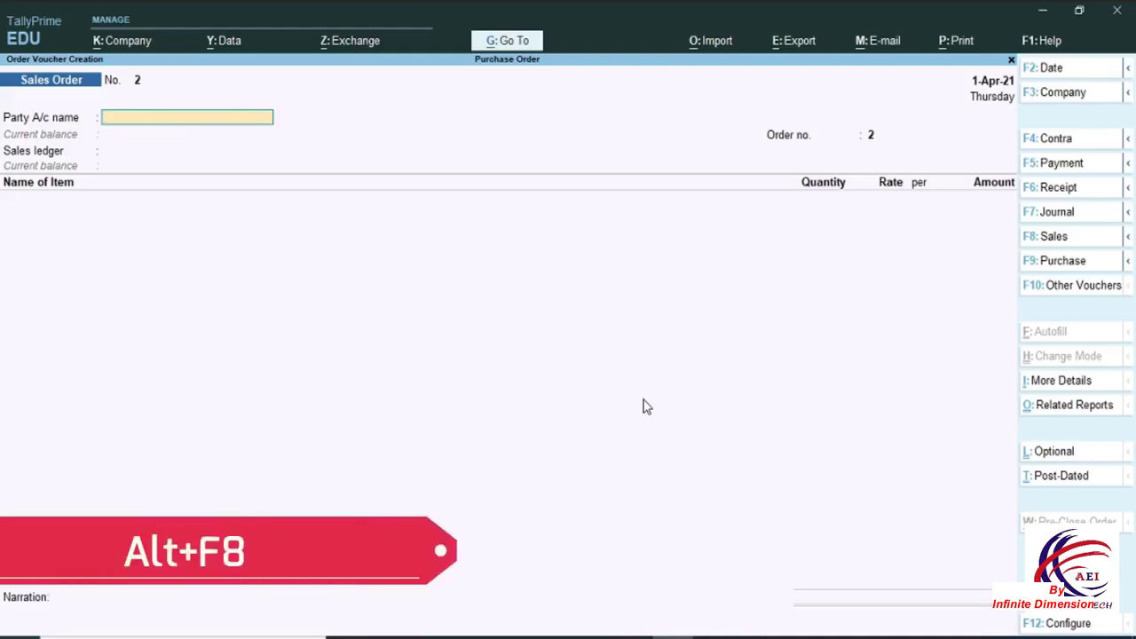
pyautogui.press('alt')
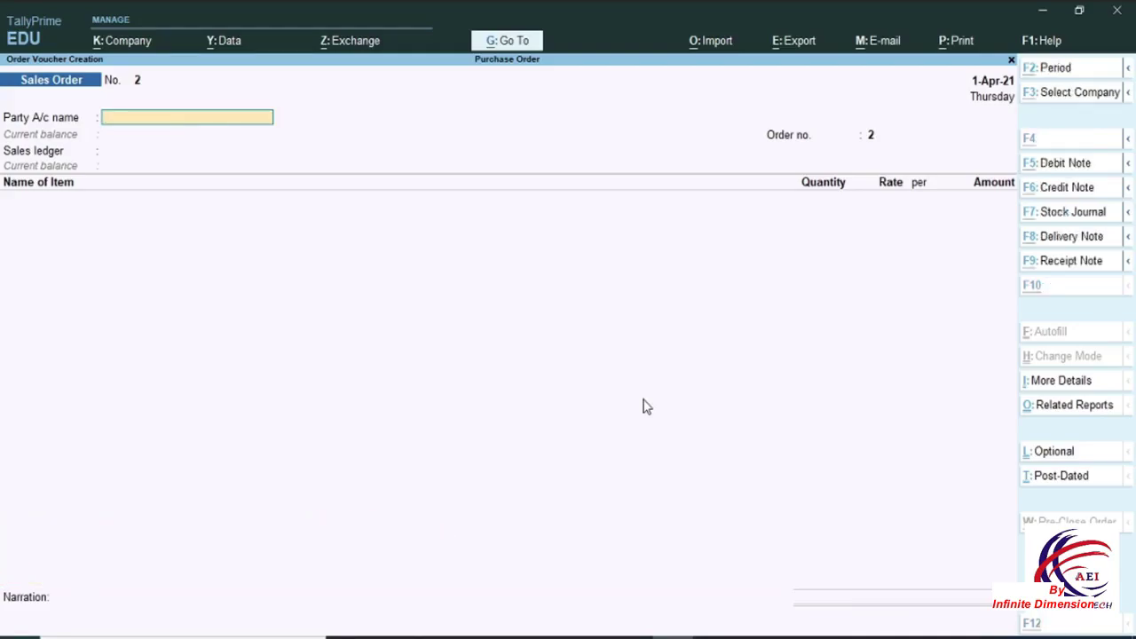
pyautogui.hotkey('alt', 'F8')
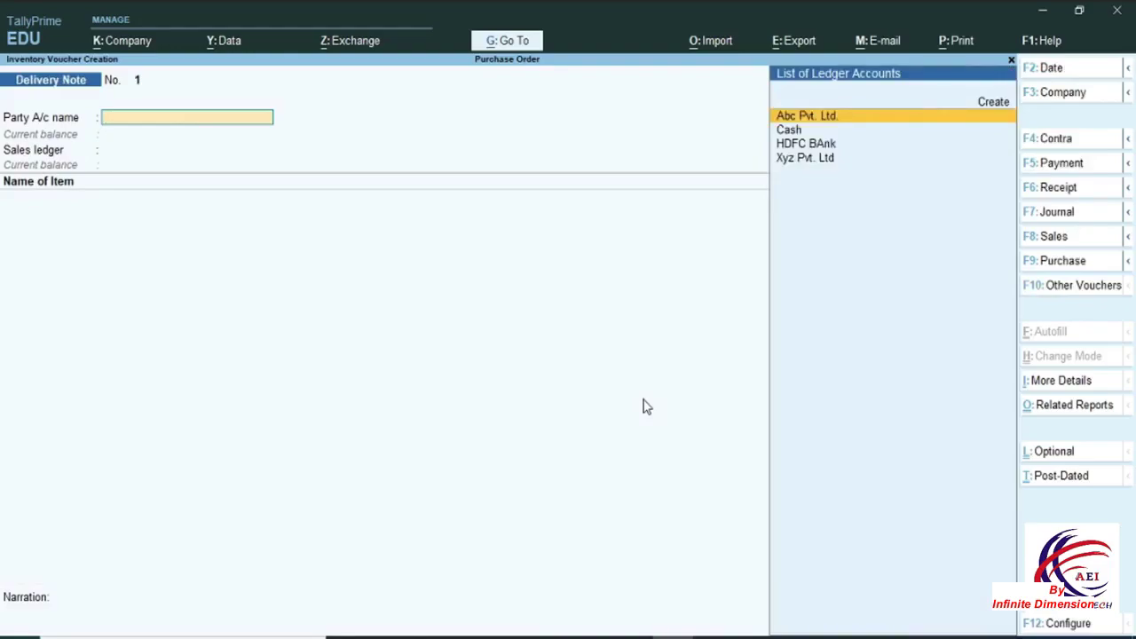
pyautogui.press('Down')
pyautogui.press('Down')
pyautogui.press('Down')
pyautogui.press('Return')
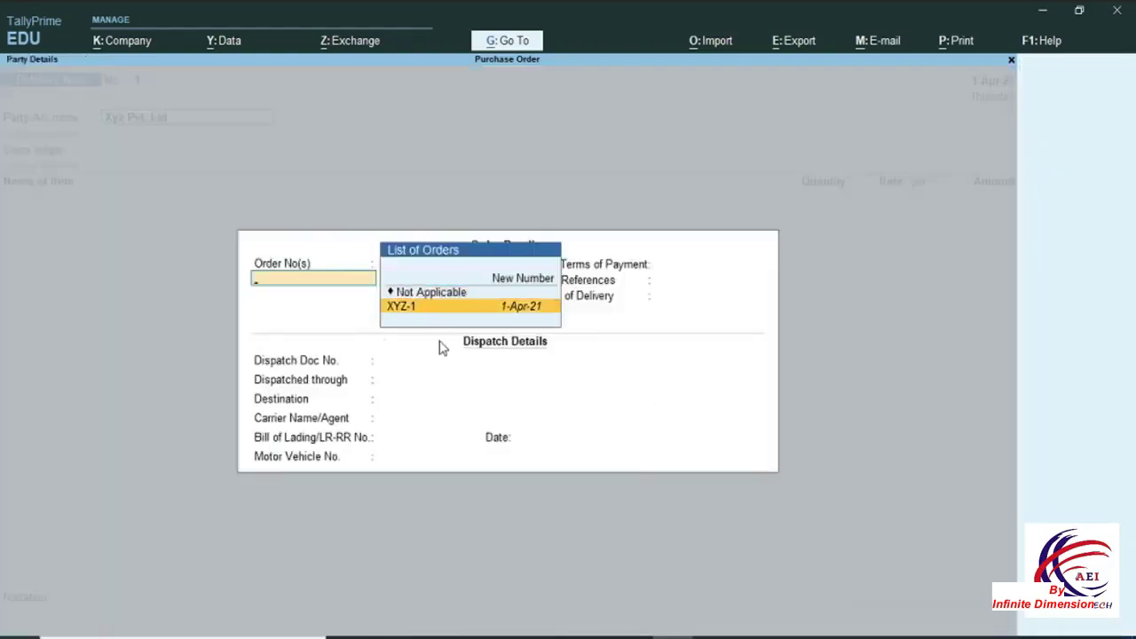
# Link order XYZ-1, accept the dispatch details, and choose the Sale ledger
pyautogui.click(549, 311)
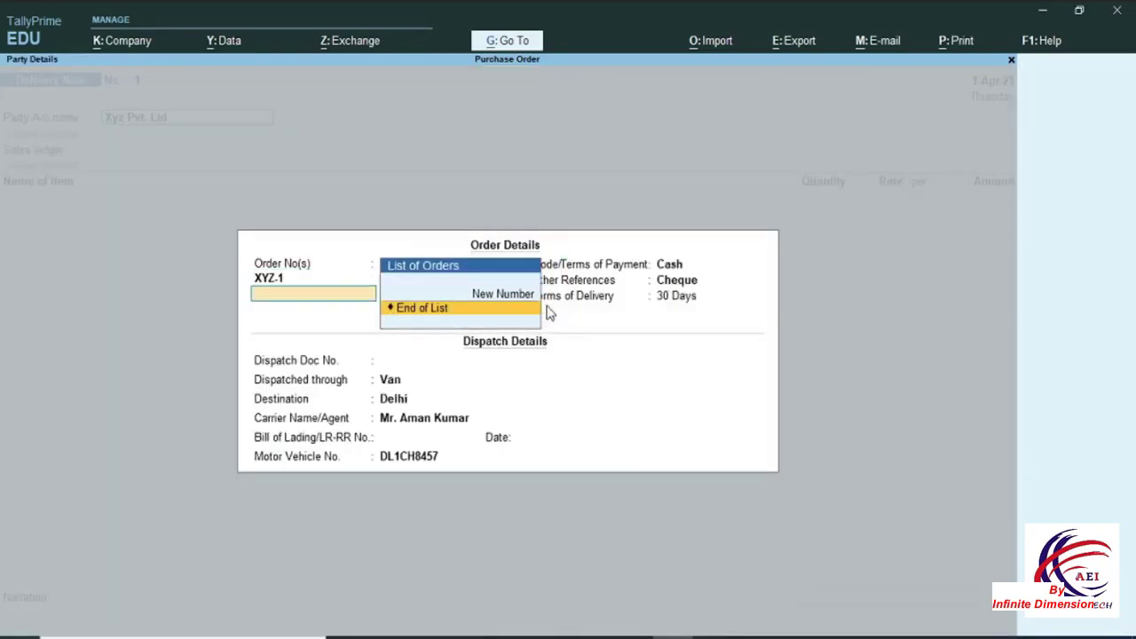
pyautogui.press('Return')
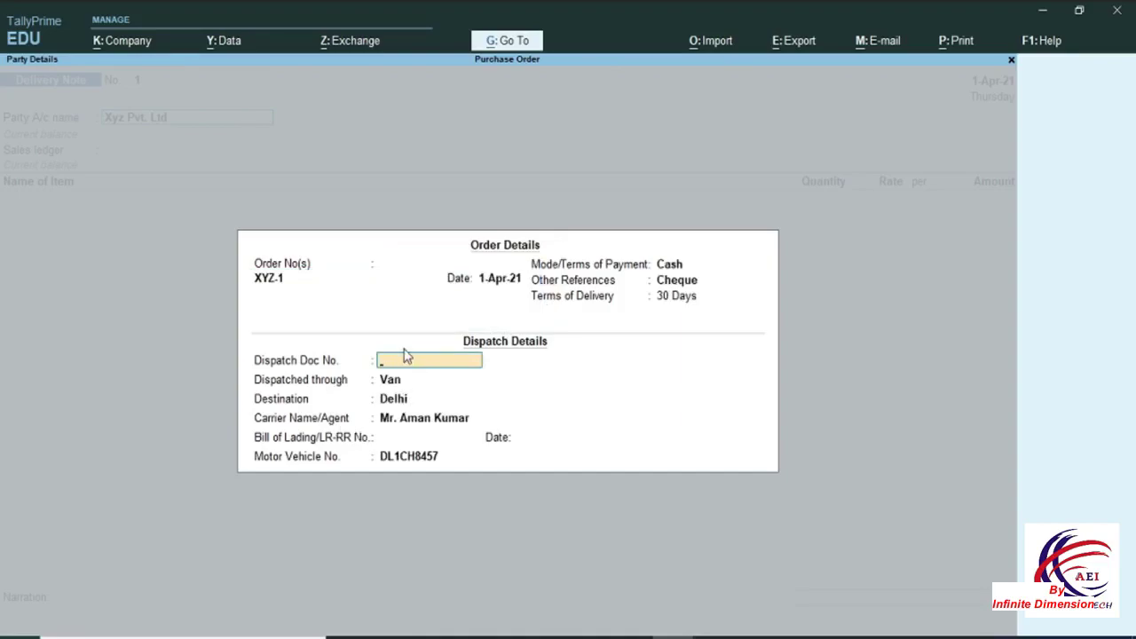
pyautogui.press('Return')
pyautogui.press('Return')
pyautogui.press('Return')
pyautogui.press('Return')
pyautogui.press('Return')
pyautogui.press('Return')
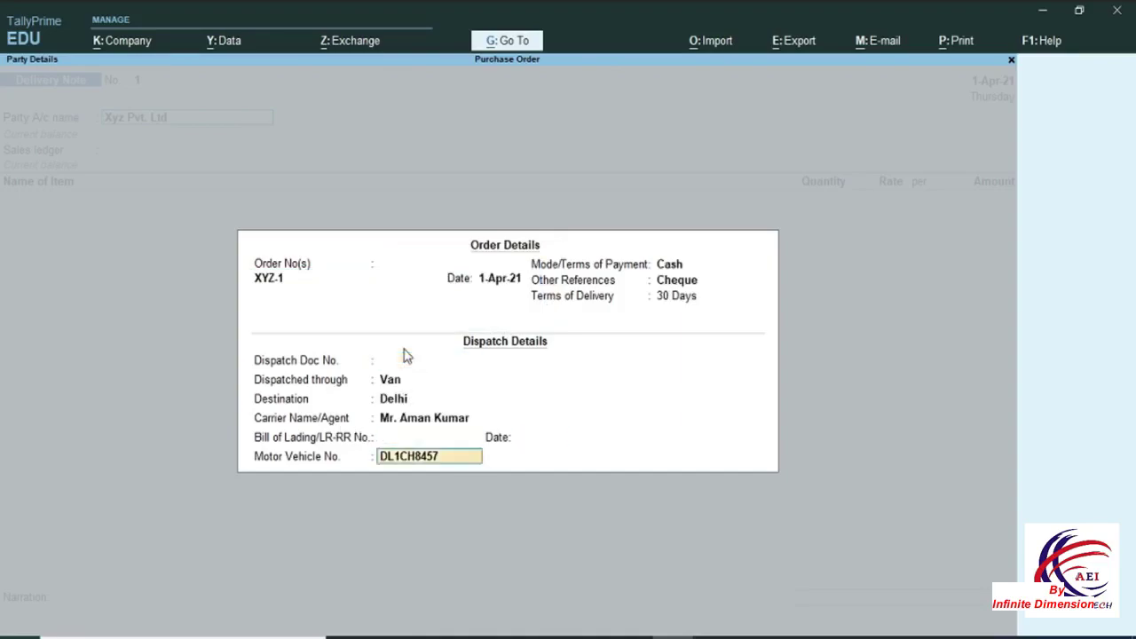
pyautogui.press('Return')
pyautogui.press('Return')
pyautogui.press('Return')
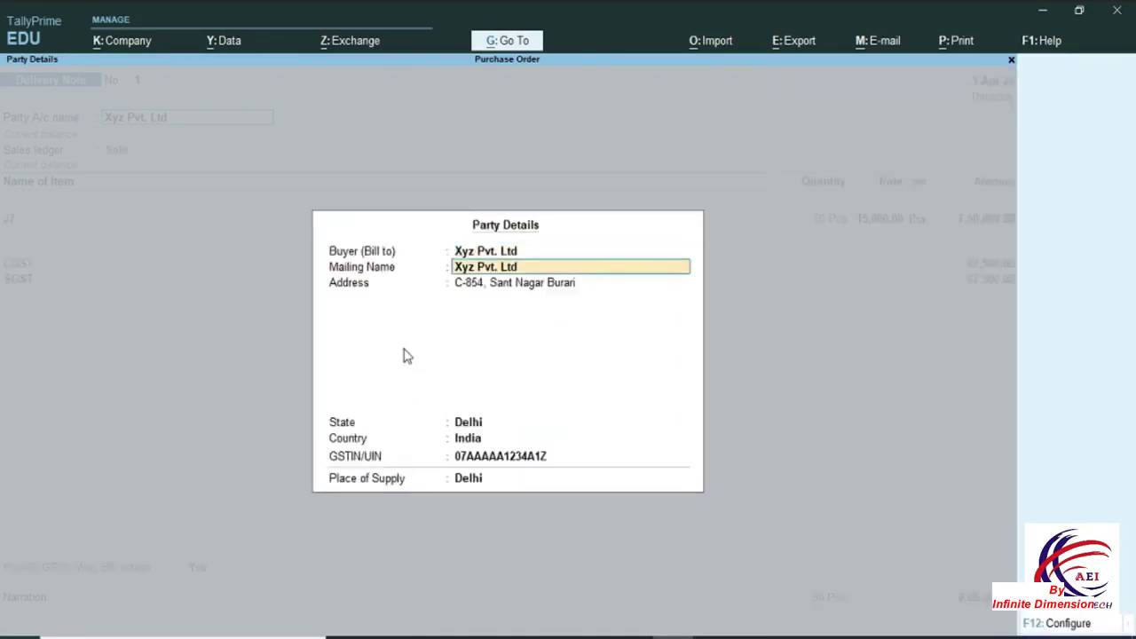
pyautogui.press('Return')
pyautogui.press('Return')
pyautogui.press('Return')
pyautogui.press('Return')
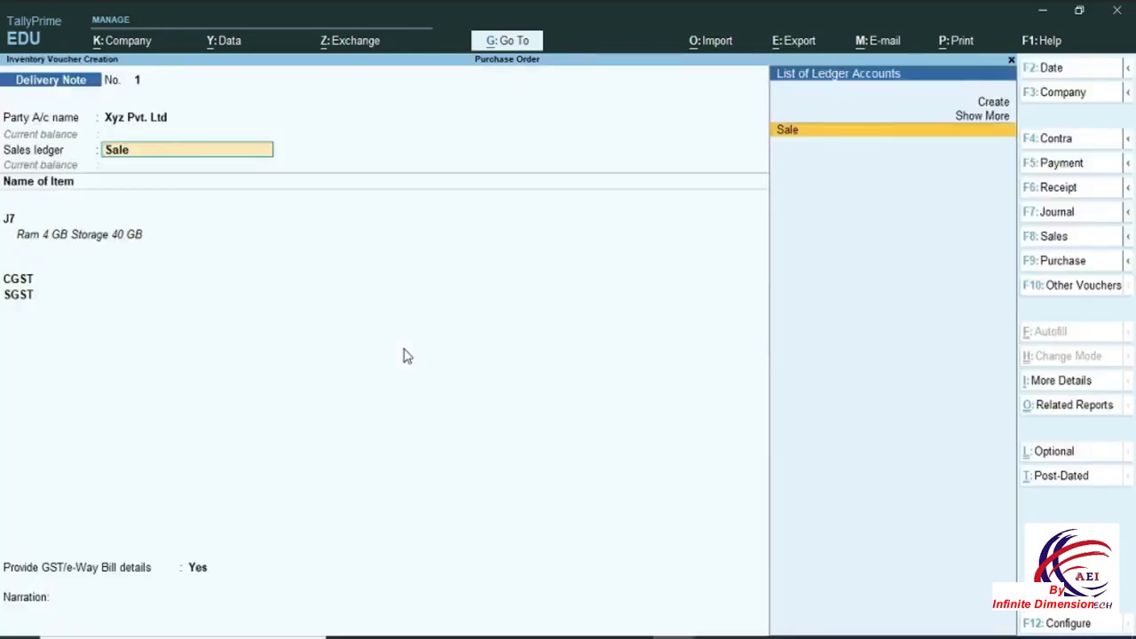
pyautogui.press('Return')
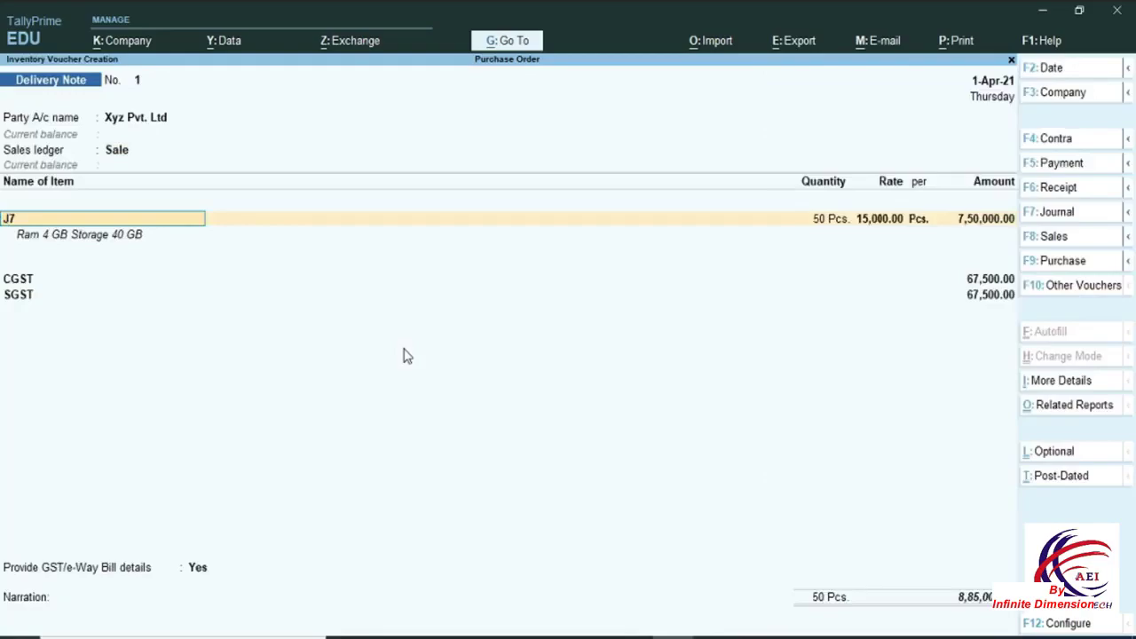
# Allocate 40 Pcs of J7 at 15,000.00 against order XYZ-1
pyautogui.press('Return')
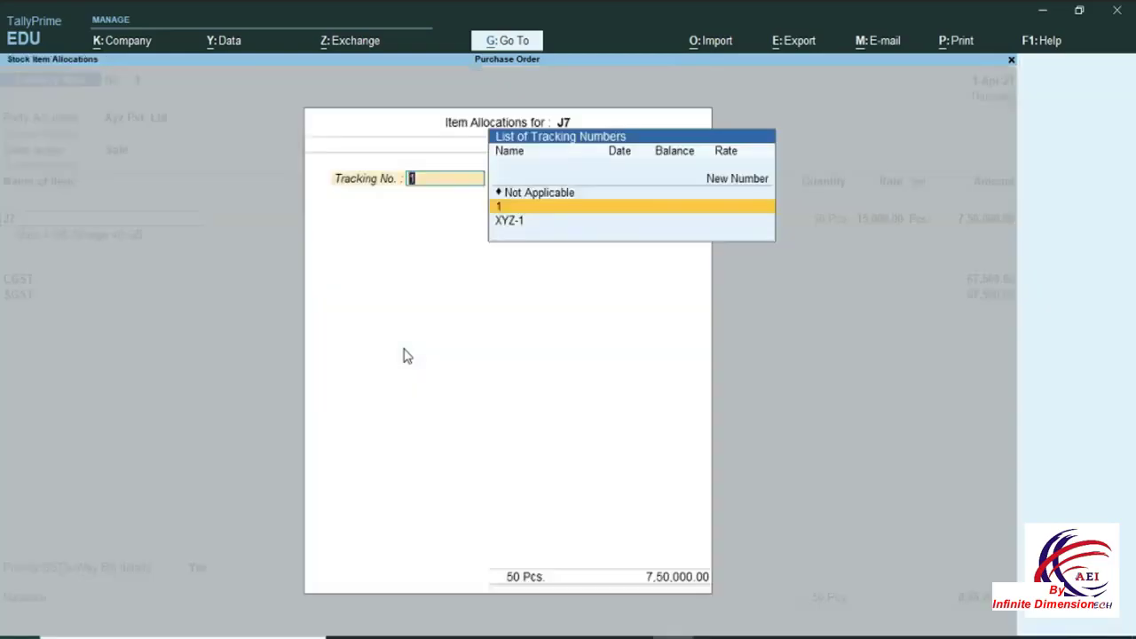
pyautogui.press('Return')
pyautogui.press('Return')
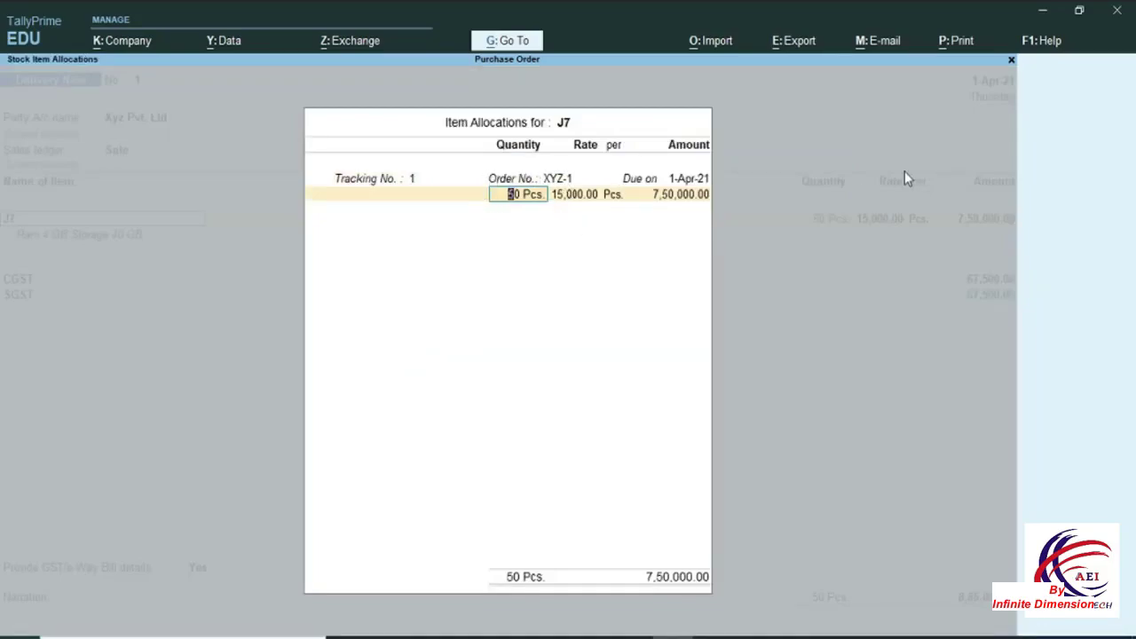
pyautogui.write('40')
pyautogui.press('Return')
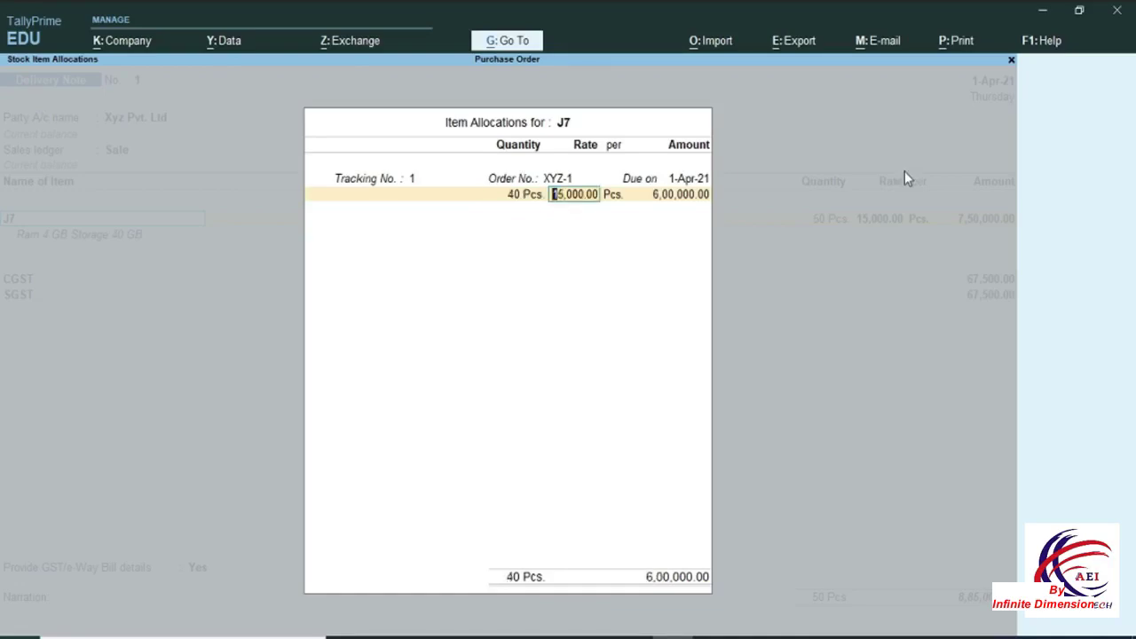
pyautogui.press('Return')
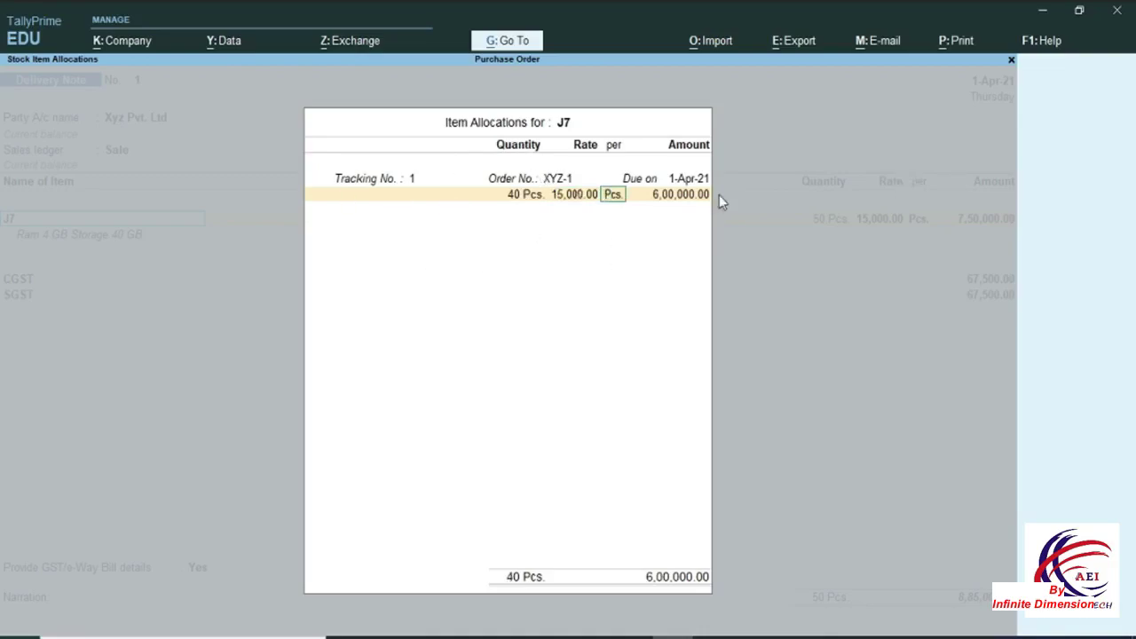
pyautogui.press('Return')
pyautogui.press('Return')
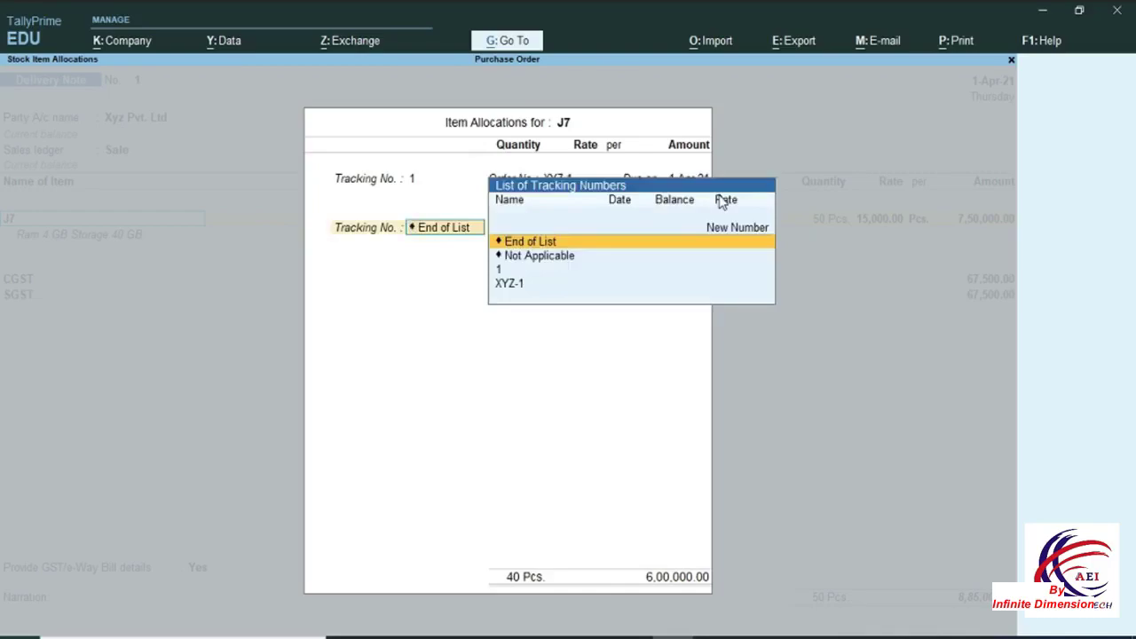
pyautogui.press('Return')
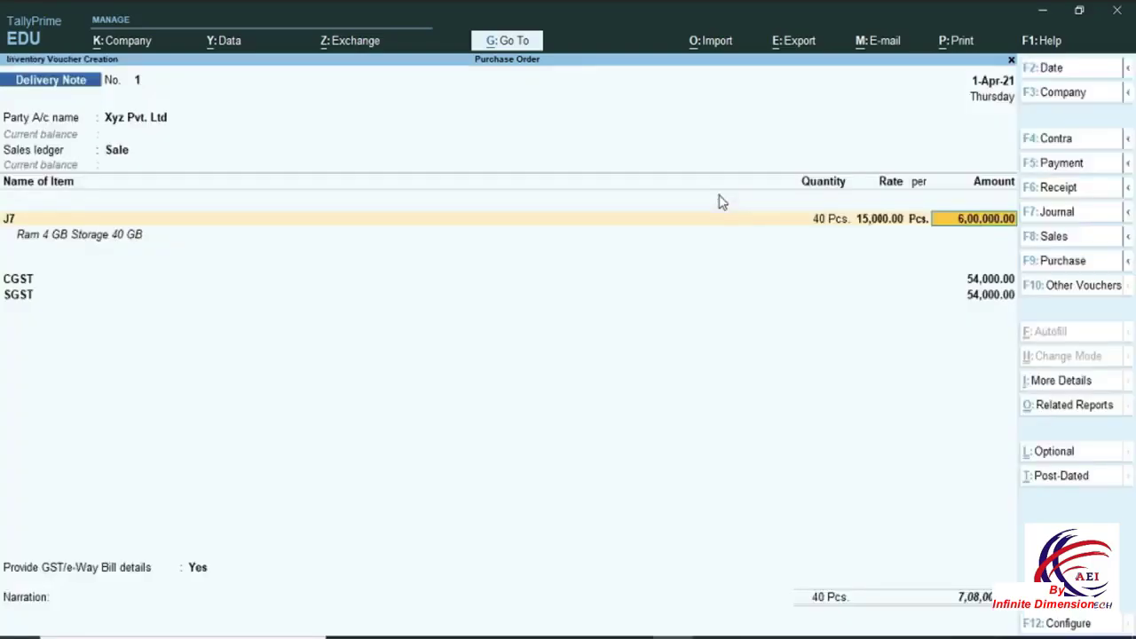
# Set Provide GST/e-Way Bill details to No and save the delivery note
pyautogui.press('Return')
pyautogui.press('Return')
pyautogui.press('Return')
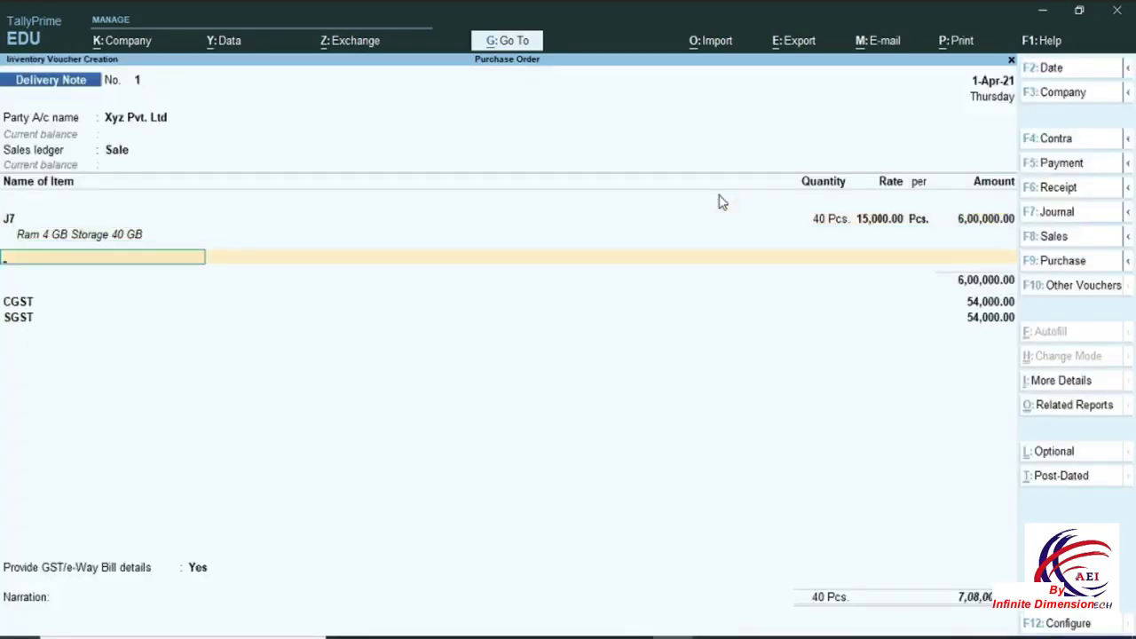
pyautogui.press('Return')
pyautogui.press('Return')
pyautogui.press('Return')
pyautogui.press('Return')
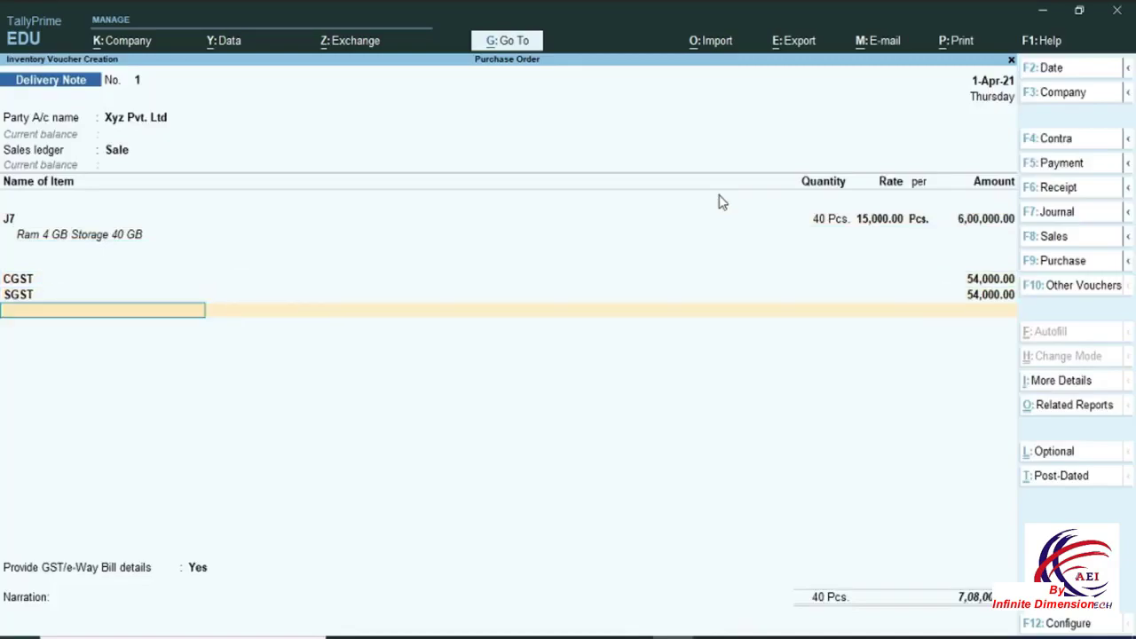
pyautogui.press('Up')
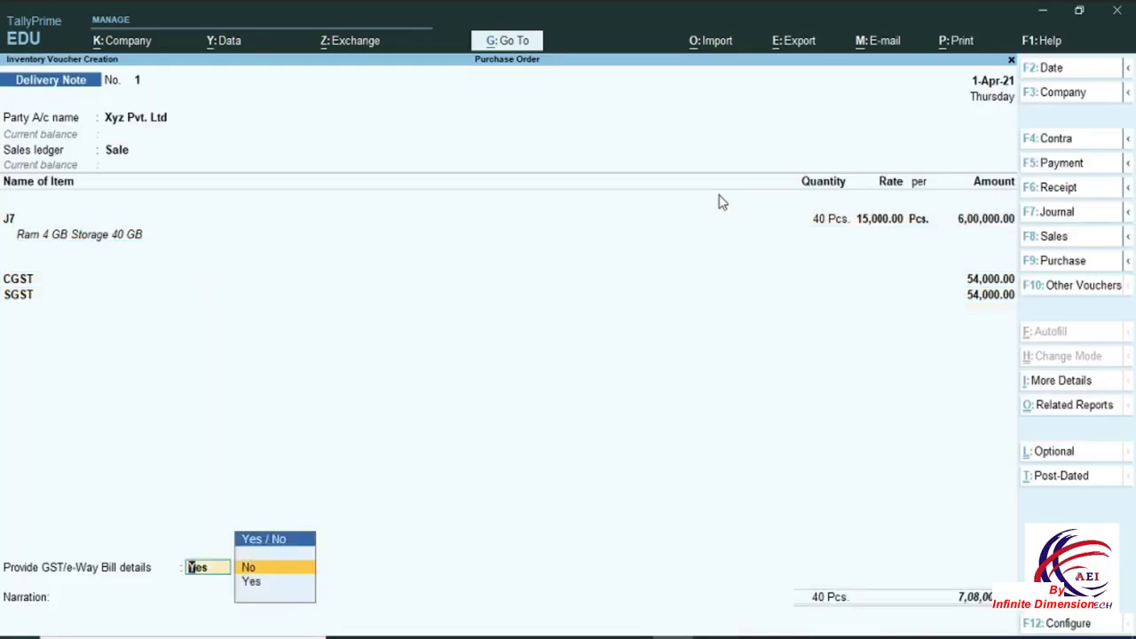
pyautogui.press('Return')
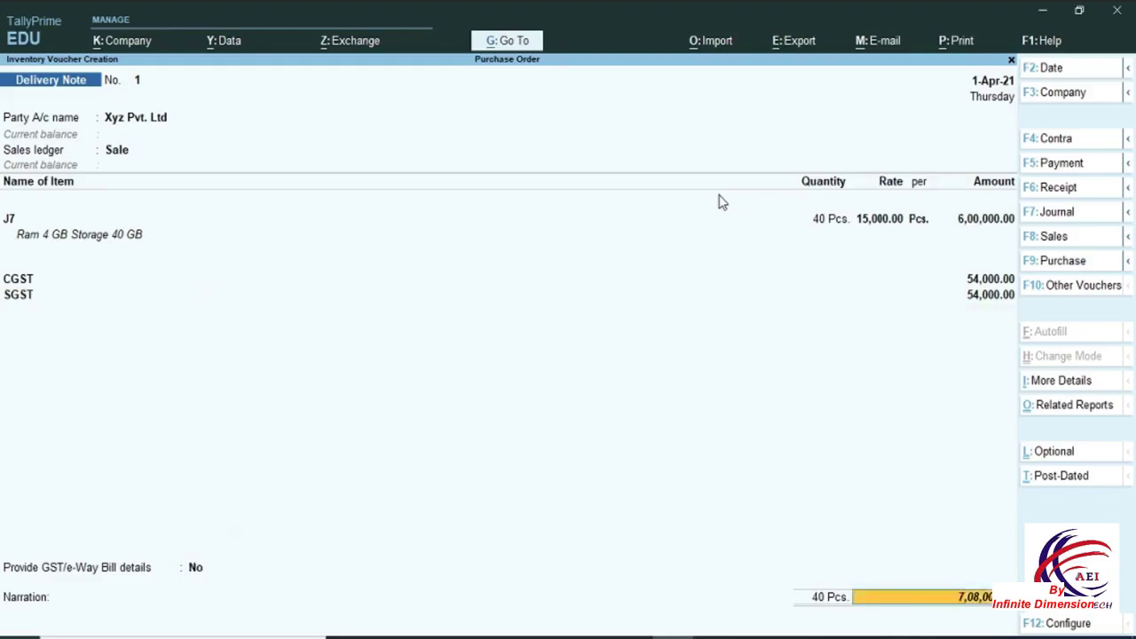
pyautogui.press('Return')
pyautogui.press('Return')
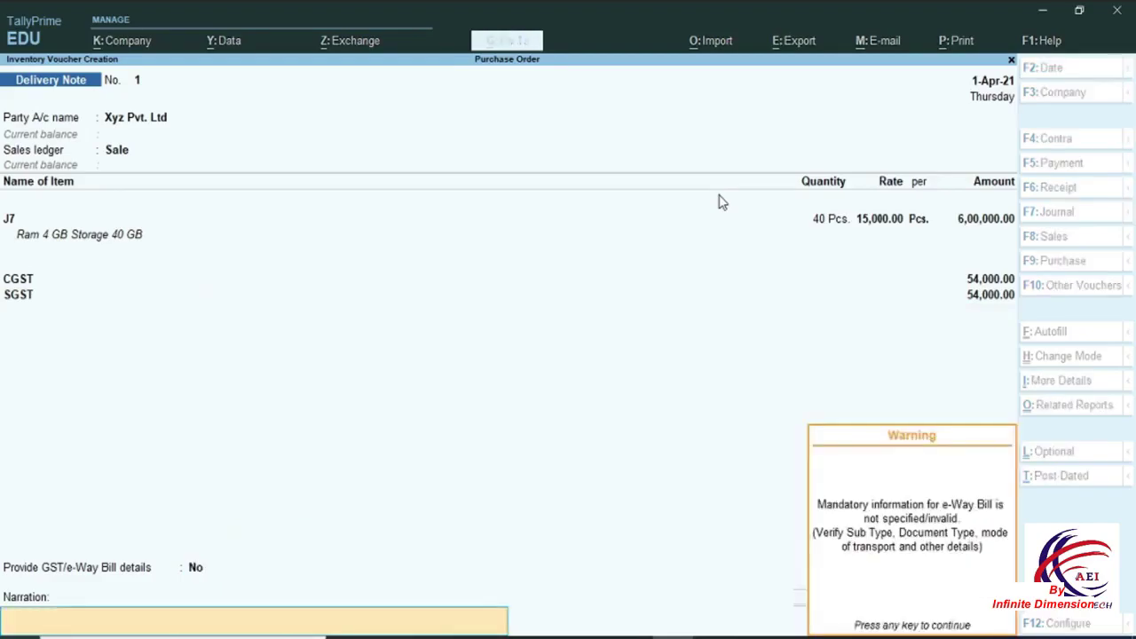
pyautogui.press('Return')
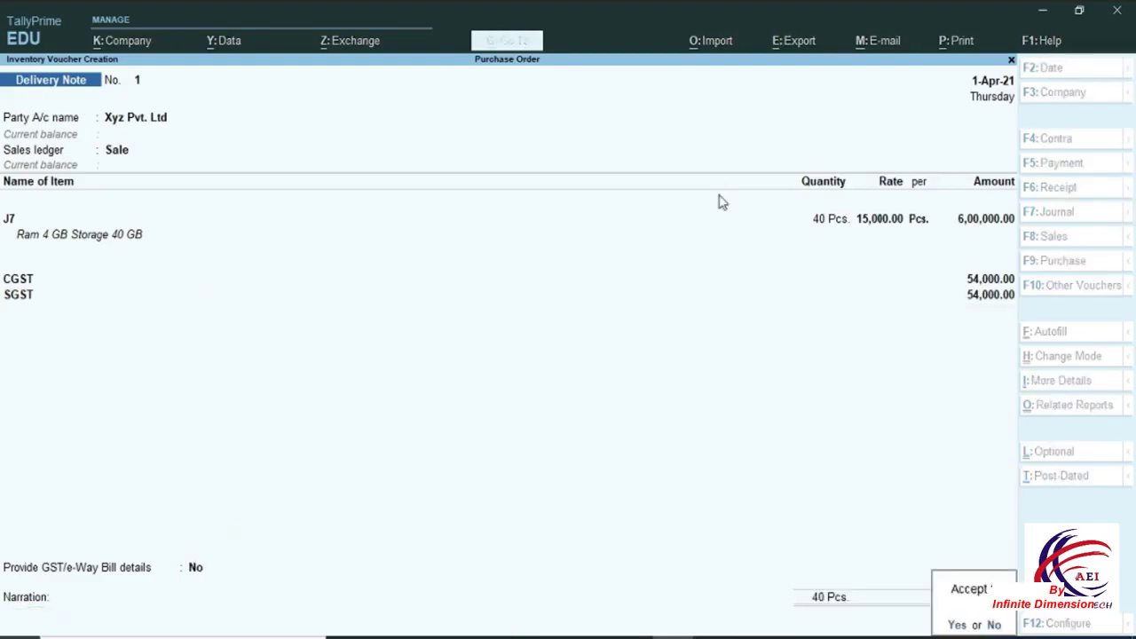
pyautogui.press('Return')
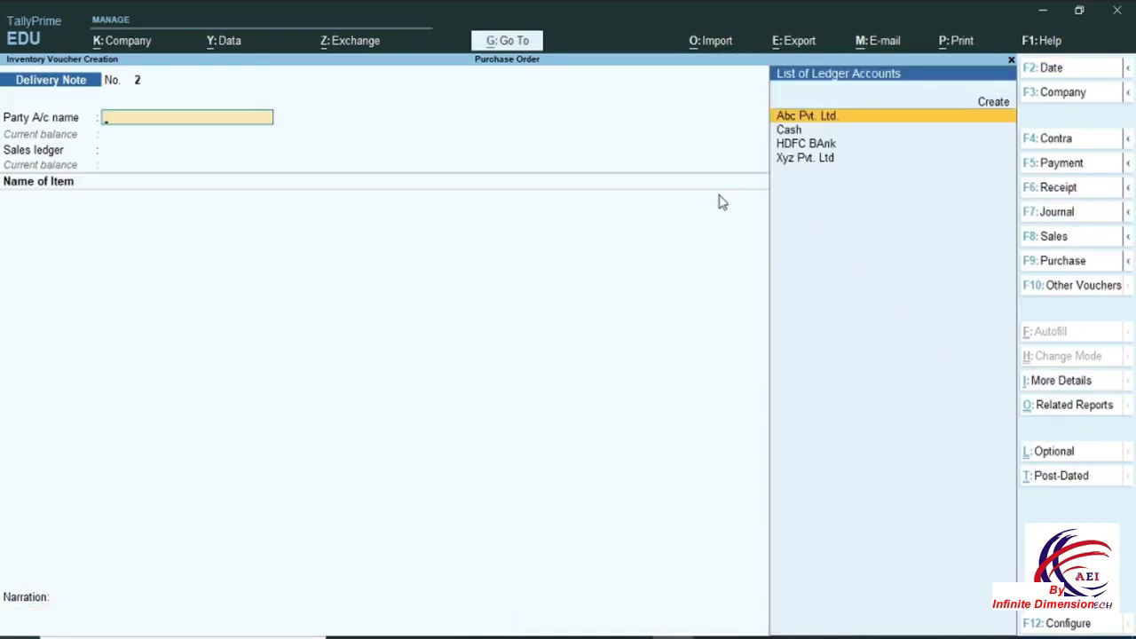
# Quit the unsaved delivery note and check J7 closing stock in Balance Sheet and Stock Summary
pyautogui.press('Escape')
pyautogui.press('Return')
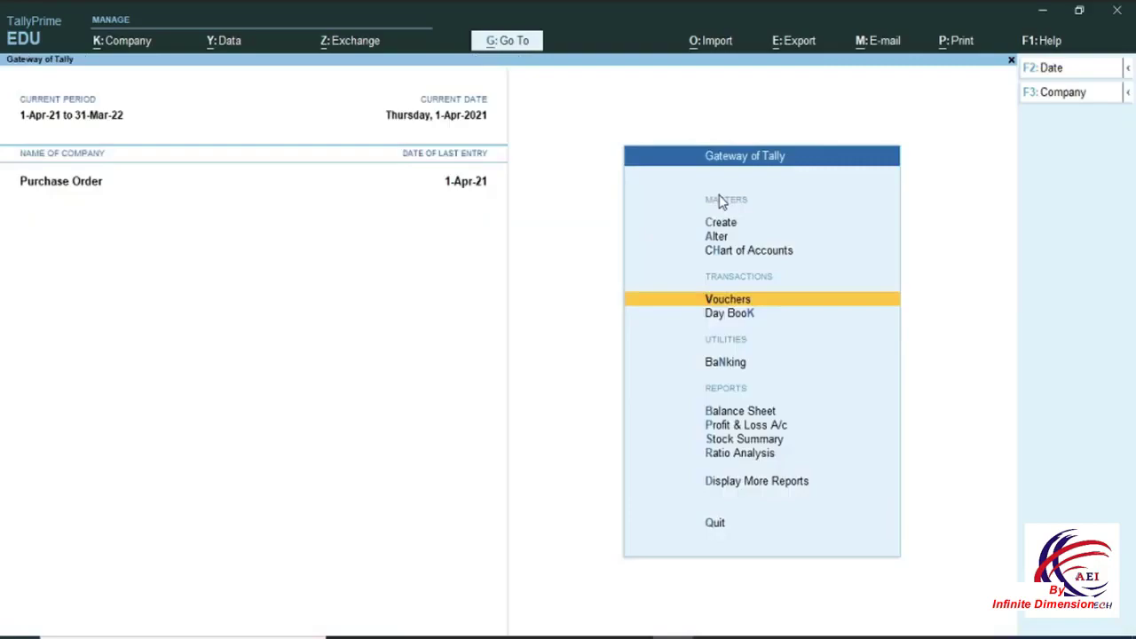
pyautogui.press('Down')
pyautogui.press('Down')
pyautogui.press('Down')
pyautogui.press('Return')
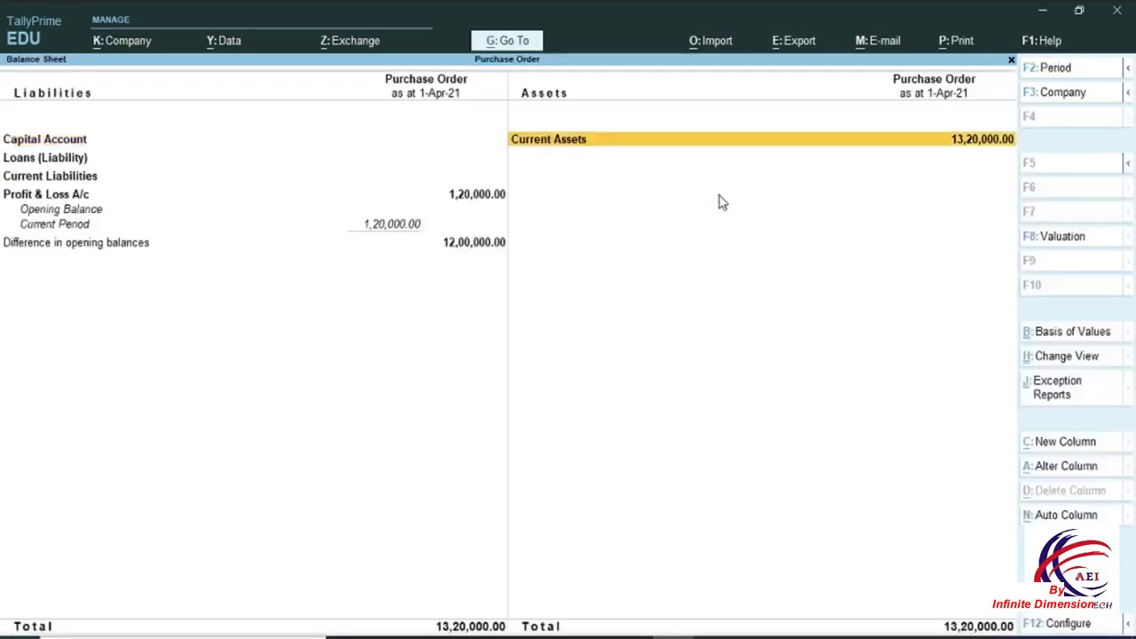
pyautogui.press('Return')
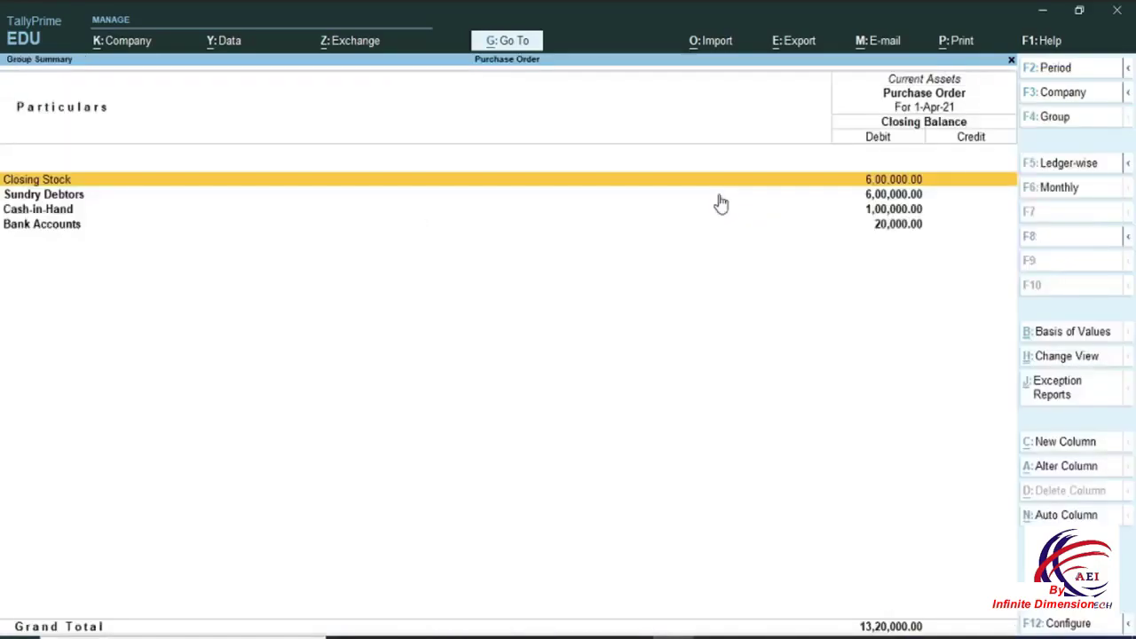
pyautogui.press('Return')
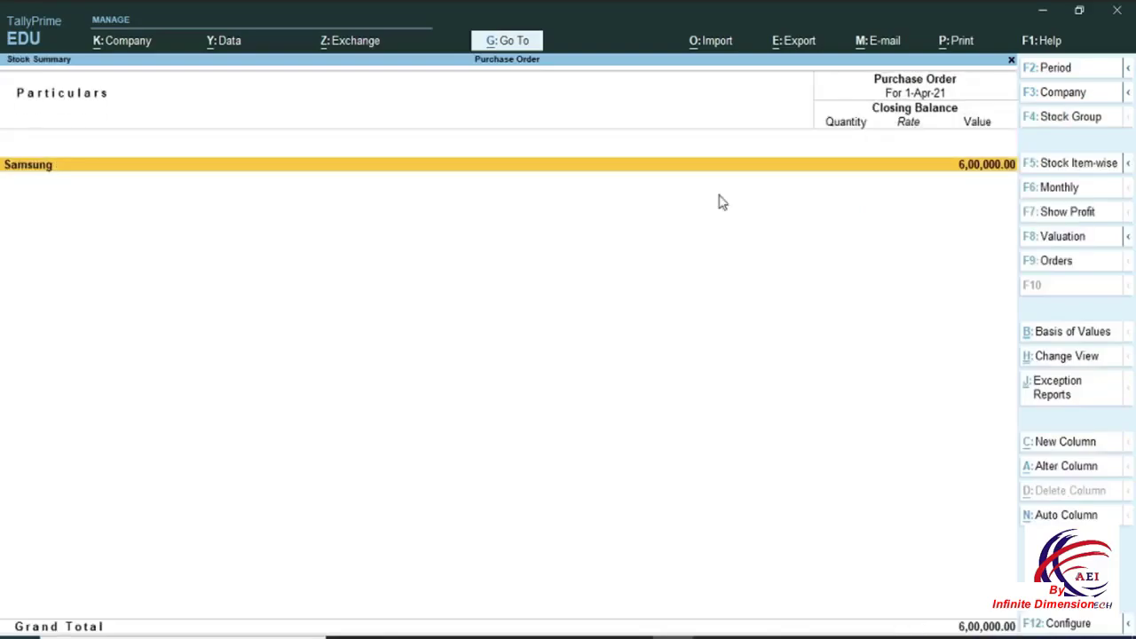
pyautogui.press('Return')
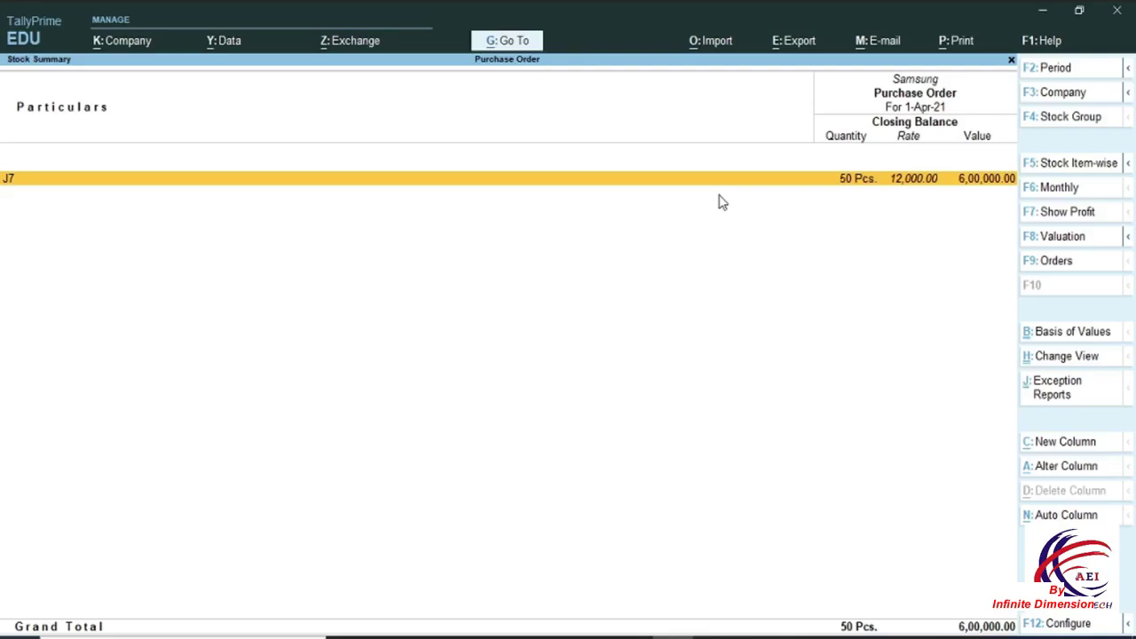
pyautogui.press('Escape')
pyautogui.press('Escape')
pyautogui.press('Escape')
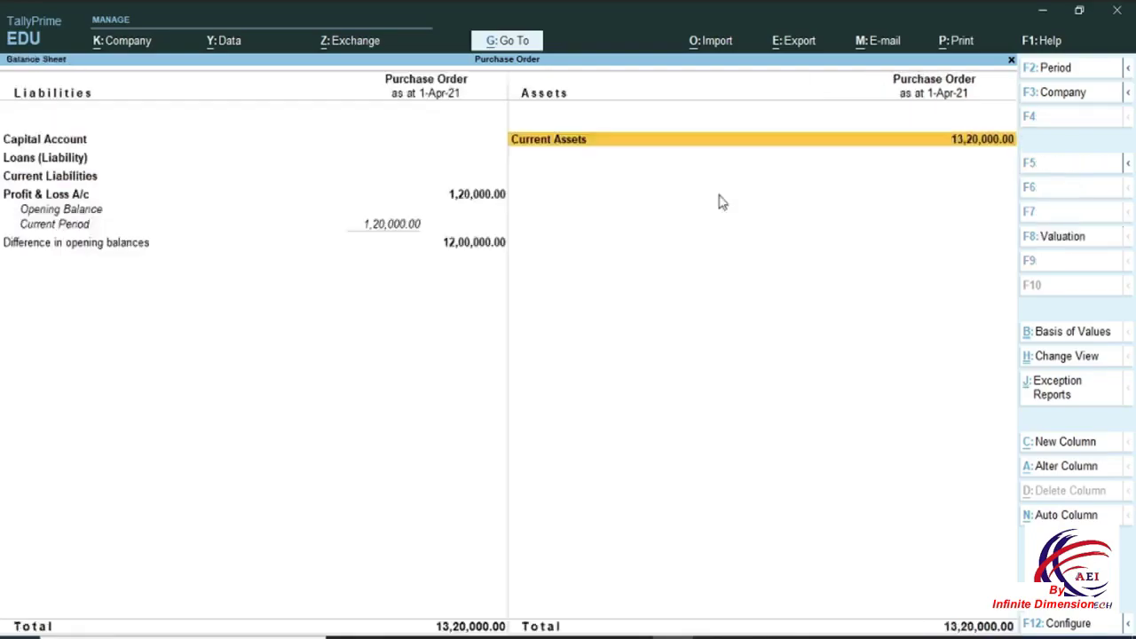
pyautogui.press('Escape')
pyautogui.press('Down')
pyautogui.press('Down')
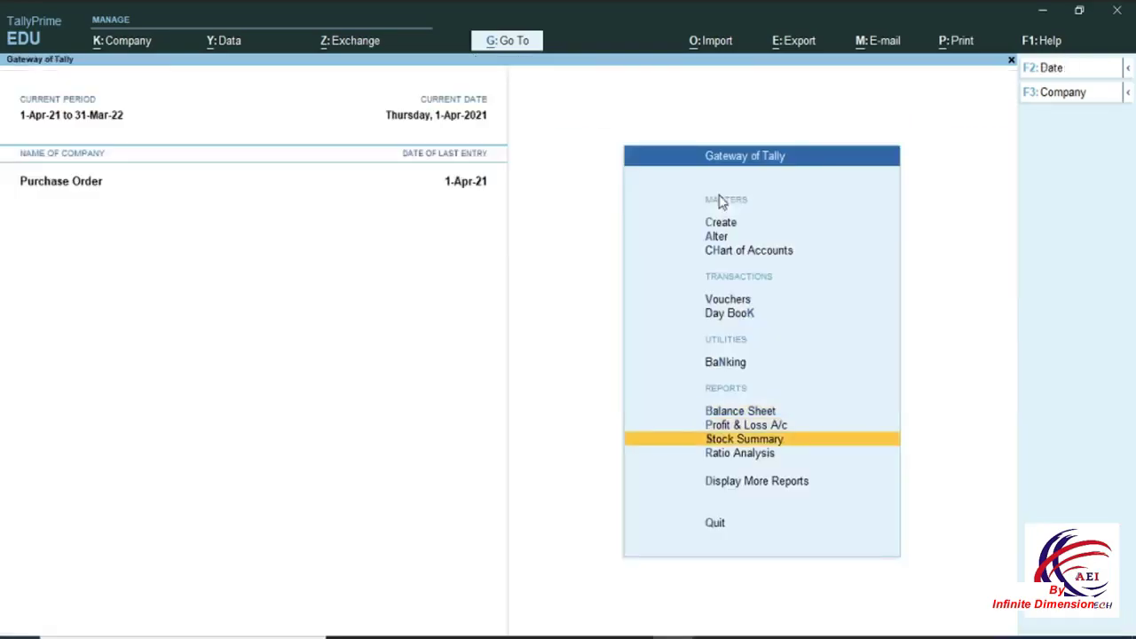
pyautogui.press('Return')
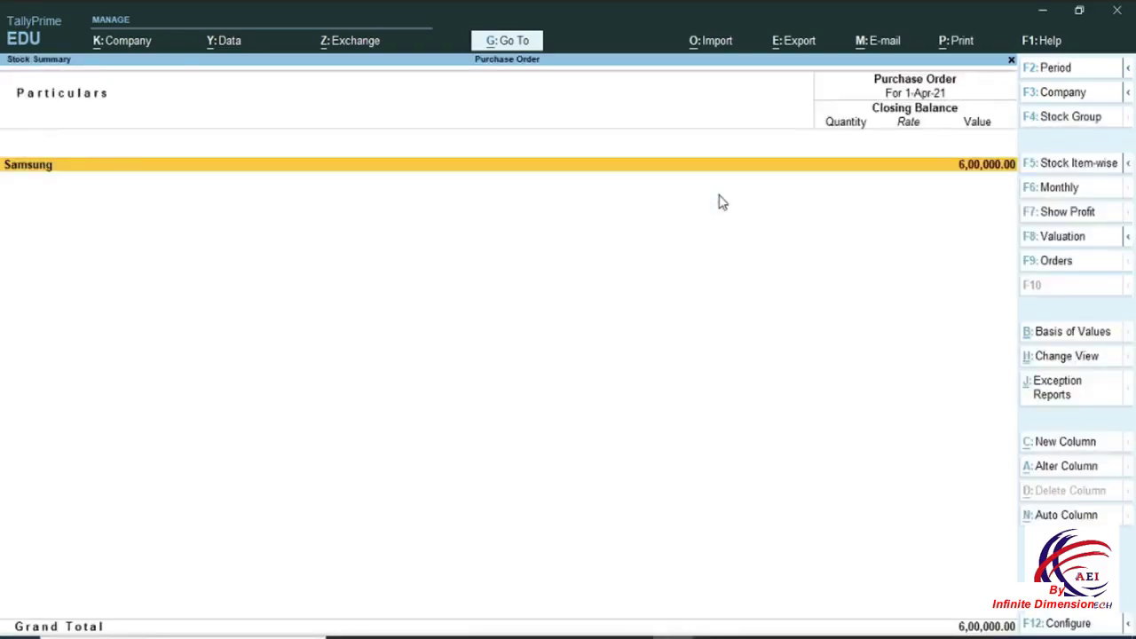
pyautogui.press('Escape')
# View Sale Bills Pending, listing J7 at 40 Pcs worth 6,00,000.00 for Xyz Pvt. Ltd
pyautogui.press('Down')
pyautogui.press('Down')
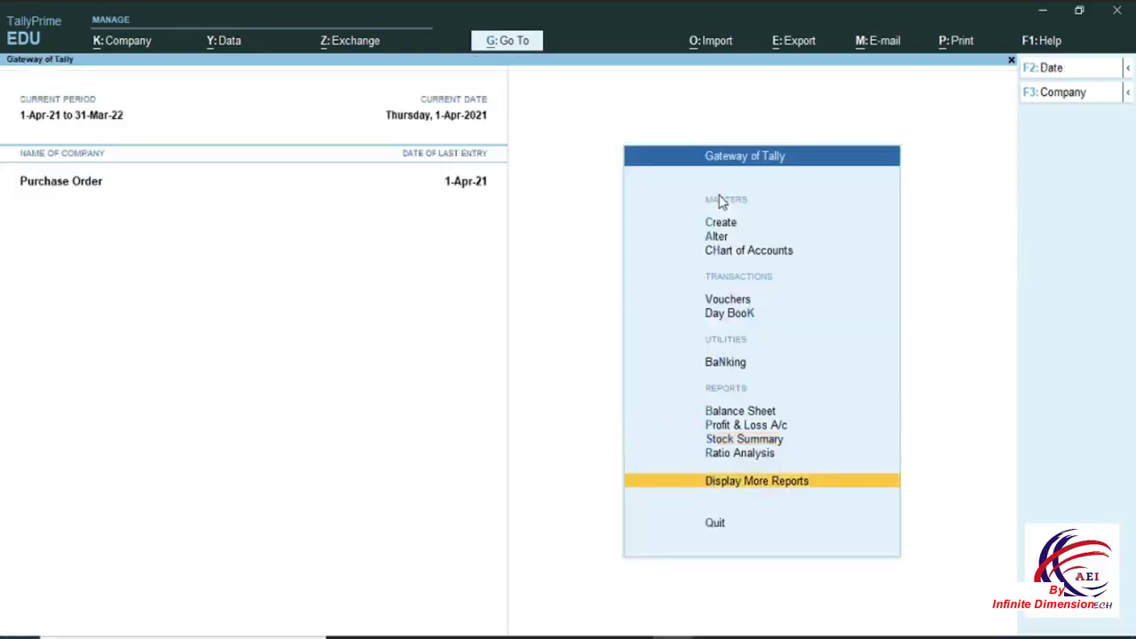
pyautogui.press('Return')
pyautogui.press('Down')
pyautogui.press('Down')
pyautogui.press('Down')
pyautogui.press('Down')
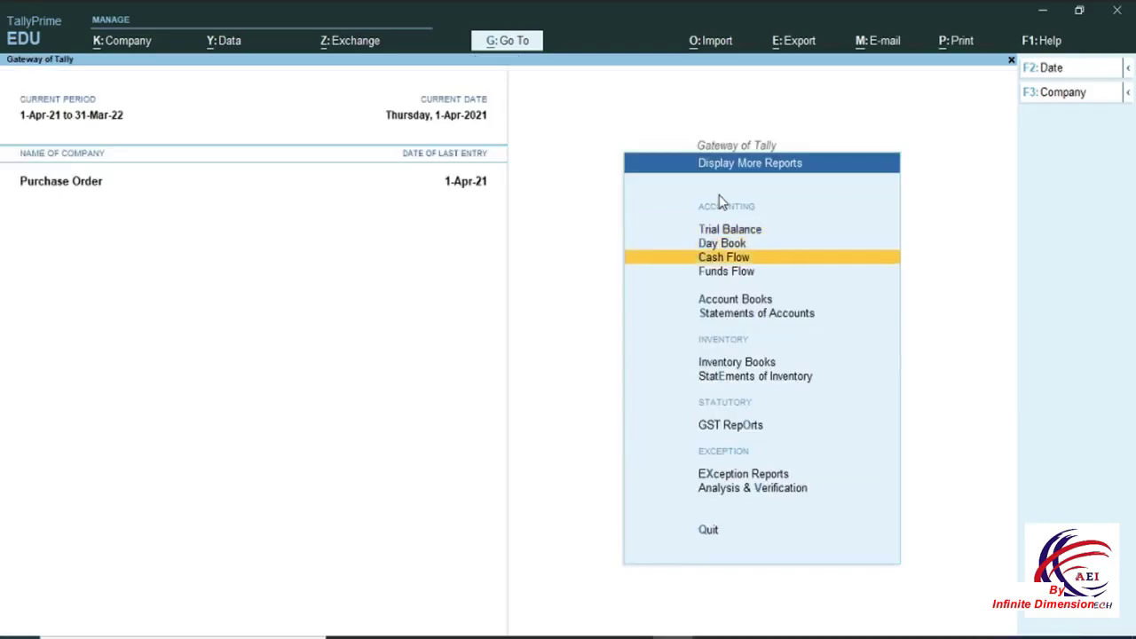
pyautogui.press('Down')
pyautogui.press('Down')
pyautogui.press('Down')
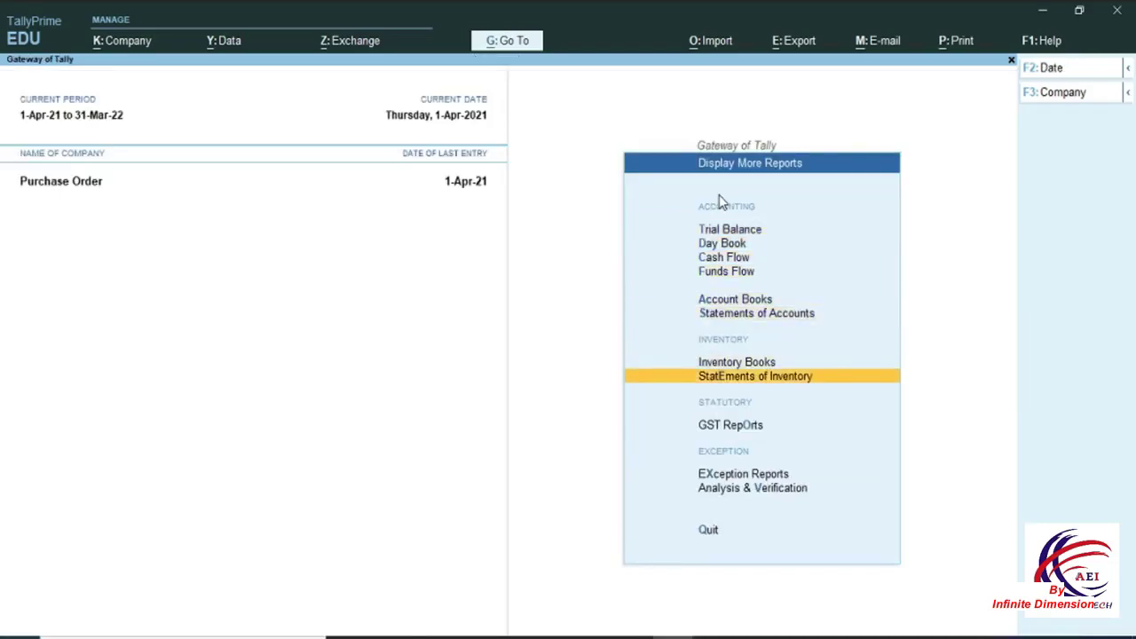
pyautogui.press('Return')
pyautogui.press('Down')
pyautogui.press('Down')
pyautogui.press('Down')
pyautogui.press('Down')
pyautogui.press('Down')
pyautogui.press('Down')
pyautogui.press('Down')
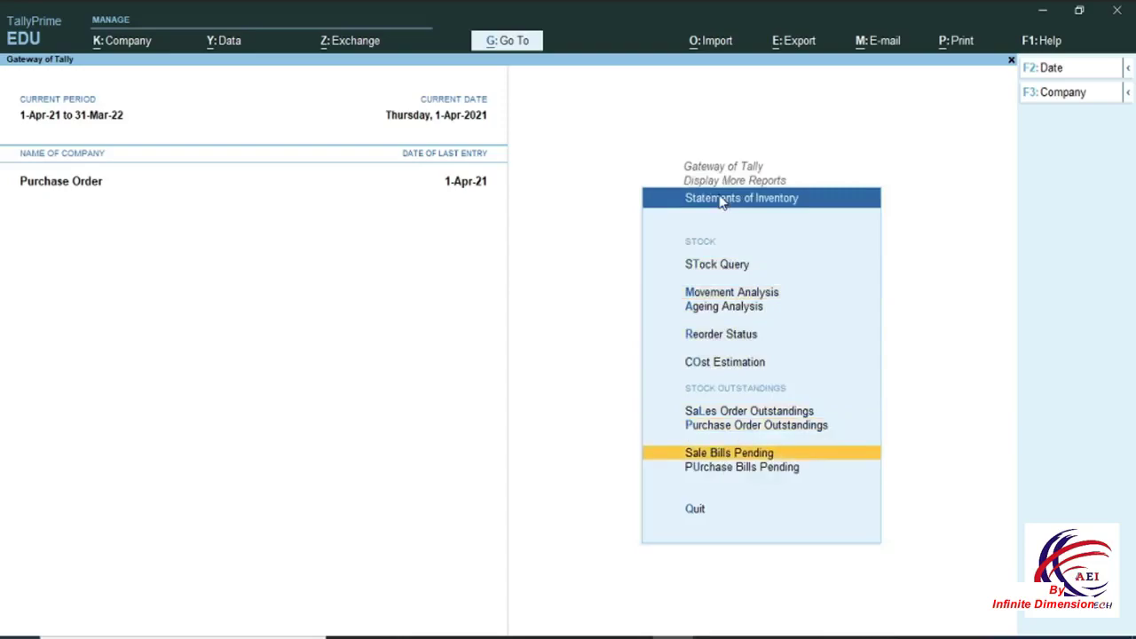
pyautogui.press('Return')
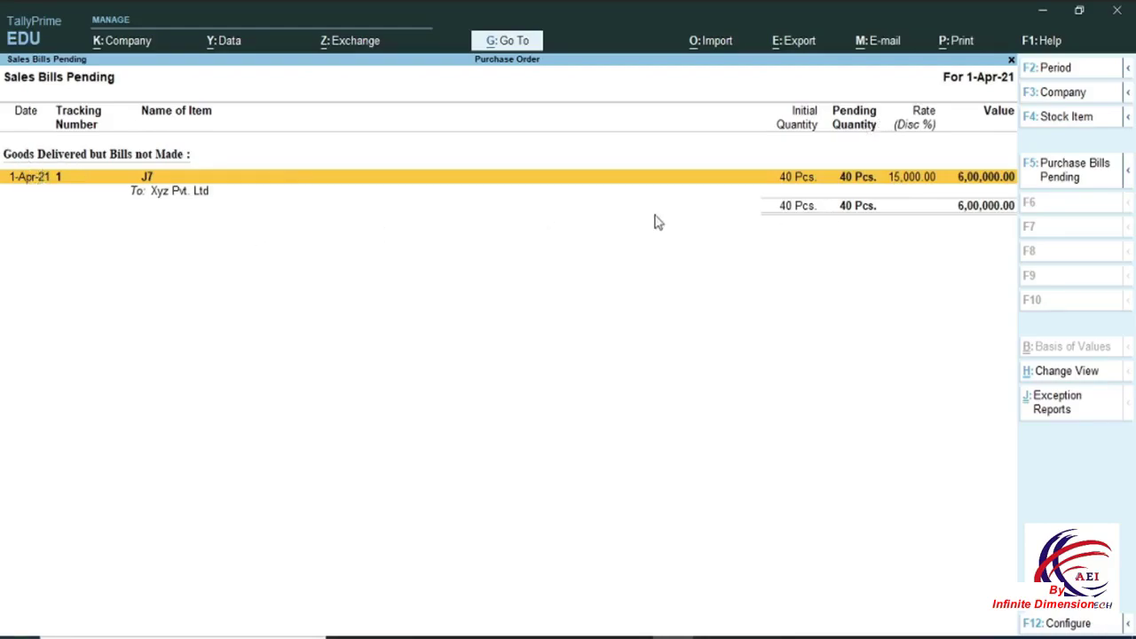
pyautogui.press('Escape')
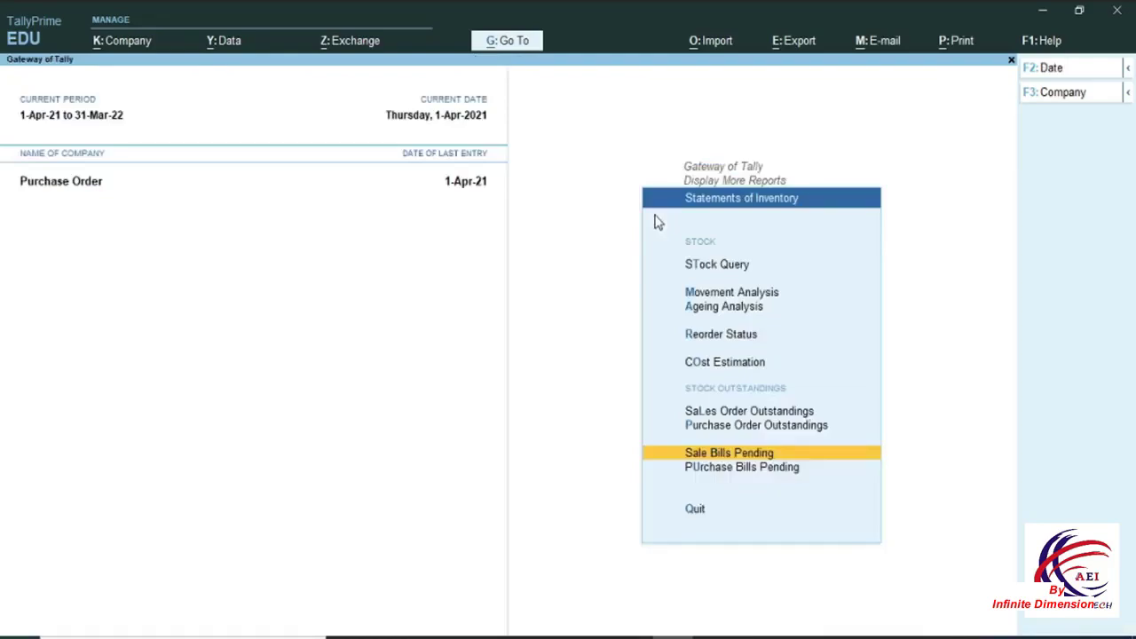
# Open Sales Order Outstandings > All Orders showing XYZ-1 with 10 Pcs of J7 due
pyautogui.press('Up')
pyautogui.press('Up')
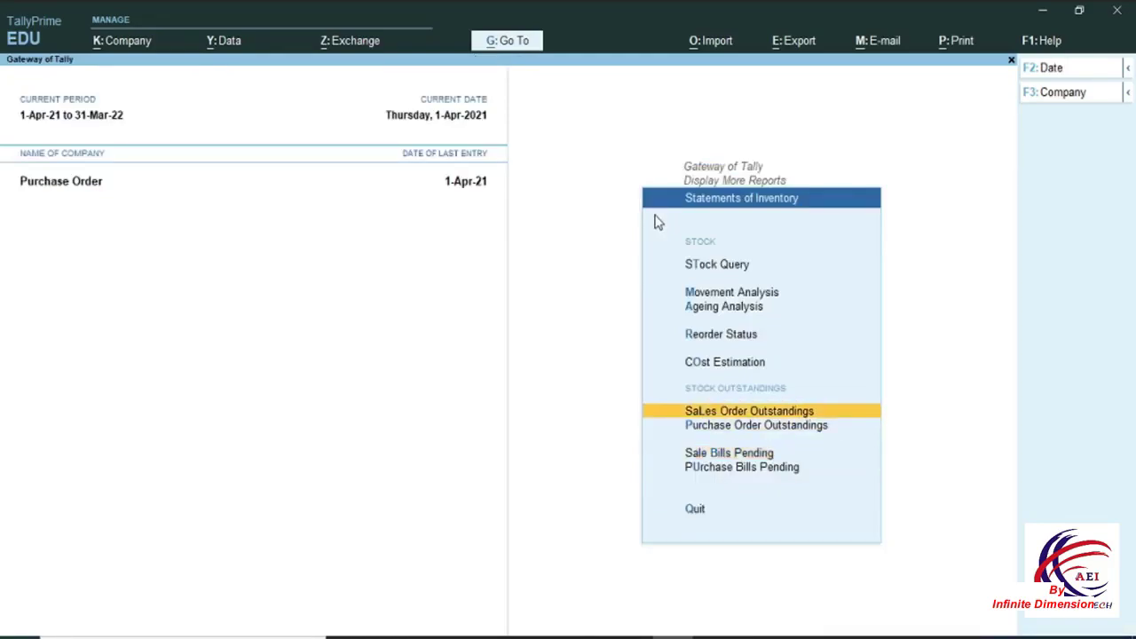
pyautogui.press('Return')
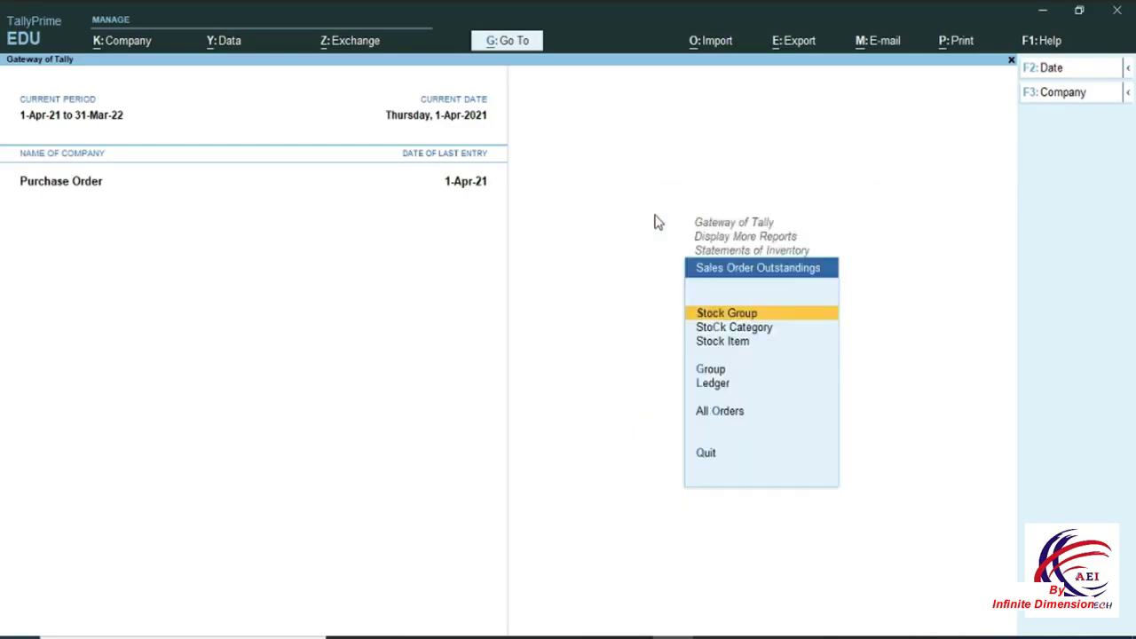
pyautogui.press('Down')
pyautogui.press('Down')
pyautogui.press('Down')
pyautogui.press('Down')
pyautogui.press('Down')
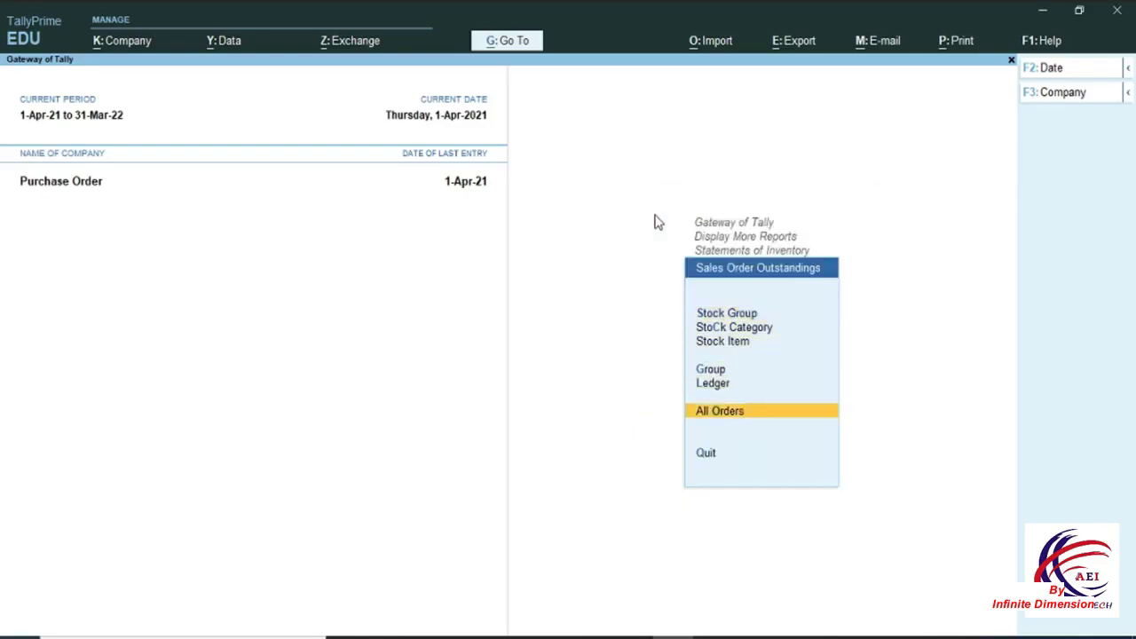
pyautogui.press('Return')
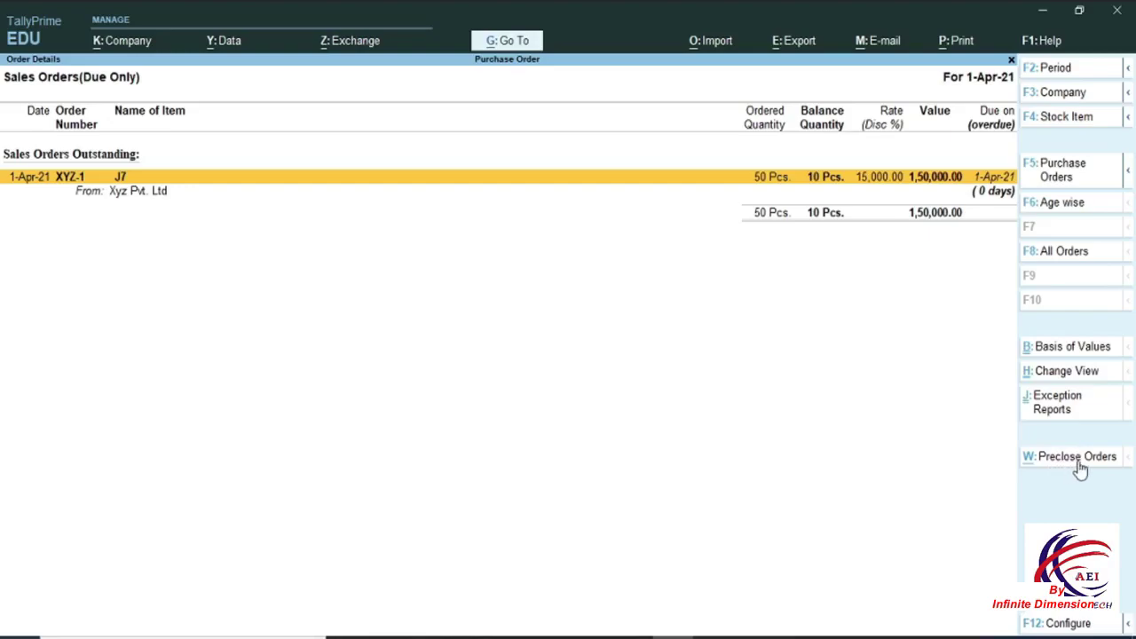
pyautogui.hotkey('alt', 'w')
# Pre-close 10 Pcs of J7 on order XYZ-1 with the reason 'Time Issue'
pyautogui.click(1076, 468)
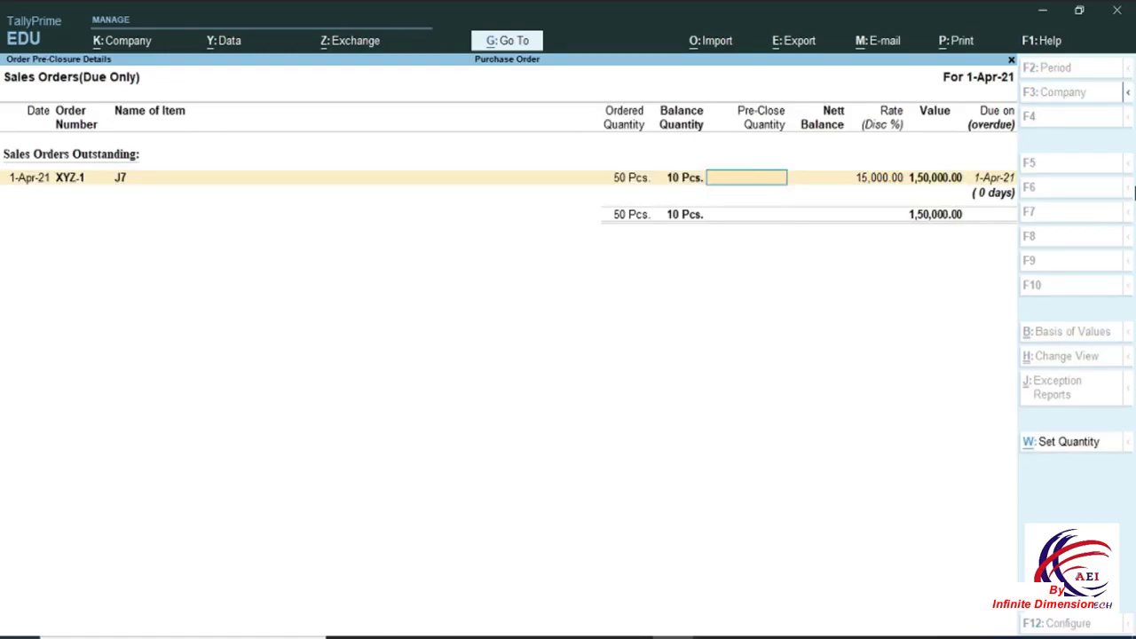
pyautogui.write('10')
pyautogui.press('Return')
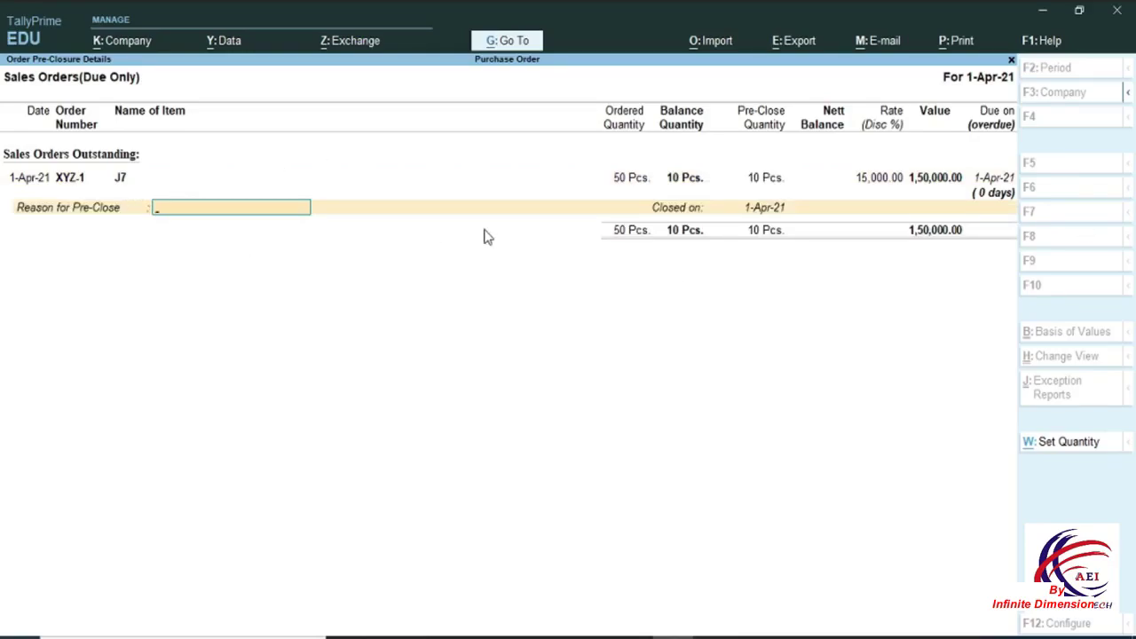
pyautogui.write('Time Issue')
pyautogui.press('Return')
pyautogui.press('Return')
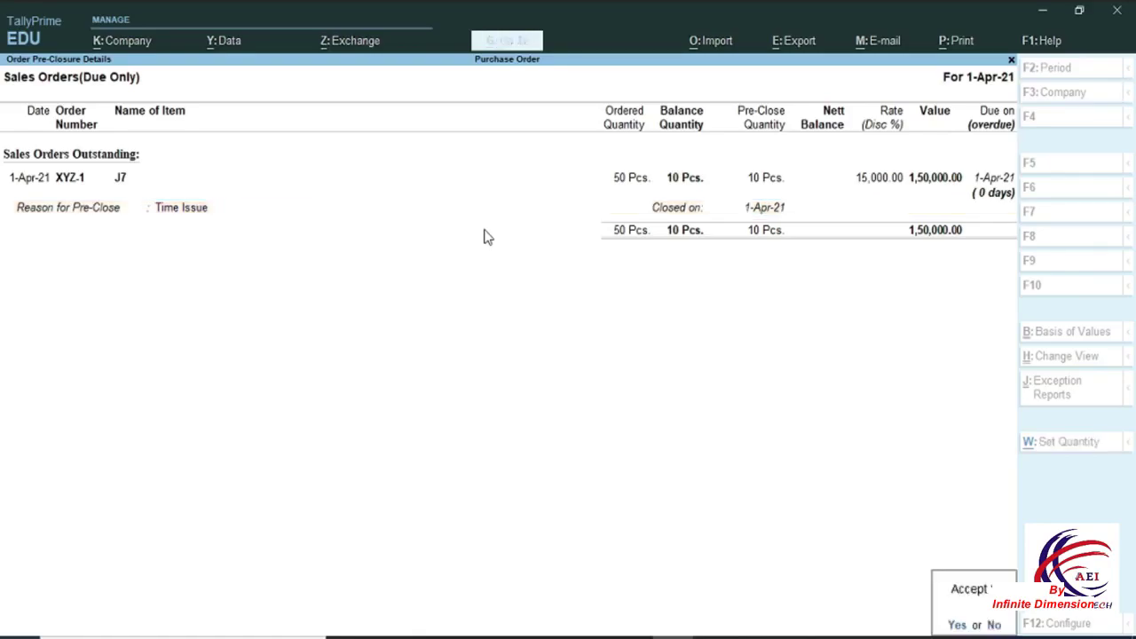
pyautogui.press('y')
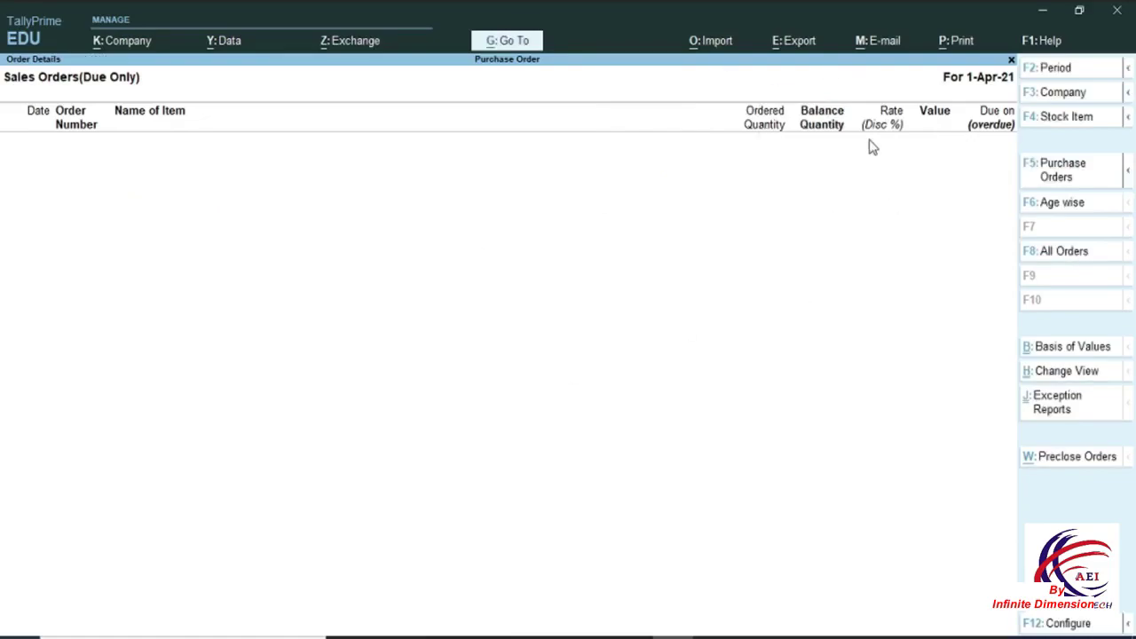
# Back out of the inventory reports and start a new Sales voucher
pyautogui.press('Escape')
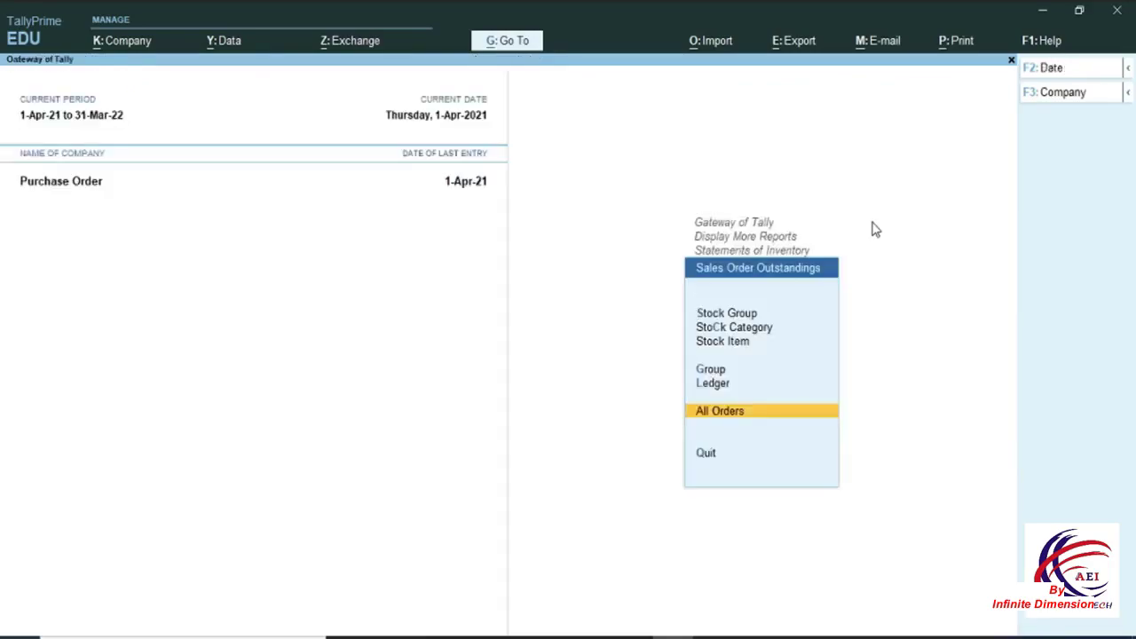
pyautogui.press('Escape')
pyautogui.press('Escape')
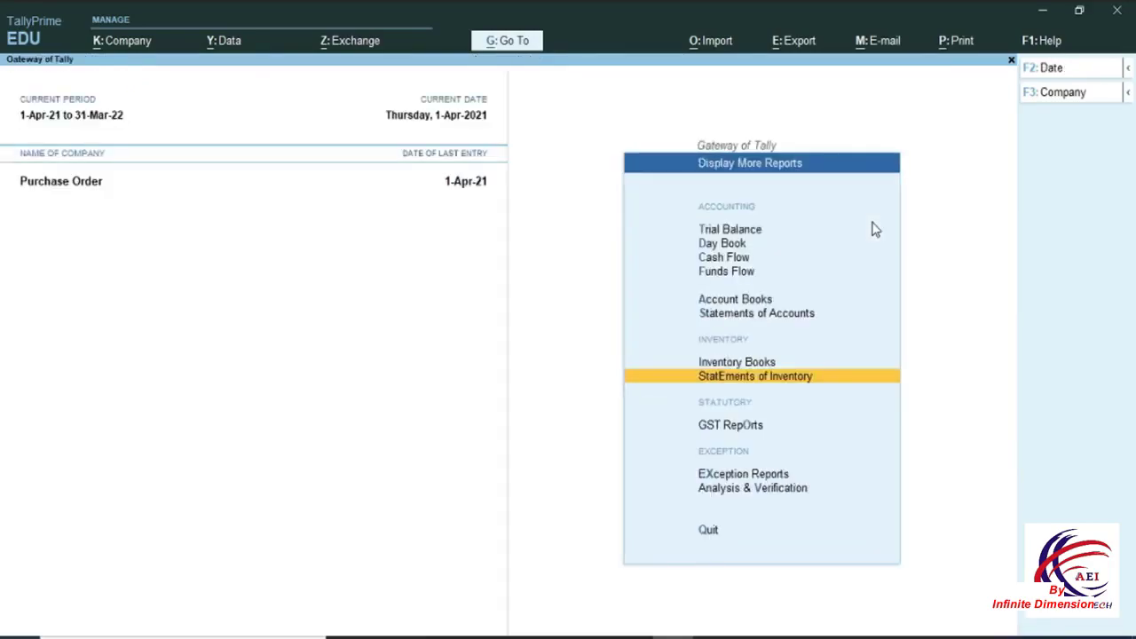
pyautogui.press('Escape')
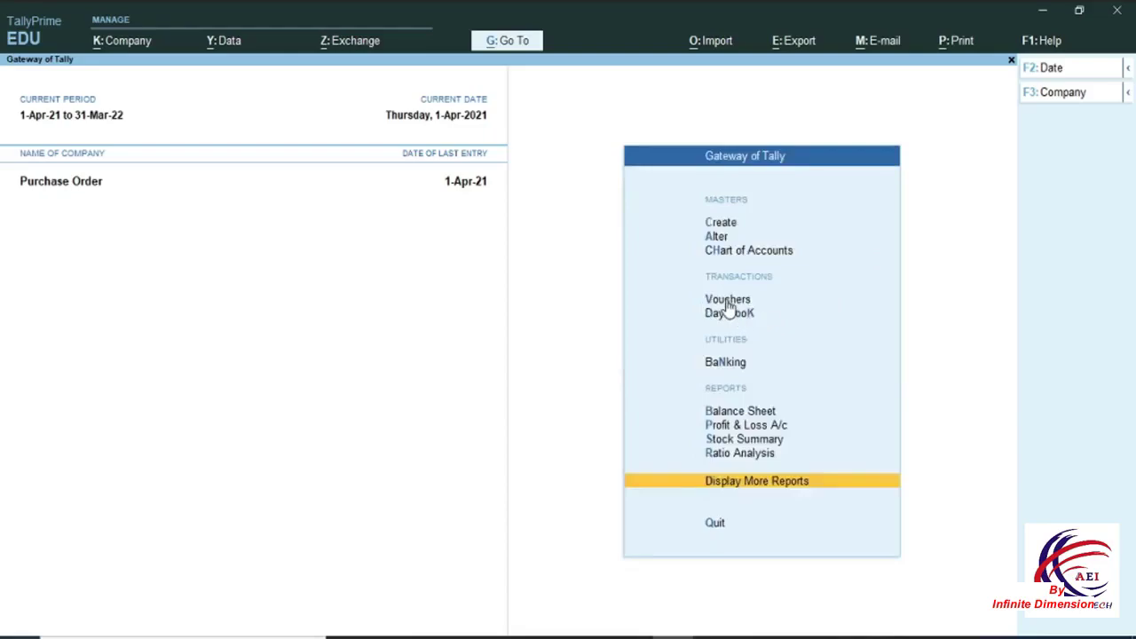
pyautogui.click(728, 302)
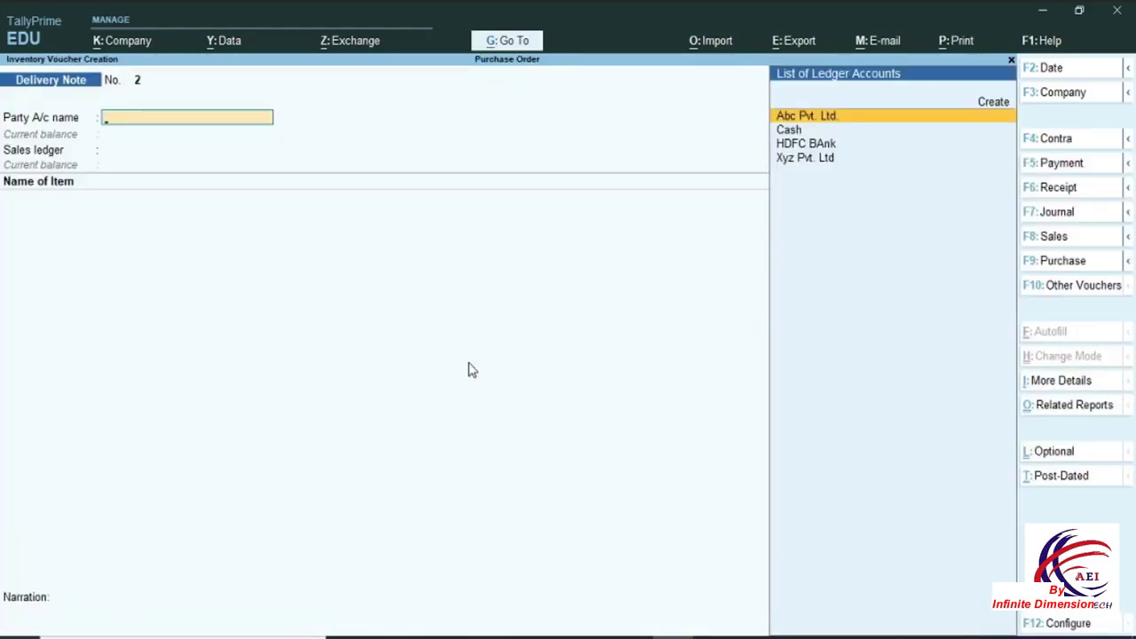
pyautogui.press('F8')
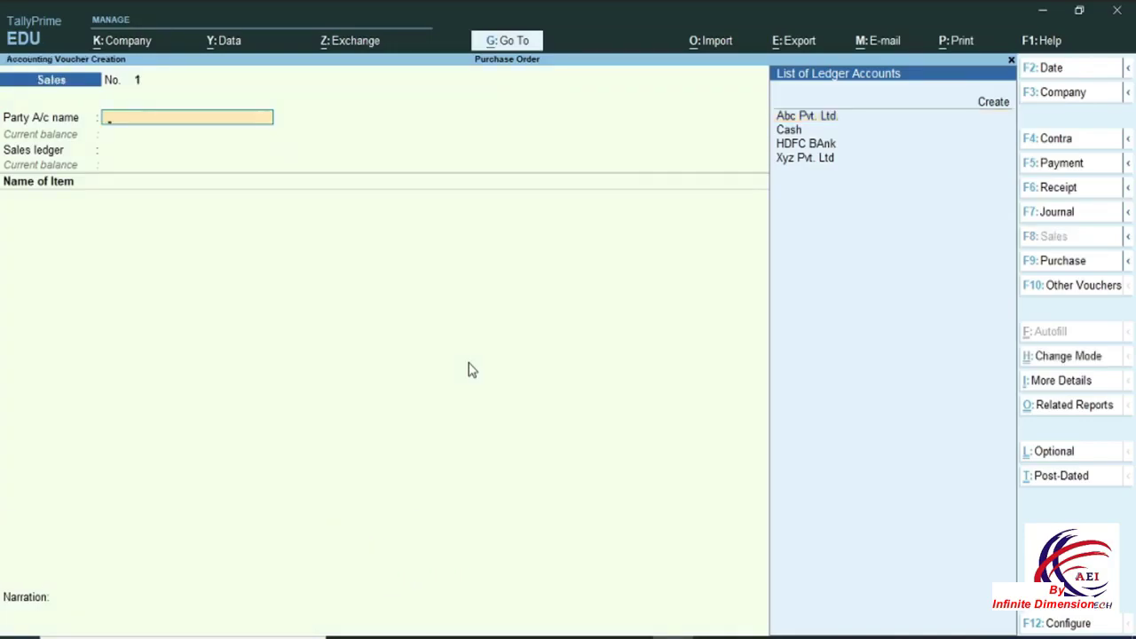
# Bill Xyz Pvt. Ltd against Delivery Note 1, keeping dispatch and party details, using the Sale ledger
pyautogui.press('Down')
pyautogui.press('Down')
pyautogui.press('Down')
pyautogui.press('Down')
pyautogui.press('Down')
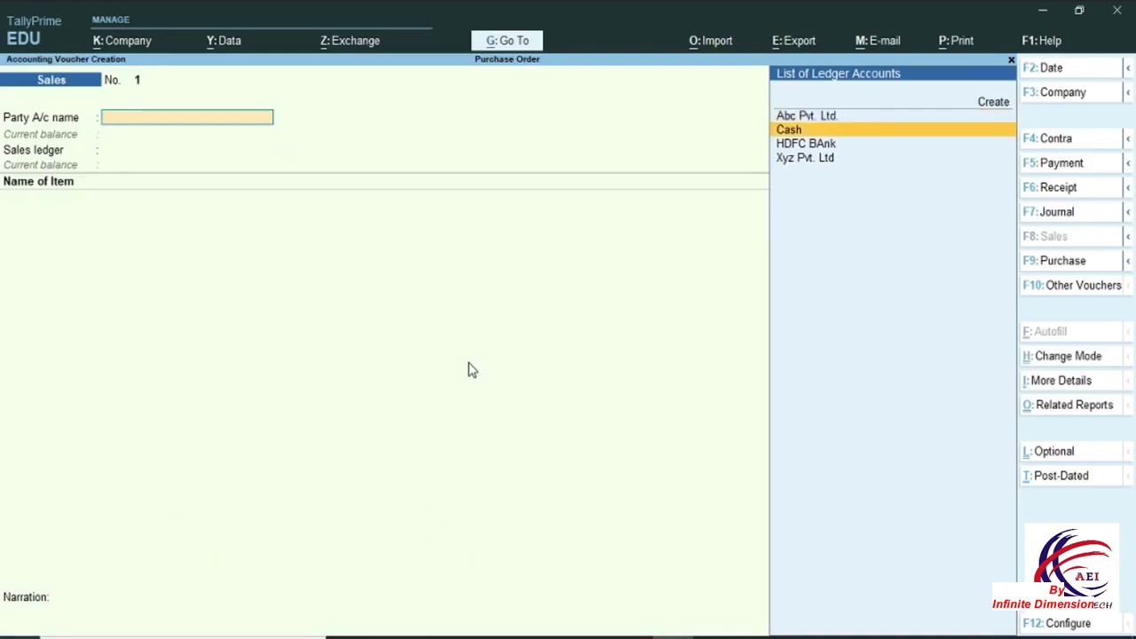
pyautogui.press('Return')
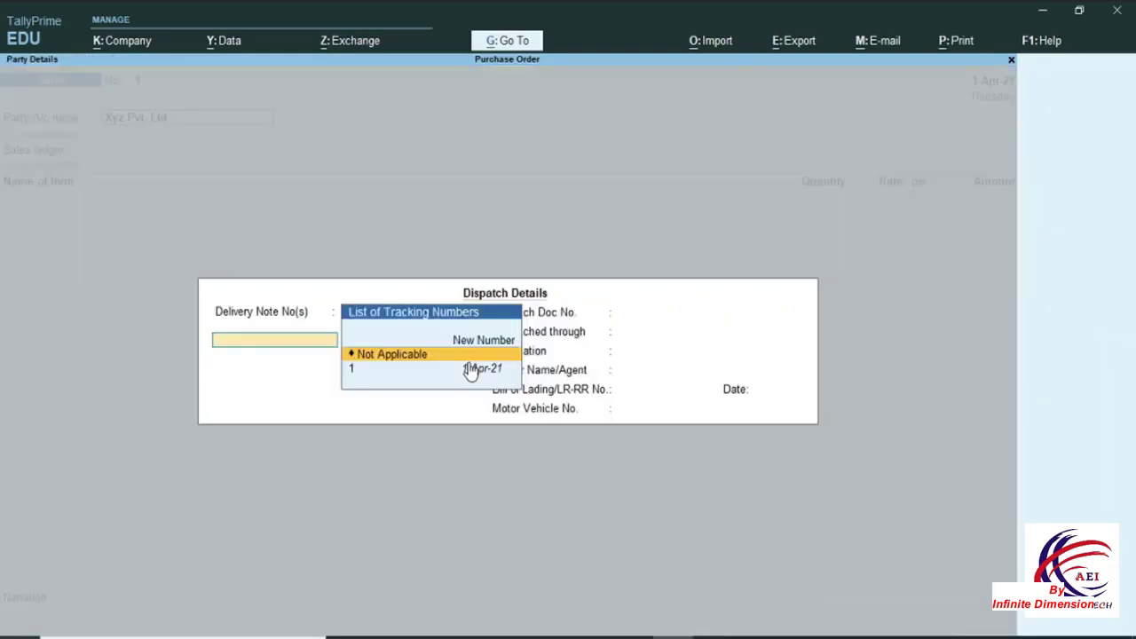
pyautogui.press('Down')
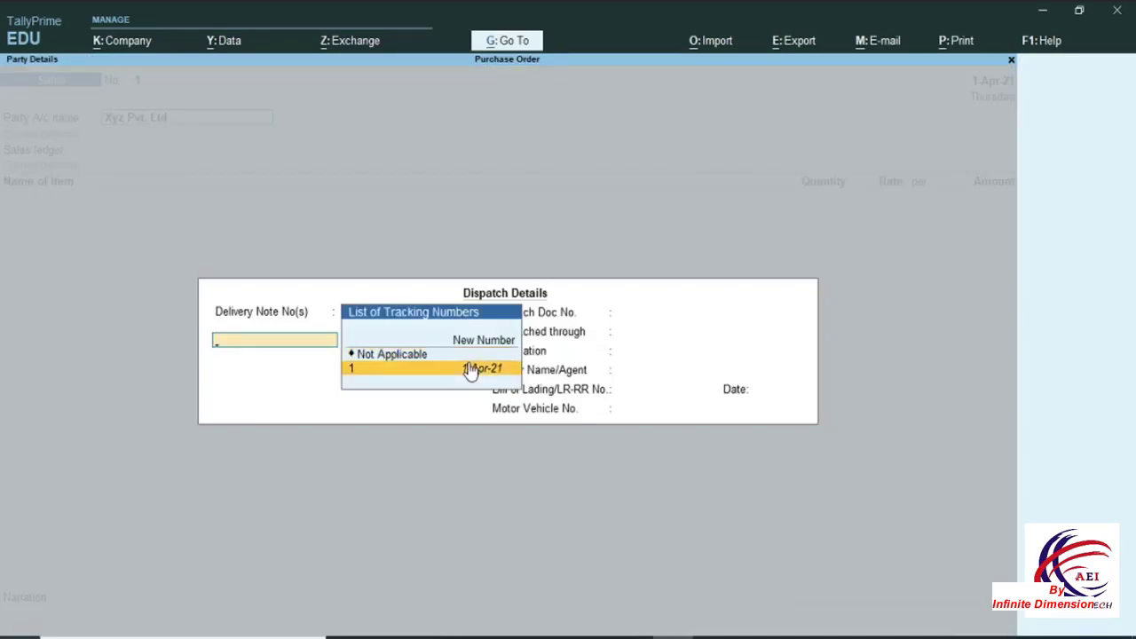
pyautogui.press('Return')
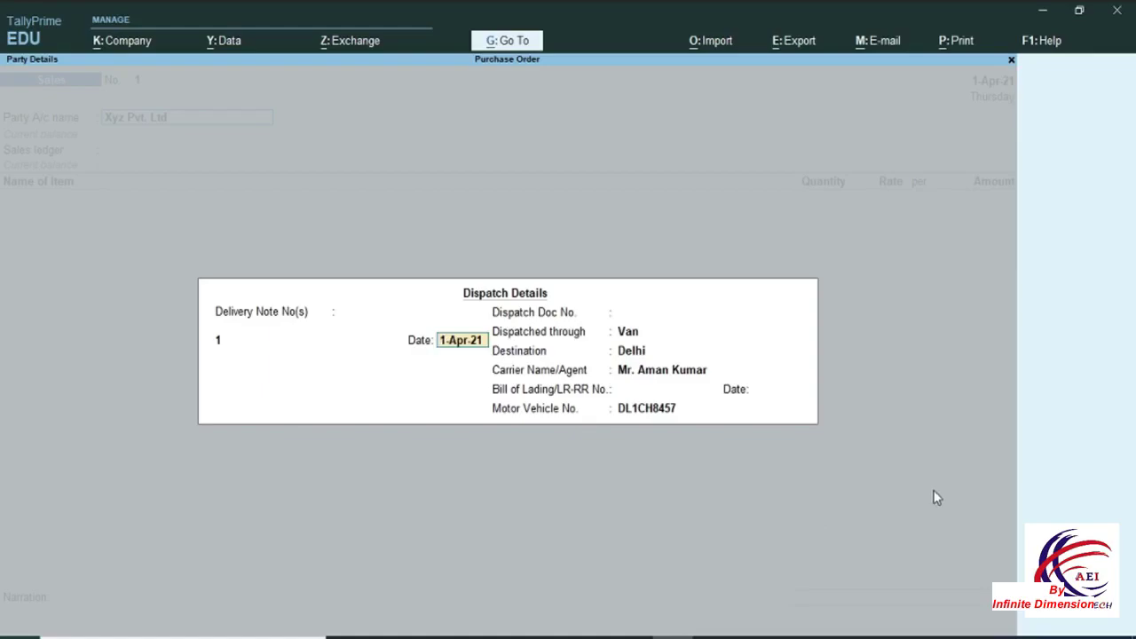
pyautogui.press('Return')
pyautogui.press('Return')
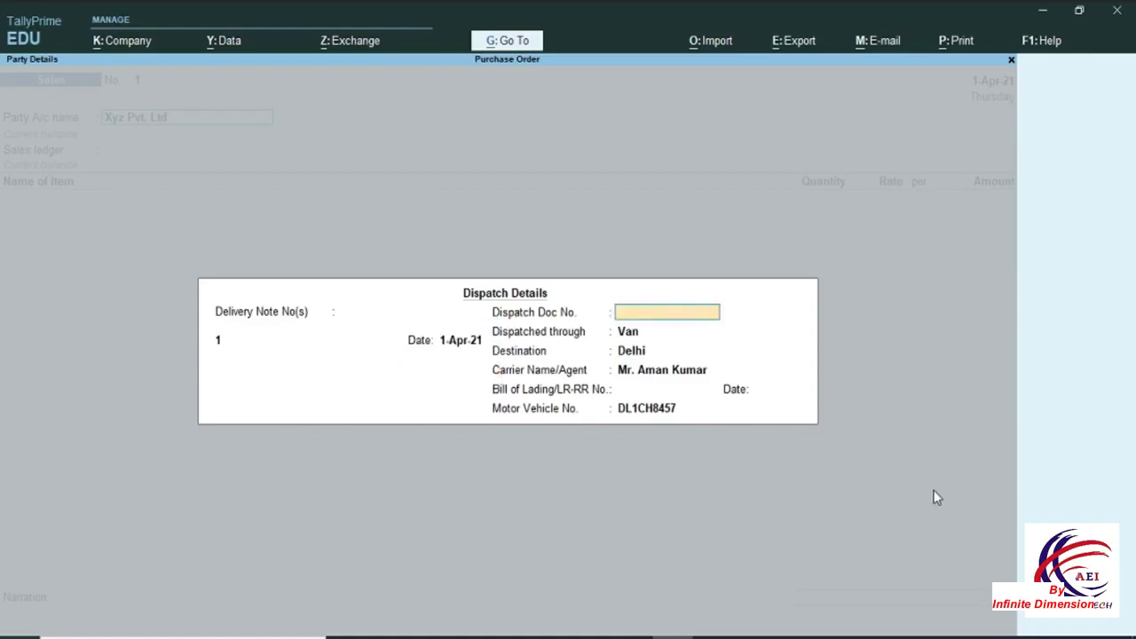
pyautogui.press('Return')
pyautogui.press('Return')
pyautogui.press('Return')
pyautogui.press('Return')
pyautogui.press('Return')
pyautogui.press('Return')
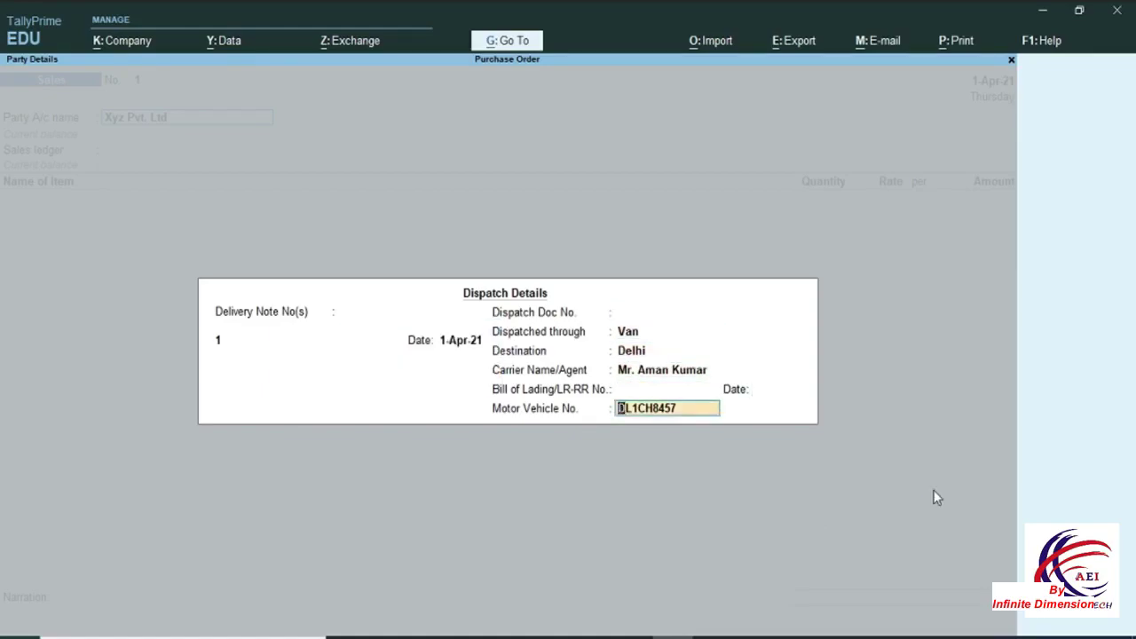
pyautogui.press('Return')
pyautogui.press('Return')
pyautogui.press('Return')
pyautogui.press('Return')
pyautogui.press('Return')
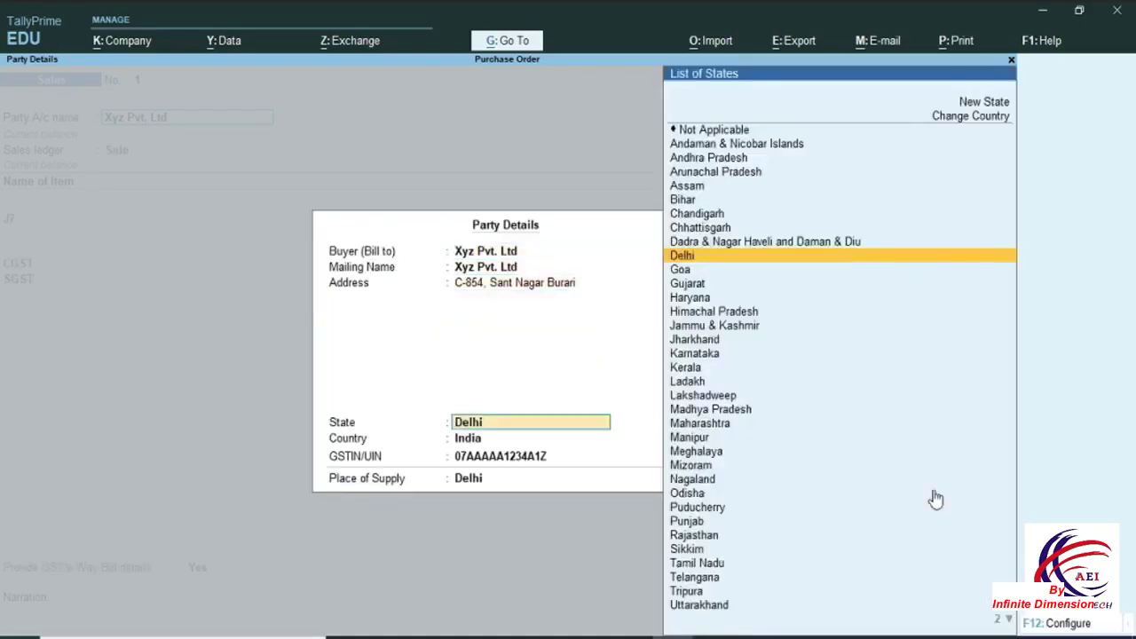
pyautogui.press('Return')
pyautogui.press('Return')
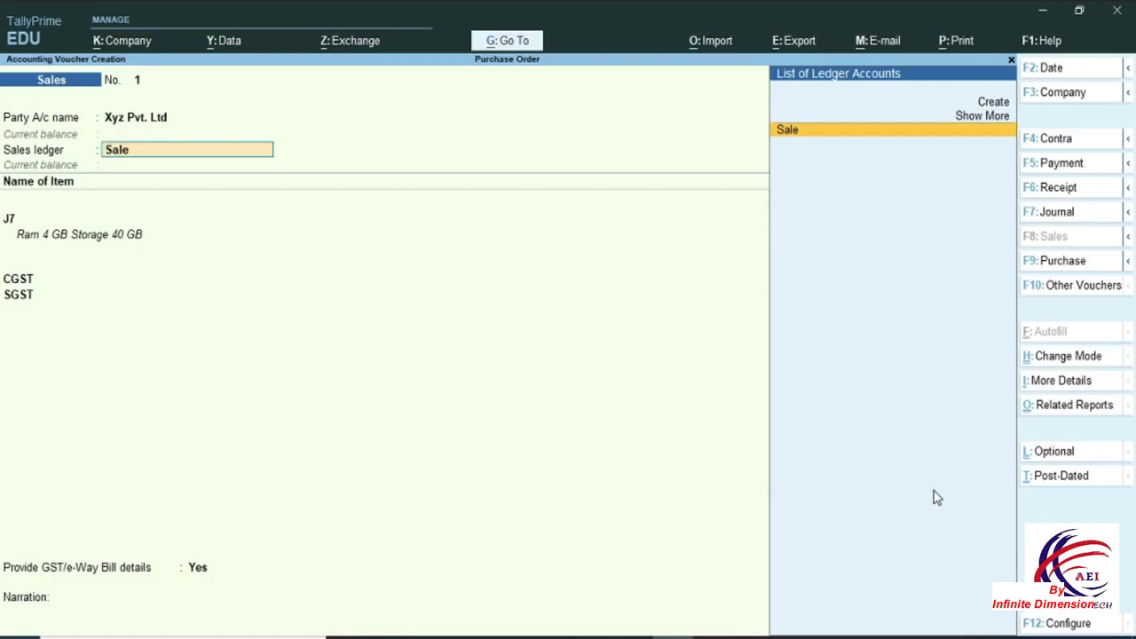
pyautogui.press('Return')
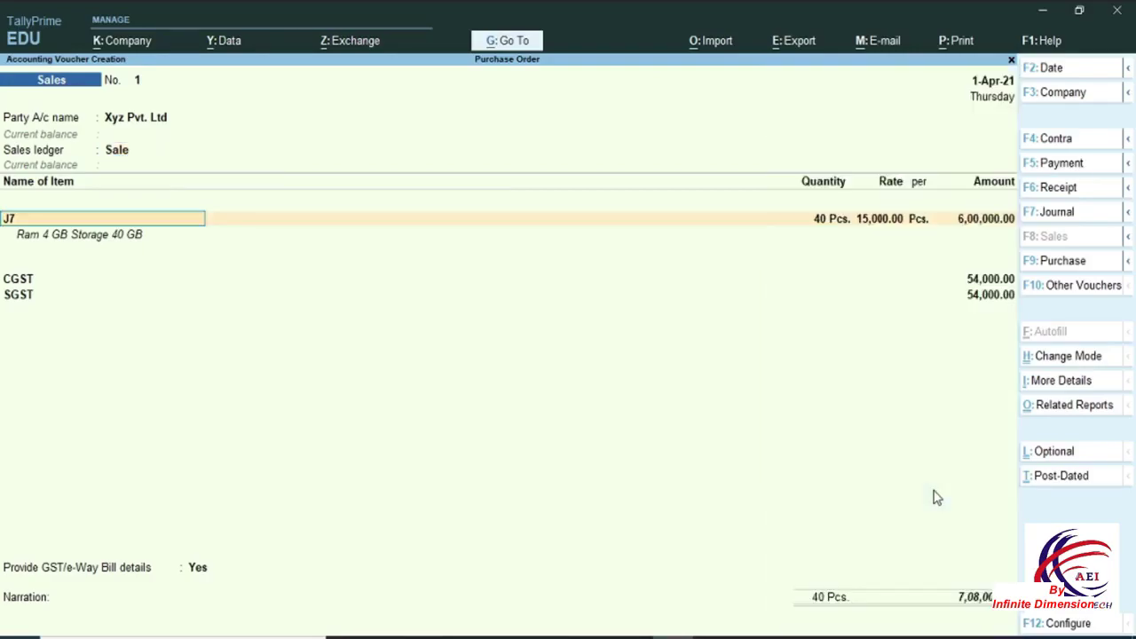
# Change the J7 allocation to 30 Pcs at the existing rate, with no further orders
pyautogui.press('Return')
pyautogui.press('Return')
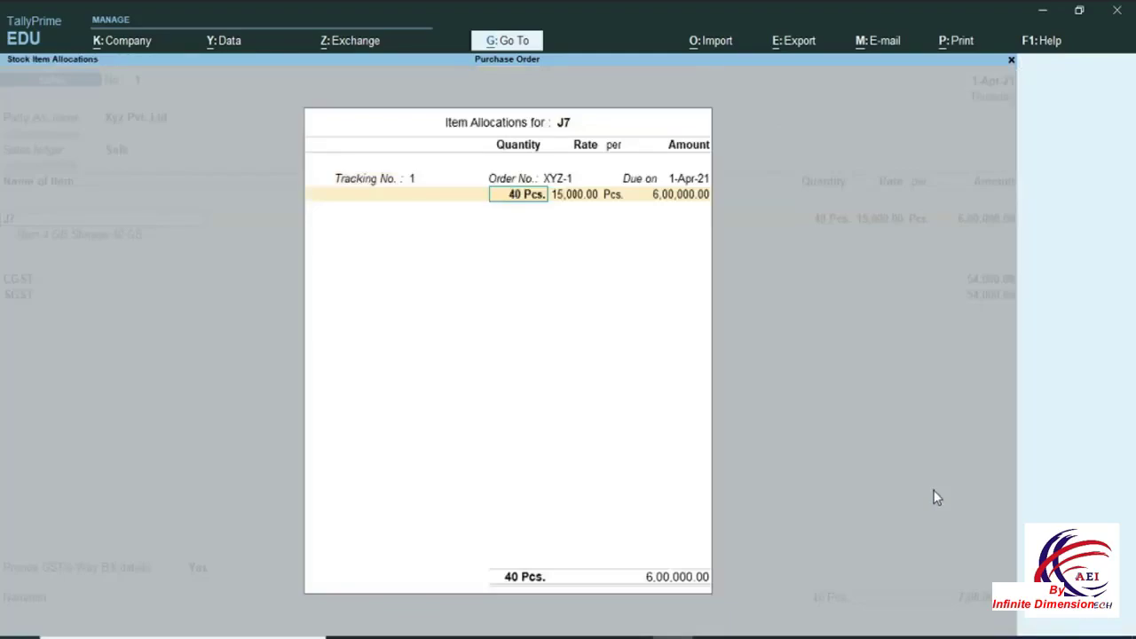
pyautogui.write('30')
pyautogui.press('Return')
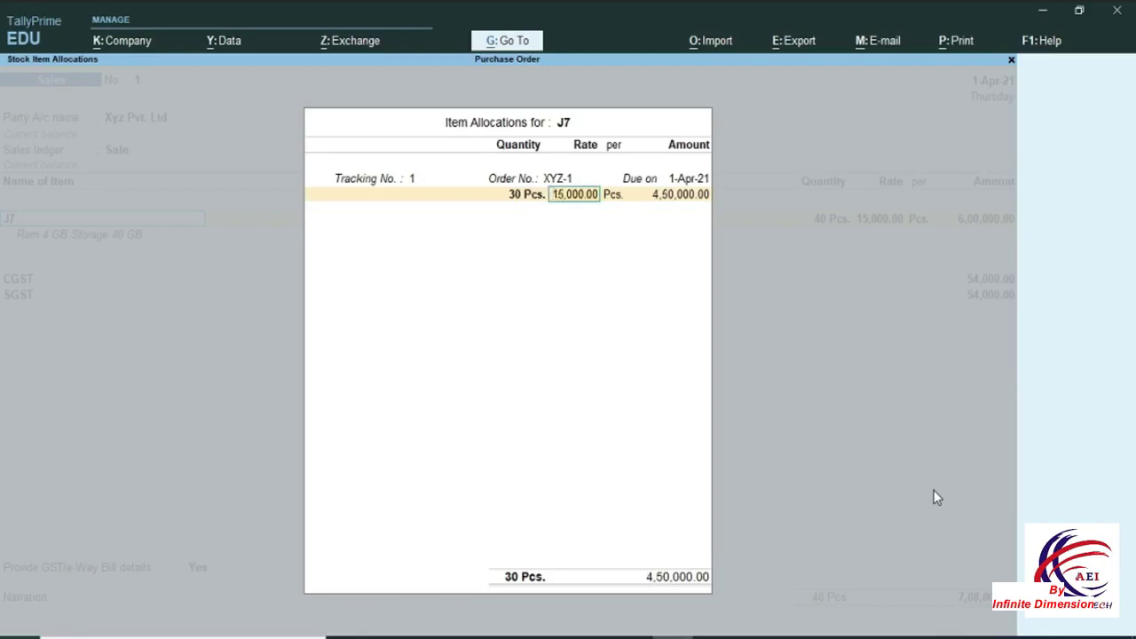
pyautogui.press('Return')
pyautogui.press('Return')
pyautogui.press('Return')
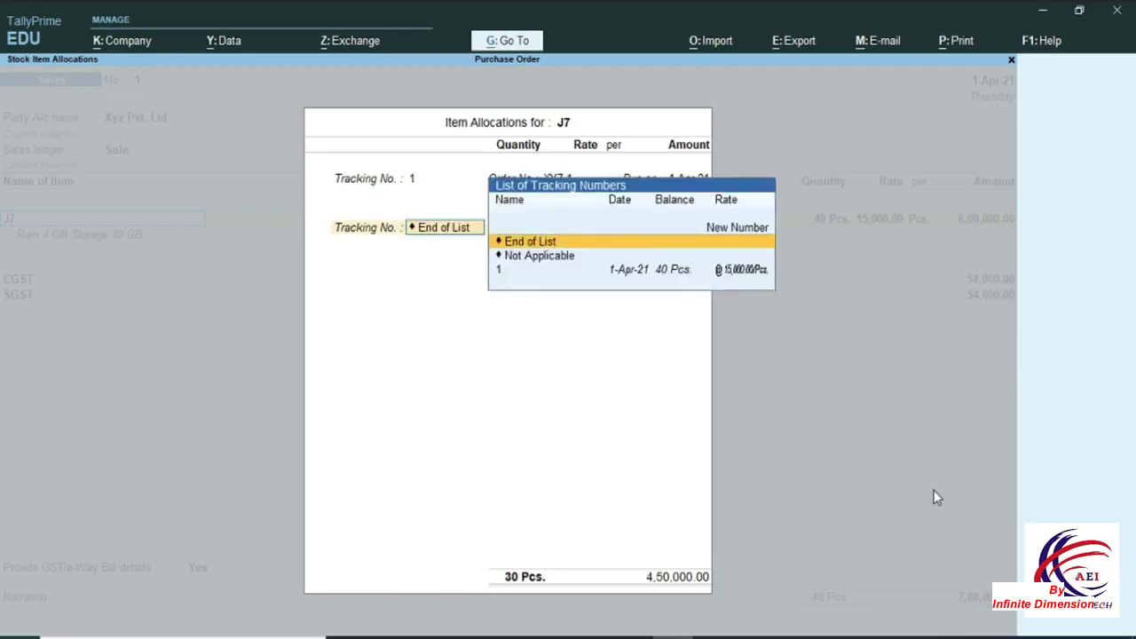
pyautogui.press('Return')
pyautogui.press('Return')
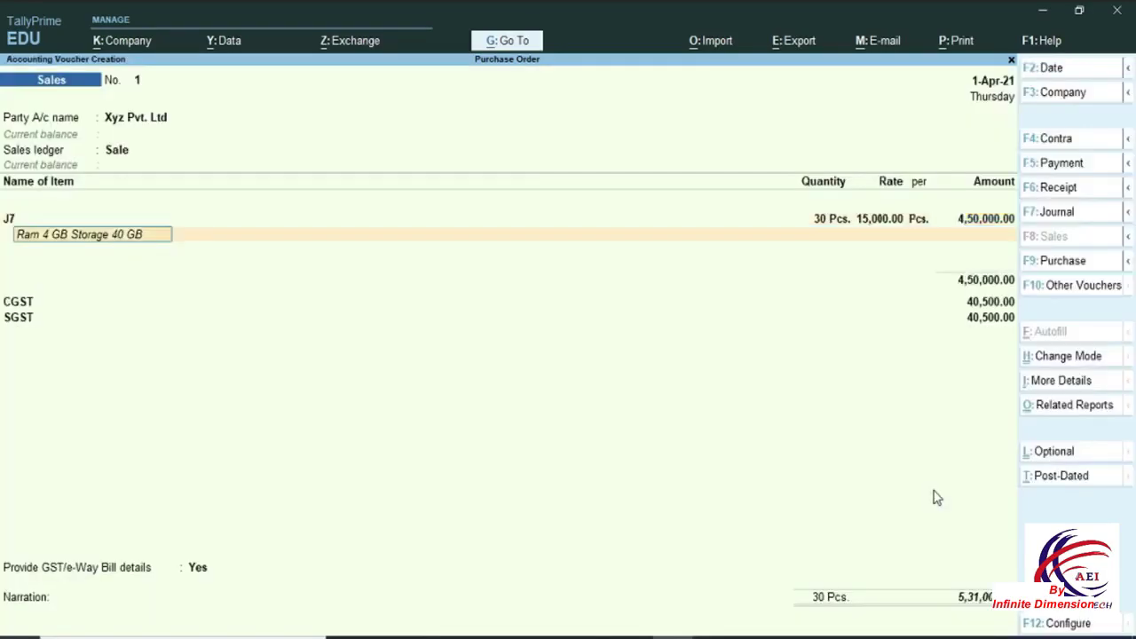
pyautogui.press('Return')
# Set e-Way Bill details to No and add New Ref 1 due 1-May-21
pyautogui.press('Return')
pyautogui.press('Return')
pyautogui.press('Return')
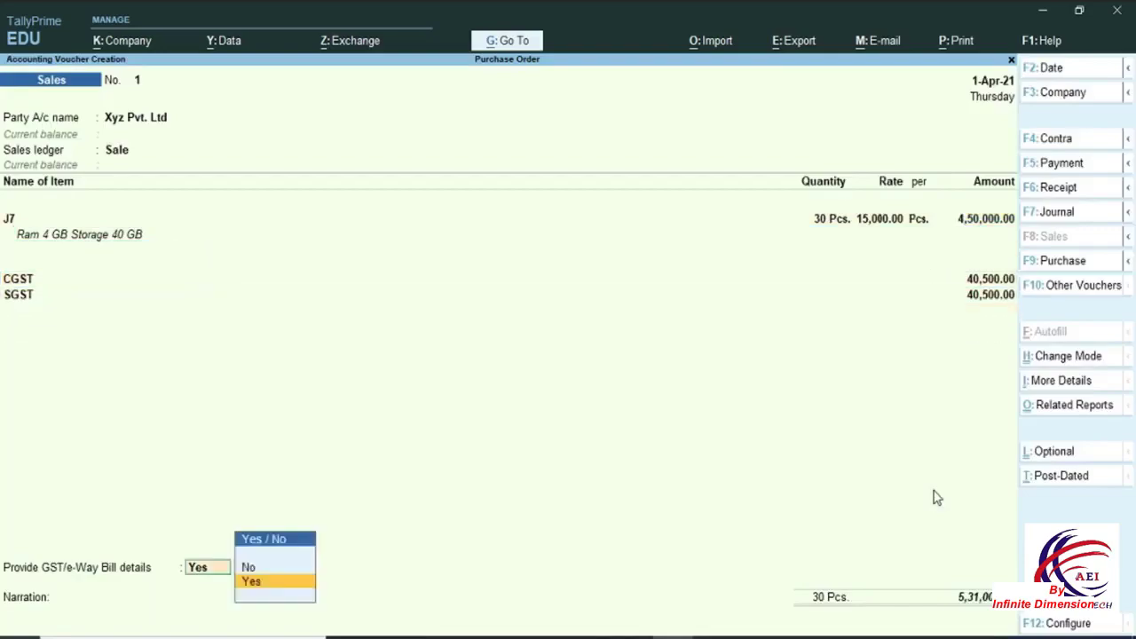
pyautogui.press('Up')
pyautogui.press('Return')
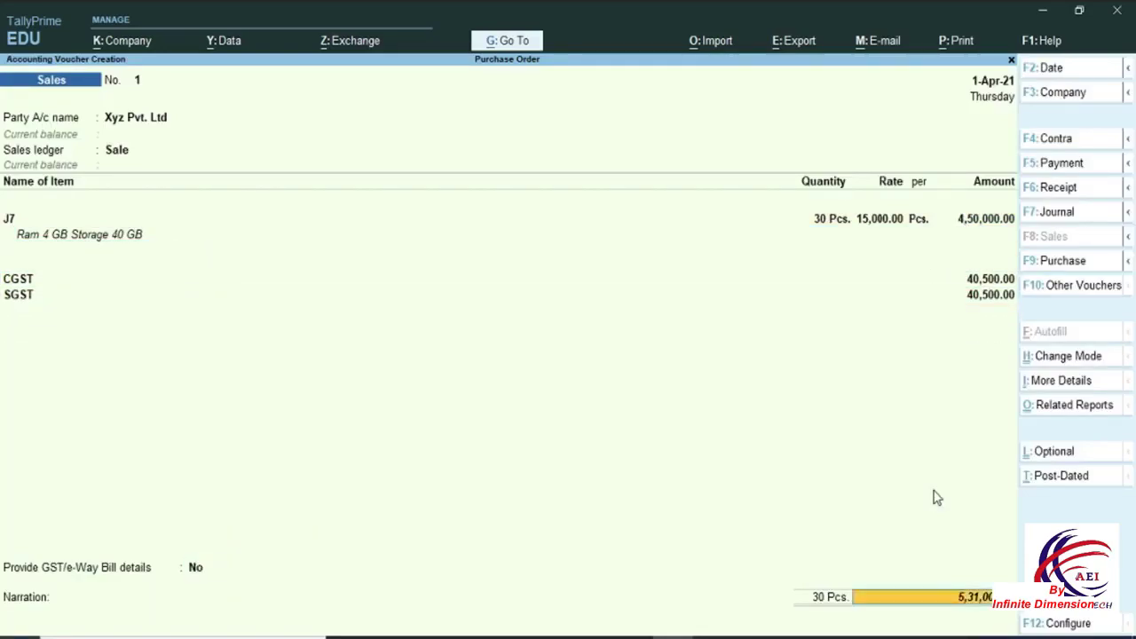
pyautogui.press('Return')
pyautogui.press('Return')
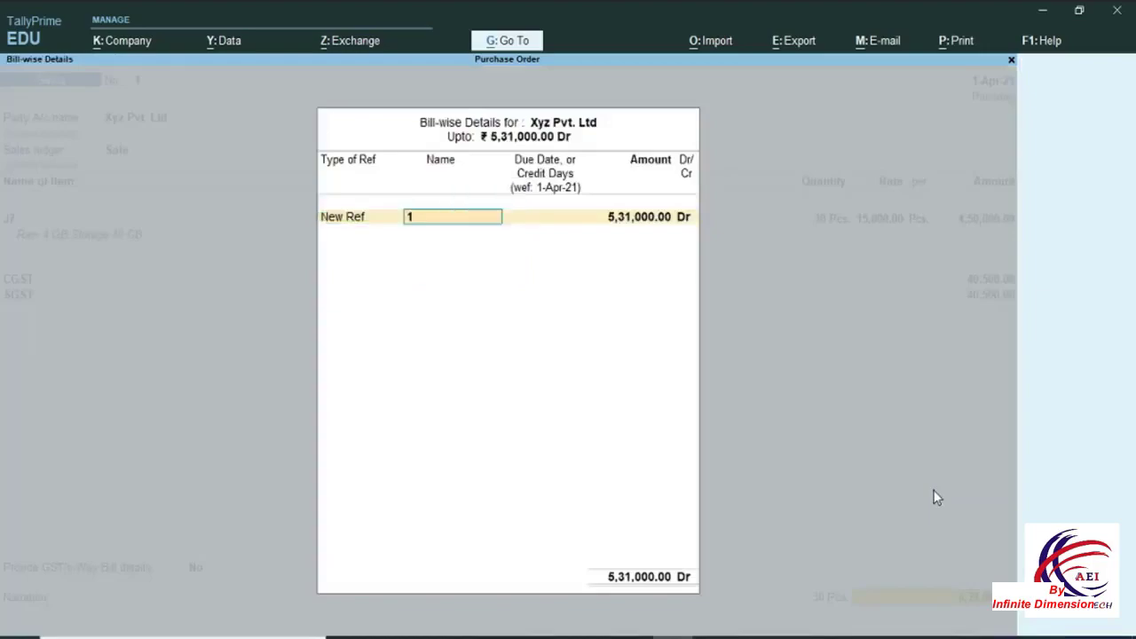
pyautogui.press('Return')
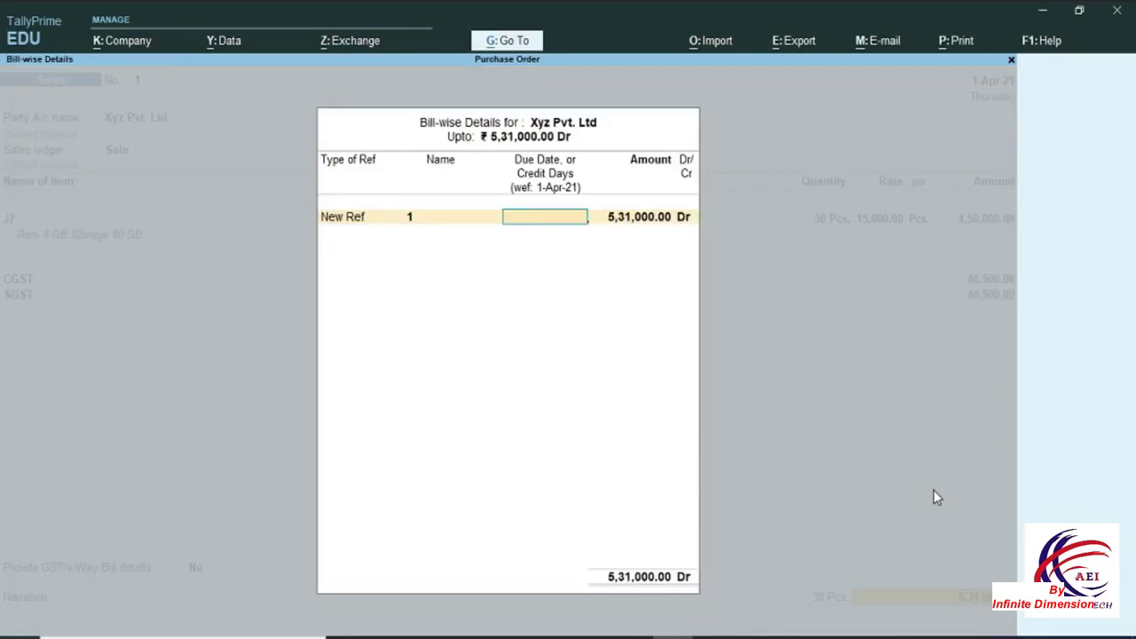
pyautogui.write('1-5-3')
pyautogui.press('BackSpace')
pyautogui.write('21')
pyautogui.press('Return')
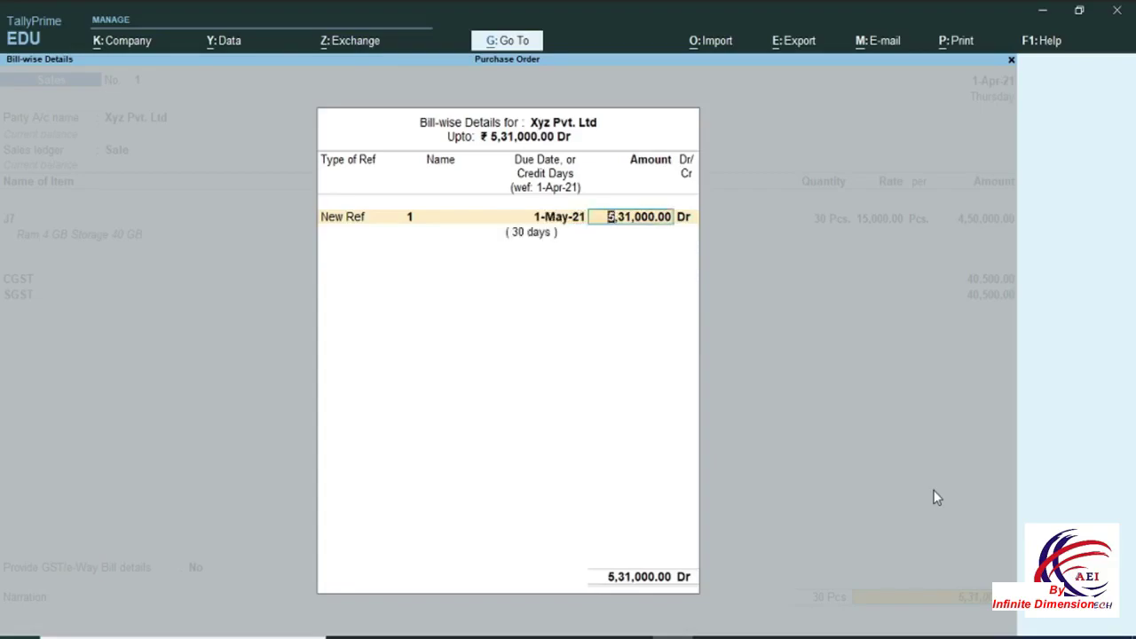
# Accept the bill amount, leave narration empty, and save Sales voucher No. 1
pyautogui.press('Return')
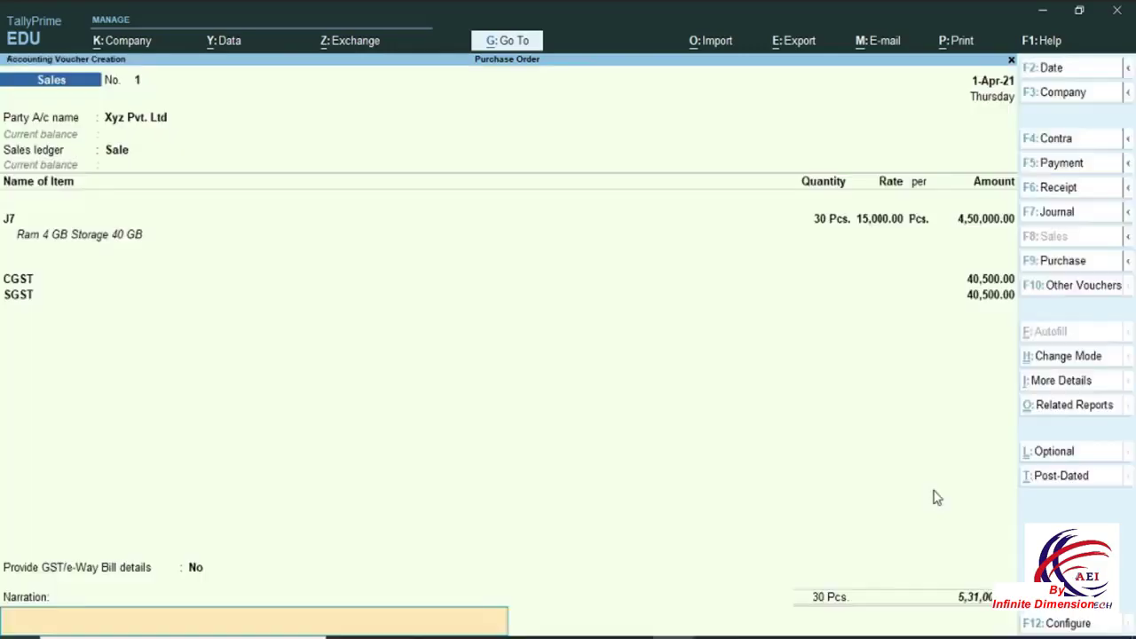
pyautogui.press('Return')
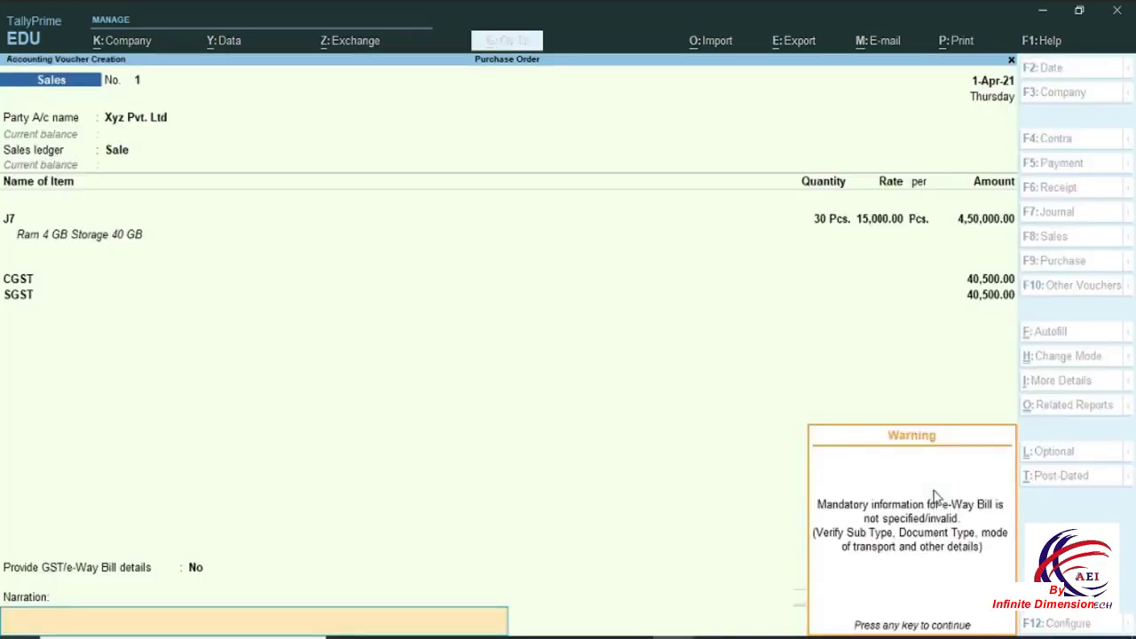
pyautogui.press('Return')
pyautogui.press('Return')
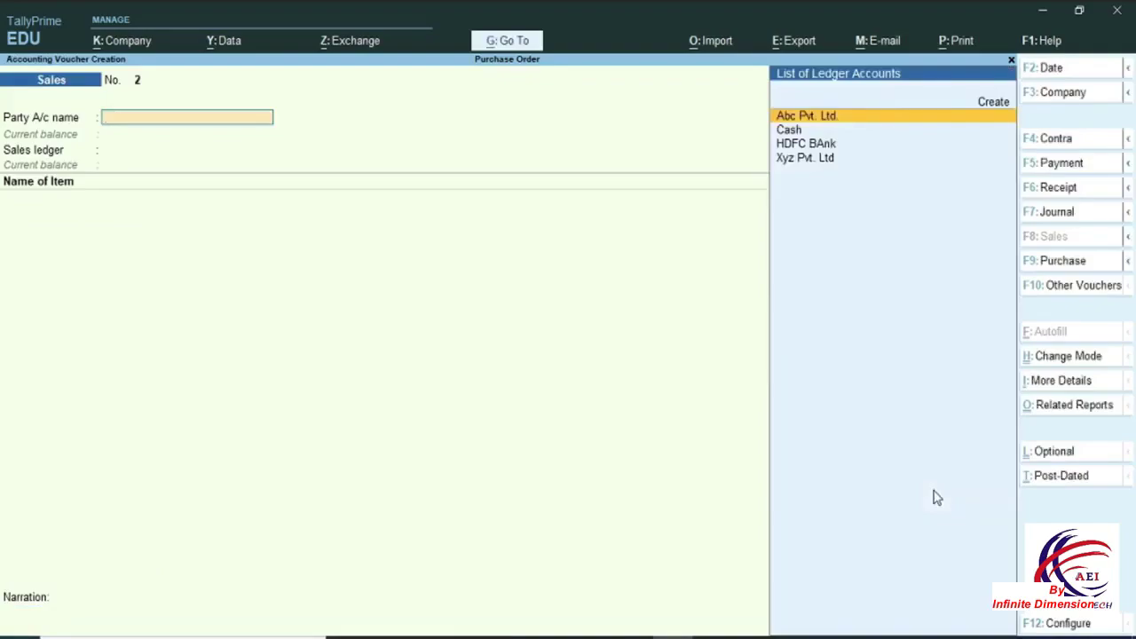
pyautogui.press('Escape')
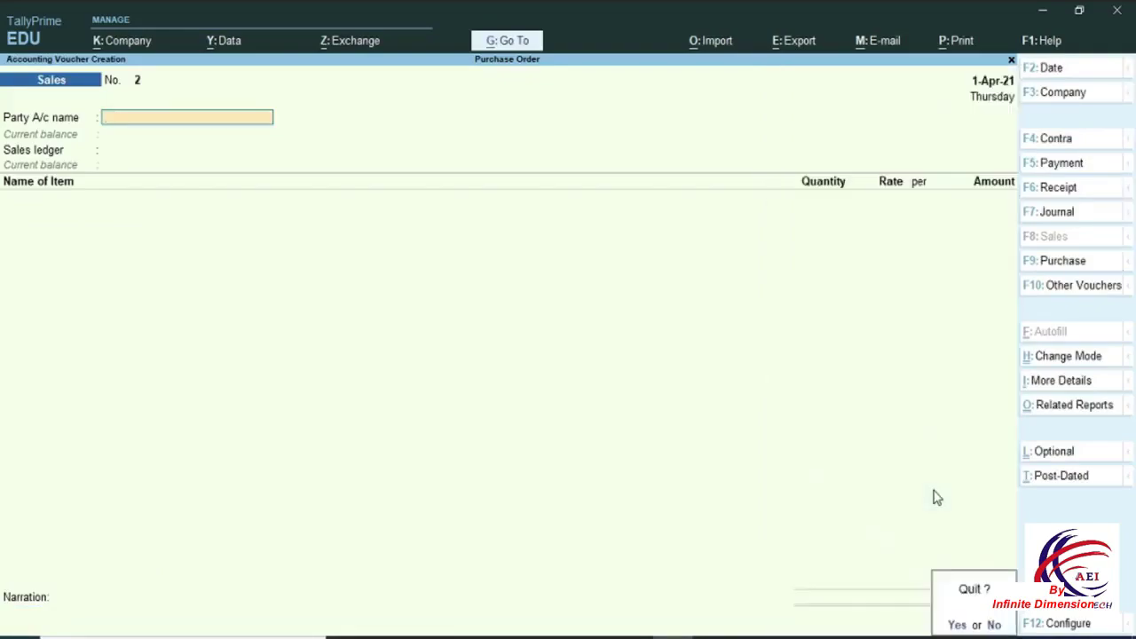
# Quit voucher entry and go to Display More Reports > Statements of Inventory
pyautogui.press('Return')
pyautogui.press('Down')
pyautogui.press('Down')
pyautogui.press('Down')
pyautogui.press('Down')
pyautogui.press('Down')
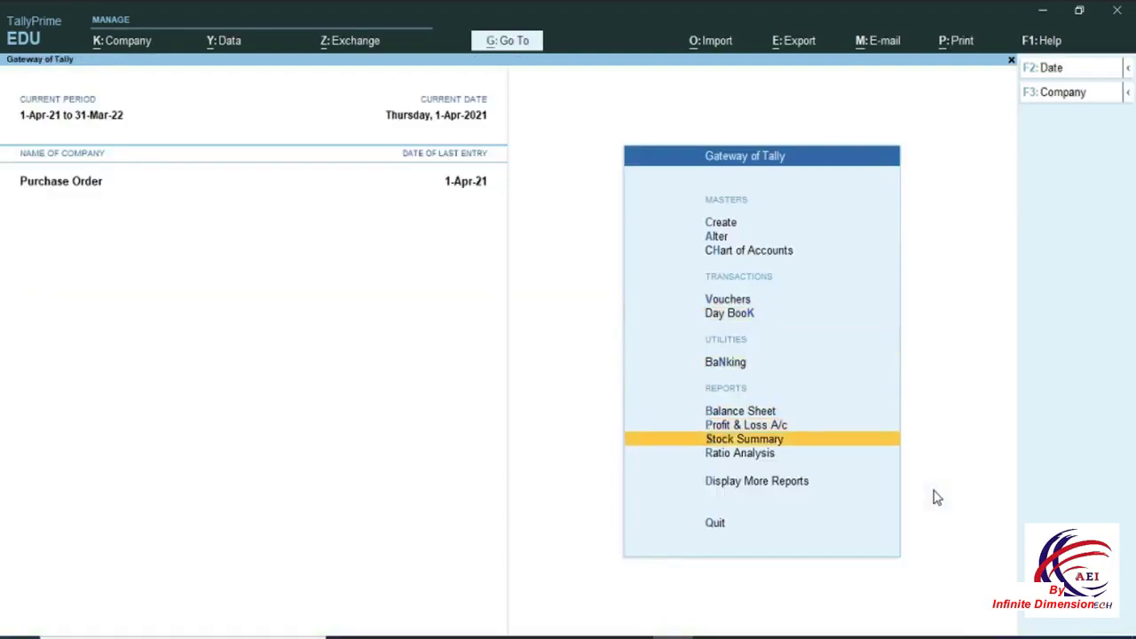
pyautogui.press('Down')
pyautogui.press('Down')
pyautogui.press('Return')
pyautogui.press('Down')
pyautogui.press('Down')
pyautogui.press('Down')
pyautogui.press('Down')
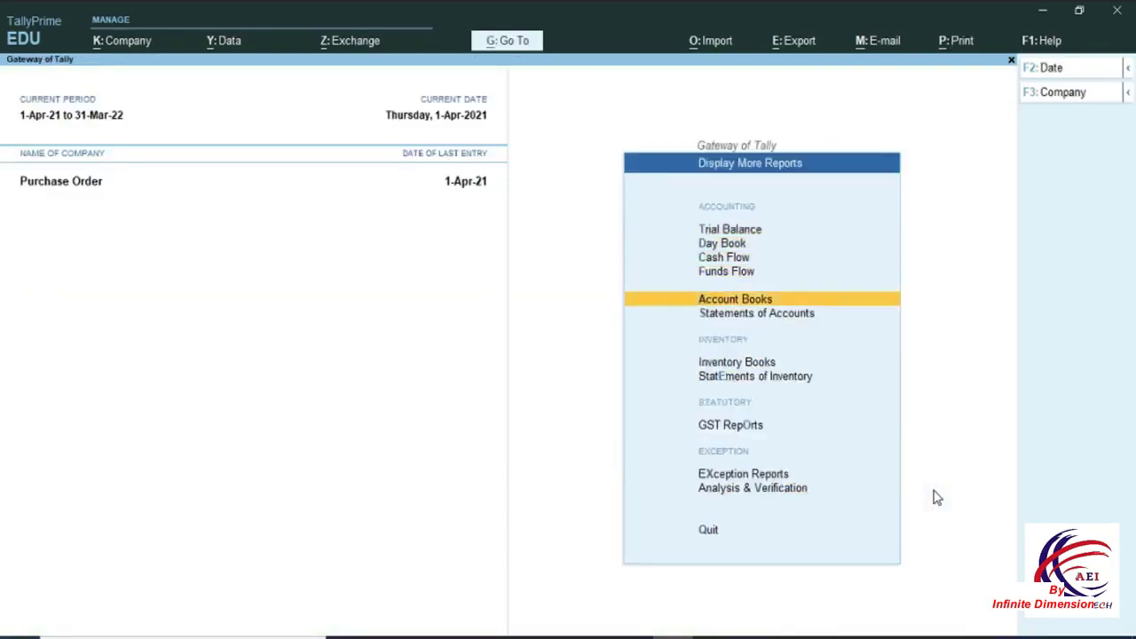
pyautogui.press('Down')
pyautogui.press('Down')
pyautogui.press('Down')
pyautogui.press('Return')
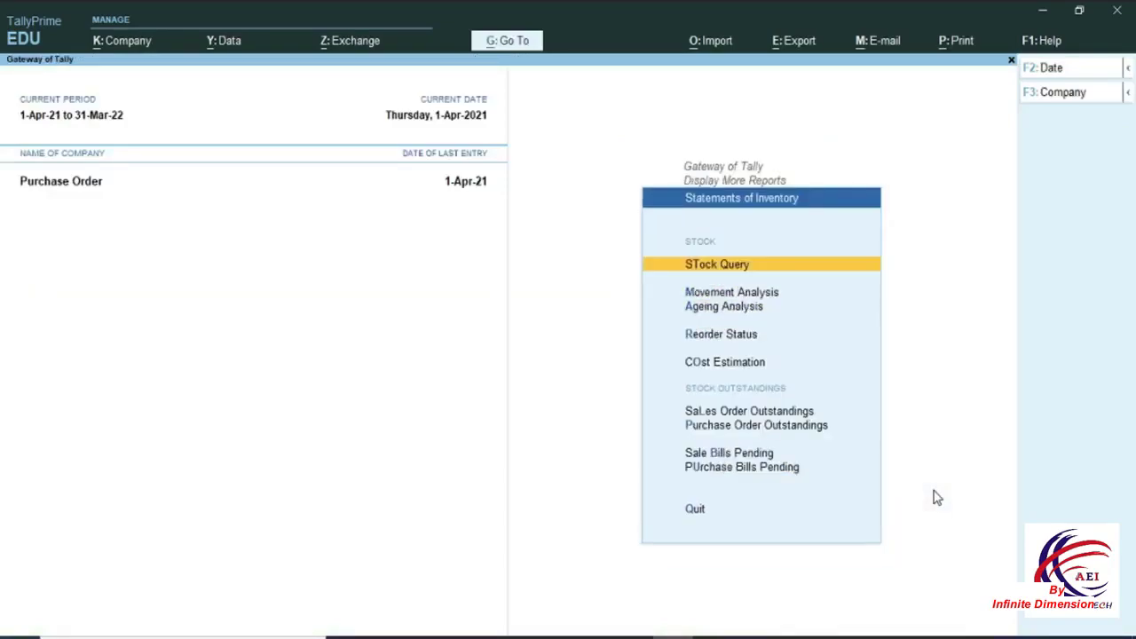
pyautogui.press('Down')
pyautogui.press('Down')
pyautogui.press('Down')
pyautogui.press('Down')
pyautogui.press('Down')
pyautogui.press('Down')
# Check Sales Order Outstandings for all orders, then open Sale Bills Pending
pyautogui.press('Up')
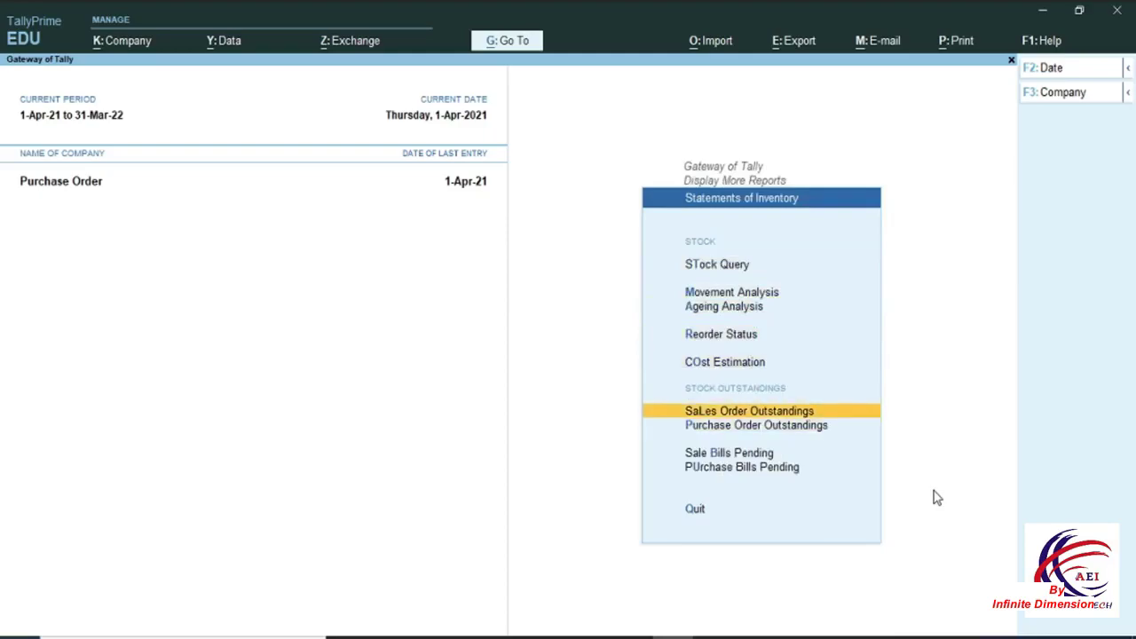
pyautogui.press('Return')
pyautogui.press('Down')
pyautogui.press('Down')
pyautogui.press('Down')
pyautogui.press('Down')
pyautogui.press('Down')
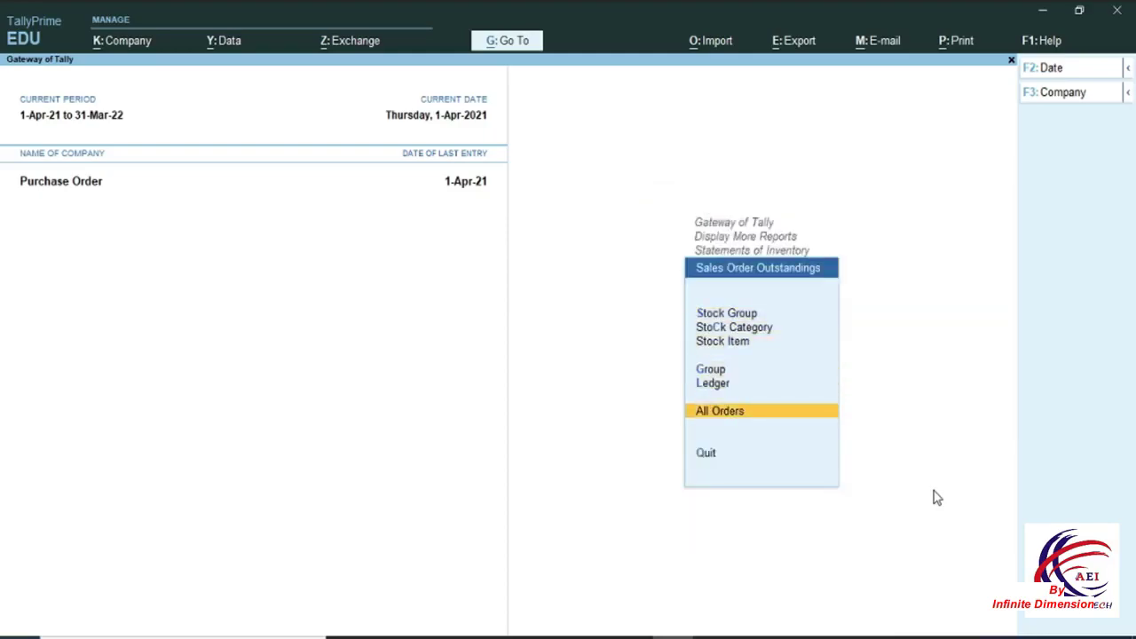
pyautogui.press('Return')
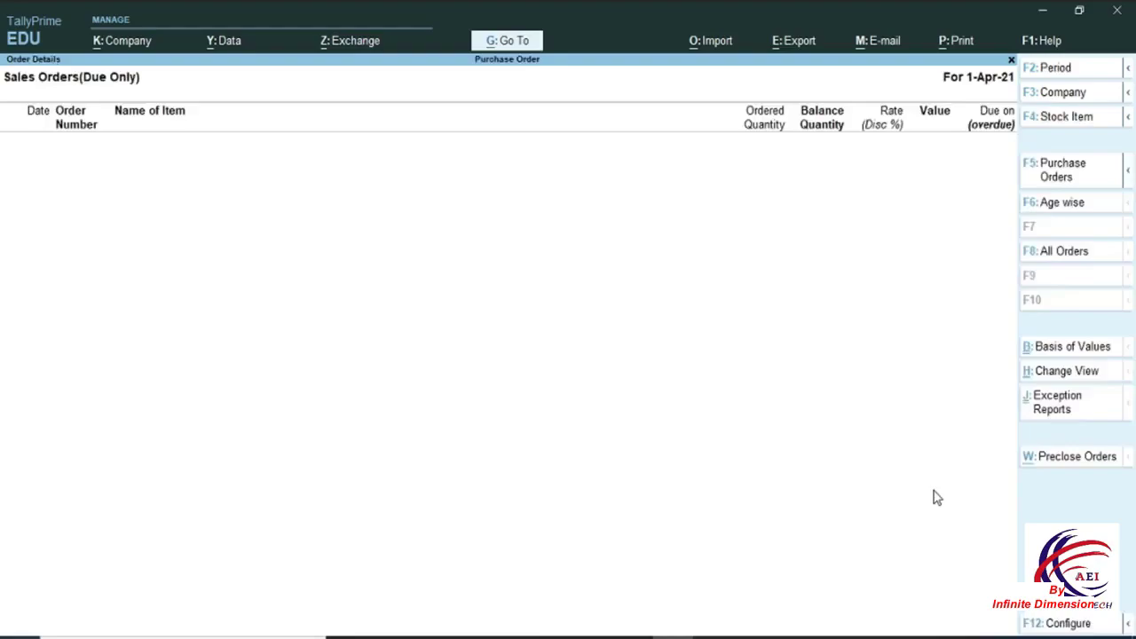
pyautogui.press('Escape')
pyautogui.press('Escape')
pyautogui.press('Down')
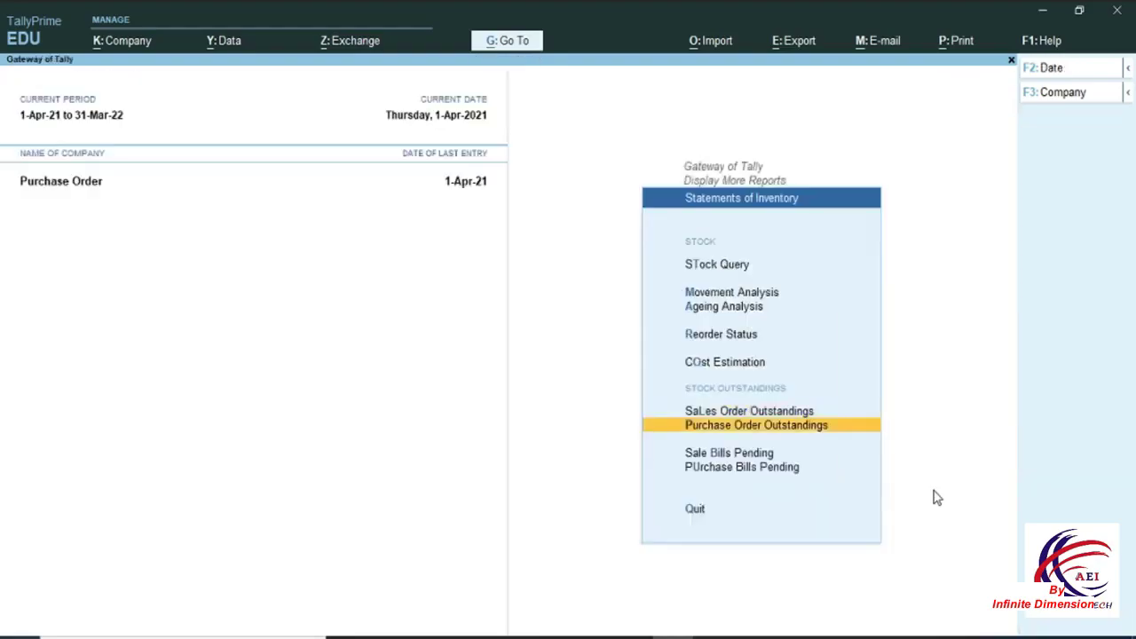
pyautogui.press('Down')
pyautogui.press('Return')
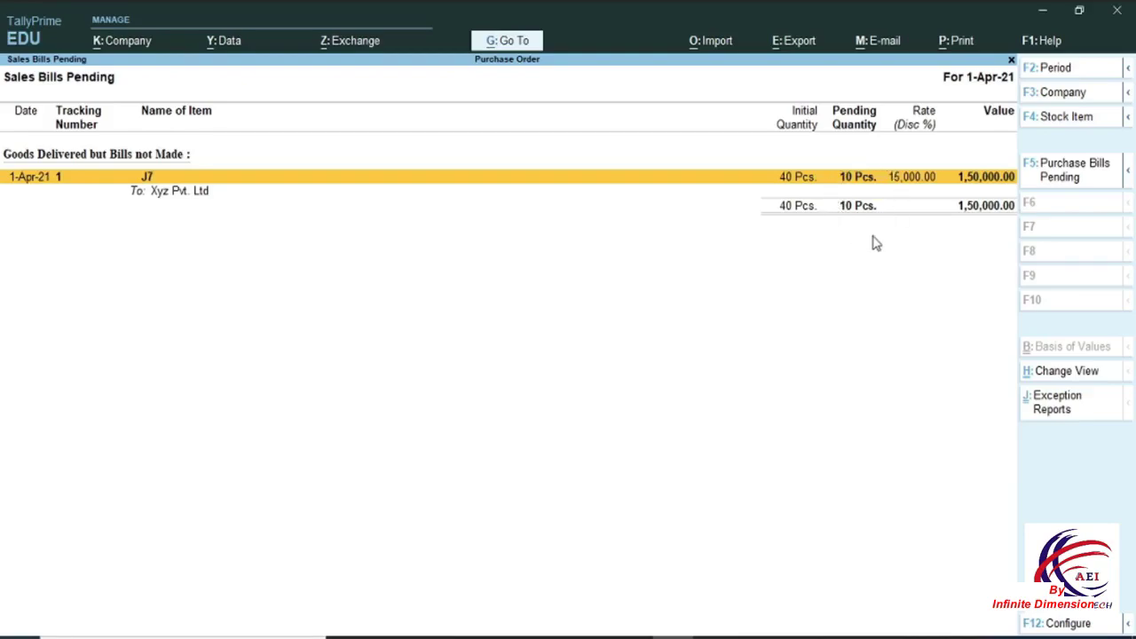
# Check J7 under Samsung in Stock Summary (50 Pcs, 6,00,000), then begin a new voucher
pyautogui.press('Escape')
pyautogui.press('Escape')
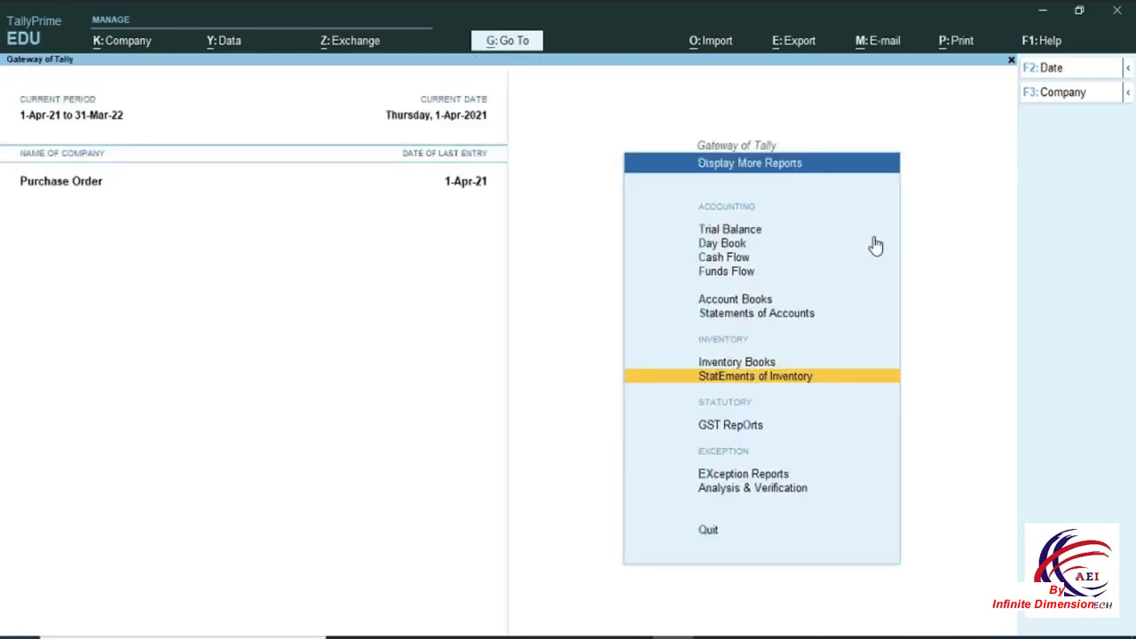
pyautogui.press('Escape')
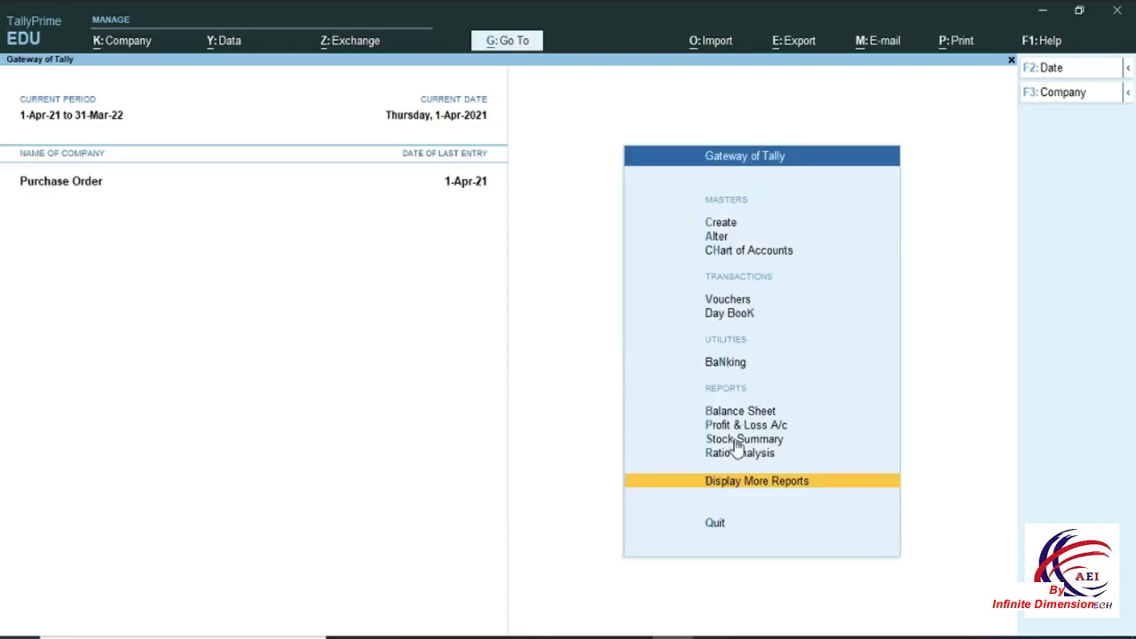
pyautogui.click(736, 444)
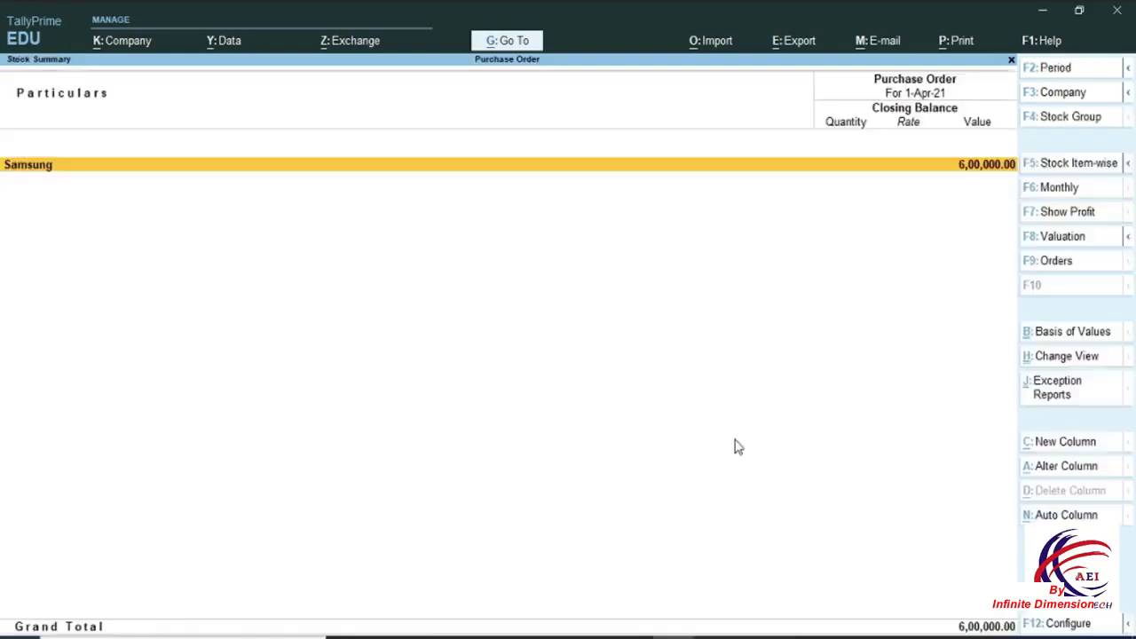
pyautogui.click(866, 171)
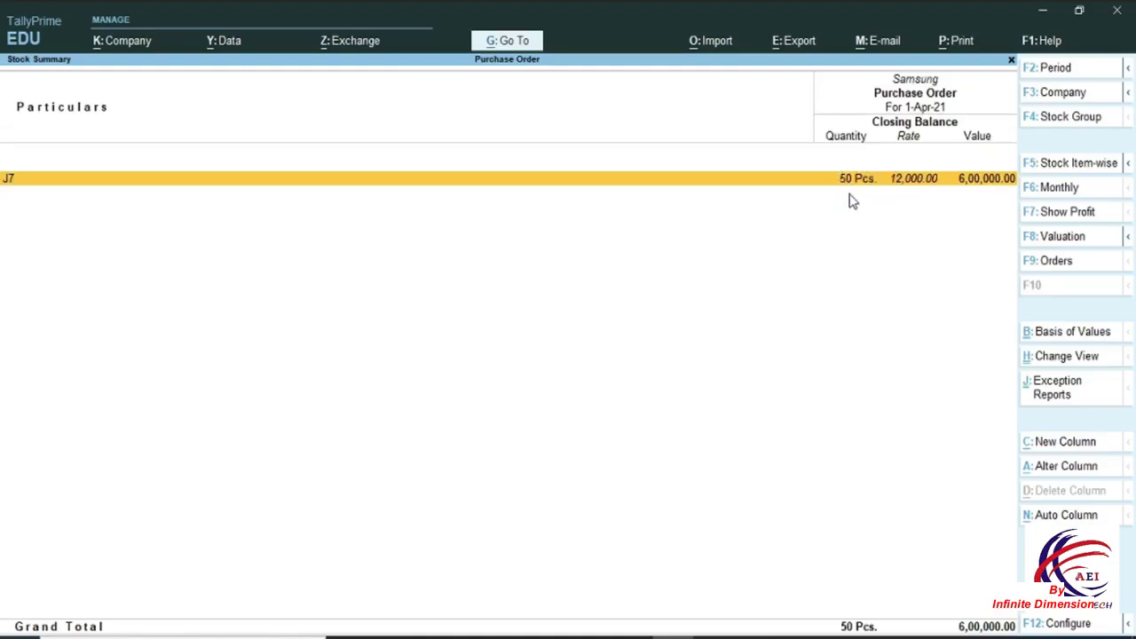
pyautogui.press('Escape')
pyautogui.press('Escape')
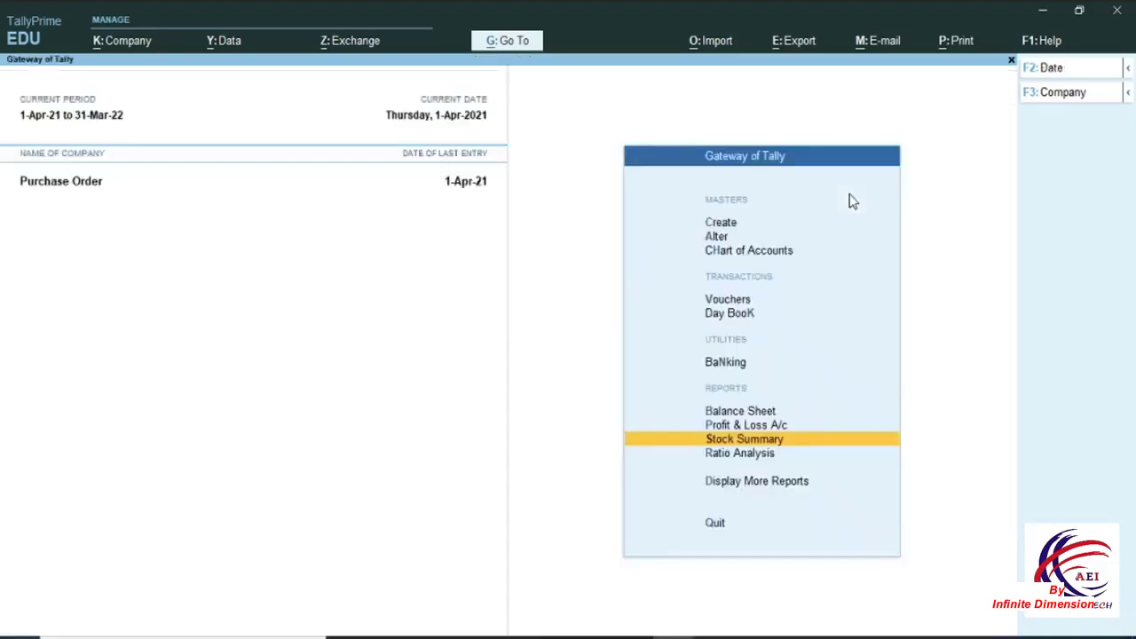
pyautogui.click(739, 303)
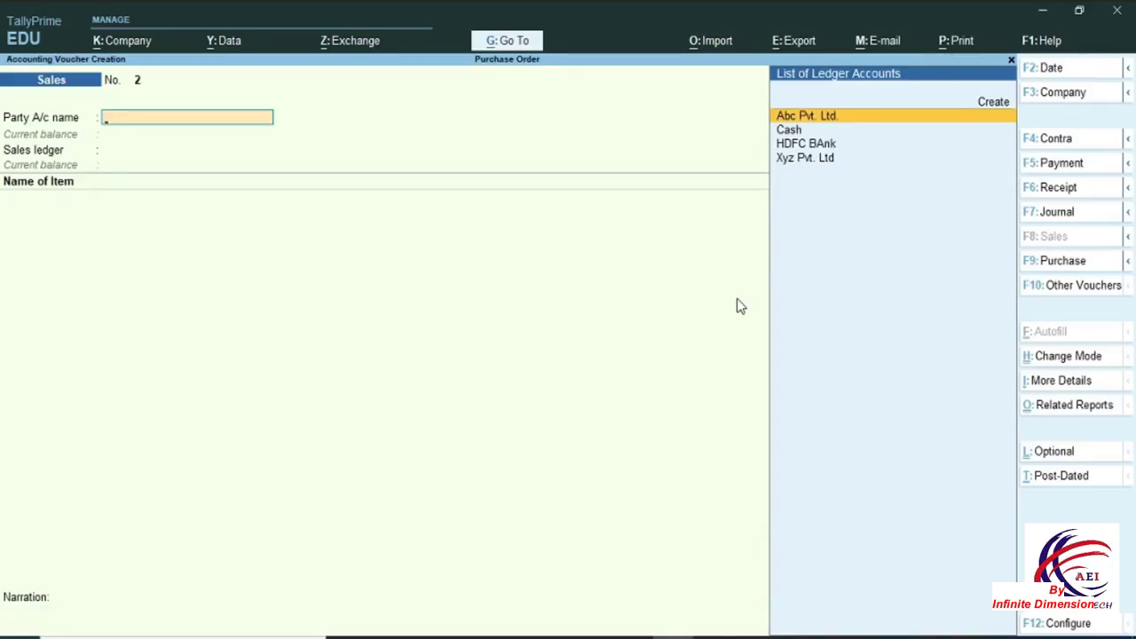
# Start a Rejections In voucher with Xyz Pvt. Ltd as the party ledger
pyautogui.press('F10')
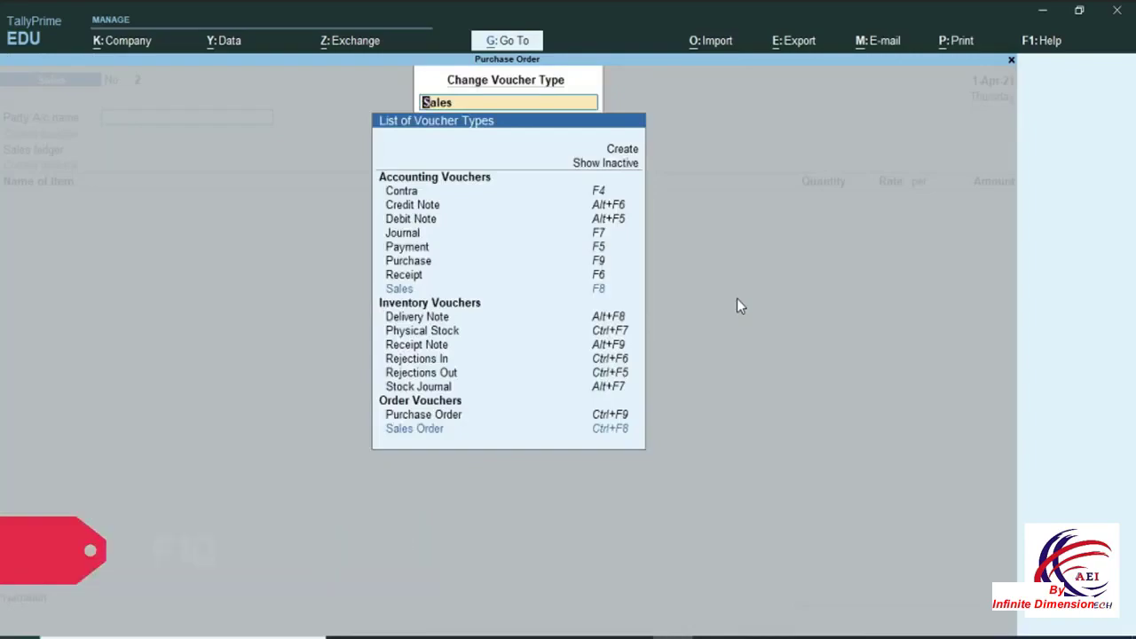
pyautogui.click(444, 360)
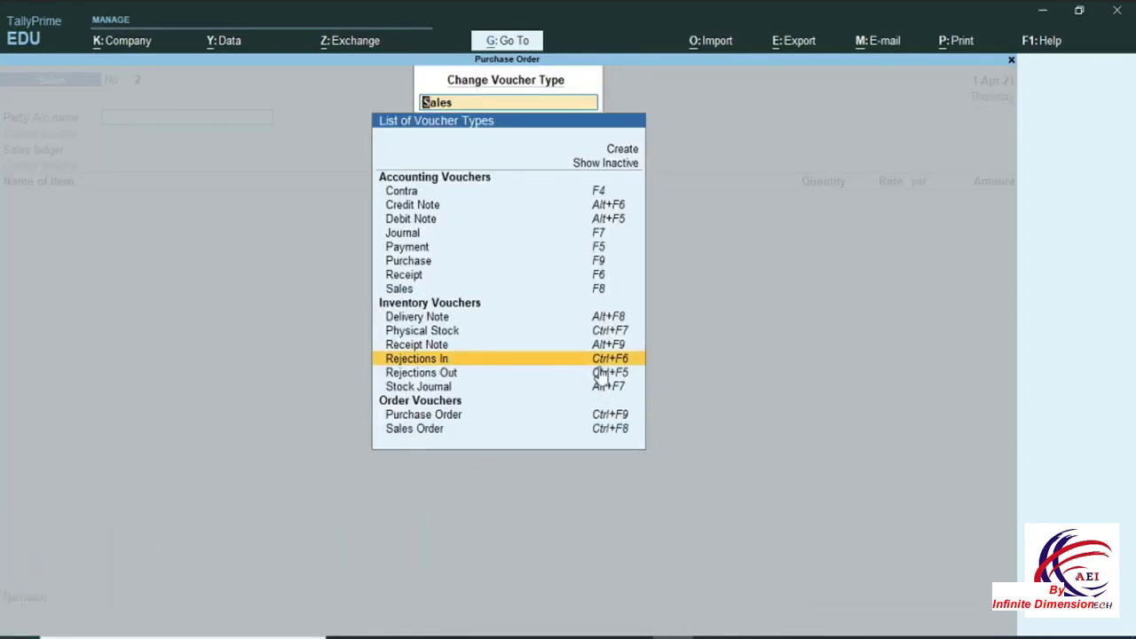
pyautogui.hotkey('ctrl', 'F6')
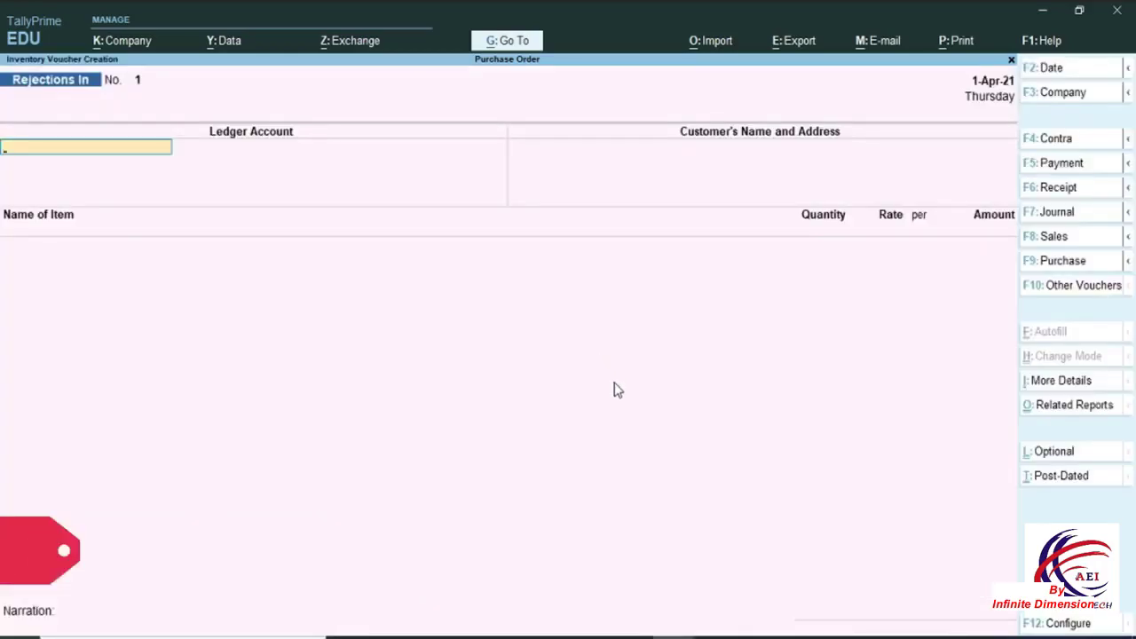
pyautogui.press('space')
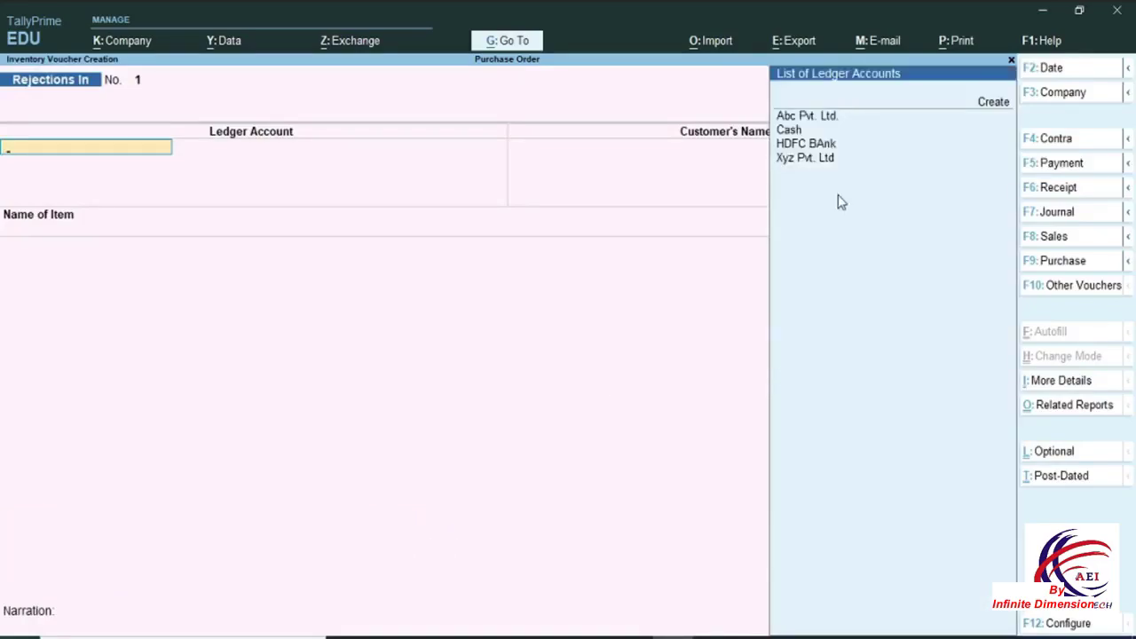
pyautogui.click(799, 165)
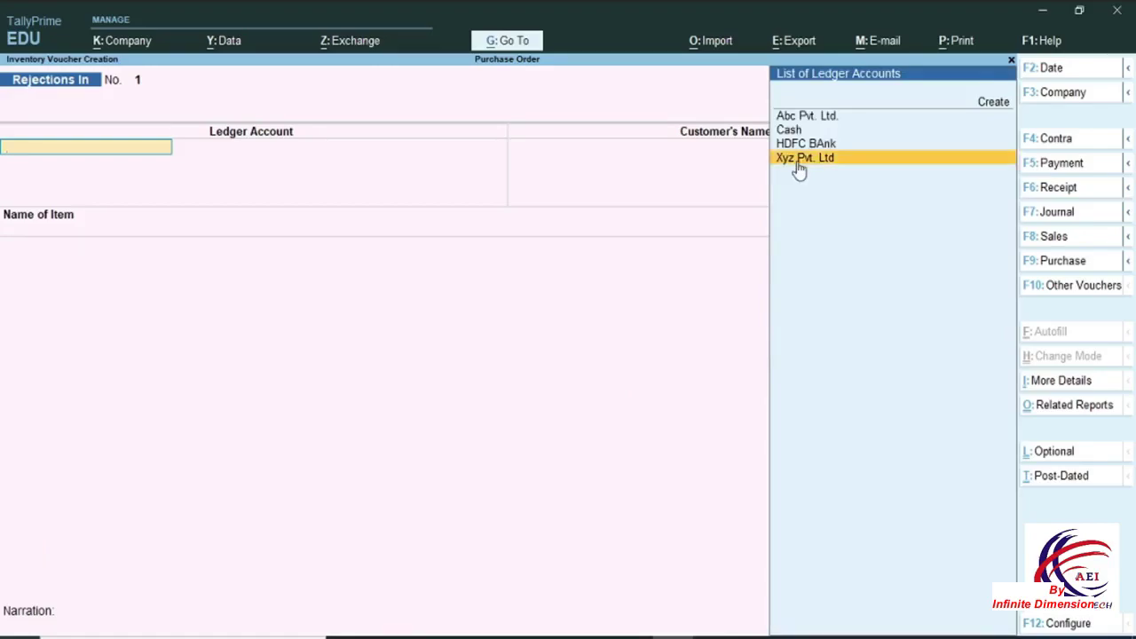
pyautogui.click(798, 165)
pyautogui.press('Return')
pyautogui.press('Return')
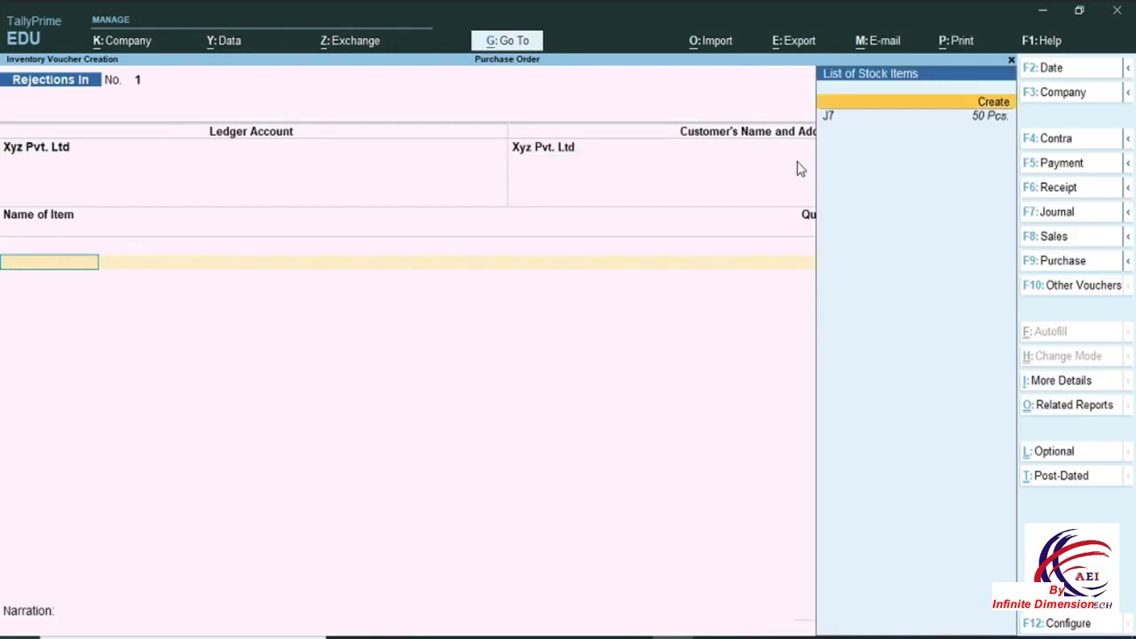
# Return 10 Pcs of J7 under tracking no. 1 at 15,000, save, and exit to the Gateway
pyautogui.press('Down')
pyautogui.press('Return')
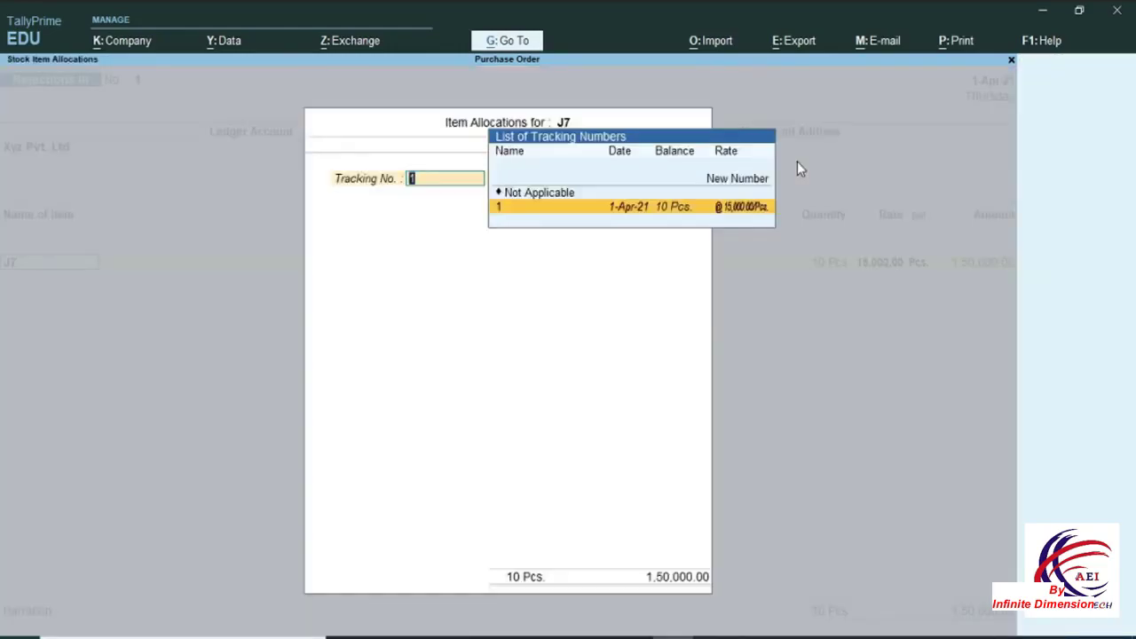
pyautogui.press('Return')
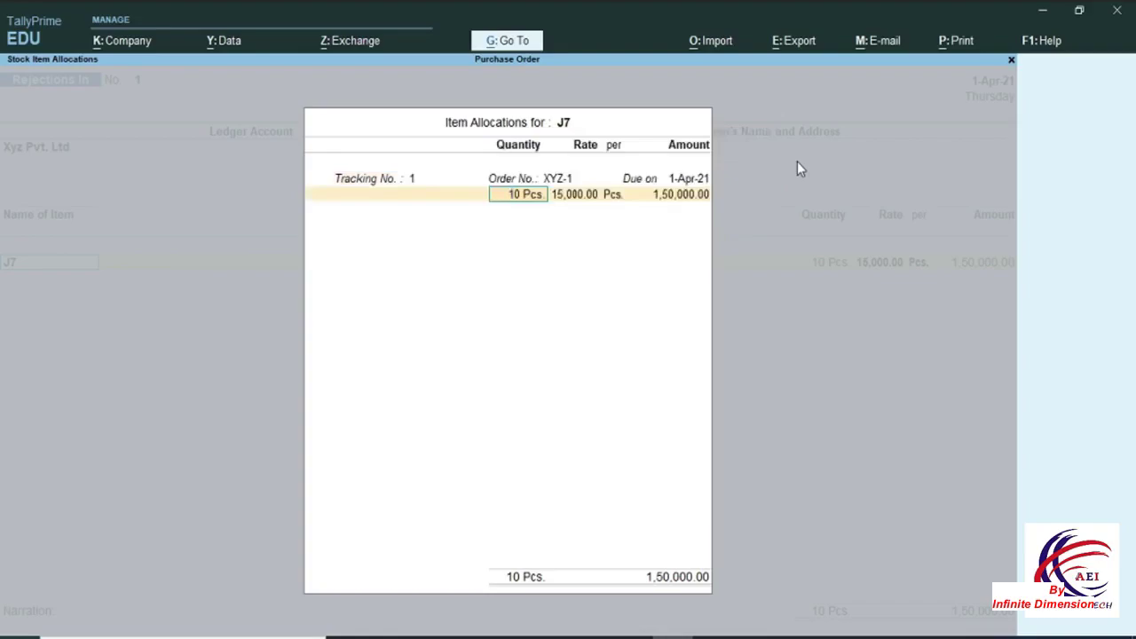
pyautogui.press('Return')
pyautogui.press('Return')
pyautogui.press('Return')
pyautogui.press('Return')
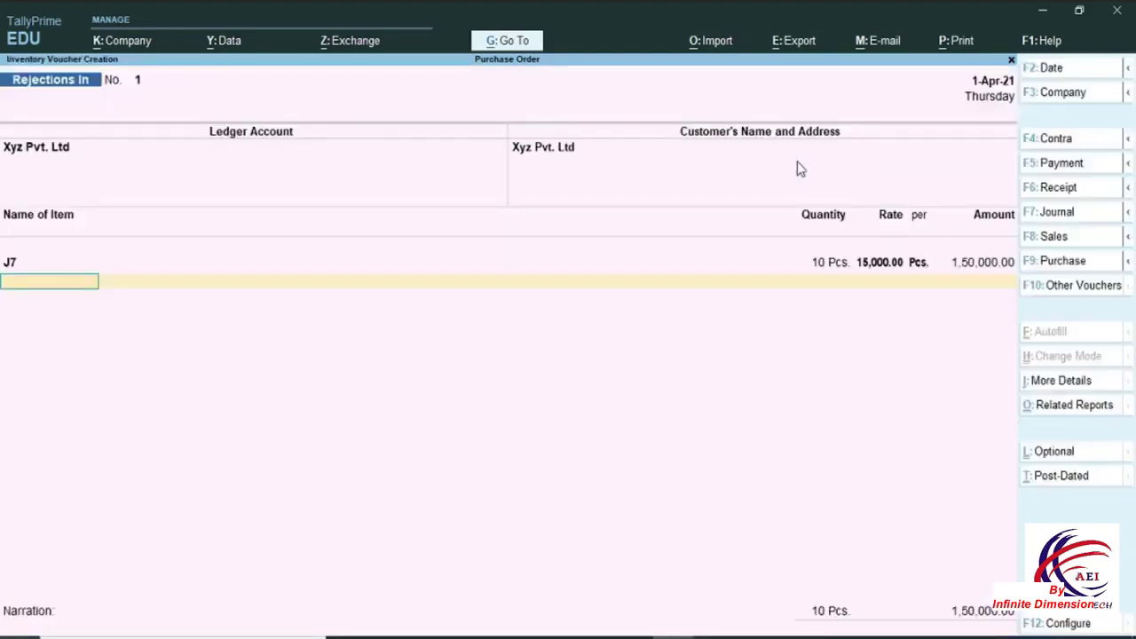
pyautogui.press('Return')
pyautogui.press('Return')
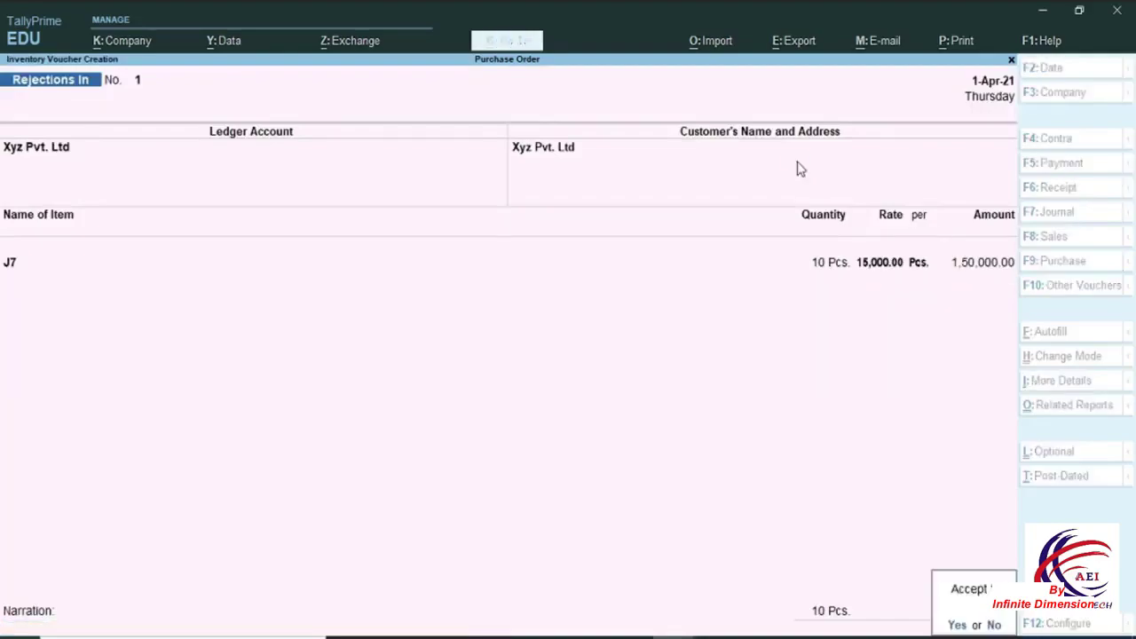
pyautogui.press('Return')
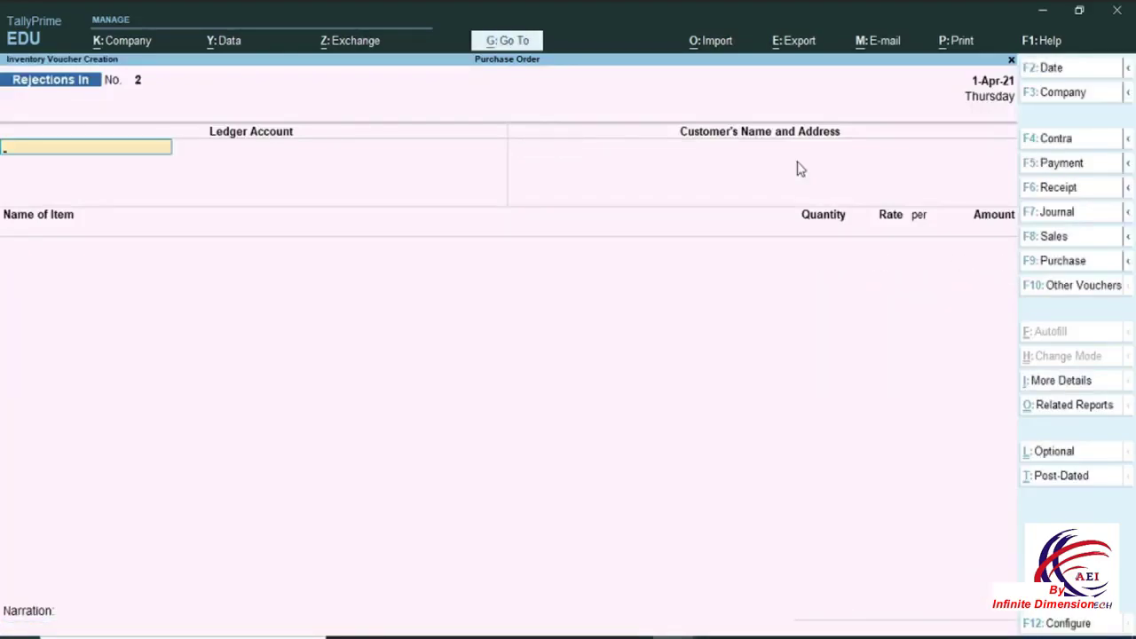
pyautogui.press('Escape')
pyautogui.press('Return')
pyautogui.press('Down')
pyautogui.press('Down')
pyautogui.press('Down')
pyautogui.press('Down')
pyautogui.press('Down')
pyautogui.press('Down')
pyautogui.press('Down')
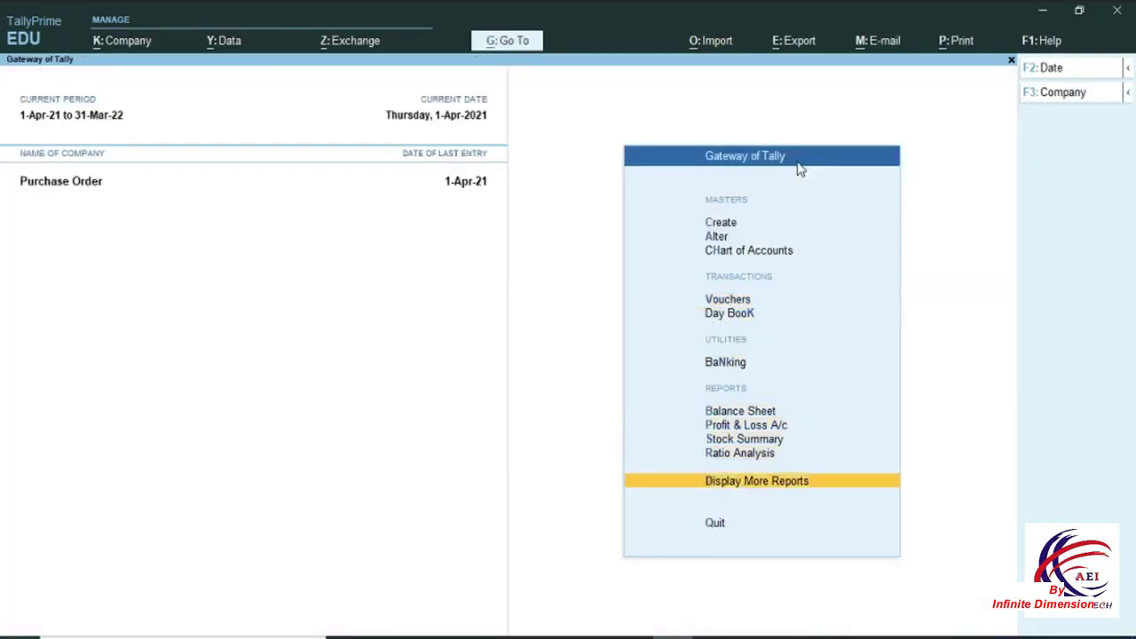
# View all outstanding sales orders, showing order XYZ-1 with 10 Pcs outstanding
pyautogui.press('Return')
pyautogui.press('Down')
pyautogui.press('Down')
pyautogui.press('Down')
pyautogui.press('Down')
pyautogui.press('Down')
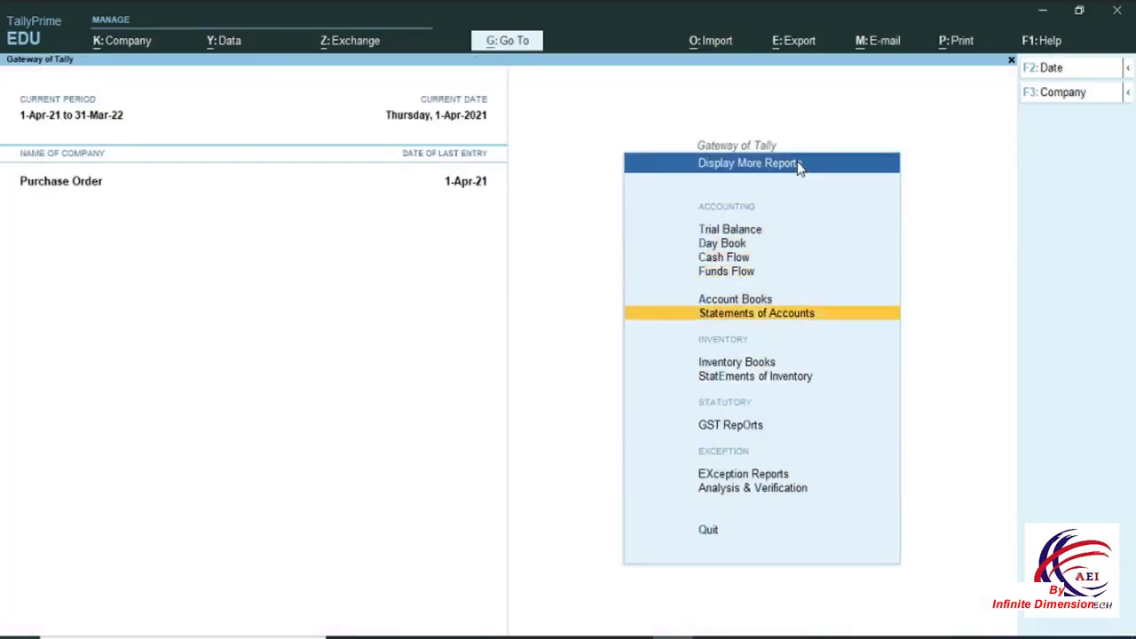
pyautogui.press('Down')
pyautogui.press('Down')
pyautogui.press('Return')
pyautogui.press('Down')
pyautogui.press('Down')
pyautogui.press('Down')
pyautogui.press('Down')
pyautogui.press('Down')
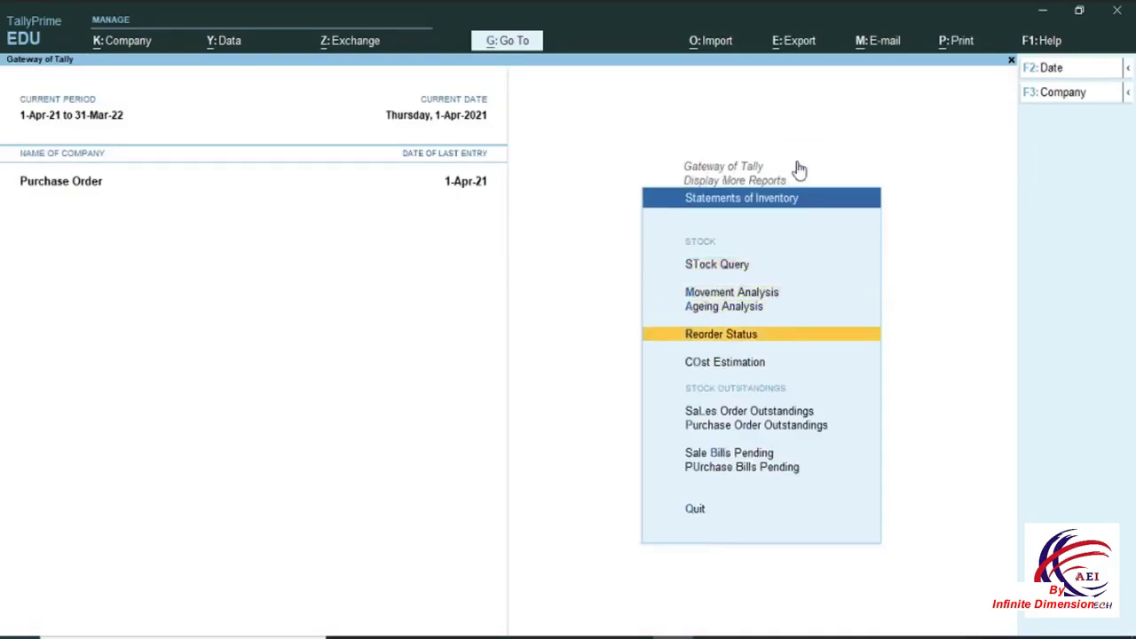
pyautogui.press('Up')
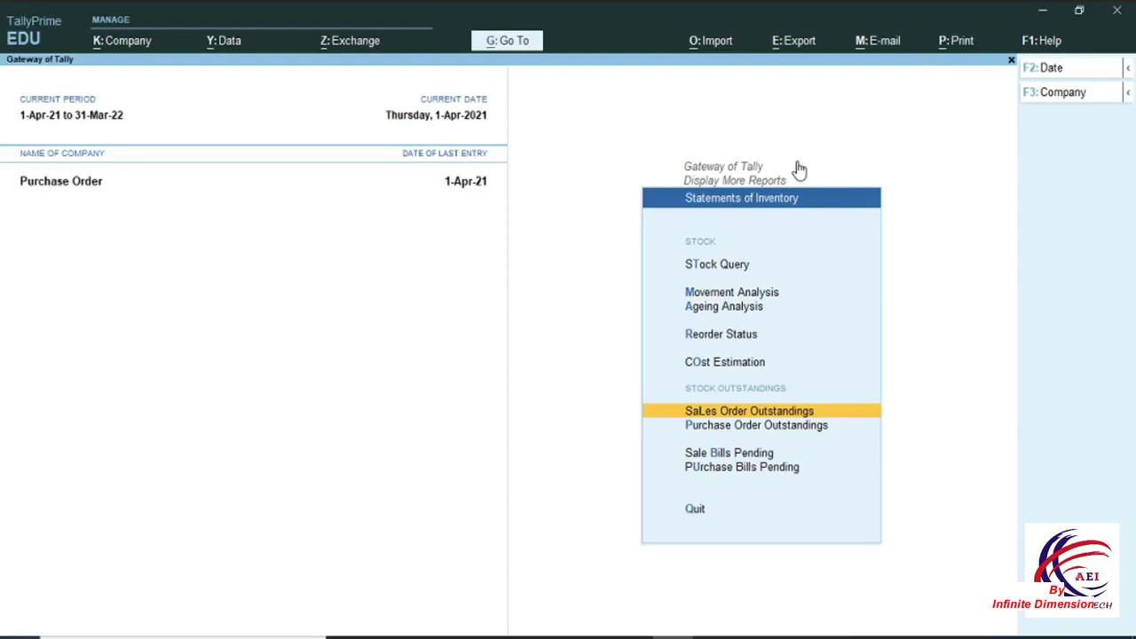
pyautogui.press('Return')
pyautogui.press('Down')
pyautogui.press('Down')
pyautogui.press('Down')
pyautogui.press('Down')
pyautogui.press('Down')
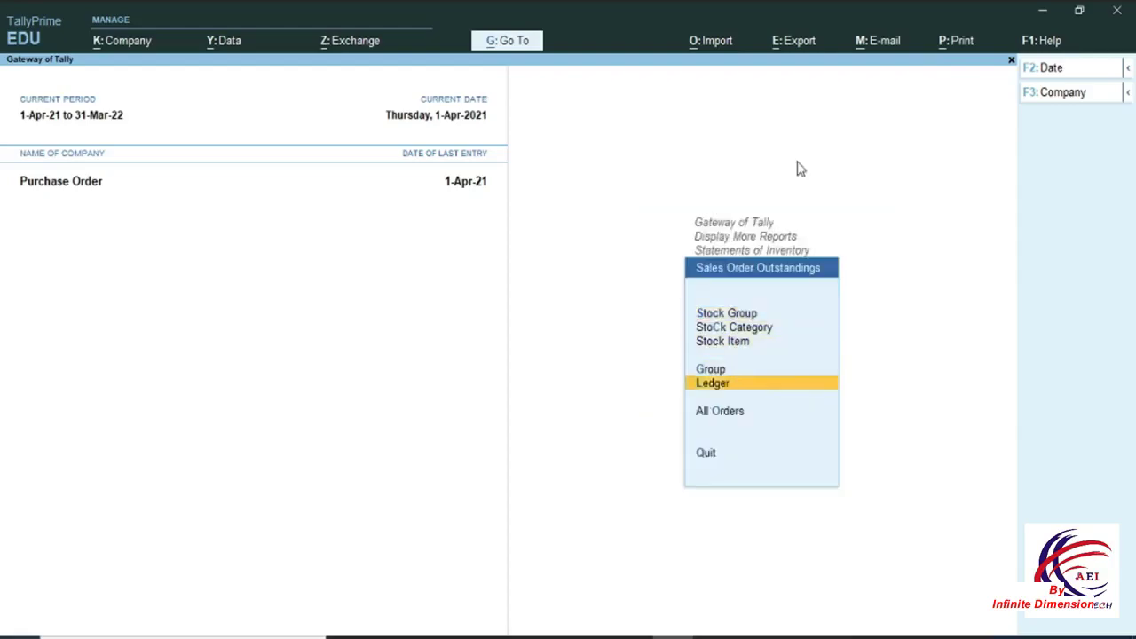
pyautogui.press('Return')
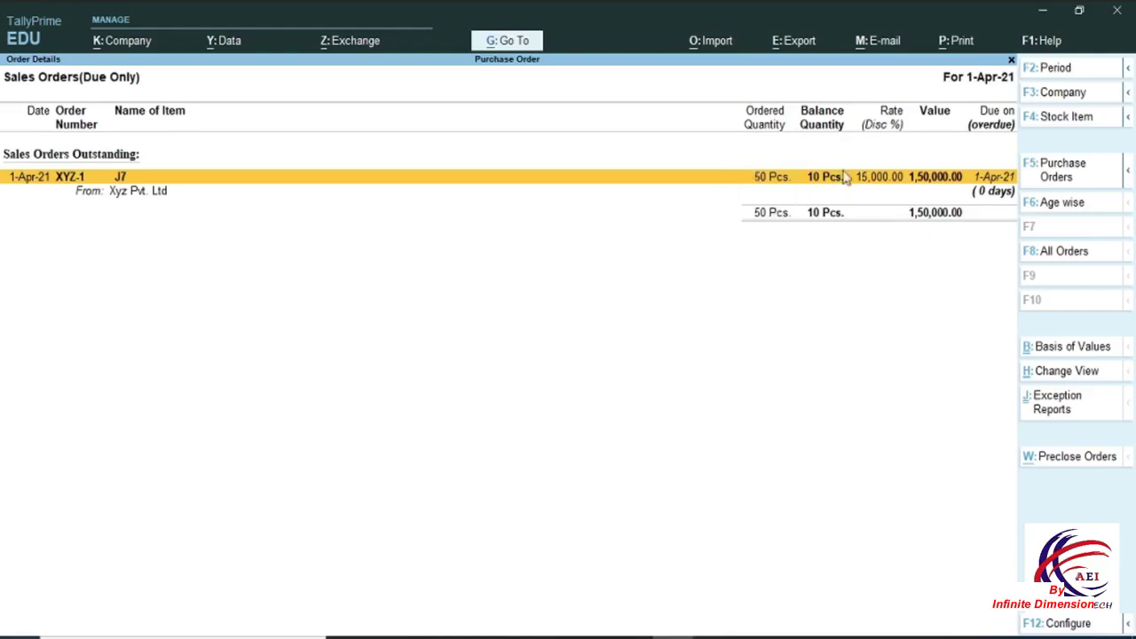
# Check the Sales Bills Pending report to confirm no sales bills remain pending
pyautogui.press('Escape')
pyautogui.press('Escape')
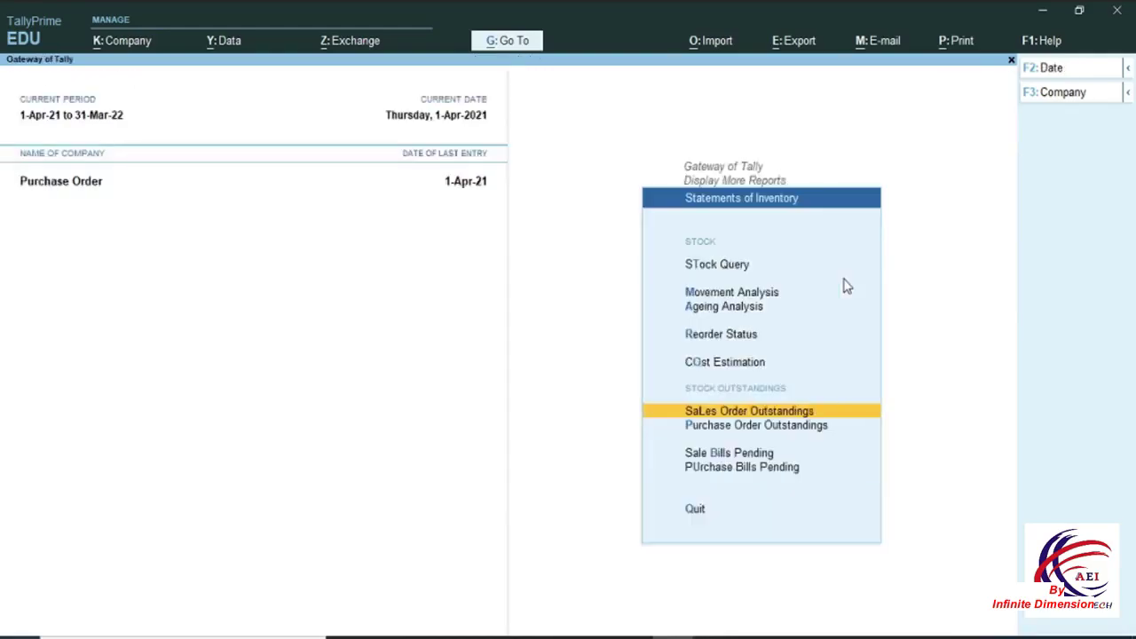
pyautogui.press('Down')
pyautogui.press('Down')
pyautogui.press('Return')
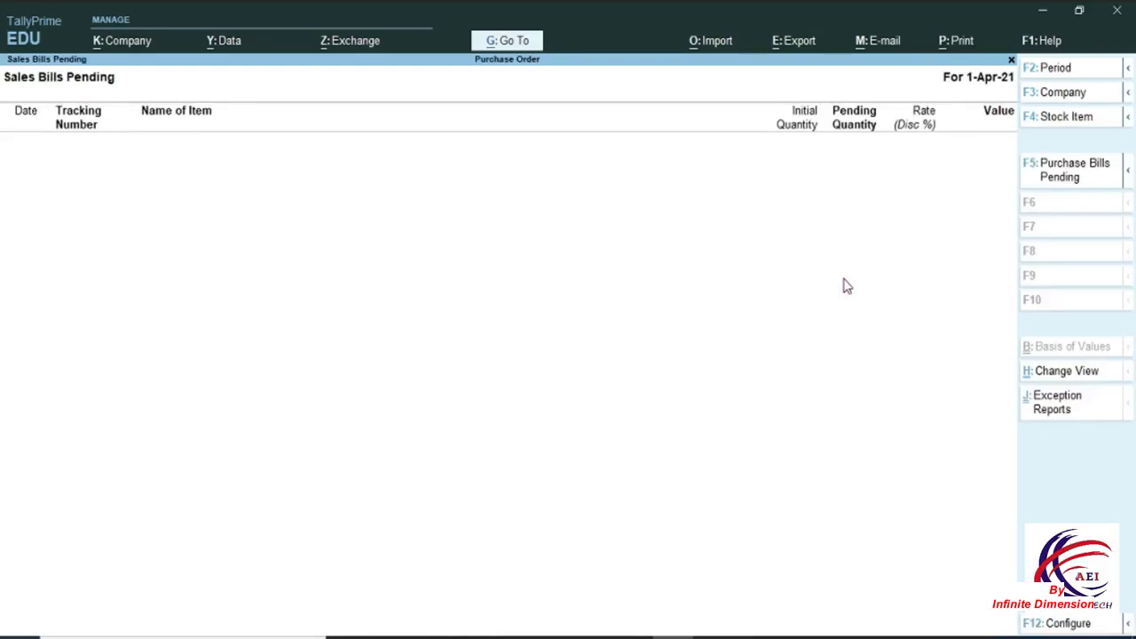
pyautogui.press('Escape')
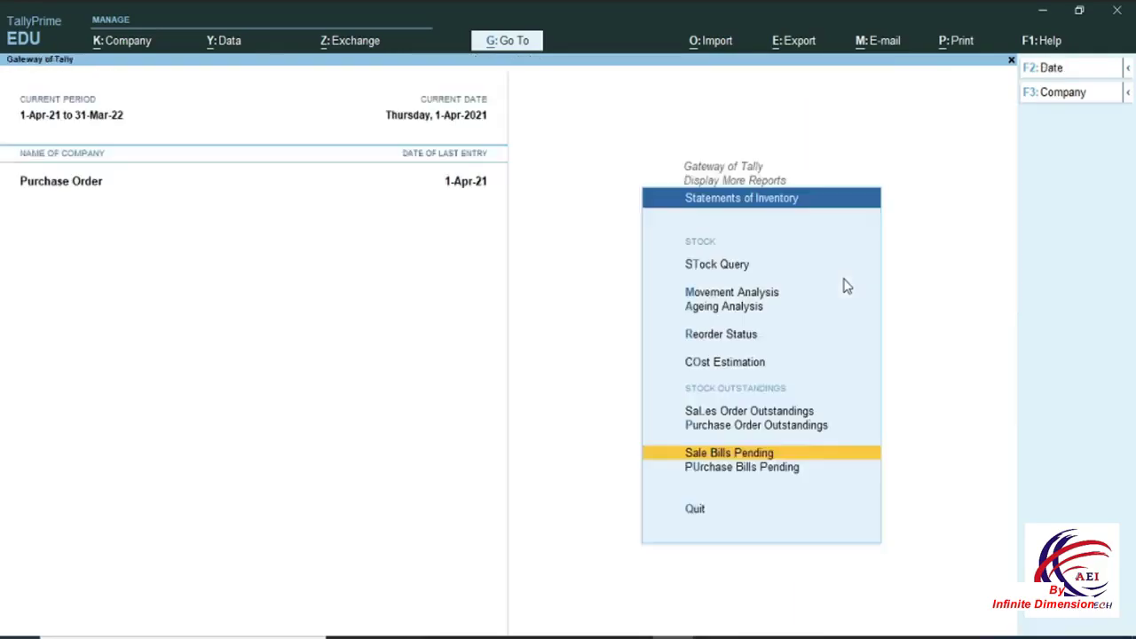
# Recheck the All Orders sales order outstandings report for XYZ-1
pyautogui.press('Up')
pyautogui.press('Up')
pyautogui.press('Return')
pyautogui.press('Down')
pyautogui.press('Down')
pyautogui.press('Down')
pyautogui.press('Down')
pyautogui.press('Down')
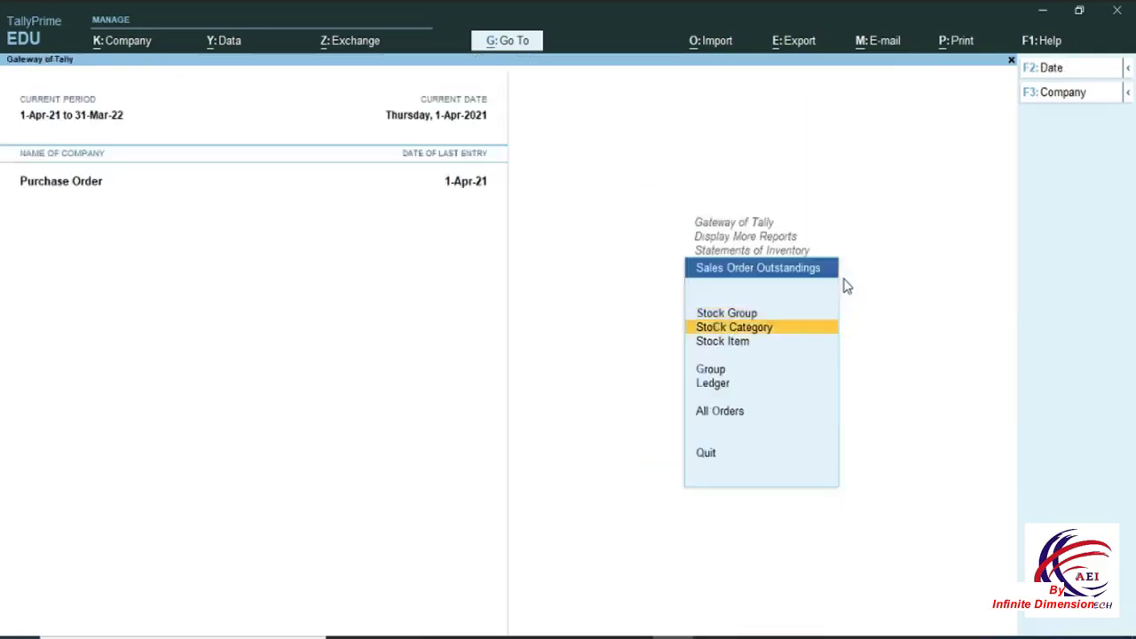
pyautogui.press('Return')
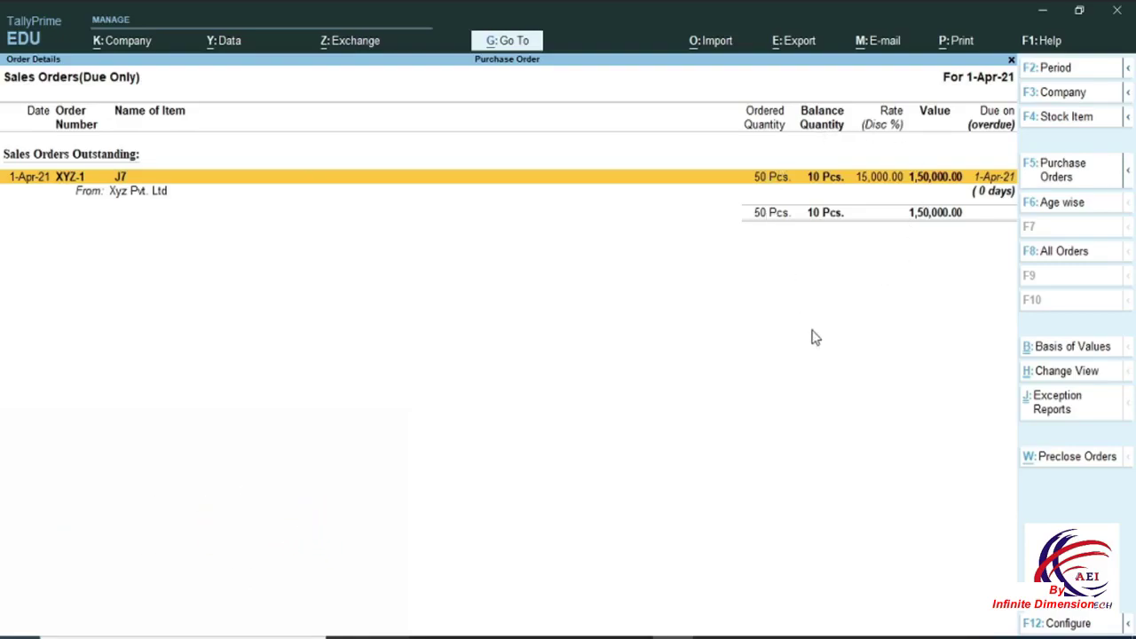
pyautogui.press('Escape')
pyautogui.press('Escape')
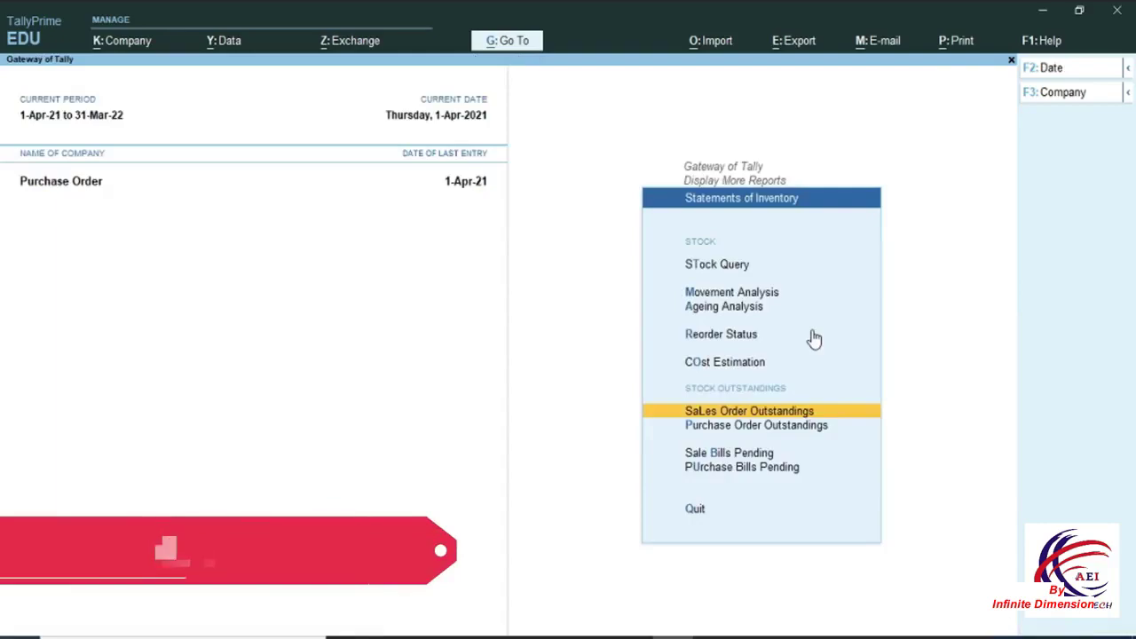
pyautogui.press('Escape')
# Return to the Gateway and open a blank Rejections In voucher No. 2
pyautogui.press('Up')
pyautogui.press('Up')
pyautogui.press('Up')
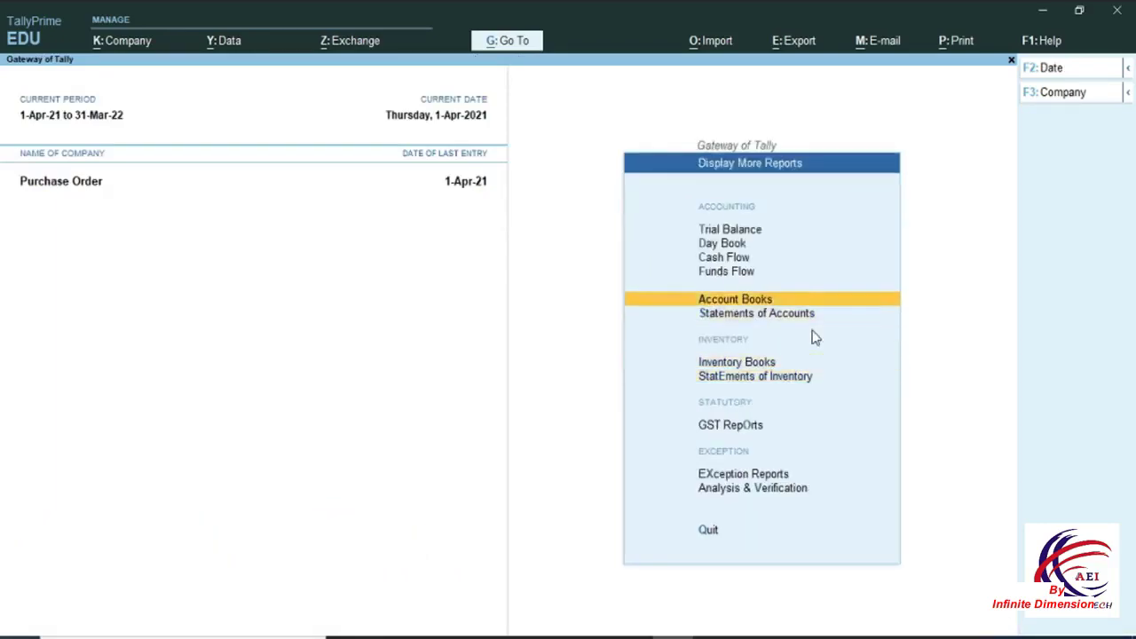
pyautogui.press('Down')
pyautogui.press('Escape')
pyautogui.press('Up')
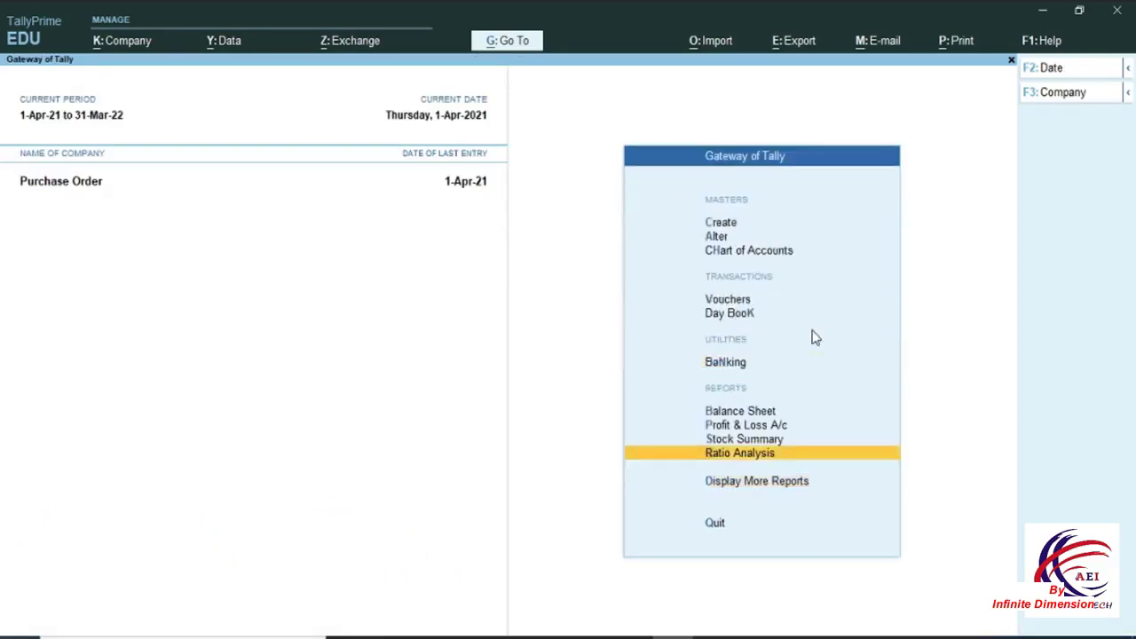
pyautogui.press('Up')
pyautogui.press('Up')
pyautogui.press('Up')
pyautogui.press('Up')
pyautogui.press('Up')
pyautogui.press('Up')
pyautogui.press('Return')
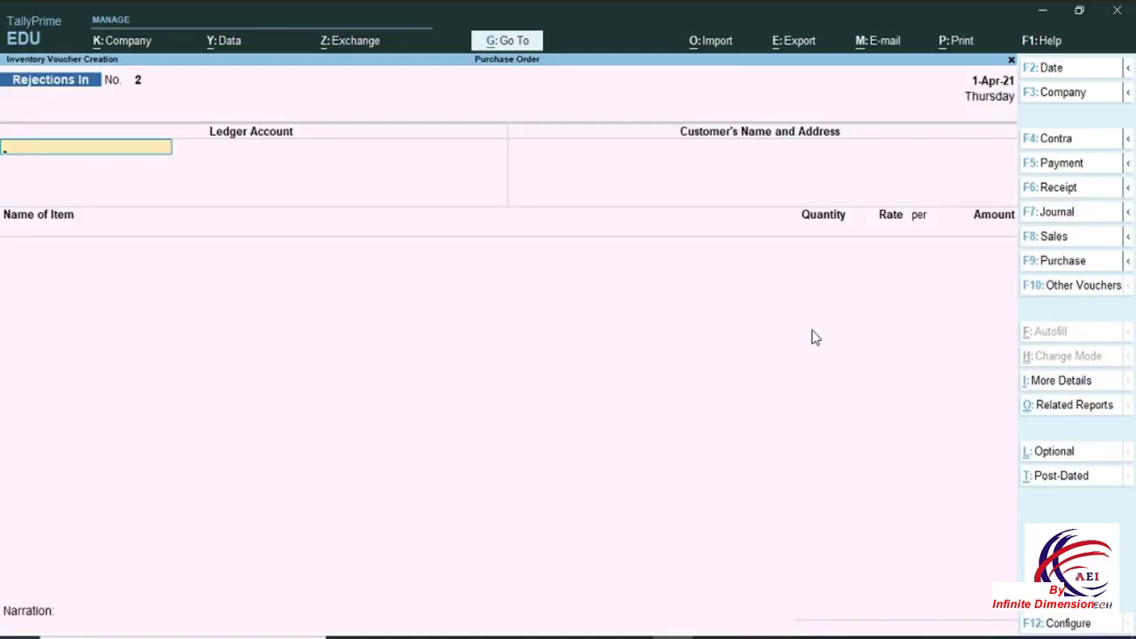
# Start a Delivery Note to Xyz Pvt. Ltd against order XYZ-1, accepting dispatch and party details
pyautogui.hotkey('alt', 'F8')
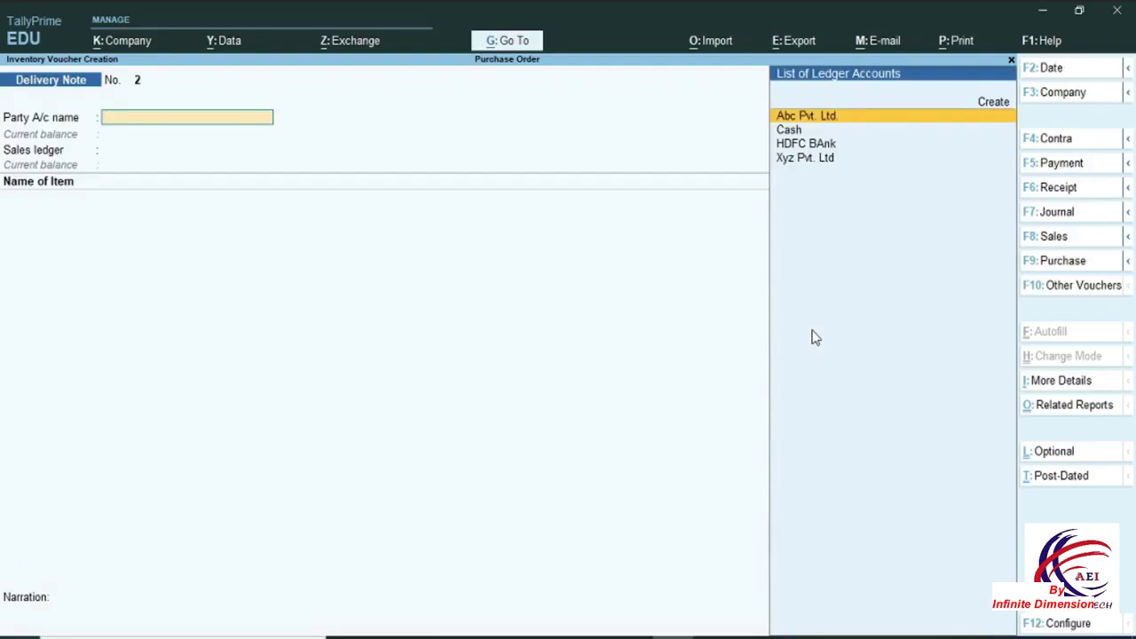
pyautogui.press('Down')
pyautogui.press('Down')
pyautogui.press('Down')
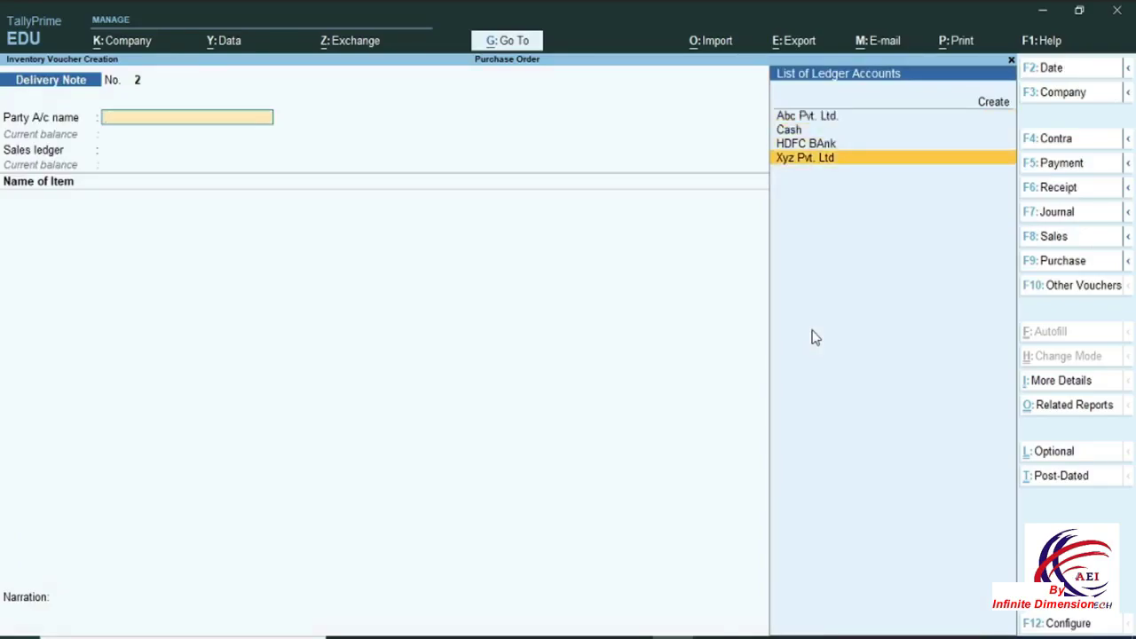
pyautogui.press('Return')
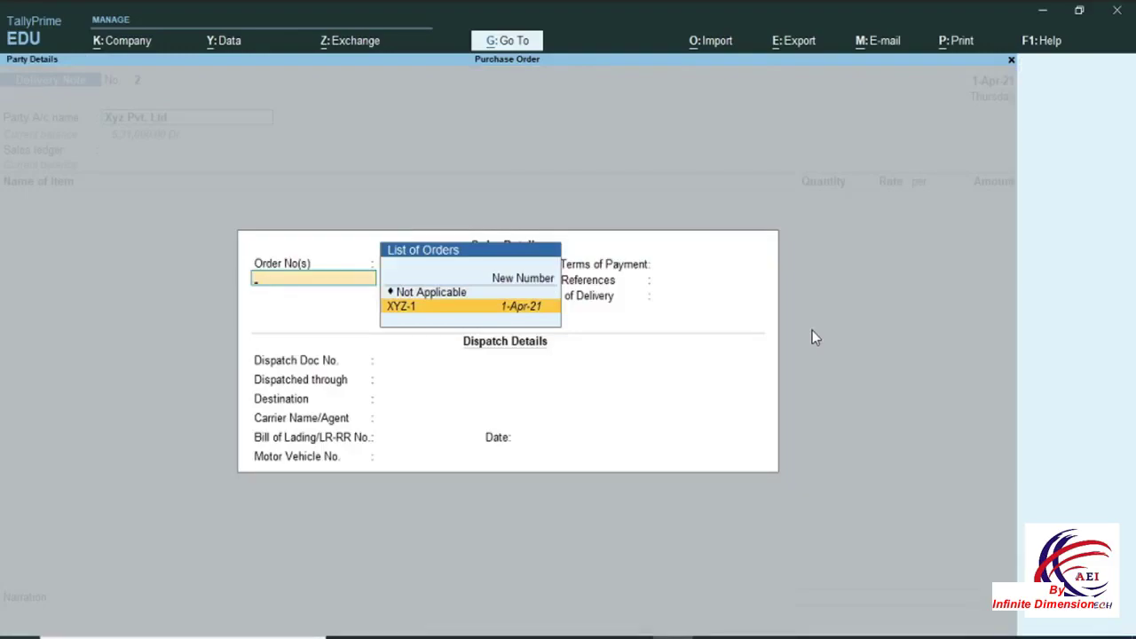
pyautogui.press('Return')
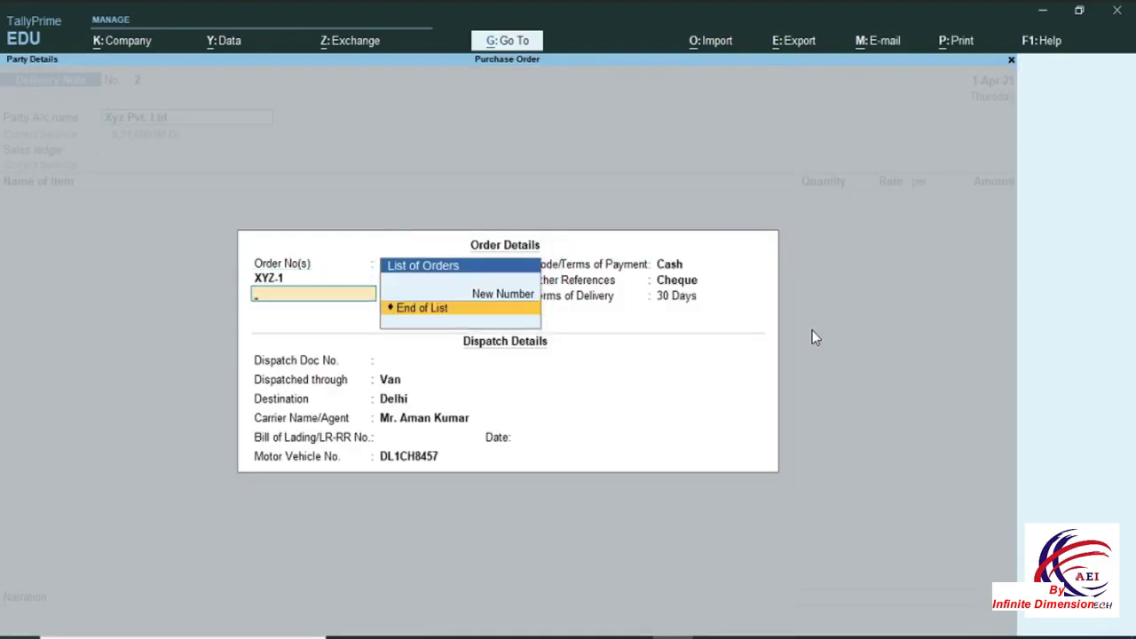
pyautogui.press('Return')
pyautogui.press('Return')
pyautogui.press('Return')
pyautogui.press('Return')
pyautogui.press('Return')
pyautogui.press('Return')
pyautogui.press('Return')
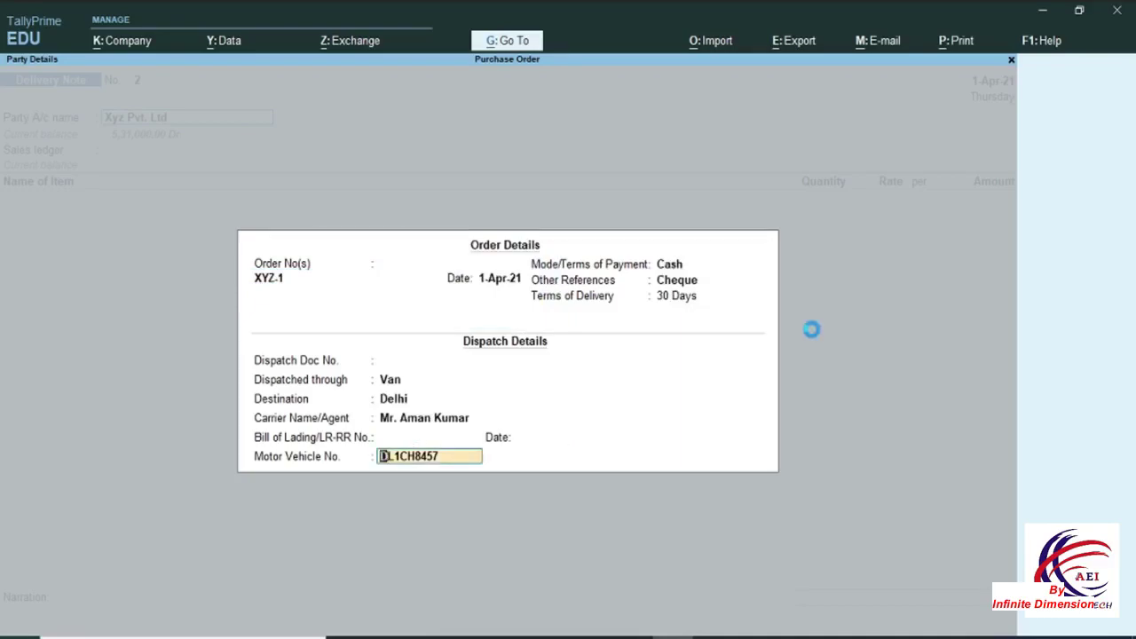
pyautogui.press('Return')
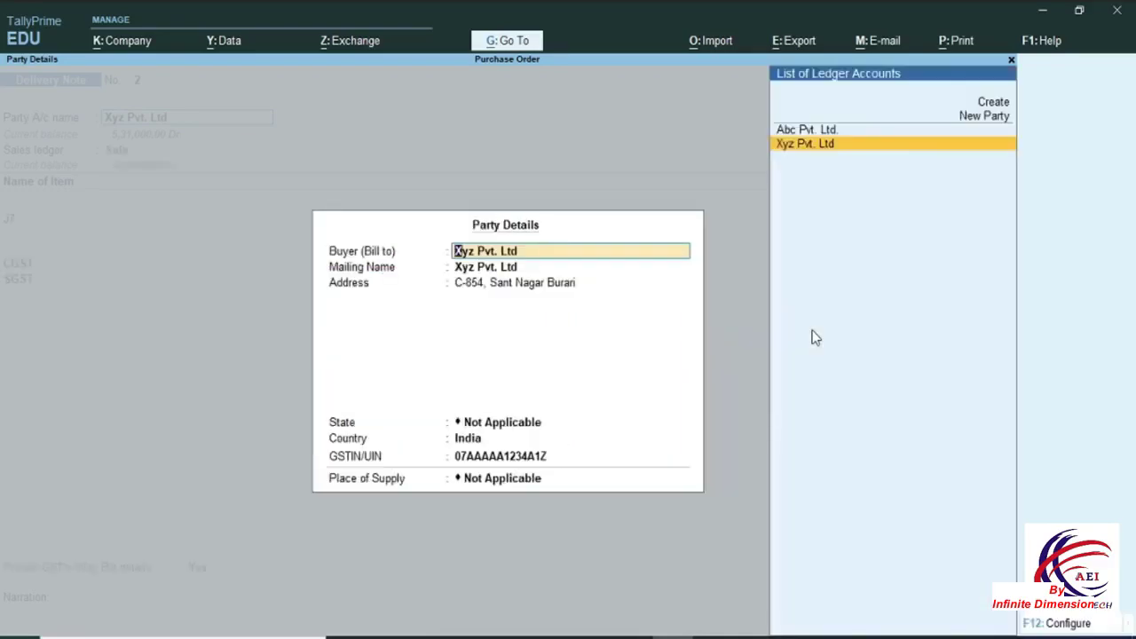
pyautogui.press('Return')
pyautogui.press('Return')
pyautogui.press('Return')
pyautogui.press('Return')
pyautogui.press('Return')
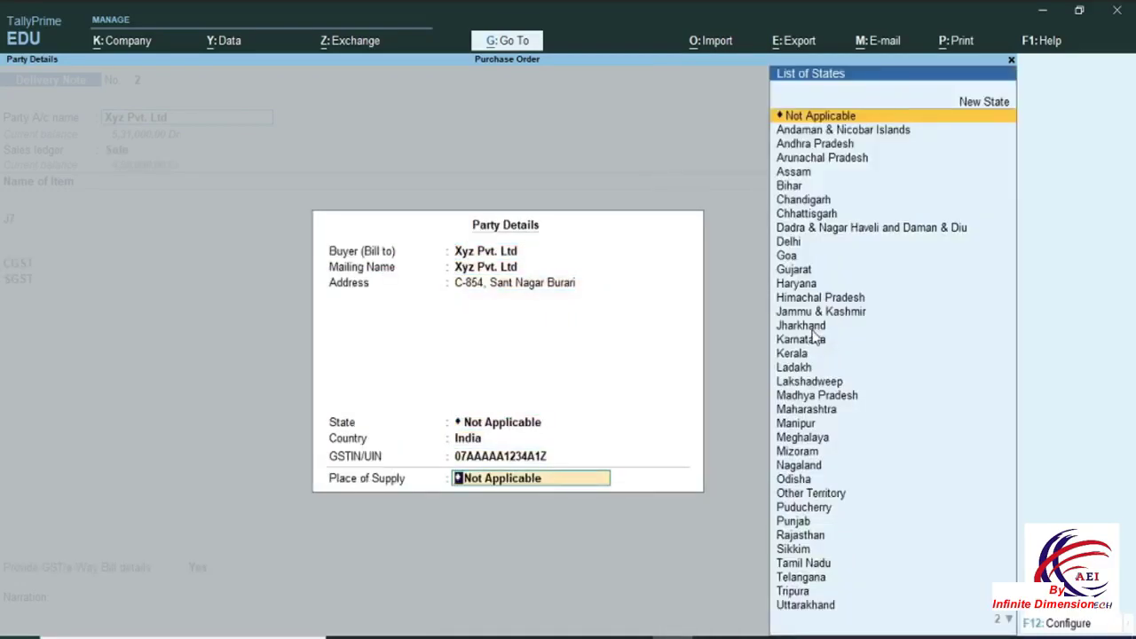
pyautogui.press('Return')
pyautogui.press('Return')
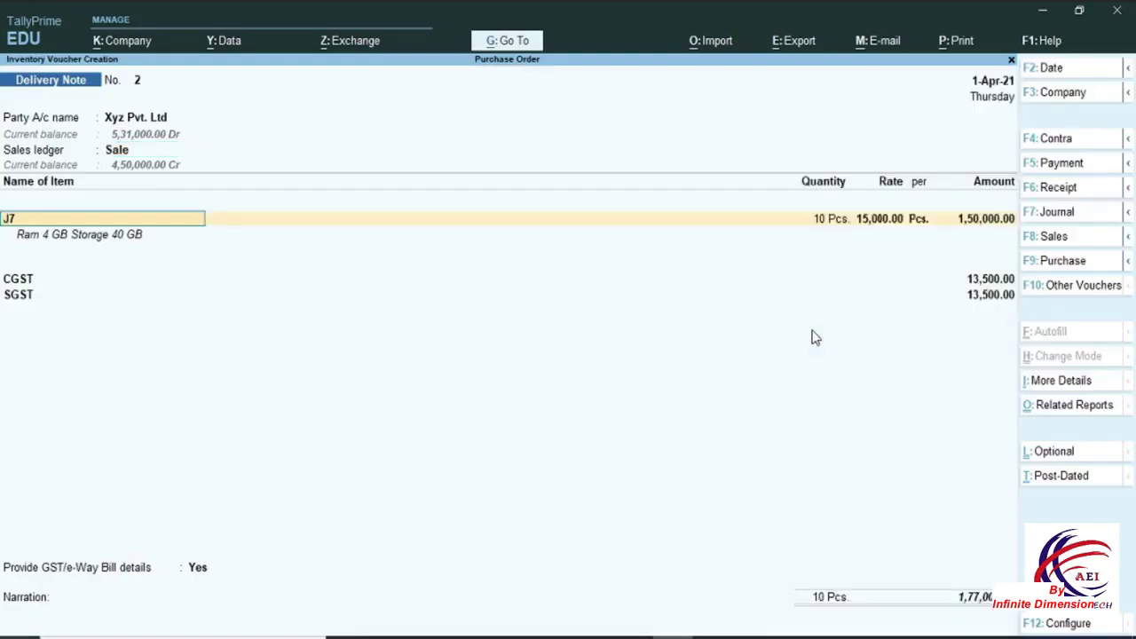
# Allocate 10 Pcs of J7 to tracking no. 2, save Delivery Note No. 2, and exit
pyautogui.press('Return')
pyautogui.press('Return')
pyautogui.press('BackSpace')
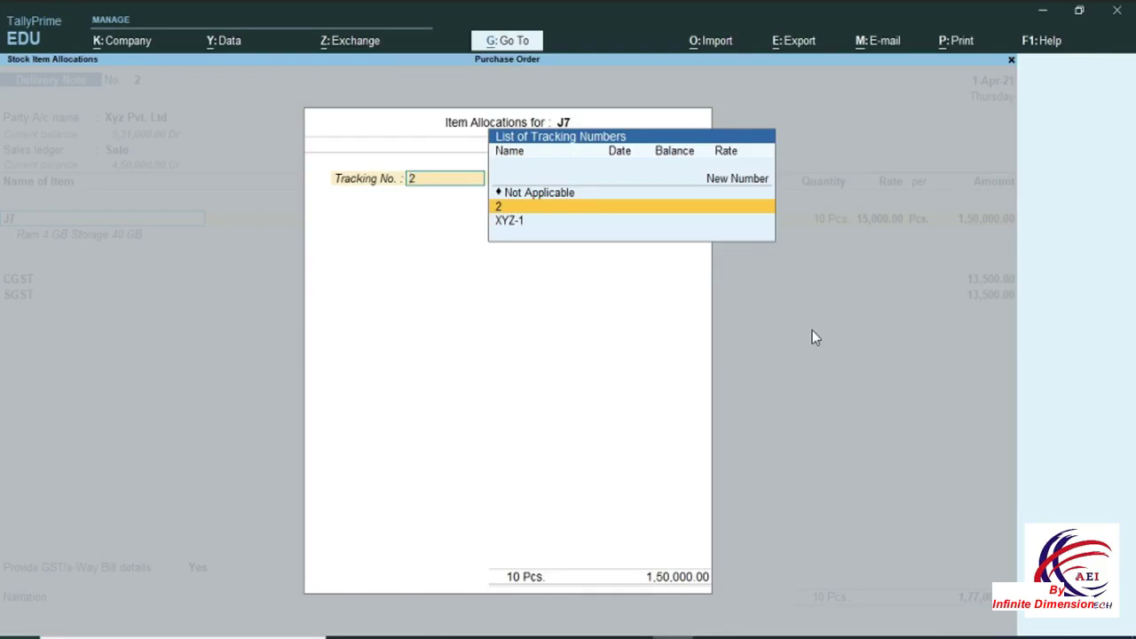
pyautogui.press('Return')
pyautogui.press('Return')
pyautogui.press('Return')
pyautogui.press('Return')
pyautogui.press('Return')
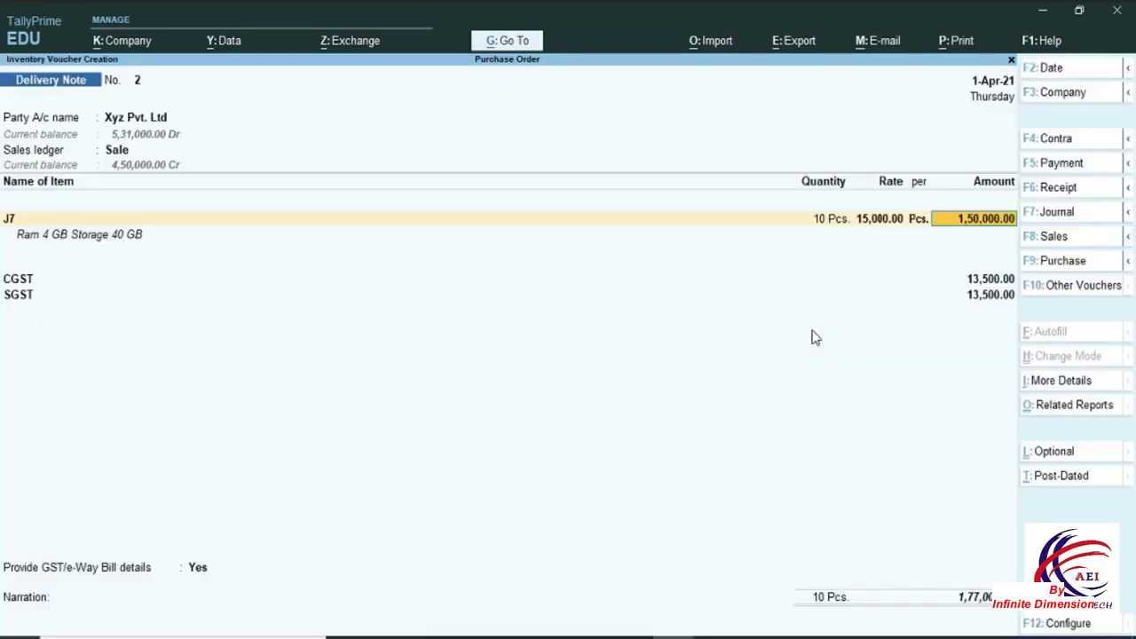
pyautogui.press('Return')
pyautogui.press('Return')
pyautogui.press('Return')
pyautogui.press('Return')
pyautogui.press('Return')
pyautogui.press('Return')
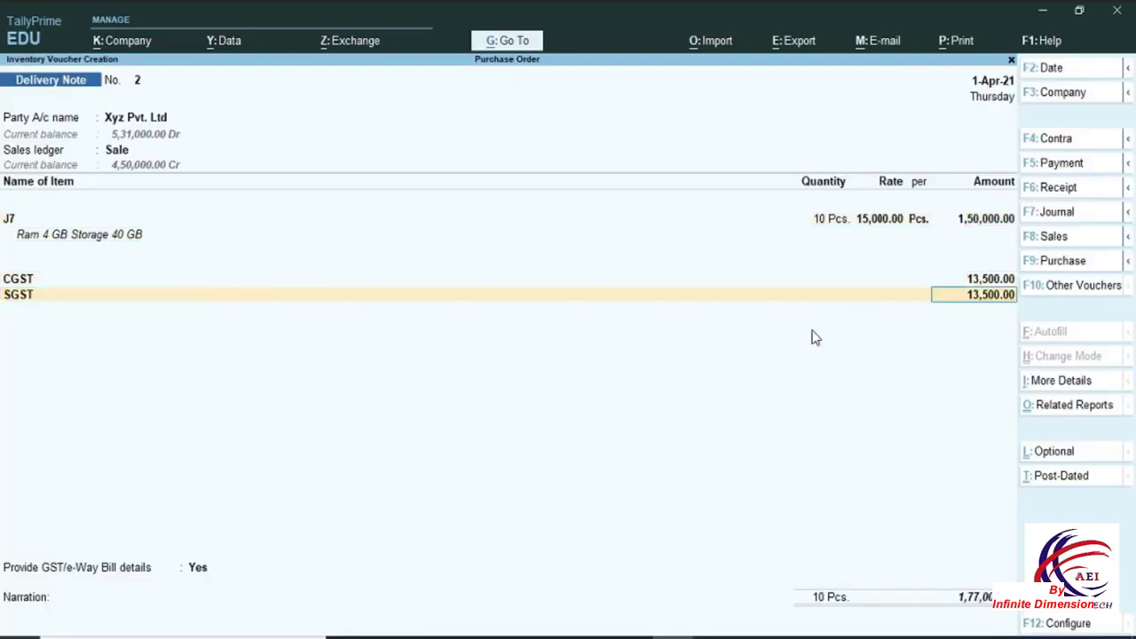
pyautogui.press('Return')
pyautogui.press('Return')
pyautogui.press('Return')
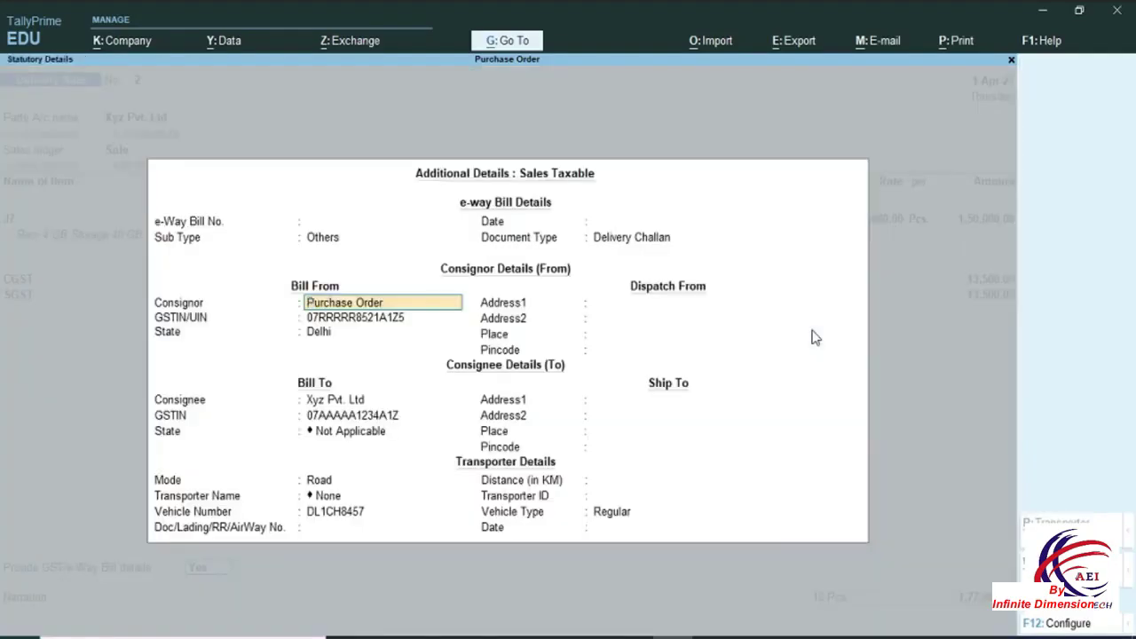
pyautogui.hotkey('ctrl', 'a')
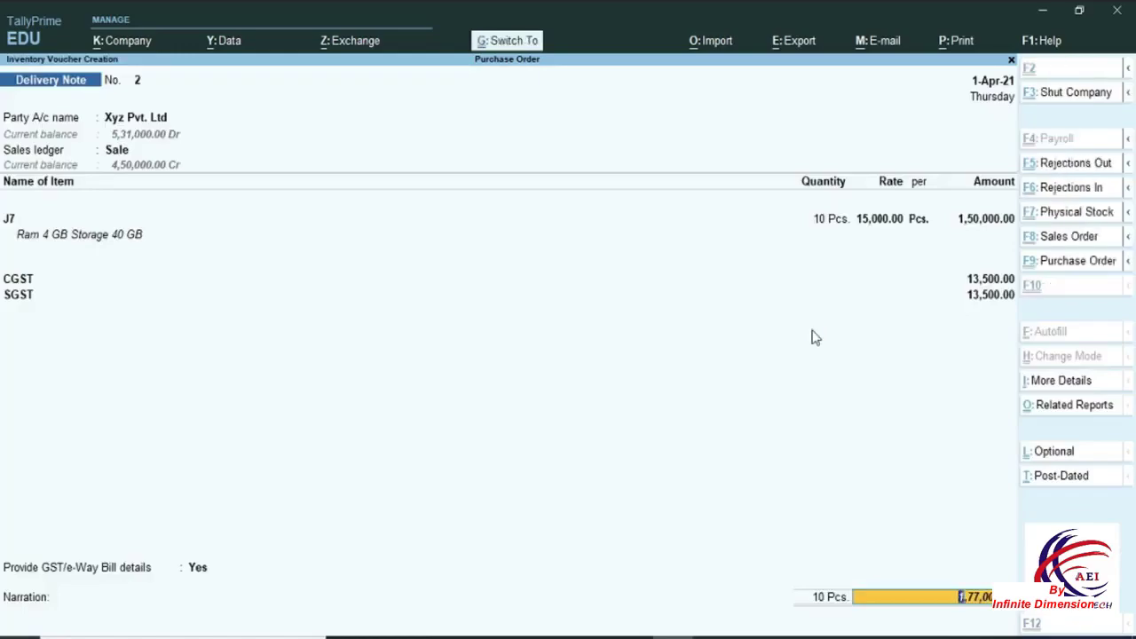
pyautogui.hotkey('ctrl', 'a')
pyautogui.press('Escape')
pyautogui.press('y')
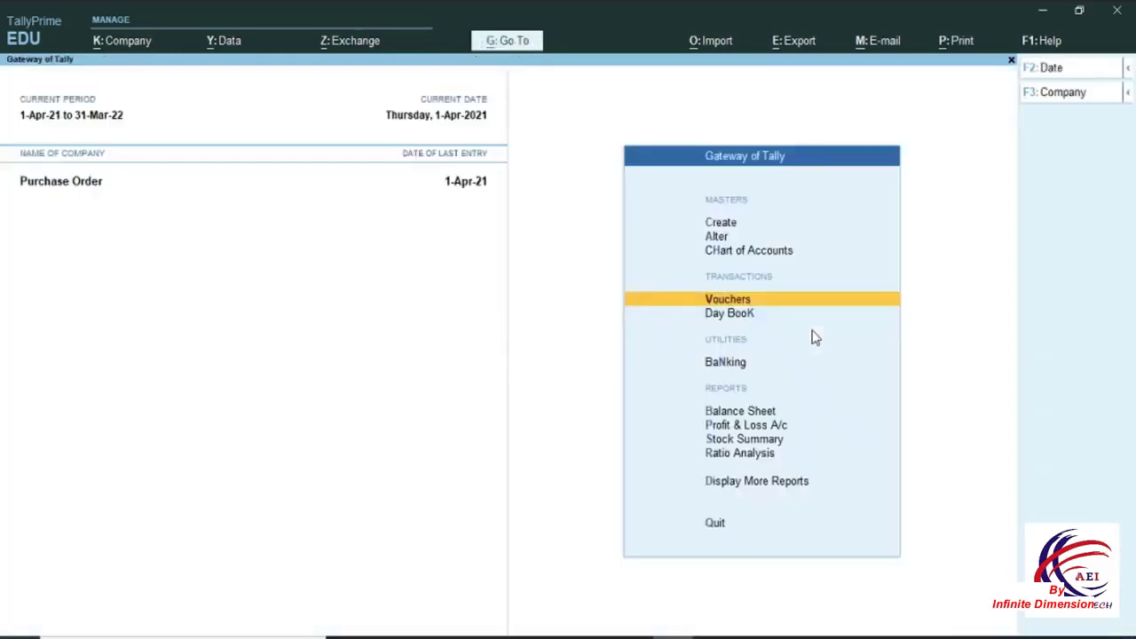
pyautogui.press('Down')
pyautogui.press('Down')
pyautogui.press('Down')
pyautogui.press('Down')
pyautogui.press('Down')
pyautogui.press('Down')
pyautogui.press('Down')
pyautogui.press('Down')
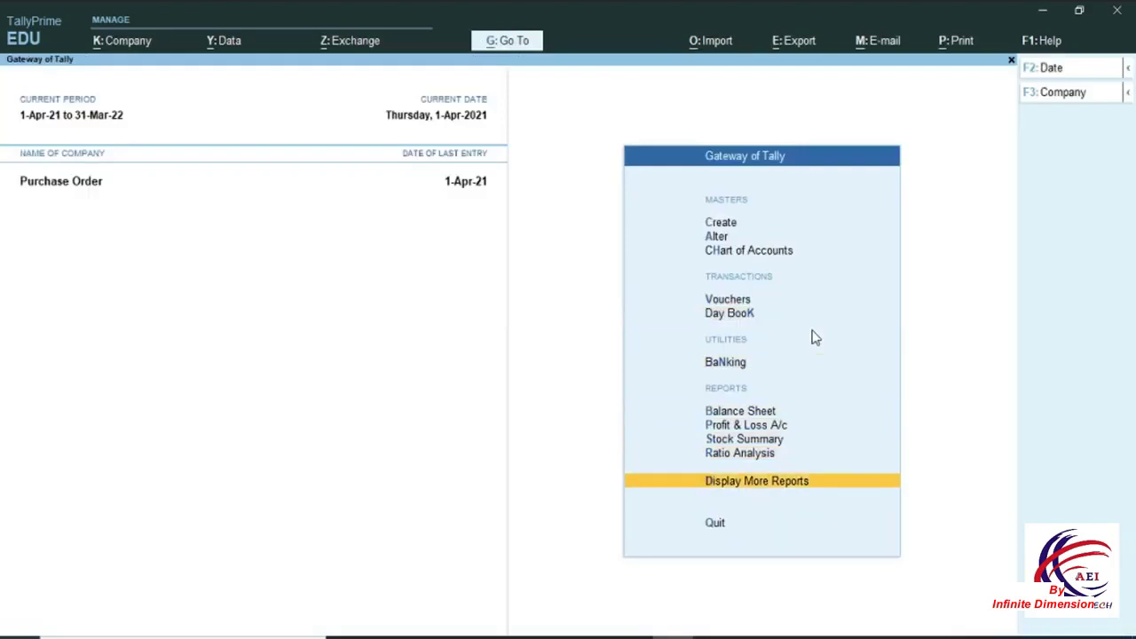
pyautogui.press('Up')
pyautogui.press('Return')
pyautogui.press('Down')
pyautogui.press('Down')
pyautogui.press('Down')
pyautogui.press('Down')
pyautogui.press('Down')
pyautogui.press('Down')
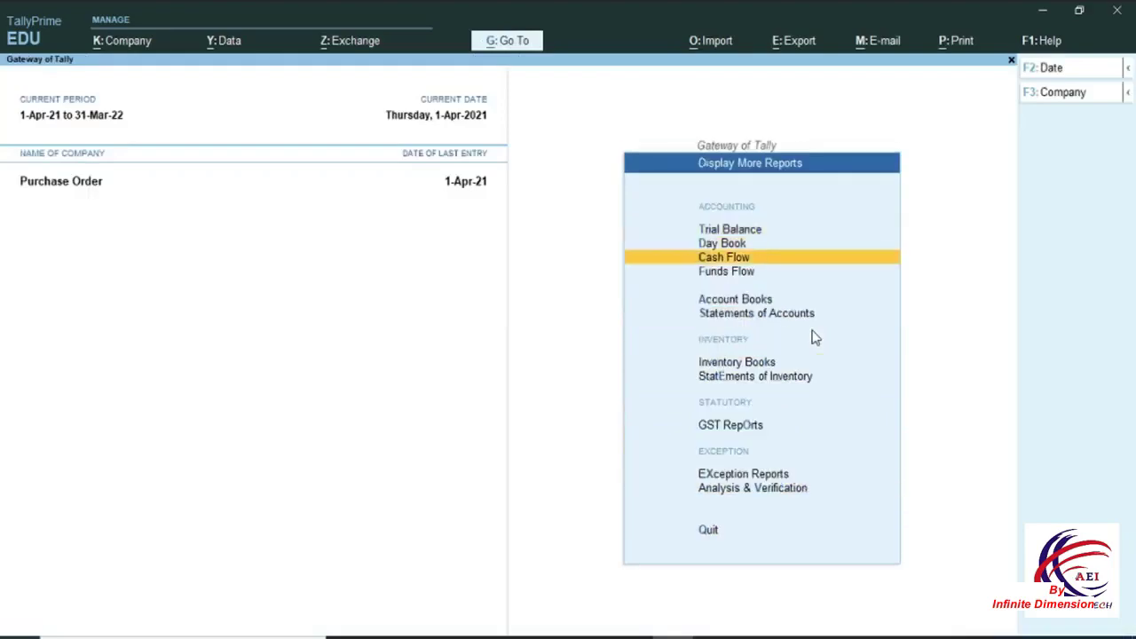
pyautogui.press('Down')
pyautogui.press('Return')
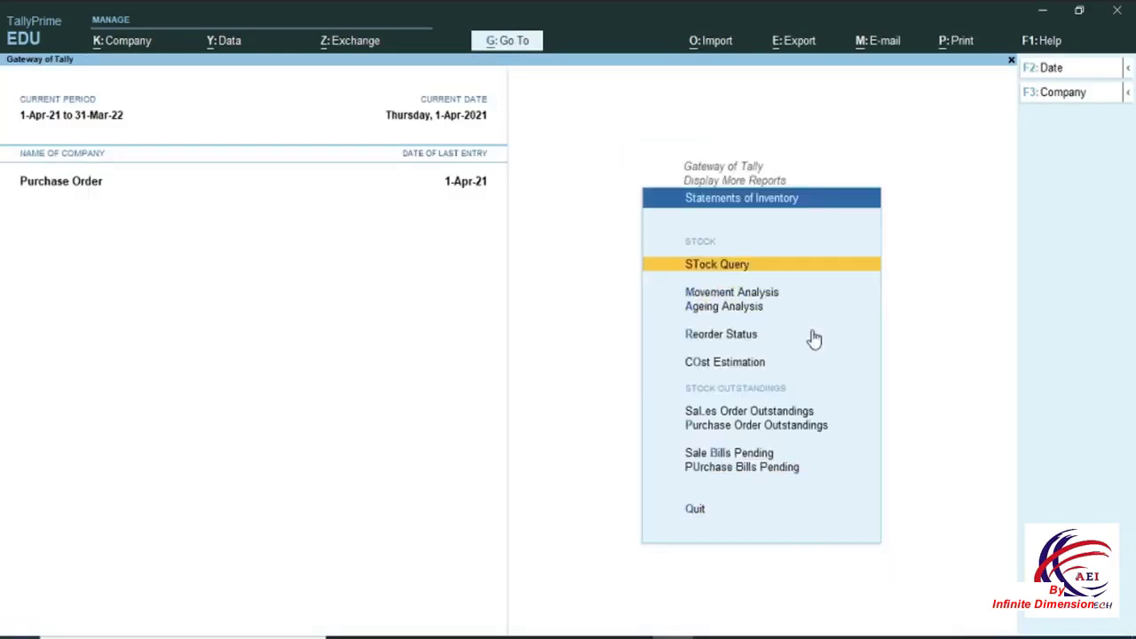
pyautogui.press('Down')
pyautogui.press('Down')
pyautogui.press('Down')
pyautogui.press('Down')
pyautogui.press('Down')
pyautogui.press('Down')
pyautogui.press('Down')
pyautogui.press('Up')
pyautogui.press('Up')
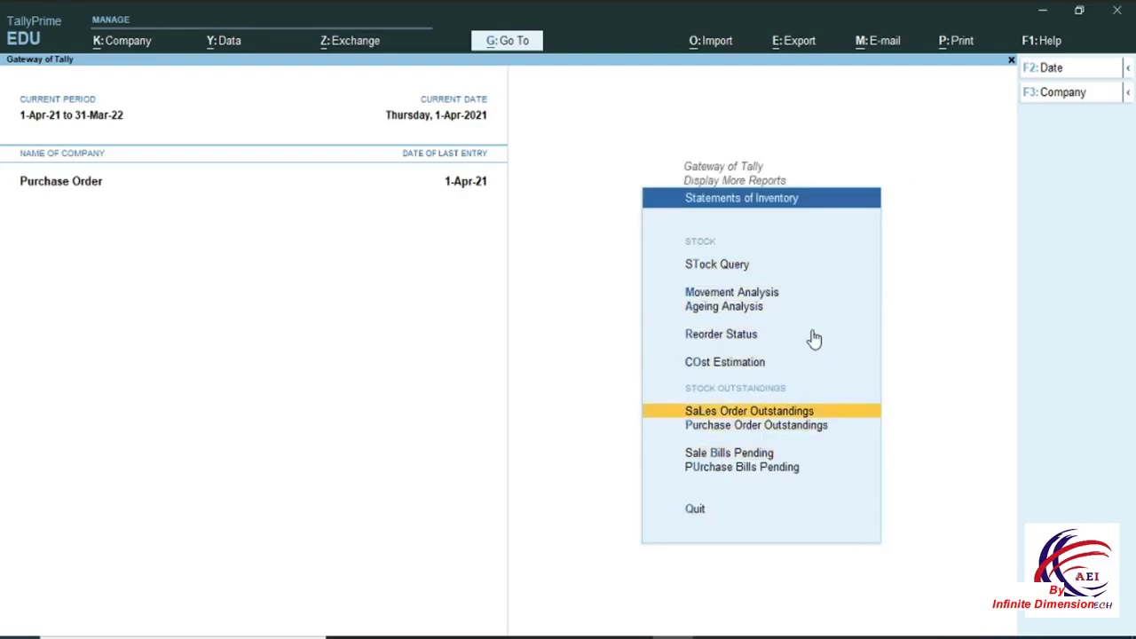
pyautogui.press('Return')
pyautogui.press('Down')
pyautogui.press('Down')
pyautogui.press('Down')
pyautogui.press('Down')
pyautogui.press('Down')
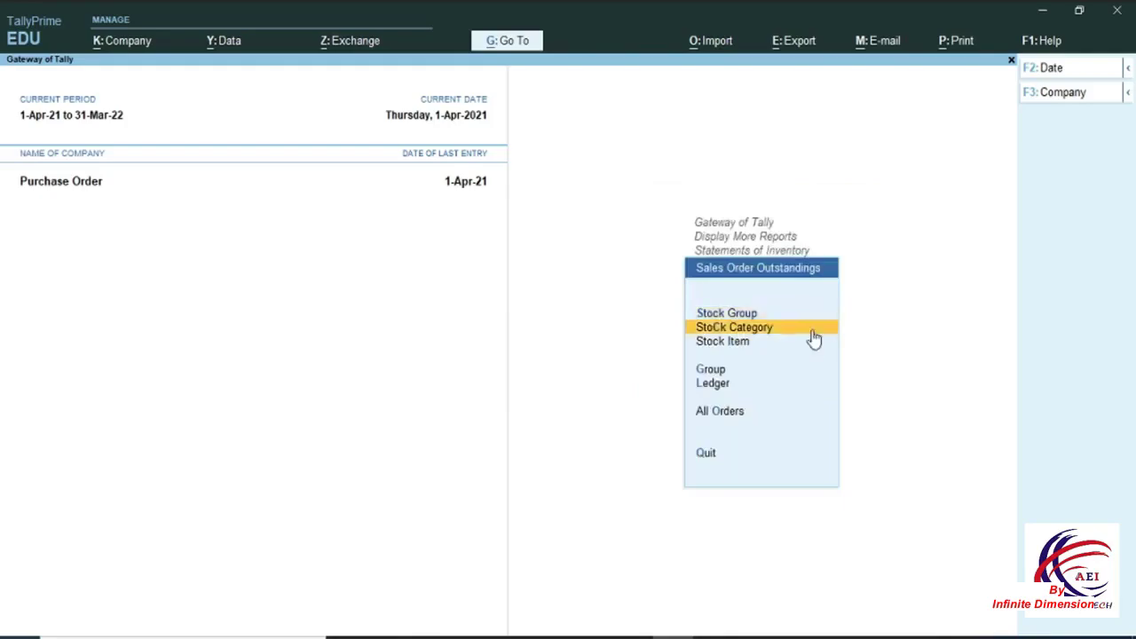
pyautogui.press('Return')
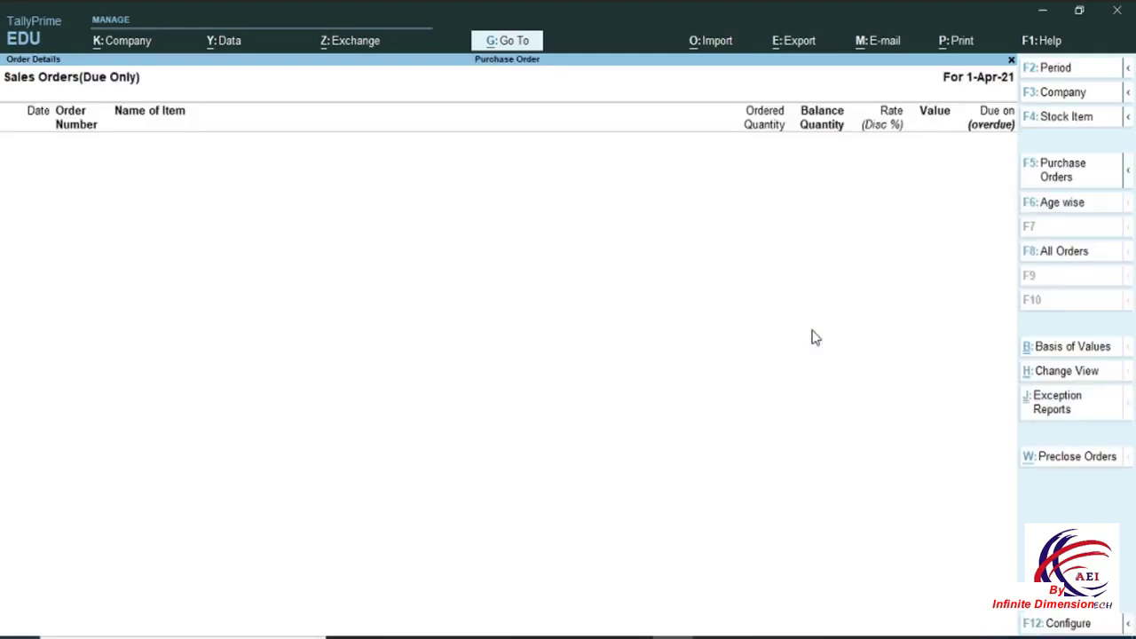
pyautogui.press('Escape')
pyautogui.press('Escape')
pyautogui.press('Down')
pyautogui.press('Down')
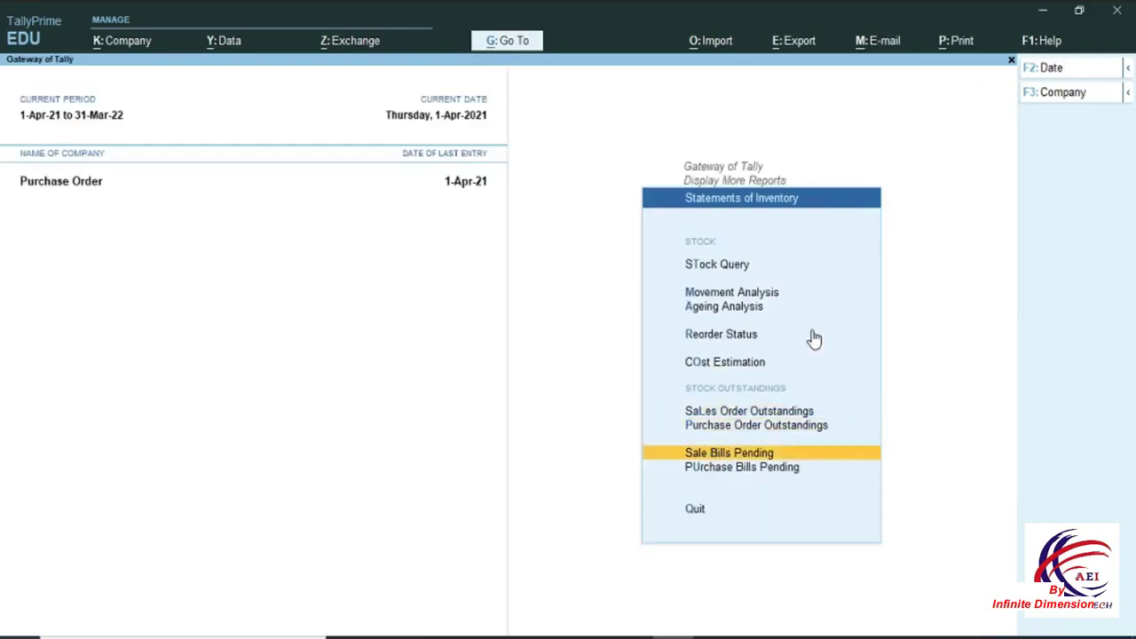
pyautogui.press('Return')
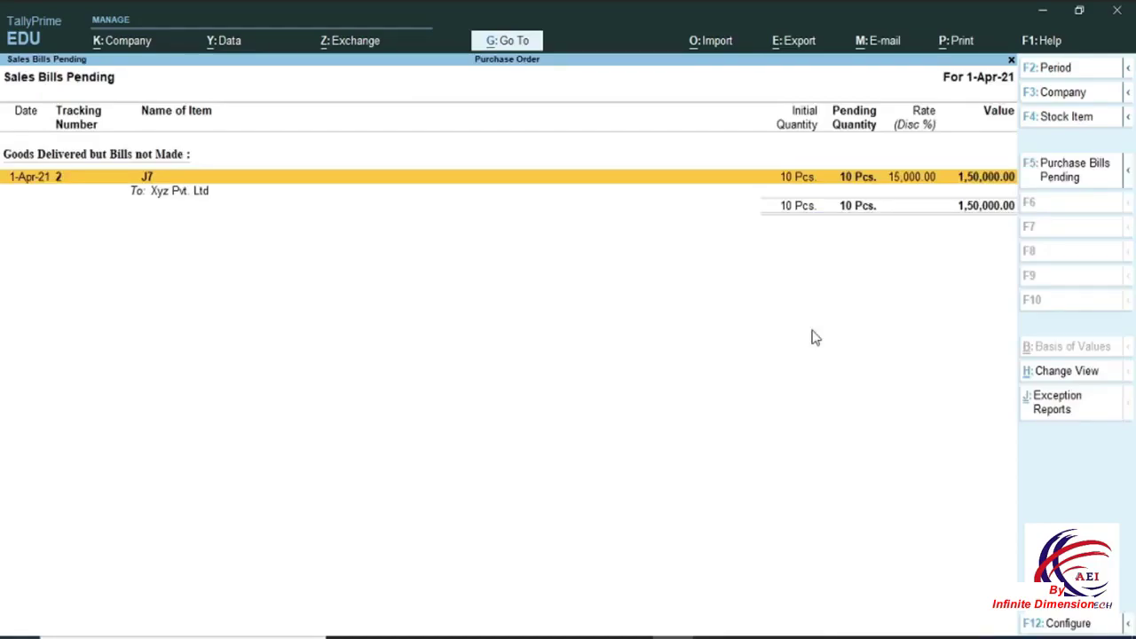
pyautogui.press('Escape')
pyautogui.press('Escape')
pyautogui.press('Escape')
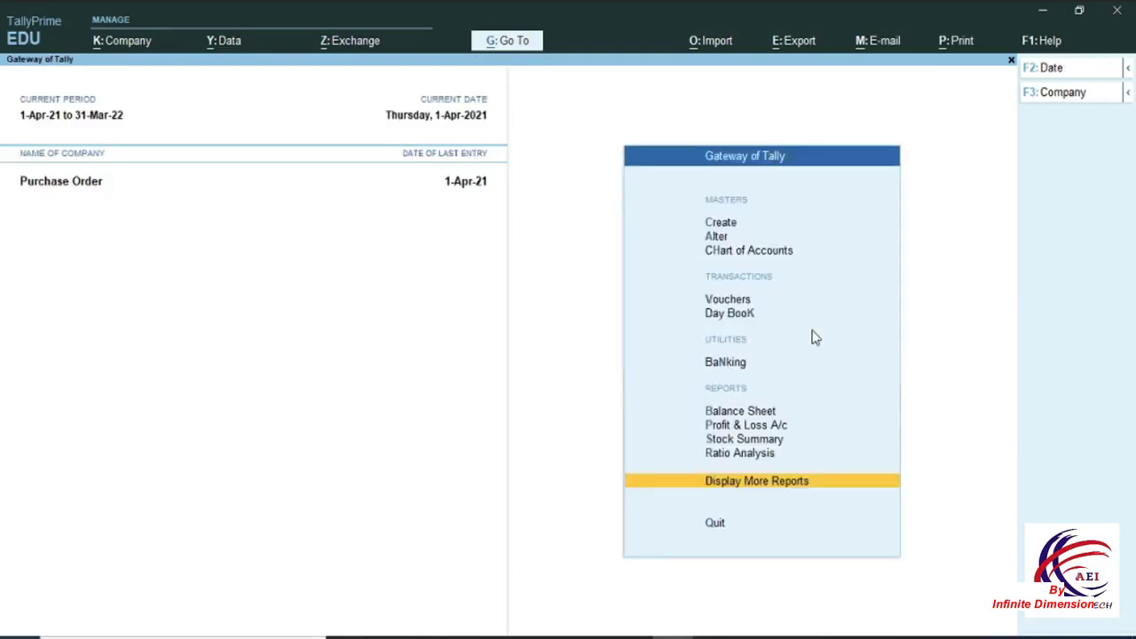
# Start a Sales voucher for Xyz Pvt. Ltd filled from delivery note tracking no. 2
pyautogui.press('Up')
pyautogui.press('Up')
pyautogui.press('Up')
pyautogui.press('Up')
pyautogui.press('Up')
pyautogui.press('Up')
pyautogui.press('Up')
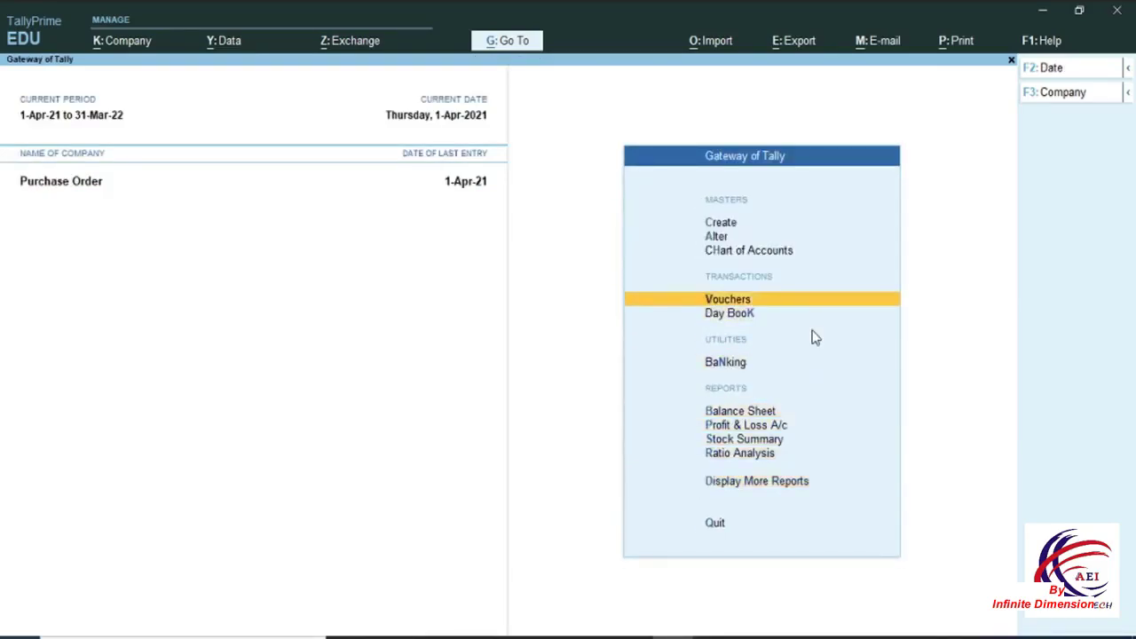
pyautogui.press('Return')
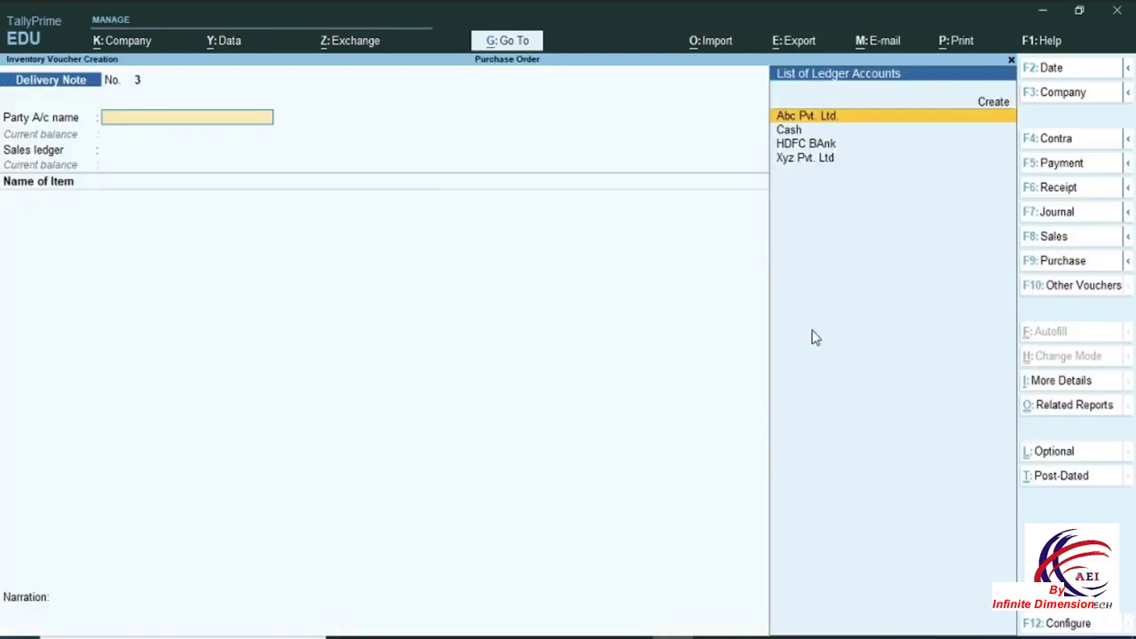
pyautogui.press('F8')
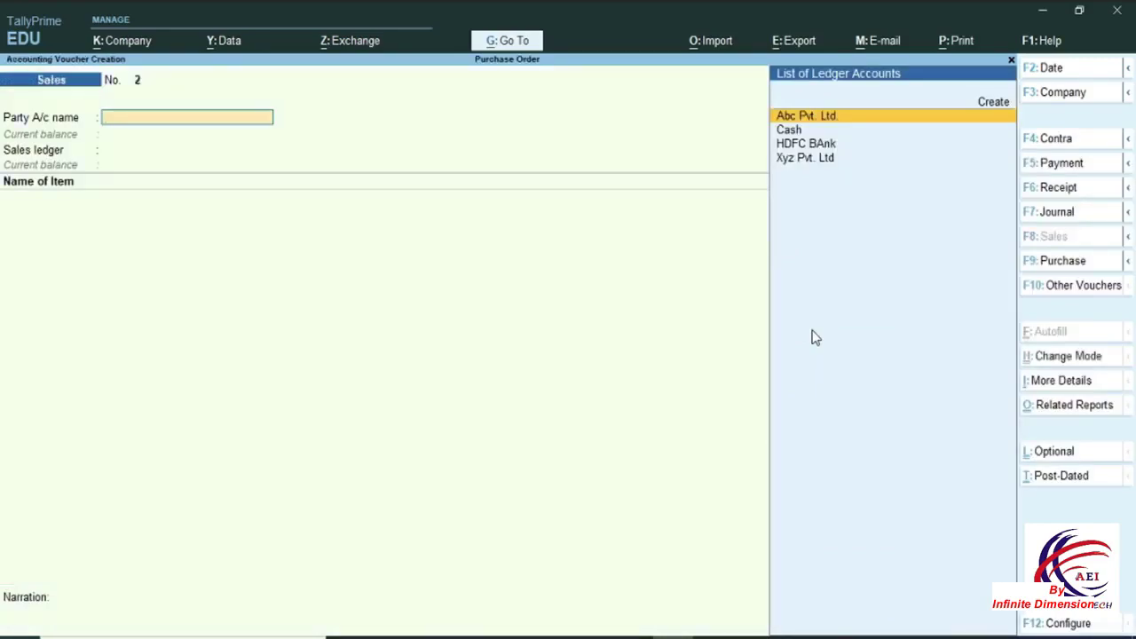
pyautogui.press('Down')
pyautogui.press('Down')
pyautogui.press('Down')
pyautogui.press('Return')
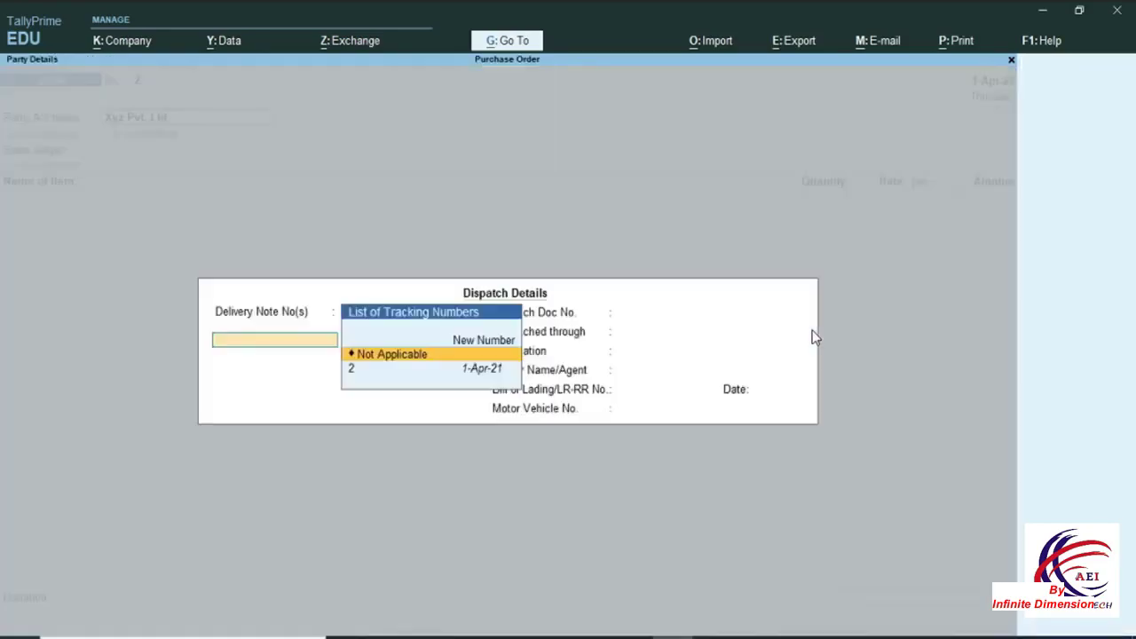
pyautogui.press('Down')
pyautogui.press('Return')
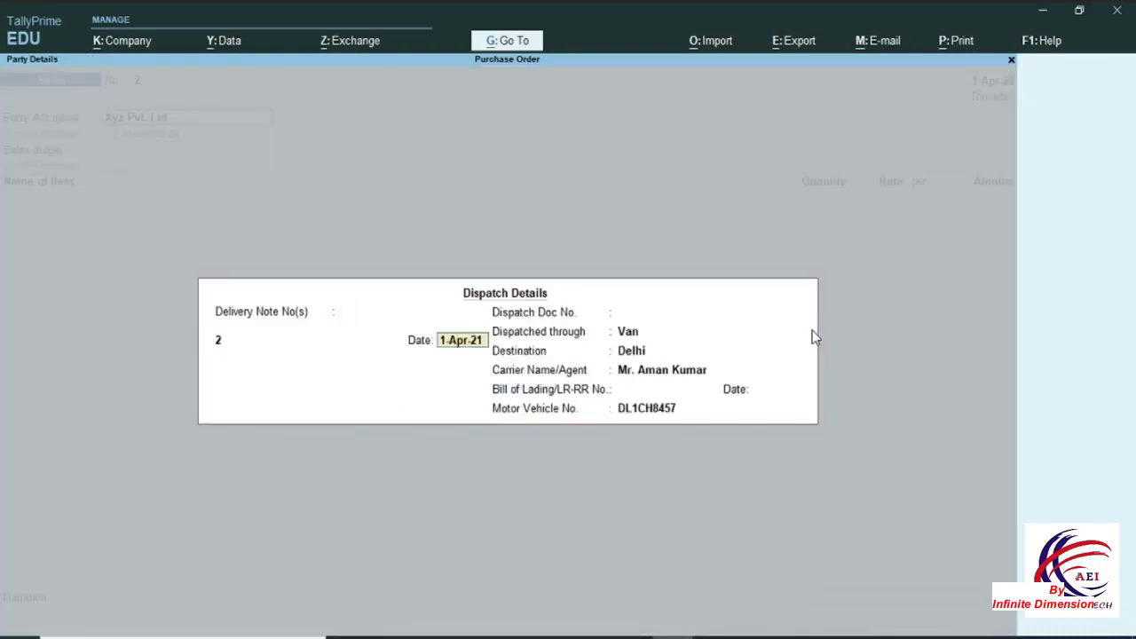
pyautogui.press('Return')
pyautogui.press('Return')
pyautogui.press('Return')
pyautogui.press('Return')
pyautogui.press('Return')
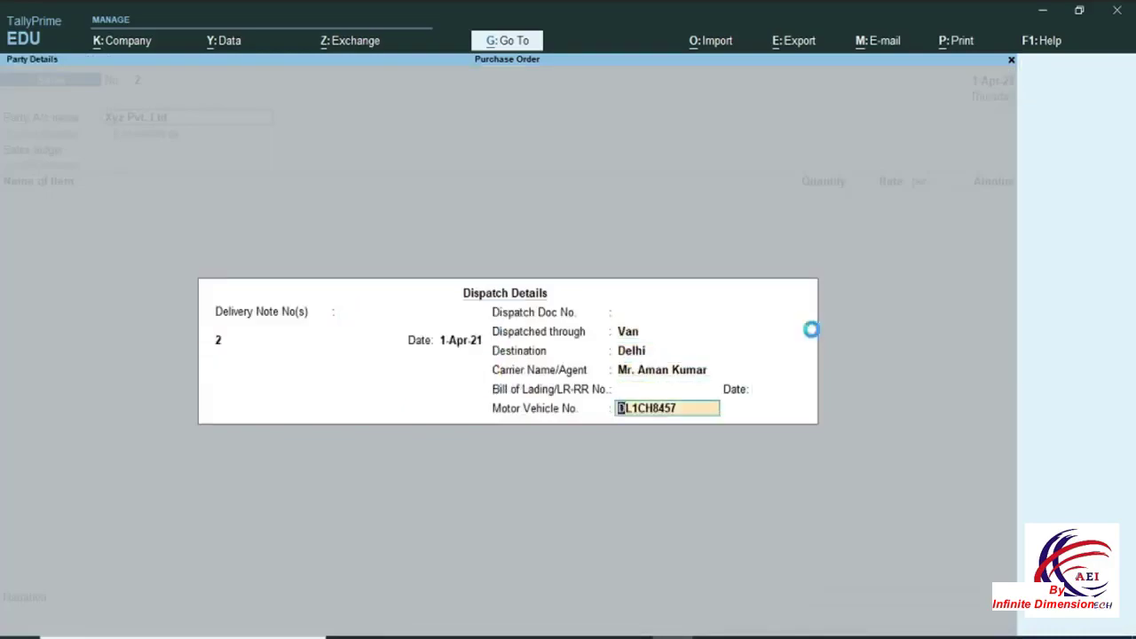
pyautogui.press('Return')
pyautogui.press('Return')
pyautogui.press('Return')
pyautogui.press('Return')
pyautogui.press('Return')
pyautogui.press('Return')
pyautogui.press('Return')
pyautogui.press('Return')
pyautogui.press('Return')
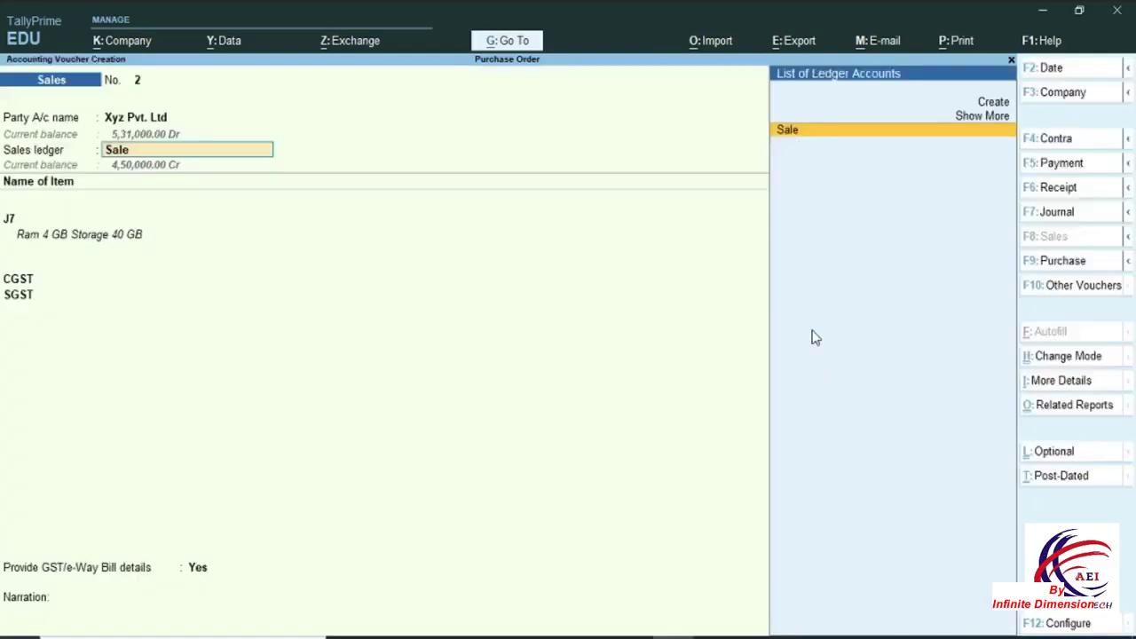
# Skip GST/e-Way Bill details and bill as New Ref 2 for 1,77,000, due 2-5-21
pyautogui.press('Return')
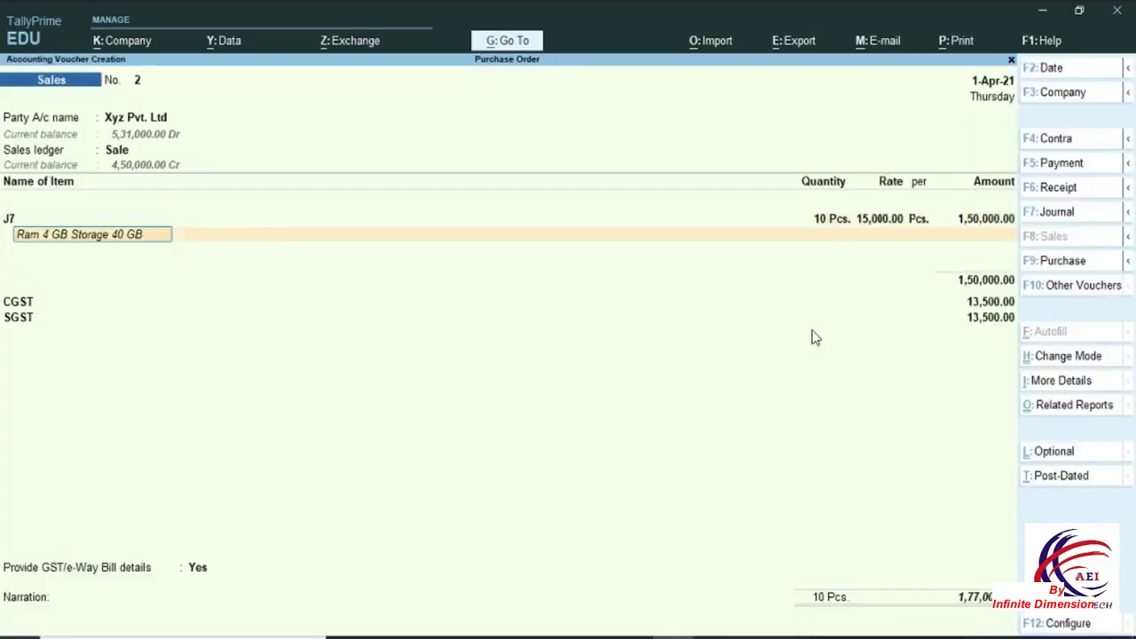
pyautogui.press('Return')
pyautogui.press('Return')
pyautogui.press('Return')
pyautogui.press('Return')
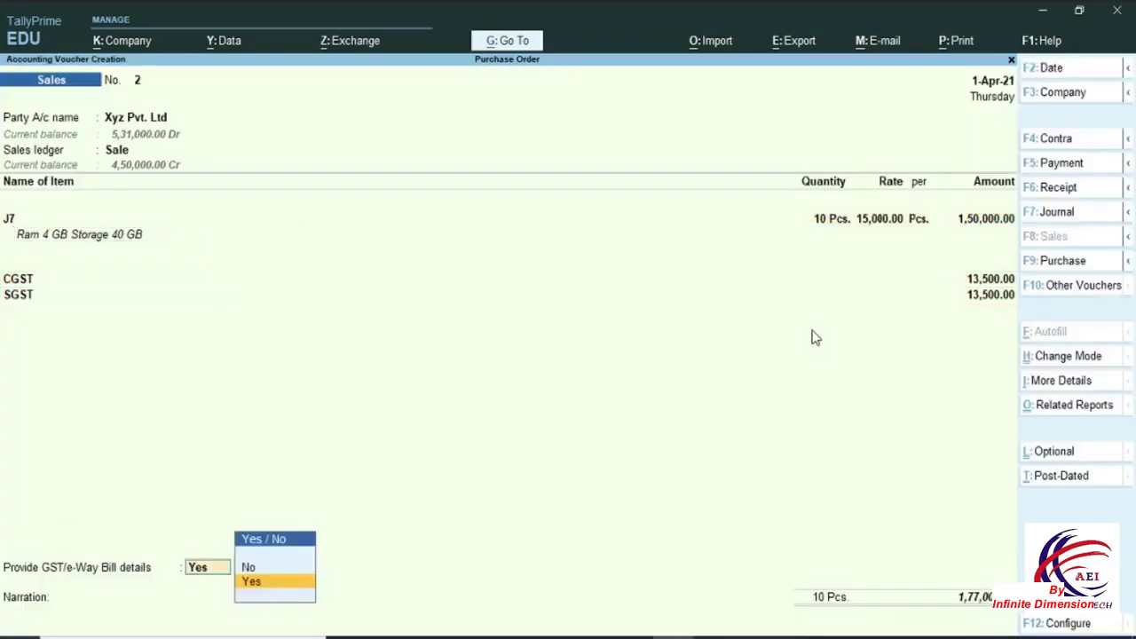
pyautogui.write('n')
pyautogui.press('Return')
pyautogui.press('Return')
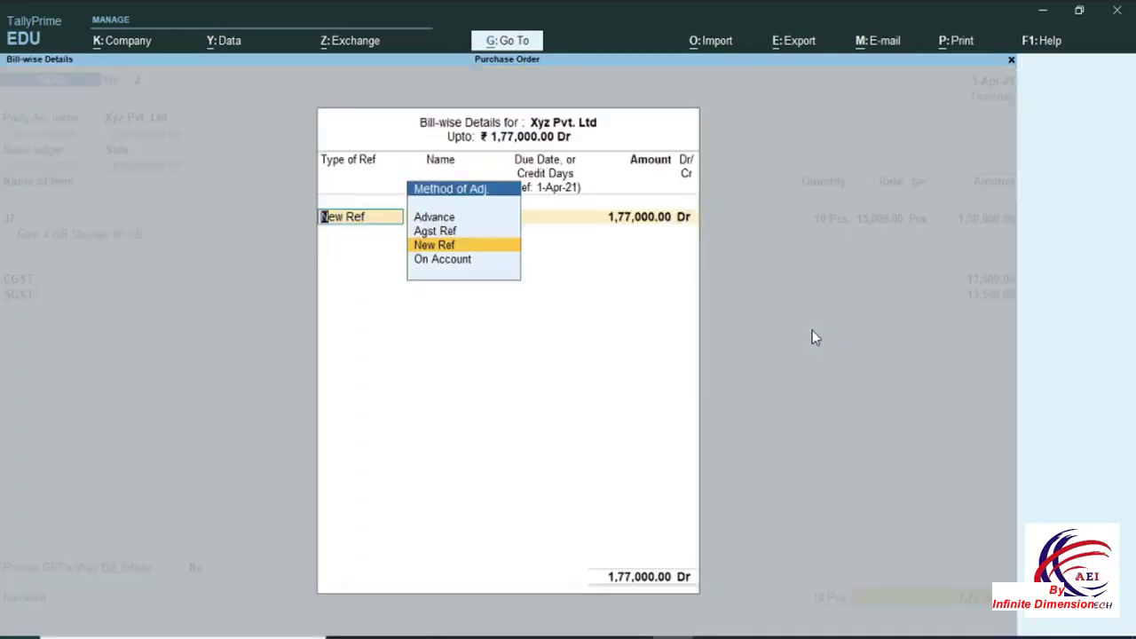
pyautogui.press('Return')
pyautogui.press('Return')
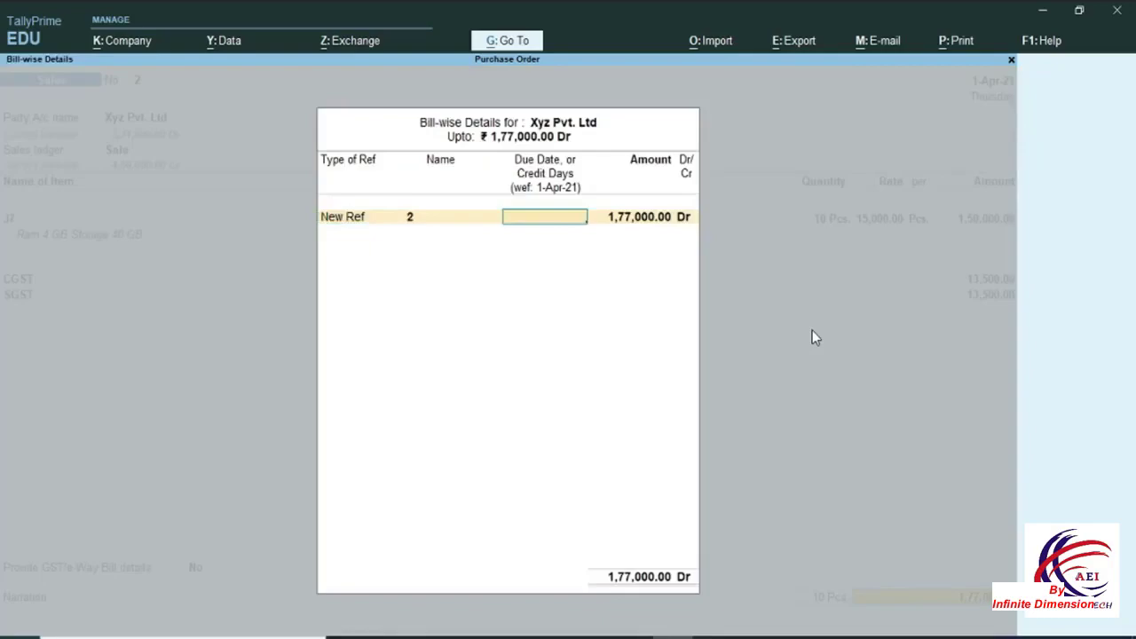
pyautogui.write('2-5-21')
pyautogui.press('Return')
pyautogui.press('Return')
pyautogui.press('Return')
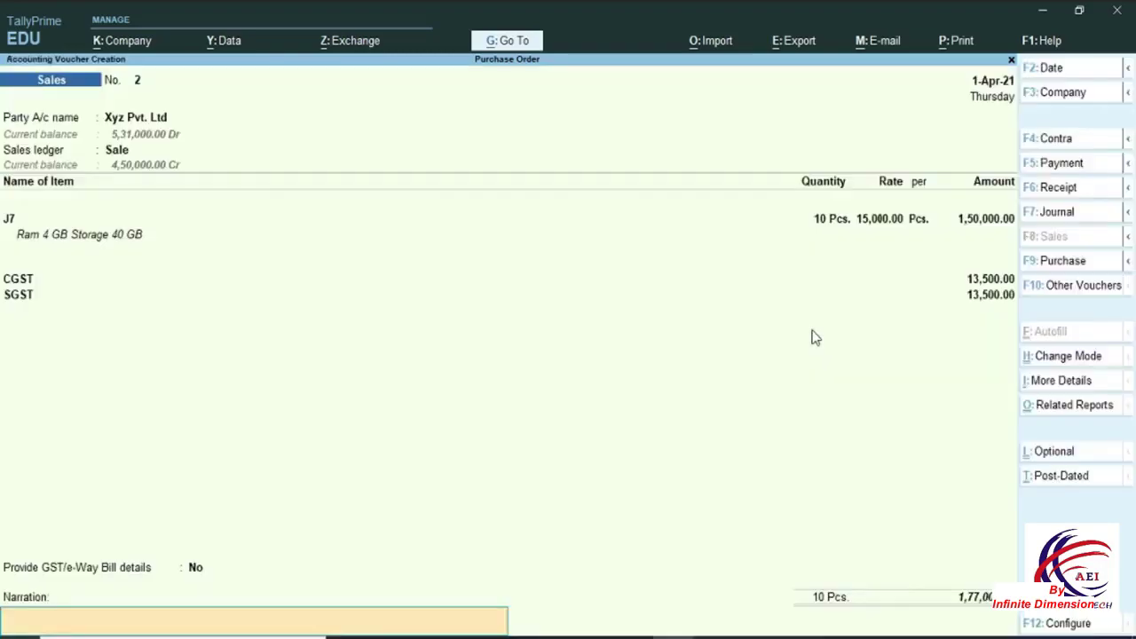
pyautogui.press('Return')
pyautogui.press('Return')
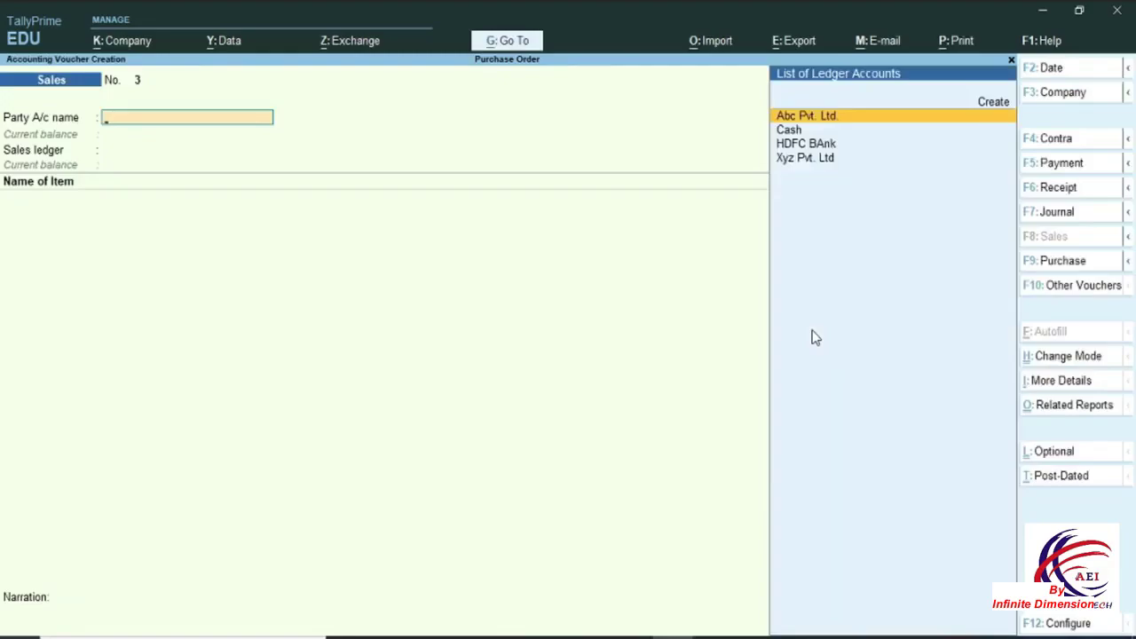
# Quit the blank sales voucher and check J7 stock under Samsung in Stock Summary
pyautogui.press('Escape')
pyautogui.press('Return')
pyautogui.press('Down')
pyautogui.press('Down')
pyautogui.press('Down')
pyautogui.press('Down')
pyautogui.press('Down')
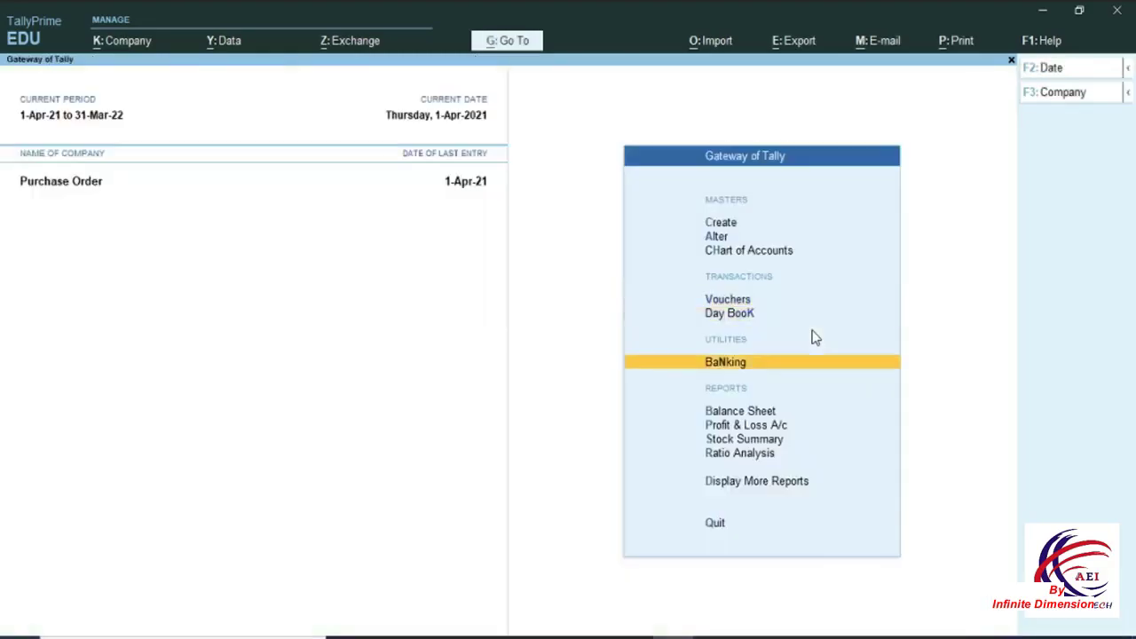
pyautogui.press('Return')
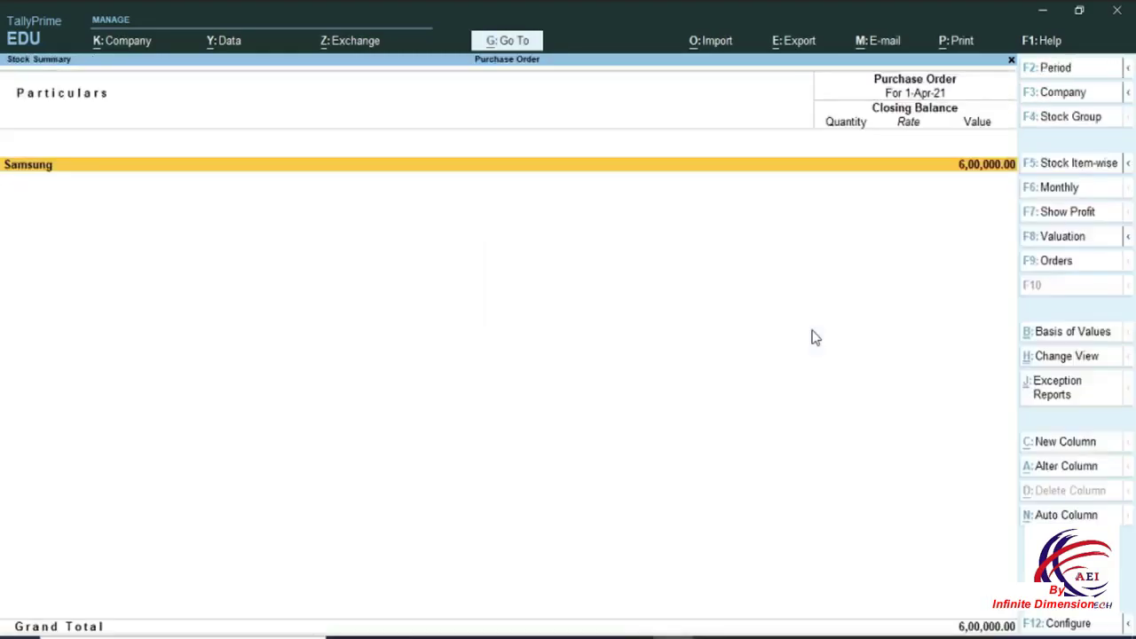
pyautogui.press('Return')
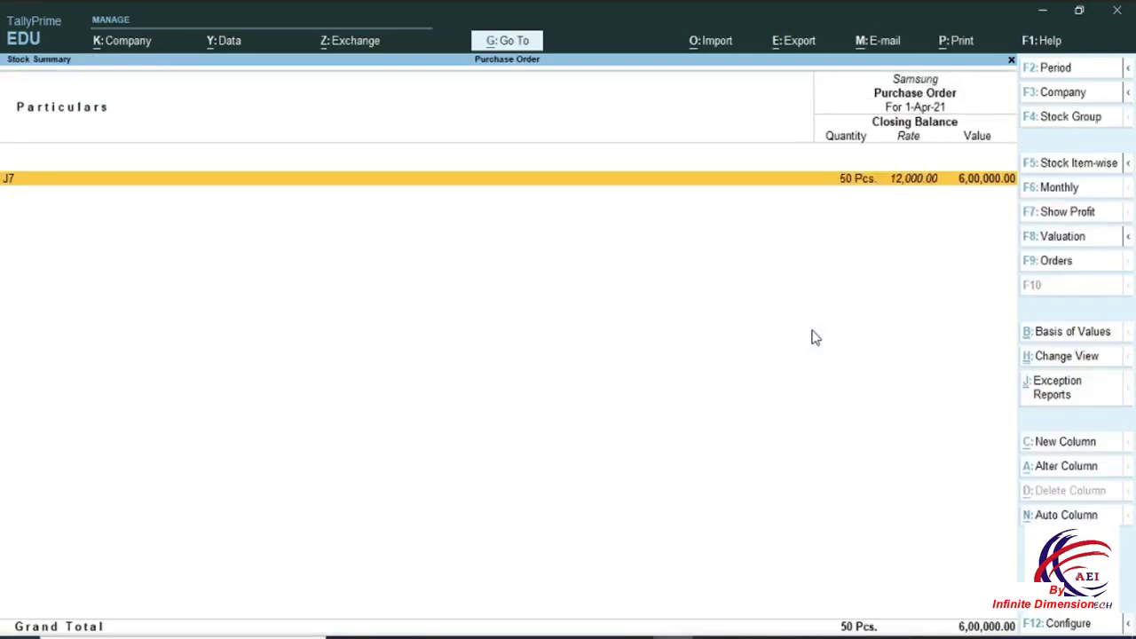
pyautogui.press('Escape')
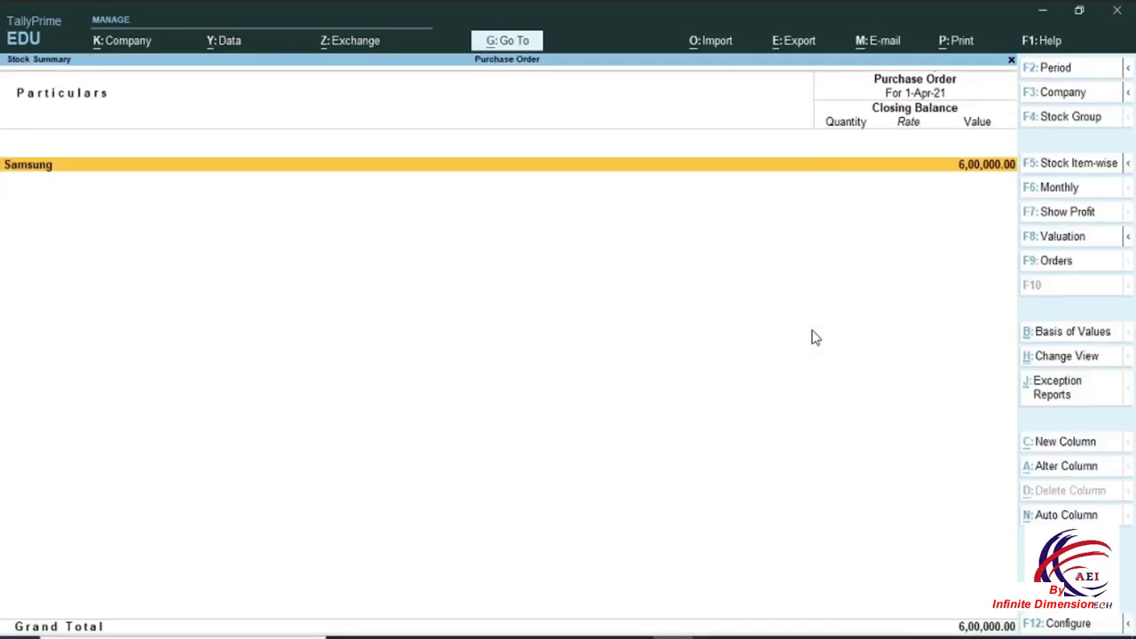
pyautogui.press('Escape')
# View the All Orders Sales Order Outstandings report, now empty
pyautogui.press('Down')
pyautogui.press('Down')
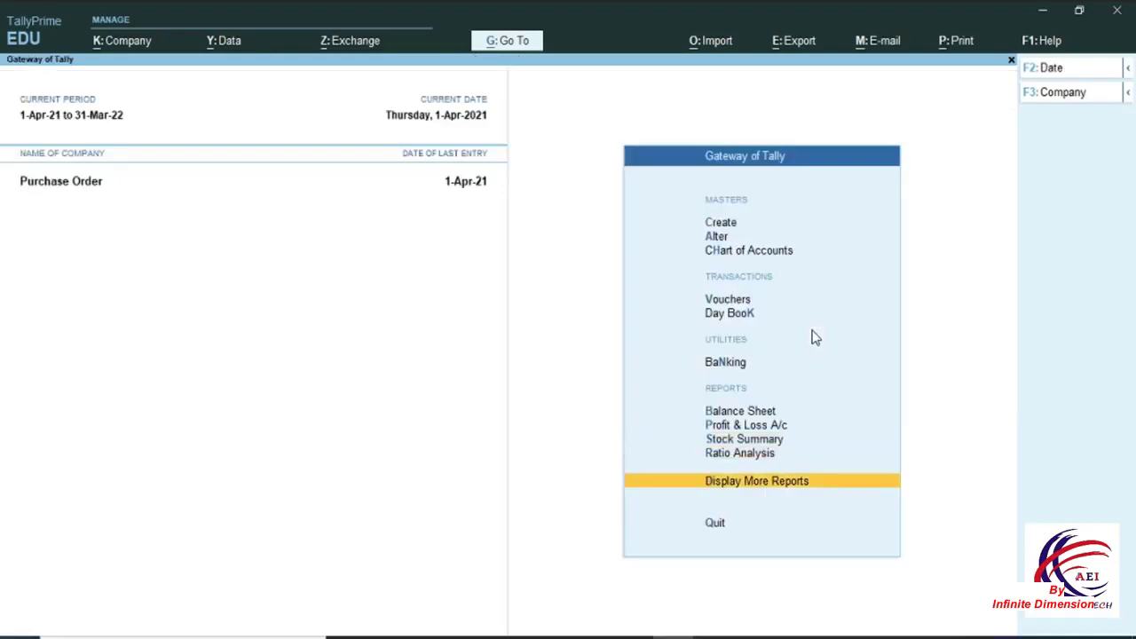
pyautogui.press('Return')
pyautogui.press('Down')
pyautogui.press('Down')
pyautogui.press('Down')
pyautogui.press('Down')
pyautogui.press('Down')
pyautogui.press('Down')
pyautogui.press('Down')
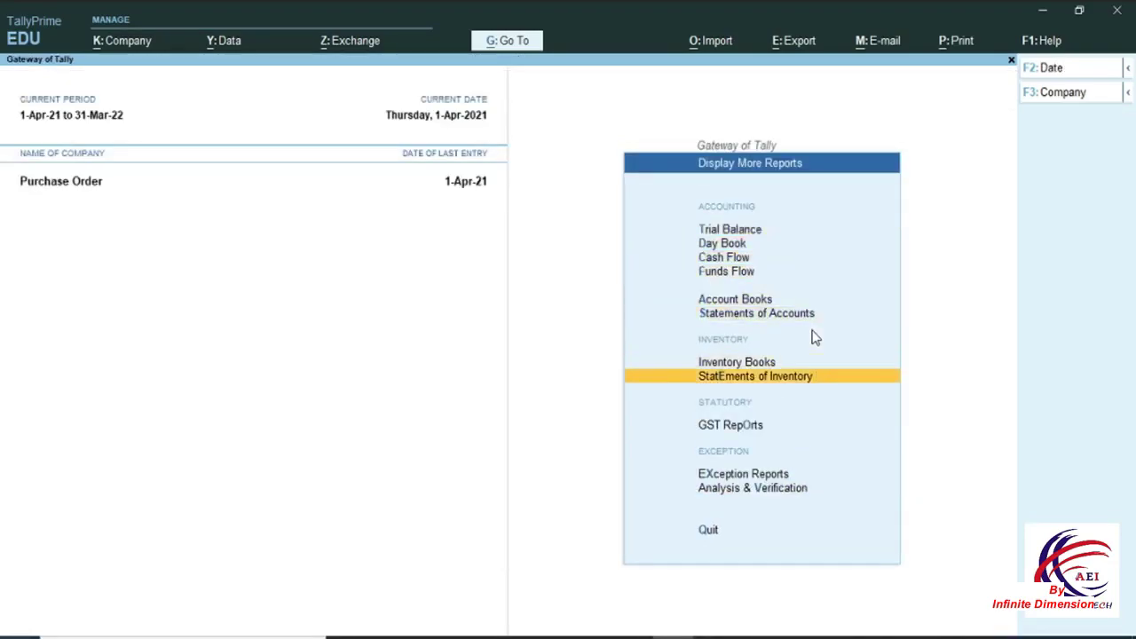
pyautogui.press('Return')
pyautogui.press('Down')
pyautogui.press('Down')
pyautogui.press('Down')
pyautogui.press('Down')
pyautogui.press('Down')
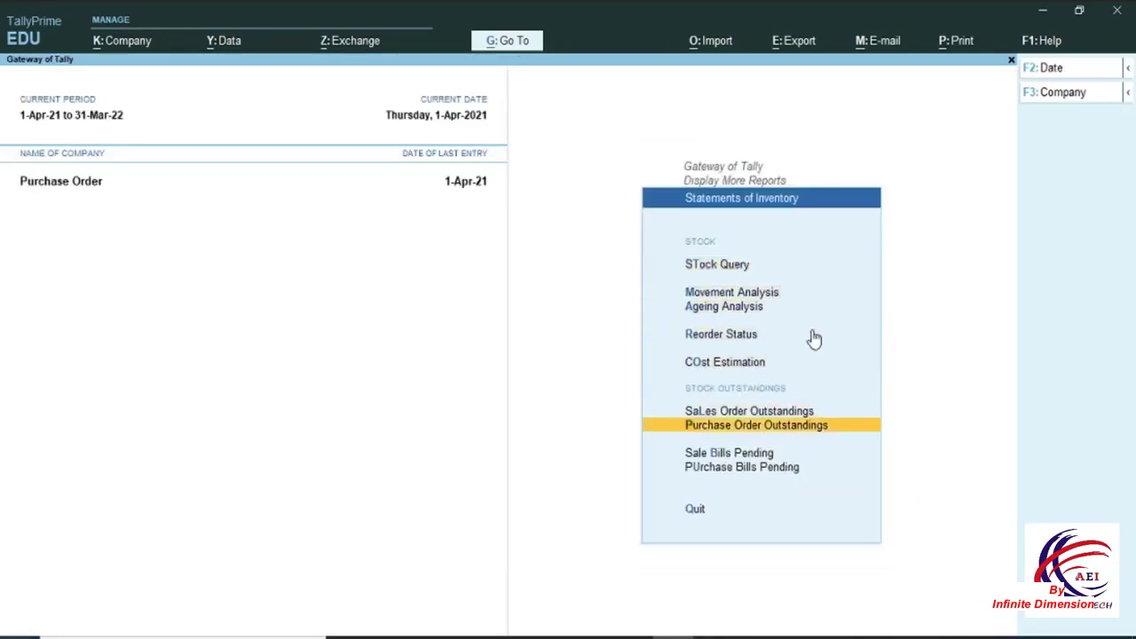
pyautogui.press('Up')
pyautogui.press('Return')
pyautogui.press('Down')
pyautogui.press('Down')
pyautogui.press('Down')
pyautogui.press('Down')
pyautogui.press('Down')
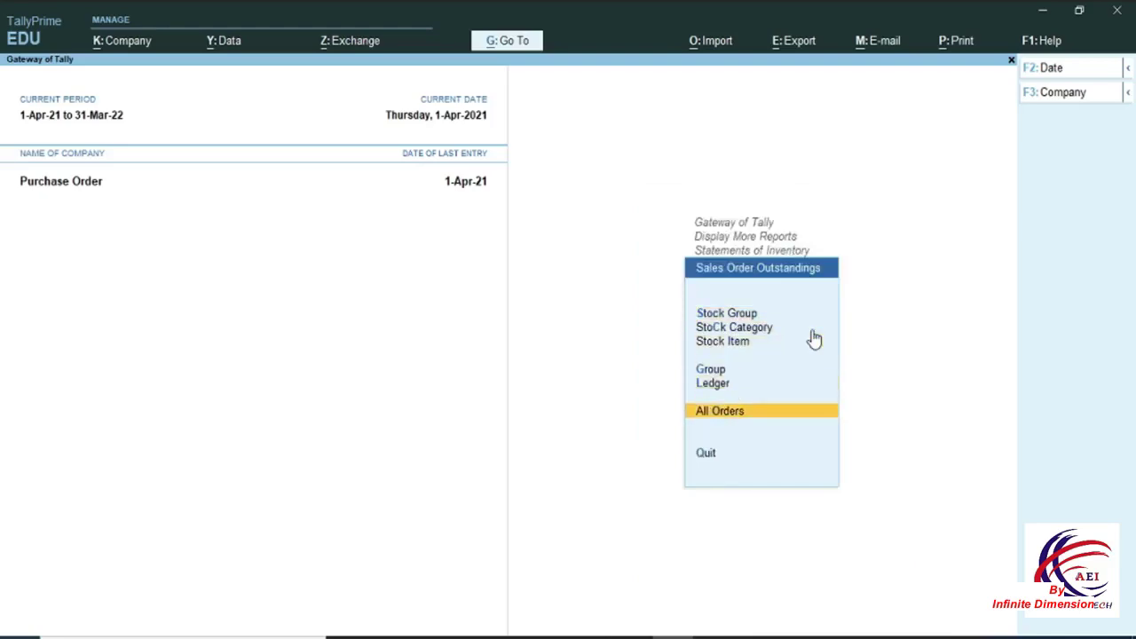
pyautogui.press('Up')
pyautogui.press('Up')
pyautogui.press('Up')
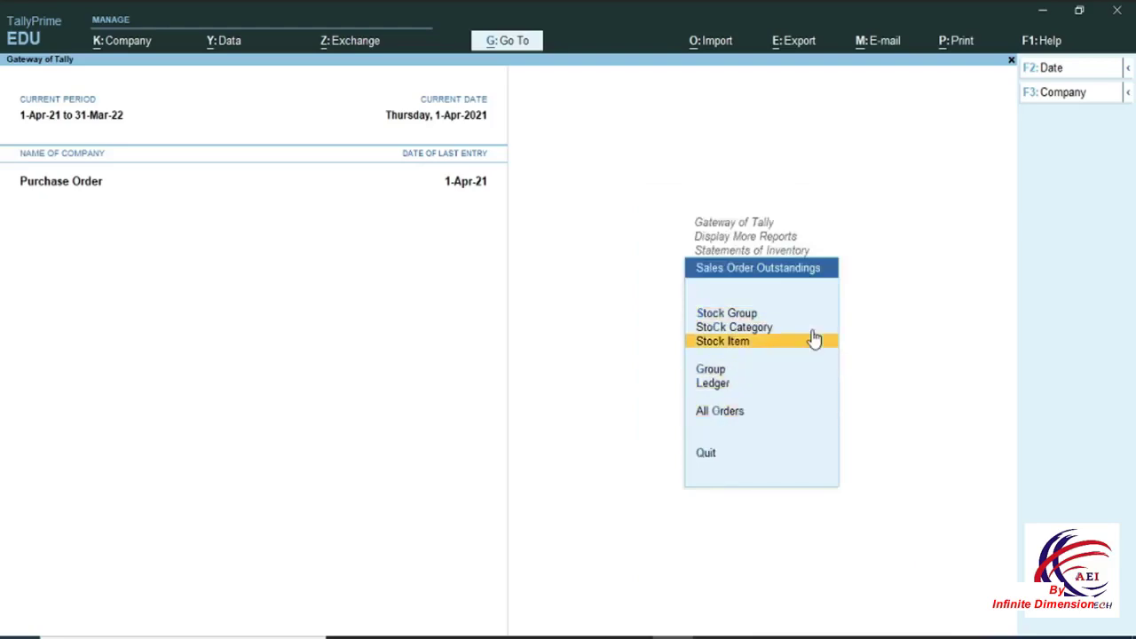
pyautogui.press('Up')
pyautogui.press('Up')
pyautogui.press('Down')
pyautogui.press('Down')
pyautogui.press('Down')
pyautogui.press('Down')
pyautogui.press('Up')
pyautogui.press('Up')
pyautogui.press('Up')
pyautogui.press('Up')
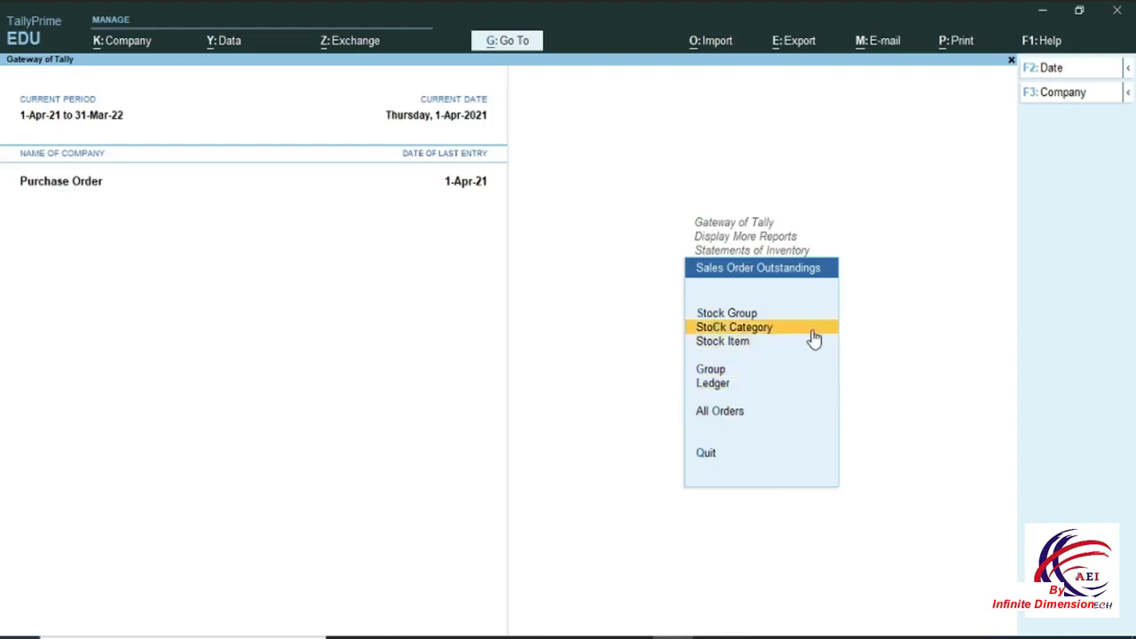
pyautogui.press('Down')
pyautogui.press('Down')
pyautogui.press('Down')
pyautogui.press('Down')
pyautogui.press('Down')
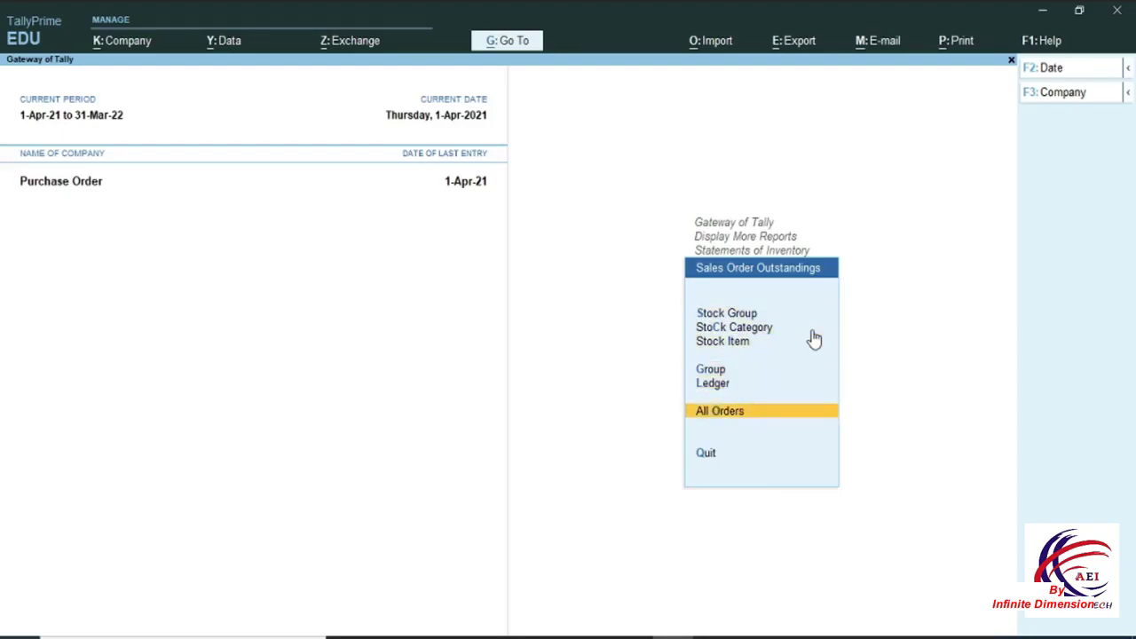
pyautogui.press('Return')
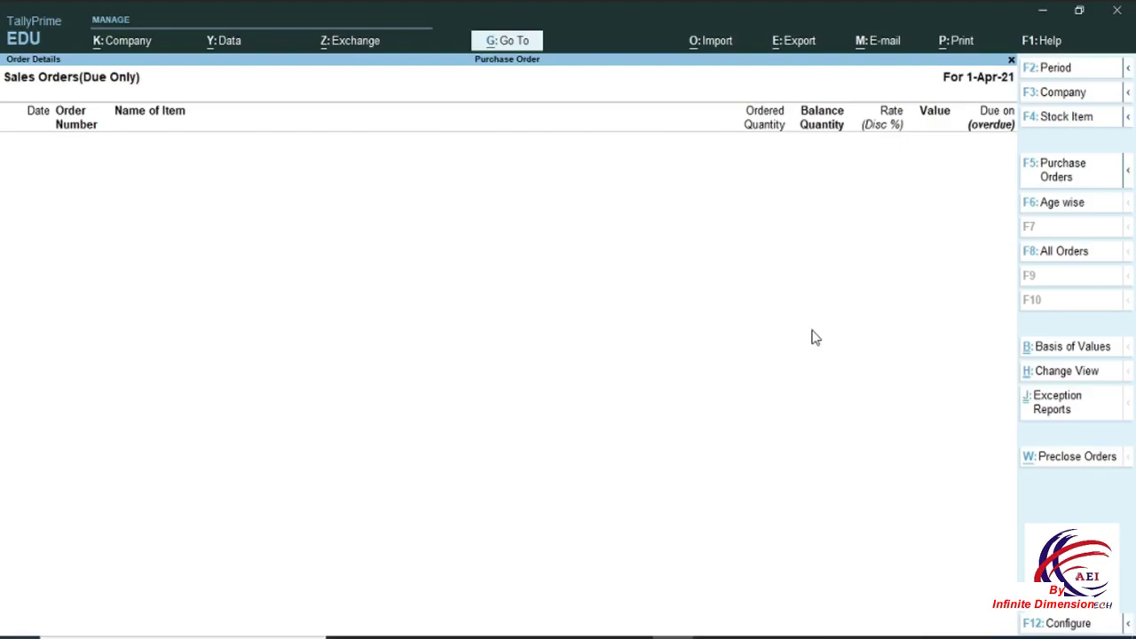
pyautogui.press('Escape')
pyautogui.press('Escape')
# Check the empty Sales Bills Pending report and return to the Gateway of Tally
pyautogui.press('Down')
pyautogui.press('Down')
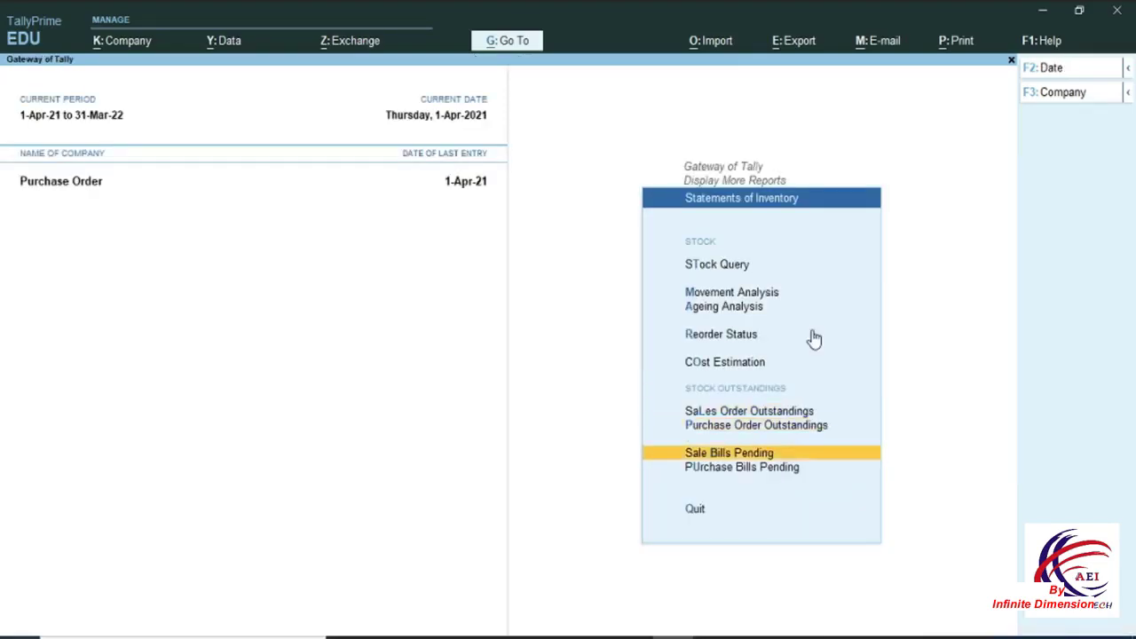
pyautogui.press('Return')
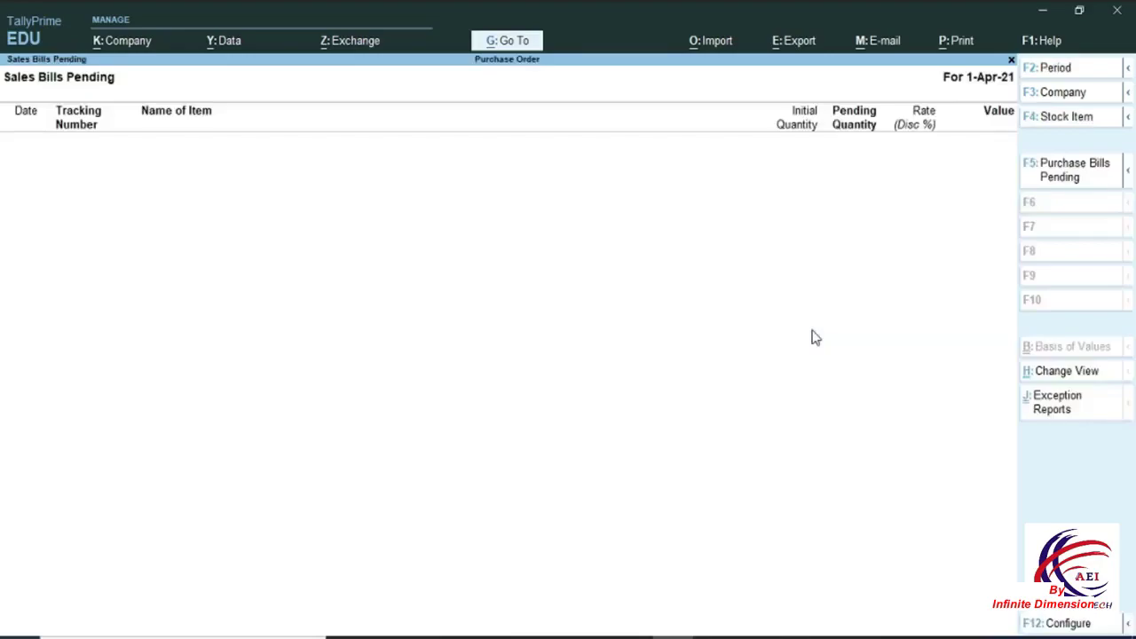
pyautogui.press('Escape')
pyautogui.press('Escape')
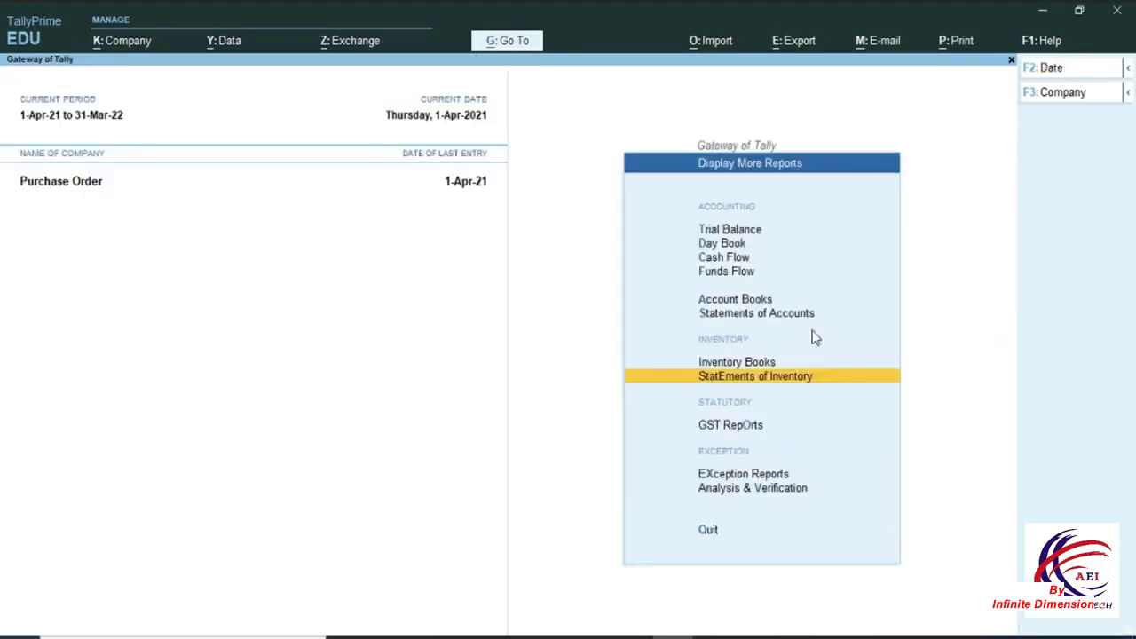
pyautogui.press('Escape')
pyautogui.press('Up')
pyautogui.press('Up')
pyautogui.press('Up')
pyautogui.press('Up')
pyautogui.press('Up')
pyautogui.press('Up')
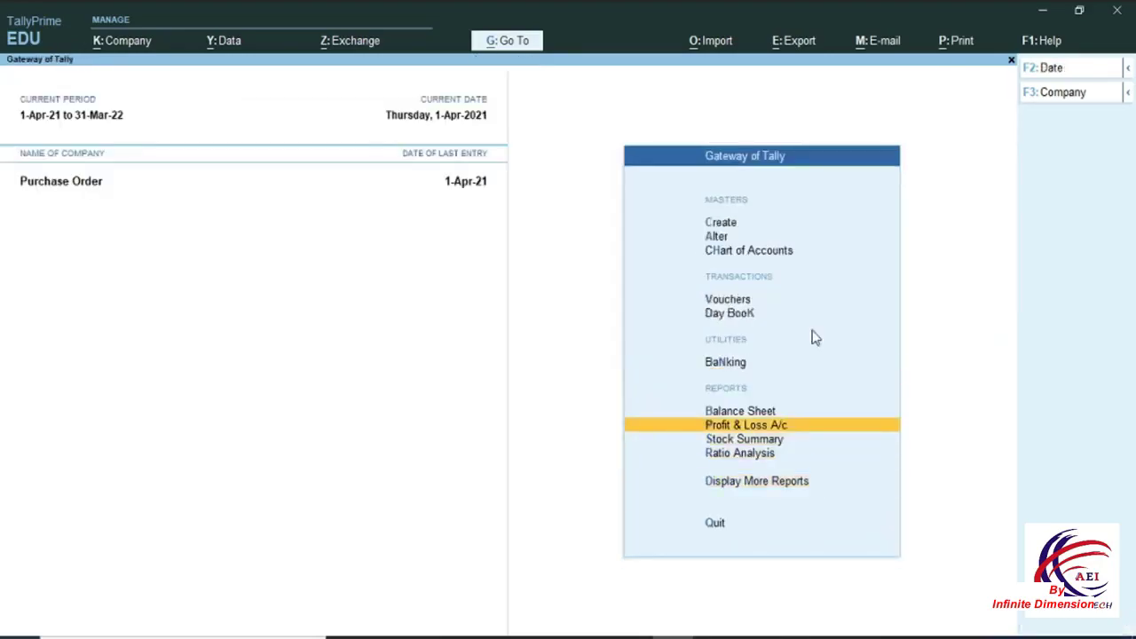
# Start a Receipt voucher with HDFC BAnk as the receiving account
pyautogui.press('Up')
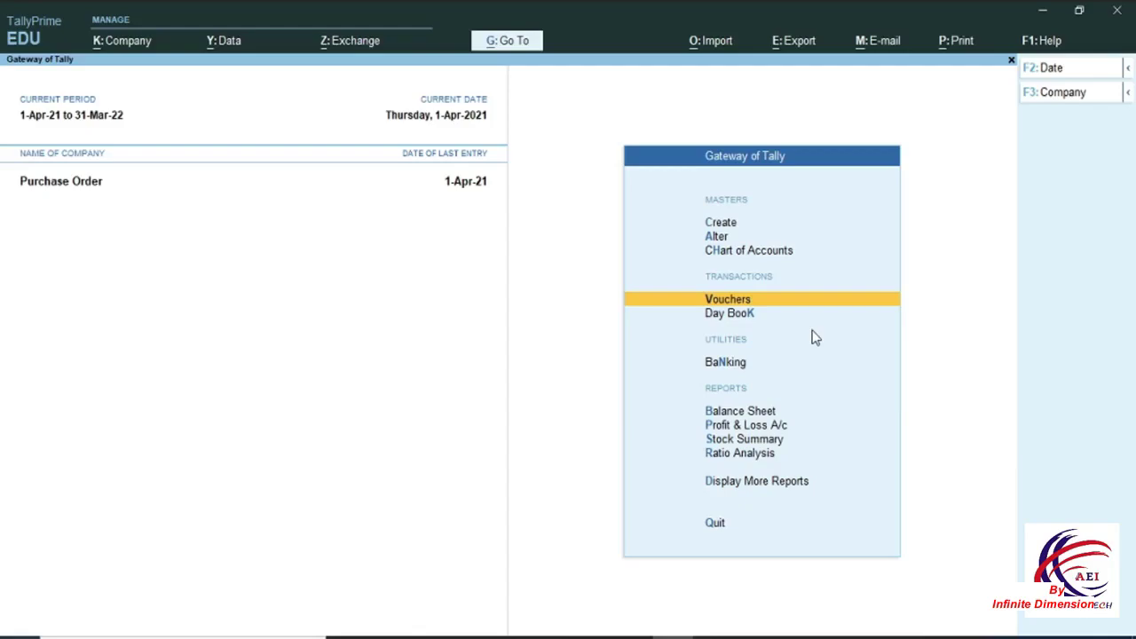
pyautogui.press('Return')
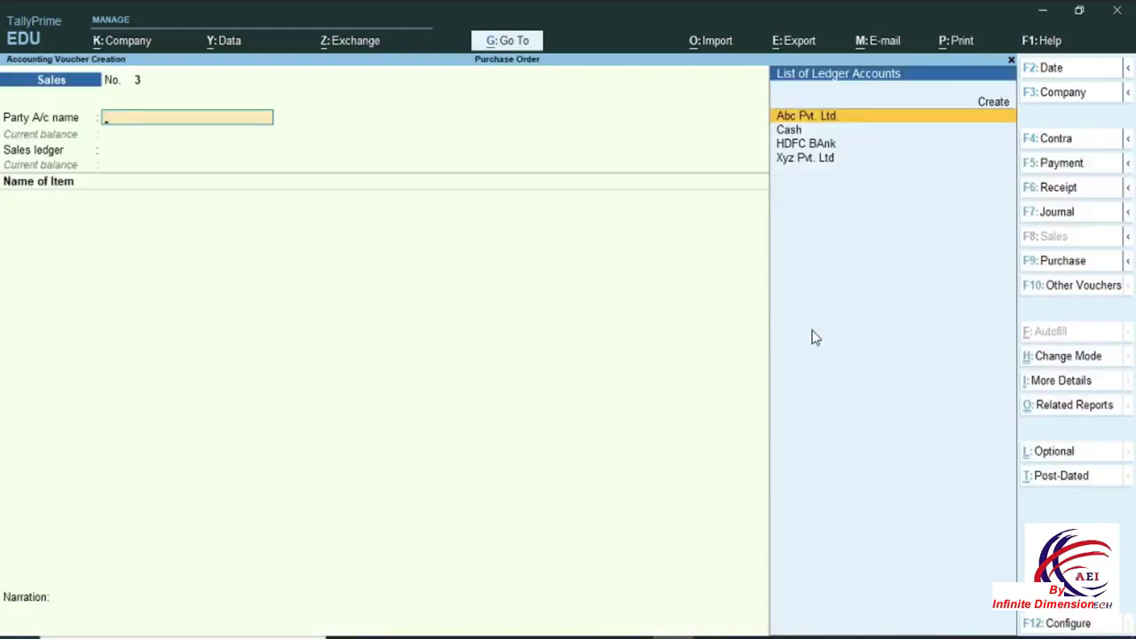
pyautogui.press('F6')
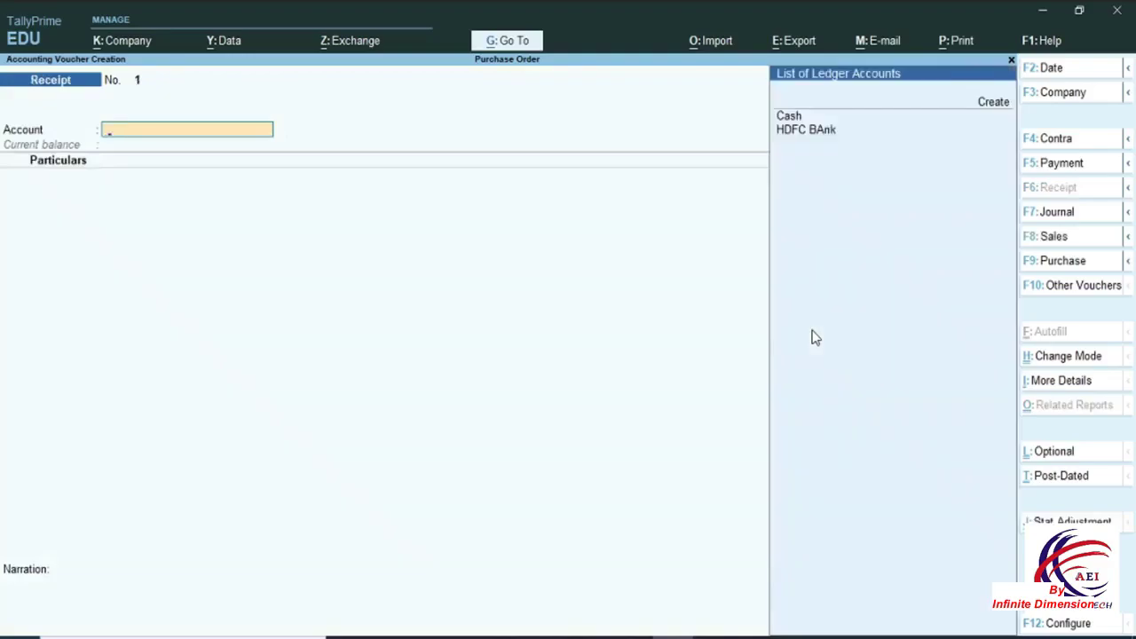
pyautogui.press('Down')
pyautogui.press('Up')
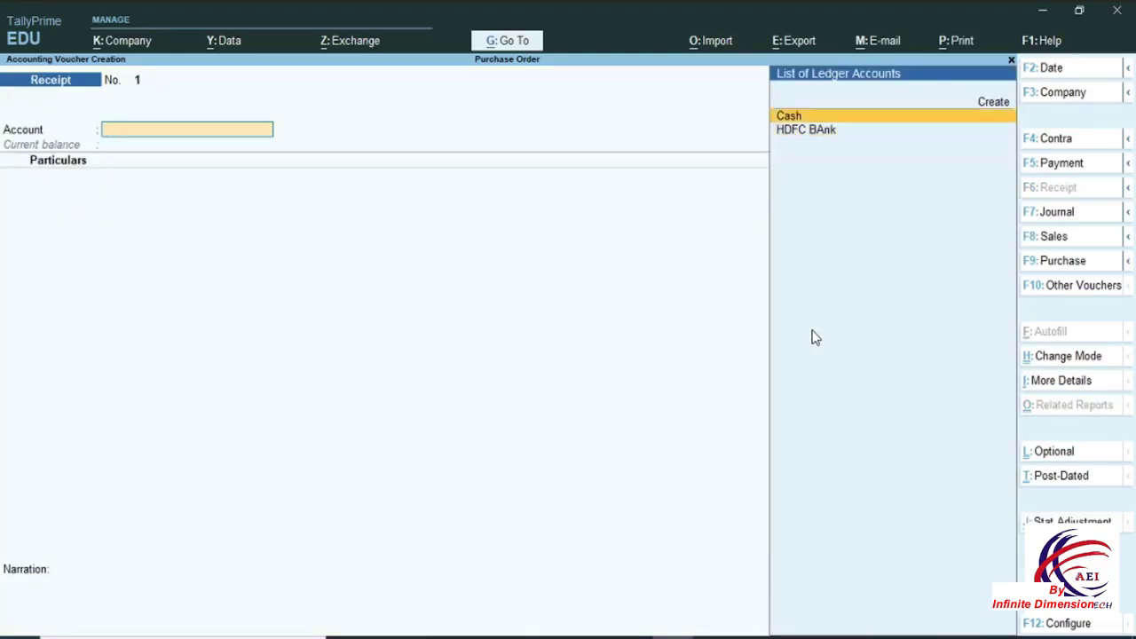
pyautogui.press('Down')
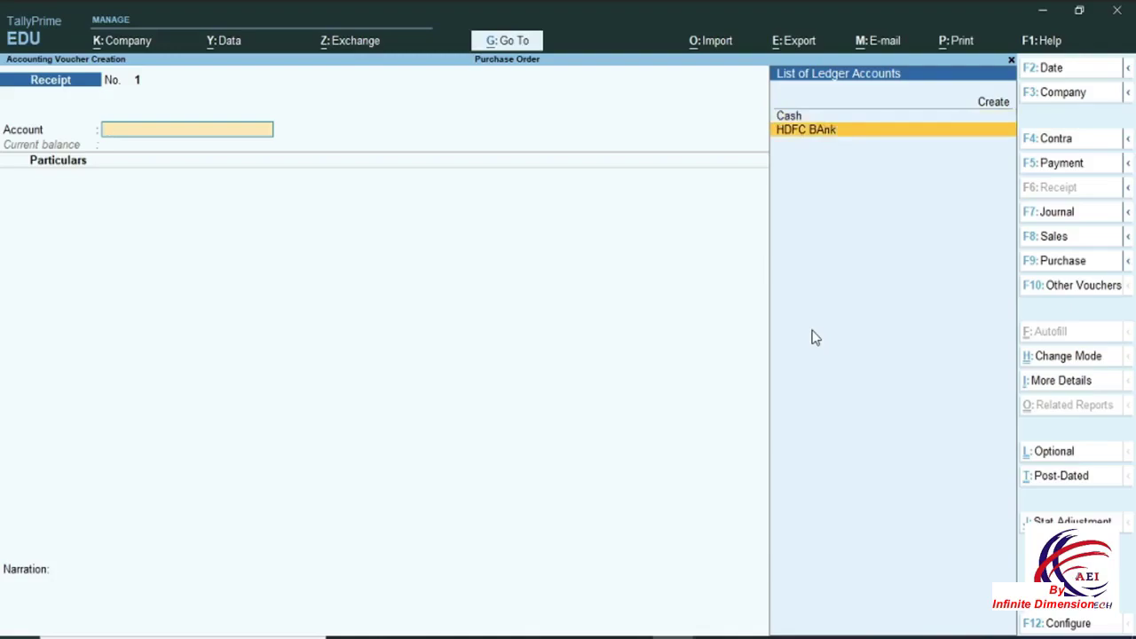
pyautogui.press('Return')
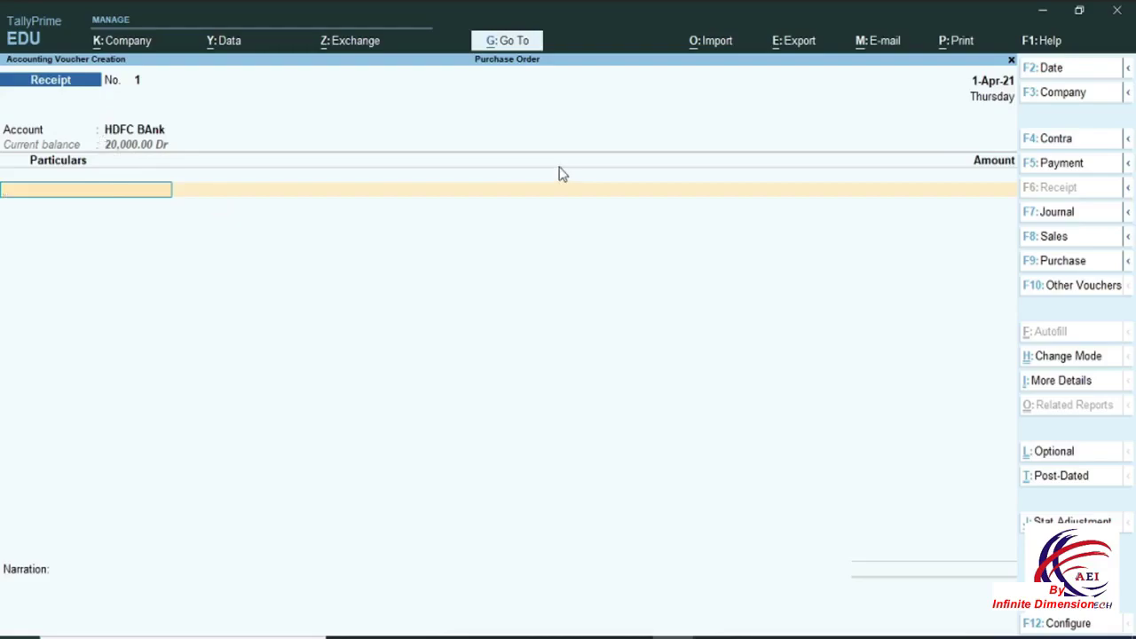
# Receive 7,00,000 from Xyz Pvt. Ltd against bill 1 (5,31,000) and bill 2 (1,69,000)
pyautogui.press('space')
pyautogui.press('Down')
pyautogui.press('Down')
pyautogui.press('Down')
pyautogui.press('Down')
pyautogui.press('Down')
pyautogui.press('Down')
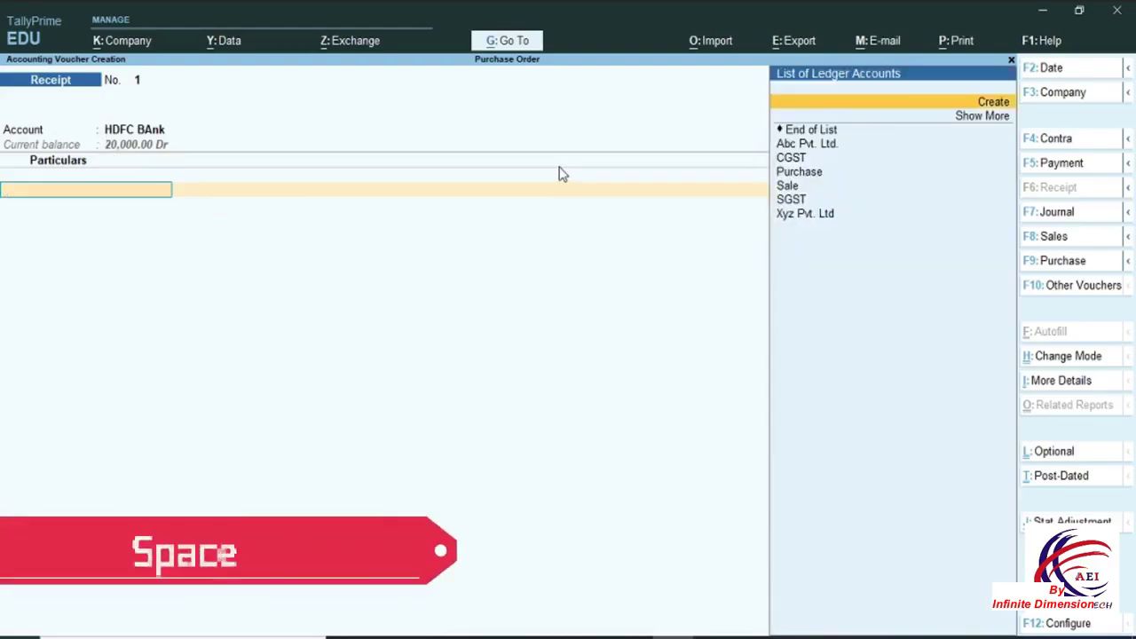
pyautogui.press('Down')
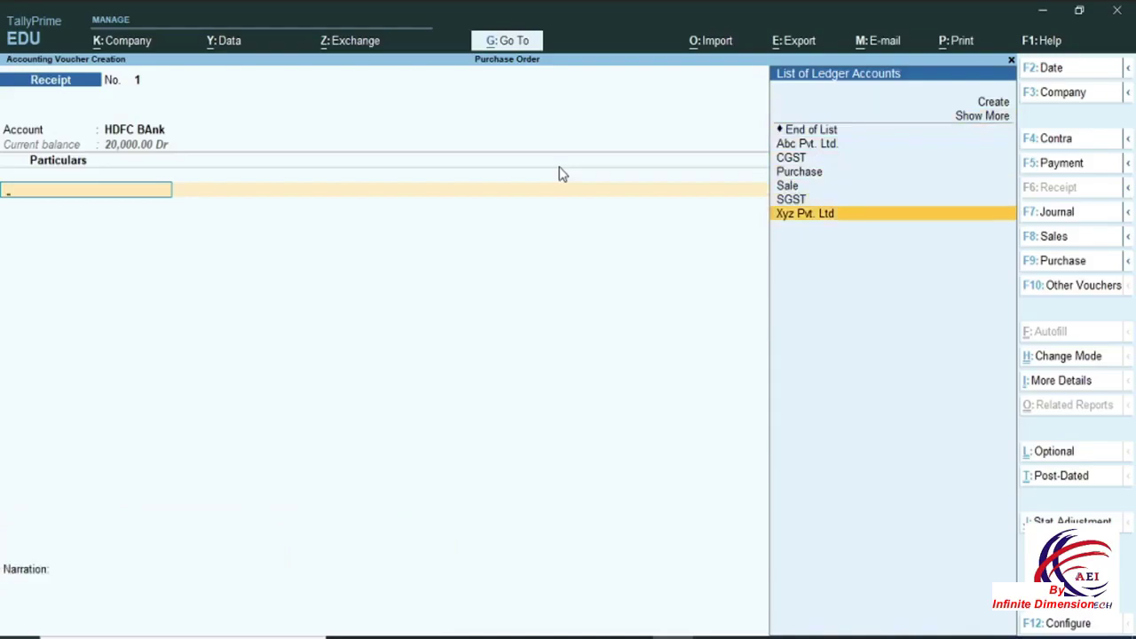
pyautogui.press('Return')
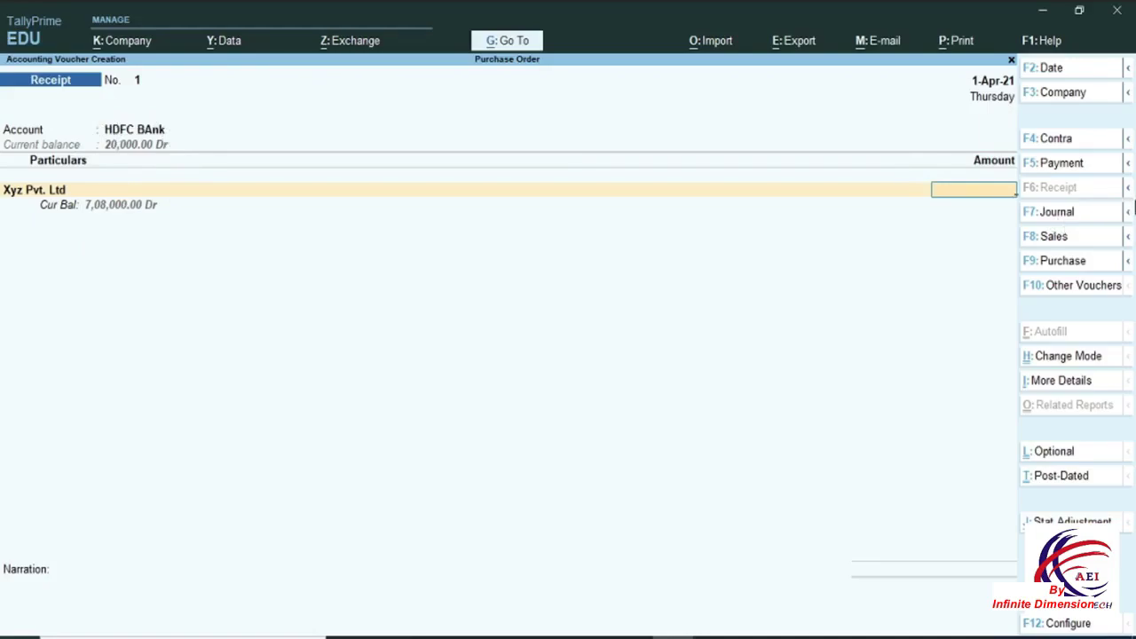
pyautogui.write('700000')
pyautogui.press('Return')
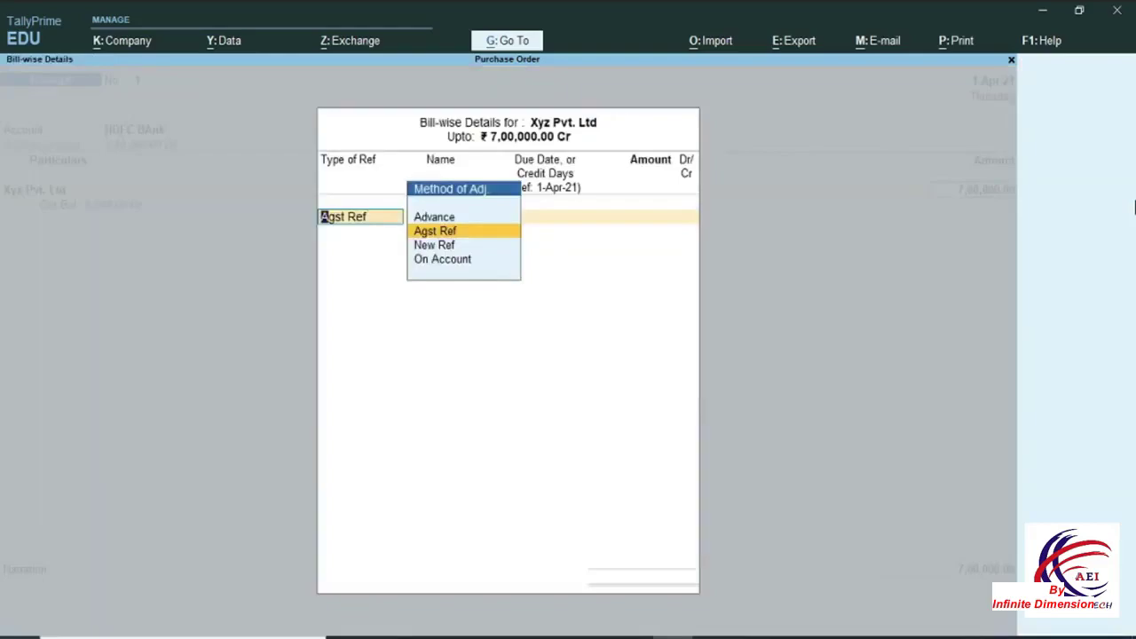
pyautogui.press('Return')
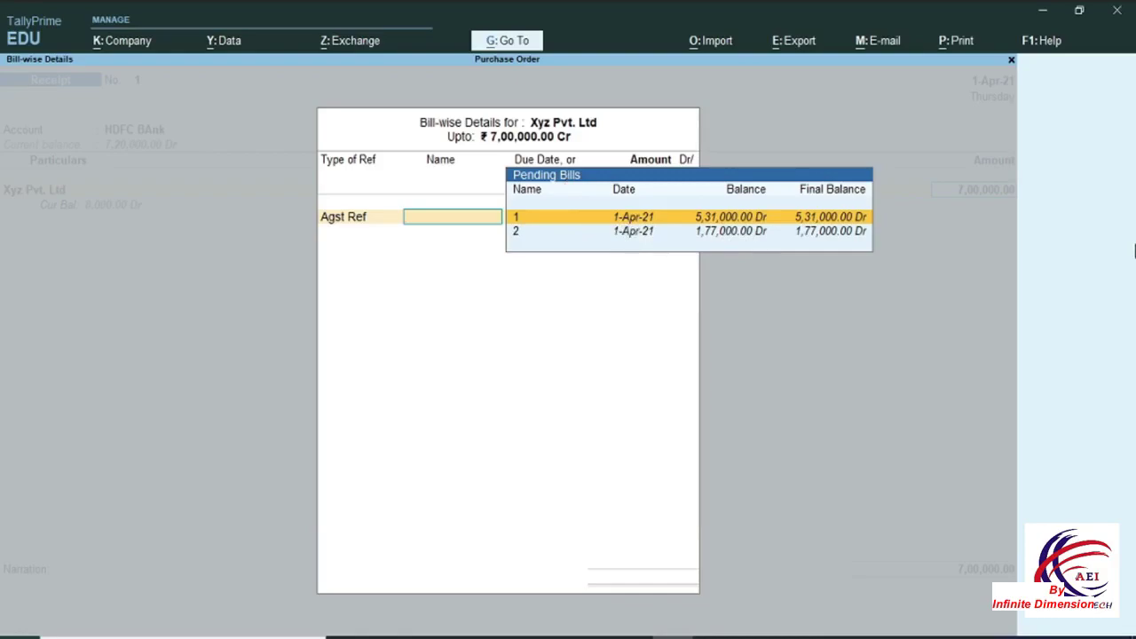
pyautogui.press('Return')
pyautogui.press('Return')
pyautogui.press('Return')
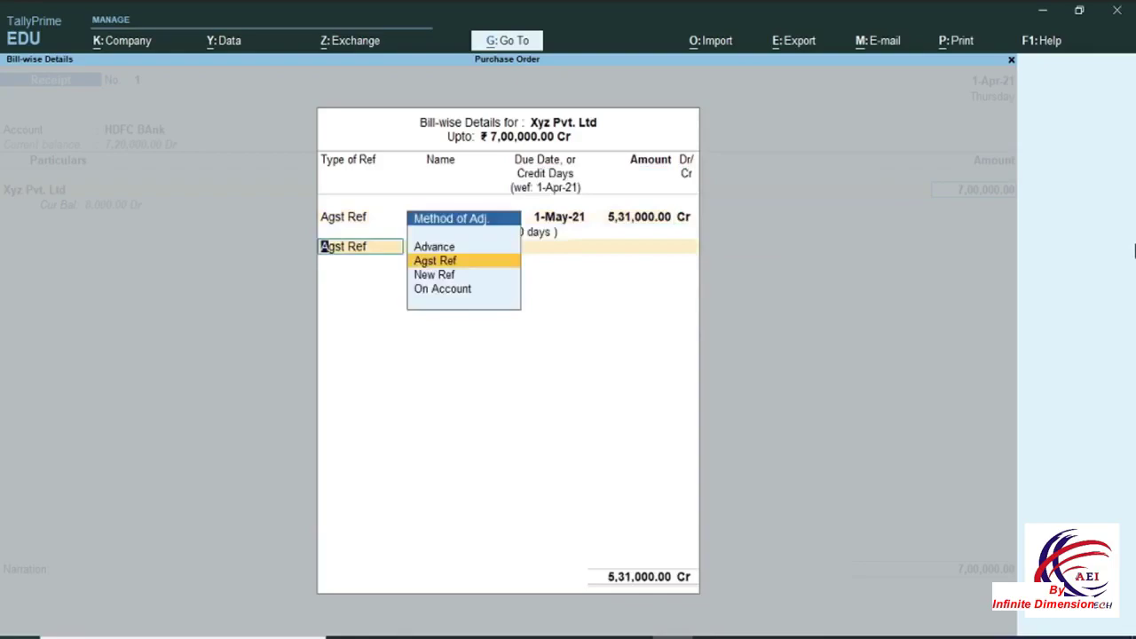
pyautogui.press('Return')
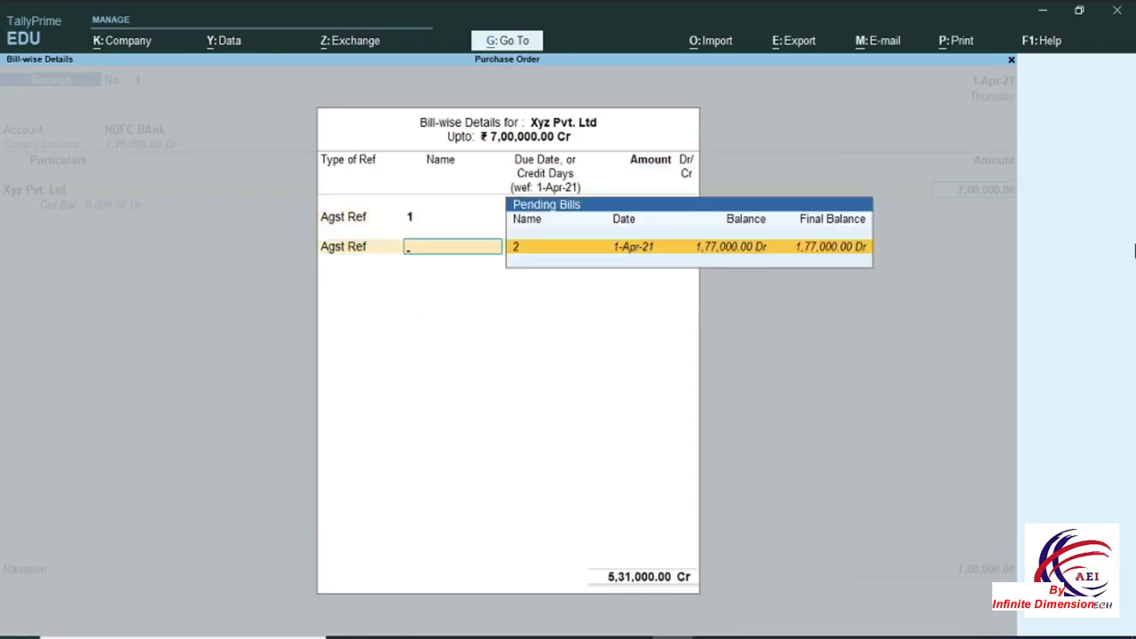
pyautogui.press('Return')
pyautogui.press('Return')
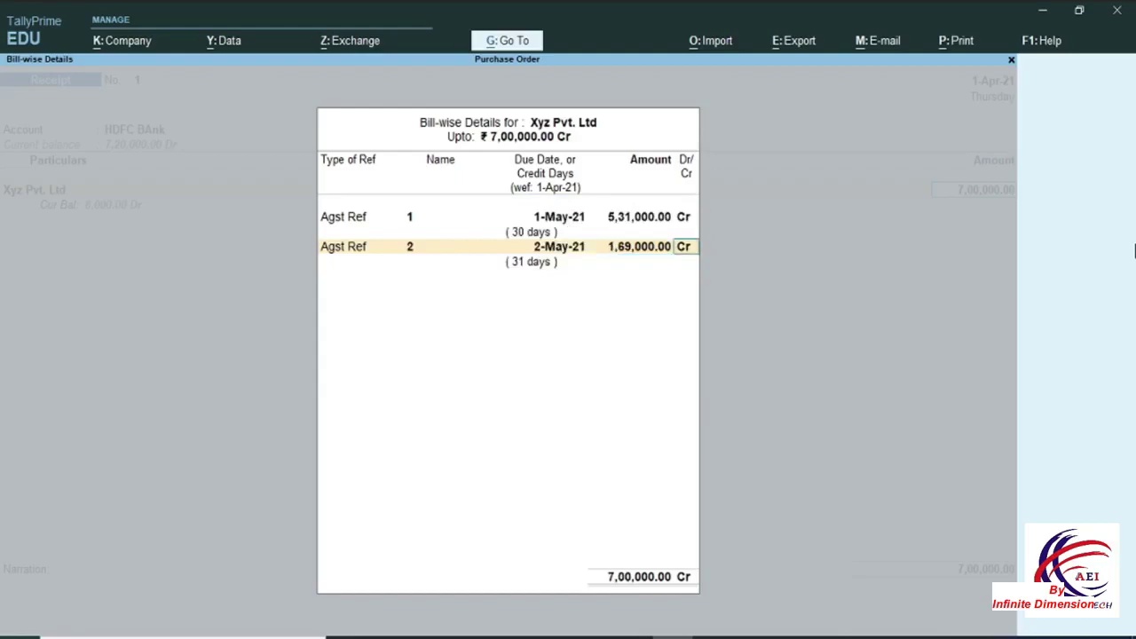
pyautogui.press('Return')
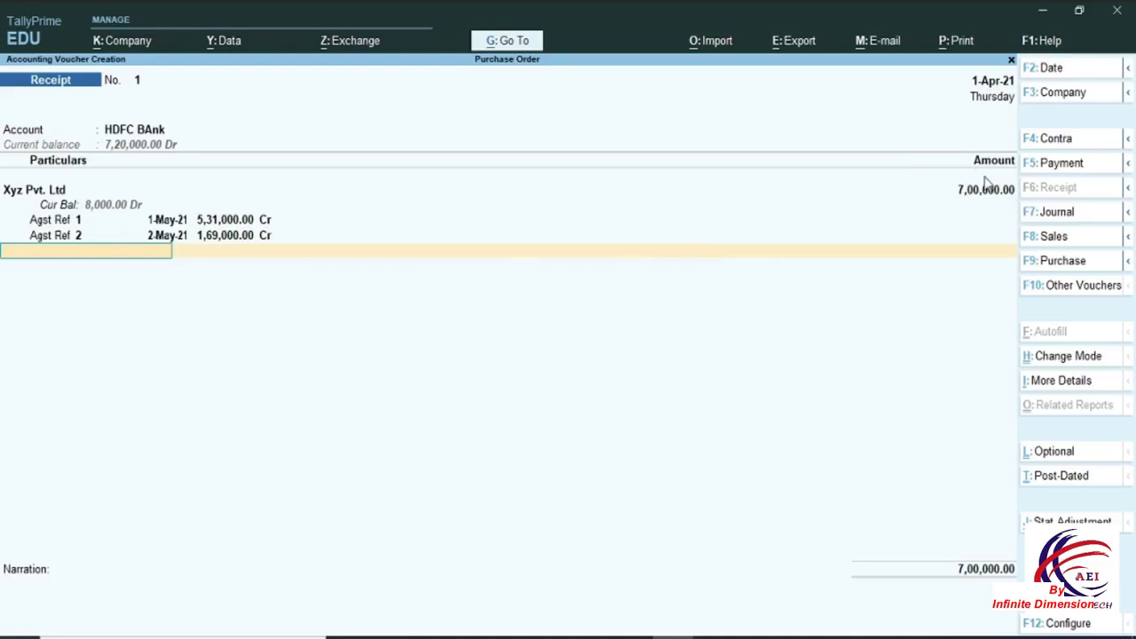
# Record the bank allocation as Cheque/DD with instrument date 1-6-21
pyautogui.press('Return')
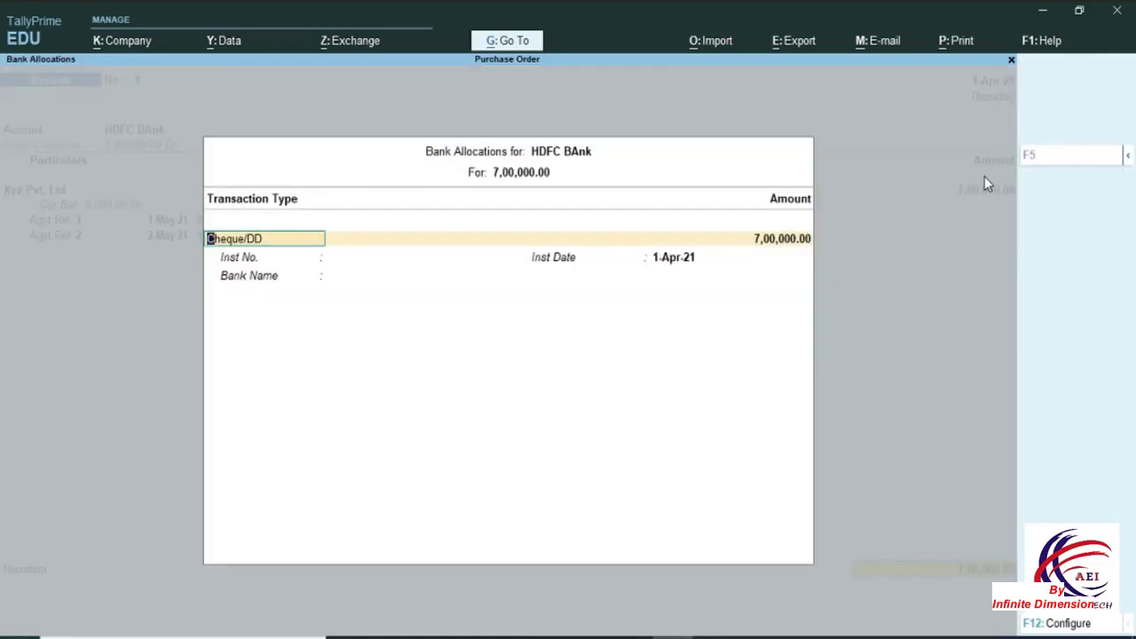
pyautogui.press('Return')
pyautogui.press('Return')
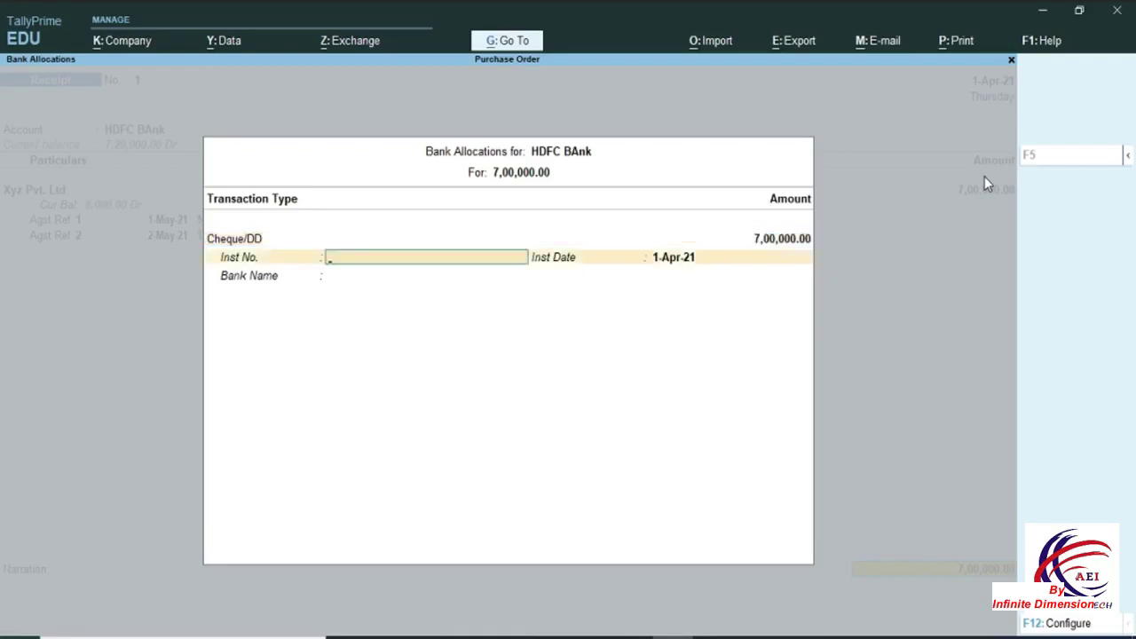
pyautogui.press('Return')
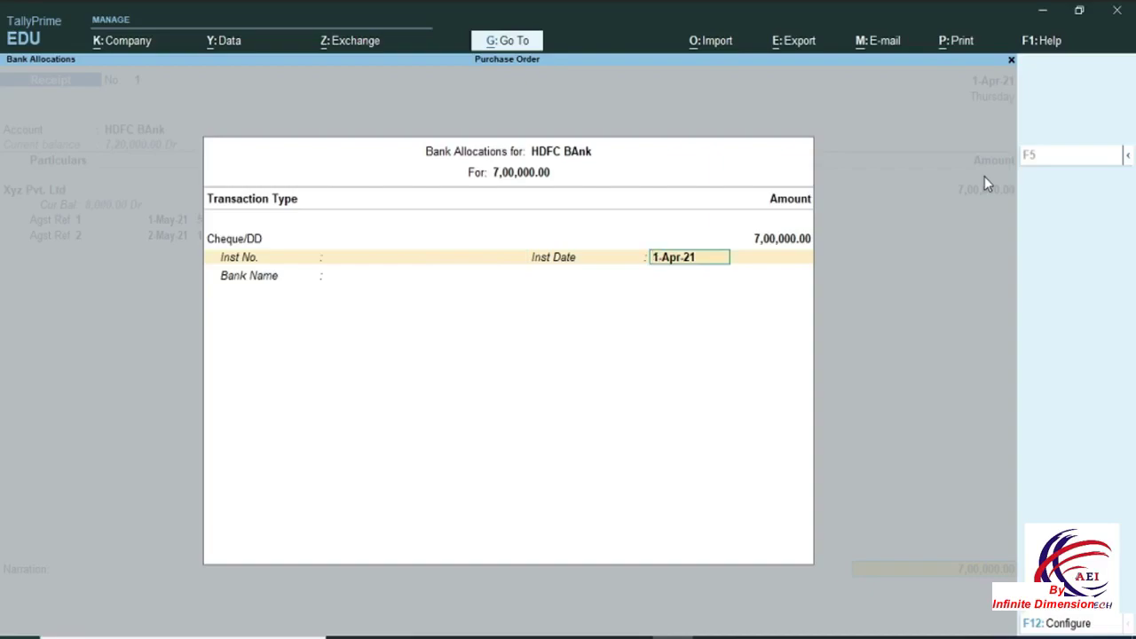
pyautogui.write('1-6-21')
pyautogui.press('Return')
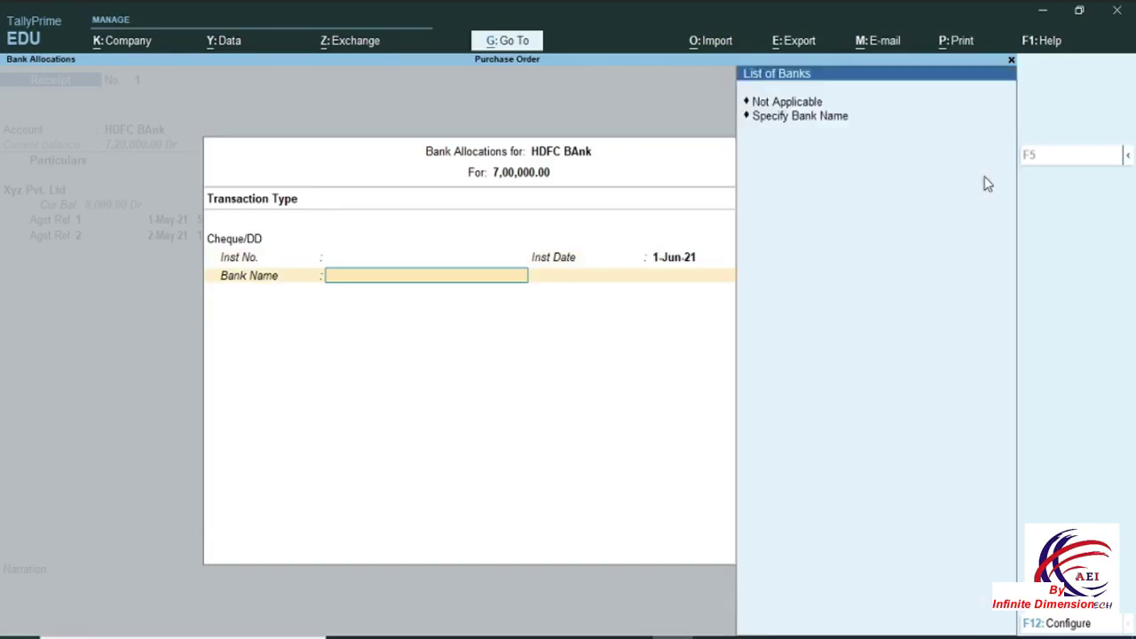
# Specify SBI Bank as the bank name and save Receipt No. 1
pyautogui.press('Down')
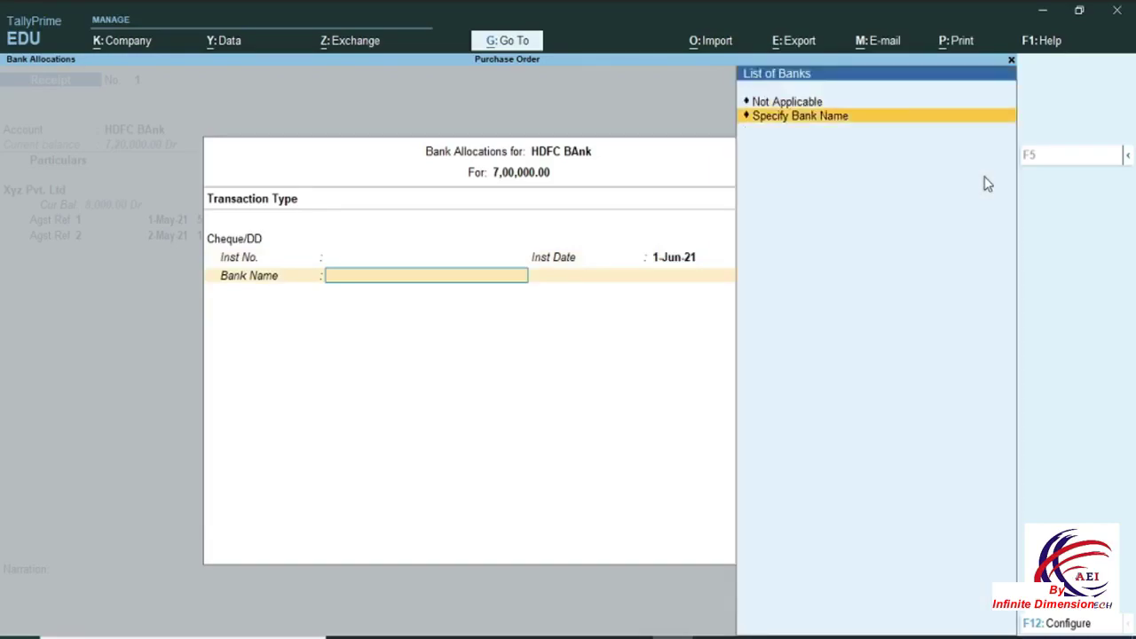
pyautogui.press('Return')
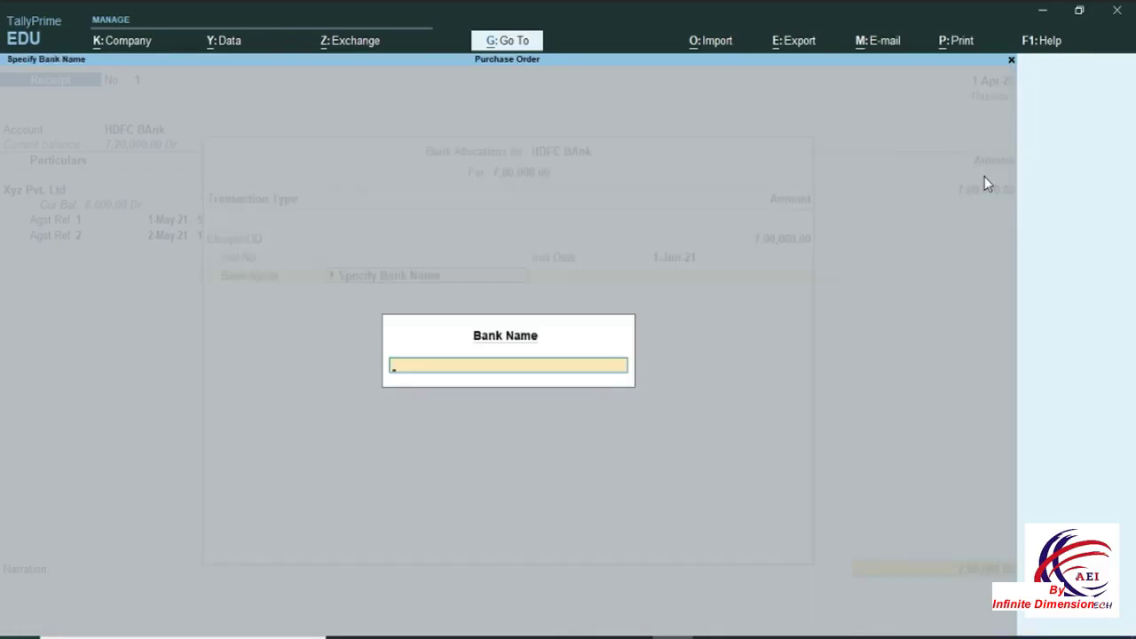
pyautogui.write('SBI Bank')
pyautogui.press('Return')
pyautogui.press('Return')
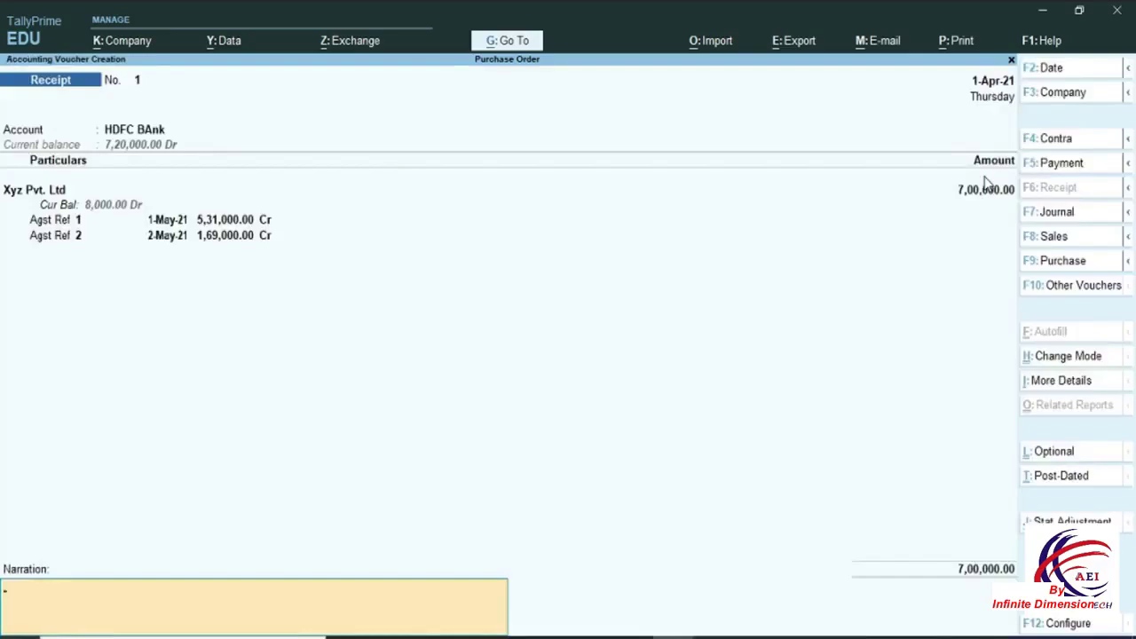
pyautogui.press('Return')
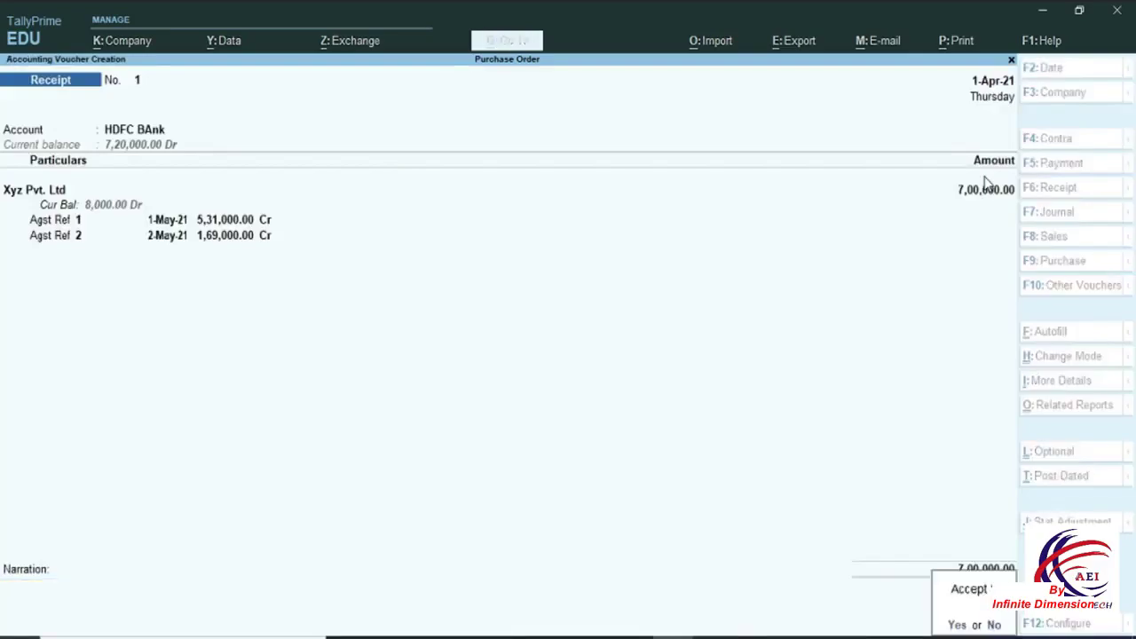
pyautogui.press('Return')
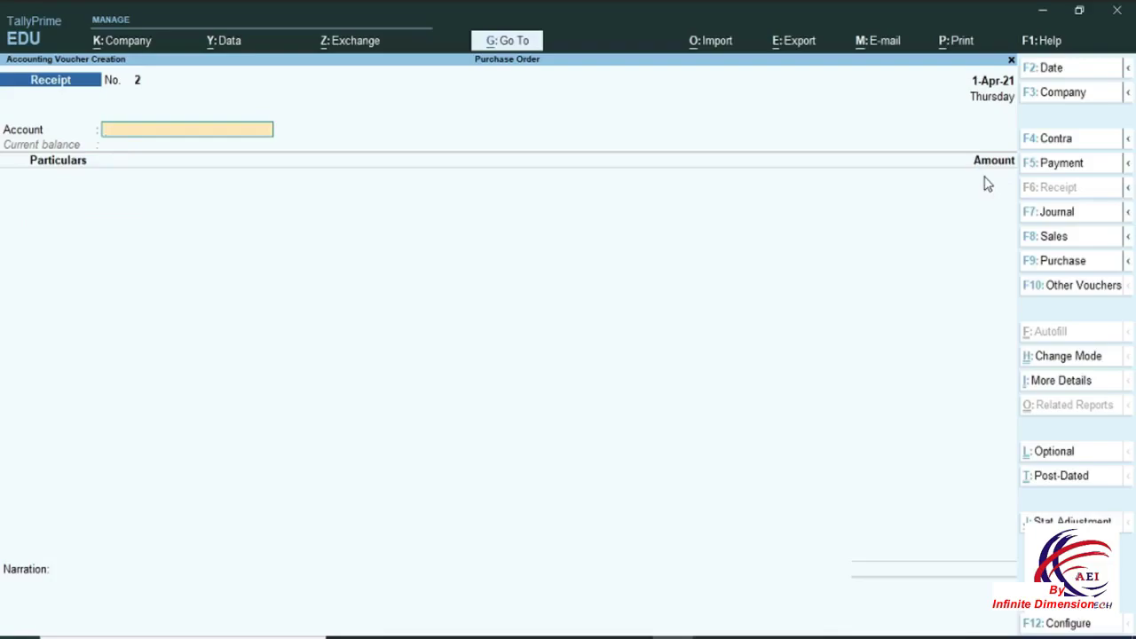
# Choose Cash as the receiving account and Xyz Pvt. Ltd as the paying party
pyautogui.press('space')
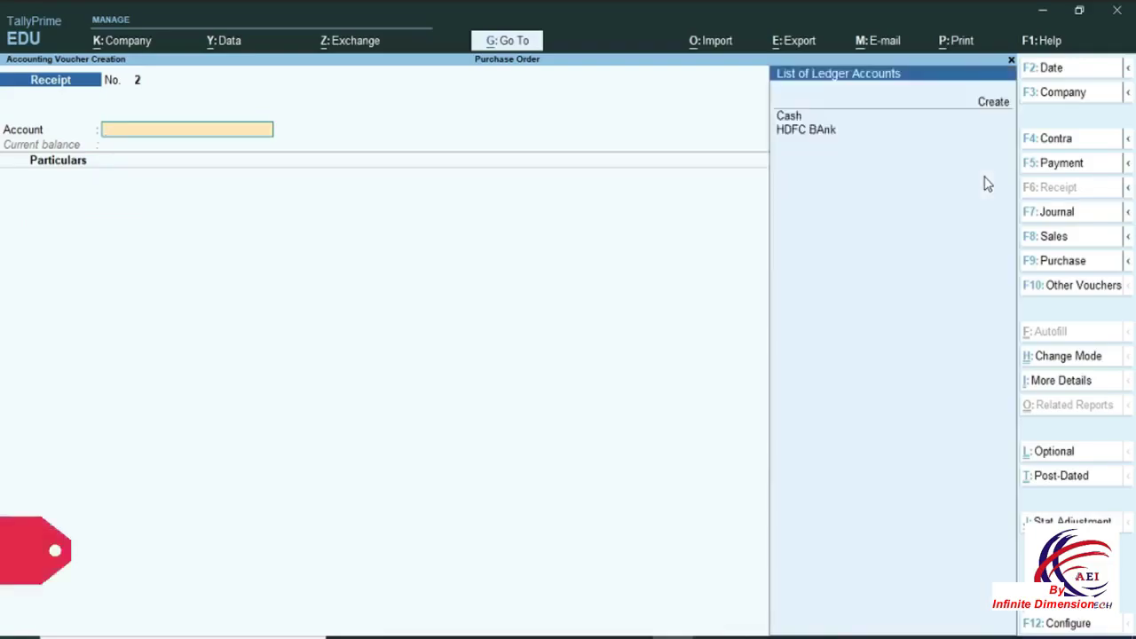
pyautogui.press('Return')
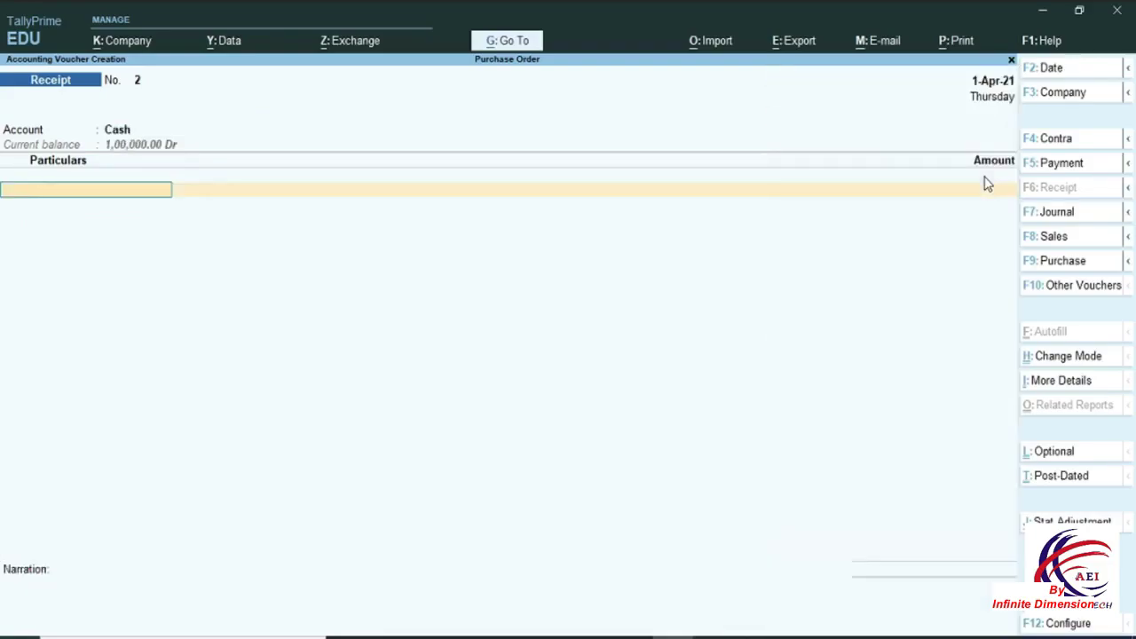
pyautogui.press('space')
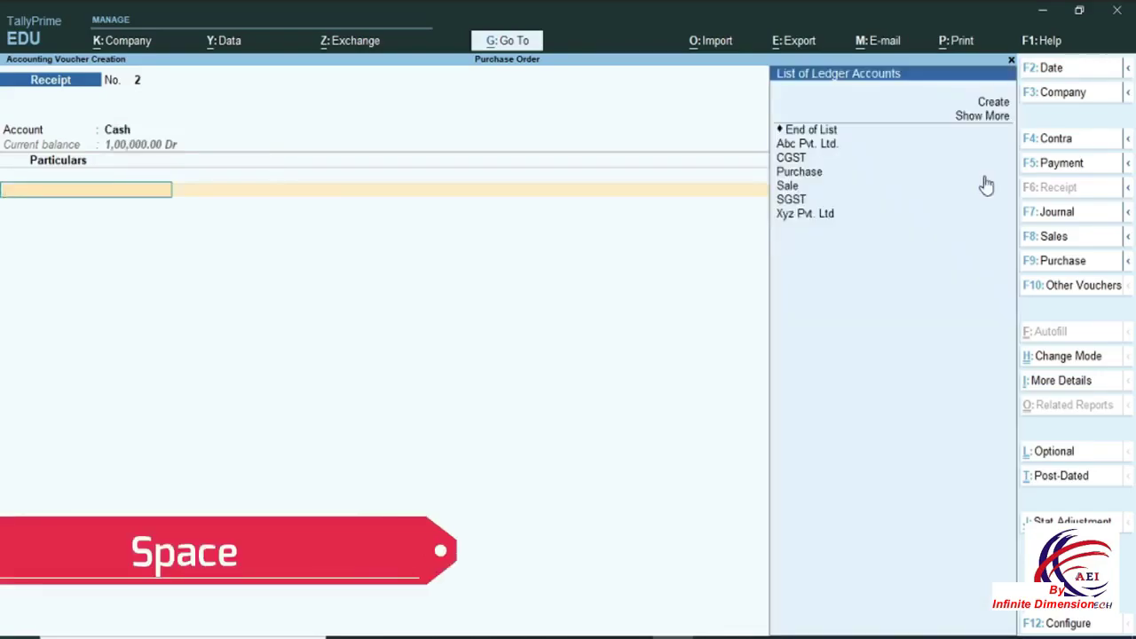
pyautogui.press('Down')
pyautogui.press('Down')
pyautogui.press('Down')
pyautogui.press('Down')
pyautogui.press('Down')
pyautogui.press('Down')
pyautogui.press('Down')
pyautogui.press('Down')
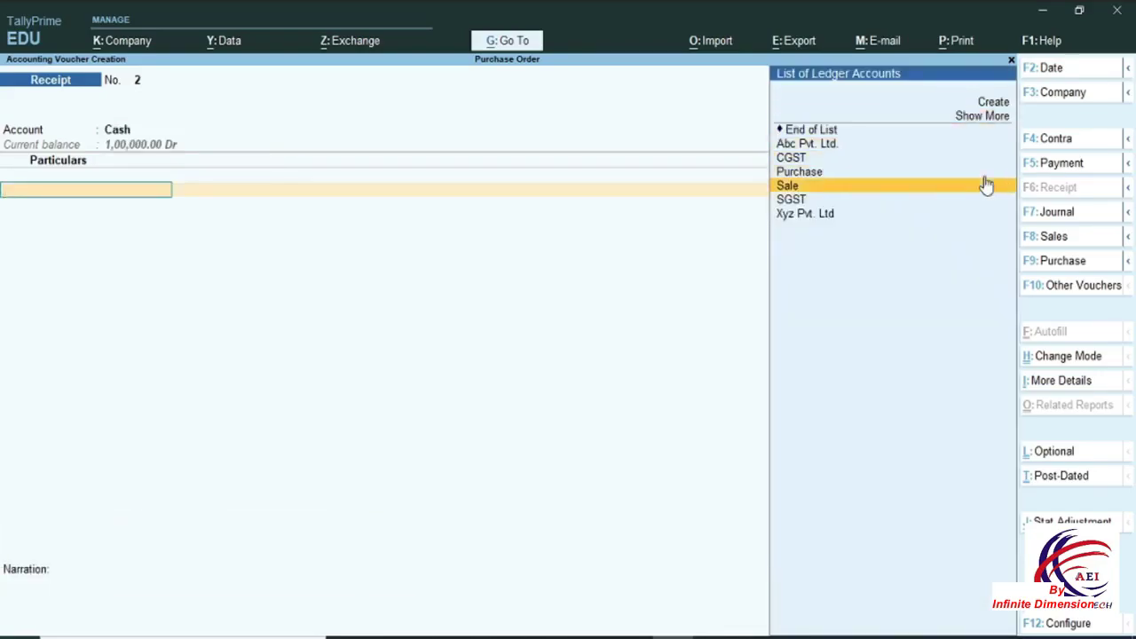
pyautogui.press('Return')
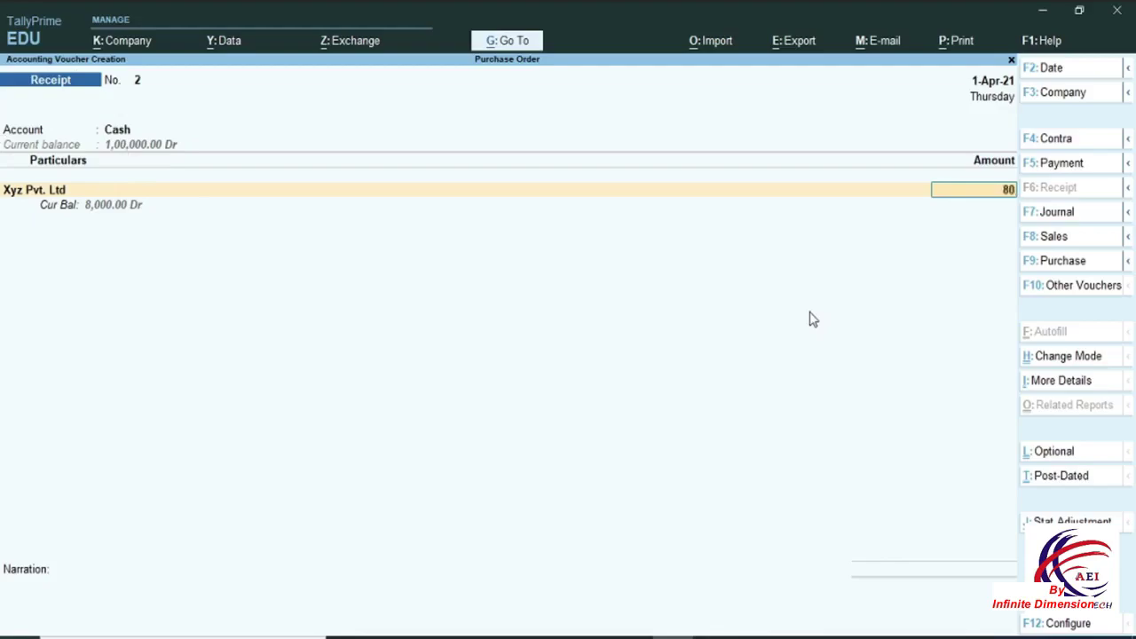
# Receive 8,000 against bill 2, save receipt No. 2 and quit to the Gateway of Tally
pyautogui.press('Return')
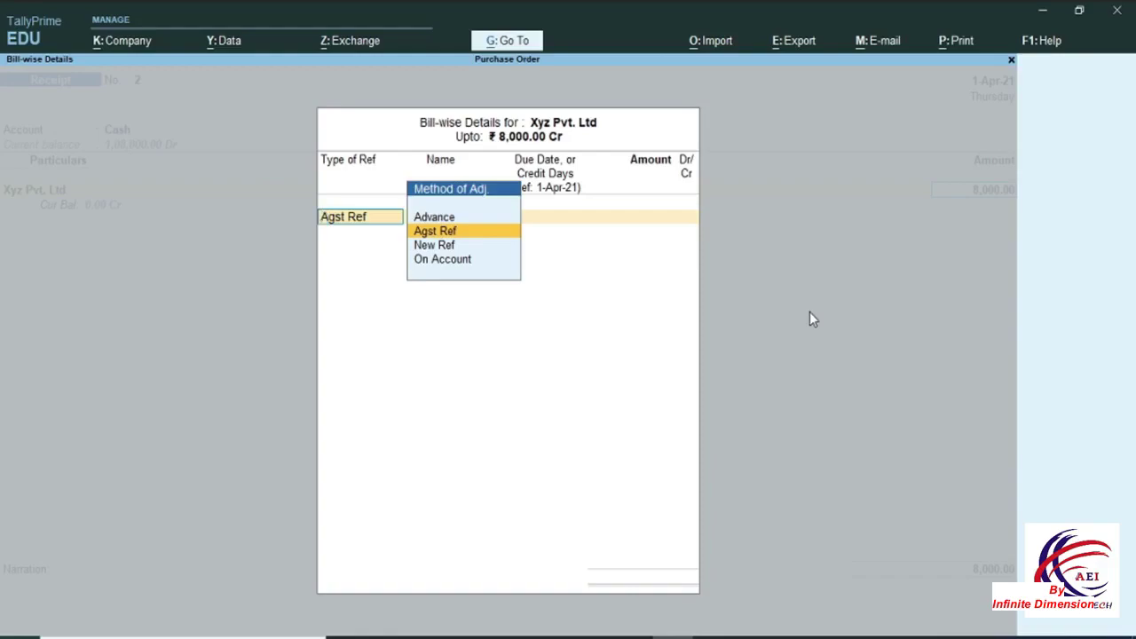
pyautogui.press('Return')
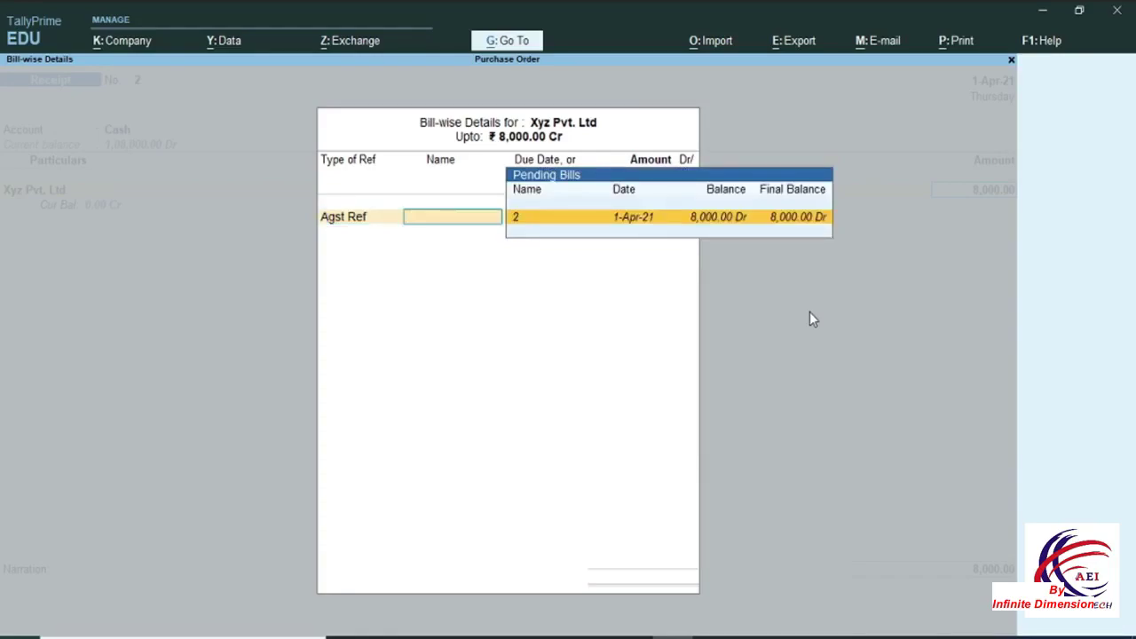
pyautogui.press('Return')
pyautogui.press('Return')
pyautogui.press('Return')
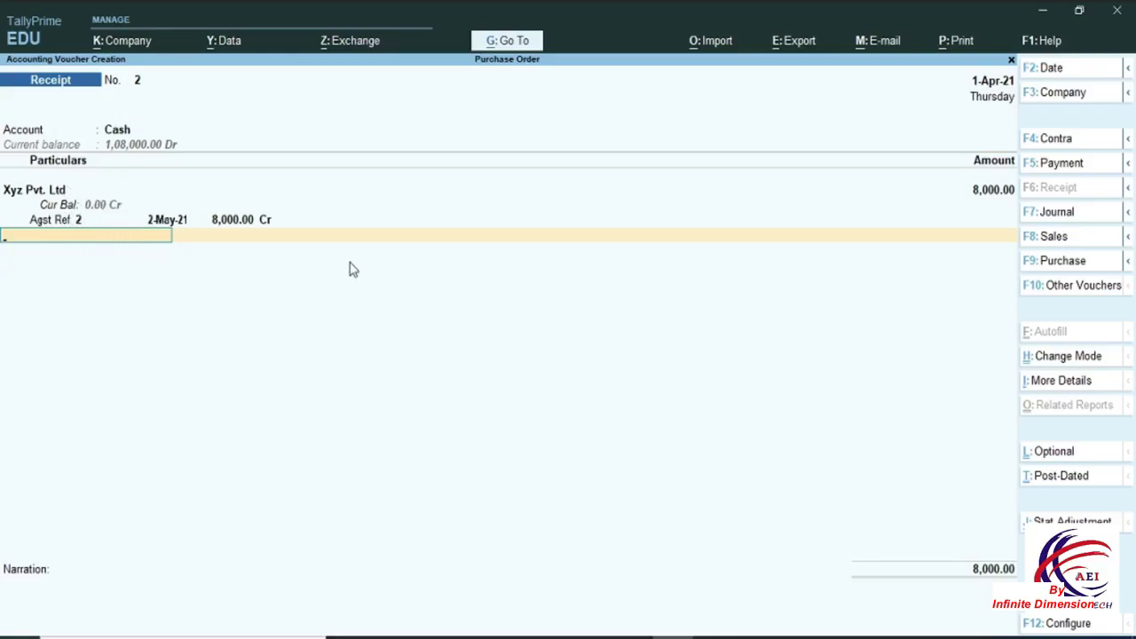
pyautogui.press('Return')
pyautogui.press('Return')
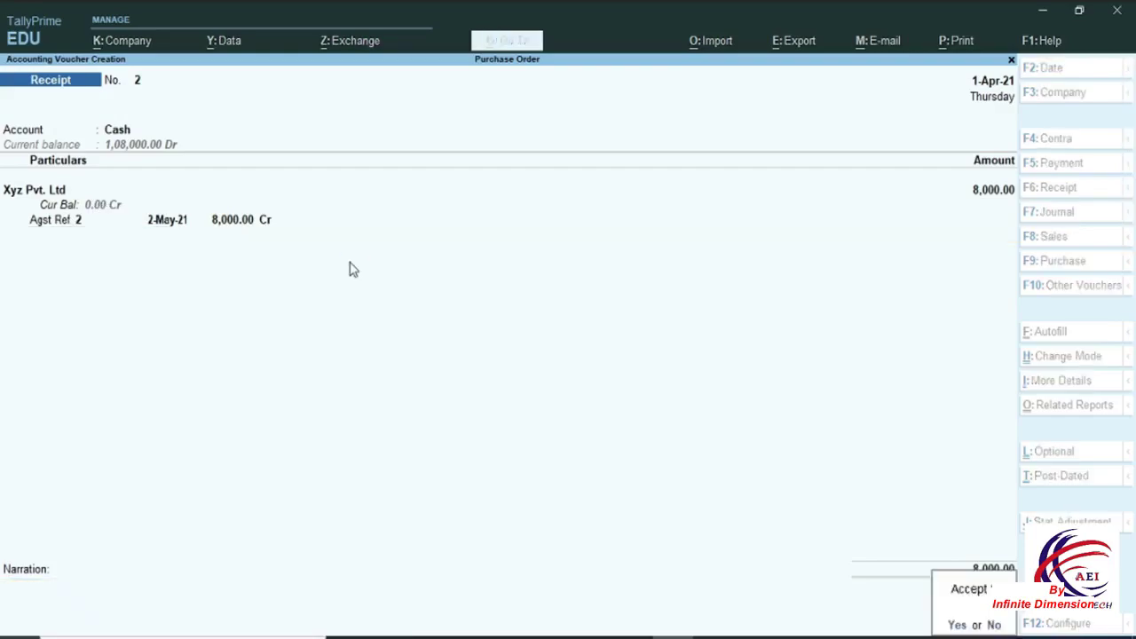
pyautogui.press('Return')
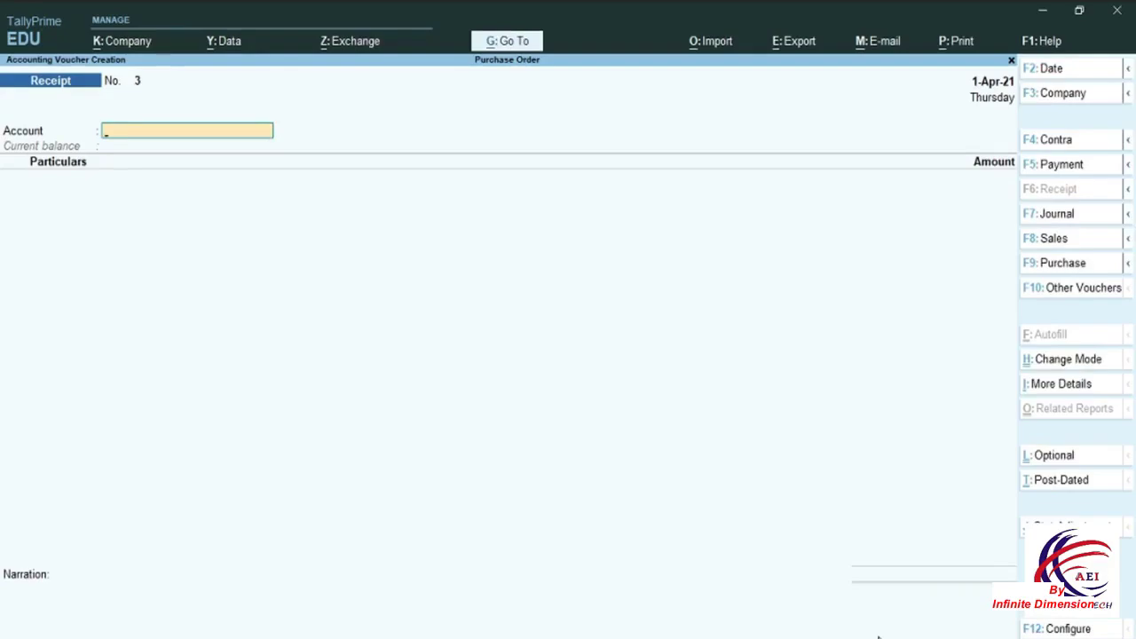
pyautogui.press('Escape')
pyautogui.press('Return')
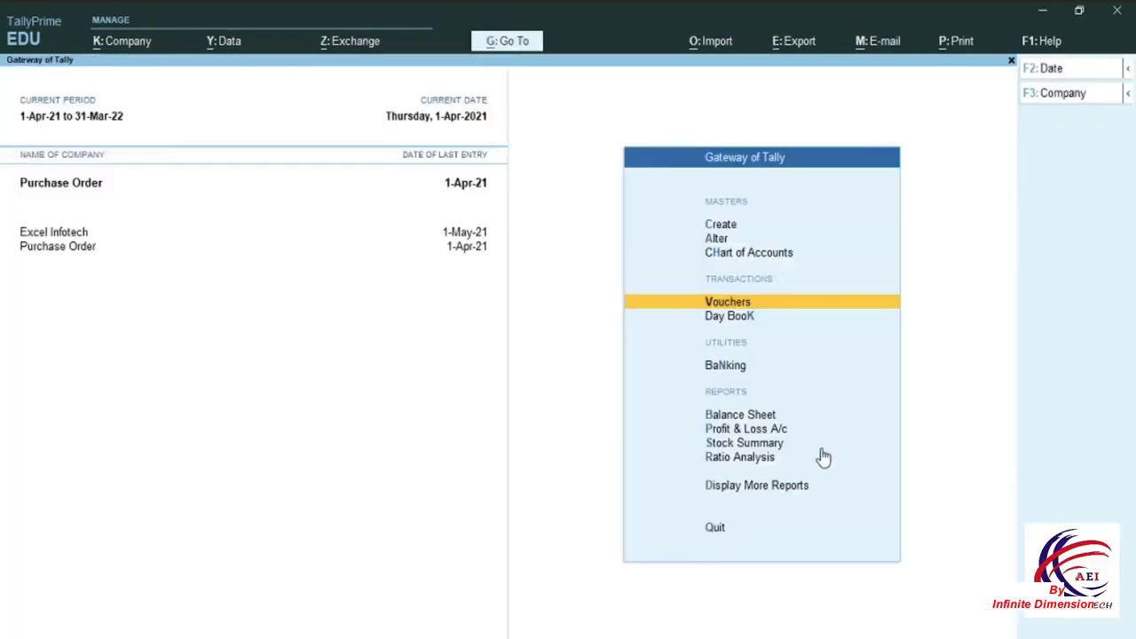
pyautogui.click(738, 415)
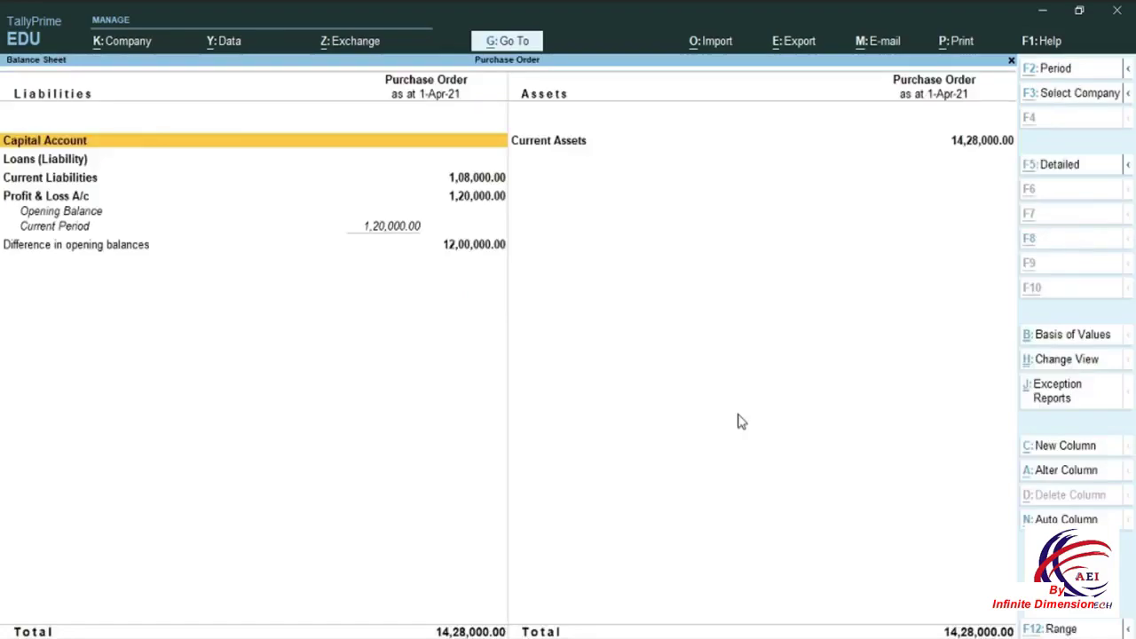
pyautogui.hotkey('alt', 'F1')
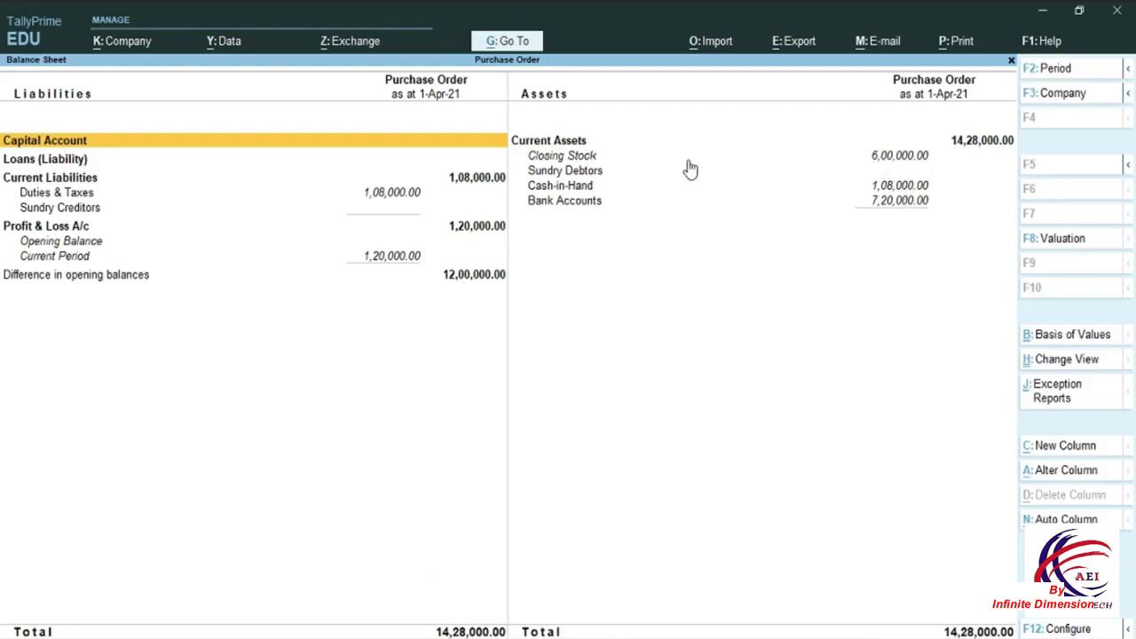
pyautogui.click(588, 160)
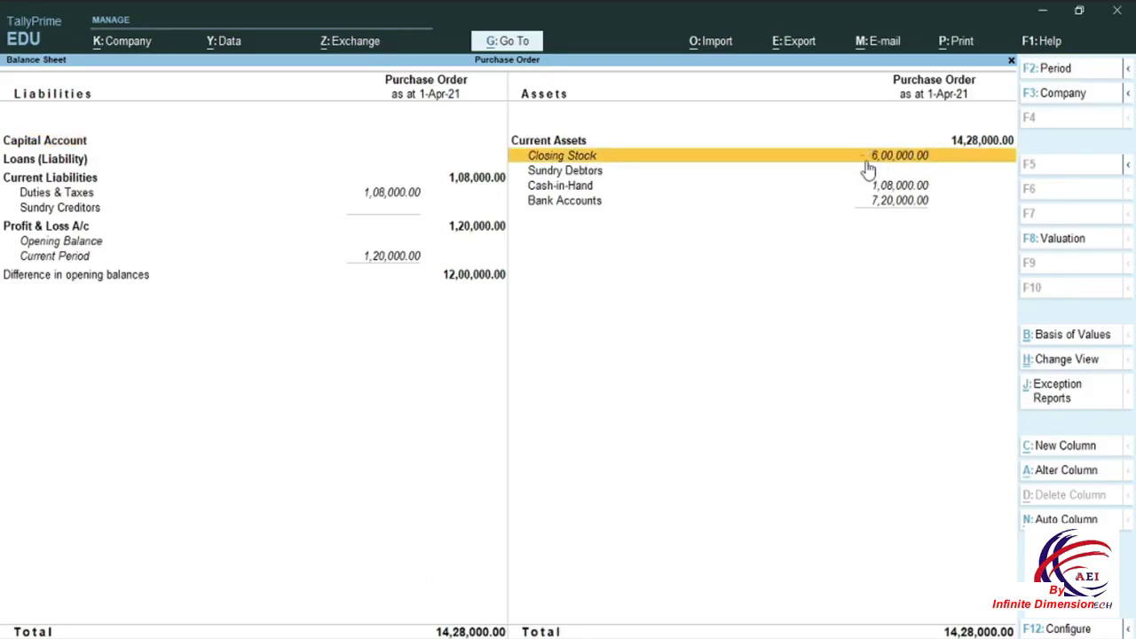
pyautogui.click(888, 187)
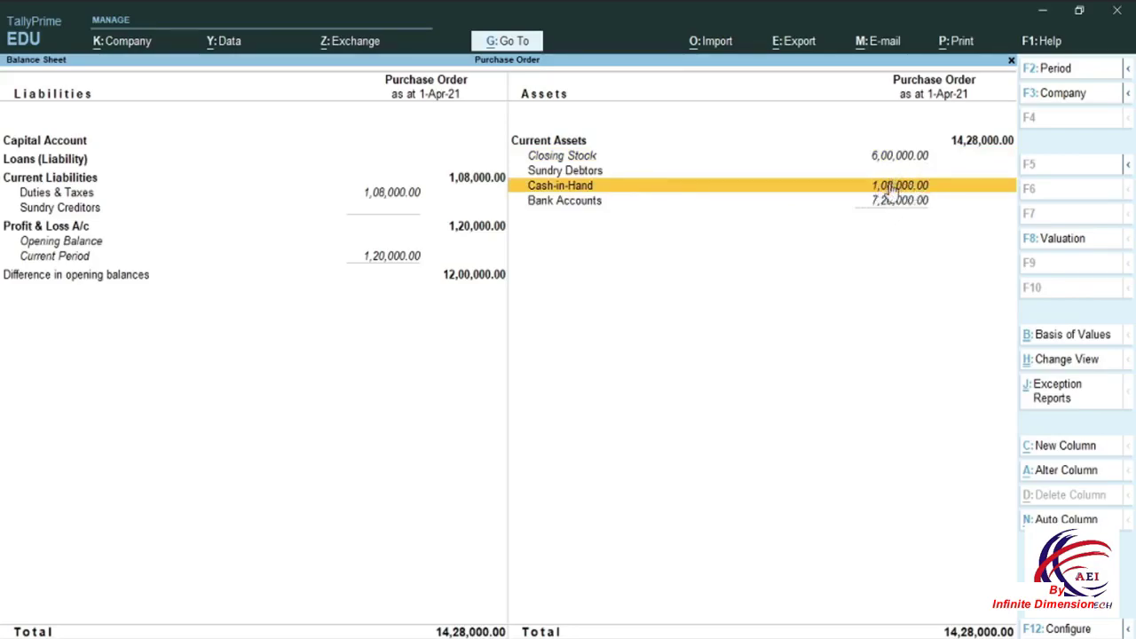
pyautogui.click(575, 203)
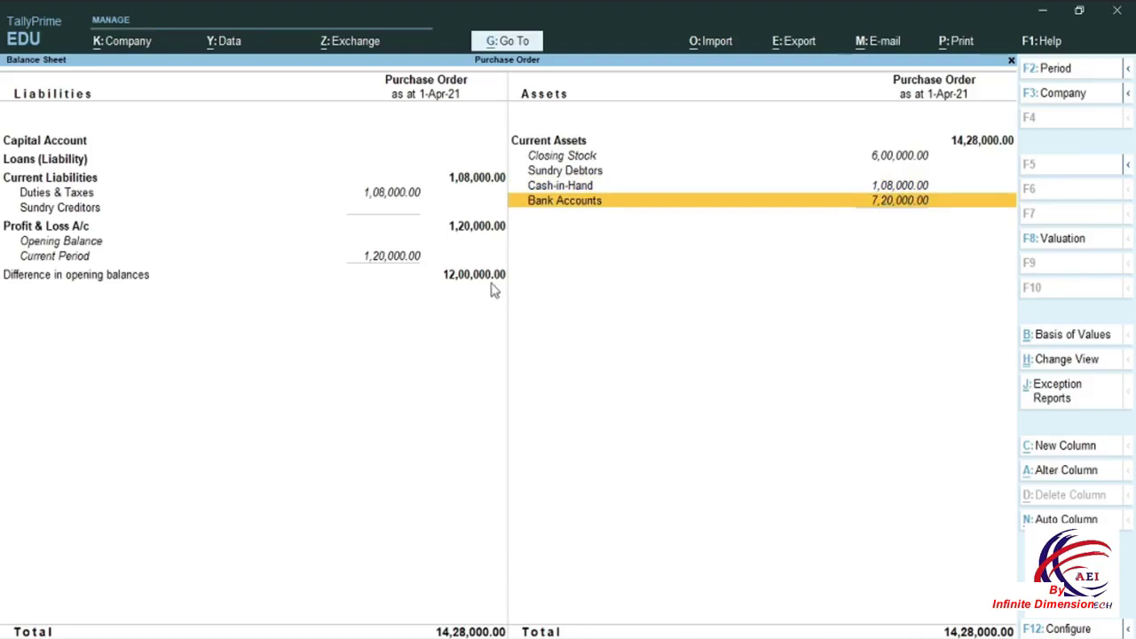
pyautogui.click(476, 230)
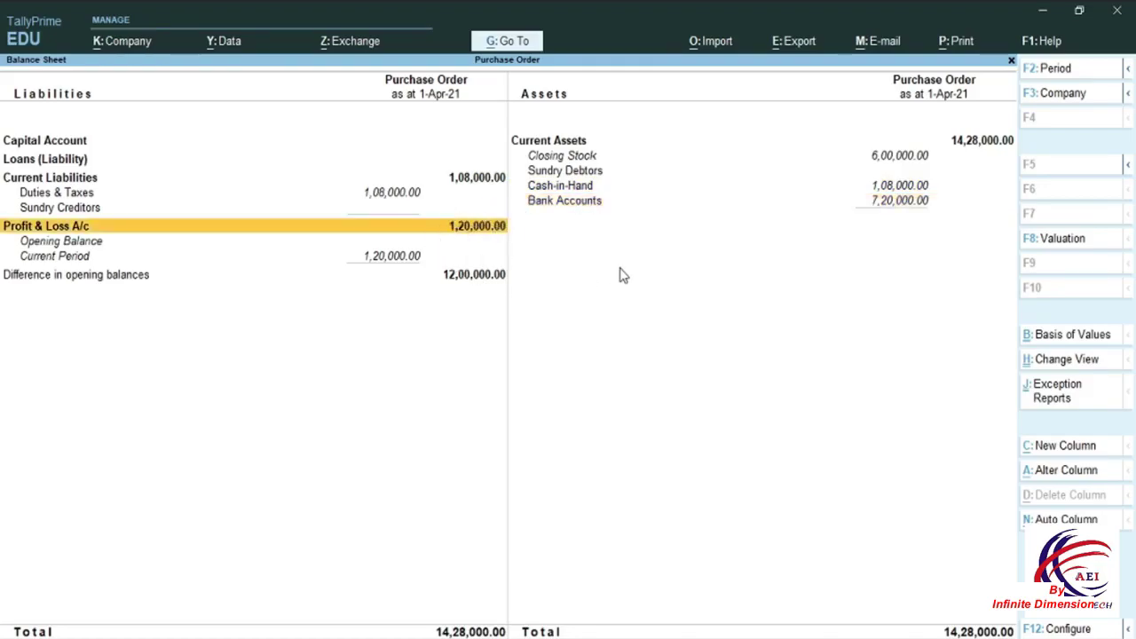
pyautogui.press('Escape')
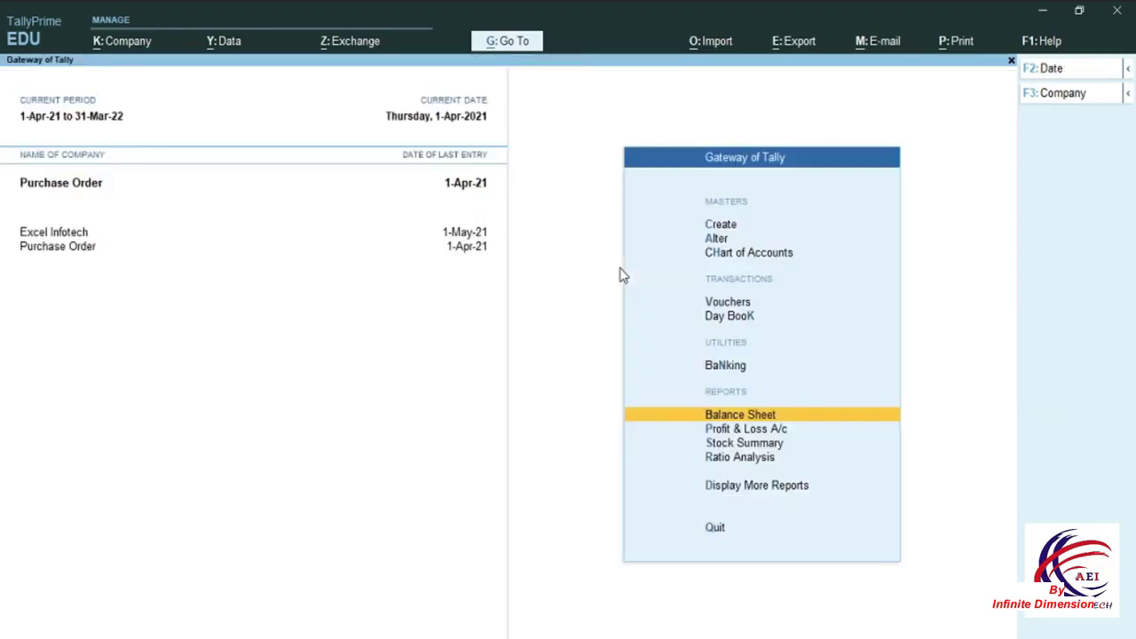
# Check Sales Order Outstandings > All Orders under Statements of Inventory, find none, then open pending sale bills
pyautogui.click(775, 489)
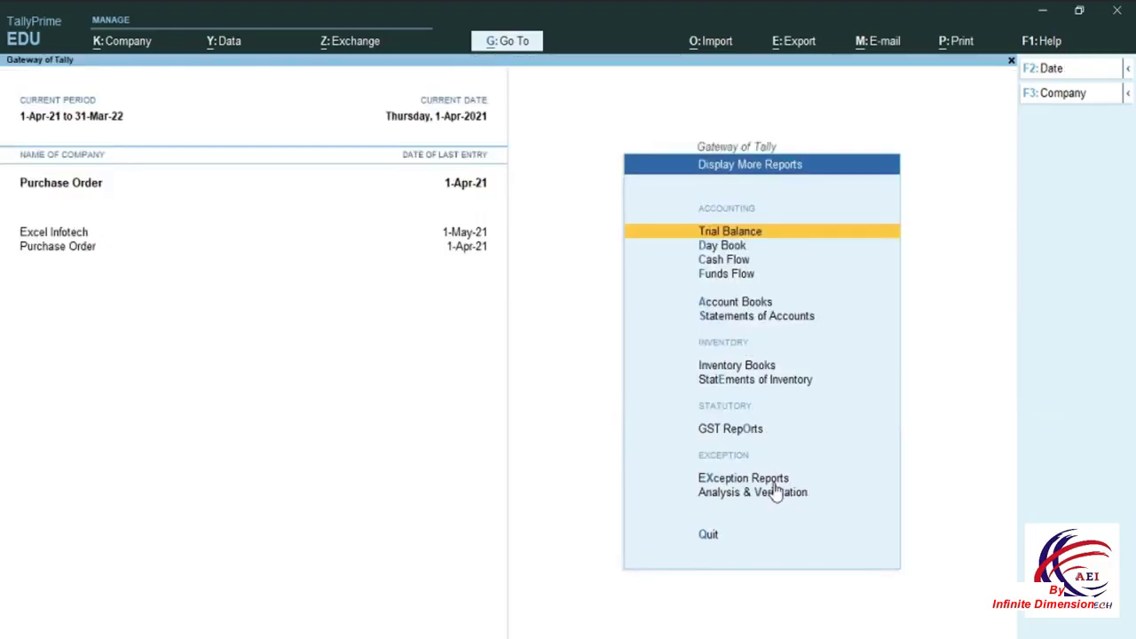
pyautogui.click(783, 384)
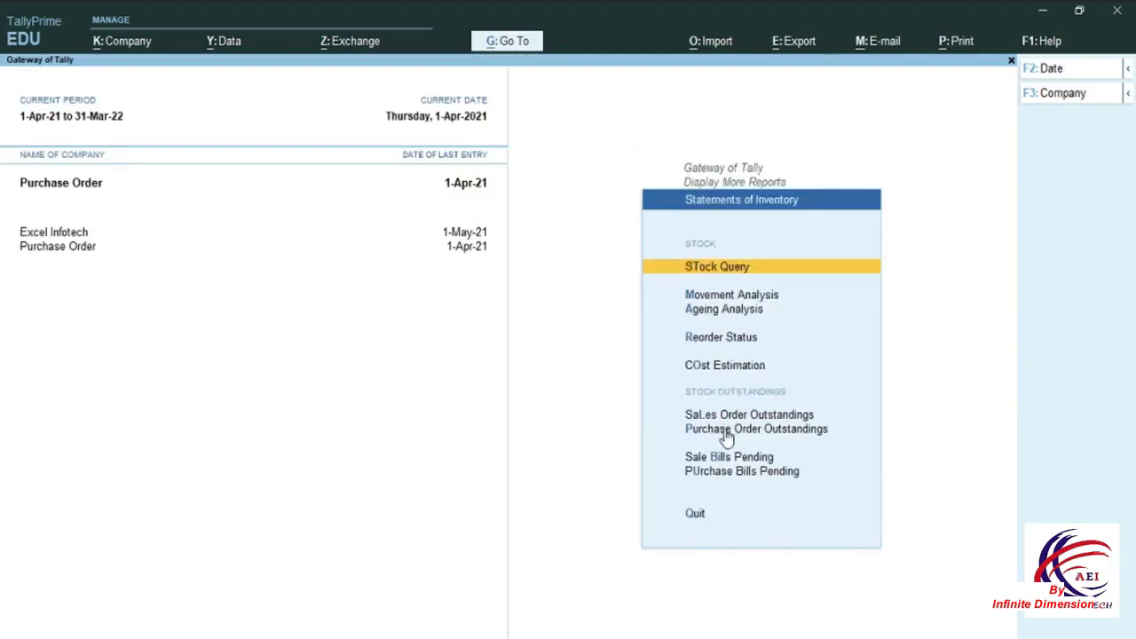
pyautogui.click(757, 424)
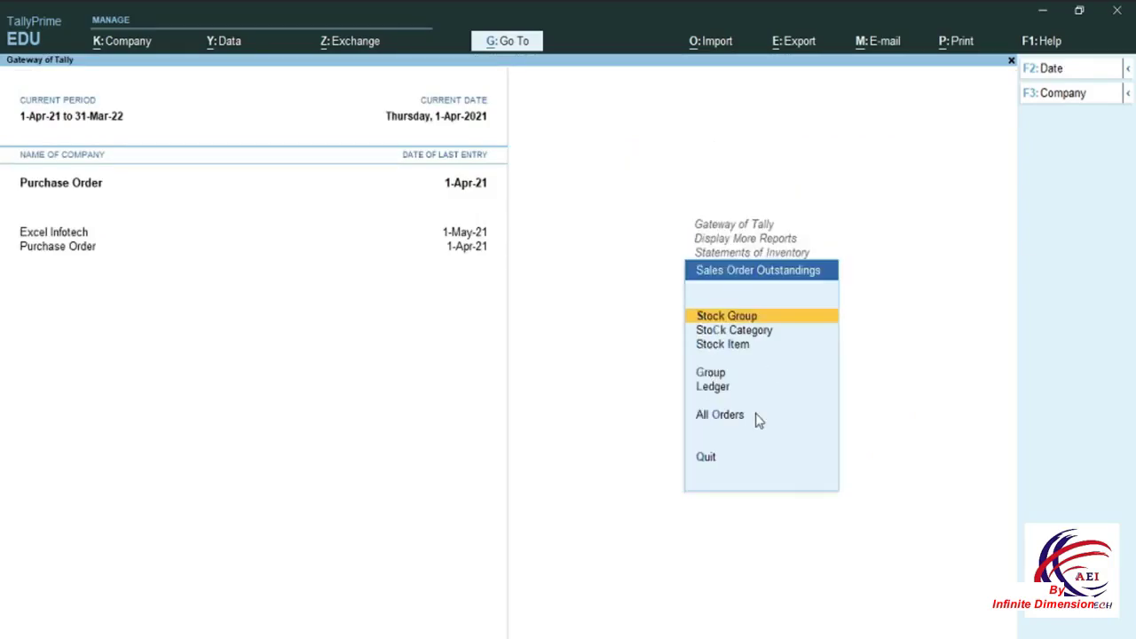
pyautogui.click(731, 414)
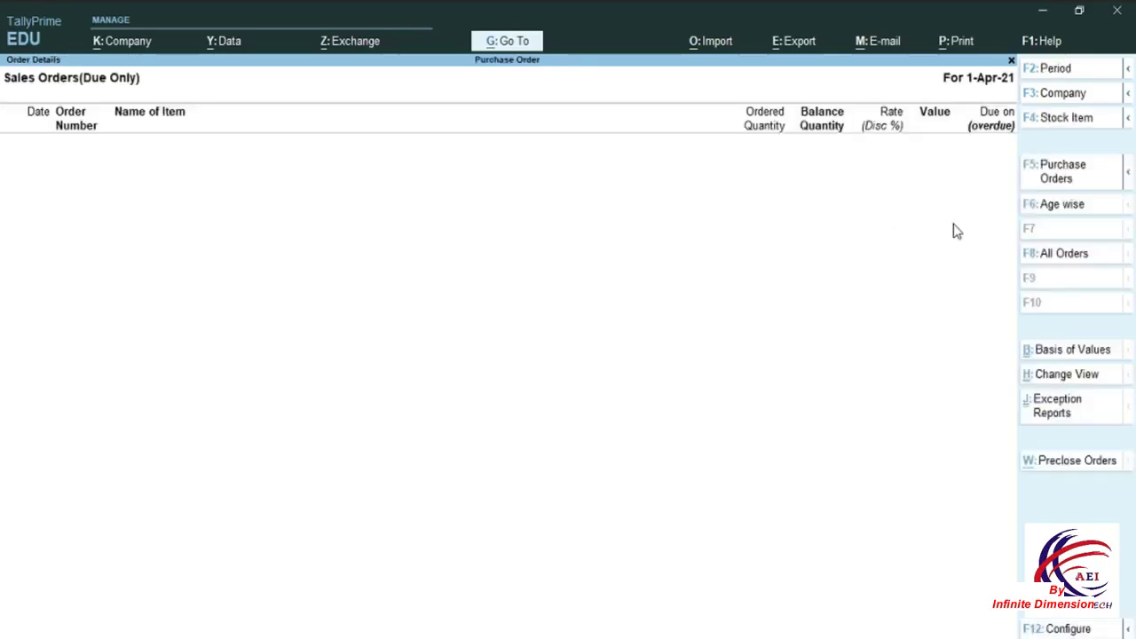
pyautogui.press('Escape')
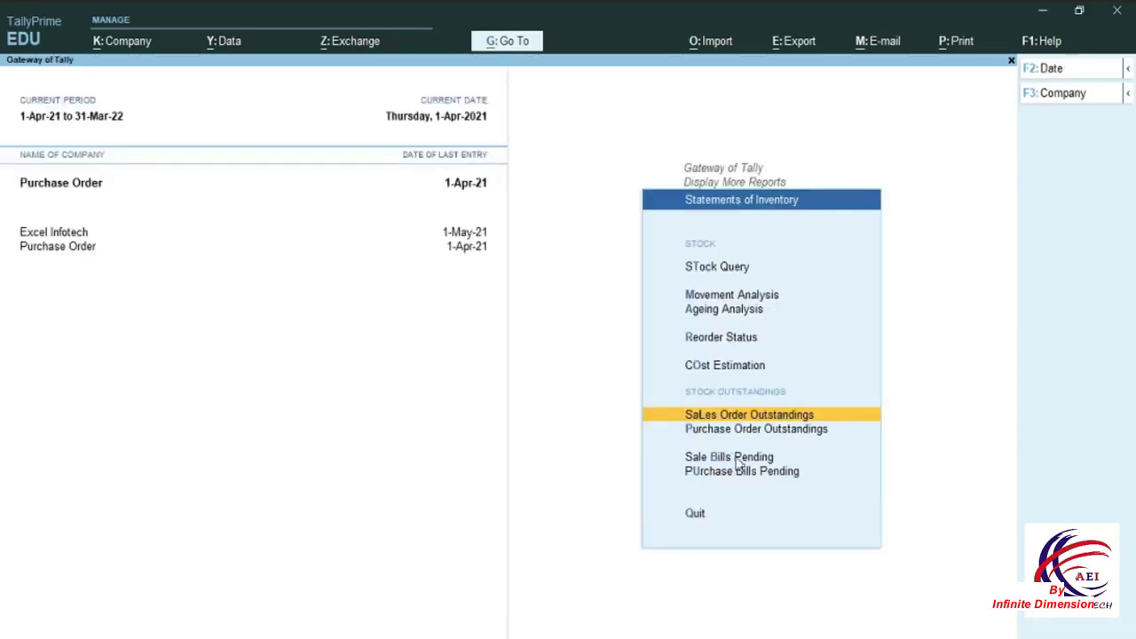
pyautogui.click(736, 463)
# Back out to the Gateway of Tally without quitting and open the Day Book for 1-Apr-21
pyautogui.press('Escape')
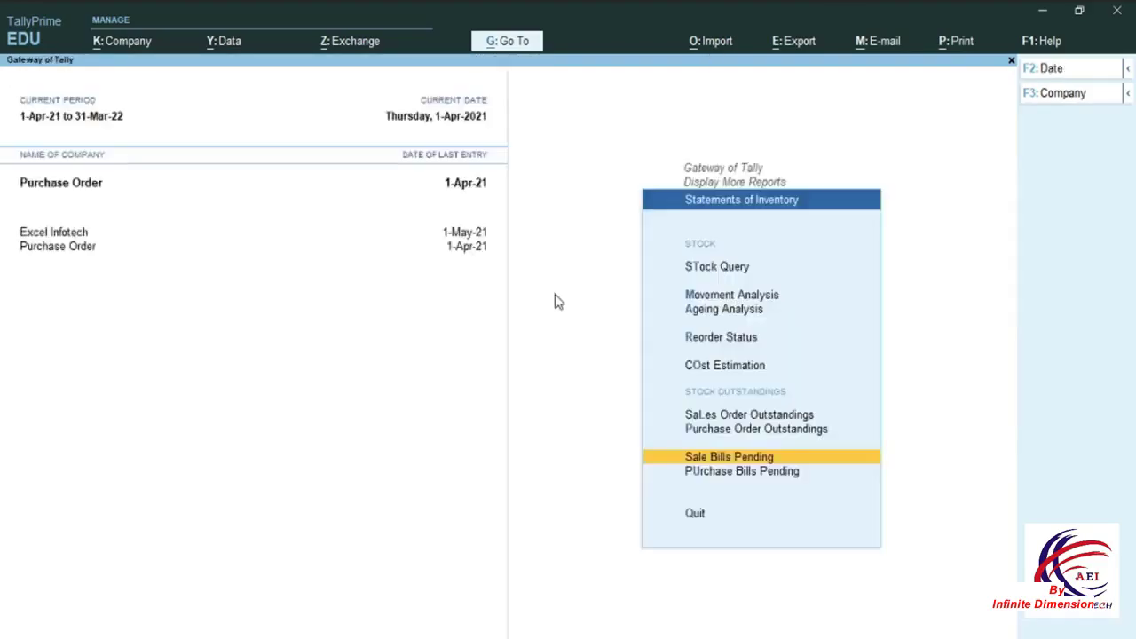
pyautogui.press('Escape')
pyautogui.press('Escape')
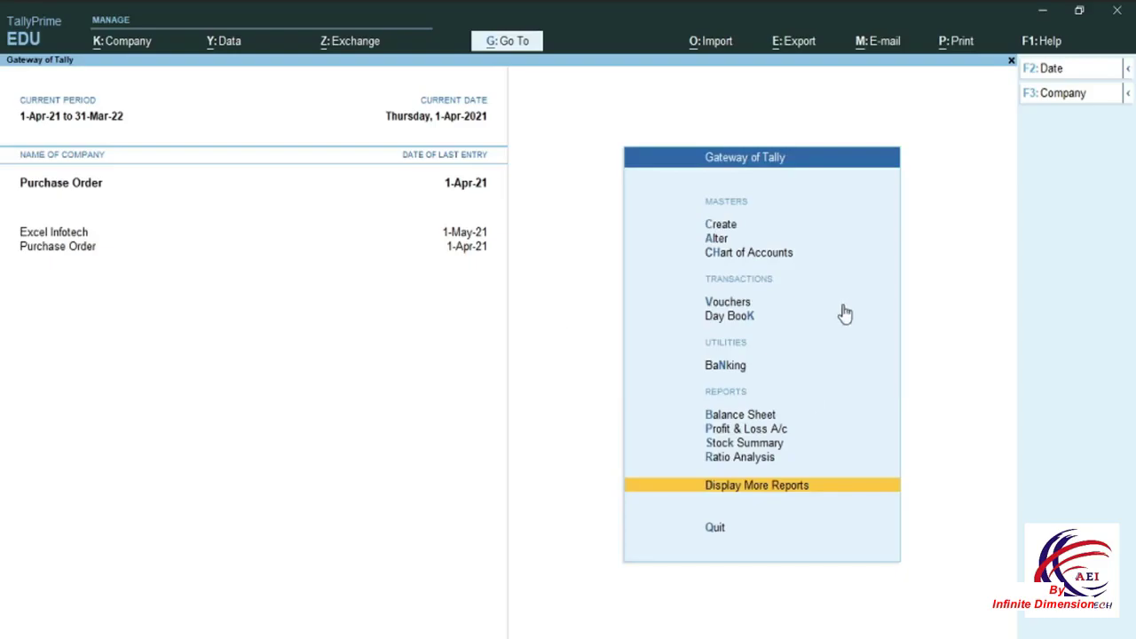
pyautogui.press('Escape')
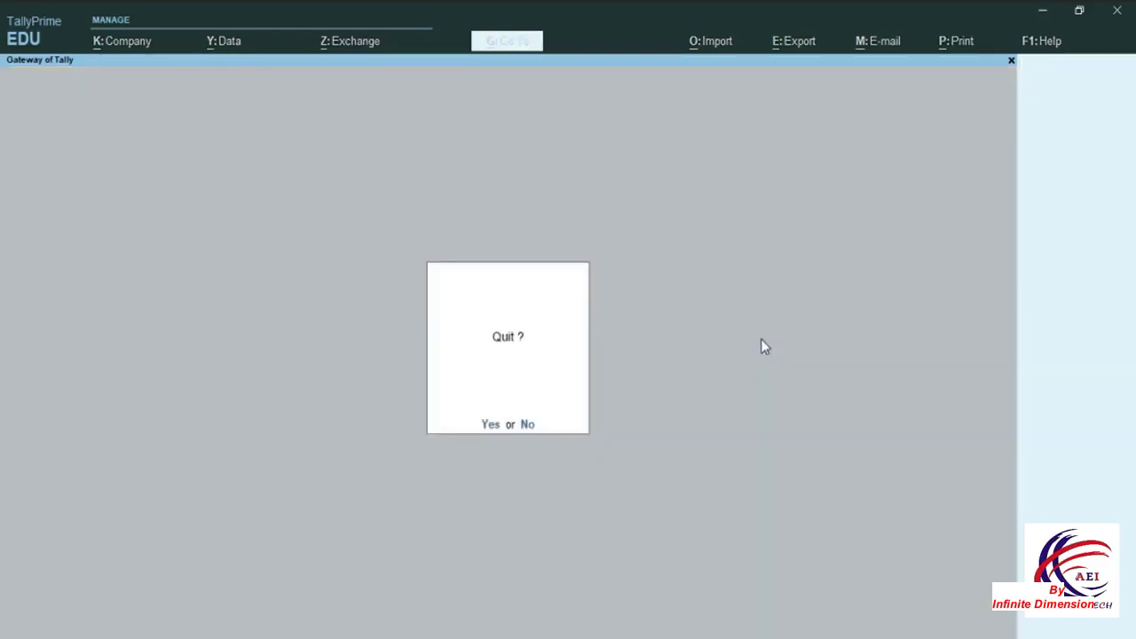
pyautogui.press('n')
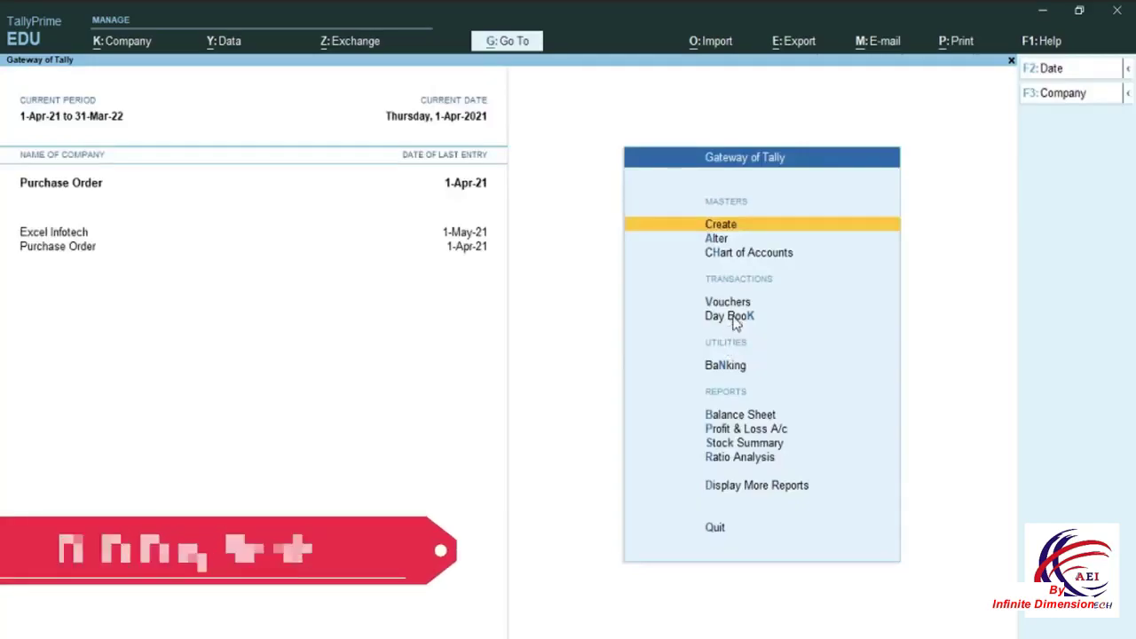
pyautogui.click(733, 316)
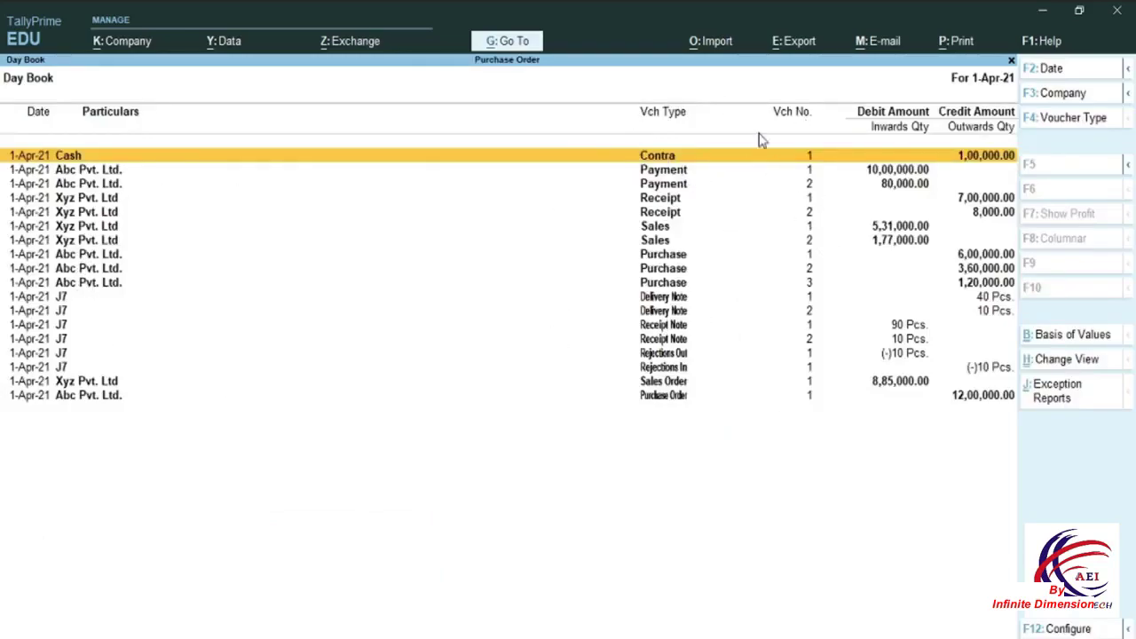
pyautogui.click(658, 231)
pyautogui.click(659, 242)
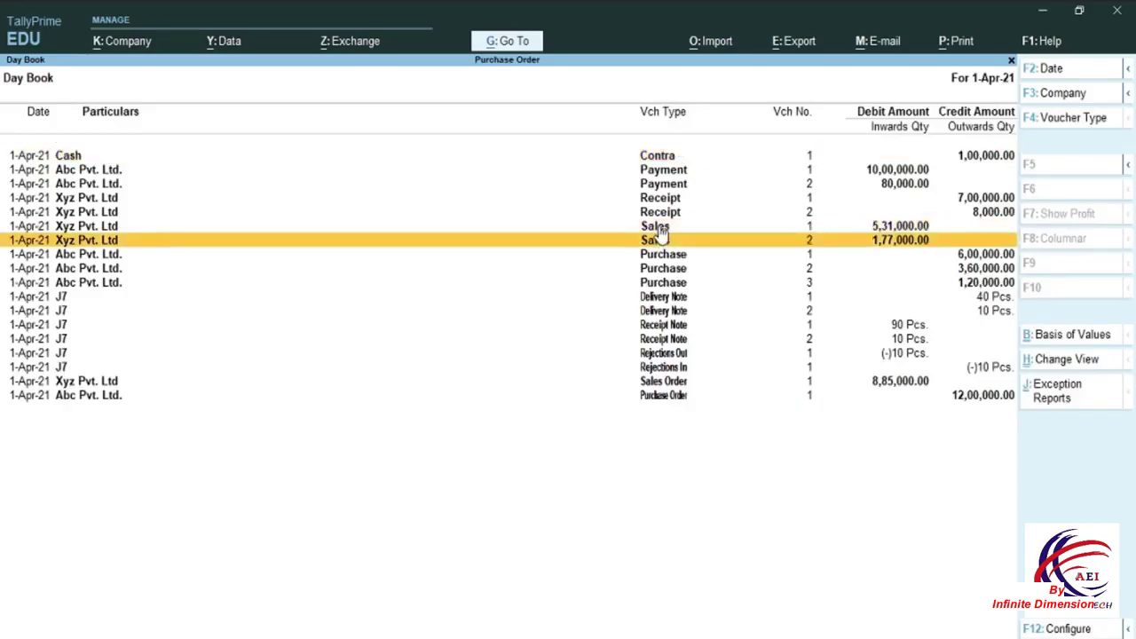
pyautogui.click(658, 231)
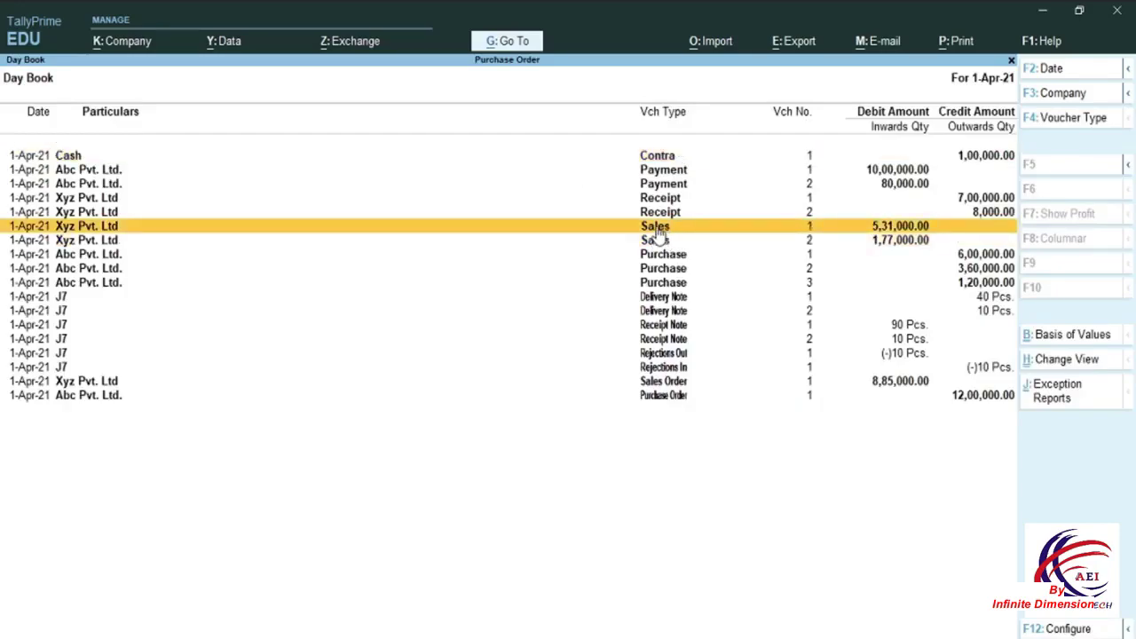
pyautogui.click(659, 231)
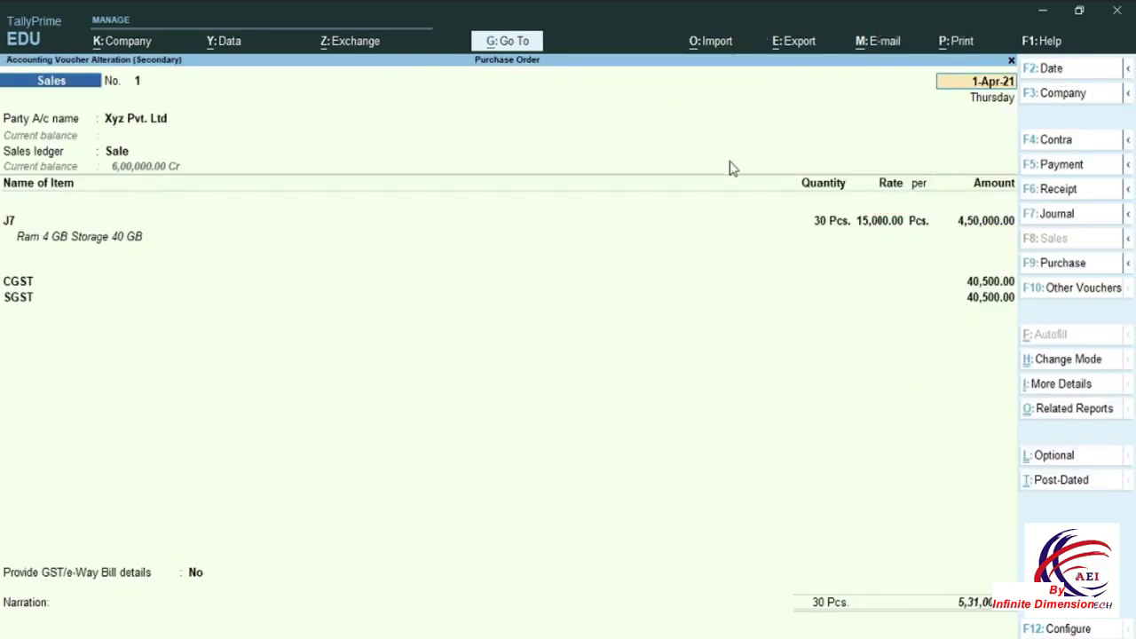
pyautogui.hotkey('alt', 'p')
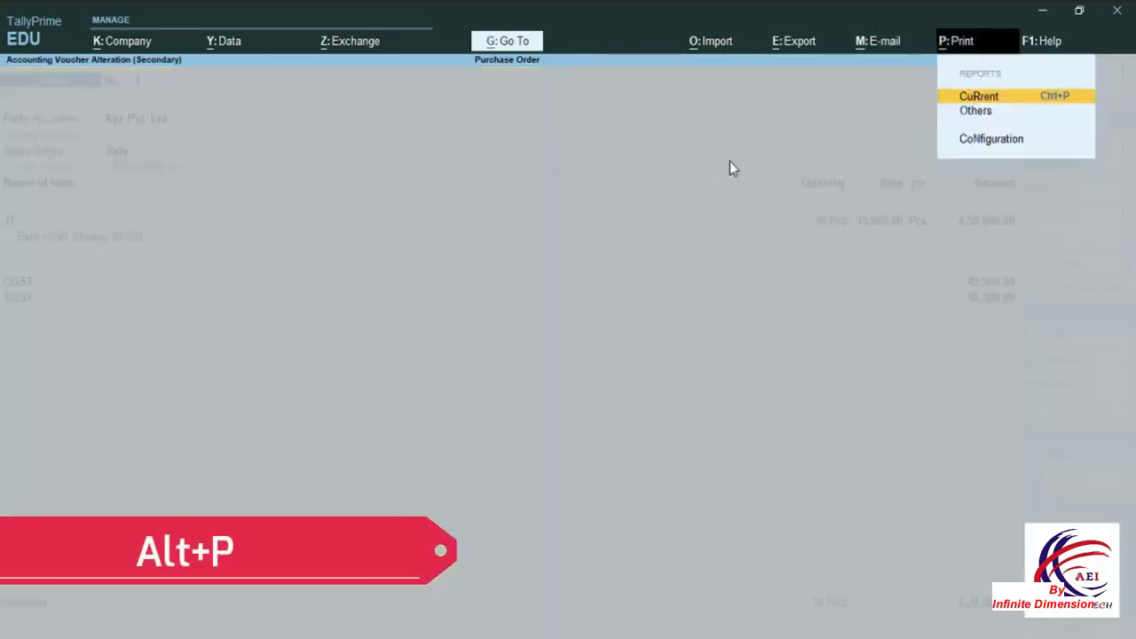
pyautogui.click(995, 99)
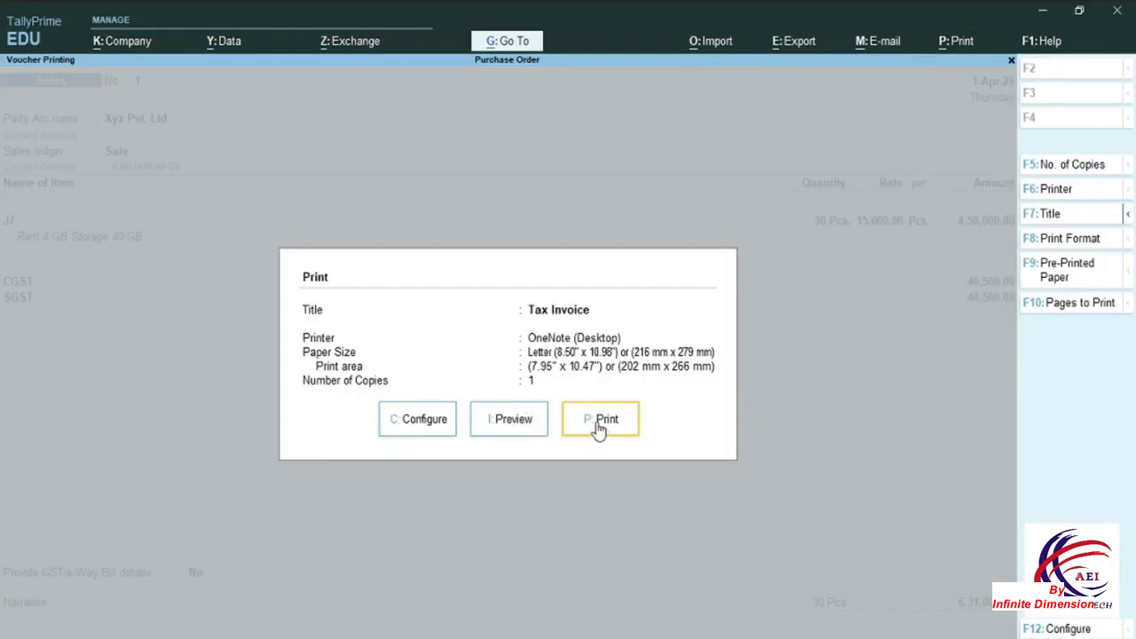
pyautogui.click(500, 424)
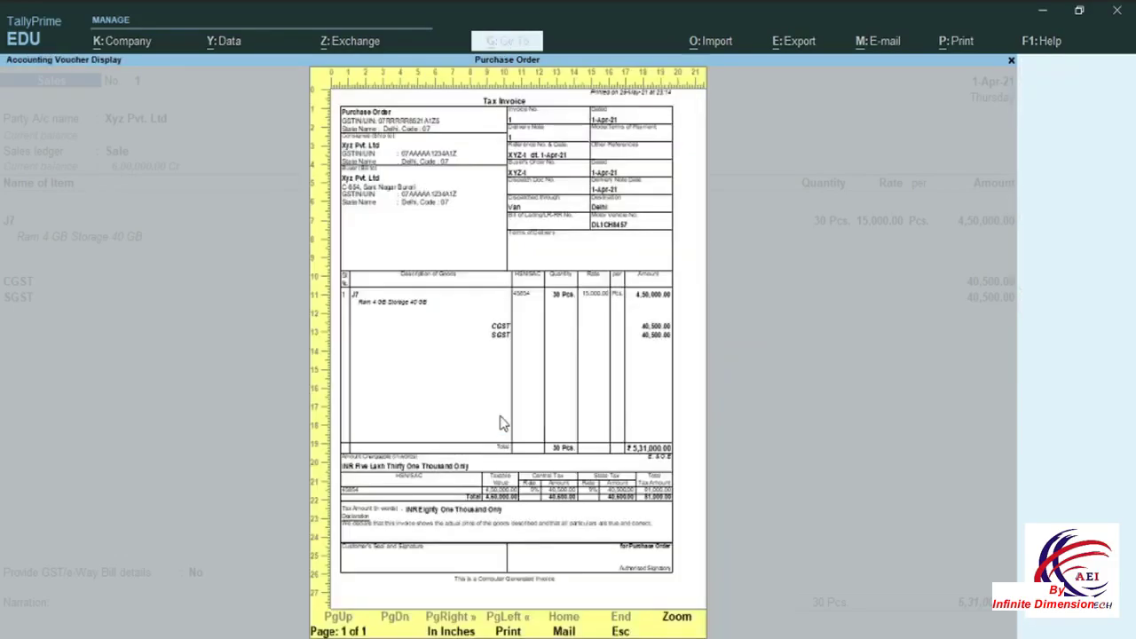
pyautogui.hotkey('alt', 'z')
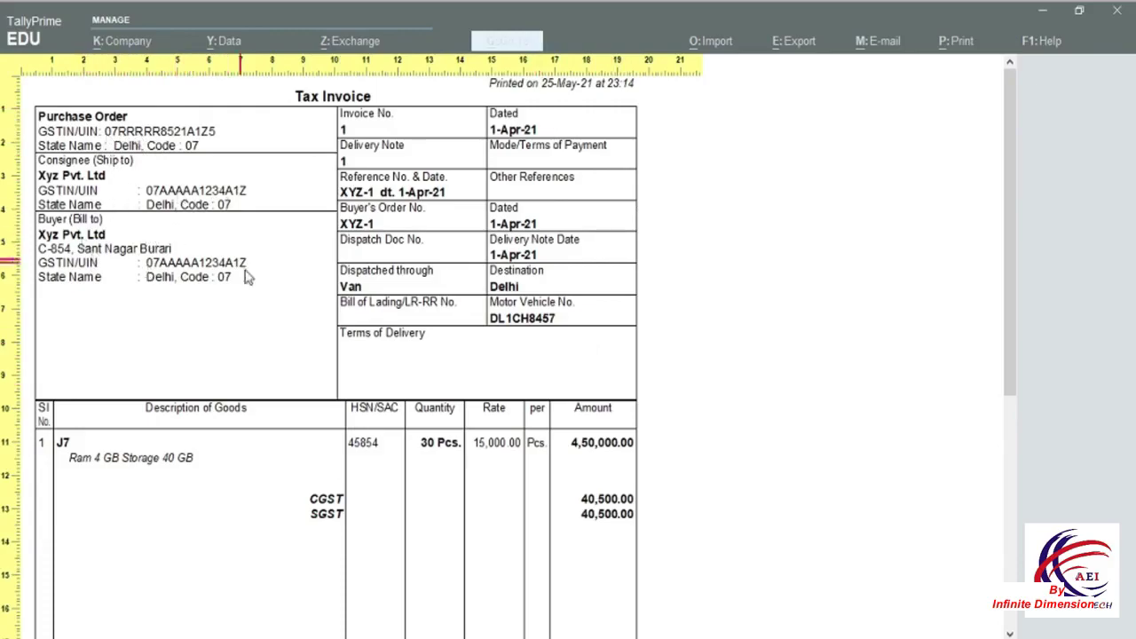
pyautogui.scroll(-3, 320, 370)
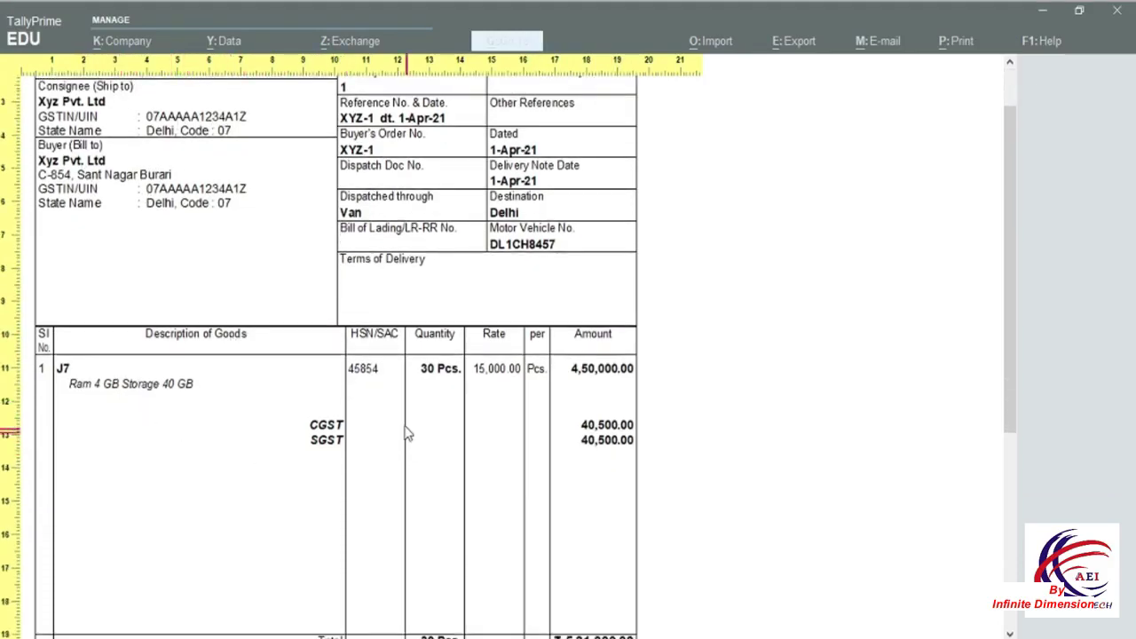
pyautogui.scroll(-1, 448, 406)
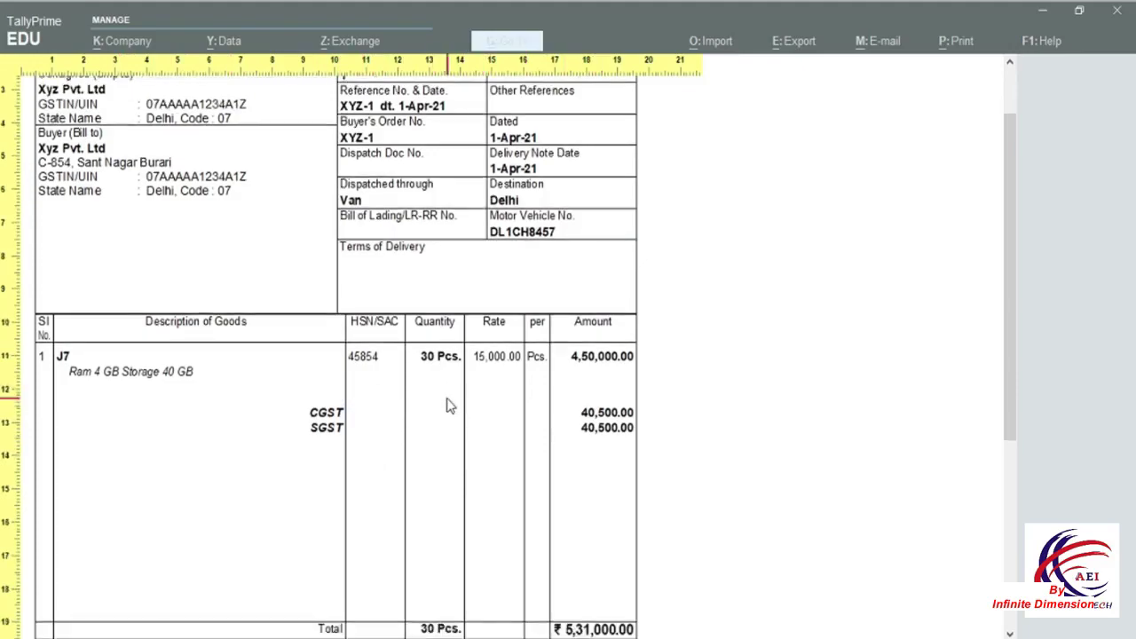
pyautogui.scroll(-8, 449, 406)
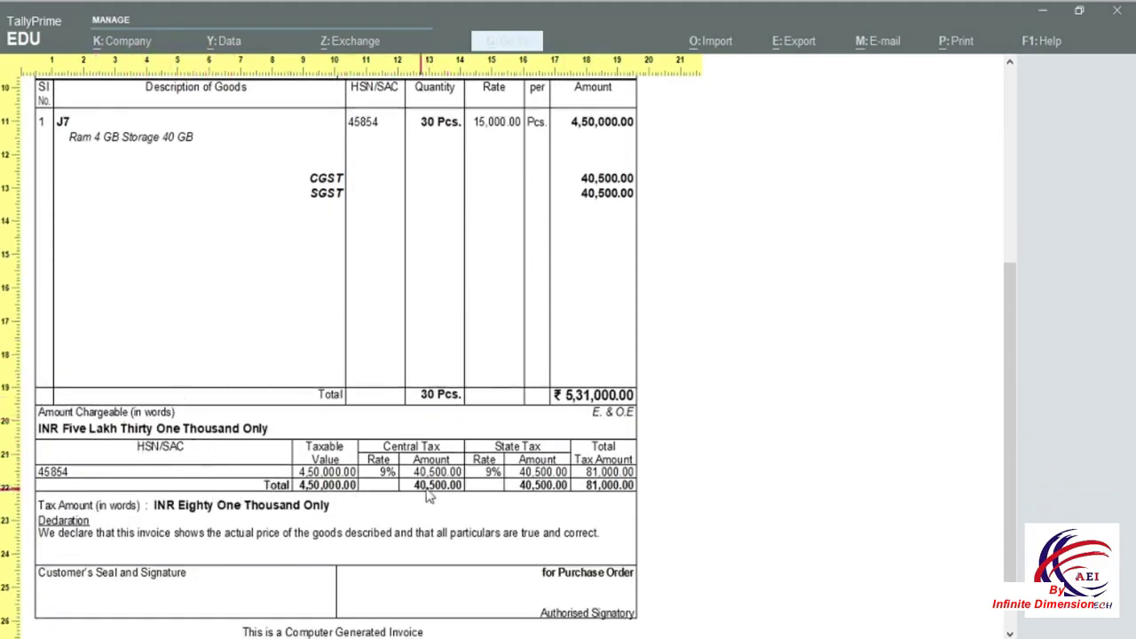
pyautogui.press('Escape')
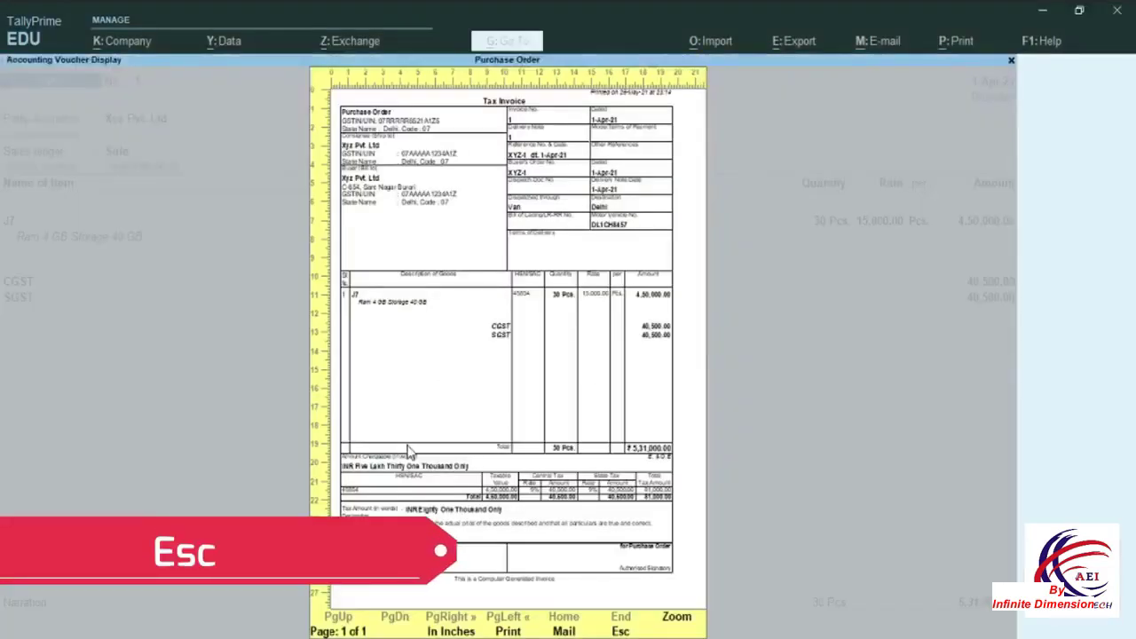
pyautogui.press('Escape')
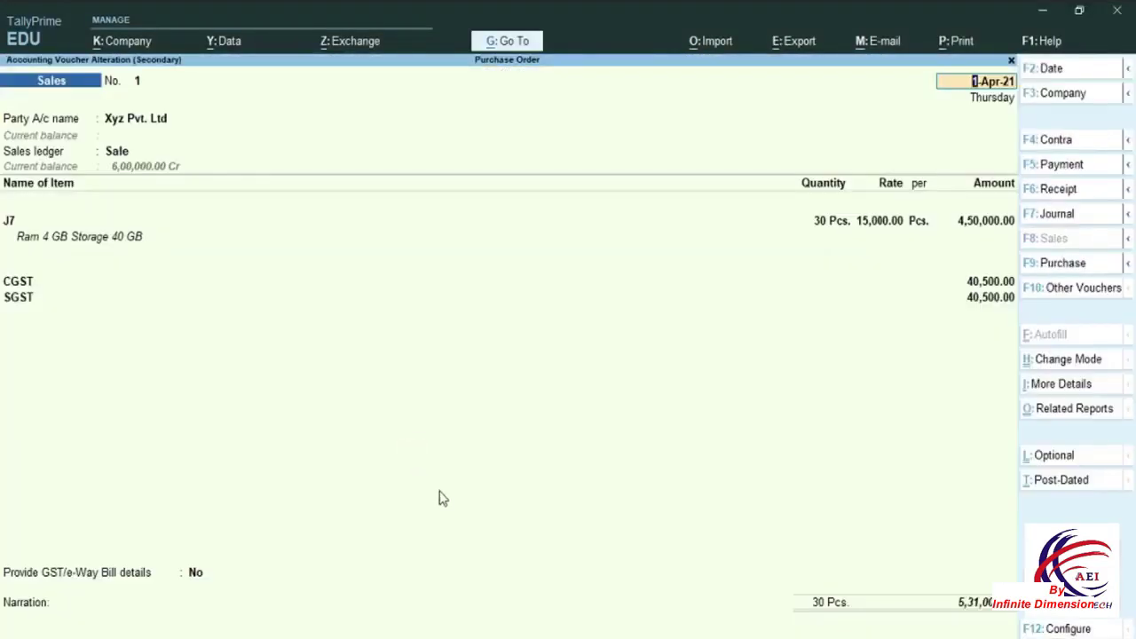
pyautogui.press('BackSpace')
pyautogui.press('Escape')
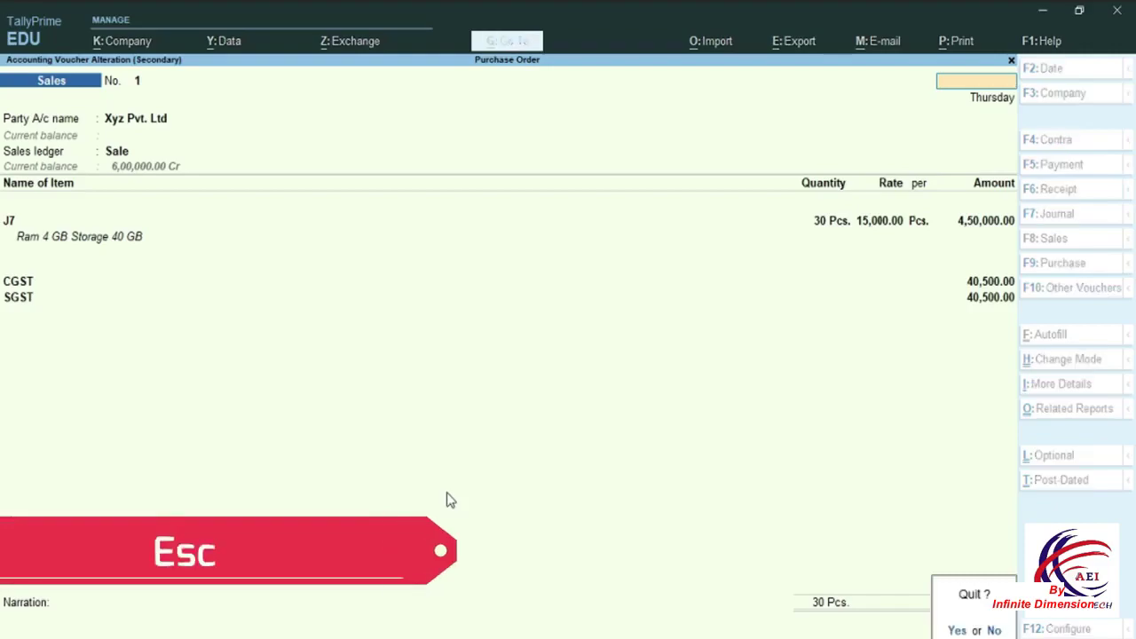
pyautogui.press('y')
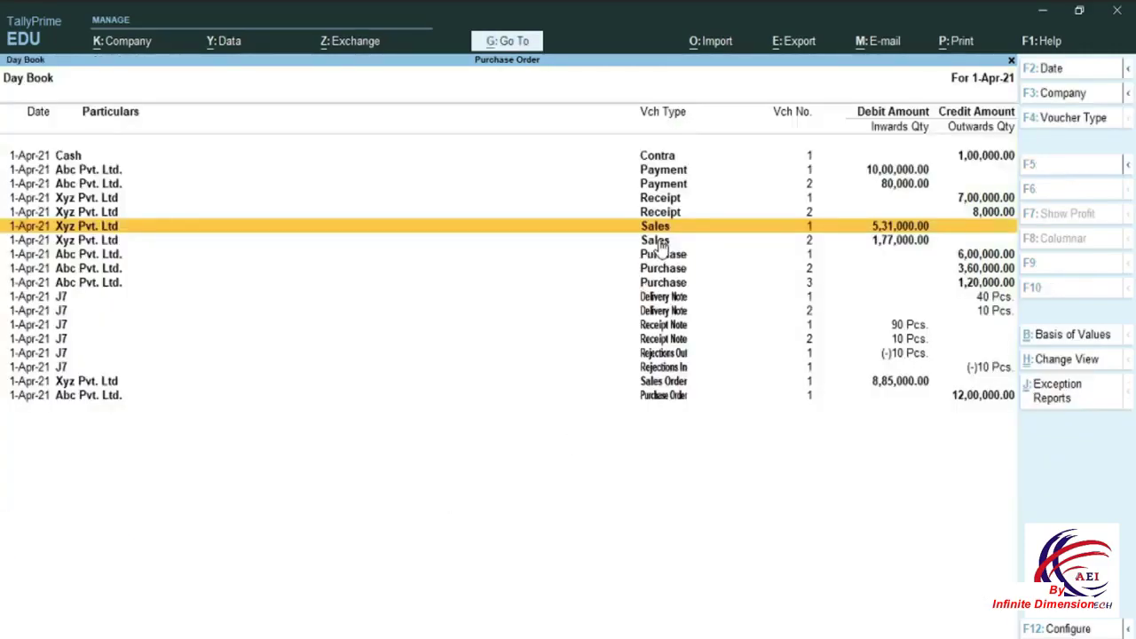
# Open Sales voucher No. 2 from the Day Book and preview its Tax Invoice
pyautogui.doubleClick(661, 241)
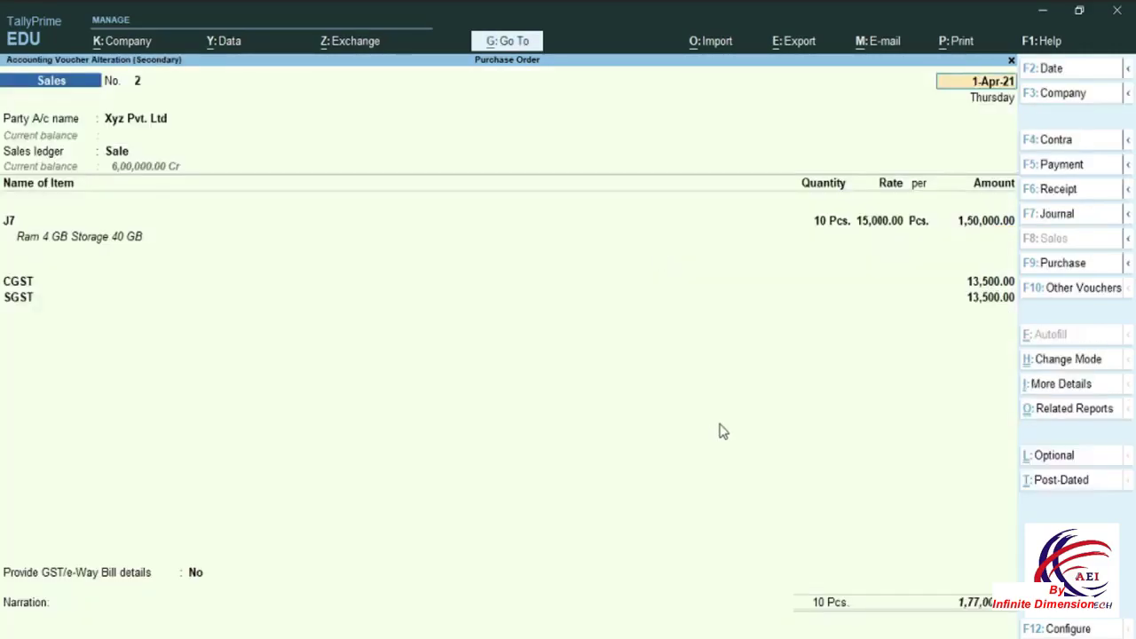
pyautogui.hotkey('alt', 'p')
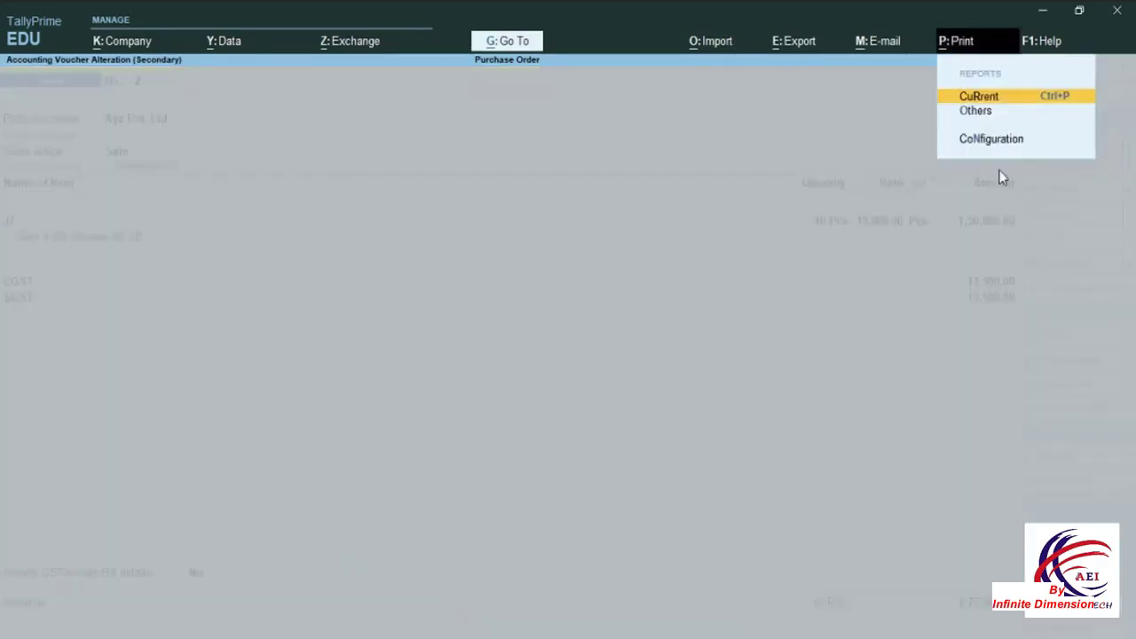
pyautogui.click(1001, 98)
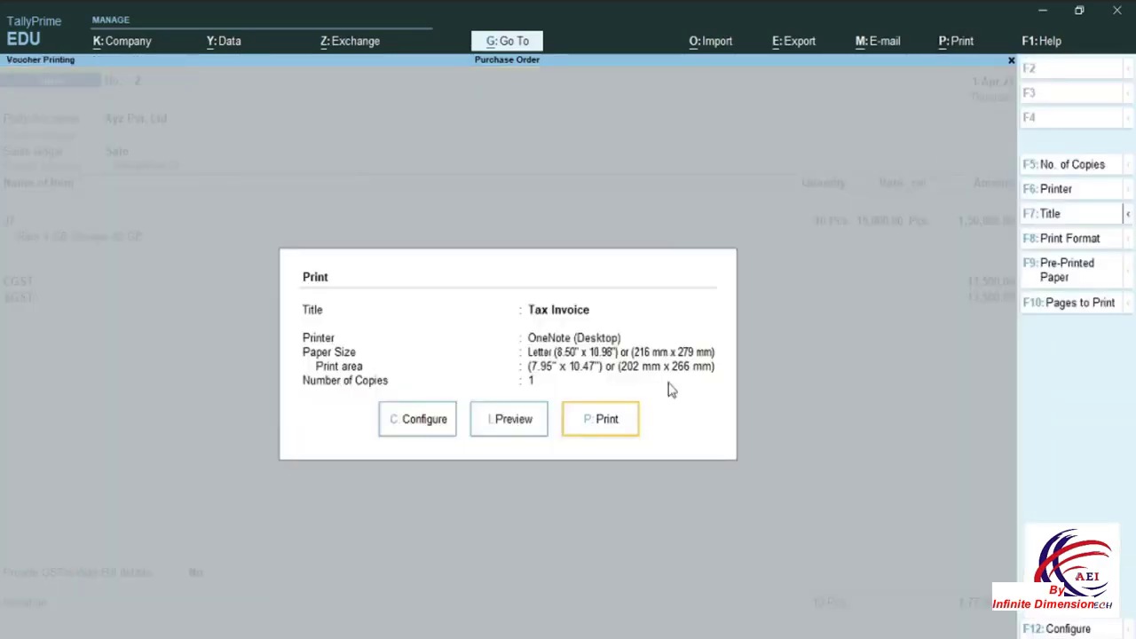
pyautogui.click(507, 432)
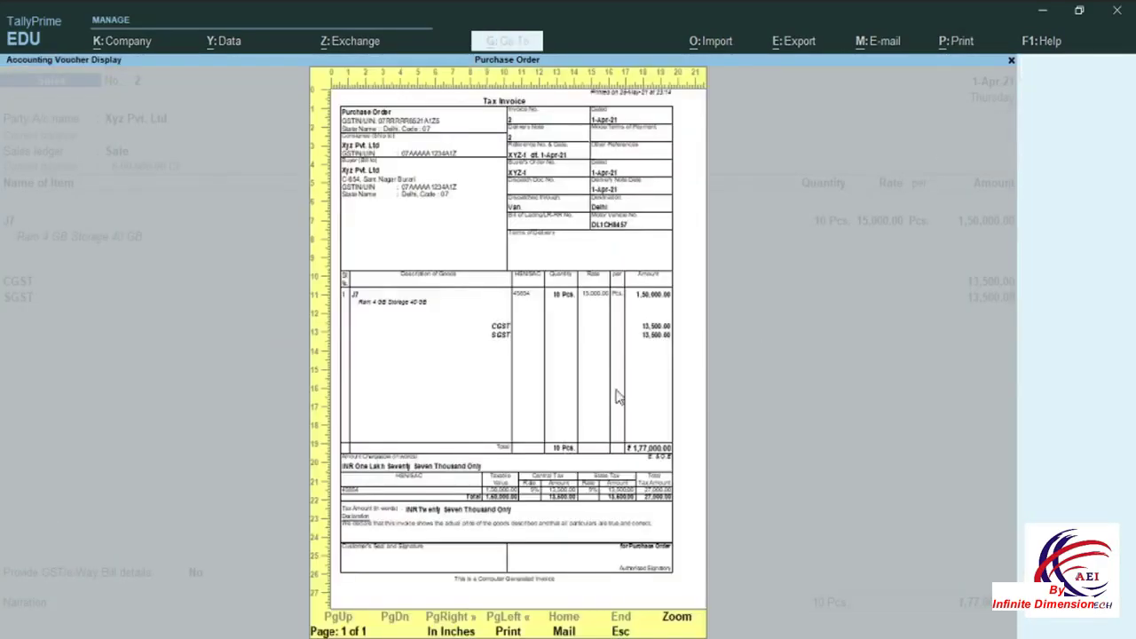
# Zoom and scroll through the invoice for 10 Pcs of J7 totalling 1,77,000, then close it
pyautogui.click(603, 391)
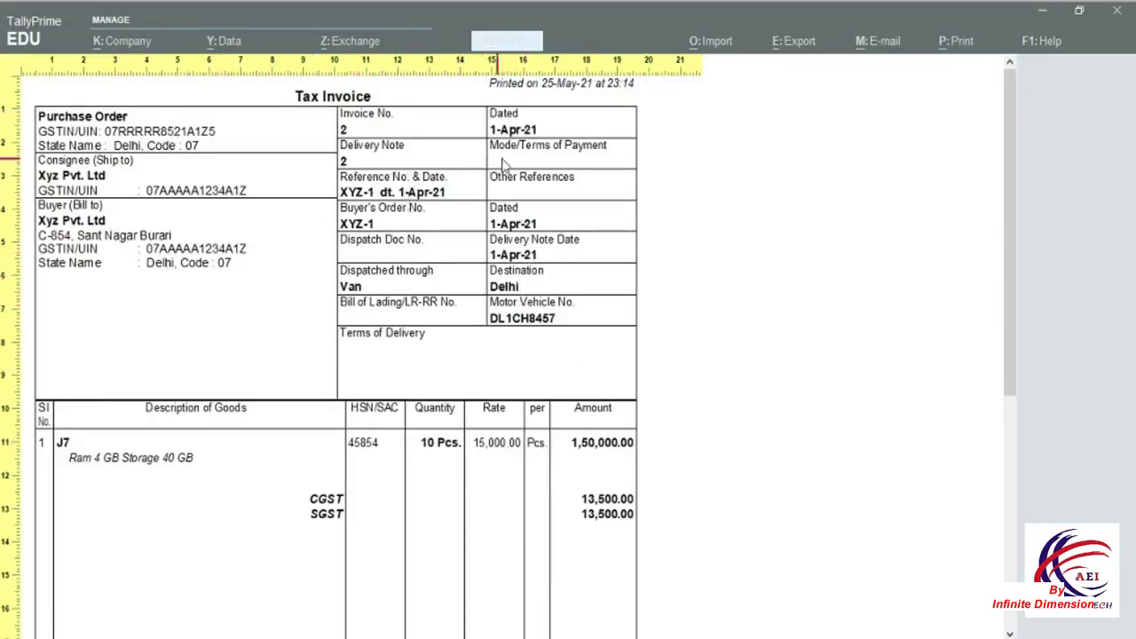
pyautogui.scroll(-8, 364, 524)
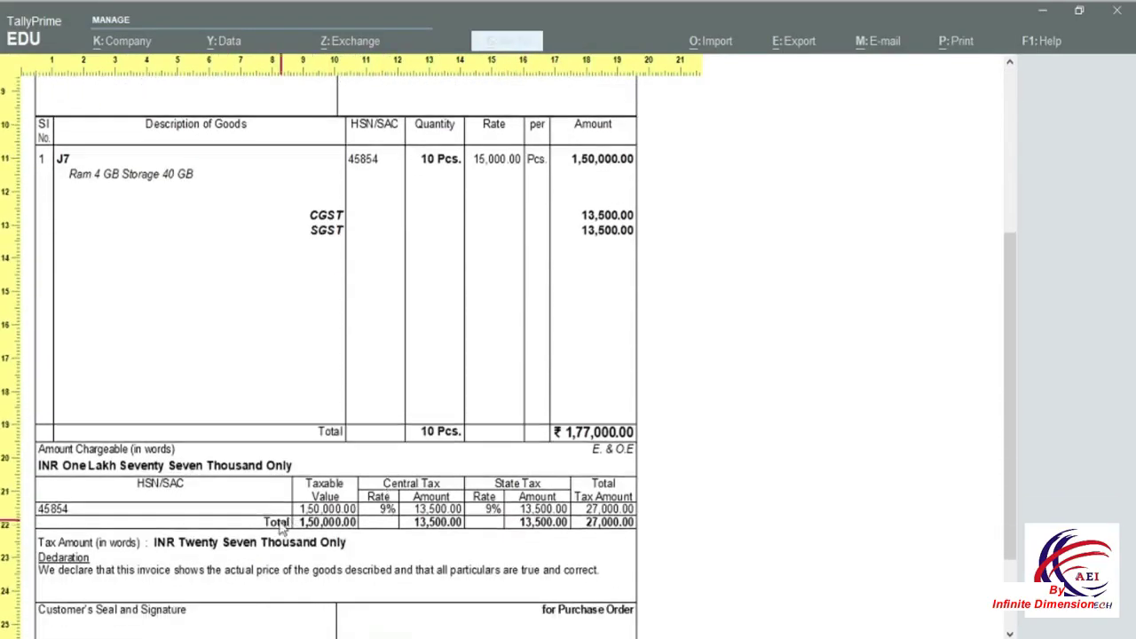
pyautogui.scroll(-2, 443, 489)
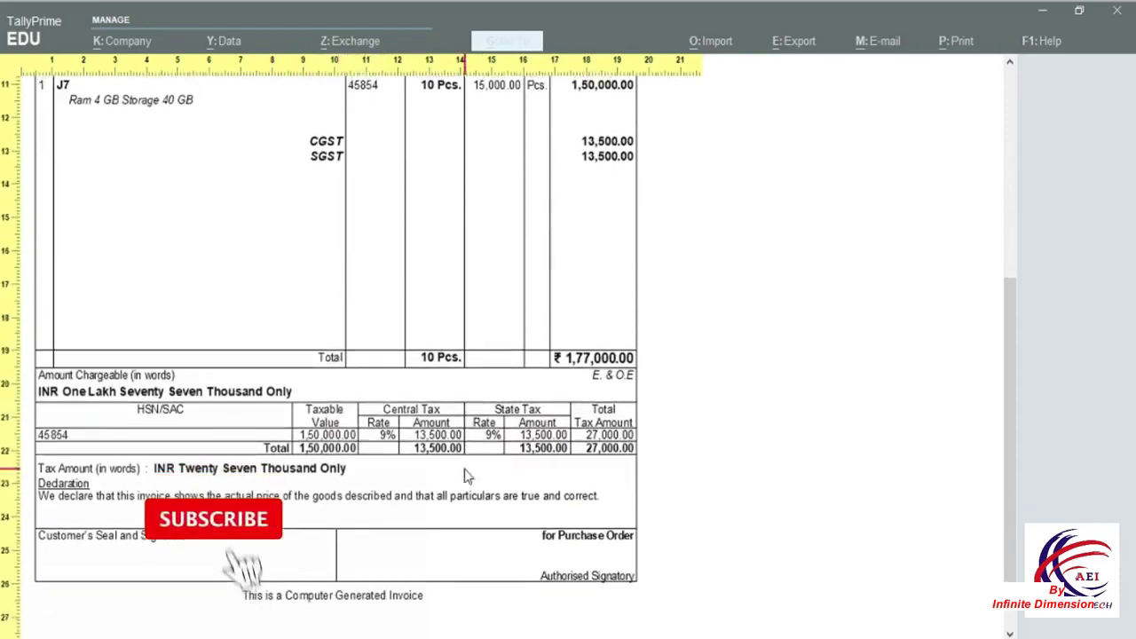
pyautogui.click(468, 477)
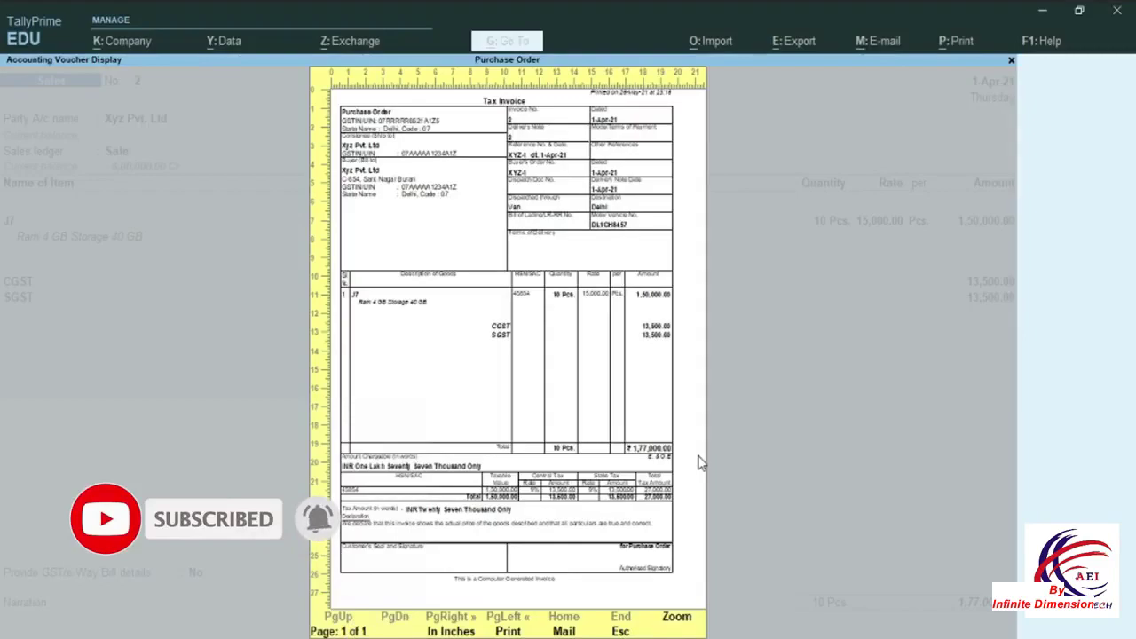
pyautogui.press('Escape')
pyautogui.press('Escape')
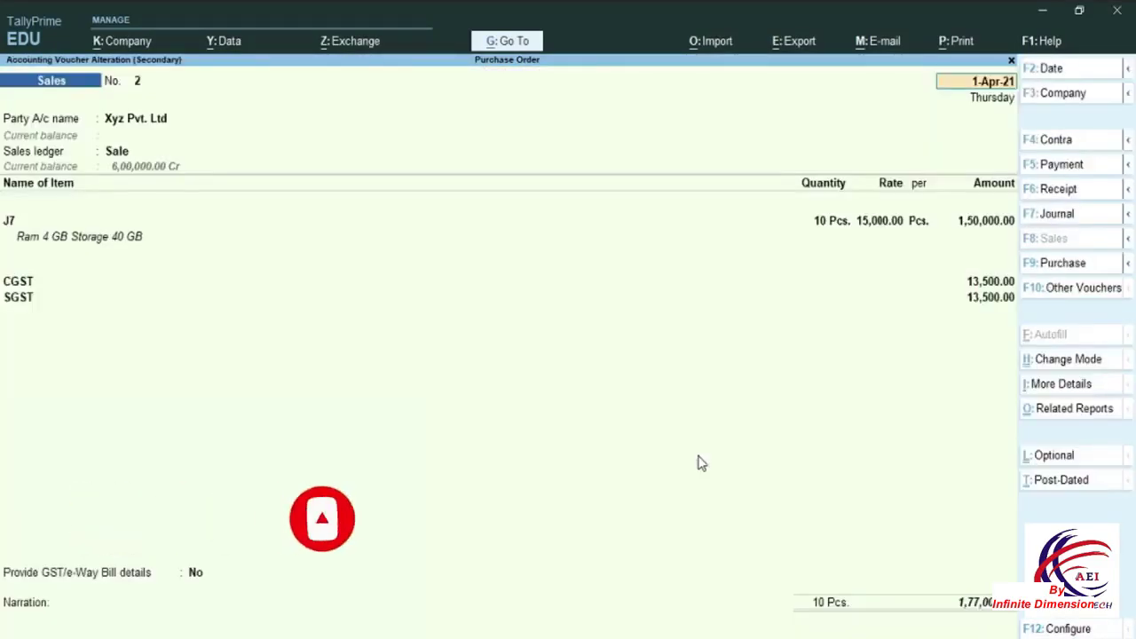
pyautogui.press('Escape')
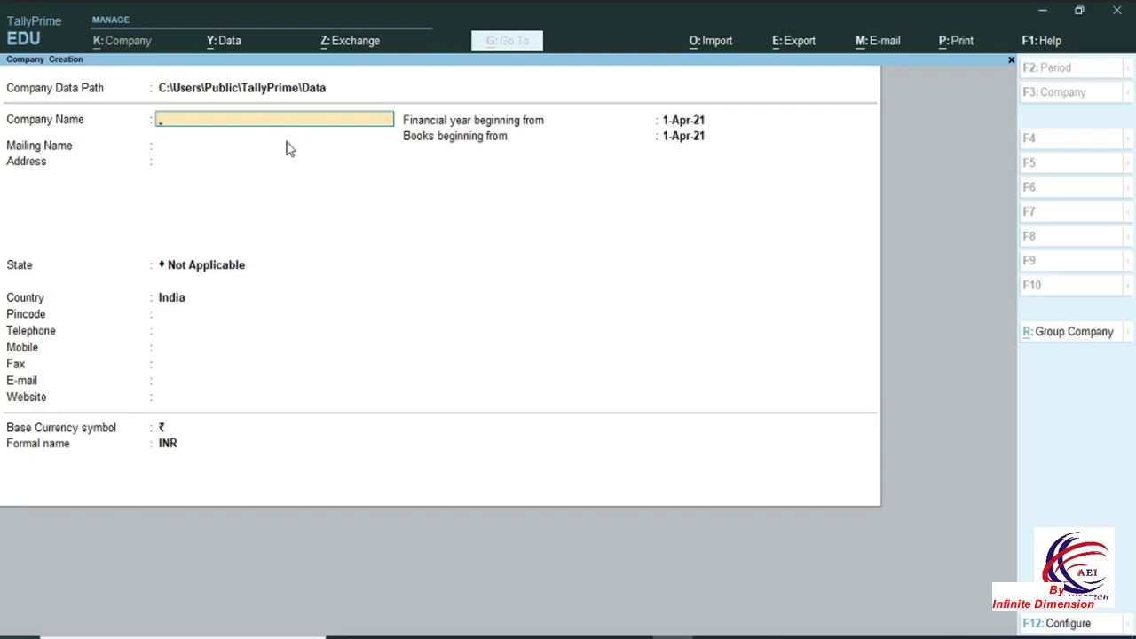
# Create the company Payroll with state Delhi and accept the default company features
pyautogui.write('Payroll')
pyautogui.press('Return')
pyautogui.press('Return')
pyautogui.press('Return')
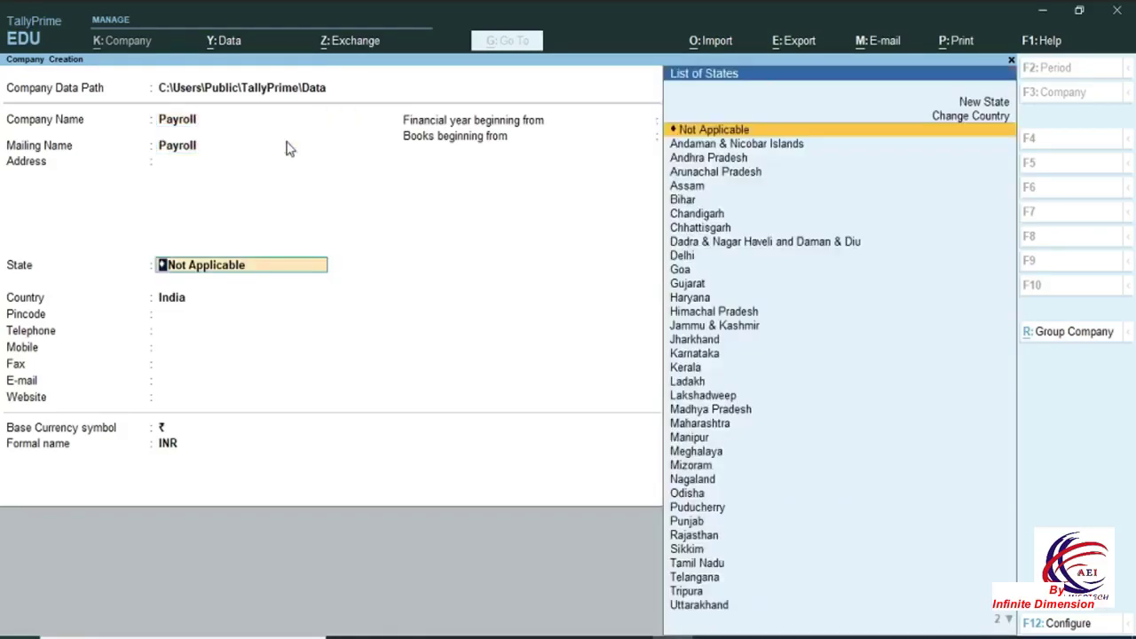
pyautogui.write('de')
pyautogui.press('Return')
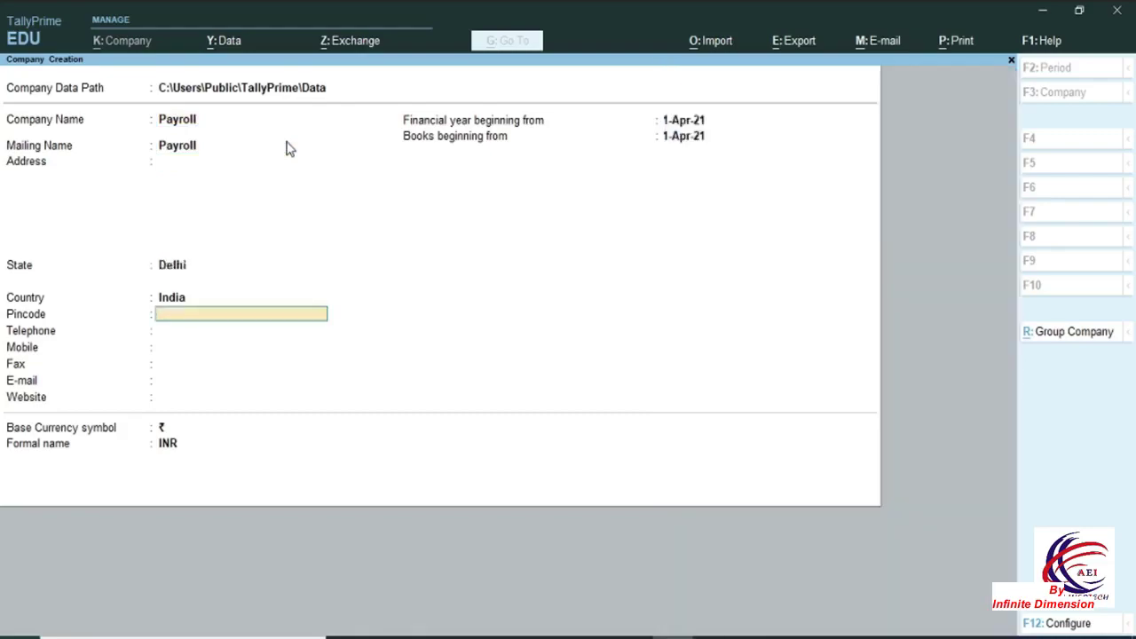
pyautogui.press('Return')
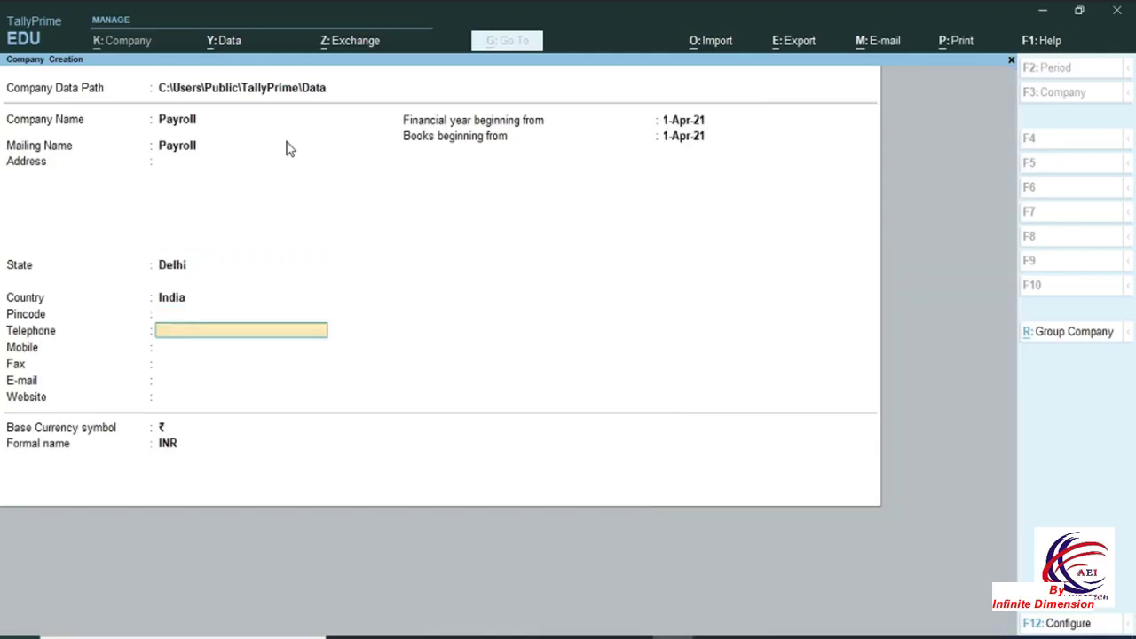
pyautogui.hotkey('ctrl', 'a')
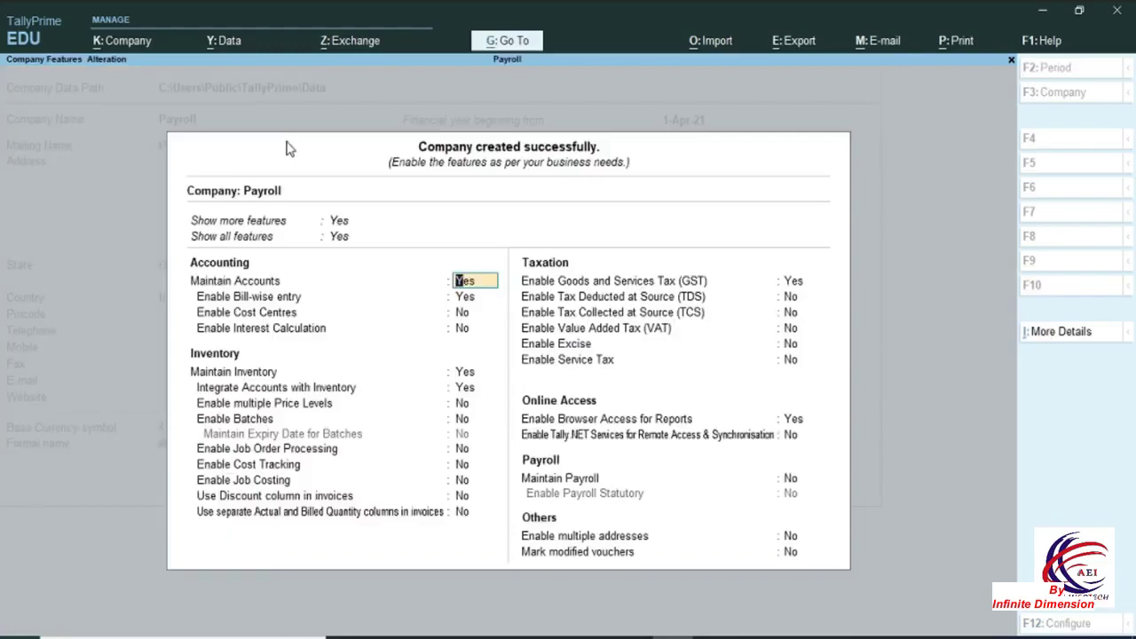
pyautogui.hotkey('ctrl', 'a')
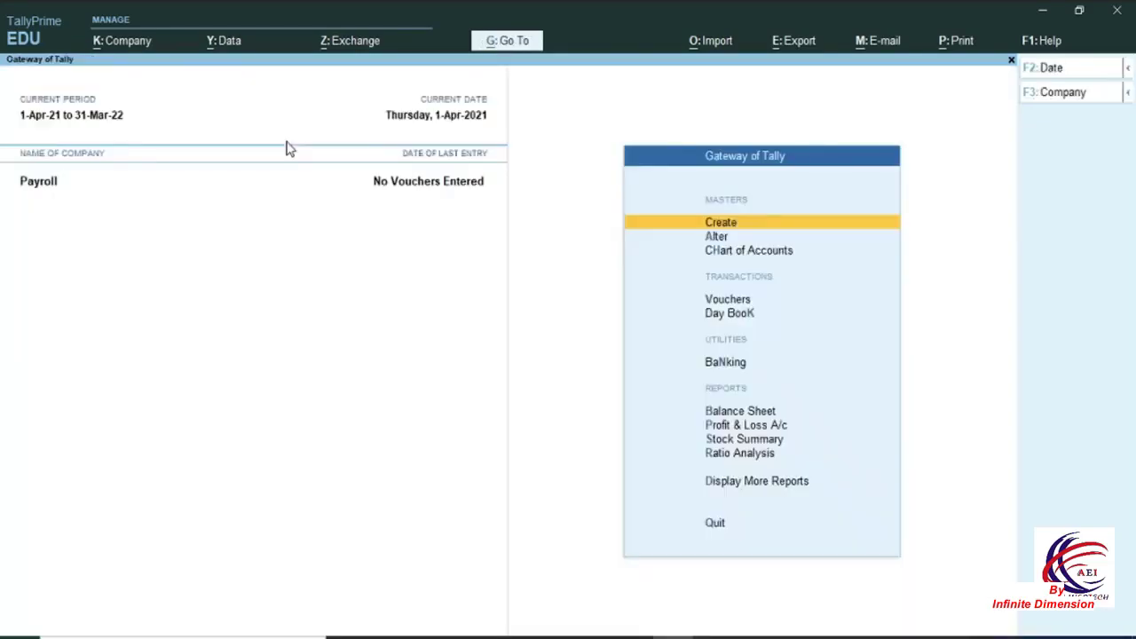
# Enable Payroll by selecting the inactive Payroll voucher type in voucher entry, then exit the voucher
pyautogui.press('Down')
pyautogui.press('Down')
pyautogui.press('Down')
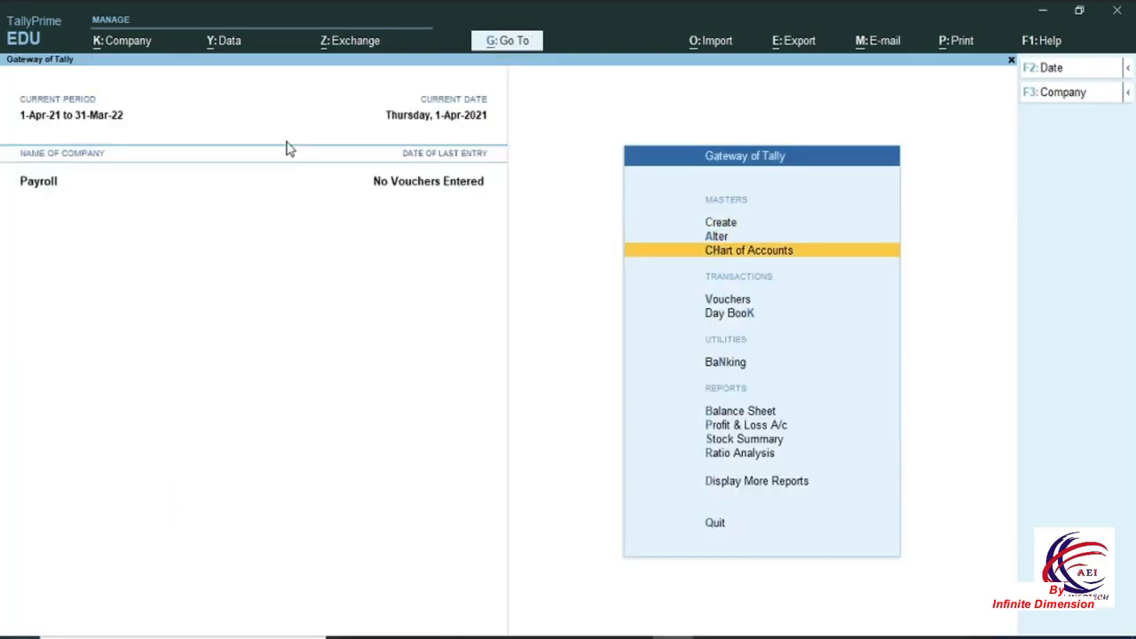
pyautogui.press('Return')
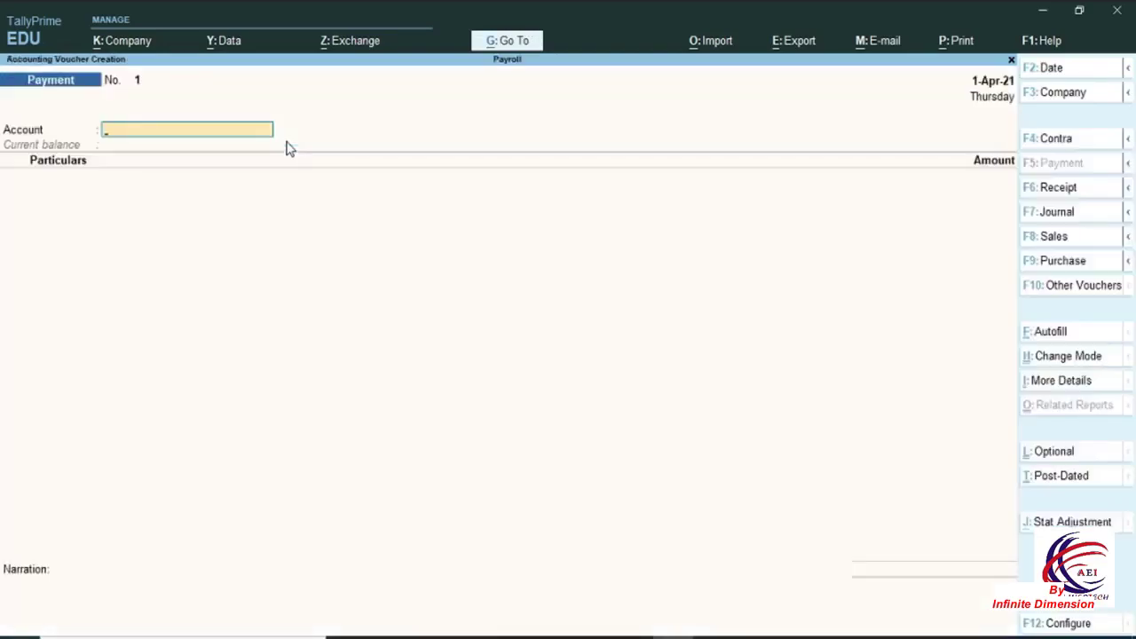
pyautogui.press('F10')
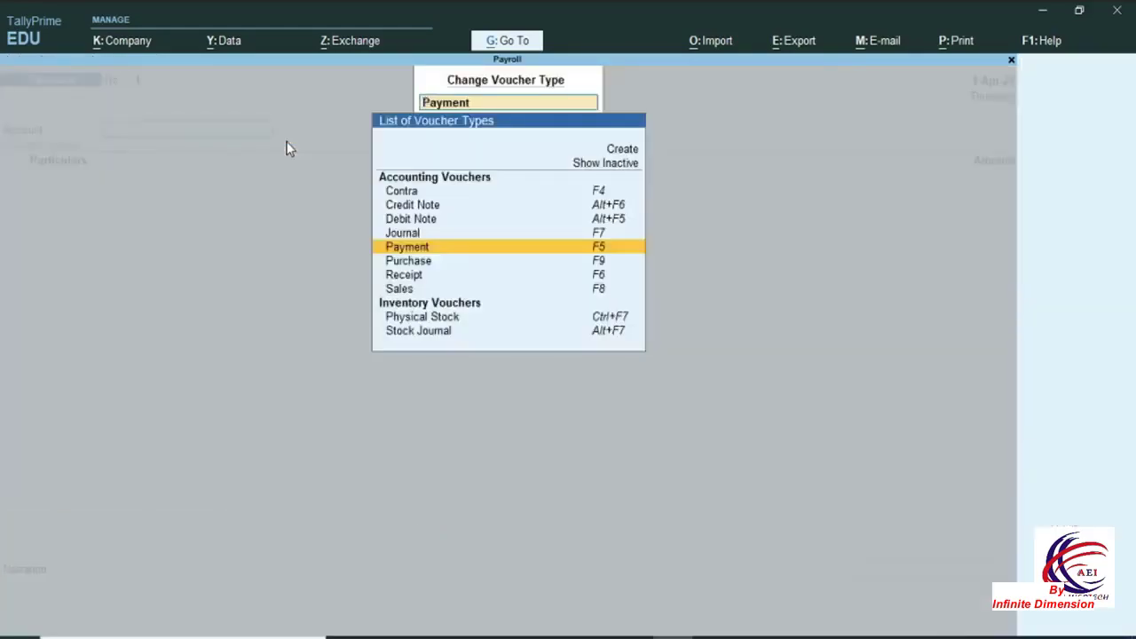
pyautogui.press('Up')
pyautogui.press('Up')
pyautogui.press('Up')
pyautogui.press('Up')
pyautogui.press('Up')
pyautogui.press('Up')
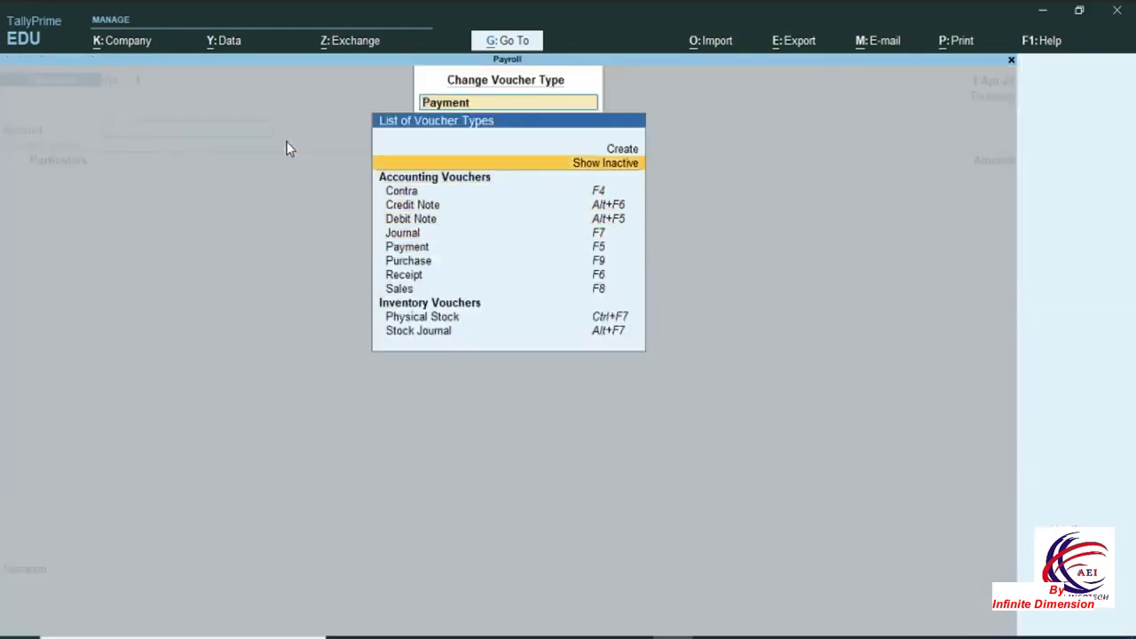
pyautogui.press('Return')
pyautogui.press('Down')
pyautogui.press('Down')
pyautogui.press('Down')
pyautogui.press('Down')
pyautogui.press('Down')
pyautogui.press('Down')
pyautogui.press('Down')
pyautogui.press('Down')
pyautogui.press('Down')
pyautogui.press('Down')
pyautogui.press('Down')
pyautogui.press('Down')
pyautogui.press('Down')
pyautogui.press('Down')
pyautogui.press('Down')
pyautogui.press('Down')
pyautogui.press('Down')
pyautogui.press('Down')
pyautogui.press('Down')
pyautogui.press('Down')
pyautogui.press('Down')
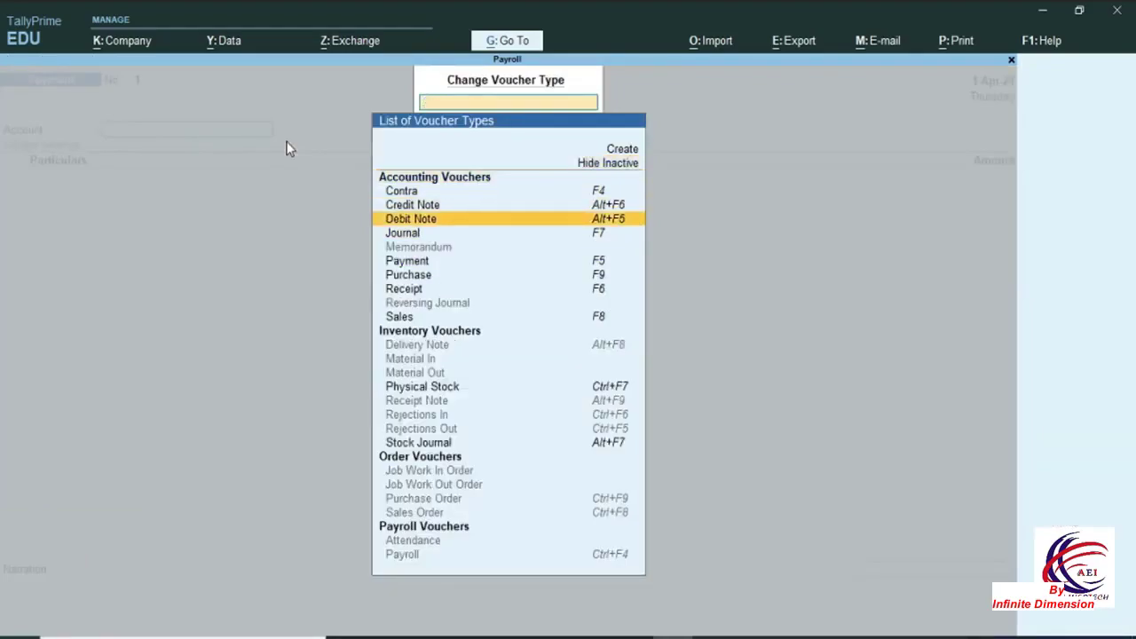
pyautogui.press('Down')
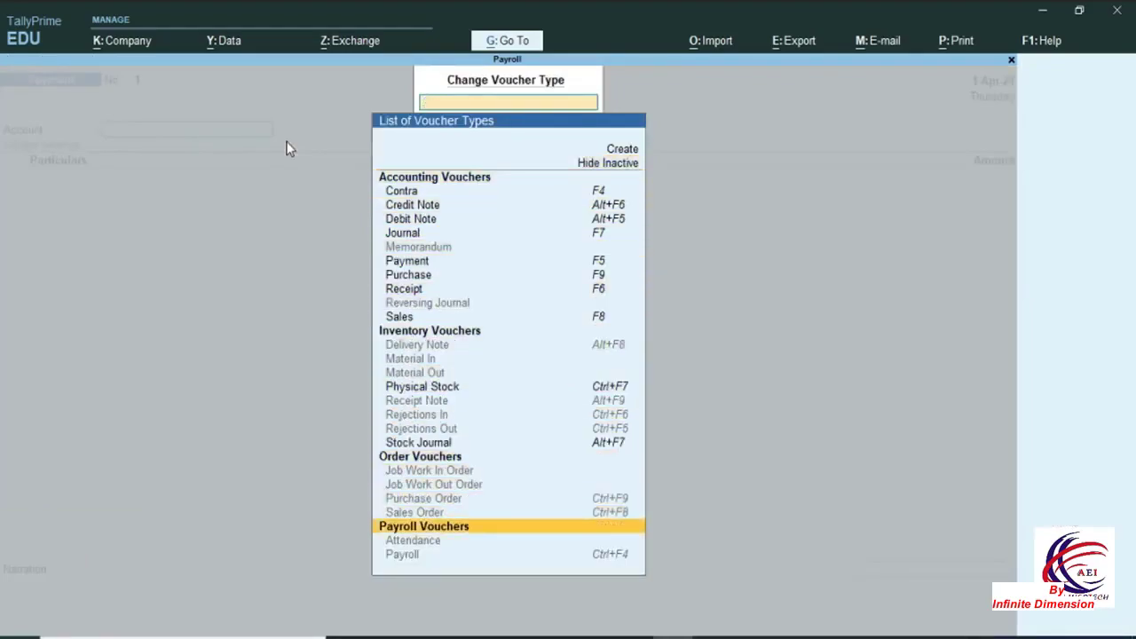
pyautogui.press('Down')
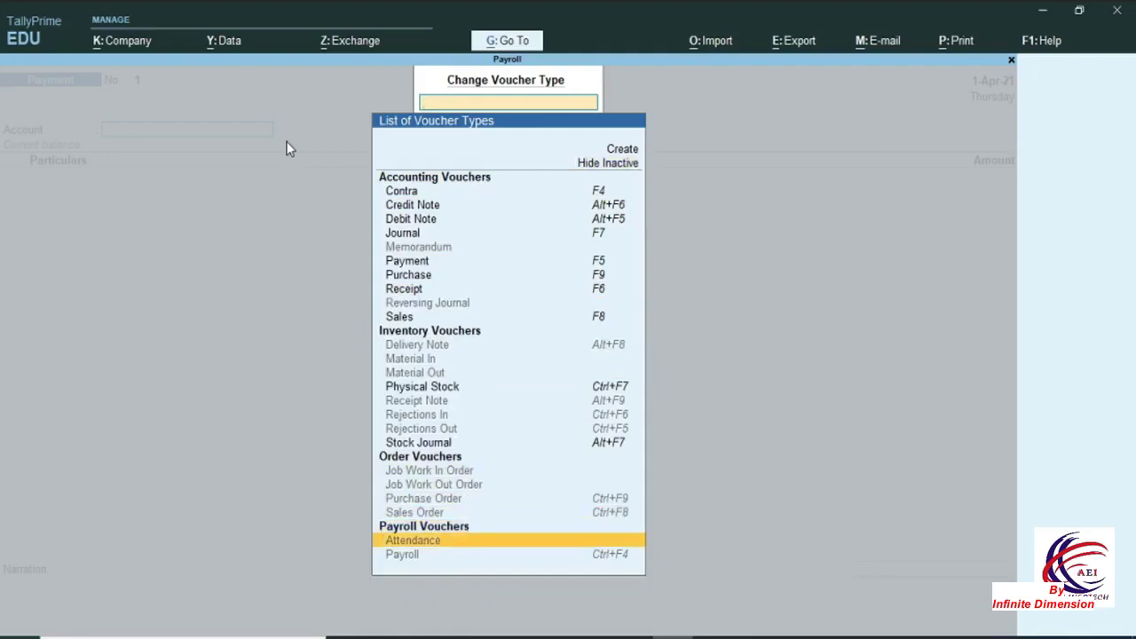
pyautogui.press('Down')
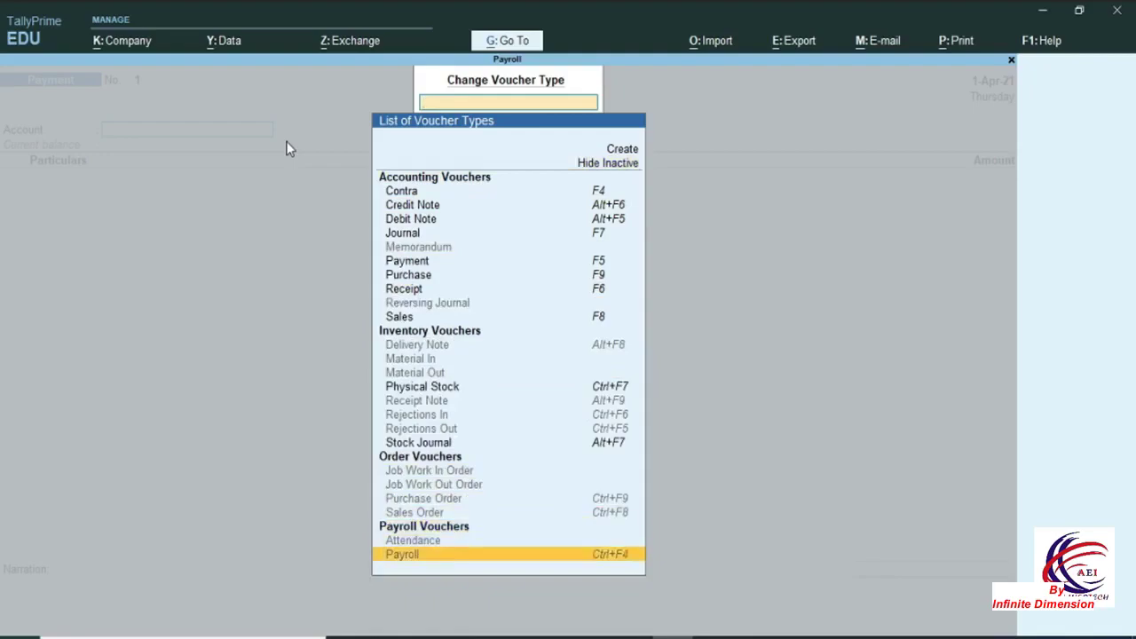
pyautogui.press('Return')
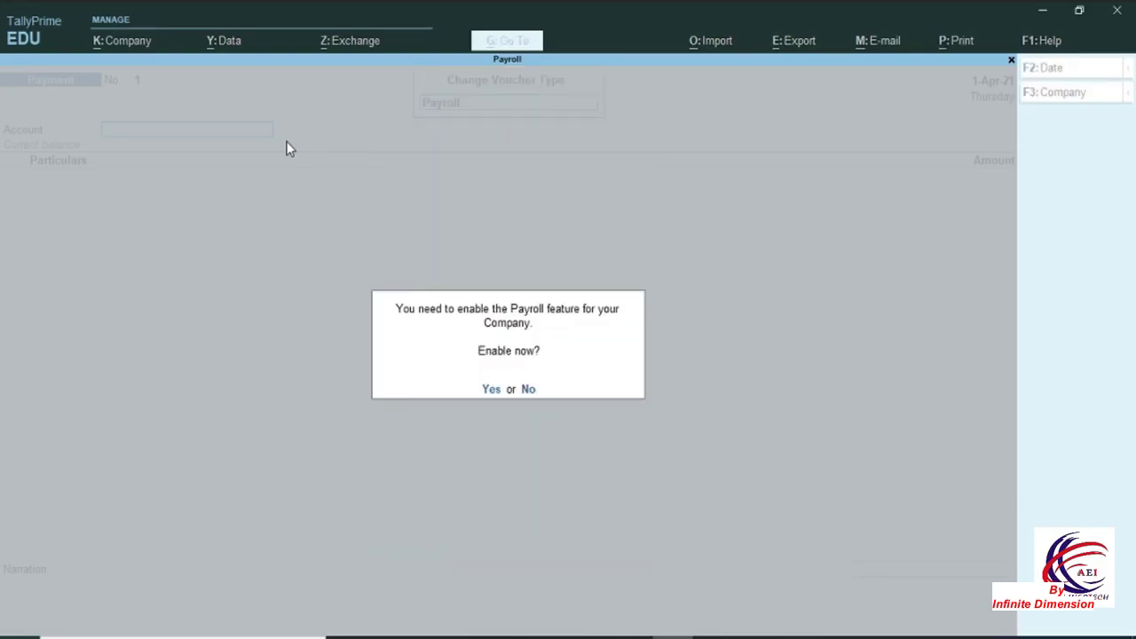
pyautogui.press('y')
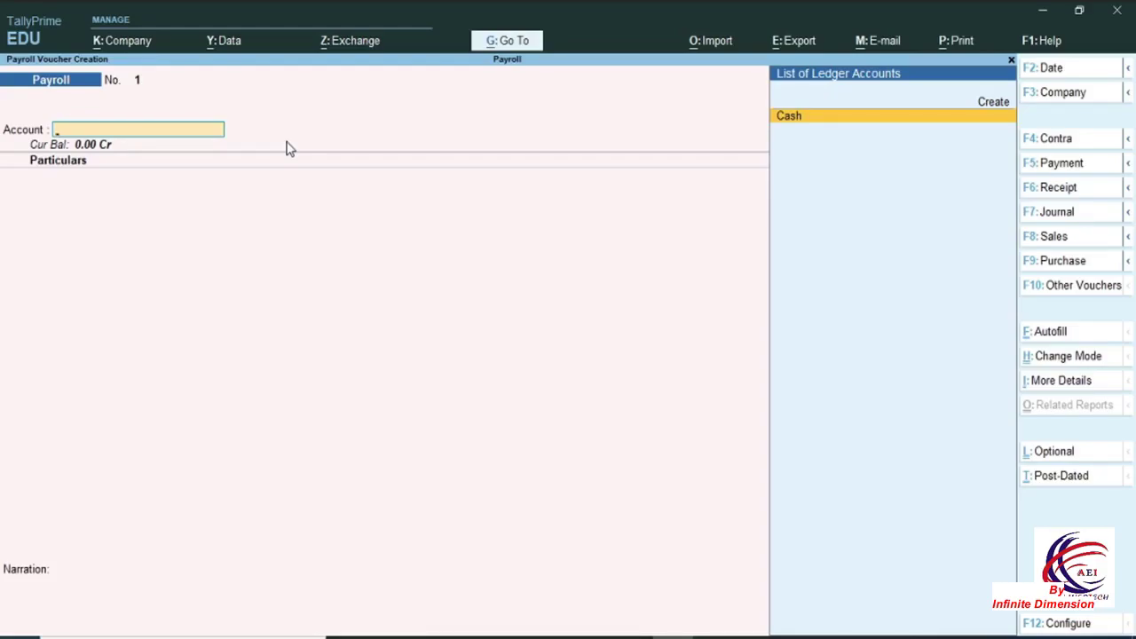
pyautogui.press('Escape')
pyautogui.press('Escape')
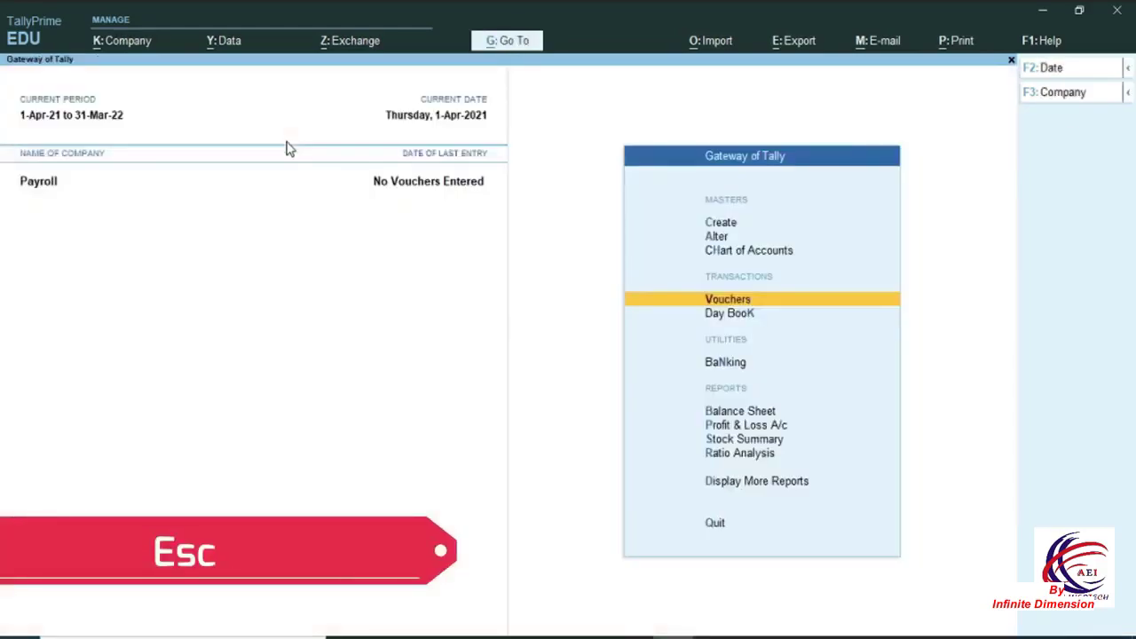
# From Create, open a blank Employee Group form under Payroll Masters
pyautogui.press('Up')
pyautogui.press('Up')
pyautogui.press('Up')
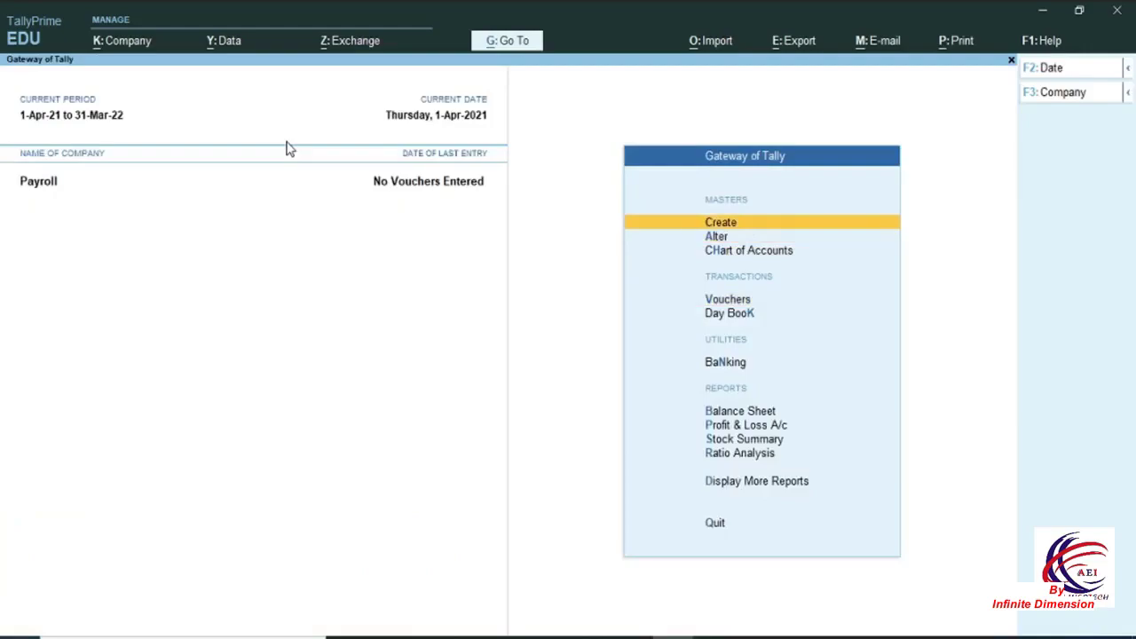
pyautogui.press('Return')
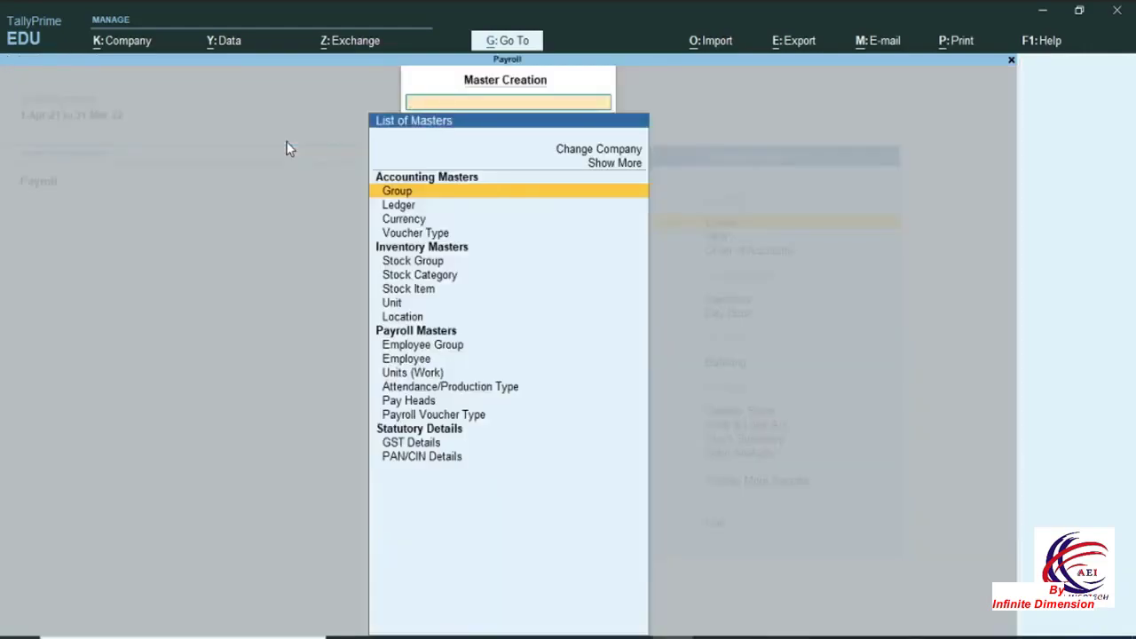
pyautogui.press('Down')
pyautogui.press('Down')
pyautogui.press('Down')
pyautogui.press('Down')
pyautogui.press('Down')
pyautogui.press('Down')
pyautogui.press('Down')
pyautogui.press('Down')
pyautogui.press('Down')
pyautogui.press('Down')
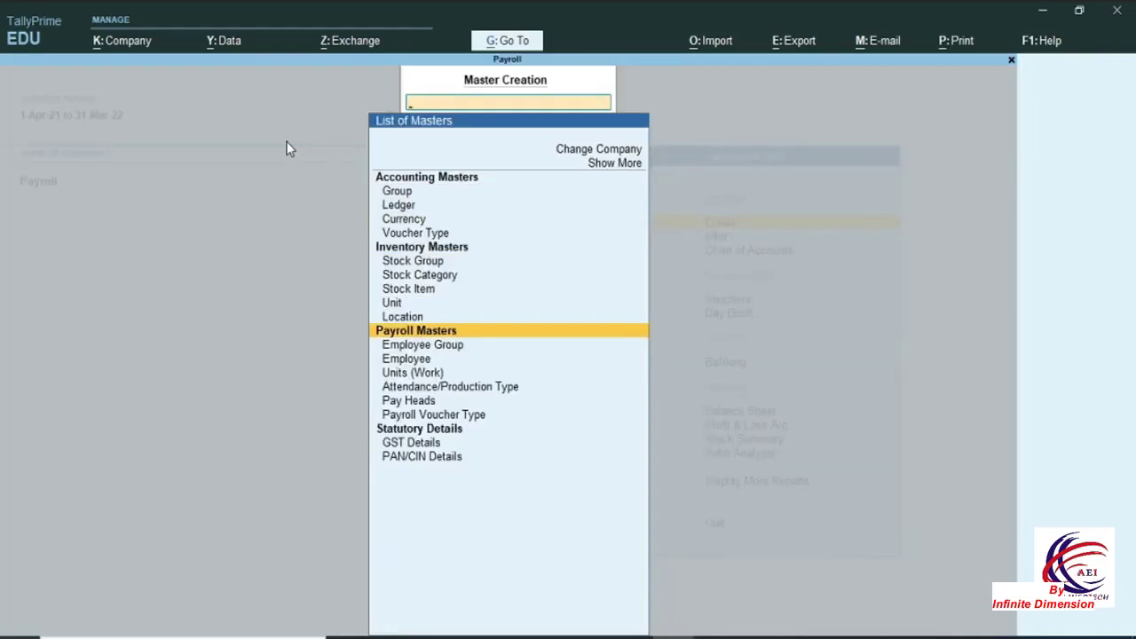
pyautogui.press('Down')
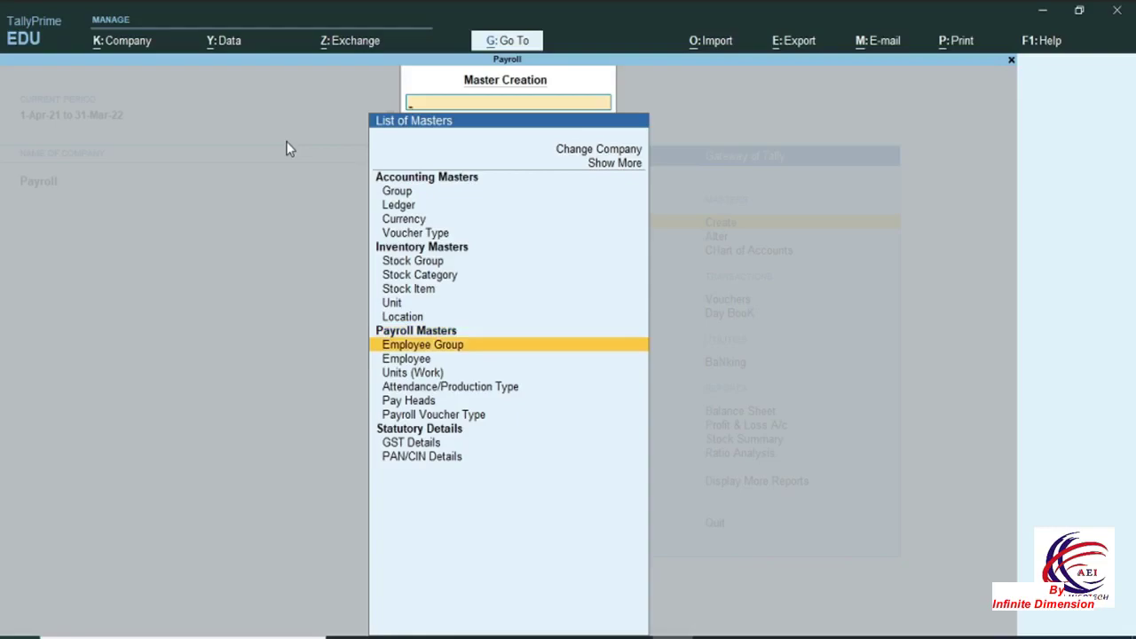
pyautogui.press('Return')
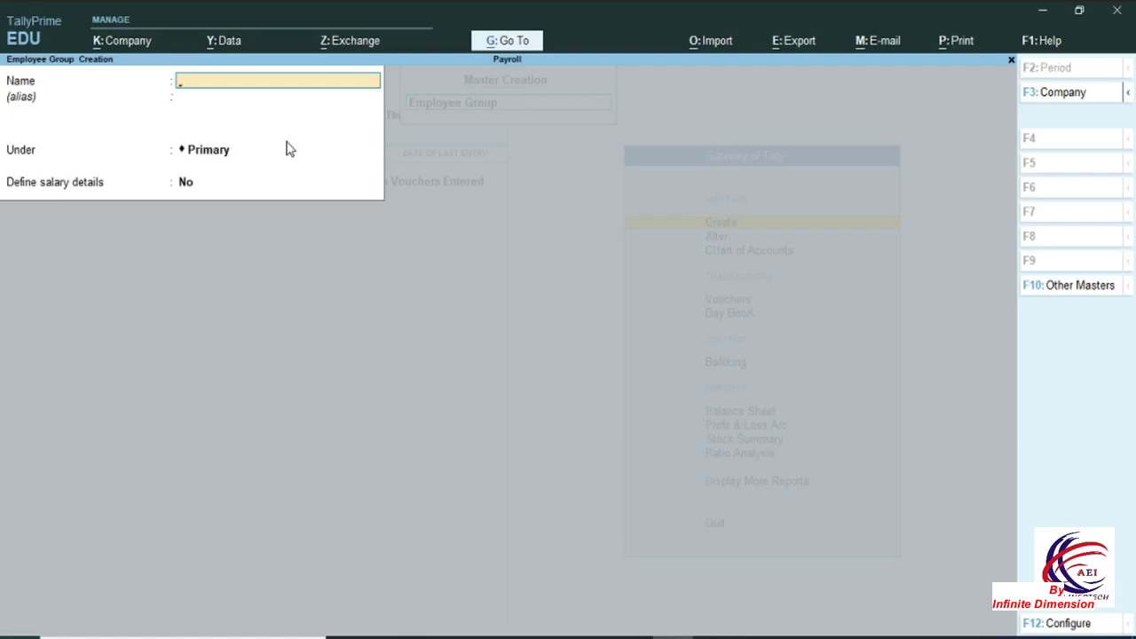
# Save employee groups Sales Department and Mkt. Department under Primary, then quit the form
pyautogui.write('Sales Department')
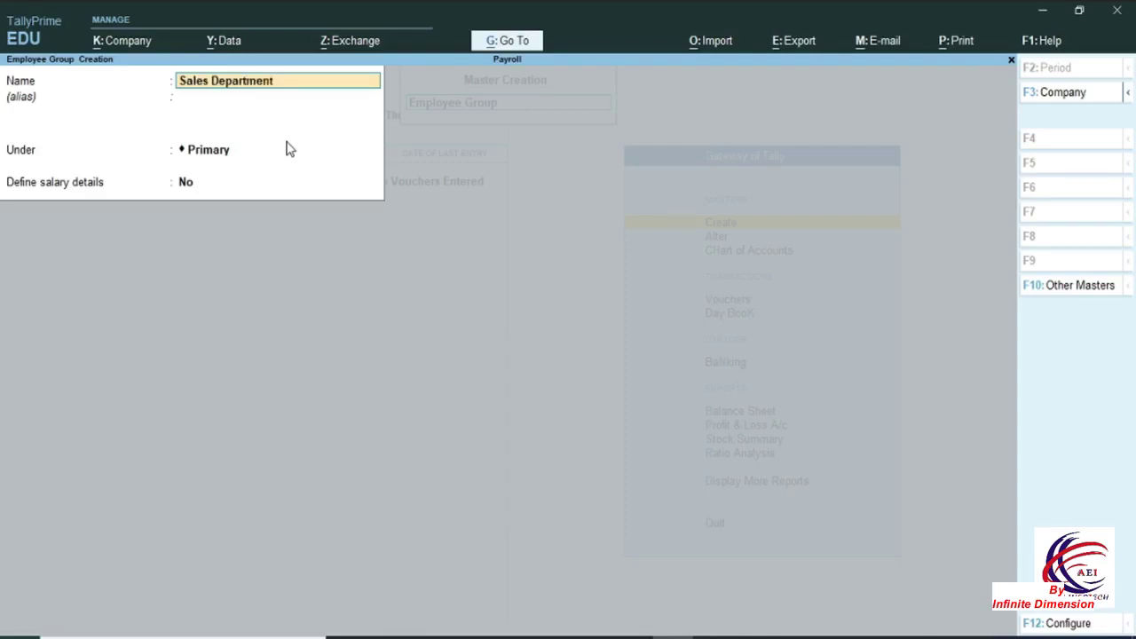
pyautogui.press('Return')
pyautogui.press('Return')
pyautogui.press('Return')
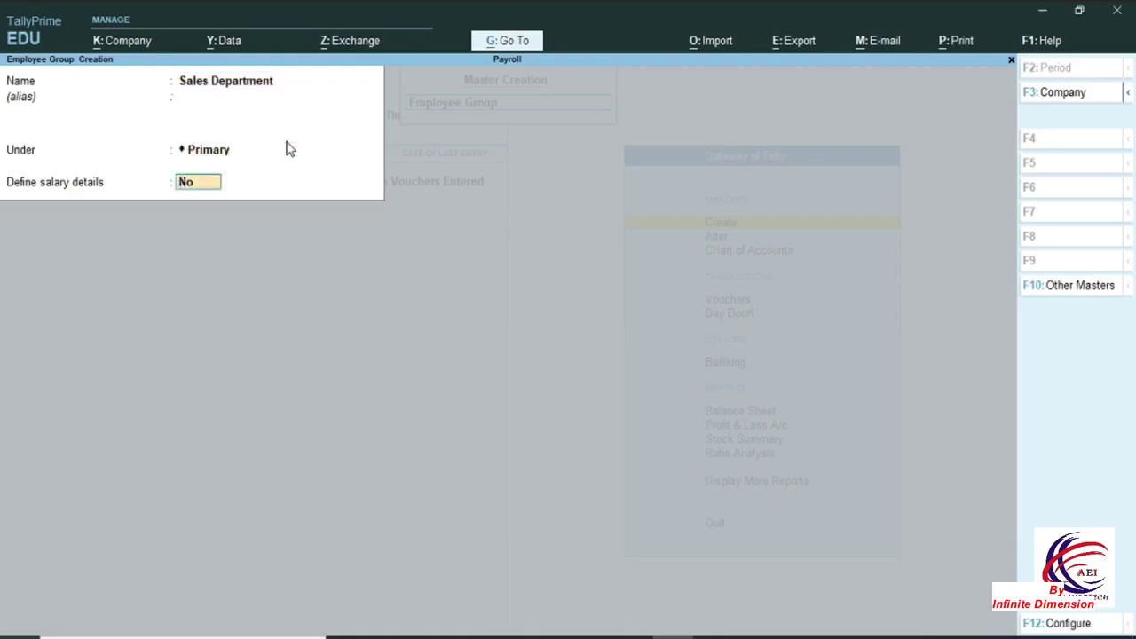
pyautogui.press('Return')
pyautogui.press('Return')
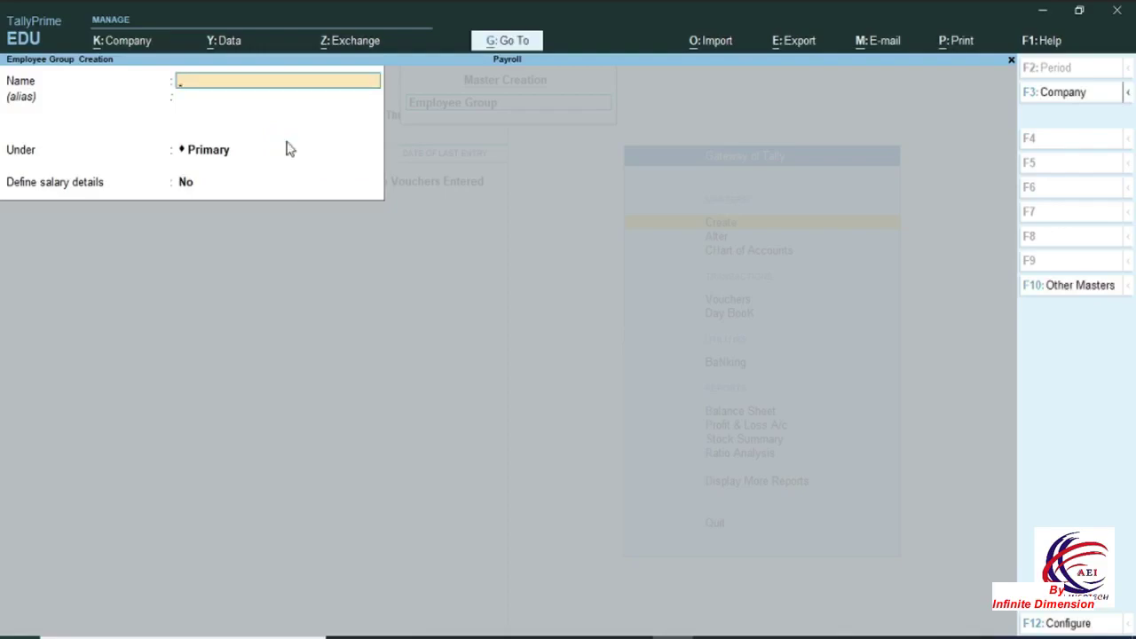
pyautogui.write('Mkt. Departmen')
pyautogui.press('Return')
pyautogui.press('Return')
pyautogui.press('Return')
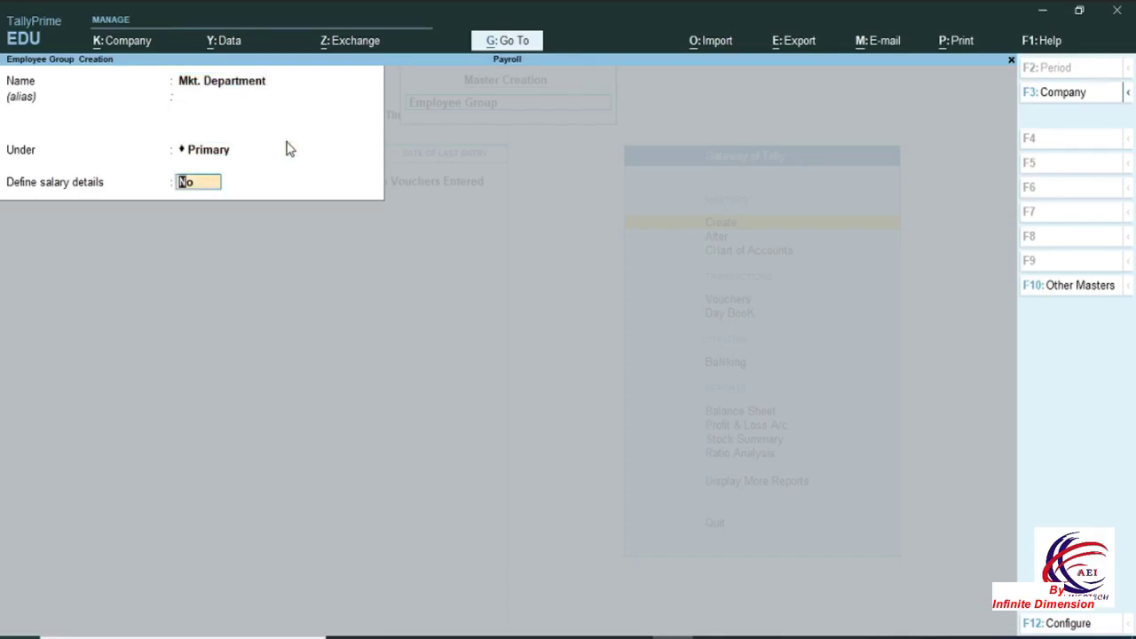
pyautogui.press('Return')
pyautogui.press('Return')
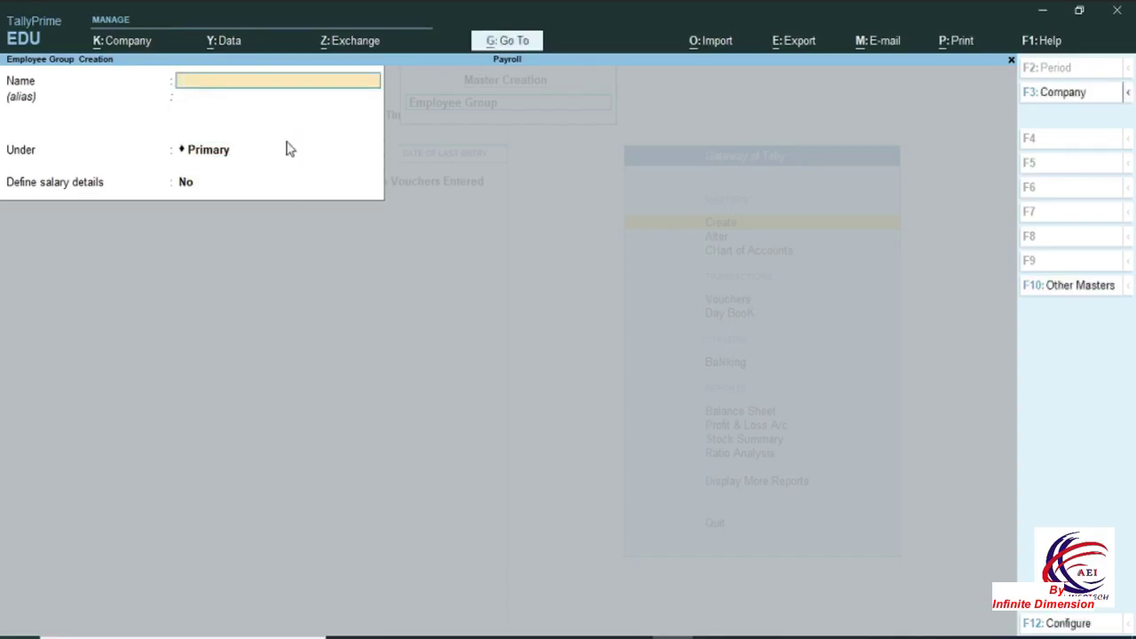
pyautogui.press('Escape')
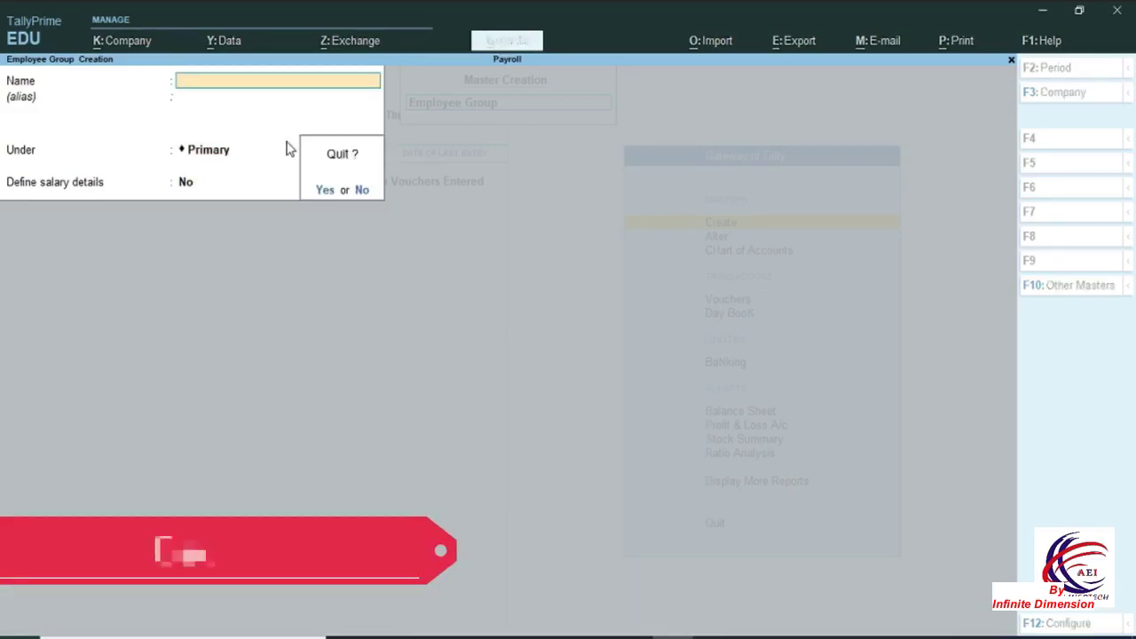
pyautogui.press('Return')
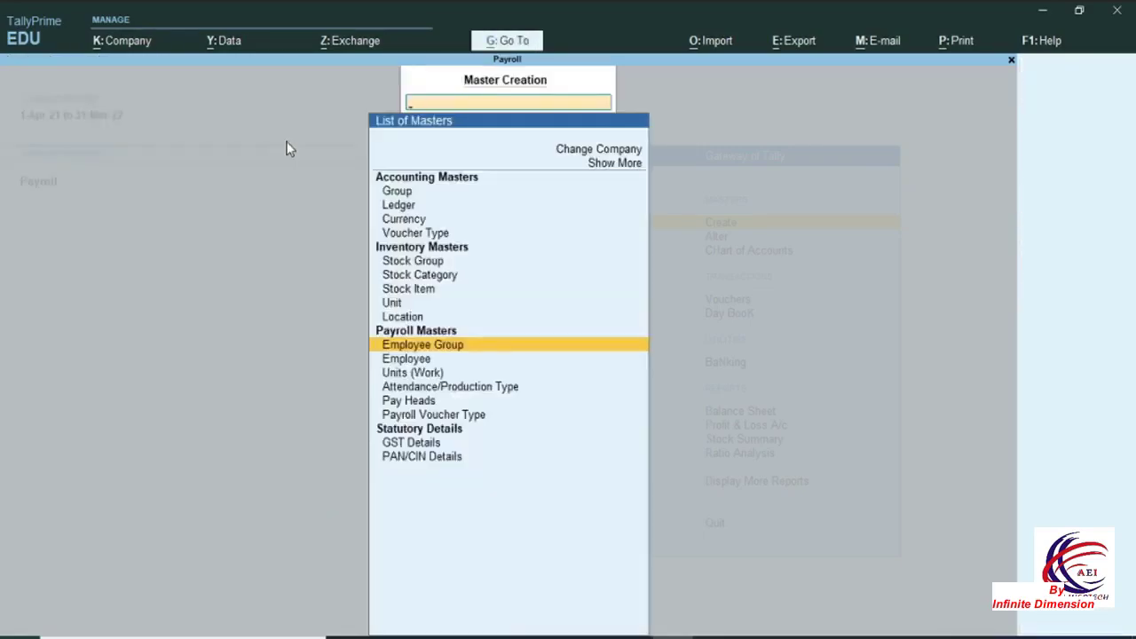
# Create simple work unit Min (Minutes) with UQC Not Applicable and 0 decimal places
pyautogui.press('Down')
pyautogui.press('Down')
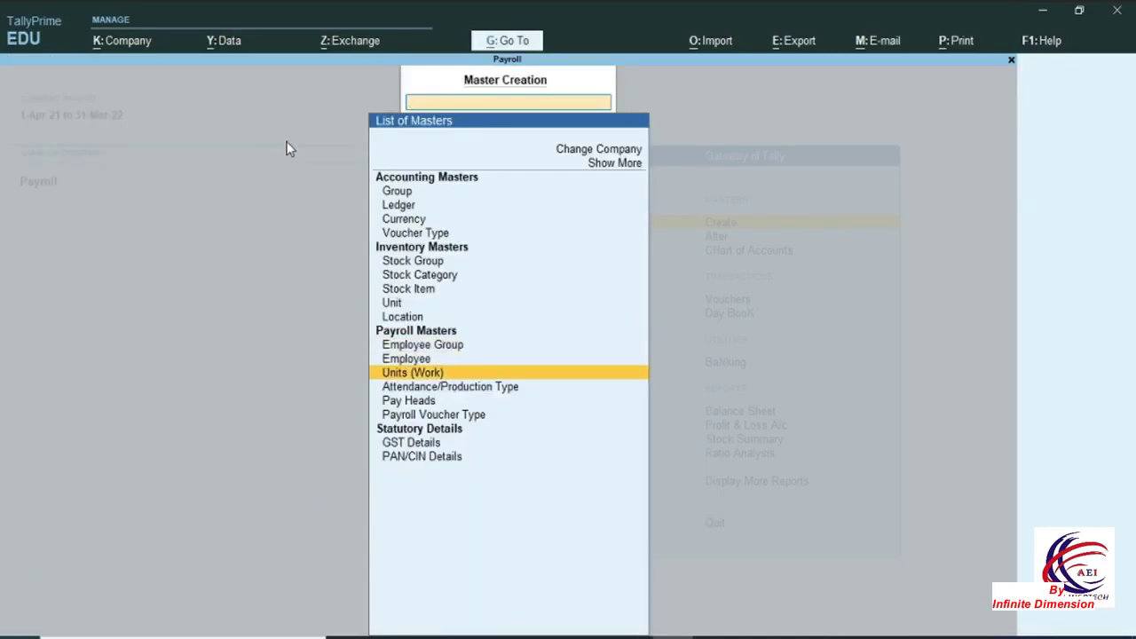
pyautogui.press('Return')
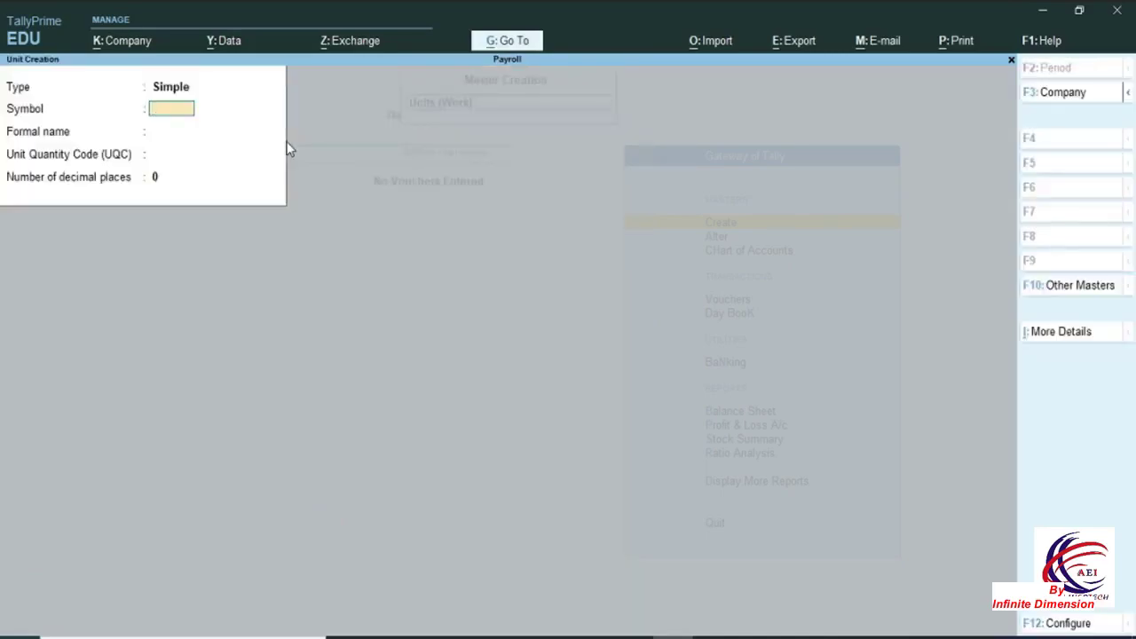
pyautogui.write('Min')
pyautogui.press('Return')
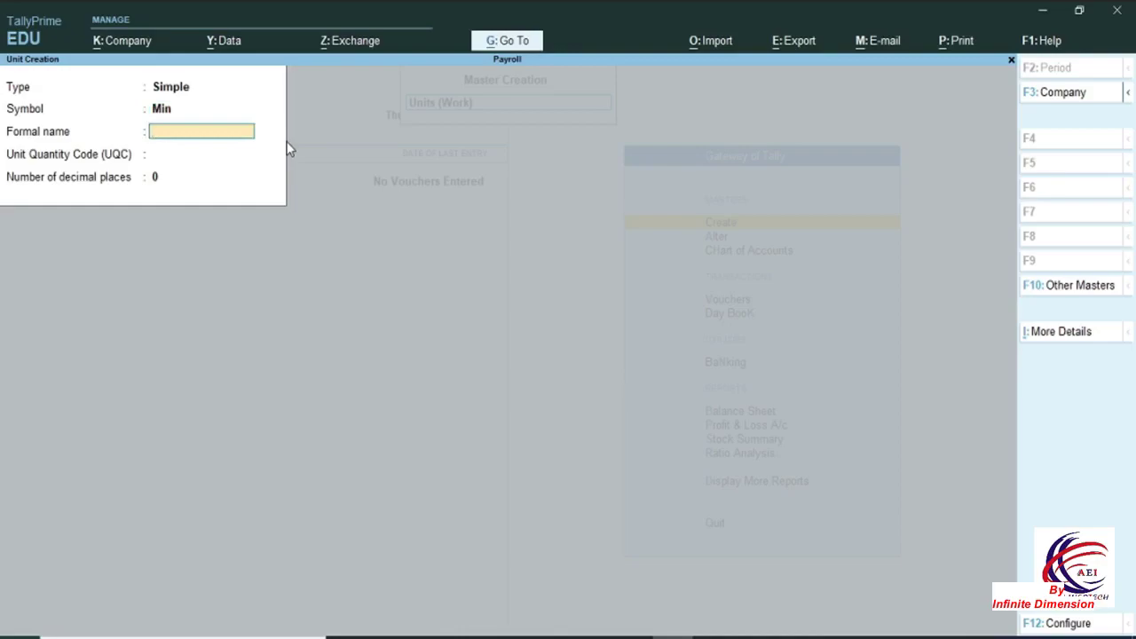
pyautogui.write('Minutes')
pyautogui.press('Return')
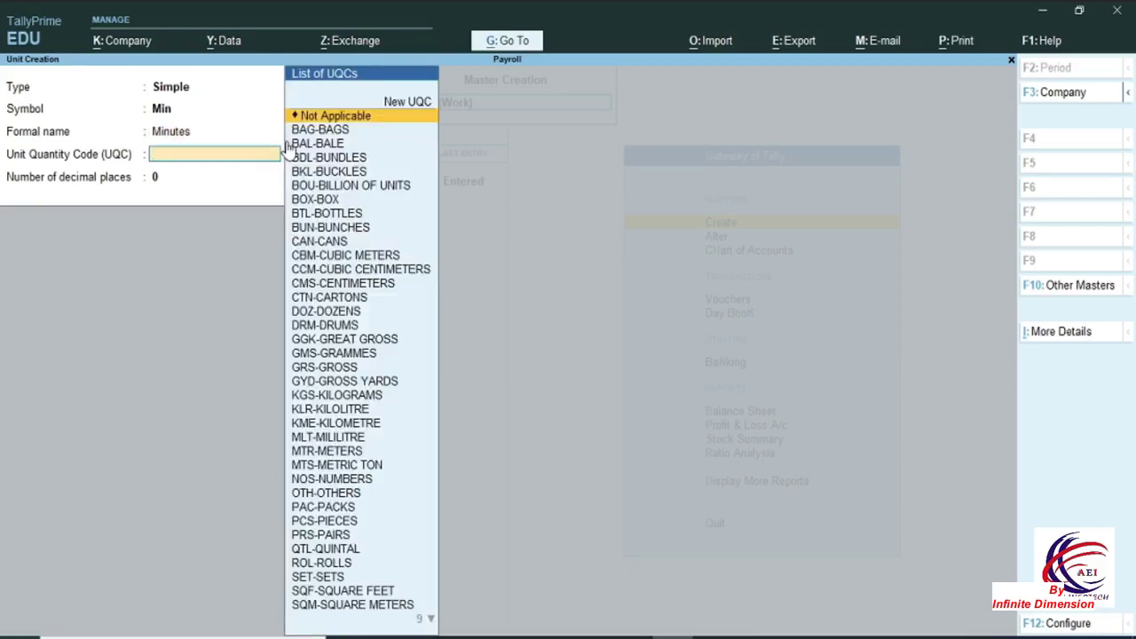
pyautogui.press('Return')
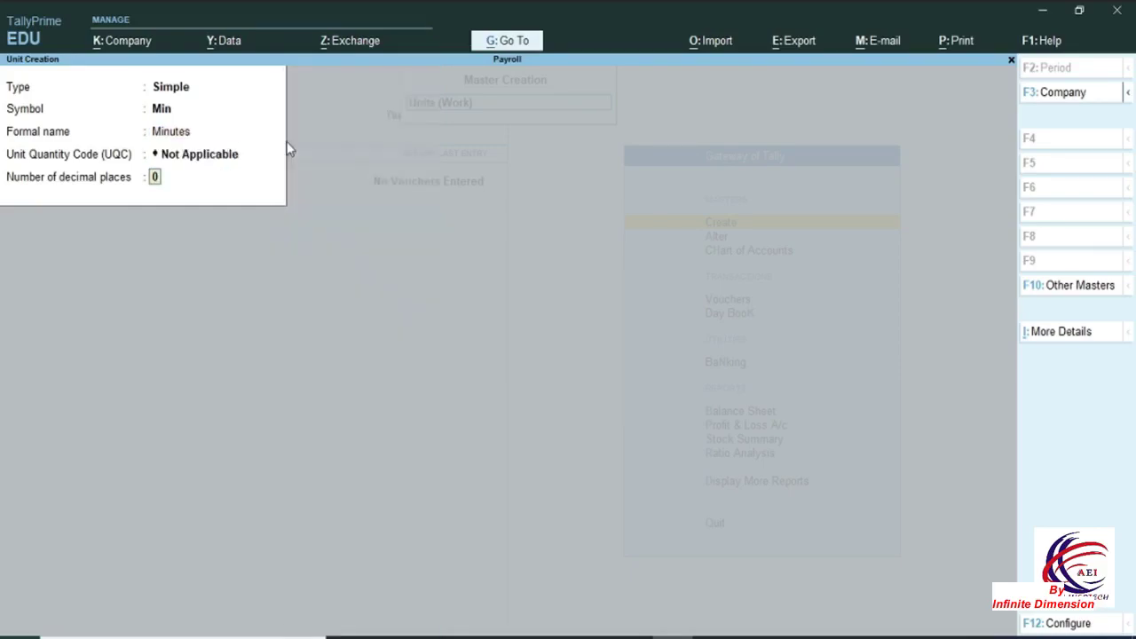
pyautogui.press('Return')
pyautogui.click(286, 149)
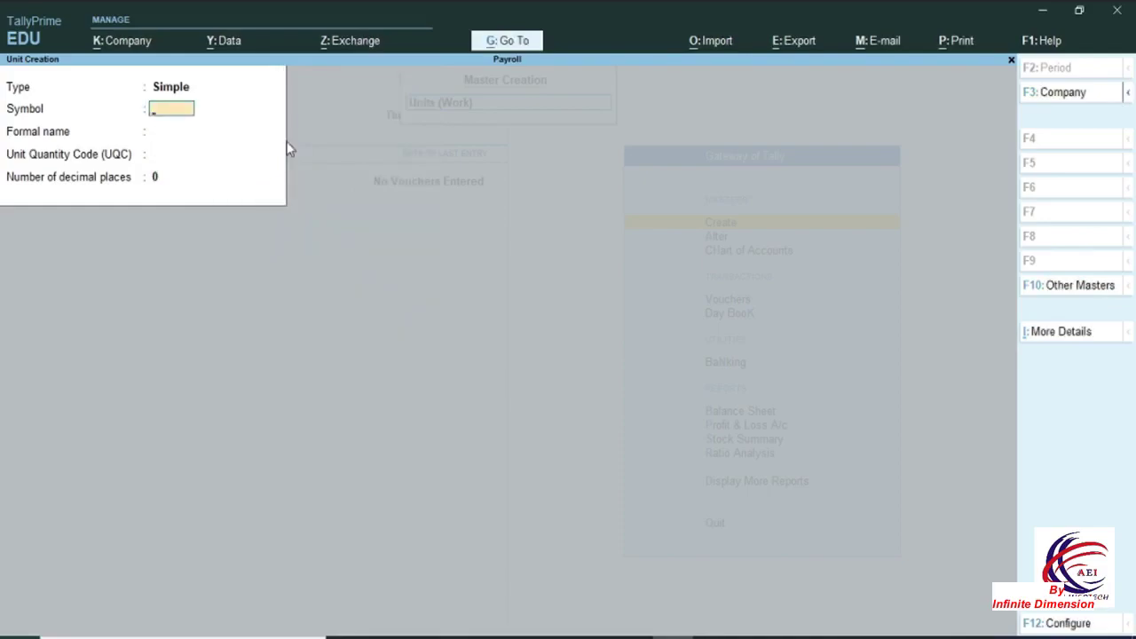
# Create simple unit Hrs. (Hours), then switch the next unit's type to Compound
pyautogui.write('Hrs.')
pyautogui.press('Return')
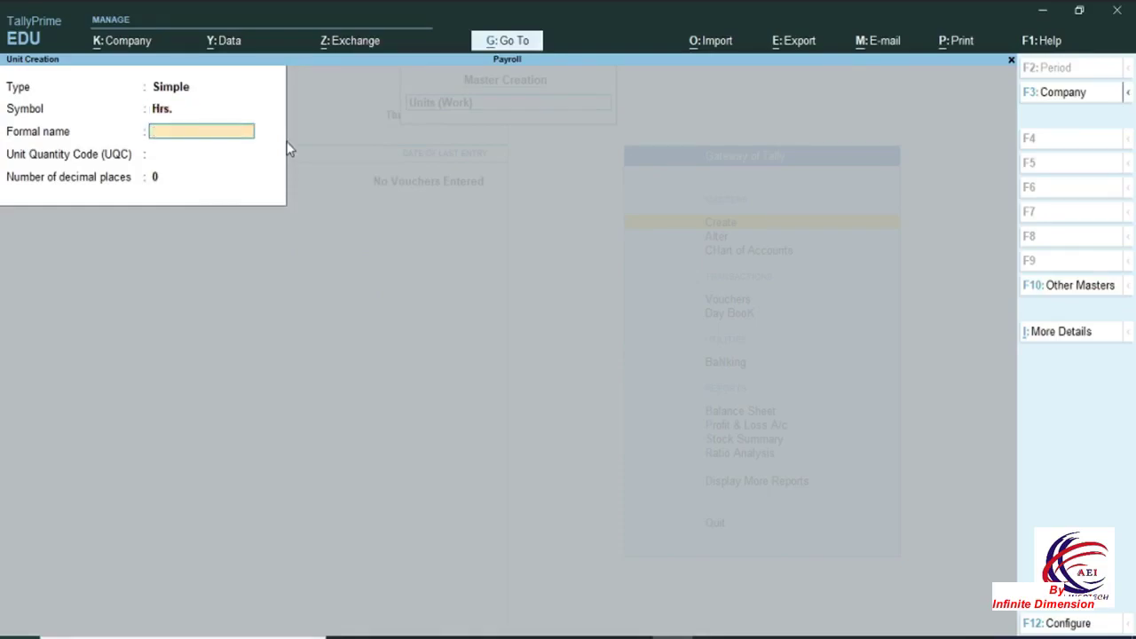
pyautogui.write('Hours')
pyautogui.press('Return')
pyautogui.press('Return')
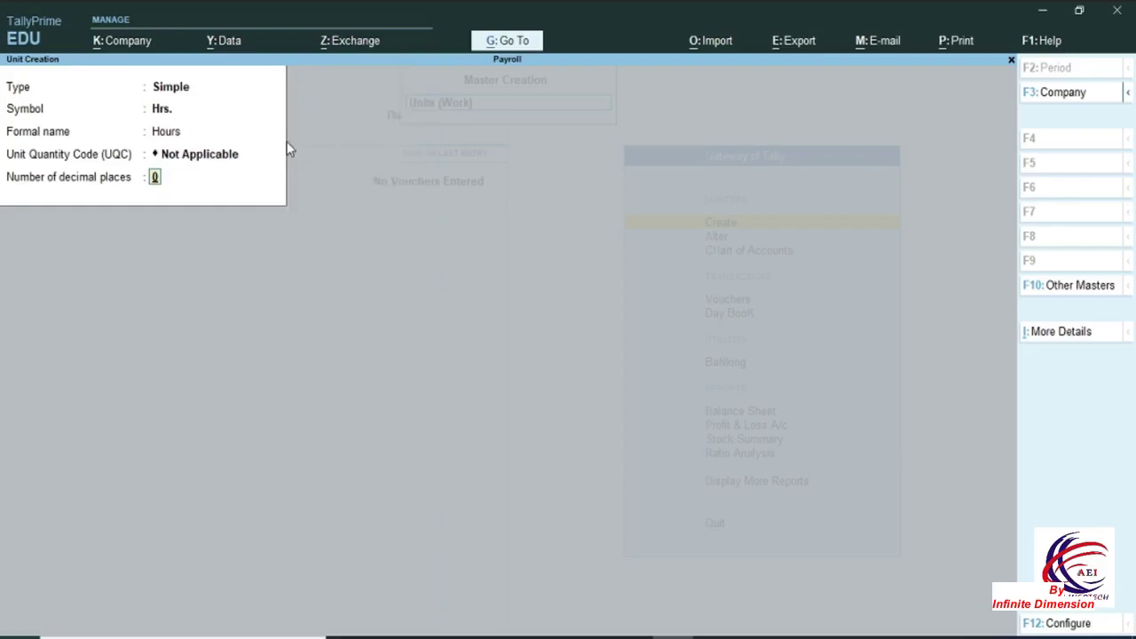
pyautogui.press('Return')
pyautogui.press('Return')
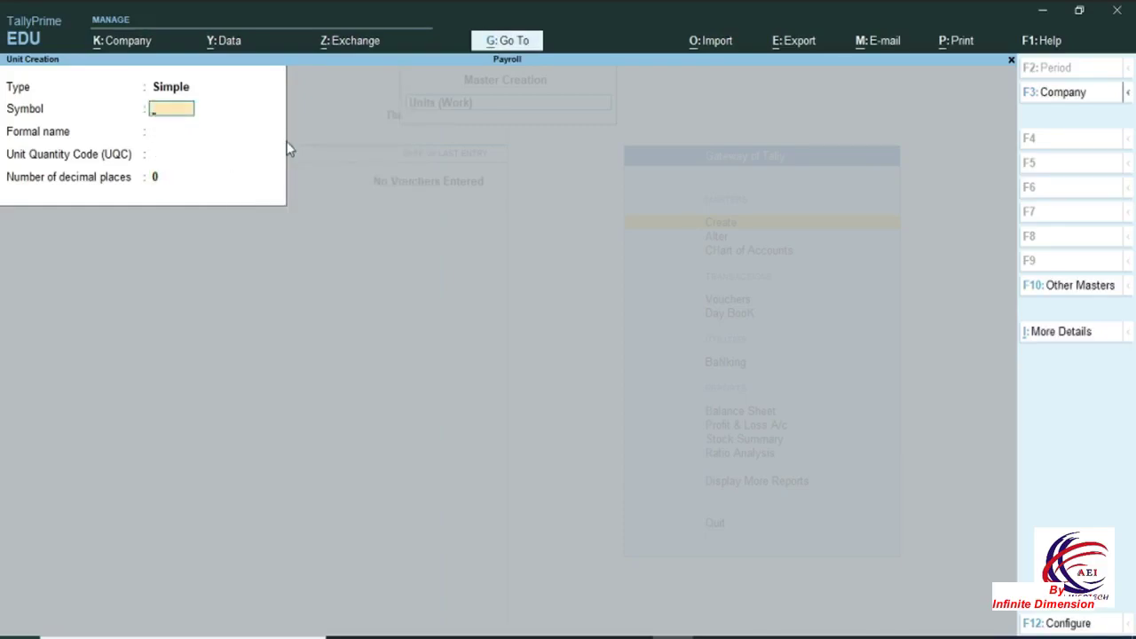
pyautogui.press('BackSpace')
pyautogui.press('Up')
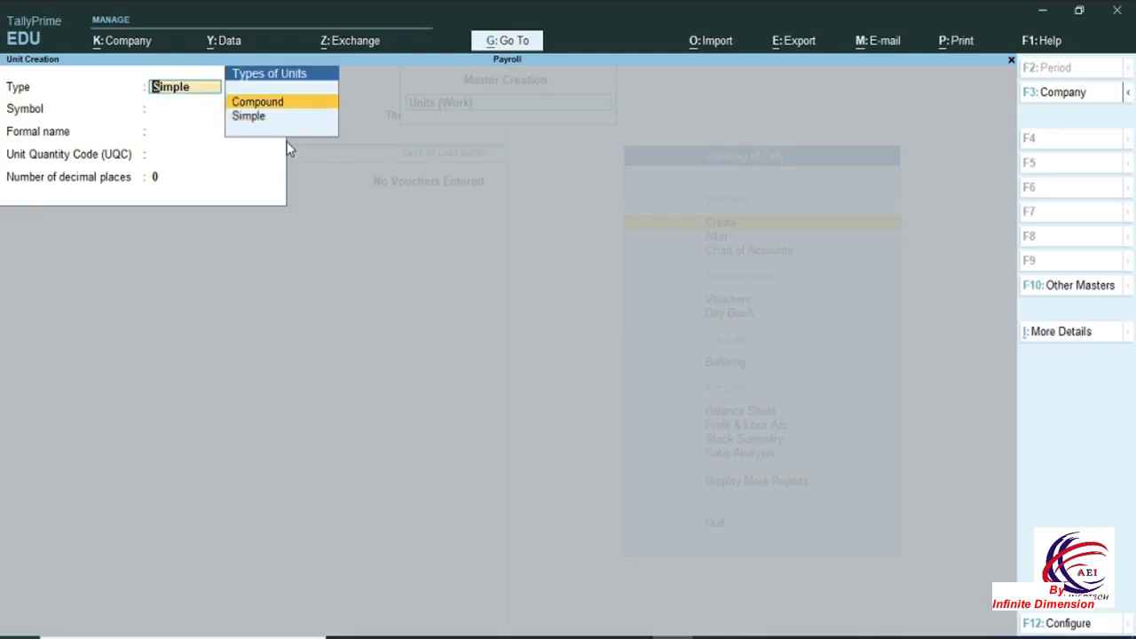
# Save a compound unit of Hrs. equal to 60 Min and exit Unit Creation
pyautogui.press('Return')
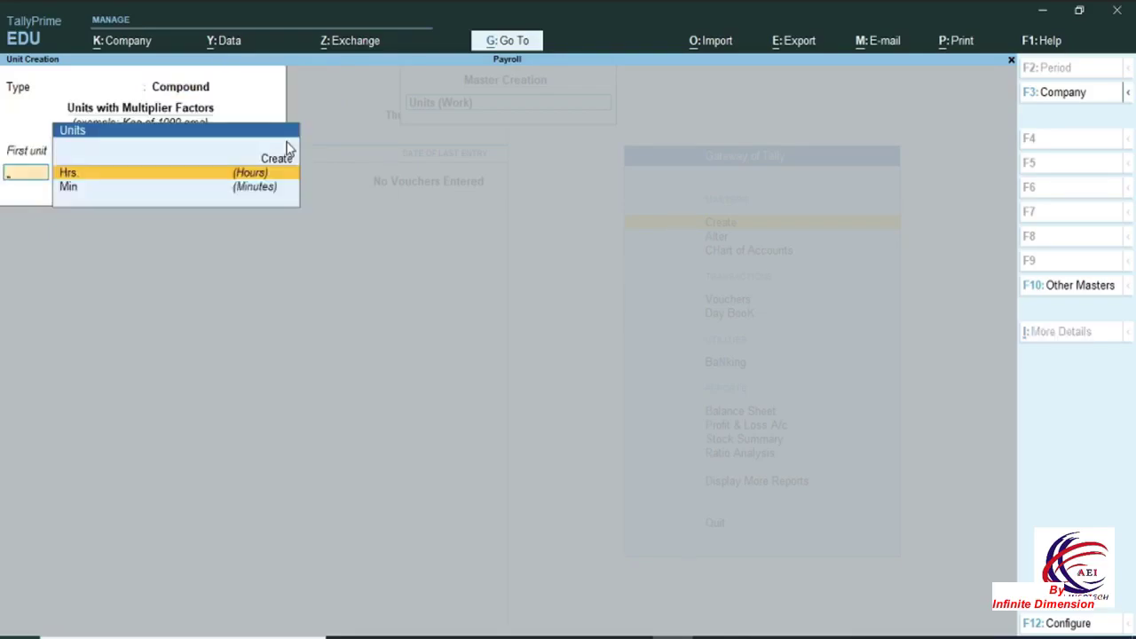
pyautogui.press('Return')
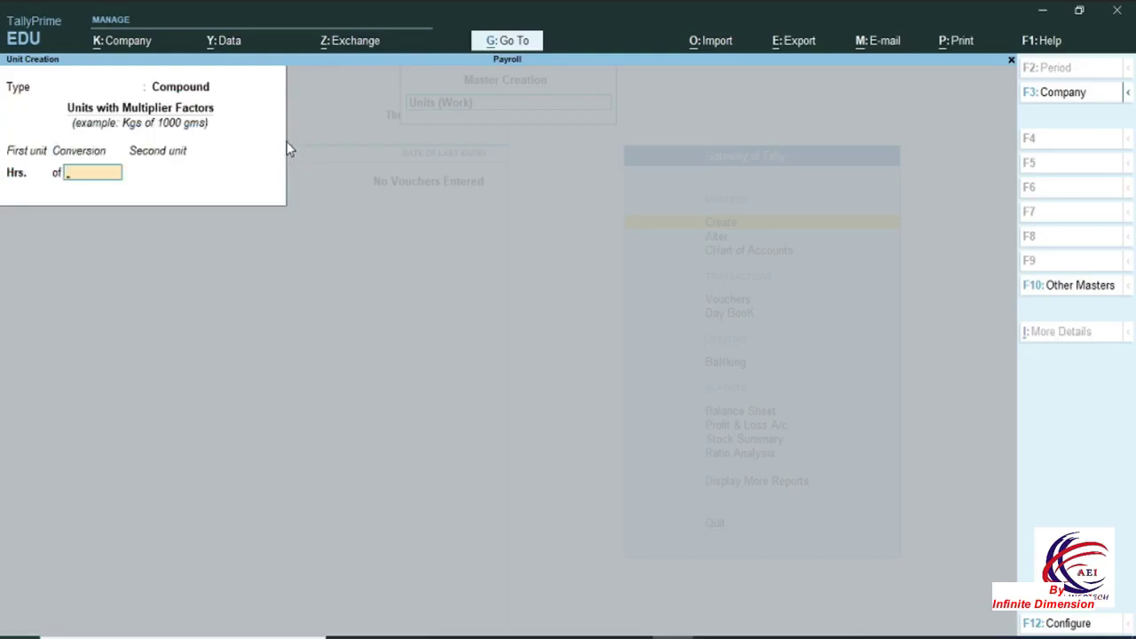
pyautogui.write('60')
pyautogui.press('Return')
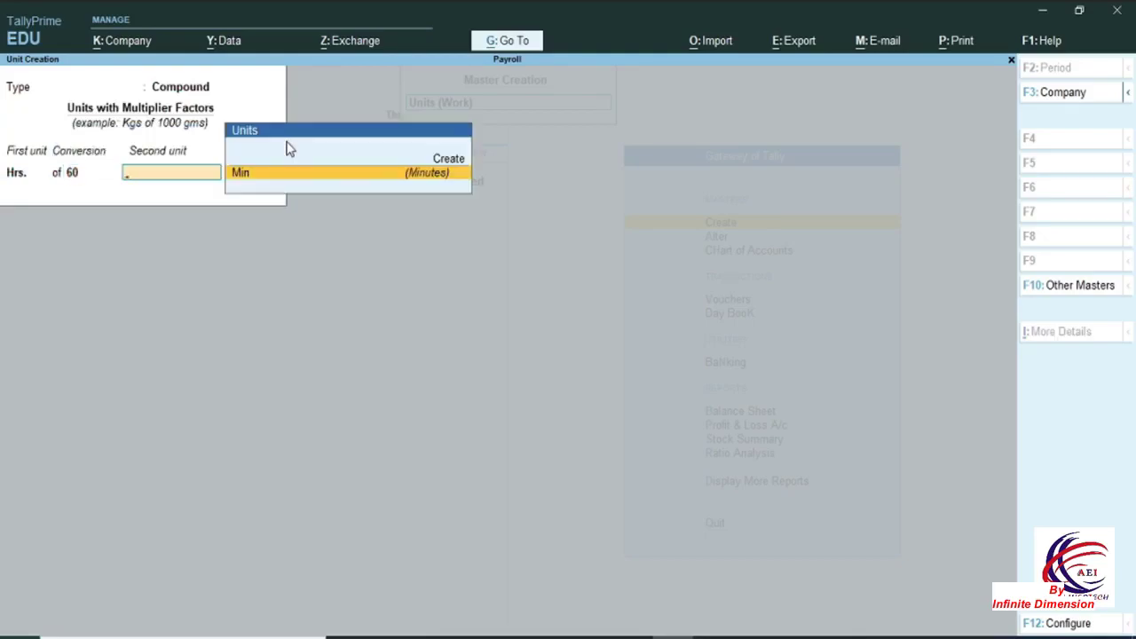
pyautogui.press('Return')
pyautogui.click(289, 150)
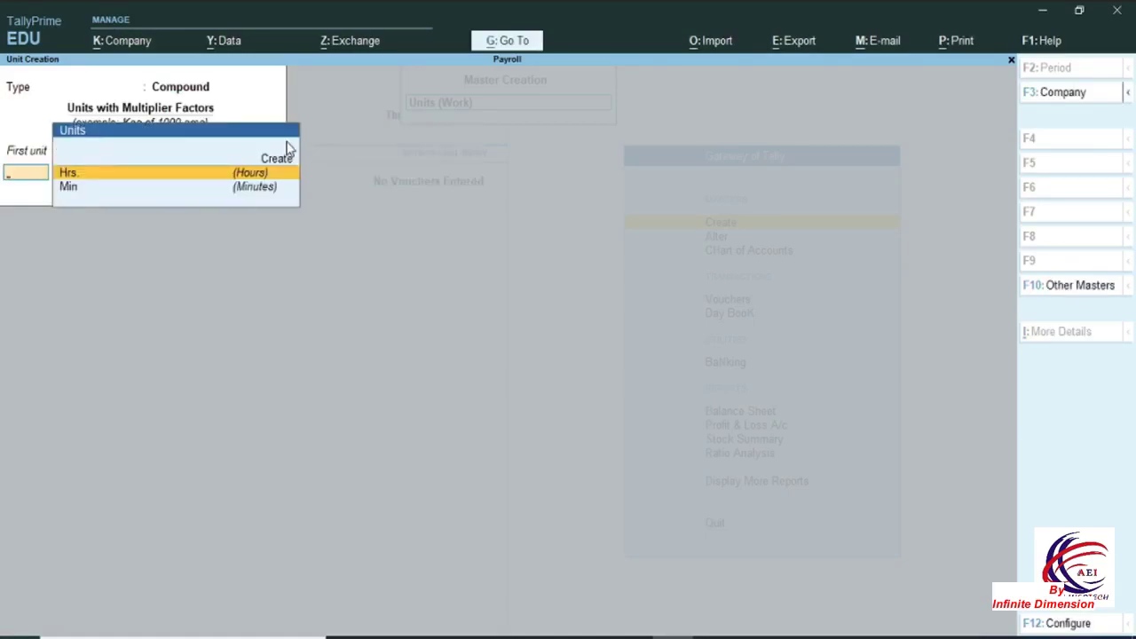
pyautogui.press('Escape')
pyautogui.press('Escape')
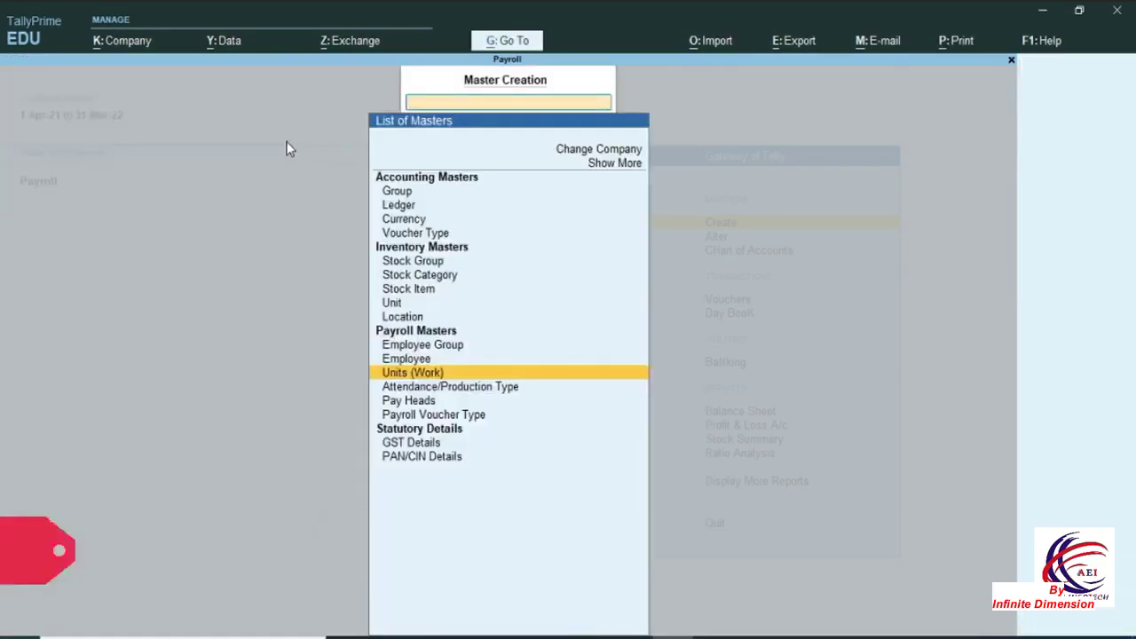
# Create the Leave attendance type under Primary as Leave without Pay
pyautogui.press('Down')
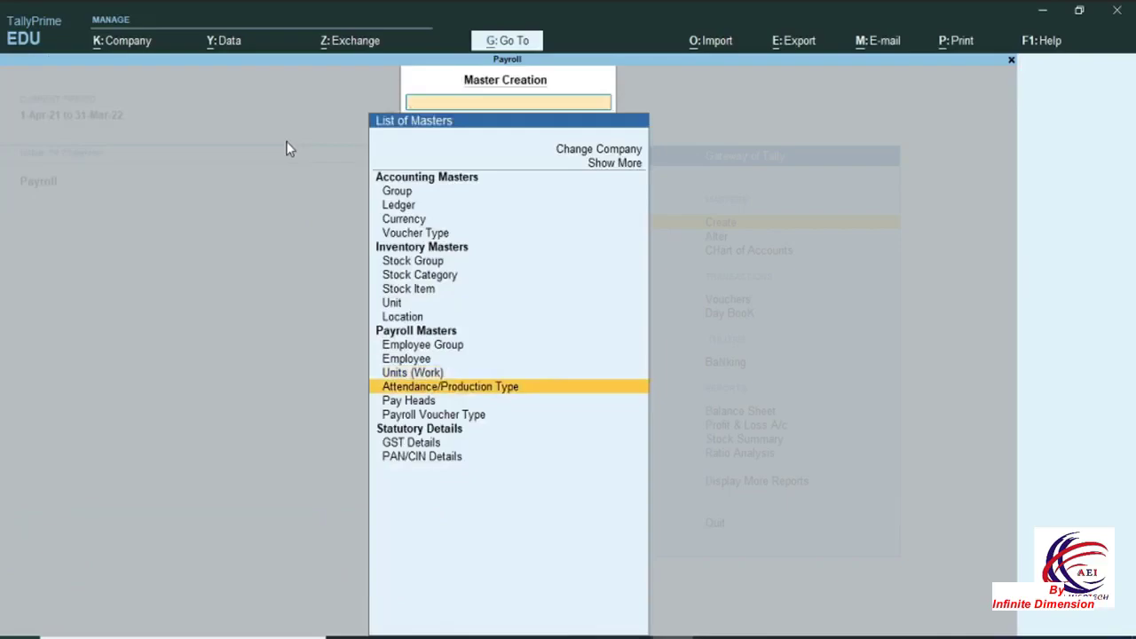
pyautogui.press('Return')
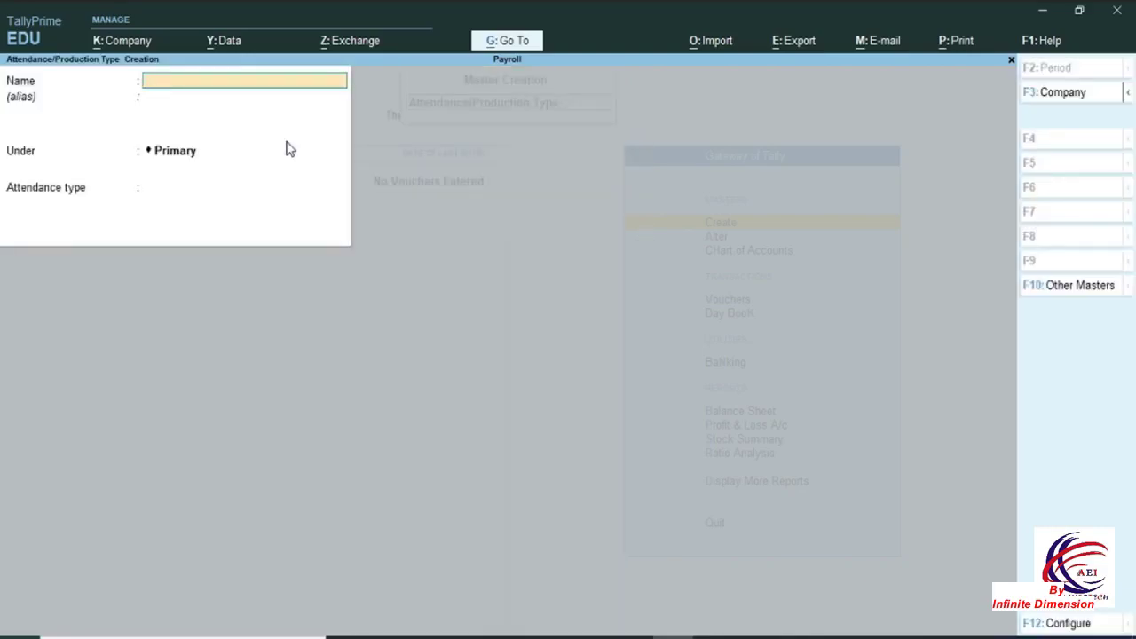
pyautogui.write('Leave')
pyautogui.press('Return')
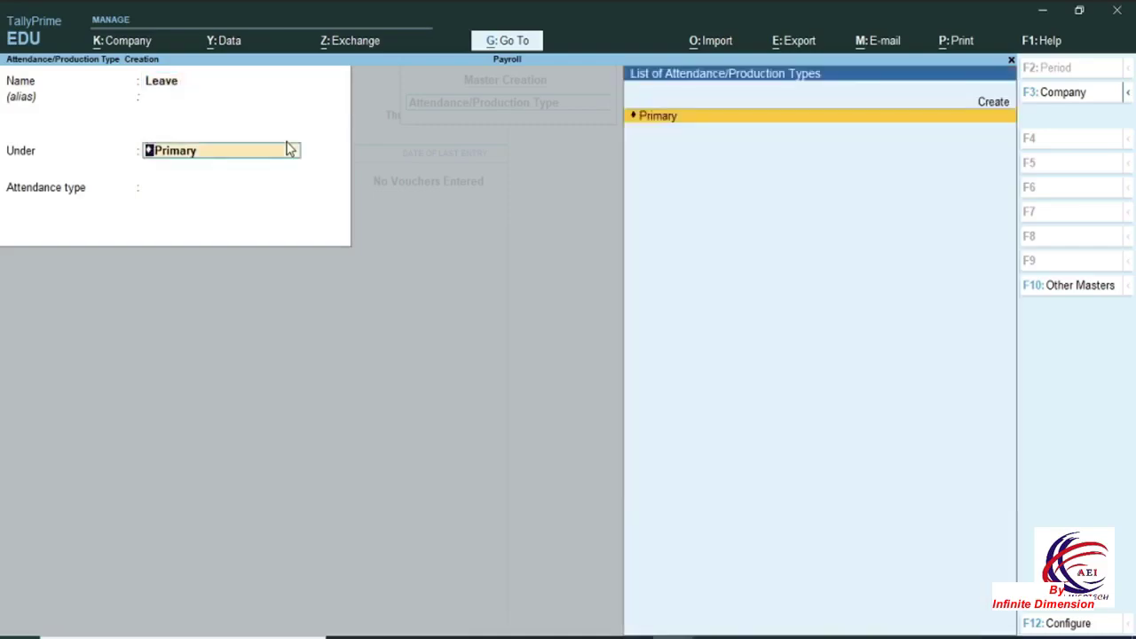
pyautogui.press('Return')
pyautogui.press('Down')
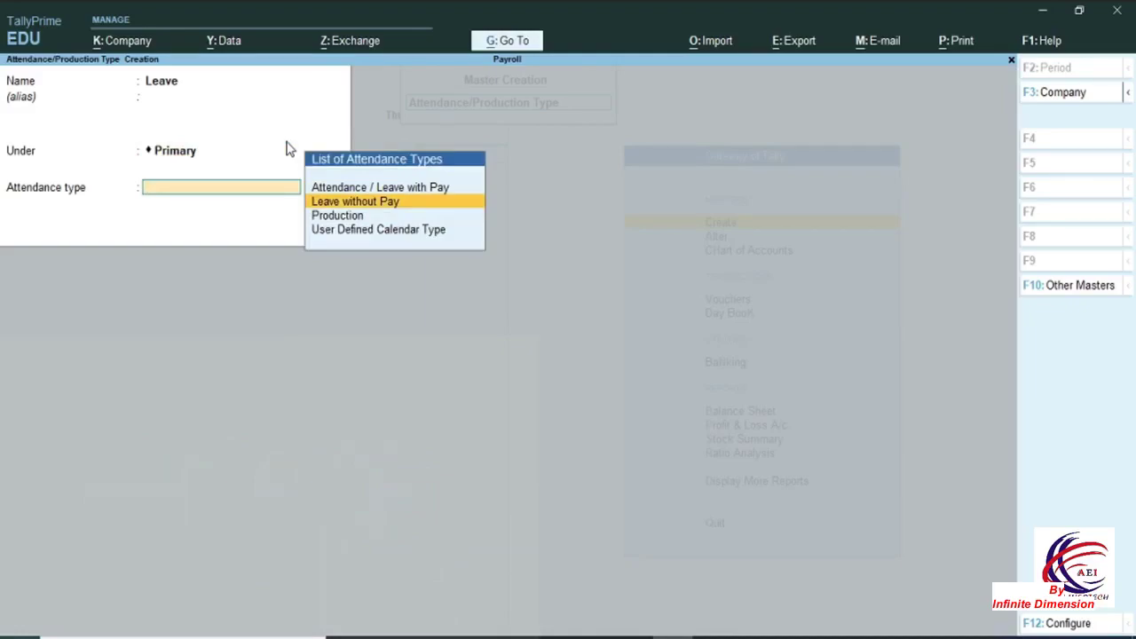
pyautogui.press('Return')
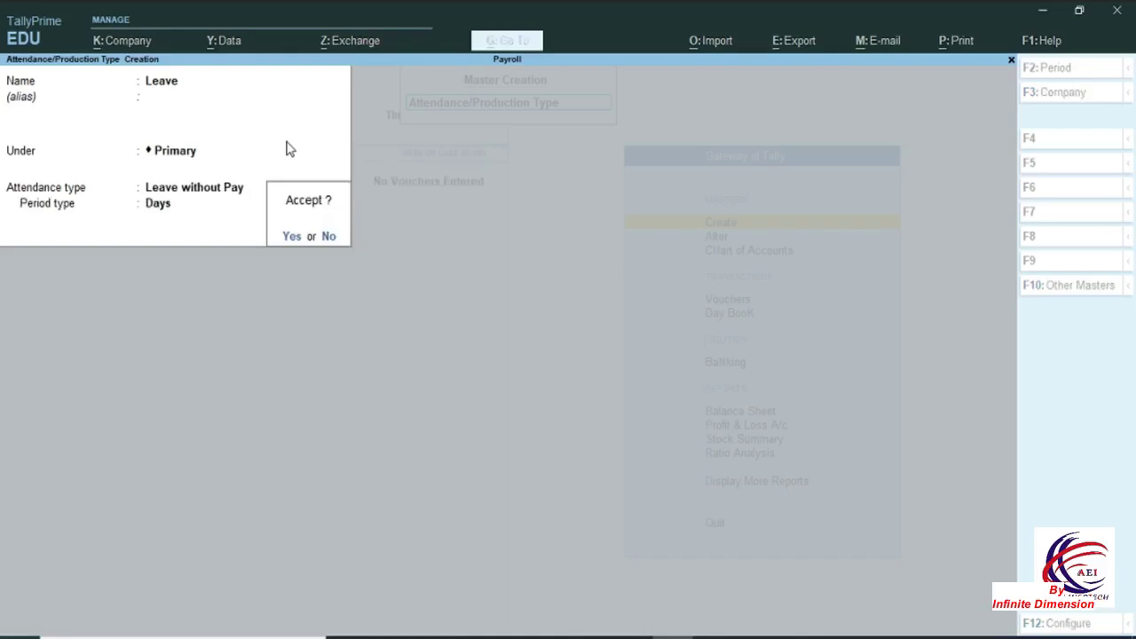
pyautogui.press('Return')
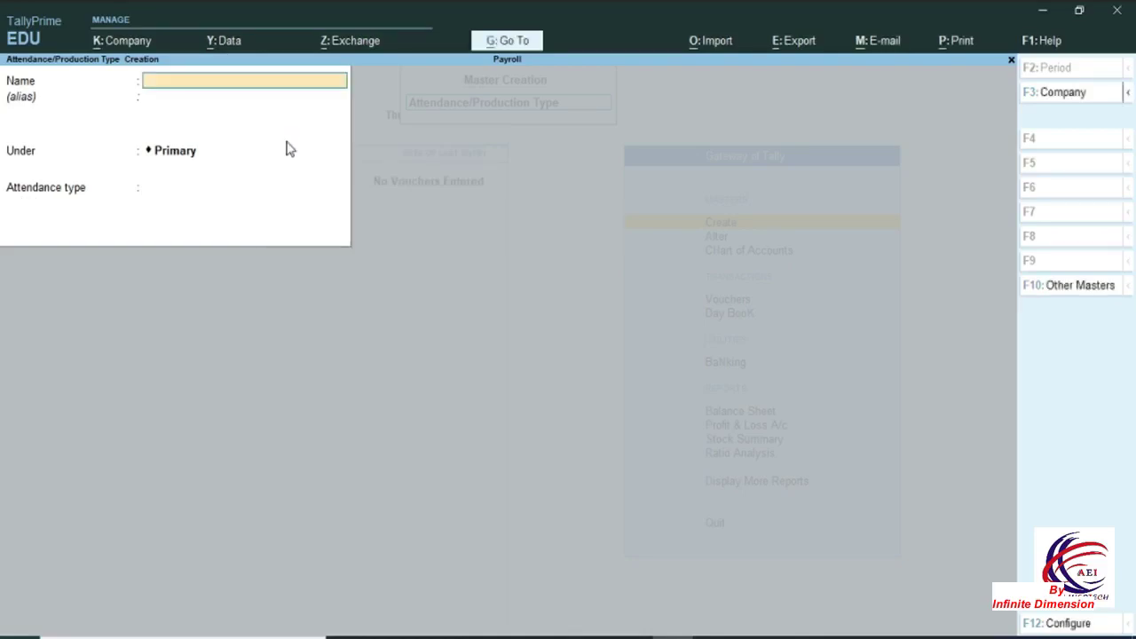
# Create Over Time under Primary as a Production type measured in Hrs. of 60 Min
pyautogui.write('Over Time')
pyautogui.press('Return')
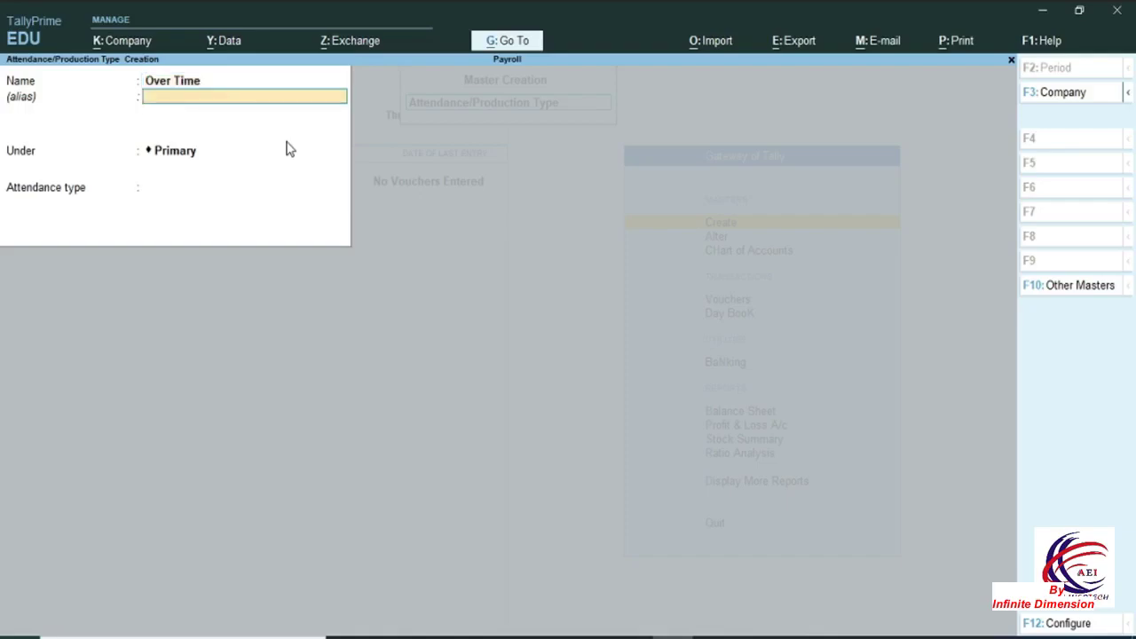
pyautogui.press('Return')
pyautogui.press('Return')
pyautogui.press('Down')
pyautogui.press('Down')
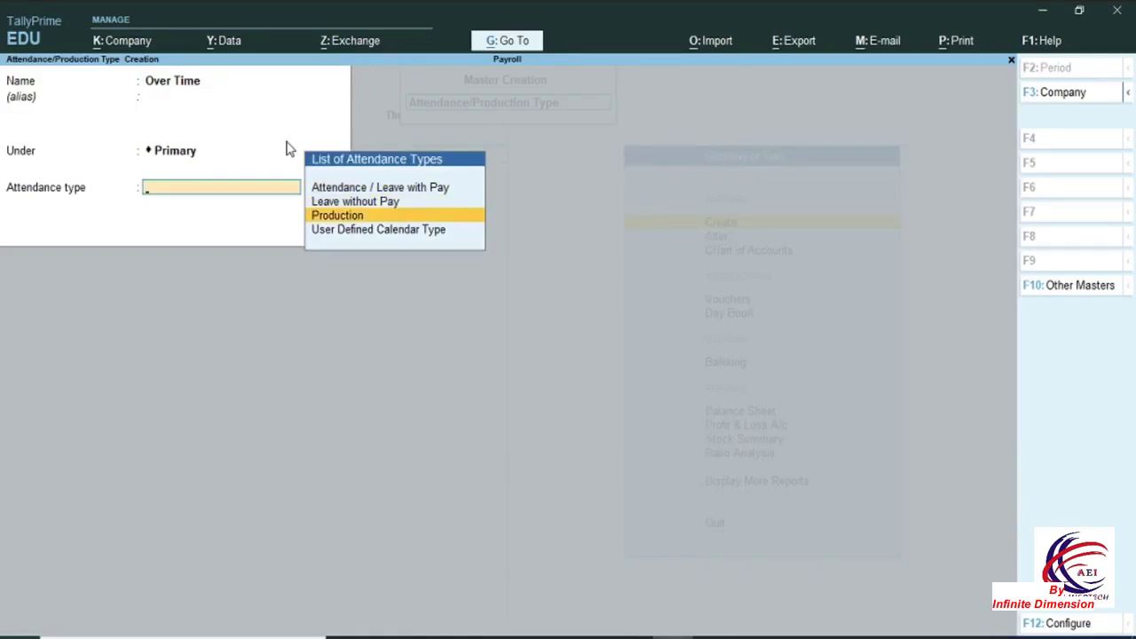
pyautogui.press('Return')
pyautogui.press('Down')
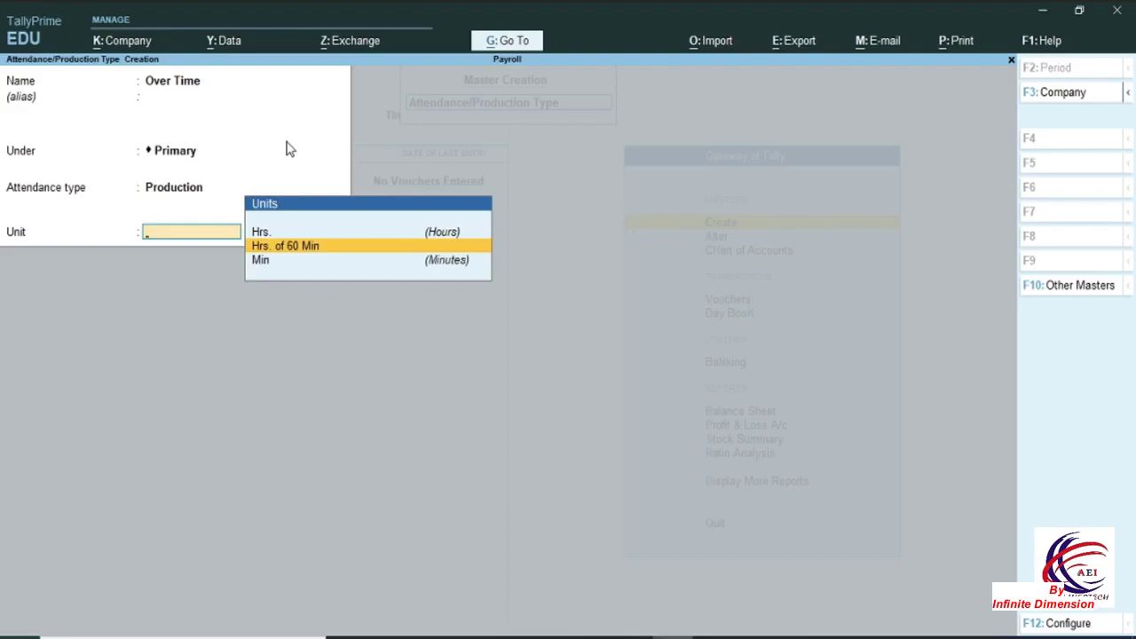
pyautogui.press('Return')
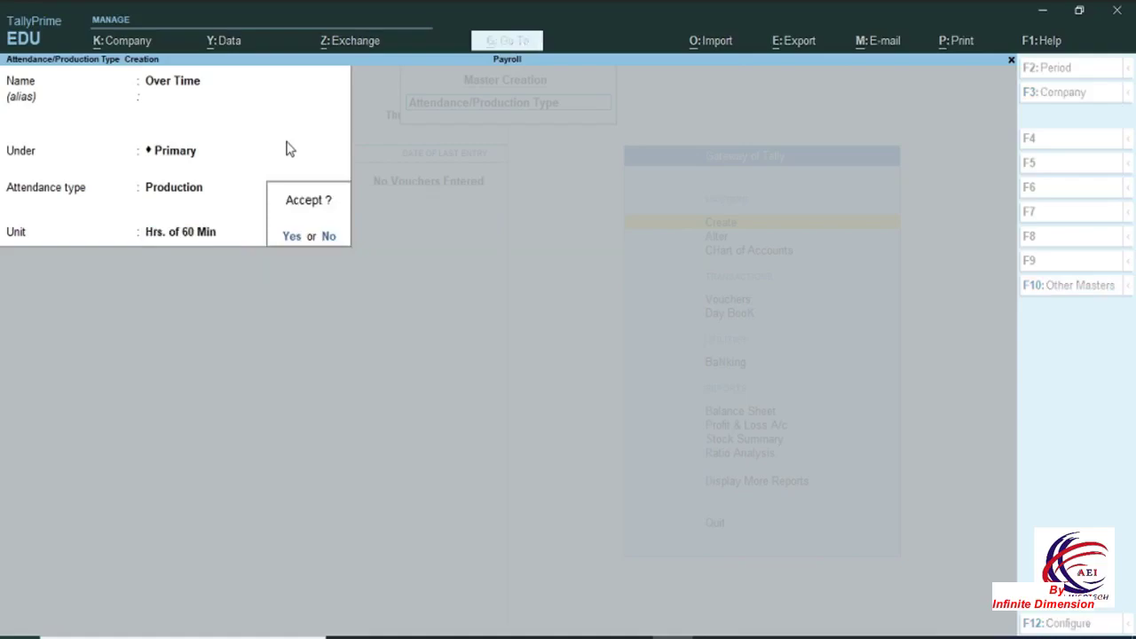
pyautogui.press('Return')
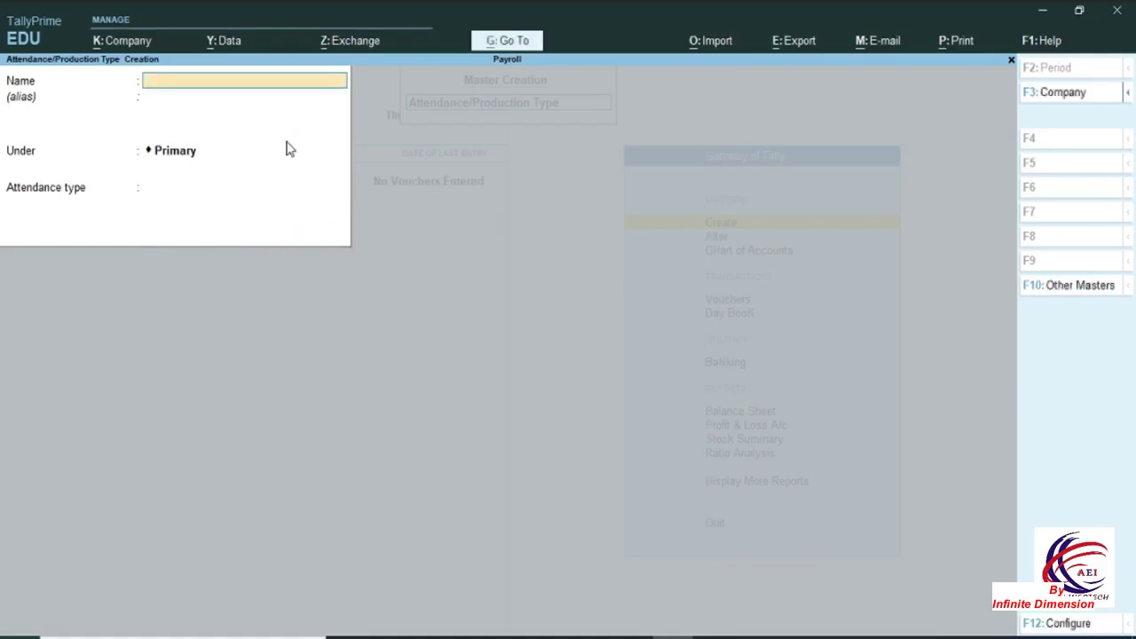
# Leave attendance type creation and name a new pay head Basic Salary, type Earnings for Employees
pyautogui.press('Escape')
pyautogui.press('y')
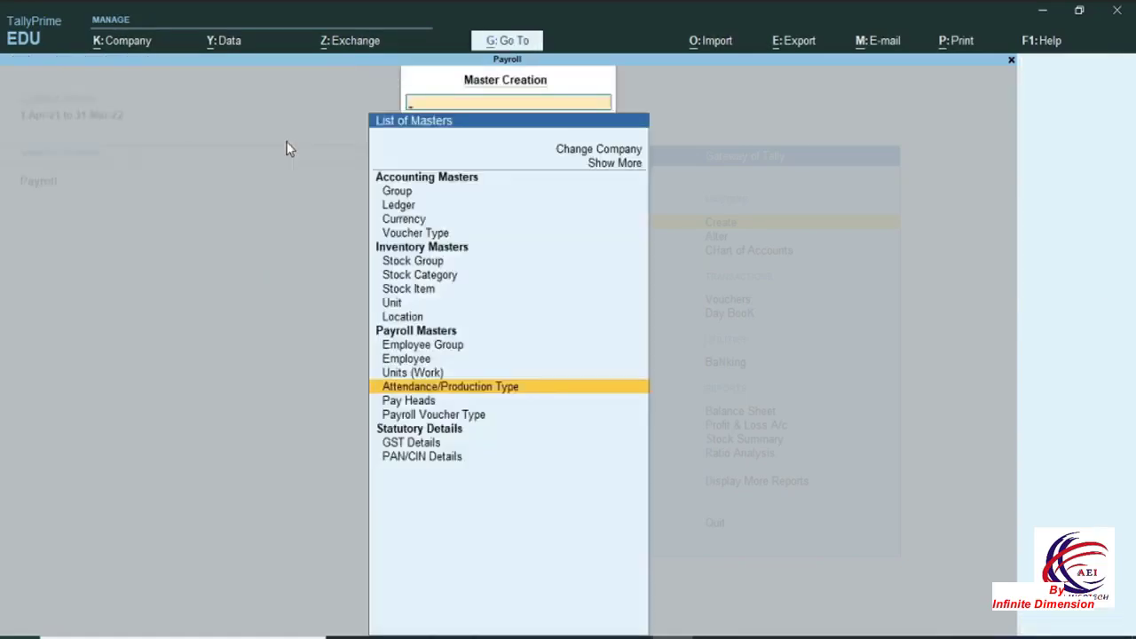
pyautogui.press('Down')
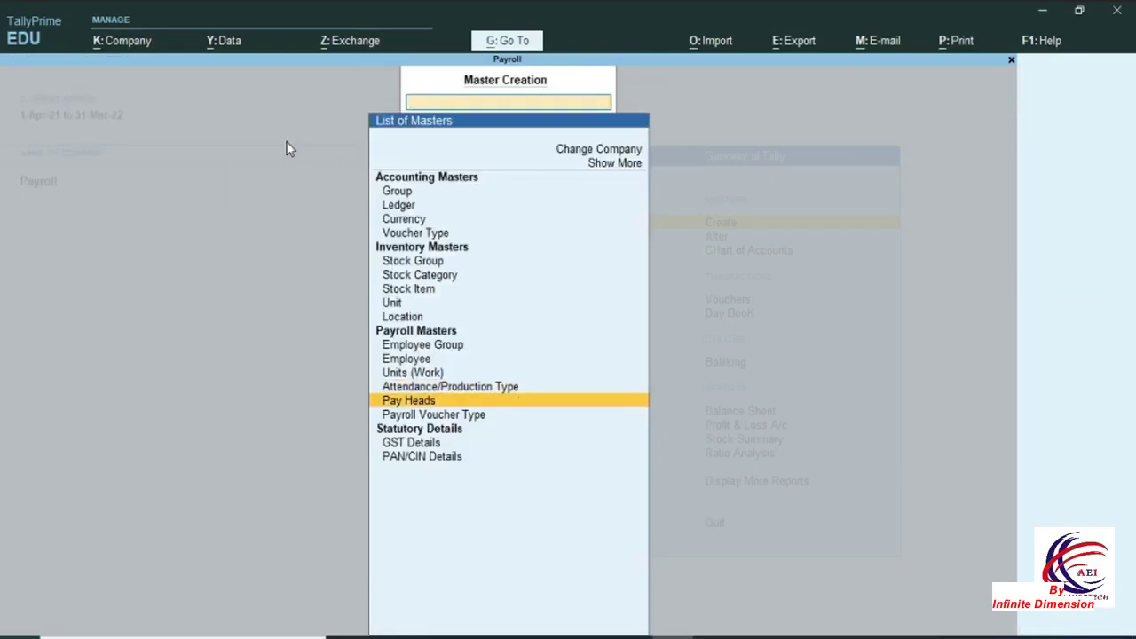
pyautogui.press('Return')
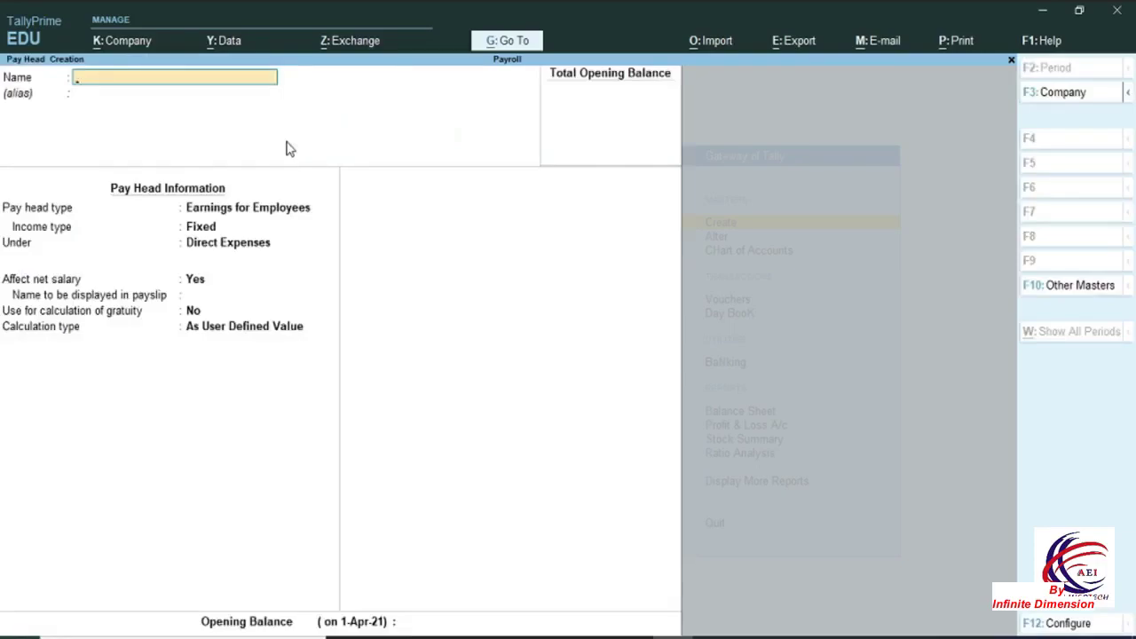
pyautogui.write('Basic Salary')
pyautogui.press('Return')
pyautogui.press('Return')
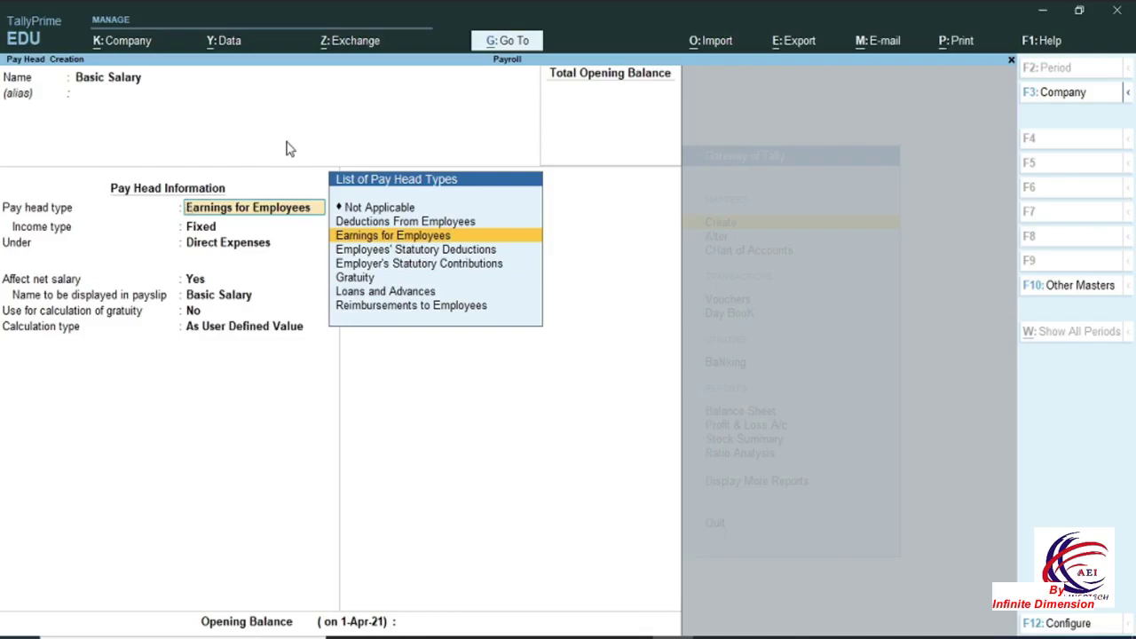
pyautogui.press('Return')
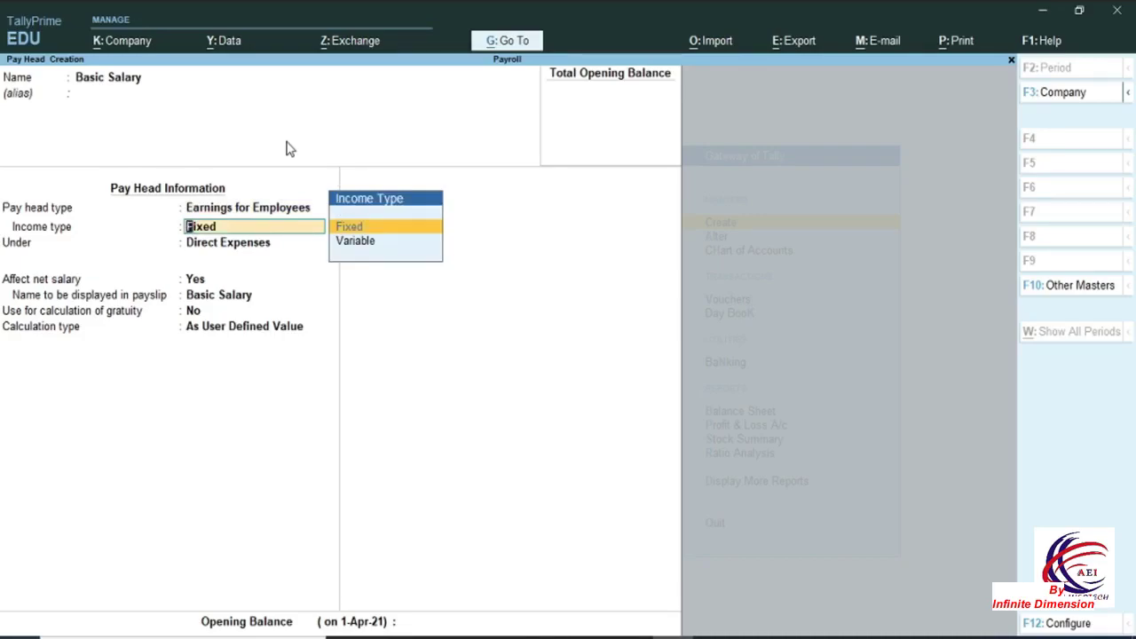
# Save Basic Salary as a Fixed earning under Indirect Expenses with As User Defined Value calculation
pyautogui.press('Down')
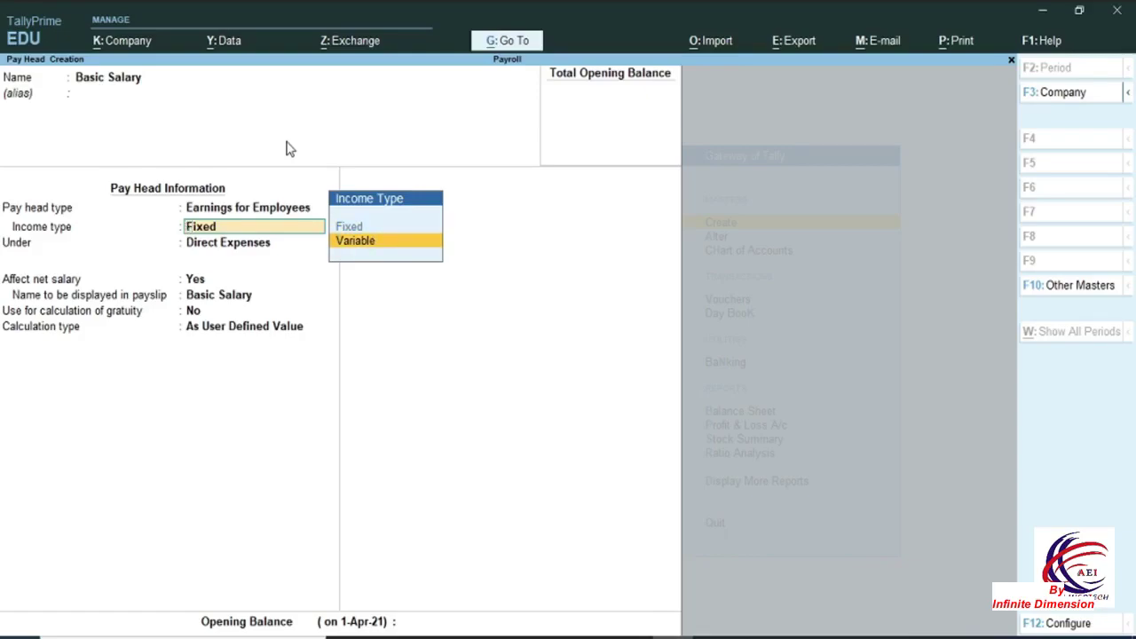
pyautogui.press('Up')
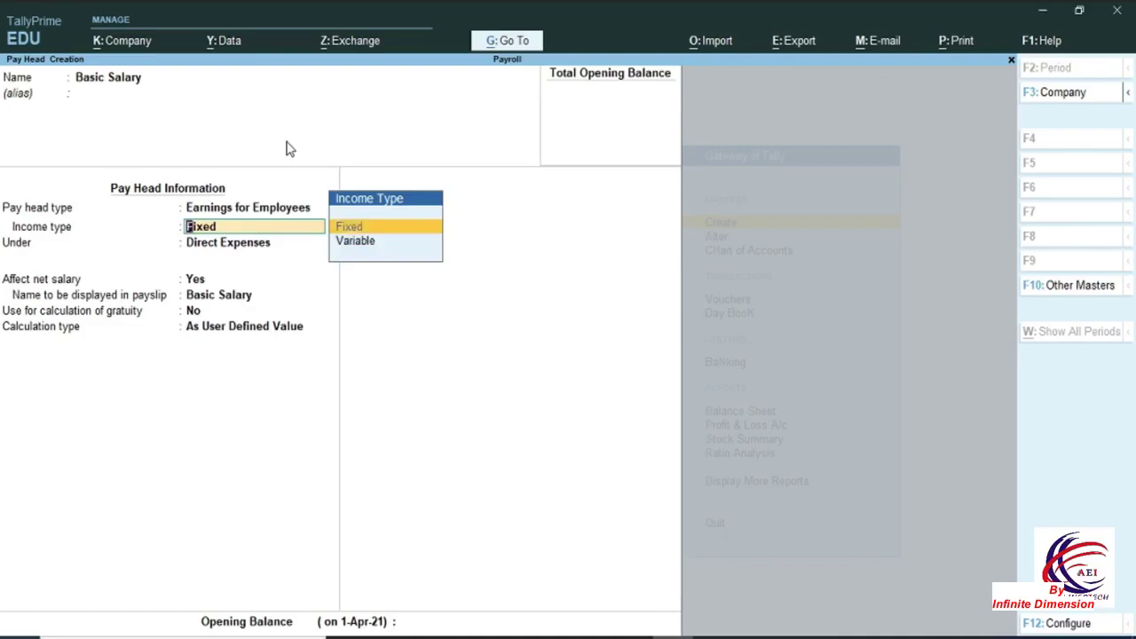
pyautogui.press('Return')
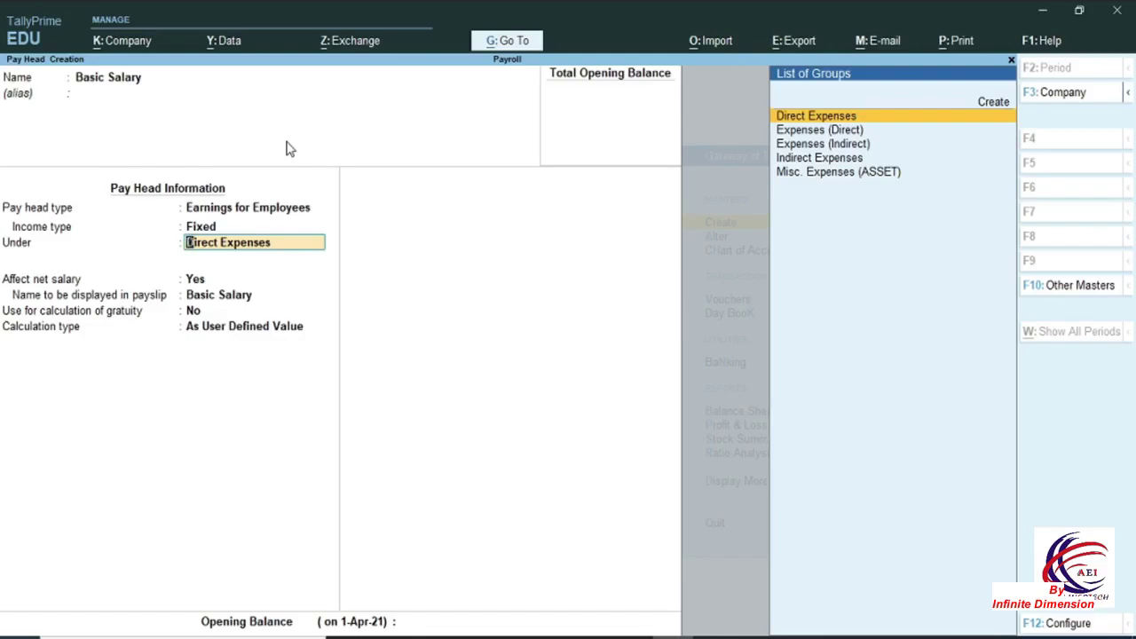
pyautogui.press('Down')
pyautogui.press('Down')
pyautogui.press('Down')
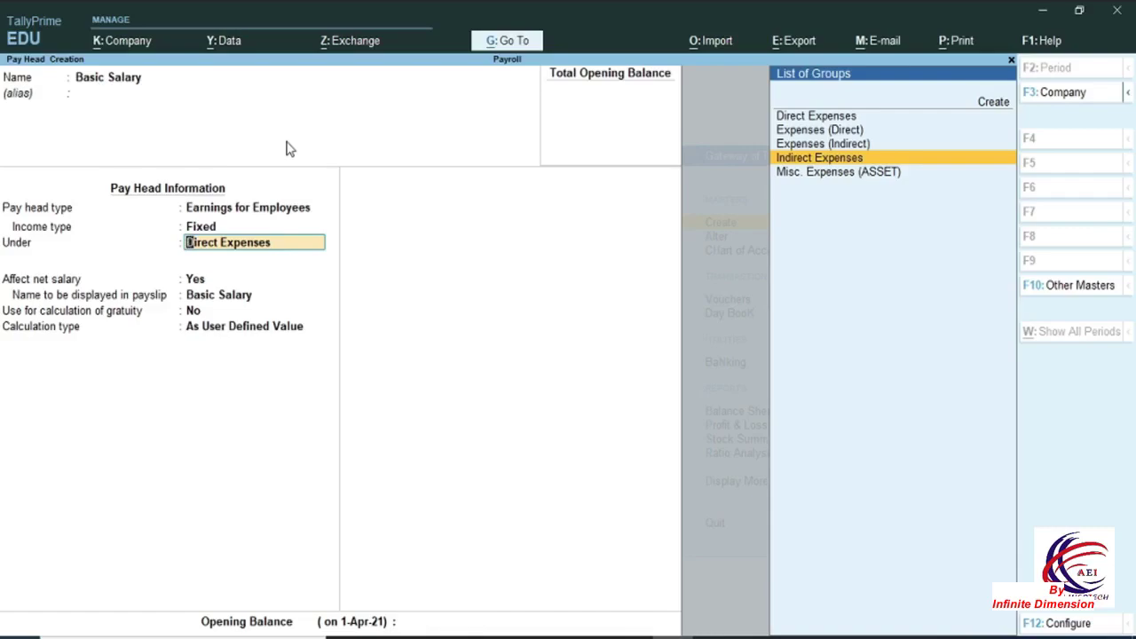
pyautogui.press('Return')
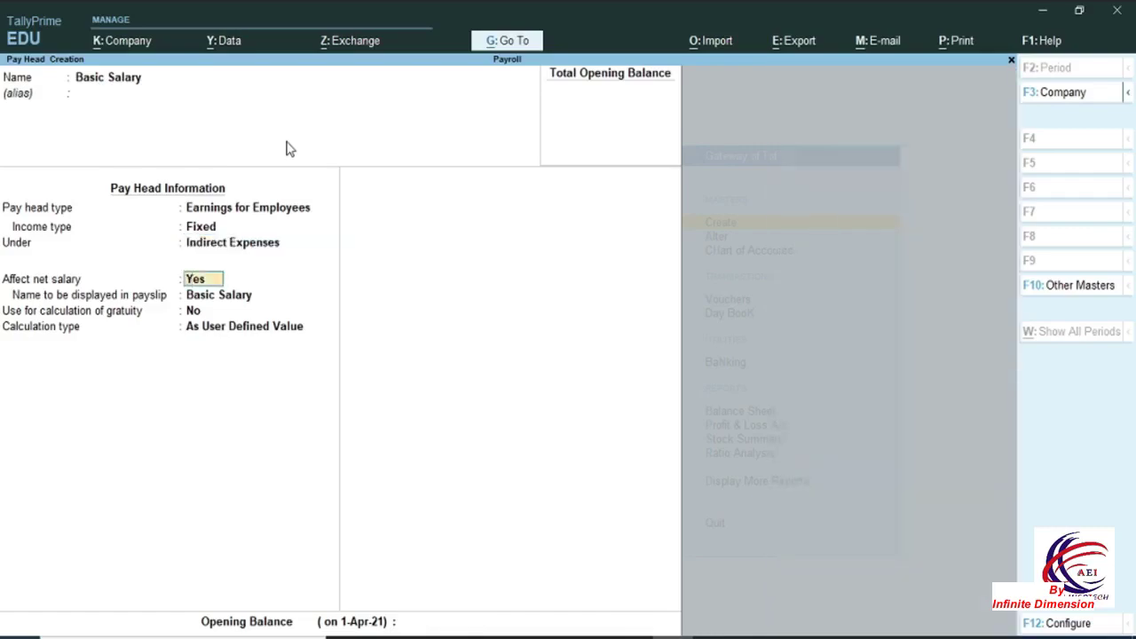
pyautogui.press('Return')
pyautogui.press('Return')
pyautogui.press('Return')
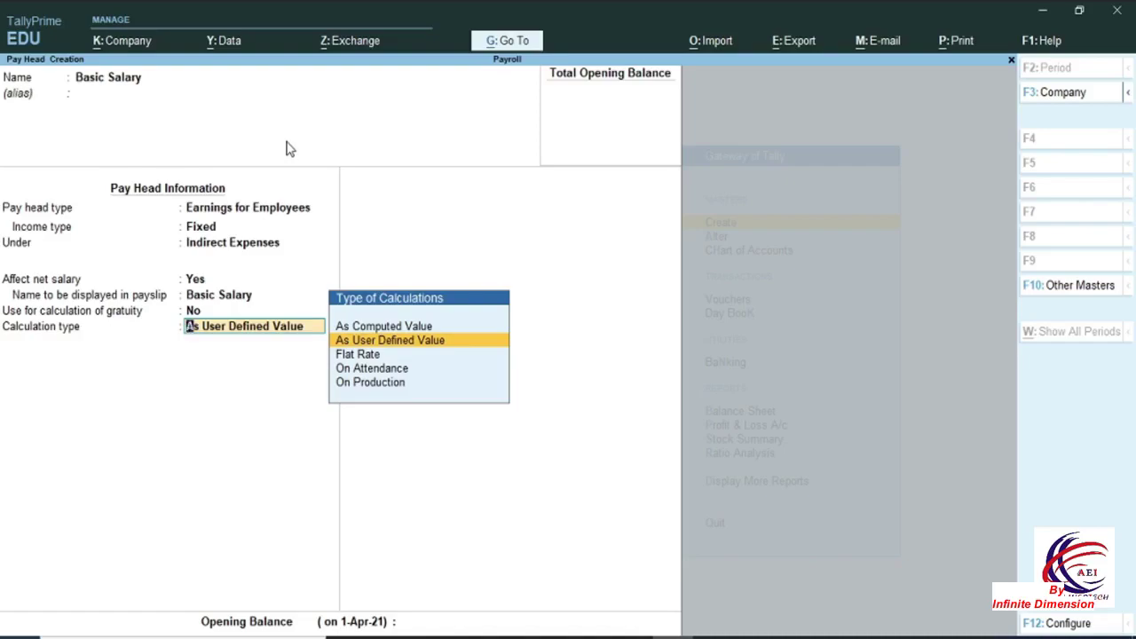
pyautogui.press('Return')
pyautogui.press('Return')
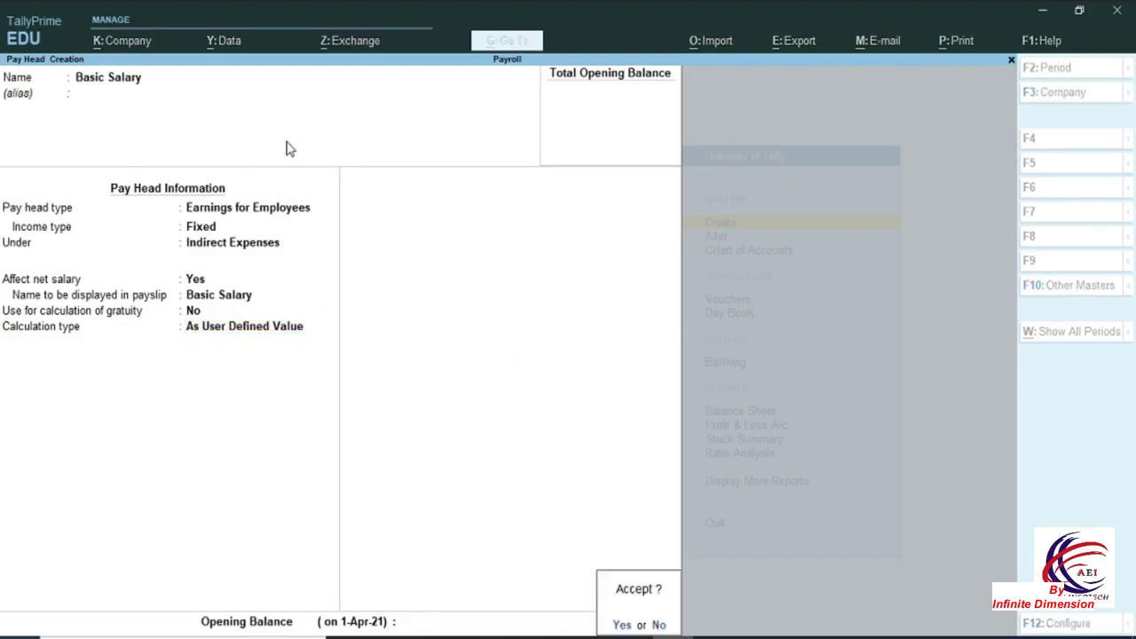
pyautogui.press('y')
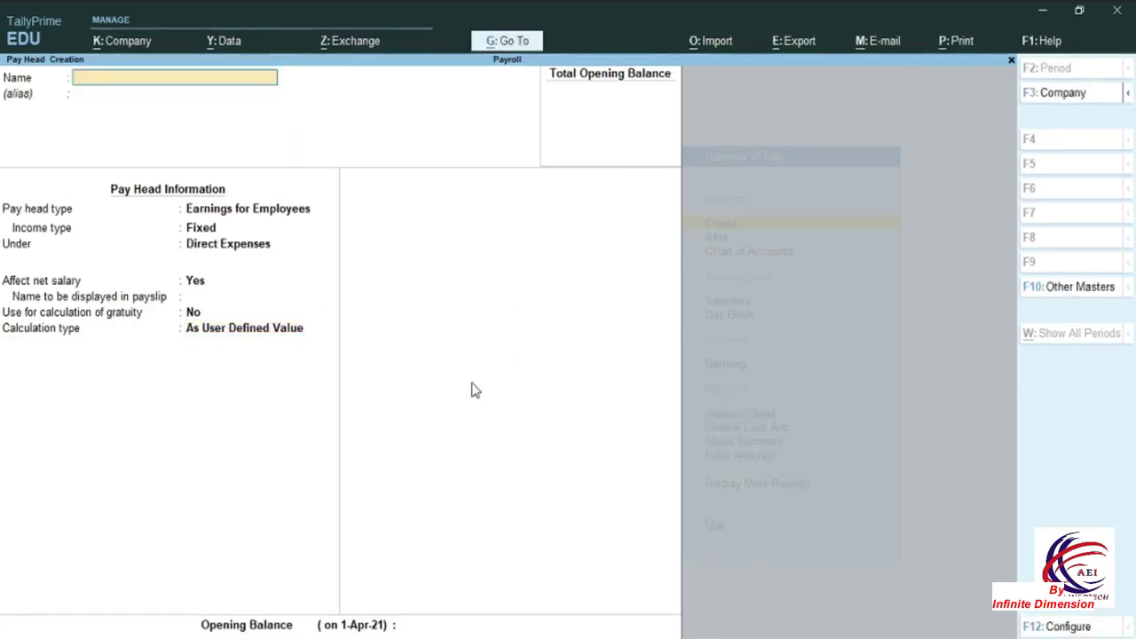
# Name the new pay head DA and keep it a Fixed employee earning
pyautogui.write('DA')
pyautogui.press('Return')
pyautogui.press('Return')
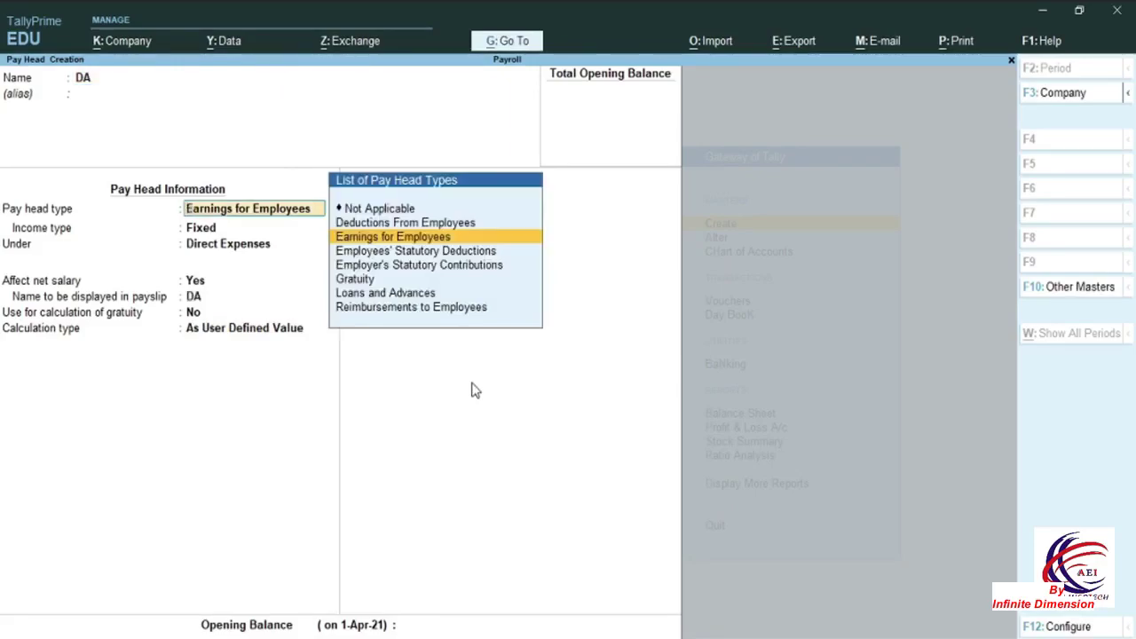
pyautogui.press('Return')
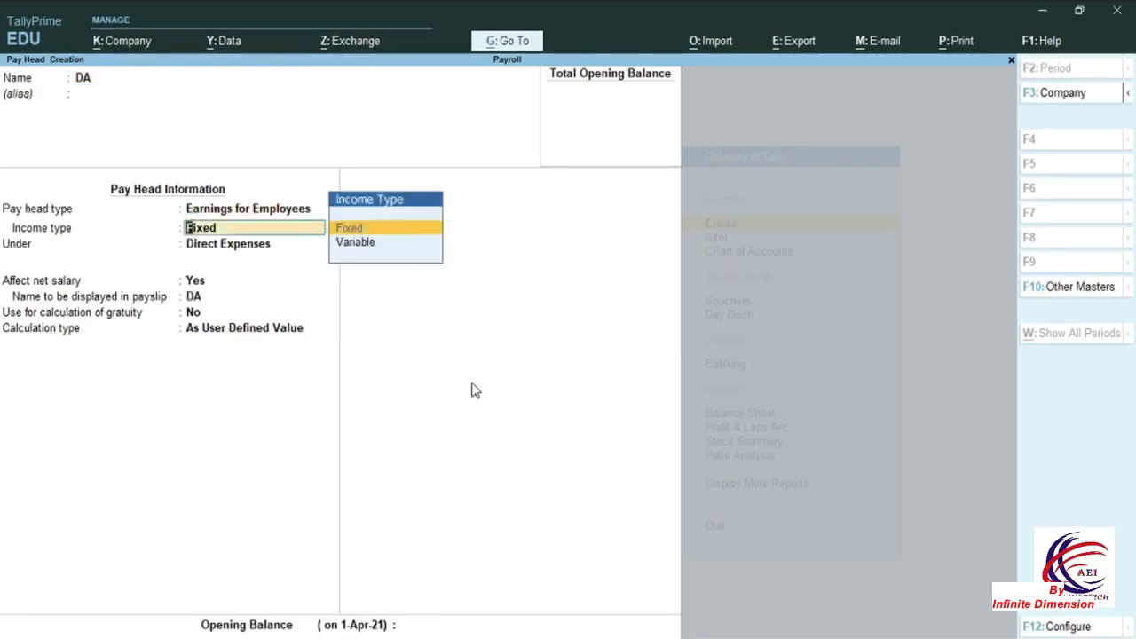
pyautogui.press('Down')
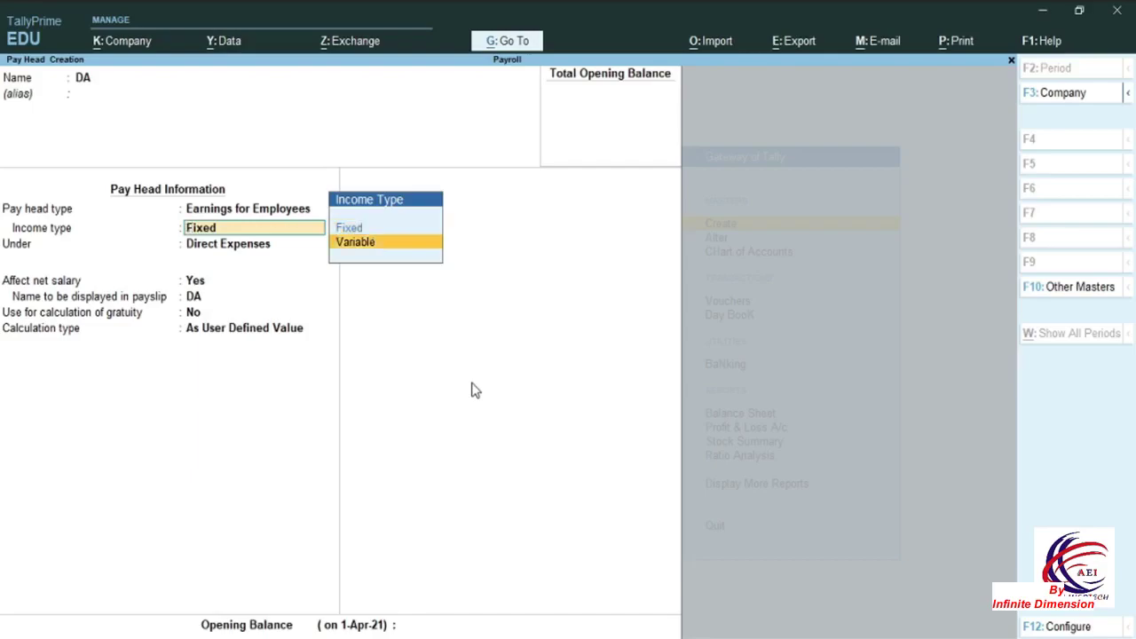
pyautogui.press('Up')
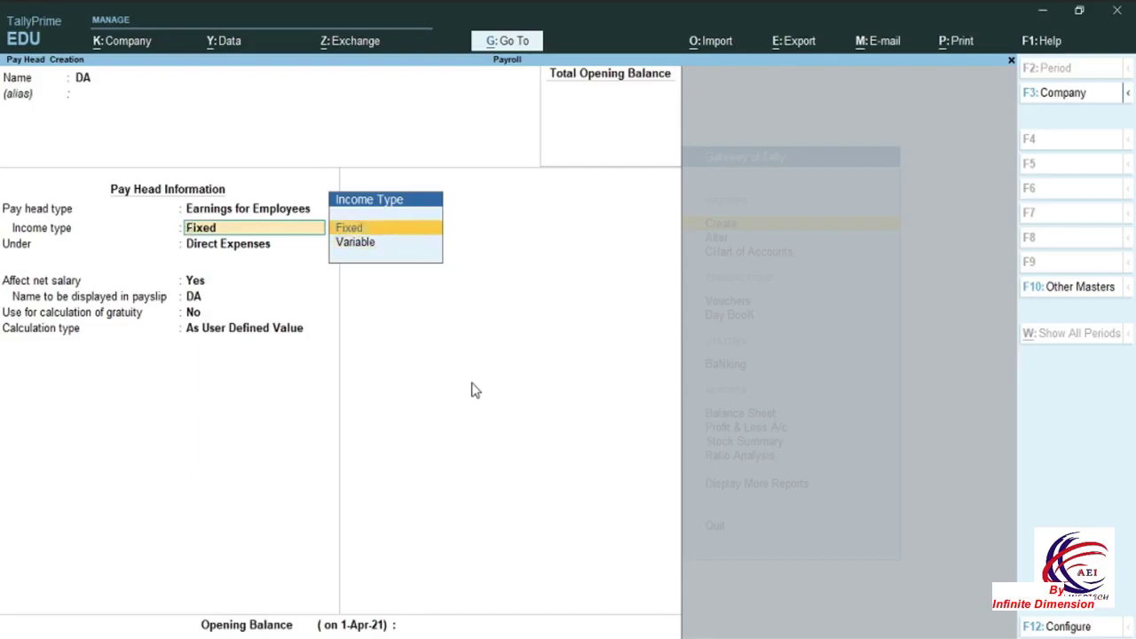
pyautogui.press('Return')
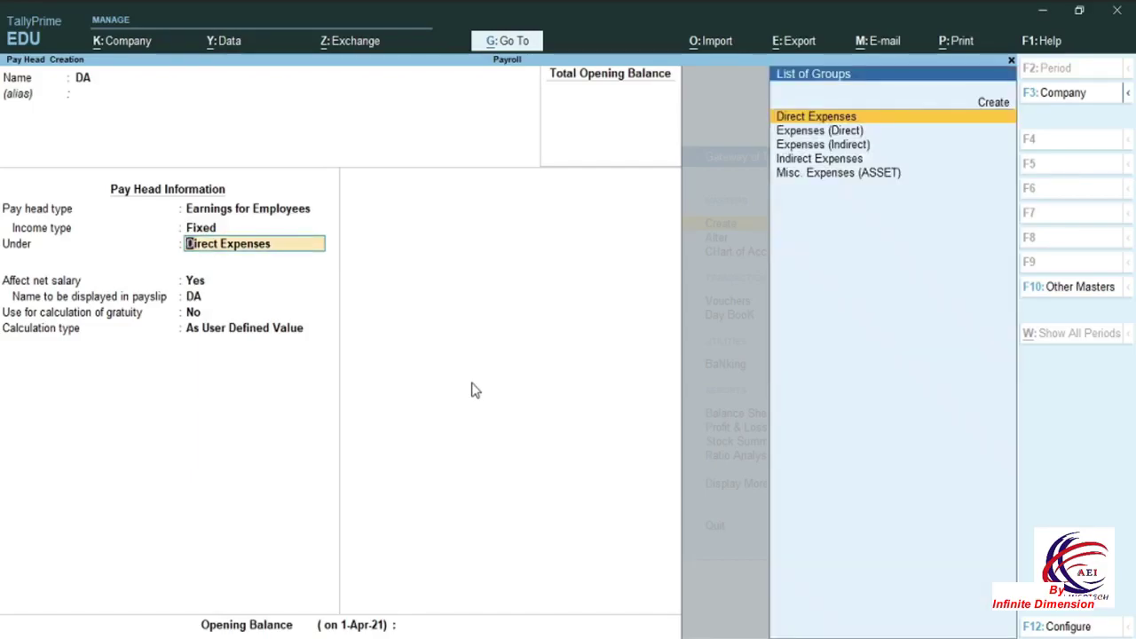
# Place DA under Indirect Expenses with As Computed Value calculation
pyautogui.press('Down')
pyautogui.press('Down')
pyautogui.press('Down')
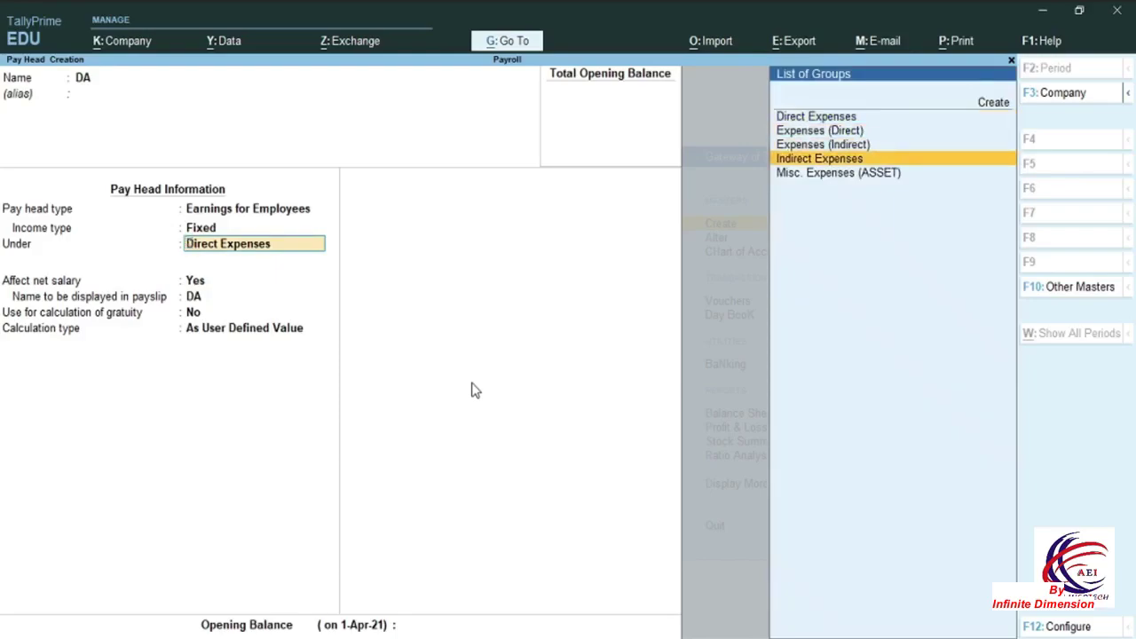
pyautogui.press('Return')
pyautogui.press('Return')
pyautogui.press('Return')
pyautogui.press('Return')
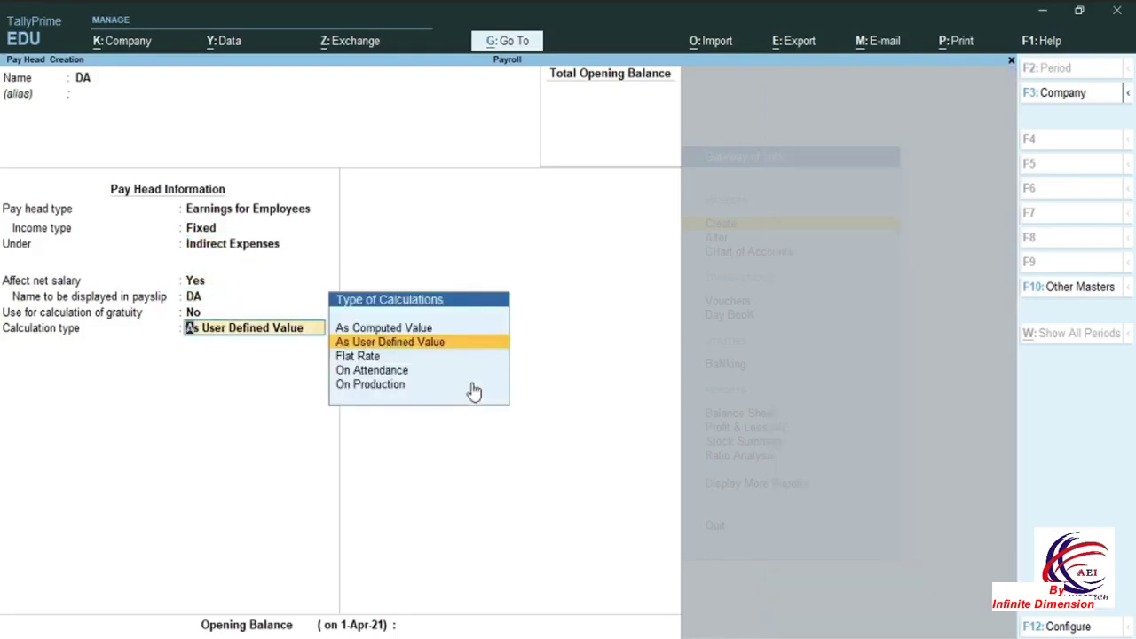
pyautogui.press('Up')
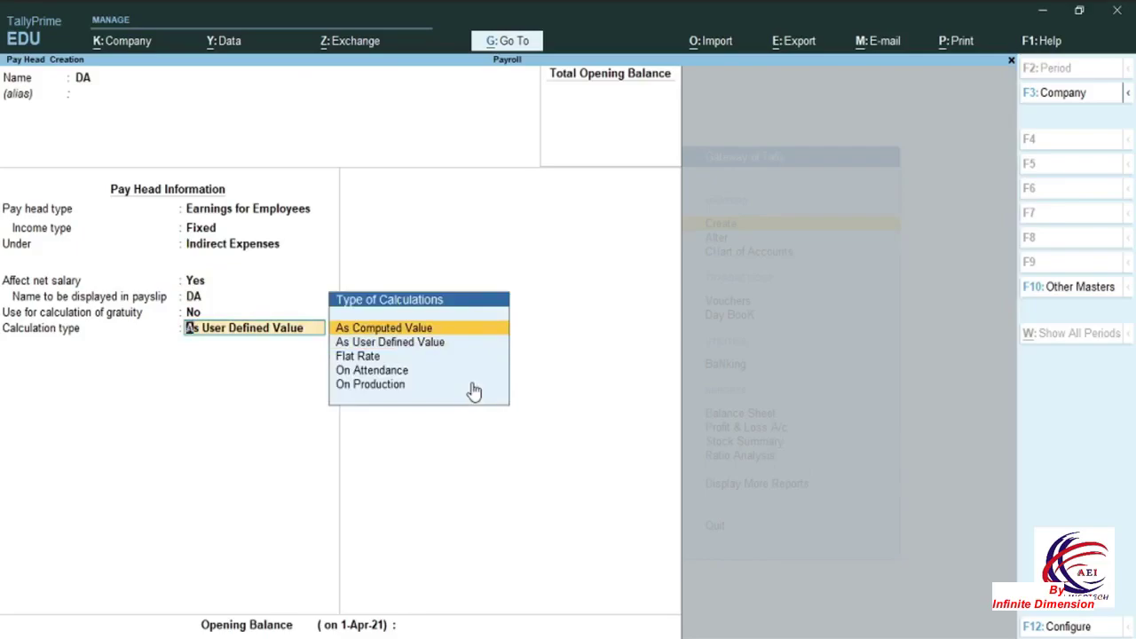
pyautogui.press('Return')
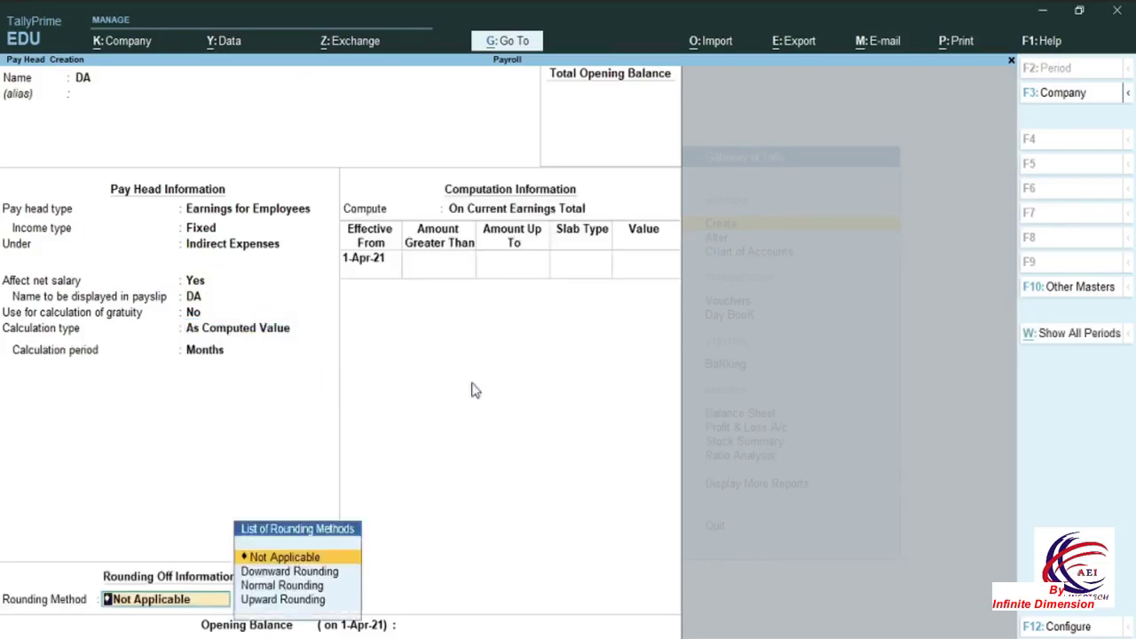
# Apply Normal Rounding to DA and compute it on a Basic Salary-only formula from 1-Apr-21
pyautogui.press('Down')
pyautogui.press('Down')
pyautogui.press('Return')
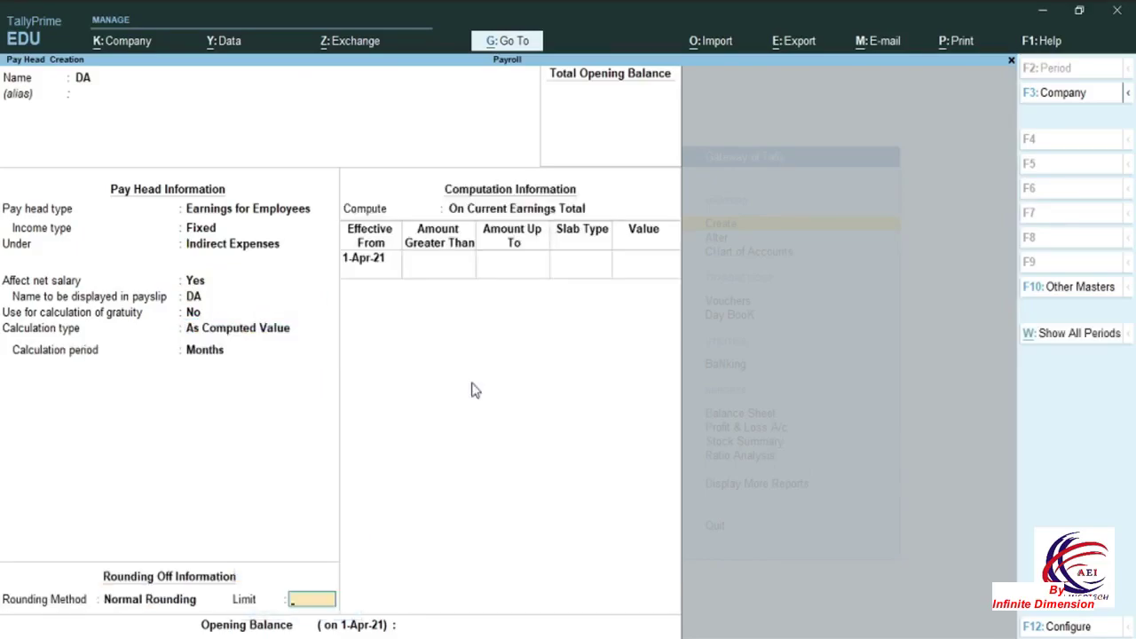
pyautogui.press('Return')
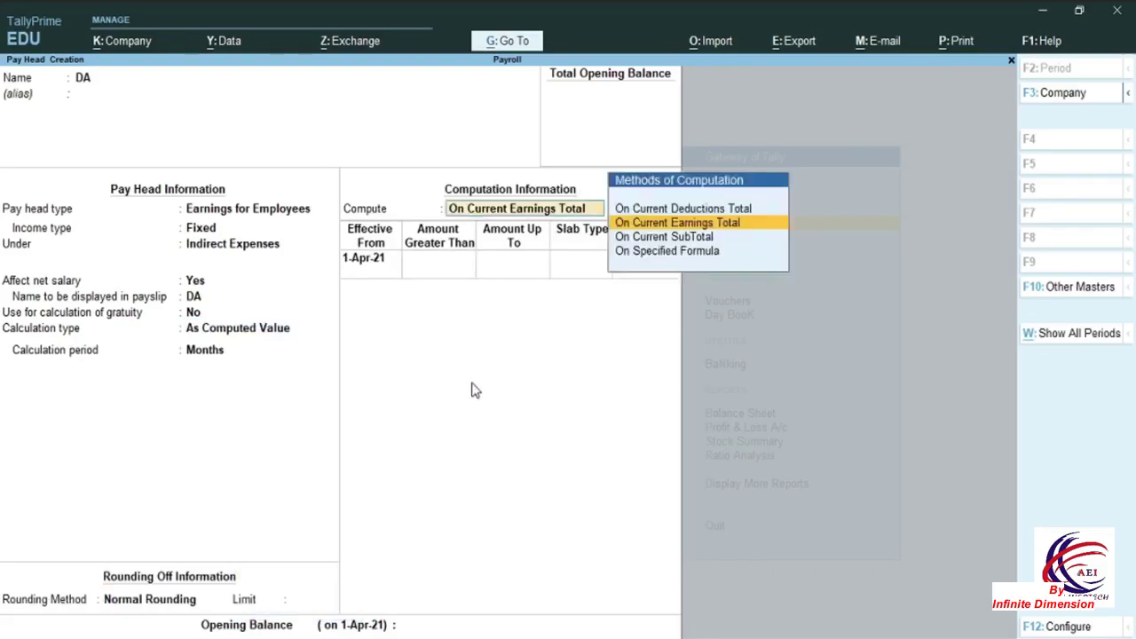
pyautogui.press('Down')
pyautogui.press('Down')
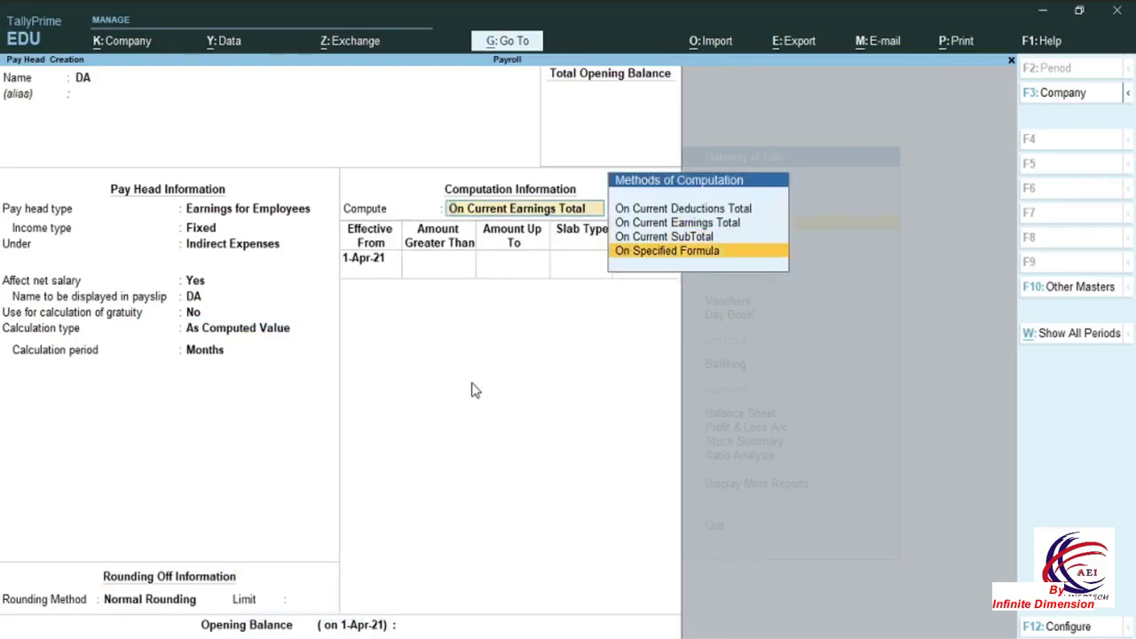
pyautogui.press('Return')
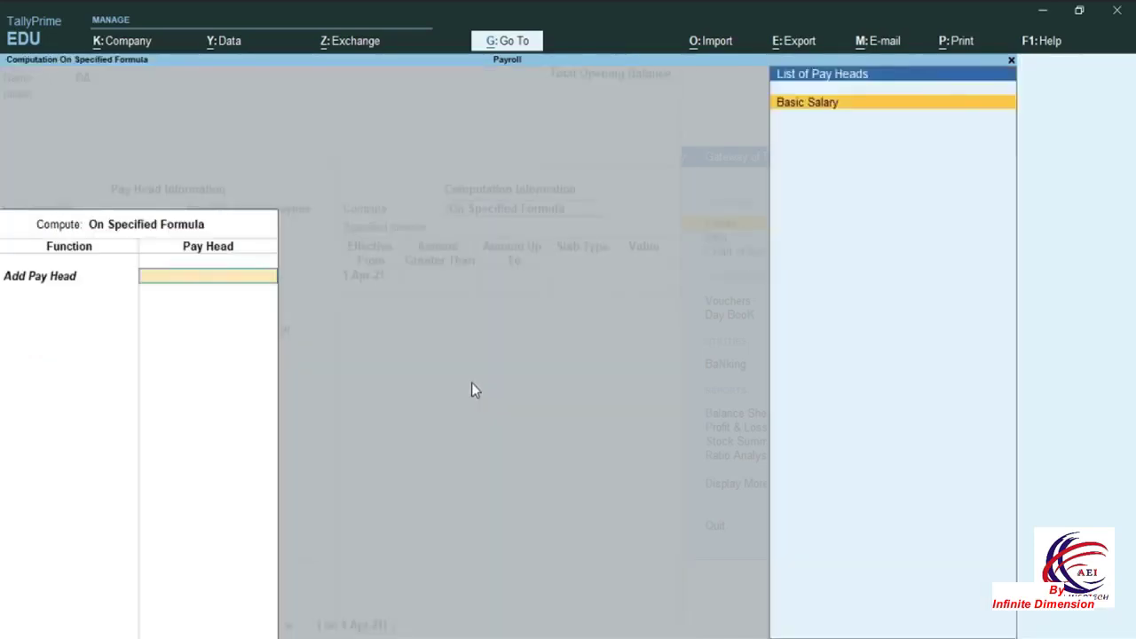
pyautogui.press('Return')
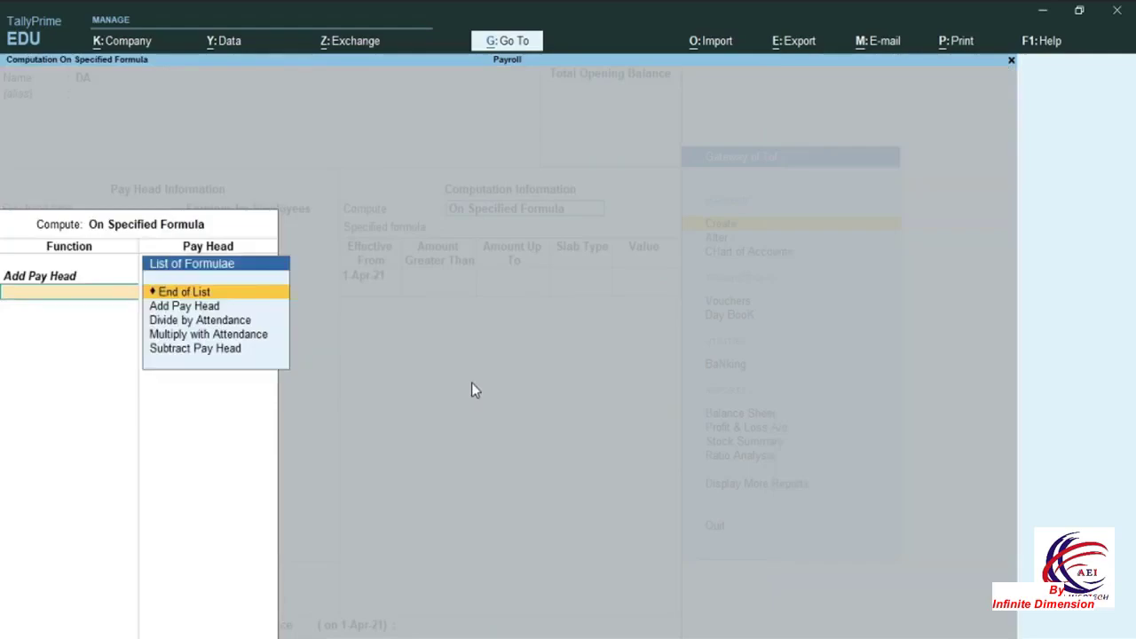
pyautogui.press('Return')
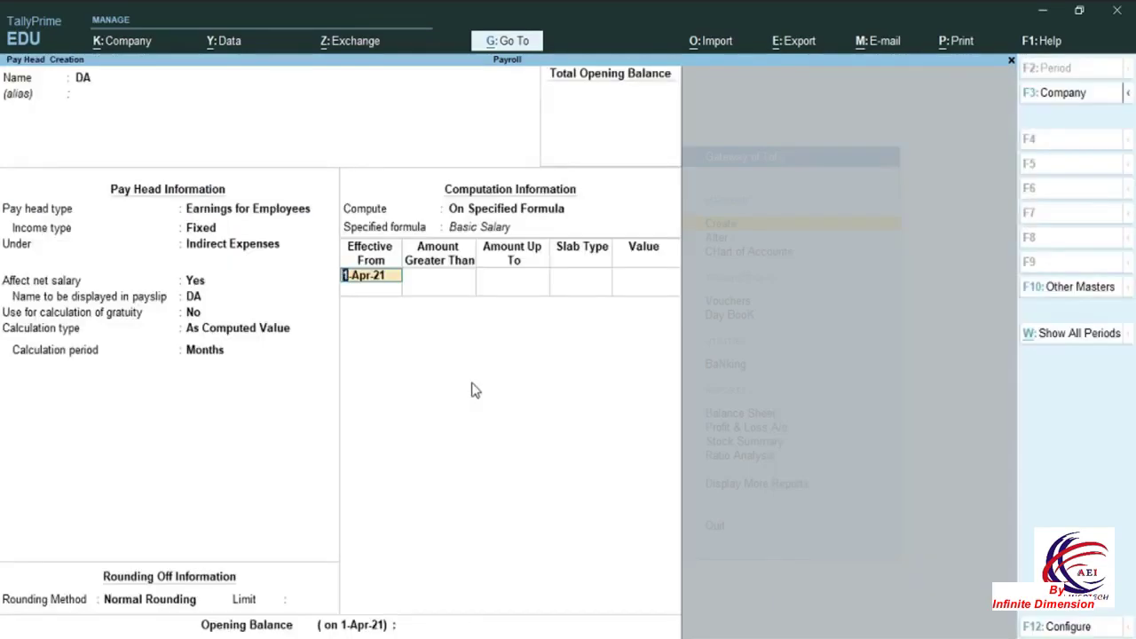
pyautogui.press('Return')
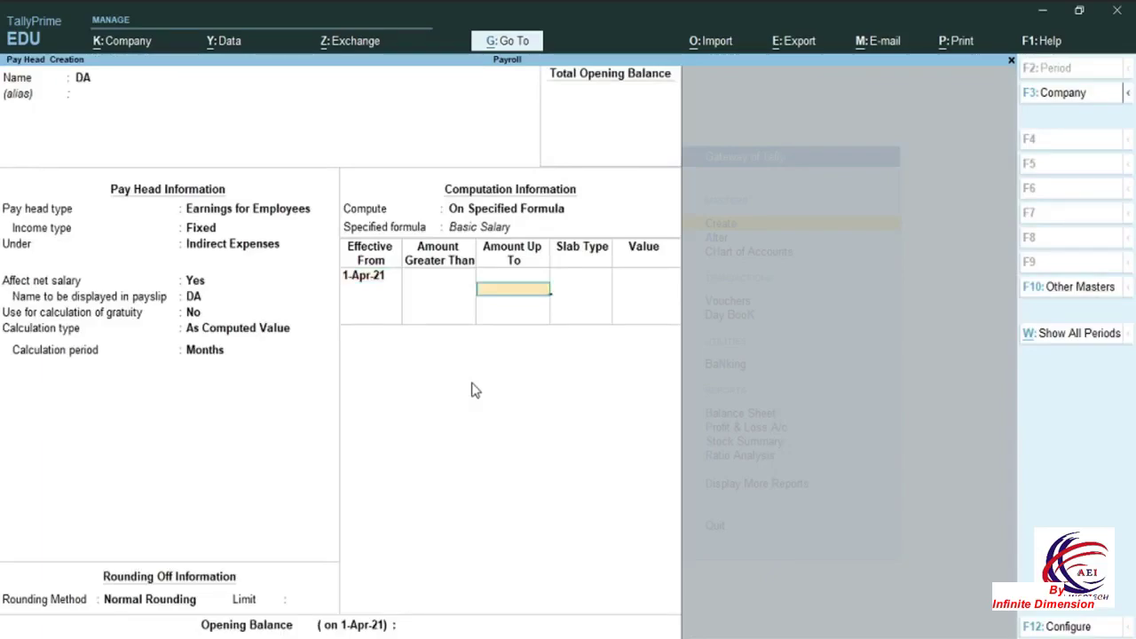
# Enter DA slabs of 8% up to 35,000 and 5% above, then save the pay head
pyautogui.write('35000')
pyautogui.press('Return')
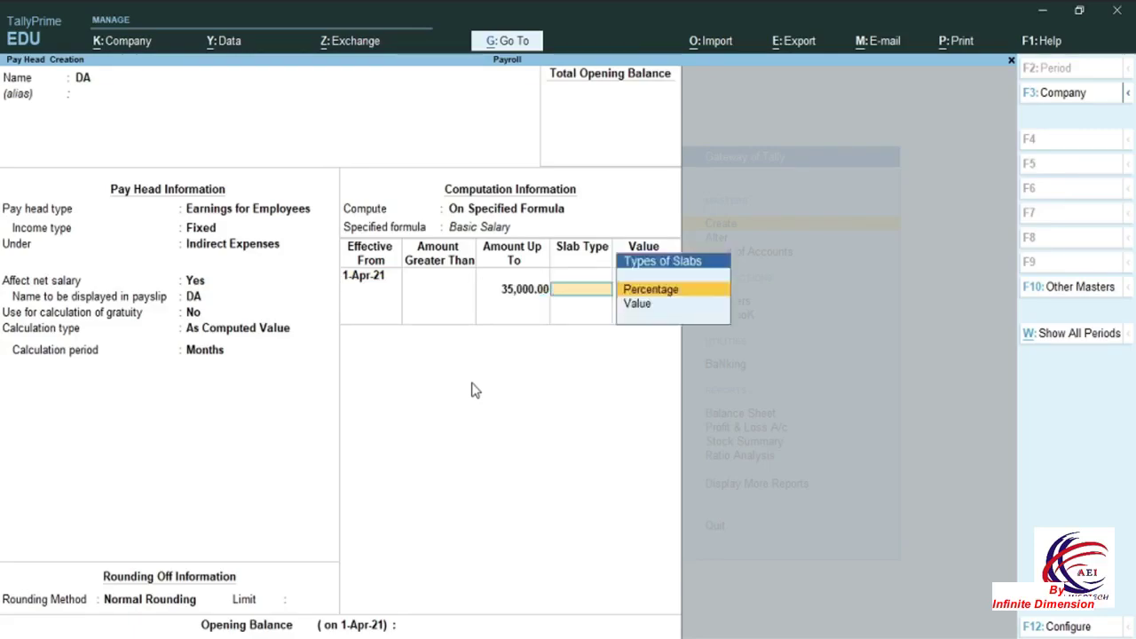
pyautogui.press('Return')
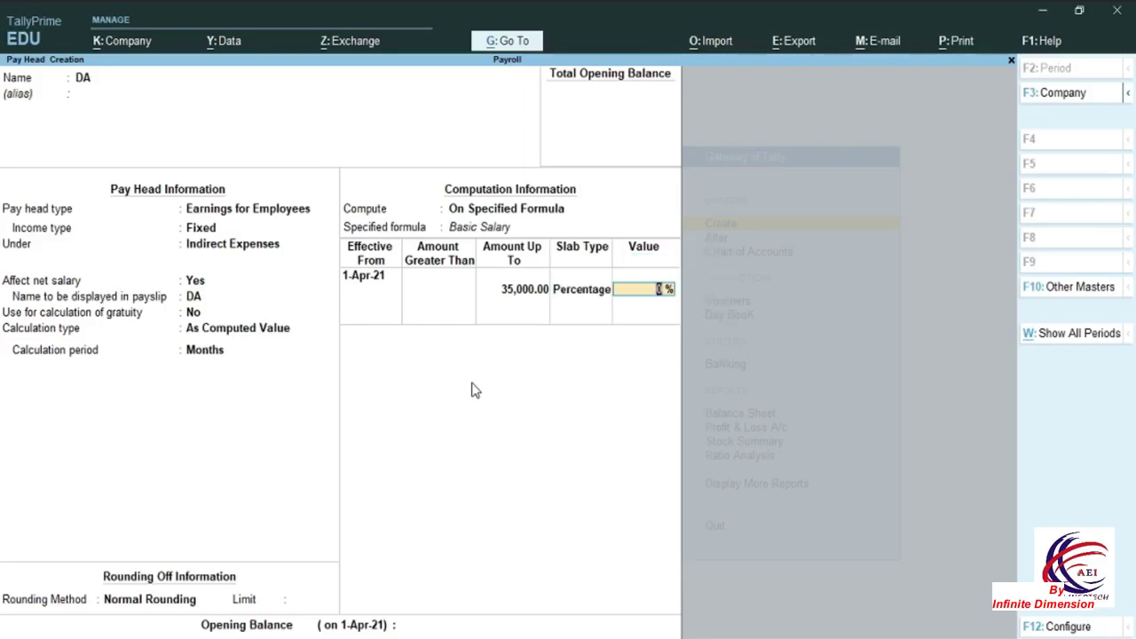
pyautogui.write('8')
pyautogui.press('Return')
pyautogui.press('Return')
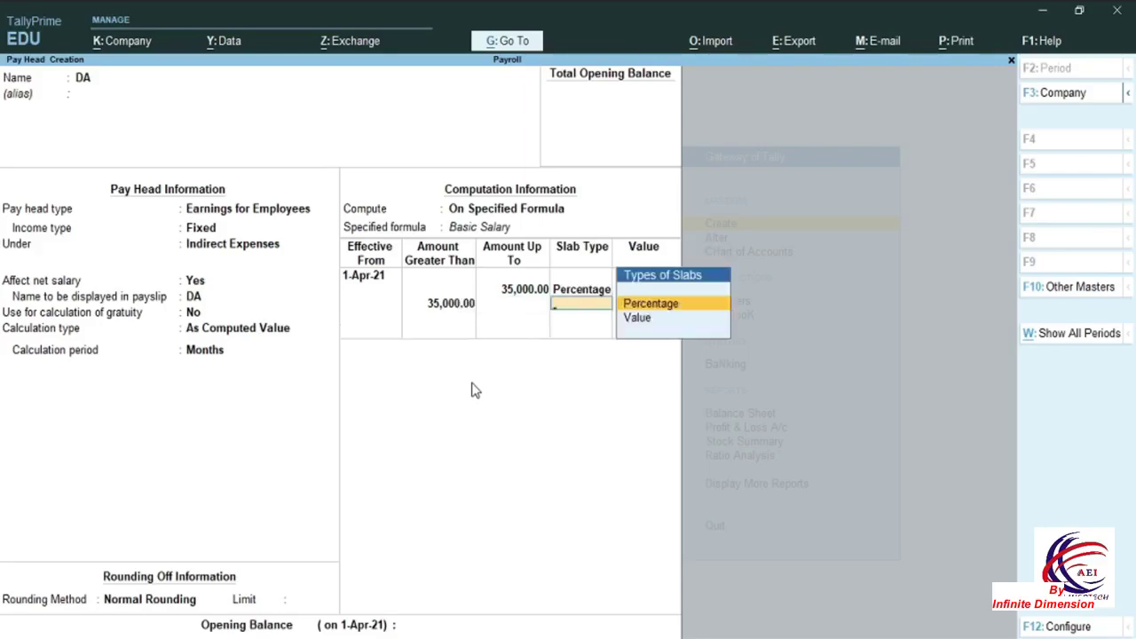
pyautogui.press('Return')
pyautogui.write('5')
pyautogui.press('Return')
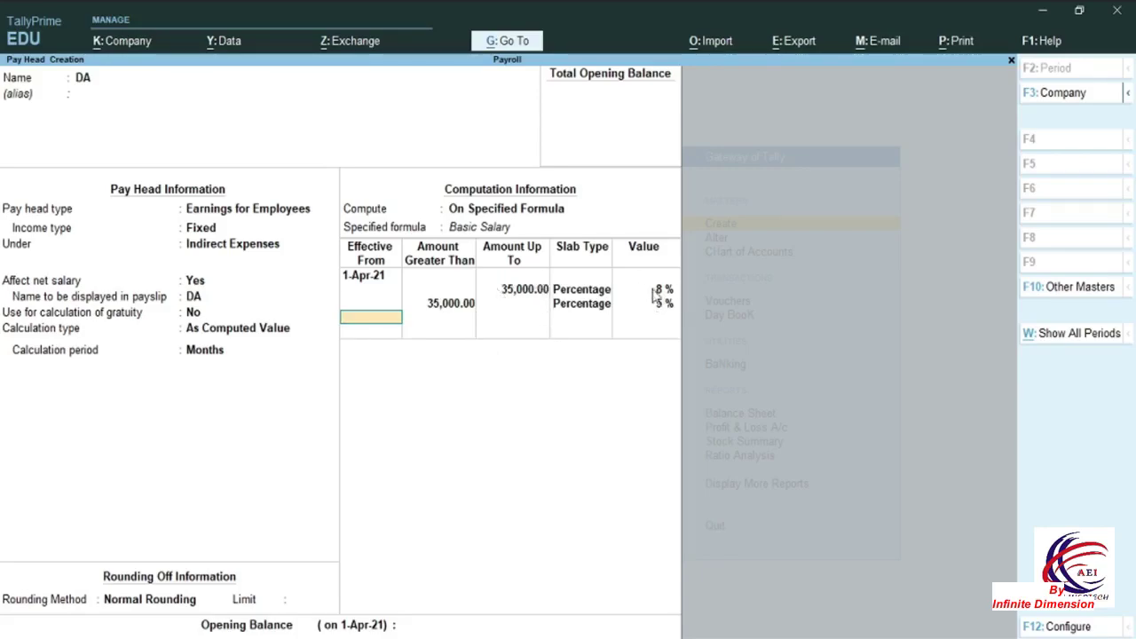
pyautogui.press('Return')
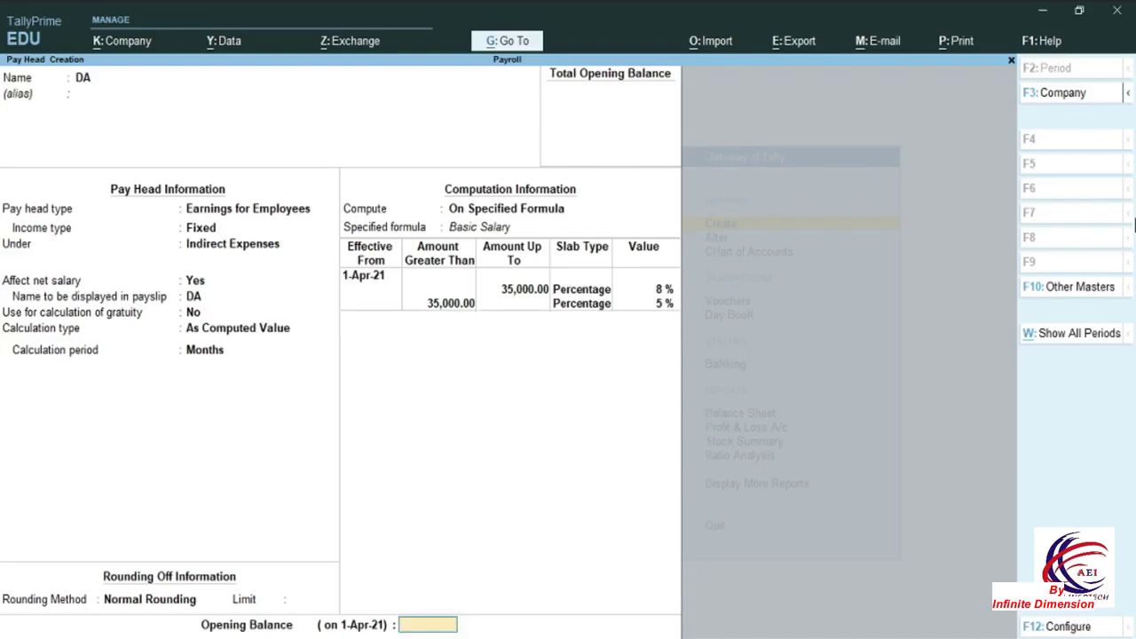
pyautogui.press('Return')
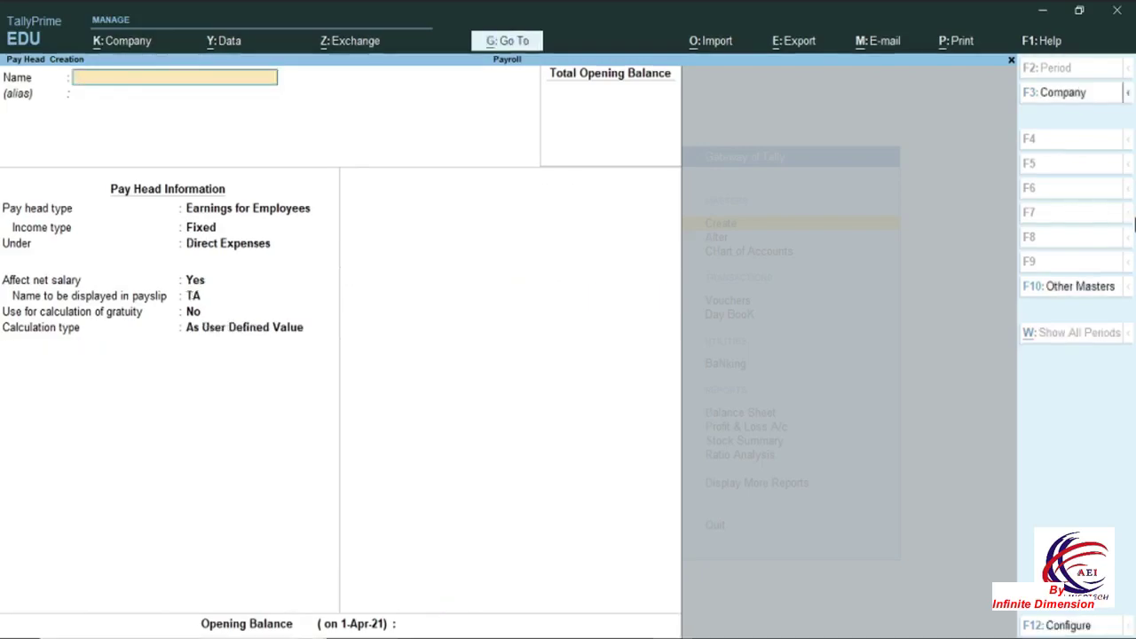
# Name the pay head TA, keep it Fixed, and place it under Indirect Expenses
pyautogui.write('TA')
pyautogui.press('Return')
pyautogui.press('Return')
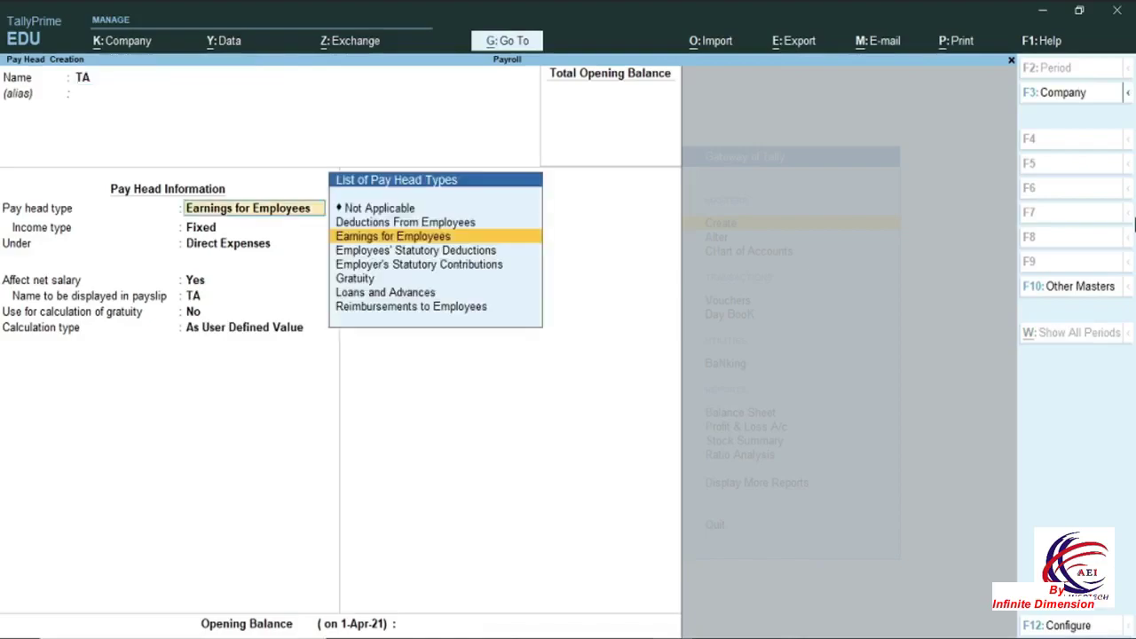
pyautogui.press('Return')
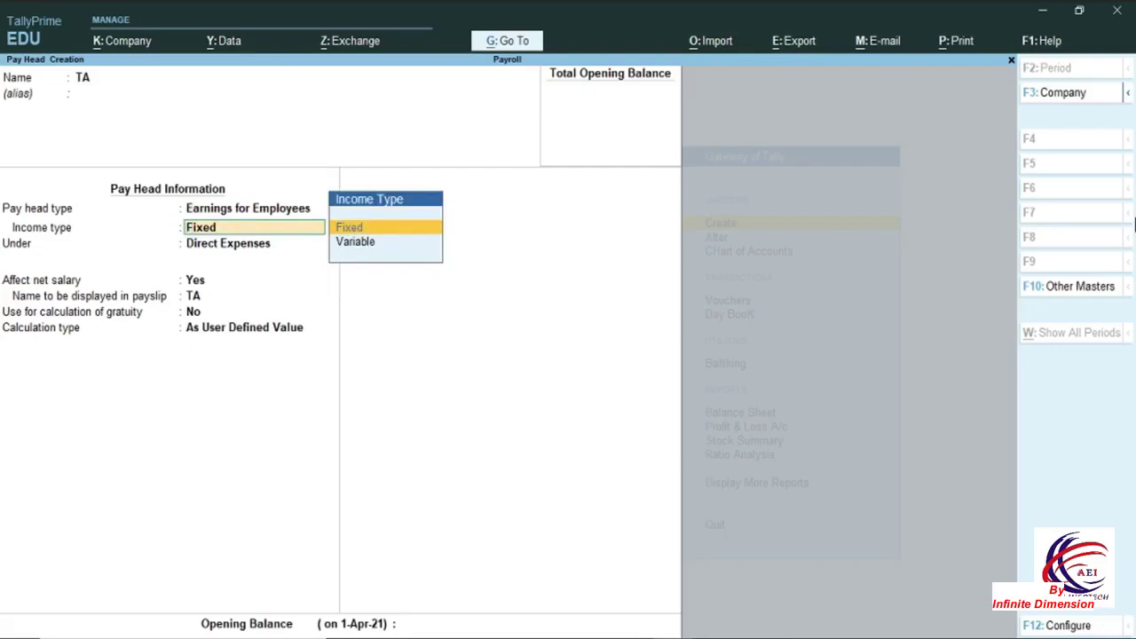
pyautogui.press('Return')
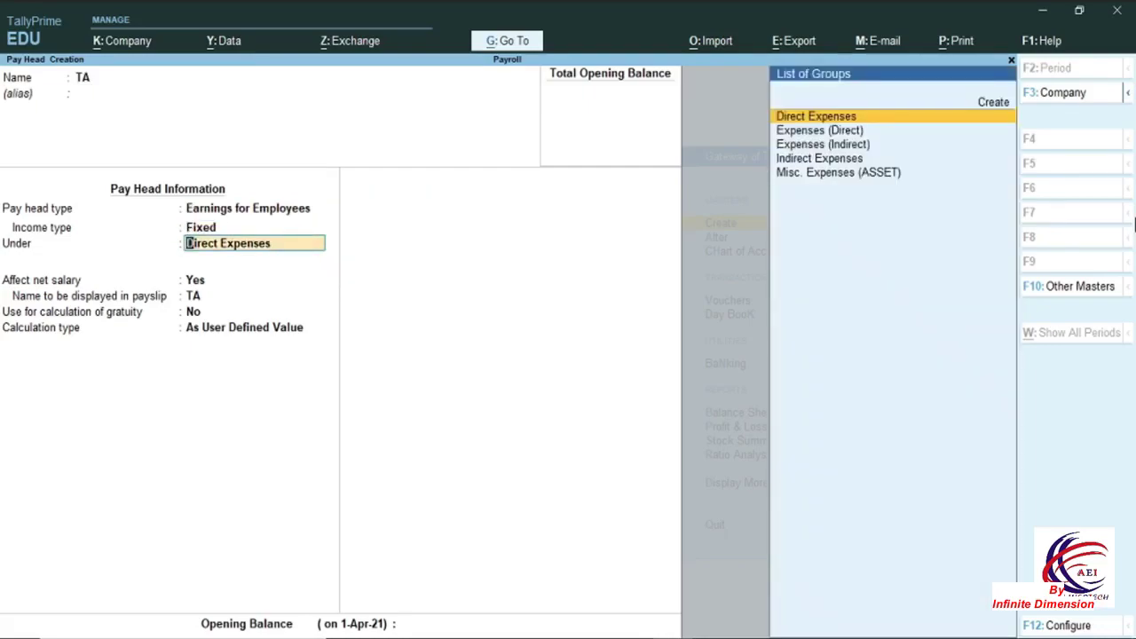
pyautogui.press('Down')
pyautogui.press('Down')
pyautogui.press('Down')
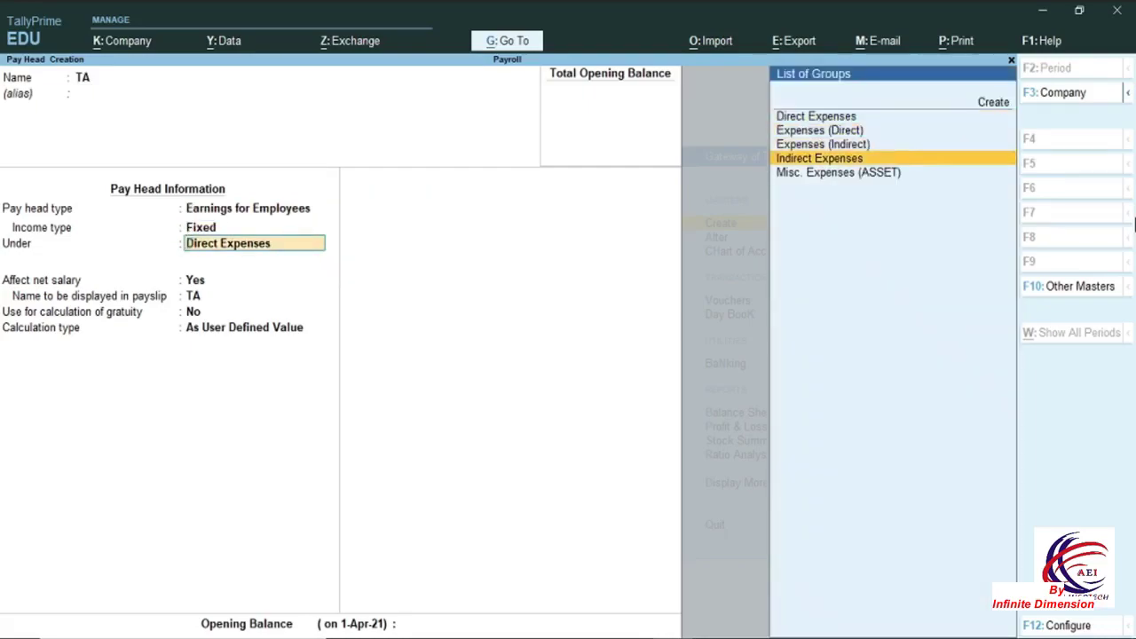
pyautogui.press('Return')
# Make TA As Computed Value with Normal Rounding, computed on a Basic Salary formula
pyautogui.press('Return')
pyautogui.press('Return')
pyautogui.press('Return')
pyautogui.press('Up')
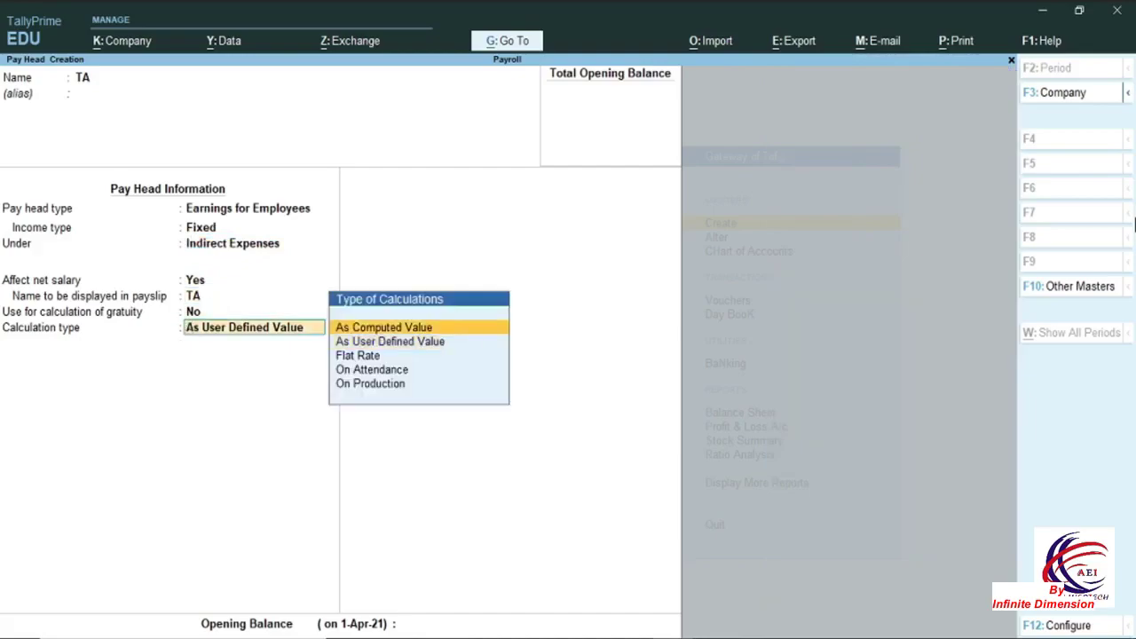
pyautogui.press('Return')
pyautogui.press('Return')
pyautogui.press('Return')
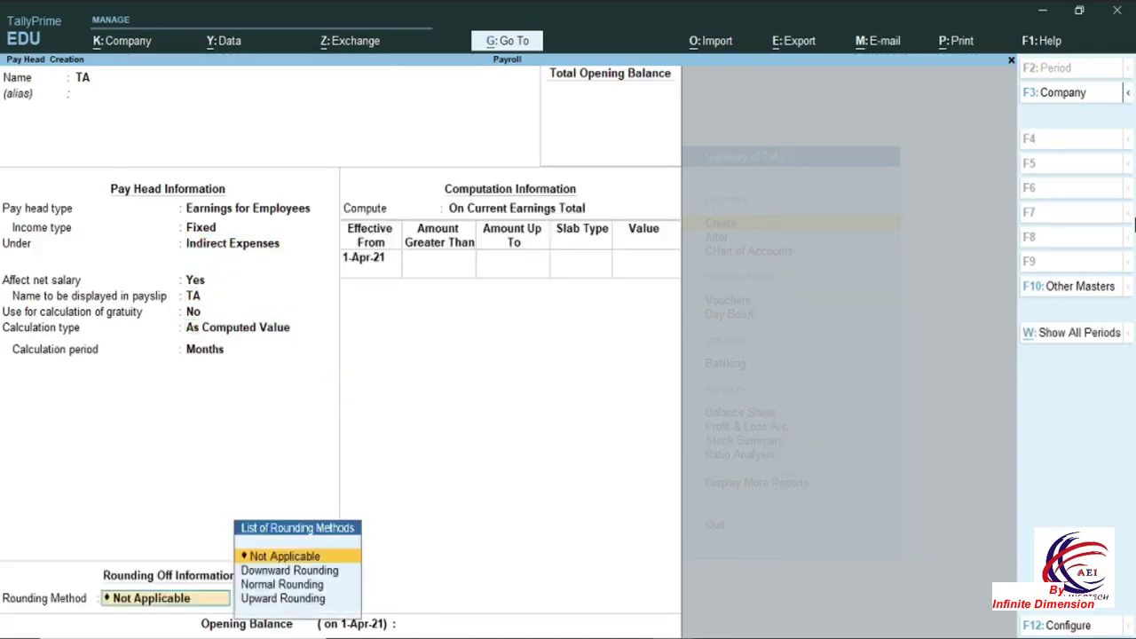
pyautogui.press('Down')
pyautogui.press('Down')
pyautogui.press('Down')
pyautogui.press('Up')
pyautogui.press('Return')
pyautogui.press('Return')
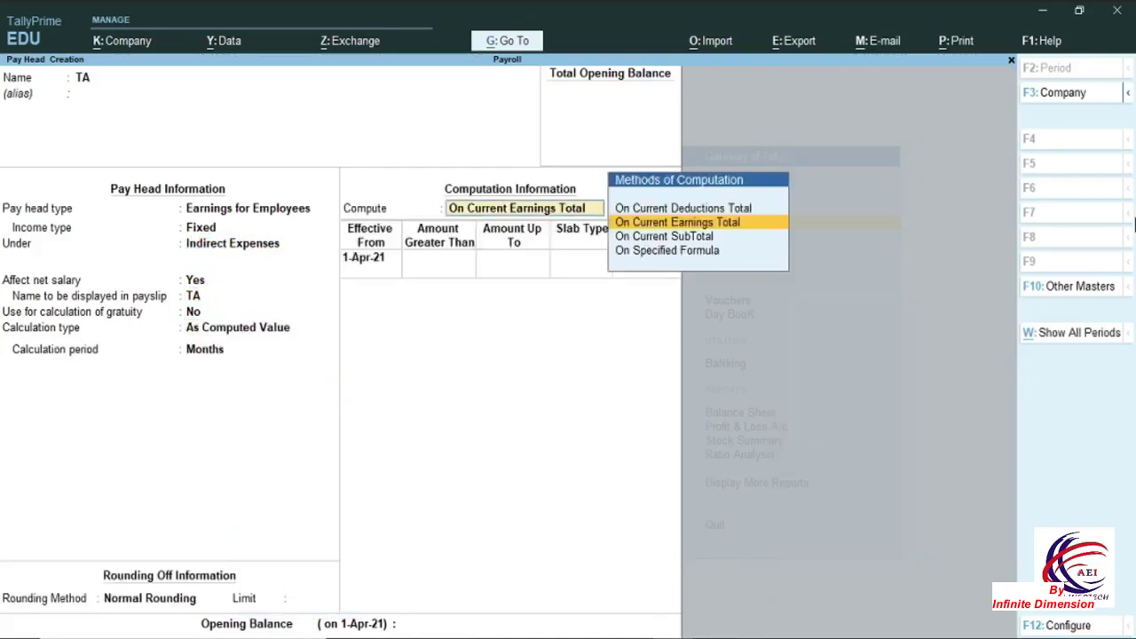
pyautogui.press('Down')
pyautogui.press('Down')
pyautogui.press('Return')
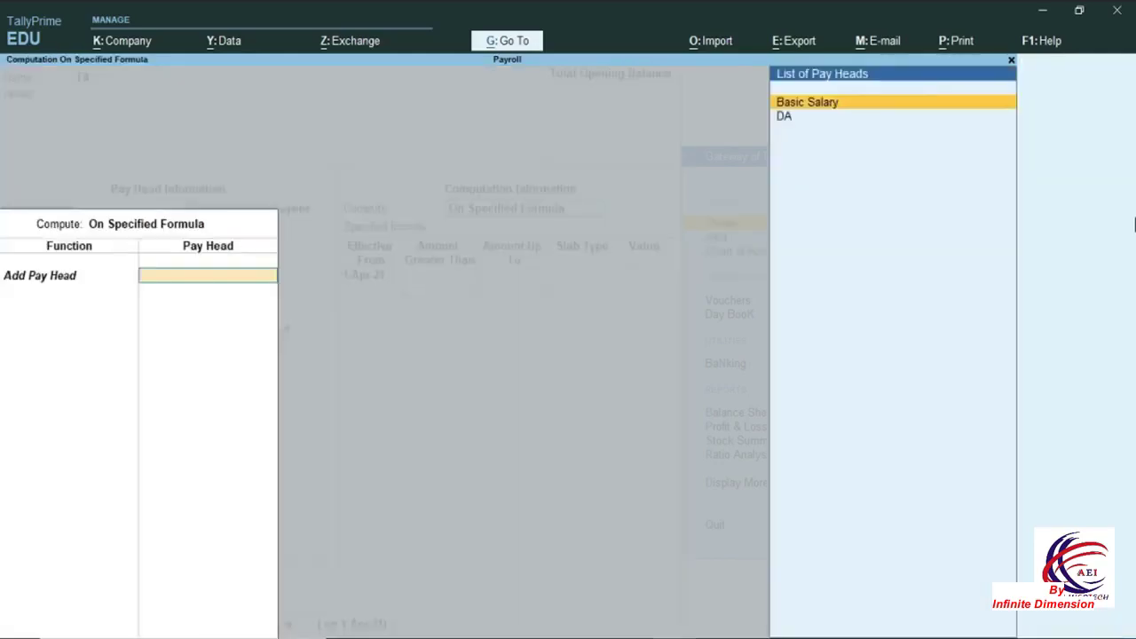
pyautogui.press('Return')
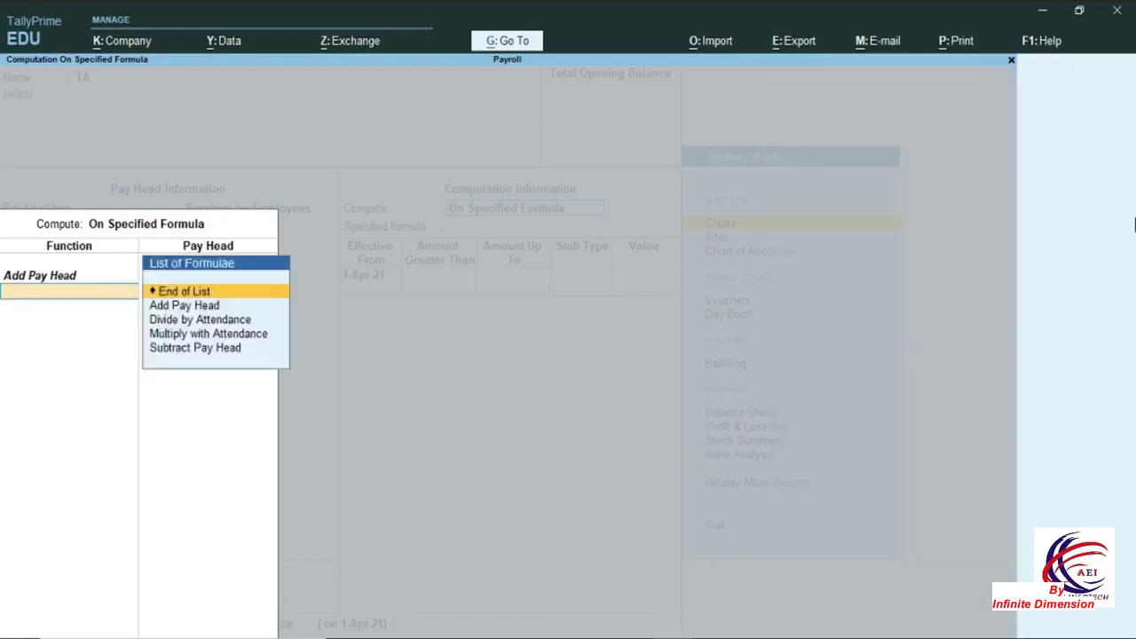
pyautogui.press('Return')
pyautogui.press('Return')
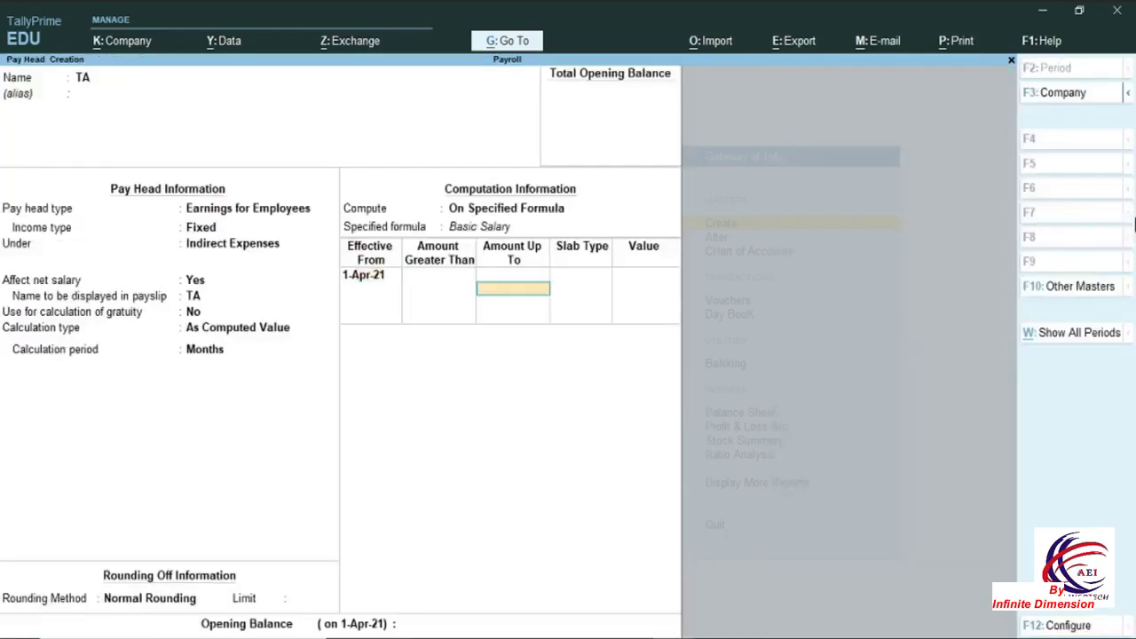
# Set TA's first slab to a flat Value of 1,000 up to 35,000
pyautogui.write('35000')
pyautogui.press('Return')
pyautogui.press('Down')
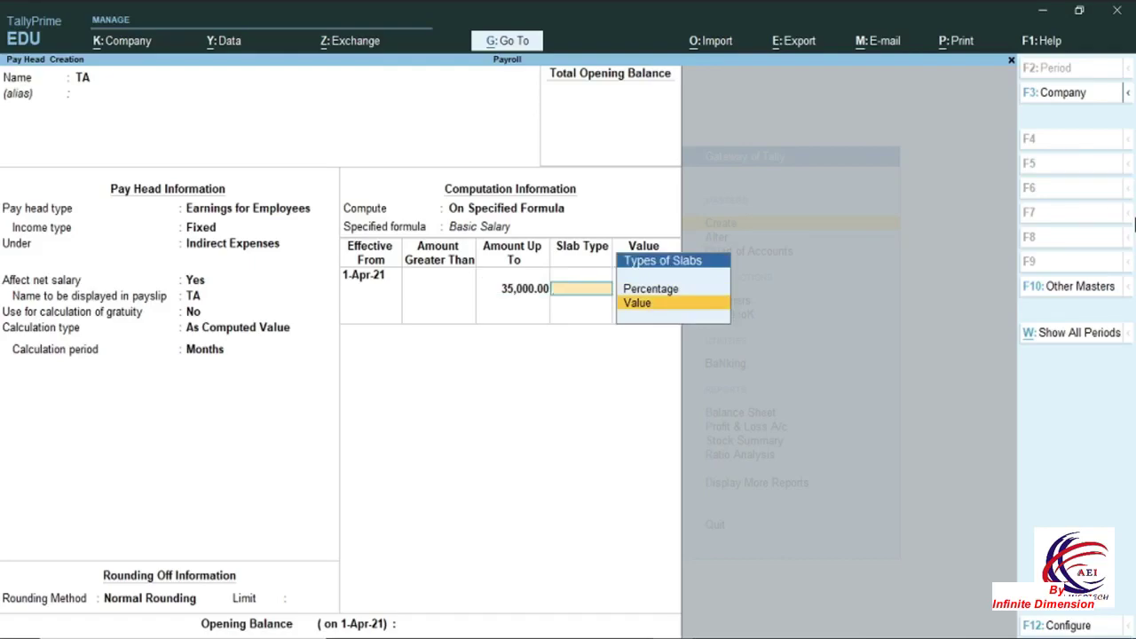
pyautogui.press('Return')
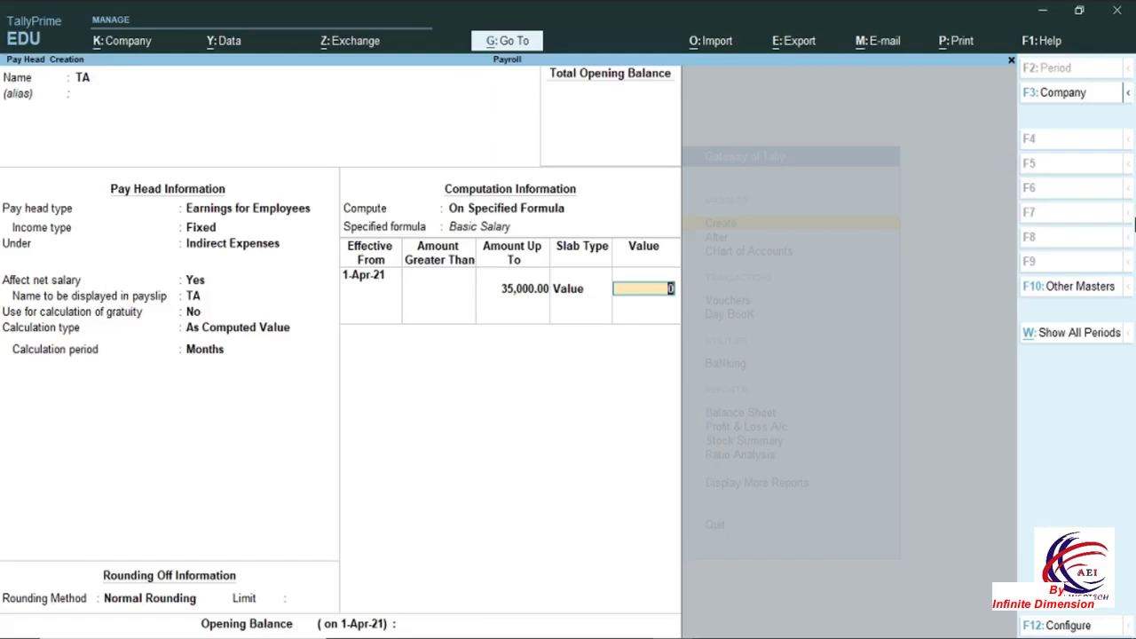
pyautogui.write('1000')
pyautogui.press('Return')
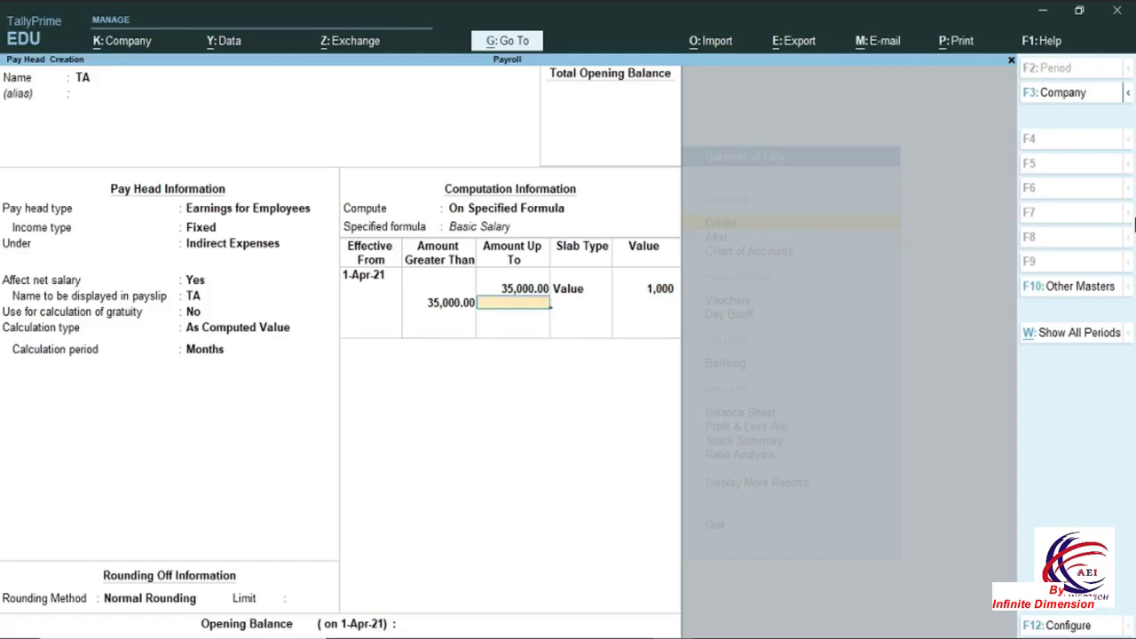
# Add a 2,000 Value slab above 35,000, save TA, and name the next pay head HRA
pyautogui.press('Return')
pyautogui.press('Down')
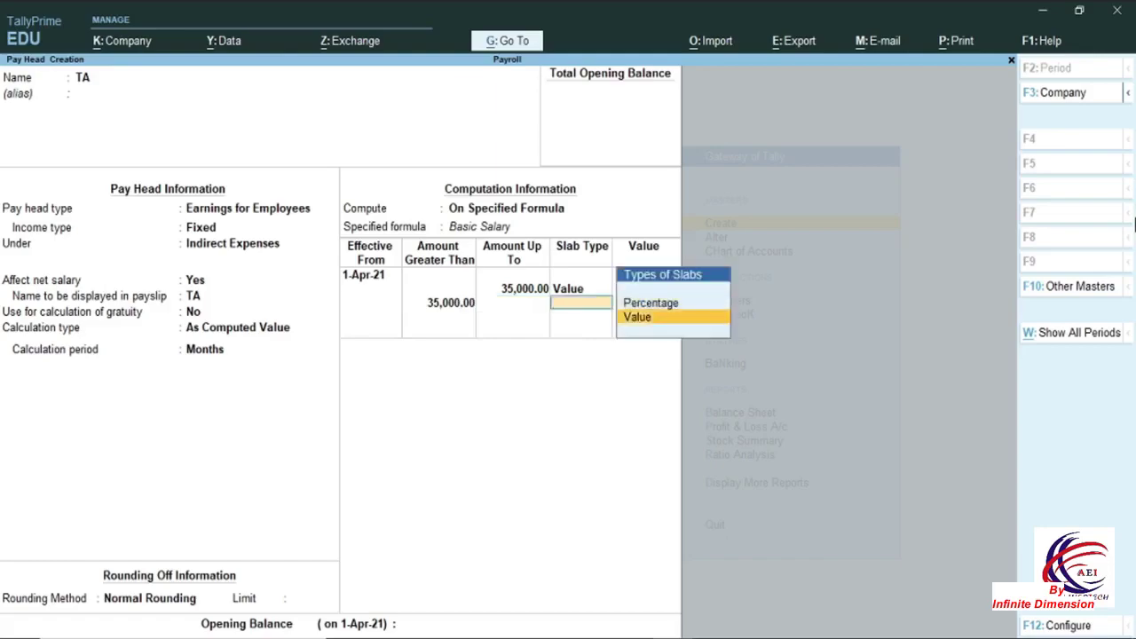
pyautogui.press('Return')
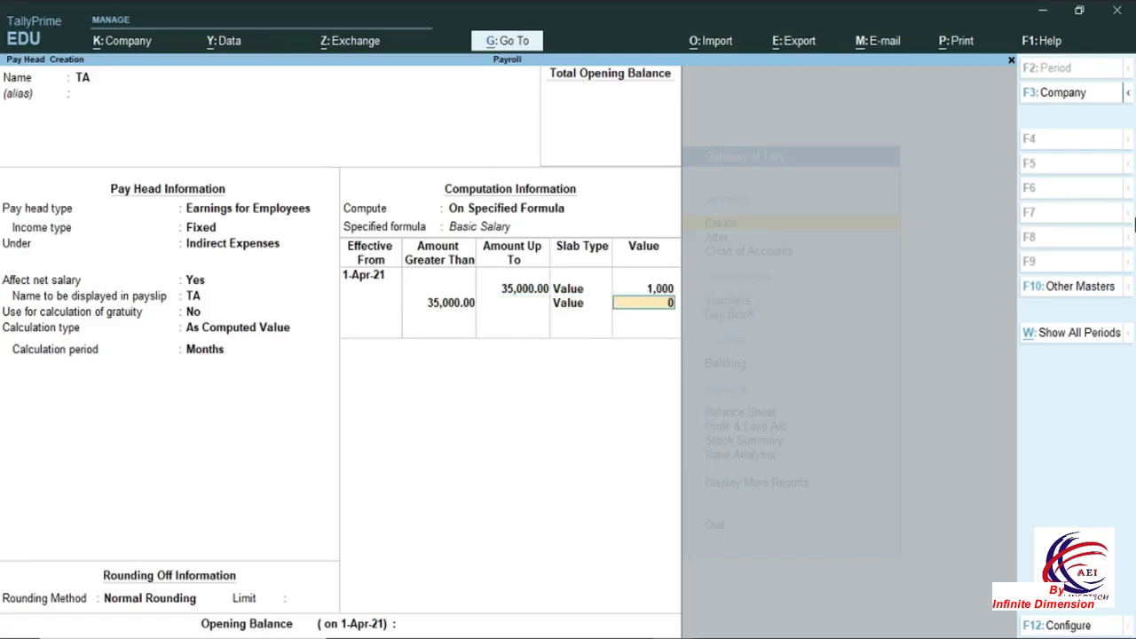
pyautogui.write('2000')
pyautogui.press('Return')
pyautogui.press('Return')
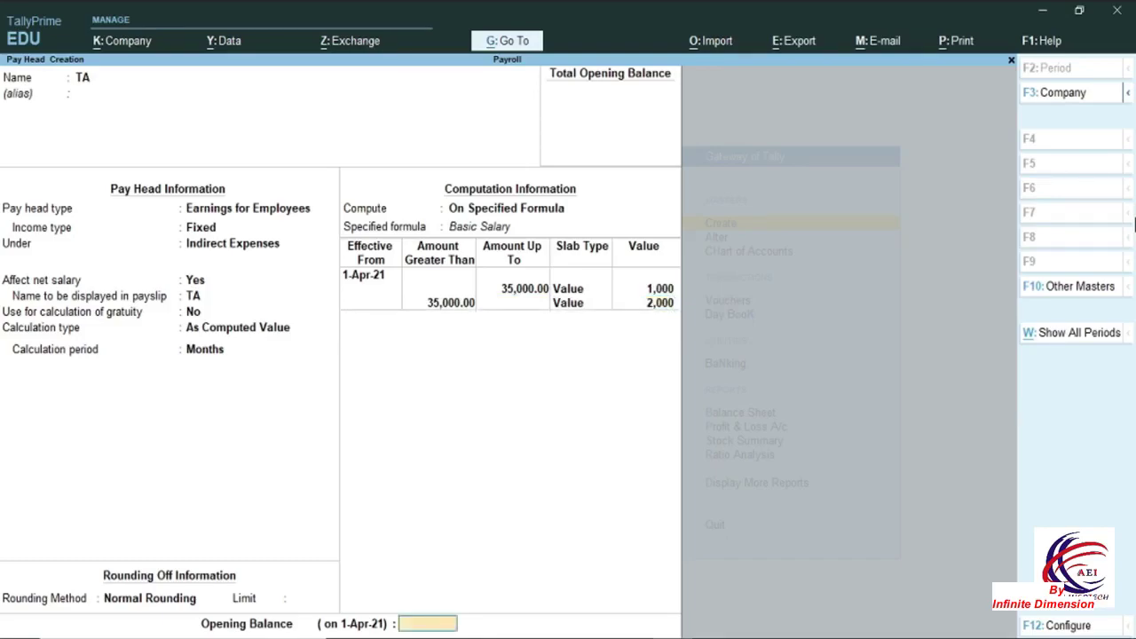
pyautogui.press('Return')
pyautogui.press('Return')
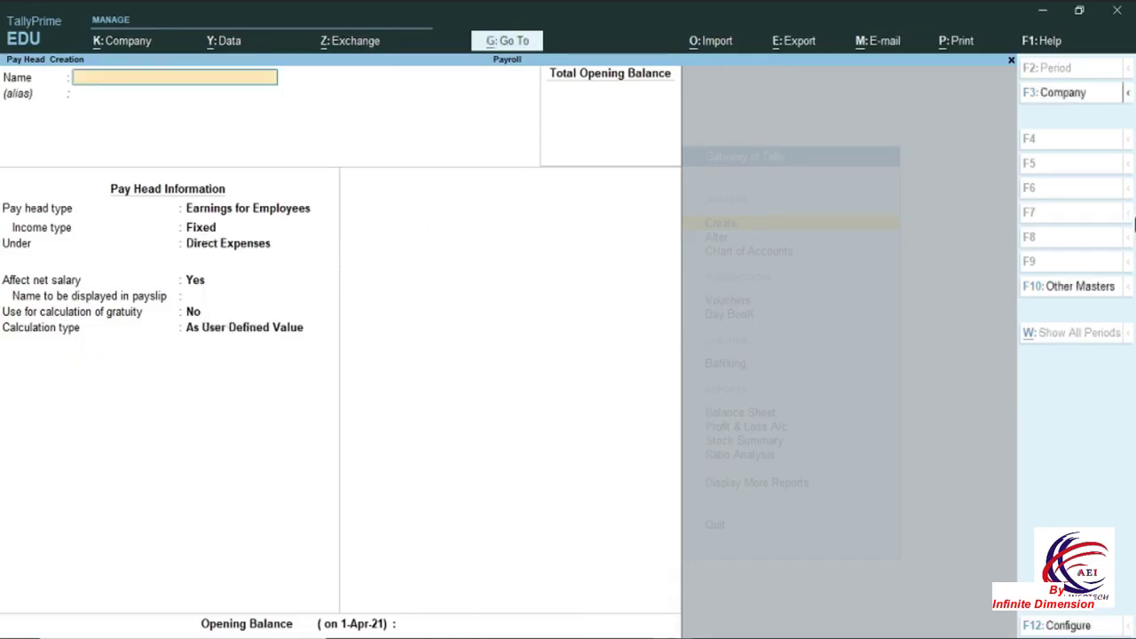
pyautogui.write('HRA')
# Keep HRA a Fixed Earnings for Employees pay head under Indirect Expenses
pyautogui.press('Return')
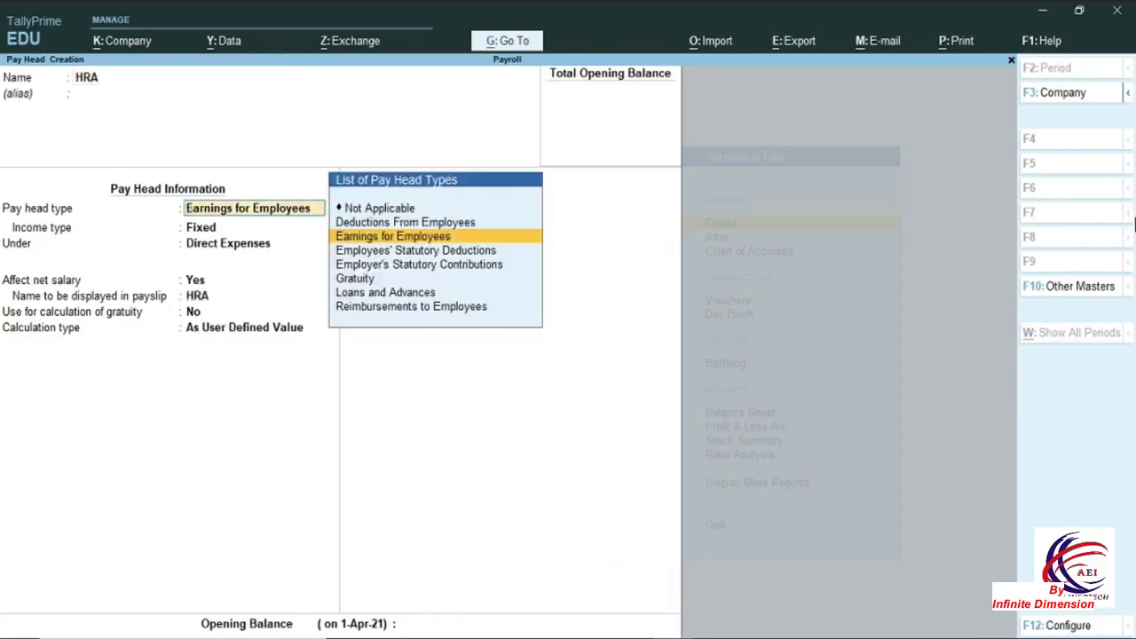
pyautogui.press('Return')
pyautogui.press('Down')
pyautogui.press('Up')
pyautogui.press('Return')
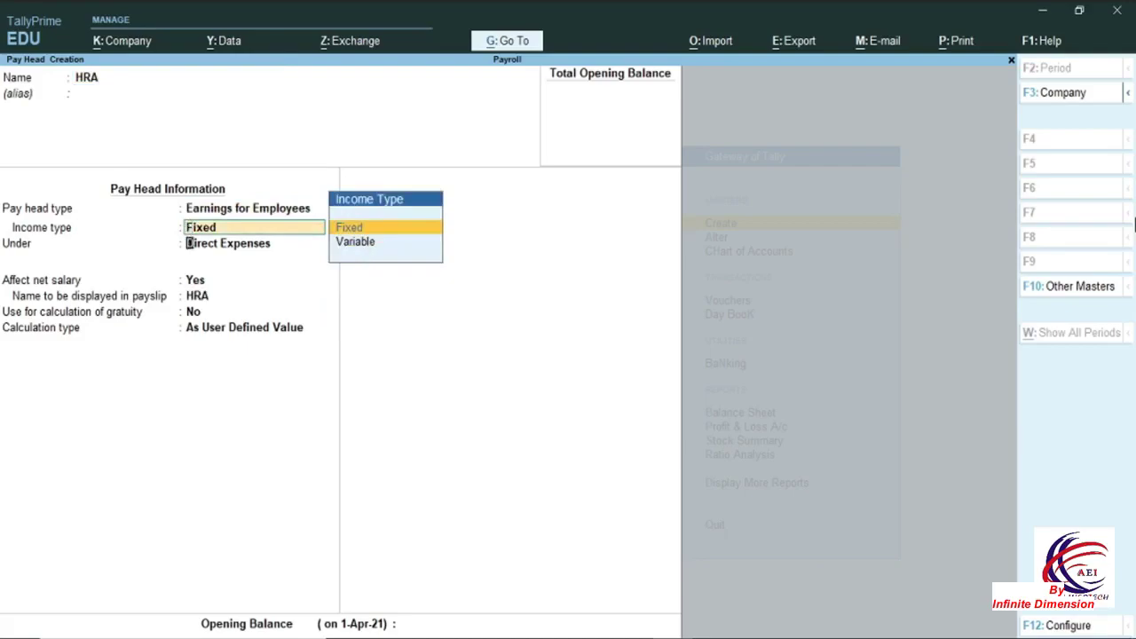
pyautogui.press('Down')
pyautogui.press('Down')
pyautogui.press('Down')
pyautogui.press('Return')
# Set HRA to As Computed Value with Normal Rounding, computed On Specified Formula
pyautogui.press('Return')
pyautogui.press('Return')
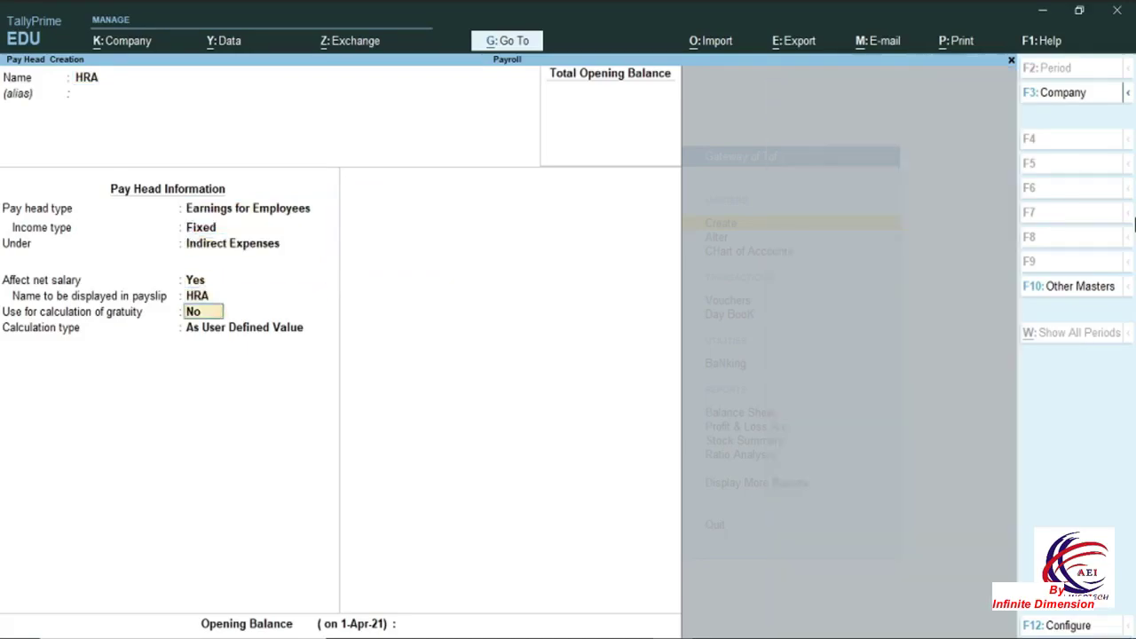
pyautogui.press('Return')
pyautogui.press('Up')
pyautogui.press('Return')
pyautogui.press('Down')
pyautogui.press('Down')
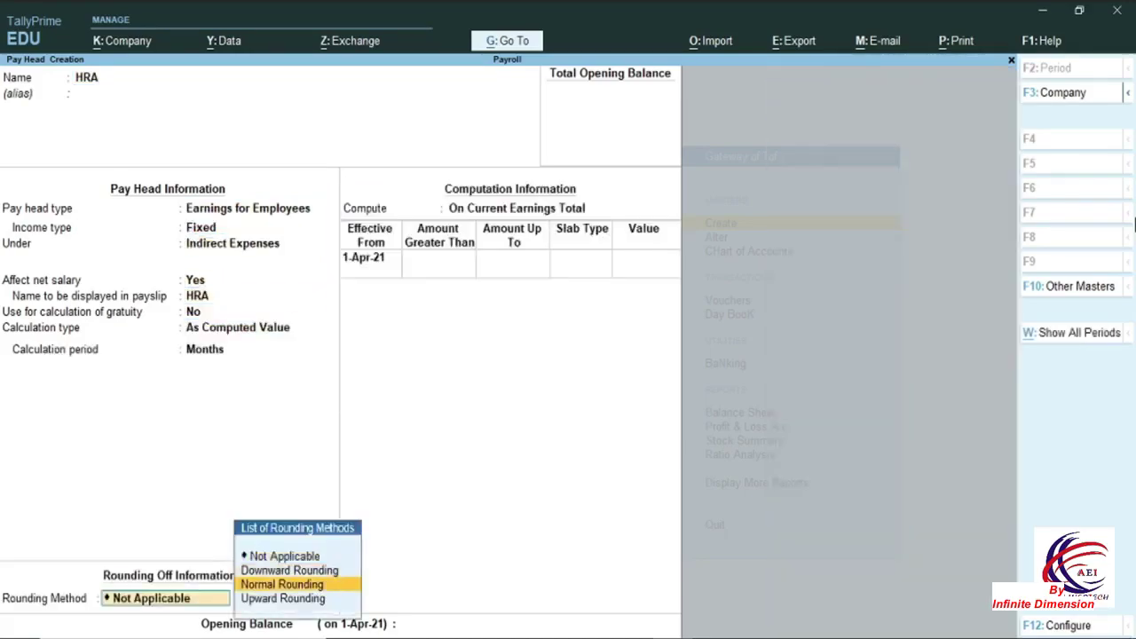
pyautogui.press('Return')
pyautogui.press('Return')
pyautogui.press('Down')
pyautogui.press('Down')
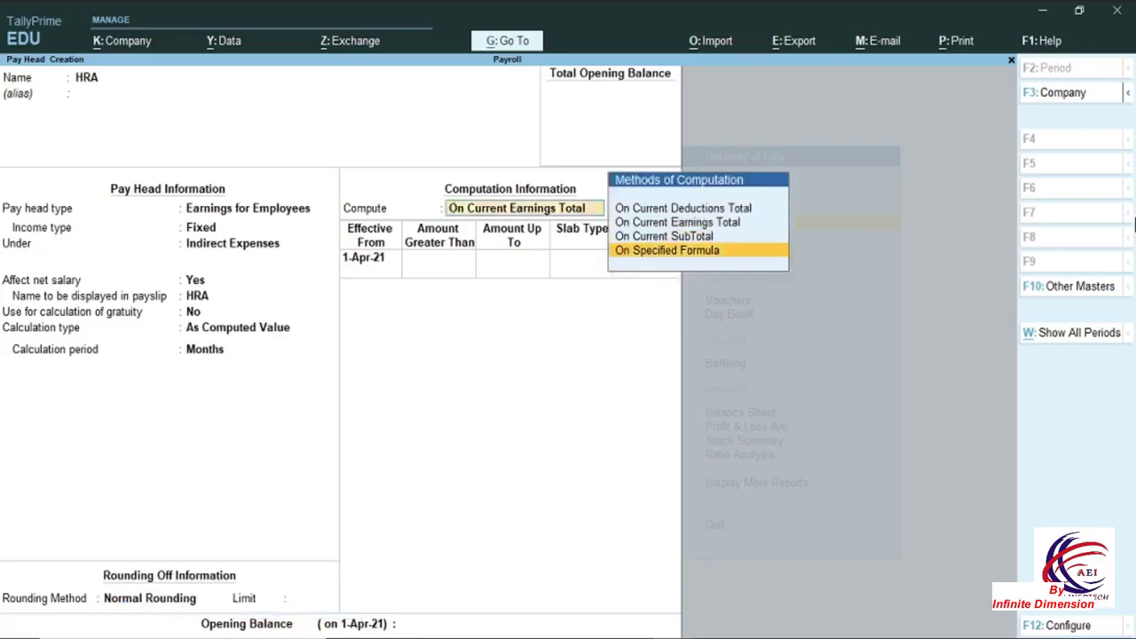
pyautogui.press('Return')
pyautogui.press('Return')
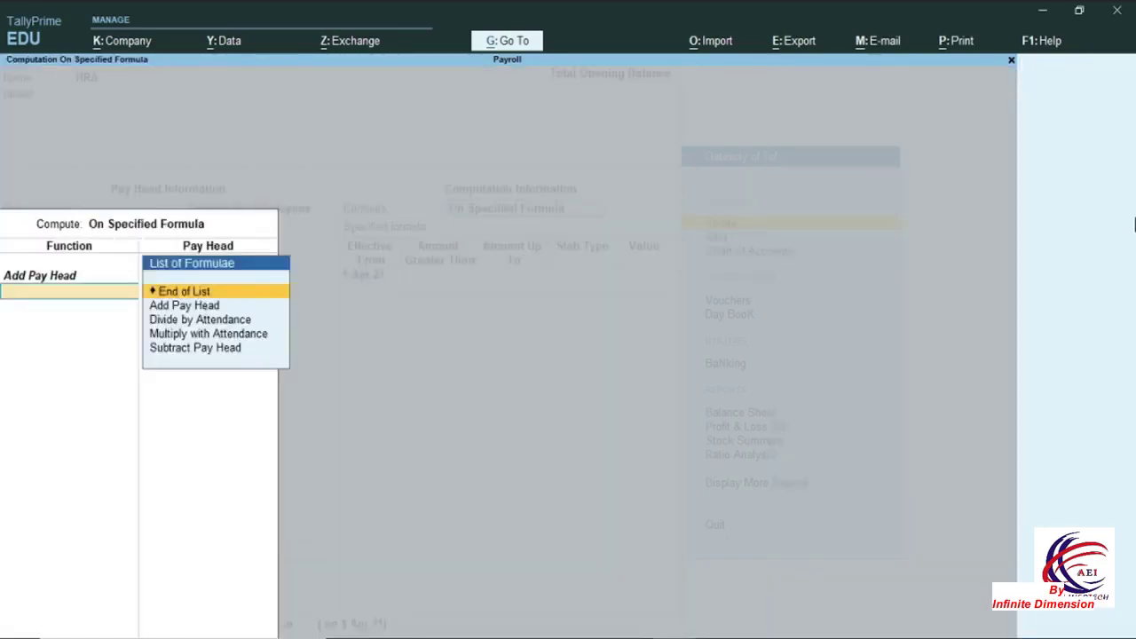
pyautogui.press('Return')
# Base HRA on Basic Salary with slabs of 7% up to 35,000 and 6% above
pyautogui.press('Return')
pyautogui.write('35000')
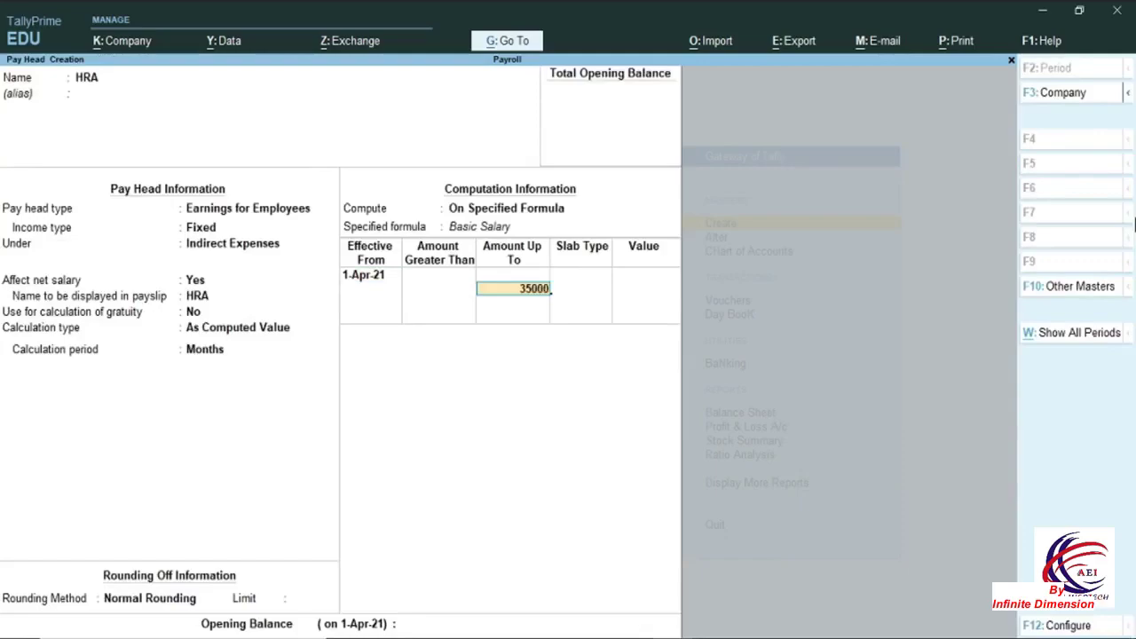
pyautogui.press('Return')
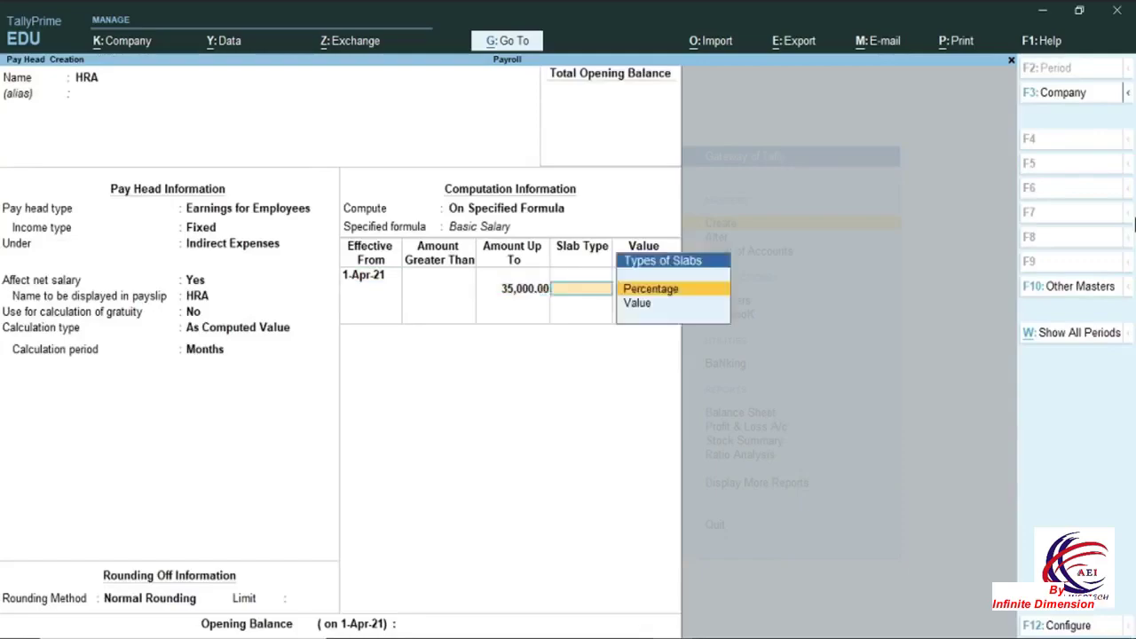
pyautogui.press('Return')
pyautogui.write('10')
pyautogui.press('Return')
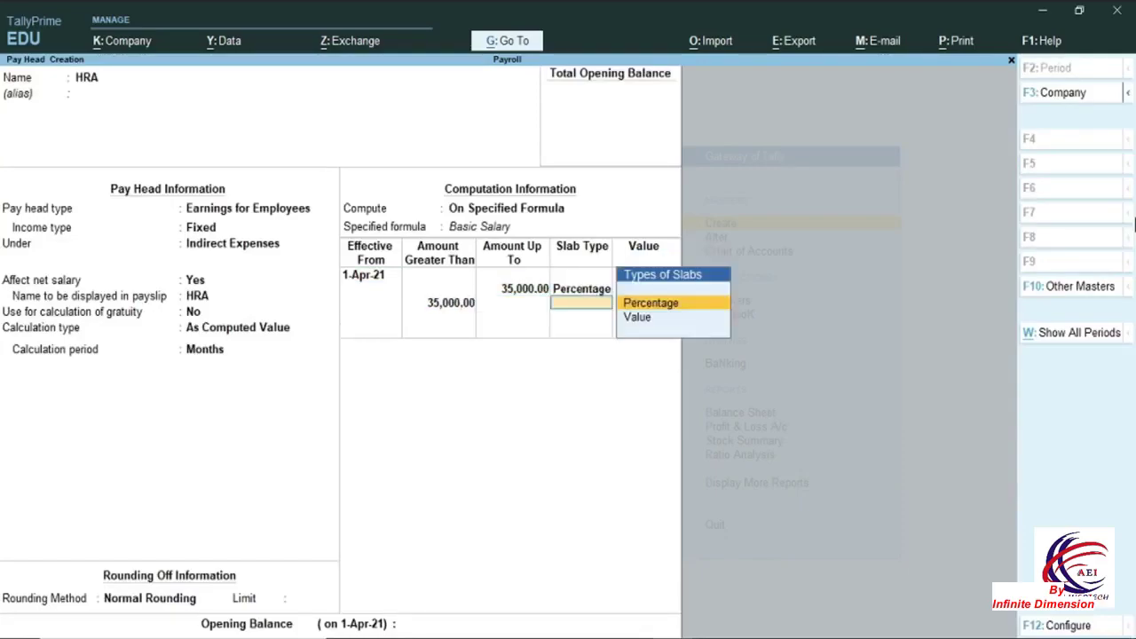
pyautogui.press('Return')
pyautogui.write('6')
pyautogui.press('Return')
pyautogui.press('Return')
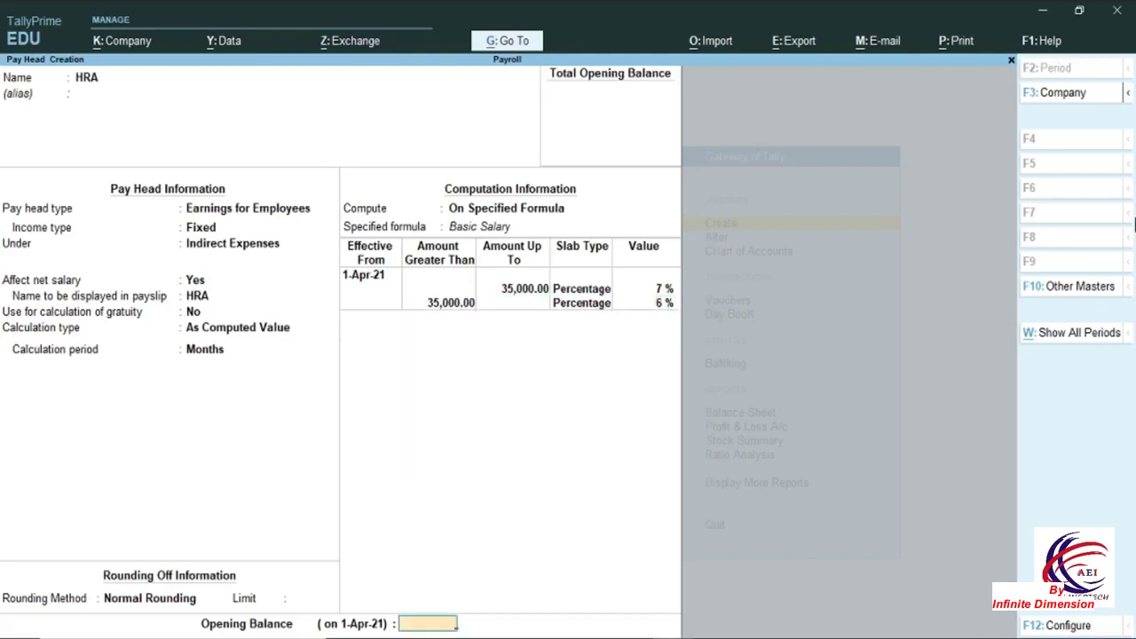
pyautogui.press('Return')
pyautogui.press('Return')
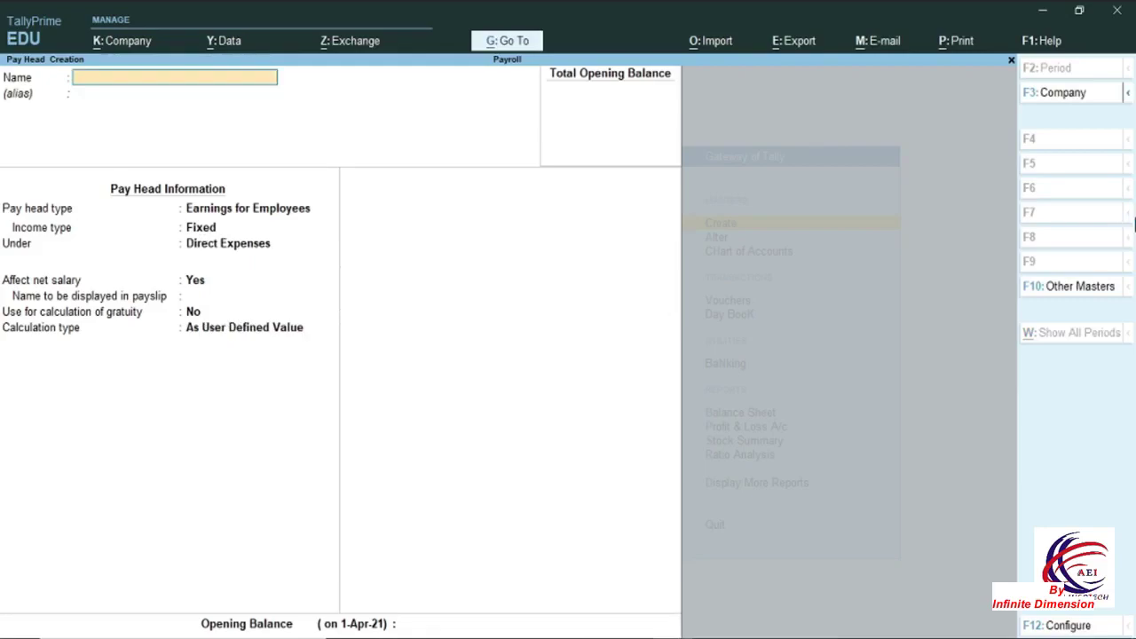
# Create pay head PF as a Deduction From Employees under Current Liabilities
pyautogui.write('PF')
pyautogui.press('Return')
pyautogui.press('Return')
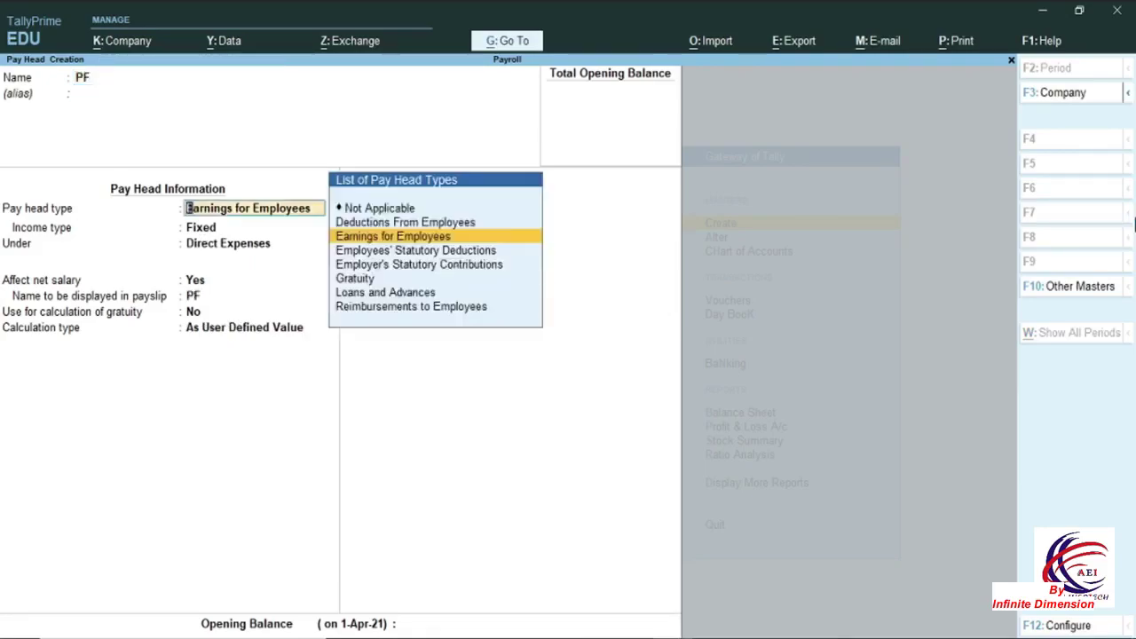
pyautogui.press('Up')
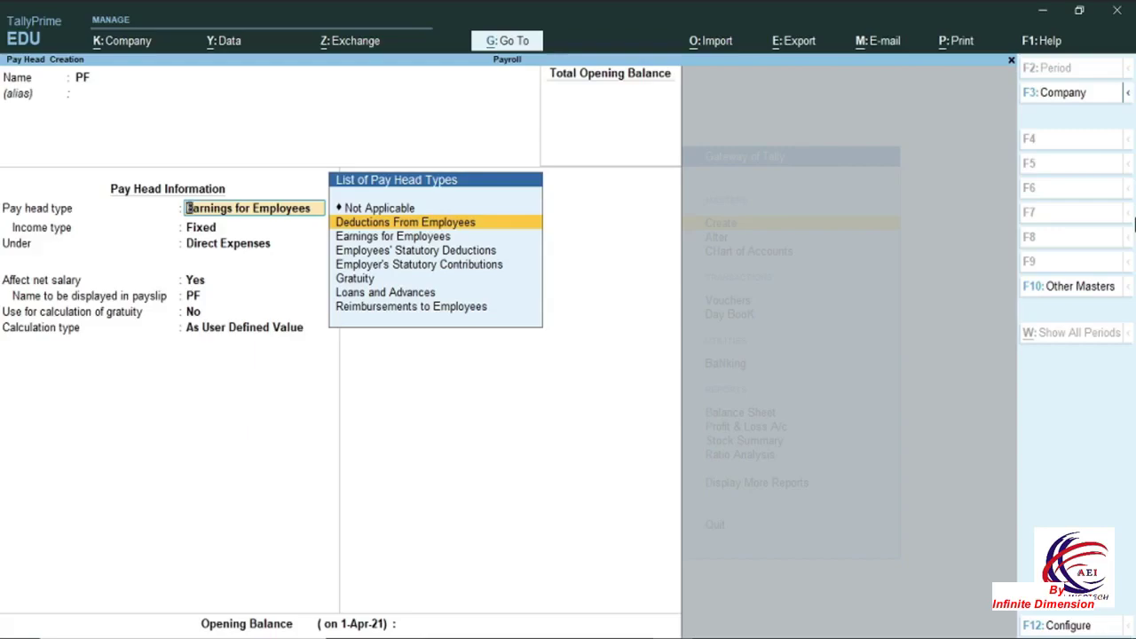
pyautogui.press('Return')
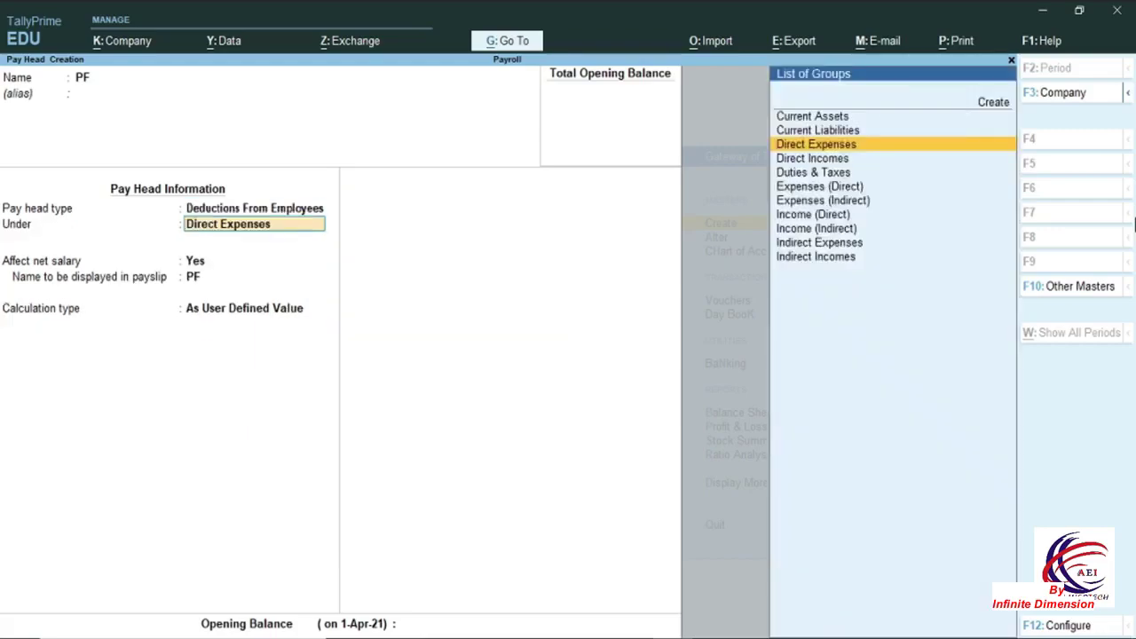
pyautogui.press('Up')
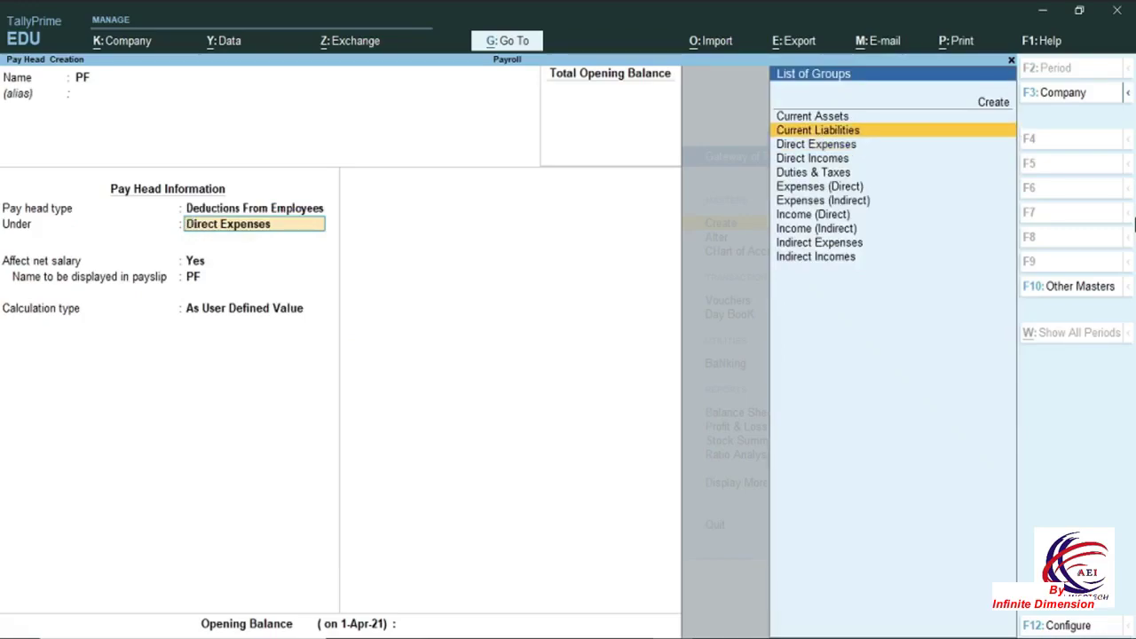
pyautogui.press('Return')
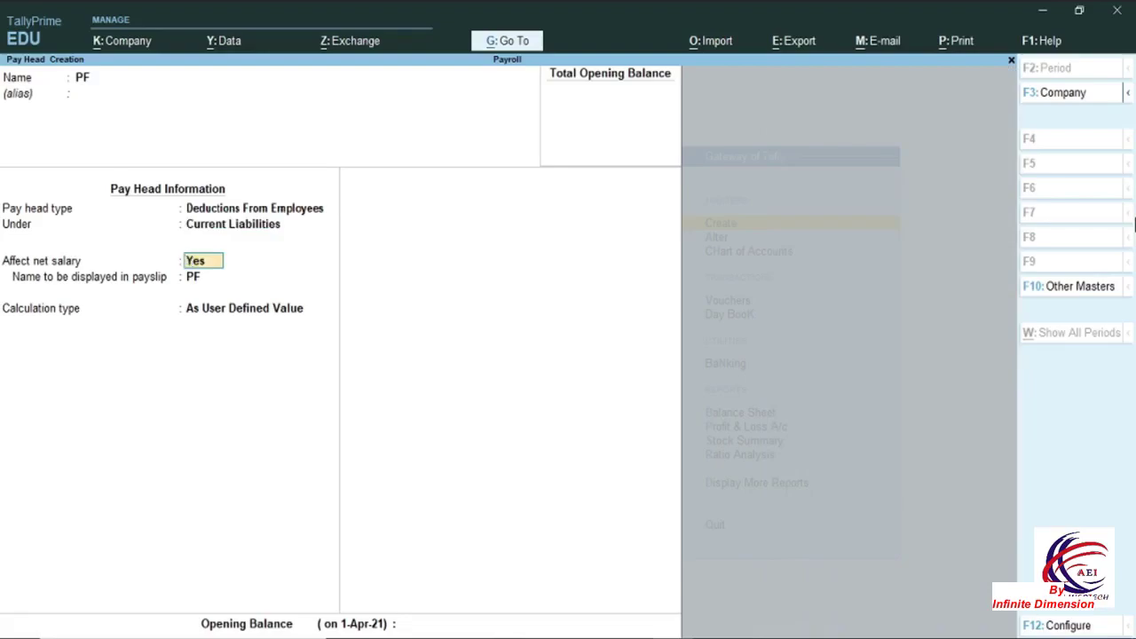
# Make PF As Computed Value with Normal Rounding, on a Basic Salary formula
pyautogui.press('Return')
pyautogui.press('Return')
pyautogui.press('Up')
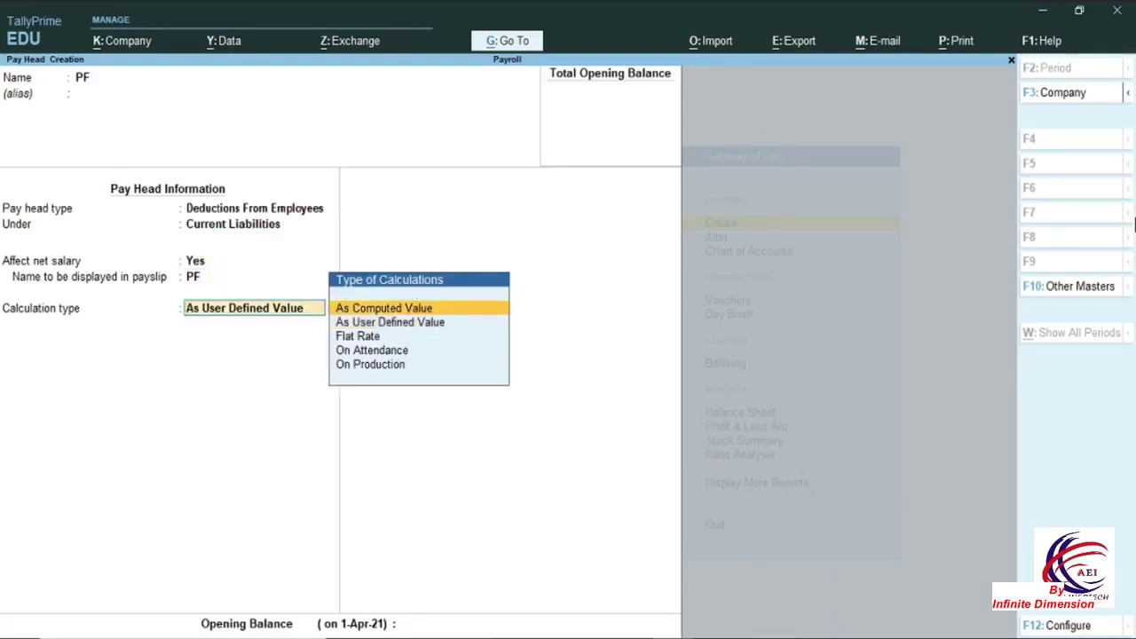
pyautogui.press('Return')
pyautogui.press('Down')
pyautogui.press('Down')
pyautogui.press('Return')
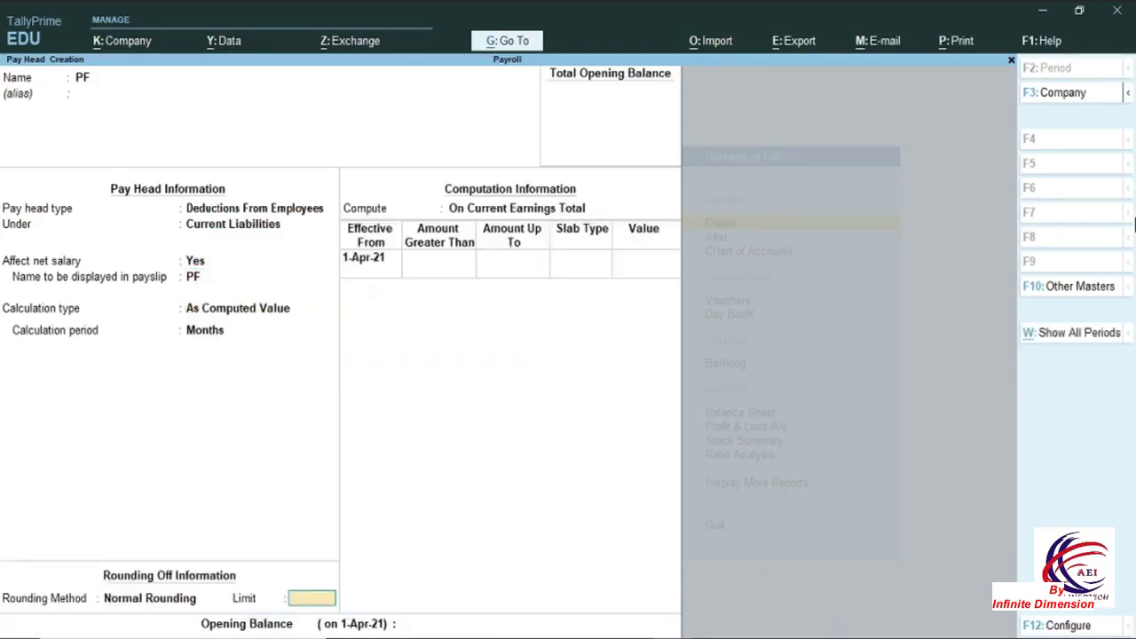
pyautogui.press('Return')
pyautogui.press('Down')
pyautogui.press('Down')
pyautogui.press('Return')
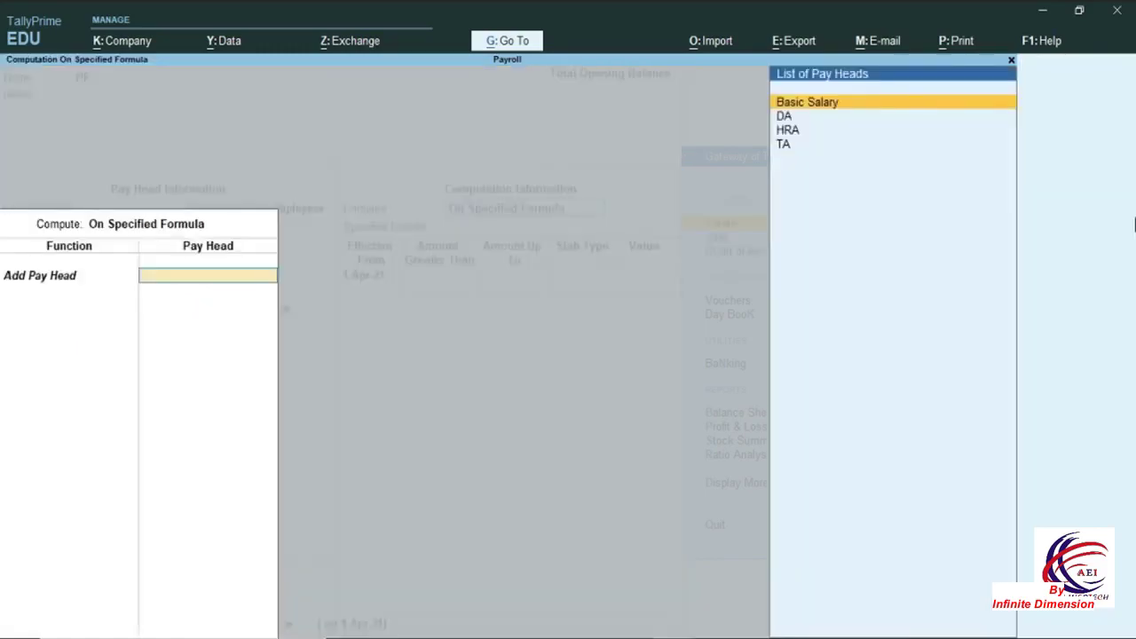
pyautogui.press('Return')
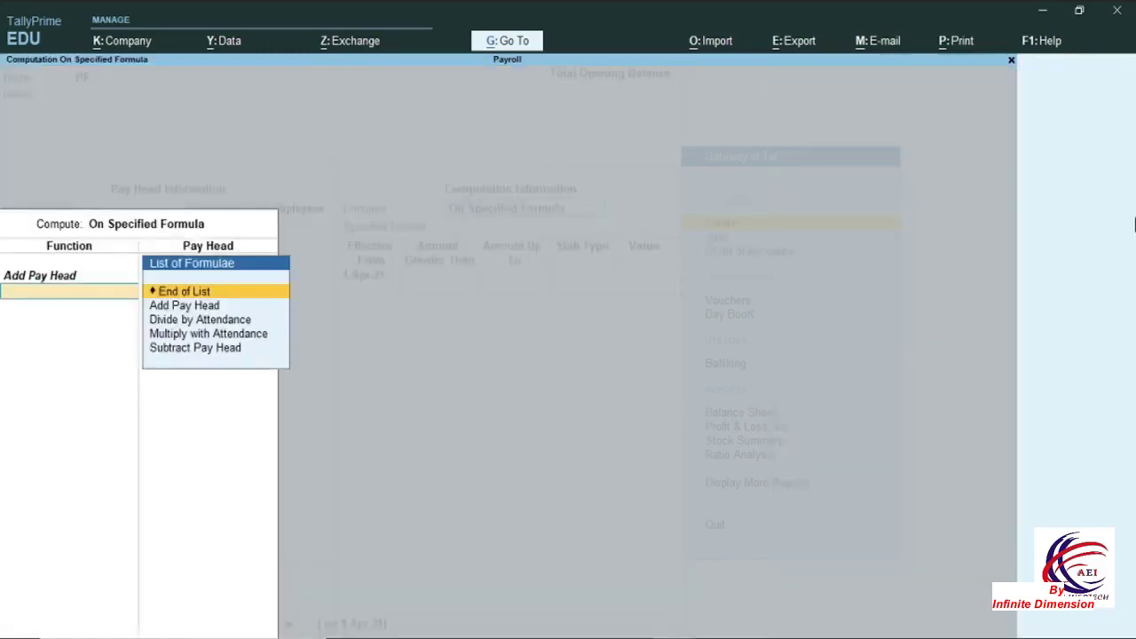
# Enter PF slabs of 7% up to 35,000 and 3% above
pyautogui.press('Return')
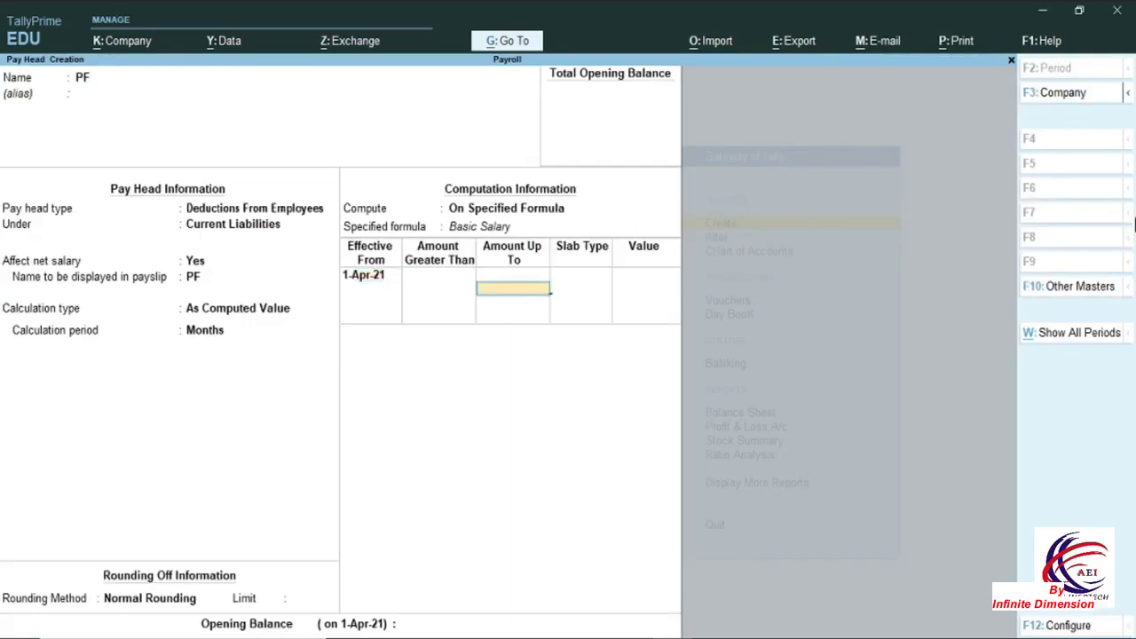
pyautogui.write('35000')
pyautogui.press('Return')
pyautogui.press('Return')
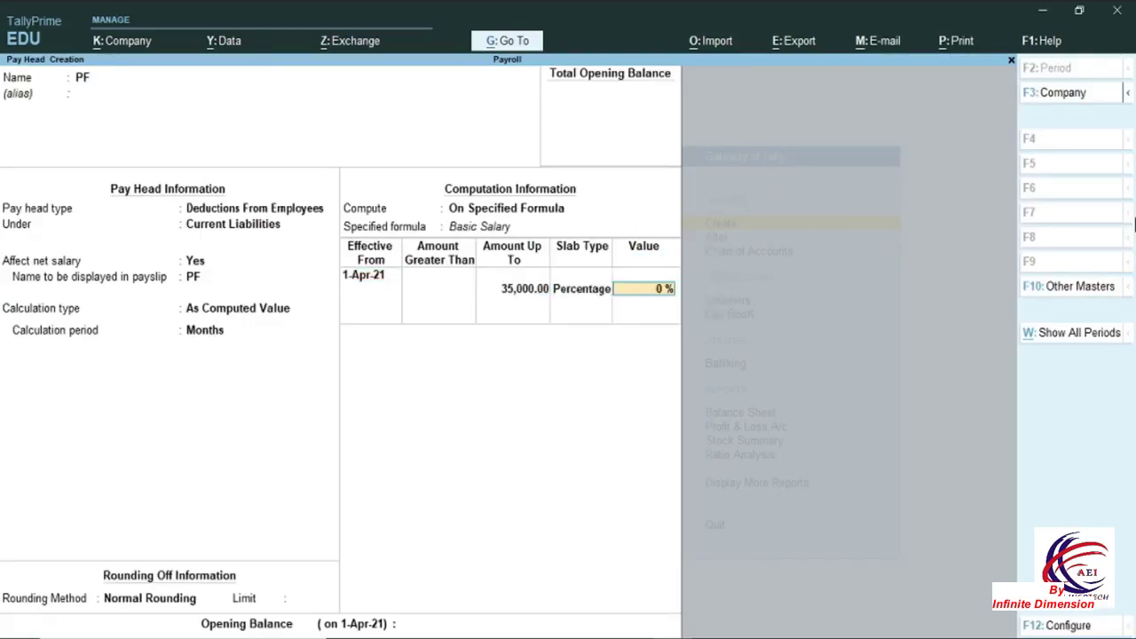
pyautogui.write('7')
pyautogui.press('Return')
pyautogui.press('Return')
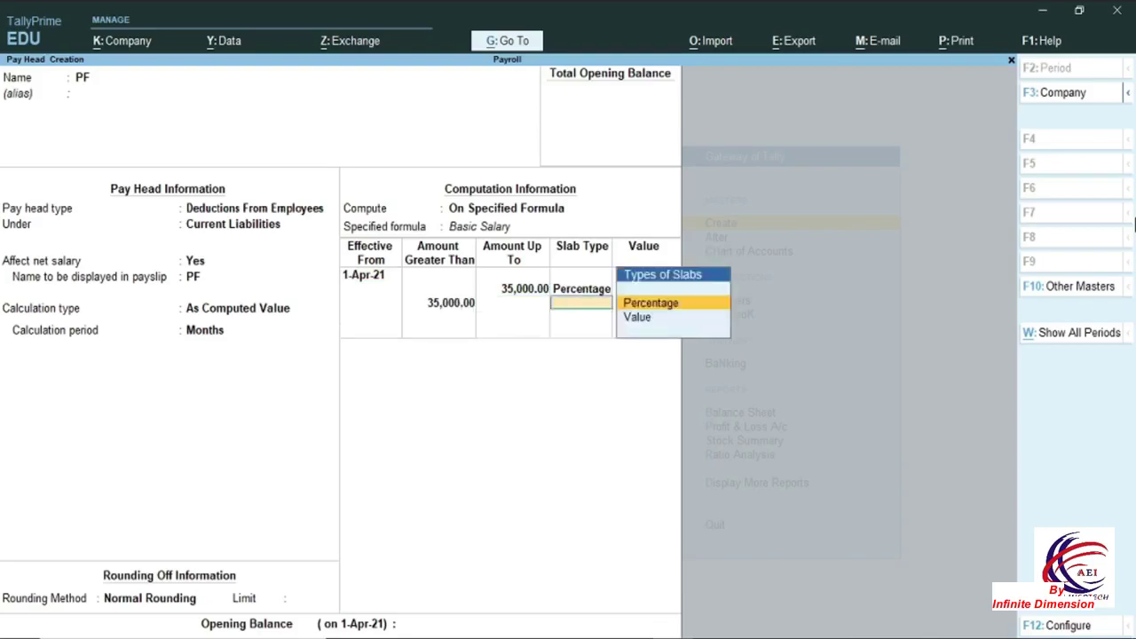
pyautogui.press('Return')
pyautogui.write('3')
pyautogui.press('Return')
pyautogui.press('Return')
pyautogui.press('Return')
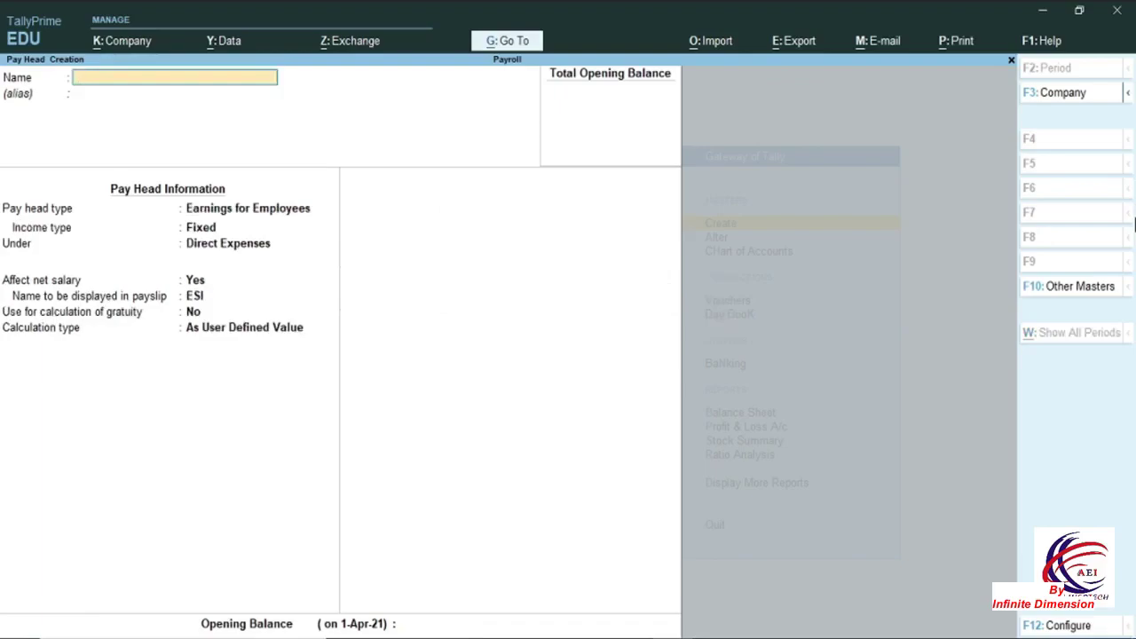
# Create pay head ESI as a Deduction From Employees under Current Liabilities
pyautogui.write('ESI')
pyautogui.press('Return')
pyautogui.press('Up')
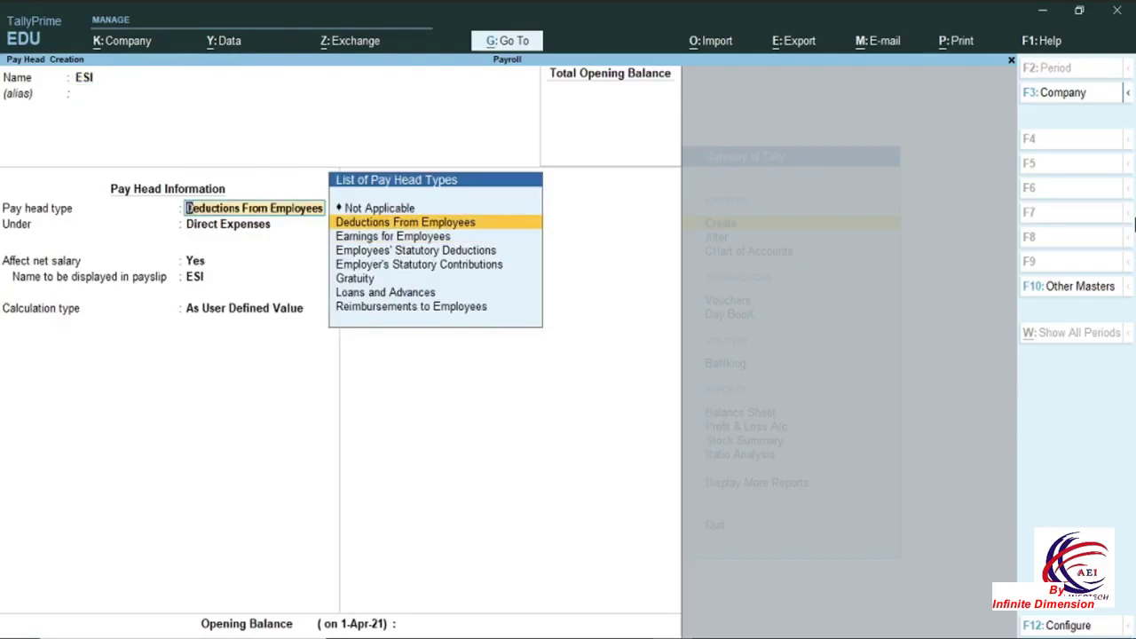
pyautogui.press('Return')
pyautogui.press('Down')
pyautogui.press('Down')
pyautogui.press('Down')
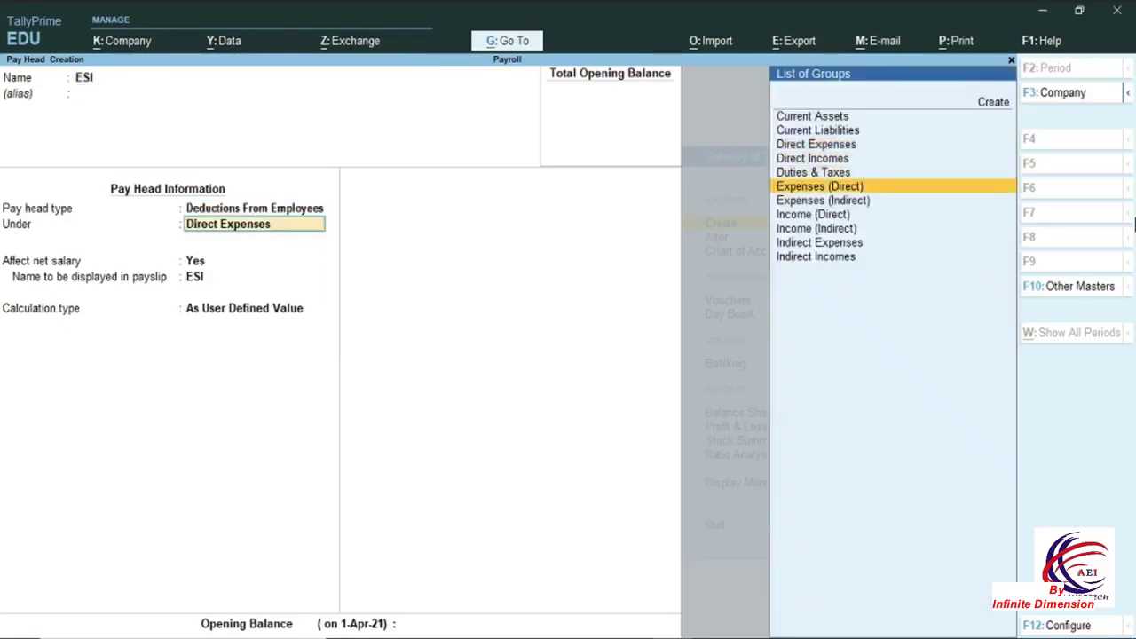
pyautogui.press('Up')
pyautogui.press('Up')
pyautogui.press('Up')
pyautogui.press('Up')
pyautogui.press('Return')
# Make ESI As Computed Value with Normal Rounding, on a Basic Salary formula
pyautogui.press('Return')
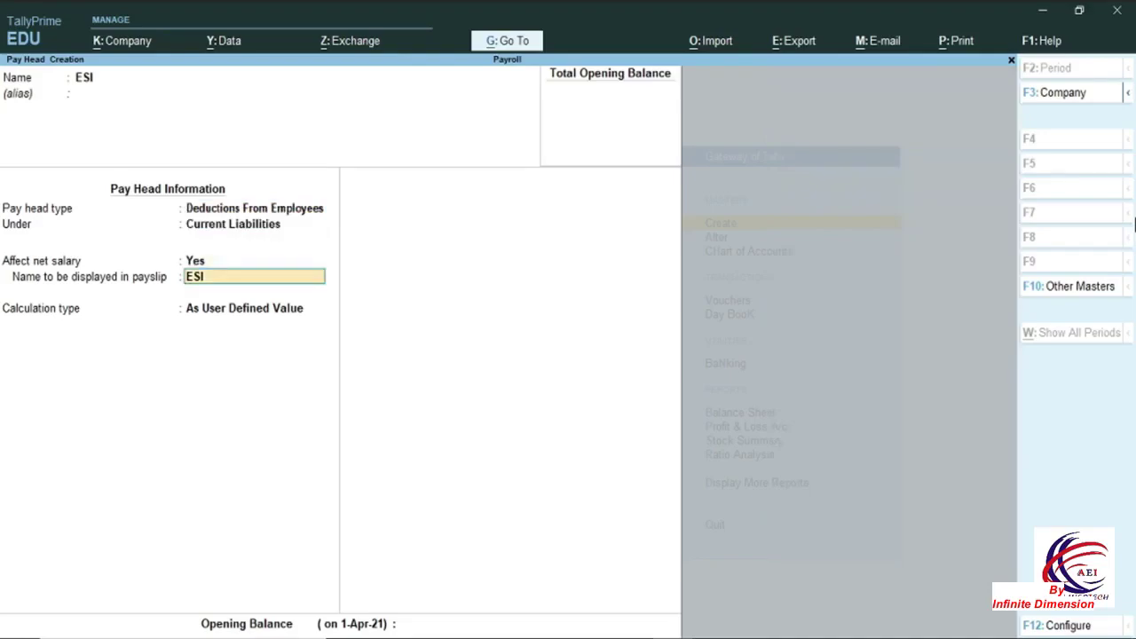
pyautogui.press('Return')
pyautogui.press('Up')
pyautogui.press('Return')
pyautogui.press('Down')
pyautogui.press('Down')
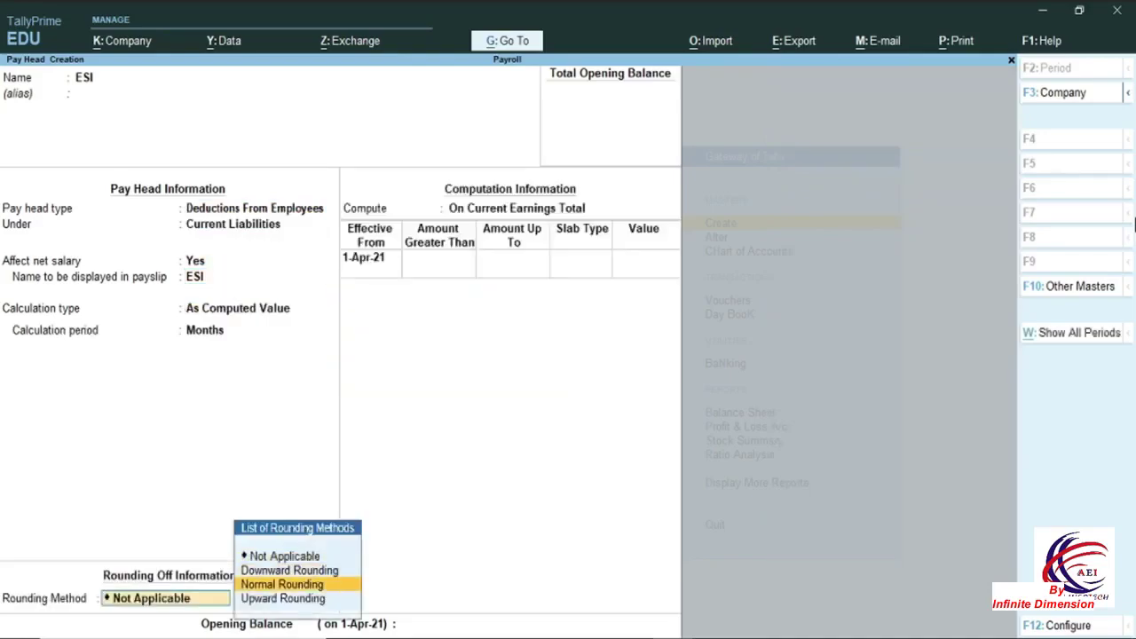
pyautogui.press('Return')
pyautogui.press('Return')
pyautogui.press('Down')
pyautogui.press('Down')
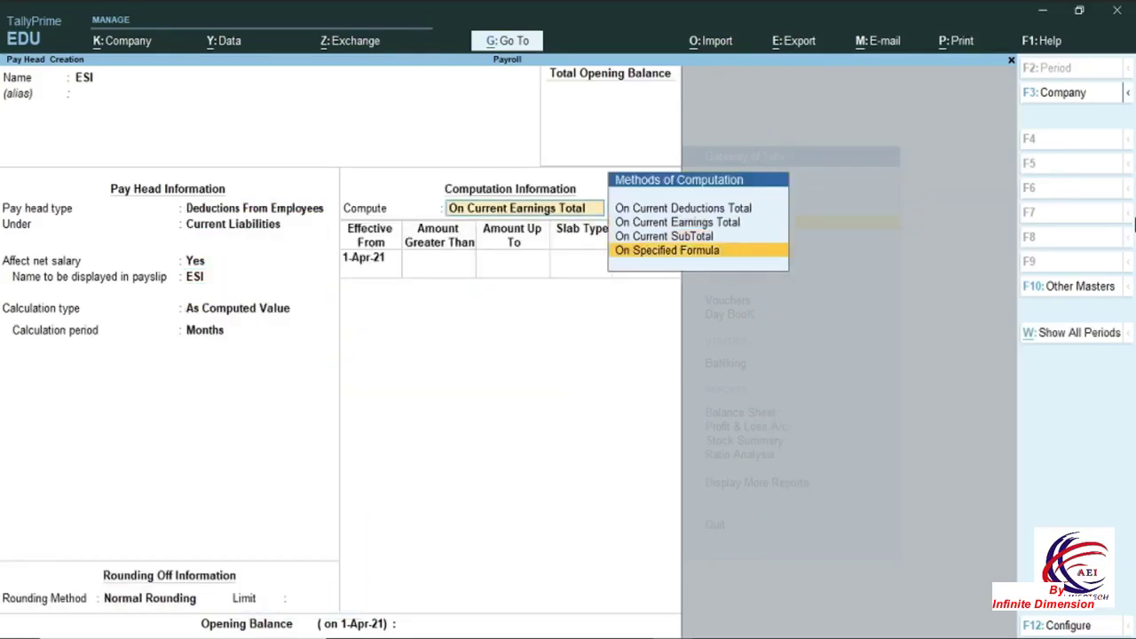
pyautogui.press('Return')
pyautogui.press('Return')
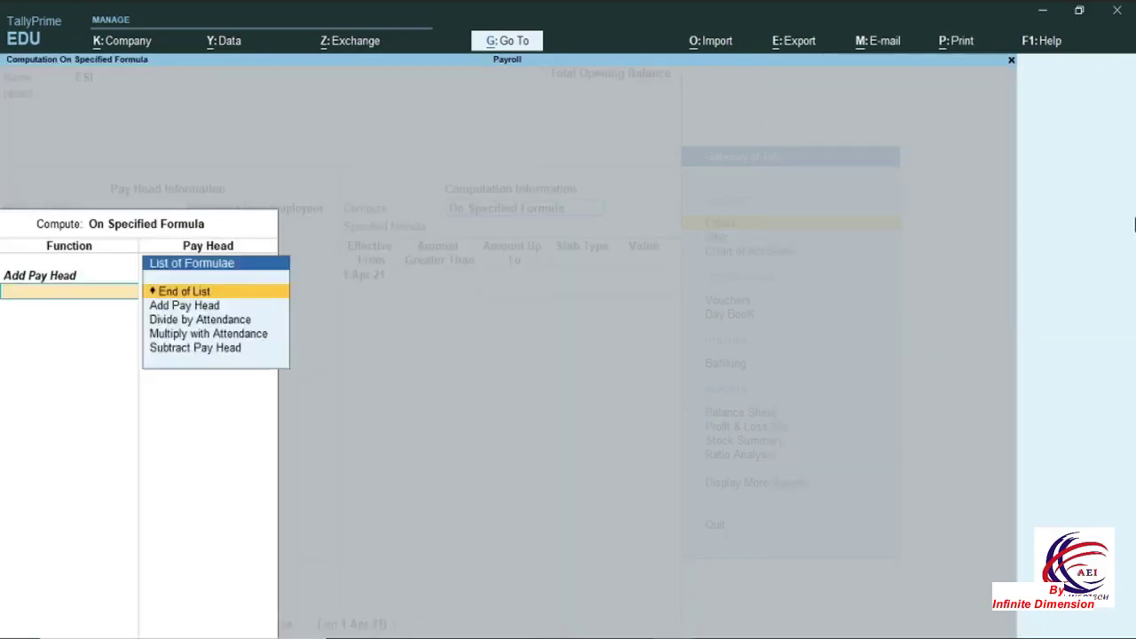
# Enter ESI slabs of 4% up to 35,000 and 2% above, then accept it
pyautogui.press('Return')
pyautogui.press('Return')
pyautogui.write('35000')
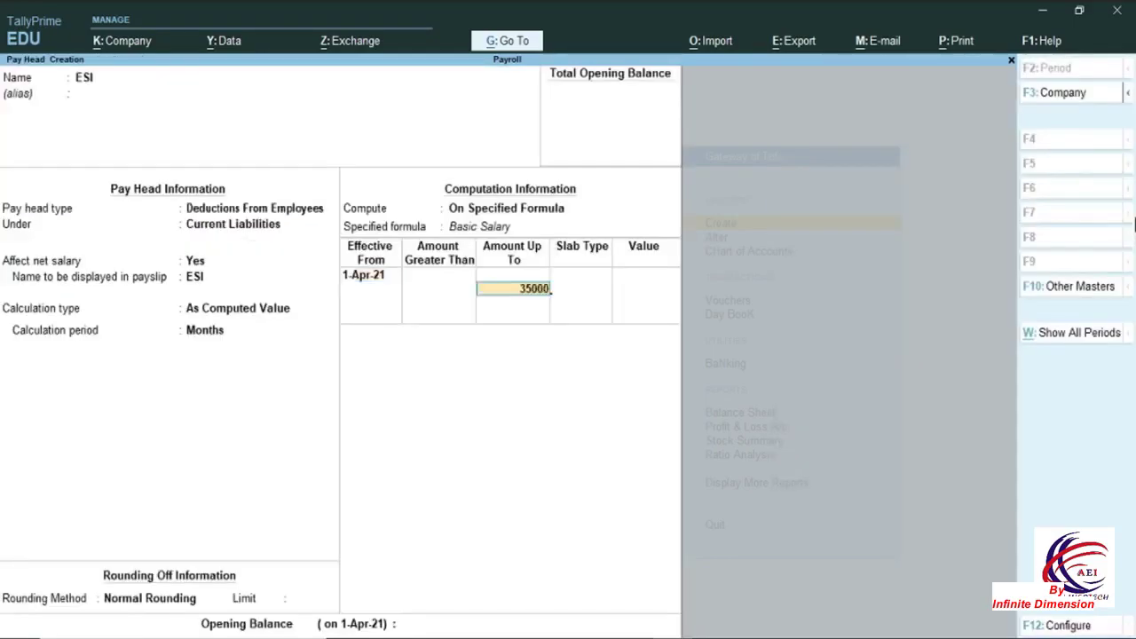
pyautogui.press('Return')
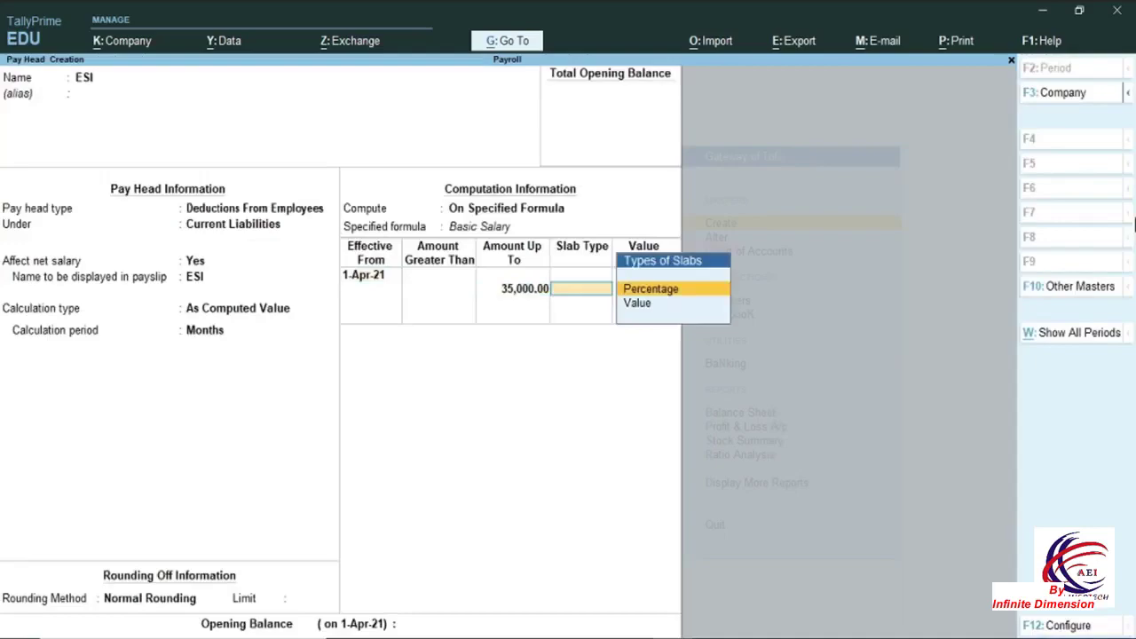
pyautogui.press('Return')
pyautogui.write('4')
pyautogui.press('Return')
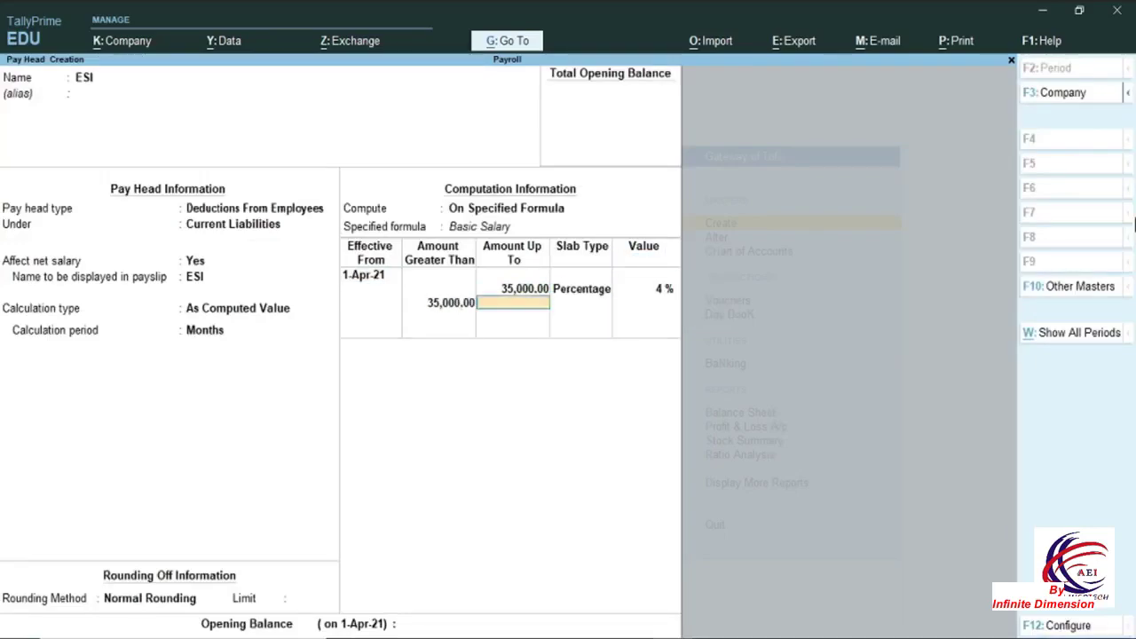
pyautogui.press('Return')
pyautogui.press('Return')
pyautogui.write('2')
pyautogui.press('Return')
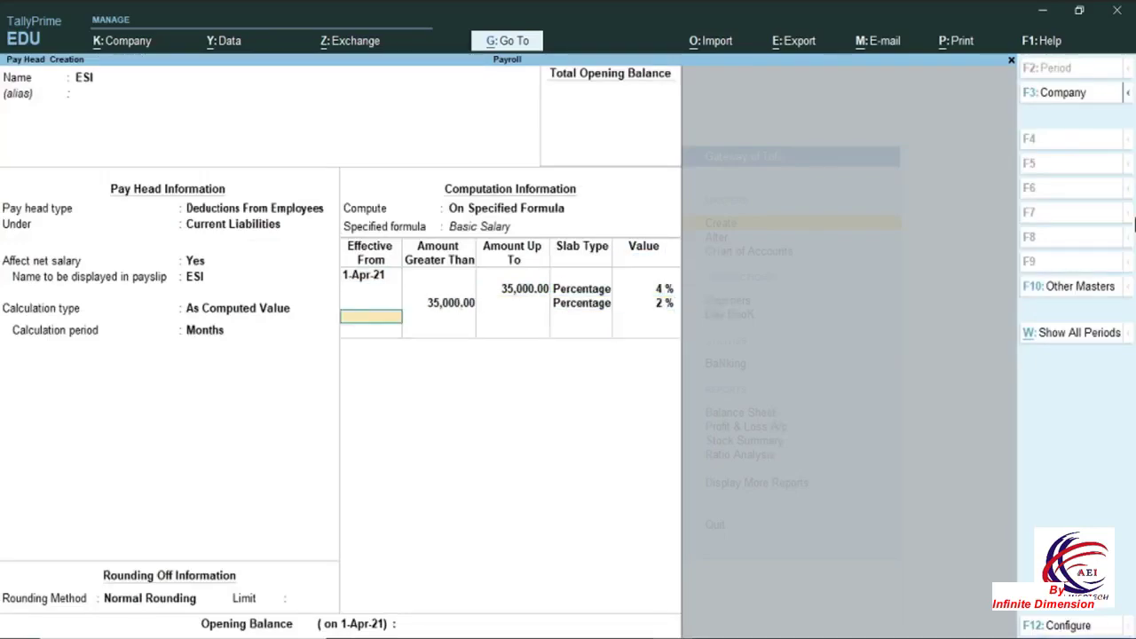
pyautogui.press('Return')
pyautogui.press('Return')
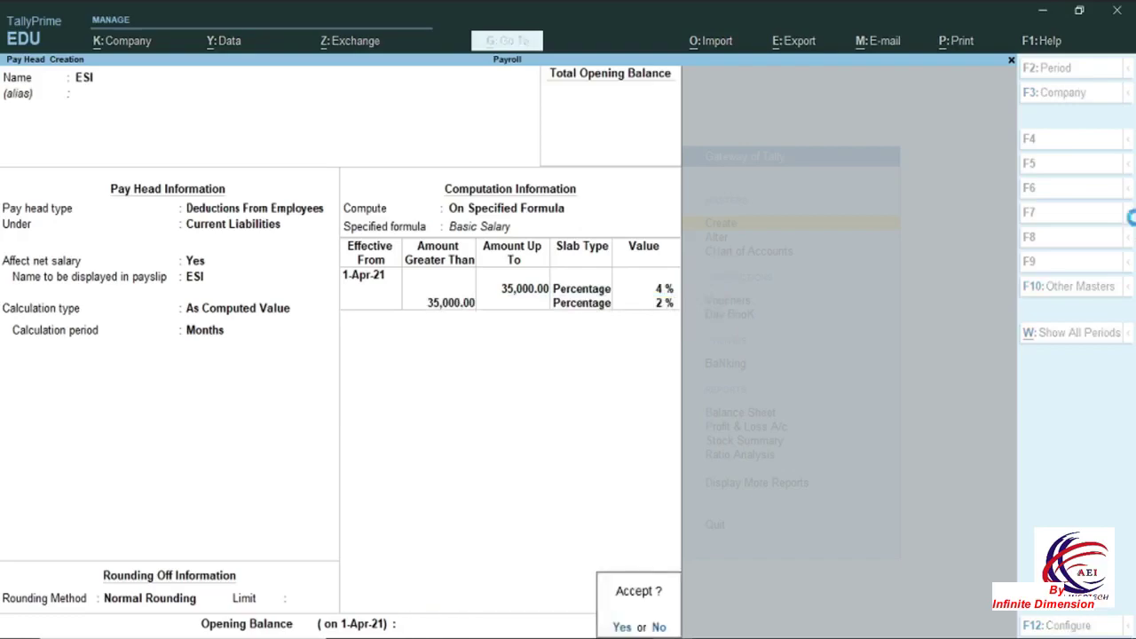
pyautogui.press('Return')
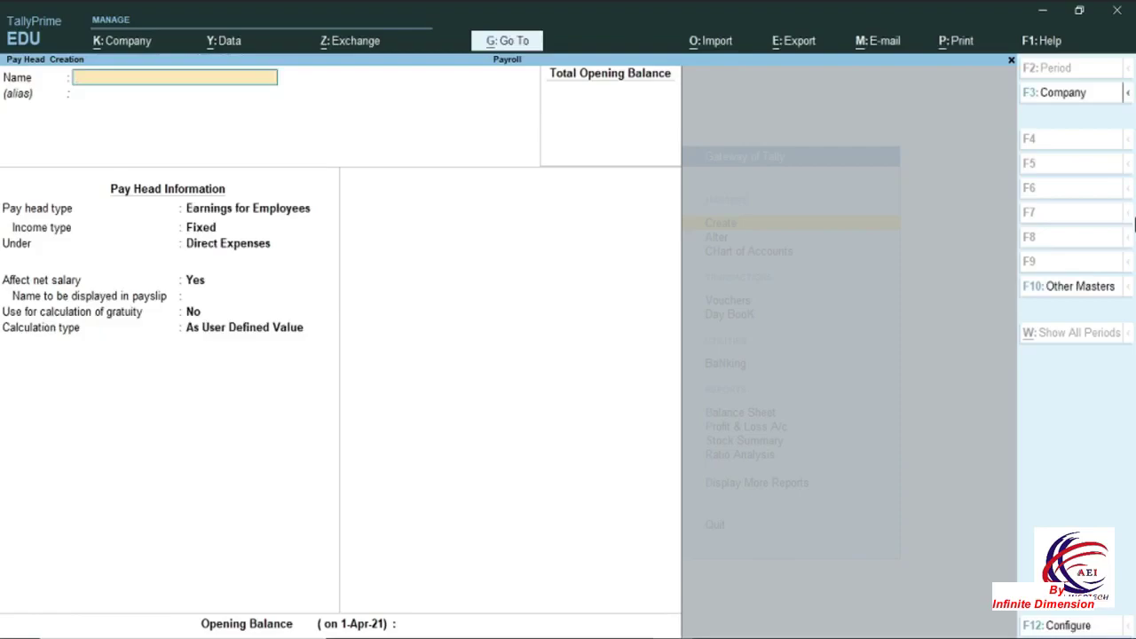
# Create the Reimbursments pay head: variable Reimbursements to Employees under Direct Expenses, As User Defined Value
pyautogui.write('Reimbursments')
pyautogui.press('Return')
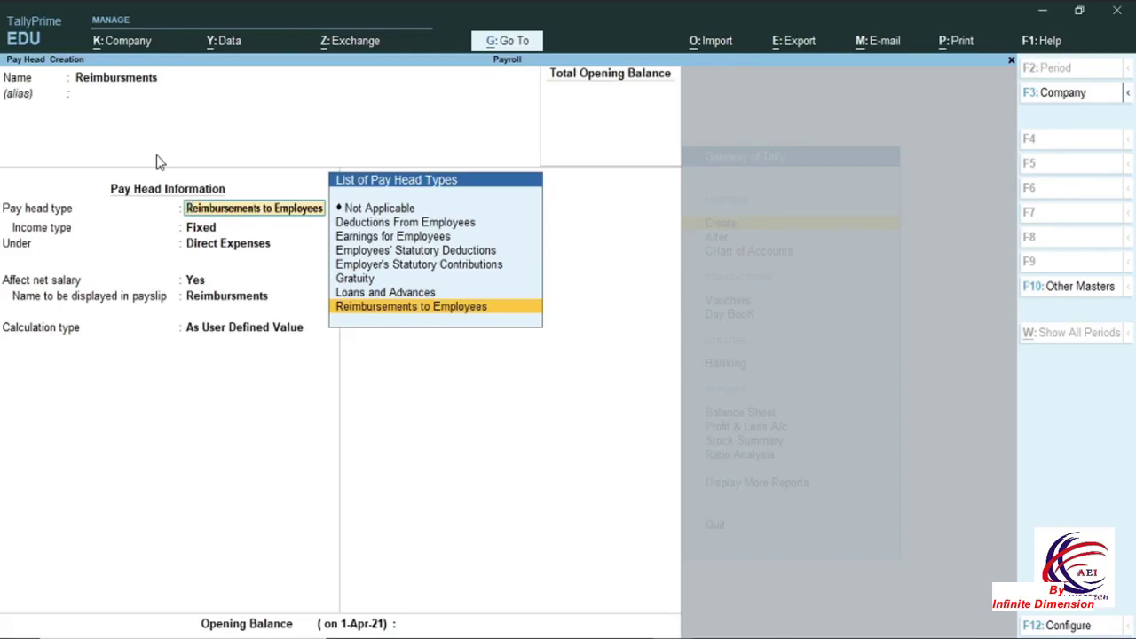
pyautogui.press('Return')
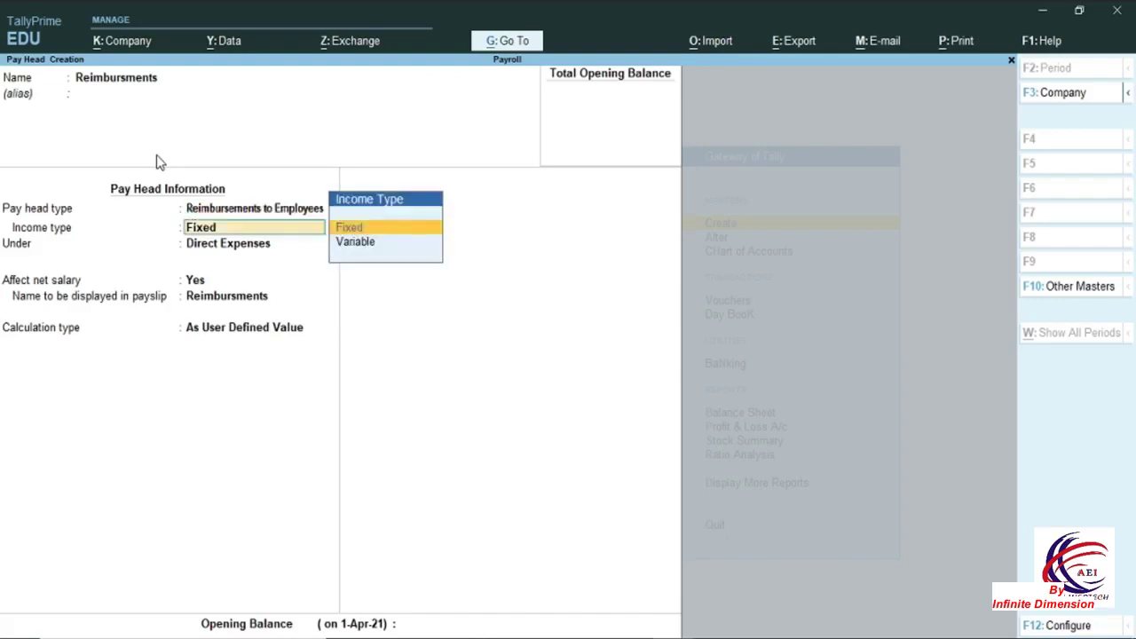
pyautogui.press('Down')
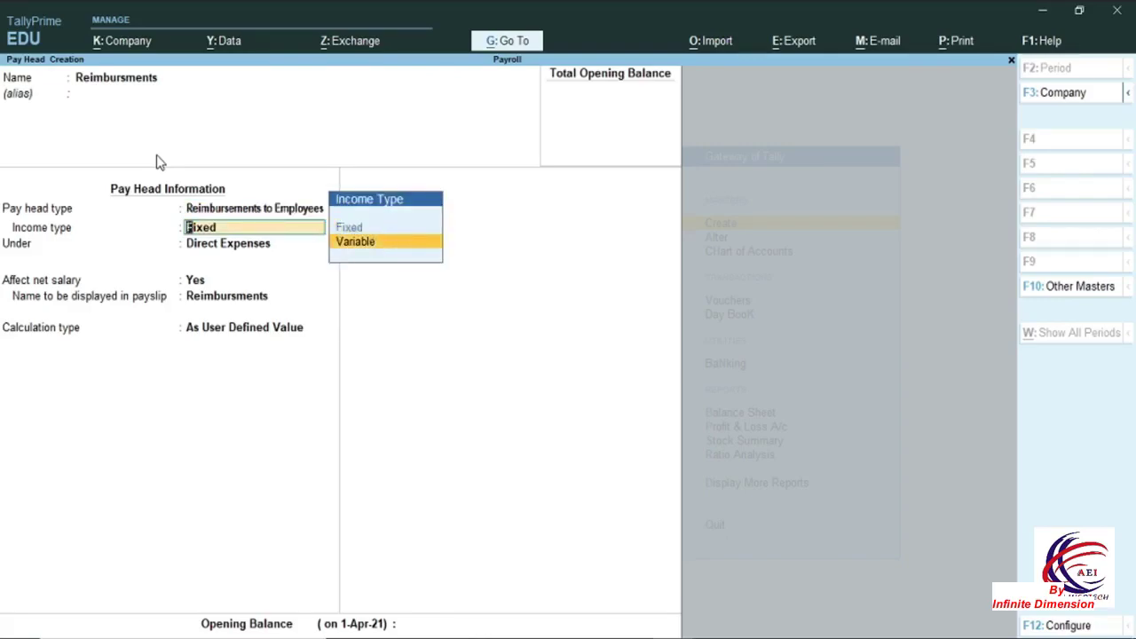
pyautogui.press('Return')
pyautogui.press('Down')
pyautogui.press('Down')
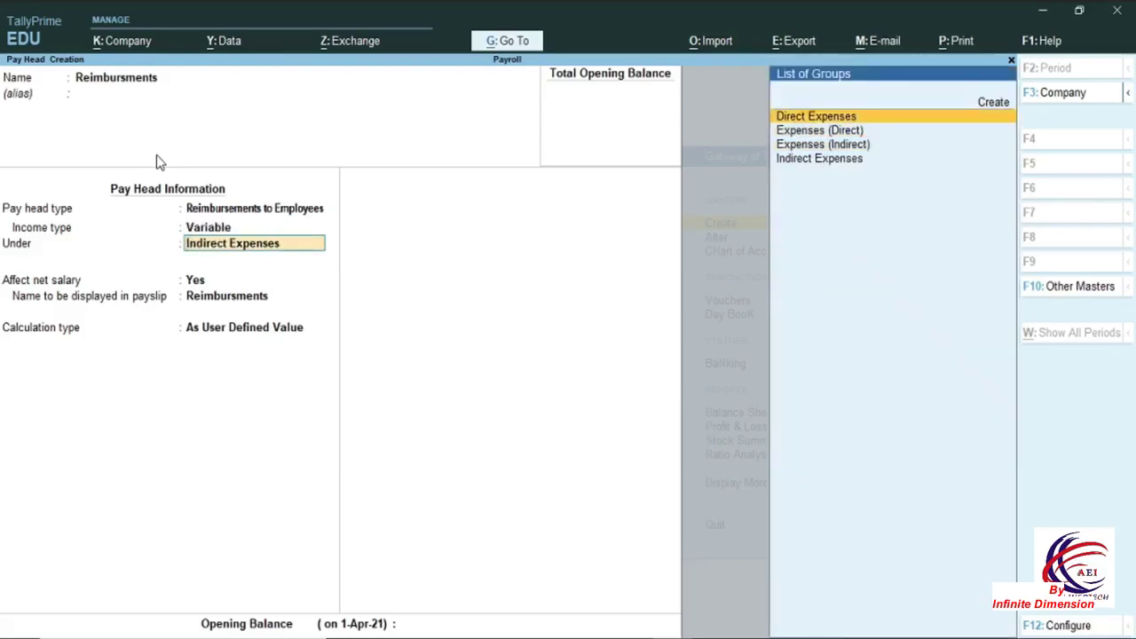
pyautogui.press('Return')
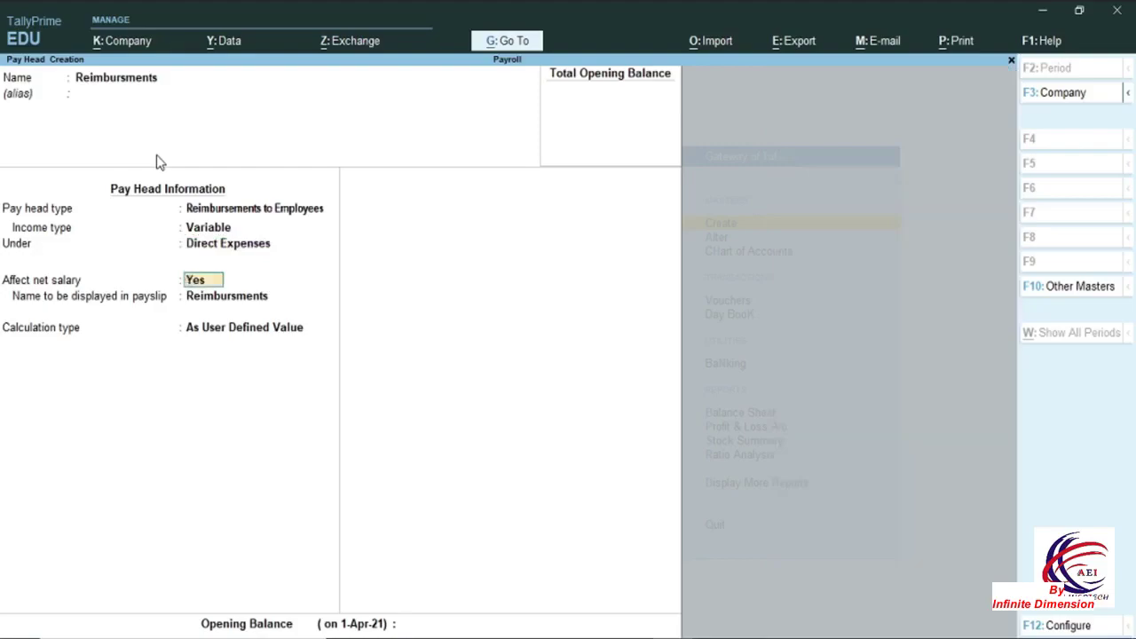
pyautogui.press('Return')
pyautogui.press('Return')
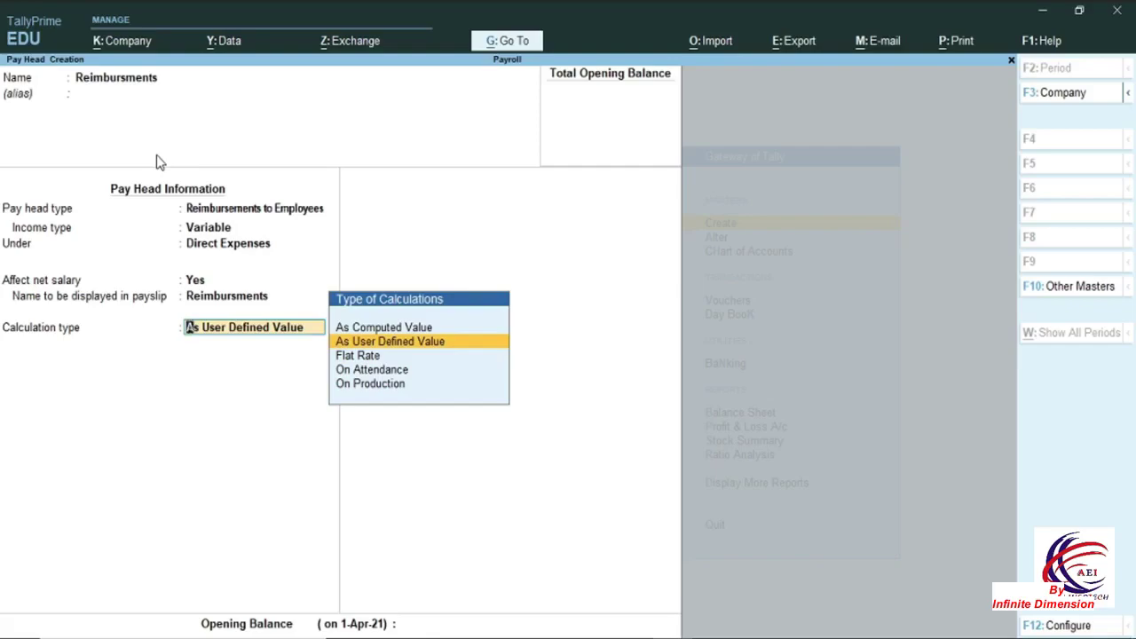
pyautogui.press('Return')
pyautogui.press('Return')
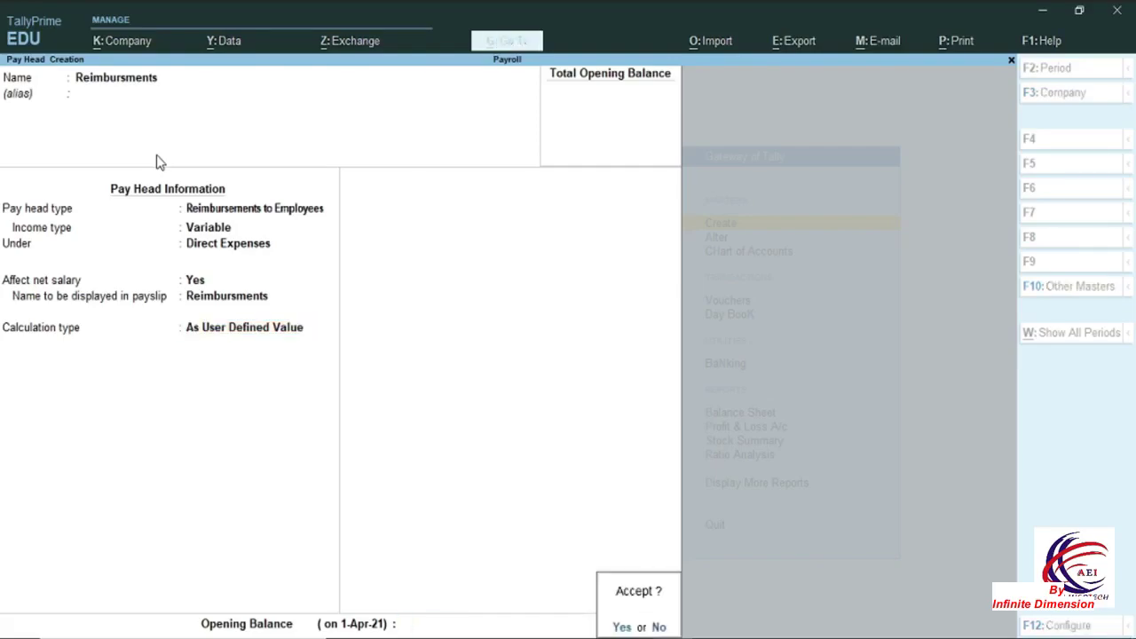
pyautogui.press('Return')
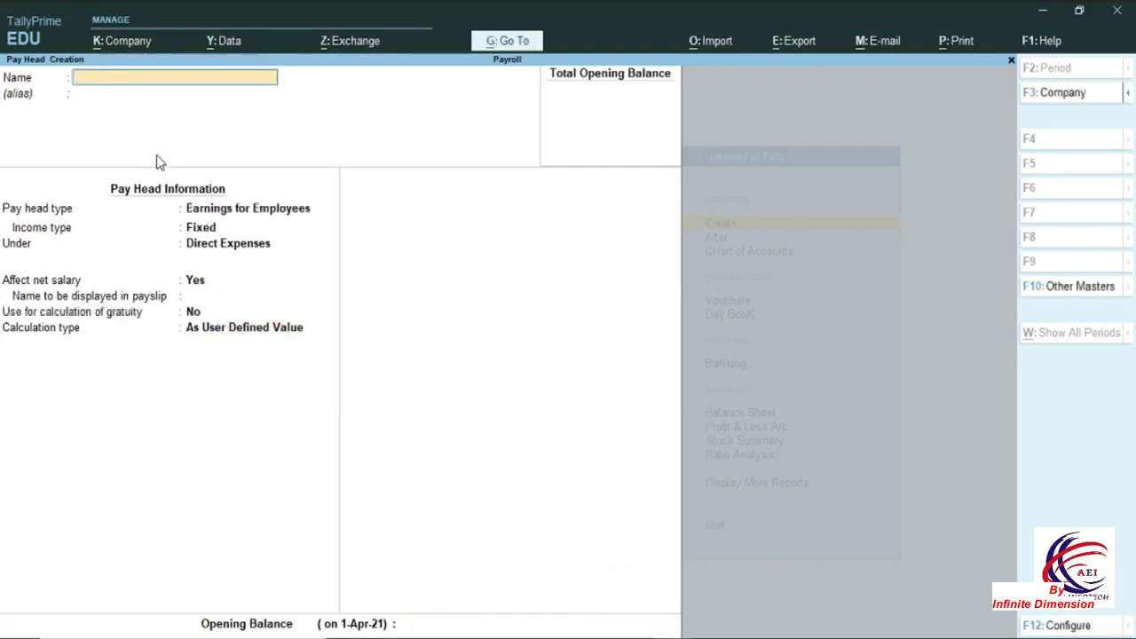
# Create Bonus as a variable earning under Direct Expenses, Flat Rate per Months, no rounding
pyautogui.write('Bonus')
pyautogui.press('Return')
pyautogui.press('Return')
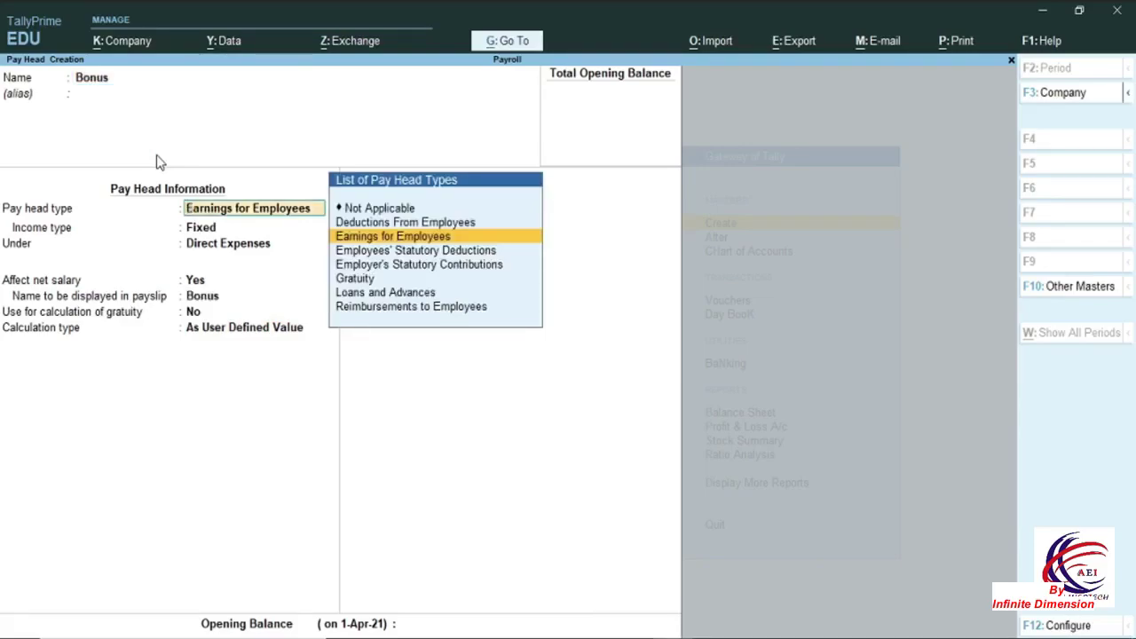
pyautogui.press('Return')
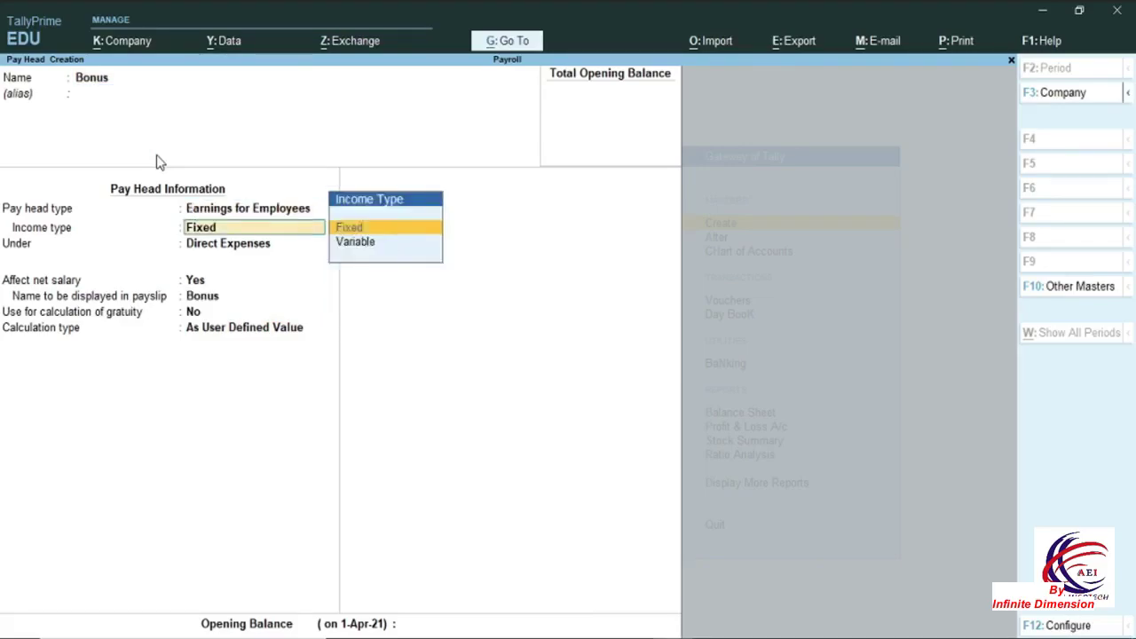
pyautogui.press('Down')
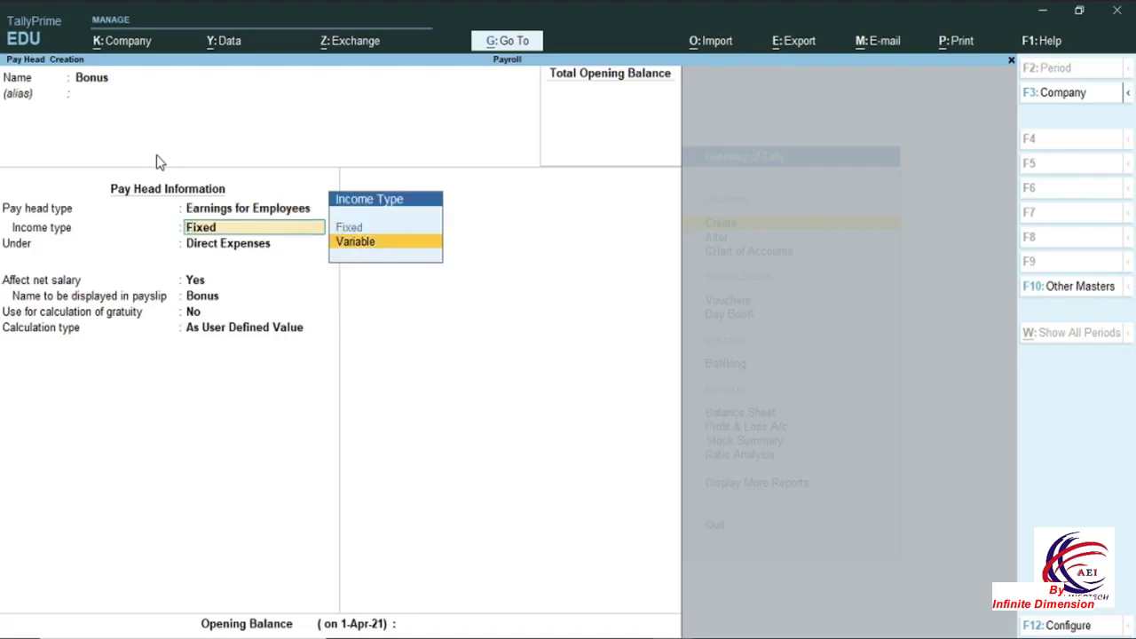
pyautogui.press('Return')
pyautogui.press('Return')
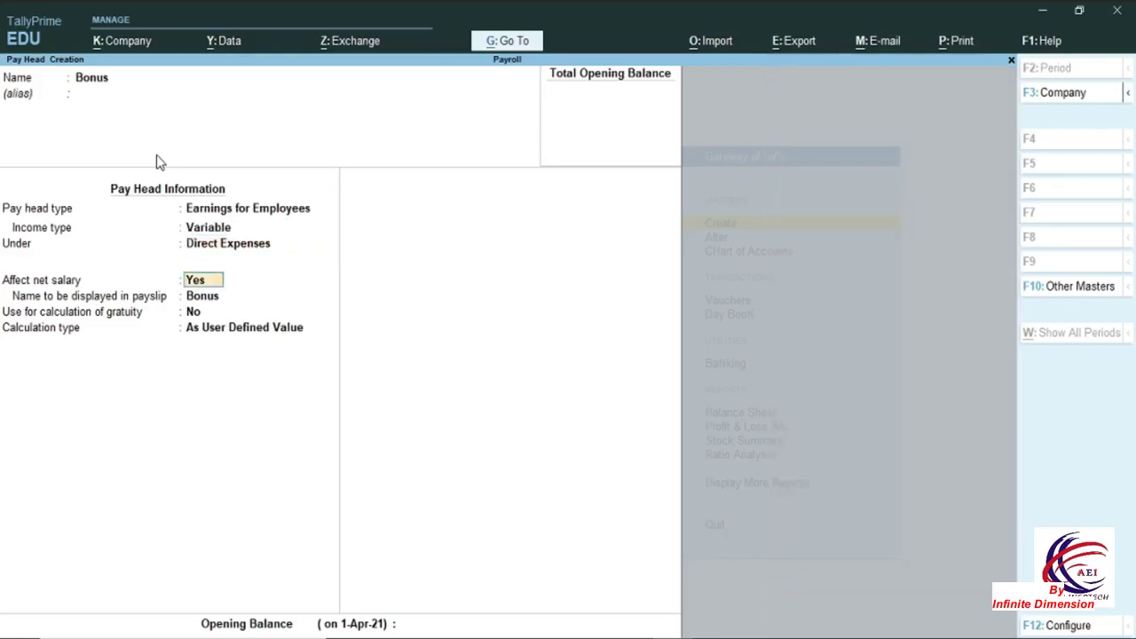
pyautogui.press('Return')
pyautogui.press('Return')
pyautogui.press('Return')
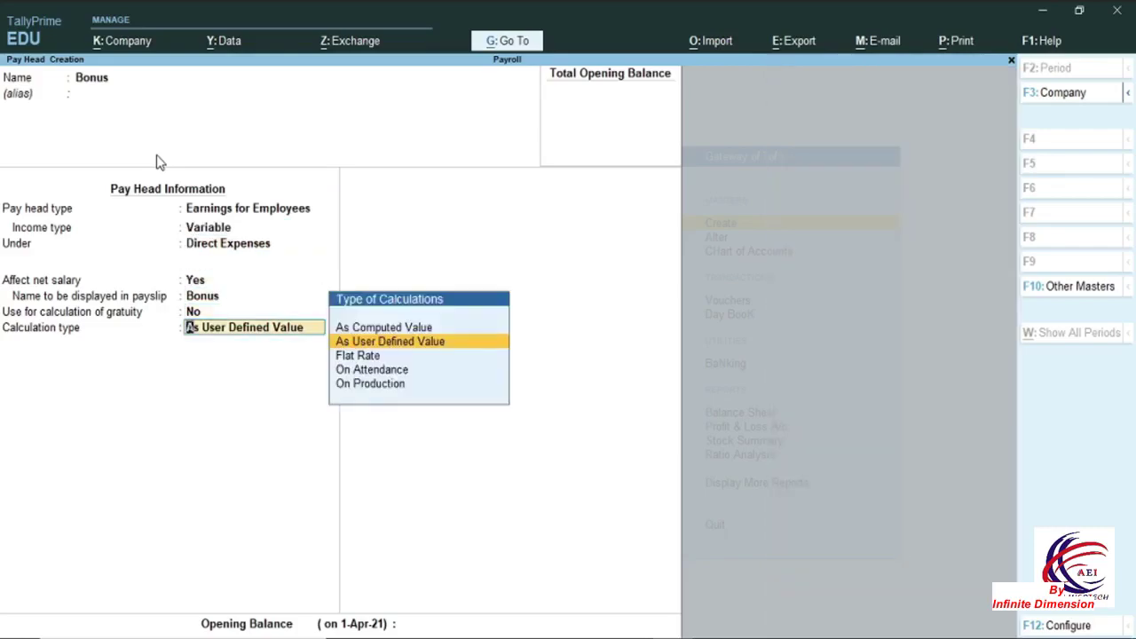
pyautogui.press('Down')
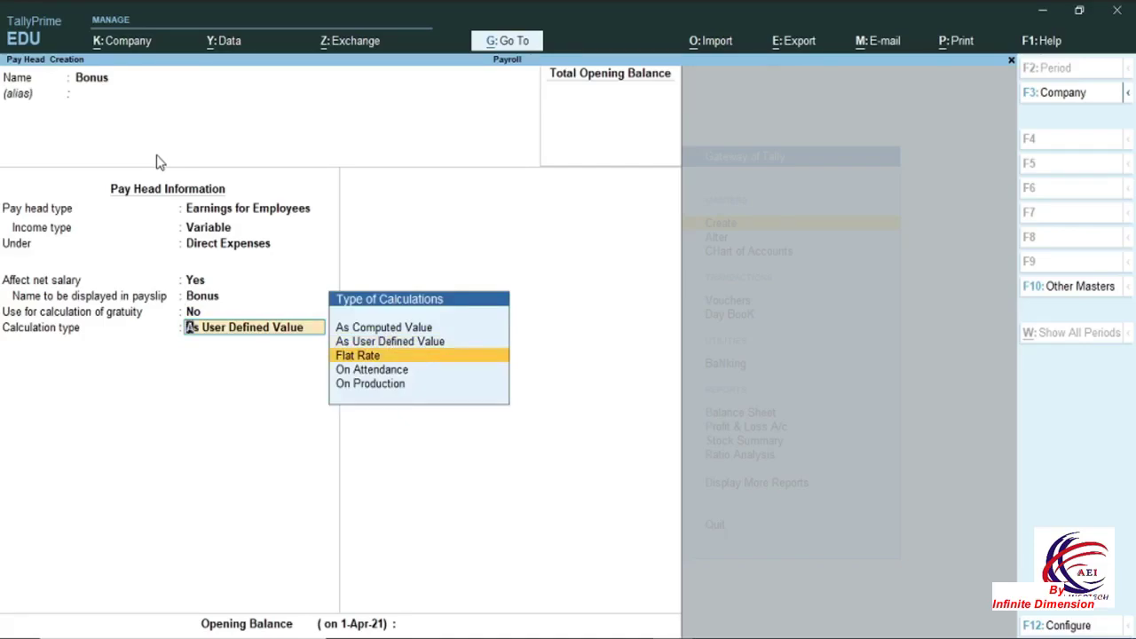
pyautogui.press('Return')
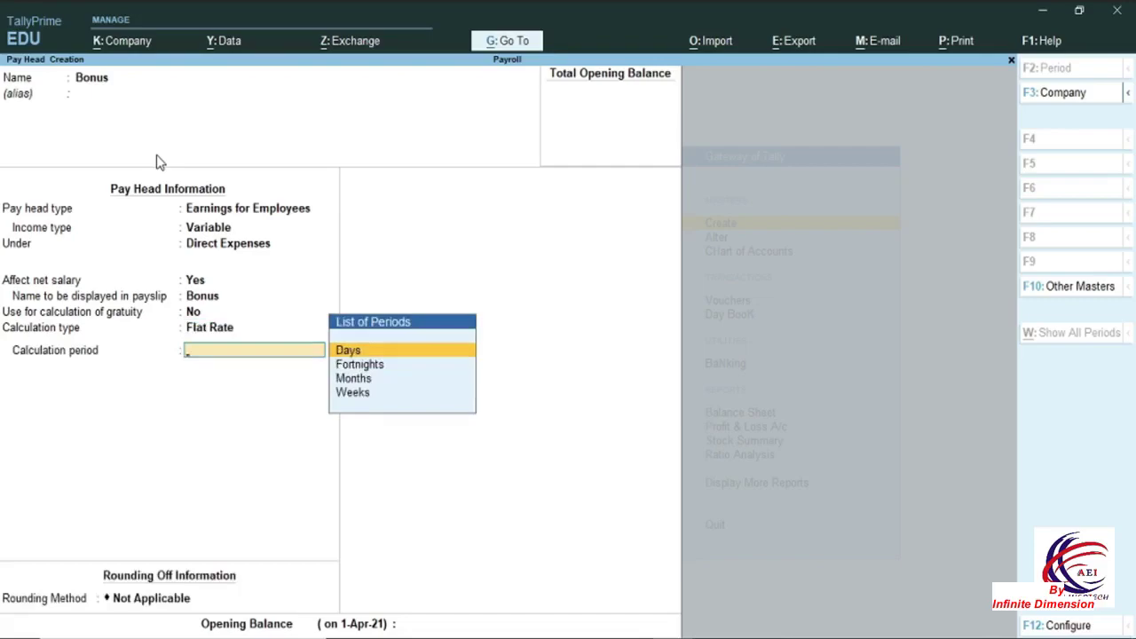
pyautogui.press('Down')
pyautogui.press('Down')
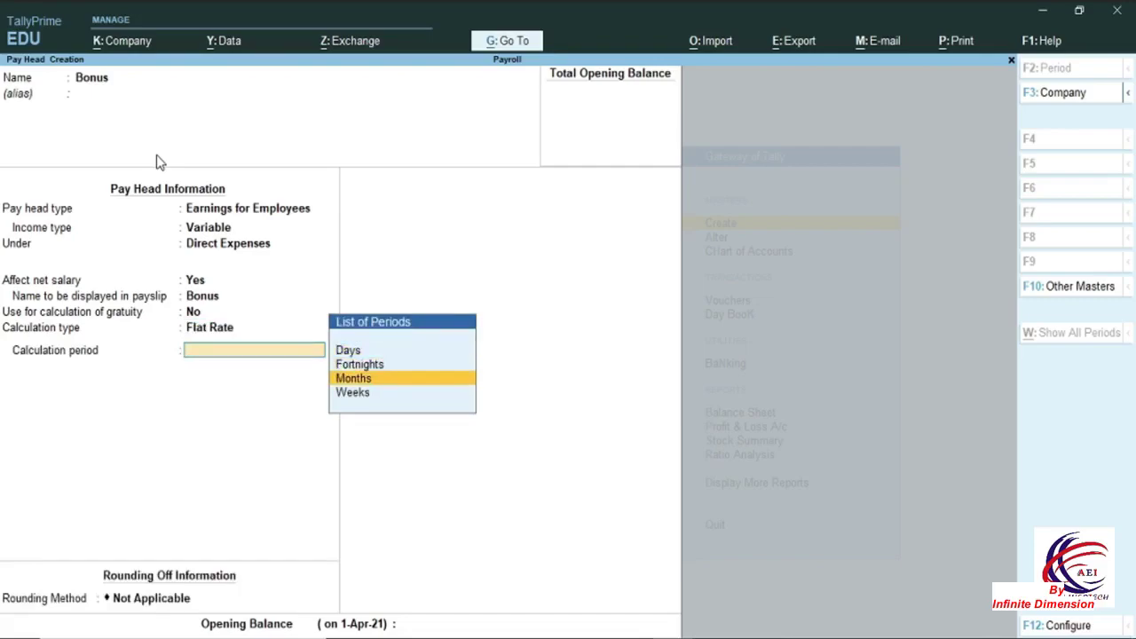
pyautogui.press('Return')
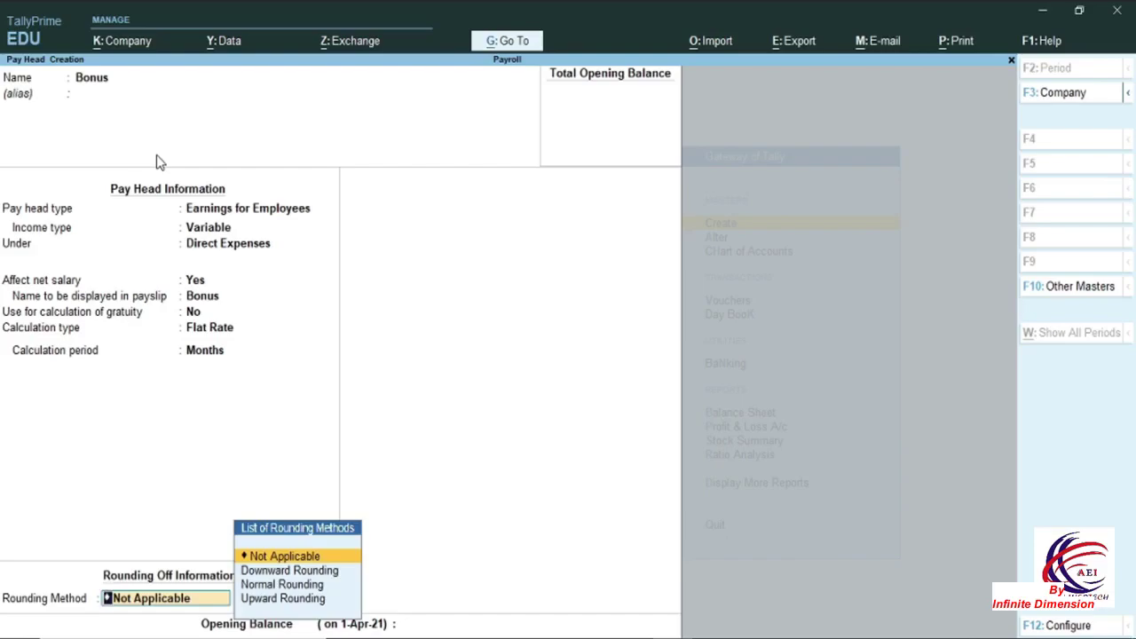
pyautogui.press('Return')
pyautogui.press('Return')
pyautogui.press('Return')
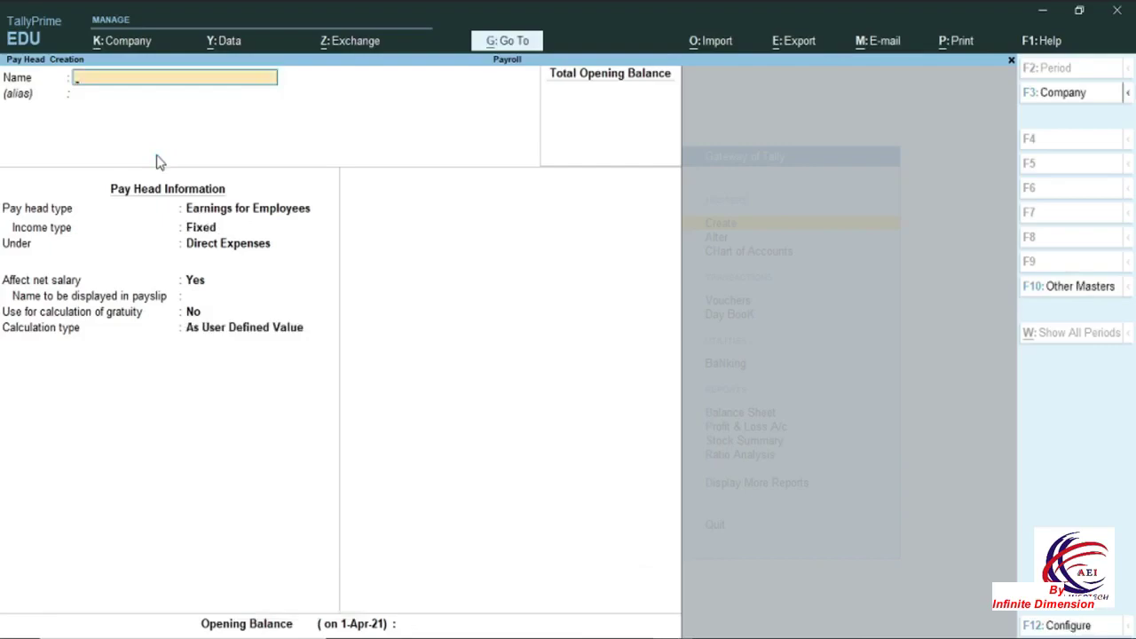
# Name the pay head Leave as Deductions From Employees under Current Liabilities
pyautogui.write('Leave')
pyautogui.press('Return')
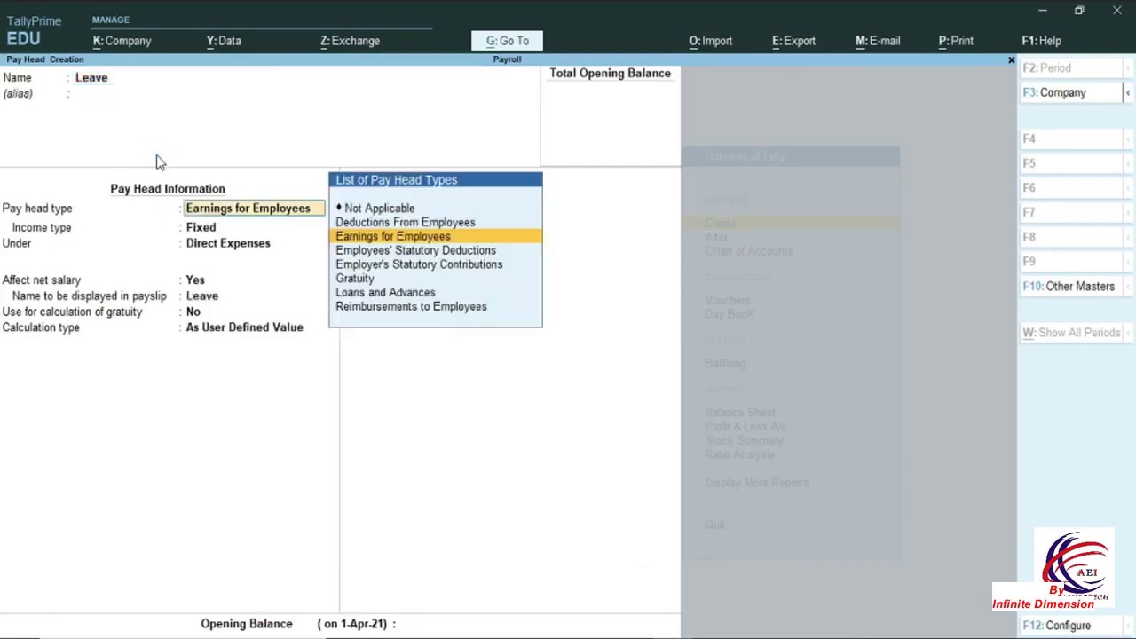
pyautogui.press('Up')
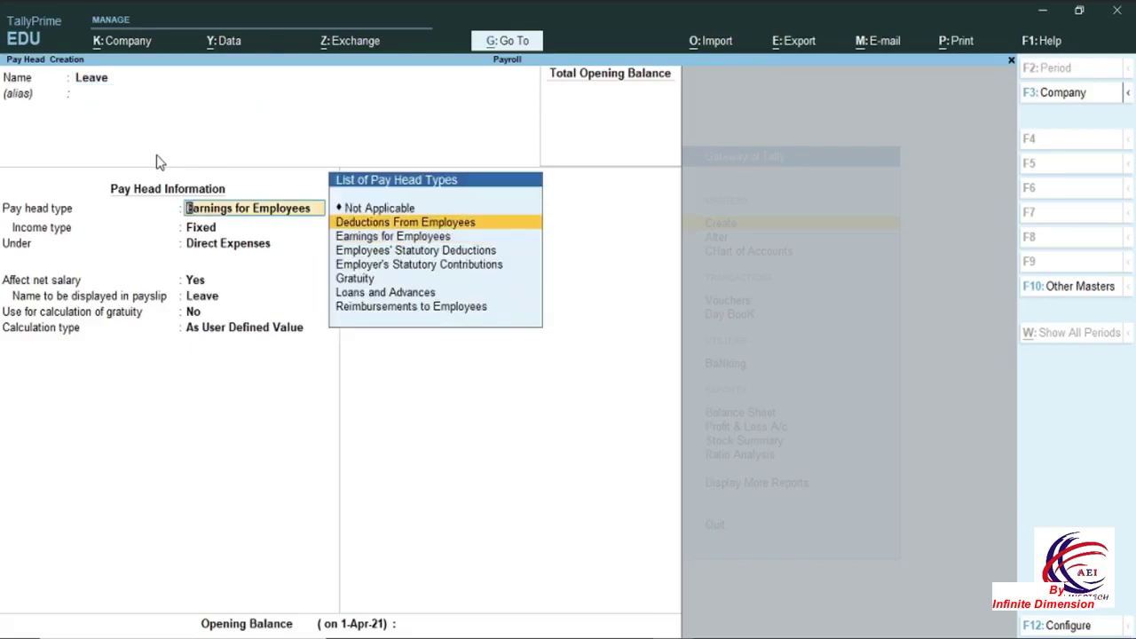
pyautogui.press('Return')
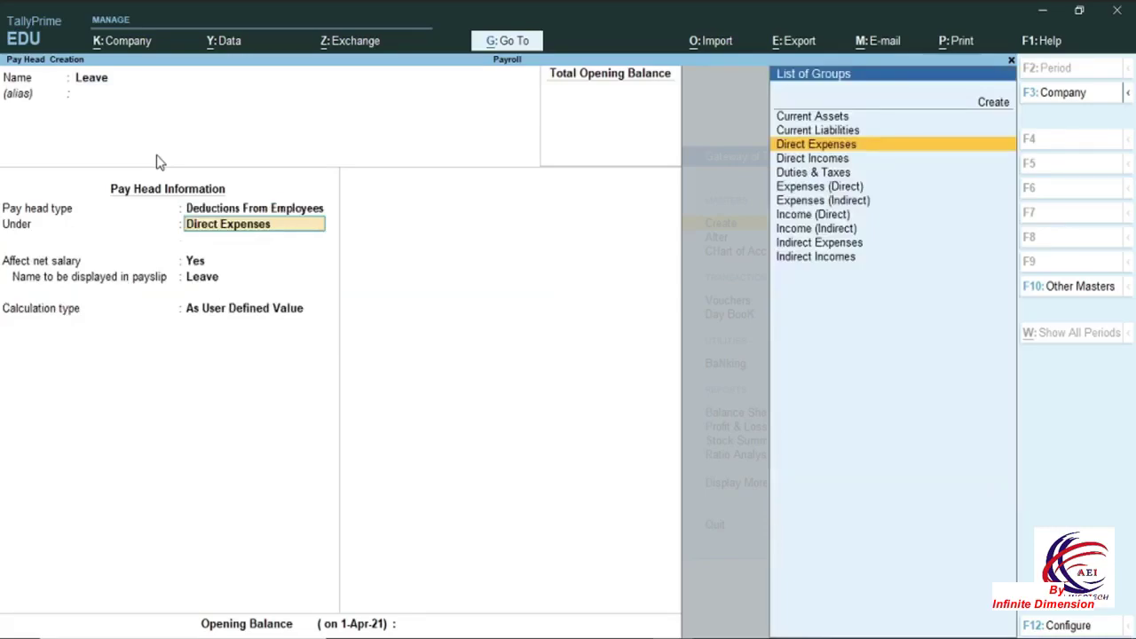
pyautogui.press('Up')
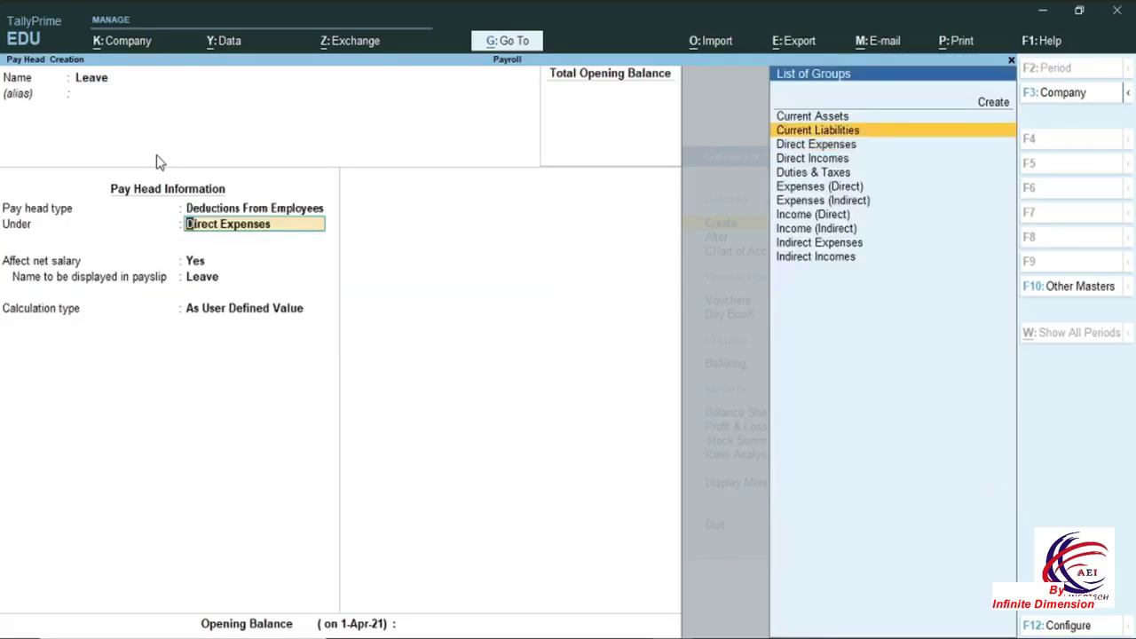
pyautogui.press('Return')
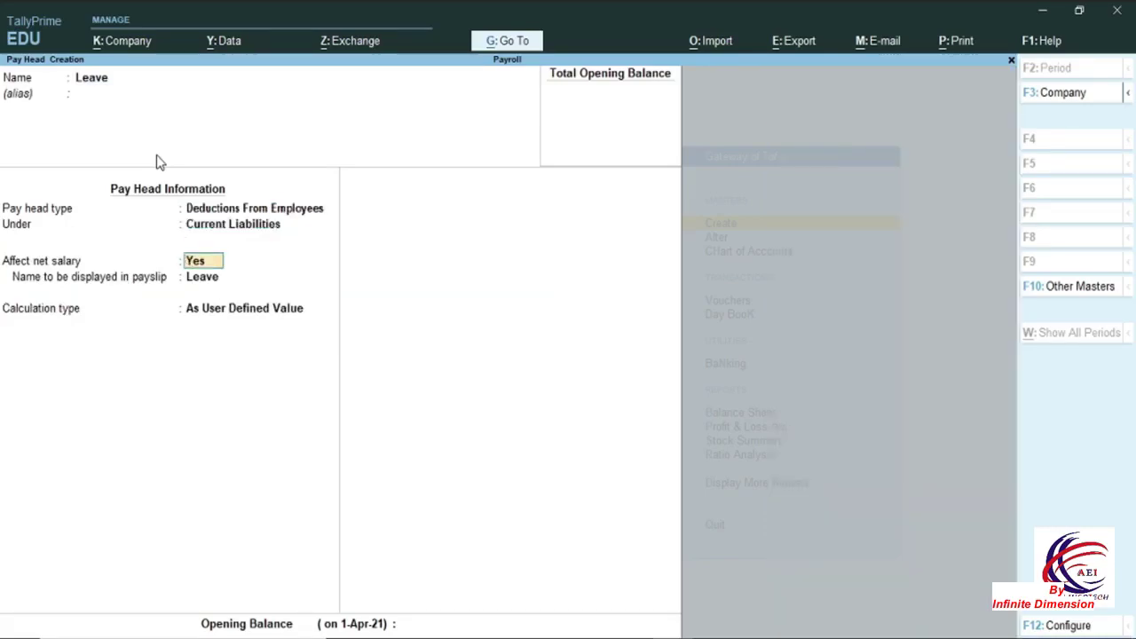
# Calculate Leave On Attendance with Leave as leave without pay, no rounding, and accept it
pyautogui.press('Return')
pyautogui.press('Return')
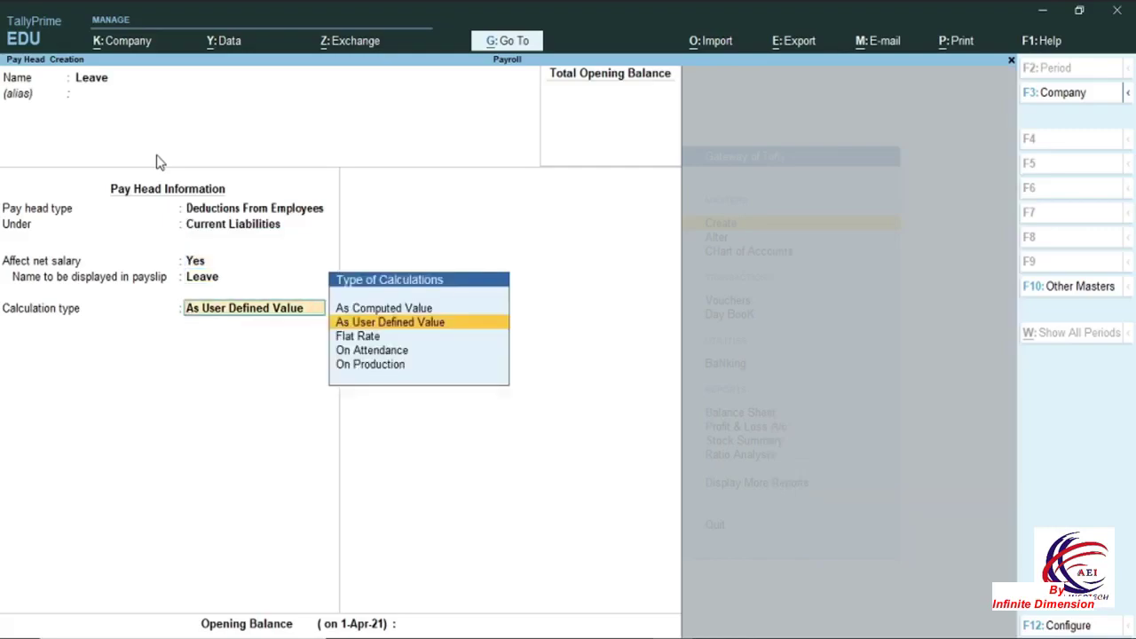
pyautogui.press('Down')
pyautogui.press('Down')
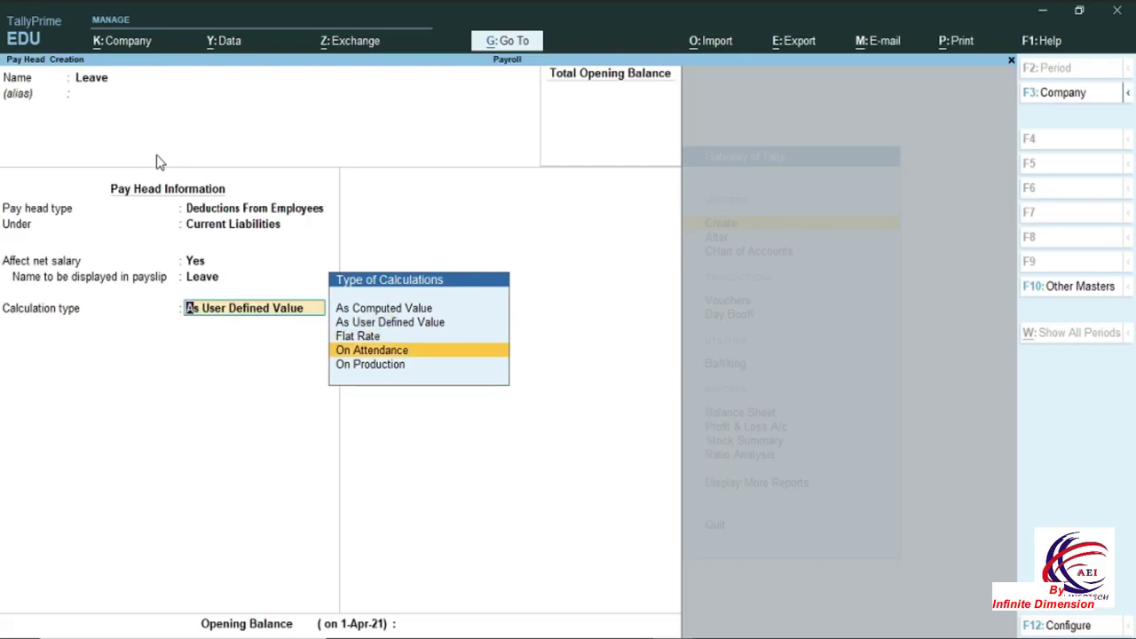
pyautogui.press('Return')
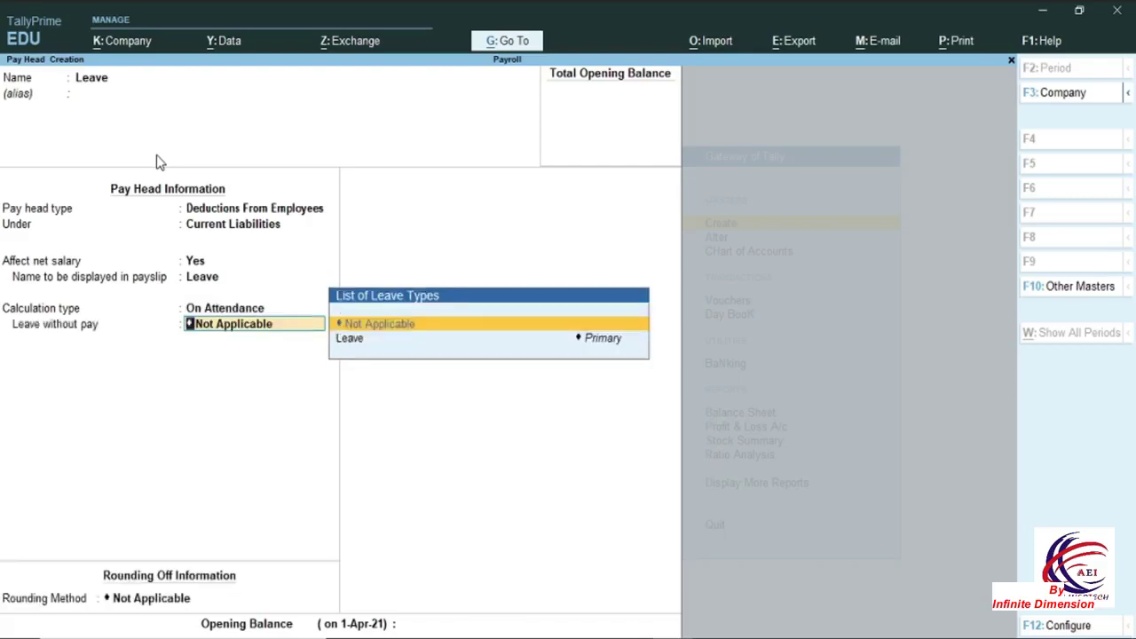
pyautogui.press('Down')
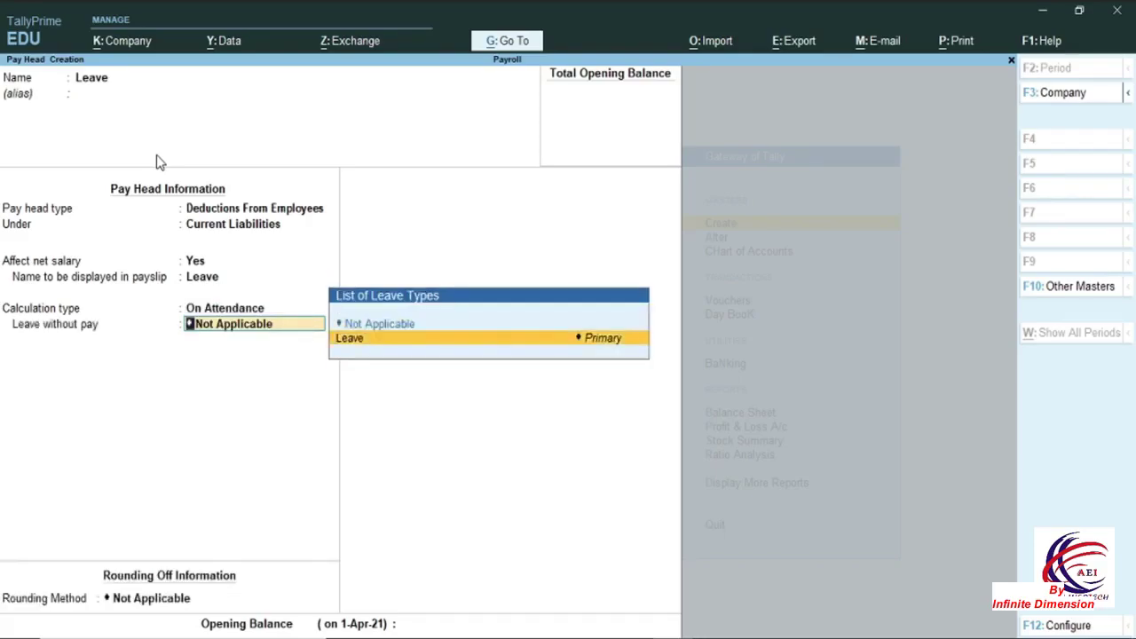
pyautogui.press('Return')
pyautogui.press('Return')
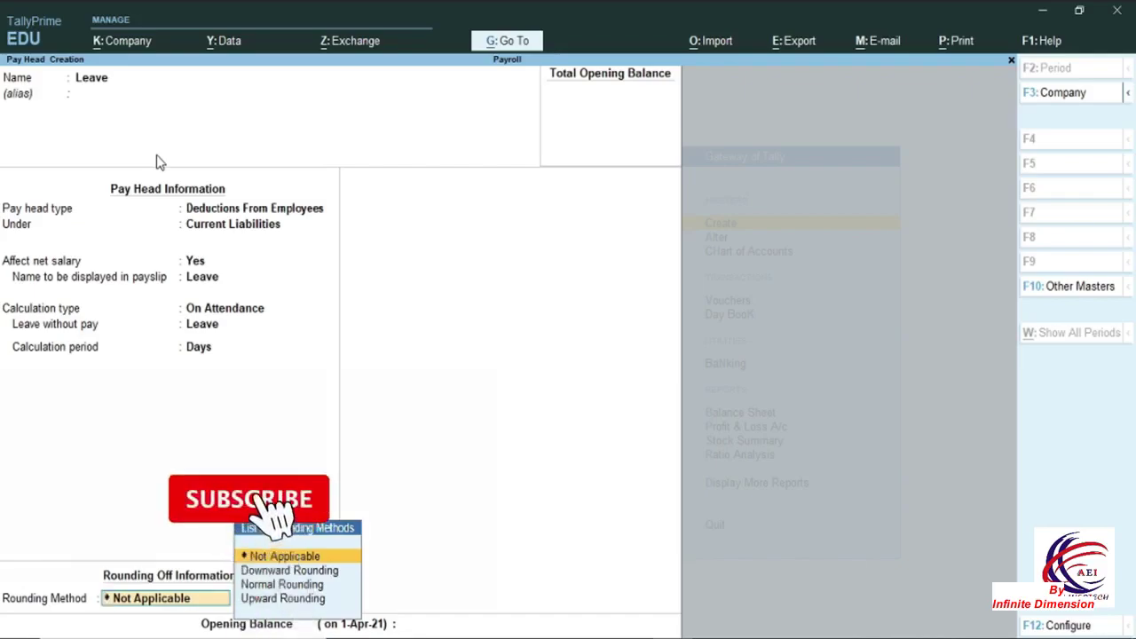
pyautogui.press('Return')
pyautogui.press('Return')
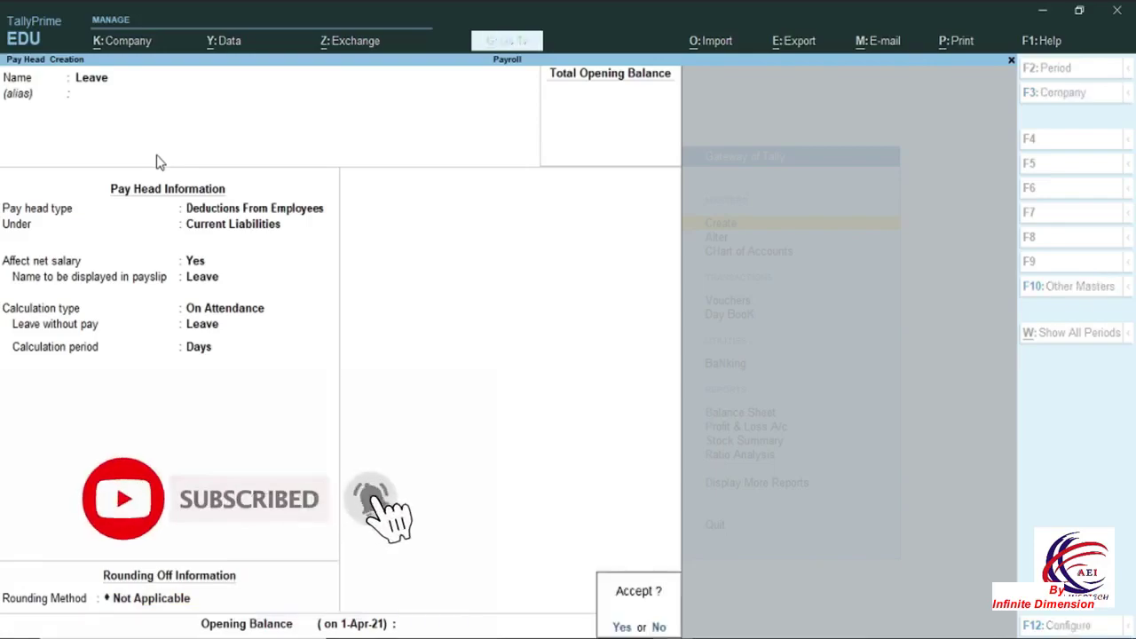
pyautogui.write('yO')
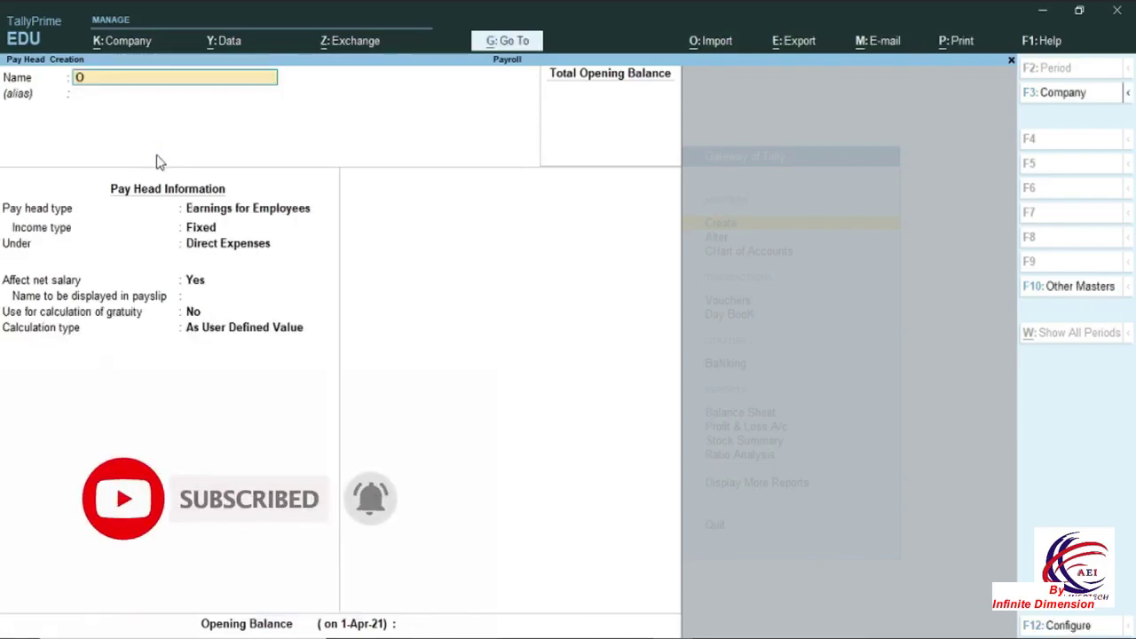
pyautogui.write('ver Time')
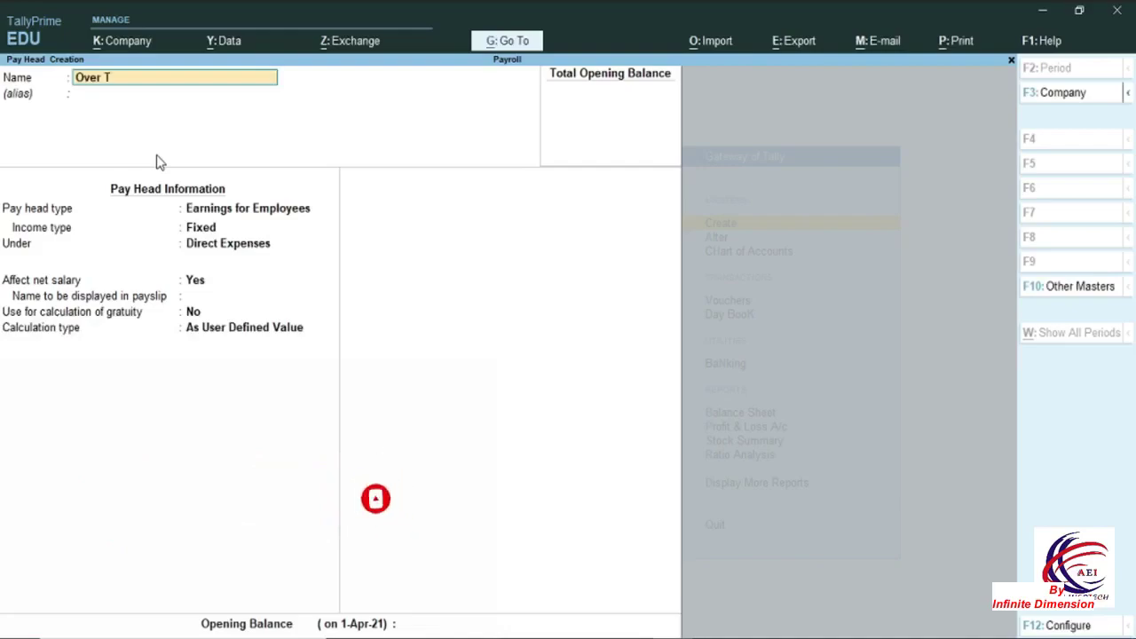
# Make Over Time a variable Earnings for Employees pay head under Direct Expenses
pyautogui.press('Return')
pyautogui.press('Return')
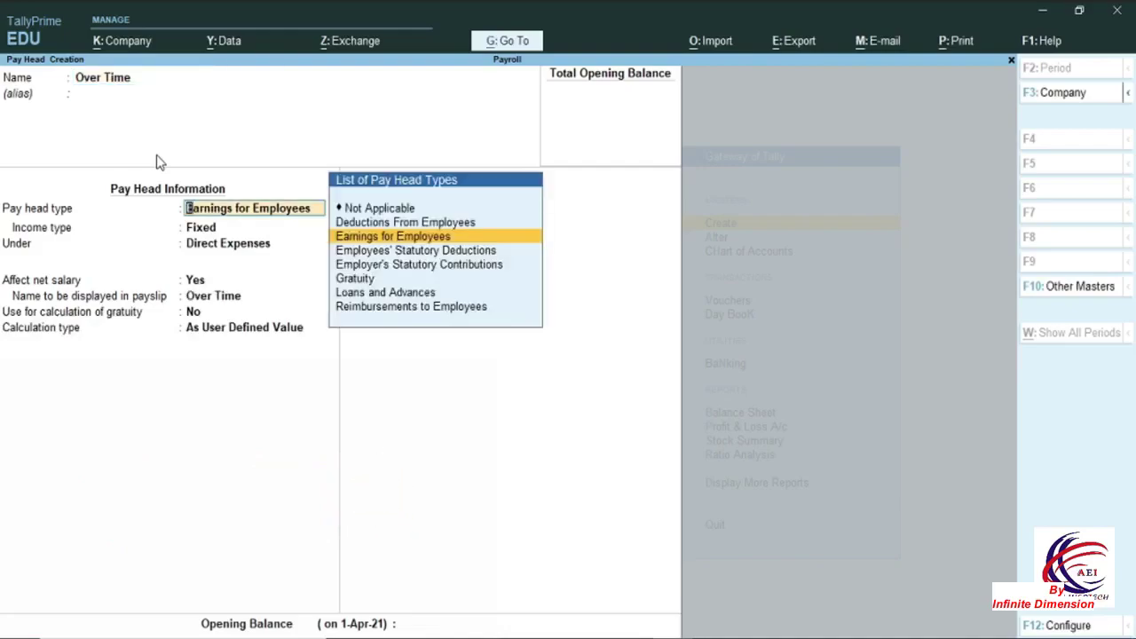
pyautogui.press('Up')
pyautogui.press('Down')
pyautogui.press('Return')
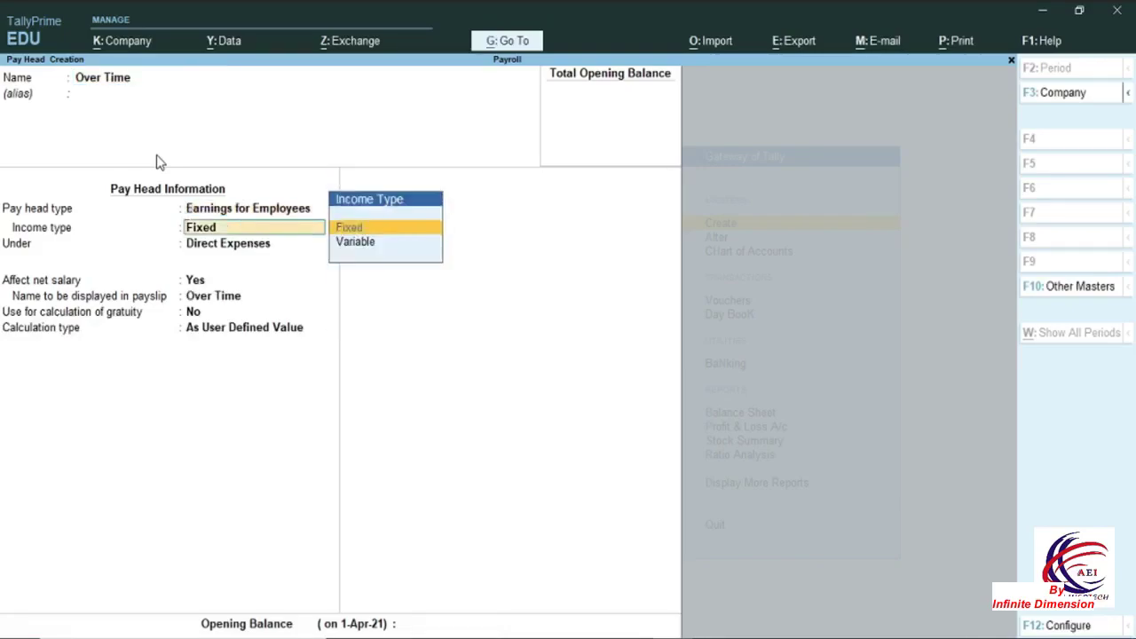
pyautogui.press('Down')
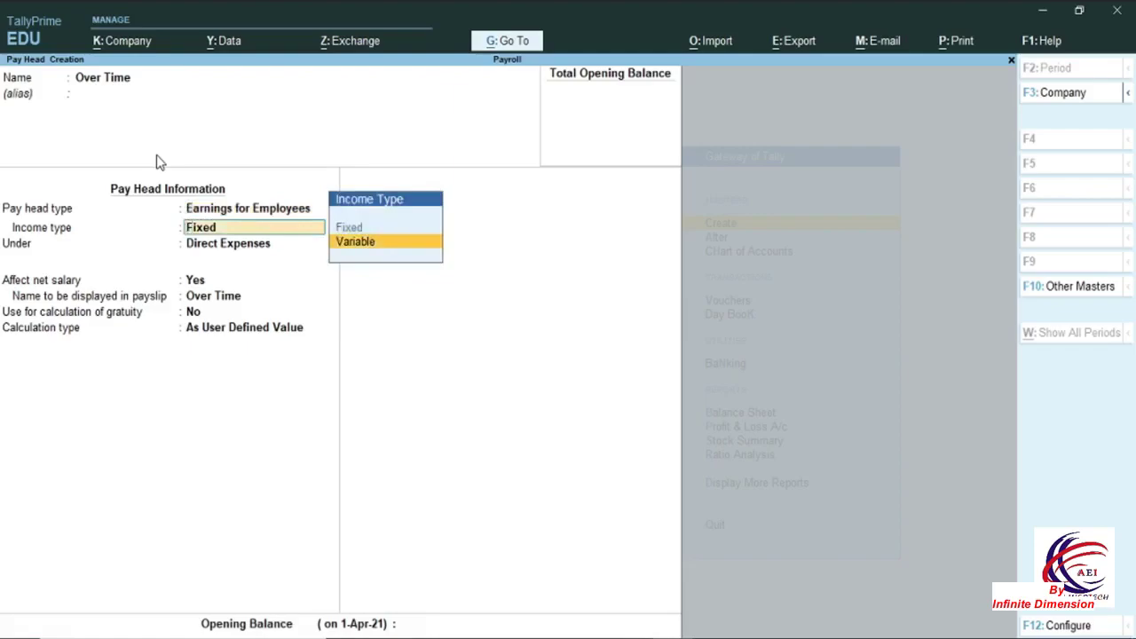
pyautogui.press('Return')
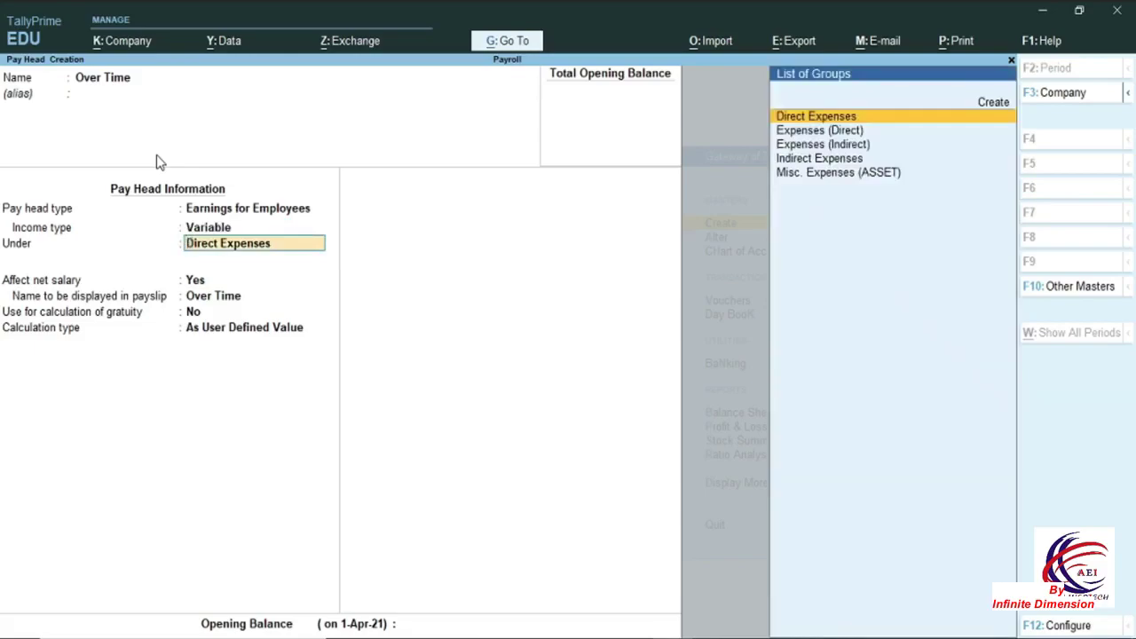
pyautogui.press('Return')
pyautogui.press('Return')
pyautogui.press('Return')
pyautogui.press('Return')
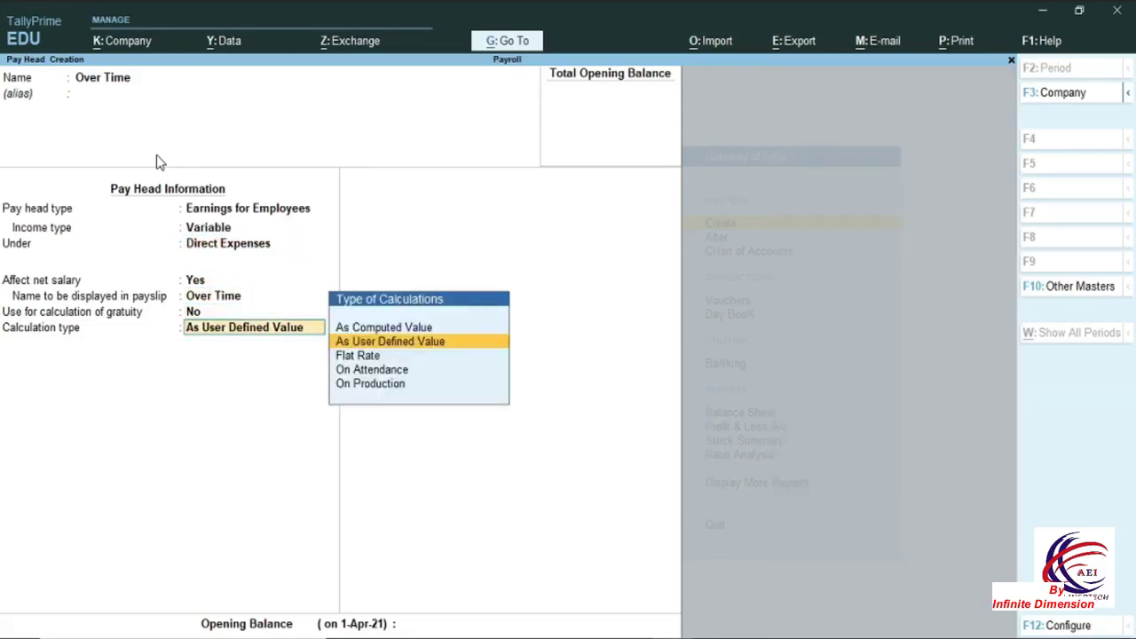
# Calculate Over Time On Production with production type Over Time, no rounding, and save
pyautogui.press('Down')
pyautogui.press('Down')
pyautogui.press('Down')
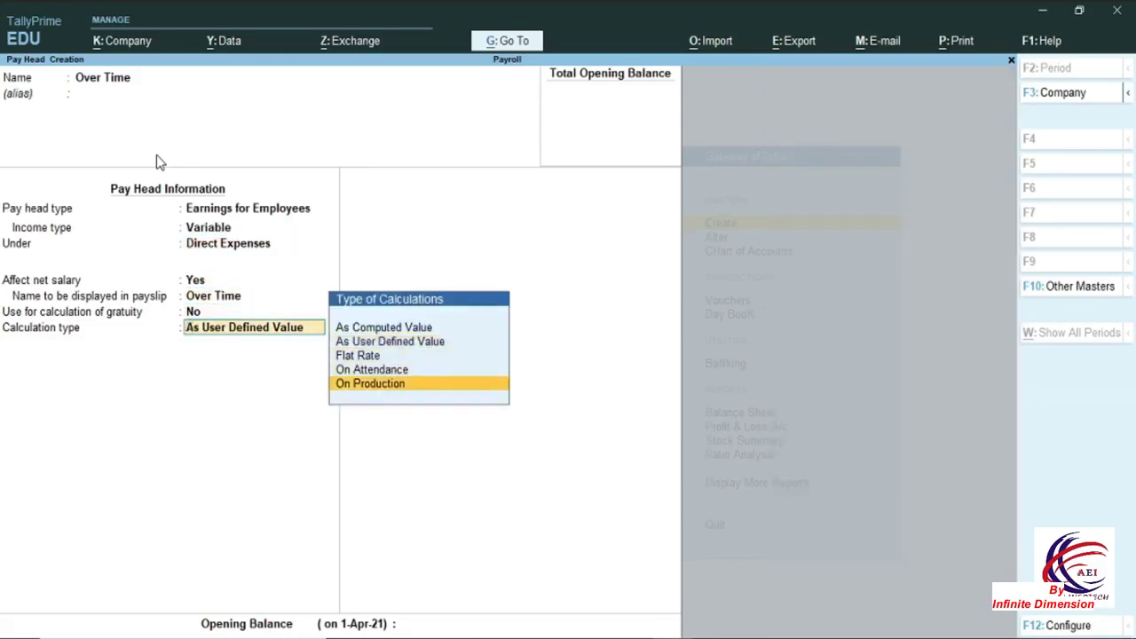
pyautogui.press('Return')
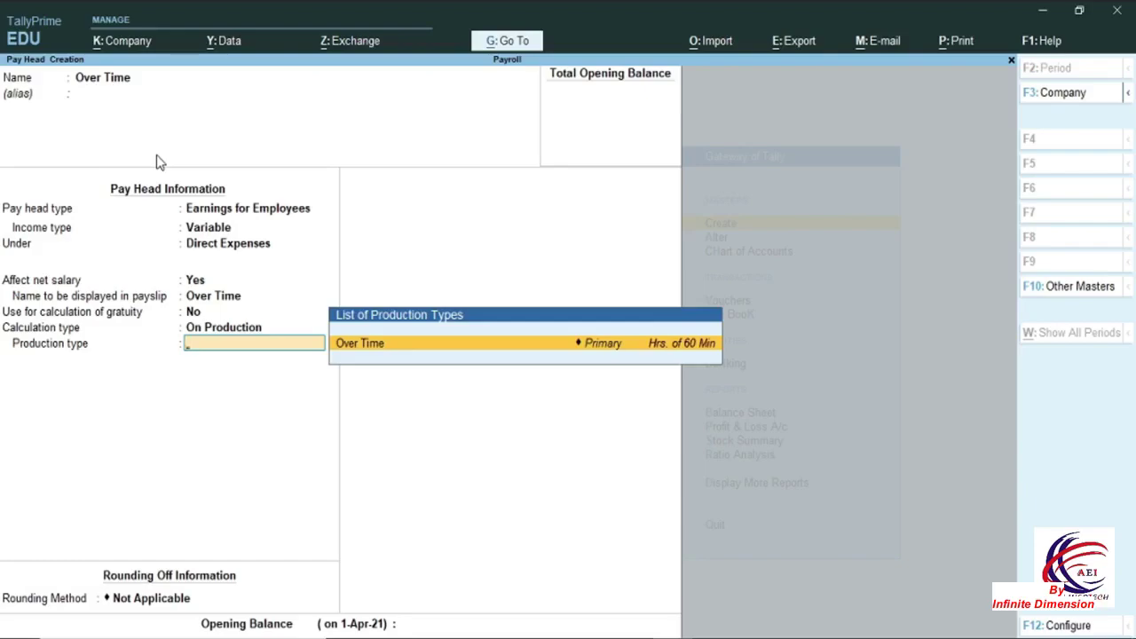
pyautogui.press('Return')
pyautogui.press('Down')
pyautogui.press('Down')
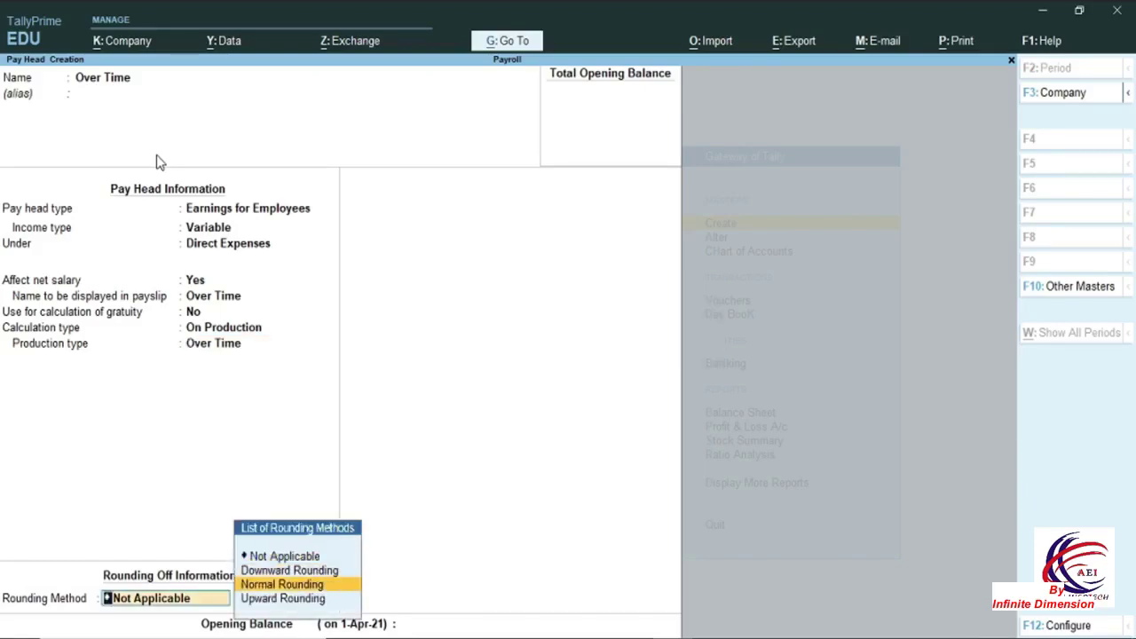
pyautogui.press('Up')
pyautogui.press('Up')
pyautogui.press('Return')
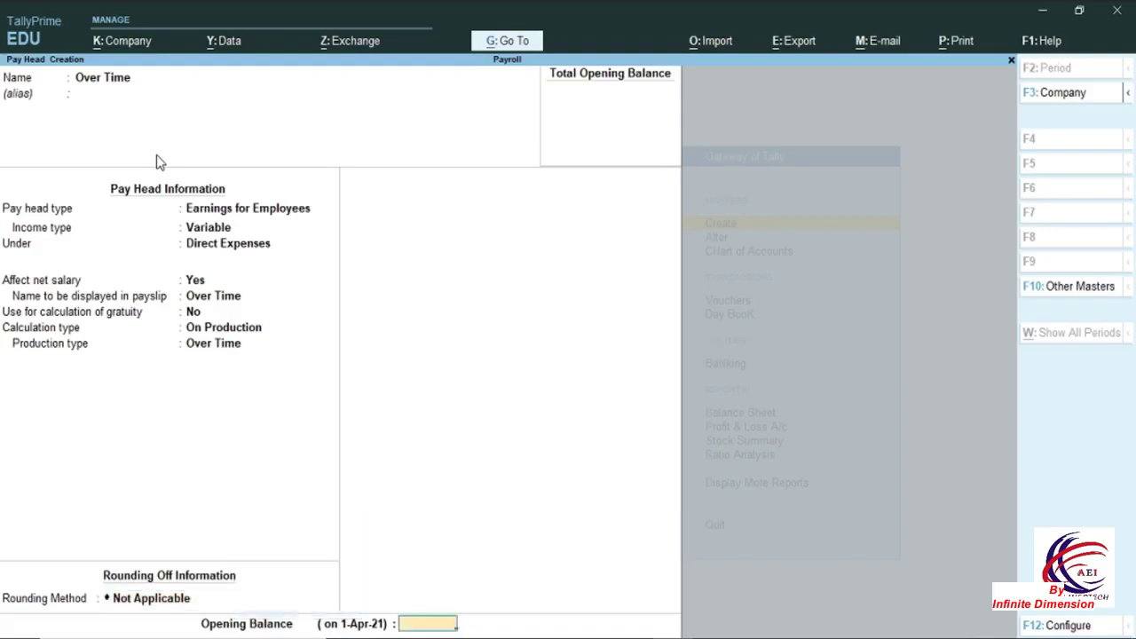
pyautogui.press('Return')
pyautogui.press('Return')
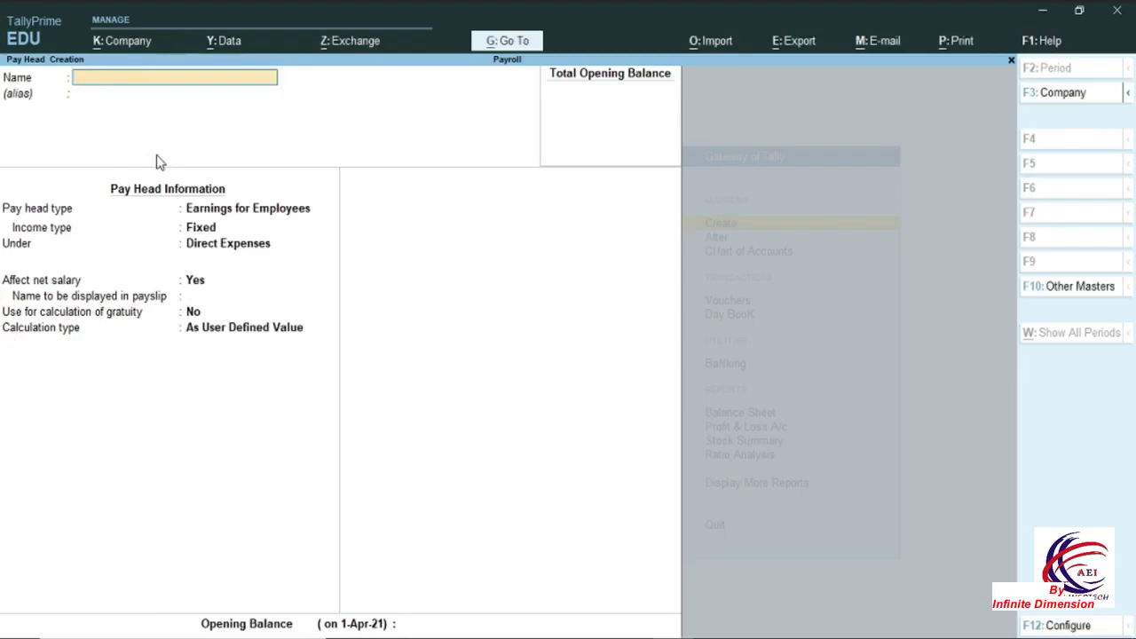
# Create the Salary Payble pay head as Not Applicable under Current Liabilities and save it
pyautogui.write('Salary Payble')
pyautogui.press('Return')
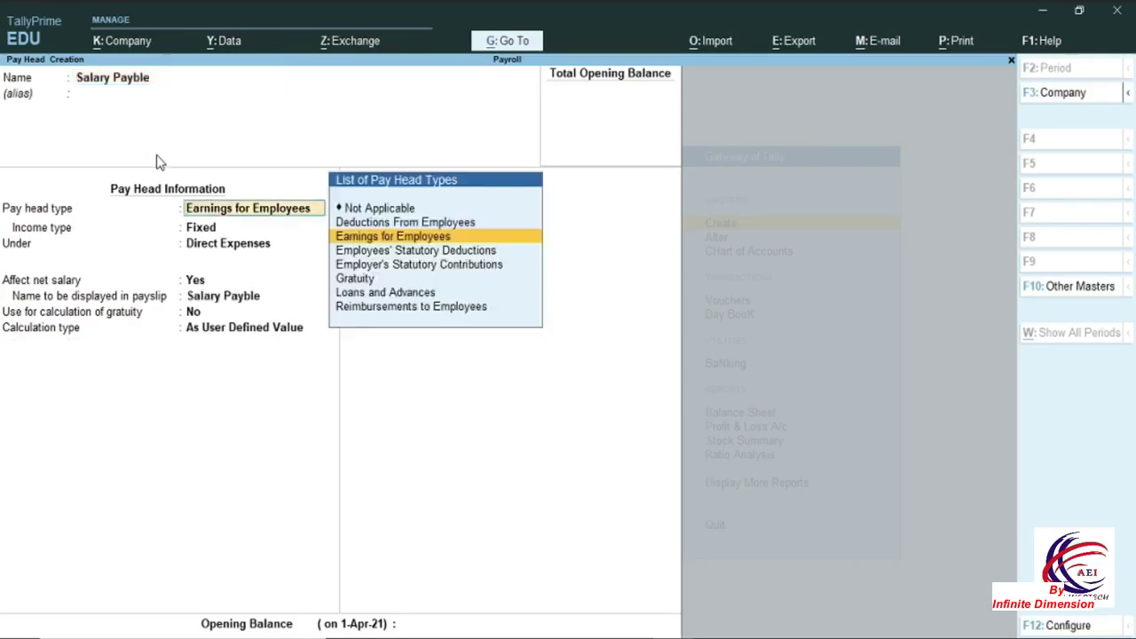
pyautogui.press('Up')
pyautogui.press('Up')
pyautogui.press('Return')
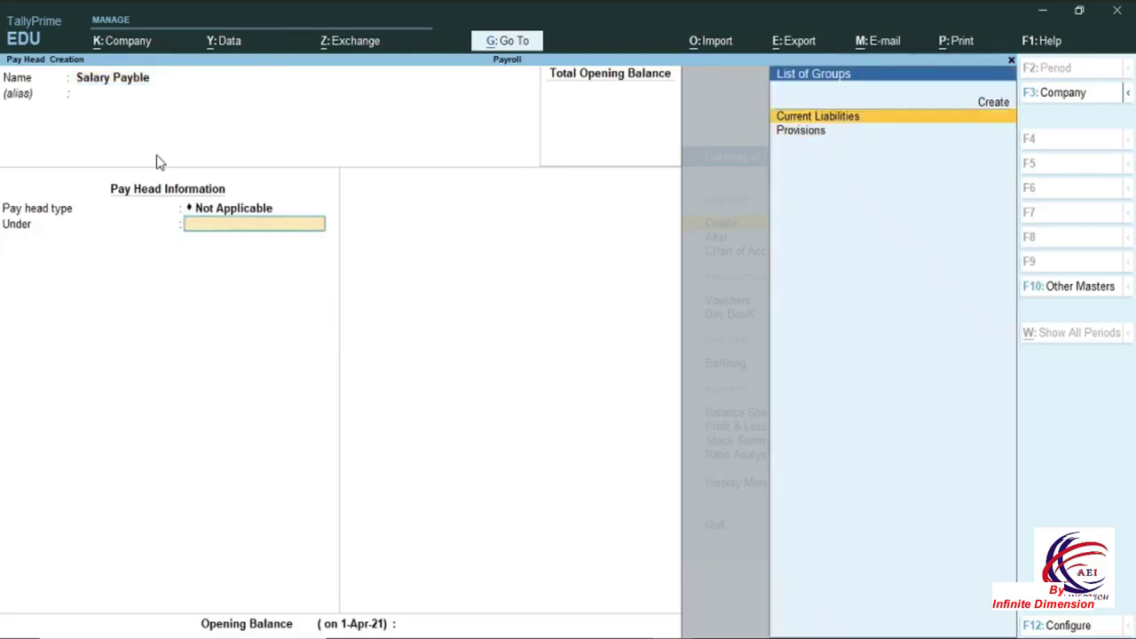
pyautogui.press('Return')
pyautogui.press('Return')
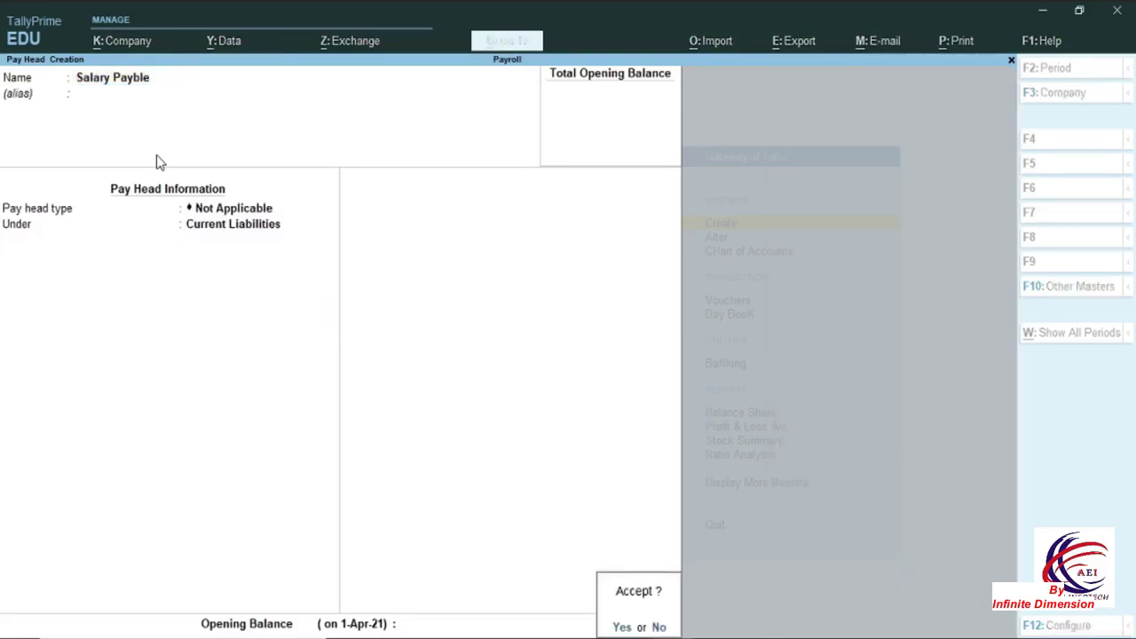
pyautogui.press('Return')
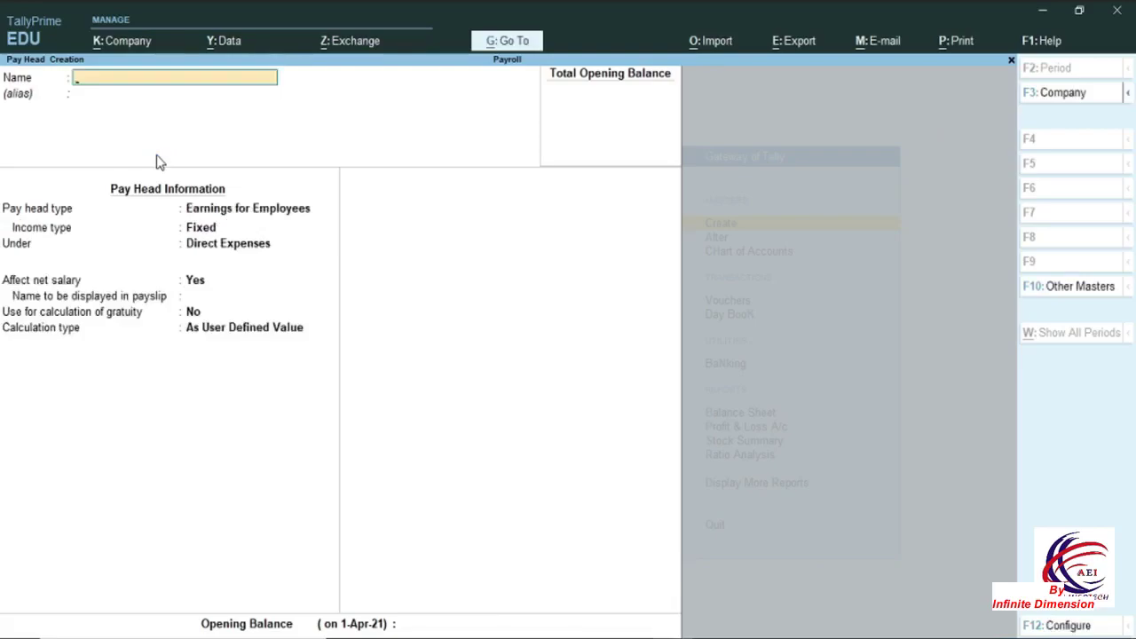
pyautogui.press('Escape')
pyautogui.press('Return')
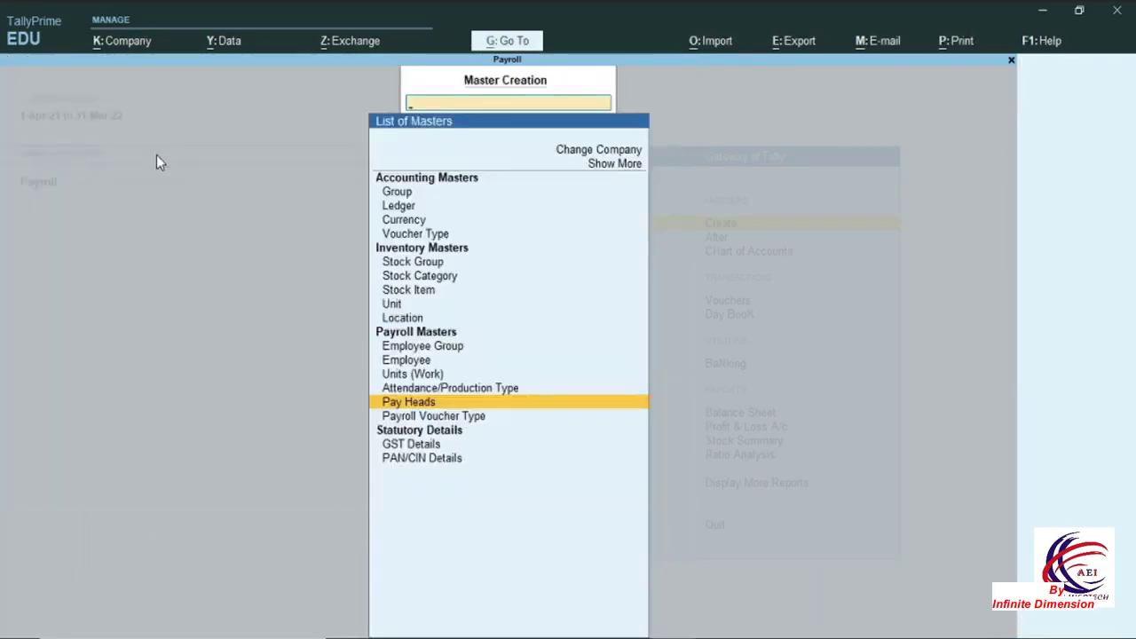
# Create a voucher type named Salary Slip based on the Payroll type
pyautogui.press('Down')
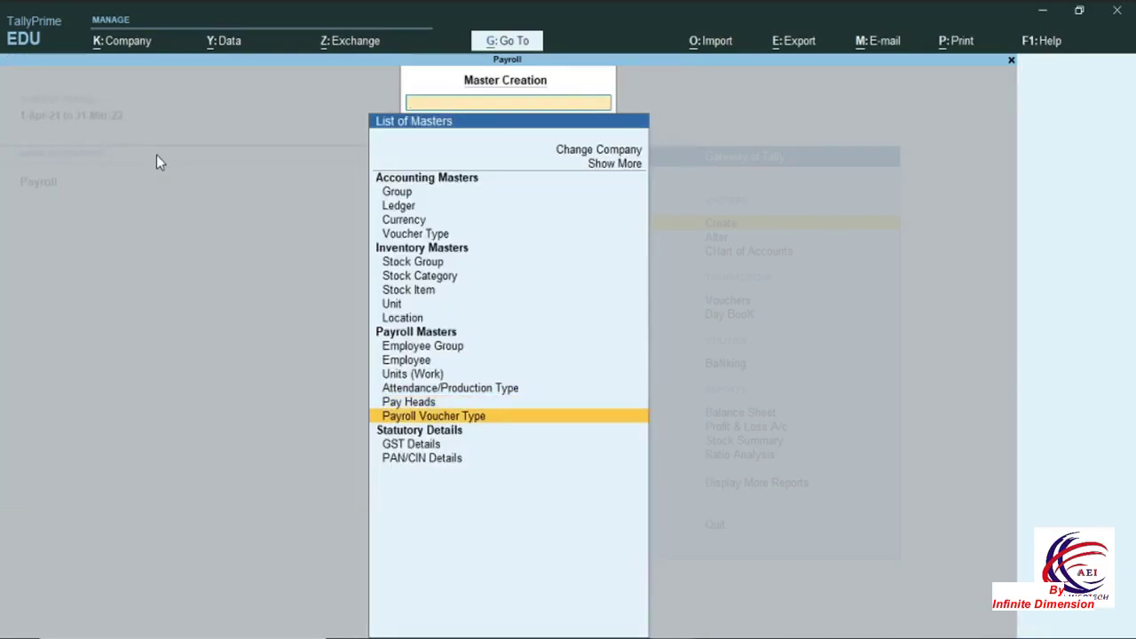
pyautogui.press('Return')
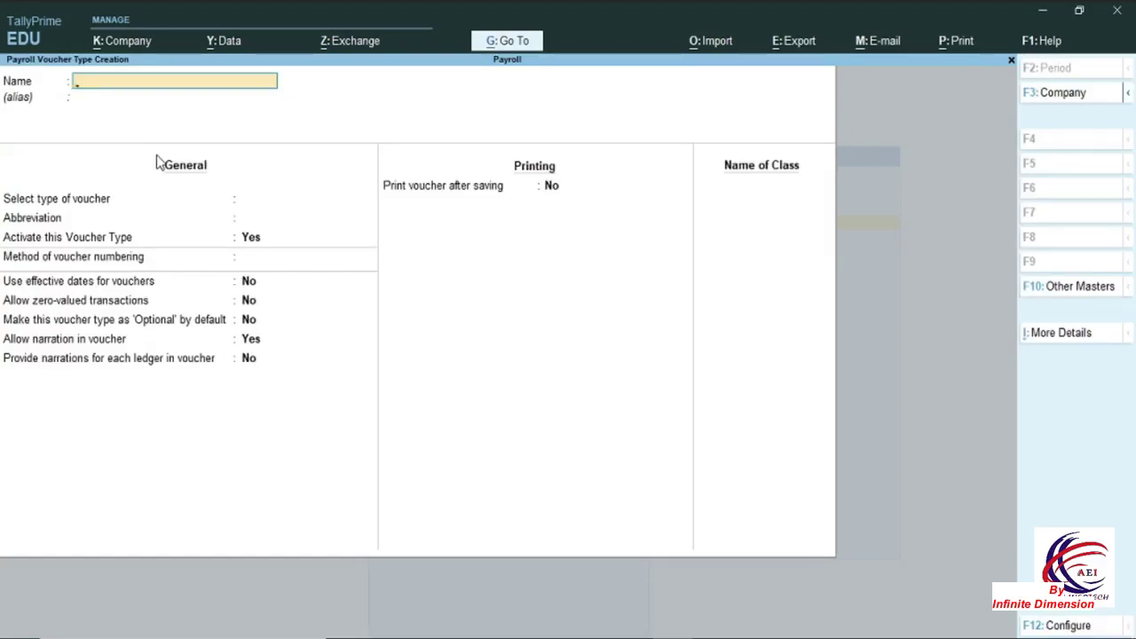
pyautogui.write('Salary Slip')
pyautogui.press('Return')
pyautogui.press('Return')
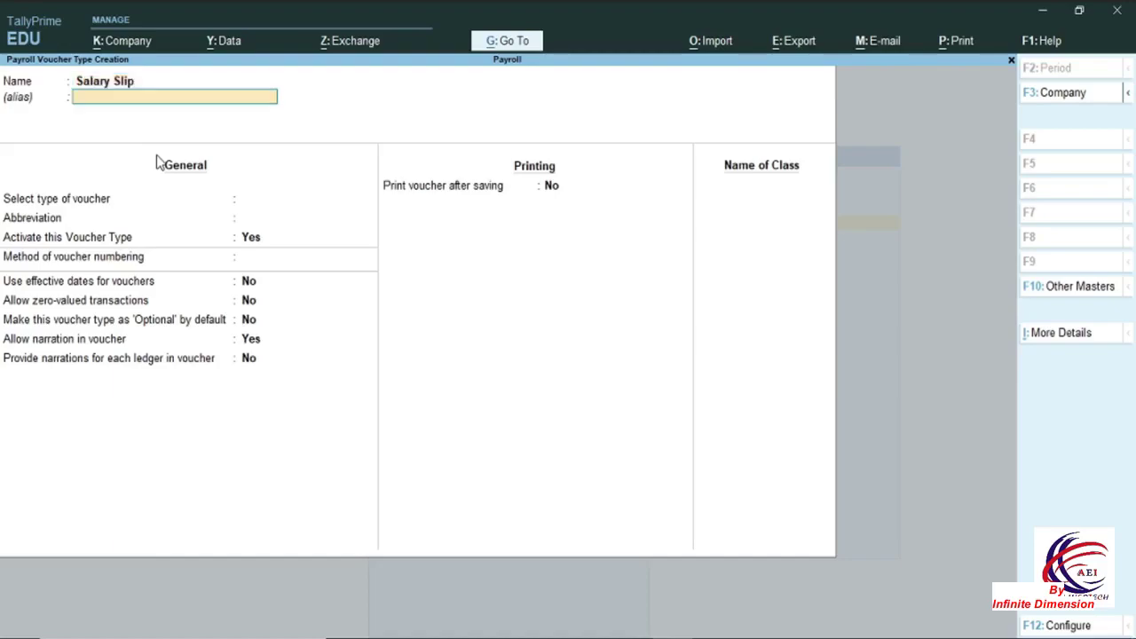
pyautogui.press('Down')
pyautogui.press('Down')
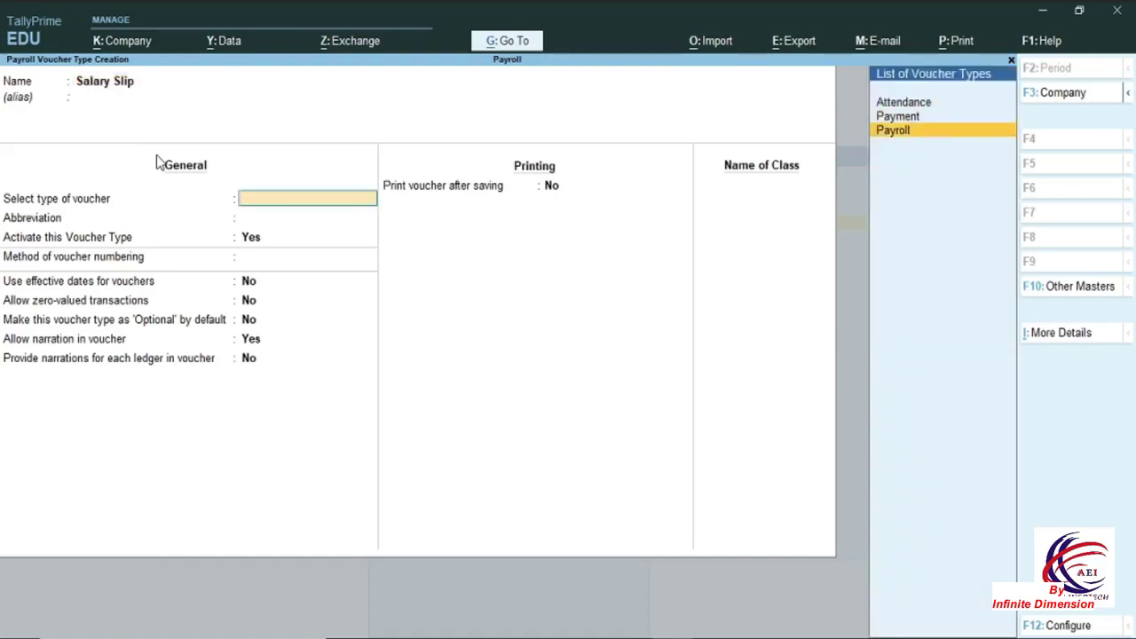
pyautogui.press('Return')
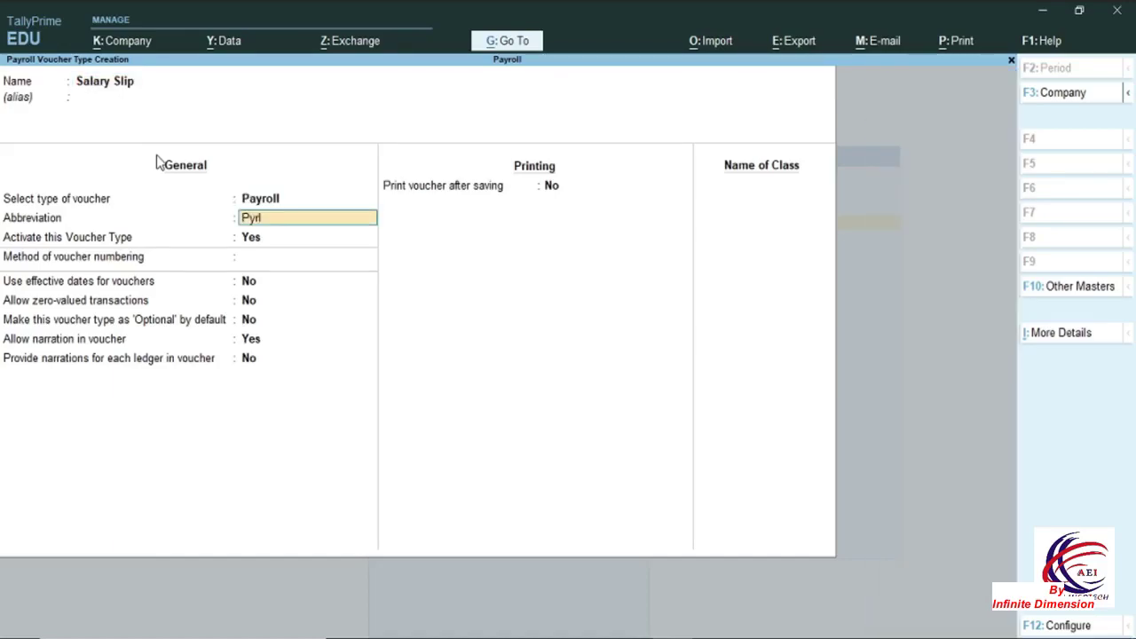
pyautogui.press('Return')
pyautogui.press('Return')
pyautogui.press('Return')
pyautogui.press('Return')
pyautogui.press('Return')
pyautogui.press('Return')
pyautogui.press('Return')
pyautogui.press('Return')
pyautogui.press('Return')
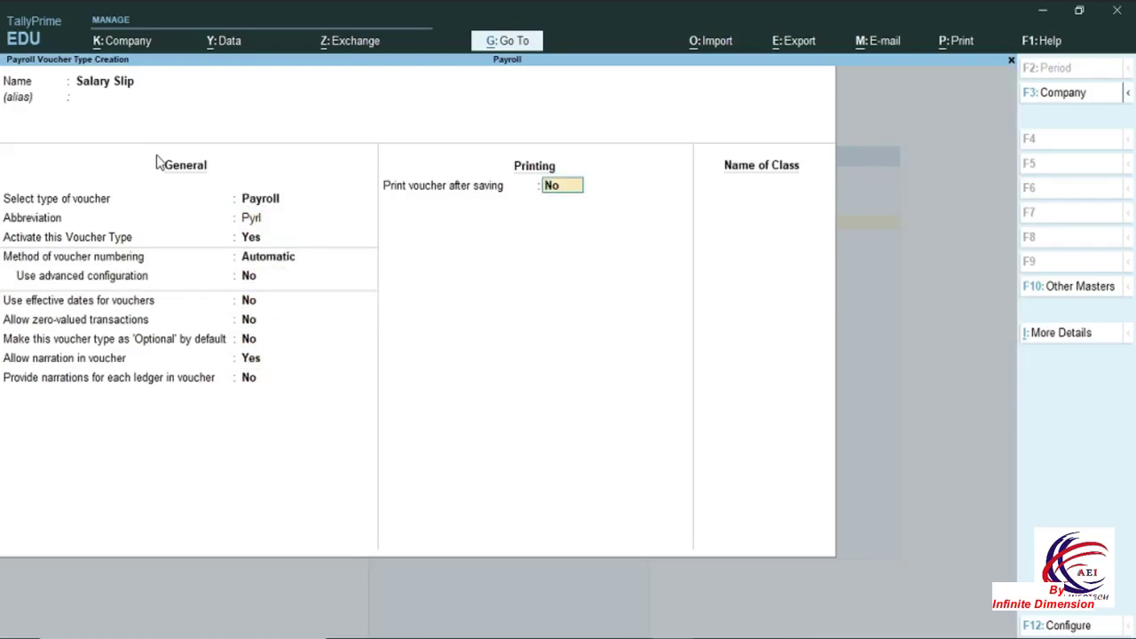
pyautogui.press('Return')
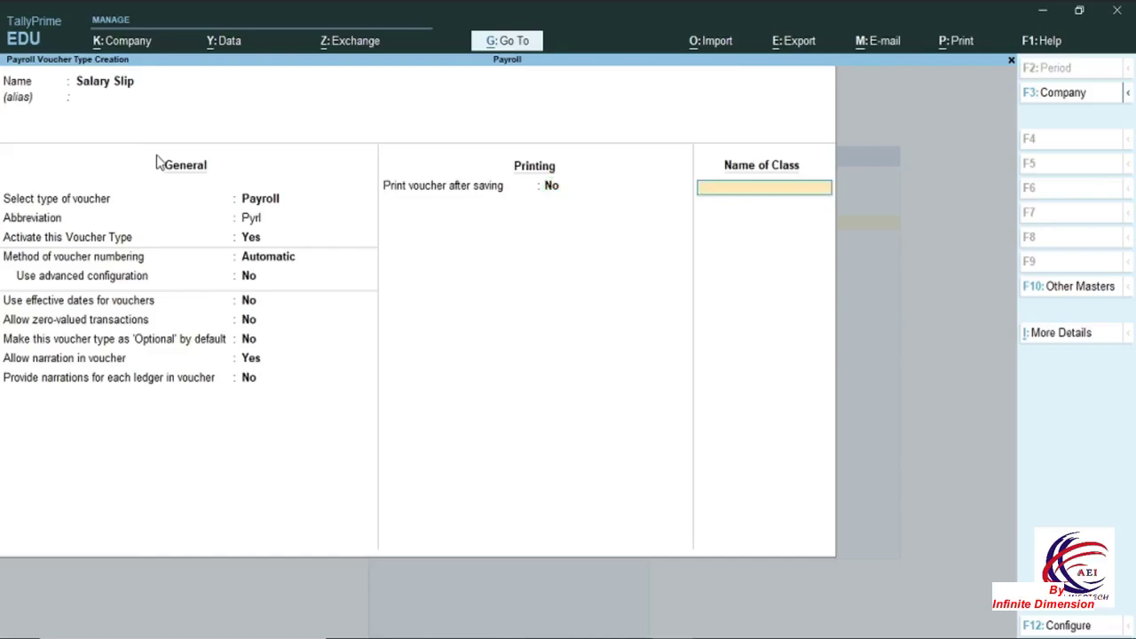
# Add a Salary Slip voucher class using the Salary Payble ledger and save the voucher type
pyautogui.write('Salary Slip')
pyautogui.press('Return')
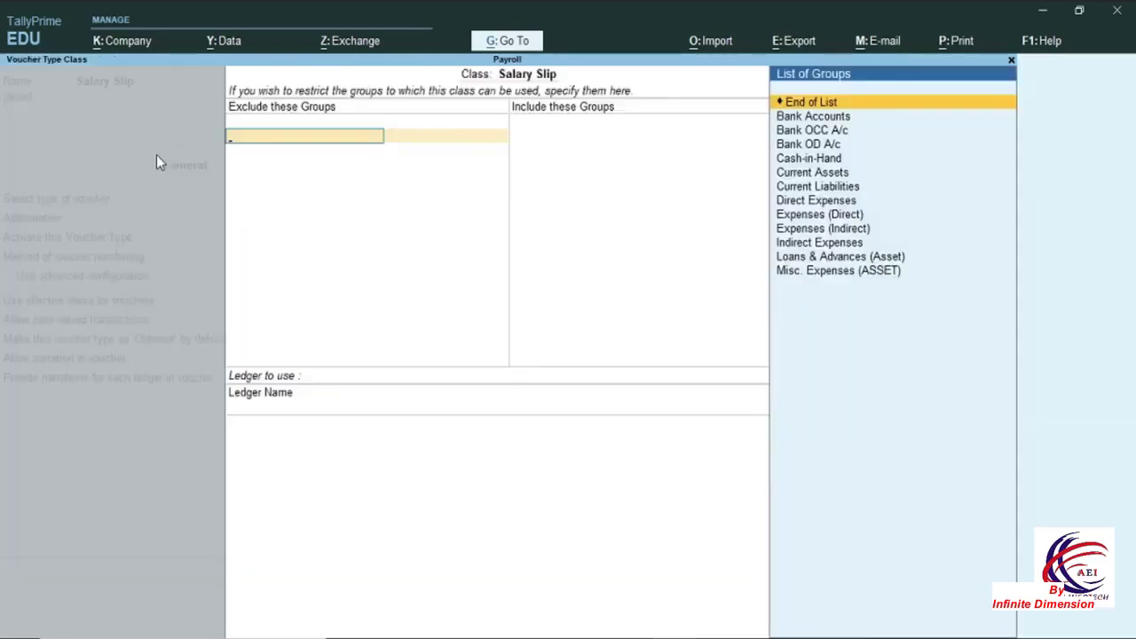
pyautogui.press('Return')
pyautogui.press('Return')
pyautogui.press('Down')
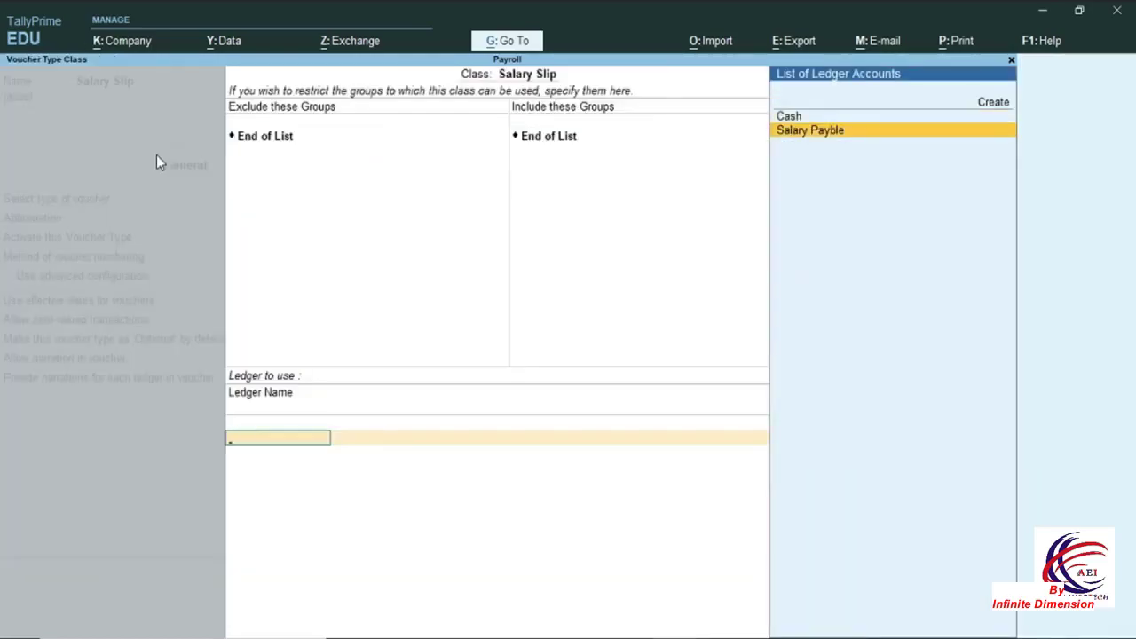
pyautogui.hotkey('ctrl', 'a')
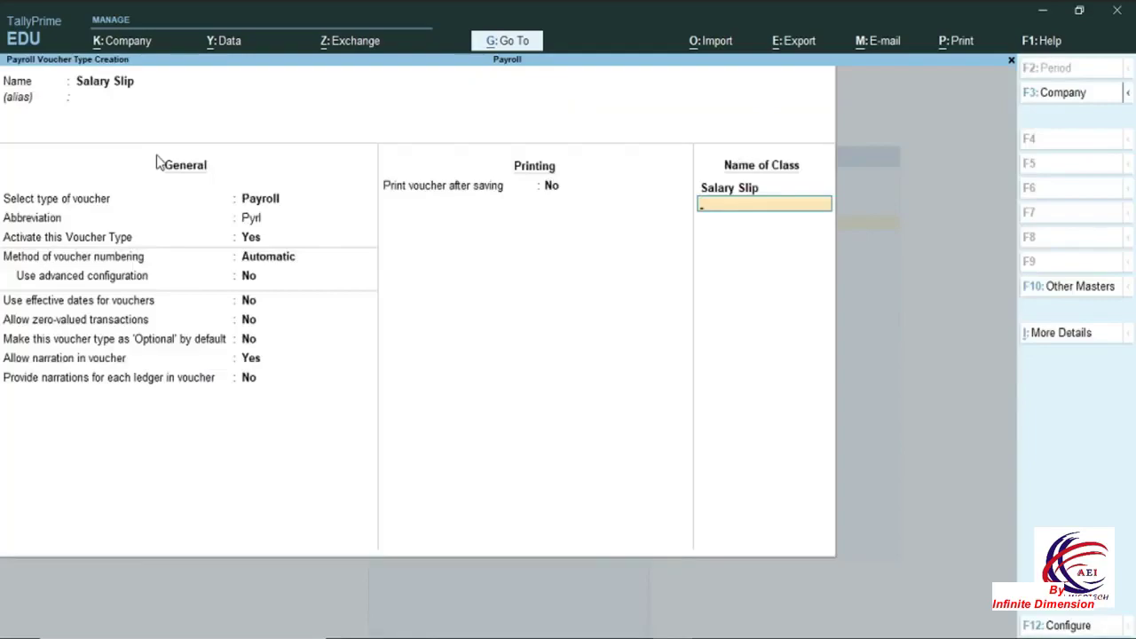
pyautogui.press('Return')
pyautogui.press('Return')
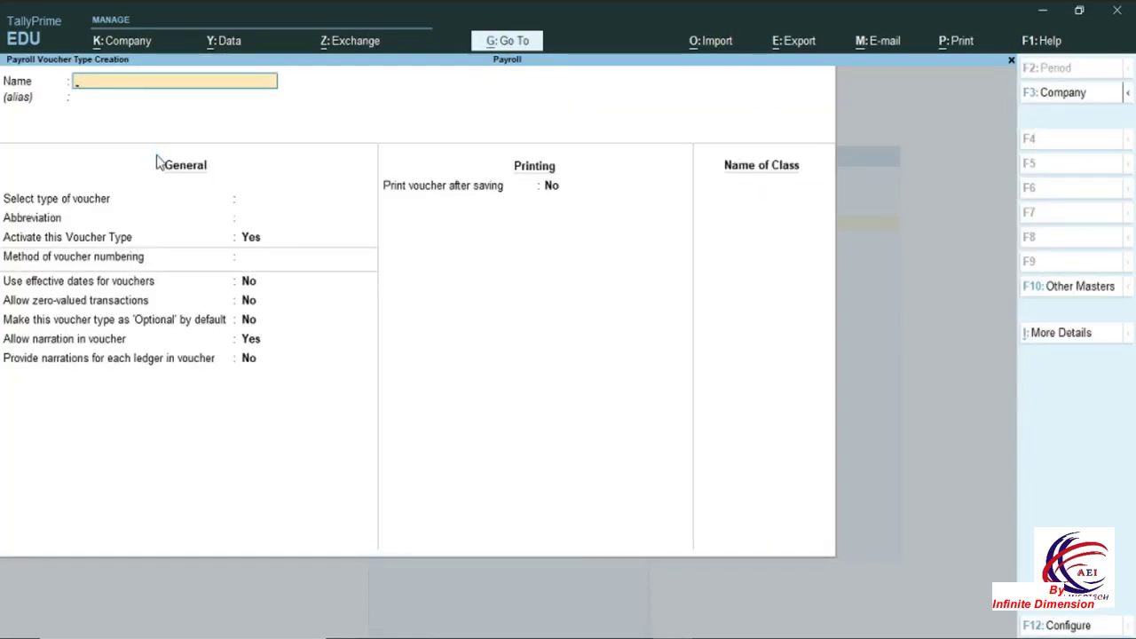
pyautogui.press('Escape')
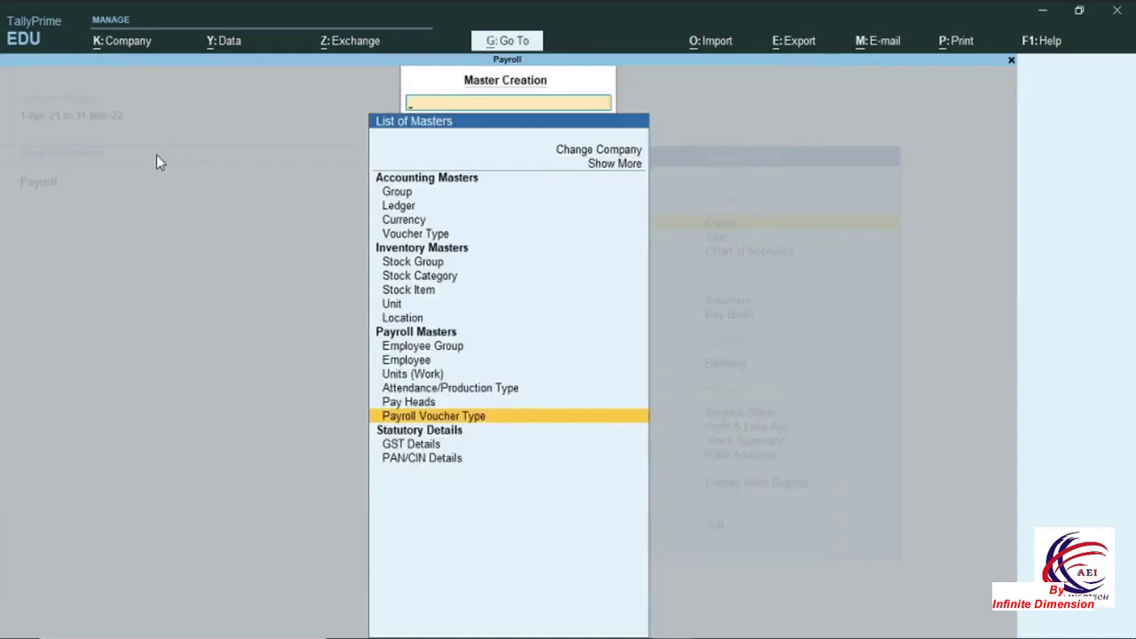
# Create a new employee, entering the employee's name, under Mkt. Department, joining 1-Apr-2021
pyautogui.press('Up')
pyautogui.press('Up')
pyautogui.press('Up')
pyautogui.press('Up')
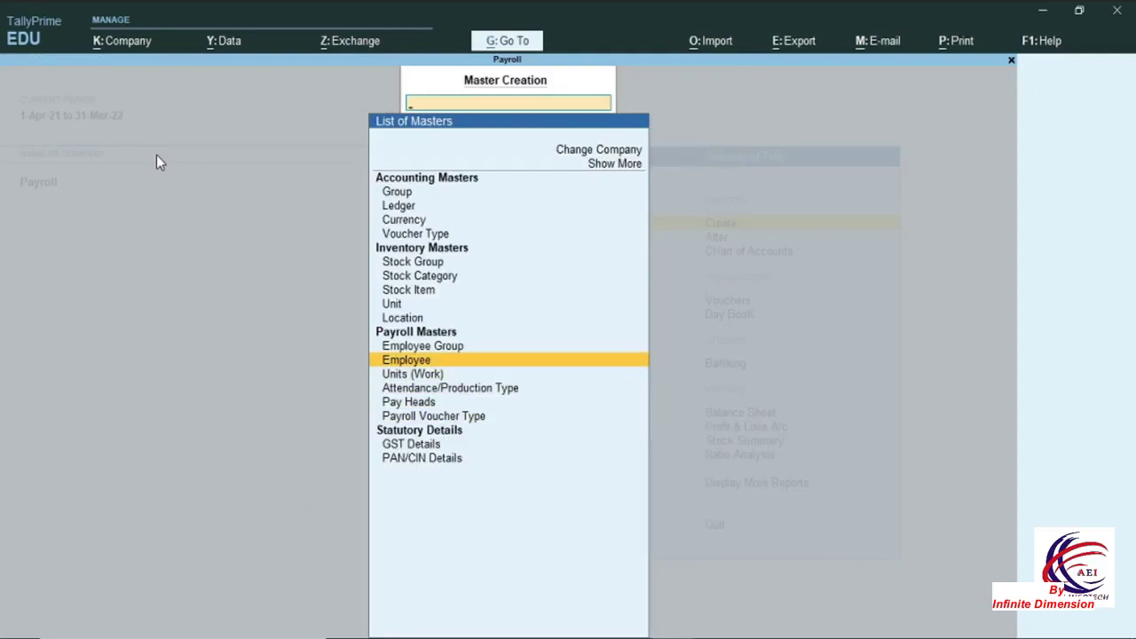
pyautogui.press('Return')
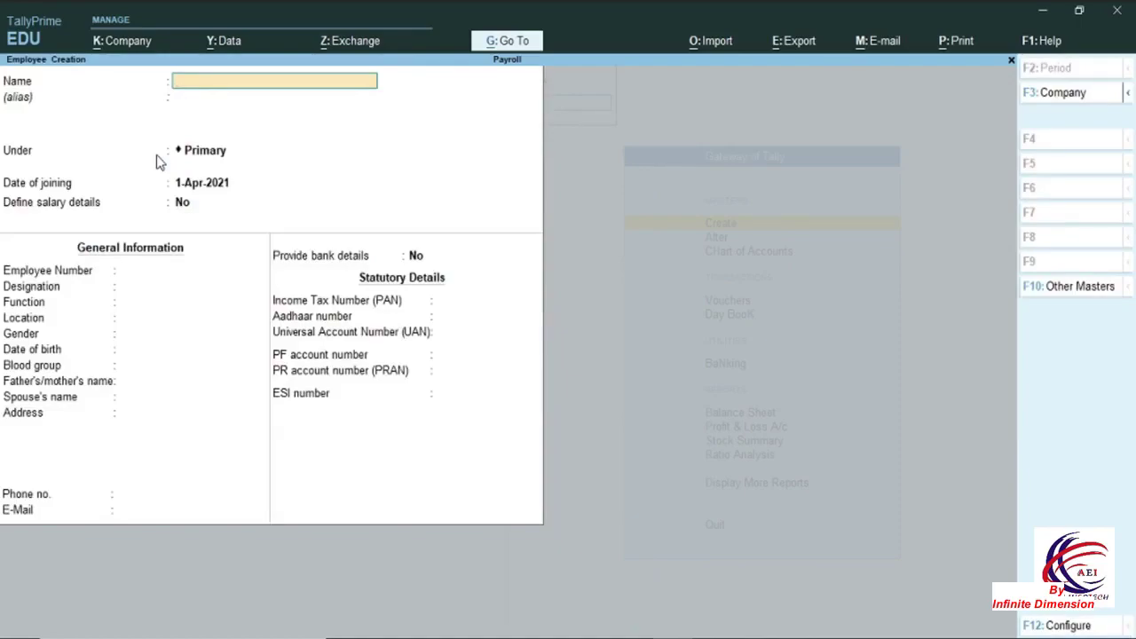
pyautogui.press('Return')
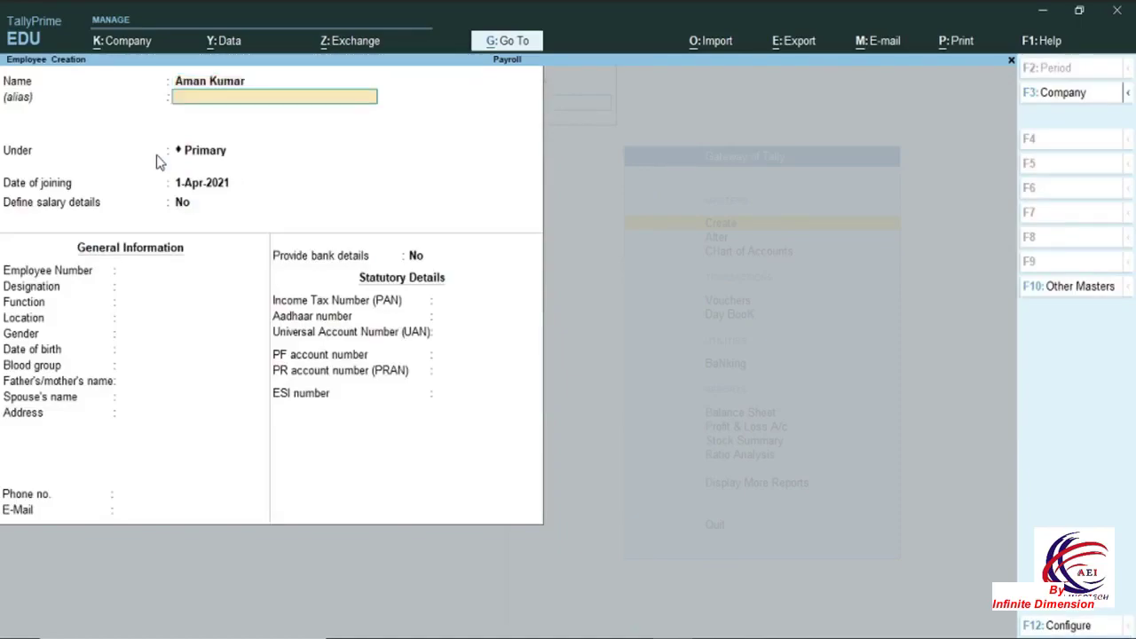
pyautogui.press('Return')
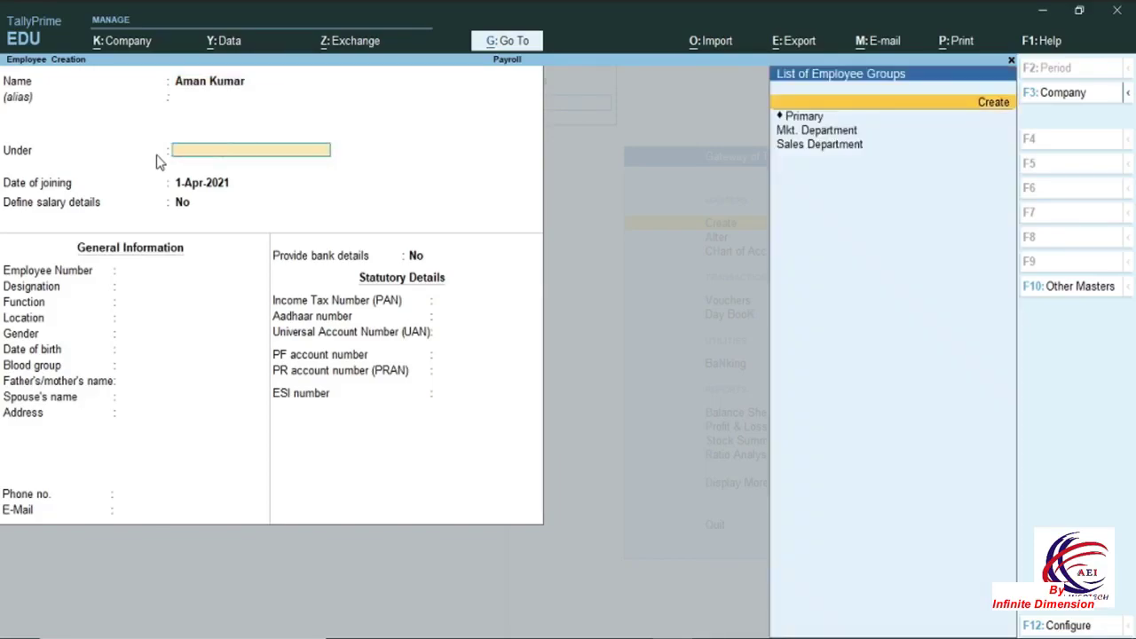
pyautogui.press('Down')
pyautogui.press('Down')
pyautogui.press('Down')
pyautogui.press('Up')
pyautogui.press('Down')
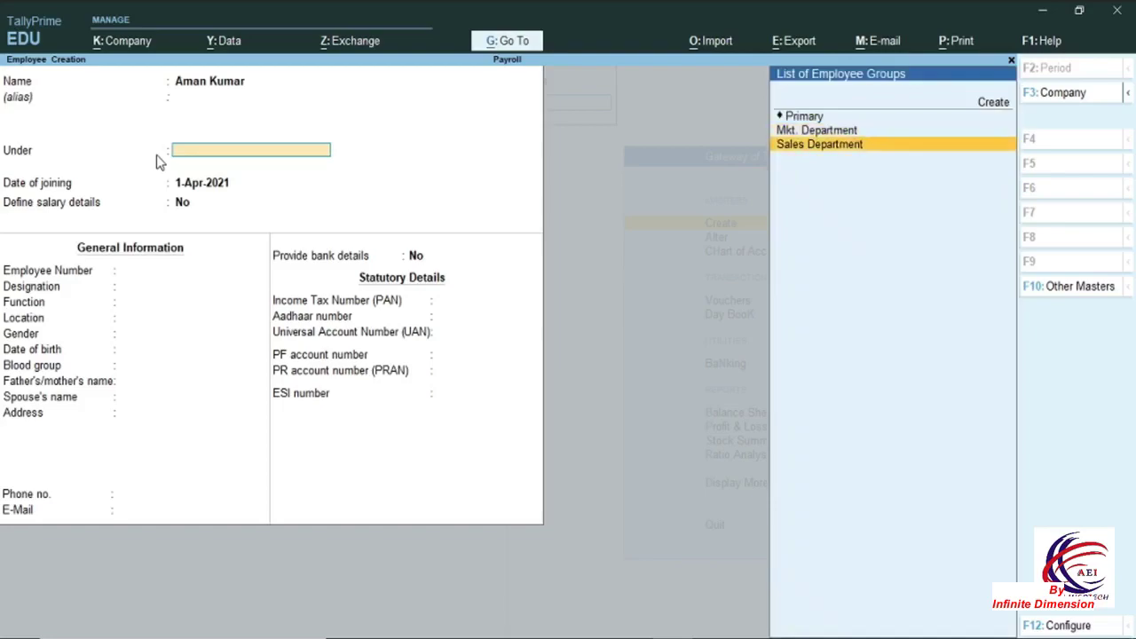
pyautogui.press('Up')
pyautogui.press('Down')
pyautogui.press('Up')
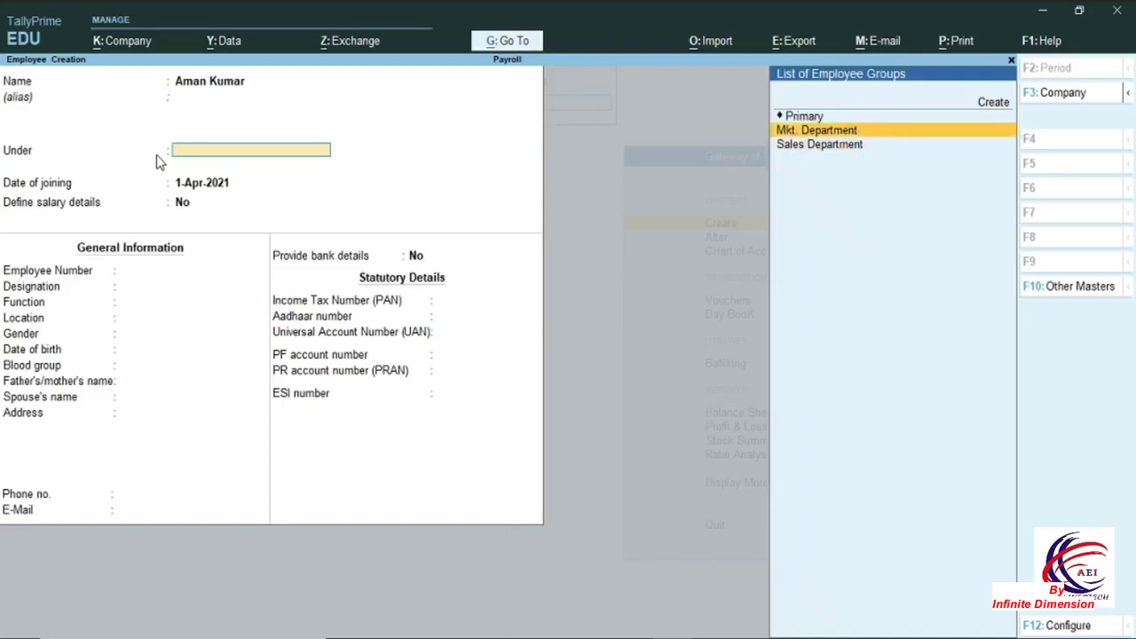
pyautogui.press('Return')
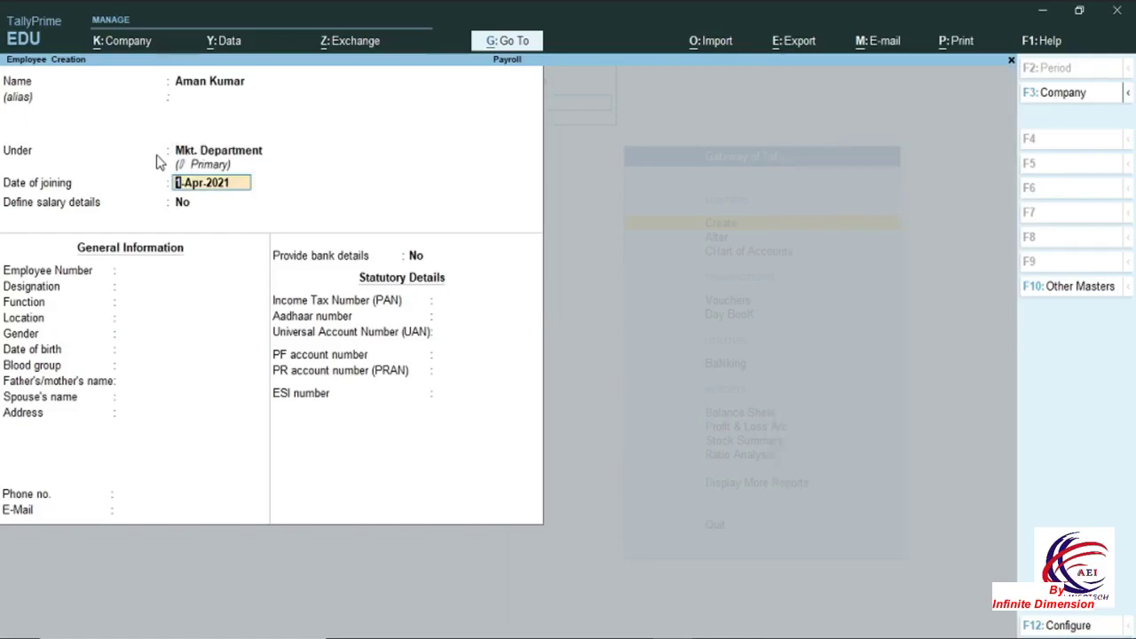
pyautogui.press('Return')
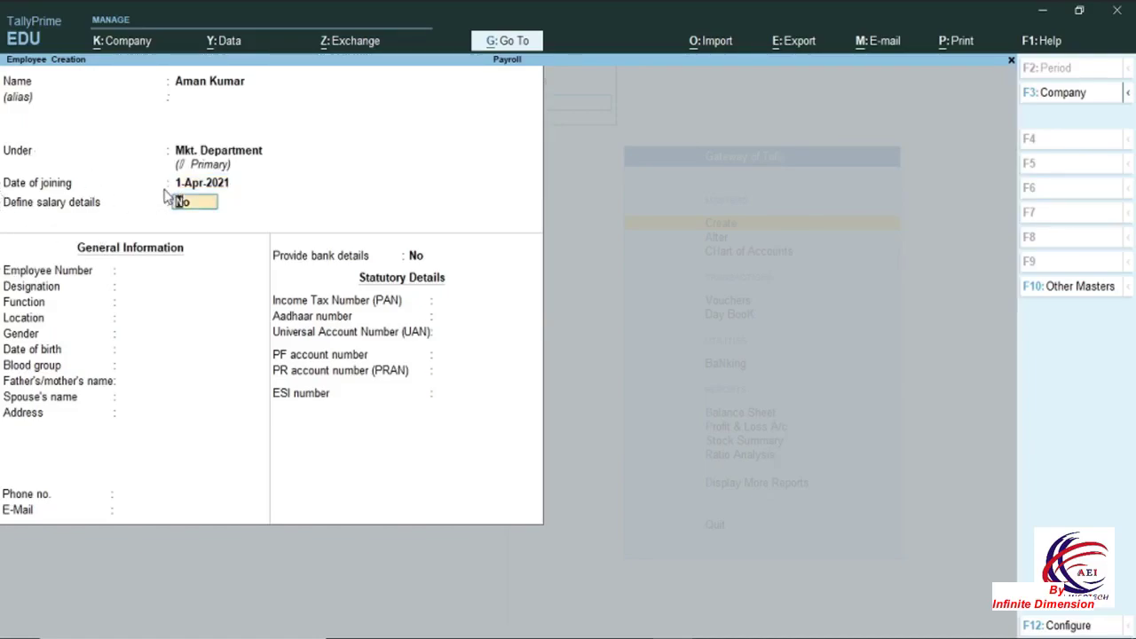
# Turn on salary details and add Basic Salary and Bonus at 1,000 per month
pyautogui.press('y')
pyautogui.press('Down')
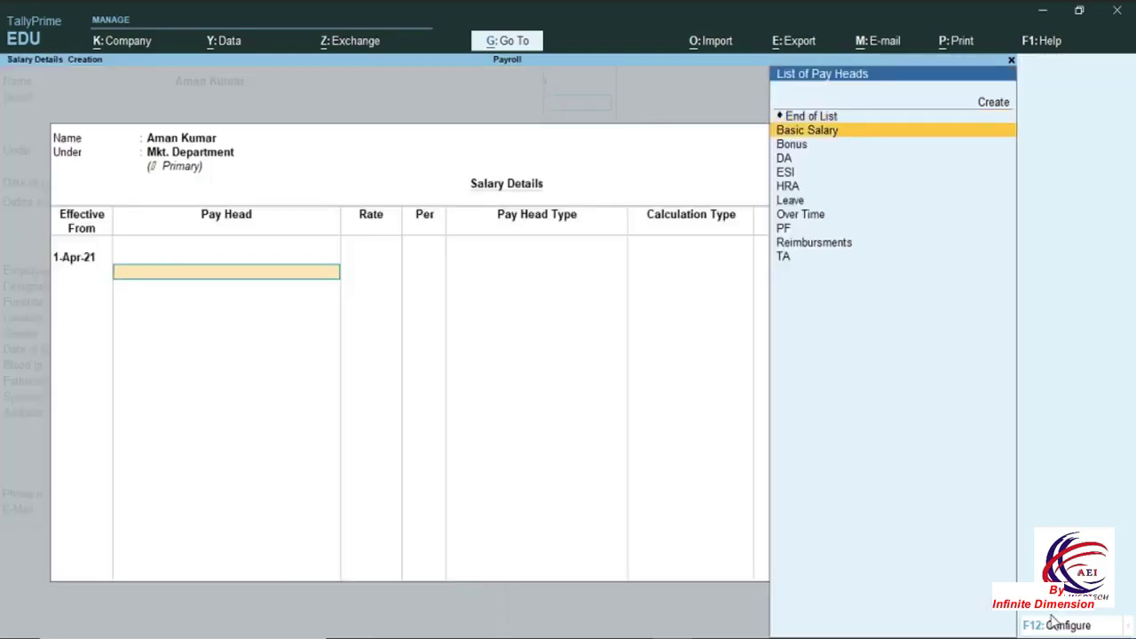
pyautogui.press('Return')
pyautogui.press('Down')
pyautogui.press('Return')
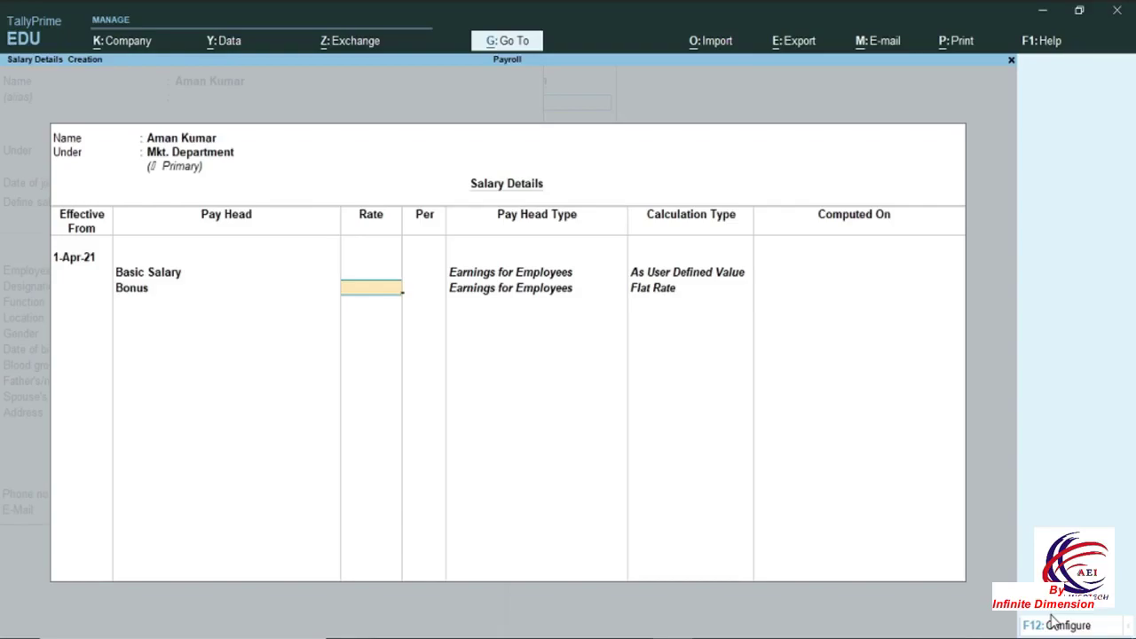
pyautogui.write('1000')
pyautogui.press('Return')
pyautogui.press('Return')
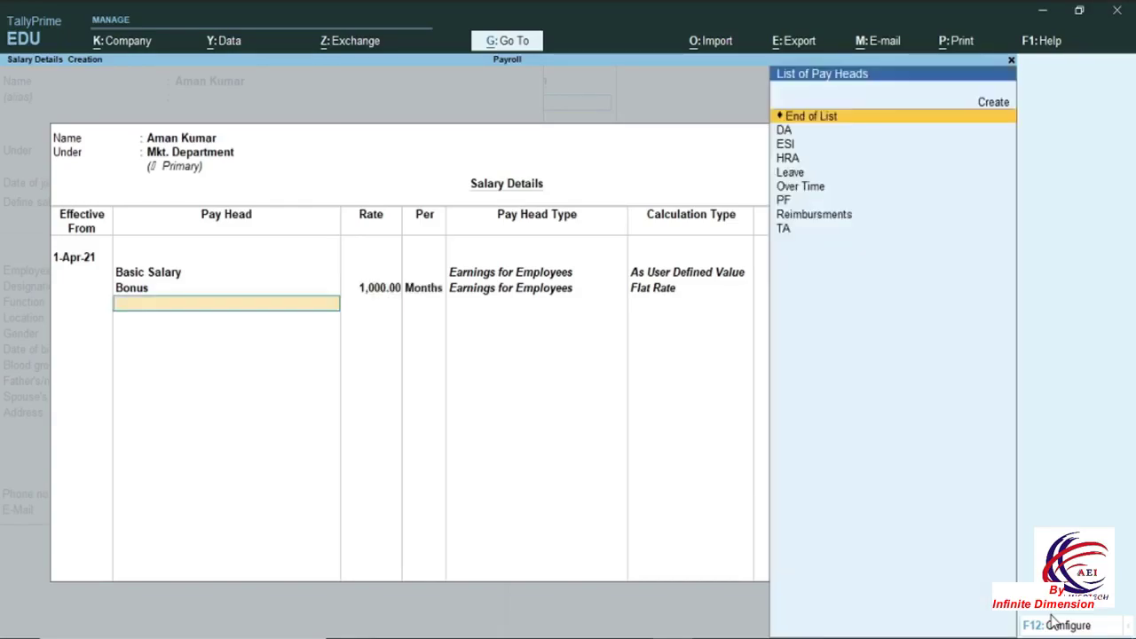
# Add DA, ESI, HRA and Leave at 500 per day
pyautogui.press('Down')
pyautogui.press('Return')
pyautogui.press('Return')
pyautogui.press('Return')
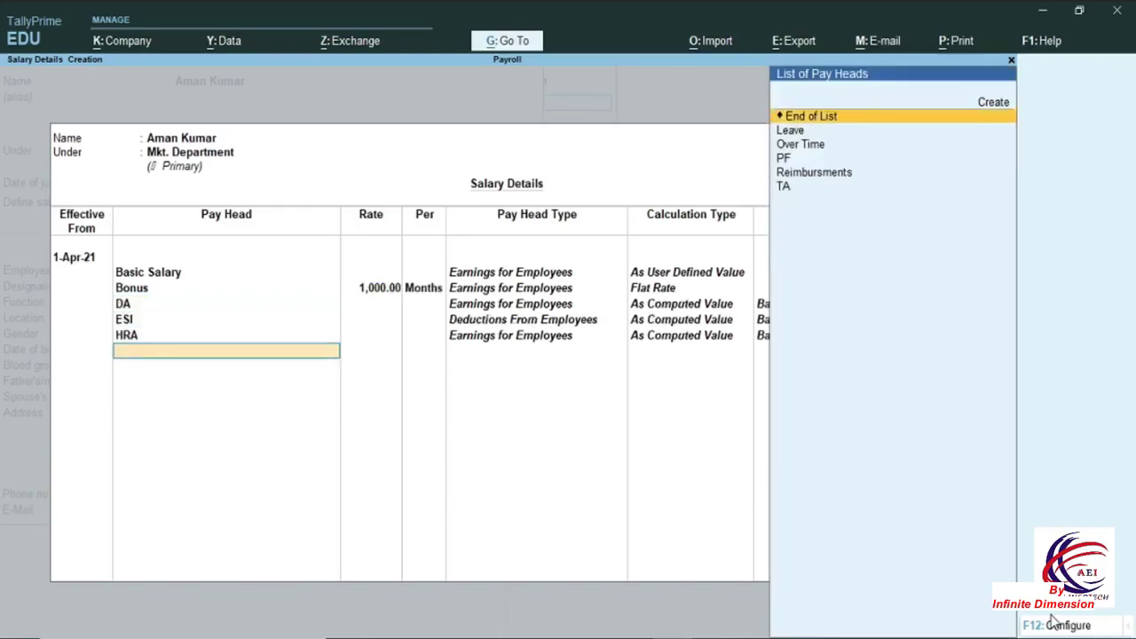
pyautogui.press('Down')
pyautogui.press('Return')
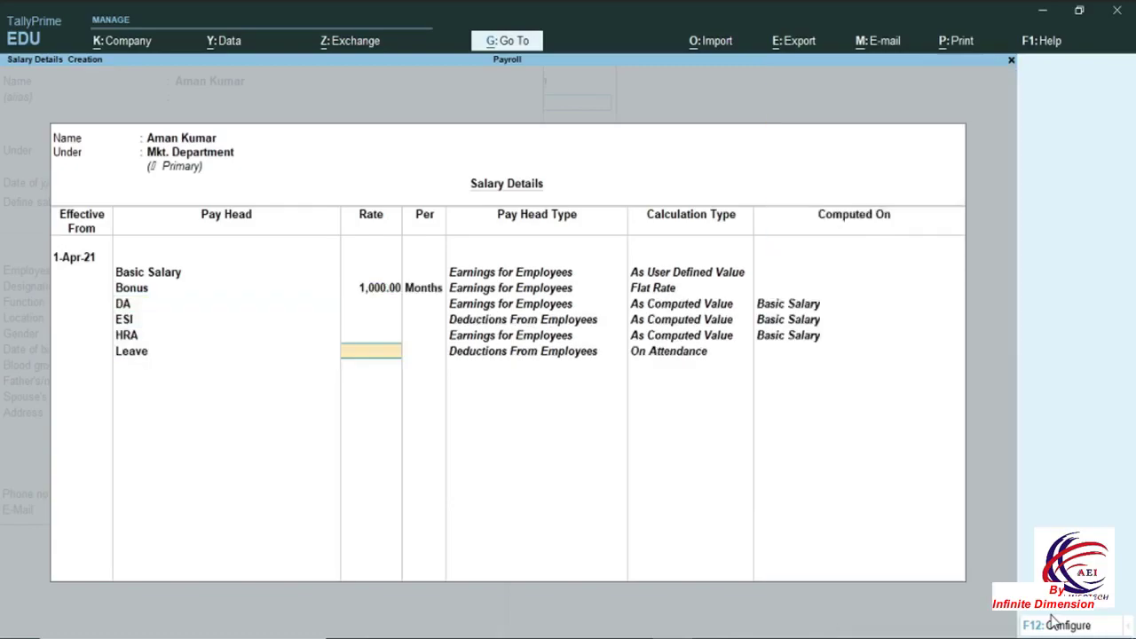
pyautogui.write('500')
pyautogui.press('Return')
pyautogui.press('Return')
pyautogui.press('Down')
# Add Over Time at 100 per hour, then PF, TA and Reimbursments, and end the list
pyautogui.press('Return')
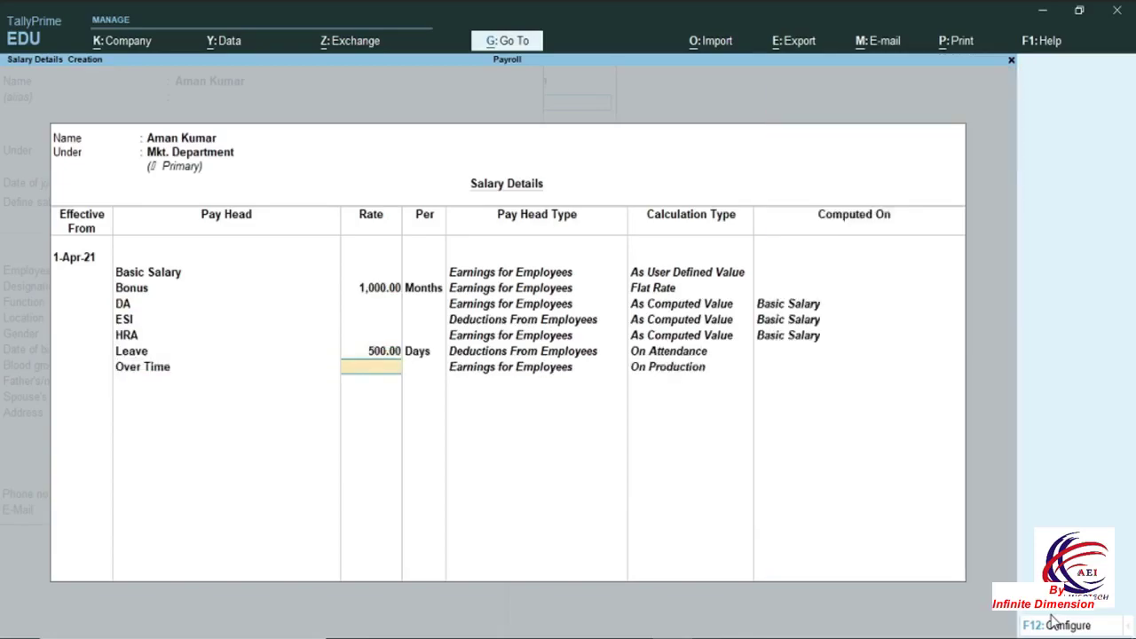
pyautogui.write('100')
pyautogui.press('Return')
pyautogui.press('Return')
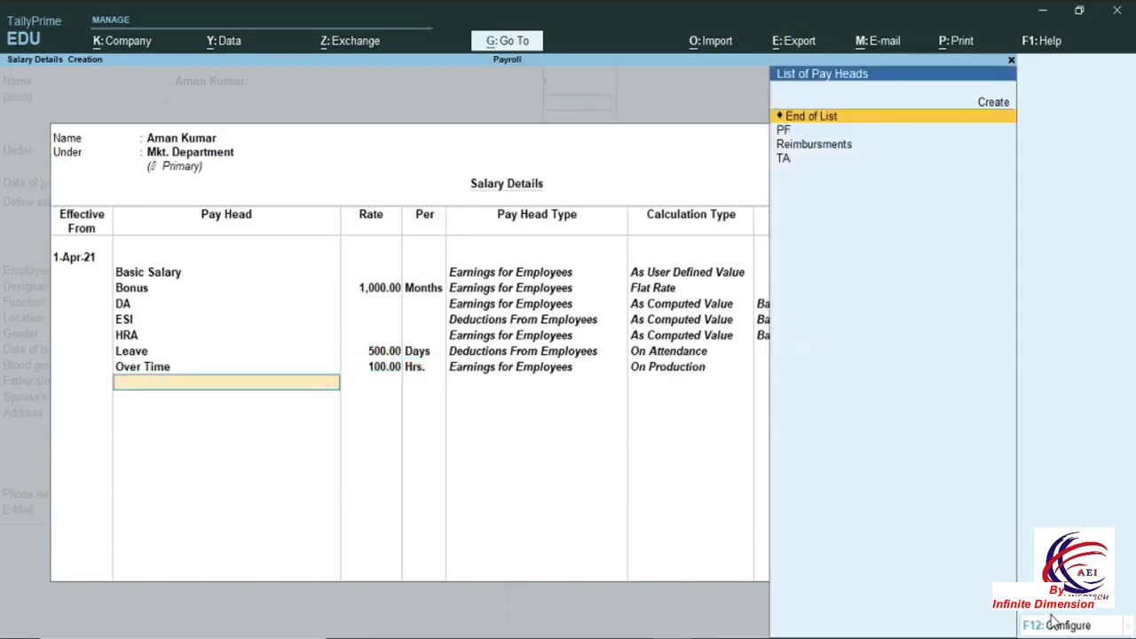
pyautogui.press('Down')
pyautogui.press('Return')
pyautogui.press('Down')
pyautogui.press('Return')
pyautogui.press('Down')
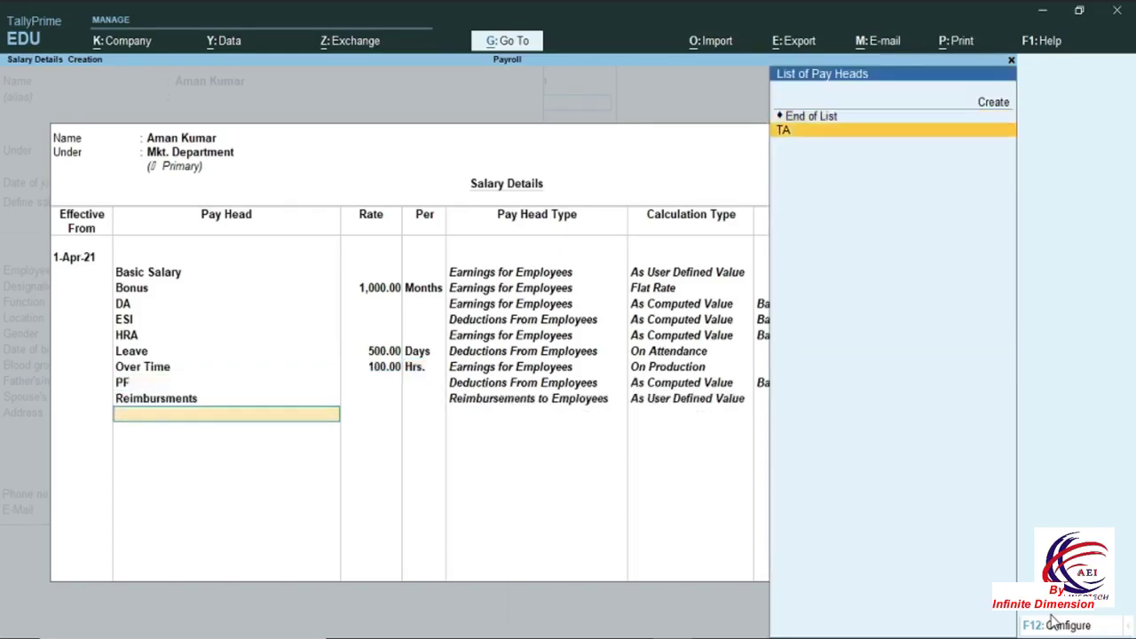
pyautogui.press('Return')
pyautogui.press('Return')
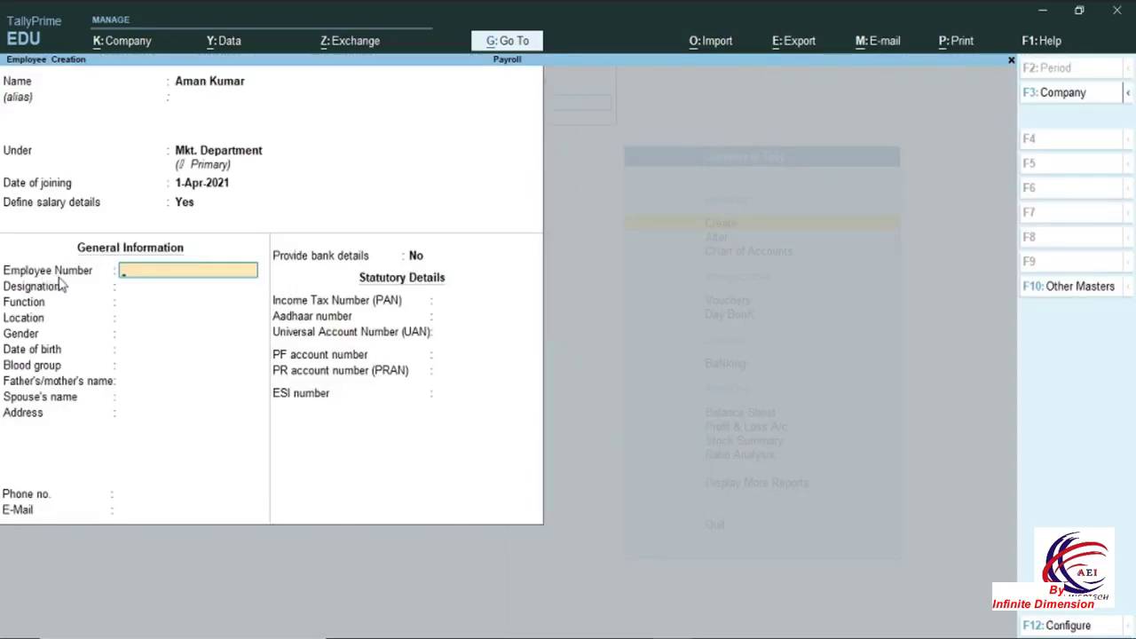
# Enter employee number 1010, designation Manager, function Managing and location Sant Nagar
pyautogui.write('1010')
pyautogui.press('Return')
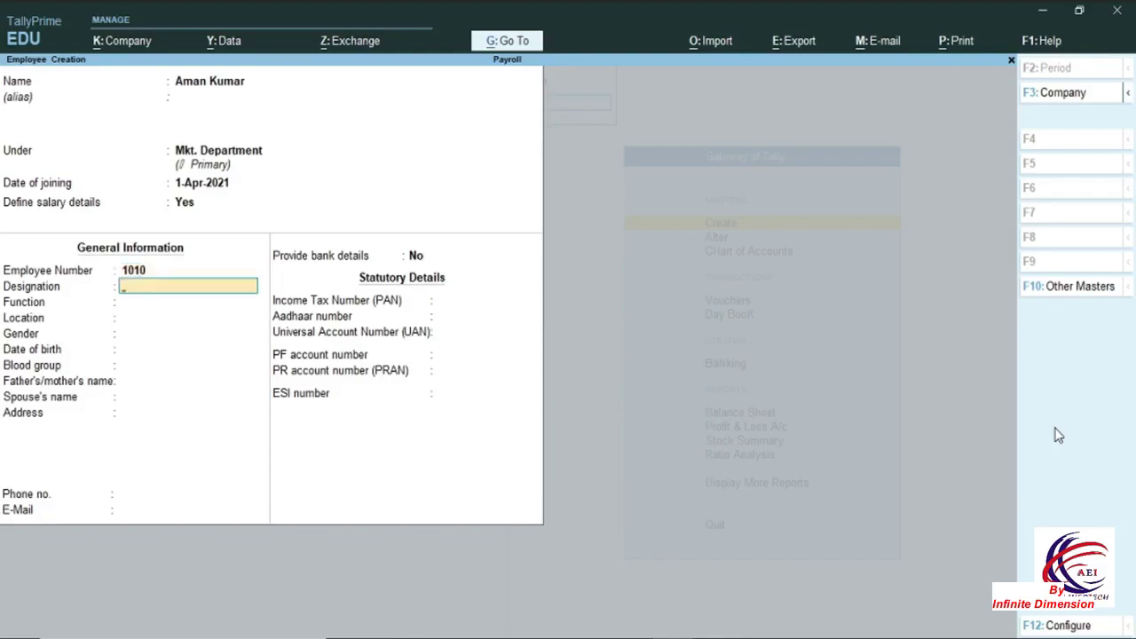
pyautogui.write('Manager')
pyautogui.press('Return')
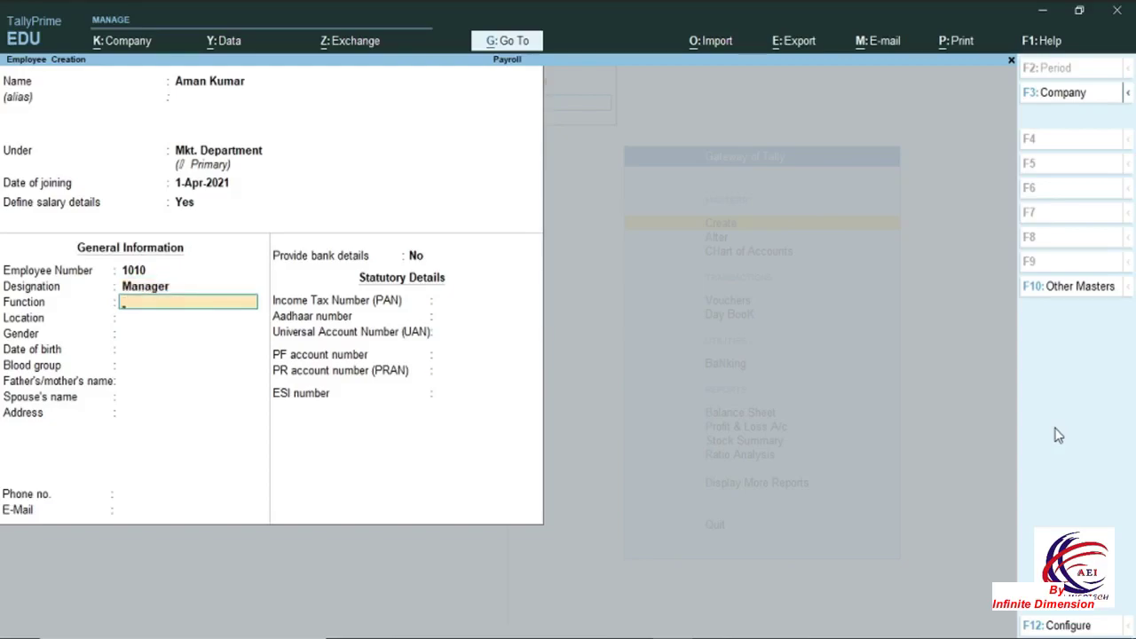
pyautogui.write('Managing')
pyautogui.press('Return')
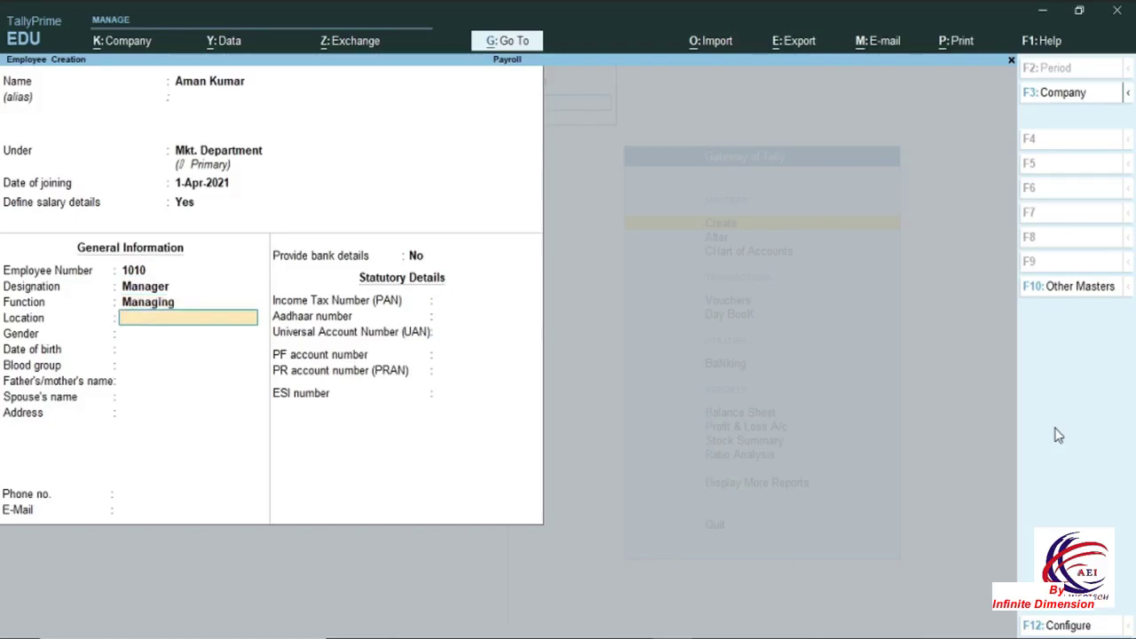
pyautogui.write('Sant Nagar')
pyautogui.press('Return')
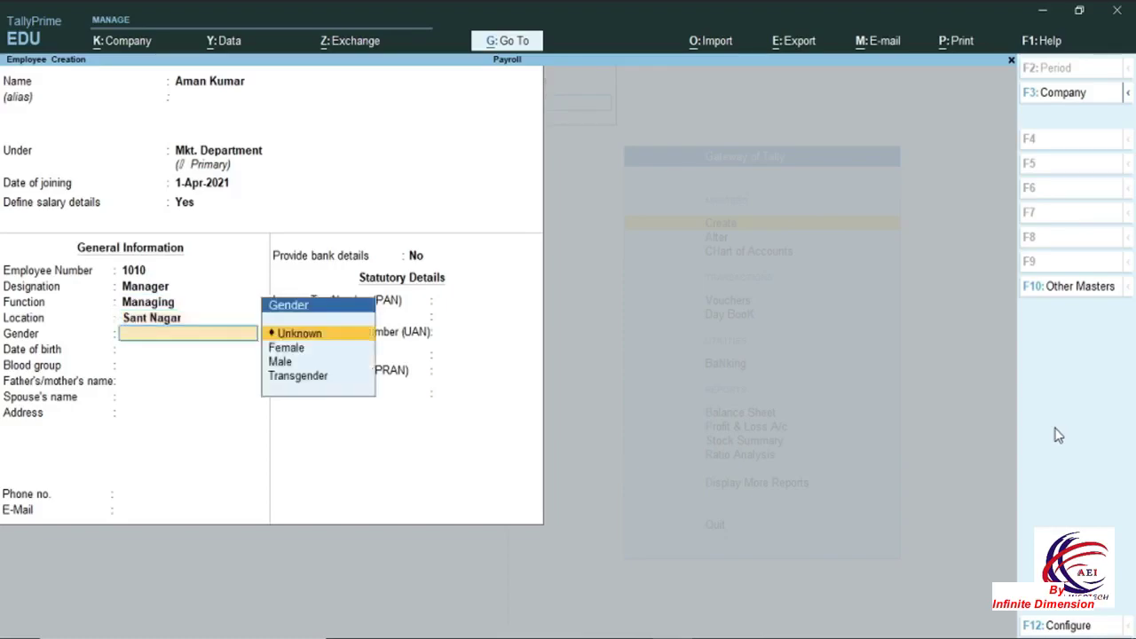
# Set gender to Male and blood group to AB Negative
pyautogui.press('Down')
pyautogui.press('Down')
pyautogui.press('Return')
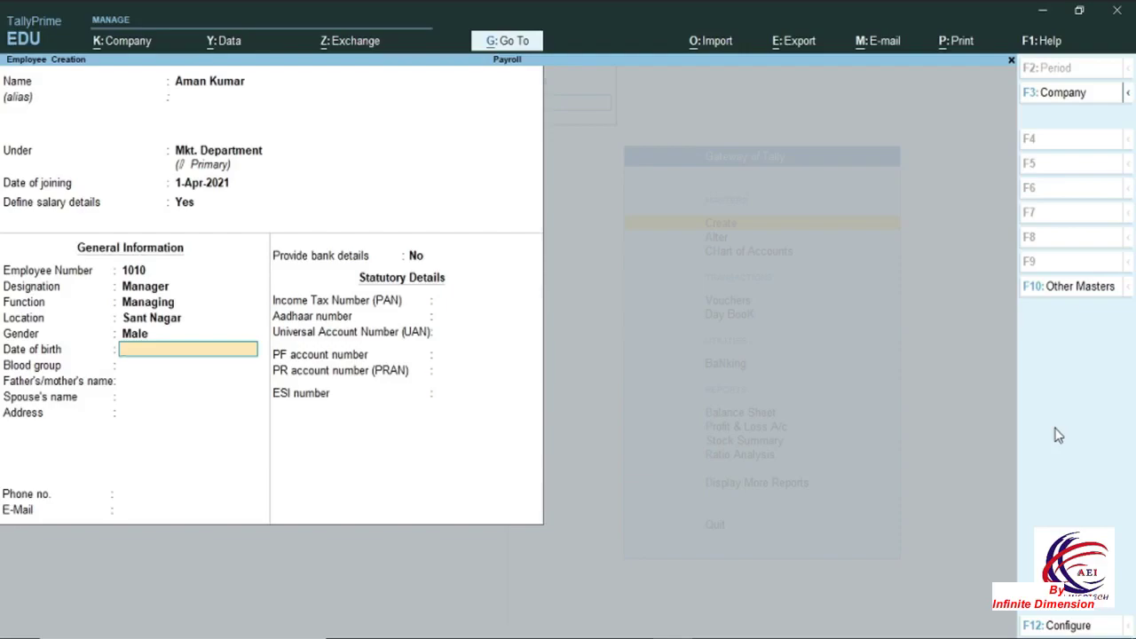
pyautogui.press('Return')
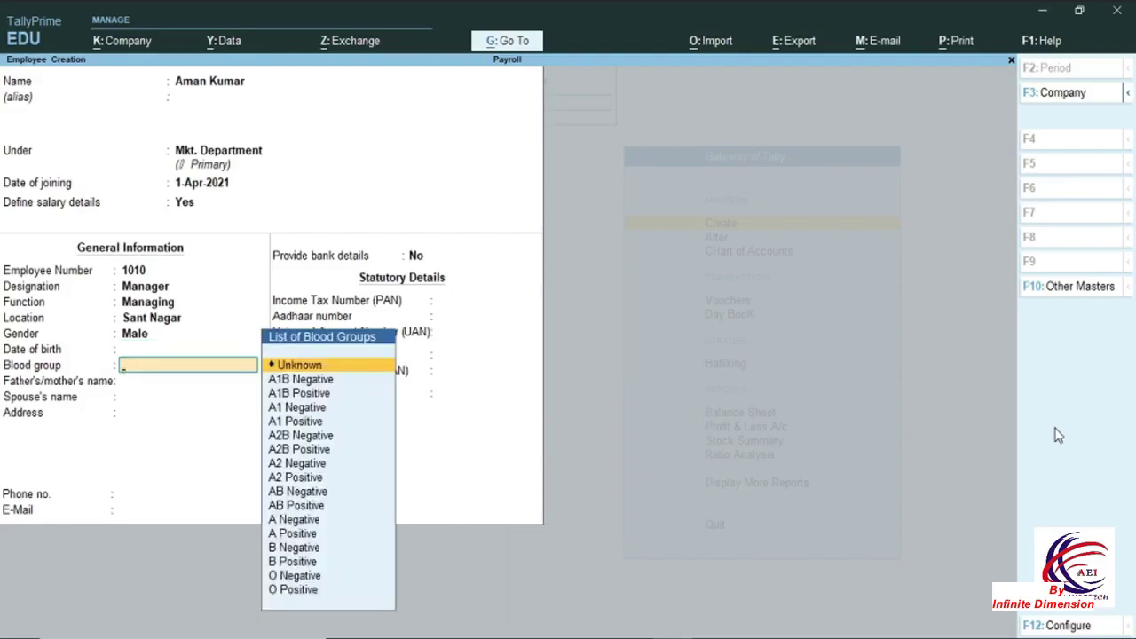
pyautogui.press('Down')
pyautogui.press('Down')
pyautogui.press('Down')
pyautogui.press('Down')
pyautogui.press('Down')
pyautogui.press('Down')
pyautogui.press('Down')
pyautogui.press('Down')
pyautogui.press('Down')
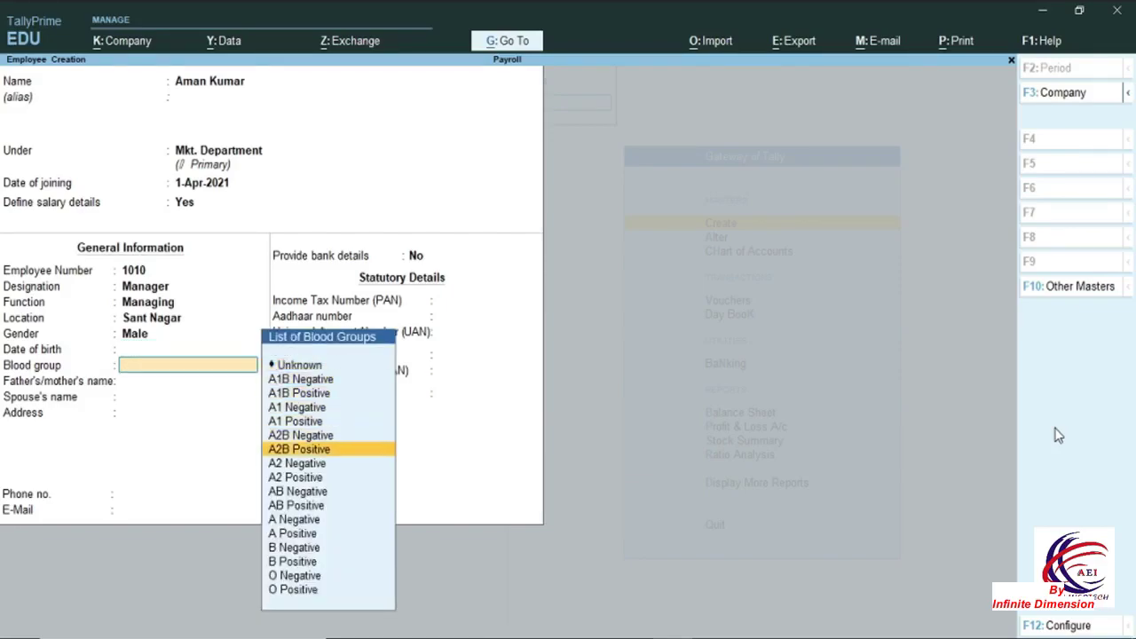
pyautogui.press('Return')
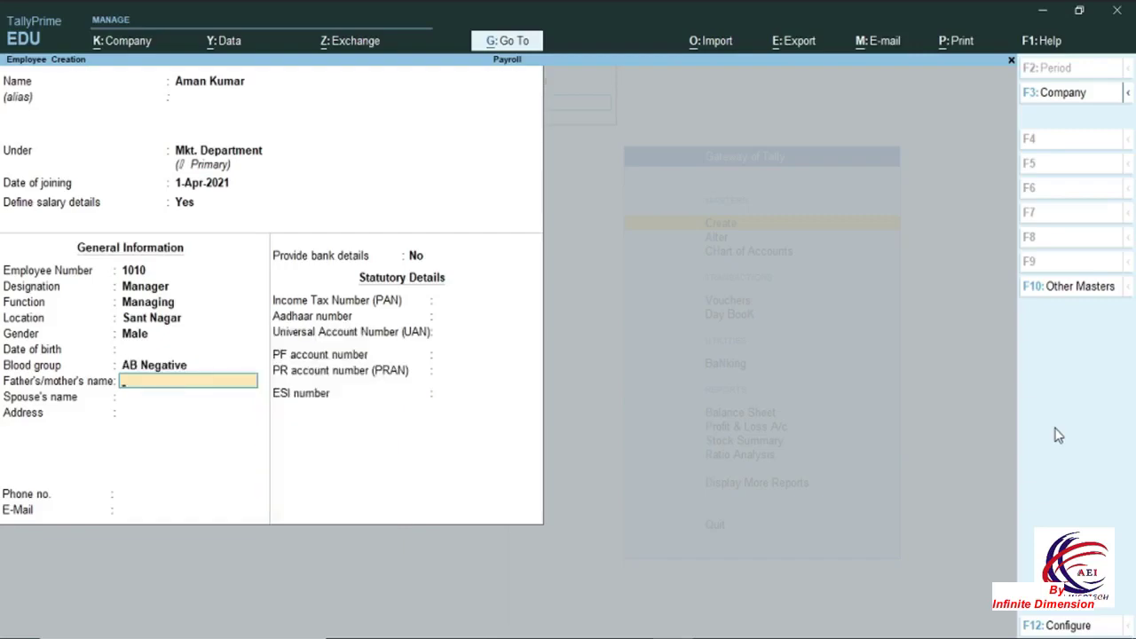
# Enter the parent's and spouse's names, the two-line address, phone number and e-mail address
pyautogui.press('Return')
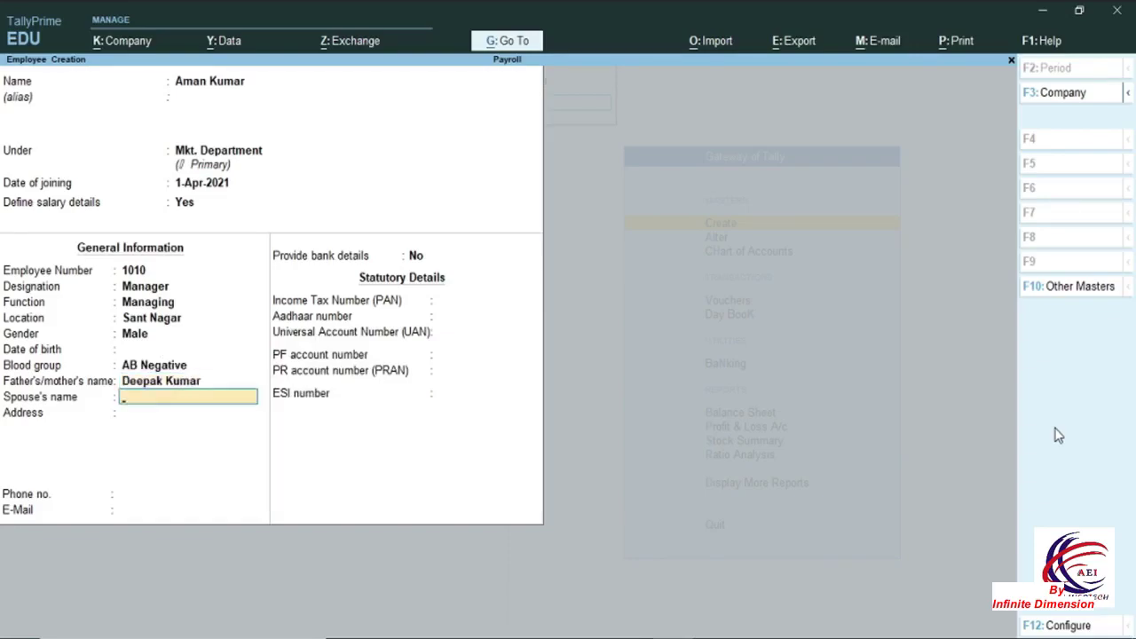
pyautogui.write('Meenakshi')
pyautogui.press('Return')
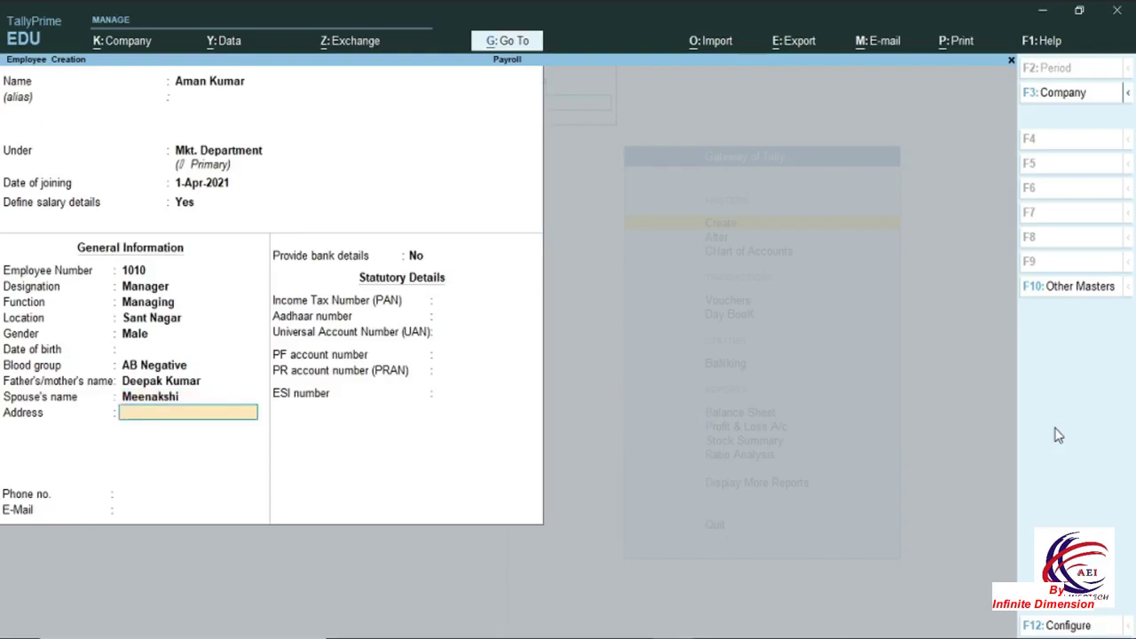
pyautogui.press('Return')
pyautogui.write('Delh')
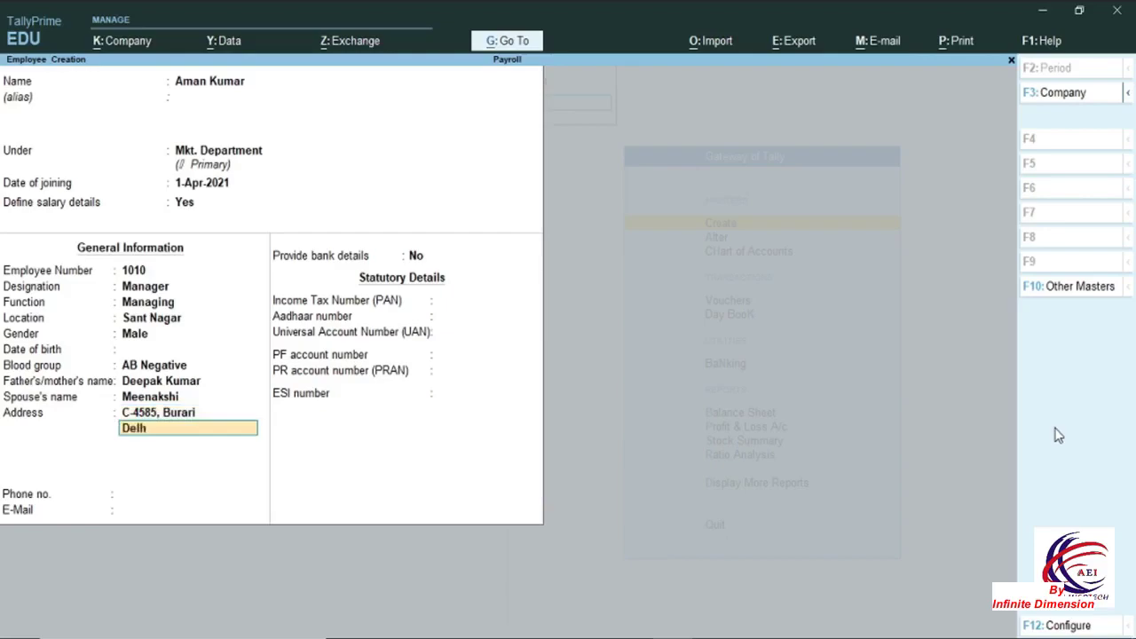
pyautogui.write('i 110084')
pyautogui.press('Return')
pyautogui.press('Return')
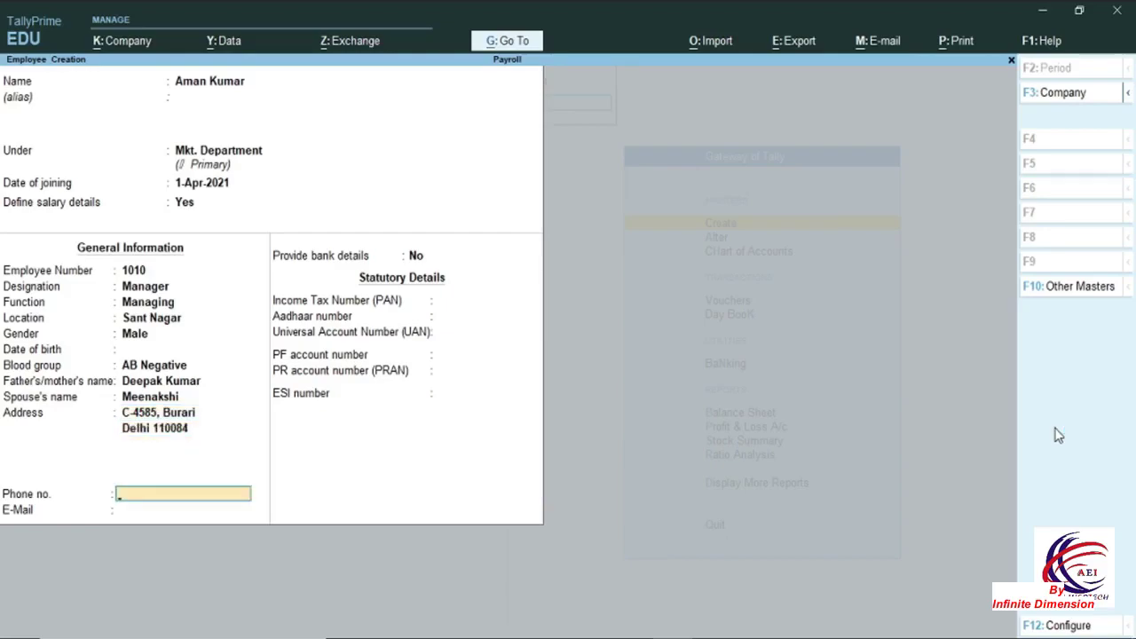
pyautogui.press('Return')
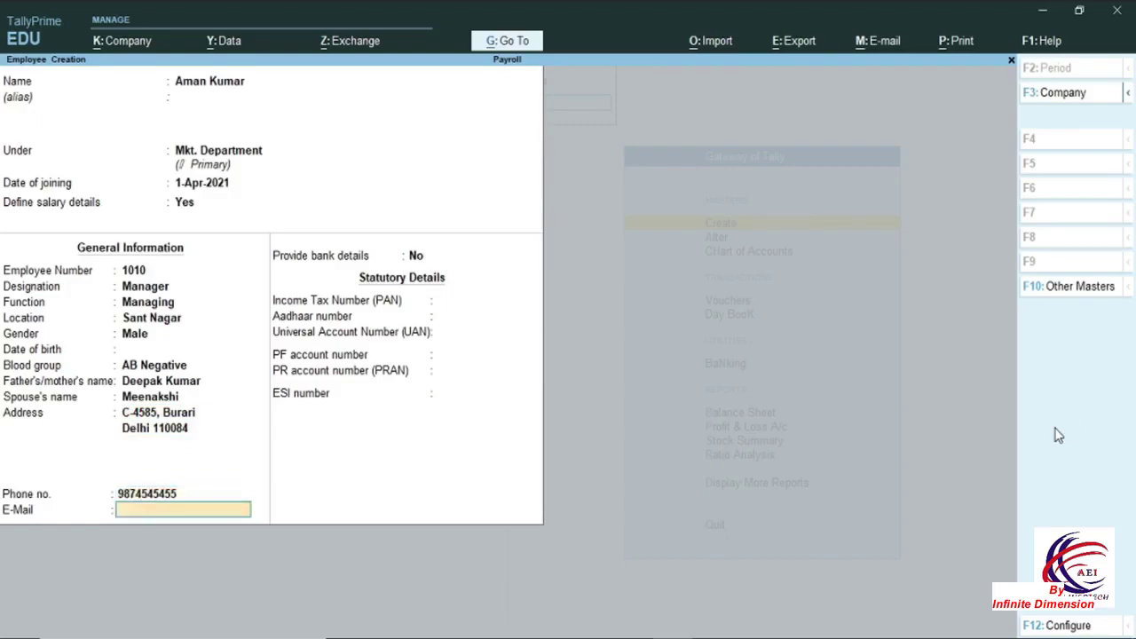
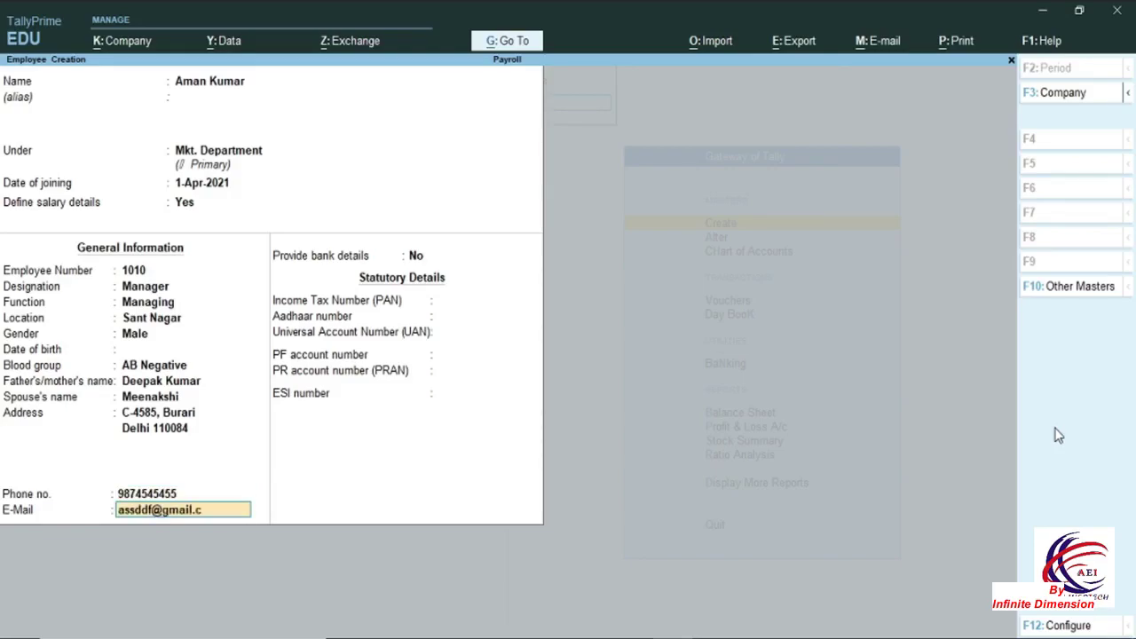
pyautogui.press('Return')
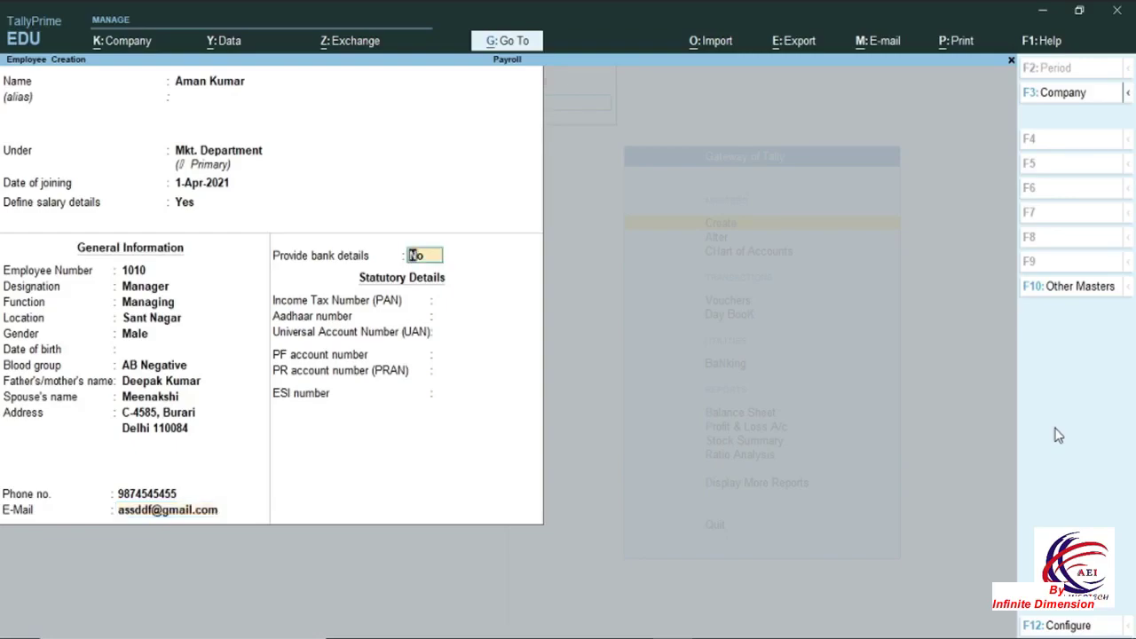
# Enable bank details and enter the account number, IFS code, new bank SBI Bank and branch Sant Nagar
pyautogui.press('y')
pyautogui.press('Return')
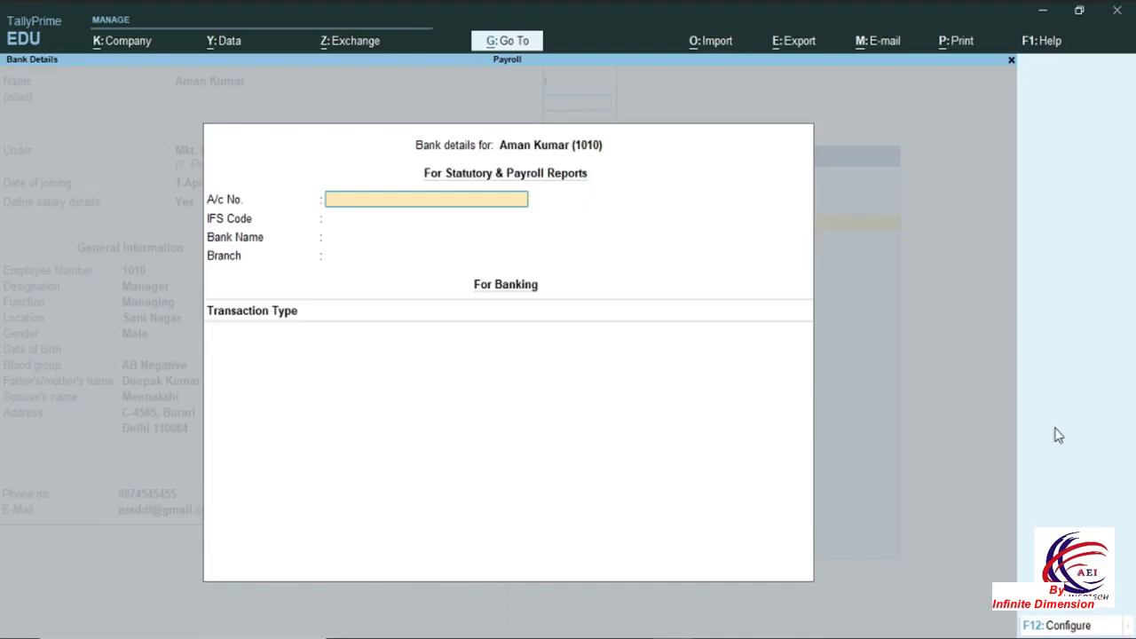
pyautogui.press('Return')
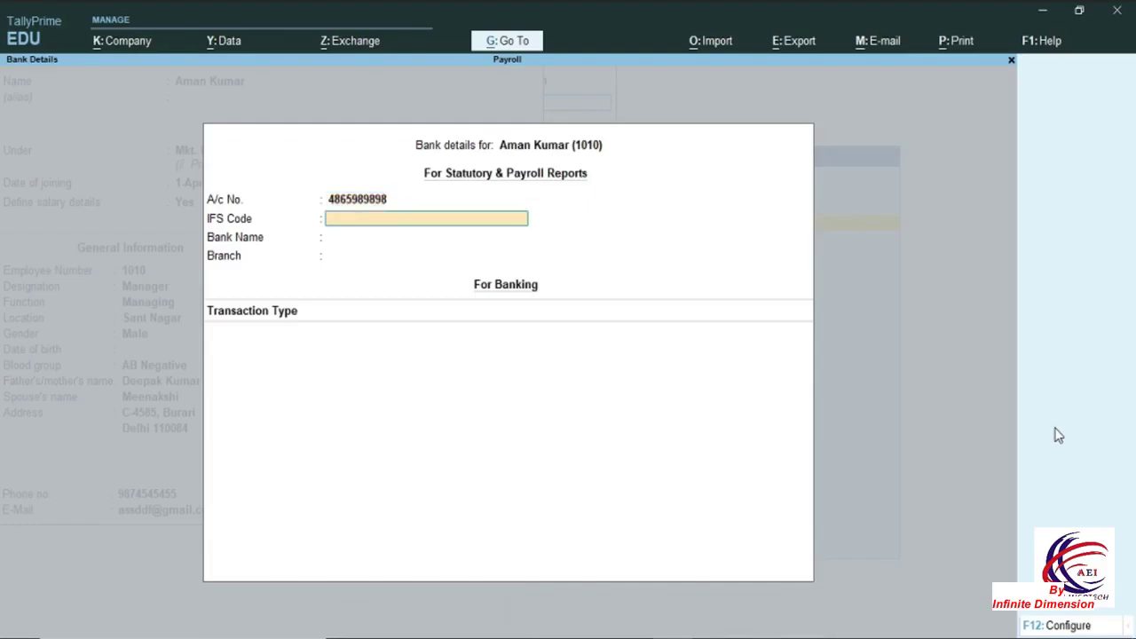
pyautogui.write('SBIN0013485')
pyautogui.press('Return')
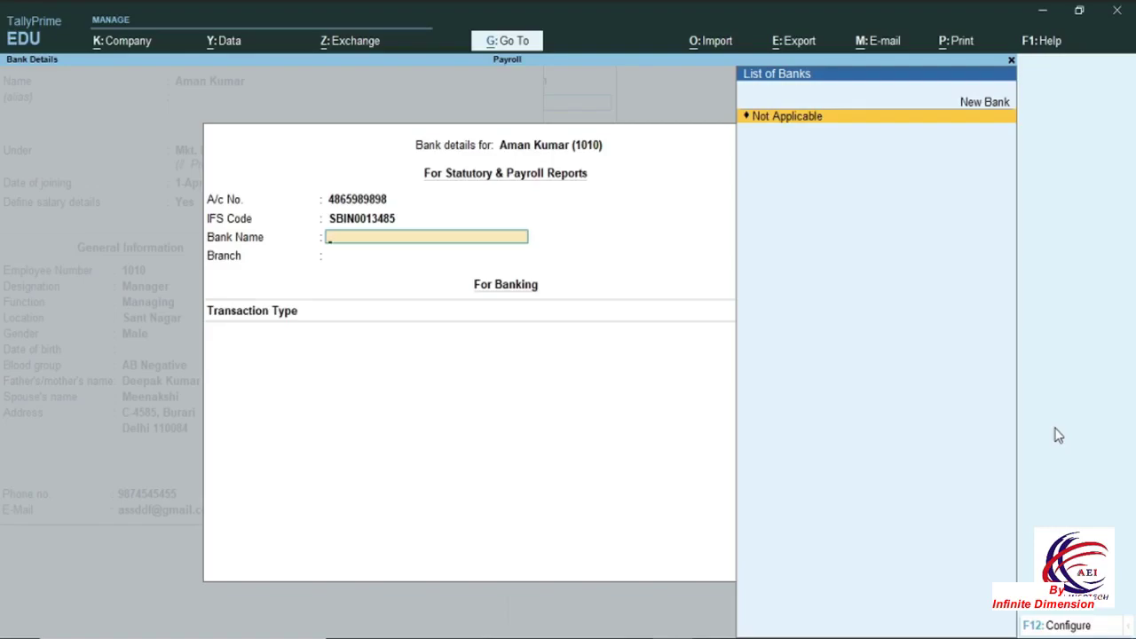
pyautogui.write('S')
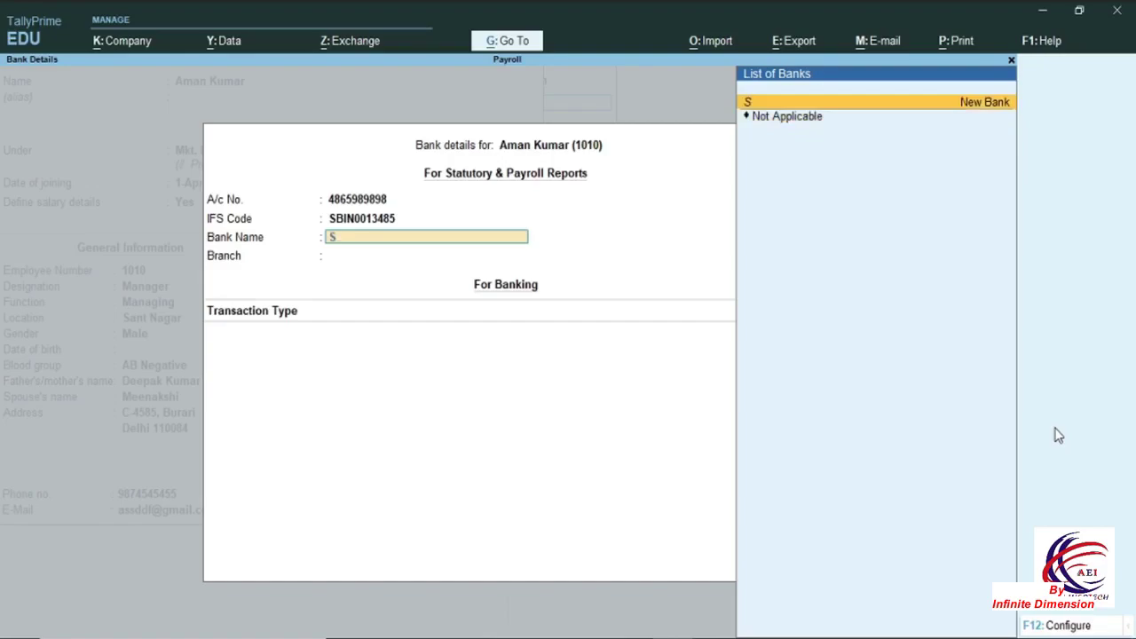
pyautogui.write('BI Bank')
pyautogui.press('Return')
pyautogui.press('Return')
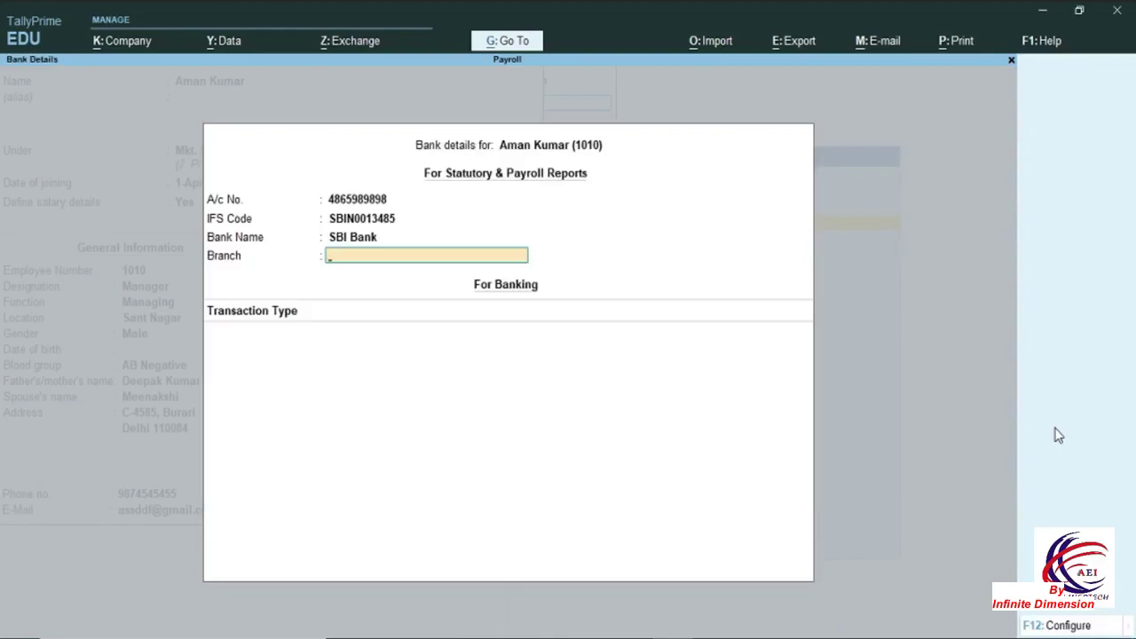
pyautogui.write('Sant Nagar')
pyautogui.press('Return')
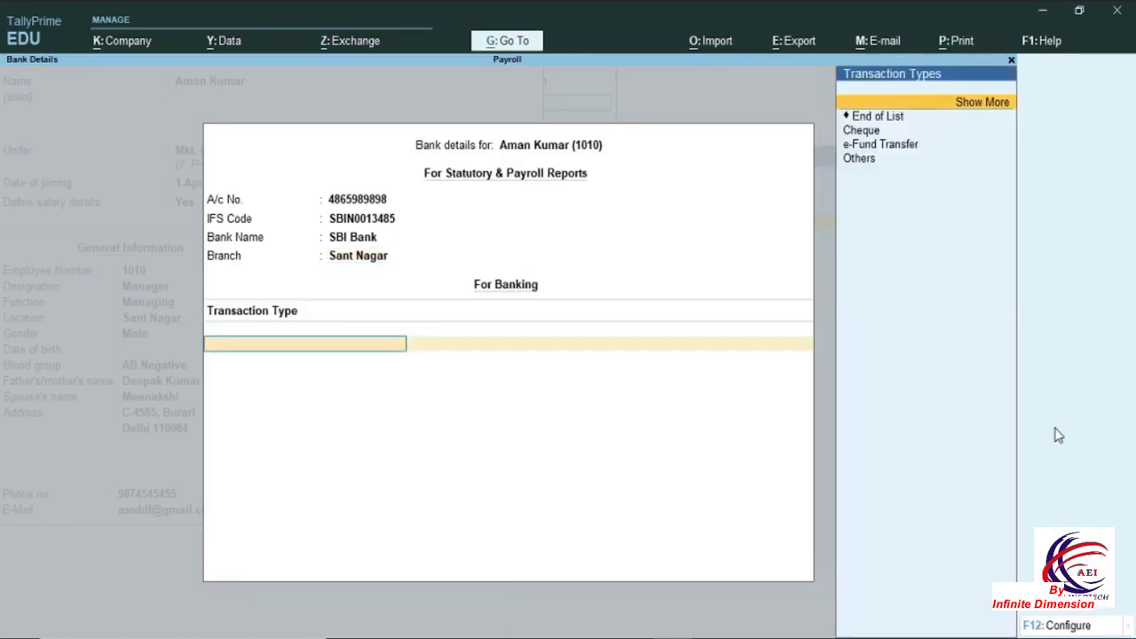
# Set transaction type to e-Fund Transfer, company bank to All Items, and enter the beneficiary code
pyautogui.press('Down')
pyautogui.press('Down')
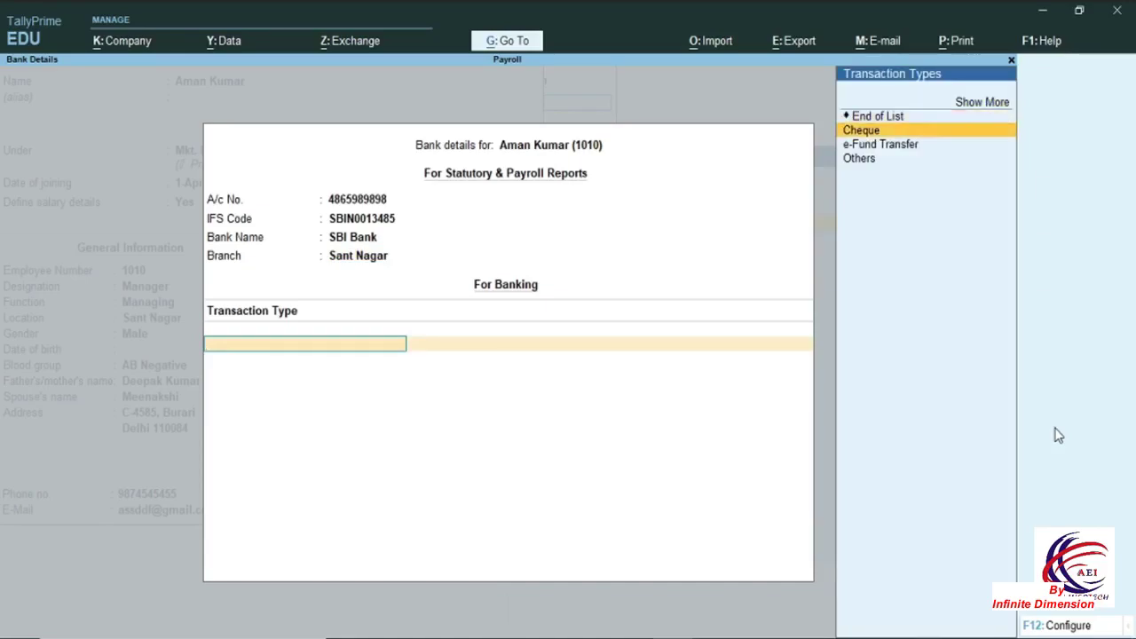
pyautogui.press('Down')
pyautogui.press('Down')
pyautogui.press('Up')
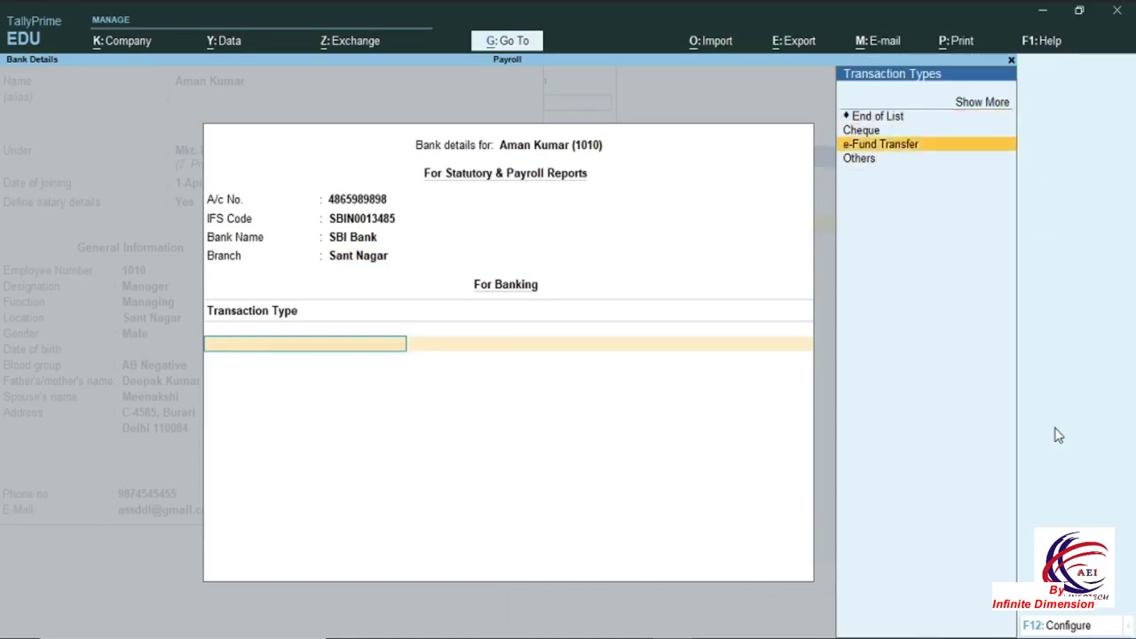
pyautogui.press('Return')
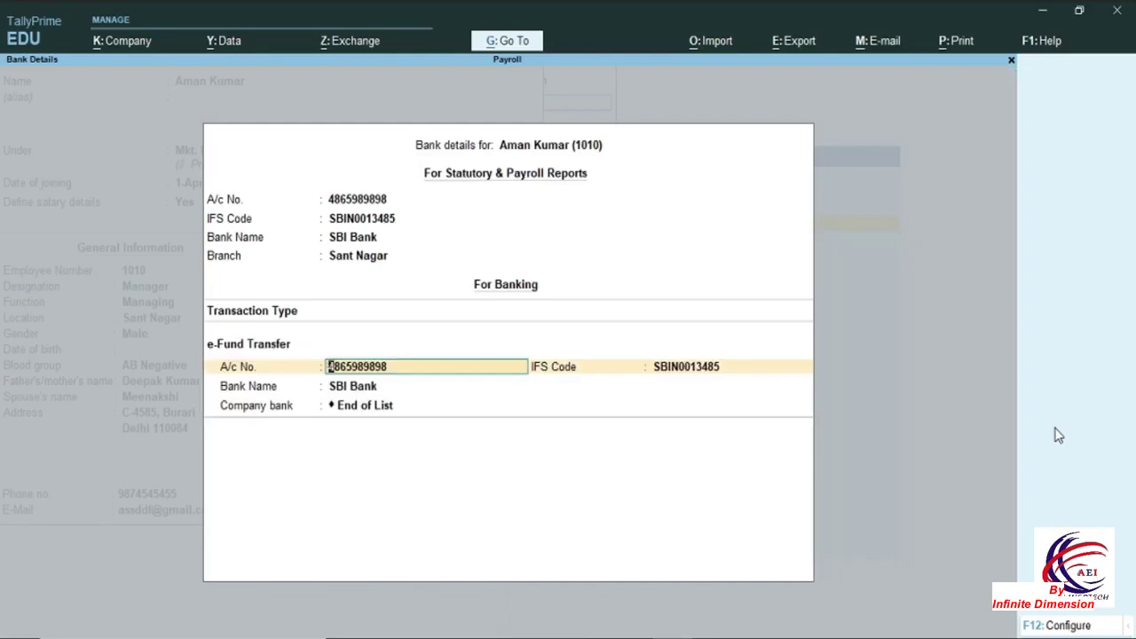
pyautogui.press('Return')
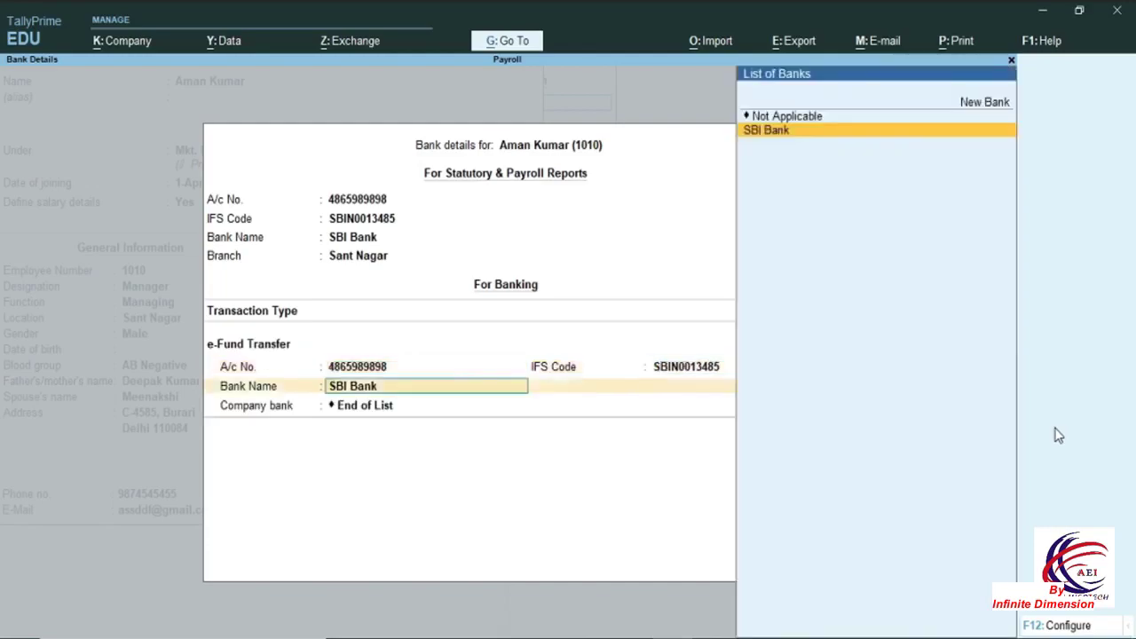
pyautogui.press('Return')
pyautogui.press('Up')
pyautogui.press('Return')
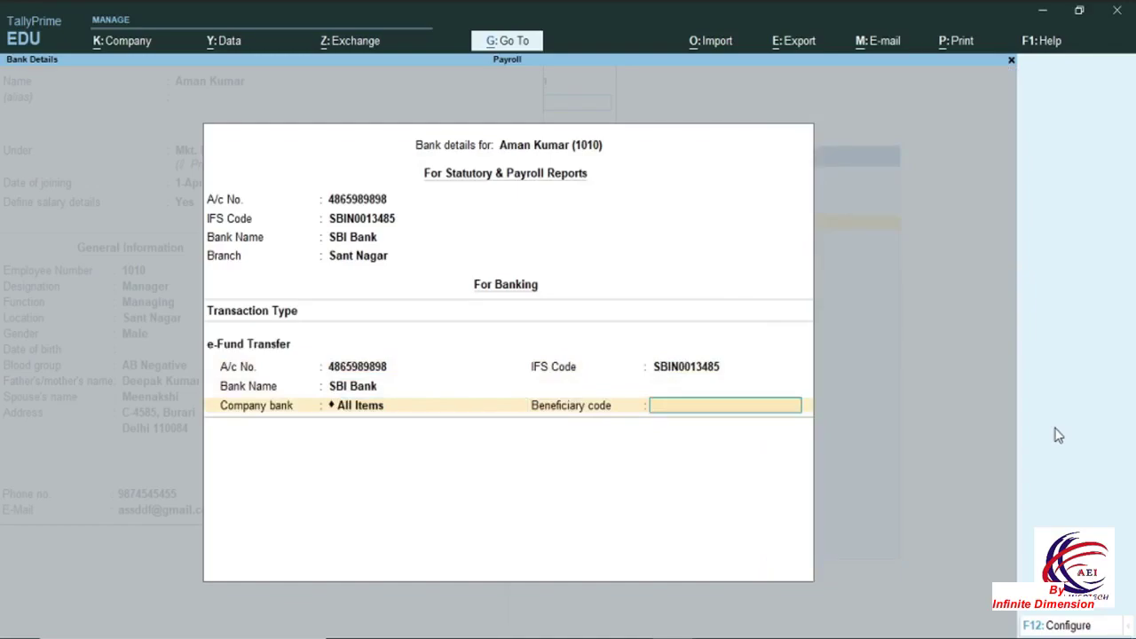
pyautogui.press('Return')
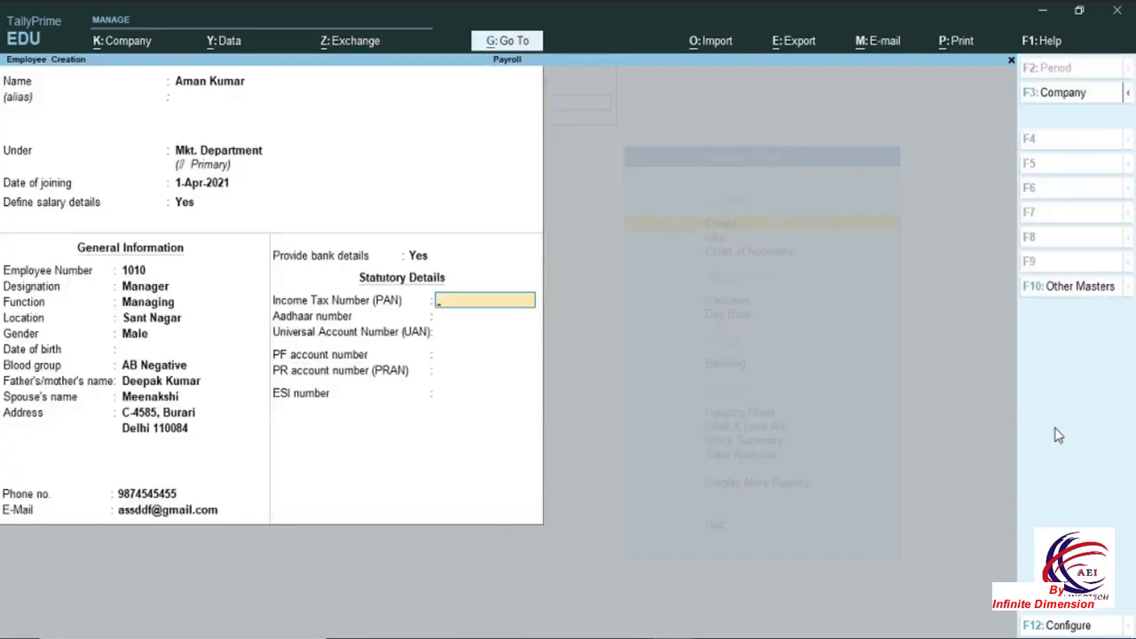
# Enter the employee's PAN, Aadhaar number, UAN and PF account number in Statutory Details
pyautogui.press('Return')
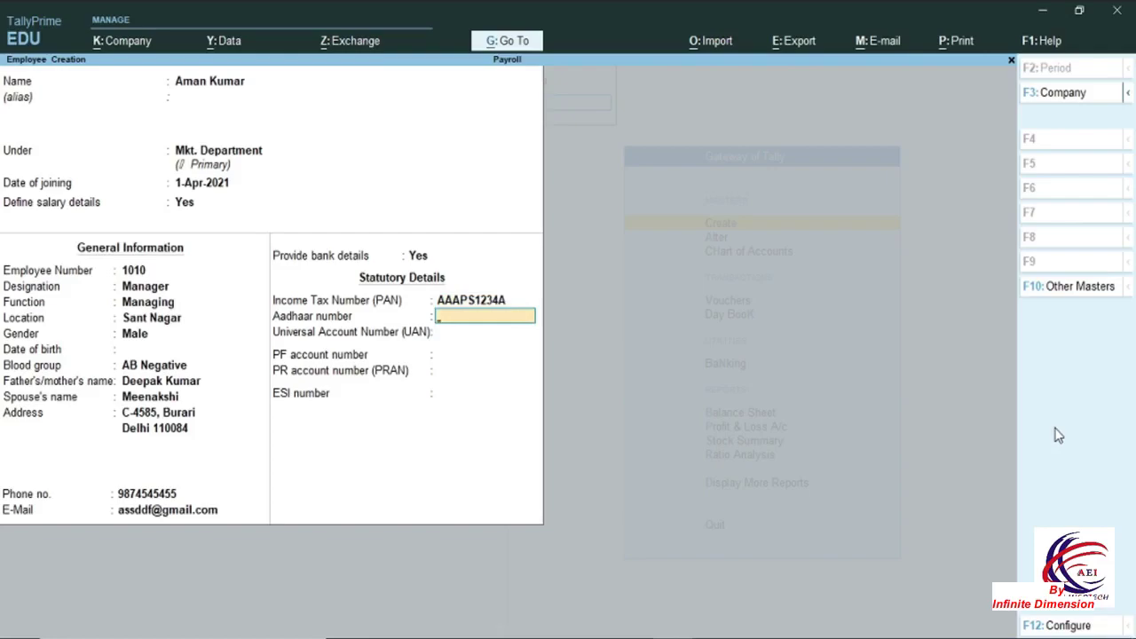
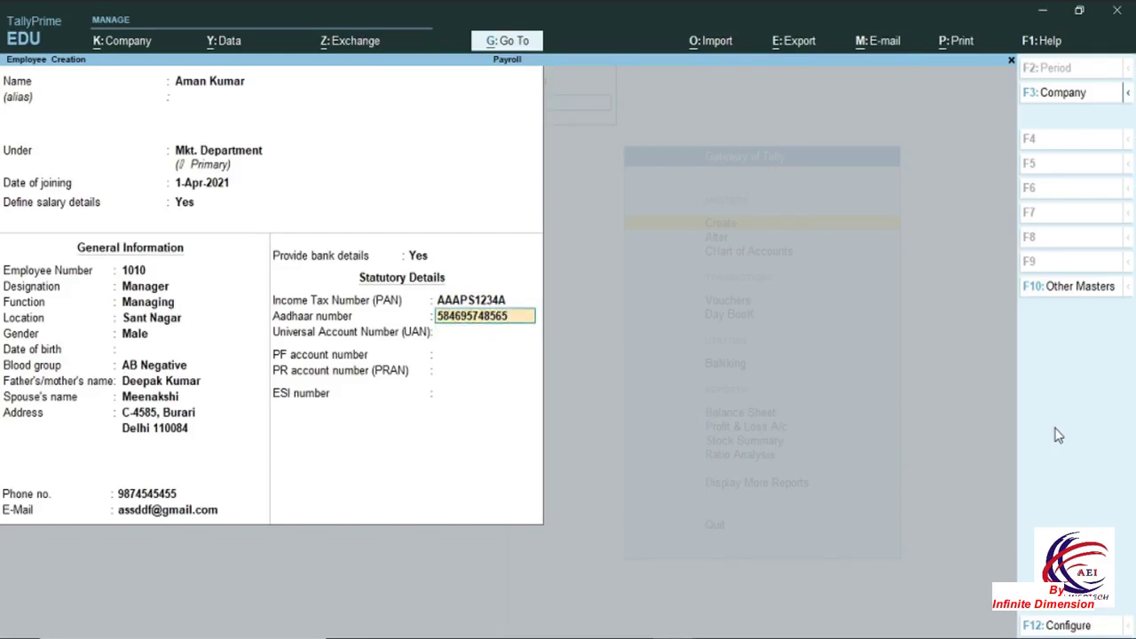
pyautogui.press('Return')
pyautogui.press('Return')
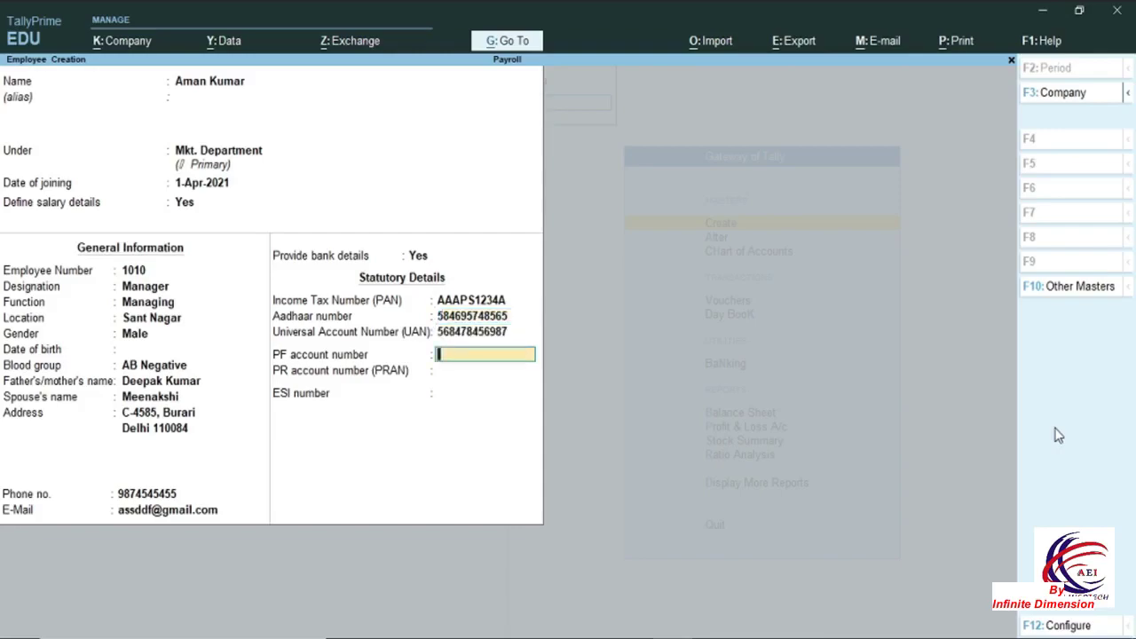
pyautogui.press('Return')
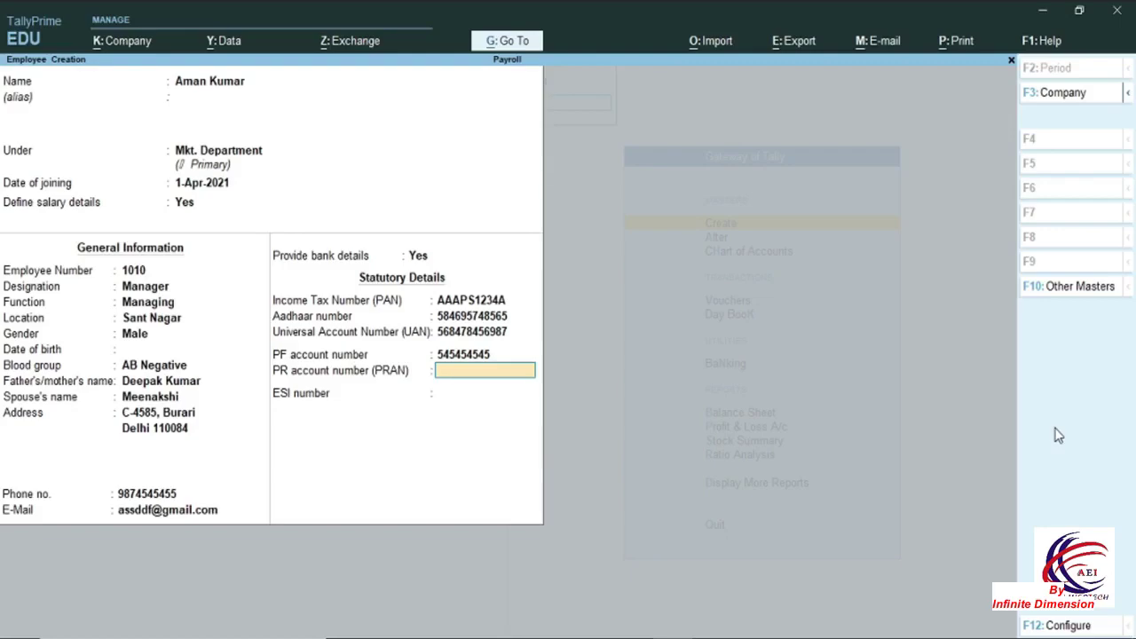
# Enter the employee's PRAN and ESI numbers and save the Mkt. Department employee record
pyautogui.press('Return')
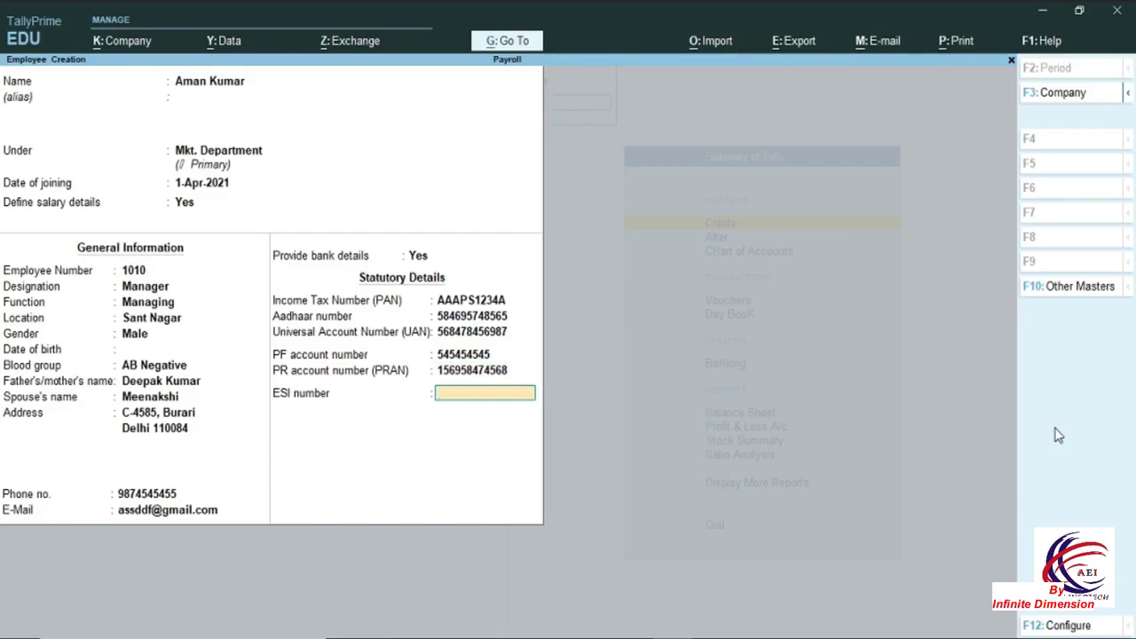
pyautogui.press('Return')
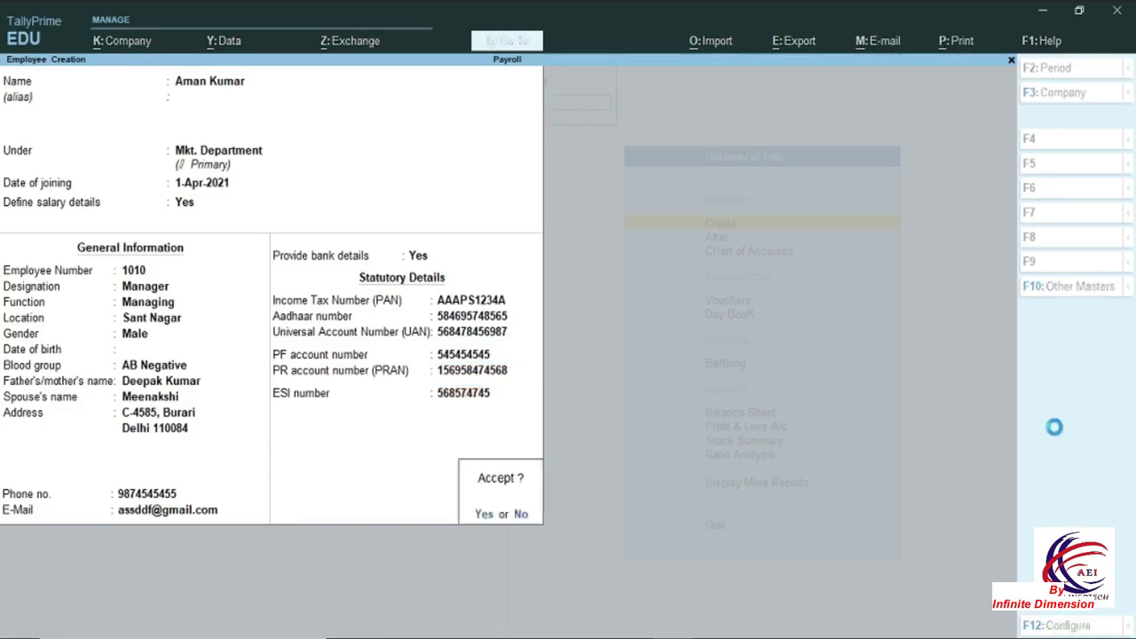
pyautogui.press('Return')
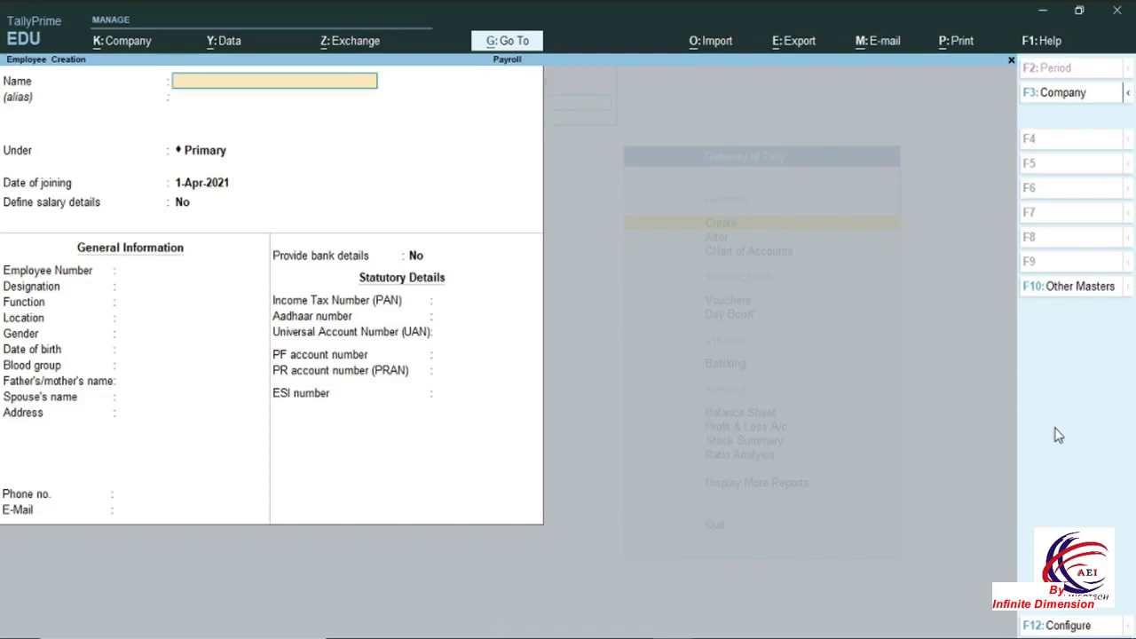
# Name a new employee under Sales Department, joining 1-Apr-2021, with salary details enabled
pyautogui.press('Return')
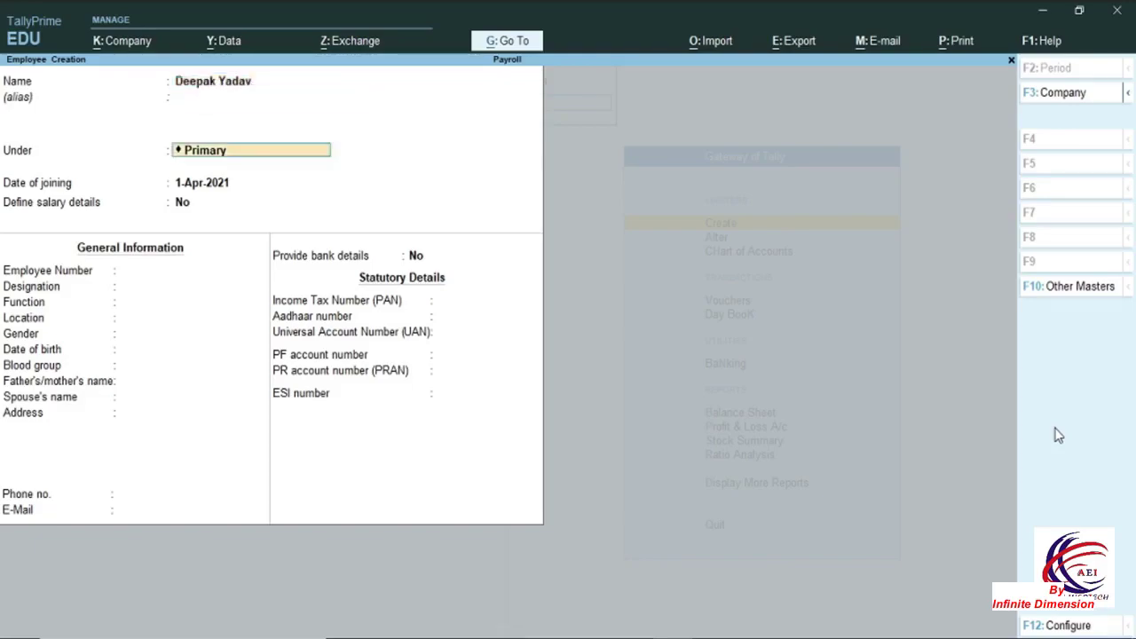
pyautogui.press('BackSpace')
pyautogui.press('Down')
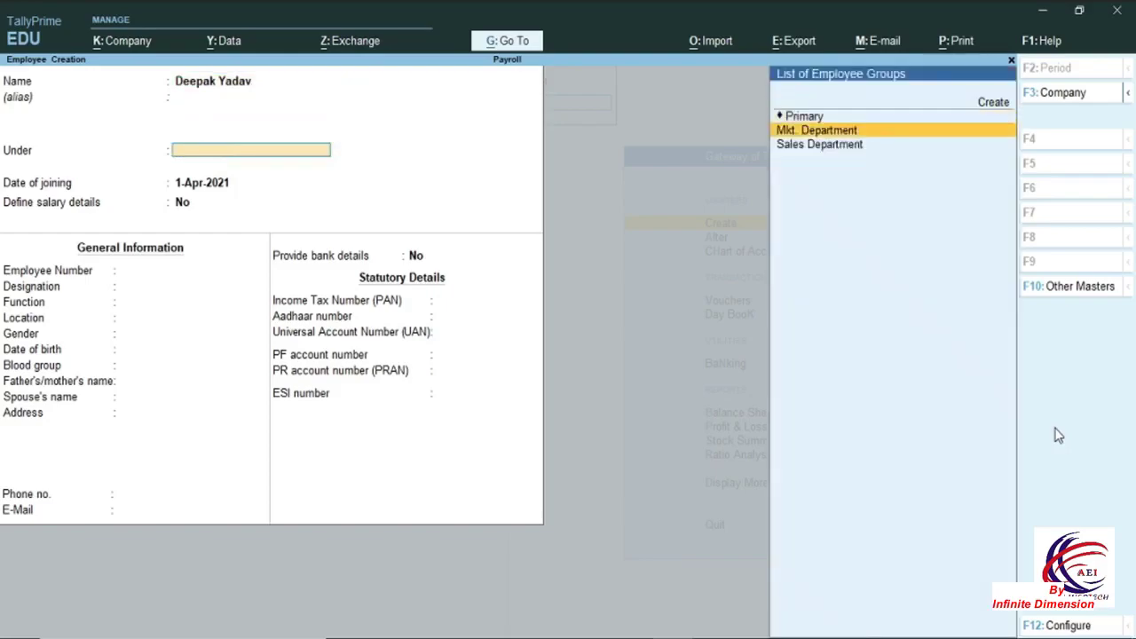
pyautogui.press('Down')
pyautogui.press('Return')
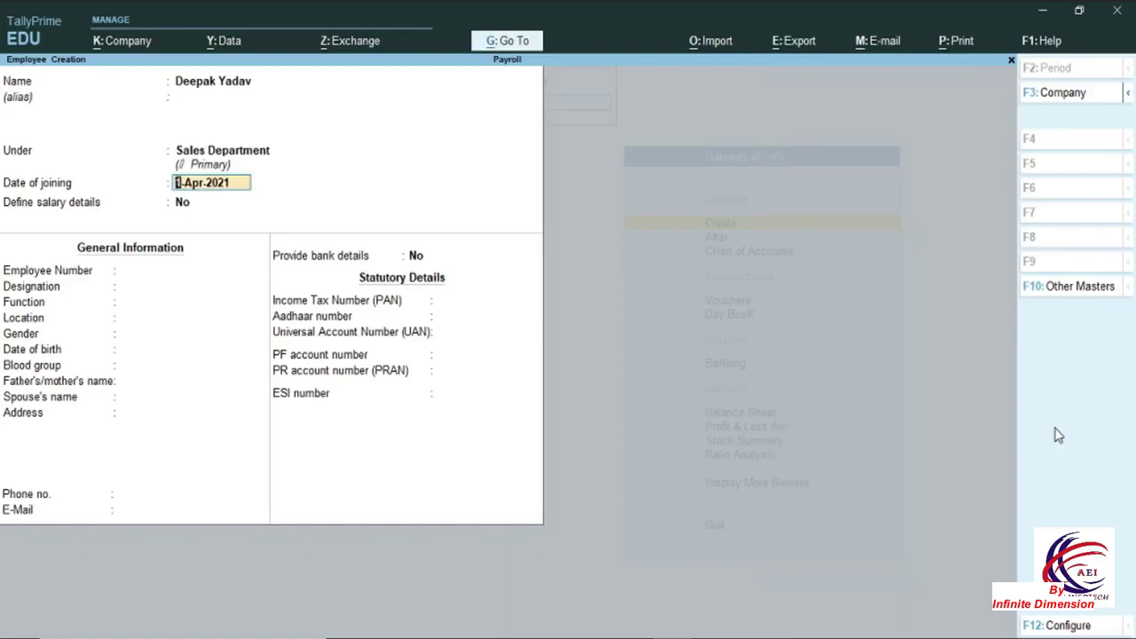
pyautogui.press('Return')
pyautogui.write('y')
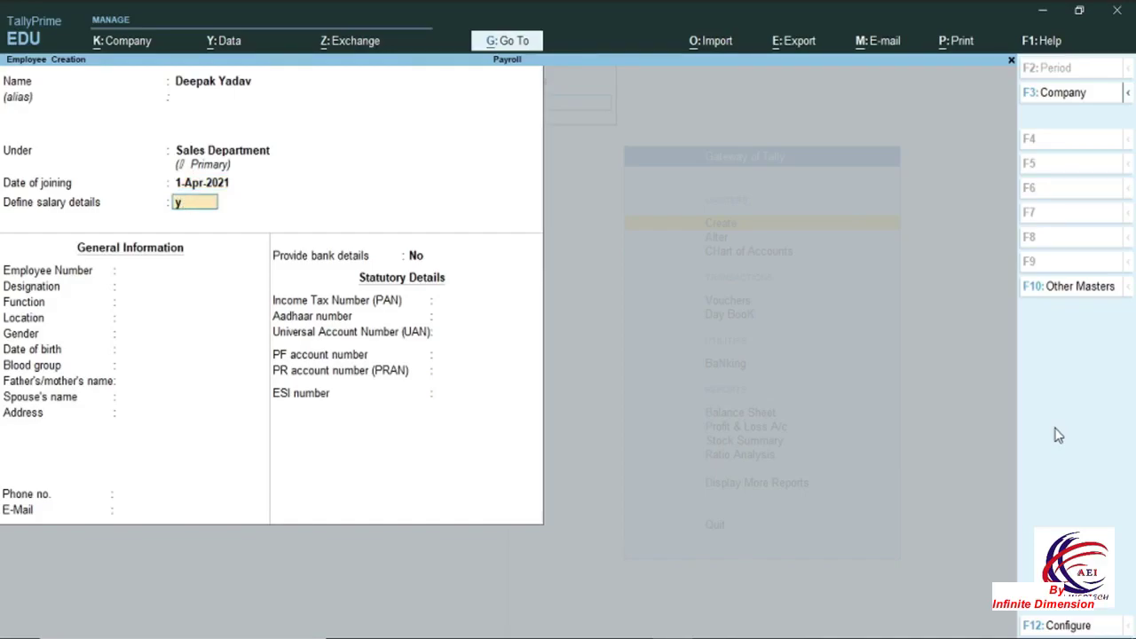
pyautogui.press('Return')
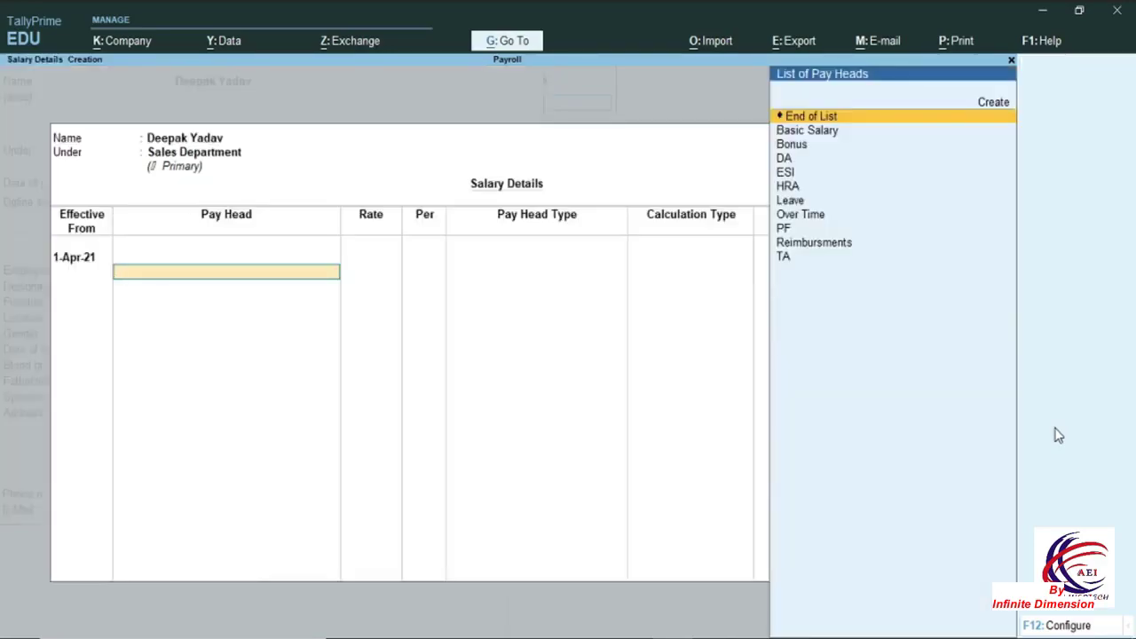
# Add Basic Salary, Bonus at 1,000 per month, DA, ESI and HRA pay heads
pyautogui.press('Down')
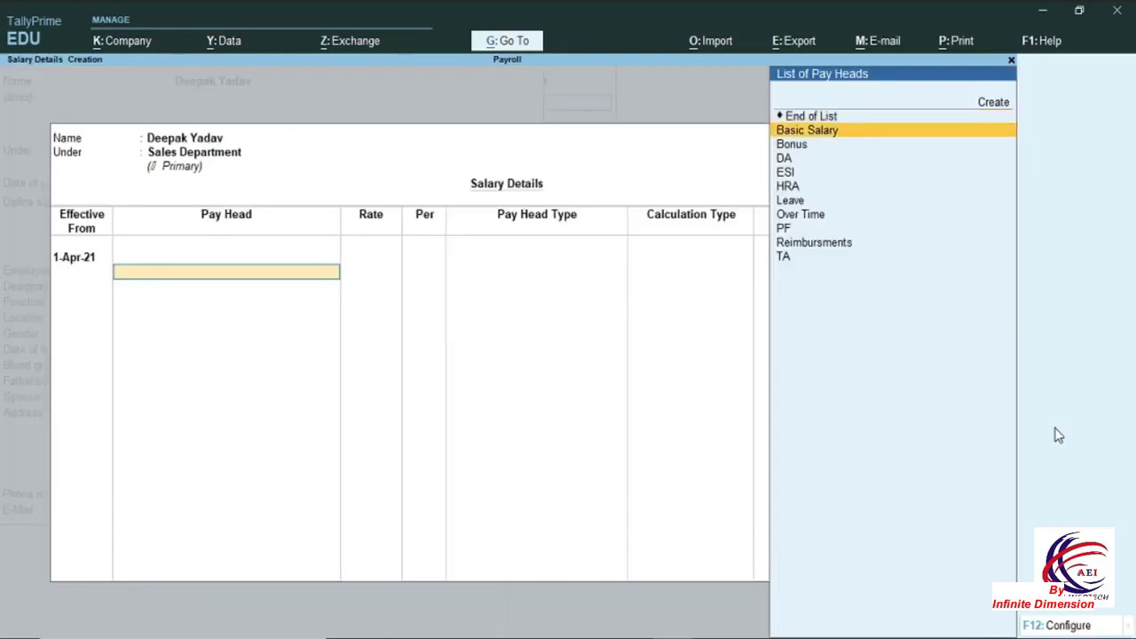
pyautogui.press('Return')
pyautogui.press('Down')
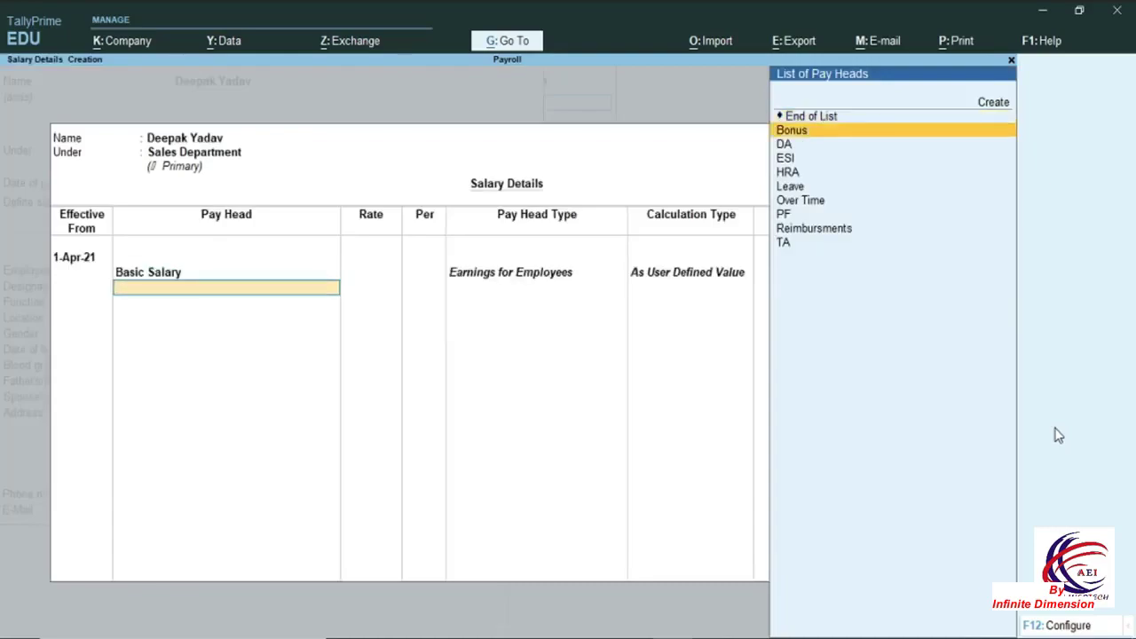
pyautogui.press('Return')
pyautogui.write('1000')
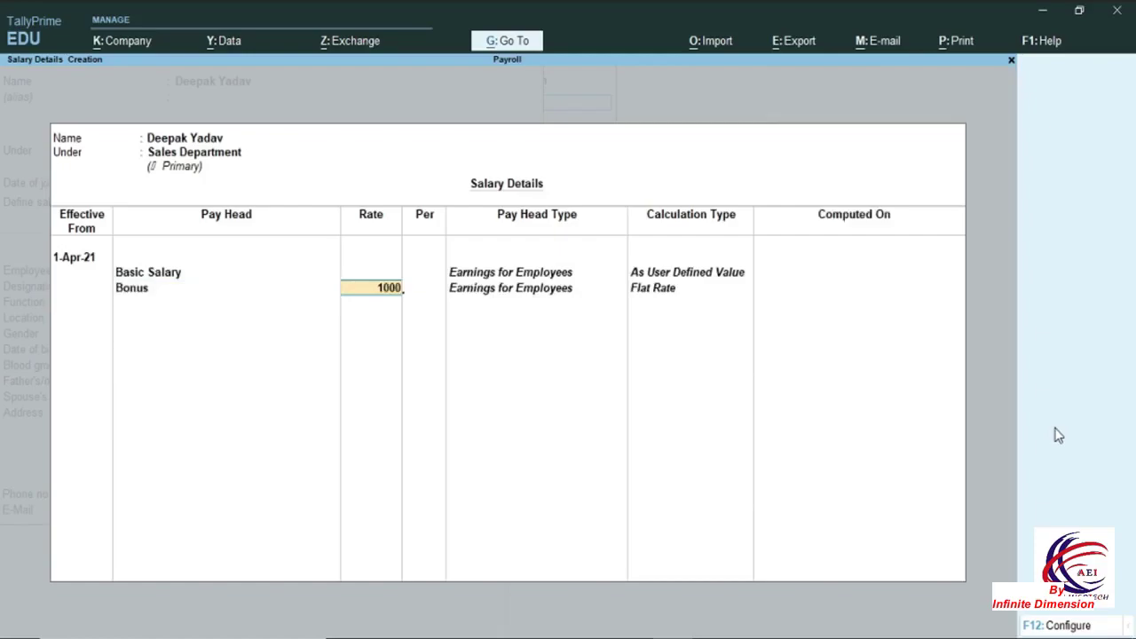
pyautogui.press('Return')
pyautogui.press('Down')
pyautogui.press('Return')
pyautogui.press('Down')
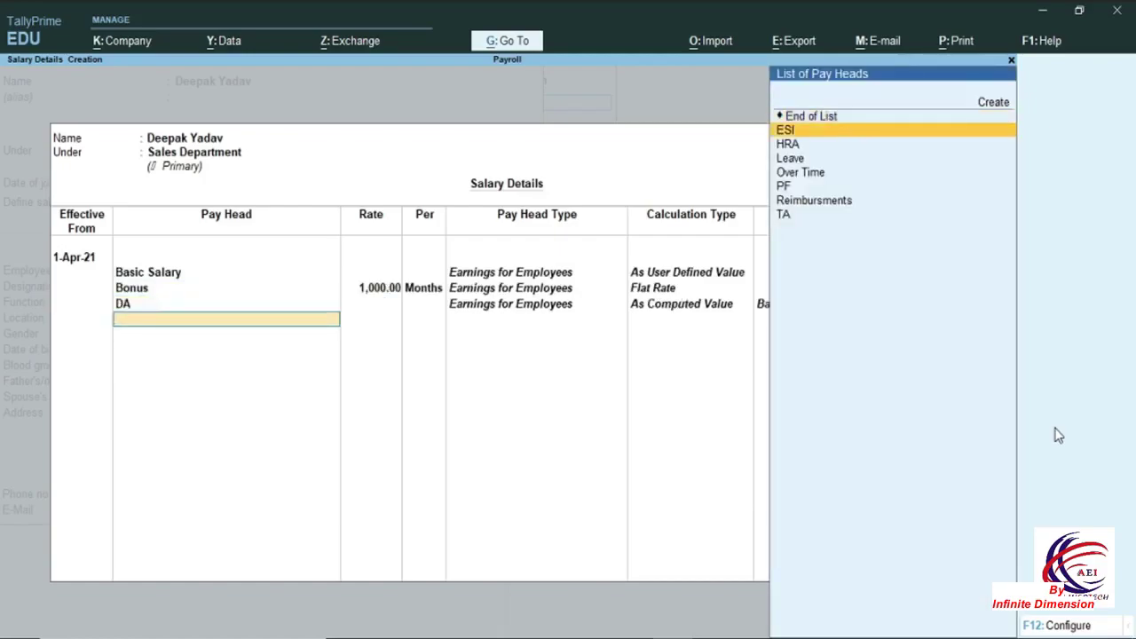
pyautogui.press('Return')
pyautogui.press('Down')
pyautogui.press('Return')
# Add Leave at 500 per day, Over Time at 100 per hour, PF, Reimbursements and TA
pyautogui.press('Down')
pyautogui.press('Return')
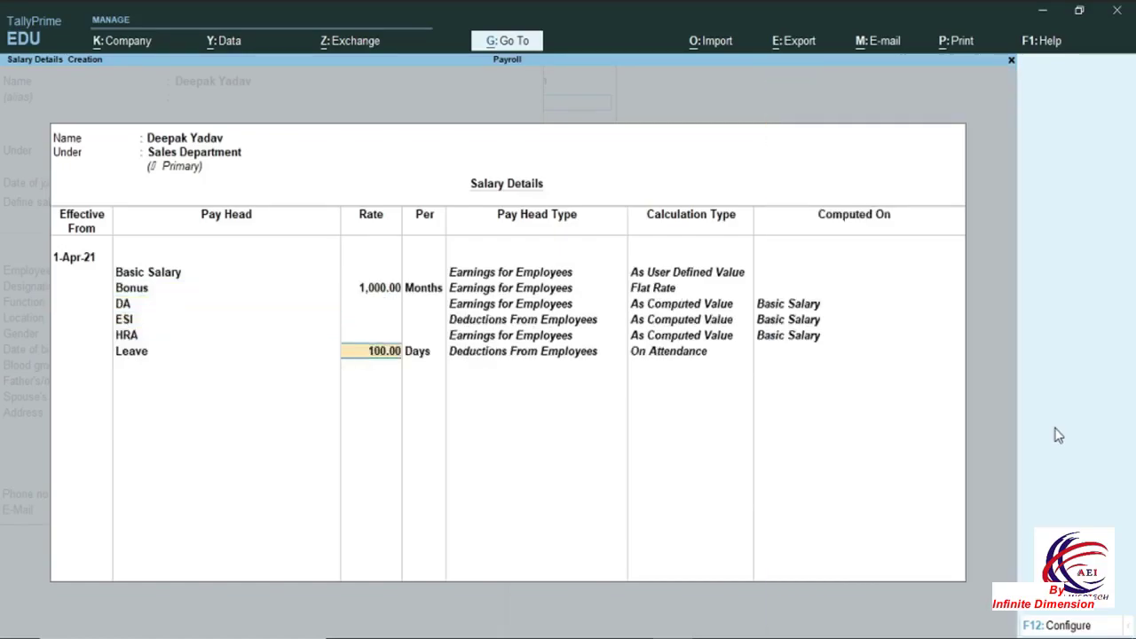
pyautogui.write('500')
pyautogui.press('Return')
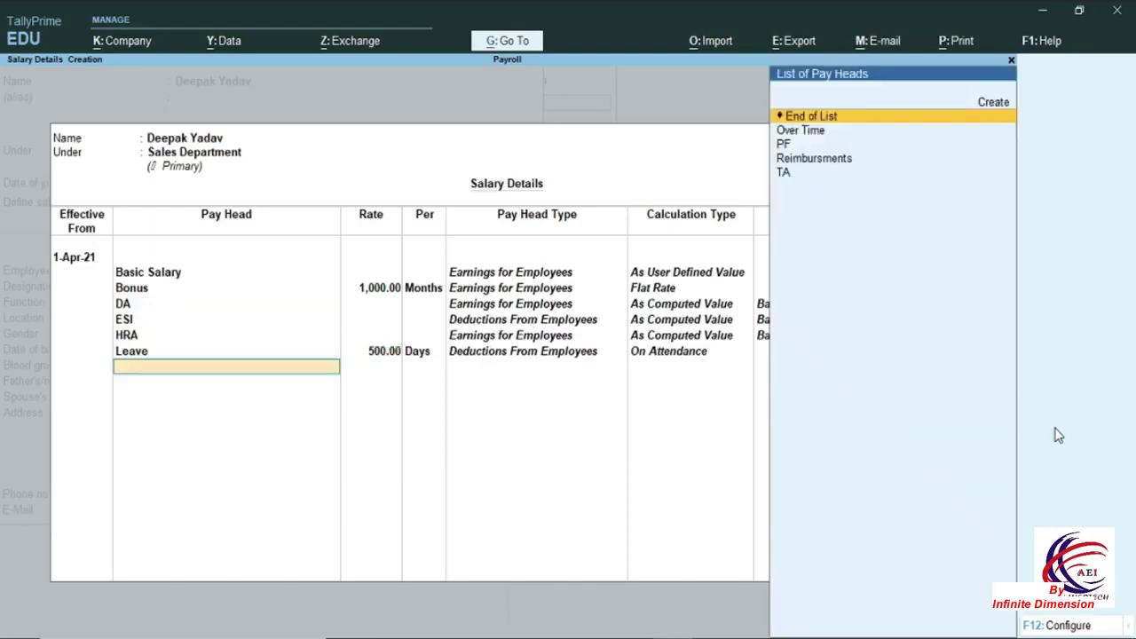
pyautogui.press('Down')
pyautogui.press('Return')
pyautogui.write('100')
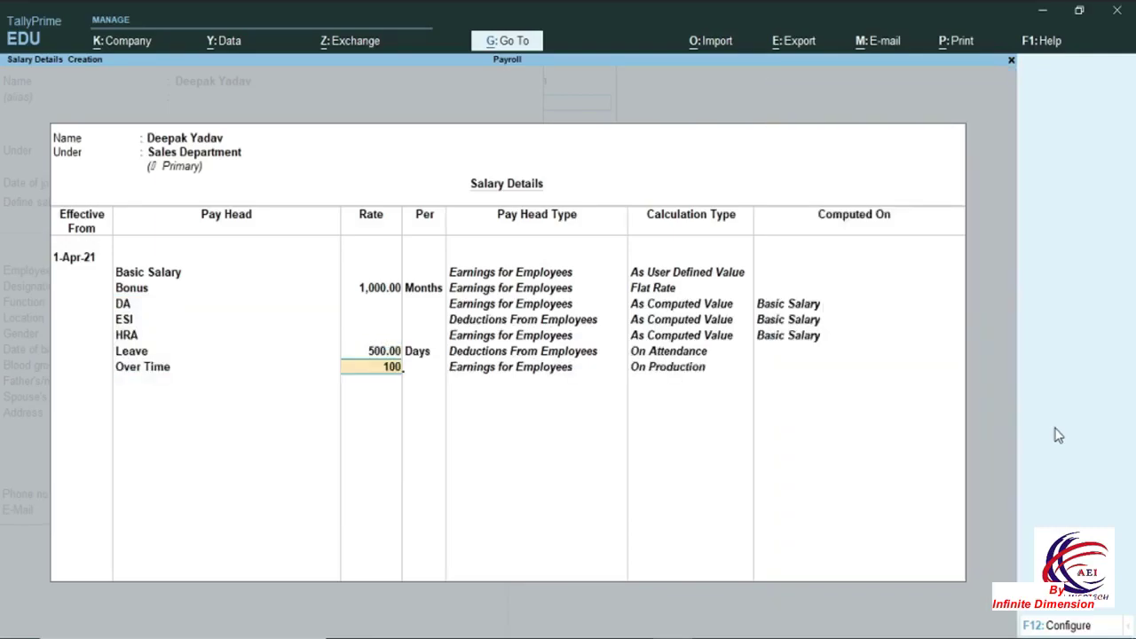
pyautogui.press('Return')
pyautogui.press('Return')
pyautogui.press('Down')
pyautogui.press('Return')
pyautogui.press('Down')
pyautogui.press('Return')
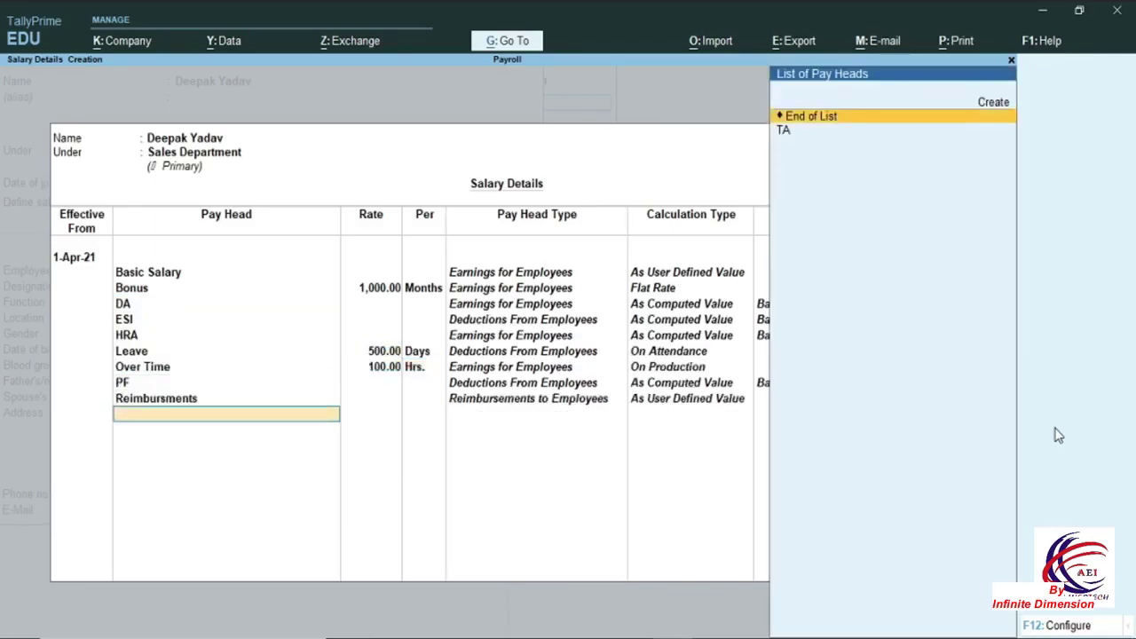
pyautogui.press('Down')
pyautogui.press('Return')
pyautogui.press('Return')
pyautogui.press('Return')
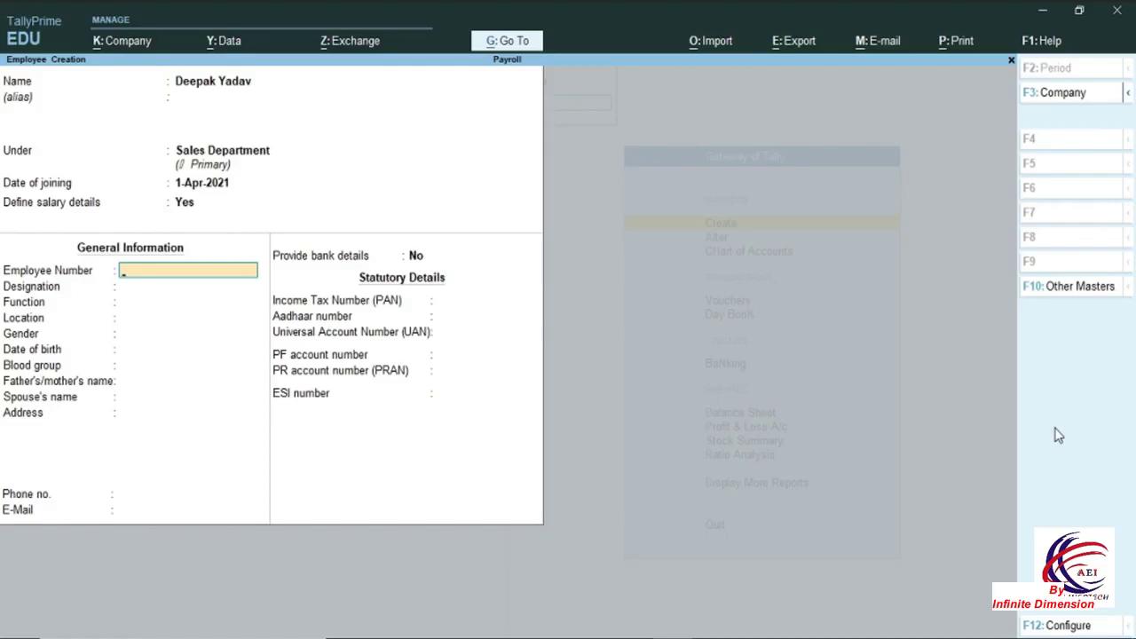
# Set designation Director, function Manage Emp, location, gender Male and blood group A1 Positive
pyautogui.write('85485')
pyautogui.press('Return')
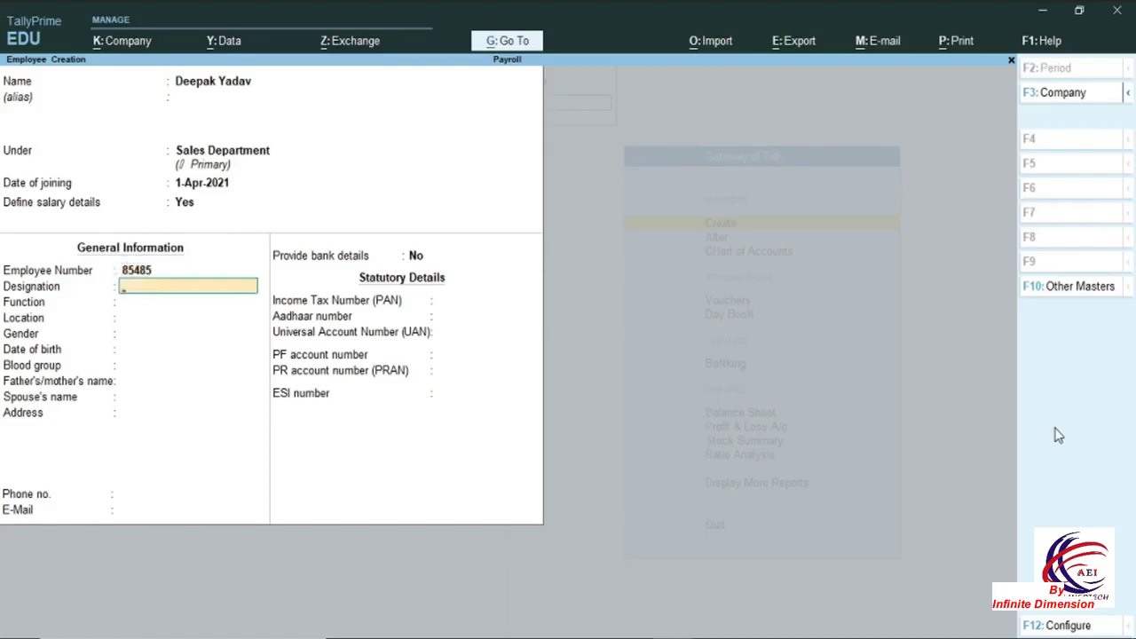
pyautogui.write('Director')
pyautogui.press('Return')
pyautogui.write('Manage Emp')
pyautogui.press('Return')
pyautogui.write('Sant Nagar')
pyautogui.press('Return')
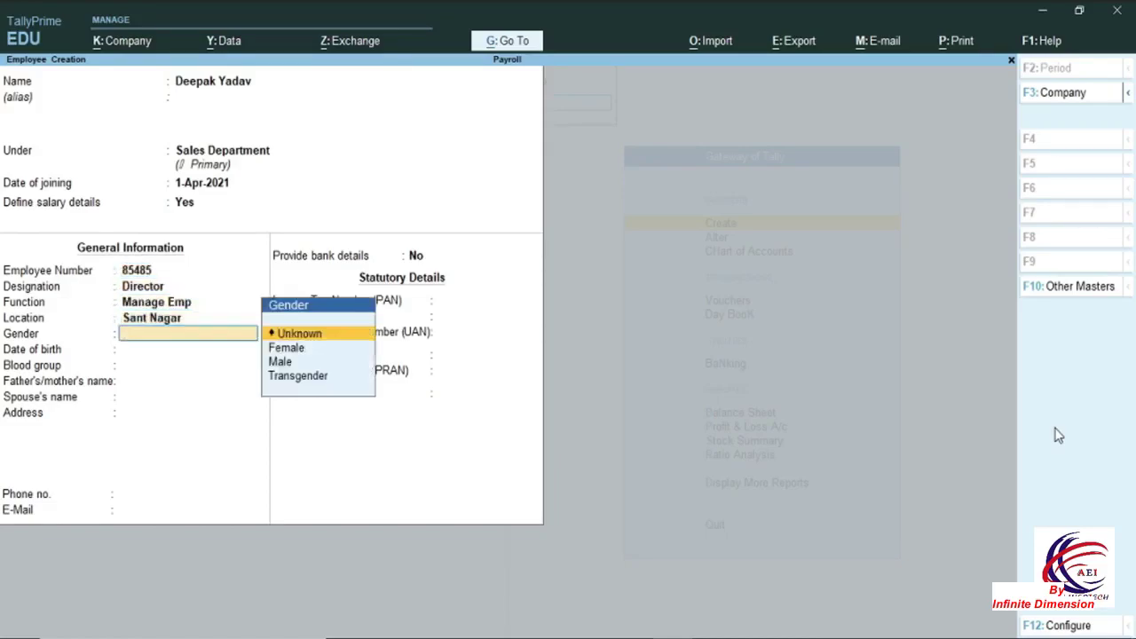
pyautogui.press('Down')
pyautogui.press('Down')
pyautogui.press('Return')
pyautogui.press('Return')
pyautogui.write('A1 Positive')
pyautogui.press('Return')
# Fill in the father's and spouse's names, two-line address, phone number and e-mail
pyautogui.press('Return')
pyautogui.write('Meena')
pyautogui.press('Return')
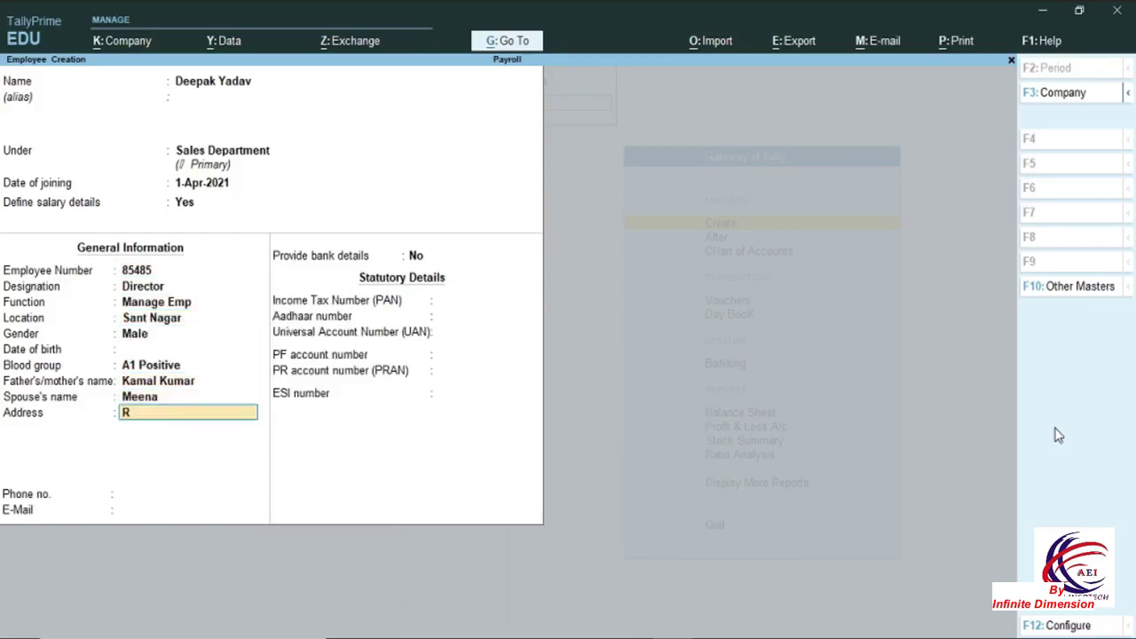
pyautogui.press('Return')
pyautogui.write('Burari Delhi')
pyautogui.press('Return')
pyautogui.press('Return')
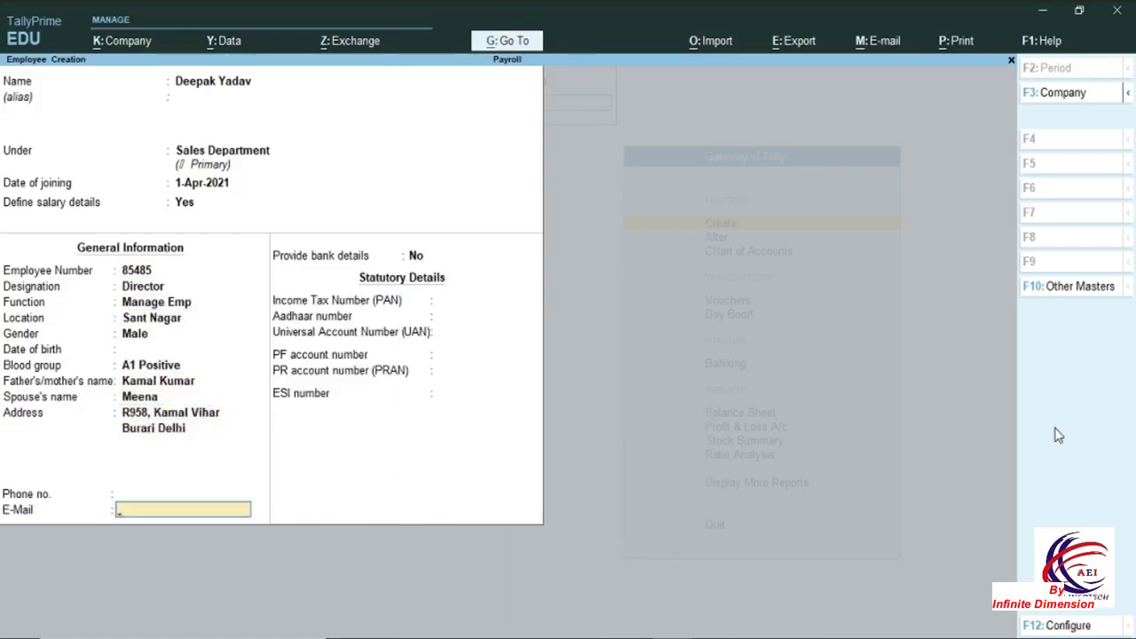
pyautogui.write('656546654')
pyautogui.press('Return')
pyautogui.press('Return')
# Provide HDFC bank details: account number, IFS code and the Burari branch
pyautogui.press('y')
pyautogui.press('Return')
pyautogui.press('Return')
pyautogui.write('HDFCN00185')
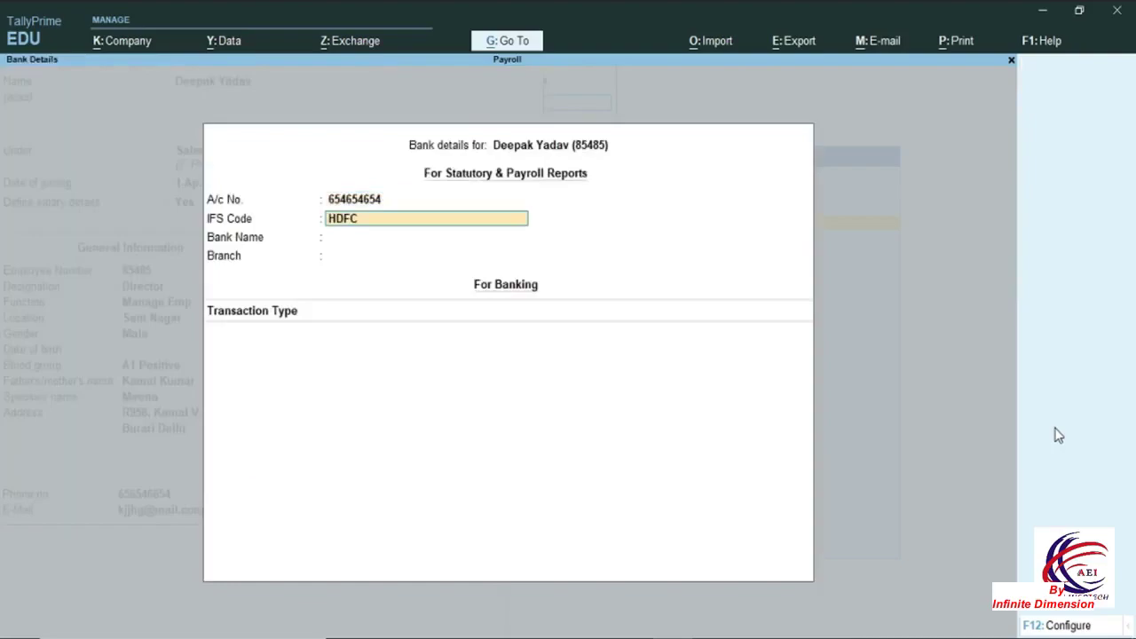
pyautogui.press('Return')
pyautogui.write('HDFC')
pyautogui.press('Return')
pyautogui.write('Burari')
pyautogui.press('Return')
pyautogui.press('Return')
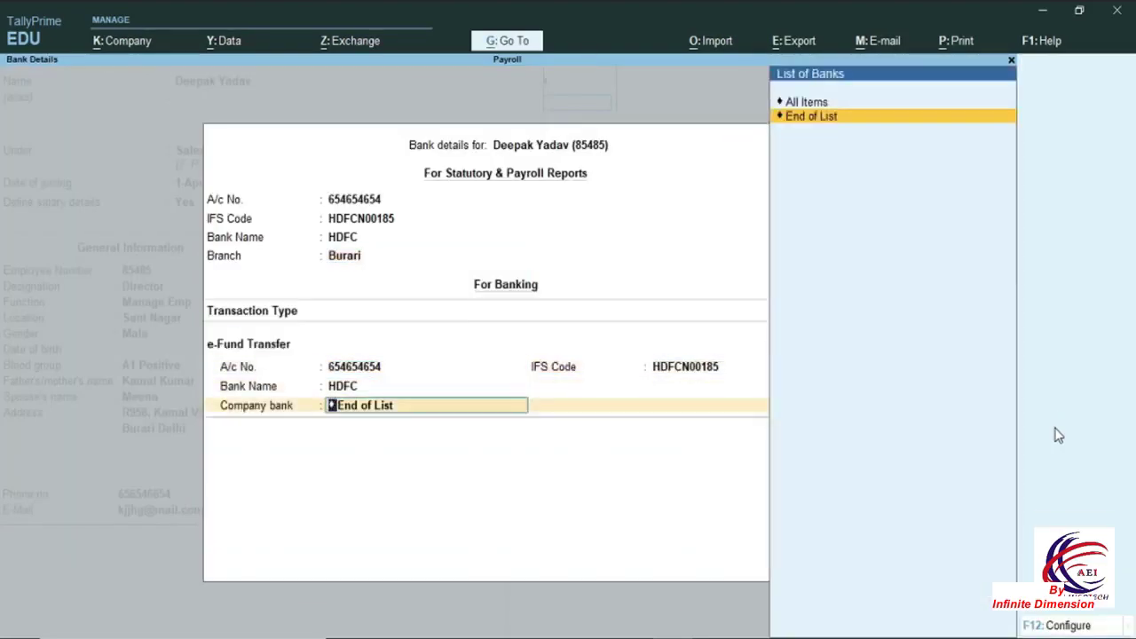
# Enter the PAN, Aadhaar, UAN and PF account numbers and save the director's record
pyautogui.press('Return')
pyautogui.press('Return')
pyautogui.press('Return')
pyautogui.press('Return')
pyautogui.press('Return')
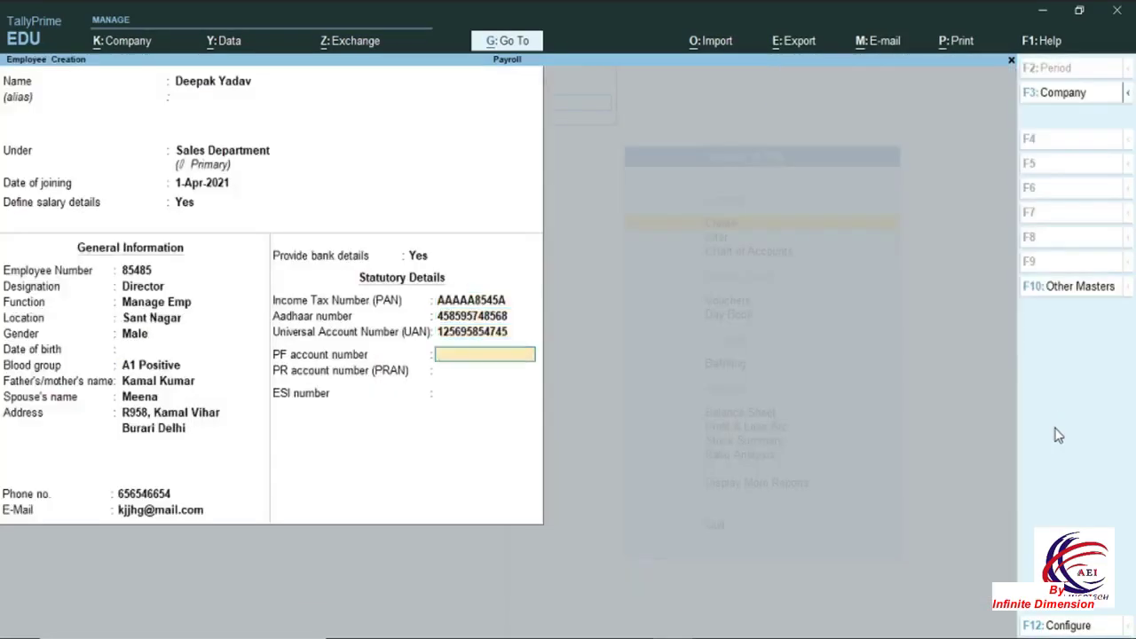
pyautogui.press('Return')
pyautogui.press('Return')
pyautogui.write('454')
pyautogui.press('Return')
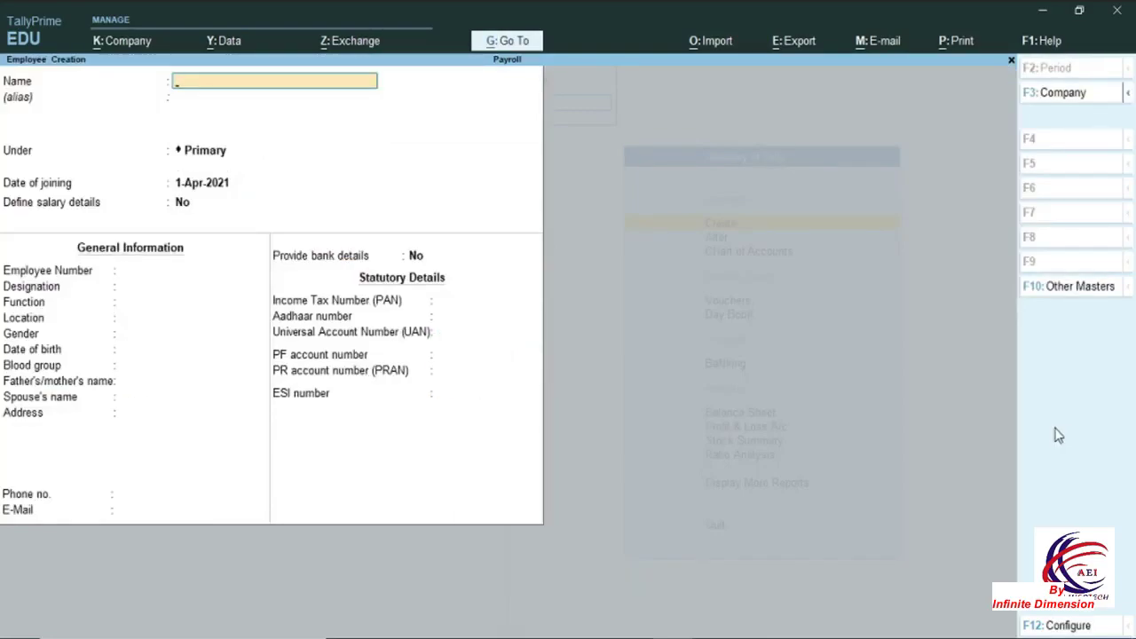
# Start a new Attendance voucher dated 31-May-2021
pyautogui.press('Escape')
pyautogui.press('Escape')
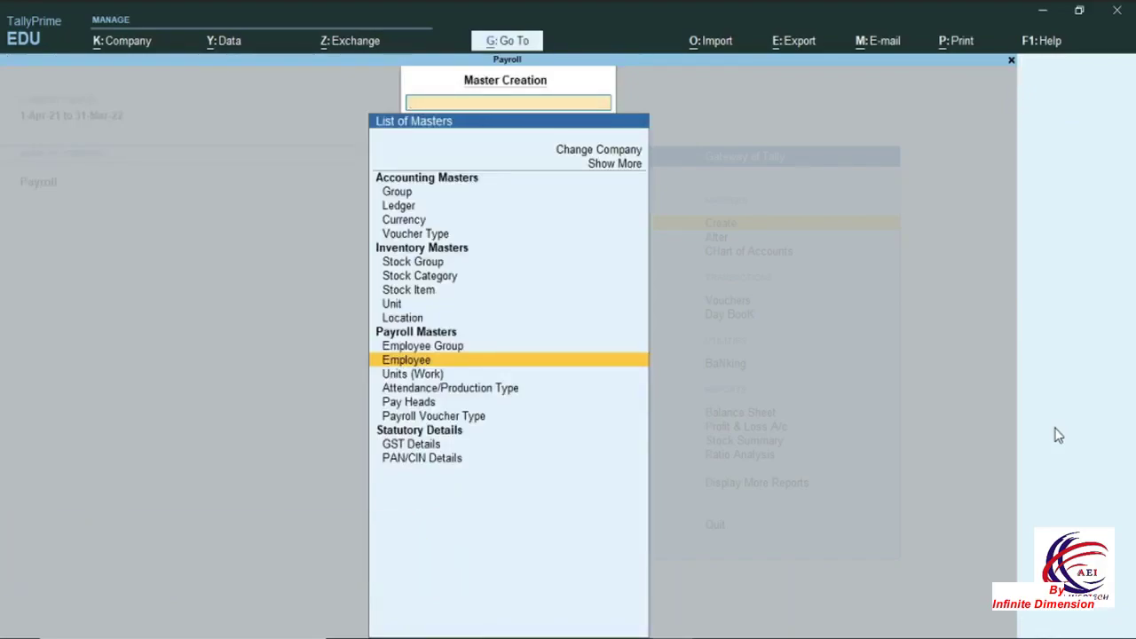
pyautogui.press('Down')
pyautogui.press('Down')
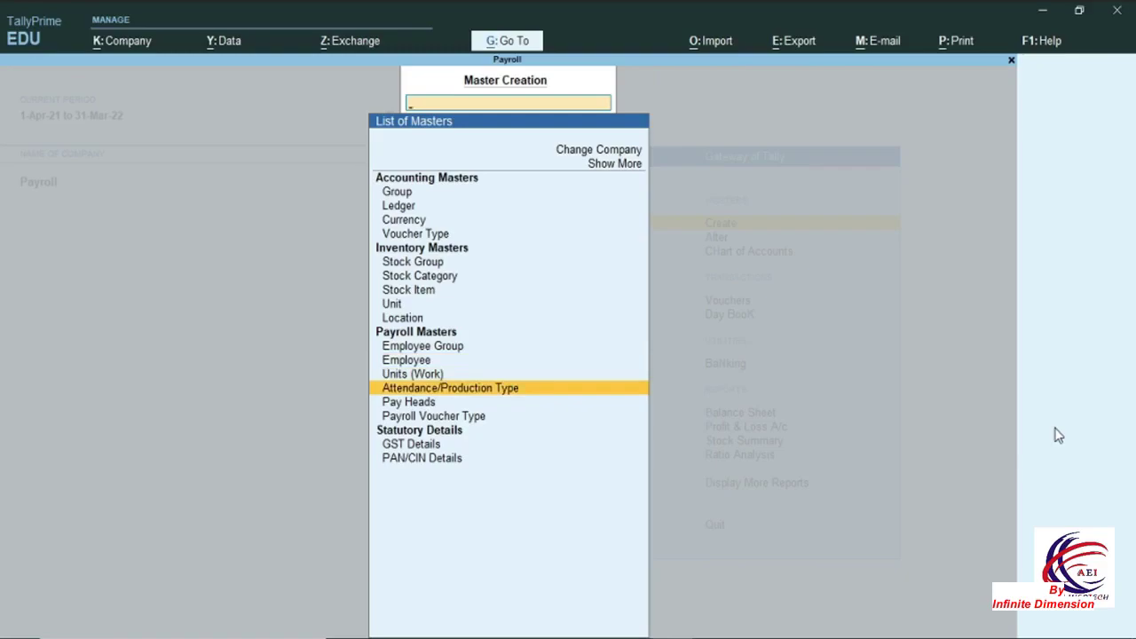
pyautogui.press('Escape')
pyautogui.press('Down')
pyautogui.press('Down')
pyautogui.press('Down')
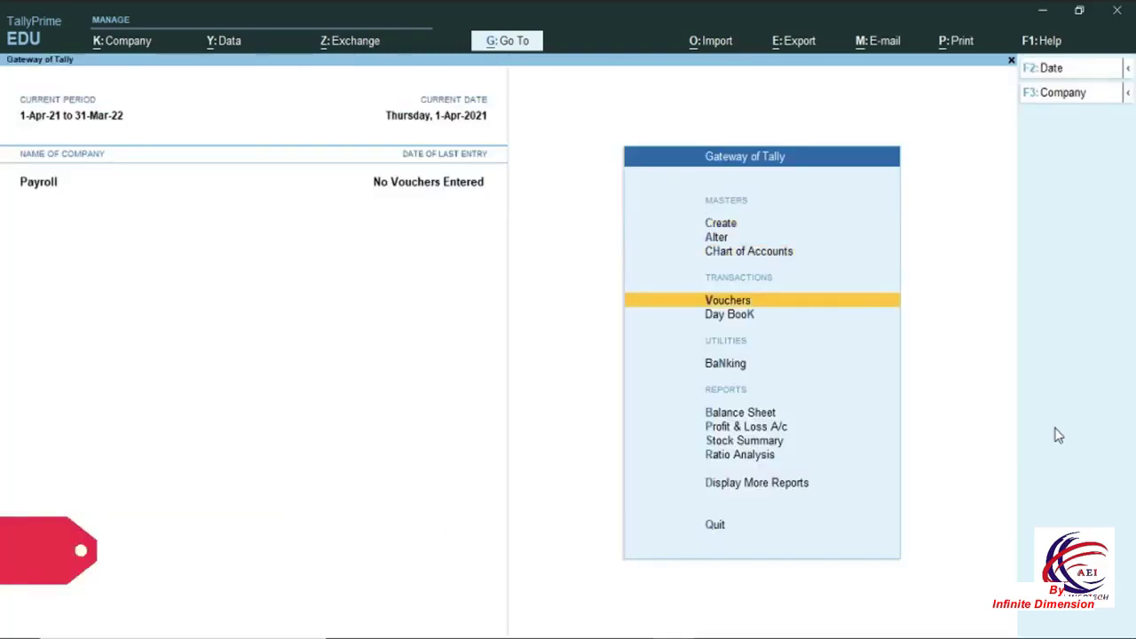
pyautogui.press('Return')
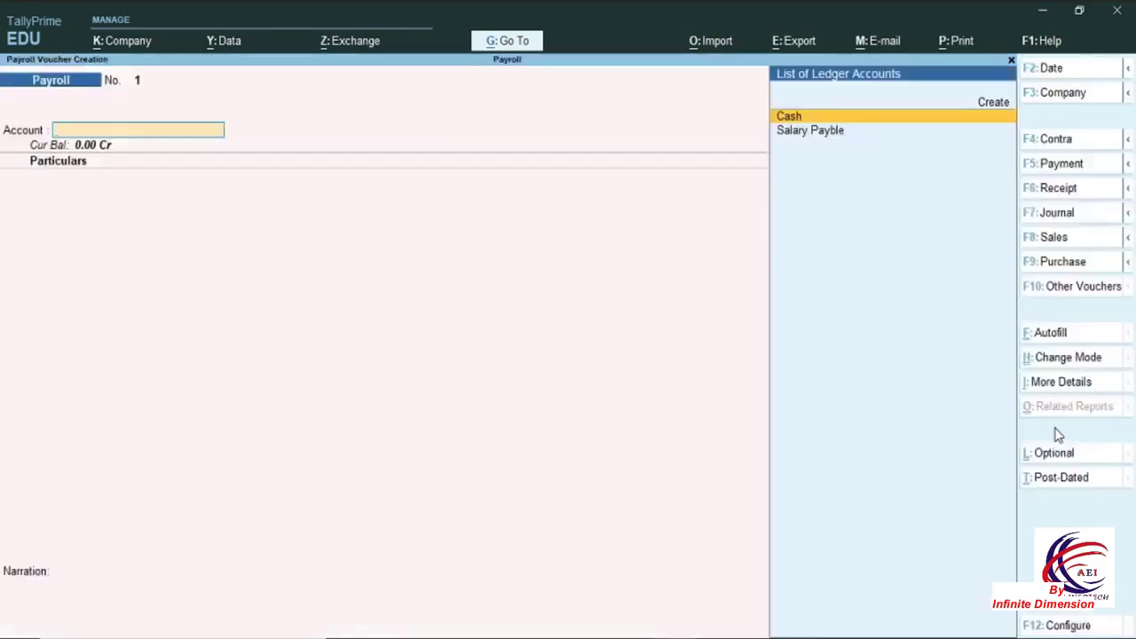
pyautogui.press('F10')
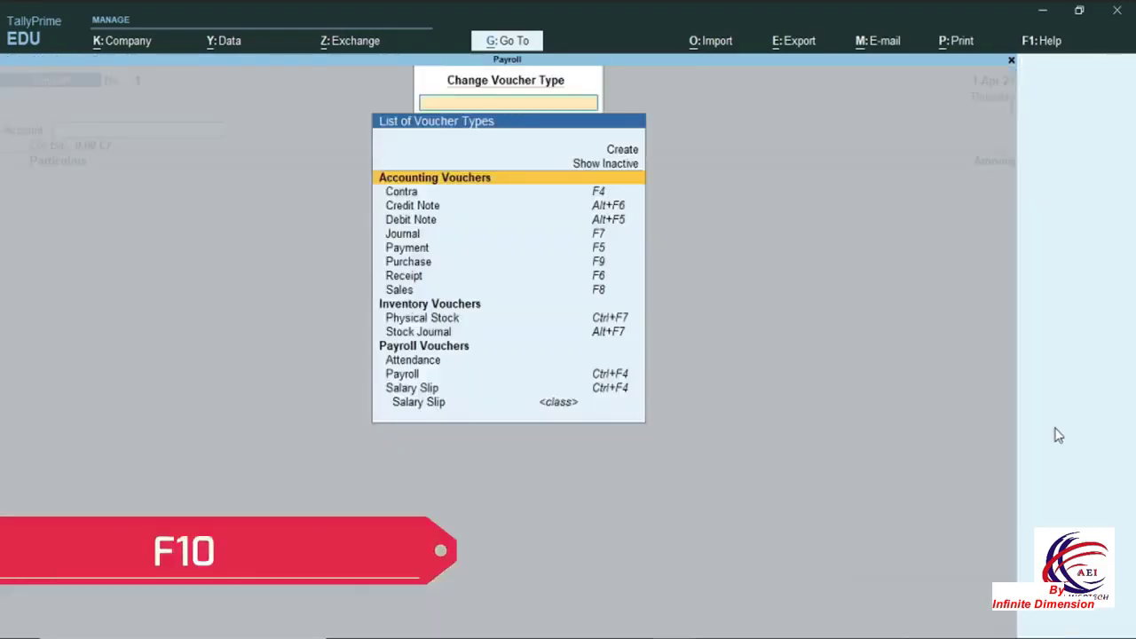
pyautogui.press('Down')
pyautogui.press('Down')
pyautogui.press('Down')
pyautogui.press('Down')
pyautogui.press('Down')
pyautogui.press('Down')
pyautogui.press('Down')
pyautogui.press('Down')
pyautogui.press('Down')
pyautogui.press('Down')
pyautogui.press('Down')
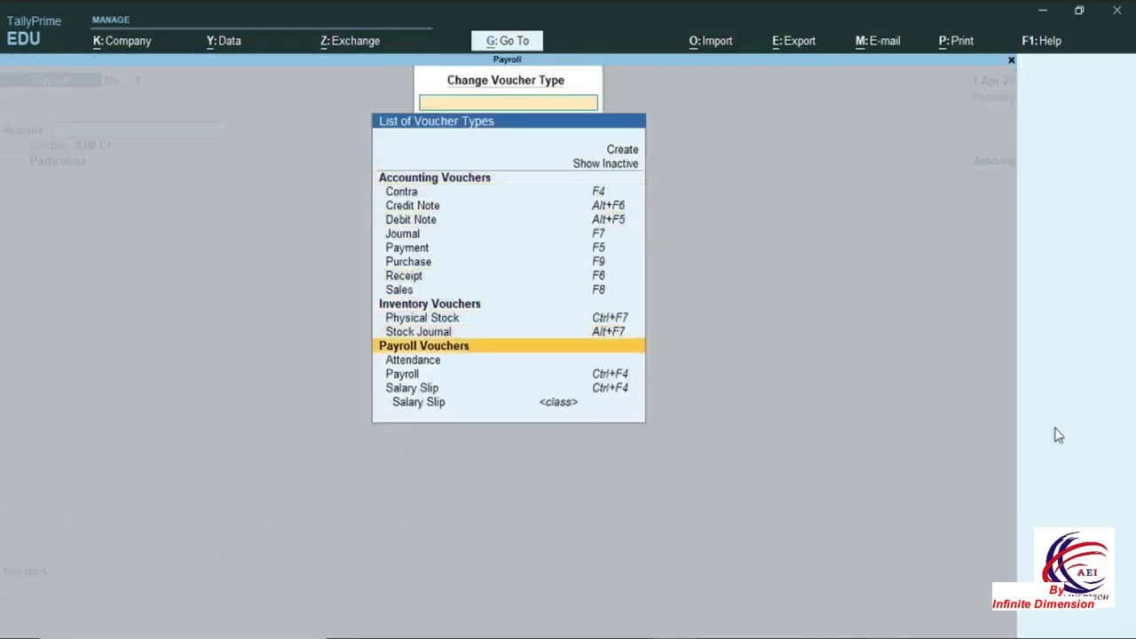
pyautogui.press('Return')
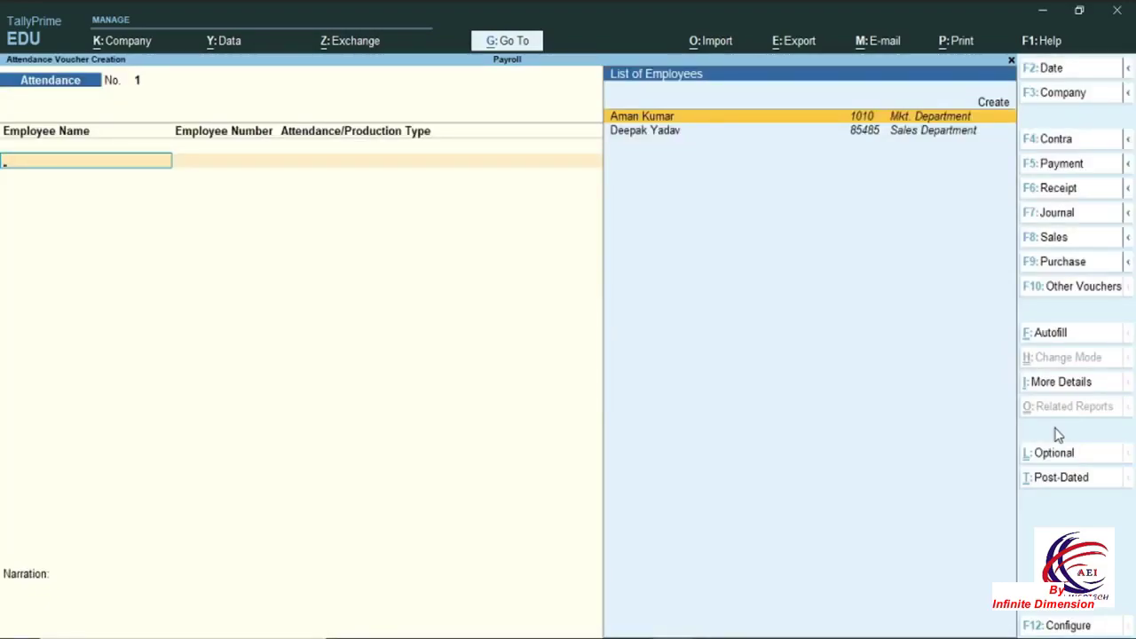
pyautogui.press('F2')
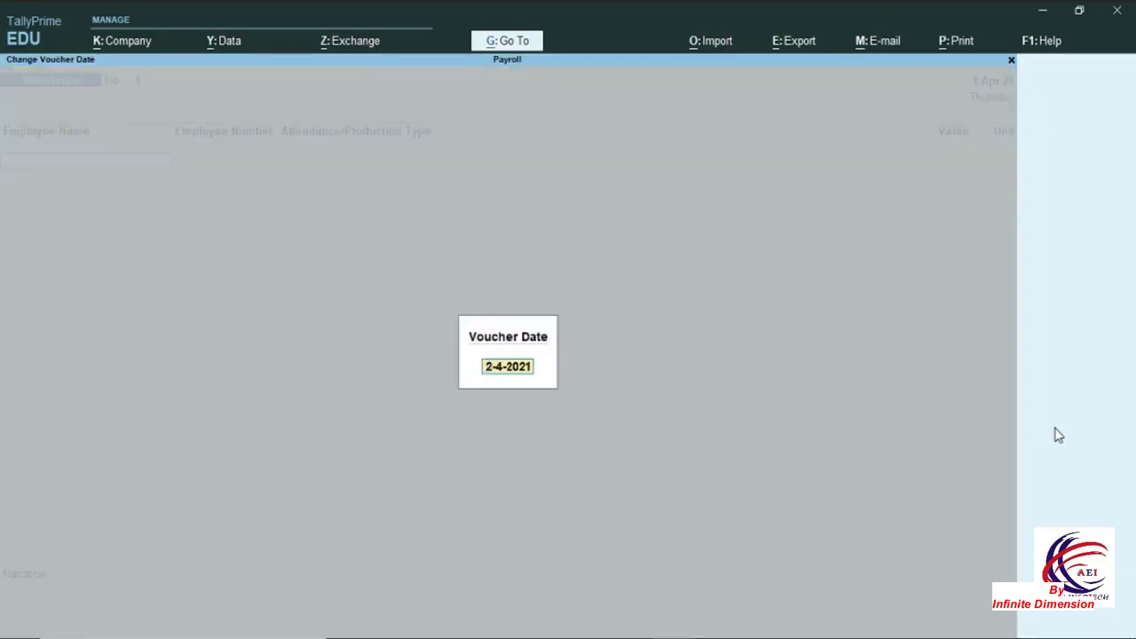
pyautogui.write('31')
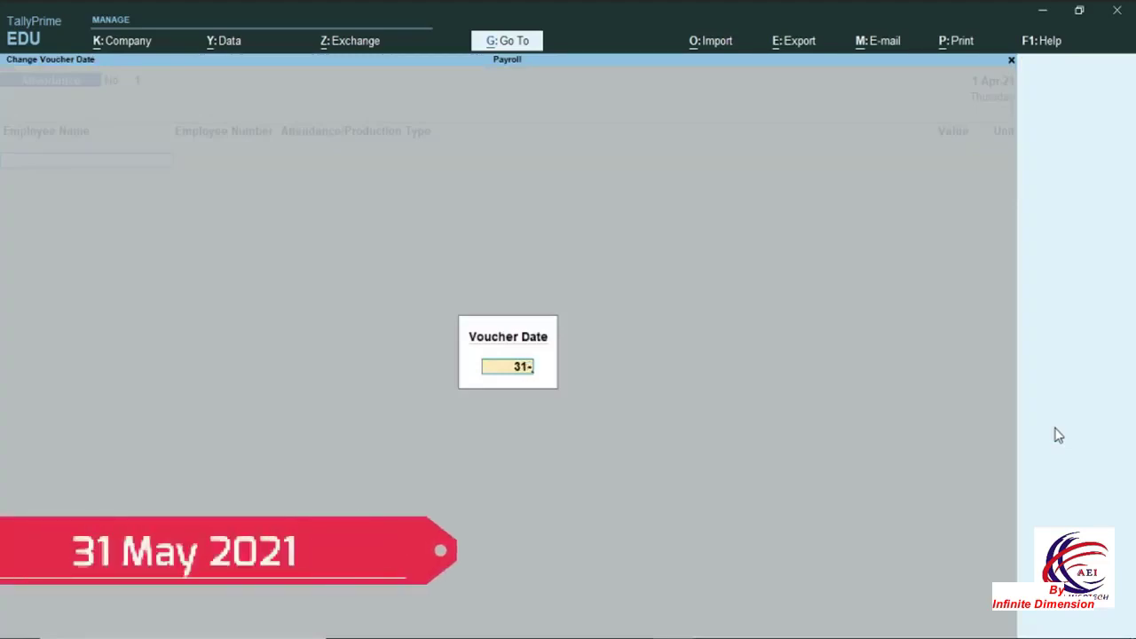
pyautogui.write('-5-21')
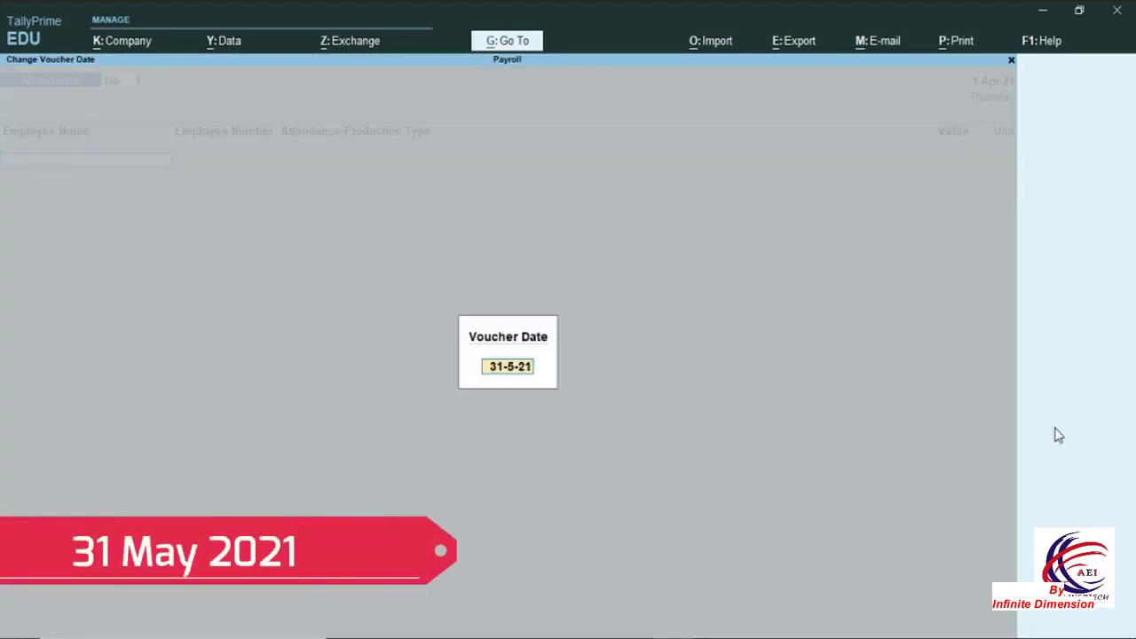
pyautogui.press('Return')
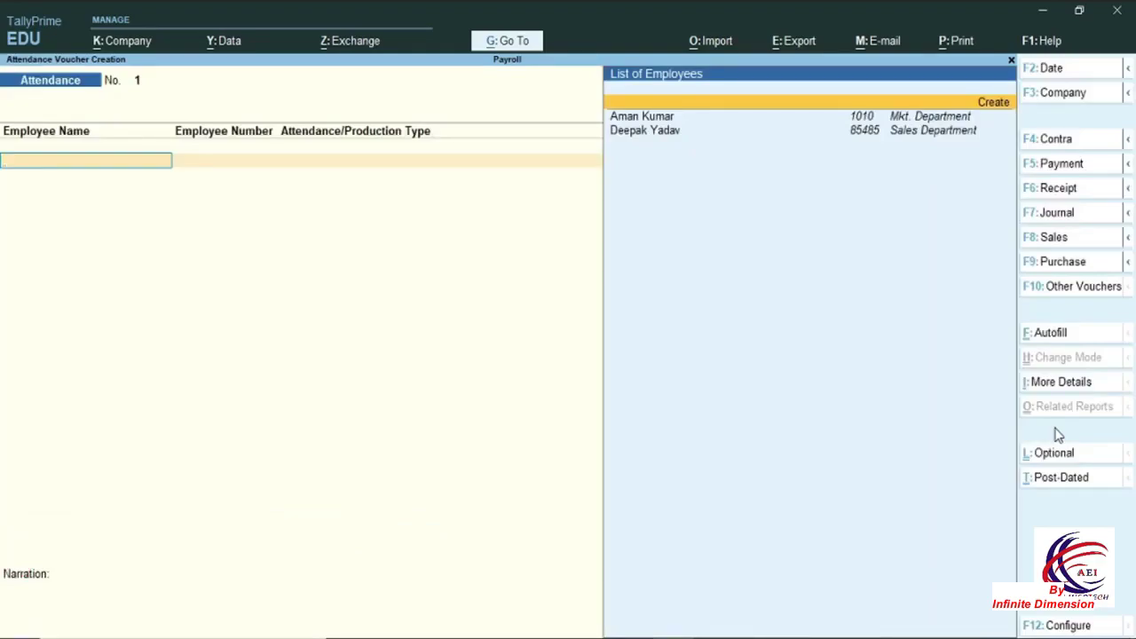
# Record the first employee's leave days and 45 hours of over time
pyautogui.press('Down')
pyautogui.press('Return')
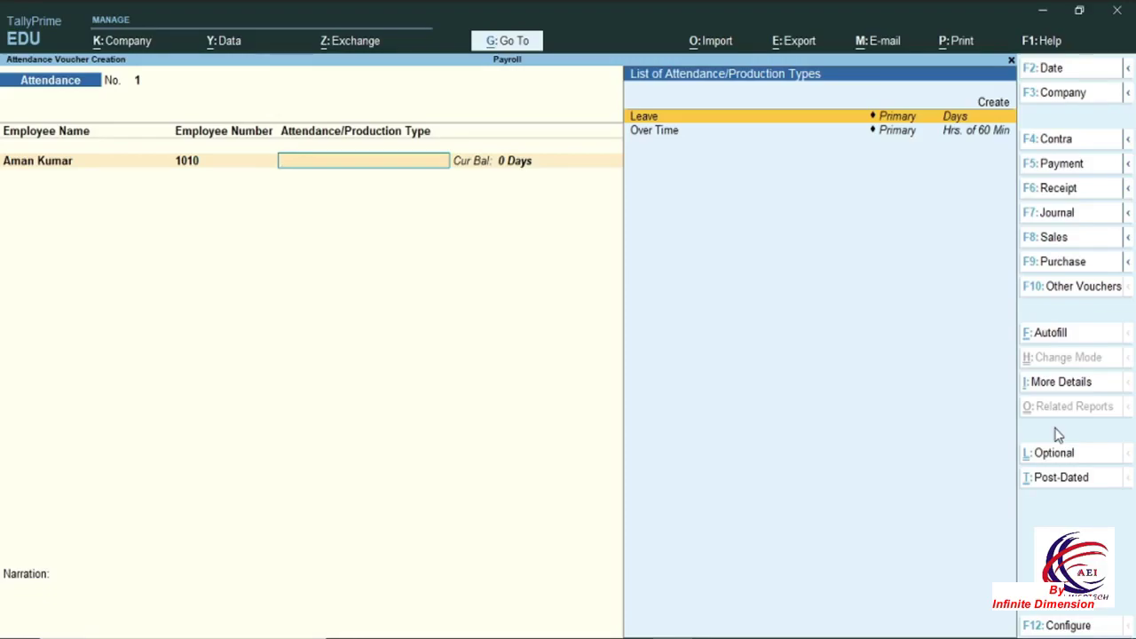
pyautogui.write('Leave')
pyautogui.press('Return')
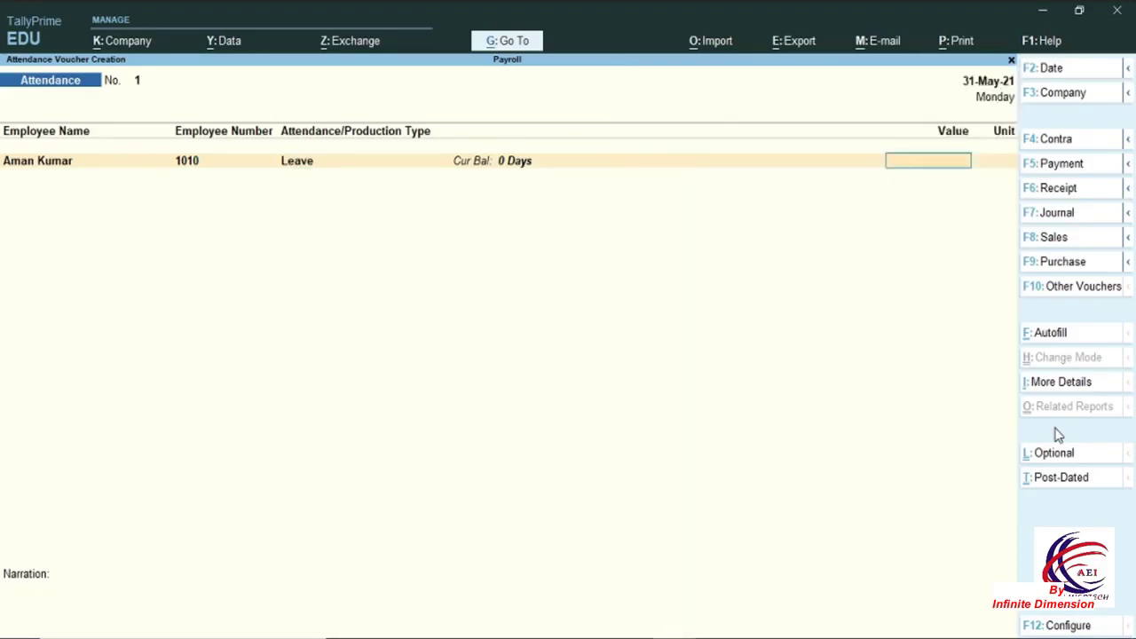
pyautogui.write('6')
pyautogui.press('Return')
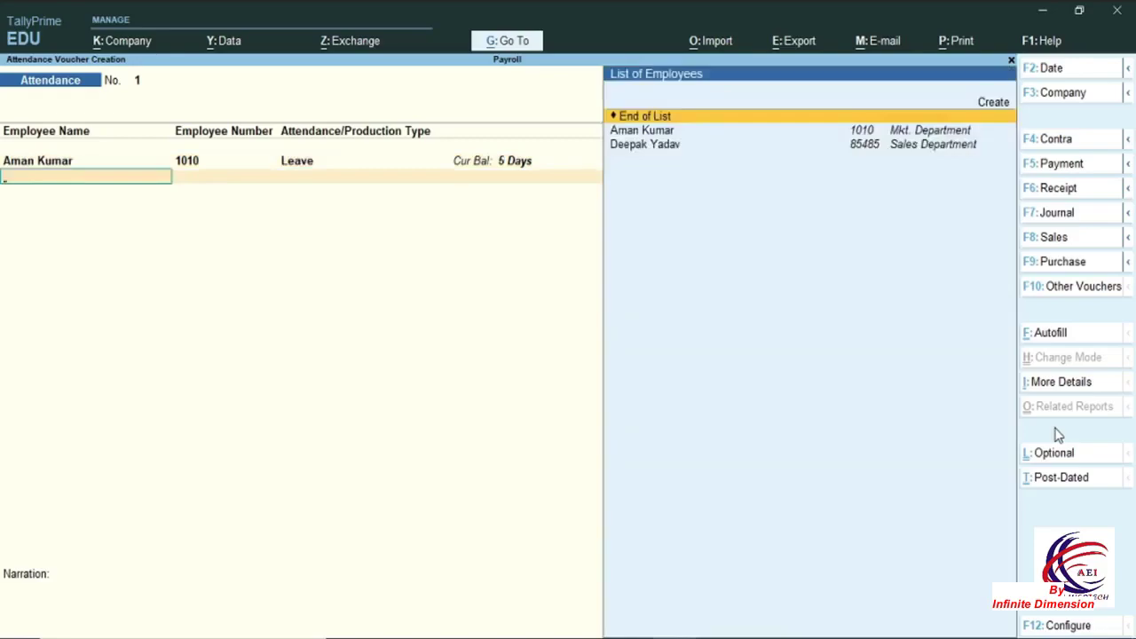
pyautogui.press('Down')
pyautogui.press('Return')
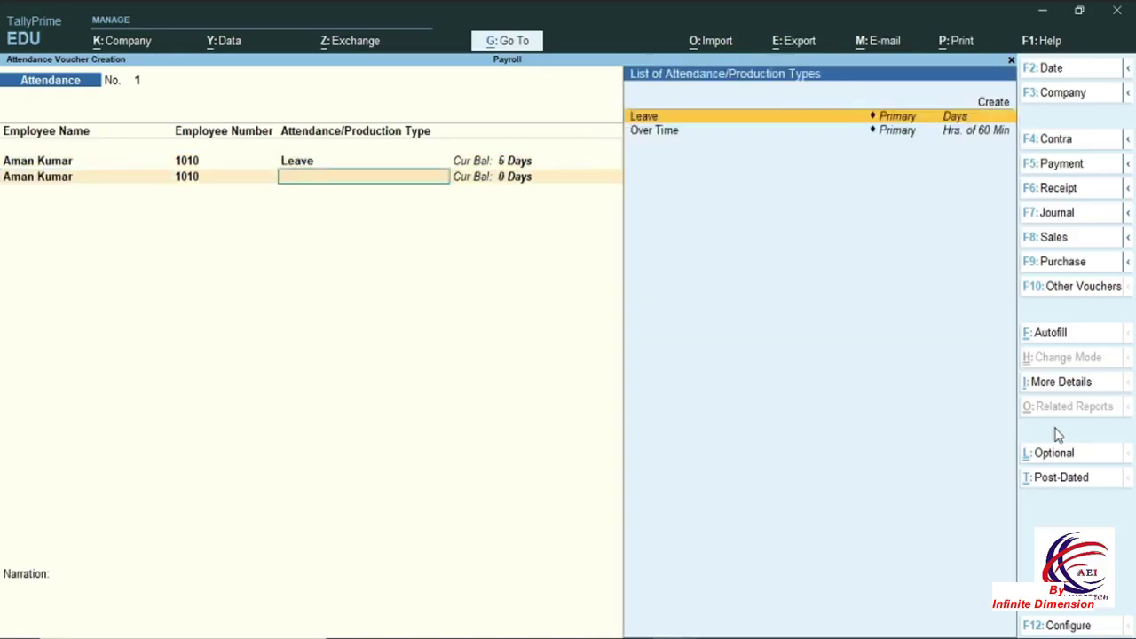
pyautogui.press('Down')
pyautogui.press('Return')
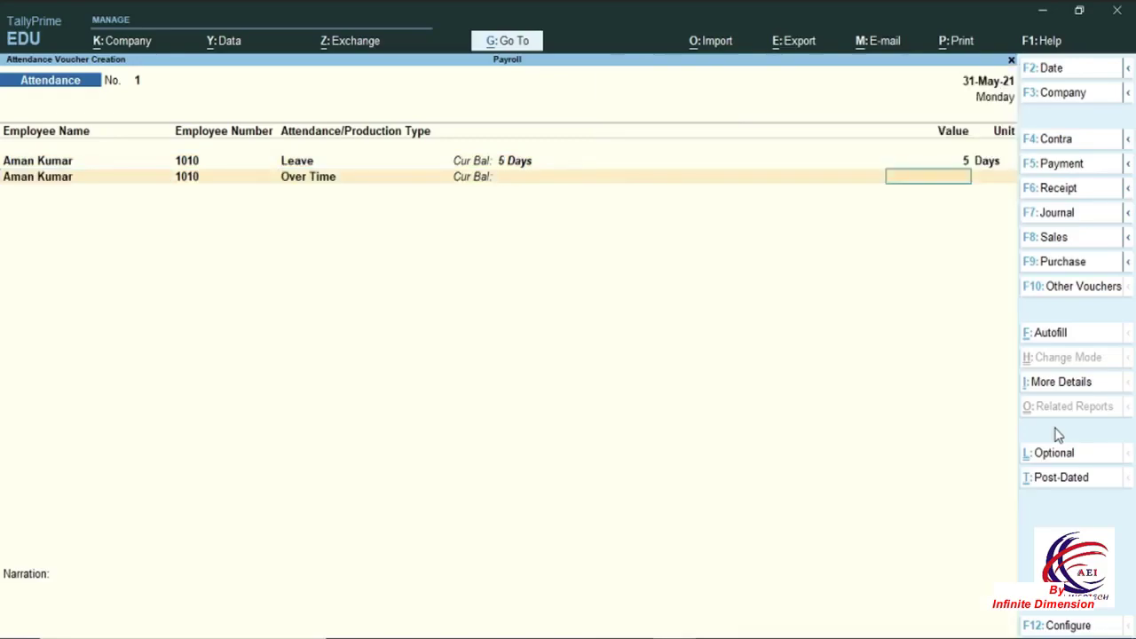
pyautogui.write('45')
pyautogui.press('Return')
# Record the second employee's 2 leave days and 25 hours of over time
pyautogui.press('Return')
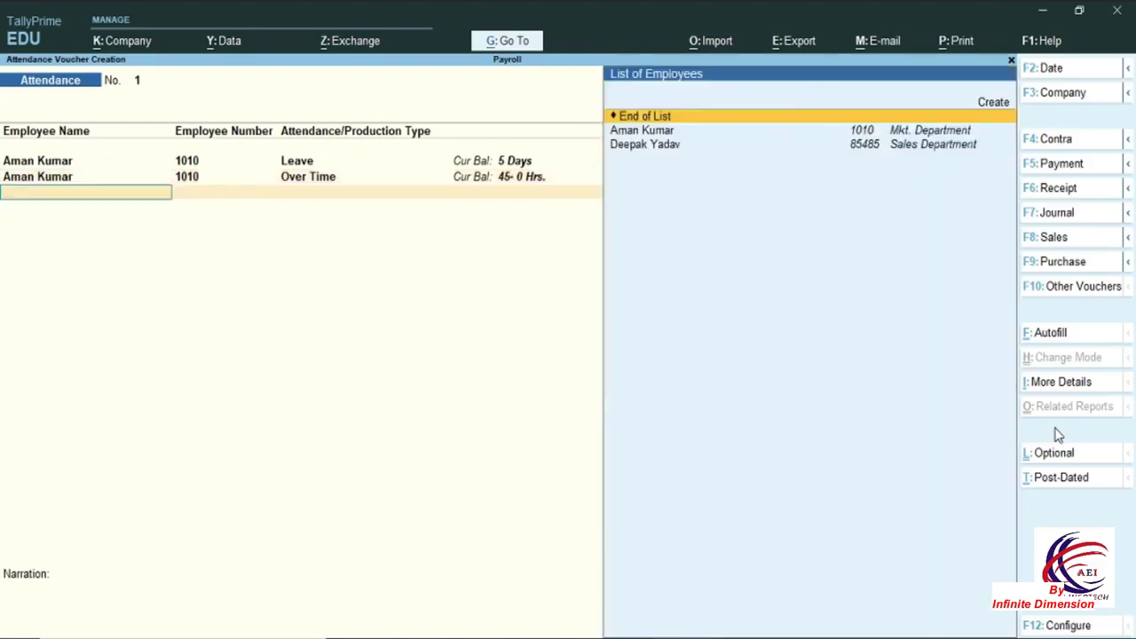
pyautogui.press('Down')
pyautogui.press('Down')
pyautogui.press('Return')
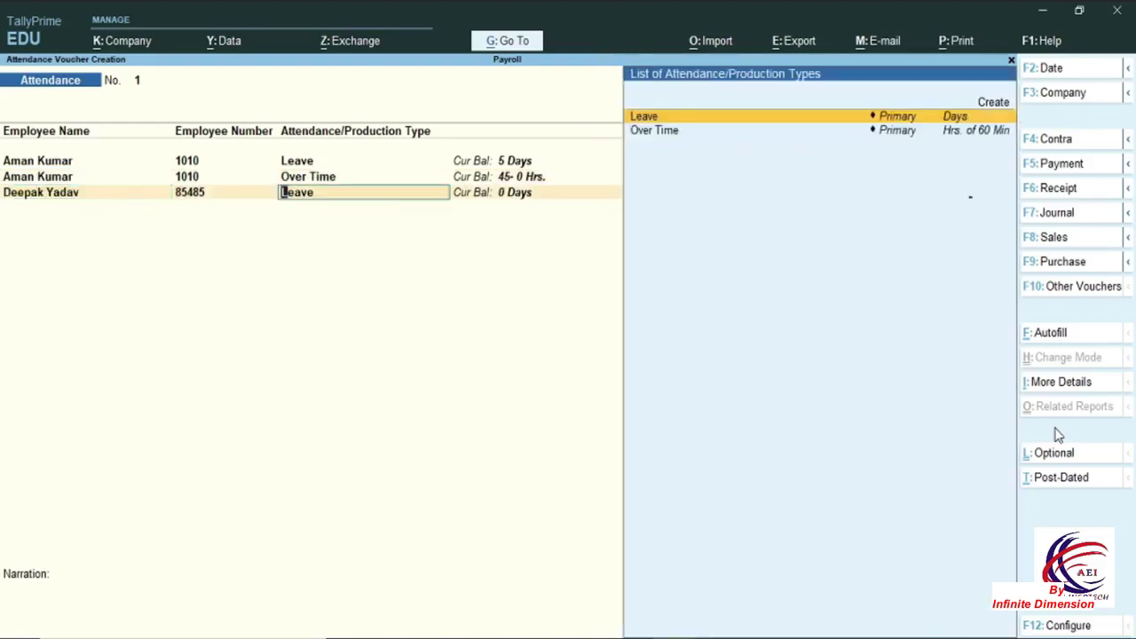
pyautogui.press('Return')
pyautogui.write('2')
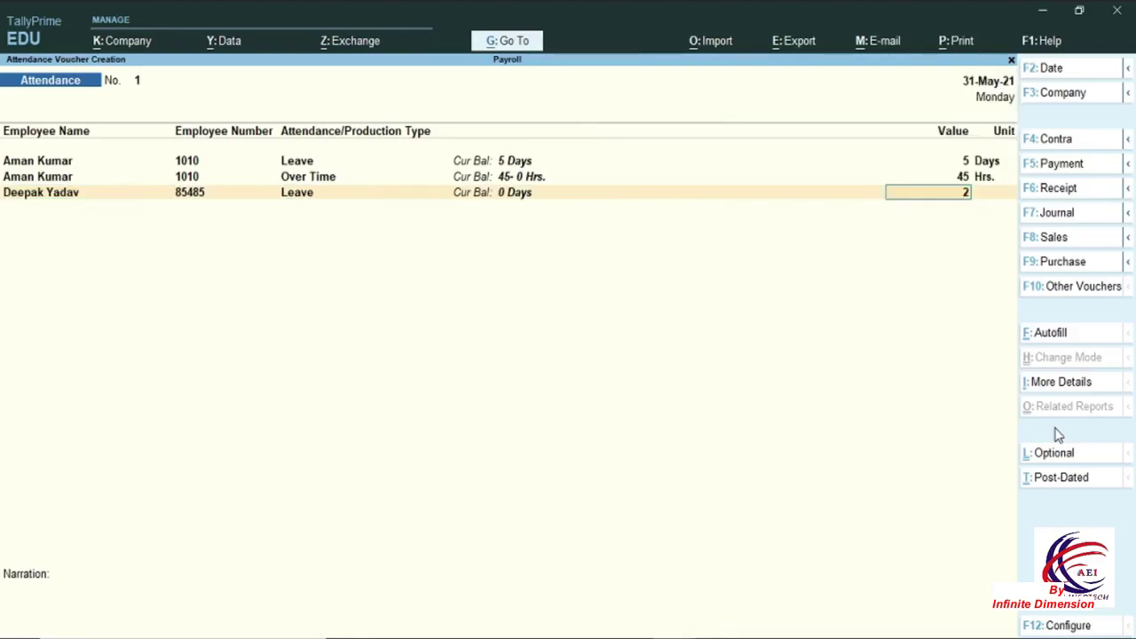
pyautogui.press('Return')
pyautogui.press('Down')
pyautogui.press('Down')
pyautogui.press('Return')
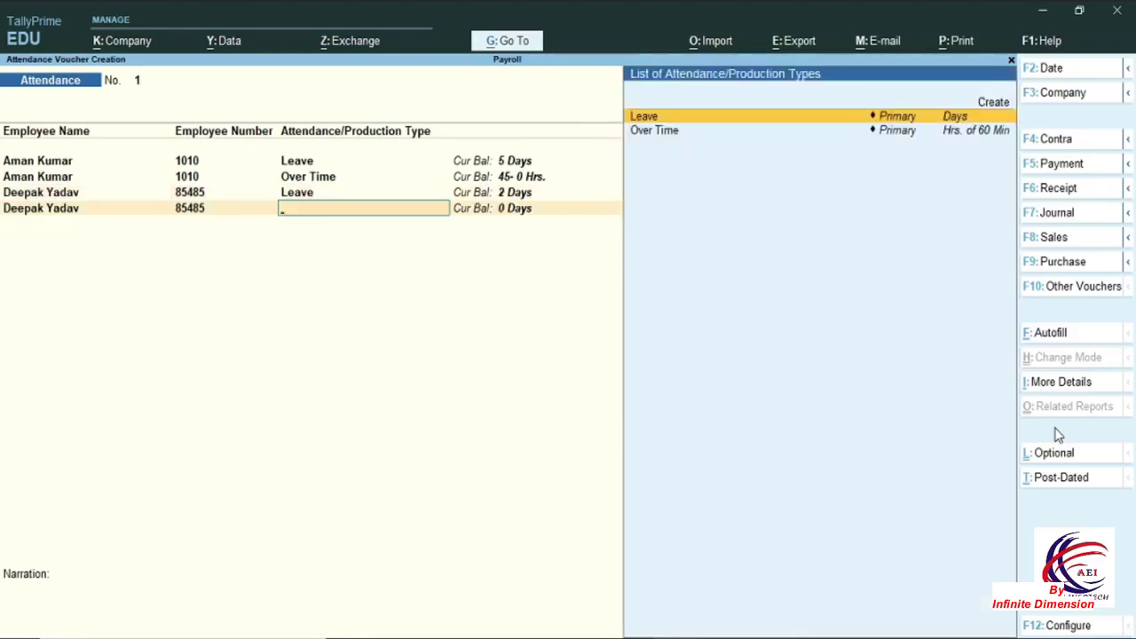
pyautogui.press('Down')
pyautogui.press('Return')
pyautogui.write('25')
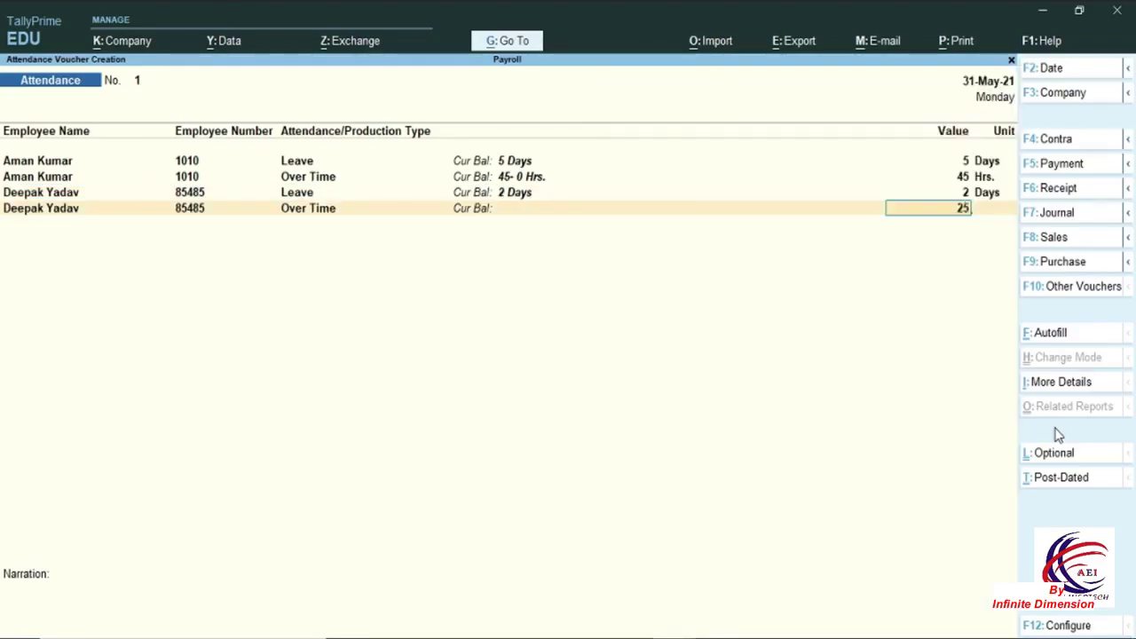
pyautogui.press('Return')
pyautogui.press('Return')
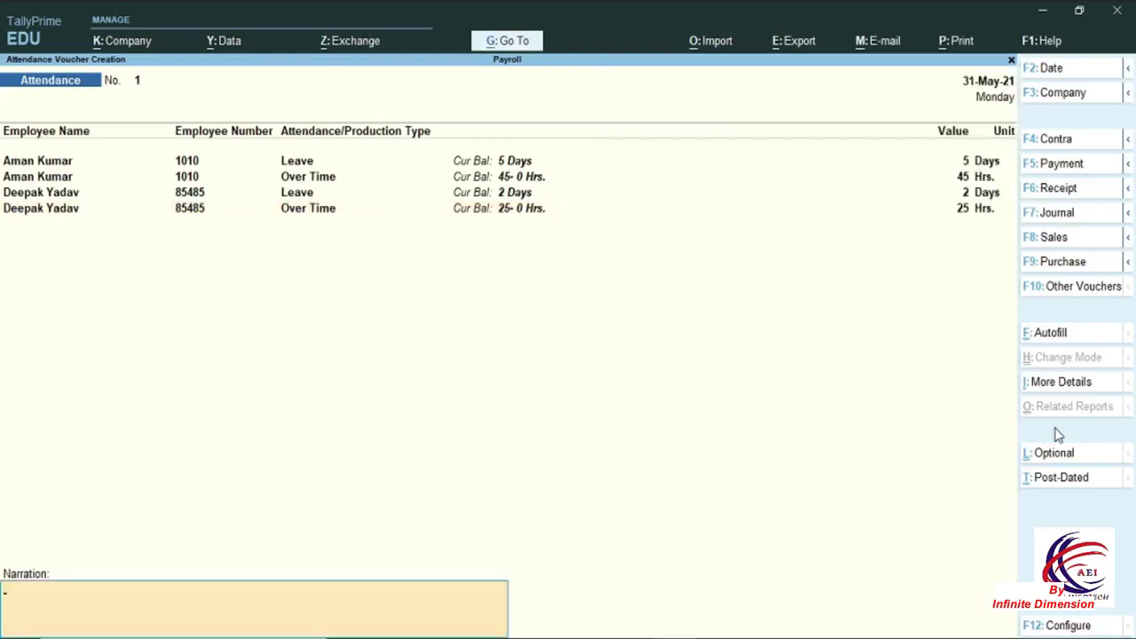
pyautogui.press('Return')
pyautogui.press('Return')
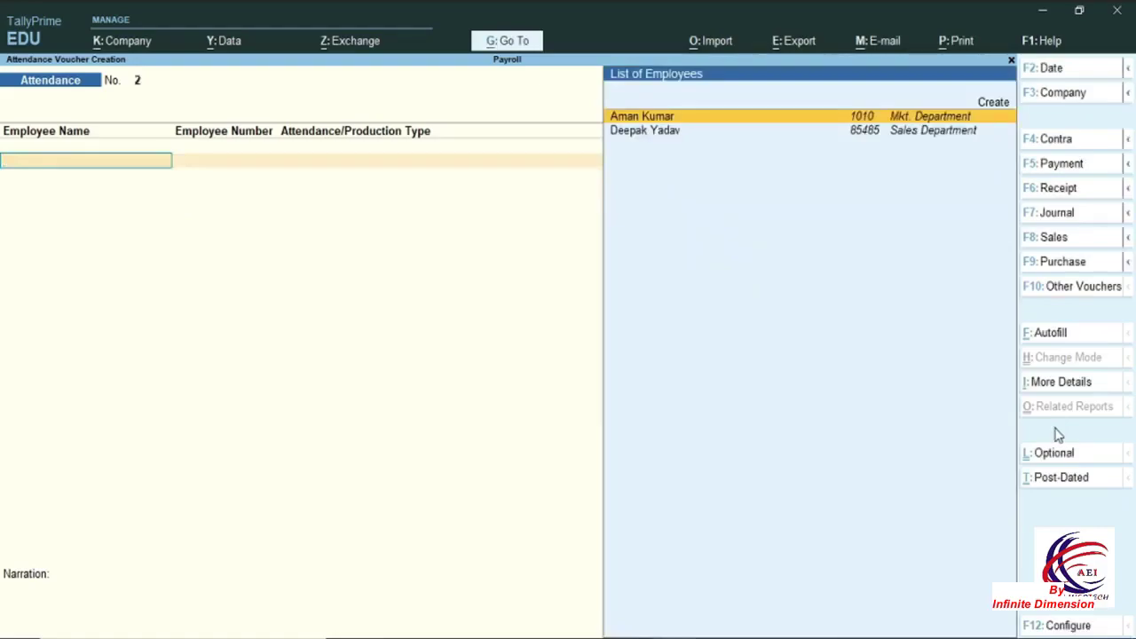
# Switch to a Payroll voucher using the Salary Slip voucher class against Salary Payble
pyautogui.hotkey('ctrl', 'F4')
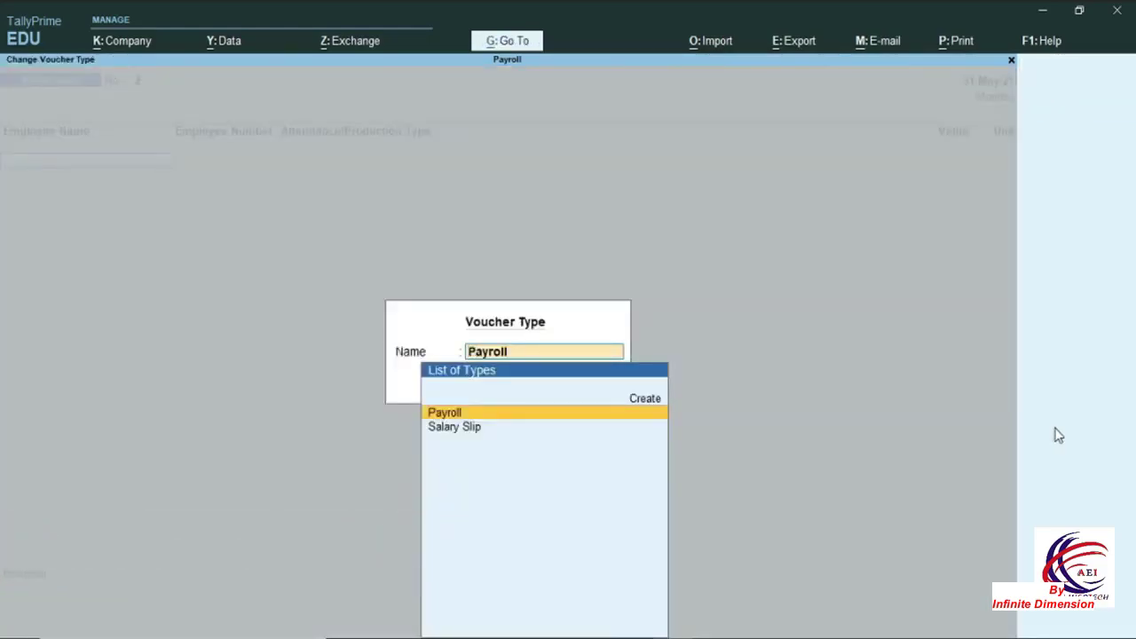
pyautogui.press('Down')
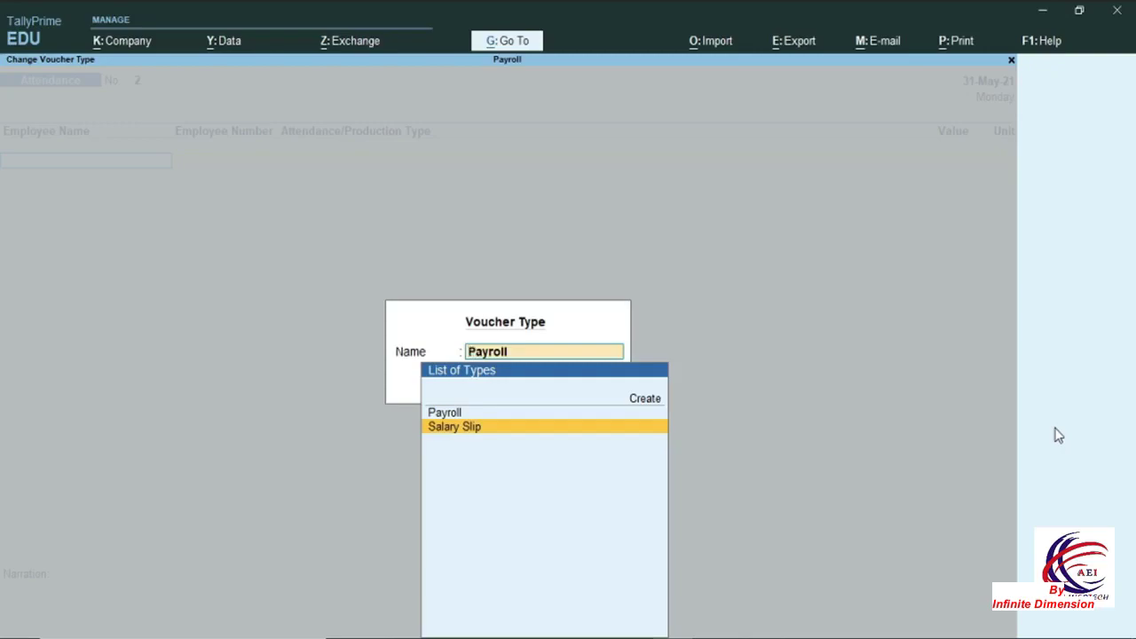
pyautogui.press('Return')
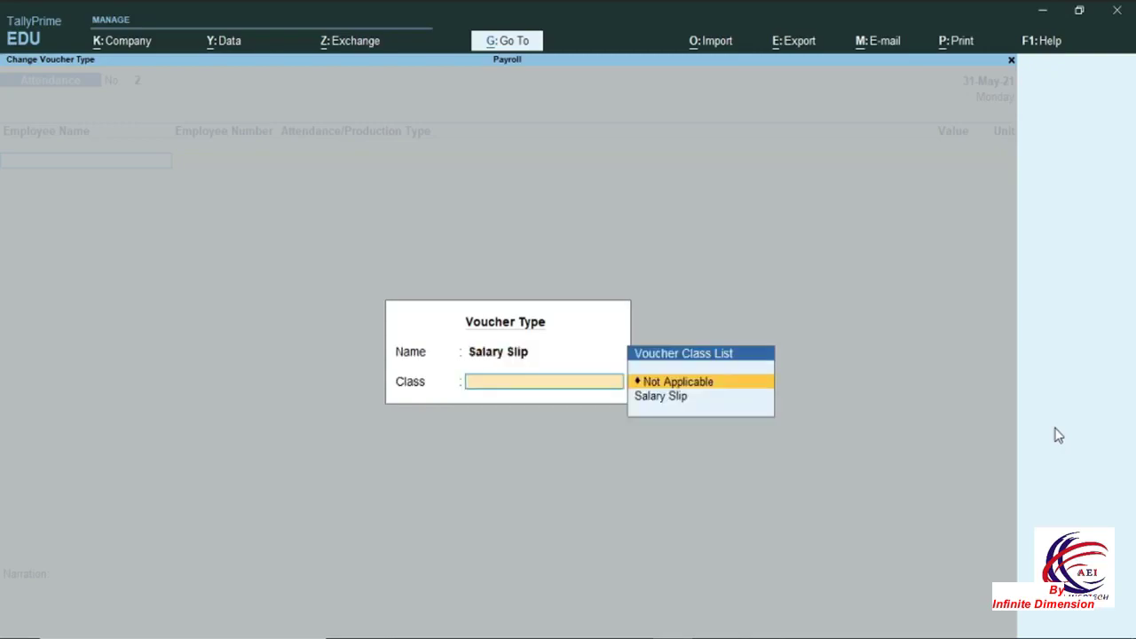
pyautogui.press('Down')
pyautogui.press('Return')
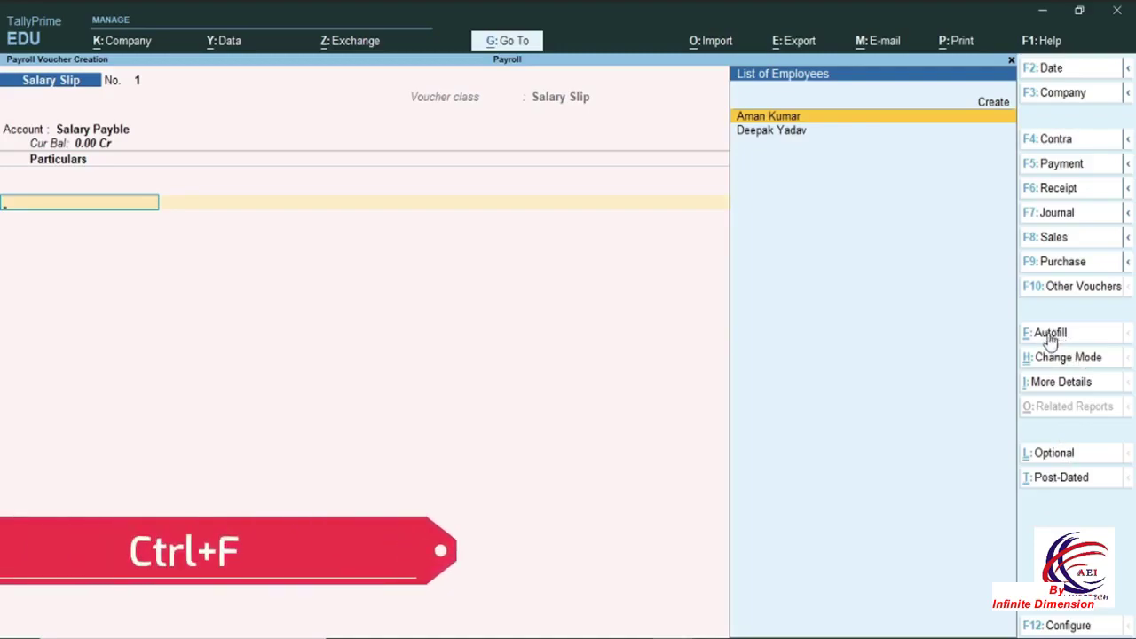
# Autofill user-defined pay heads for all employees, 1-5-2021 to 31-5-2021, sorted by employee name
pyautogui.press('ctrl')
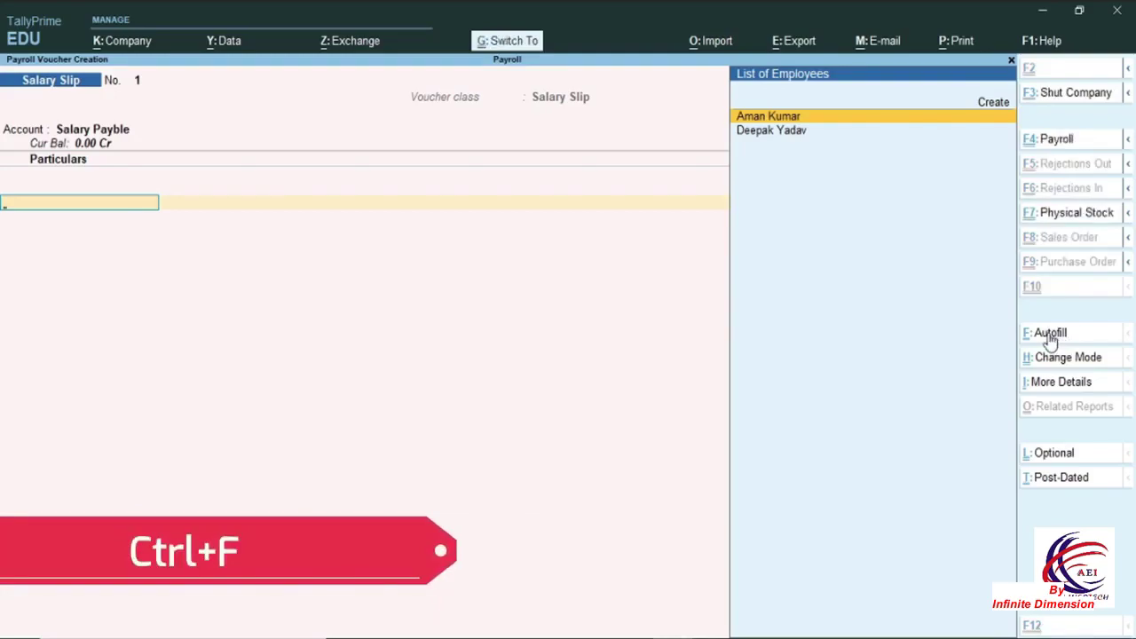
pyautogui.hotkey('ctrl', 'f')
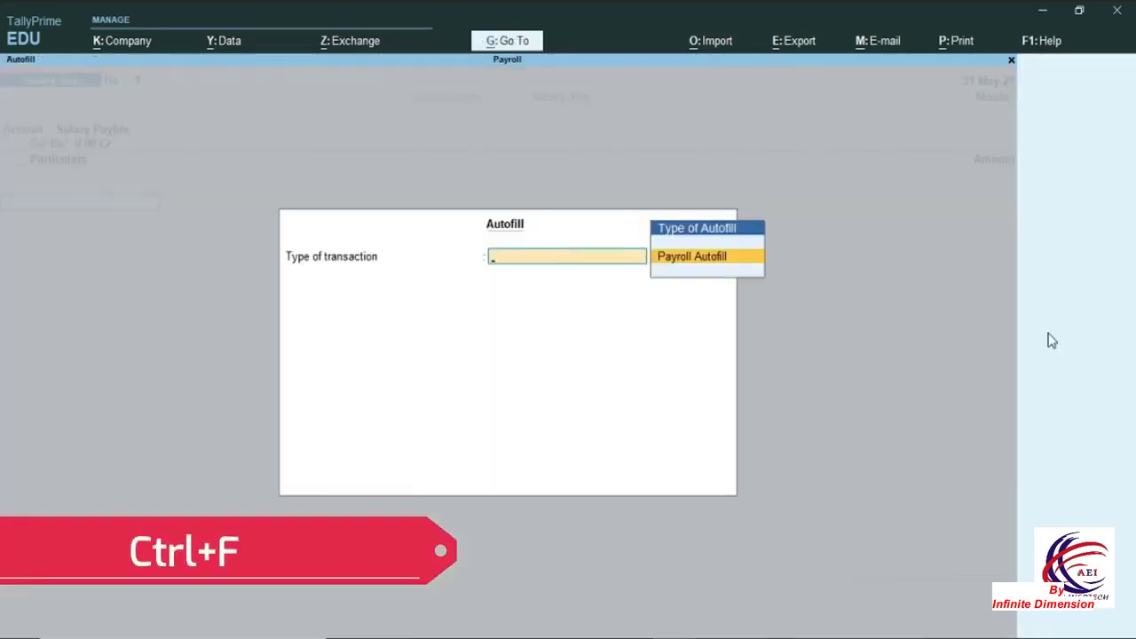
pyautogui.press('Return')
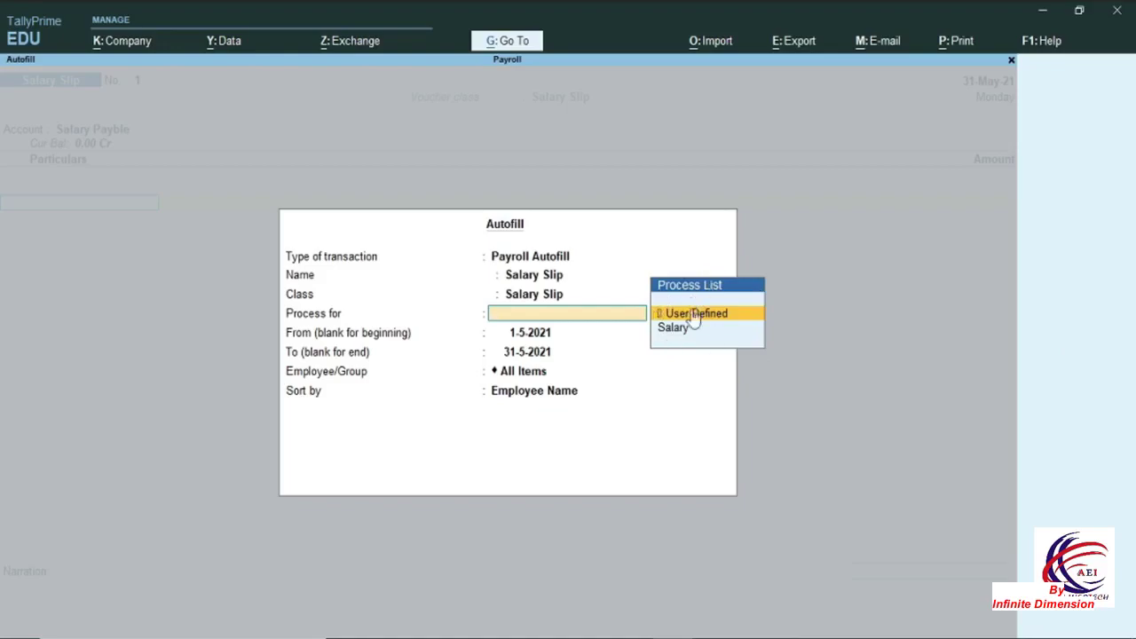
pyautogui.press('Return')
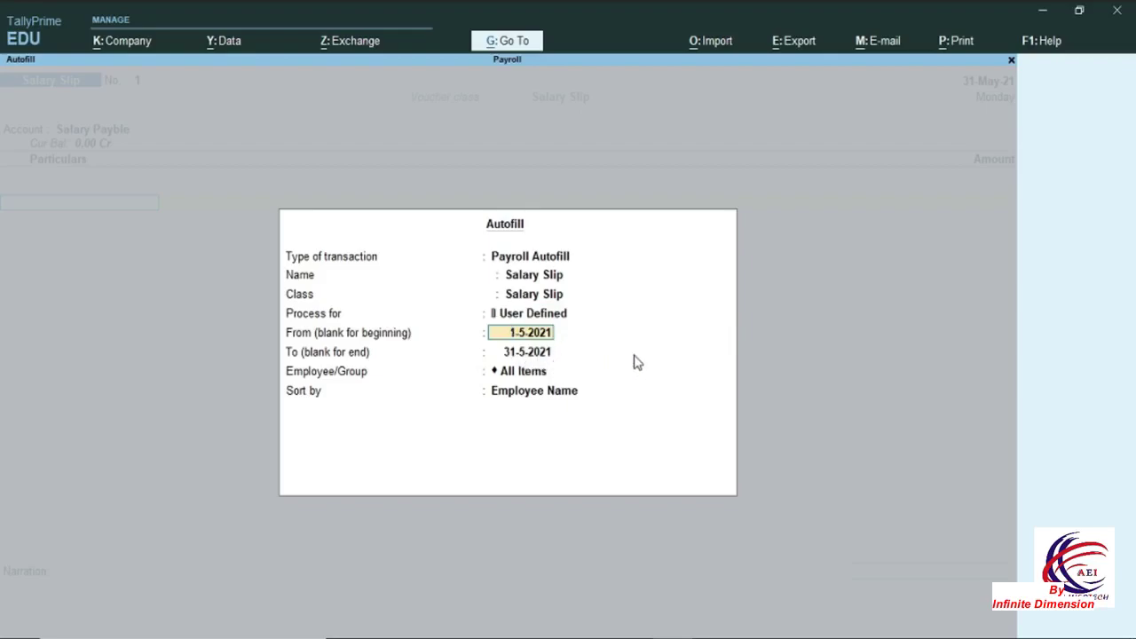
pyautogui.press('Return')
pyautogui.press('Return')
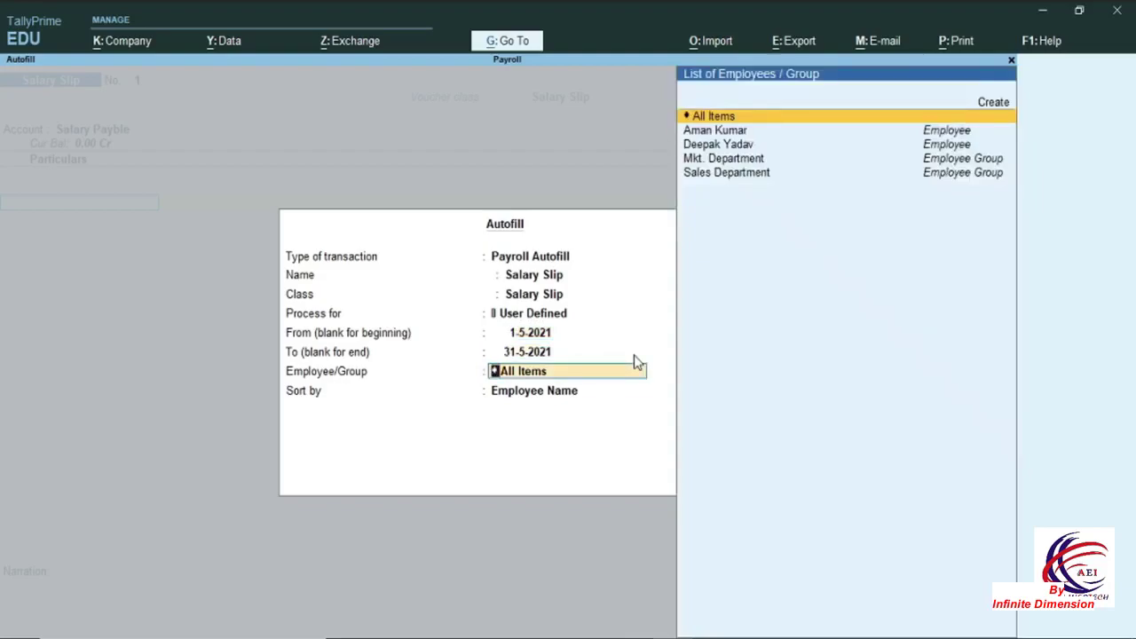
pyautogui.press('Down')
pyautogui.press('Down')
pyautogui.press('Up')
pyautogui.press('Up')
pyautogui.press('Return')
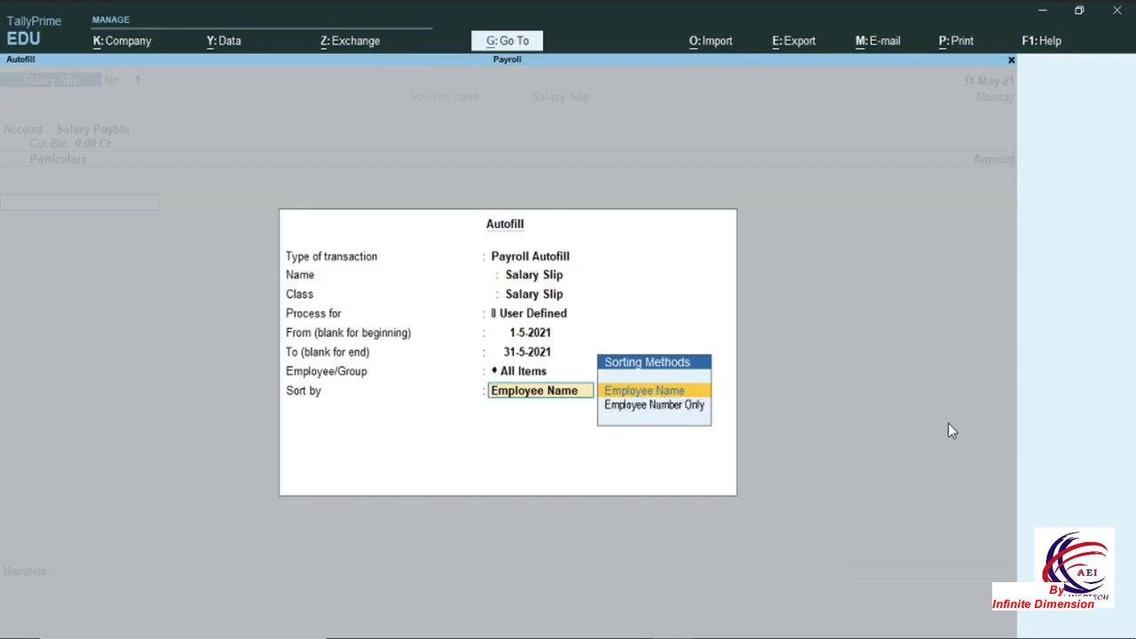
pyautogui.press('Return')
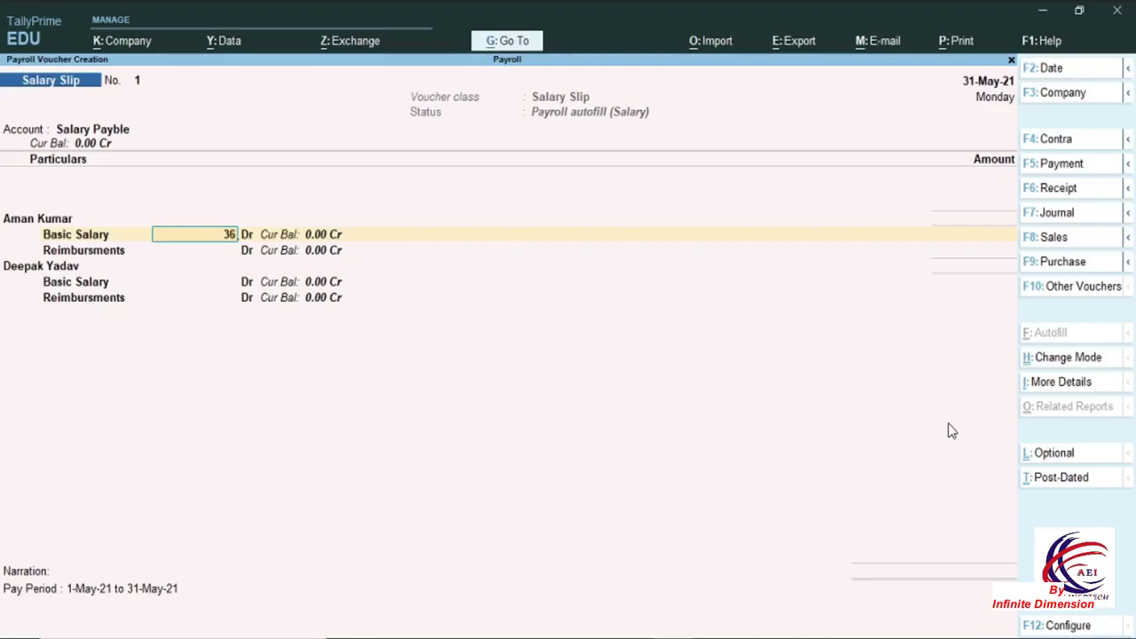
# Enter basic salary 36,000 and reimbursement 500, then 25,000 and 250, and save slip No. 1
pyautogui.press('Return')
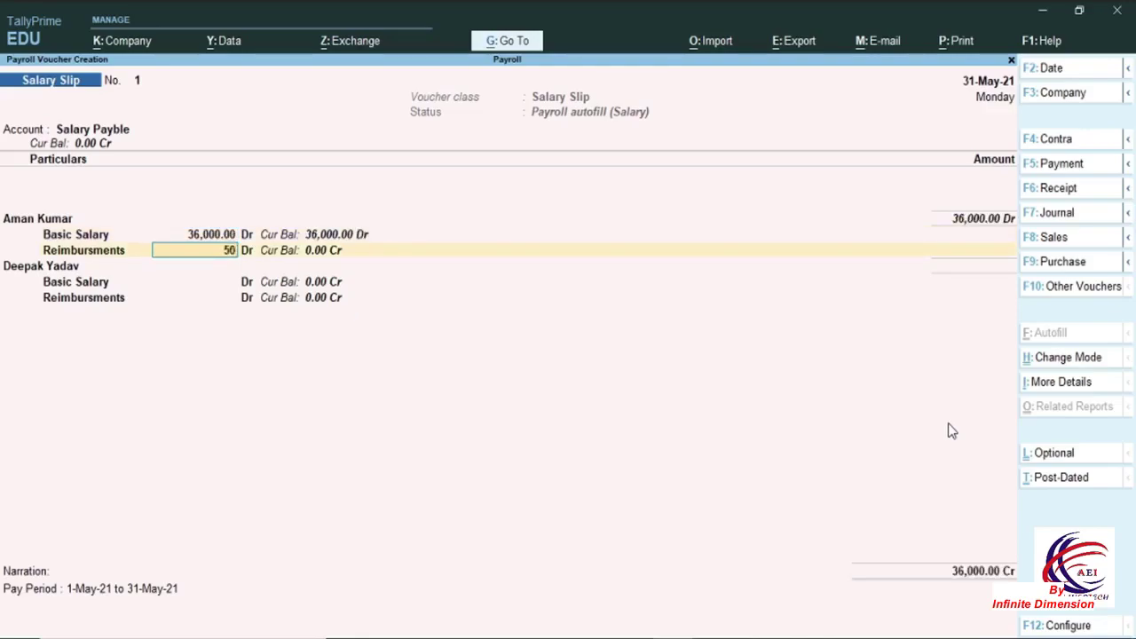
pyautogui.press('Return')
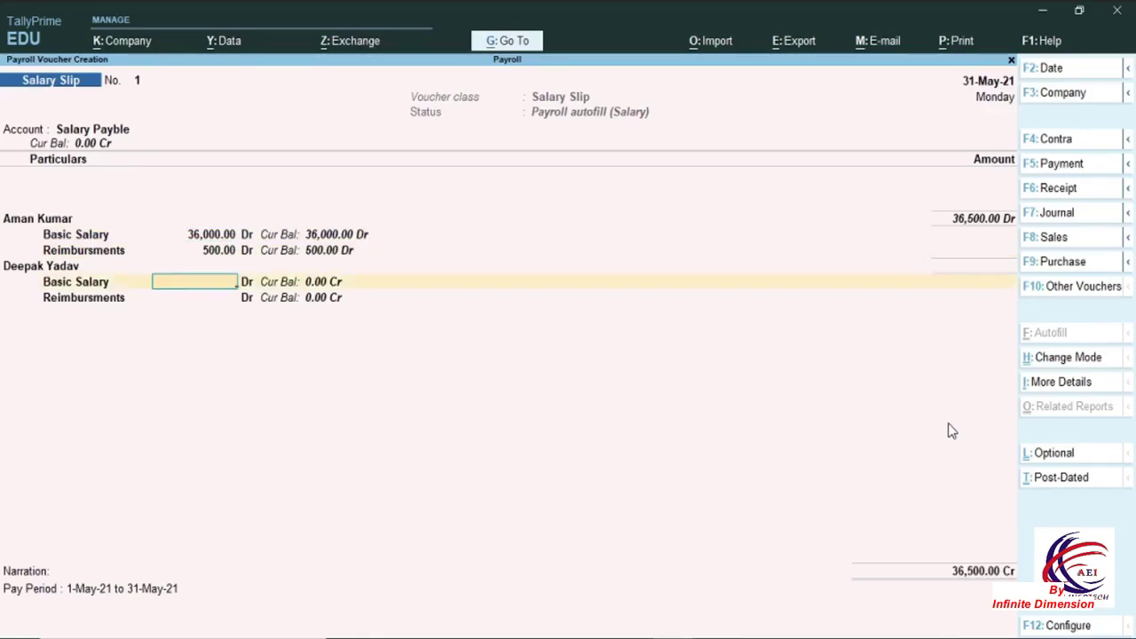
pyautogui.write('25000')
pyautogui.press('Return')
pyautogui.write('250')
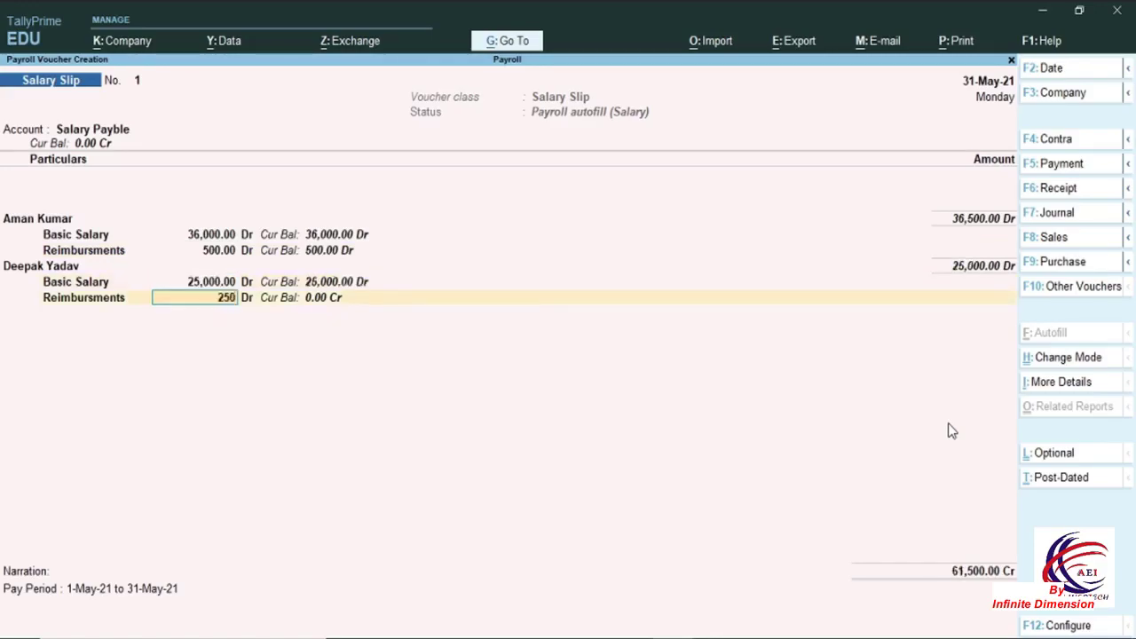
pyautogui.press('Return')
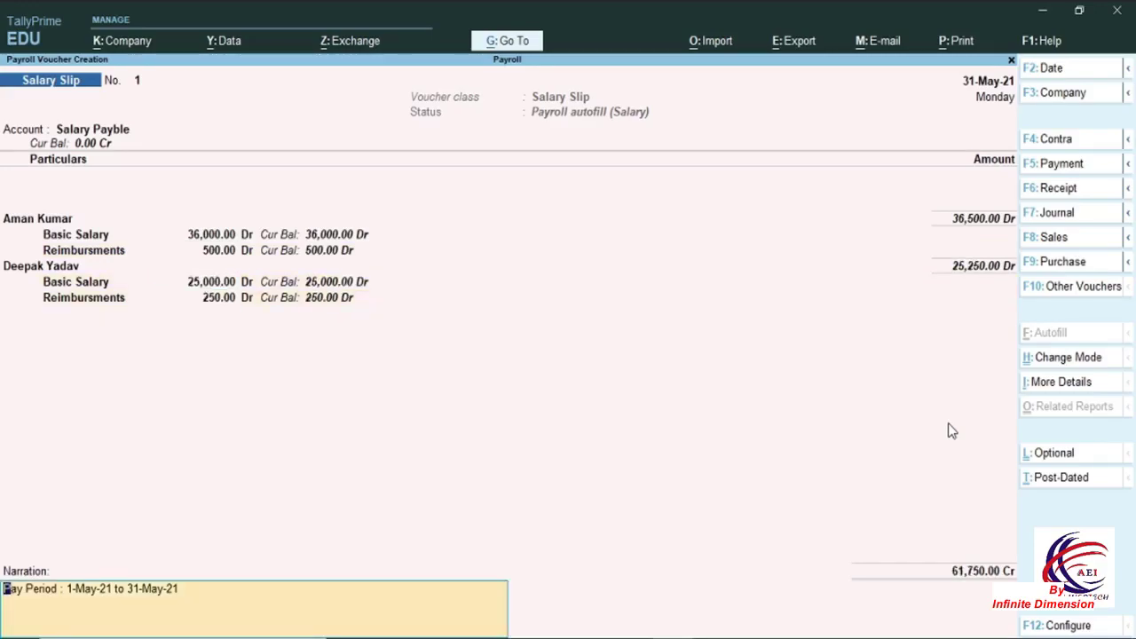
pyautogui.press('Return')
pyautogui.press('Return')
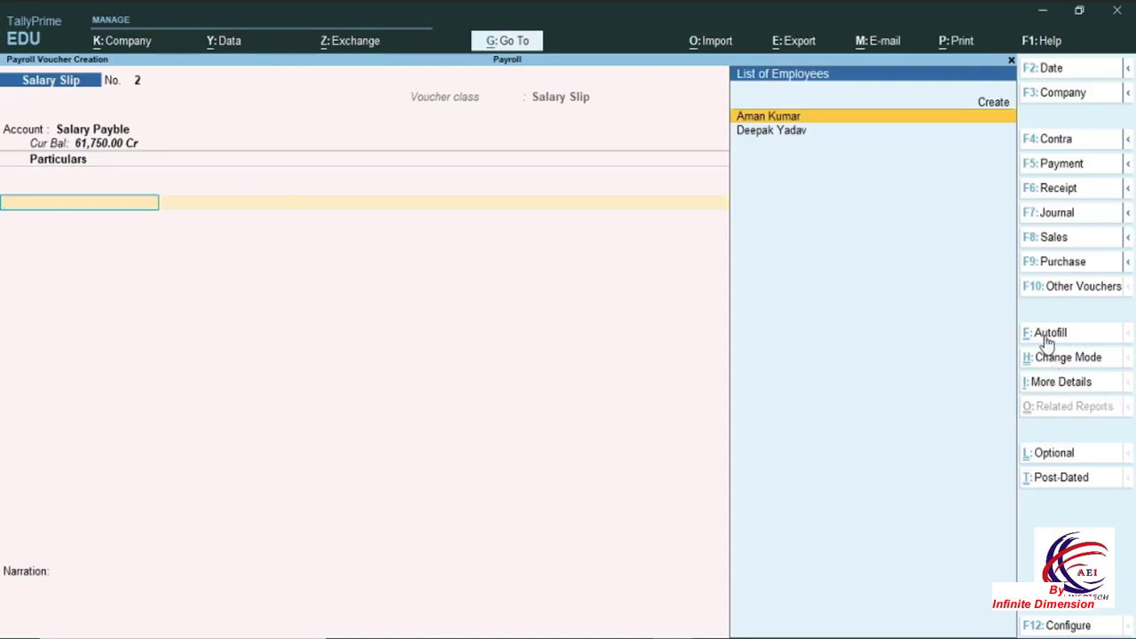
# Start Payroll Autofill on salary slip No. 2, processing for Salary
pyautogui.hotkey('ctrl', 'f')
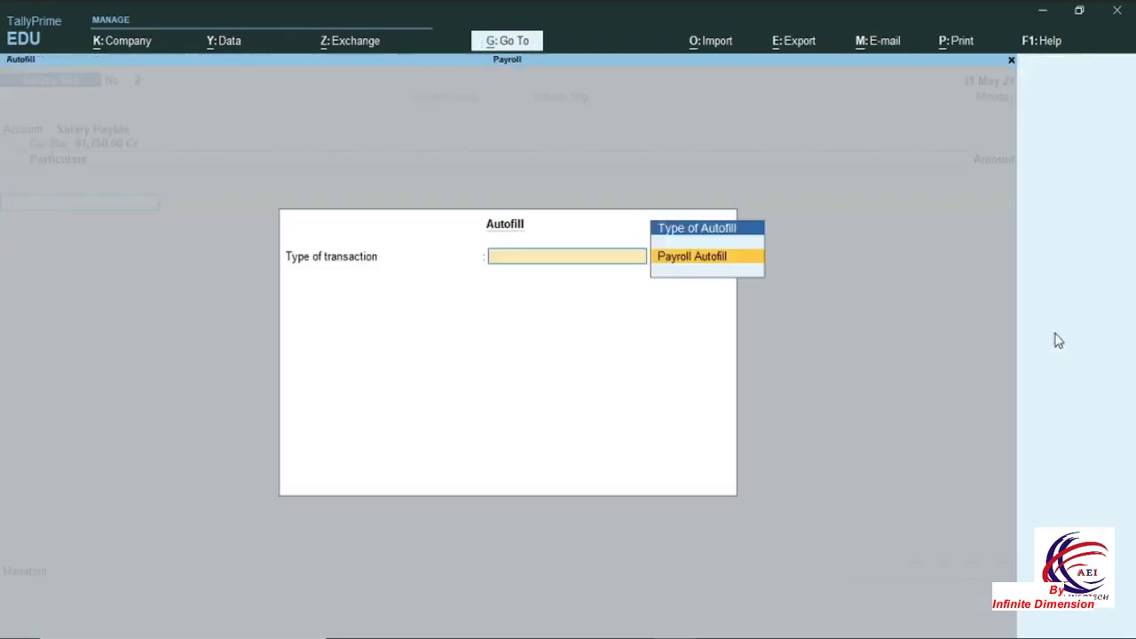
pyautogui.press('Return')
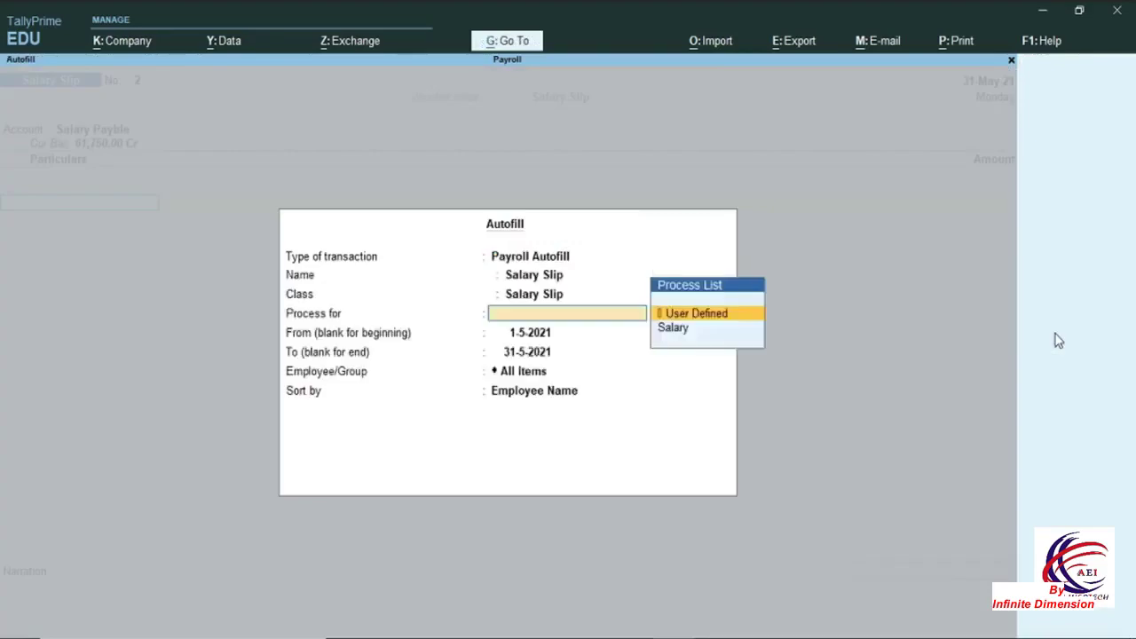
pyautogui.press('Down')
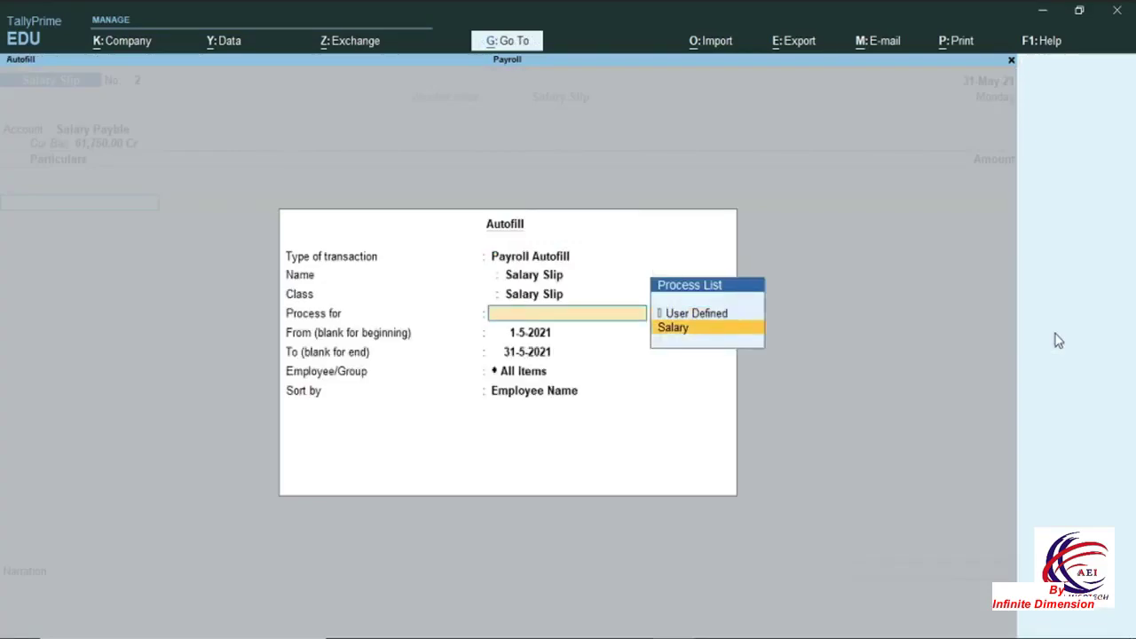
pyautogui.press('Up')
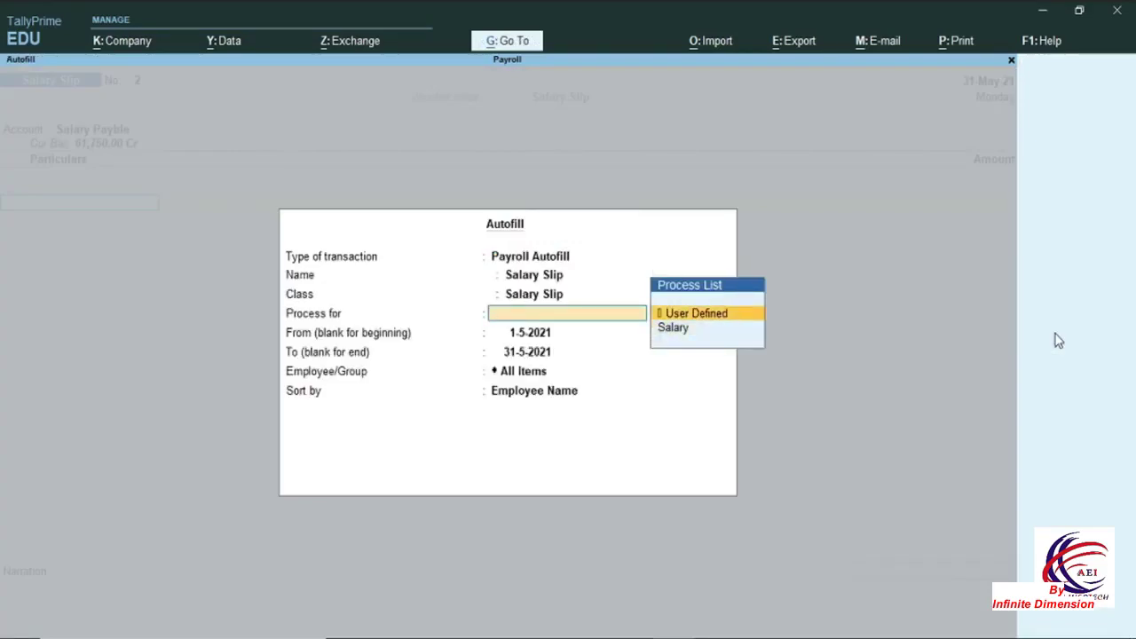
pyautogui.press('Down')
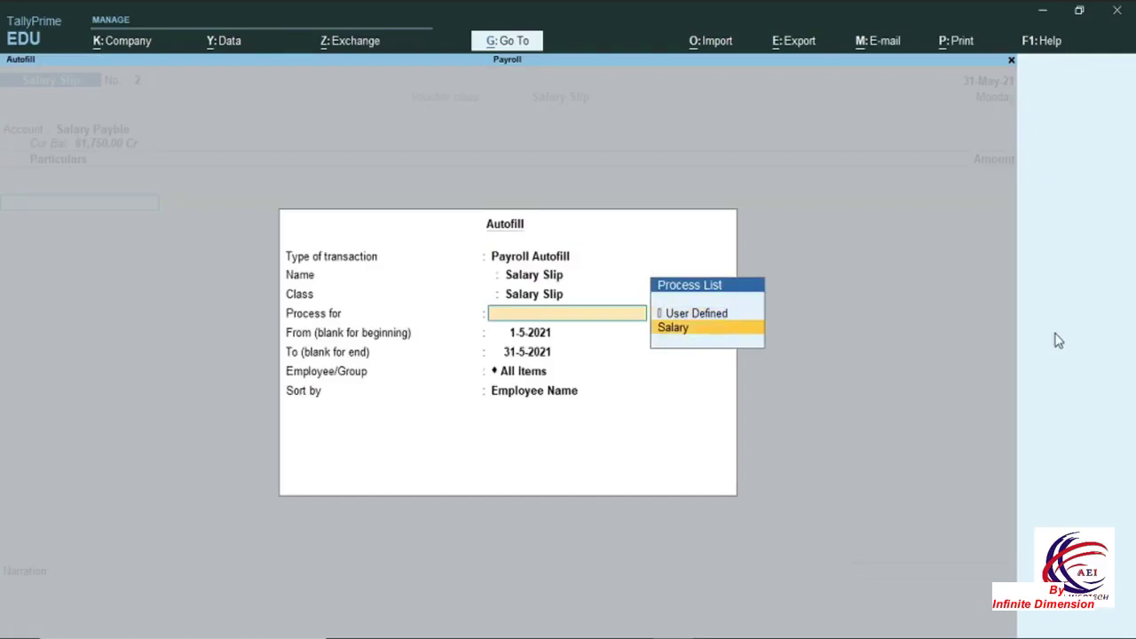
pyautogui.press('Return')
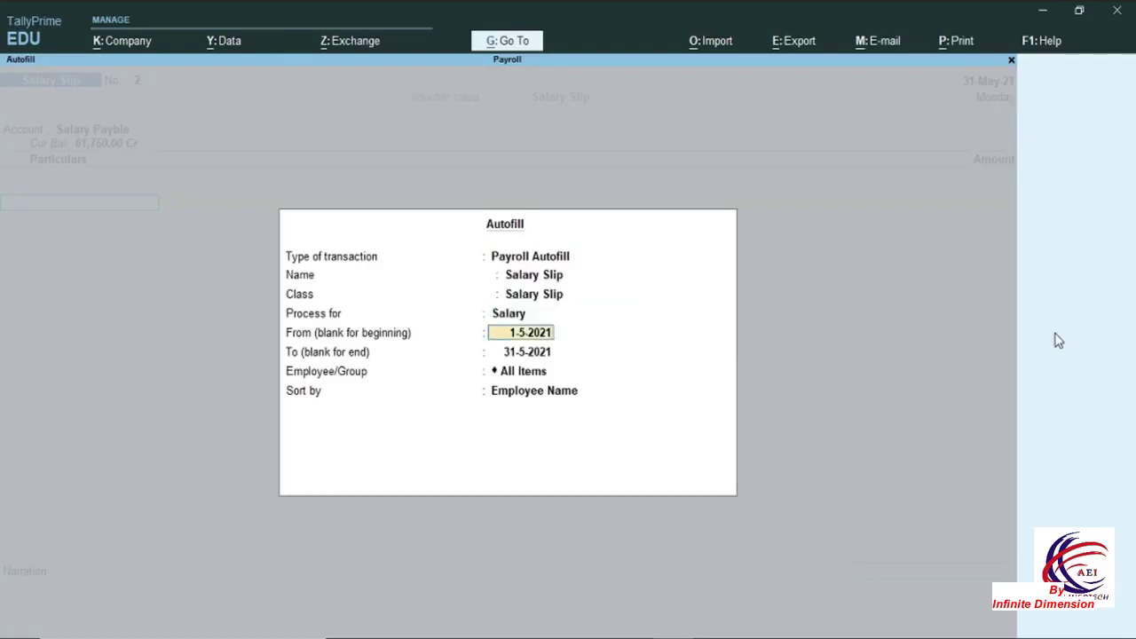
# Autofill 1-5-2021 to 31-5-2021 for all employees sorted by name, and save slip No. 2
pyautogui.press('Return')
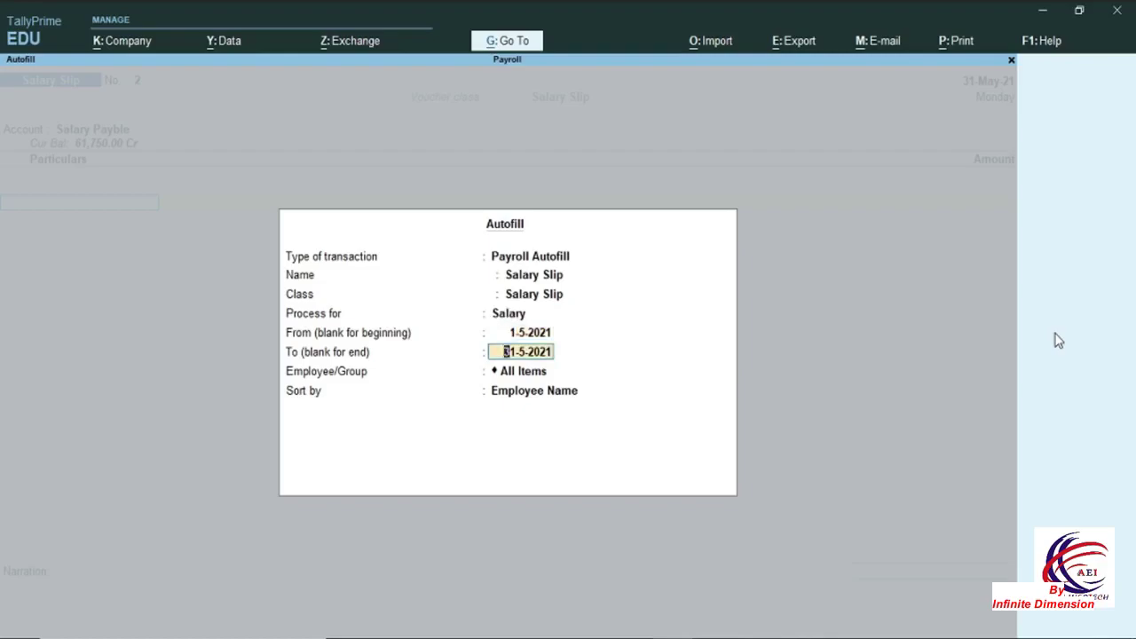
pyautogui.press('Return')
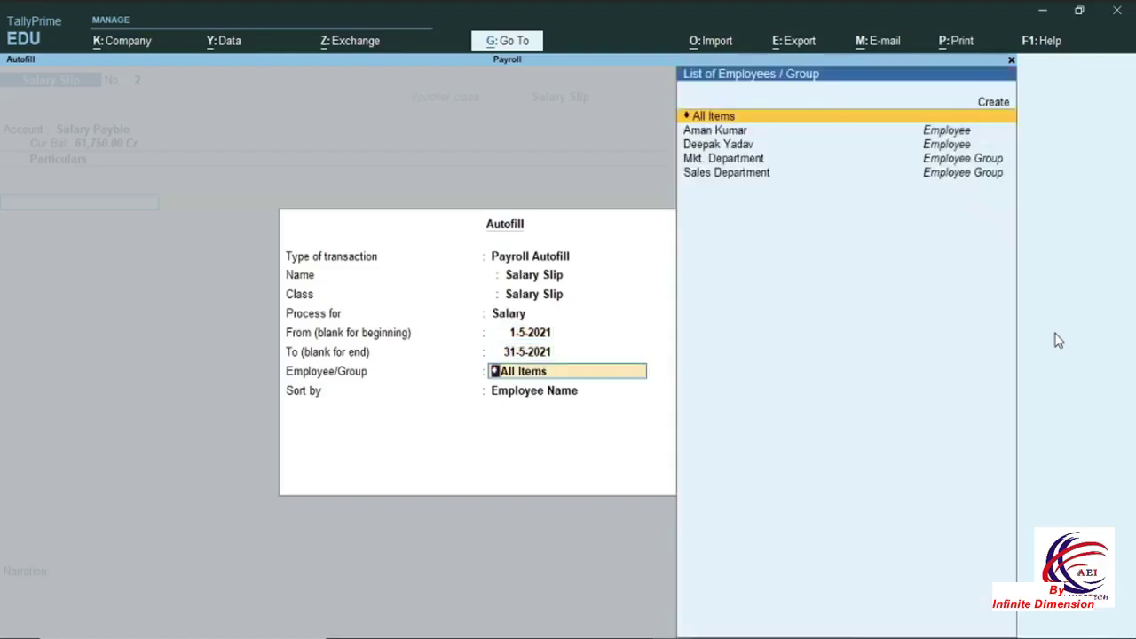
pyautogui.press('Return')
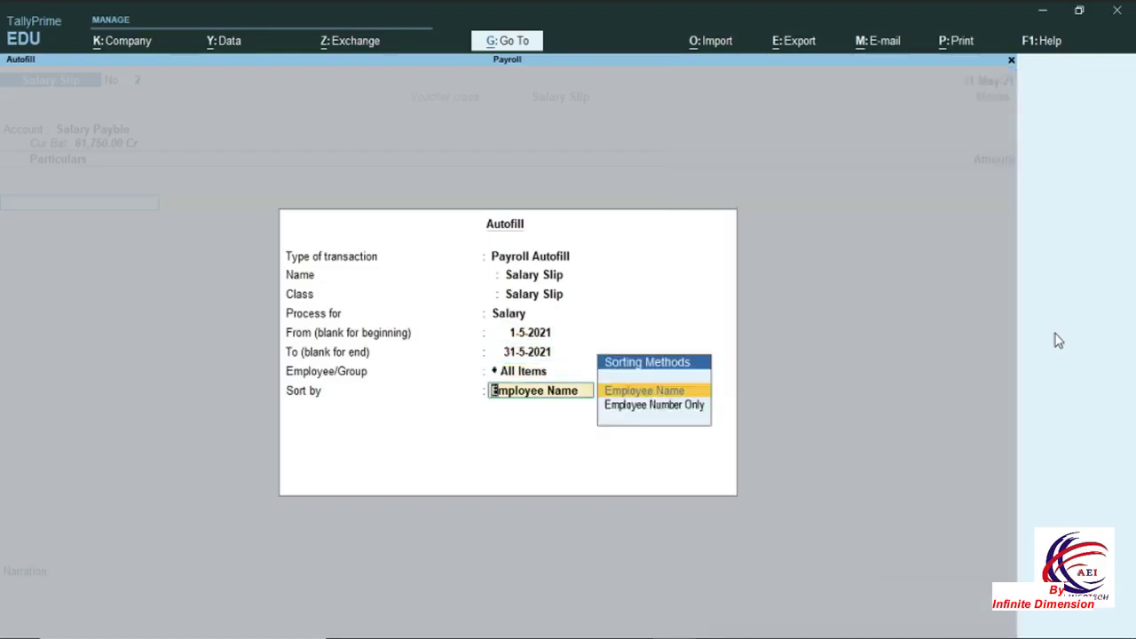
pyautogui.press('Return')
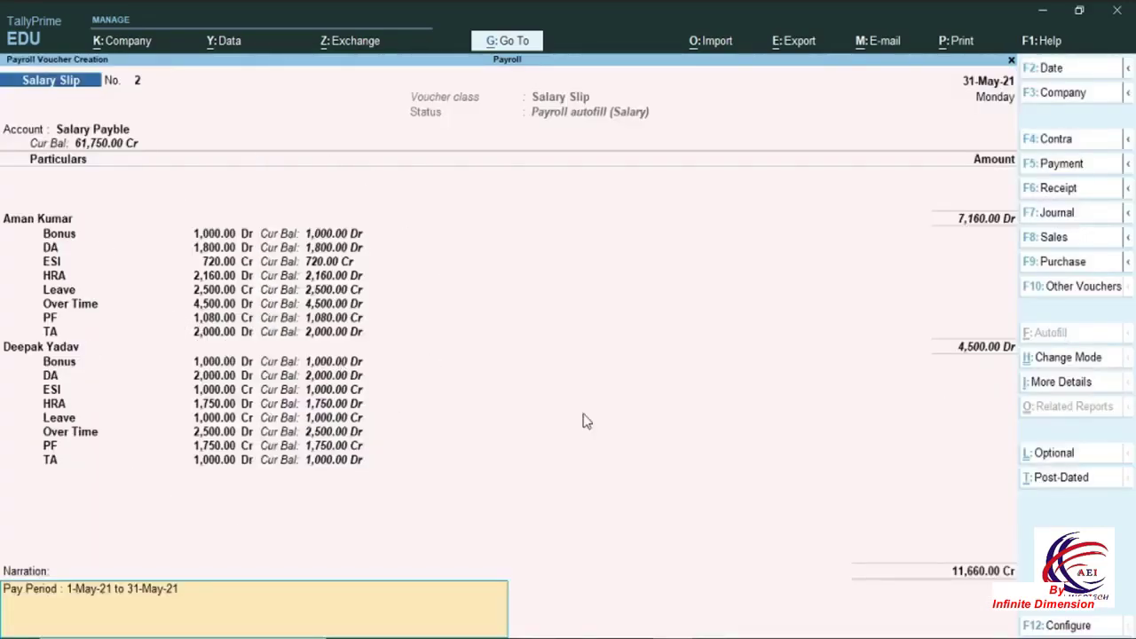
pyautogui.press('Return')
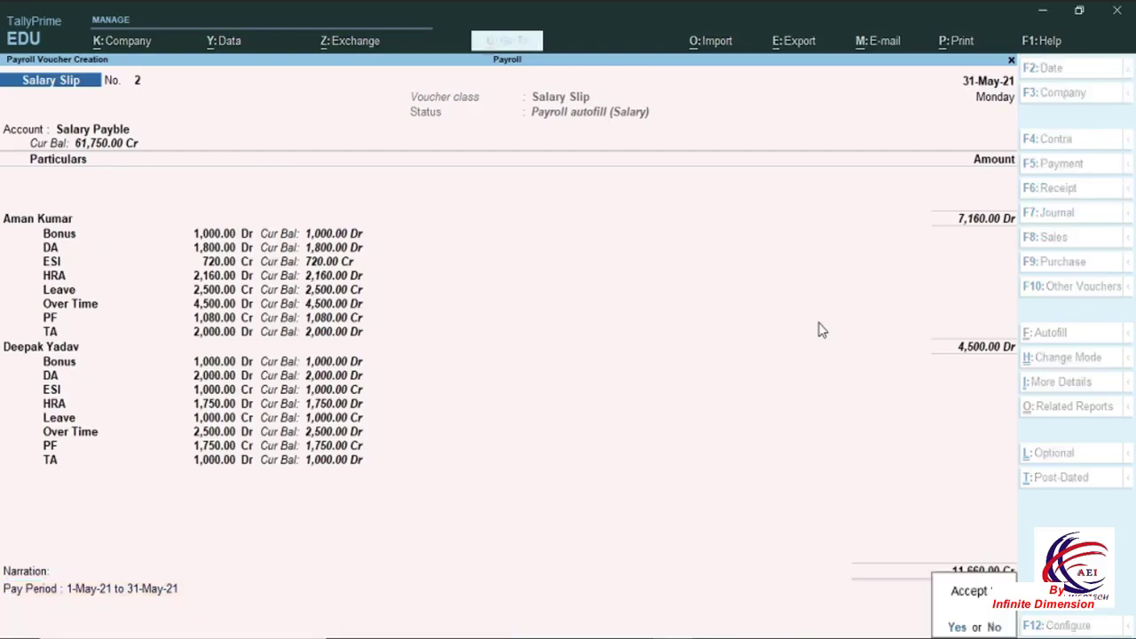
pyautogui.press('Return')
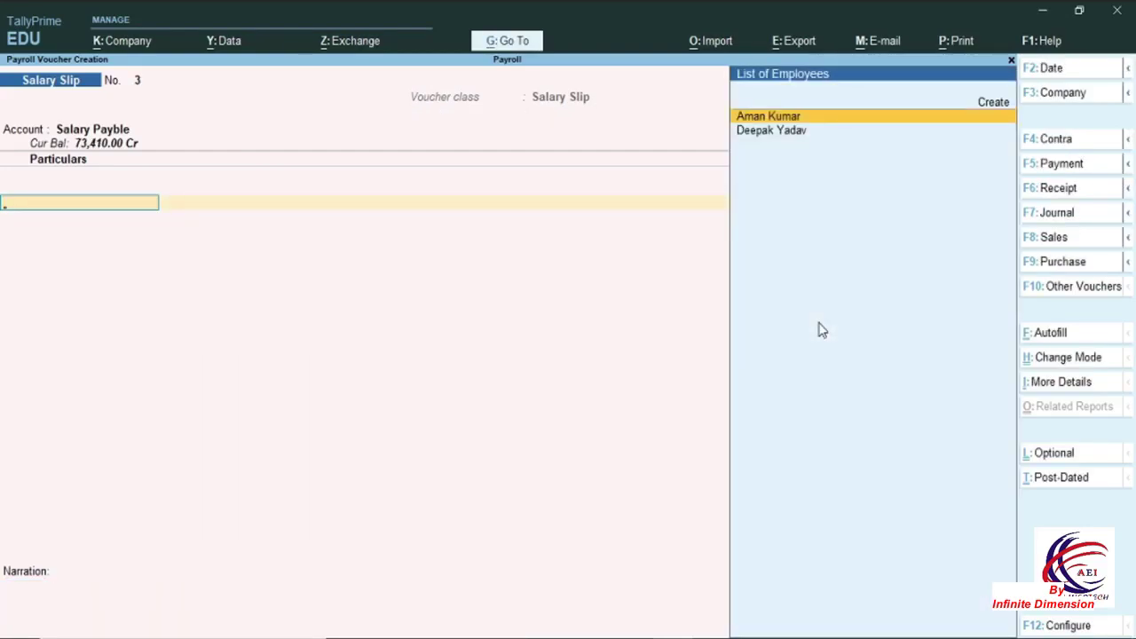
# Leave slip No. 3 and open the first employee's May-2021 Pay Slip from Payroll Reports
pyautogui.press('Escape')
pyautogui.press('Escape')
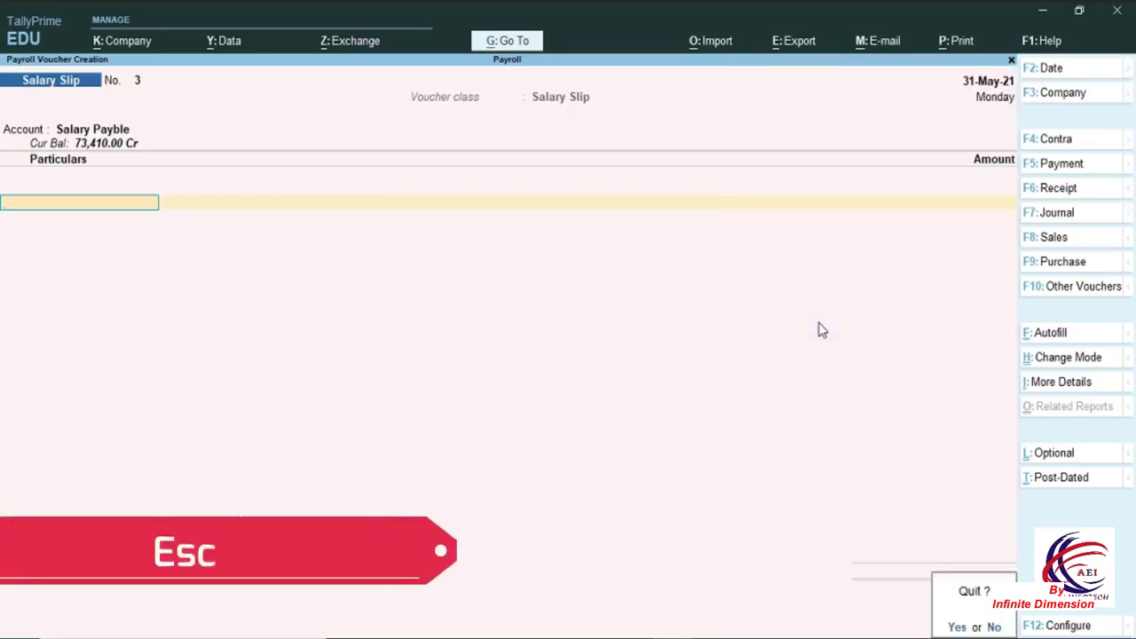
pyautogui.press('Down')
pyautogui.press('Down')
pyautogui.press('Down')
pyautogui.press('Down')
pyautogui.press('Down')
pyautogui.press('Down')
pyautogui.press('Down')
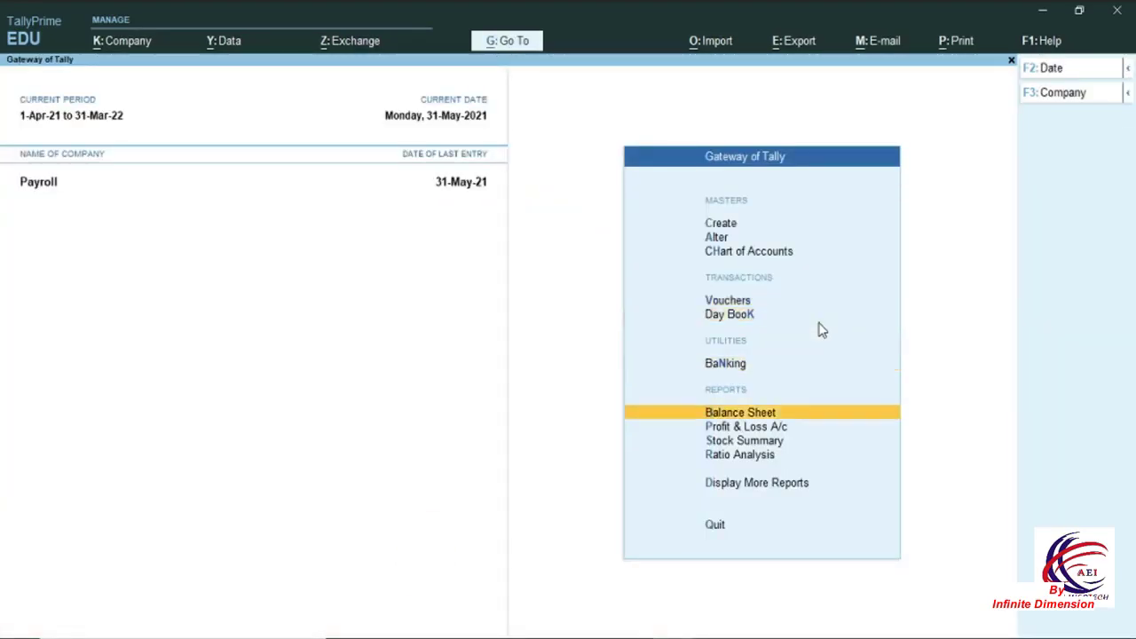
pyautogui.press('Return')
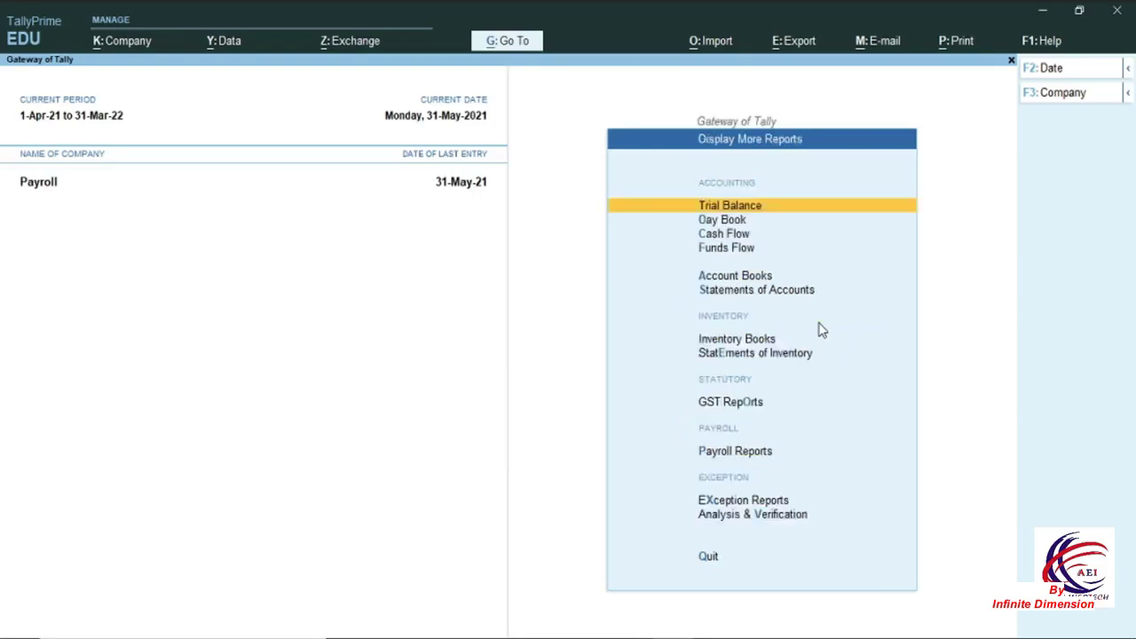
pyautogui.press('Down')
pyautogui.press('Down')
pyautogui.press('Down')
pyautogui.press('Down')
pyautogui.press('Down')
pyautogui.press('Down')
pyautogui.press('Down')
pyautogui.press('Down')
pyautogui.press('Down')
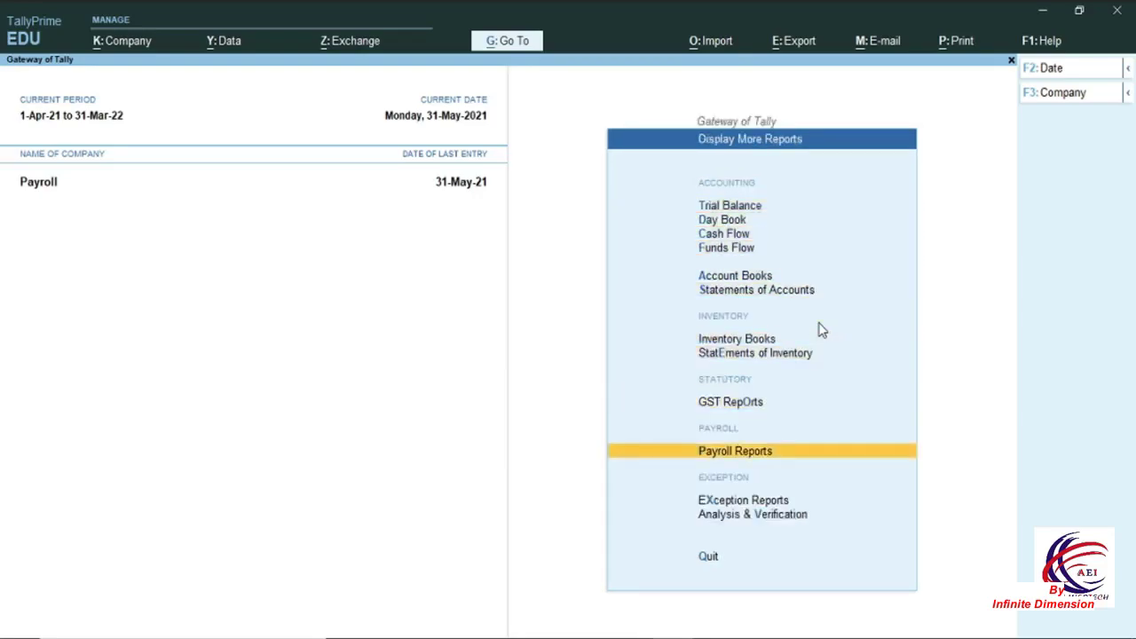
pyautogui.press('Down')
pyautogui.press('Up')
pyautogui.press('Return')
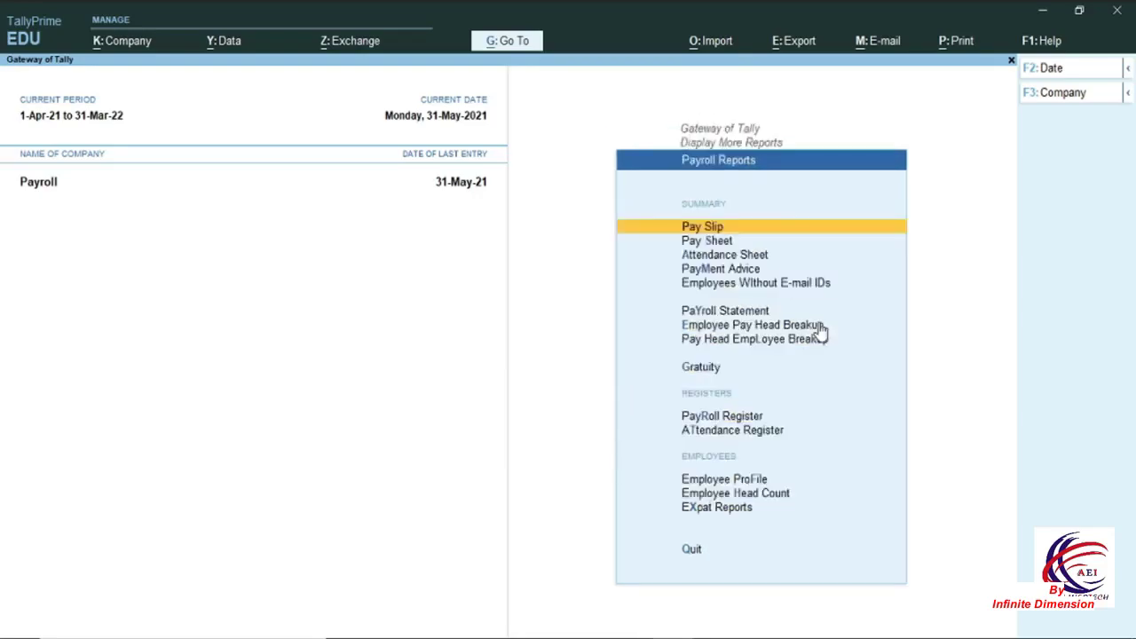
pyautogui.press('Return')
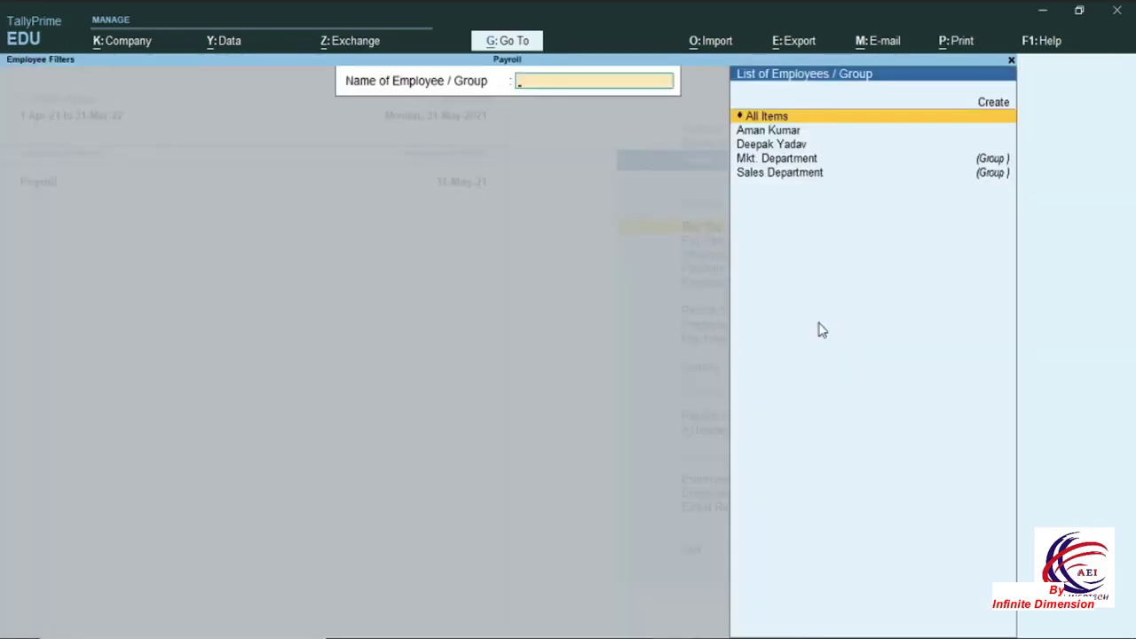
pyautogui.press('Down')
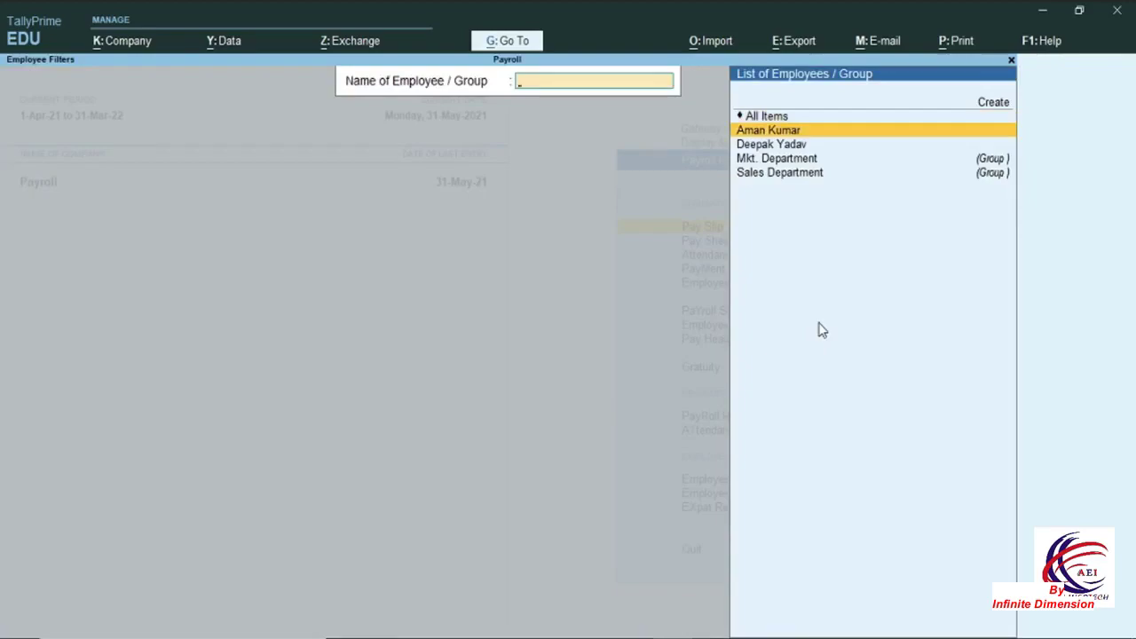
pyautogui.press('Return')
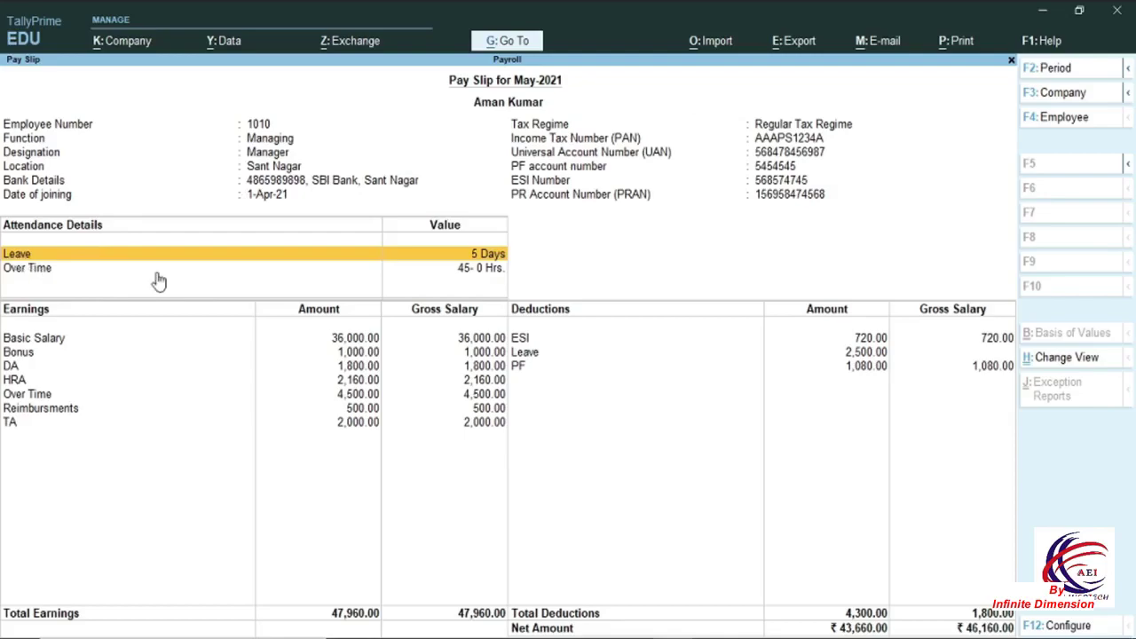
pyautogui.click(46, 271)
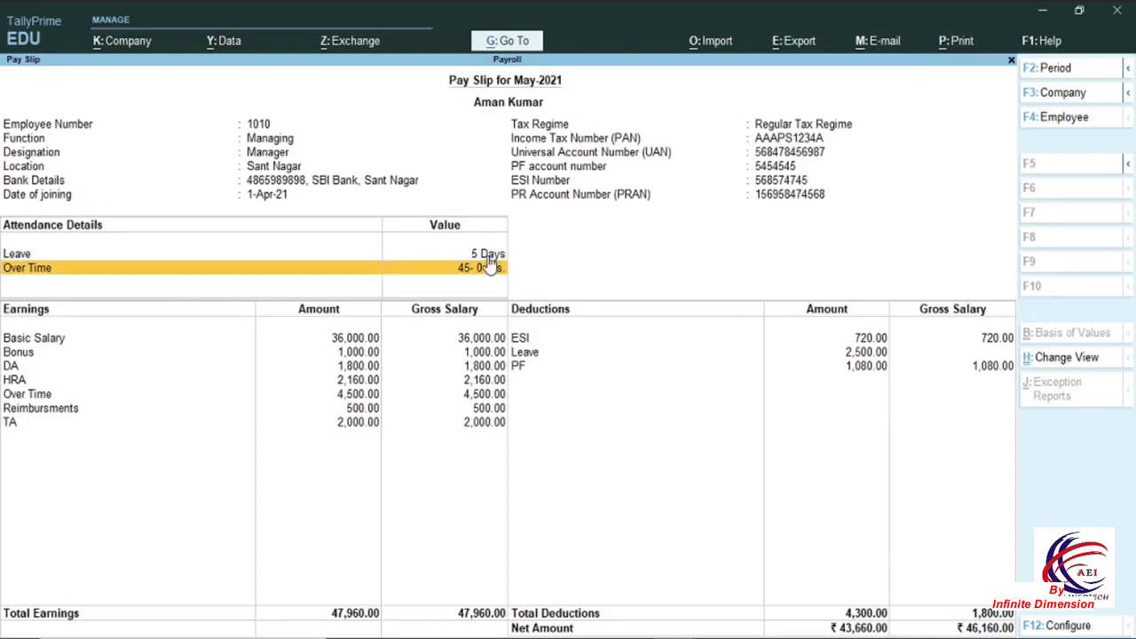
pyautogui.click(59, 344)
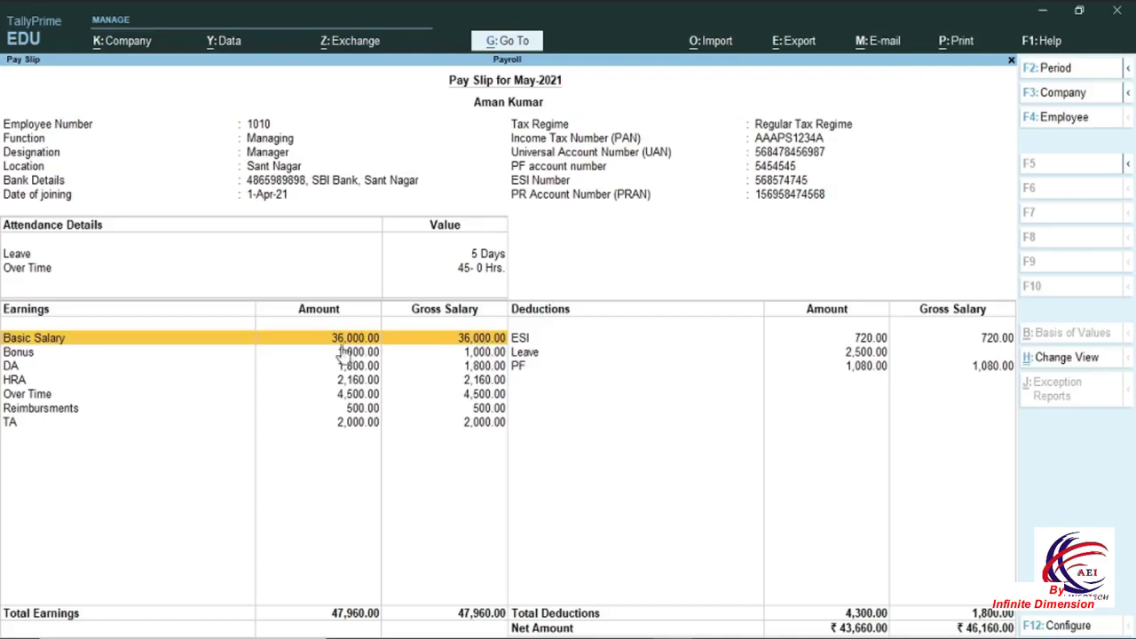
pyautogui.click(19, 357)
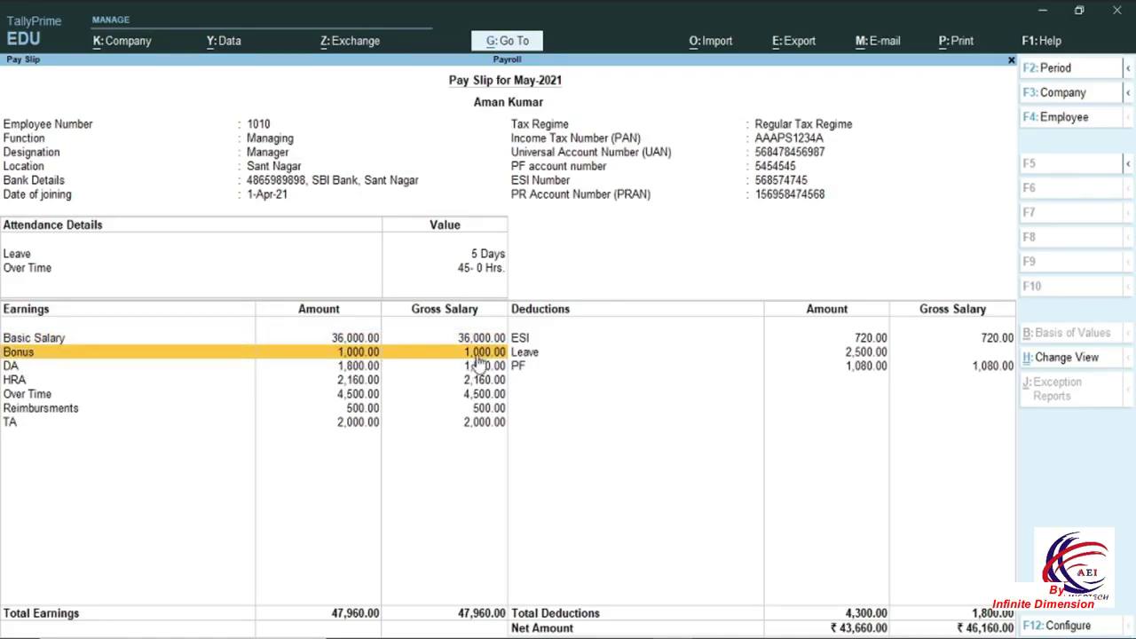
pyautogui.click(27, 369)
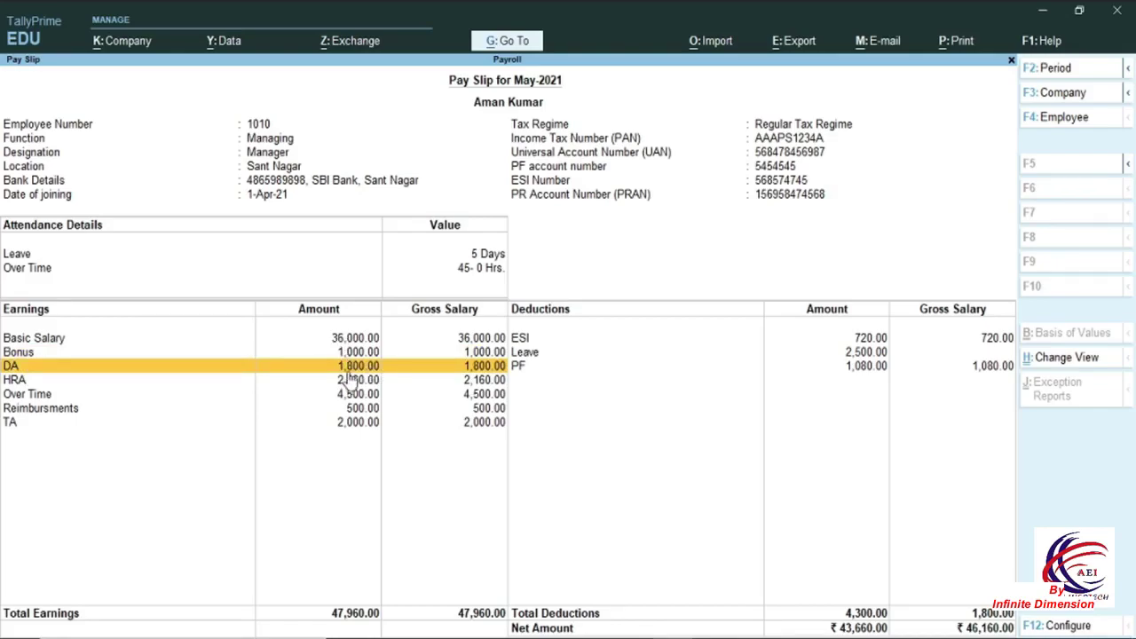
pyautogui.click(342, 382)
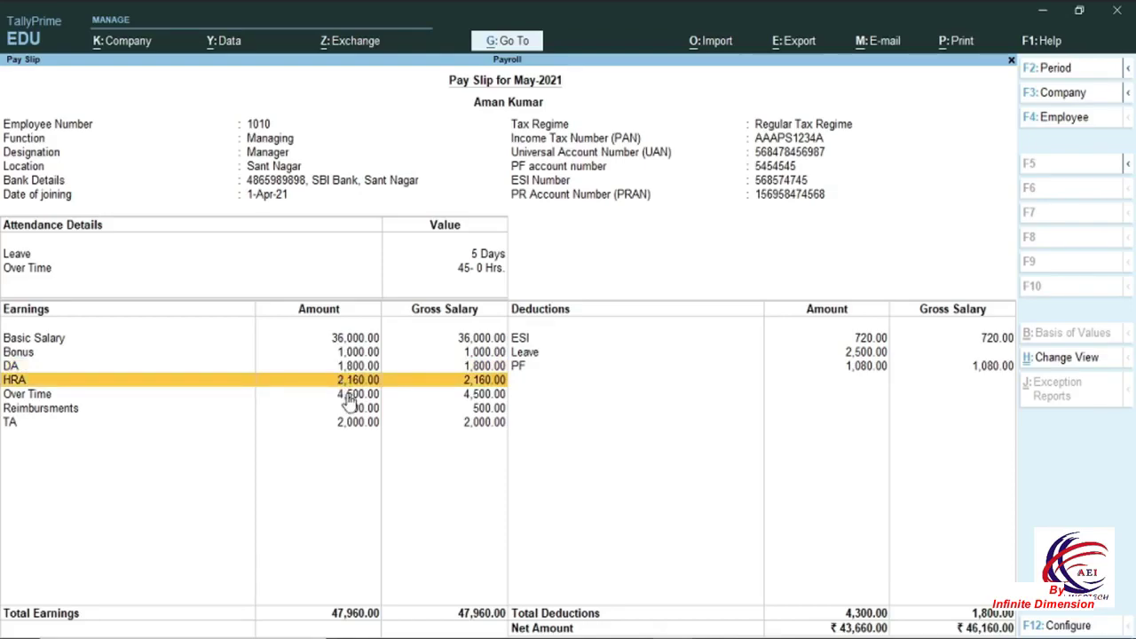
pyautogui.click(349, 398)
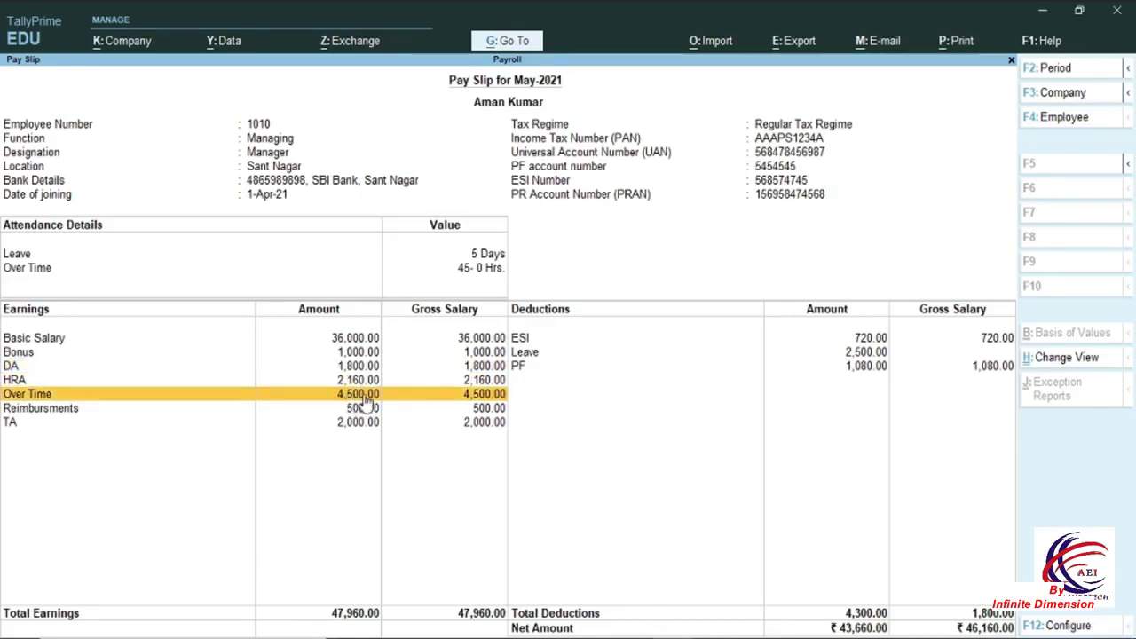
pyautogui.click(464, 268)
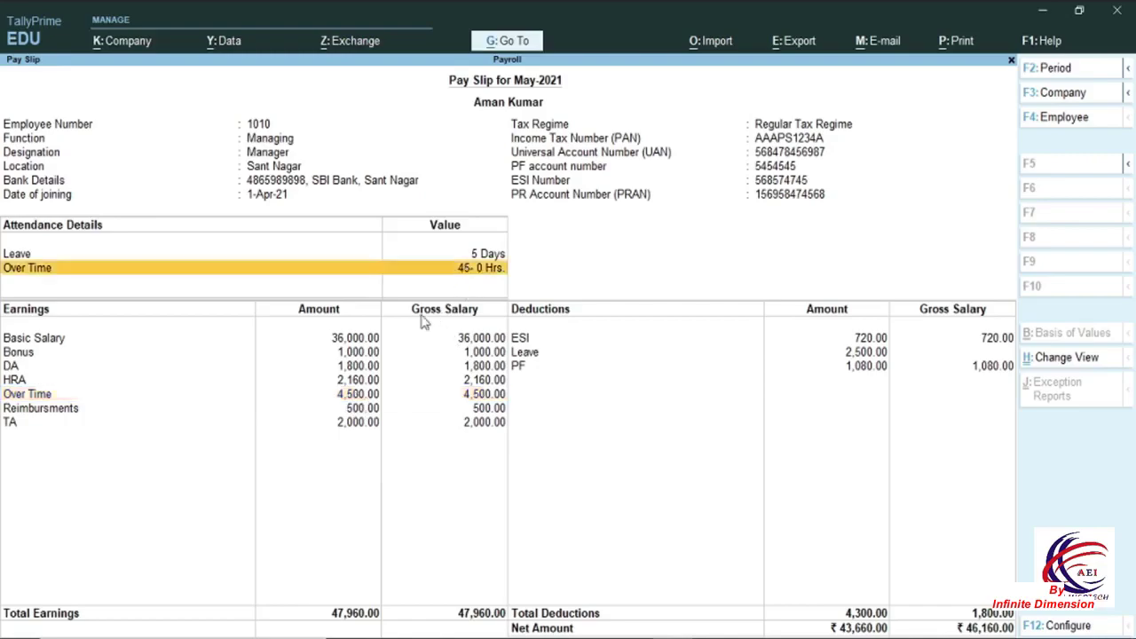
pyautogui.click(353, 396)
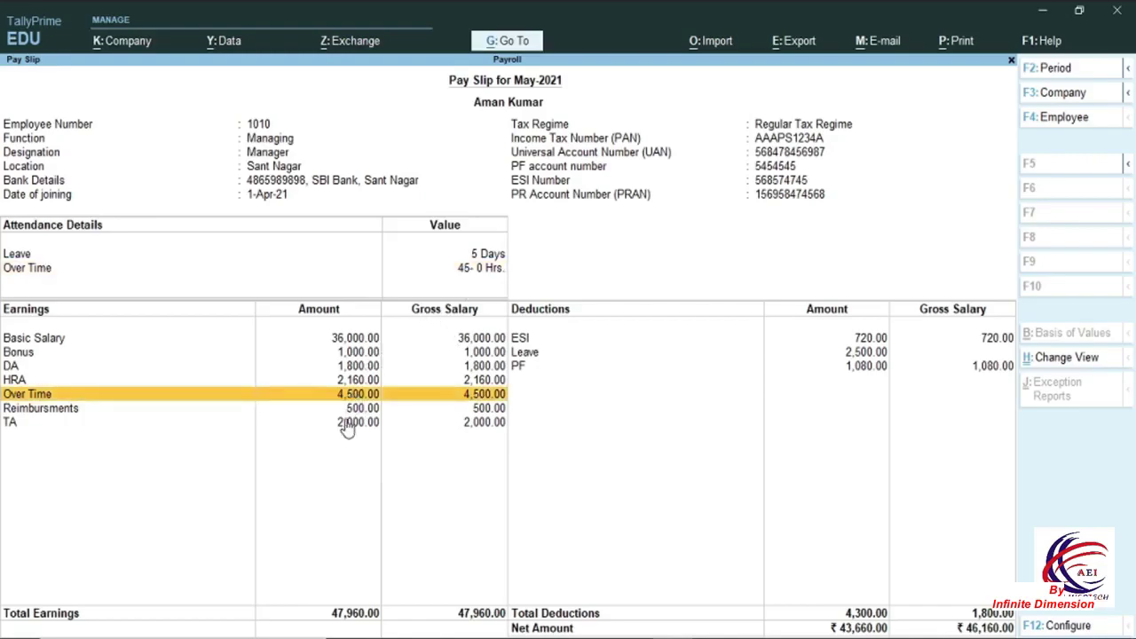
pyautogui.click(362, 411)
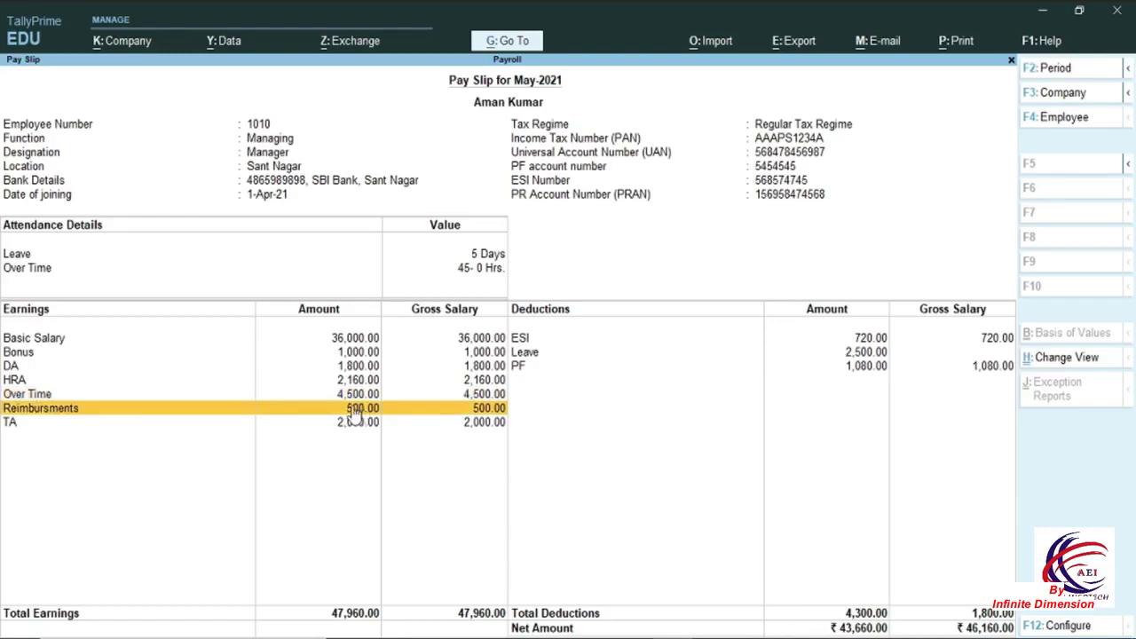
pyautogui.click(55, 421)
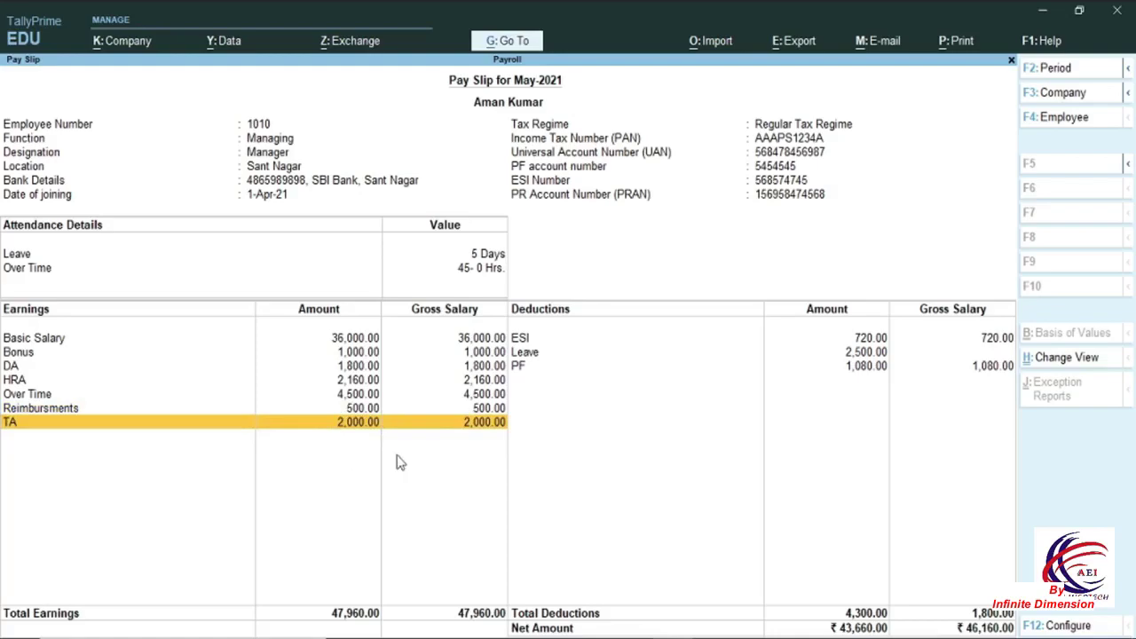
pyautogui.click(458, 342)
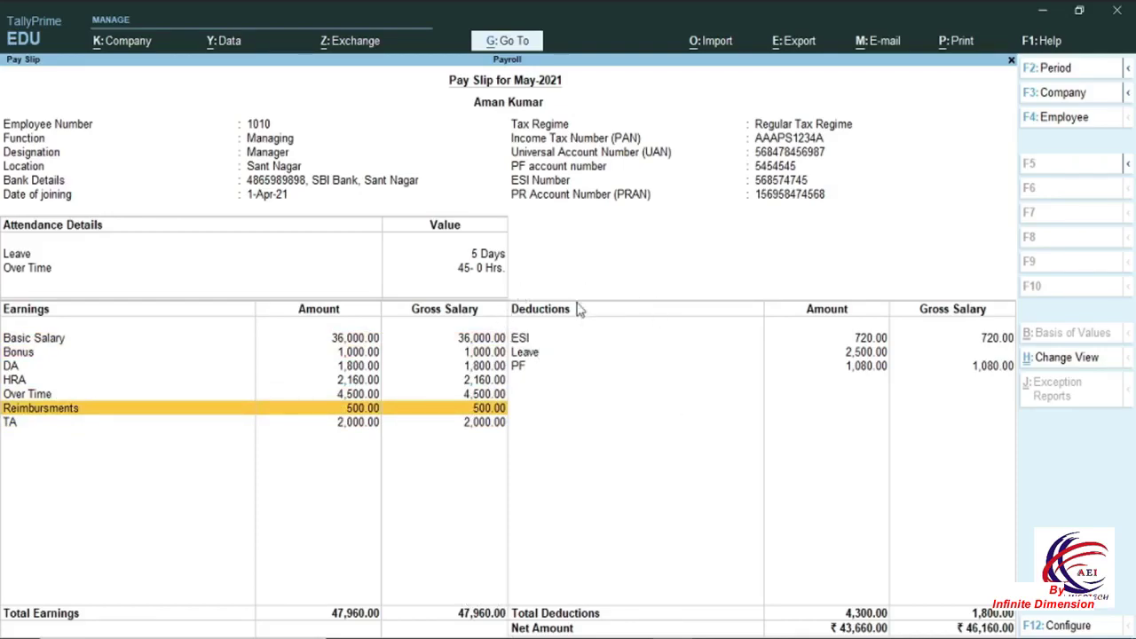
# Review the ESI, Leave and PF deduction rows, then bring up the pay slip's print options
pyautogui.click(533, 345)
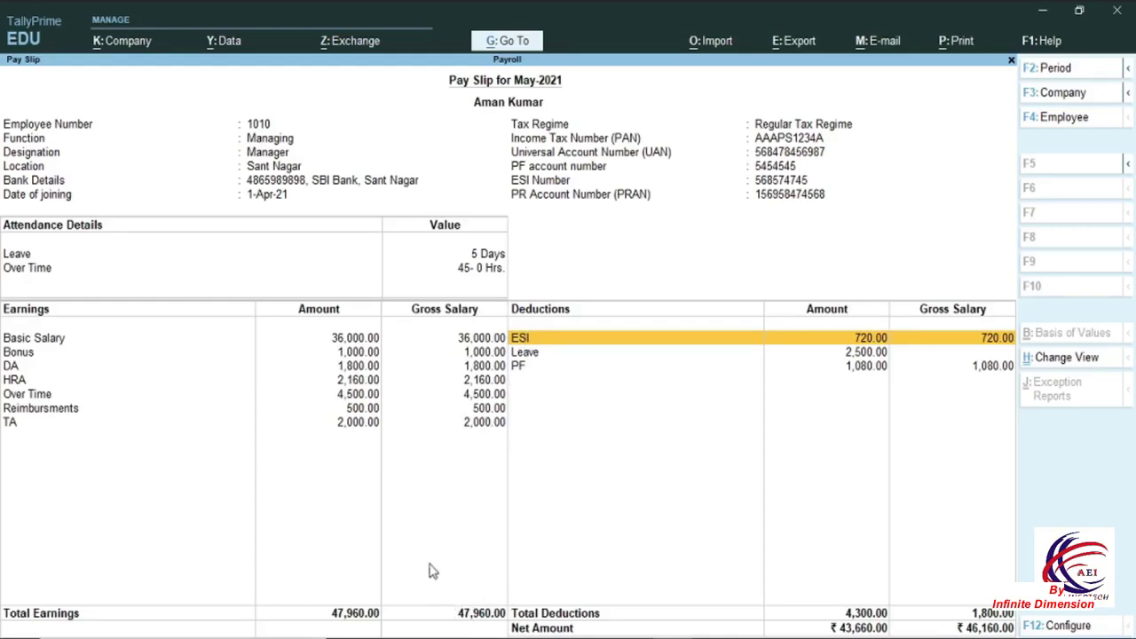
pyautogui.click(551, 357)
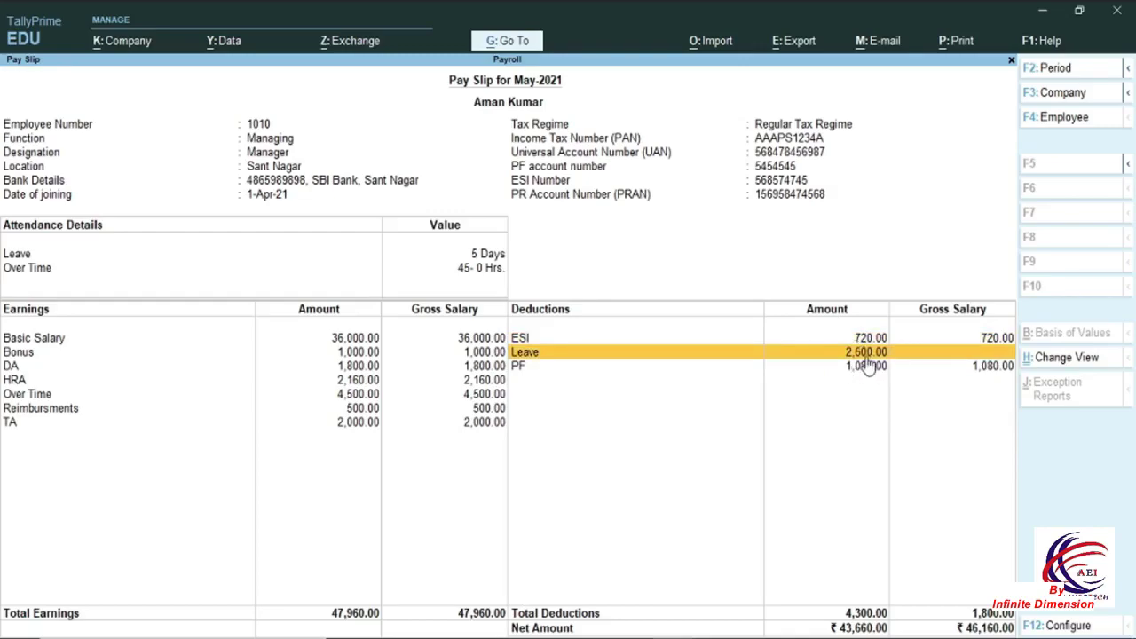
pyautogui.click(533, 368)
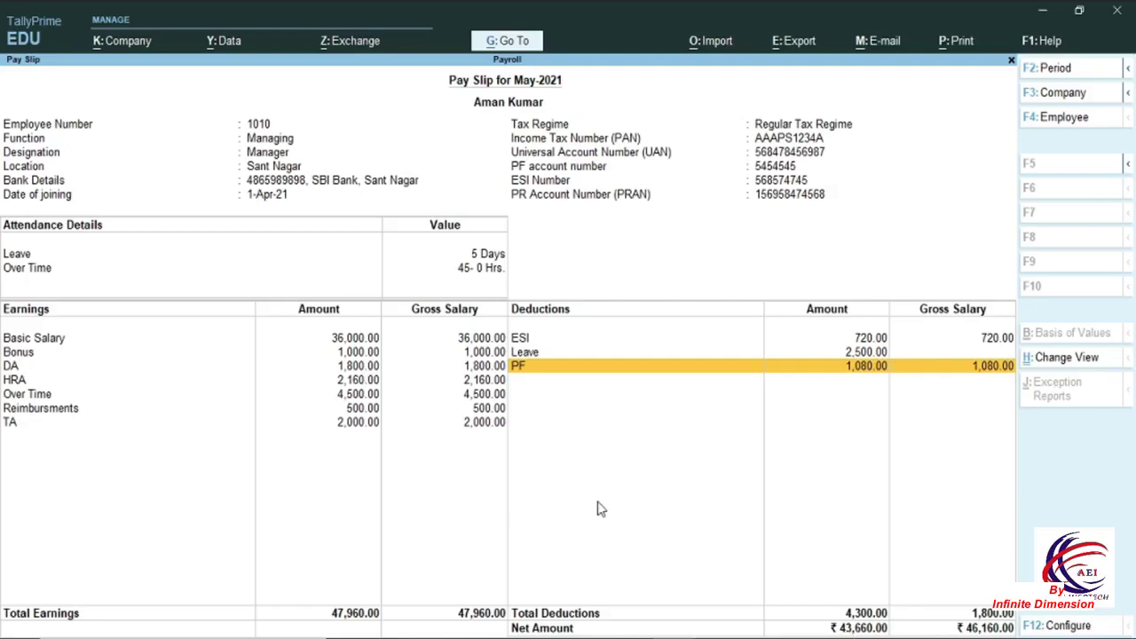
pyautogui.hotkey('alt', 'p')
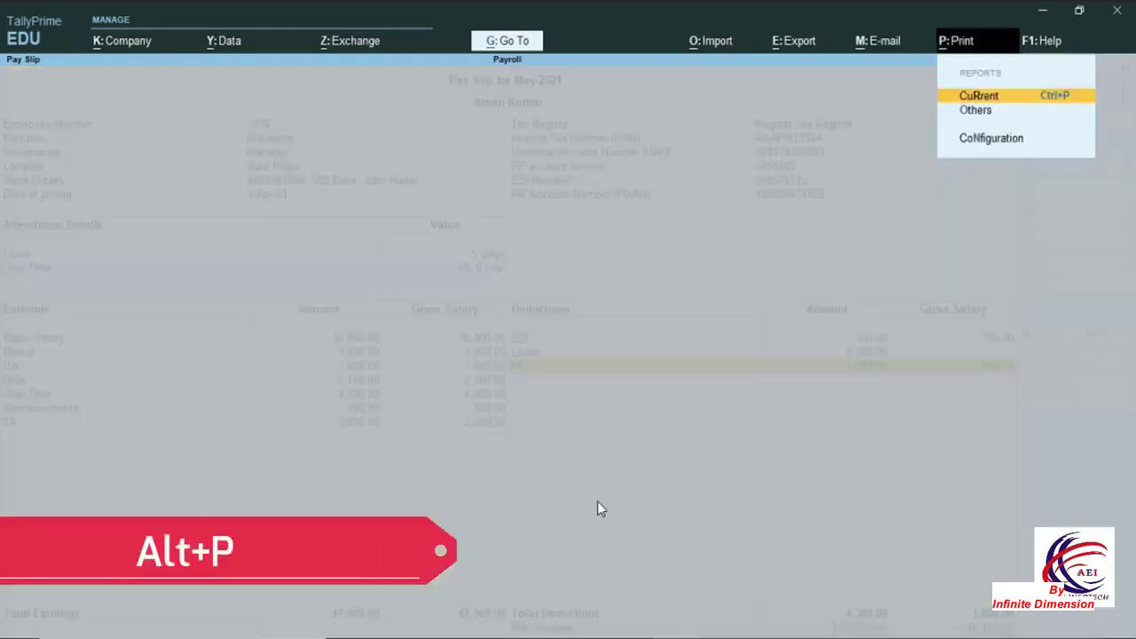
# Preview the current pay slip at full size, then close the preview back to the report
pyautogui.click(995, 100)
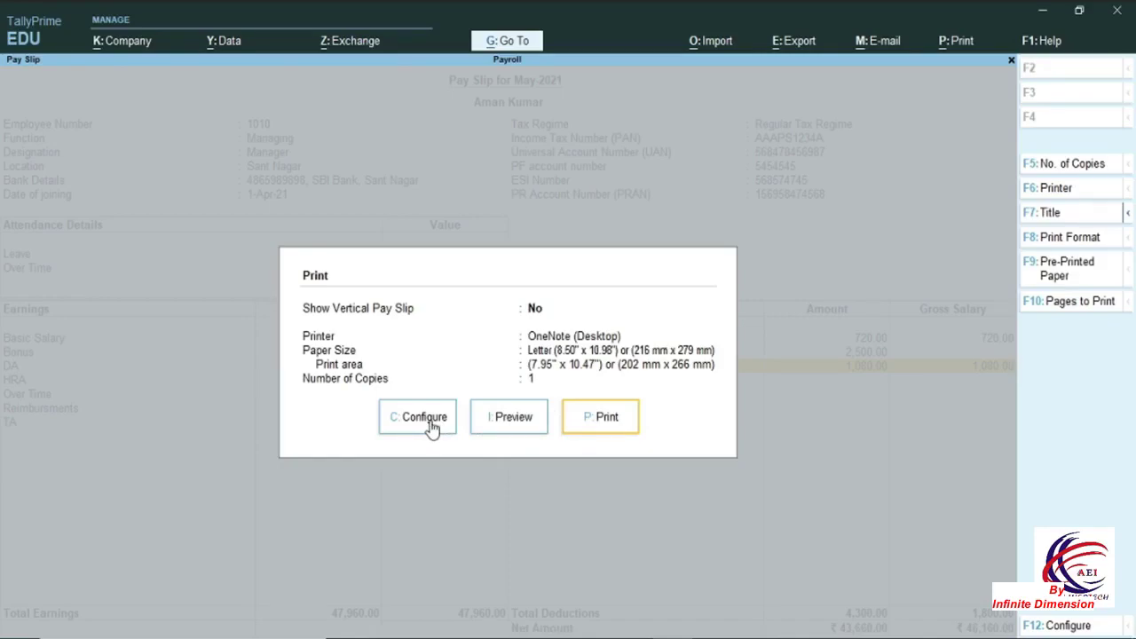
pyautogui.click(503, 426)
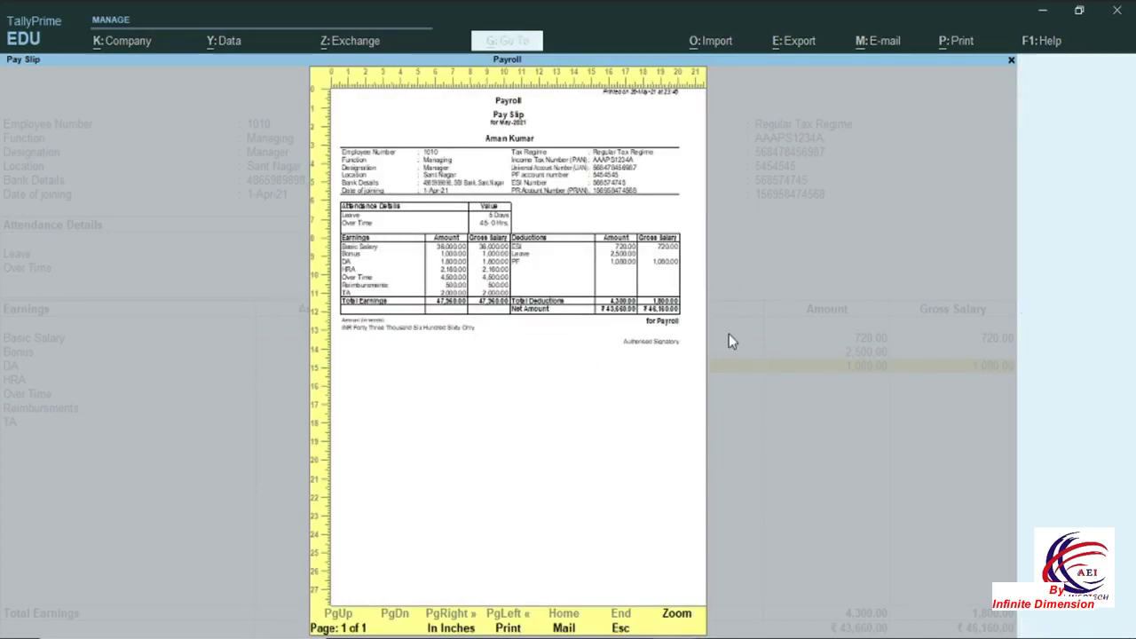
pyautogui.hotkey('alt', 'z')
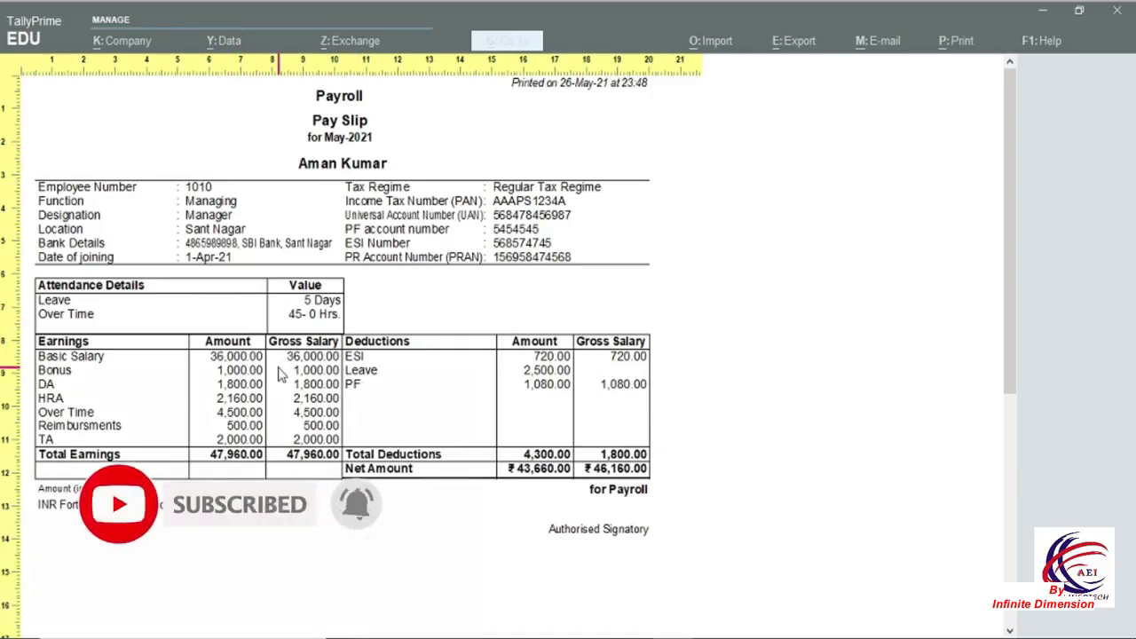
pyautogui.click(278, 373)
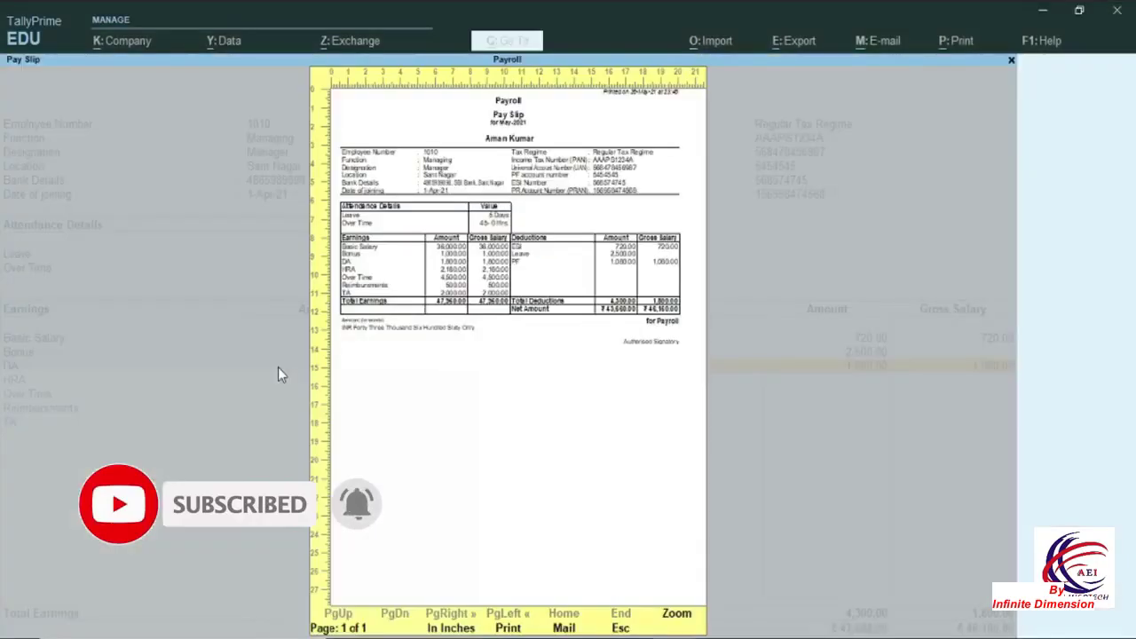
pyautogui.press('Escape')
pyautogui.press('Escape')
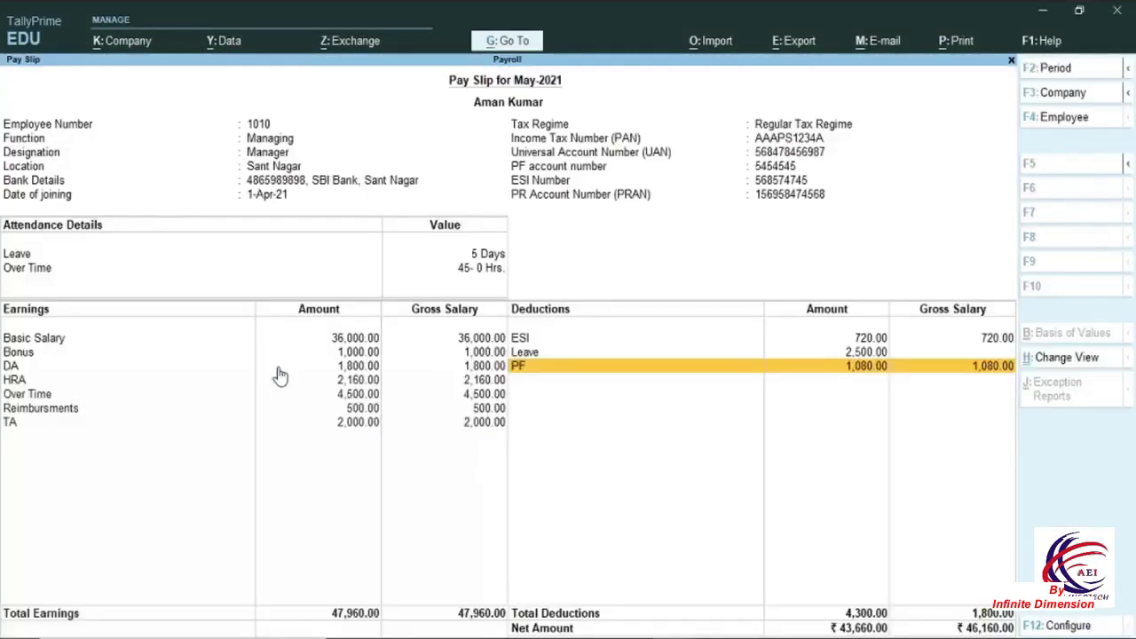
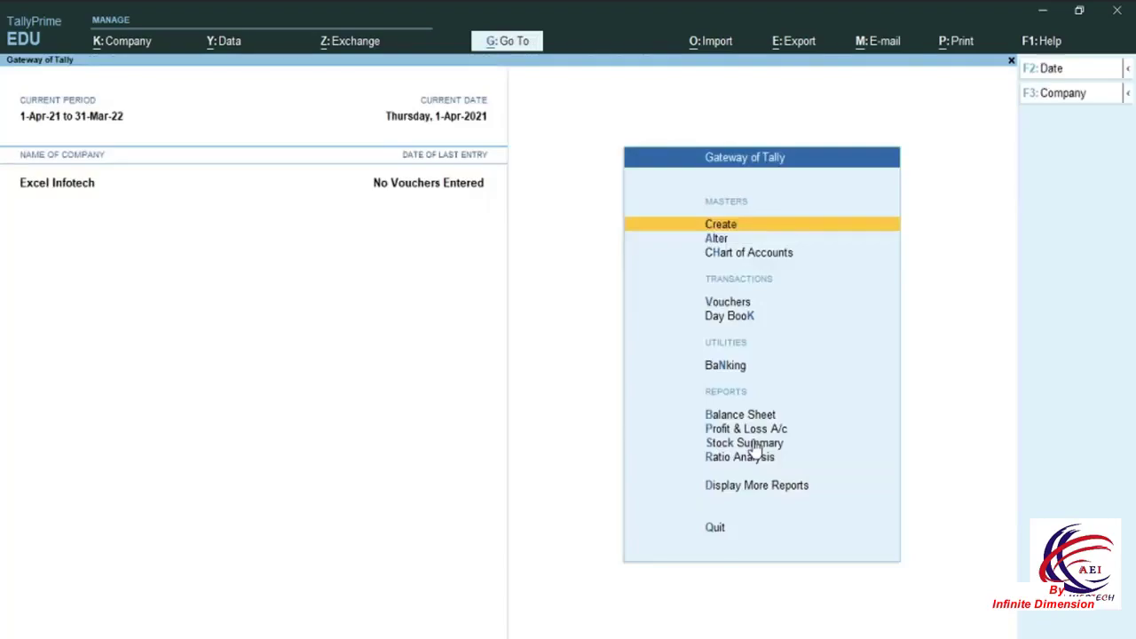
# Create a ledger named SBI Bank under Bank Accounts and reach its account number field
pyautogui.click(718, 229)
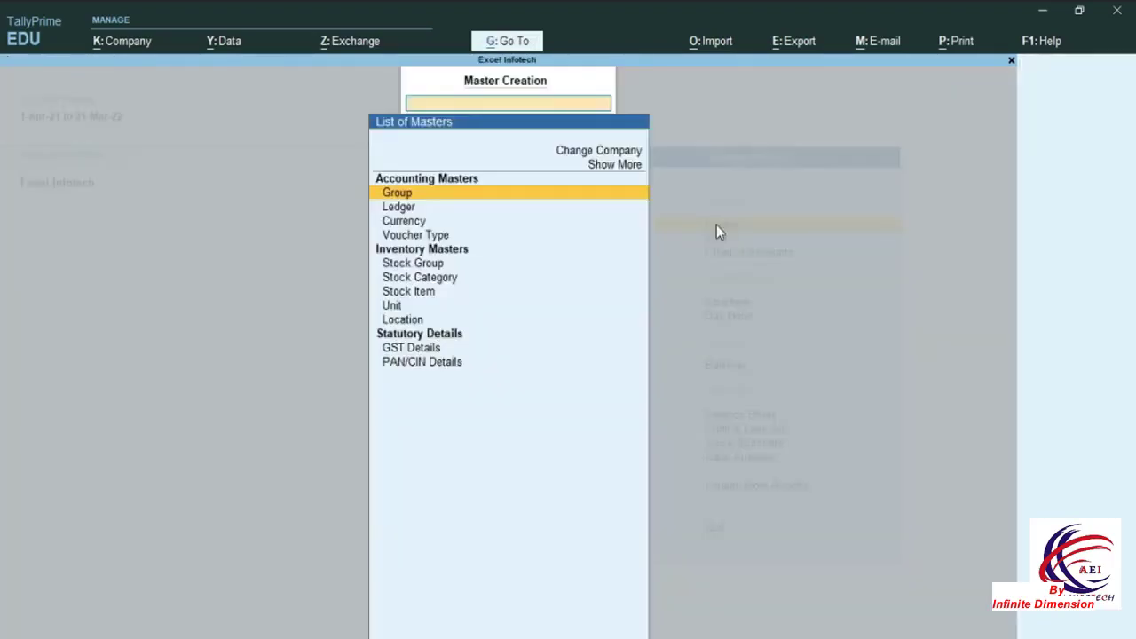
pyautogui.click(399, 207)
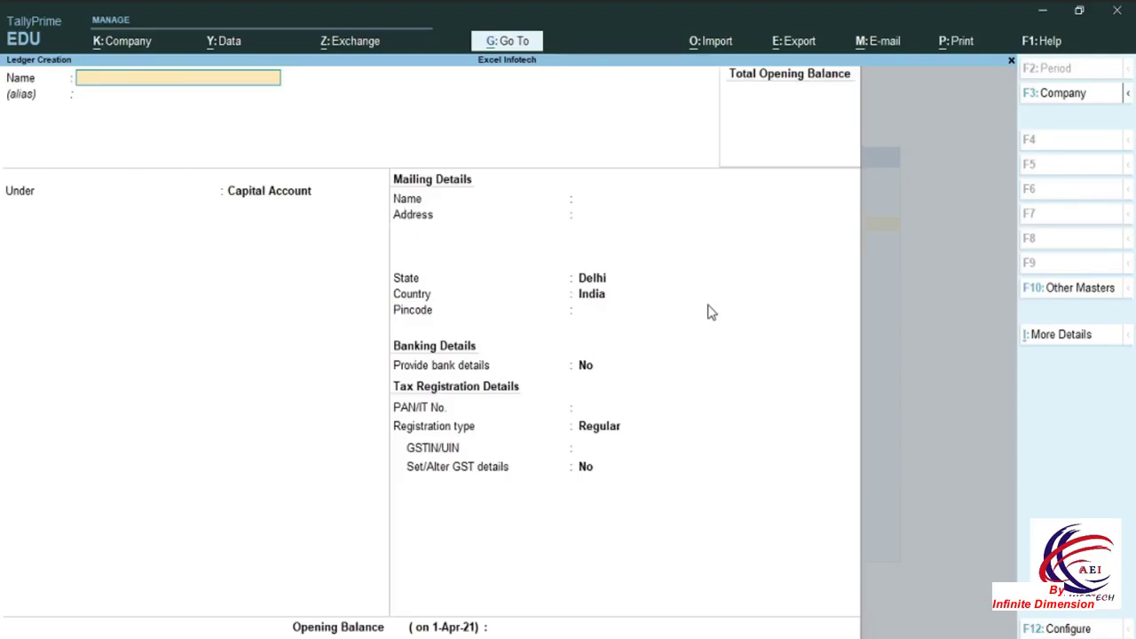
pyautogui.write('SBI Bank')
pyautogui.press('Return')
pyautogui.write('B')
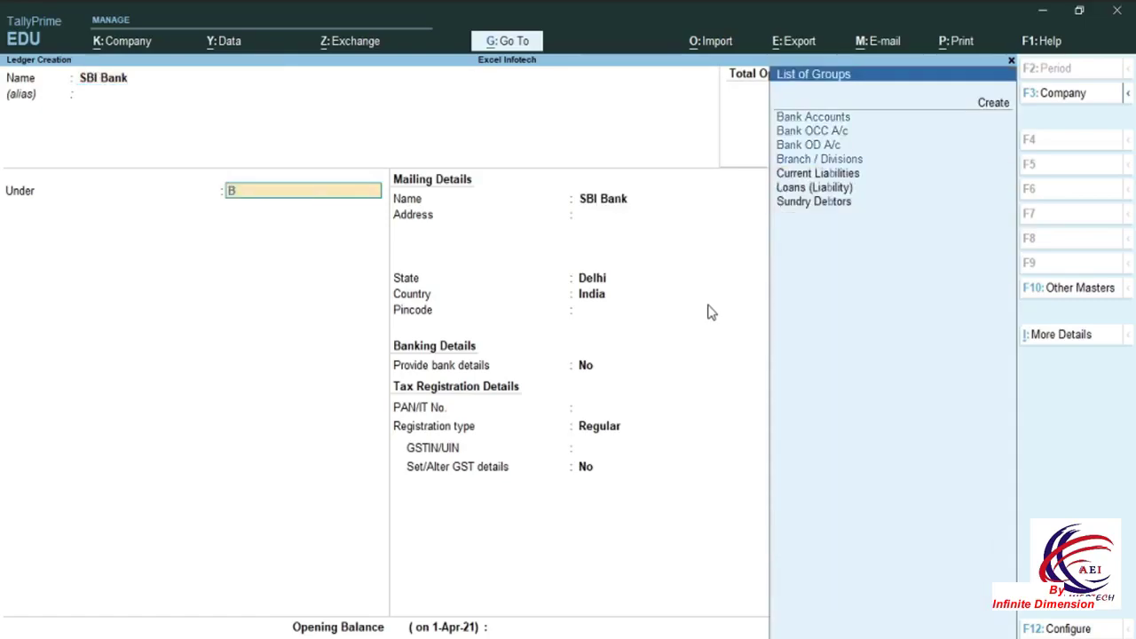
pyautogui.press('Return')
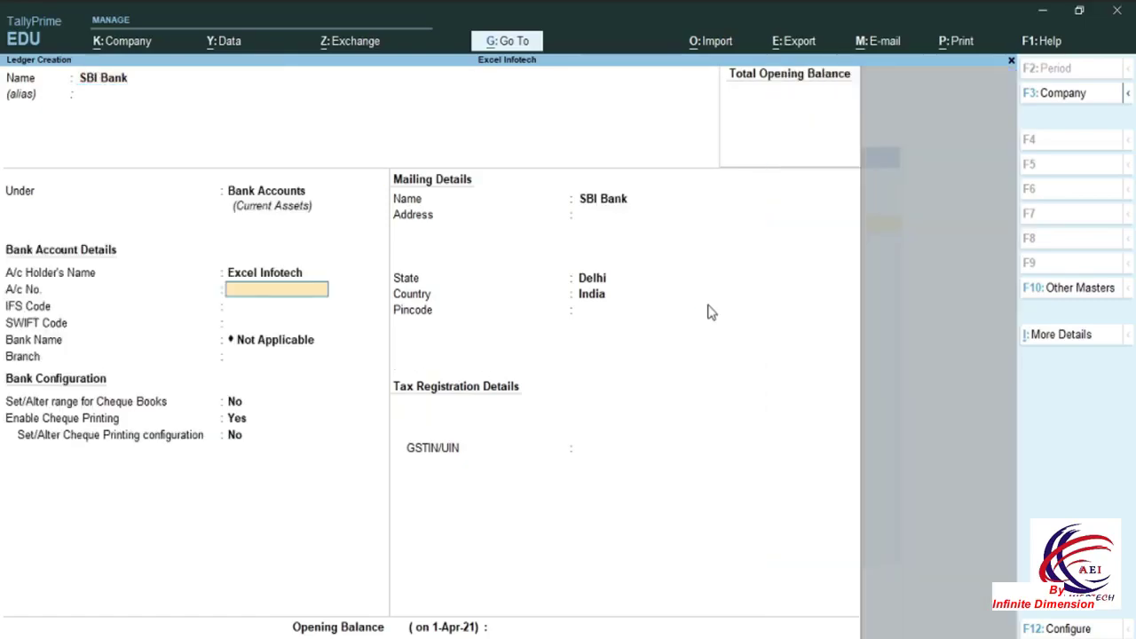
pyautogui.click(289, 278)
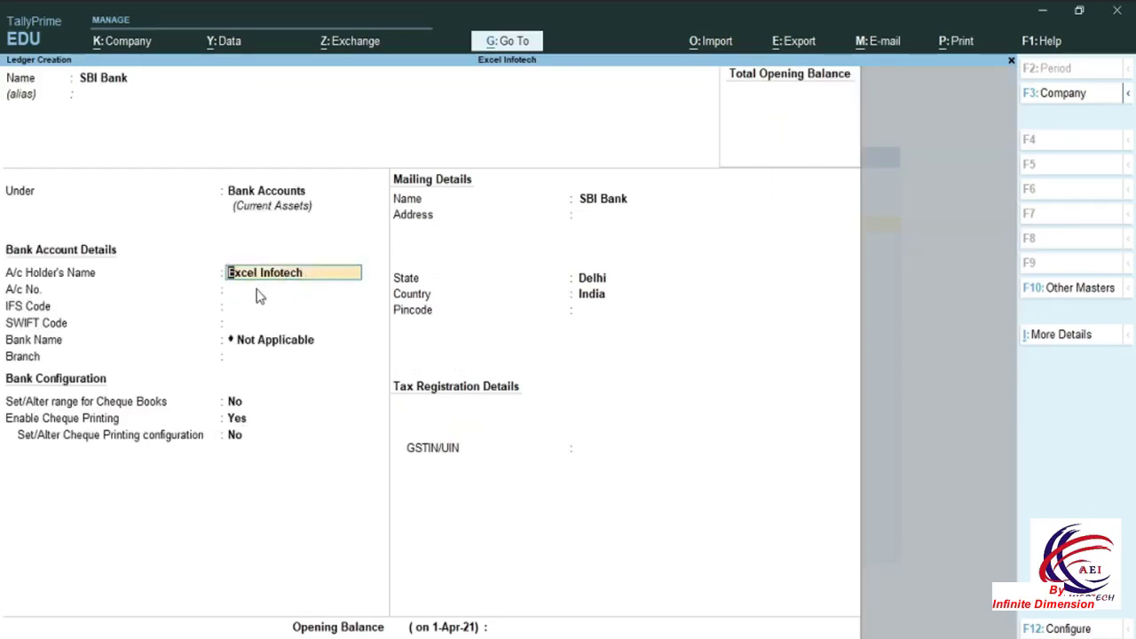
pyautogui.click(257, 296)
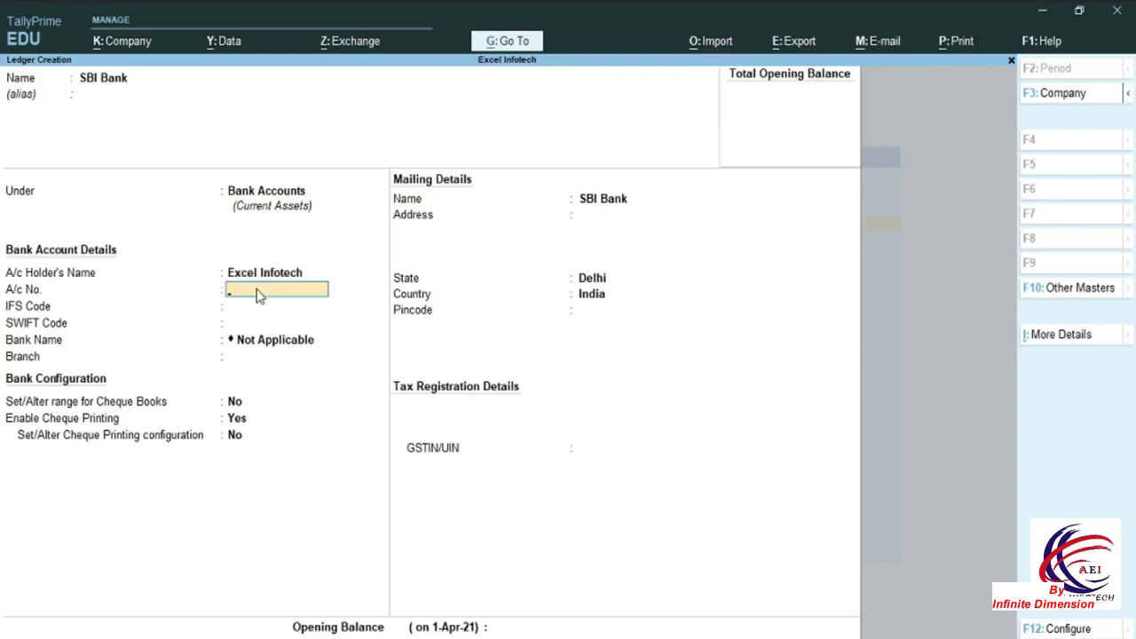
# Enter the bank account number, IFS code SBIN0013654, SWIFT code SBIBIN02 and branch Sant Nagar
pyautogui.press('Return')
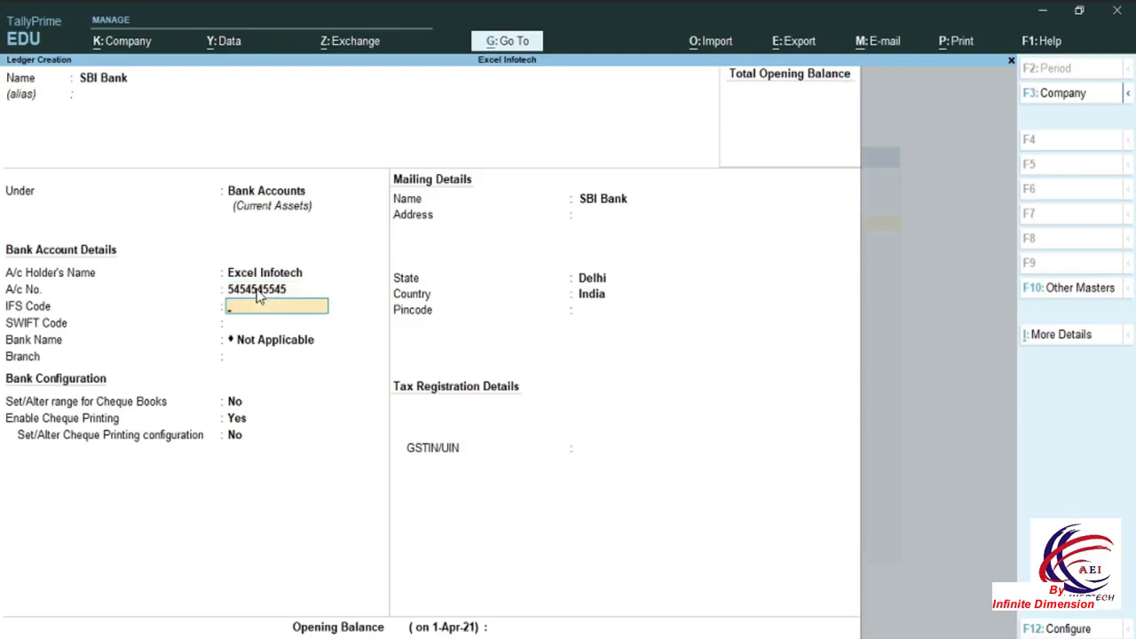
pyautogui.write('SBIN0013654')
pyautogui.press('Return')
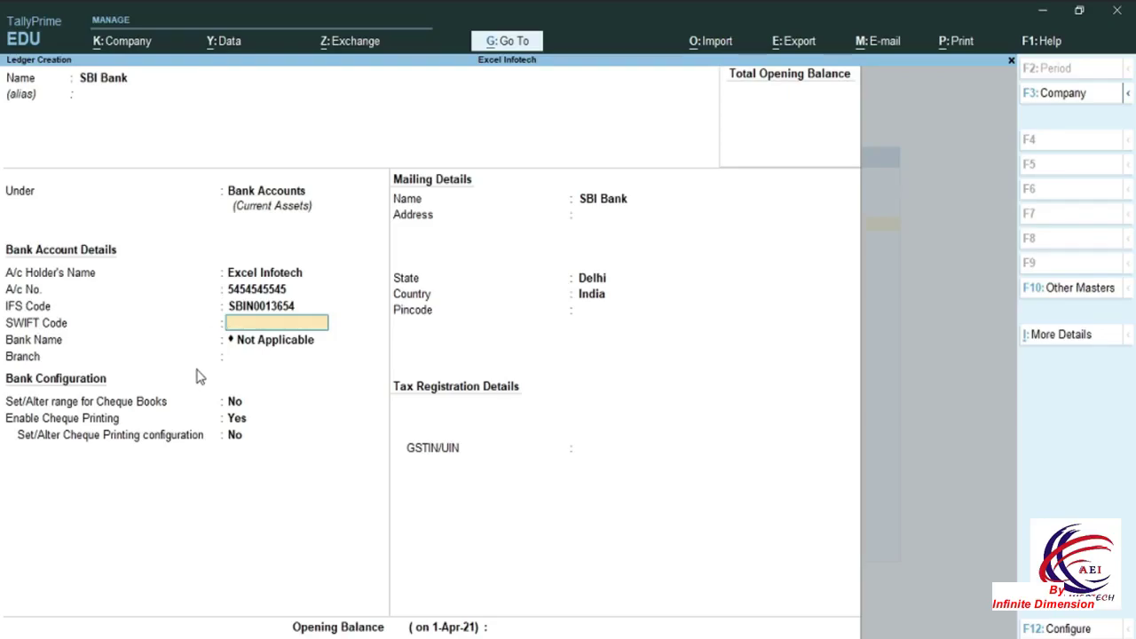
pyautogui.write('SBIB')
pyautogui.write('IN')
pyautogui.write('02')
pyautogui.press('Return')
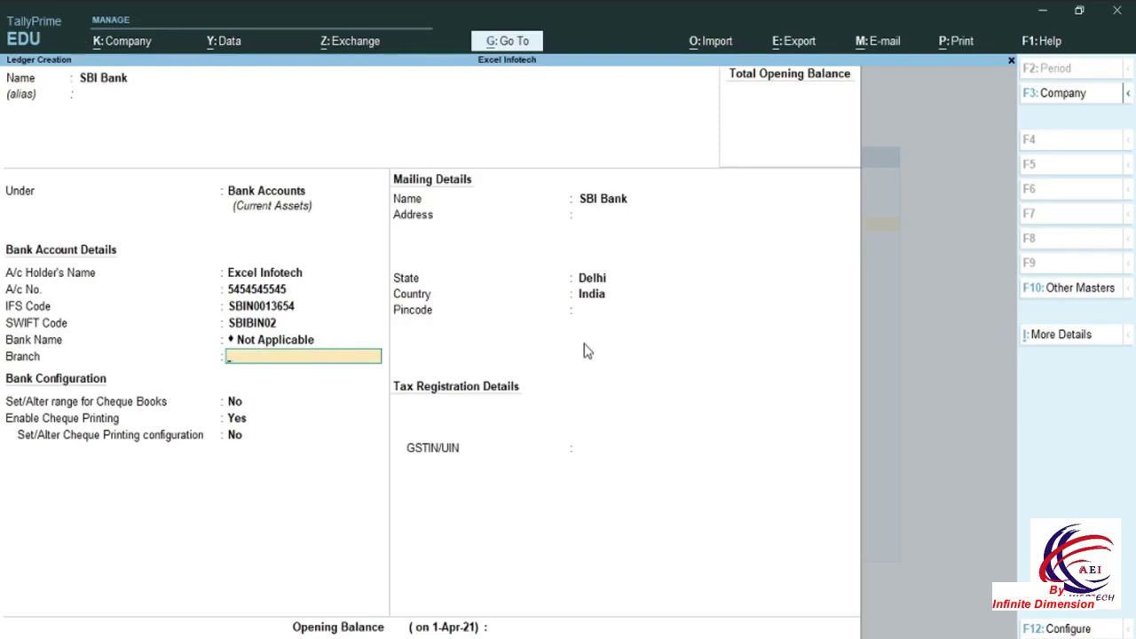
pyautogui.write('Sant Nagar')
pyautogui.click(272, 394)
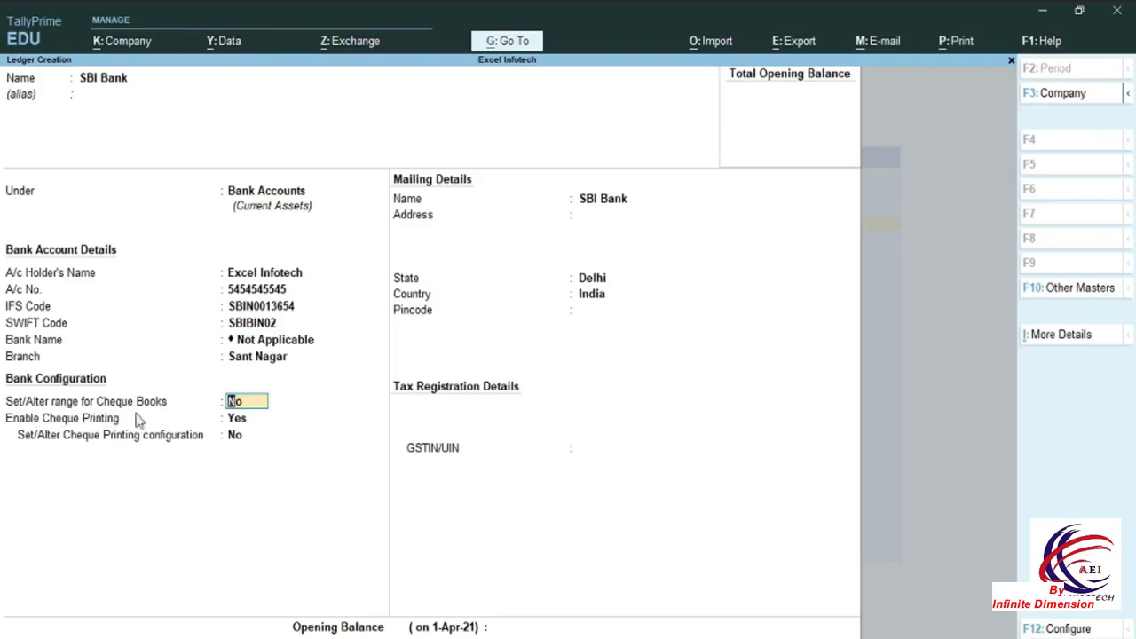
# Enable cheque book ranges and add book SBICHQ01 covering cheques 150501 to 150600 (100 cheques)
pyautogui.write('y')
pyautogui.press('Return')
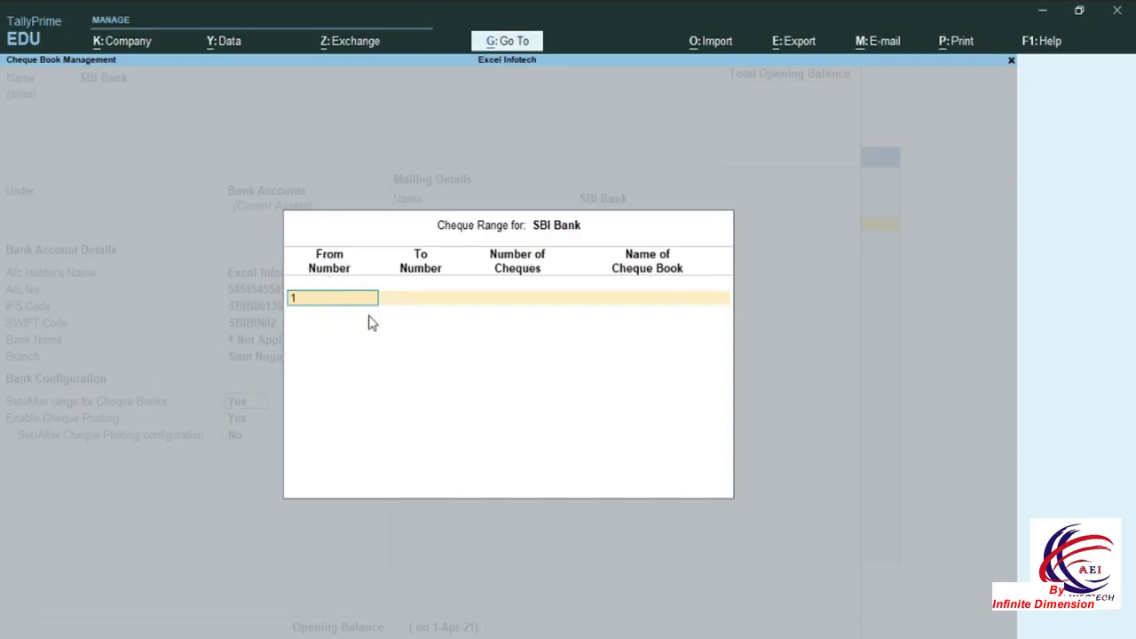
pyautogui.write('50501')
pyautogui.press('Return')
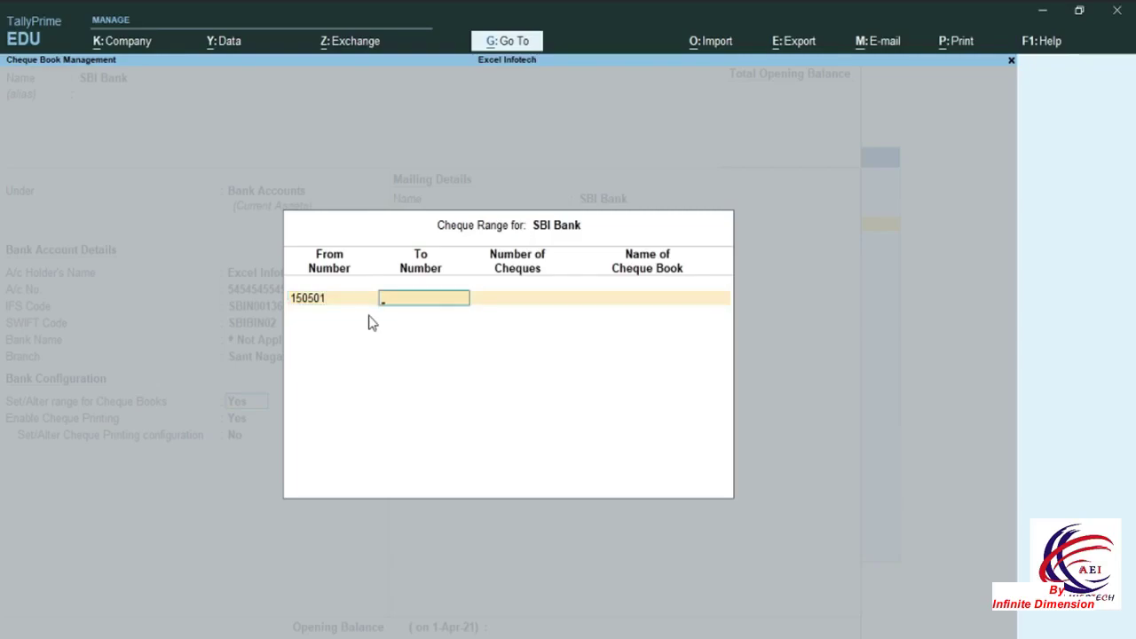
pyautogui.write('150600')
pyautogui.press('Return')
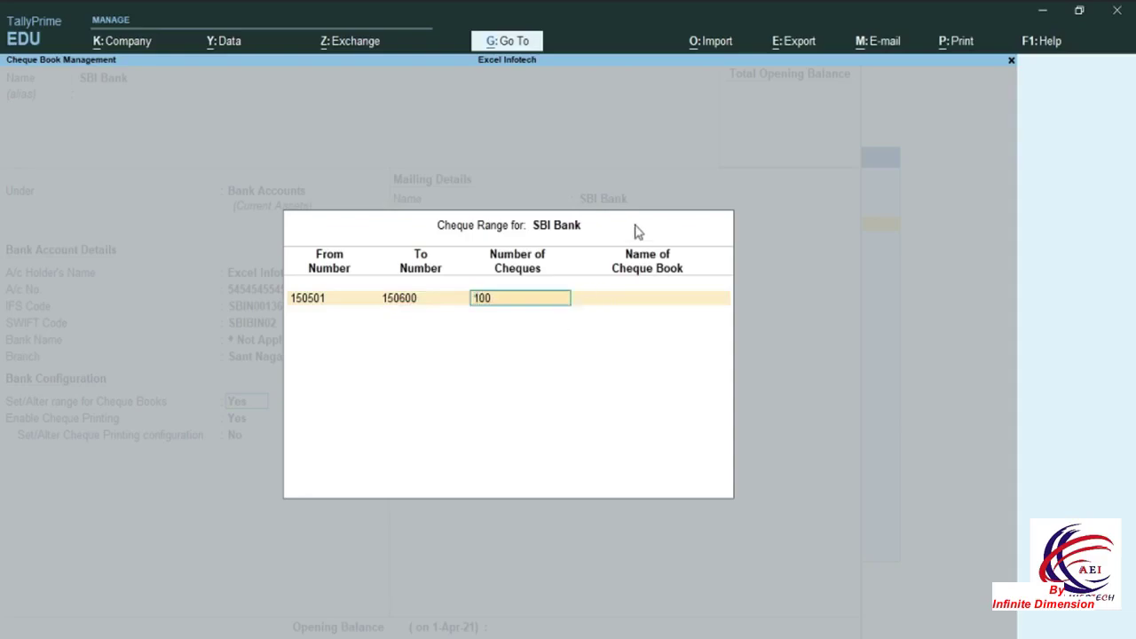
pyautogui.press('Return')
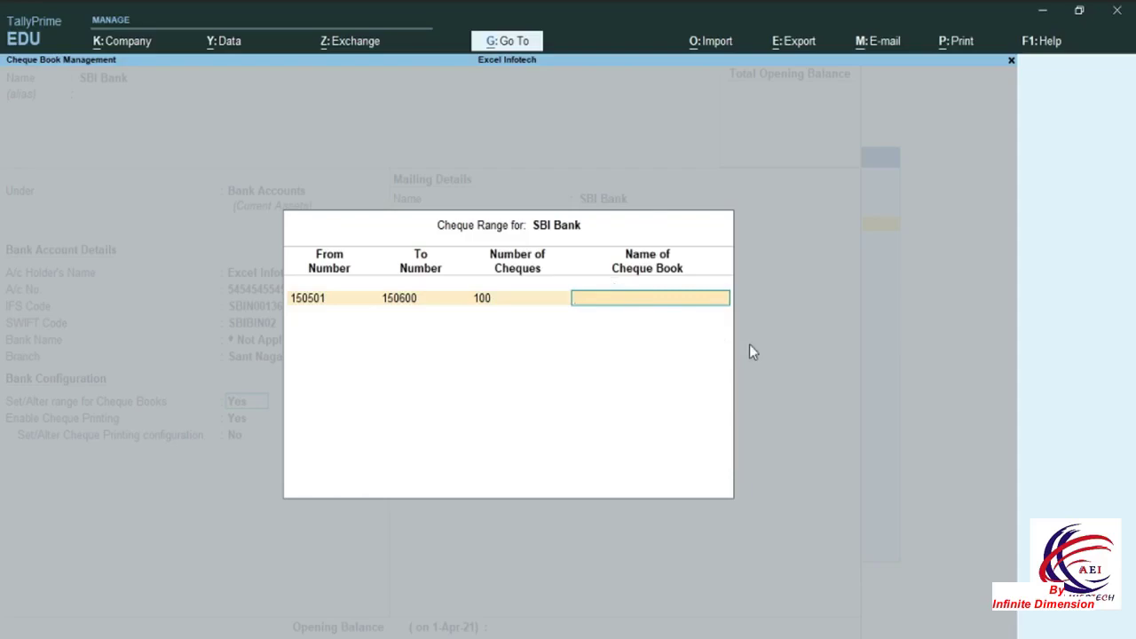
pyautogui.write('SBICHQ01')
pyautogui.press('Return')
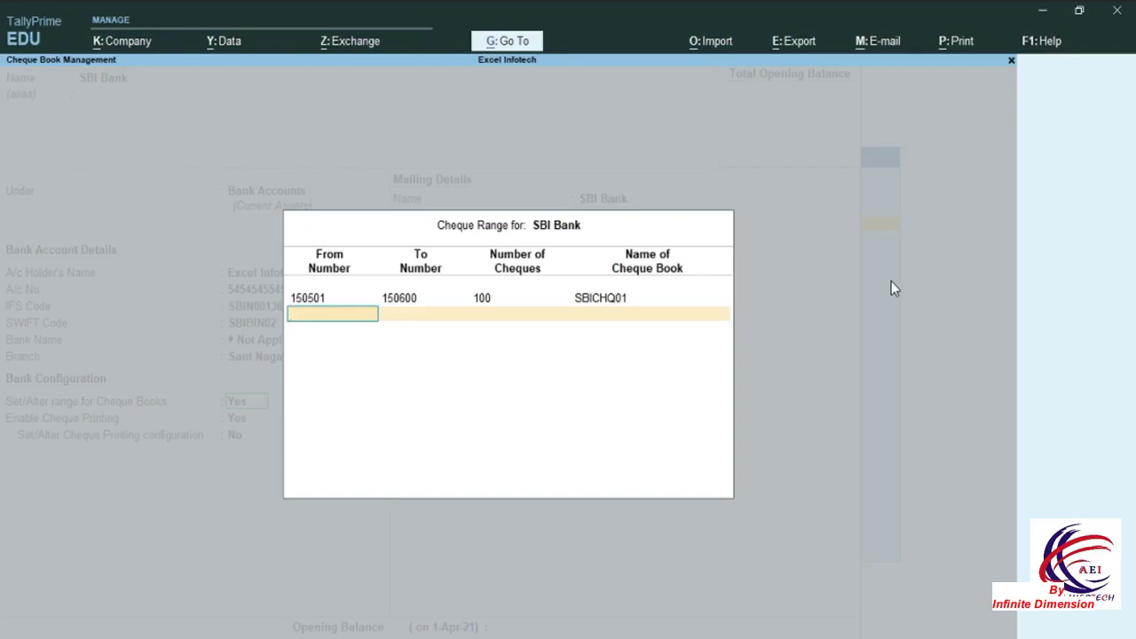
pyautogui.press('Return')
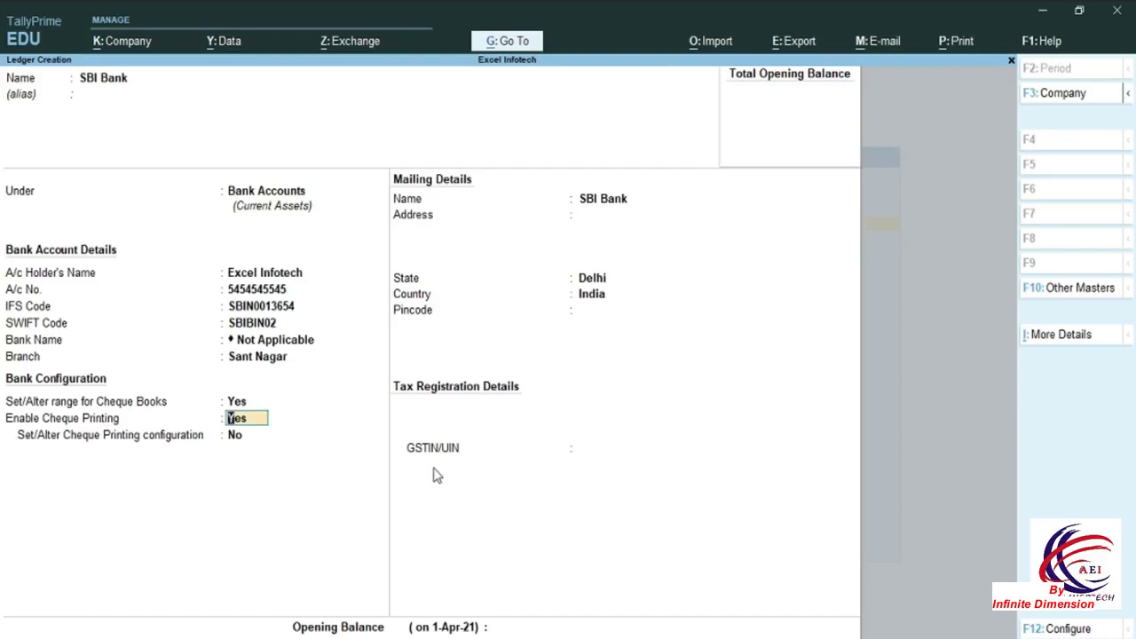
# Set 'Set/Alter Cheque Printing configuration' to Yes for the SBI Bank ledger
pyautogui.press('Return')
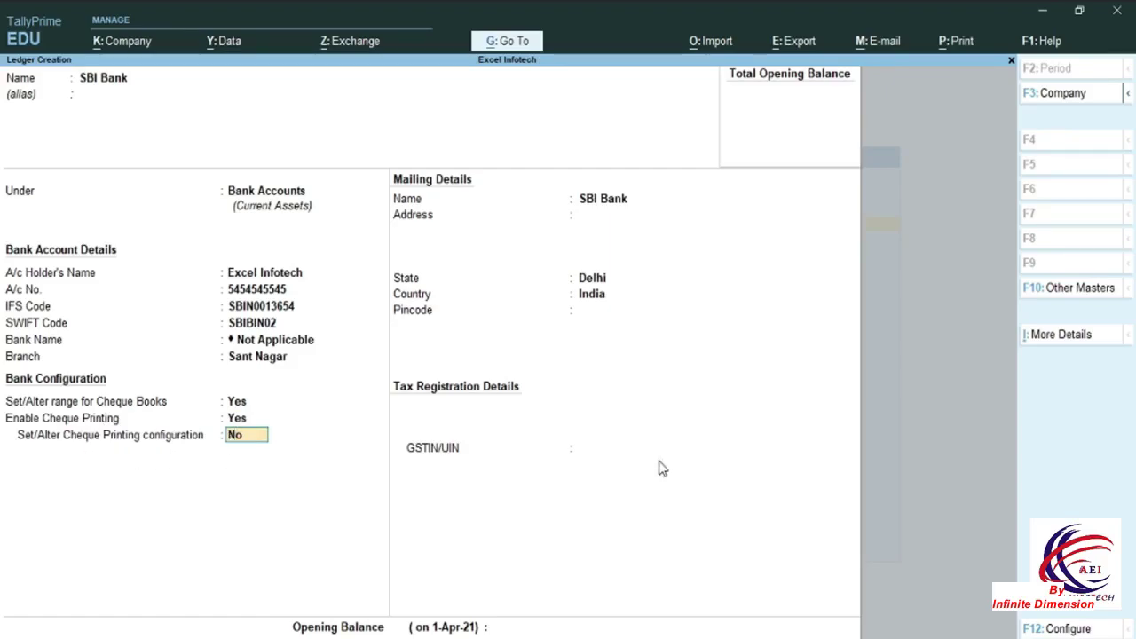
pyautogui.write('y')
pyautogui.press('Return')
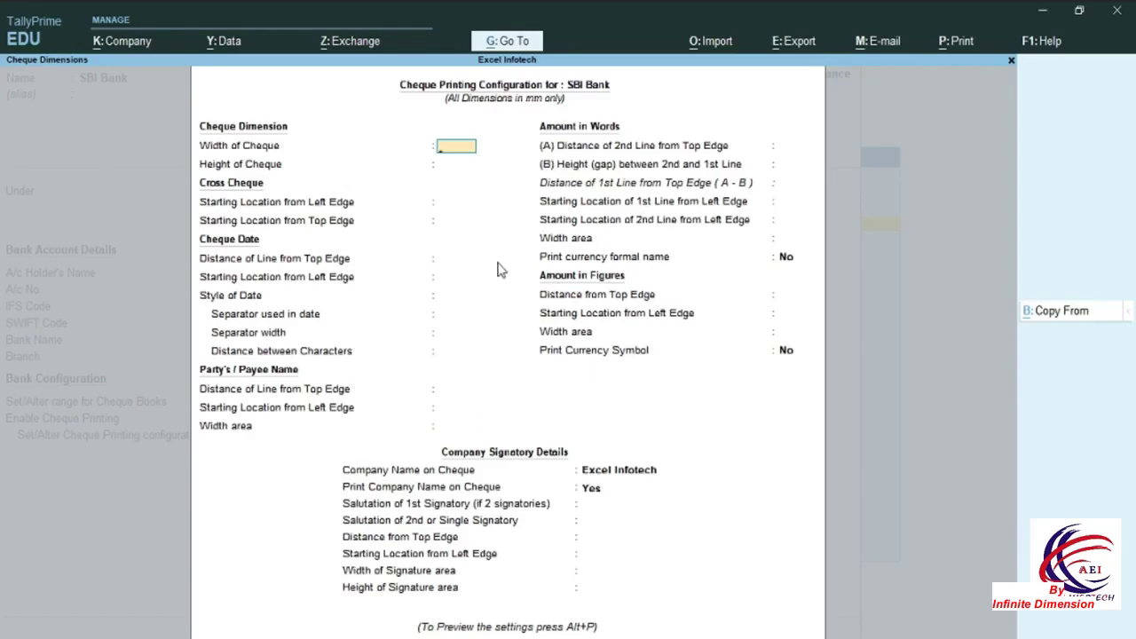
# Copy the Sample Format cheque layout (204 × 93 mm) and accept it for sample printing
pyautogui.click(1057, 312)
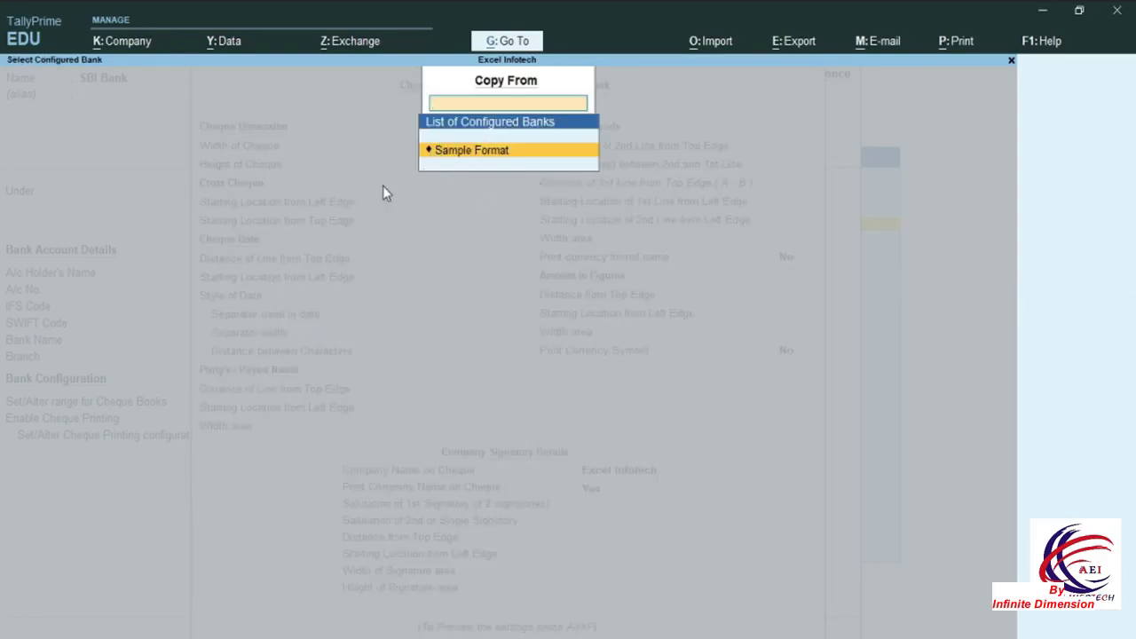
pyautogui.click(447, 153)
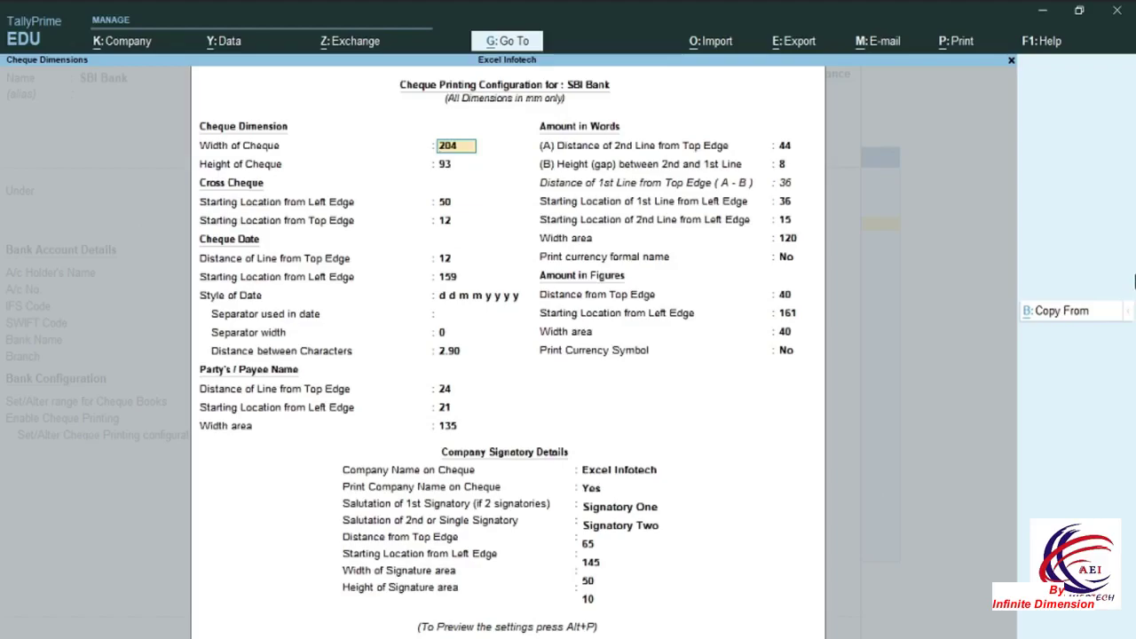
pyautogui.press('Return')
pyautogui.press('Return')
pyautogui.press('Return')
pyautogui.press('Return')
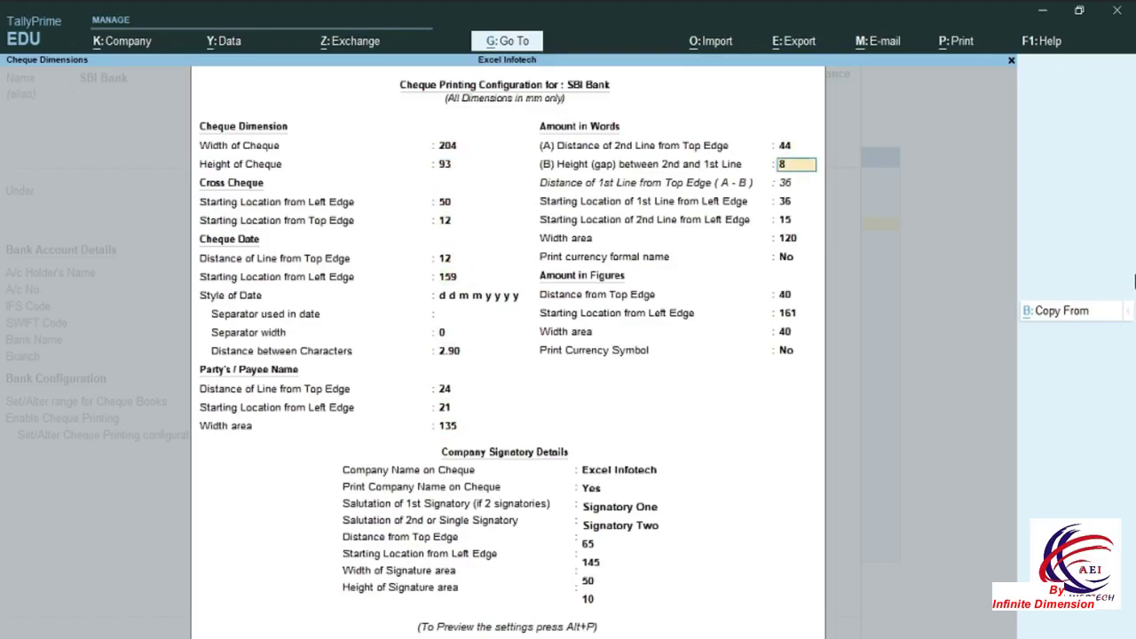
pyautogui.press('Return')
pyautogui.press('Return')
pyautogui.press('Return')
pyautogui.press('Return')
pyautogui.press('Return')
pyautogui.press('Return')
pyautogui.press('Return')
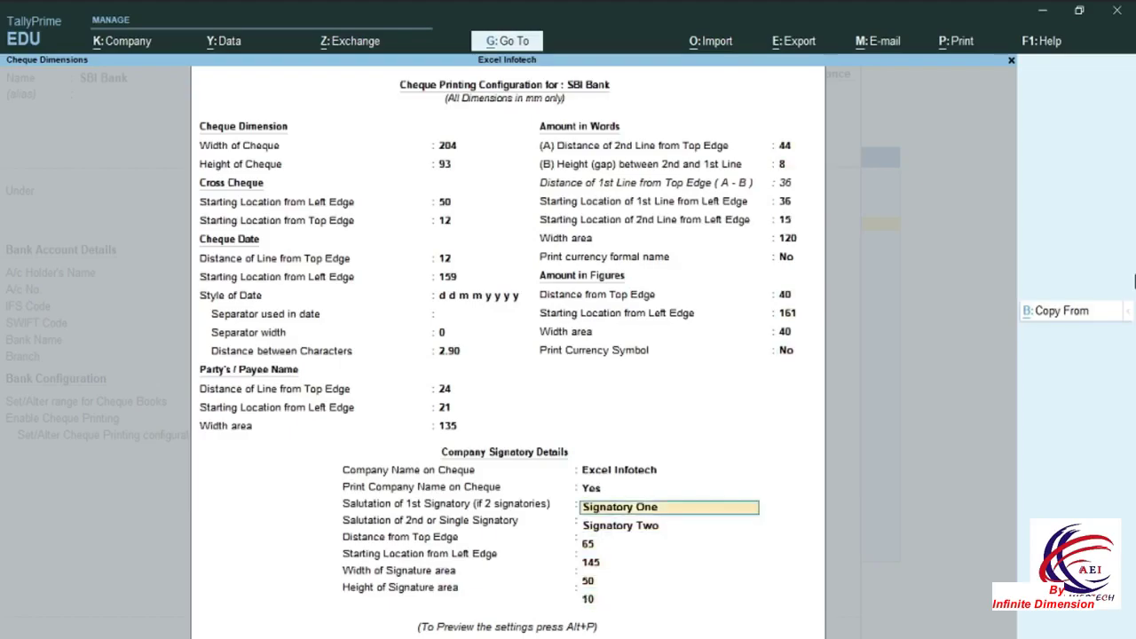
pyautogui.press('Return')
pyautogui.press('Return')
pyautogui.press('Return')
pyautogui.press('Return')
pyautogui.press('Return')
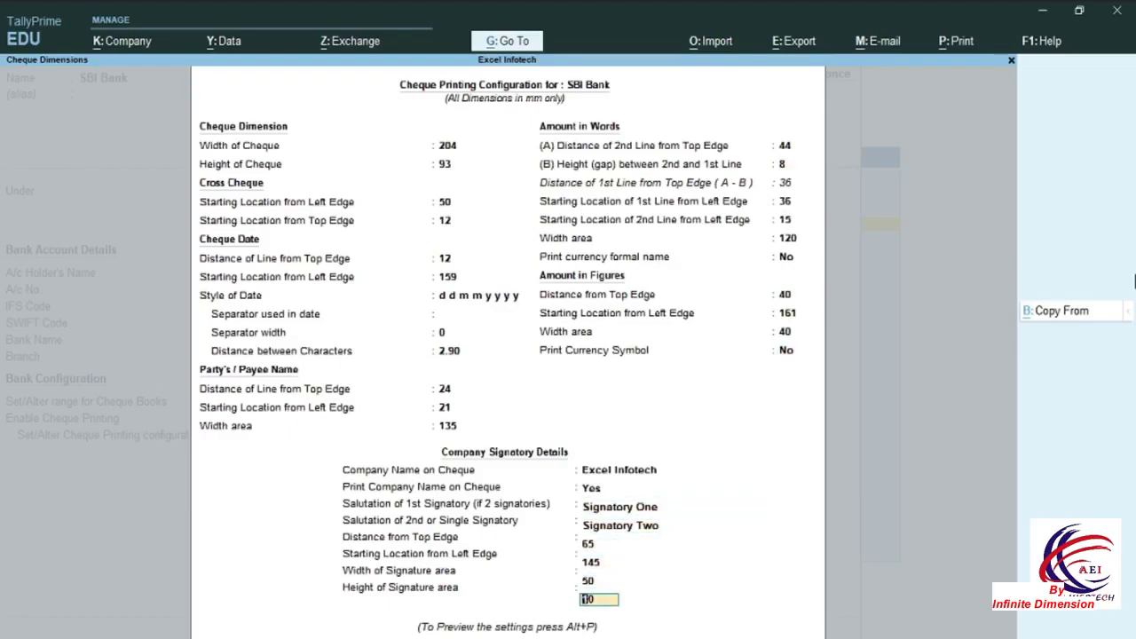
pyautogui.hotkey('alt', 'p')
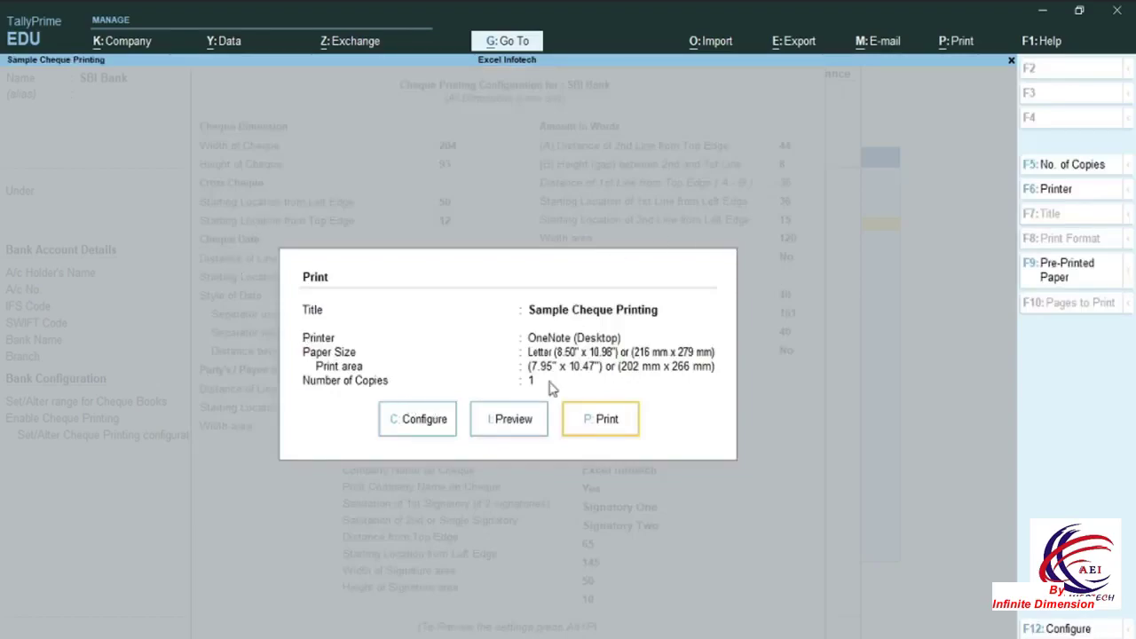
# Preview the sample SBI Bank cheque zoomed in, then close back to the ledger form
pyautogui.click(503, 422)
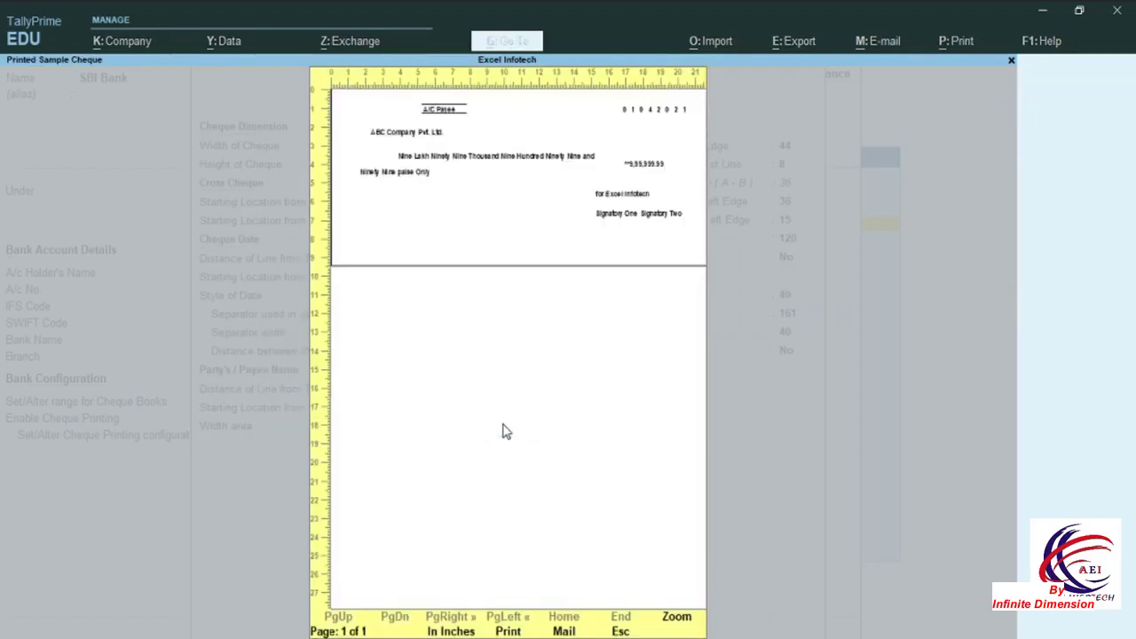
pyautogui.hotkey('alt', 'z')
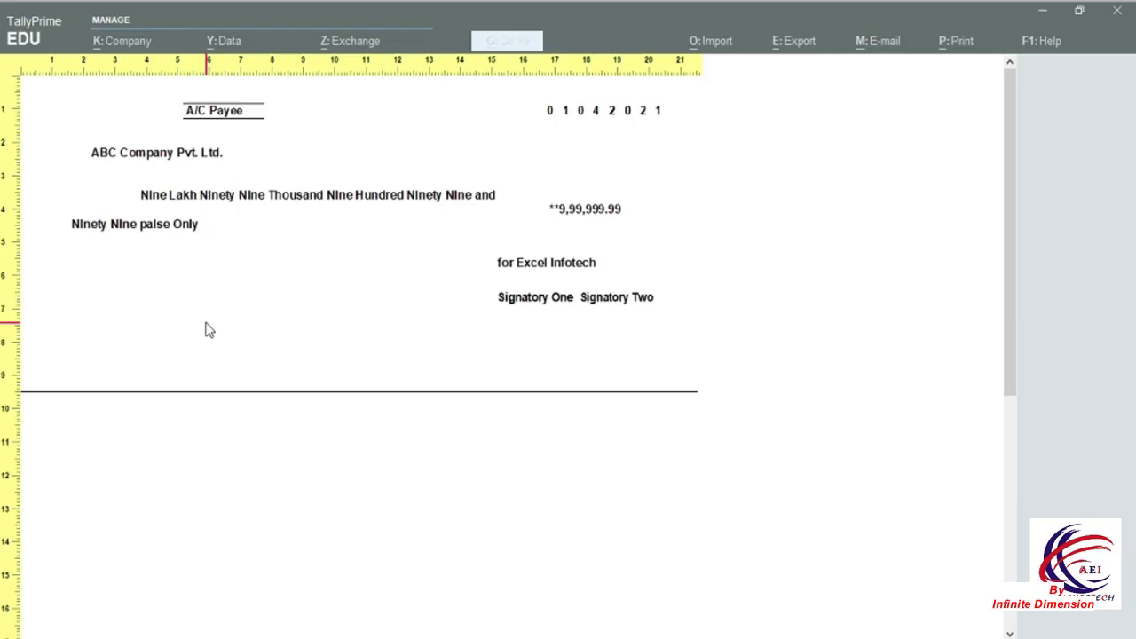
pyautogui.press('z')
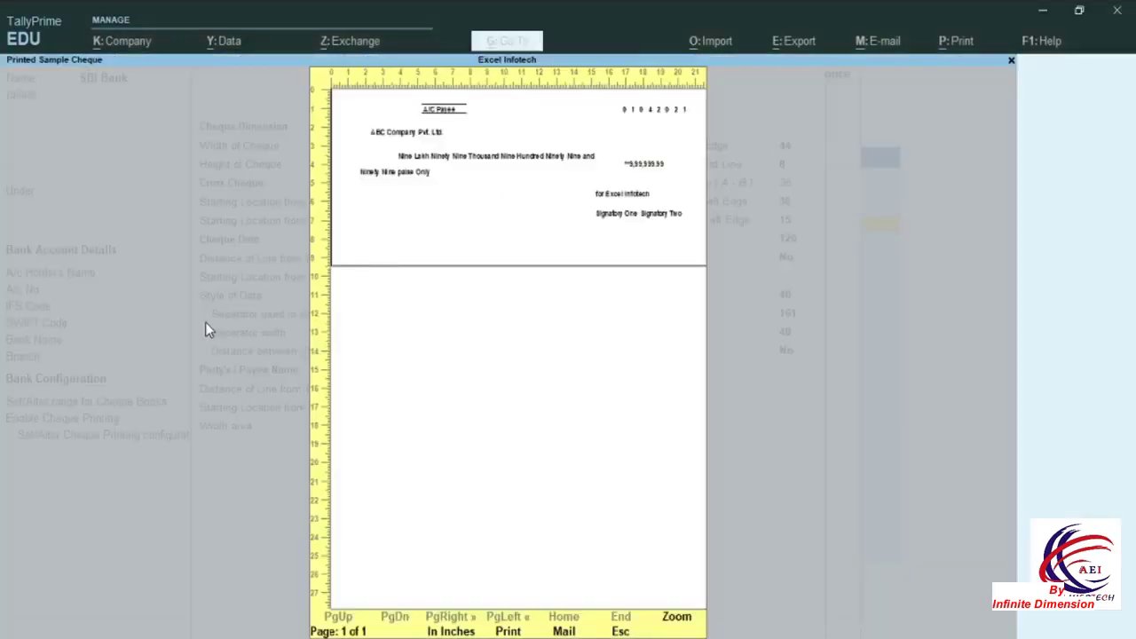
pyautogui.press('Escape')
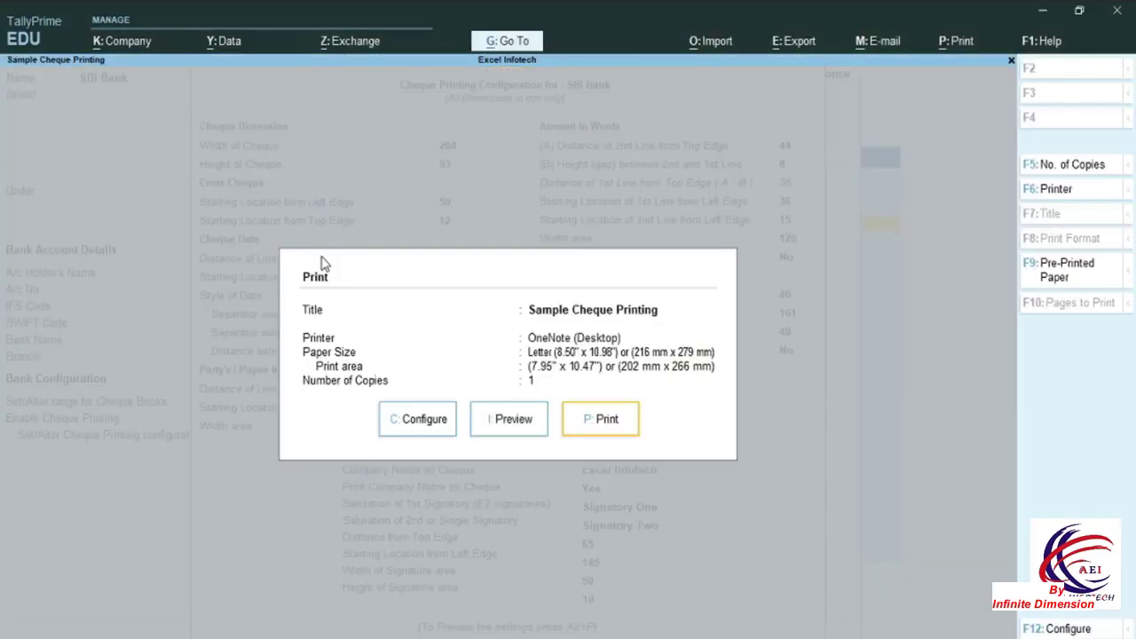
pyautogui.press('Escape')
pyautogui.press('Escape')
pyautogui.press('Up')
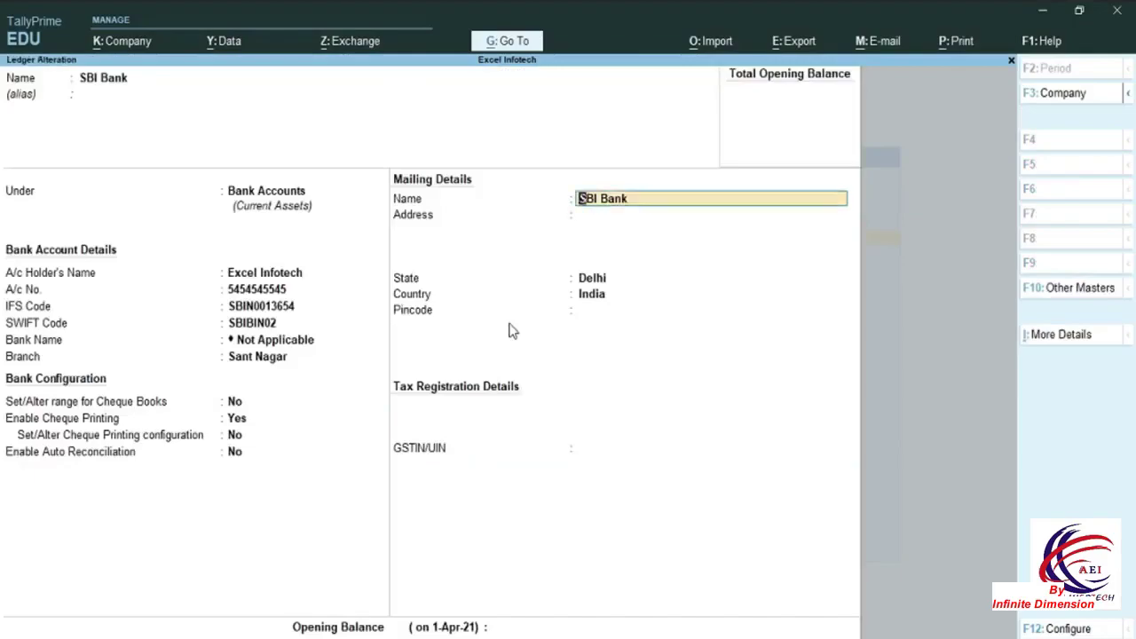
# Enter the bank's mailing address and keep Delhi as the state
pyautogui.press('Return')
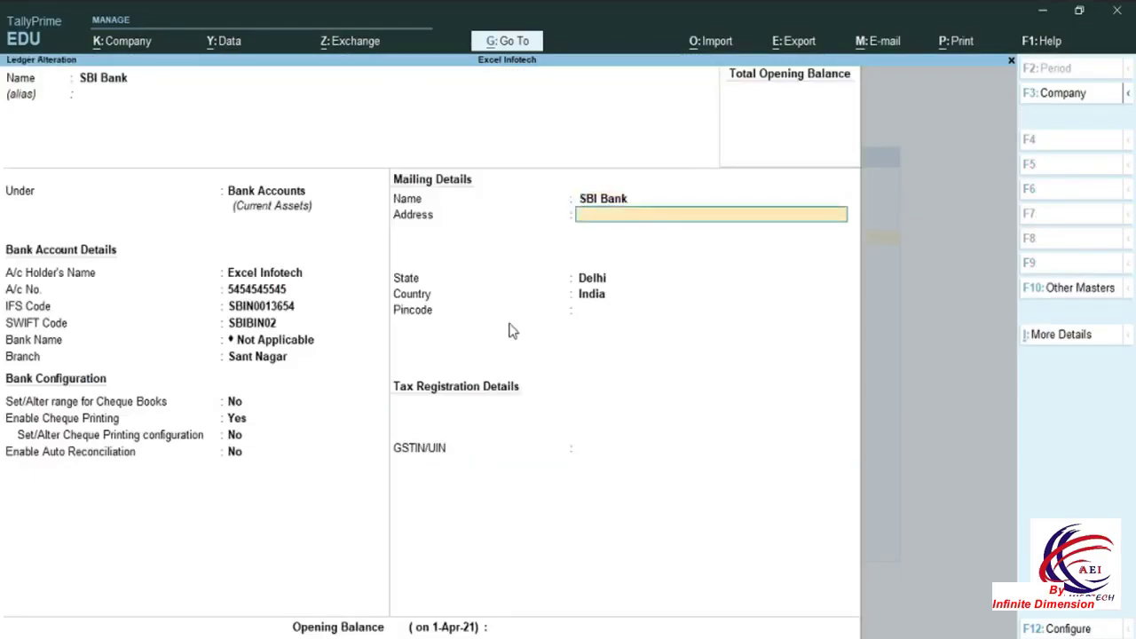
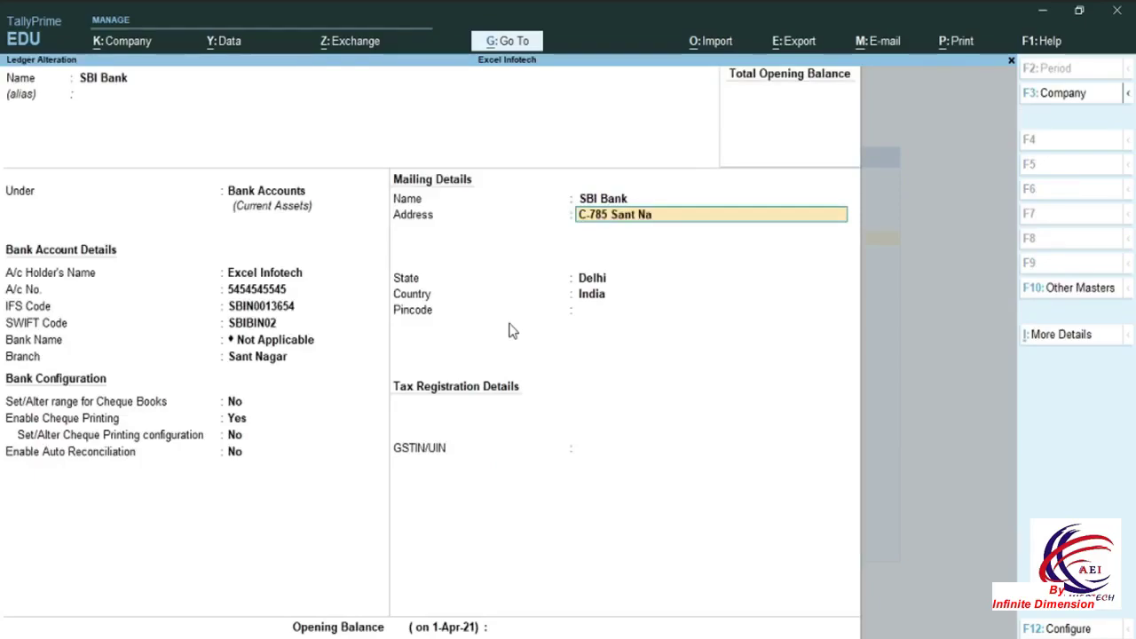
pyautogui.press('Return')
pyautogui.press('Return')
pyautogui.press('Return')
pyautogui.press('Return')
pyautogui.press('Return')
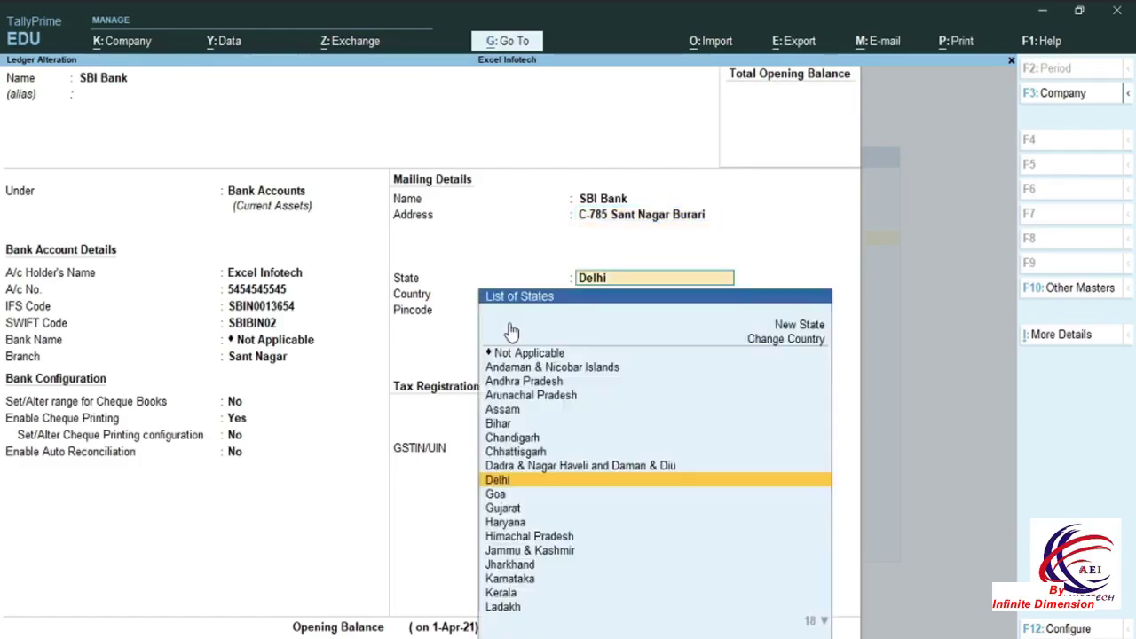
pyautogui.press('Return')
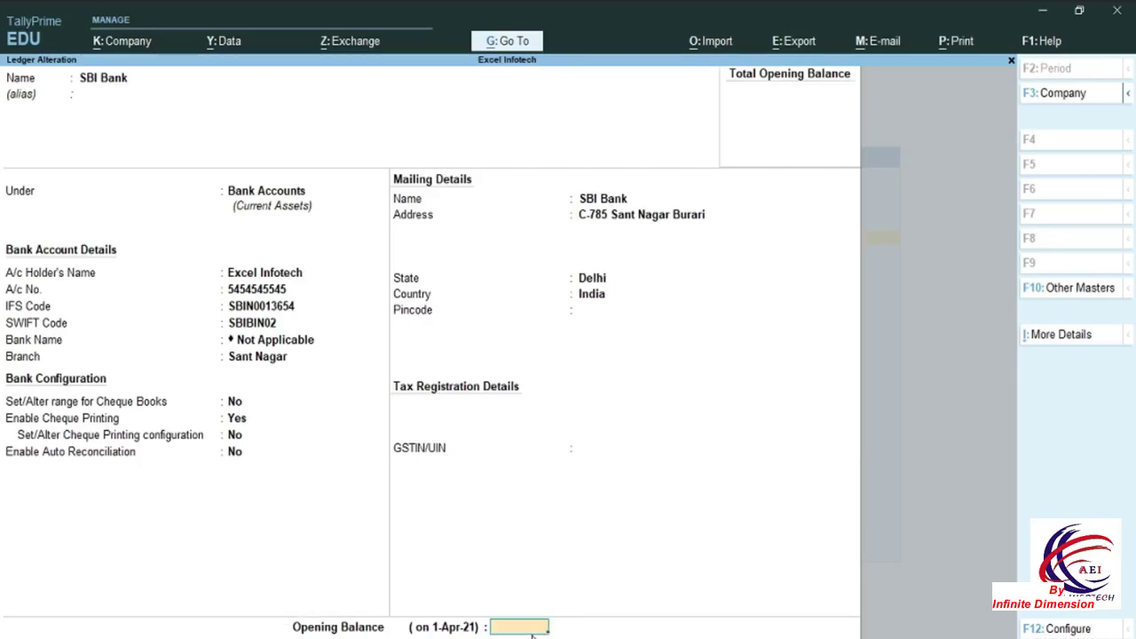
# Set a 1,00,000.00 Dr opening balance and save the SBI Bank ledger
pyautogui.write('100000')
pyautogui.press('Return')
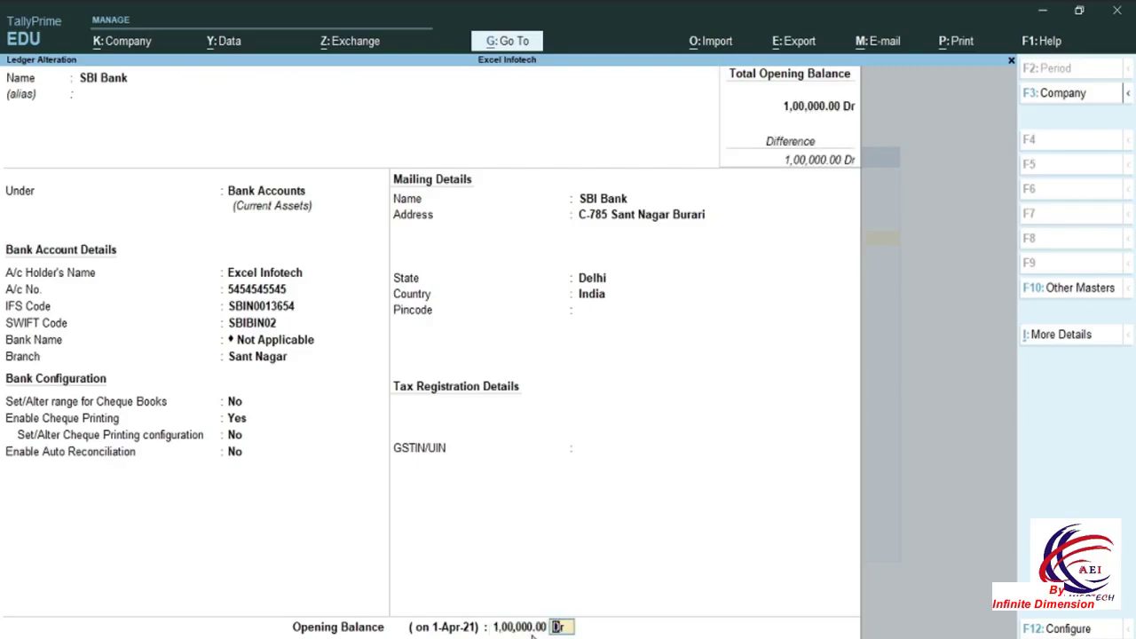
pyautogui.press('Return')
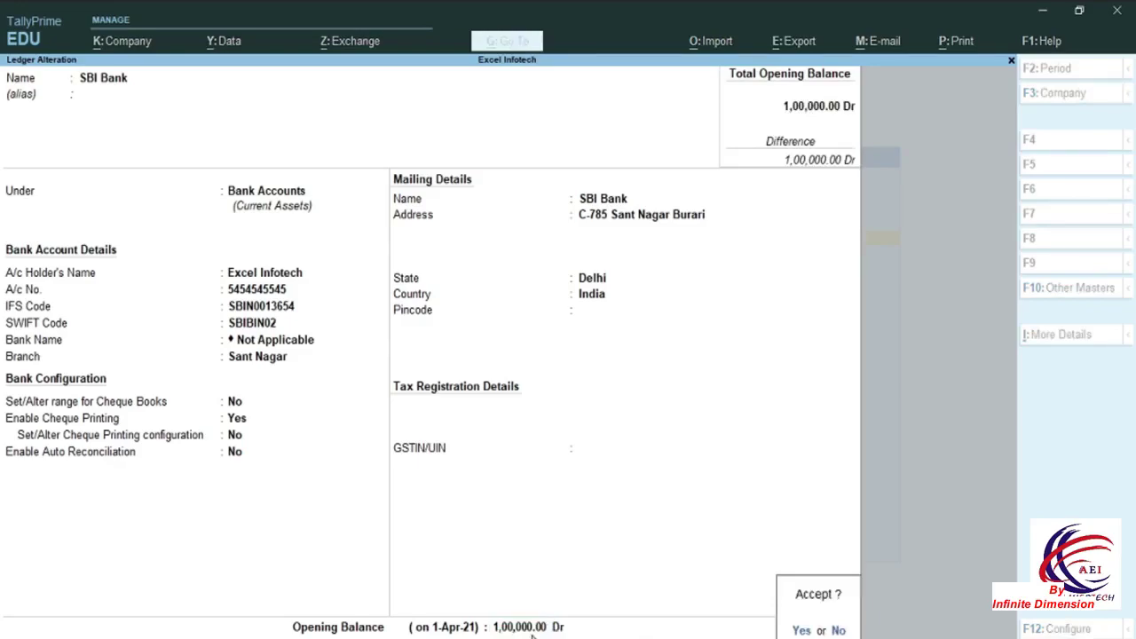
pyautogui.press('Return')
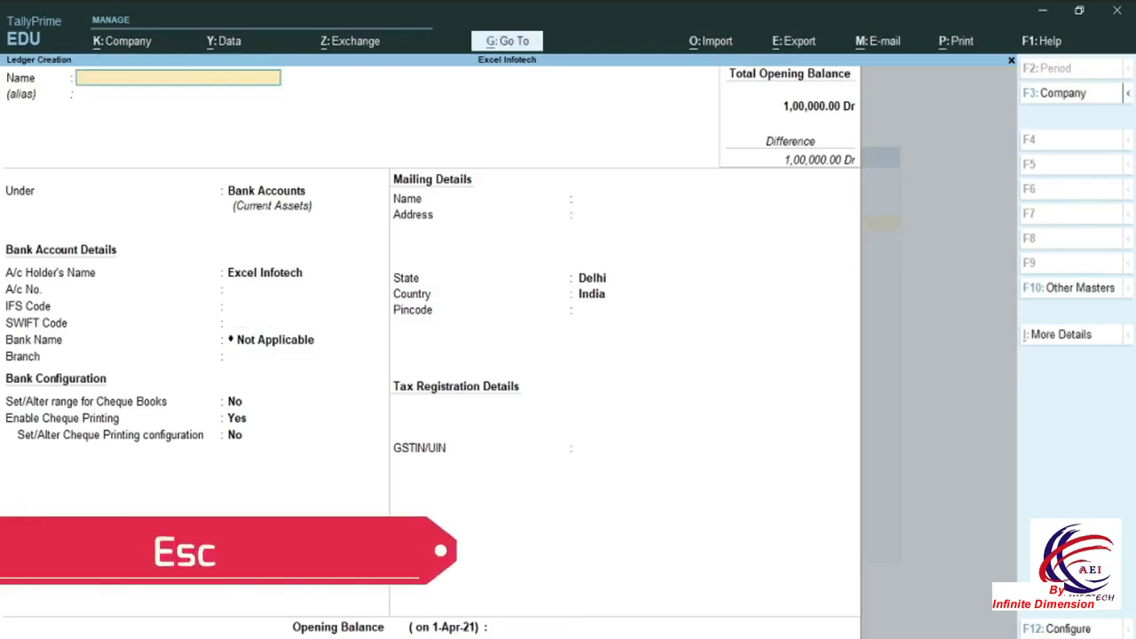
# Return to Gateway of Tally and start a new Payment voucher
pyautogui.press('Escape')
pyautogui.press('Return')
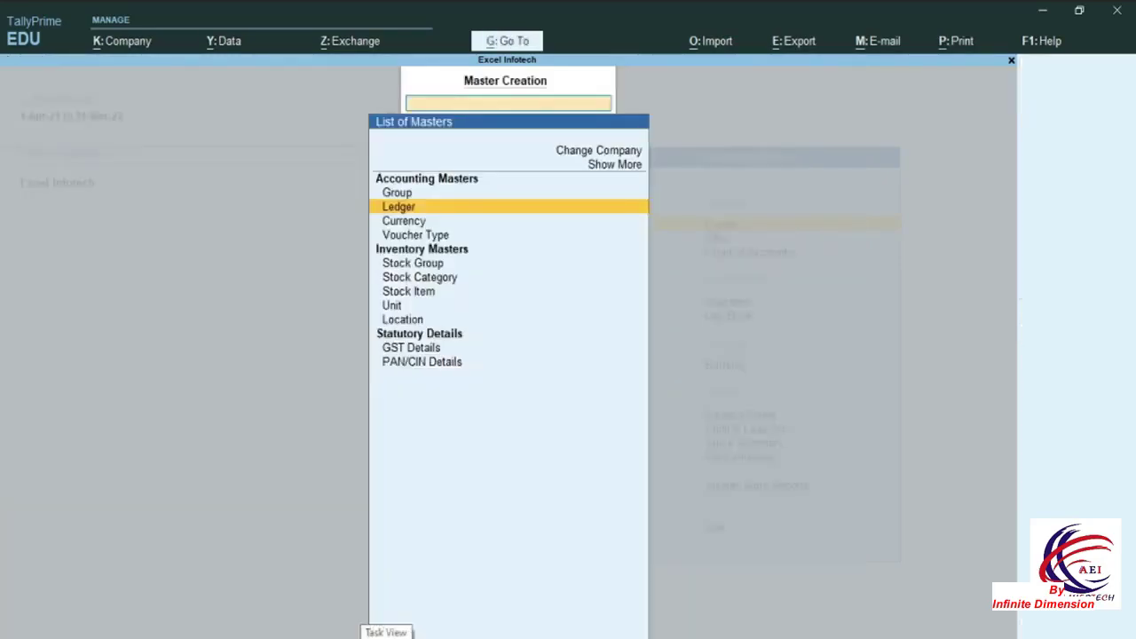
pyautogui.press('Escape')
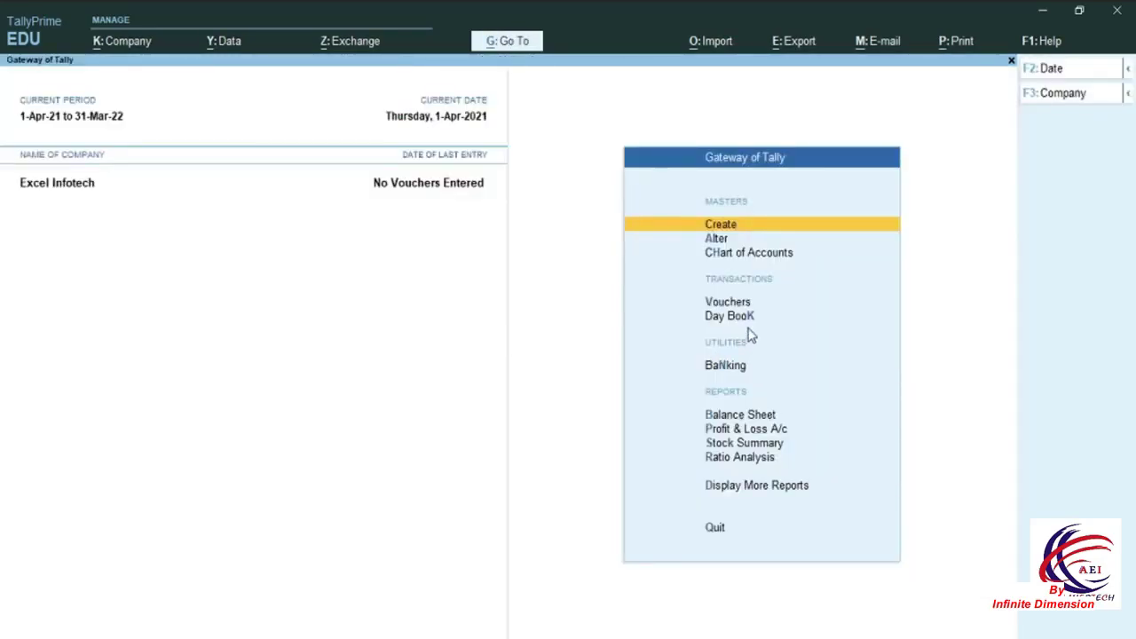
pyautogui.click(721, 306)
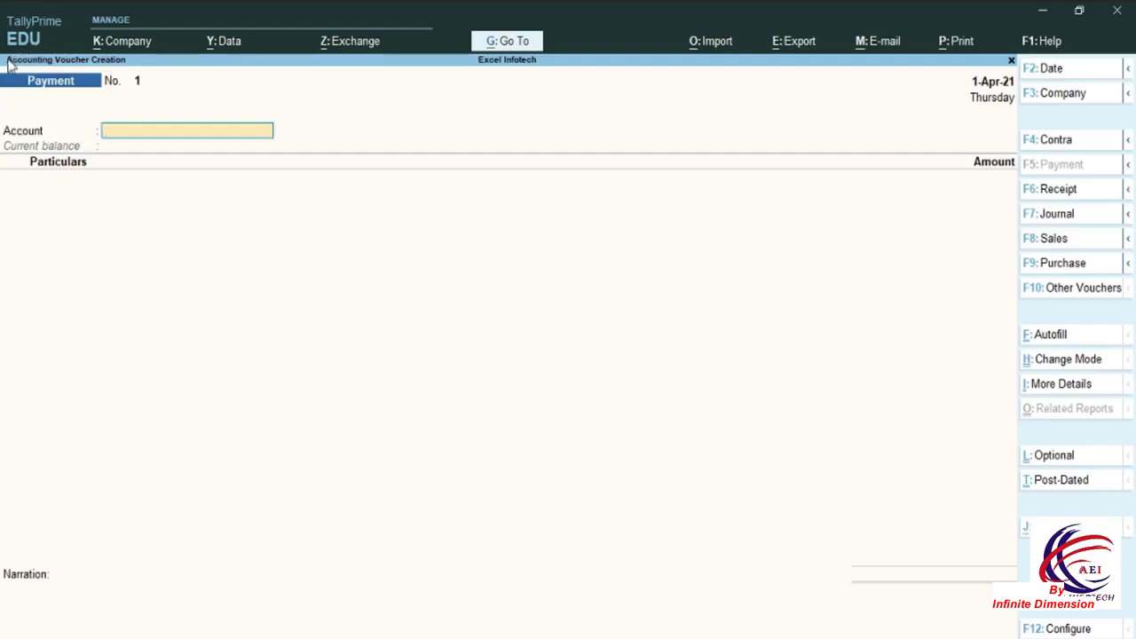
pyautogui.press('F5')
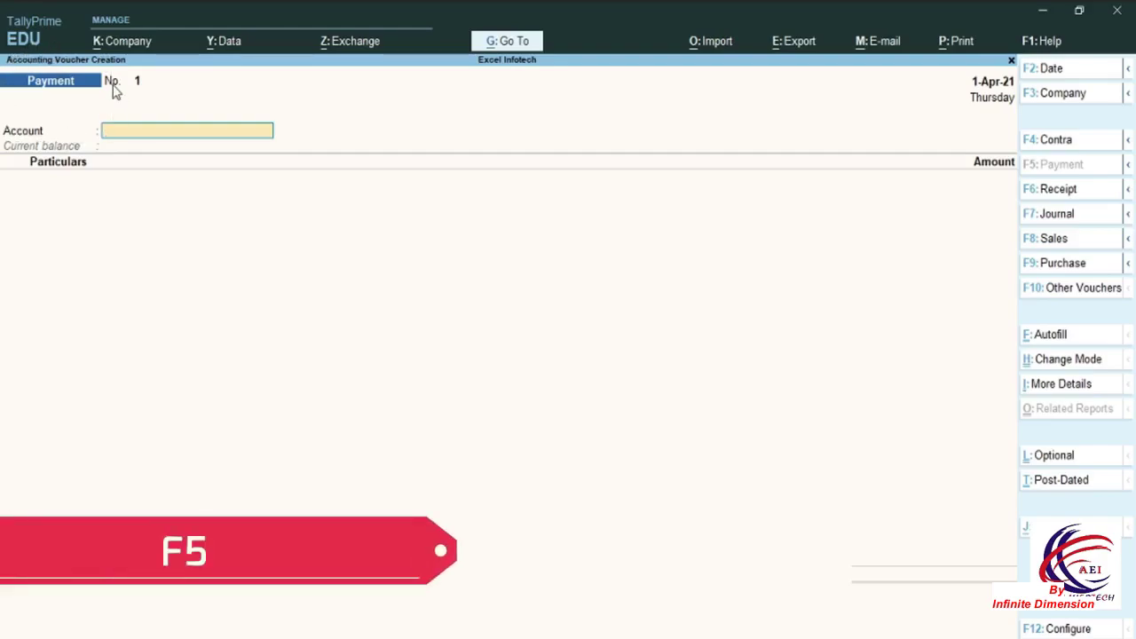
# Choose SBI Bank as the paying account and begin creating a new ledger with Alt+C
pyautogui.press('space')
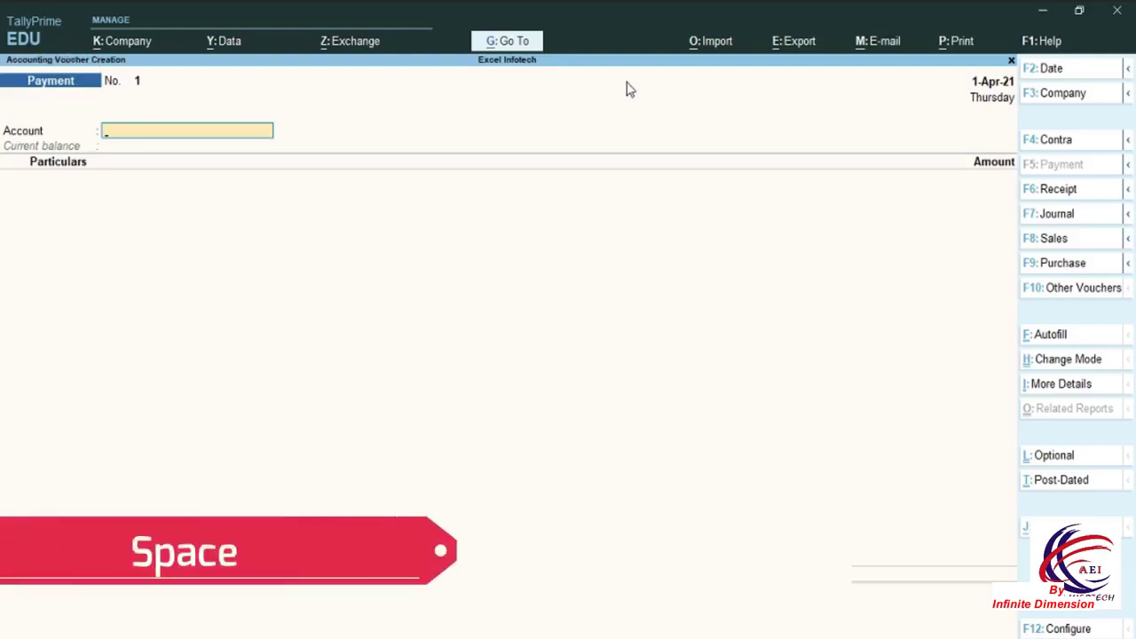
pyautogui.press('Down')
pyautogui.press('Down')
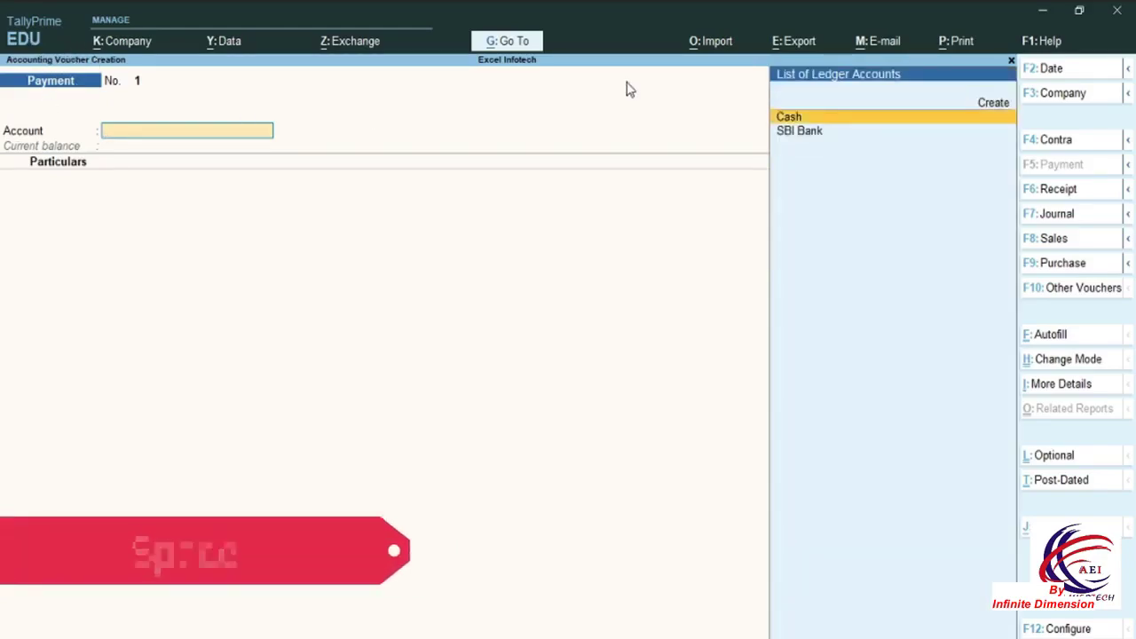
pyautogui.press('Return')
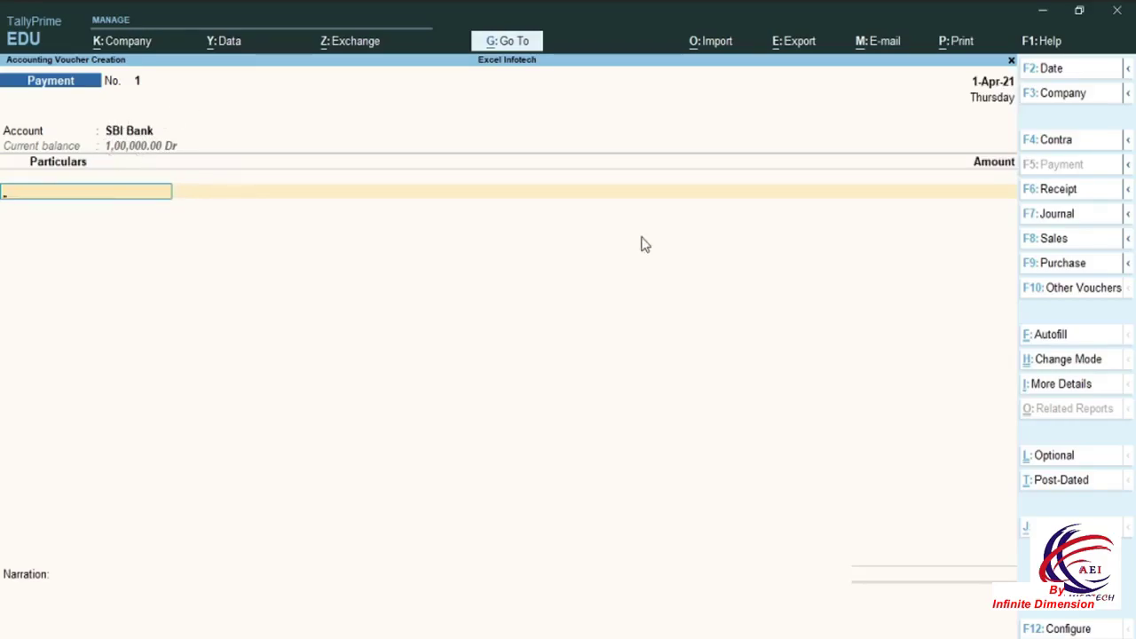
pyautogui.hotkey('alt', 'c')
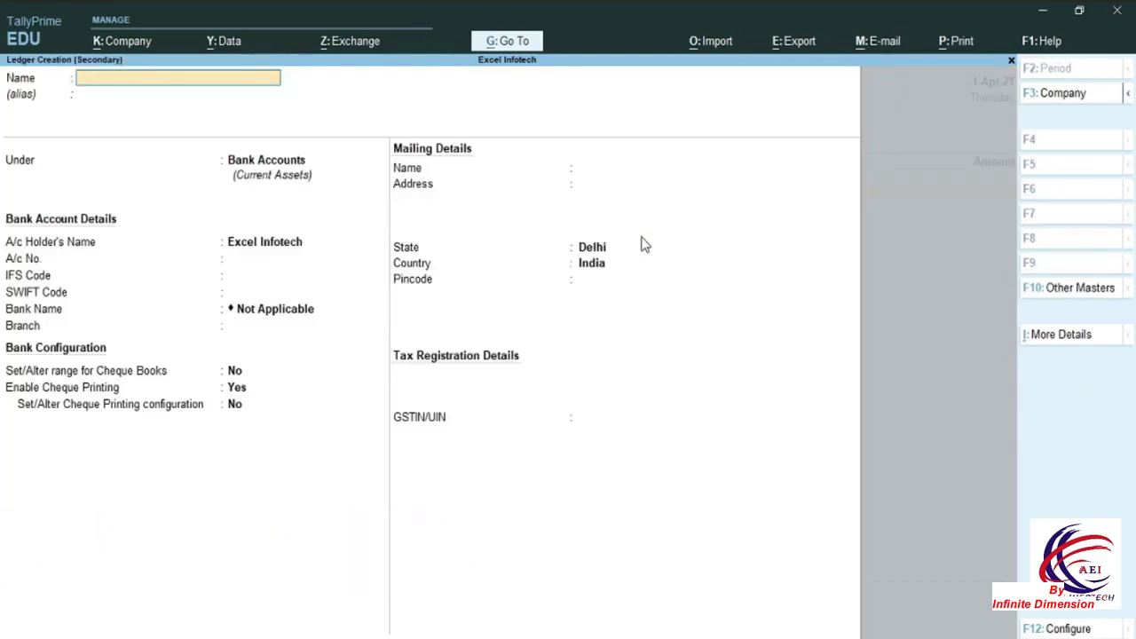
# Create the ledger Aditya Corp. under Sundry Creditors
pyautogui.write('Aditya Corp.')
pyautogui.press('Return')
pyautogui.press('Return')
pyautogui.write('S')
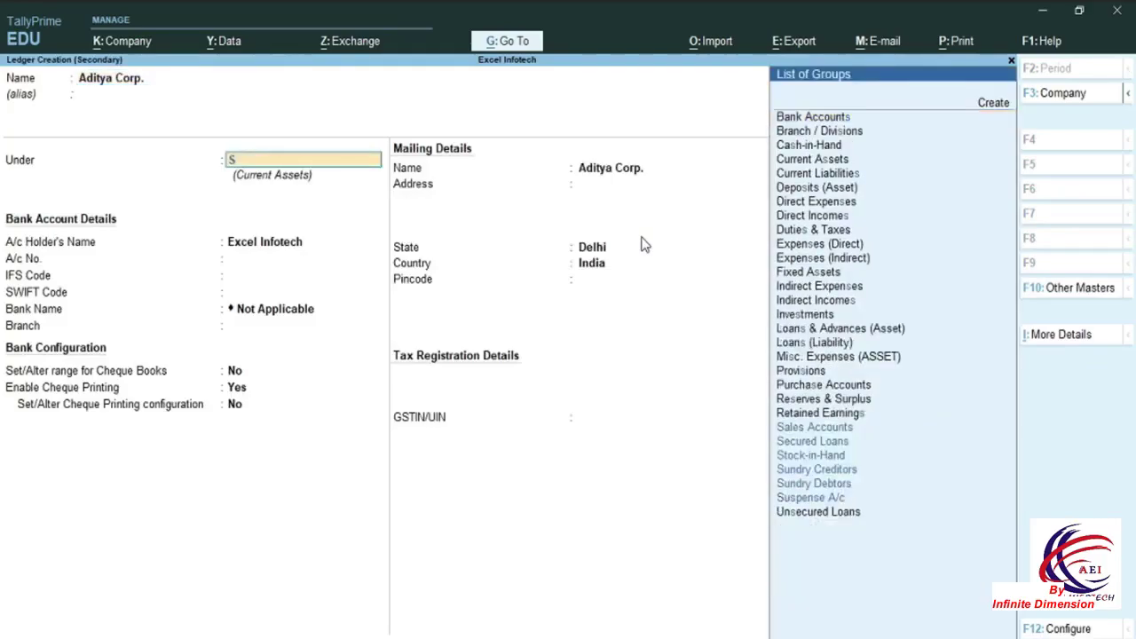
pyautogui.press('Down')
pyautogui.press('Down')
pyautogui.press('Down')
pyautogui.press('Return')
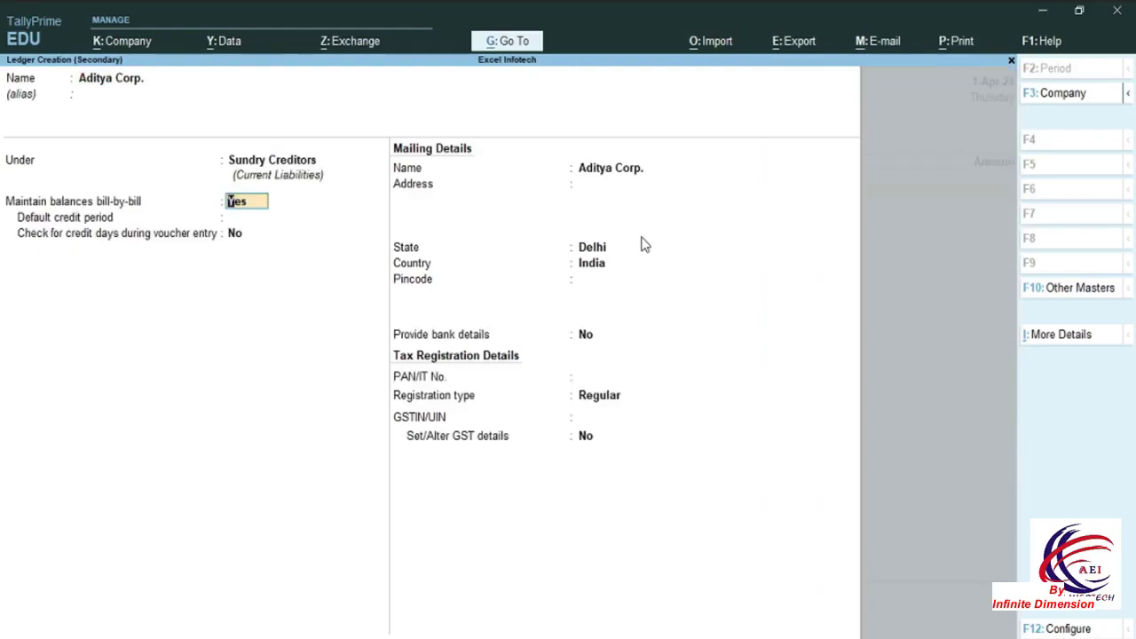
pyautogui.hotkey('ctrl', 'a')
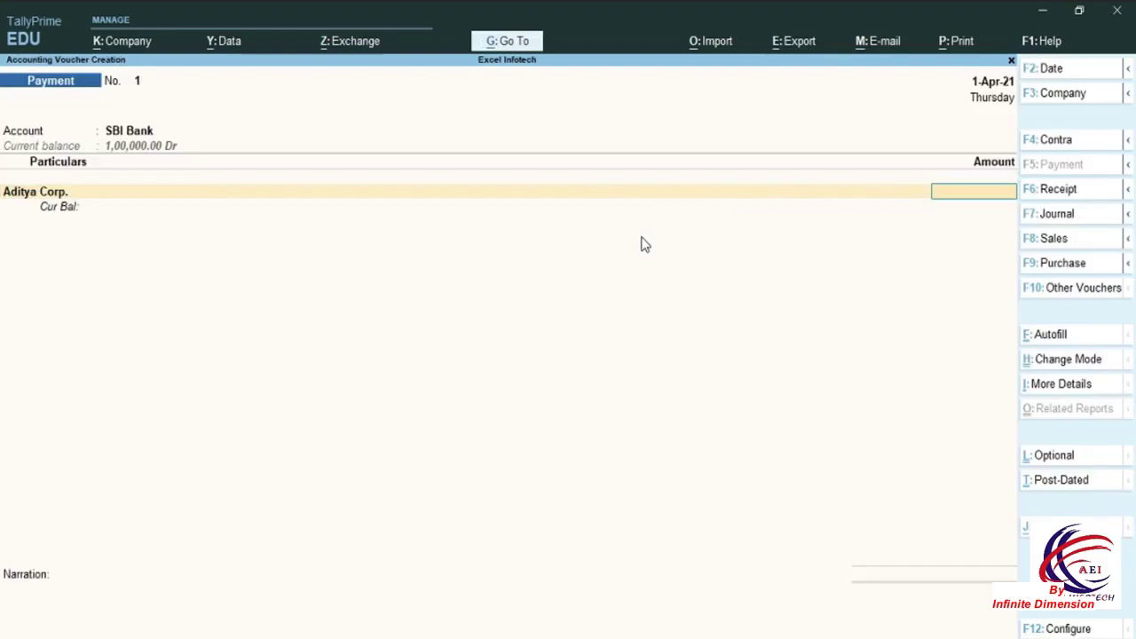
# Pay Aditya Corp. 10,000 On Account by SBI Bank cheque and save the voucher
pyautogui.write('10000')
pyautogui.press('Return')
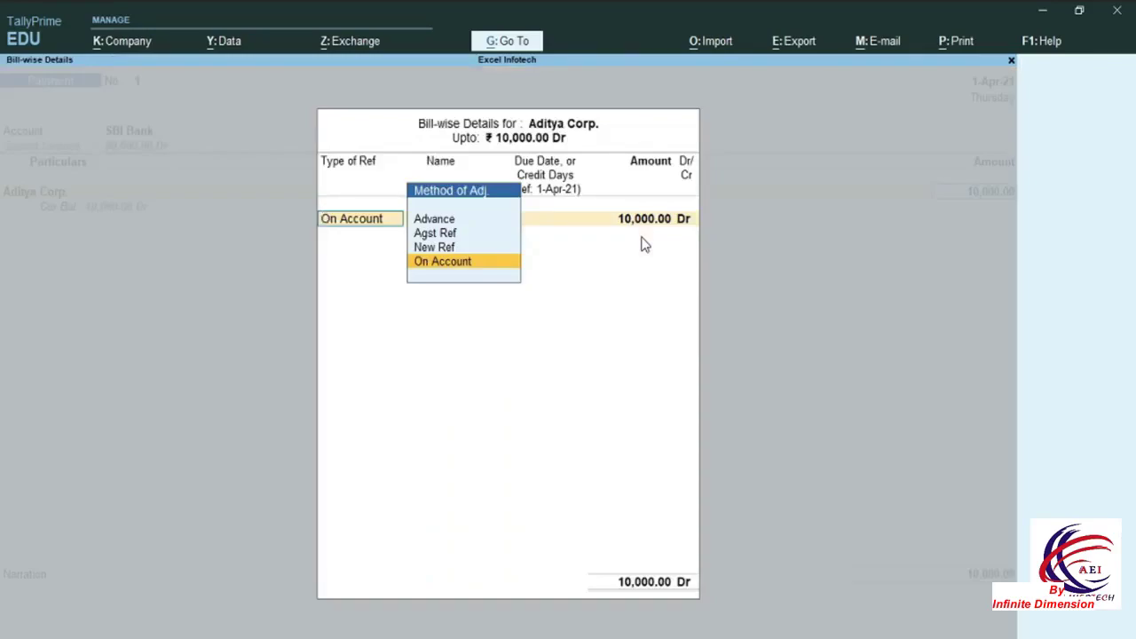
pyautogui.press('Return')
pyautogui.press('Return')
pyautogui.press('Return')
pyautogui.press('Return')
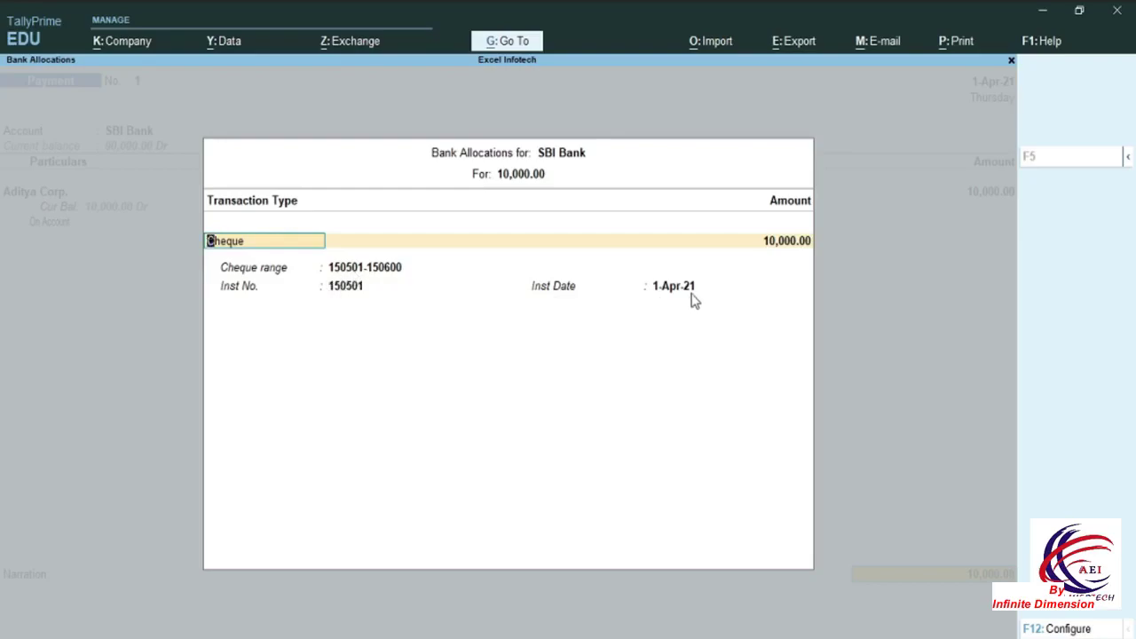
pyautogui.press('Return')
pyautogui.press('Return')
pyautogui.press('Return')
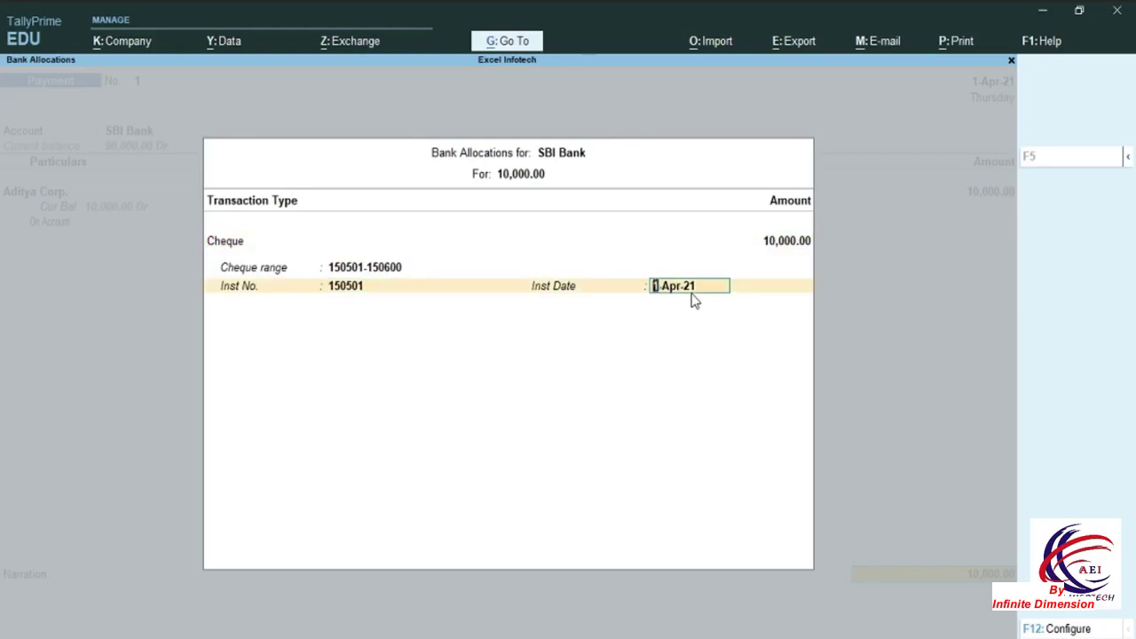
pyautogui.press('Return')
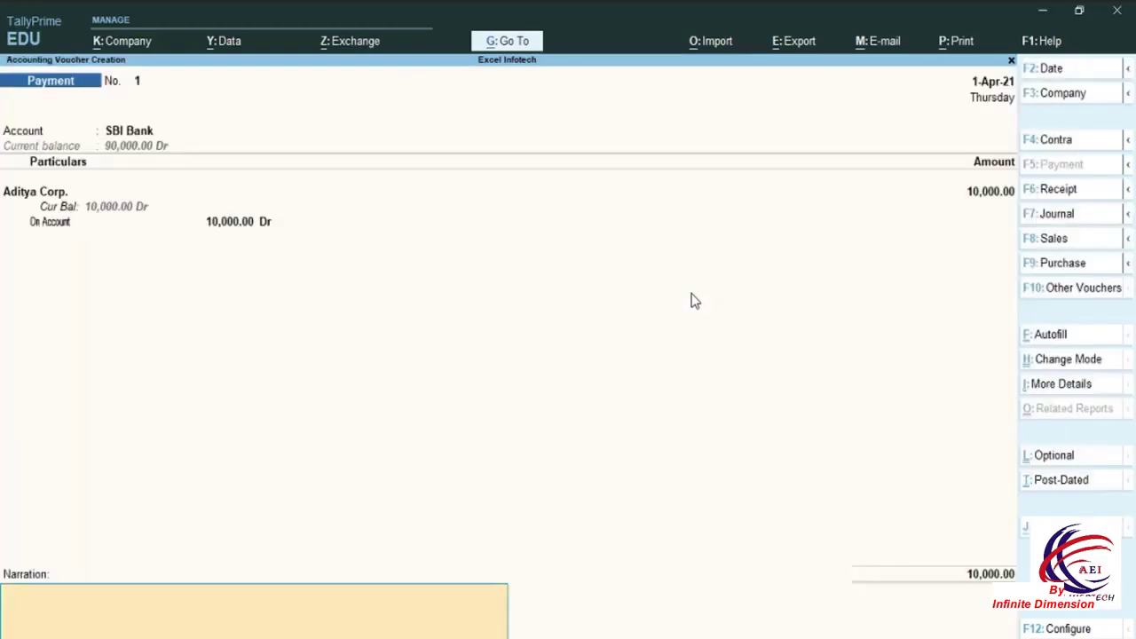
pyautogui.press('Return')
pyautogui.press('Return')
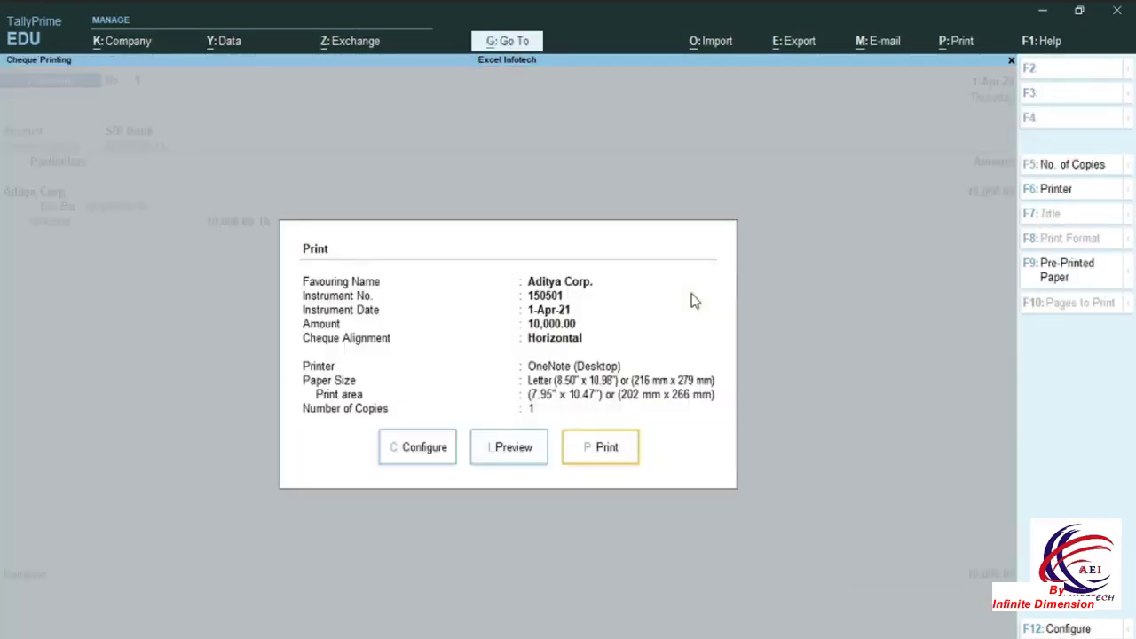
# Preview and zoom the 10,000 Aditya Corp. cheque, then close it without printing
pyautogui.press('Left')
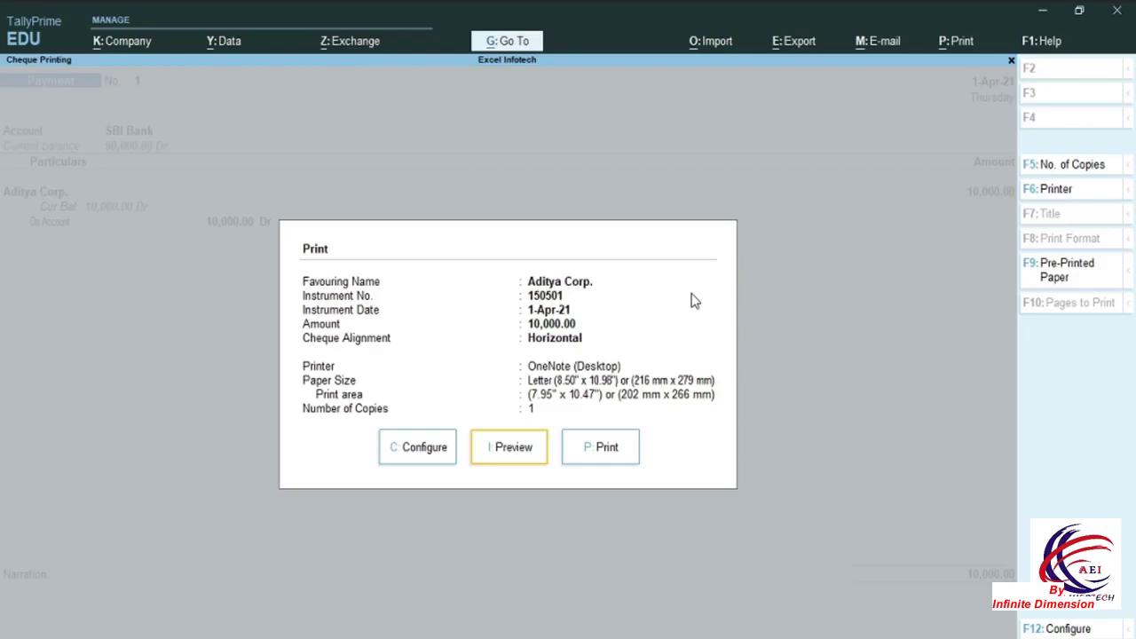
pyautogui.press('i')
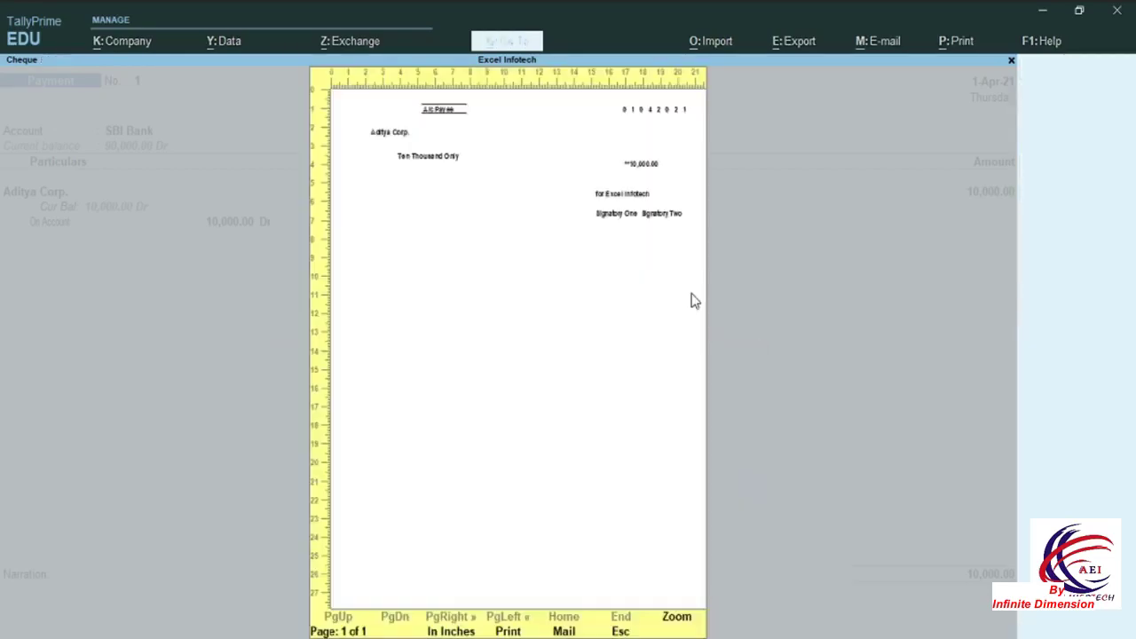
pyautogui.hotkey('alt', 'z')
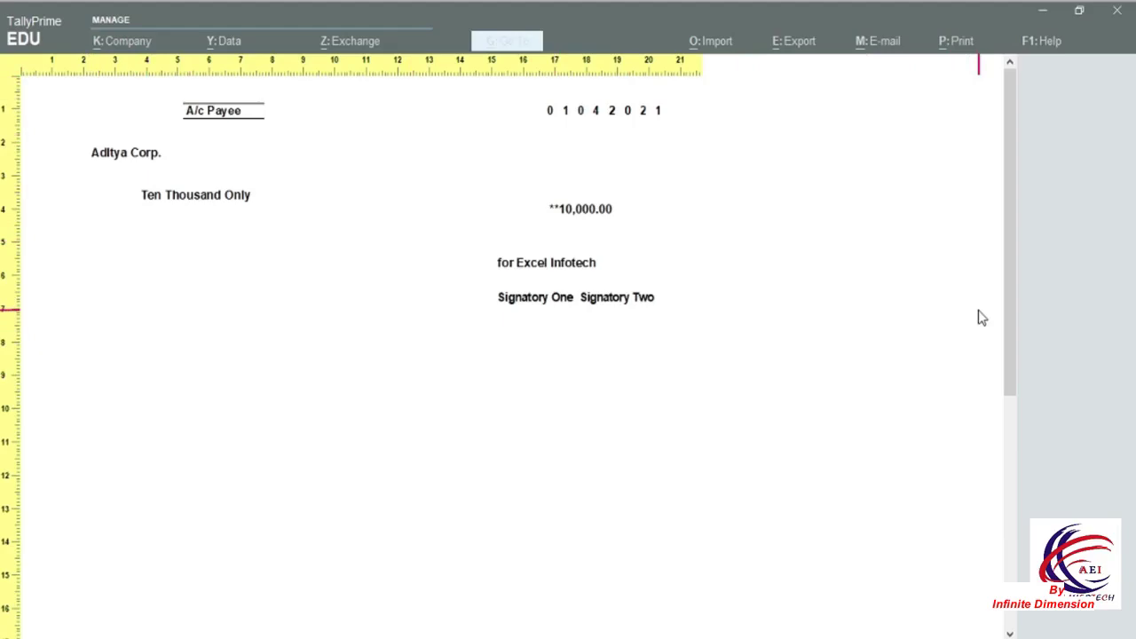
pyautogui.press('Escape')
pyautogui.press('Escape')
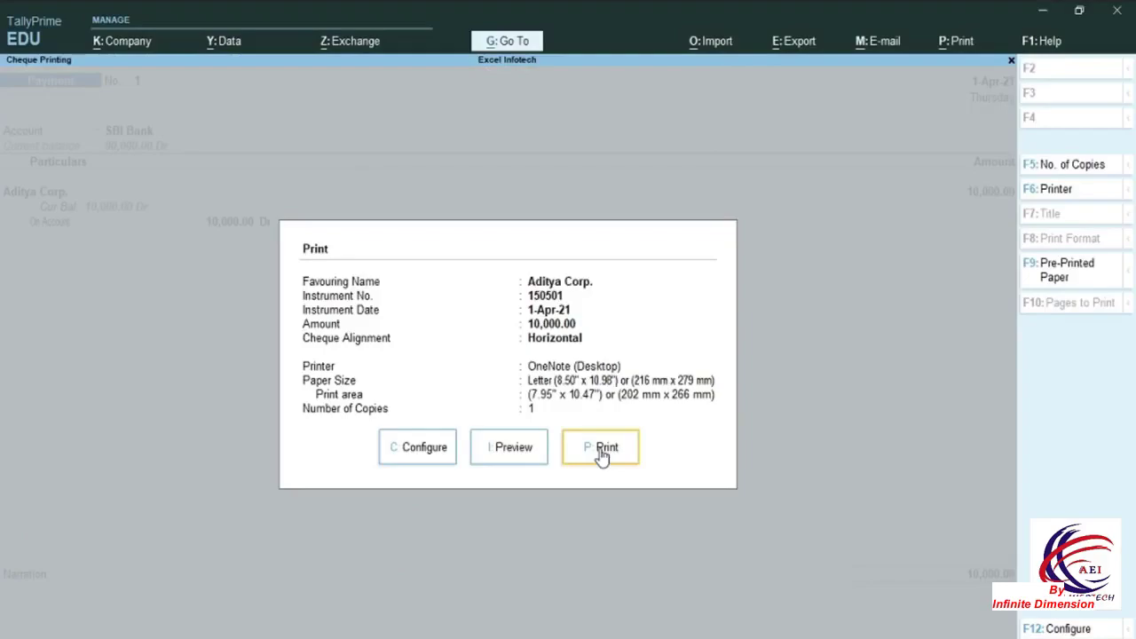
pyautogui.press('Escape')
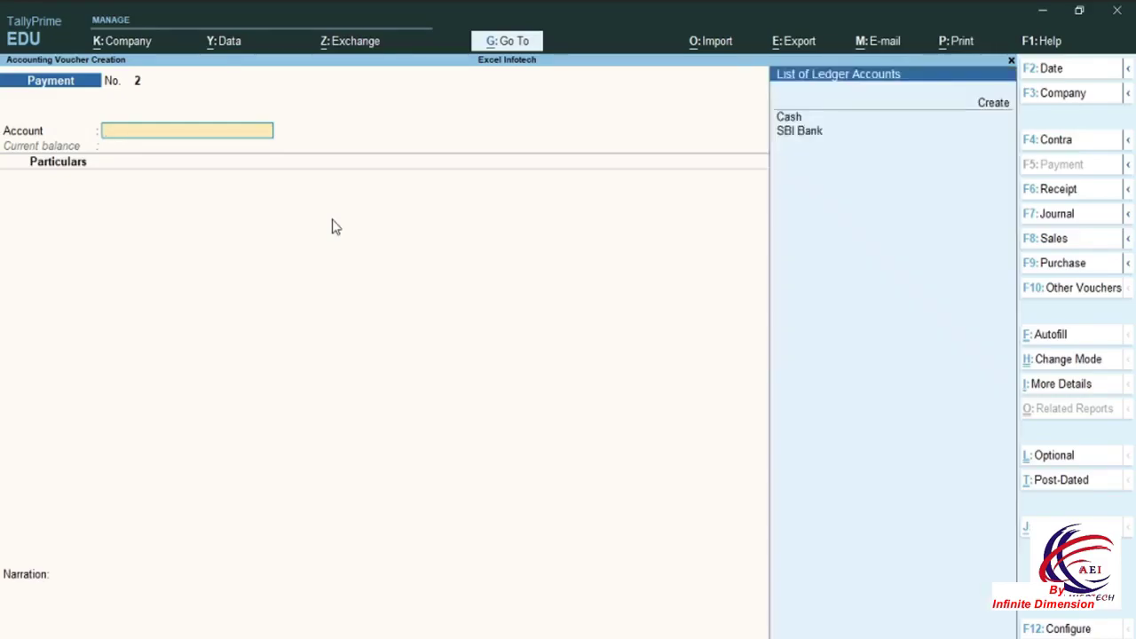
# Choose SBI Bank as the paying account and create ledger Kamal Ind. under Sundry Creditors
pyautogui.press('Down')
pyautogui.press('Down')
pyautogui.press('Return')
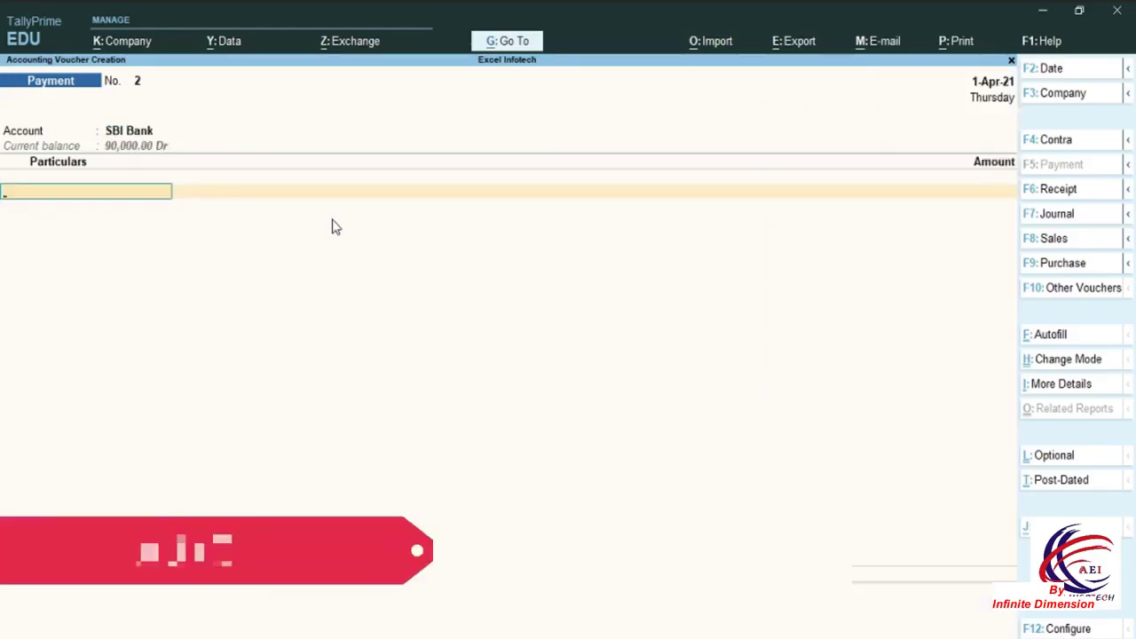
pyautogui.hotkey('alt', 'c')
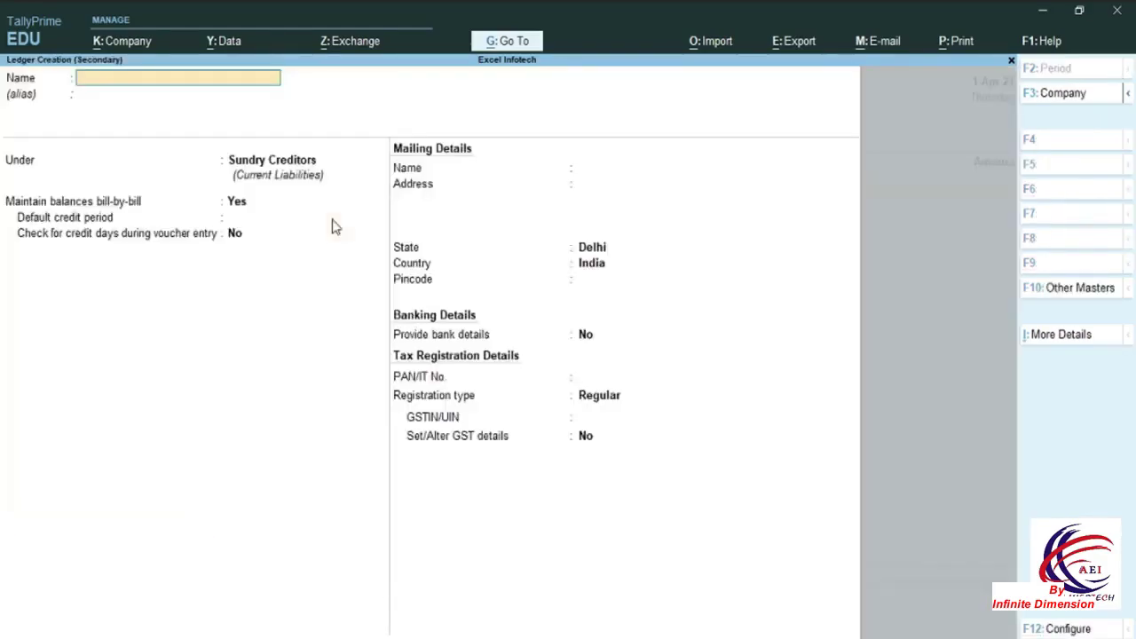
pyautogui.write('Kamal Ind.')
pyautogui.press('Return')
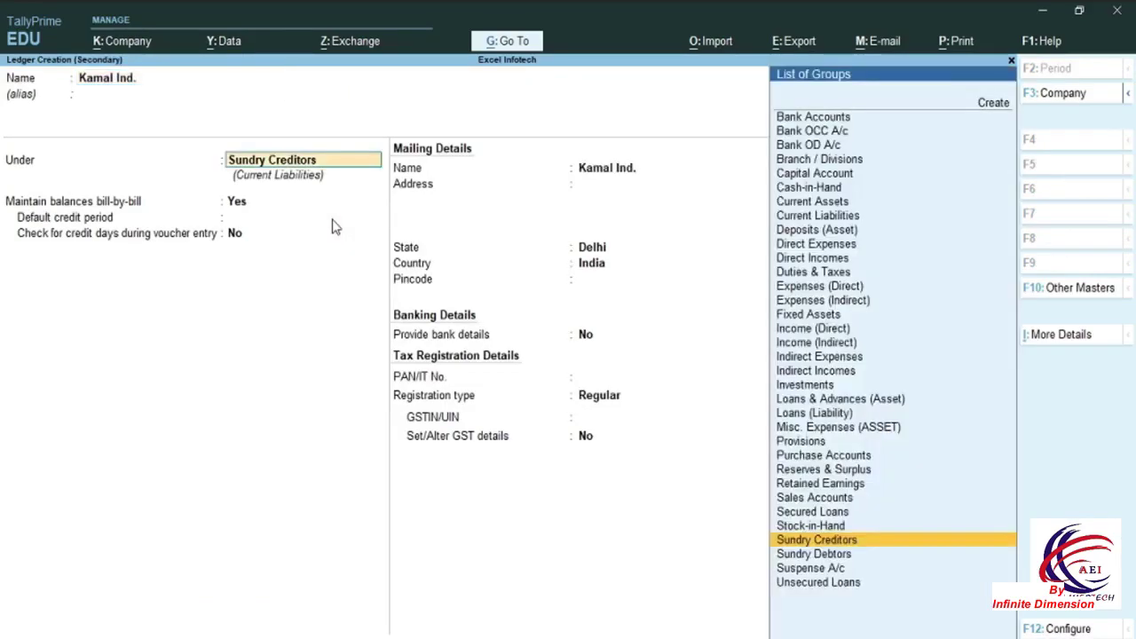
pyautogui.press('Return')
pyautogui.hotkey('ctrl', 'a')
# Pay Kamal Ind. 15,000 on account and save the voucher with its cheque details
pyautogui.press('Return')
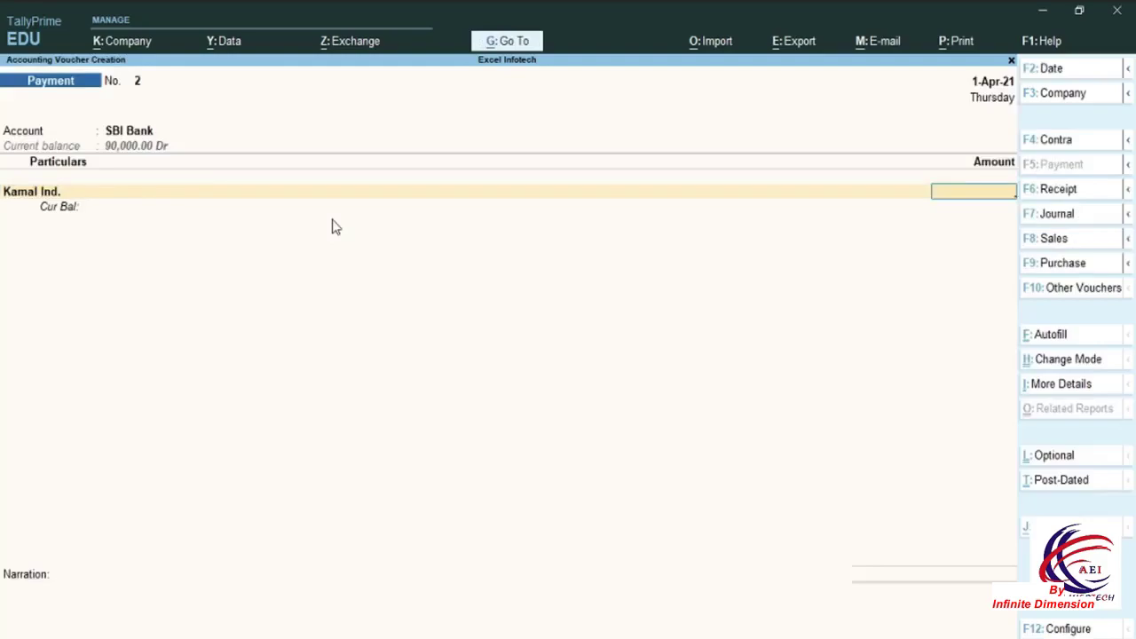
pyautogui.write('15000')
pyautogui.press('Return')
pyautogui.press('Return')
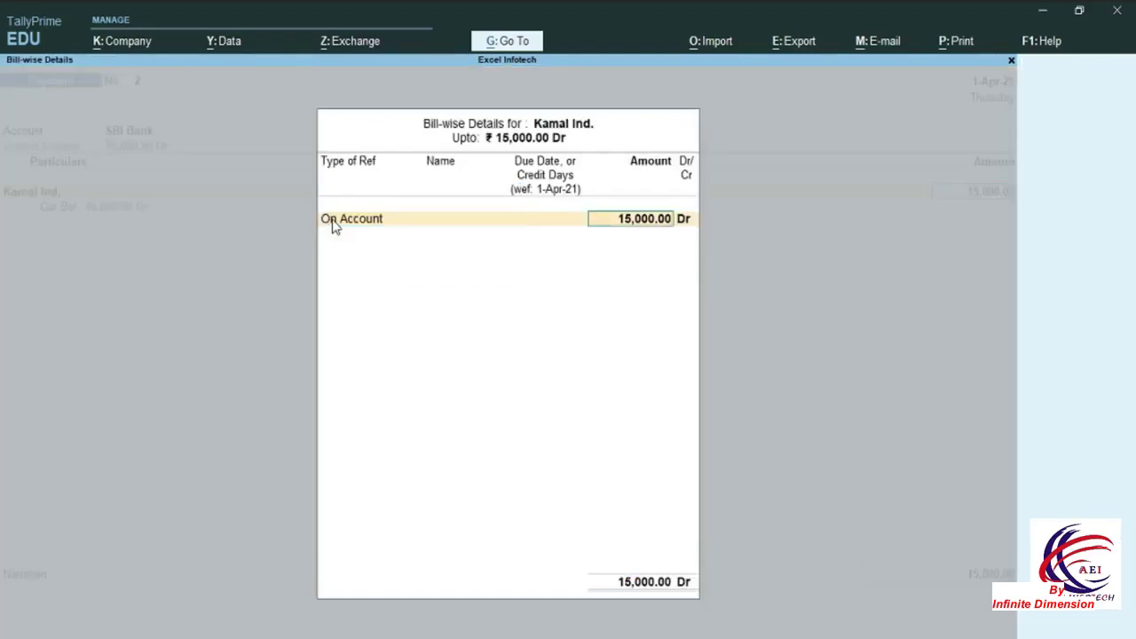
pyautogui.press('Return')
pyautogui.press('Return')
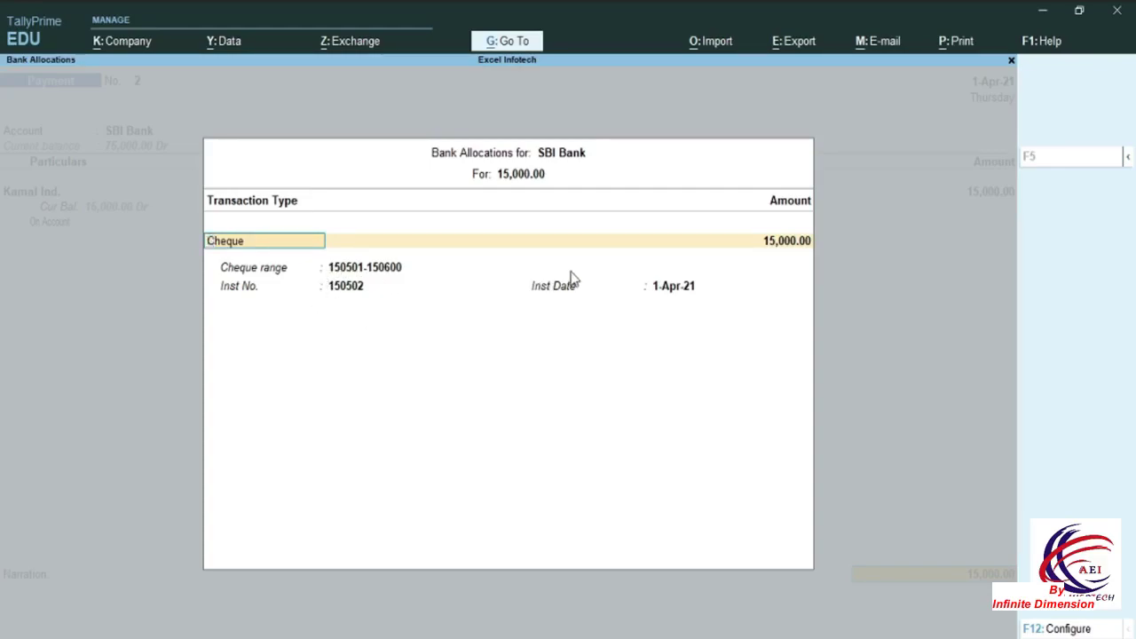
pyautogui.press('Return')
pyautogui.press('Return')
pyautogui.press('Return')
pyautogui.press('Return')
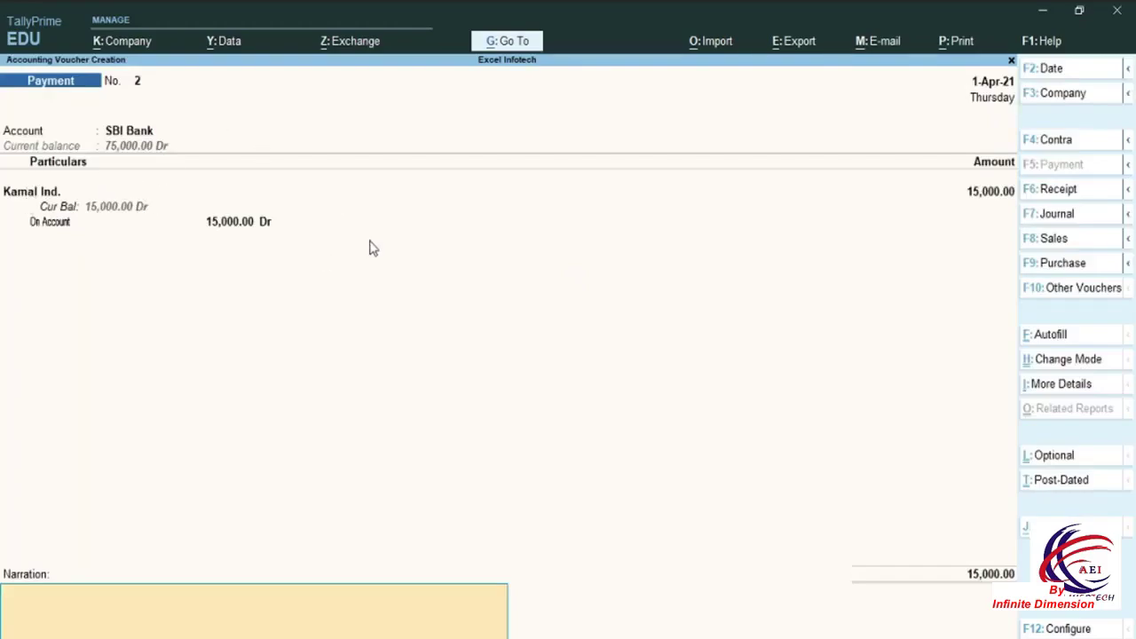
pyautogui.press('Return')
pyautogui.press('Return')
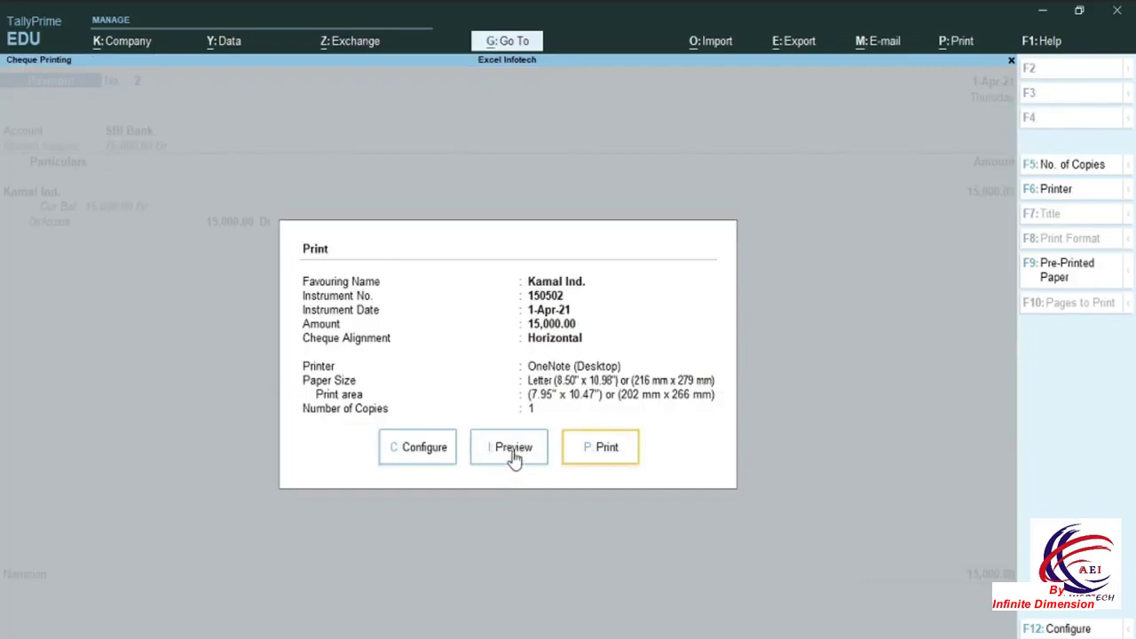
# Preview and zoom into the Kamal Ind. 15,000 cheque, then close without printing
pyautogui.click(508, 448)
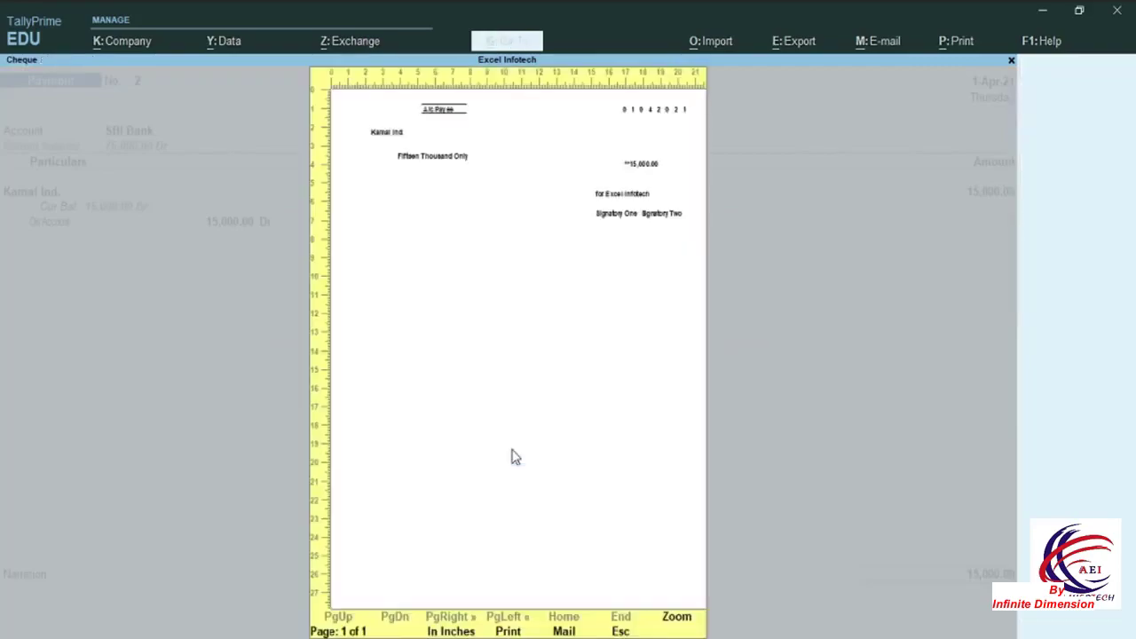
pyautogui.hotkey('alt', 'z')
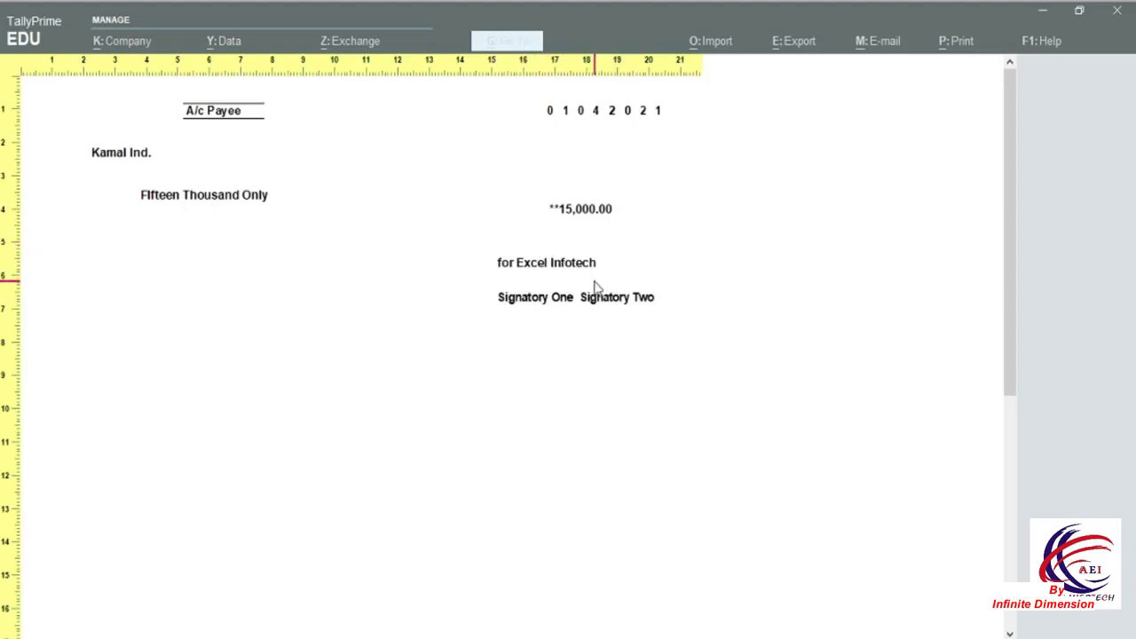
pyautogui.press('Escape')
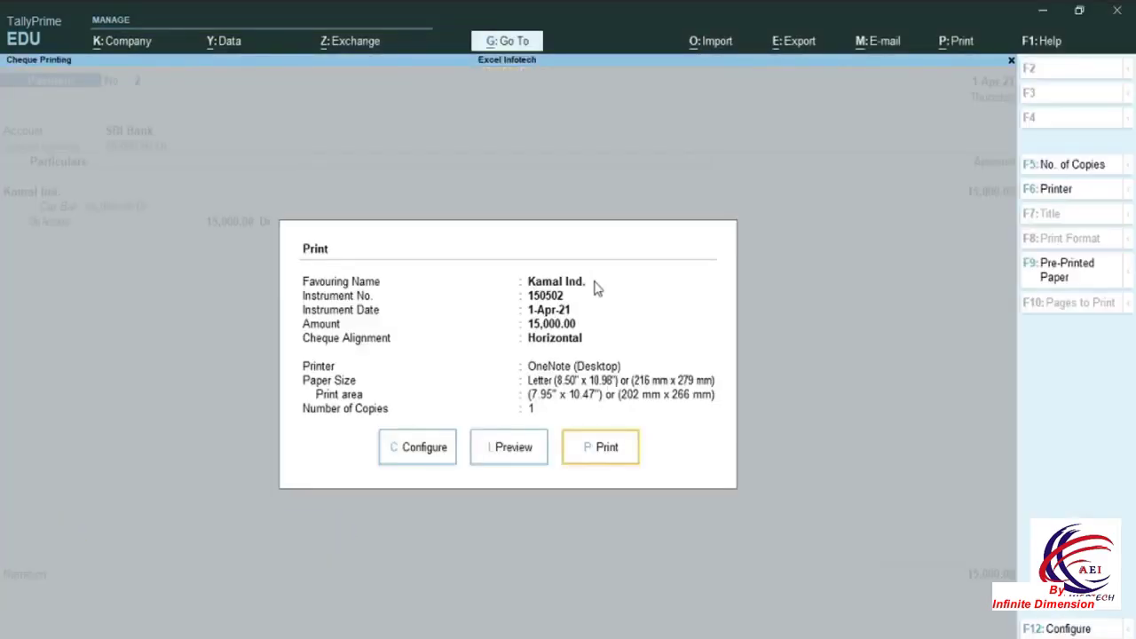
pyautogui.press('Escape')
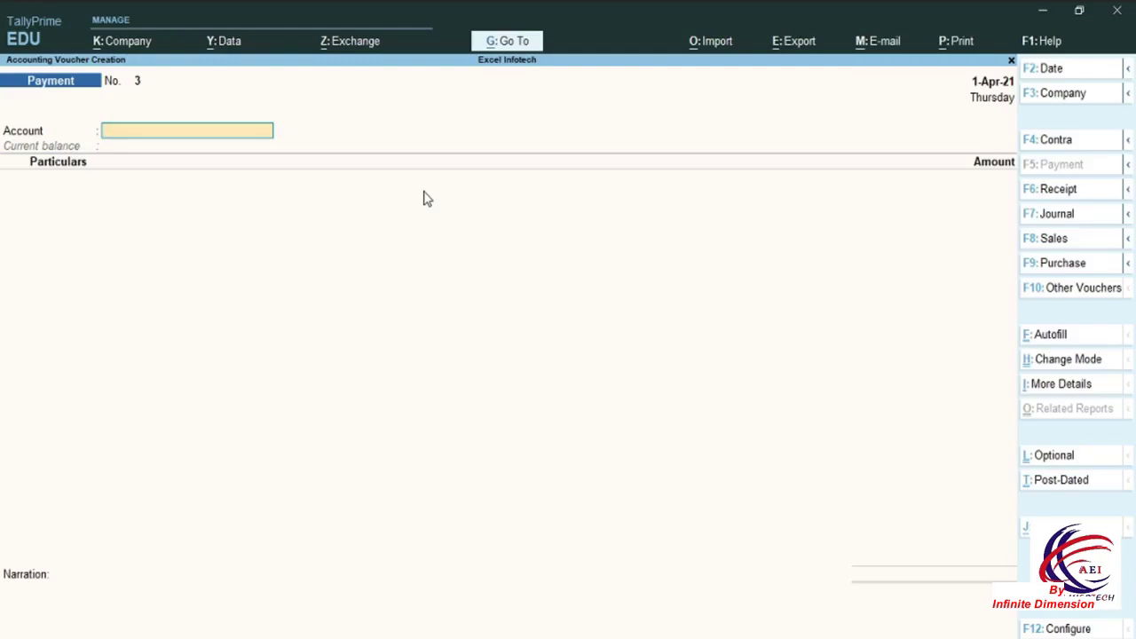
# Jump to the Cheque Register report by searching 'Che' in Go To
pyautogui.hotkey('alt', 'g')
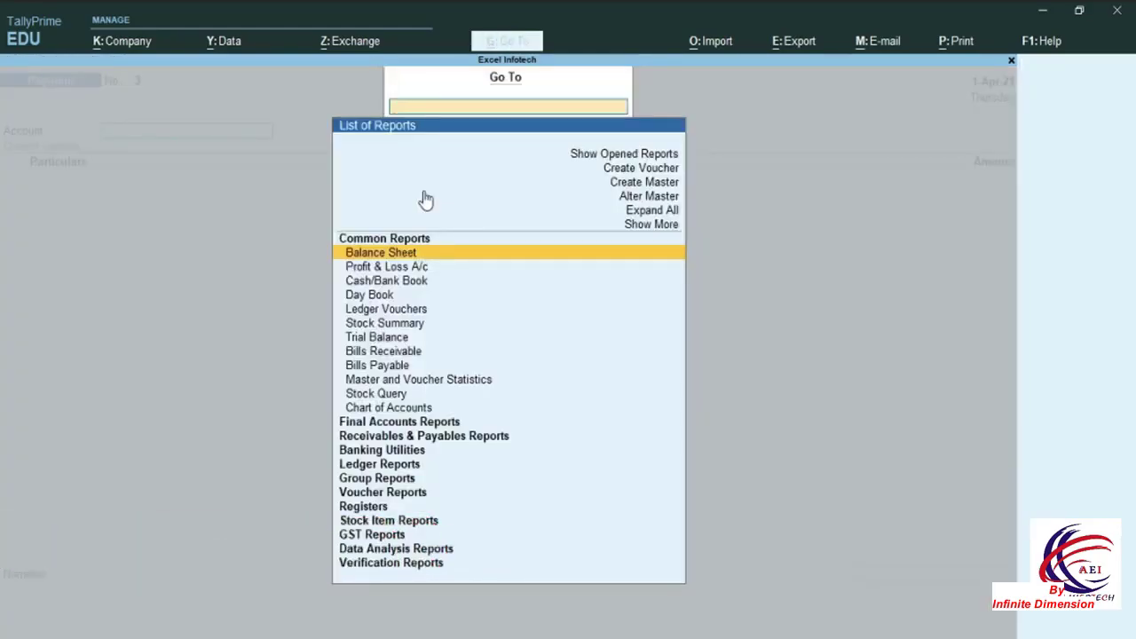
pyautogui.write('Ch')
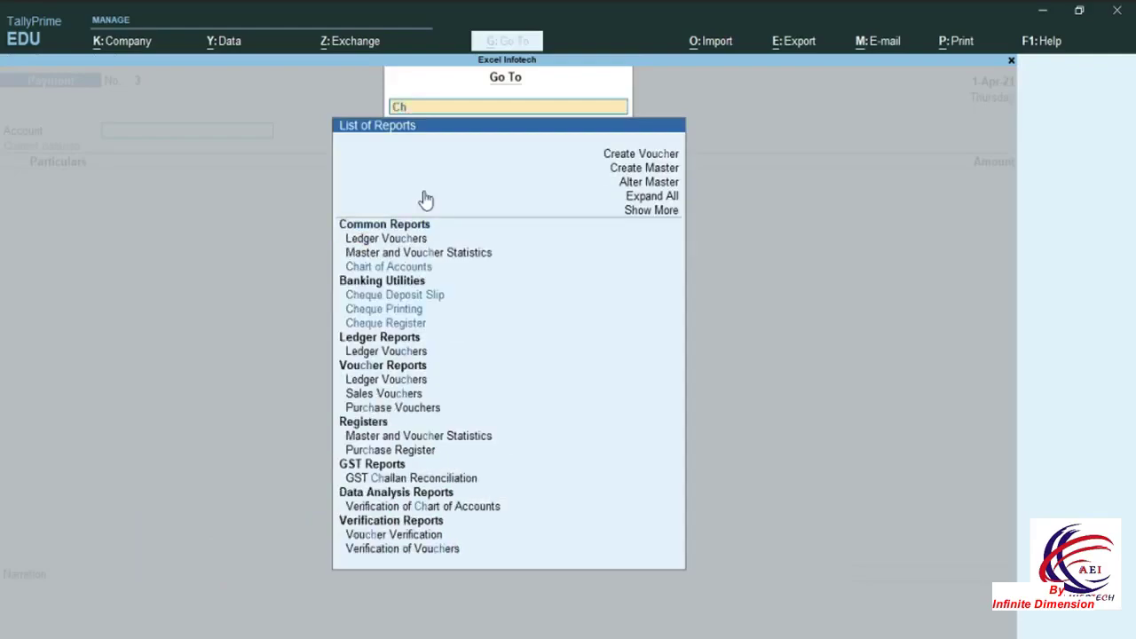
pyautogui.write('e')
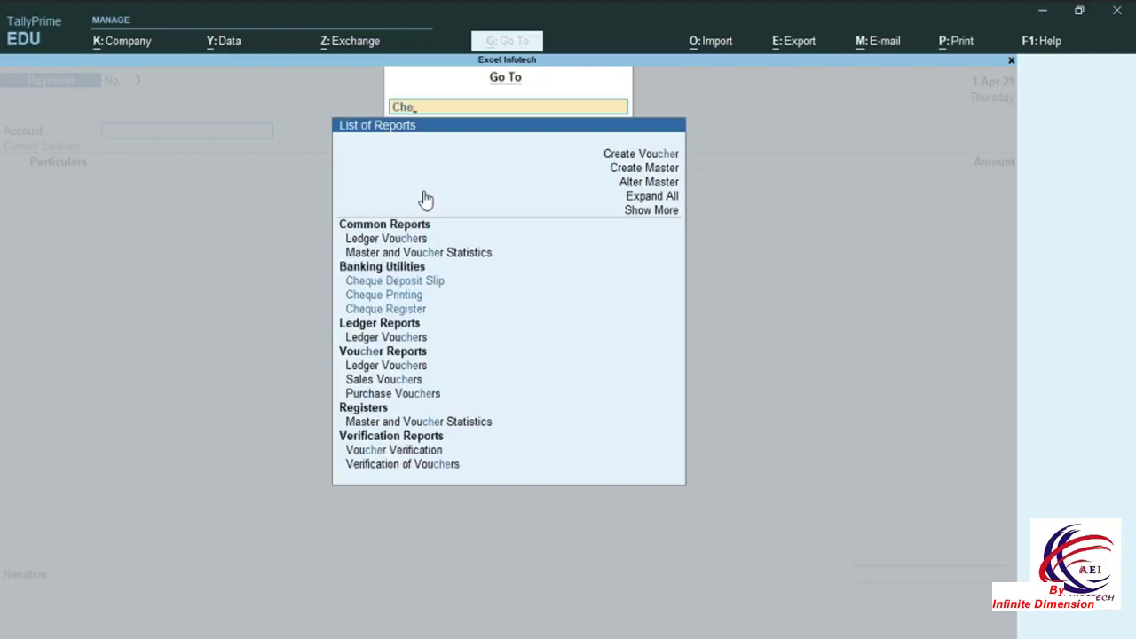
pyautogui.click(401, 311)
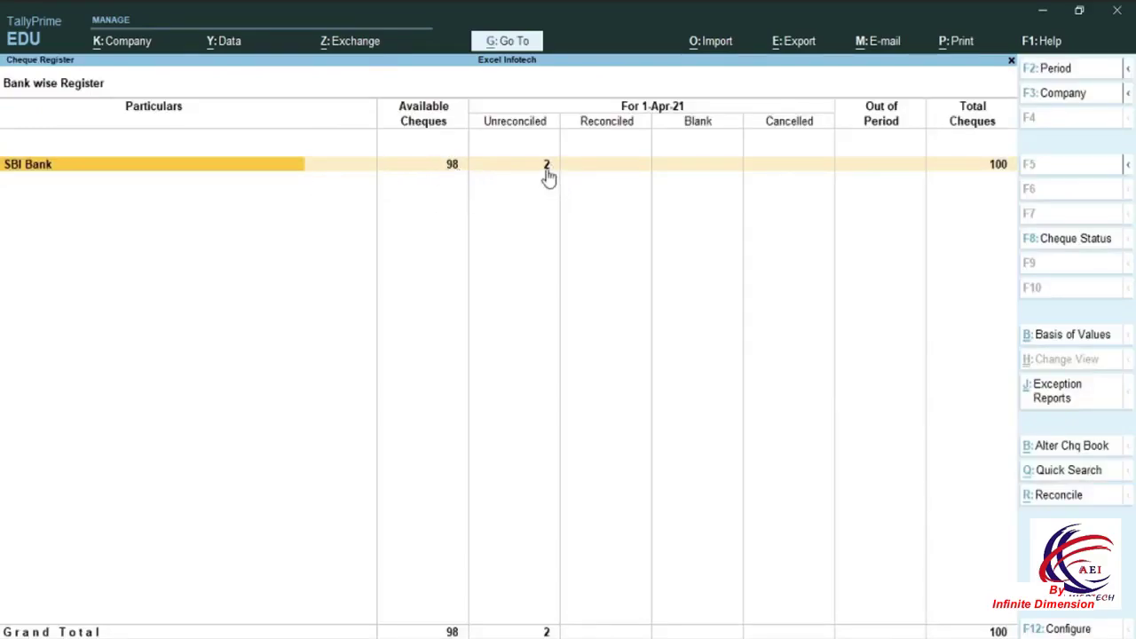
pyautogui.press('Return')
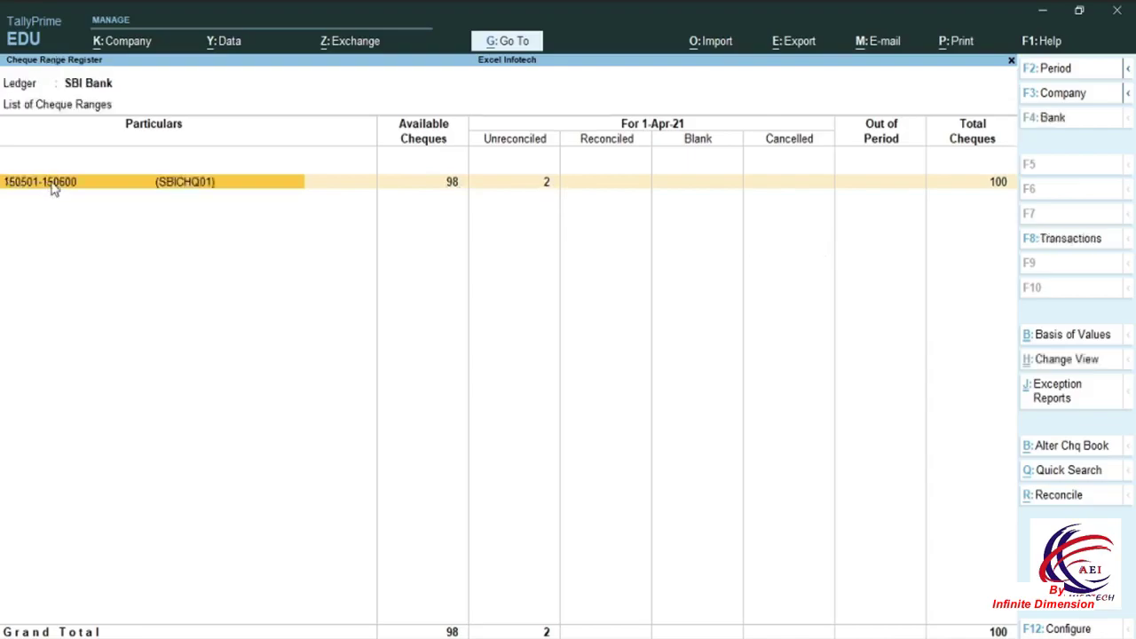
pyautogui.click(52, 186)
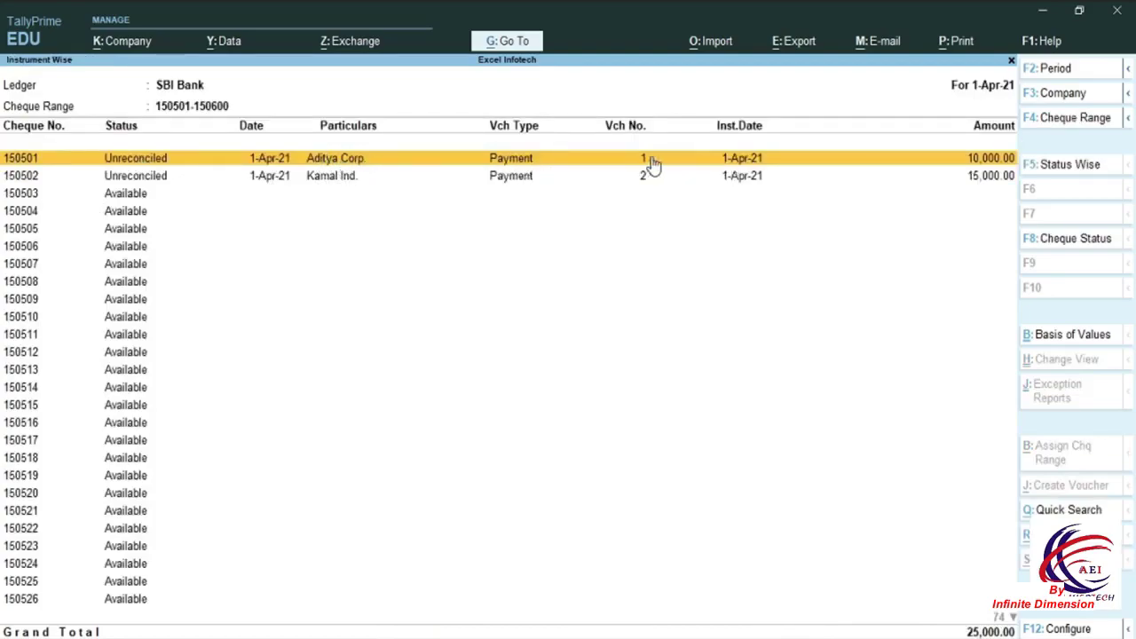
pyautogui.click(345, 181)
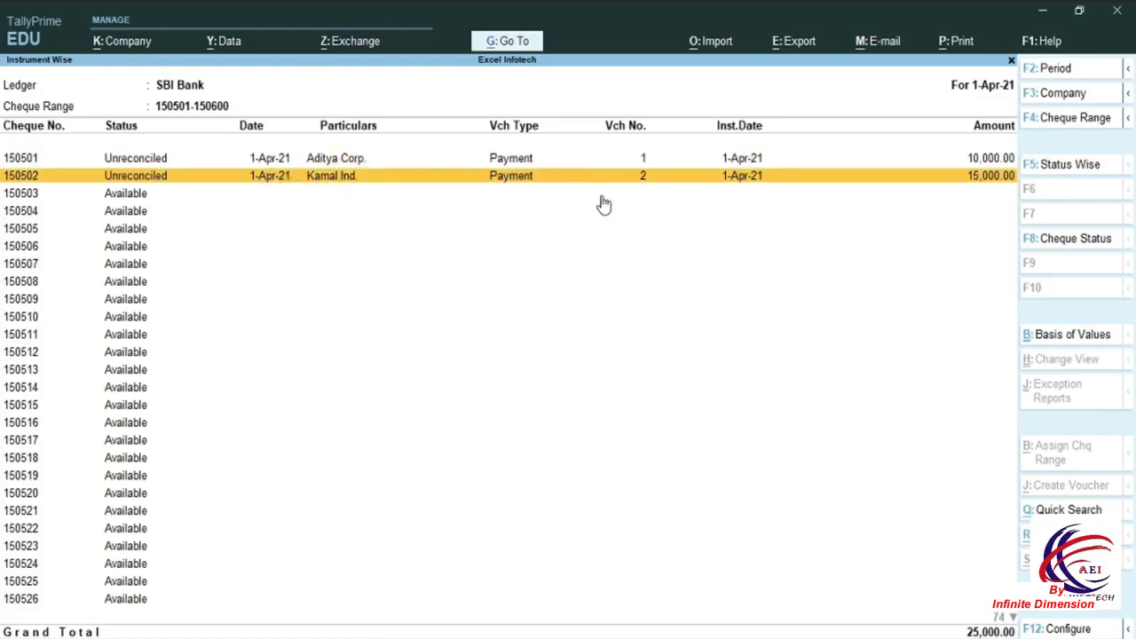
pyautogui.click(995, 163)
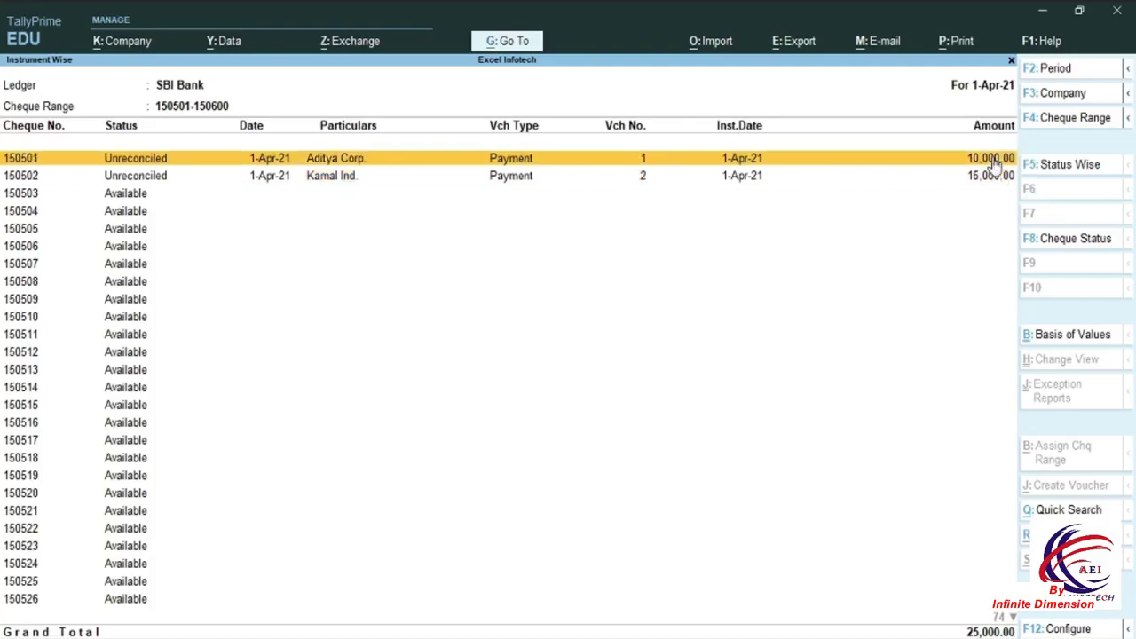
pyautogui.click(994, 178)
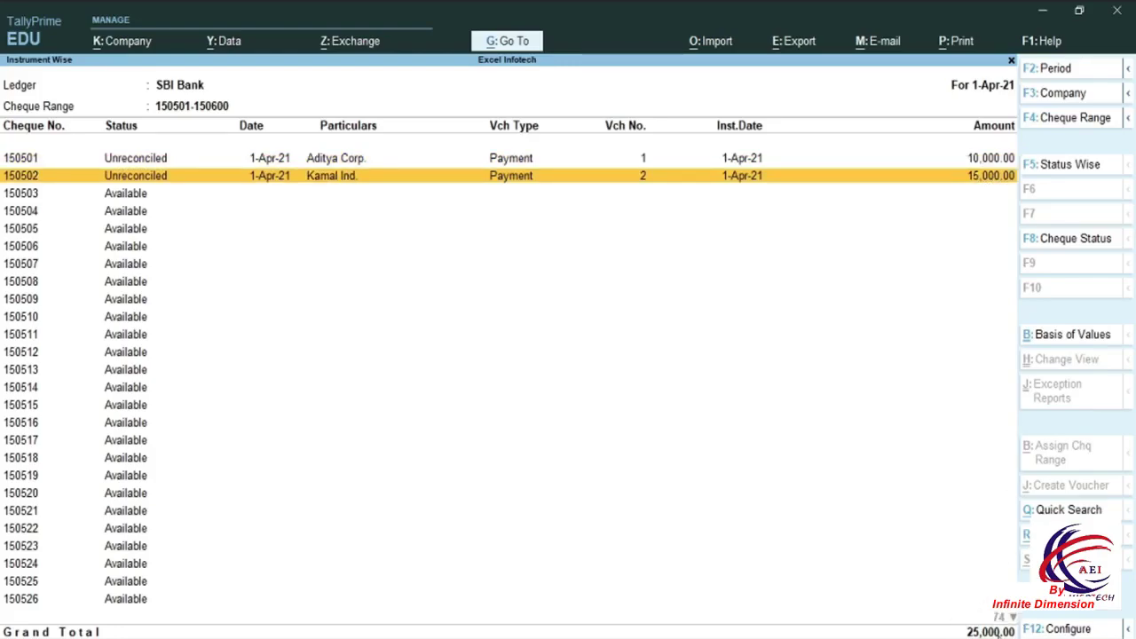
pyautogui.click(124, 195)
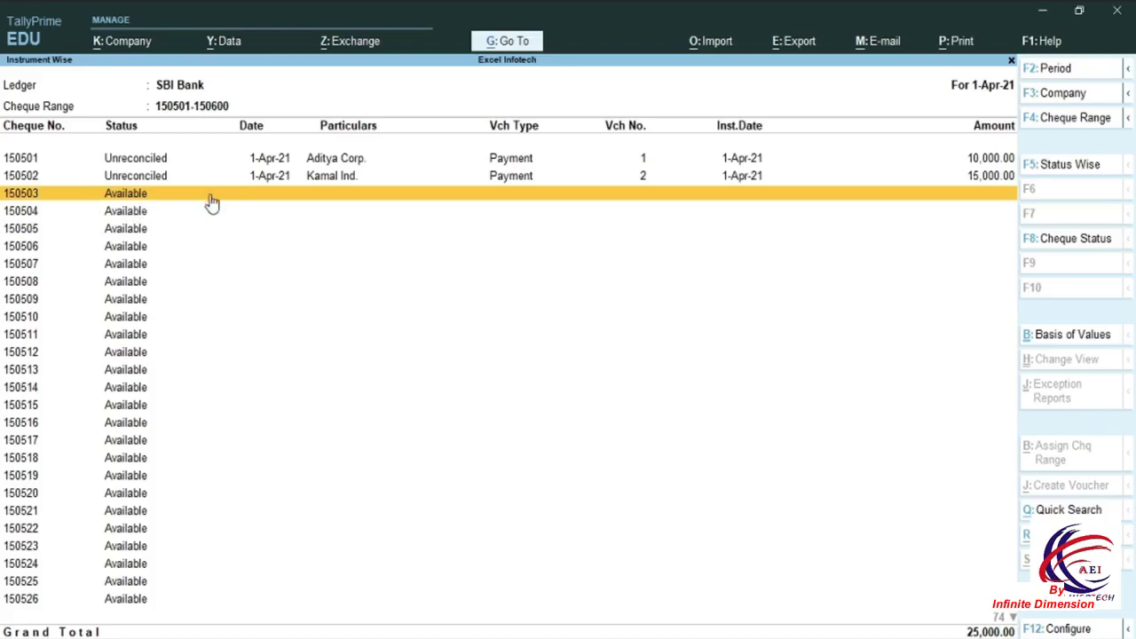
pyautogui.press('space')
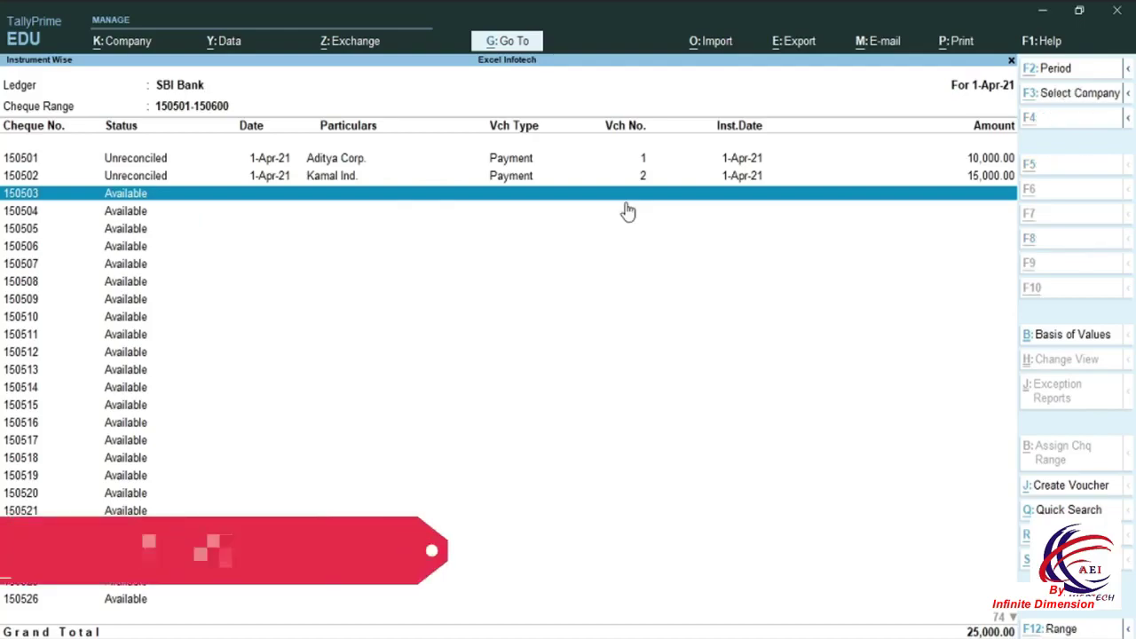
# Cancel cheque 150503 dated 1-5-2021 with the remark 'Wrong Amount'
pyautogui.hotkey('alt', 's')
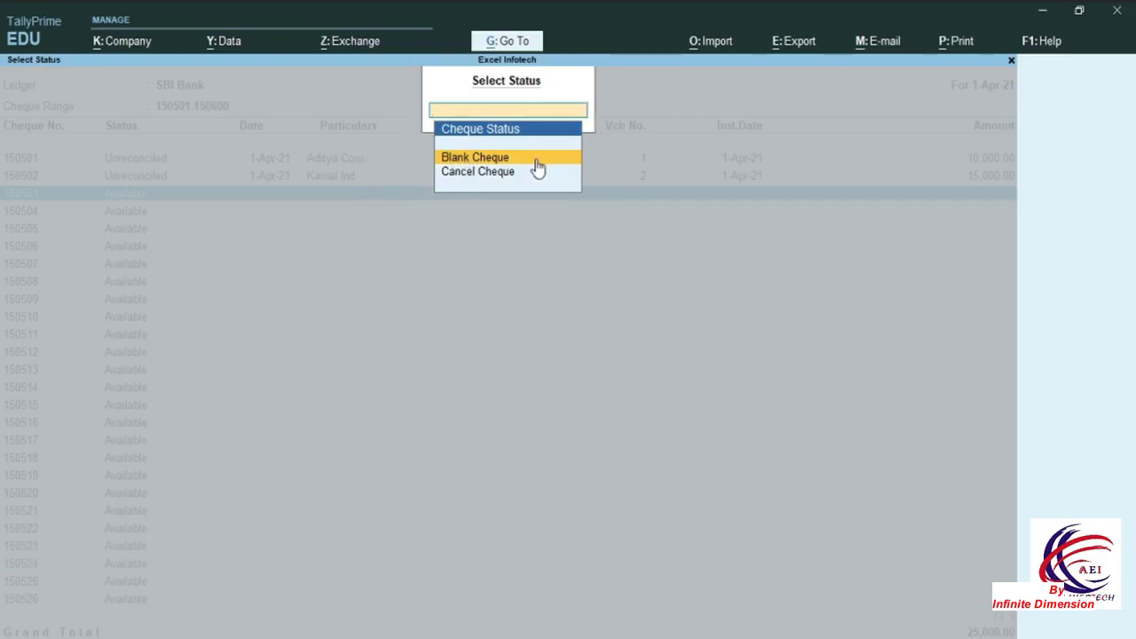
pyautogui.click(482, 173)
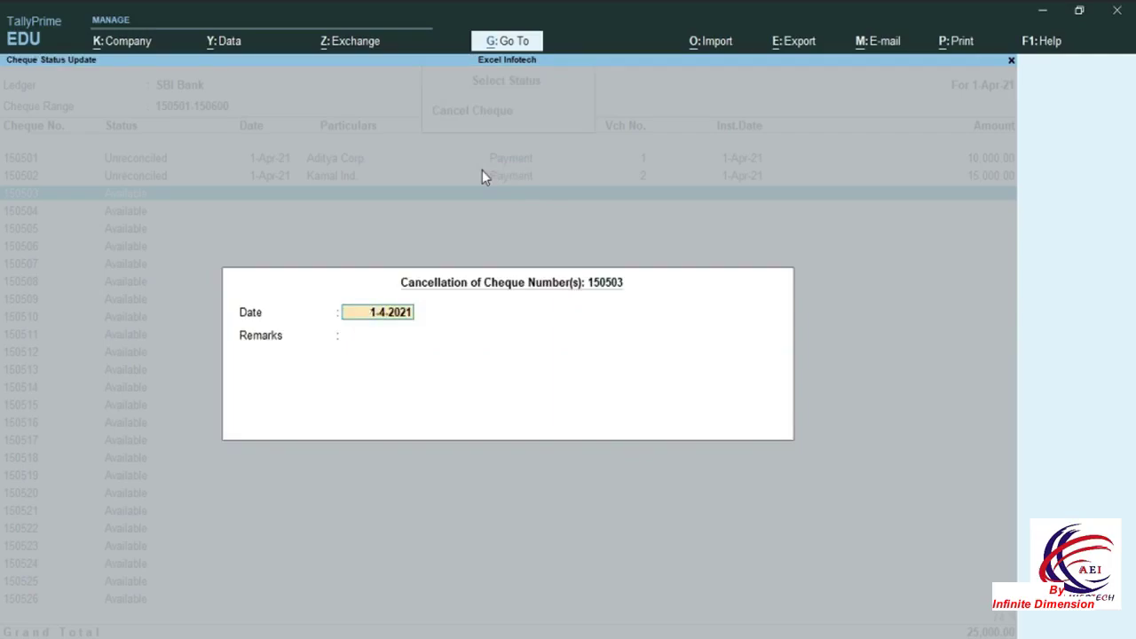
pyautogui.write('1-5')
pyautogui.write('21')
pyautogui.press('Return')
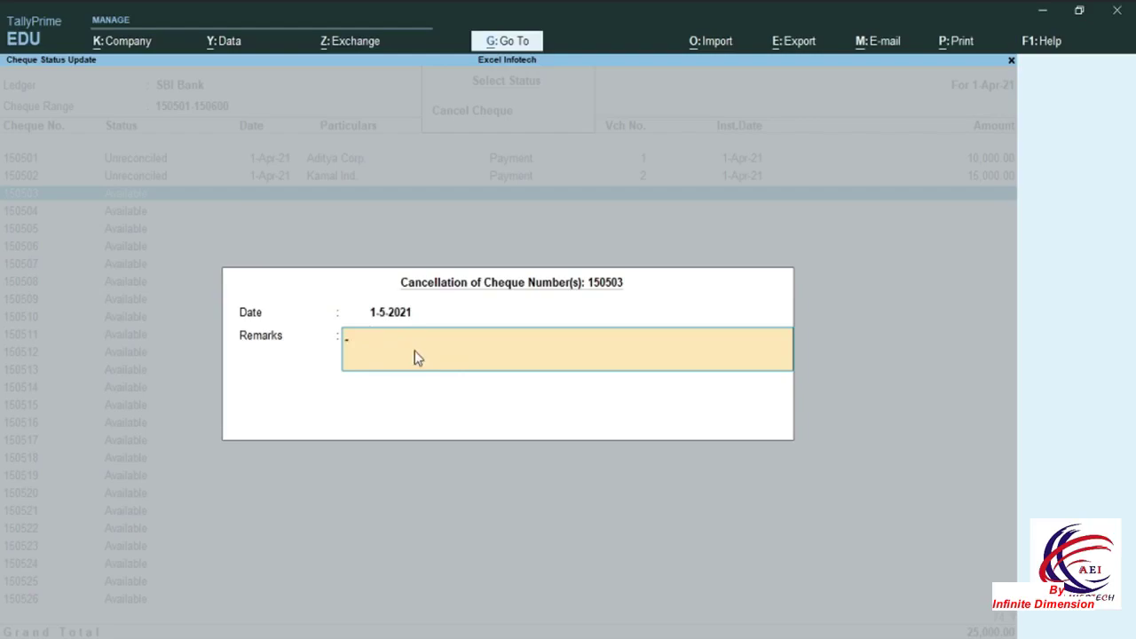
pyautogui.write('Wrong Amount')
pyautogui.press('Return')
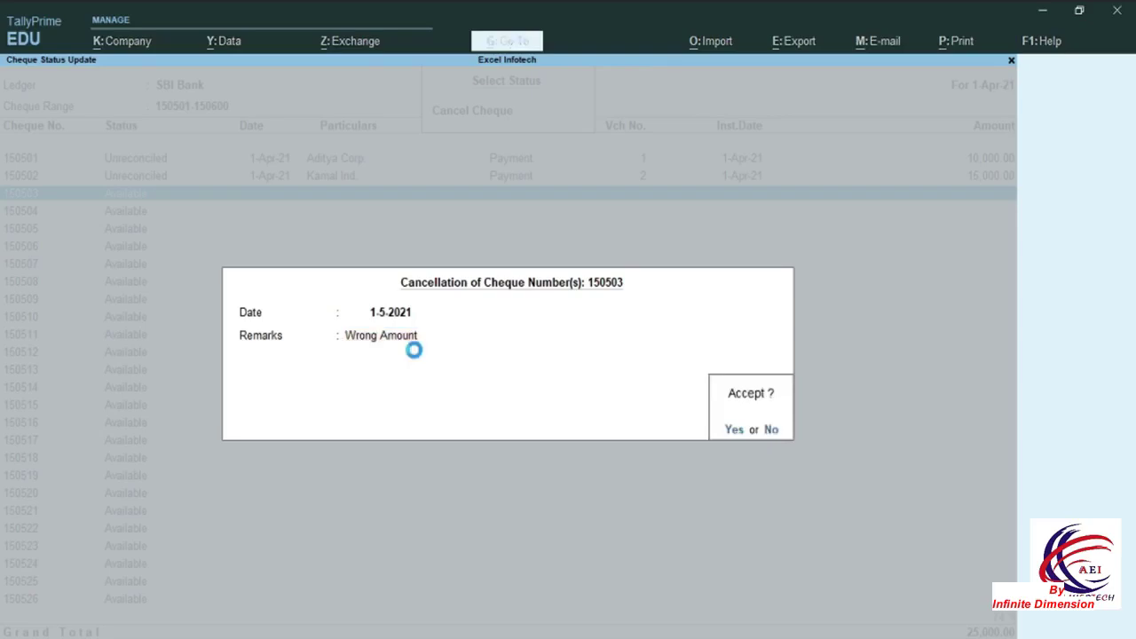
pyautogui.press('Return')
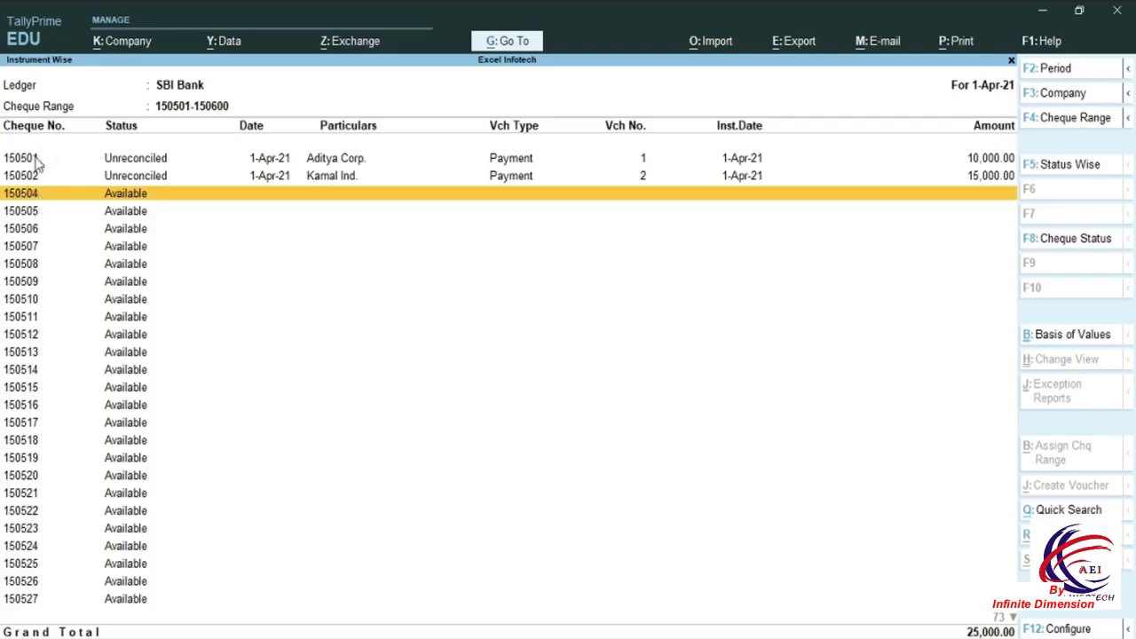
# Move past cheques 150501 and 150502 to unused cheque 150504
pyautogui.click(41, 161)
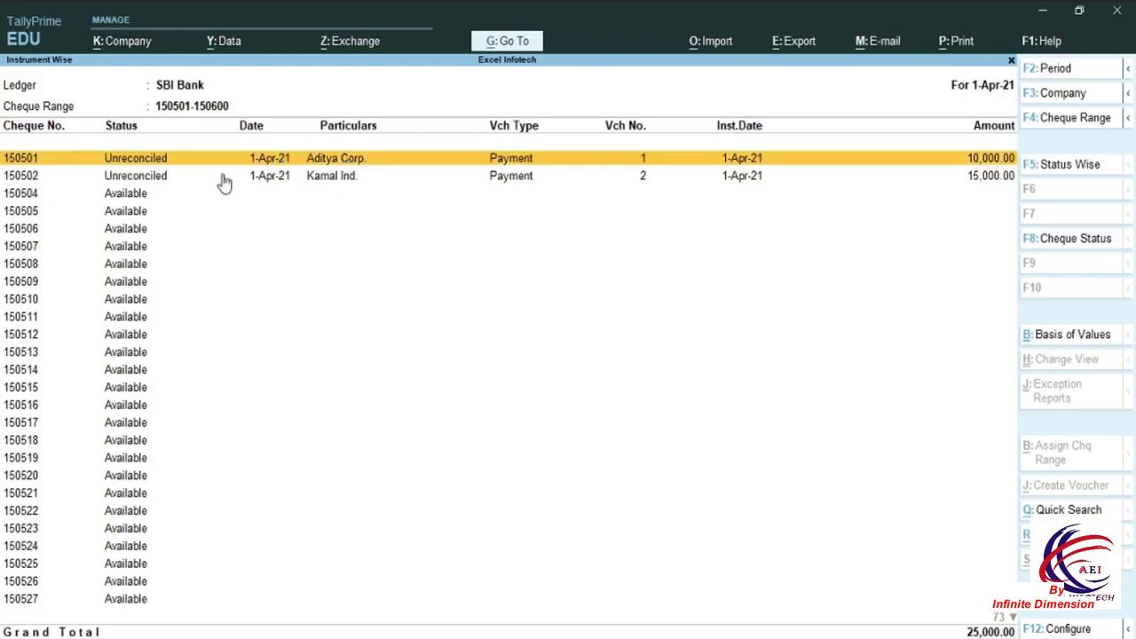
pyautogui.click(25, 178)
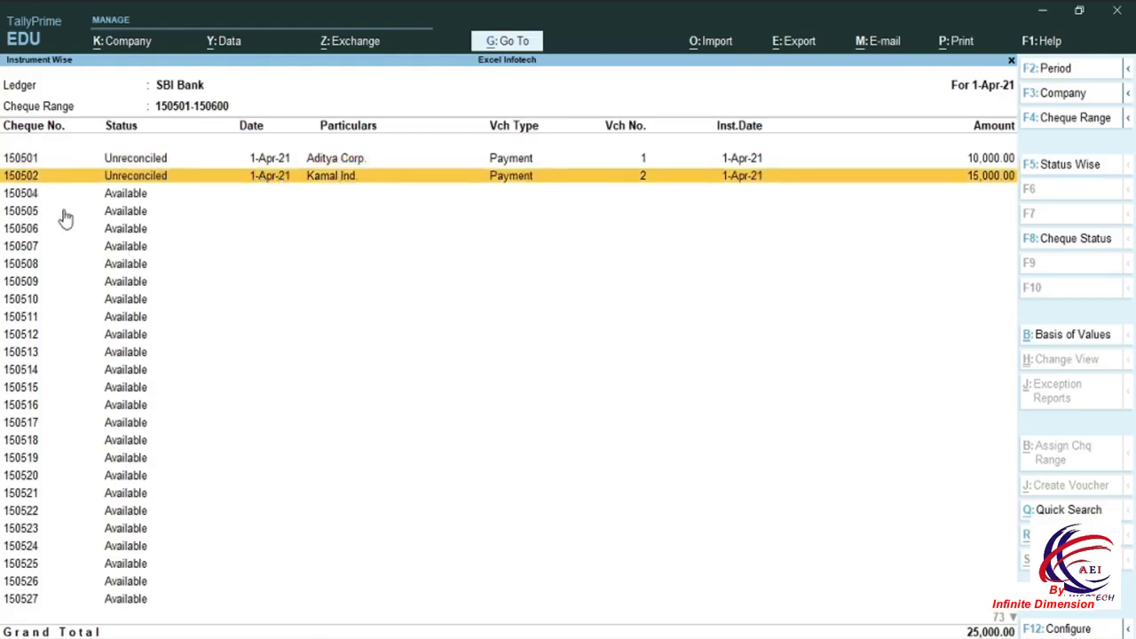
pyautogui.click(32, 197)
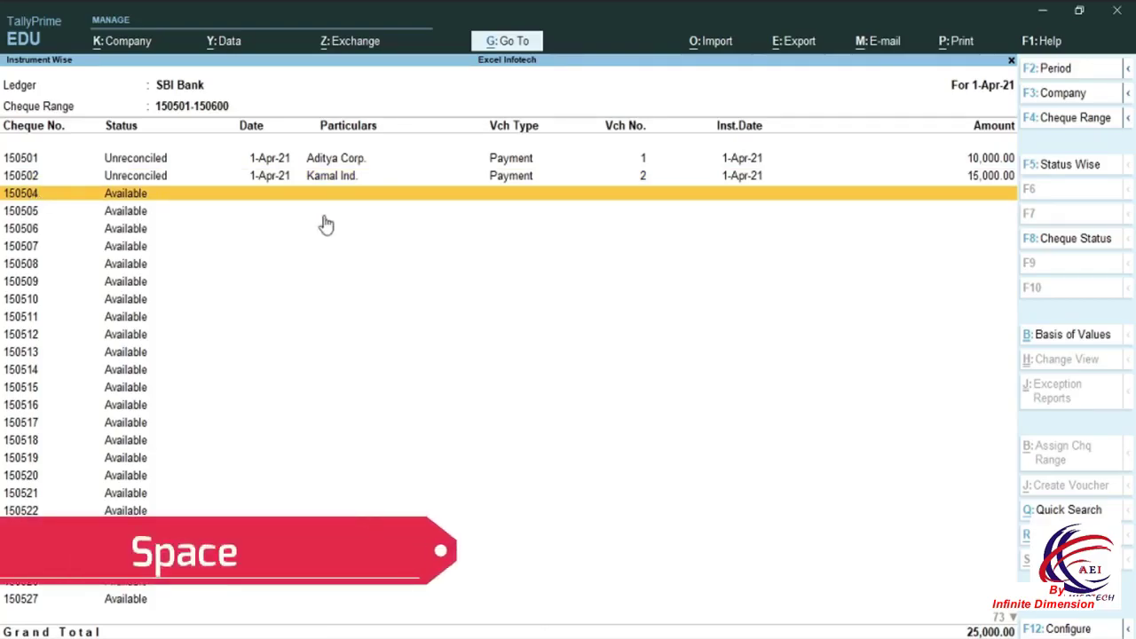
# Cancel cheque 150504 dated 1-6-2021 with the remark 'Wrong Name'
pyautogui.press('space')
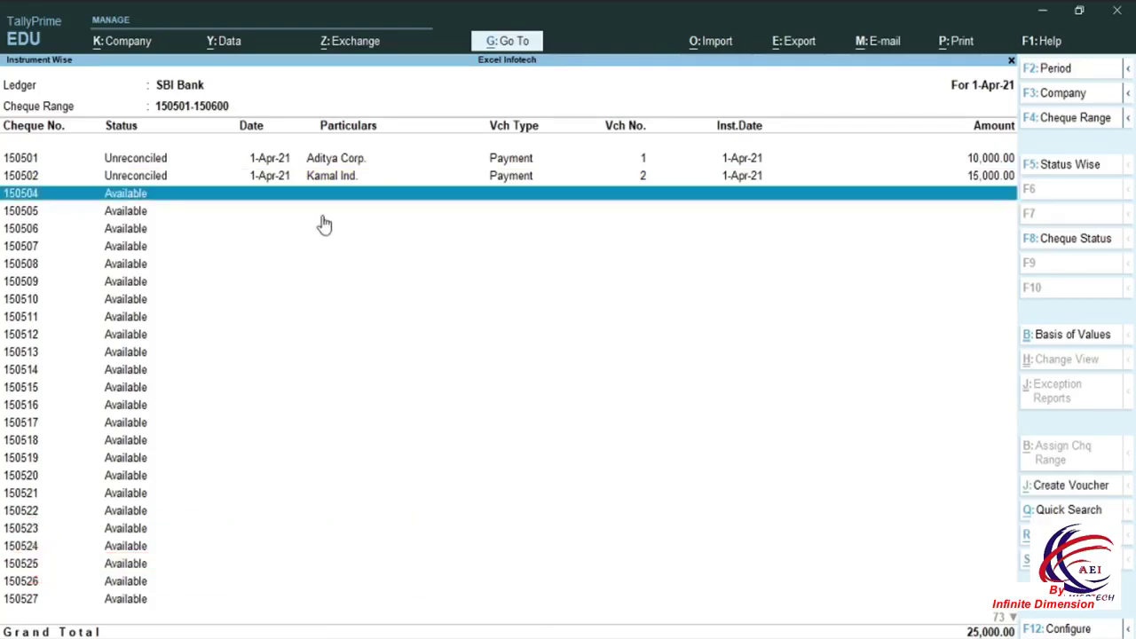
pyautogui.hotkey('alt', 's')
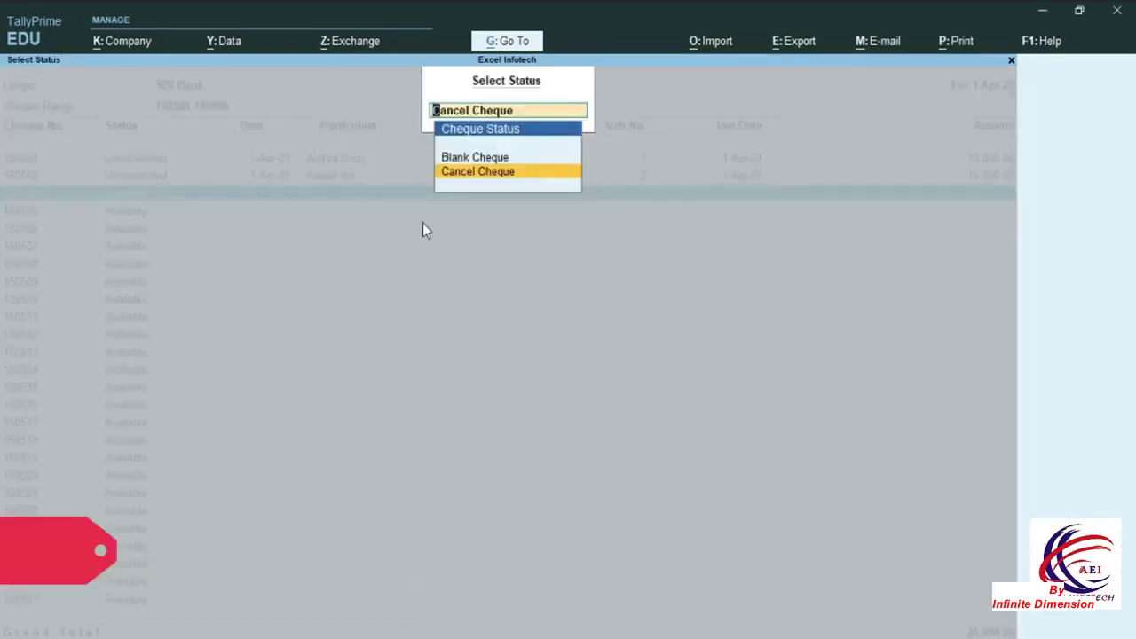
pyautogui.click(481, 174)
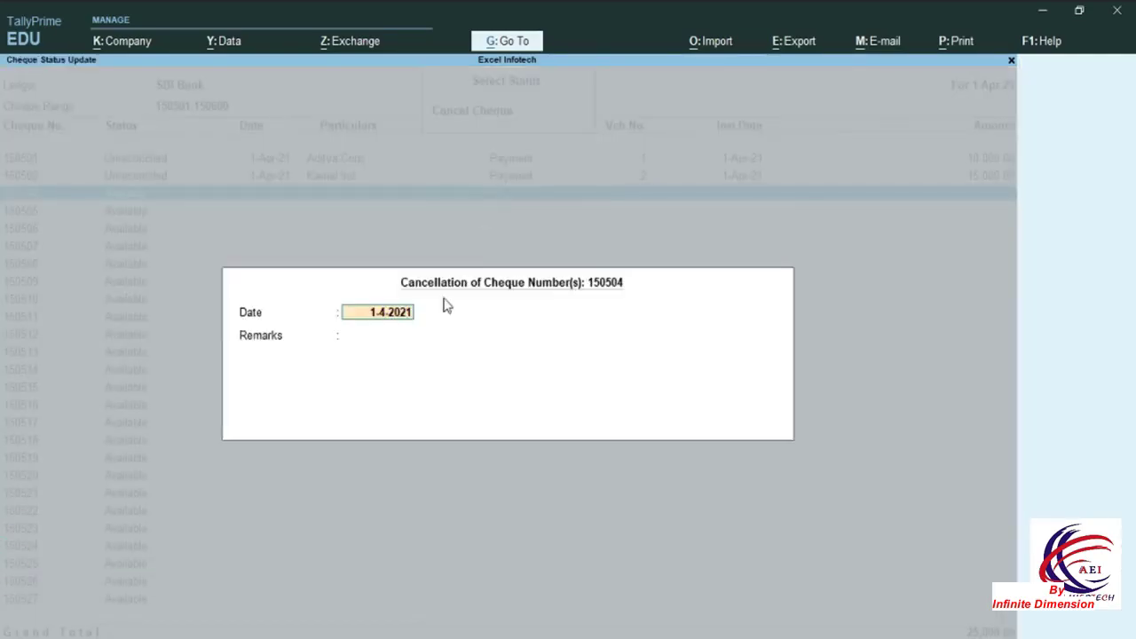
pyautogui.write('1-6')
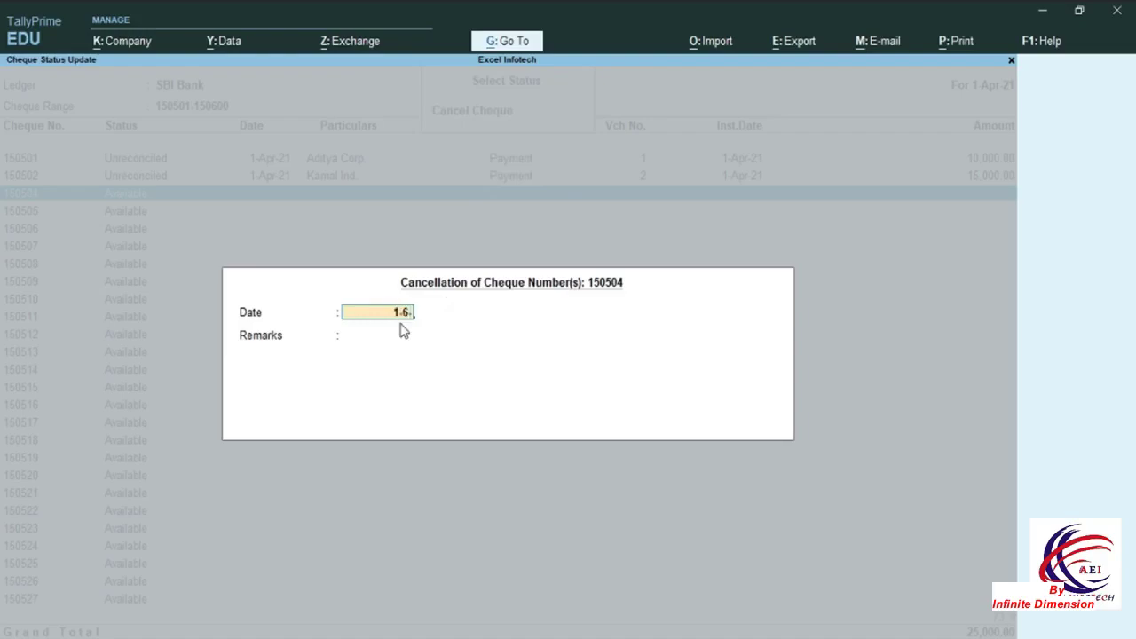
pyautogui.write('-2021')
pyautogui.press('Return')
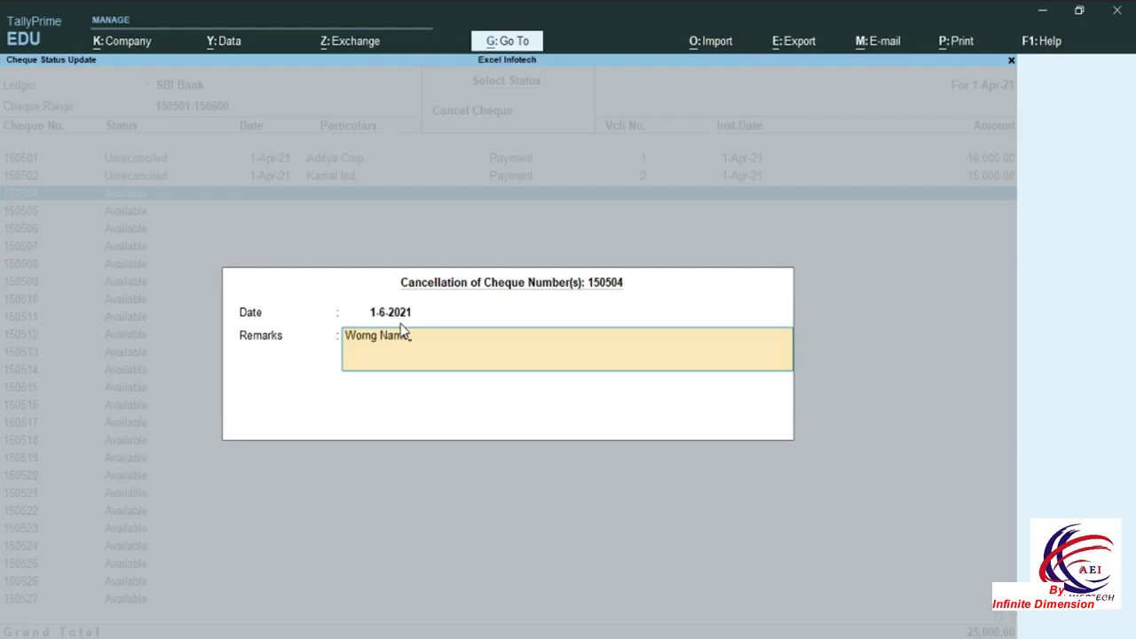
pyautogui.press('Return')
pyautogui.press('Return')
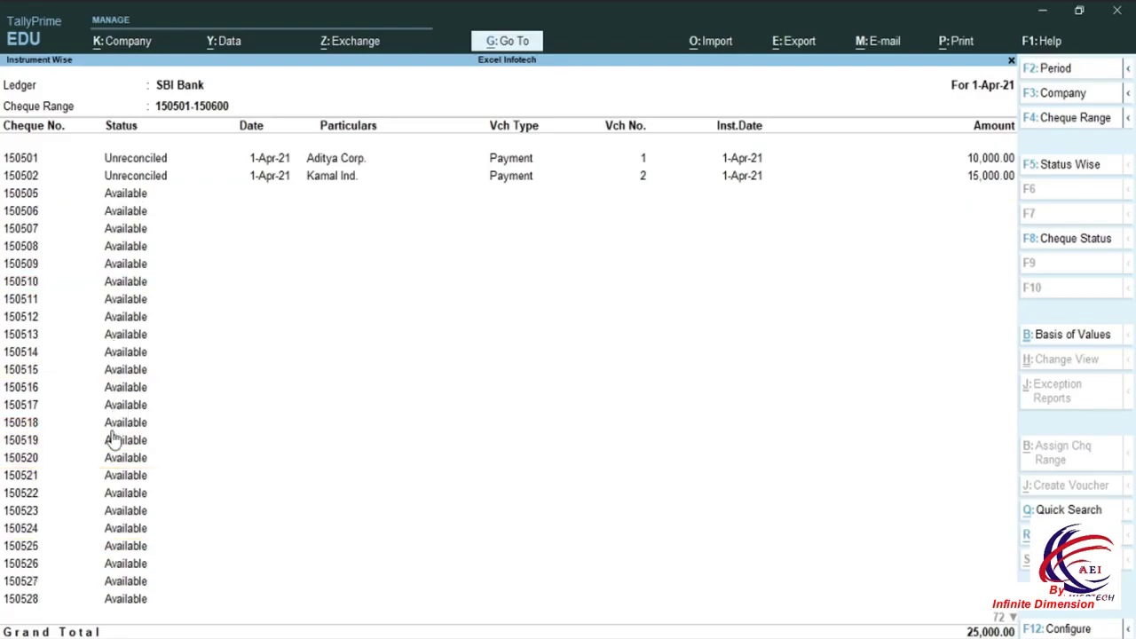
pyautogui.press('Up')
pyautogui.press('Up')
pyautogui.press('Up')
pyautogui.press('Up')
pyautogui.press('Up')
pyautogui.press('Up')
pyautogui.press('Up')
pyautogui.press('Up')
pyautogui.press('Up')
pyautogui.press('Up')
pyautogui.press('Up')
pyautogui.press('Up')
pyautogui.press('Up')
pyautogui.press('Up')
pyautogui.press('Up')
pyautogui.press('Up')
pyautogui.press('Up')
pyautogui.press('Up')
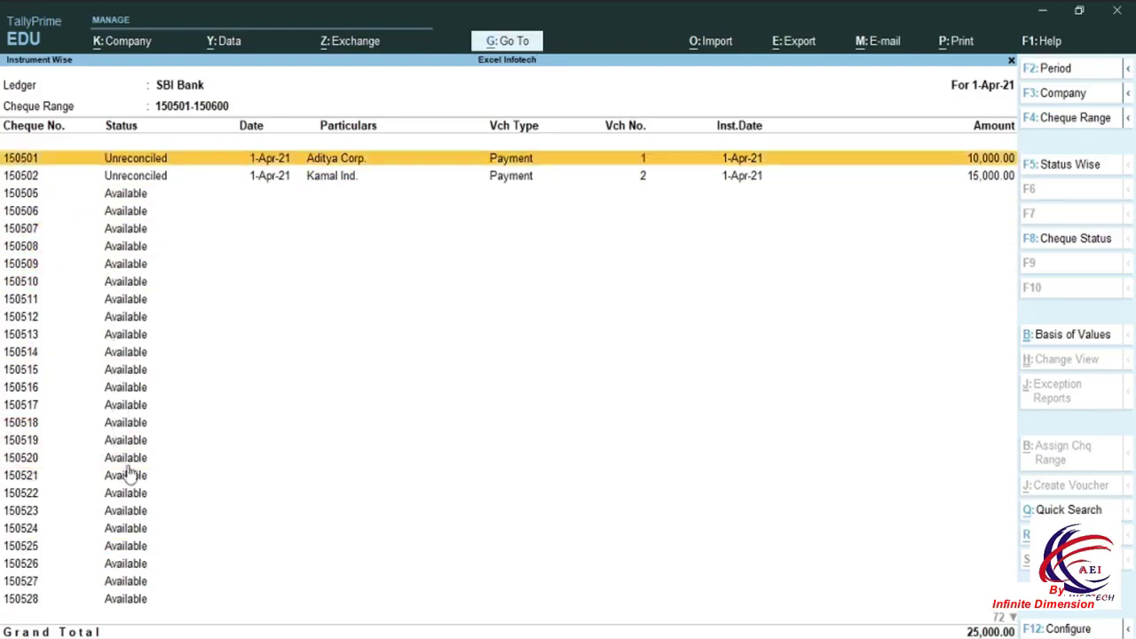
# Exit the SBI Bank cheque list and registers back to blank Payment voucher No. 3
pyautogui.click(112, 299)
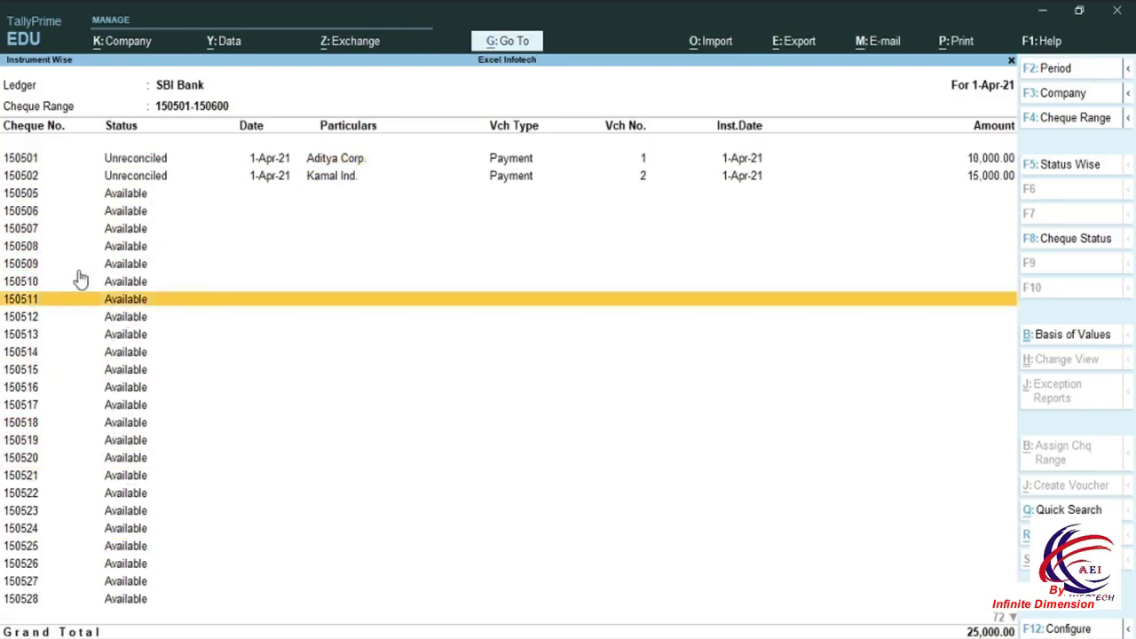
pyautogui.press('Up')
pyautogui.press('Up')
pyautogui.press('Up')
pyautogui.press('Up')
pyautogui.press('Up')
pyautogui.press('Up')
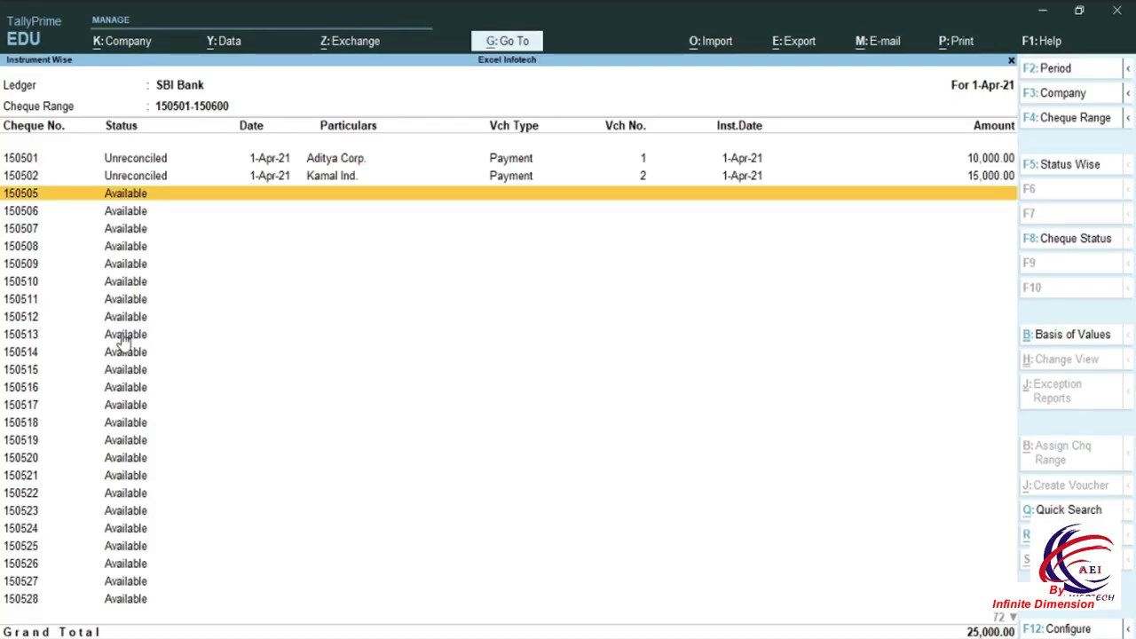
pyautogui.press('Escape')
pyautogui.press('Escape')
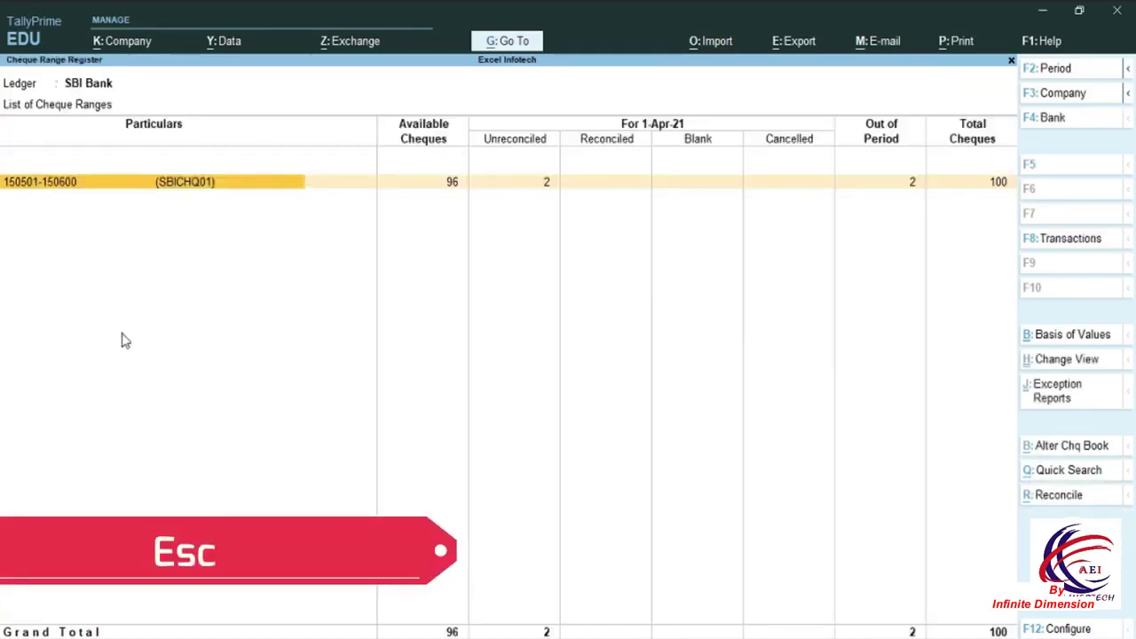
pyautogui.press('Escape')
pyautogui.press('Escape')
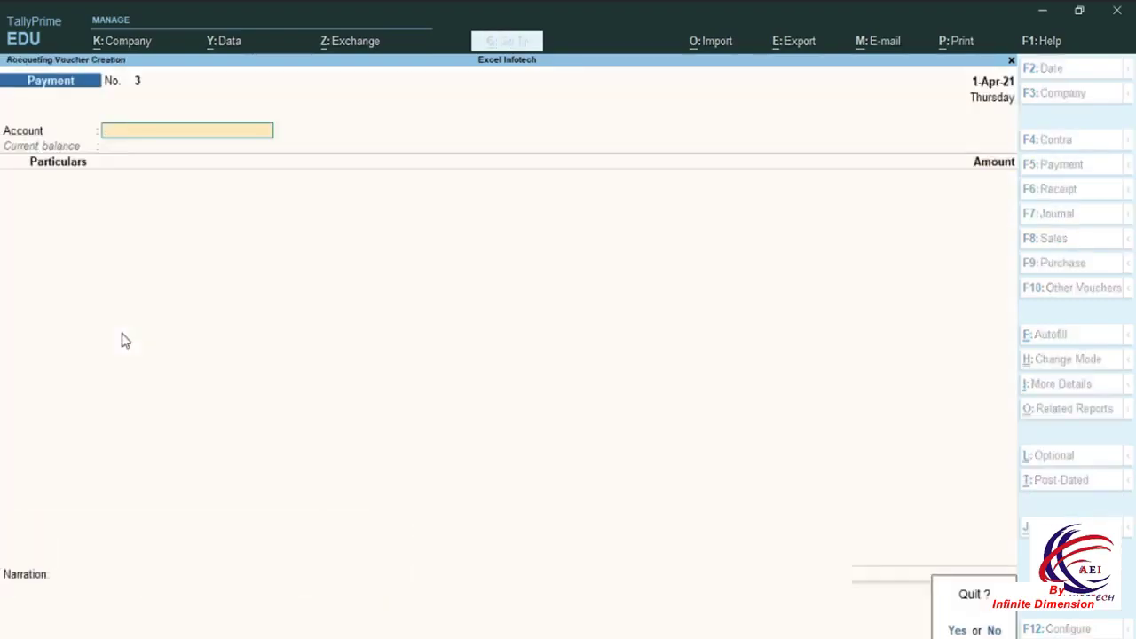
# Quit the blank Payment voucher and open the Payment voucher type for alteration
pyautogui.press('Return')
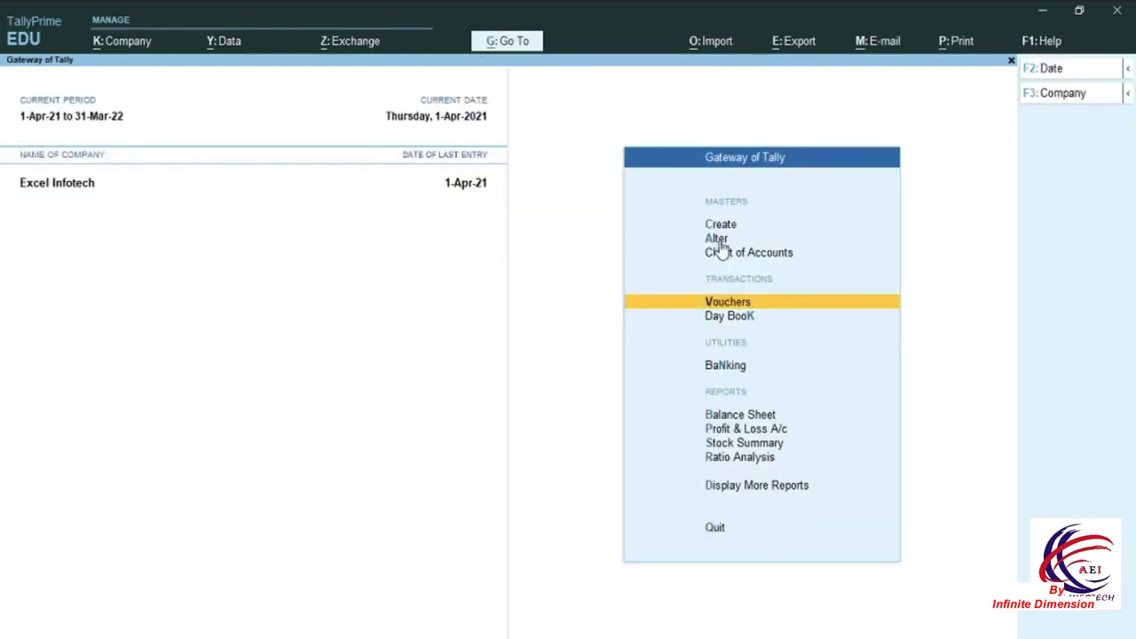
pyautogui.click(720, 240)
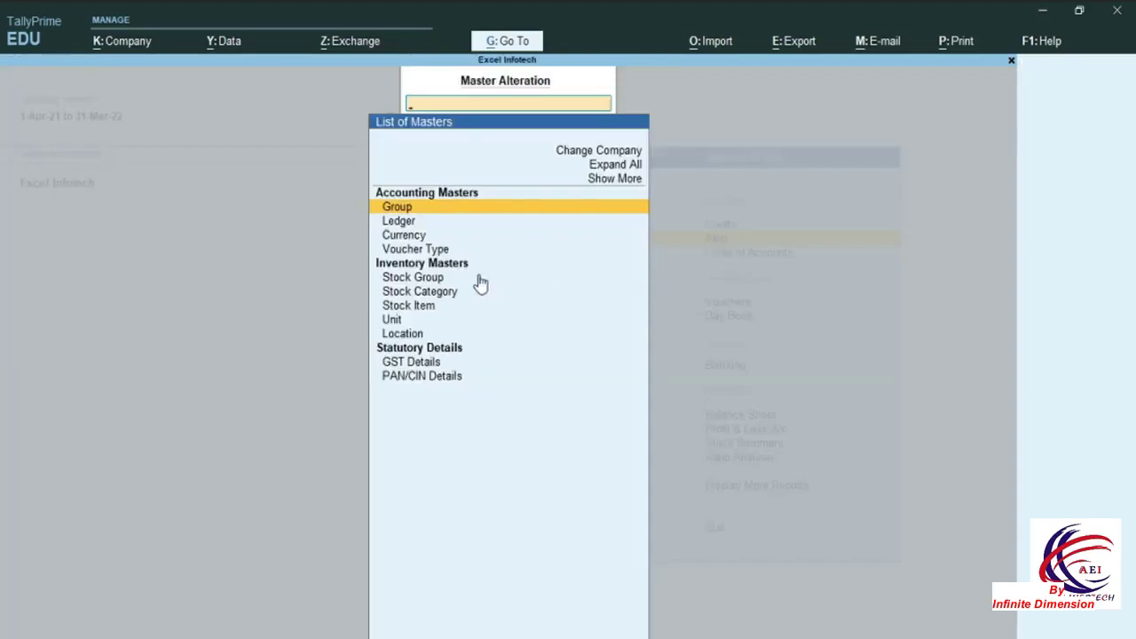
pyautogui.click(437, 252)
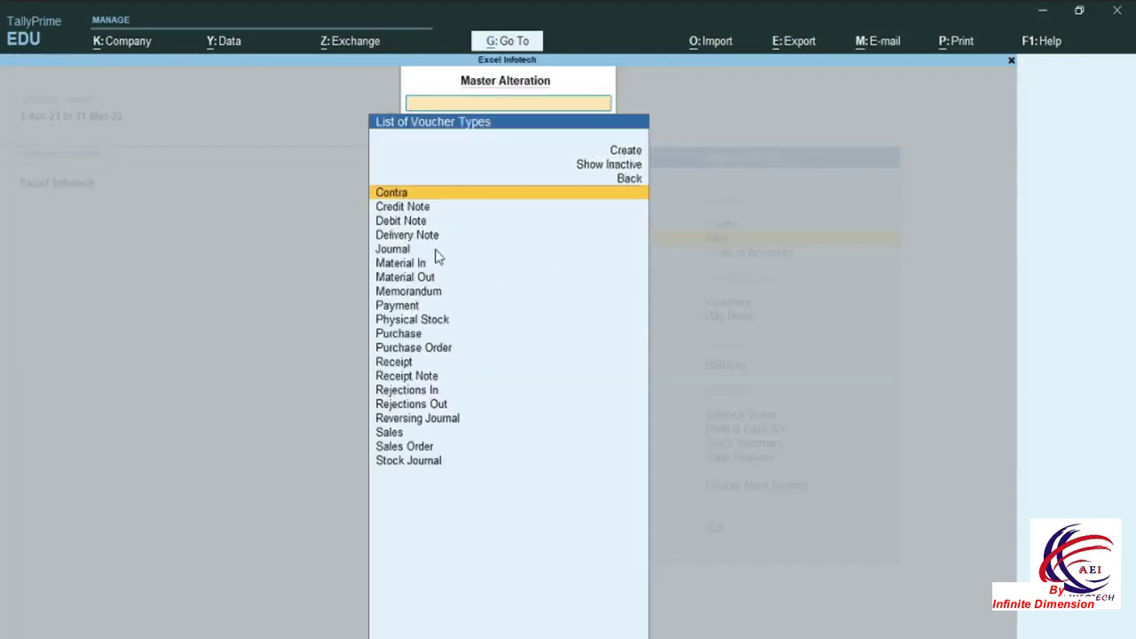
pyautogui.click(398, 306)
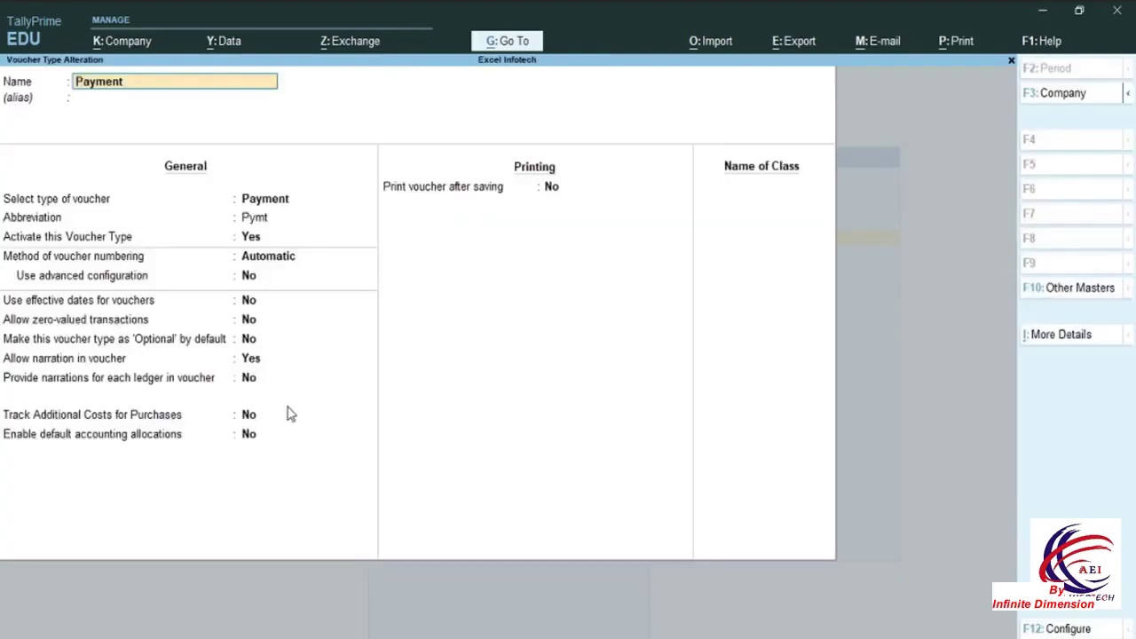
# Set Allow zero-valued transactions to Yes, save, and return to the Gateway of Tally
pyautogui.press('Return')
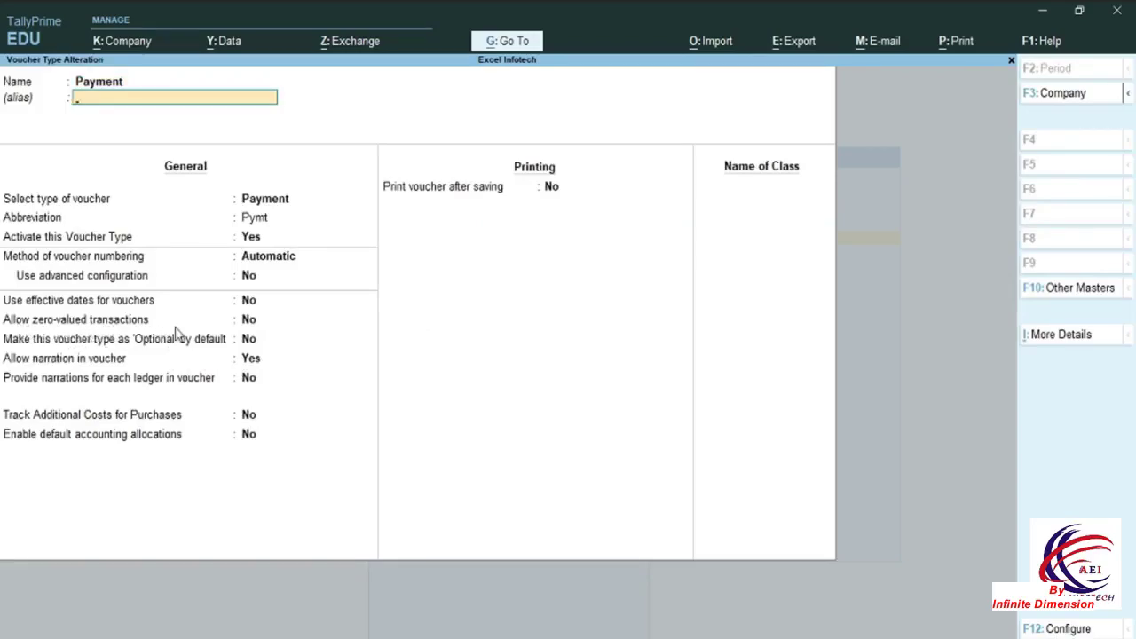
pyautogui.click(249, 325)
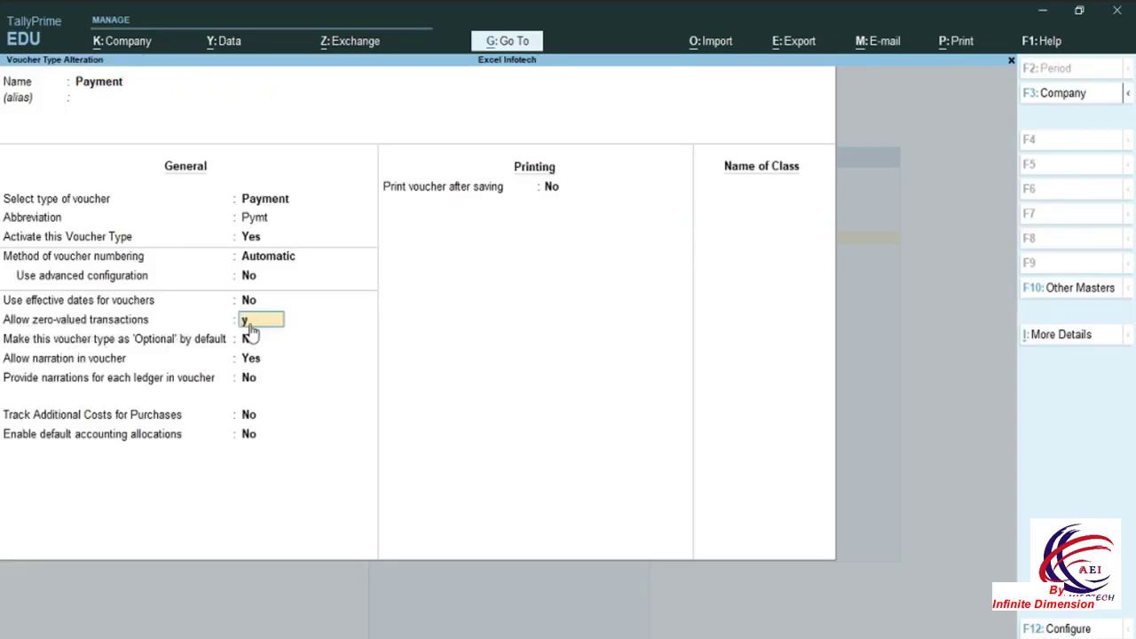
pyautogui.press('Return')
pyautogui.press('ctrl')
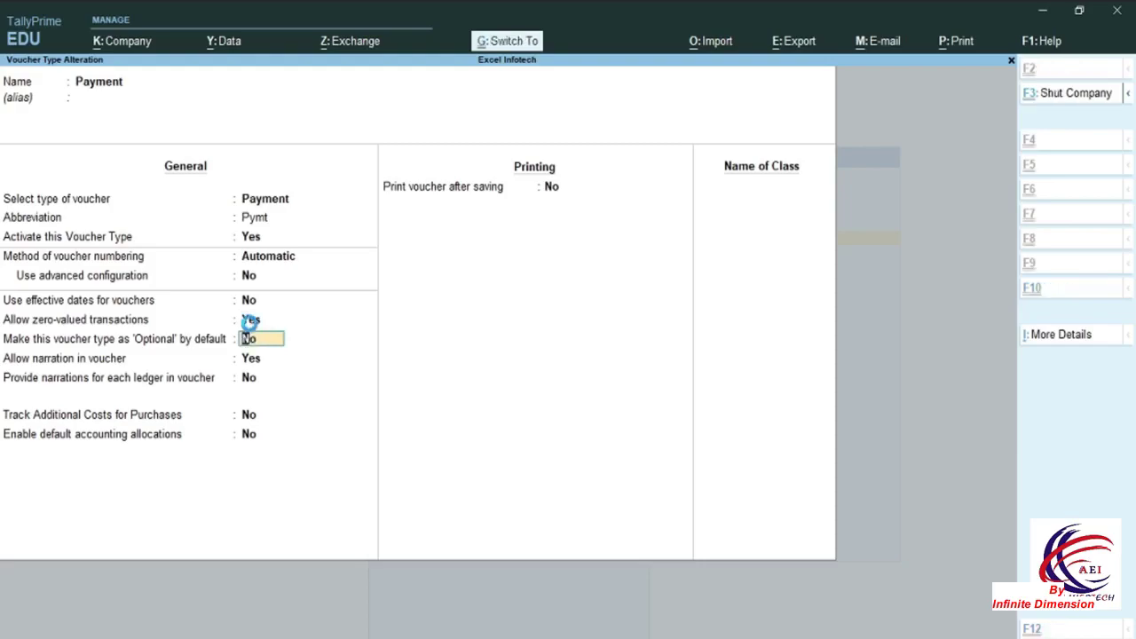
pyautogui.hotkey('ctrl', 'a')
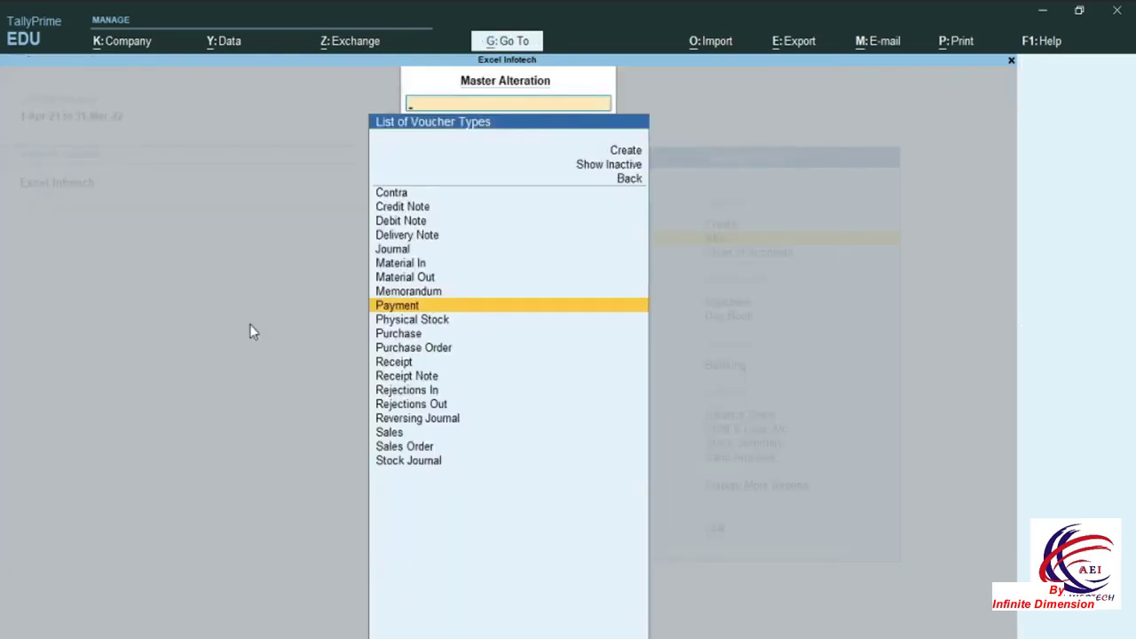
pyautogui.press('Escape')
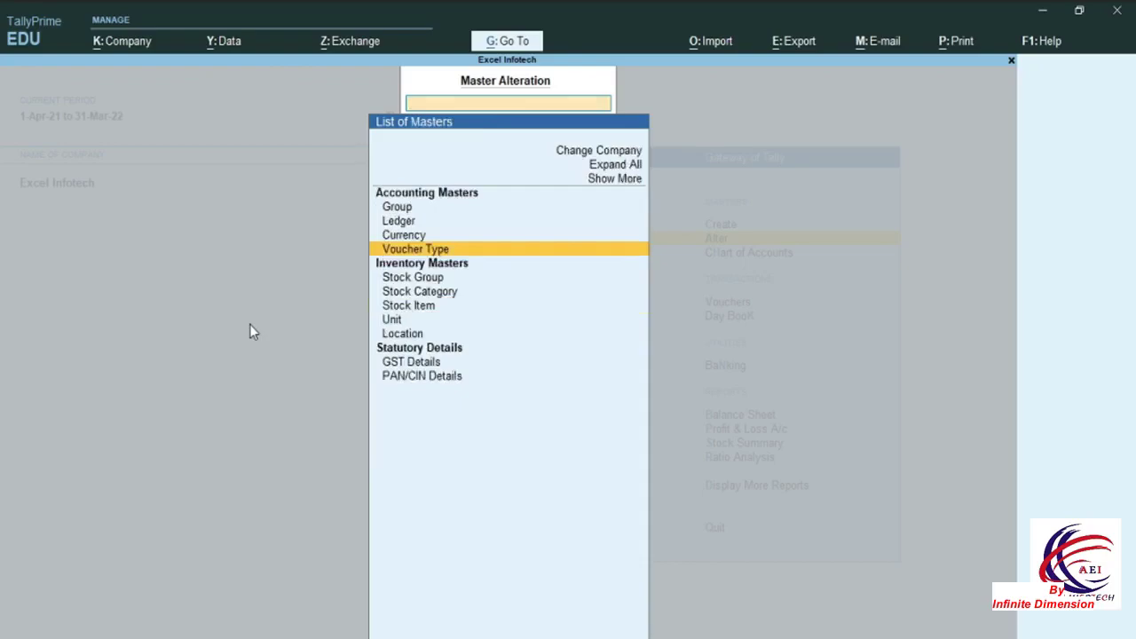
pyautogui.press('Escape')
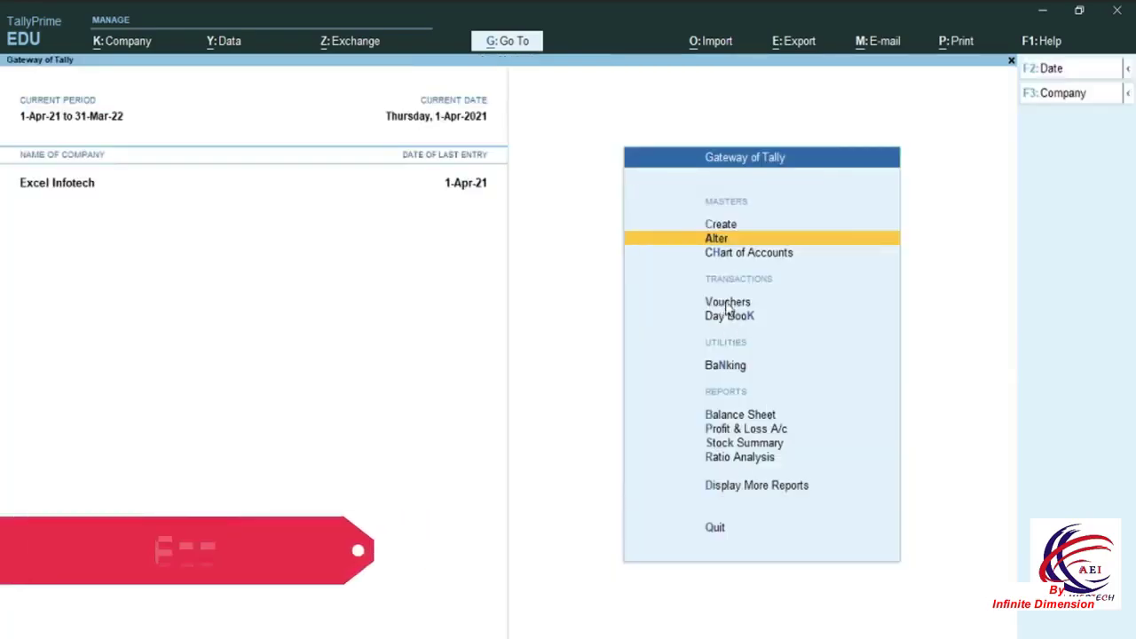
pyautogui.press('Down')
pyautogui.press('Down')
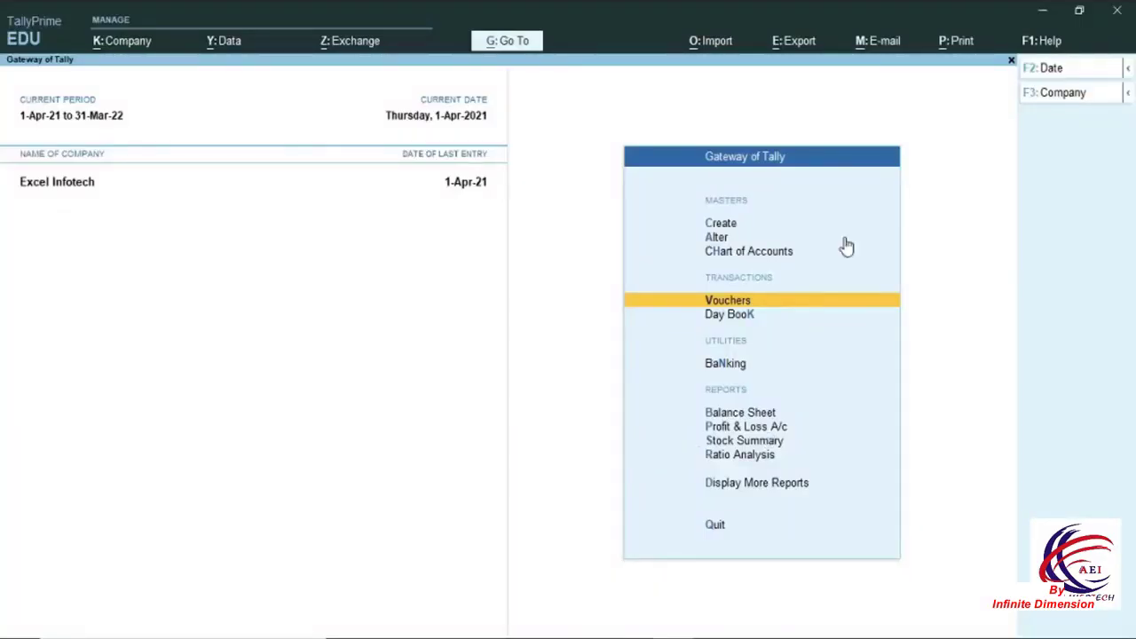
pyautogui.click(728, 256)
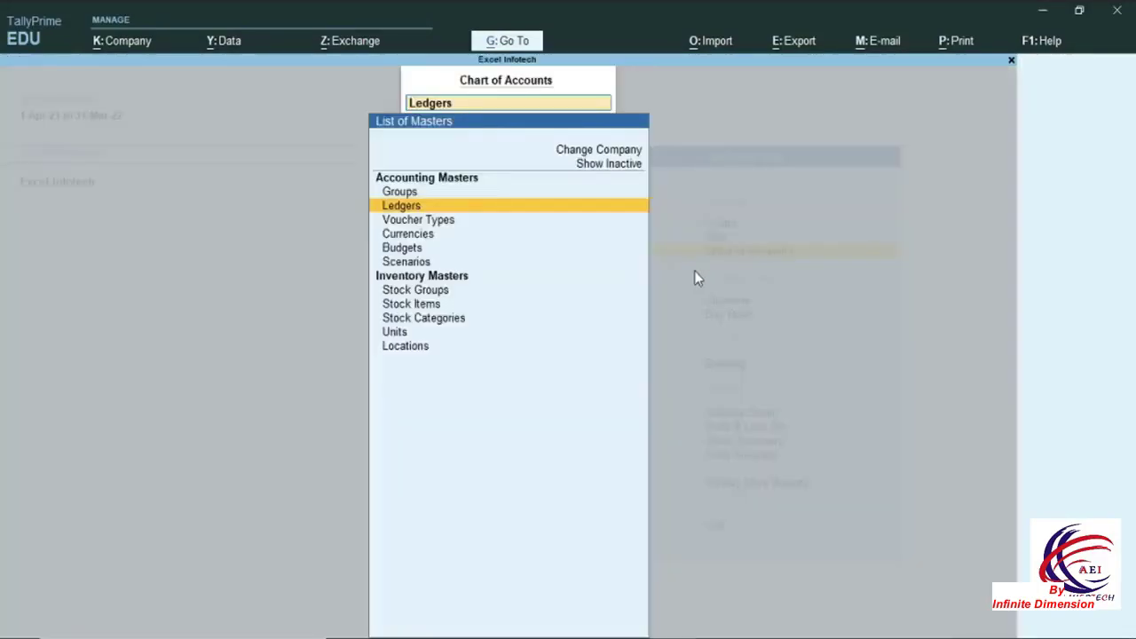
pyautogui.click(418, 221)
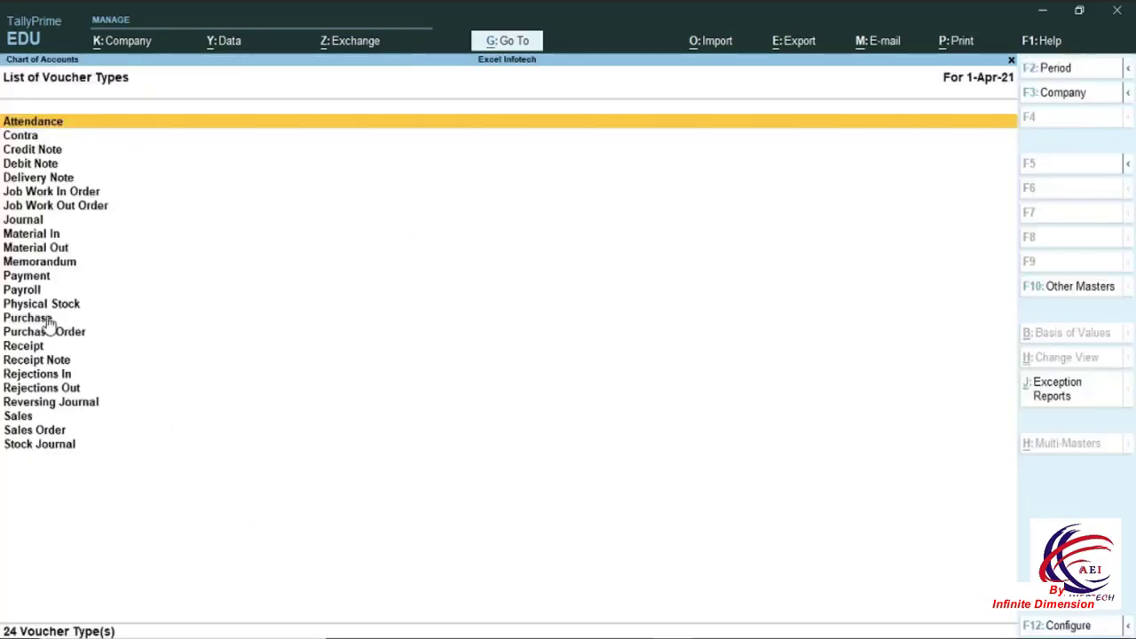
pyautogui.click(35, 278)
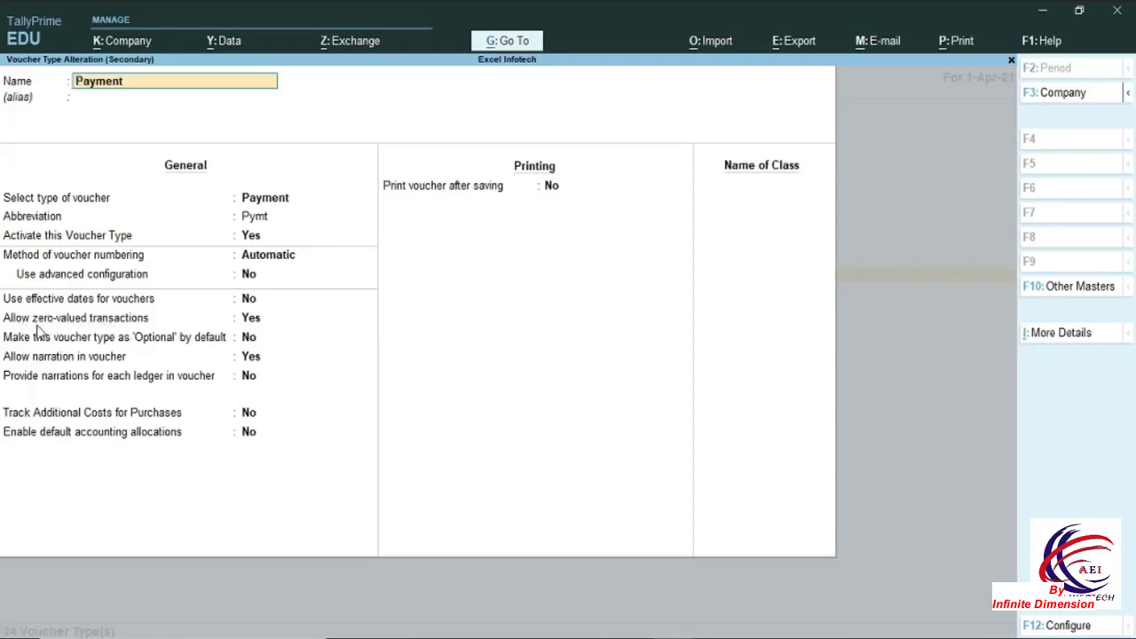
pyautogui.click(251, 320)
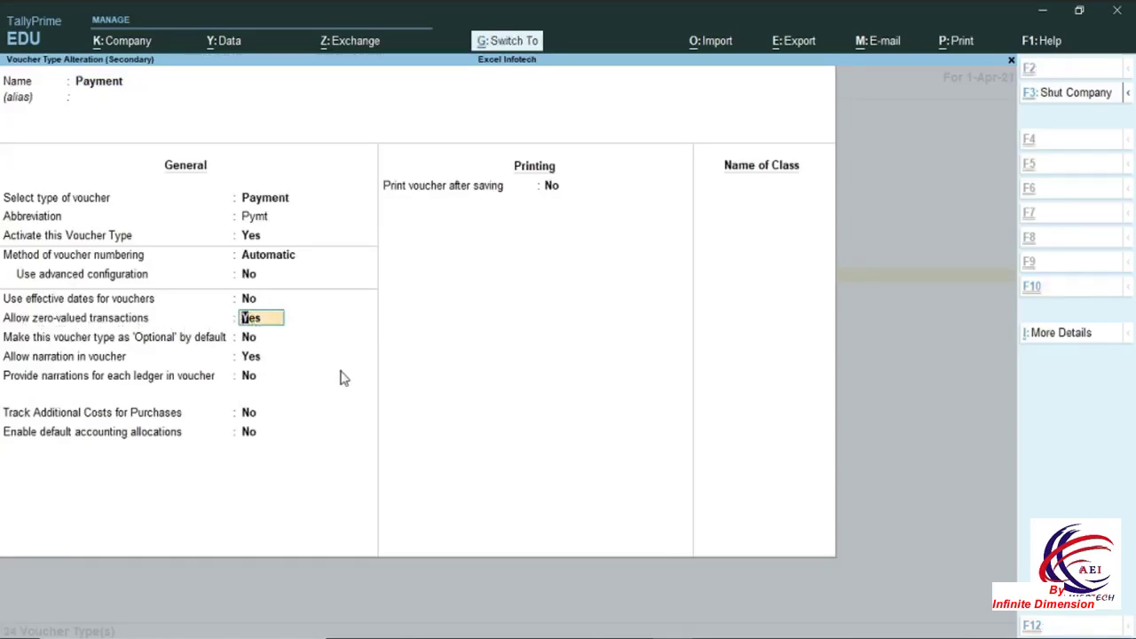
pyautogui.press('ctrl')
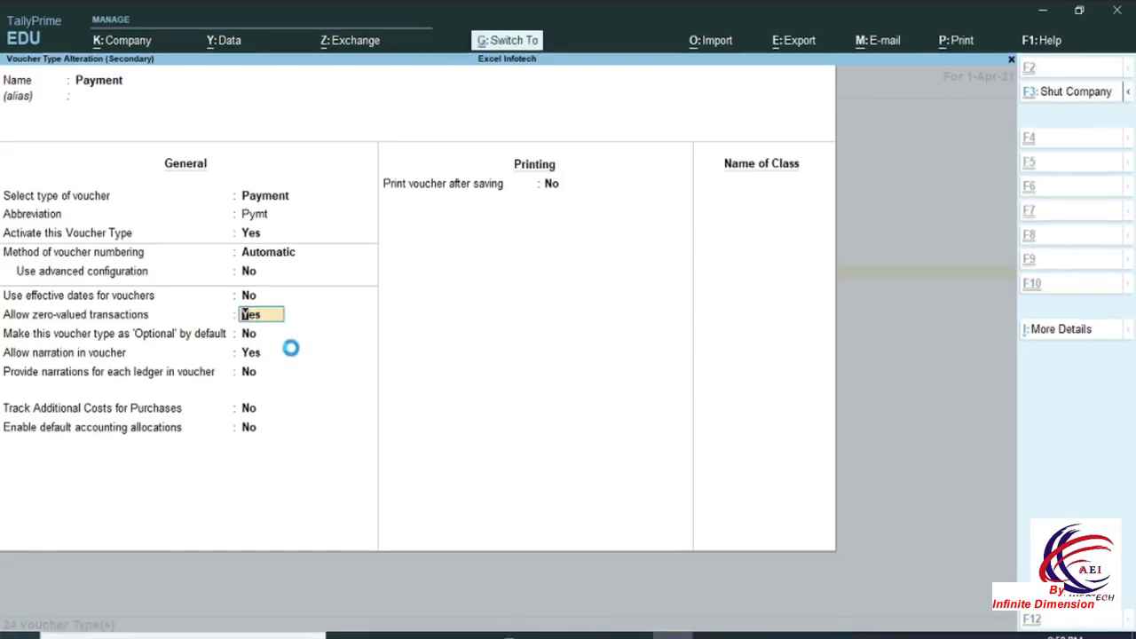
pyautogui.press('Escape')
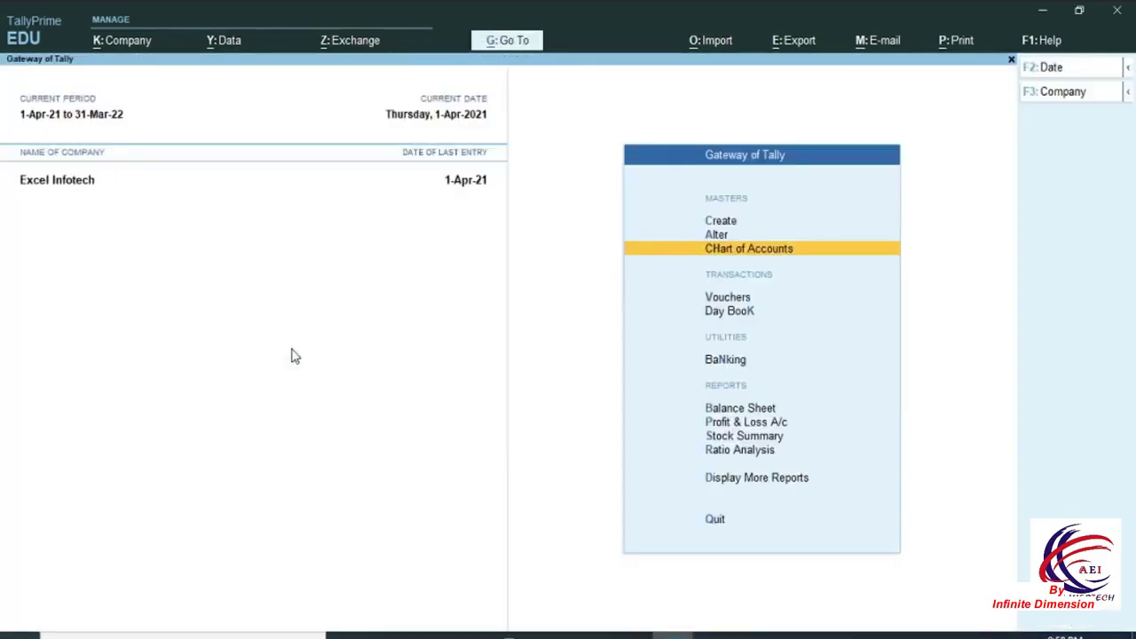
pyautogui.click(728, 300)
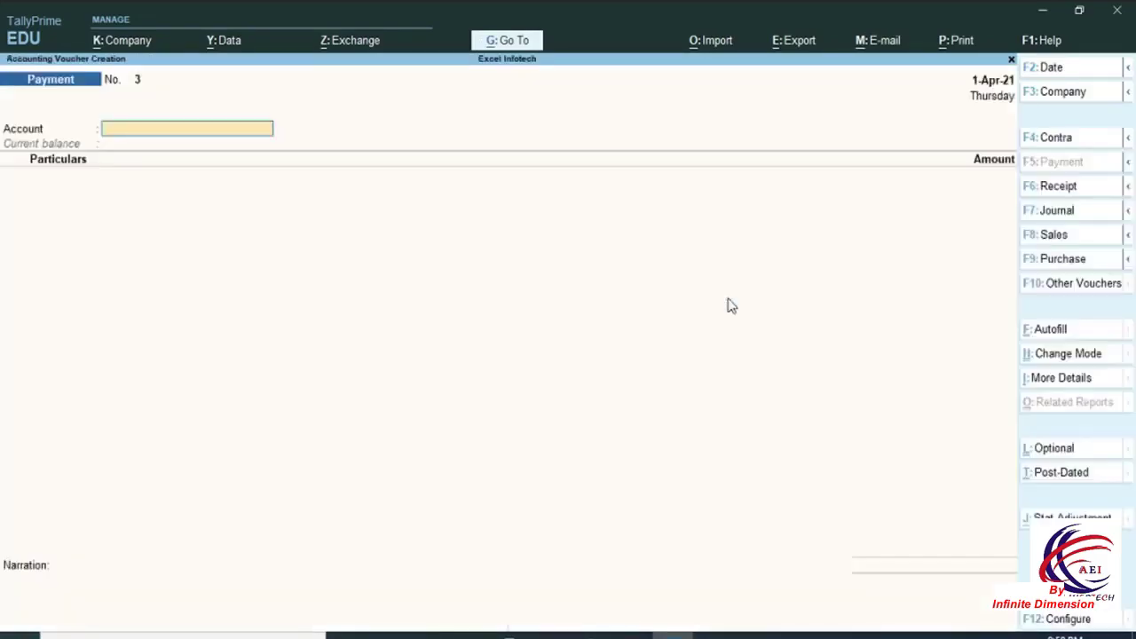
pyautogui.press('alt')
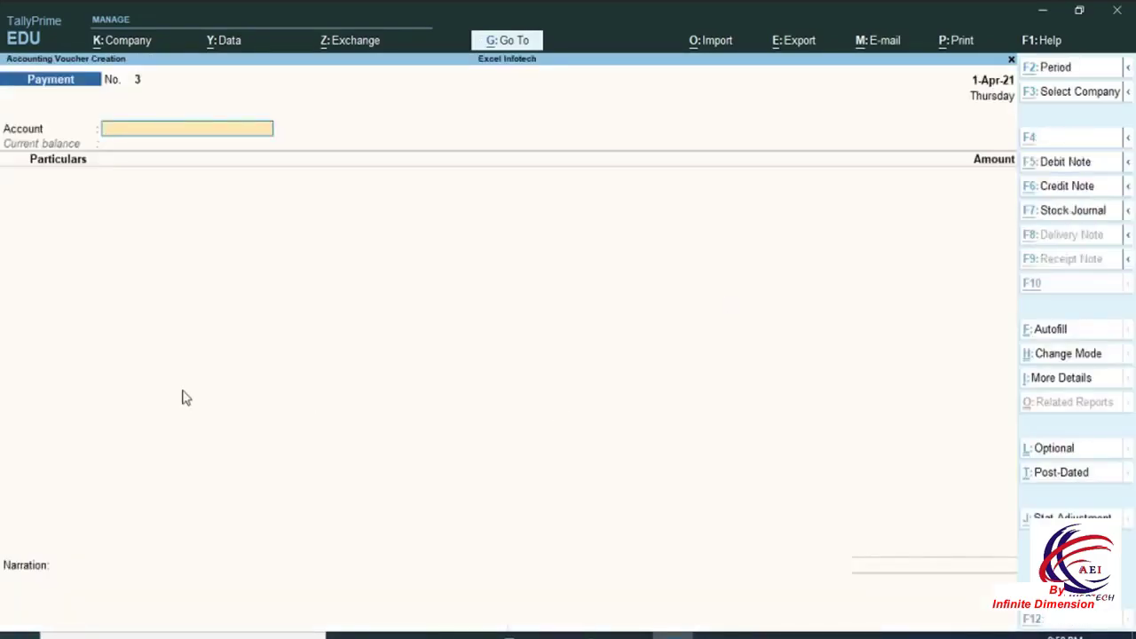
pyautogui.hotkey('alt', 'g')
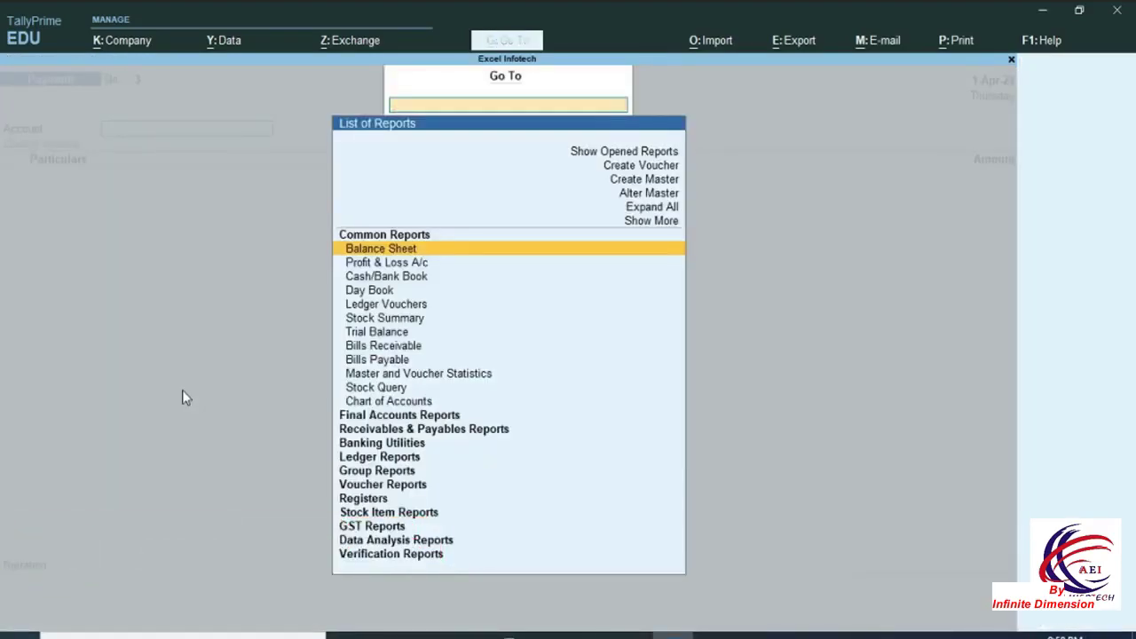
pyautogui.write('Che')
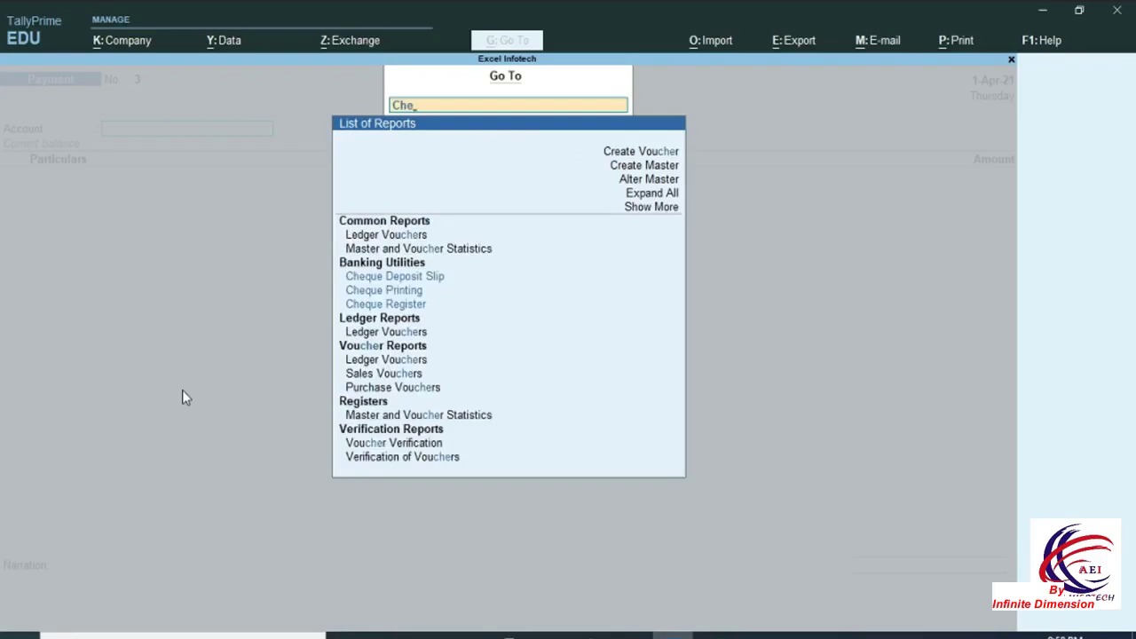
pyautogui.click(386, 303)
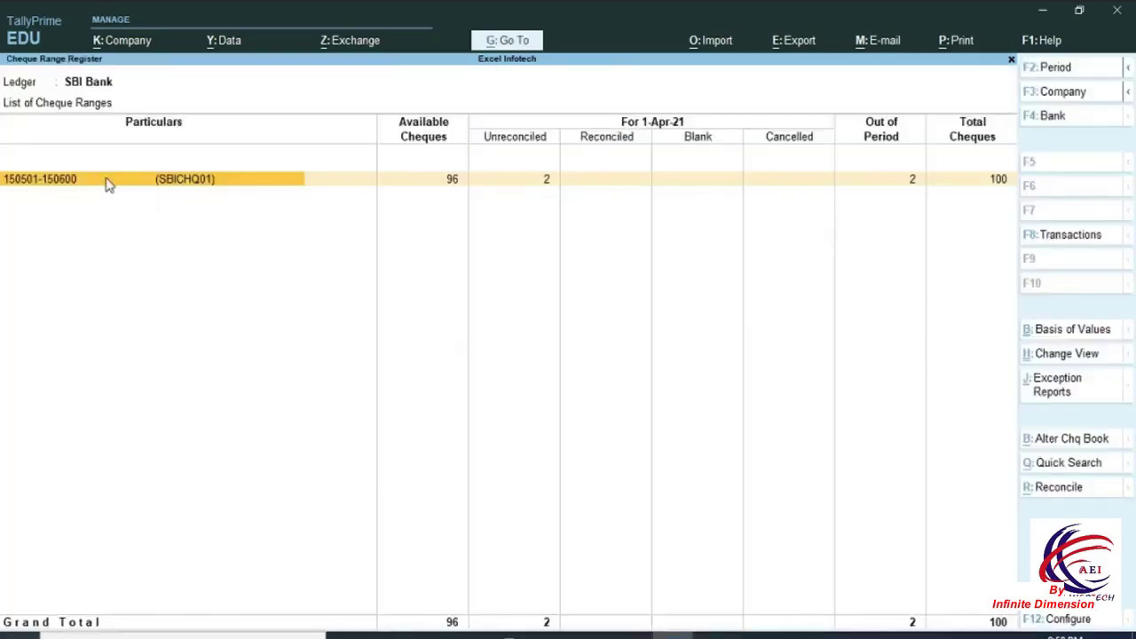
pyautogui.click(109, 183)
pyautogui.click(131, 192)
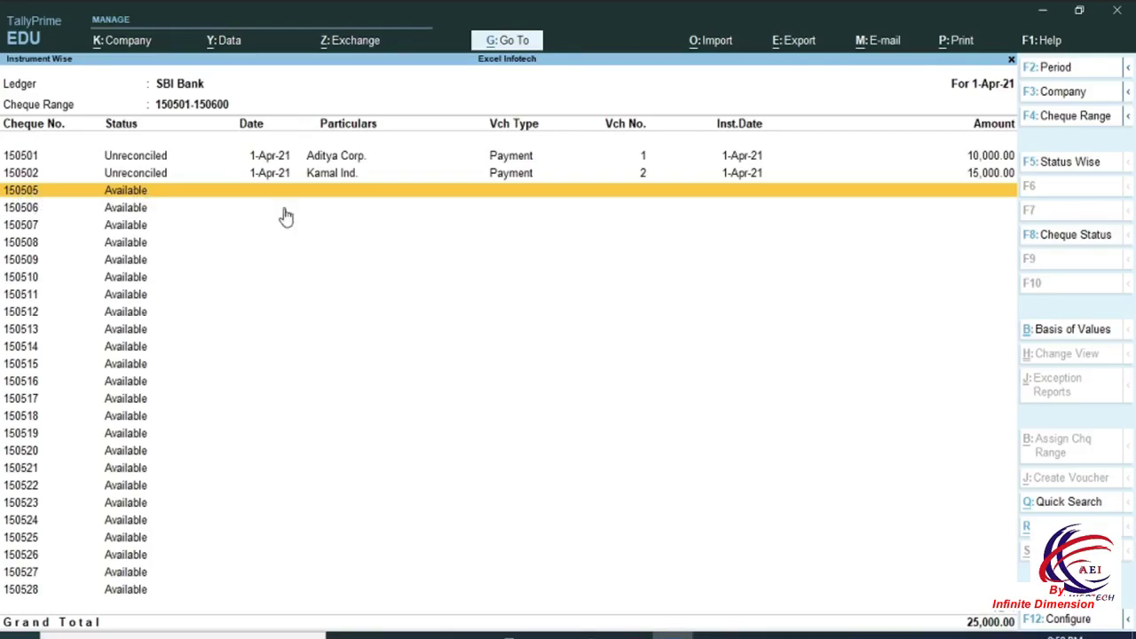
# Mark cheque 150505 as a Blank Cheque, creating SBI Bank Payment voucher No. 3
pyautogui.press('space')
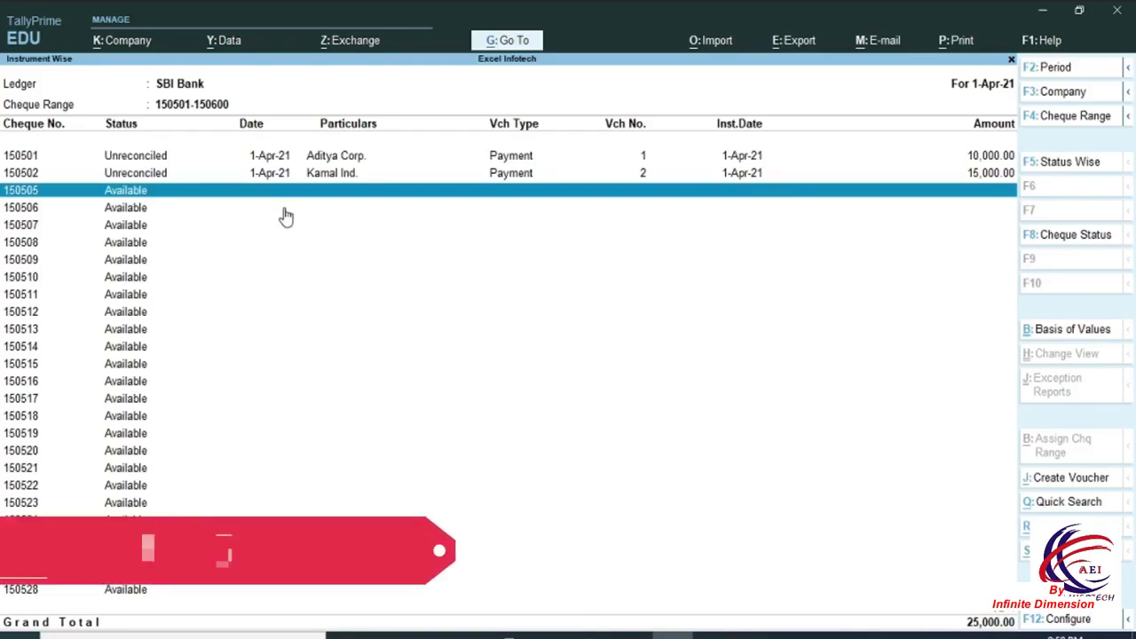
pyautogui.hotkey('alt', 's')
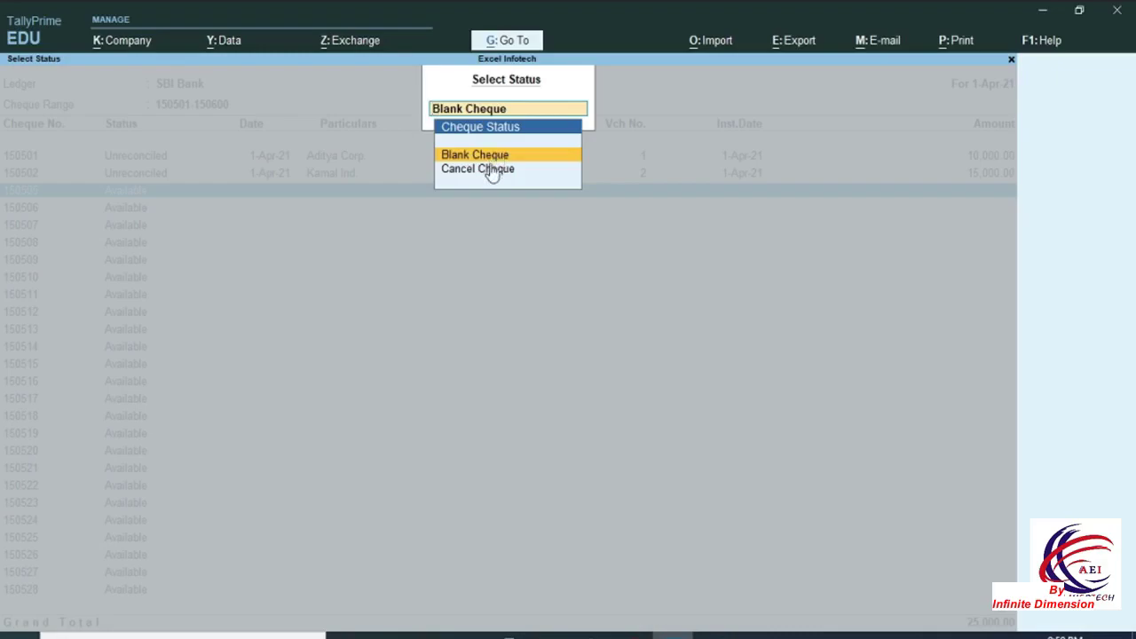
pyautogui.press('Return')
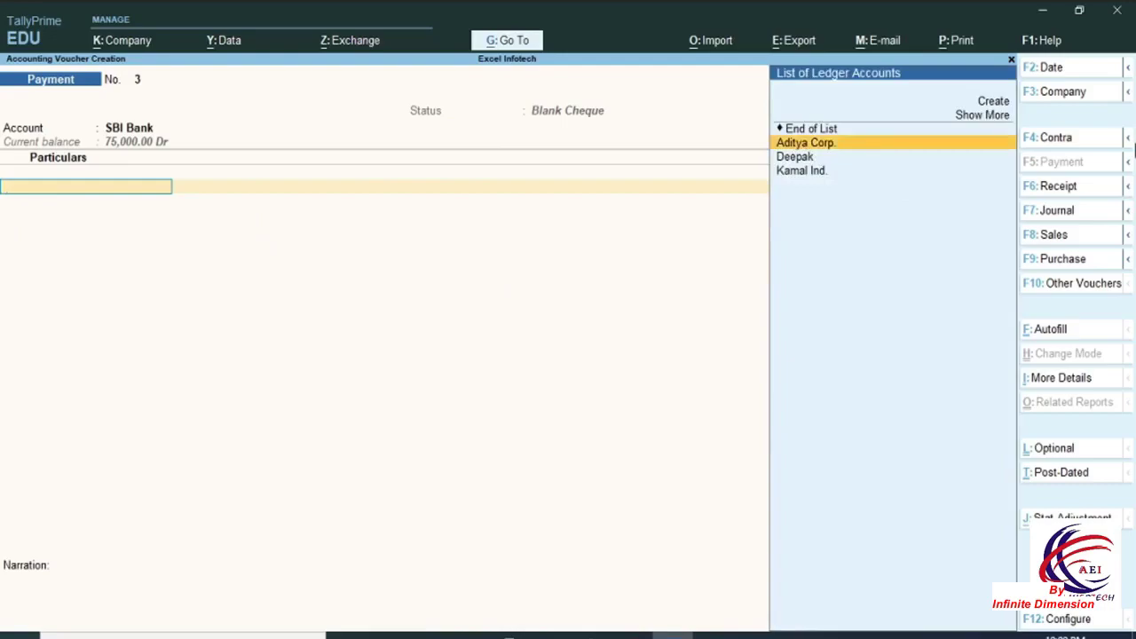
# Add Aditya Corp. as the paid ledger, accept the SBI bank allocation and finish the narration
pyautogui.press('Return')
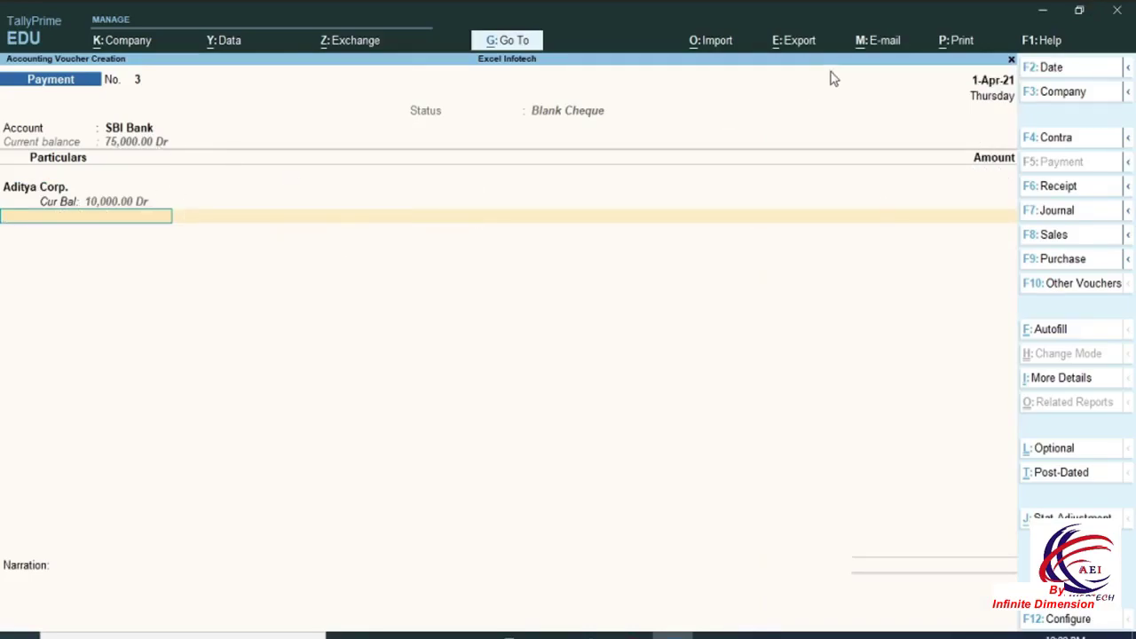
pyautogui.press('Return')
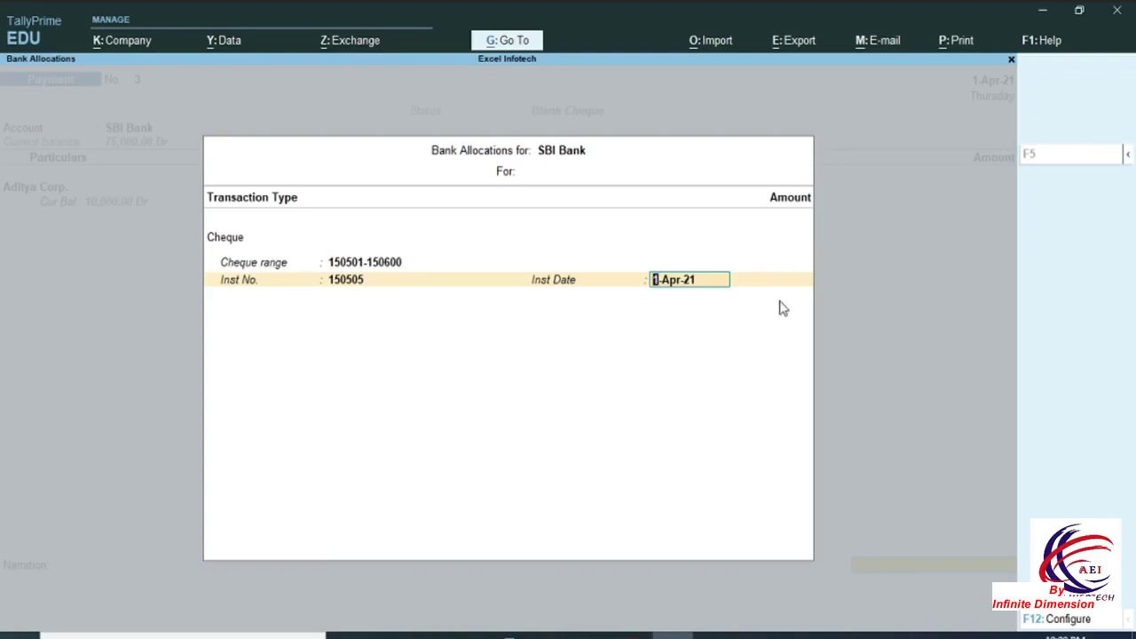
pyautogui.write('2')
pyautogui.press('Return')
pyautogui.press('Return')
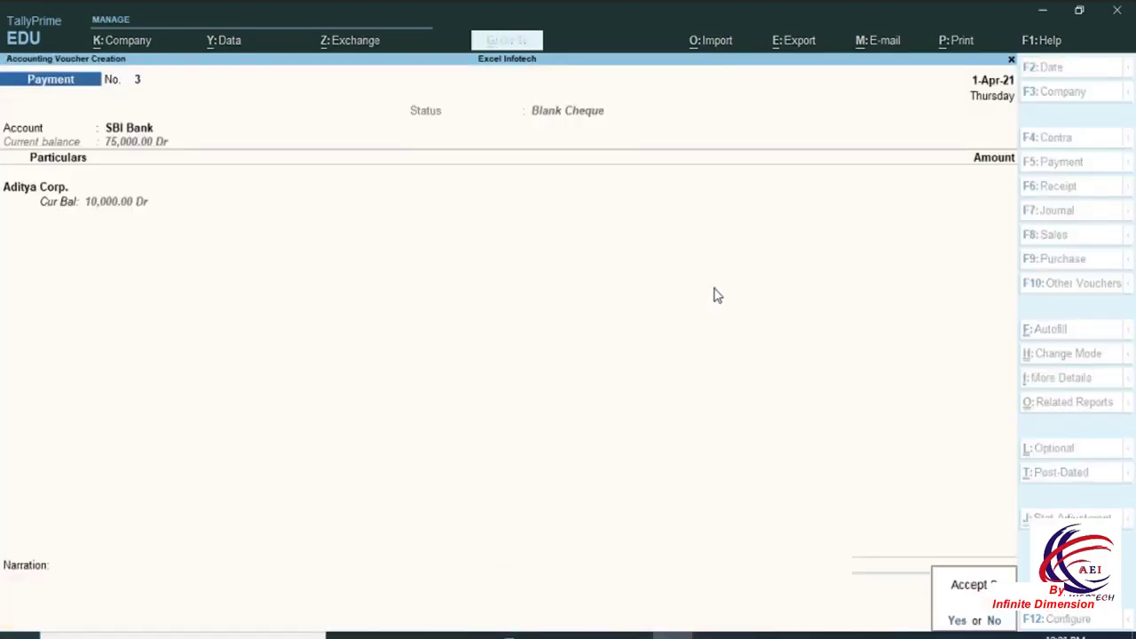
pyautogui.press('Return')
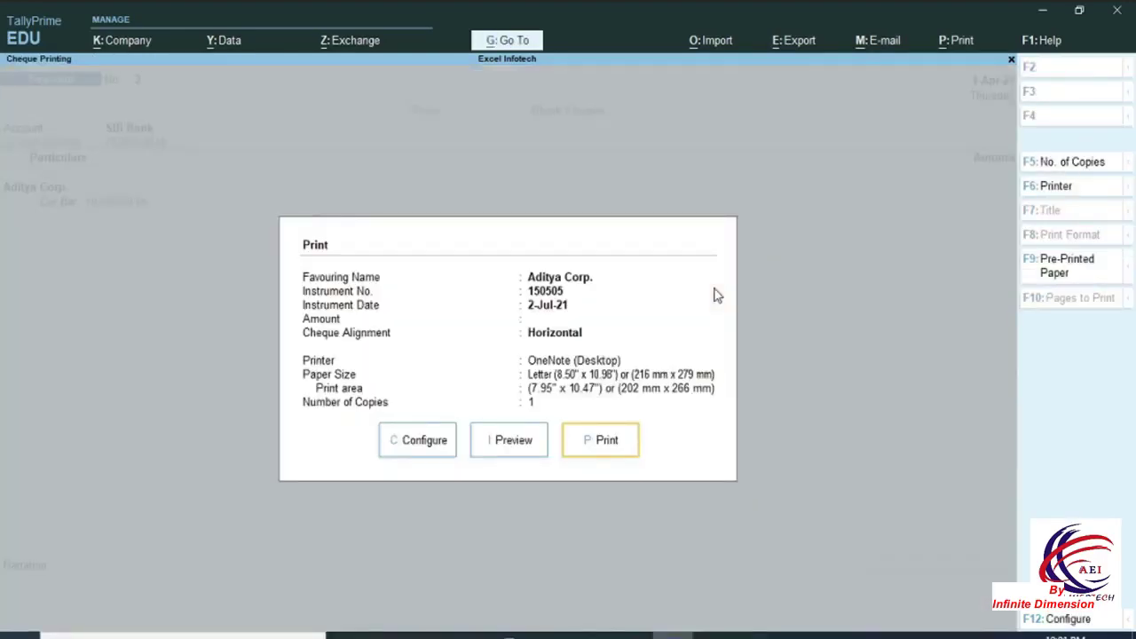
# Preview the payment's cheque and magnify it
pyautogui.press('Left')
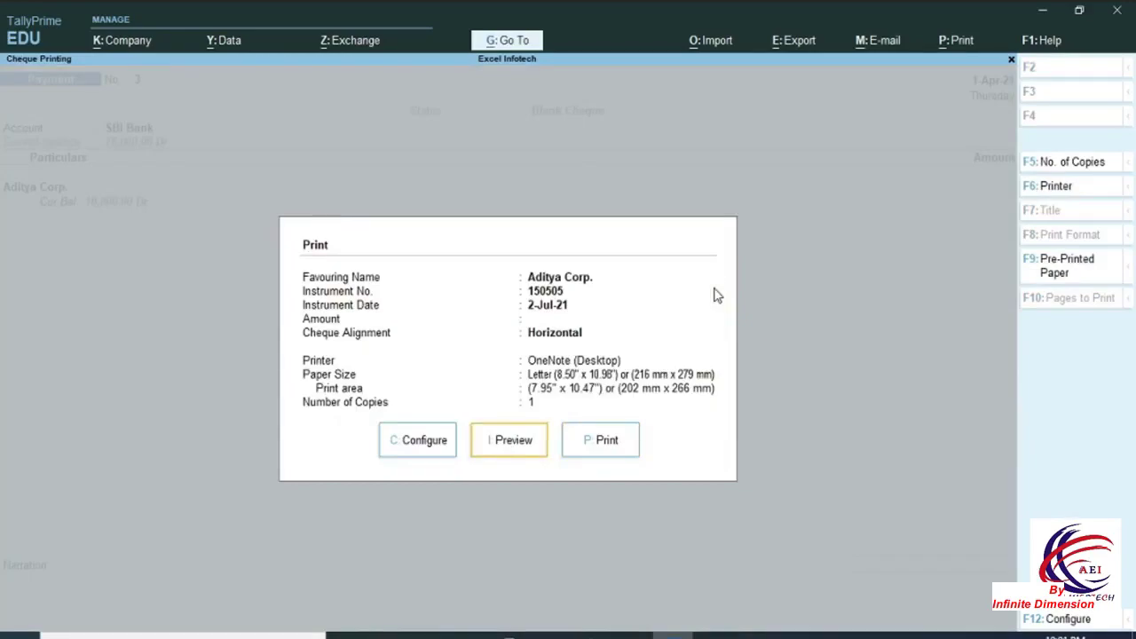
pyautogui.press('Return')
pyautogui.click(612, 464)
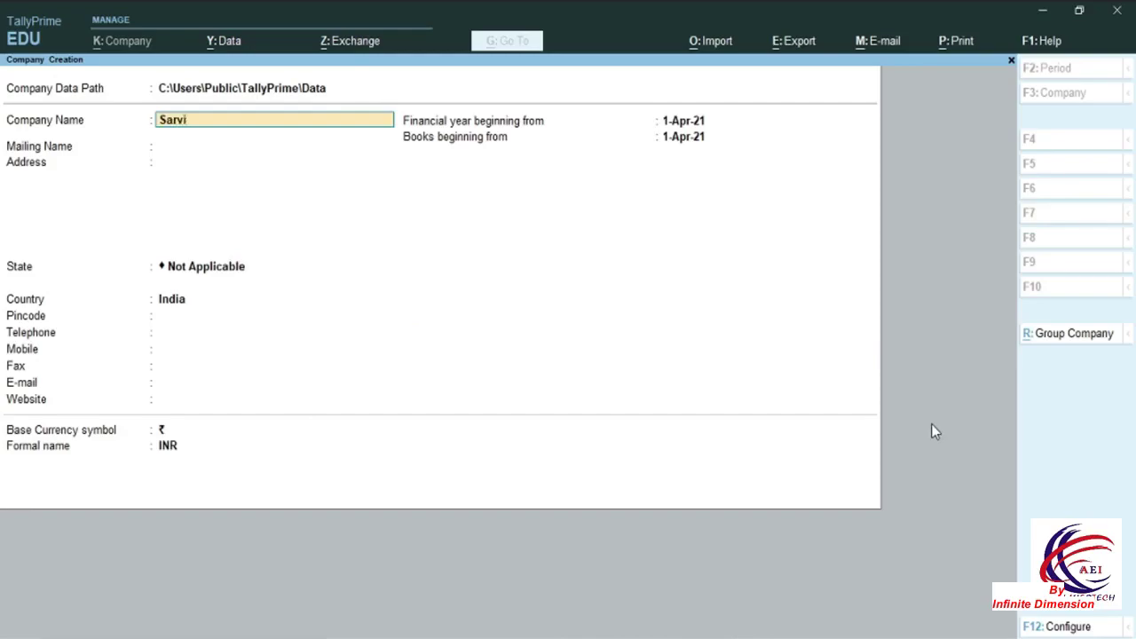
# Name the company Sarvice GST, choose Delhi as its state, and accept the remaining details
pyautogui.write('ce GST')
pyautogui.press('Return')
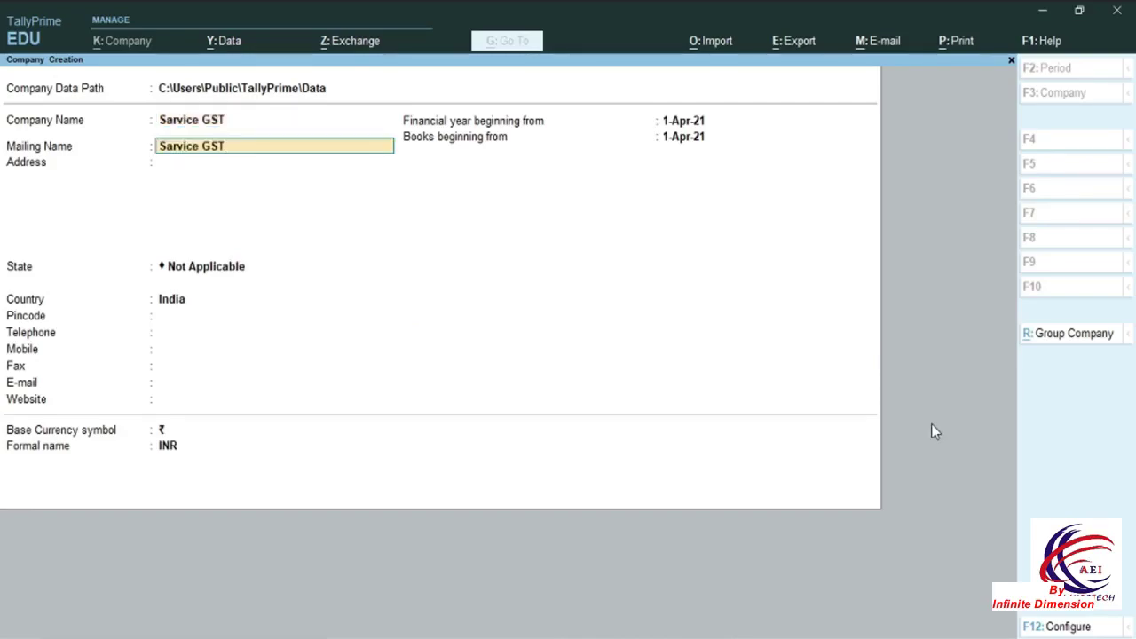
pyautogui.press('Return')
pyautogui.press('Return')
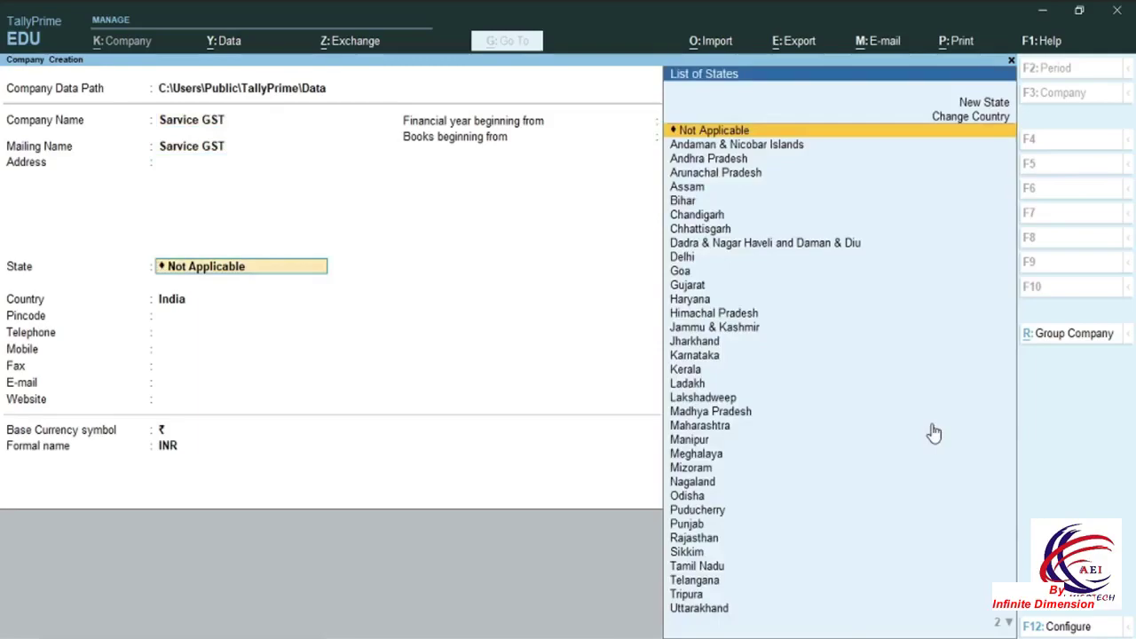
pyautogui.write('de')
pyautogui.press('Return')
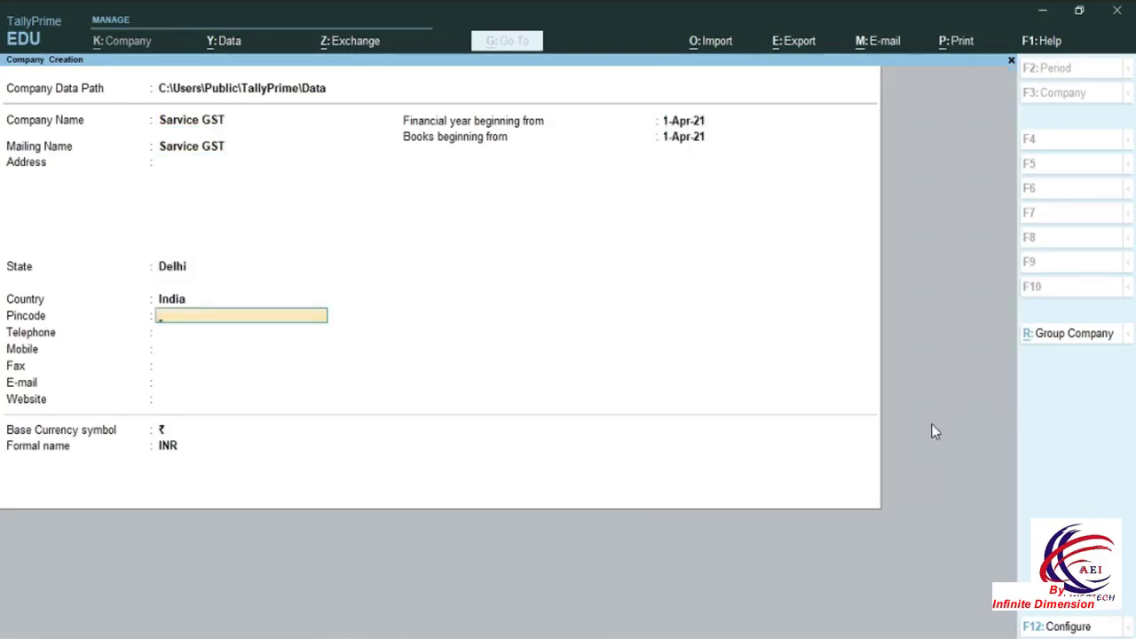
pyautogui.press('Return')
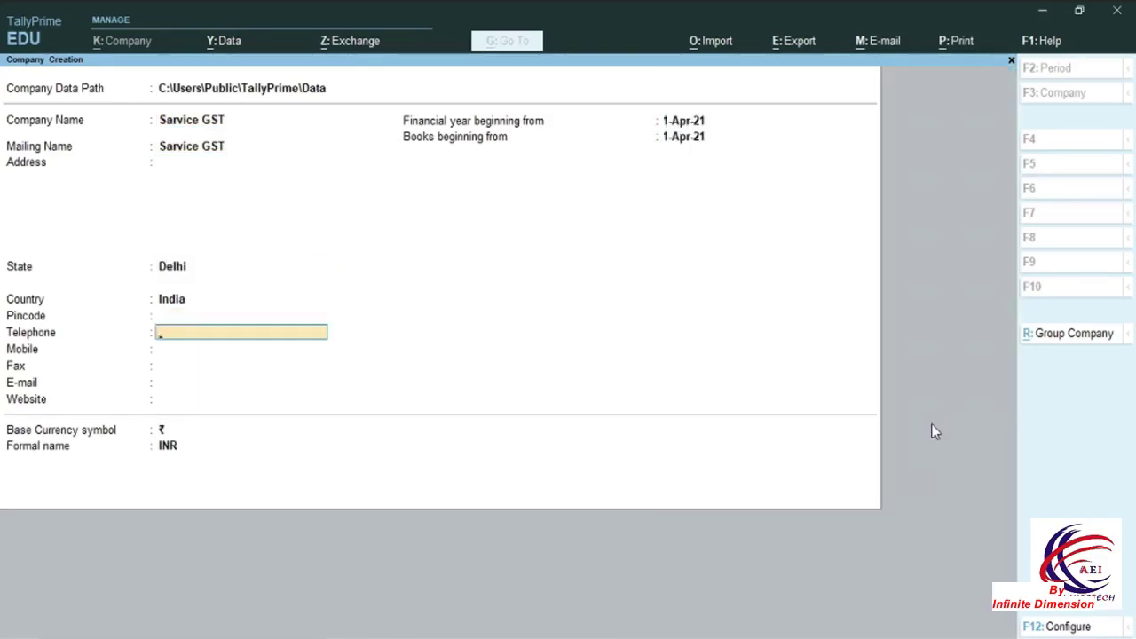
pyautogui.press('Return')
pyautogui.press('Return')
pyautogui.press('Return')
pyautogui.press('Return')
pyautogui.press('Return')
pyautogui.press('Return')
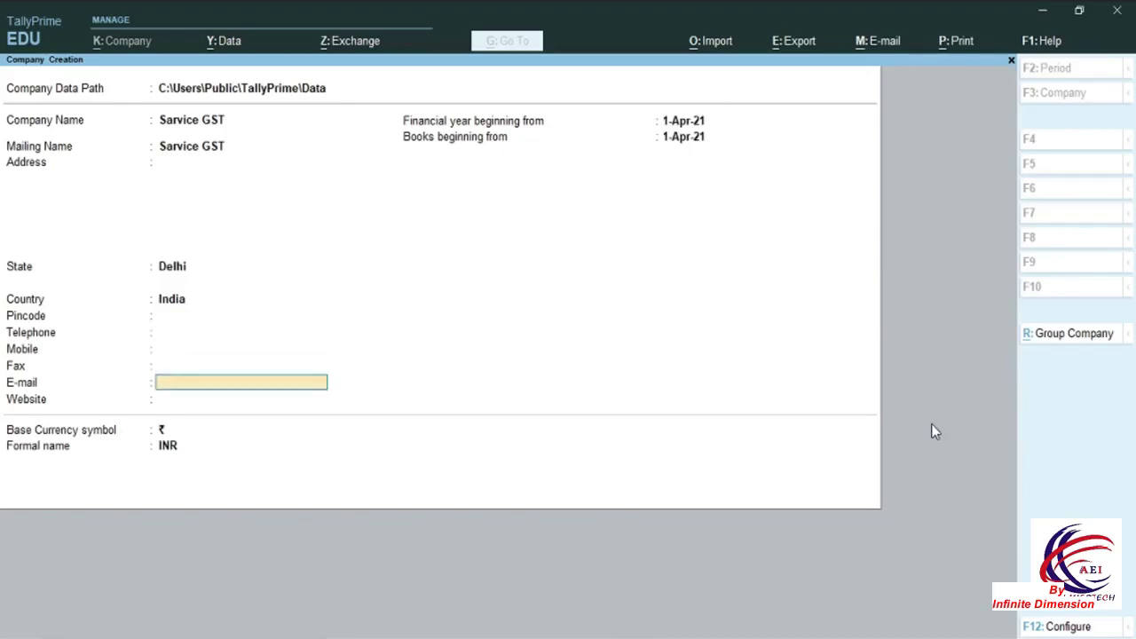
pyautogui.press('Return')
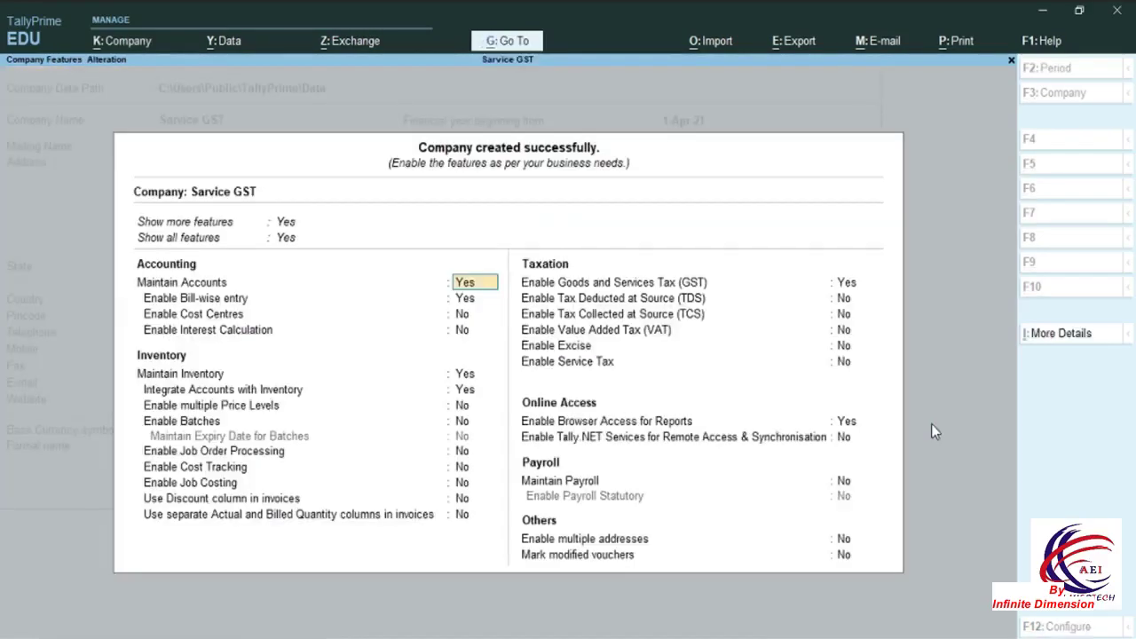
# Enable GST with Delhi as the state, enter the GSTIN, keep Monthly GSTR1 filing, and save
pyautogui.press('Return')
pyautogui.press('Return')
pyautogui.press('Return')
pyautogui.press('Return')
pyautogui.press('Return')
pyautogui.press('Return')
pyautogui.press('Return')
pyautogui.press('Return')
pyautogui.press('Return')
pyautogui.press('Return')
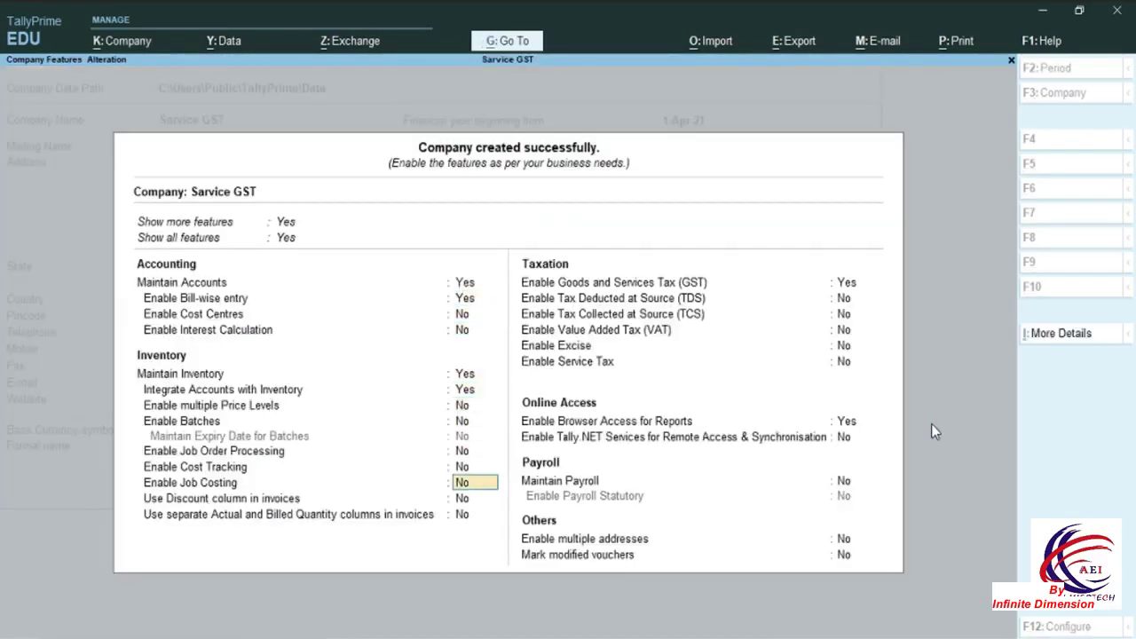
pyautogui.press('Return')
pyautogui.press('Return')
pyautogui.press('Return')
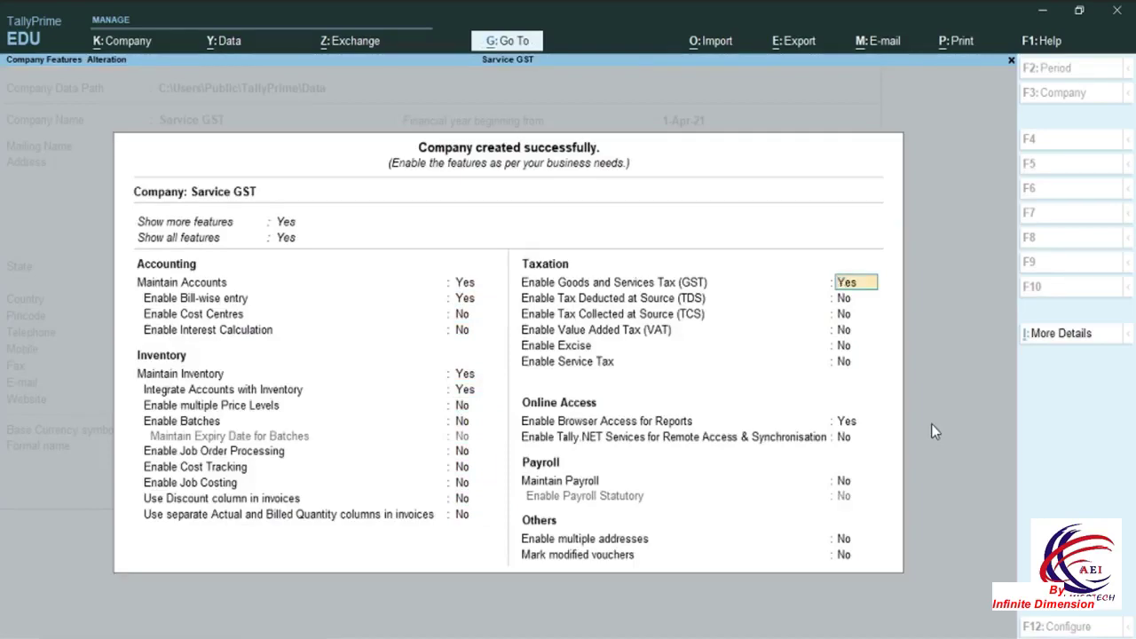
pyautogui.press('Return')
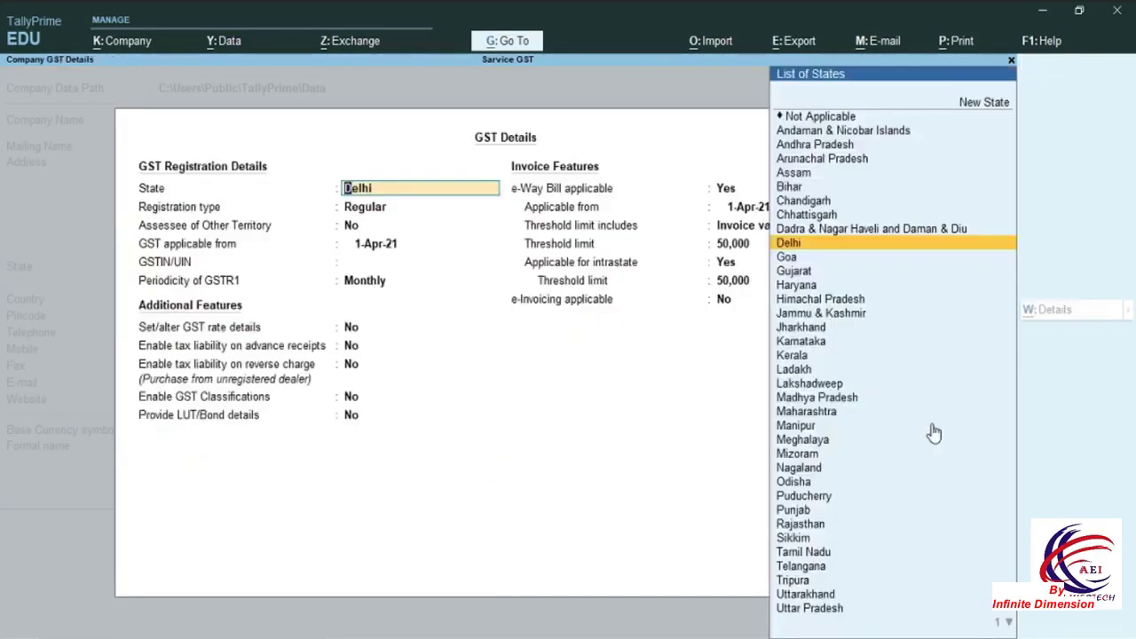
pyautogui.press('Return')
pyautogui.press('Return')
pyautogui.press('Return')
pyautogui.press('Return')
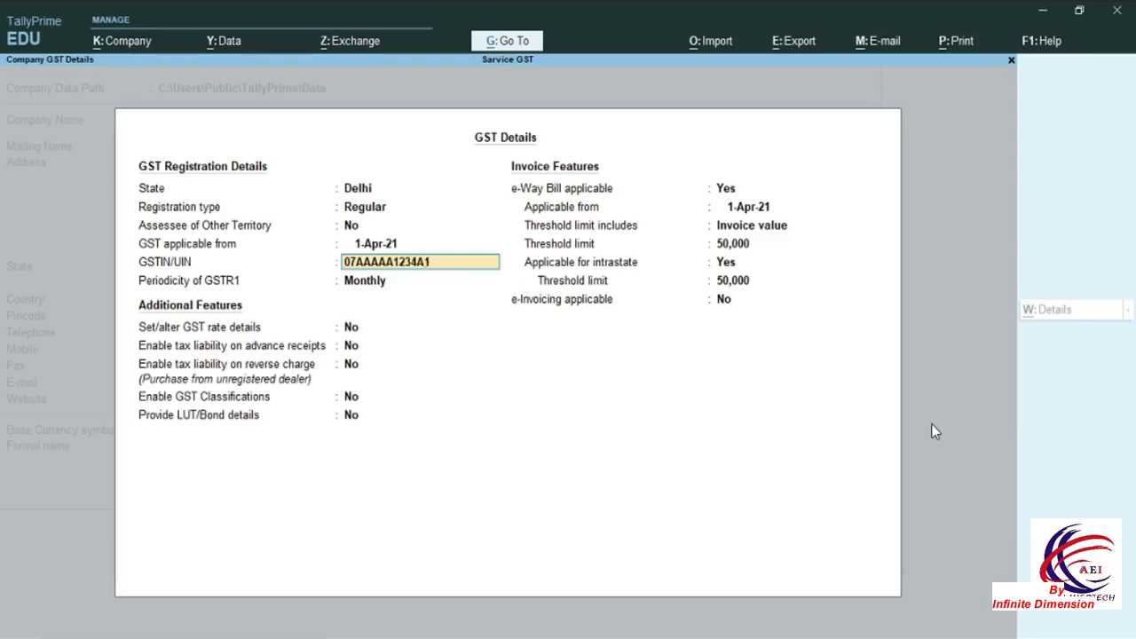
pyautogui.press('Return')
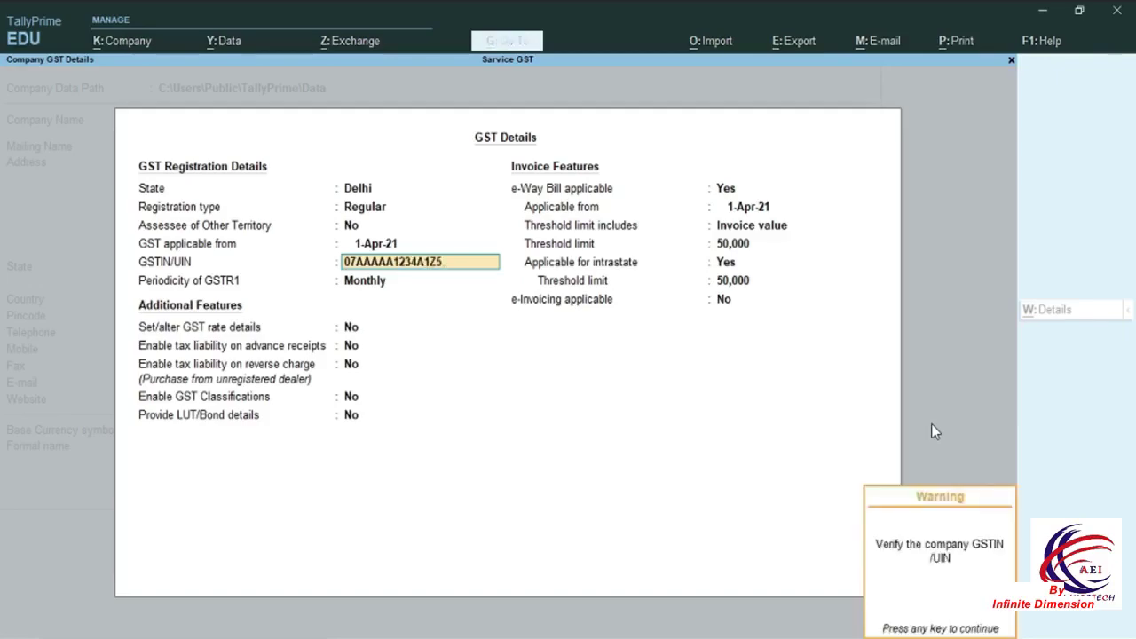
pyautogui.press('Return')
pyautogui.press('Return')
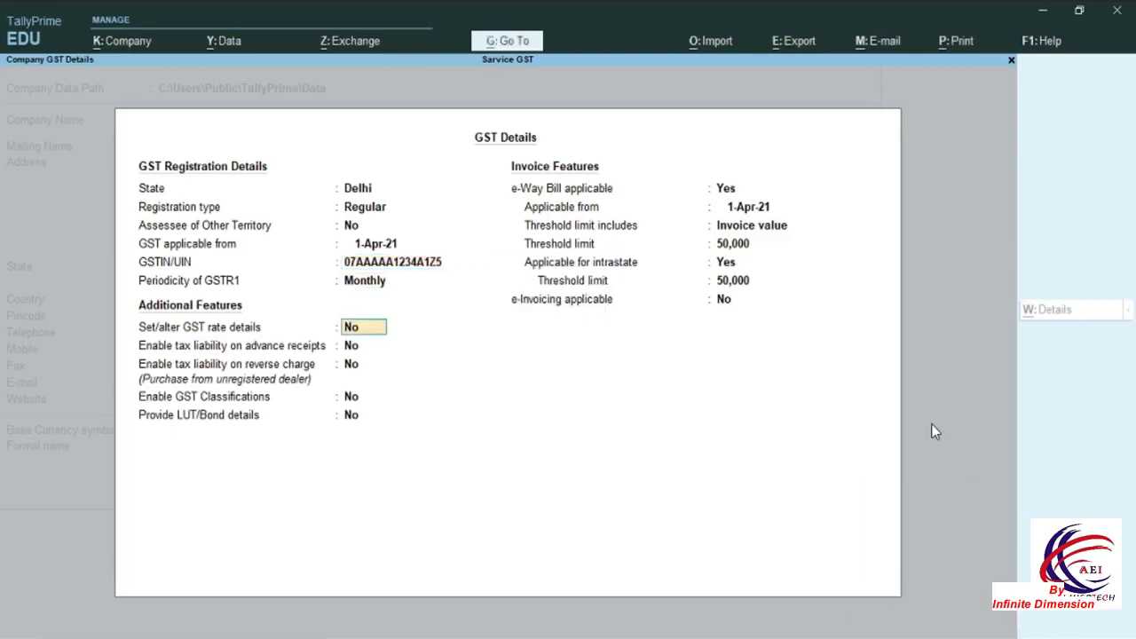
pyautogui.press('BackSpace')
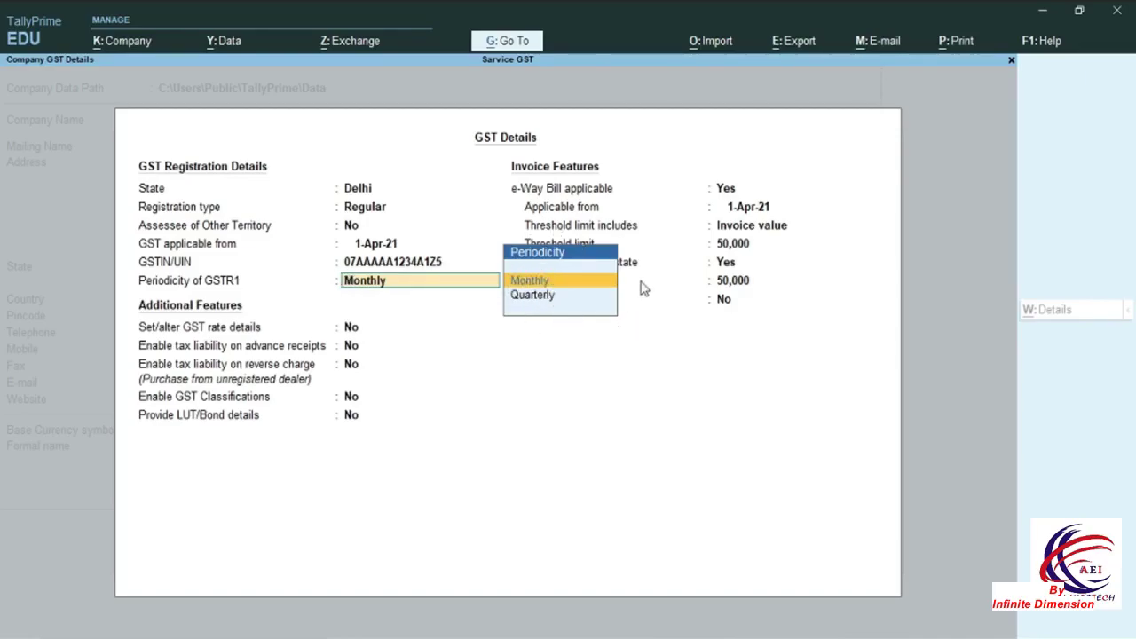
pyautogui.press('Return')
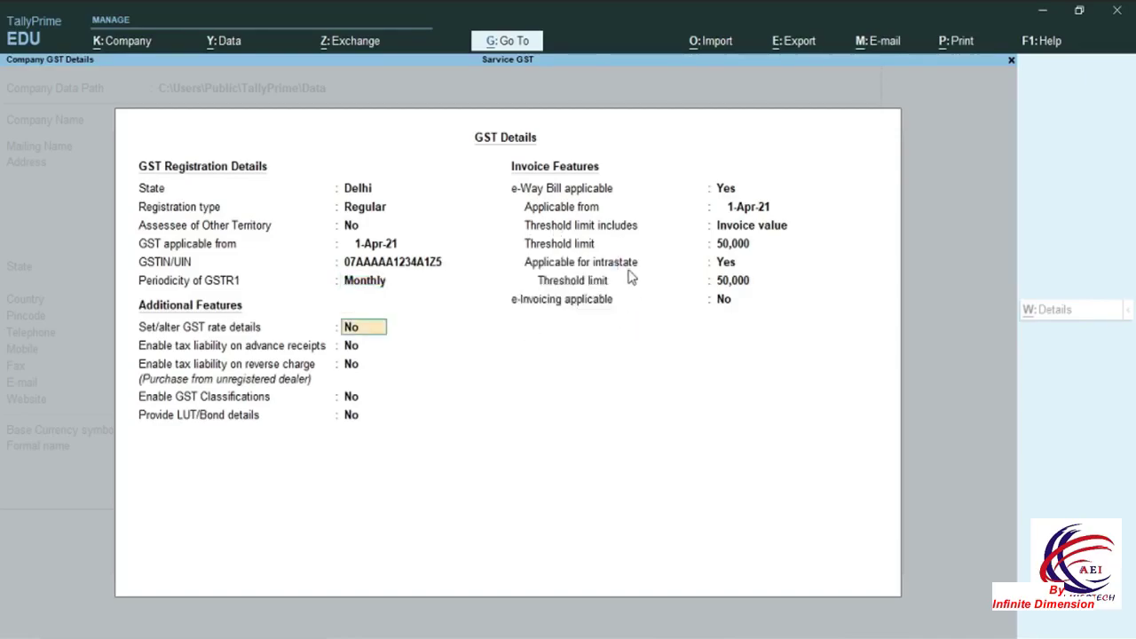
pyautogui.press('Return')
pyautogui.press('Return')
pyautogui.press('Return')
pyautogui.press('Return')
pyautogui.press('Return')
pyautogui.press('Return')
pyautogui.press('Return')
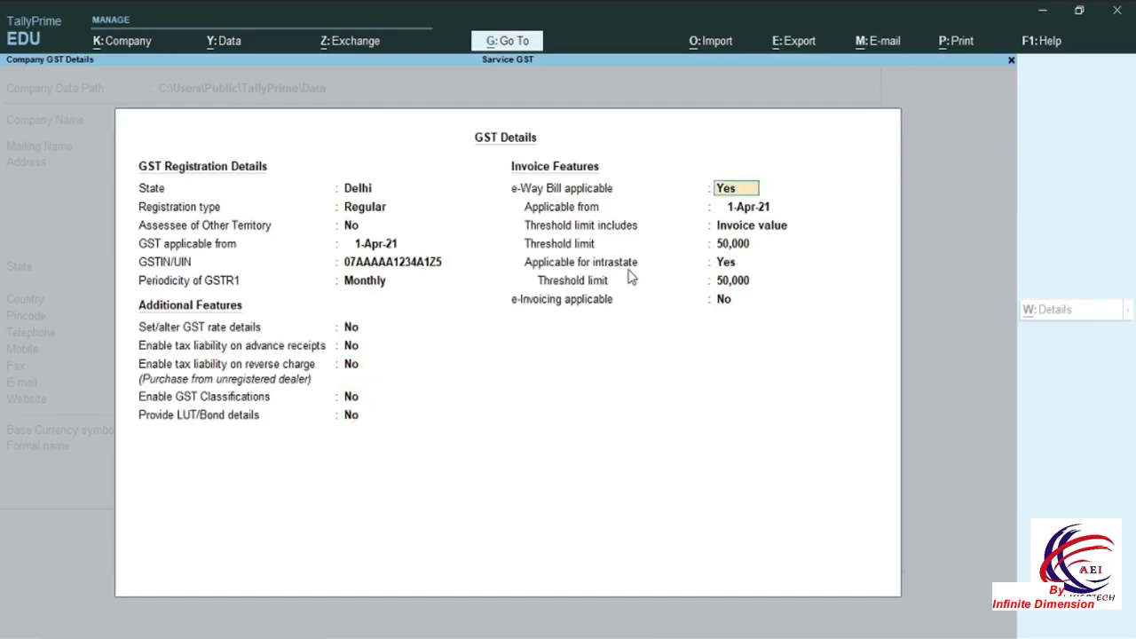
pyautogui.press('Return')
pyautogui.press('Return')
pyautogui.press('Return')
pyautogui.press('Return')
pyautogui.press('Return')
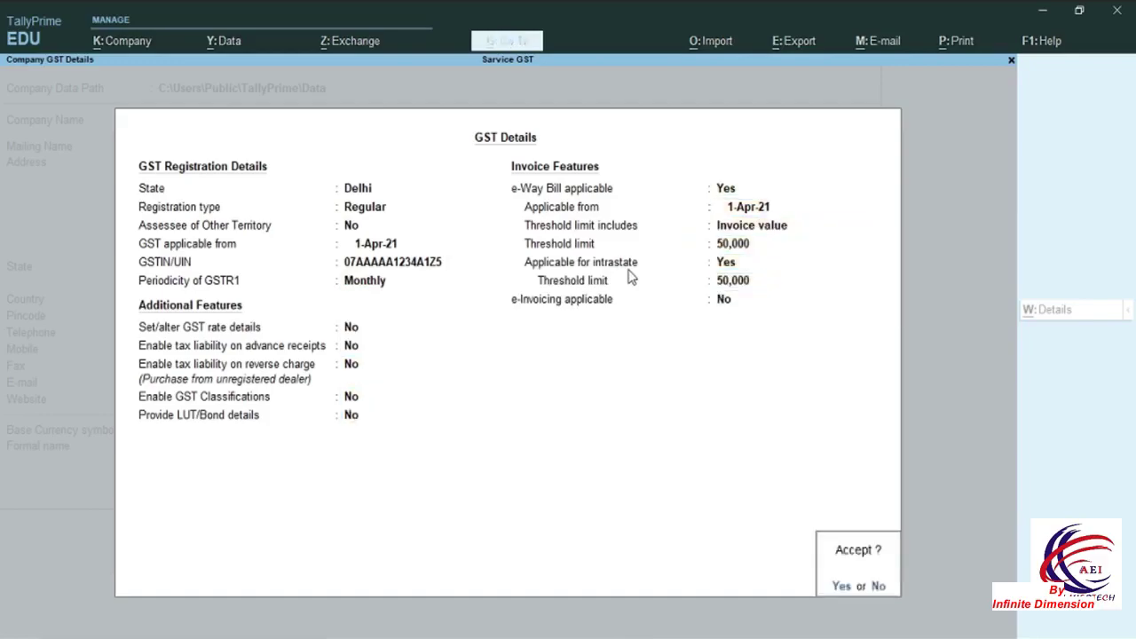
pyautogui.press('Return')
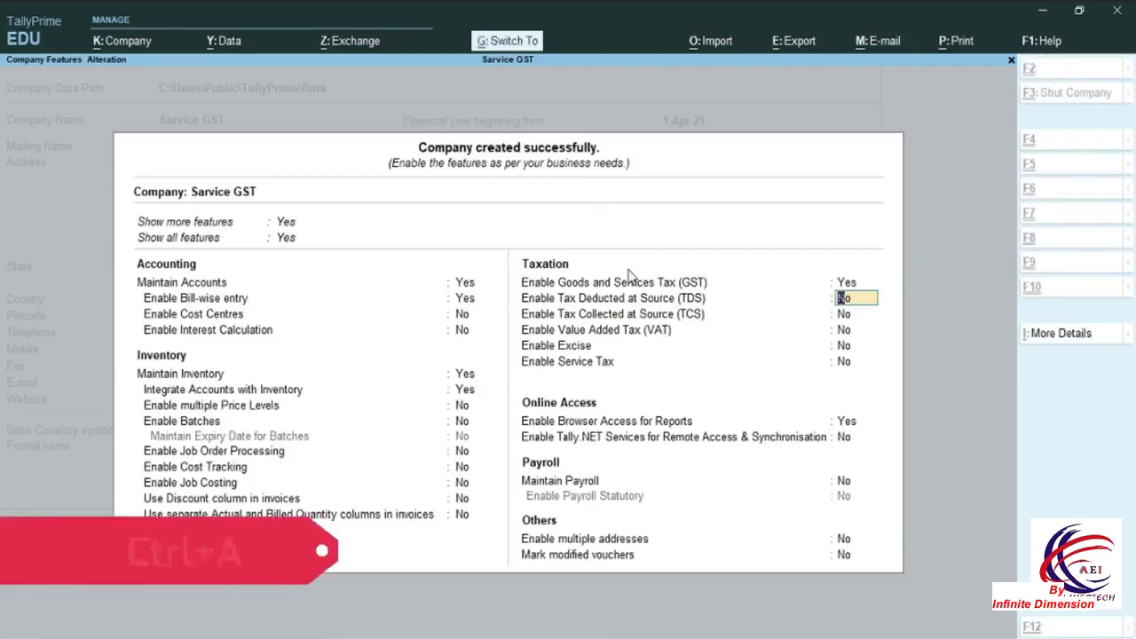
# Accept the company feature settings and start creating a new ledger
pyautogui.hotkey('ctrl', 'a')
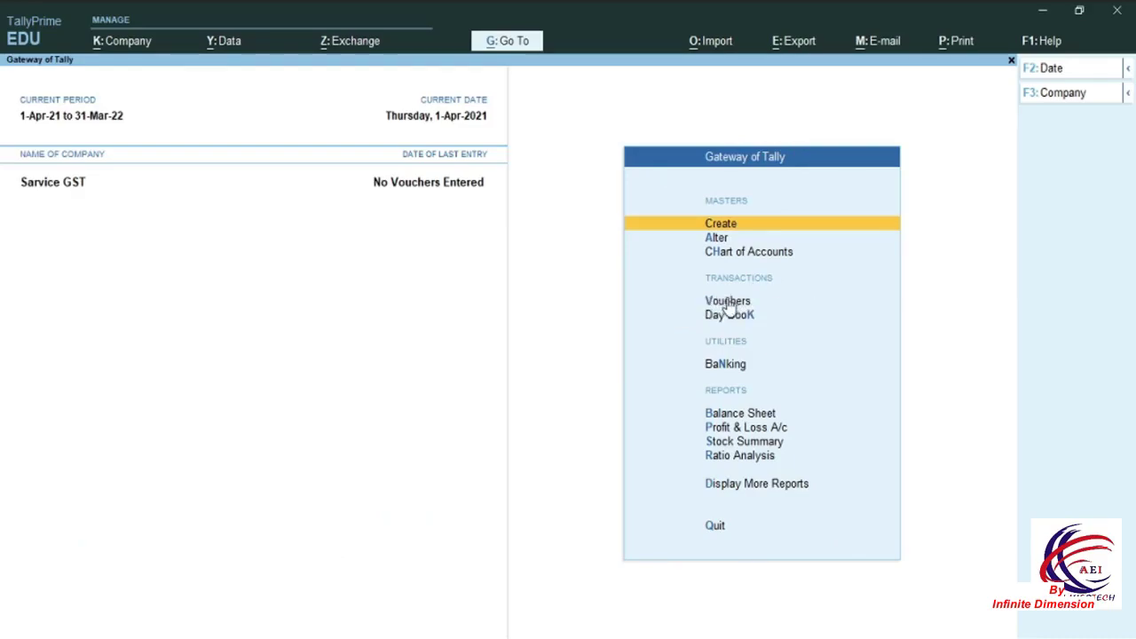
pyautogui.click(721, 226)
pyautogui.click(393, 208)
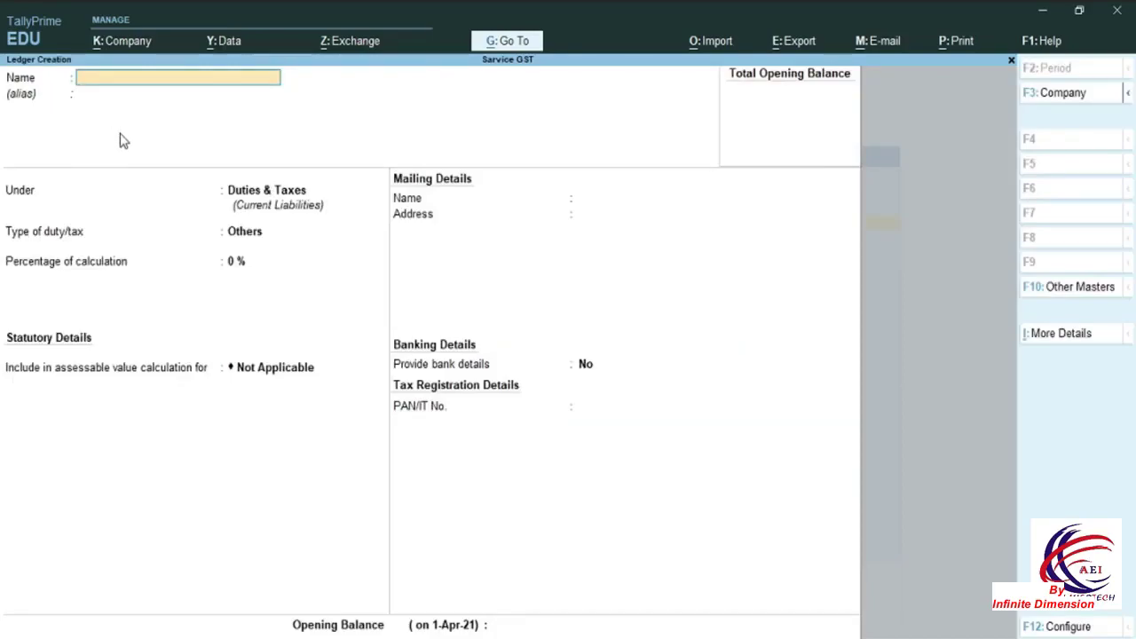
# Quit the ledger creation without saving and go to voucher entry from the Gateway
pyautogui.press('Escape')
pyautogui.press('y')
pyautogui.press('Escape')
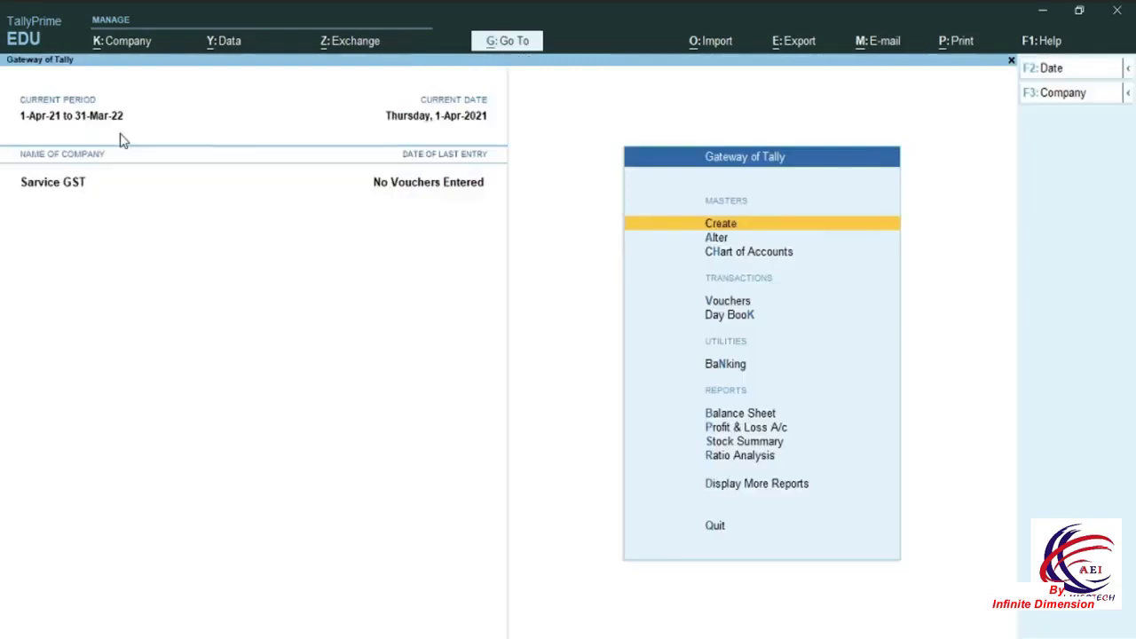
pyautogui.click(724, 302)
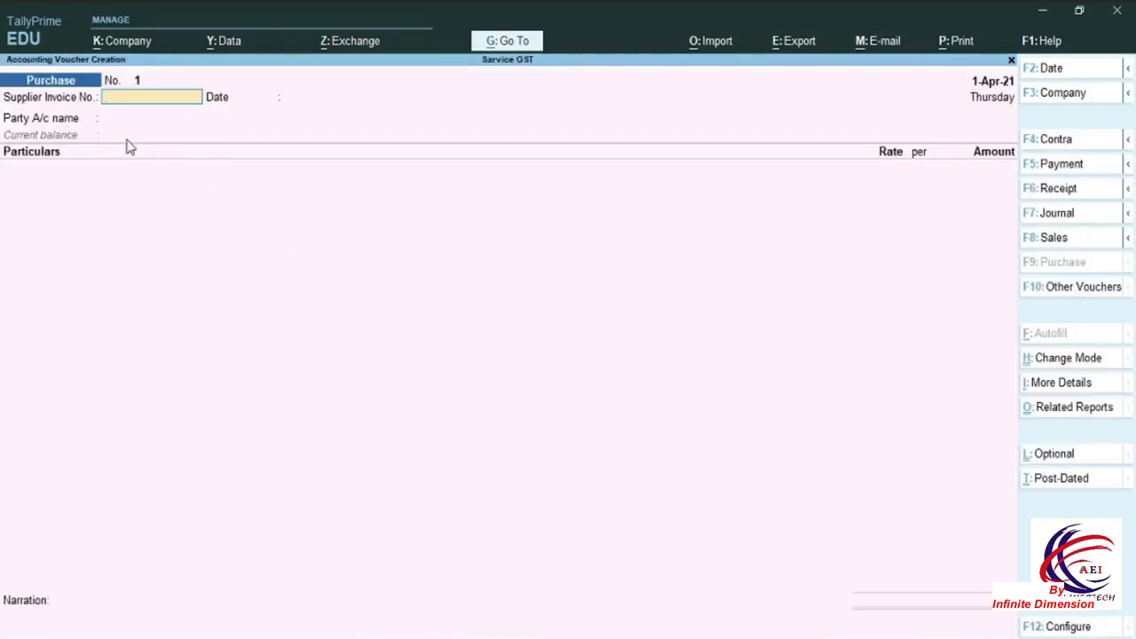
# Switch to a Purchase voucher in Accounting Invoice mode
pyautogui.press('F9')
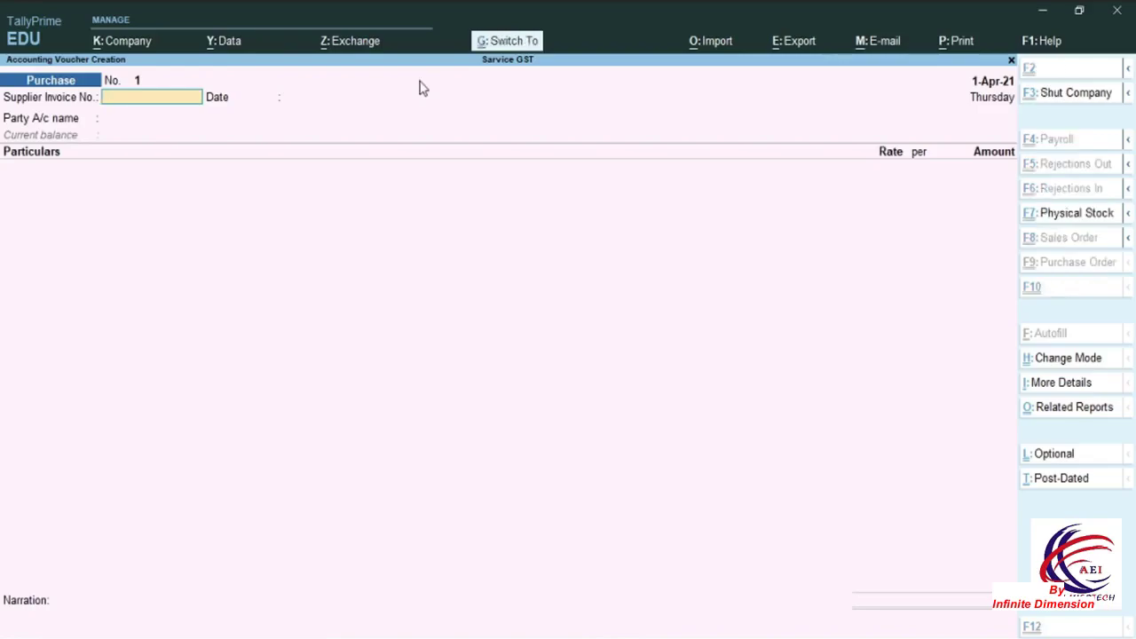
pyautogui.hotkey('ctrl', 'h')
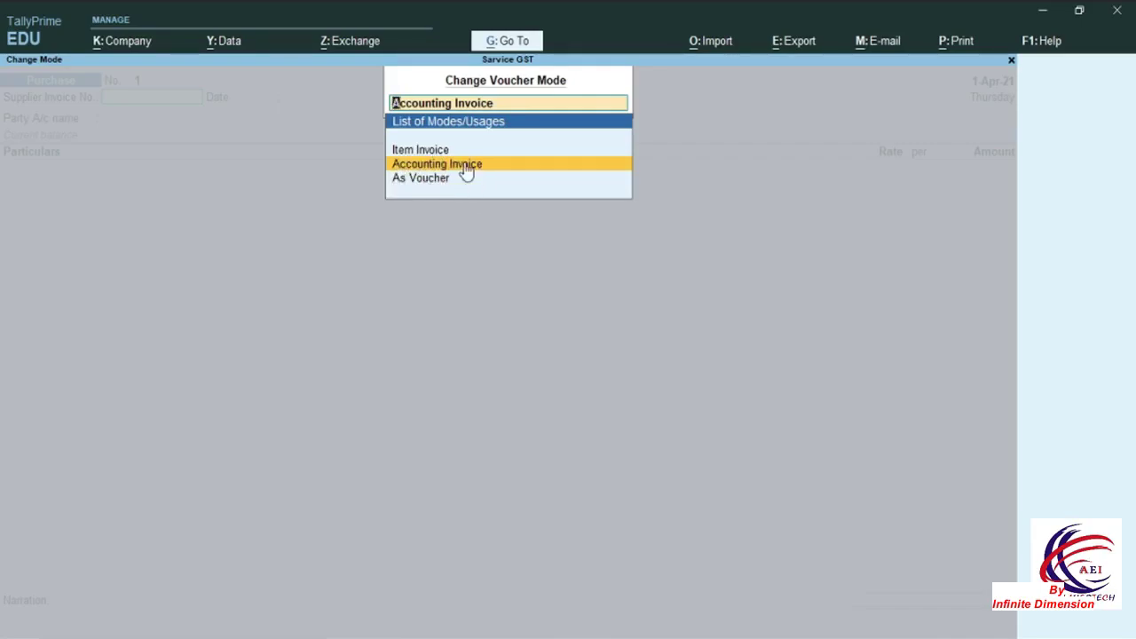
pyautogui.click(411, 151)
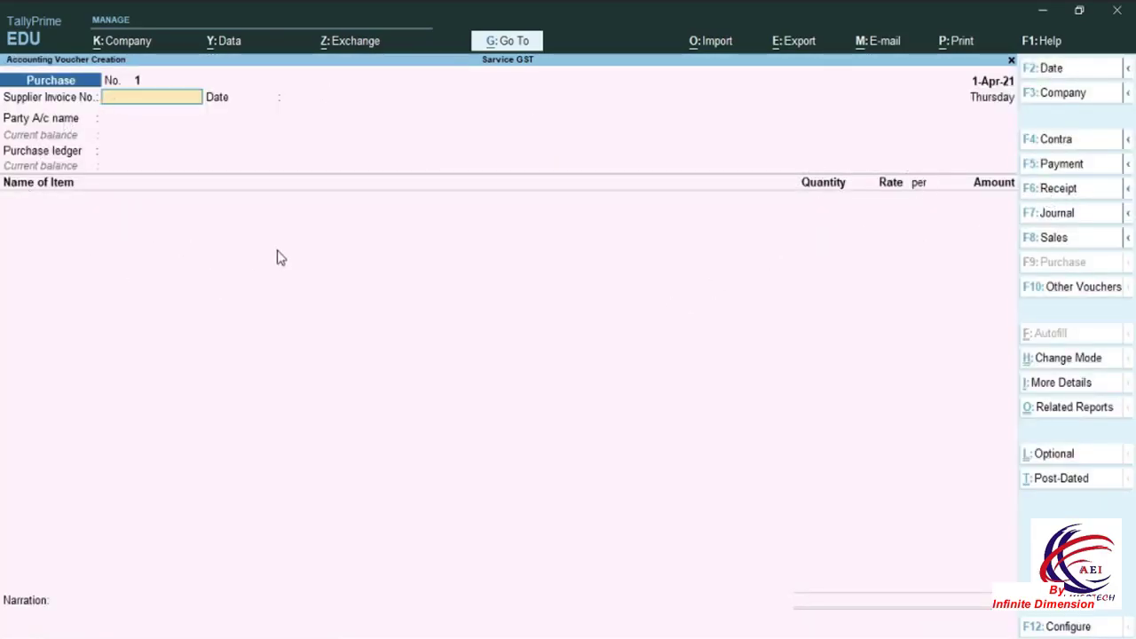
pyautogui.hotkey('ctrl', 'h')
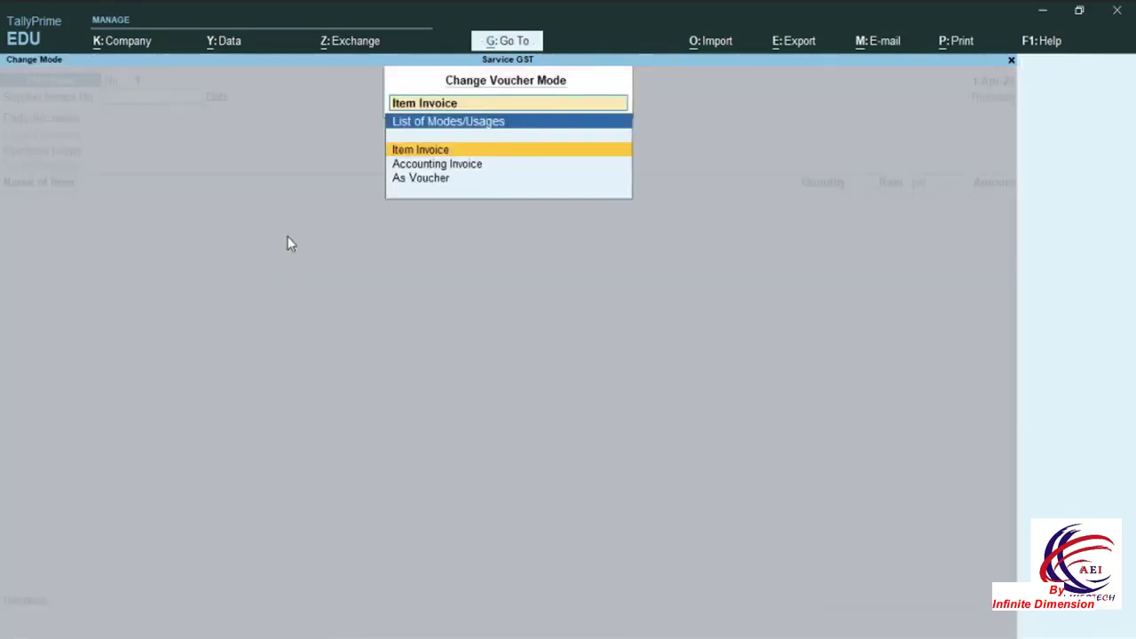
pyautogui.click(453, 165)
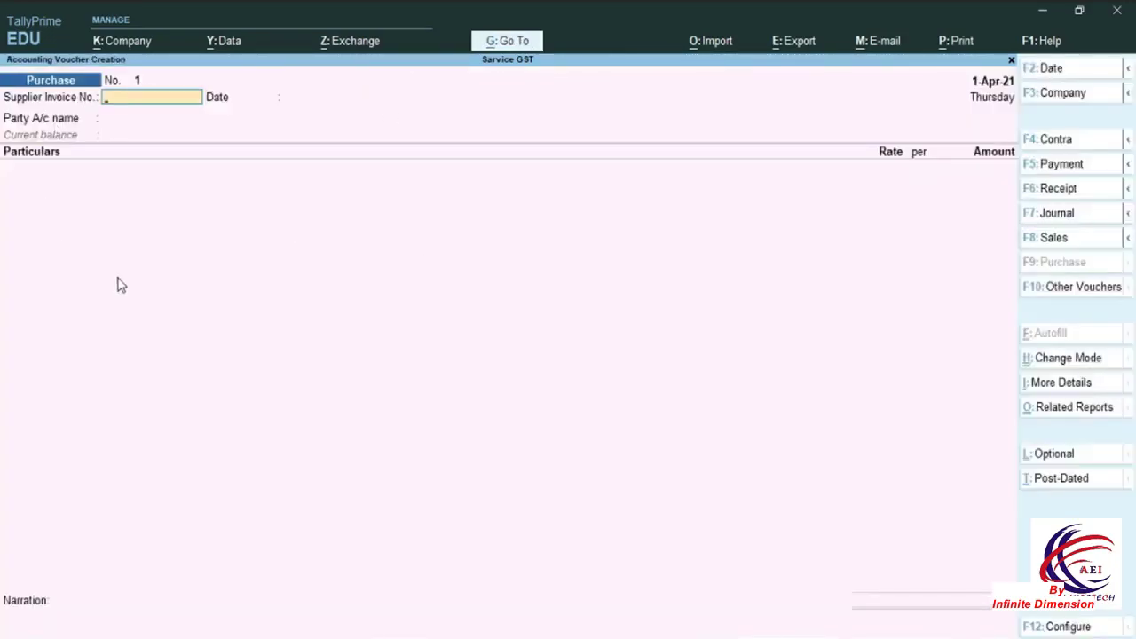
pyautogui.hotkey('ctrl', 'h')
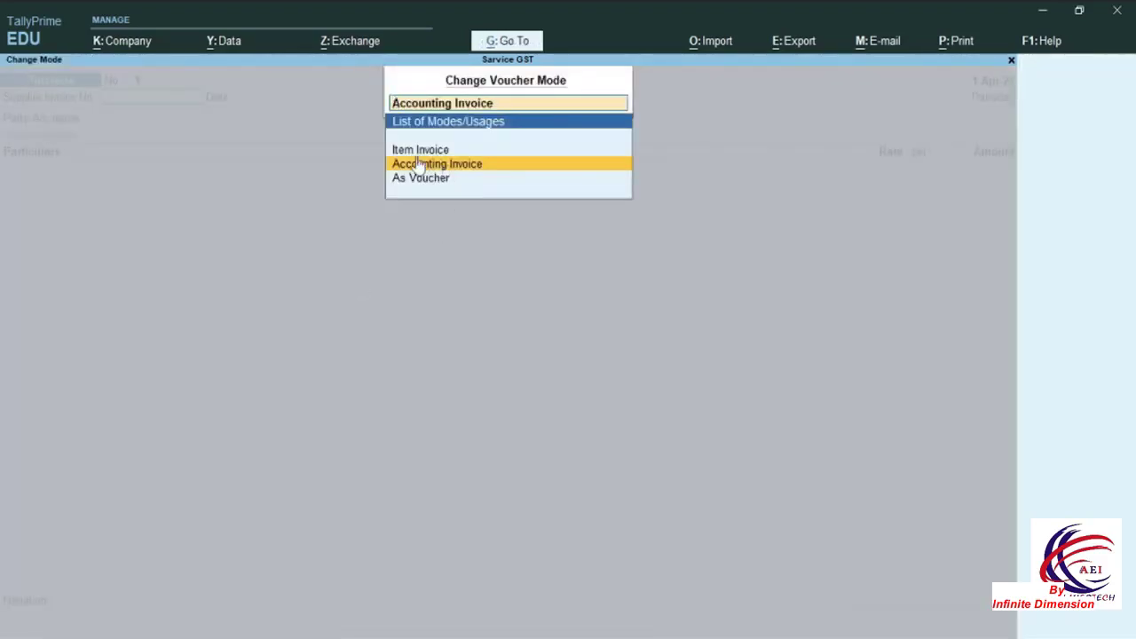
pyautogui.click(480, 169)
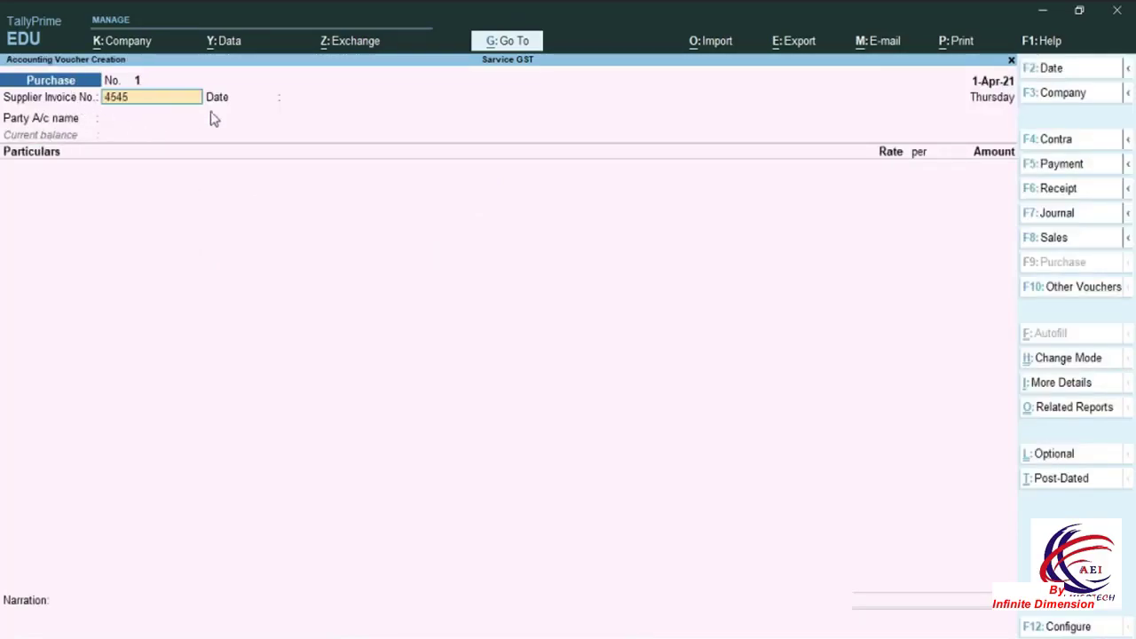
# Date the voucher 1-May-21 while keeping the supplier invoice date 1-Apr-21
pyautogui.press('Return')
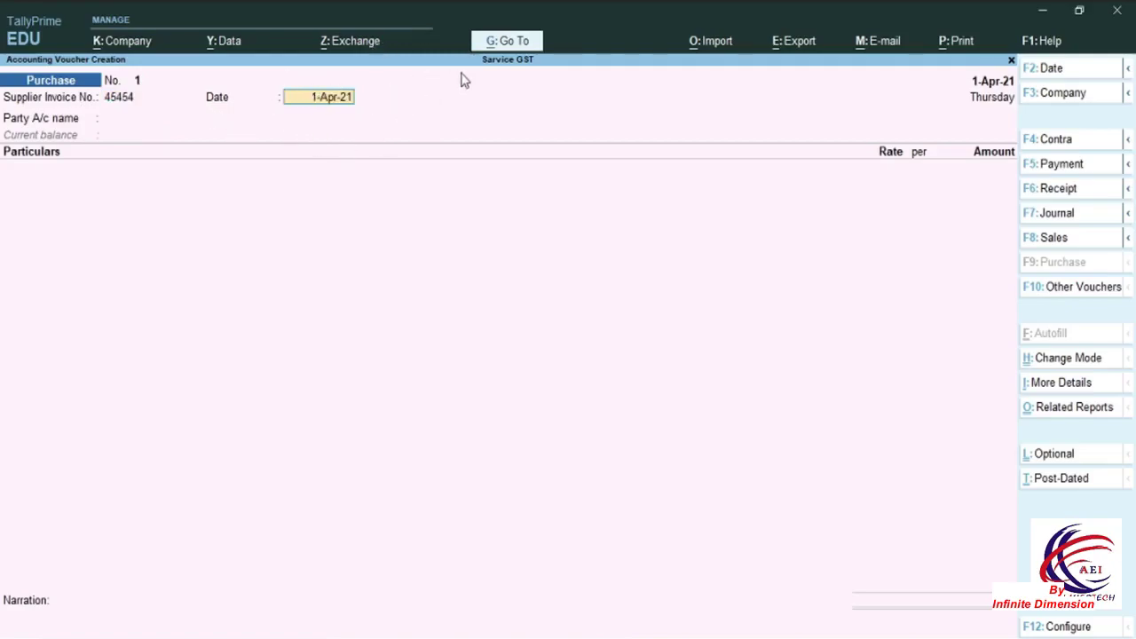
pyautogui.press('F2')
pyautogui.write('1-5')
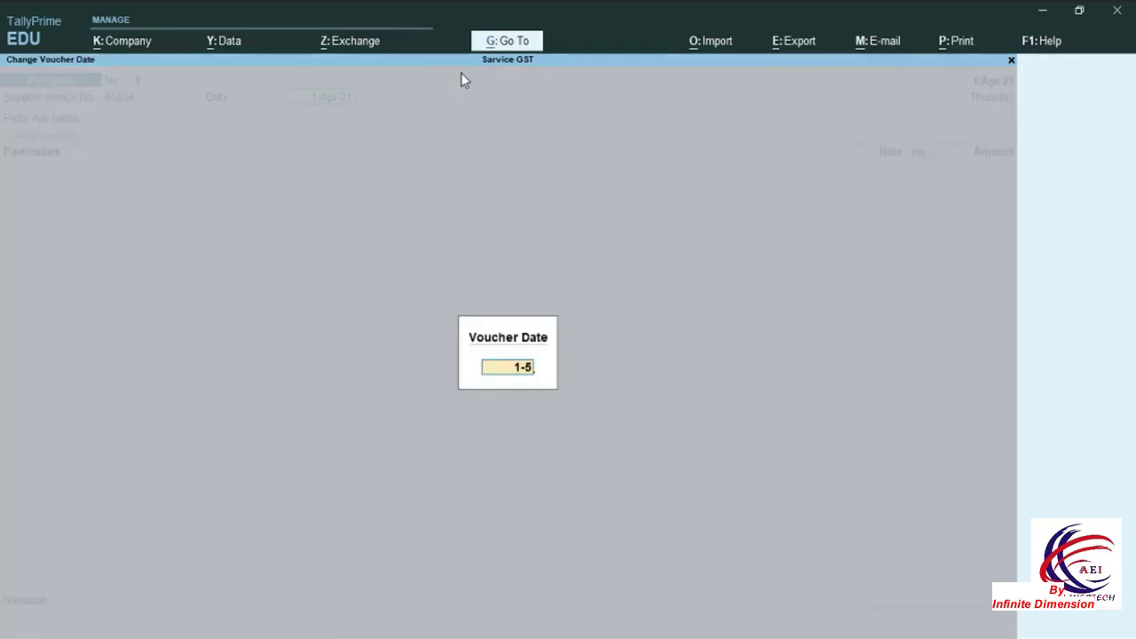
pyautogui.write('-21')
pyautogui.press('Return')
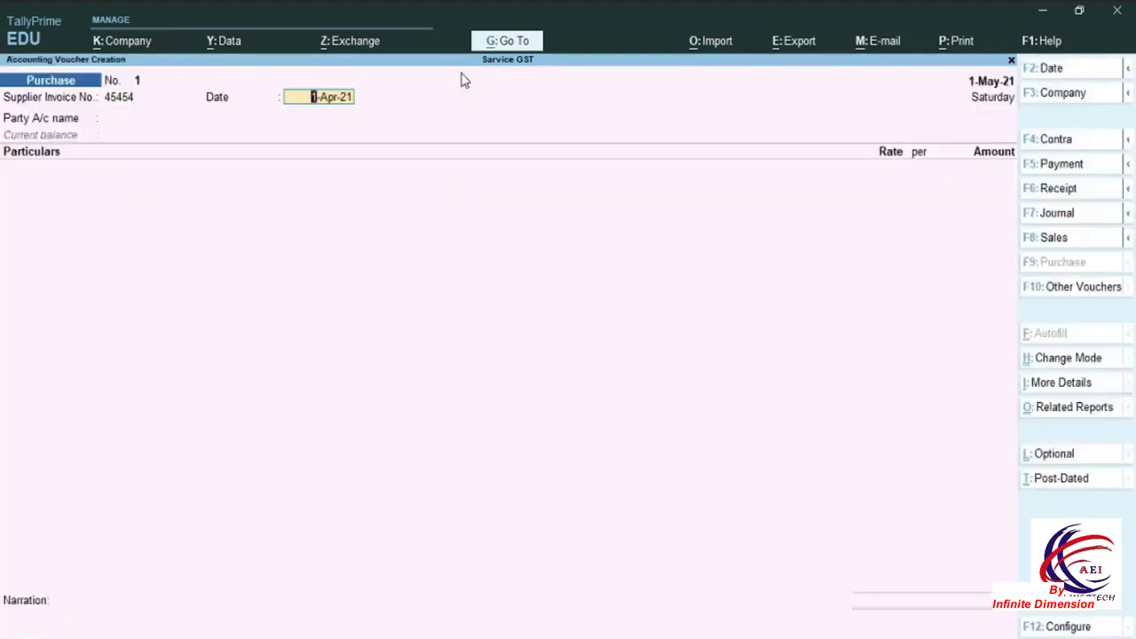
pyautogui.press('Return')
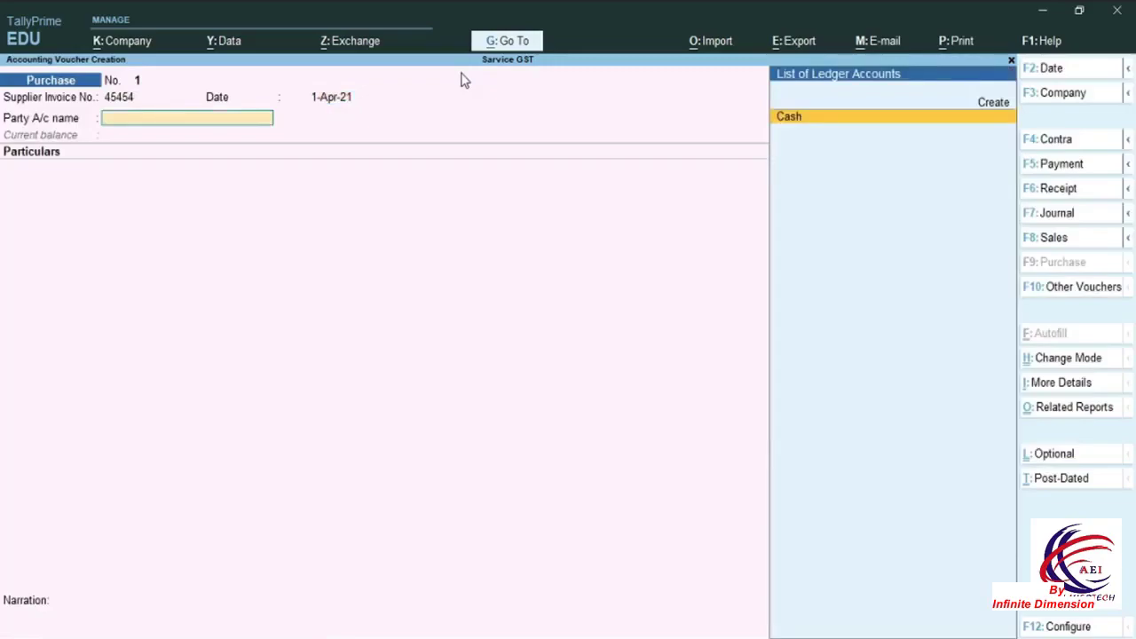
# Create a new party ledger Aman Corp. under Sundry Creditors
pyautogui.hotkey('alt', 'c')
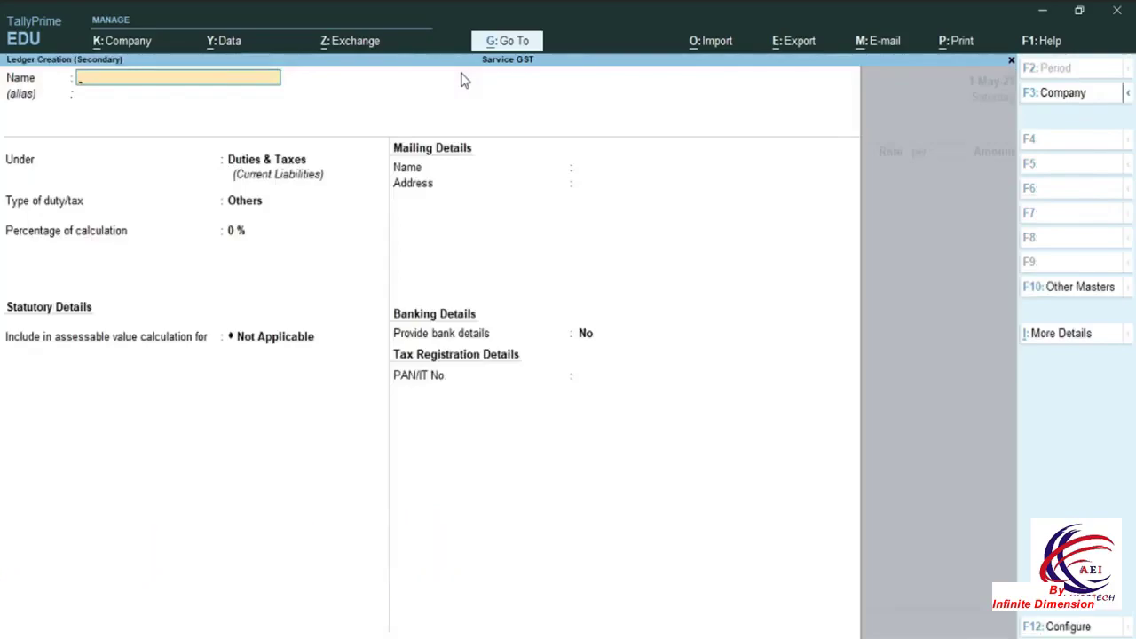
pyautogui.write('Aman Co')
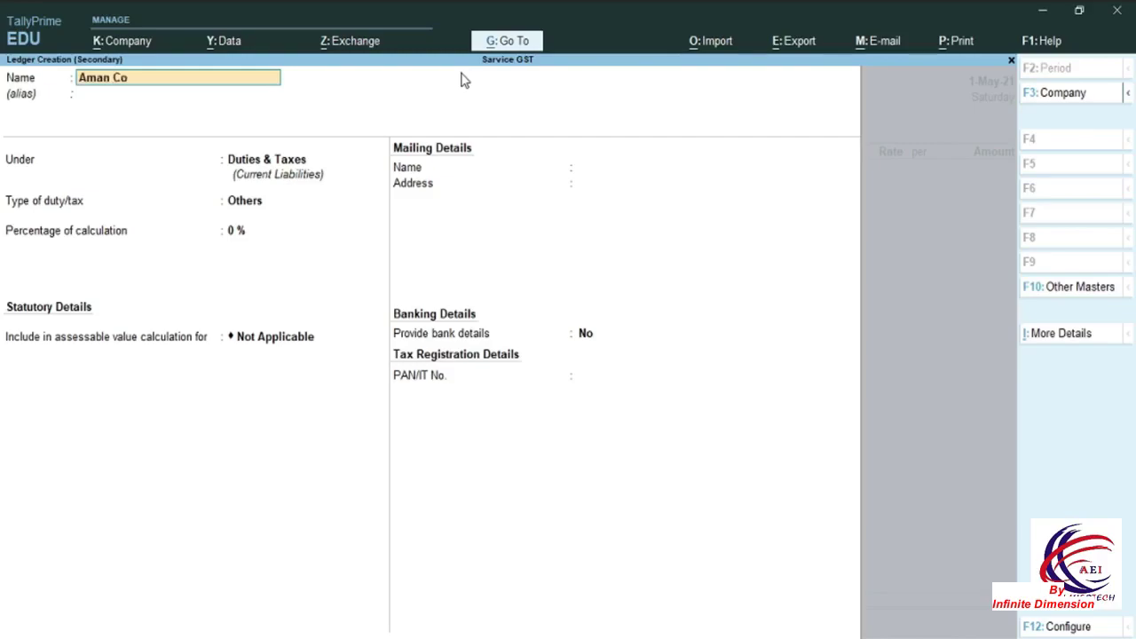
pyautogui.write('rp.')
pyautogui.press('Return')
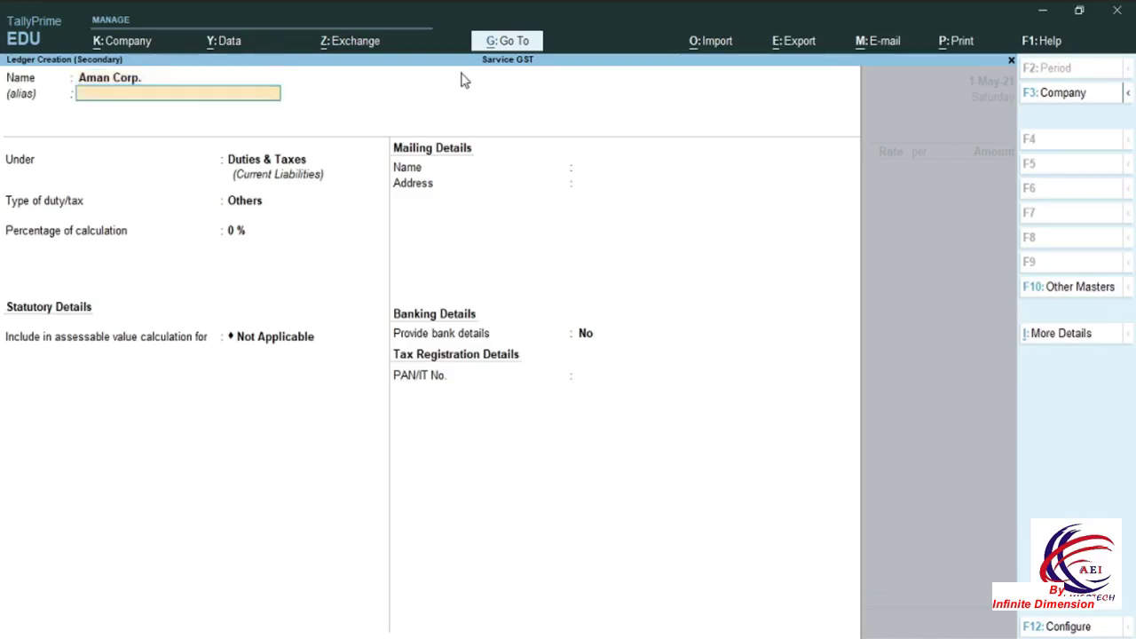
pyautogui.press('Return')
pyautogui.write('S')
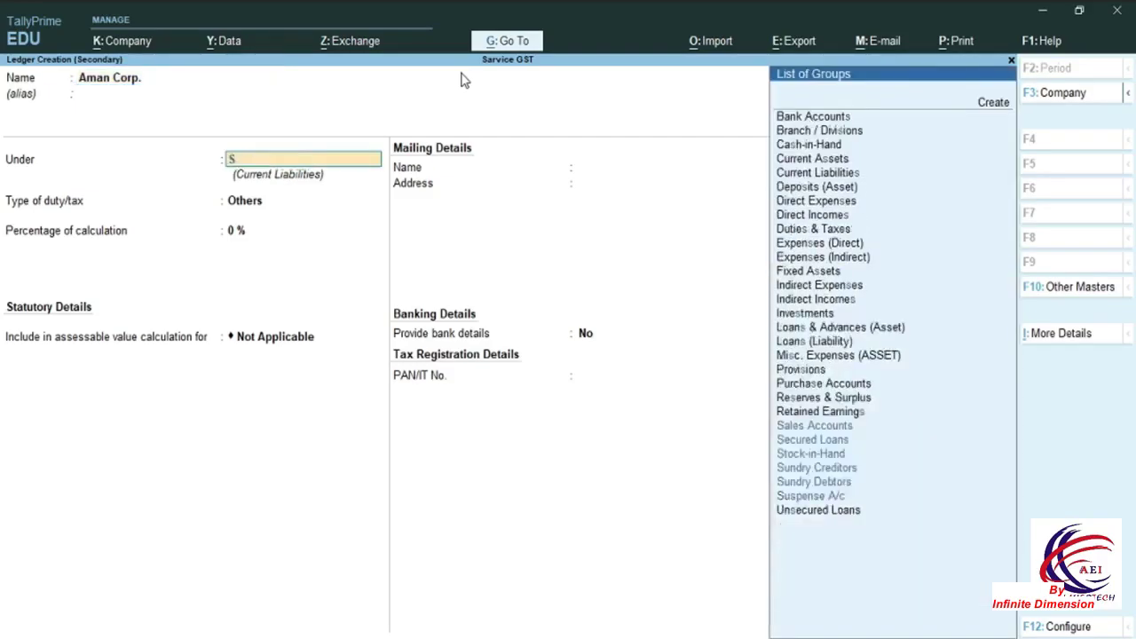
pyautogui.press('Down')
pyautogui.press('Down')
pyautogui.press('Down')
pyautogui.press('Return')
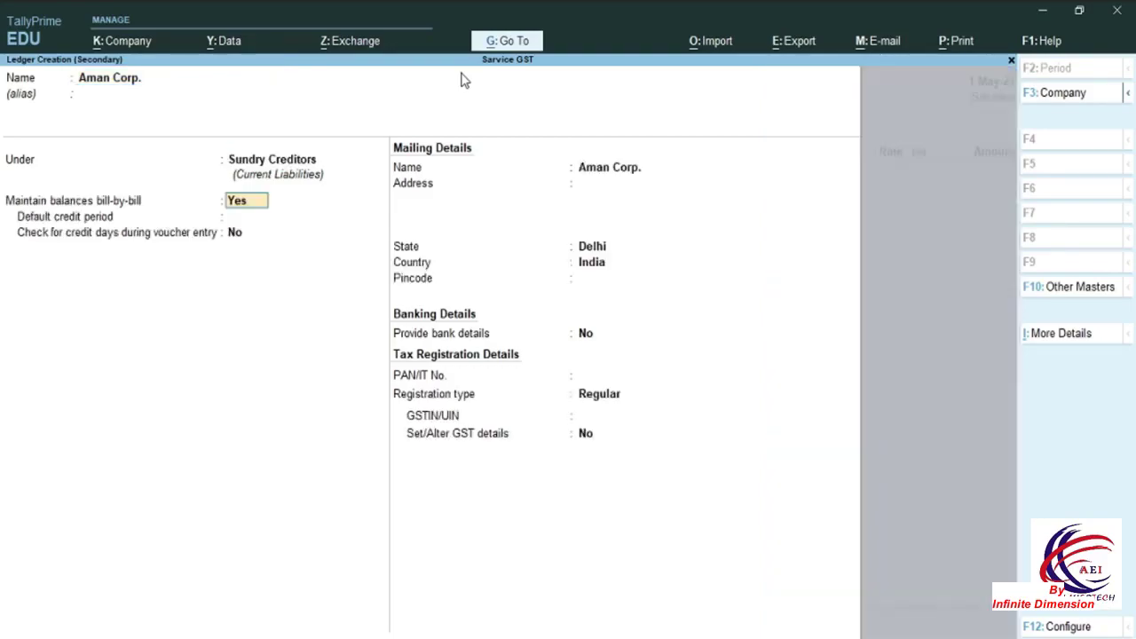
# Keep bill-by-bill, Delhi state and Regular registration, and enter the supplier's GSTIN
pyautogui.press('Return')
pyautogui.press('Return')
pyautogui.press('Return')
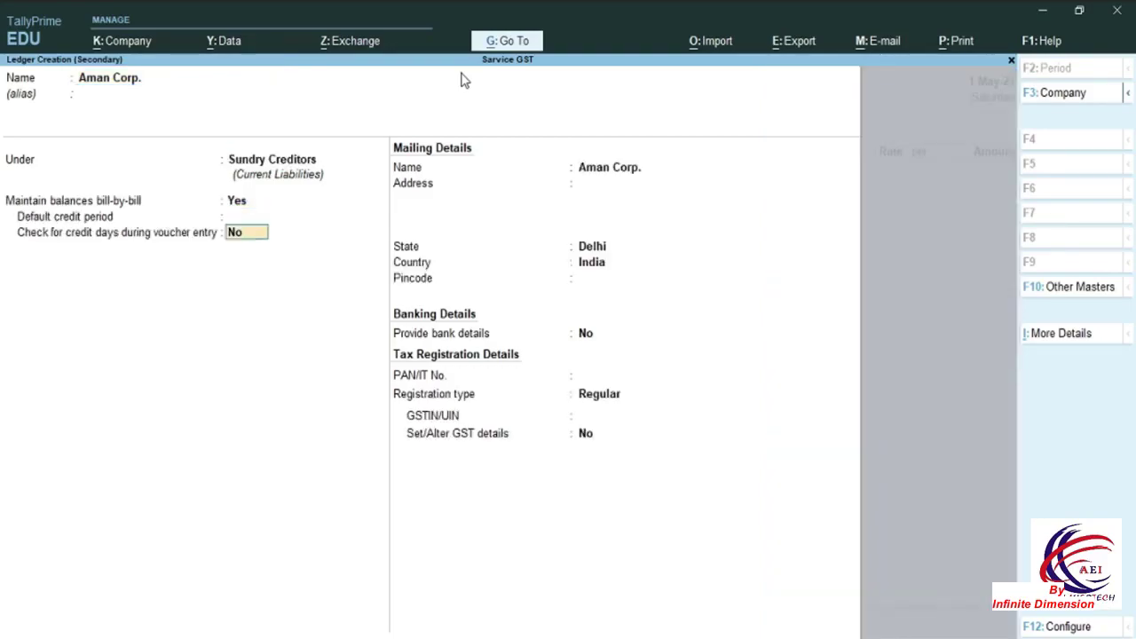
pyautogui.press('Return')
pyautogui.press('Return')
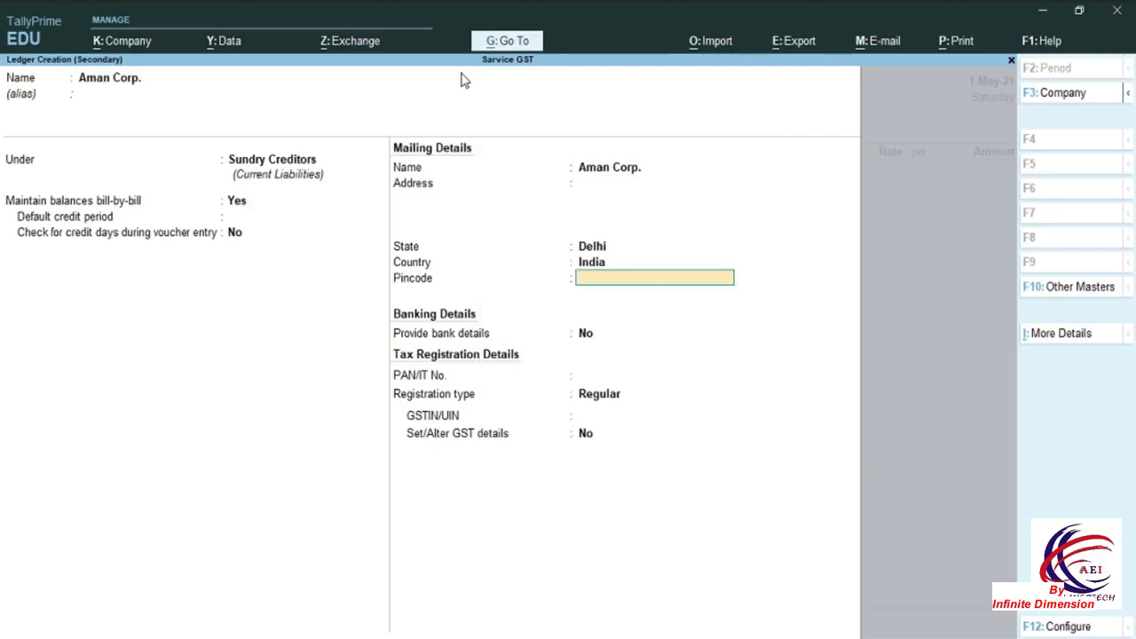
pyautogui.press('Return')
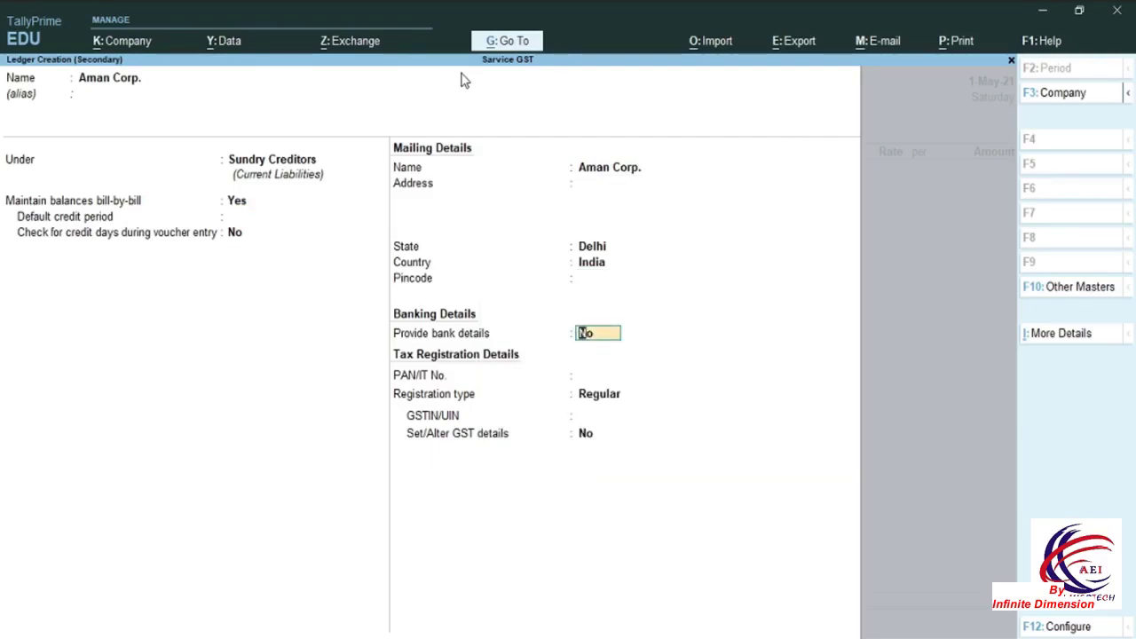
pyautogui.press('Return')
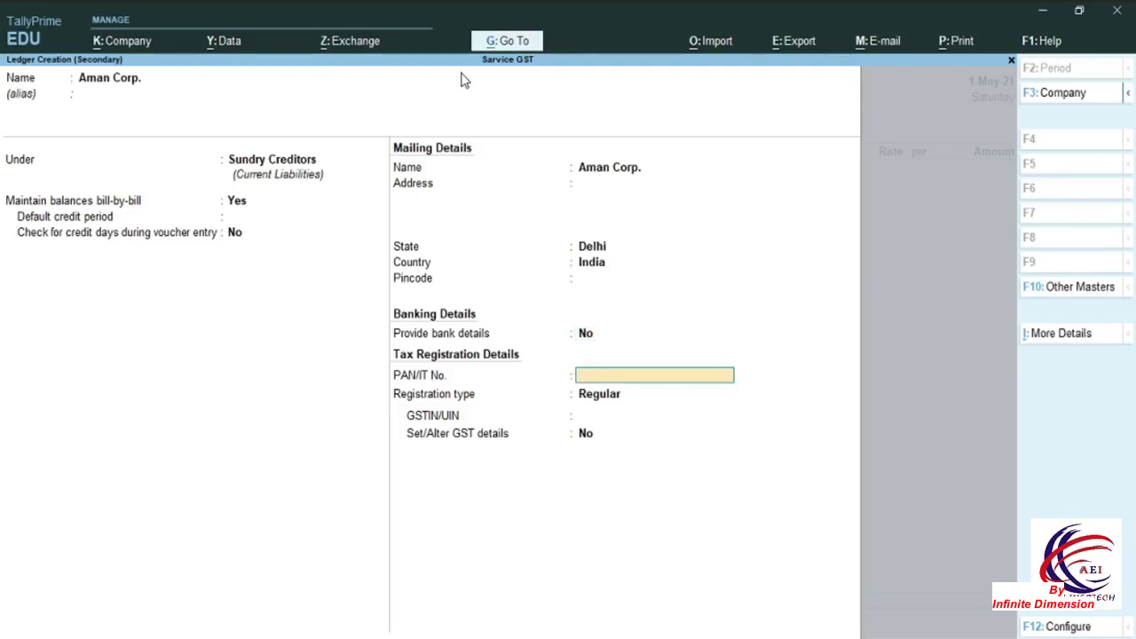
pyautogui.press('Return')
pyautogui.press('Return')
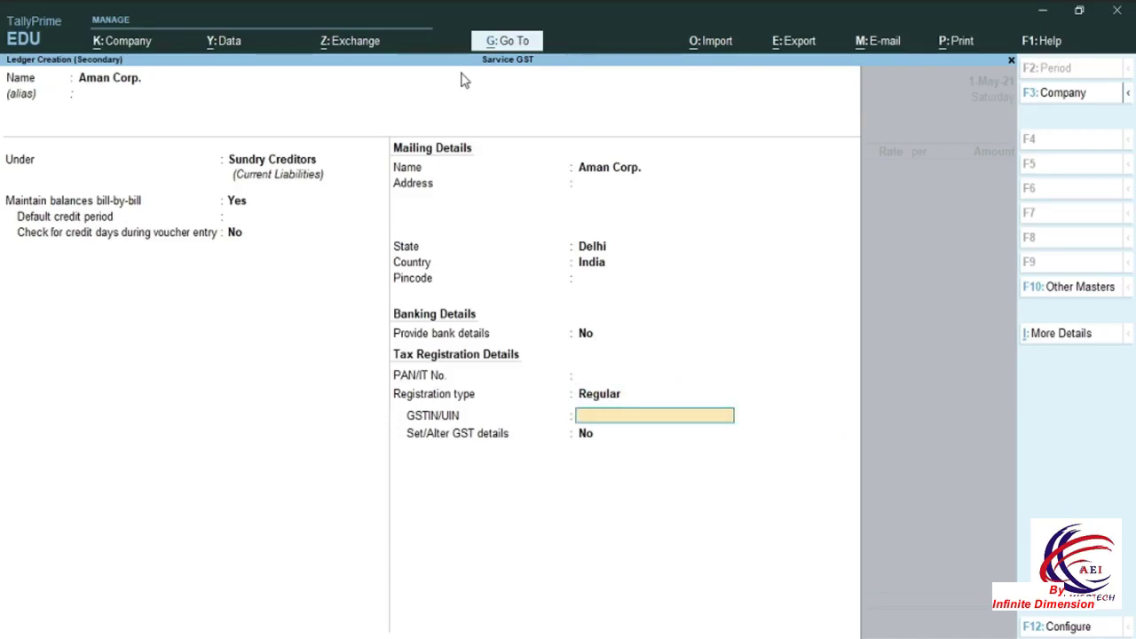
pyautogui.write('07AAATA854')
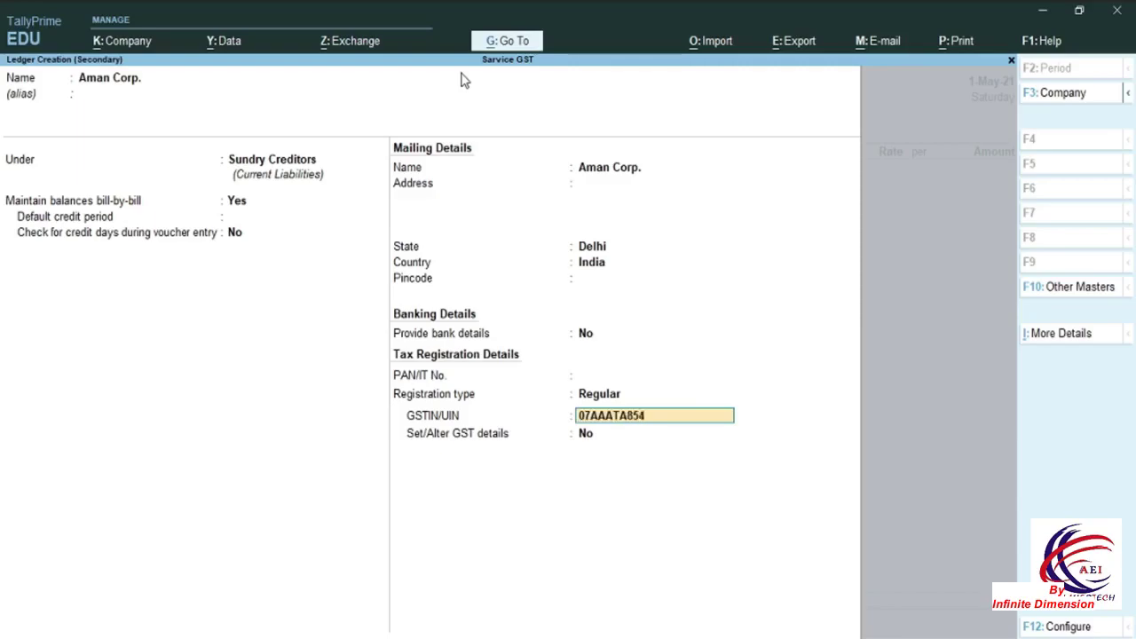
pyautogui.write('7AZ6')
pyautogui.press('Return')
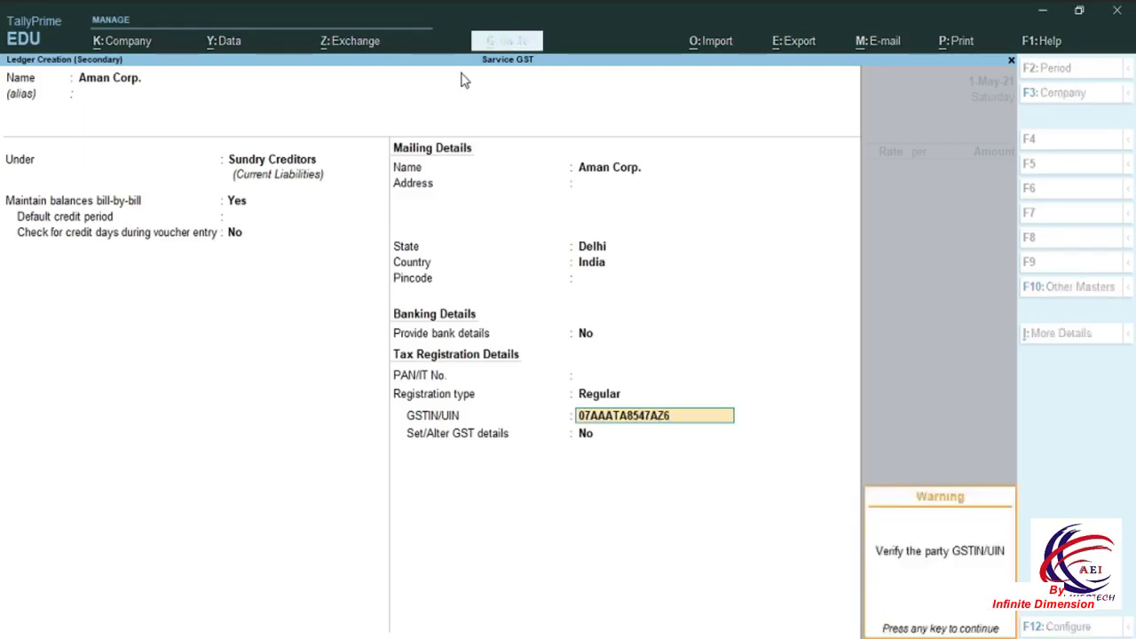
pyautogui.press('Return')
pyautogui.press('Return')
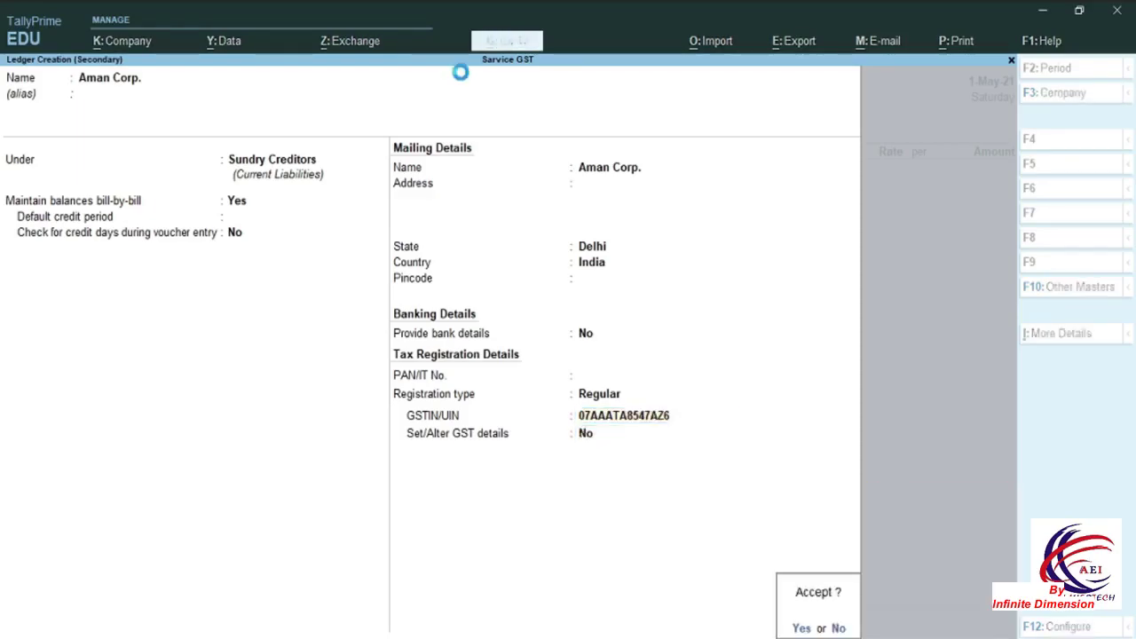
pyautogui.press('Return')
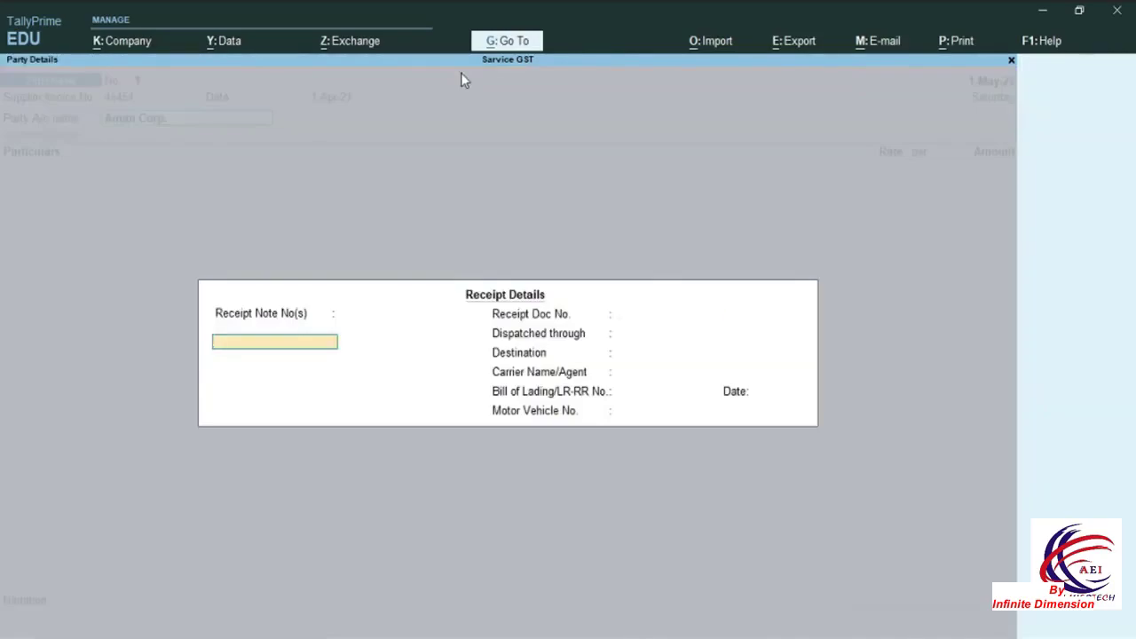
# Accept the Aman Corp. ledger and return through Receipt and Party Details to the voucher
pyautogui.press('Return')
pyautogui.press('Return')
pyautogui.press('Return')
pyautogui.press('Return')
pyautogui.press('Return')
pyautogui.press('Return')
pyautogui.press('Return')
pyautogui.press('Return')
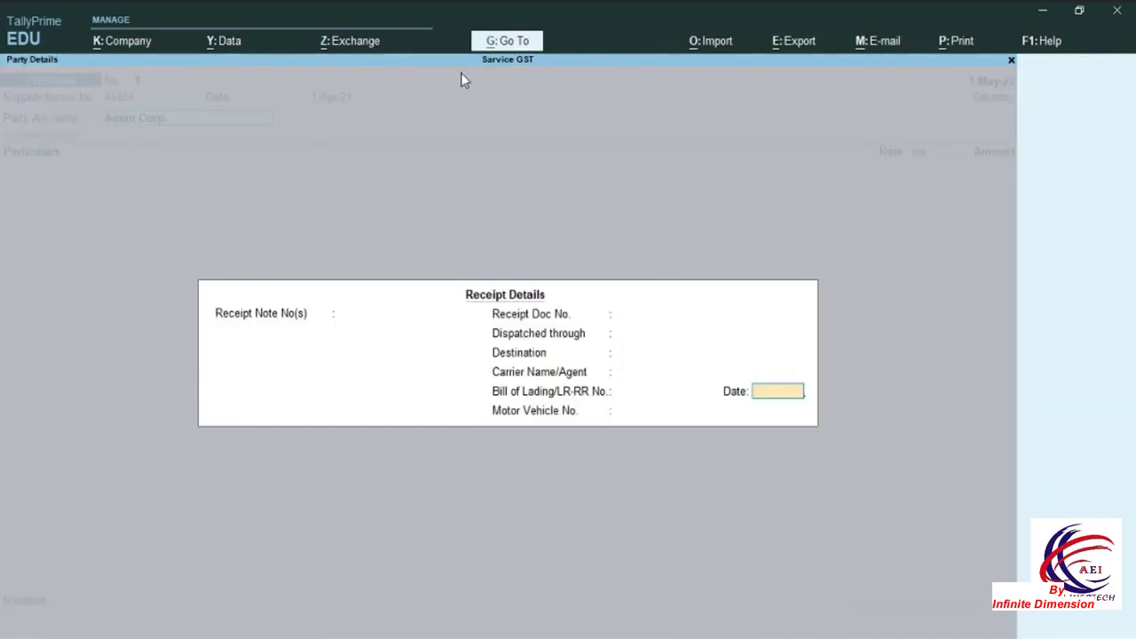
pyautogui.press('Return')
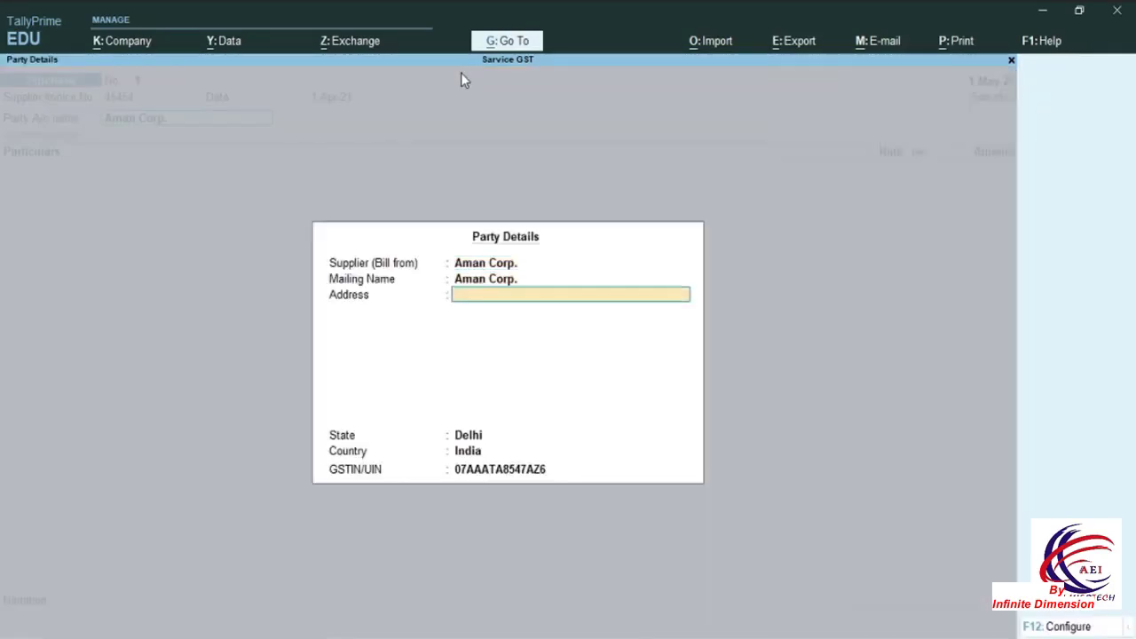
pyautogui.press('Return')
pyautogui.press('Return')
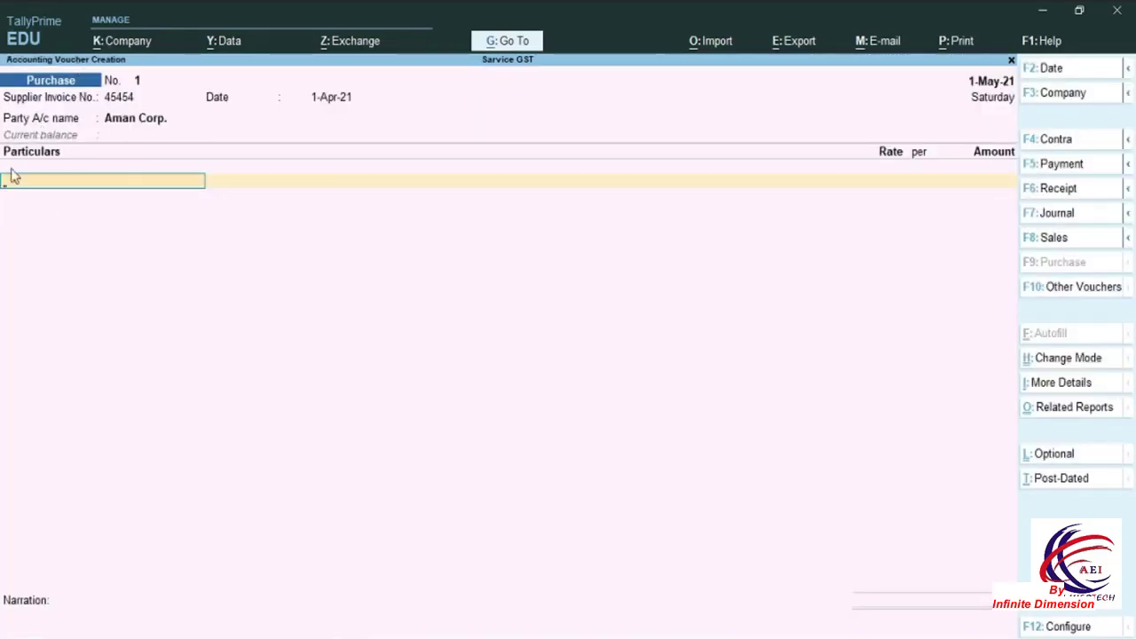
# Create ledger ADD Expenss under Indirect Expenses, GST Applicable, with Set/Alter GST Details on Yes
pyautogui.hotkey('alt', 'c')
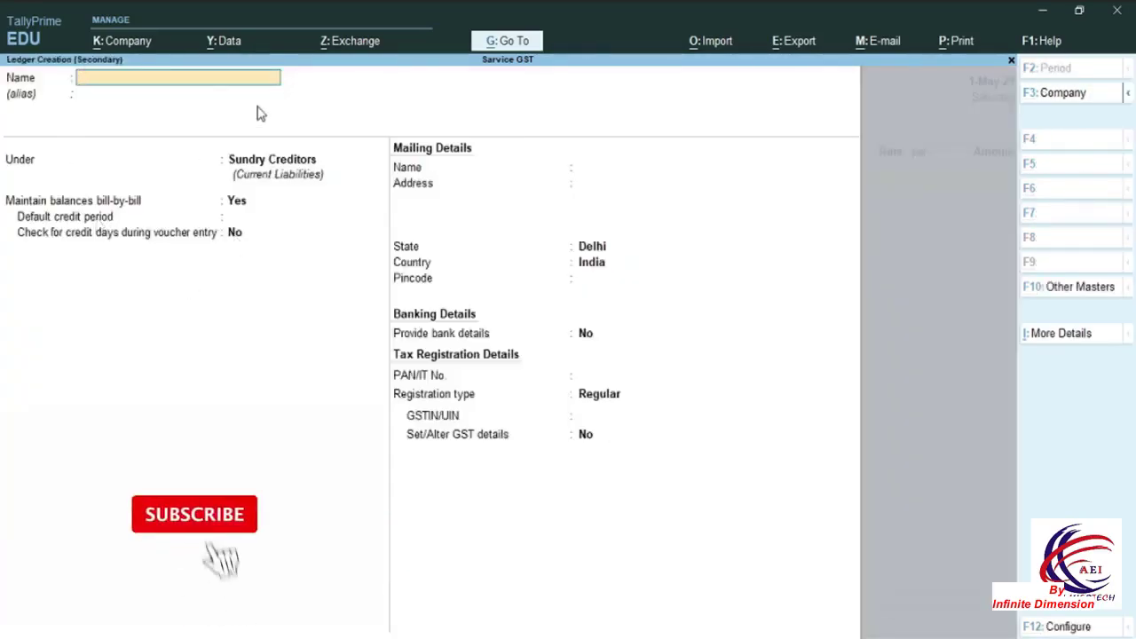
pyautogui.write('ADD')
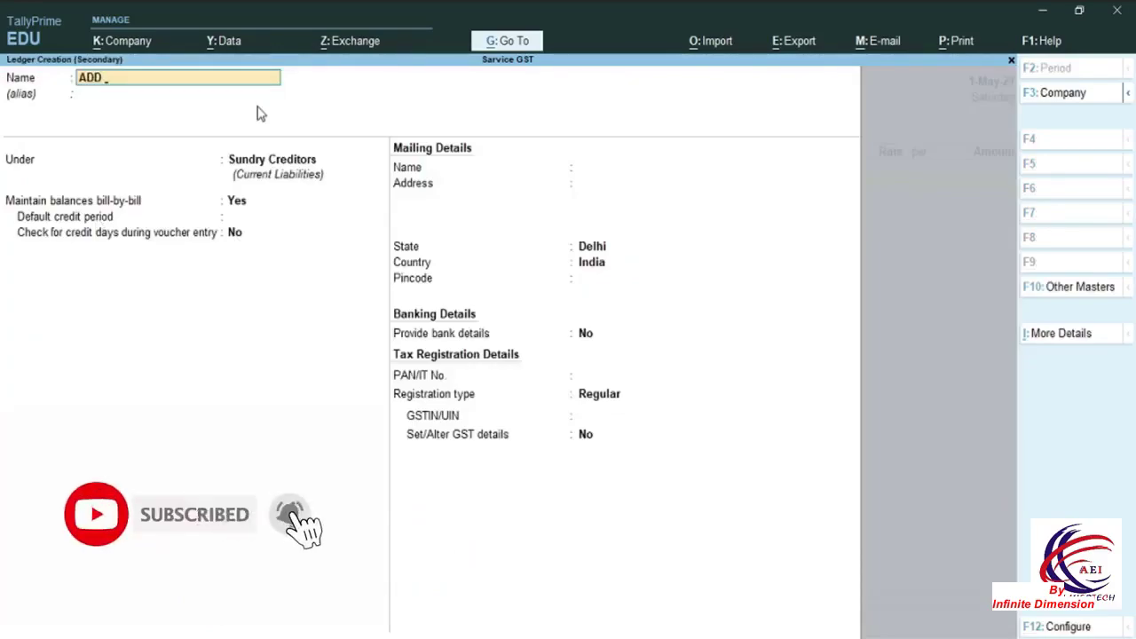
pyautogui.write(' Expenss')
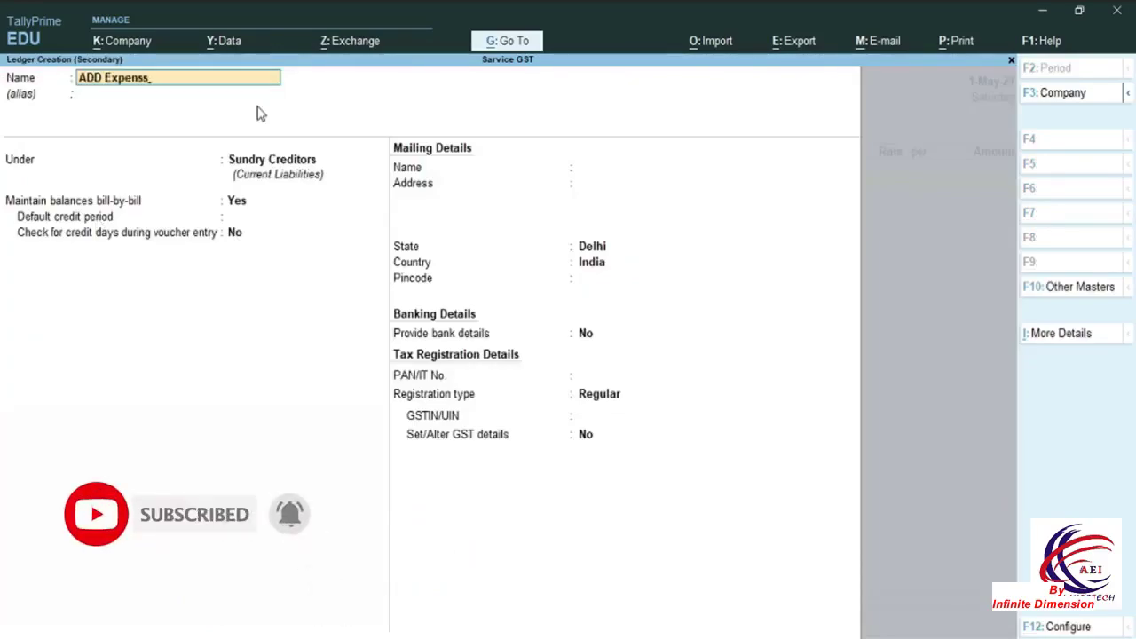
pyautogui.press('Return')
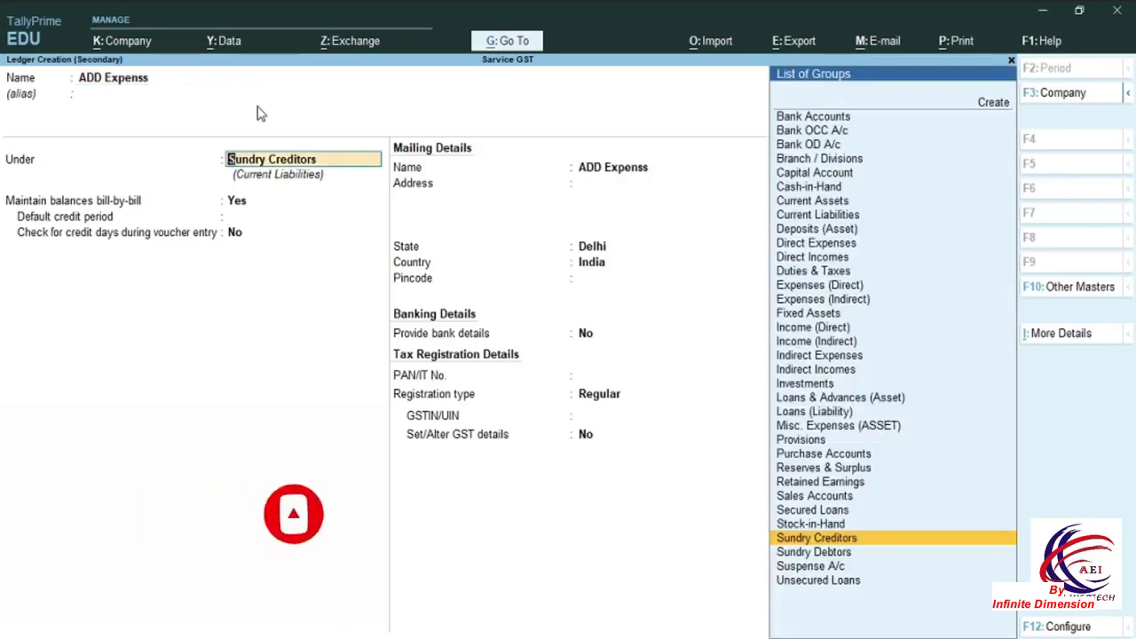
pyautogui.write('i')
pyautogui.press('Down')
pyautogui.press('Down')
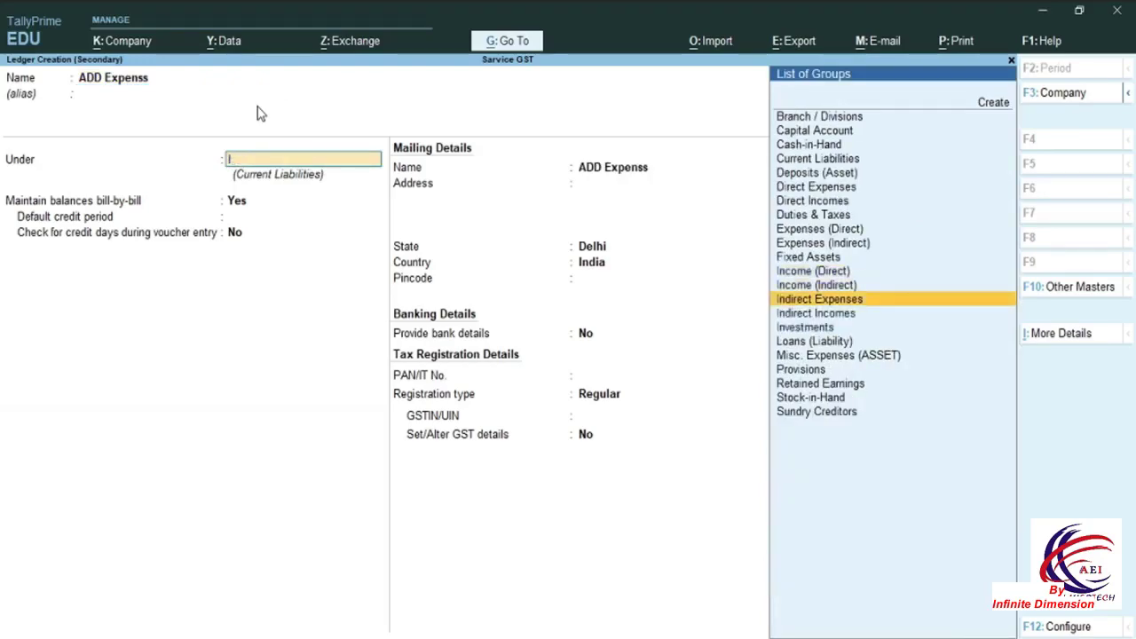
pyautogui.press('Return')
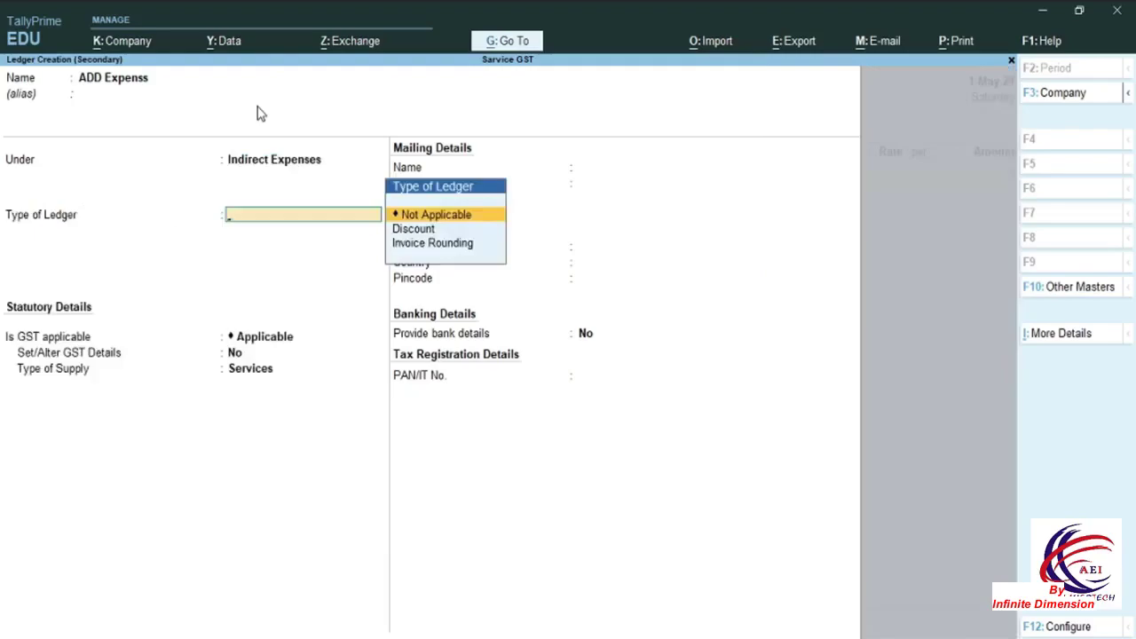
pyautogui.press('Return')
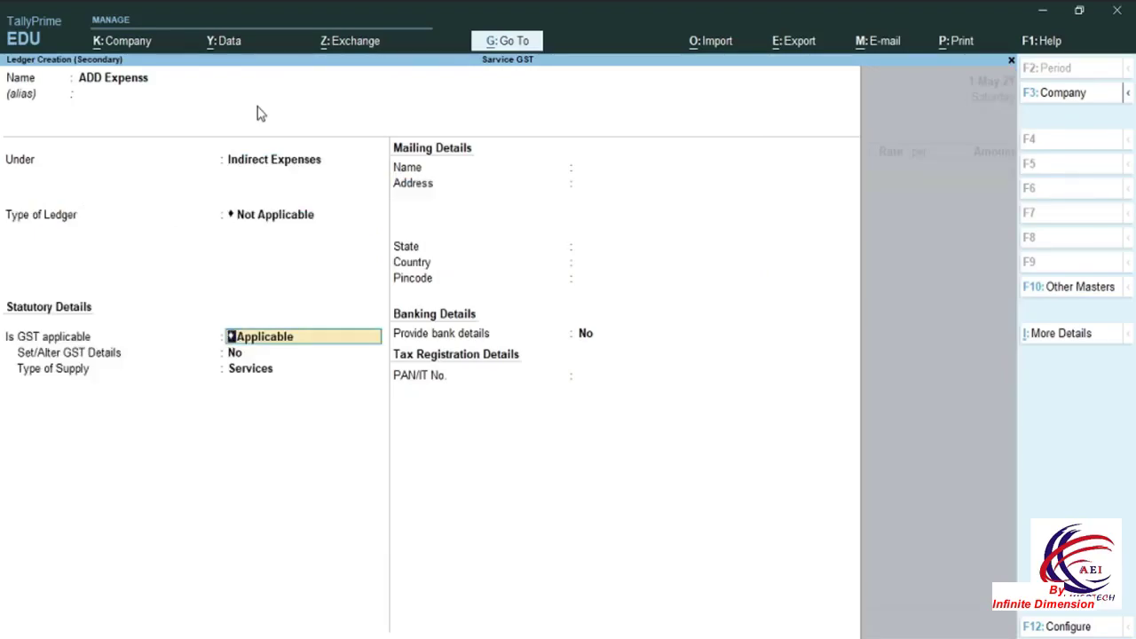
pyautogui.press('Return')
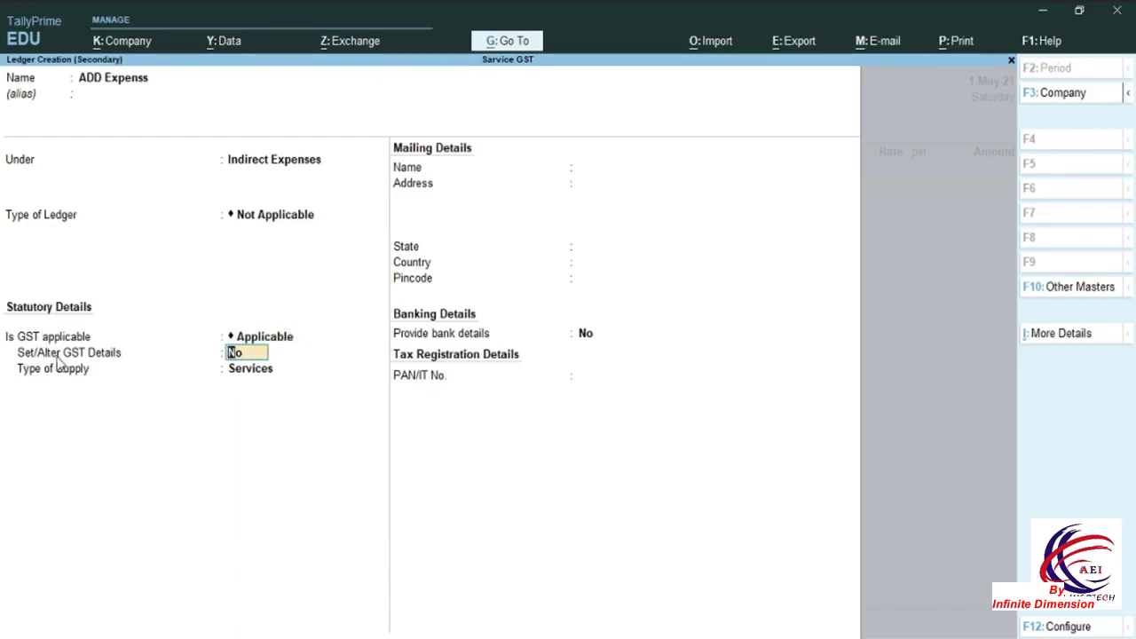
pyautogui.write('y')
pyautogui.press('Return')
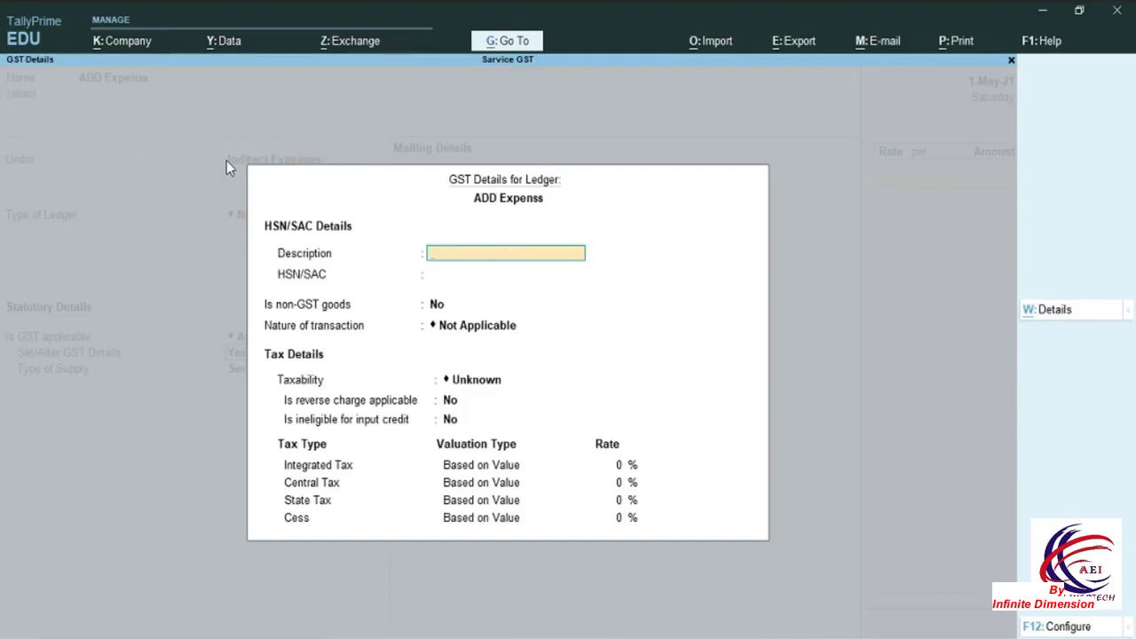
# Give ADD Expenss description Add, HSN/SAC 454545, Taxable at 18% IGST (9% CGST, 9% SGST)
pyautogui.write('Add')
pyautogui.press('Return')
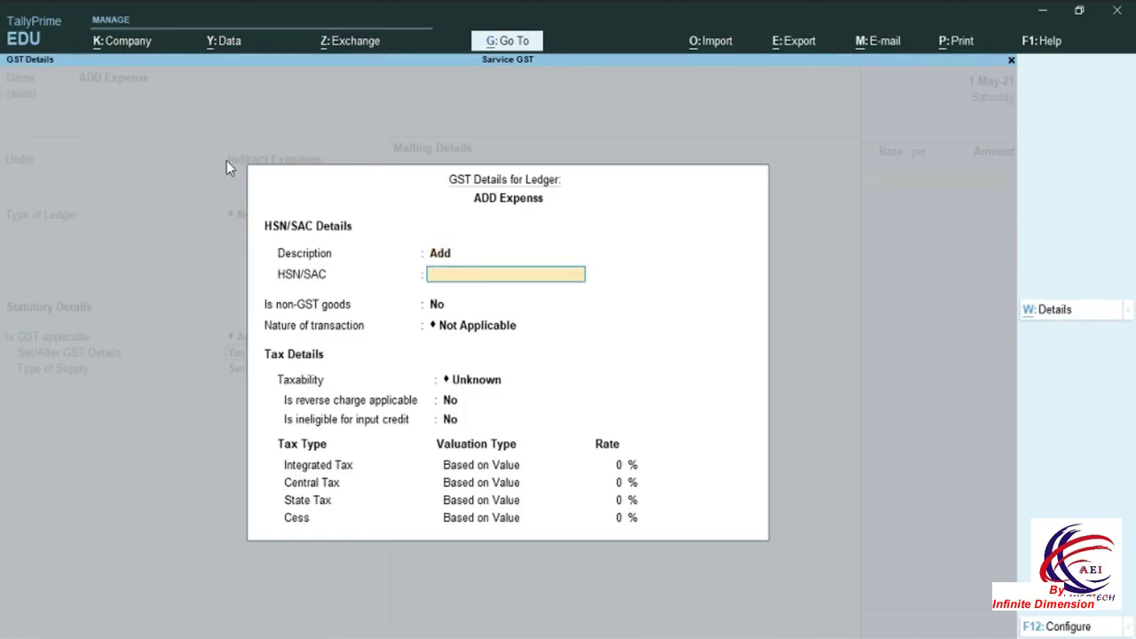
pyautogui.write('454545')
pyautogui.press('Return')
pyautogui.press('Return')
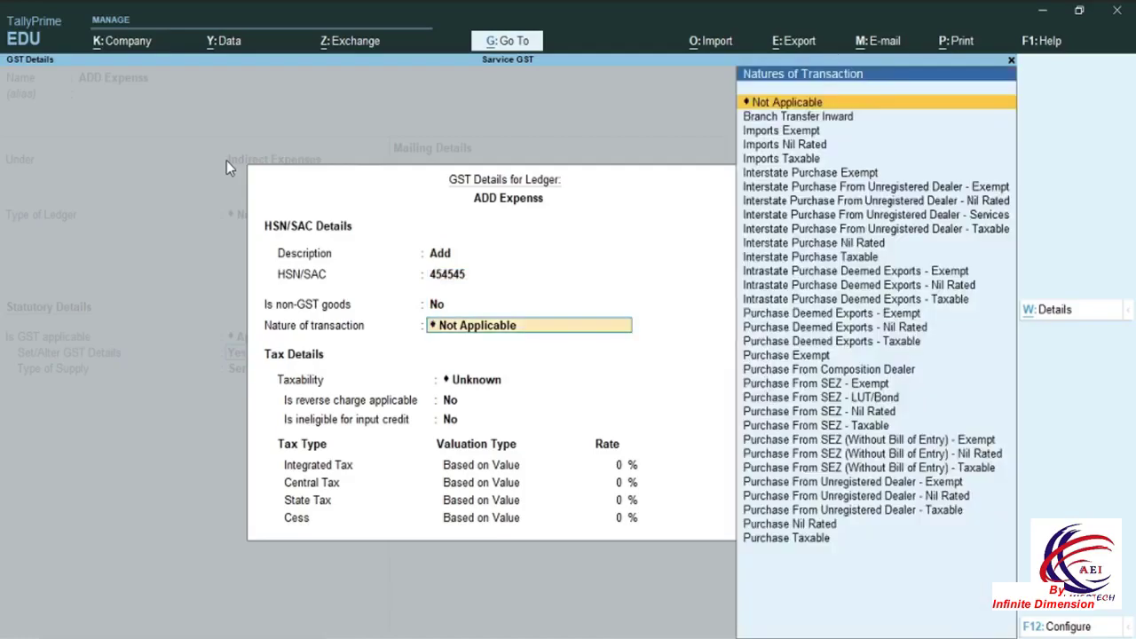
pyautogui.press('Return')
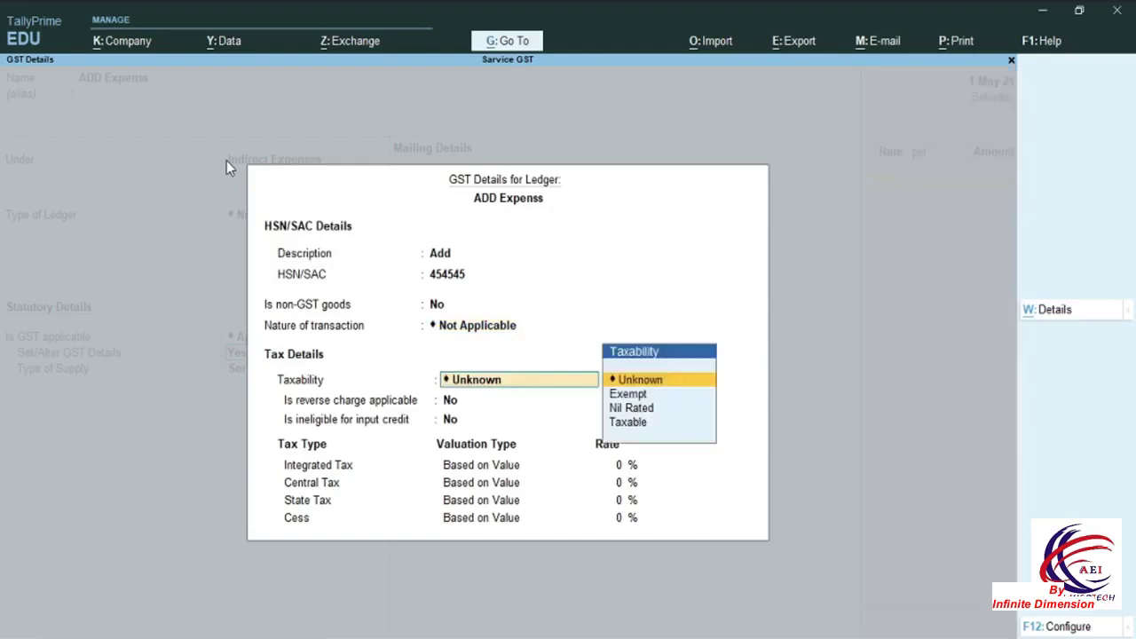
pyautogui.press('Down')
pyautogui.press('Down')
pyautogui.press('Down')
pyautogui.press('Return')
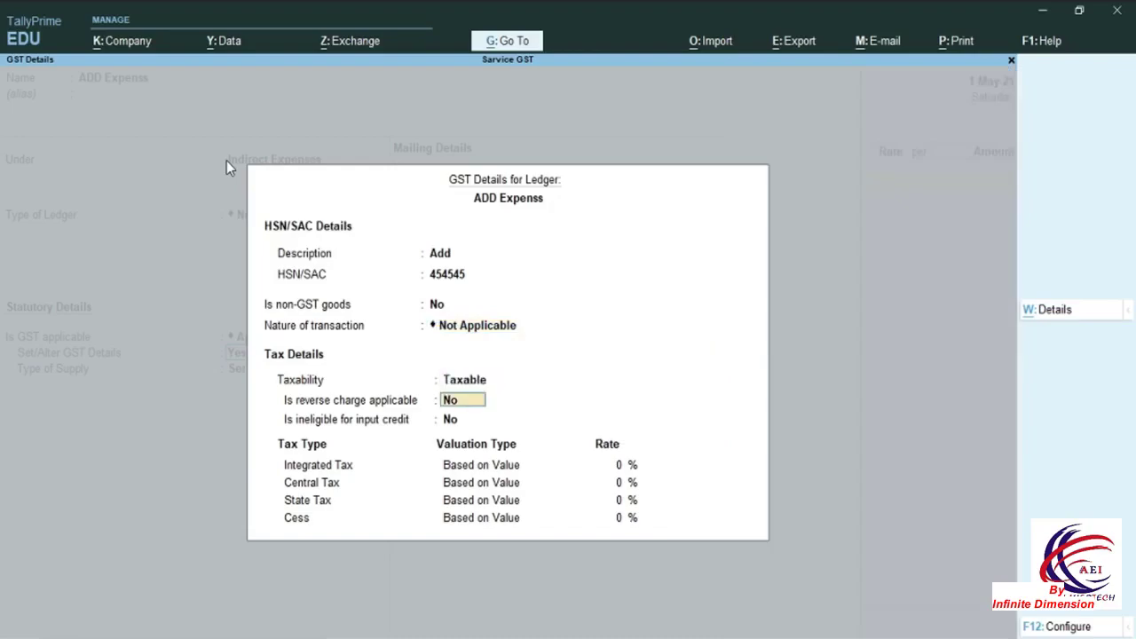
pyautogui.press('Return')
pyautogui.press('Return')
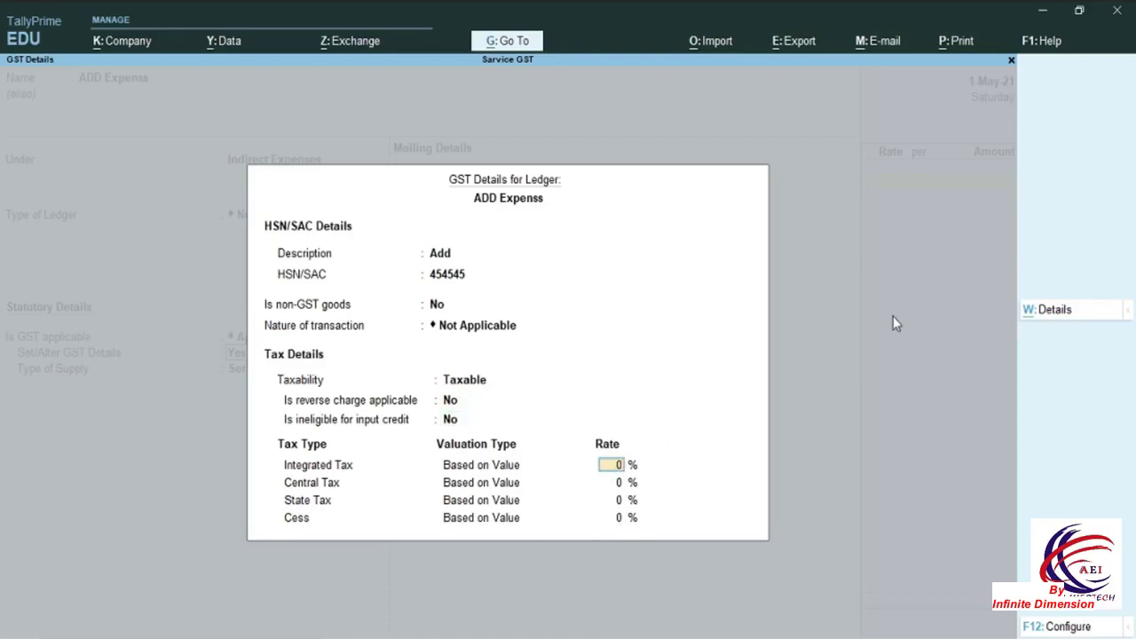
pyautogui.press('Return')
pyautogui.press('Return')
pyautogui.press('Return')
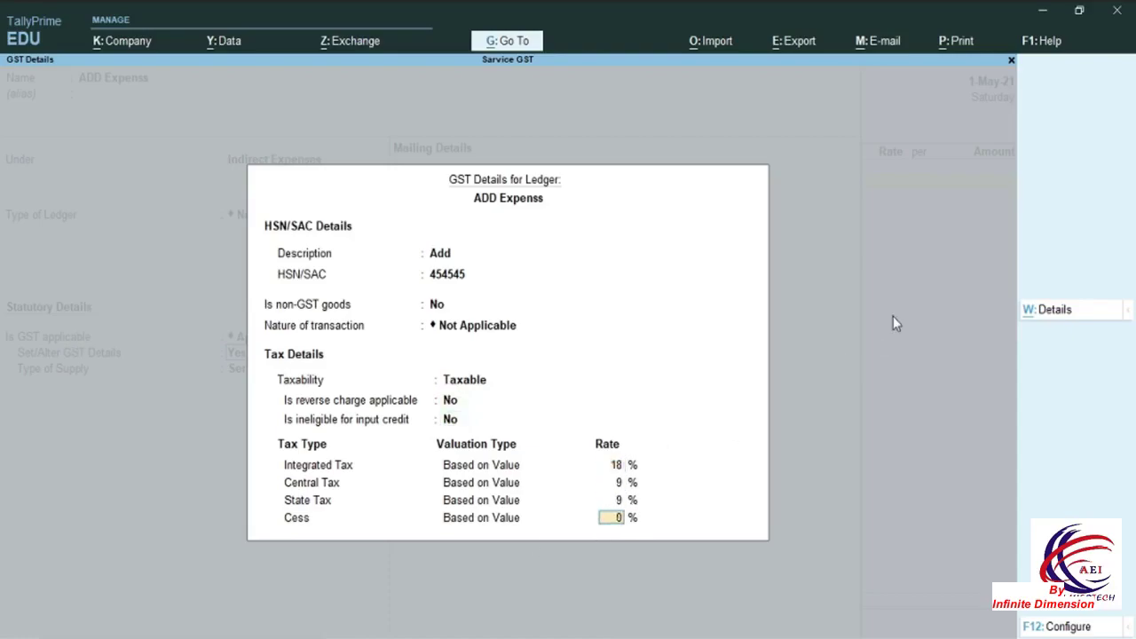
pyautogui.press('Return')
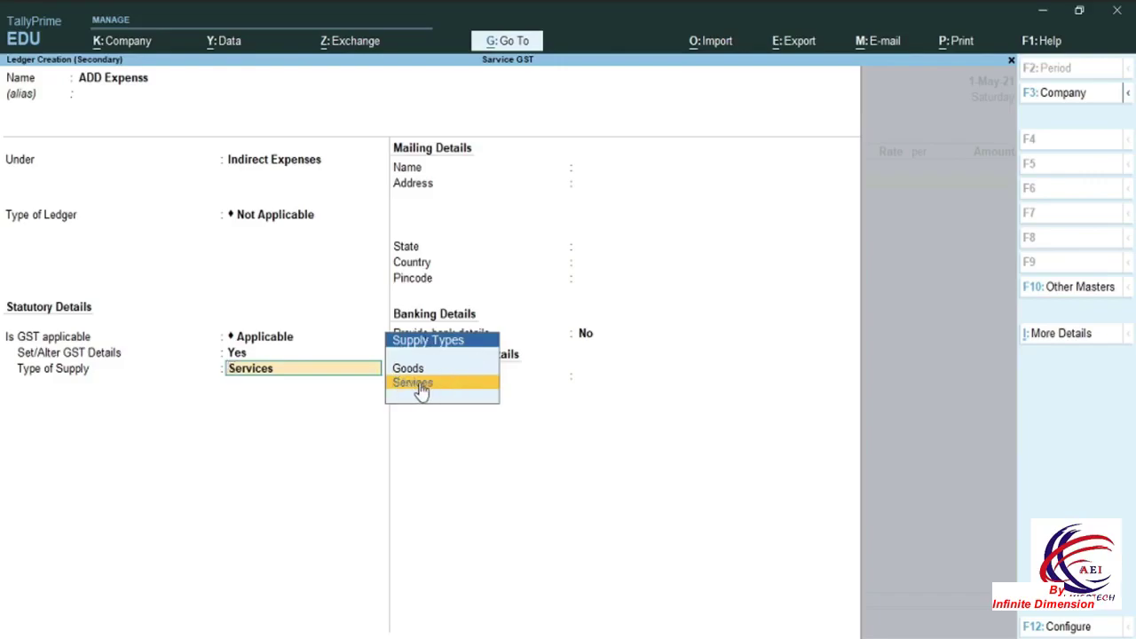
# Save ADD Expenss with Services as supply type and enter 45,000 against it
pyautogui.click(421, 385)
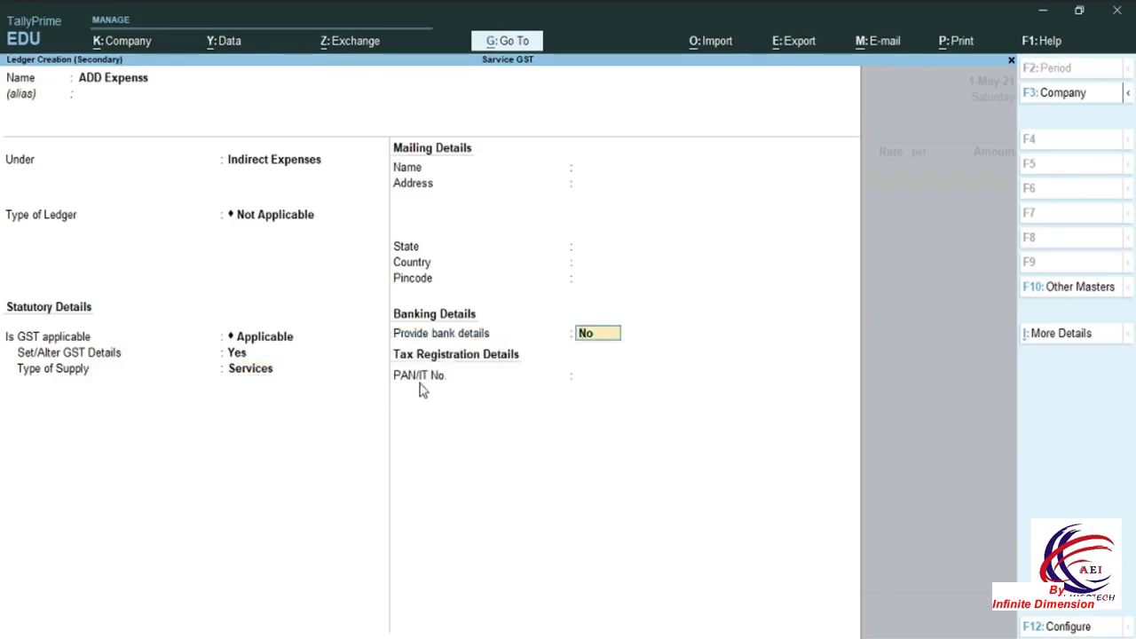
pyautogui.press('Return')
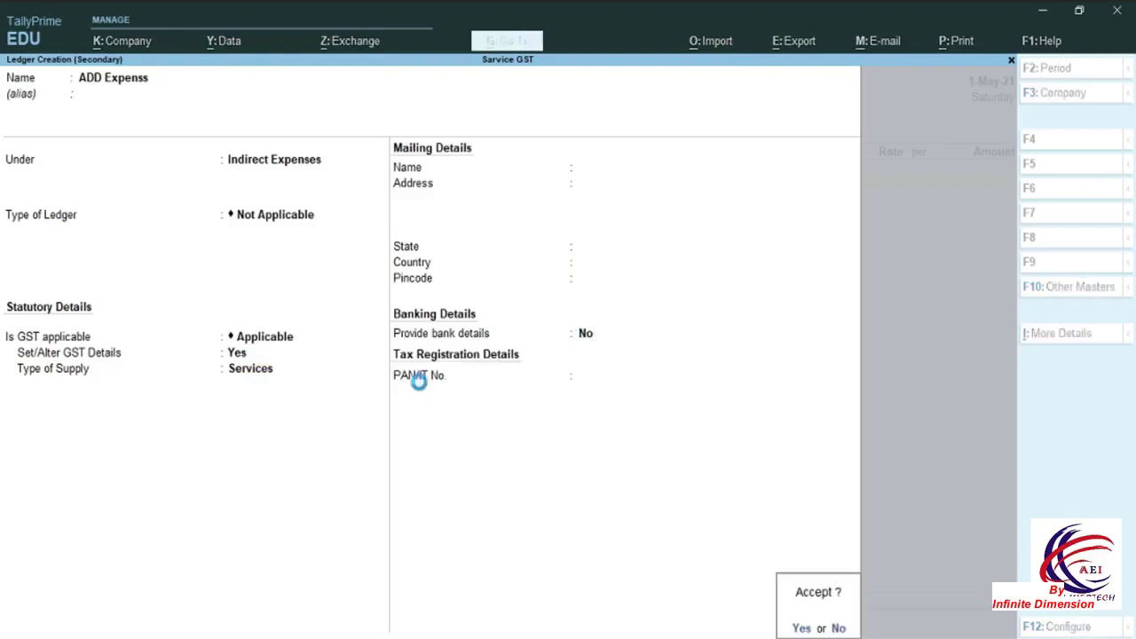
pyautogui.press('Return')
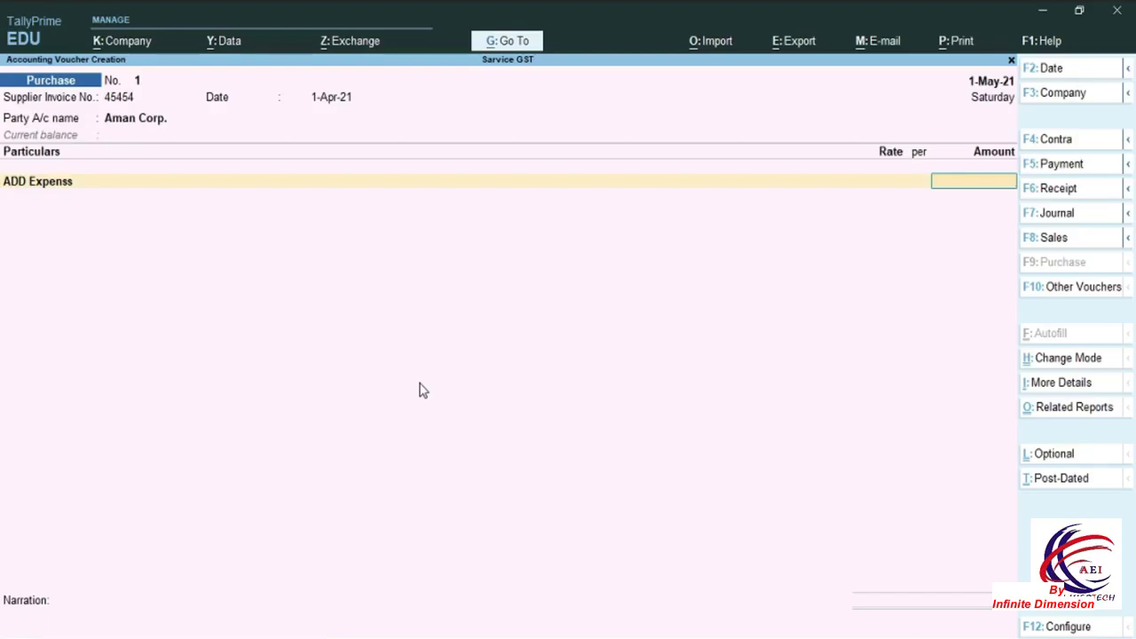
pyautogui.write('45000')
pyautogui.press('Return')
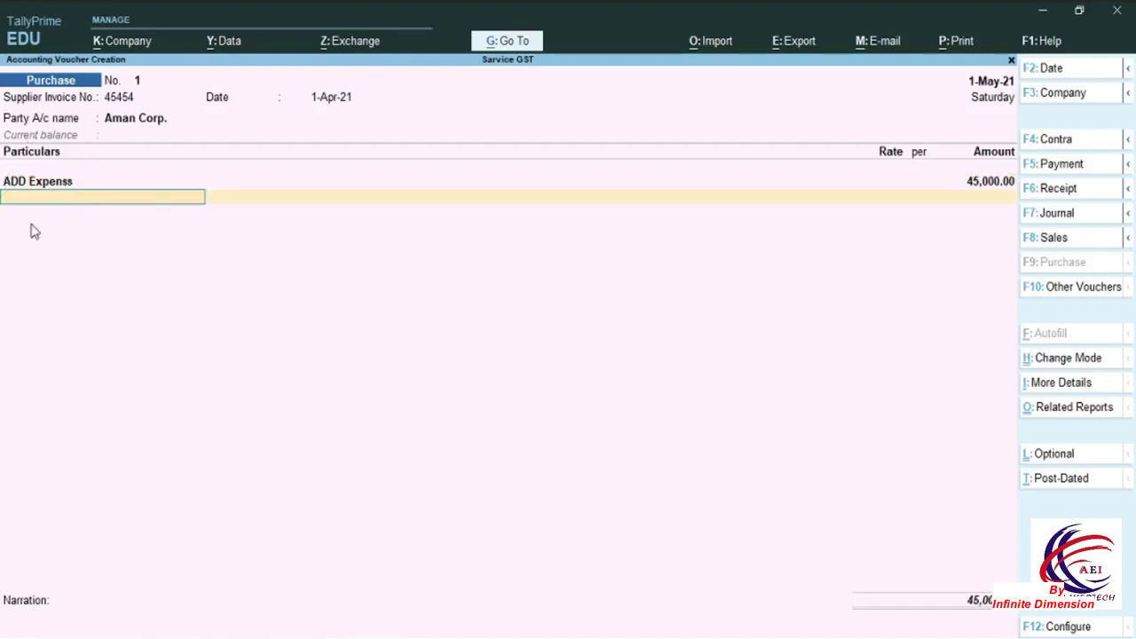
# Create a CGST ledger under Duties & Taxes as GST Central Tax, 0% rate, no rounding
pyautogui.hotkey('alt', 'c')
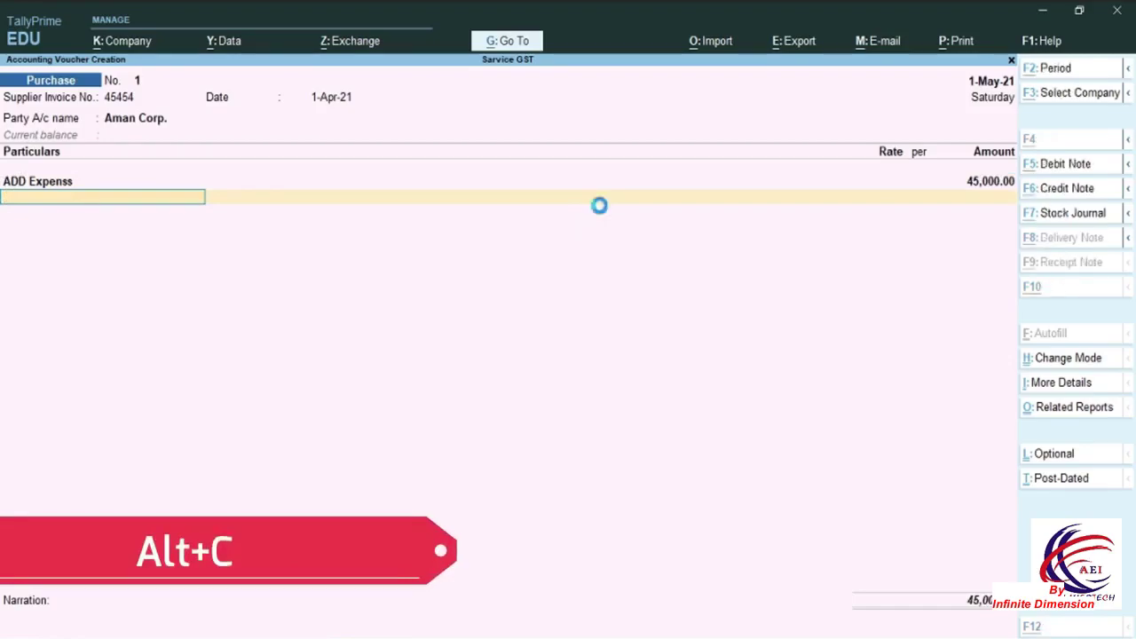
pyautogui.write('C')
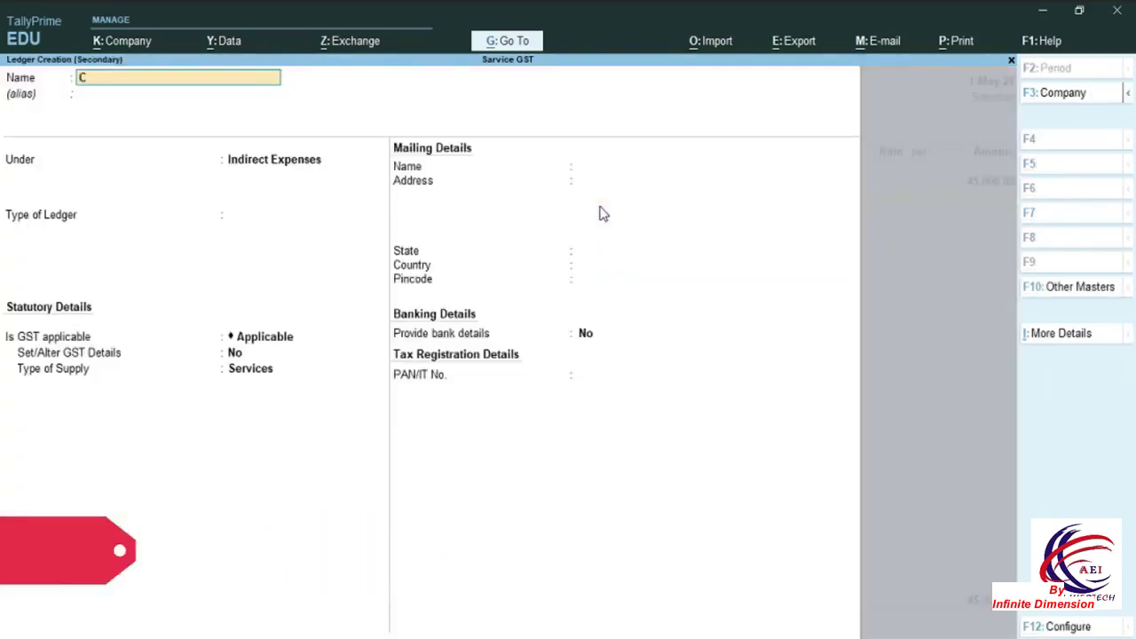
pyautogui.write('GST')
pyautogui.press('Return')
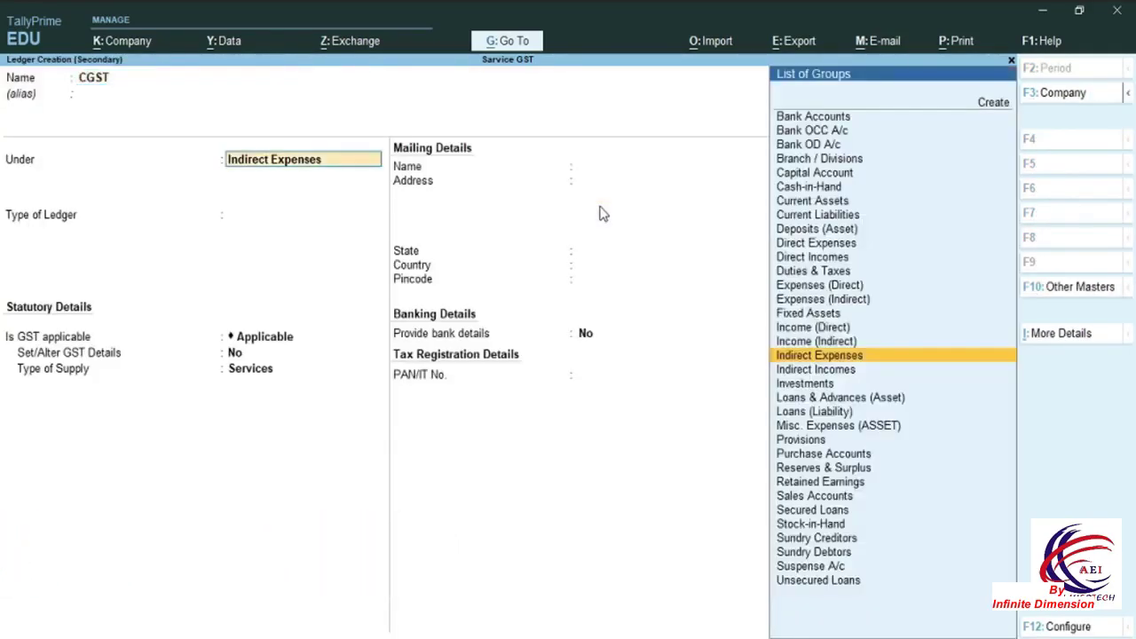
pyautogui.write('Du')
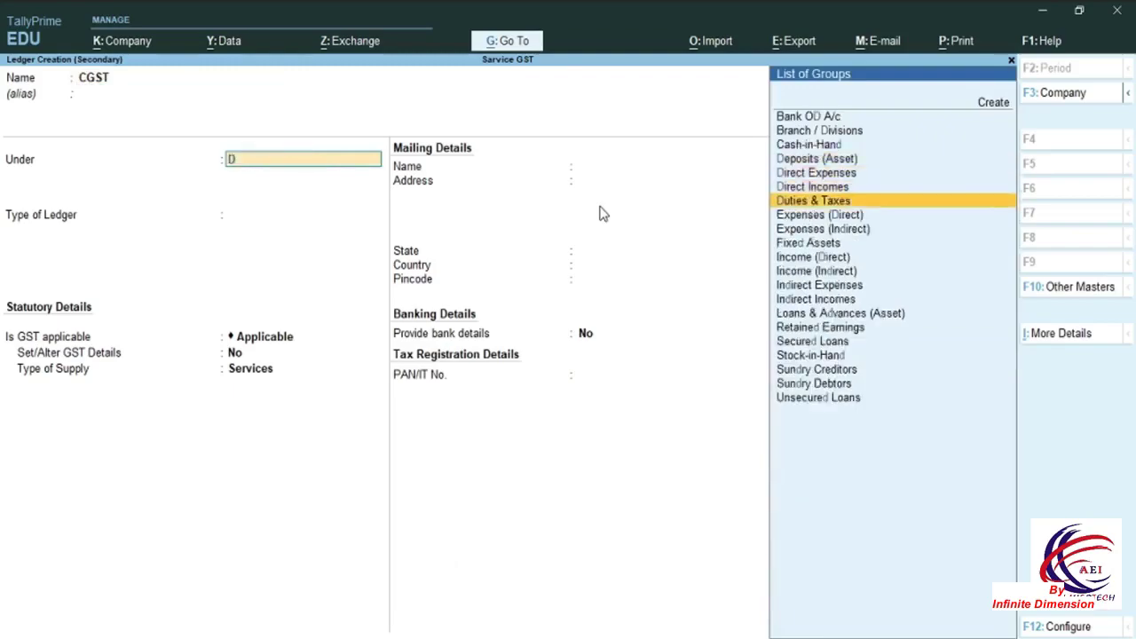
pyautogui.press('Return')
pyautogui.press('Up')
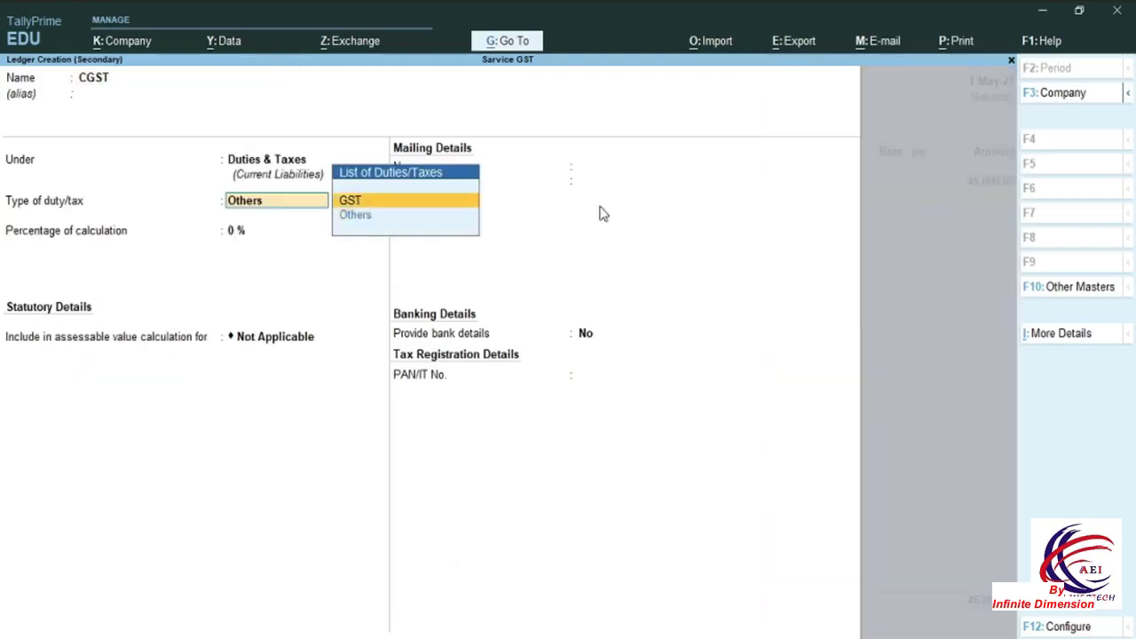
pyautogui.press('Return')
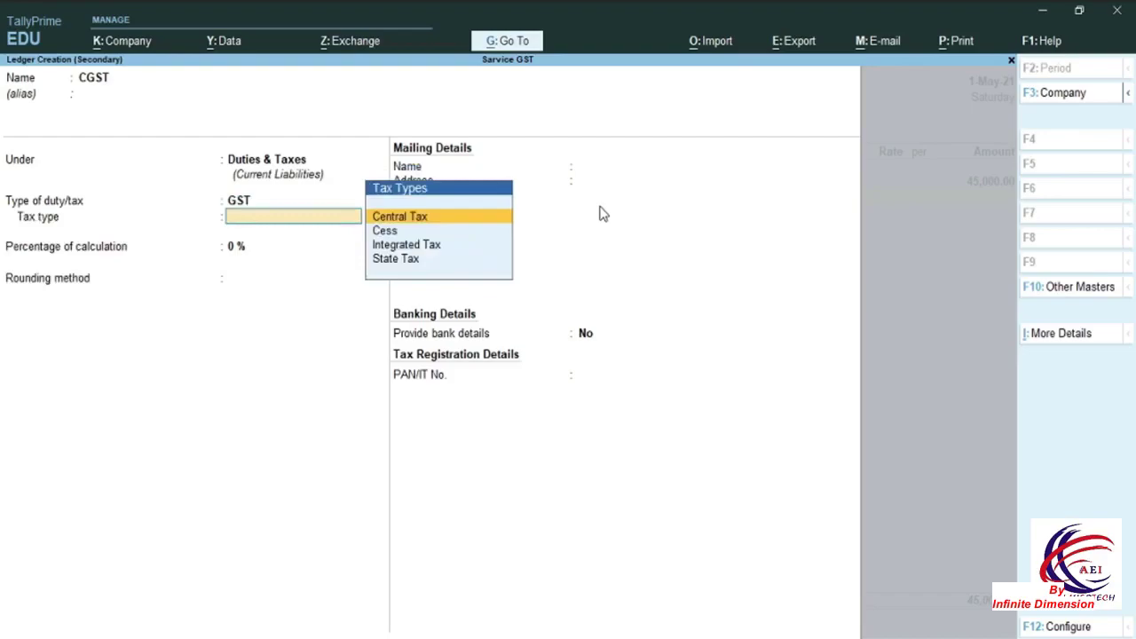
pyautogui.press('Return')
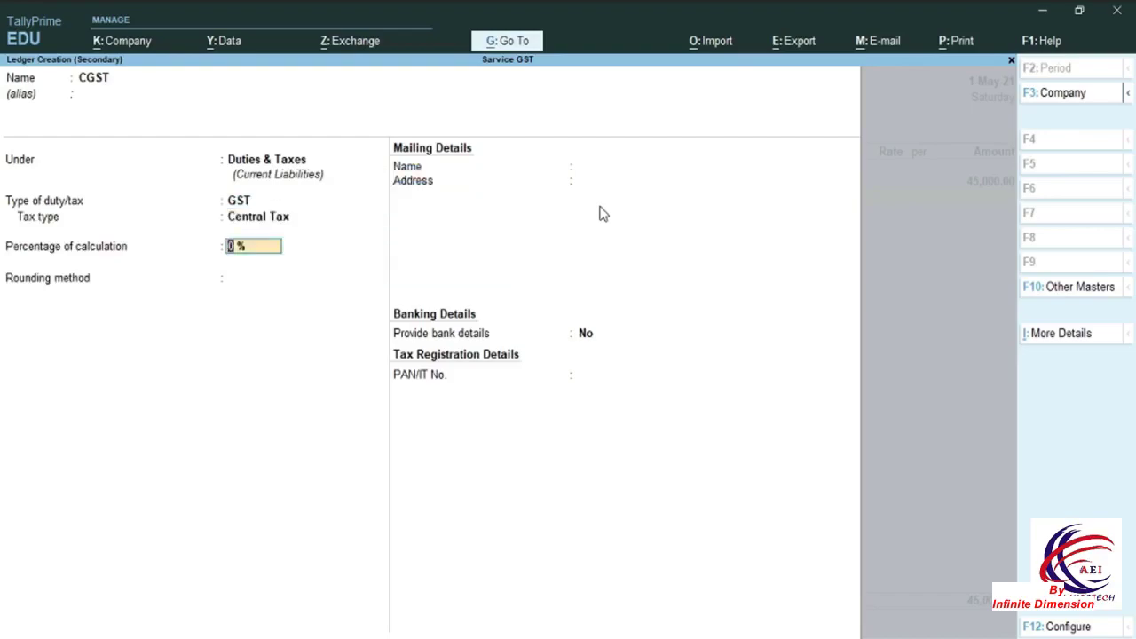
pyautogui.press('Return')
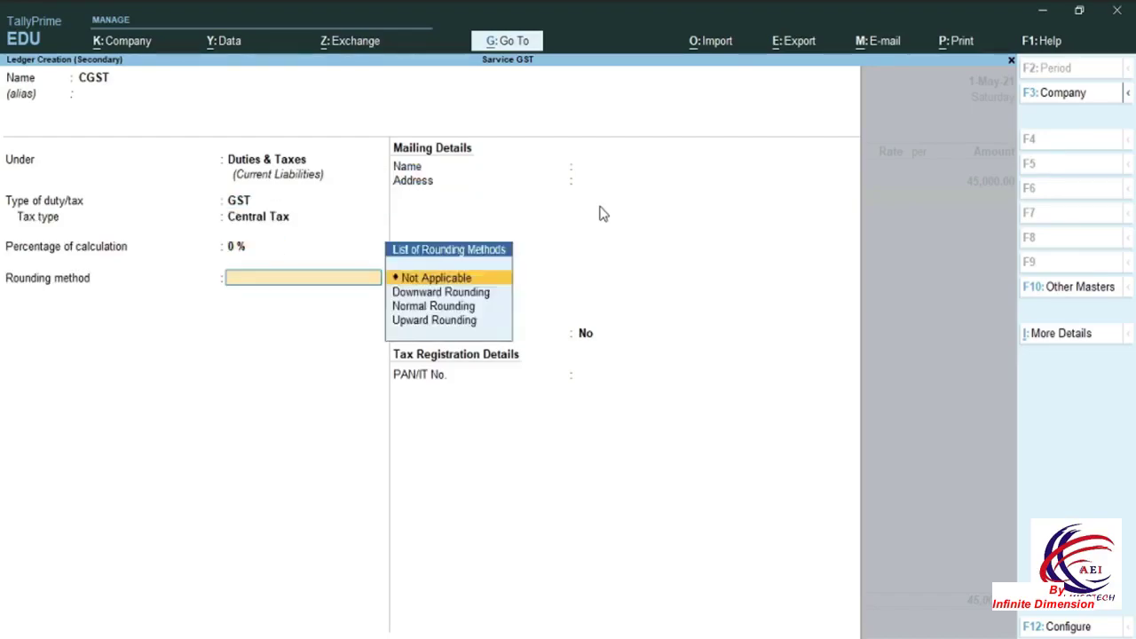
pyautogui.press('Return')
pyautogui.press('Return')
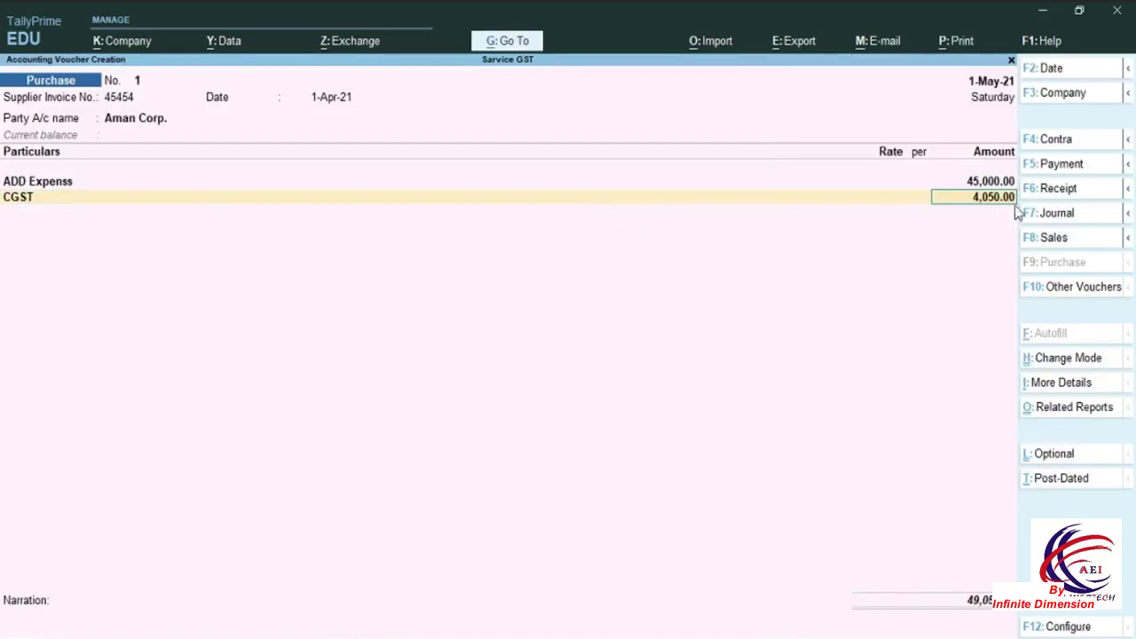
# Accept the 4,050 CGST line and start a new SGST ledger under Duties & Taxes
pyautogui.press('Return')
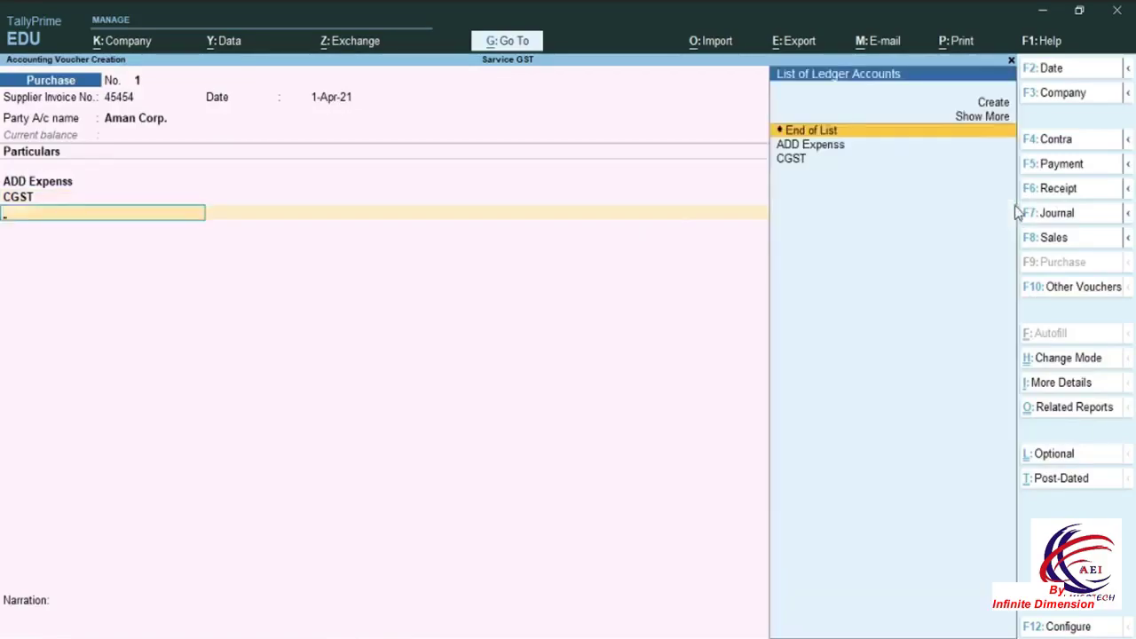
pyautogui.hotkey('alt', 'c')
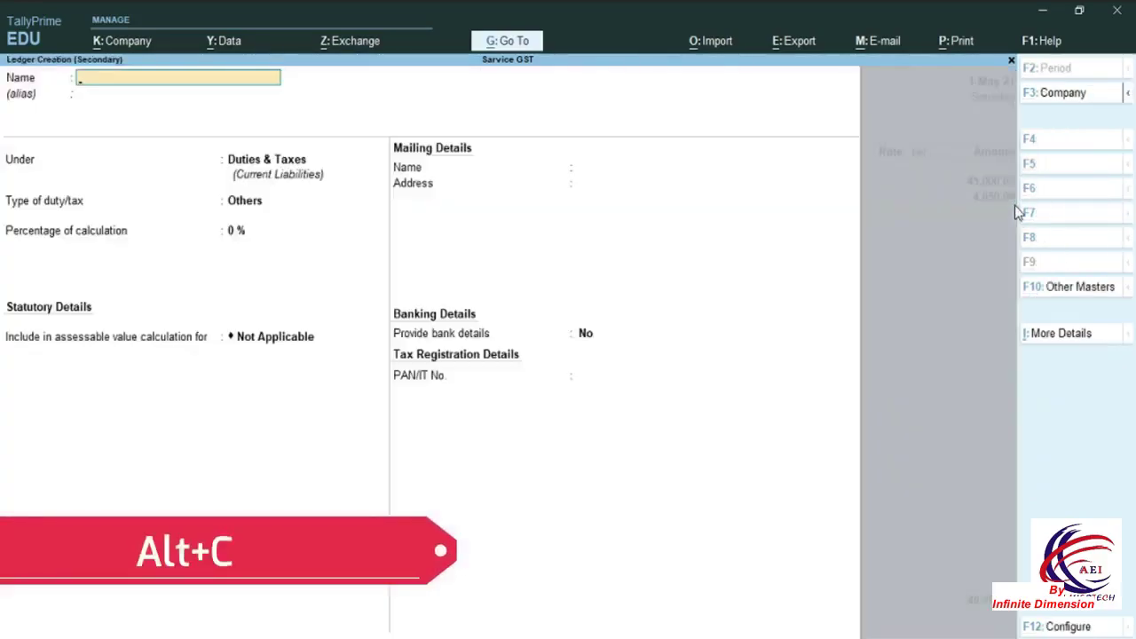
pyautogui.write('SG')
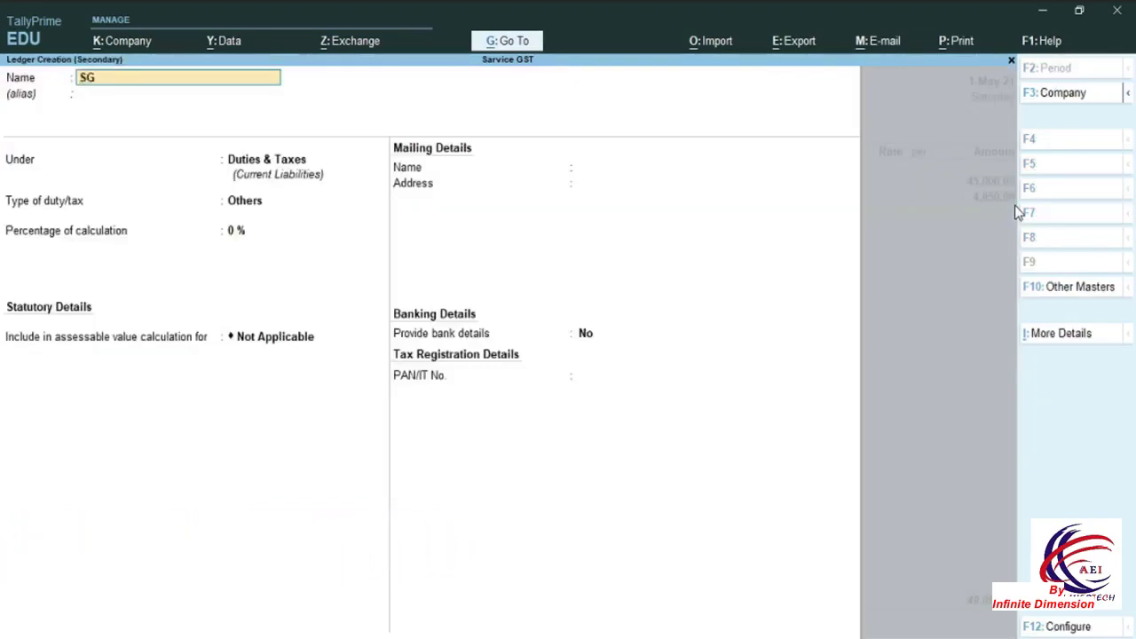
pyautogui.write('ST')
pyautogui.press('Return')
pyautogui.press('Return')
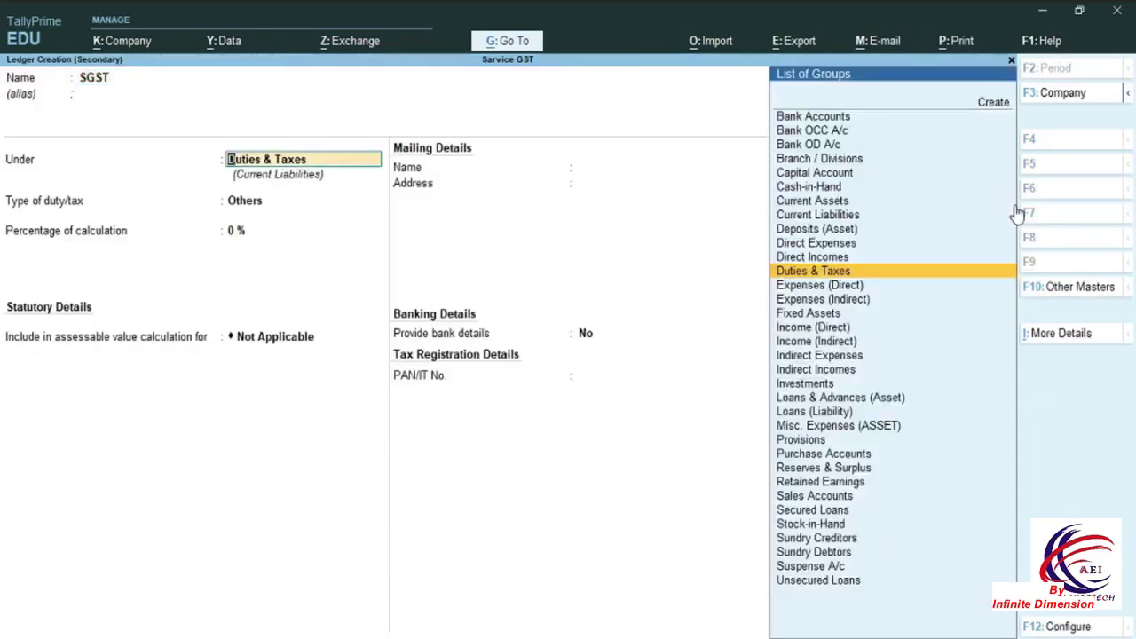
pyautogui.press('Return')
# Set the SGST ledger to GST State Tax at 0%, with rounding and bank details not applicable
pyautogui.press('Up')
pyautogui.press('Return')
pyautogui.press('Down')
pyautogui.press('Down')
pyautogui.press('Down')
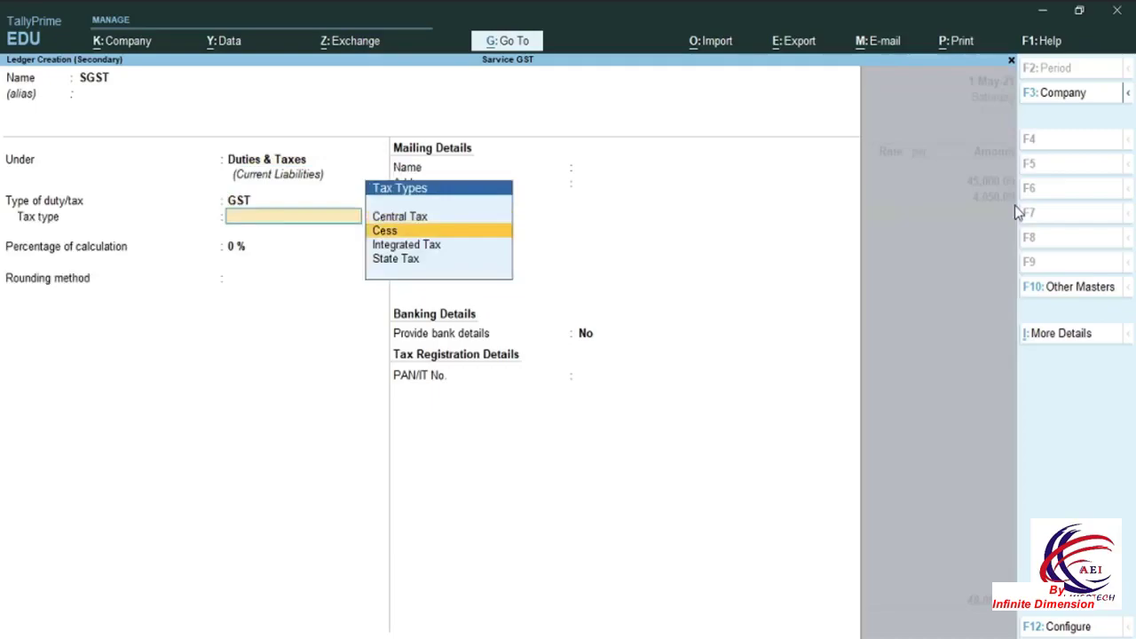
pyautogui.press('Return')
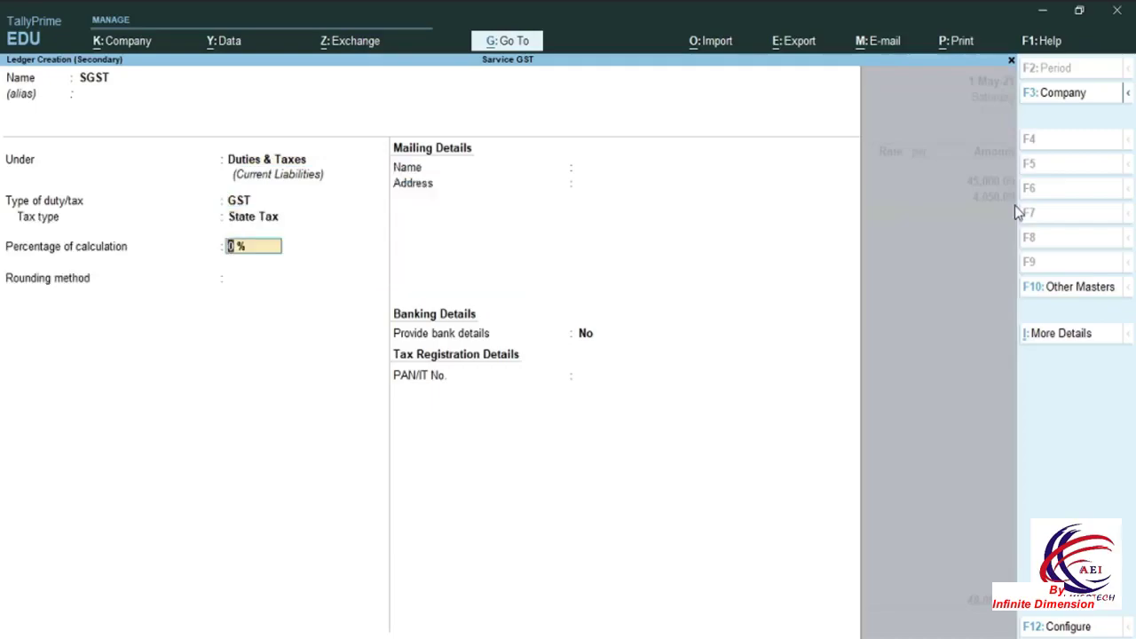
pyautogui.press('Return')
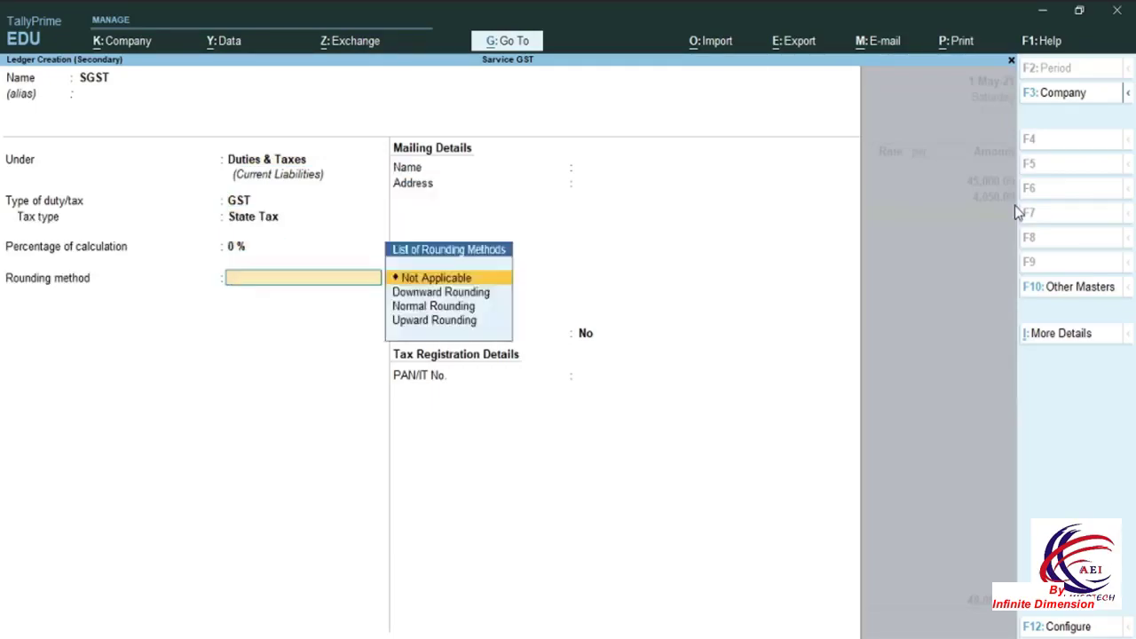
pyautogui.press('Return')
pyautogui.press('Return')
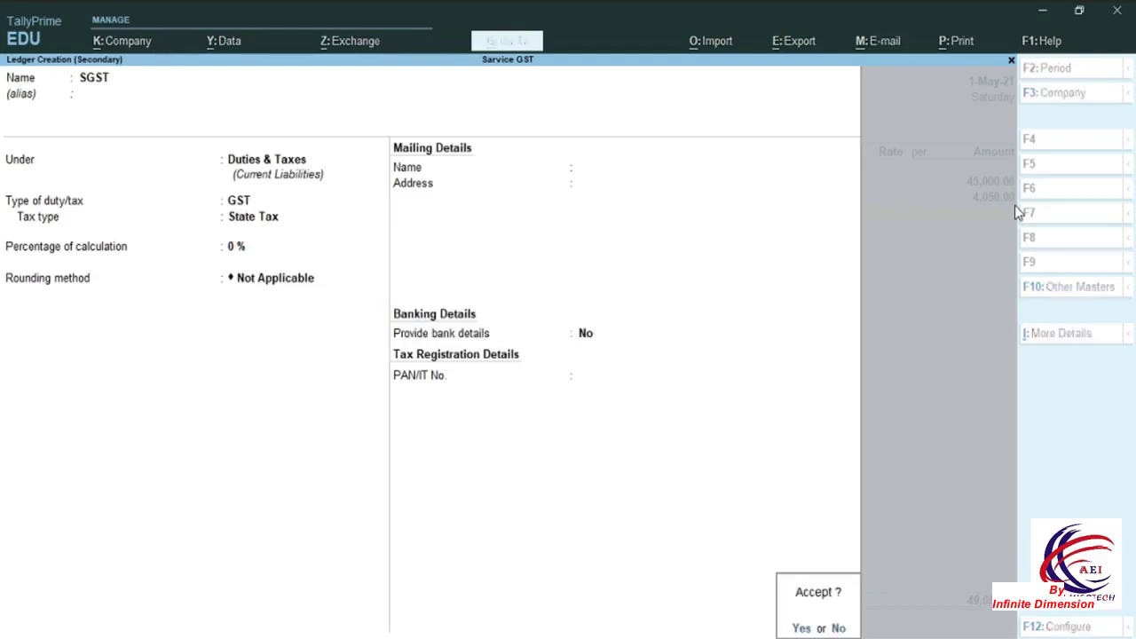
pyautogui.press('Return')
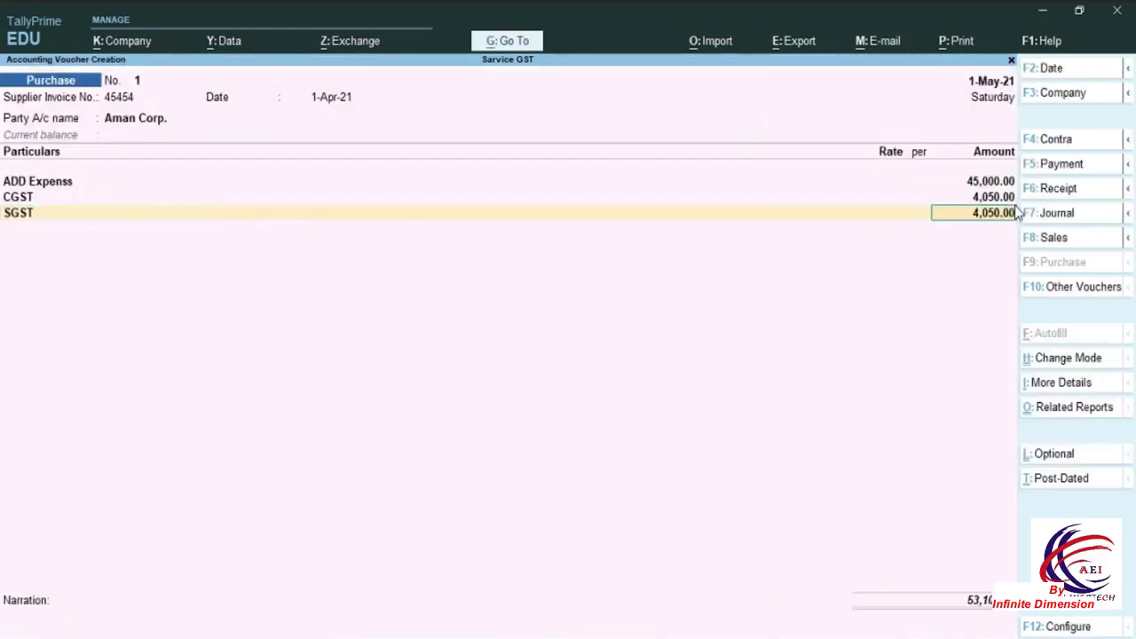
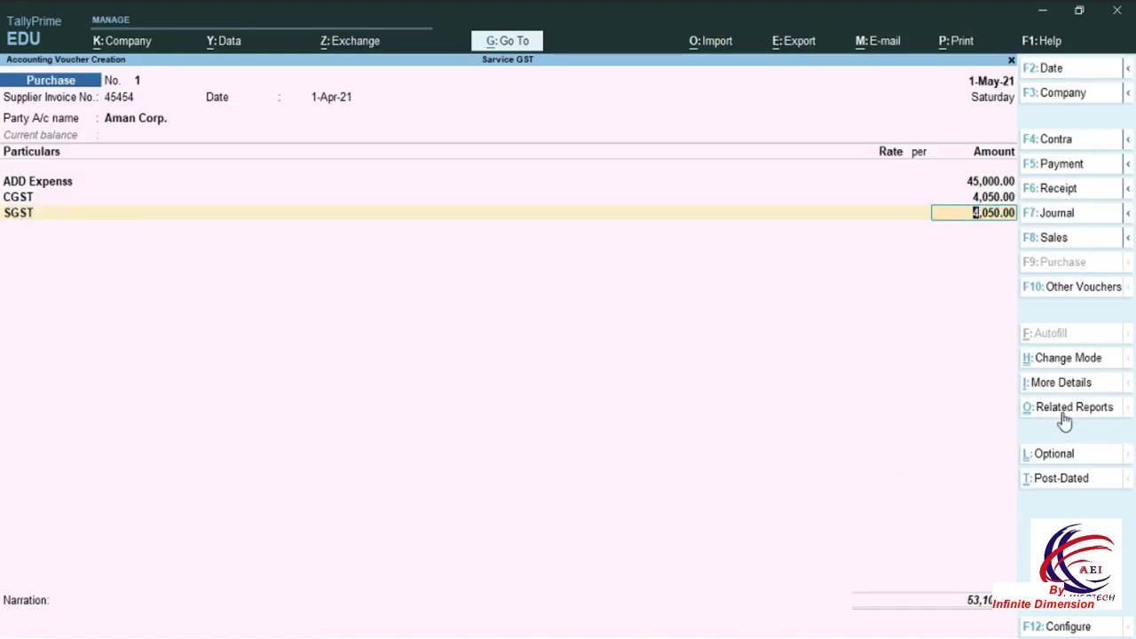
# Review the voucher's GST tax analysis, expanded to show central and state tax
pyautogui.click(1066, 418)
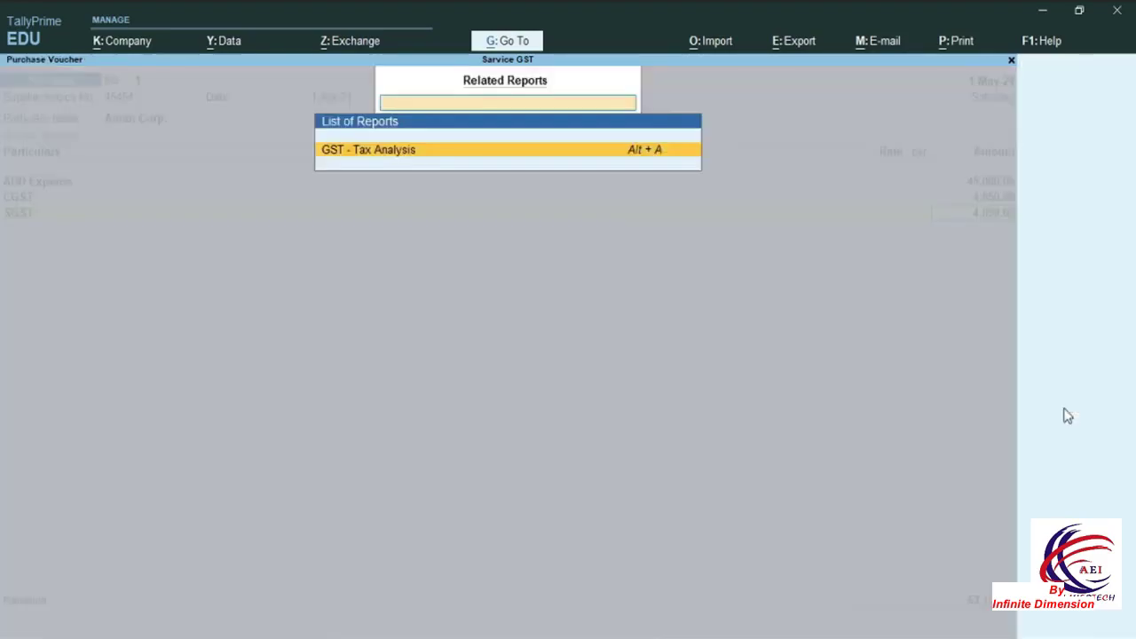
pyautogui.click(432, 158)
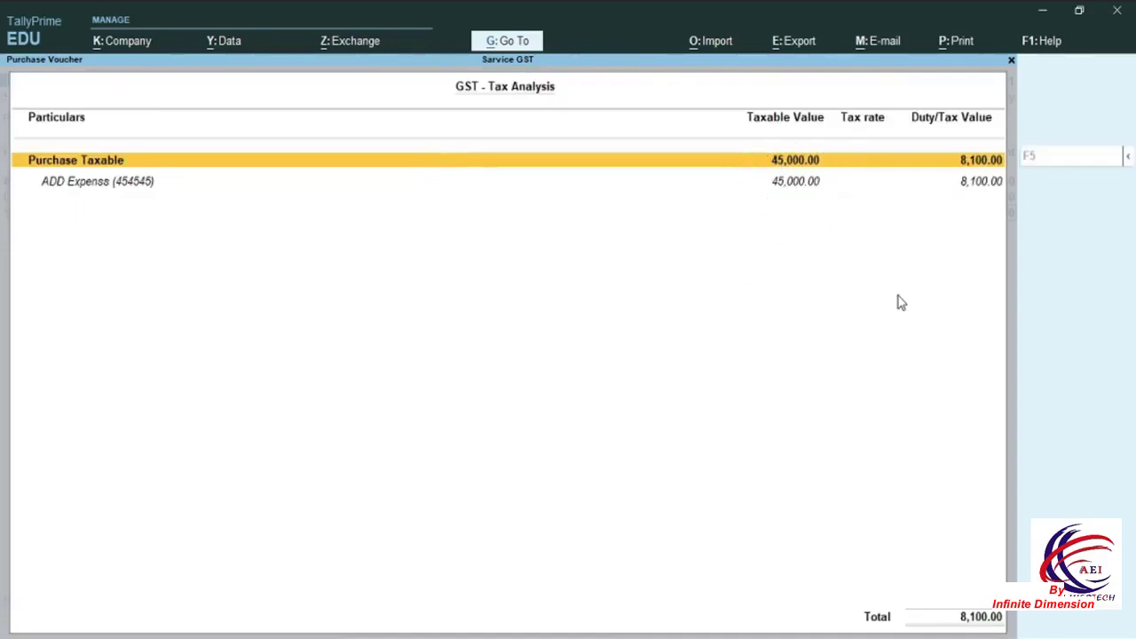
pyautogui.hotkey('alt', 'F1')
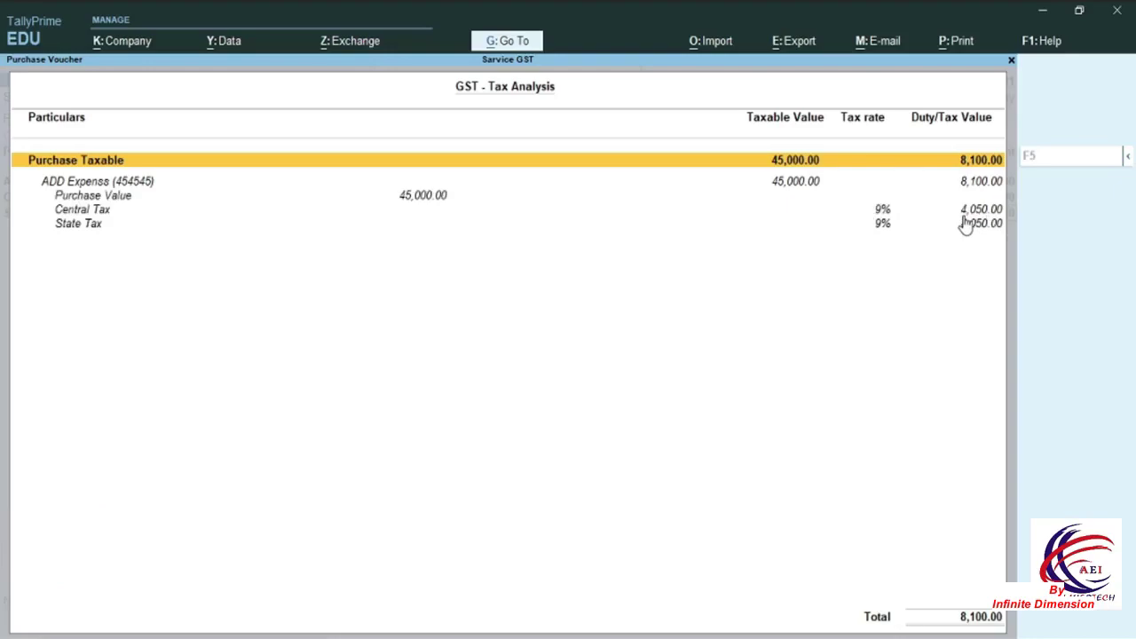
pyautogui.press('Escape')
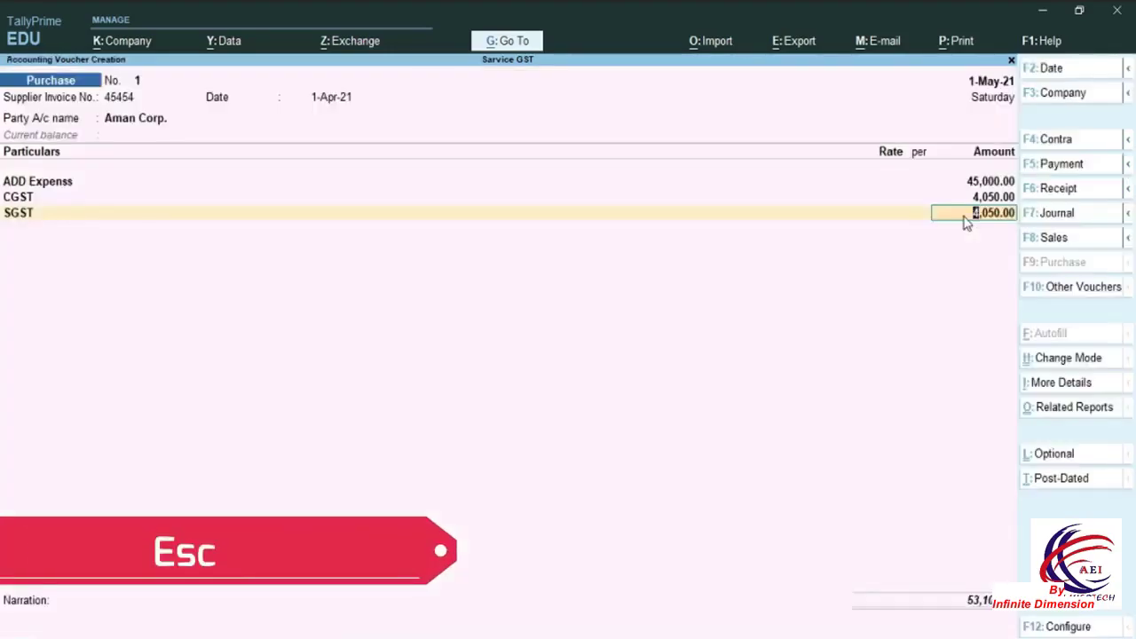
# Record a new bill reference for 53,100.00 and save the Aman Corp. purchase voucher
pyautogui.press('Return')
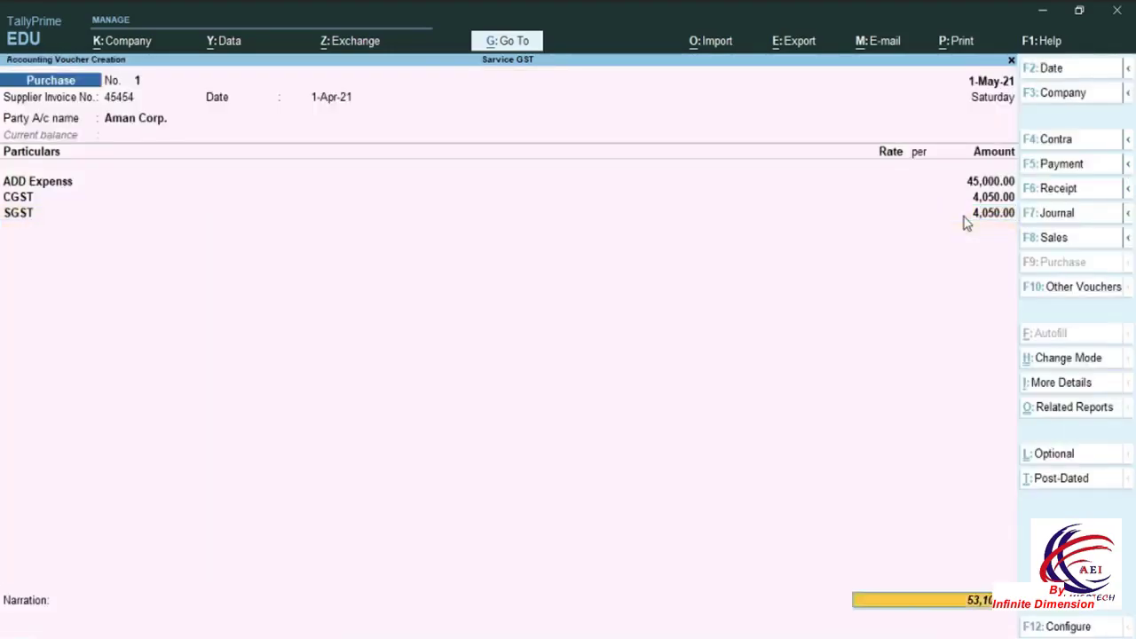
pyautogui.press('Return')
pyautogui.press('Return')
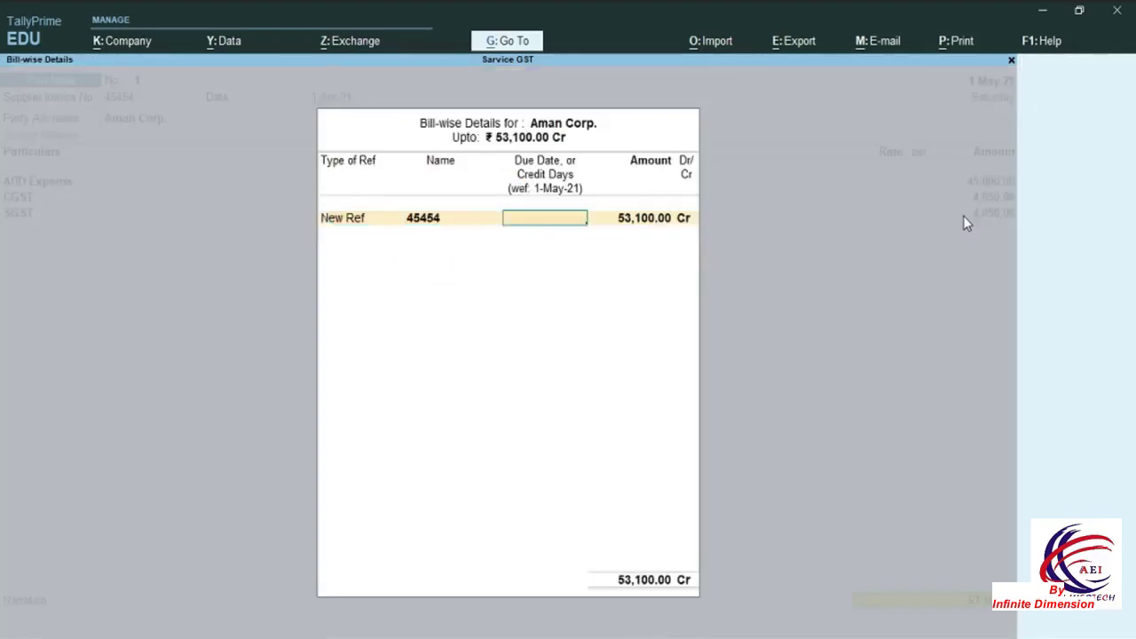
pyautogui.press('Return')
pyautogui.press('Return')
pyautogui.press('Return')
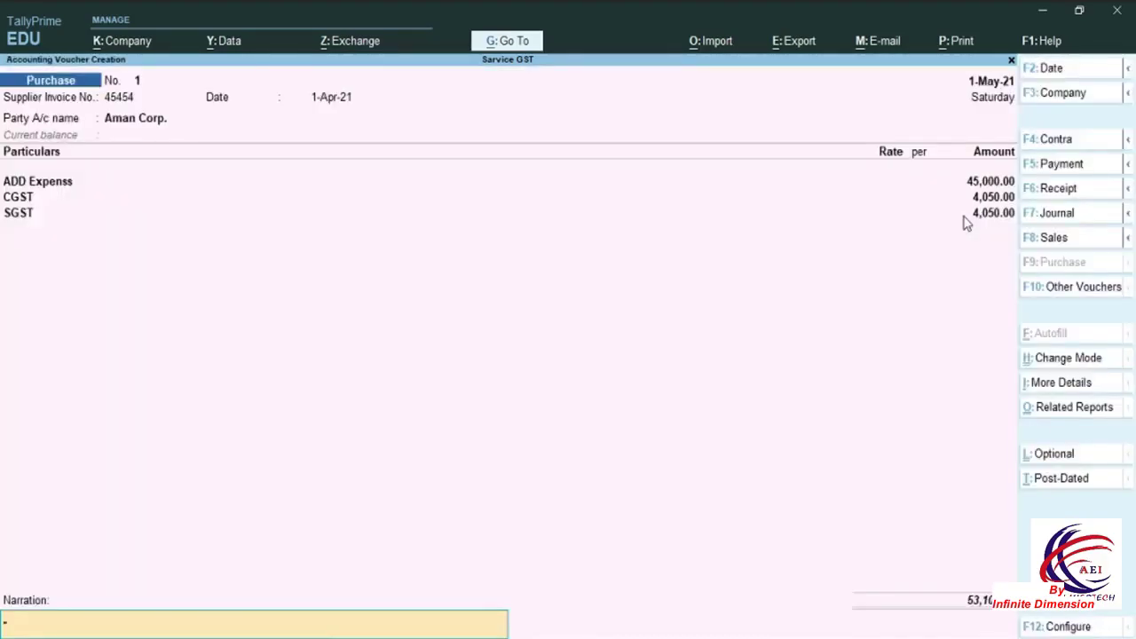
pyautogui.press('Return')
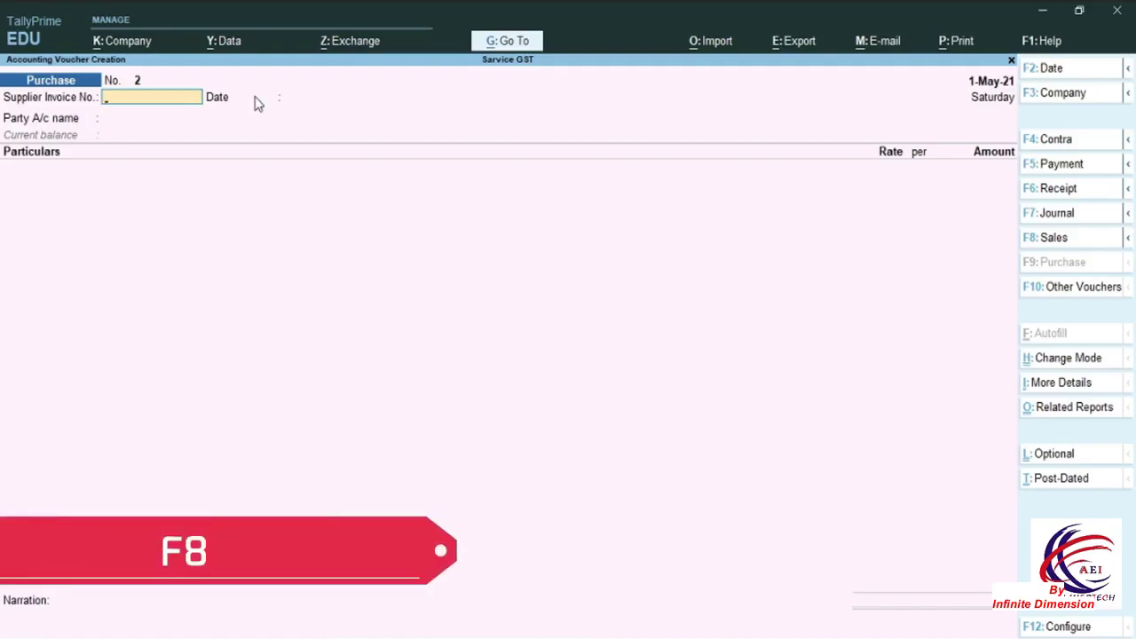
# Start a sales voucher and create party ledger Deepak Ind under Sundry Debtors
pyautogui.press('F8')
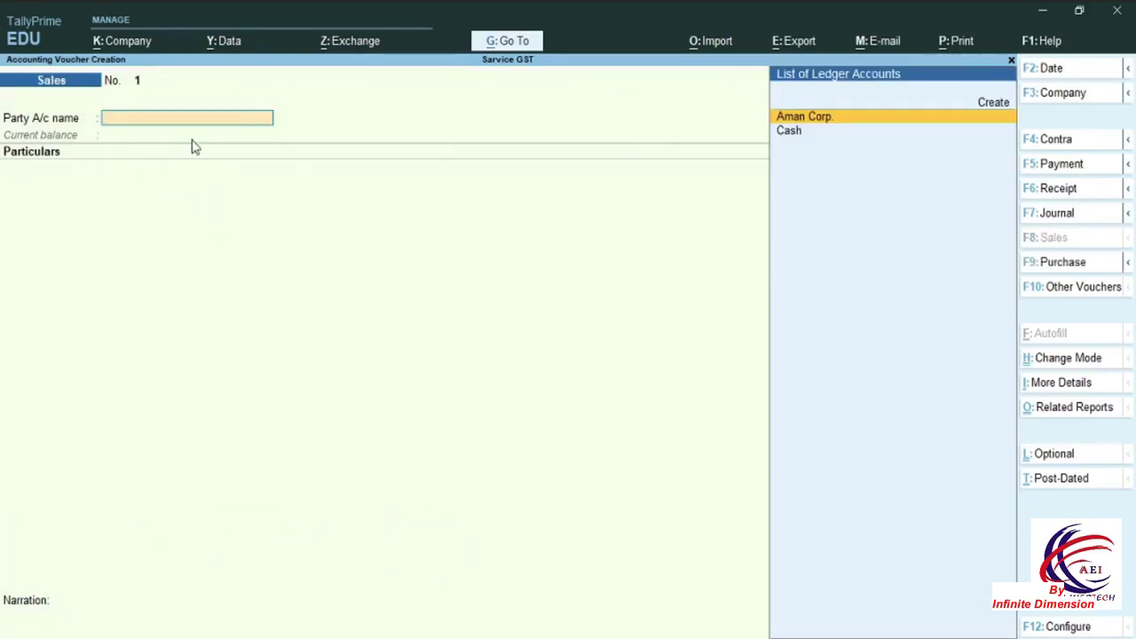
pyautogui.press('alt')
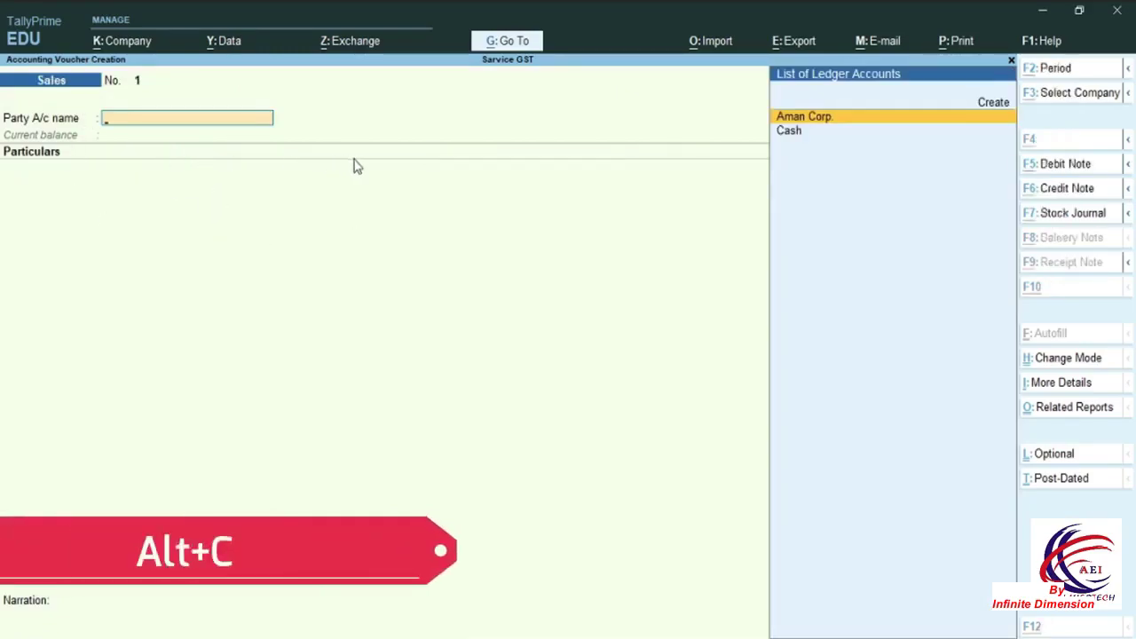
pyautogui.hotkey('alt', 'c')
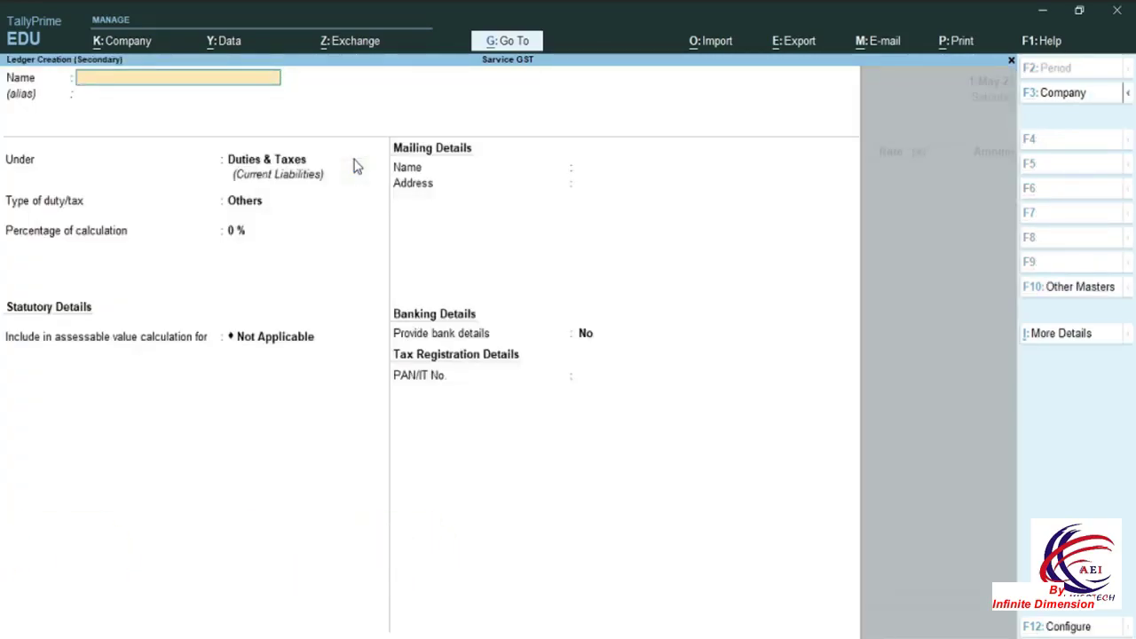
pyautogui.write('Deepak Ind')
pyautogui.press('Return')
pyautogui.write('S')
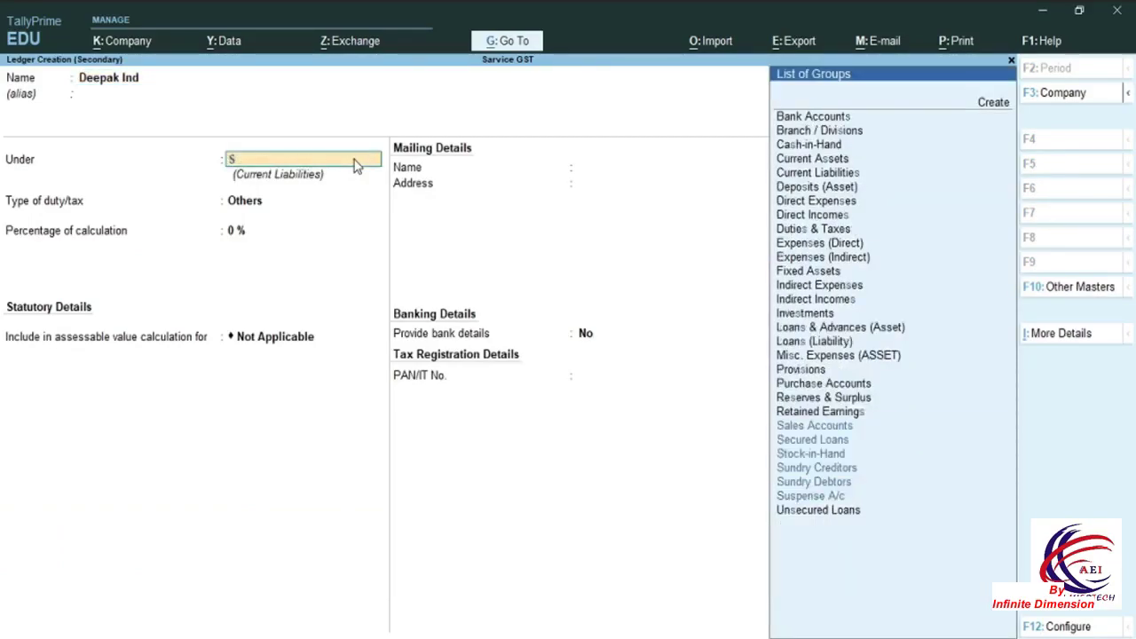
pyautogui.press('Down')
pyautogui.press('Down')
pyautogui.press('Down')
pyautogui.press('Down')
pyautogui.press('Return')
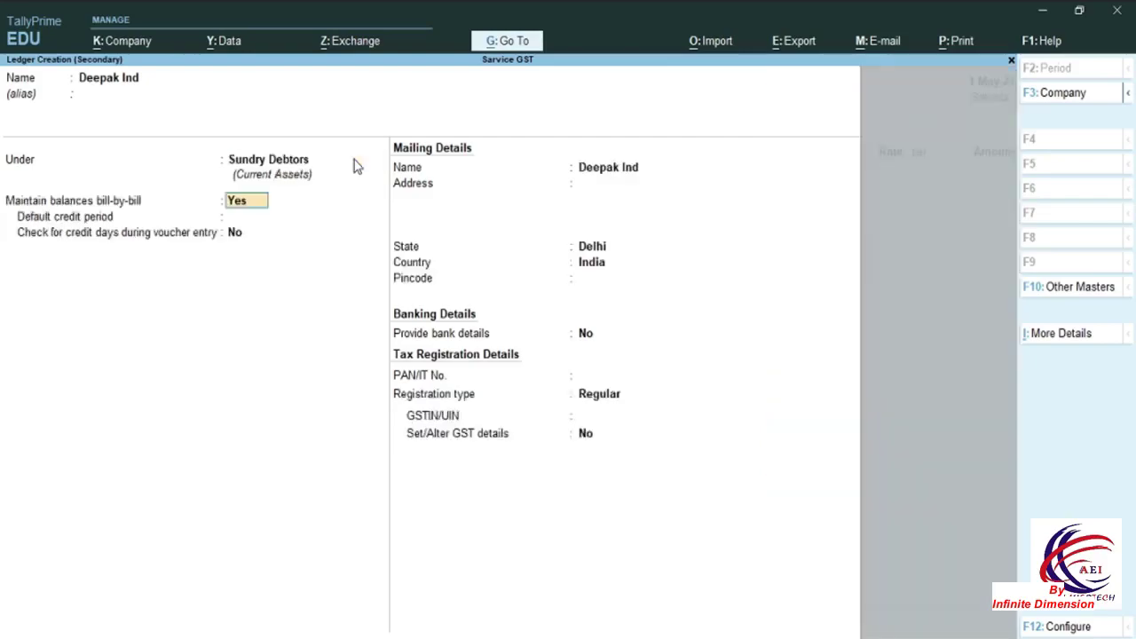
# Keep Delhi and Regular registration, enter the party's GSTIN, and save the ledger
pyautogui.press('Return')
pyautogui.press('Return')
pyautogui.press('Return')
pyautogui.press('Return')
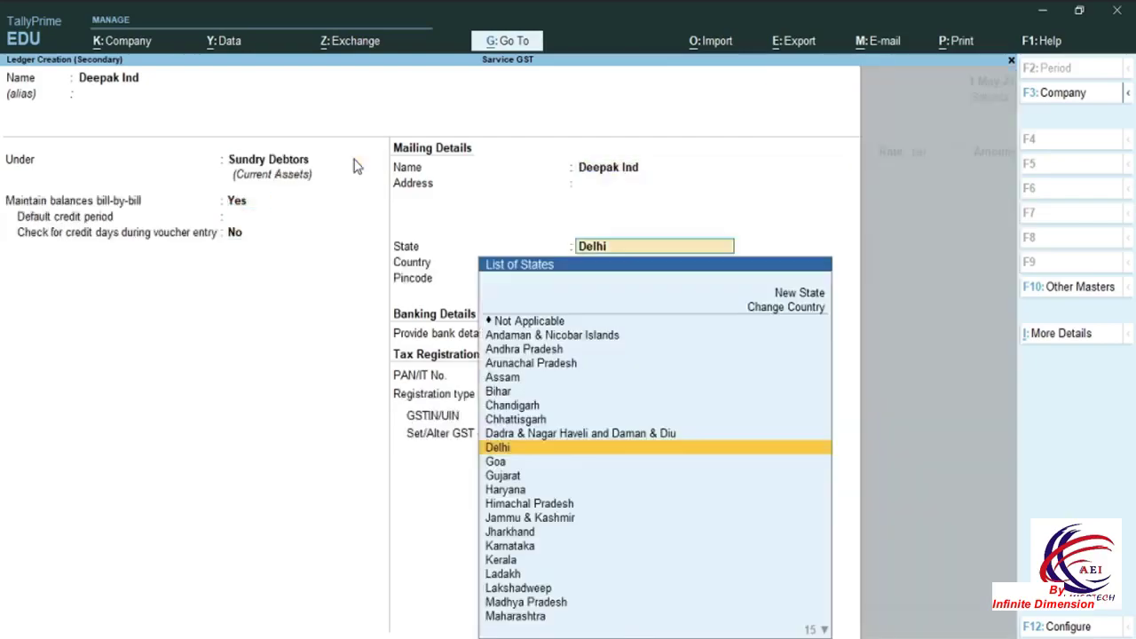
pyautogui.press('Return')
pyautogui.press('Return')
pyautogui.press('Return')
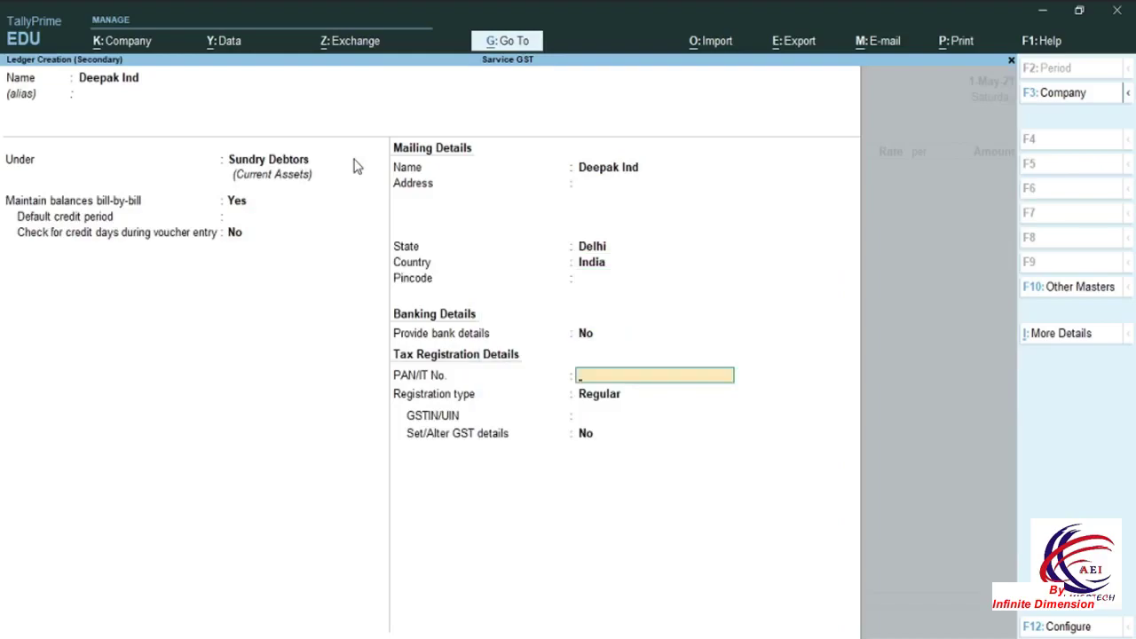
pyautogui.press('Return')
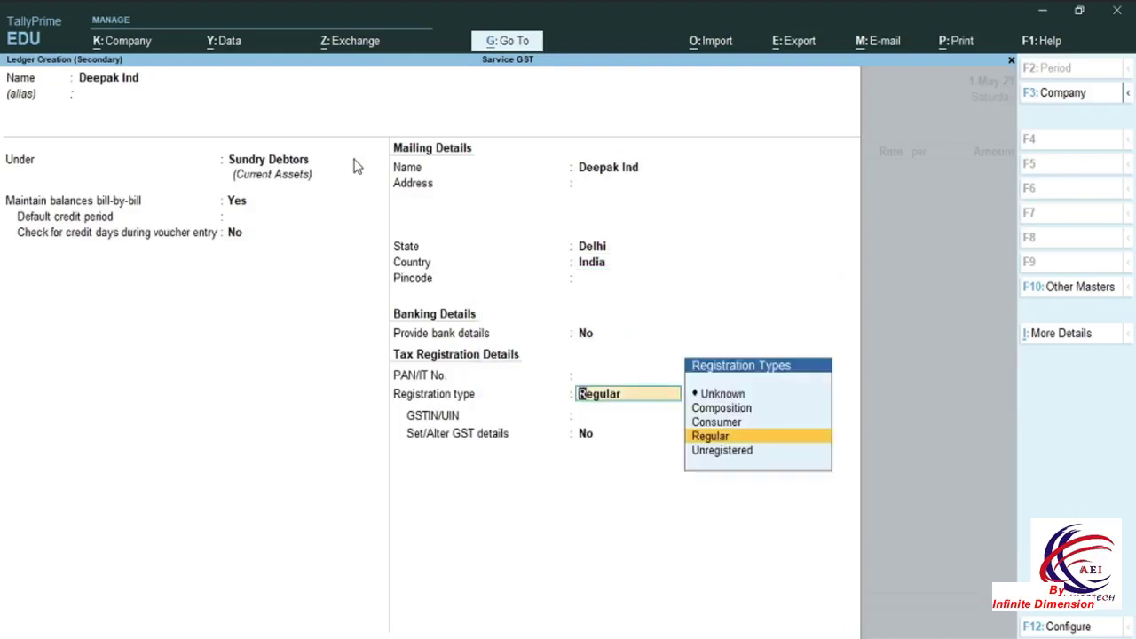
pyautogui.press('Return')
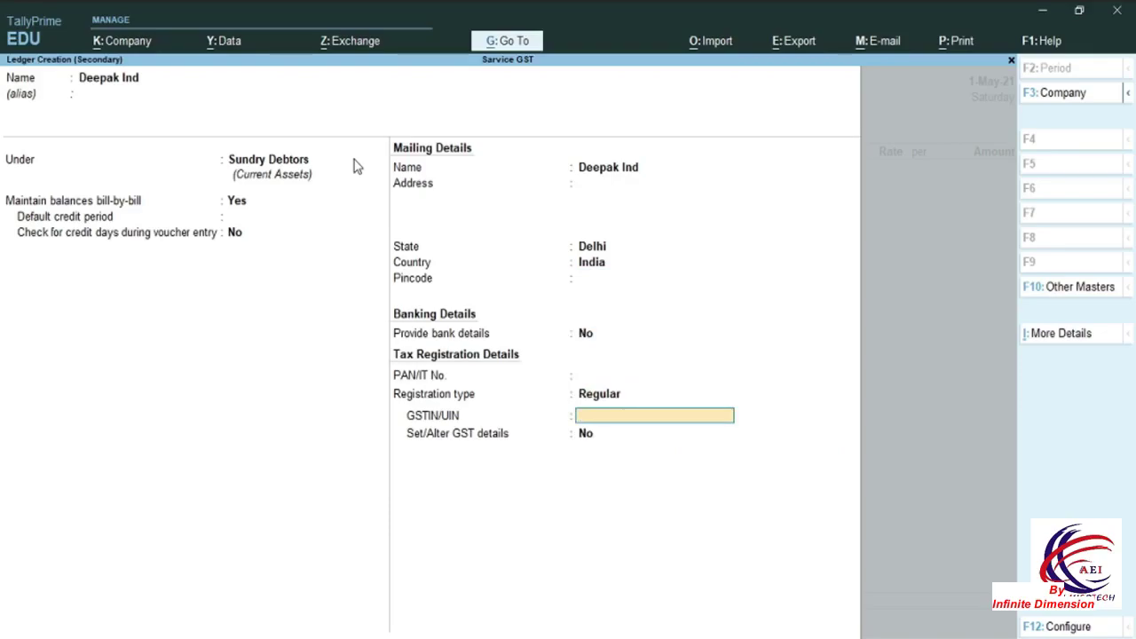
pyautogui.write('07RTGRW4586RU')
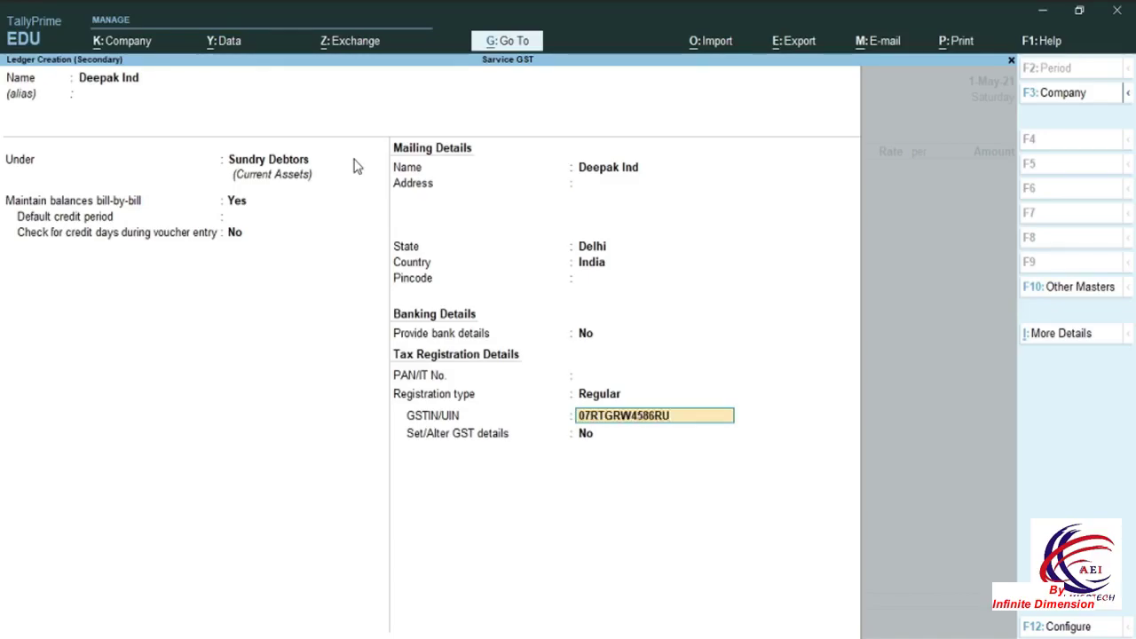
pyautogui.press('Return')
pyautogui.press('Return')
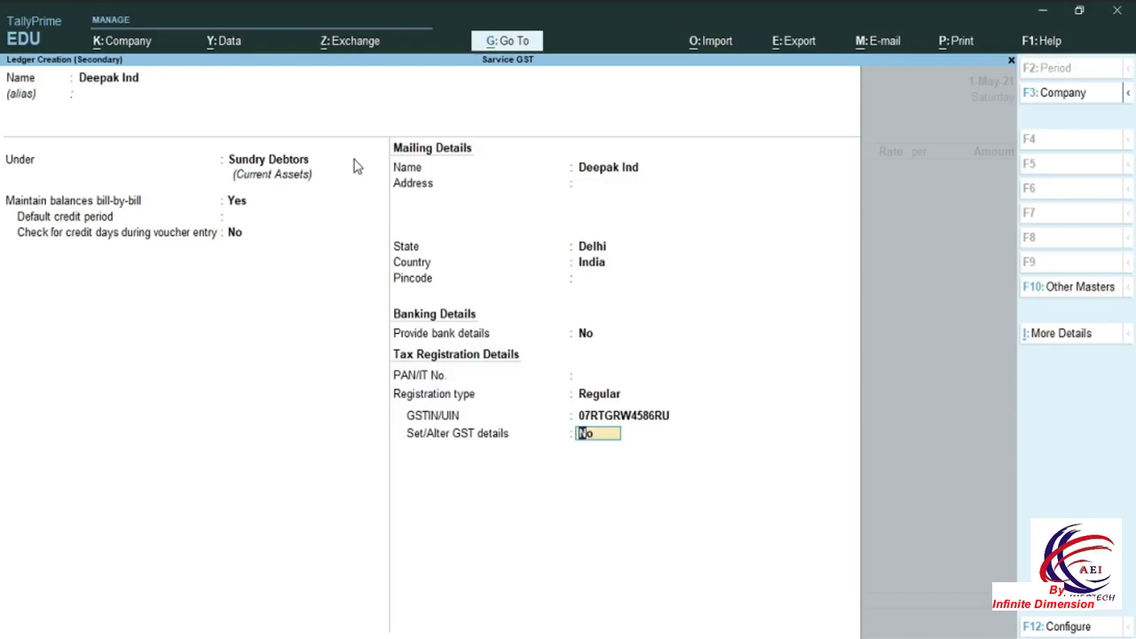
pyautogui.press('Return')
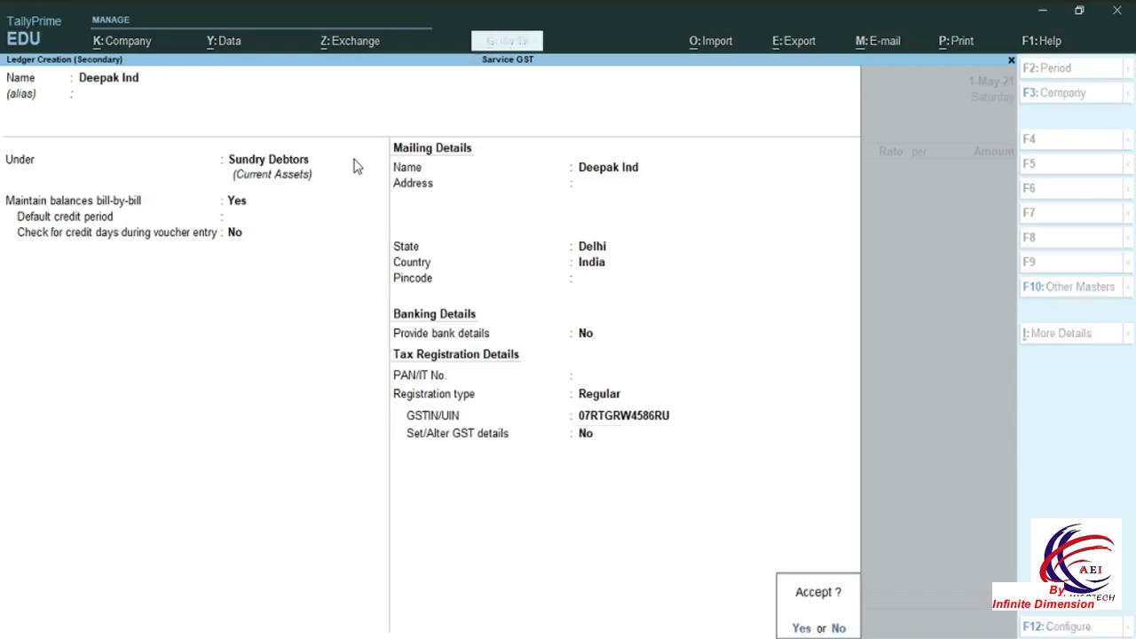
pyautogui.press('Return')
# Accept Deepak Ind's dispatch and party details with Delhi as place of supply, then start a sales-line ledger
pyautogui.press('Return')
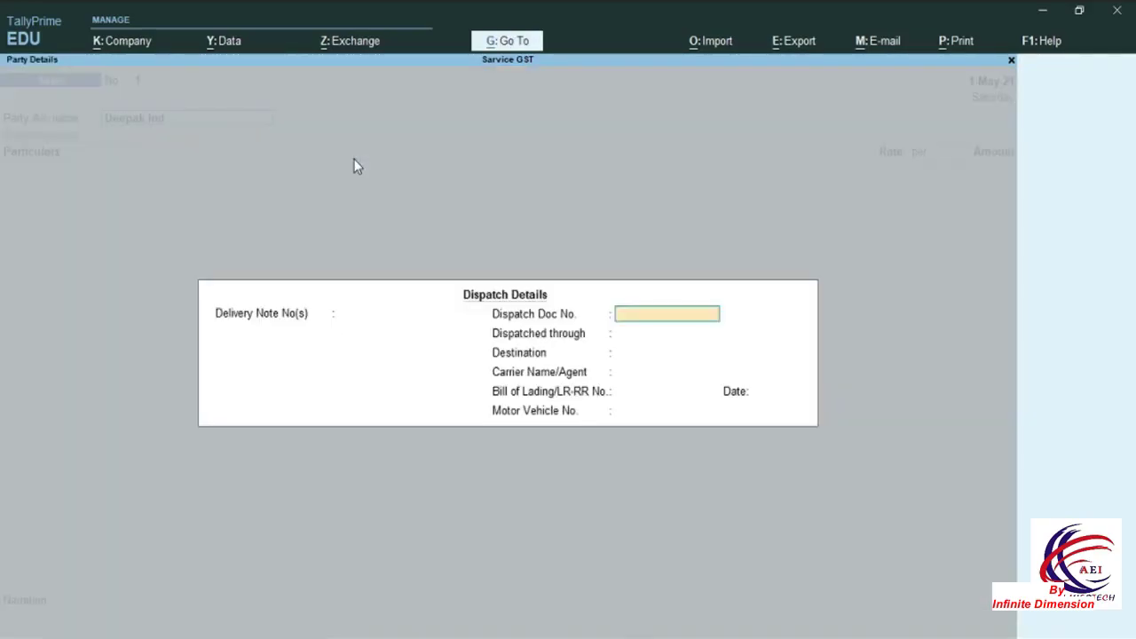
pyautogui.press('Return')
pyautogui.press('Return')
pyautogui.press('Return')
pyautogui.press('Return')
pyautogui.press('Return')
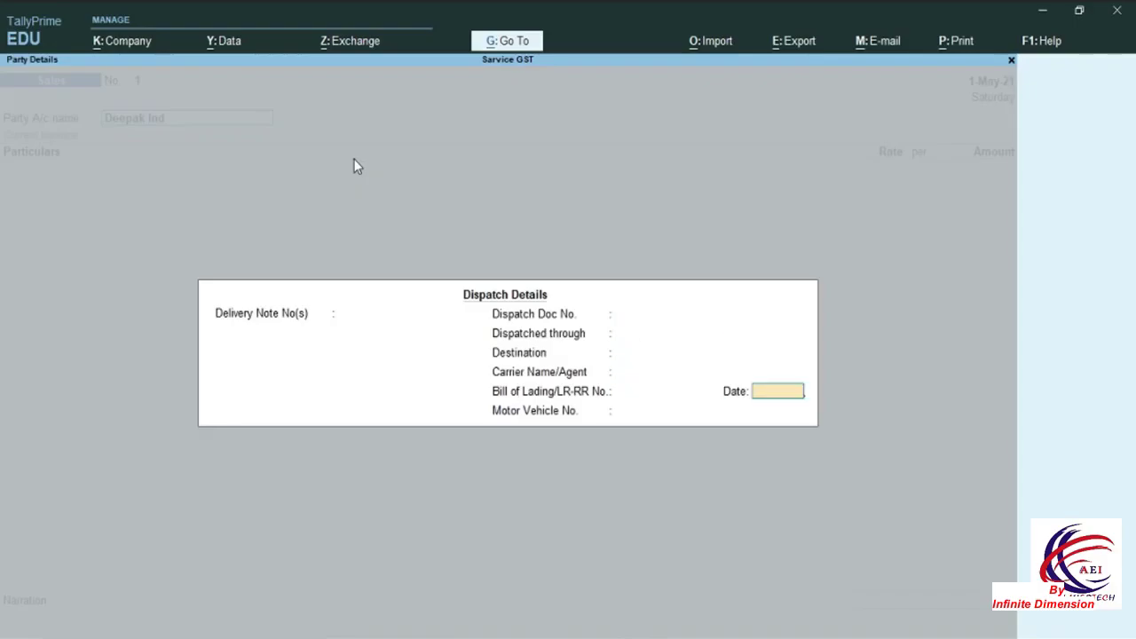
pyautogui.press('Return')
pyautogui.press('Return')
pyautogui.press('Return')
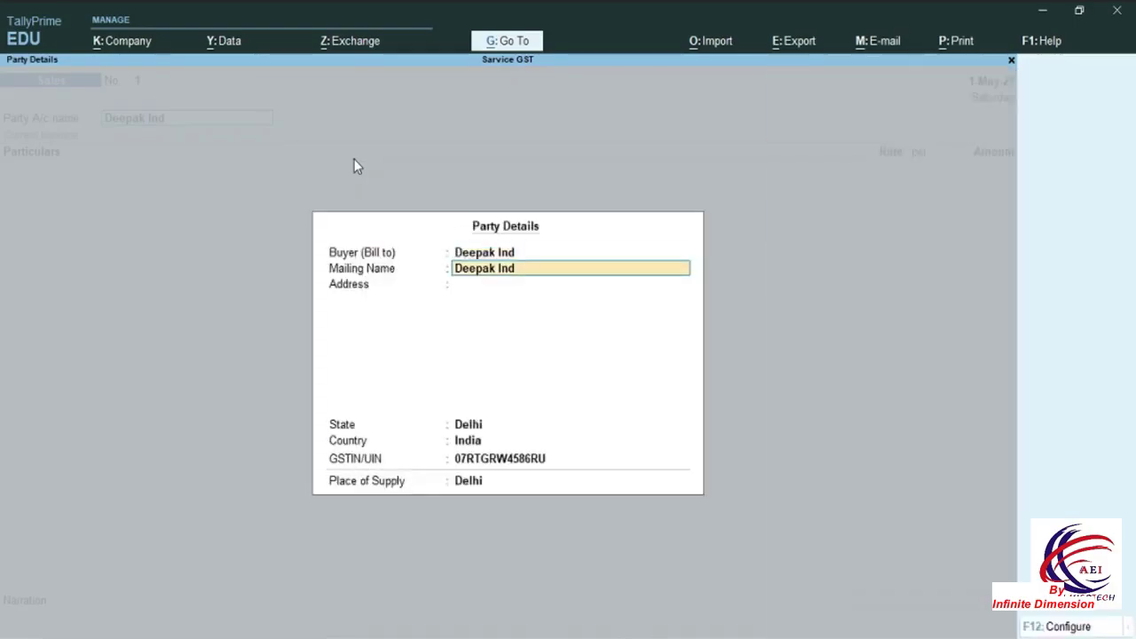
pyautogui.press('Return')
pyautogui.press('Return')
pyautogui.press('Return')
pyautogui.press('Return')
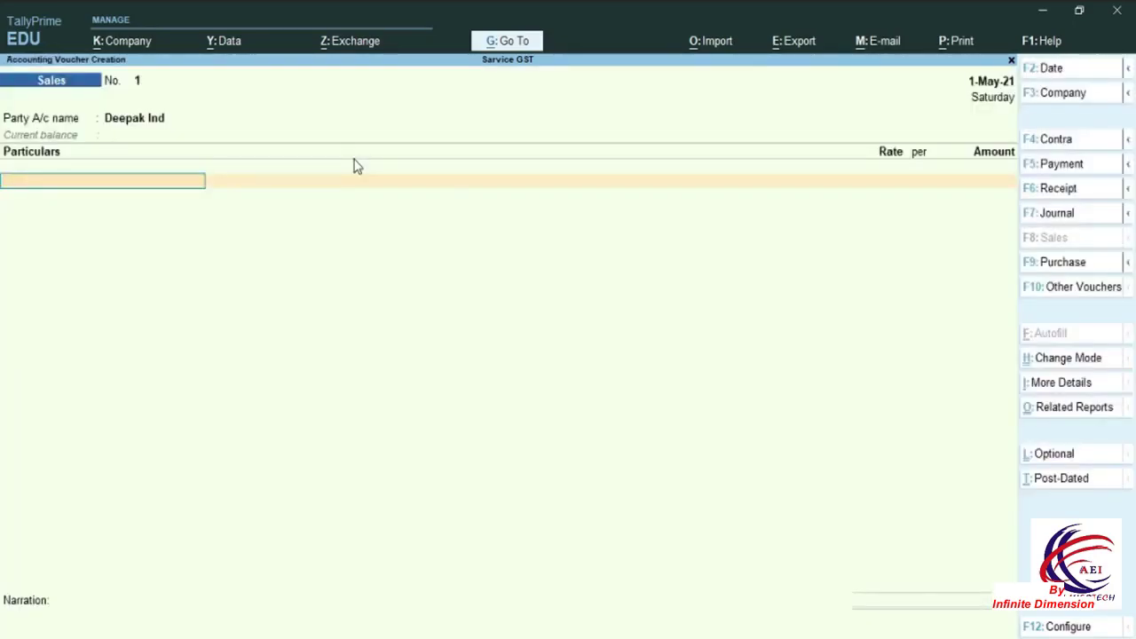
pyautogui.hotkey('alt', 'c')
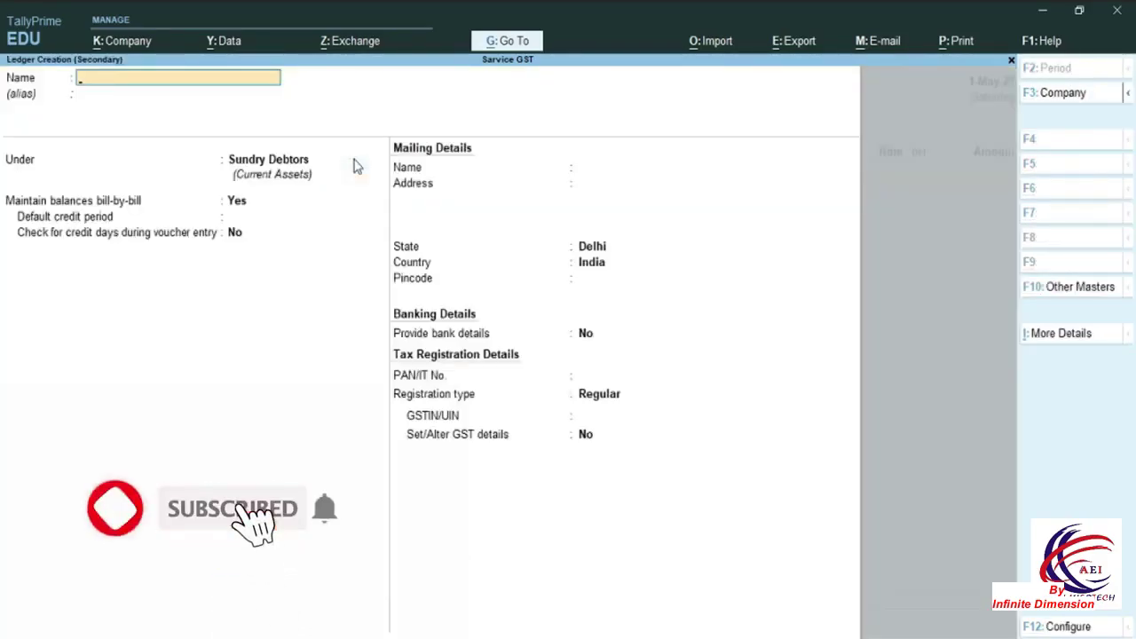
# Name the ledger Telicome Service, place it under Indirect Incomes, and enable GST detail editing
pyautogui.write('Te')
pyautogui.write('lecom')
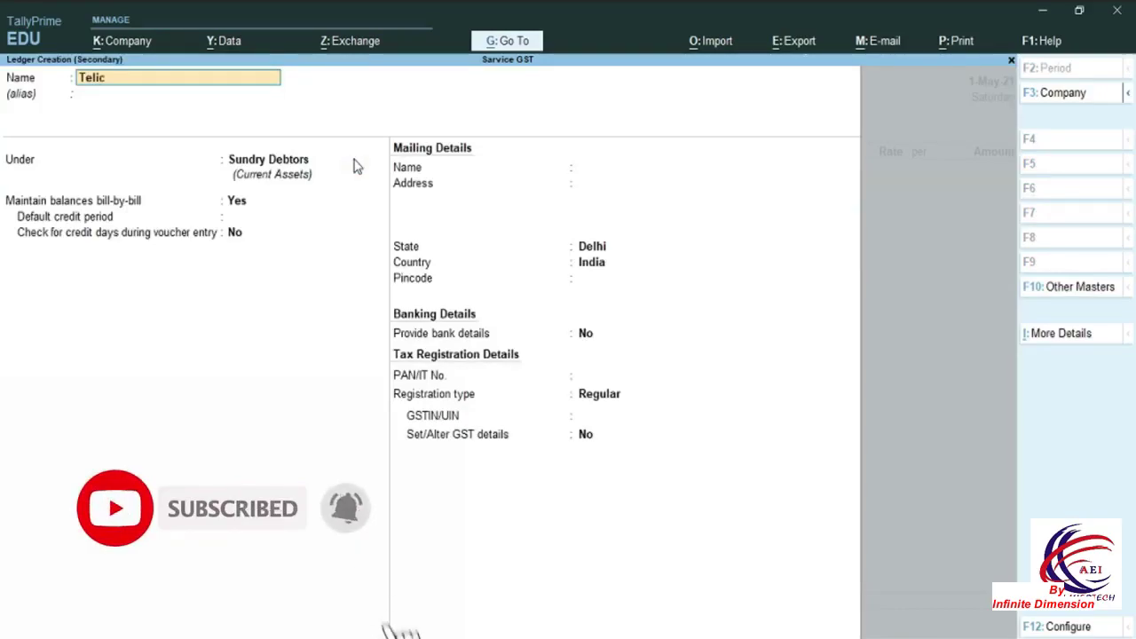
pyautogui.write('e Ser')
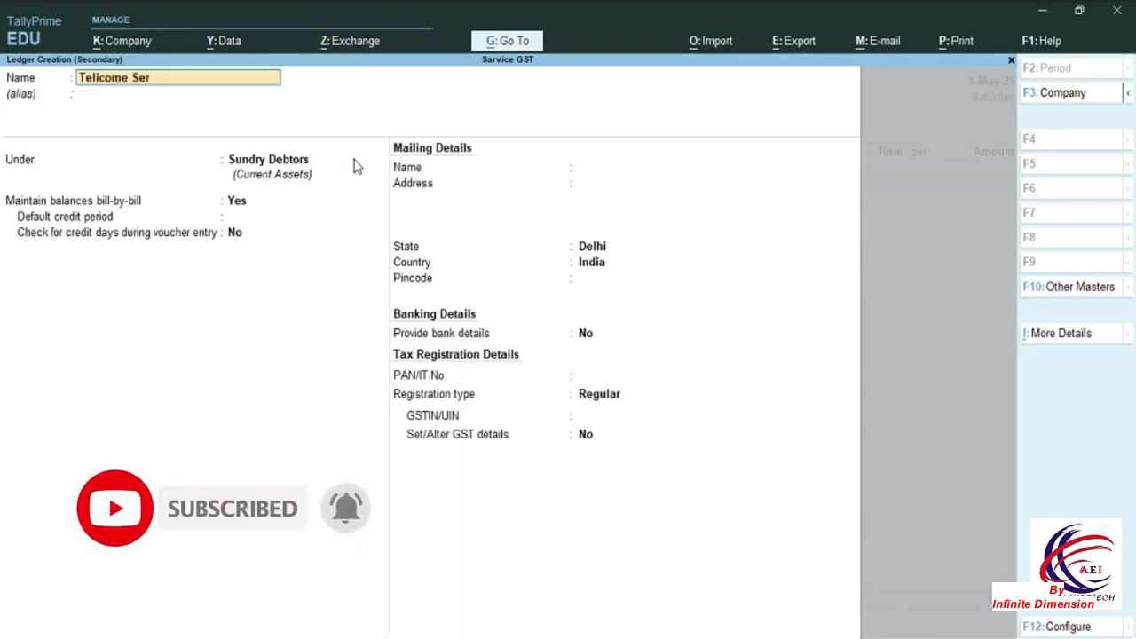
pyautogui.write('vice')
pyautogui.press('Return')
pyautogui.press('Return')
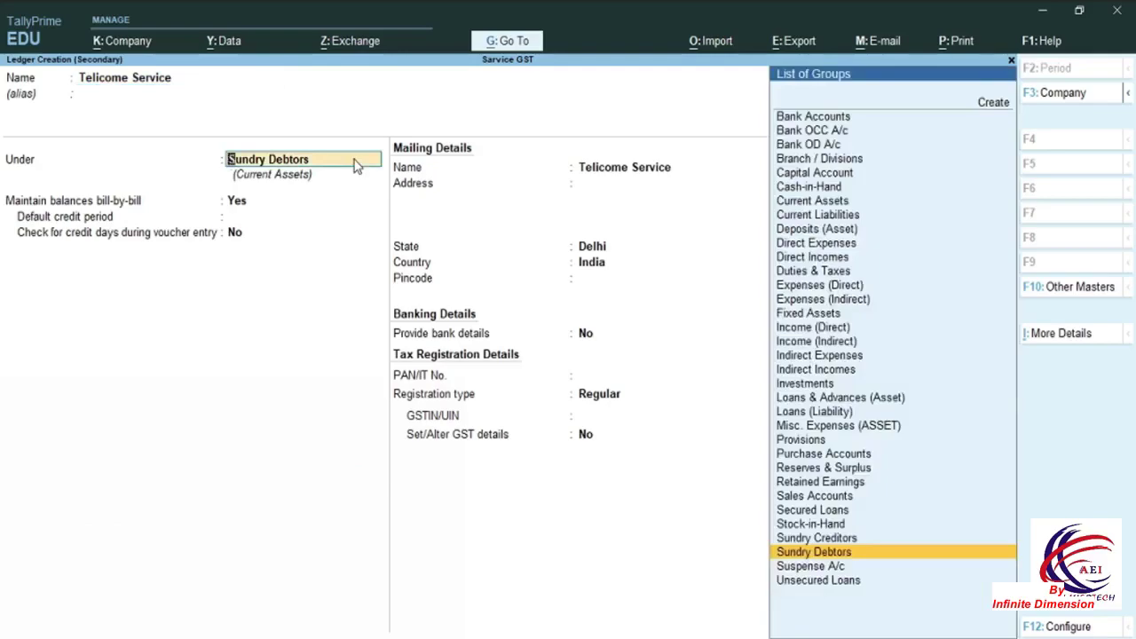
pyautogui.write('i')
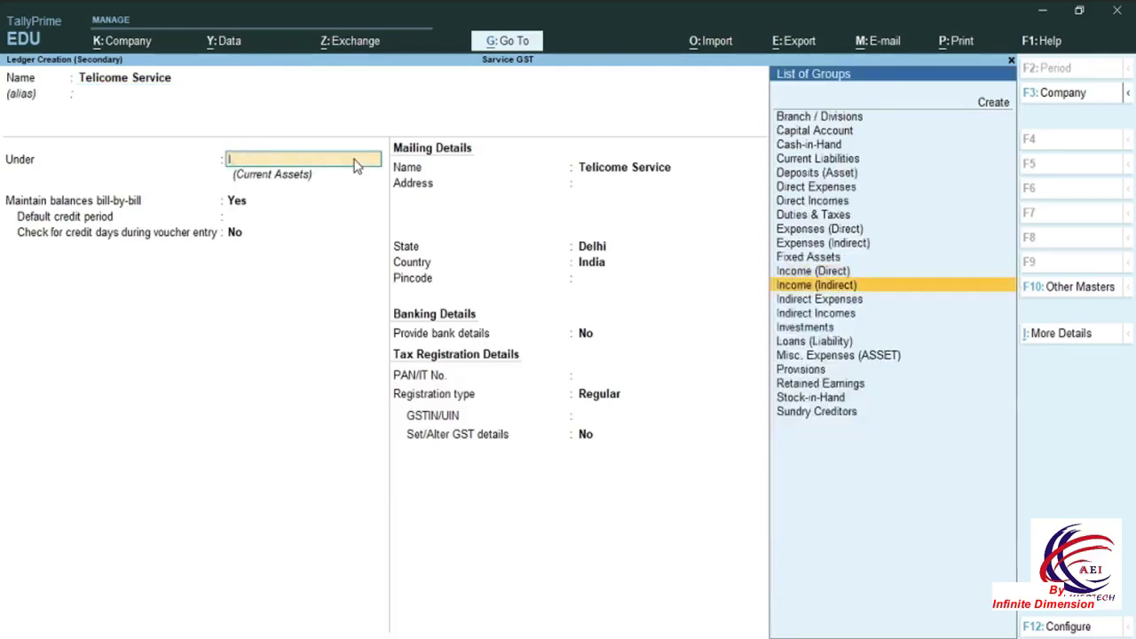
pyautogui.press('Down')
pyautogui.press('Down')
pyautogui.press('Return')
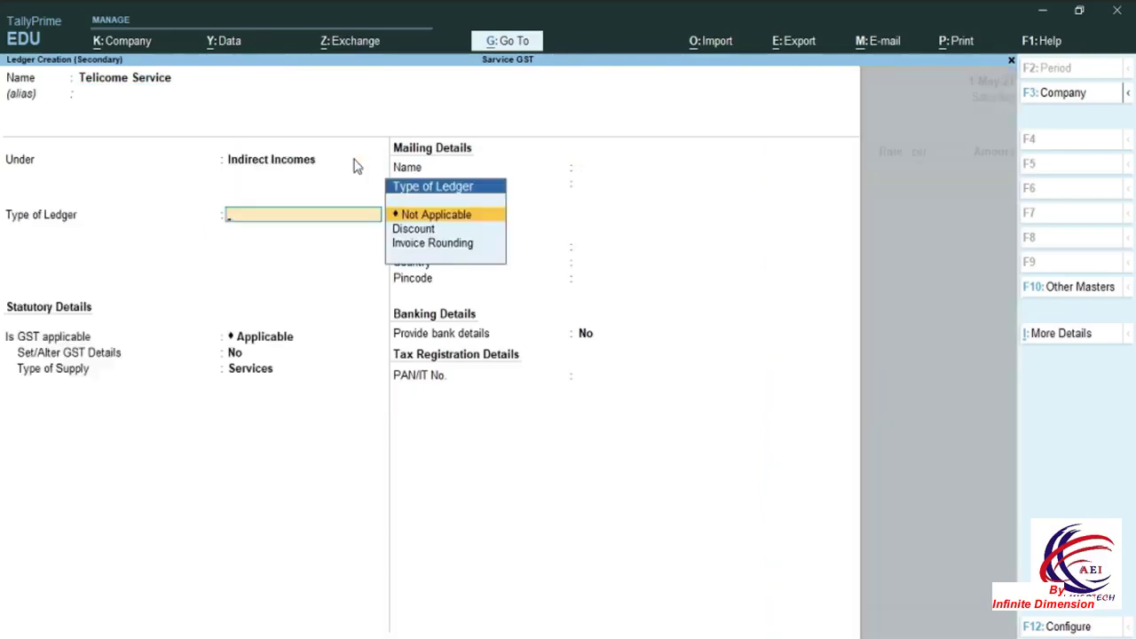
pyautogui.press('Return')
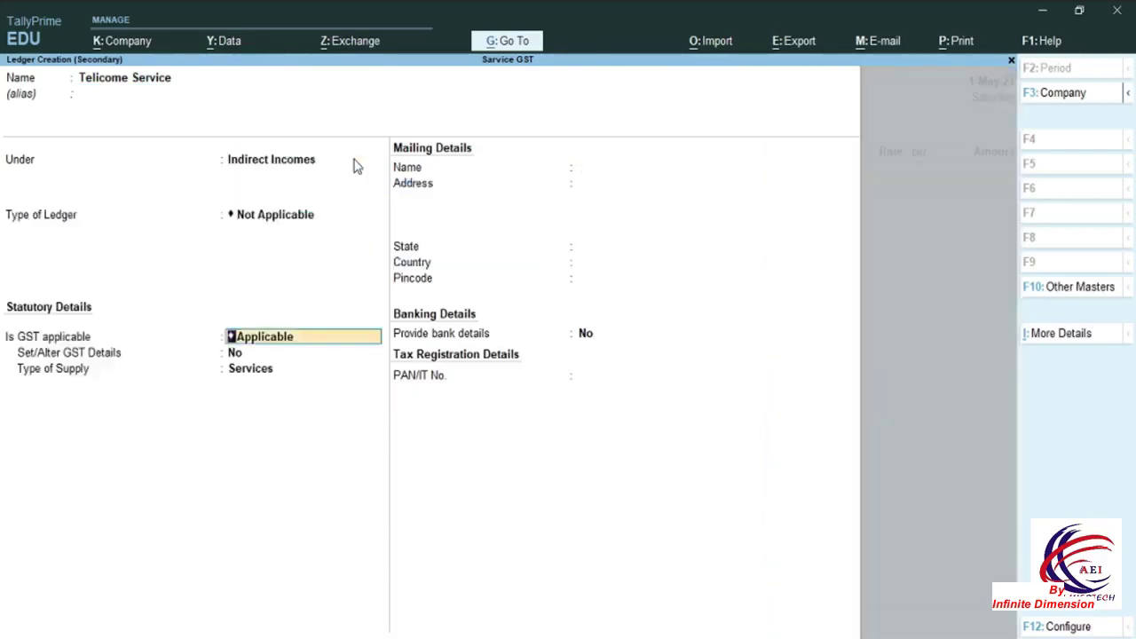
pyautogui.press('Return')
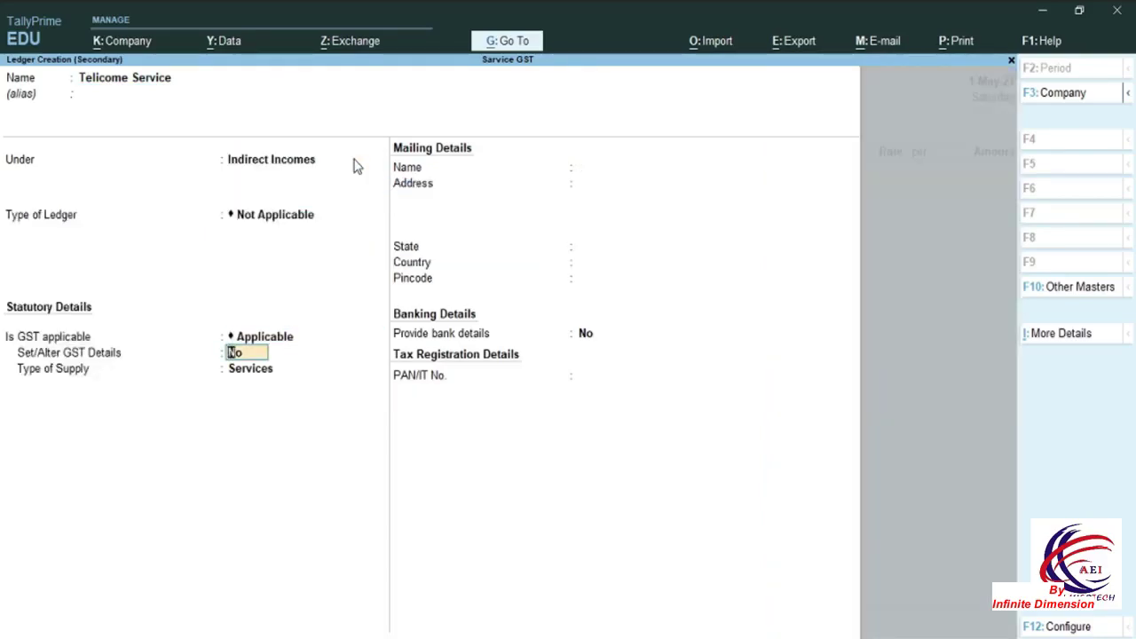
pyautogui.press('y')
pyautogui.press('Return')
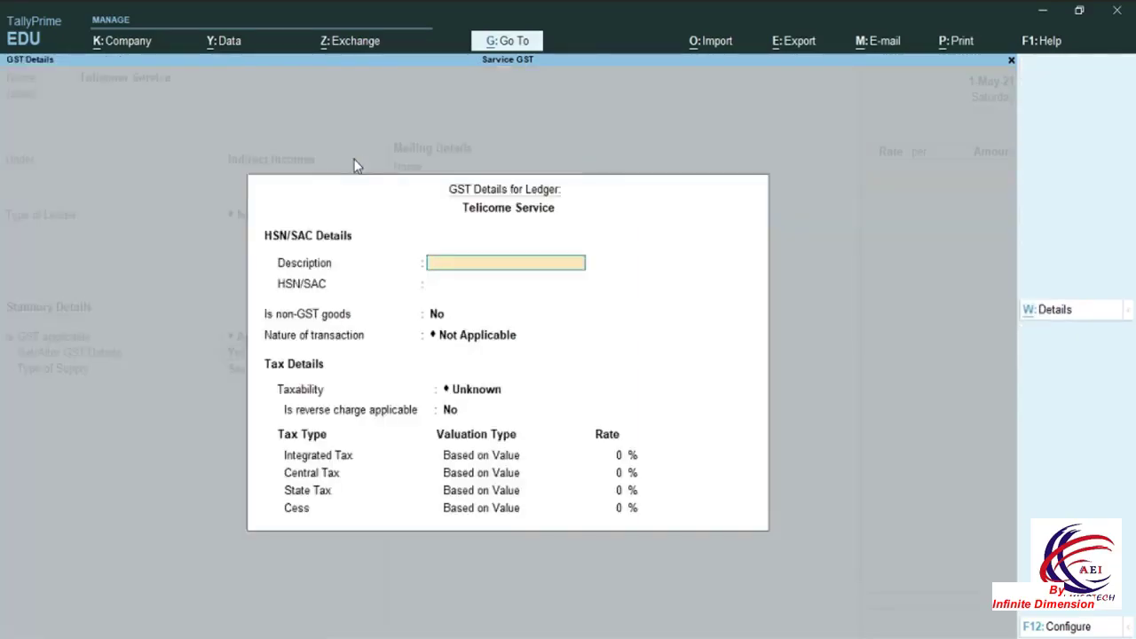
# Give Telicome Service description Telicome, SAC 45454, Taxable at 18% as a Services supply
pyautogui.write('Telicome')
pyautogui.press('Return')
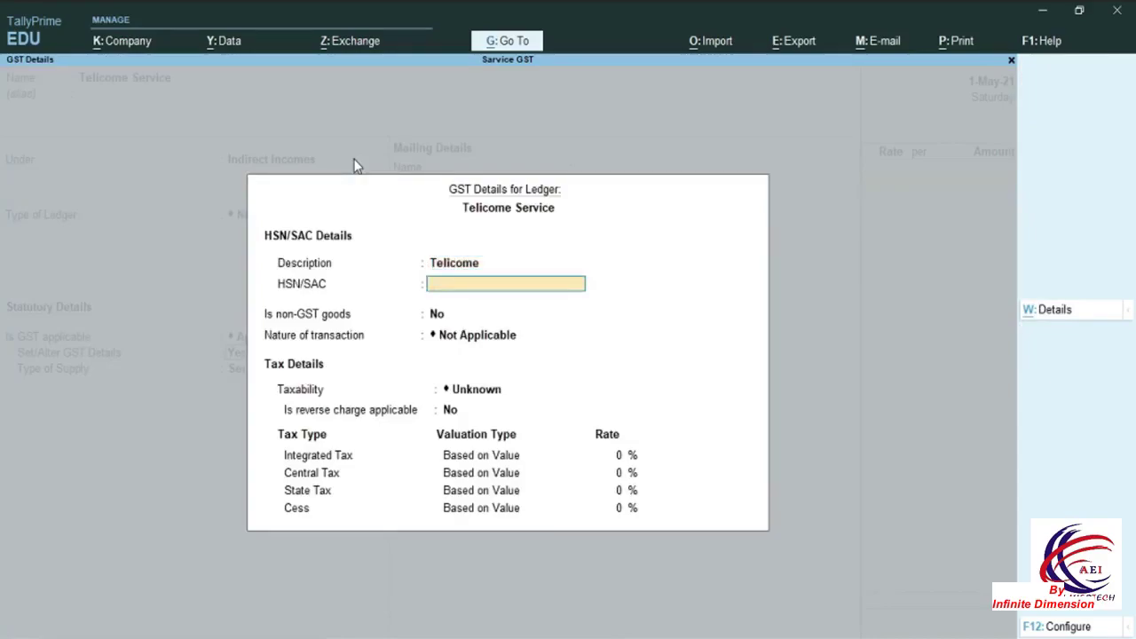
pyautogui.write('45454')
pyautogui.press('Return')
pyautogui.press('Return')
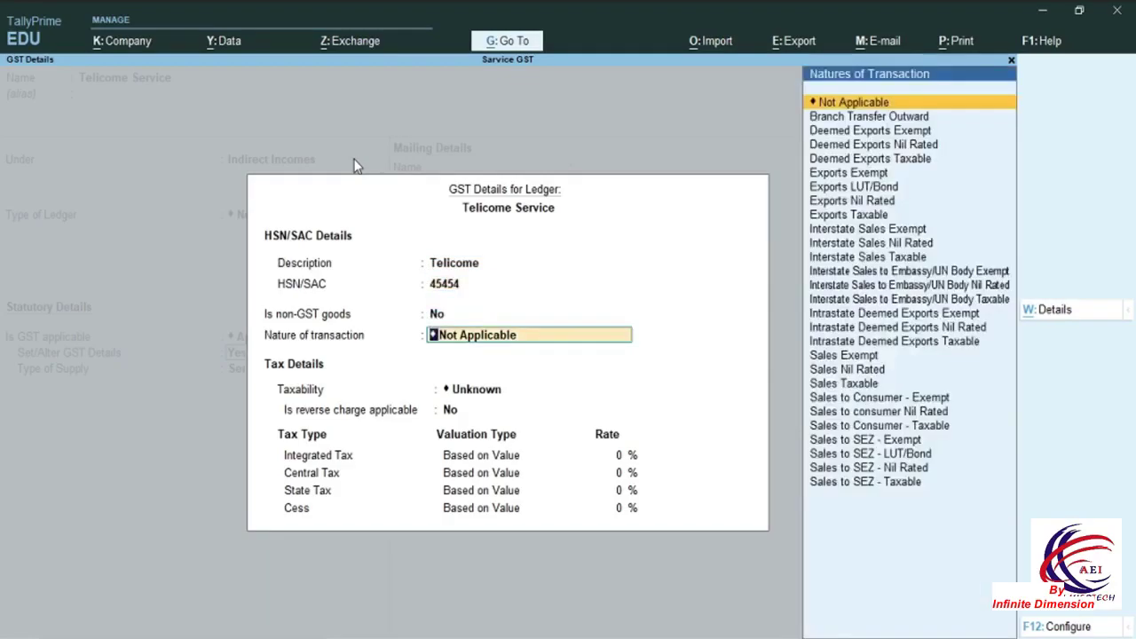
pyautogui.press('Return')
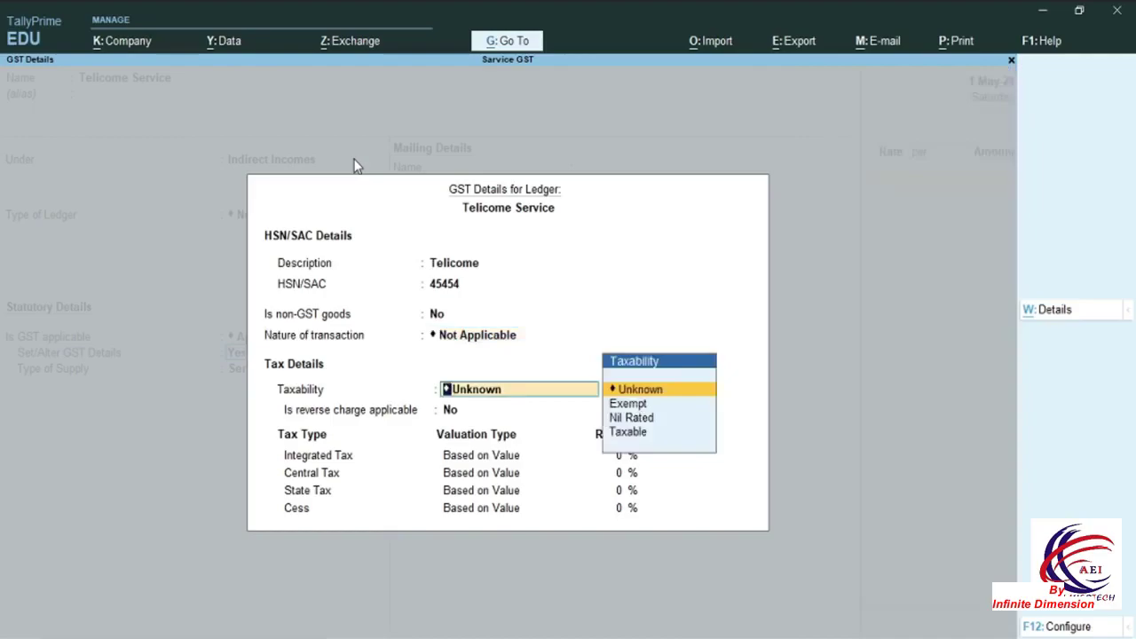
pyautogui.press('Down')
pyautogui.press('Down')
pyautogui.press('Down')
pyautogui.press('Return')
pyautogui.press('Return')
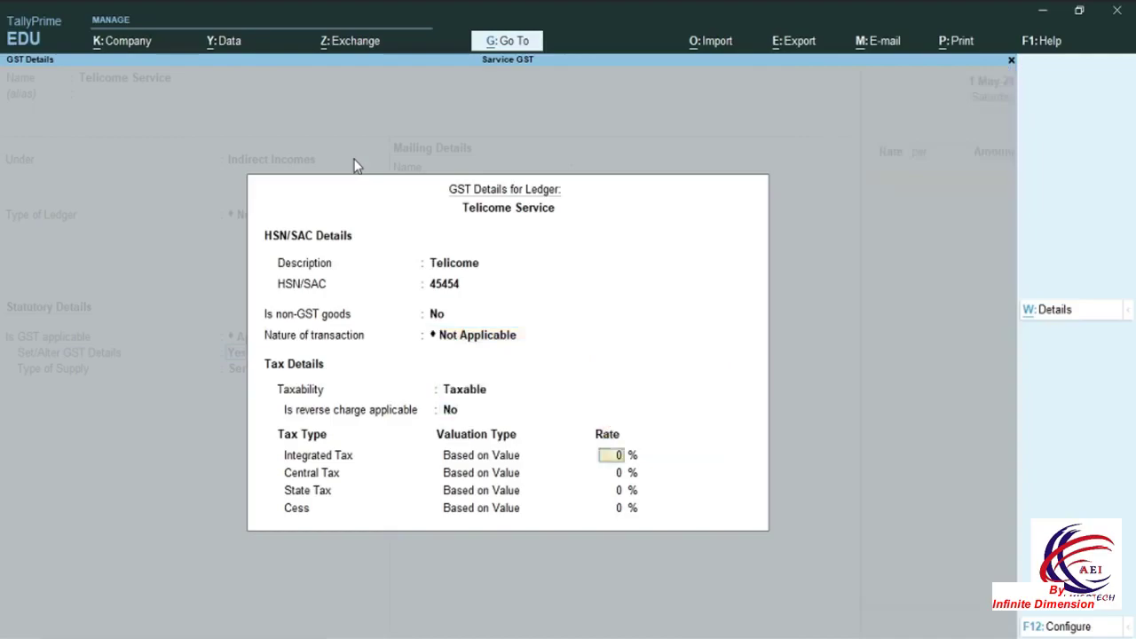
pyautogui.write('18')
pyautogui.press('Return')
pyautogui.press('Return')
pyautogui.press('Return')
pyautogui.press('Return')
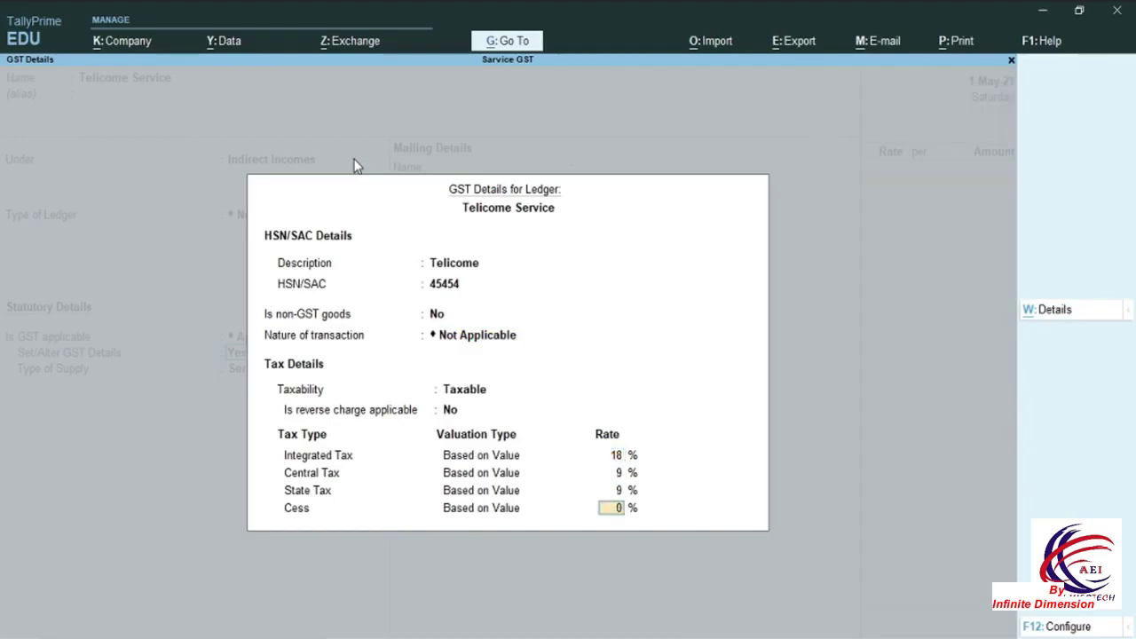
pyautogui.press('Return')
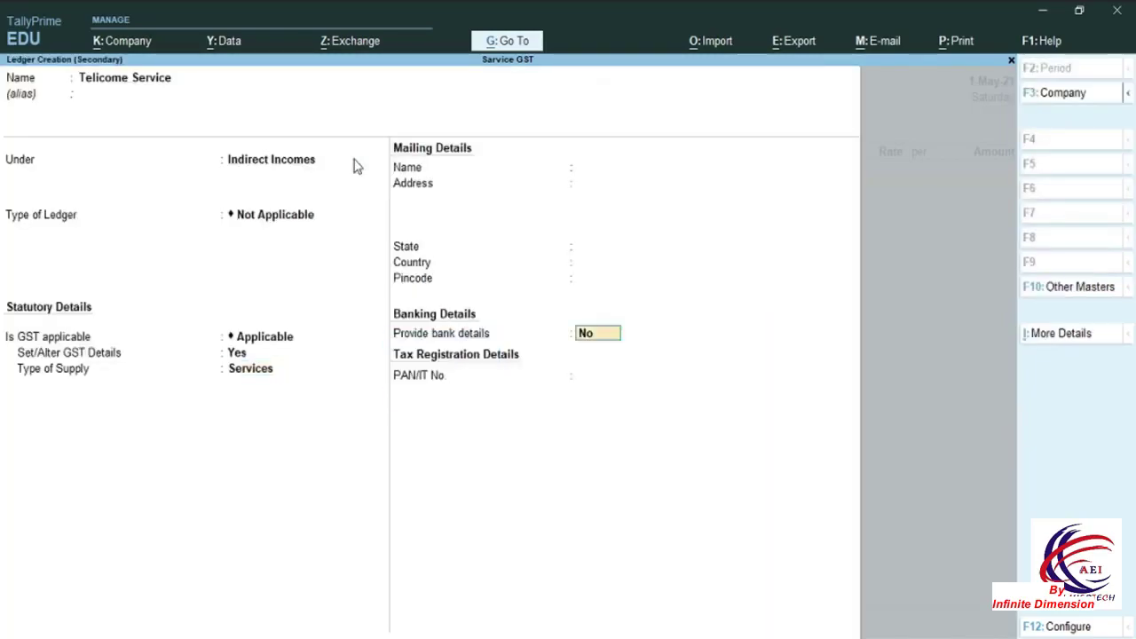
pyautogui.press('Return')
pyautogui.press('Return')
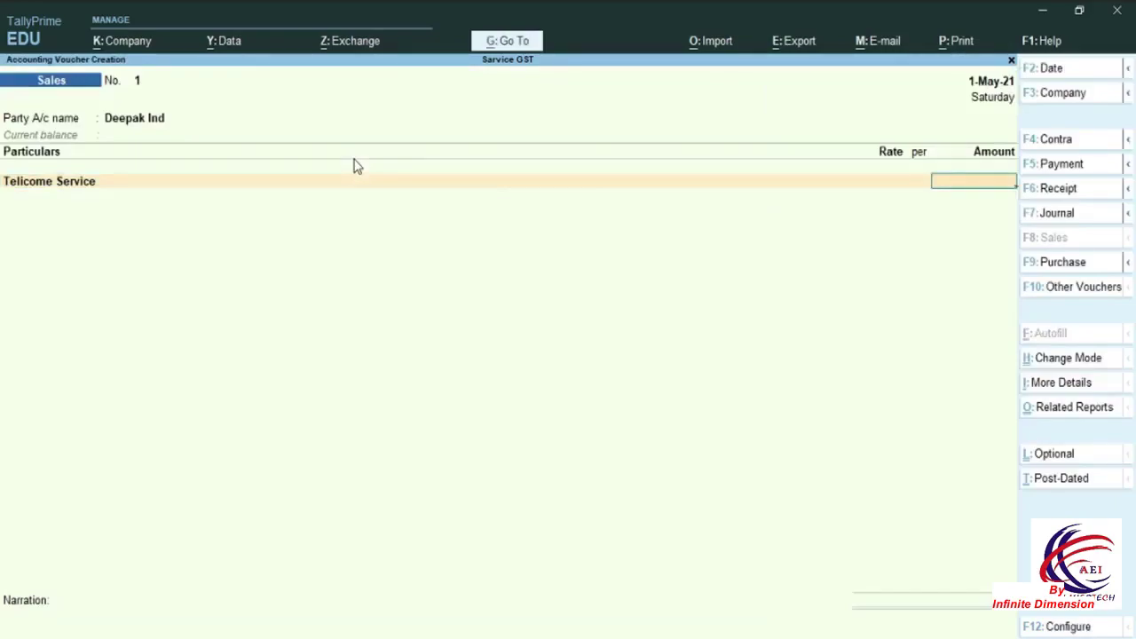
# Enter Telicome Service at 12,000 with CGST and SGST rows of 1,080 each
pyautogui.write('12000')
pyautogui.press('Return')
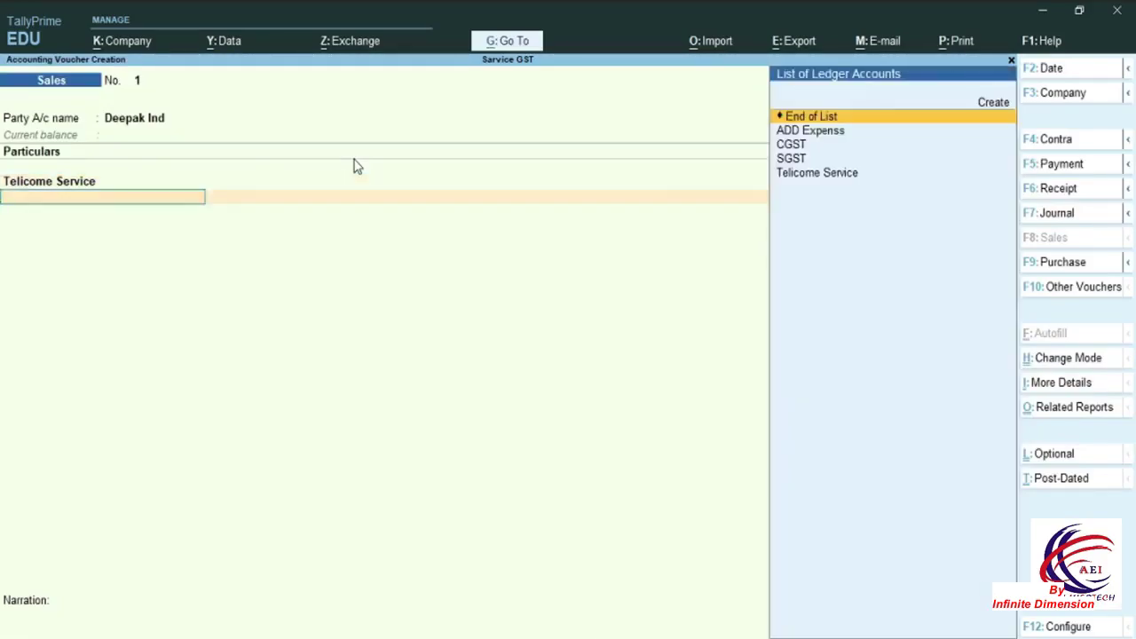
pyautogui.press('Down')
pyautogui.press('Down')
pyautogui.press('Return')
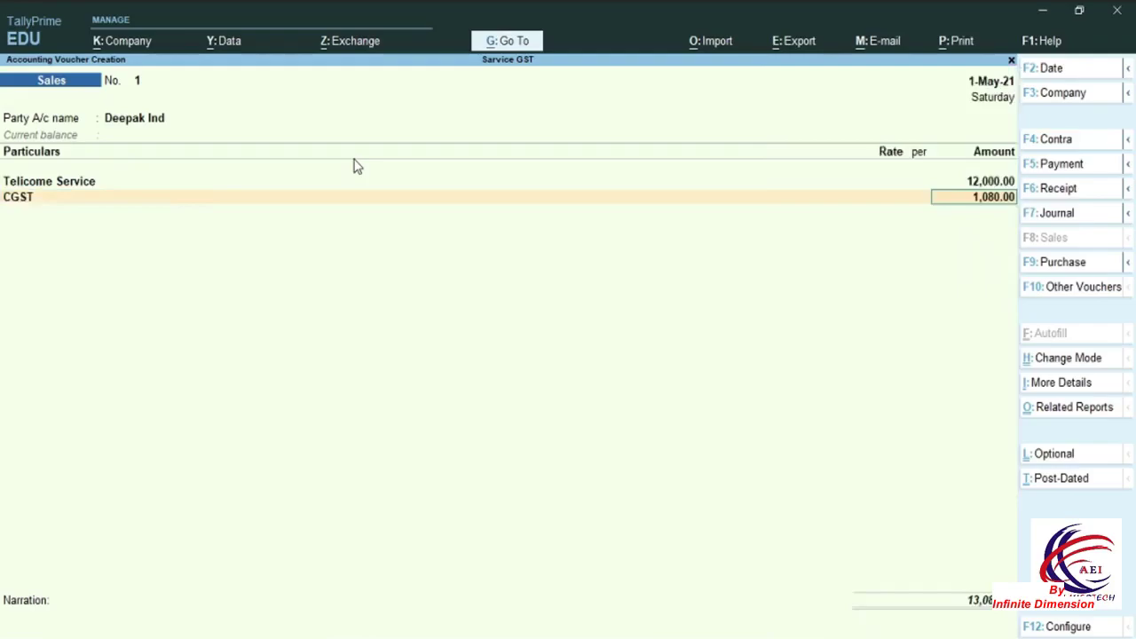
pyautogui.press('Return')
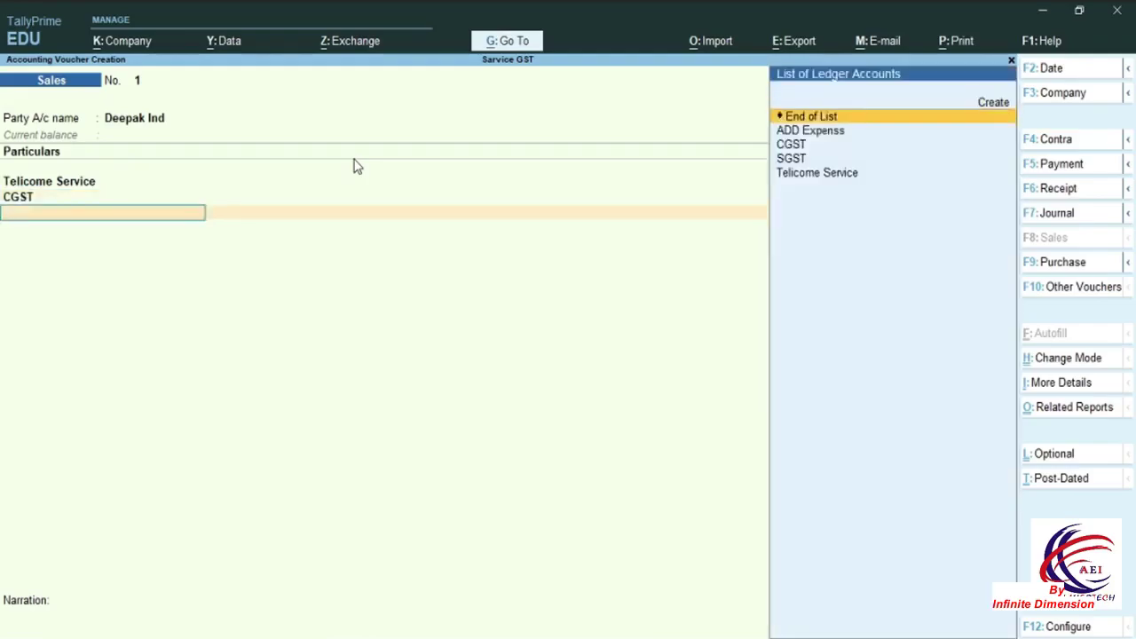
pyautogui.press('Down')
pyautogui.press('Down')
pyautogui.press('Down')
pyautogui.press('Return')
# Accept a new bill reference and bring up the voucher's save confirmation
pyautogui.press('Return')
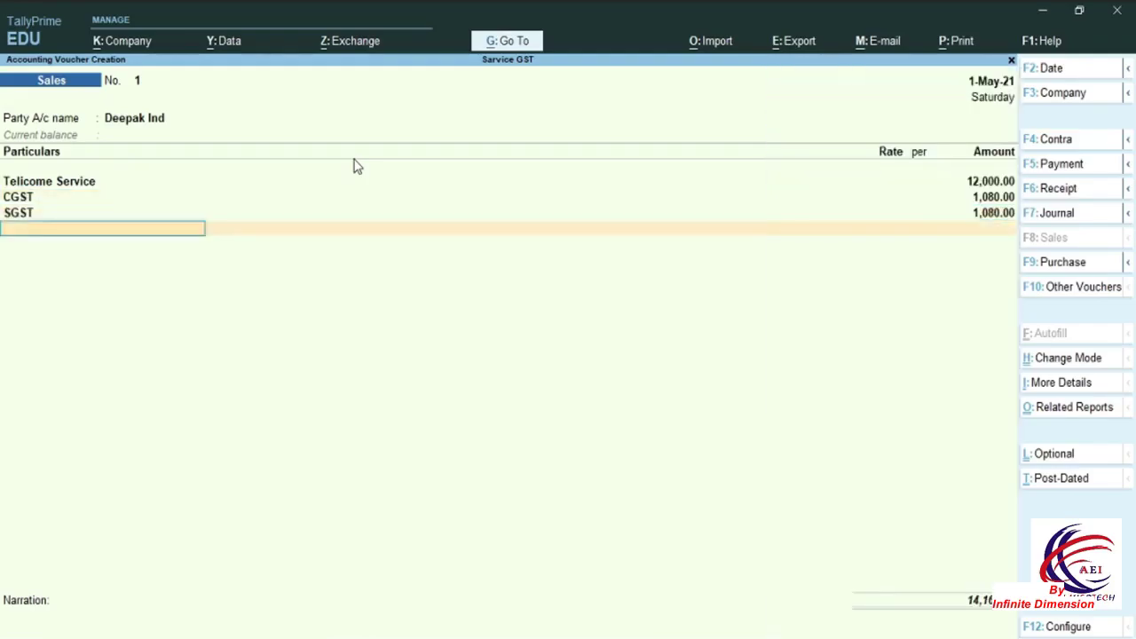
pyautogui.press('Return')
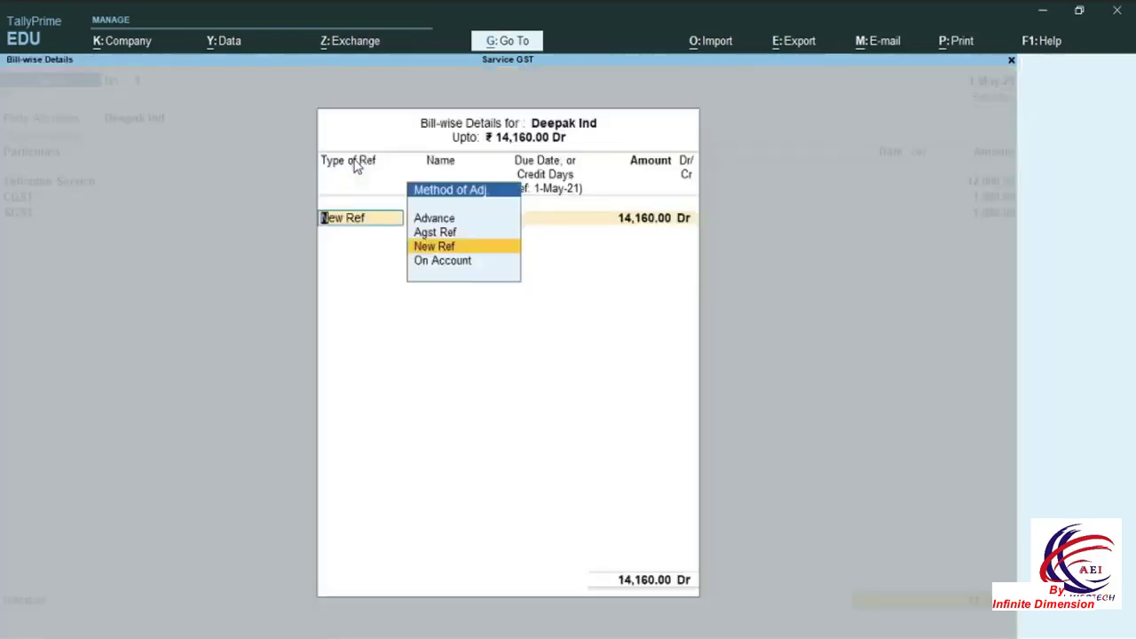
pyautogui.press('Return')
pyautogui.press('Return')
pyautogui.press('Return')
pyautogui.press('Return')
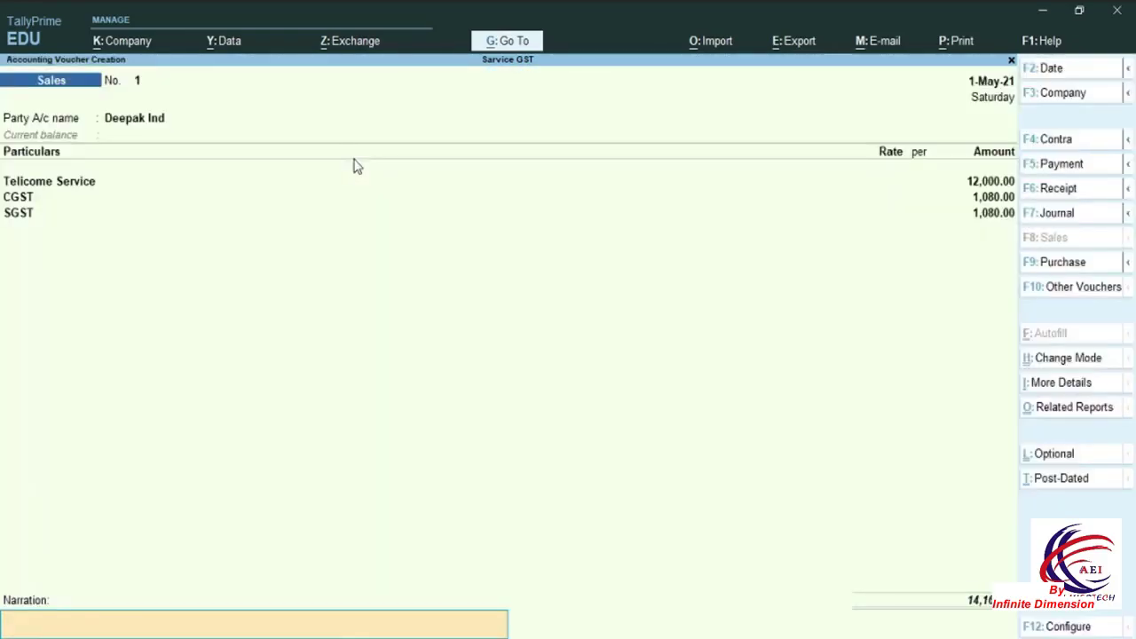
pyautogui.press('Return')
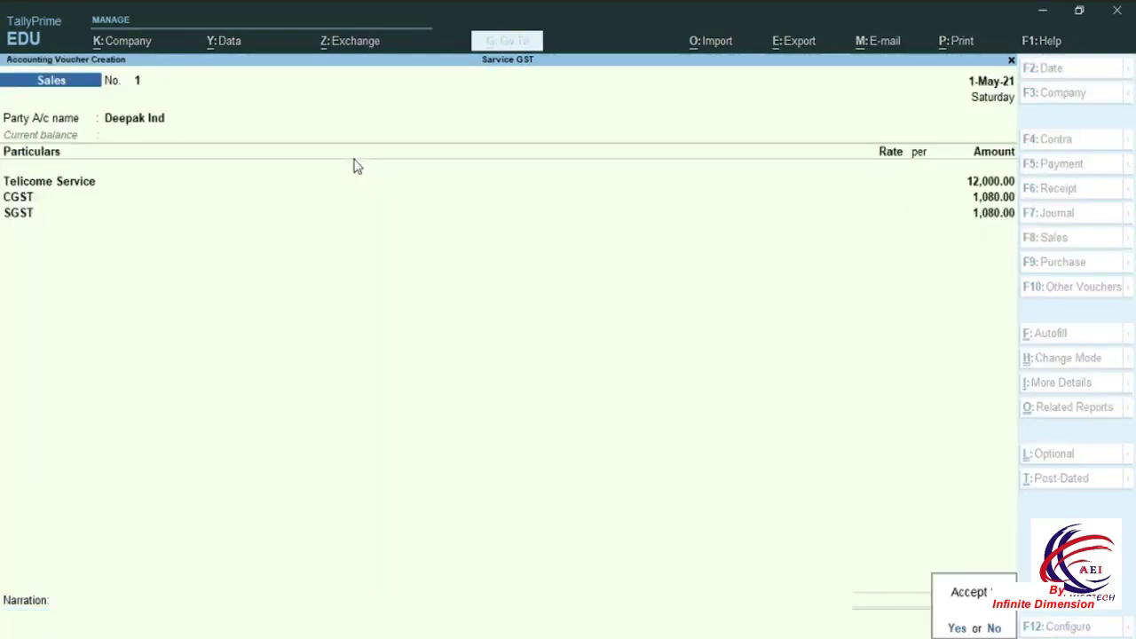
pyautogui.press('Return')
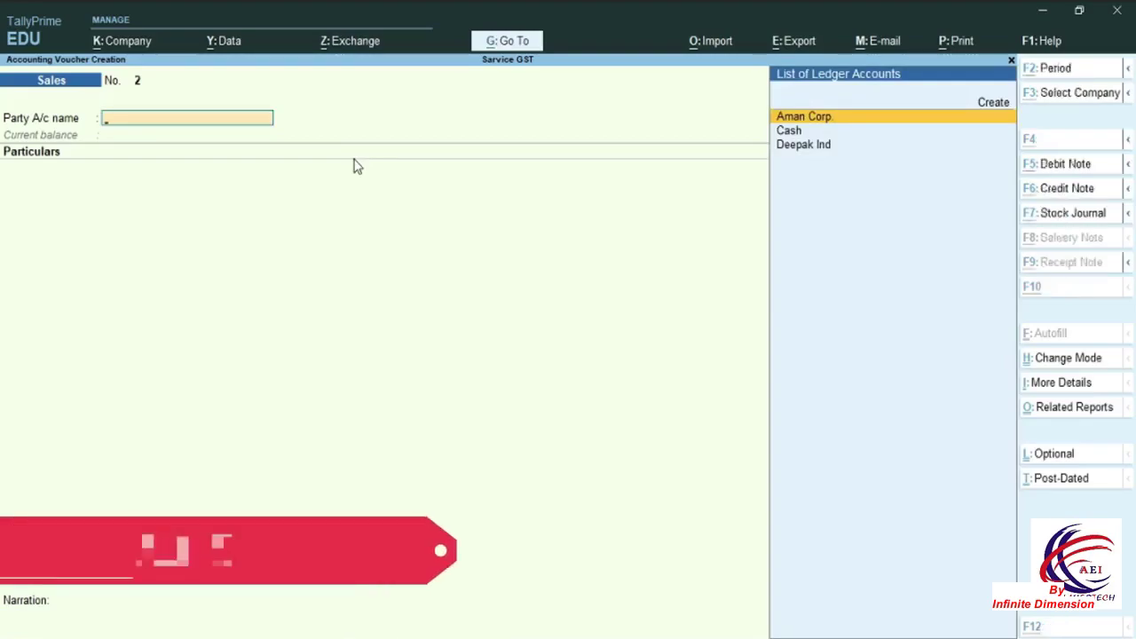
# Create party ledger Kamal Ind. under Sundry Debtors
pyautogui.hotkey('alt', 'c')
pyautogui.write('Kamal')
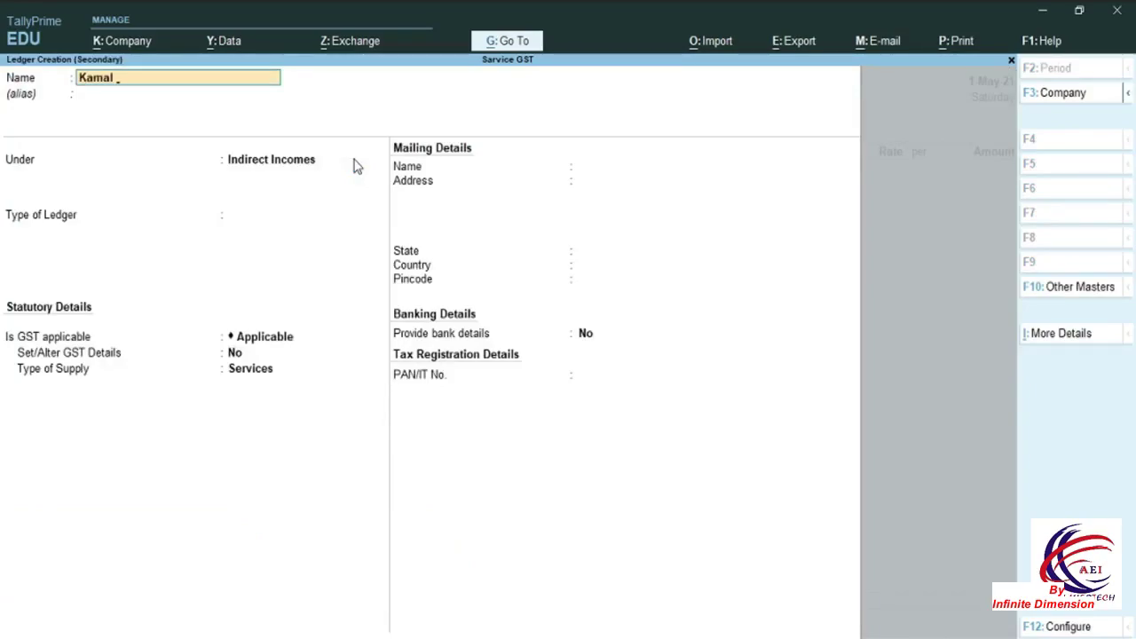
pyautogui.write(' Ind')
pyautogui.press('Return')
pyautogui.press('Return')
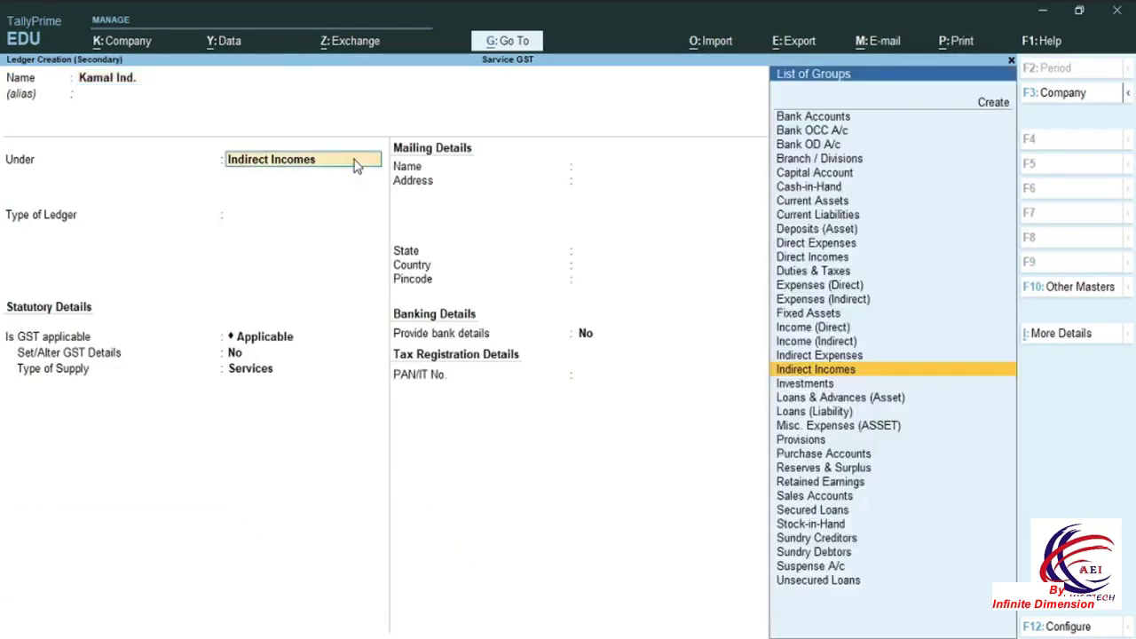
pyautogui.write('S')
pyautogui.press('Down')
pyautogui.press('Down')
pyautogui.press('Down')
pyautogui.press('Down')
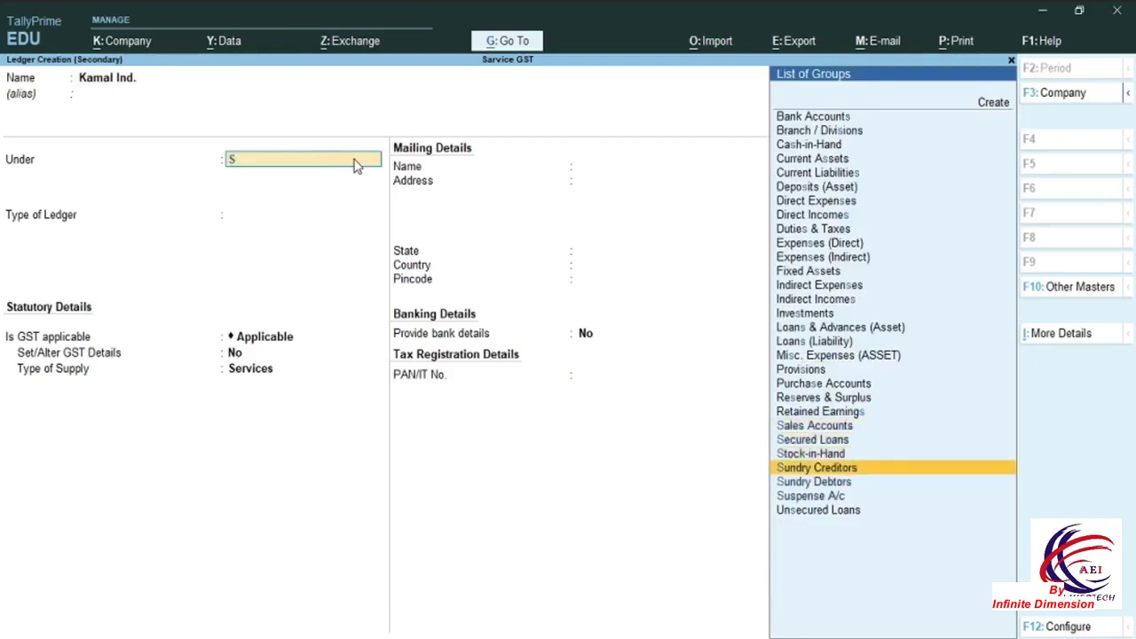
pyautogui.press('Return')
pyautogui.press('Return')
pyautogui.press('Return')
pyautogui.press('Return')
pyautogui.press('Return')
pyautogui.press('Return')
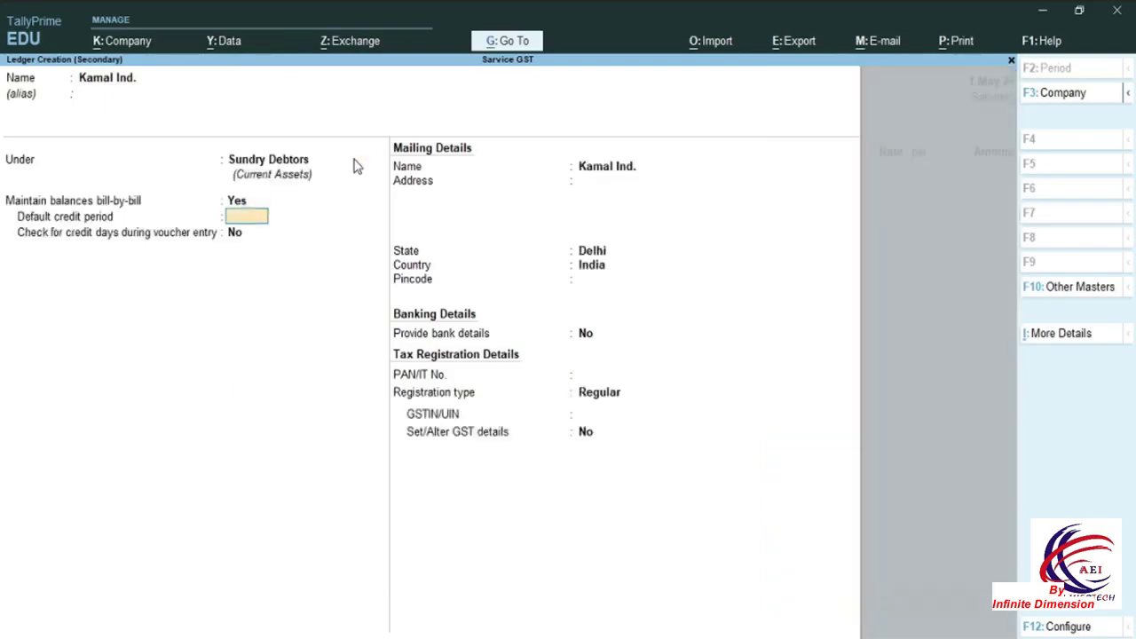
pyautogui.press('Return')
pyautogui.press('Return')
pyautogui.press('Return')
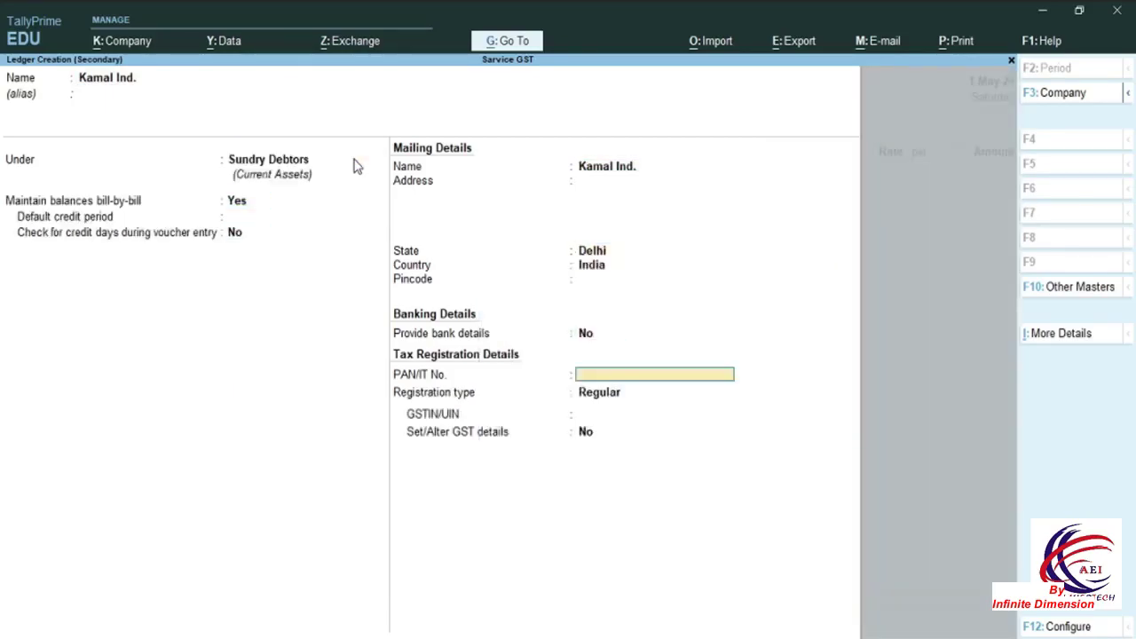
pyautogui.press('Return')
pyautogui.press('Return')
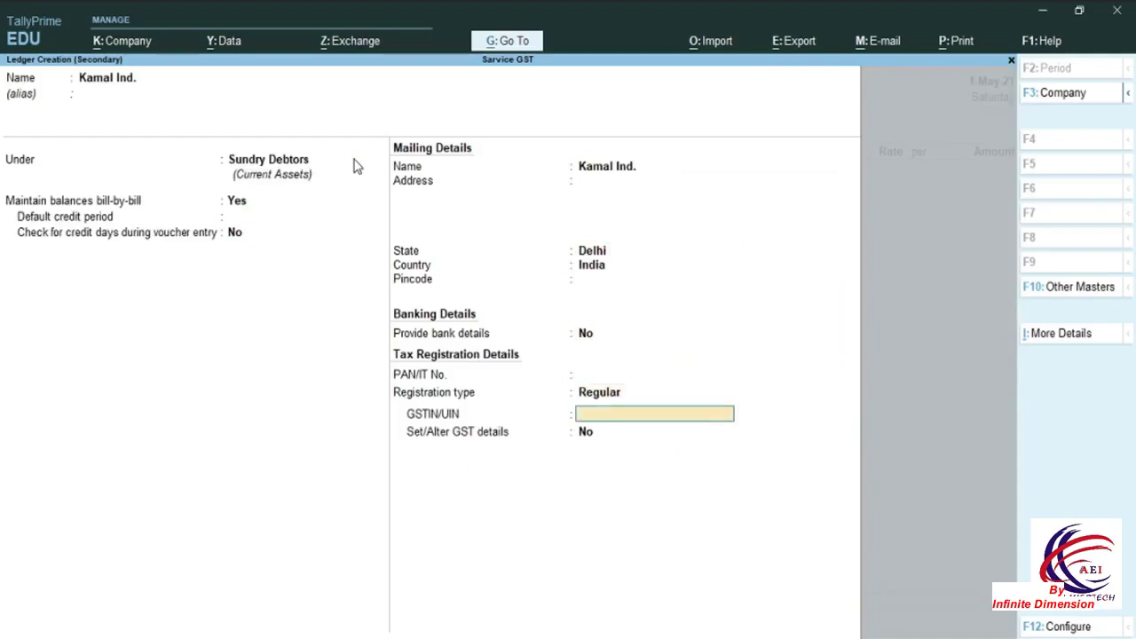
# Change Kamal Ind.'s state to Goa, enter its GSTIN, and save the ledger
pyautogui.press('BackSpace')
pyautogui.press('BackSpace')
pyautogui.press('BackSpace')
pyautogui.press('BackSpace')
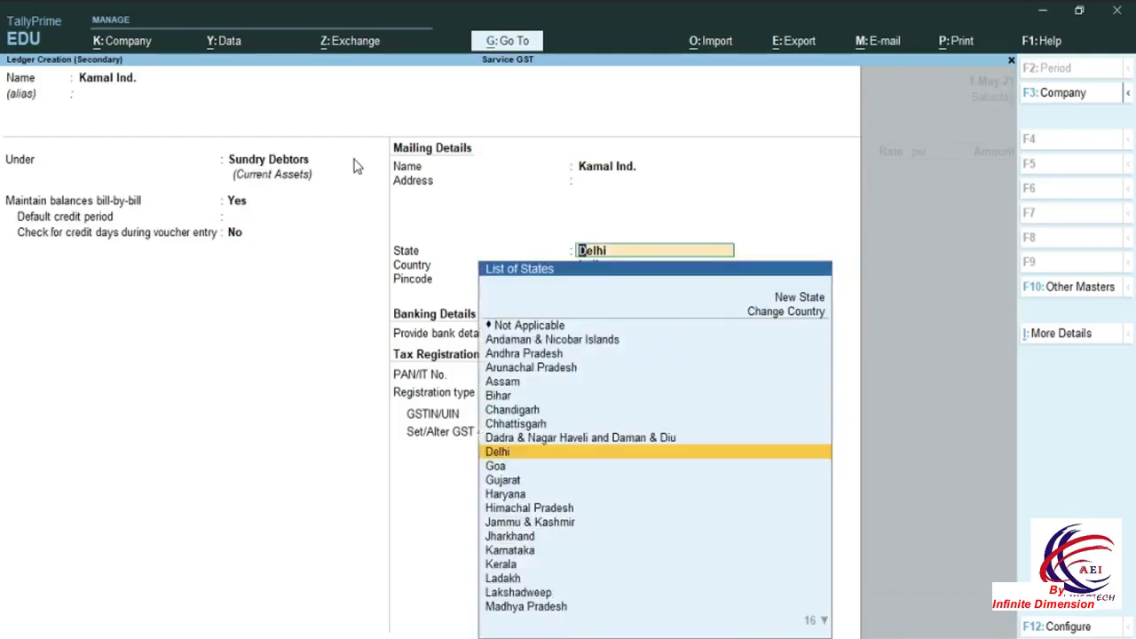
pyautogui.press('Down')
pyautogui.press('Return')
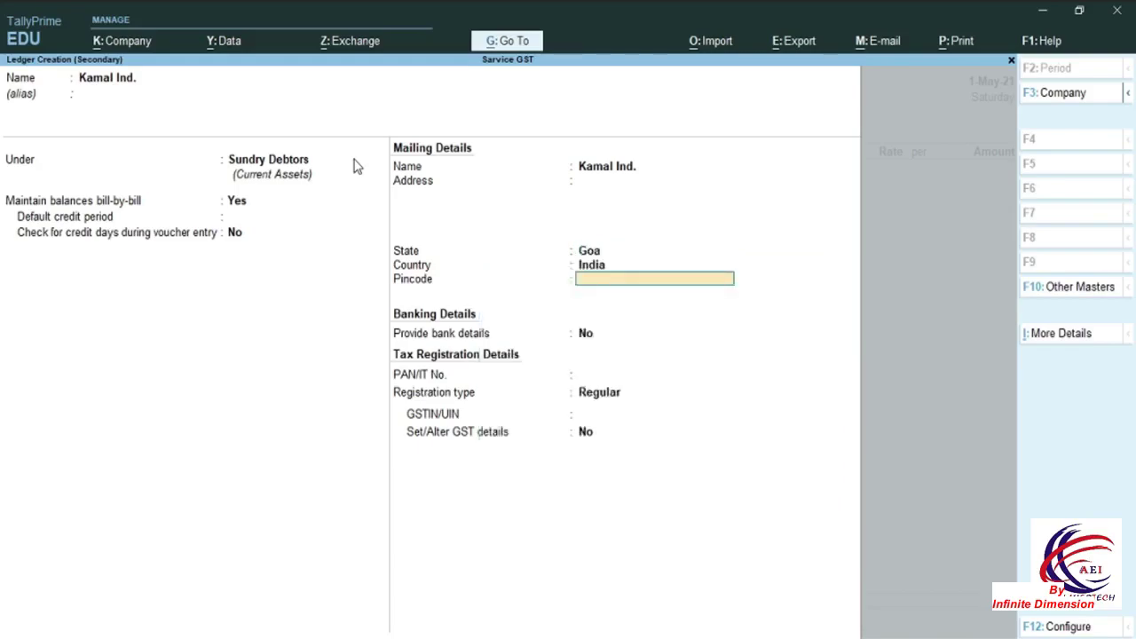
pyautogui.press('Return')
pyautogui.press('Return')
pyautogui.press('Return')
pyautogui.press('Return')
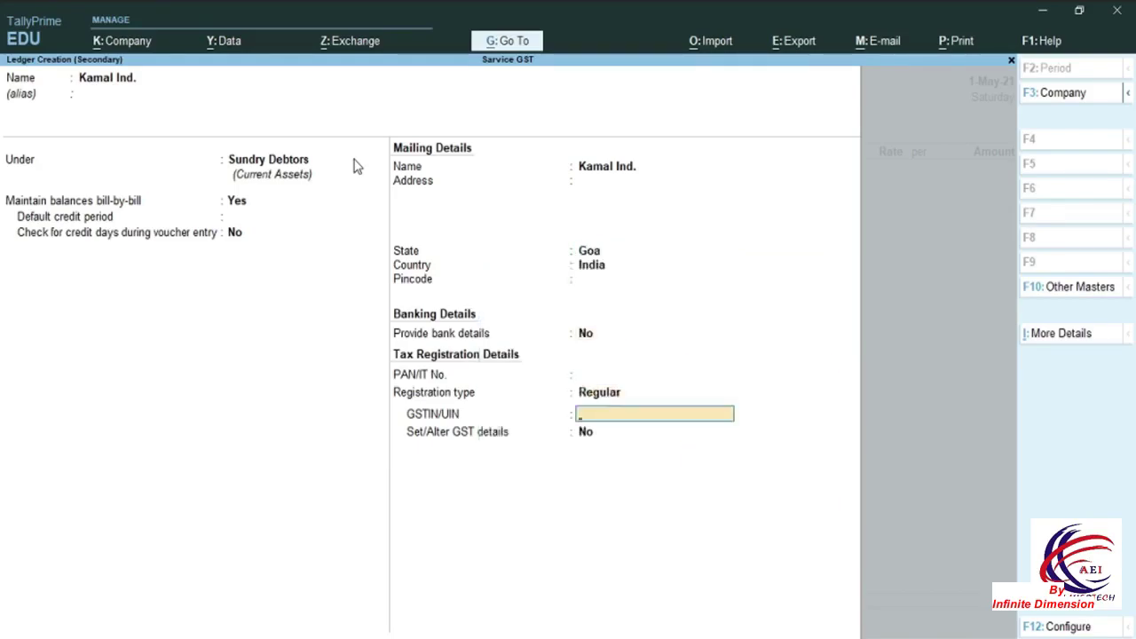
pyautogui.write('30')
pyautogui.write('ARDEL12584AX')
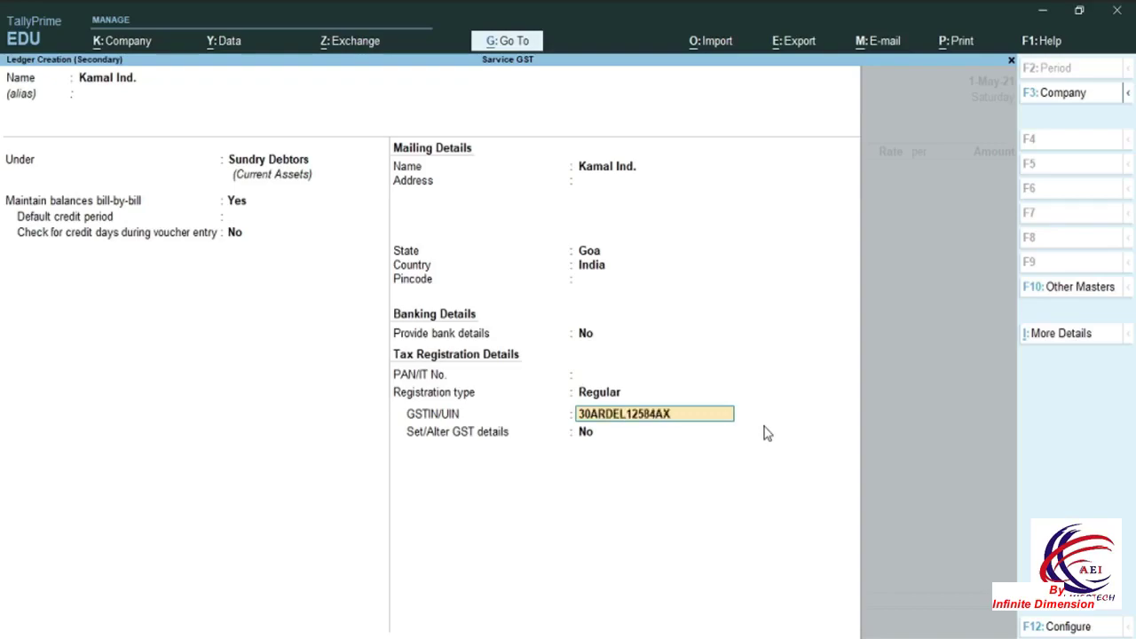
pyautogui.press('Return')
pyautogui.press('Return')
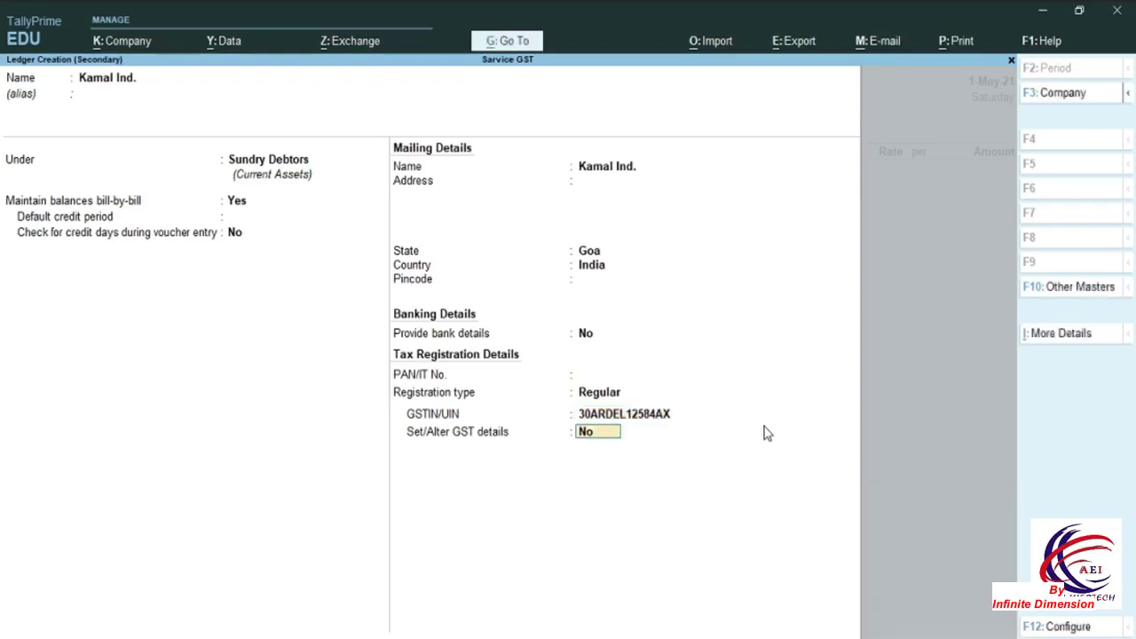
pyautogui.press('Return')
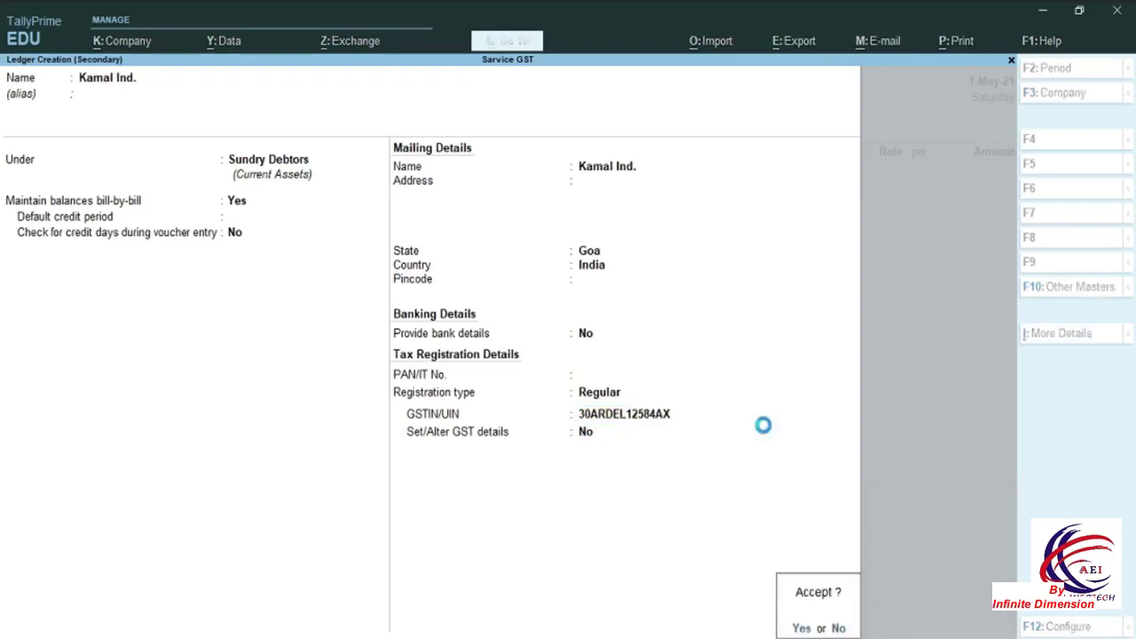
pyautogui.press('Return')
# Accept party details with Goa as place of supply and add Telicome Service at 12,000.00
pyautogui.press('Return')
pyautogui.press('Return')
pyautogui.press('Return')
pyautogui.press('Return')
pyautogui.press('Return')
pyautogui.press('Return')
pyautogui.press('Return')
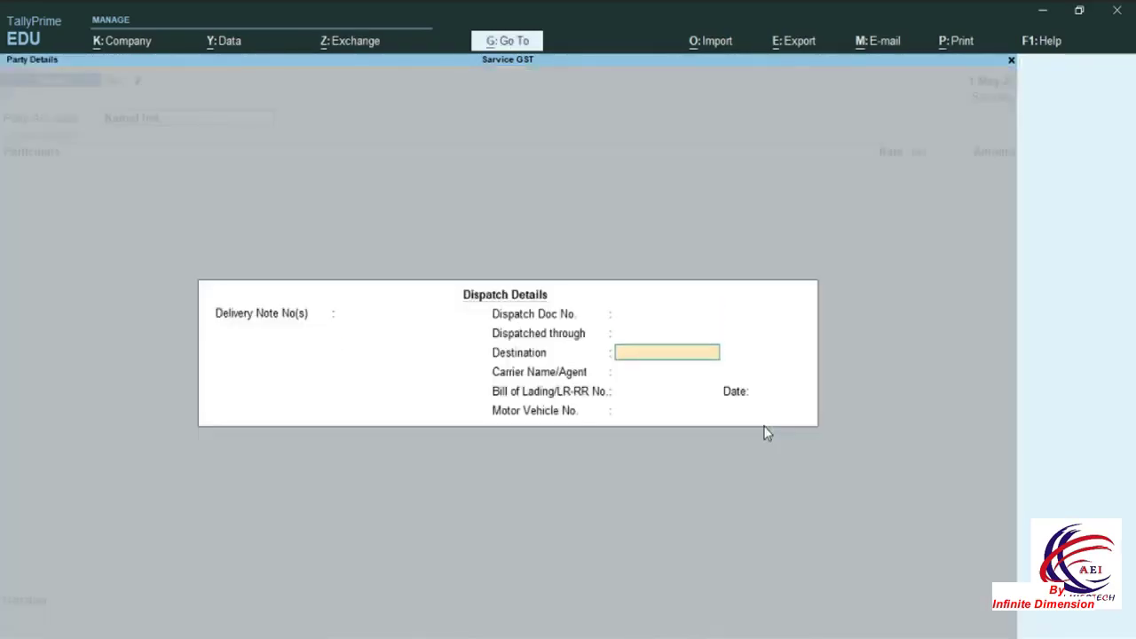
pyautogui.press('Return')
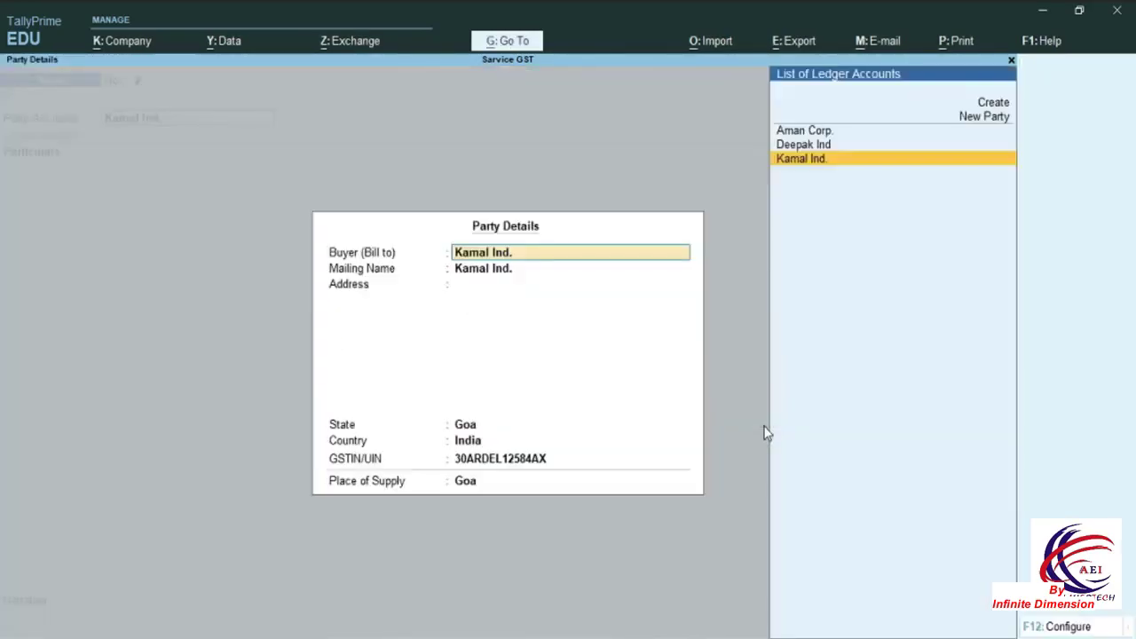
pyautogui.press('Return')
pyautogui.press('Return')
pyautogui.press('Return')
pyautogui.press('Return')
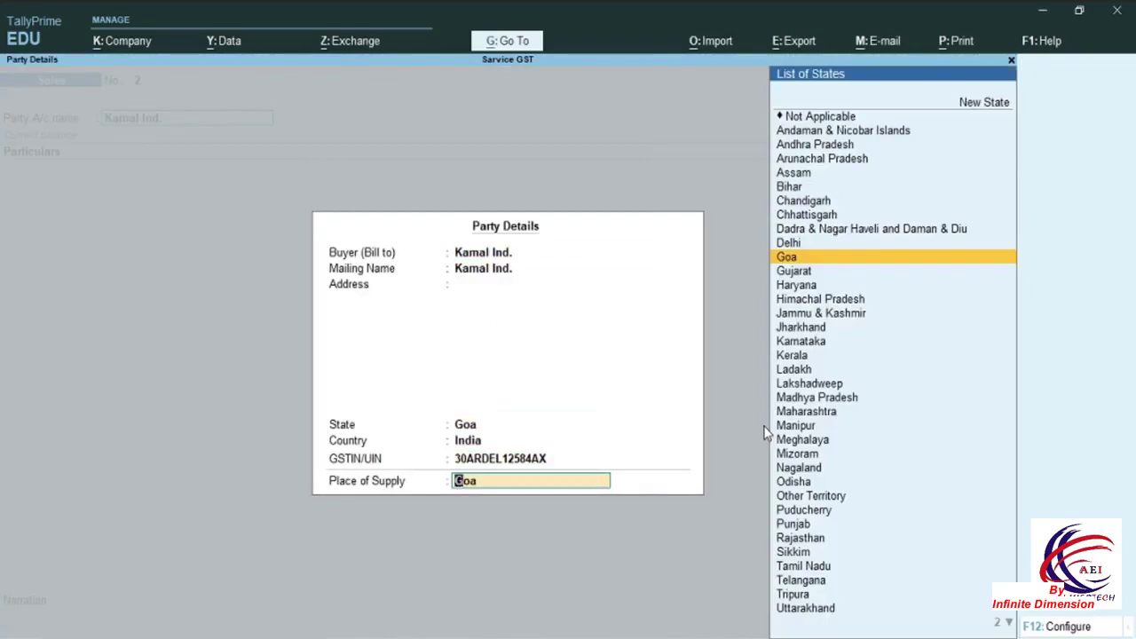
pyautogui.press('Return')
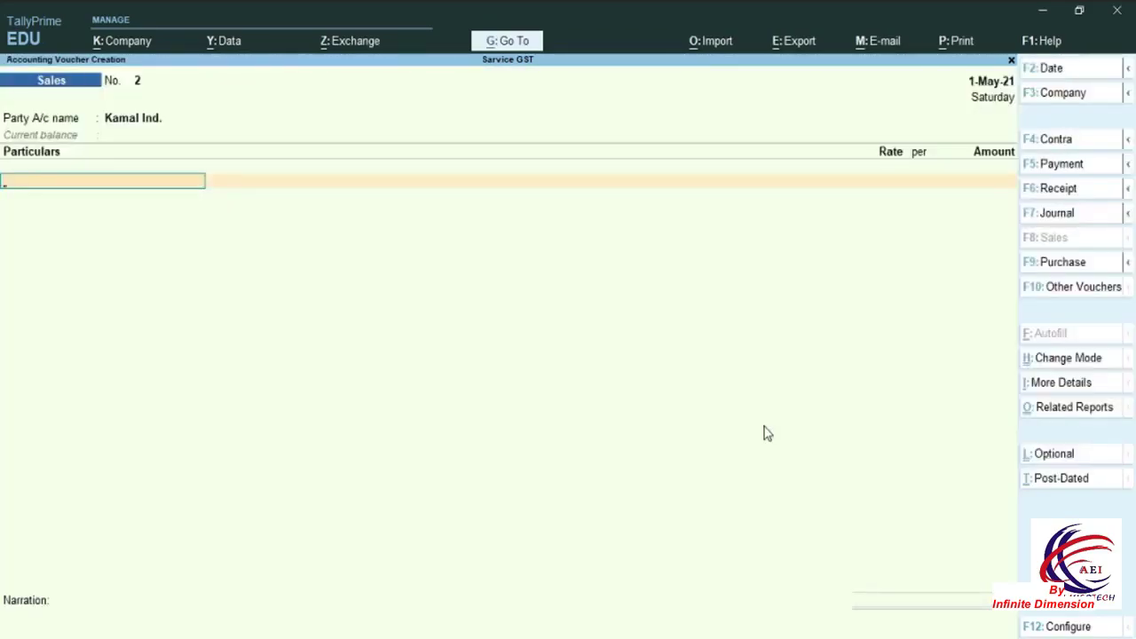
pyautogui.press('Down')
pyautogui.press('Down')
pyautogui.press('Down')
pyautogui.press('Down')
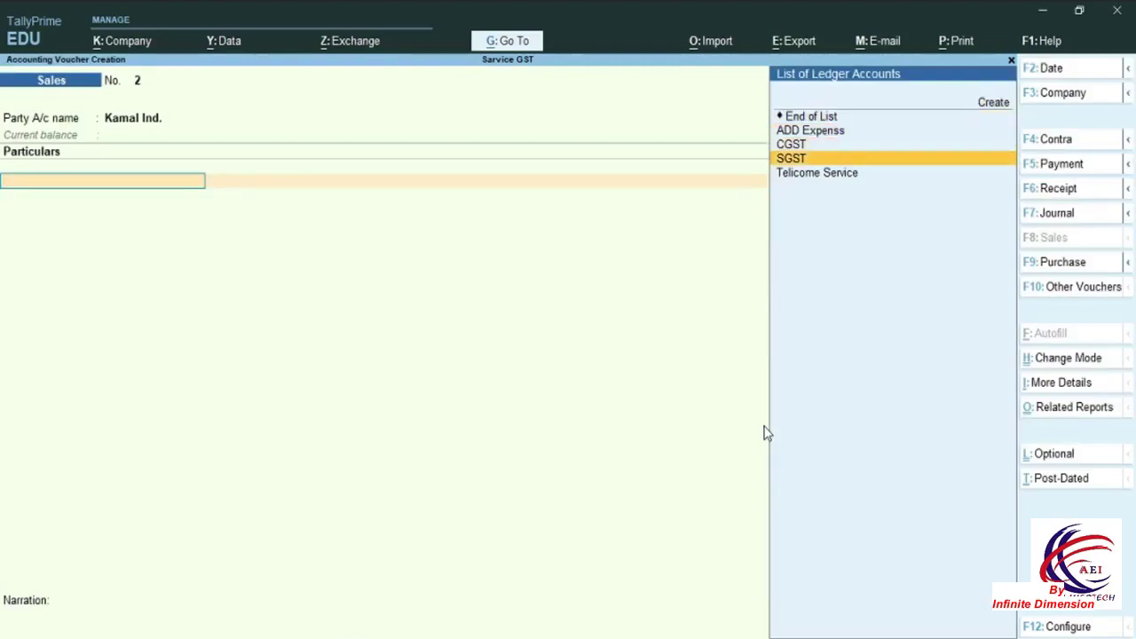
pyautogui.press('Return')
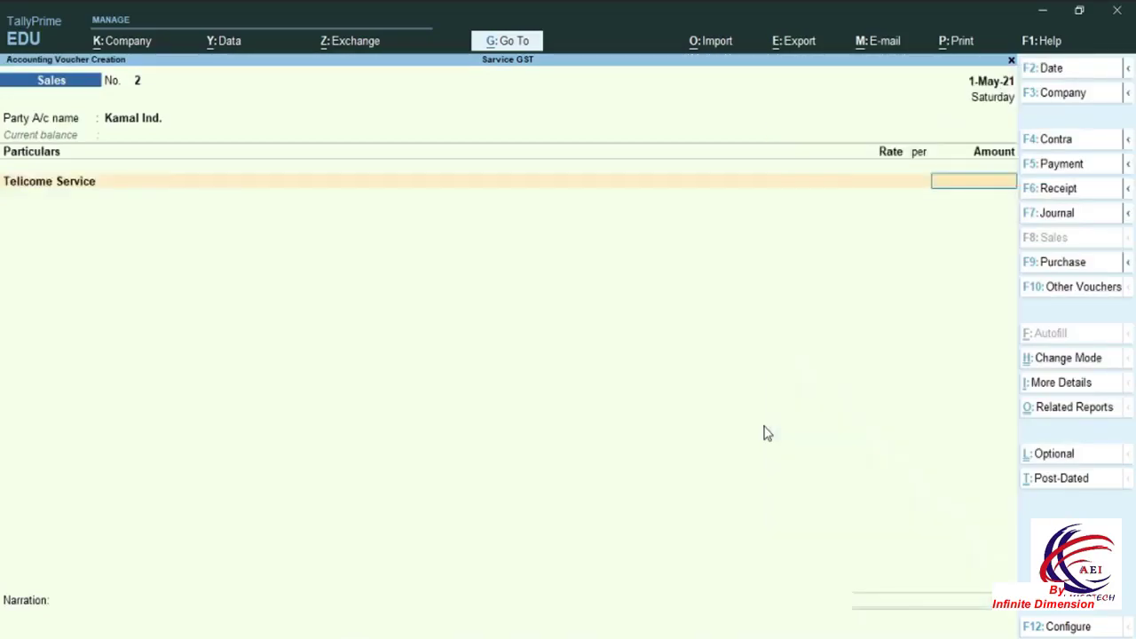
pyautogui.write('12000')
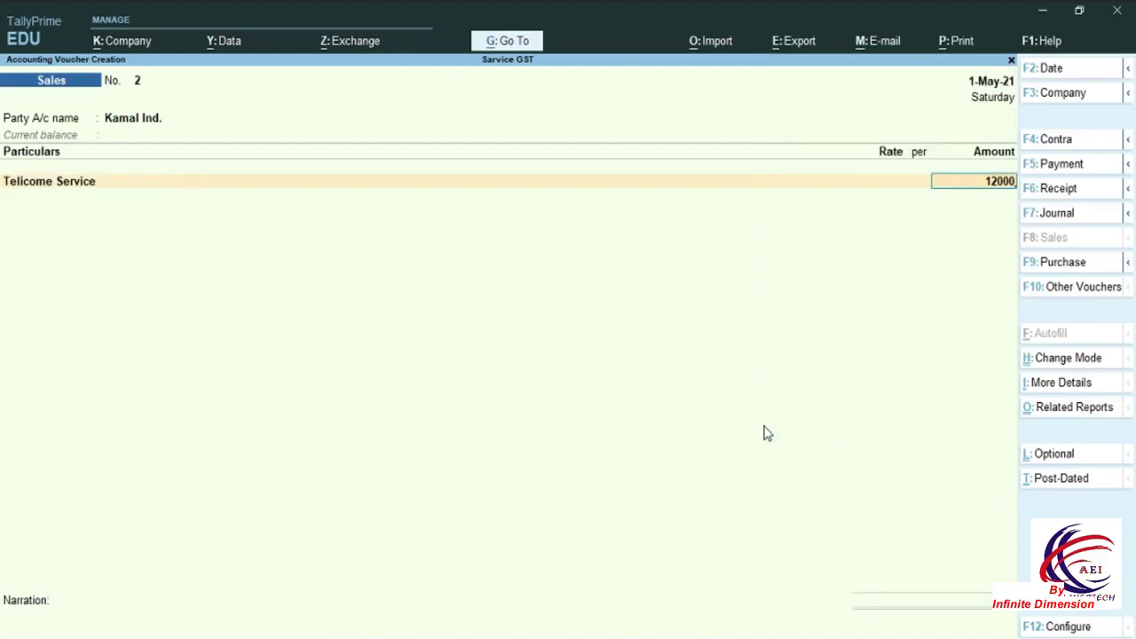
pyautogui.press('Return')
pyautogui.hotkey('alt', 'c')
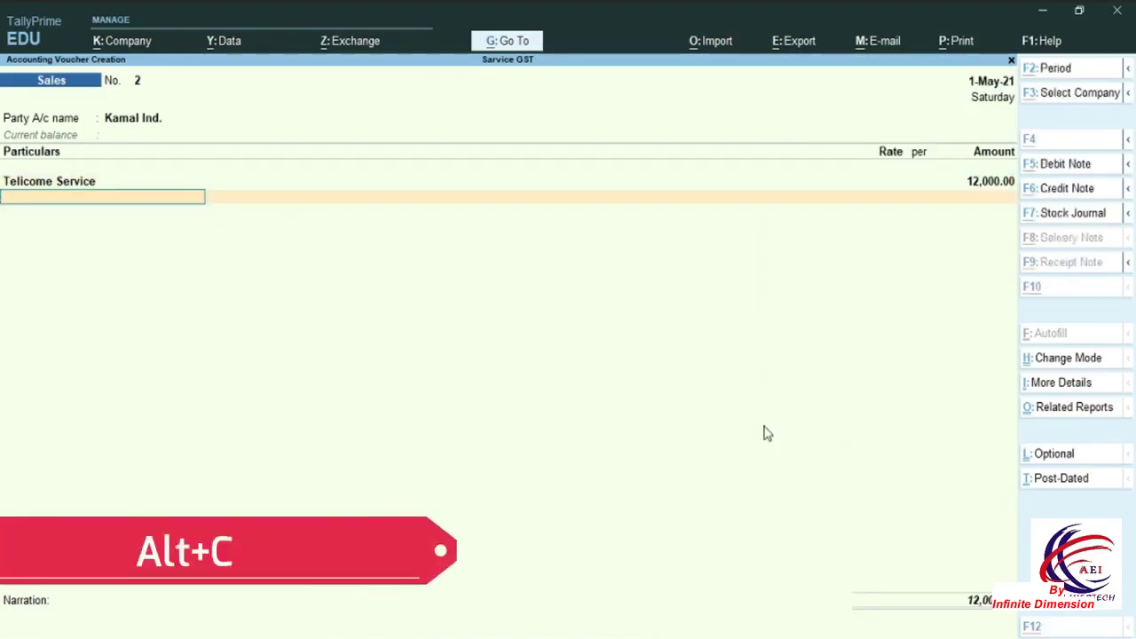
# Create ledger IGST under Duties & Taxes with GST duty type and Integrated Tax
pyautogui.write('IGST')
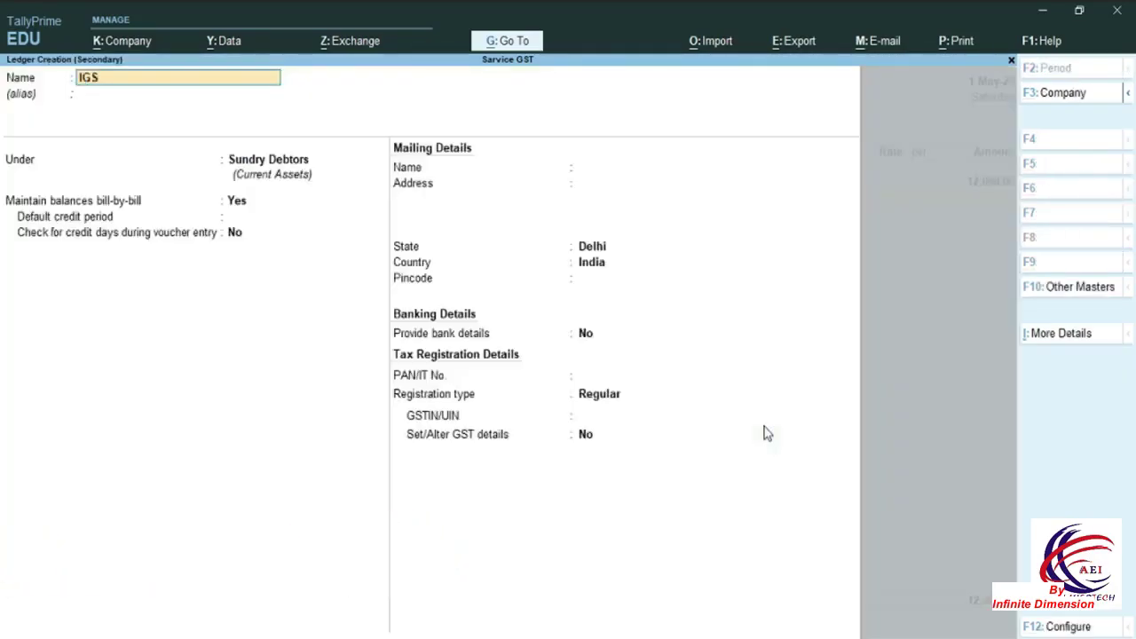
pyautogui.press('Return')
pyautogui.press('Return')
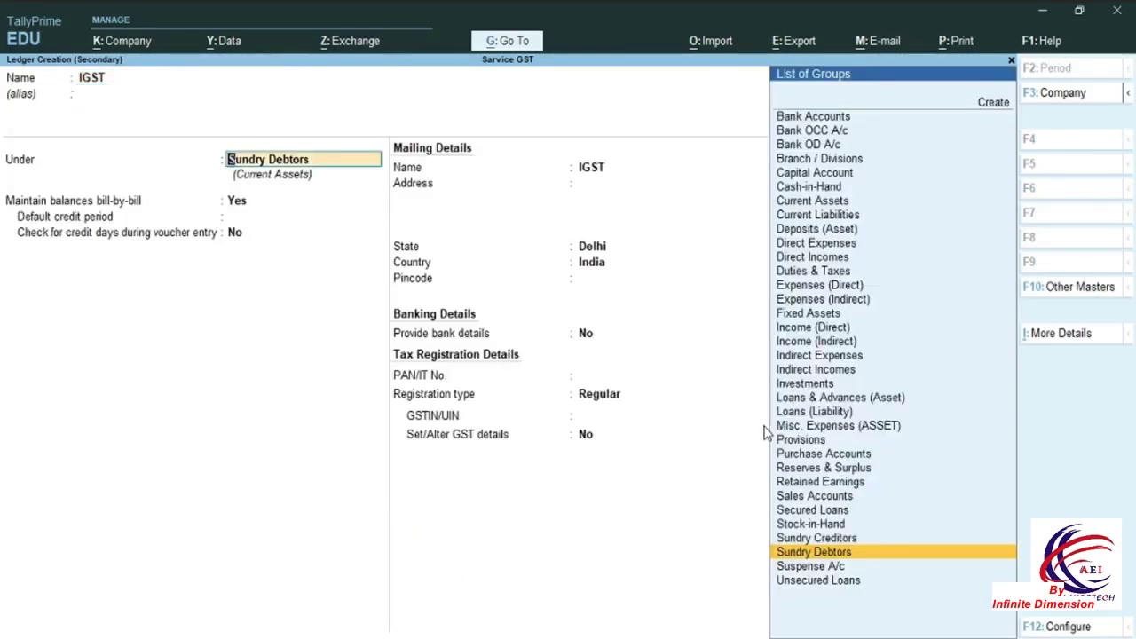
pyautogui.write('D')
pyautogui.press('Down')
pyautogui.press('Down')
pyautogui.press('Down')
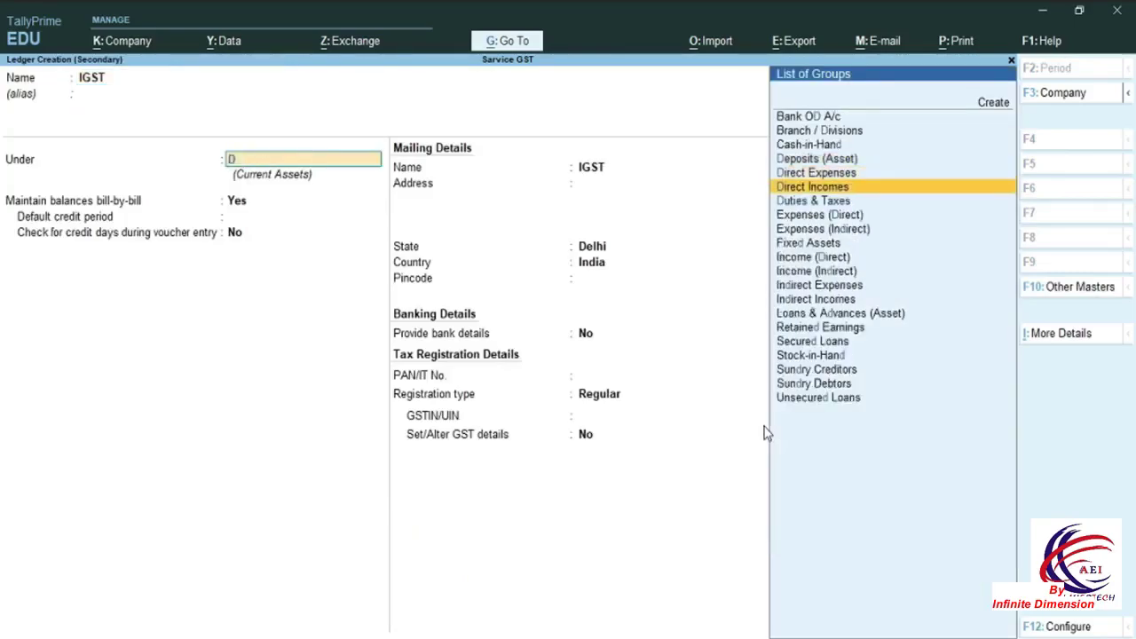
pyautogui.press('Return')
pyautogui.press('Up')
pyautogui.press('Return')
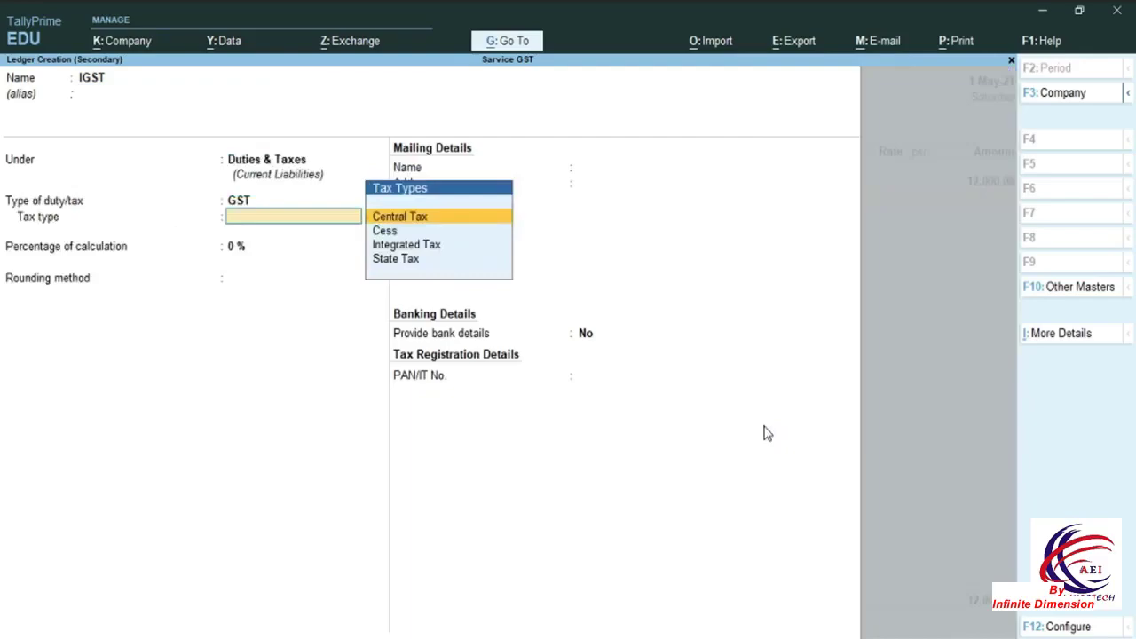
pyautogui.press('Down')
pyautogui.press('Down')
pyautogui.press('Down')
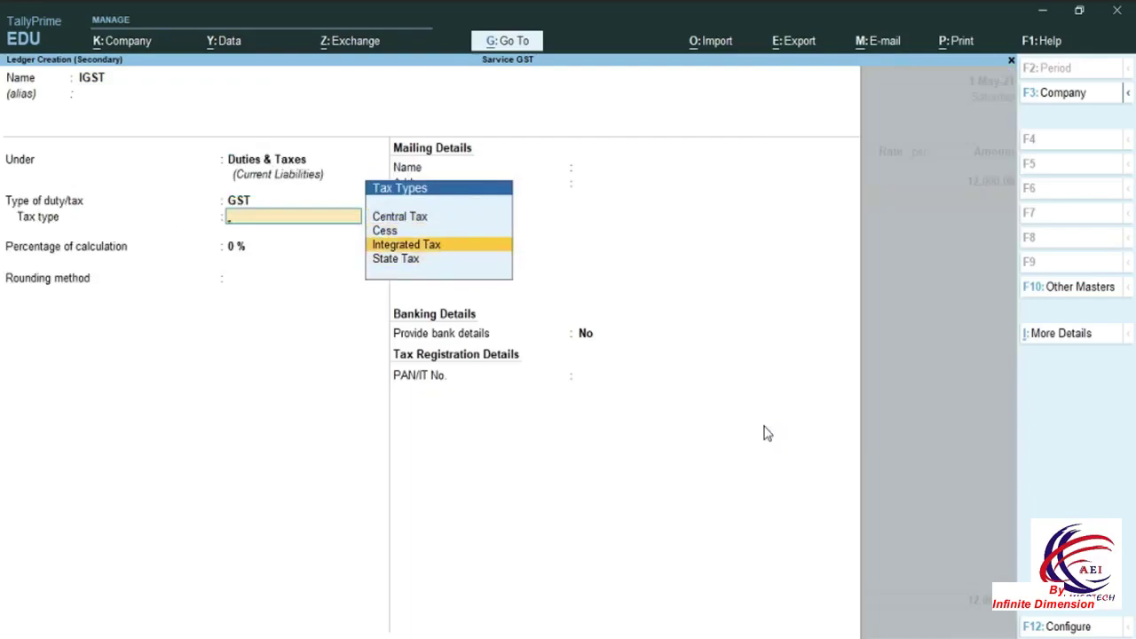
pyautogui.press('Return')
pyautogui.press('Return')
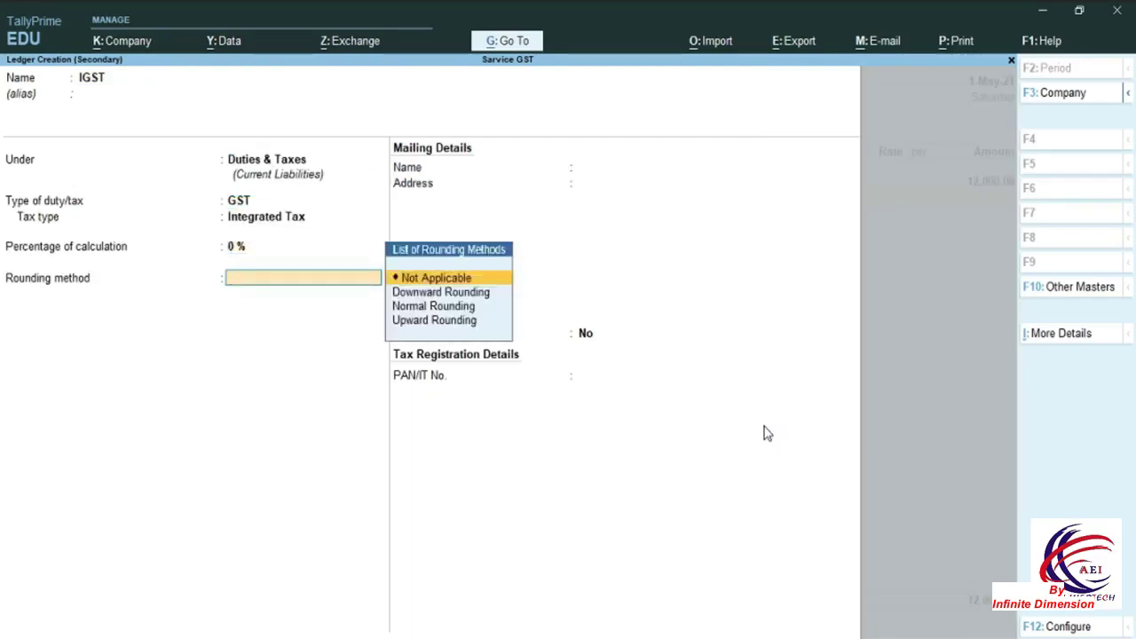
pyautogui.press('Return')
pyautogui.press('Return')
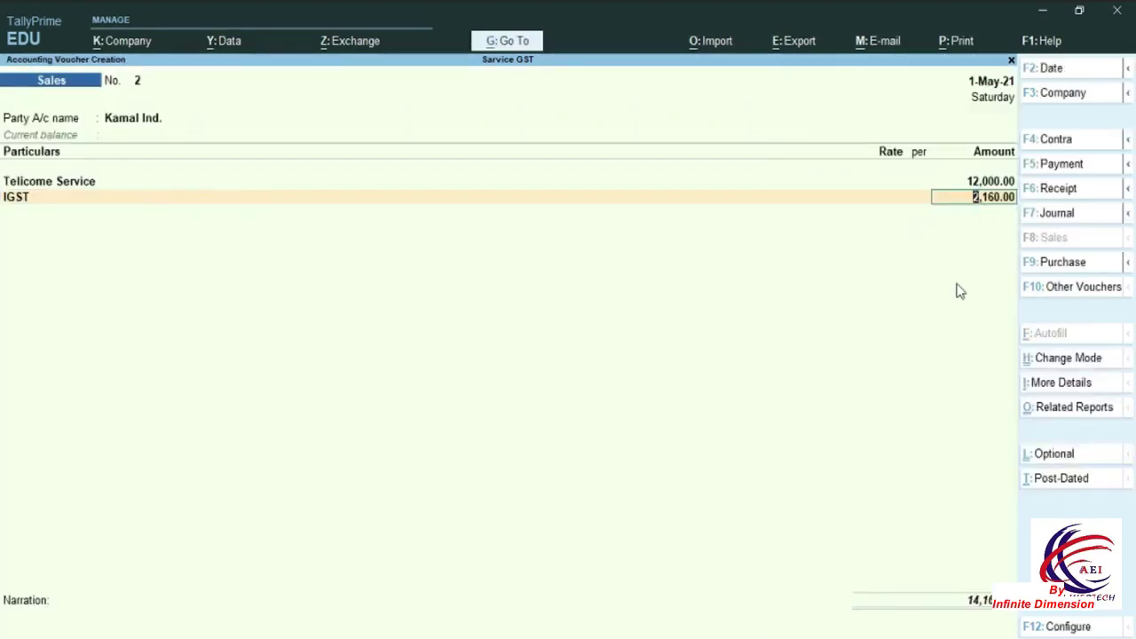
# Check the GST tax analysis with the detailed 18% integrated tax breakdown
pyautogui.click(1071, 417)
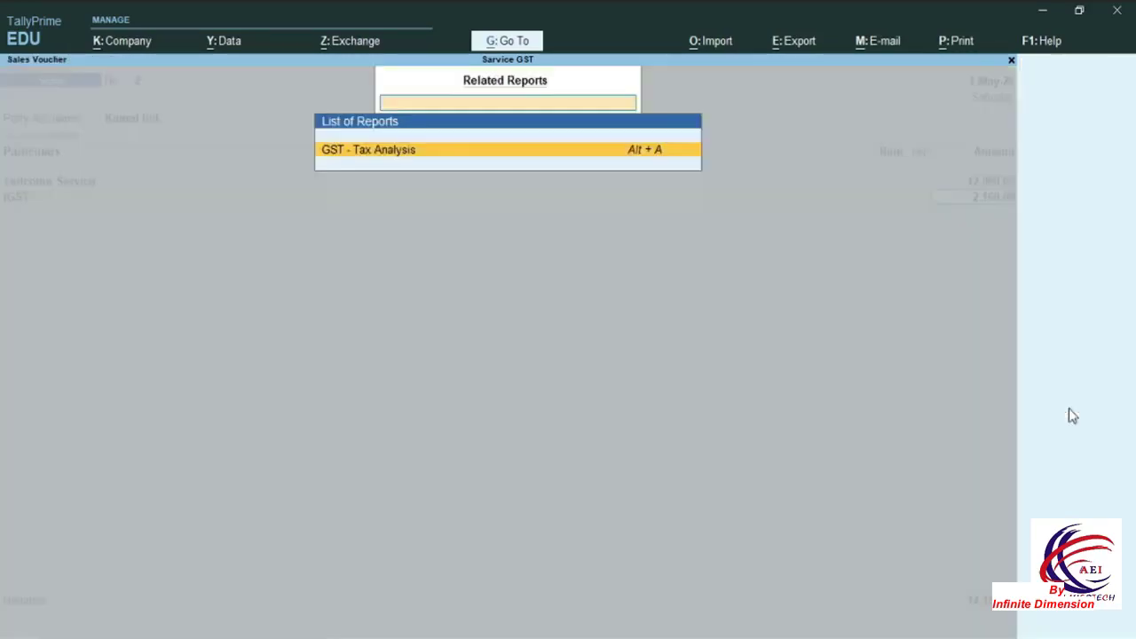
pyautogui.click(411, 151)
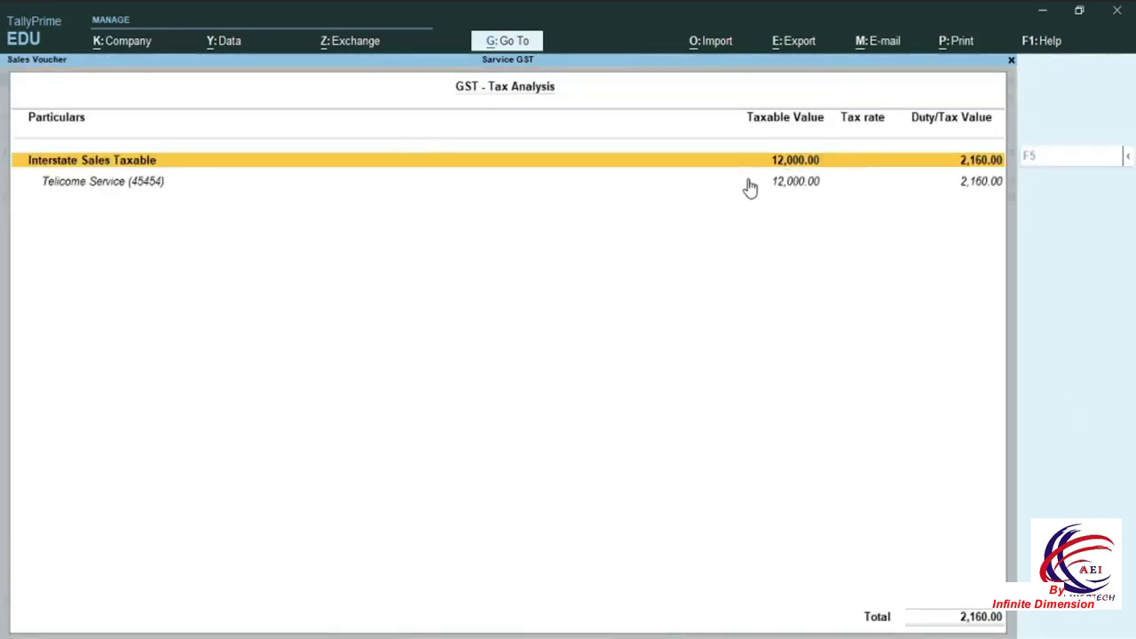
pyautogui.hotkey('alt', 'F1')
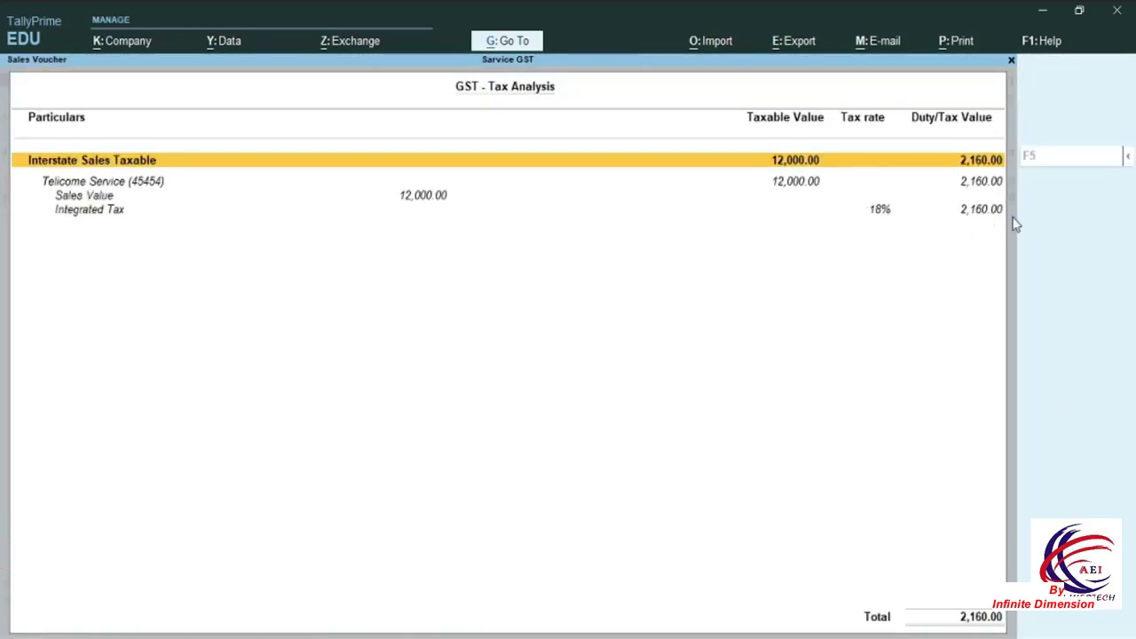
pyautogui.press('Escape')
# Accept the 14,160.00 new bill reference and save the Kamal Ind. sales voucher
pyautogui.press('Return')
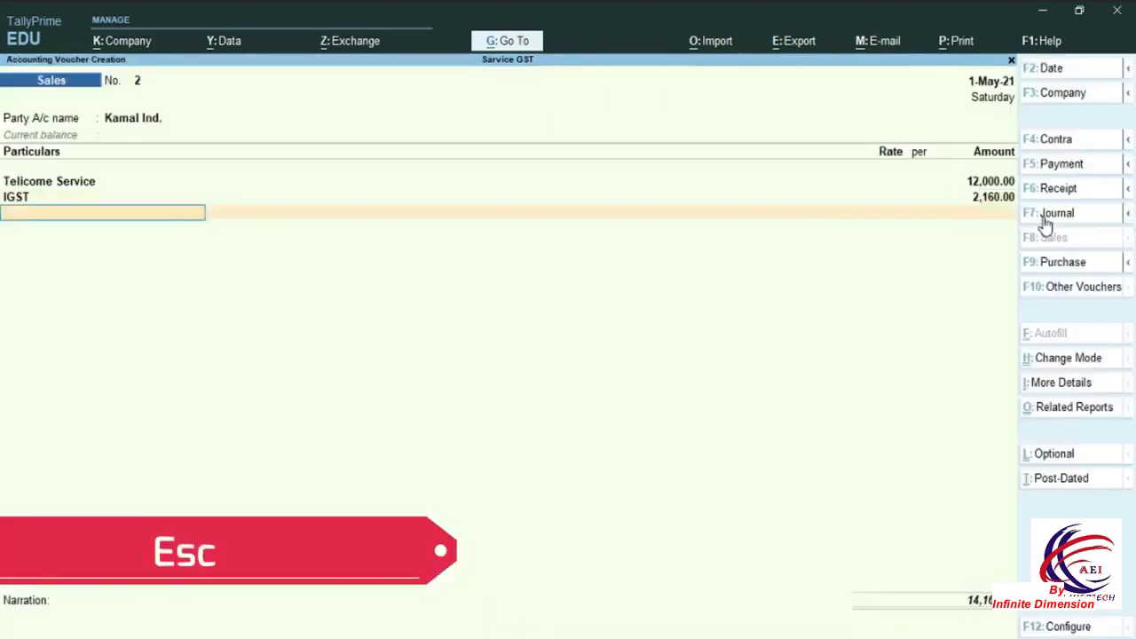
pyautogui.press('Return')
pyautogui.press('Return')
pyautogui.press('Return')
pyautogui.press('Return')
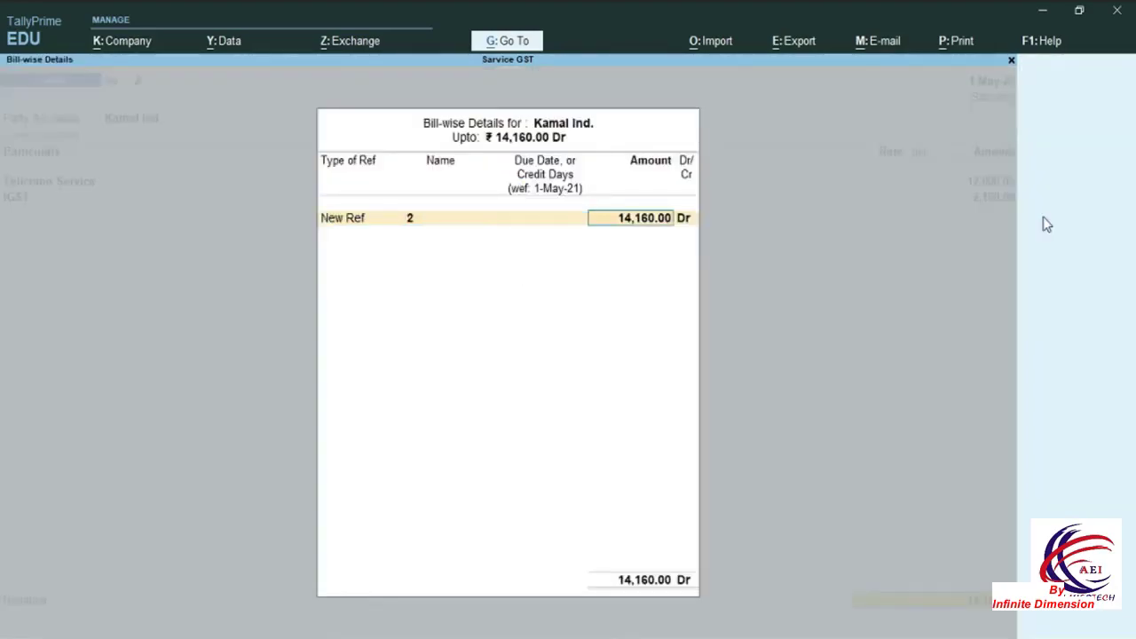
pyautogui.press('Return')
pyautogui.press('Return')
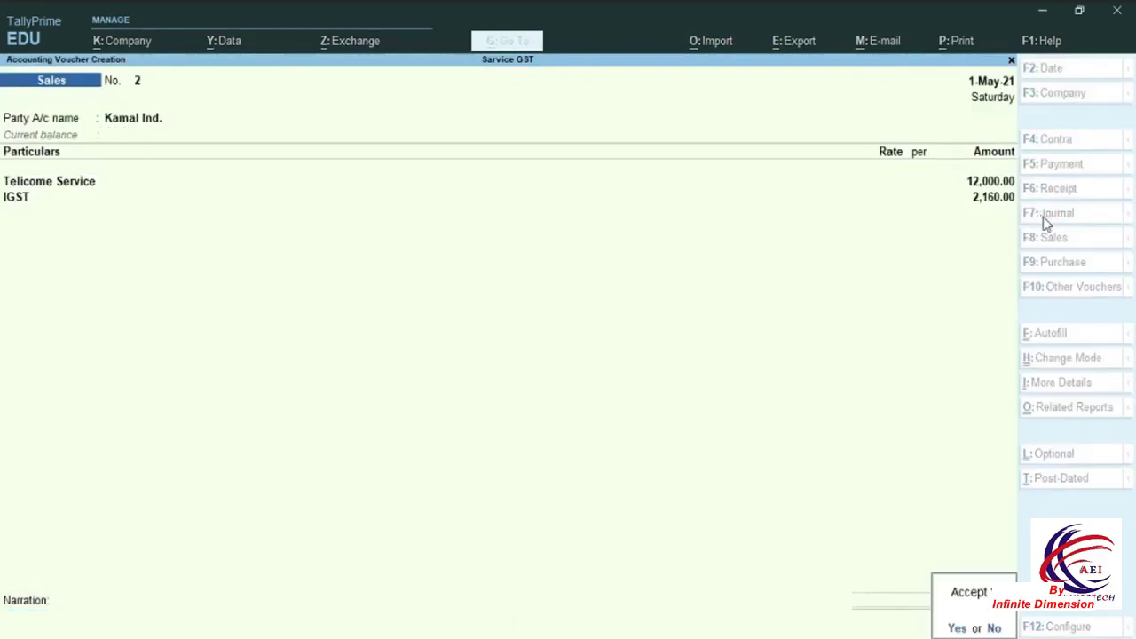
pyautogui.press('y')
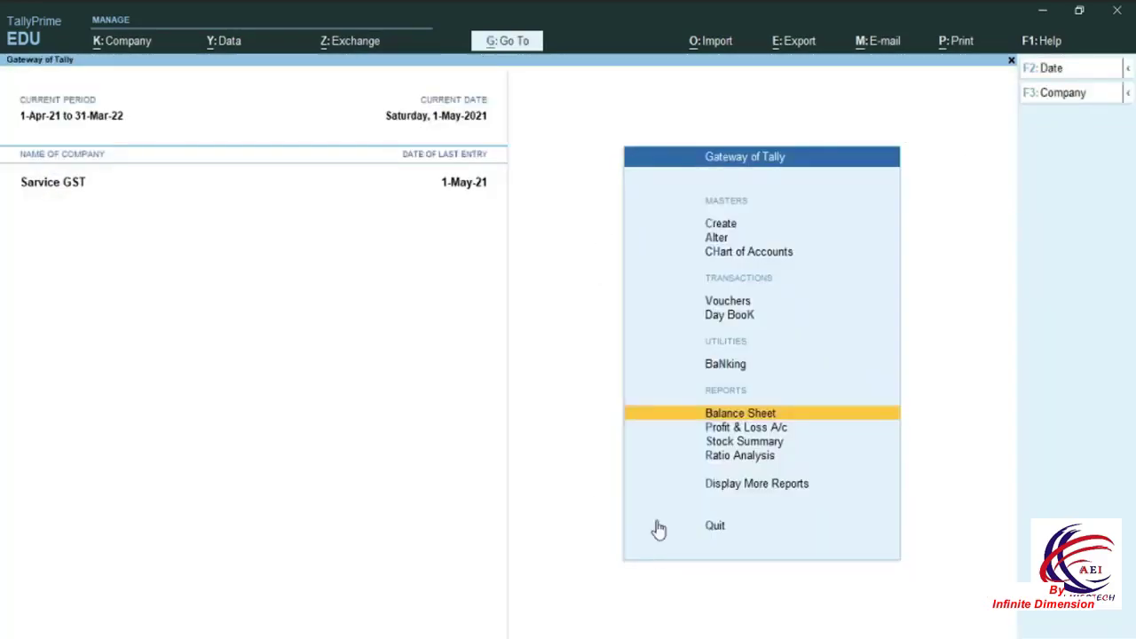
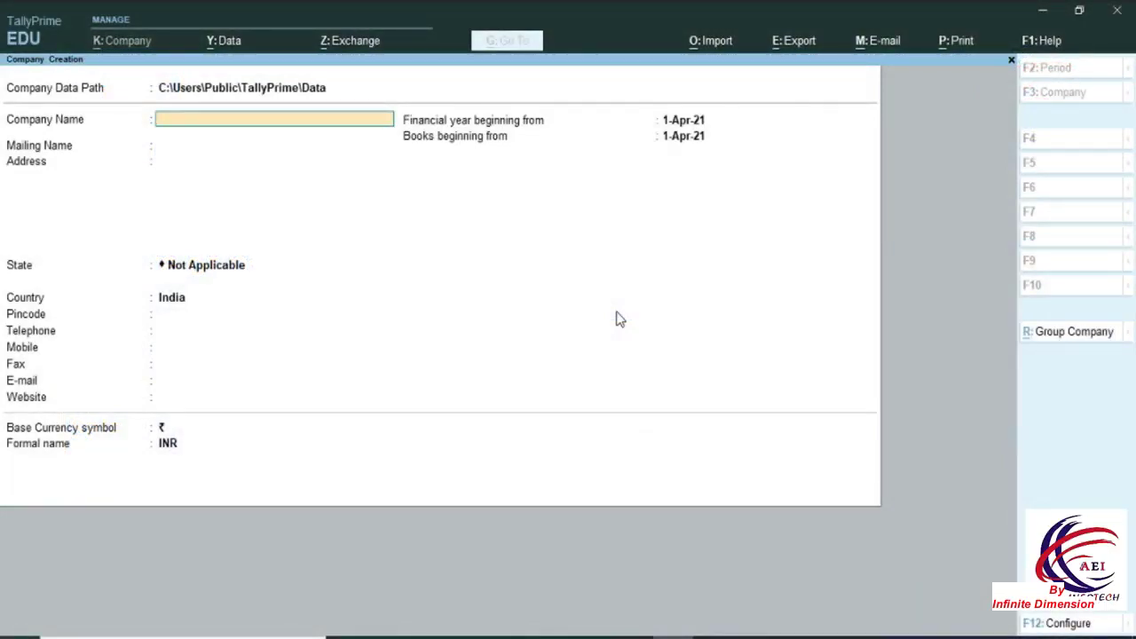
# Create the company 'TDS Entry' with Delhi as its state and save it
pyautogui.write('TDS Entry')
pyautogui.press('Return')
pyautogui.press('Return')
pyautogui.press('Return')
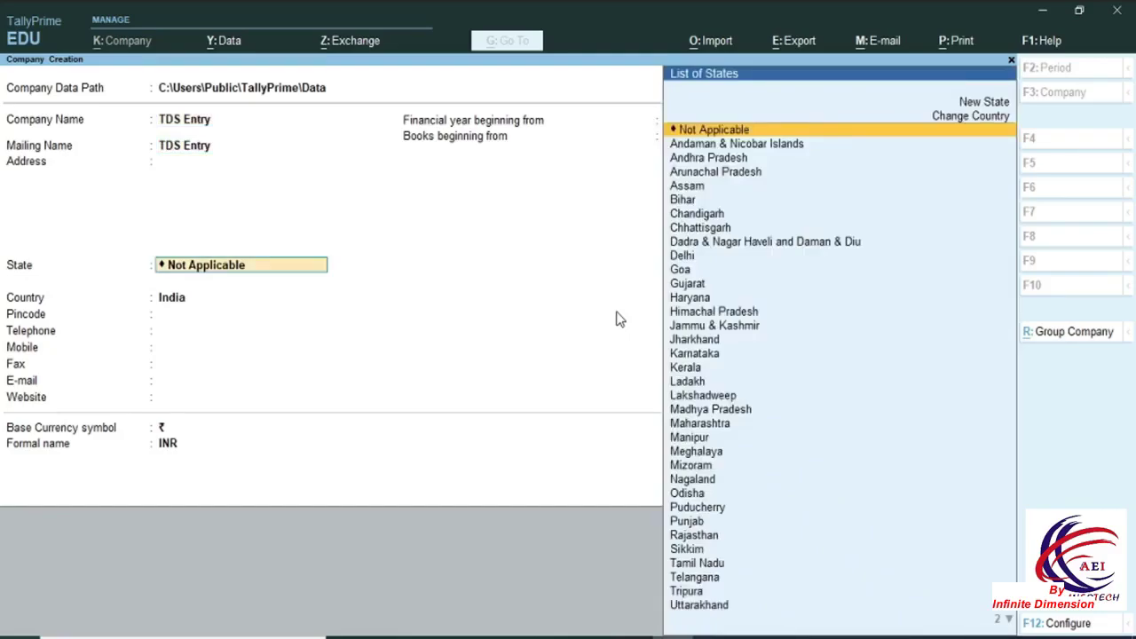
pyautogui.write('De')
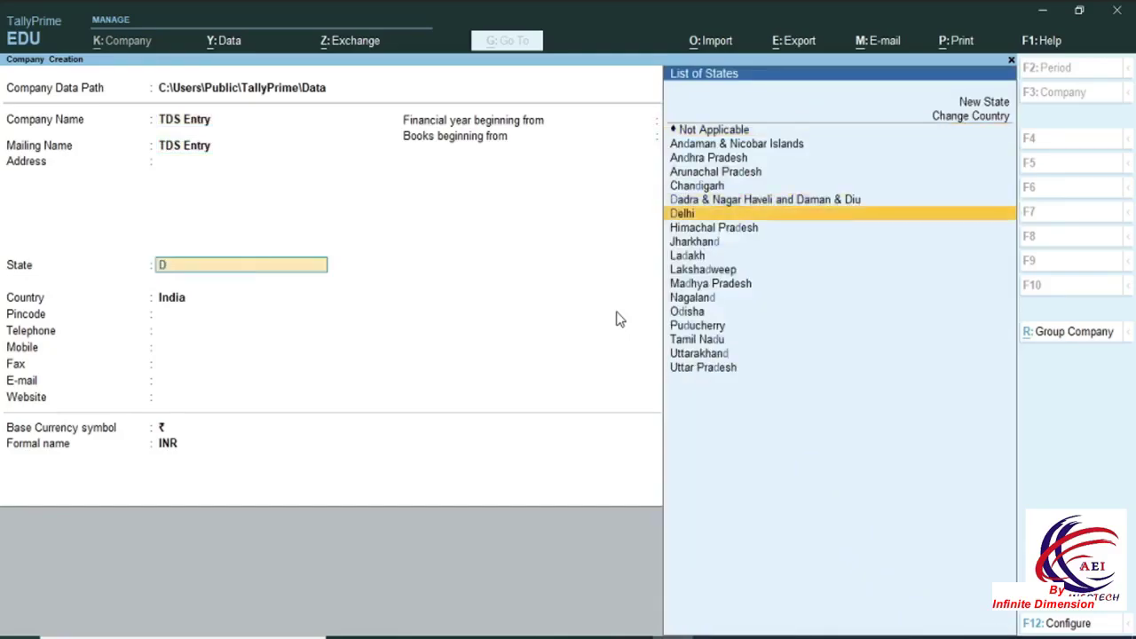
pyautogui.press('Return')
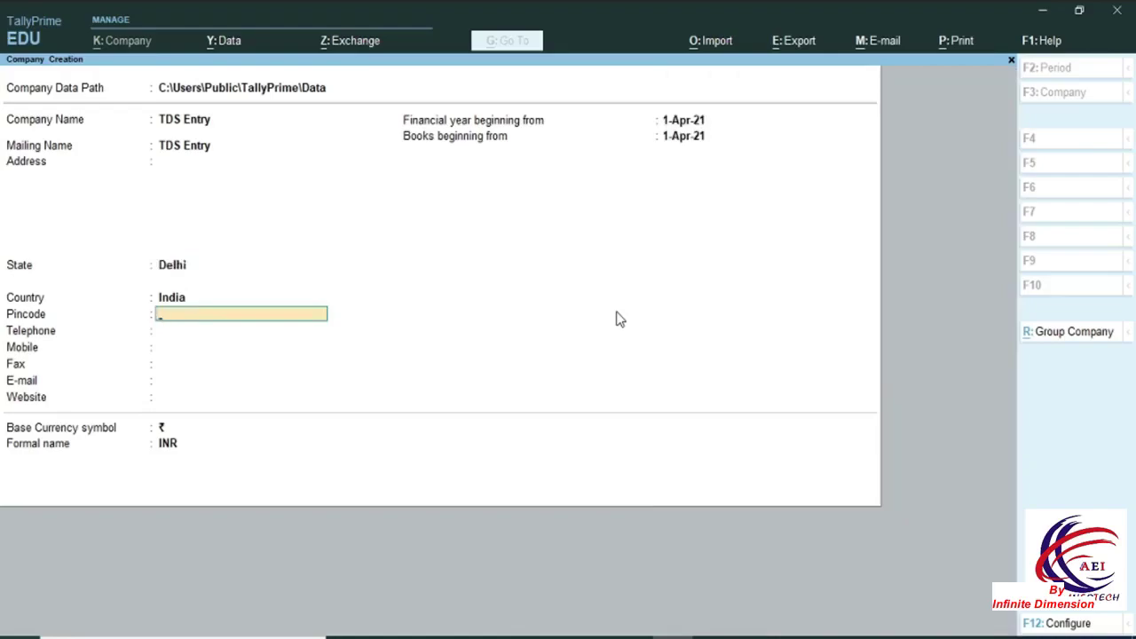
pyautogui.press('Return')
pyautogui.press('Return')
pyautogui.press('Return')
pyautogui.press('Return')
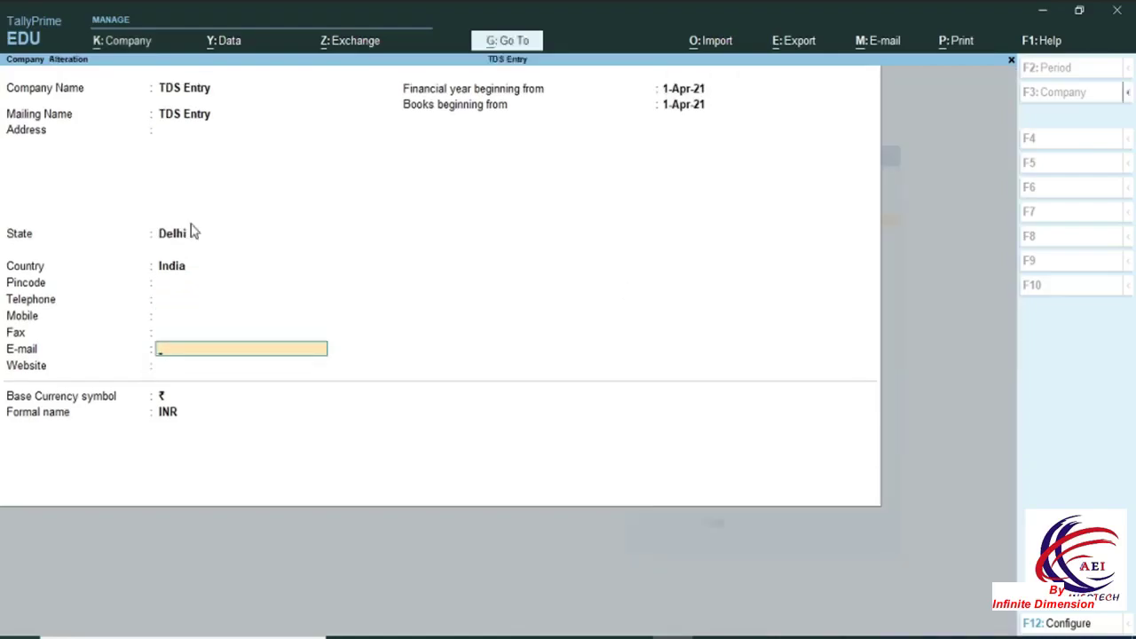
pyautogui.press('ctrl')
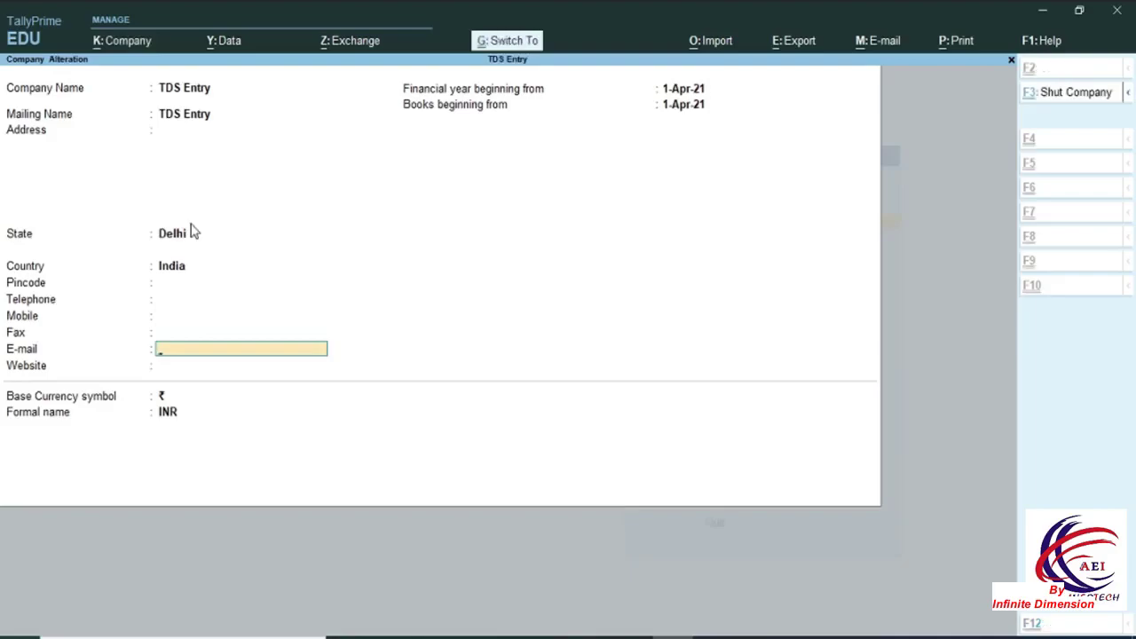
pyautogui.hotkey('ctrl', 'a')
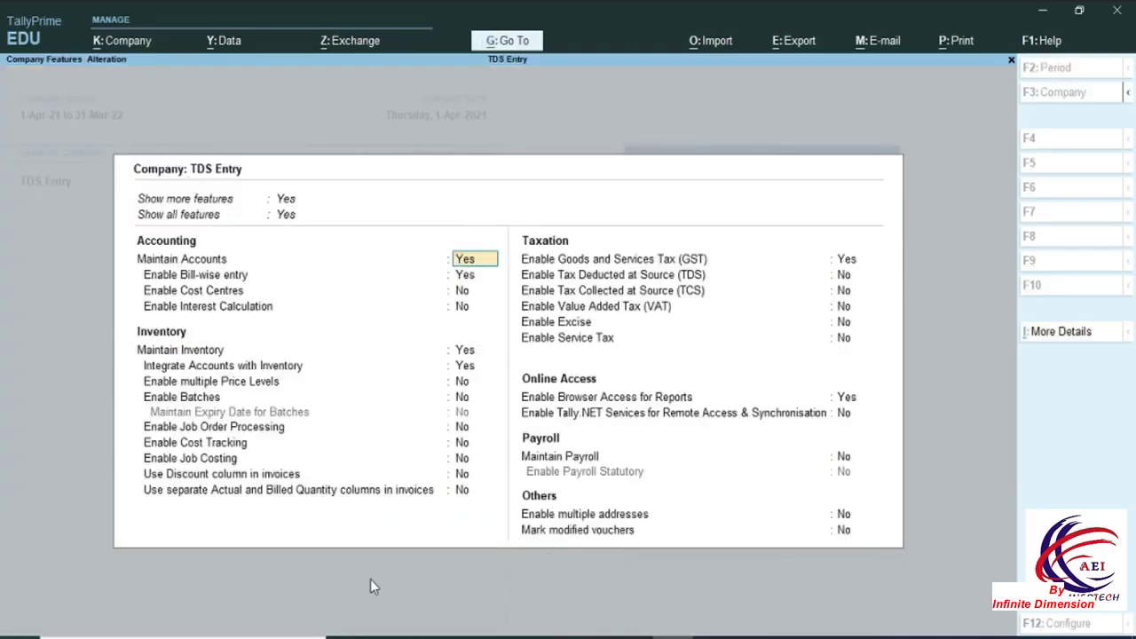
# Keep GST enabled in Company Features and bring up the GST details
pyautogui.press('Down')
pyautogui.press('Down')
pyautogui.press('Down')
pyautogui.press('Down')
pyautogui.press('Down')
pyautogui.press('Down')
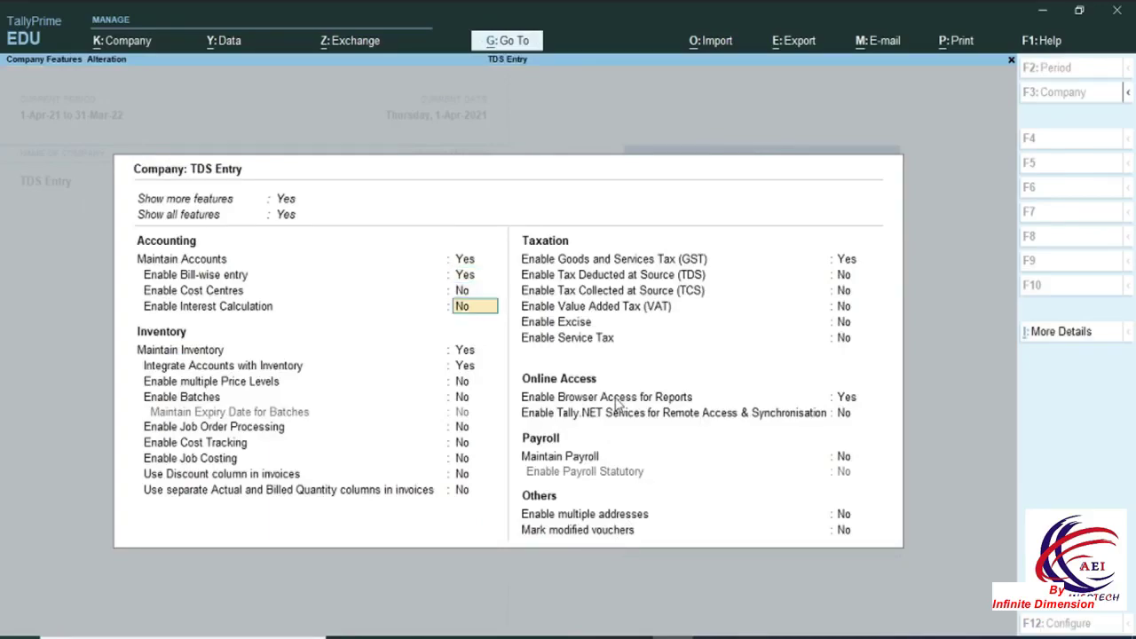
pyautogui.press('Down')
pyautogui.press('Down')
pyautogui.press('Down')
pyautogui.press('Down')
pyautogui.press('Down')
pyautogui.press('Down')
pyautogui.press('Down')
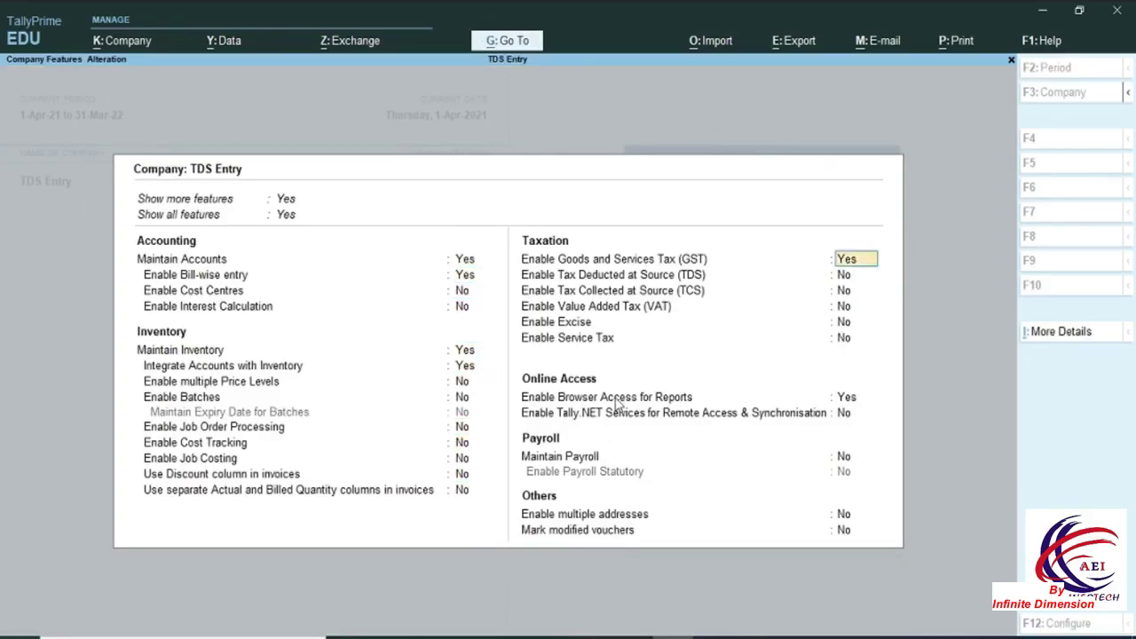
pyautogui.press('Return')
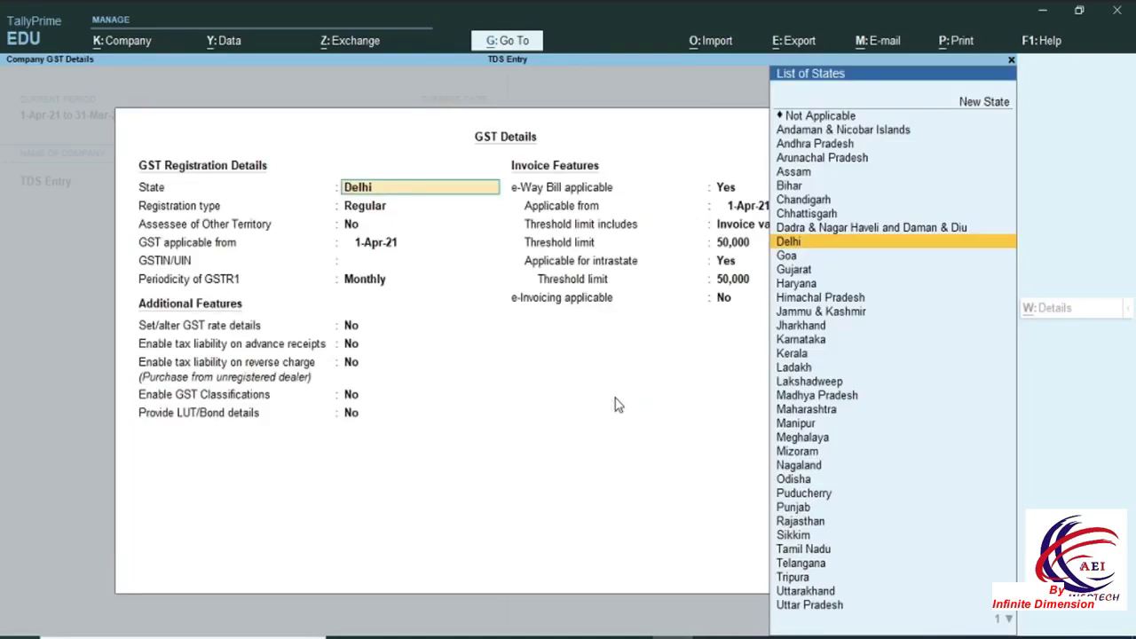
# Register the company as Regular under GST with its GSTIN and Monthly GSTR1 periodicity
pyautogui.press('Return')
pyautogui.press('Return')
pyautogui.press('Return')
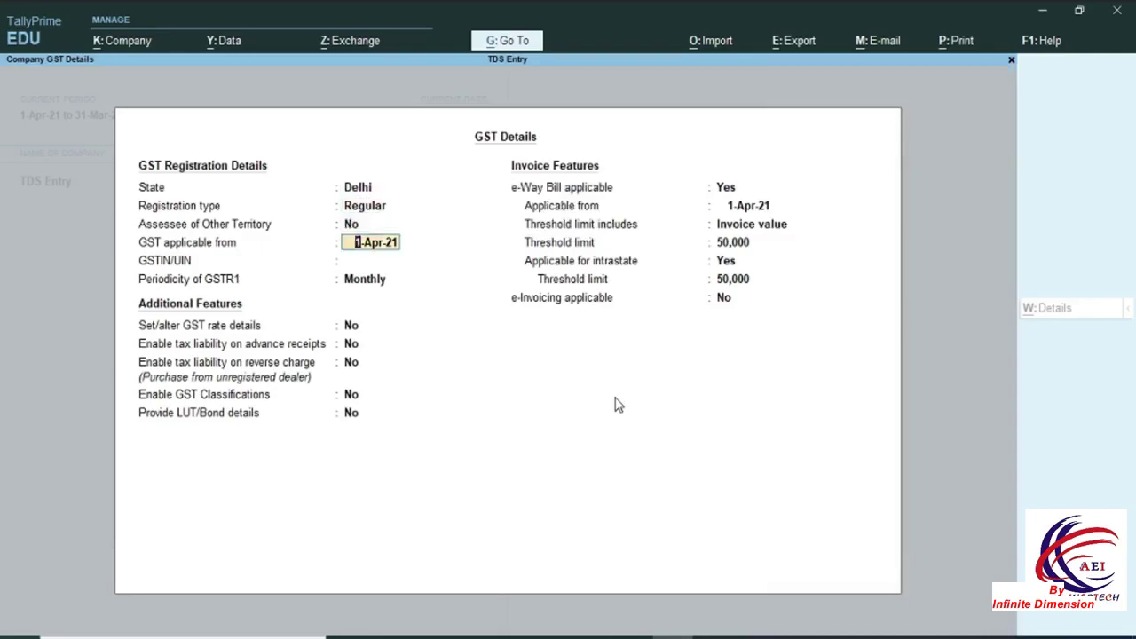
pyautogui.press('Return')
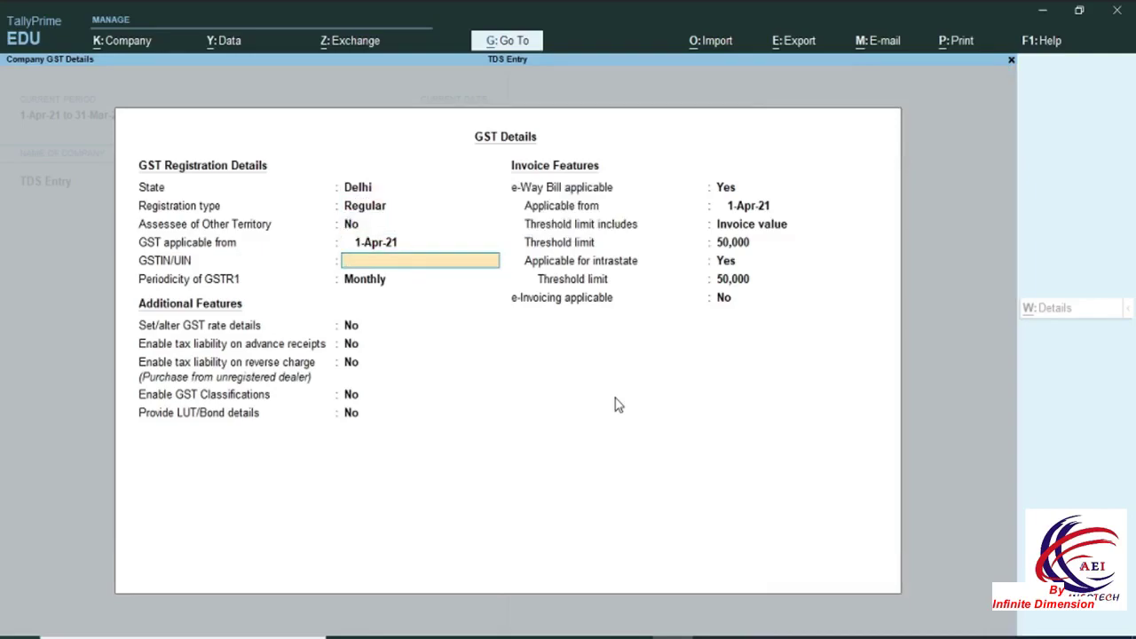
pyautogui.write('07AAAAA1234A1Z5')
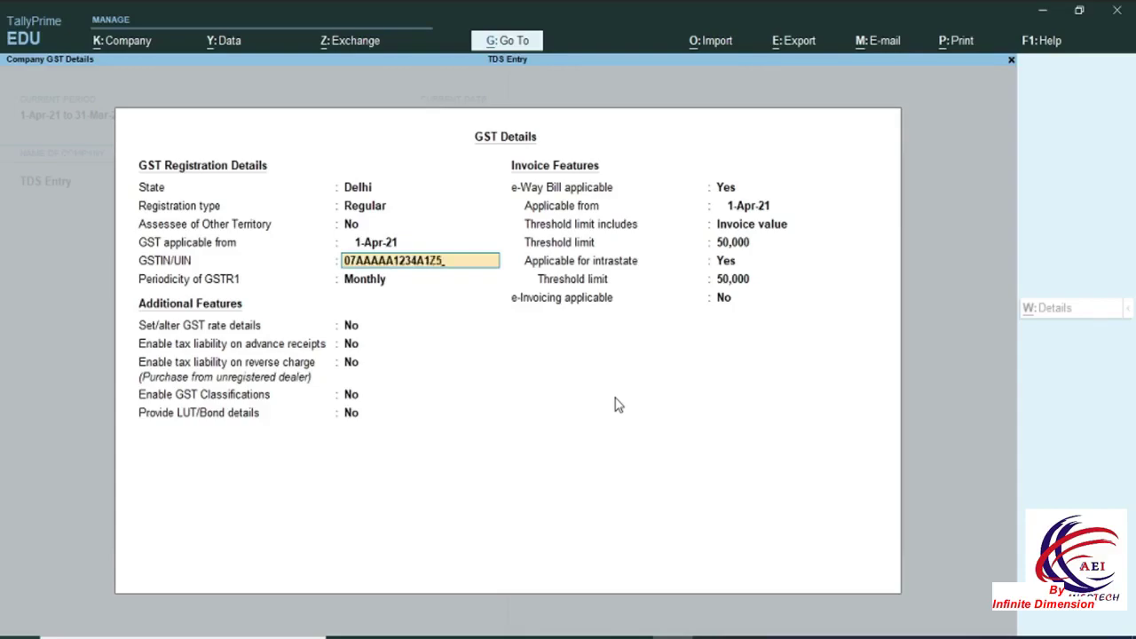
pyautogui.press('Return')
pyautogui.press('Return')
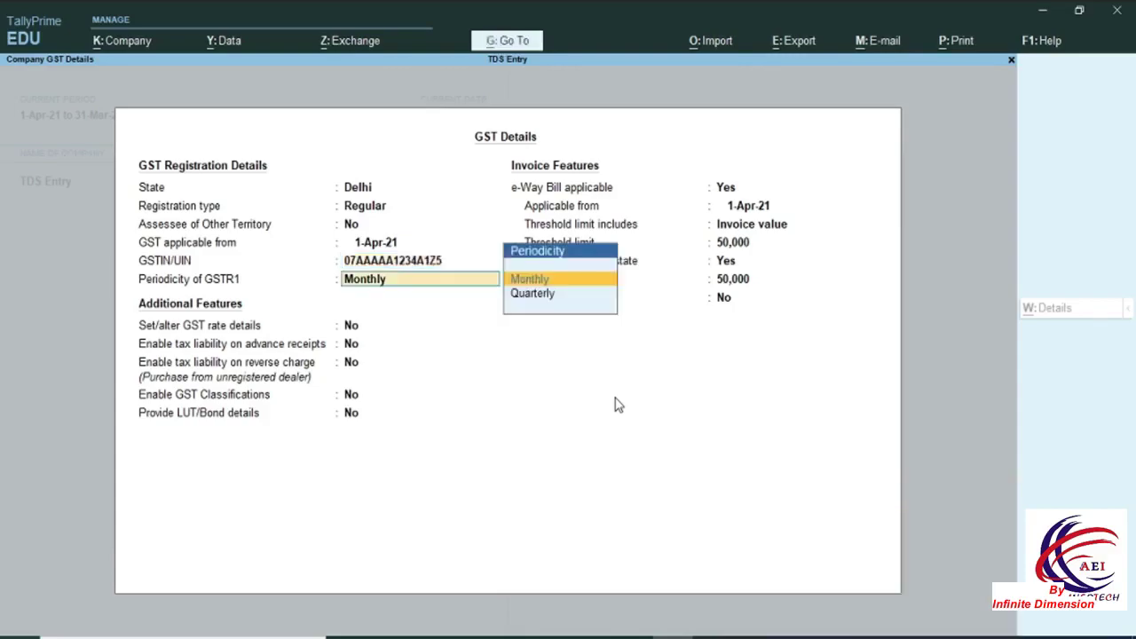
pyautogui.press('Return')
pyautogui.press('Return')
pyautogui.press('Return')
pyautogui.hotkey('ctrl', 'a')
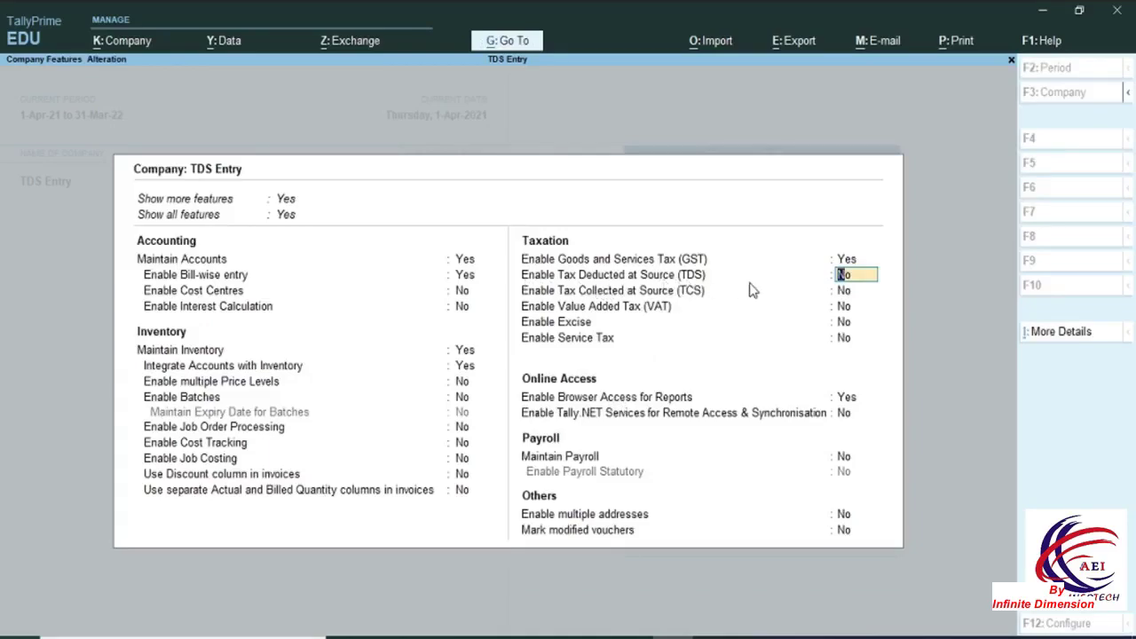
# Turn on Tax Deducted at Source (TDS) for the company by answering Yes
pyautogui.write('y')
pyautogui.press('Return')
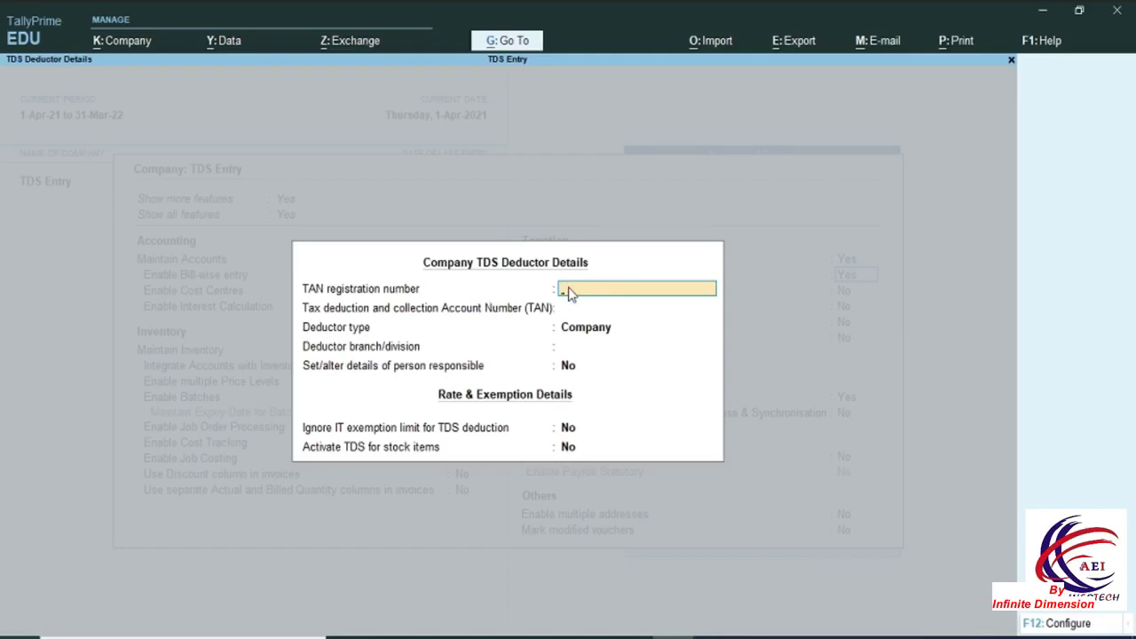
# Enter the TAN registration number, select Company as deductor type, and choose to add person responsible details
pyautogui.write('VINO99999')
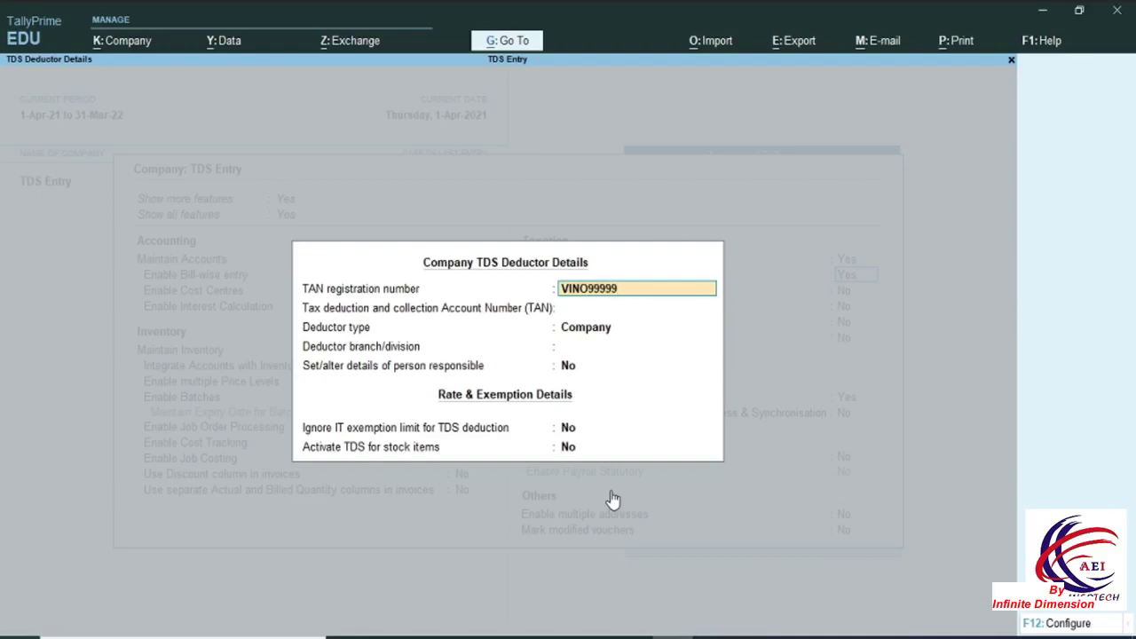
pyautogui.write('D')
pyautogui.press('Return')
pyautogui.press('Return')
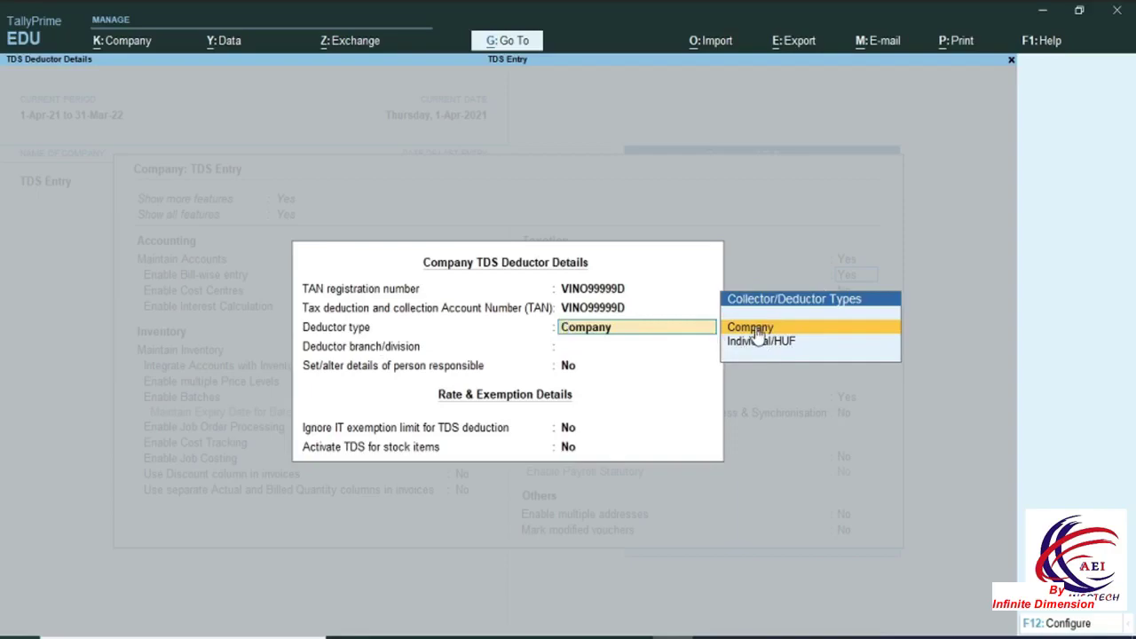
pyautogui.click(757, 330)
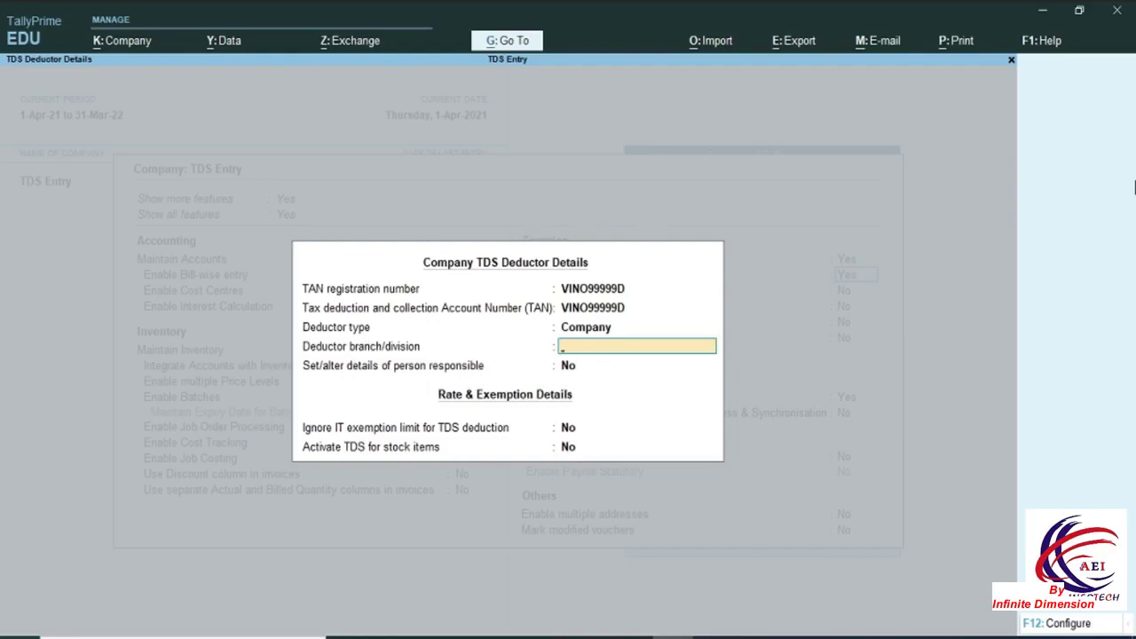
pyautogui.press('Return')
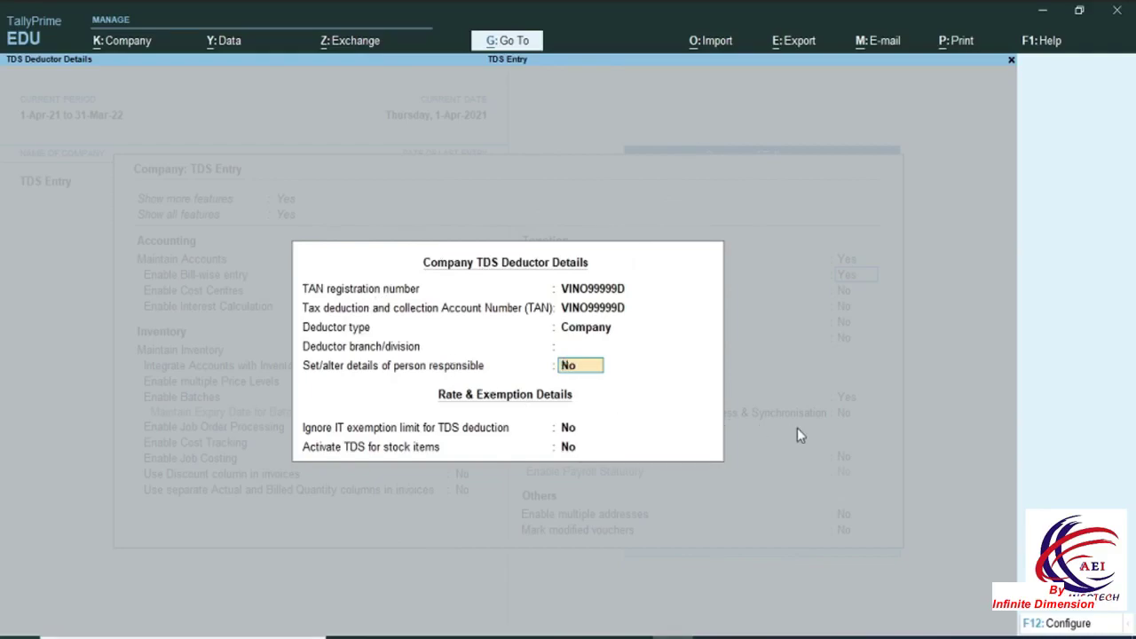
pyautogui.write('y')
pyautogui.press('Return')
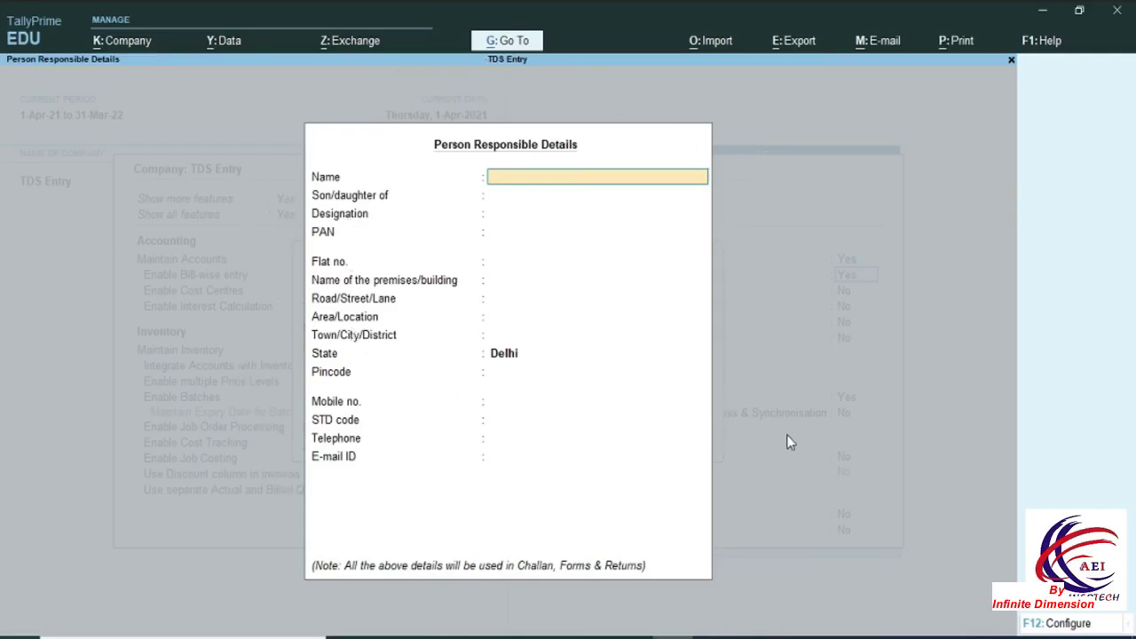
# Enter the responsible person's name, parent's name, designation Manager and PAN
pyautogui.press('Return')
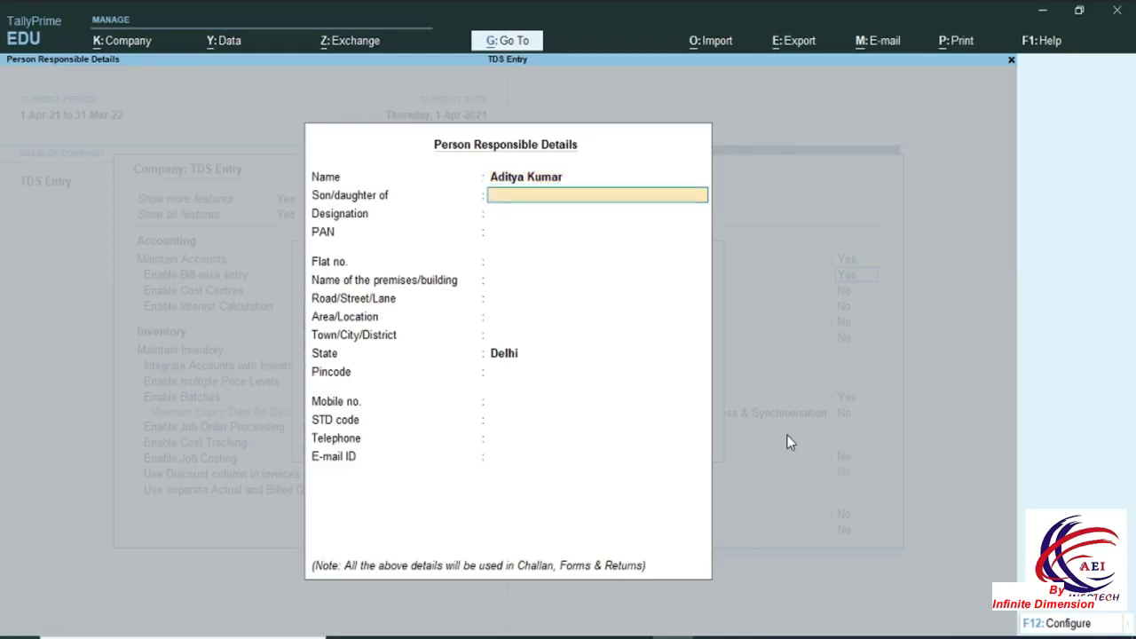
pyautogui.press('Return')
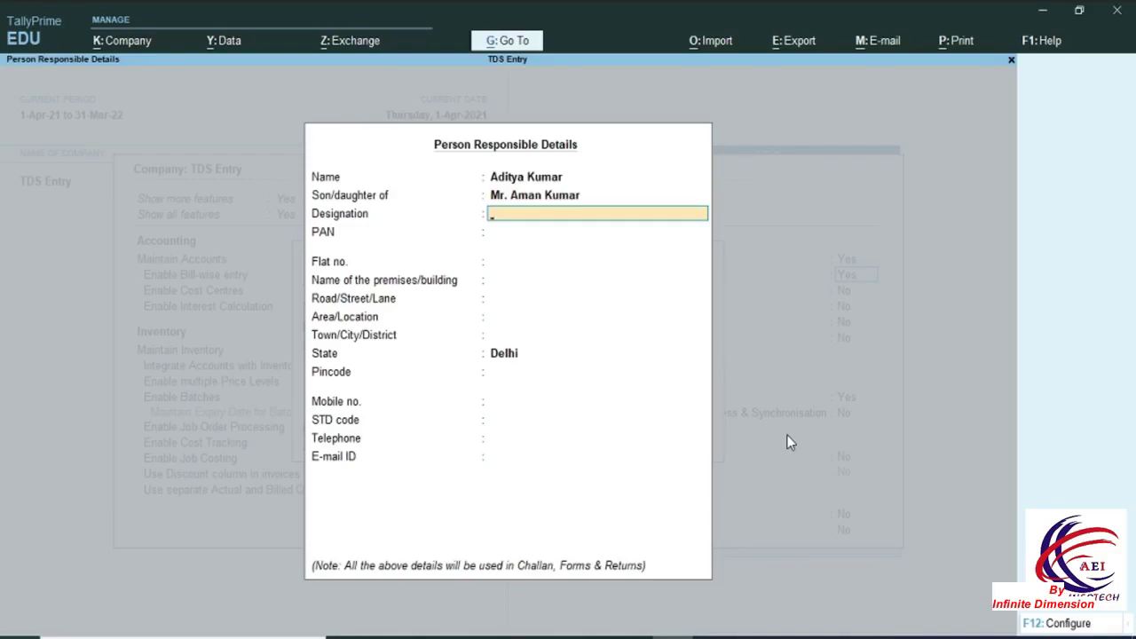
pyautogui.write('Manager')
pyautogui.press('Return')
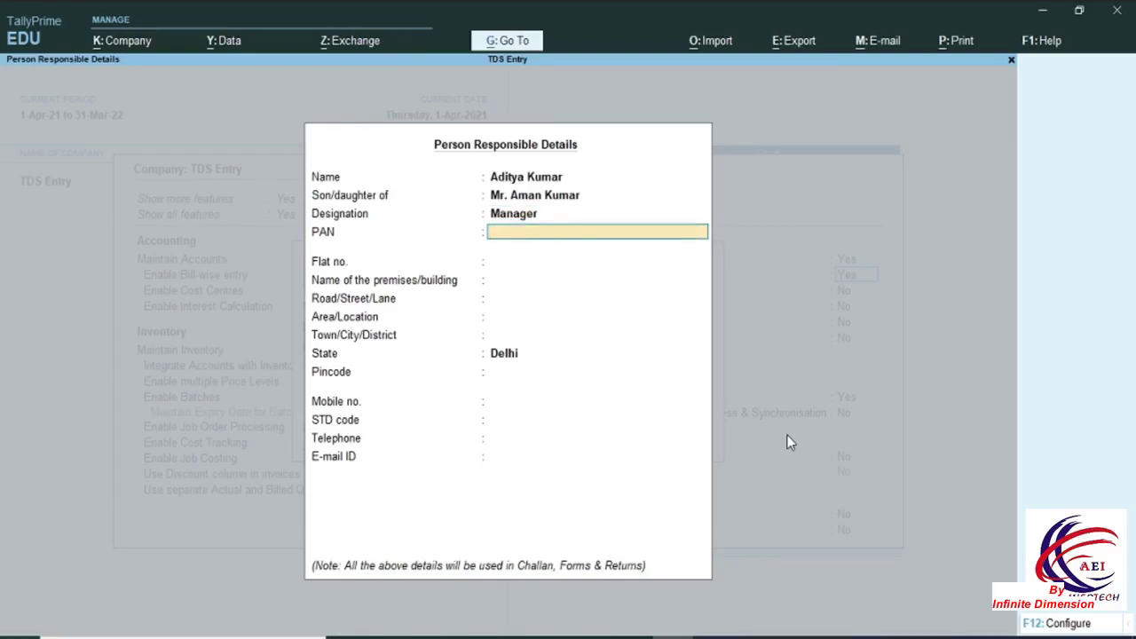
pyautogui.press('Return')
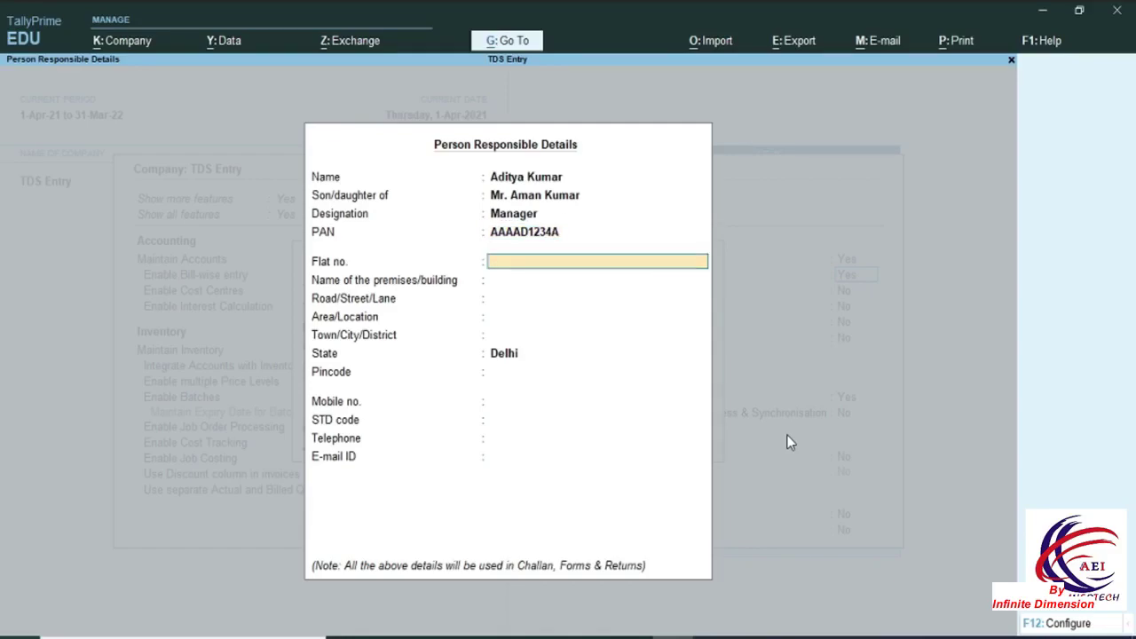
# Fill in the responsible person's address: flat, premises, road, area, city and PIN code
pyautogui.press('Return')
pyautogui.press('Return')
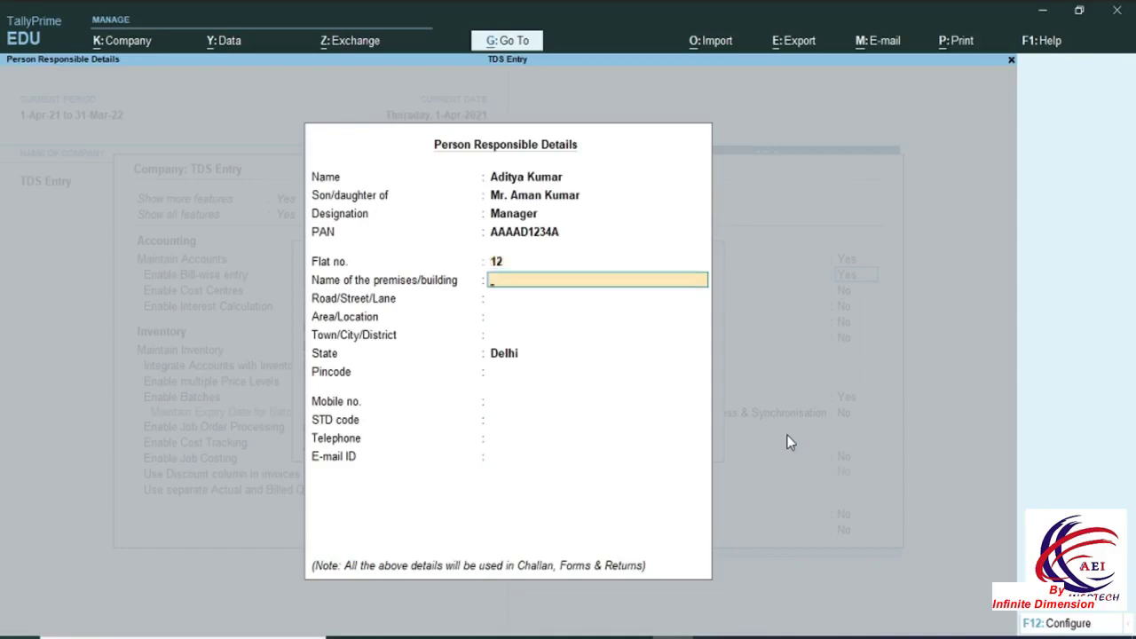
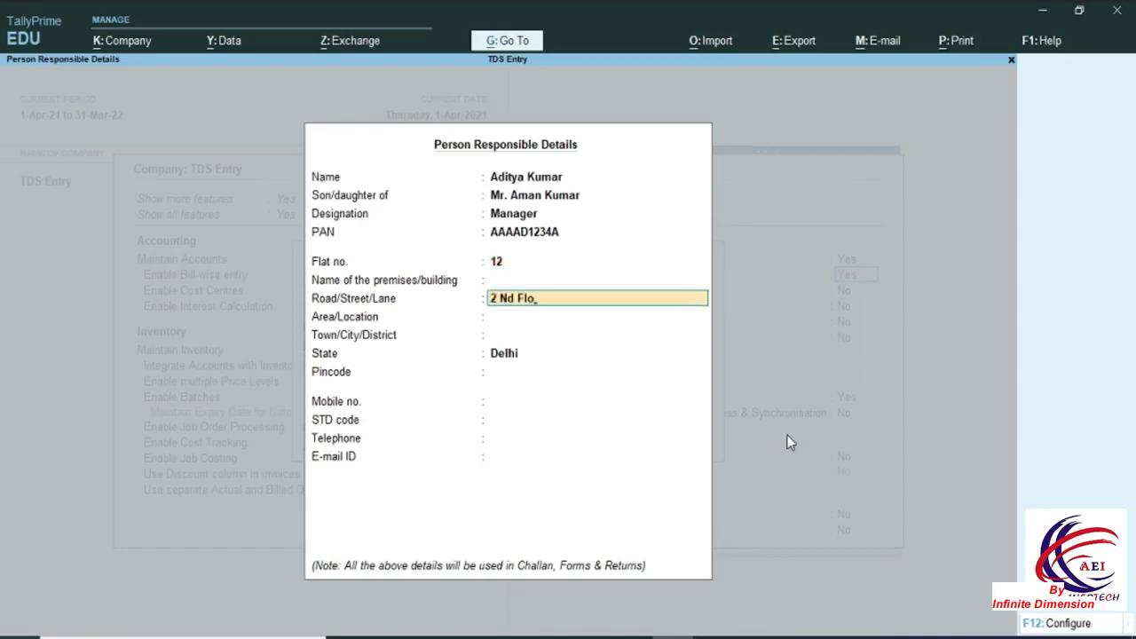
pyautogui.press('Up')
pyautogui.press('Return')
pyautogui.press('Return')
pyautogui.press('Return')
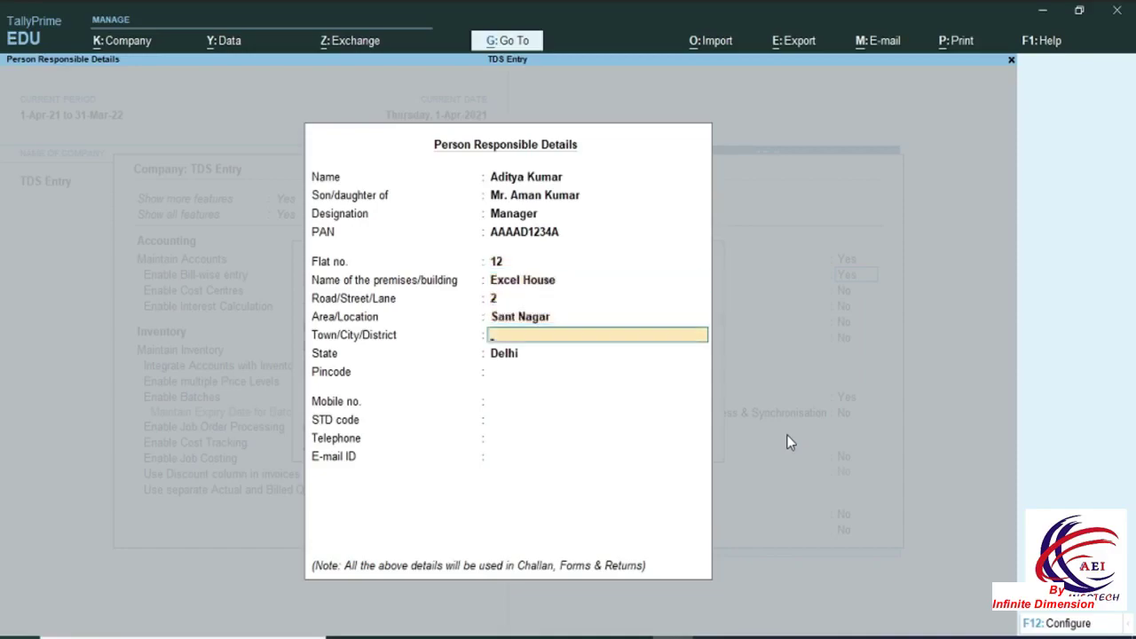
pyautogui.press('Return')
pyautogui.press('Return')
pyautogui.press('Return')
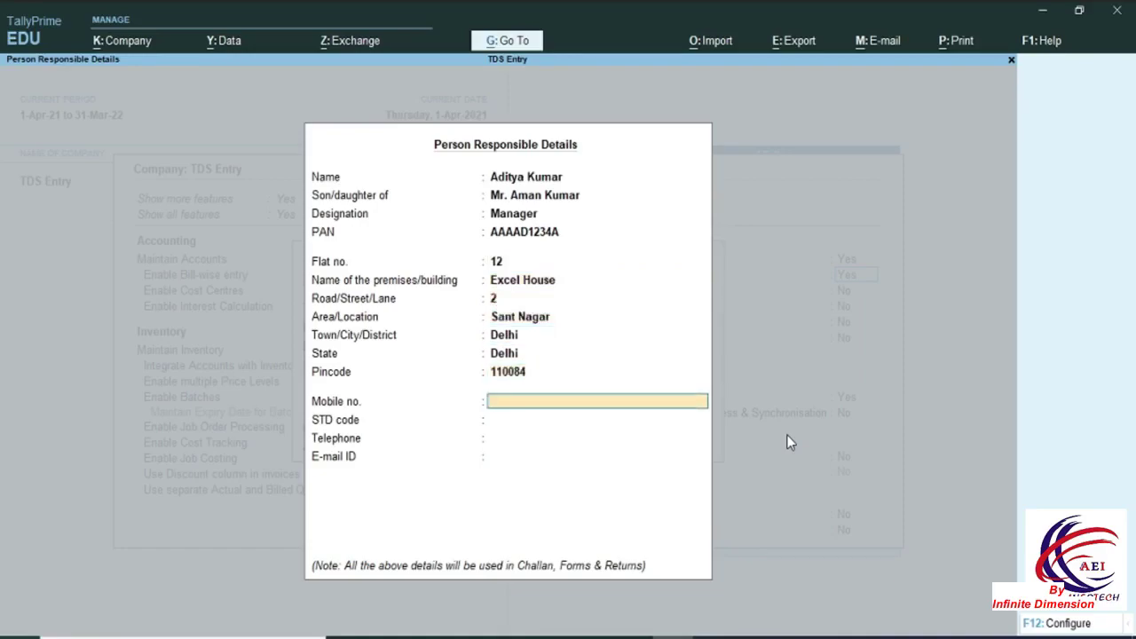
# Add the person's mobile number, STD code, telephone and e-mail ID, then accept the details
pyautogui.write('958458545')
pyautogui.press('Return')
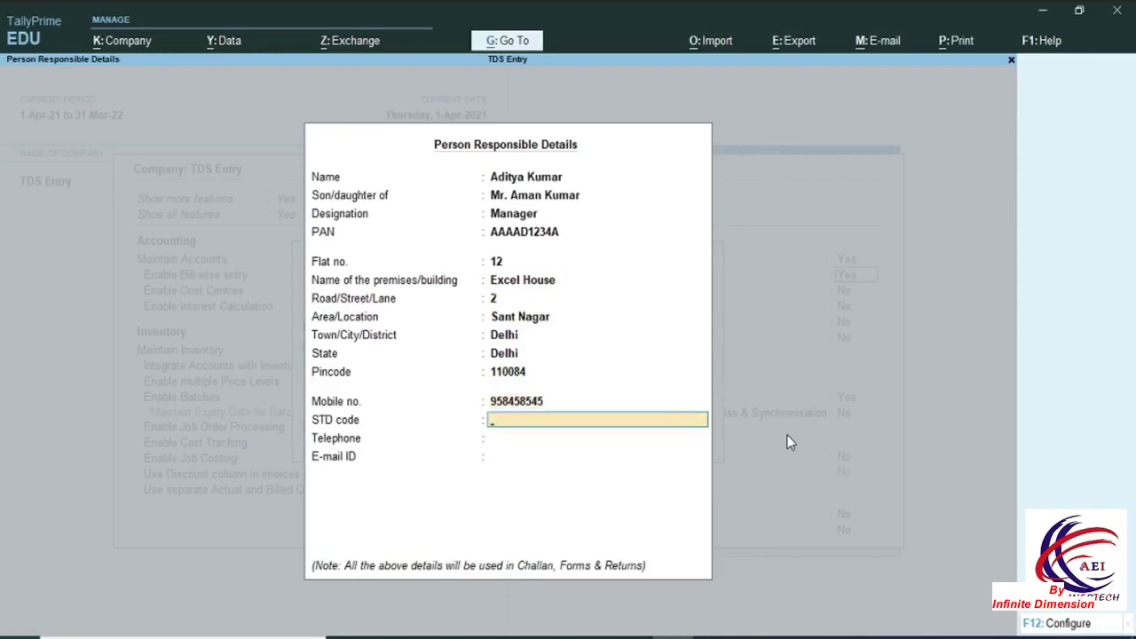
pyautogui.write('011')
pyautogui.press('Return')
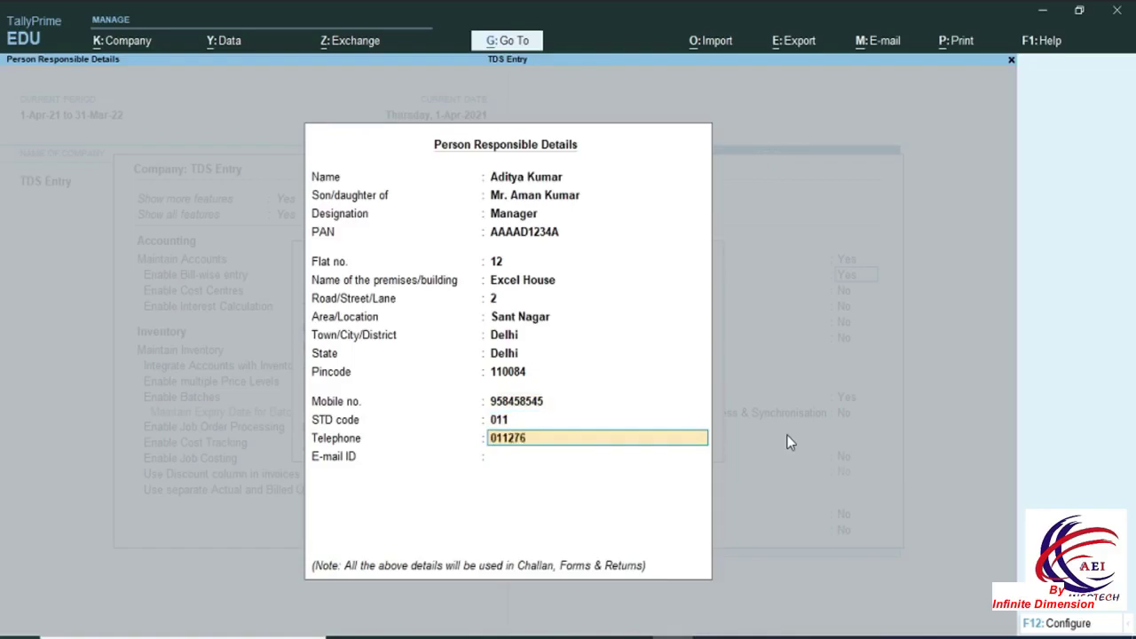
pyautogui.press('Return')
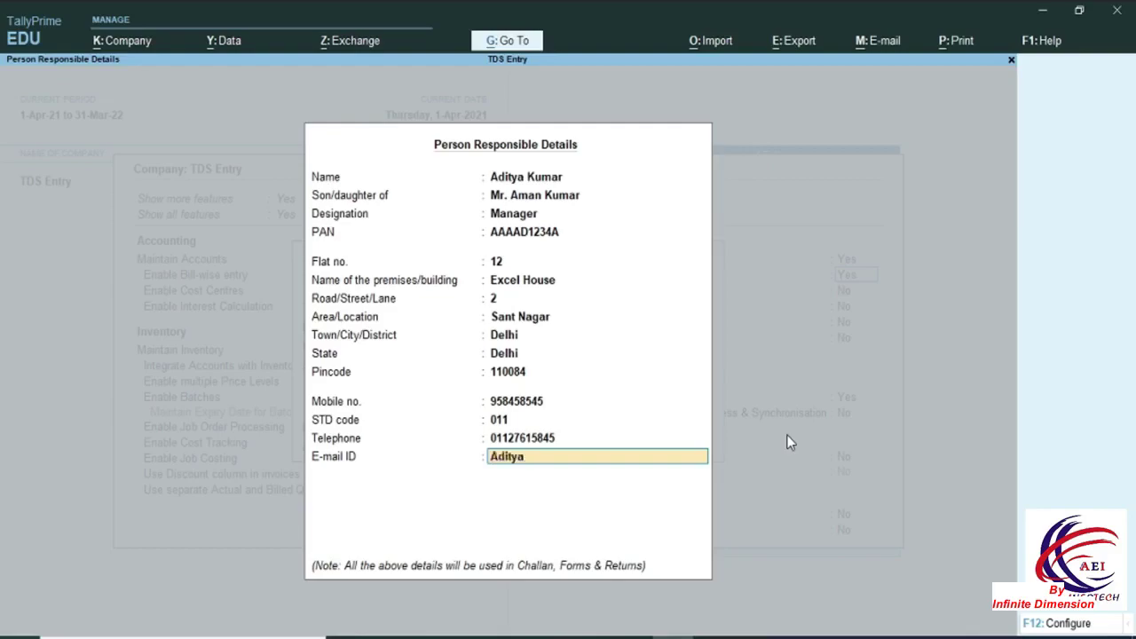
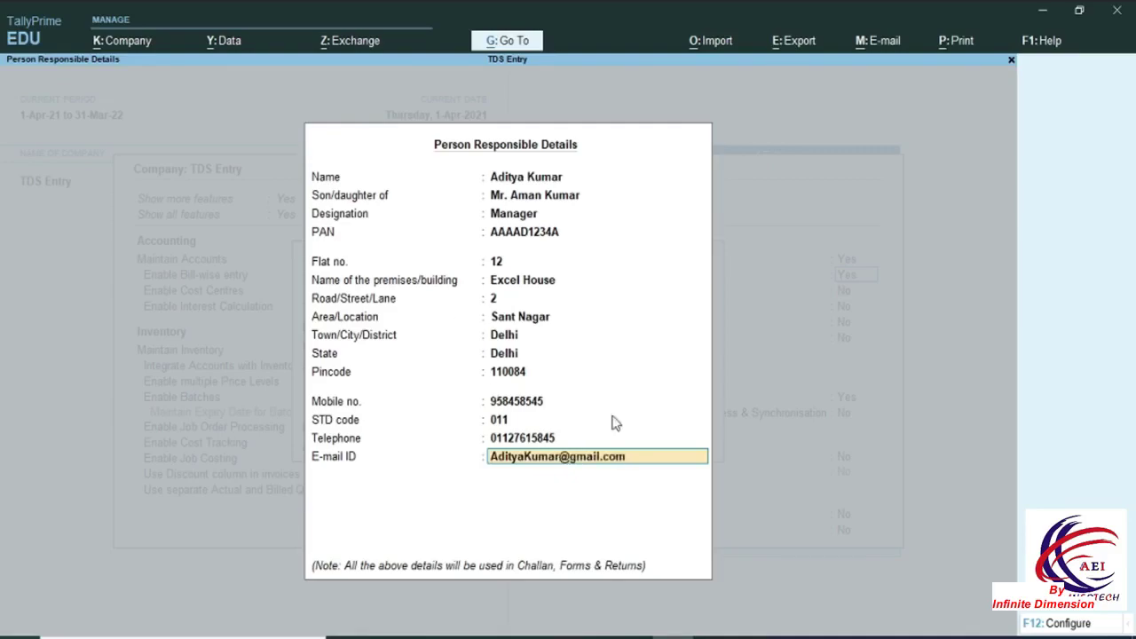
pyautogui.press('Return')
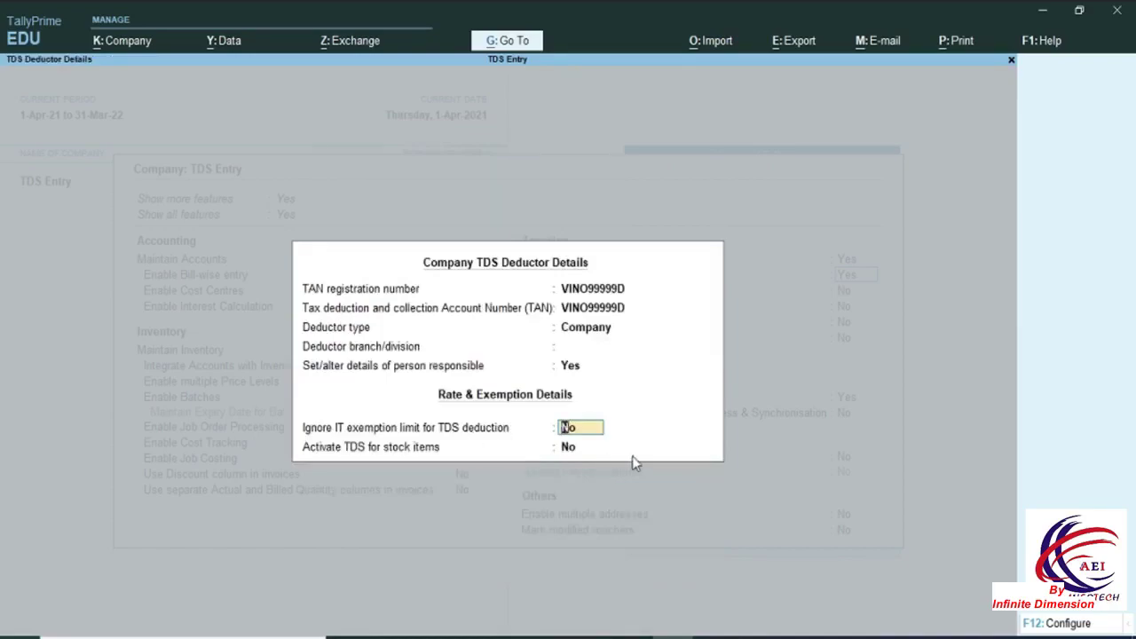
# Accept the company TDS deductor details and start creating a new Ledger master
pyautogui.press('Return')
pyautogui.press('Return')
pyautogui.press('Return')
pyautogui.press('Return')
pyautogui.press('Return')
pyautogui.press('Return')
pyautogui.press('Return')
pyautogui.press('Return')
pyautogui.press('Return')
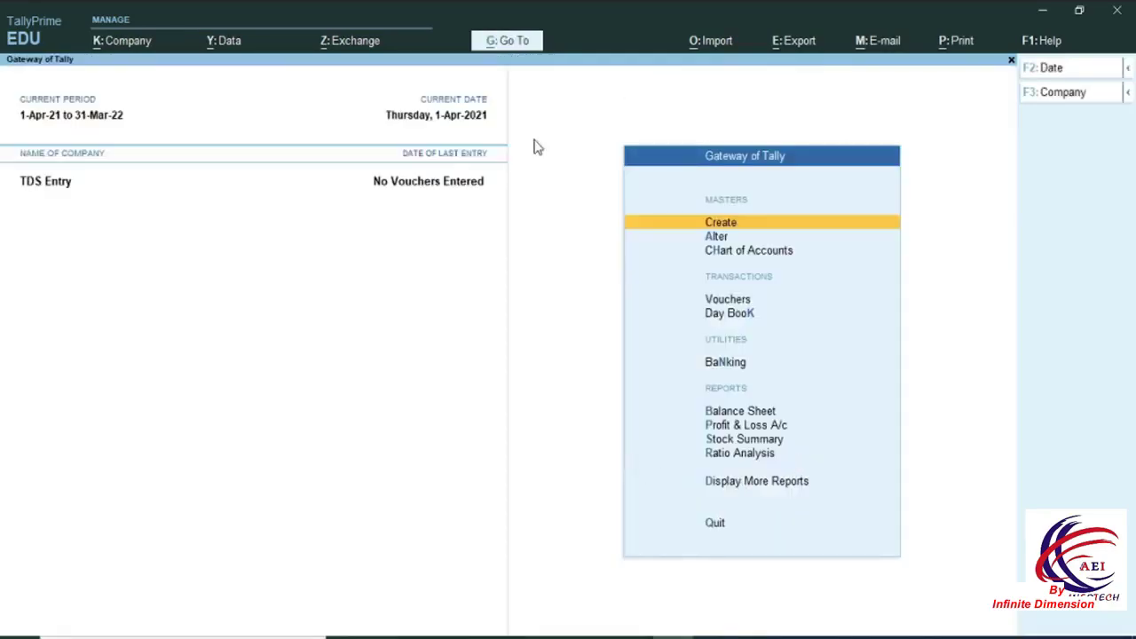
pyautogui.click(733, 227)
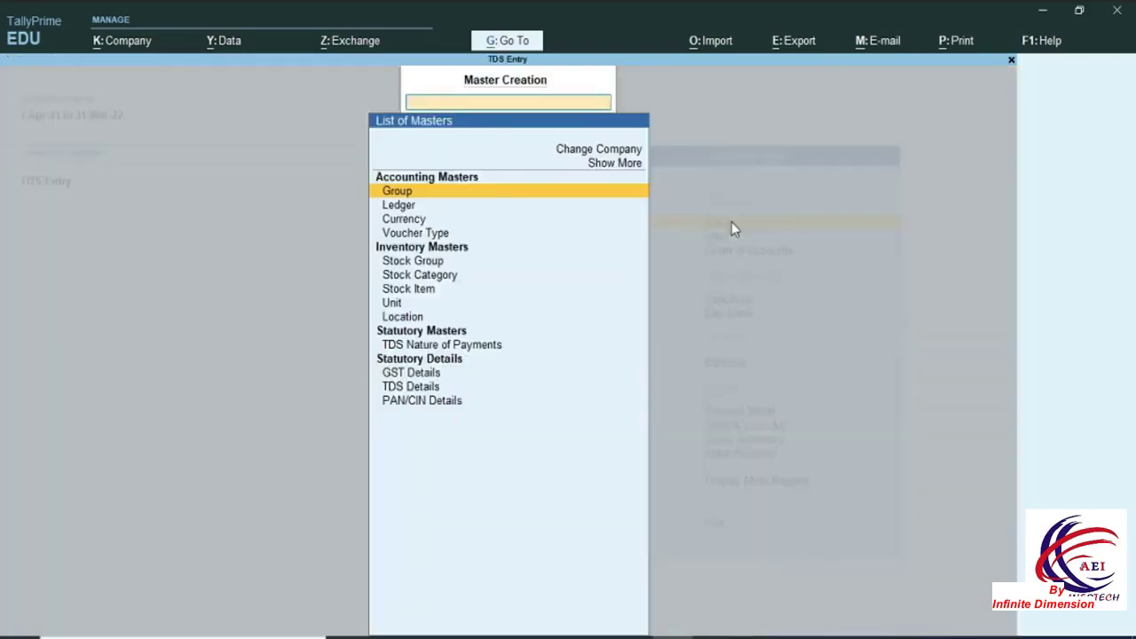
pyautogui.click(407, 208)
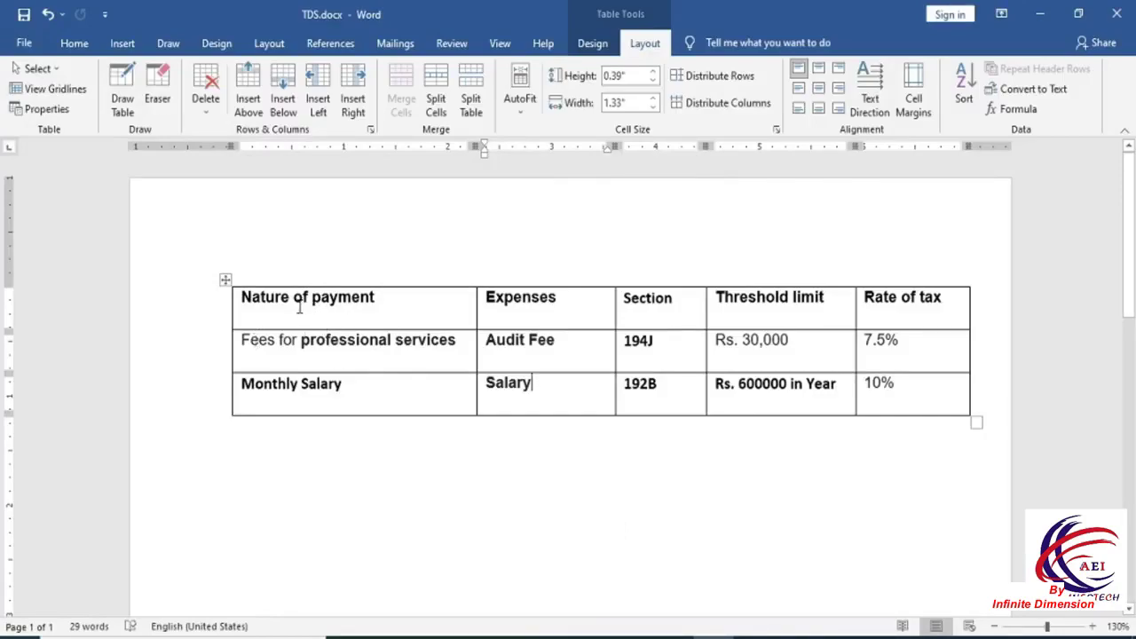
# Review the Word TDS table's expenses and their section codes, 194J and 192B
pyautogui.hotkey('ctrl', 'End')
pyautogui.moveTo(259, 346); pyautogui.dragTo(431, 342)
pyautogui.moveTo(353, 399); pyautogui.dragTo(268, 399)
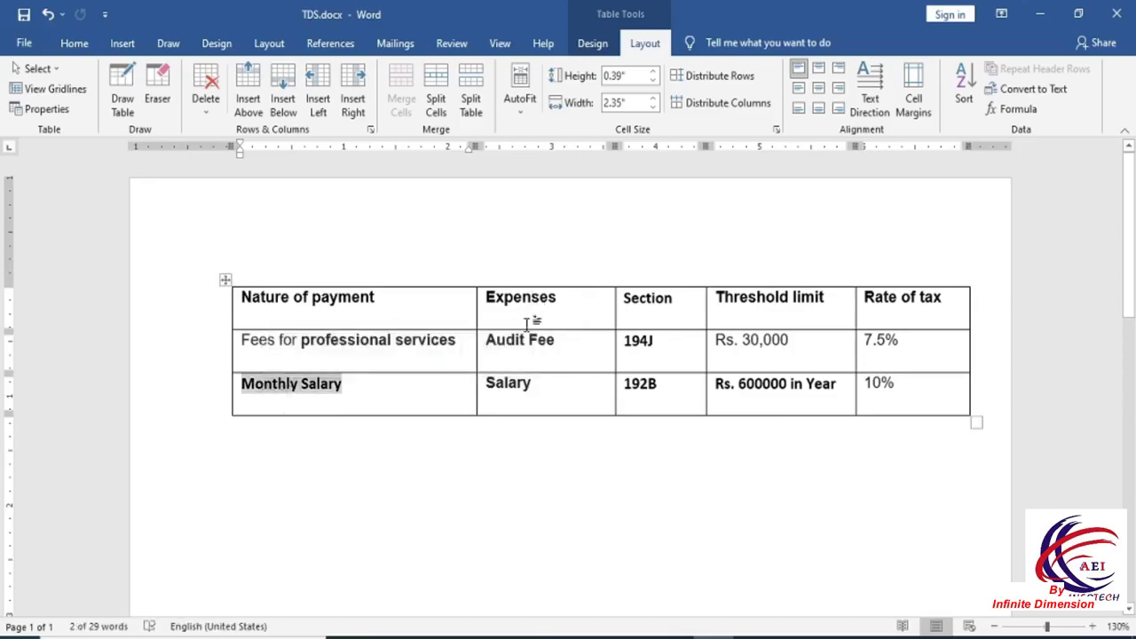
pyautogui.click(517, 383)
pyautogui.click(644, 306)
pyautogui.click(642, 342)
pyautogui.click(645, 383)
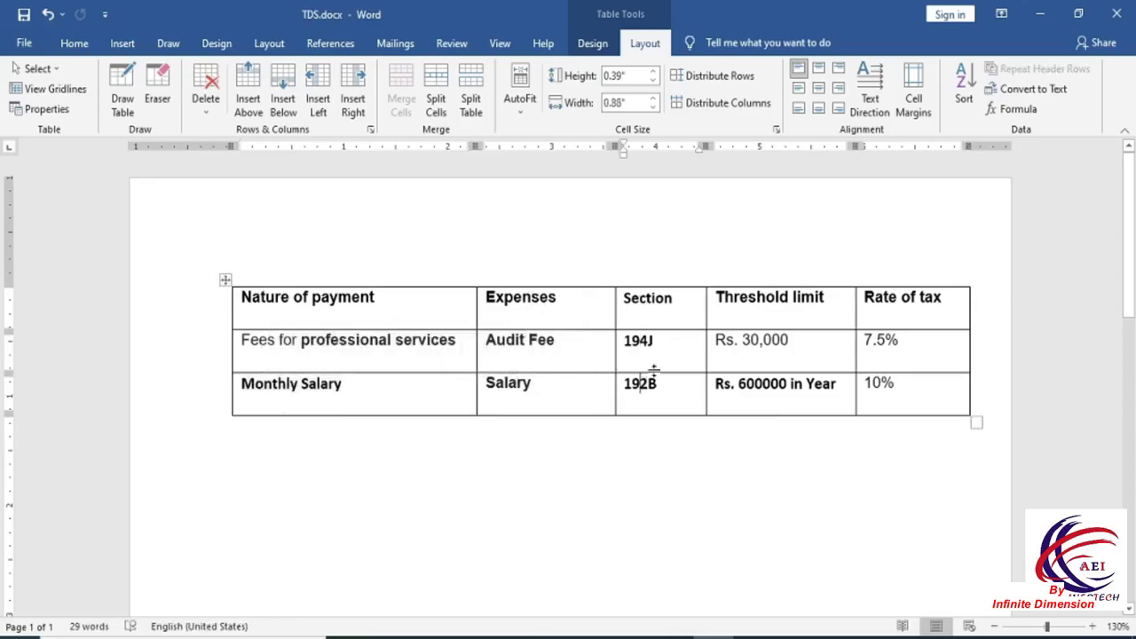
# Check the table's thresholds (Rs. 30,000, Rs. 600000) and tax rates (7.5%, 10%)
pyautogui.click(766, 302)
pyautogui.click(769, 350)
pyautogui.click(766, 384)
pyautogui.click(908, 302)
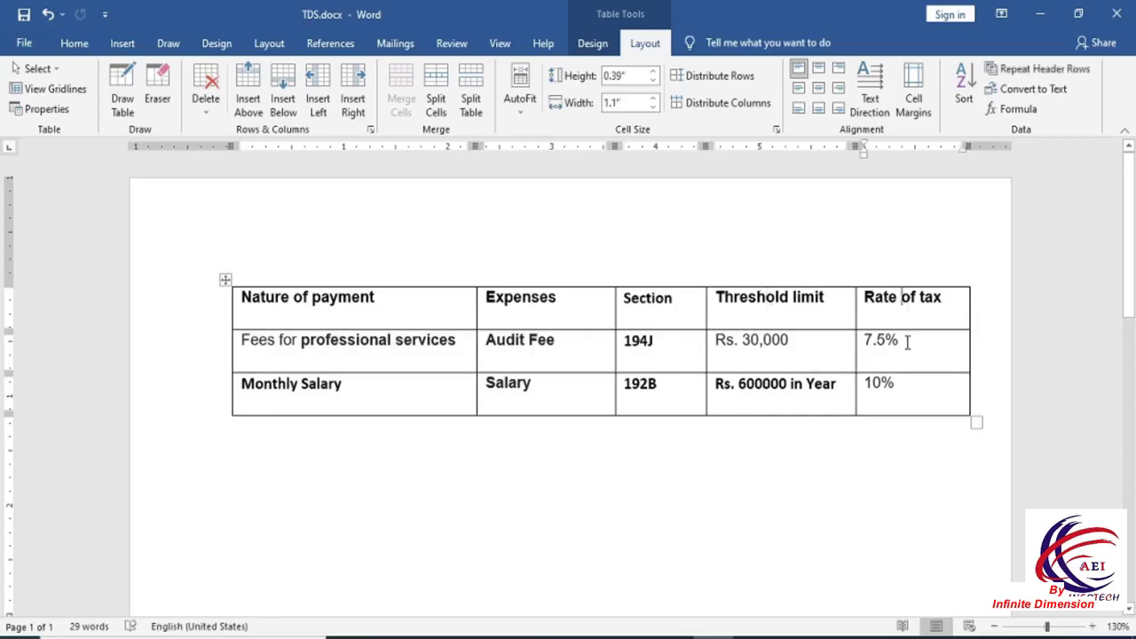
pyautogui.click(904, 342)
pyautogui.click(911, 398)
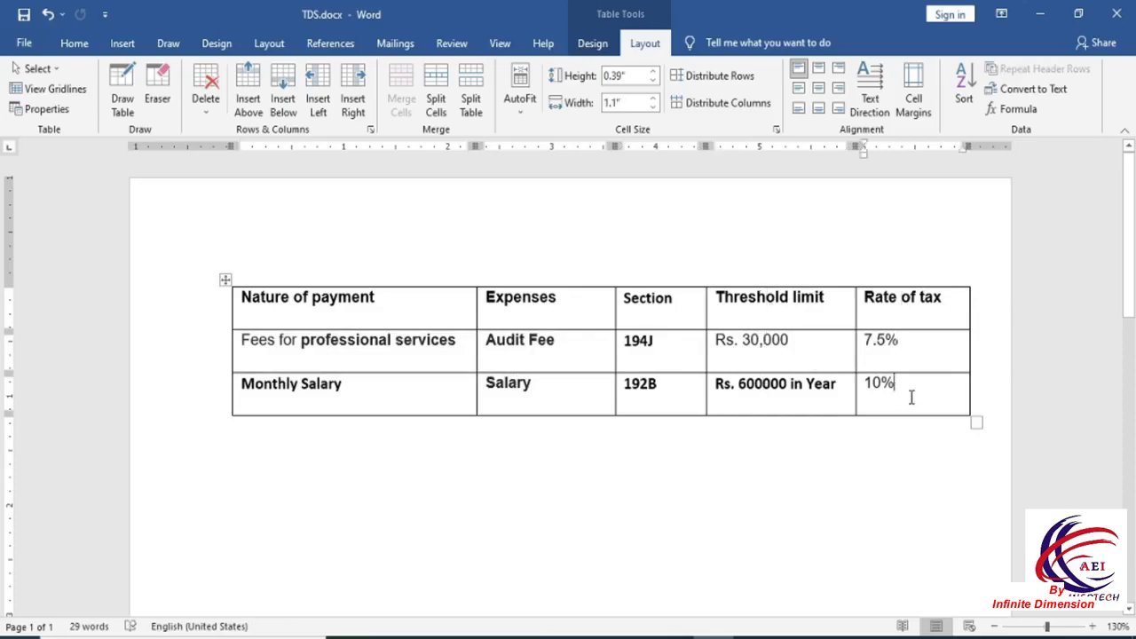
pyautogui.click(541, 342)
pyautogui.click(534, 383)
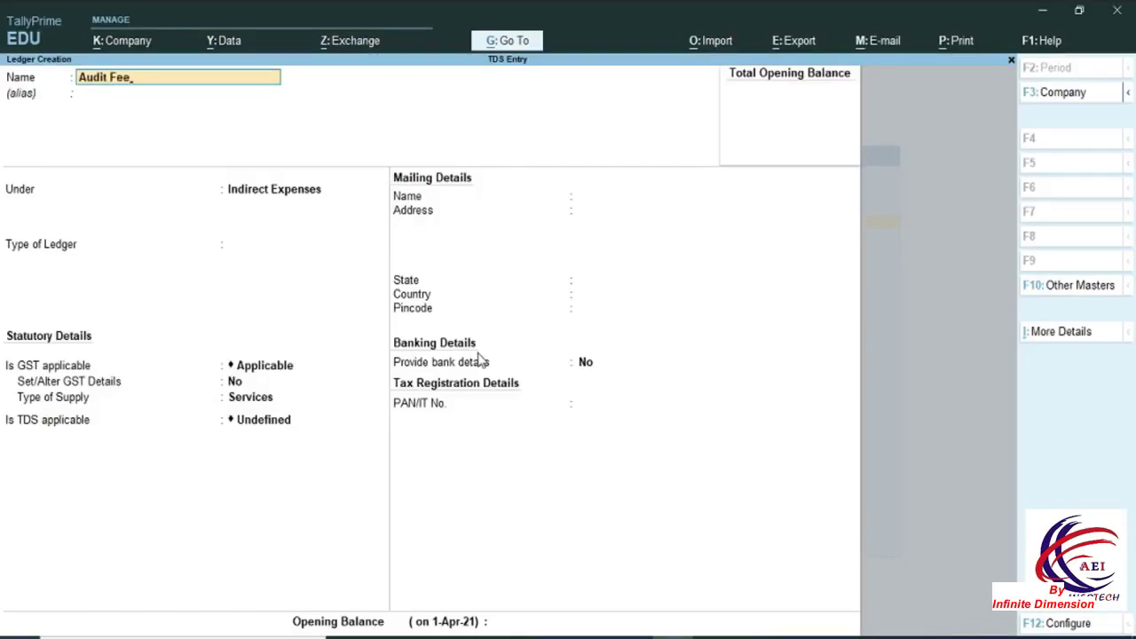
# Set up the Audit Fee ledger under Indirect Expenses, GST applicable for Services, with TDS applicable
pyautogui.press('Return')
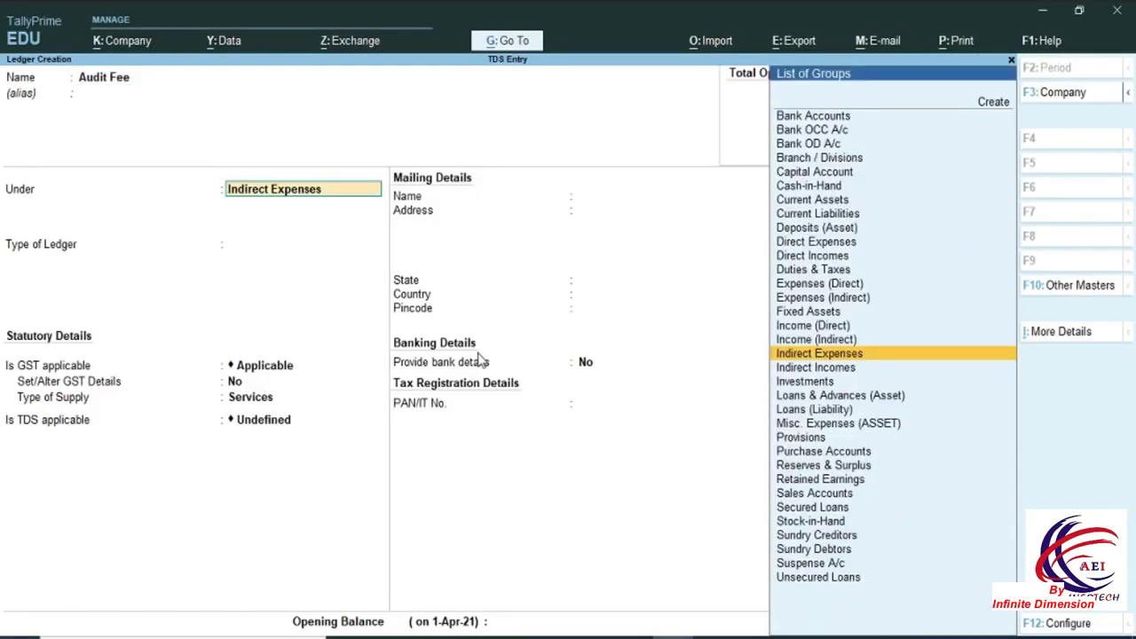
pyautogui.press('Return')
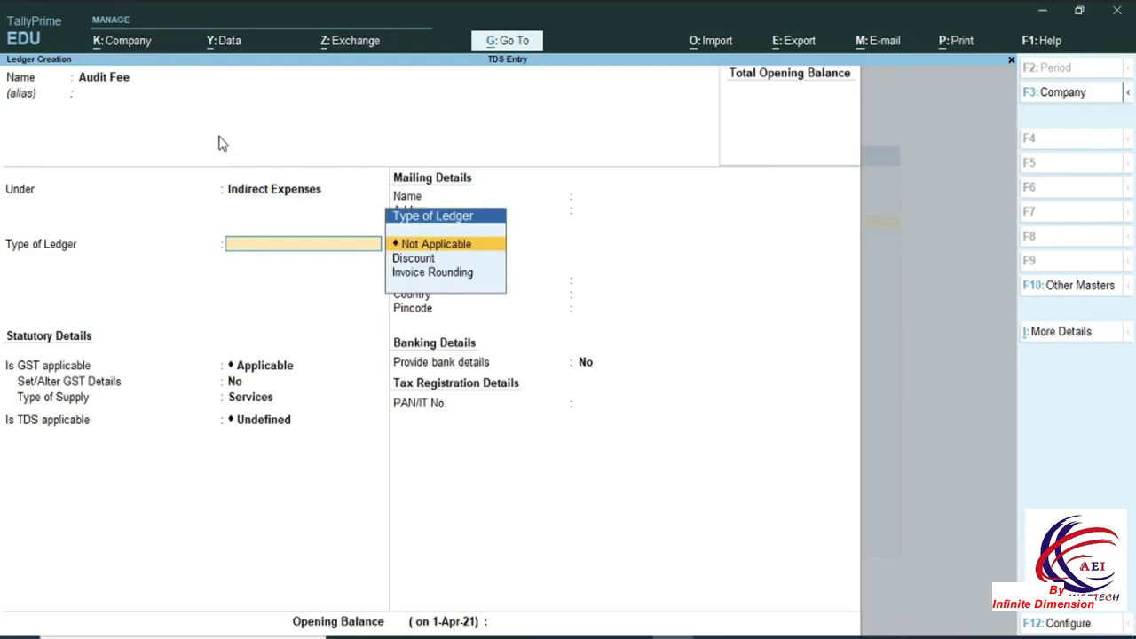
pyautogui.press('Return')
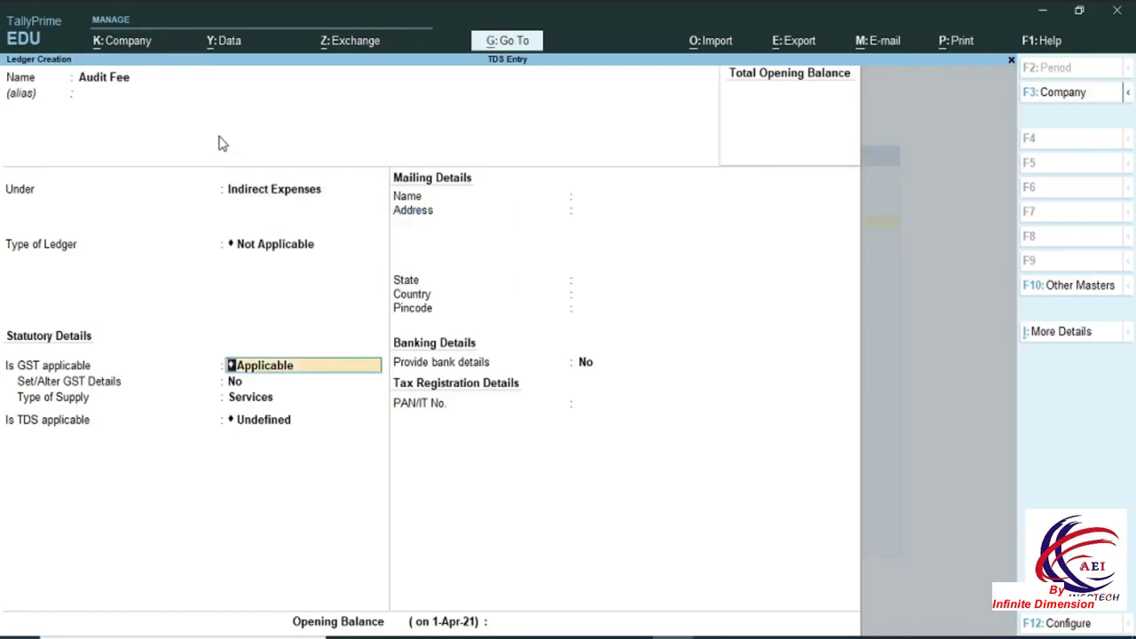
pyautogui.press('Return')
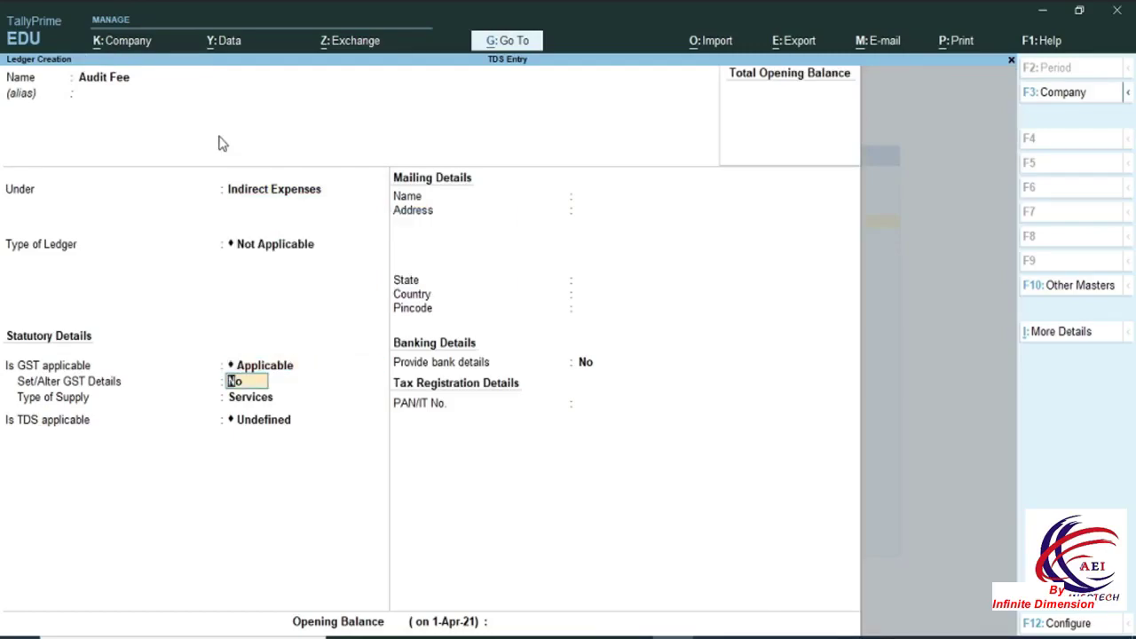
pyautogui.press('Return')
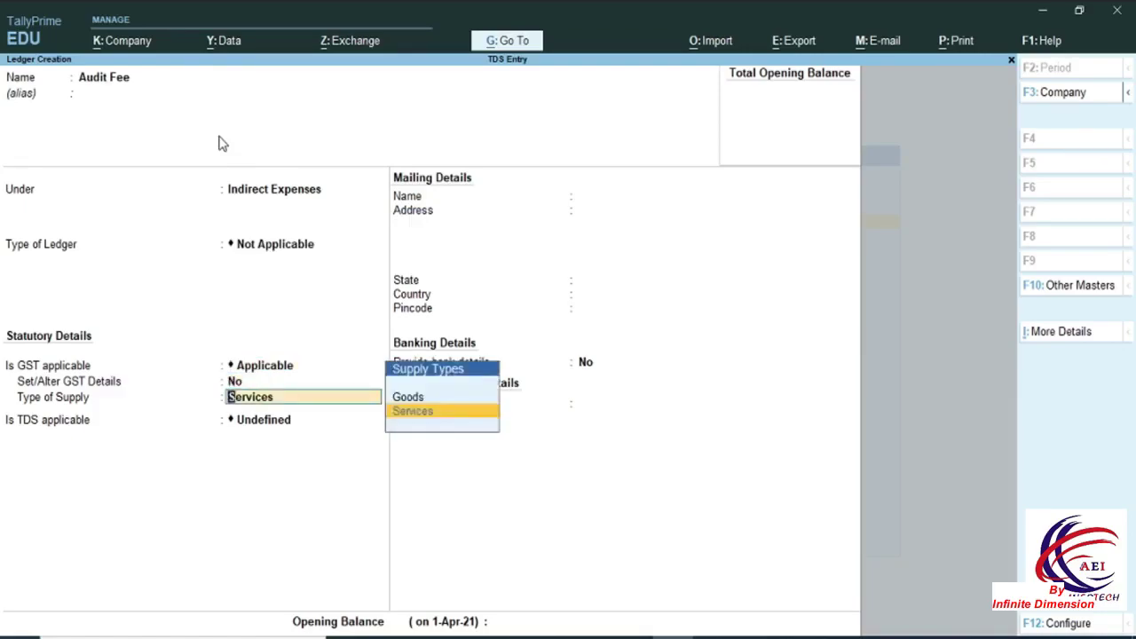
pyautogui.press('Return')
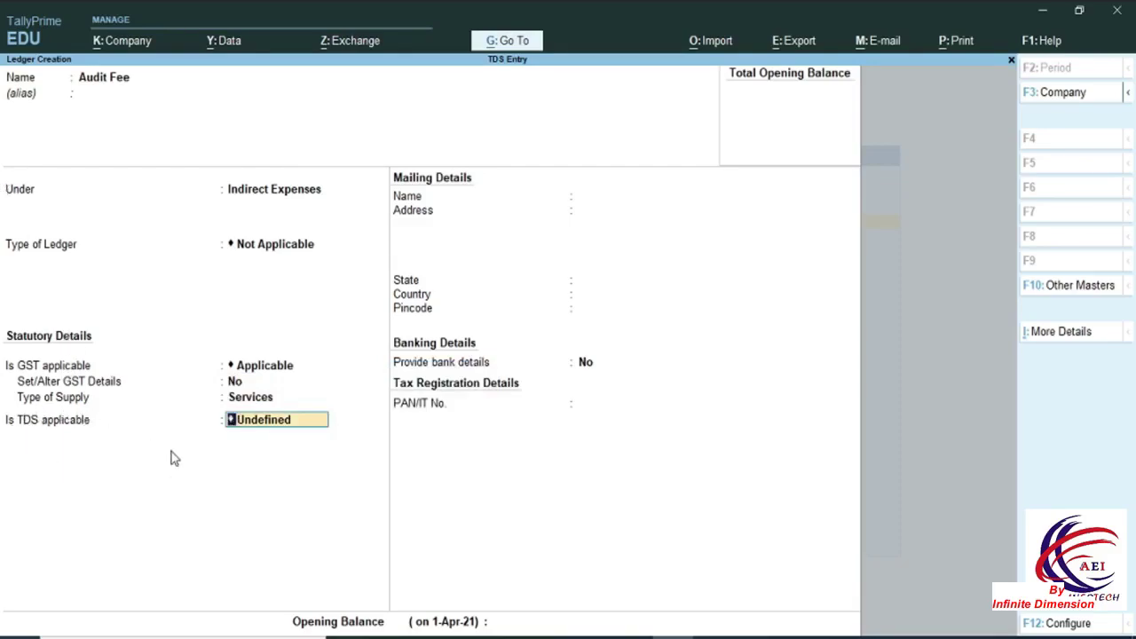
pyautogui.press('space')
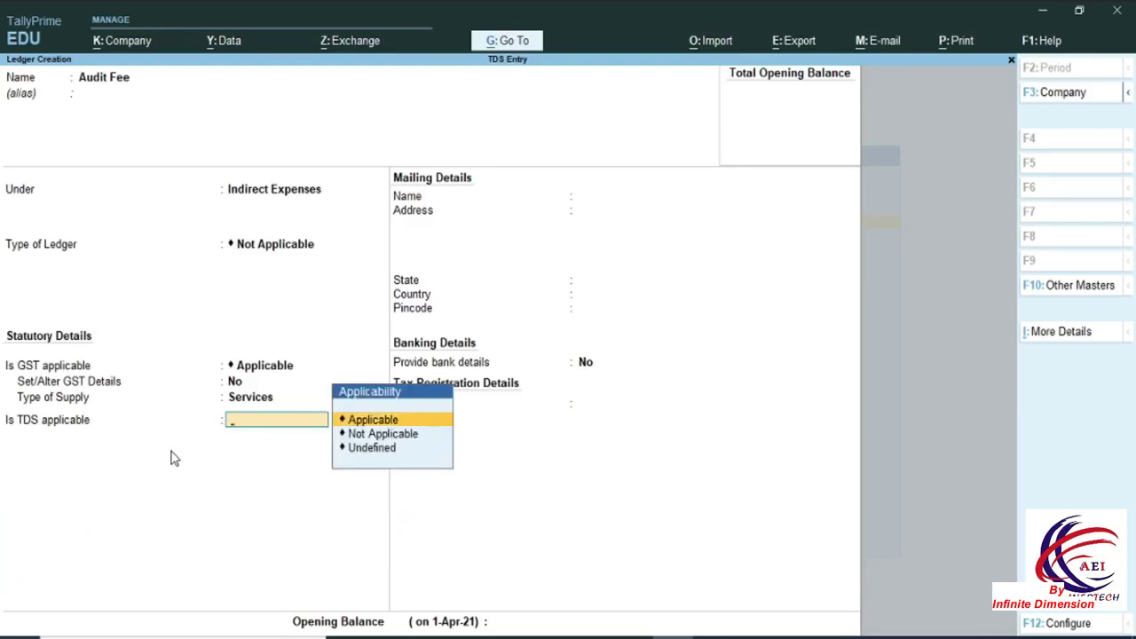
pyautogui.press('Return')
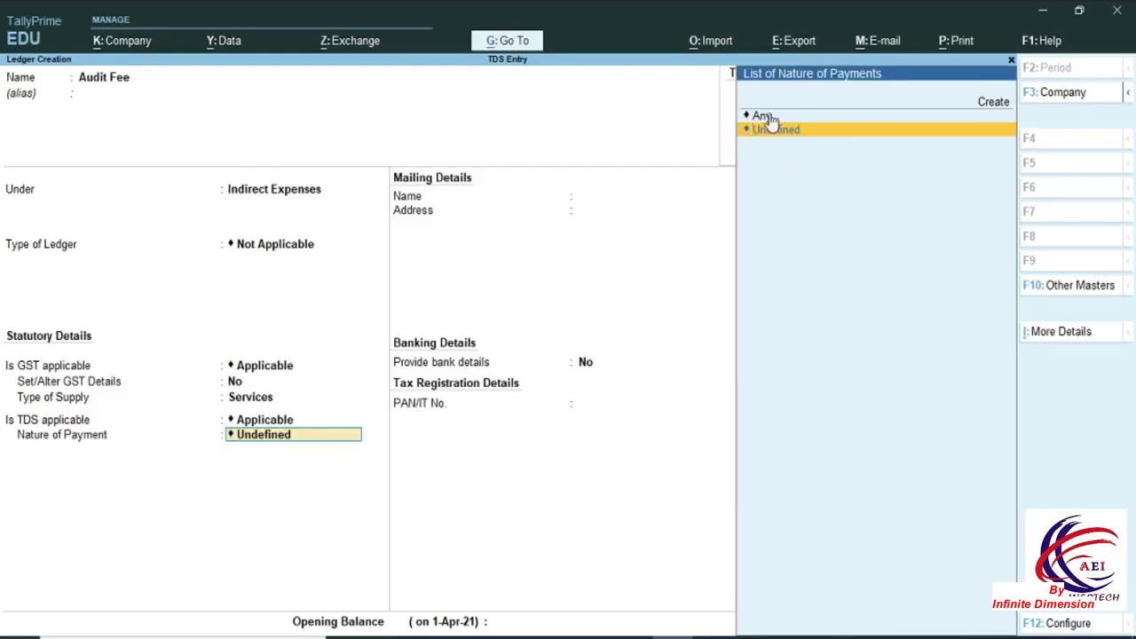
# Create a TDS nature of payment 'Fees for professional services' under section 194J, copied from Word
pyautogui.click(990, 104)
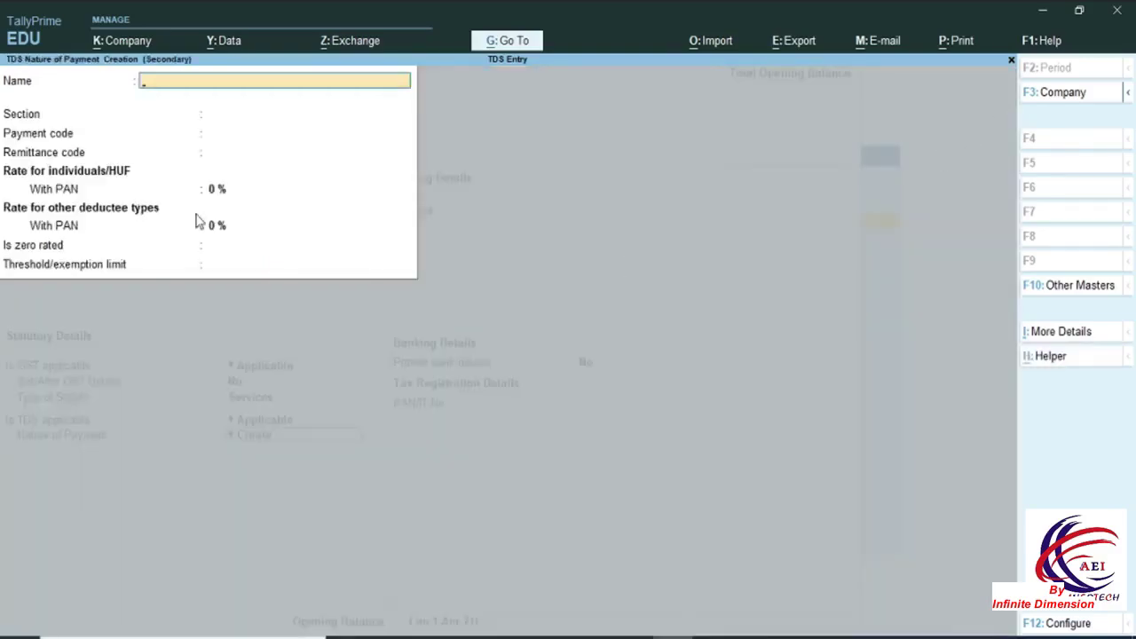
pyautogui.hotkey('alt', 'Tab')
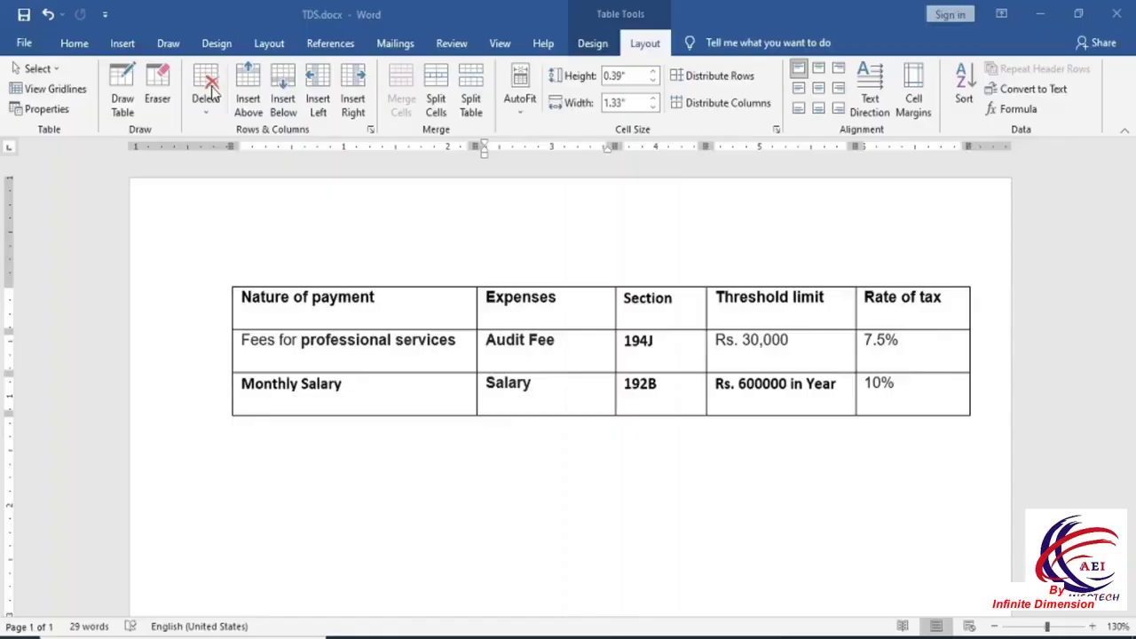
pyautogui.moveTo(451, 348); pyautogui.dragTo(240, 341)
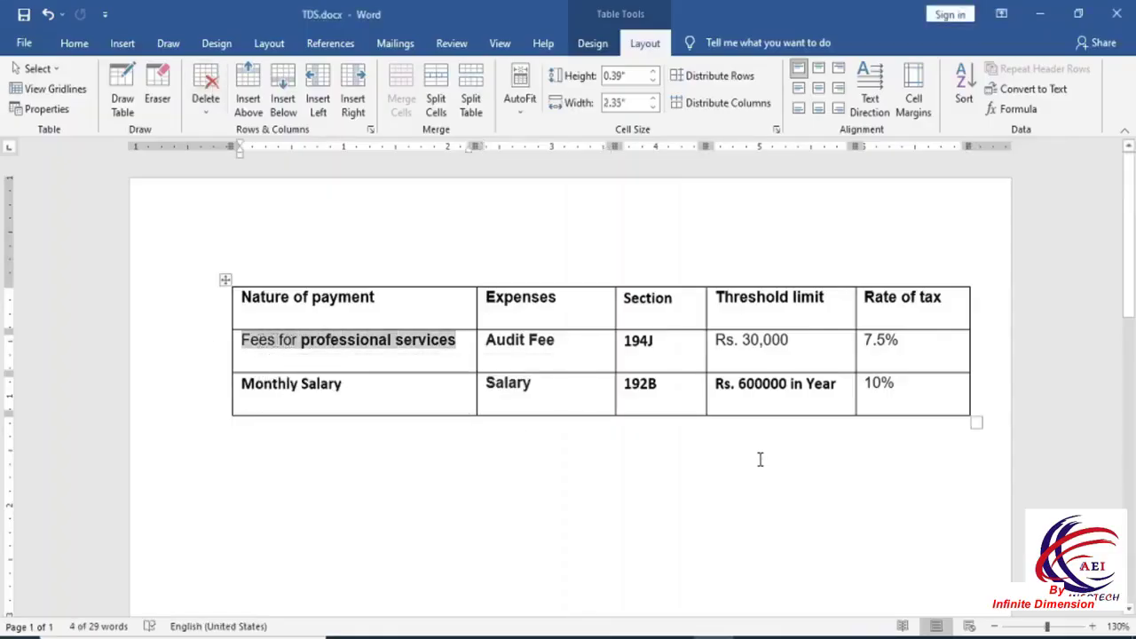
pyautogui.hotkey('ctrl', 'c')
pyautogui.hotkey('alt', 'Tab')
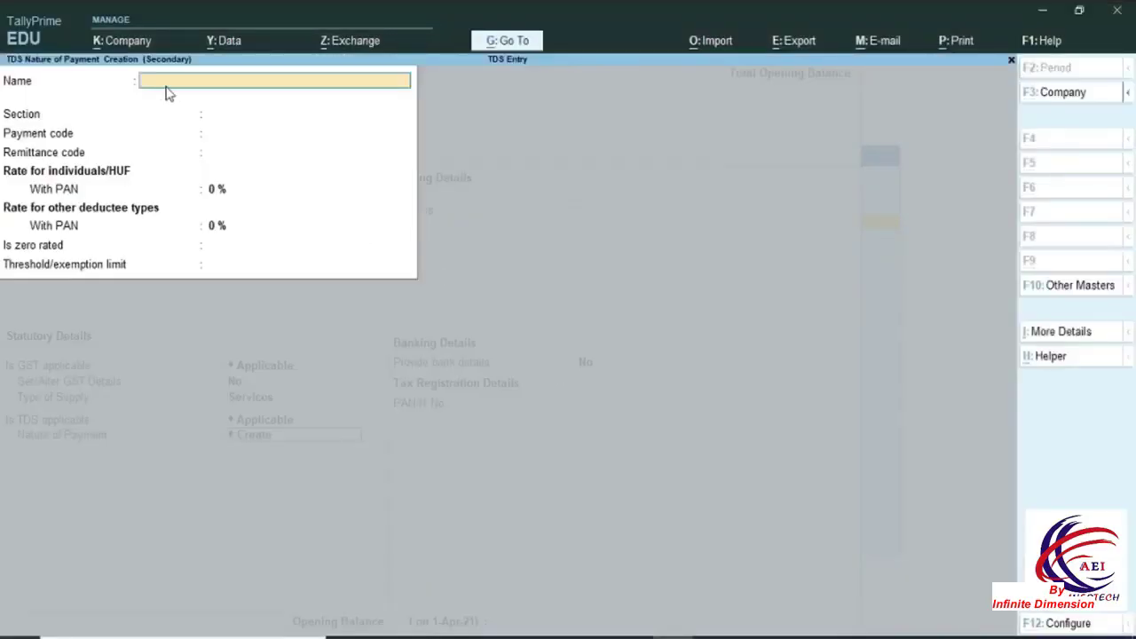
pyautogui.hotkey('ctrl', 'v')
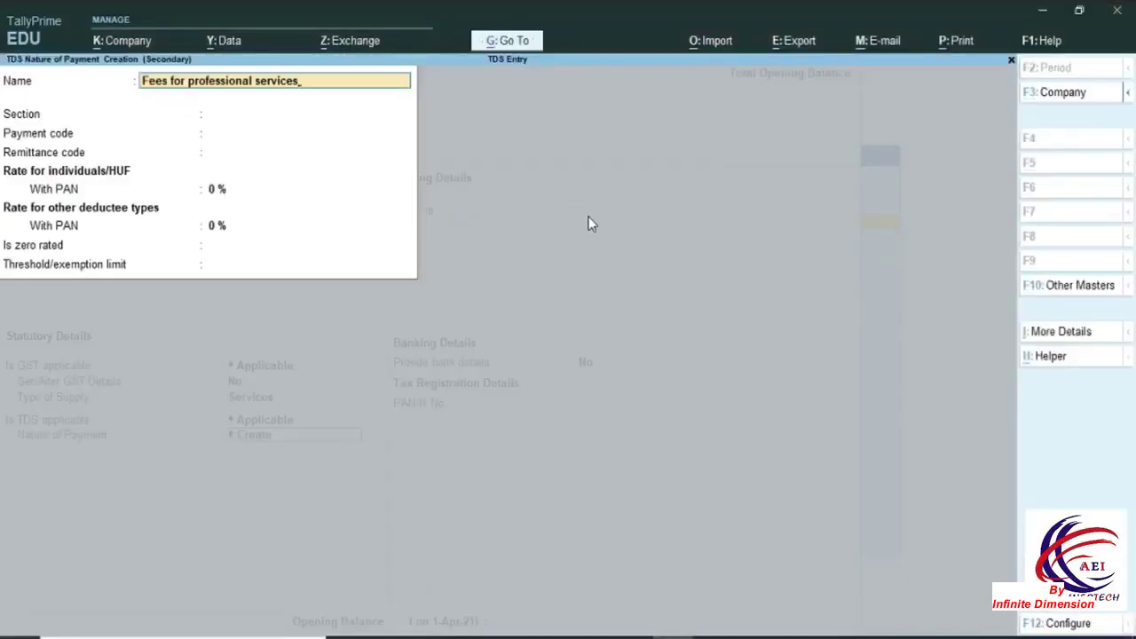
pyautogui.press('Return')
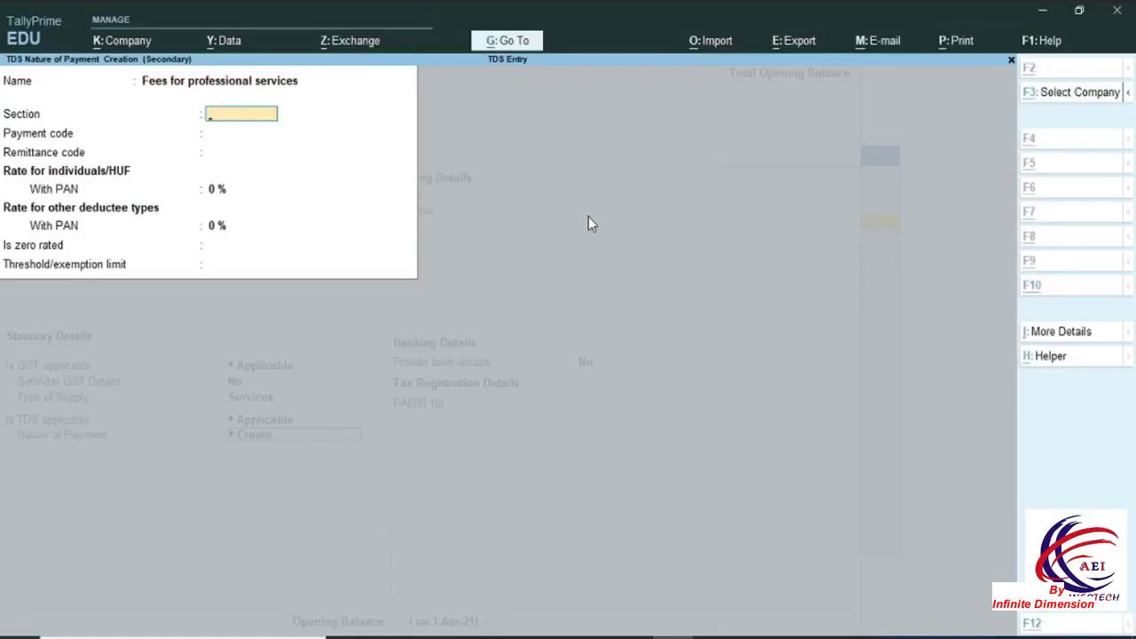
pyautogui.hotkey('alt', 'Tab')
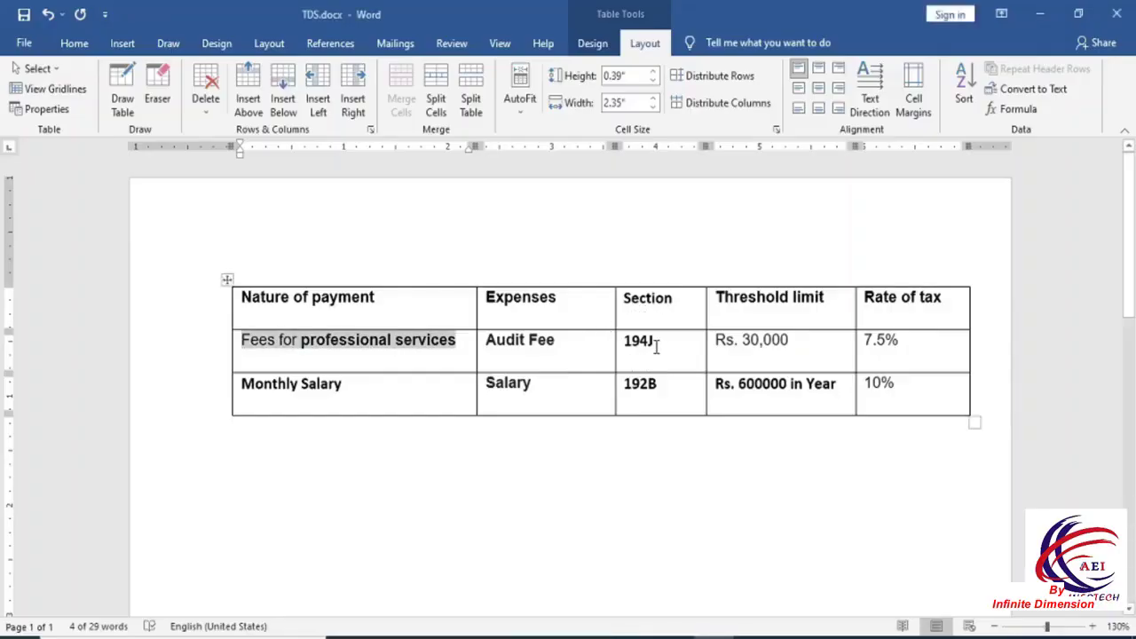
pyautogui.moveTo(658, 347); pyautogui.dragTo(624, 344)
pyautogui.hotkey('ctrl', 'c')
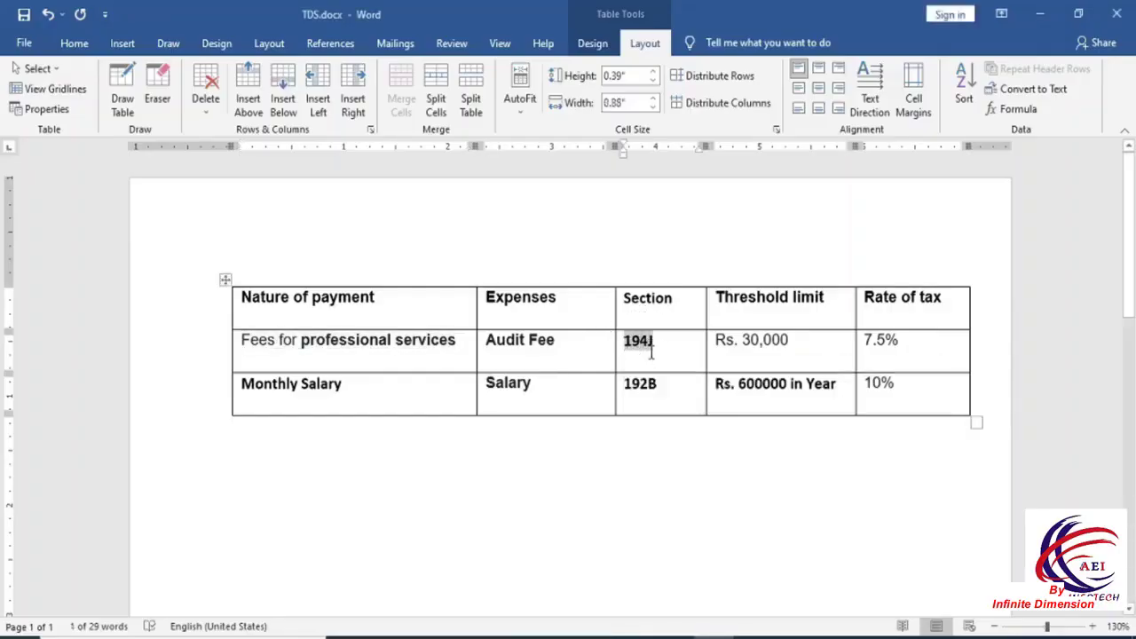
pyautogui.hotkey('alt', 'Tab')
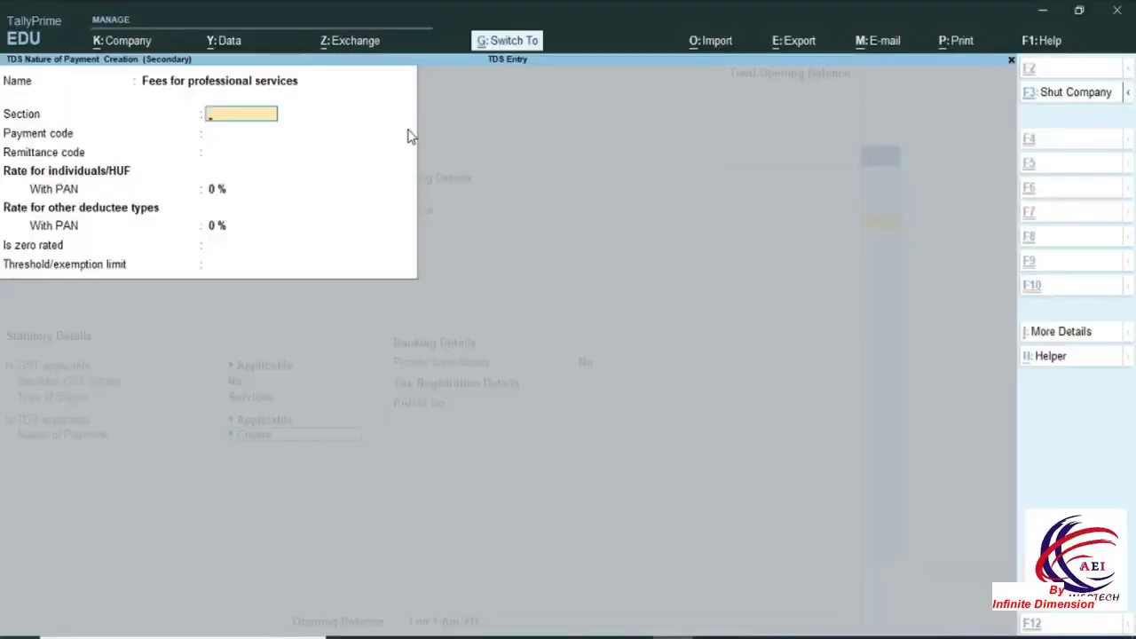
pyautogui.hotkey('ctrl', 'v')
pyautogui.press('Return')
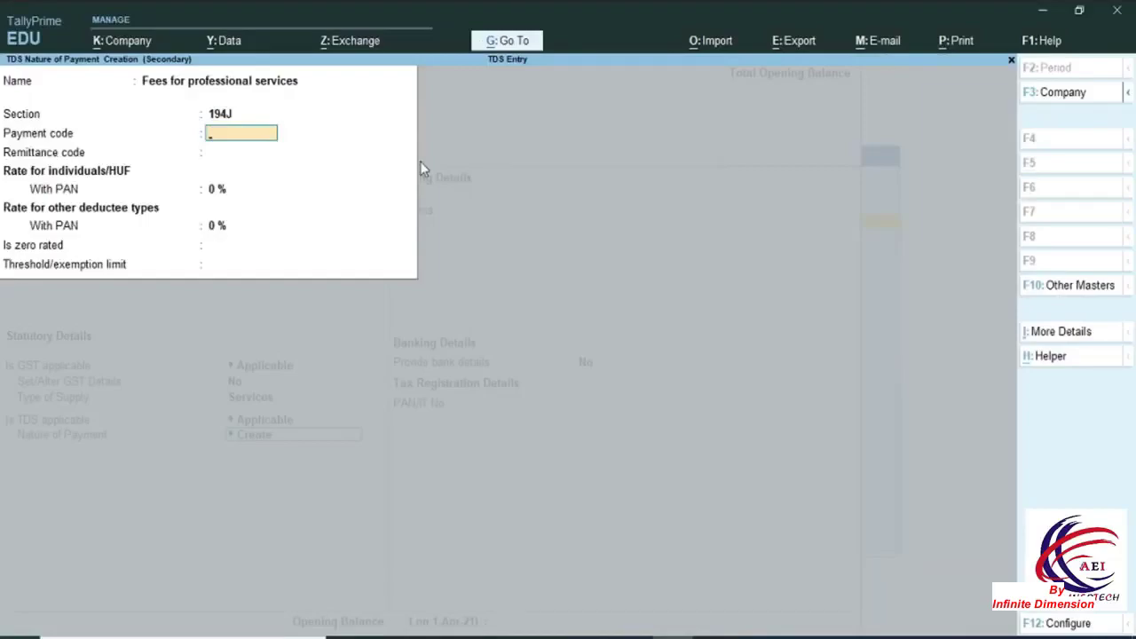
# Give it payment code 94, 7.50% rates with PAN and a 30,000 threshold, then save
pyautogui.write('94')
pyautogui.press('Return')
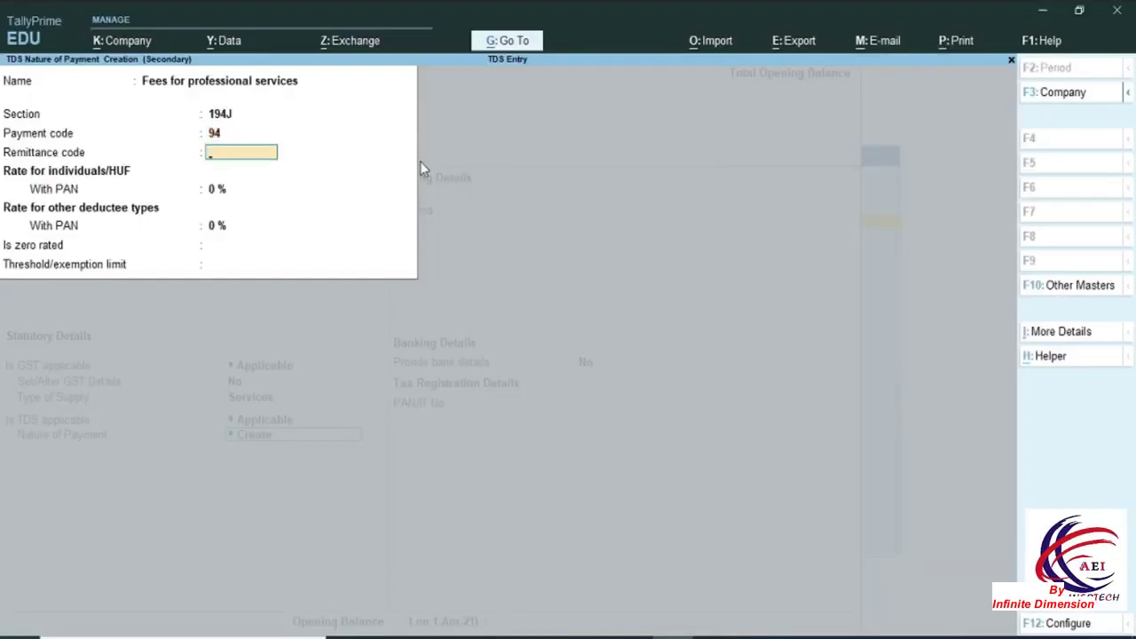
pyautogui.click(258, 188)
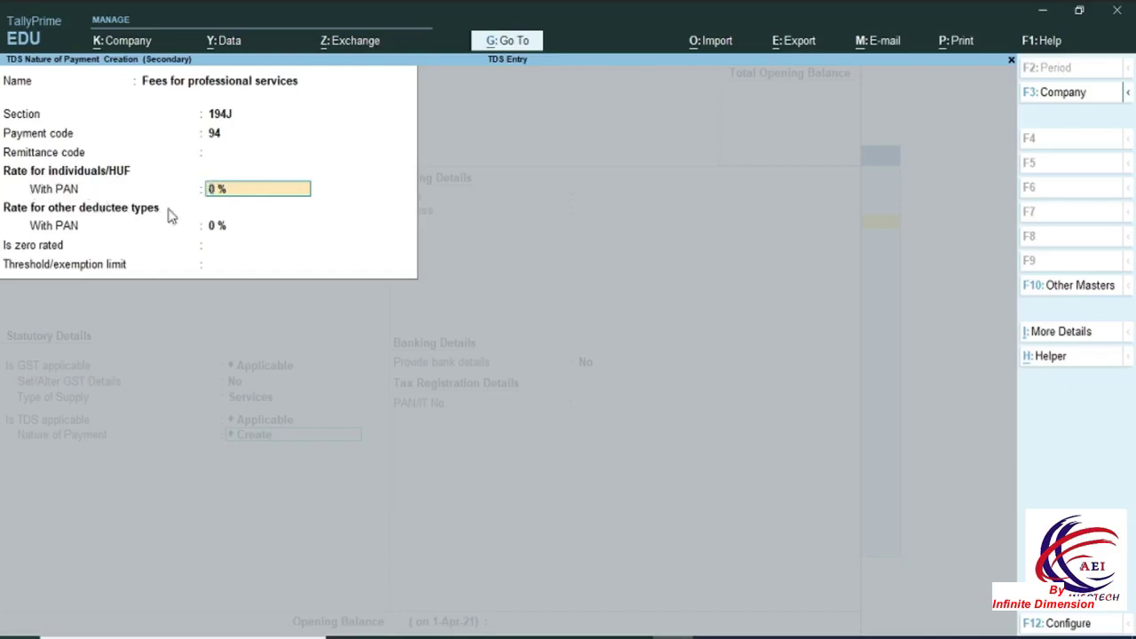
pyautogui.hotkey('alt', 'Tab')
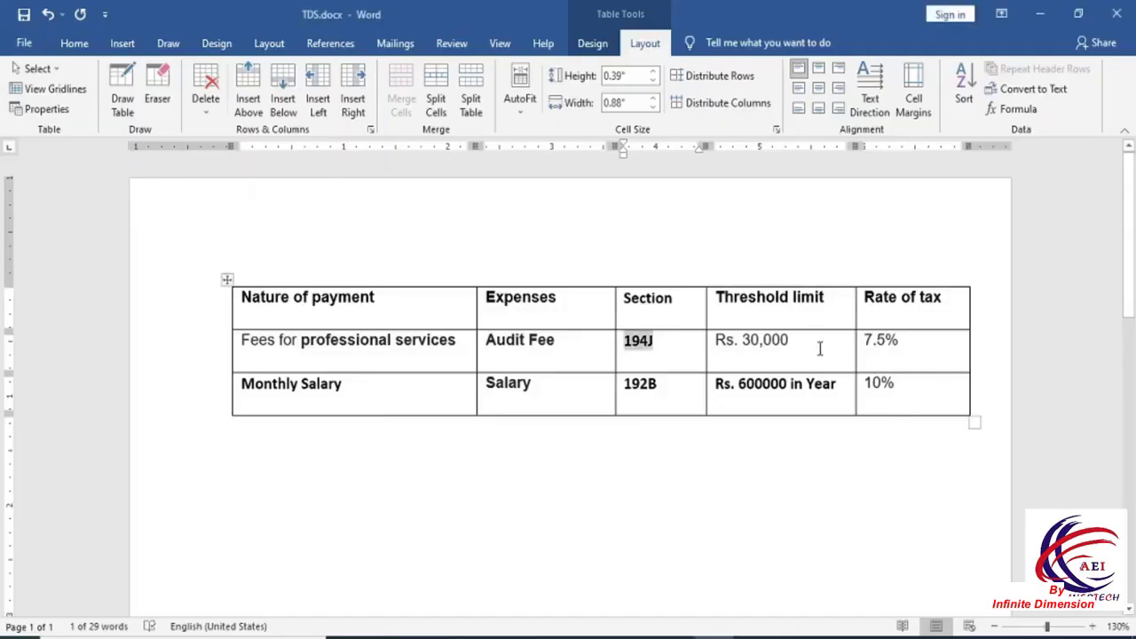
pyautogui.hotkey('alt', 'Tab')
pyautogui.write('7')
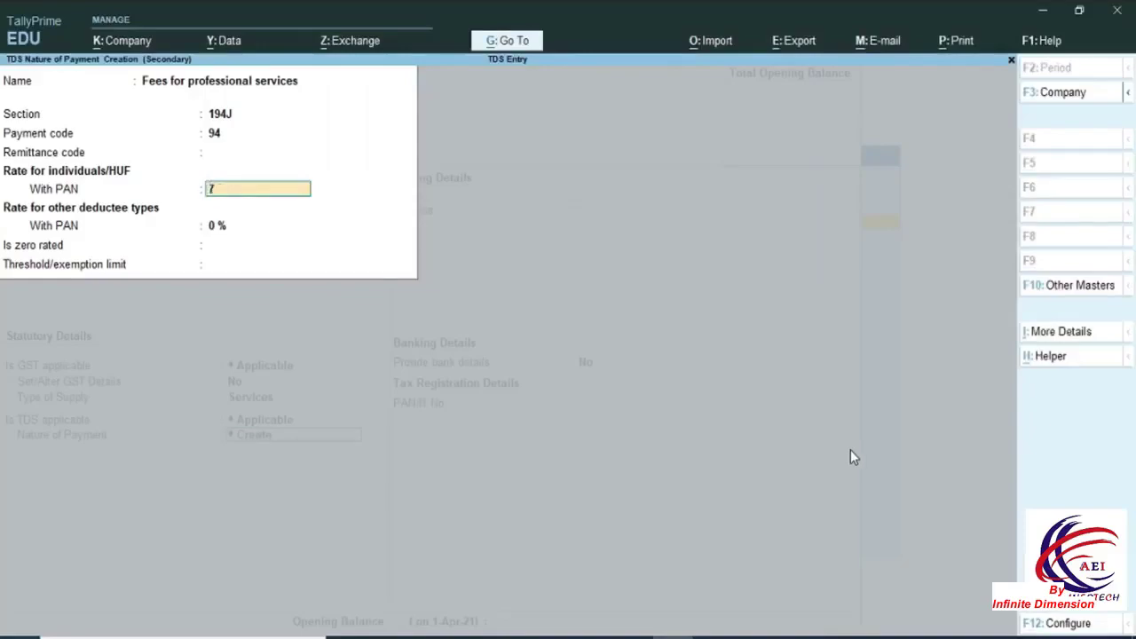
pyautogui.write('.5')
pyautogui.press('Return')
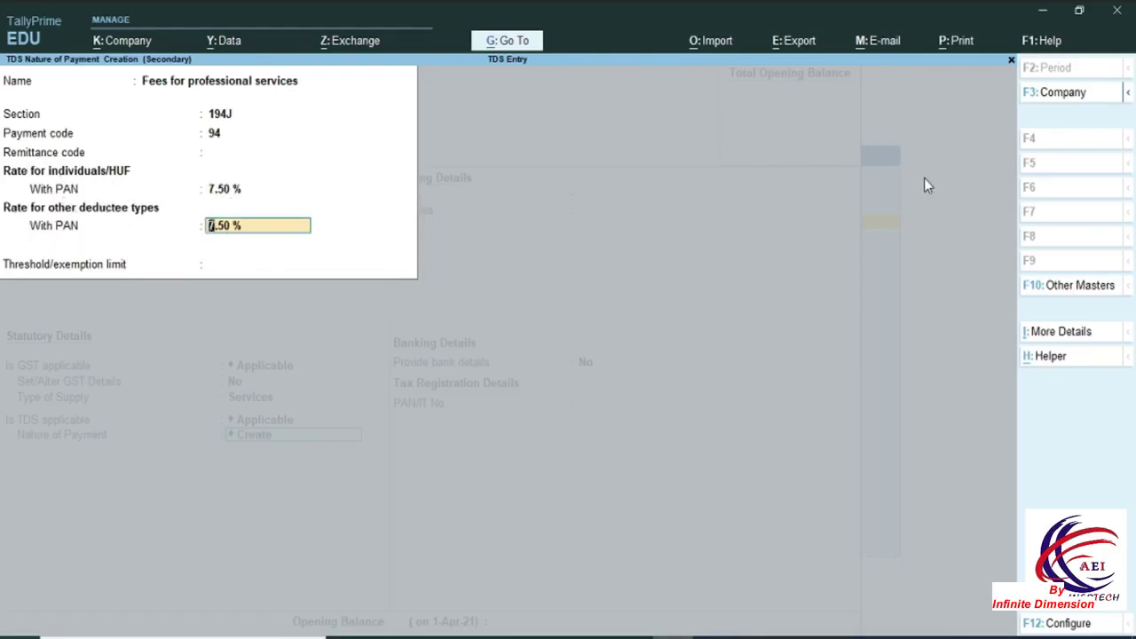
pyautogui.press('Return')
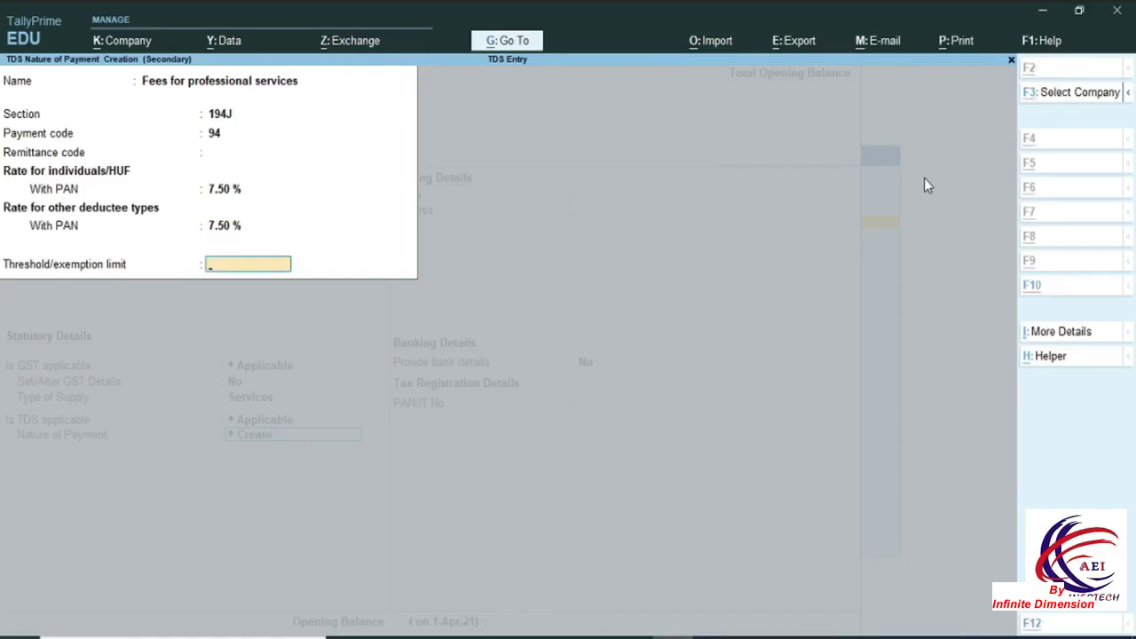
pyautogui.hotkey('alt', 'Tab')
pyautogui.hotkey('alt', 'Tab')
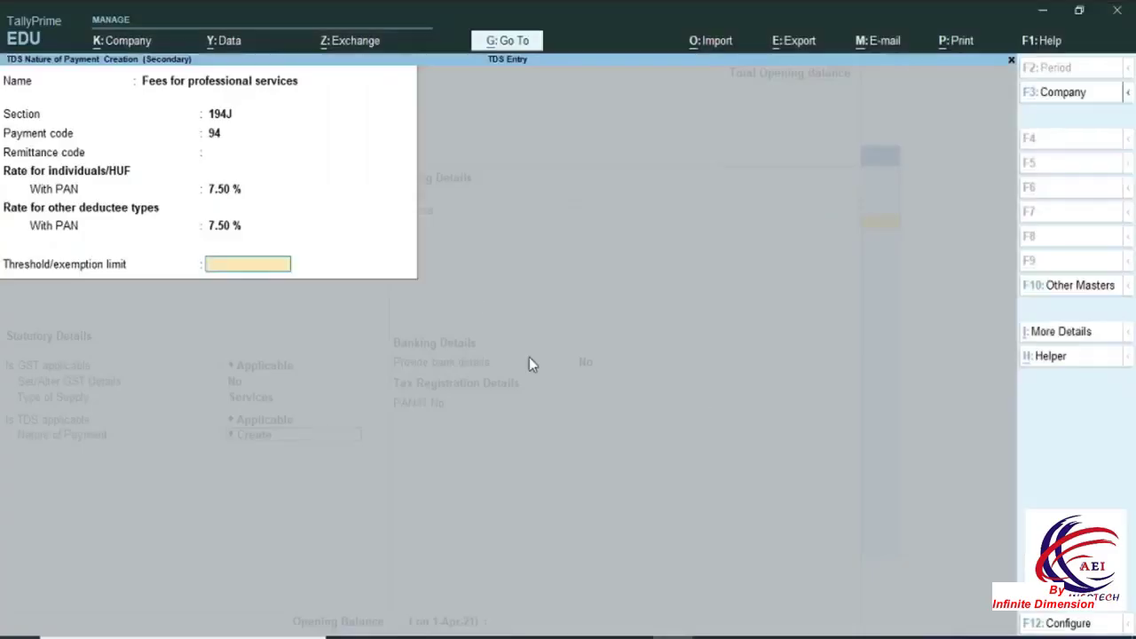
pyautogui.write('30,0000')
pyautogui.press('Return')
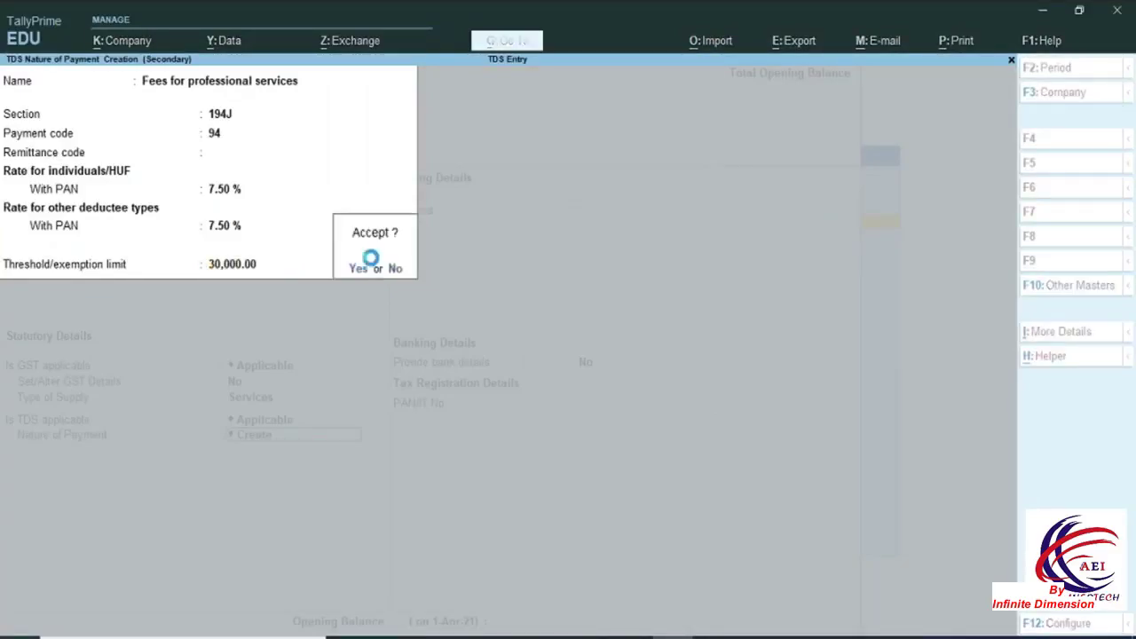
pyautogui.press('Return')
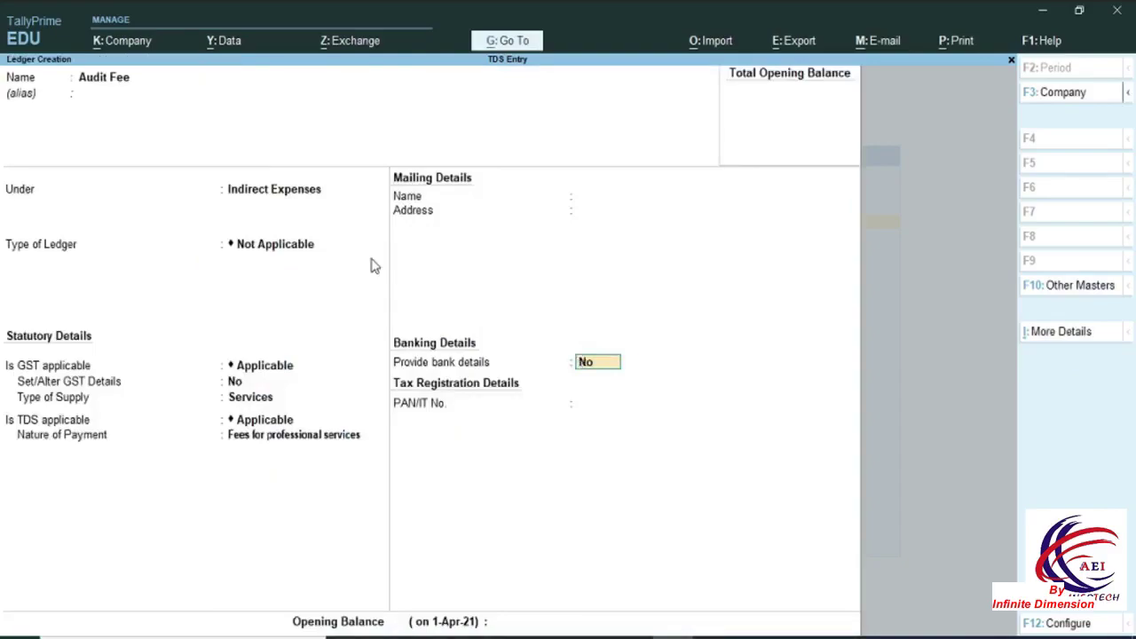
# Fill in a Salary ledger under Indirect Expenses with GST for Services and TDS applicable
pyautogui.press('Return')
pyautogui.press('Return')
pyautogui.press('Return')
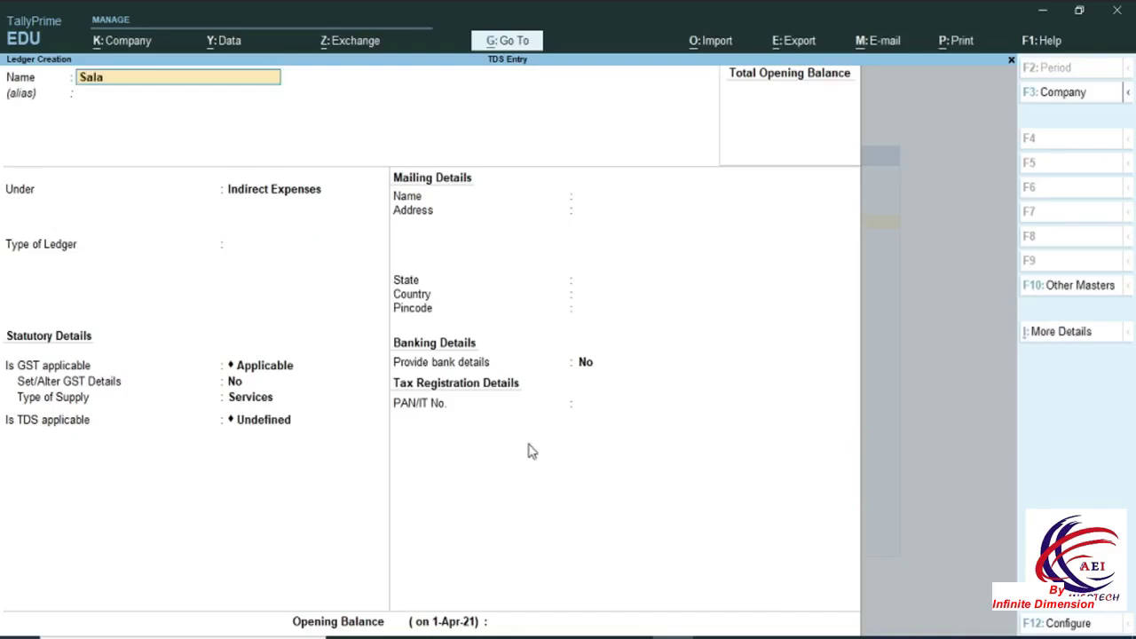
pyautogui.press('Return')
pyautogui.press('Return')
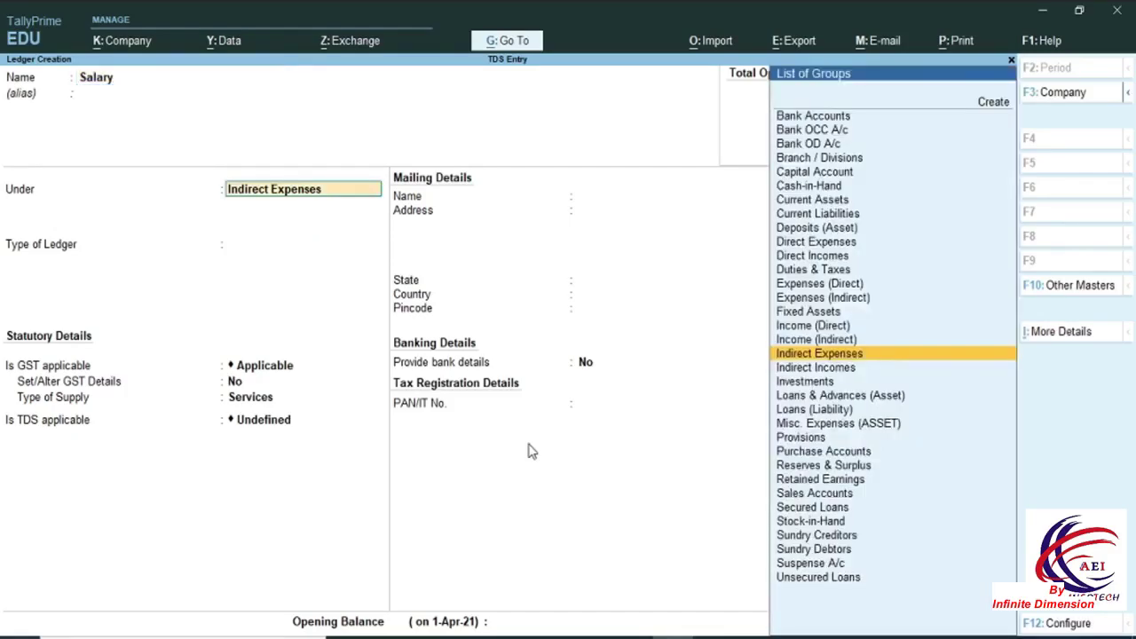
pyautogui.press('Return')
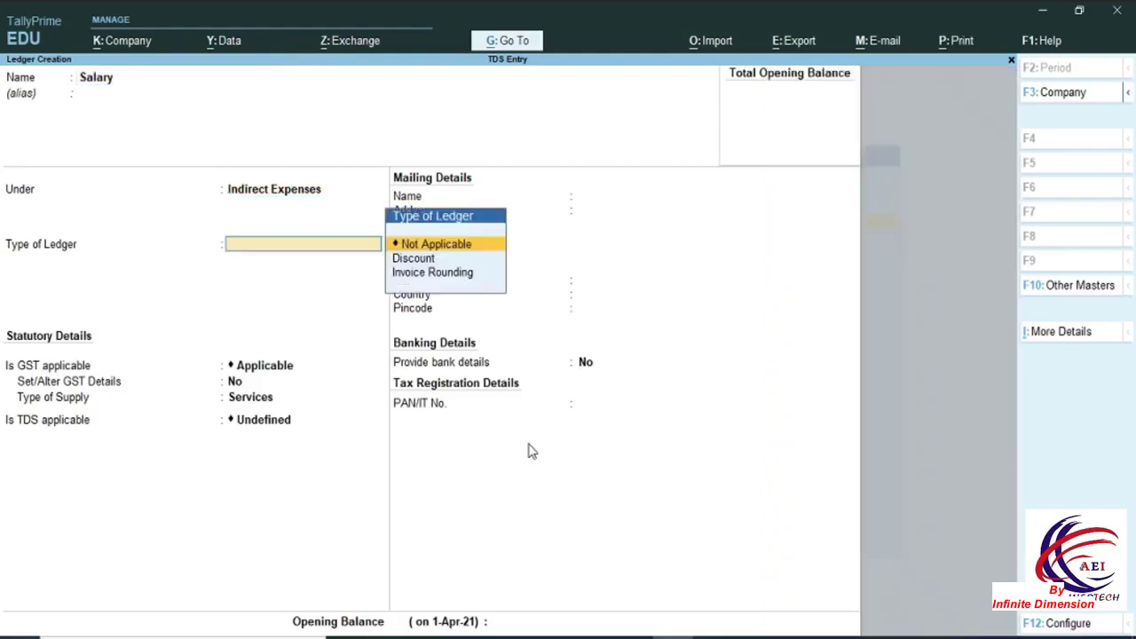
pyautogui.press('Return')
pyautogui.press('Return')
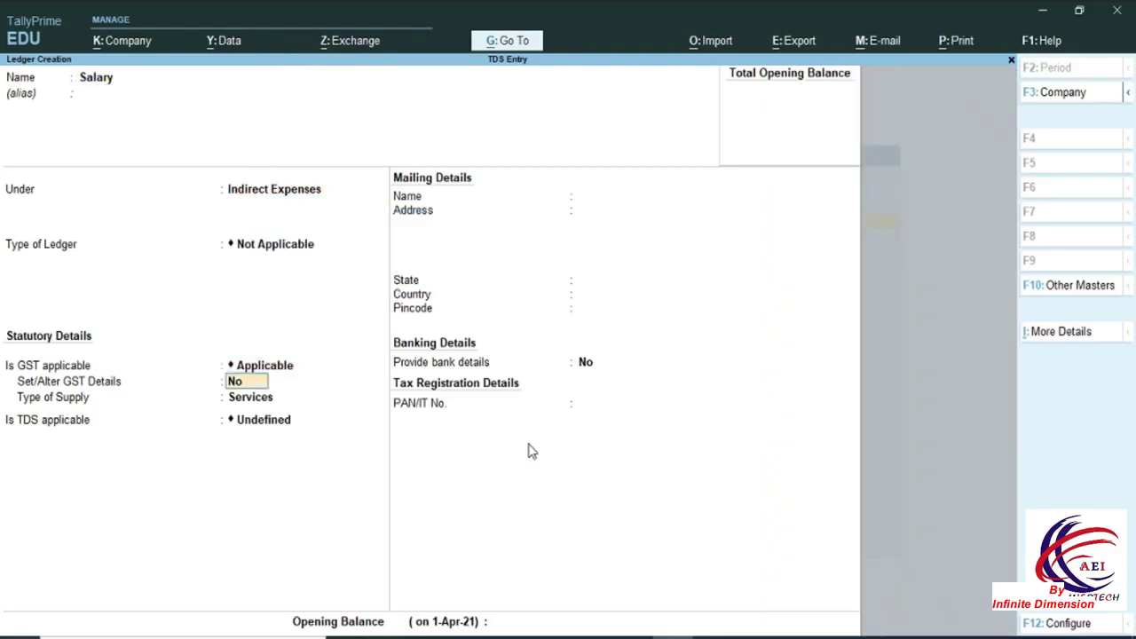
pyautogui.press('Return')
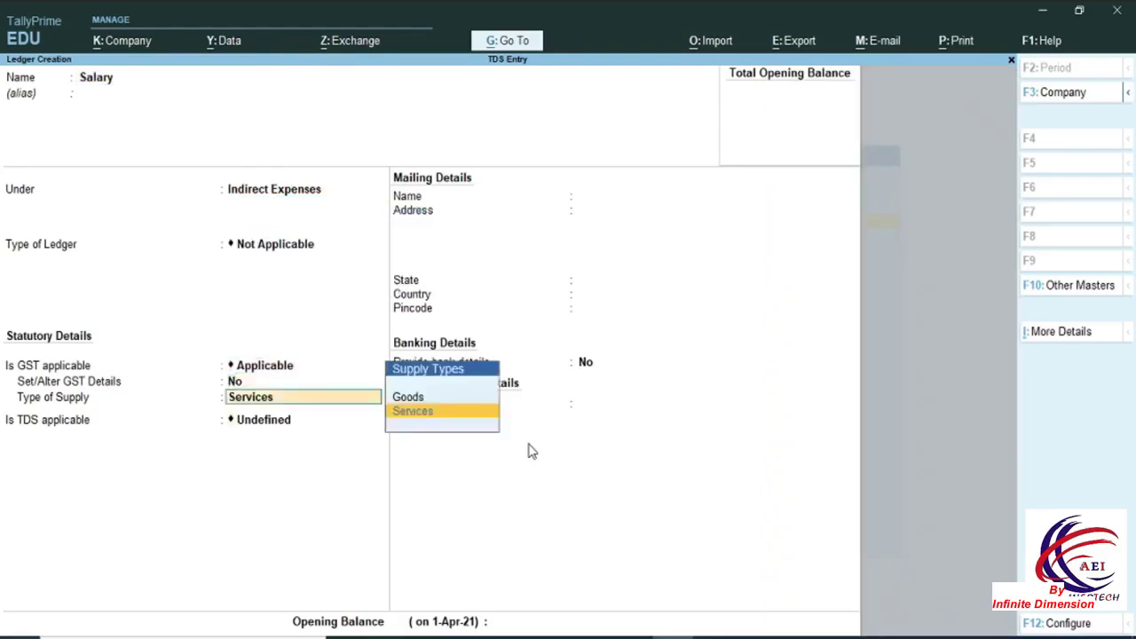
pyautogui.press('Return')
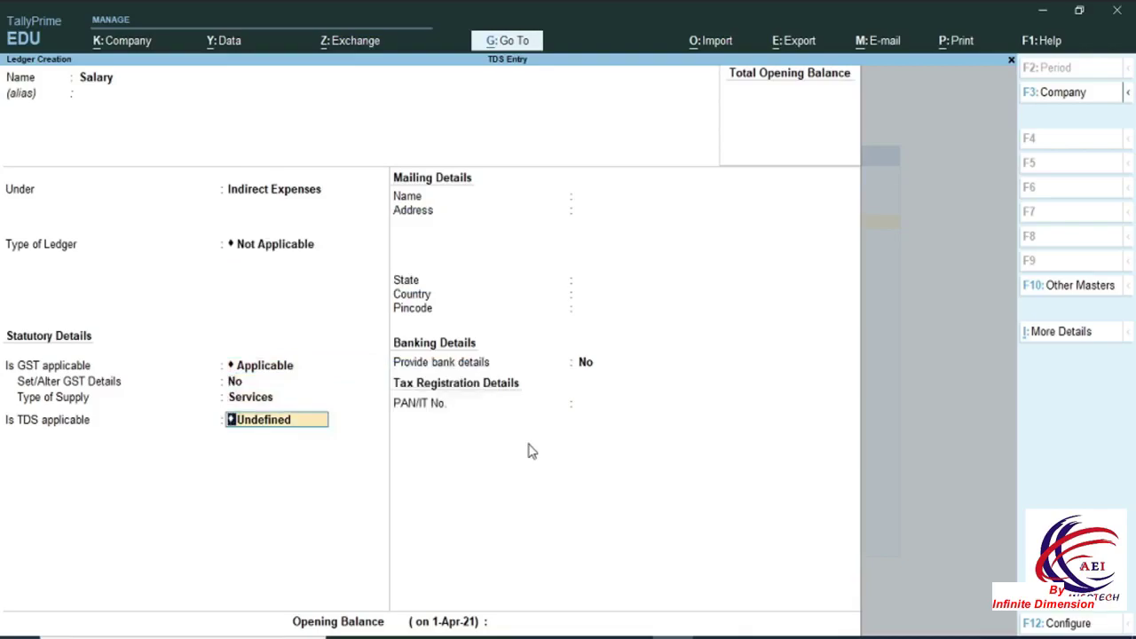
pyautogui.press('space')
pyautogui.press('Return')
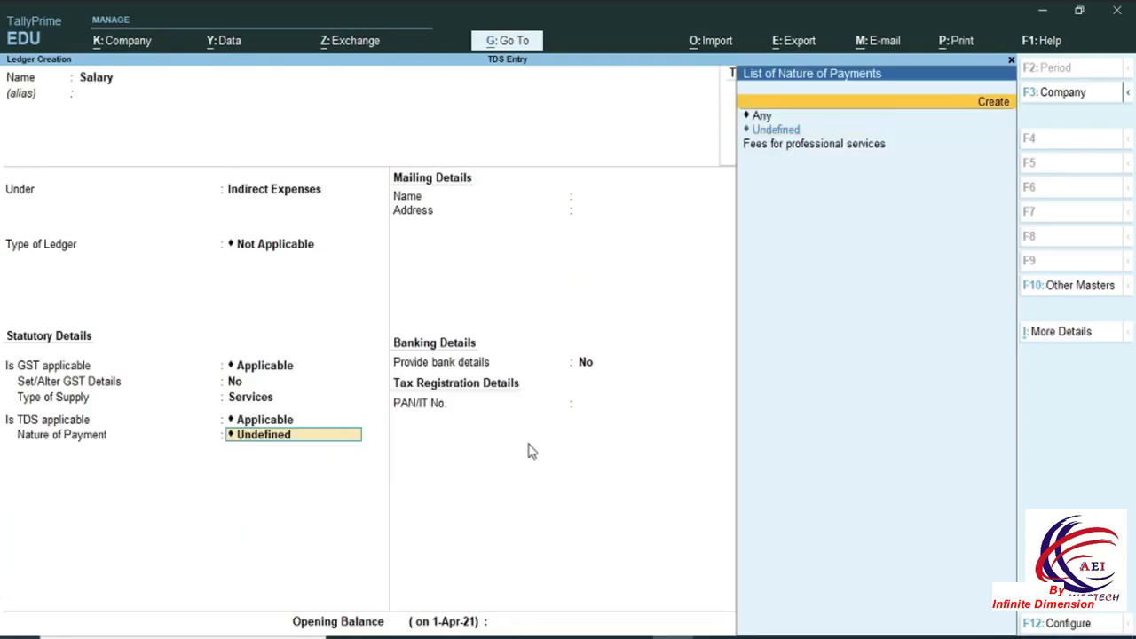
# Create a Monthly Salary TDS nature of payment with section 192B and payment code 92
pyautogui.hotkey('alt', 'c')
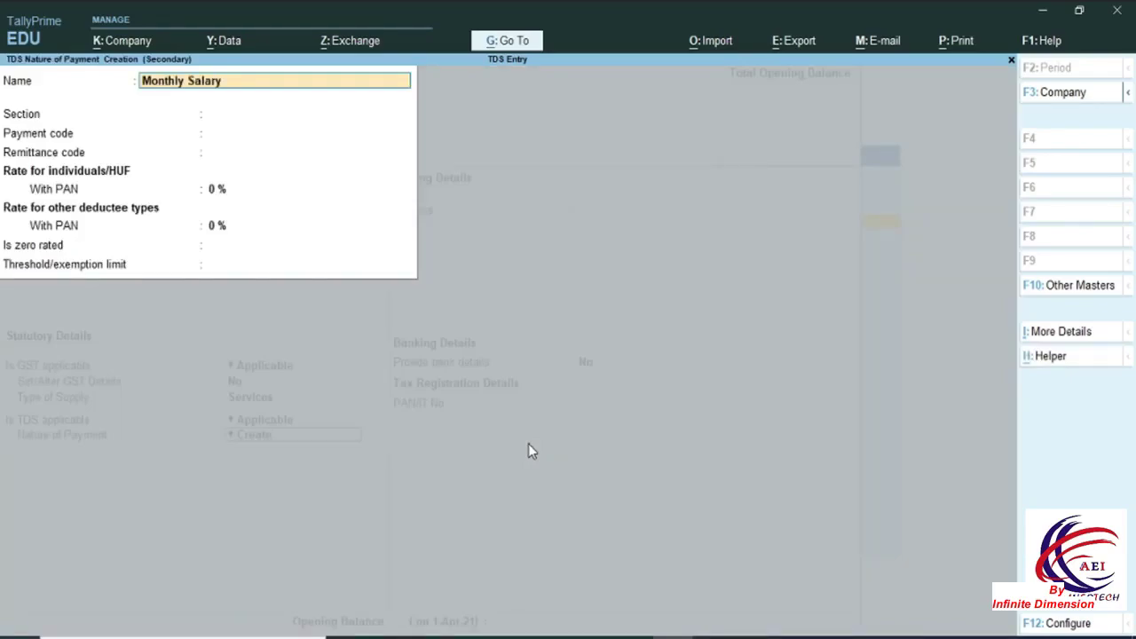
pyautogui.press('Return')
pyautogui.hotkey('alt', 'Tab')
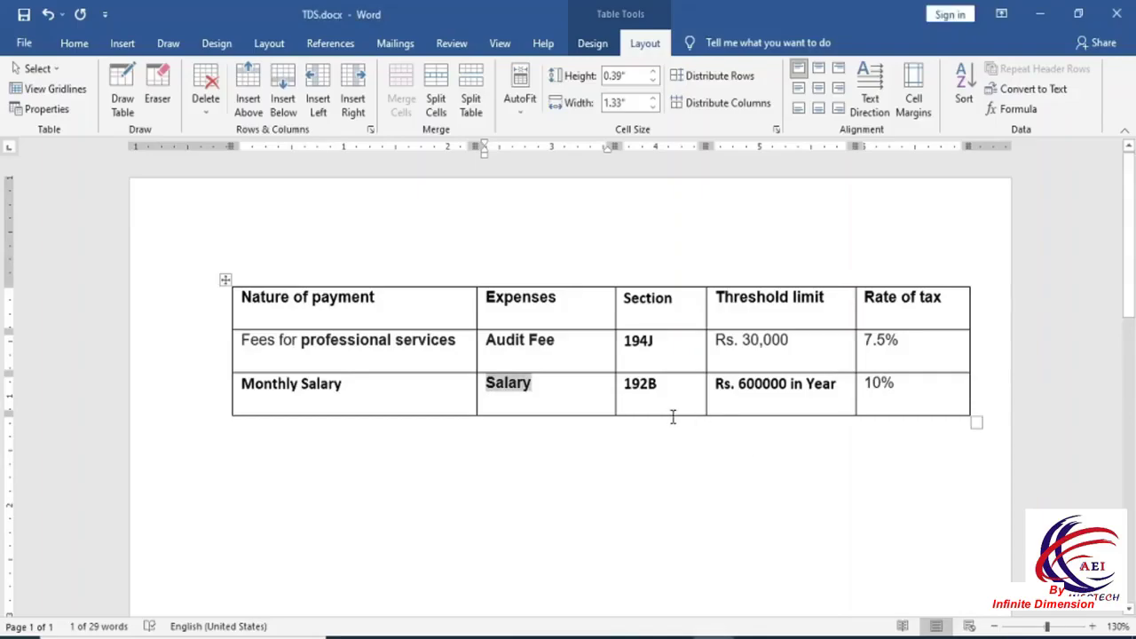
pyautogui.hotkey('alt', 'Tab')
pyautogui.write('19')
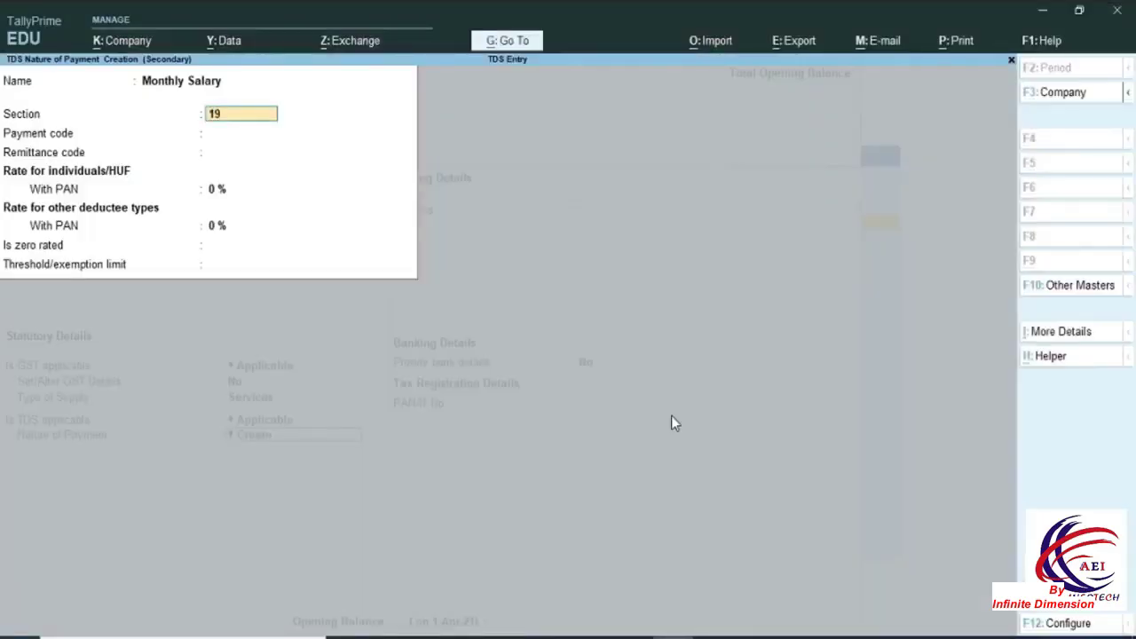
pyautogui.write('2B')
pyautogui.press('Return')
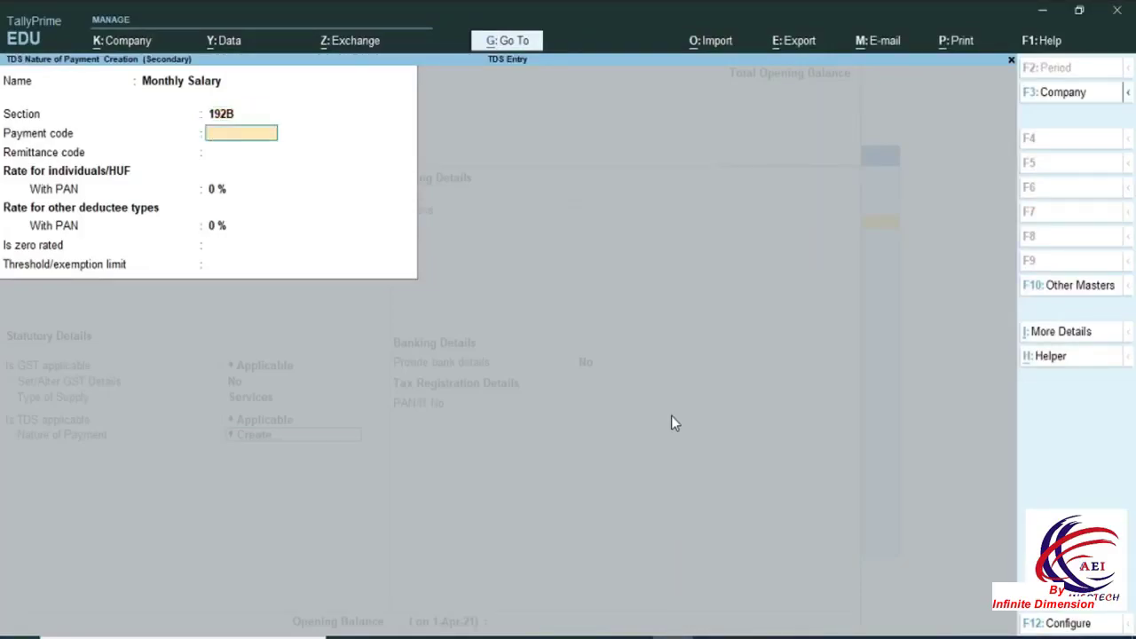
pyautogui.write('92')
pyautogui.press('Return')
# Set its rate to 10 % and threshold limit to 60,000, then save it
pyautogui.press('Return')
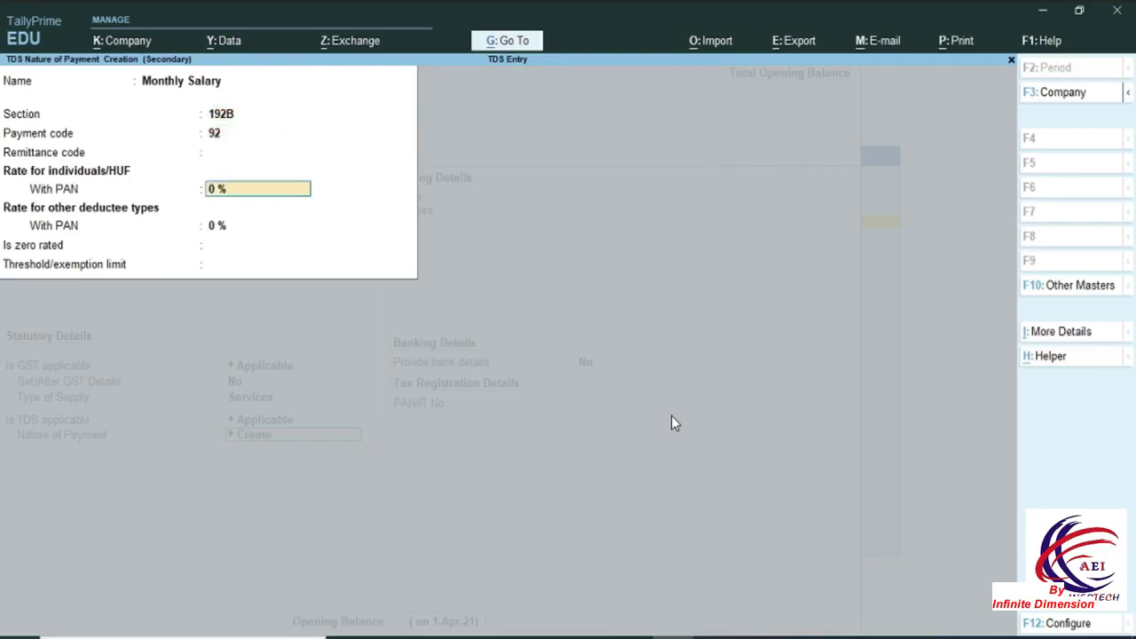
pyautogui.write('10')
pyautogui.press('Return')
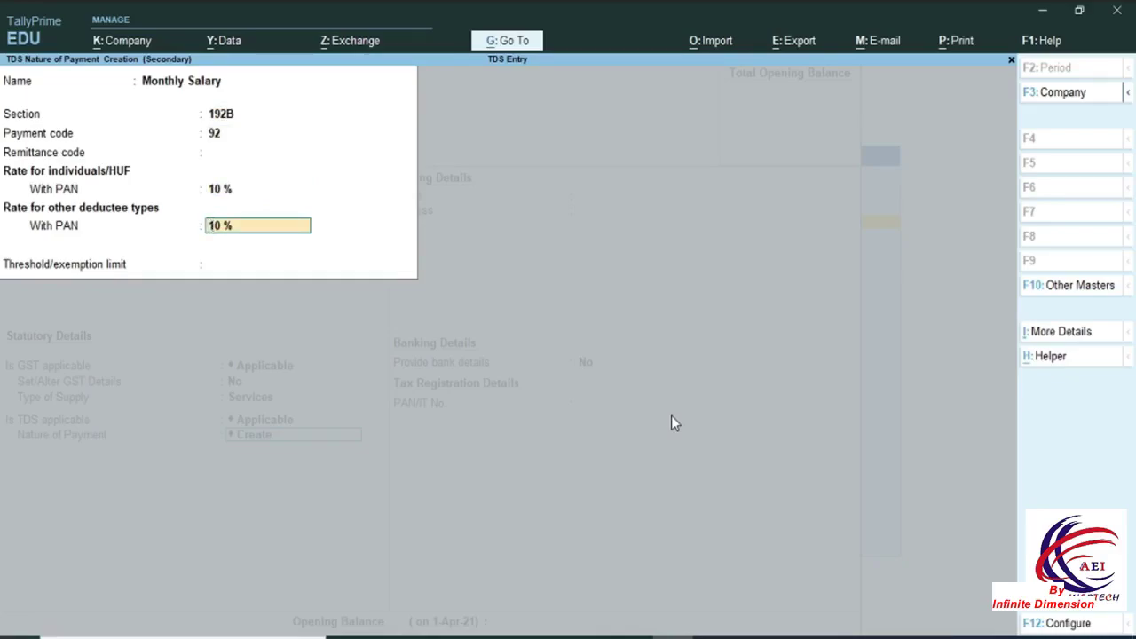
pyautogui.press('Return')
pyautogui.hotkey('alt', 'Tab')
pyautogui.doubleClick(762, 384)
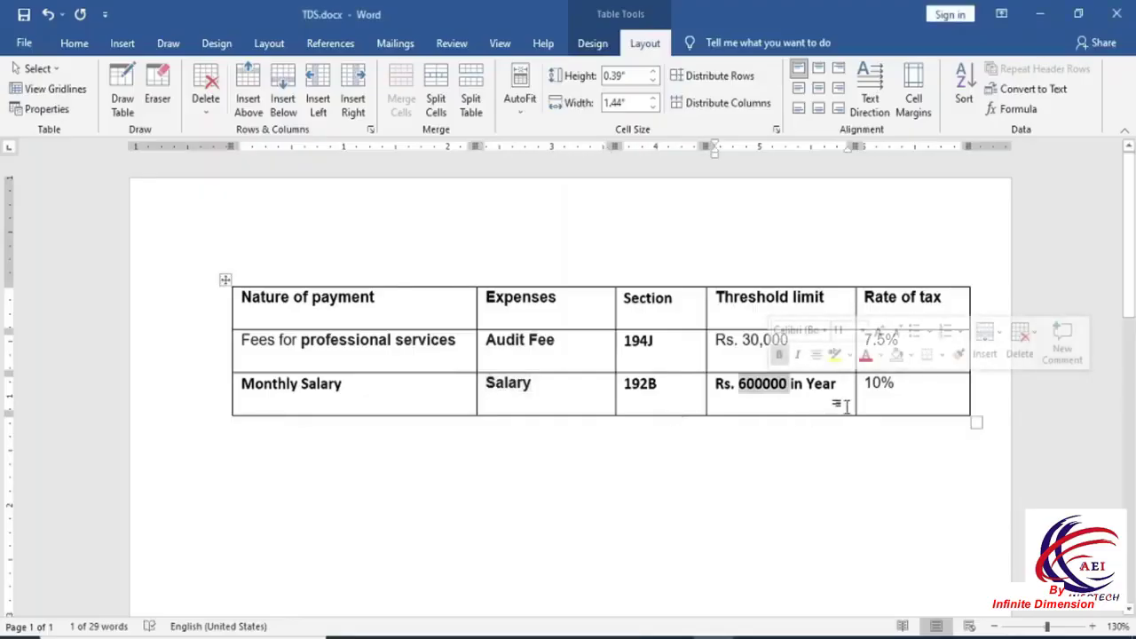
pyautogui.moveTo(836, 384); pyautogui.dragTo(740, 387)
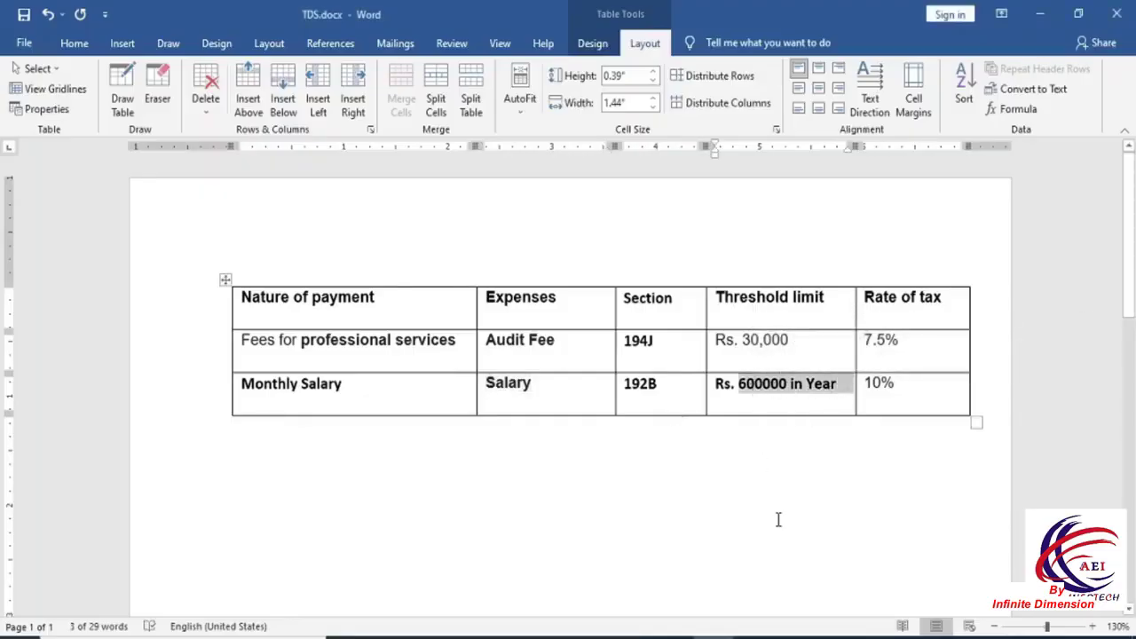
pyautogui.hotkey('alt', 'Tab')
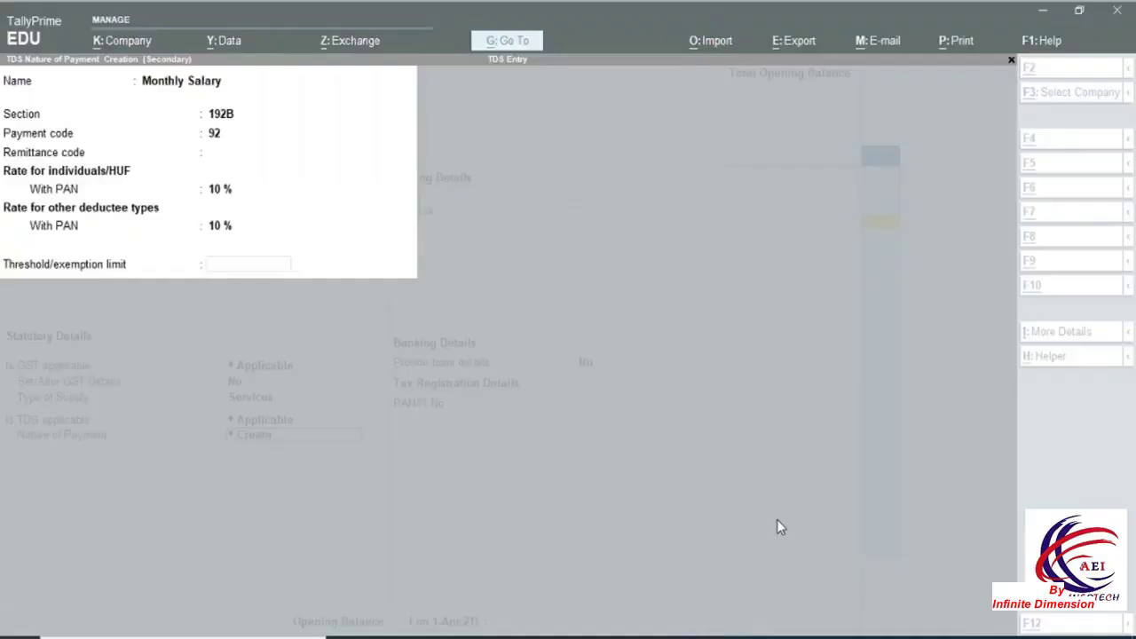
pyautogui.write('60')
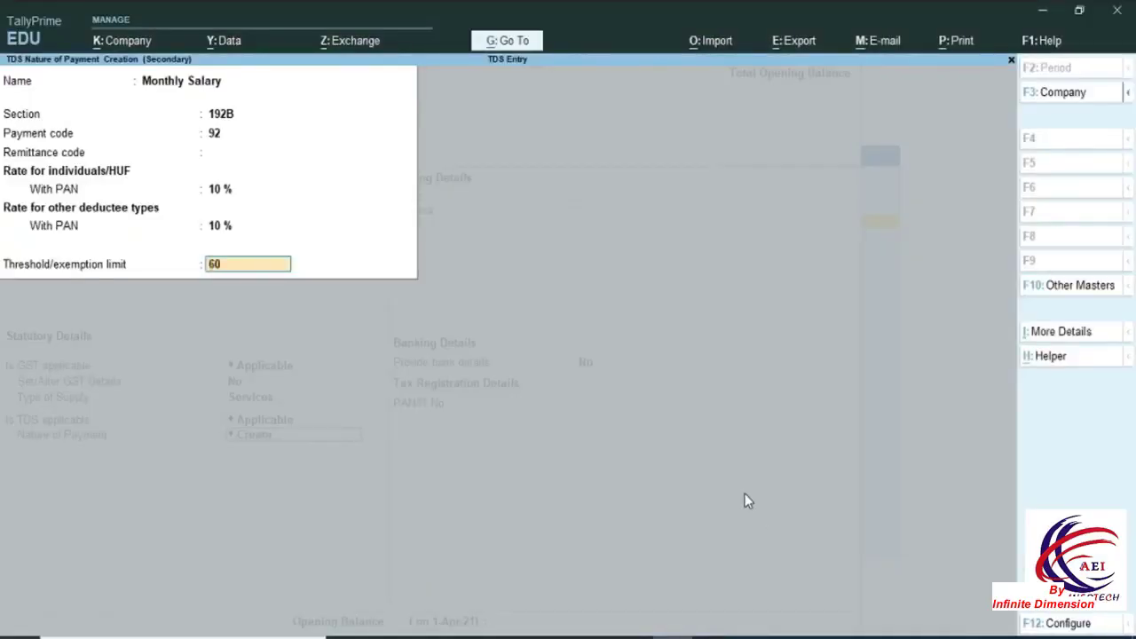
pyautogui.write(',00000')
pyautogui.press('Return')
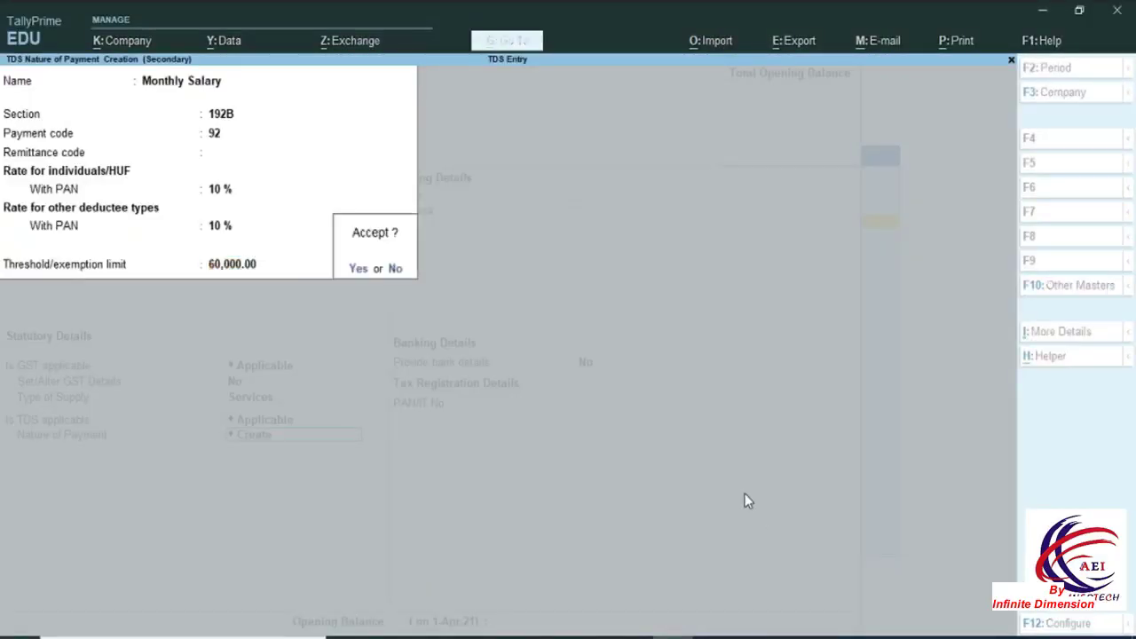
pyautogui.press('Return')
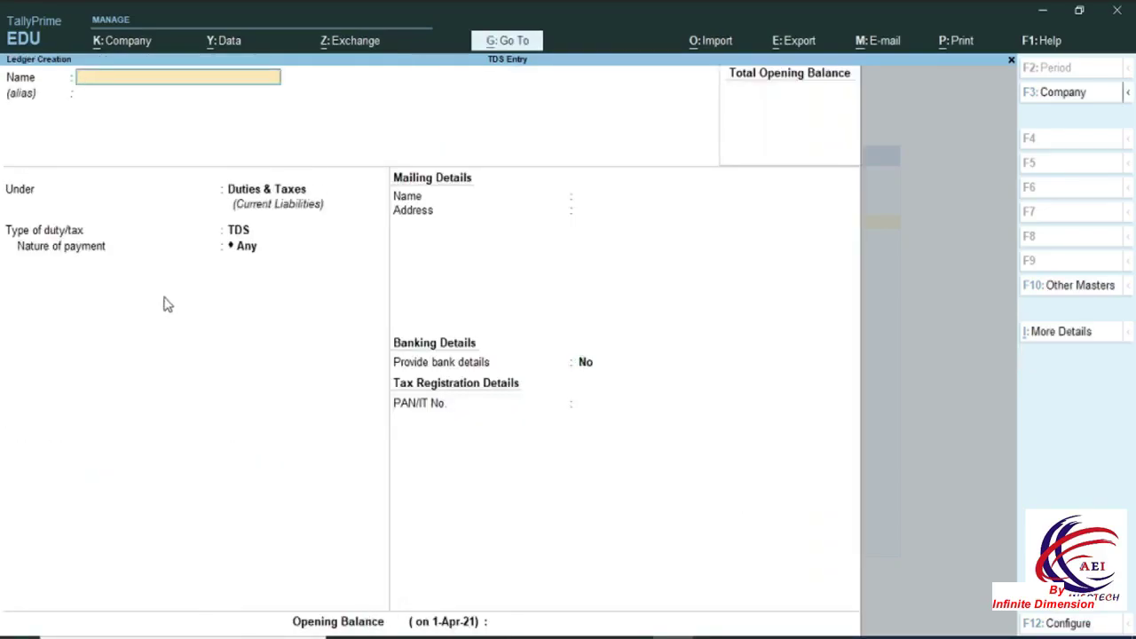
# Create ledger 'TDS on Audit Fee' under Duties & Taxes, type TDS, nature Fees for professional services
pyautogui.write('TDS on Audit Fee')
pyautogui.press('Return')
pyautogui.press('Return')
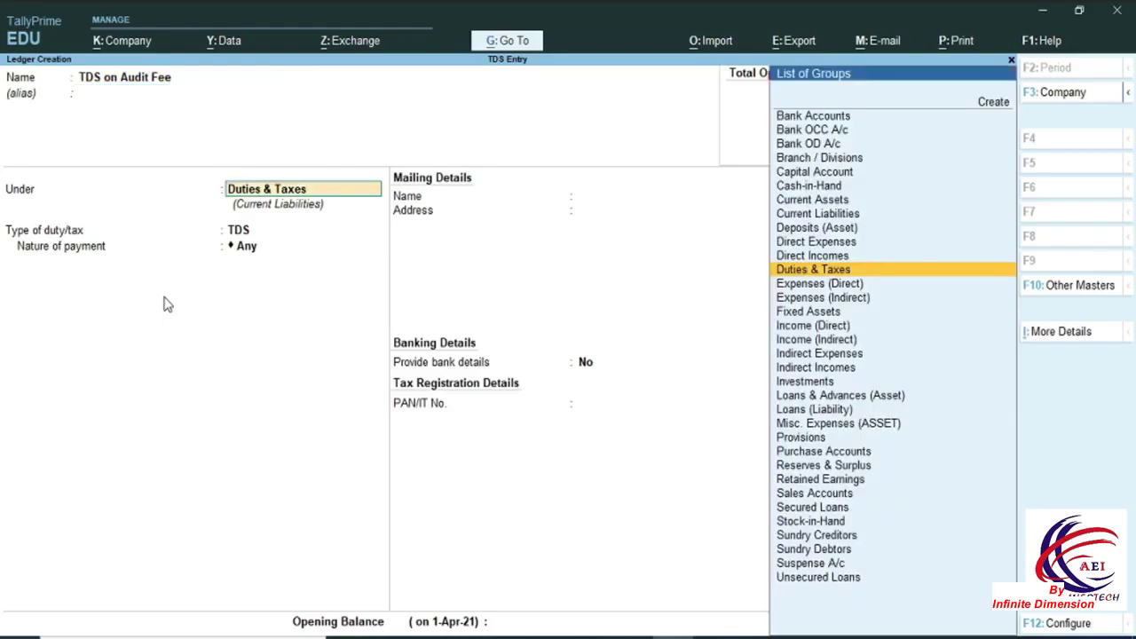
pyautogui.press('Return')
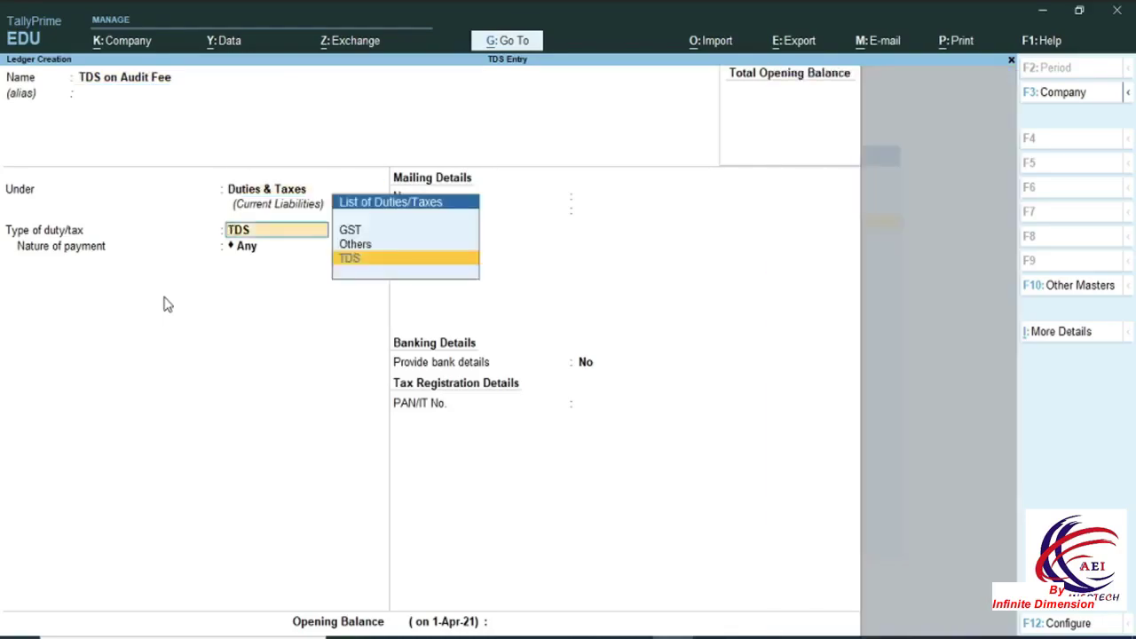
pyautogui.press('Return')
pyautogui.press('Down')
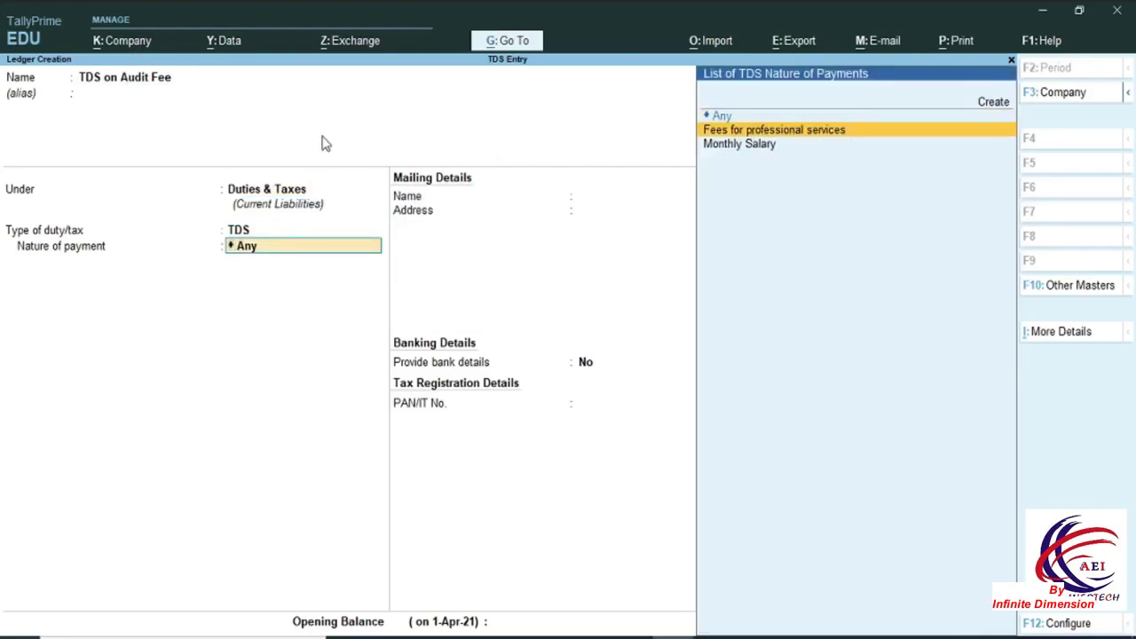
pyautogui.click(818, 133)
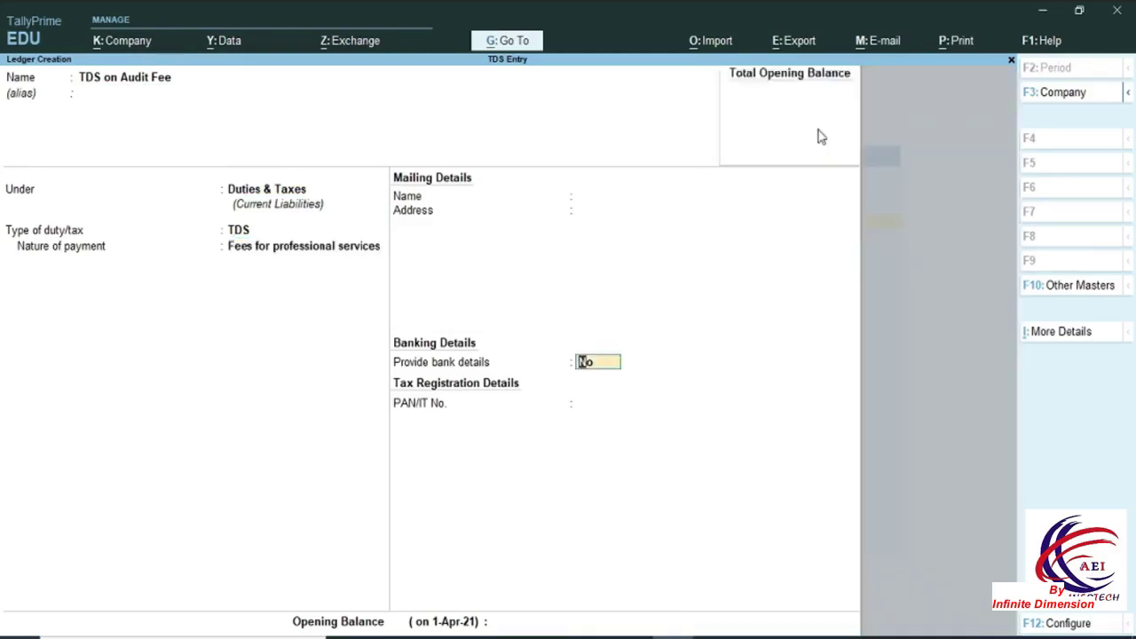
pyautogui.press('Return')
pyautogui.press('Return')
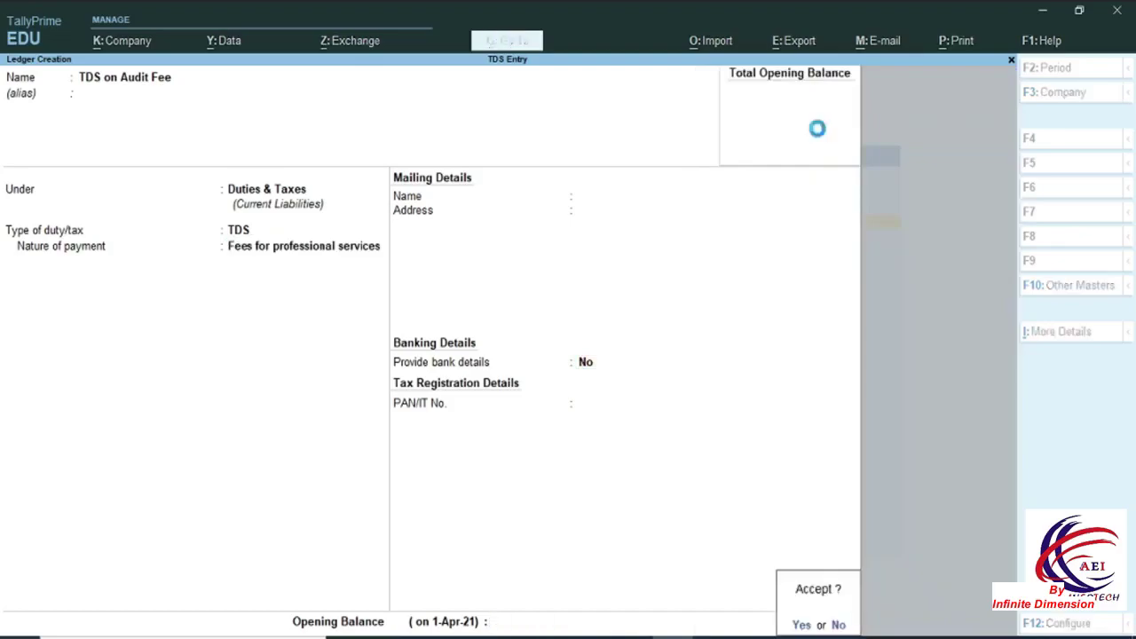
pyautogui.press('Return')
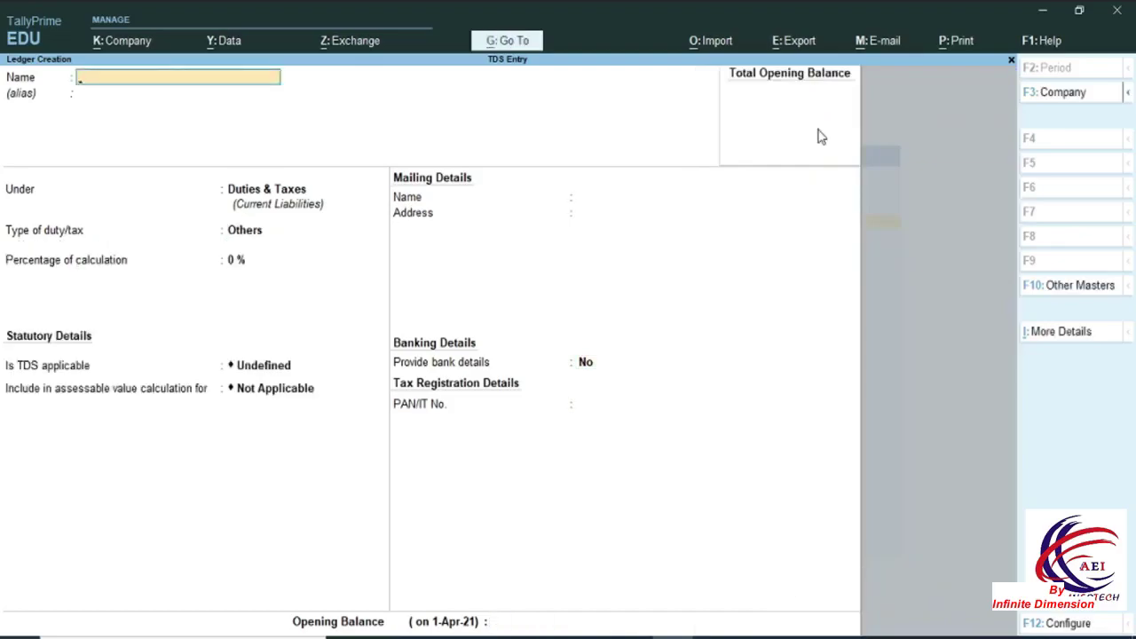
# Save ledger 'TDS on Salary' under Duties & Taxes, duty type TDS, nature Monthly Salary
pyautogui.write('TDS on Salary')
pyautogui.press('Return')
pyautogui.press('Return')
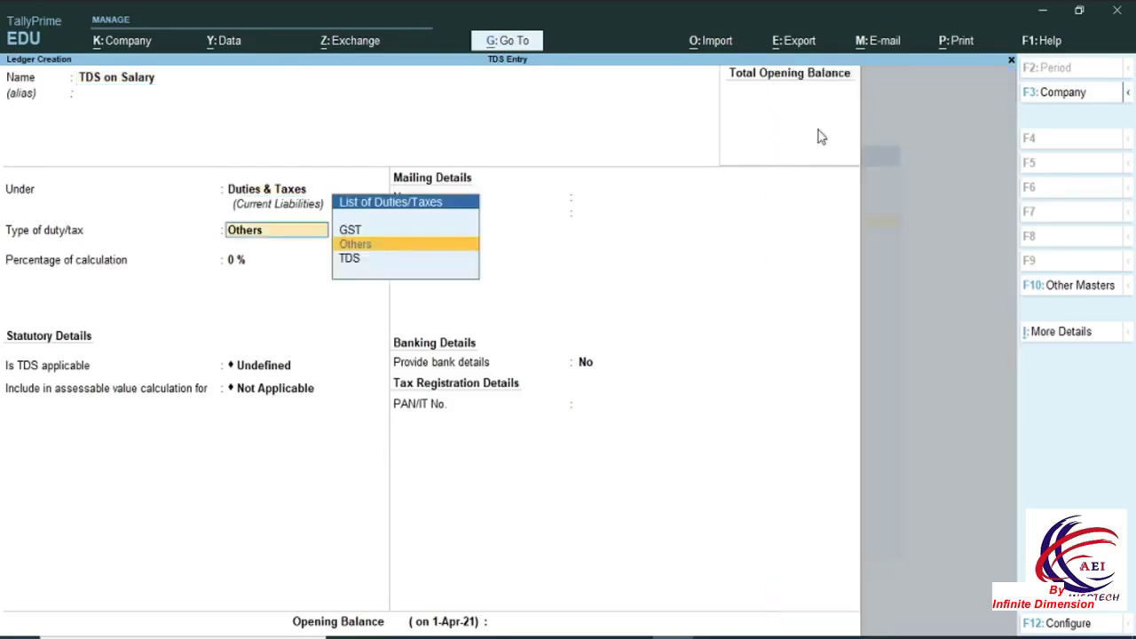
pyautogui.press('Up')
pyautogui.press('Down')
pyautogui.press('Return')
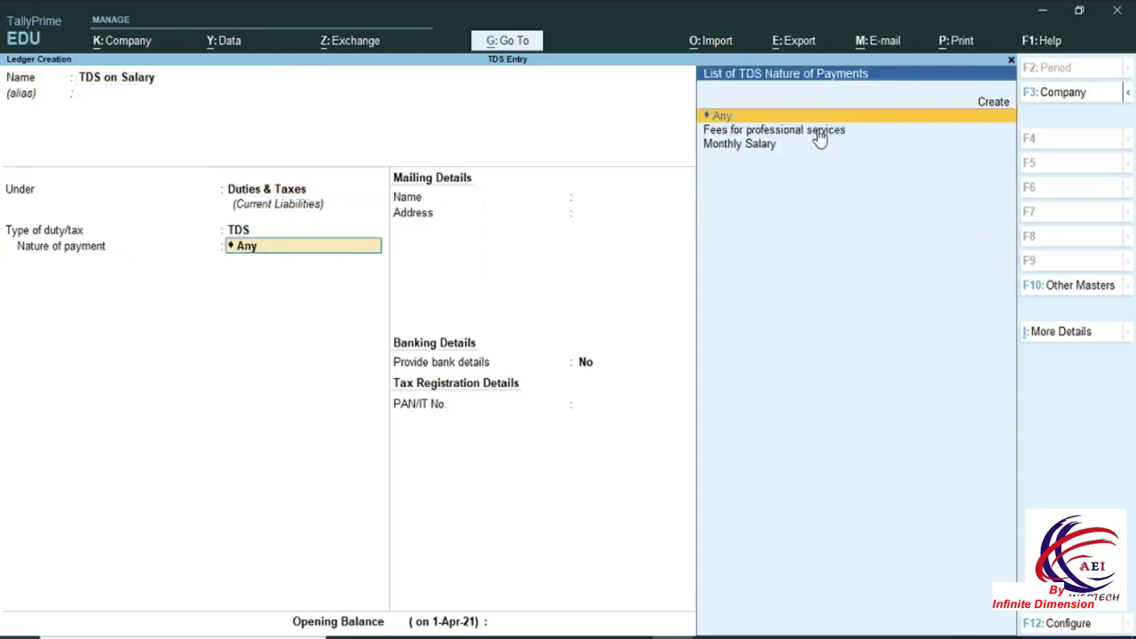
pyautogui.press('Down')
pyautogui.press('Down')
pyautogui.press('Return')
pyautogui.press('Return')
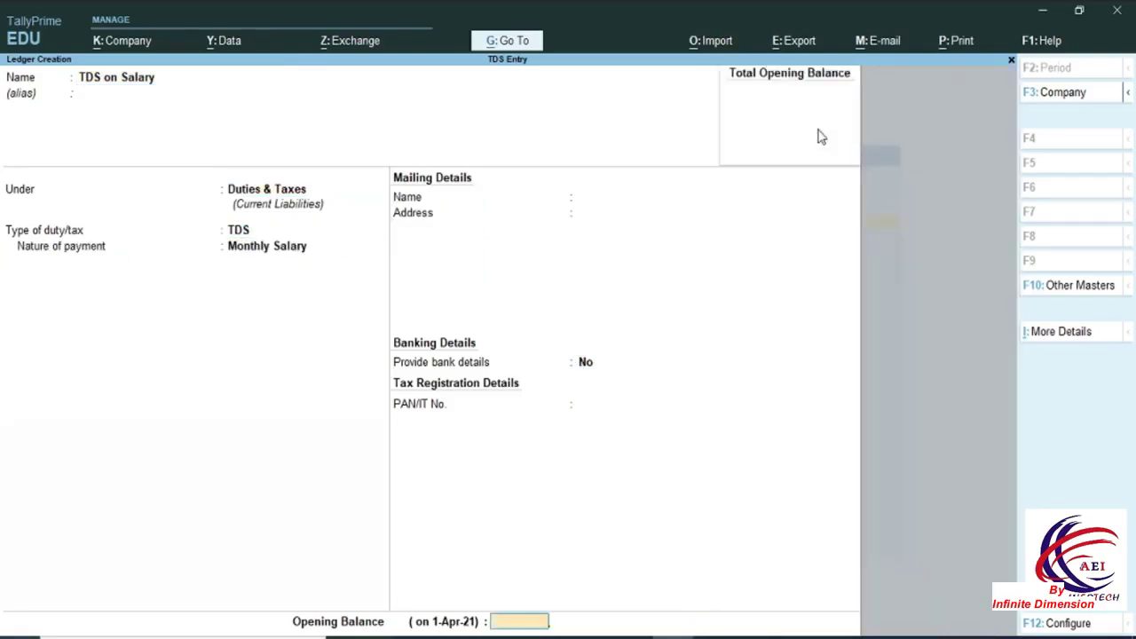
pyautogui.press('Return')
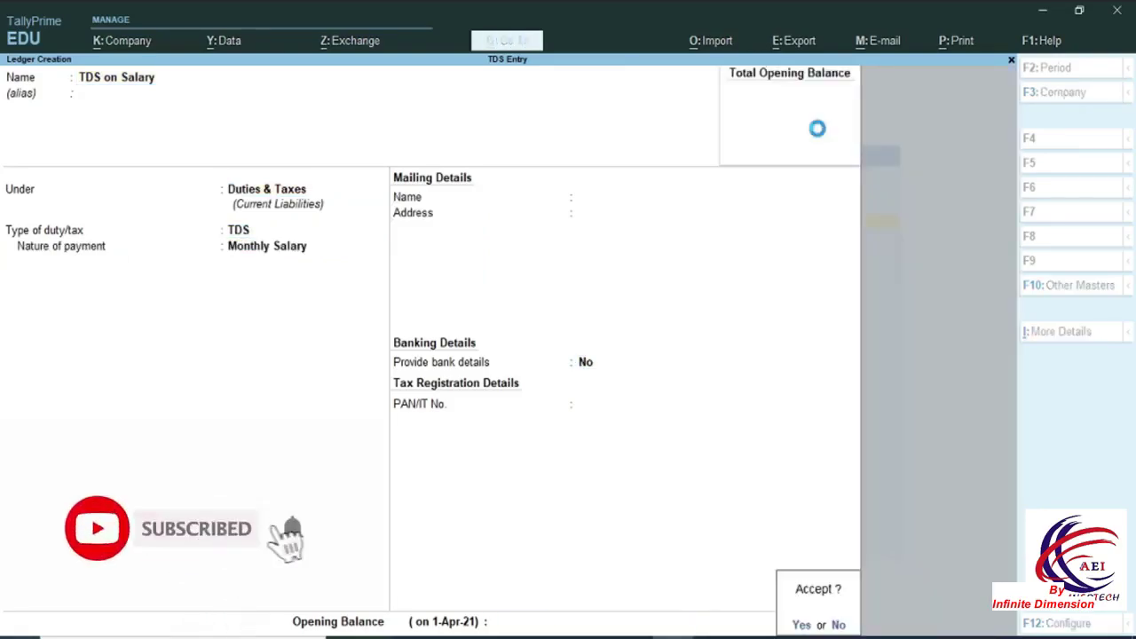
pyautogui.press('Return')
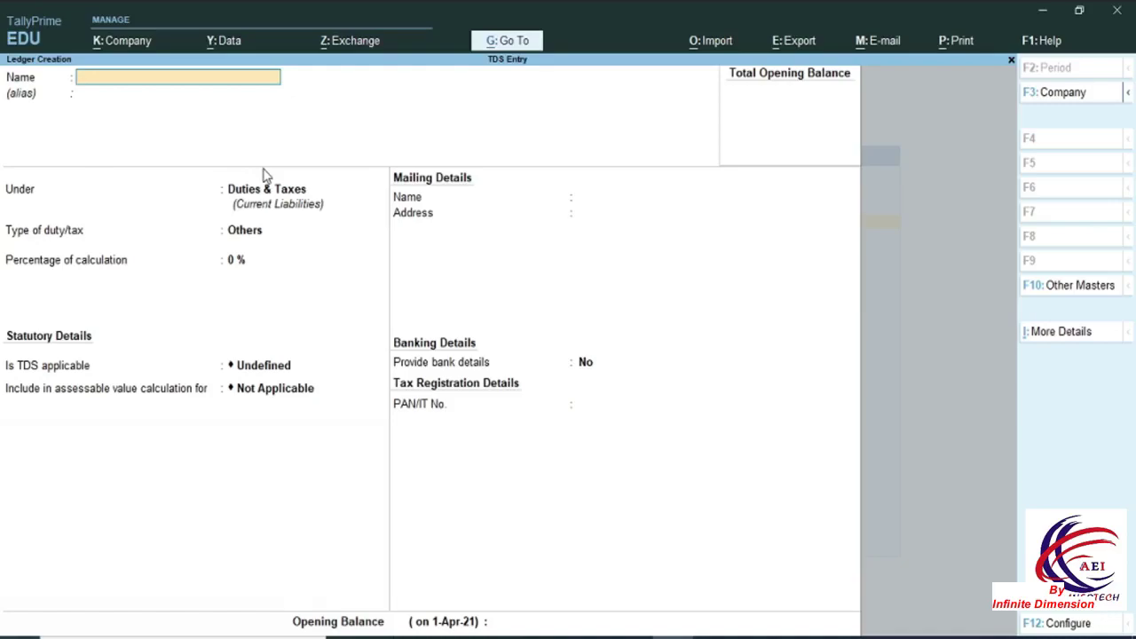
# Create a Sundry Creditors party ledger, TDS deductible as Association of Persons, deducting in the same voucher
pyautogui.write('Pankaj Ind')
pyautogui.press('Return')
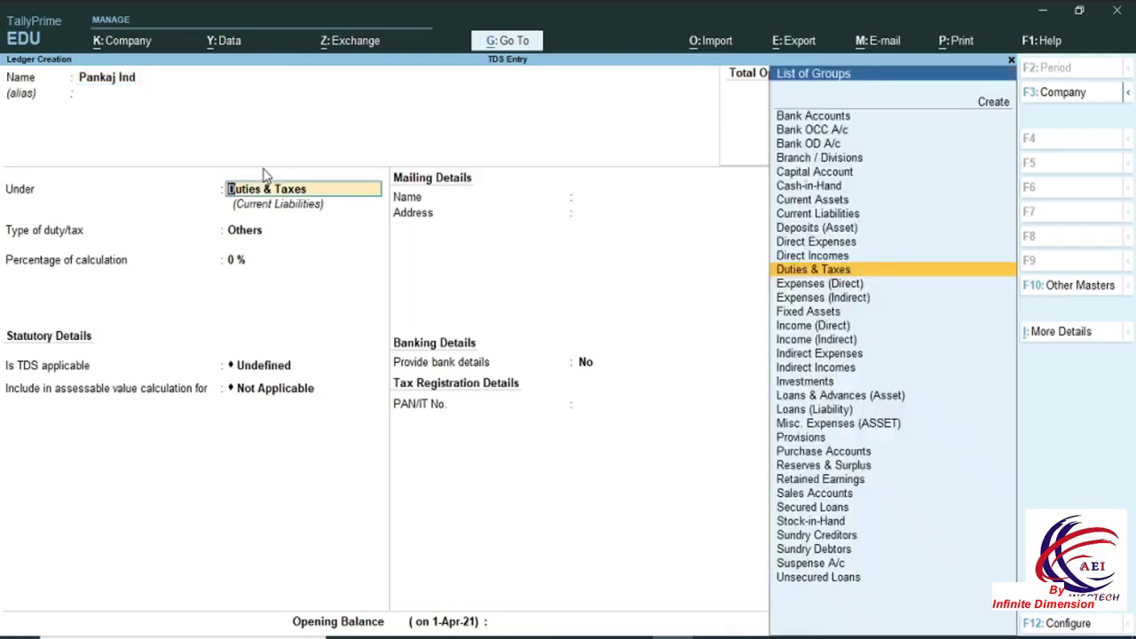
pyautogui.write('S')
pyautogui.press('Down')
pyautogui.press('Down')
pyautogui.press('Down')
pyautogui.press('Down')
pyautogui.press('Return')
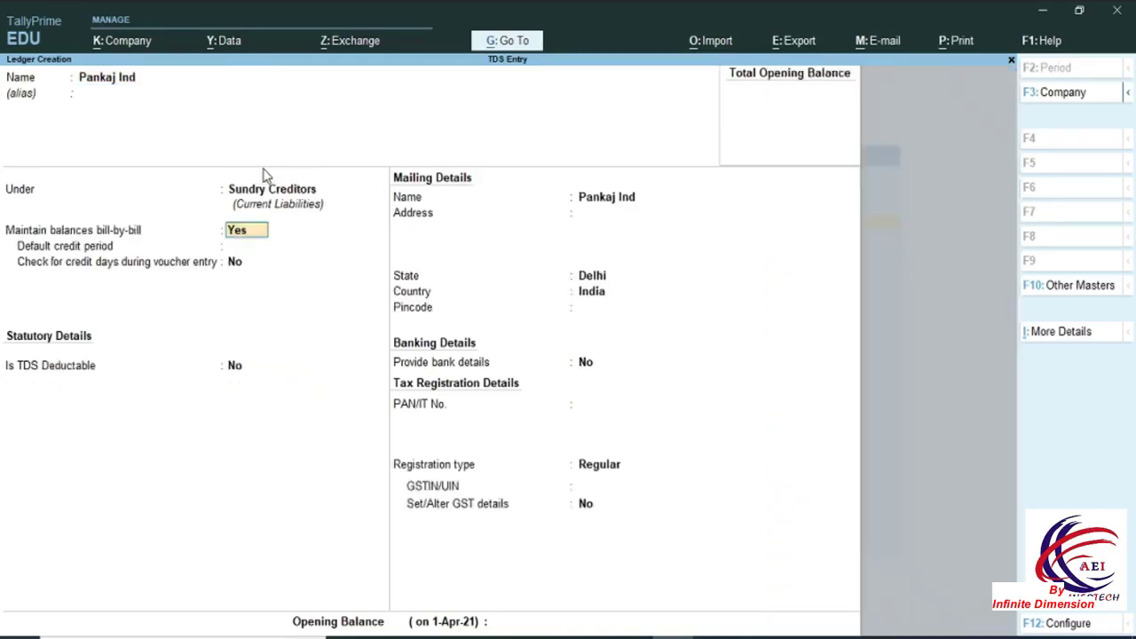
pyautogui.press('Return')
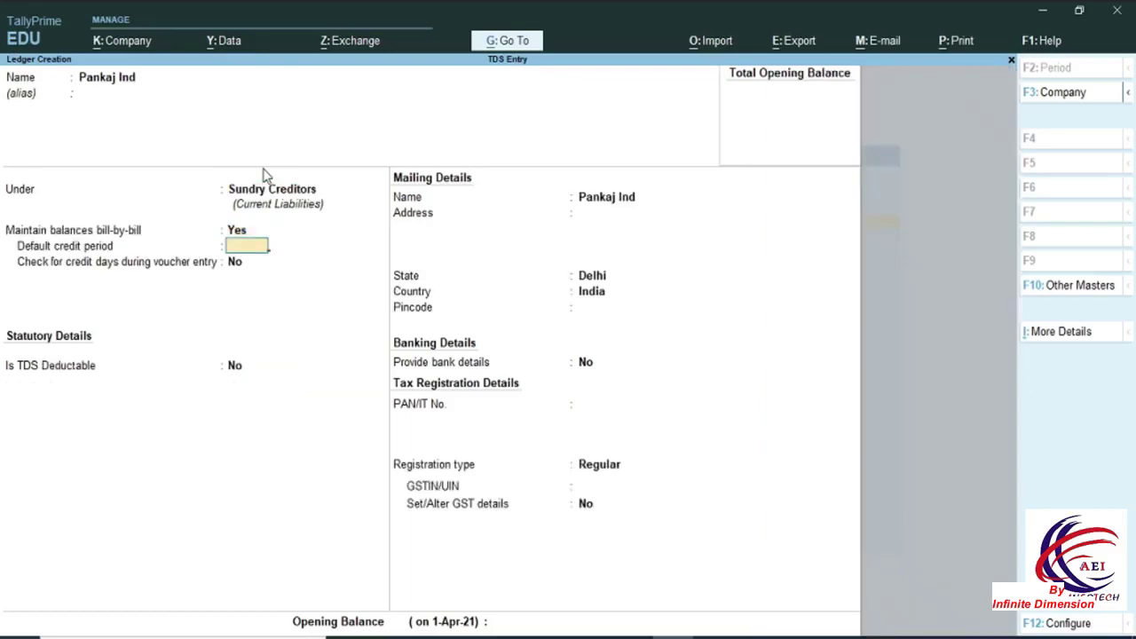
pyautogui.press('Return')
pyautogui.press('Return')
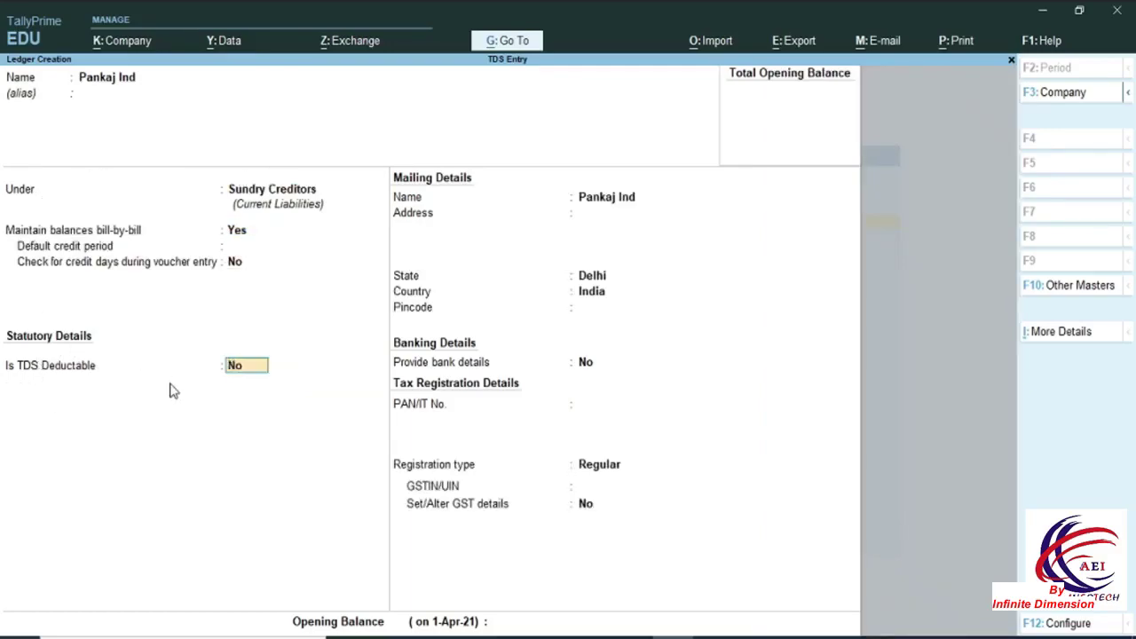
pyautogui.press('y')
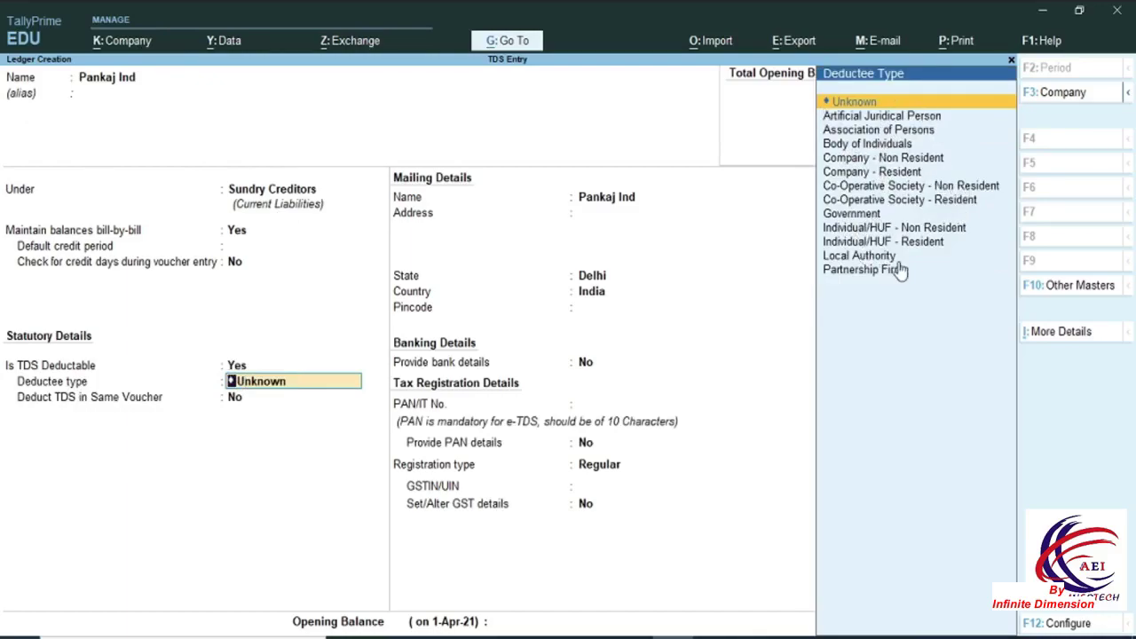
pyautogui.click(854, 130)
pyautogui.press('Return')
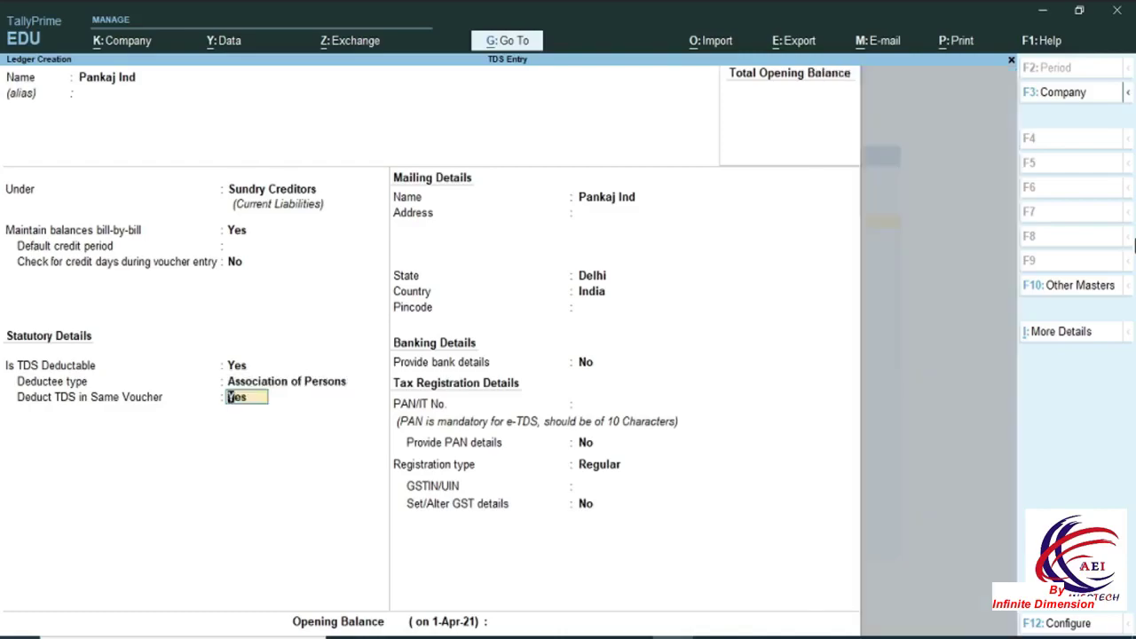
# Enter the party's PAN, provide PAN details with Regular registration, and save the ledger
pyautogui.press('Return')
pyautogui.press('Return')
pyautogui.press('Return')
pyautogui.press('Return')
pyautogui.press('Return')
pyautogui.press('Return')
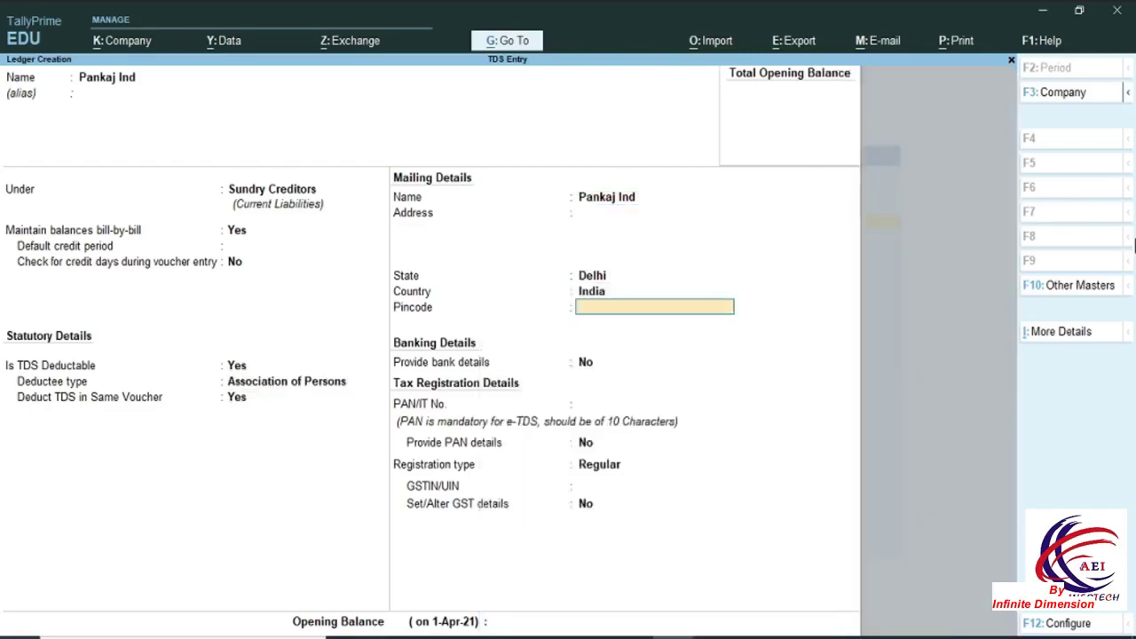
pyautogui.press('Return')
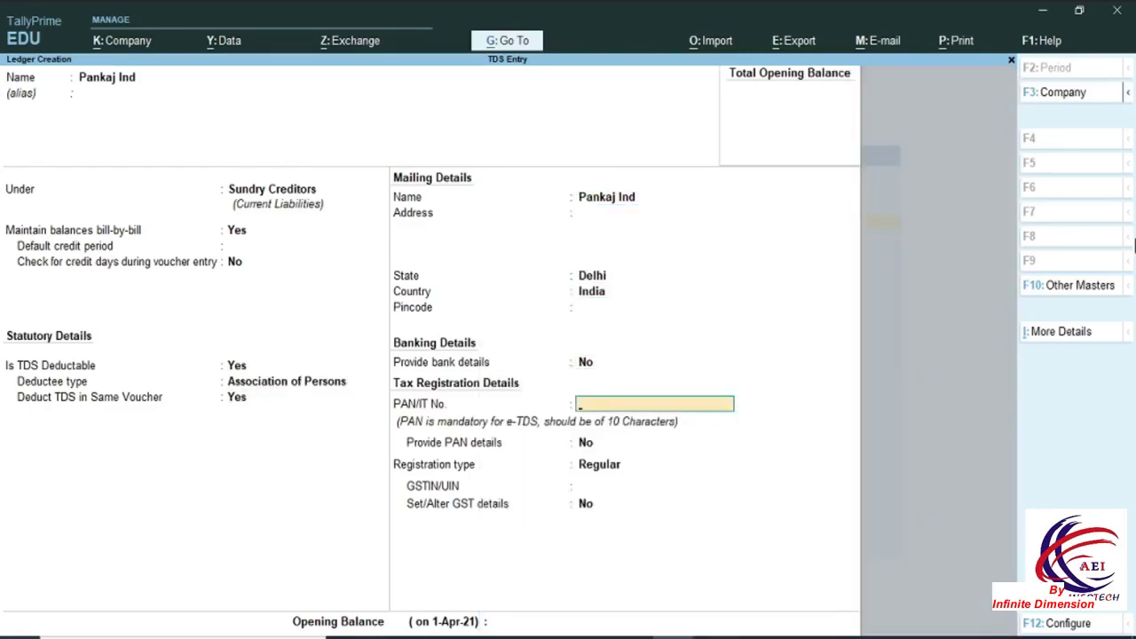
pyautogui.press('BackSpace')
pyautogui.press('Return')
pyautogui.press('Return')
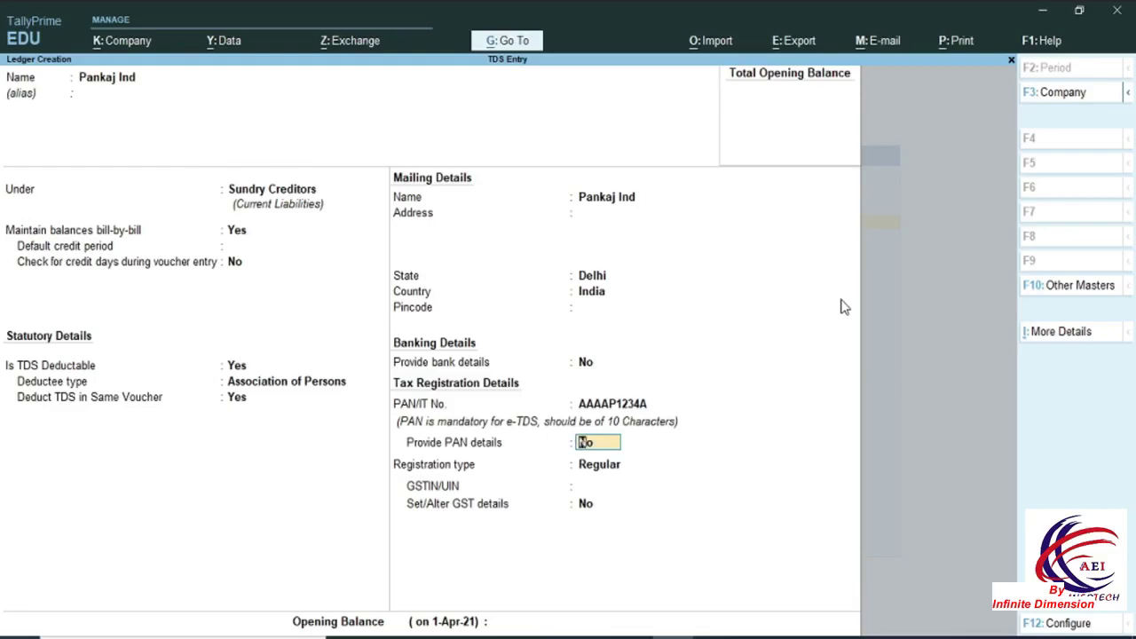
pyautogui.press('y')
pyautogui.press('Return')
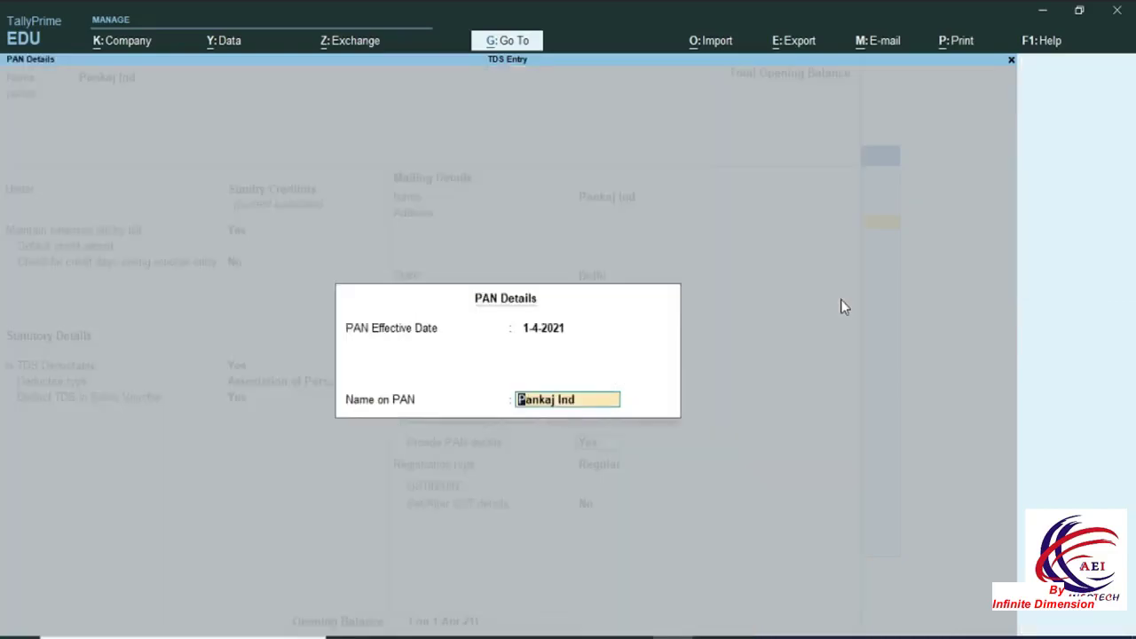
pyautogui.press('Return')
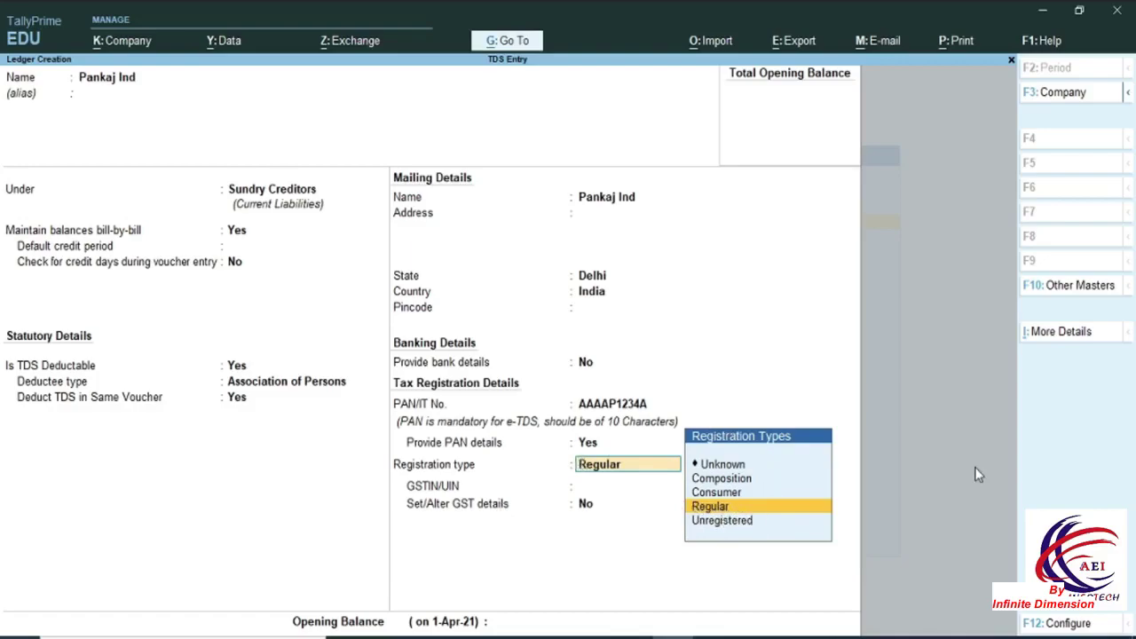
pyautogui.press('Return')
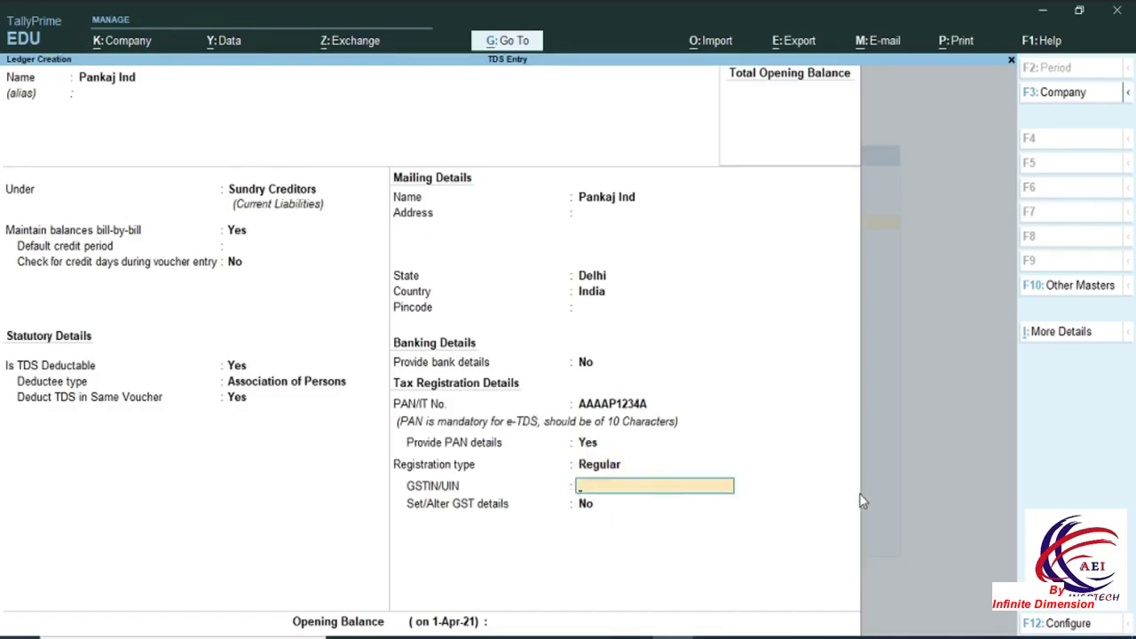
pyautogui.press('Return')
pyautogui.press('Return')
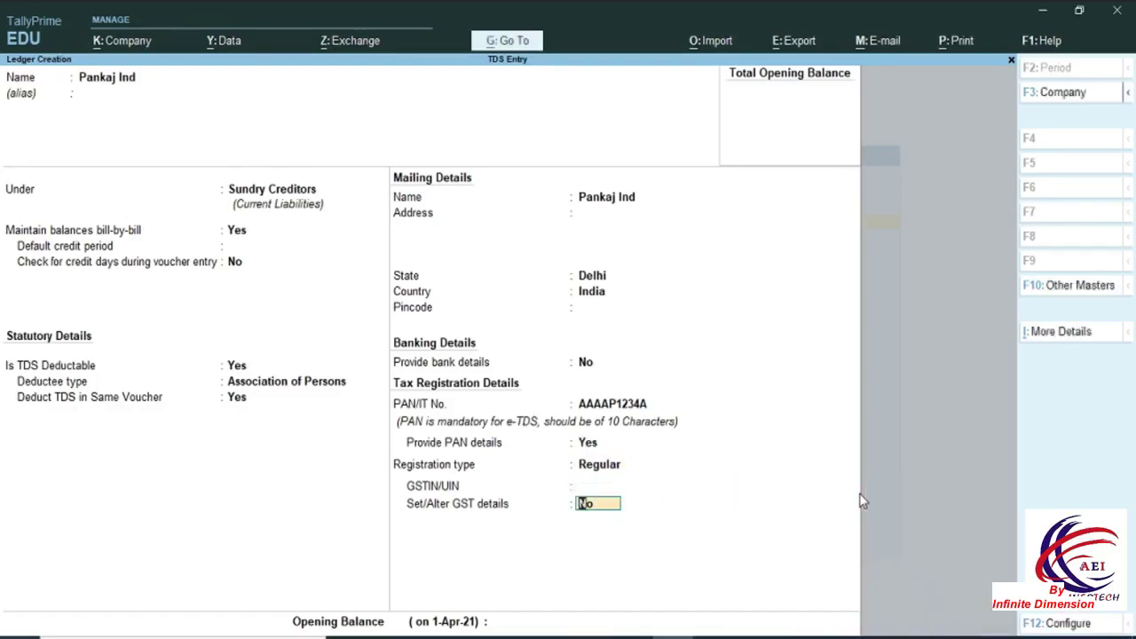
pyautogui.press('Return')
pyautogui.press('Return')
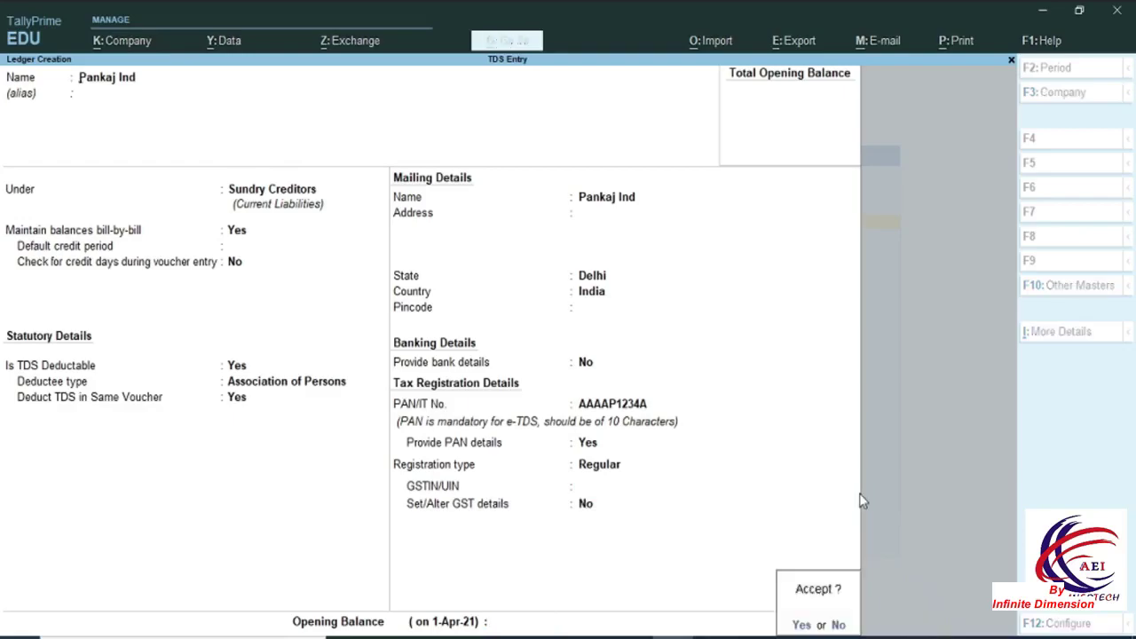
pyautogui.press('Return')
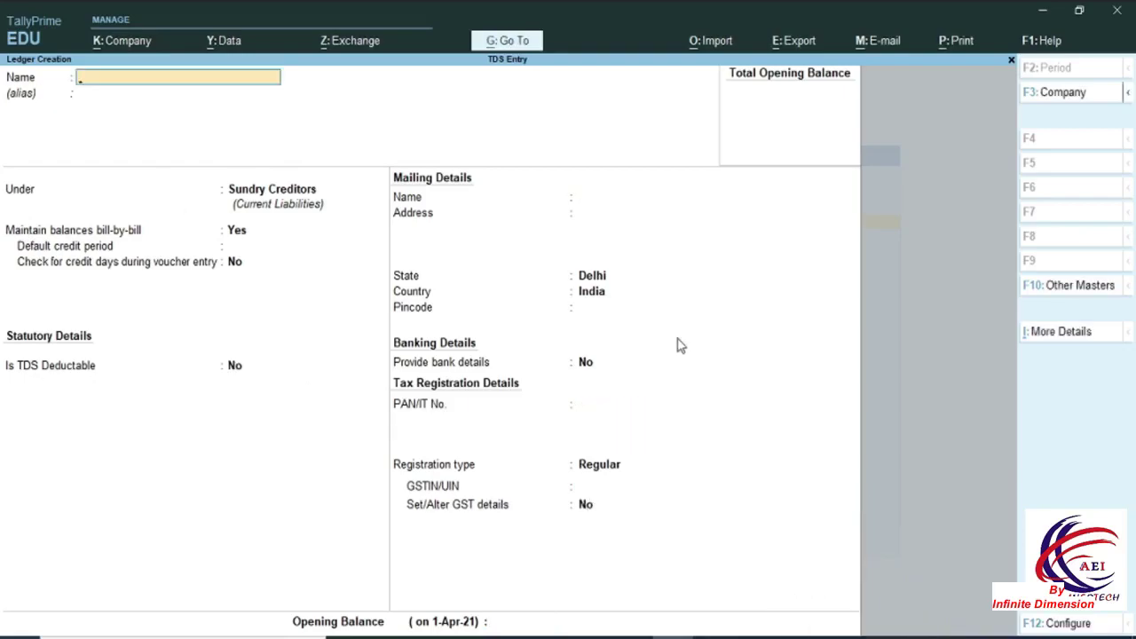
# Create a second Sundry Creditors party ledger, TDS deductible as Individual/HUF - Resident
pyautogui.write('Deepak')
pyautogui.press('Return')
pyautogui.press('Return')
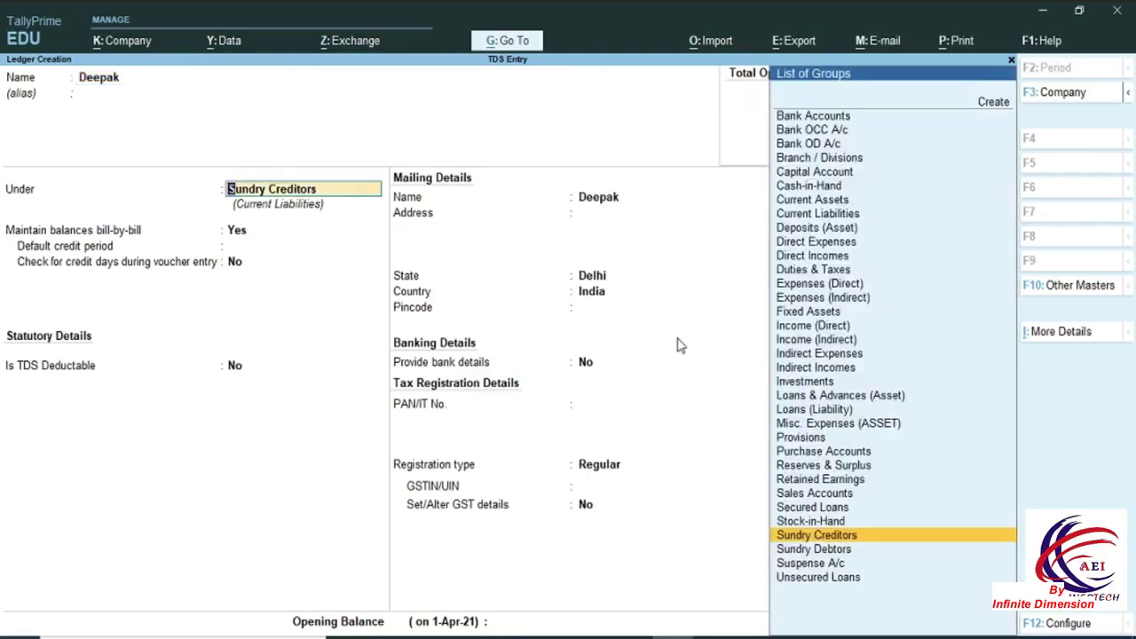
pyautogui.press('Return')
pyautogui.press('Return')
pyautogui.press('Return')
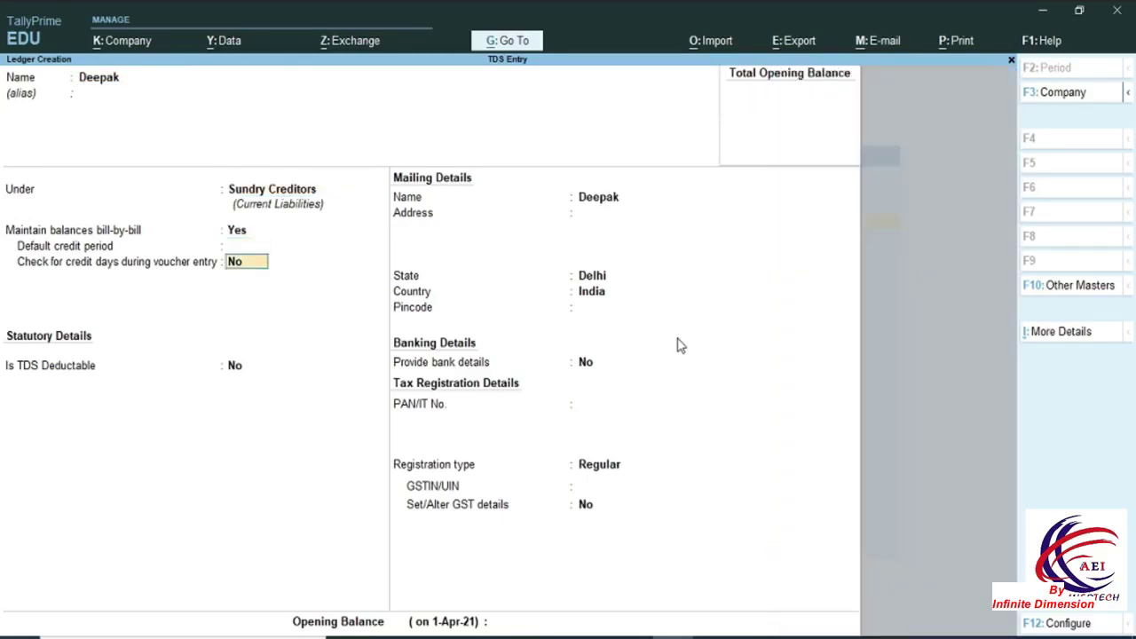
pyautogui.press('Return')
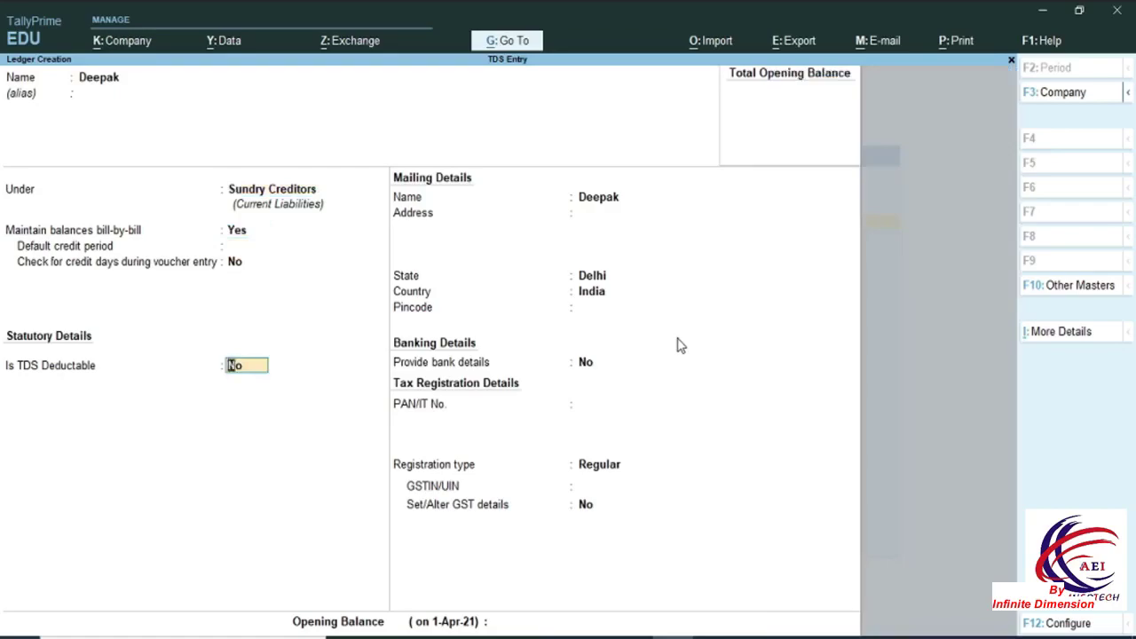
pyautogui.write('y')
pyautogui.press('Return')
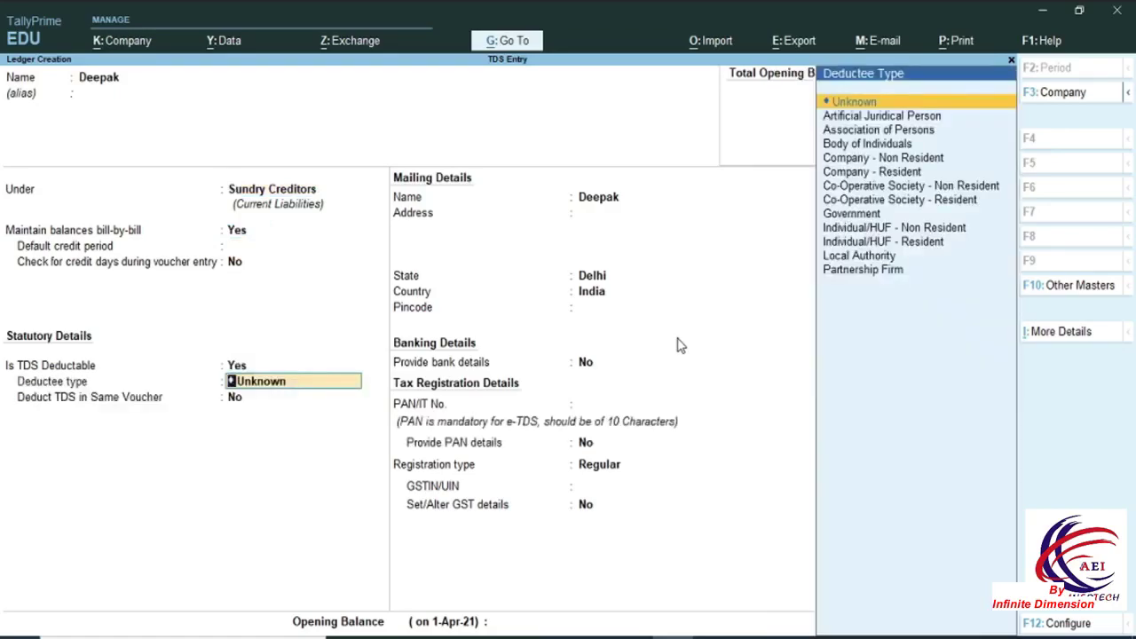
pyautogui.press('Down')
pyautogui.press('Down')
pyautogui.press('Down')
pyautogui.press('Down')
pyautogui.press('Down')
pyautogui.press('Down')
pyautogui.press('Up')
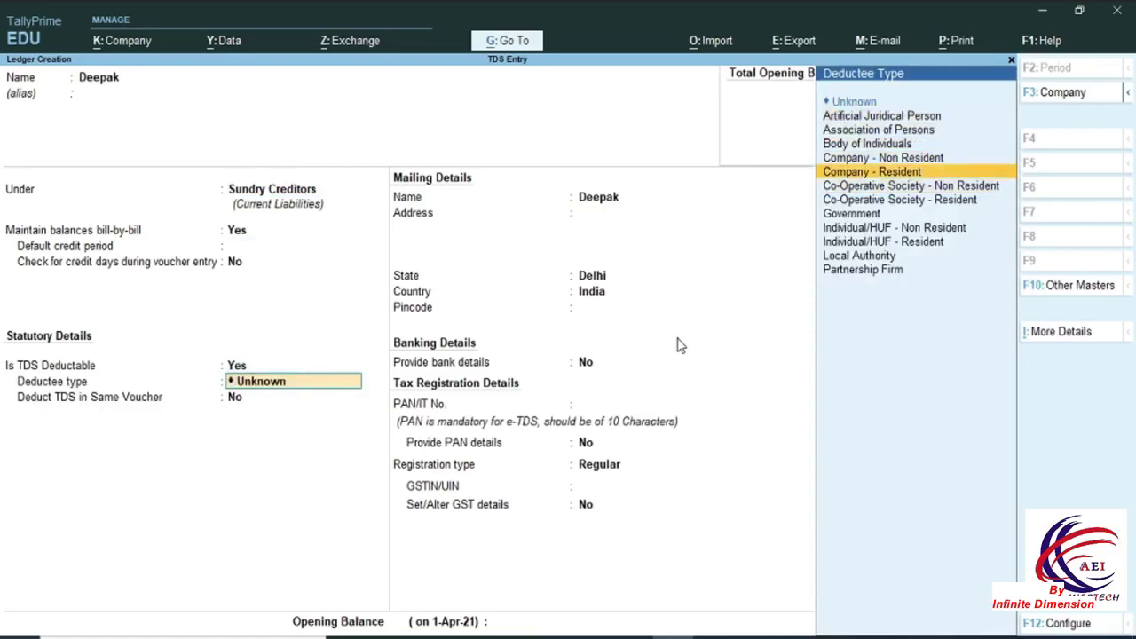
pyautogui.press('Up')
pyautogui.press('Down')
pyautogui.press('Up')
pyautogui.press('Down')
pyautogui.press('Down')
pyautogui.press('Down')
pyautogui.press('Down')
pyautogui.press('Down')
pyautogui.press('Down')
pyautogui.press('Return')
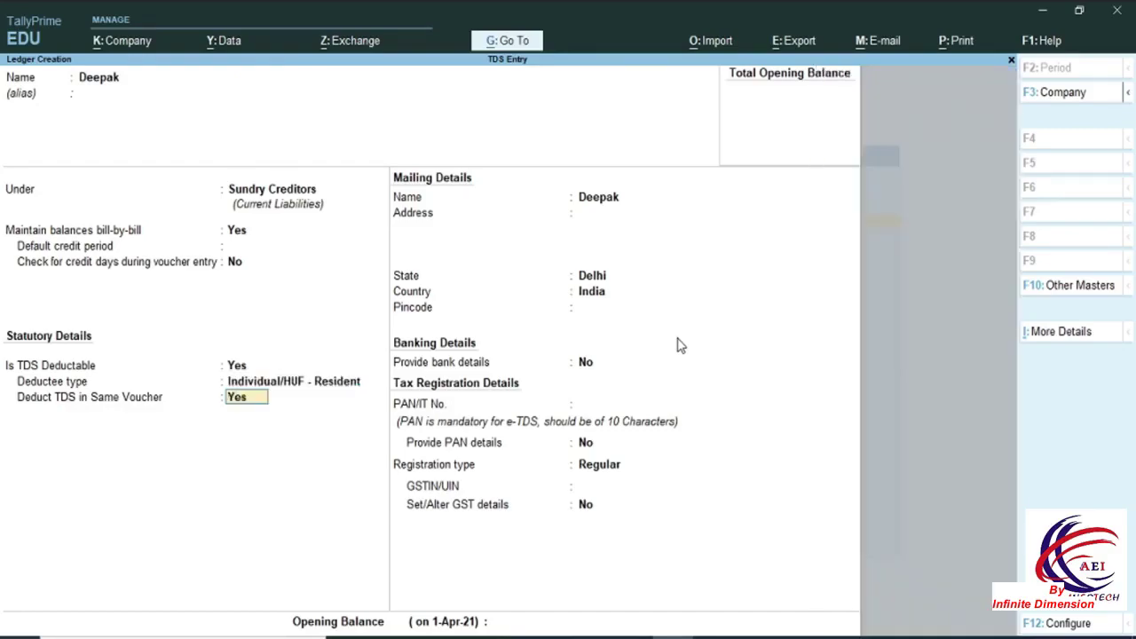
pyautogui.press('Return')
pyautogui.press('Return')
pyautogui.press('Return')
pyautogui.press('Return')
pyautogui.press('Return')
pyautogui.press('Return')
pyautogui.press('Return')
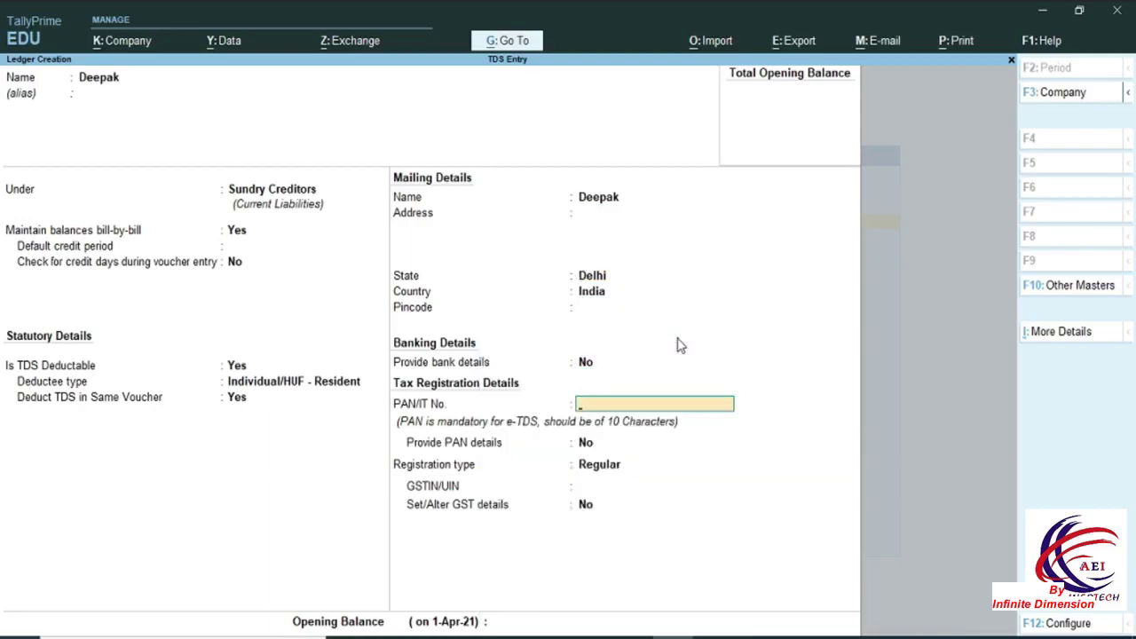
# Enter this party's PAN, provide PAN details with Regular registration, and save the ledger
pyautogui.press('Return')
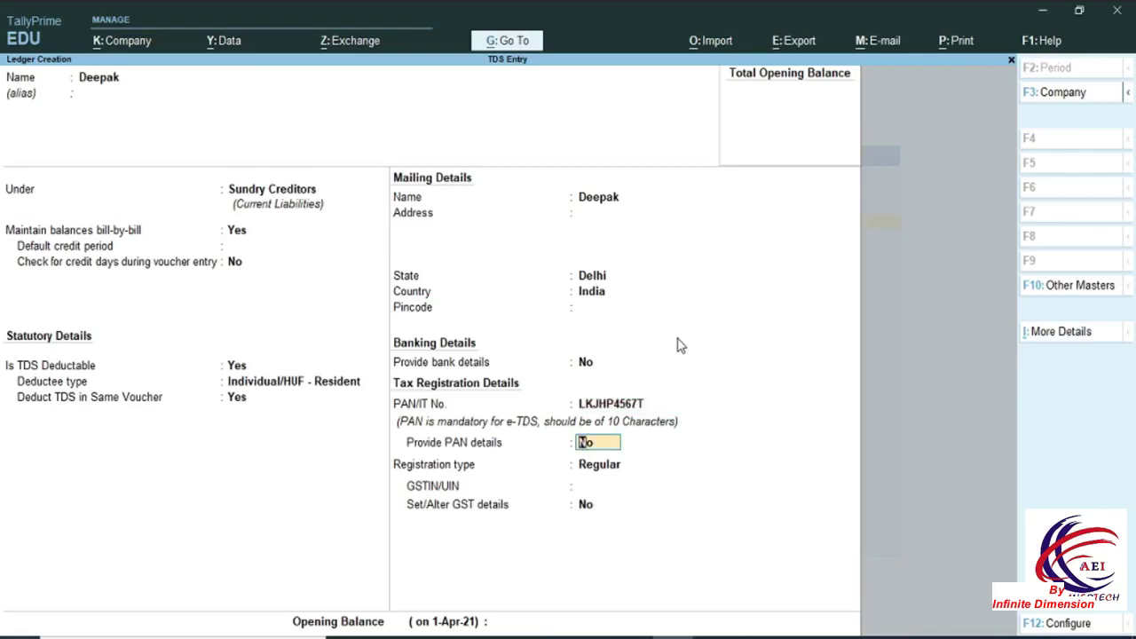
pyautogui.press('y')
pyautogui.press('Return')
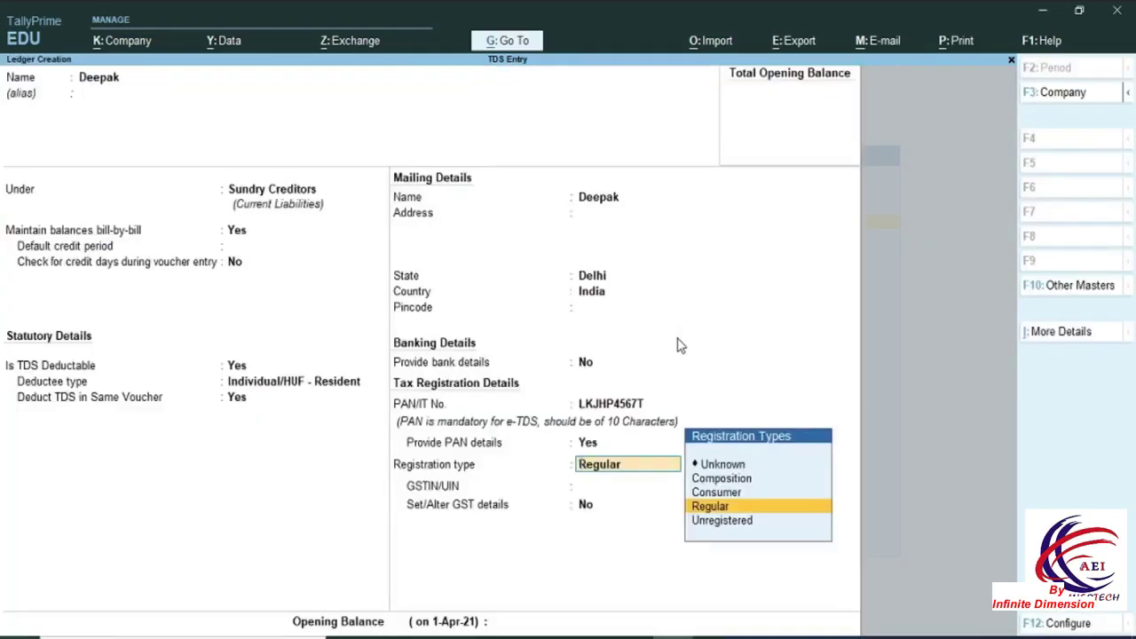
pyautogui.press('Return')
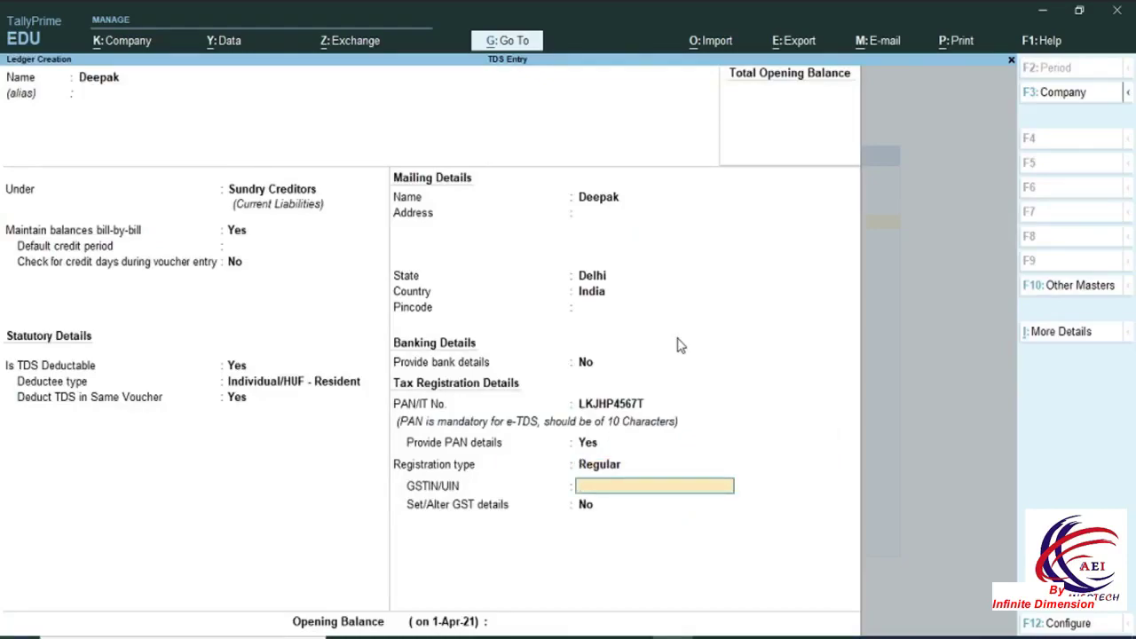
pyautogui.press('Return')
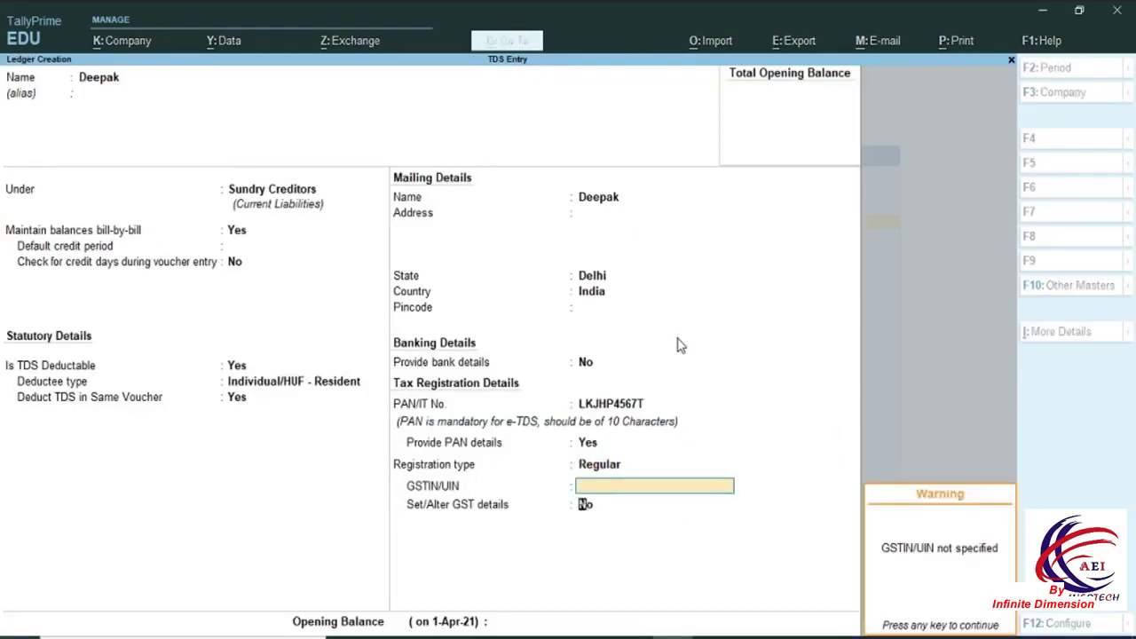
pyautogui.press('Return')
pyautogui.press('Return')
pyautogui.press('Return')
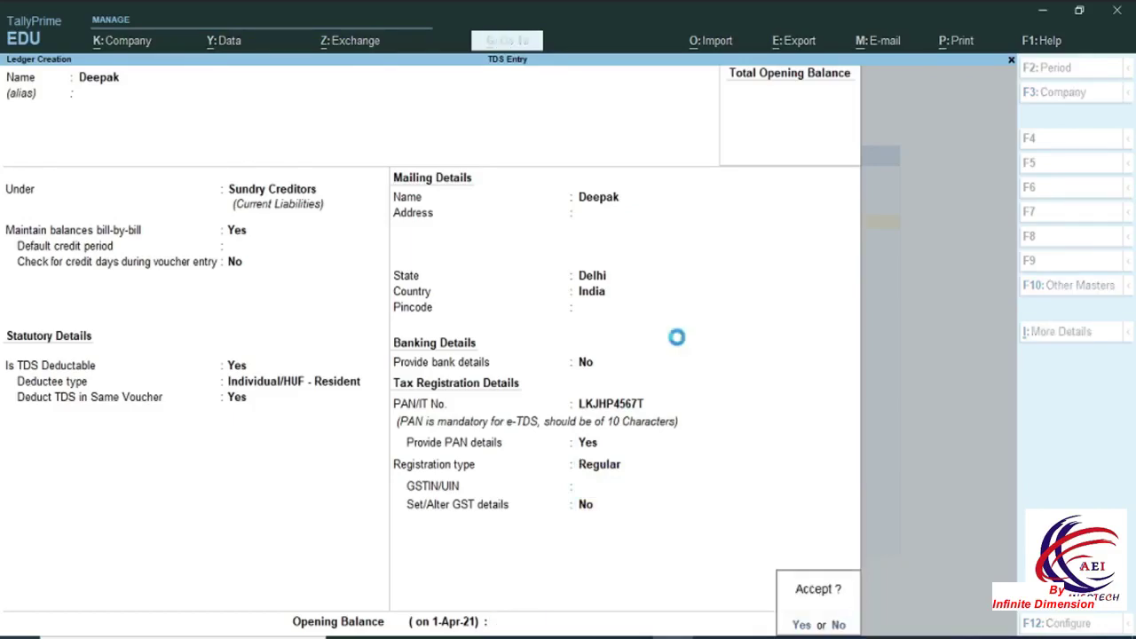
pyautogui.press('Return')
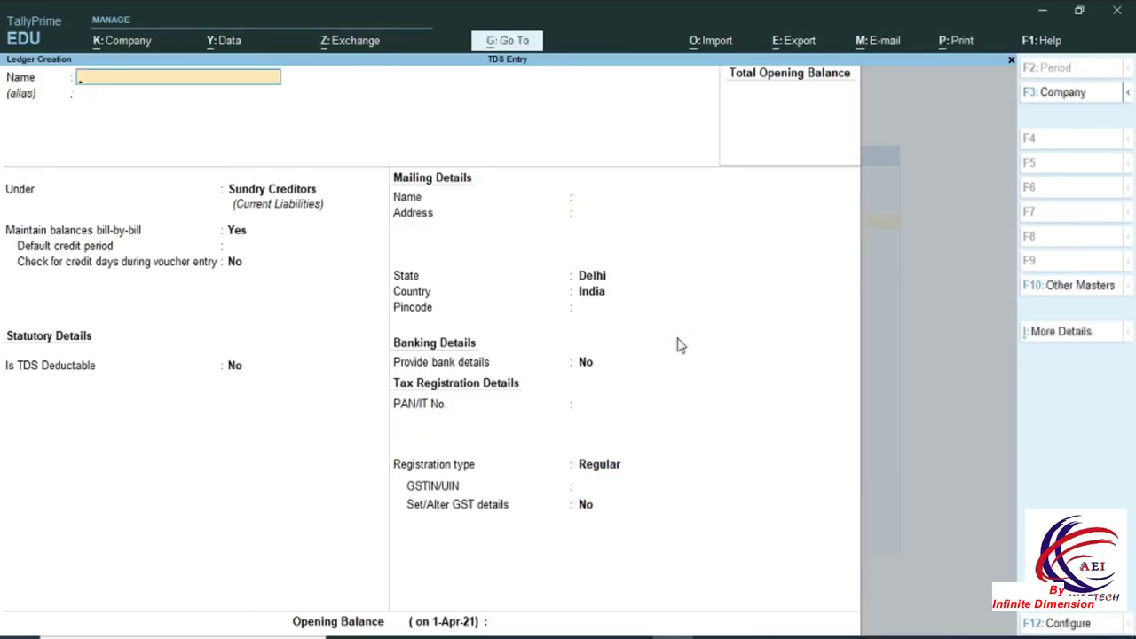
# Return to the Gateway of Tally and open voucher entry
pyautogui.press('Escape')
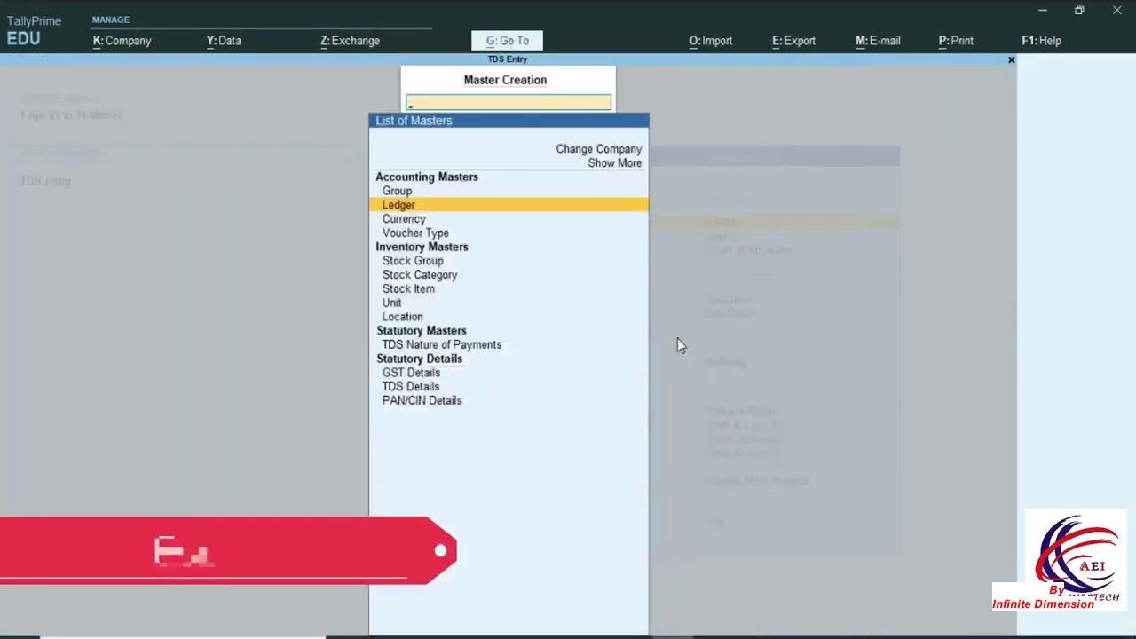
pyautogui.press('Escape')
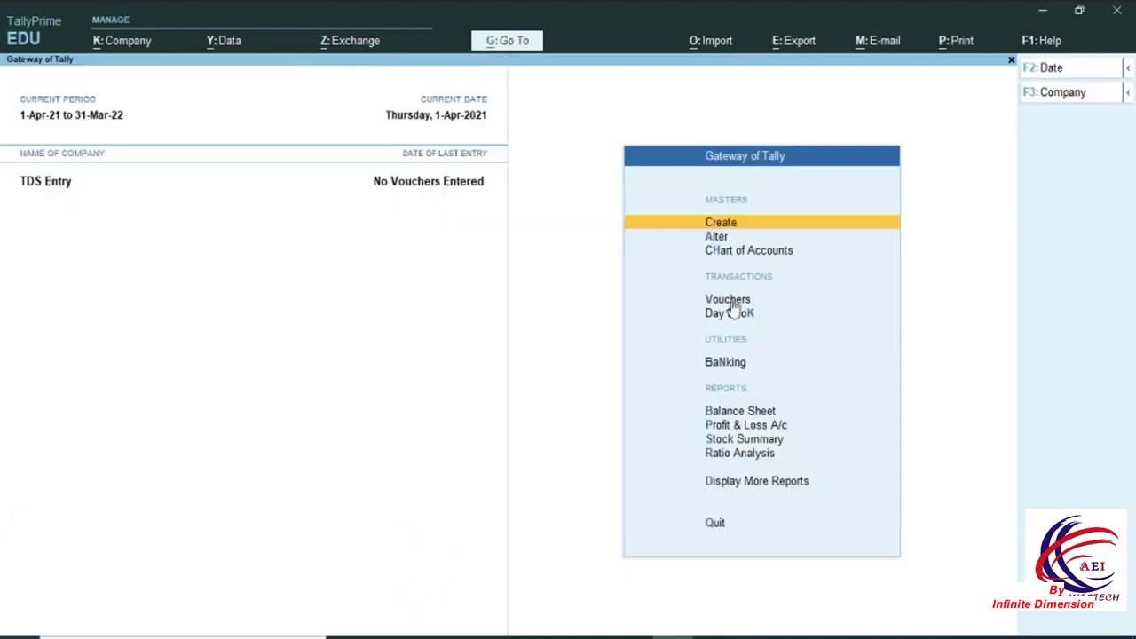
pyautogui.click(728, 300)
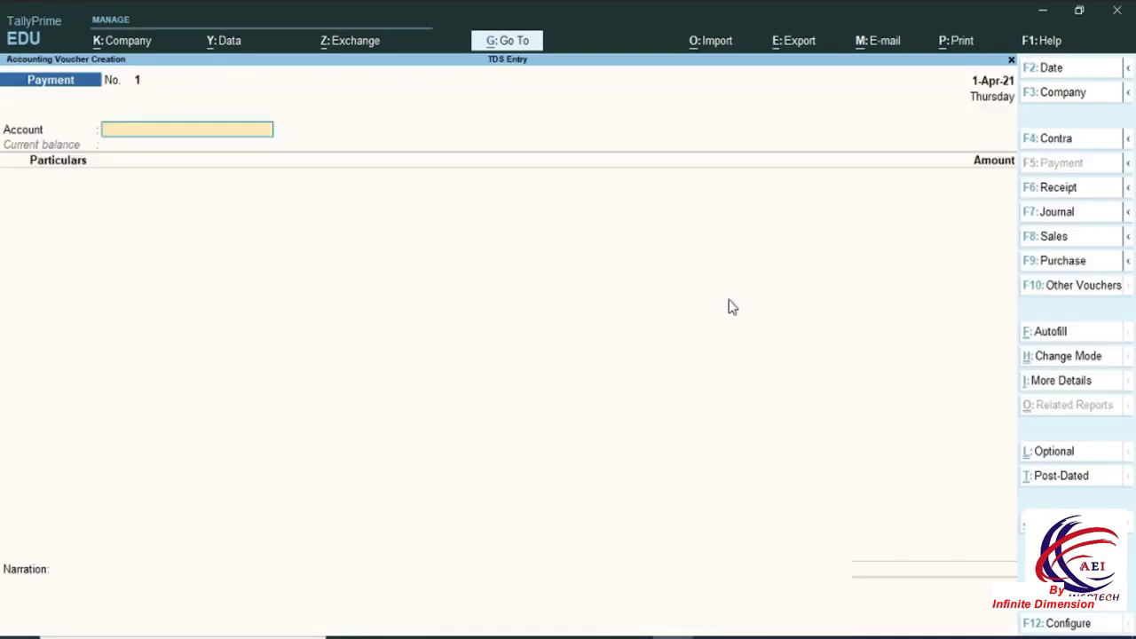
# Switch to a Journal voucher and debit Audit Fee 50,000
pyautogui.press('F7')
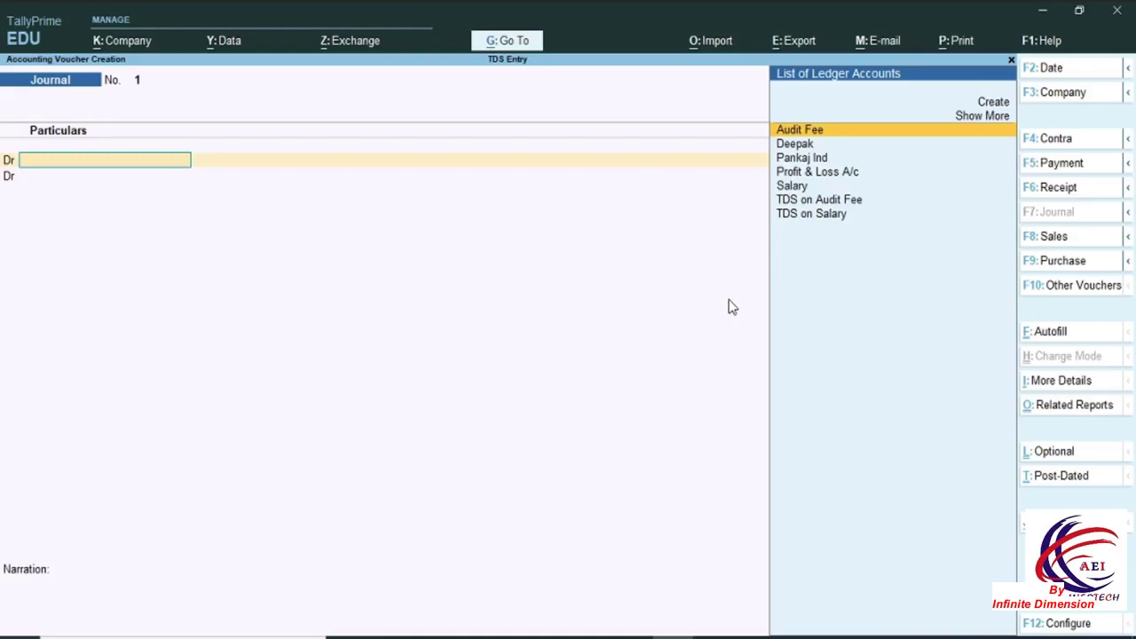
pyautogui.press('Return')
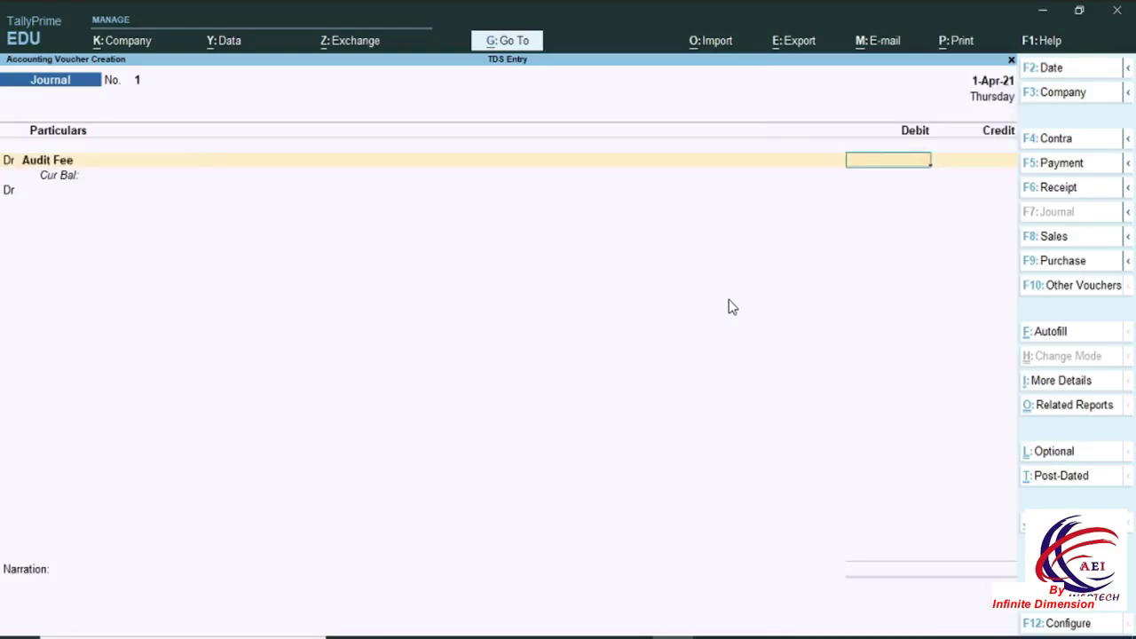
pyautogui.hotkey('alt', 'Tab')
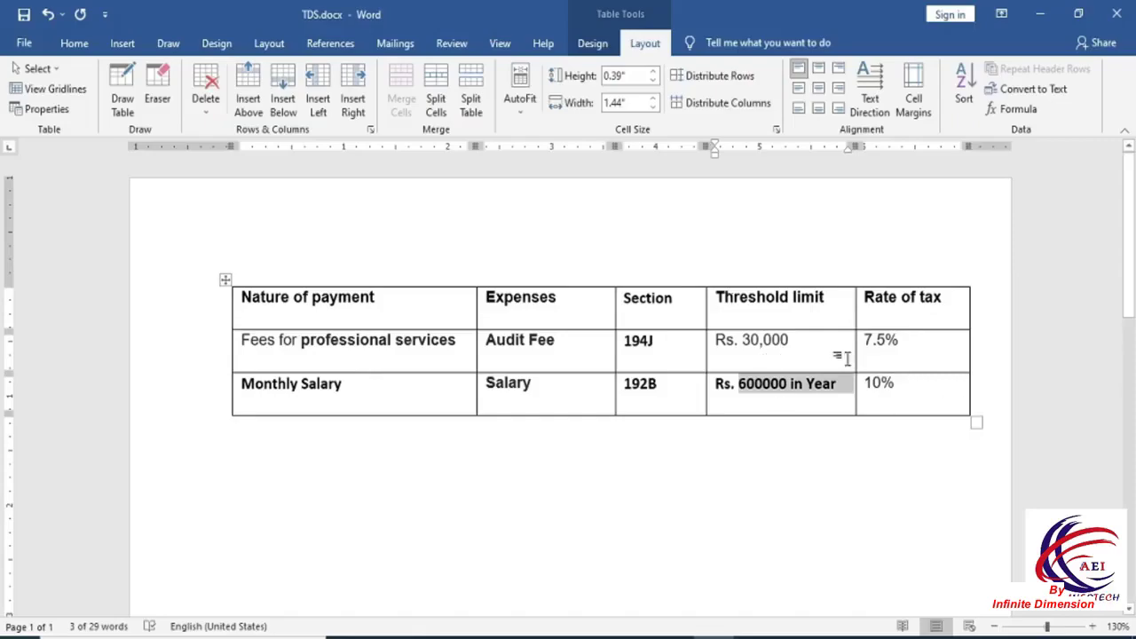
pyautogui.hotkey('alt', 'Tab')
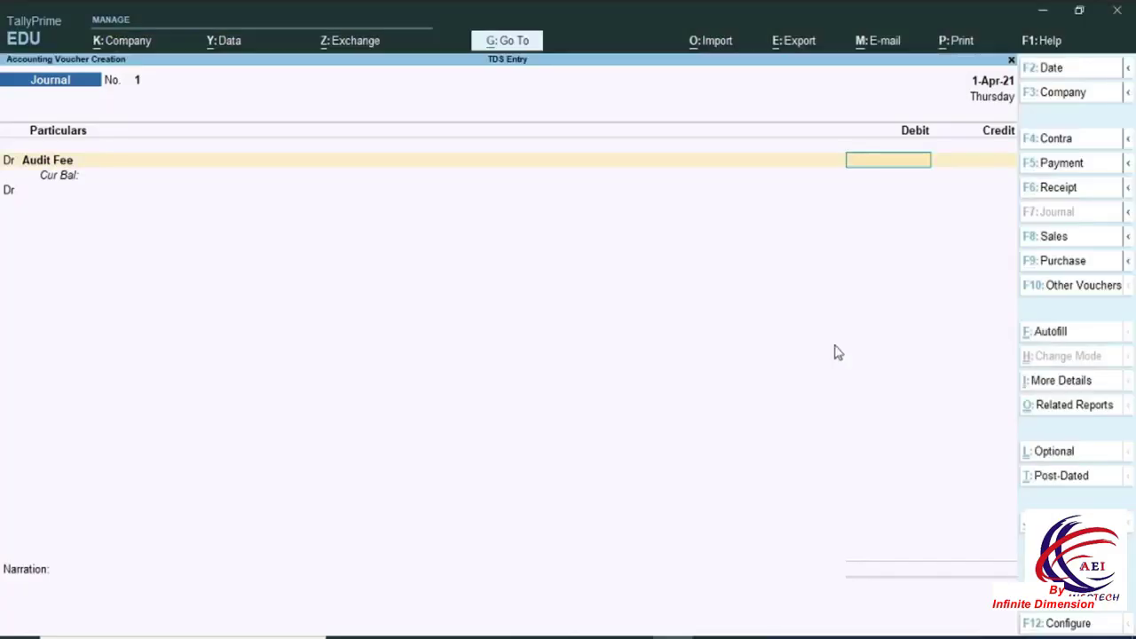
pyautogui.write('50000')
pyautogui.press('Return')
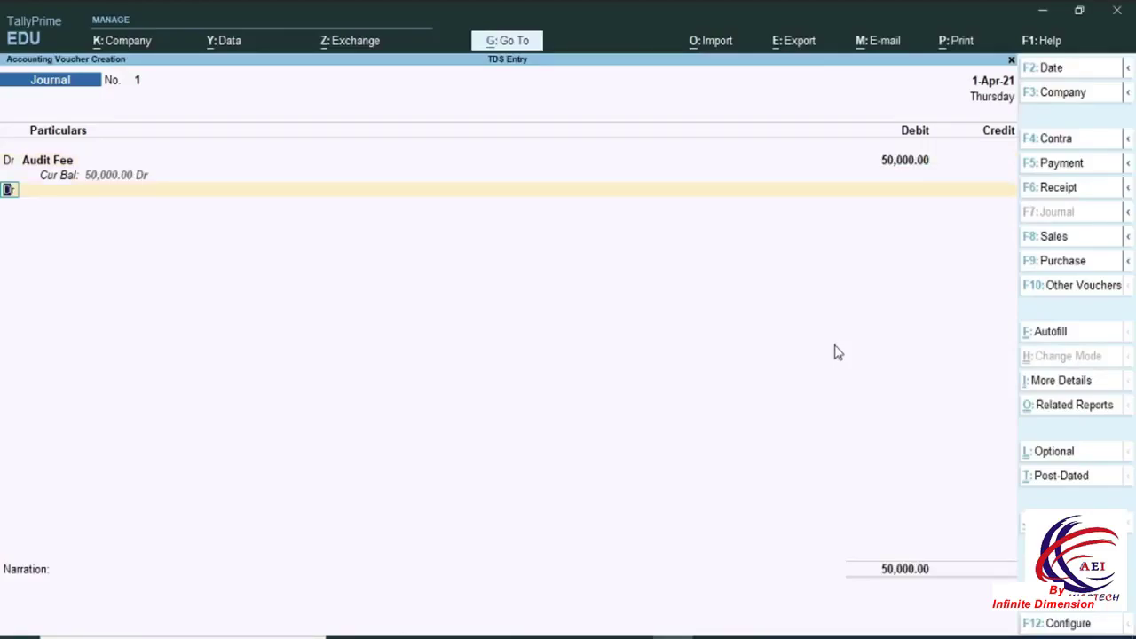
# Add a credit line for the Association of Persons creditor ledger
pyautogui.write('c')
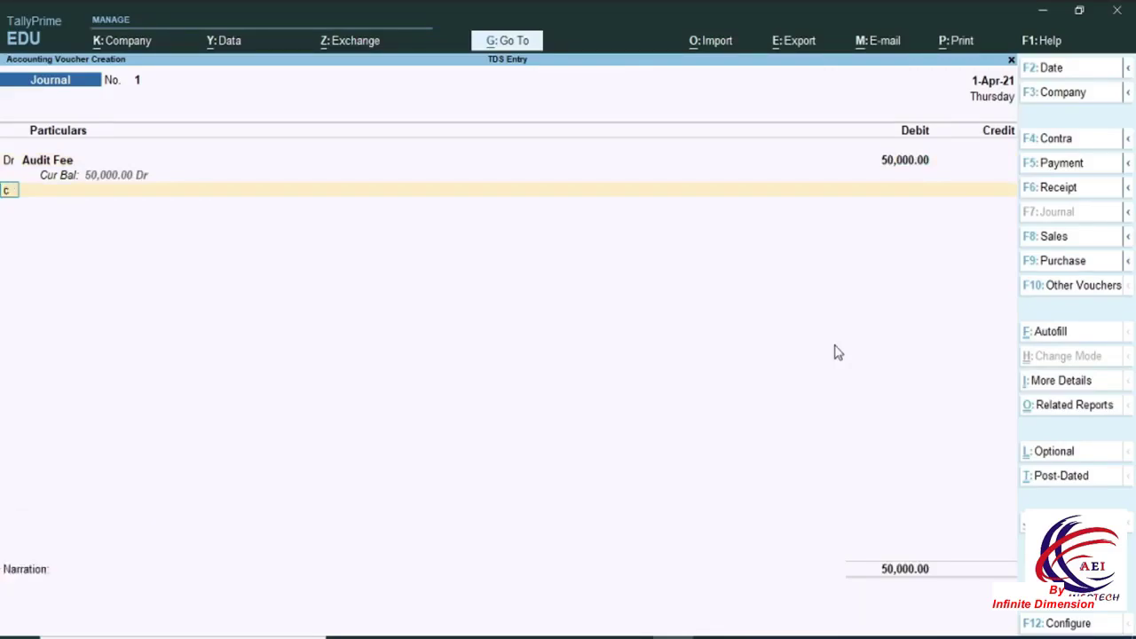
pyautogui.press('Return')
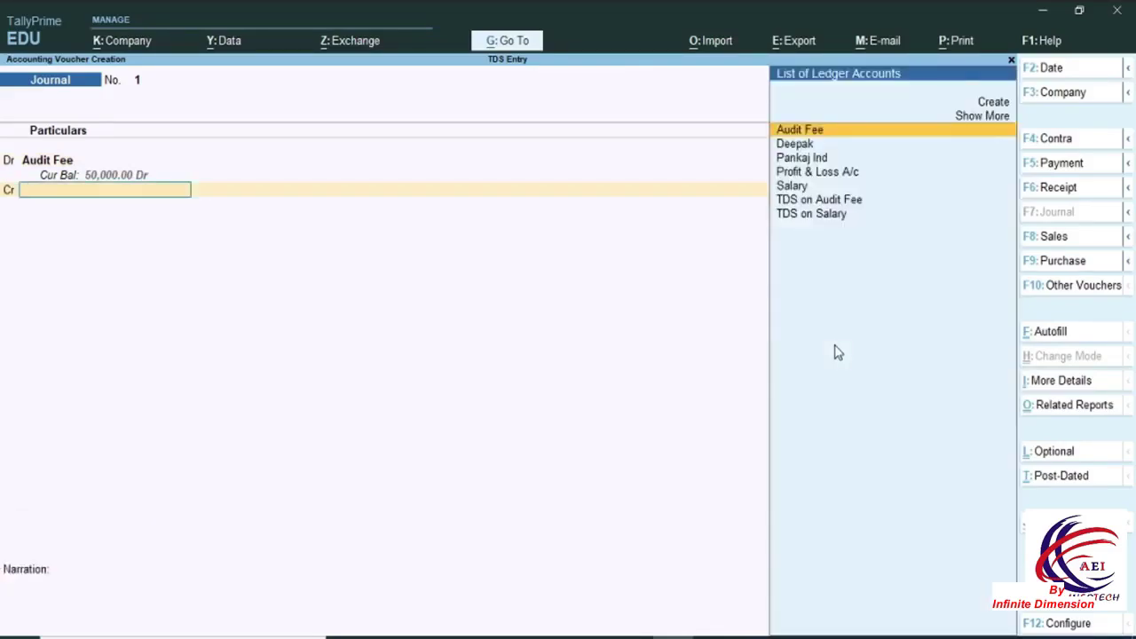
pyautogui.press('BackSpace')
pyautogui.press('Return')
pyautogui.press('Down')
pyautogui.press('Down')
pyautogui.press('Down')
pyautogui.press('Down')
pyautogui.press('Up')
pyautogui.press('Up')
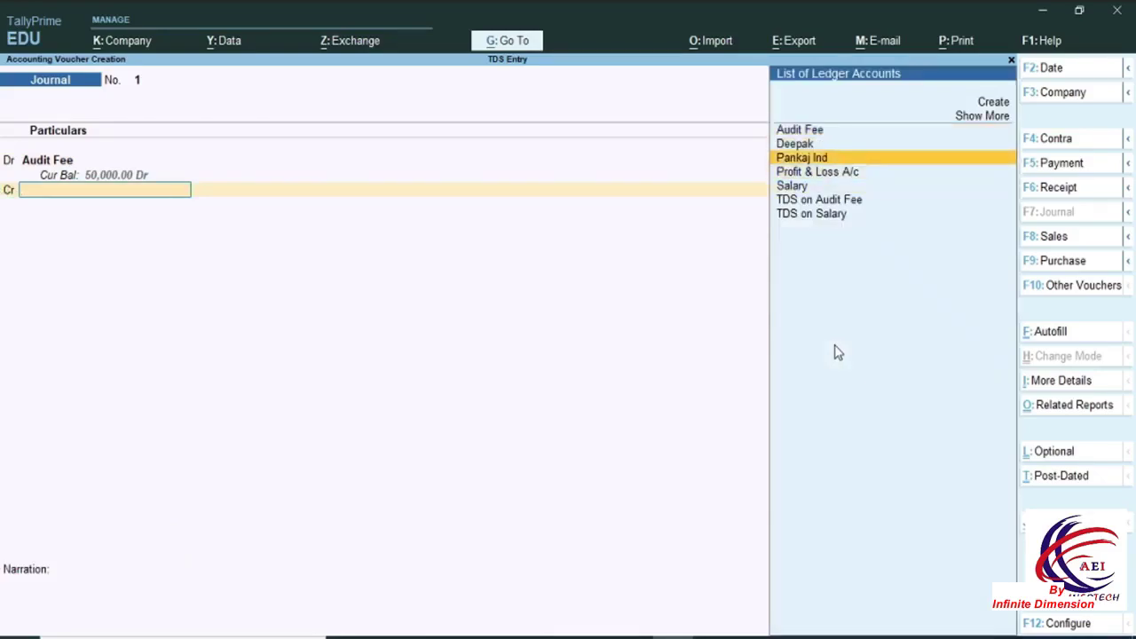
pyautogui.press('Return')
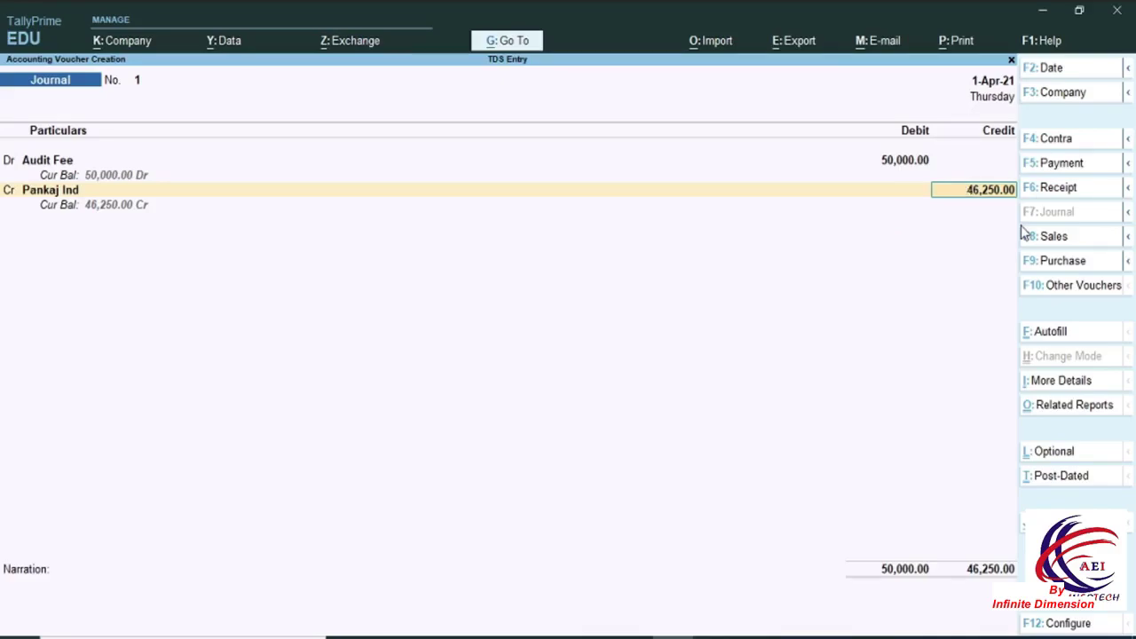
# Accept the 46,250 credit with New Ref bills, credit TDS on Audit Fee 3,750, and save journal 1
pyautogui.press('Return')
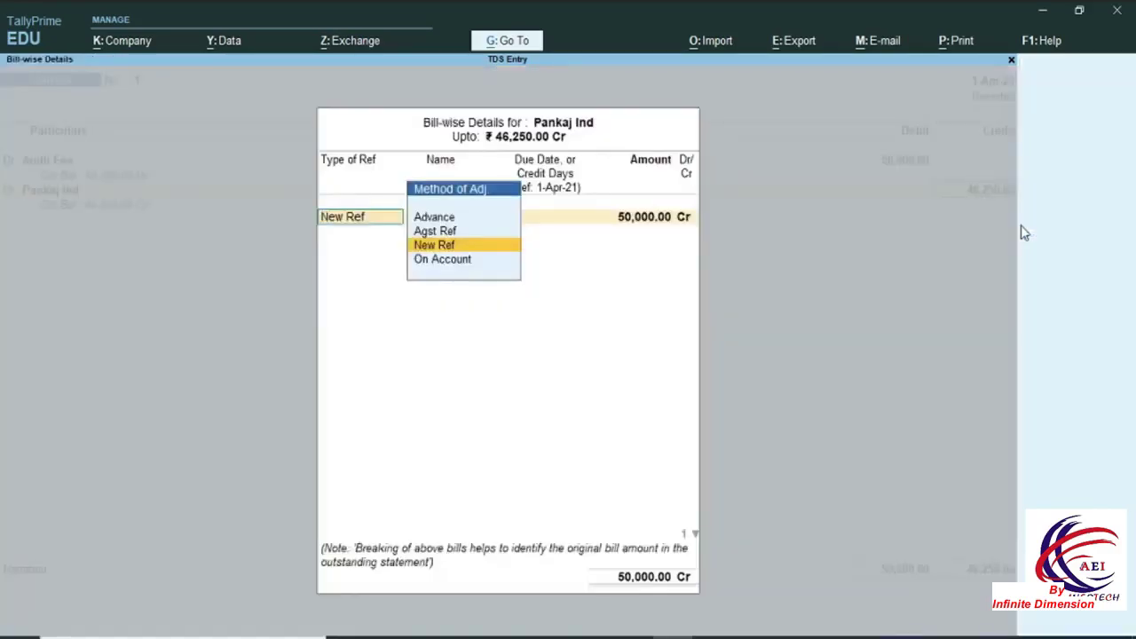
pyautogui.press('Return')
pyautogui.press('Return')
pyautogui.press('Return')
pyautogui.press('Return')
pyautogui.press('Return')
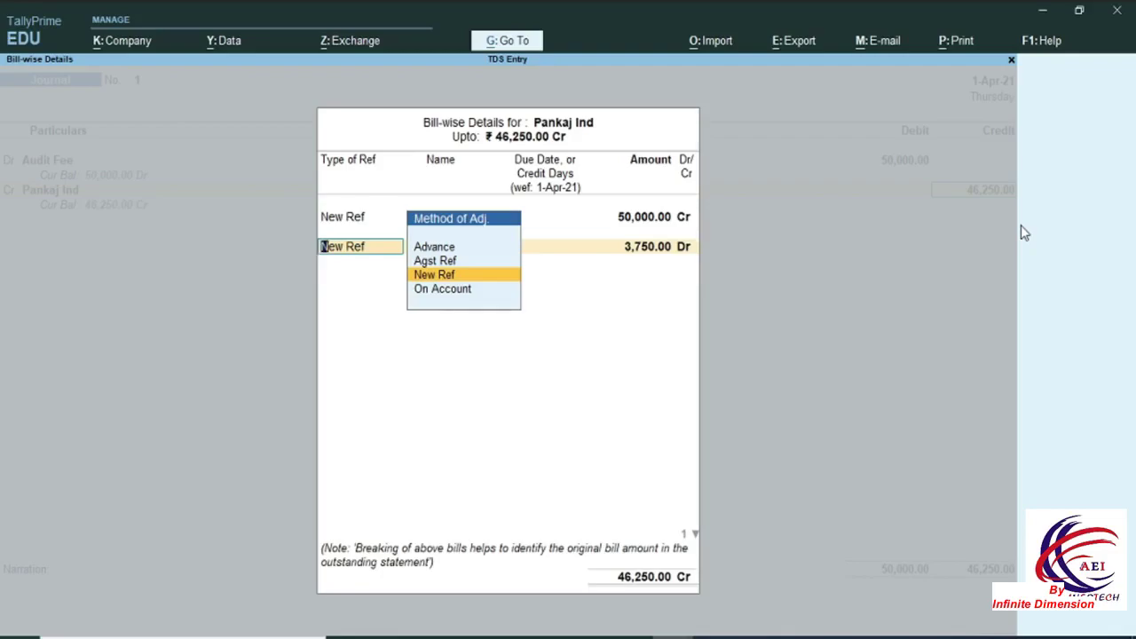
pyautogui.press('Return')
pyautogui.press('Return')
pyautogui.press('Return')
pyautogui.press('Return')
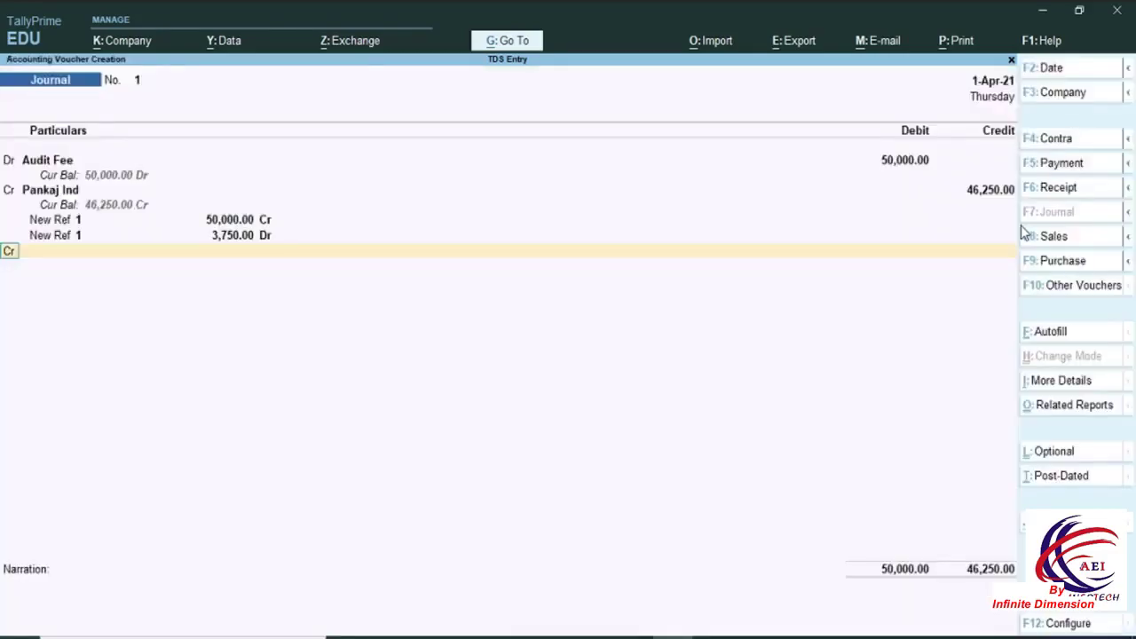
pyautogui.press('Return')
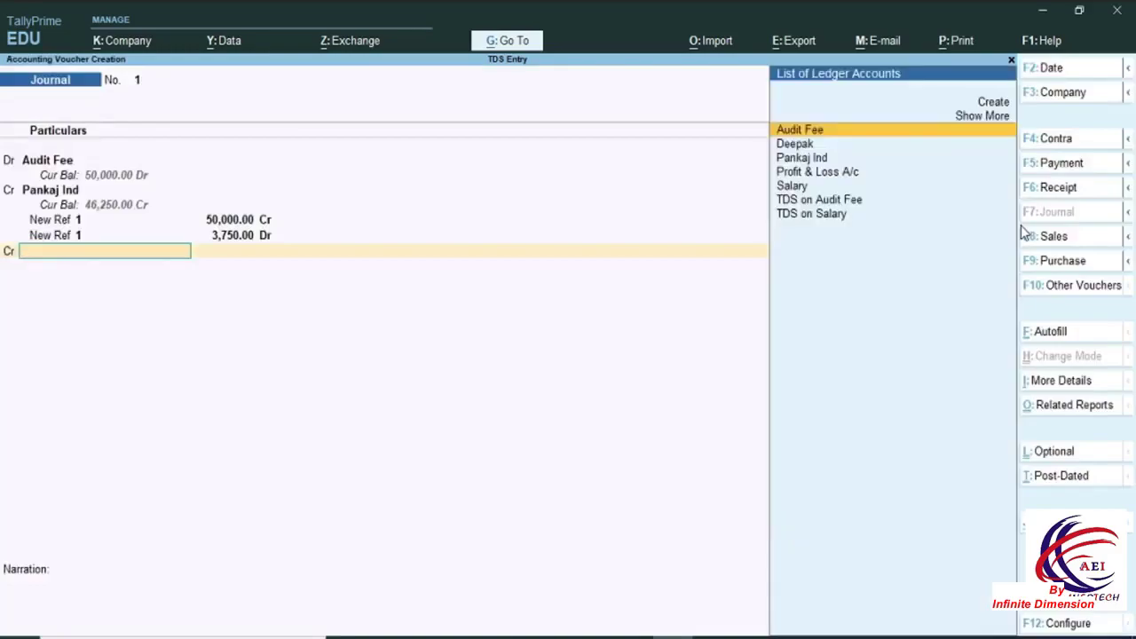
pyautogui.write('T')
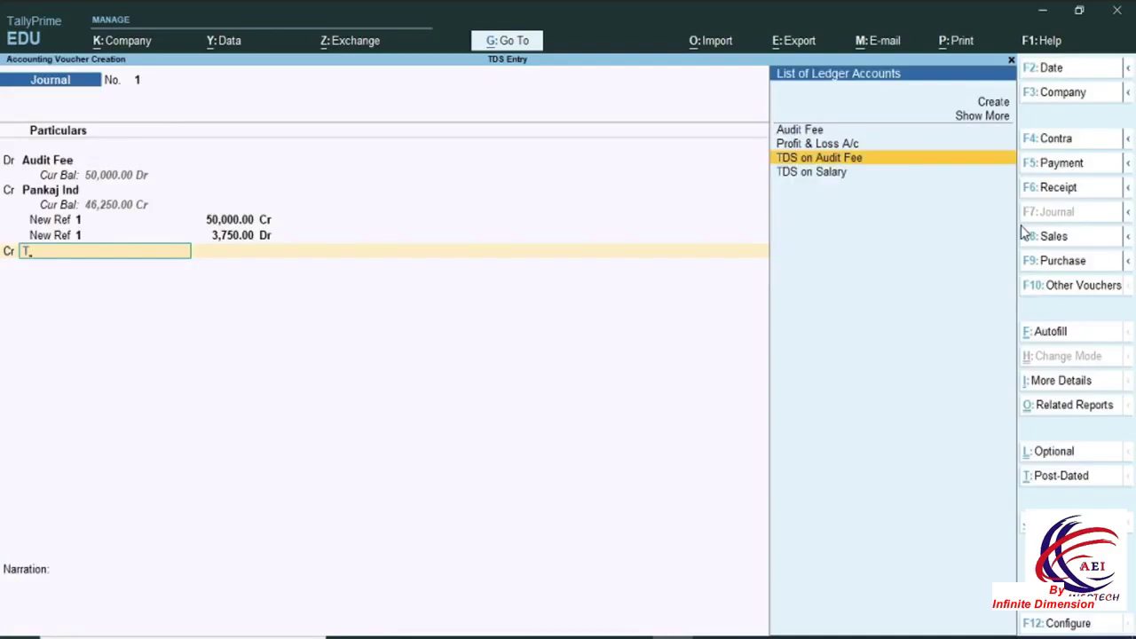
pyautogui.press('Return')
pyautogui.press('Return')
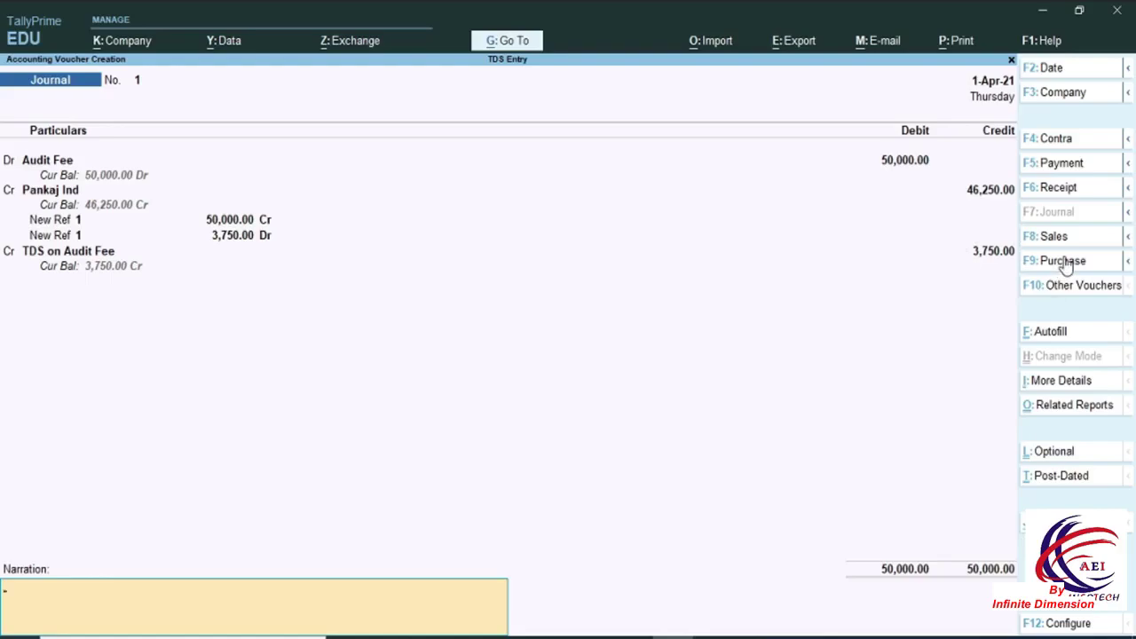
pyautogui.press('Return')
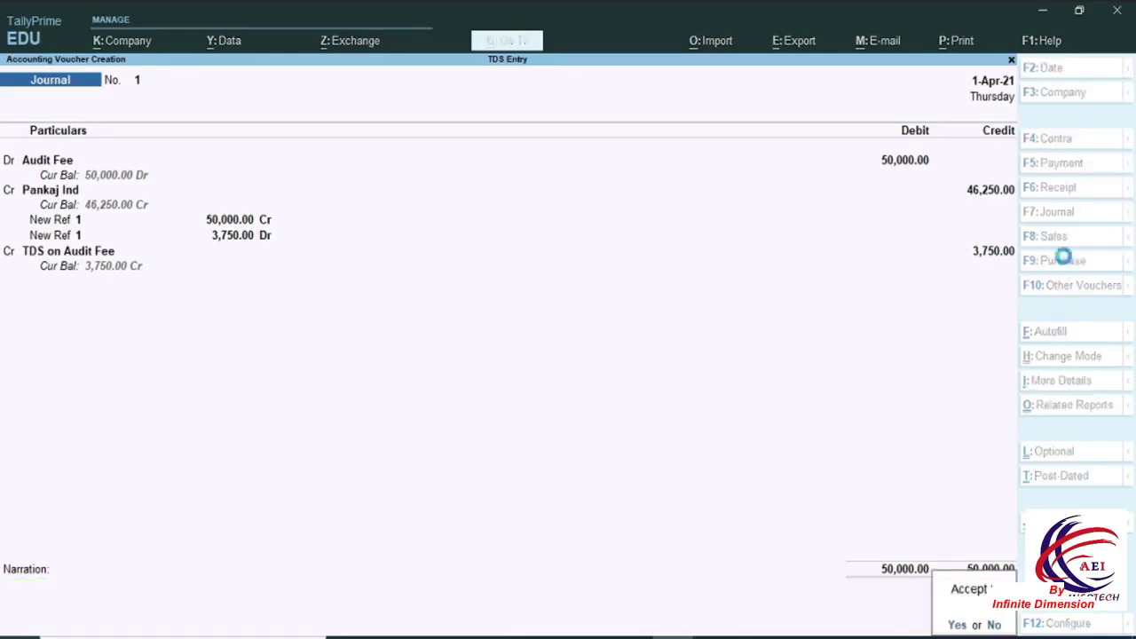
pyautogui.press('Return')
pyautogui.press('Escape')
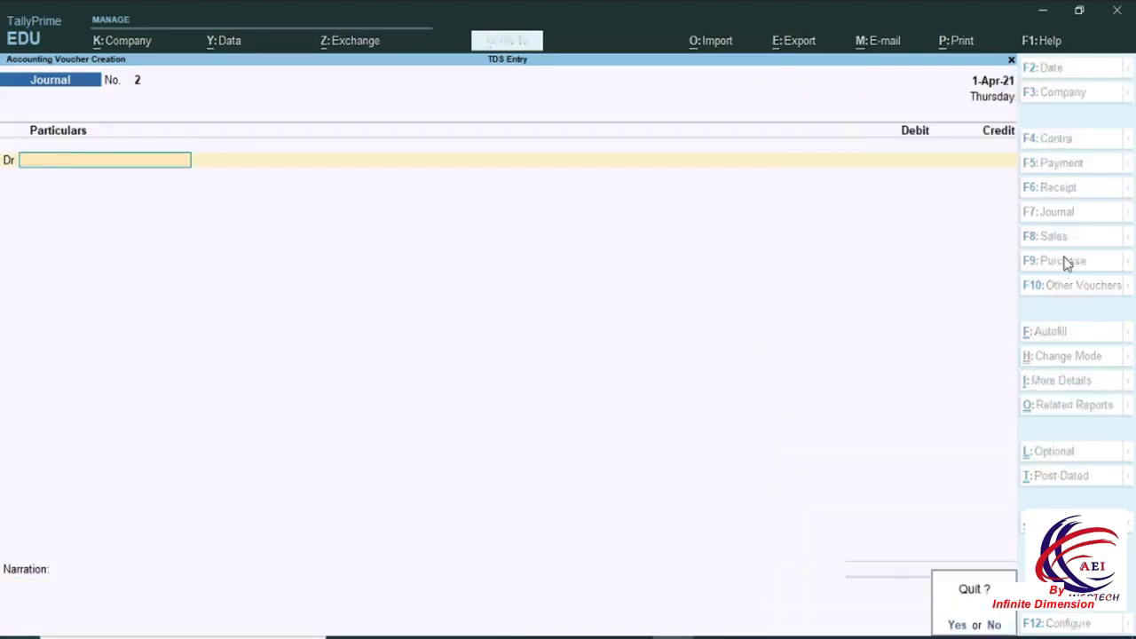
# Review the detailed Balance Sheet liabilities: Duties & Taxes 3,750 and Sundry Creditors 46,250
pyautogui.press('y')
pyautogui.press('Down')
pyautogui.press('Down')
pyautogui.press('Down')
pyautogui.press('Down')
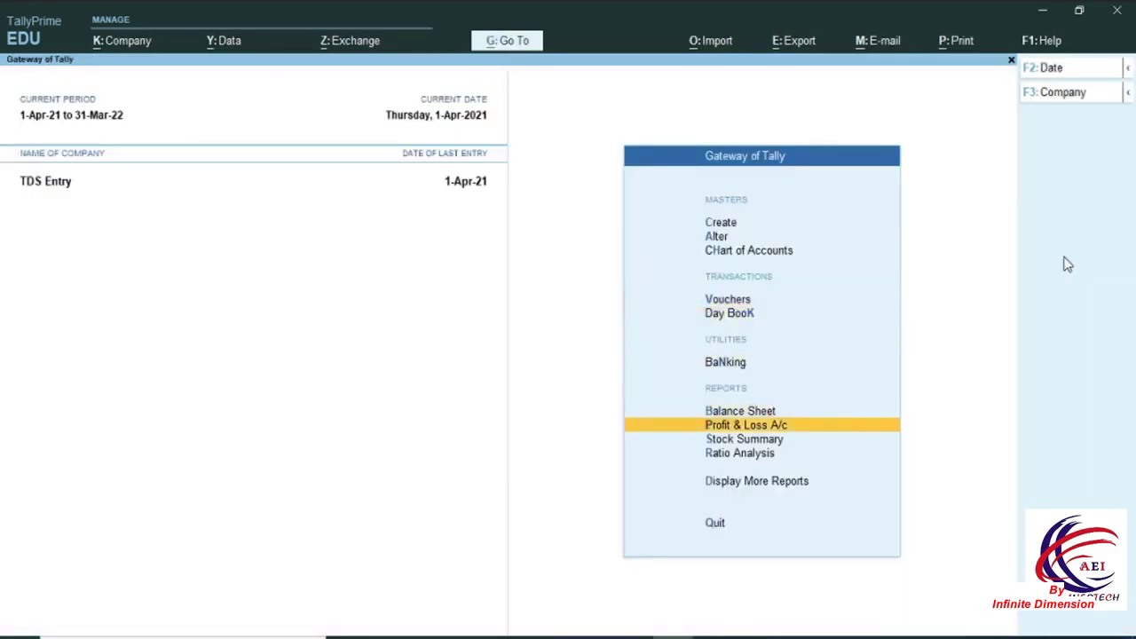
pyautogui.press('Up')
pyautogui.press('Return')
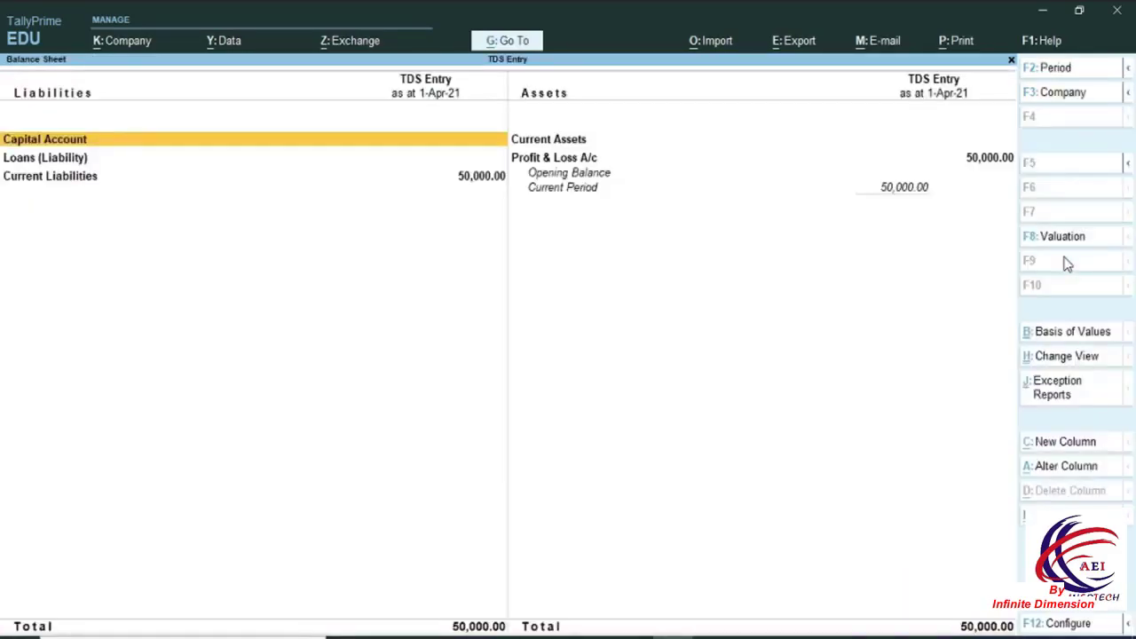
pyautogui.click(76, 184)
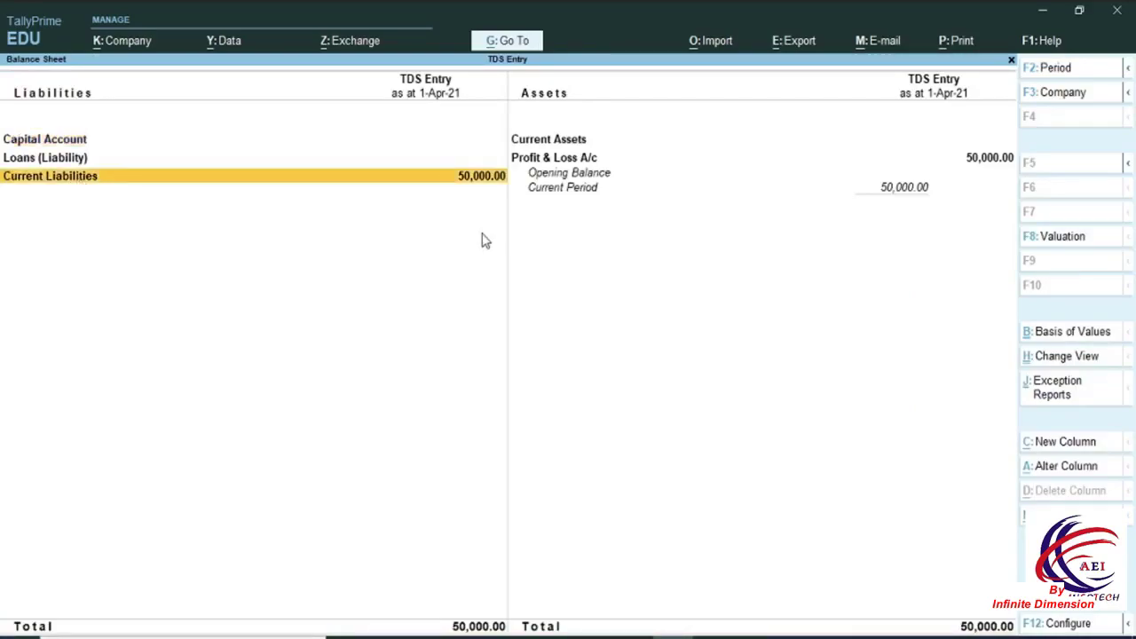
pyautogui.hotkey('alt', 'F1')
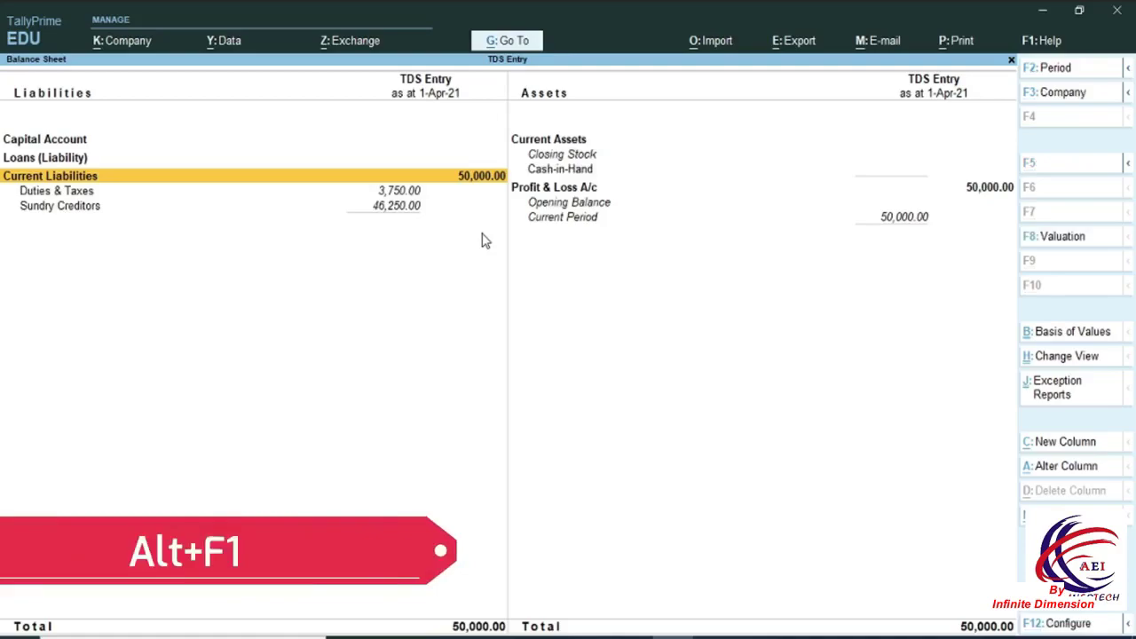
pyautogui.click(41, 193)
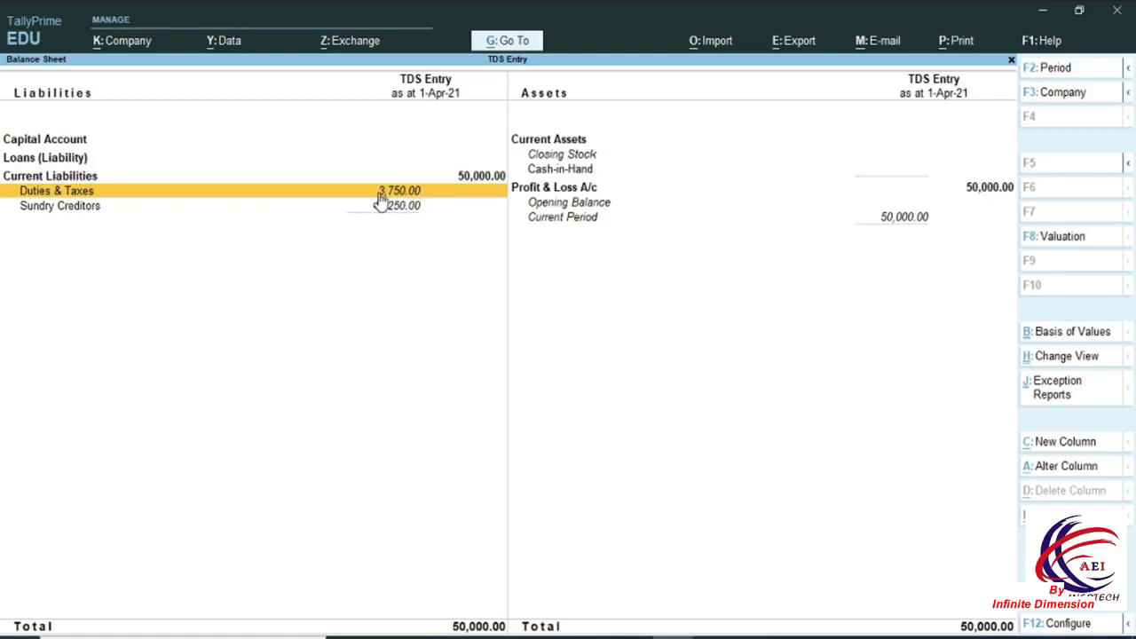
pyautogui.click(355, 209)
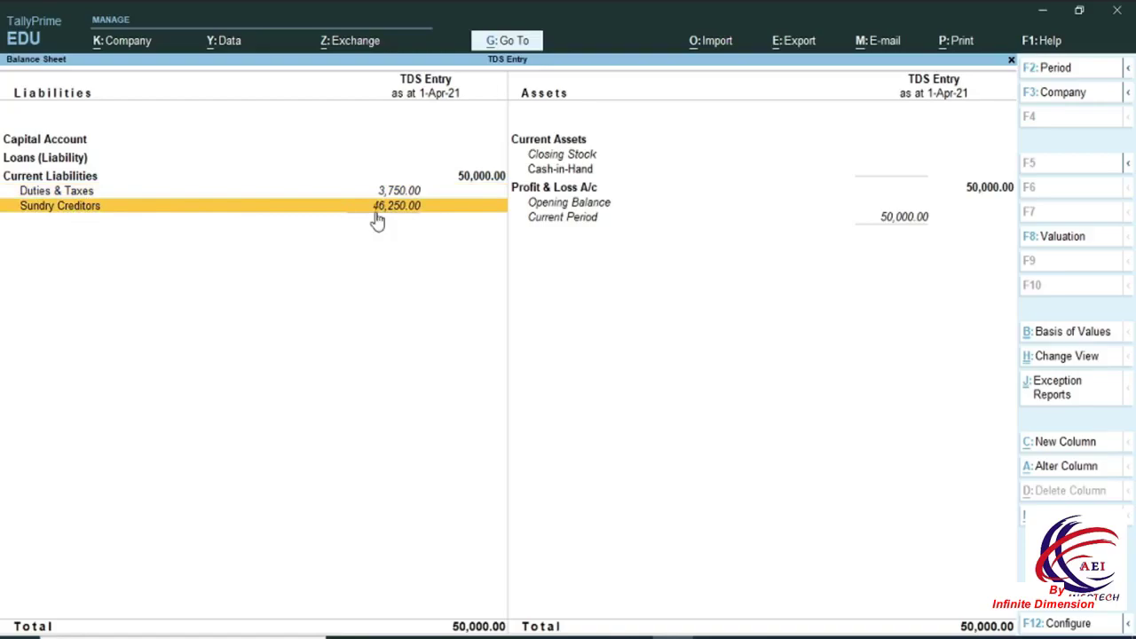
pyautogui.press('Up')
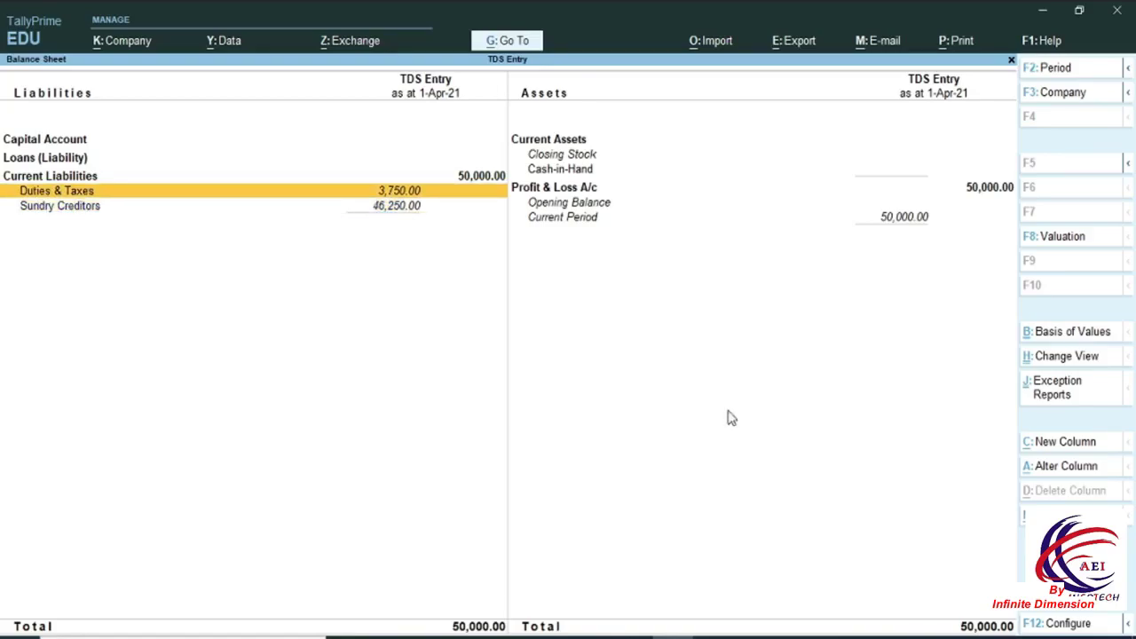
pyautogui.press('Escape')
pyautogui.press('Up')
pyautogui.press('Up')
pyautogui.press('Up')
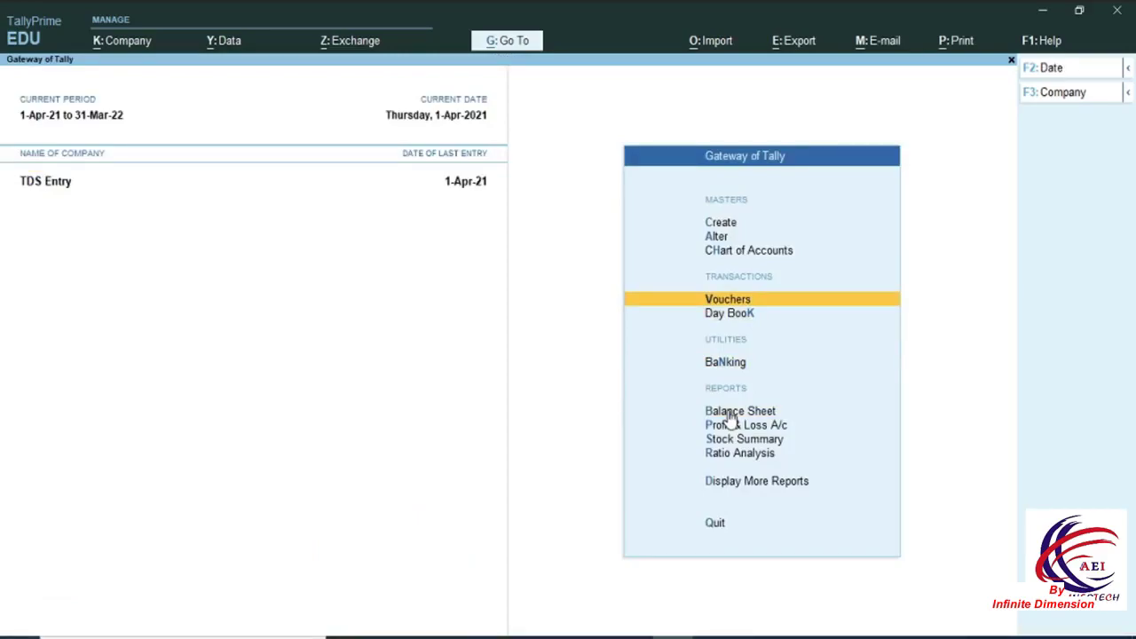
# Start journal 2 debiting Salary 75,000
pyautogui.press('Return')
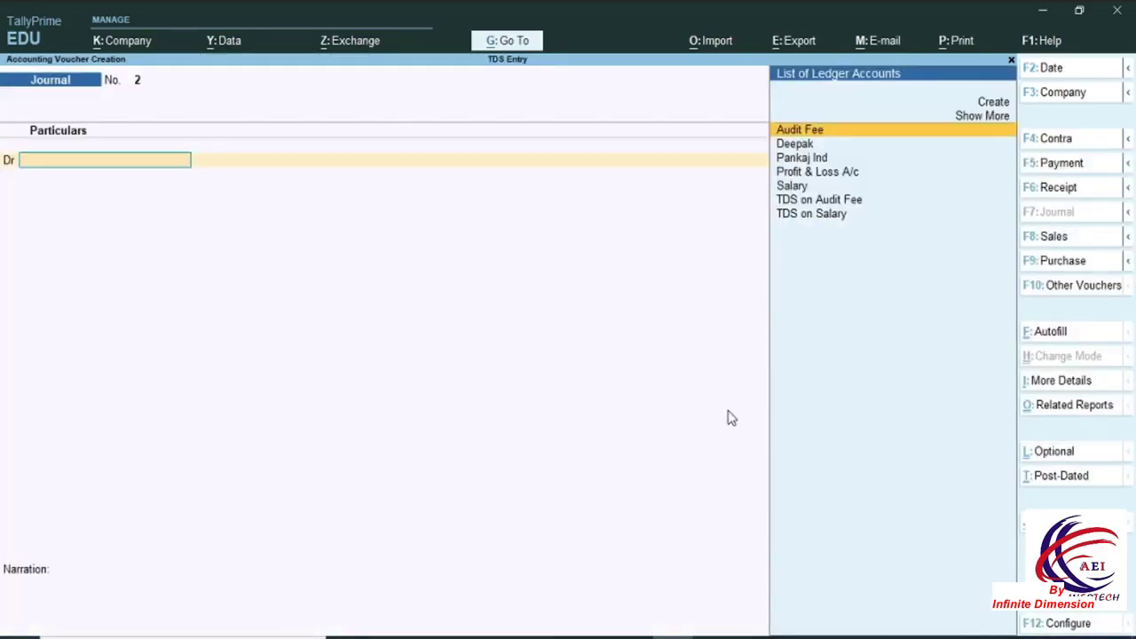
pyautogui.press('Down')
pyautogui.press('Down')
pyautogui.press('Down')
pyautogui.press('Down')
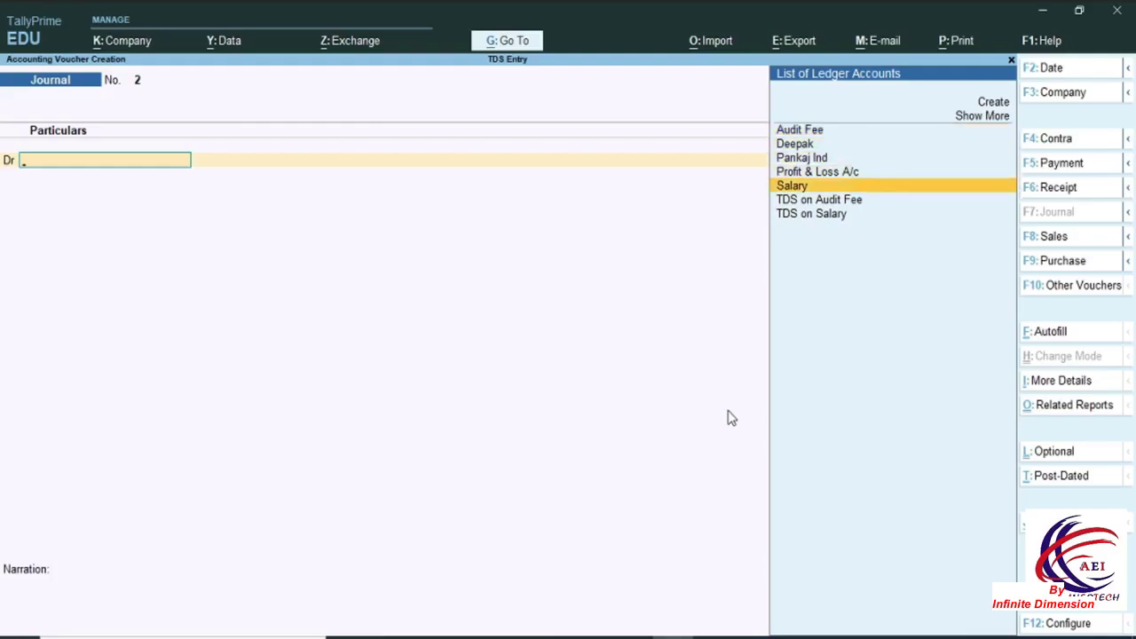
pyautogui.press('Return')
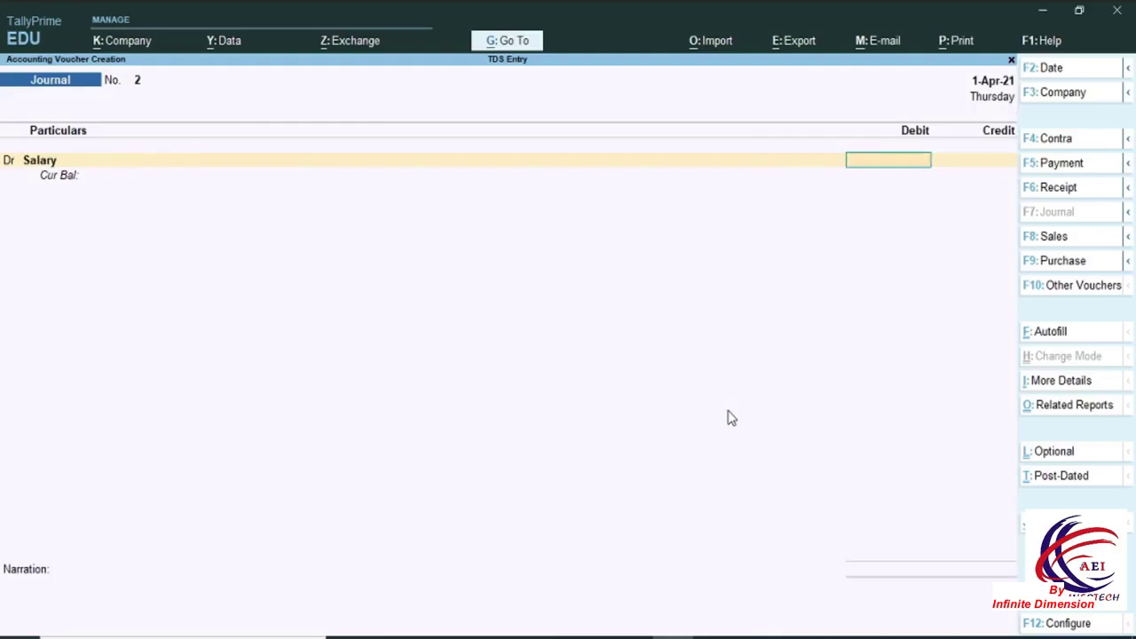
pyautogui.write('75000')
pyautogui.press('Return')
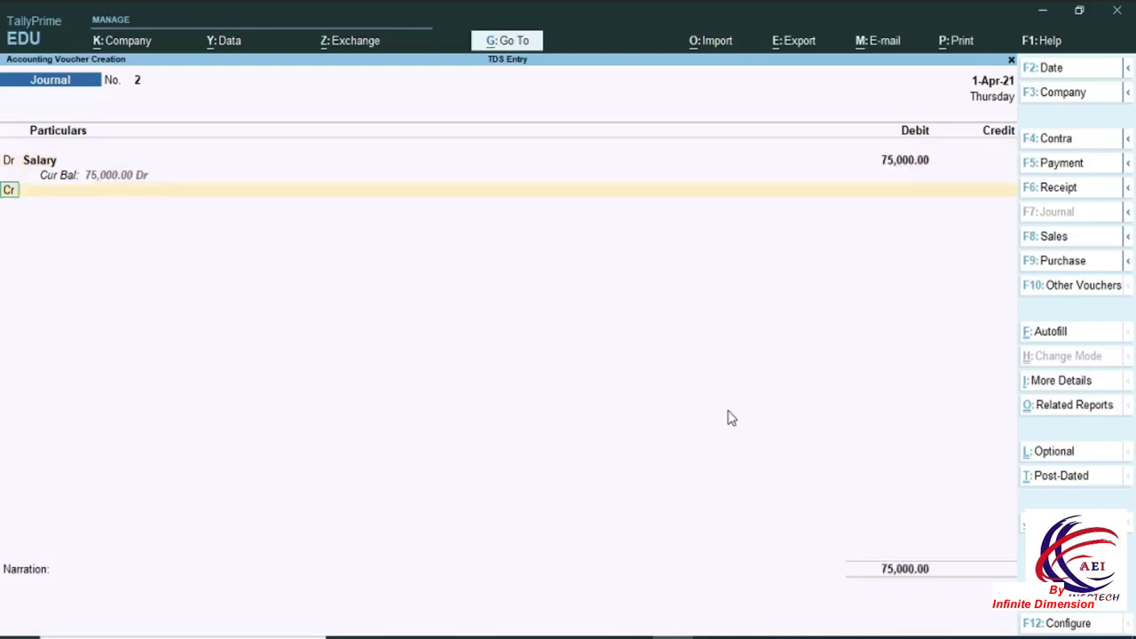
pyautogui.press('Return')
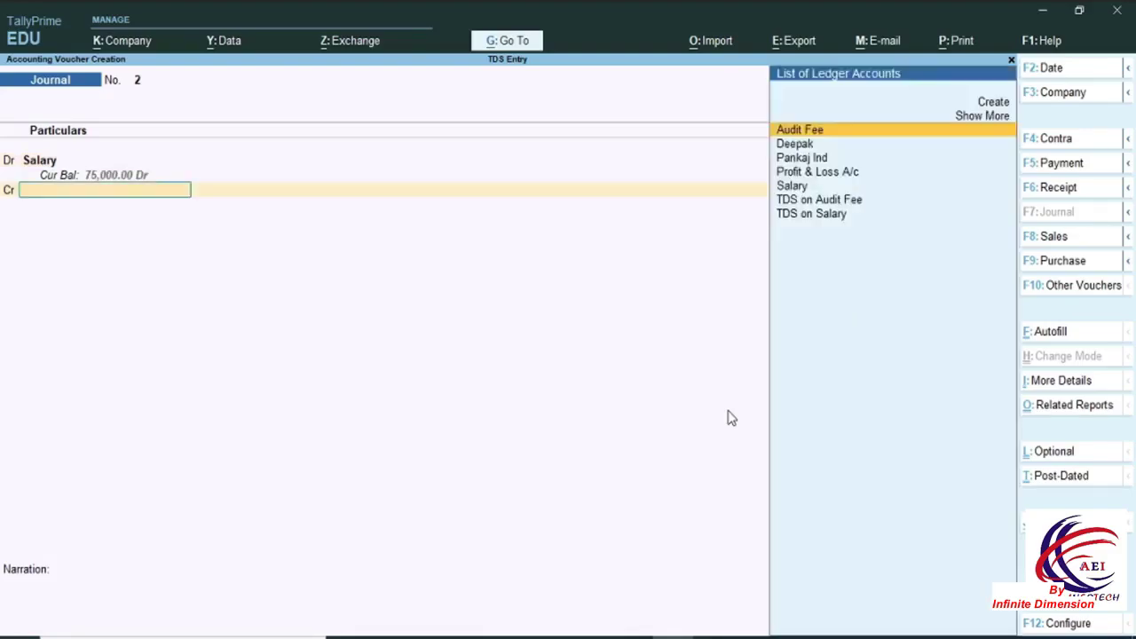
# Credit the individual creditor 67,500 with New Ref bill lines of 75,000 and 7,500
pyautogui.write('D')
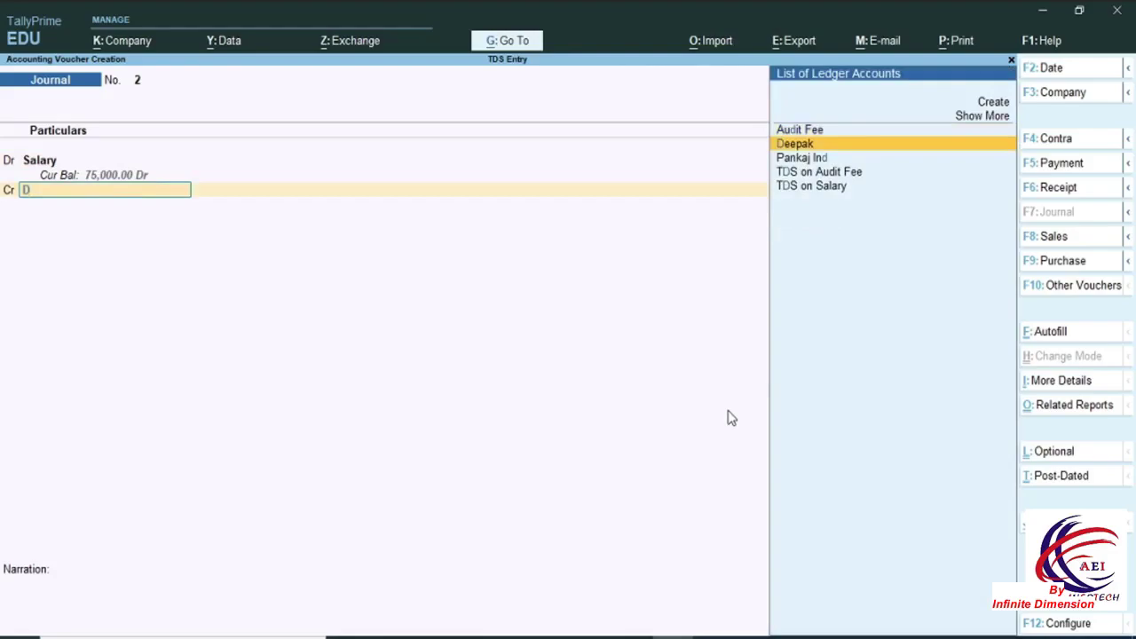
pyautogui.press('Return')
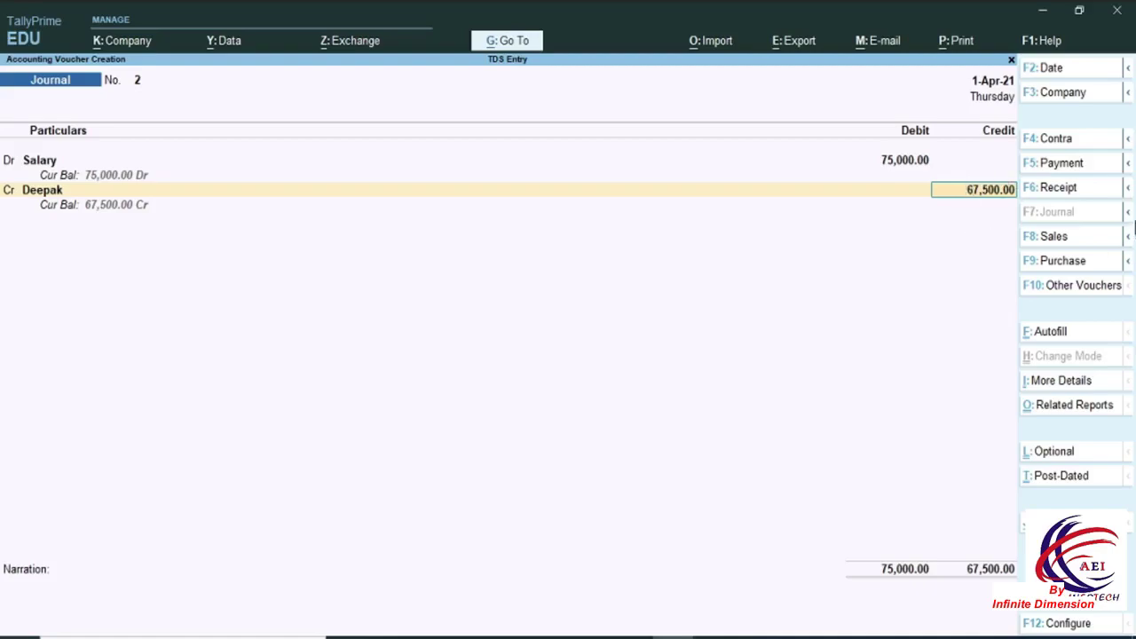
pyautogui.press('Return')
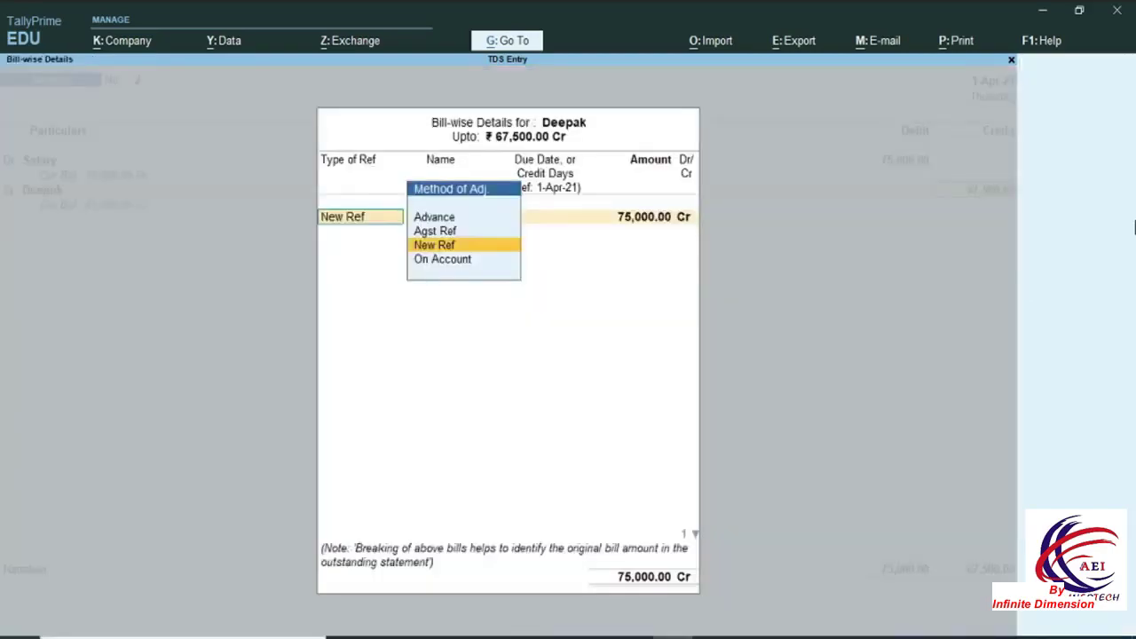
pyautogui.press('Return')
pyautogui.press('Return')
pyautogui.press('Return')
pyautogui.press('Return')
pyautogui.press('Return')
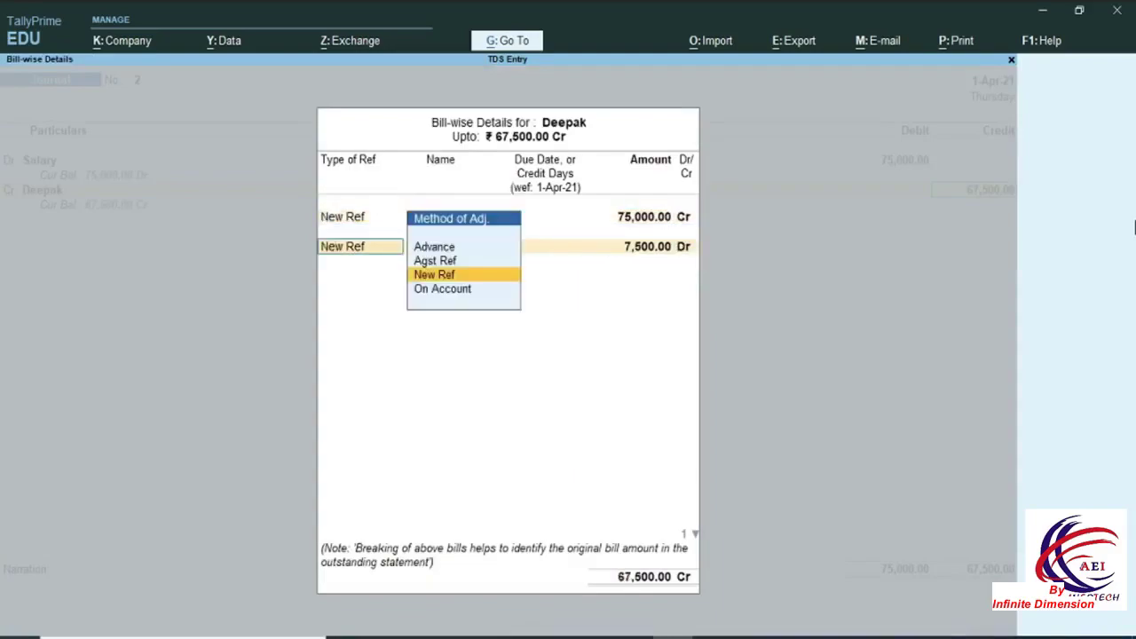
pyautogui.press('Return')
pyautogui.press('Return')
pyautogui.press('Return')
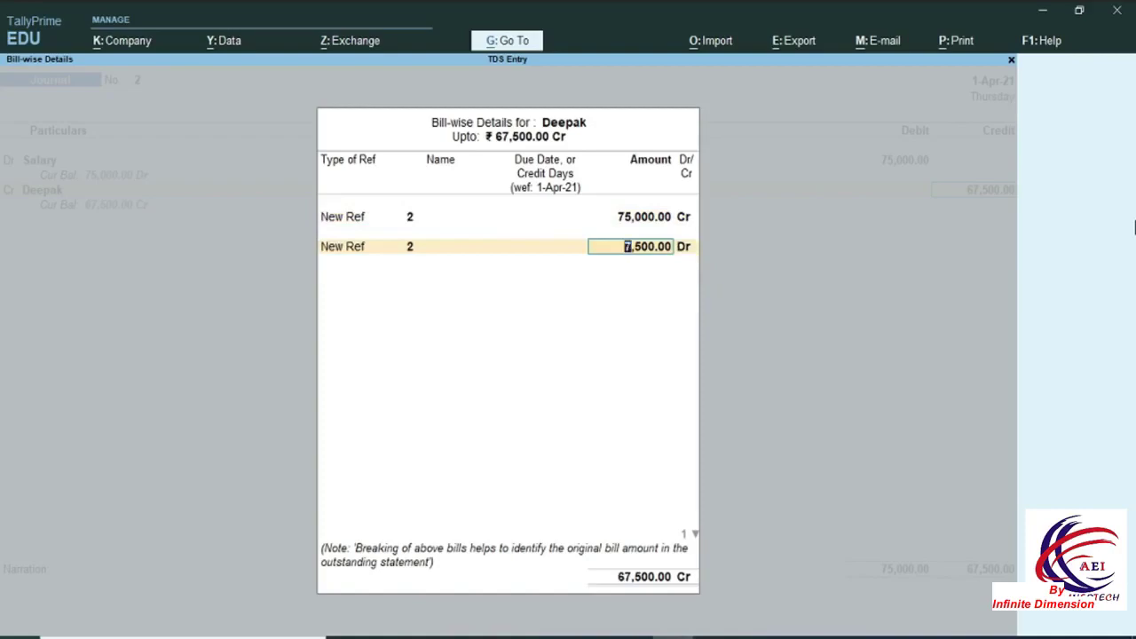
pyautogui.press('Return')
pyautogui.press('Return')
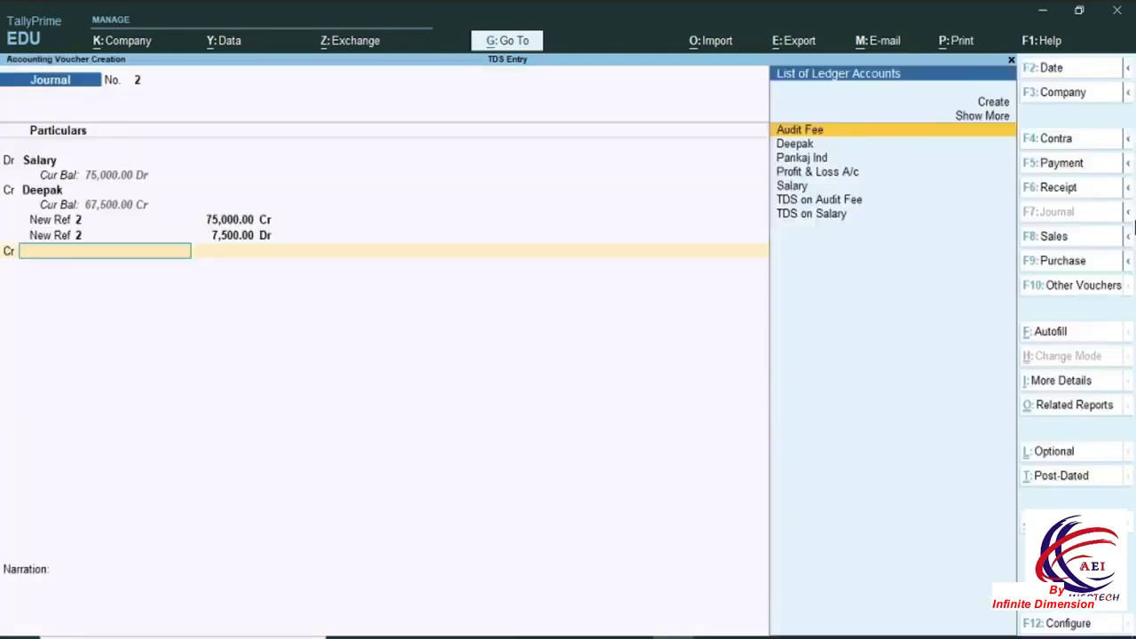
# Credit TDS on Salary 7,500, save the journal, and quit voucher entry
pyautogui.press('Down')
pyautogui.press('Down')
pyautogui.press('Down')
pyautogui.press('Down')
pyautogui.press('Down')
pyautogui.press('Down')
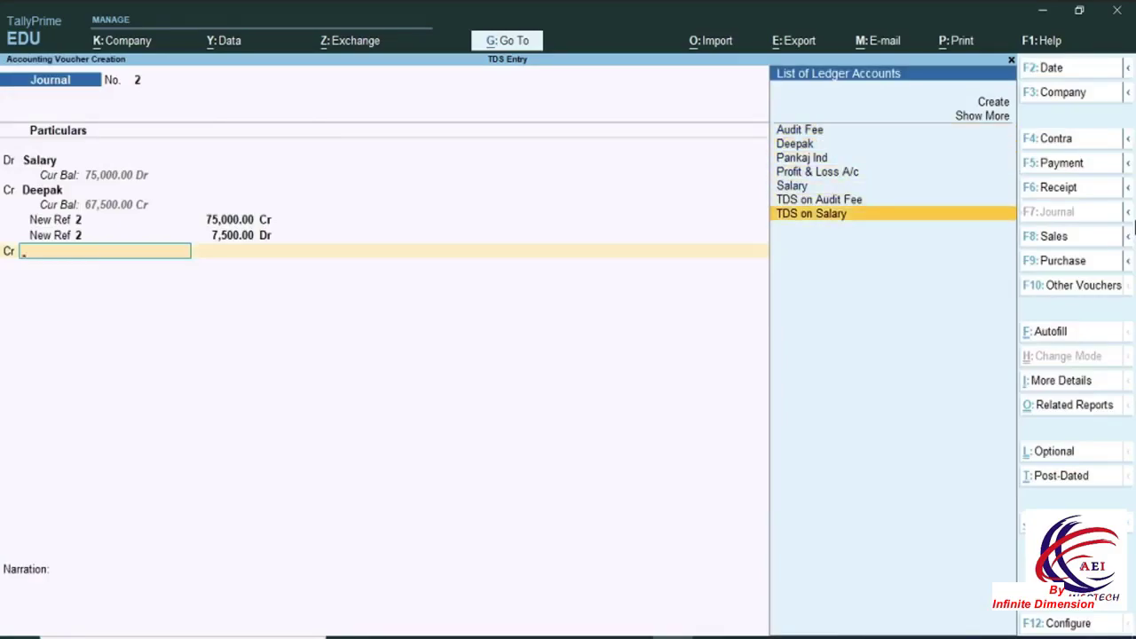
pyautogui.press('Return')
pyautogui.press('Return')
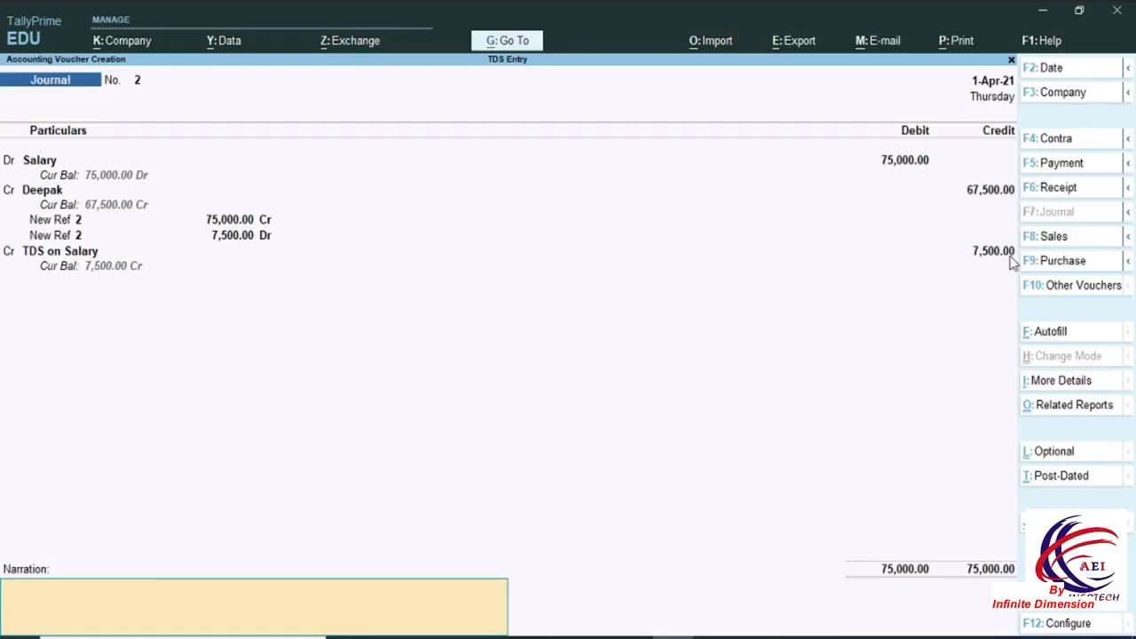
pyautogui.press('Return')
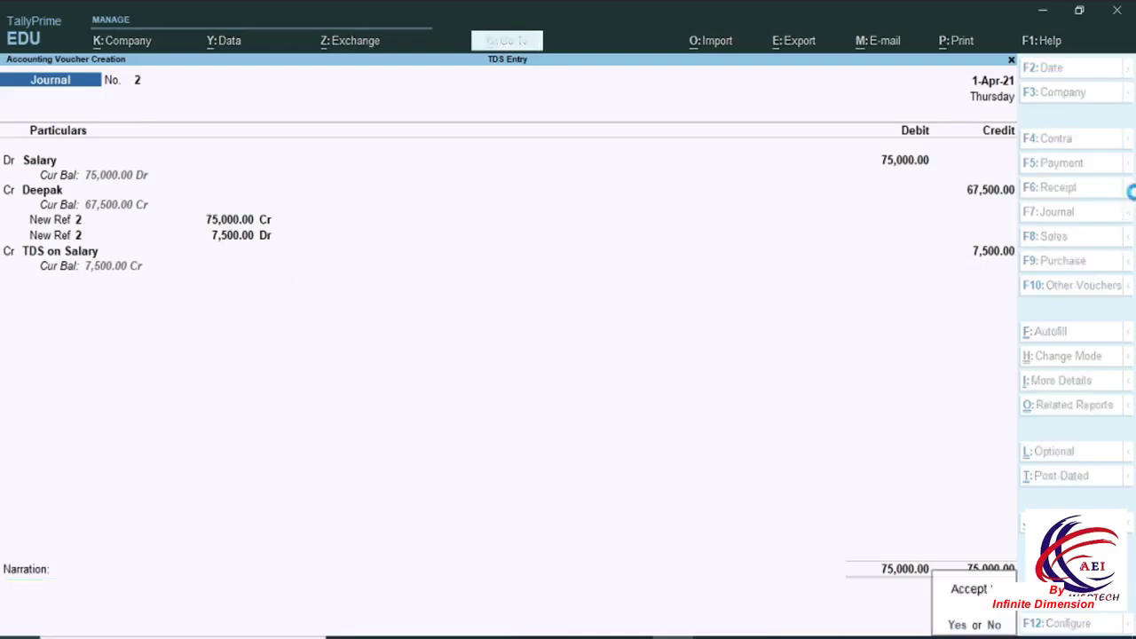
pyautogui.press('Return')
pyautogui.press('Escape')
pyautogui.press('Return')
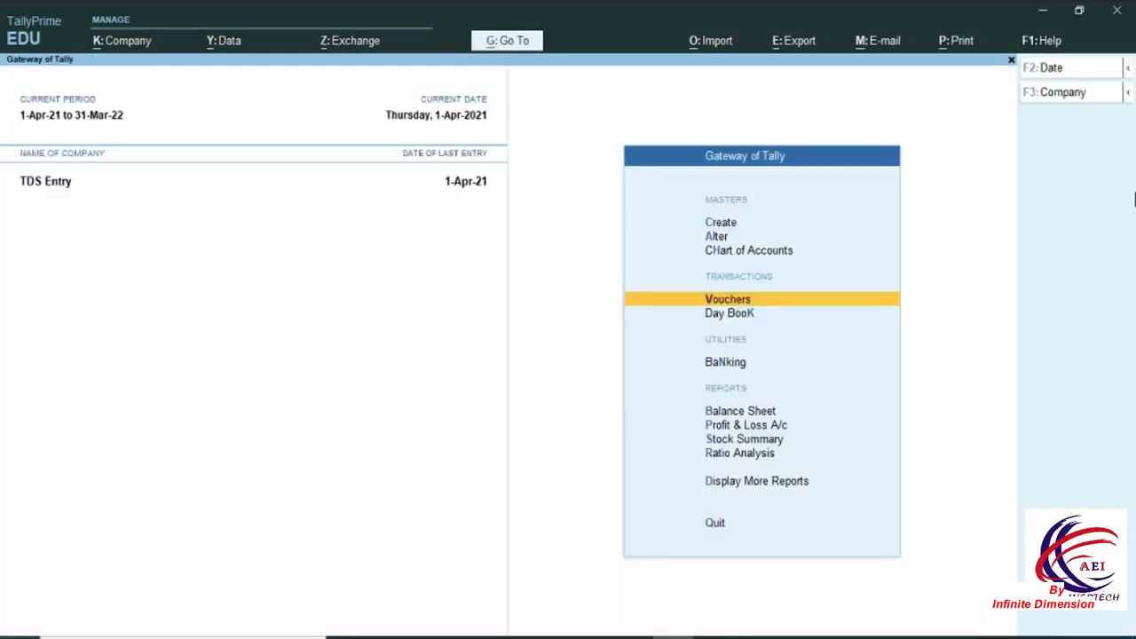
pyautogui.click(737, 413)
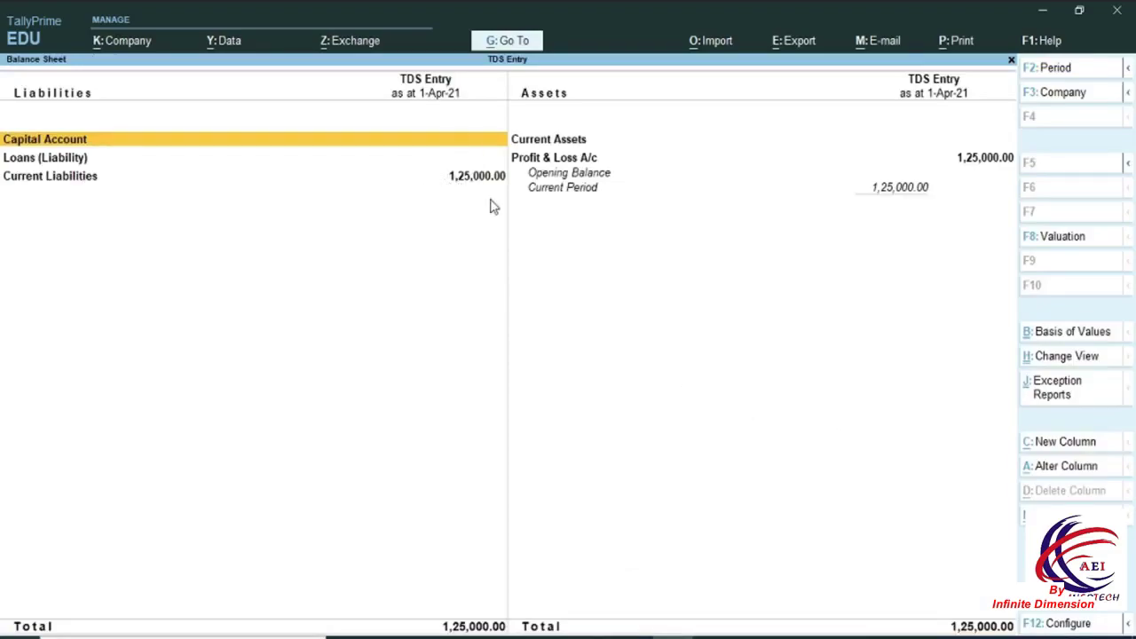
pyautogui.press('alt')
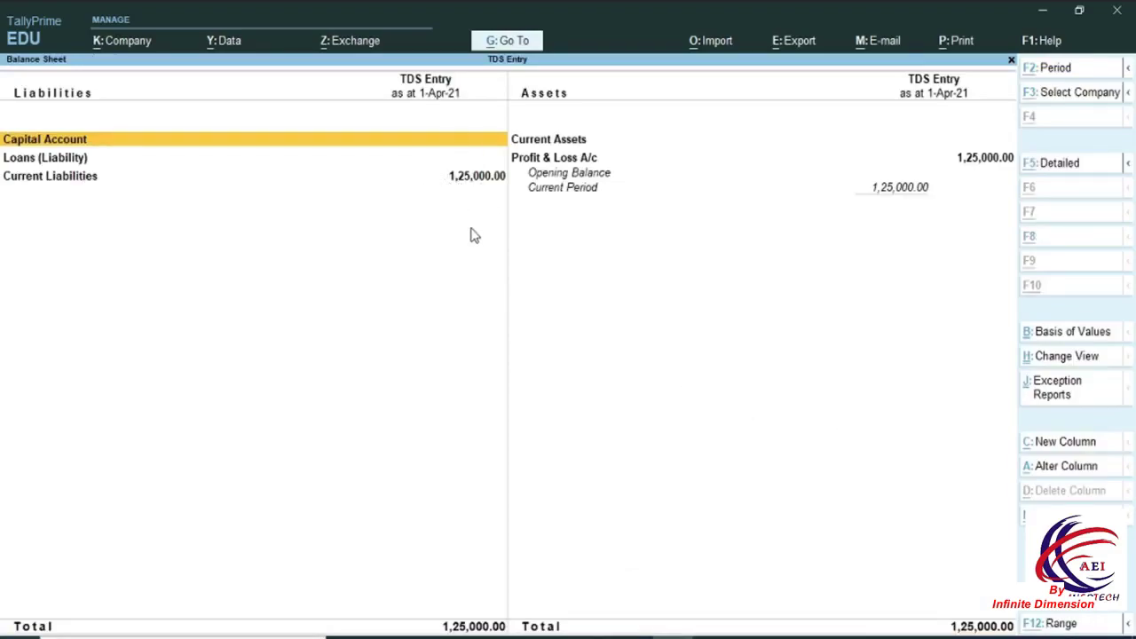
pyautogui.hotkey('alt', 'F1')
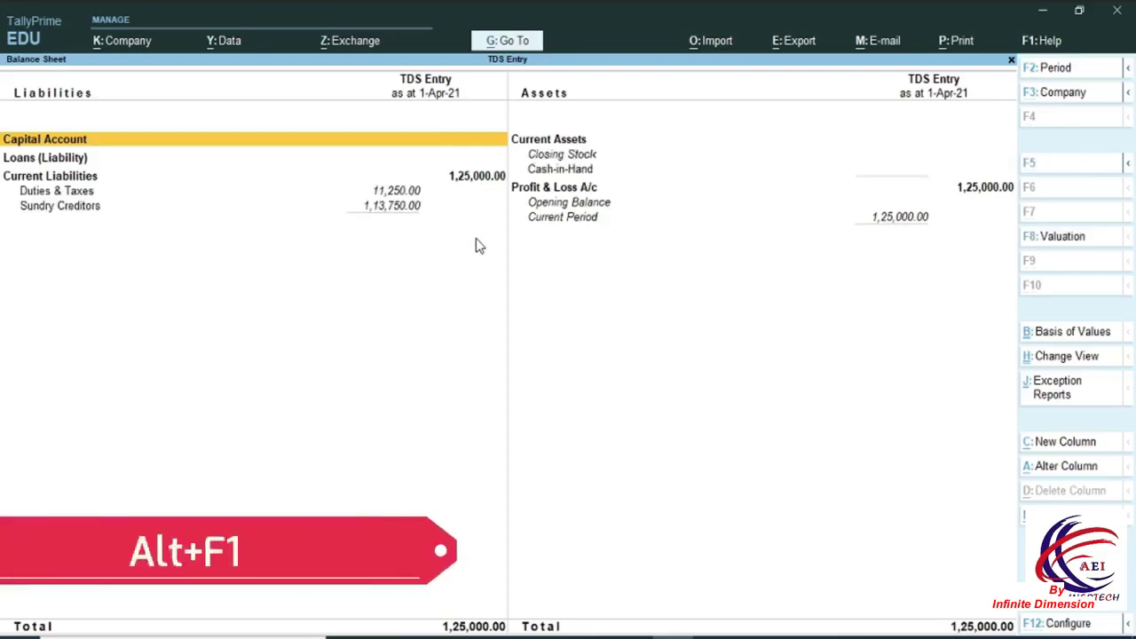
pyautogui.click(292, 195)
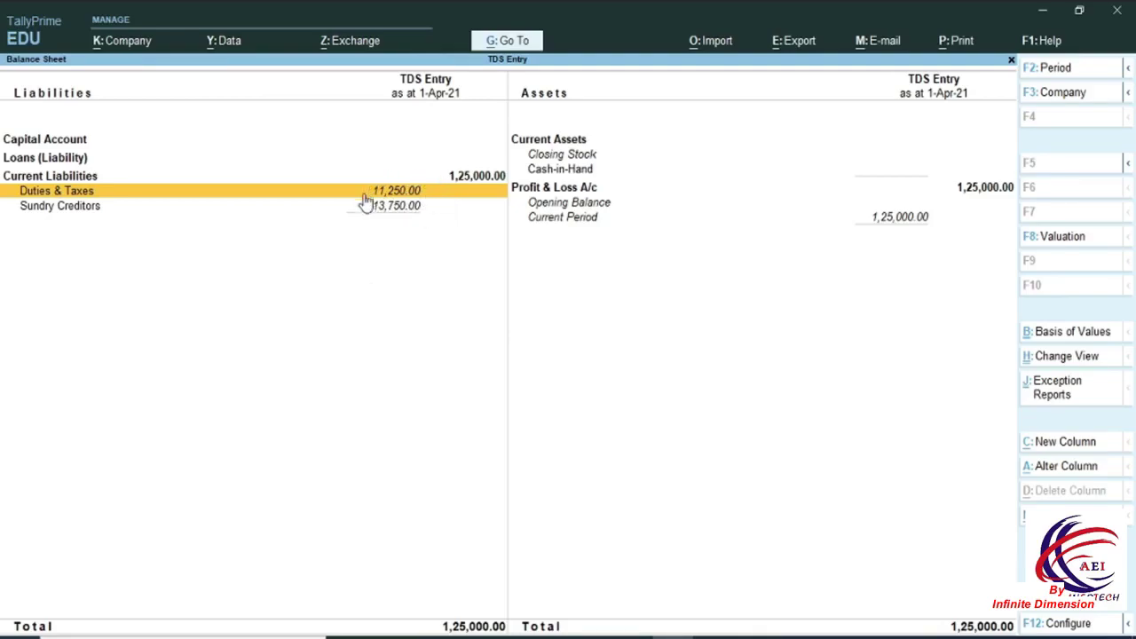
pyautogui.click(112, 210)
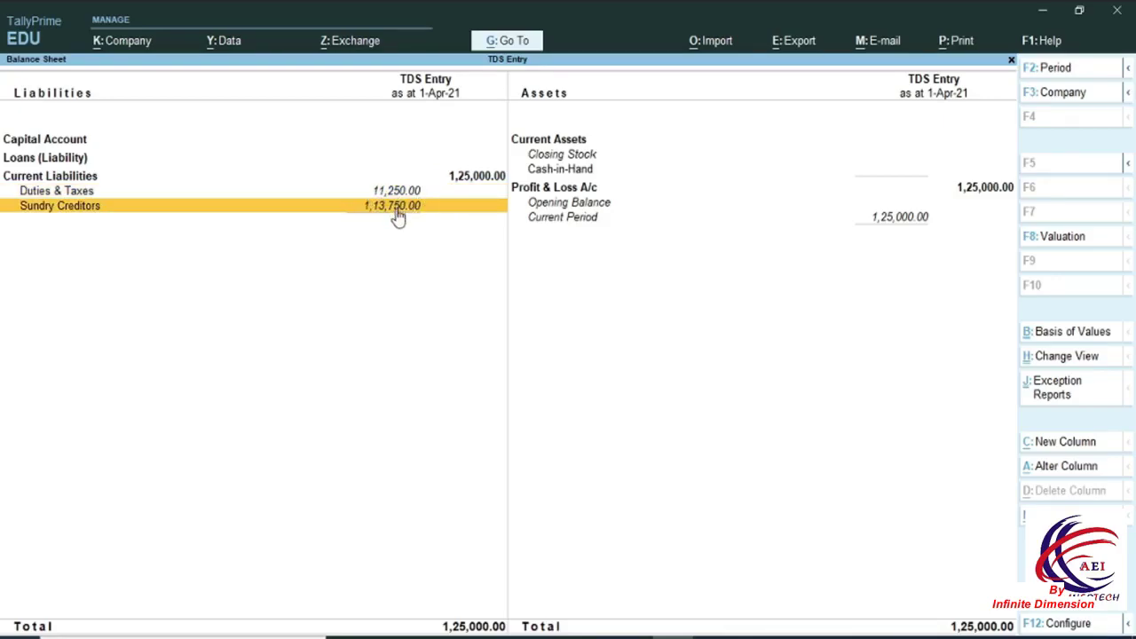
pyautogui.press('Up')
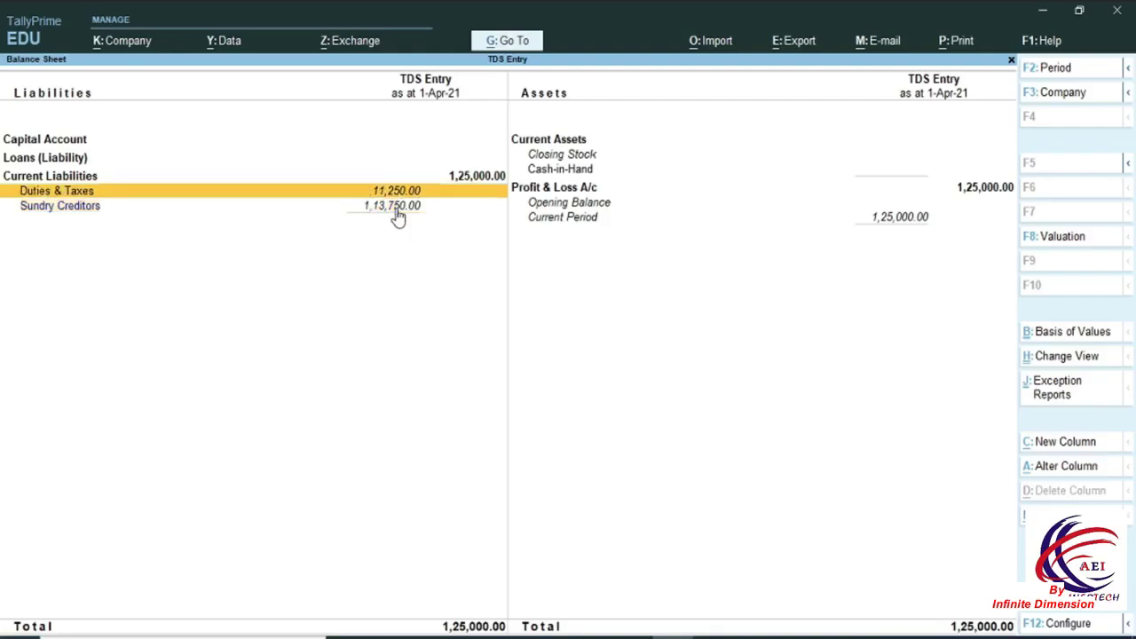
pyautogui.press('Up')
pyautogui.press('Return')
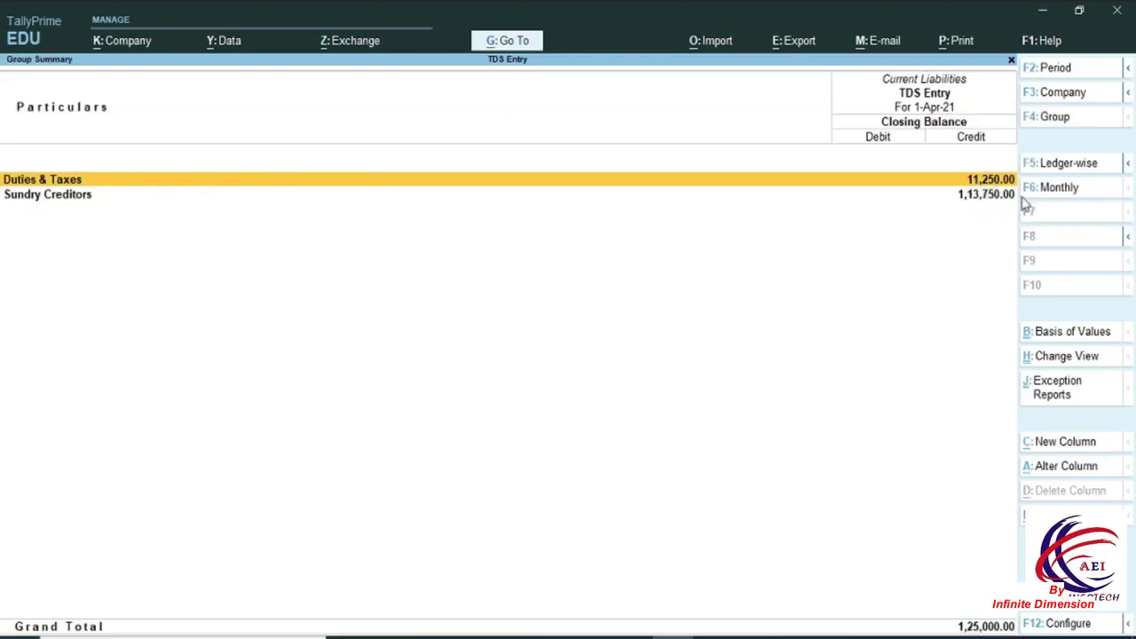
pyautogui.press('Escape')
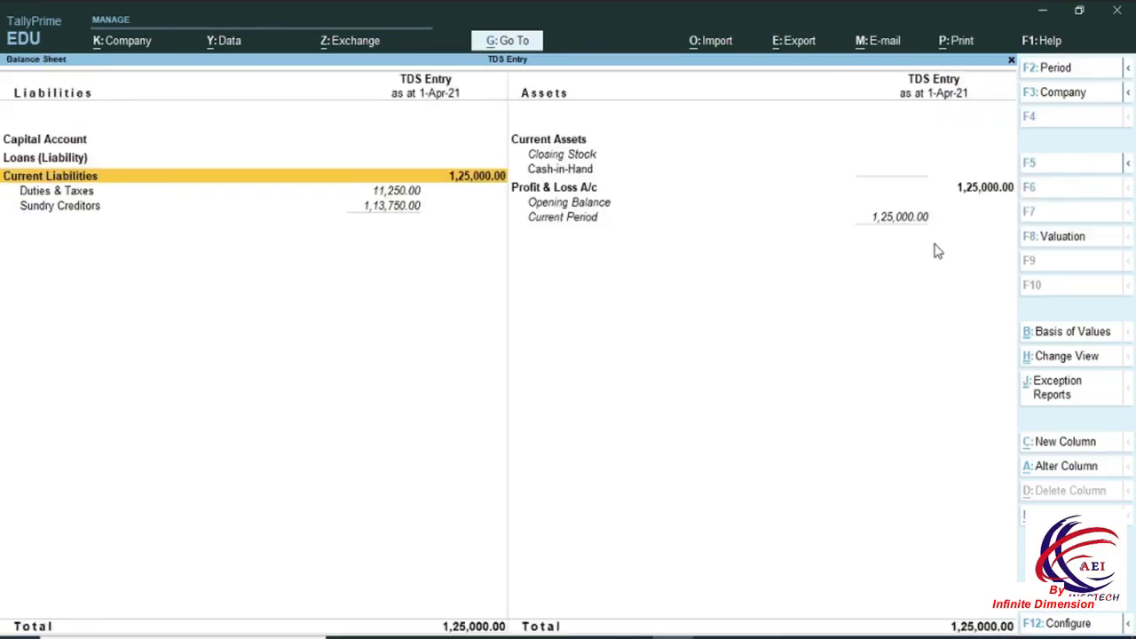
pyautogui.press('Escape')
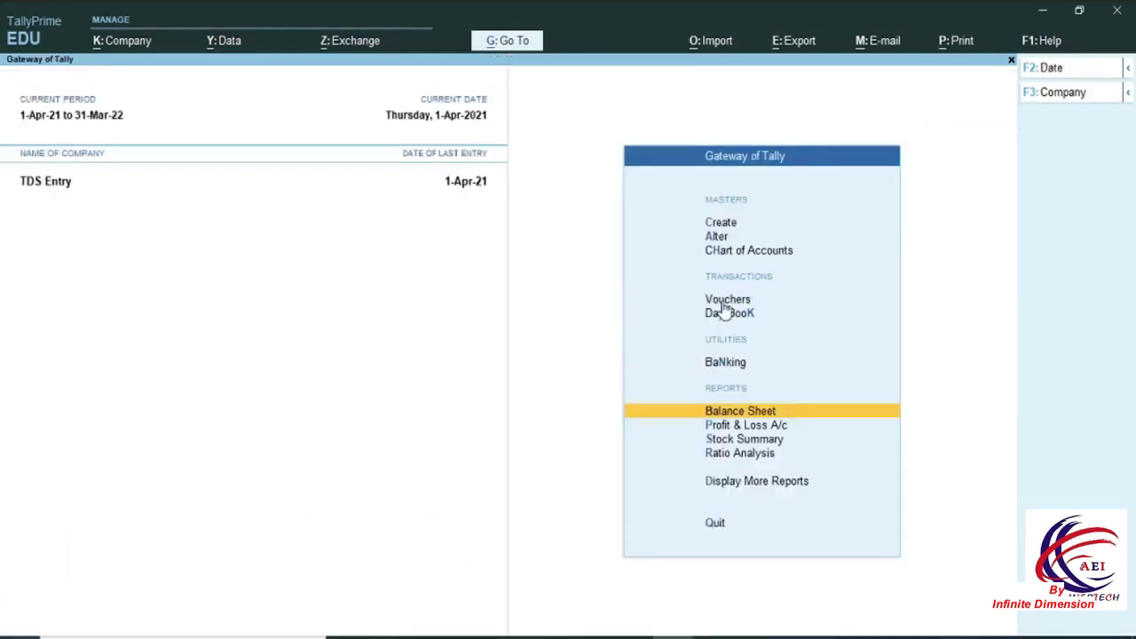
# Start Payment voucher No. 1 and begin a new ledger from the Account list
pyautogui.click(726, 302)
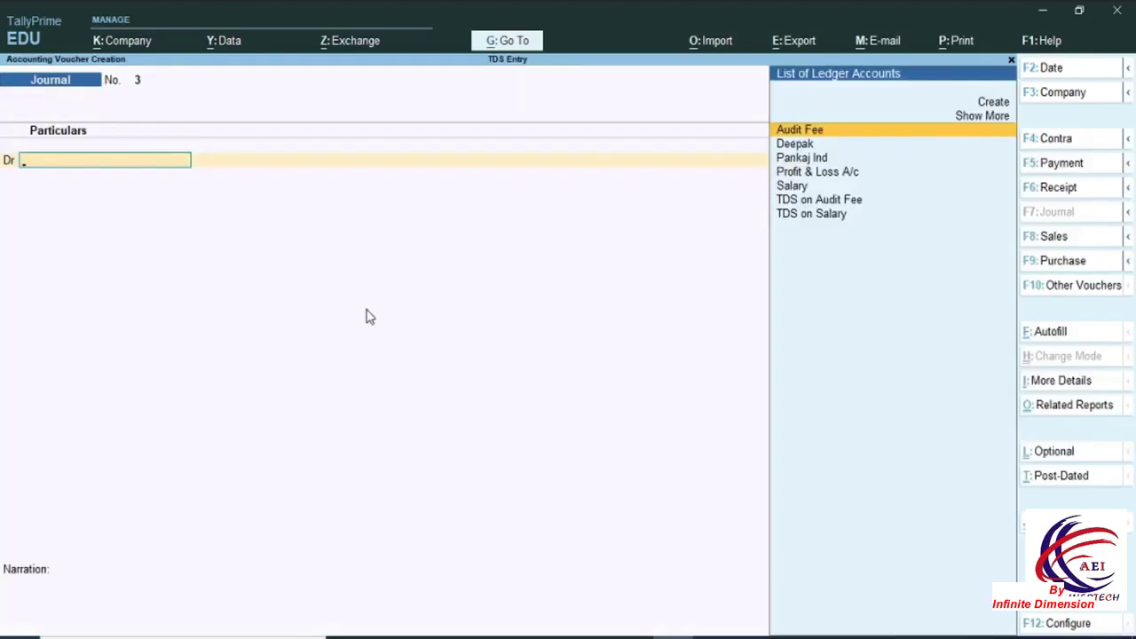
pyautogui.press('F5')
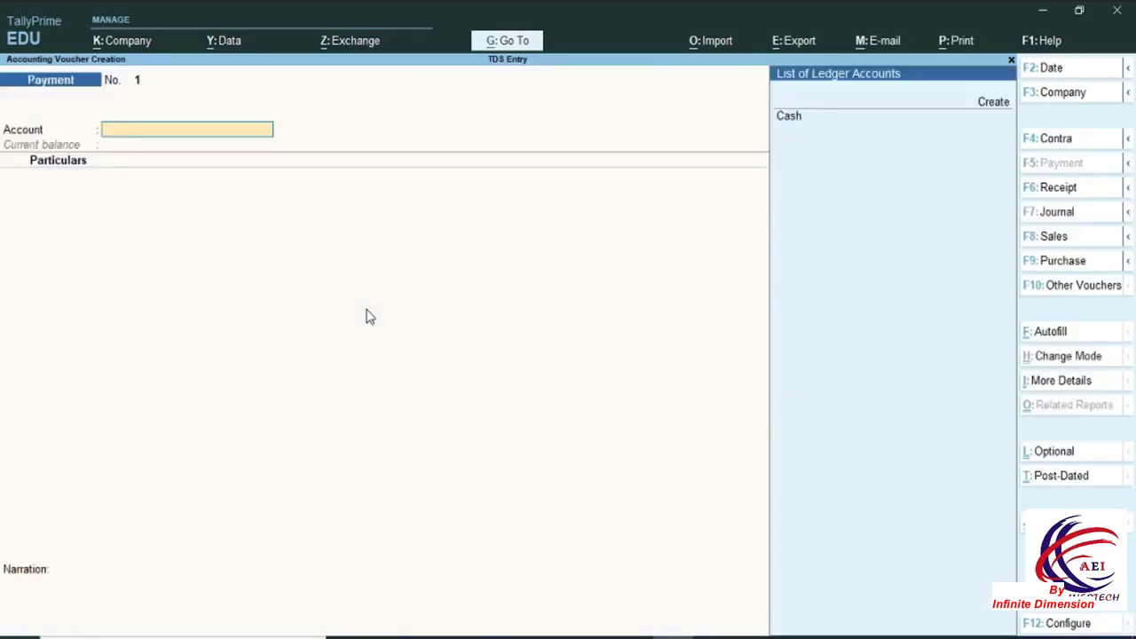
pyautogui.press('space')
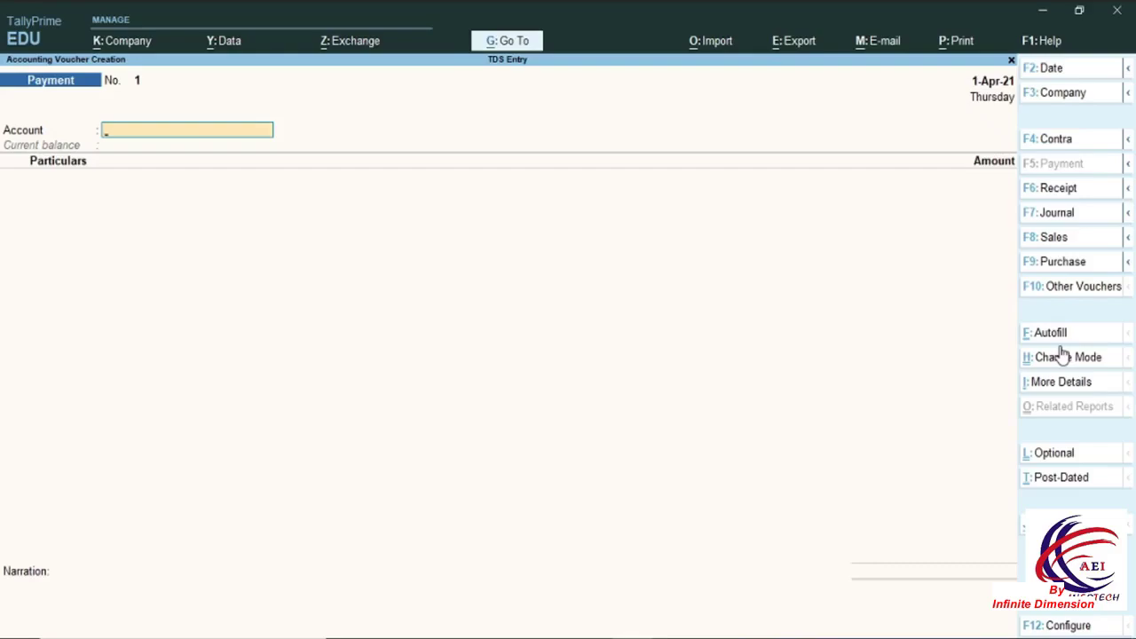
pyautogui.hotkey('alt', 'c')
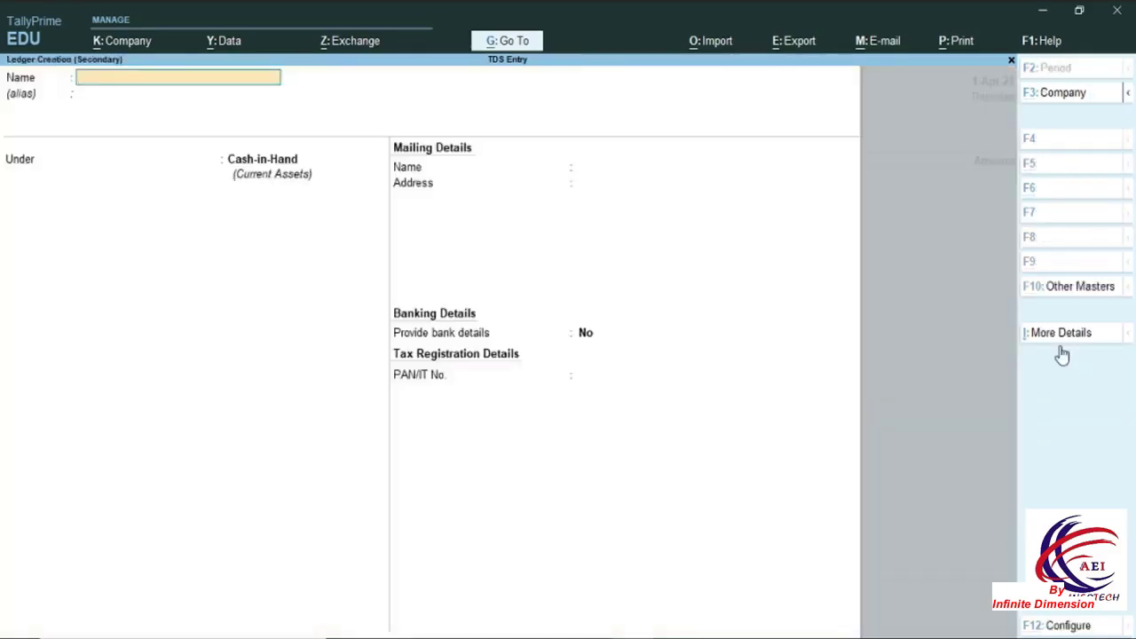
# Create the SBI Bank ledger under Bank Accounts, skip the GSTIN warning and save it
pyautogui.write('SBI Bank')
pyautogui.press('Return')
pyautogui.press('Return')
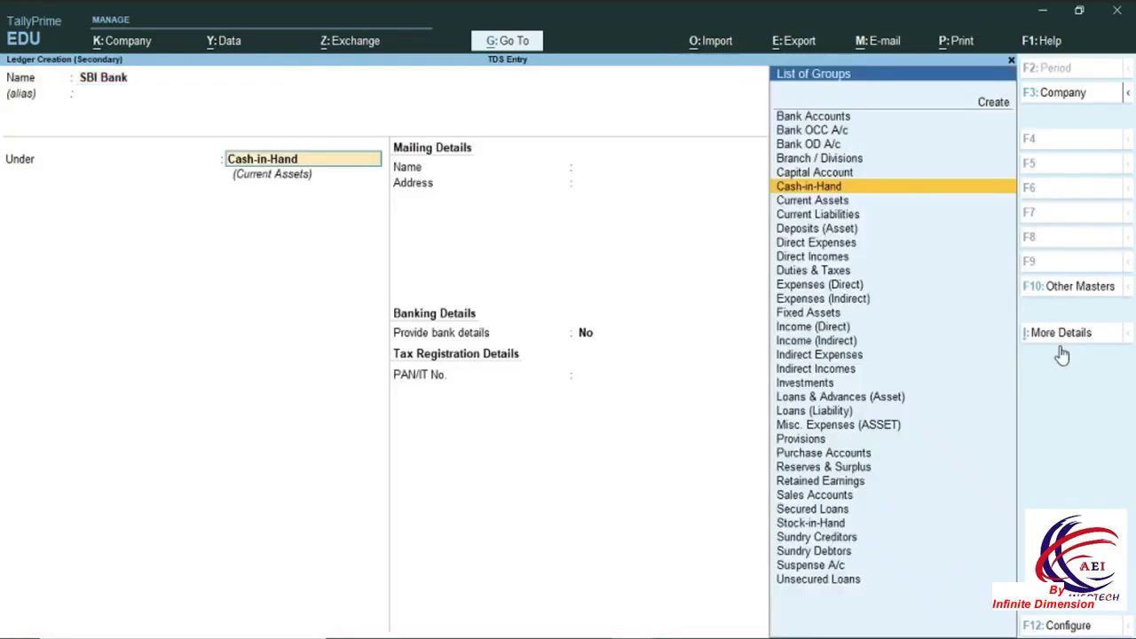
pyautogui.write('B')
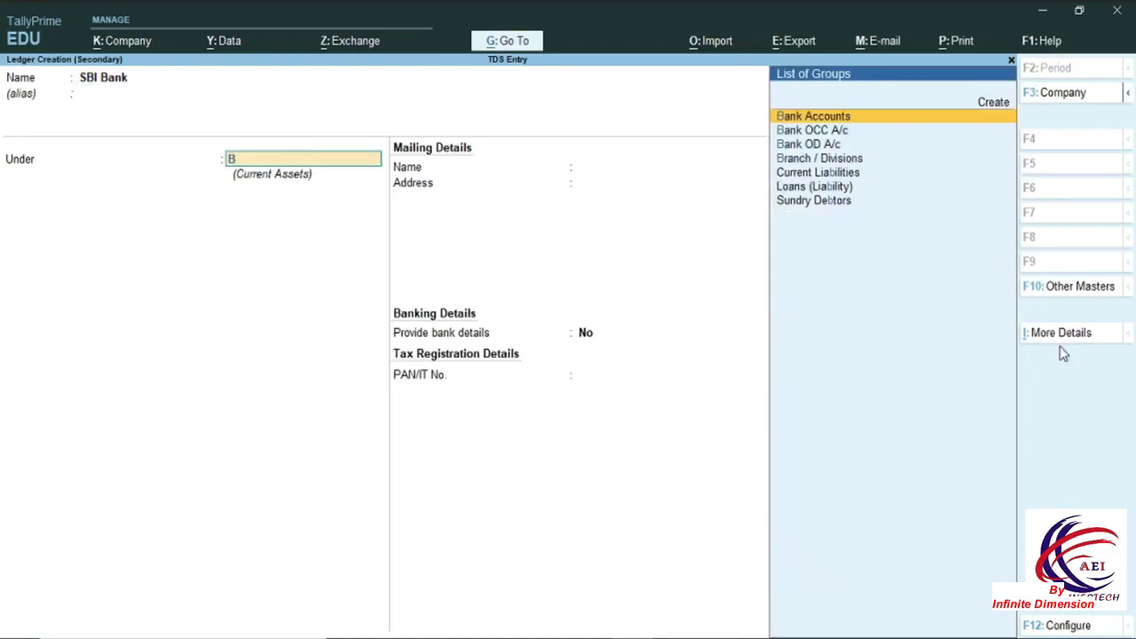
pyautogui.press('Return')
pyautogui.press('Return')
pyautogui.press('Return')
pyautogui.press('BackSpace')
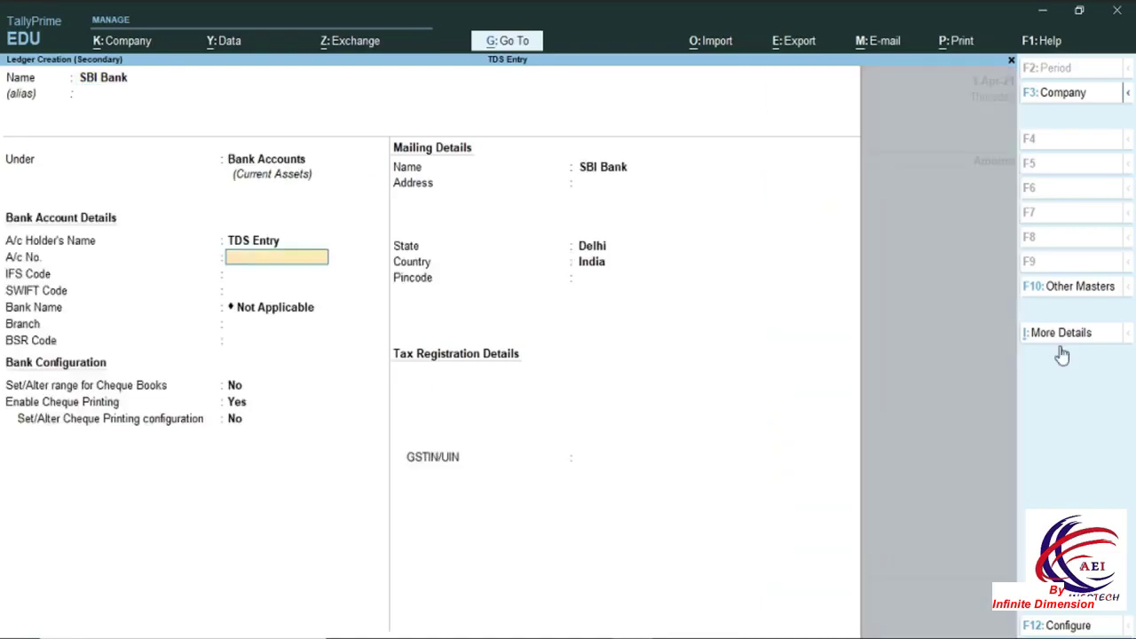
pyautogui.press('Return')
pyautogui.press('Return')
pyautogui.press('Return')
pyautogui.press('Return')
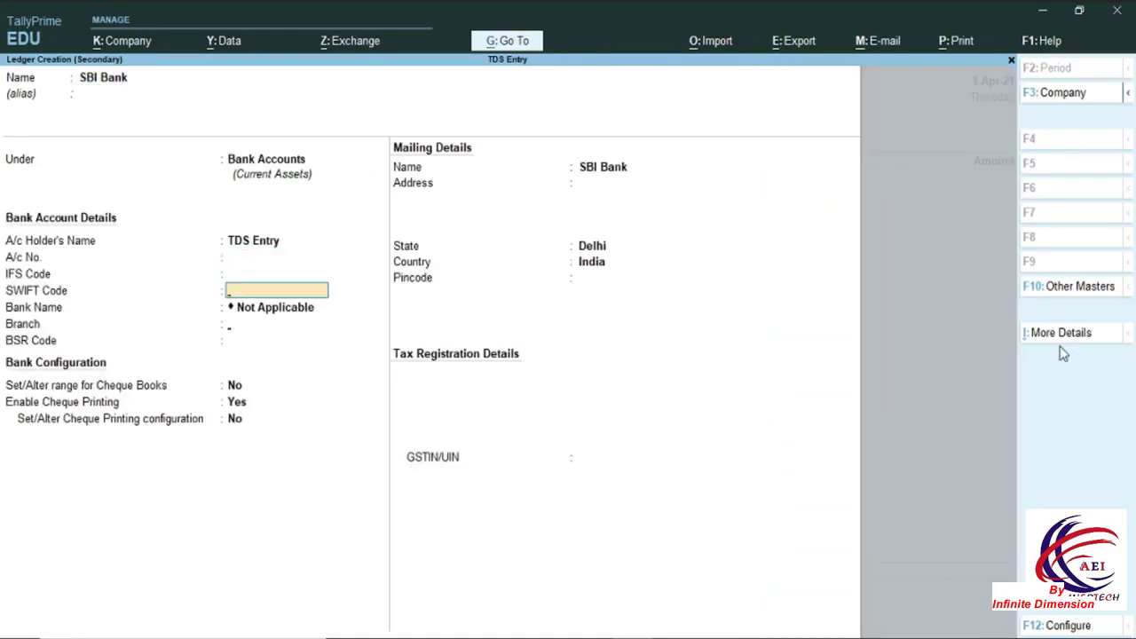
pyautogui.press('Return')
pyautogui.press('Return')
pyautogui.press('Return')
pyautogui.press('Return')
pyautogui.press('Return')
pyautogui.press('Return')
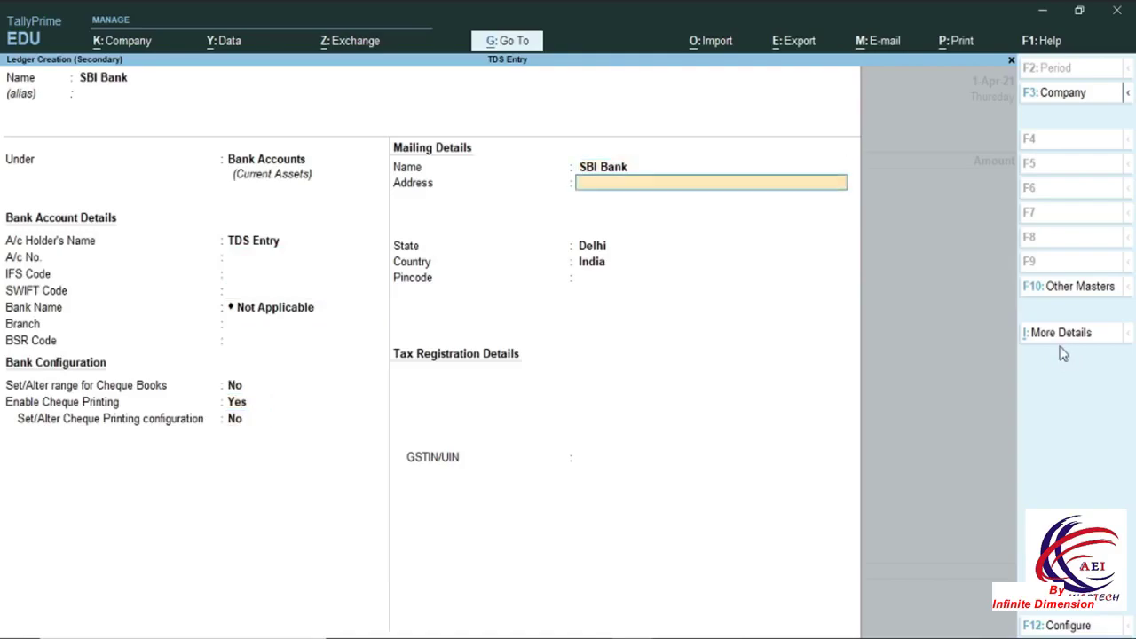
pyautogui.press('Return')
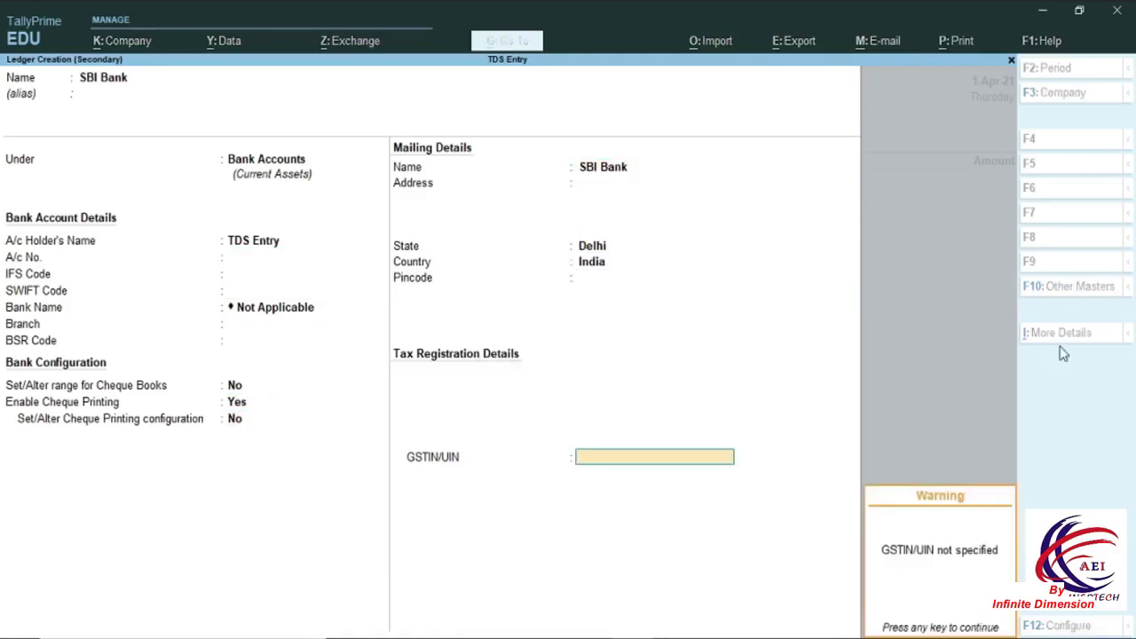
pyautogui.press('Return')
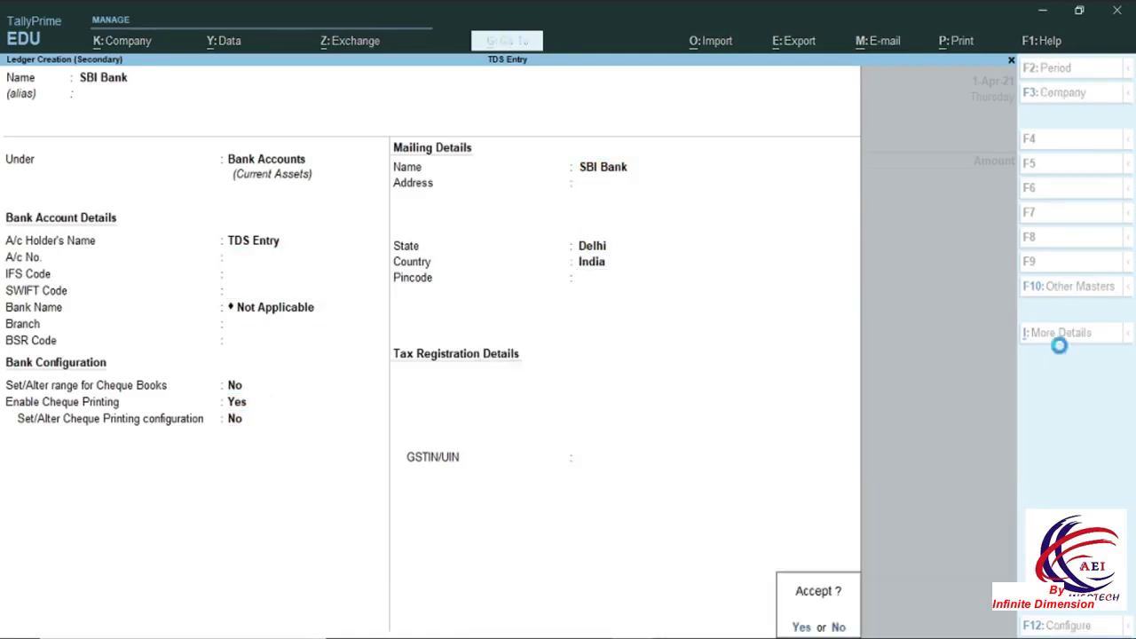
pyautogui.press('Return')
pyautogui.press('BackSpace')
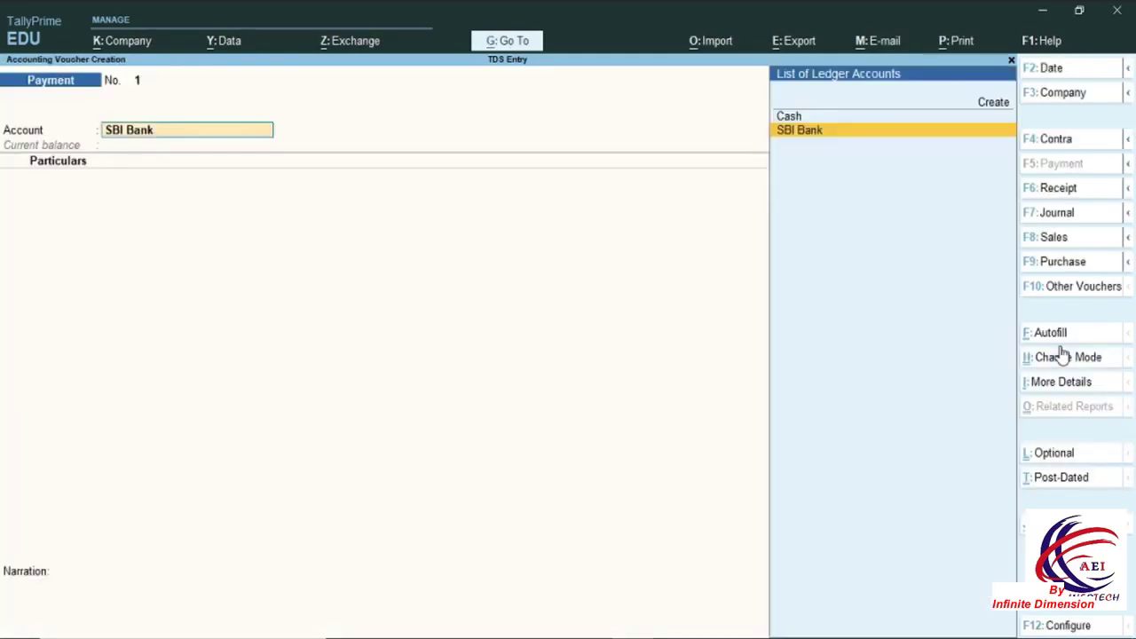
# Make the voucher a Contra moving 50,000 from Cash into SBI Bank
pyautogui.press('Up')
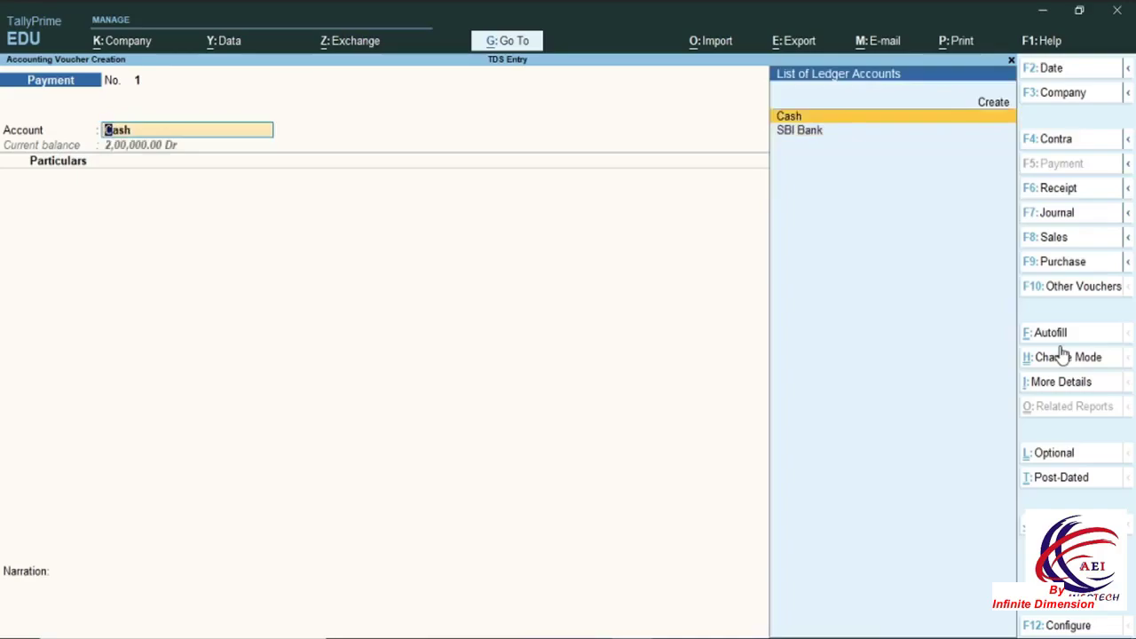
pyautogui.press('BackSpace')
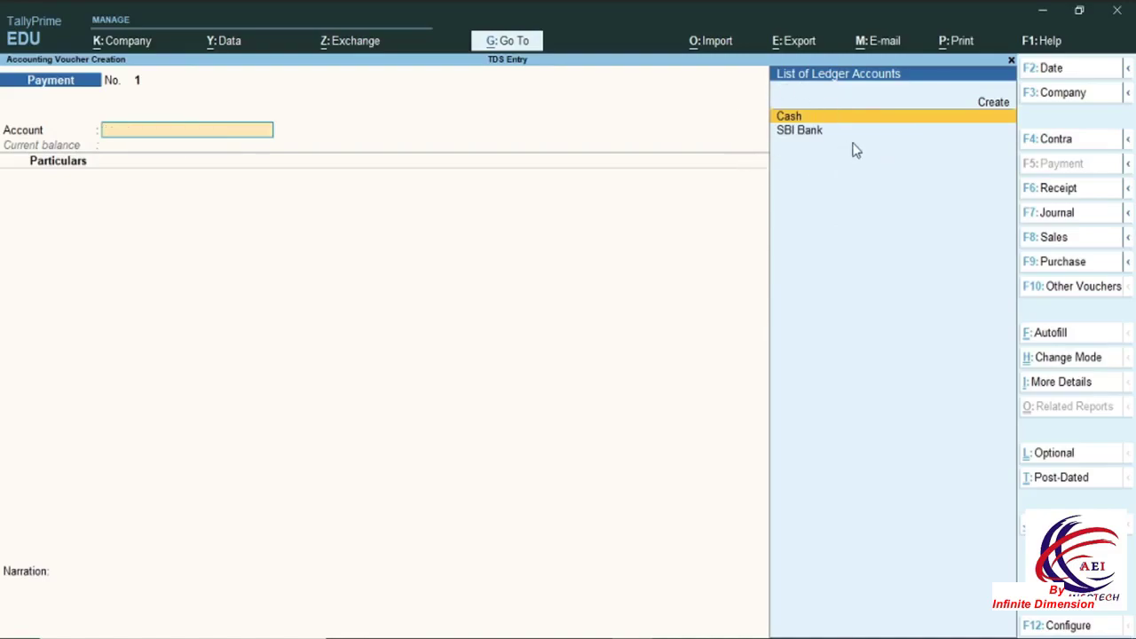
pyautogui.press('F4')
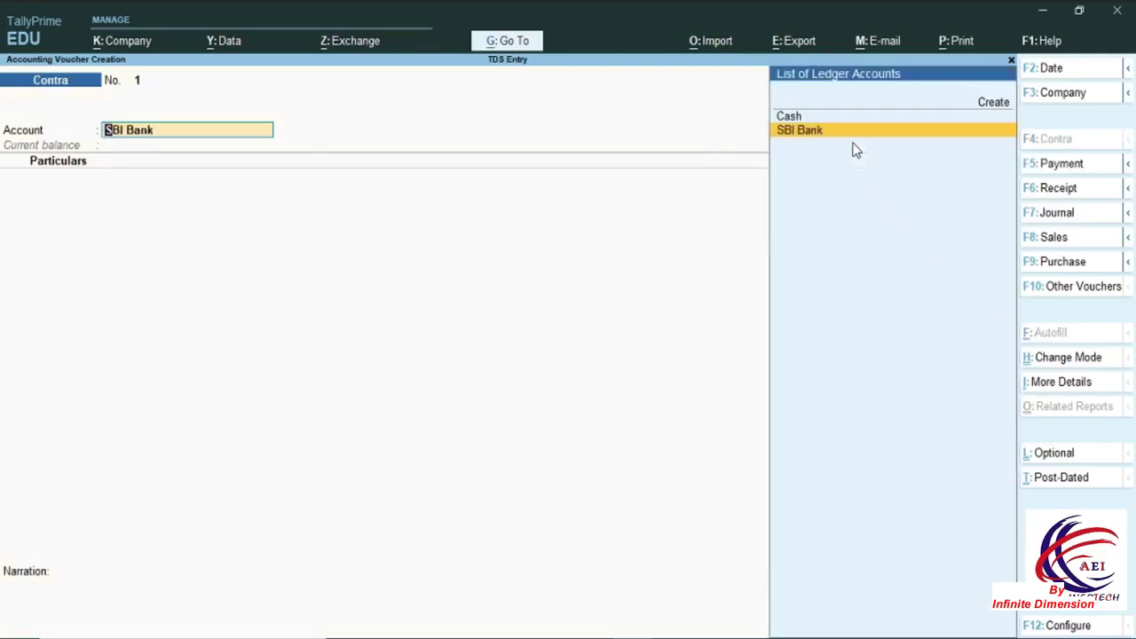
pyautogui.press('Return')
pyautogui.press('Down')
pyautogui.press('Return')
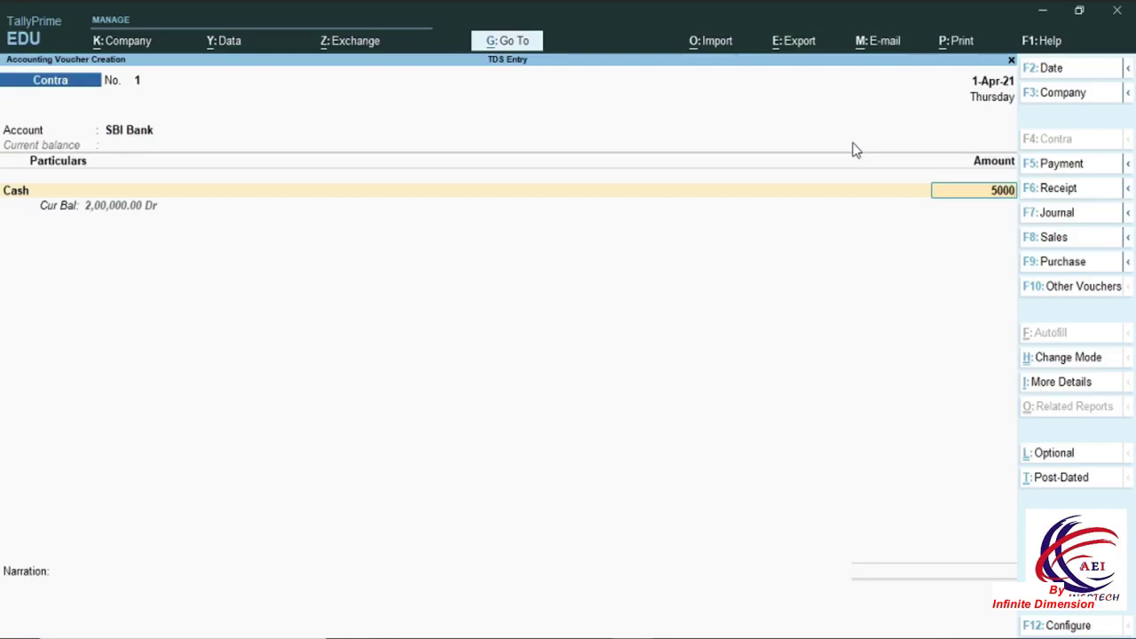
pyautogui.press('Return')
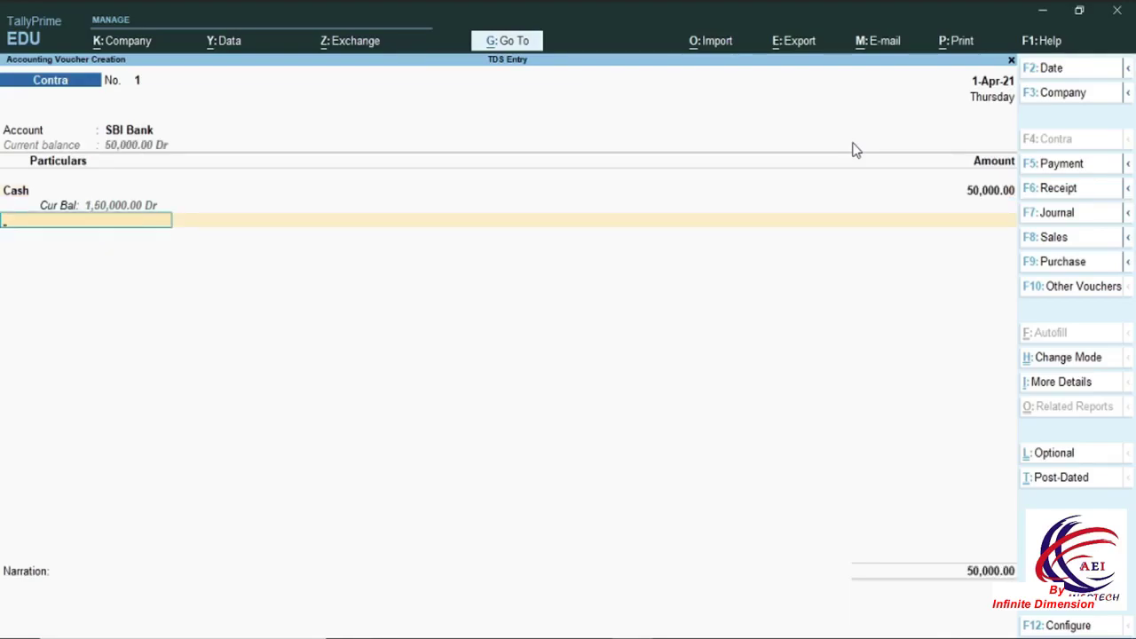
pyautogui.press('Return')
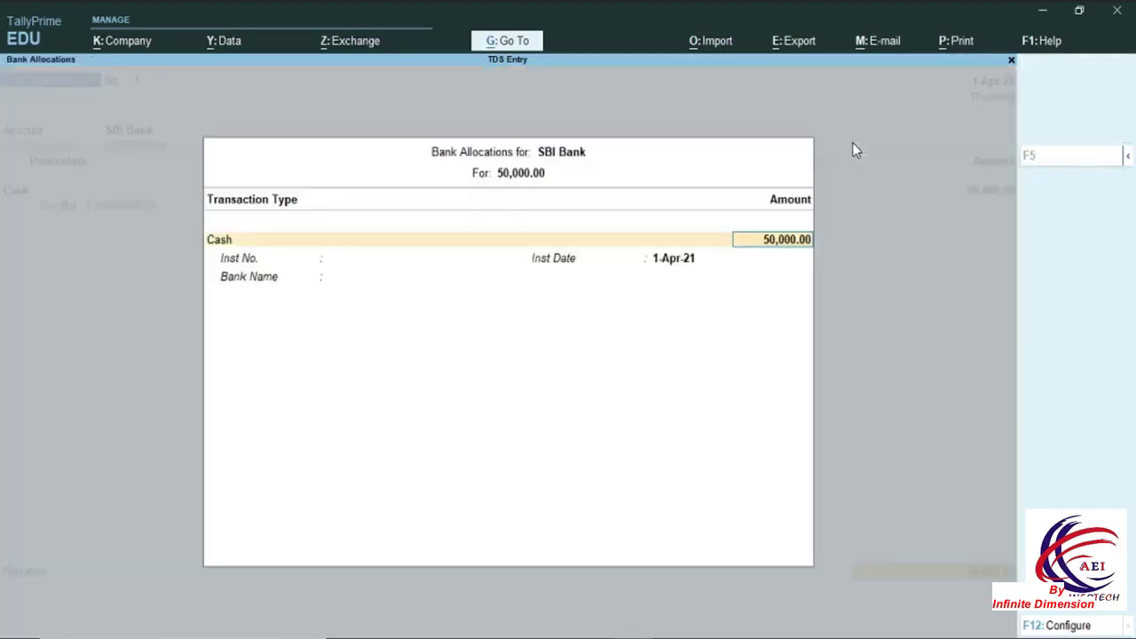
pyautogui.press('Return')
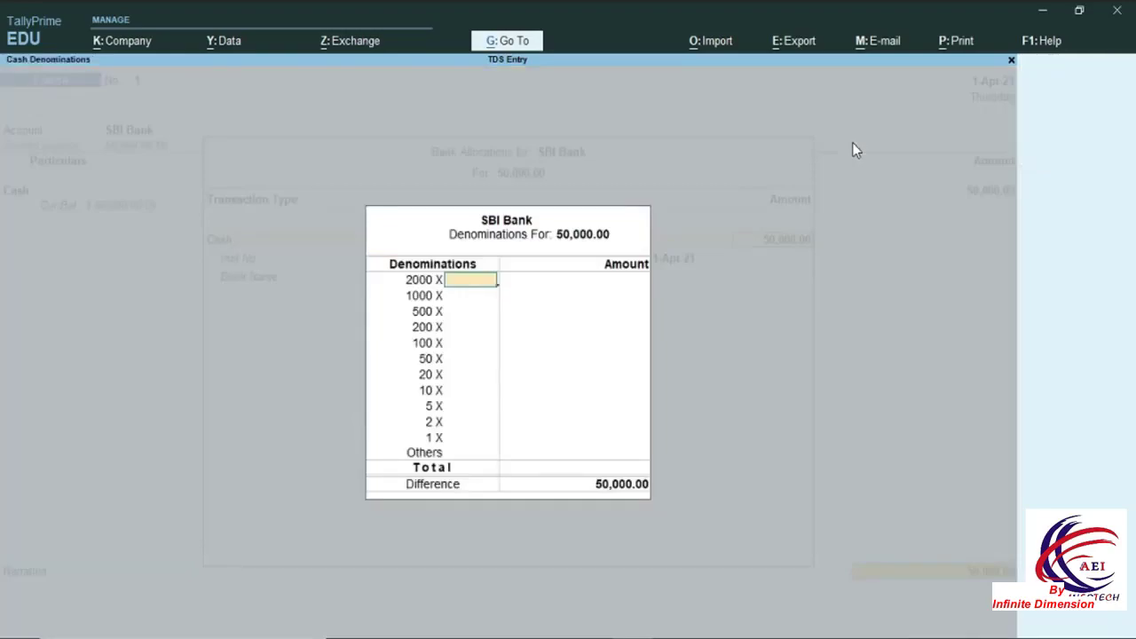
# Enter the cash denominations as 25 notes of 2000 and accept the Contra voucher
pyautogui.write('25')
pyautogui.press('Return')
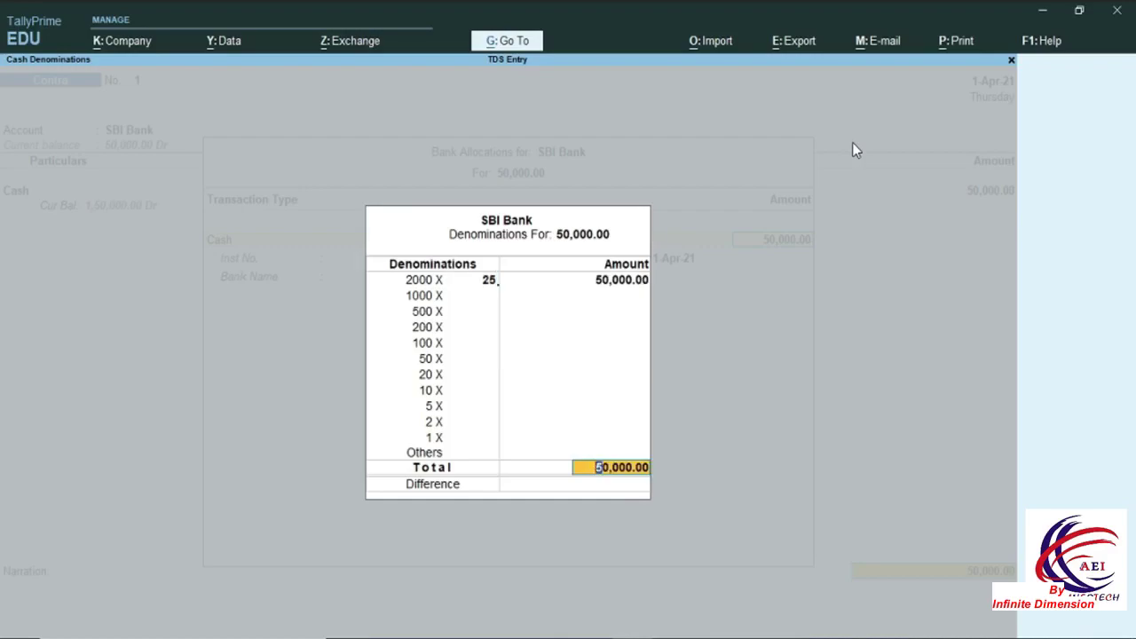
pyautogui.press('Return')
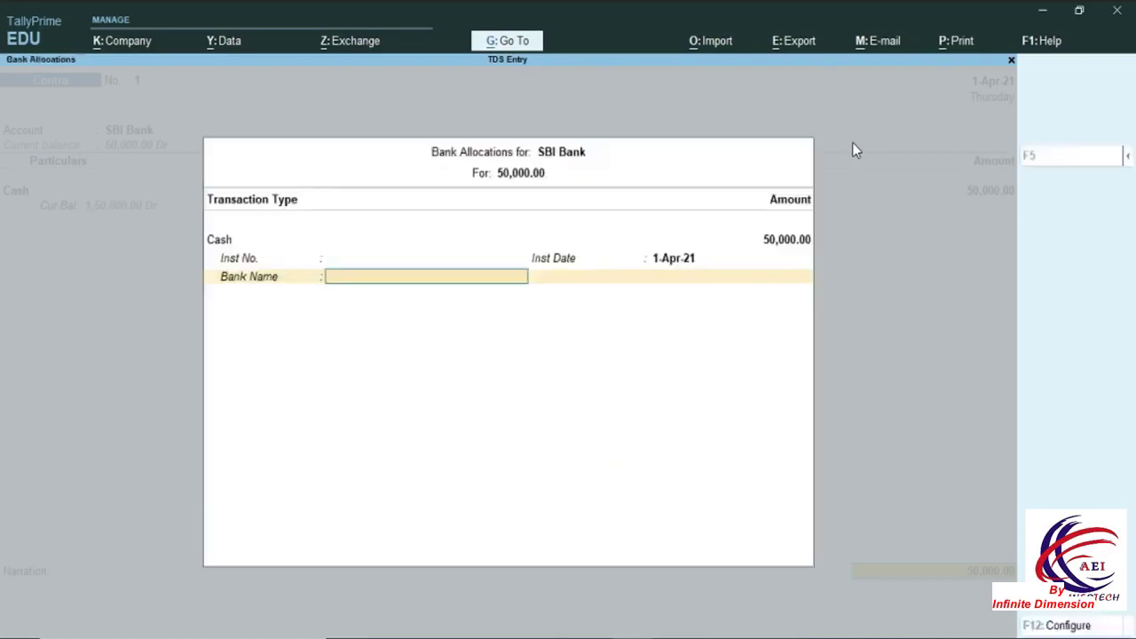
pyautogui.press('Return')
pyautogui.press('Return')
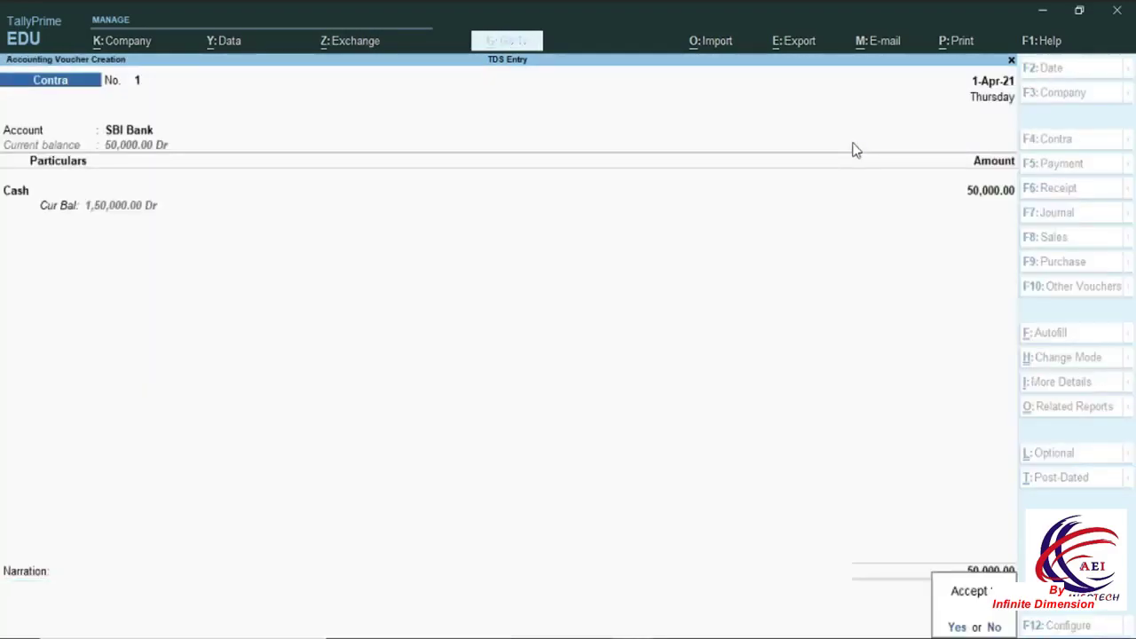
pyautogui.press('Return')
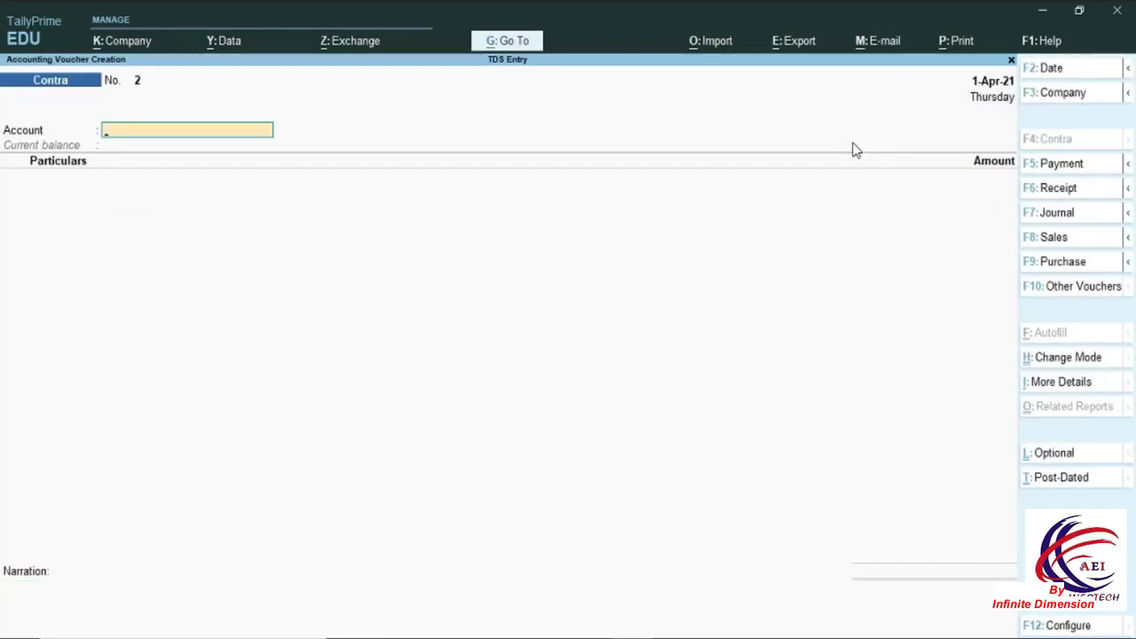
# Start a Payment from SBI Bank paying TDS on Audit Fee 3,750 against its pending bill
pyautogui.press('F5')
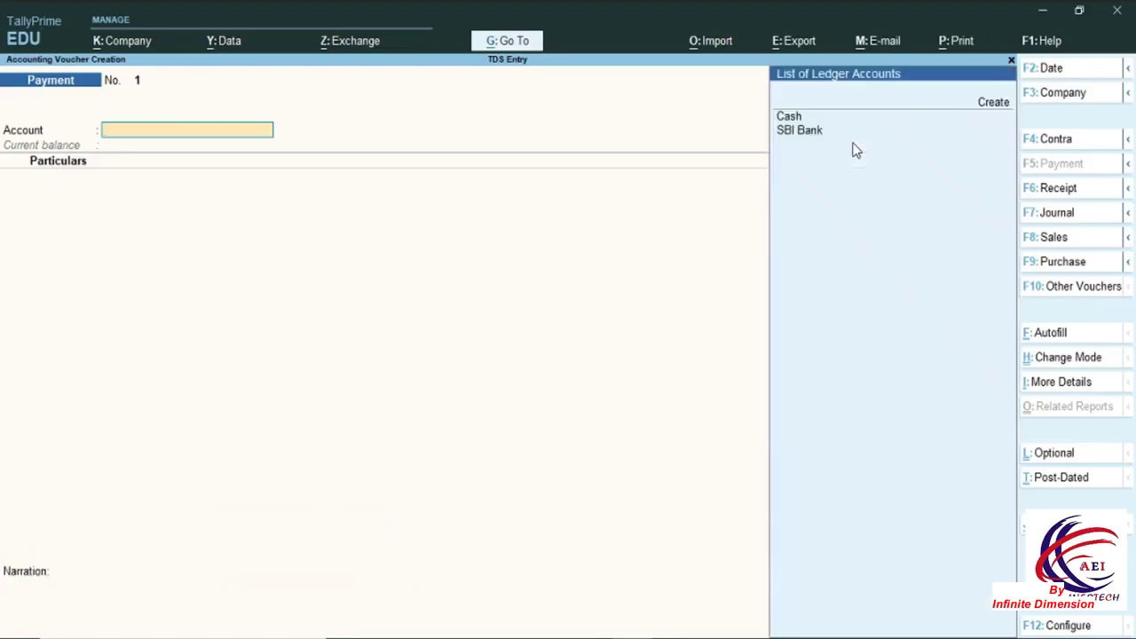
pyautogui.press('Down')
pyautogui.press('Down')
pyautogui.press('Return')
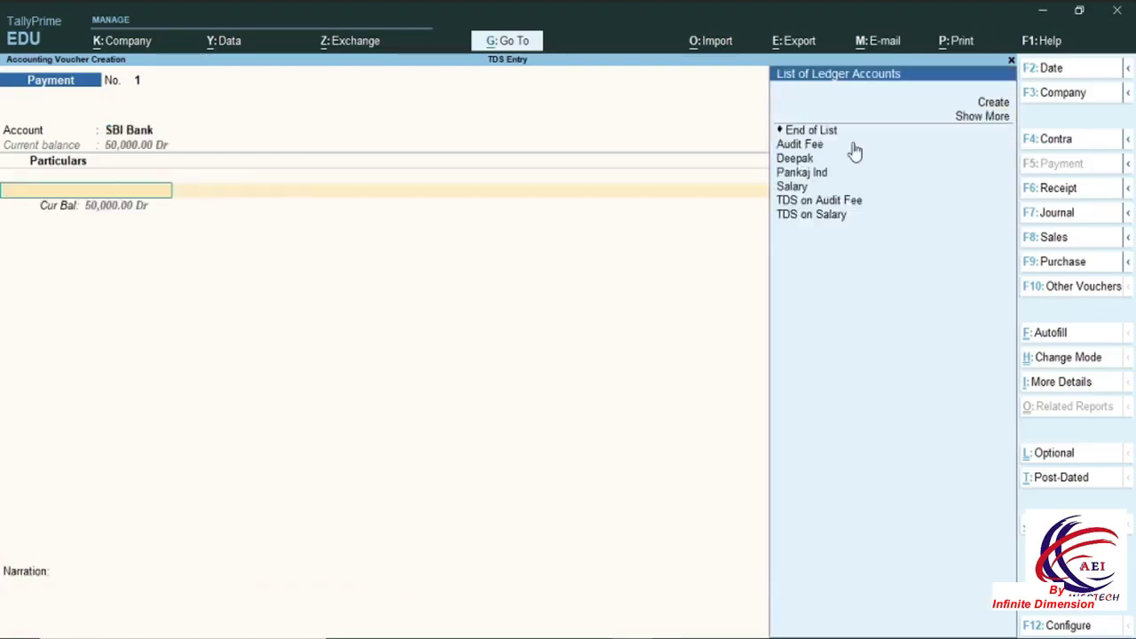
pyautogui.press('Down')
pyautogui.press('Down')
pyautogui.press('Down')
pyautogui.press('Down')
pyautogui.press('Down')
pyautogui.press('Down')
pyautogui.press('Down')
pyautogui.press('Down')
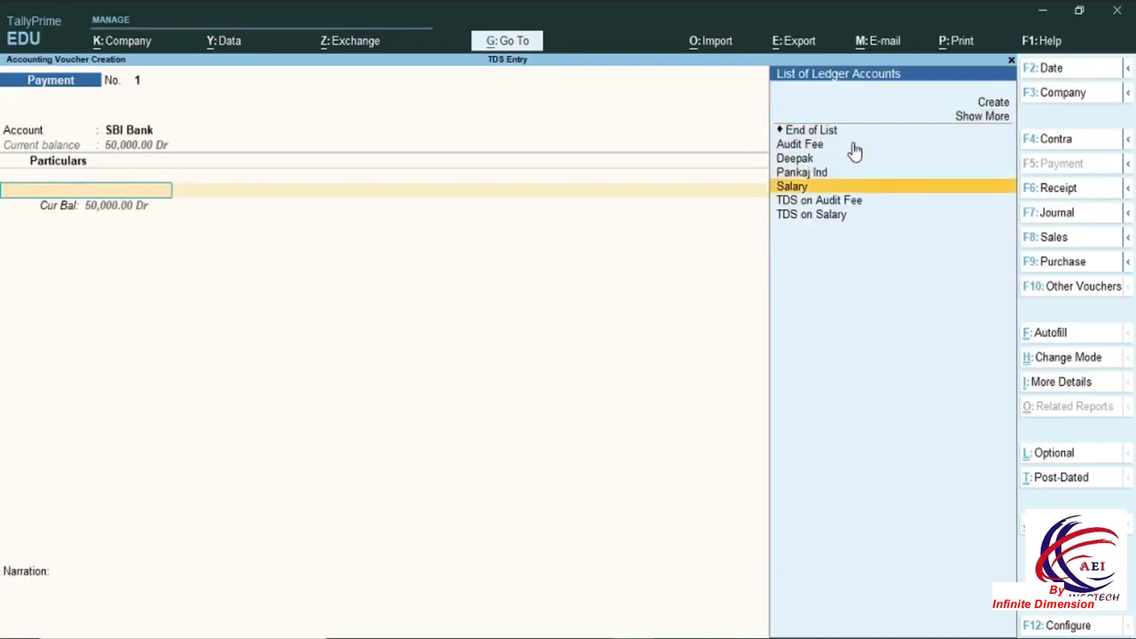
pyautogui.press('Return')
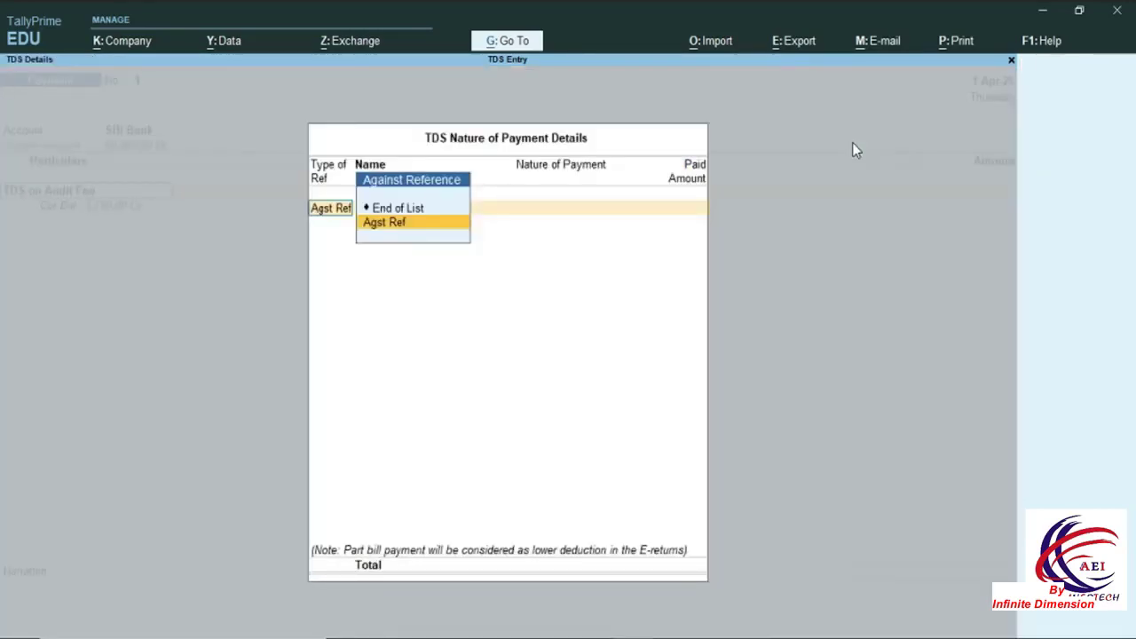
pyautogui.press('Return')
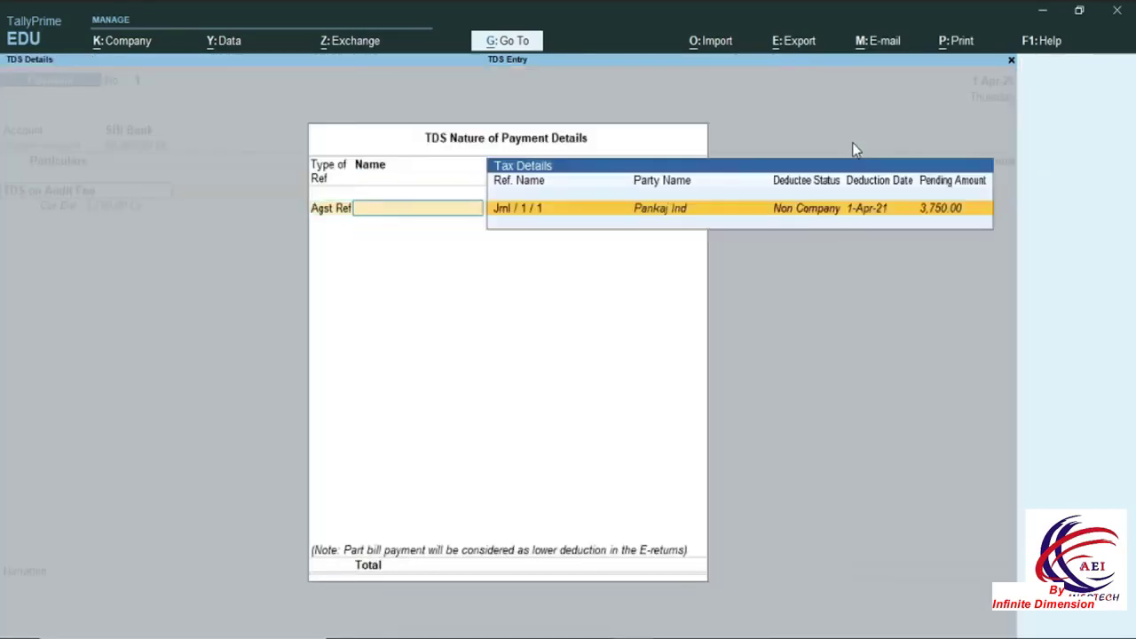
pyautogui.press('Return')
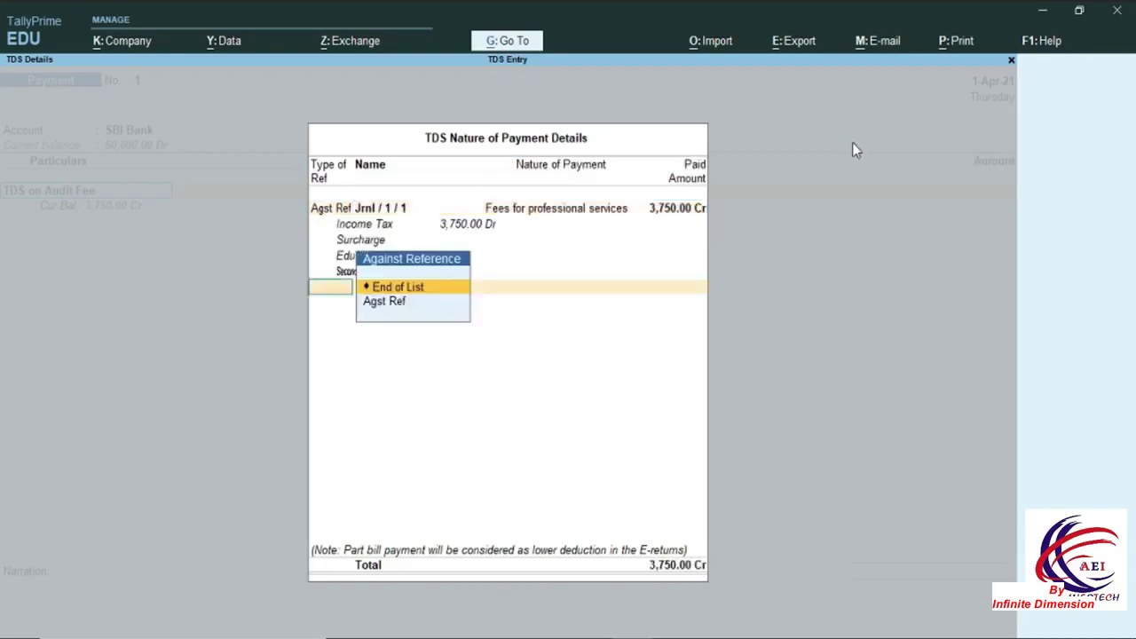
pyautogui.press('Return')
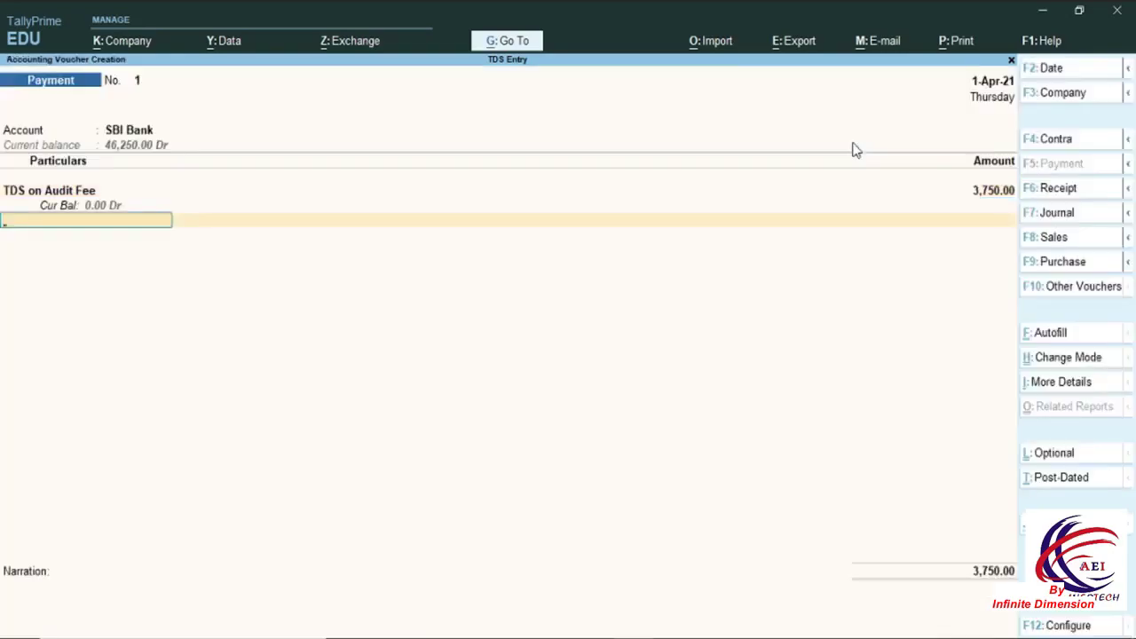
# Add TDS on Salary paying 7,500 against its pending bill
pyautogui.press('Up')
pyautogui.press('Return')
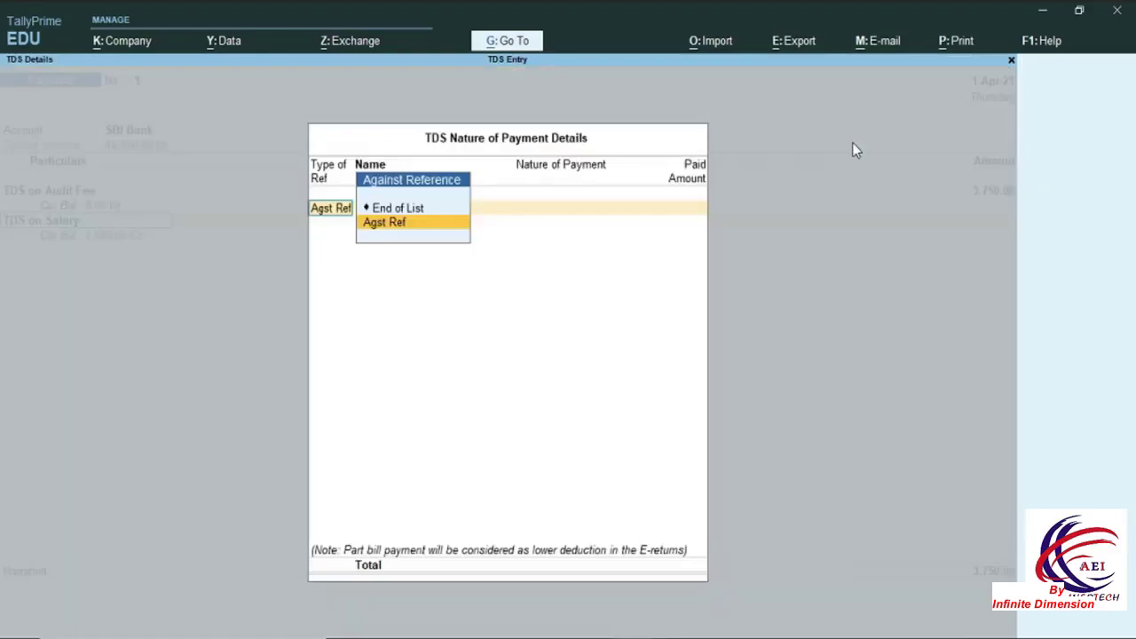
pyautogui.press('Return')
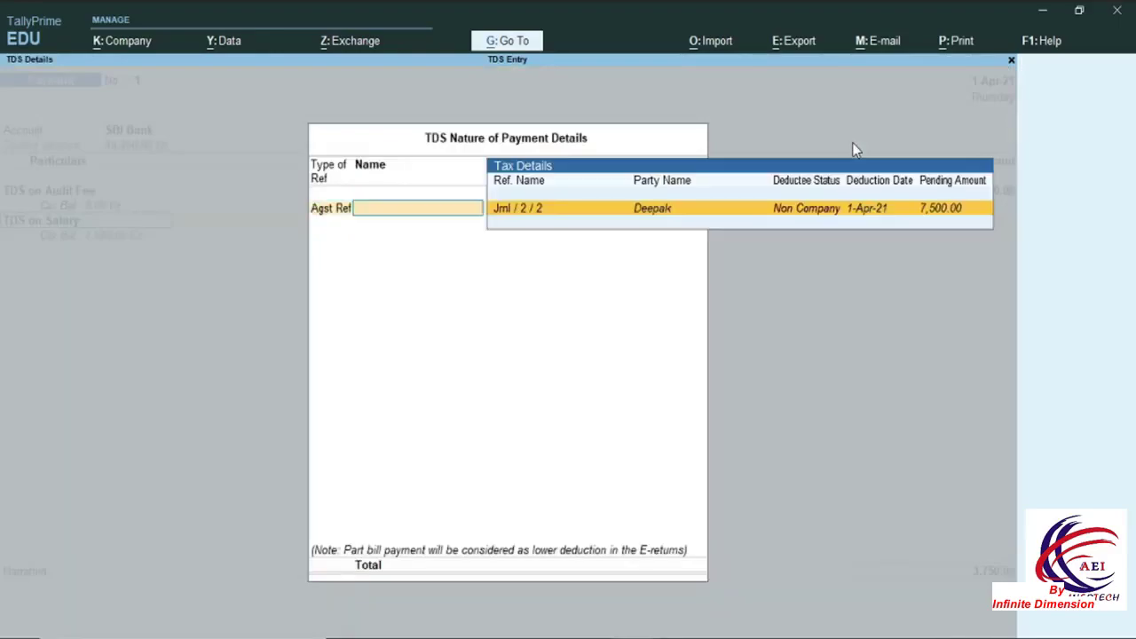
pyautogui.press('Return')
pyautogui.press('space')
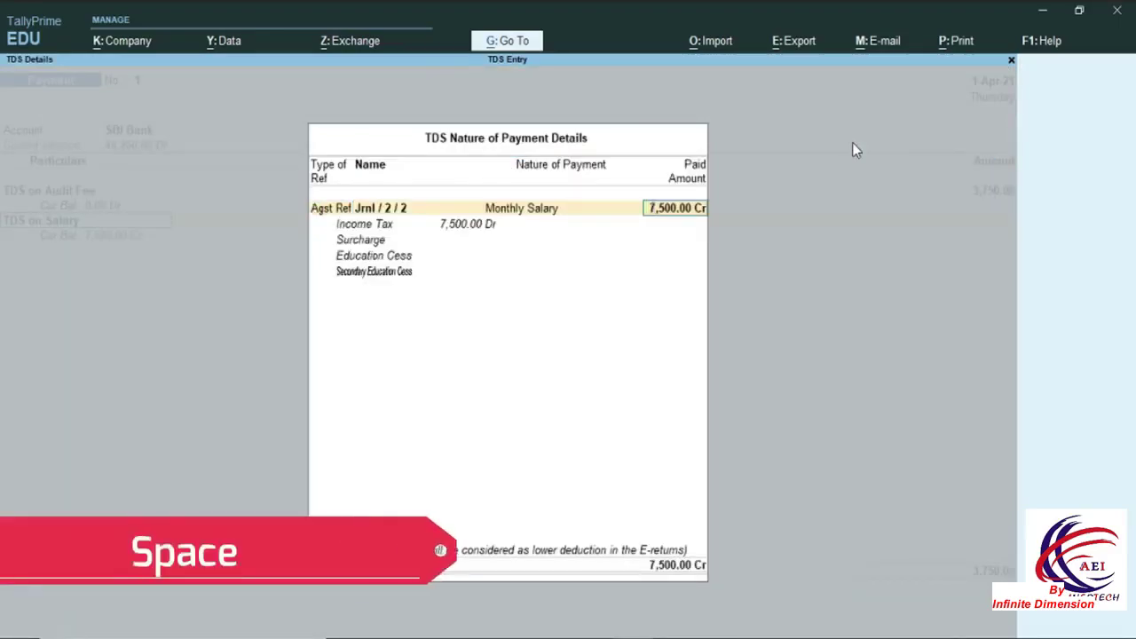
pyautogui.press('Return')
pyautogui.press('Return')
pyautogui.press('Return')
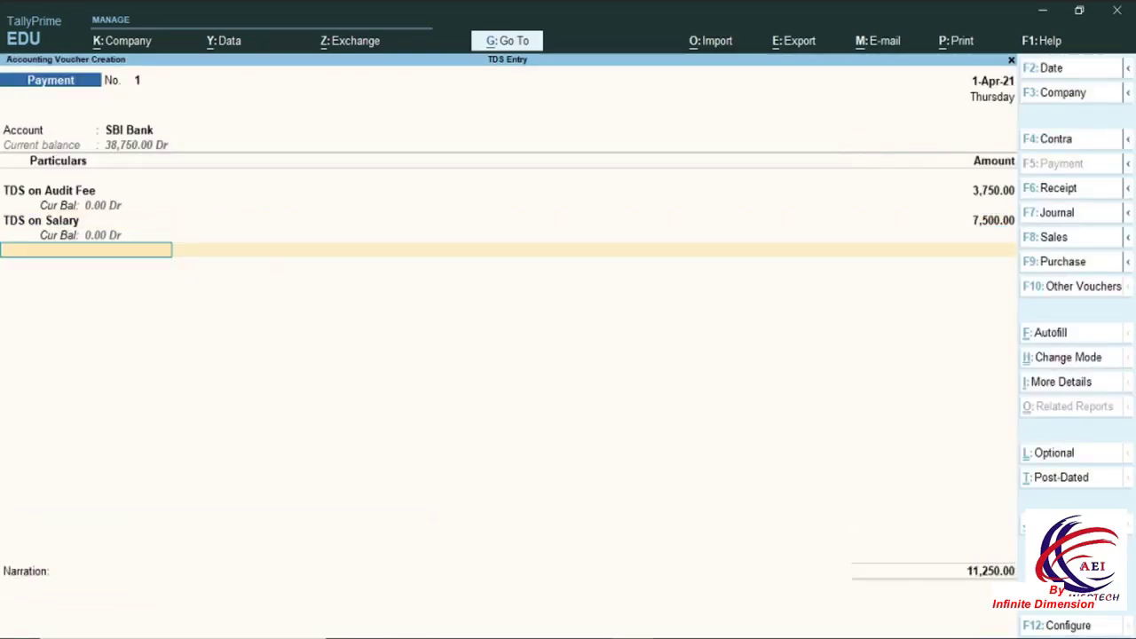
# Set Cheque as the bank allocation for the 11,250 total and accept the voucher
pyautogui.press('Return')
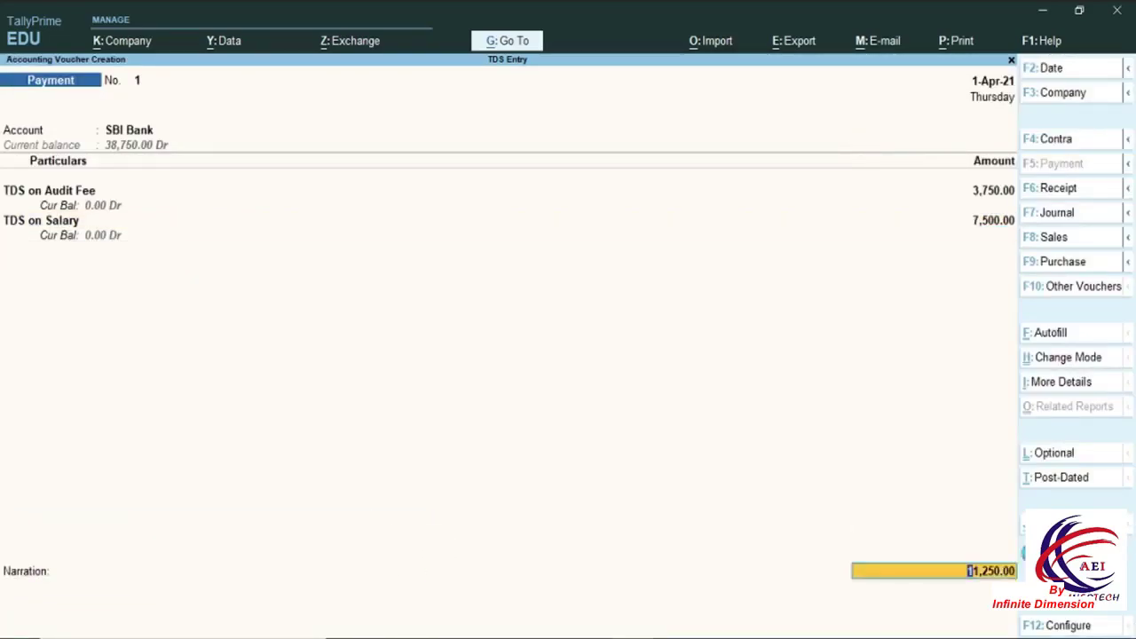
pyautogui.press('Return')
pyautogui.press('Return')
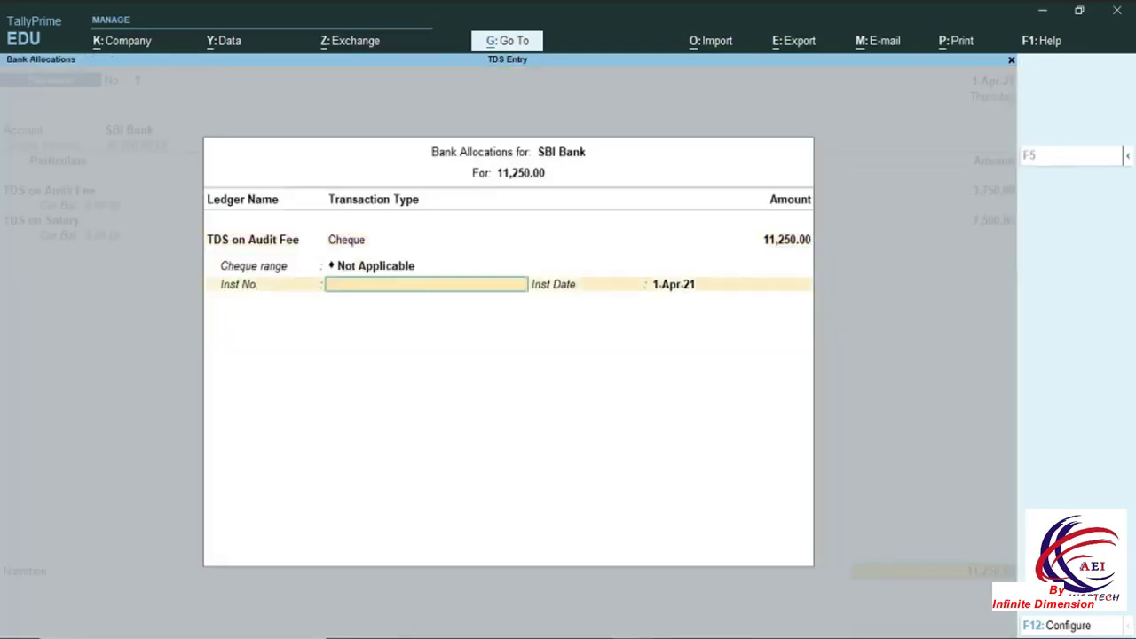
pyautogui.press('Return')
pyautogui.press('Return')
pyautogui.press('Return')
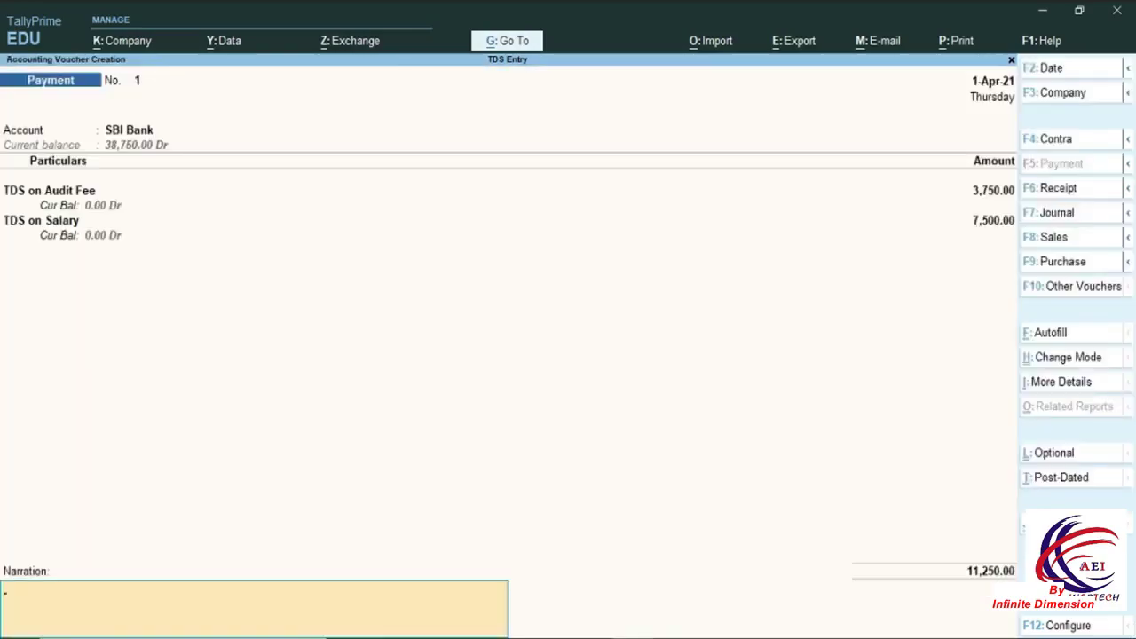
pyautogui.press('Return')
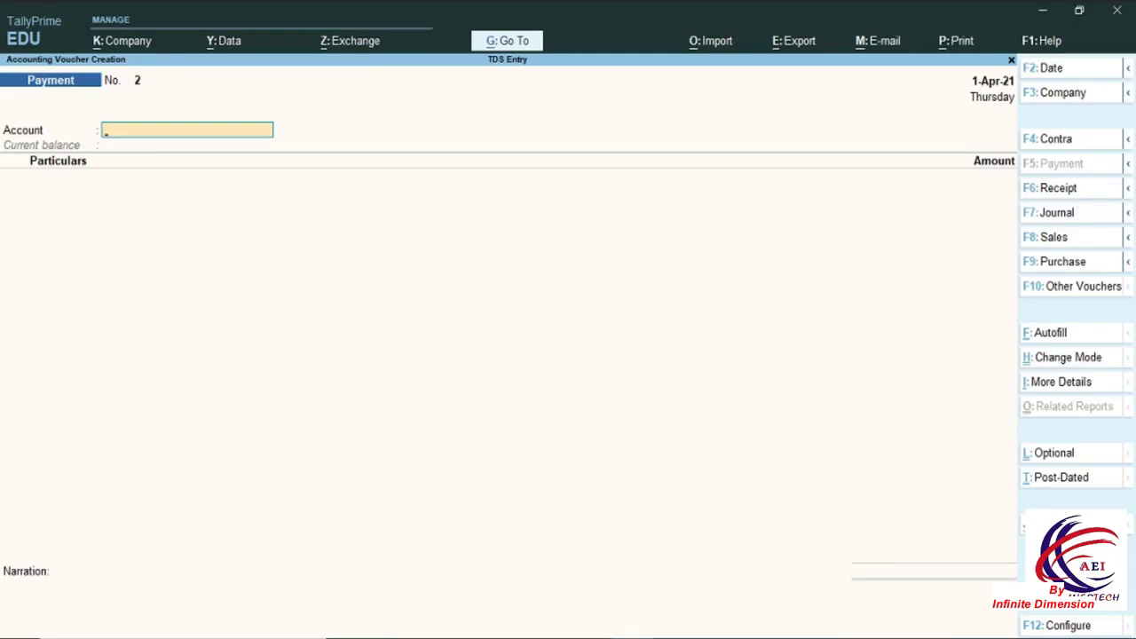
pyautogui.press('Escape')
pyautogui.press('Escape')
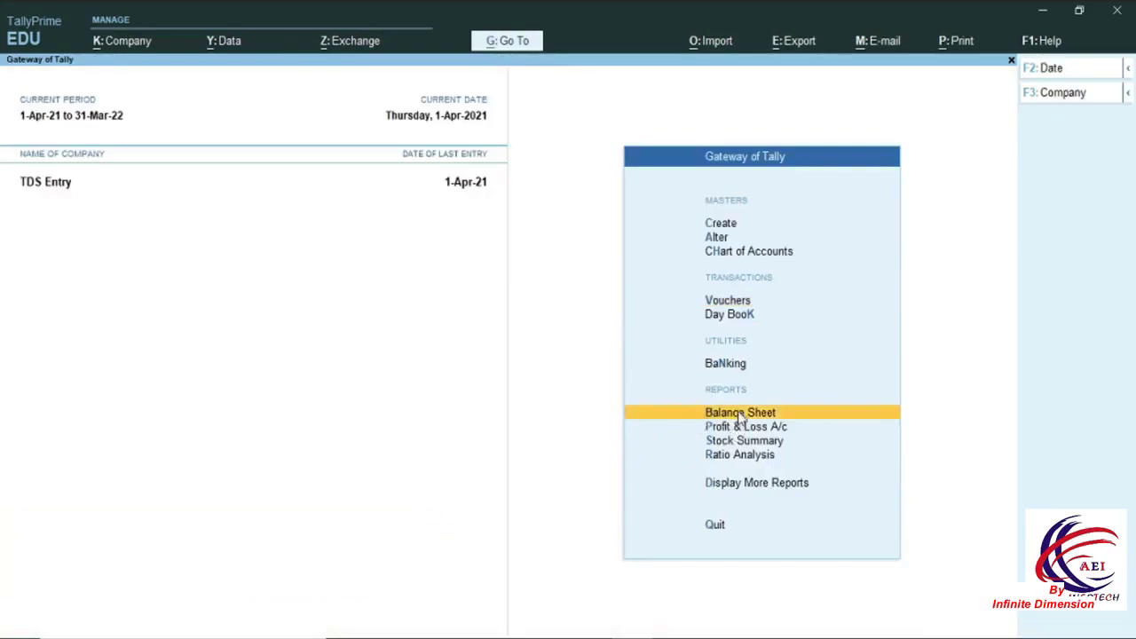
pyautogui.click(741, 415)
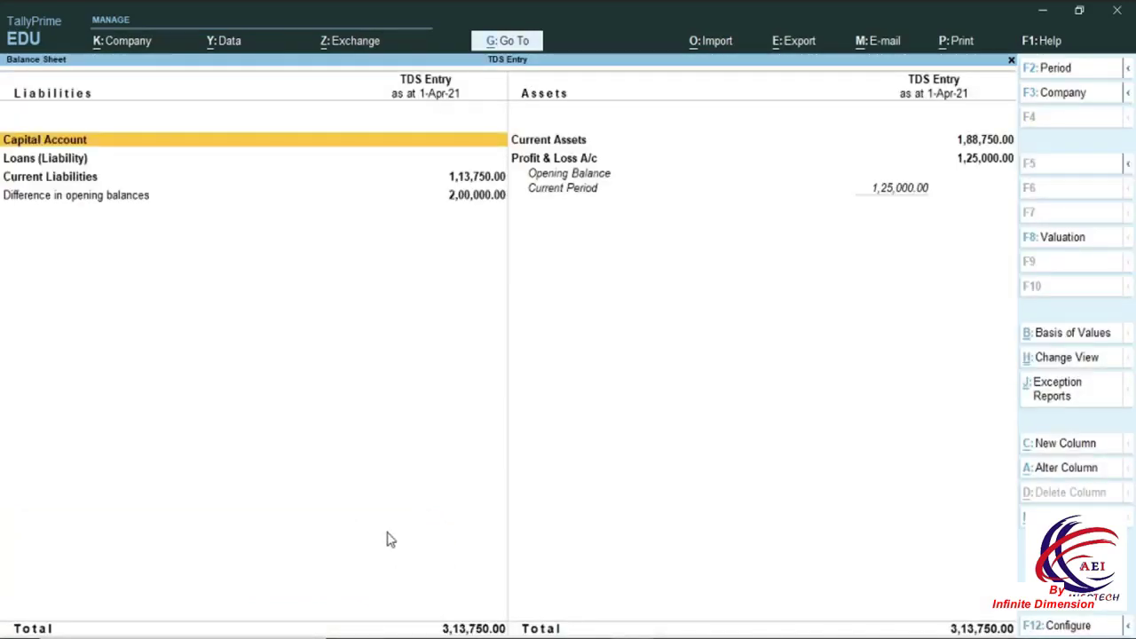
pyautogui.hotkey('alt', 'F5')
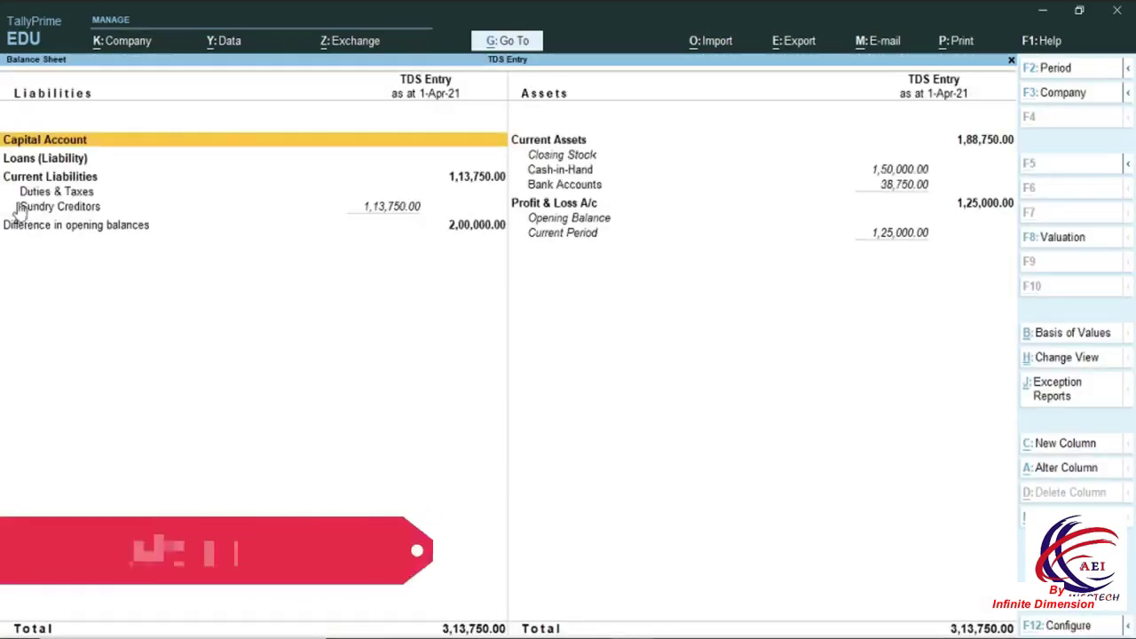
pyautogui.click(27, 192)
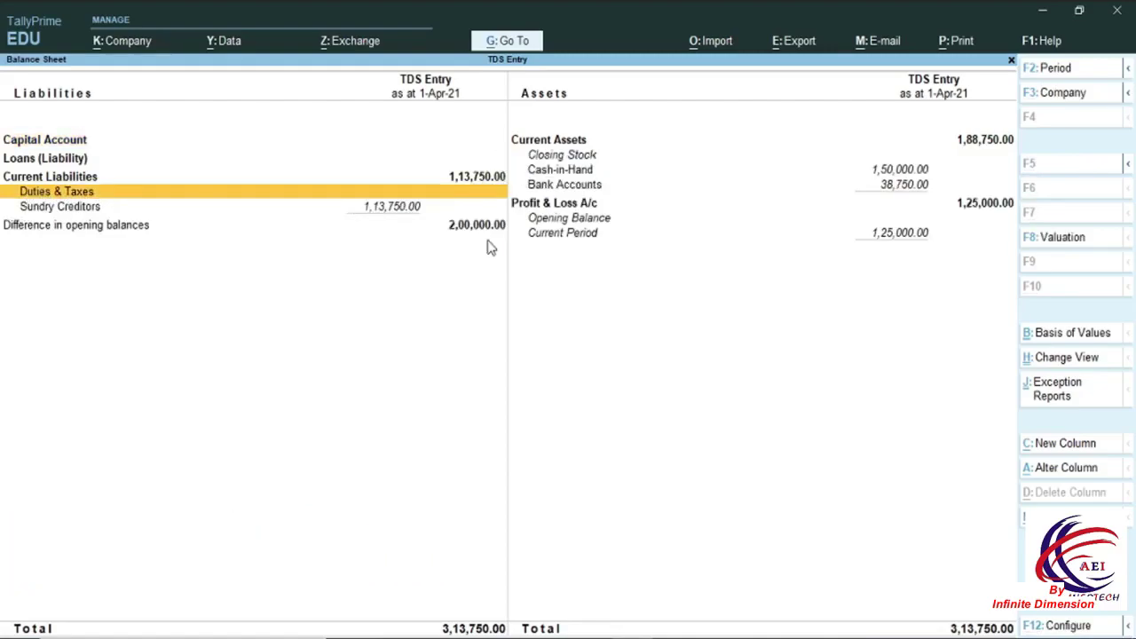
pyautogui.press('Escape')
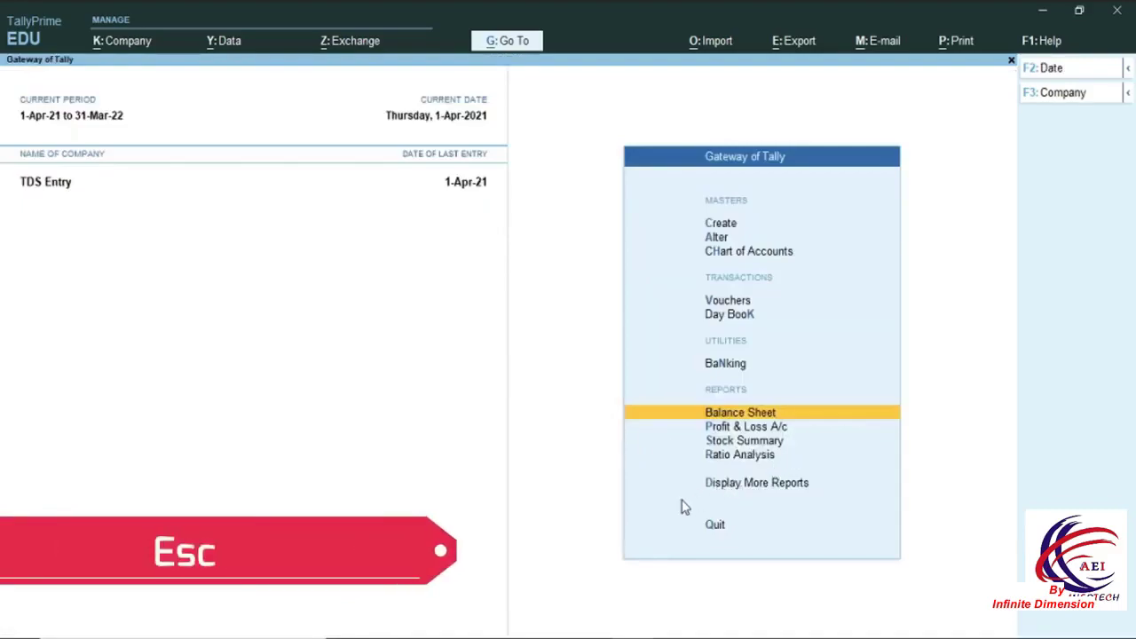
pyautogui.click(740, 488)
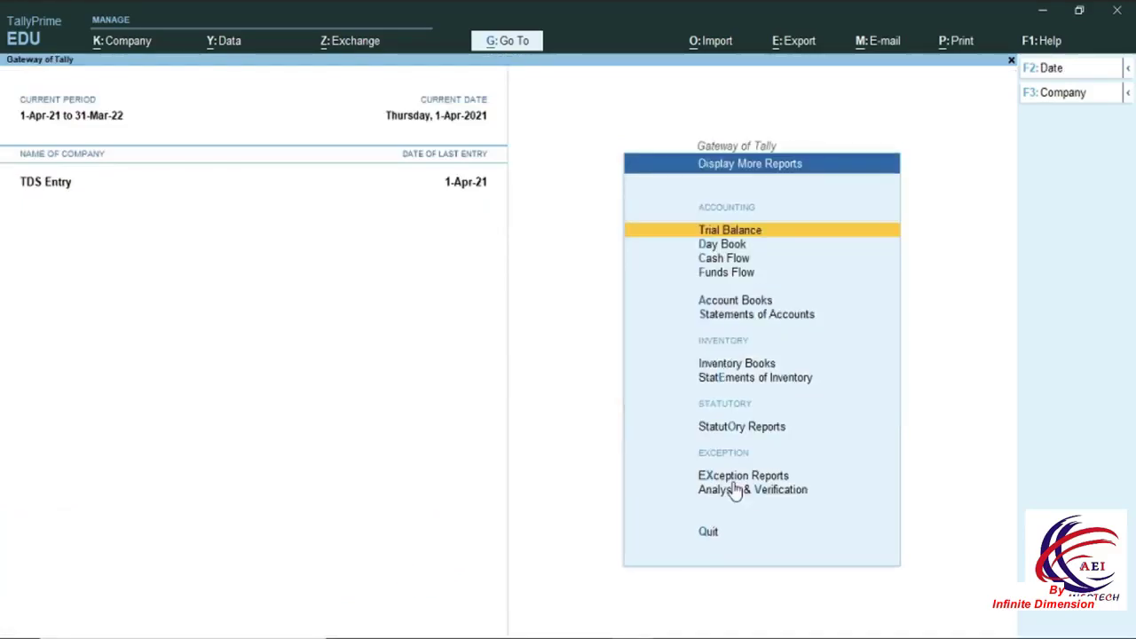
pyautogui.click(735, 430)
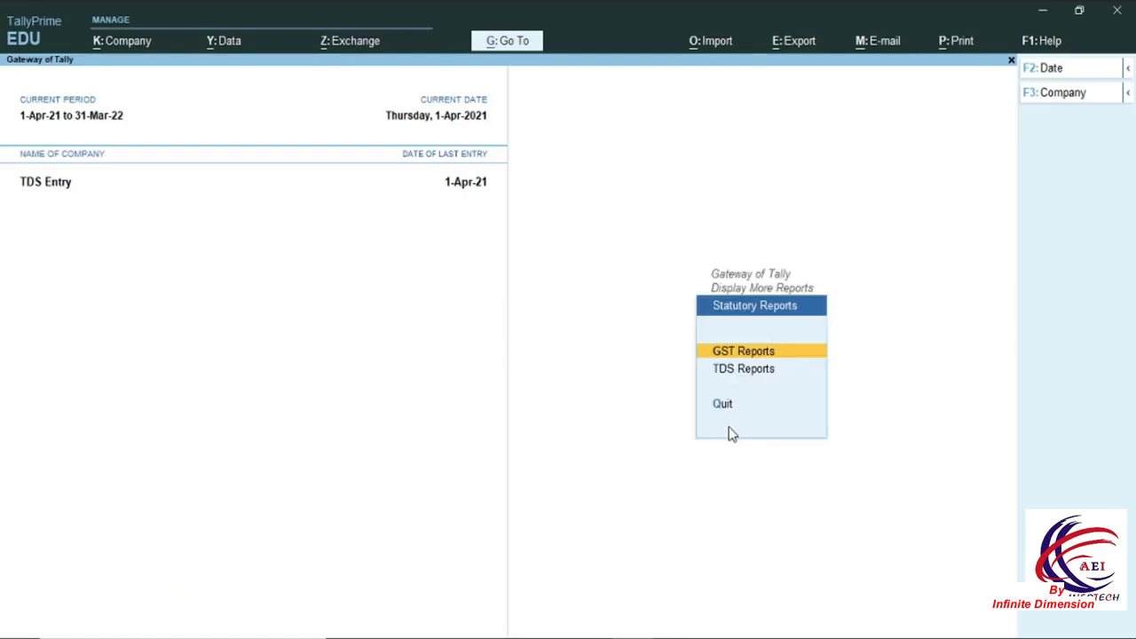
pyautogui.click(750, 371)
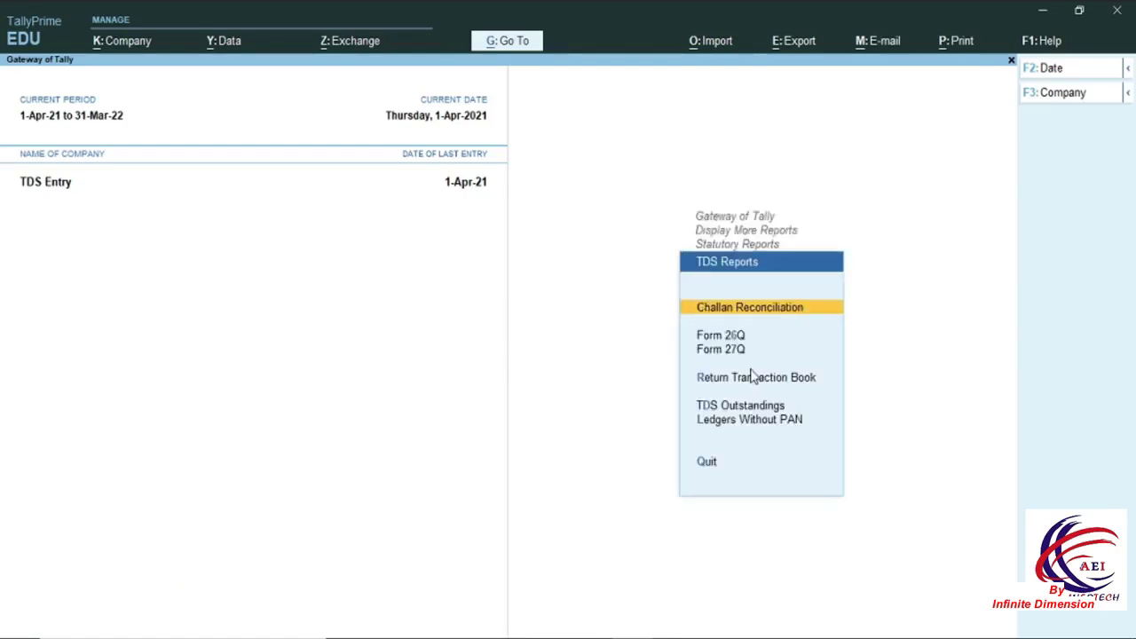
pyautogui.click(785, 314)
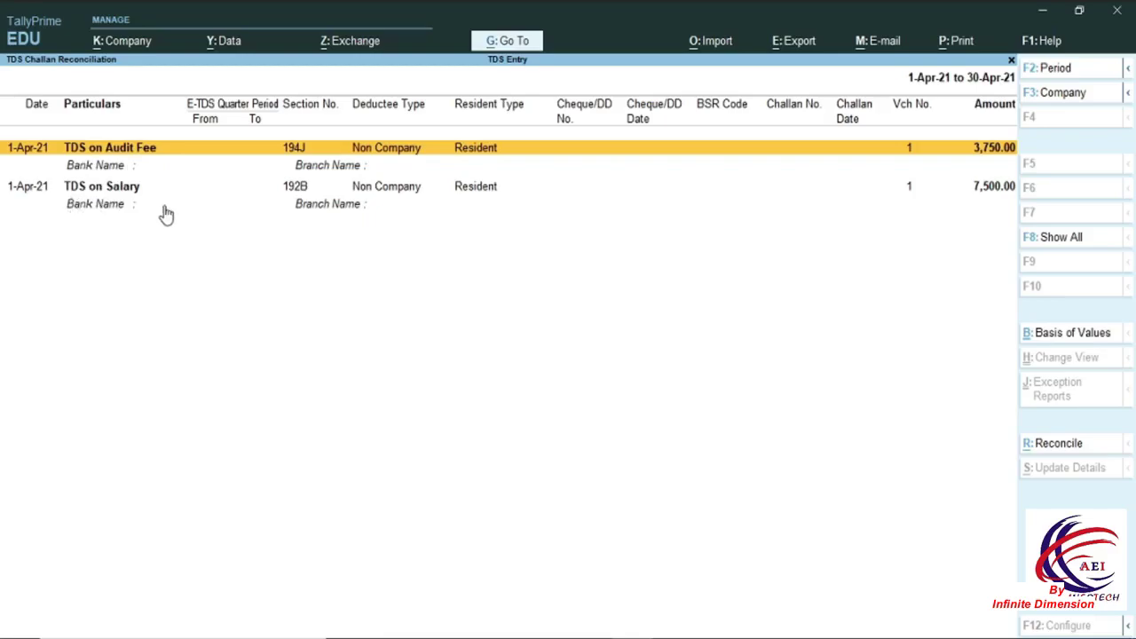
pyautogui.press('Escape')
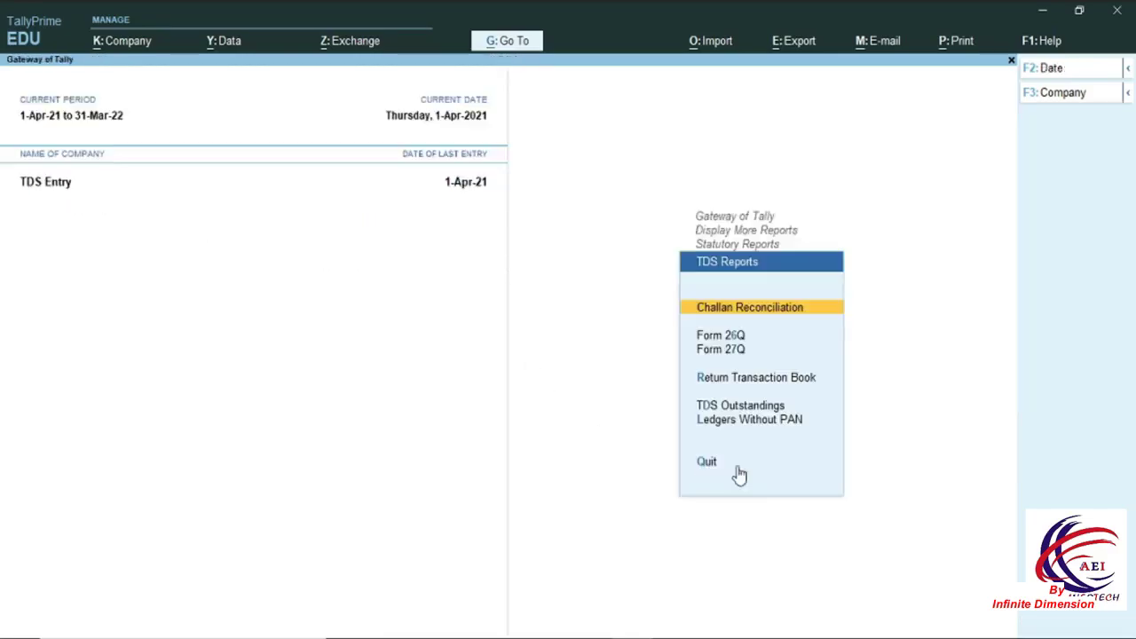
pyautogui.click(742, 407)
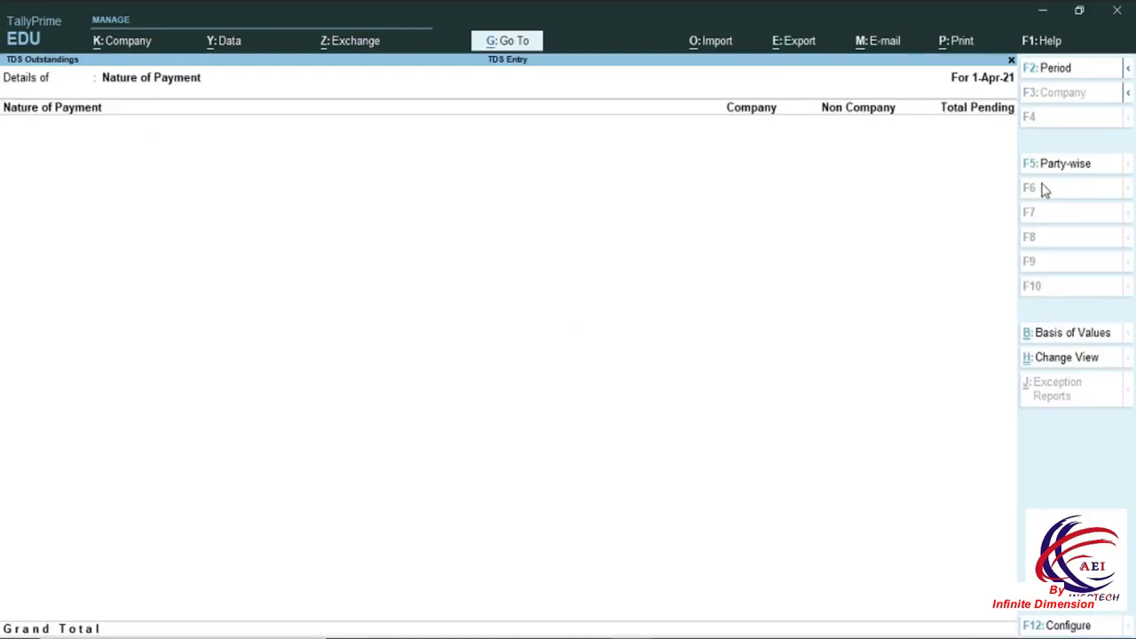
pyautogui.press('Escape')
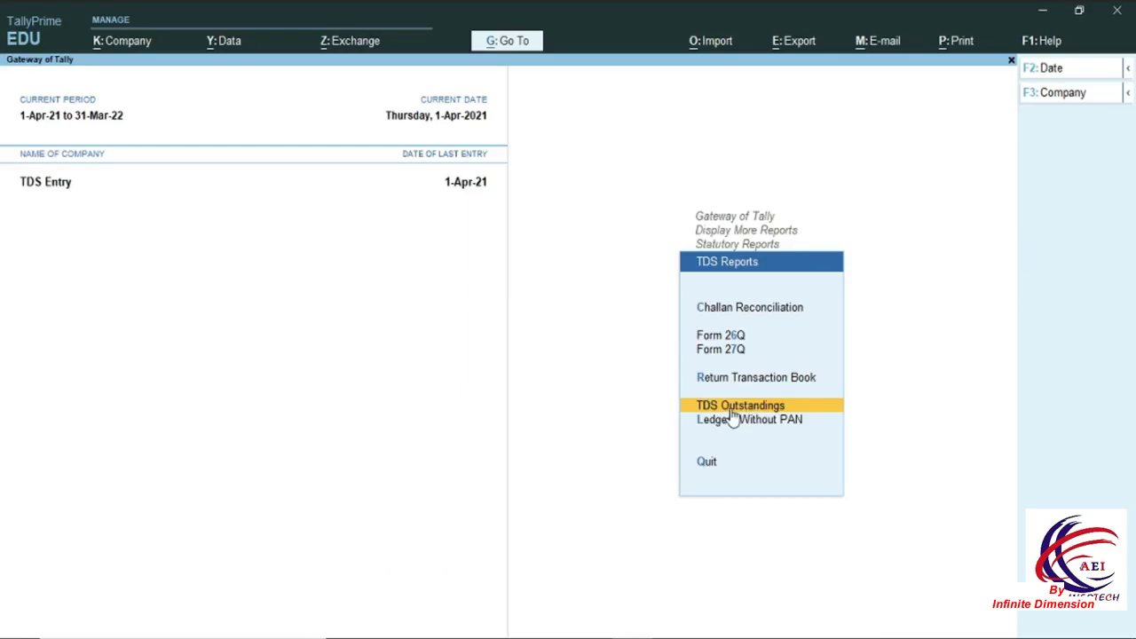
pyautogui.click(731, 409)
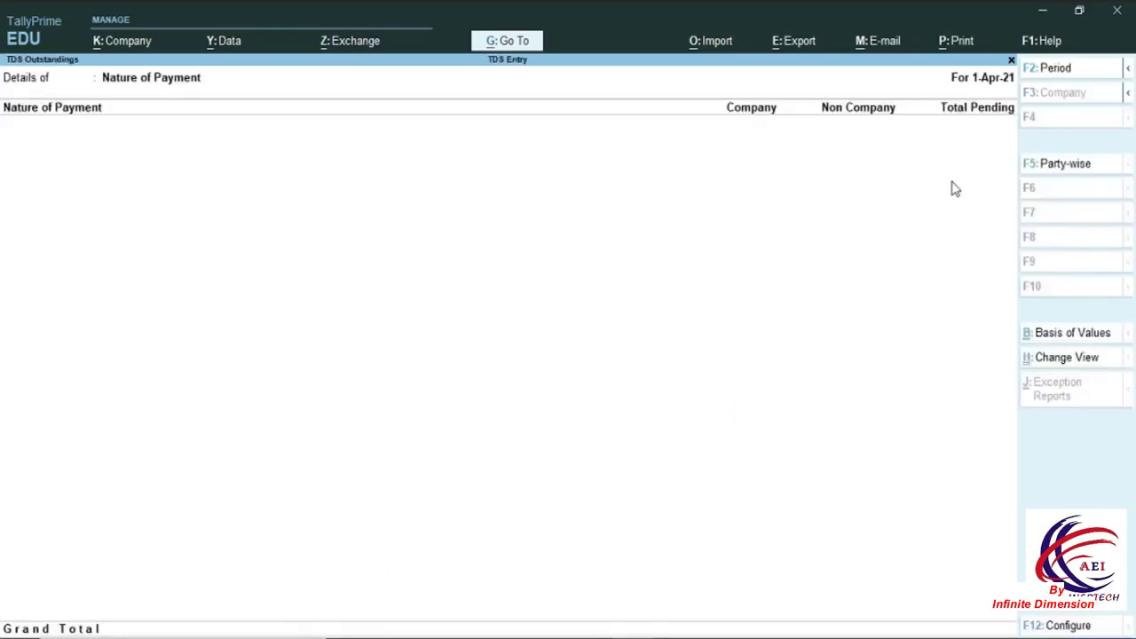
pyautogui.press('Escape')
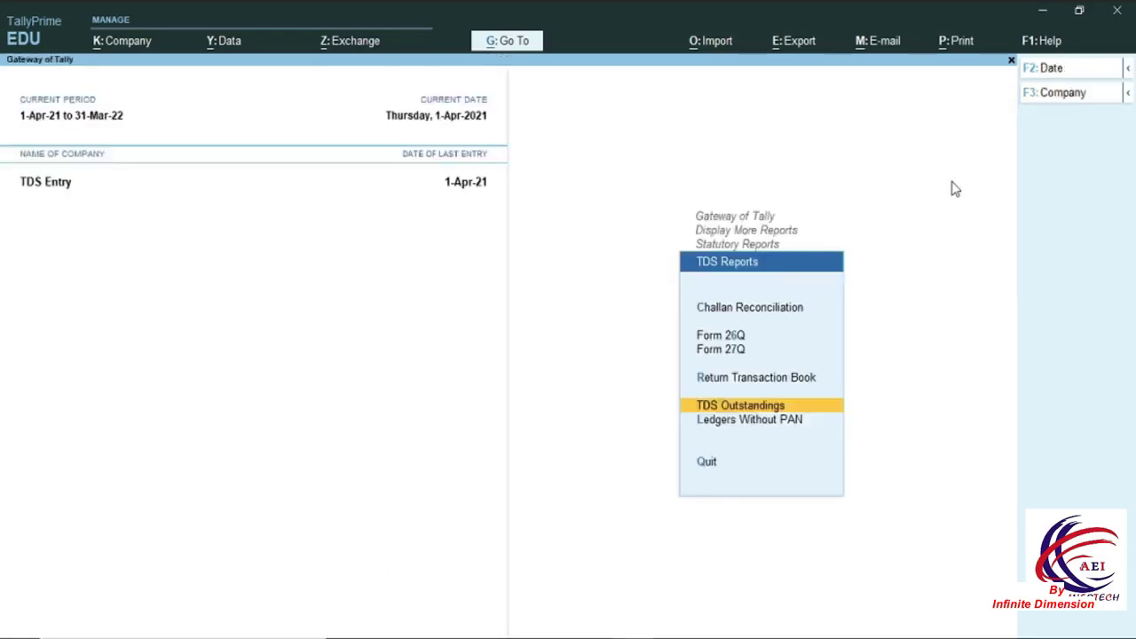
pyautogui.press('Escape')
pyautogui.press('Escape')
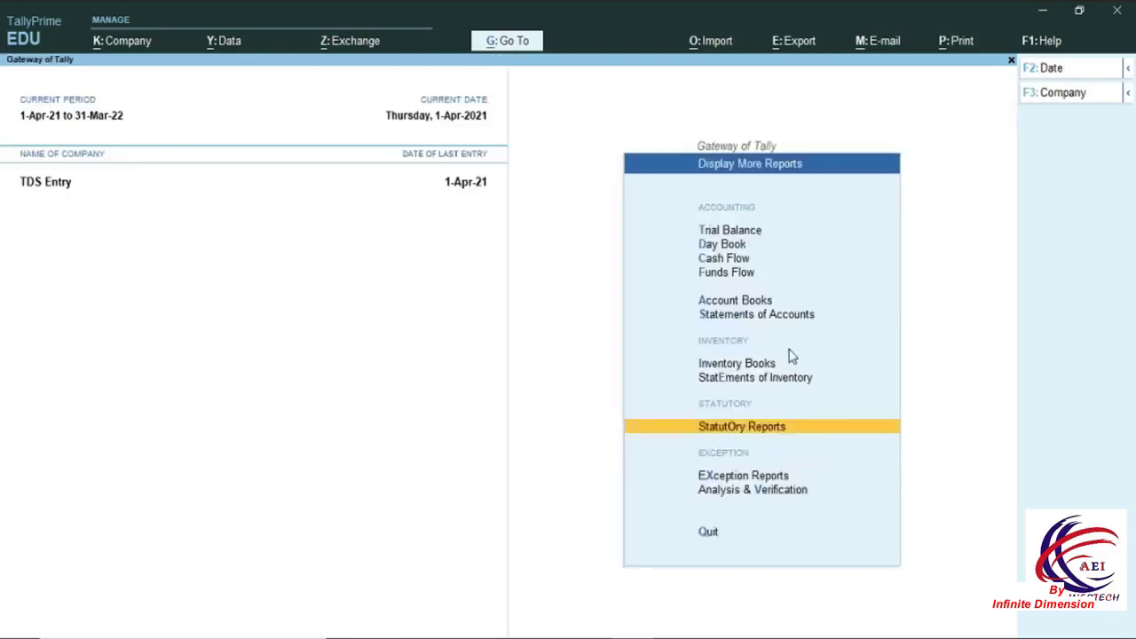
pyautogui.press('Escape')
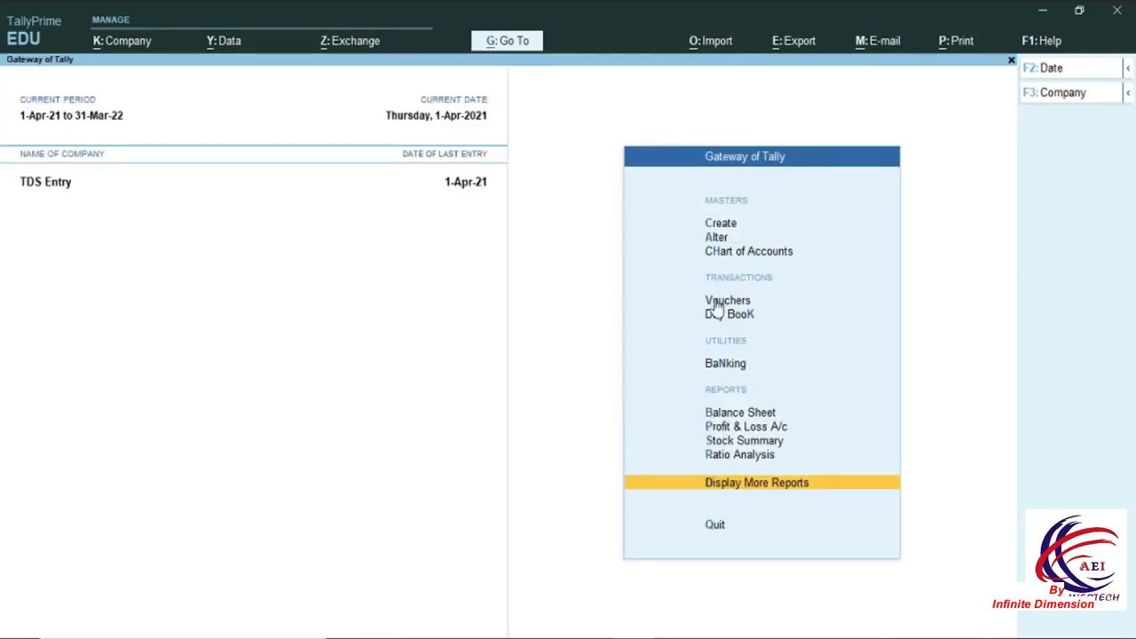
# Start a Cash Payment voucher paying Deepak 67,500 against his pending bill
pyautogui.click(716, 302)
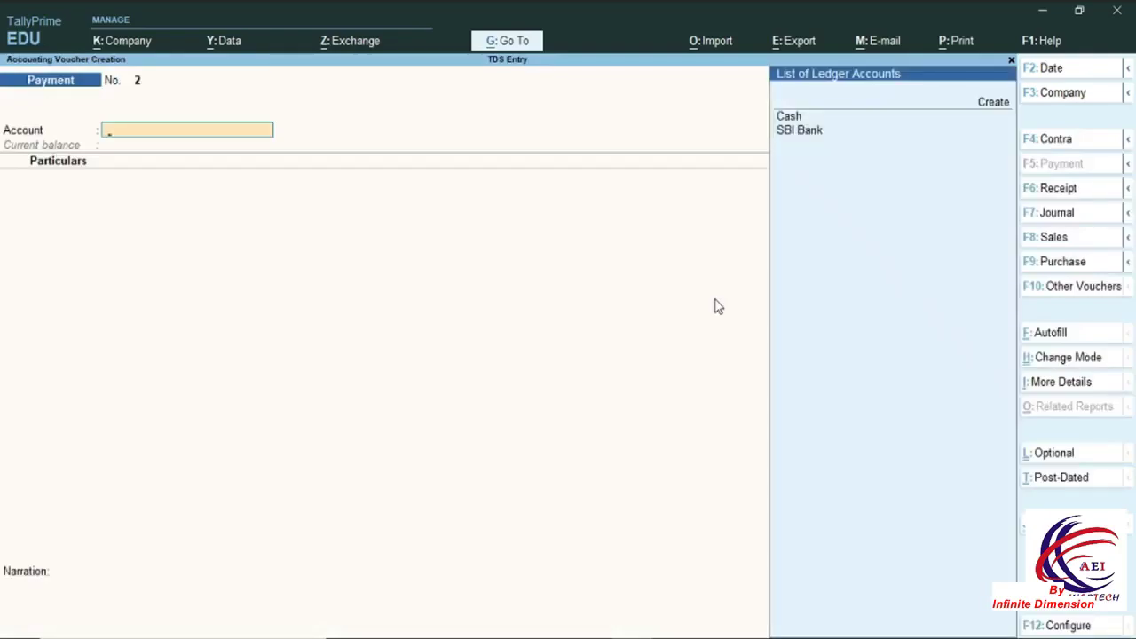
pyautogui.press('Down')
pyautogui.press('Return')
pyautogui.press('Down')
pyautogui.press('Down')
pyautogui.press('Down')
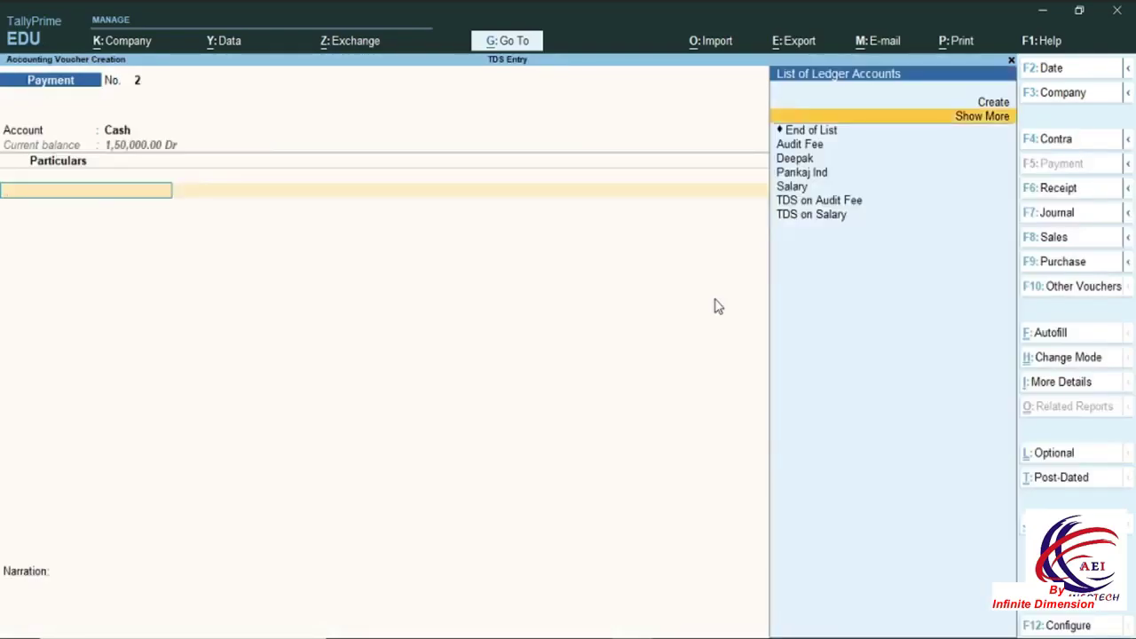
pyautogui.press('Return')
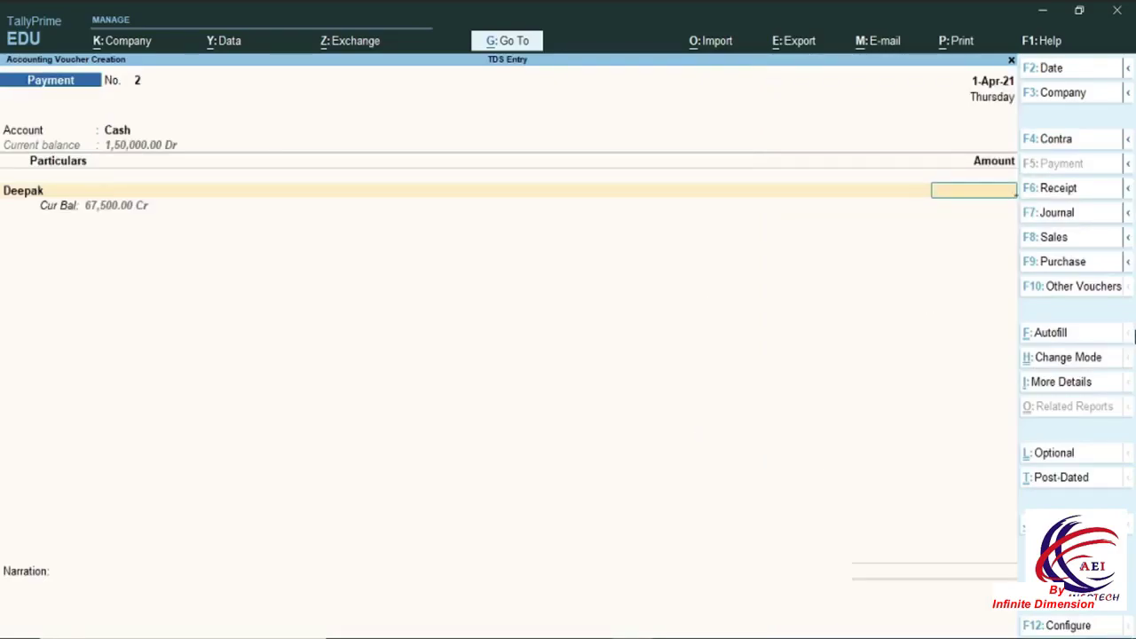
pyautogui.write('67500')
pyautogui.press('Return')
pyautogui.press('Return')
pyautogui.press('Return')
pyautogui.press('Return')
pyautogui.press('Return')
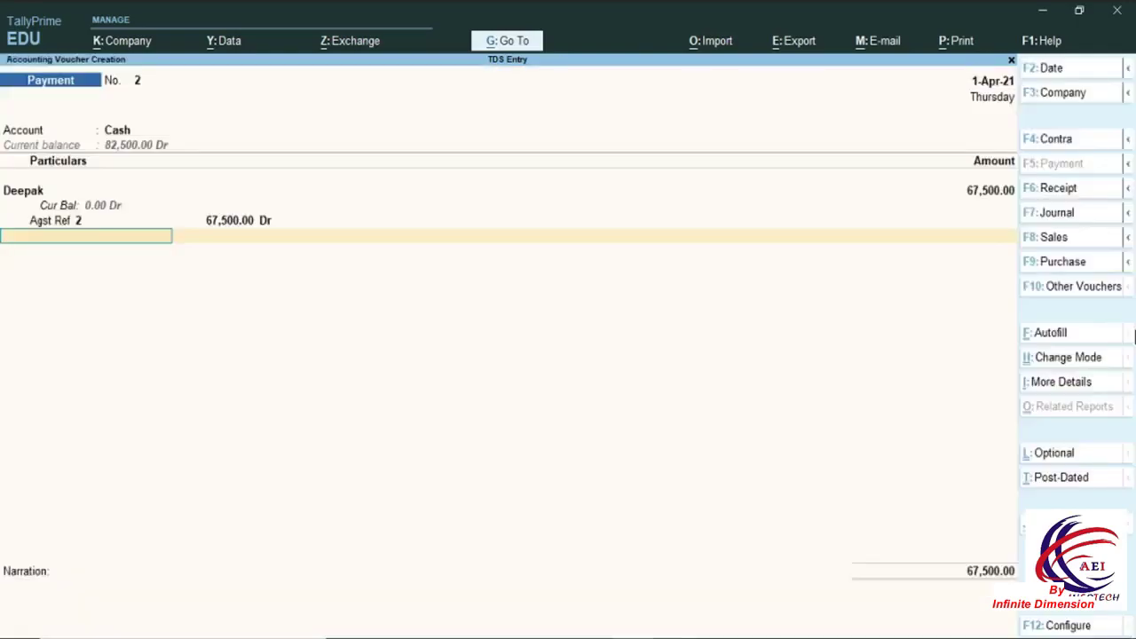
# Add Pankaj Ind at 46,250 against the pending bill, completing the 1,13,750 payment
pyautogui.press('Down')
pyautogui.press('Down')
pyautogui.press('Down')
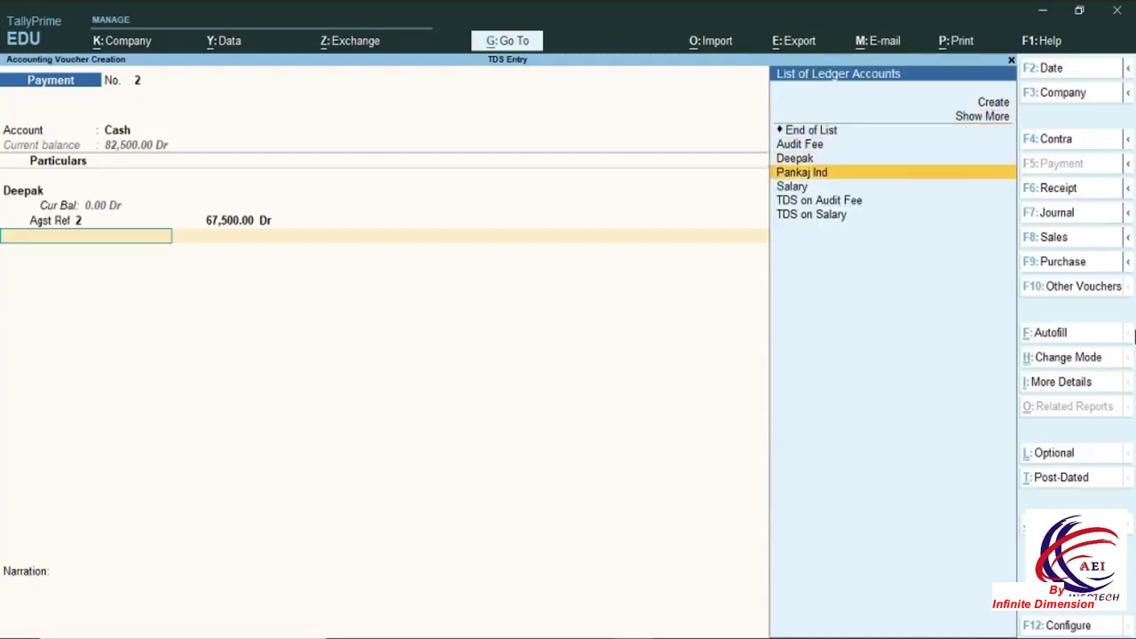
pyautogui.press('Return')
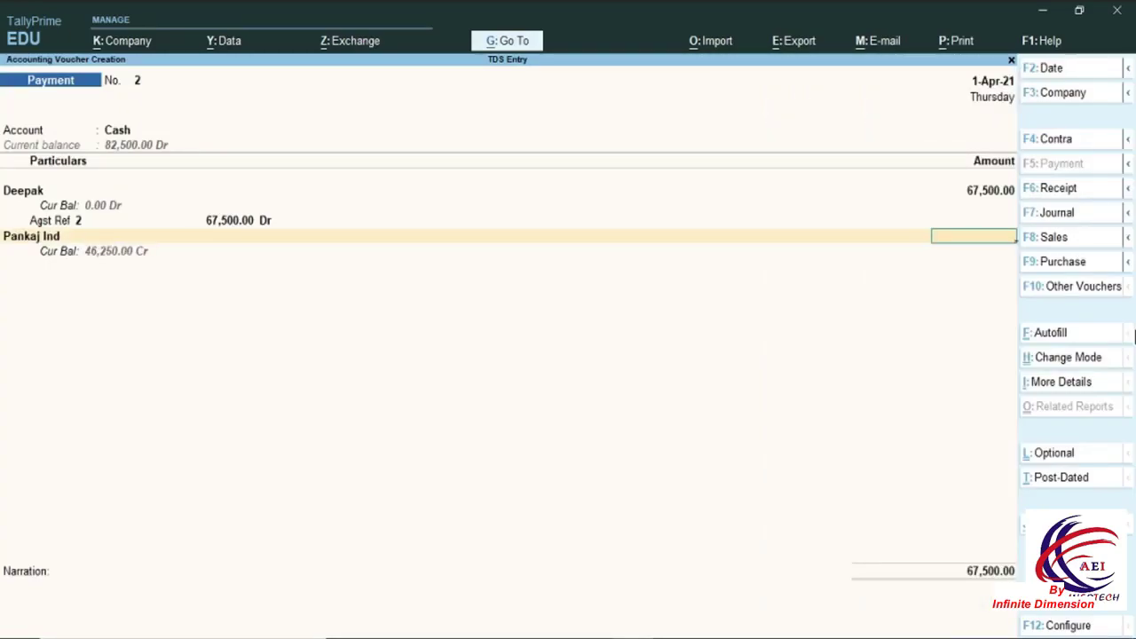
pyautogui.write('46,')
pyautogui.write('250')
pyautogui.press('Return')
pyautogui.press('Return')
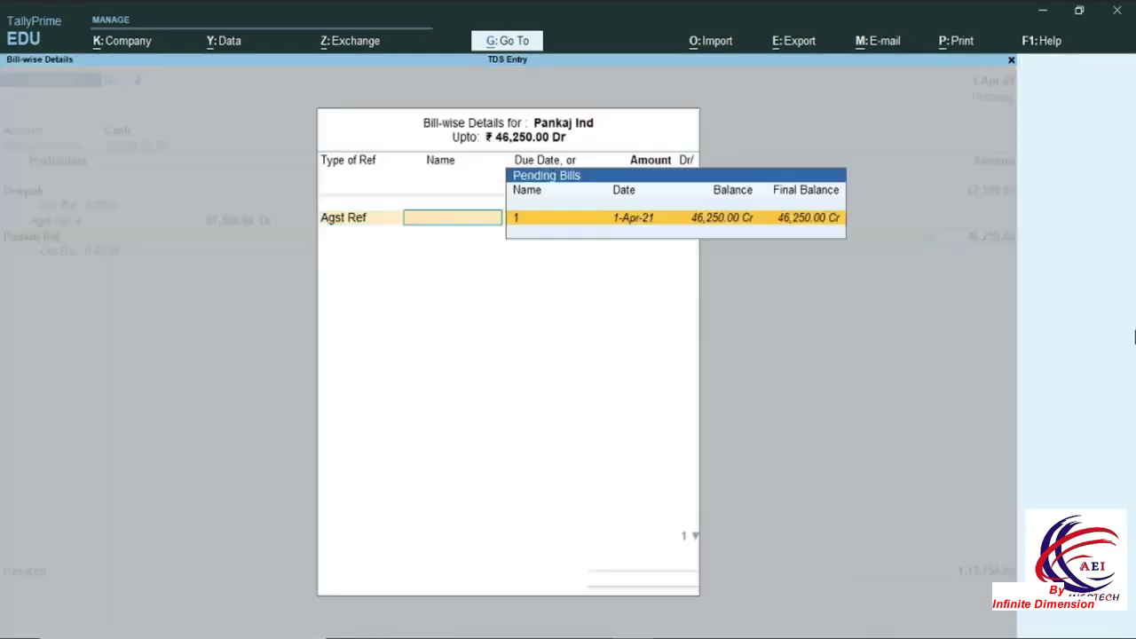
pyautogui.press('Return')
pyautogui.press('Return')
pyautogui.press('Return')
pyautogui.press('Return')
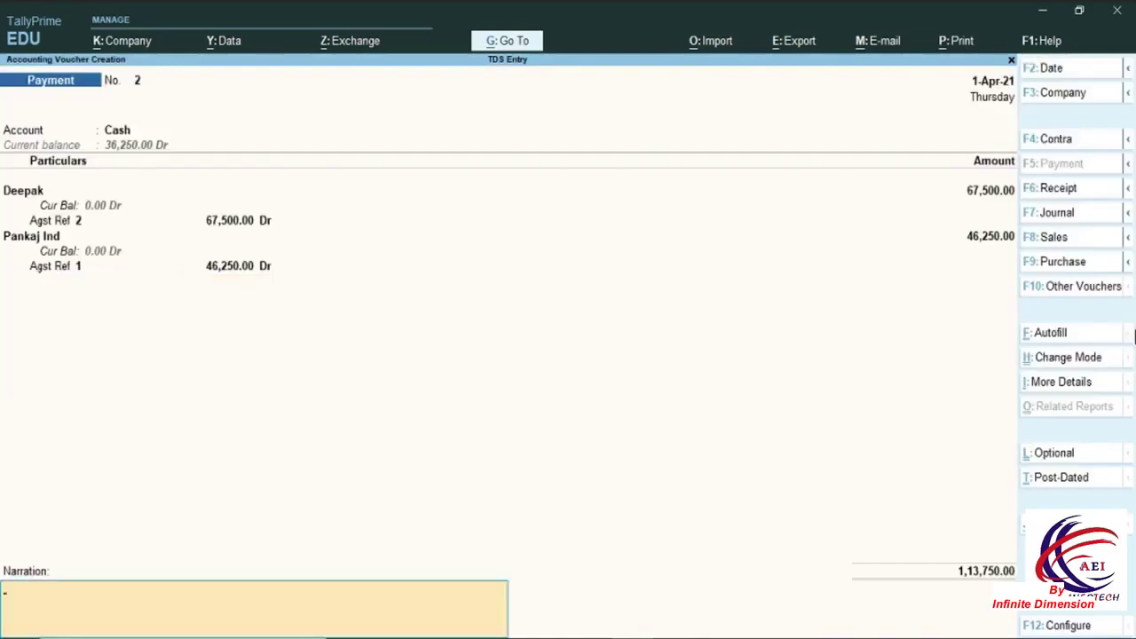
pyautogui.press('Return')
pyautogui.press('Return')
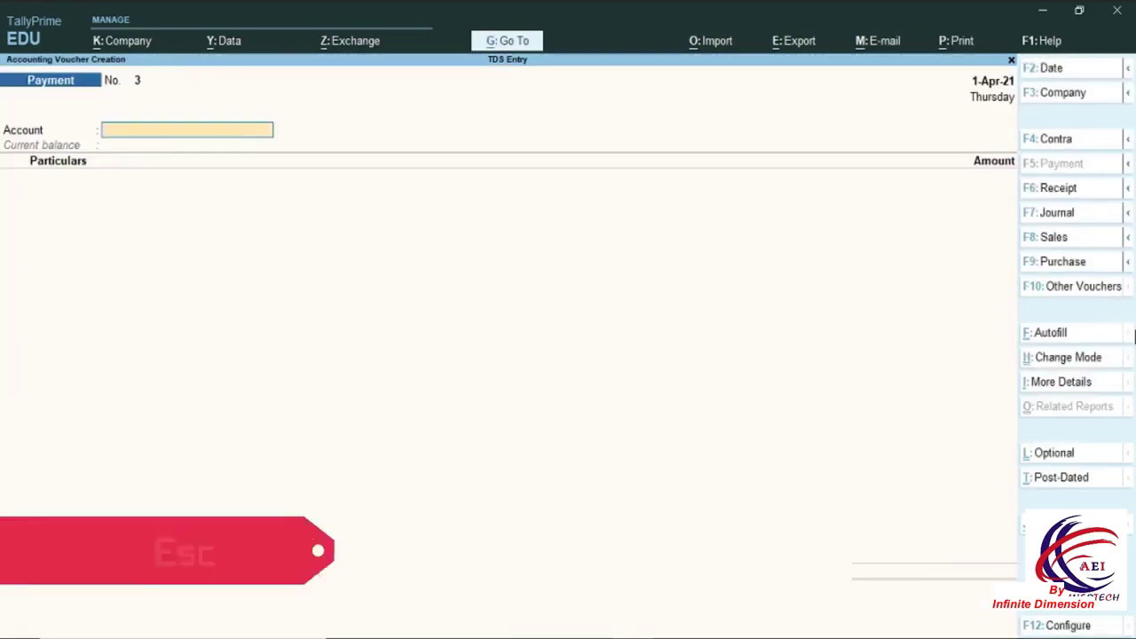
pyautogui.press('Escape')
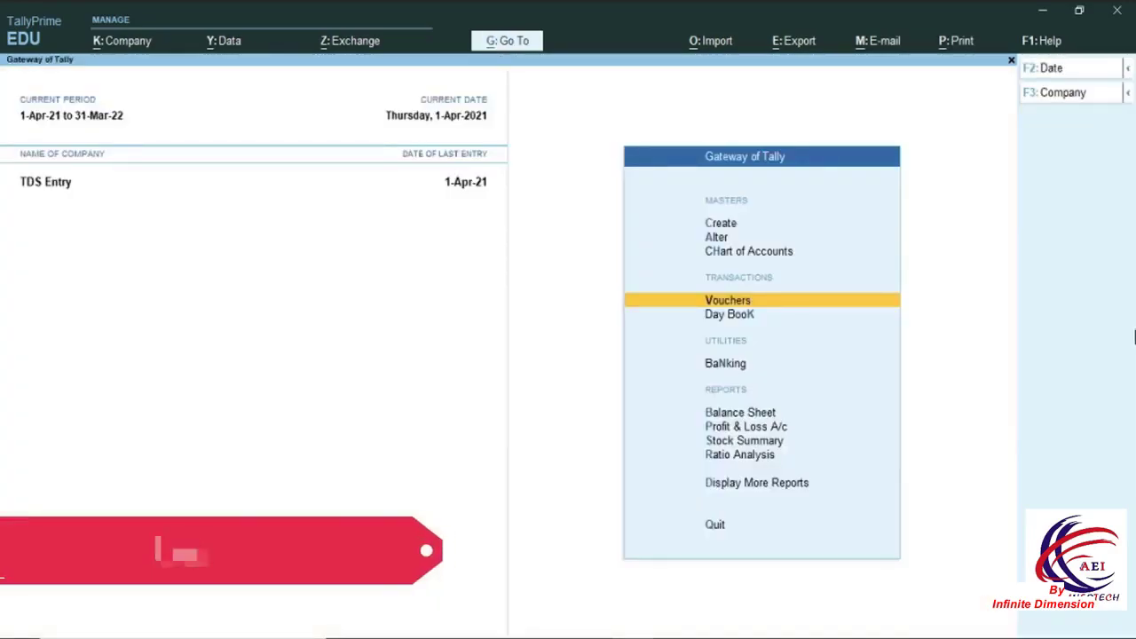
pyautogui.press('b')
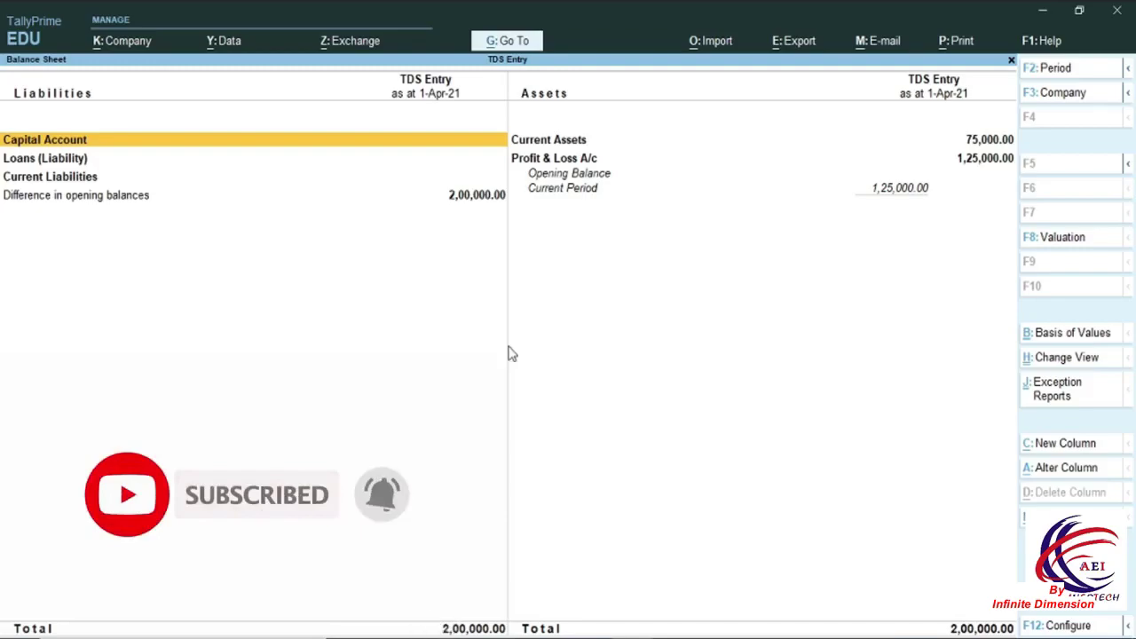
pyautogui.press('Escape')
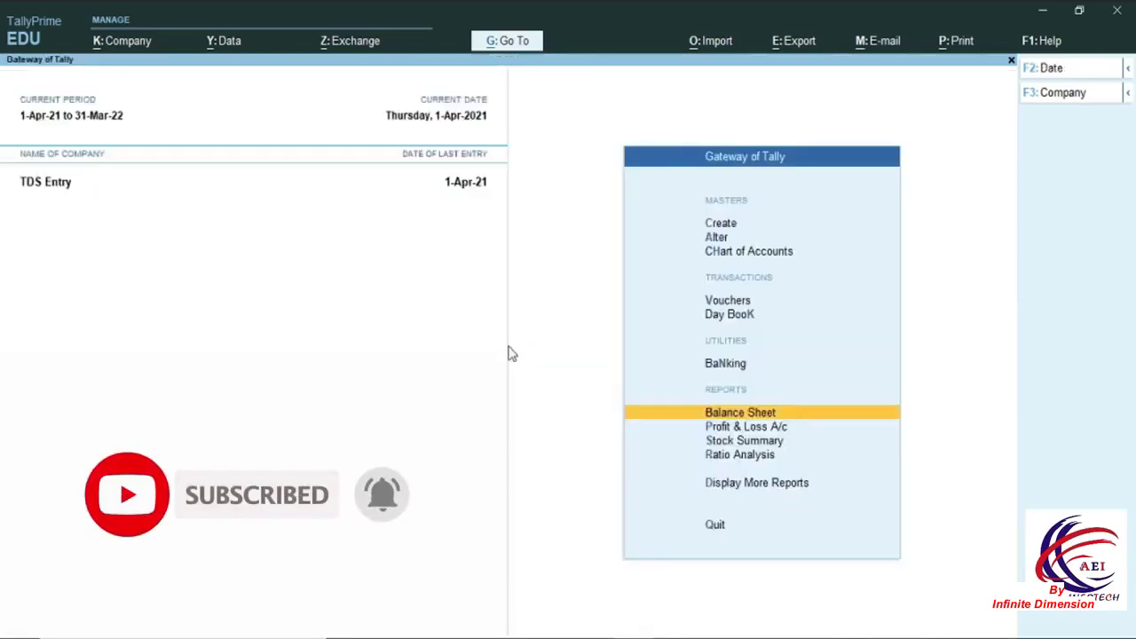
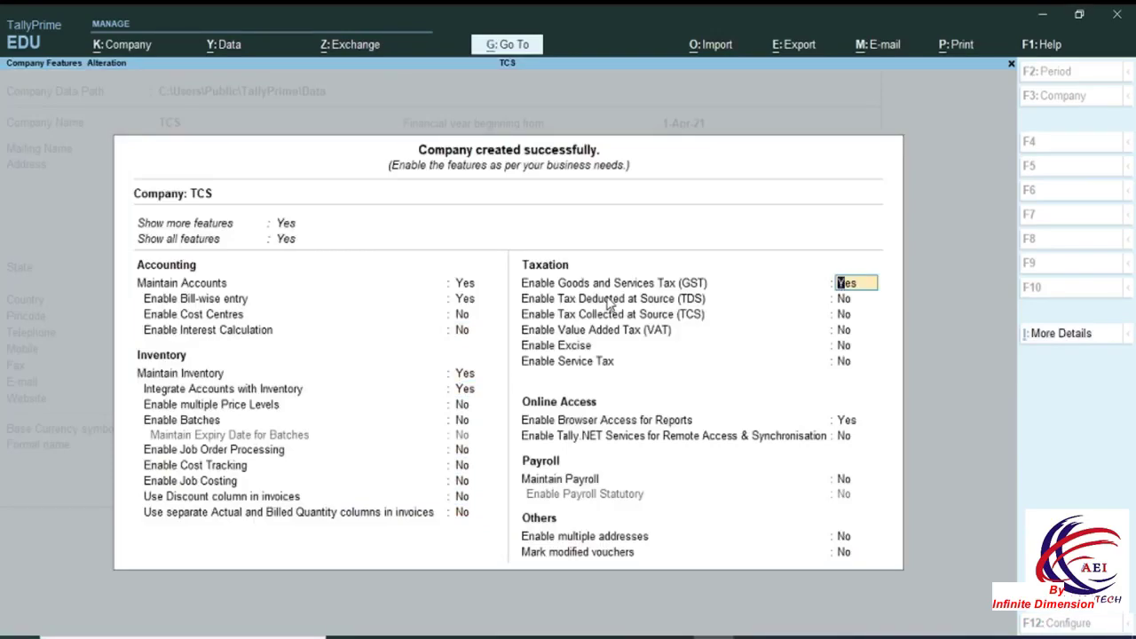
# Keep Delhi and Regular registration, enter the company's GSTIN, and keep Monthly GSTR1 filing
pyautogui.press('Return')
pyautogui.press('Return')
pyautogui.press('Return')
pyautogui.press('Return')
pyautogui.press('Return')
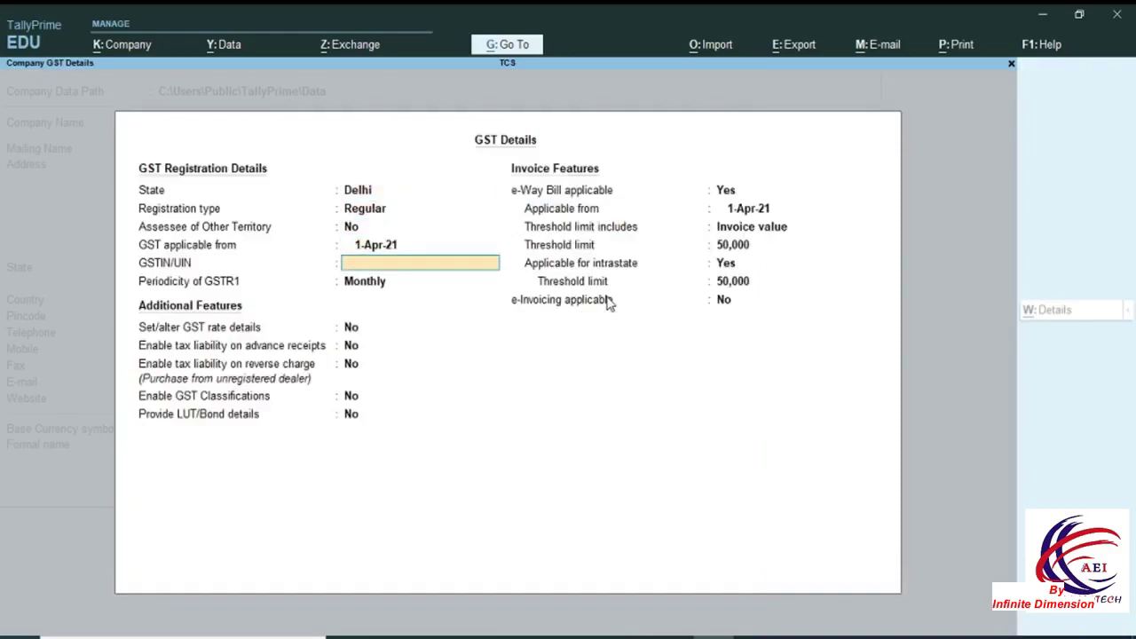
pyautogui.write('07AAAAA1234A1Z5')
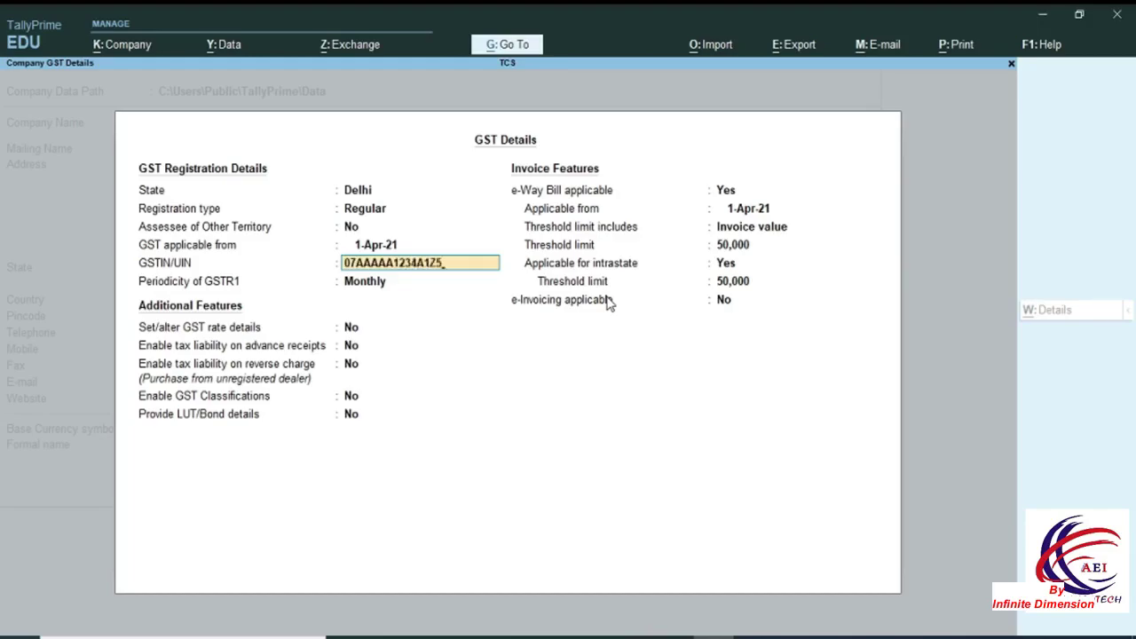
pyautogui.press('Return')
pyautogui.press('Return')
pyautogui.press('Return')
pyautogui.press('Return')
pyautogui.press('Return')
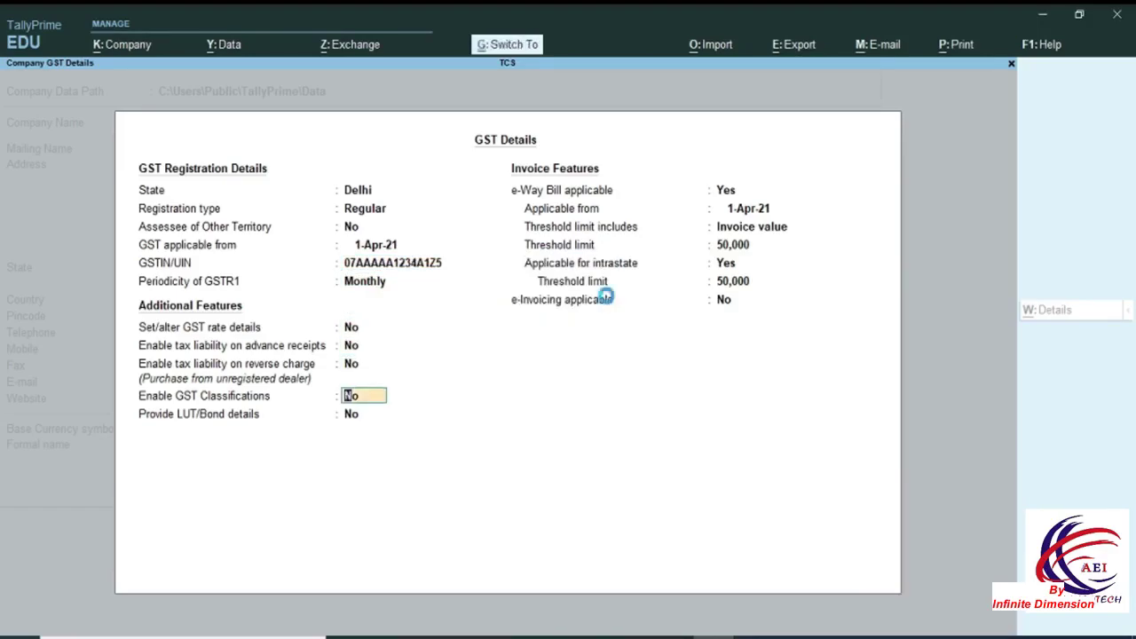
pyautogui.press('Return')
pyautogui.press('Return')
pyautogui.press('Return')
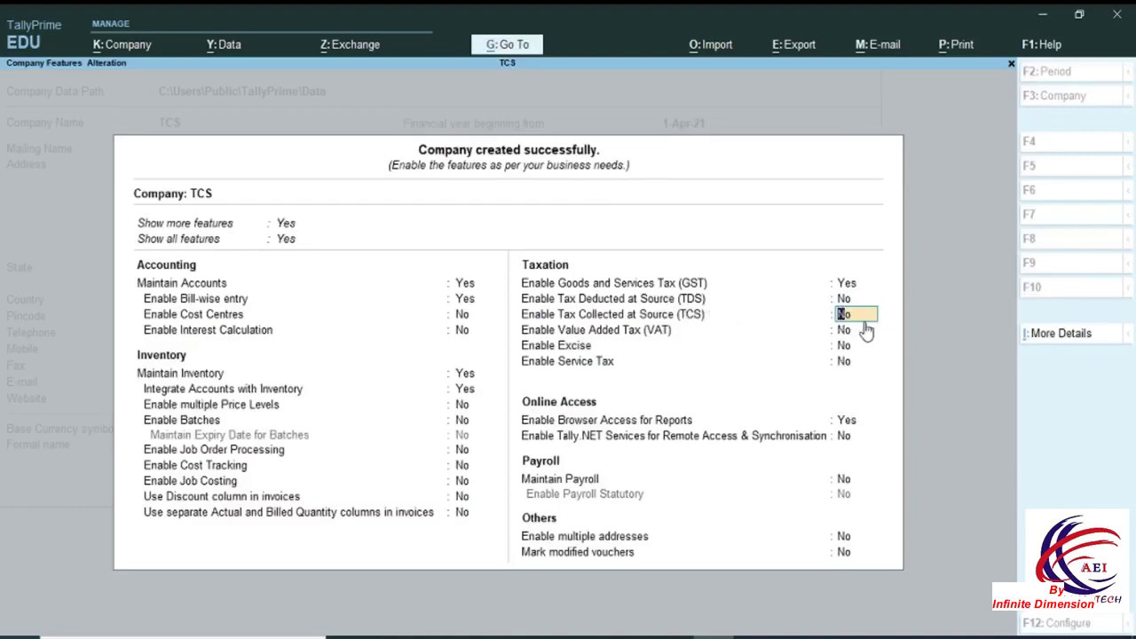
# Enable TCS and enter the company's TAN registration number and TAN account number
pyautogui.write('y')
pyautogui.press('Return')
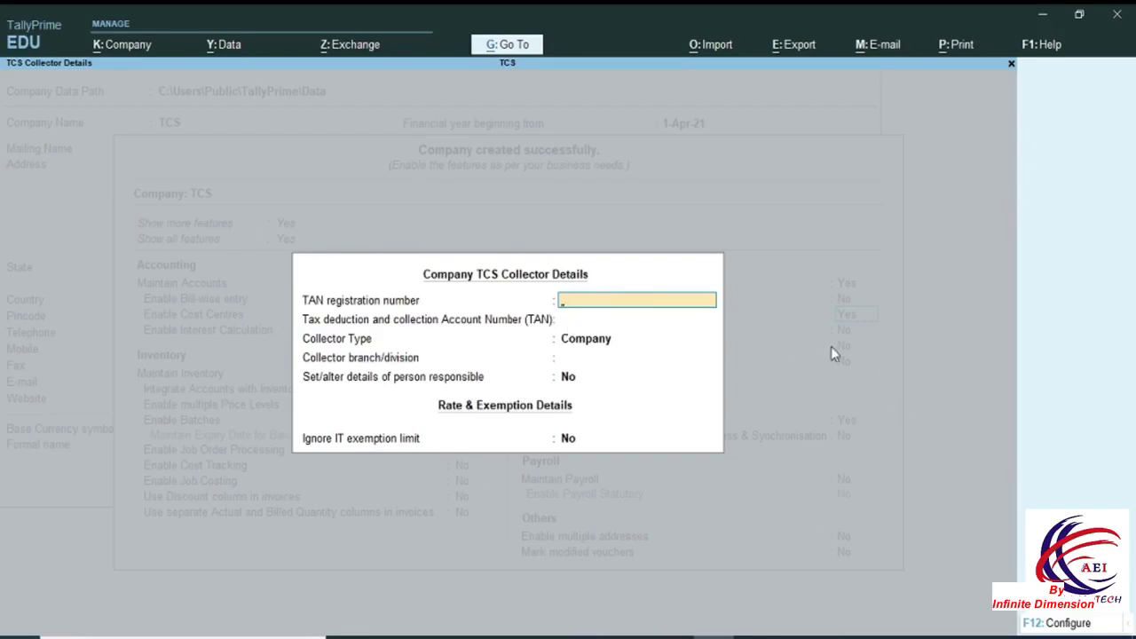
pyautogui.write('AAAA12345A')
pyautogui.press('Return')
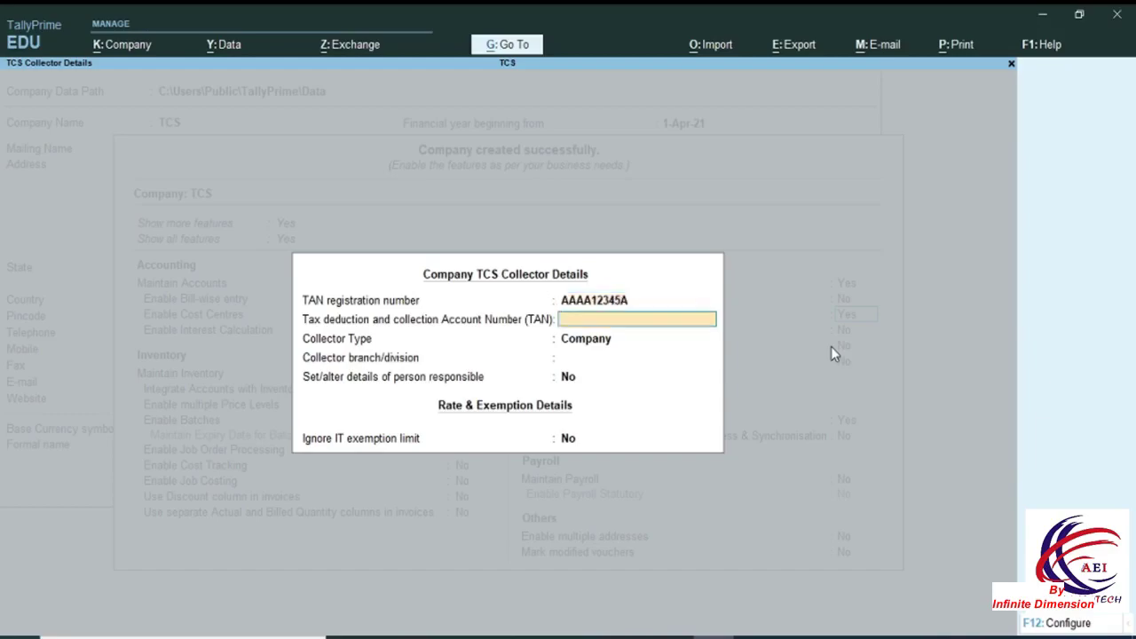
pyautogui.write('AAAA12345A')
pyautogui.press('Return')
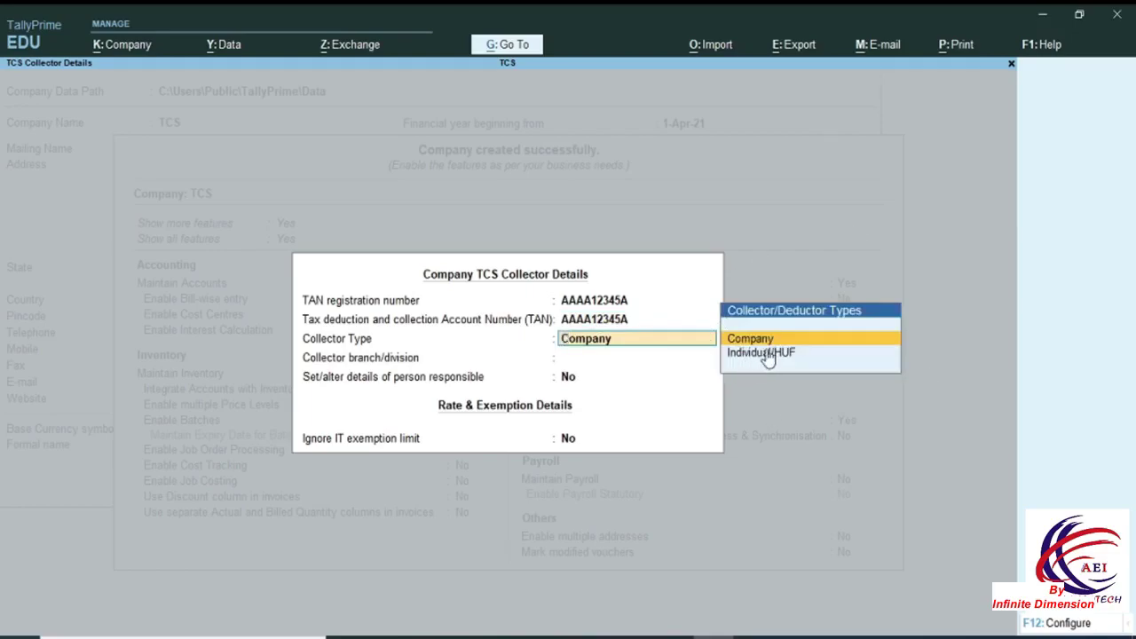
# Set Collector Type to Company and choose to enter responsible-person details
pyautogui.click(868, 339)
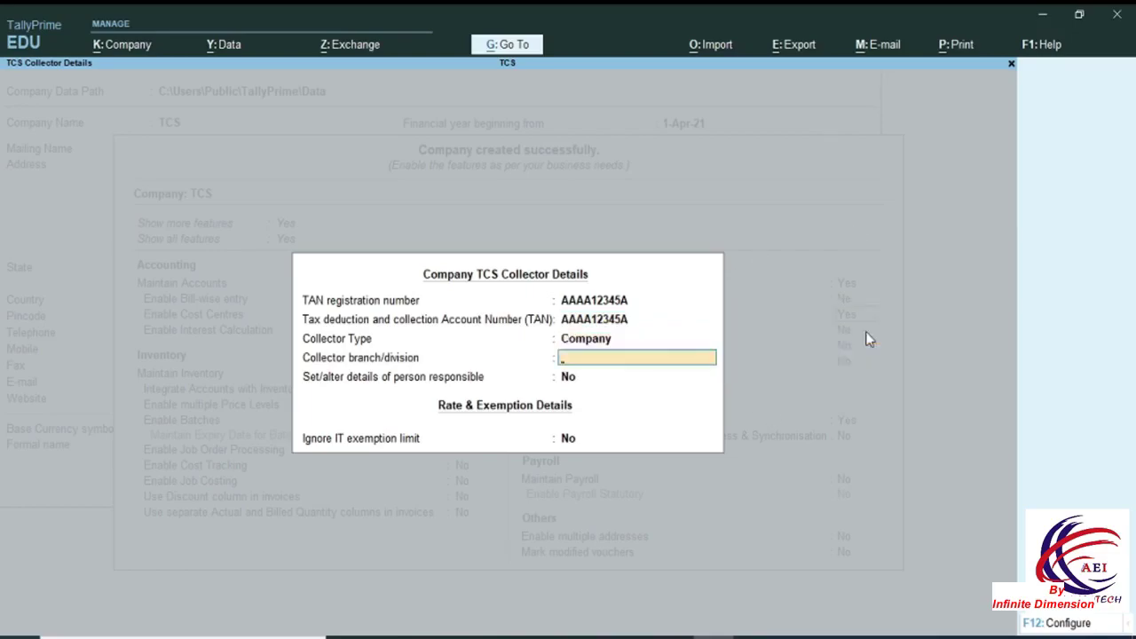
pyautogui.press('Return')
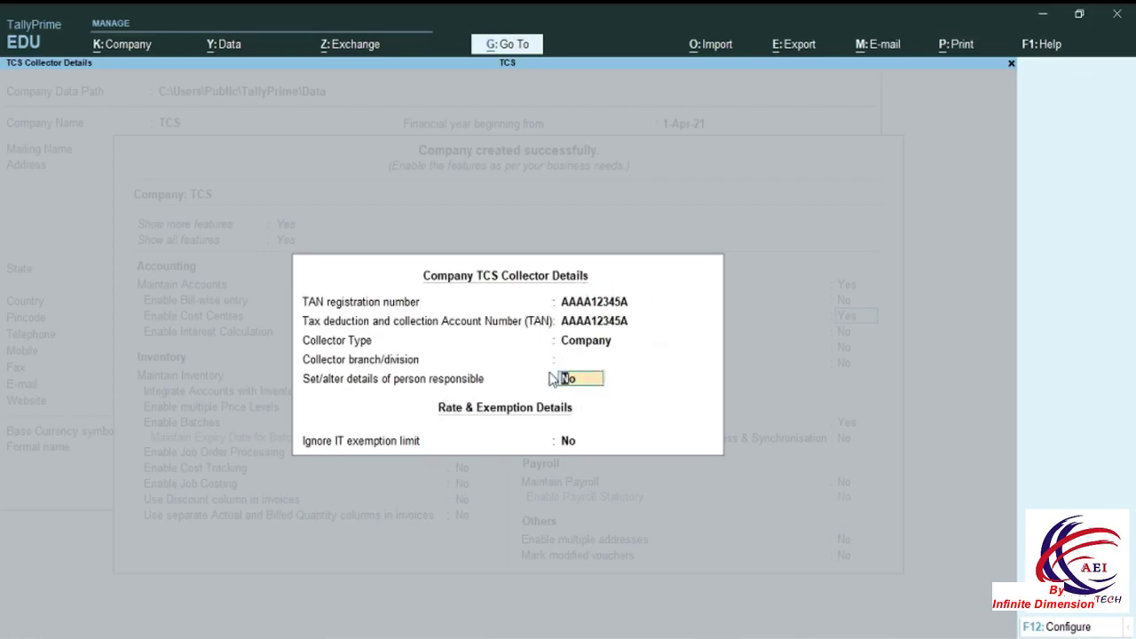
pyautogui.press('y')
pyautogui.press('Return')
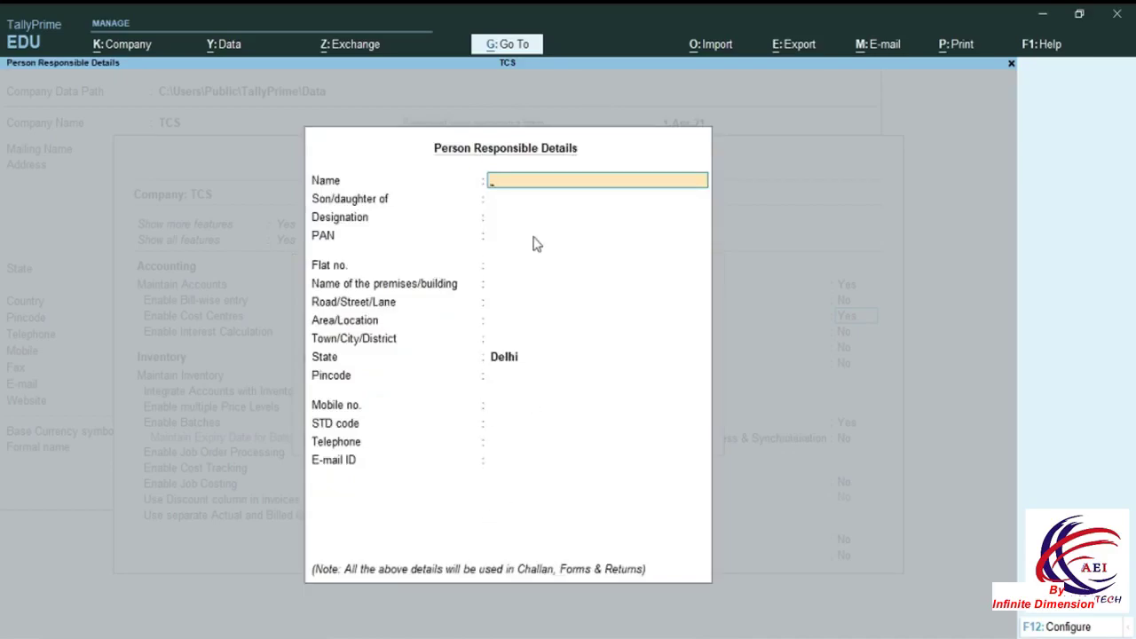
# Enter the responsible person's name, father's name, designation Manager, and PAN
pyautogui.press('Return')
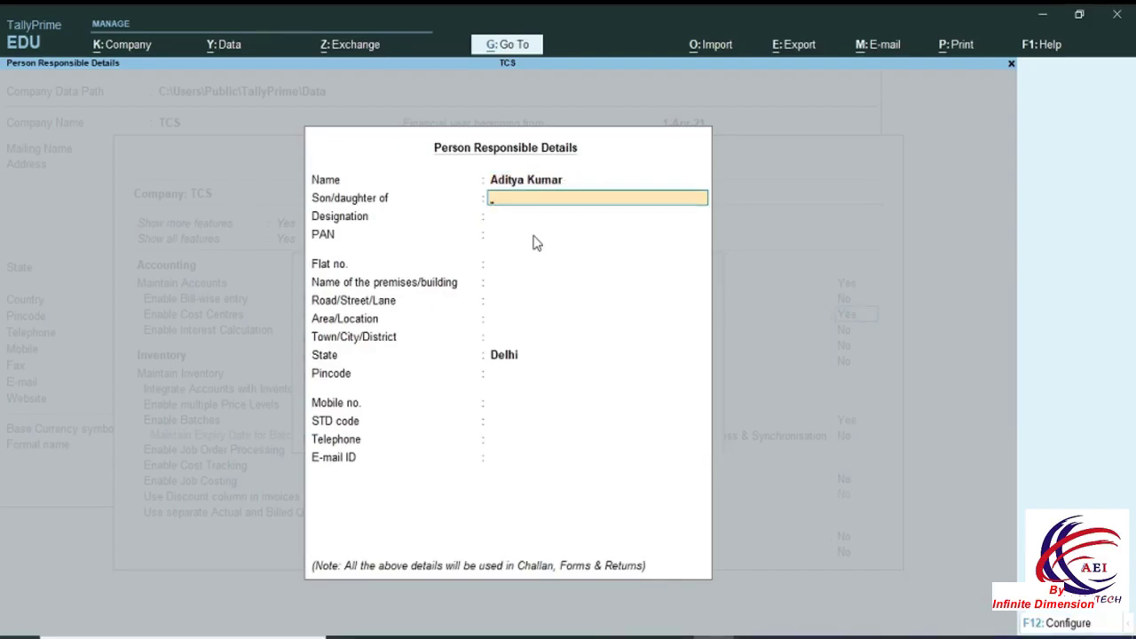
pyautogui.write('M')
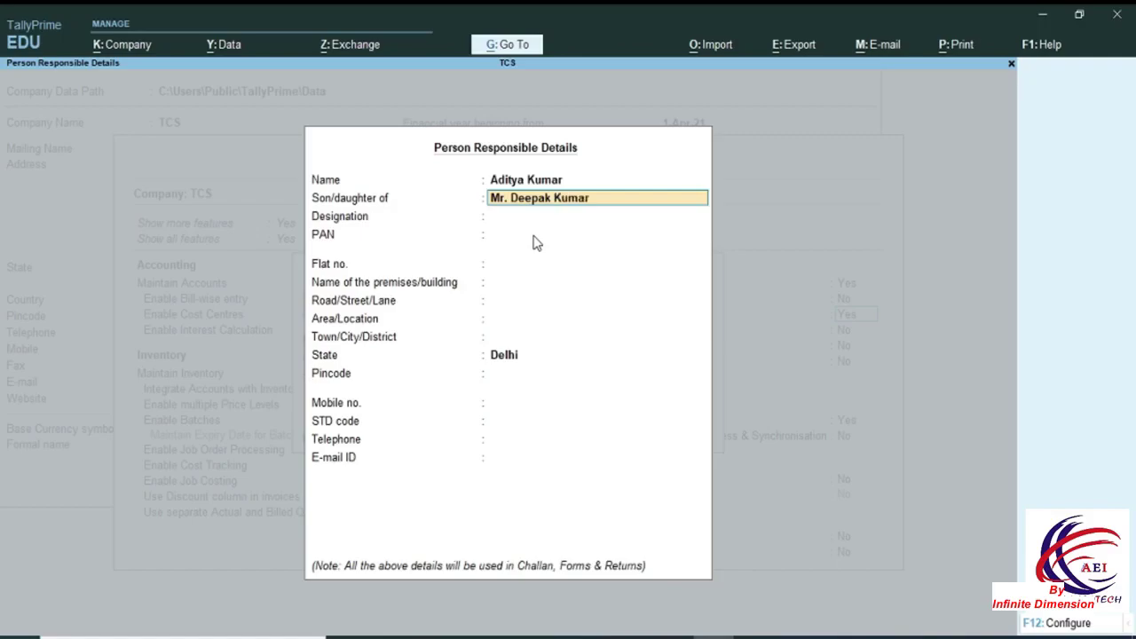
pyautogui.press('Return')
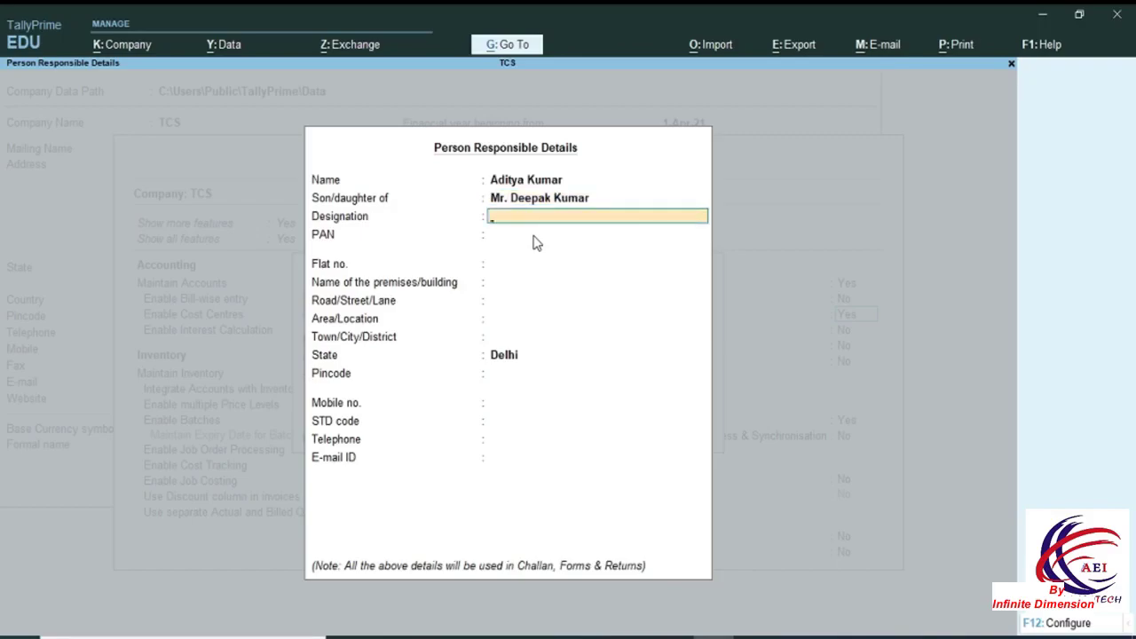
pyautogui.write('Manager')
pyautogui.press('Return')
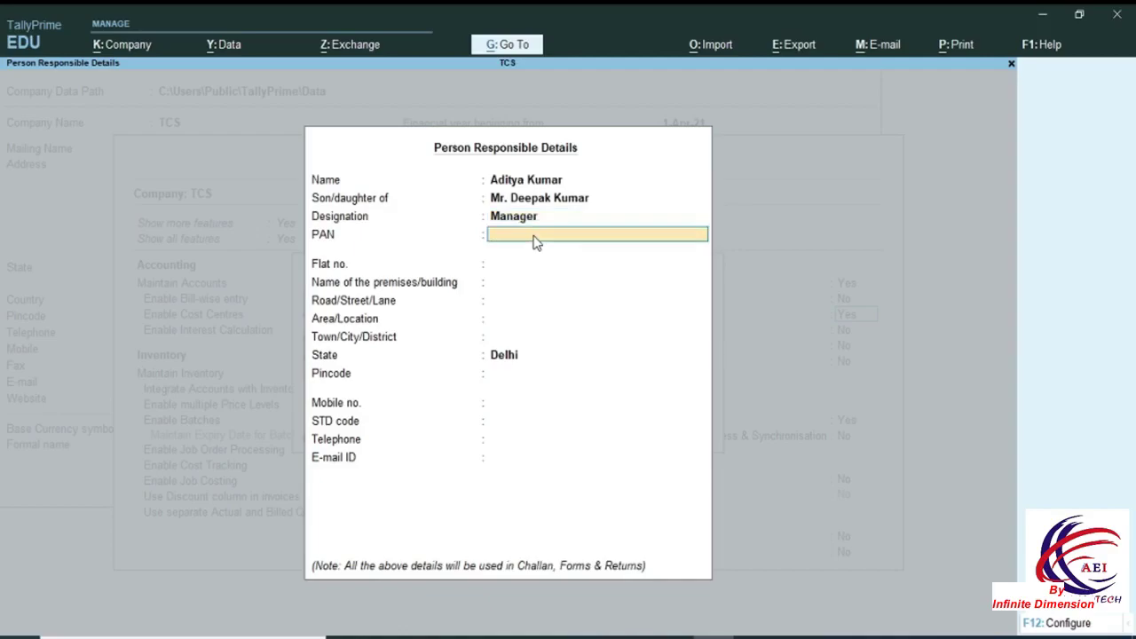
pyautogui.write('AAAA')
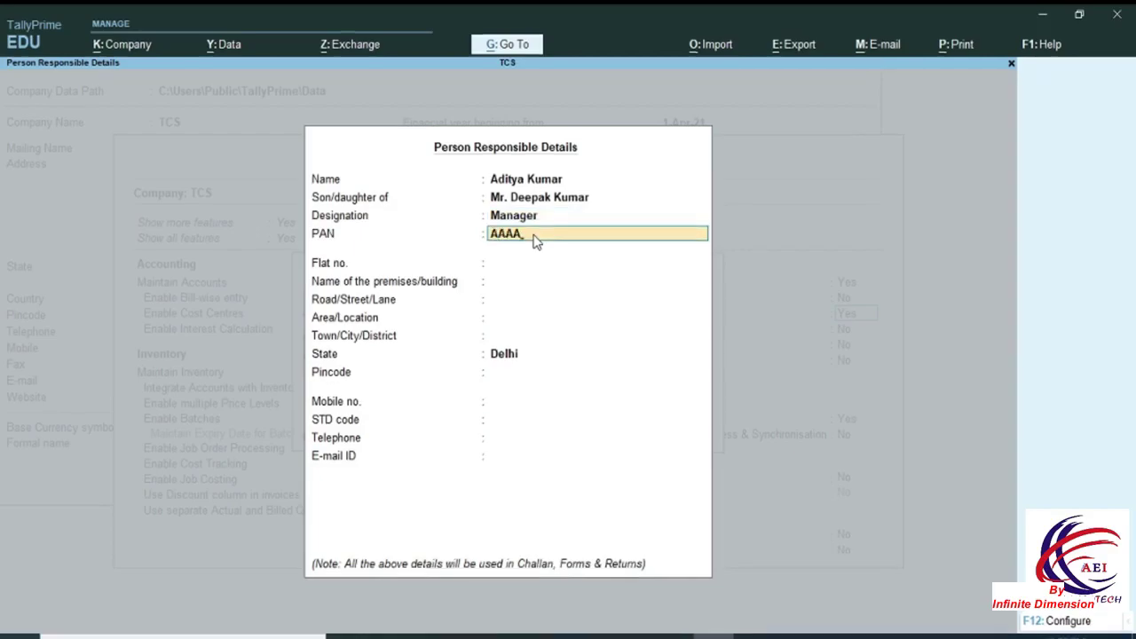
pyautogui.write('P1234B')
pyautogui.press('Return')
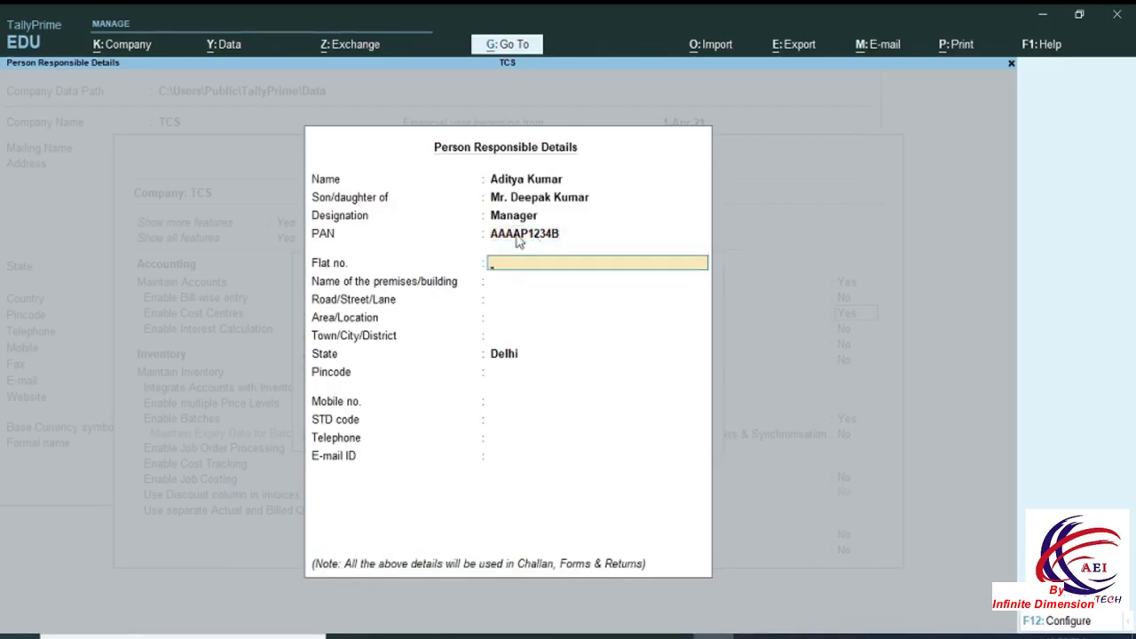
# Enter the responsible person's Delhi address and pincode
pyautogui.press('Return')
pyautogui.press('Return')
pyautogui.press('Return')
pyautogui.press('Return')
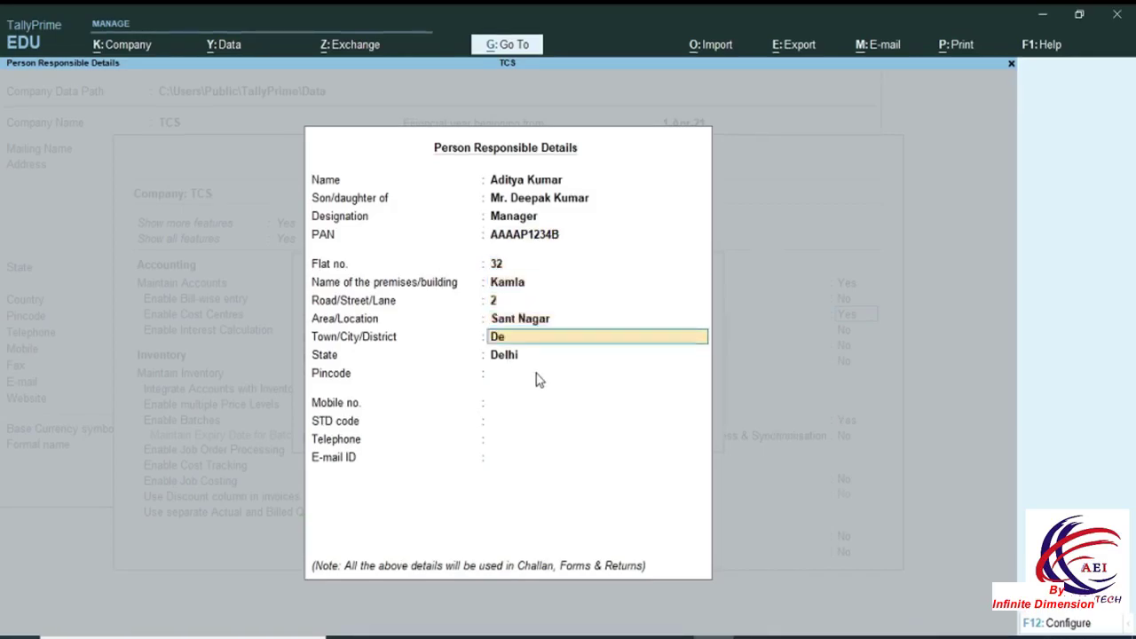
pyautogui.press('Return')
pyautogui.press('Return')
# Enter the responsible person's mobile number, STD code 011, telephone number and e-mail address
pyautogui.write('01')
pyautogui.press('BackSpace')
pyautogui.press('BackSpace')
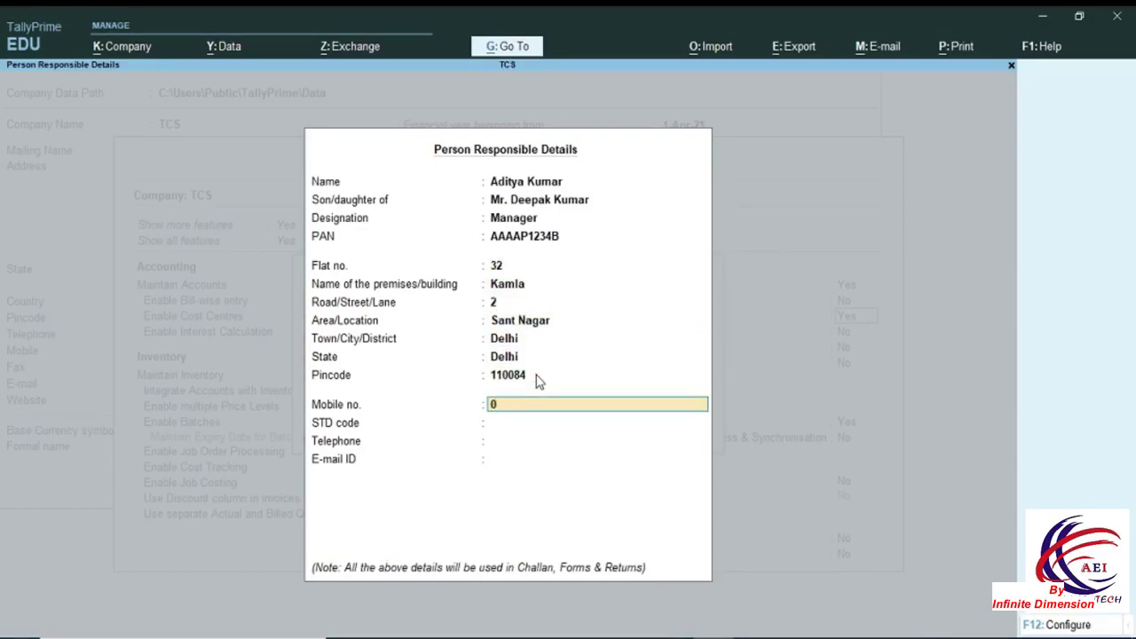
pyautogui.press('Return')
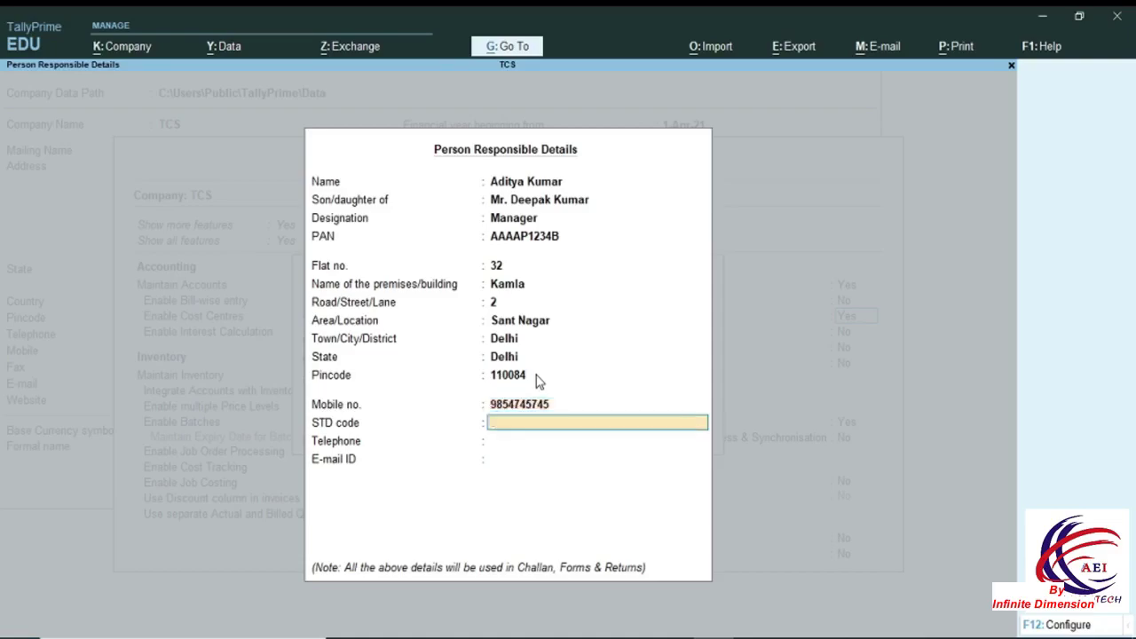
pyautogui.press('Return')
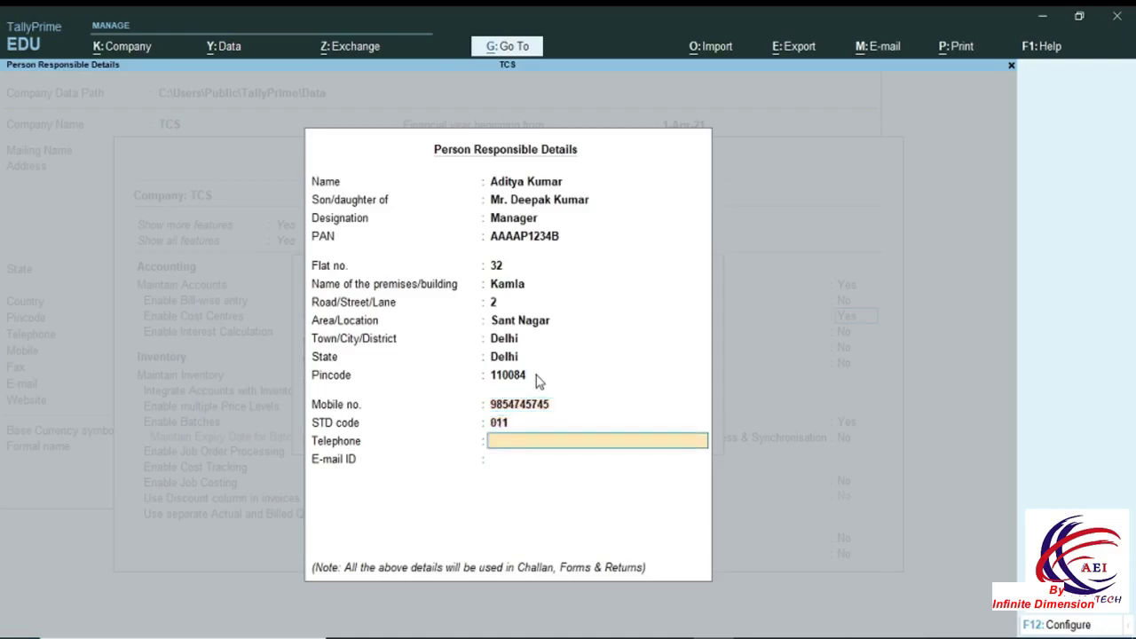
pyautogui.press('Return')
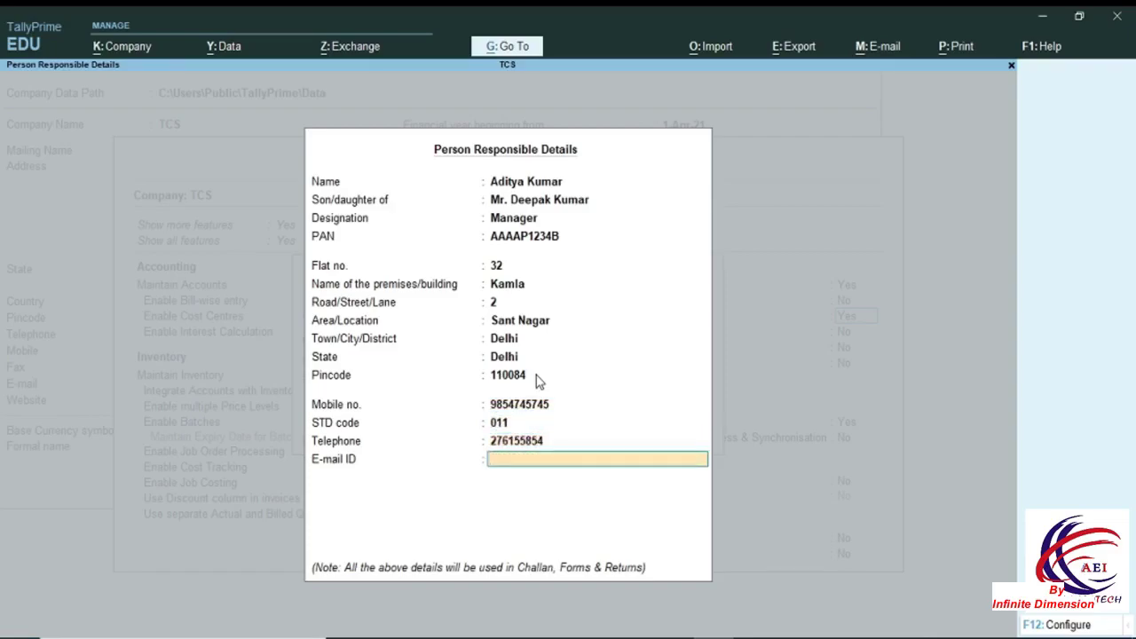
pyautogui.press('Return')
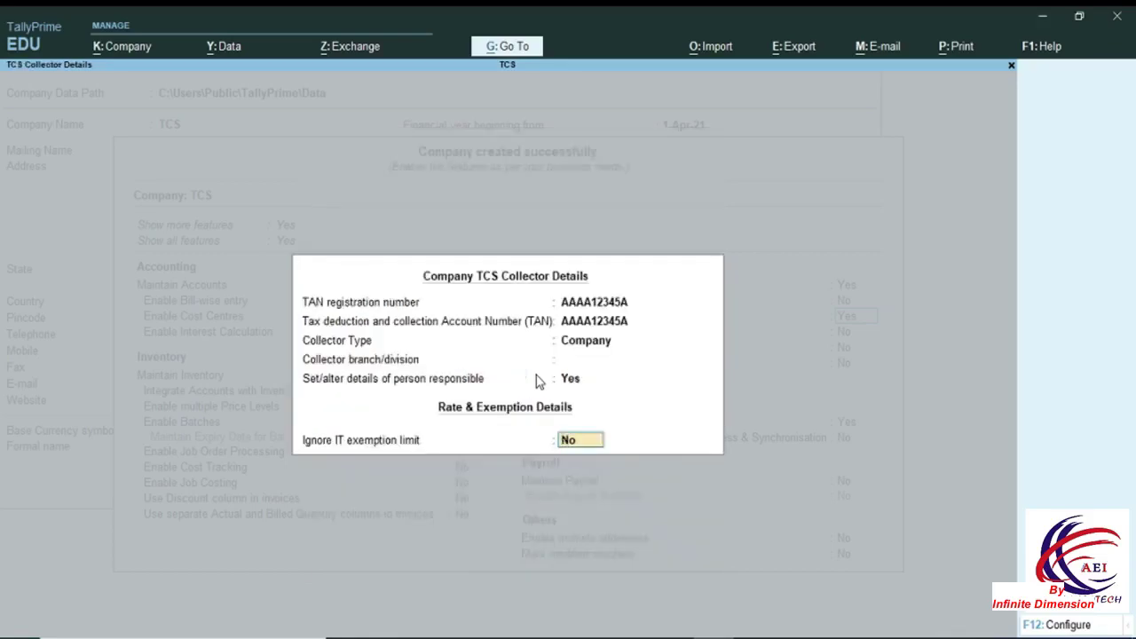
# Finish the TCS collector details and save the company features
pyautogui.press('Return')
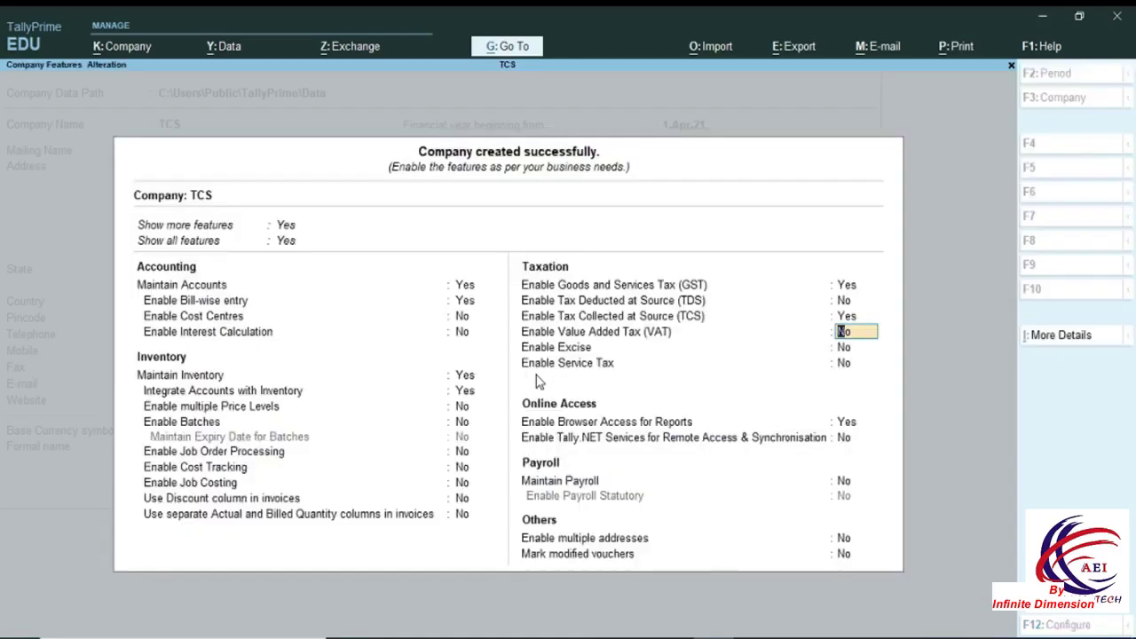
pyautogui.press('Return')
pyautogui.press('Return')
pyautogui.press('Return')
pyautogui.press('Return')
pyautogui.press('Return')
pyautogui.press('Return')
pyautogui.press('Return')
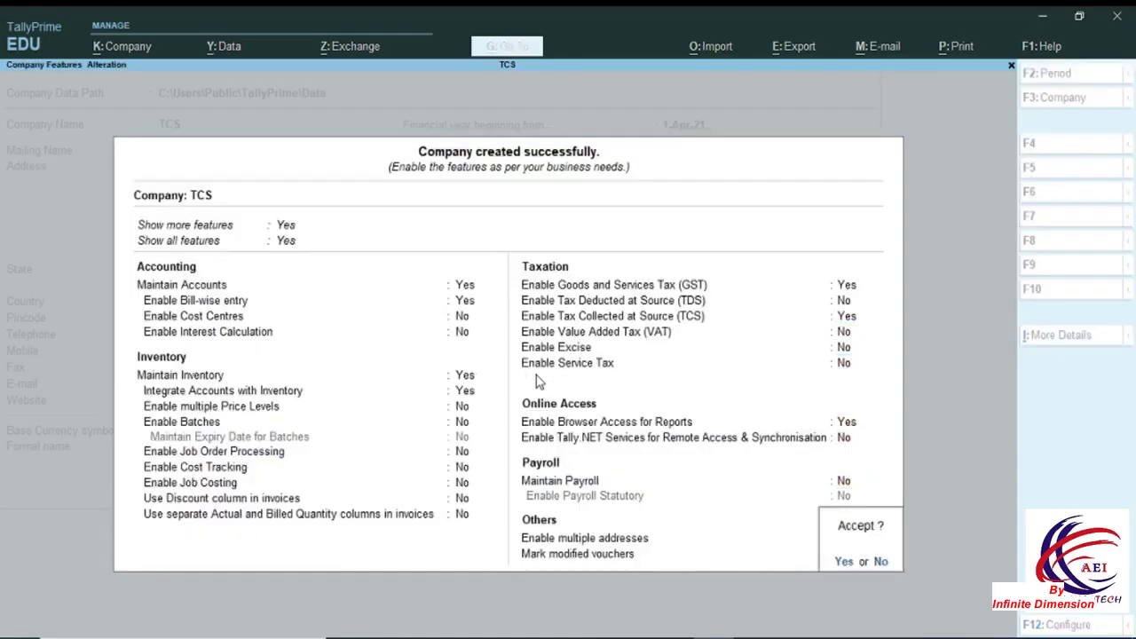
pyautogui.press('y')
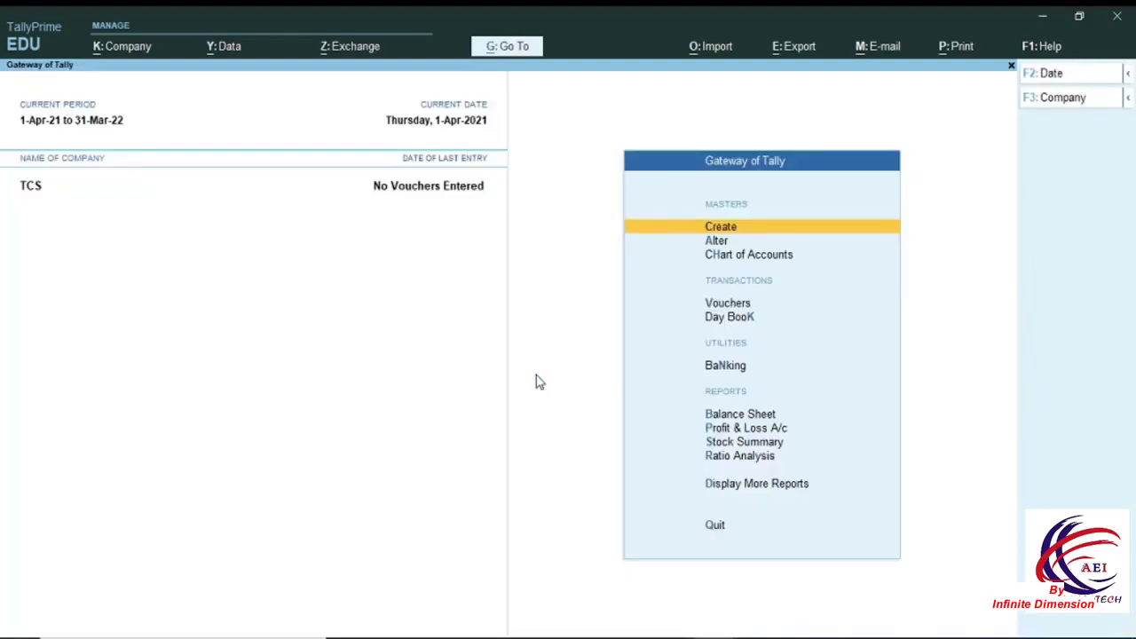
# Create ledger 'Tcs On Purchase' under Current Assets and open that group for alteration
pyautogui.click(718, 228)
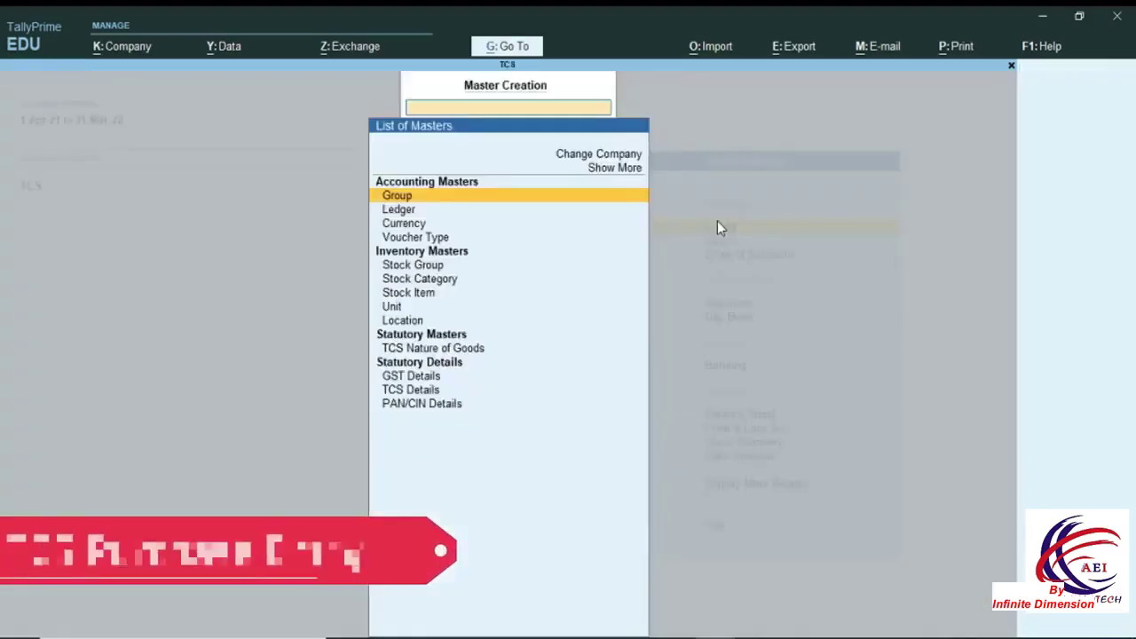
pyautogui.click(399, 210)
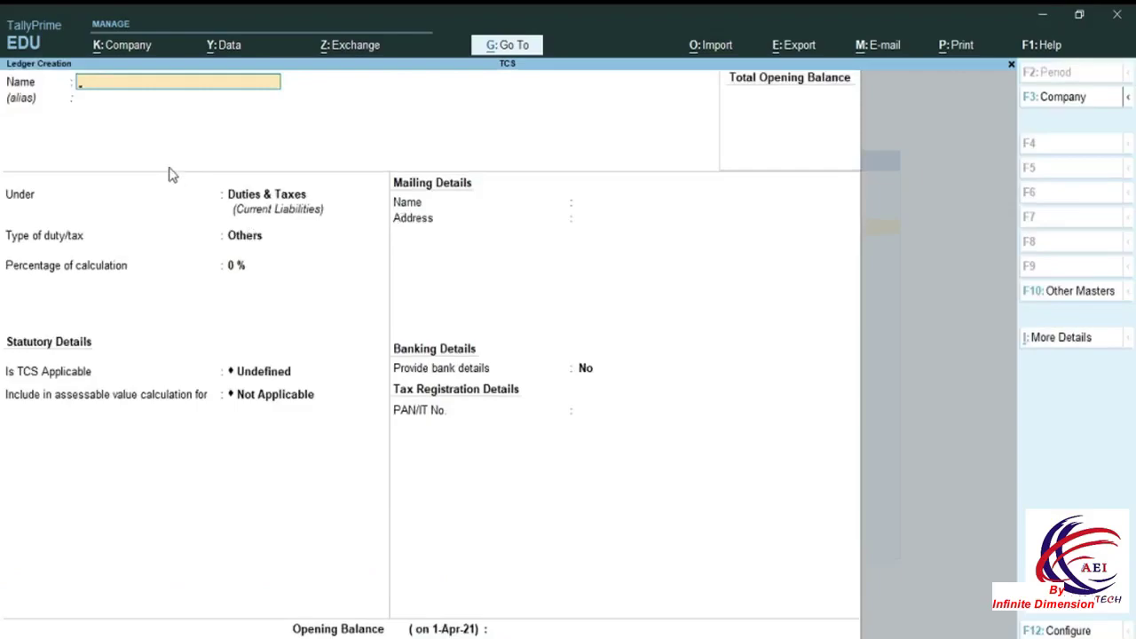
pyautogui.write('Tcs On Purchase')
pyautogui.press('Return')
pyautogui.press('Return')
pyautogui.write('C')
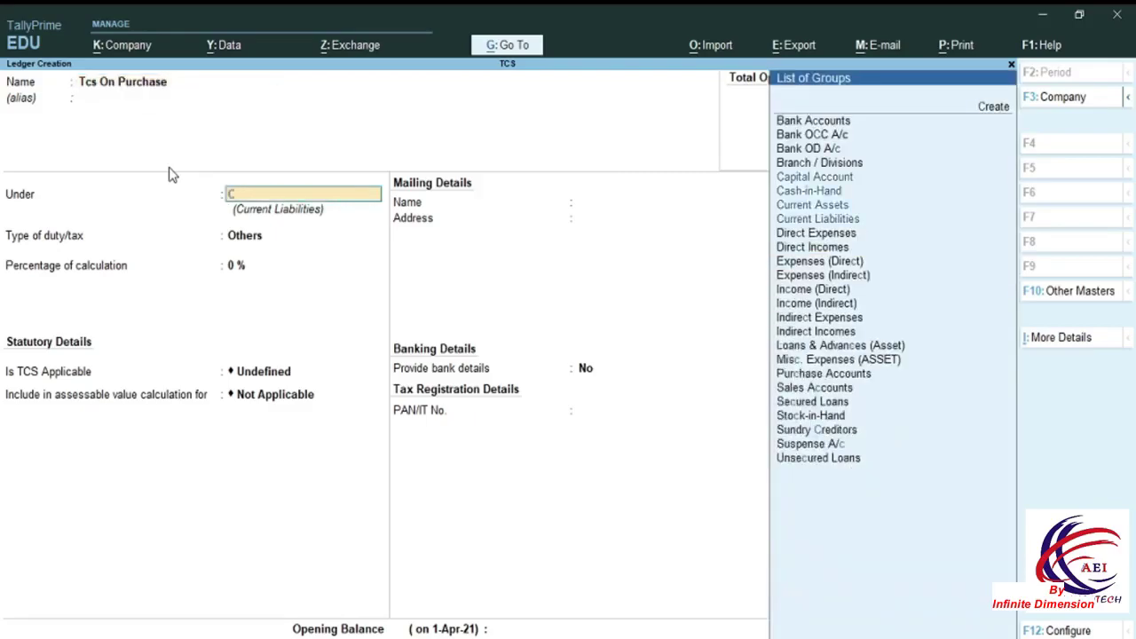
pyautogui.press('Down')
pyautogui.press('Down')
pyautogui.press('Down')
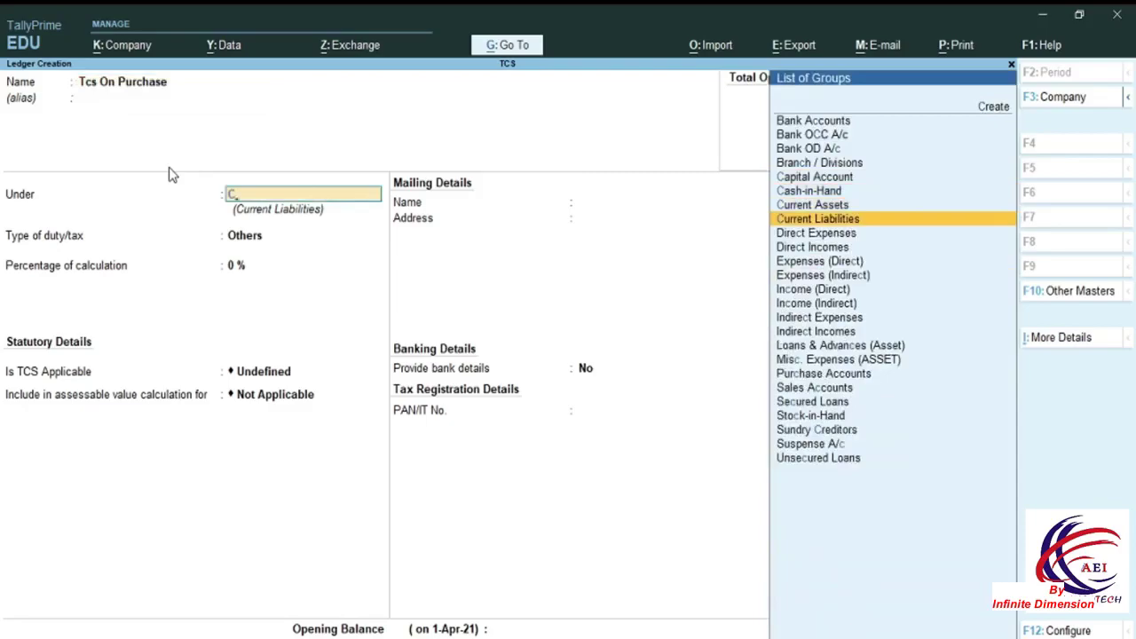
pyautogui.press('Up')
pyautogui.press('Up')
pyautogui.press('Up')
pyautogui.press('Down')
pyautogui.press('Down')
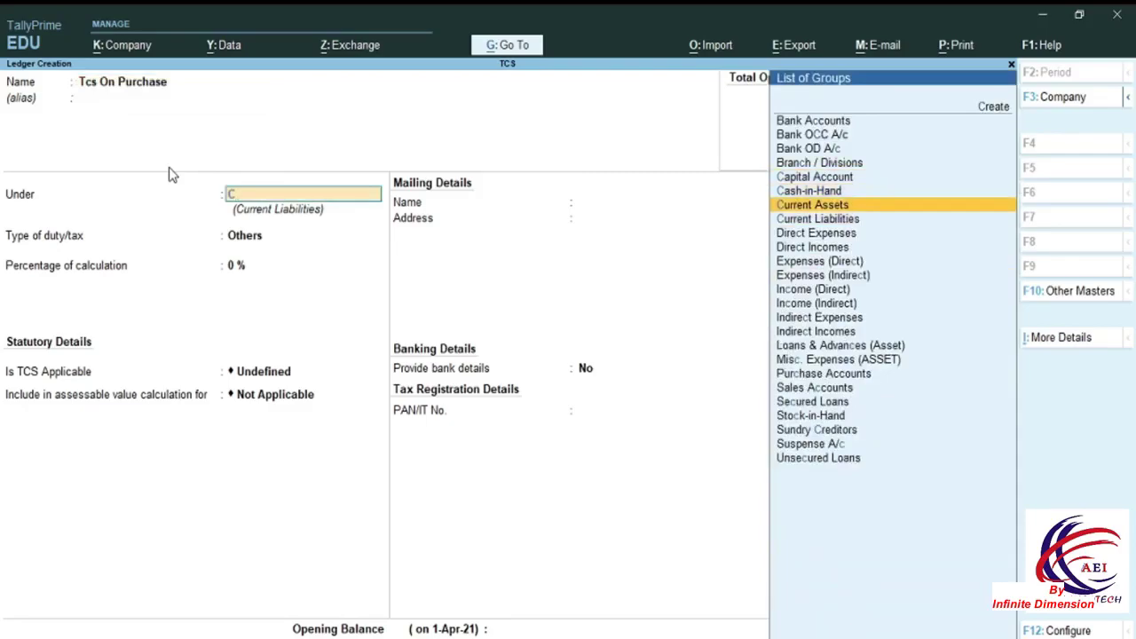
pyautogui.press('Return')
pyautogui.press('BackSpace')
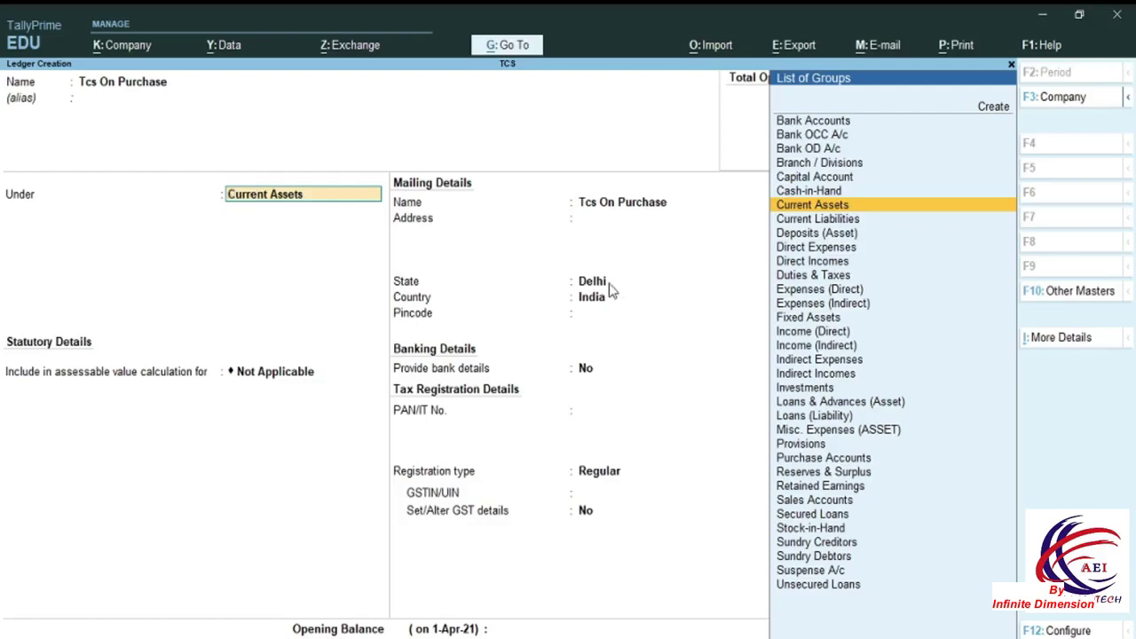
pyautogui.hotkey('ctrl', 'Return')
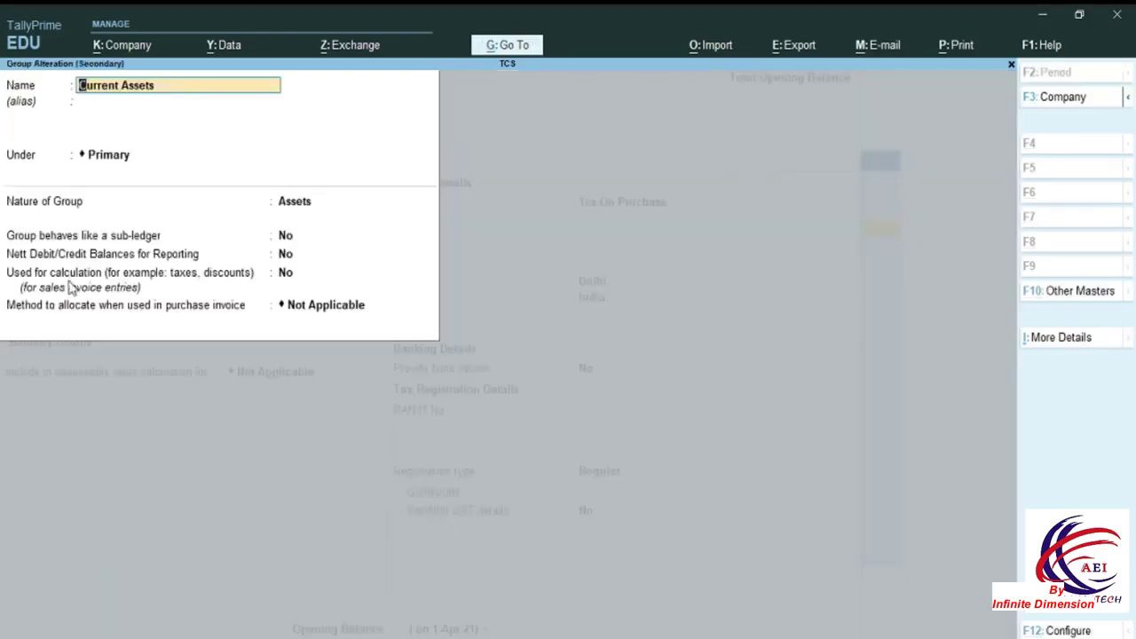
# Set Current Assets 'Used for calculation' to Yes, keep allocation Not Applicable, and accept
pyautogui.click(285, 275)
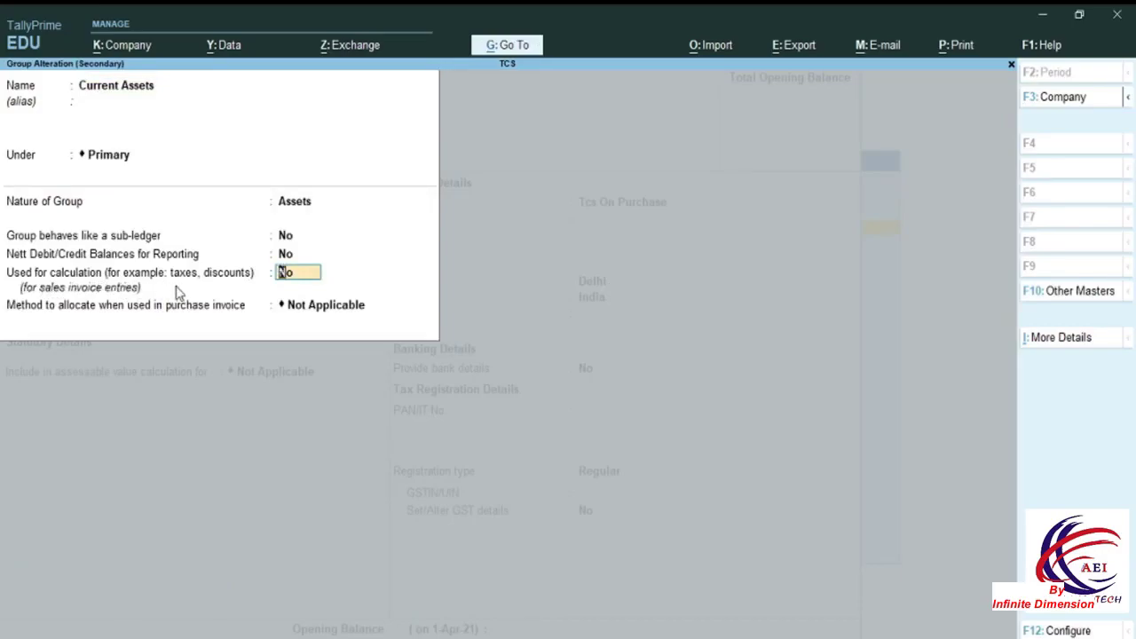
pyautogui.write('y')
pyautogui.press('Return')
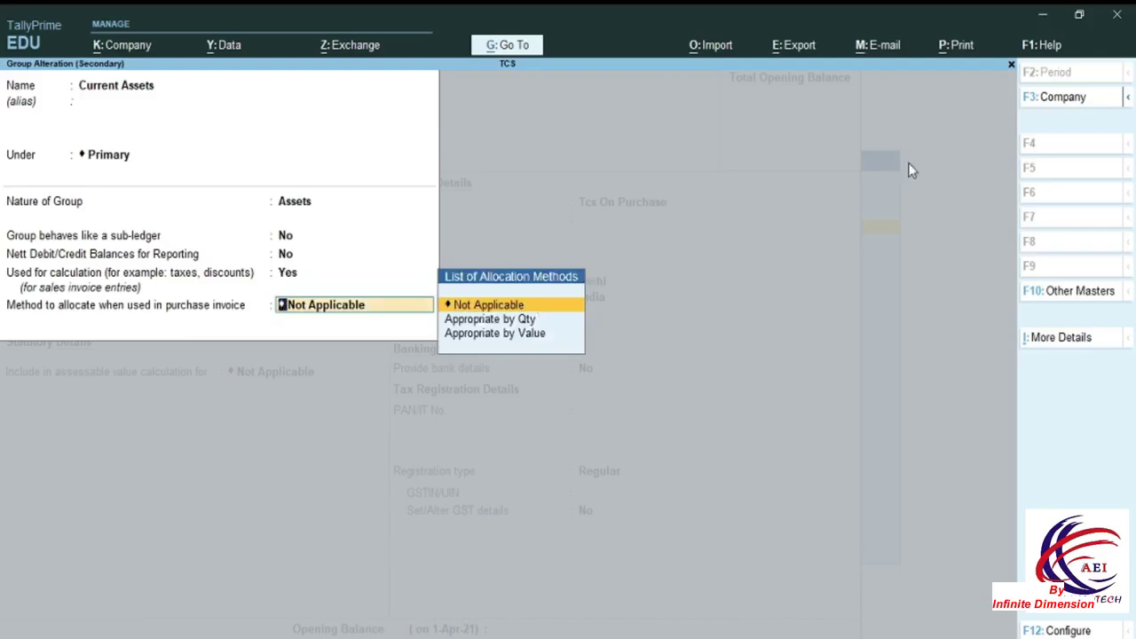
pyautogui.press('Return')
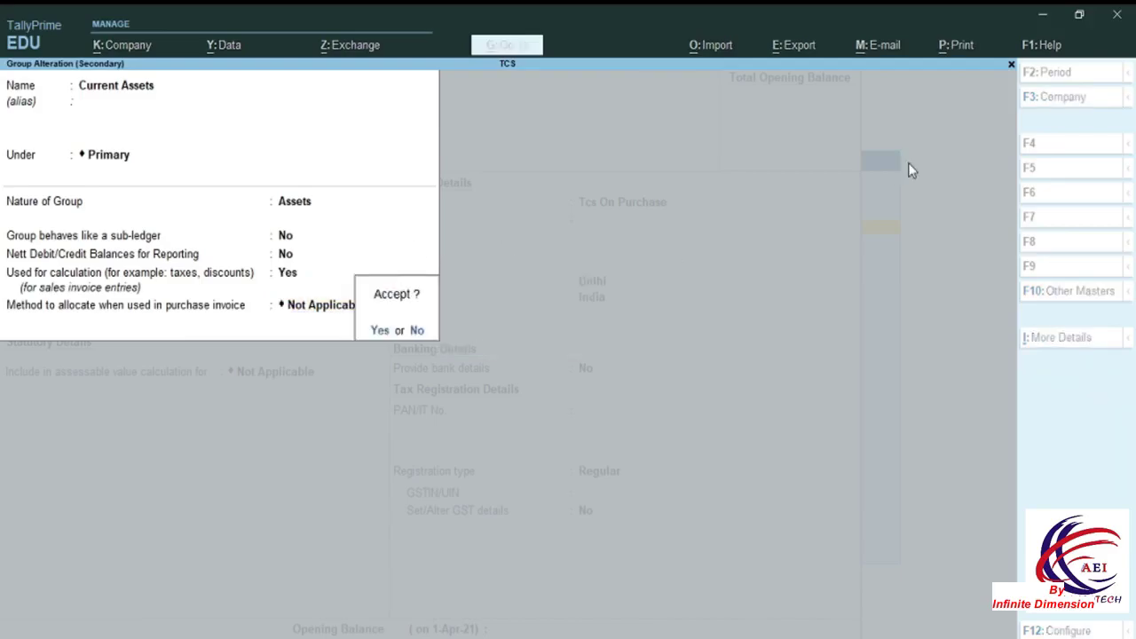
pyautogui.press('y')
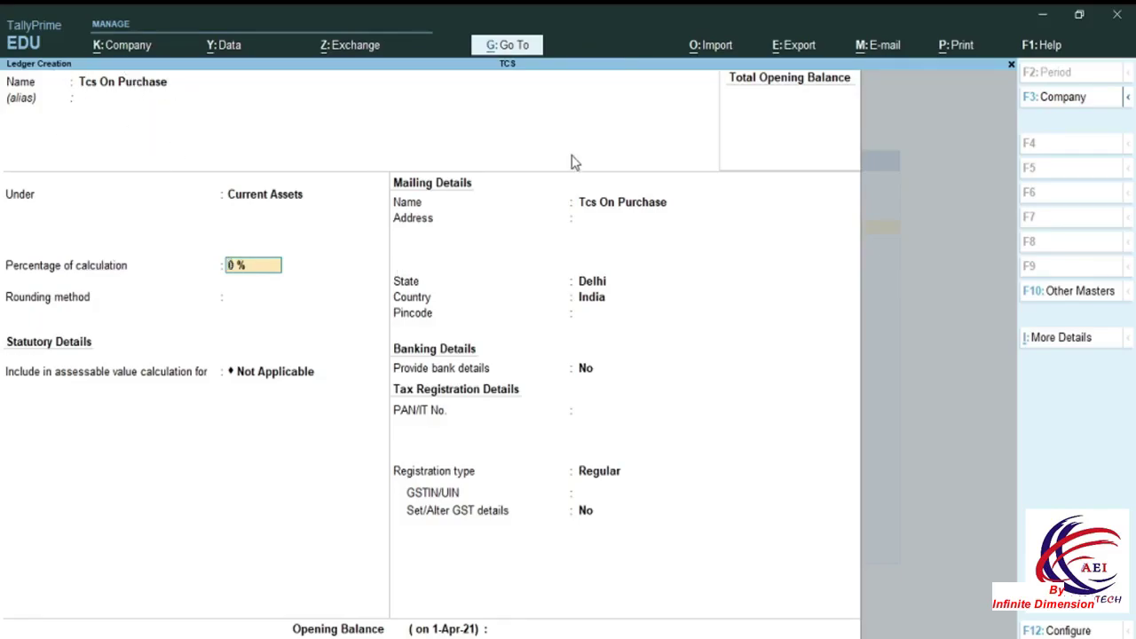
# Set Tcs On Purchase to 0.10% On Total Sales with Normal Rounding, limit 1, and save
pyautogui.write('0.')
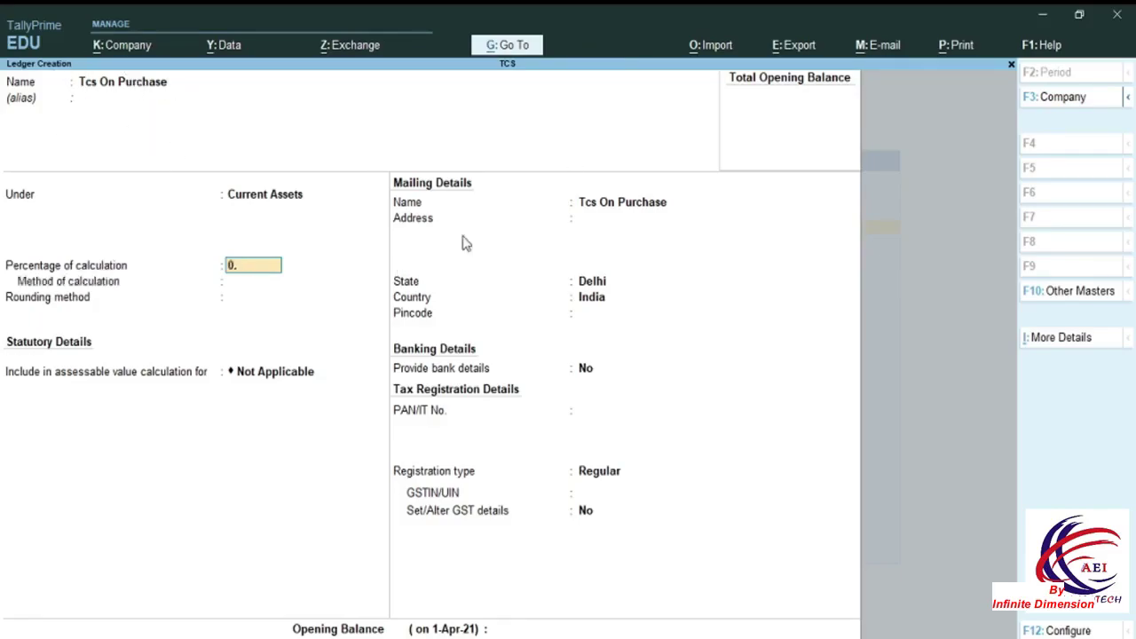
pyautogui.press('Return')
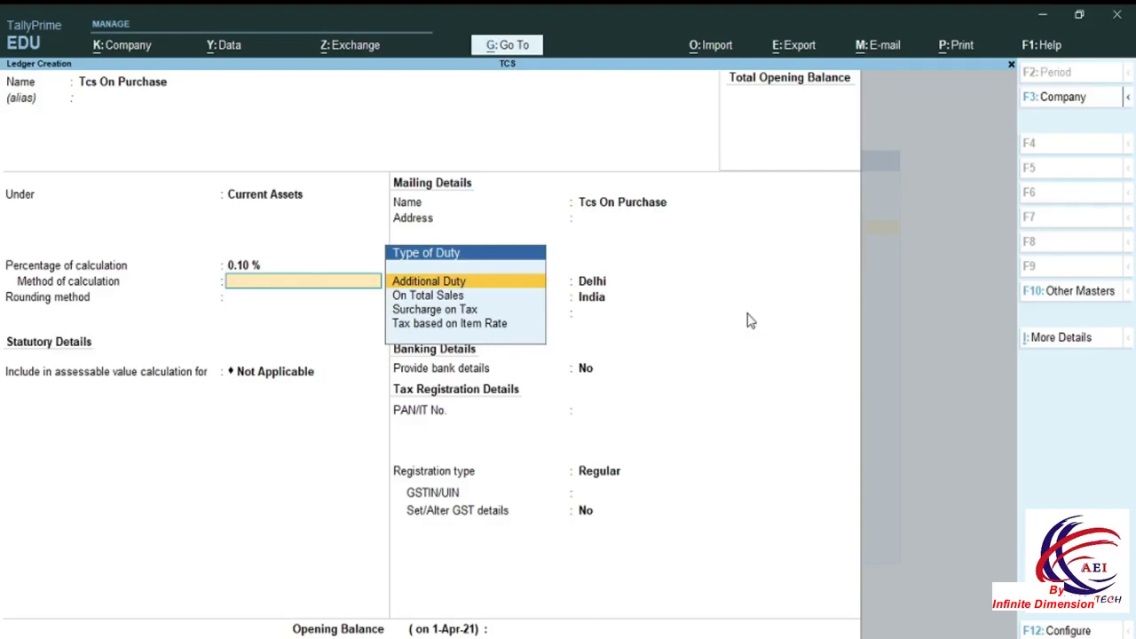
pyautogui.press('Down')
pyautogui.press('Return')
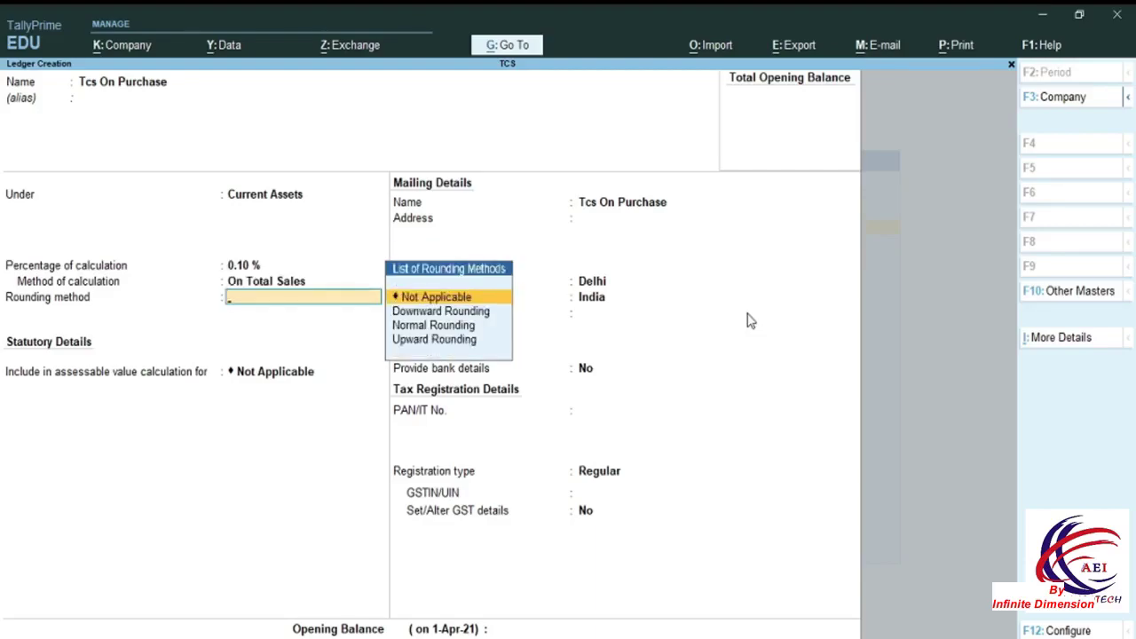
pyautogui.press('Down')
pyautogui.press('Down')
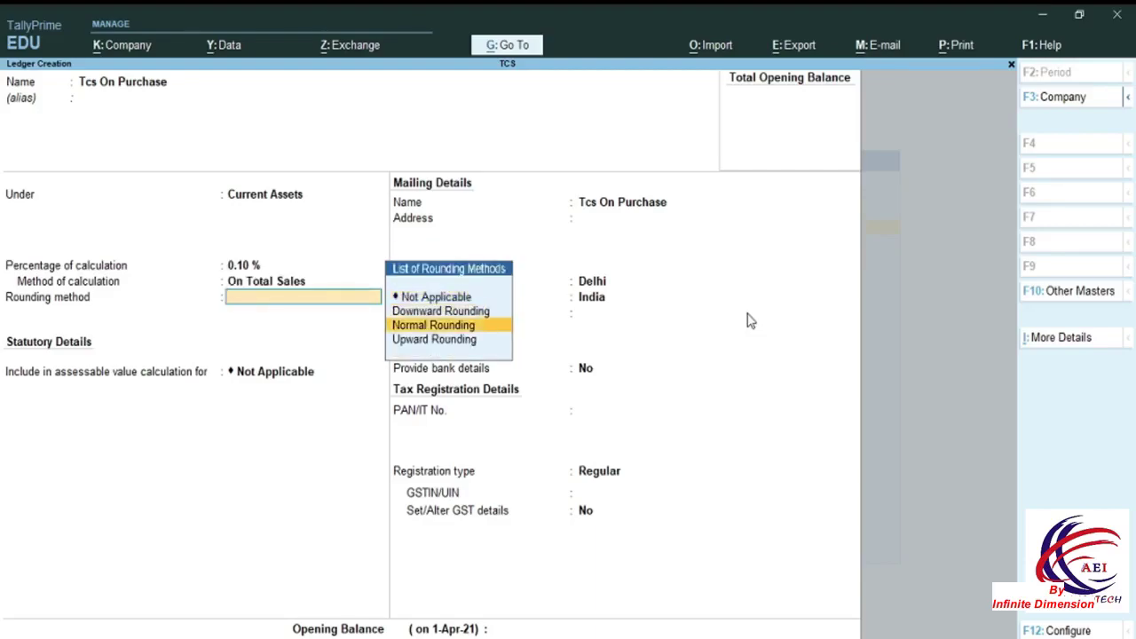
pyautogui.press('Return')
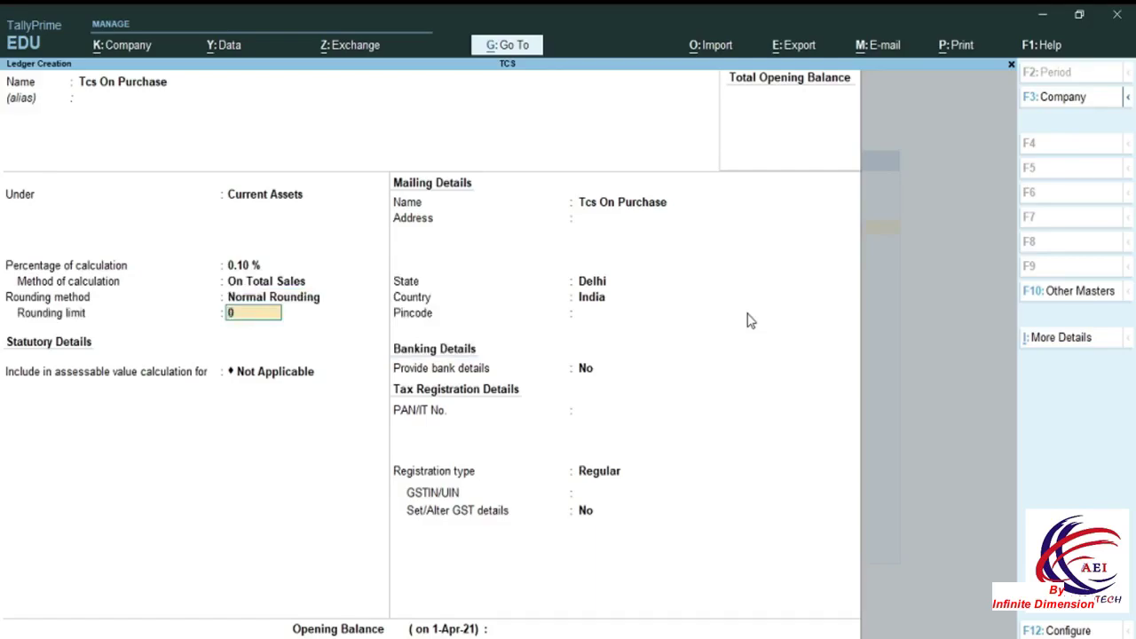
pyautogui.write('1')
pyautogui.press('Return')
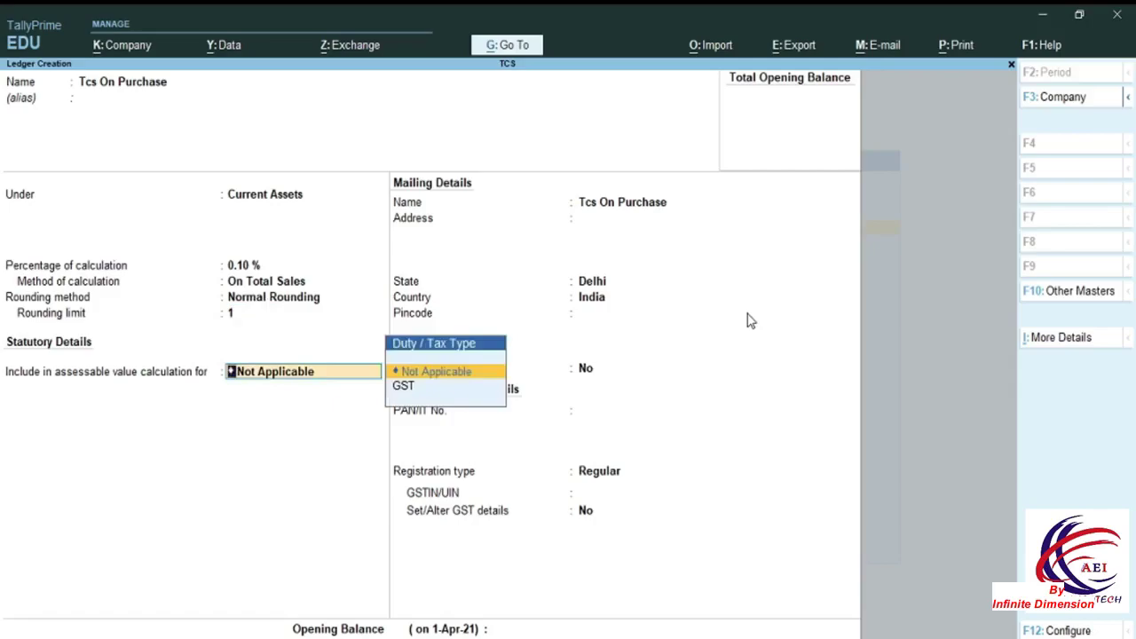
pyautogui.press('Return')
pyautogui.press('Return')
pyautogui.press('Return')
pyautogui.press('Return')
pyautogui.press('Return')
pyautogui.press('Return')
pyautogui.press('Return')
pyautogui.press('Return')
pyautogui.press('Return')
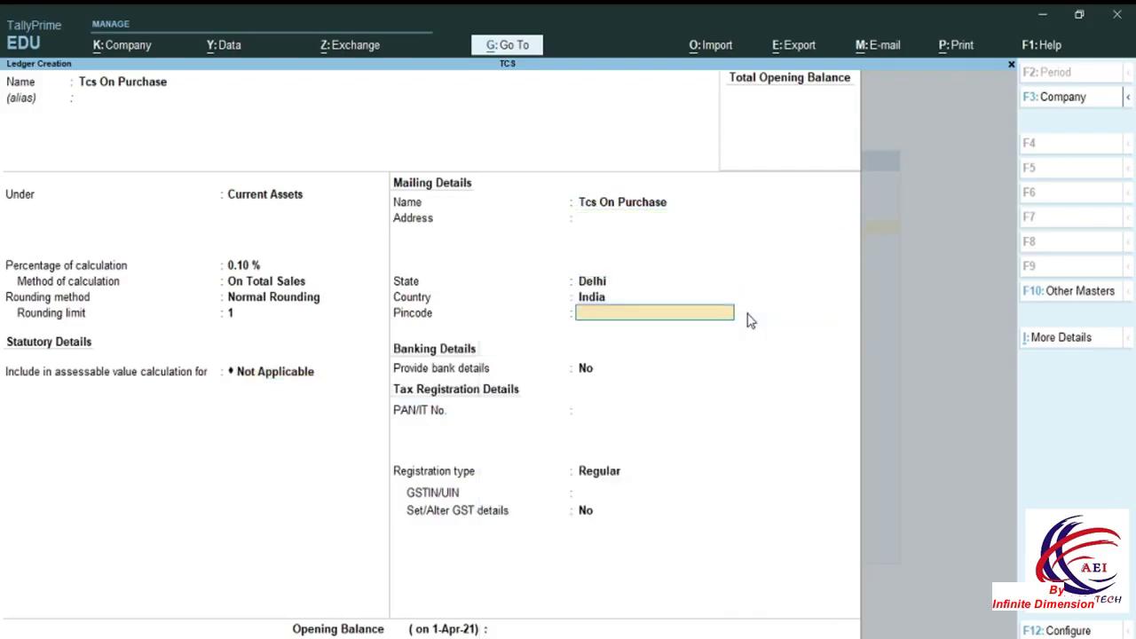
pyautogui.press('Return')
pyautogui.press('Return')
pyautogui.press('Return')
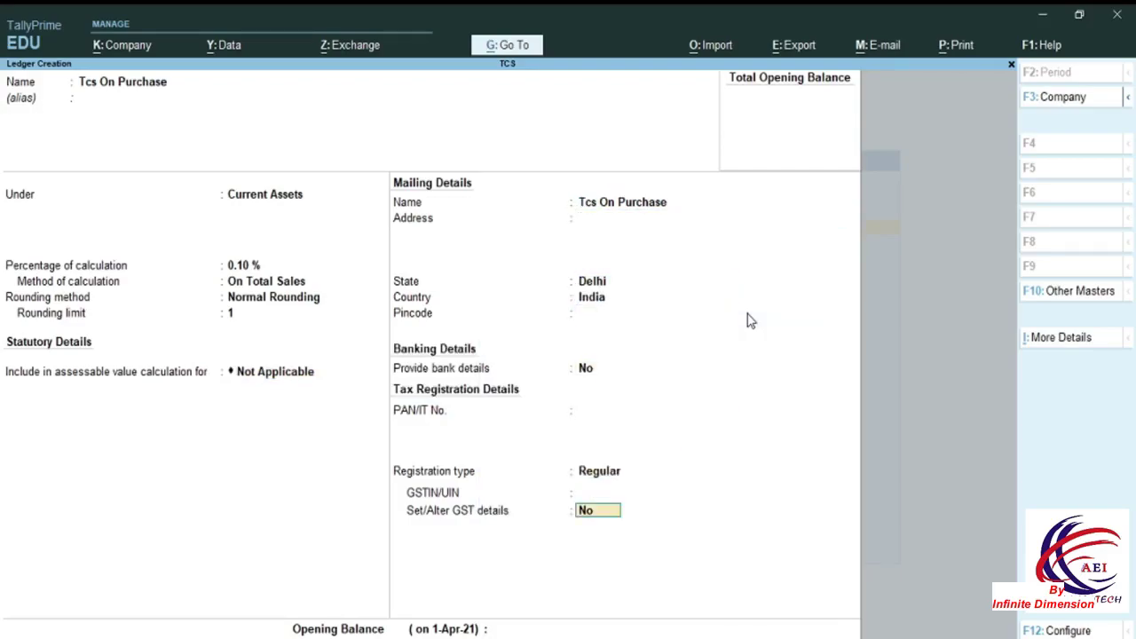
pyautogui.press('Return')
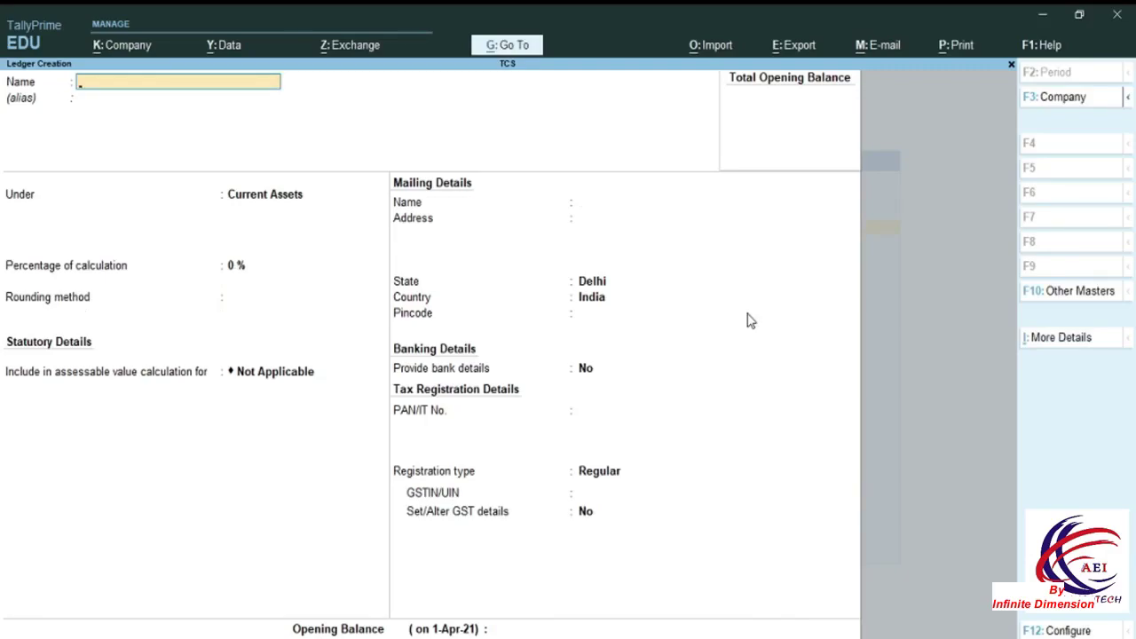
# Create ledger 'Mohan Ind' under Sundry Creditors with bill-by-bill balances kept on
pyautogui.write('Mohan Ind')
pyautogui.press('Return')
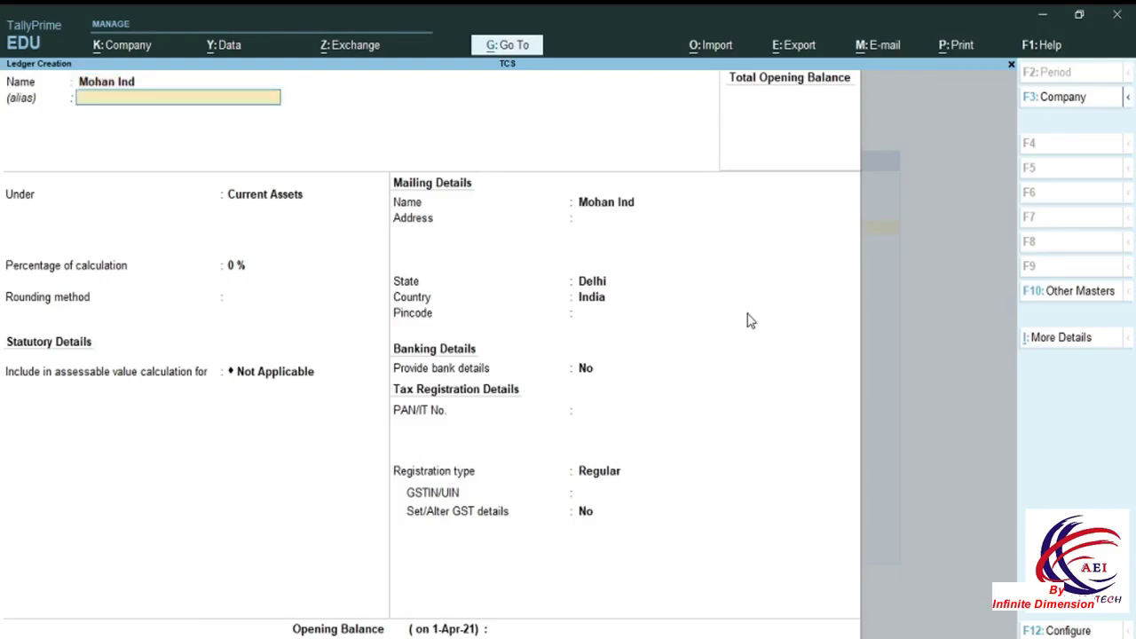
pyautogui.press('Return')
pyautogui.write('S')
pyautogui.press('Down')
pyautogui.press('Down')
pyautogui.press('Down')
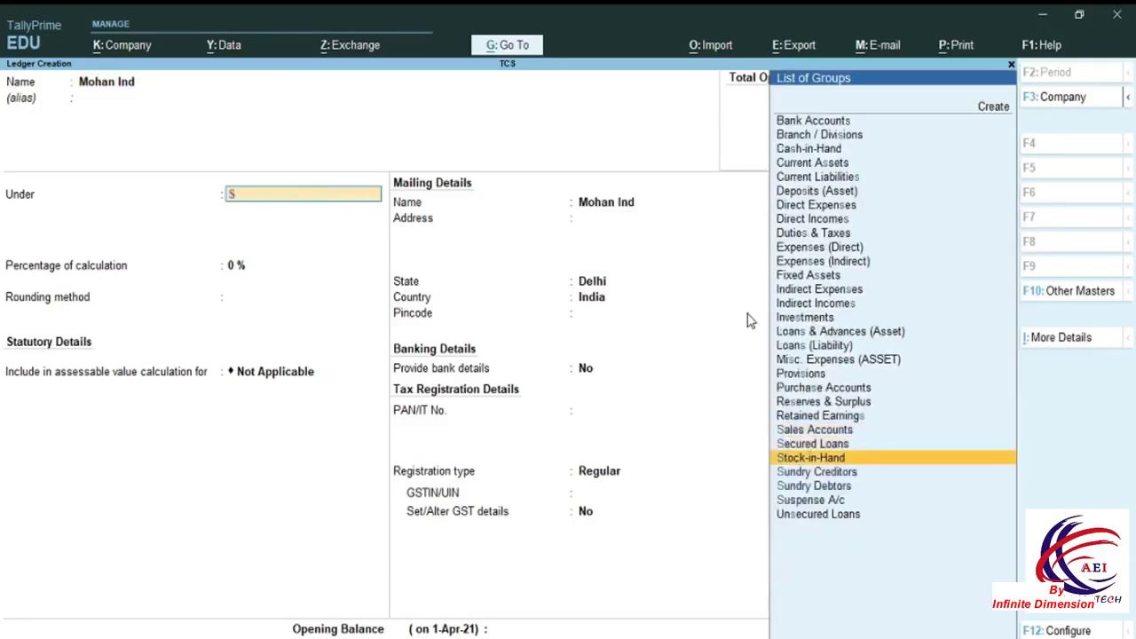
pyautogui.press('Return')
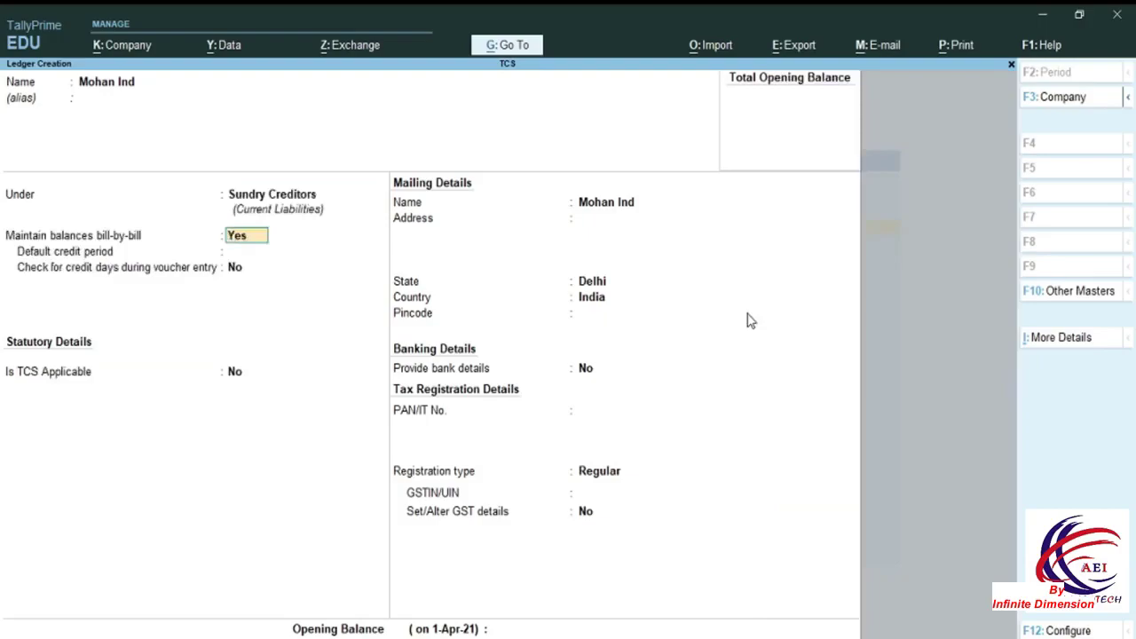
pyautogui.press('Return')
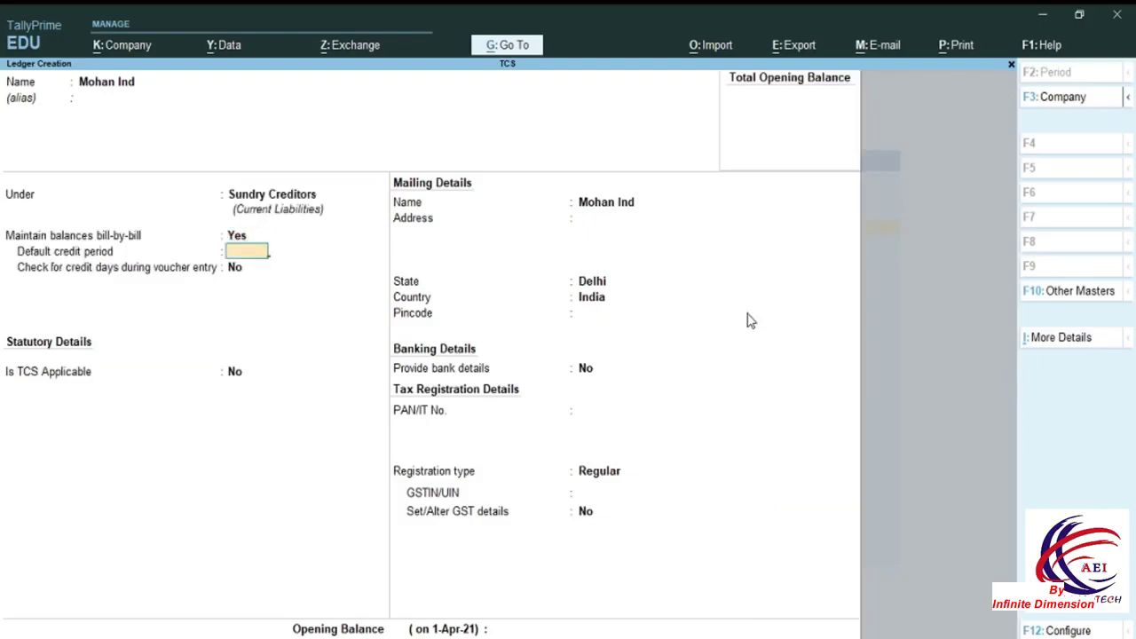
pyautogui.press('Return')
pyautogui.press('Return')
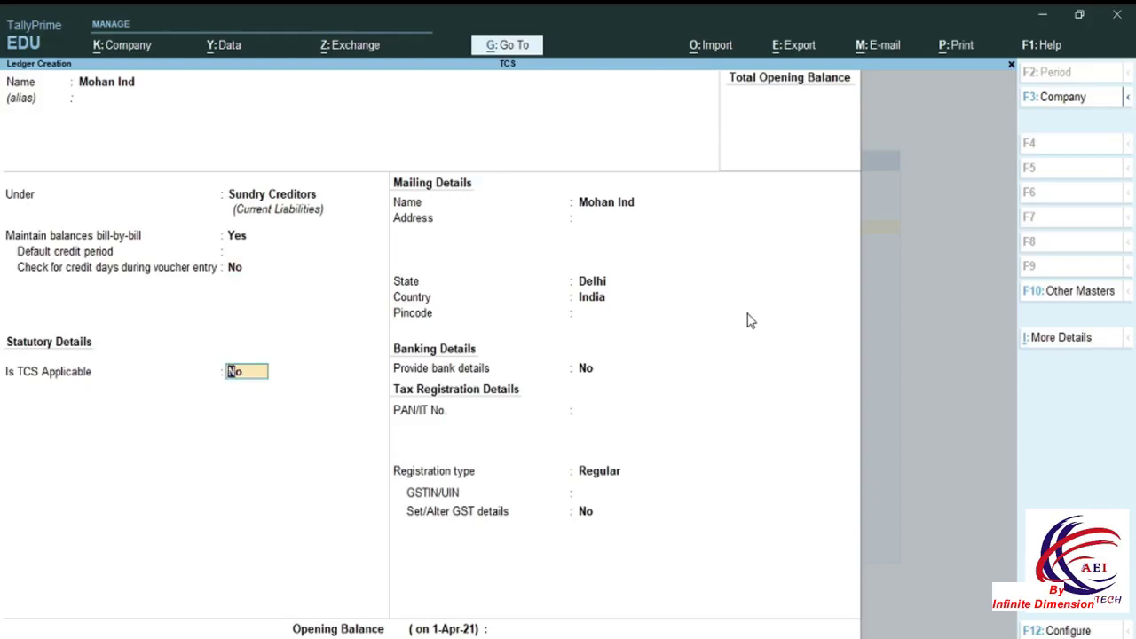
# Leave TCS not applicable, enter the party's GSTIN, and save the Mohan Ind ledger
pyautogui.press('Return')
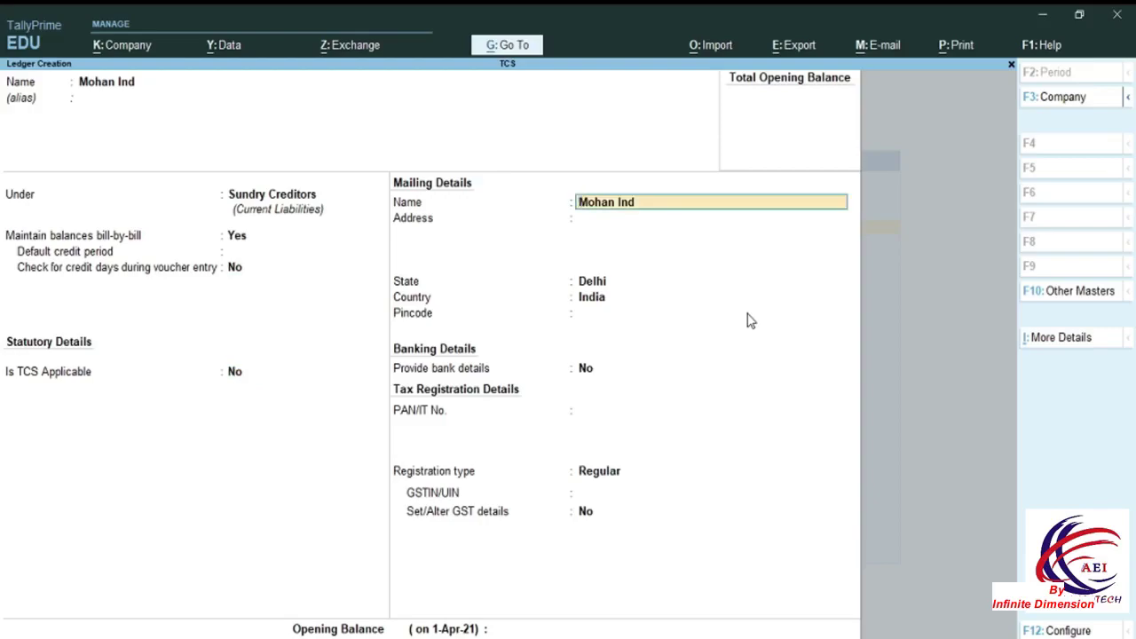
pyautogui.press('Return')
pyautogui.press('Return')
pyautogui.press('Return')
pyautogui.press('Return')
pyautogui.press('Return')
pyautogui.press('Return')
pyautogui.press('Return')
pyautogui.press('Return')
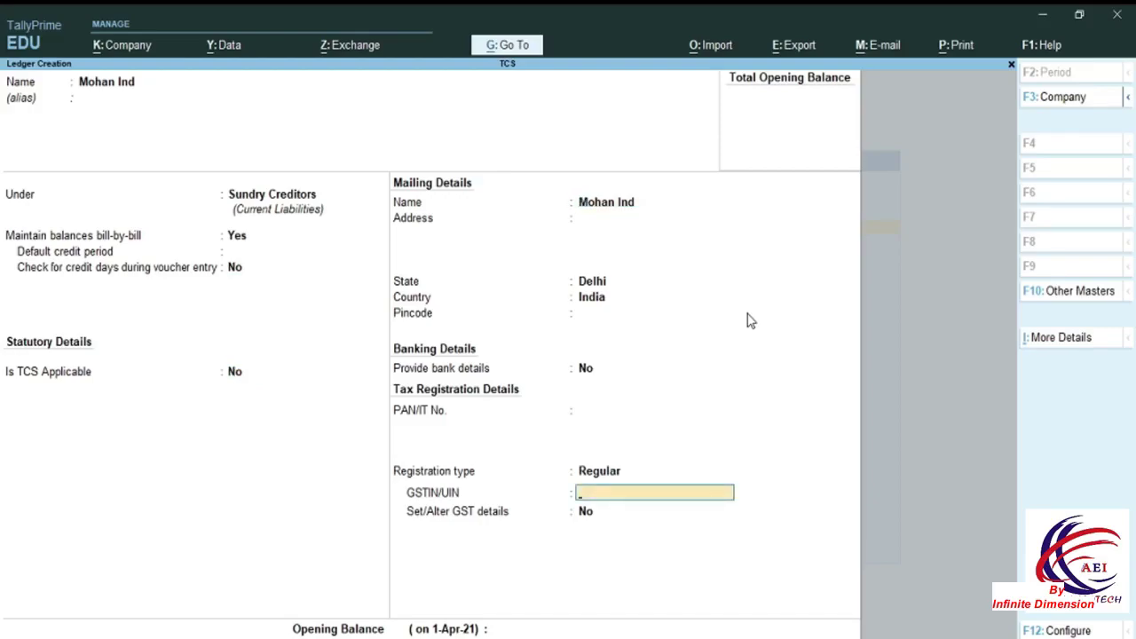
pyautogui.write('07QWERT4585AYV5')
pyautogui.press('Return')
pyautogui.press('Return')
pyautogui.press('Return')
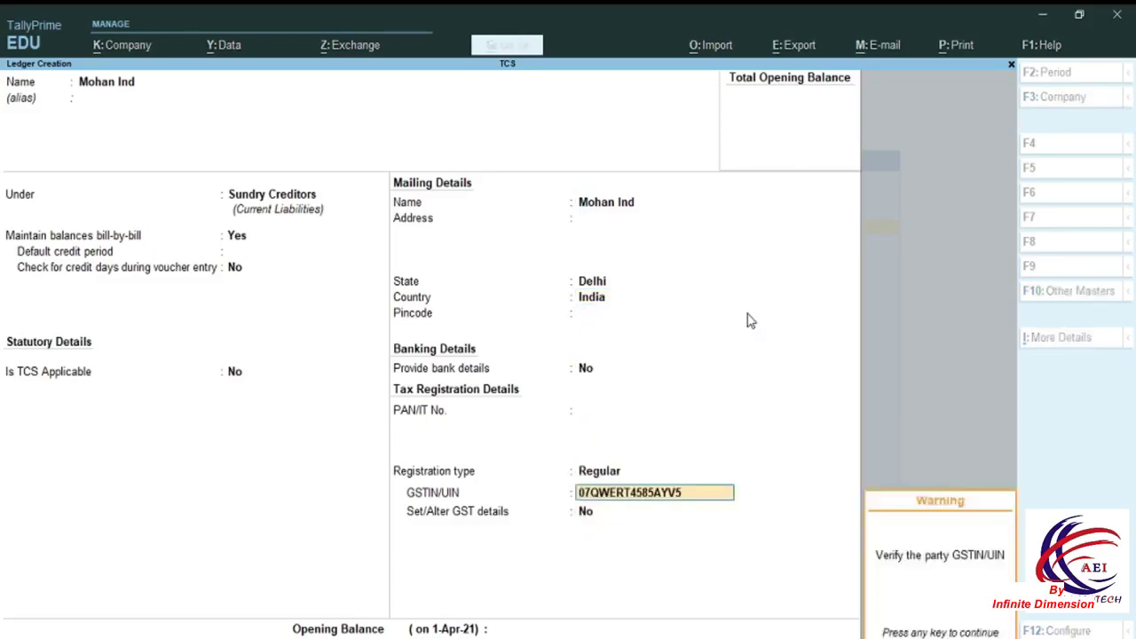
pyautogui.press('Return')
pyautogui.press('Return')
pyautogui.press('Return')
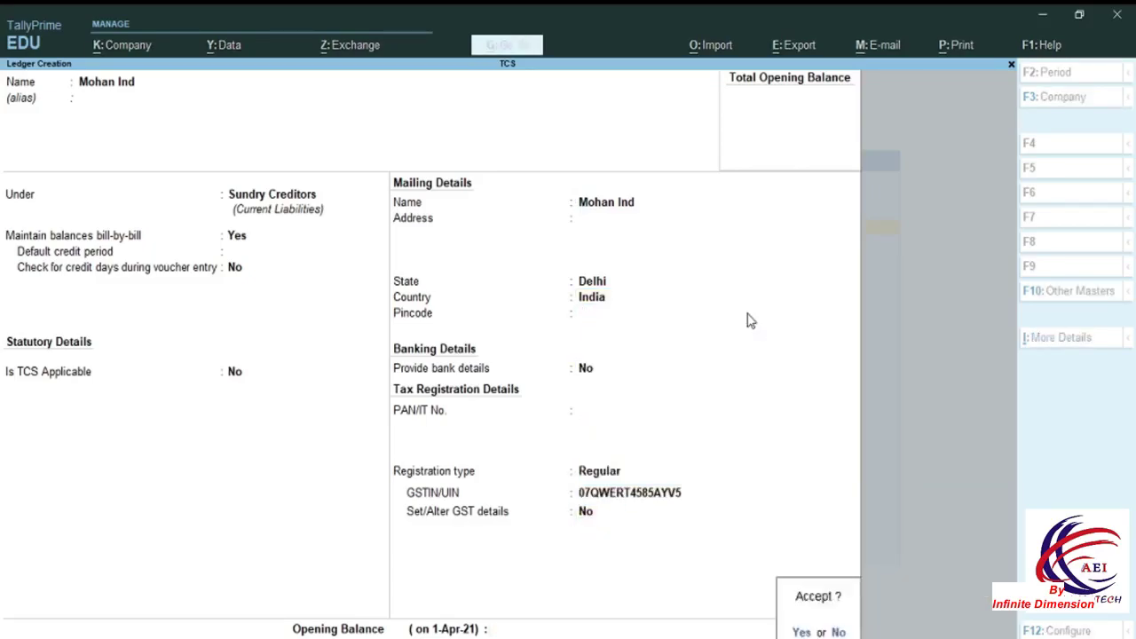
pyautogui.press('Return')
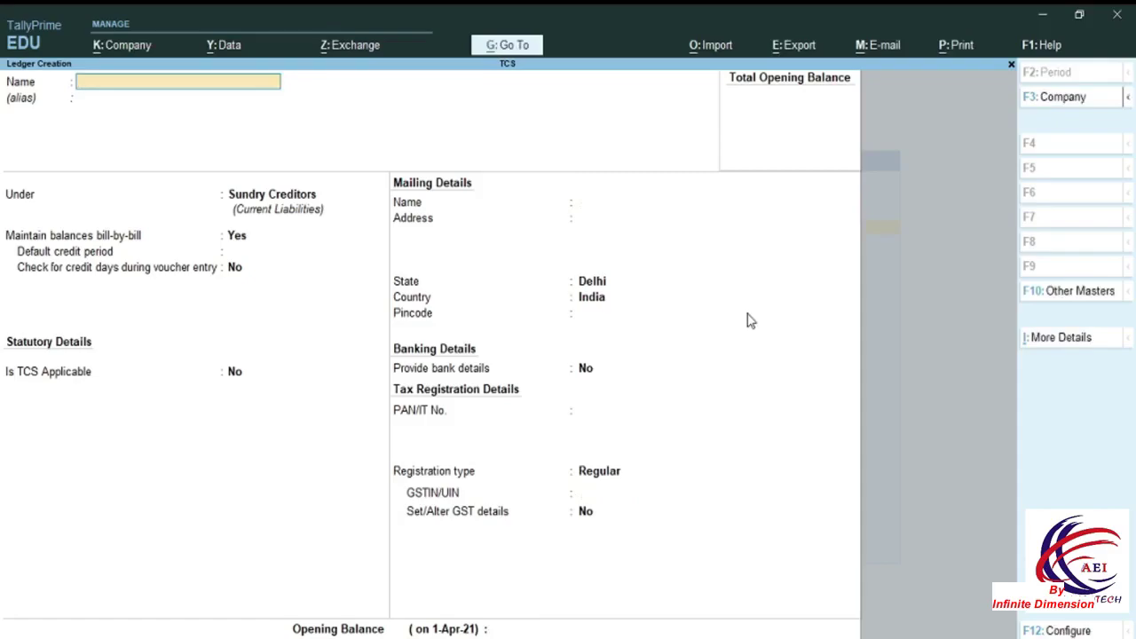
pyautogui.write('Purchase')
# Save a 'Purchase' ledger under Purchase Accounts with GST applicable and supply type Goods
pyautogui.press('Return')
pyautogui.write('P')
pyautogui.press('Down')
pyautogui.press('Down')
pyautogui.press('Up')
pyautogui.press('Return')
pyautogui.press('Return')
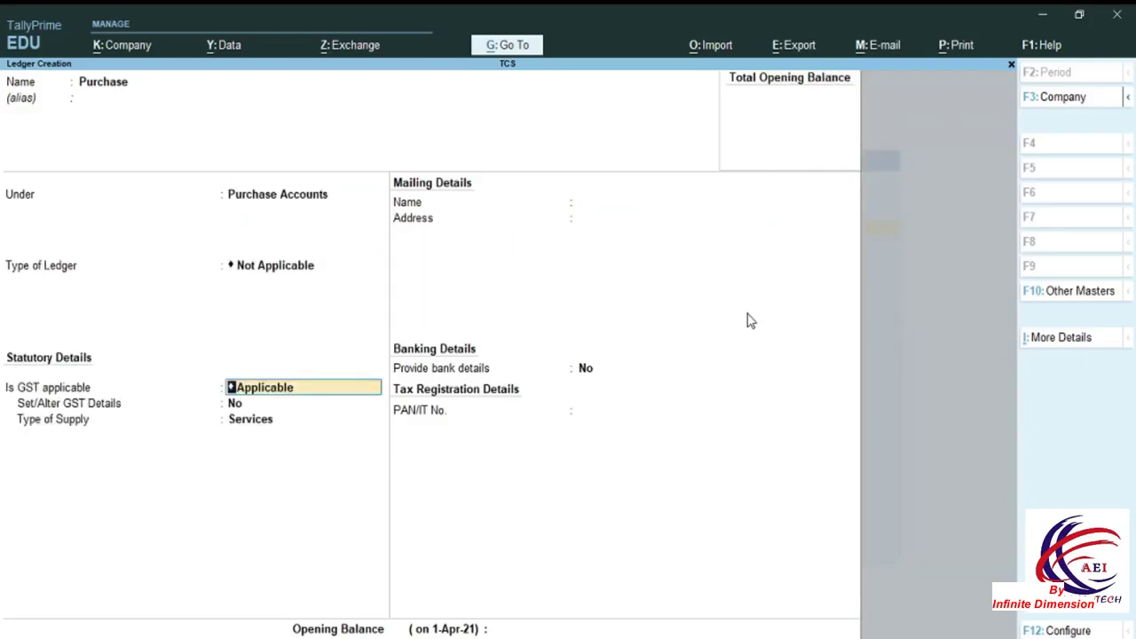
pyautogui.press('Return')
pyautogui.press('Return')
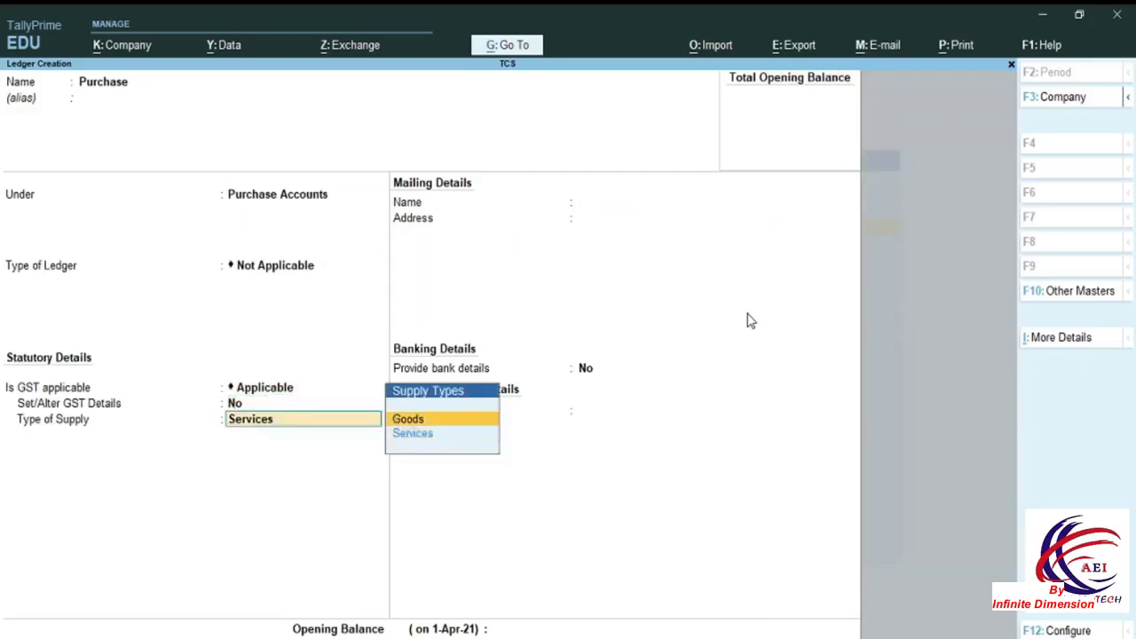
pyautogui.press('Return')
pyautogui.press('Return')
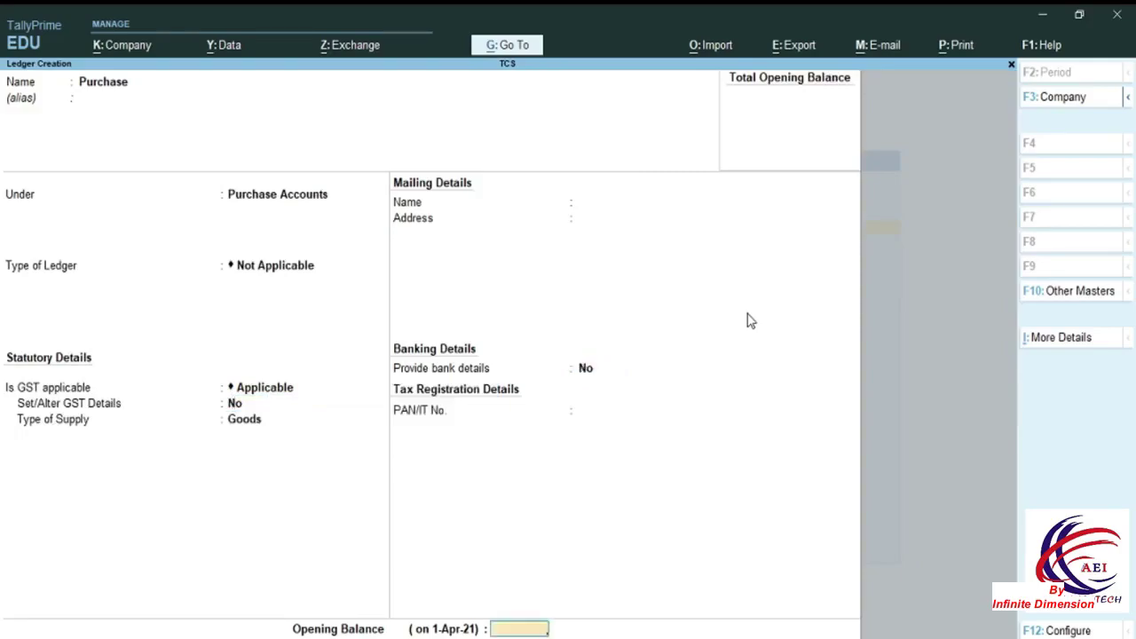
pyautogui.press('Return')
pyautogui.press('Return')
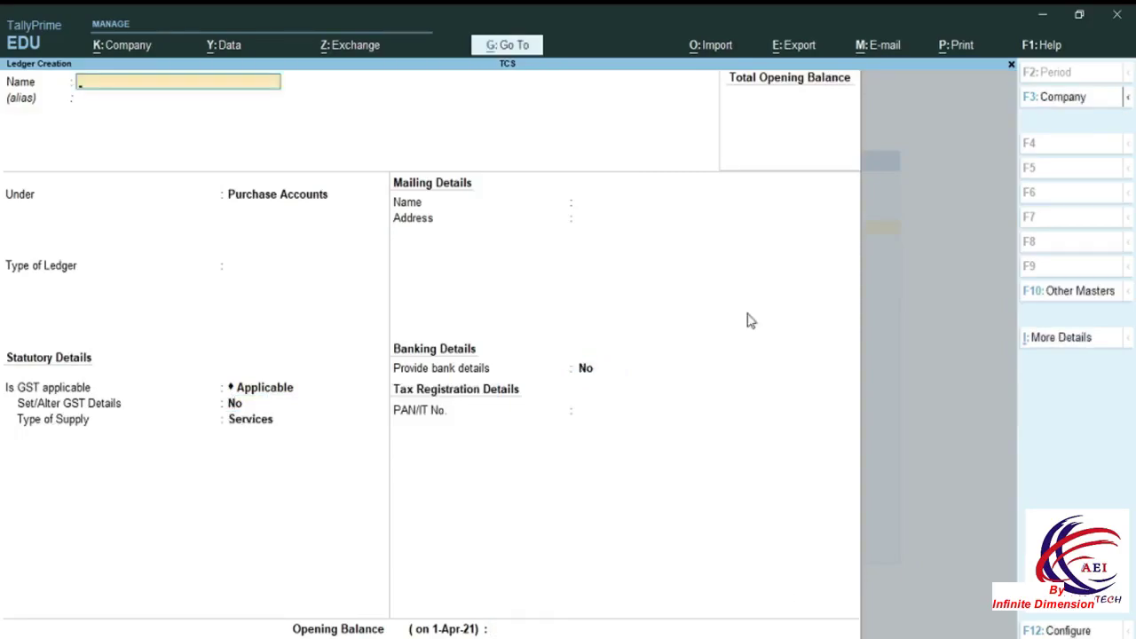
pyautogui.press('Escape')
pyautogui.press('Return')
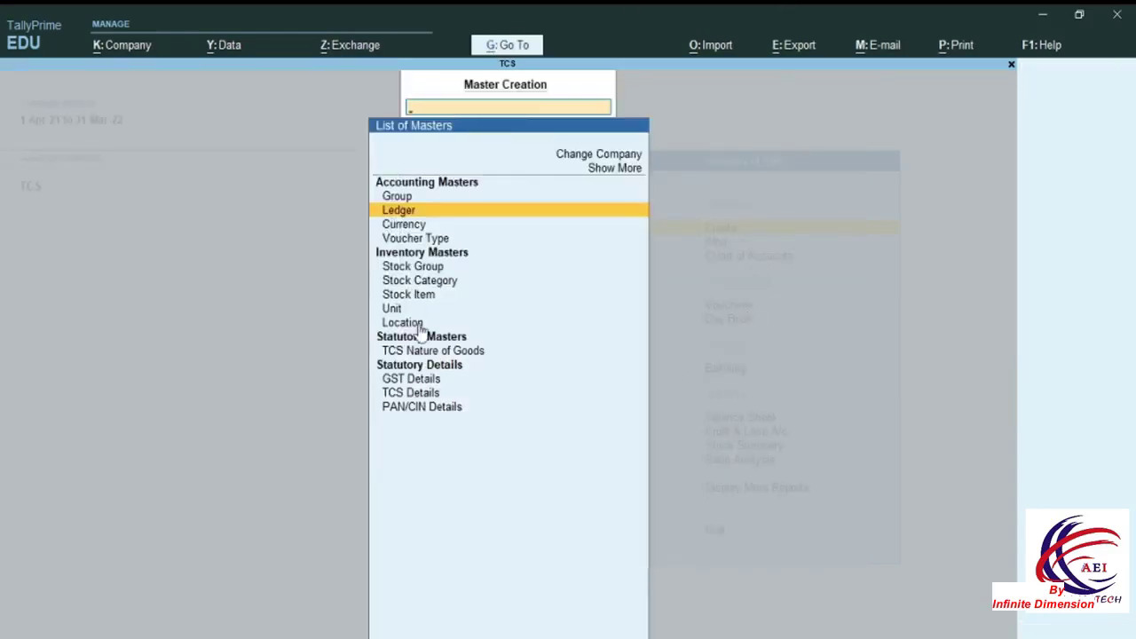
# Create stock group 'Timber' under Primary and turn on its GST details
pyautogui.click(419, 269)
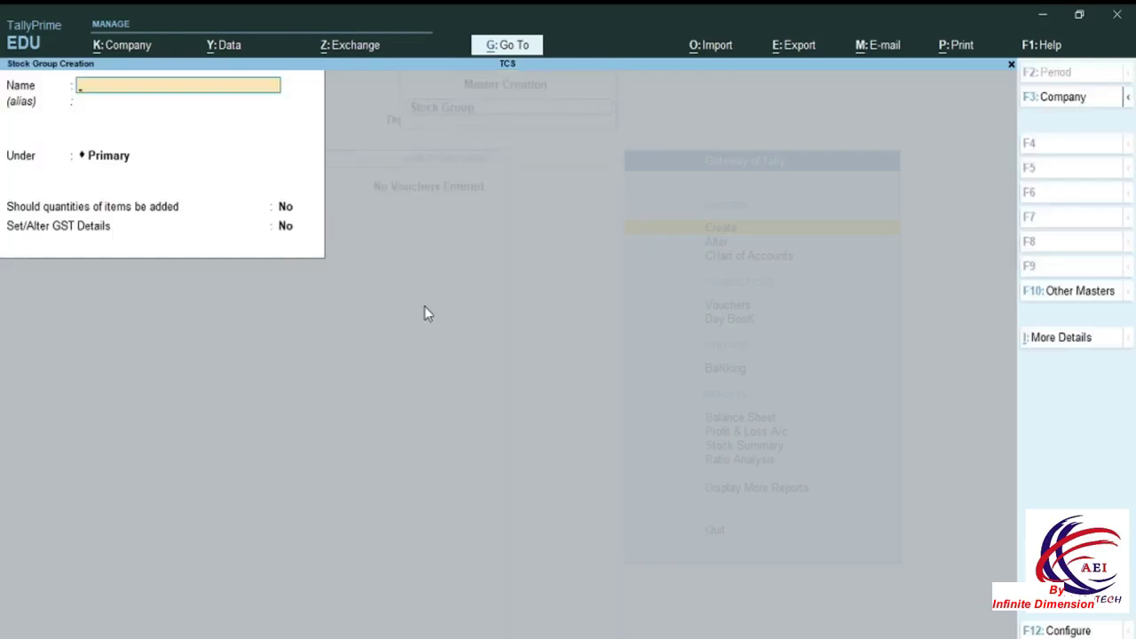
pyautogui.write('Timber')
pyautogui.press('Return')
pyautogui.press('Return')
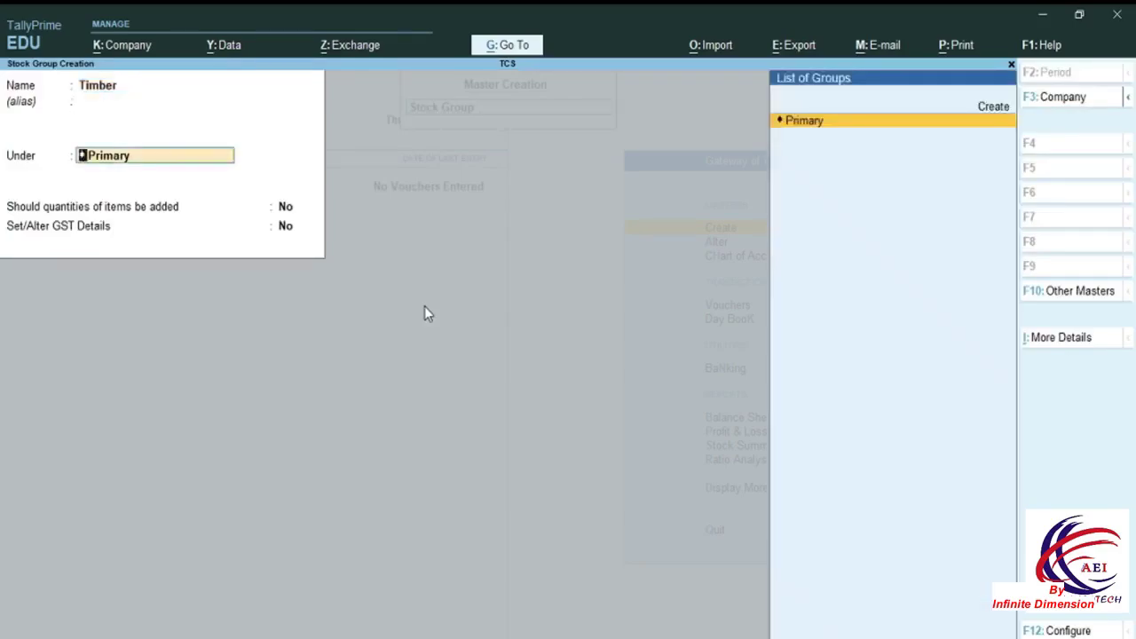
pyautogui.press('Return')
pyautogui.press('Return')
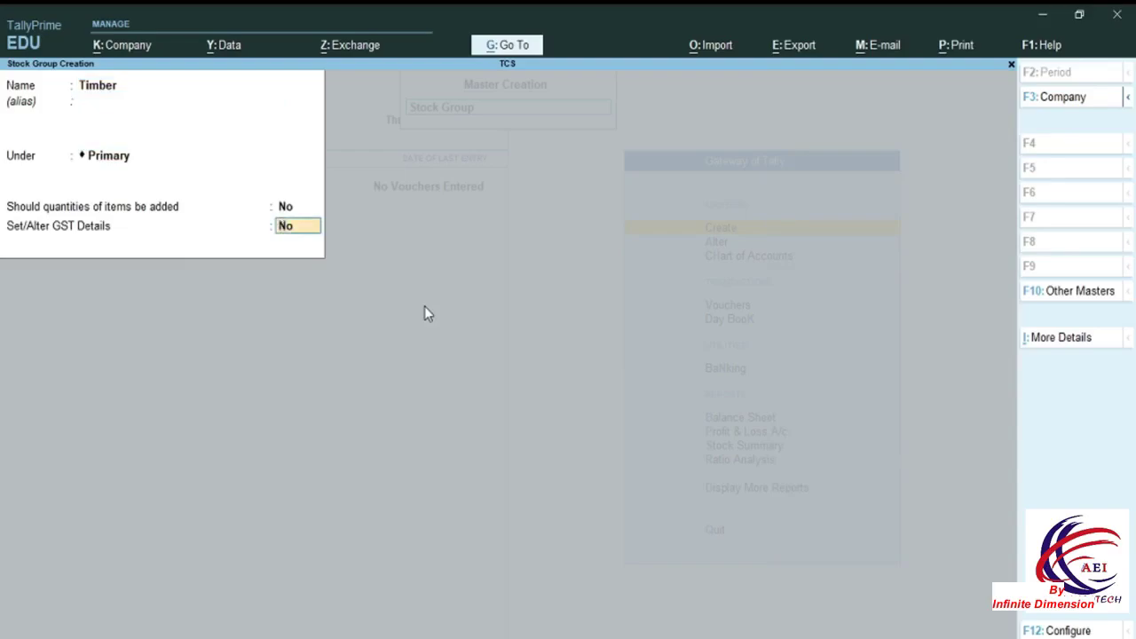
pyautogui.press('y')
pyautogui.press('Return')
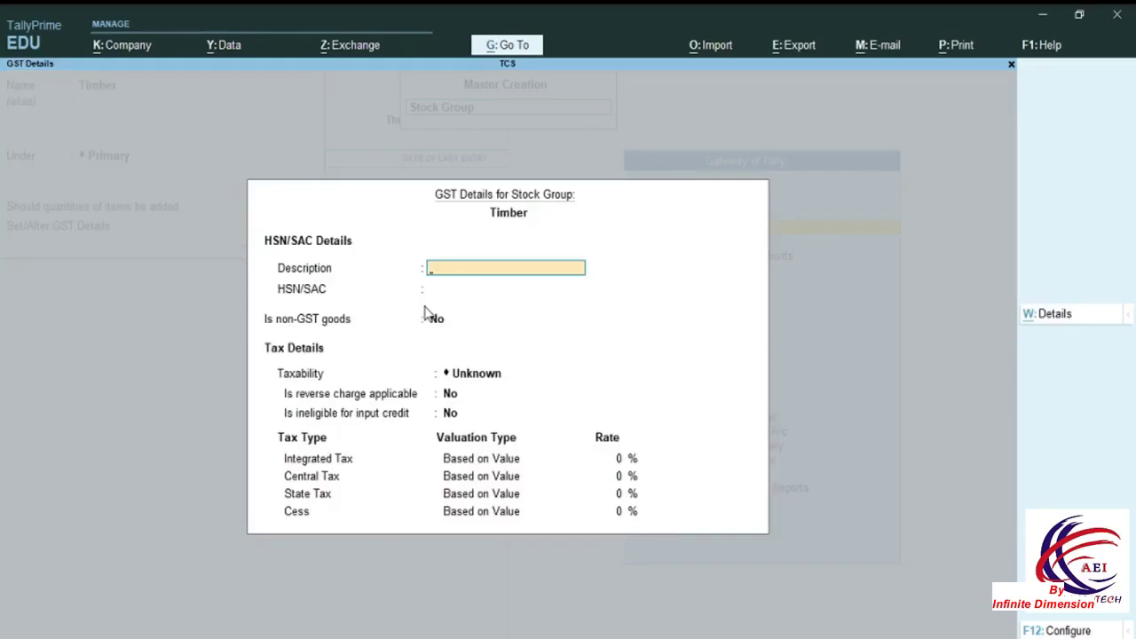
# Give Timber description 'Timber', HSN/SAC 1234, Taxable at 12% IGST, and save
pyautogui.write('Timber')
pyautogui.press('Return')
pyautogui.write('1234')
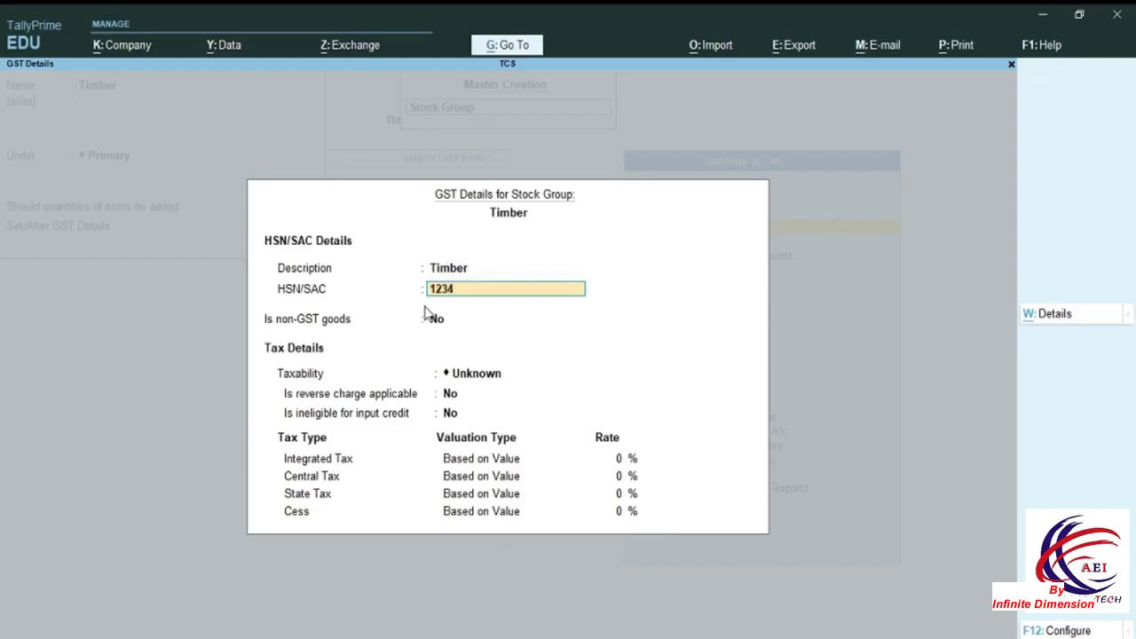
pyautogui.press('Return')
pyautogui.press('Return')
pyautogui.press('Down')
pyautogui.press('Down')
pyautogui.press('Down')
pyautogui.press('Return')
pyautogui.press('Return')
pyautogui.press('Return')
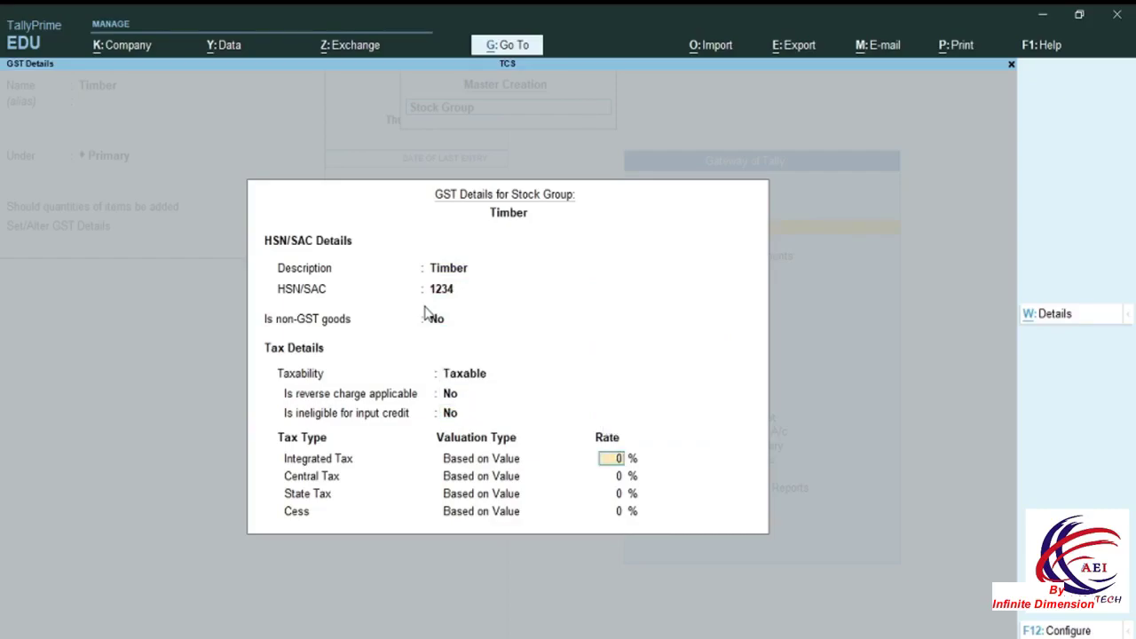
pyautogui.write('12')
pyautogui.press('Return')
pyautogui.press('Return')
pyautogui.press('Return')
pyautogui.press('Return')
pyautogui.press('Return')
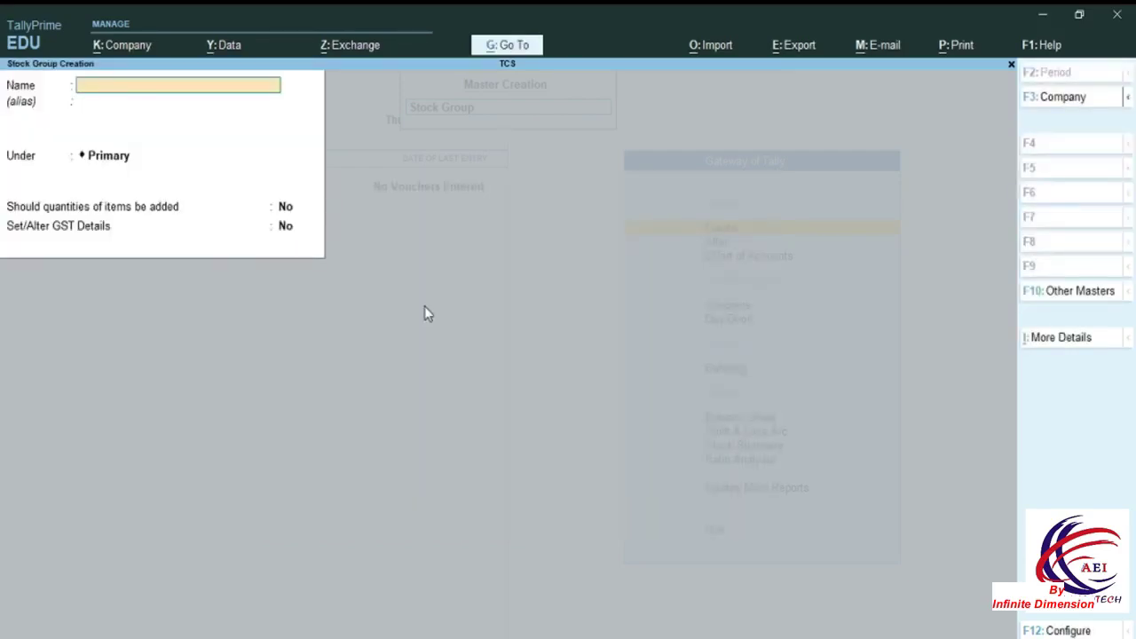
pyautogui.press('Escape')
pyautogui.press('Up')
pyautogui.press('Down')
pyautogui.press('Down')
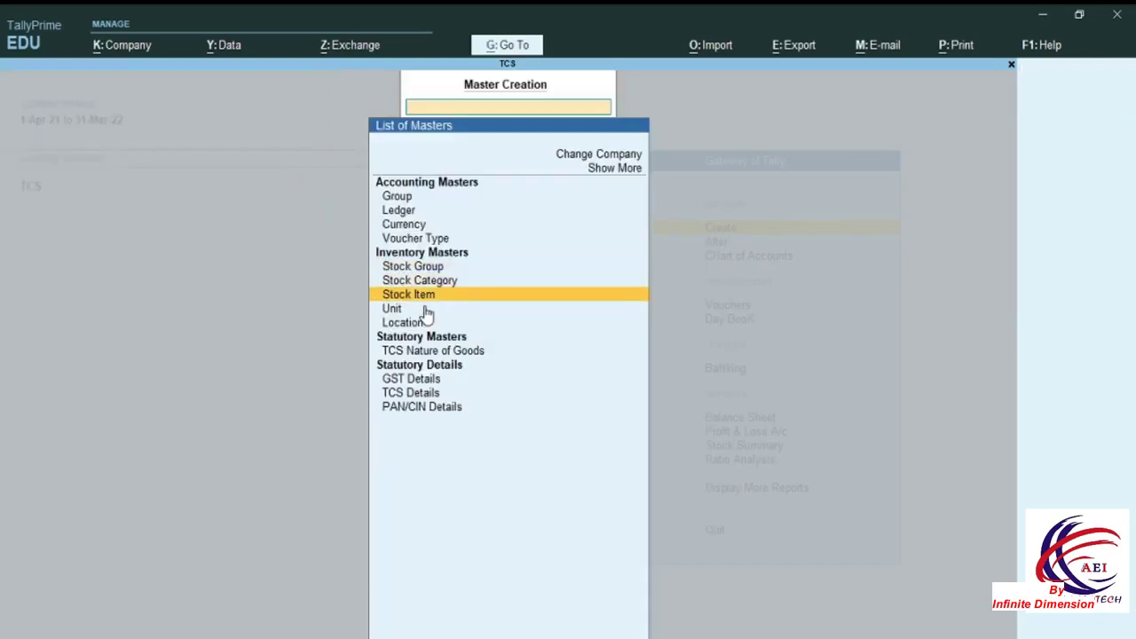
# Create unit MT, formal name 'Metrick Ton', UQC MTS-METRIC TON, and save
pyautogui.click(426, 308)
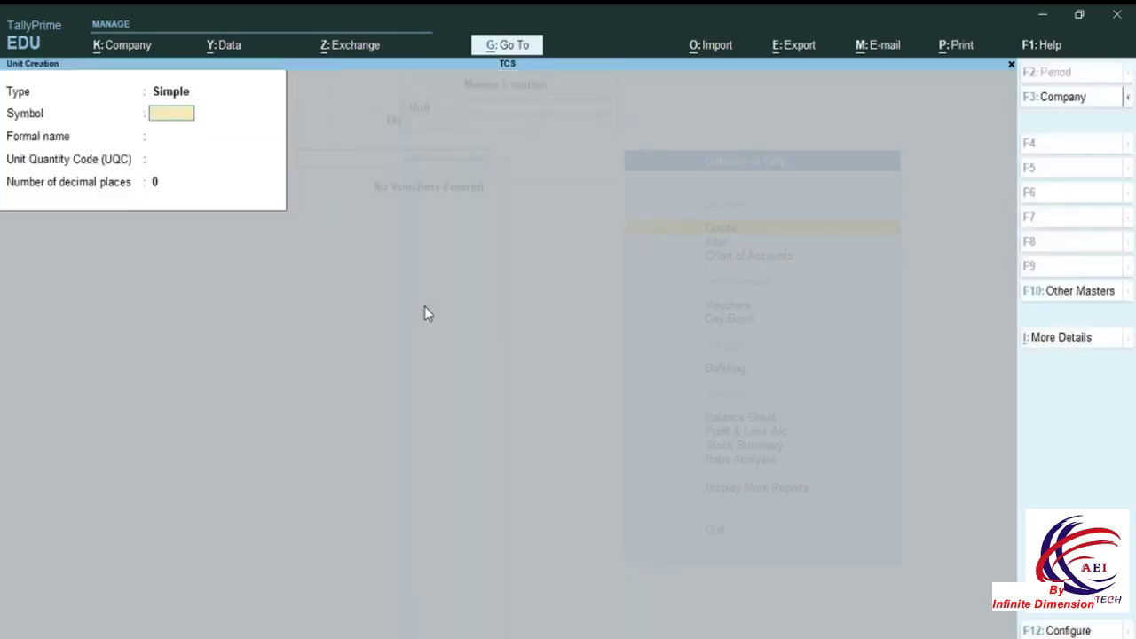
pyautogui.write('Mt')
pyautogui.write('T')
pyautogui.press('Return')
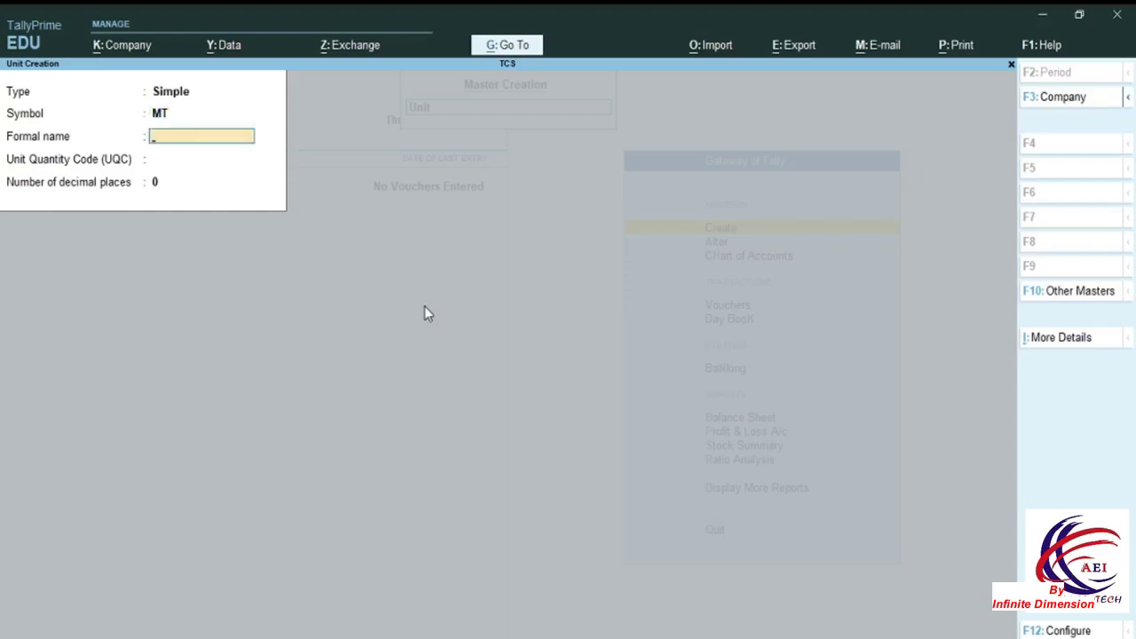
pyautogui.write('Metrick Ton')
pyautogui.press('Return')
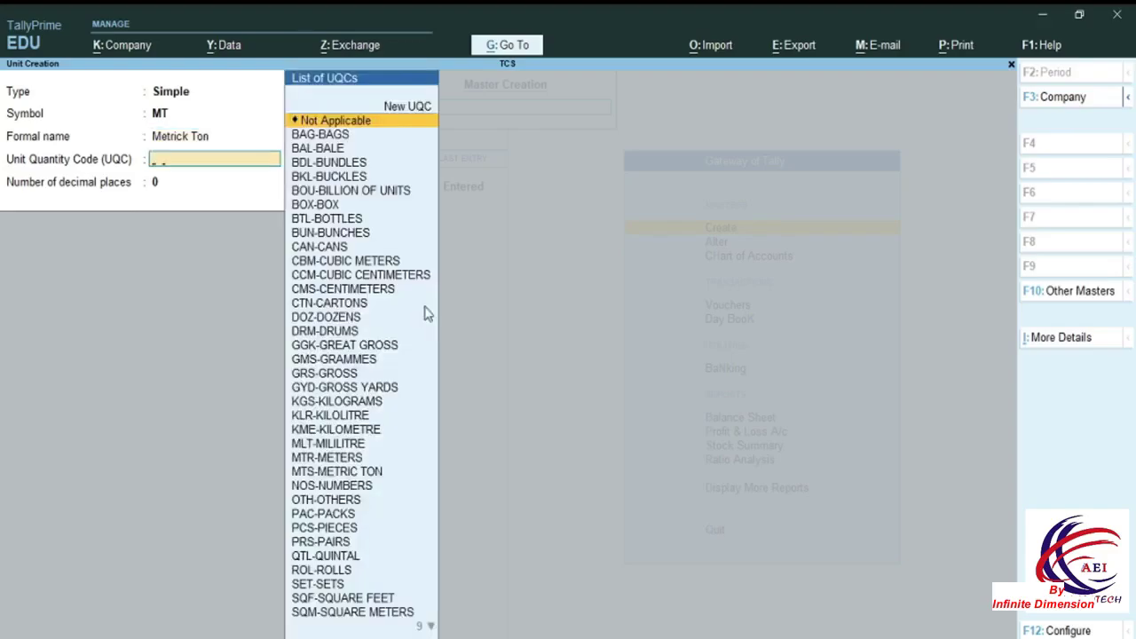
pyautogui.write('mt')
pyautogui.press('Return')
pyautogui.press('Return')
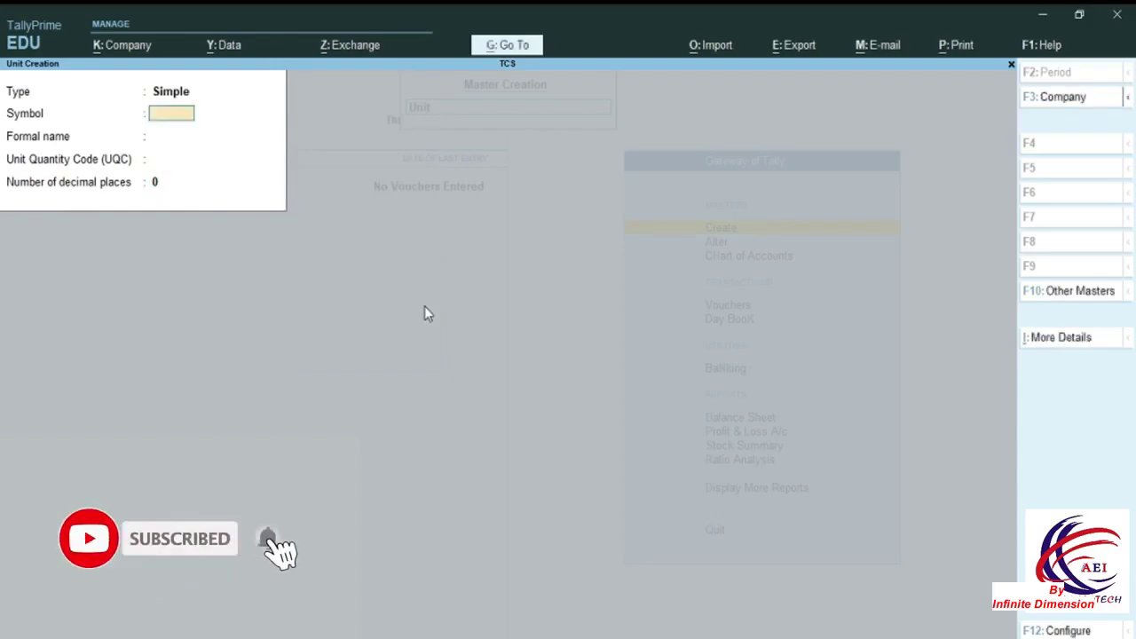
pyautogui.press('Escape')
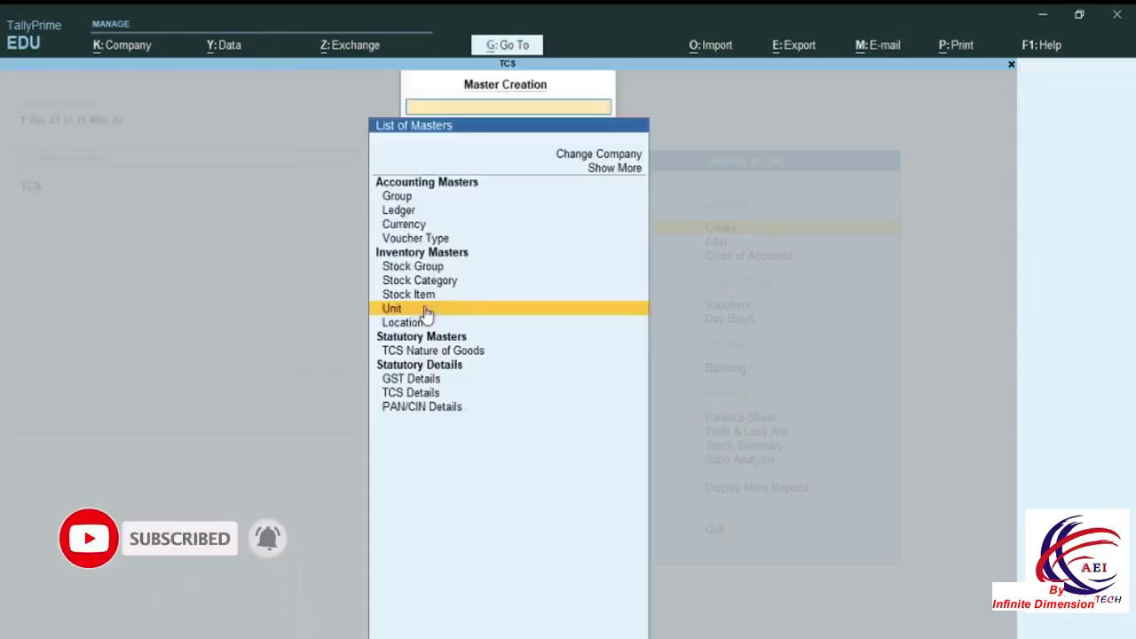
# Start a new stock item named Timber Item under the Timber group with MT as its unit
pyautogui.press('Up')
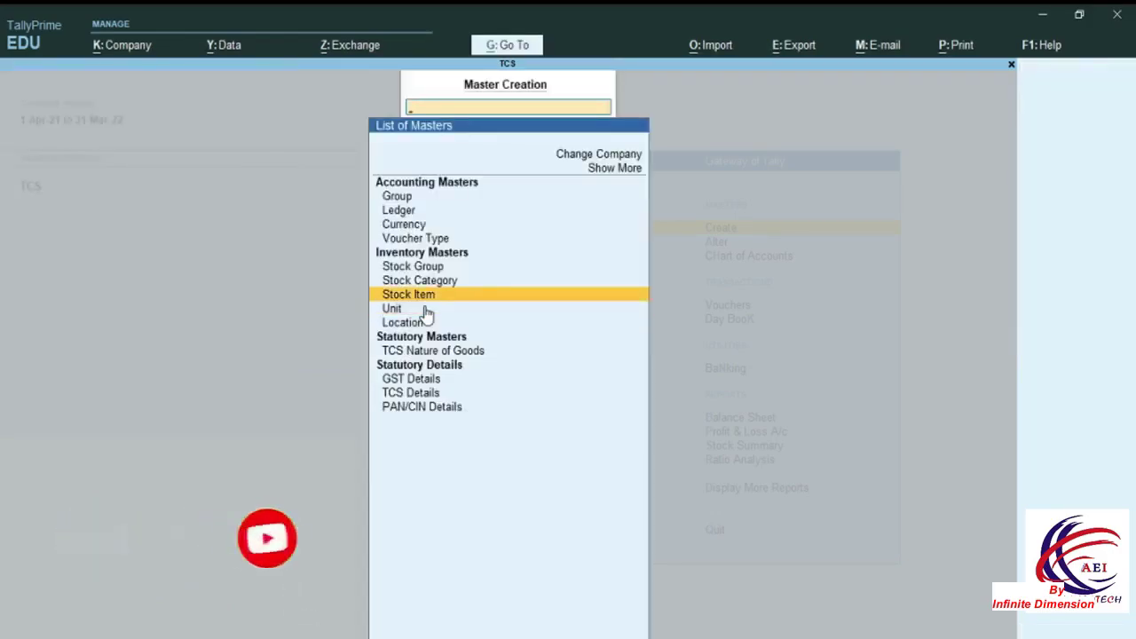
pyautogui.press('Return')
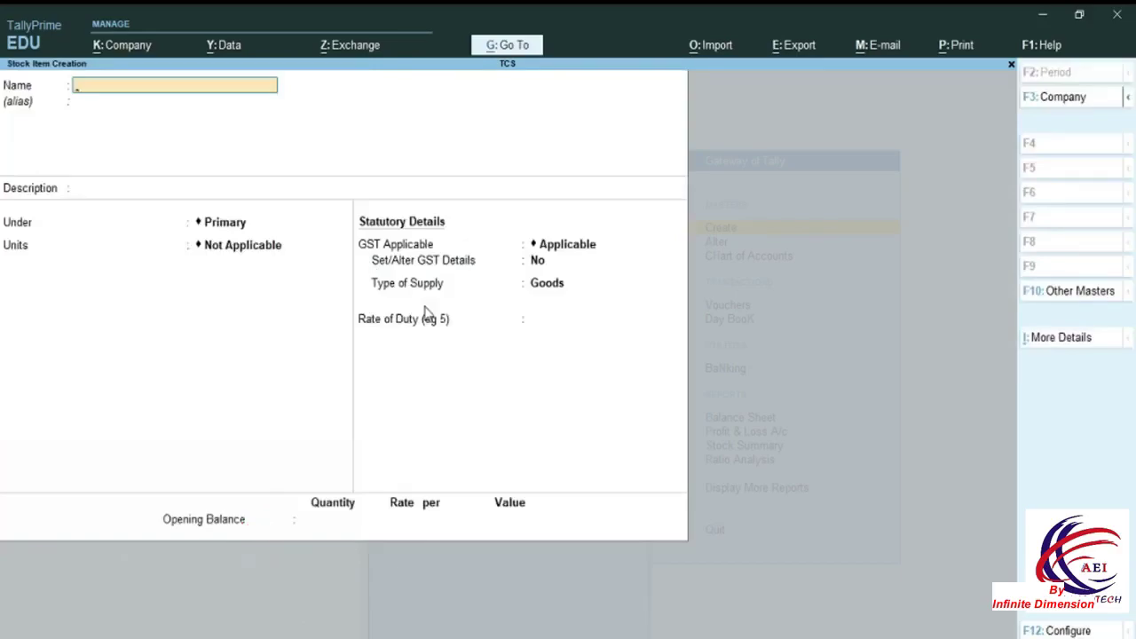
pyautogui.write('Timber Item')
pyautogui.press('Return')
pyautogui.press('Return')
pyautogui.press('Return')
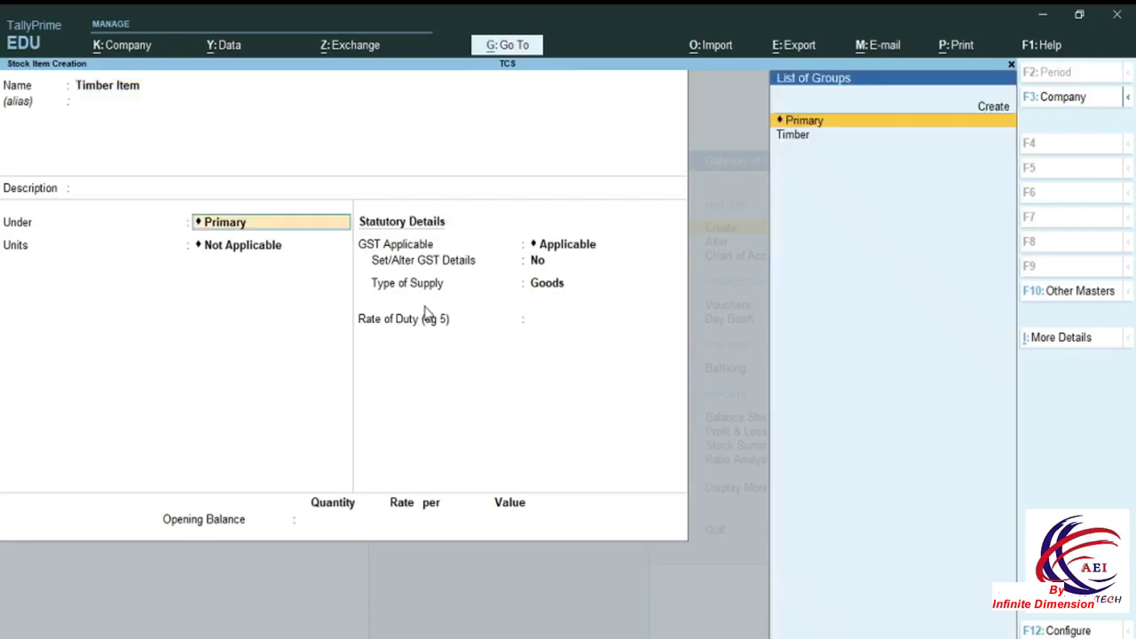
pyautogui.press('Down')
pyautogui.press('Return')
pyautogui.press('Down')
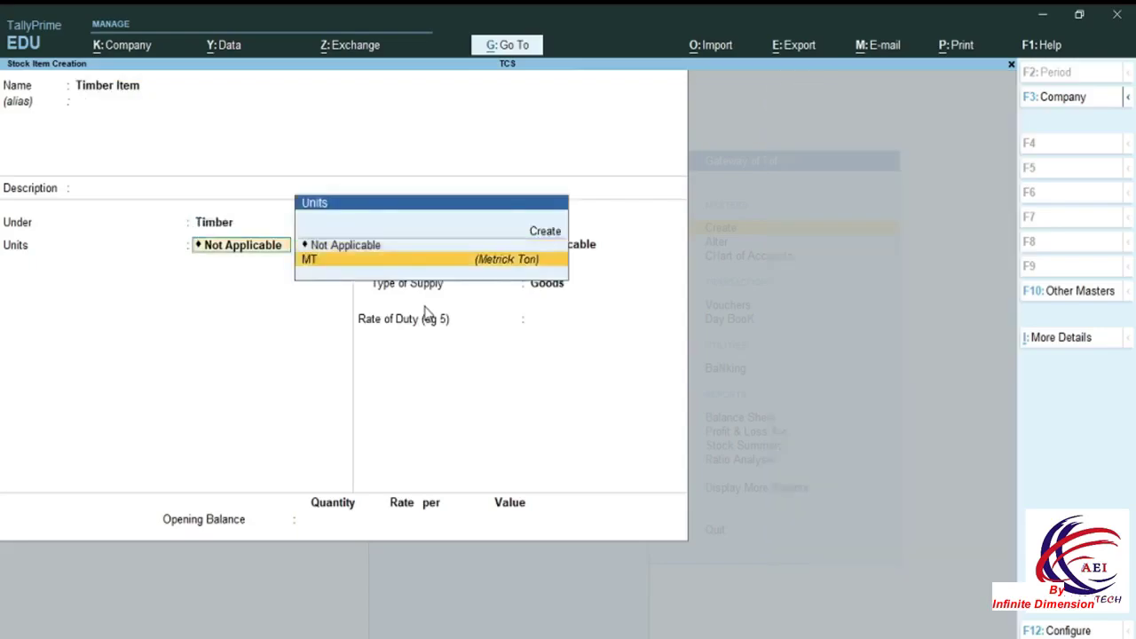
pyautogui.press('Return')
pyautogui.press('Return')
pyautogui.press('Return')
pyautogui.press('Return')
pyautogui.press('Return')
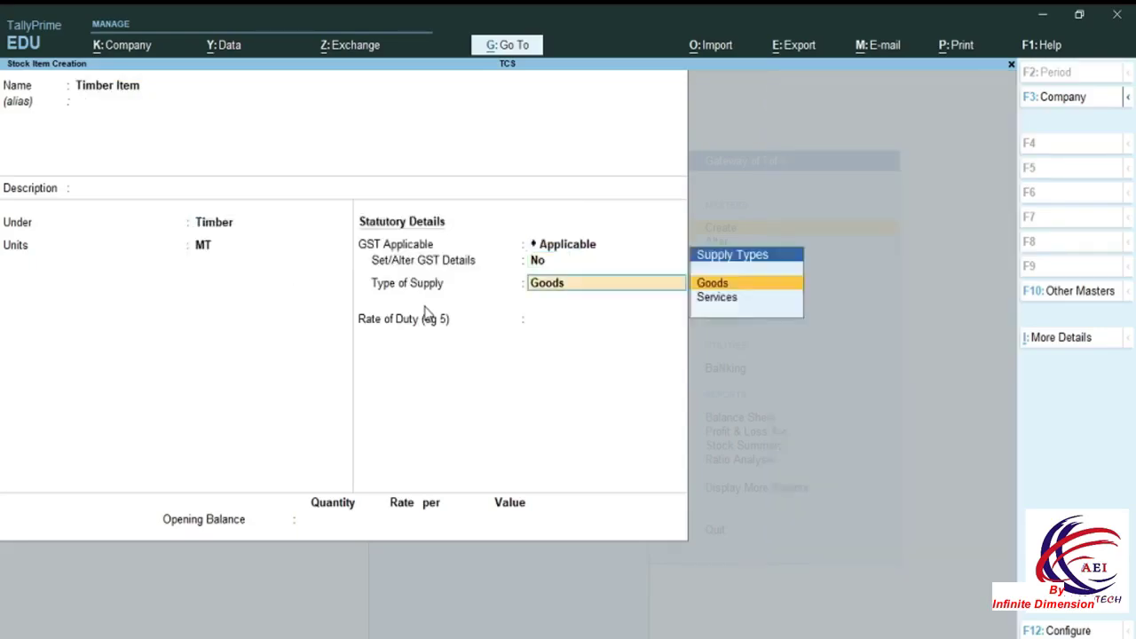
# Save the Timber Item stock item and go back to the Gateway of Tally
pyautogui.press('n')
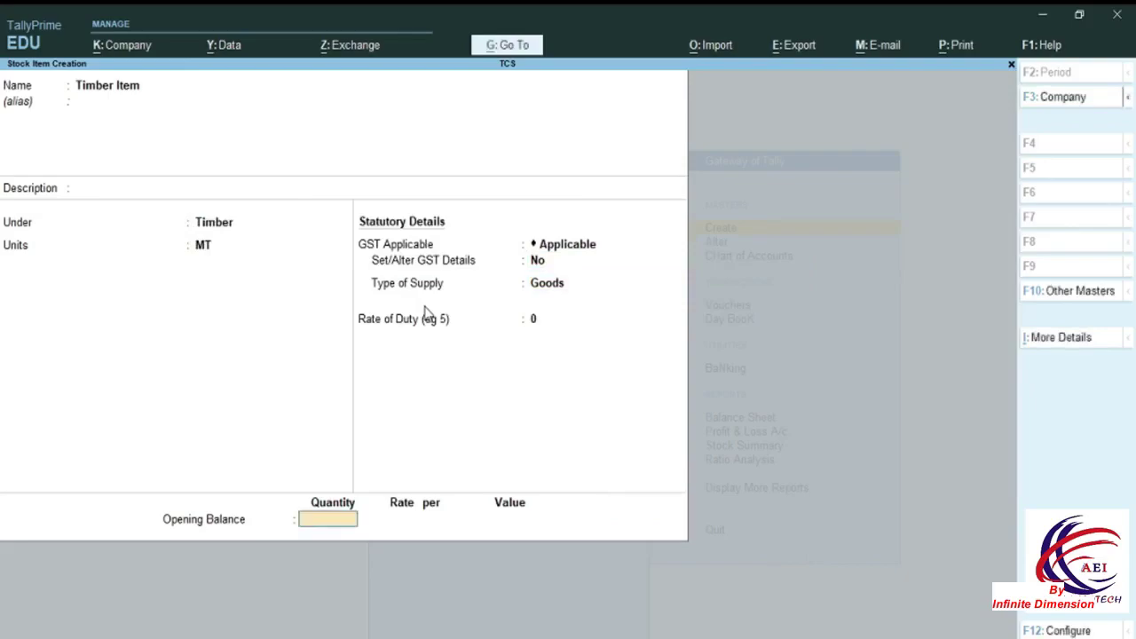
pyautogui.press('Return')
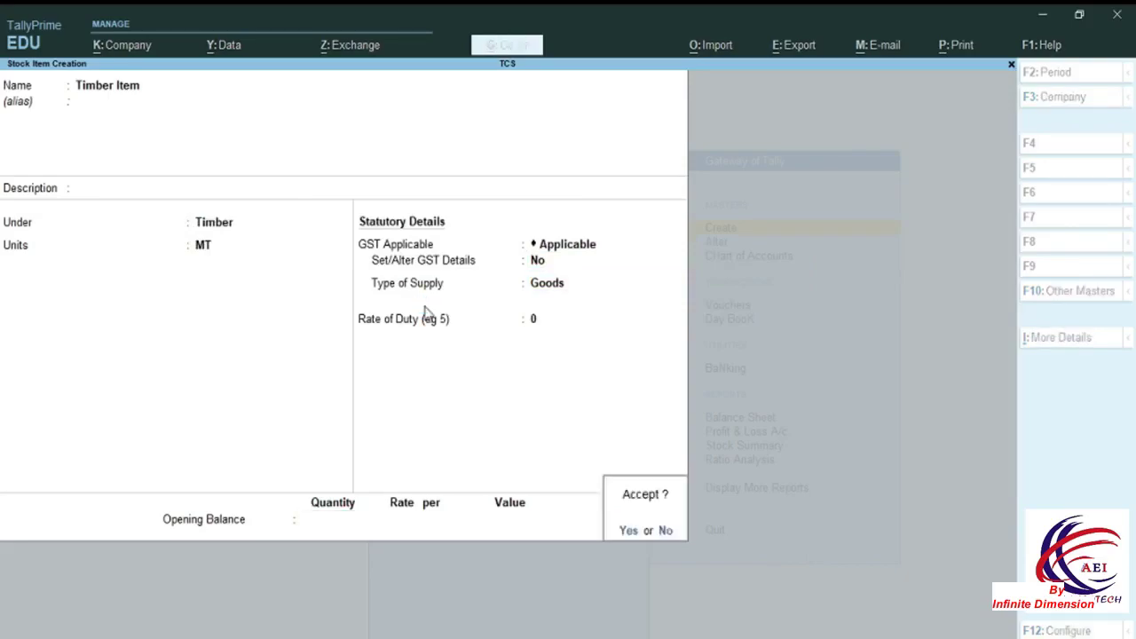
pyautogui.press('y')
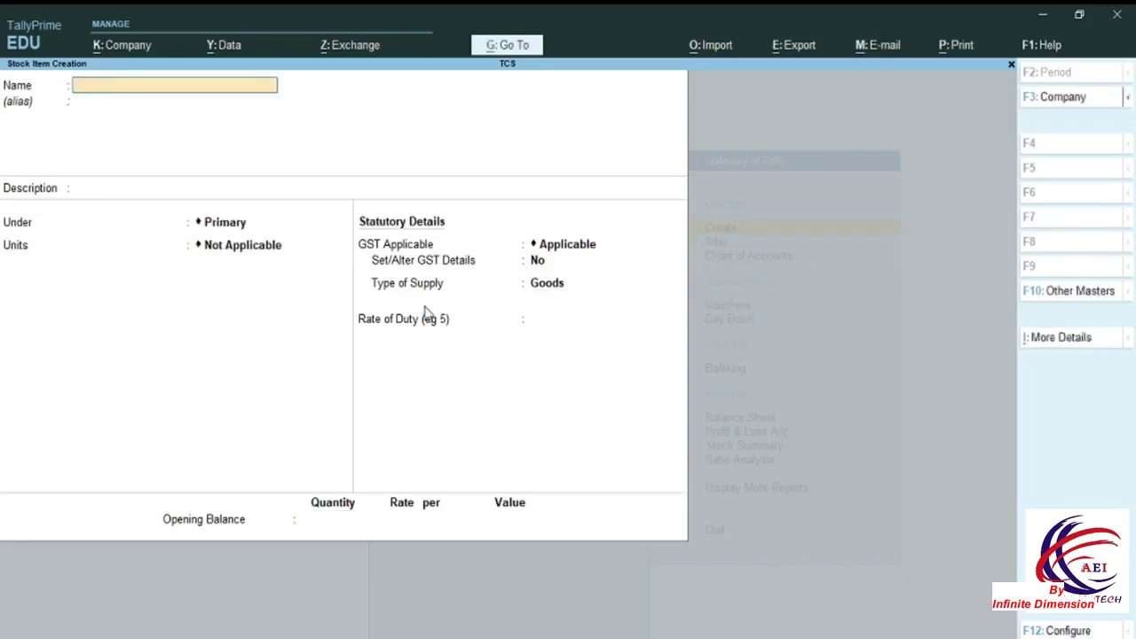
pyautogui.press('Escape')
pyautogui.press('y')
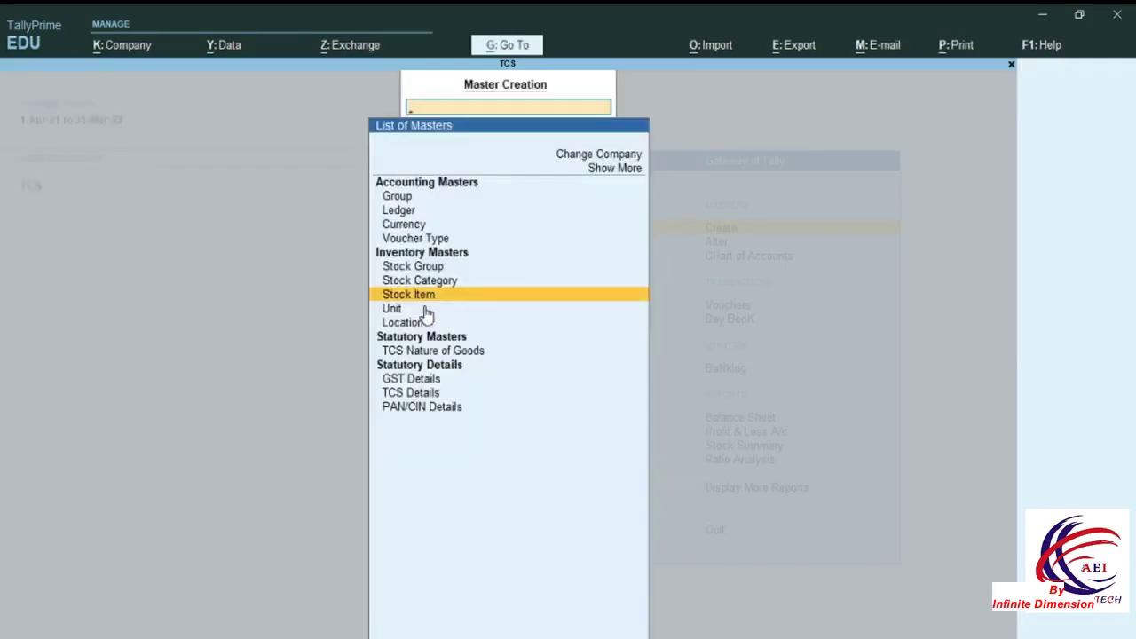
pyautogui.press('Escape')
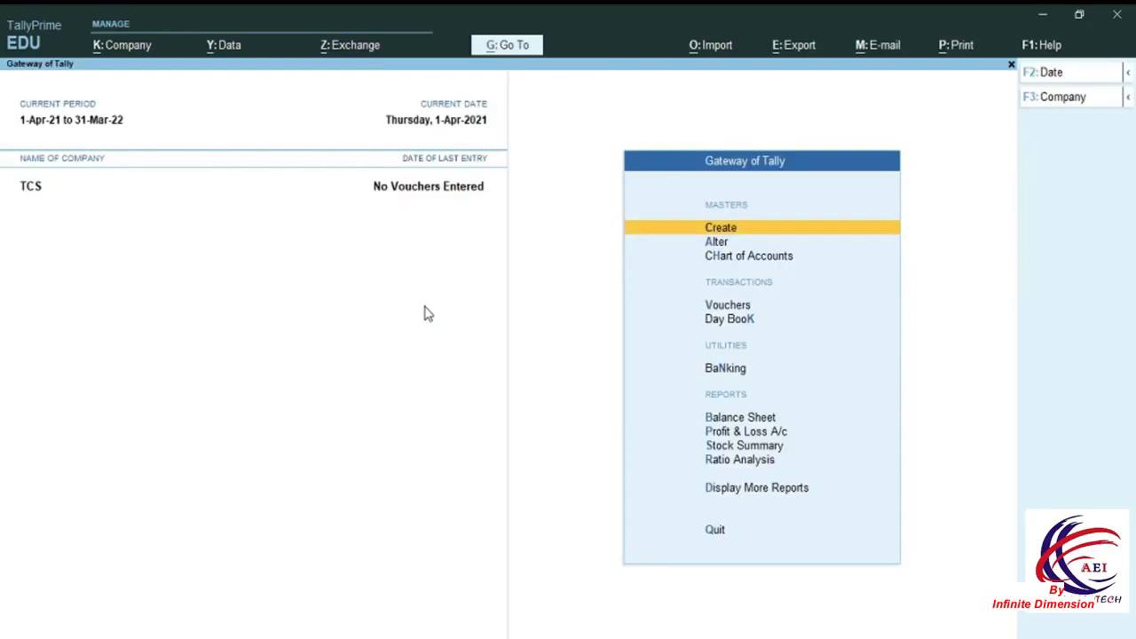
pyautogui.press('Down')
pyautogui.press('Down')
pyautogui.press('Down')
# Start a Purchase voucher with supplier invoice number 12345 dated 1-Apr-21
pyautogui.press('Return')
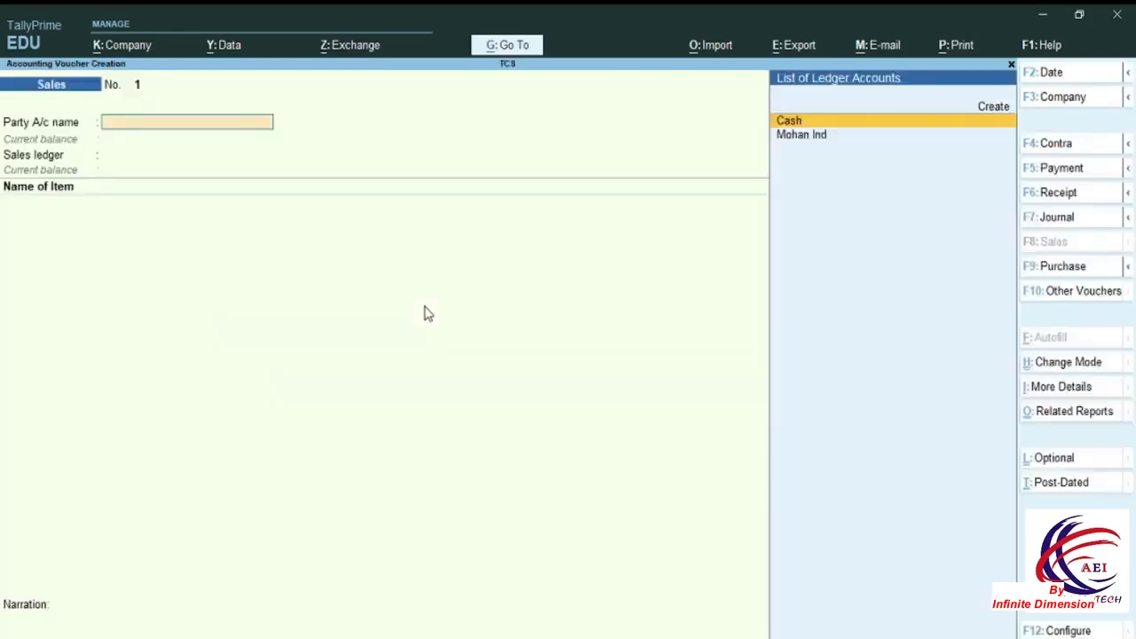
pyautogui.press('F9')
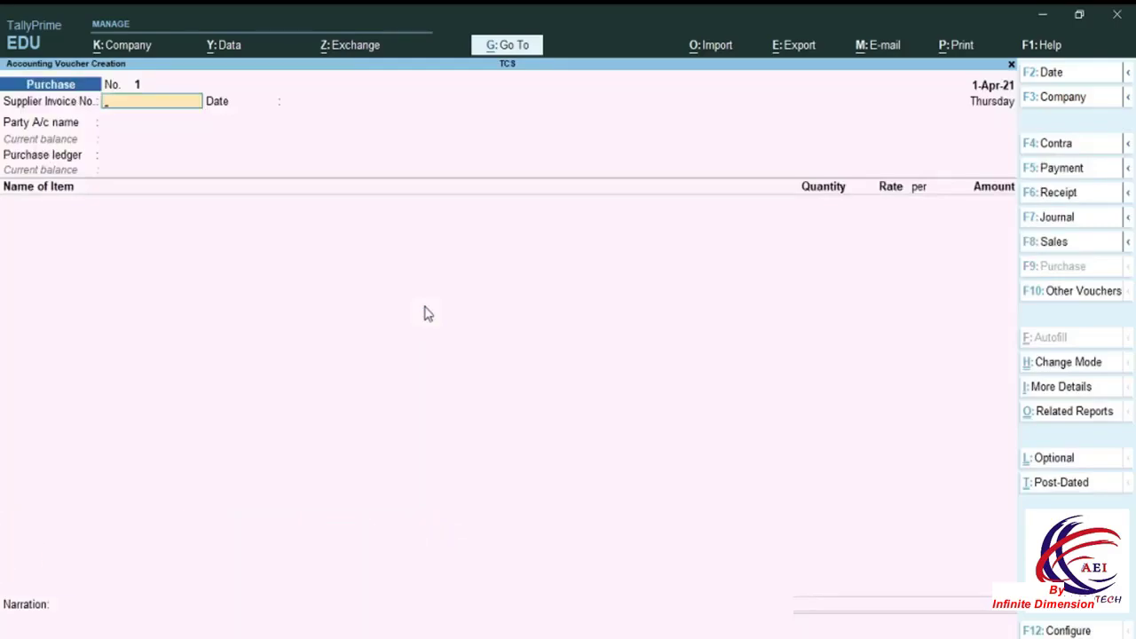
pyautogui.write('12345')
pyautogui.press('Return')
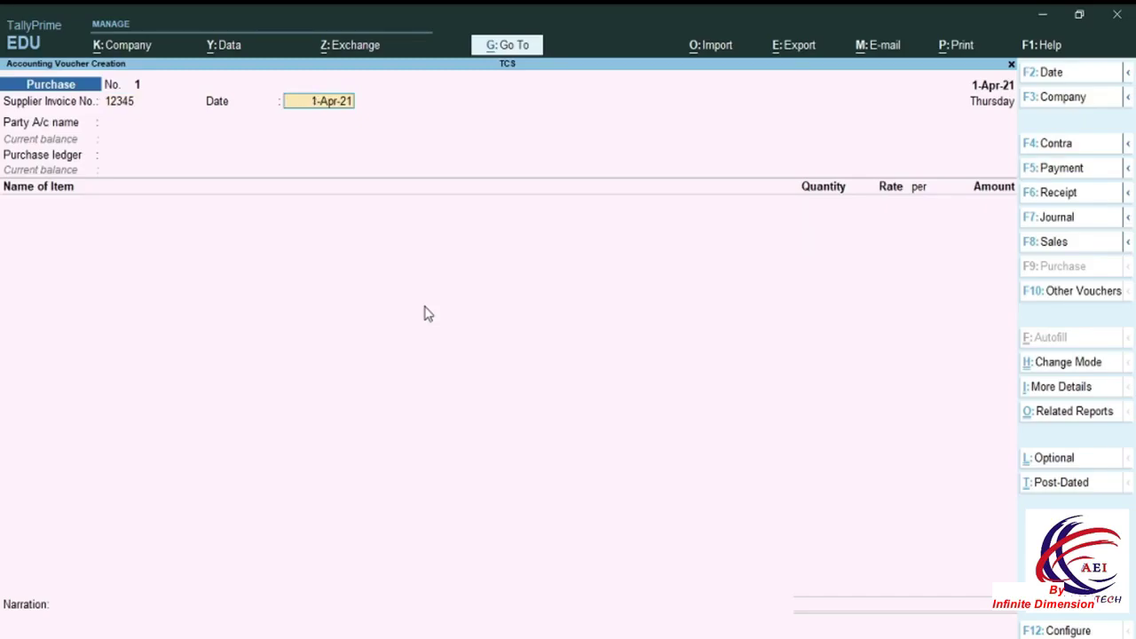
pyautogui.press('Return')
# Choose Mohan Ind as the supplier and book the voucher to the Purchase ledger
pyautogui.press('Down')
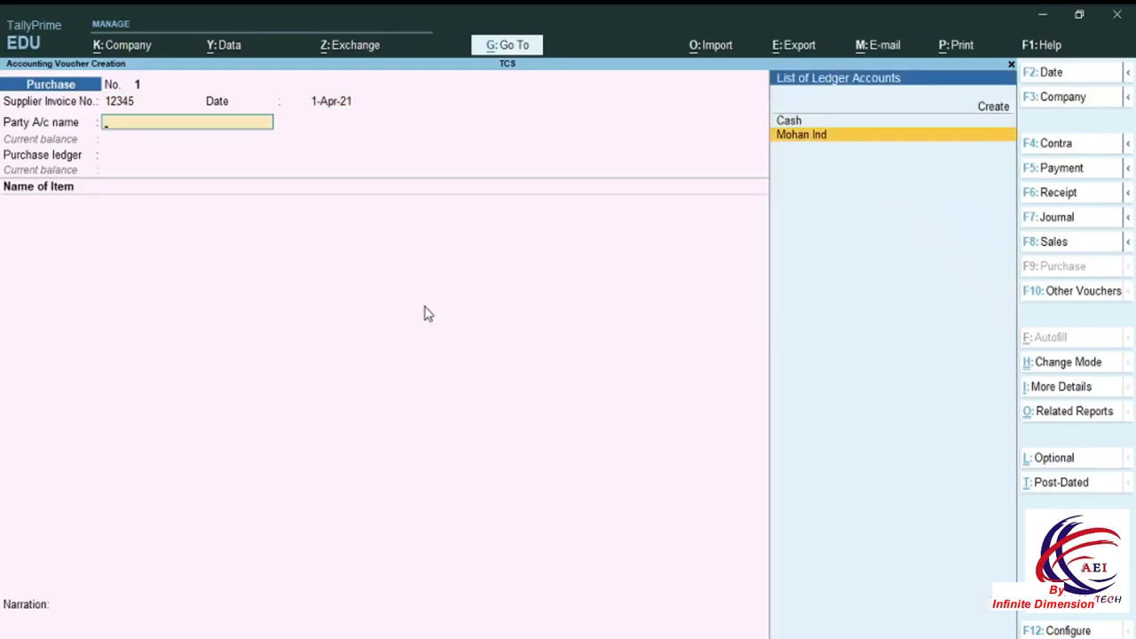
pyautogui.press('Return')
pyautogui.press('Return')
pyautogui.press('Return')
pyautogui.press('Return')
pyautogui.press('Return')
pyautogui.press('Return')
pyautogui.press('Return')
pyautogui.press('Return')
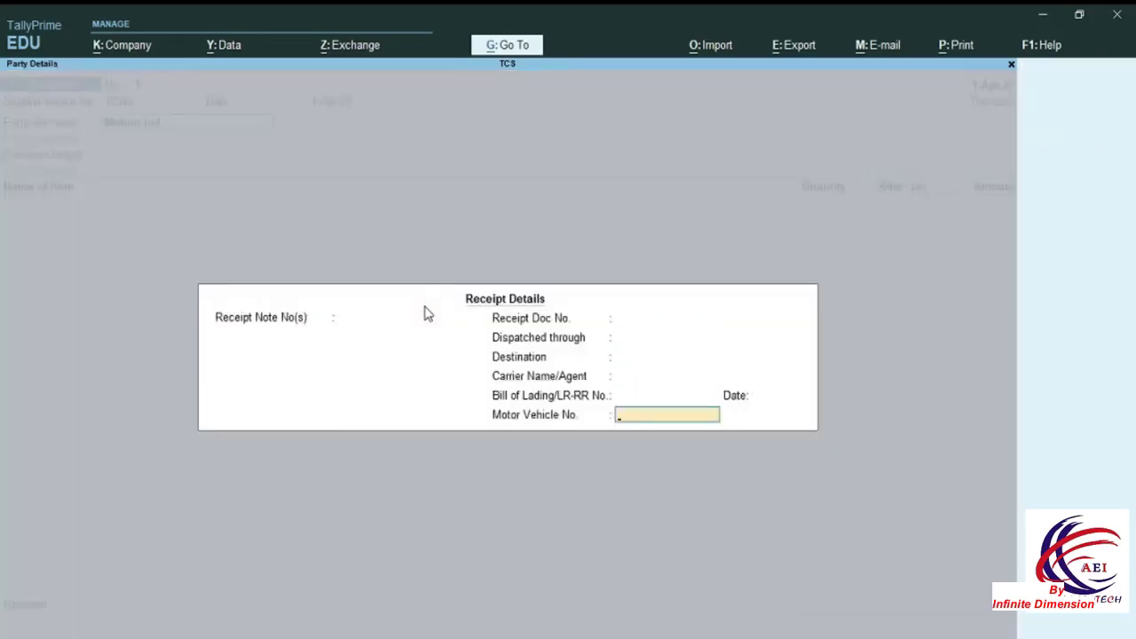
pyautogui.press('Return')
pyautogui.press('Return')
pyautogui.press('Return')
pyautogui.press('Return')
pyautogui.press('Return')
pyautogui.press('Return')
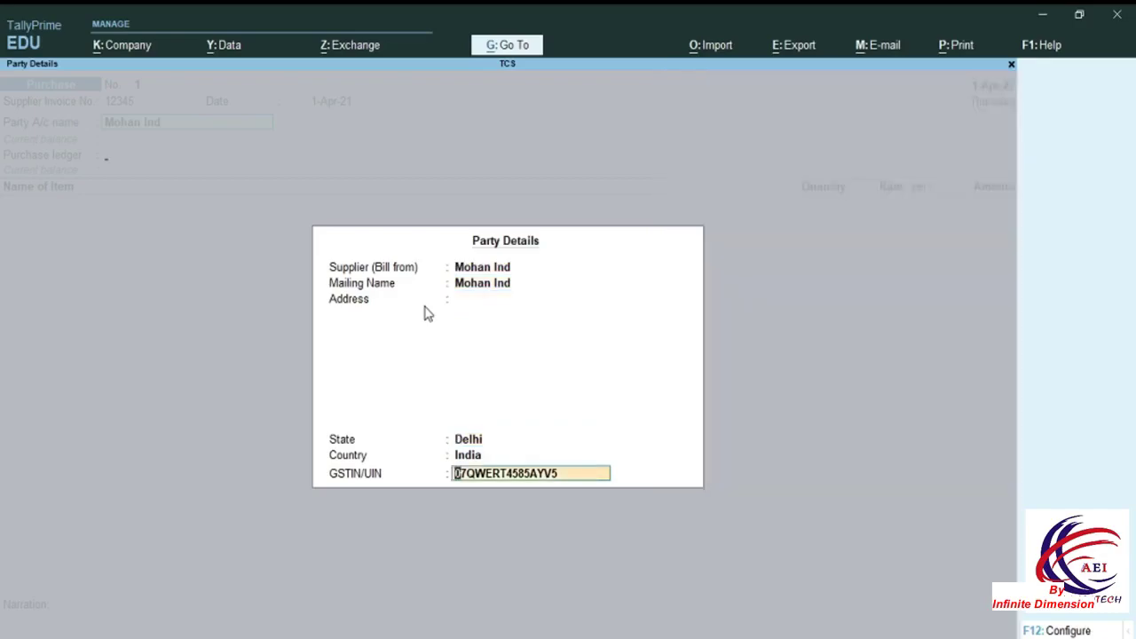
pyautogui.press('Return')
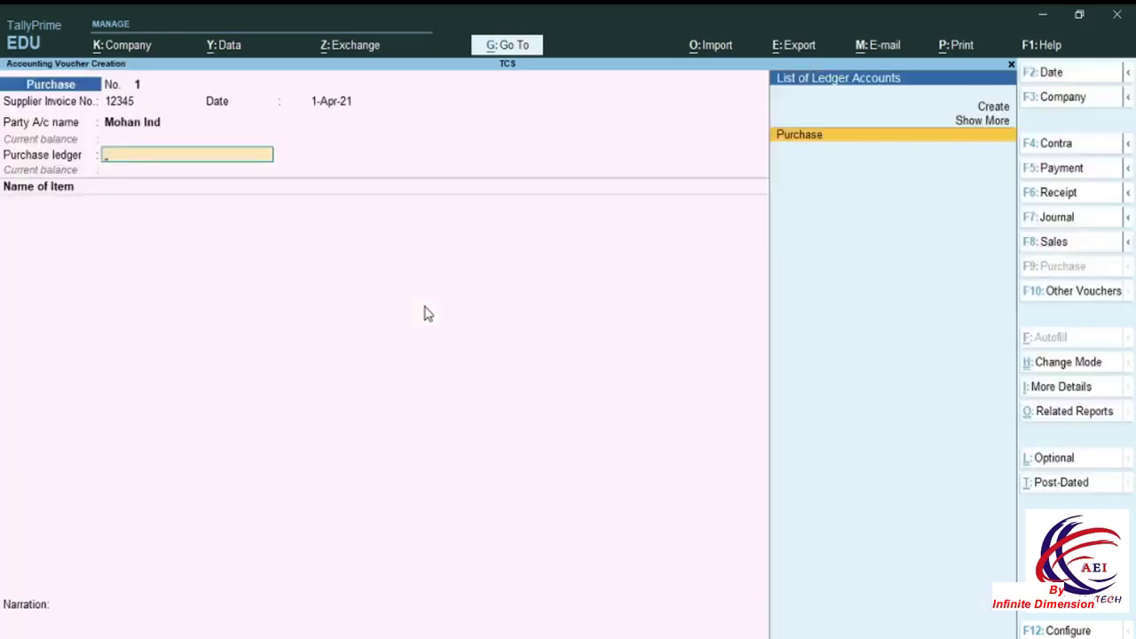
pyautogui.press('Return')
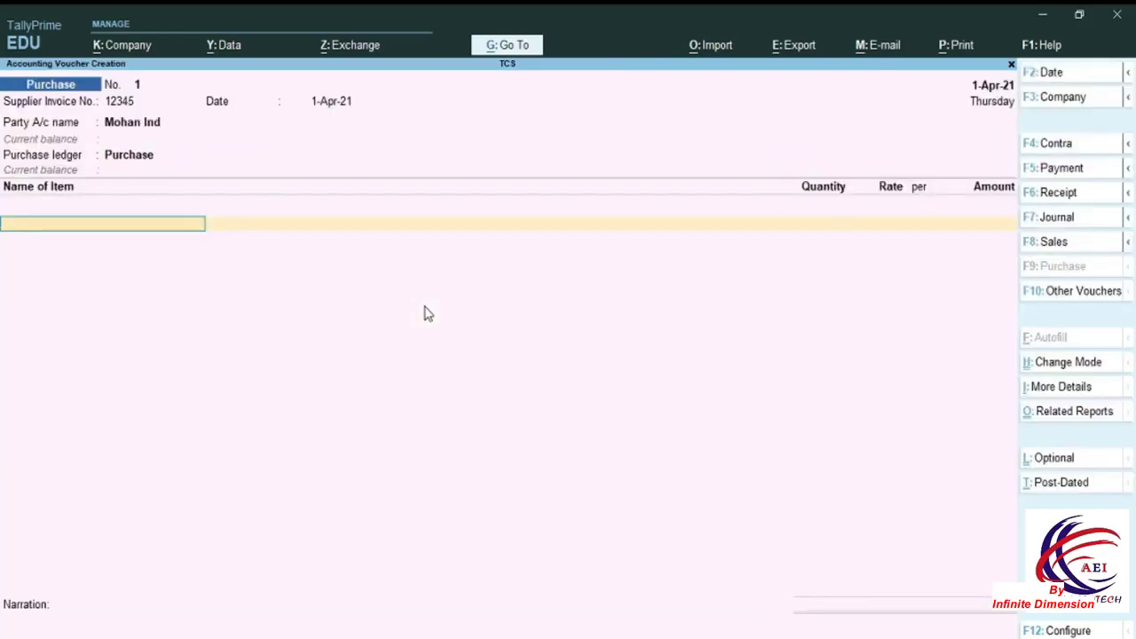
pyautogui.press('Down')
# Enter Timber Item as 100 MT at 400 per MT, totalling 40,000.00
pyautogui.press('Return')
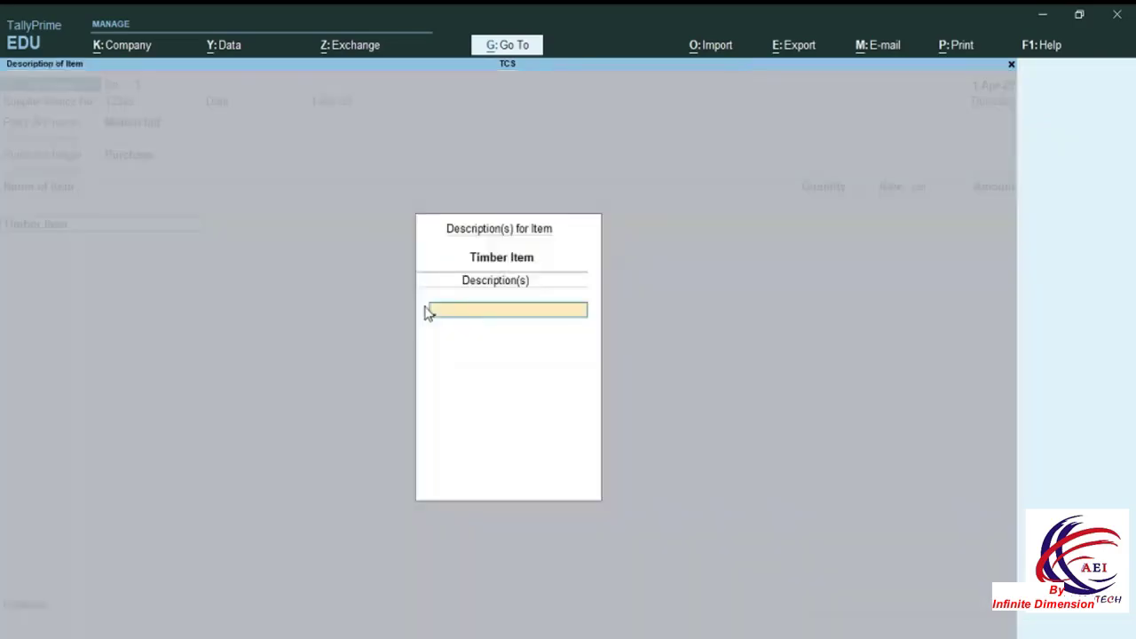
pyautogui.press('Return')
pyautogui.write('100')
pyautogui.press('Return')
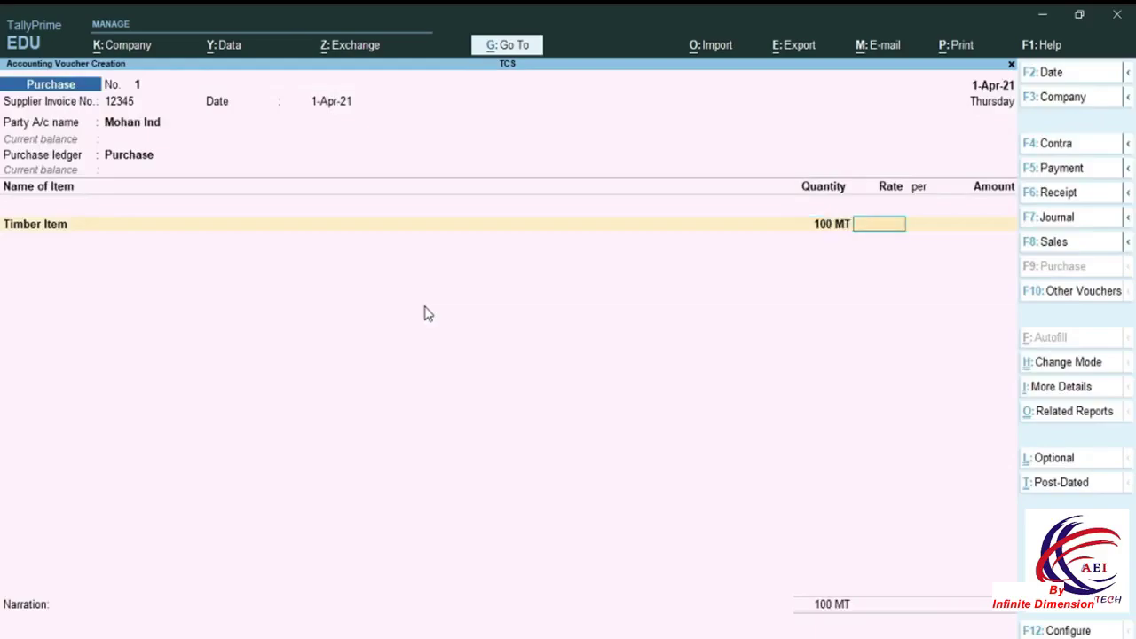
pyautogui.write('400')
pyautogui.press('Return')
pyautogui.press('Return')
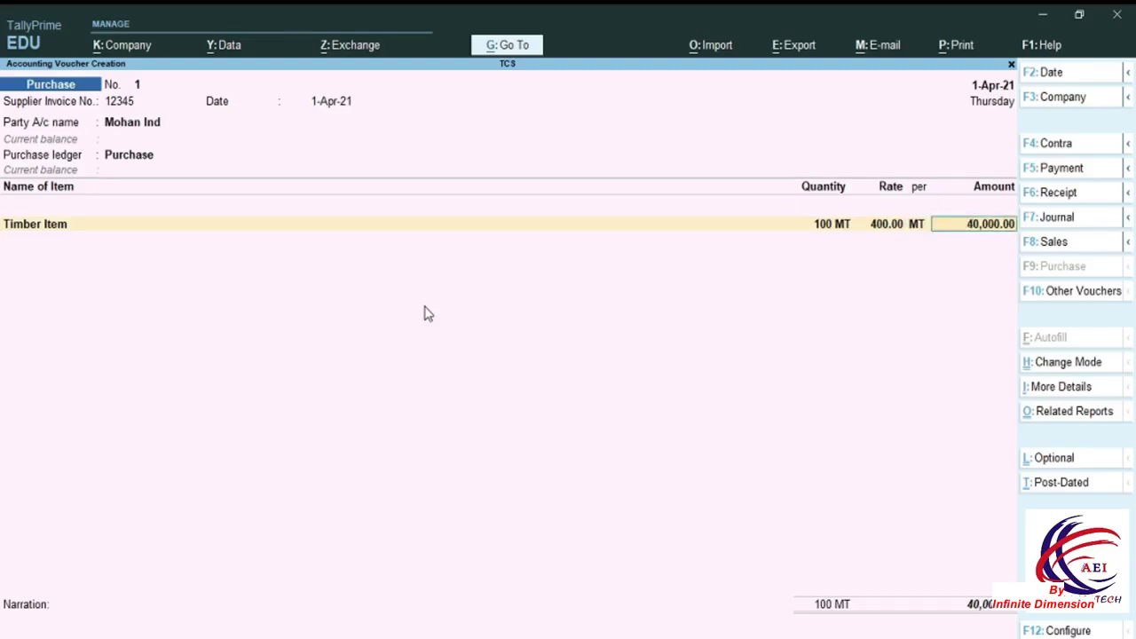
pyautogui.press('Return')
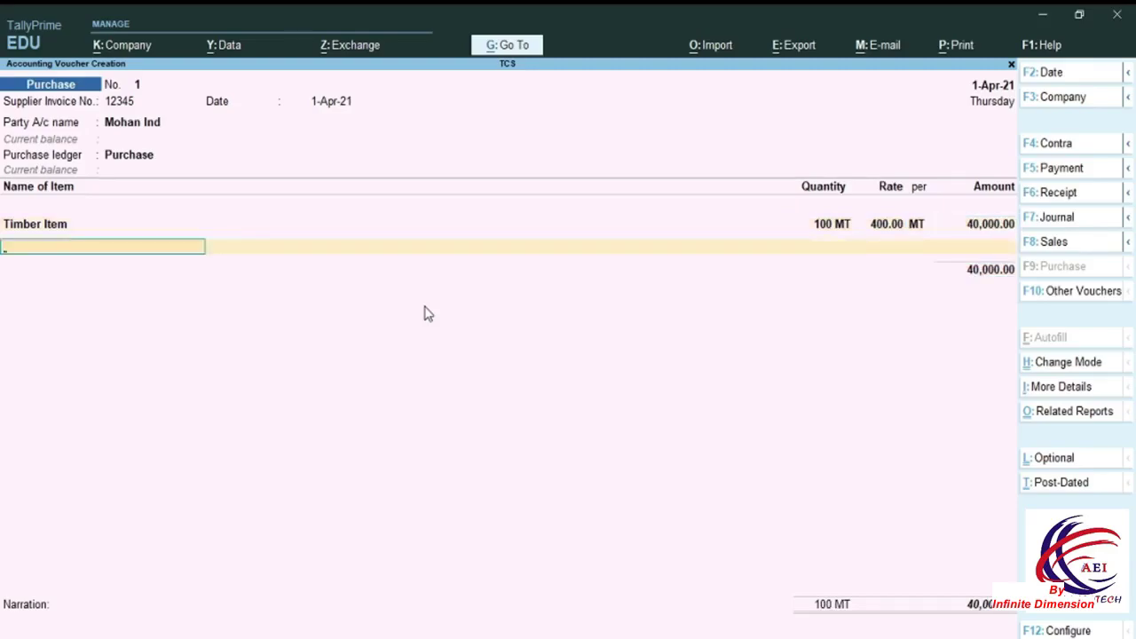
pyautogui.press('Return')
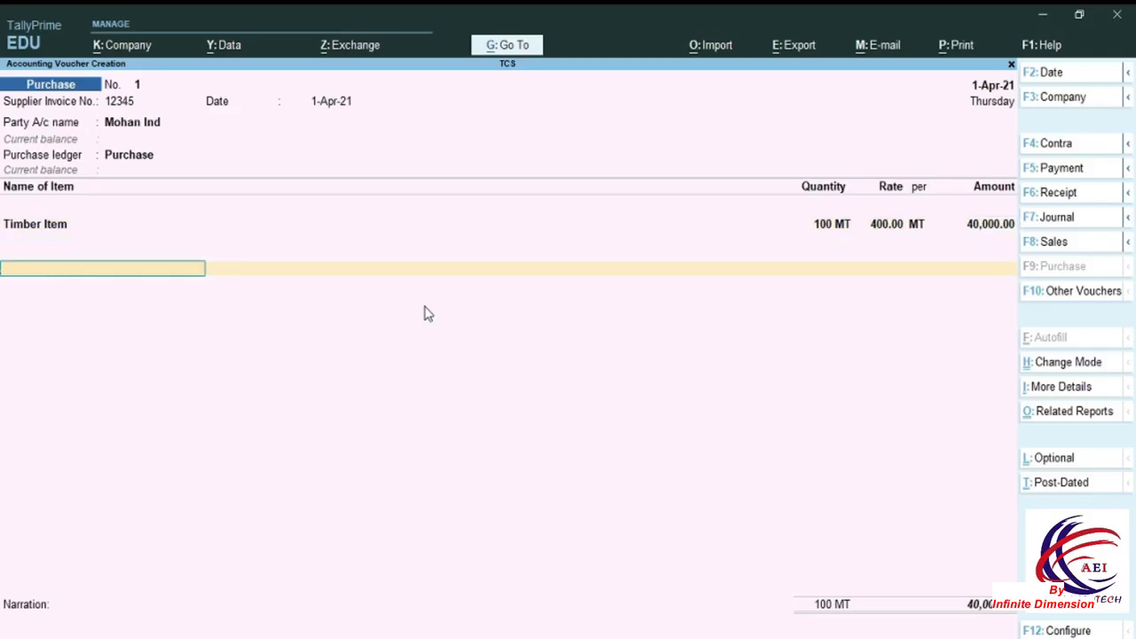
pyautogui.press('ctrl')
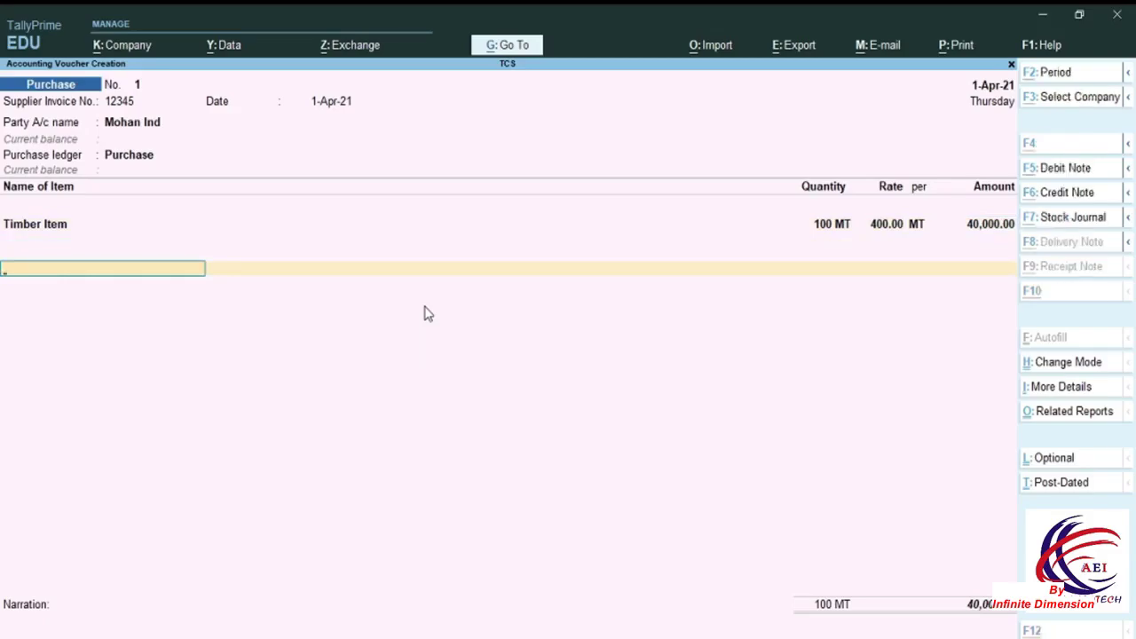
# Create ledger CGST (Duties & Taxes, GST, Central Tax) from the voucher and charge 2,400.00
pyautogui.hotkey('alt', 'c')
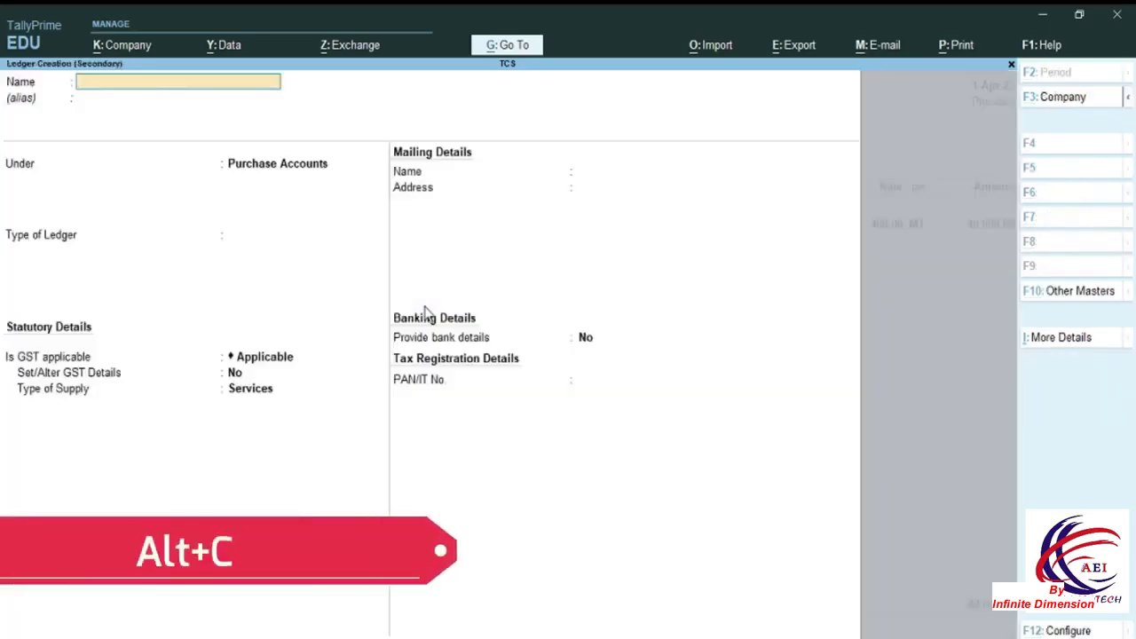
pyautogui.write('C')
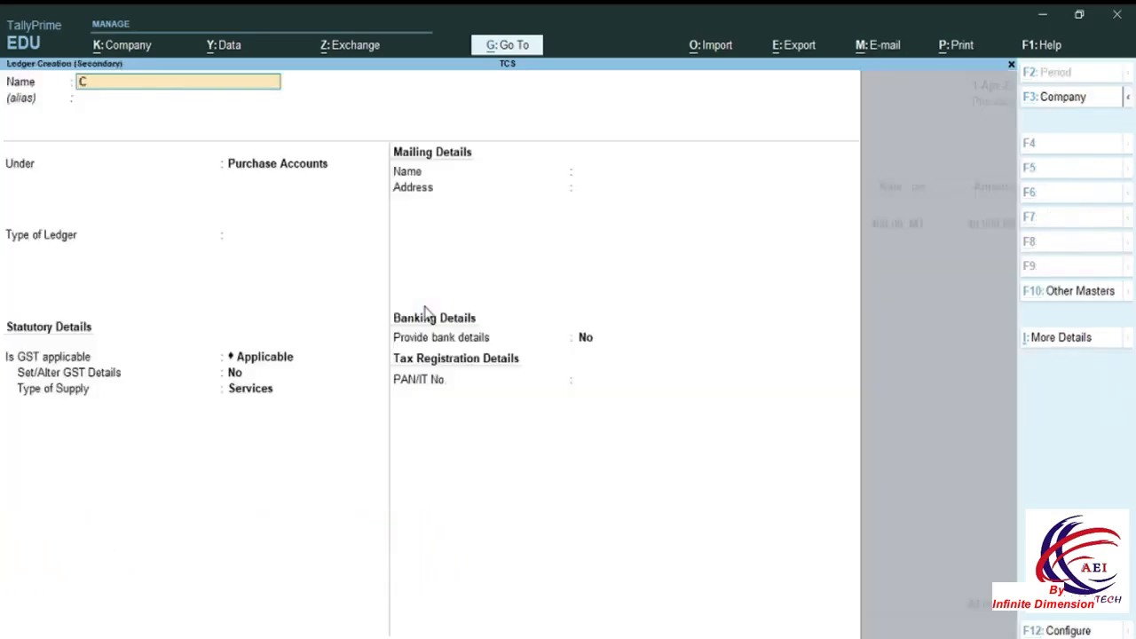
pyautogui.write('GST')
pyautogui.press('Return')
pyautogui.press('Return')
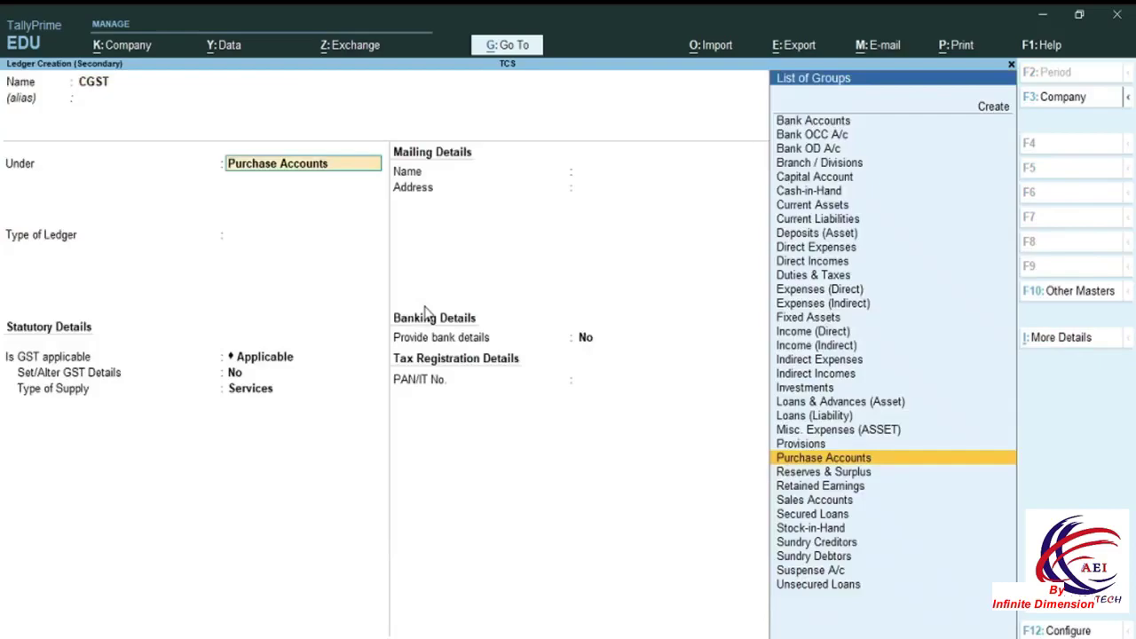
pyautogui.write('D')
pyautogui.press('Down')
pyautogui.press('Down')
pyautogui.press('Down')
pyautogui.press('Down')
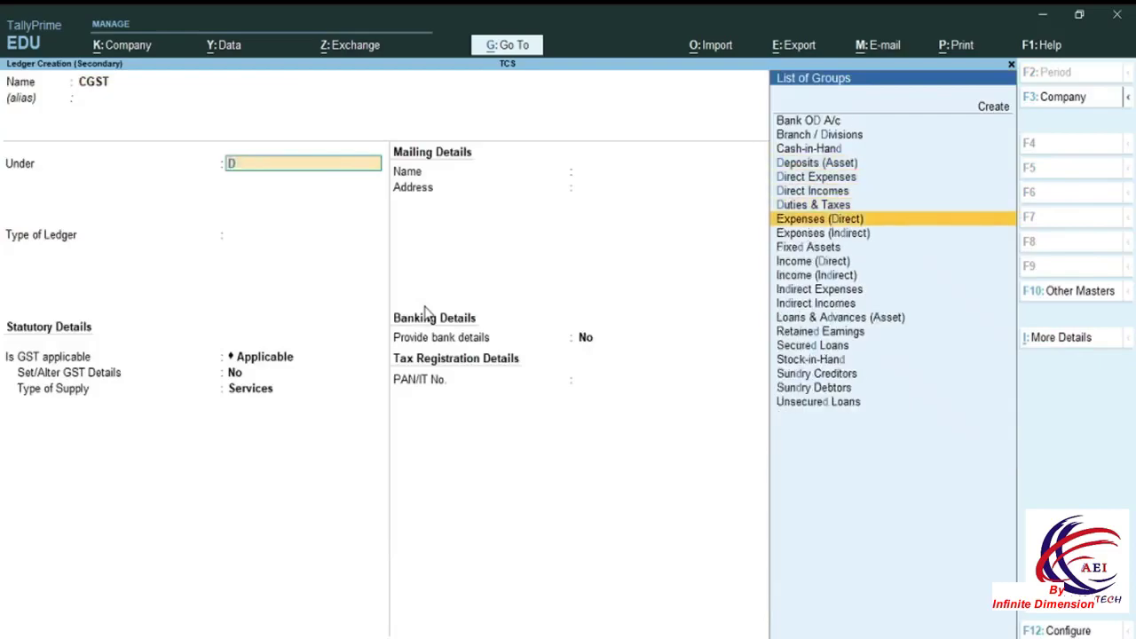
pyautogui.press('Up')
pyautogui.press('Up')
pyautogui.press('Return')
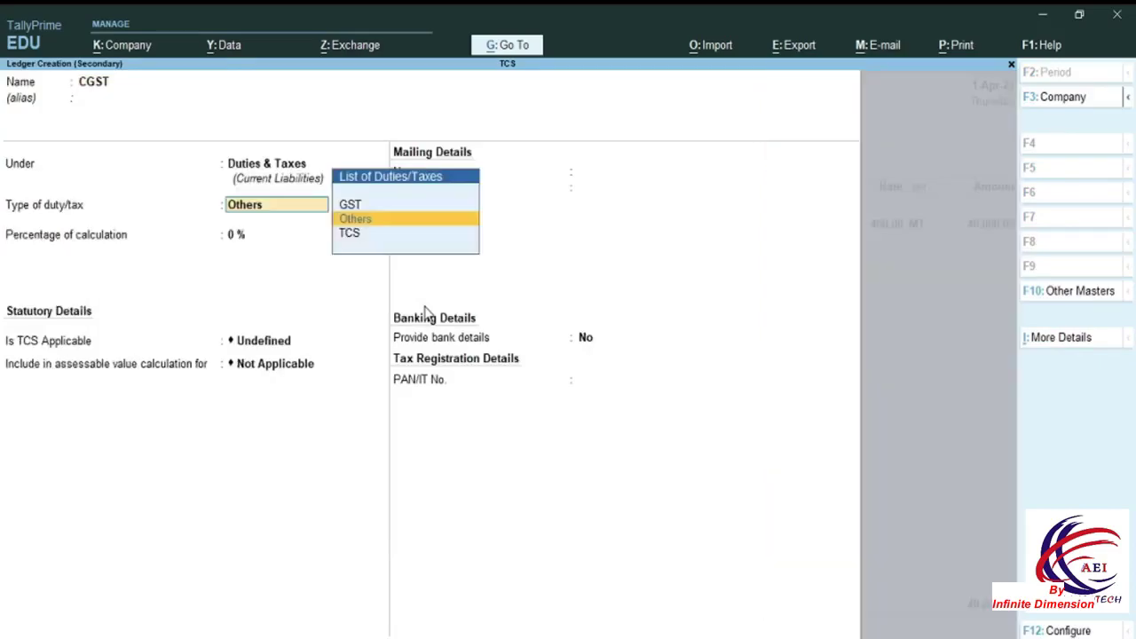
pyautogui.press('Up')
pyautogui.press('Return')
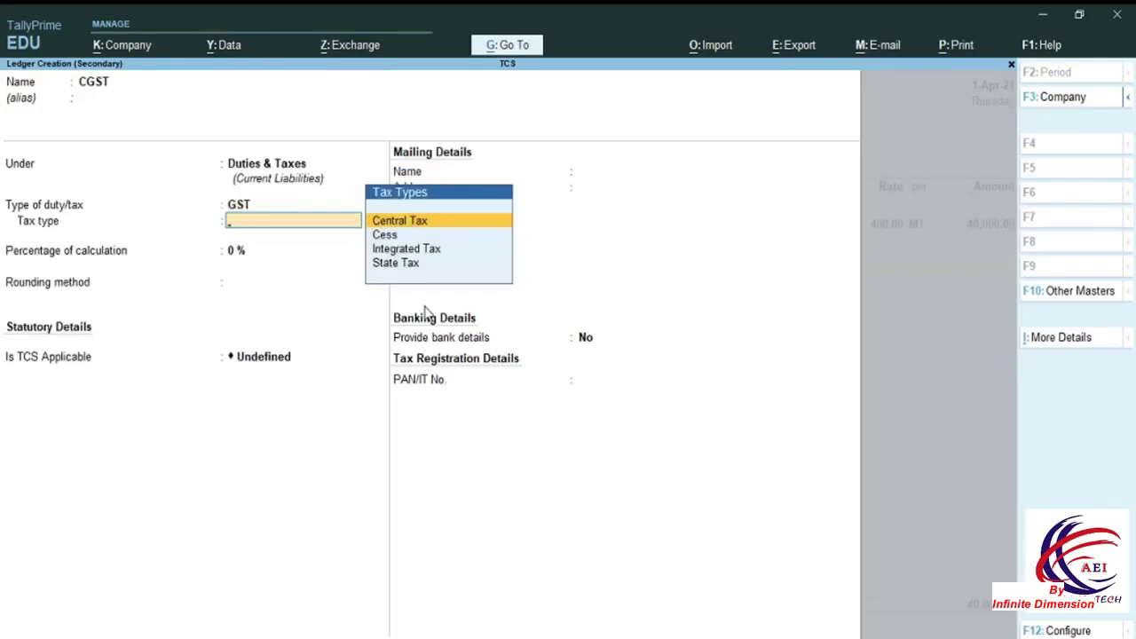
pyautogui.press('Return')
pyautogui.press('Return')
pyautogui.press('Return')
pyautogui.press('Return')
pyautogui.press('Return')
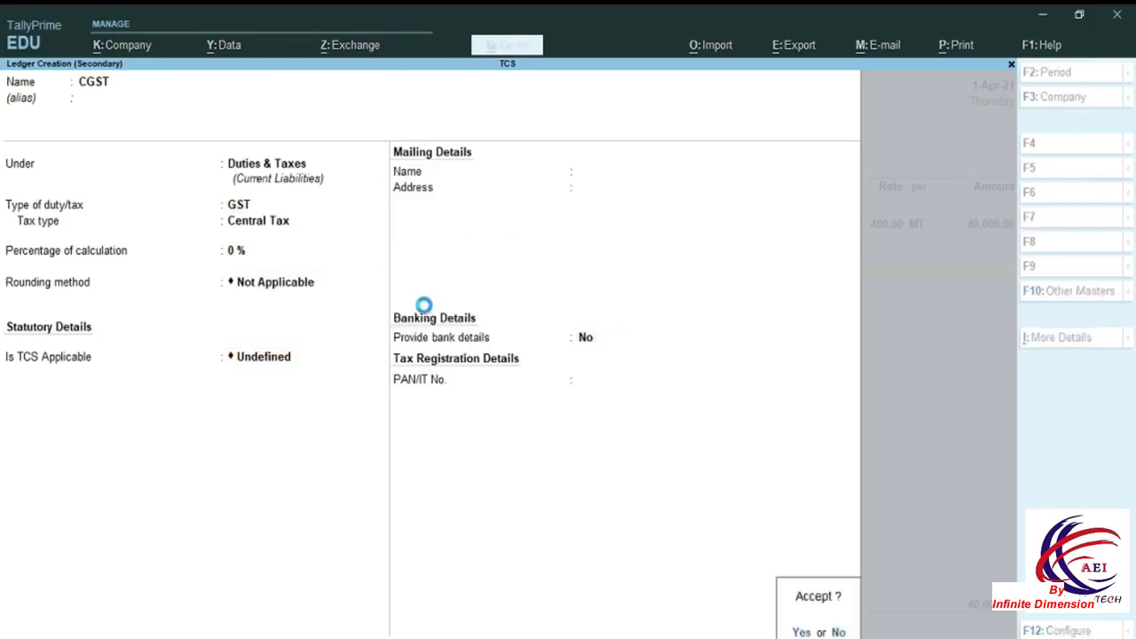
pyautogui.press('Return')
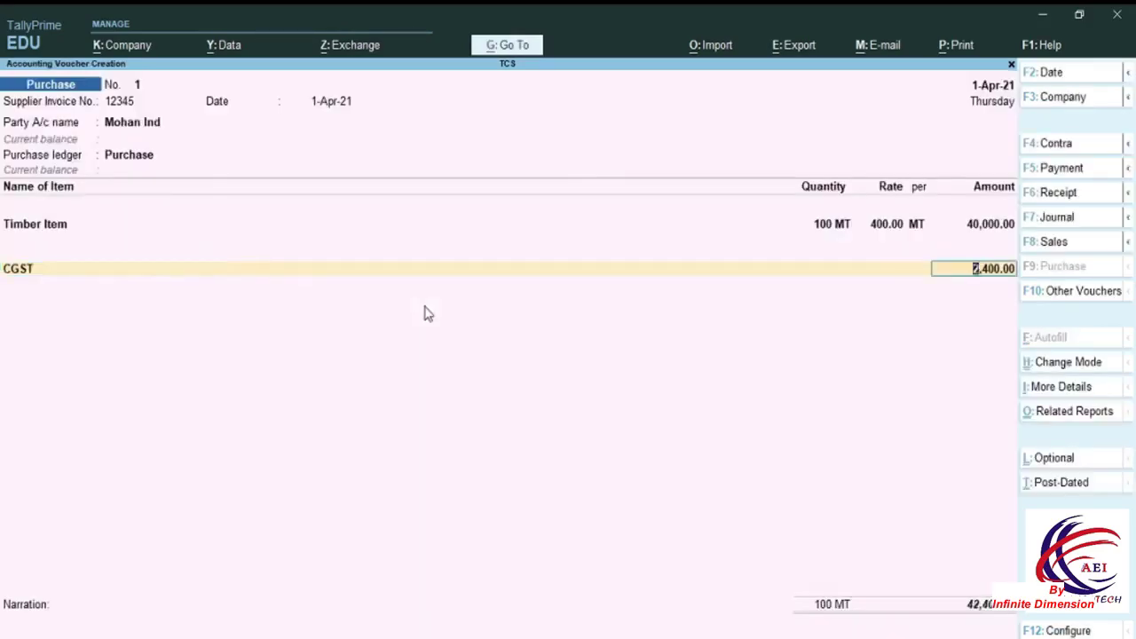
pyautogui.press('Return')
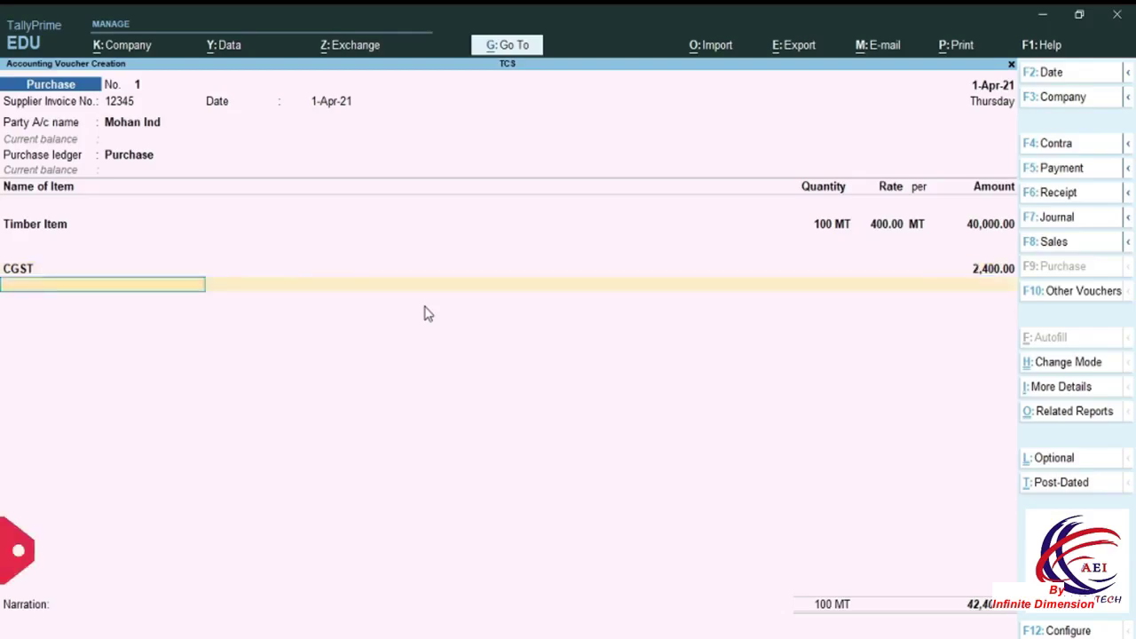
# Create ledger SGST (Duties & Taxes, GST, State Tax) from the voucher and charge 2,400.00
pyautogui.hotkey('alt', 'c')
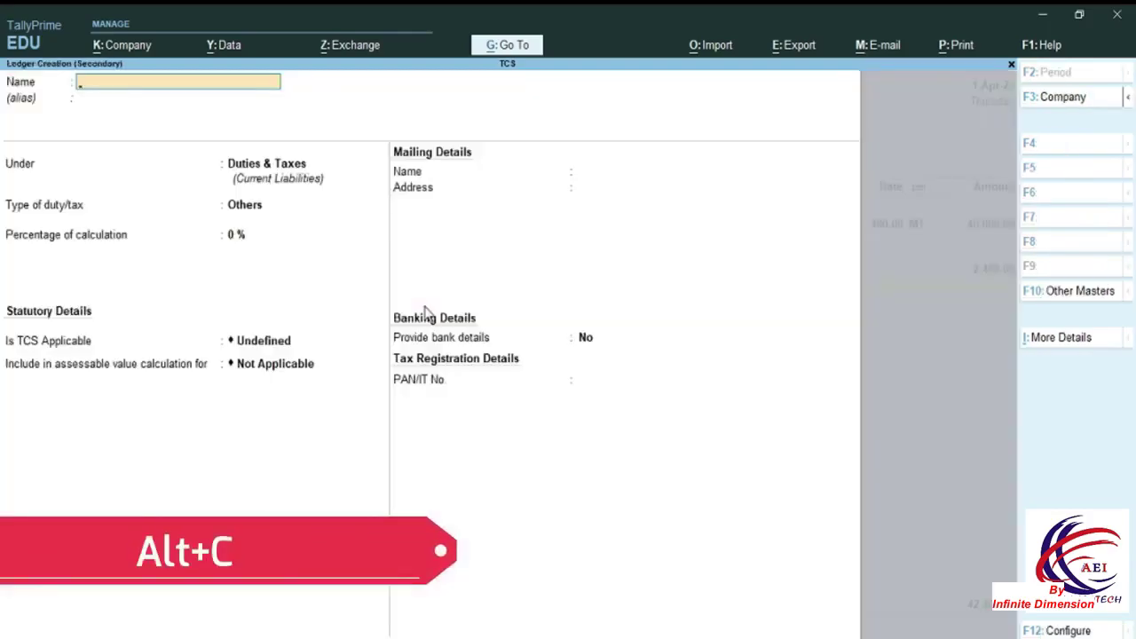
pyautogui.write('SGST')
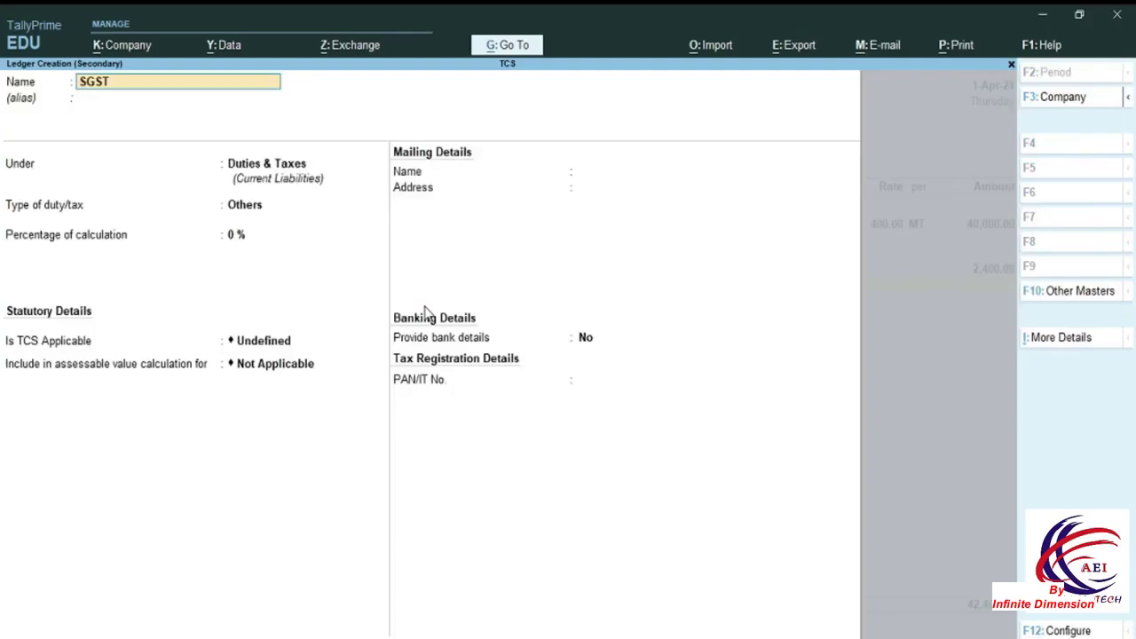
pyautogui.press('Return')
pyautogui.press('Return')
pyautogui.press('Up')
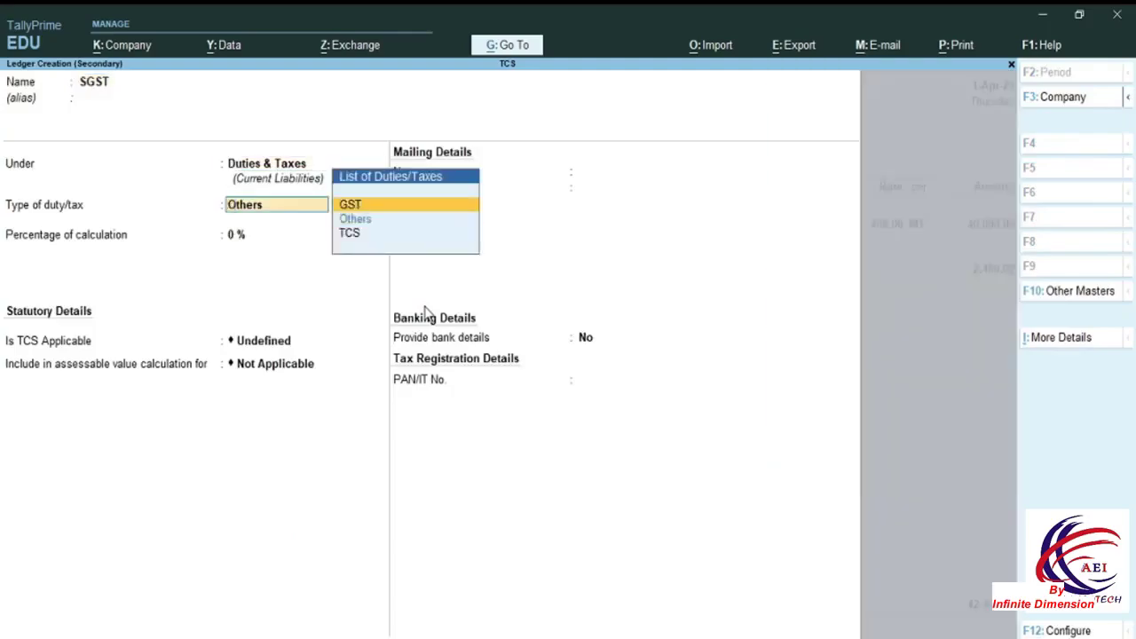
pyautogui.press('Return')
pyautogui.press('Down')
pyautogui.press('Down')
pyautogui.press('Down')
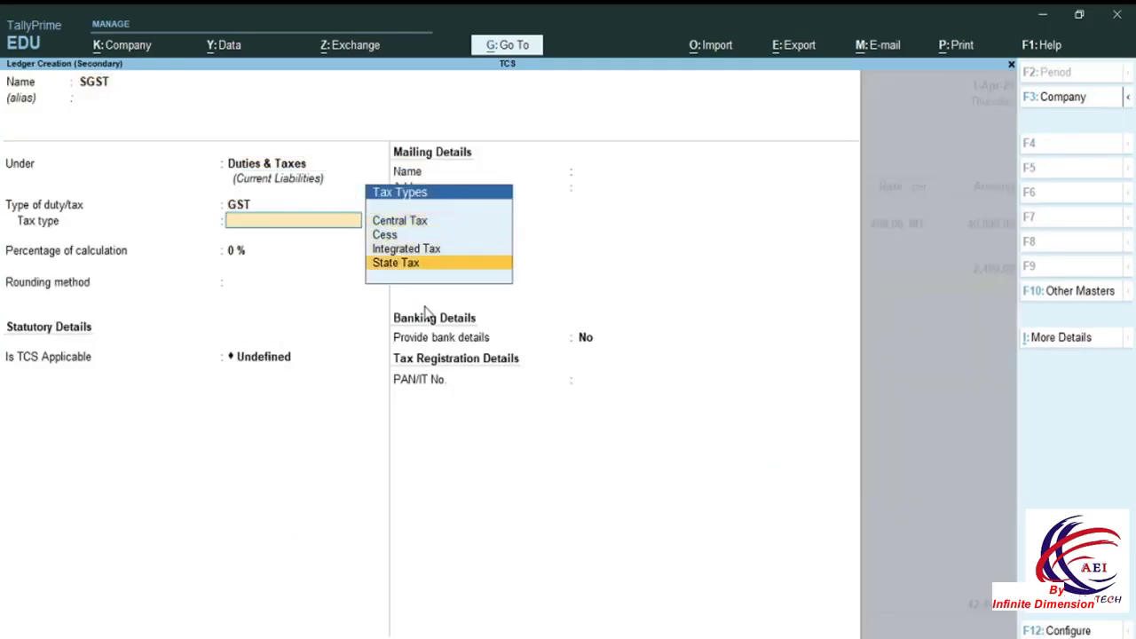
pyautogui.press('Return')
pyautogui.press('Return')
pyautogui.press('Return')
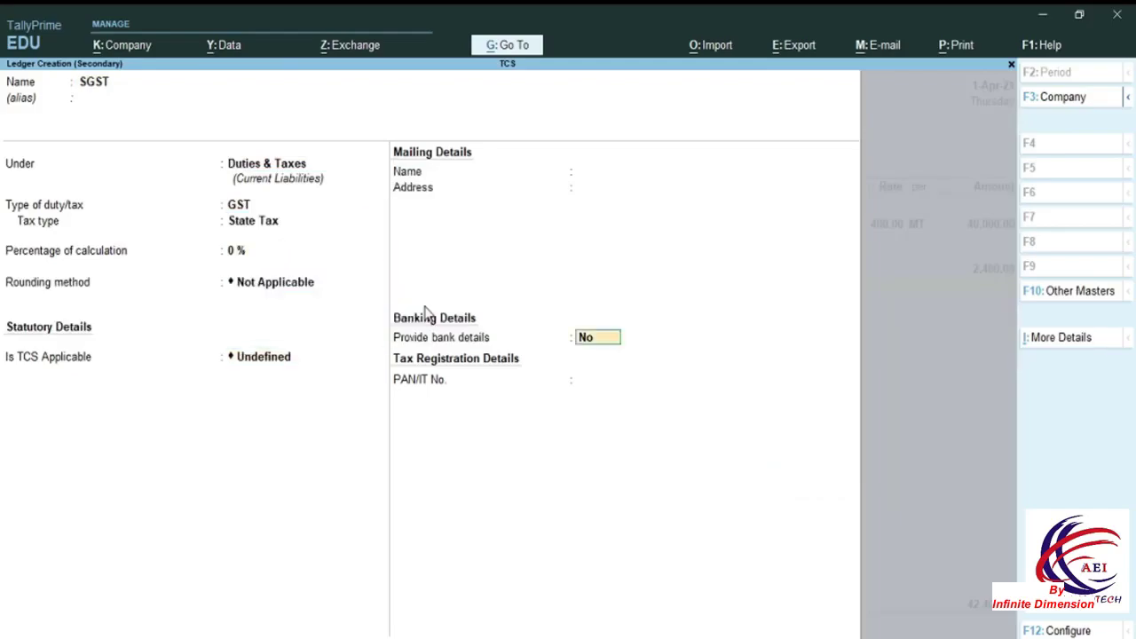
pyautogui.press('Return')
pyautogui.press('Return')
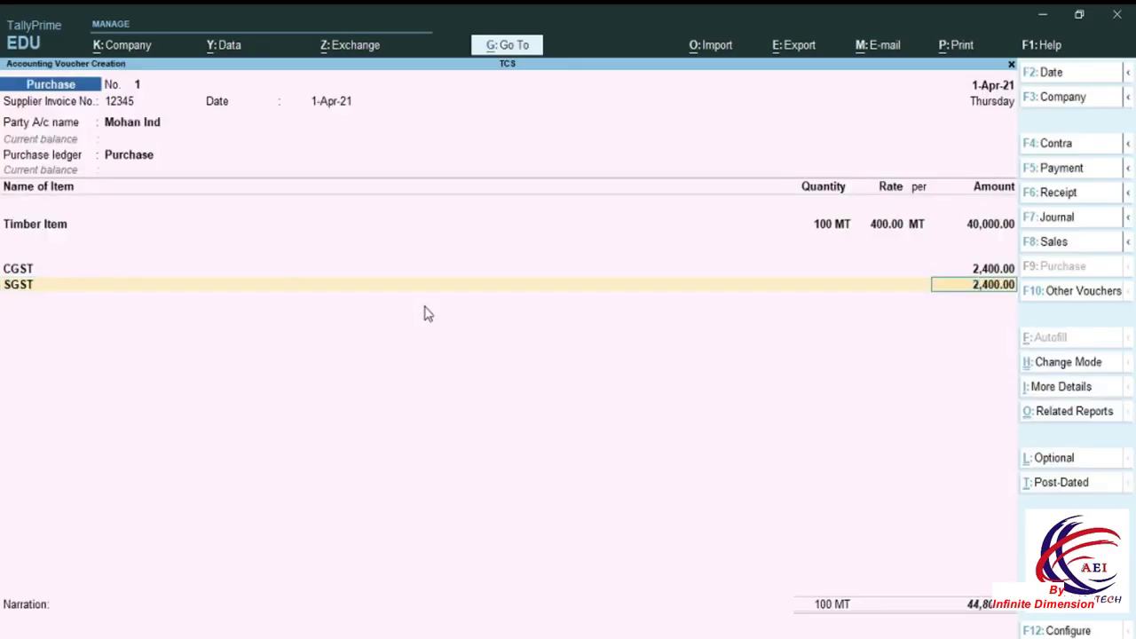
pyautogui.press('Return')
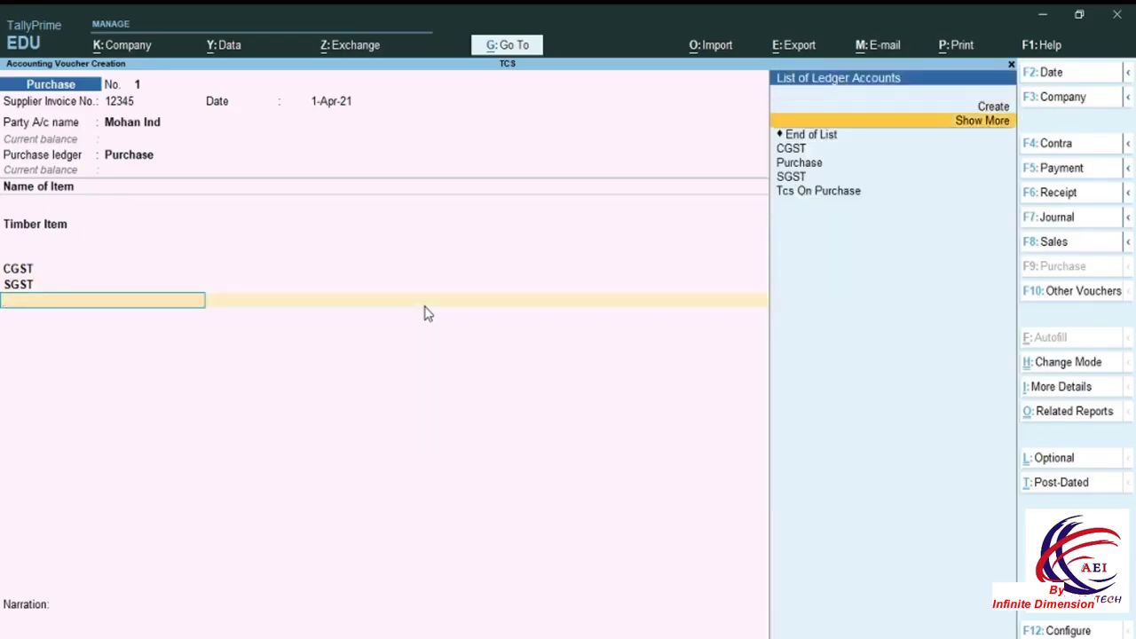
# Add a Tcs On Purchase line at 0.10% for 45.00, after reviewing voucher configuration
pyautogui.press('space')
pyautogui.press('Down')
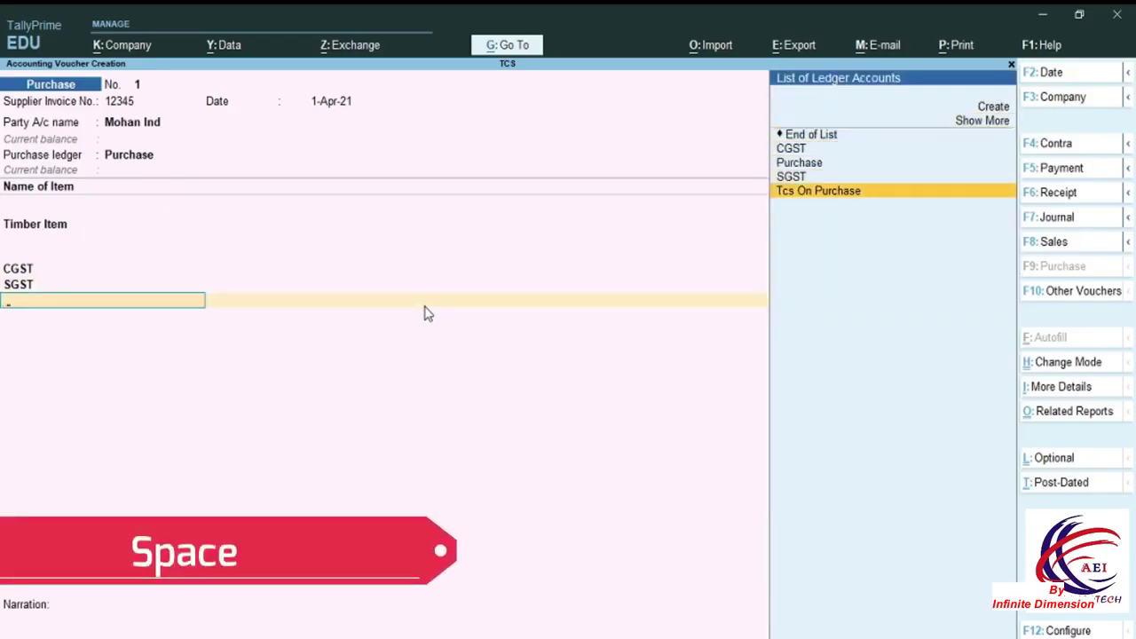
pyautogui.press('Return')
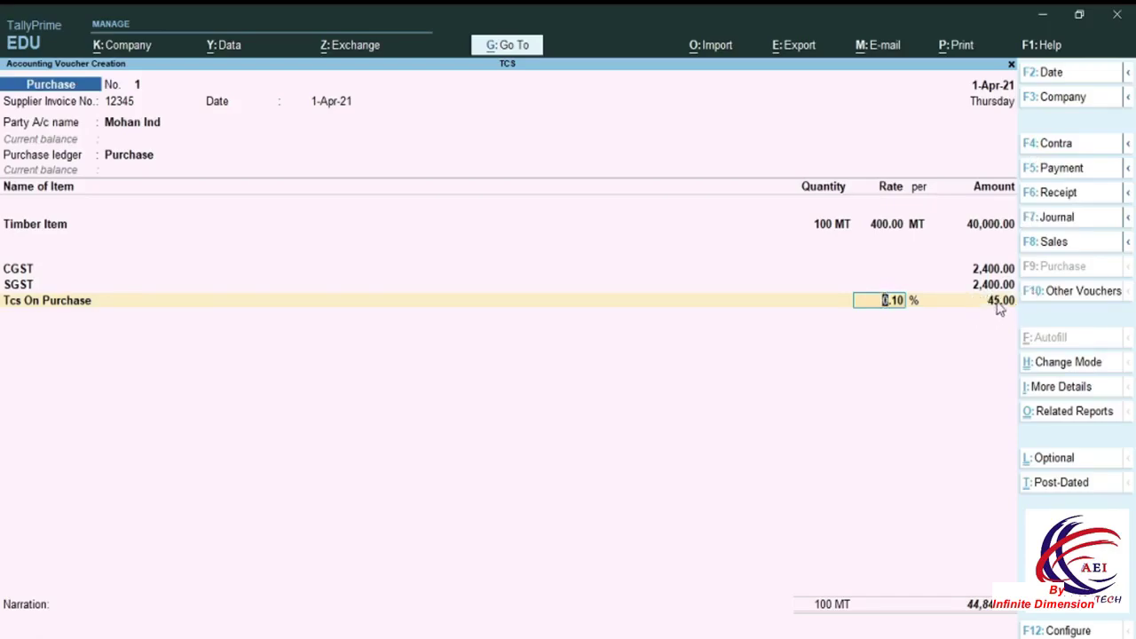
pyautogui.press('F12')
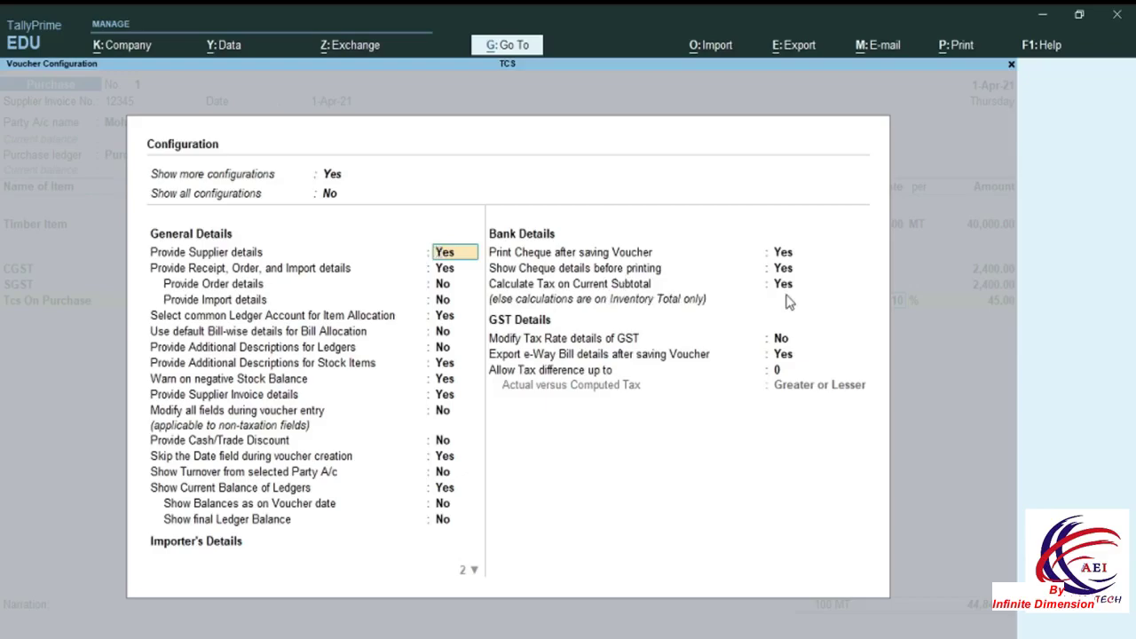
pyautogui.hotkey('ctrl', 'a')
pyautogui.press('Return')
pyautogui.press('Return')
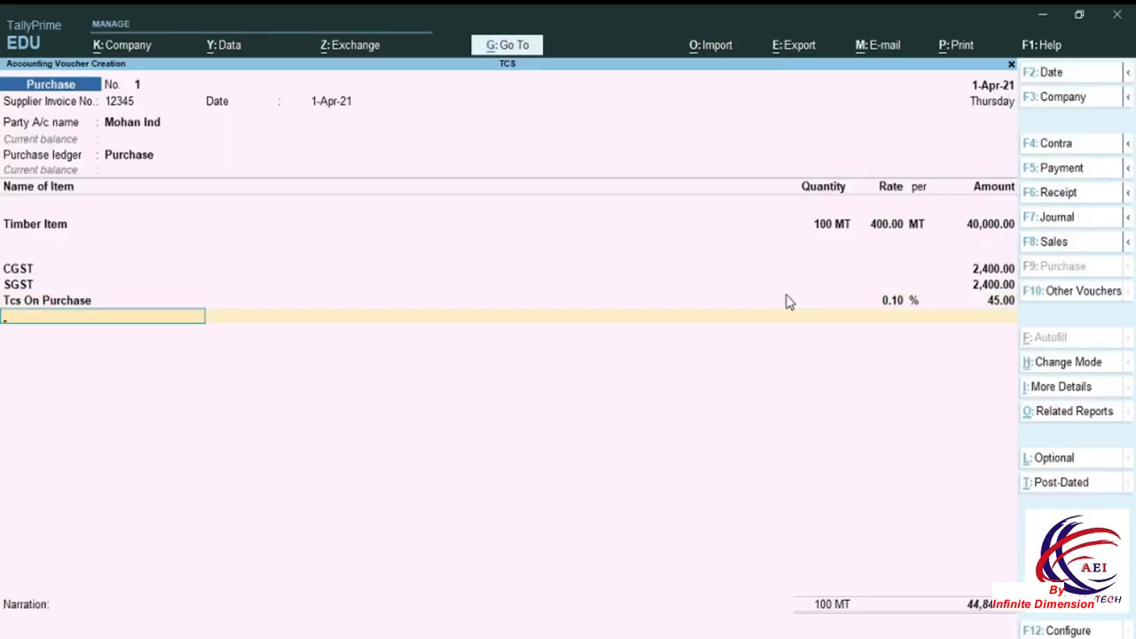
# Create a new ledger named RoundUP under Indirect Expenses
pyautogui.hotkey('alt', 'c')
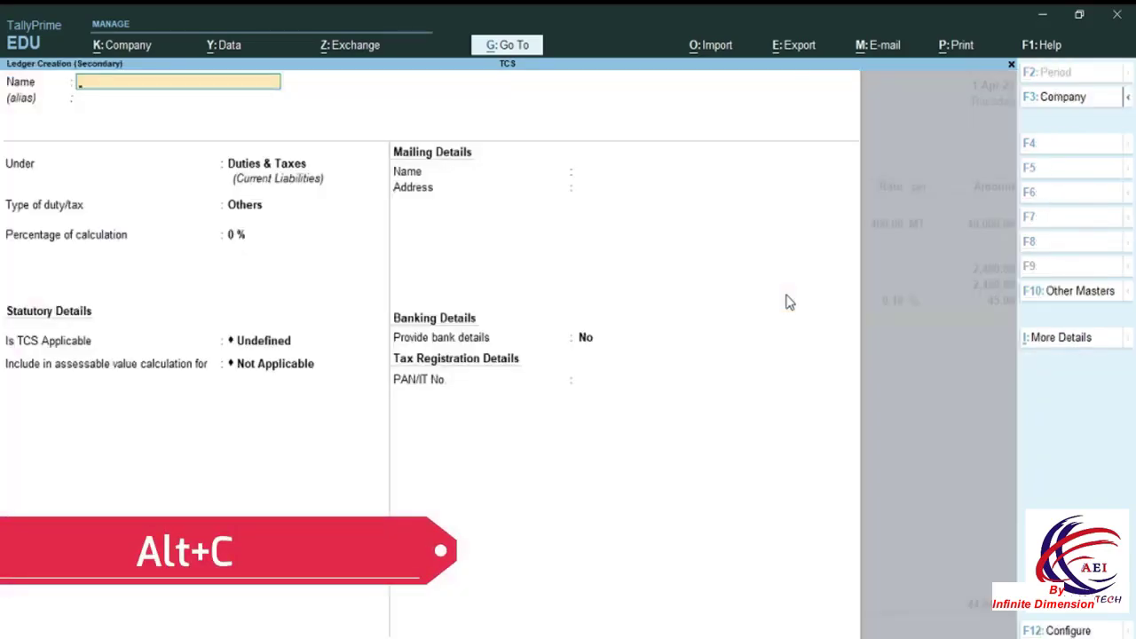
pyautogui.write('R')
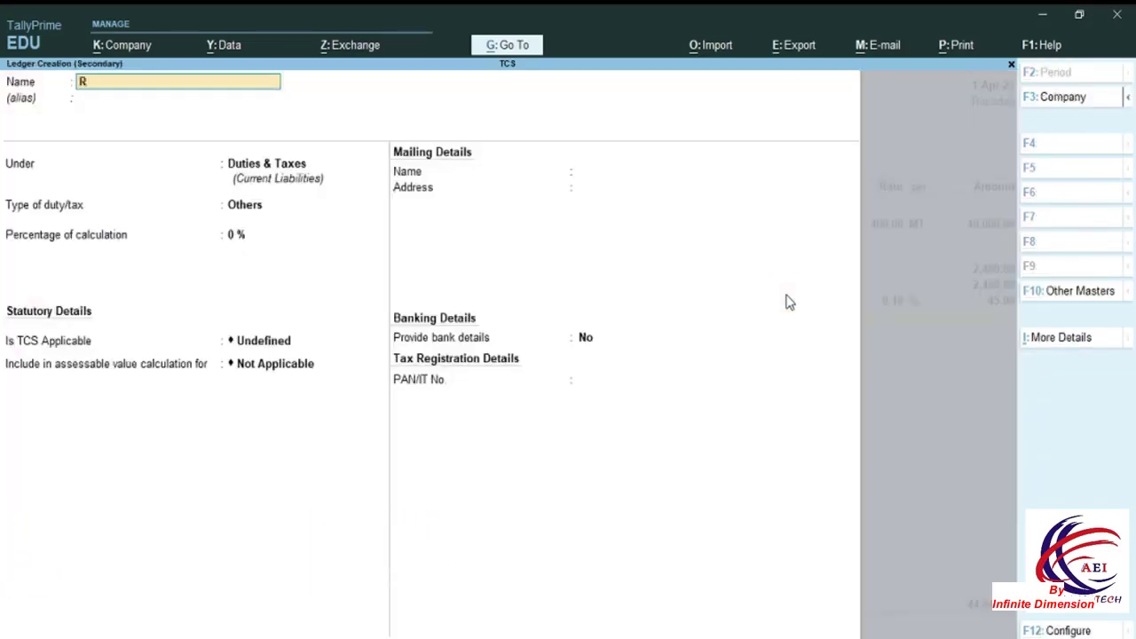
pyautogui.write('oundUP')
pyautogui.press('Return')
pyautogui.press('Return')
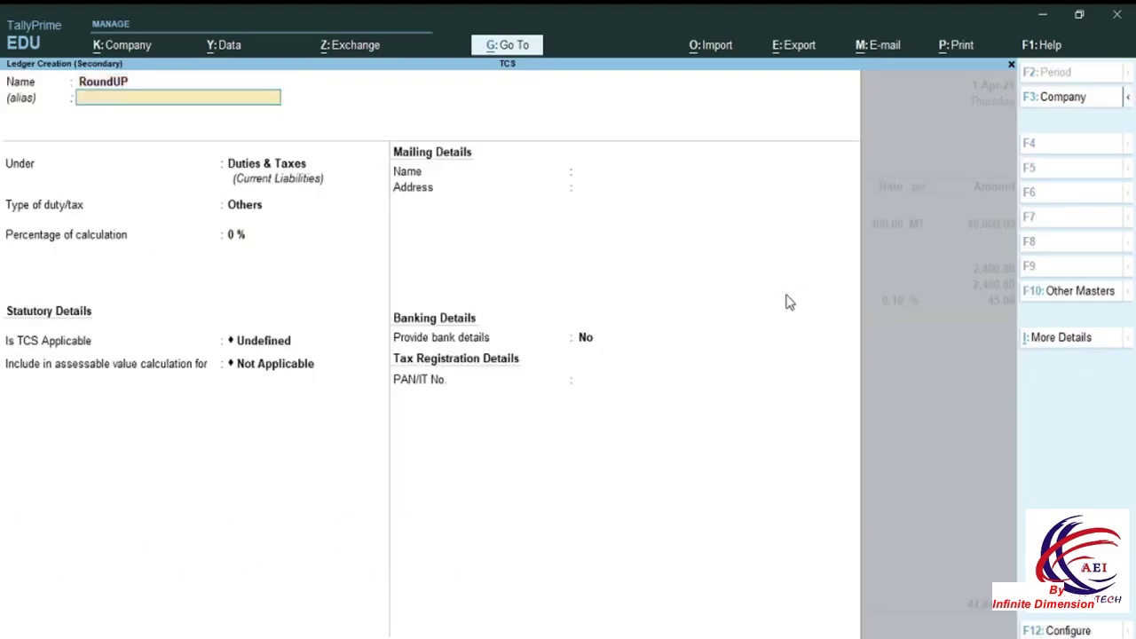
pyautogui.press('BackSpace')
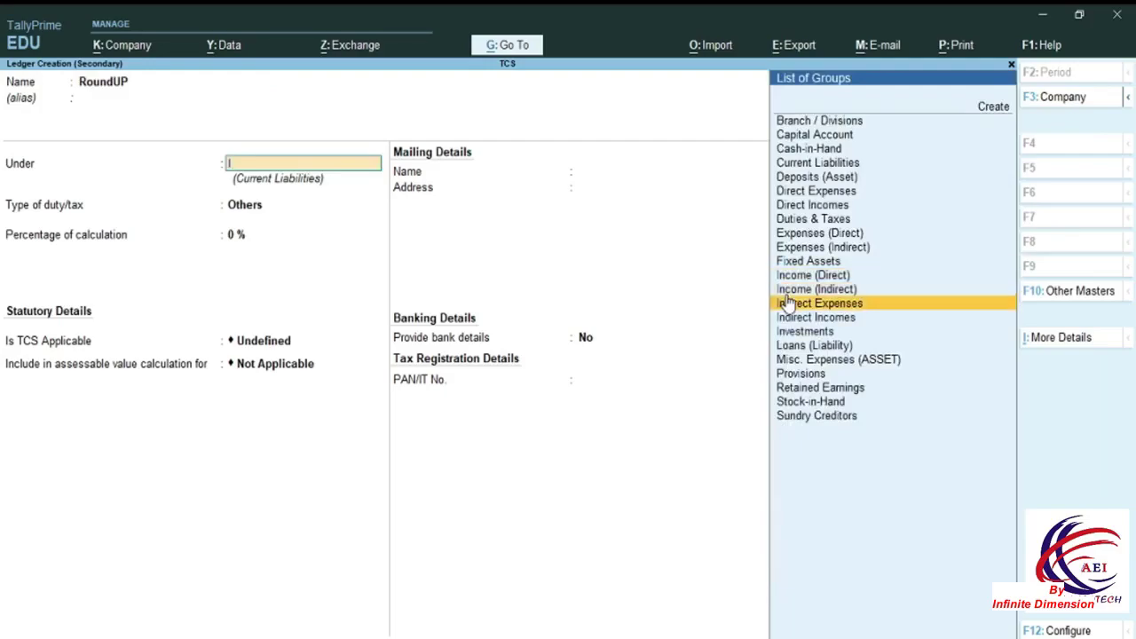
pyautogui.click(786, 303)
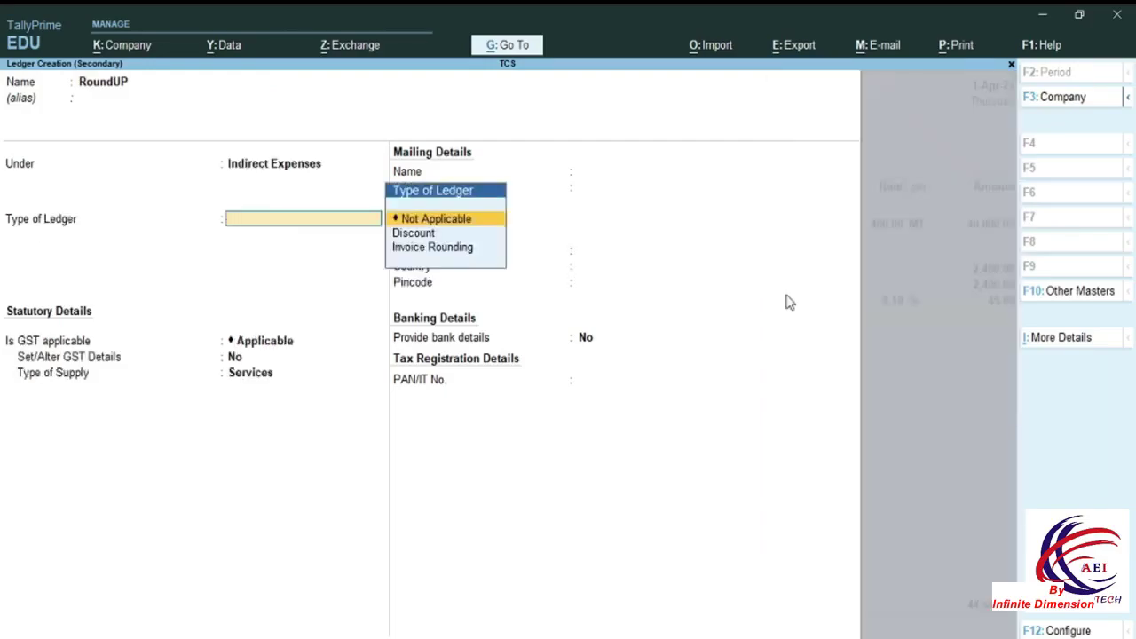
# Make RoundUP an Invoice Rounding ledger with Normal Rounding and limit 1
pyautogui.press('Down')
pyautogui.press('Down')
pyautogui.press('Up')
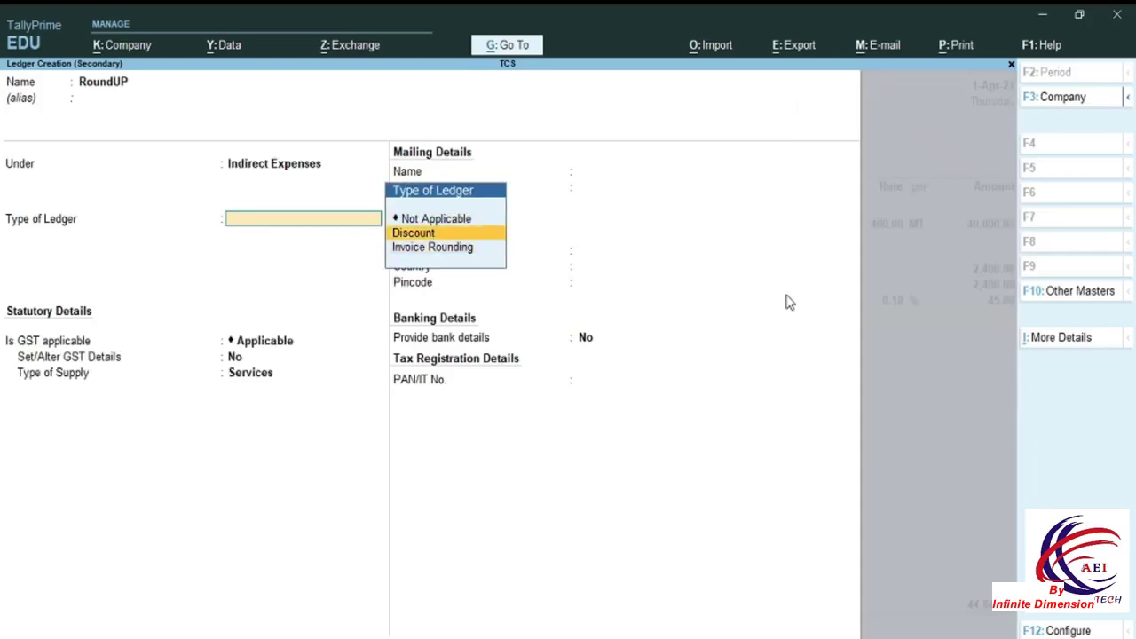
pyautogui.press('Down')
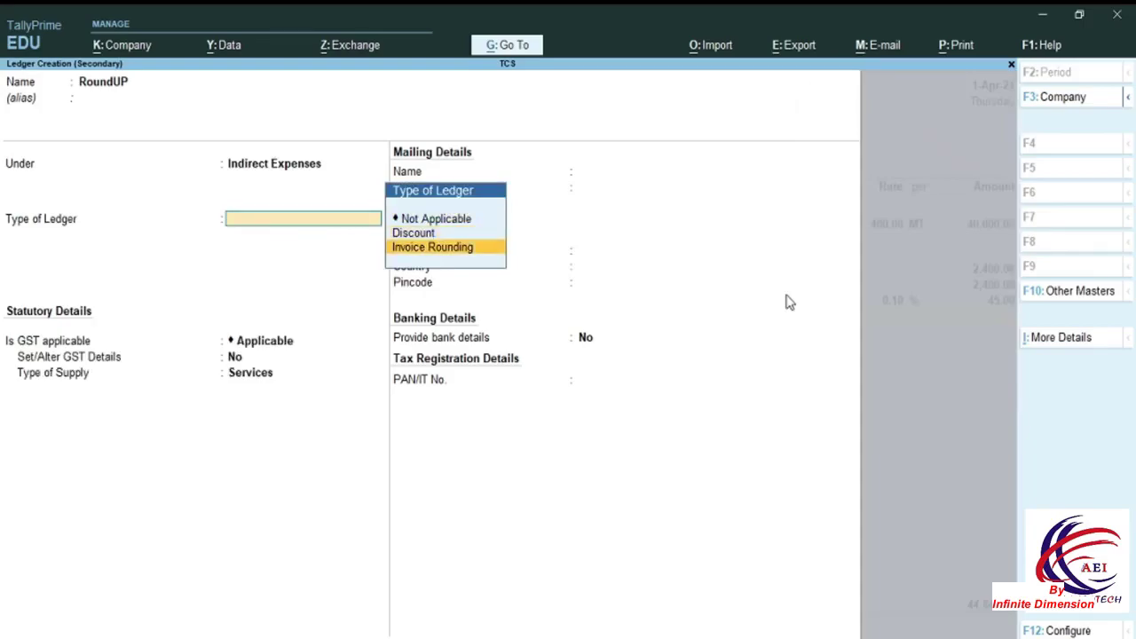
pyautogui.press('Return')
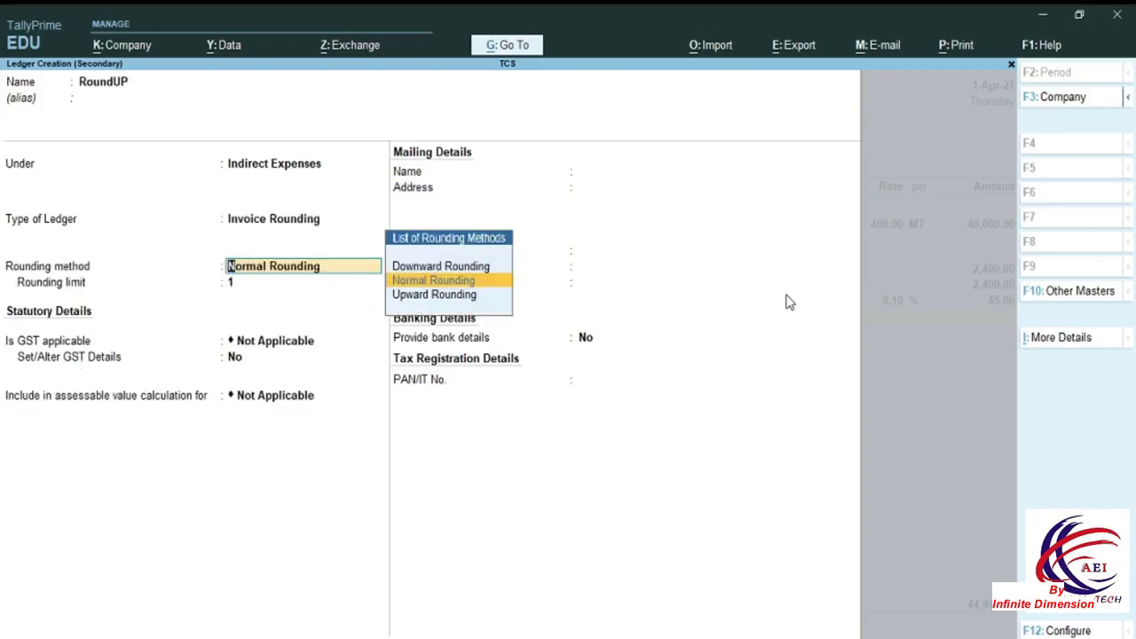
pyautogui.press('Return')
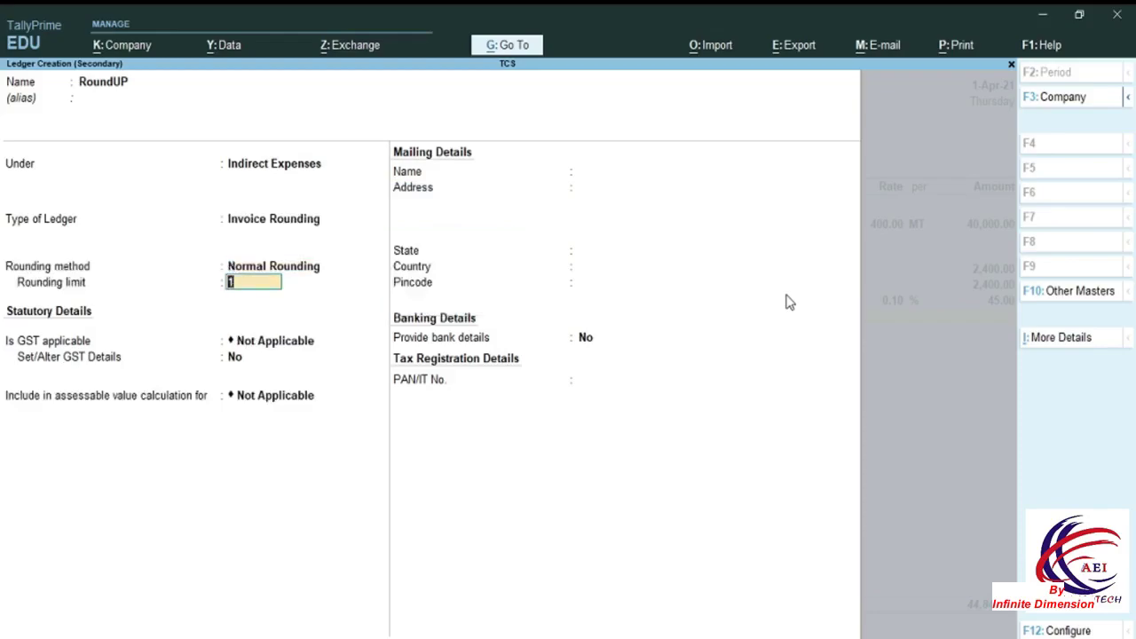
pyautogui.press('Return')
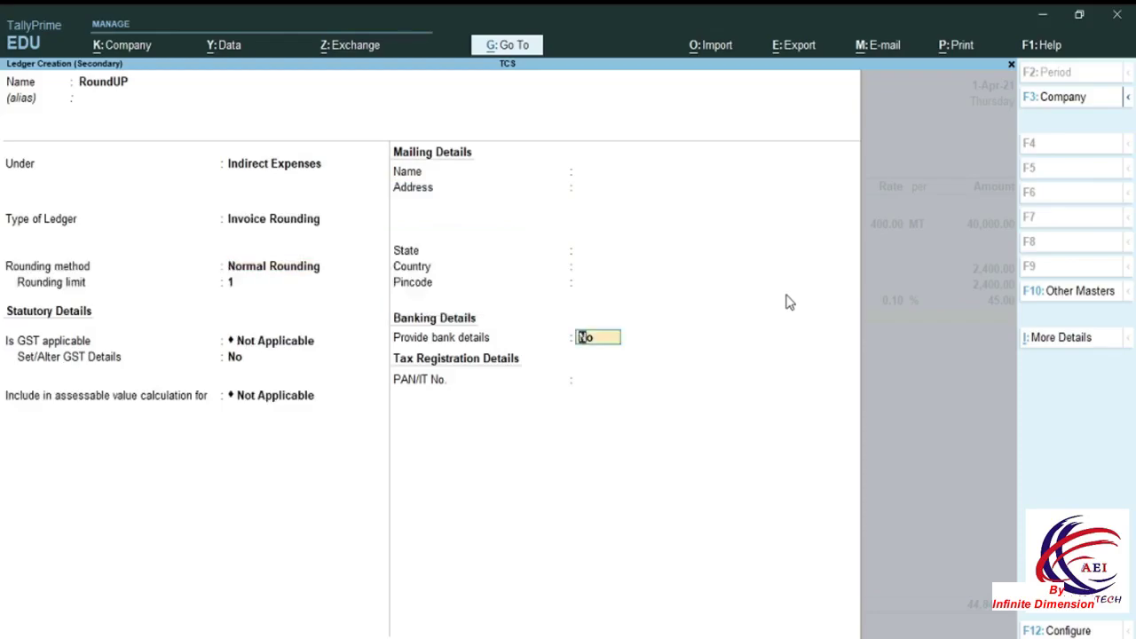
pyautogui.press('Return')
pyautogui.press('Return')
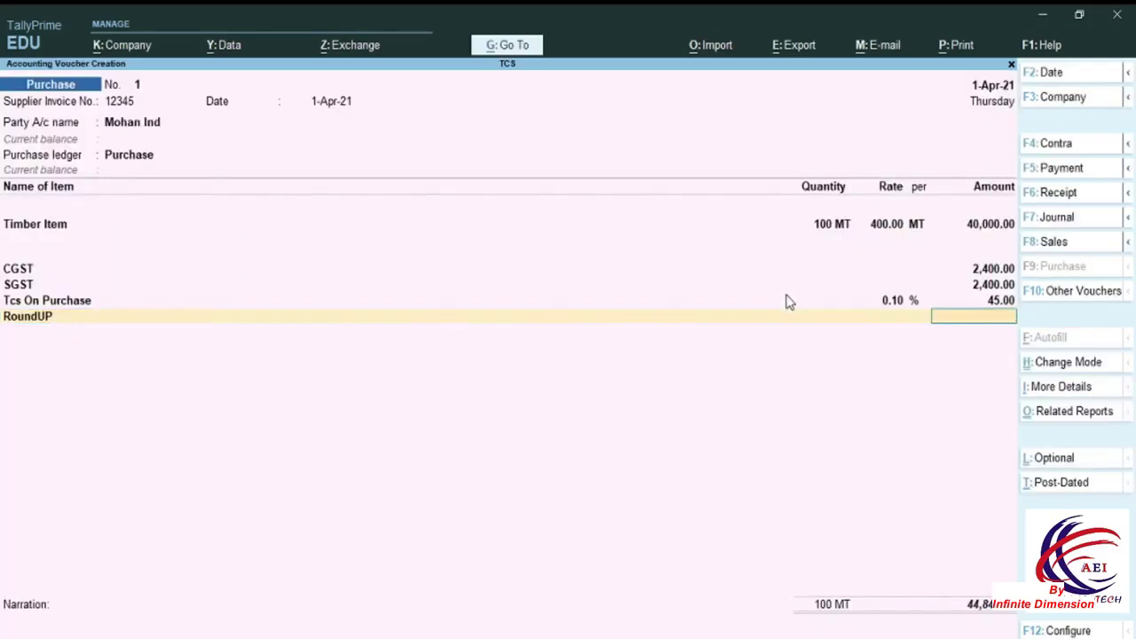
# Change the Timber Item rate to 400.30 per MT and save purchase voucher No. 1
pyautogui.press('BackSpace')
pyautogui.press('BackSpace')
pyautogui.press('BackSpace')
pyautogui.press('BackSpace')
pyautogui.press('BackSpace')
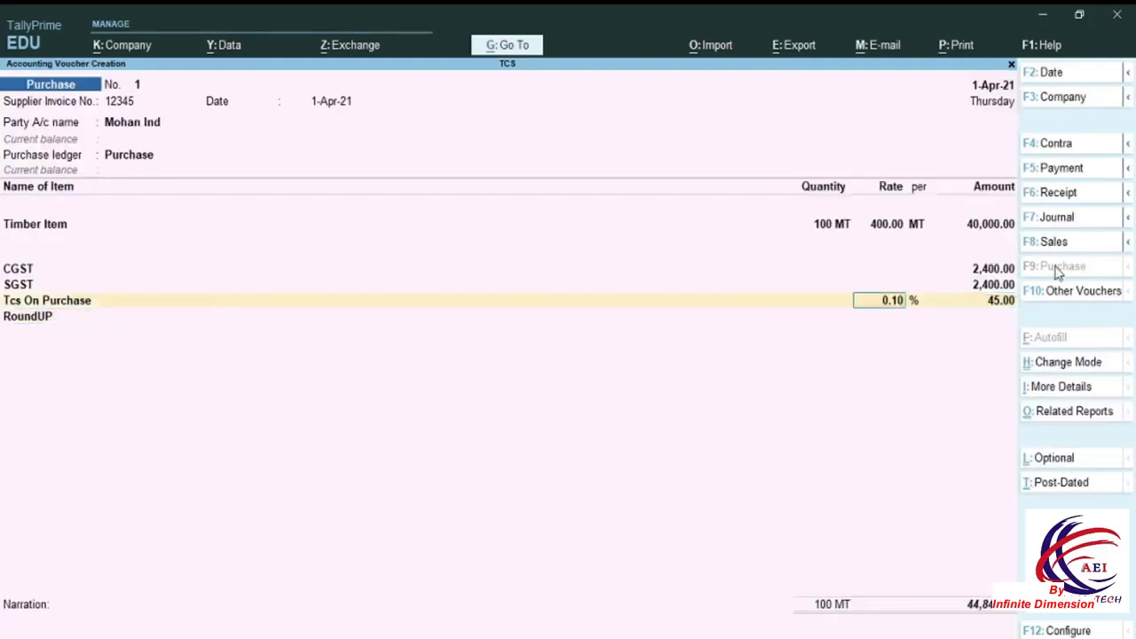
pyautogui.press('BackSpace')
pyautogui.press('BackSpace')
pyautogui.press('BackSpace')
pyautogui.press('BackSpace')
pyautogui.write('400')
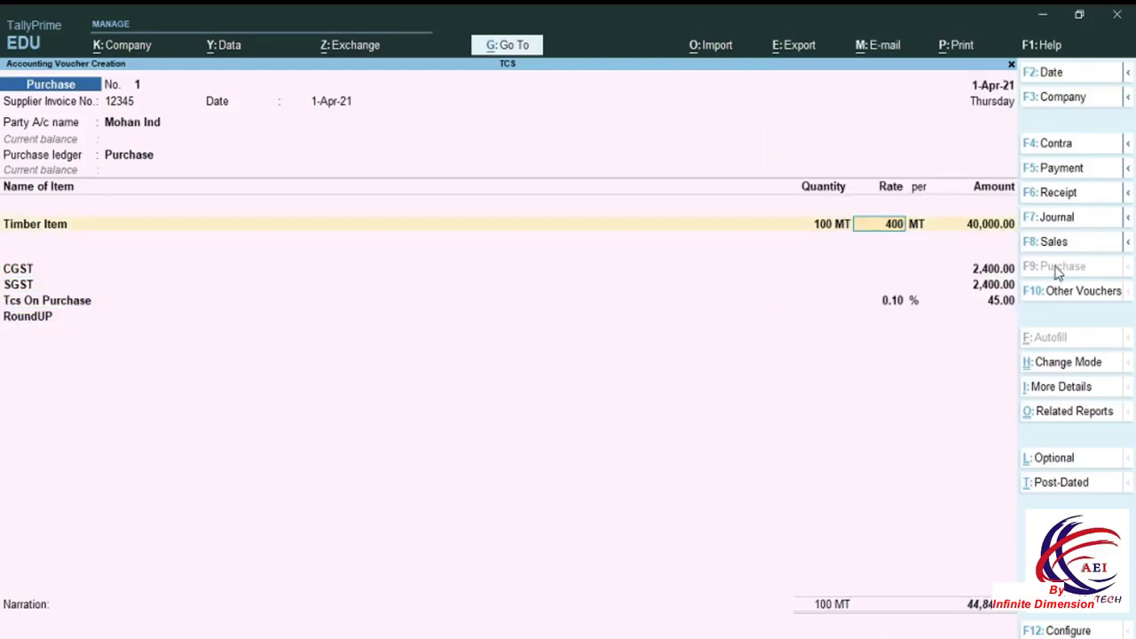
pyautogui.write('.3')
pyautogui.press('Return')
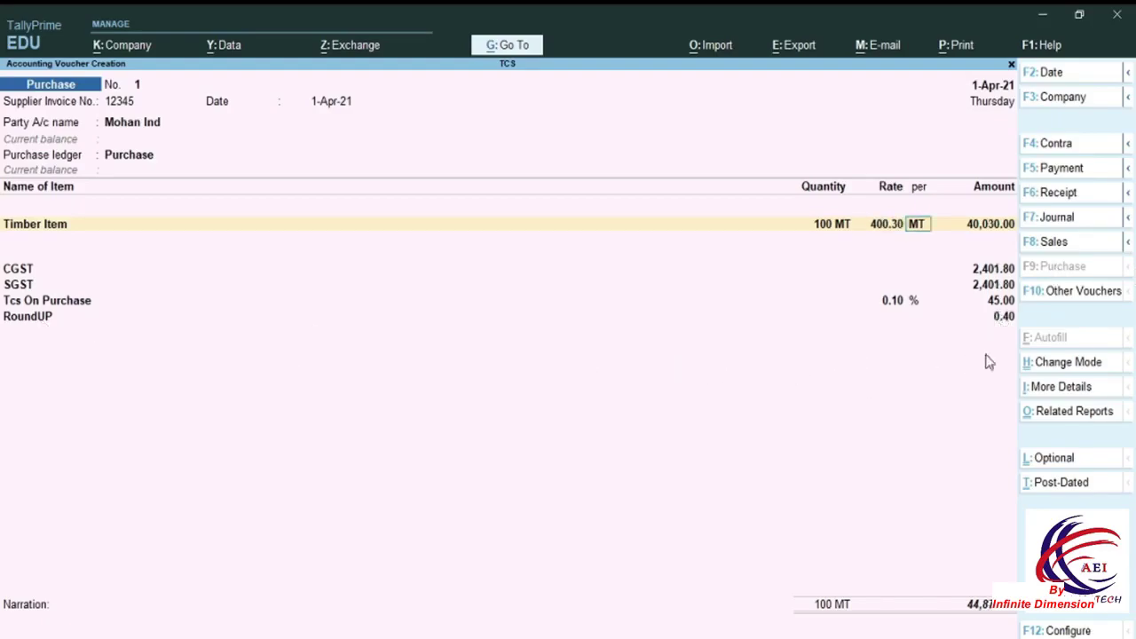
pyautogui.press('Return')
pyautogui.press('Return')
pyautogui.press('Return')
pyautogui.press('Return')
pyautogui.press('Return')
pyautogui.press('Return')
pyautogui.press('Return')
pyautogui.press('Return')
pyautogui.press('Return')
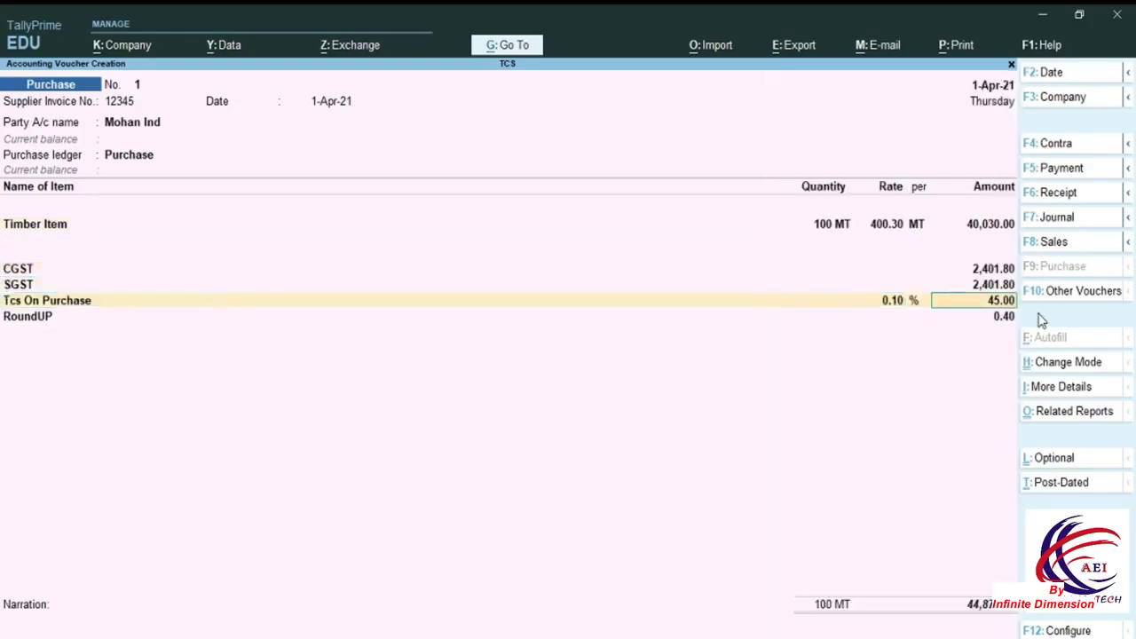
pyautogui.press('Return')
pyautogui.press('Return')
pyautogui.press('Return')
pyautogui.press('Return')
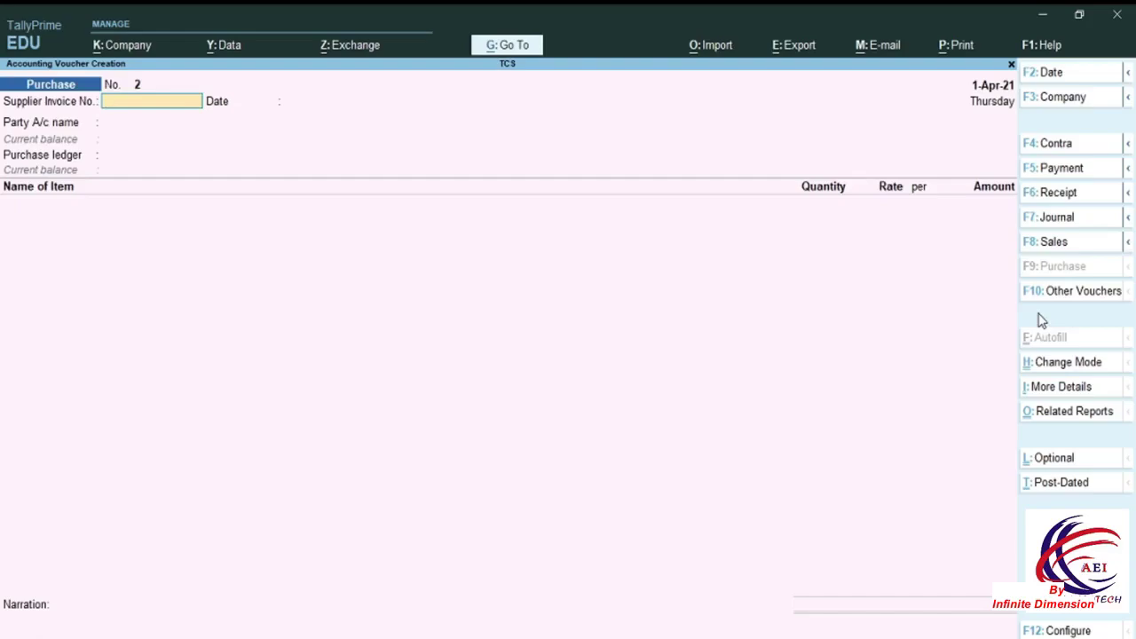
# Open the Mohan Ind 44,879.00 purchase from the Day Book and bring up print options
pyautogui.press('Escape')
pyautogui.press('Return')
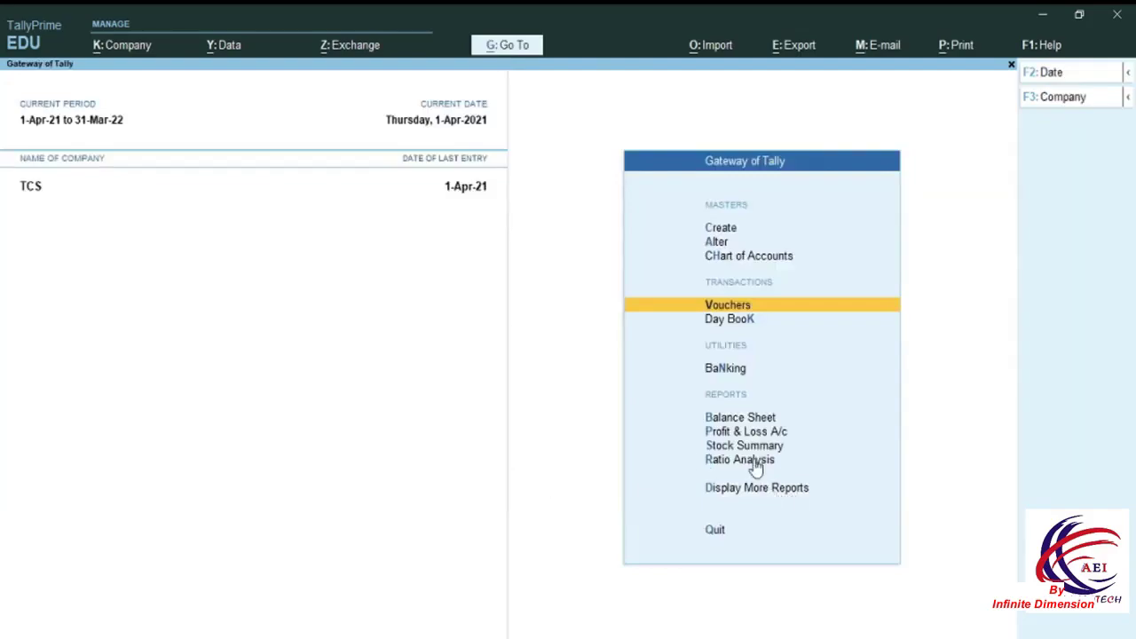
pyautogui.press('d')
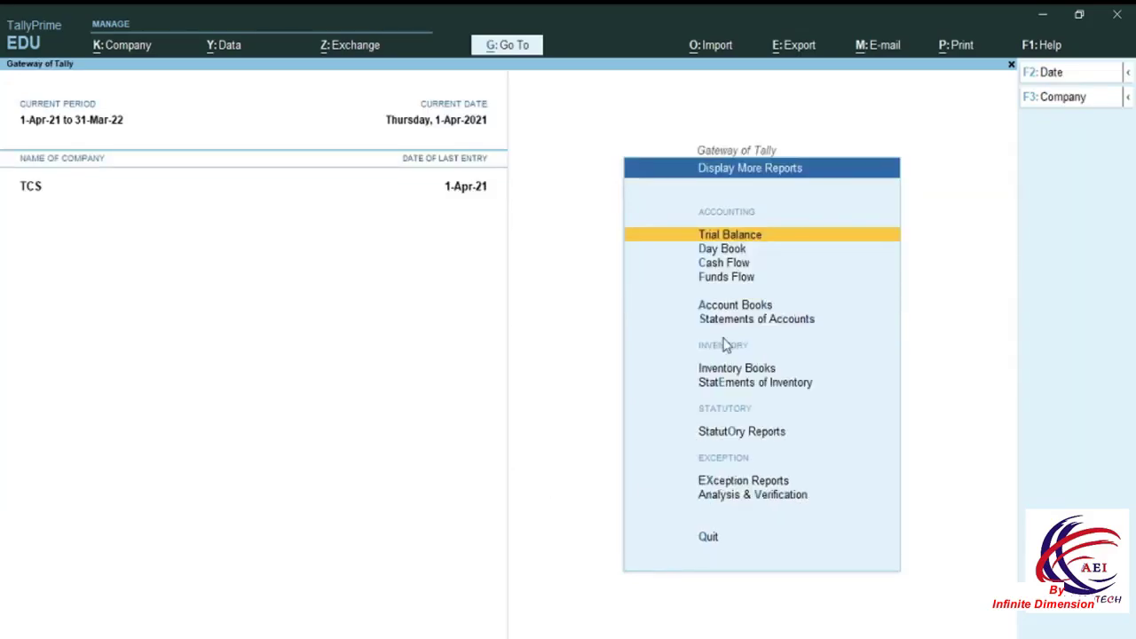
pyautogui.press('d')
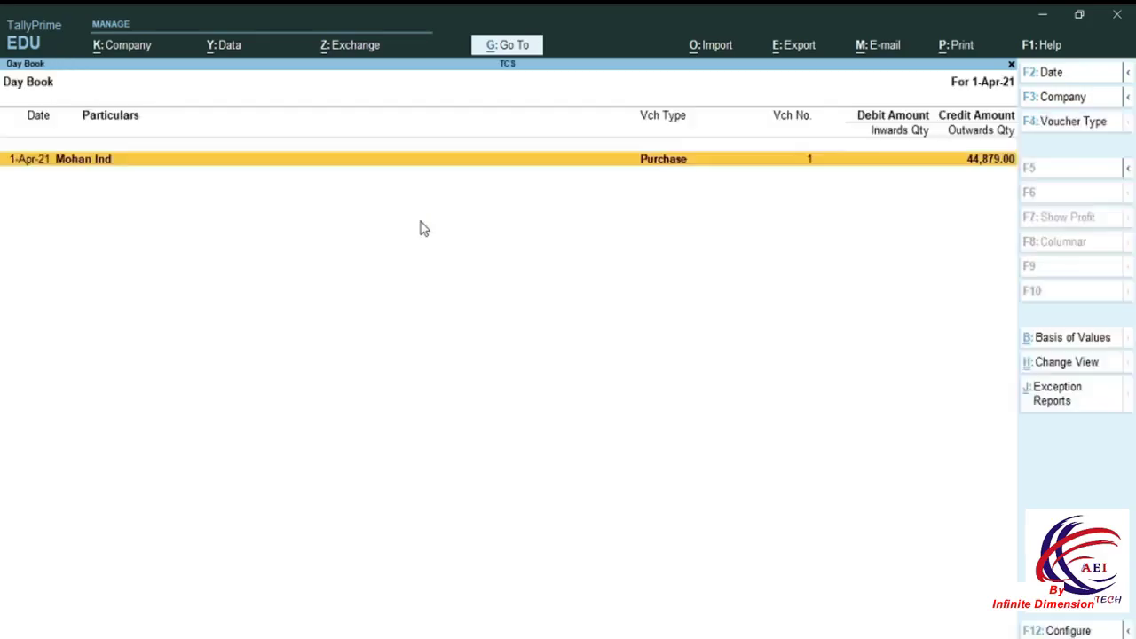
pyautogui.press('Return')
pyautogui.hotkey('alt', 'p')
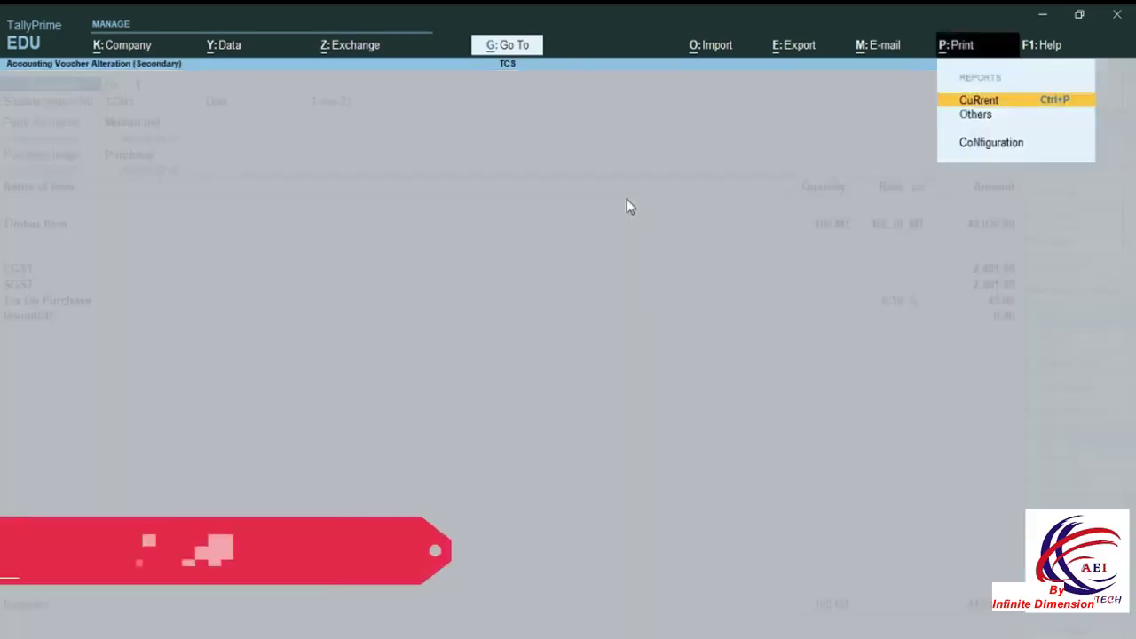
# Preview the current purchase invoice zoomed in, checking RoundUP 0.40 and the ₹44,879.00 total
pyautogui.click(985, 104)
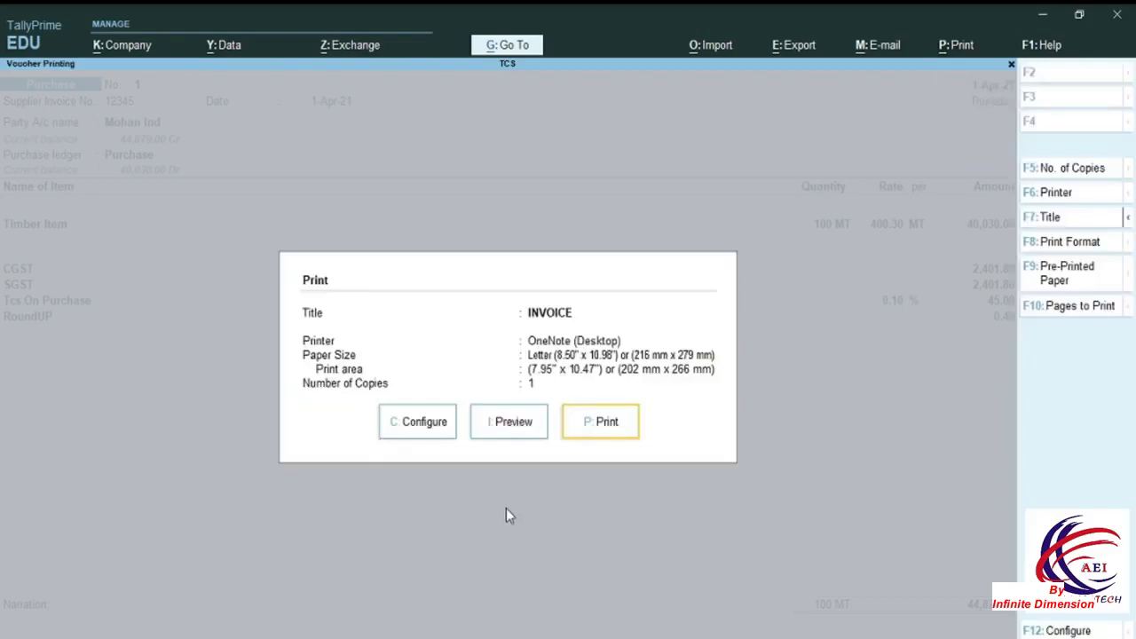
pyautogui.click(525, 425)
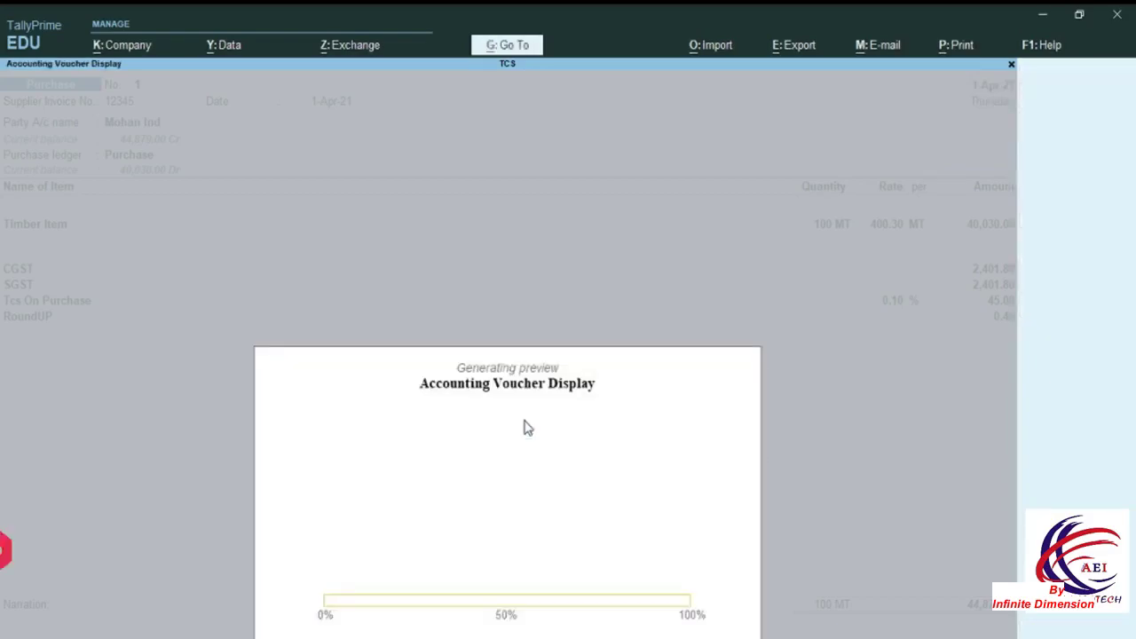
pyautogui.hotkey('alt', 'z')
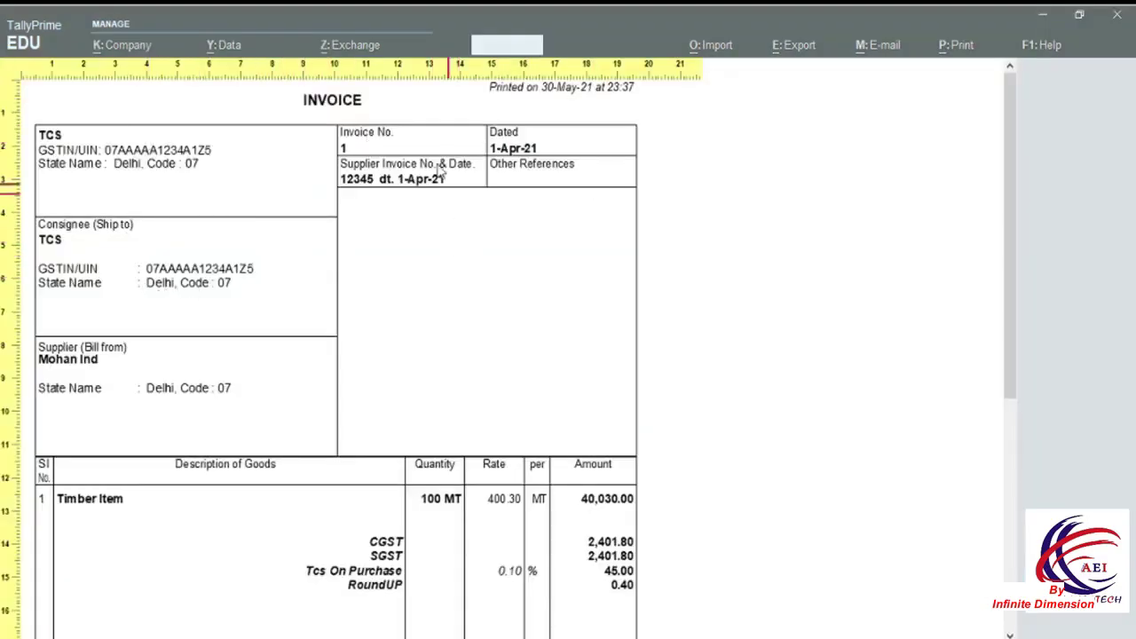
pyautogui.scroll(-3, 272, 282)
pyautogui.scroll(-4, 286, 317)
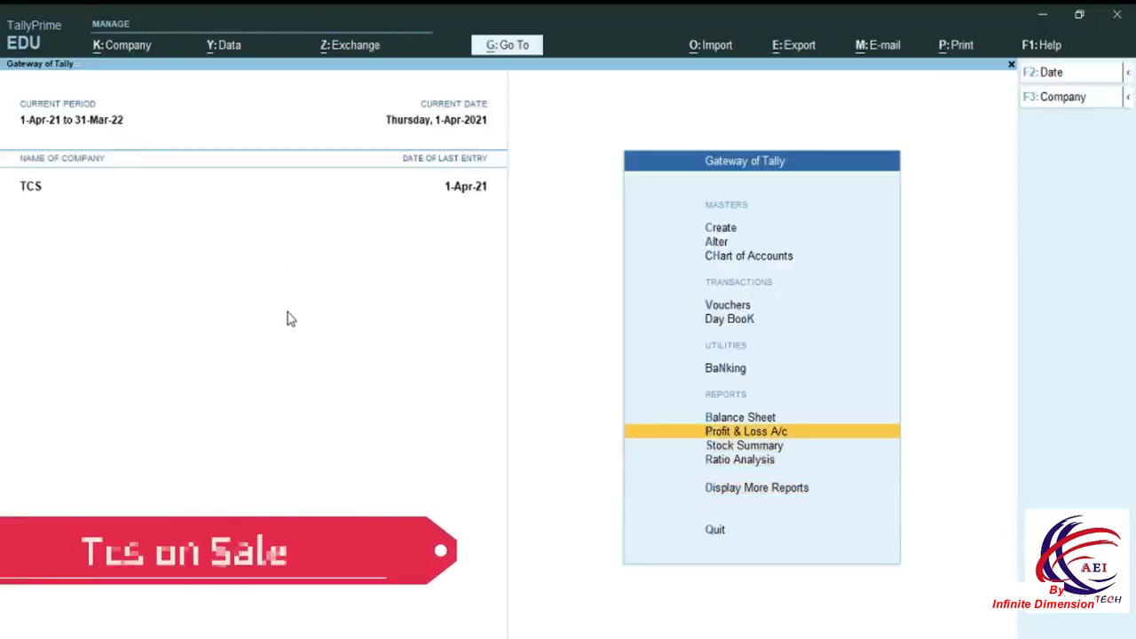
pyautogui.press('Up')
pyautogui.press('Up')
pyautogui.press('Up')
pyautogui.press('Up')
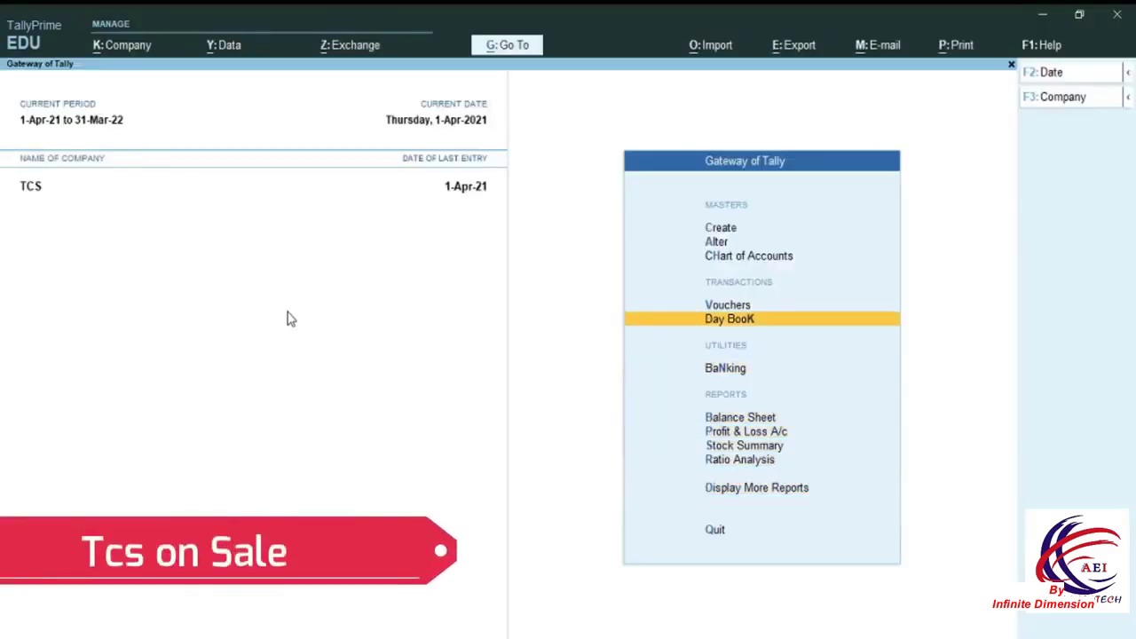
# Open a new Sales voucher (F8) and start ledger creation from Party A/c name with Alt+C
pyautogui.press('Return')
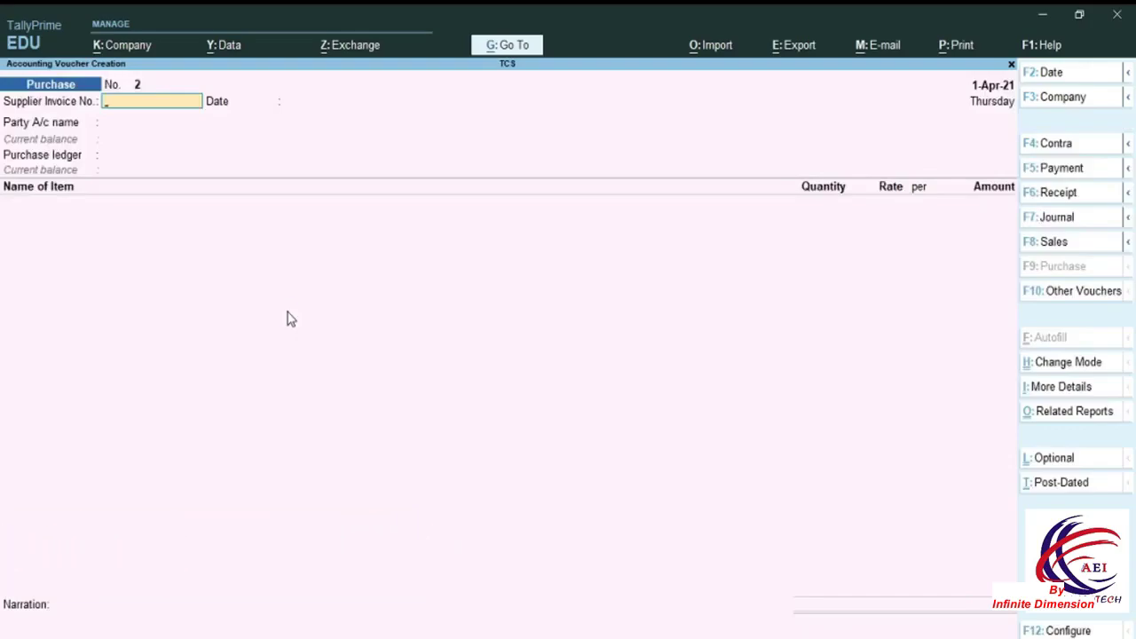
pyautogui.press('F8')
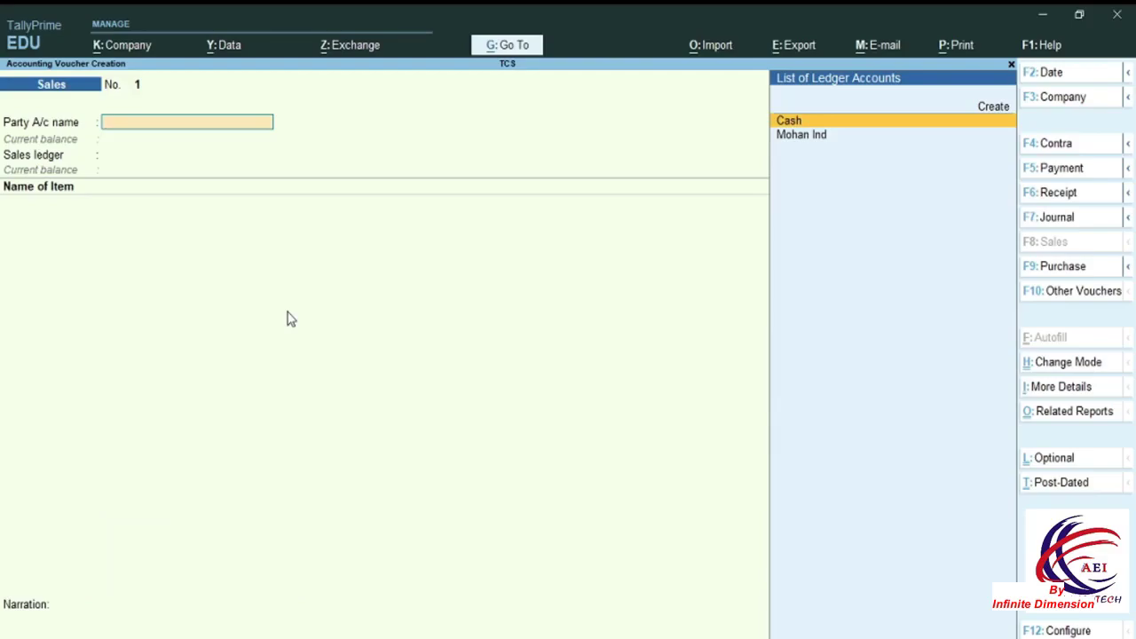
pyautogui.hotkey('alt', 'c')
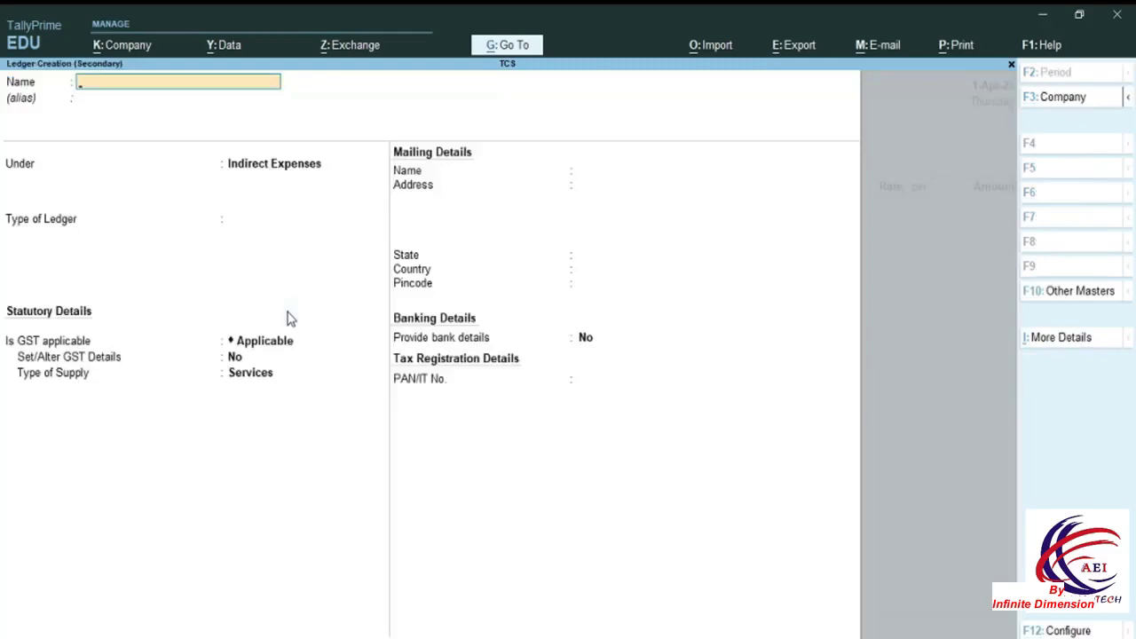
# Name the ledger Pankaj Ind under Sundry Debtors and make TCS applicable
pyautogui.write('Pankaj Ind')
pyautogui.press('Return')
pyautogui.press('Return')
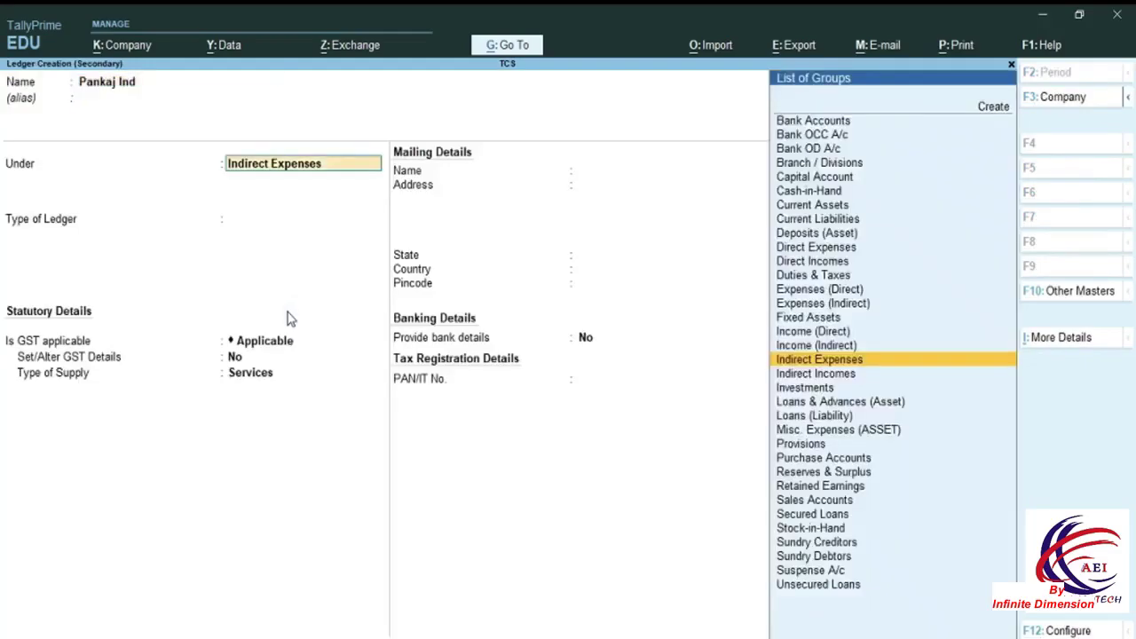
pyautogui.write('S')
pyautogui.press('Down')
pyautogui.press('Down')
pyautogui.press('Down')
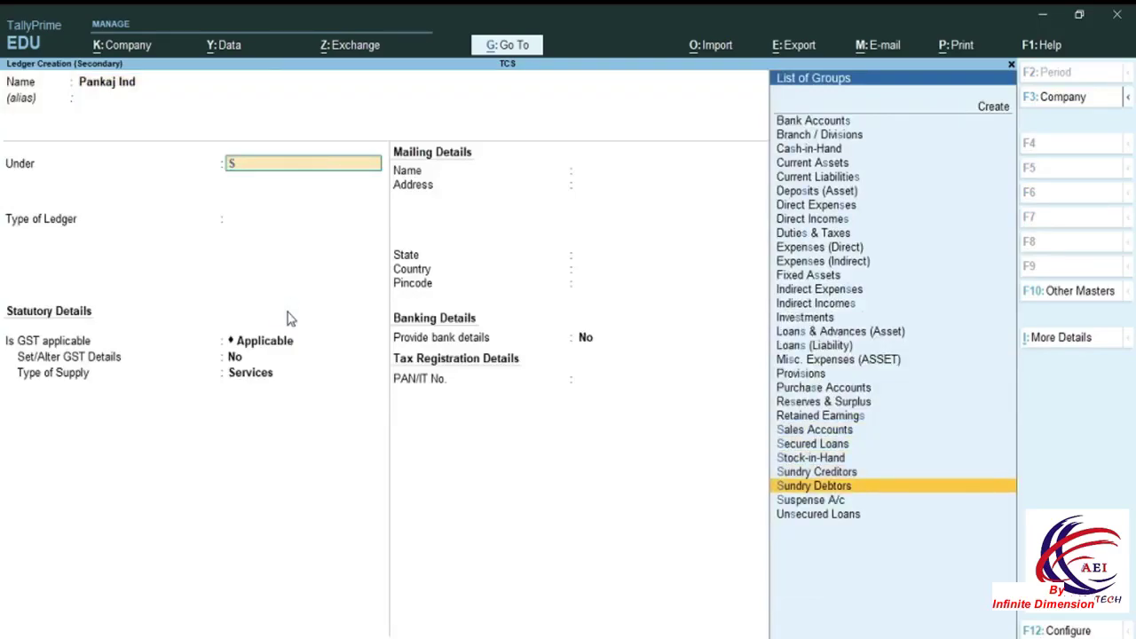
pyautogui.press('Return')
pyautogui.press('Return')
pyautogui.press('Return')
pyautogui.press('Return')
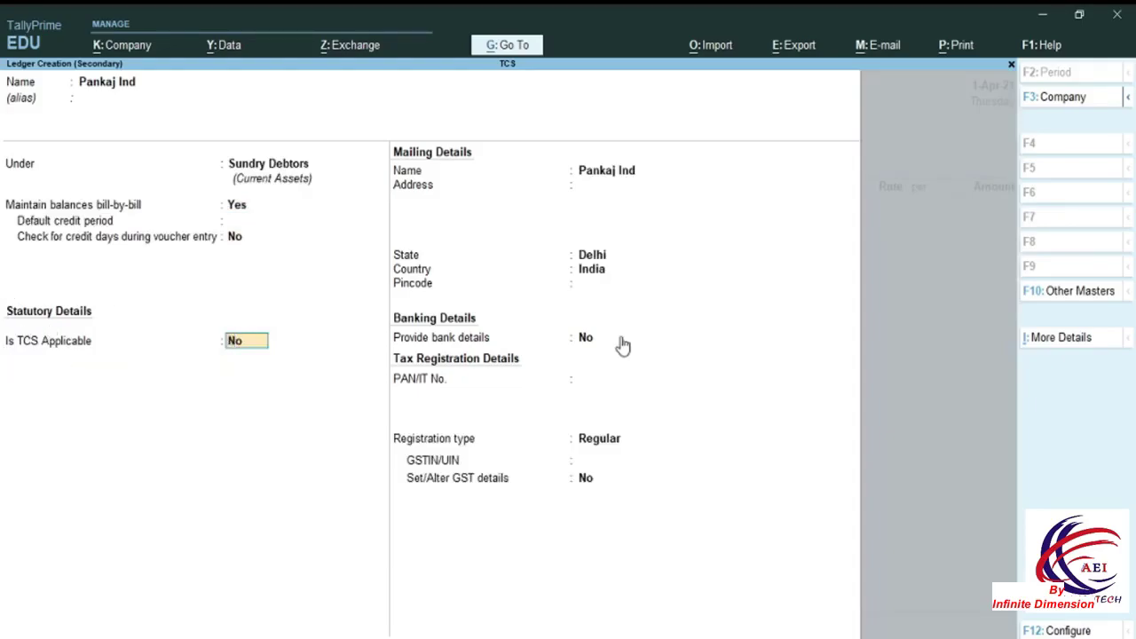
pyautogui.write('y')
pyautogui.press('Return')
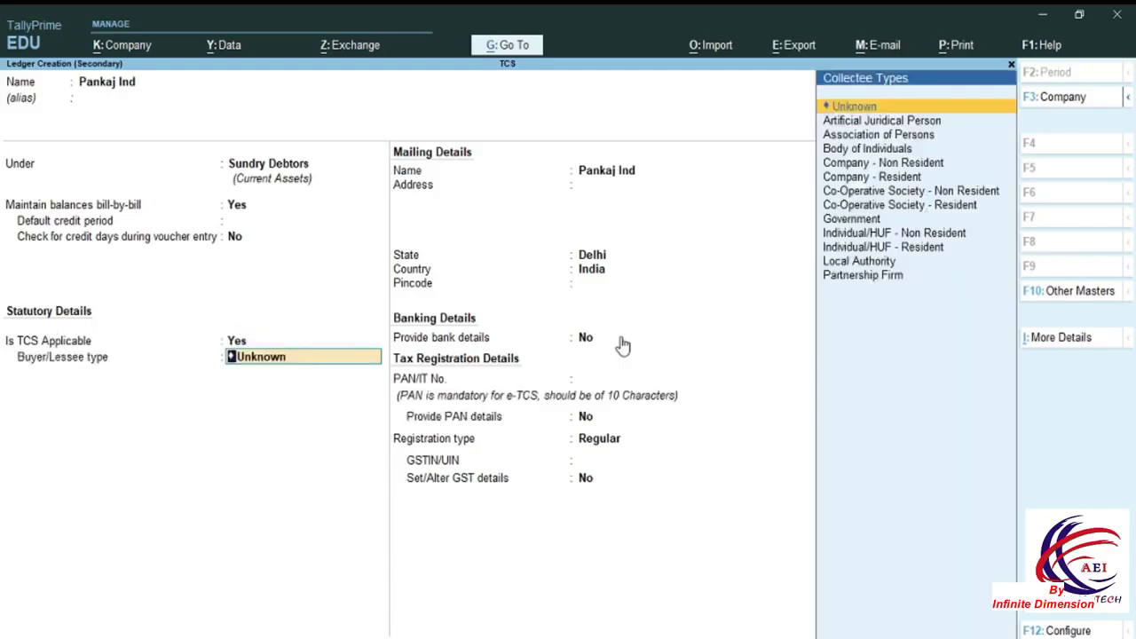
# Set the TCS collectee type to Company - Resident
pyautogui.press('Down')
pyautogui.press('Down')
pyautogui.press('Down')
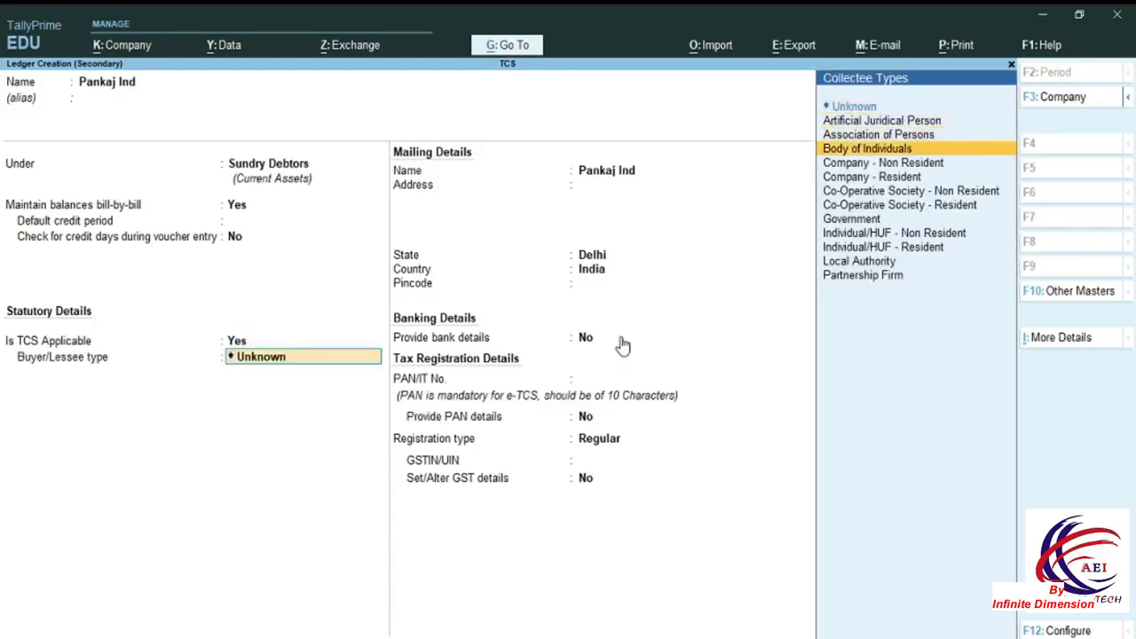
pyautogui.press('Up')
pyautogui.press('Up')
pyautogui.press('Down')
pyautogui.press('Down')
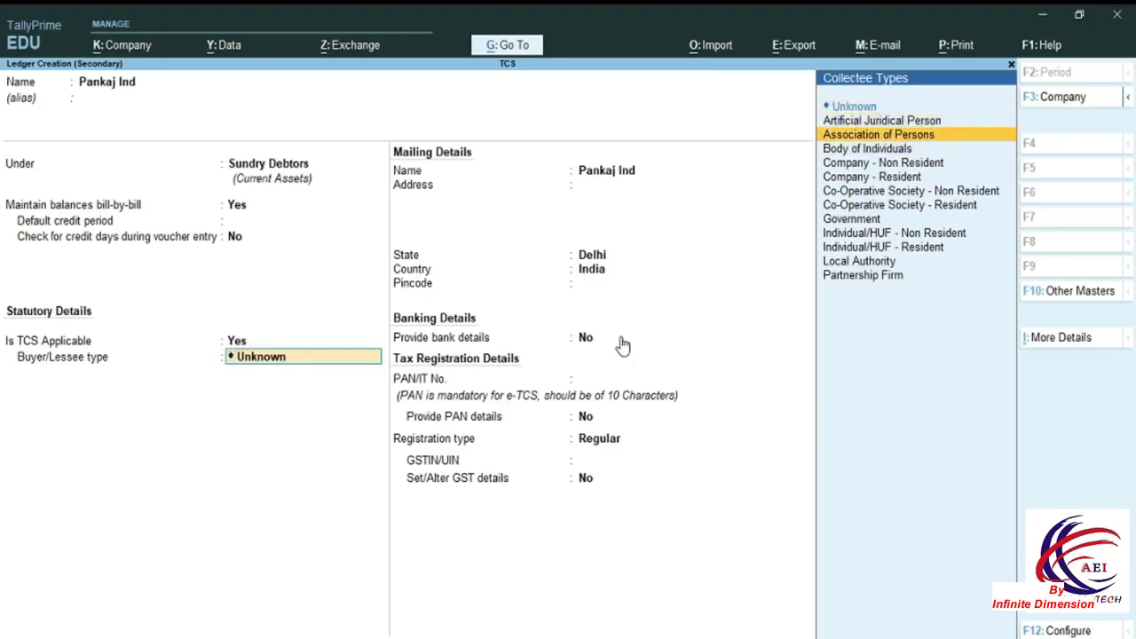
pyautogui.press('Up')
pyautogui.press('Down')
pyautogui.press('Down')
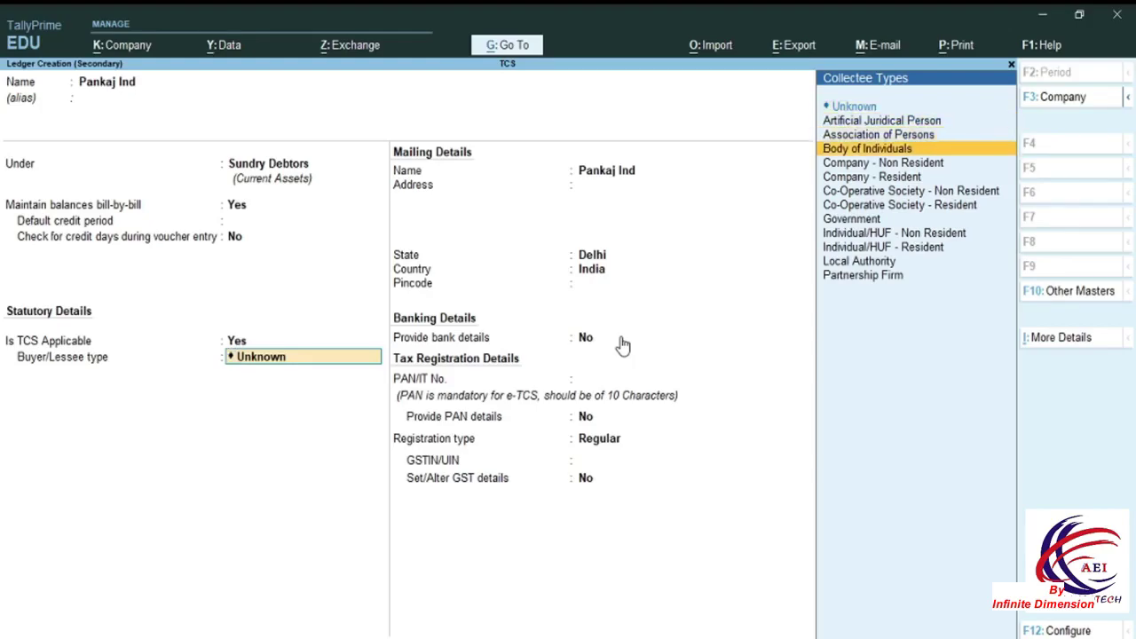
pyautogui.press('Down')
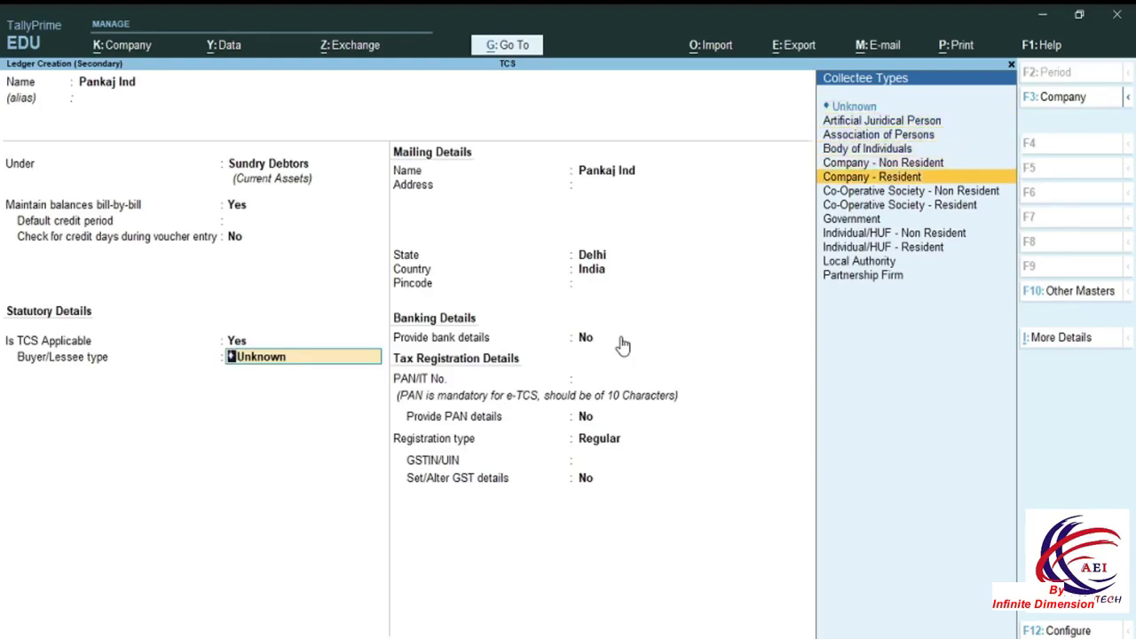
pyautogui.press('Return')
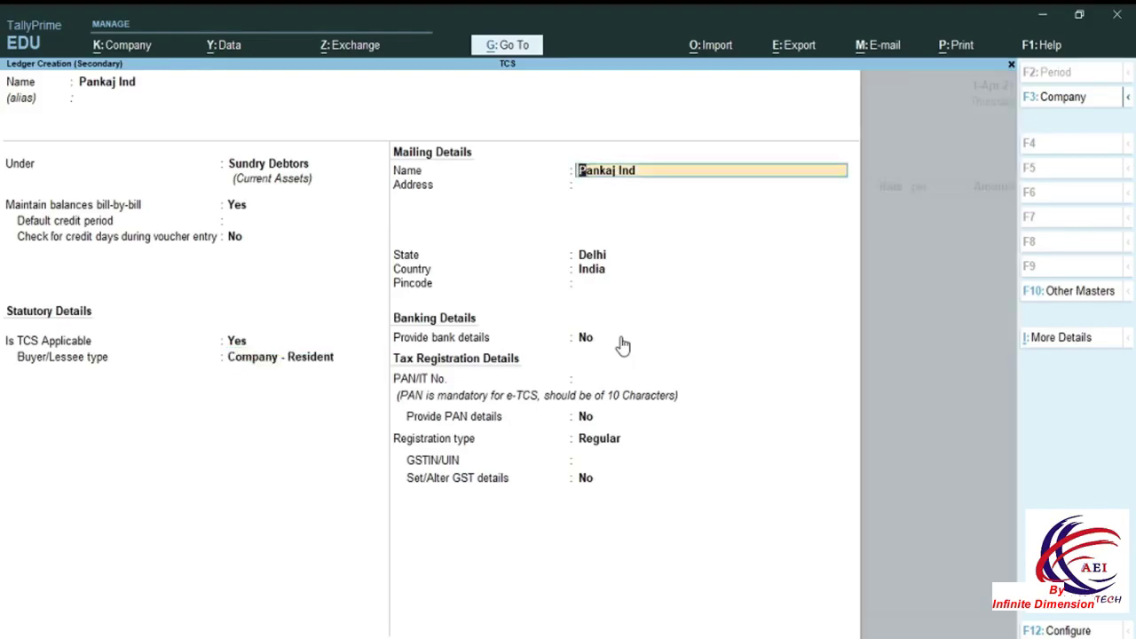
# Set the party's state to Goa with Regular GST registration type
pyautogui.press('Return')
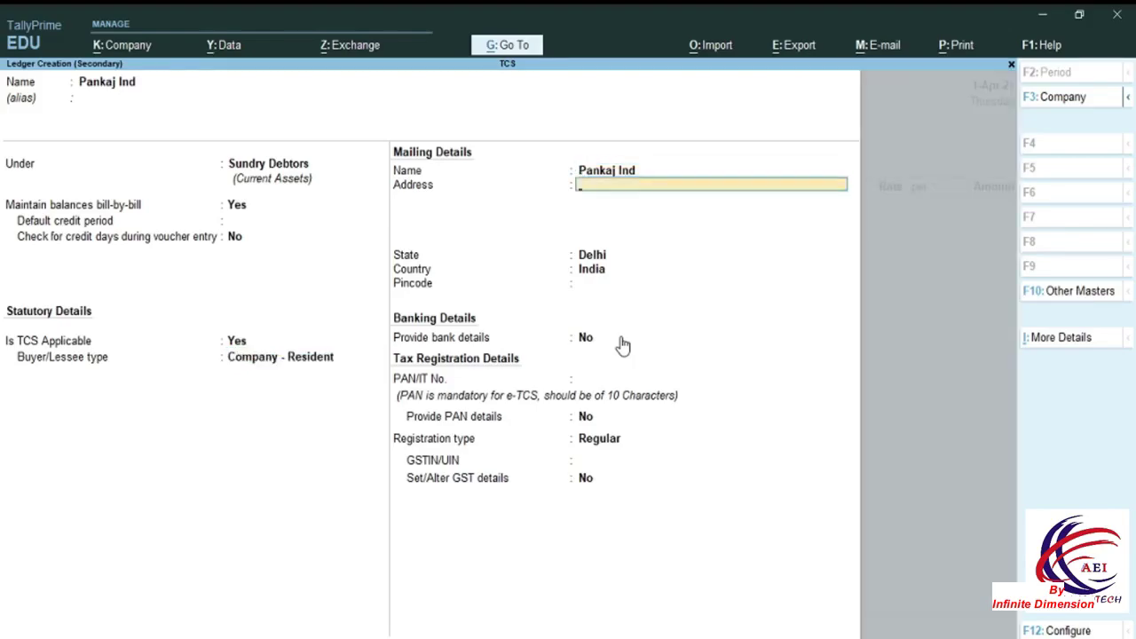
pyautogui.press('Return')
pyautogui.press('Return')
pyautogui.press('Return')
pyautogui.press('Return')
pyautogui.press('Return')
pyautogui.press('Return')
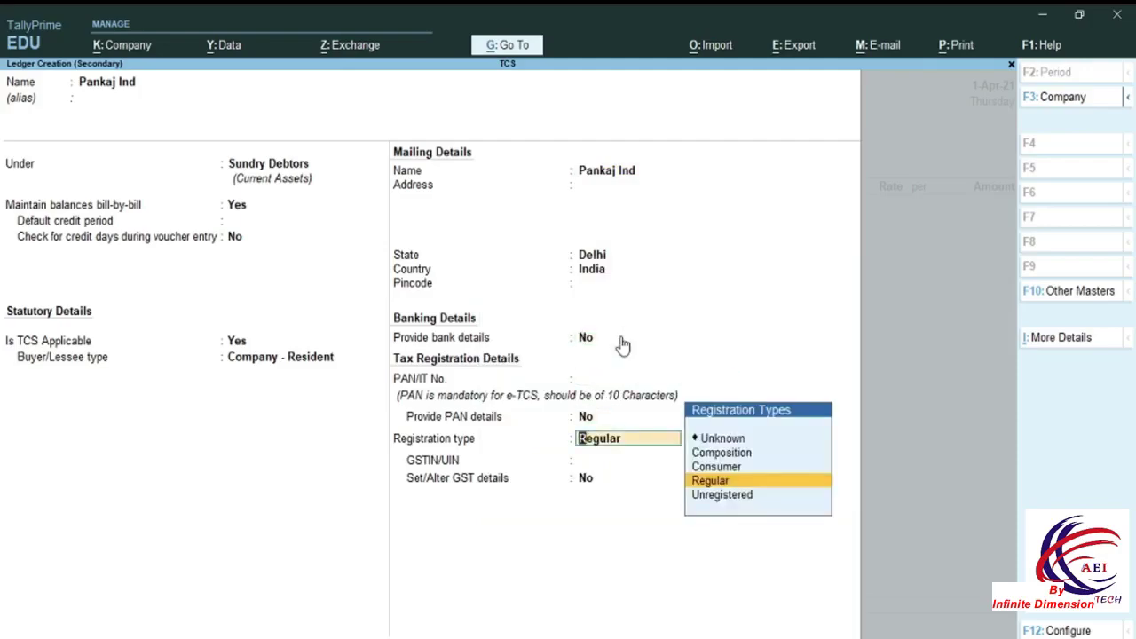
pyautogui.press('Return')
pyautogui.press('BackSpace')
pyautogui.press('Return')
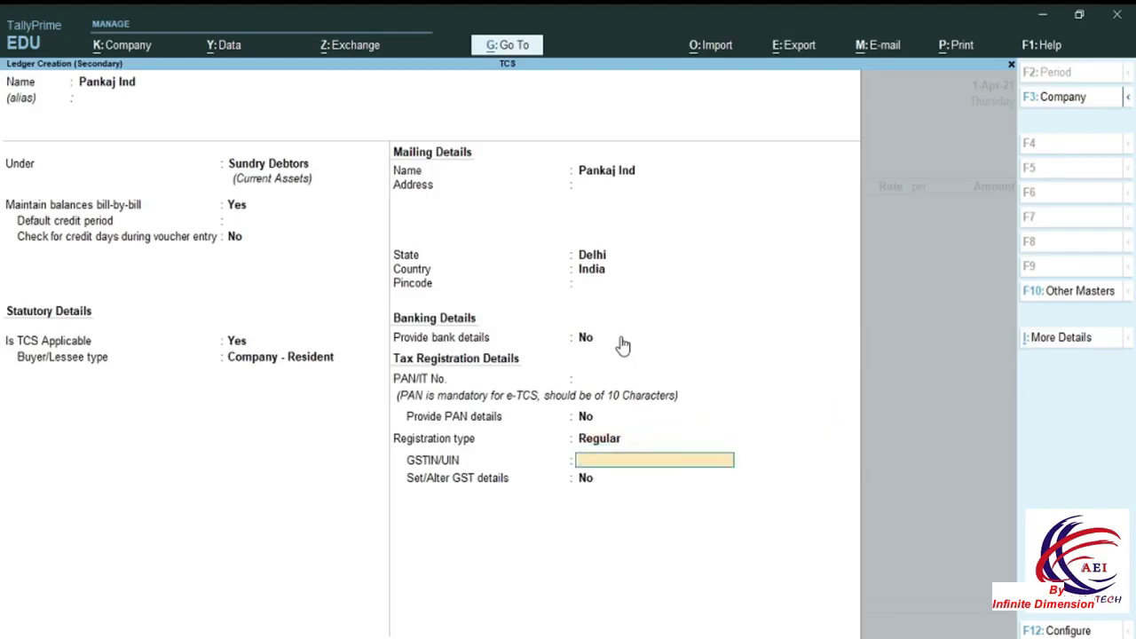
pyautogui.press('BackSpace')
pyautogui.press('BackSpace')
pyautogui.press('BackSpace')
pyautogui.press('BackSpace')
pyautogui.press('BackSpace')
pyautogui.press('BackSpace')
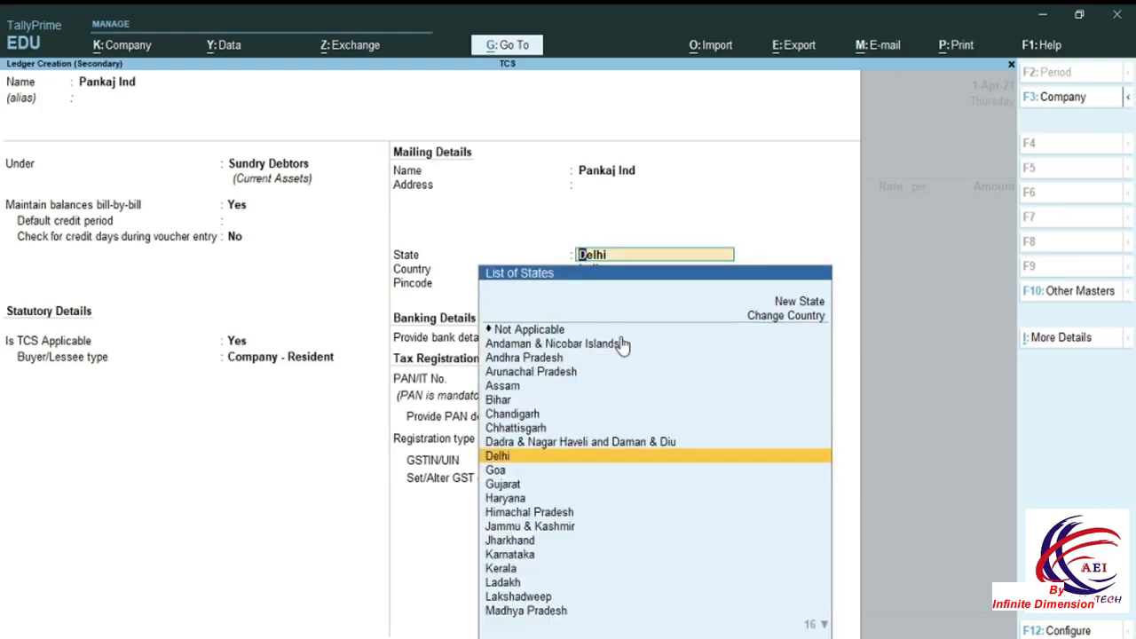
pyautogui.press('Down')
pyautogui.press('Return')
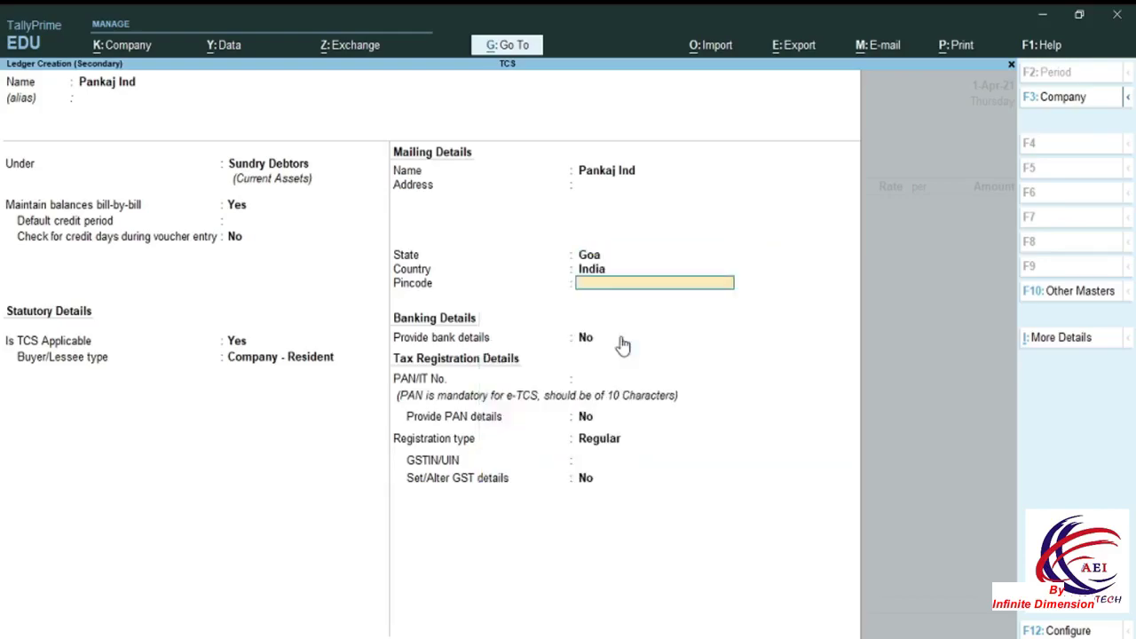
pyautogui.press('Return')
pyautogui.press('Return')
pyautogui.press('Return')
pyautogui.press('Return')
pyautogui.press('Return')
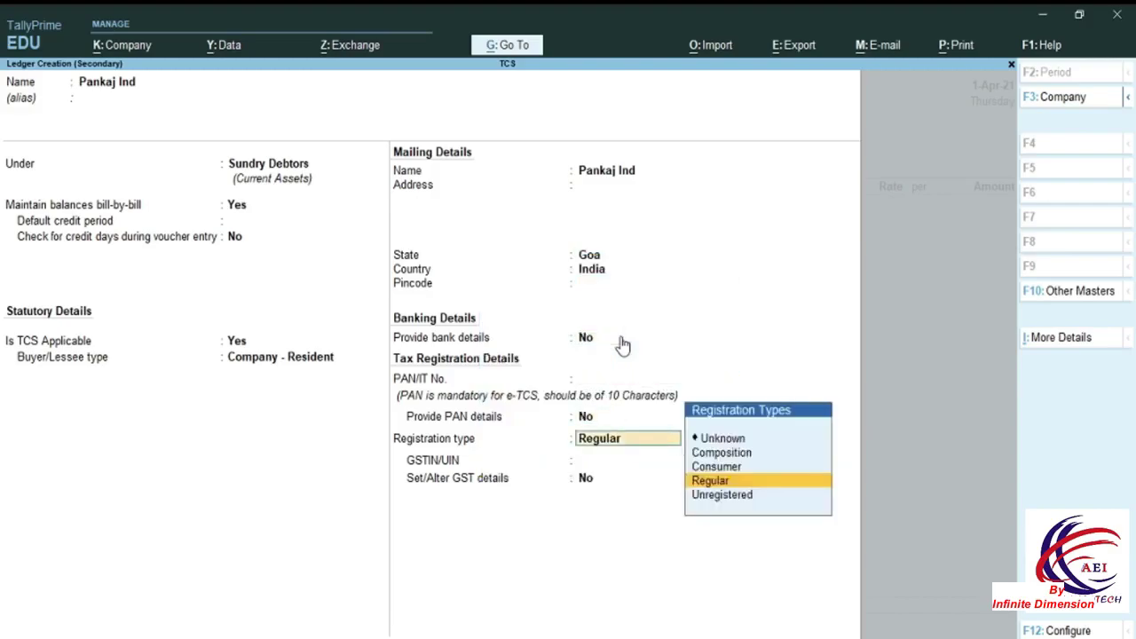
# Enter the party's GSTIN and save the Pankaj Ind ledger
pyautogui.write('30')
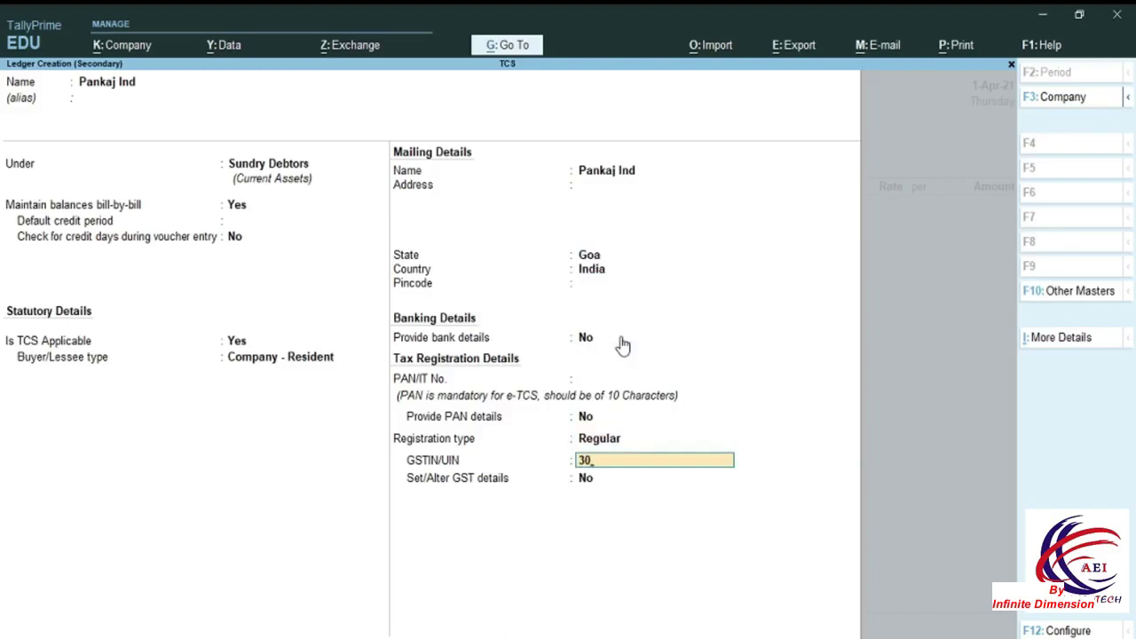
pyautogui.write('AAAAA1234AZ')
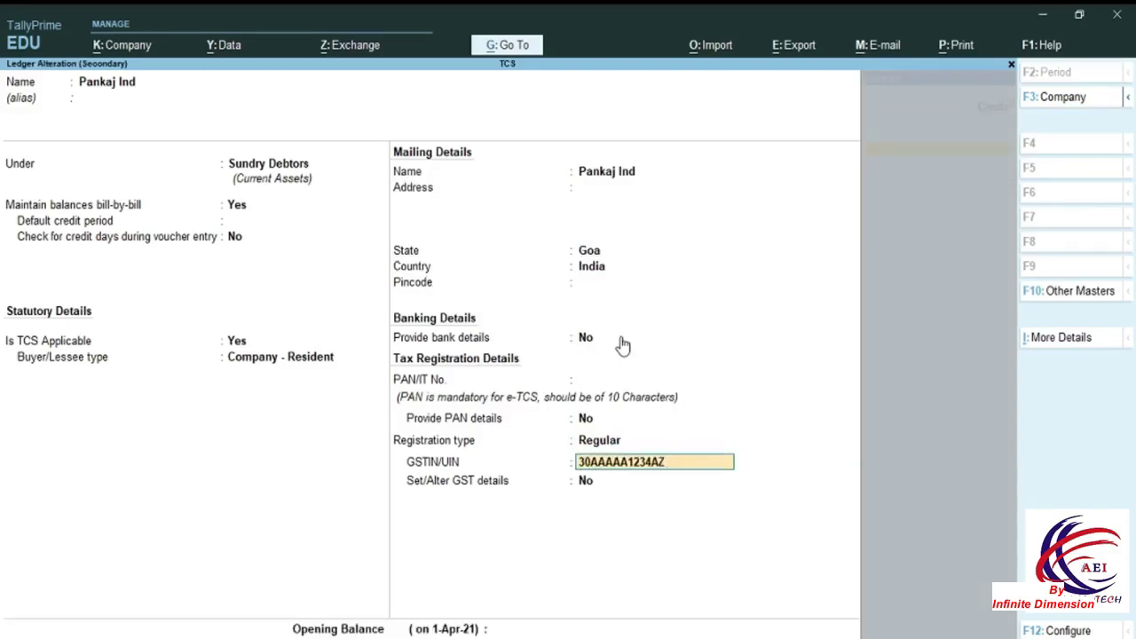
pyautogui.press('Return')
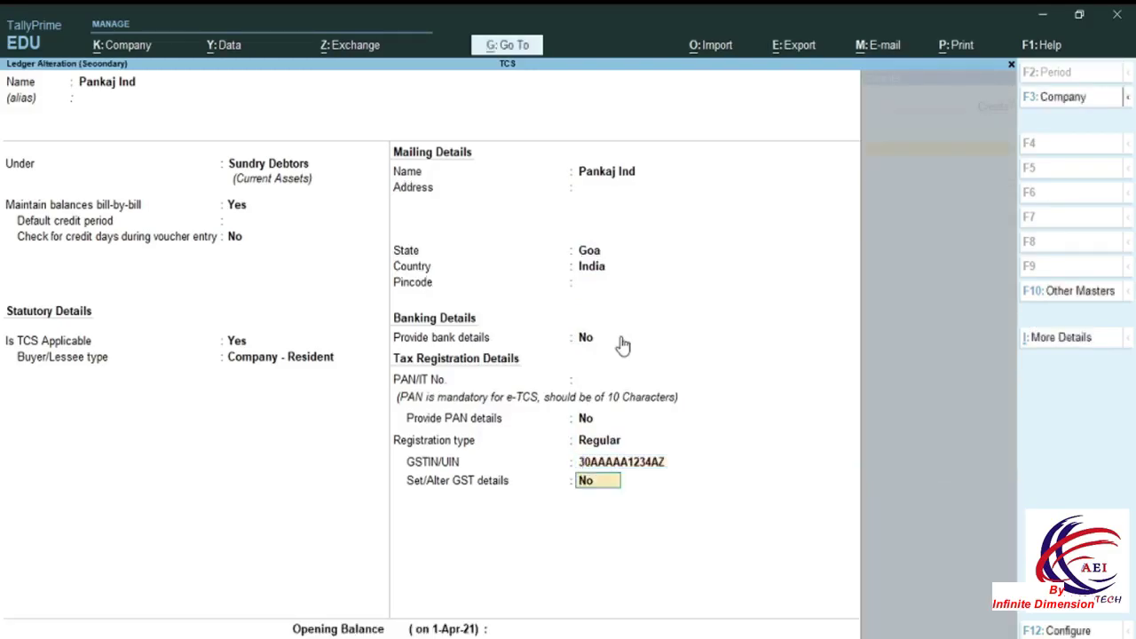
pyautogui.press('Return')
pyautogui.press('Return')
pyautogui.press('Return')
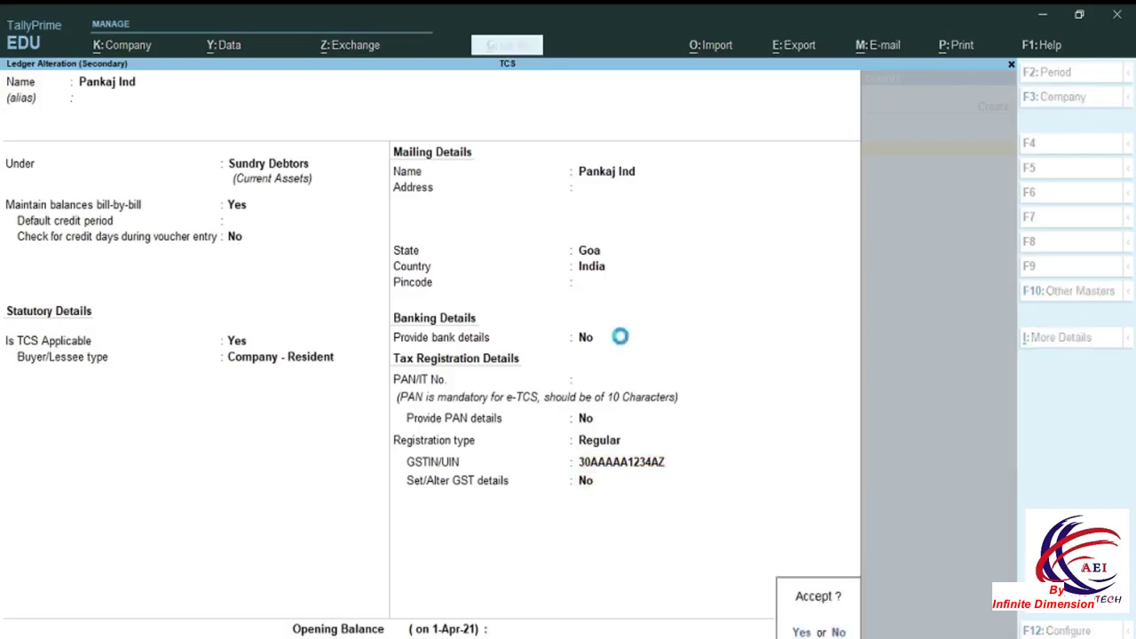
pyautogui.press('Return')
pyautogui.press('Return')
pyautogui.press('Return')
pyautogui.press('Return')
pyautogui.press('Return')
pyautogui.press('Return')
pyautogui.press('Return')
# Create a sales ledger named Sale under Sales Accounts
pyautogui.press('Return')
pyautogui.press('Return')
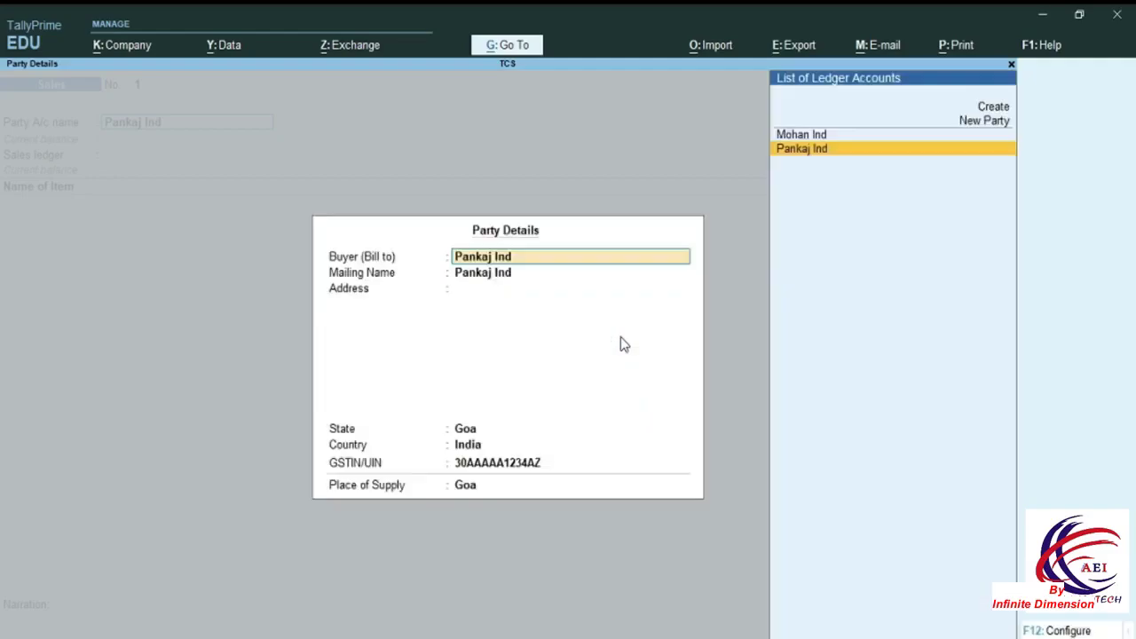
pyautogui.press('Return')
pyautogui.press('Return')
pyautogui.press('Return')
pyautogui.press('Return')
pyautogui.press('Return')
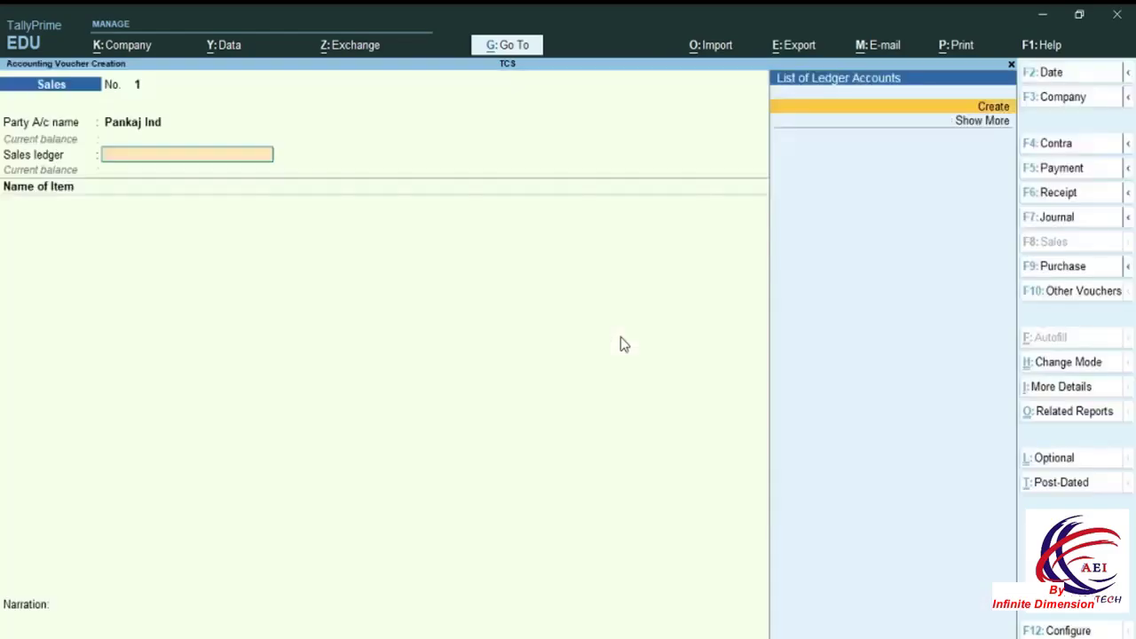
pyautogui.hotkey('alt', 'c')
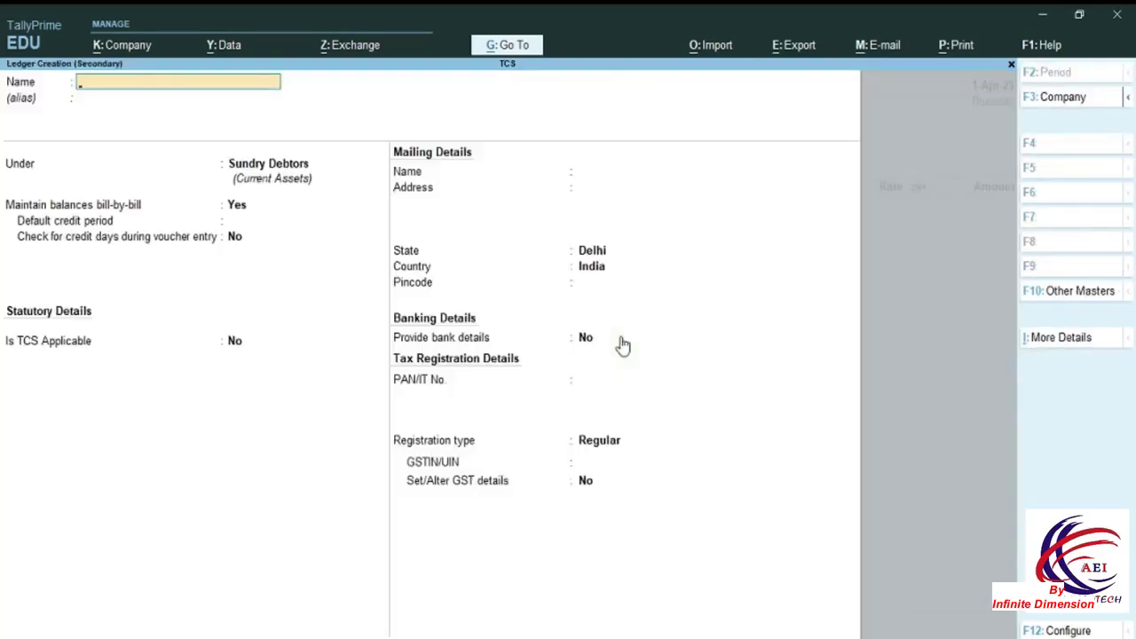
pyautogui.write('Sale')
pyautogui.press('Return')
pyautogui.press('Return')
pyautogui.write('S')
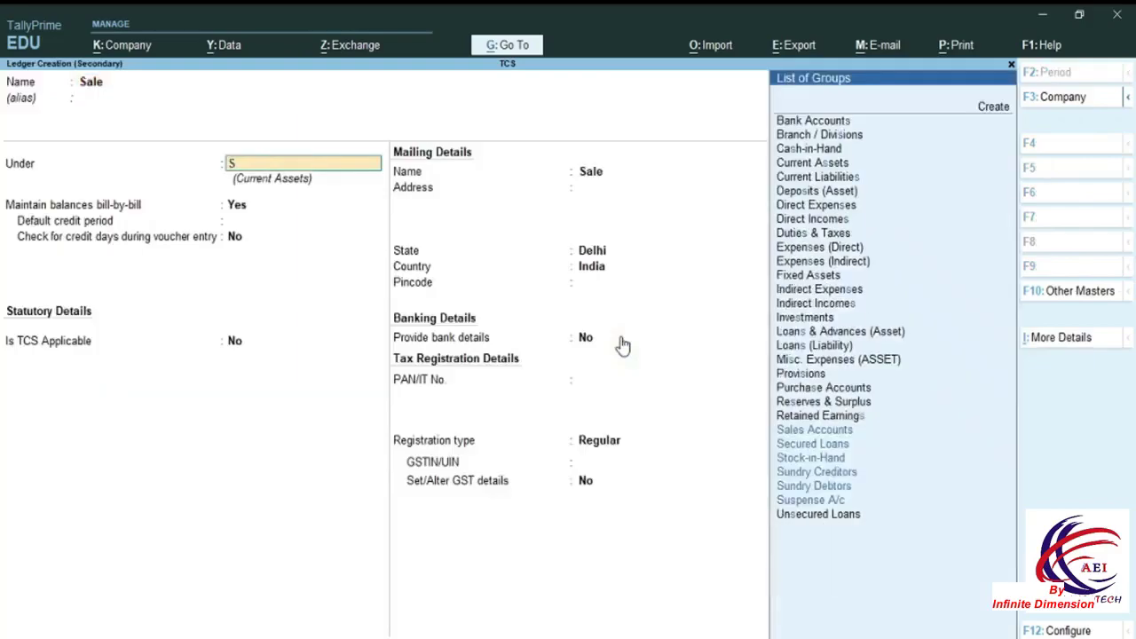
pyautogui.write('a')
pyautogui.press('Return')
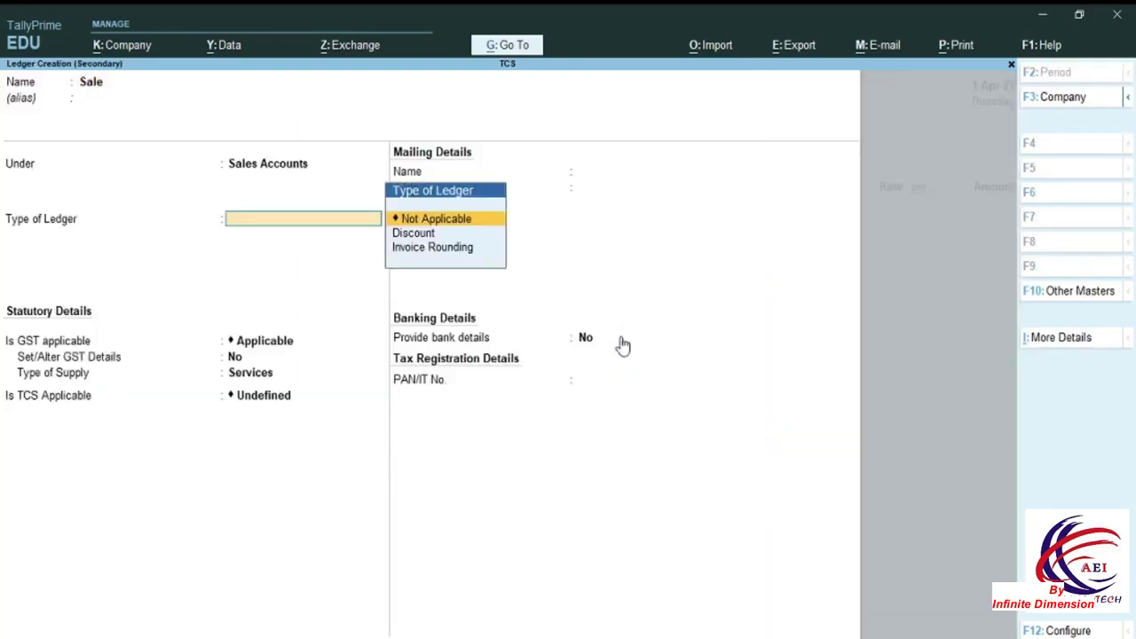
pyautogui.press('Return')
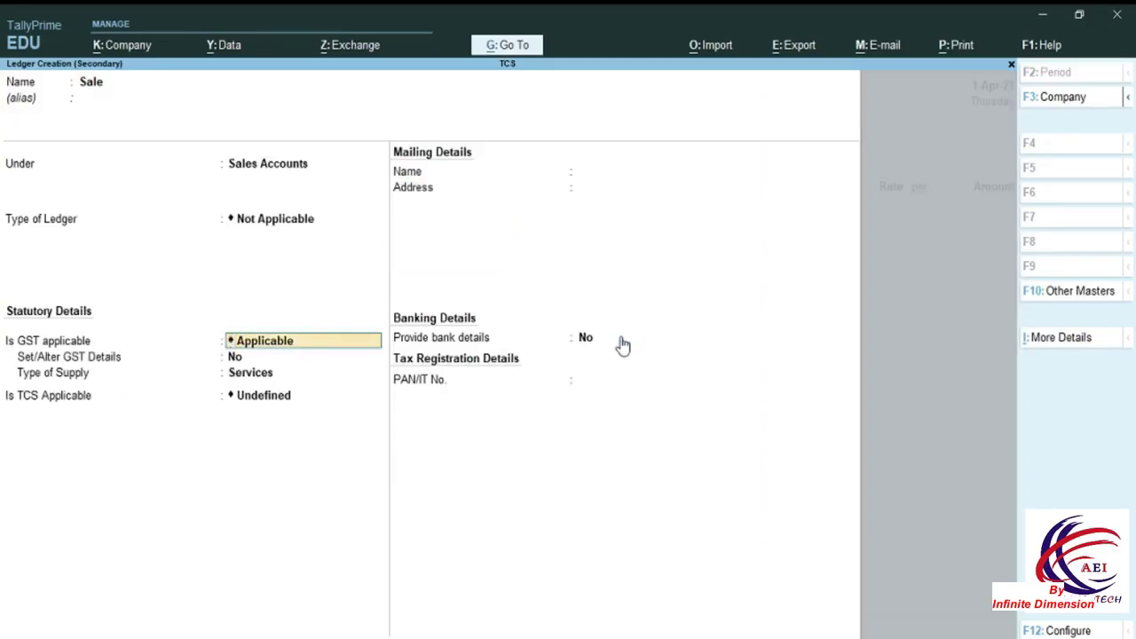
# Keep GST applicable with supply type Goods and make TCS applicable
pyautogui.press('Return')
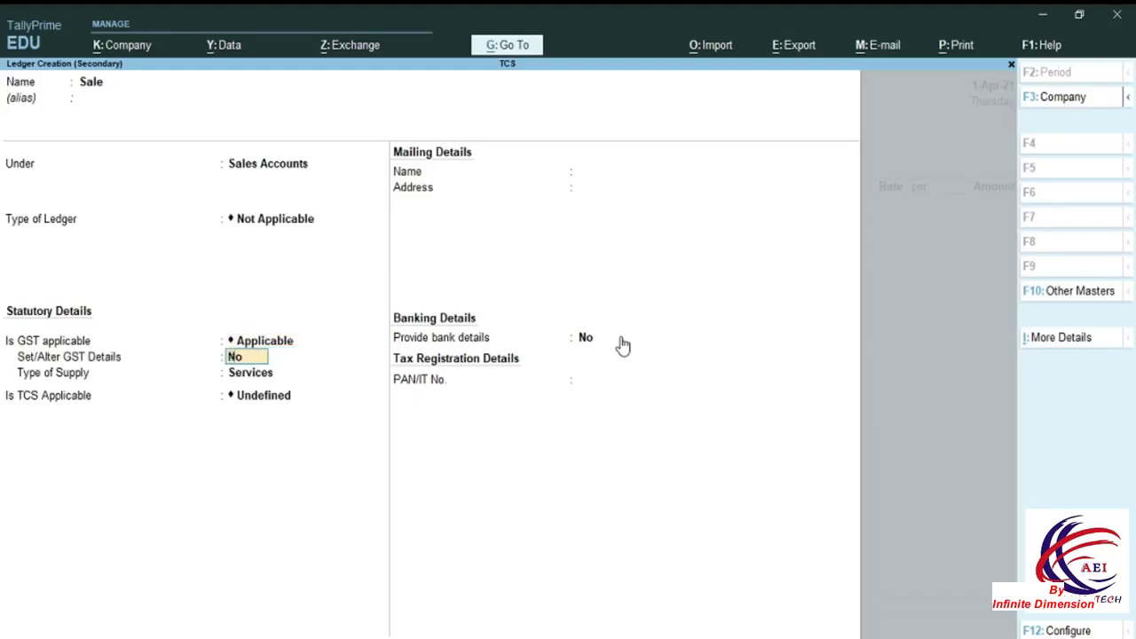
pyautogui.press('Return')
pyautogui.press('Up')
pyautogui.press('Return')
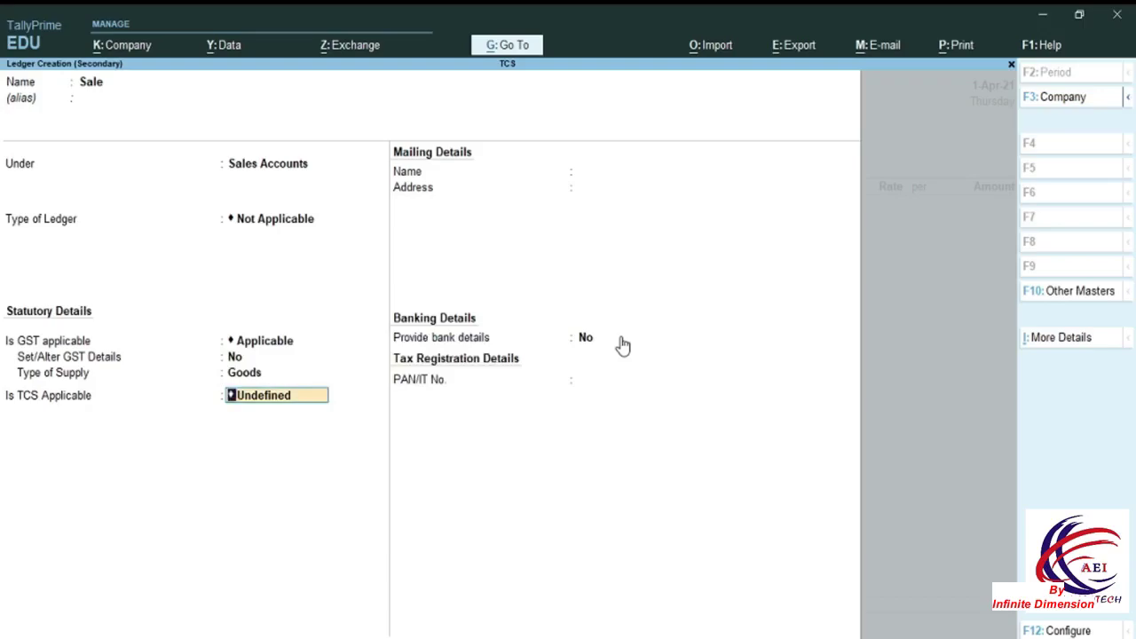
pyautogui.press('BackSpace')
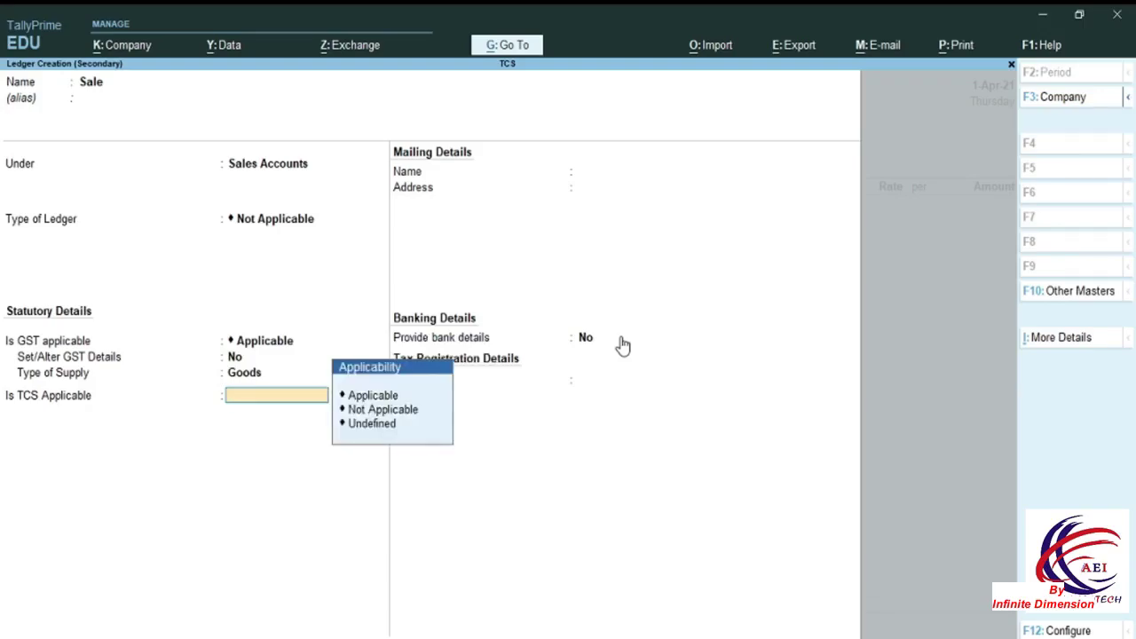
pyautogui.press('Return')
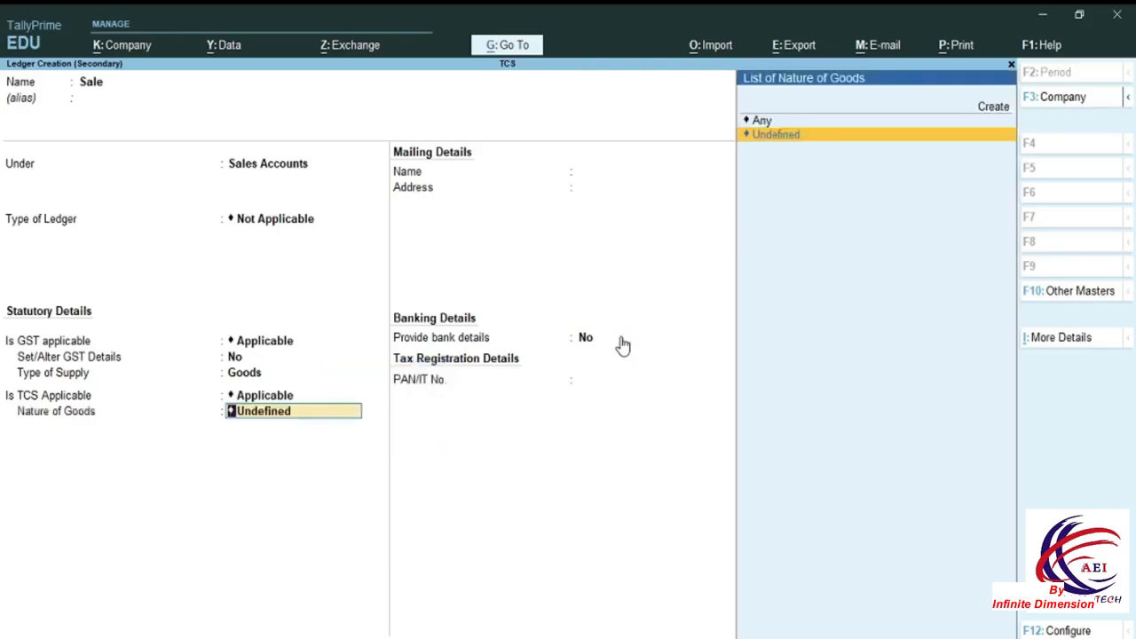
pyautogui.press('Up')
pyautogui.press('Up')
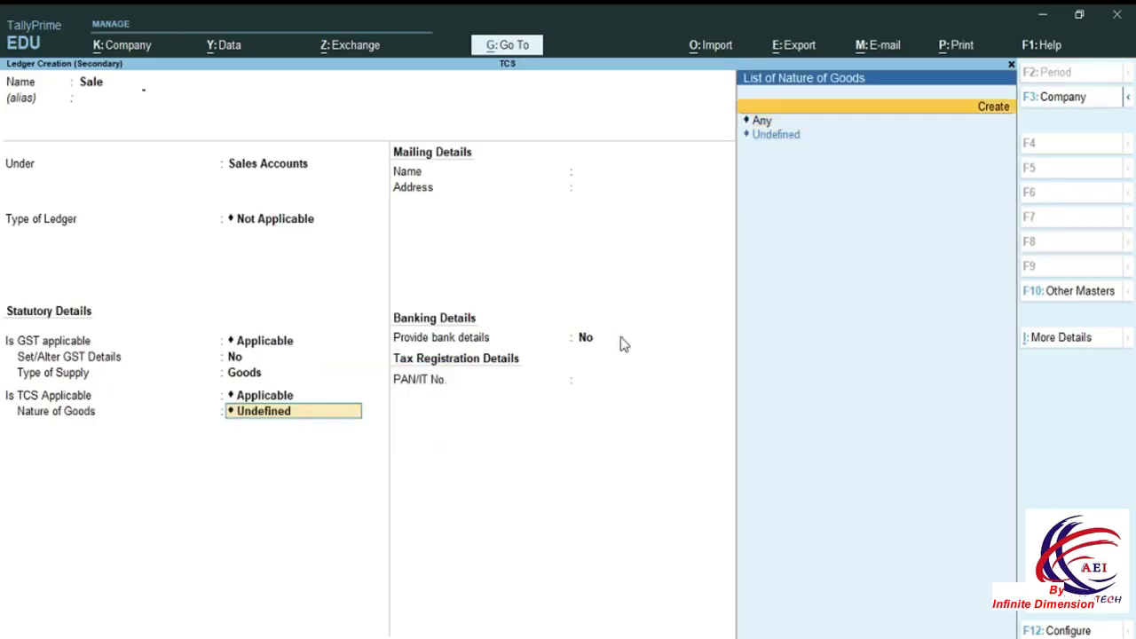
# Create a TCS nature of goods named Scrap under section 206C
pyautogui.press('Return')
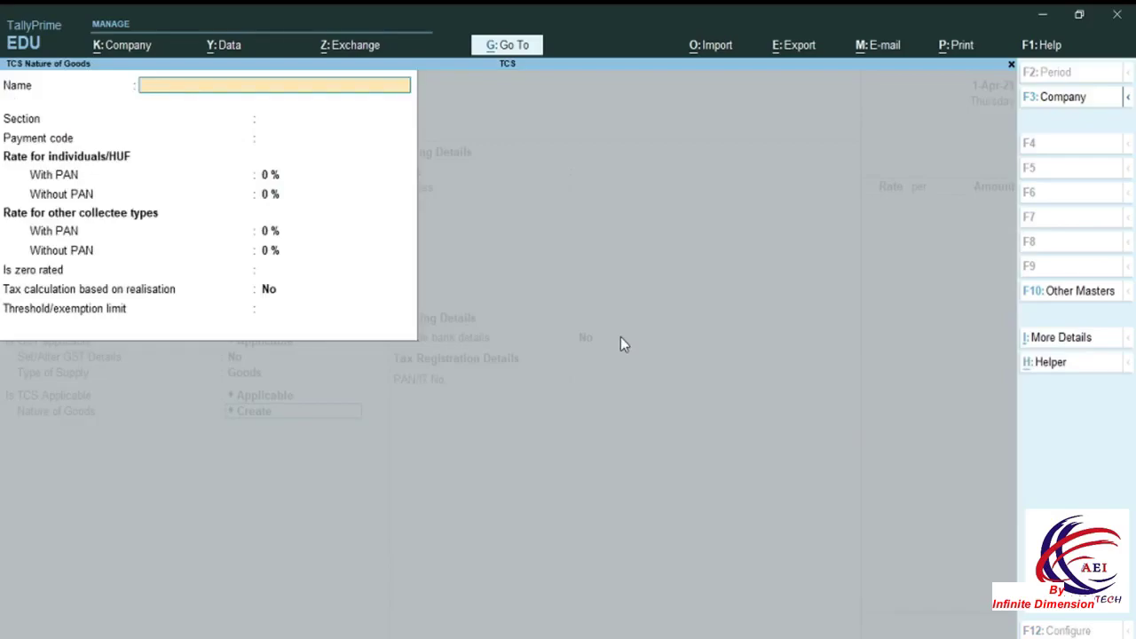
pyautogui.write('Scrap')
pyautogui.press('Return')
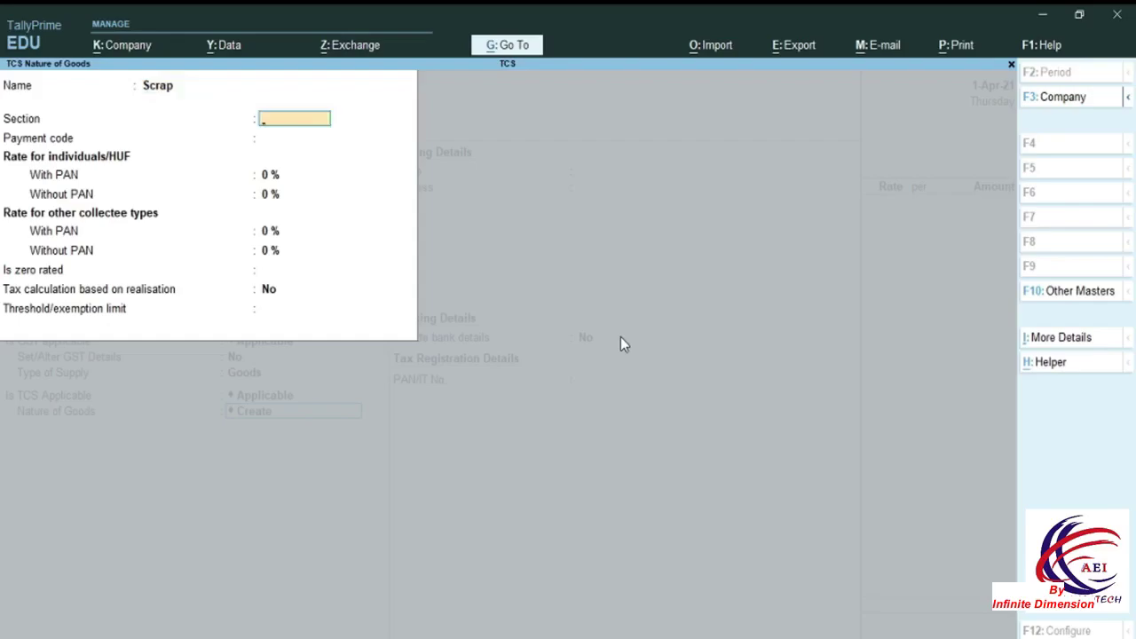
pyautogui.write('206C')
pyautogui.press('Return')
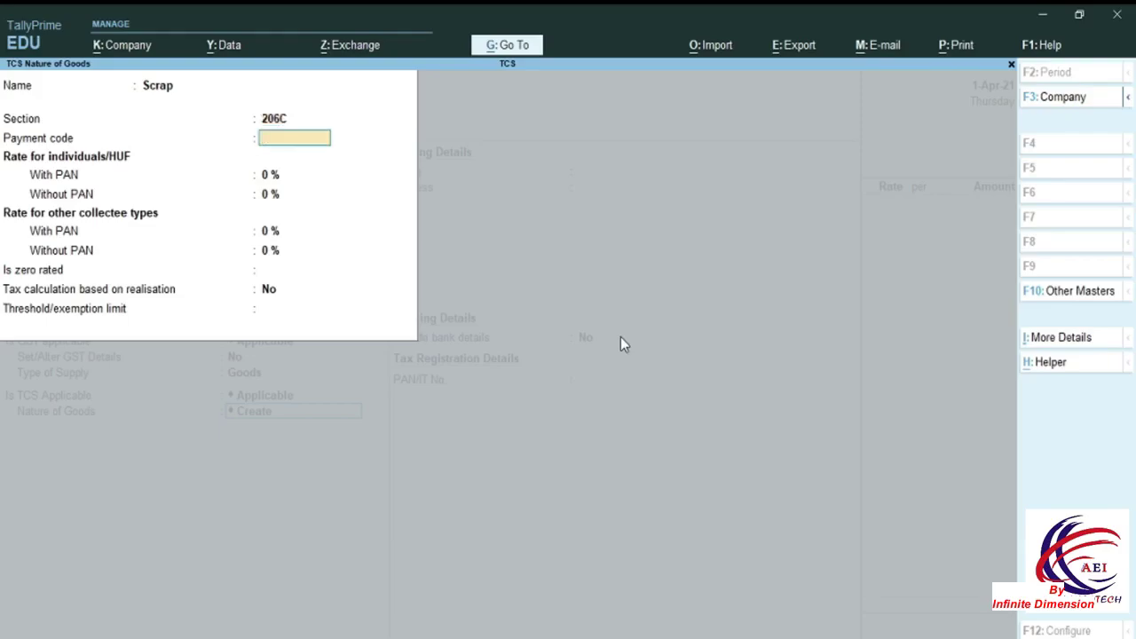
pyautogui.press('Return')
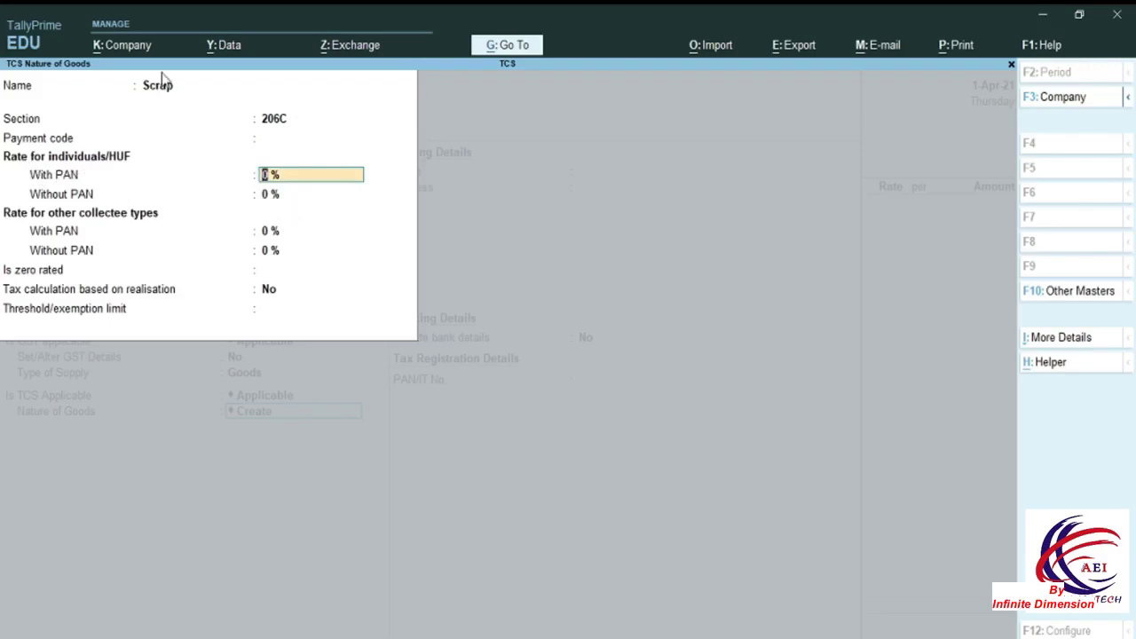
# Set the with-PAN and without-PAN rates to 1% for all collectees and save
pyautogui.write('1')
pyautogui.press('Return')
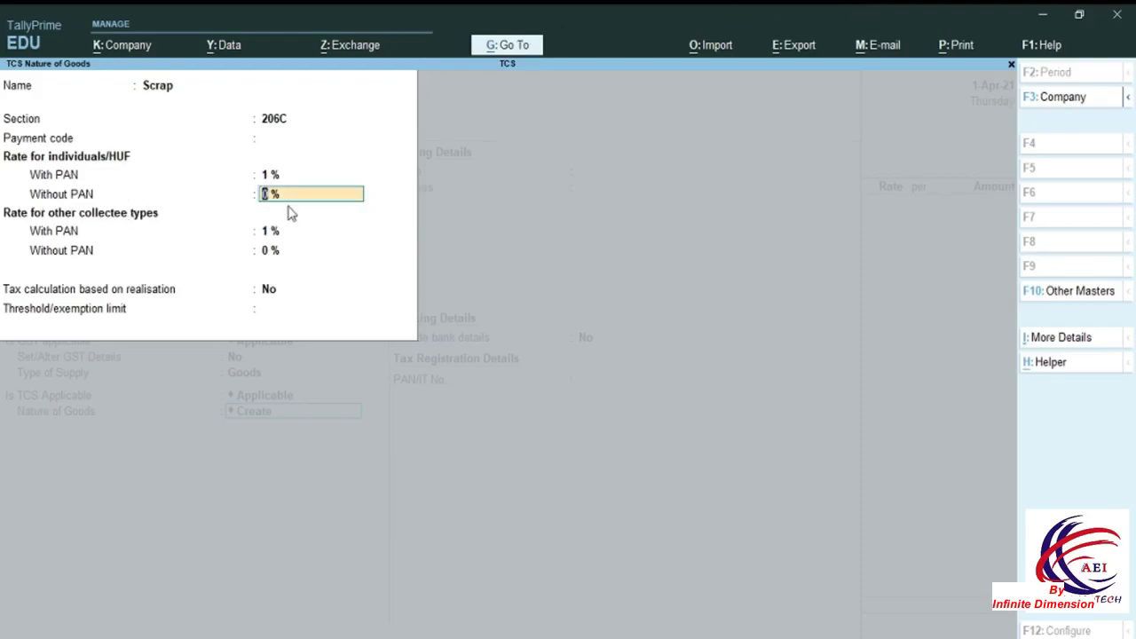
pyautogui.write('1')
pyautogui.press('Return')
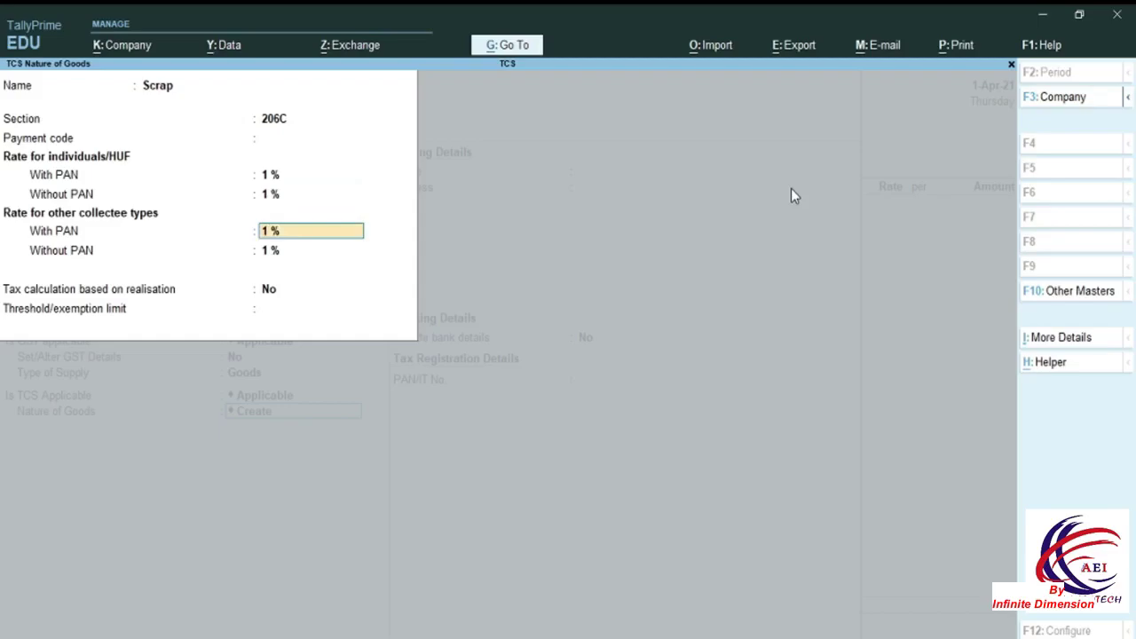
pyautogui.press('Return')
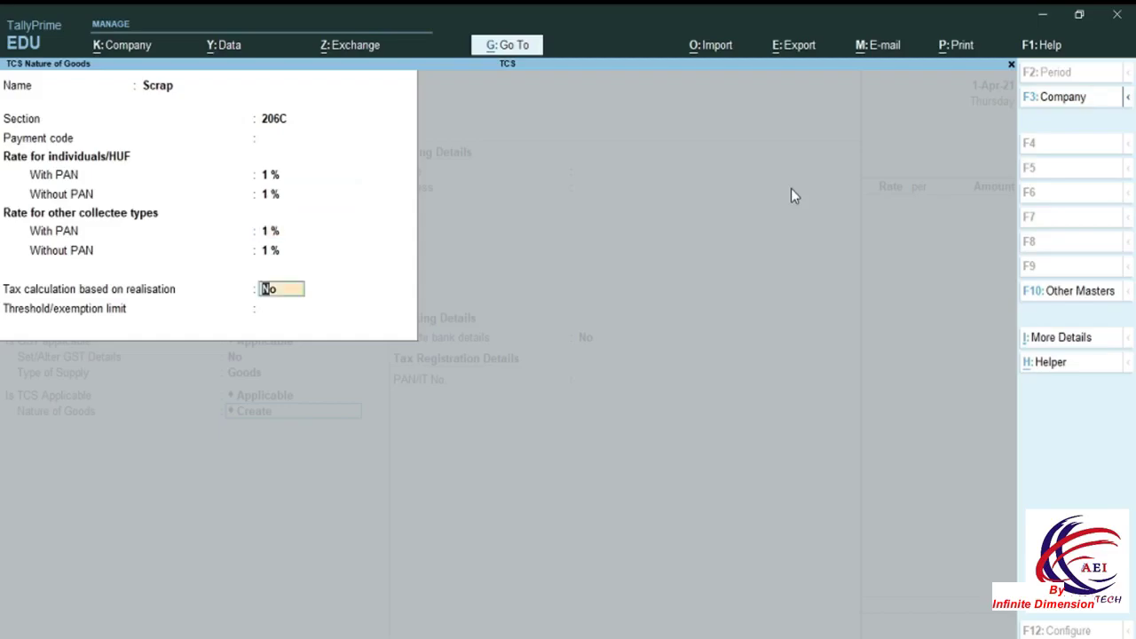
pyautogui.press('Return')
pyautogui.press('Return')
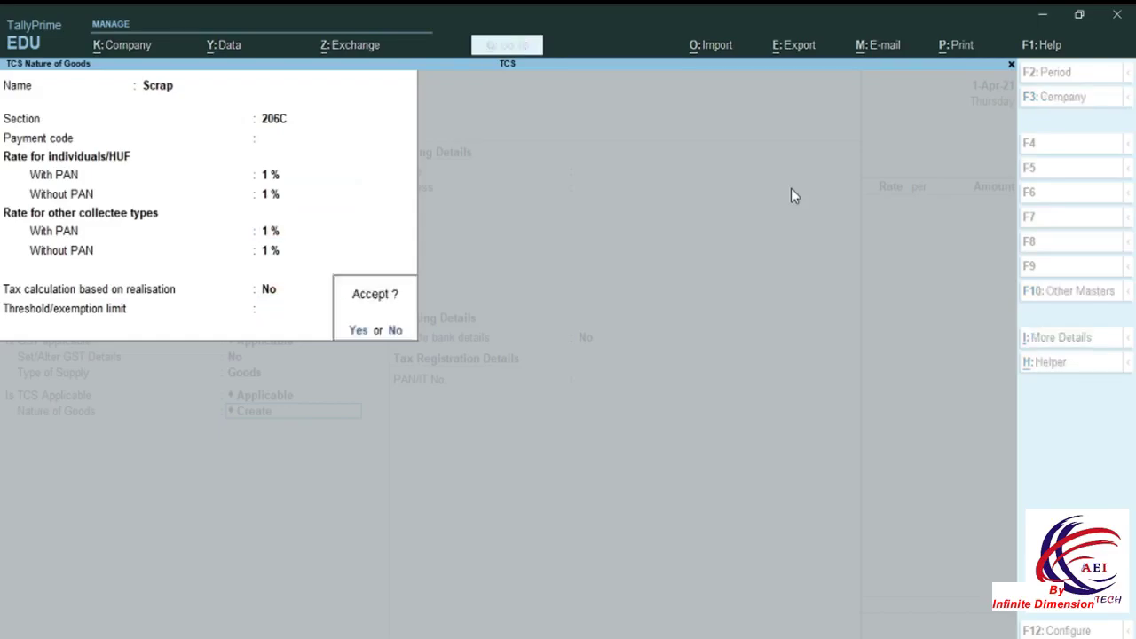
pyautogui.press('Return')
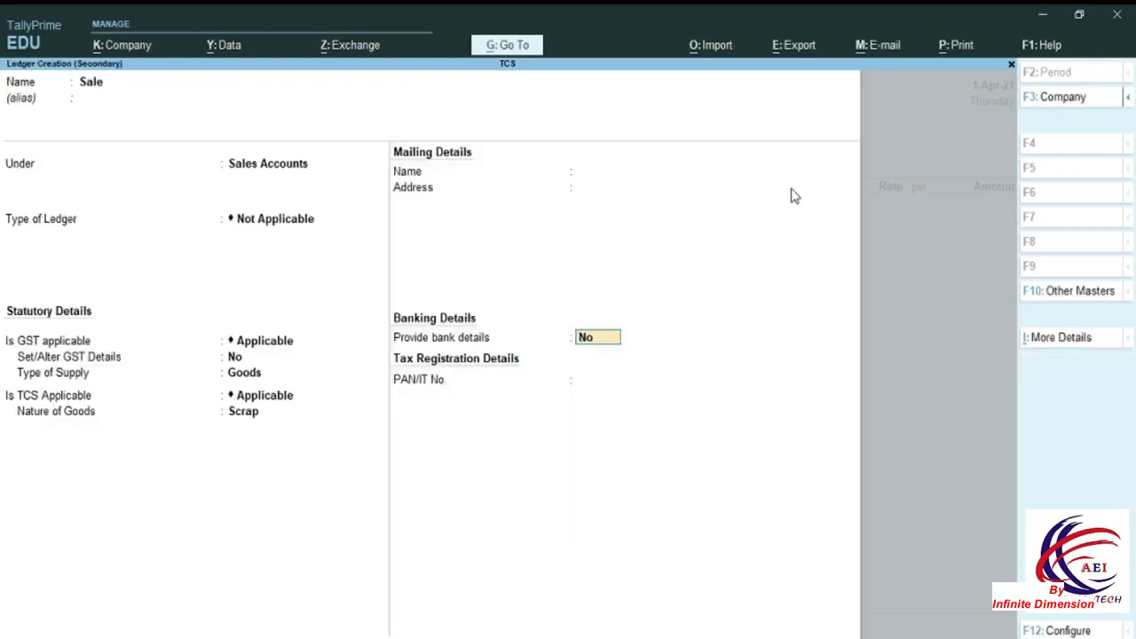
# Save the Sale ledger and begin a stock item named Scrap Product with a new group
pyautogui.press('Return')
pyautogui.press('Return')
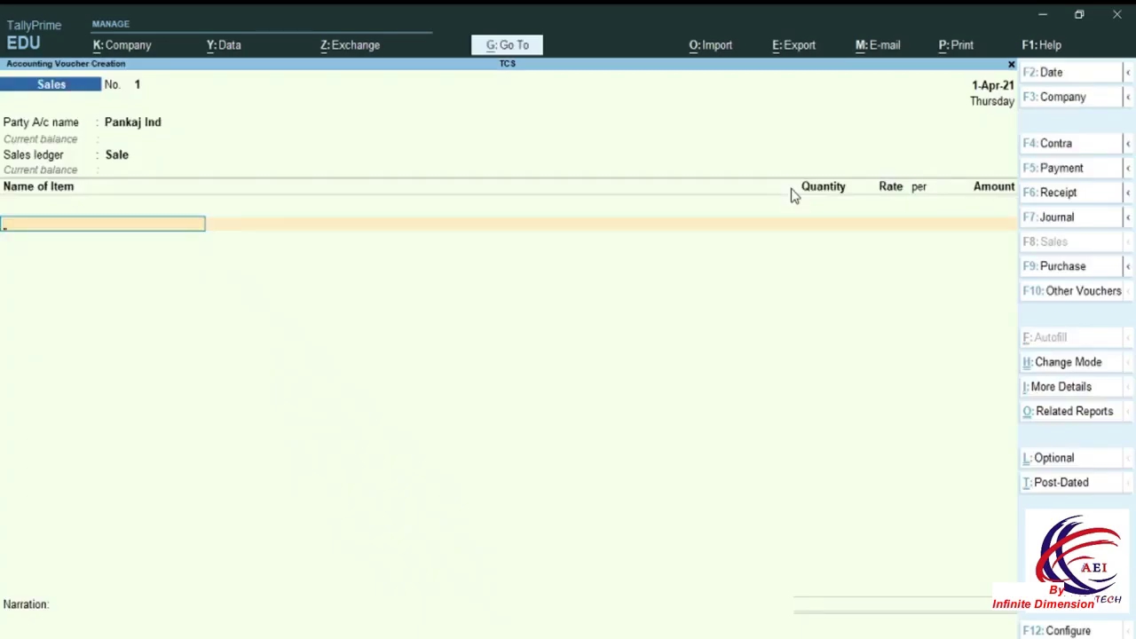
pyautogui.hotkey('alt', 'c')
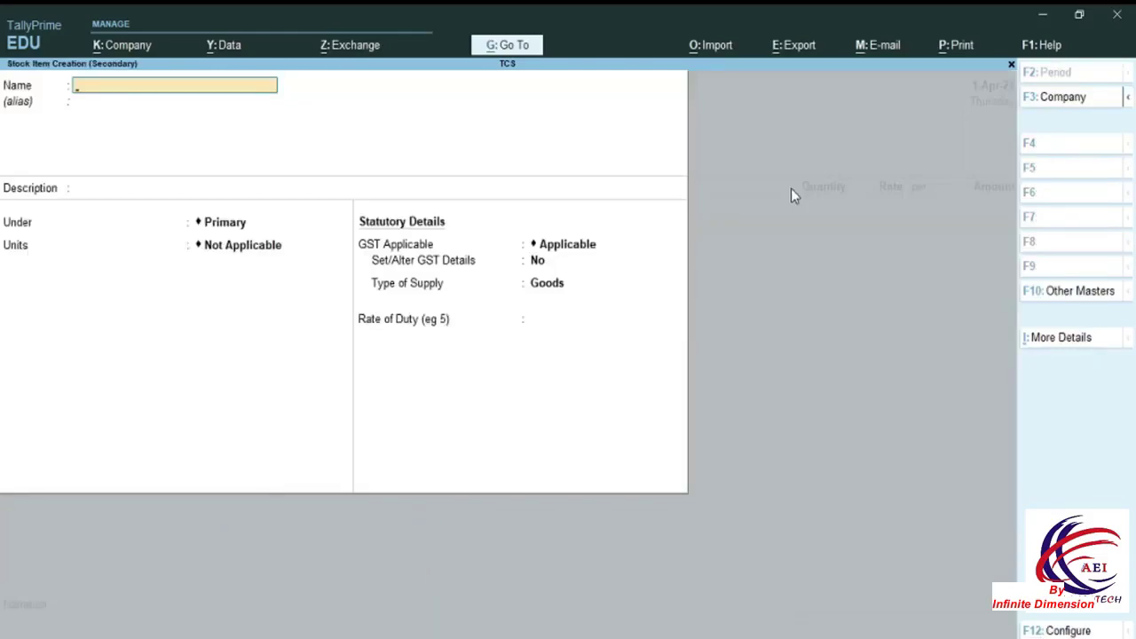
pyautogui.write('Scrap Product')
pyautogui.press('Return')
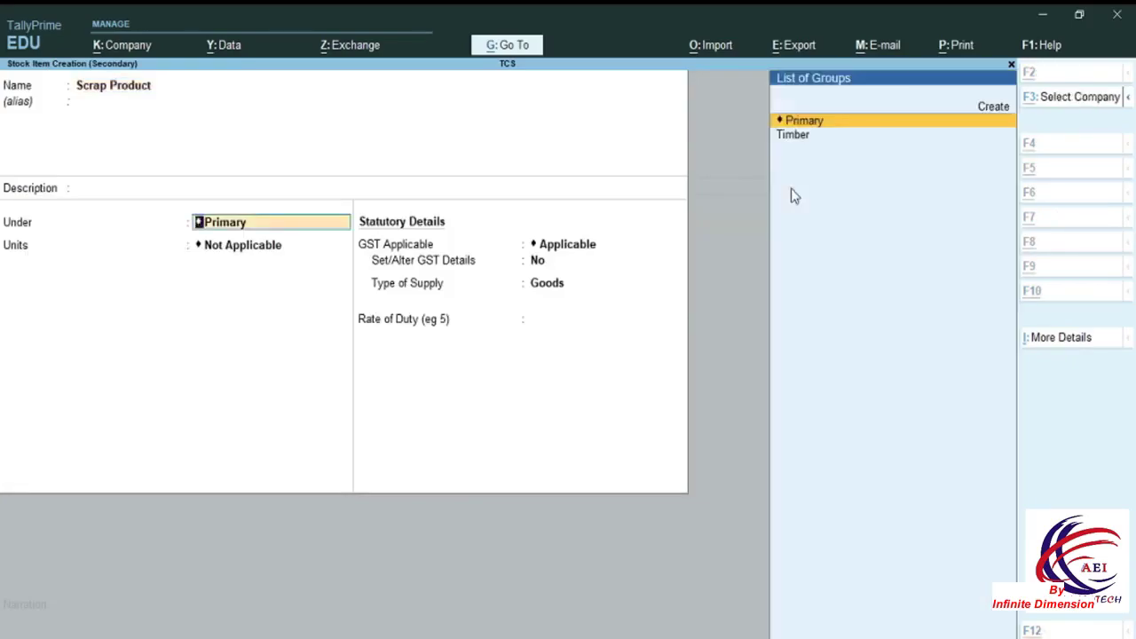
pyautogui.hotkey('alt', 'c')
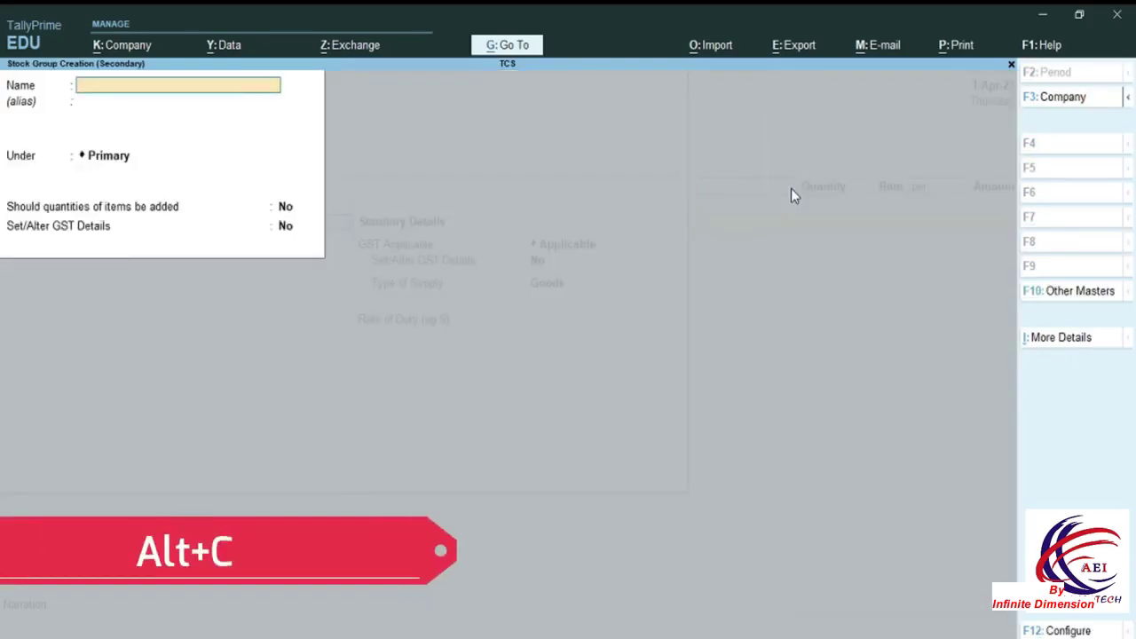
# Name the stock group Scrap and enable GST details with description Scrap
pyautogui.write('S')
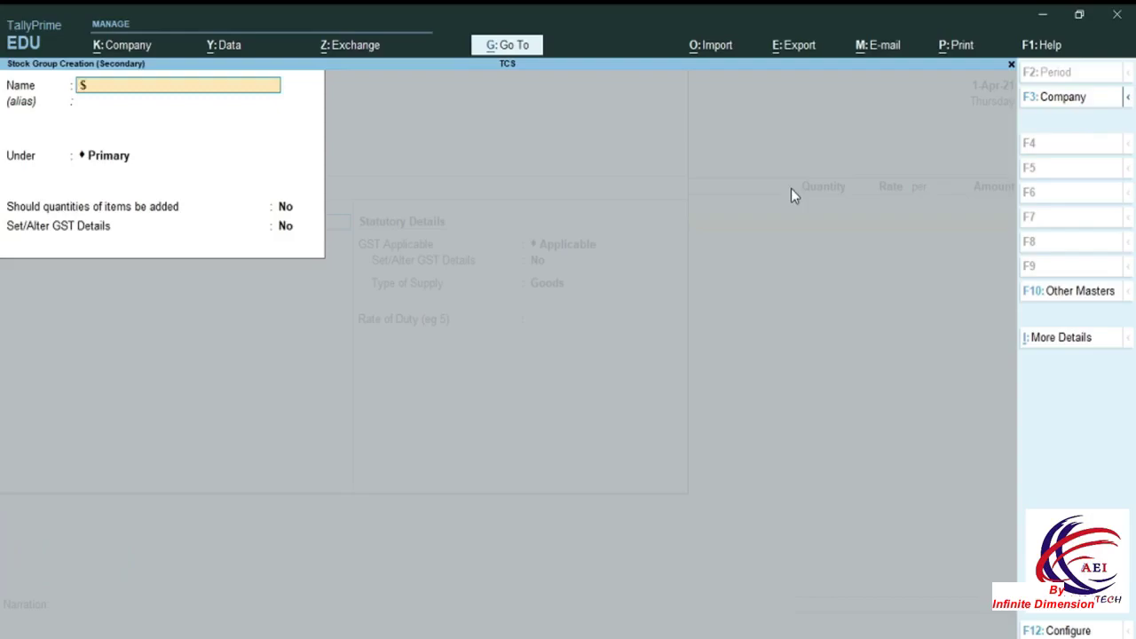
pyautogui.write('crap')
pyautogui.press('Return')
pyautogui.press('Return')
pyautogui.press('Return')
pyautogui.press('Return')
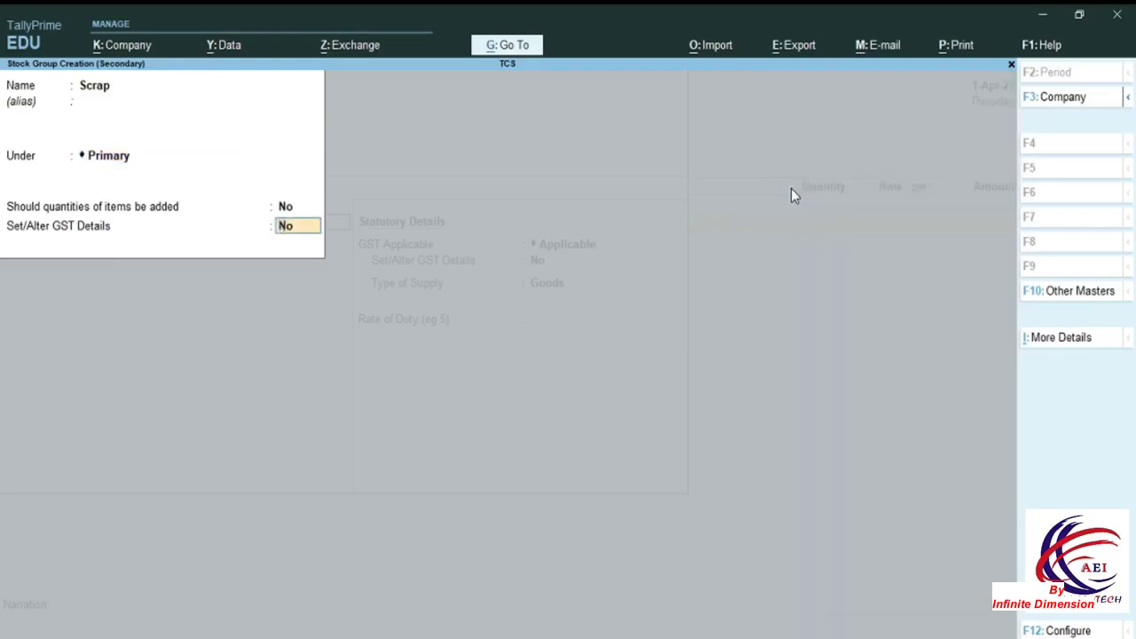
pyautogui.press('y')
pyautogui.press('Return')
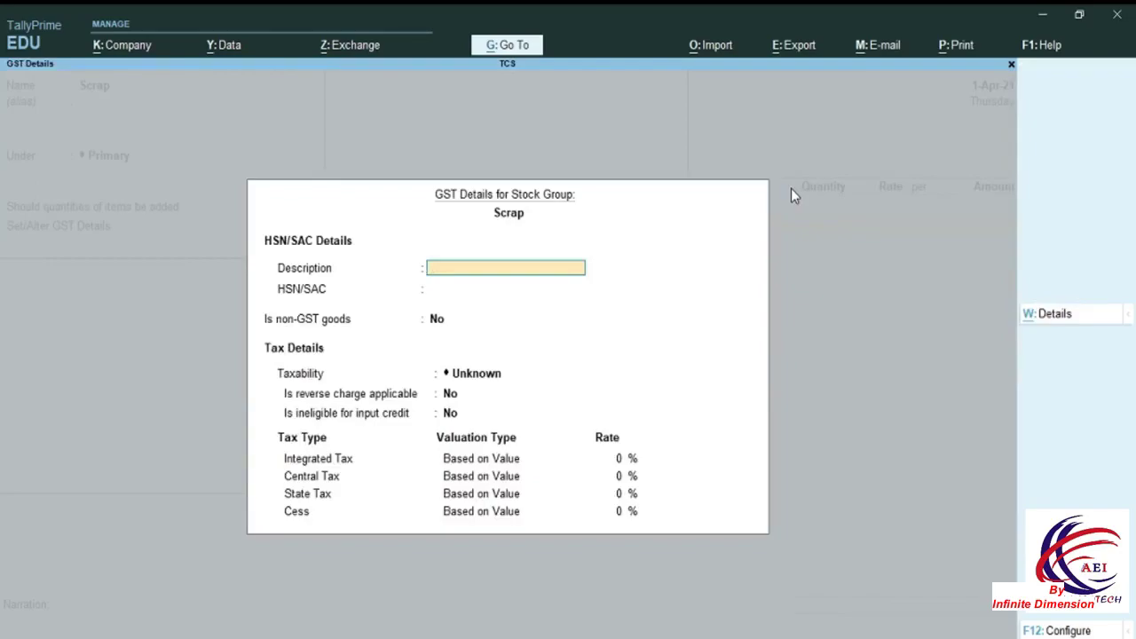
pyautogui.write('Scrap')
pyautogui.press('Return')
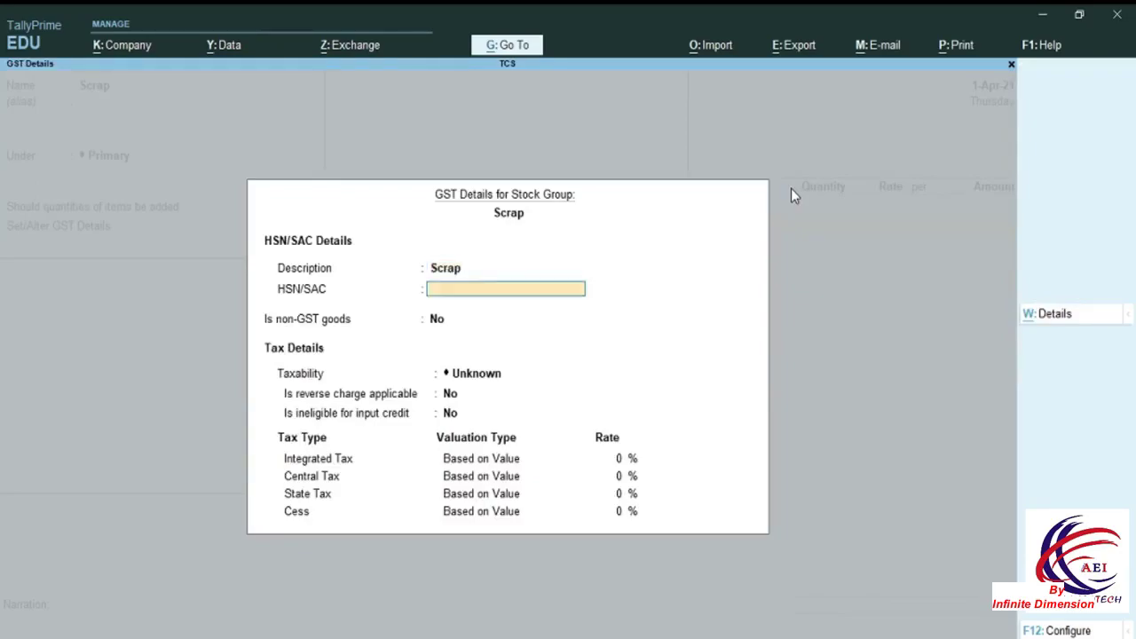
# Enter HSN/SAC 12364, Taxable, 18% integrated tax, and save the Scrap group
pyautogui.write('12364')
pyautogui.press('Return')
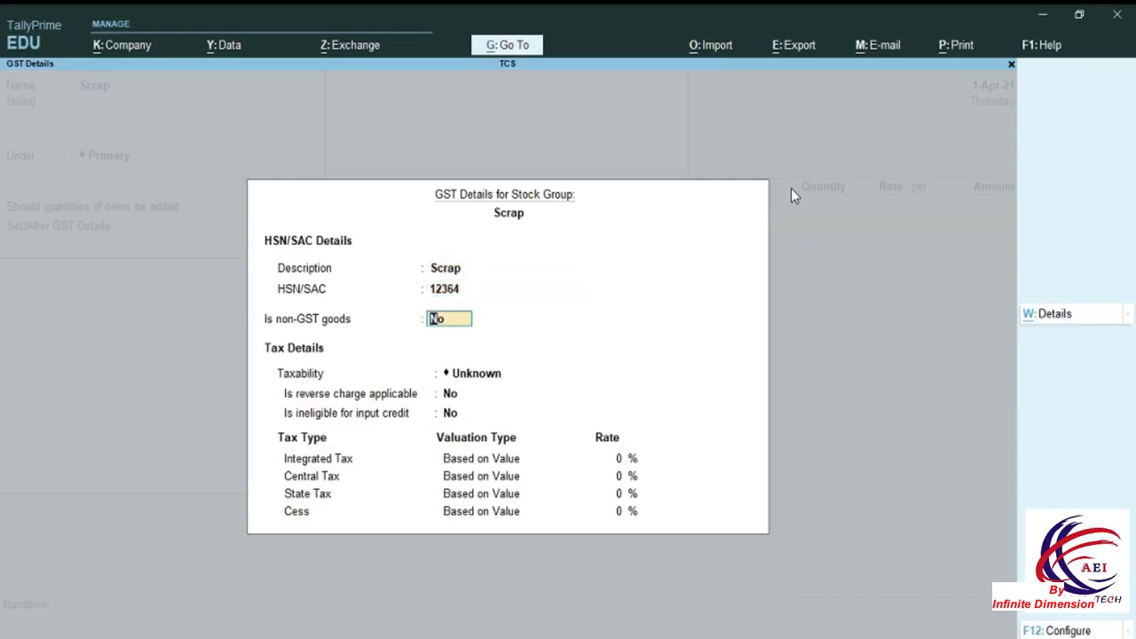
pyautogui.press('Return')
pyautogui.press('Down')
pyautogui.press('Down')
pyautogui.press('Down')
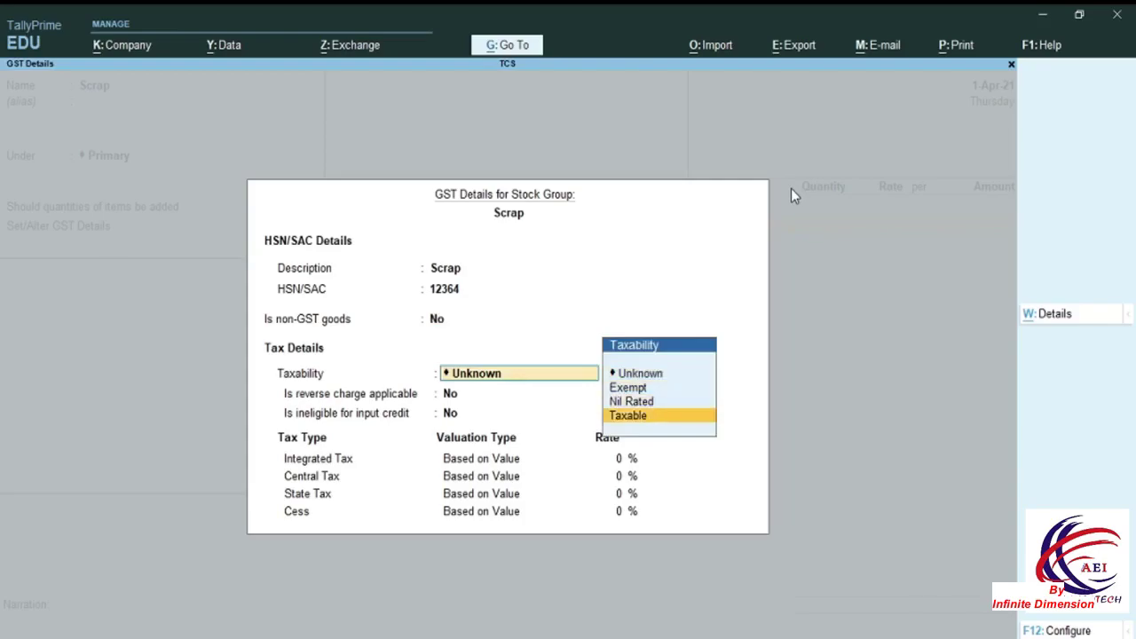
pyautogui.press('Return')
pyautogui.press('Return')
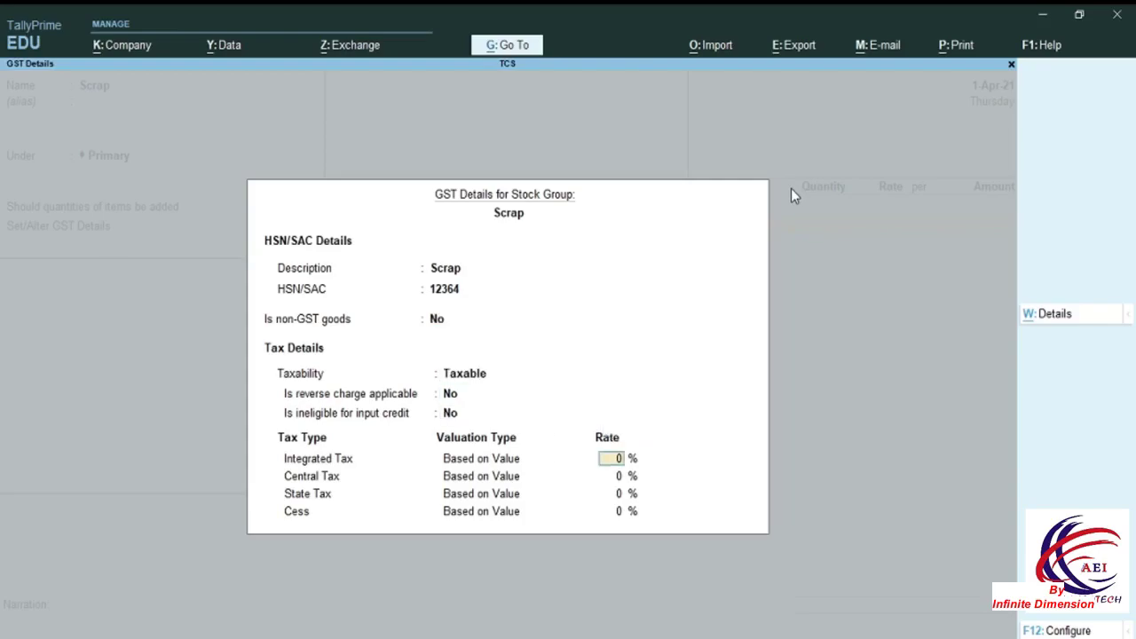
pyautogui.write('18')
pyautogui.press('Return')
pyautogui.press('Return')
pyautogui.press('Return')
pyautogui.press('Return')
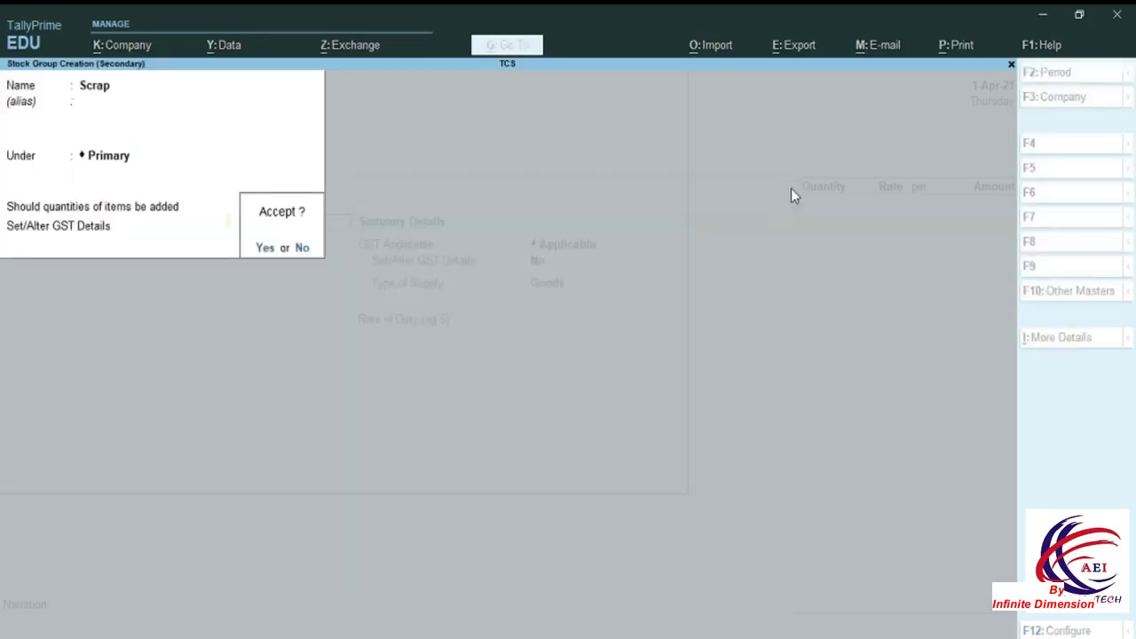
pyautogui.press('Return')
# Save Scrap Product with unit MT and Goods supply, then enter 100 MT quantity
pyautogui.press('Down')
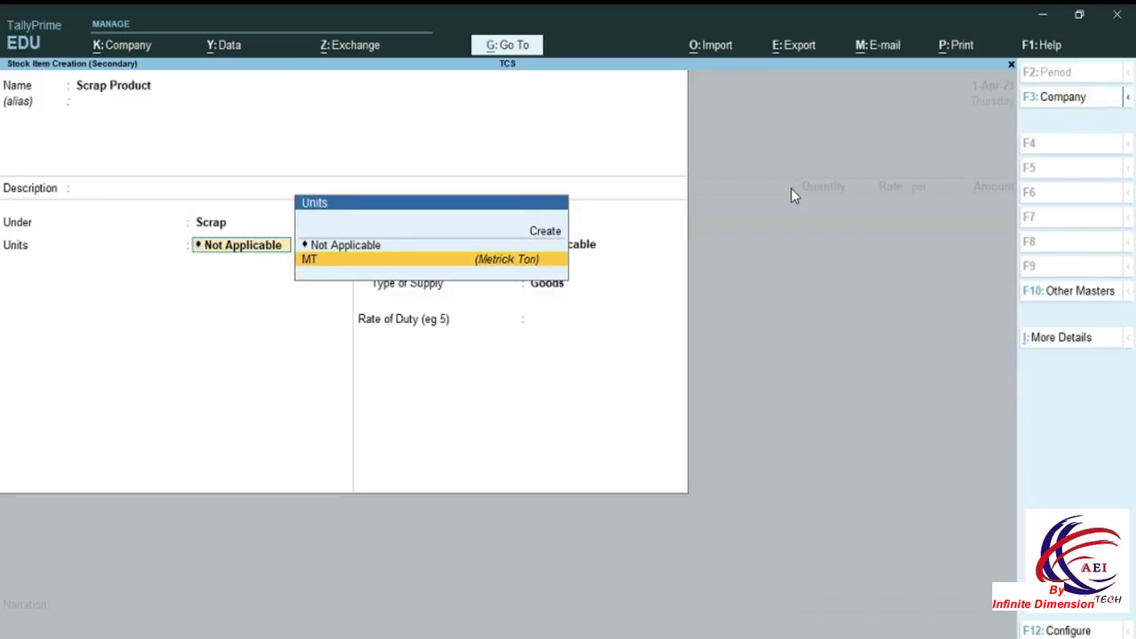
pyautogui.press('Return')
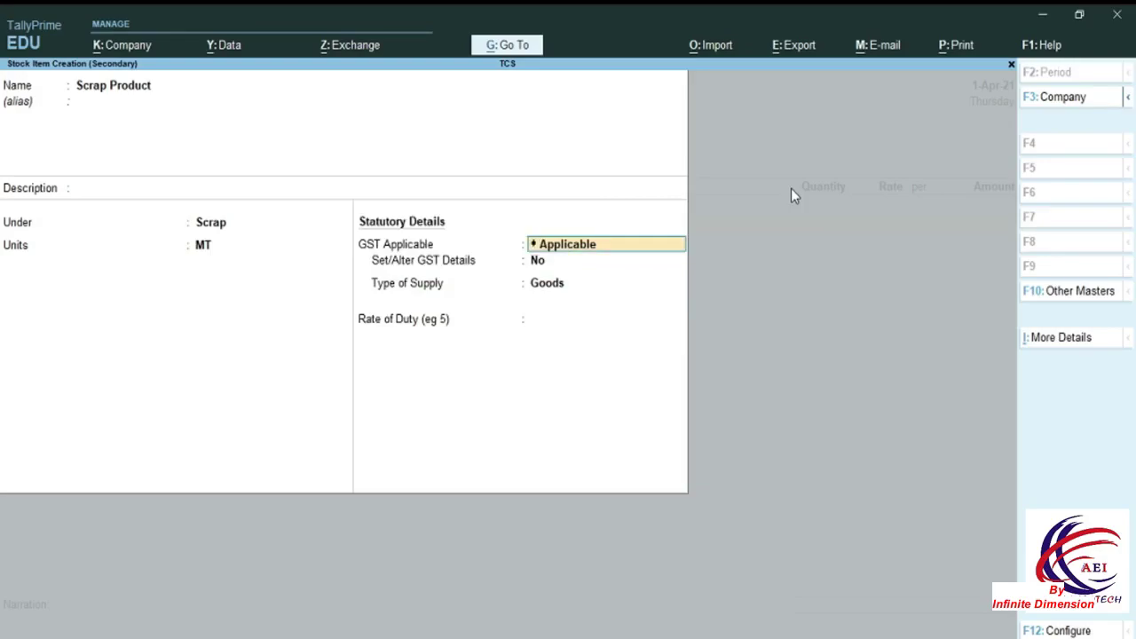
pyautogui.press('Return')
pyautogui.press('Return')
pyautogui.press('Return')
pyautogui.press('Return')
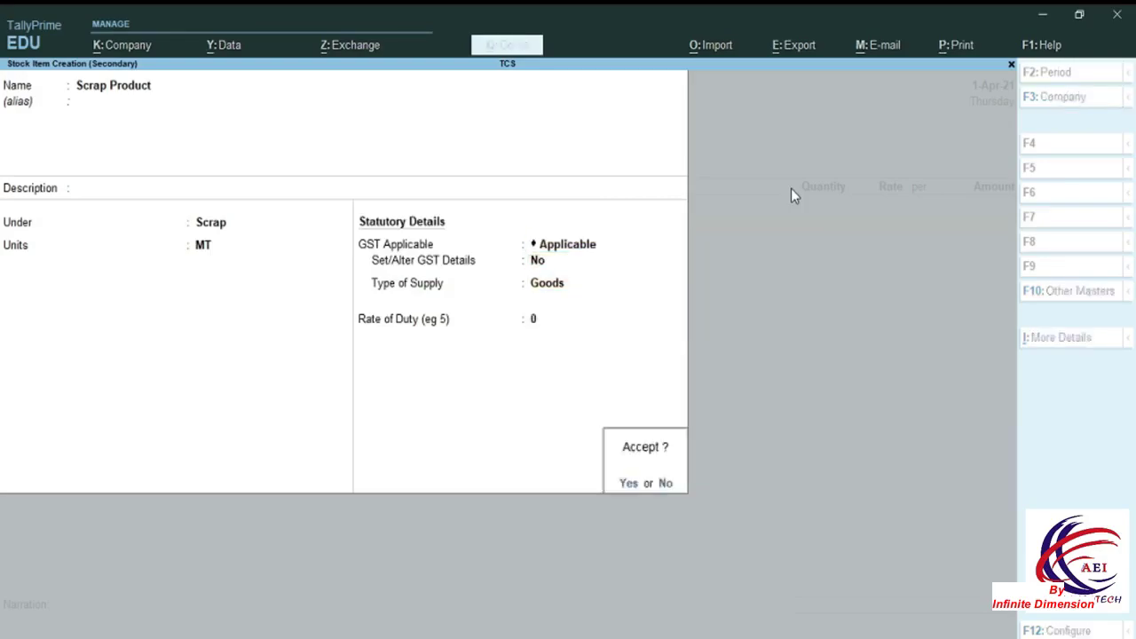
pyautogui.press('Return')
pyautogui.press('Return')
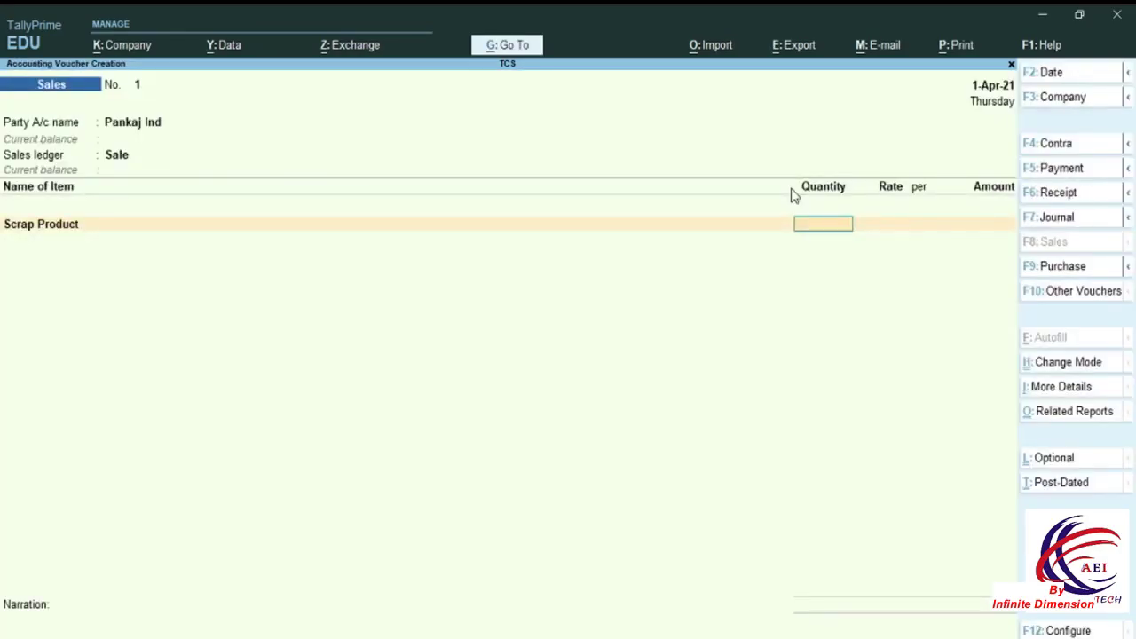
pyautogui.write('100')
pyautogui.press('Return')
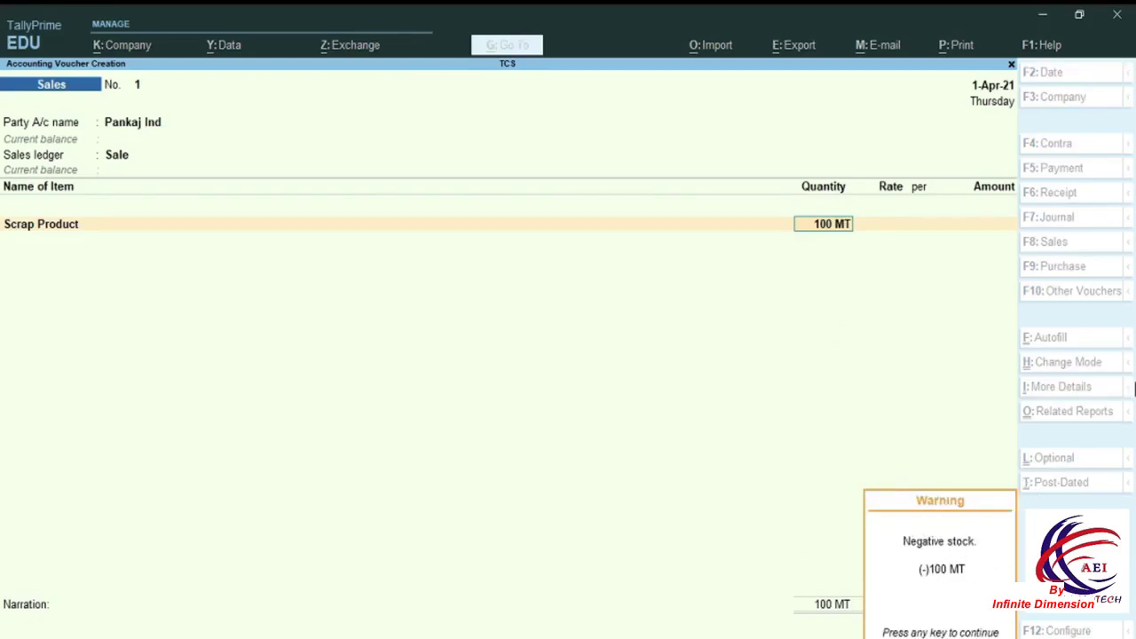
pyautogui.press('Return')
pyautogui.press('BackSpace')
pyautogui.press('BackSpace')
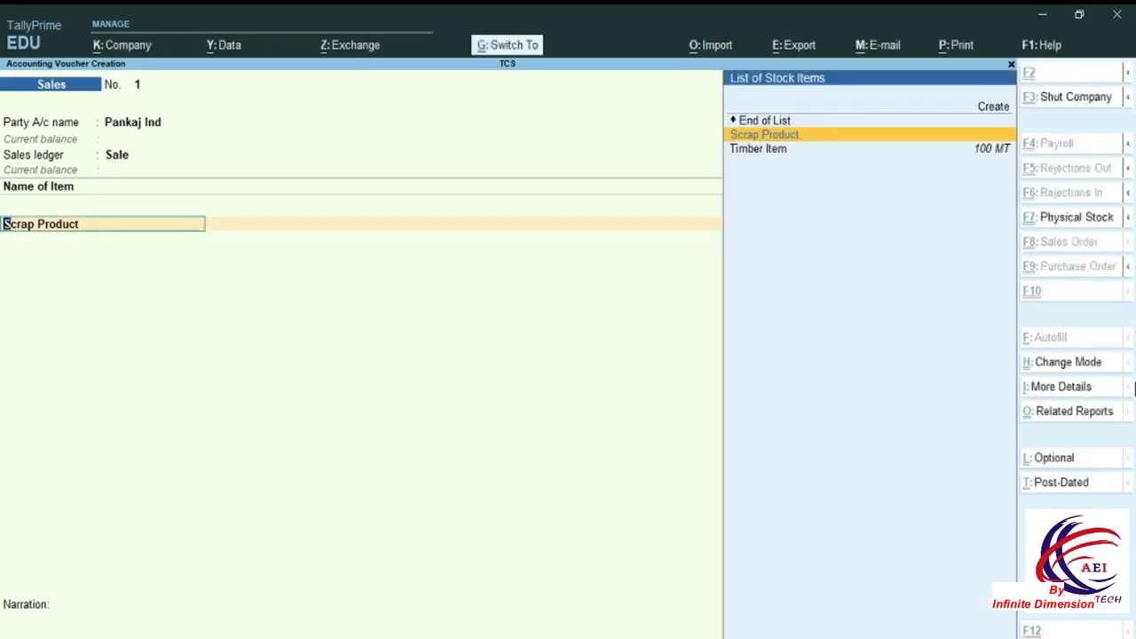
# Alter Scrap Product to have an opening balance of 100 MT at 400.21
pyautogui.hotkey('ctrl', 'Return')
pyautogui.press('Return')
pyautogui.press('Return')
pyautogui.press('Return')
pyautogui.press('Return')
pyautogui.press('Return')
pyautogui.press('Return')
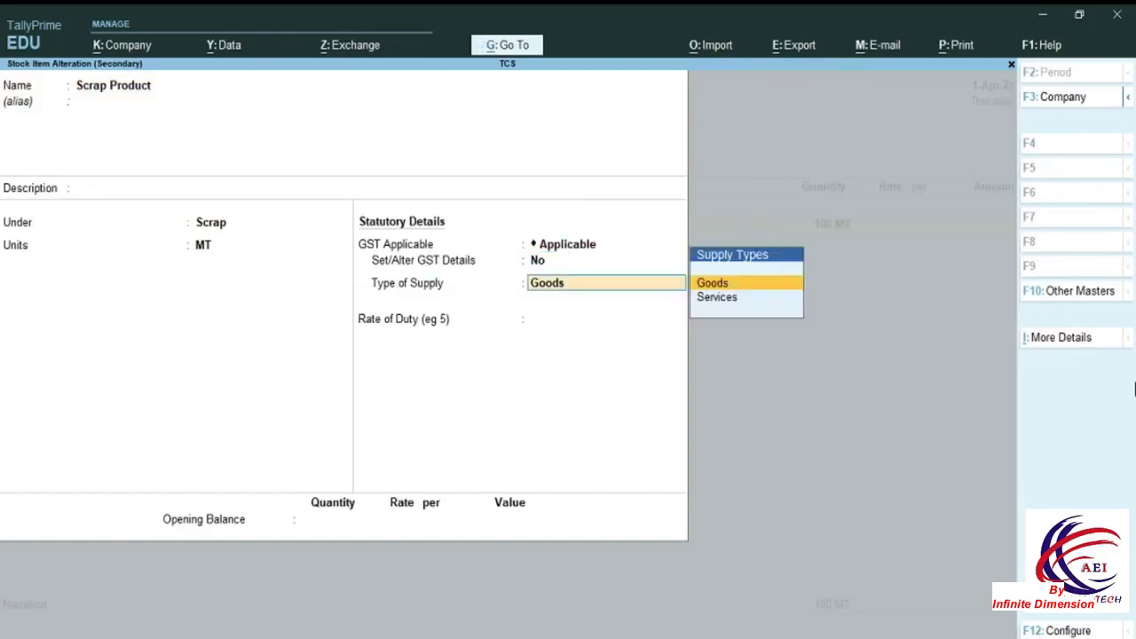
pyautogui.press('Return')
pyautogui.press('Return')
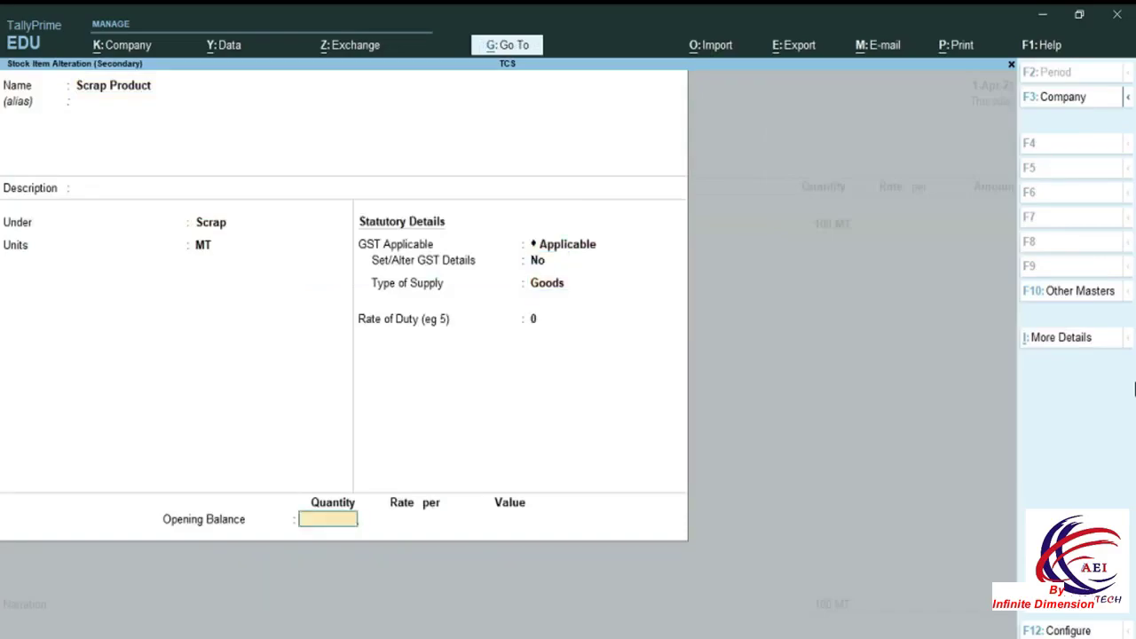
pyautogui.write('100')
pyautogui.press('Return')
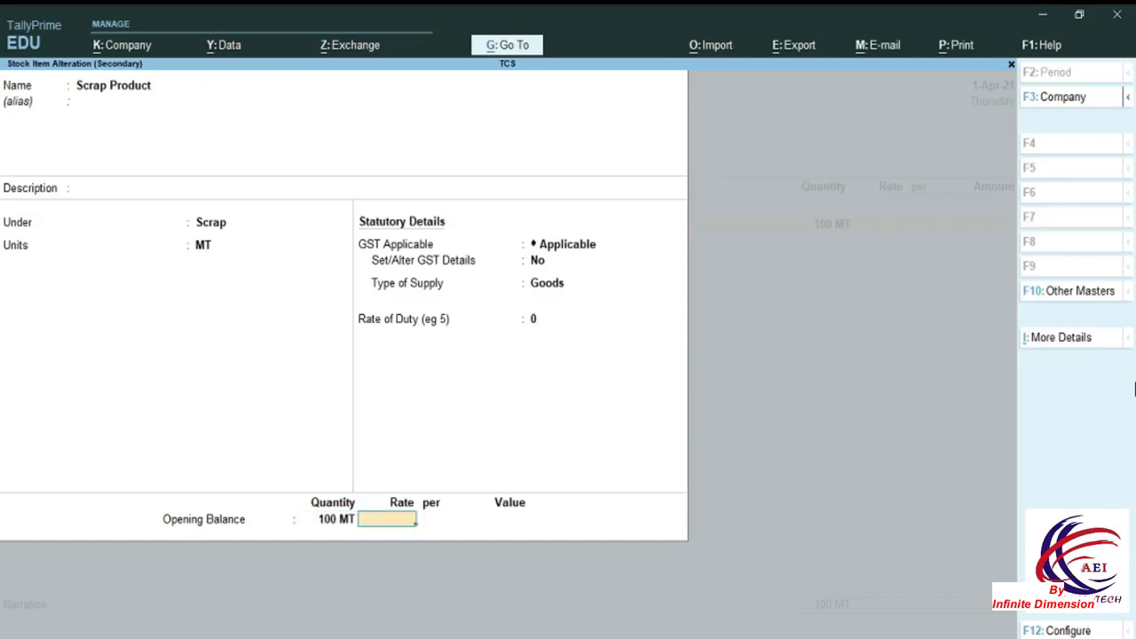
pyautogui.write('400.21')
pyautogui.press('Return')
pyautogui.press('Return')
pyautogui.press('Return')
pyautogui.press('Return')
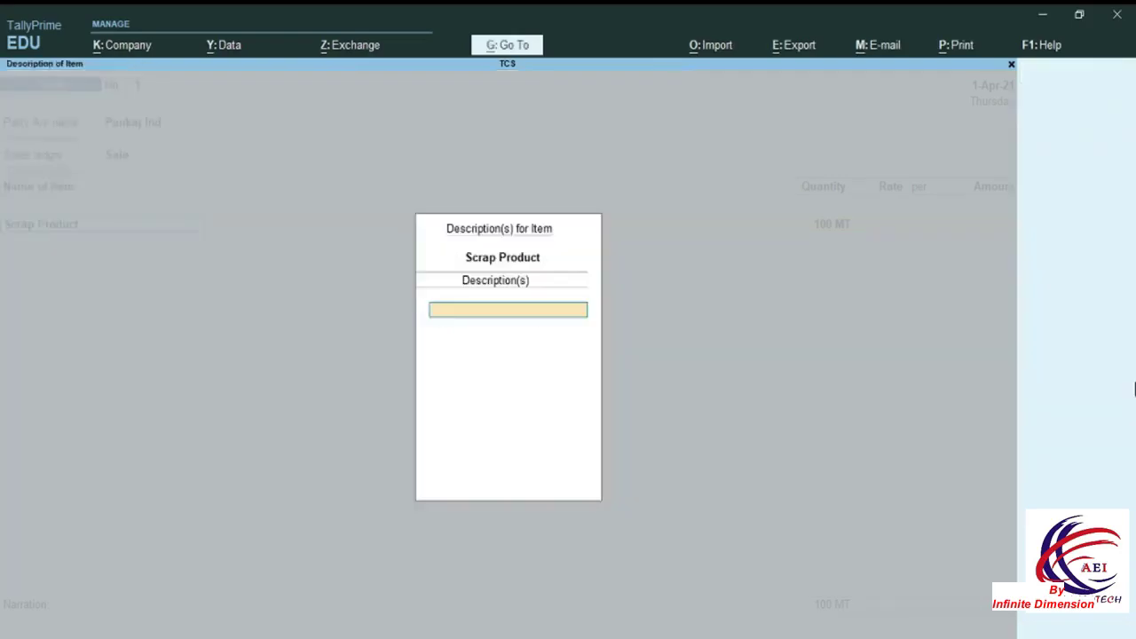
pyautogui.press('Return')
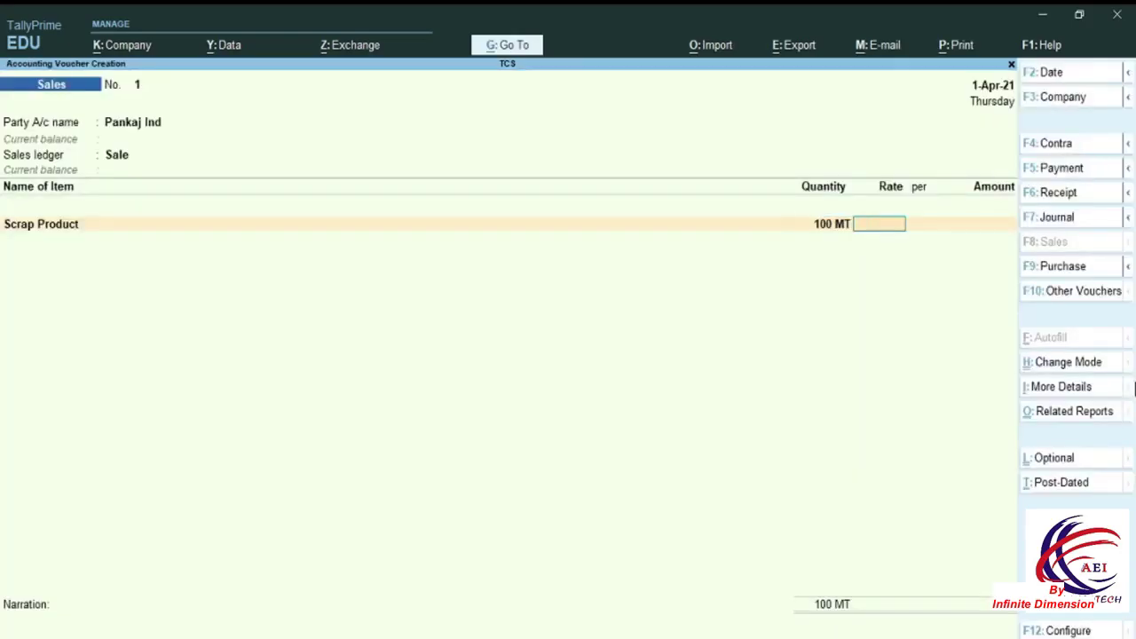
# Price the voucher line at 500.21 per MT for 50,021.00
pyautogui.write('500.21')
pyautogui.press('Return')
pyautogui.press('Return')
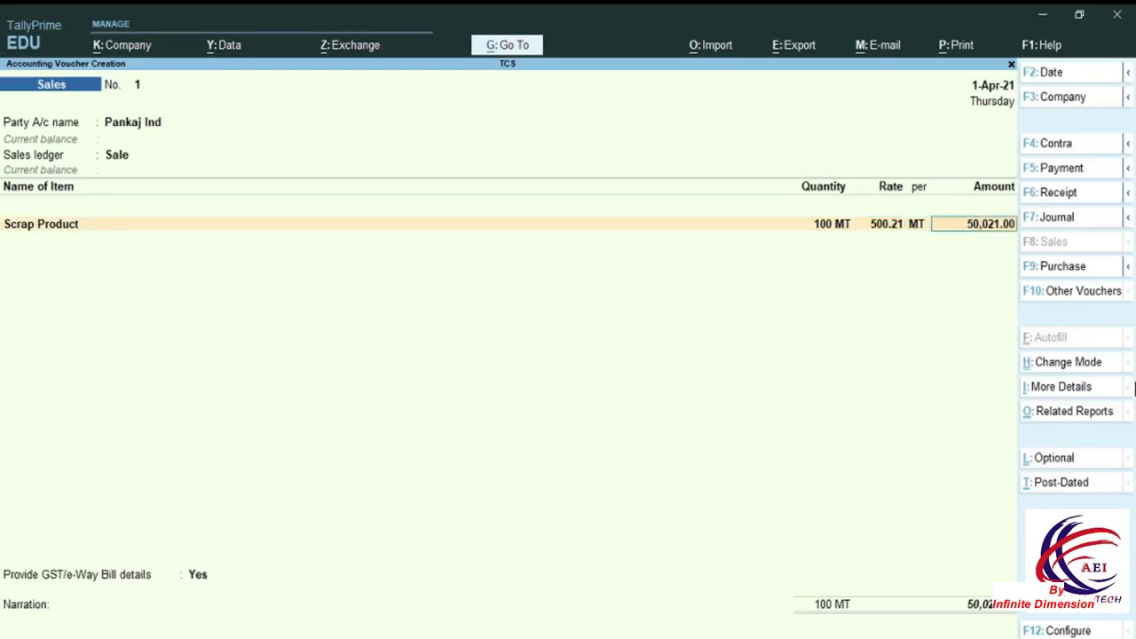
pyautogui.press('Return')
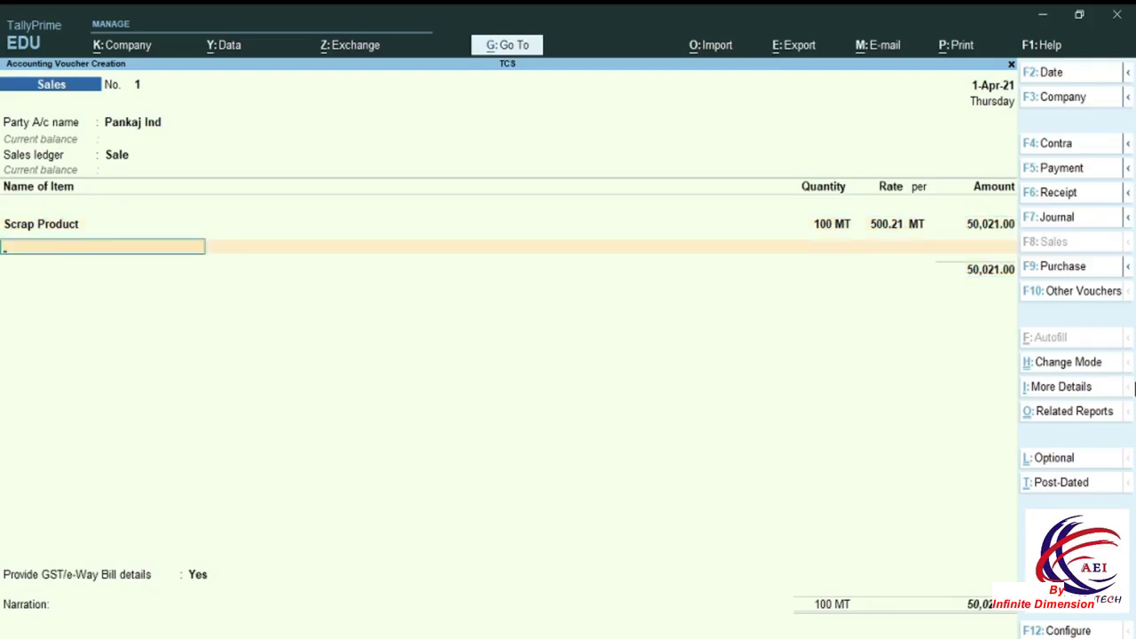
# Create a ledger named IGST under Duties & Taxes
pyautogui.press('Return')
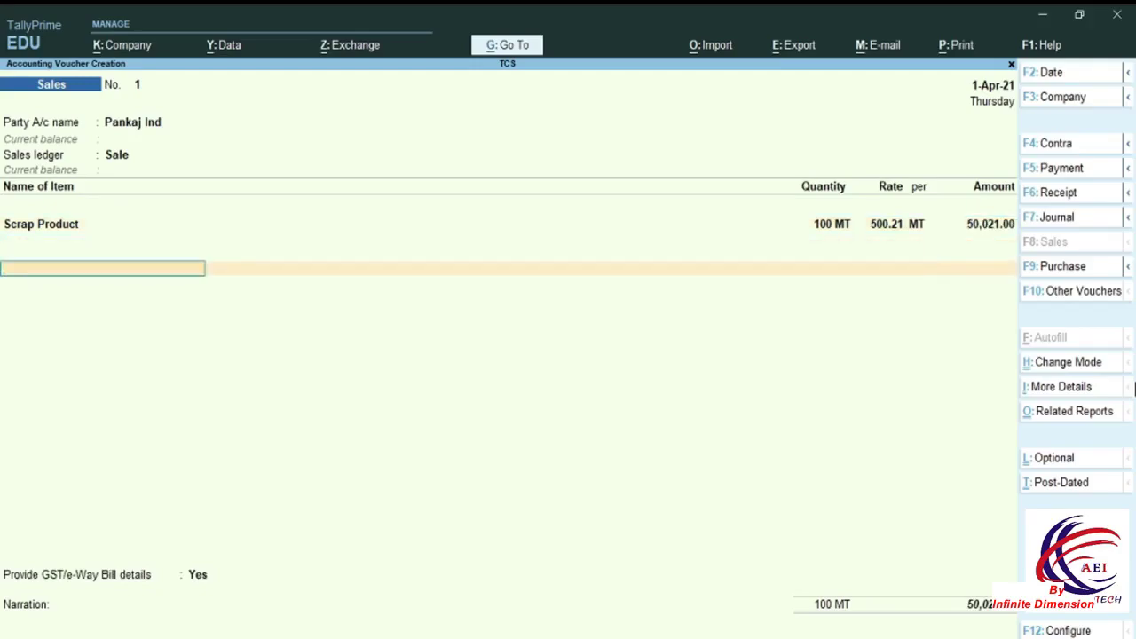
pyautogui.hotkey('alt', 'c')
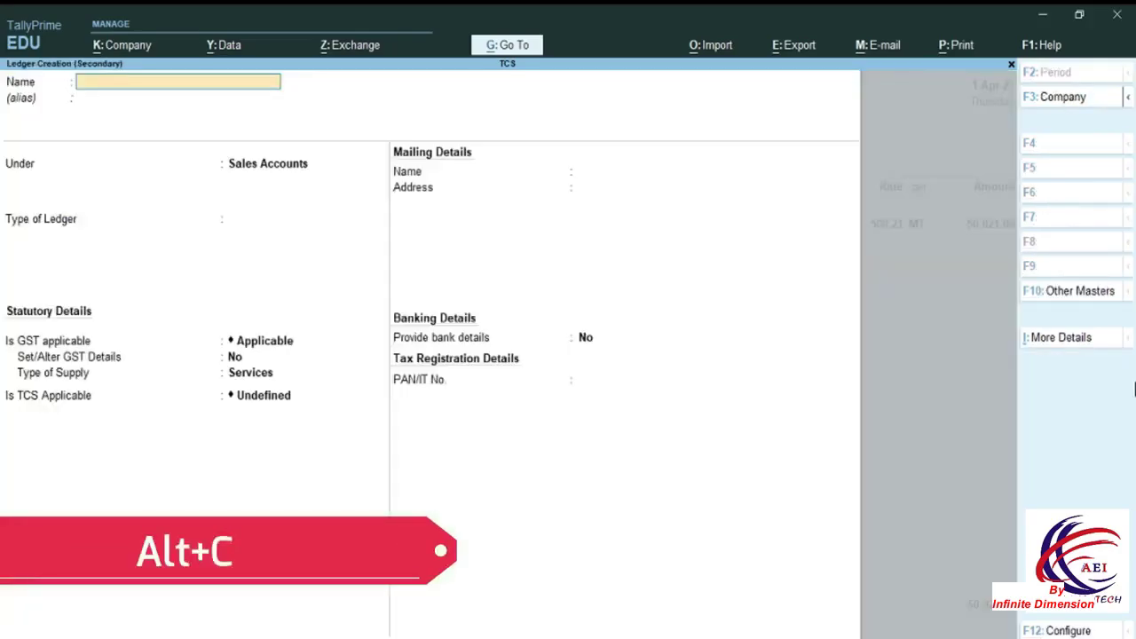
pyautogui.write('IGST')
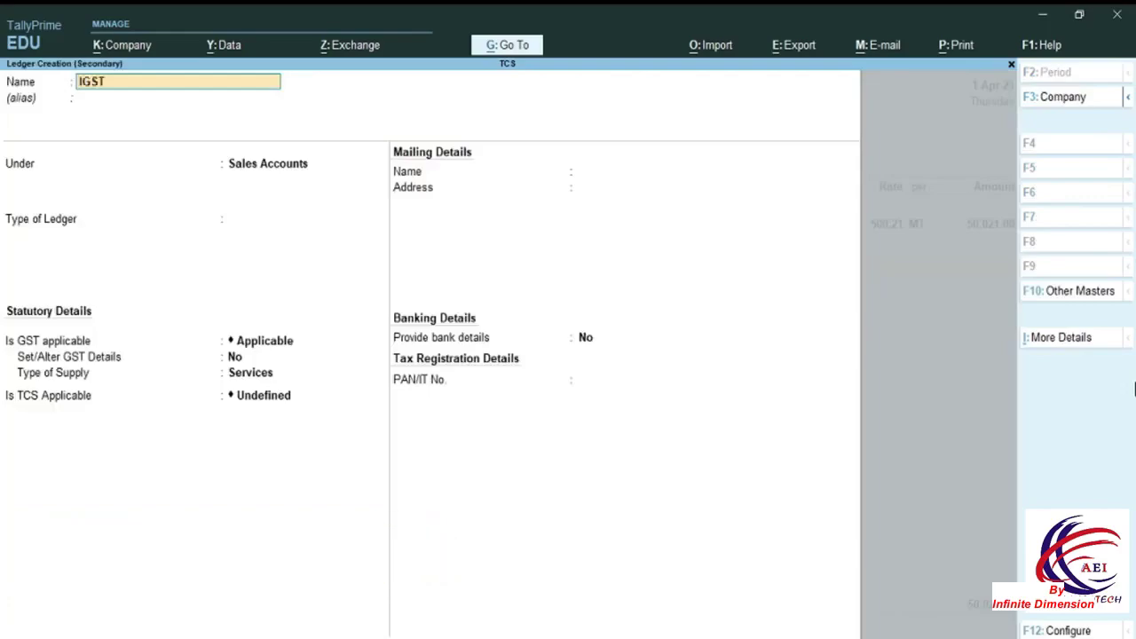
pyautogui.press('Return')
pyautogui.press('Return')
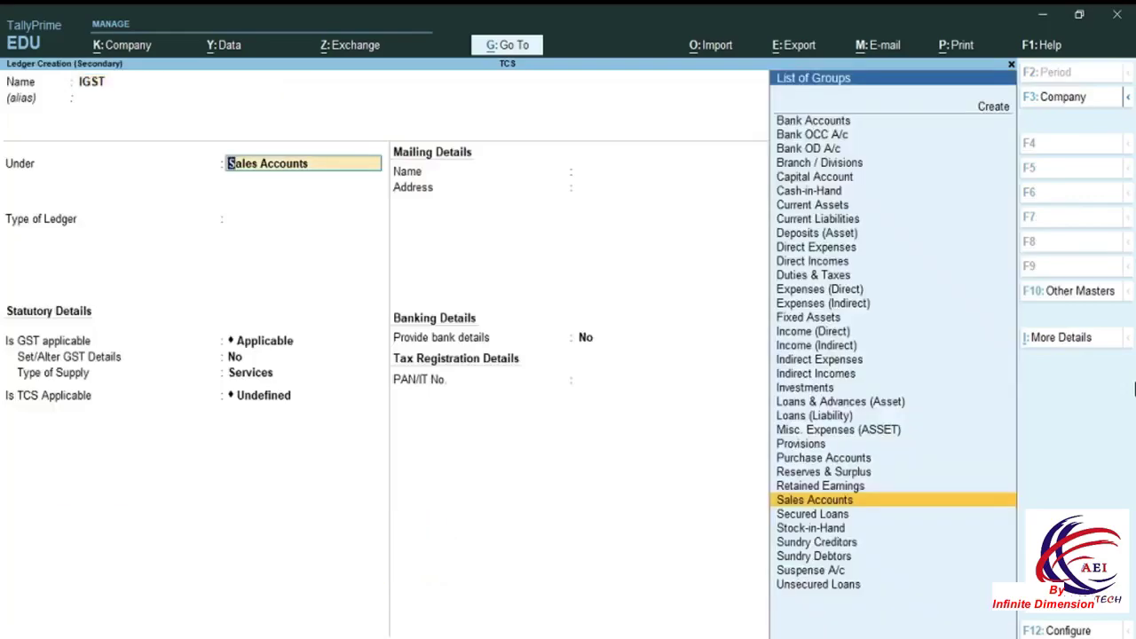
pyautogui.write('D')
pyautogui.press('Down')
pyautogui.press('Down')
pyautogui.press('Down')
pyautogui.press('Return')
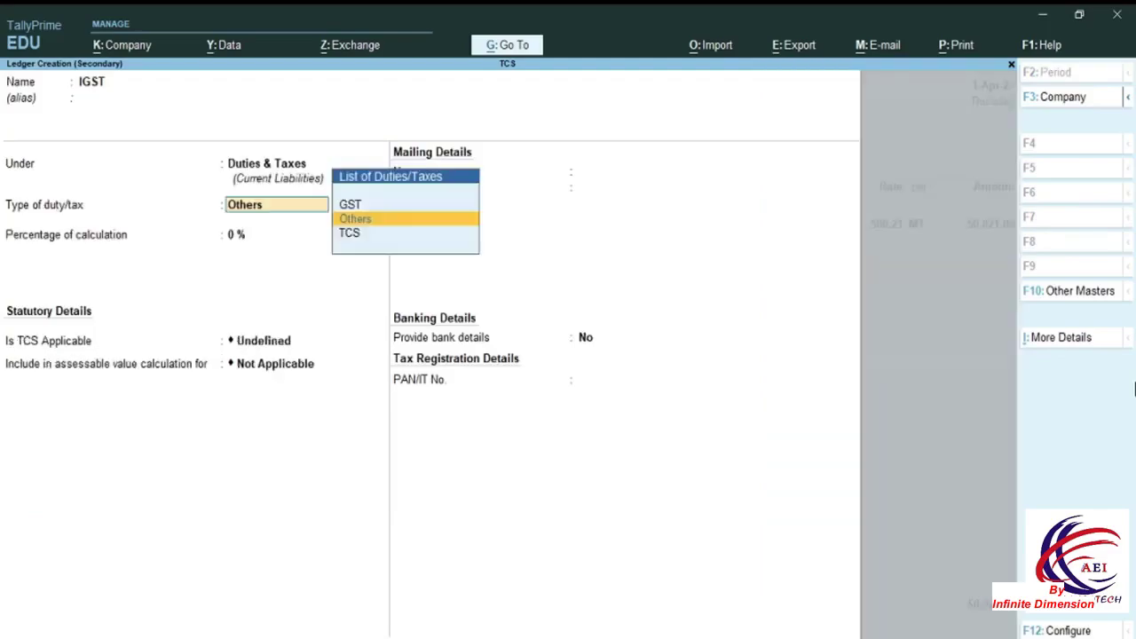
# Set the IGST ledger's duty type to GST, tax type Integrated Tax, and save it
pyautogui.press('Up')
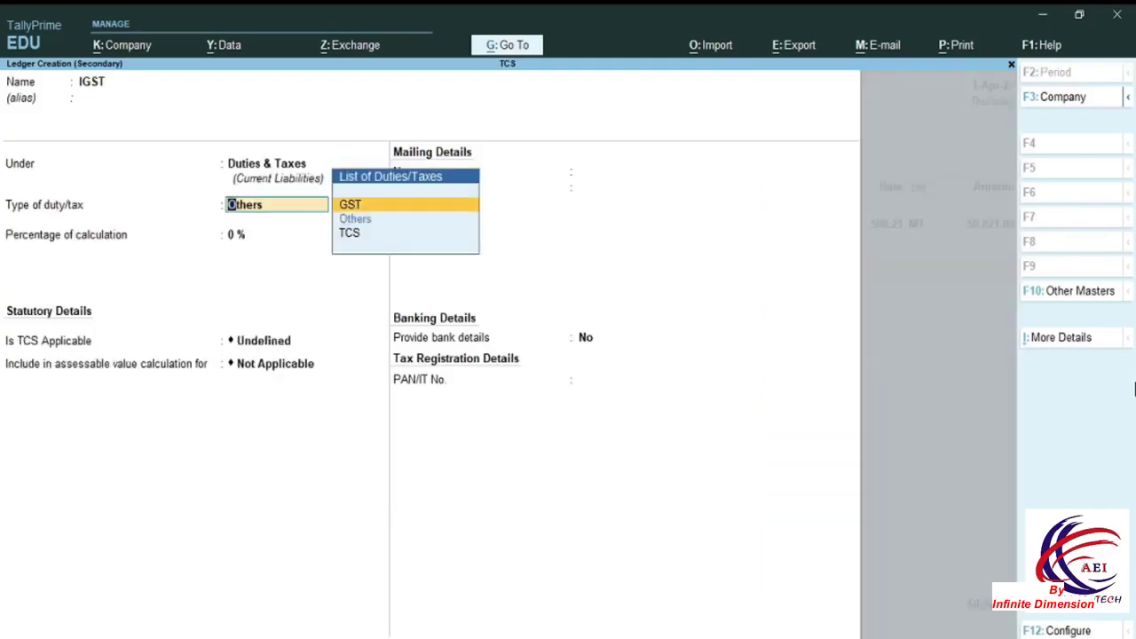
pyautogui.press('Return')
pyautogui.press('Down')
pyautogui.press('Down')
pyautogui.press('Down')
pyautogui.press('Up')
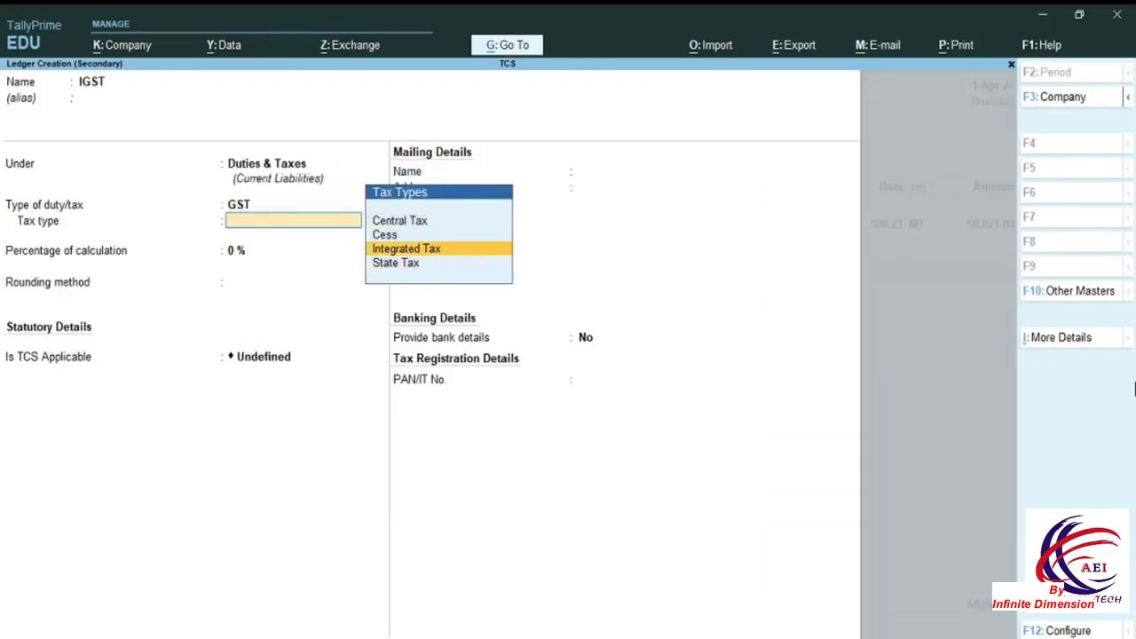
pyautogui.press('Return')
pyautogui.press('Return')
pyautogui.press('Return')
pyautogui.press('Return')
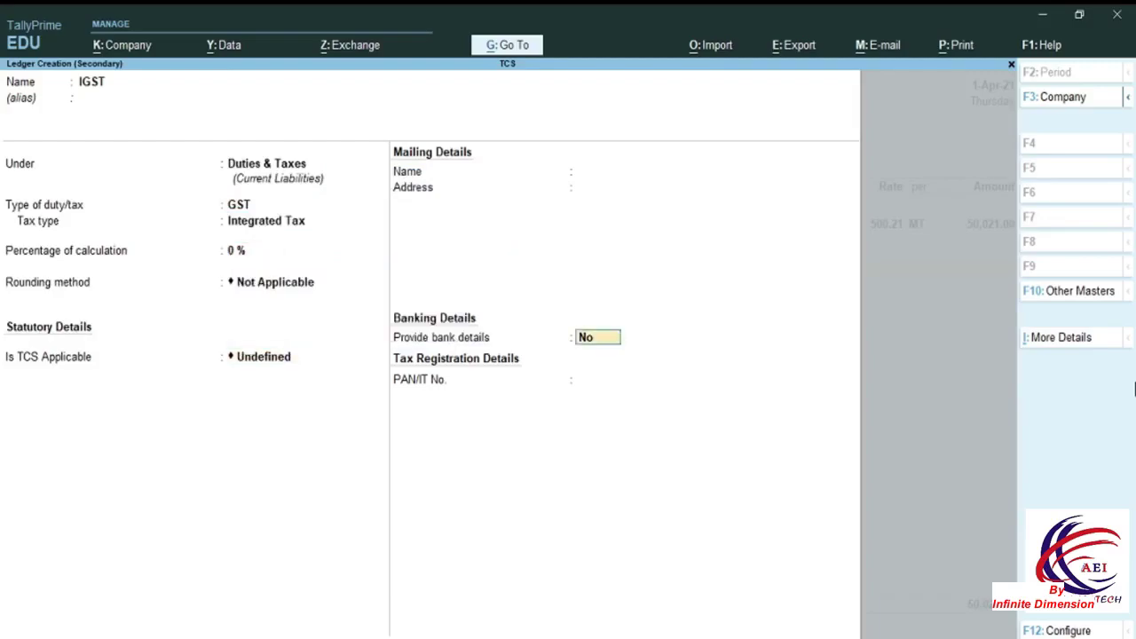
pyautogui.press('Return')
pyautogui.press('Return')
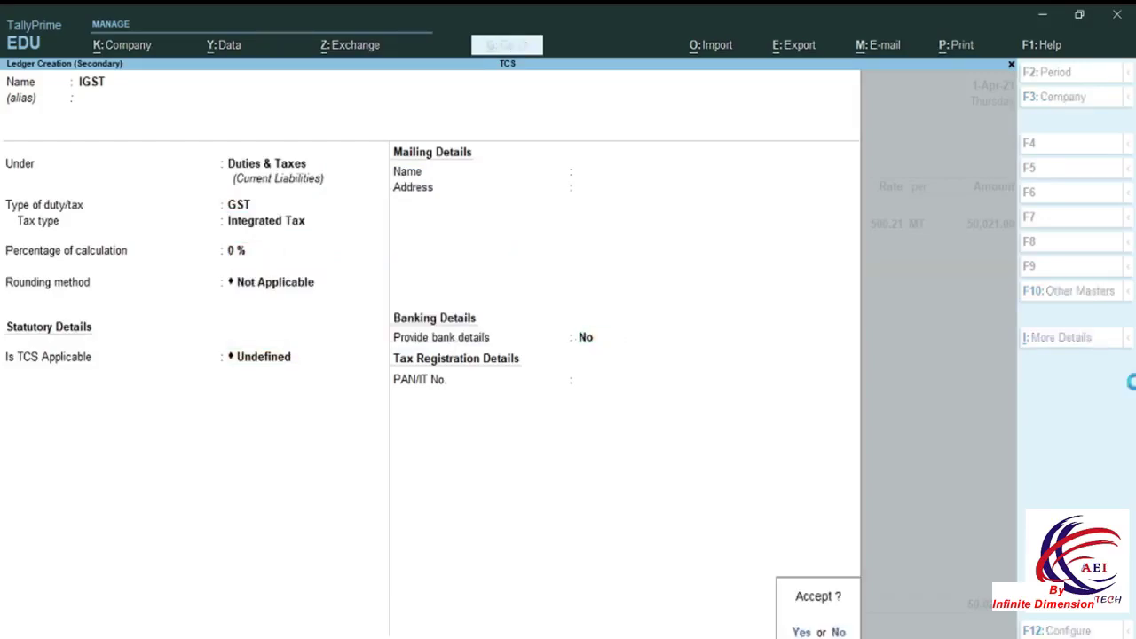
pyautogui.press('Return')
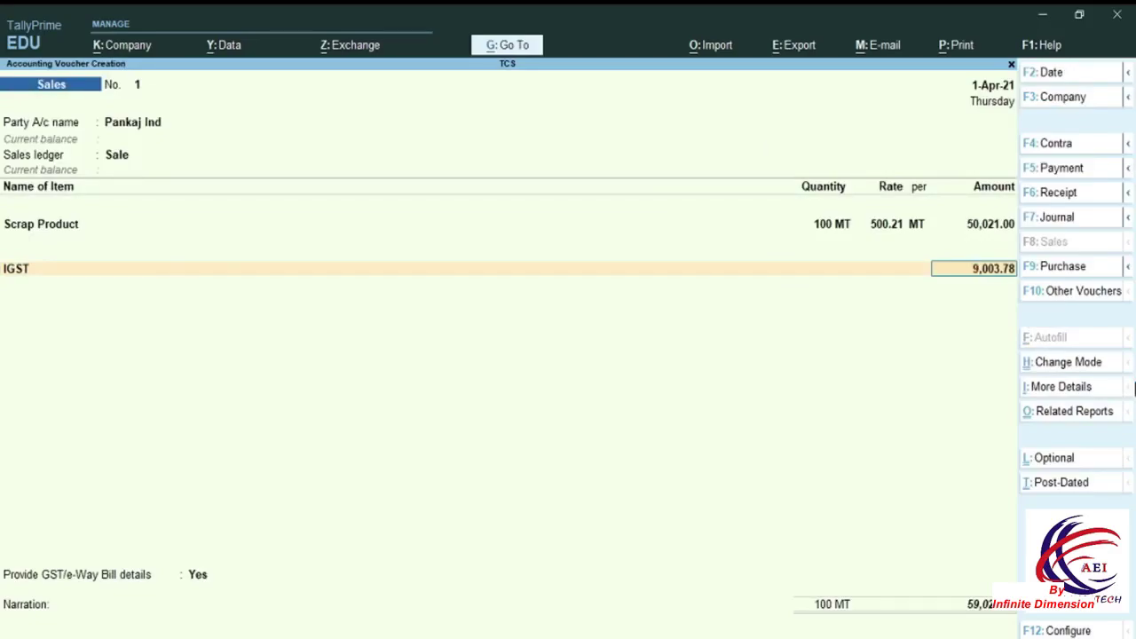
# Create a Tcs ledger under Duties & Taxes with TCS duty type and Scrap nature of goods
pyautogui.press('Return')
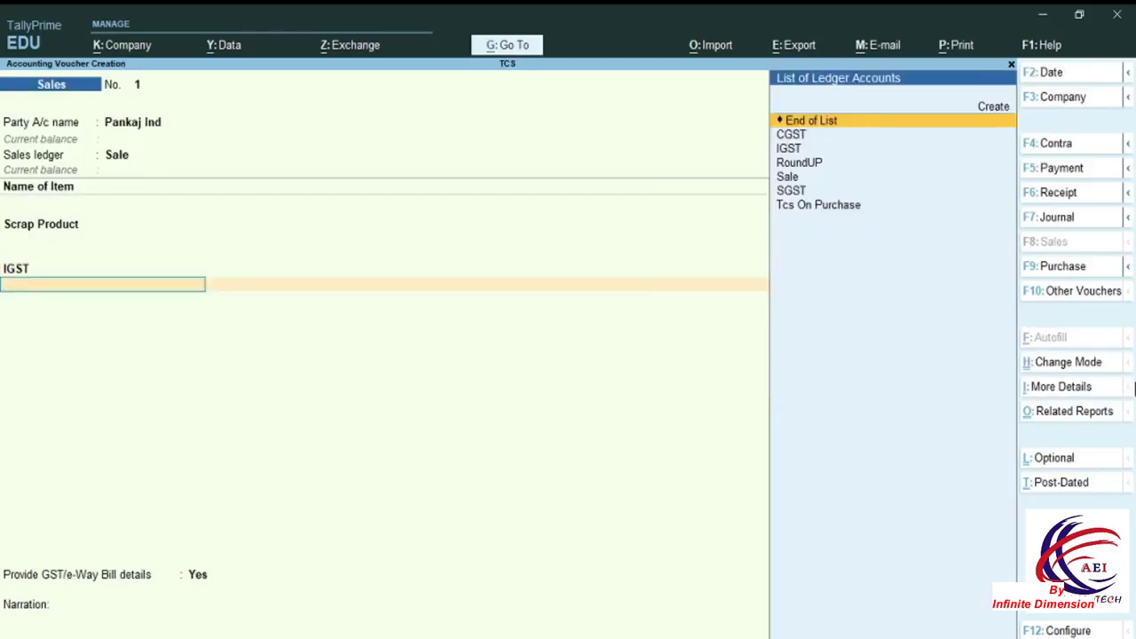
pyautogui.hotkey('alt', 'c')
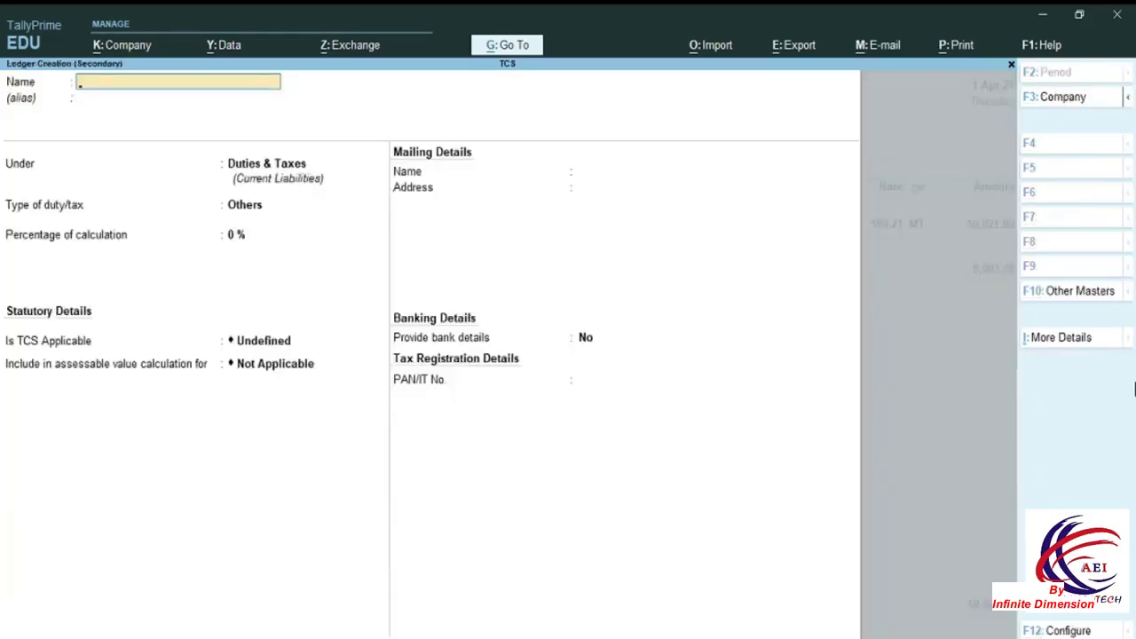
pyautogui.write('Tcs')
pyautogui.press('Return')
pyautogui.press('Return')
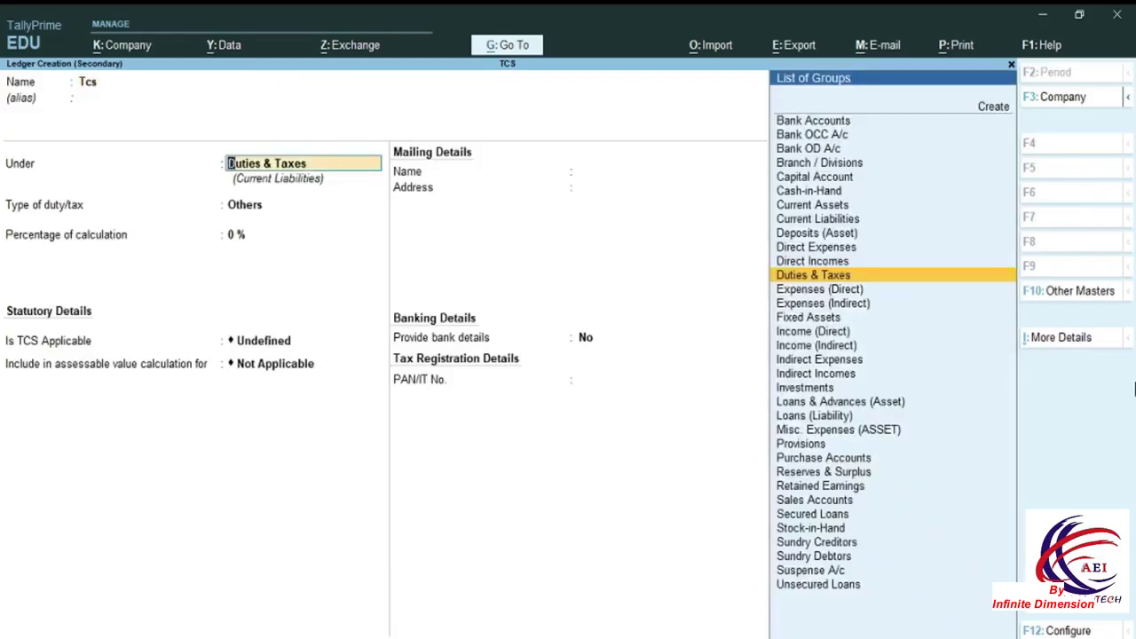
pyautogui.press('Return')
pyautogui.press('Down')
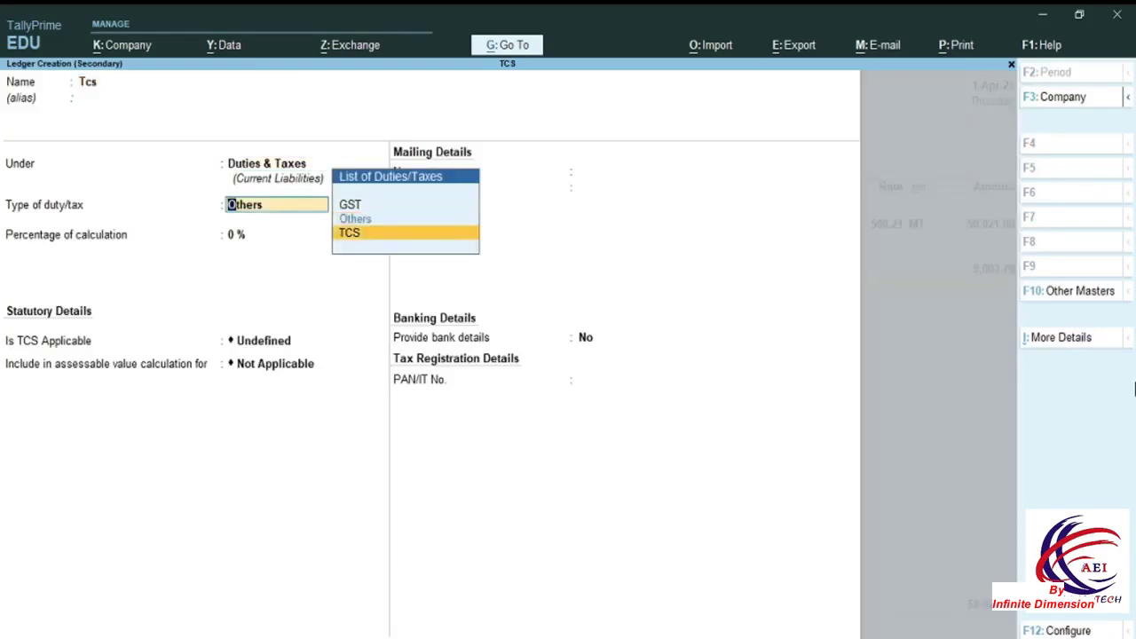
pyautogui.press('Return')
pyautogui.press('Down')
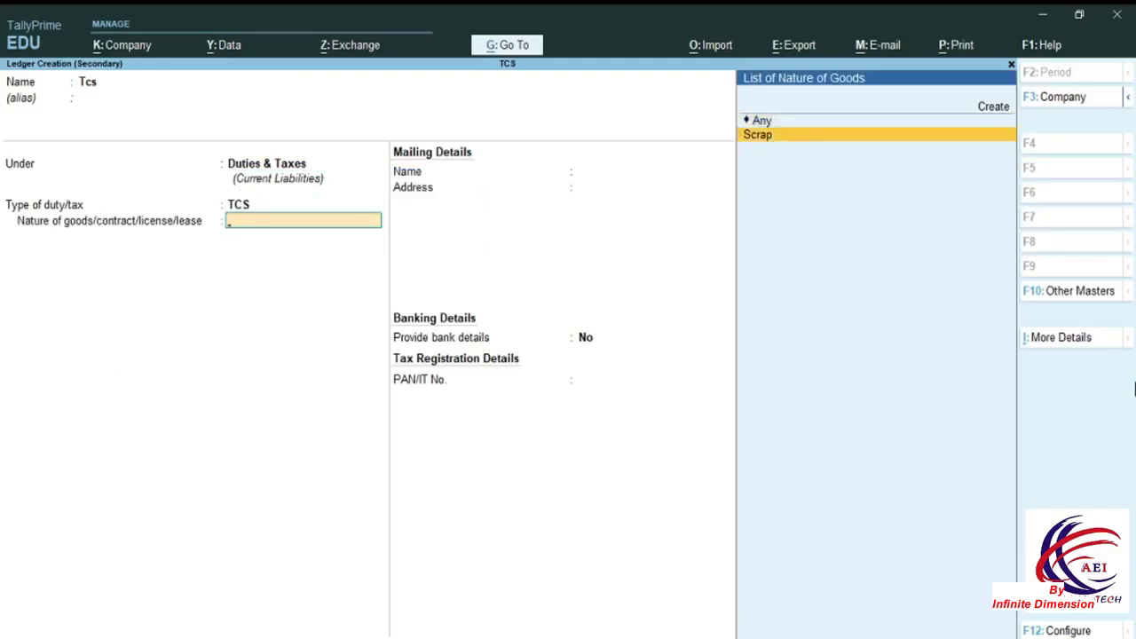
pyautogui.press('Return')
pyautogui.press('Return')
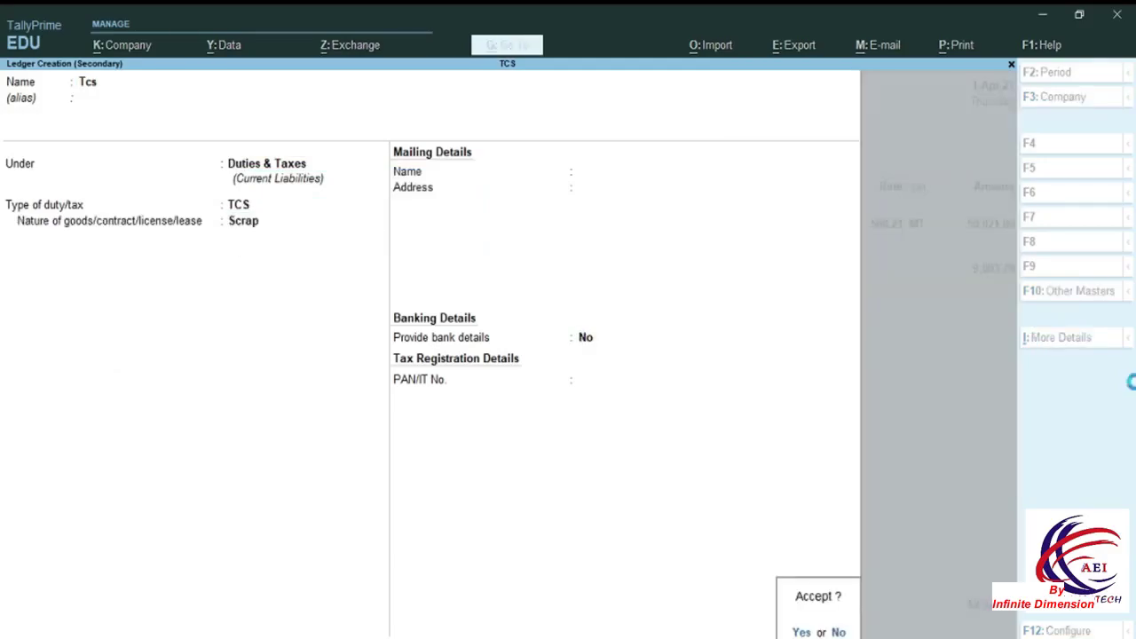
pyautogui.press('Return')
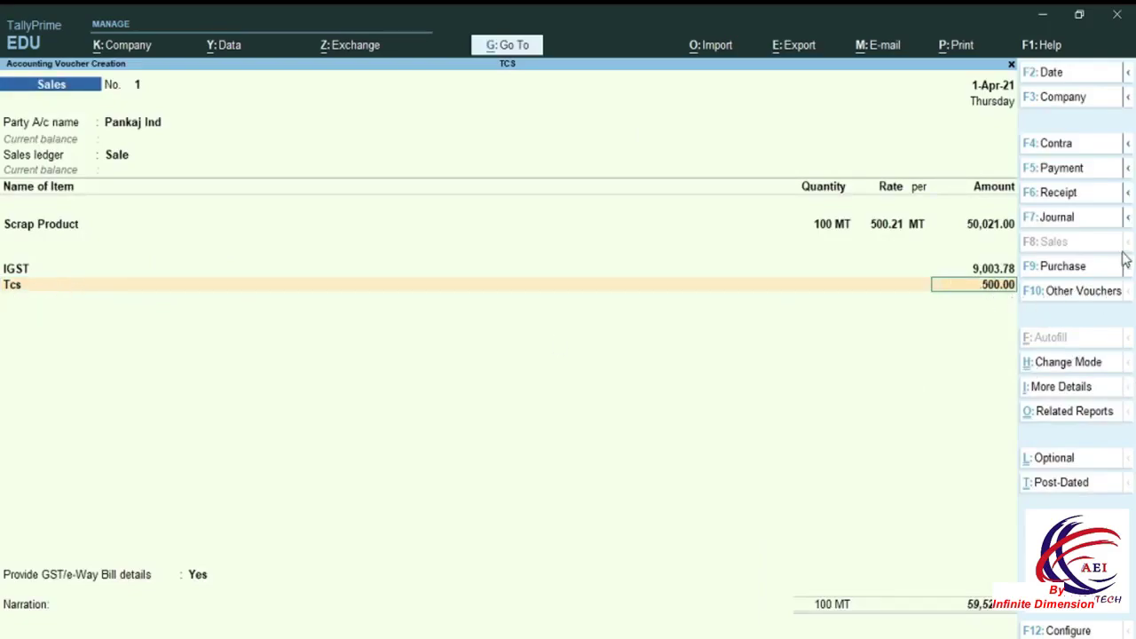
# Keep Tcs at 500.00 and add a RoundUP ledger line of 0.22
pyautogui.press('Return')
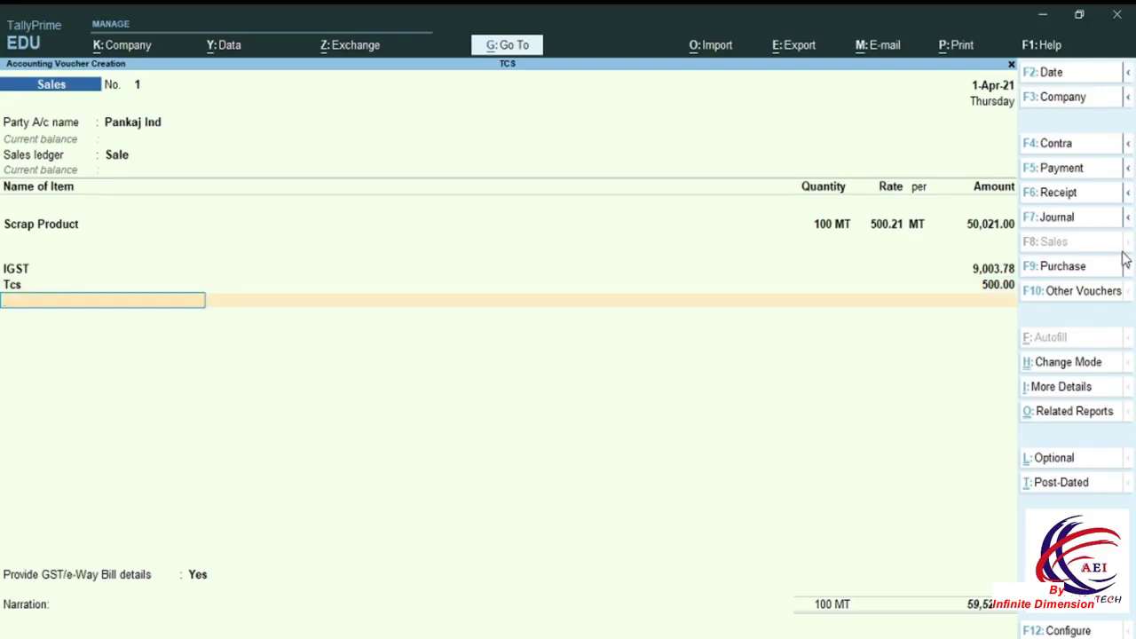
pyautogui.press('Down')
pyautogui.press('Down')
pyautogui.press('Down')
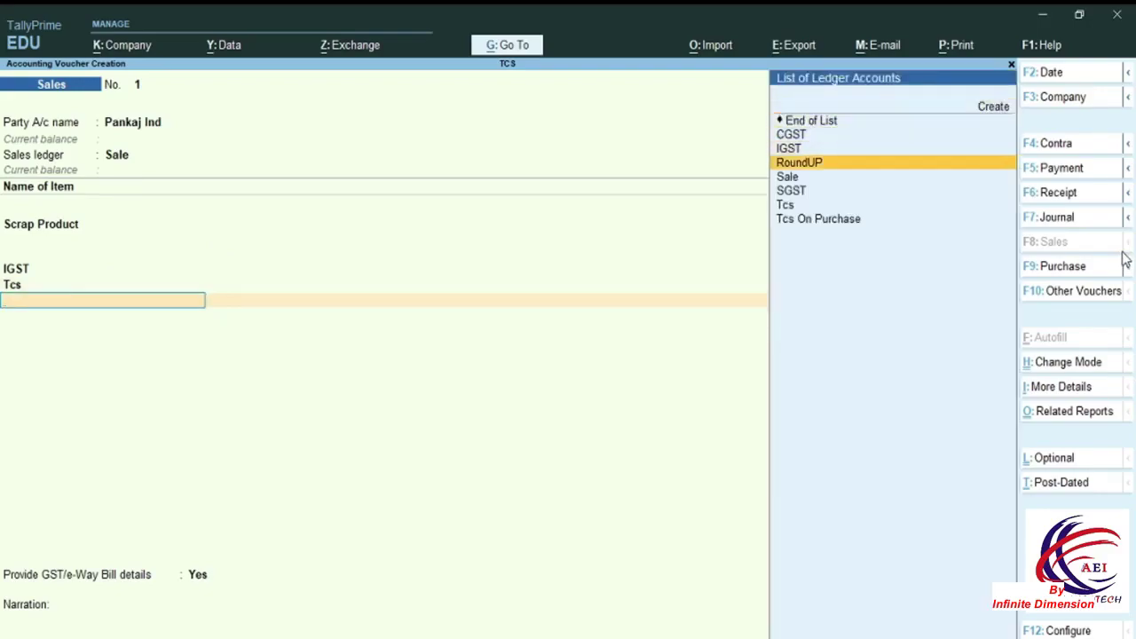
pyautogui.press('Return')
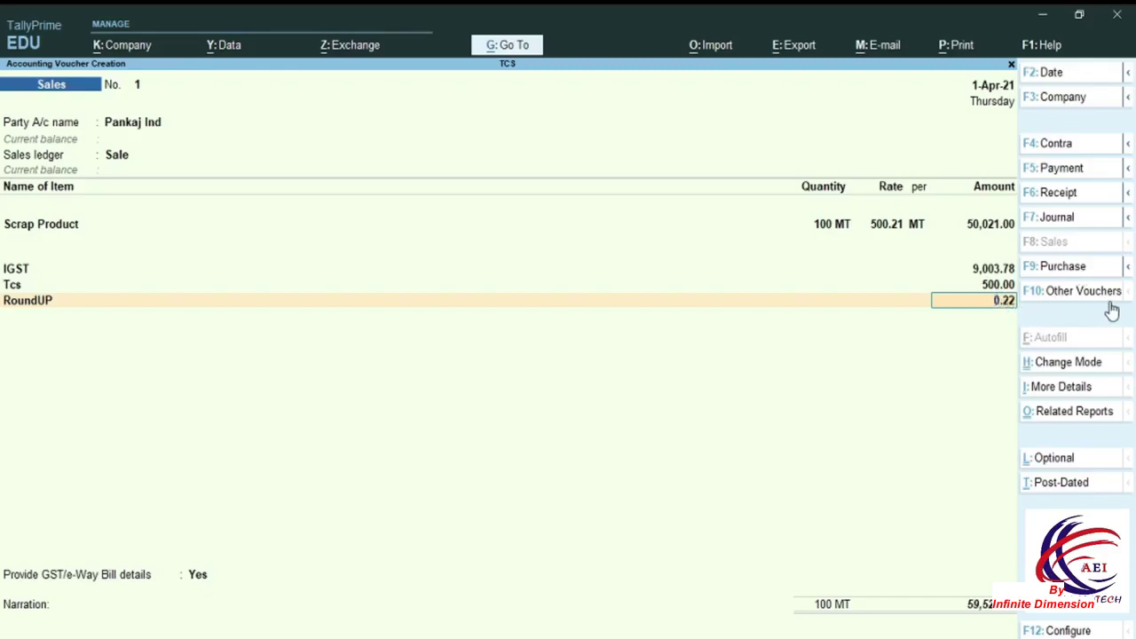
pyautogui.press('Return')
# Set GST/e-Way Bill details to Yes, skip the warning, and save the voucher
pyautogui.press('Return')
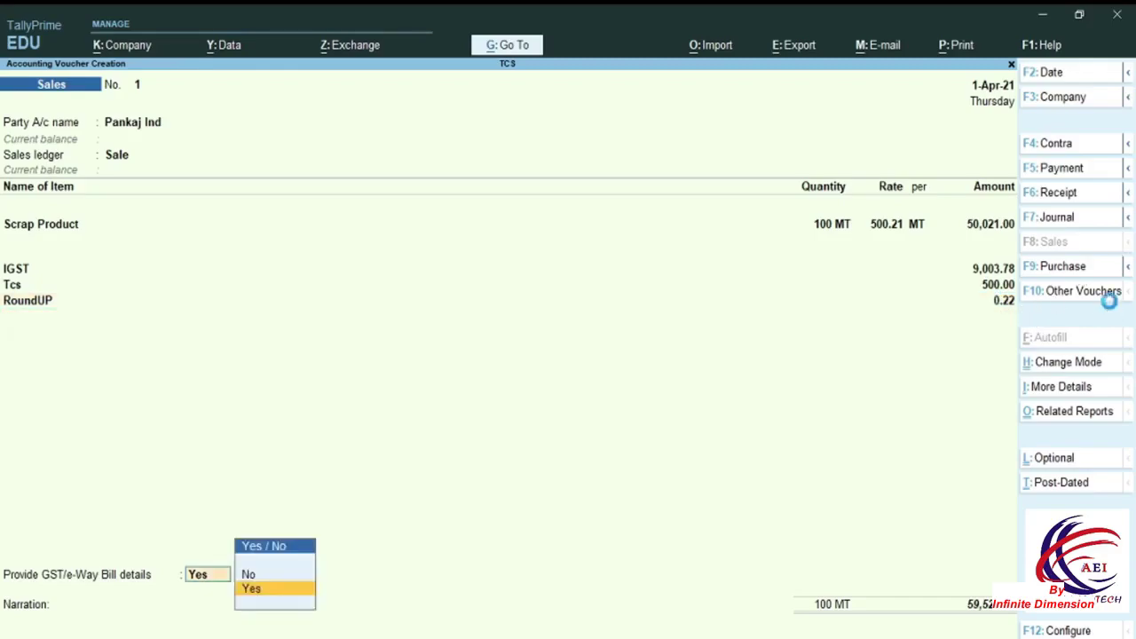
pyautogui.press('Return')
pyautogui.press('Return')
pyautogui.press('Return')
pyautogui.press('Return')
pyautogui.press('Return')
pyautogui.press('Return')
pyautogui.press('Return')
pyautogui.press('Return')
pyautogui.press('Return')
pyautogui.press('Return')
pyautogui.press('Return')
pyautogui.press('Return')
pyautogui.press('Return')
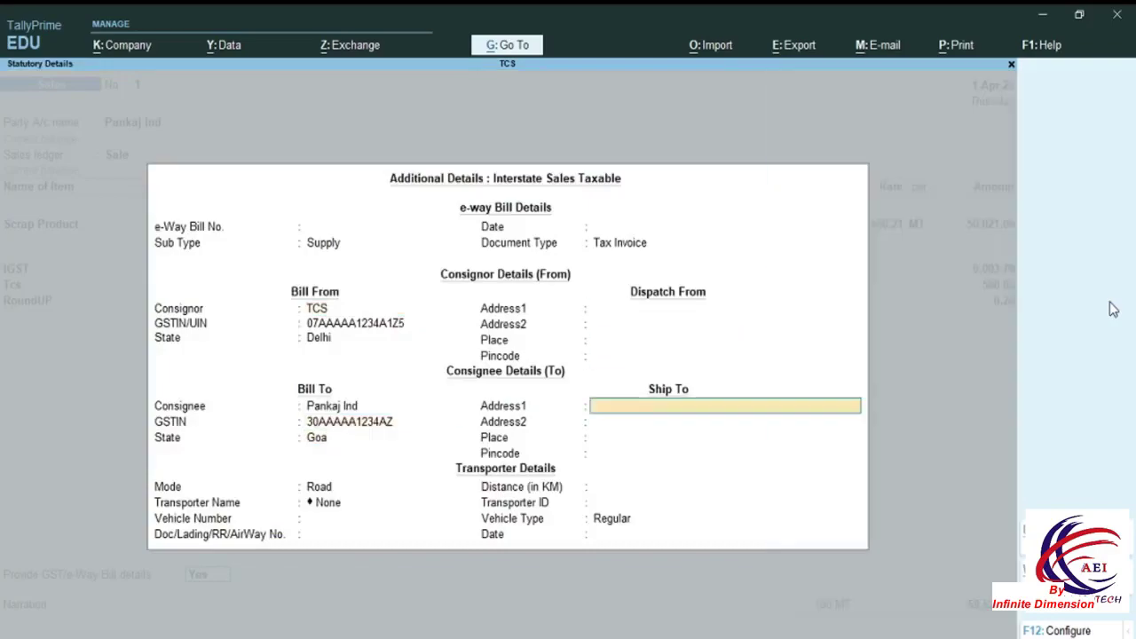
pyautogui.press('Return')
pyautogui.press('Return')
pyautogui.press('Return')
pyautogui.press('Return')
pyautogui.press('Return')
pyautogui.press('Return')
pyautogui.press('Return')
pyautogui.press('Return')
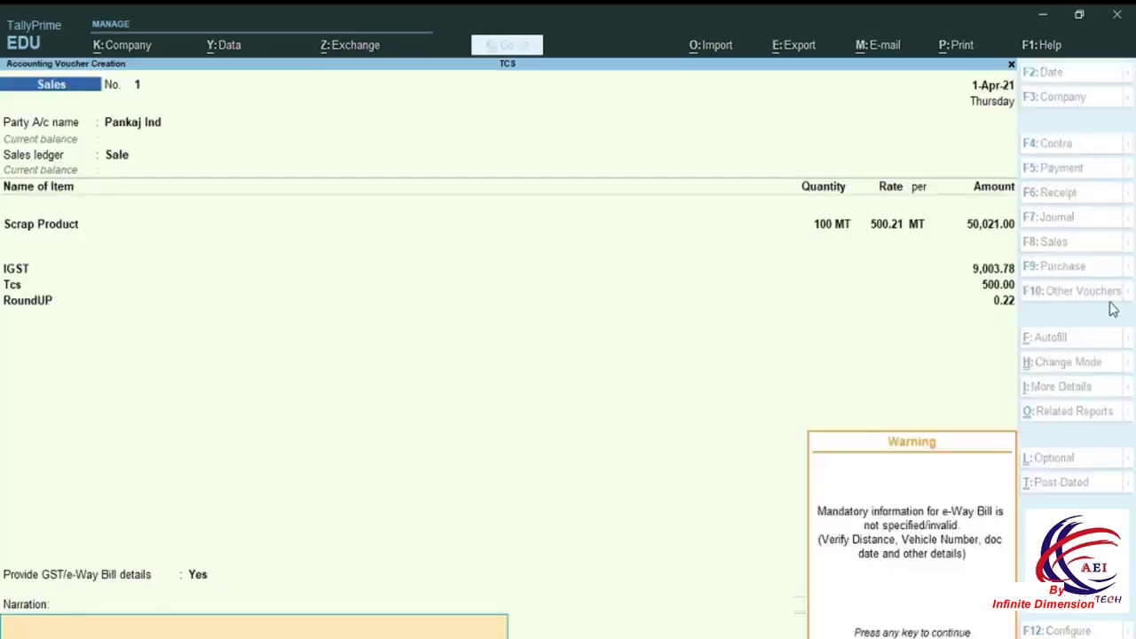
pyautogui.press('Return')
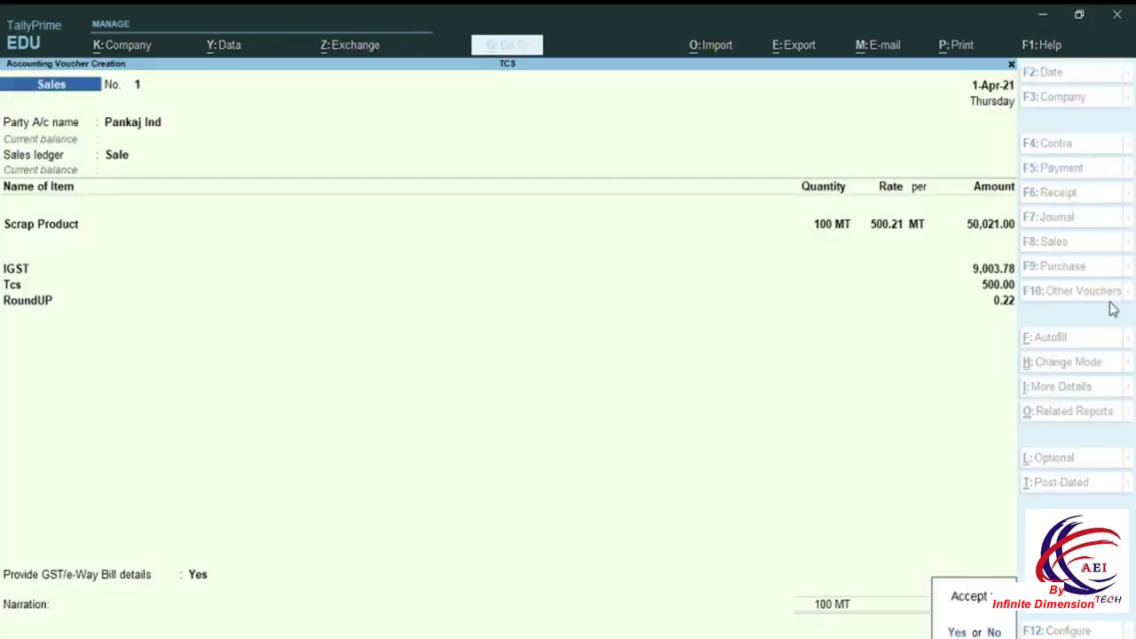
pyautogui.press('Return')
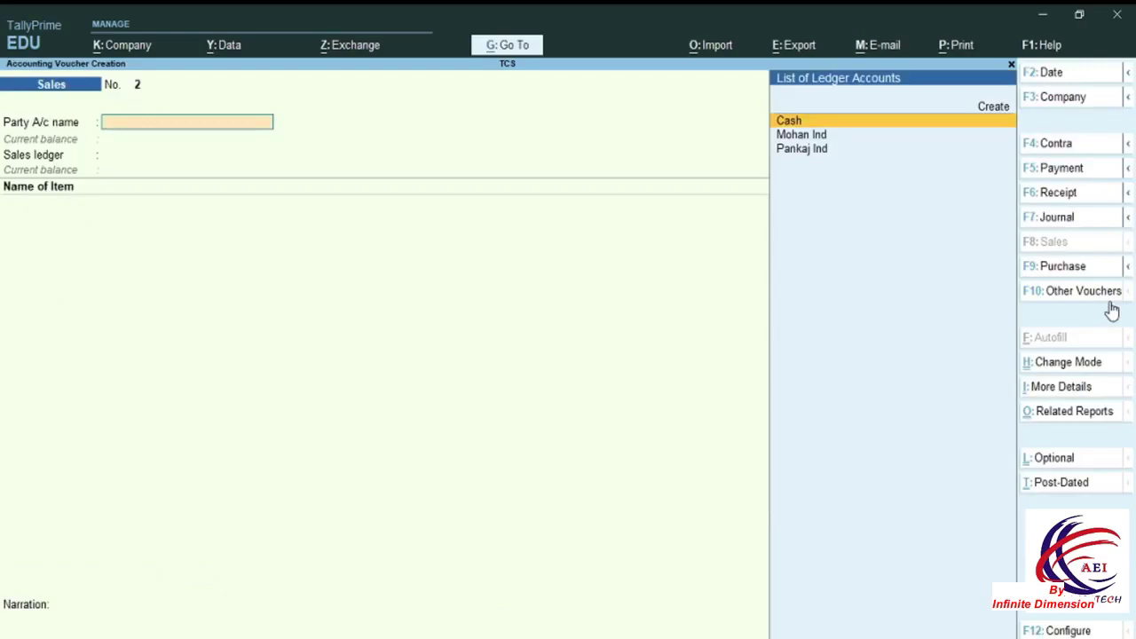
# Open the Pankaj Ind sales voucher from the Day Book and preview it as a Tax Invoice
pyautogui.press('Escape')
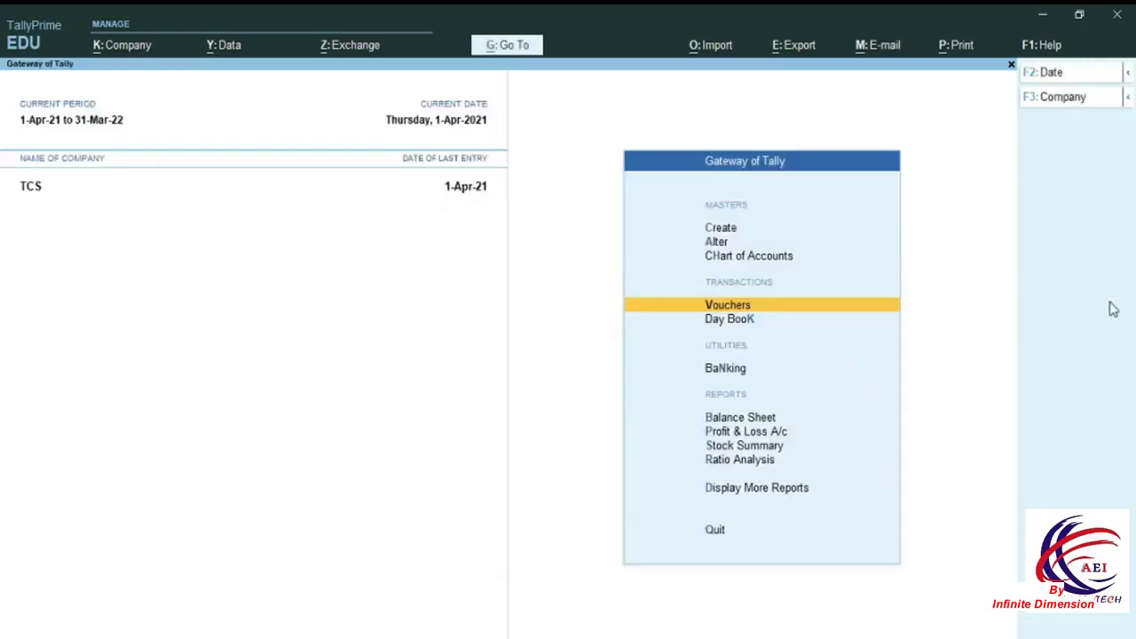
pyautogui.press('k')
pyautogui.press('Return')
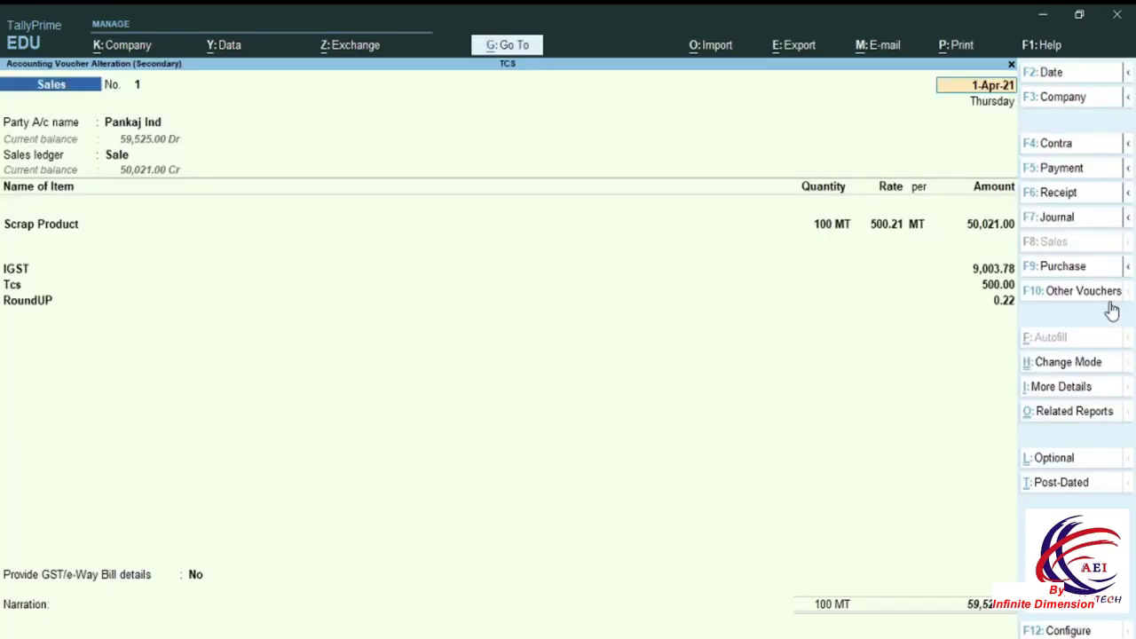
pyautogui.hotkey('alt', 'p')
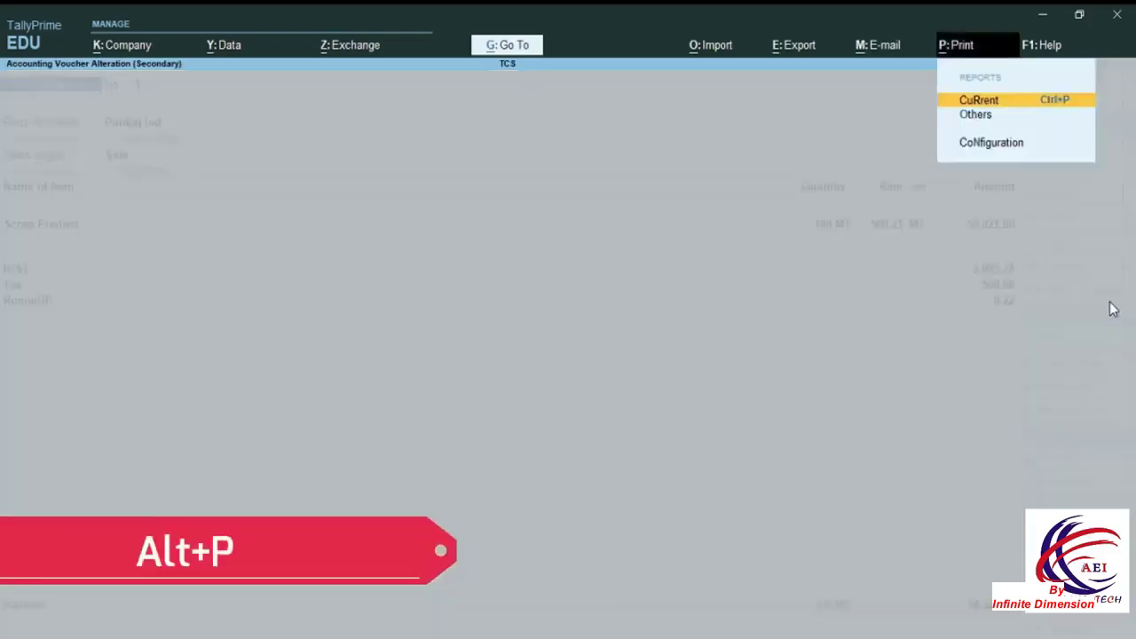
pyautogui.press('Return')
pyautogui.press('Left')
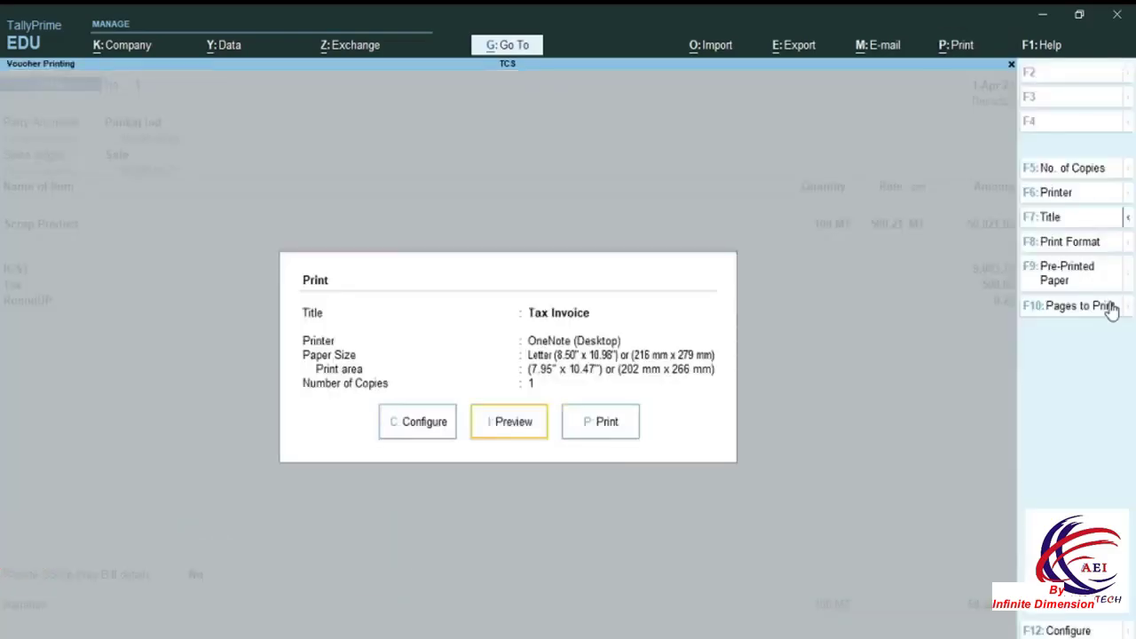
pyautogui.press('Return')
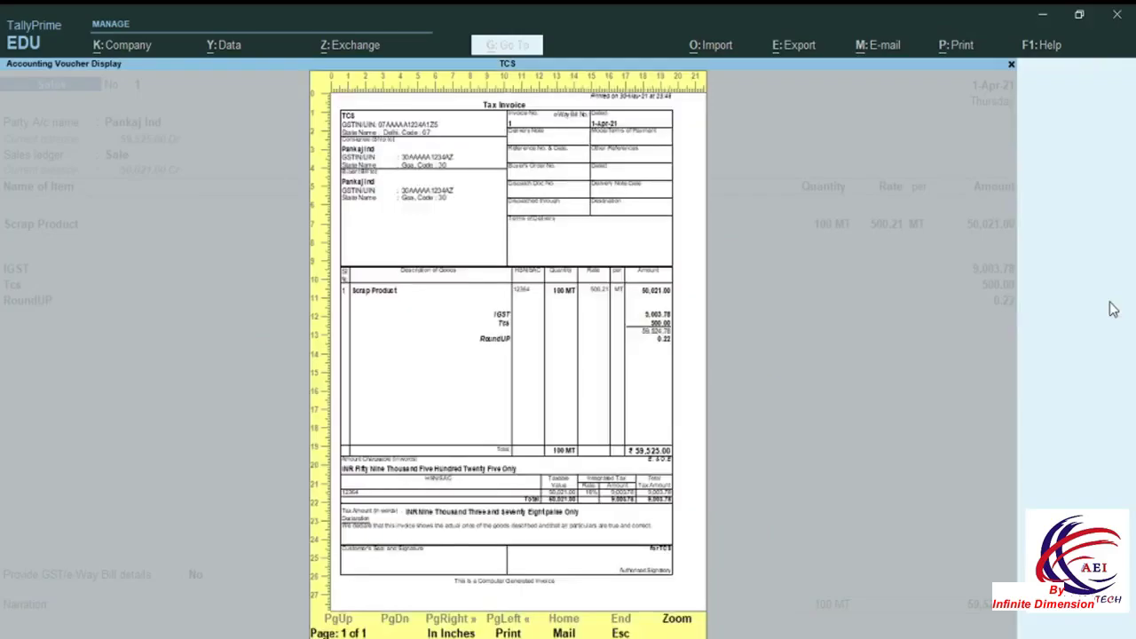
# Zoom in to read the ₹59,525.00 invoice, then close the preview back to the Day Book
pyautogui.hotkey('alt', 'z')
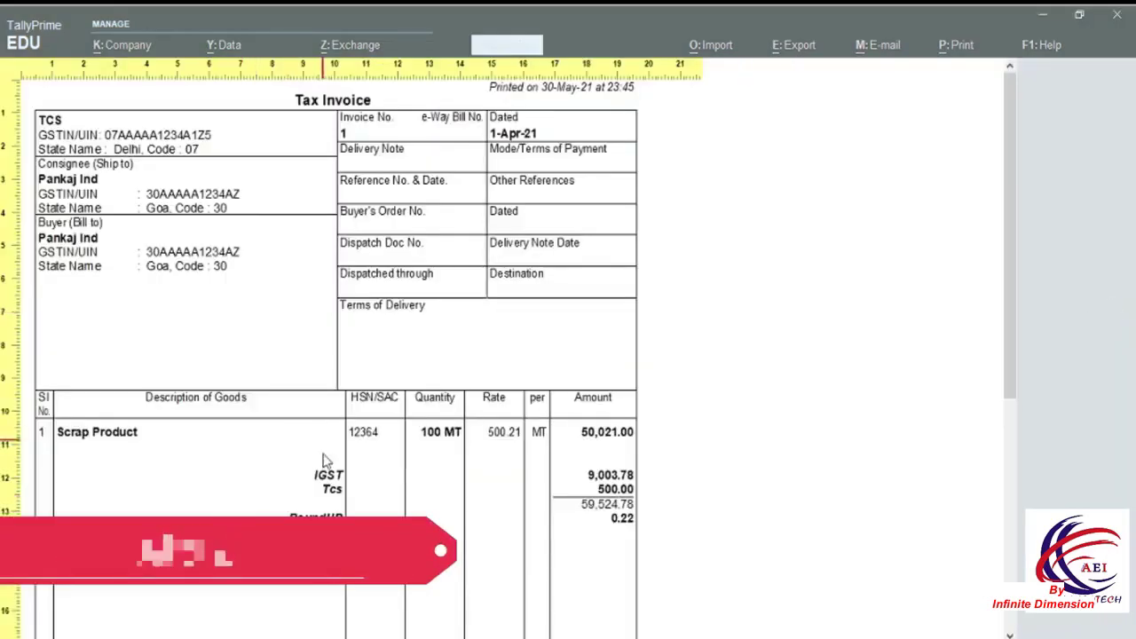
pyautogui.scroll(-3, 427, 579)
pyautogui.scroll(-1, 428, 578)
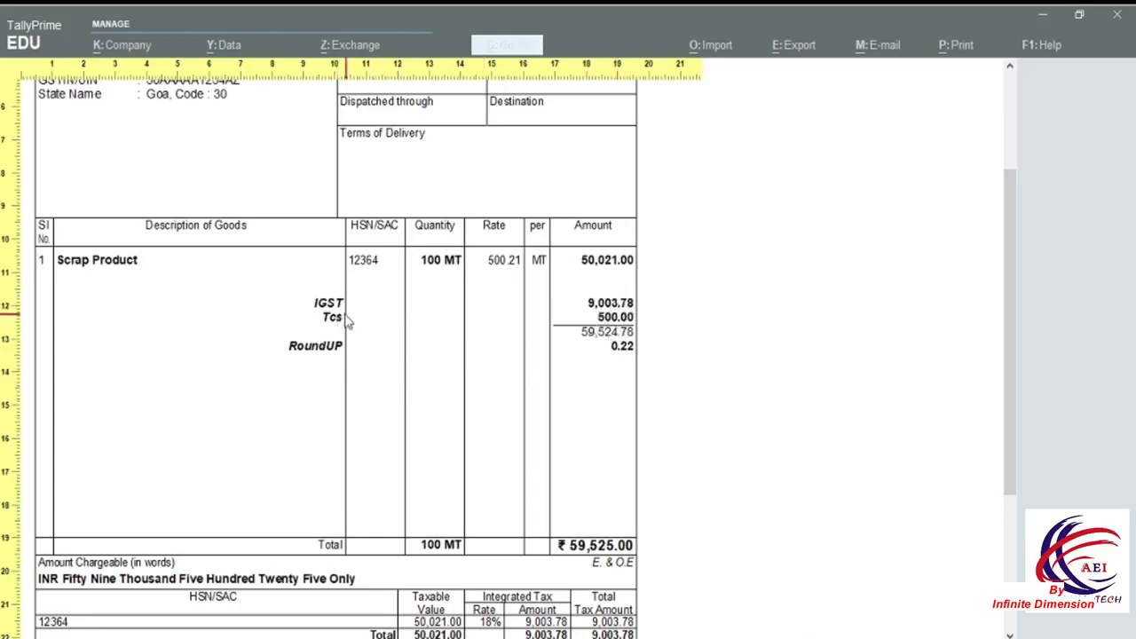
pyautogui.scroll(-4, 540, 480)
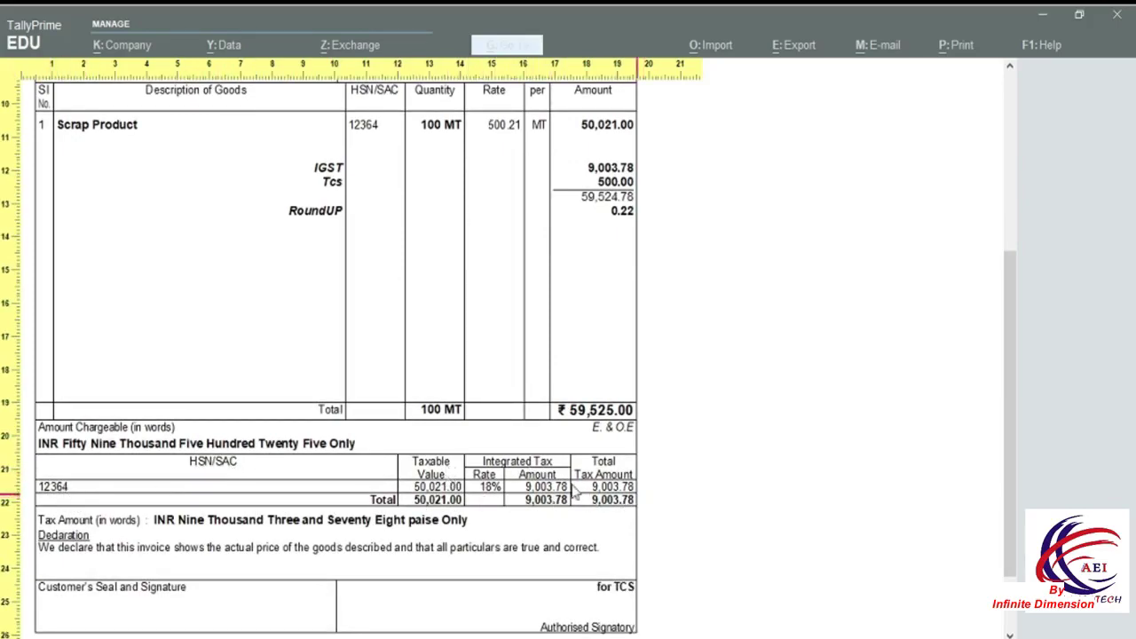
pyautogui.scroll(-2, 586, 497)
pyautogui.scroll(10, 311, 532)
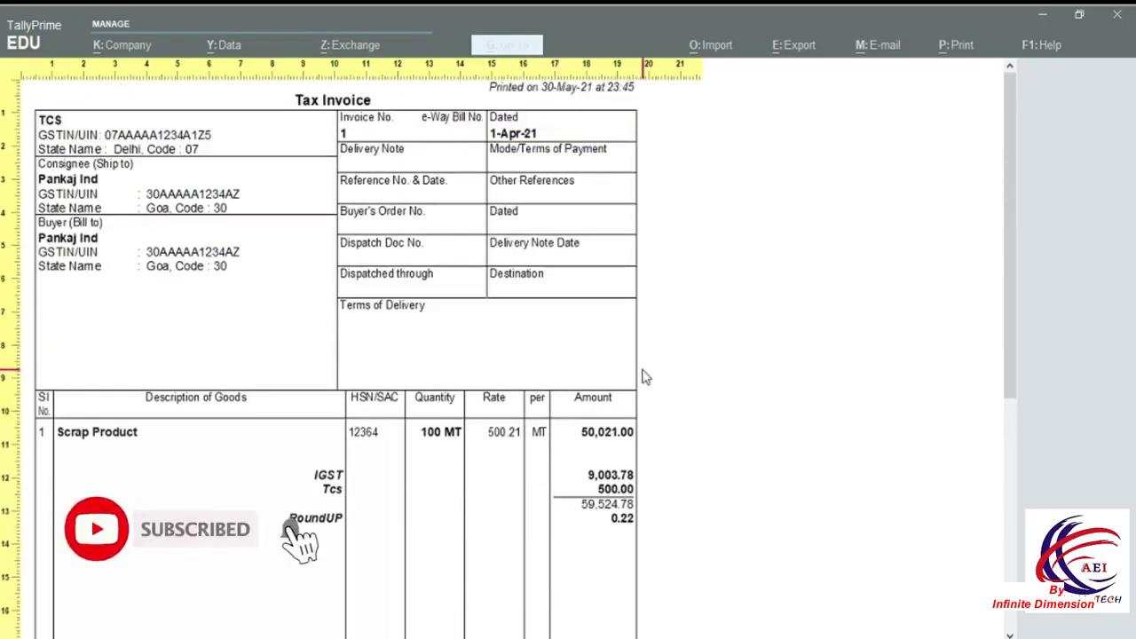
pyautogui.hotkey('alt', 'z')
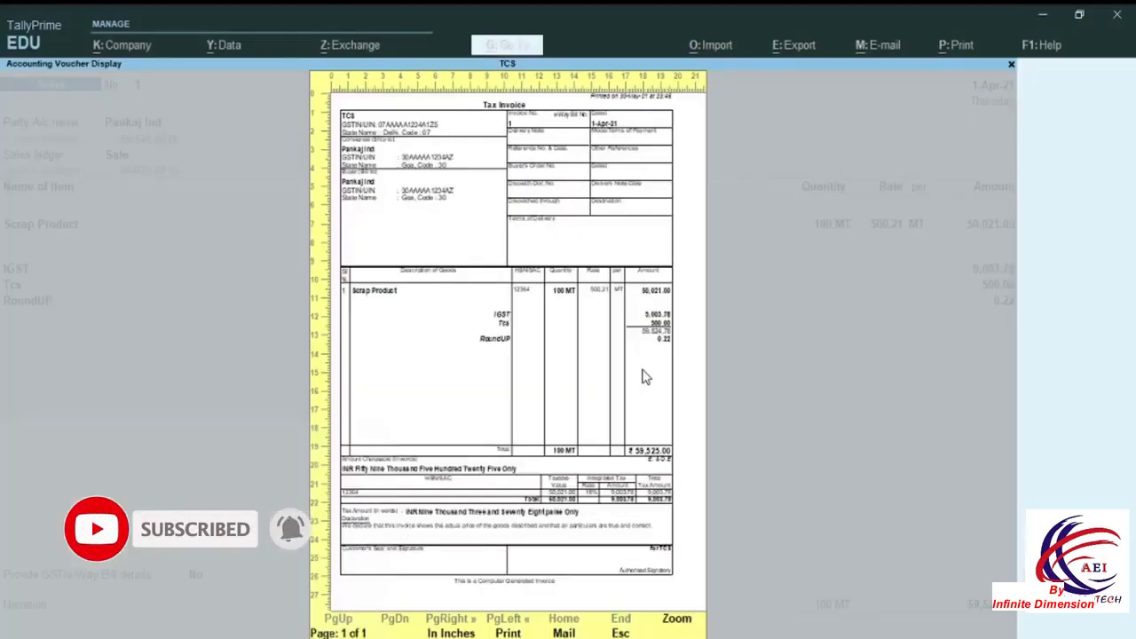
pyautogui.press('Escape')
pyautogui.press('Escape')
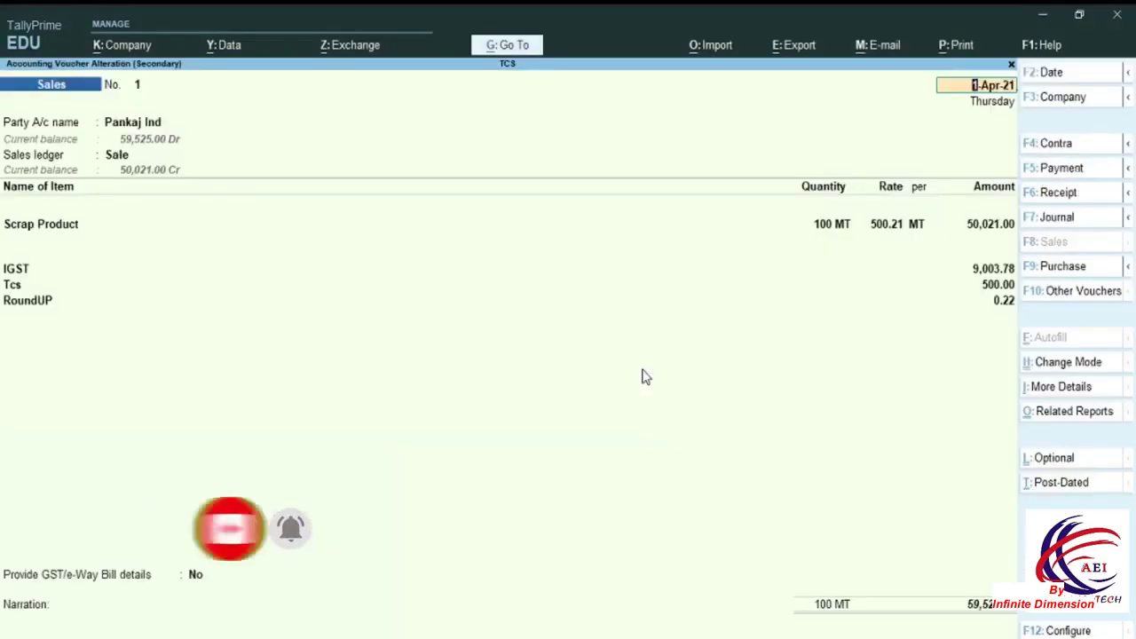
pyautogui.press('Escape')
pyautogui.press('y')
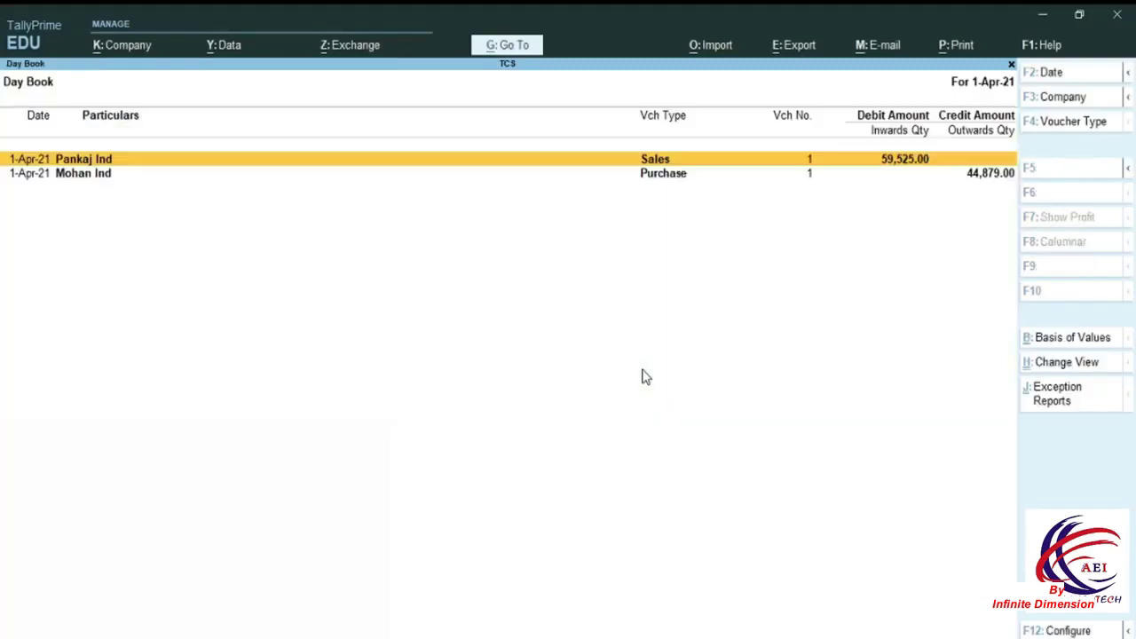
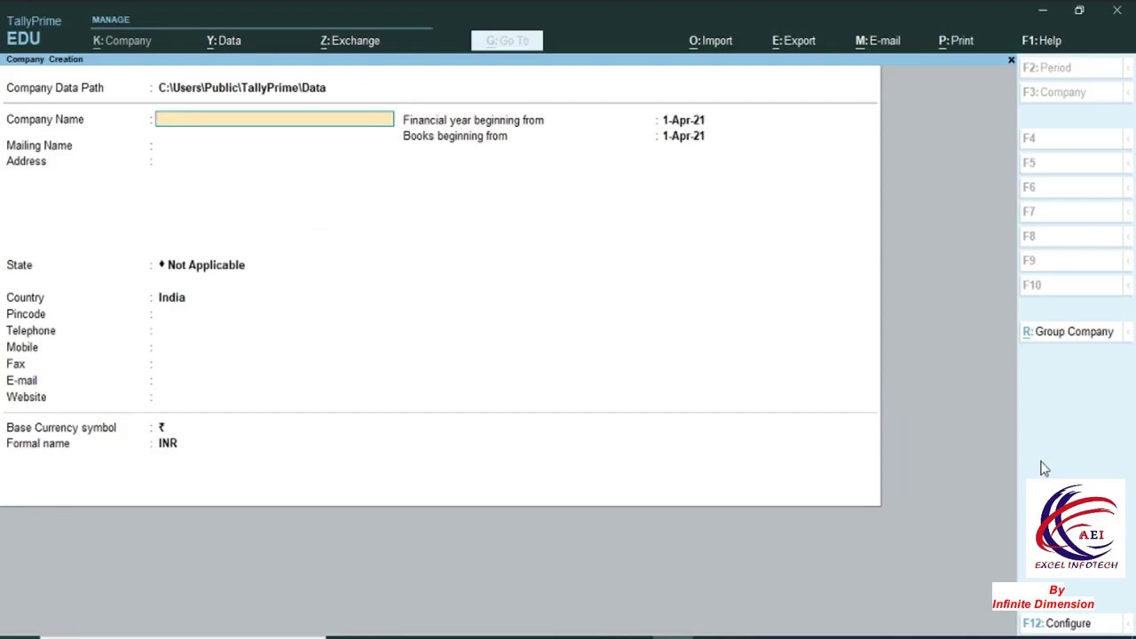
# Create the company 'Manufacturing' with Delhi as its state and the default company features
pyautogui.write('Ma')
pyautogui.write('uring')
pyautogui.press('Return')
pyautogui.press('Return')
pyautogui.press('Return')
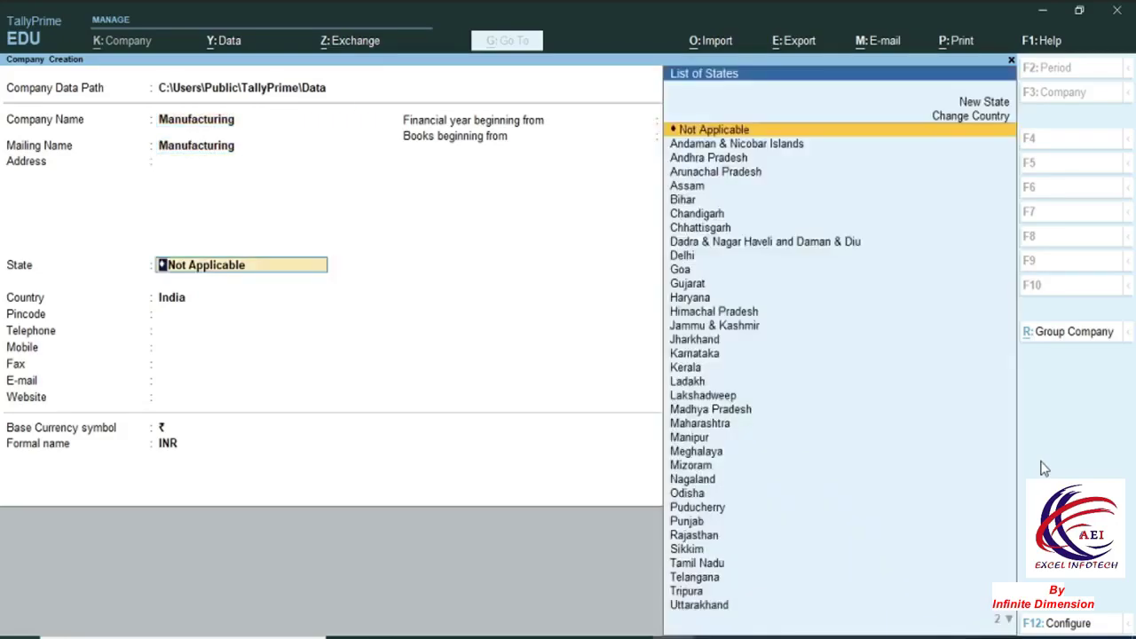
pyautogui.write('D')
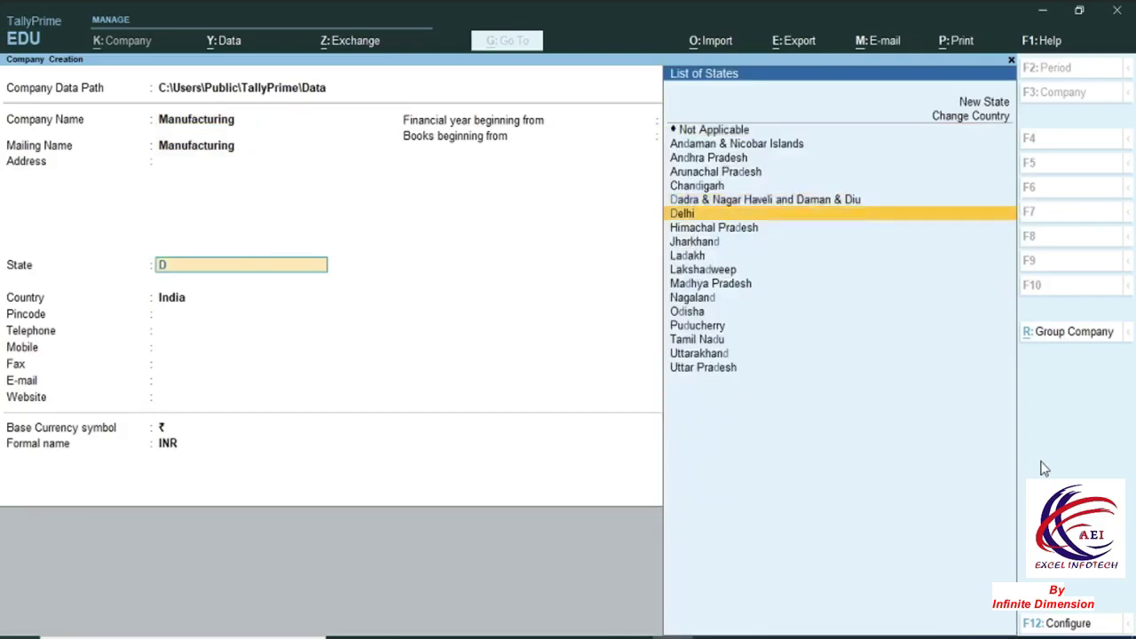
pyautogui.press('Return')
pyautogui.press('Return')
pyautogui.press('Return')
pyautogui.press('Return')
pyautogui.press('Return')
pyautogui.press('Return')
pyautogui.press('Return')
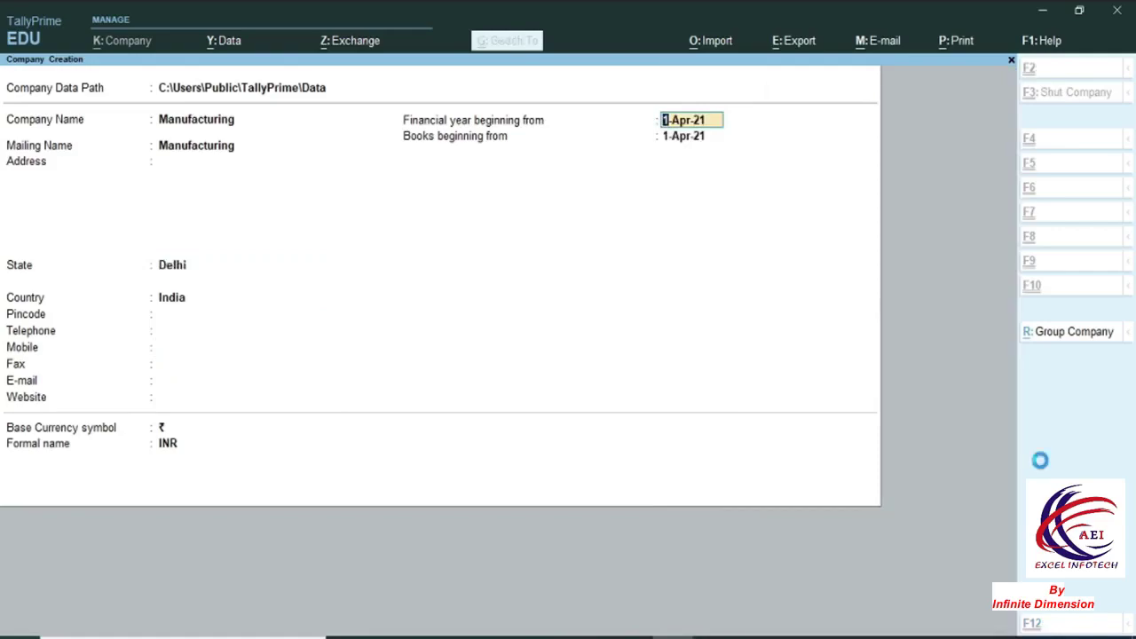
pyautogui.hotkey('ctrl', 'a')
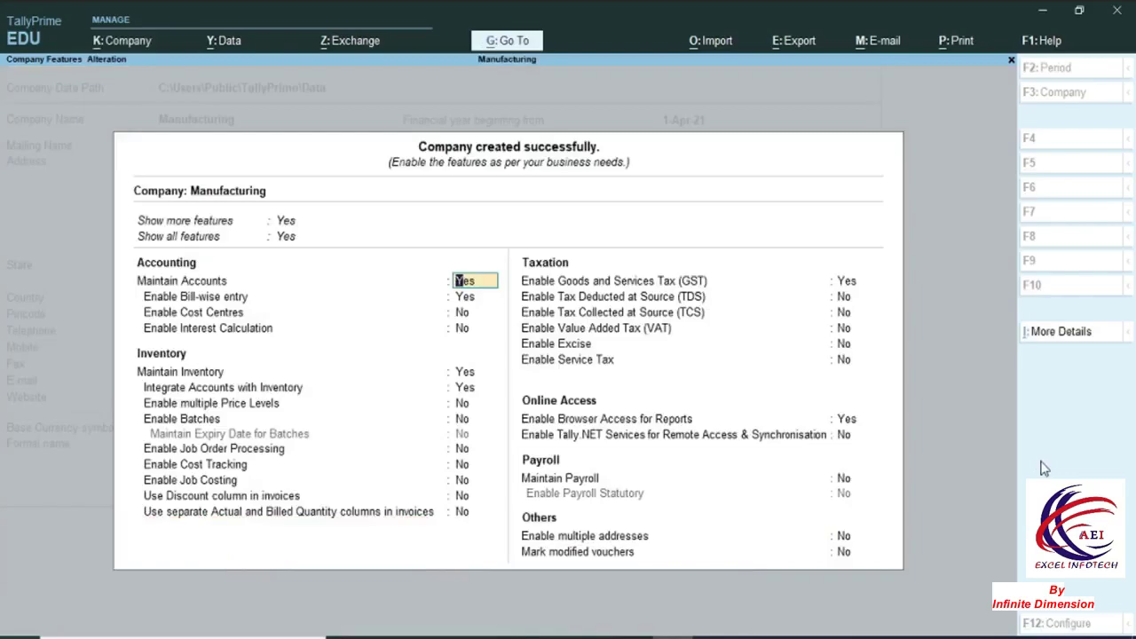
pyautogui.hotkey('ctrl', 'a')
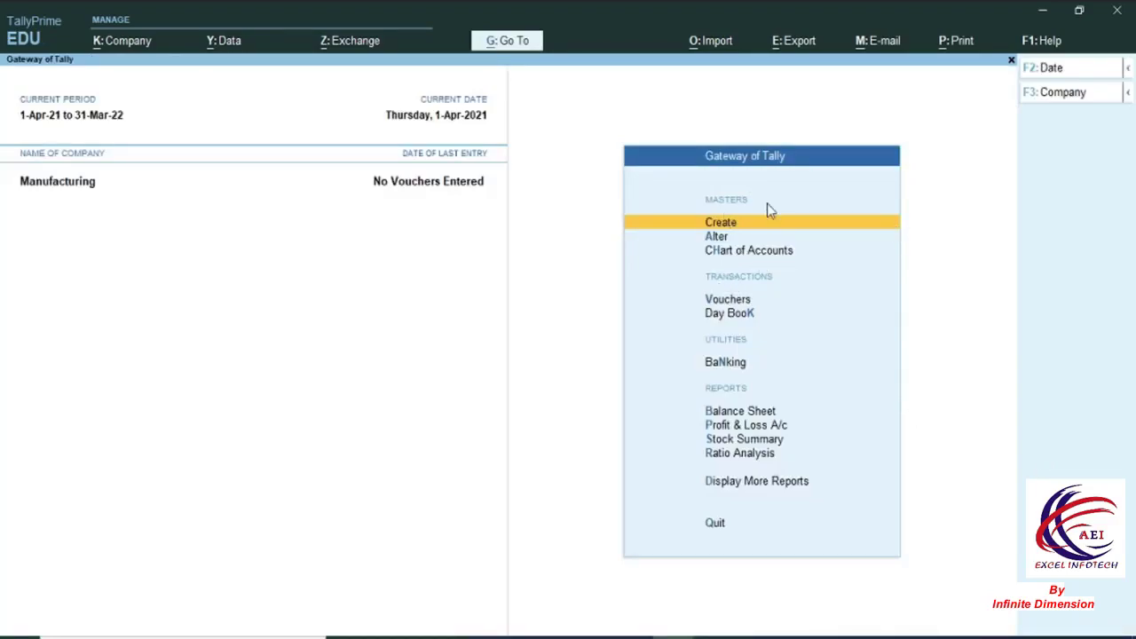
# Start Purchase voucher No. 1 dated 1-Apr-21 with supplier invoice number 12
pyautogui.click(731, 301)
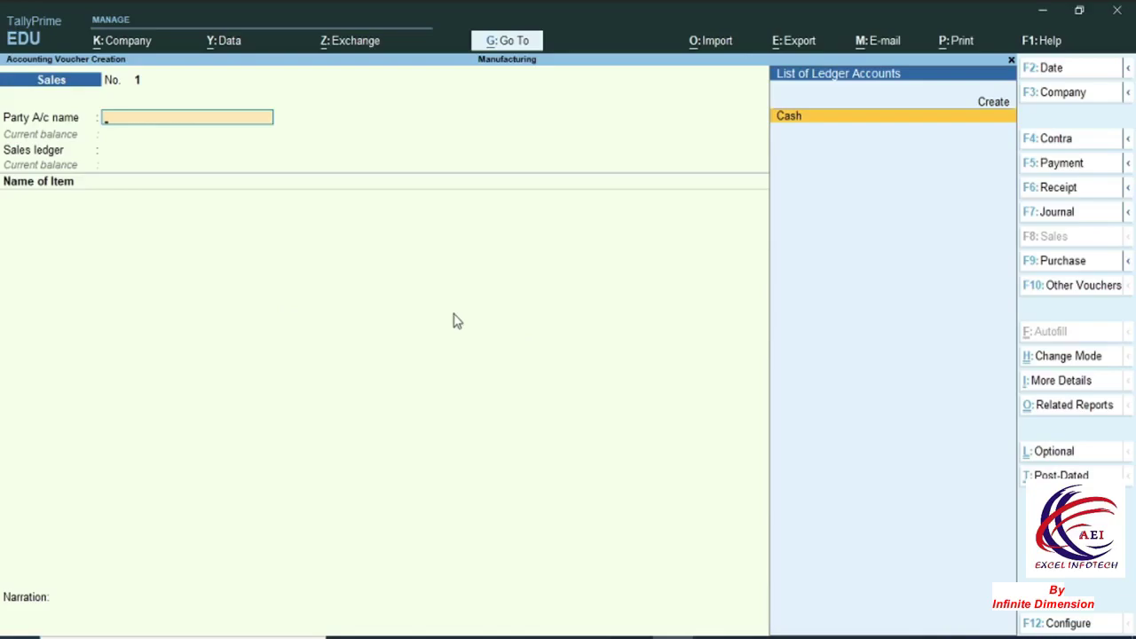
pyautogui.press('F9')
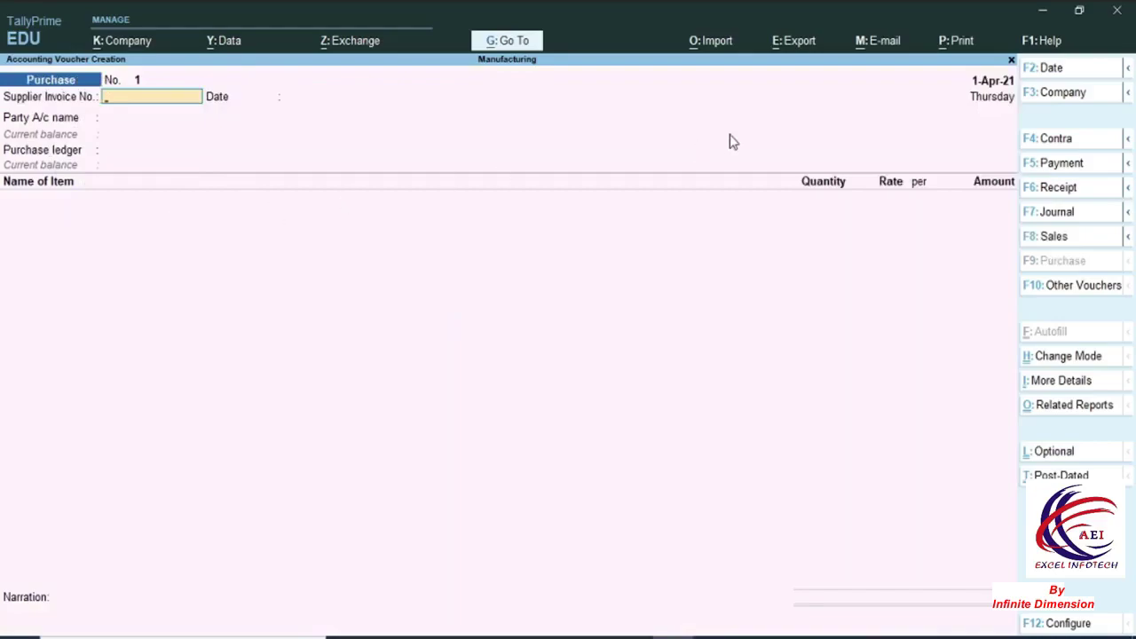
pyautogui.write('12514')
pyautogui.press('Return')
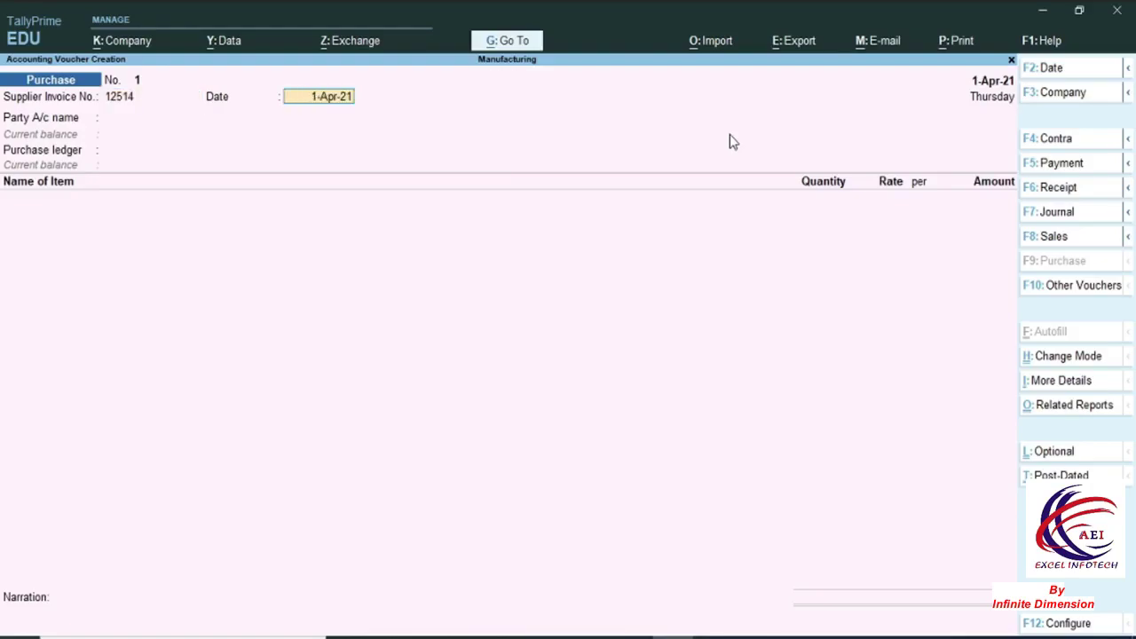
pyautogui.press('Return')
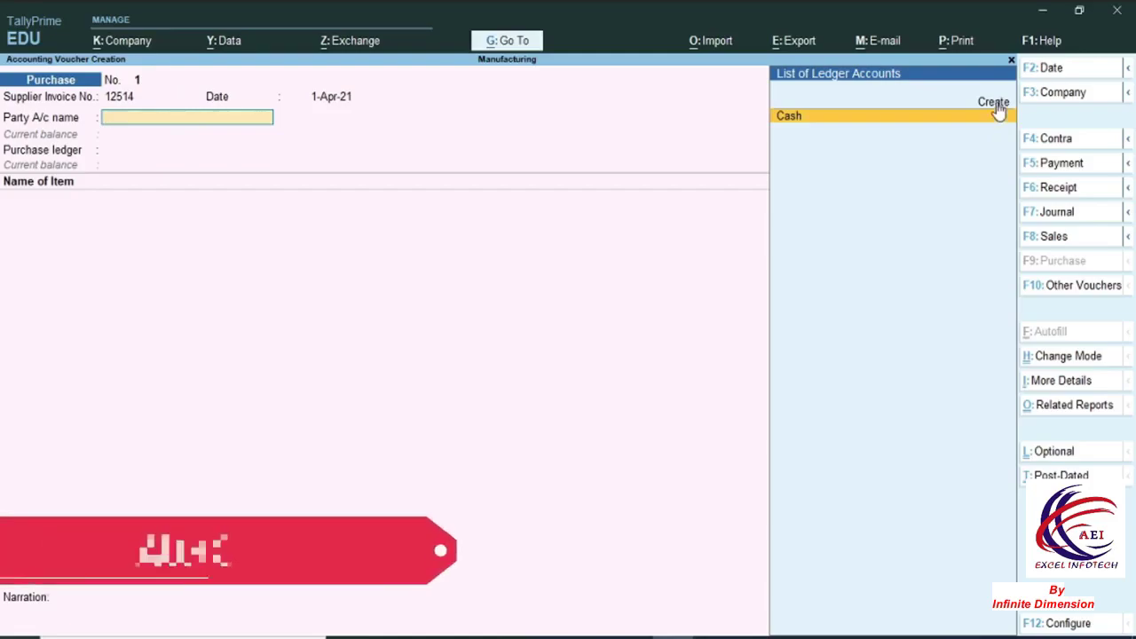
# Create party ledger Mohan Corp. under Sundry Creditors and select it as the purchase party
pyautogui.hotkey('alt', 'c')
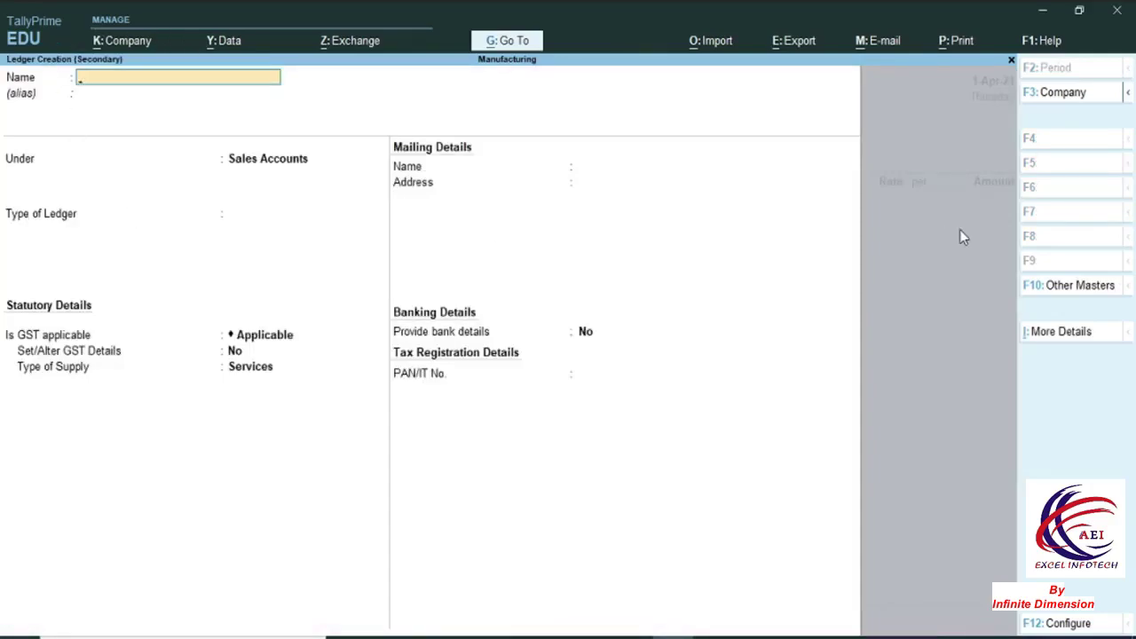
pyautogui.write('Mohan Corp.')
pyautogui.press('Return')
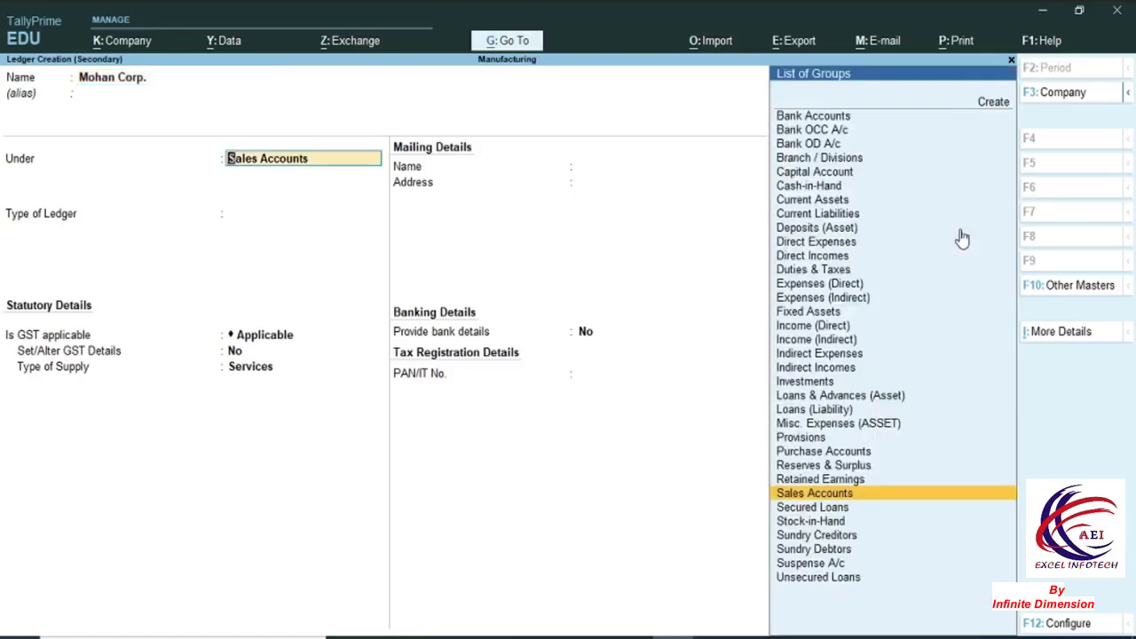
pyautogui.write('S')
pyautogui.press('Down')
pyautogui.press('Down')
pyautogui.press('Down')
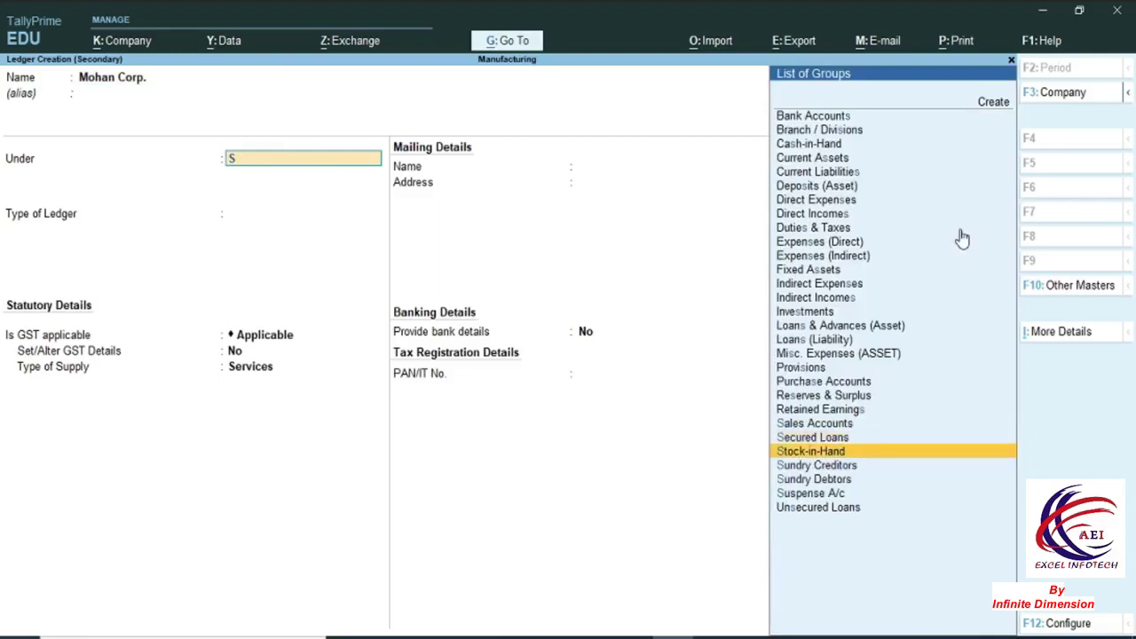
pyautogui.press('Return')
pyautogui.press('Return')
pyautogui.press('Return')
pyautogui.press('Return')
pyautogui.press('Return')
pyautogui.press('Return')
pyautogui.press('Return')
pyautogui.press('Return')
pyautogui.press('Return')
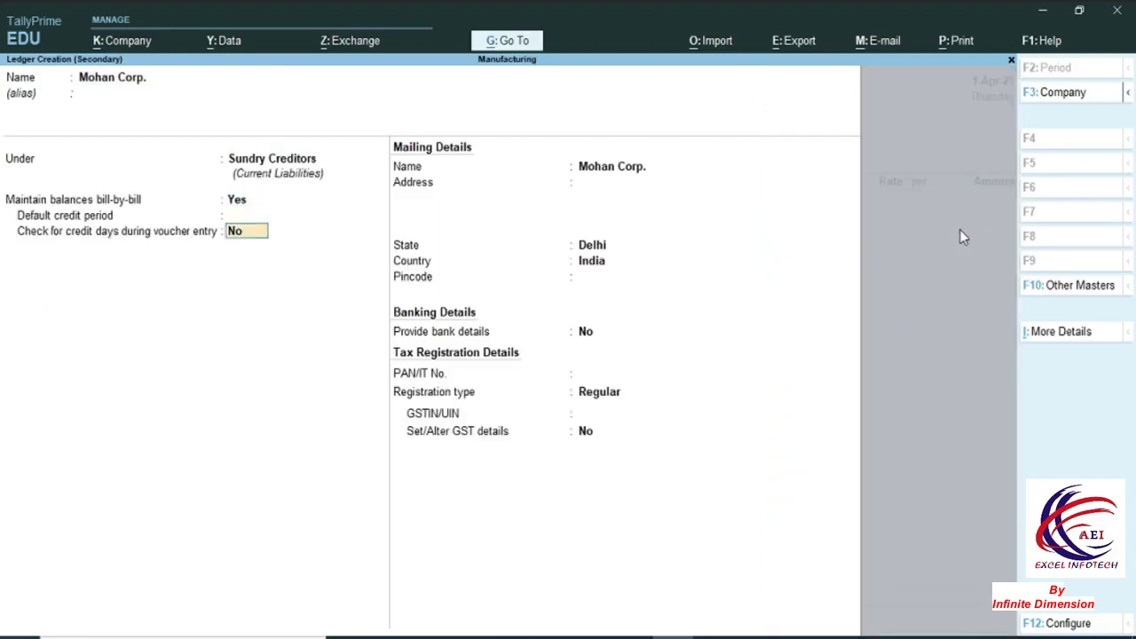
pyautogui.press('Return')
pyautogui.press('Return')
pyautogui.press('Return')
pyautogui.press('Return')
pyautogui.press('Return')
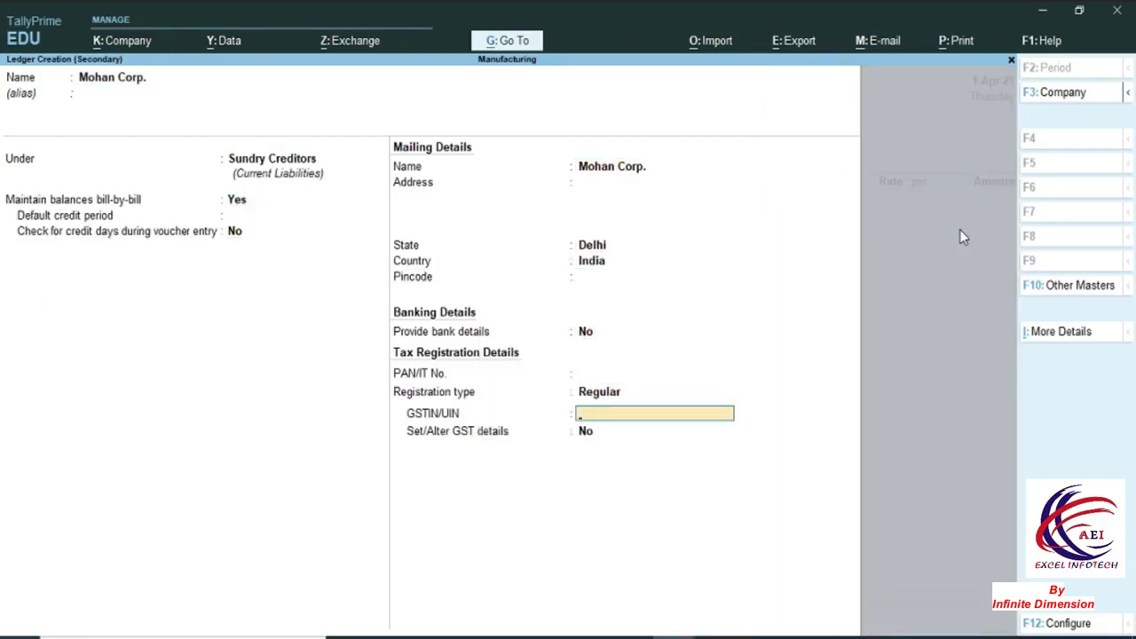
pyautogui.press('Return')
pyautogui.press('Return')
pyautogui.press('Return')
pyautogui.press('Return')
pyautogui.press('Return')
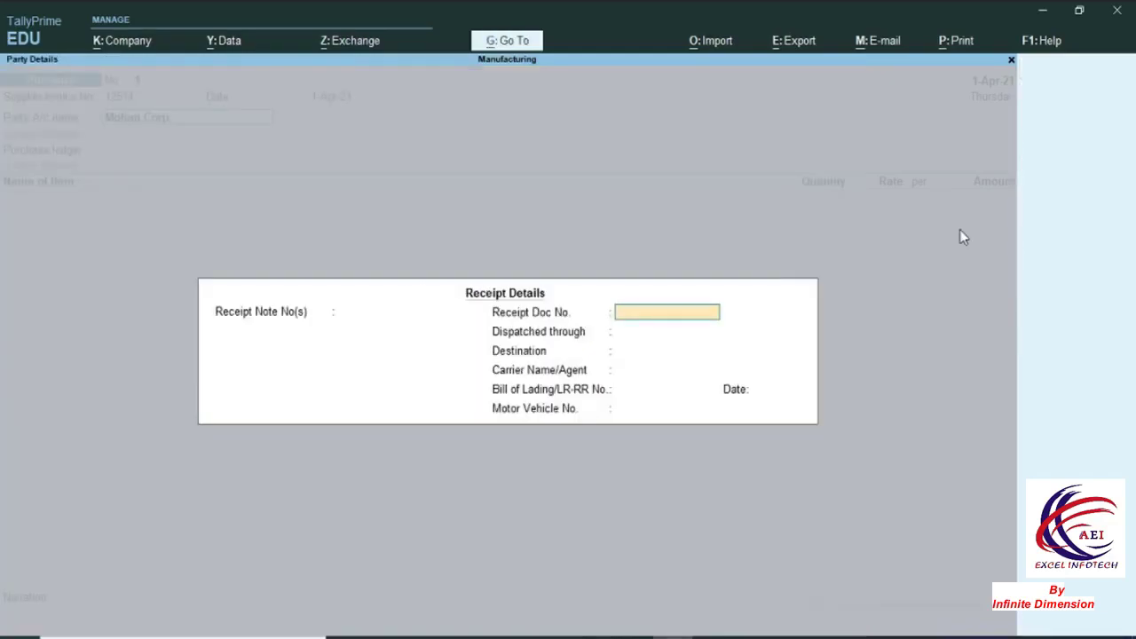
pyautogui.press('Return')
pyautogui.press('Return')
pyautogui.press('Return')
pyautogui.press('Return')
pyautogui.press('Return')
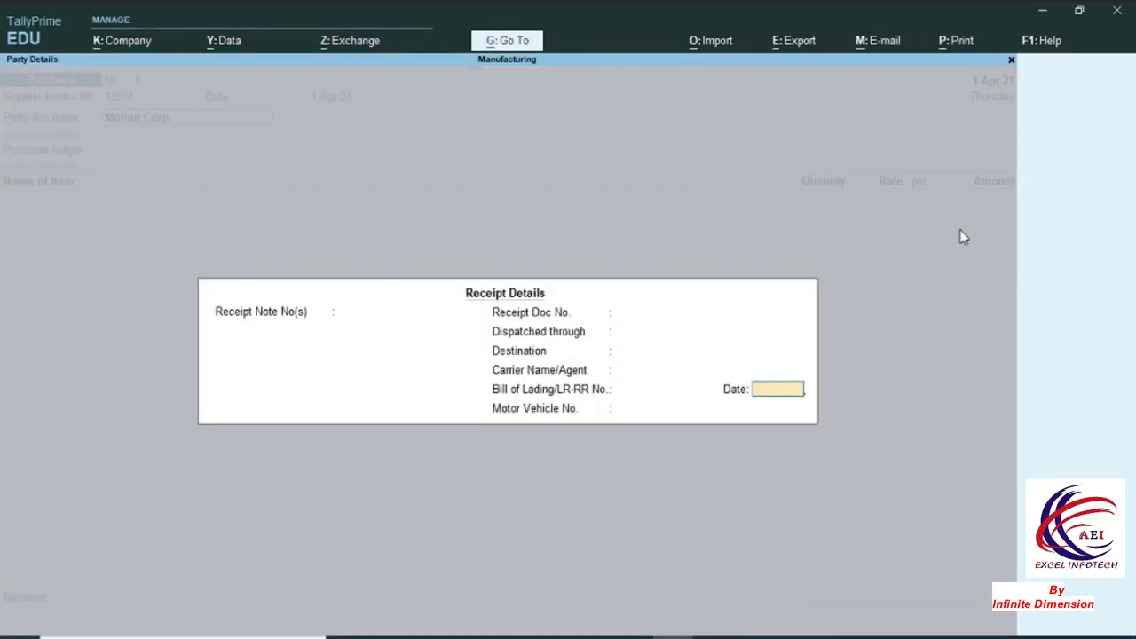
pyautogui.press('Return')
pyautogui.press('Return')
pyautogui.press('Return')
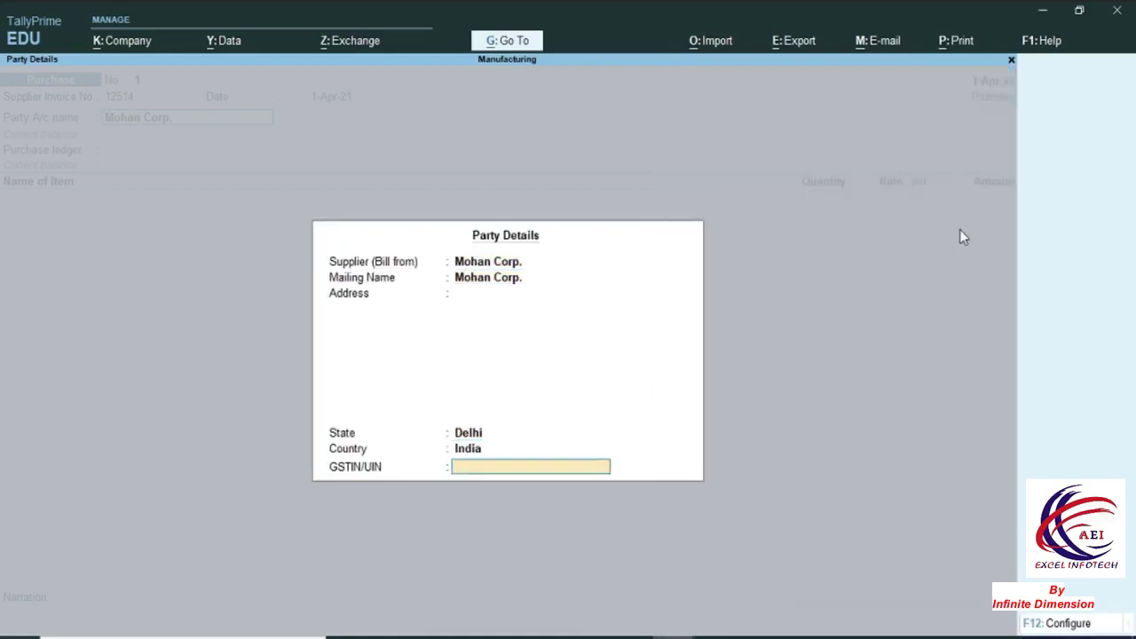
pyautogui.press('Return')
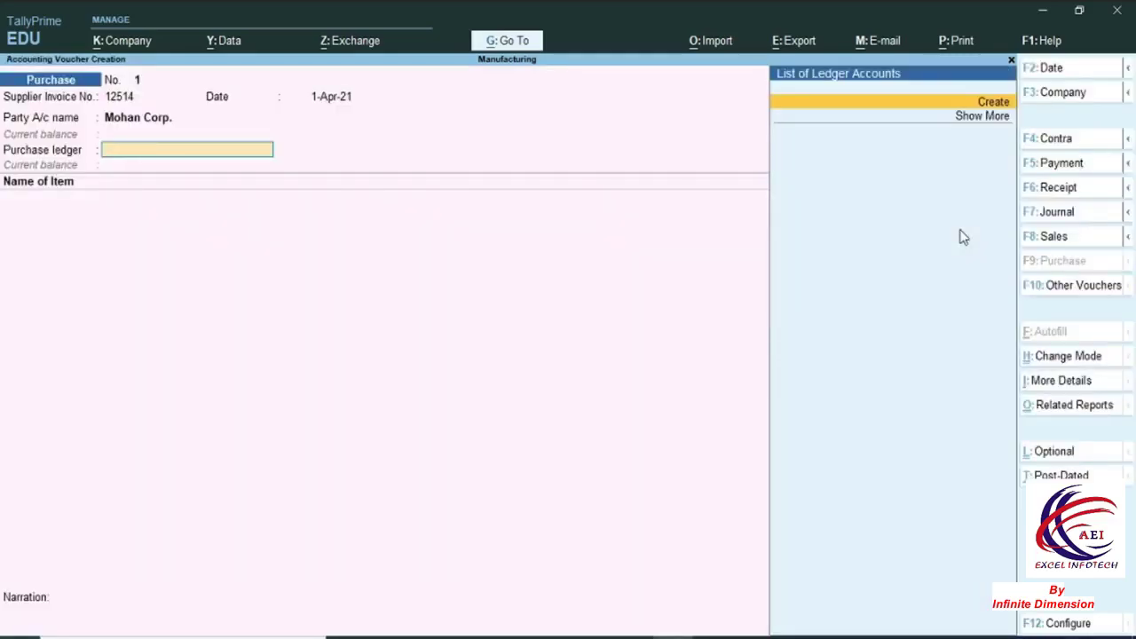
# Create a Purchase ledger under Purchase Accounts with Goods as the supply type
pyautogui.hotkey('alt', 'c')
pyautogui.write('Purchase')
pyautogui.press('Return')
pyautogui.write('P')
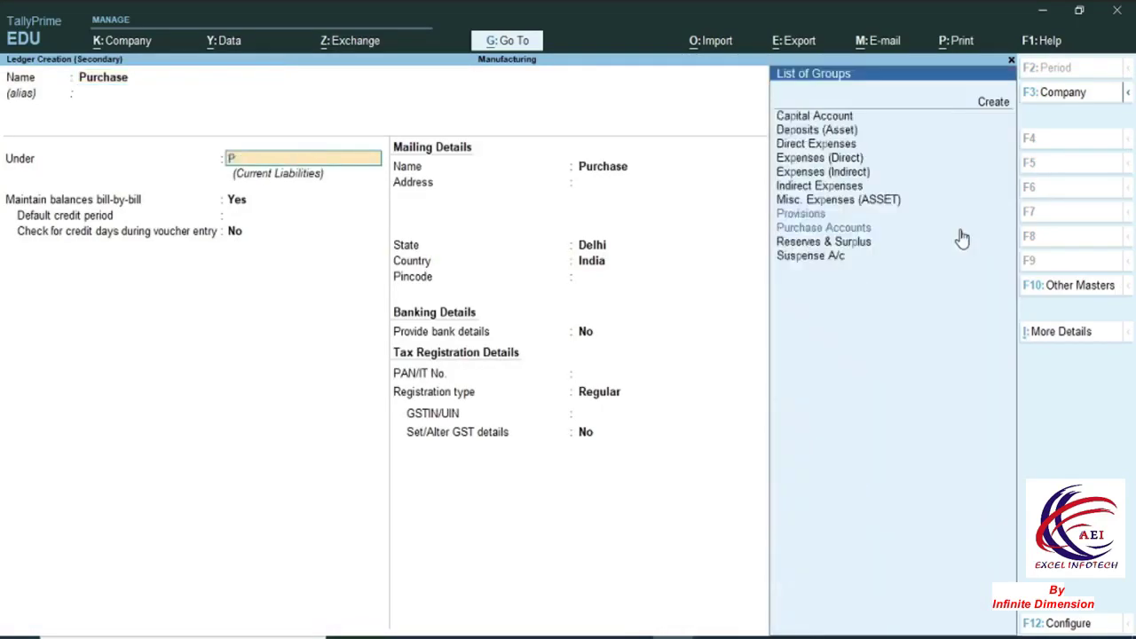
pyautogui.click(961, 229)
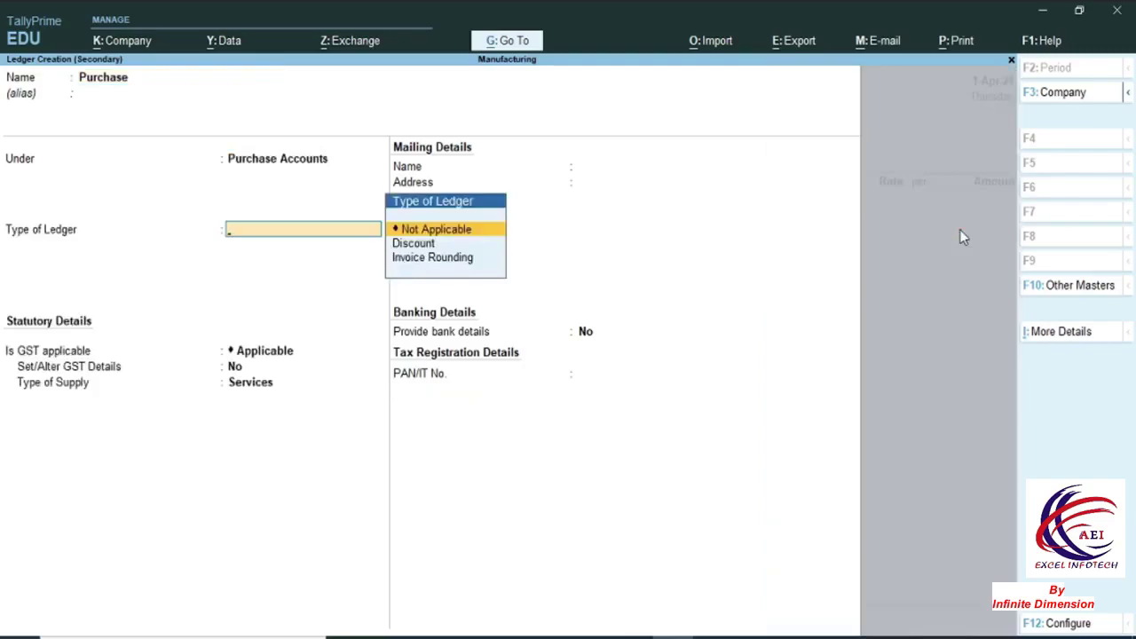
pyautogui.press('Return')
pyautogui.press('Return')
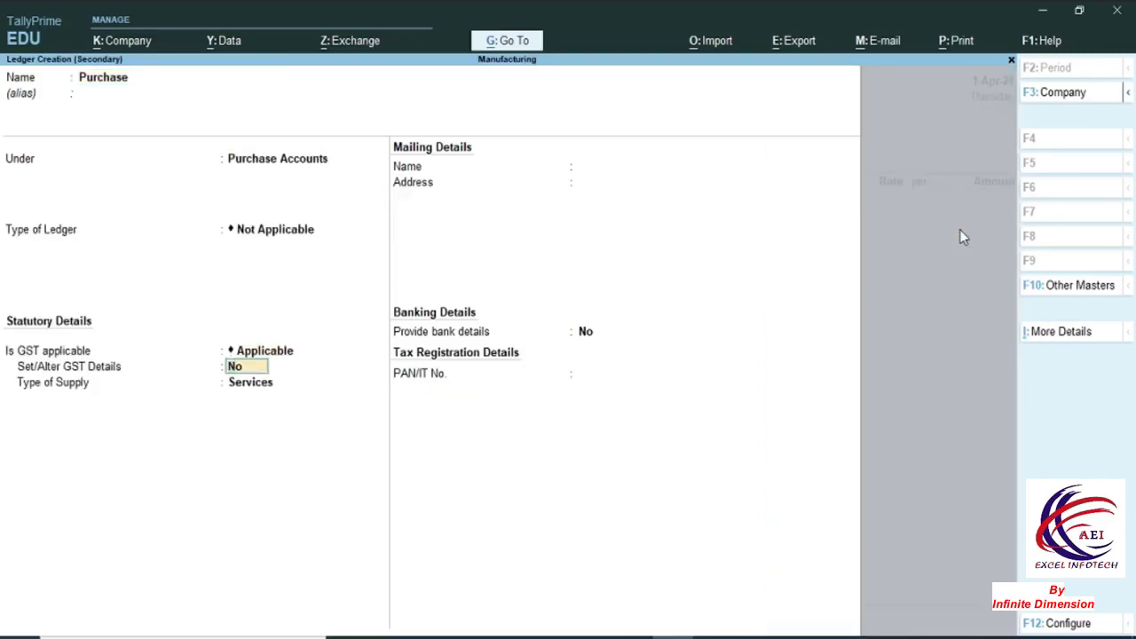
pyautogui.press('Return')
pyautogui.press('Up')
pyautogui.press('Return')
pyautogui.press('Return')
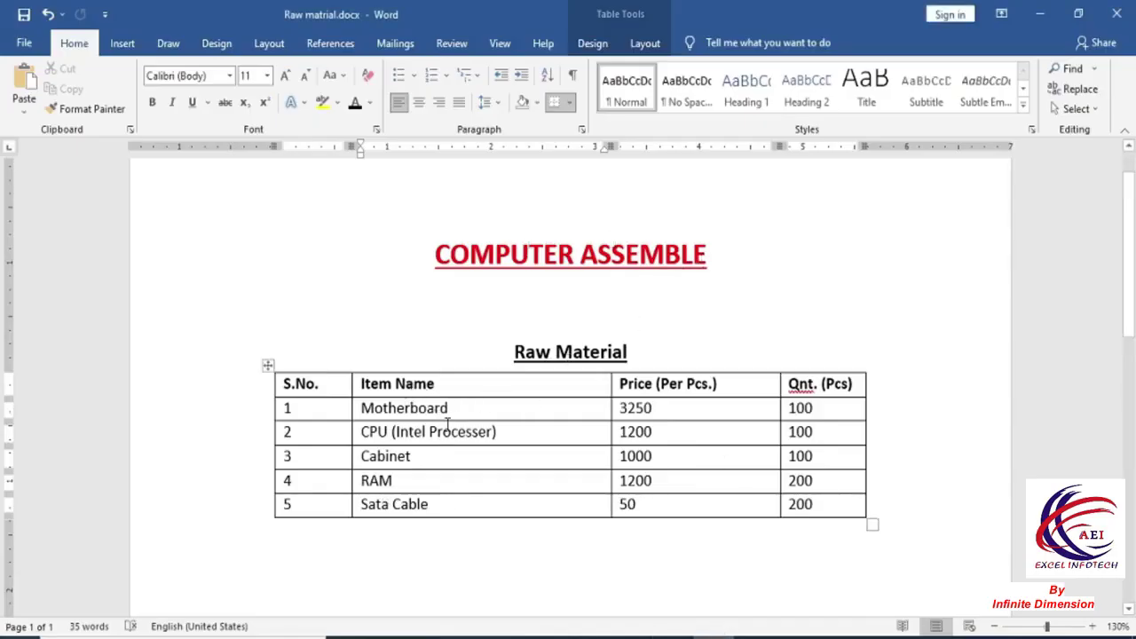
# Copy the item name Motherboard from Word's Raw Material table and return to Tally
pyautogui.moveTo(450, 407); pyautogui.dragTo(360, 408)
pyautogui.hotkey('ctrl', 'c')
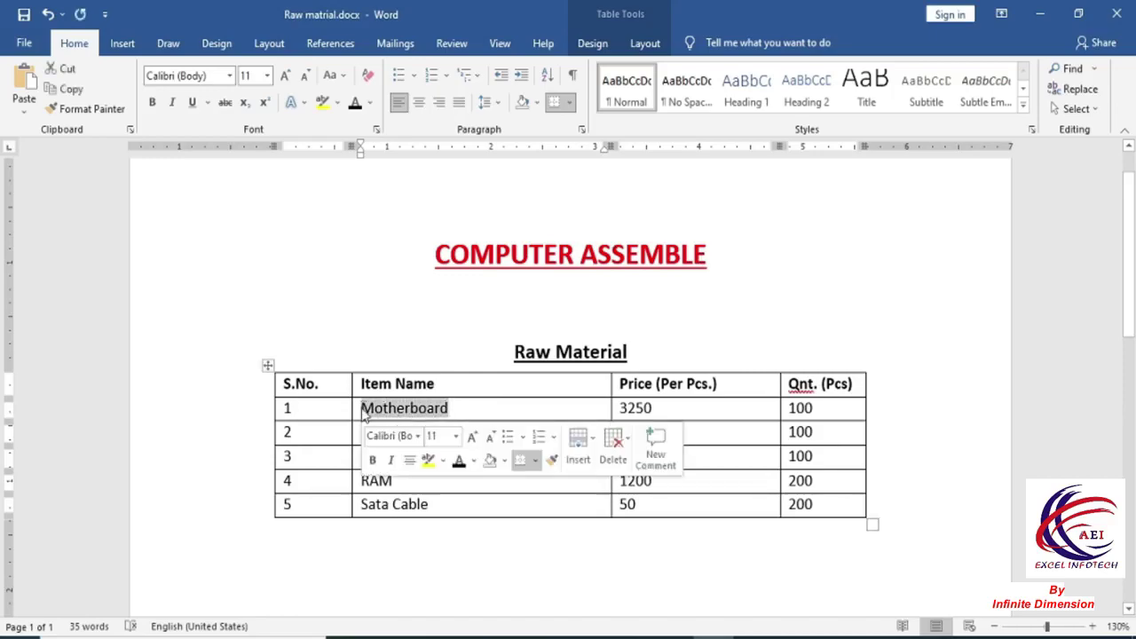
pyautogui.hotkey('alt', 'Tab')
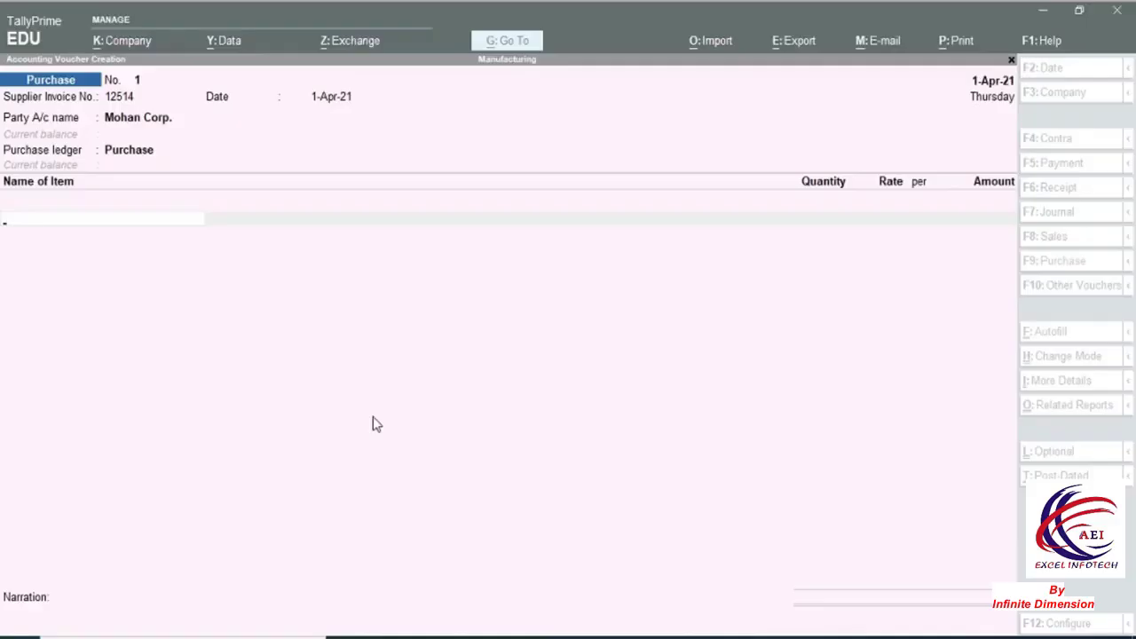
# Start a new stock item named Motherboard under the Primary group
pyautogui.hotkey('alt', 'c')
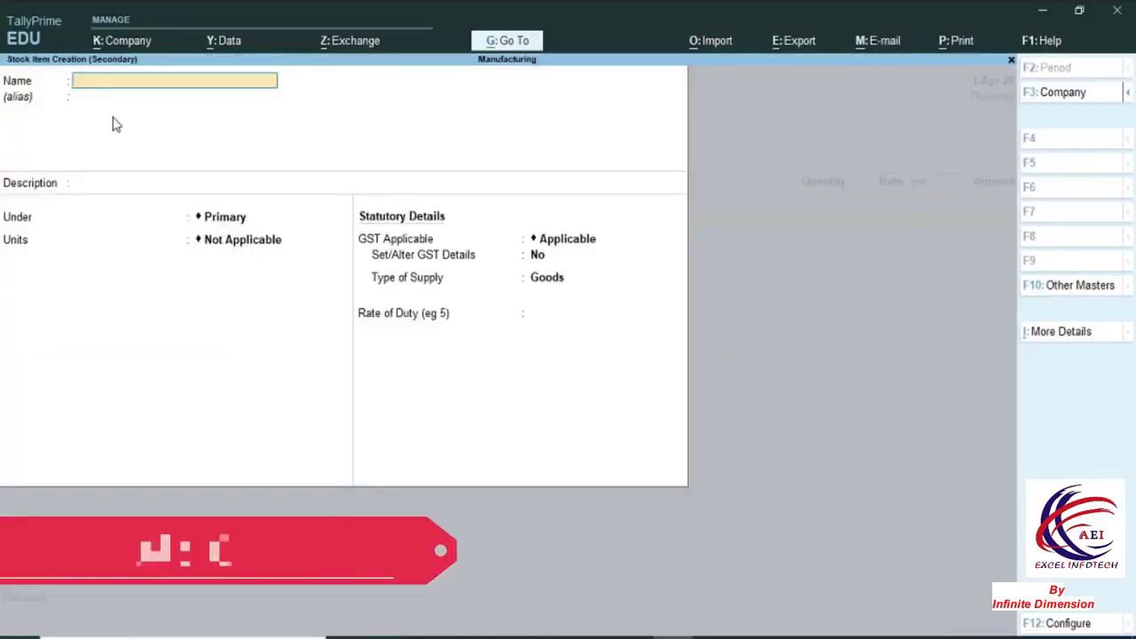
pyautogui.hotkey('ctrl', 'v')
pyautogui.press('Return')
pyautogui.press('Return')
pyautogui.press('Return')
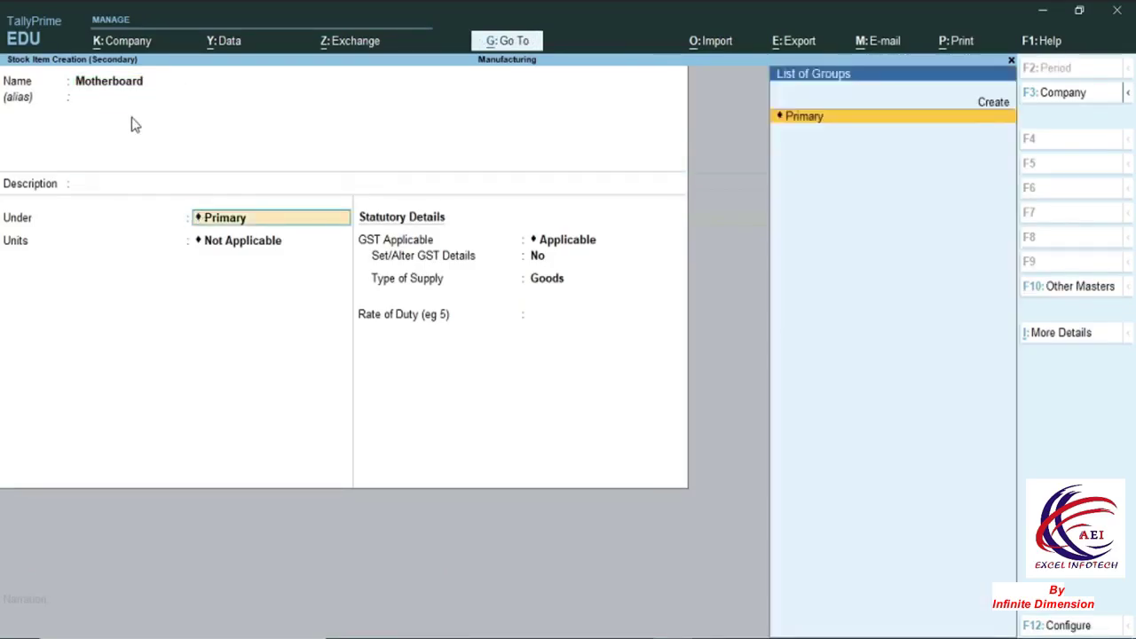
pyautogui.press('Return')
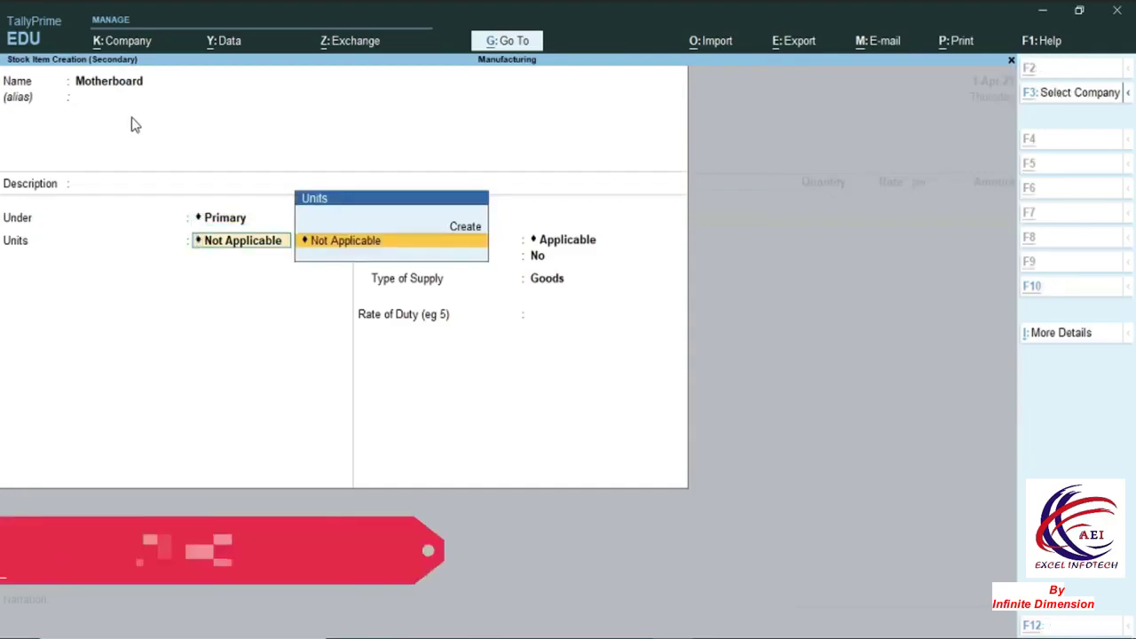
# Create unit Pcs. with formal name Pieces and quantity code PCS-PIECES
pyautogui.hotkey('alt', 'c')
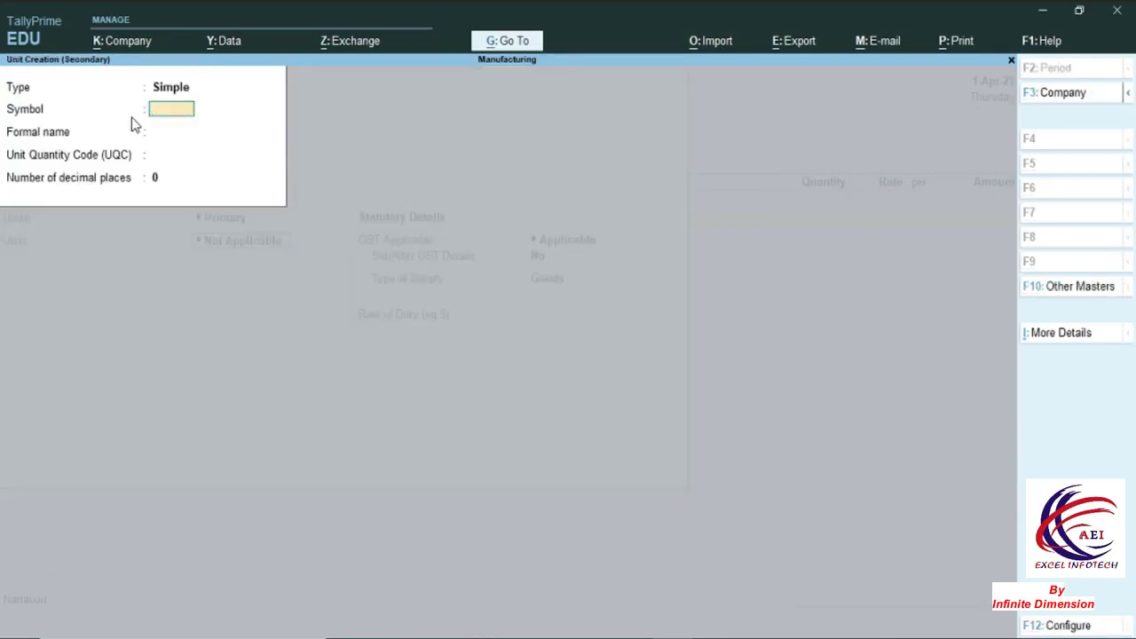
pyautogui.write('Pcs.')
pyautogui.press('Return')
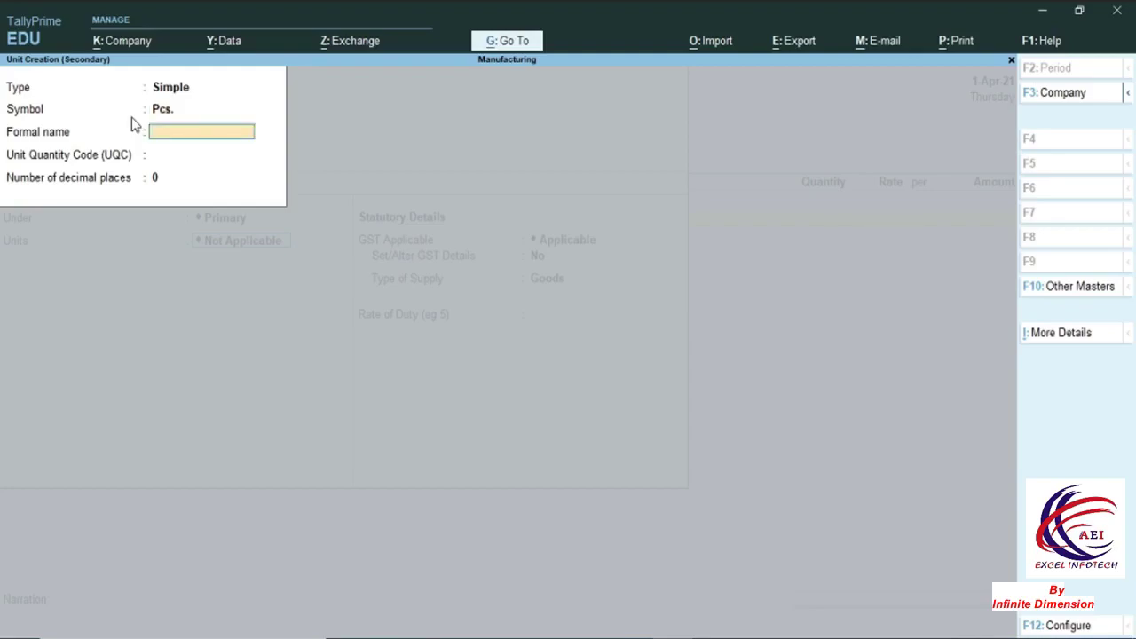
pyautogui.write('Pieces')
pyautogui.press('Return')
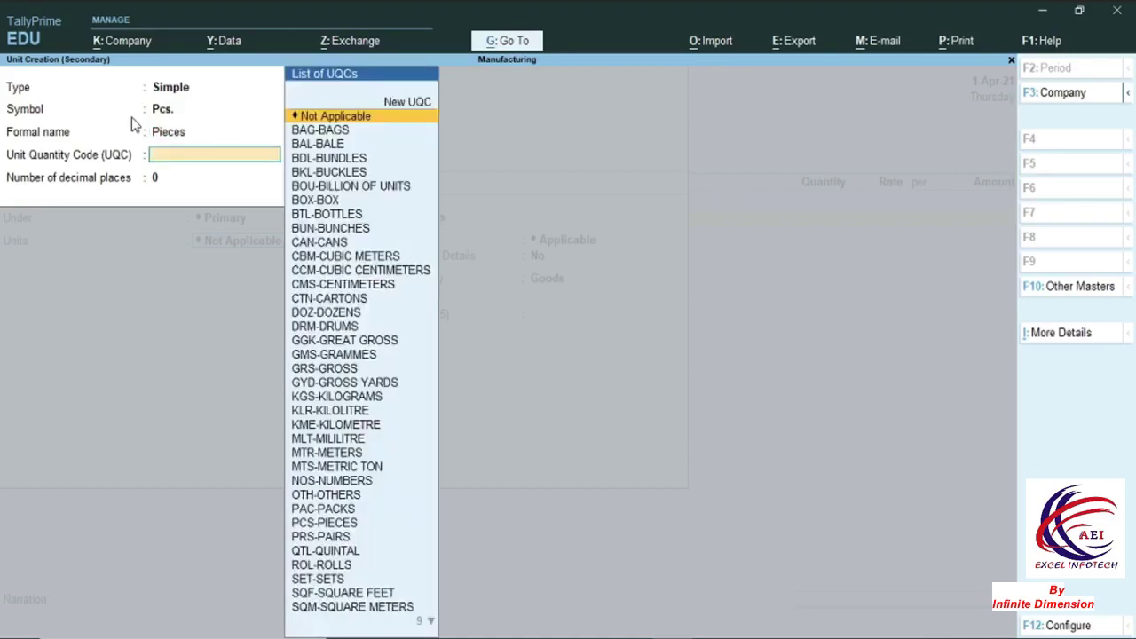
pyautogui.write('p')
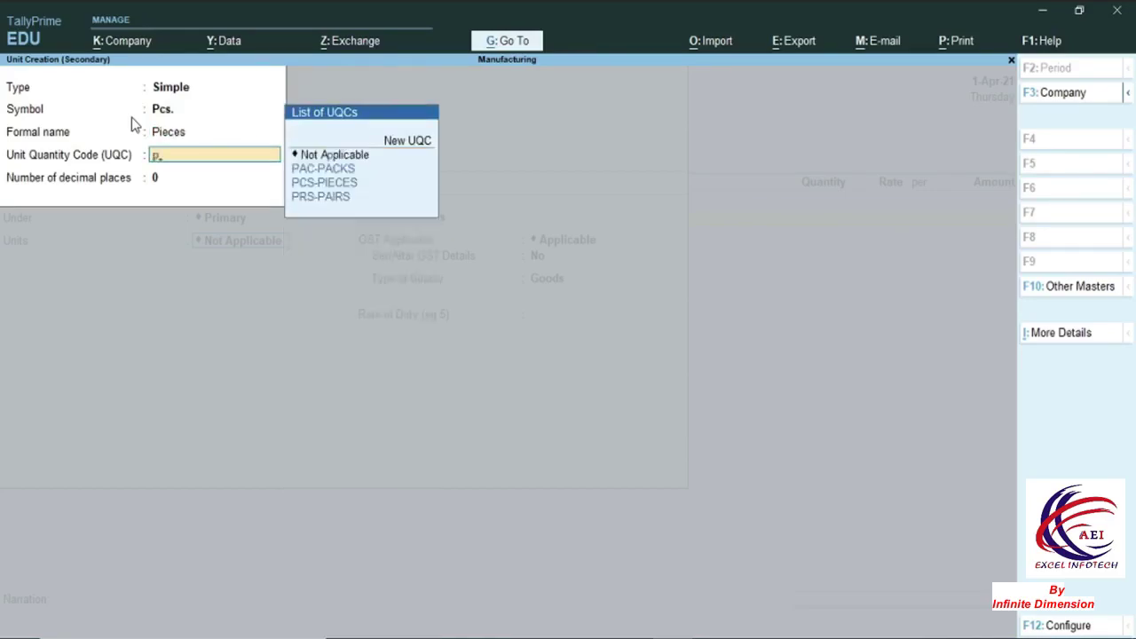
pyautogui.press('Down')
pyautogui.press('Down')
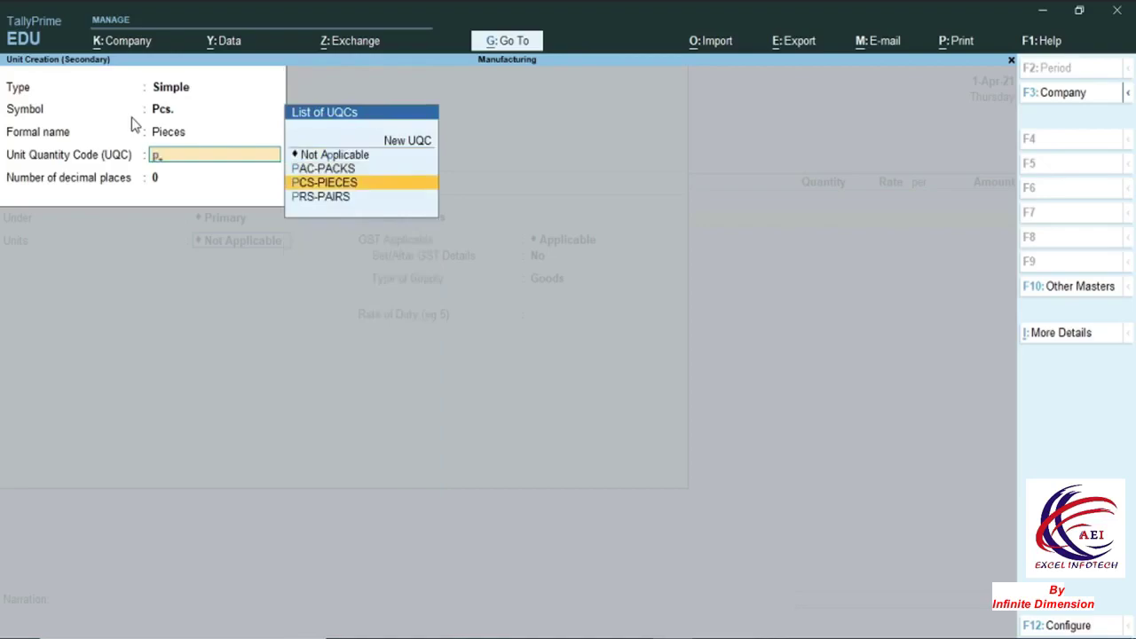
pyautogui.press('Return')
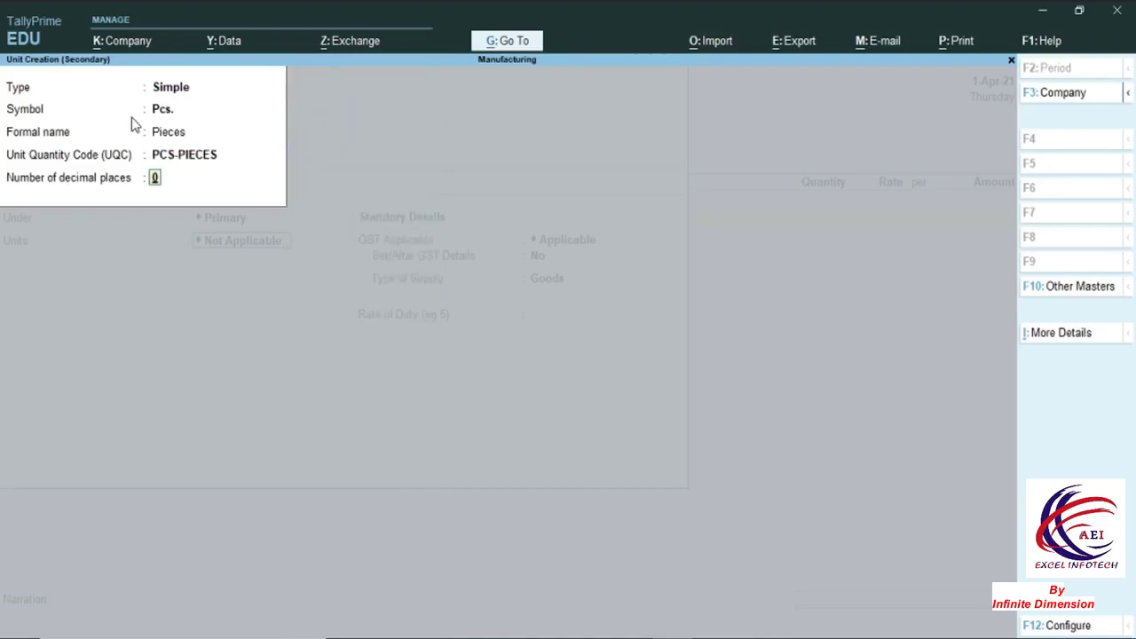
pyautogui.press('Return')
pyautogui.press('Return')
pyautogui.press('Return')
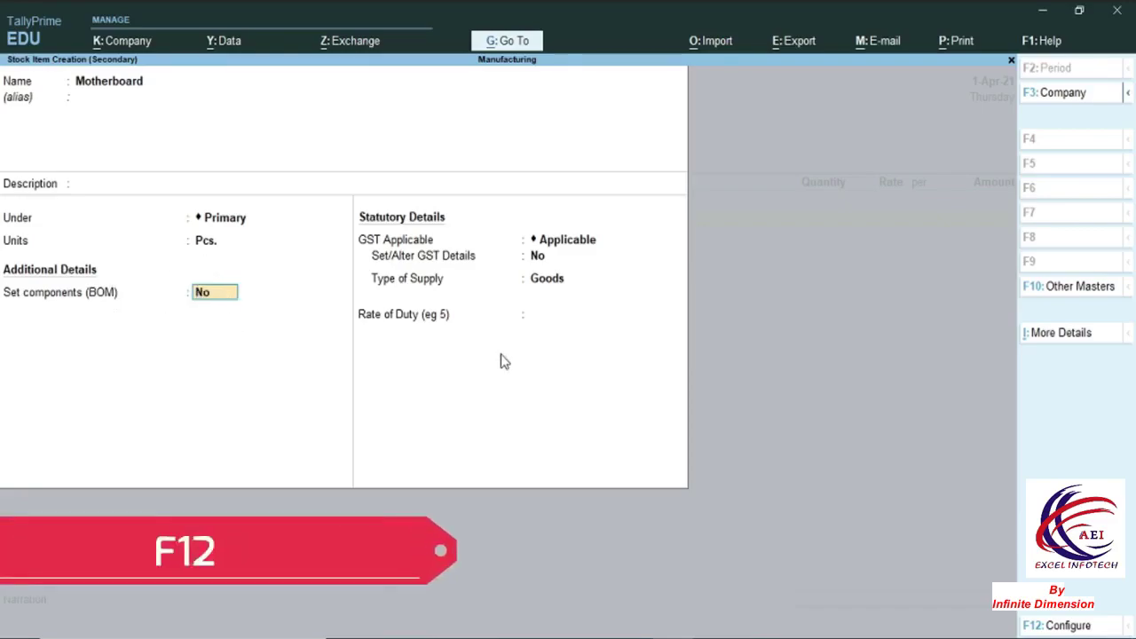
# Save the Motherboard item with no components and Rate of Duty 0, adding it to the voucher
pyautogui.press('F12')
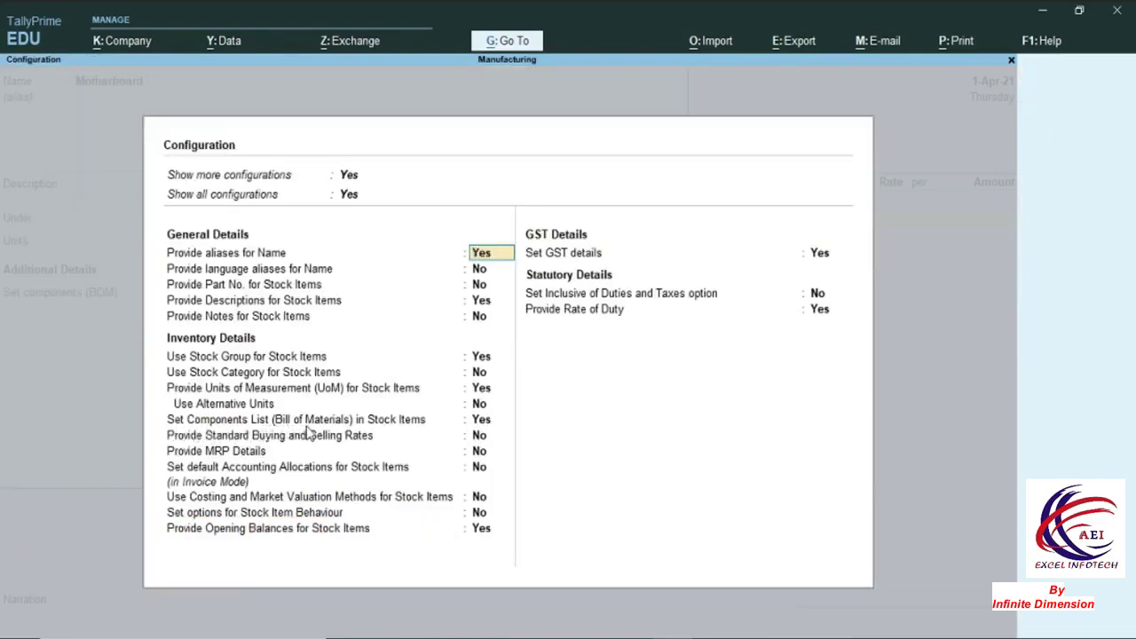
pyautogui.click(484, 423)
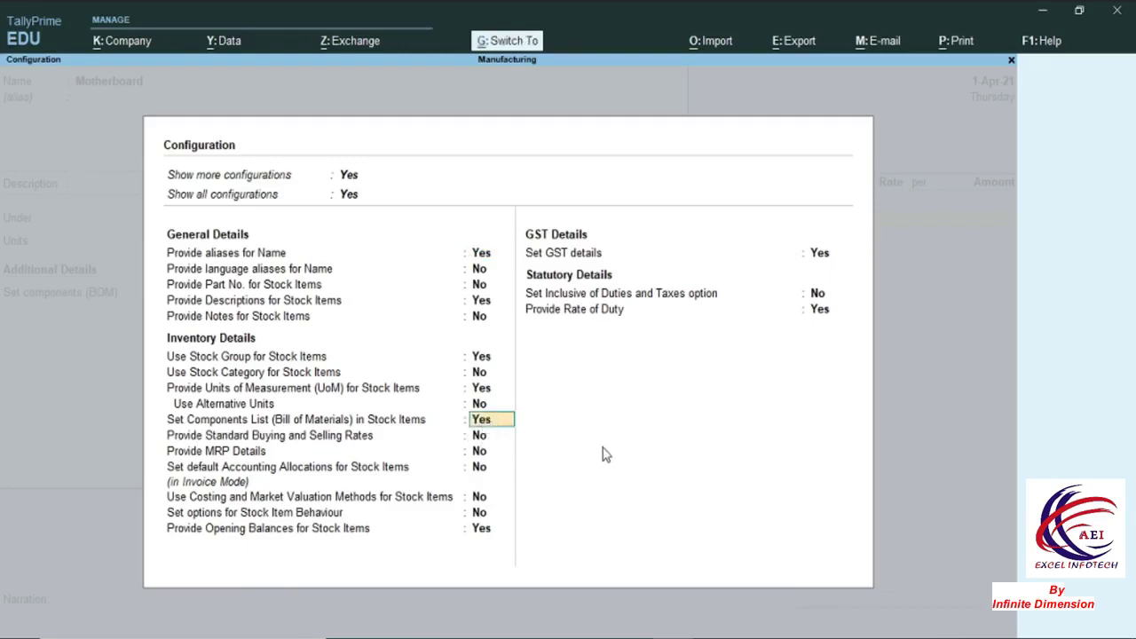
pyautogui.hotkey('ctrl', 'a')
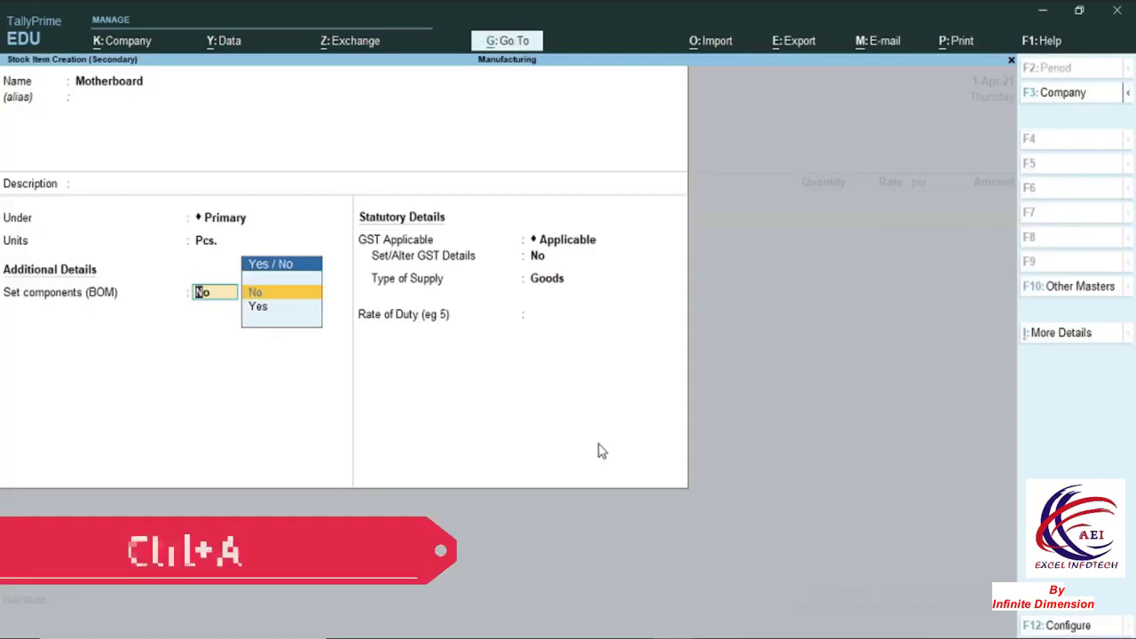
pyautogui.press('Return')
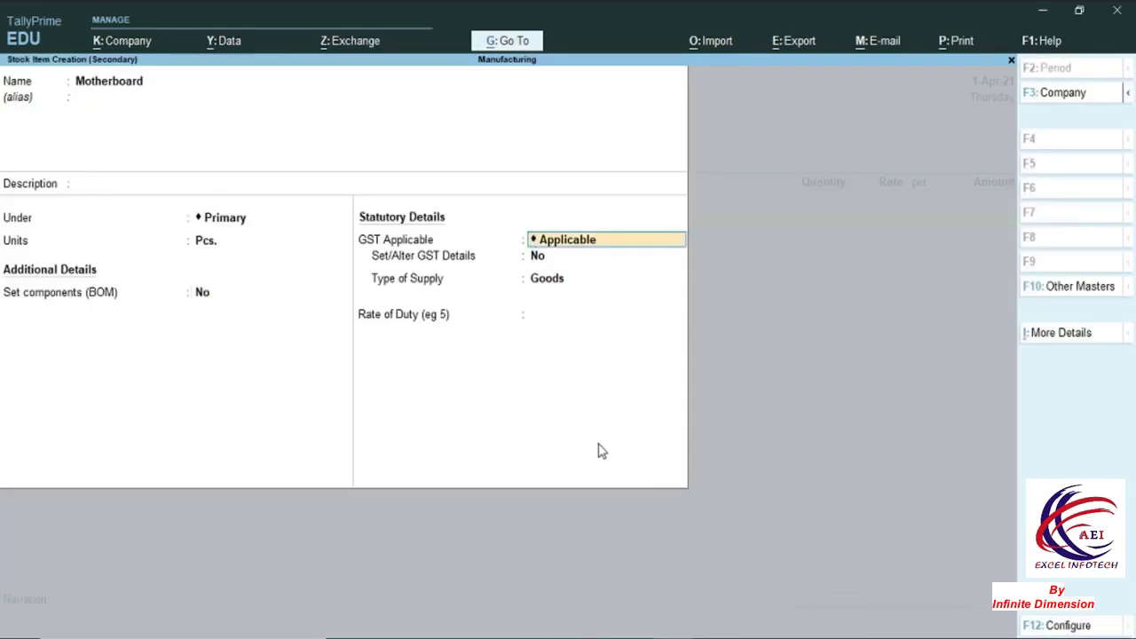
pyautogui.press('Return')
pyautogui.press('Return')
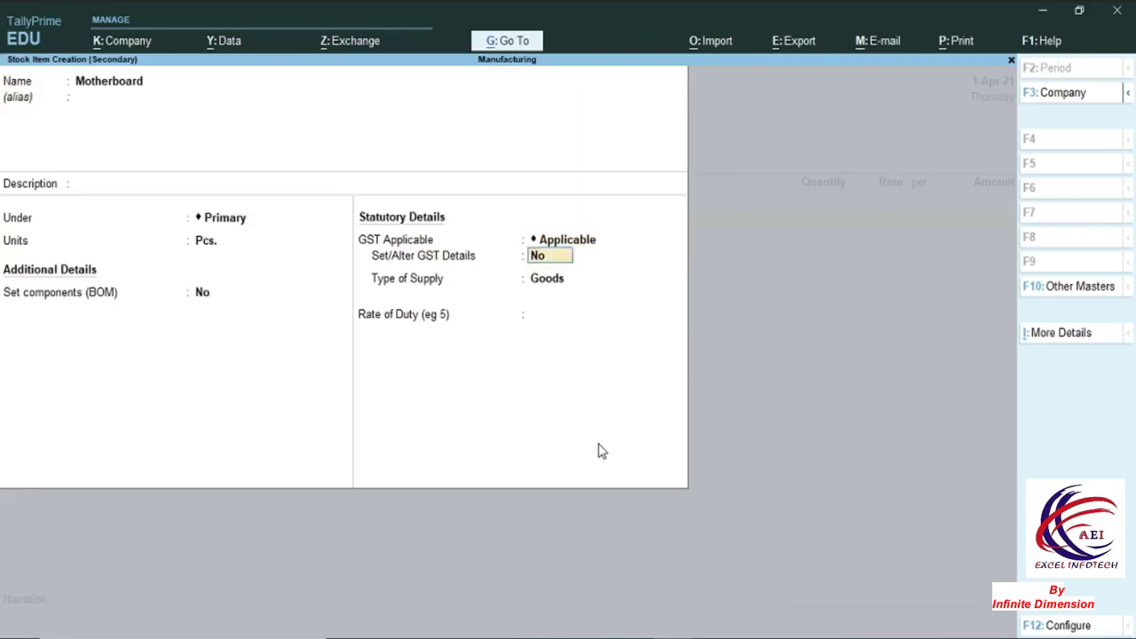
pyautogui.press('Return')
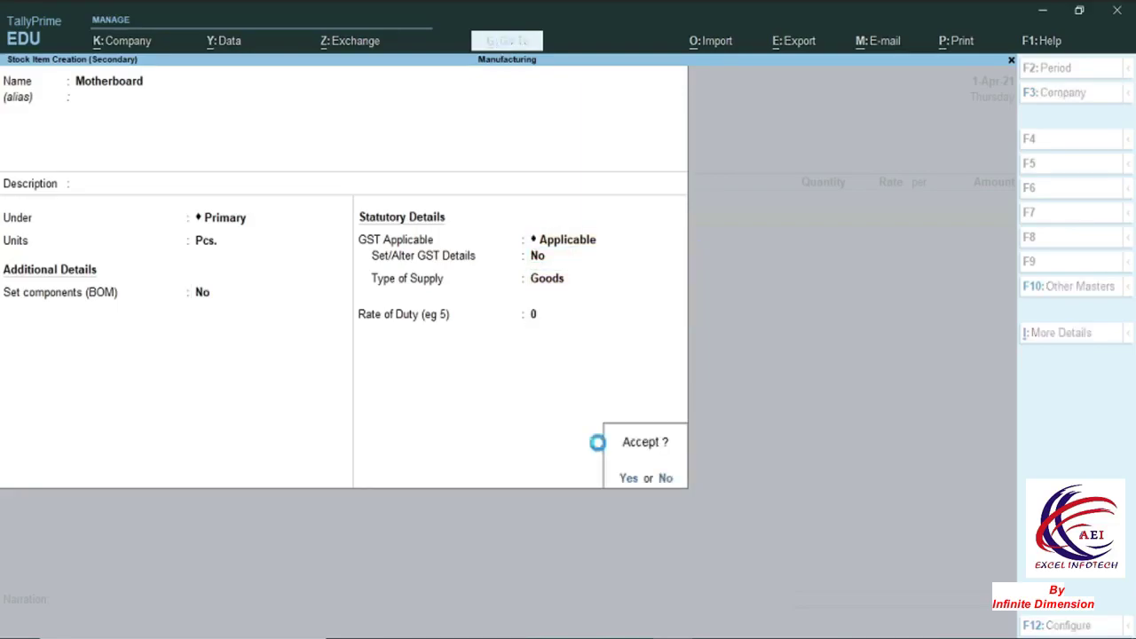
pyautogui.press('Return')
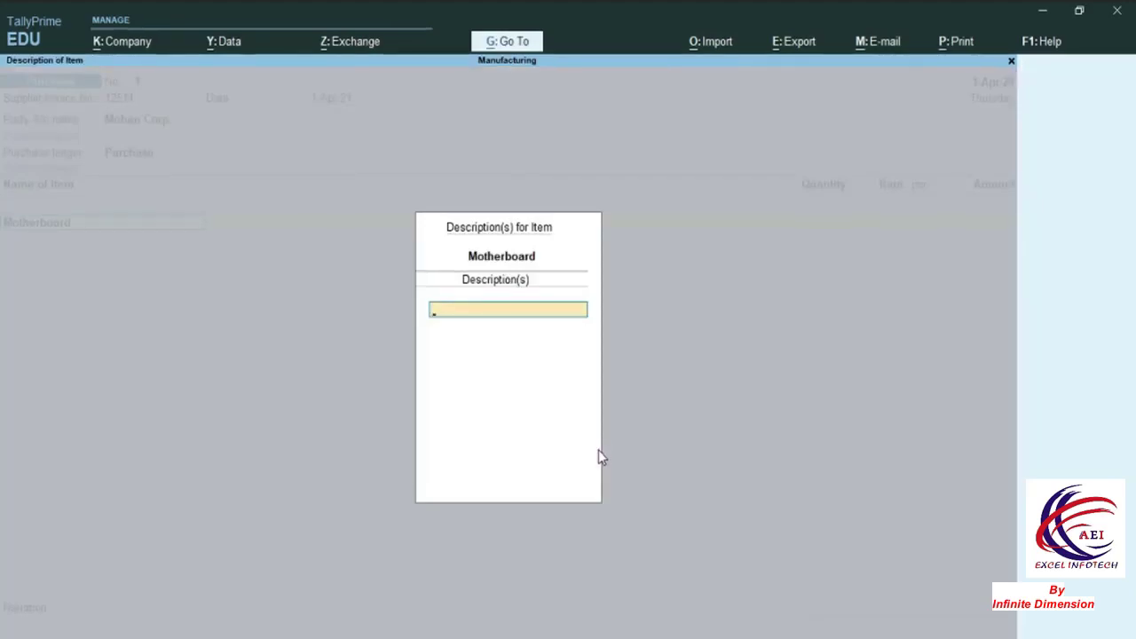
pyautogui.press('Return')
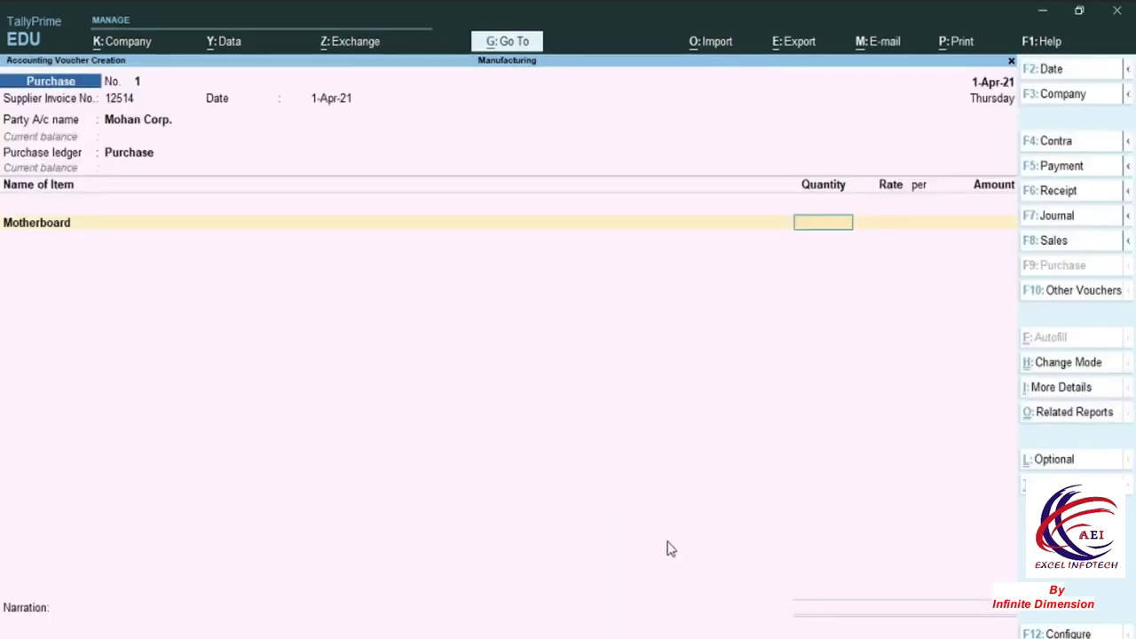
# Enter 100 Pcs. of Motherboard at 3,250, then select 'CPU (Intel Processer)' in Word
pyautogui.hotkey('alt', 'Tab')
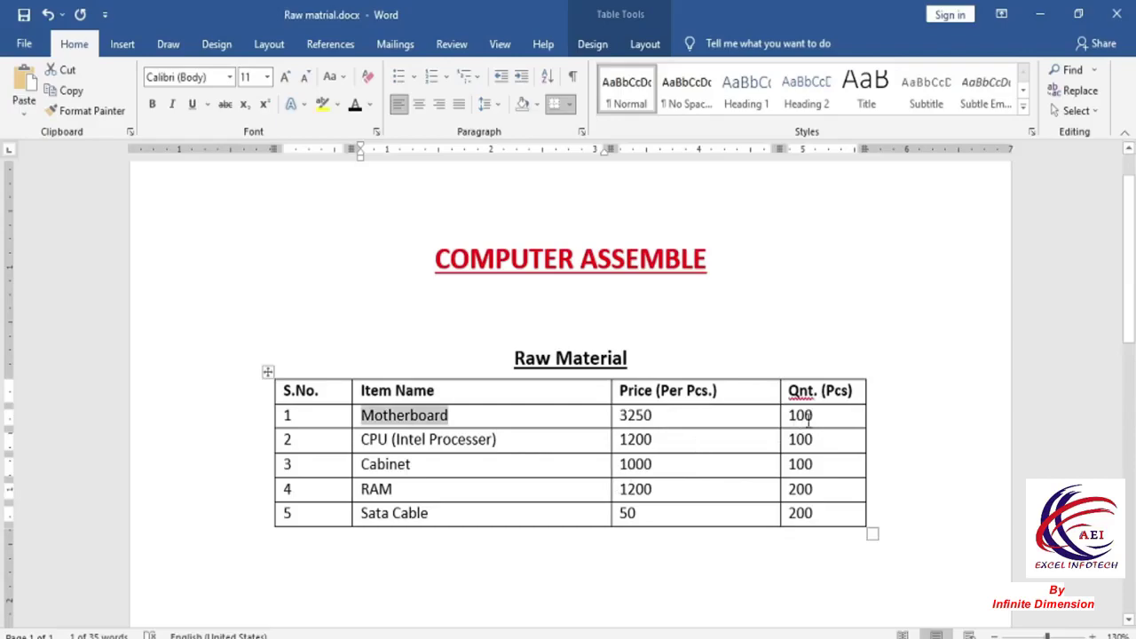
pyautogui.doubleClick(805, 417)
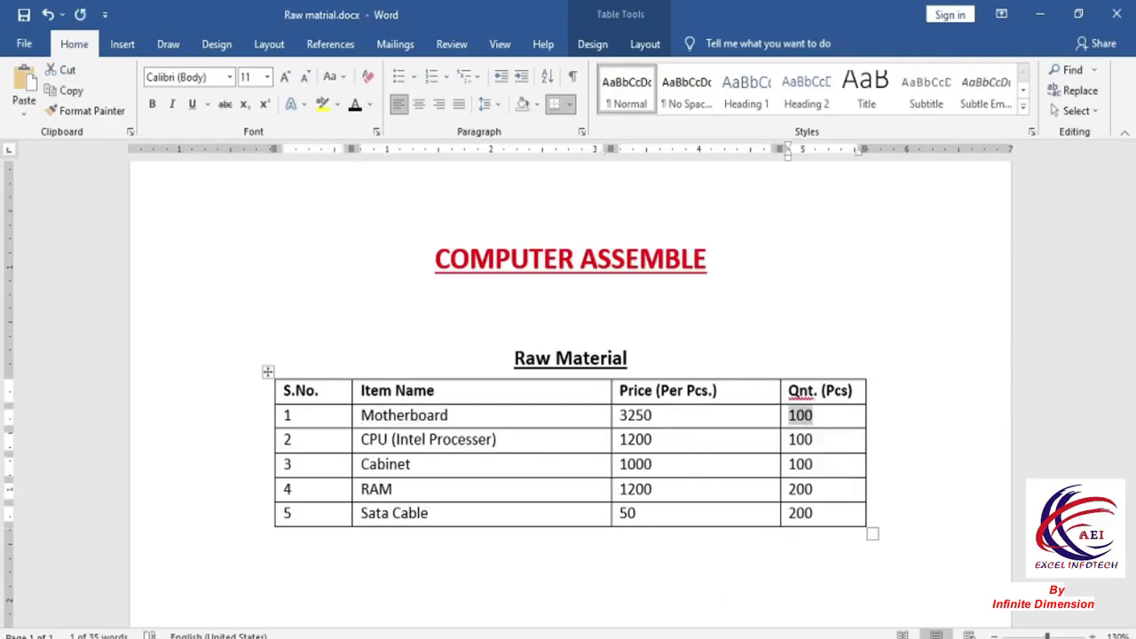
pyautogui.hotkey('alt', 'Tab')
pyautogui.write('100')
pyautogui.press('Return')
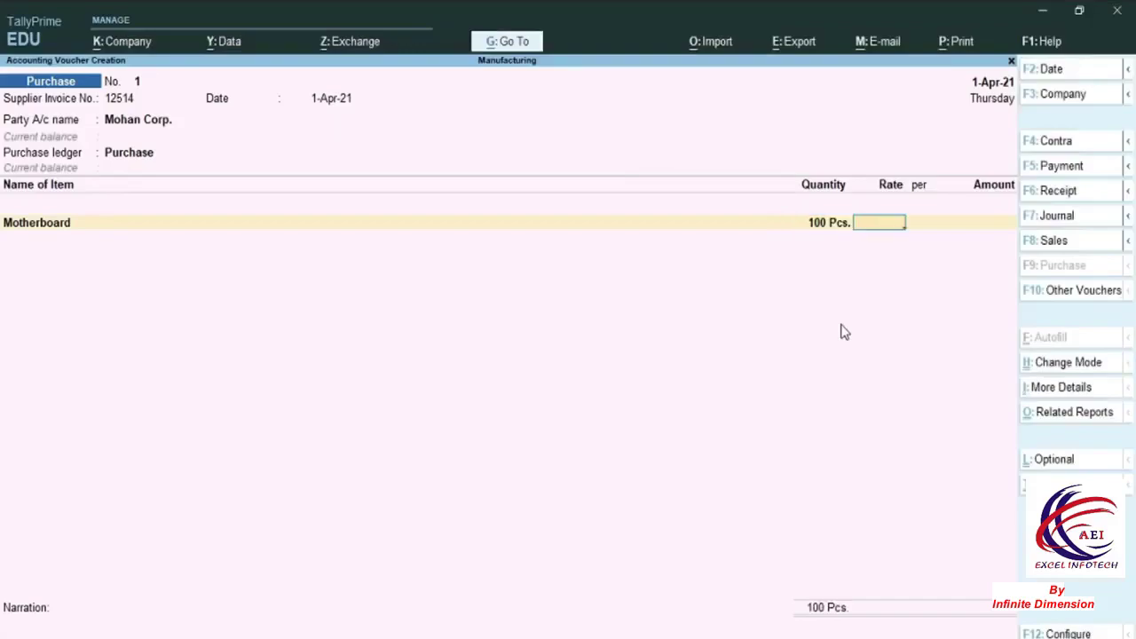
pyautogui.hotkey('alt', 'Tab')
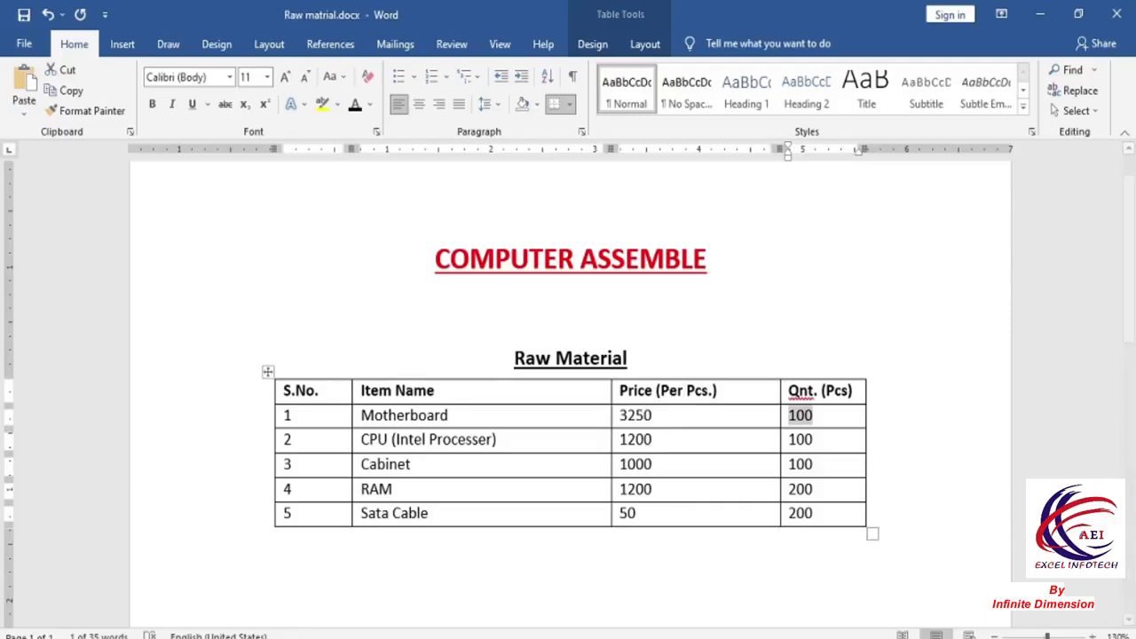
pyautogui.hotkey('alt', 'Tab')
pyautogui.write('3250')
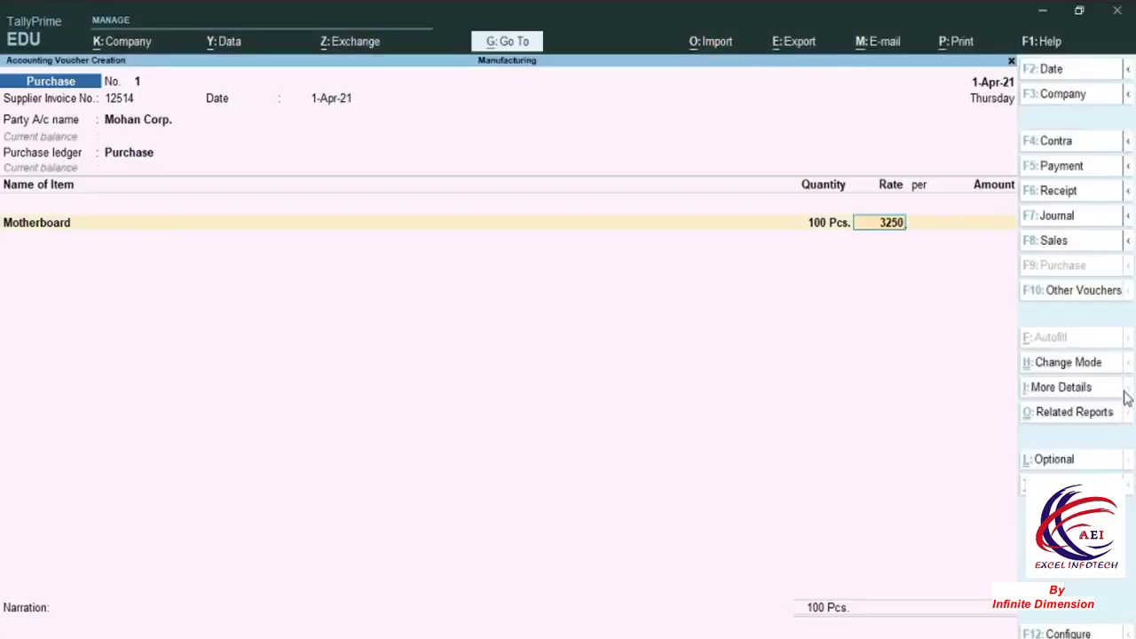
pyautogui.press('Return')
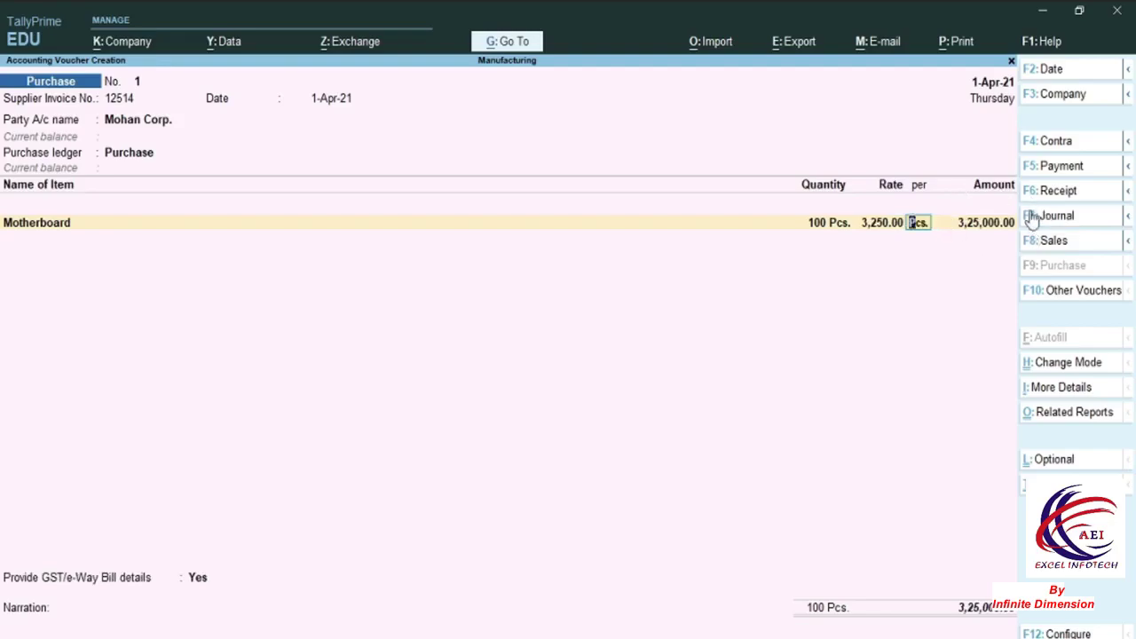
pyautogui.press('Return')
pyautogui.press('Return')
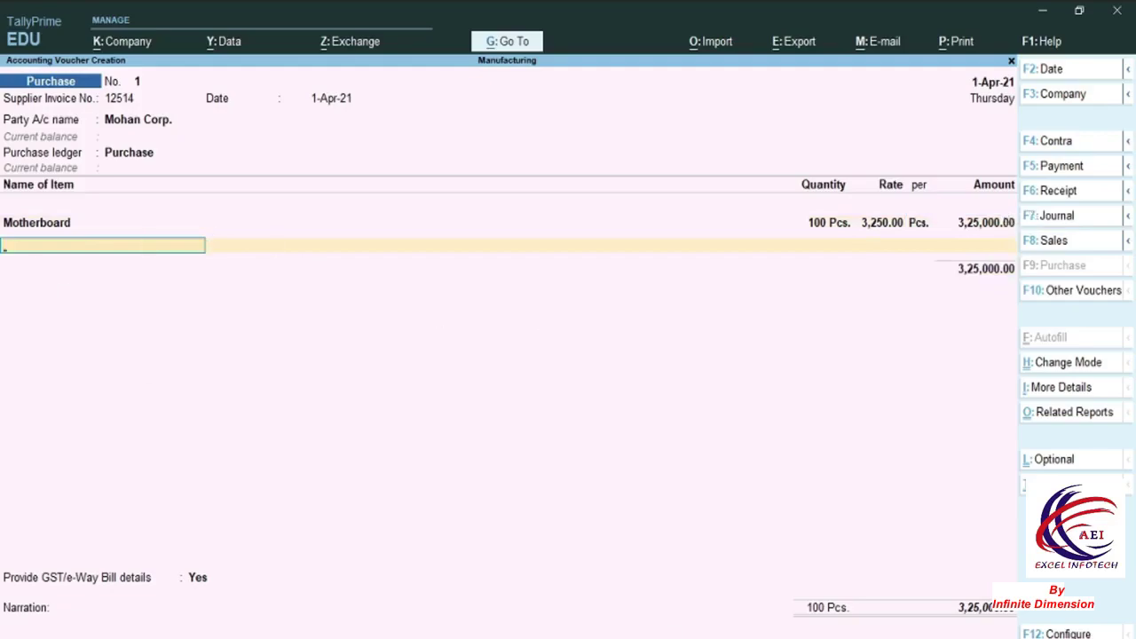
pyautogui.hotkey('alt', 'Tab')
pyautogui.moveTo(363, 439); pyautogui.dragTo(499, 444)
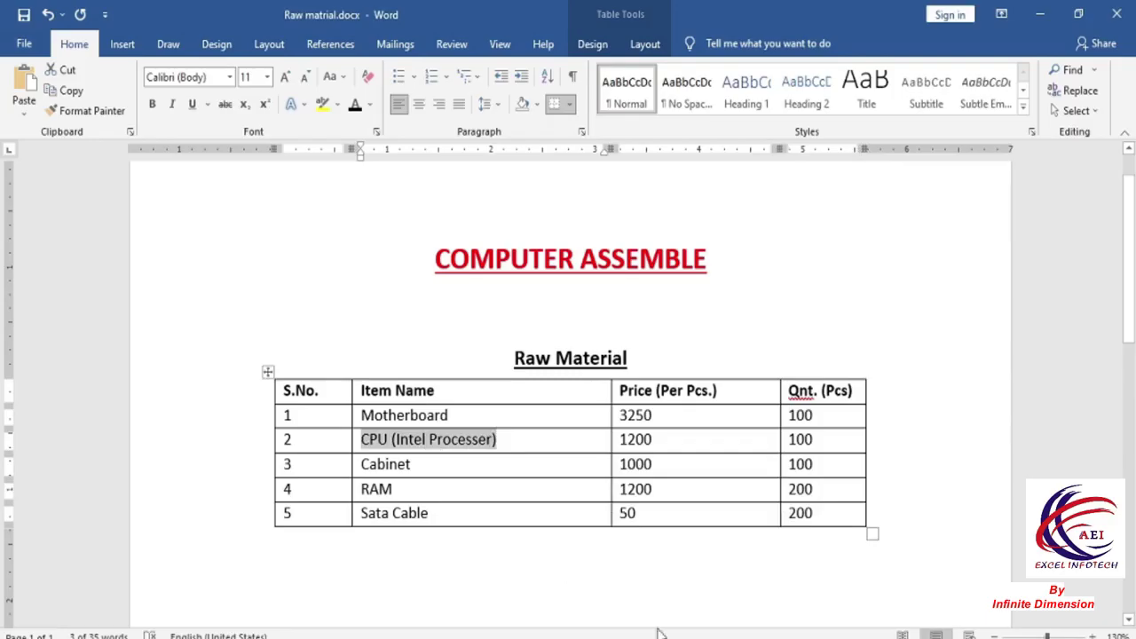
# Create stock item 'CPU (Intel Processer)' under Primary with unit Pcs
pyautogui.hotkey('alt', 'Tab')
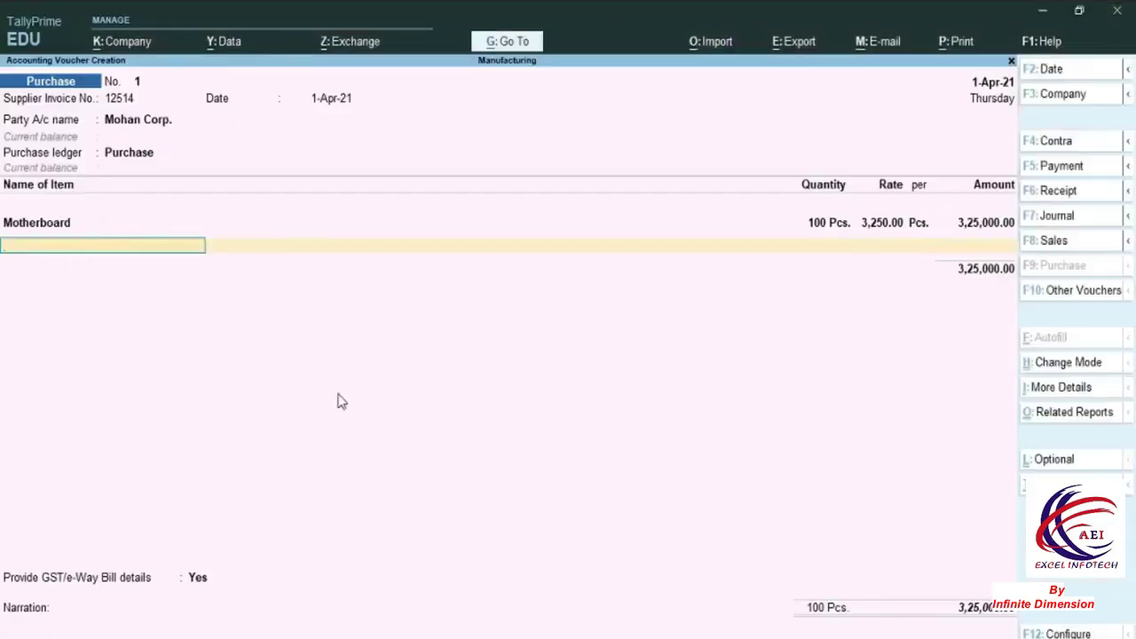
pyautogui.press('alt')
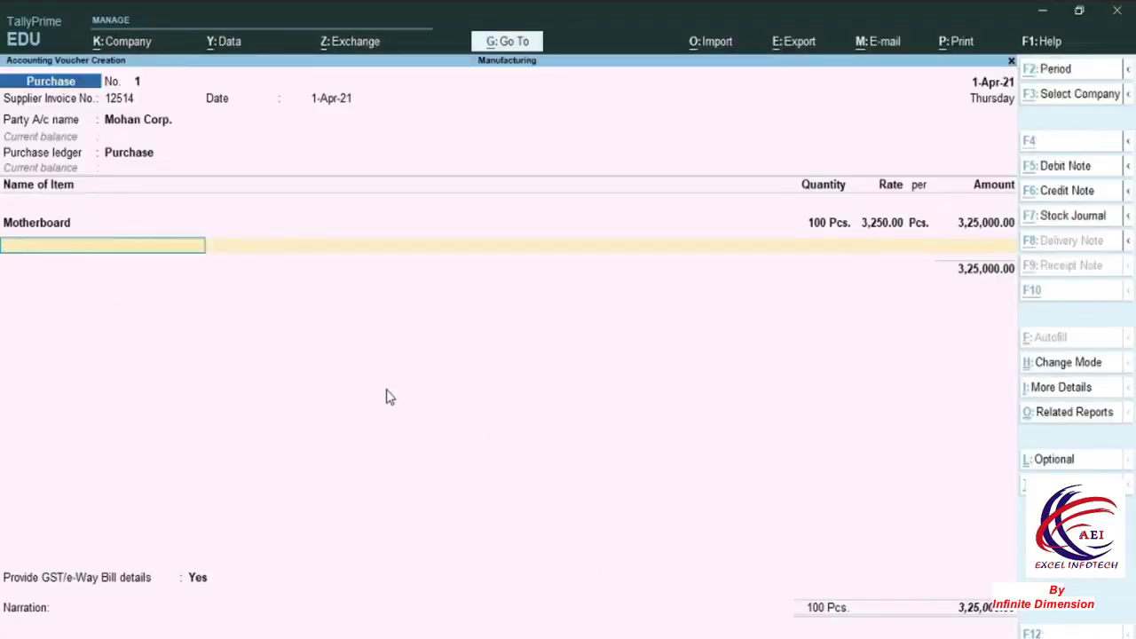
pyautogui.hotkey('alt', 'c')
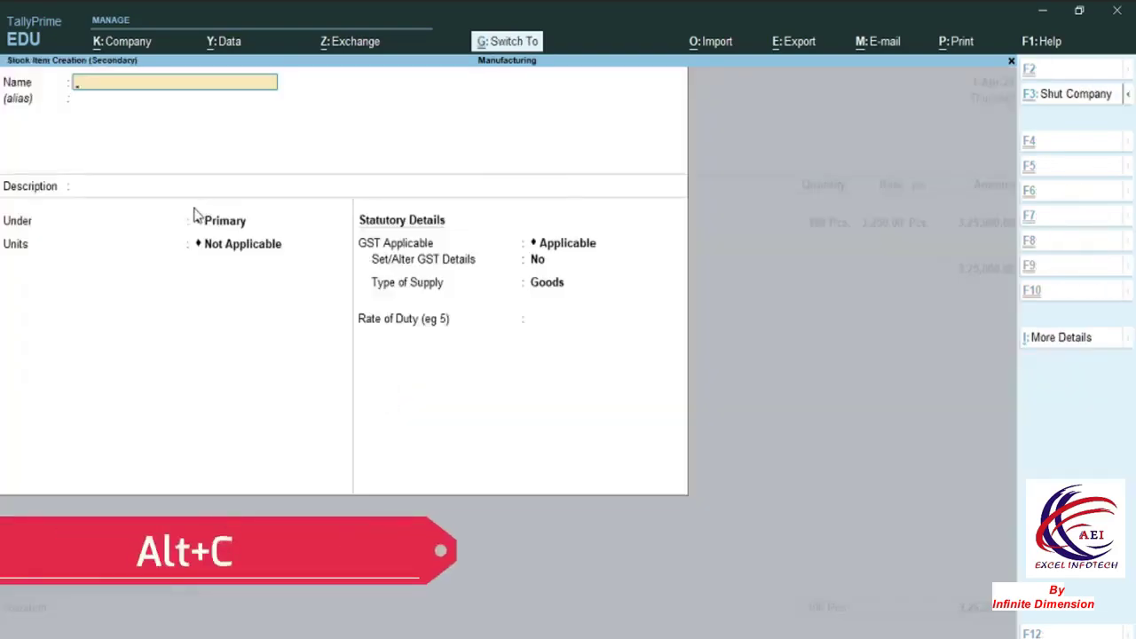
pyautogui.hotkey('ctrl', 'alt', 'v')
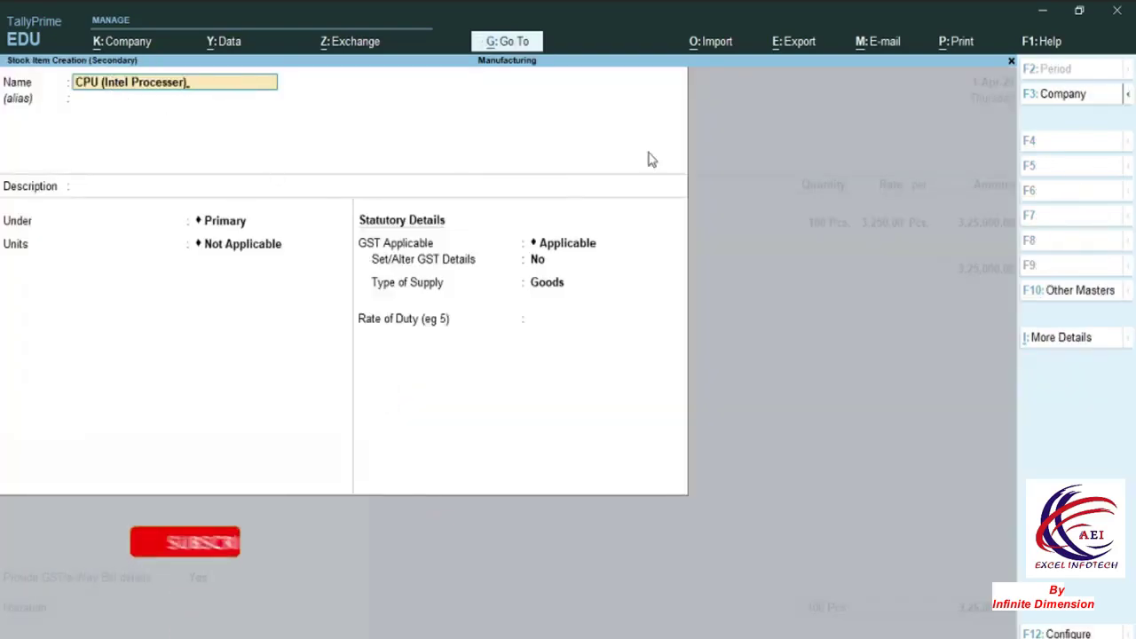
pyautogui.press('Return')
pyautogui.press('Return')
pyautogui.press('Return')
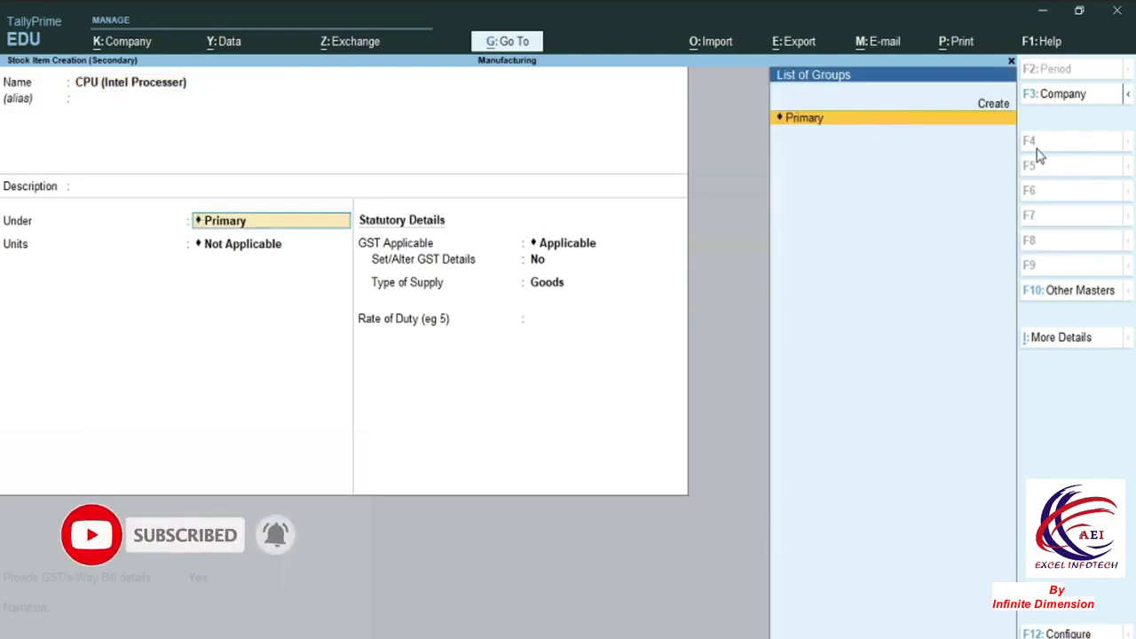
pyautogui.press('Return')
pyautogui.press('Down')
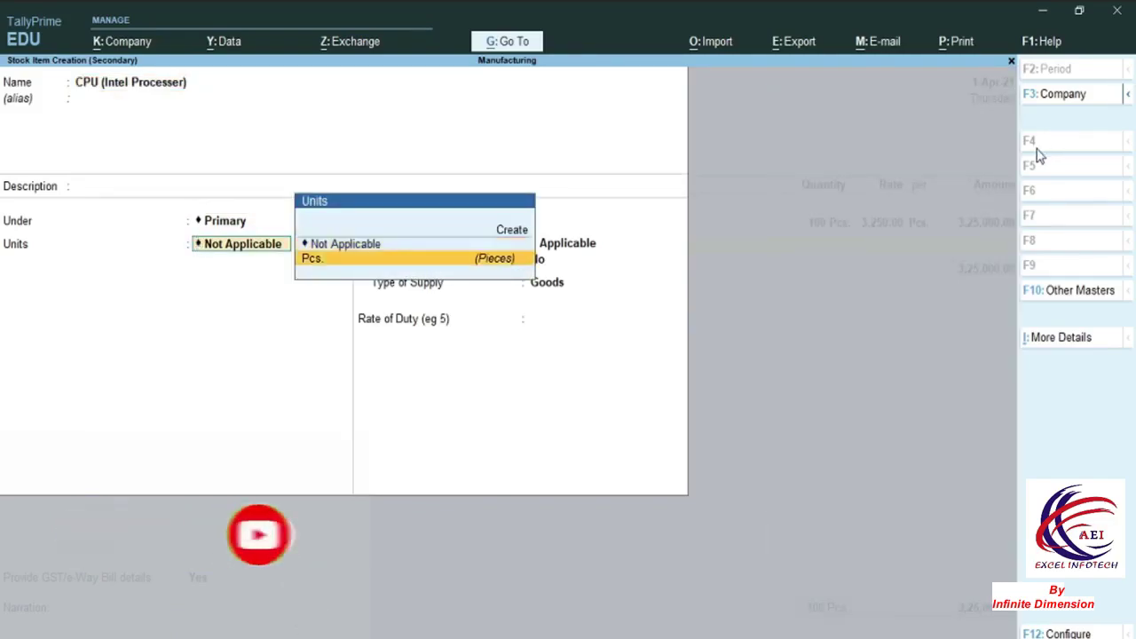
pyautogui.press('Return')
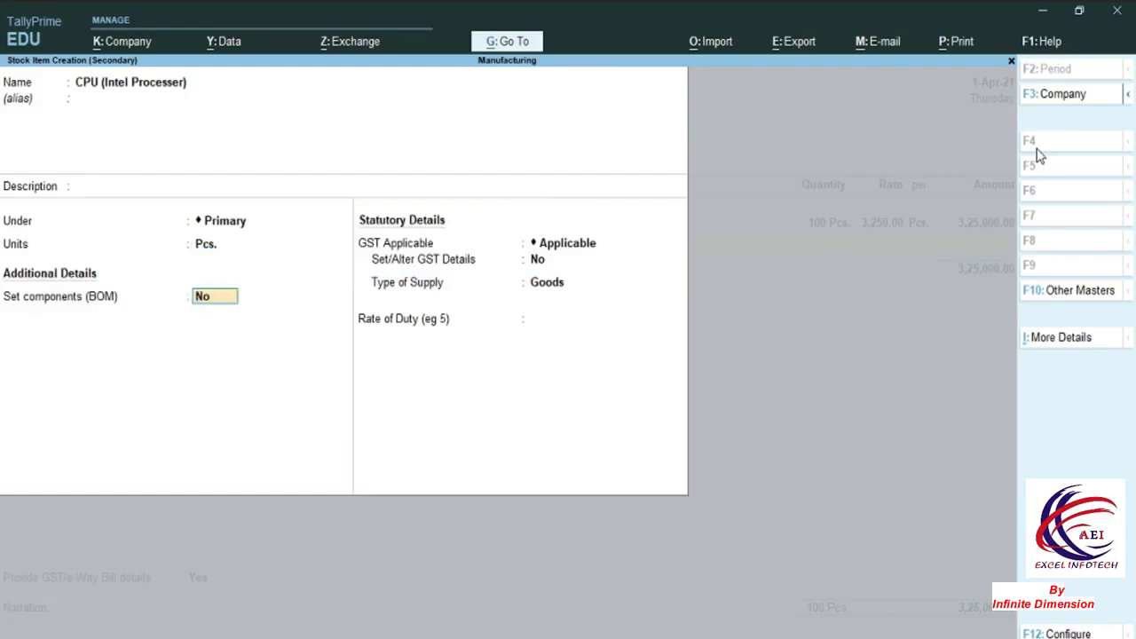
pyautogui.press('Return')
pyautogui.press('Return')
pyautogui.press('Return')
pyautogui.press('Return')
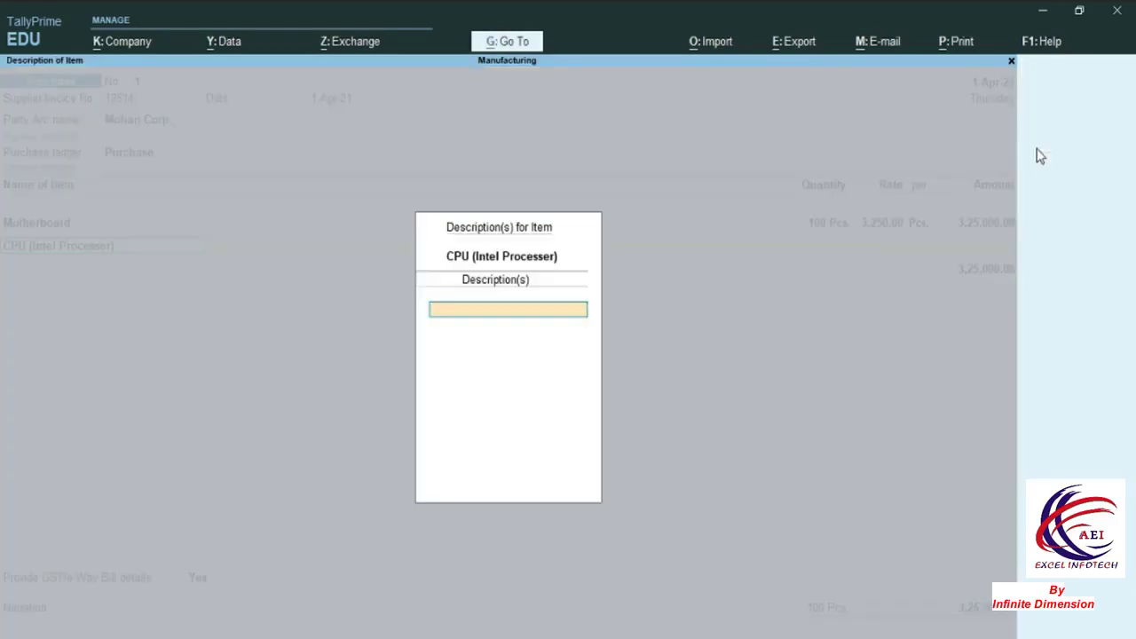
pyautogui.press('Return')
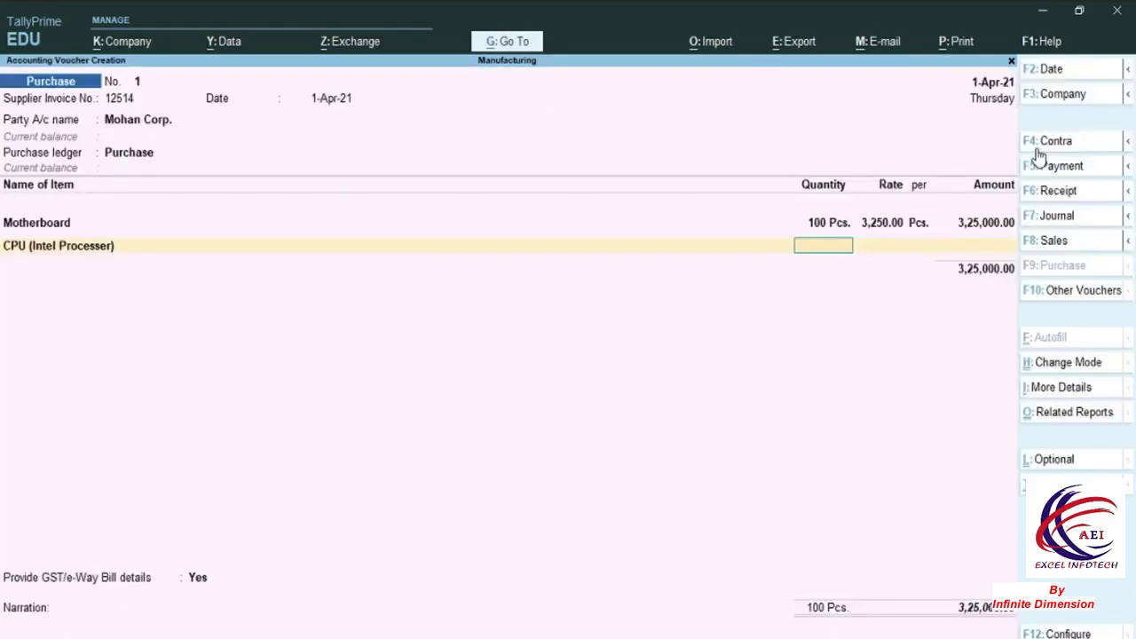
# Enter 100 Pcs. of CPU at 1,200, bringing the voucher to 4,45,000
pyautogui.write('100')
pyautogui.press('Return')
pyautogui.hotkey('alt', 'Tab')
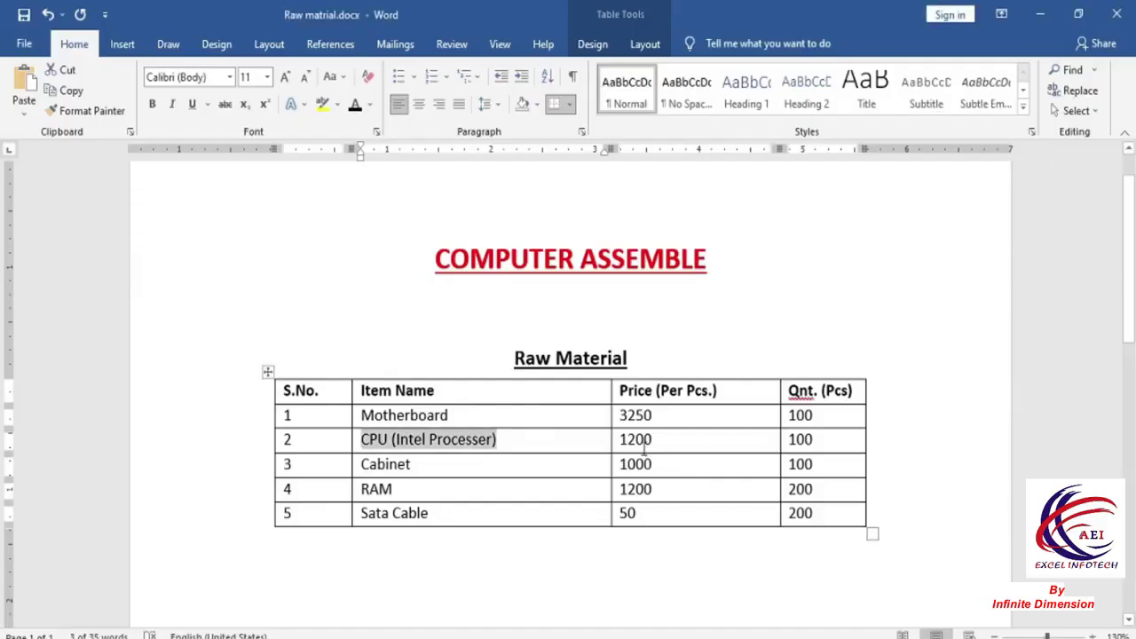
pyautogui.hotkey('alt', 'Tab')
pyautogui.write('1,200')
pyautogui.press('Return')
pyautogui.press('Return')
pyautogui.press('Return')
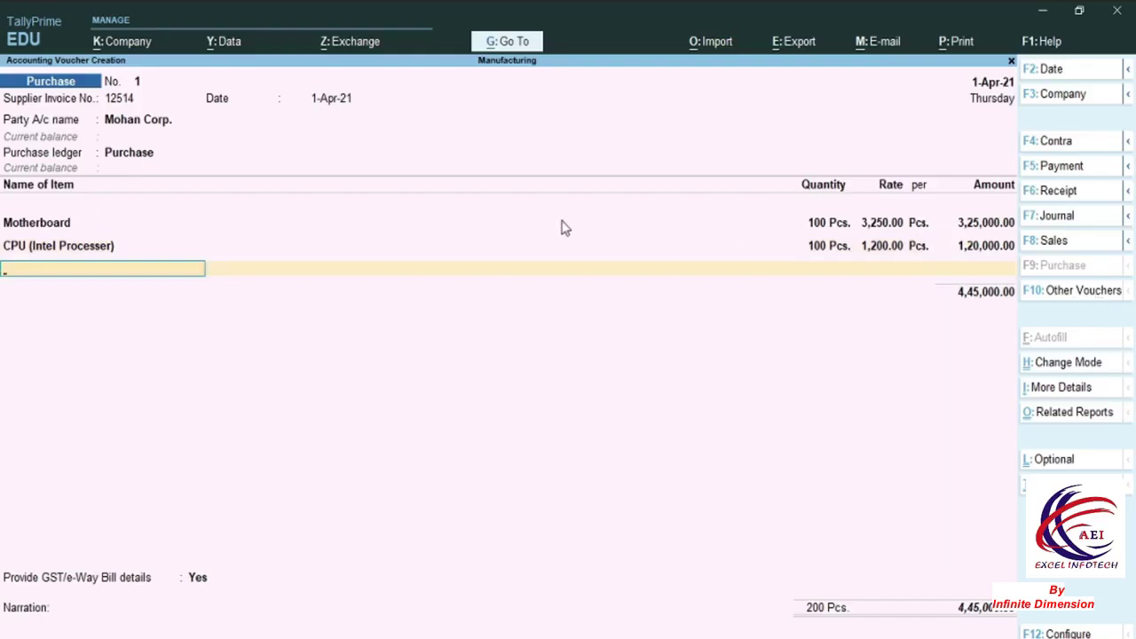
pyautogui.hotkey('alt', 'Tab')
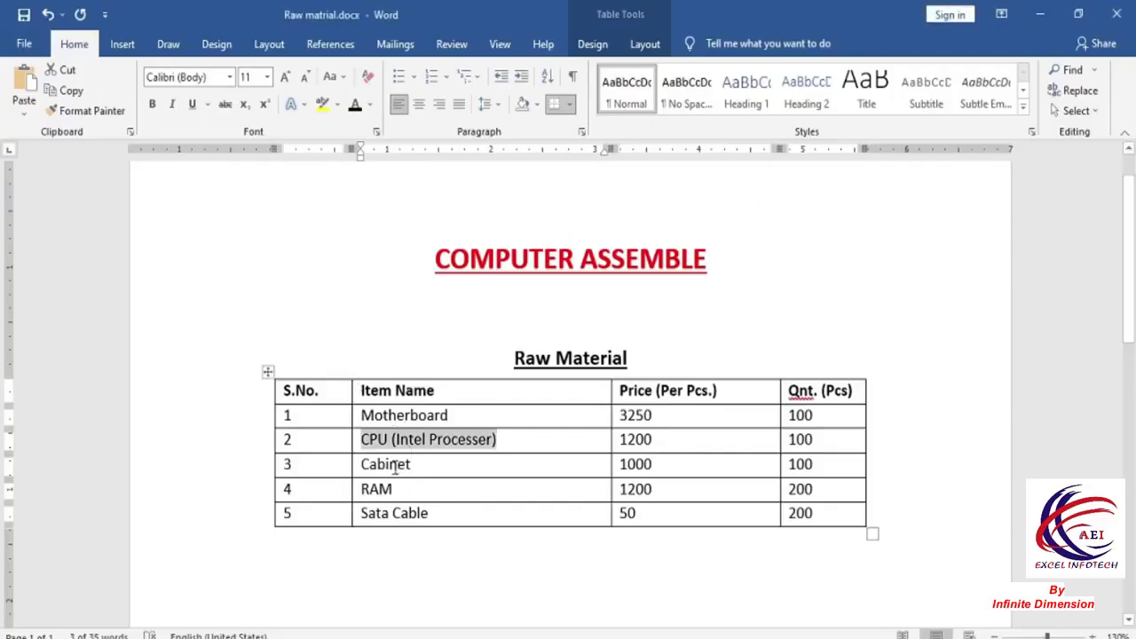
# Create stock item Cabinet, copied from Word, with unit Pcs
pyautogui.doubleClick(395, 465)
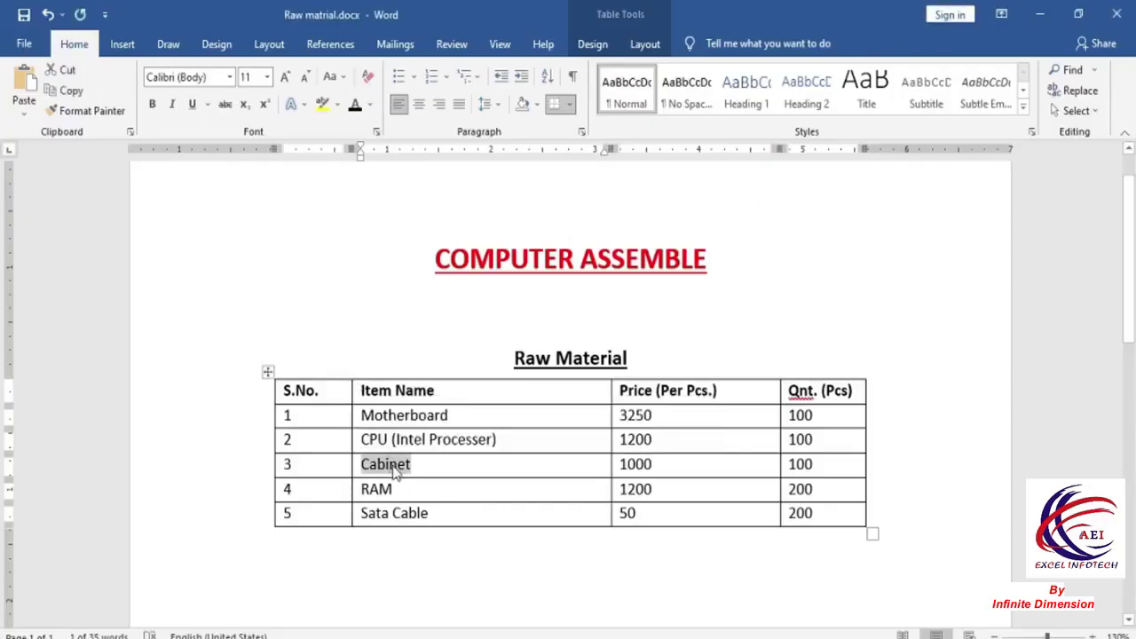
pyautogui.hotkey('alt', 'Tab')
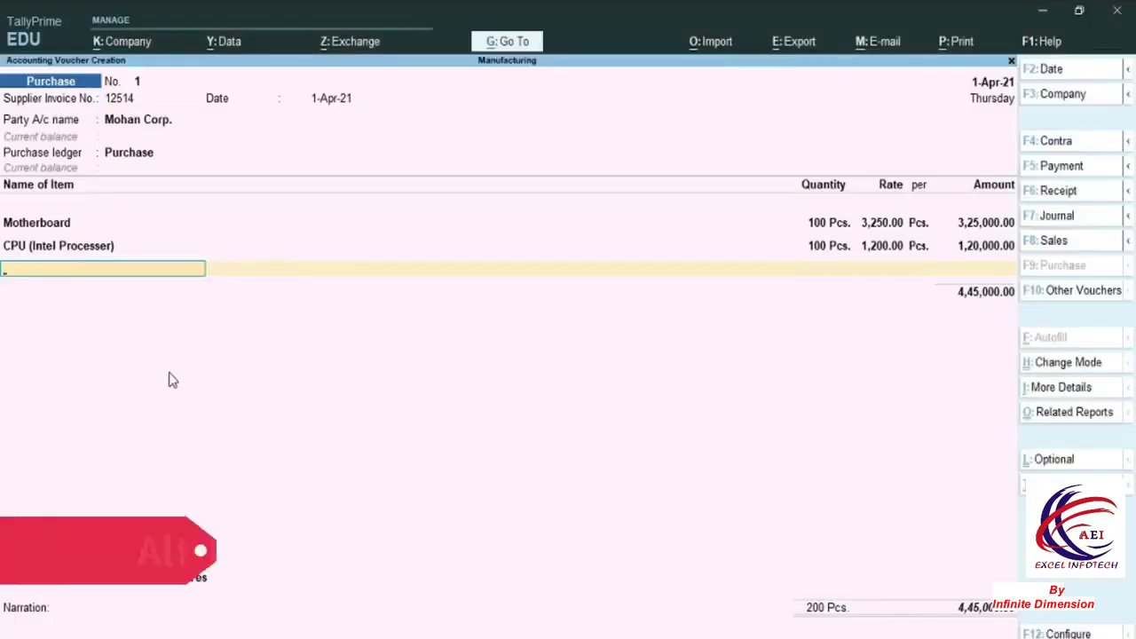
pyautogui.hotkey('alt', 'c')
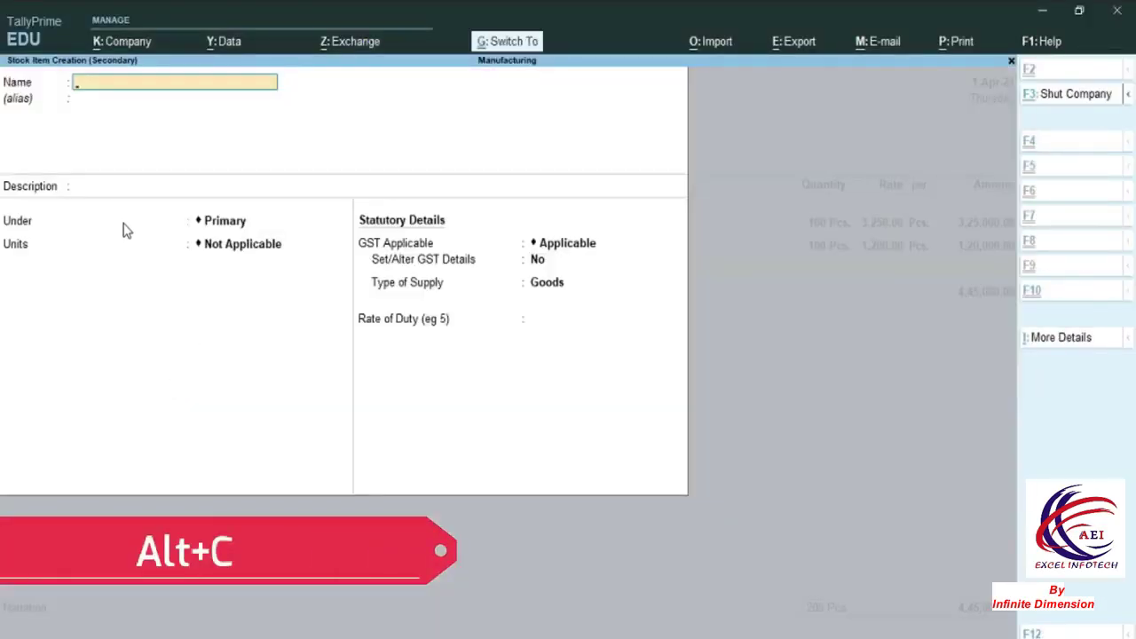
pyautogui.hotkey('ctrl', 'alt', 'v')
pyautogui.press('Return')
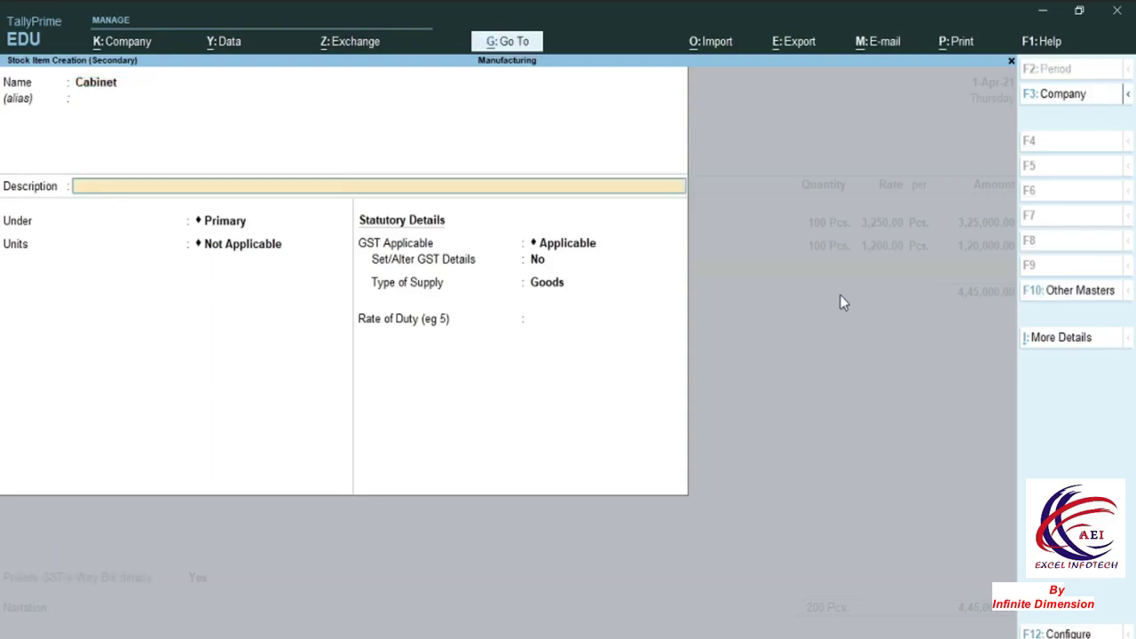
pyautogui.press('Return')
pyautogui.press('Return')
pyautogui.press('Down')
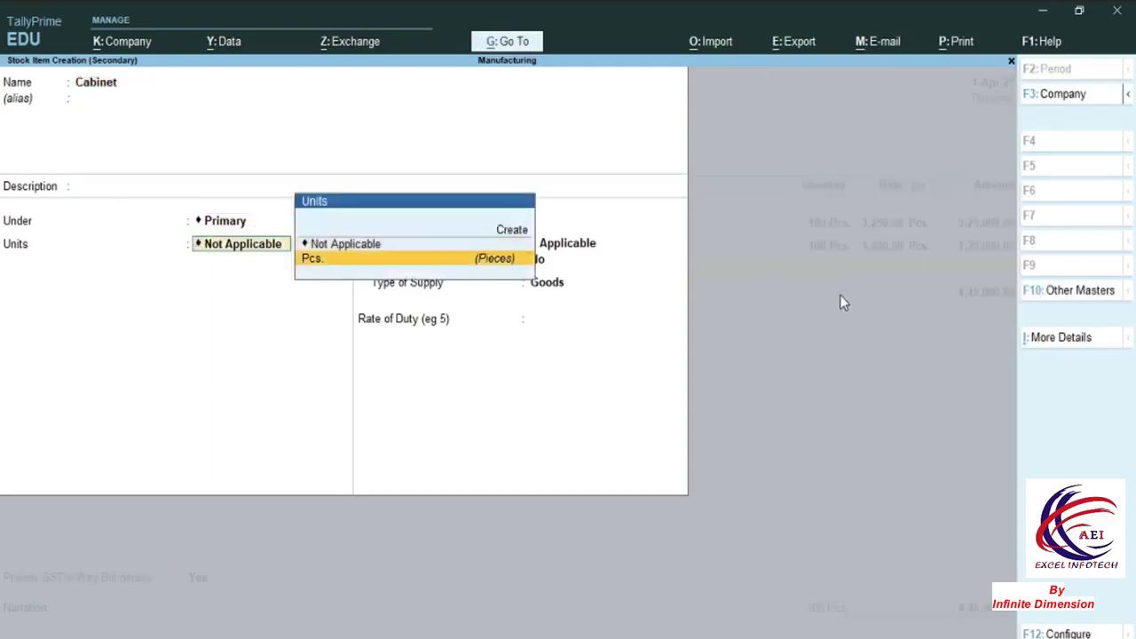
pyautogui.press('Return')
pyautogui.press('Return')
pyautogui.press('Return')
pyautogui.press('Return')
pyautogui.press('Return')
pyautogui.press('Return')
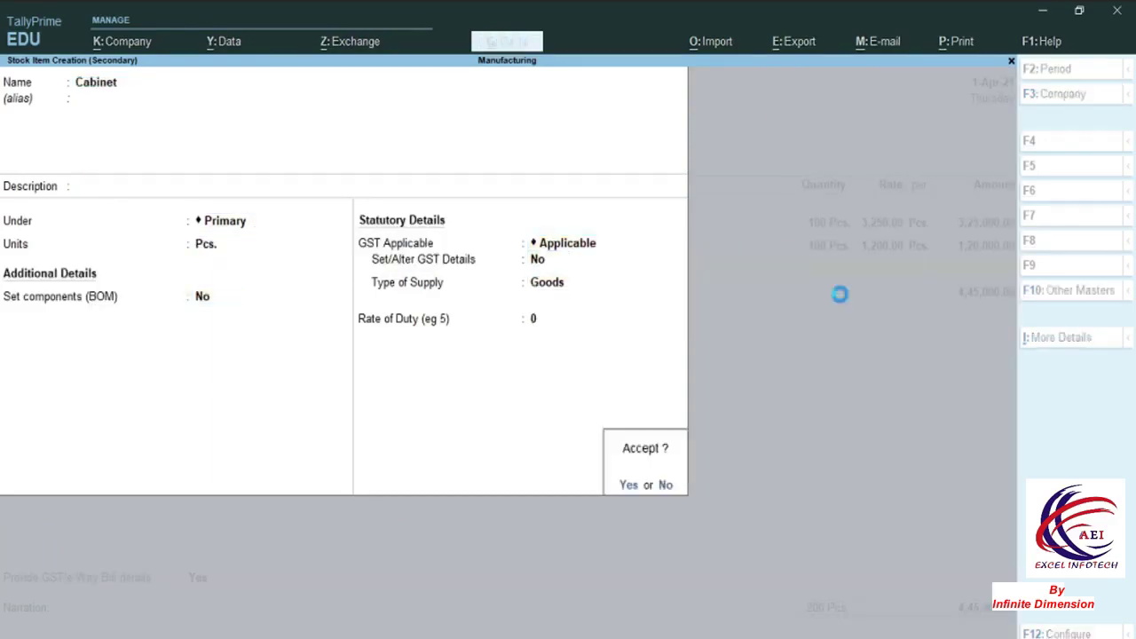
pyautogui.press('Return')
pyautogui.press('Return')
# Enter 100 Pcs. of Cabinet at 1,000, bringing the voucher to 5,45,000
pyautogui.press('Return')
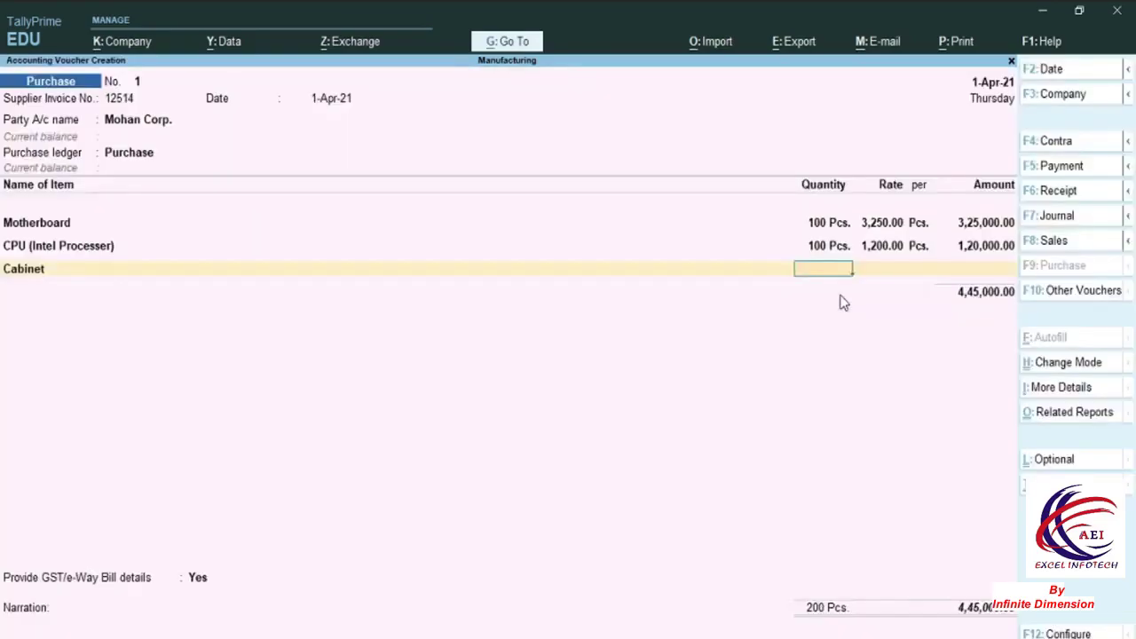
pyautogui.write('100')
pyautogui.press('Return')
pyautogui.hotkey('alt', 'Tab')
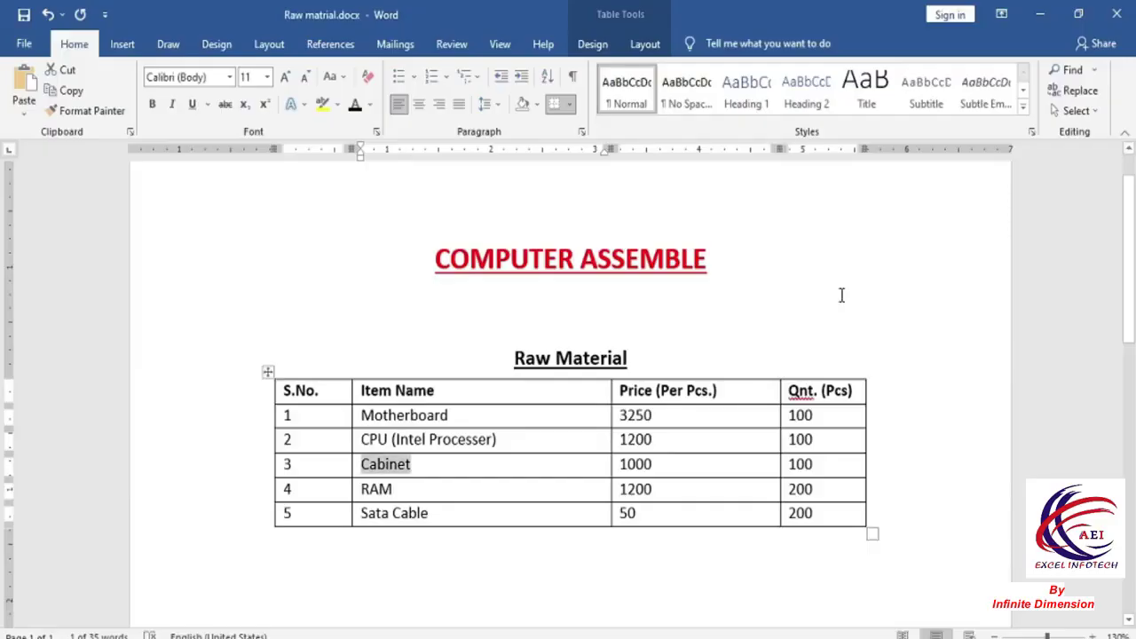
pyautogui.hotkey('alt', 'Tab')
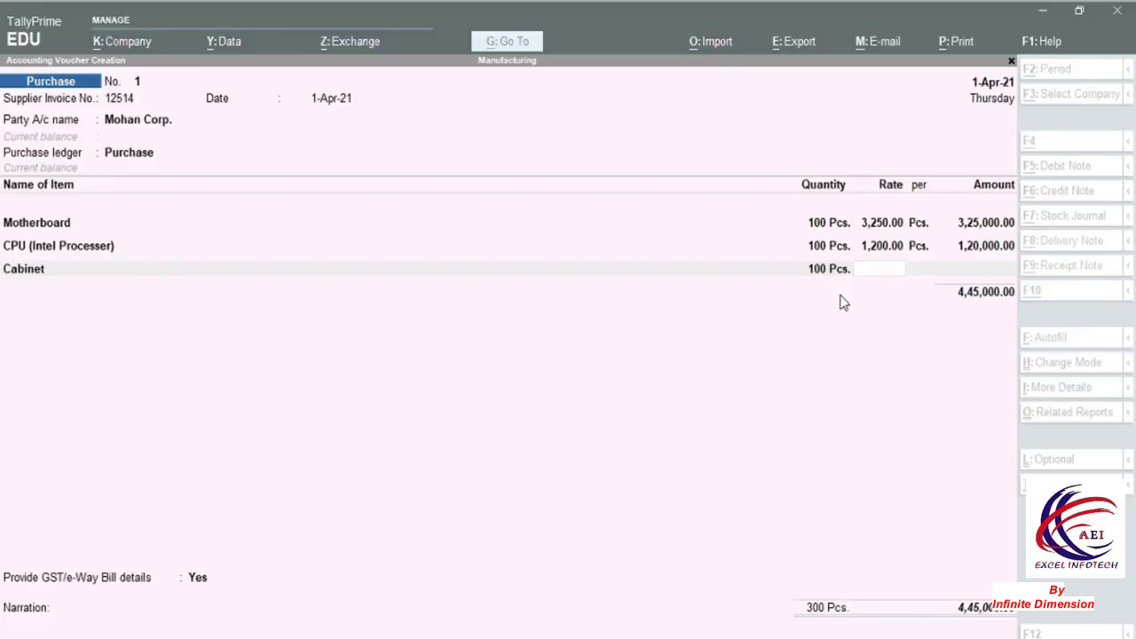
pyautogui.write('1,000')
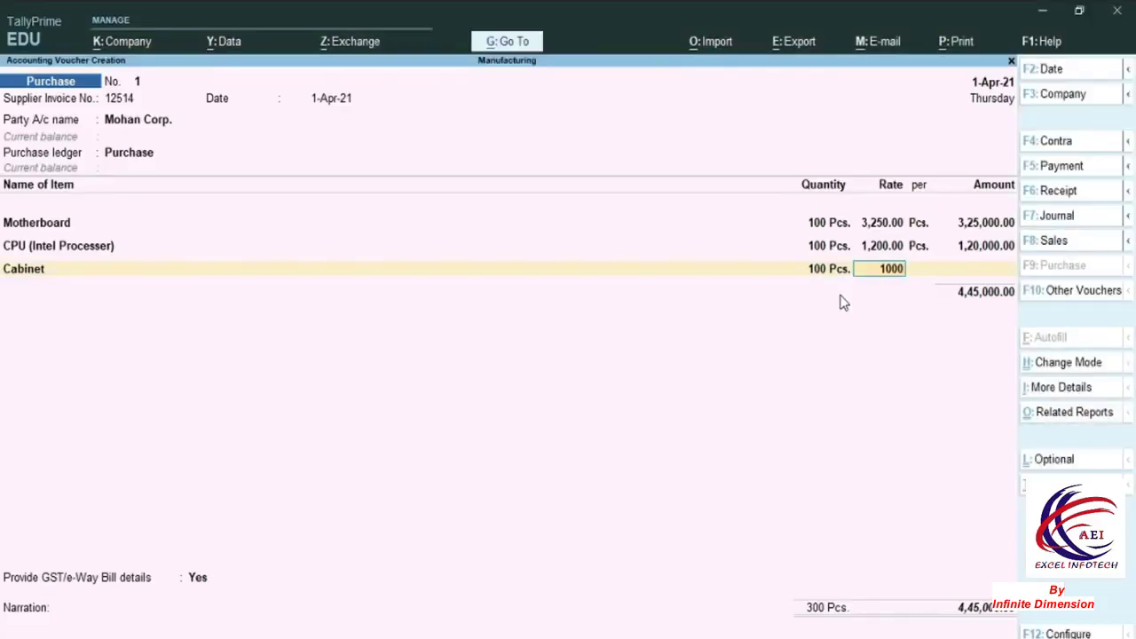
pyautogui.press('Return')
pyautogui.press('Return')
pyautogui.press('Return')
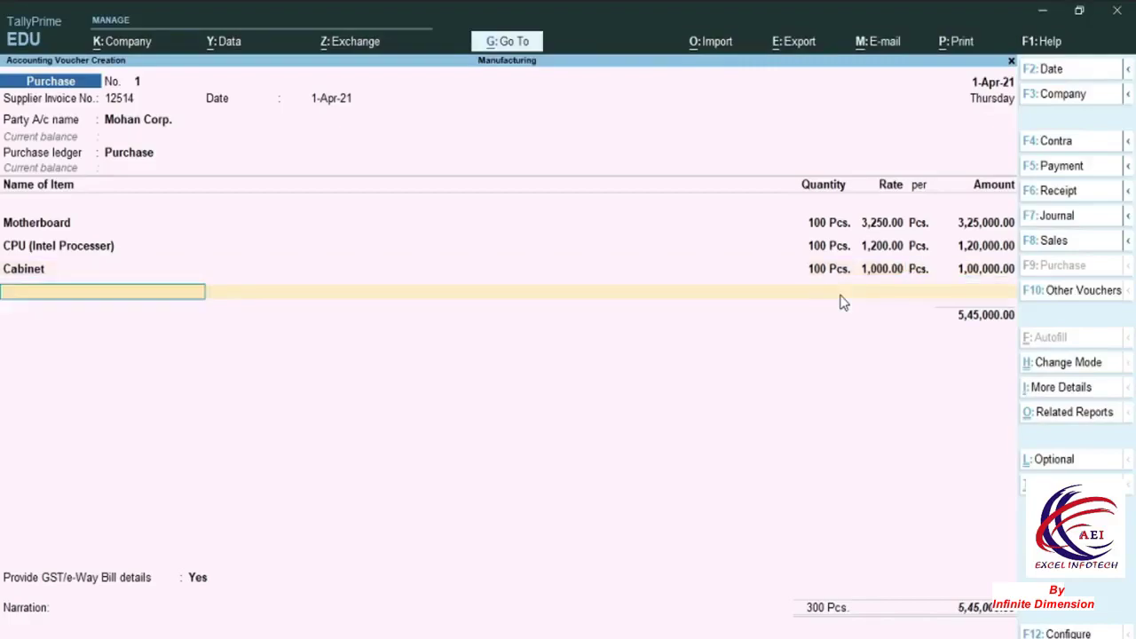
pyautogui.hotkey('alt', 'c')
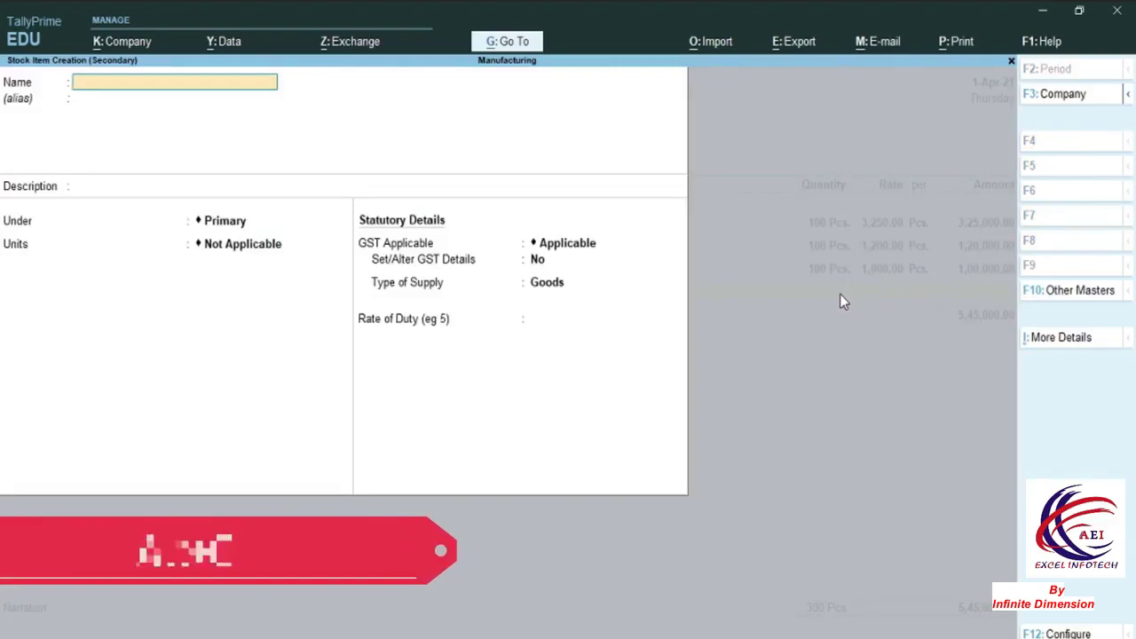
# Create stock item RAM, copied from Word, with unit Pcs
pyautogui.hotkey('alt', 'Tab')
pyautogui.doubleClick(372, 489)
pyautogui.hotkey('ctrl', 'c')
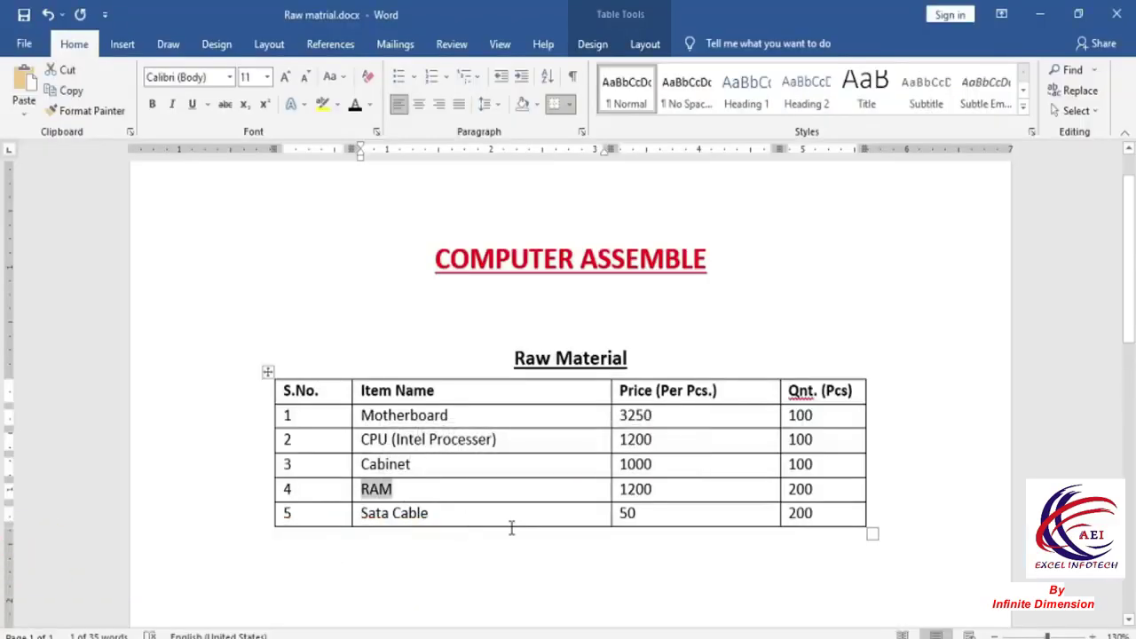
pyautogui.hotkey('alt', 'Tab')
pyautogui.hotkey('ctrl', 'v')
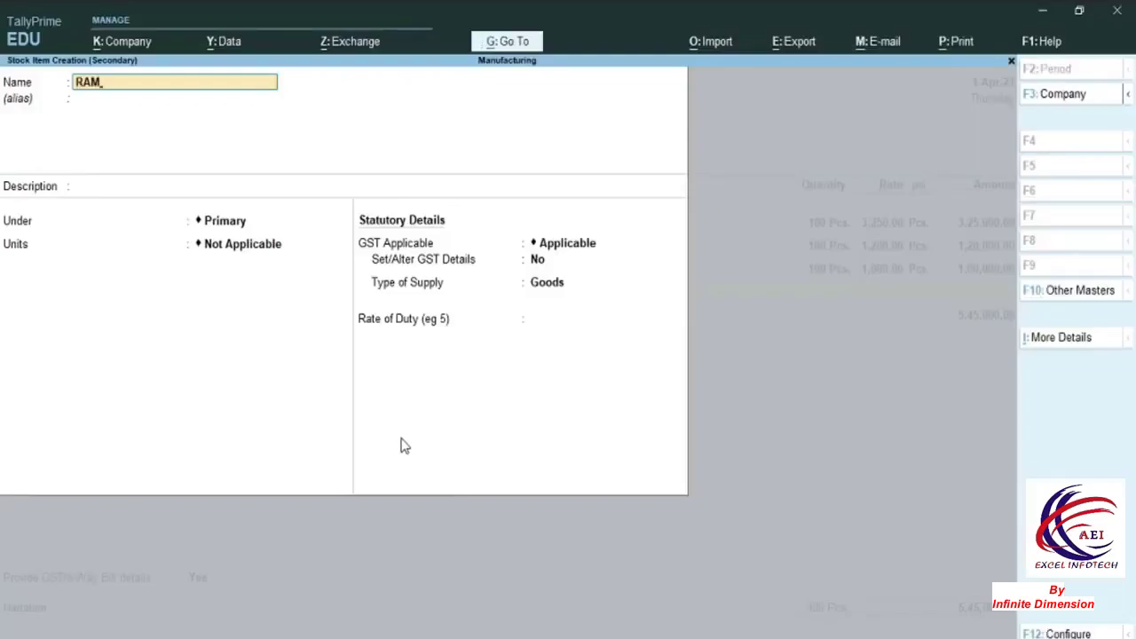
pyautogui.press('Return')
pyautogui.press('Return')
pyautogui.press('Return')
pyautogui.press('Return')
pyautogui.press('Down')
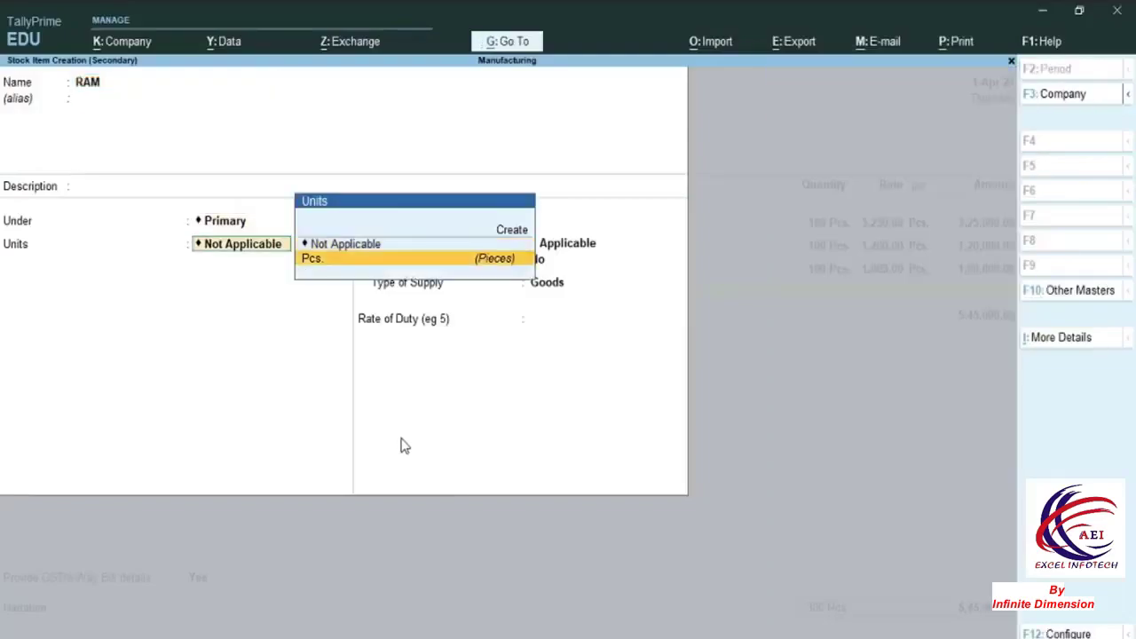
pyautogui.press('Return')
pyautogui.press('Return')
pyautogui.press('Return')
pyautogui.press('Return')
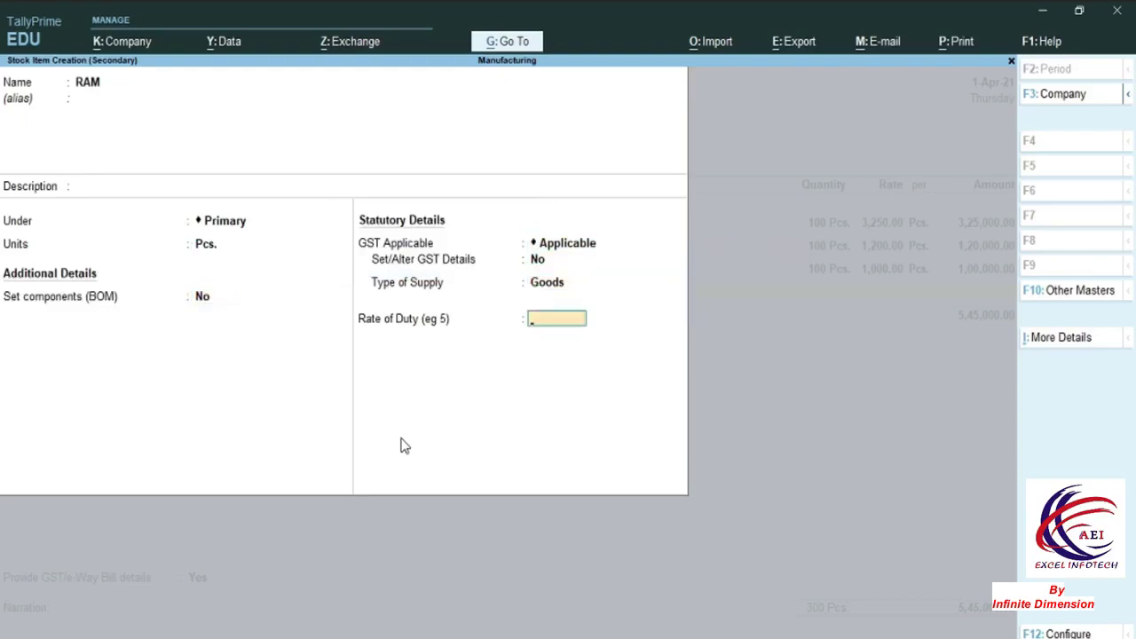
pyautogui.press('Return')
pyautogui.press('Return')
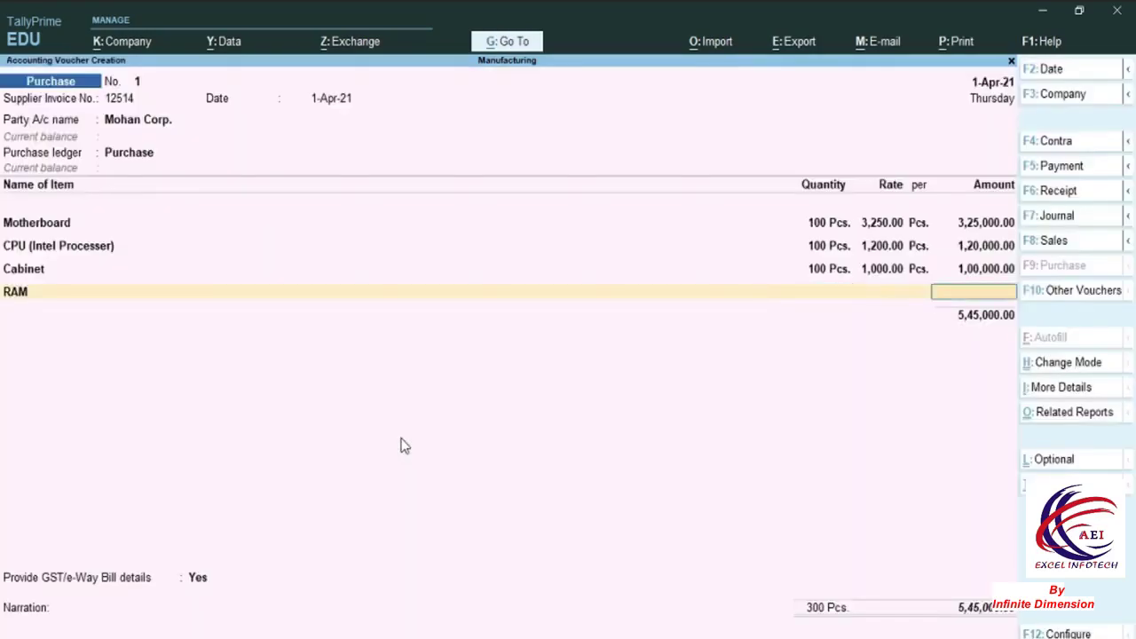
# Enter 200 Pcs. of RAM at 1,200, bringing the voucher to 7,85,000
pyautogui.write('200')
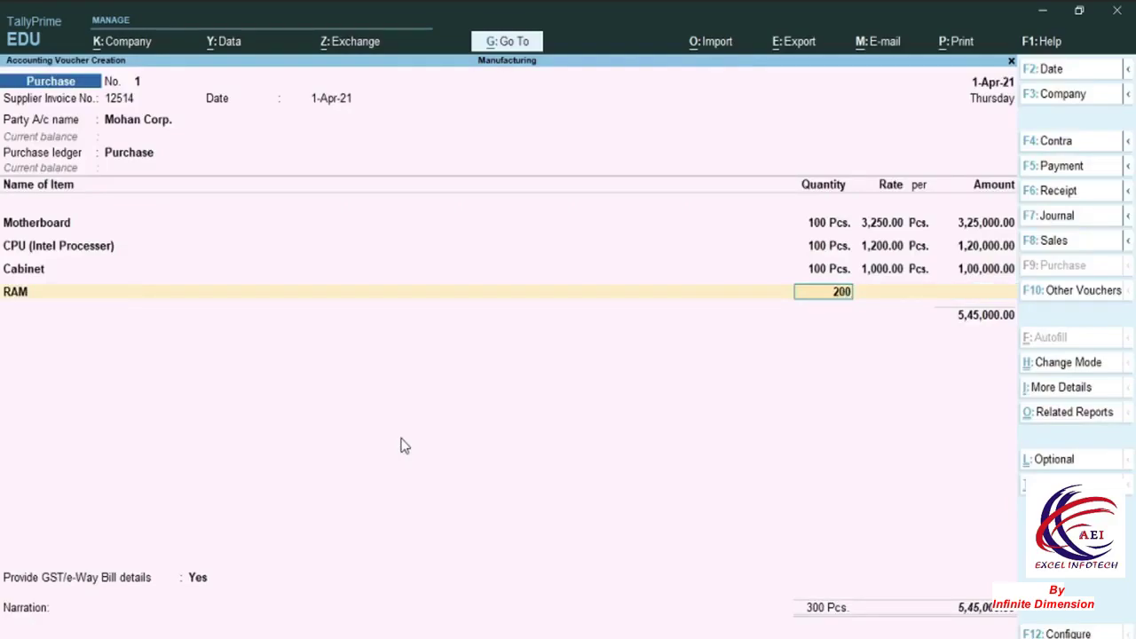
pyautogui.press('Return')
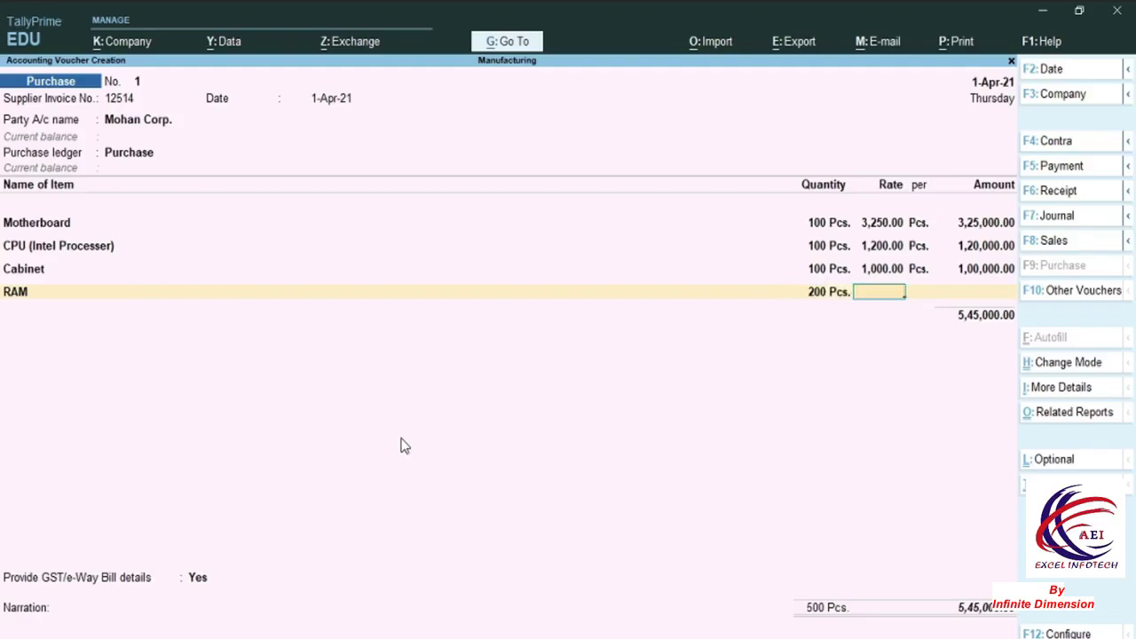
pyautogui.hotkey('alt', 'Tab')
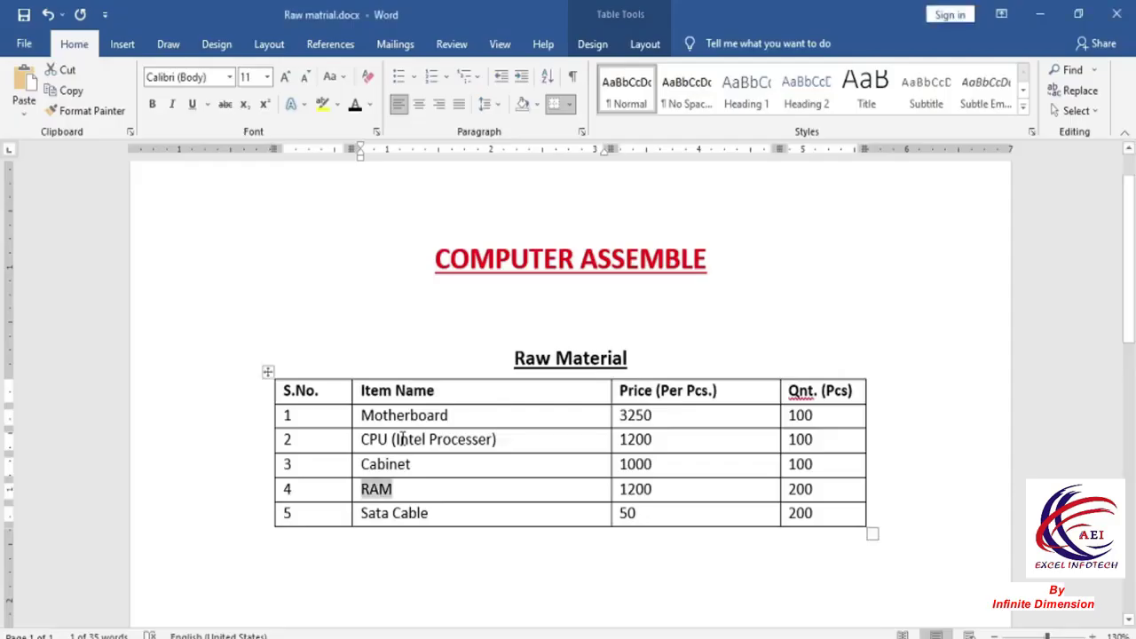
pyautogui.hotkey('alt', 'Tab')
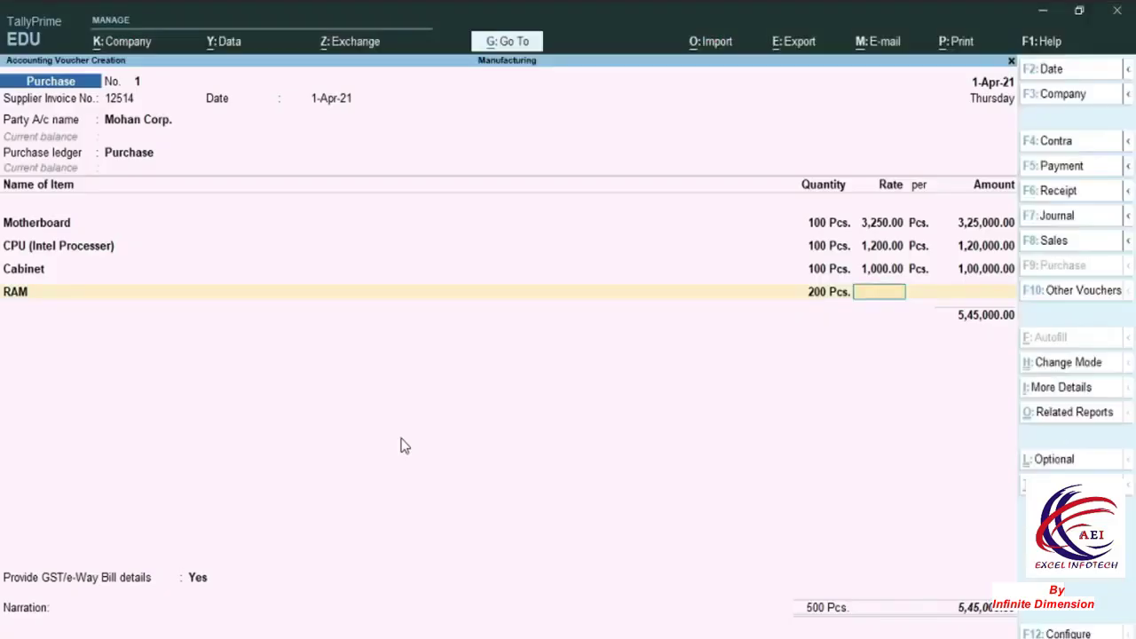
pyautogui.write('1200')
pyautogui.press('Return')
pyautogui.press('Return')
pyautogui.press('Return')
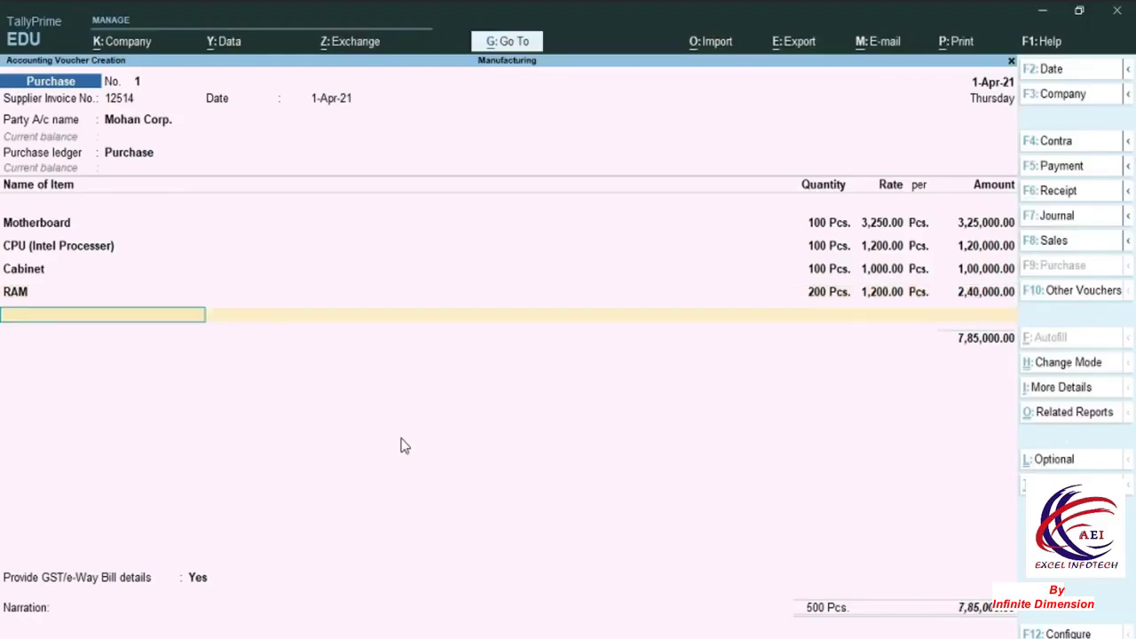
# Create a Sata Cable stock item in Pcs, copying its name from the raw material document
pyautogui.hotkey('alt', 'Tab')
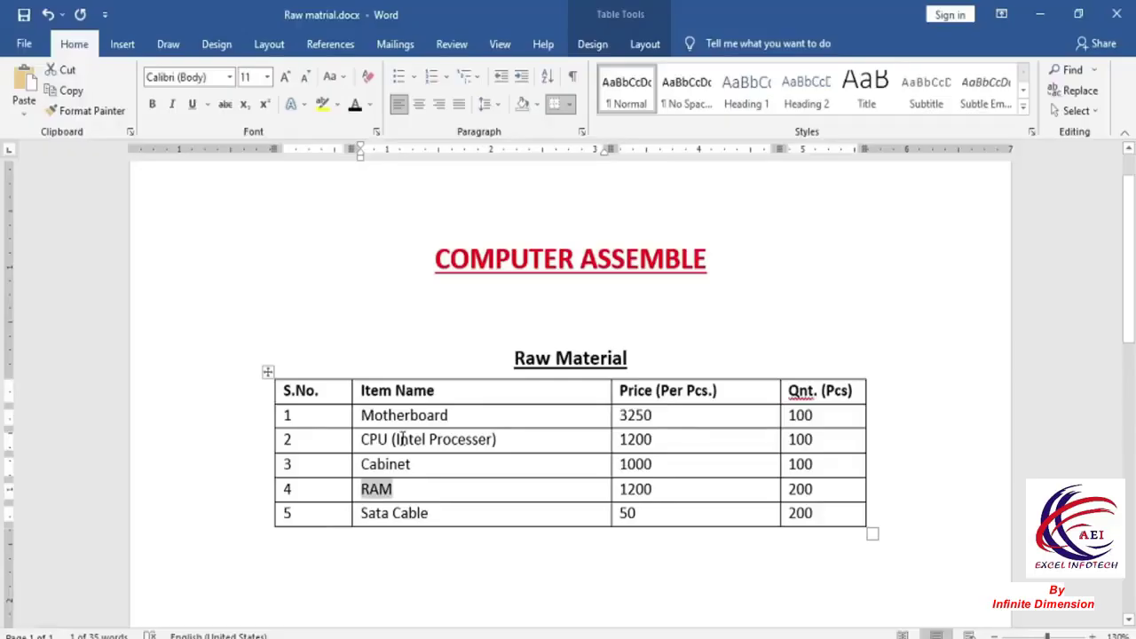
pyautogui.moveTo(431, 513); pyautogui.dragTo(363, 509)
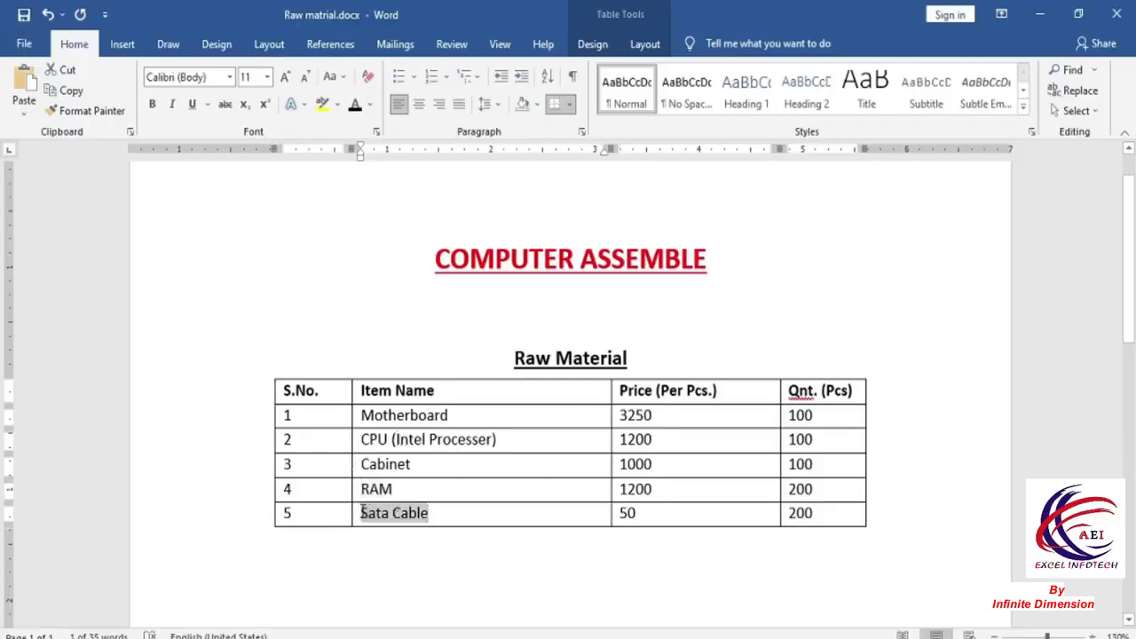
pyautogui.hotkey('ctrl', 'c')
pyautogui.hotkey('alt', 'Tab')
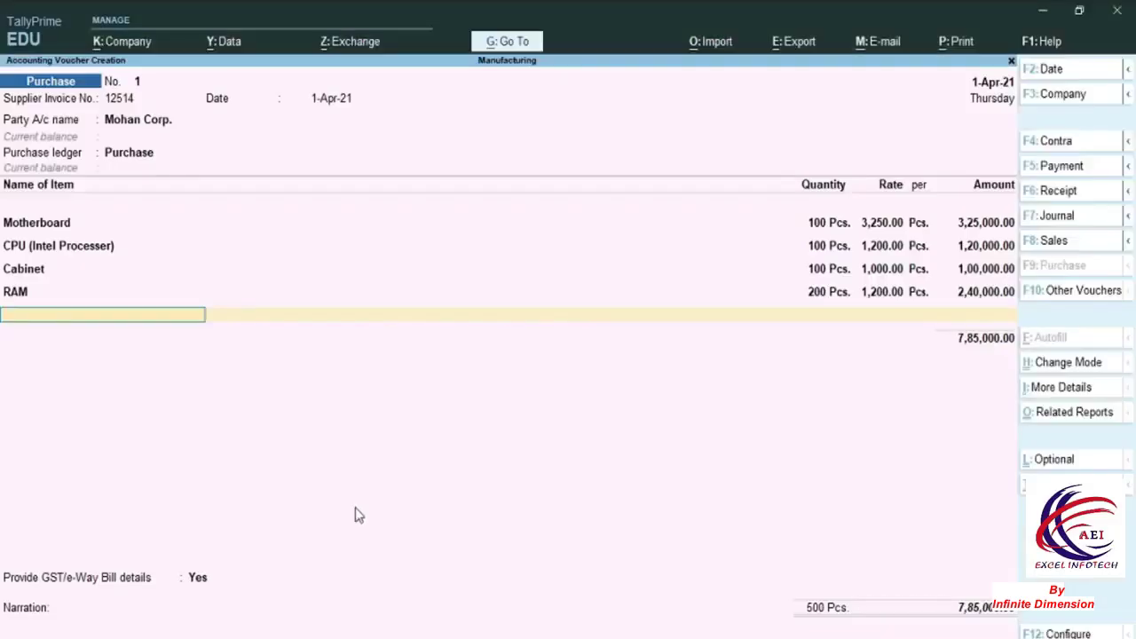
pyautogui.hotkey('alt', 'c')
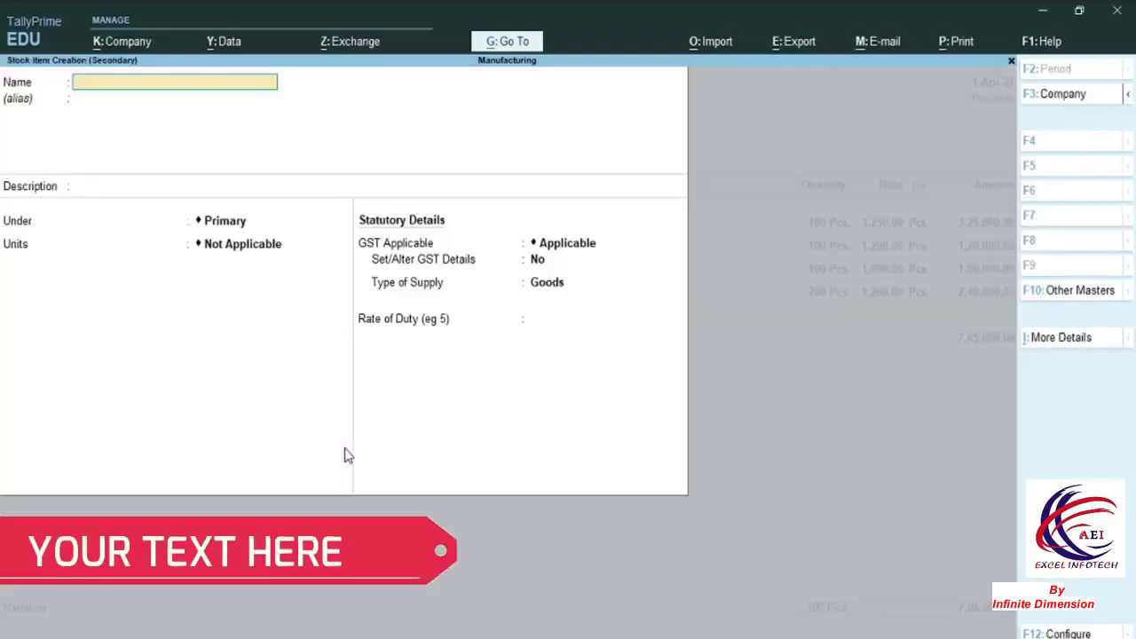
pyautogui.hotkey('ctrl', 'alt', 'v')
pyautogui.press('Return')
pyautogui.press('Return')
pyautogui.press('Return')
pyautogui.press('Down')
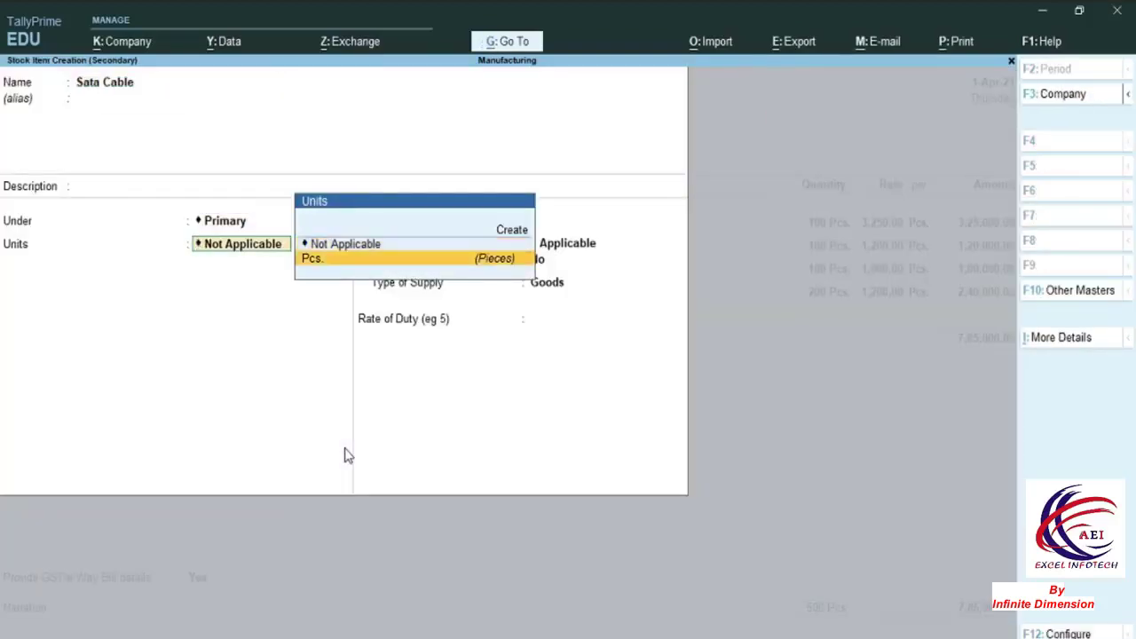
pyautogui.press('Return')
pyautogui.press('Return')
pyautogui.press('Return')
pyautogui.press('Return')
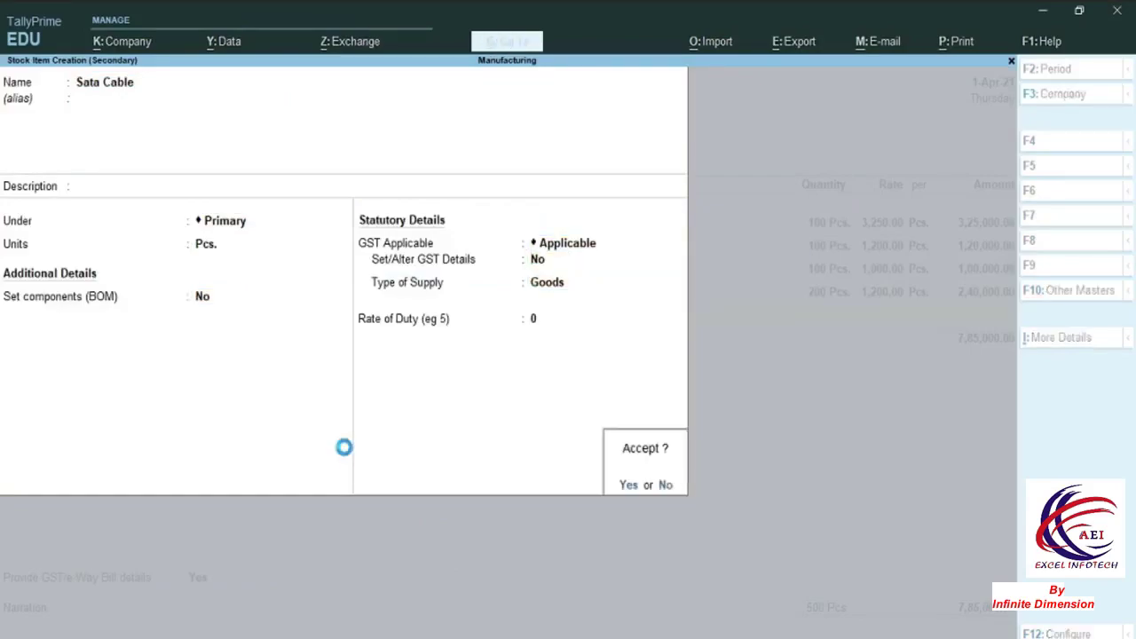
pyautogui.press('Return')
pyautogui.press('Return')
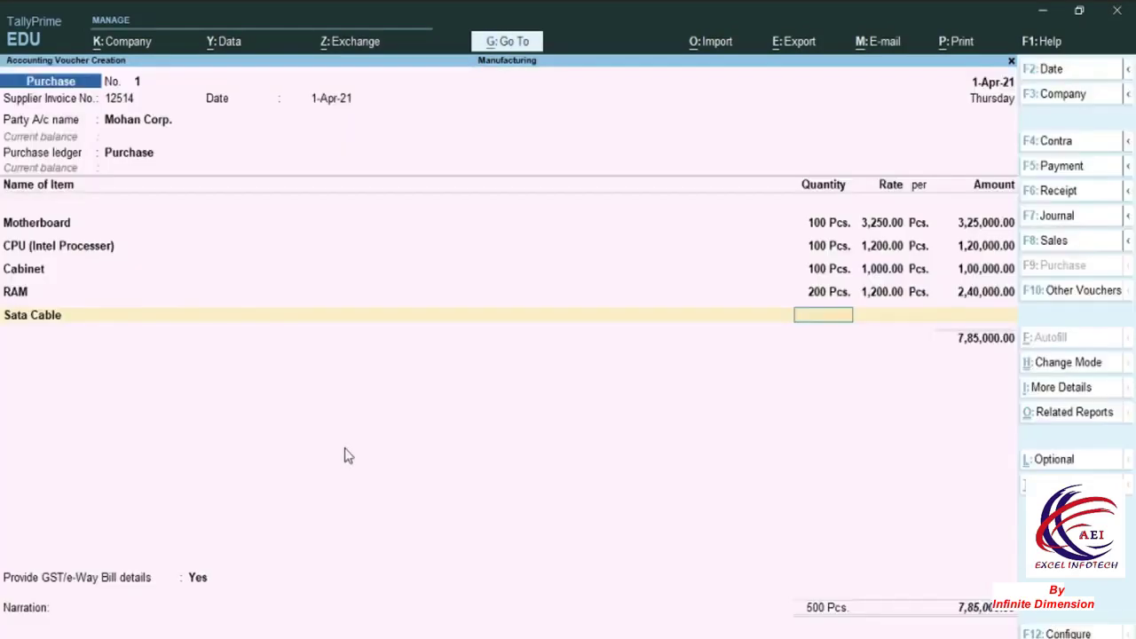
# Enter 200 Pcs of Sata Cable at a rate of 50.00 on the voucher line
pyautogui.write('200')
pyautogui.press('Return')
pyautogui.write('50')
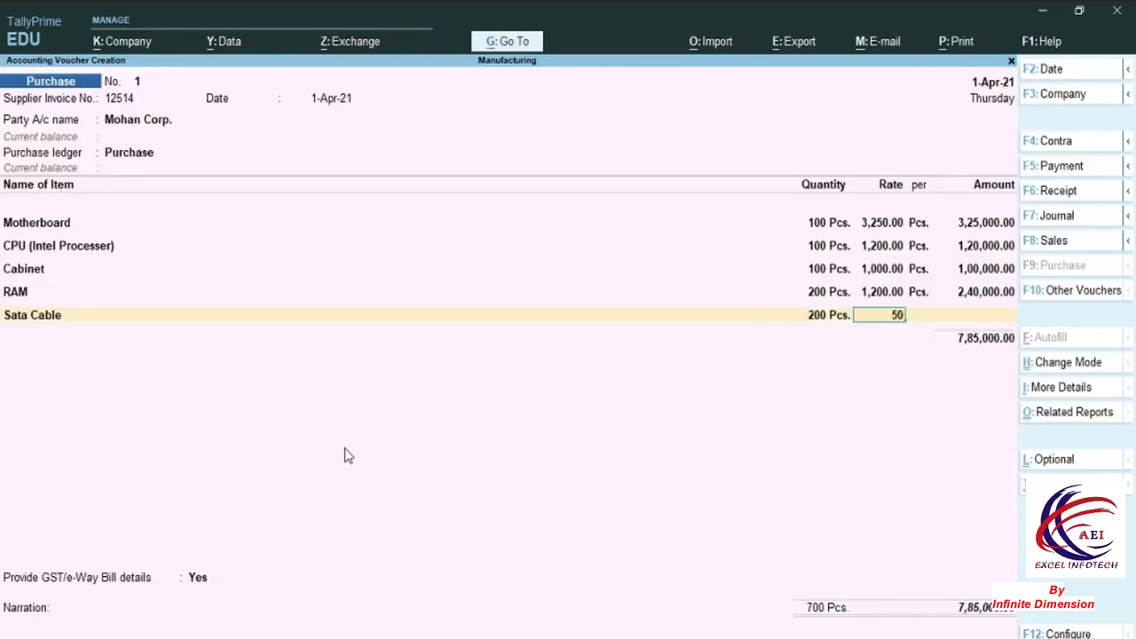
pyautogui.press('Return')
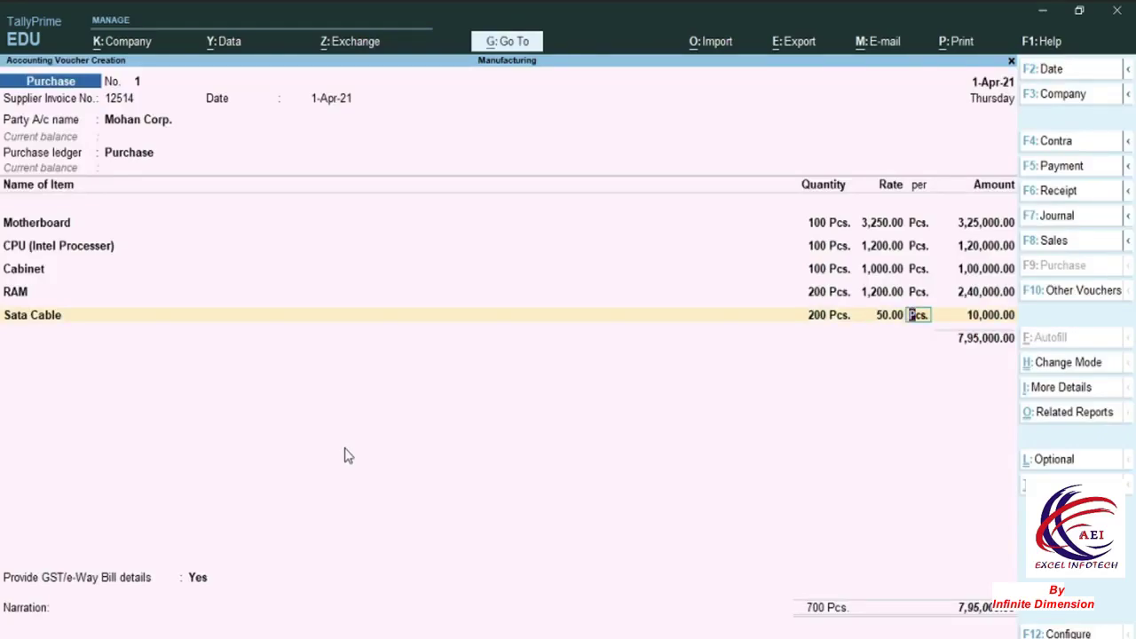
pyautogui.press('Return')
pyautogui.press('Return')
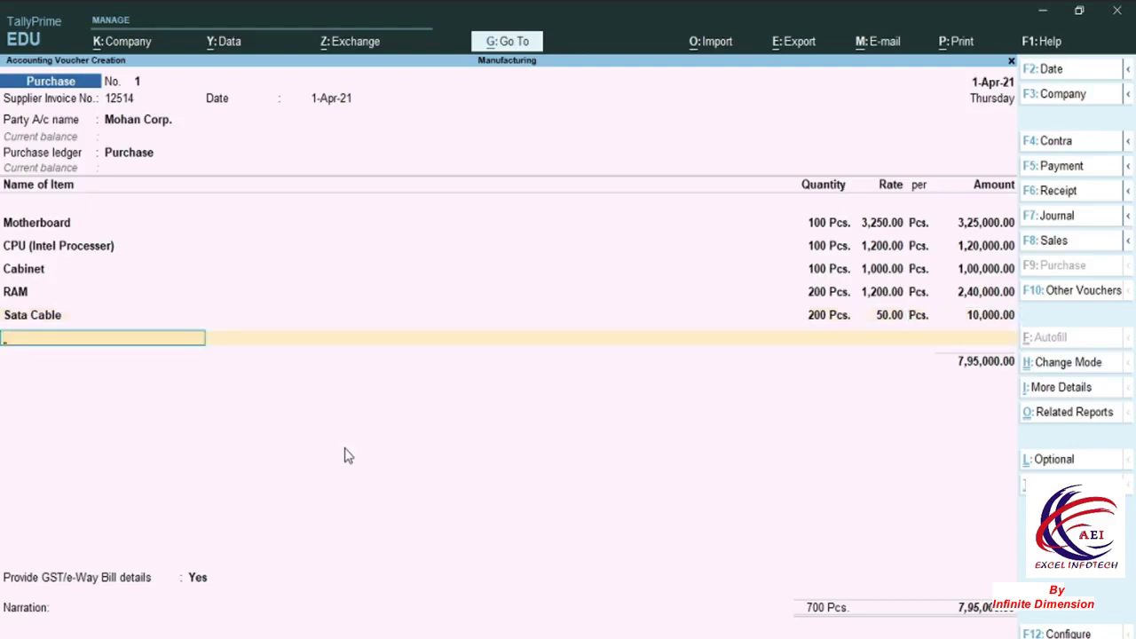
# End the item list and pass through the e-Way Bill consignor and transporter details
pyautogui.press('Return')
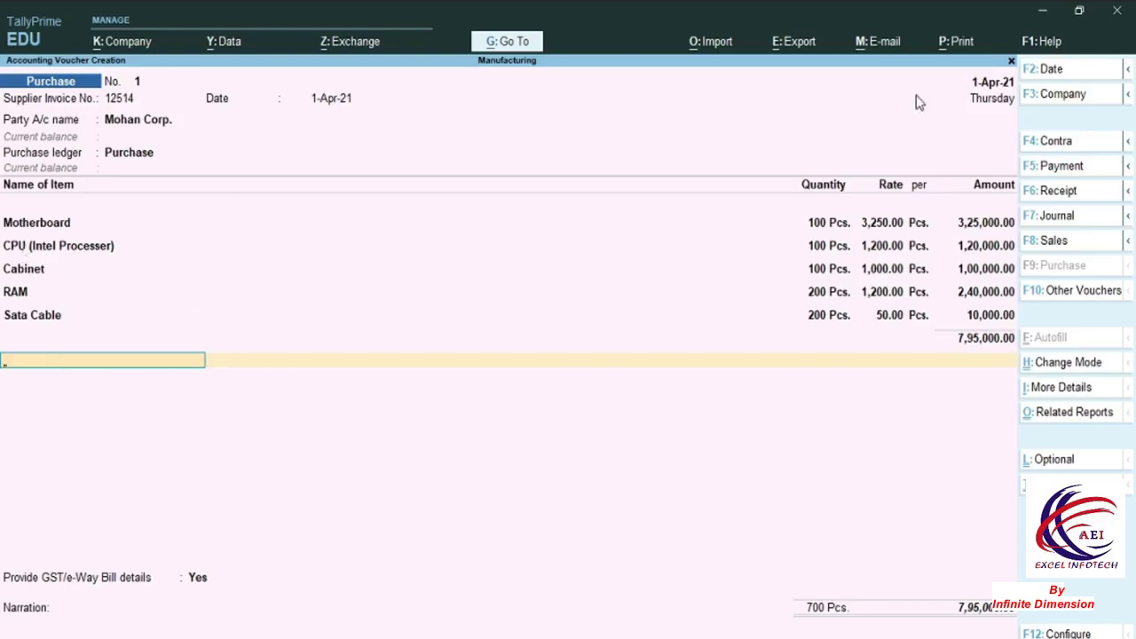
pyautogui.press('Return')
pyautogui.press('Return')
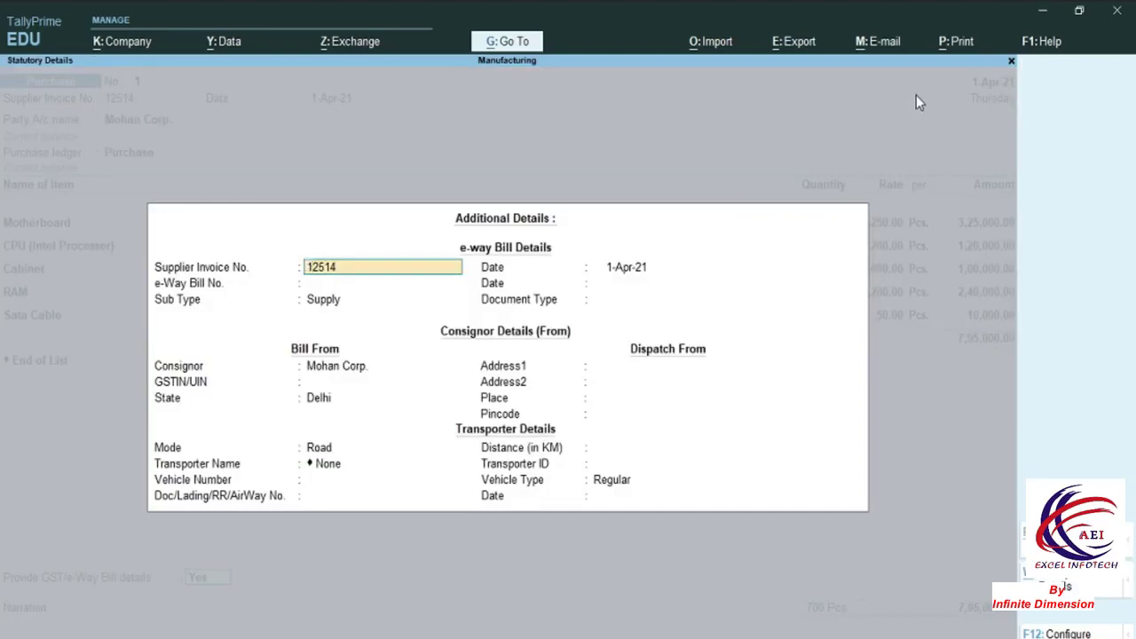
pyautogui.press('Return')
pyautogui.press('Return')
pyautogui.press('Return')
pyautogui.press('Return')
pyautogui.press('Return')
pyautogui.press('Return')
pyautogui.press('Return')
pyautogui.press('Return')
pyautogui.press('Return')
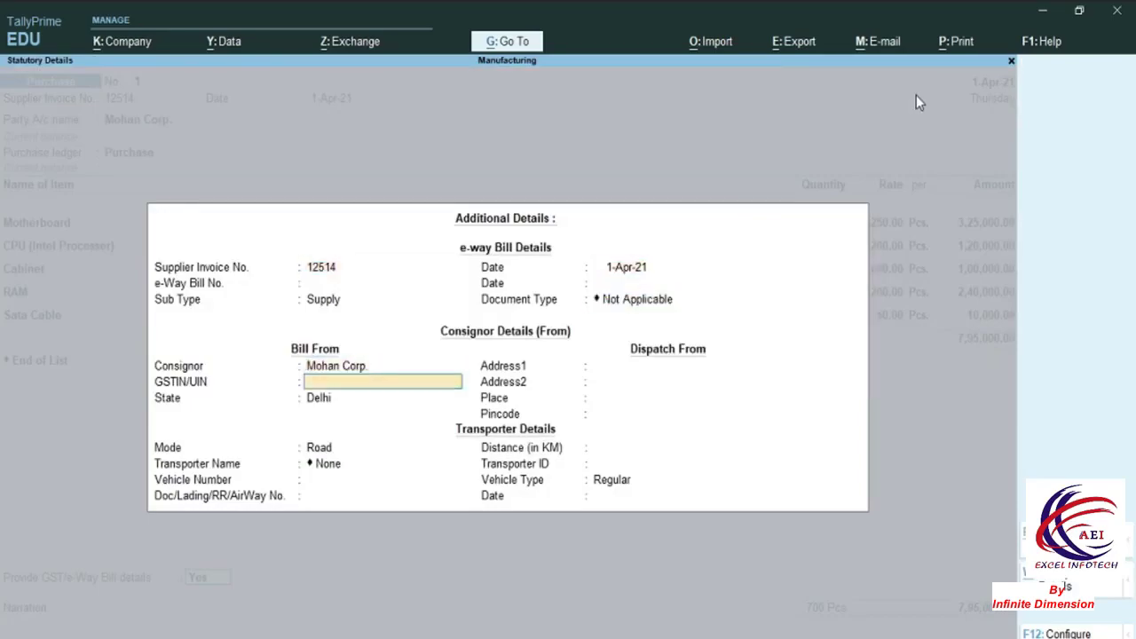
pyautogui.press('Return')
pyautogui.press('Return')
pyautogui.press('Return')
pyautogui.press('Return')
pyautogui.press('Return')
pyautogui.press('Return')
pyautogui.press('Return')
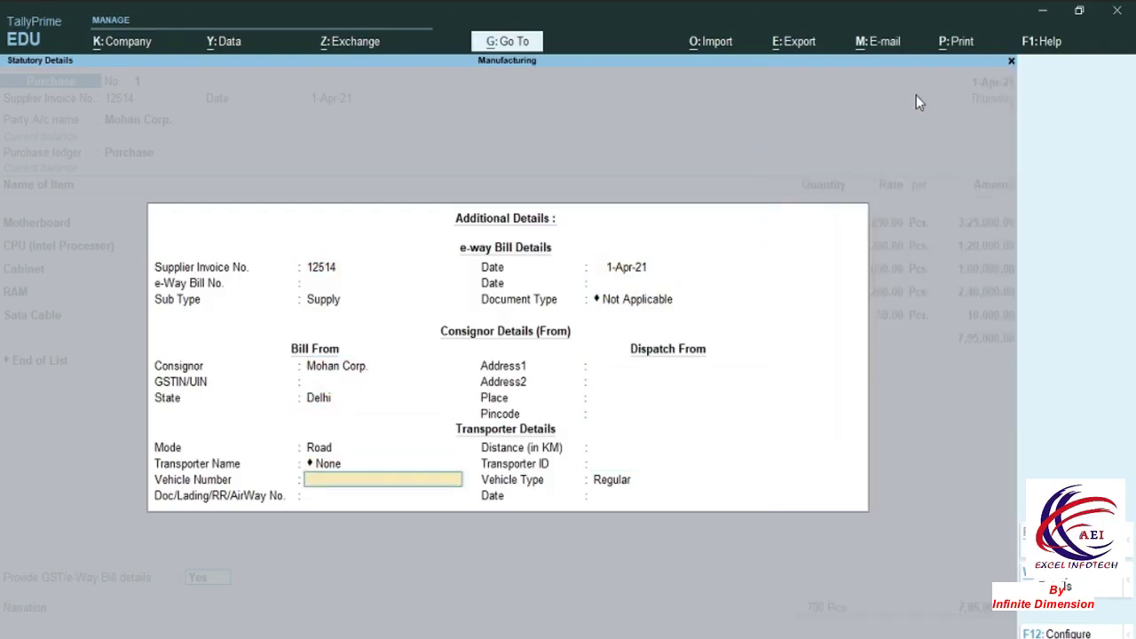
pyautogui.press('Return')
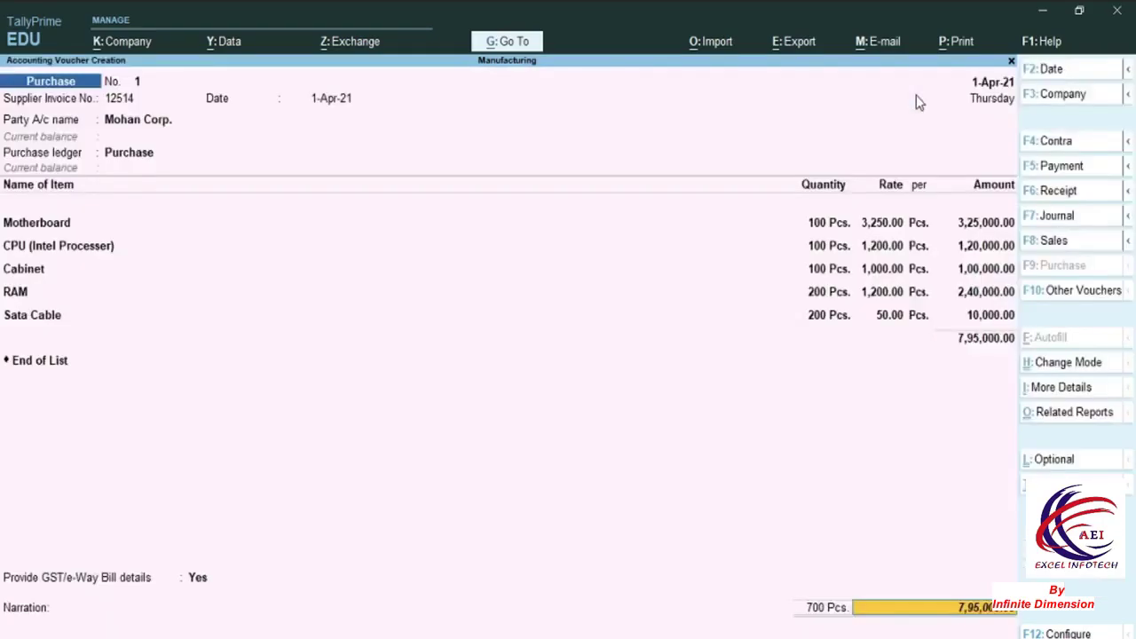
# Accept new bill reference 12514 for 7,95,000.00 and save purchase voucher 1
pyautogui.press('Return')
pyautogui.press('Return')
pyautogui.press('Return')
pyautogui.press('Return')
pyautogui.press('Return')
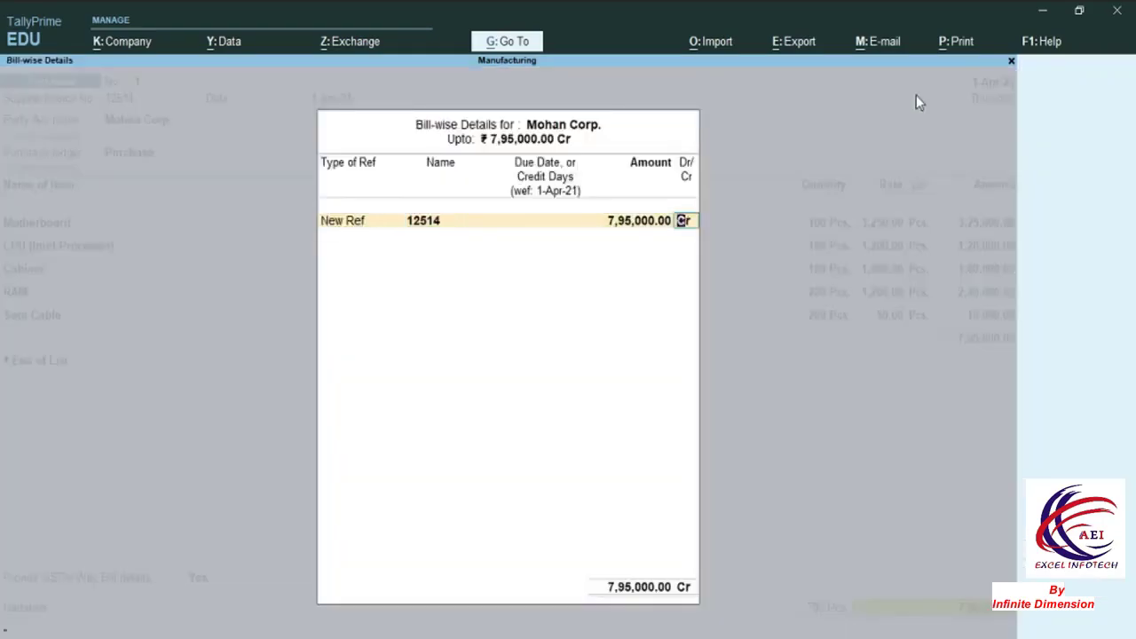
pyautogui.press('Return')
pyautogui.press('Return')
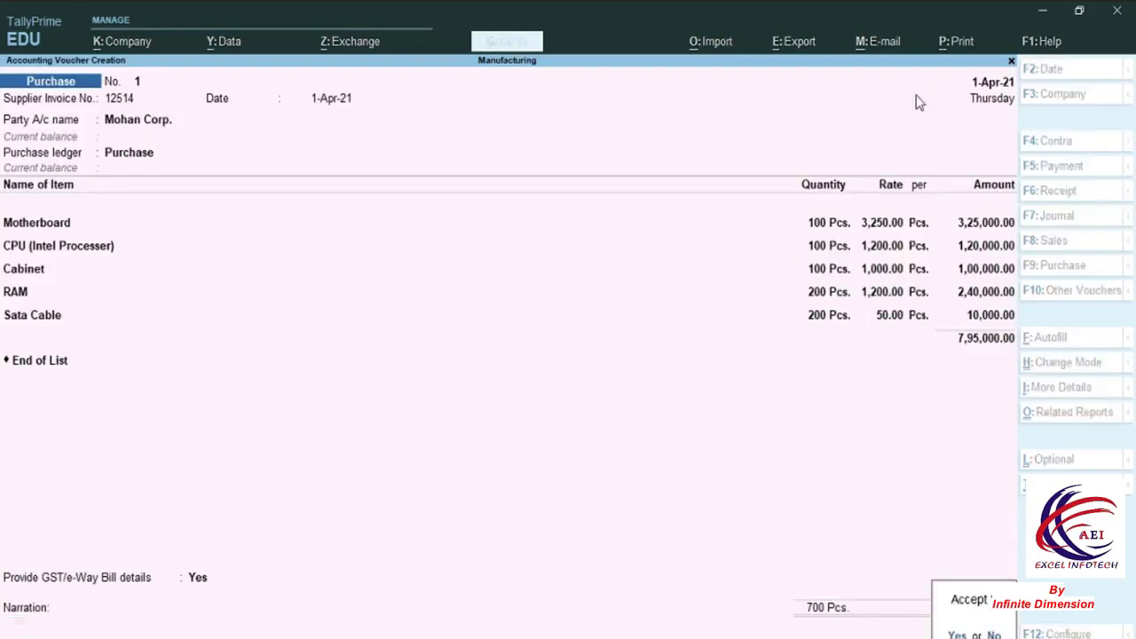
pyautogui.press('Return')
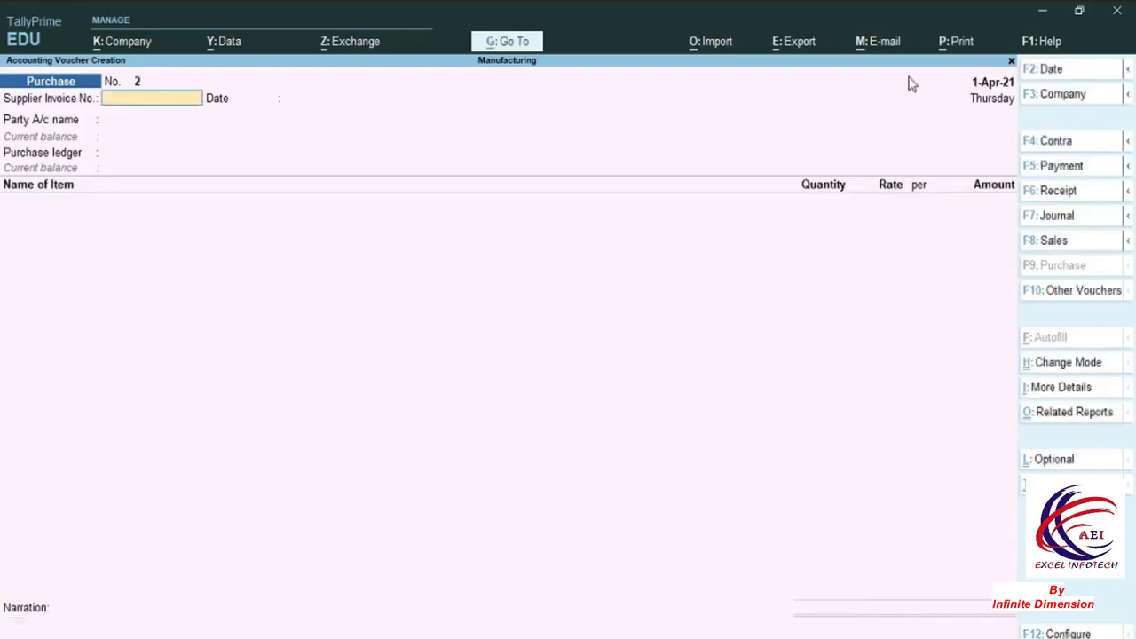
pyautogui.press('Escape')
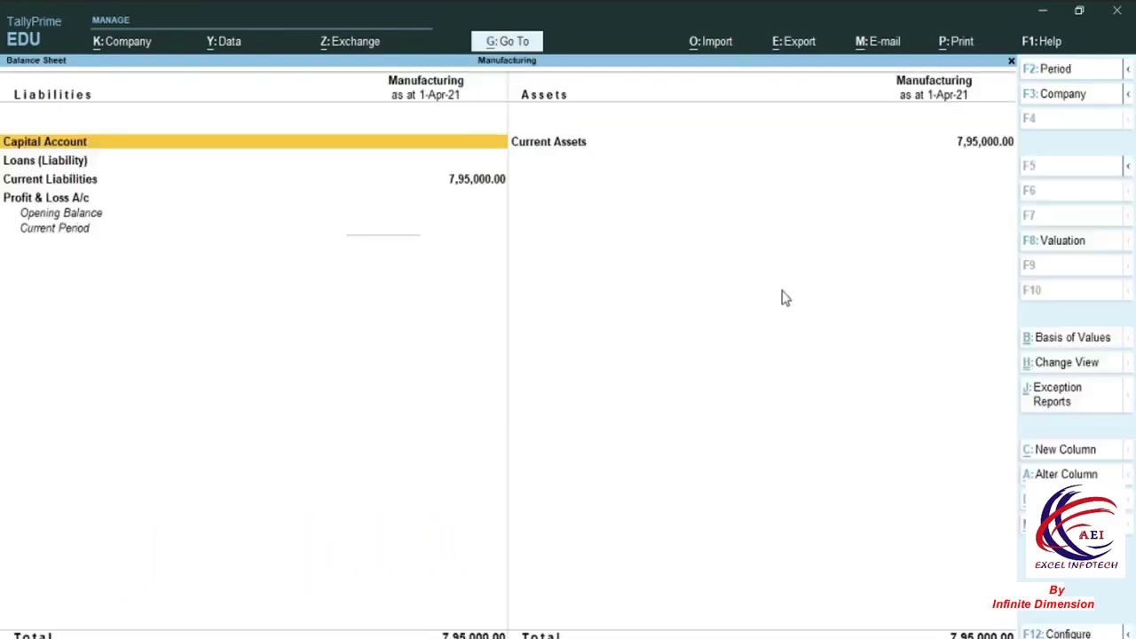
pyautogui.doubleClick(588, 149)
pyautogui.doubleClick(51, 186)
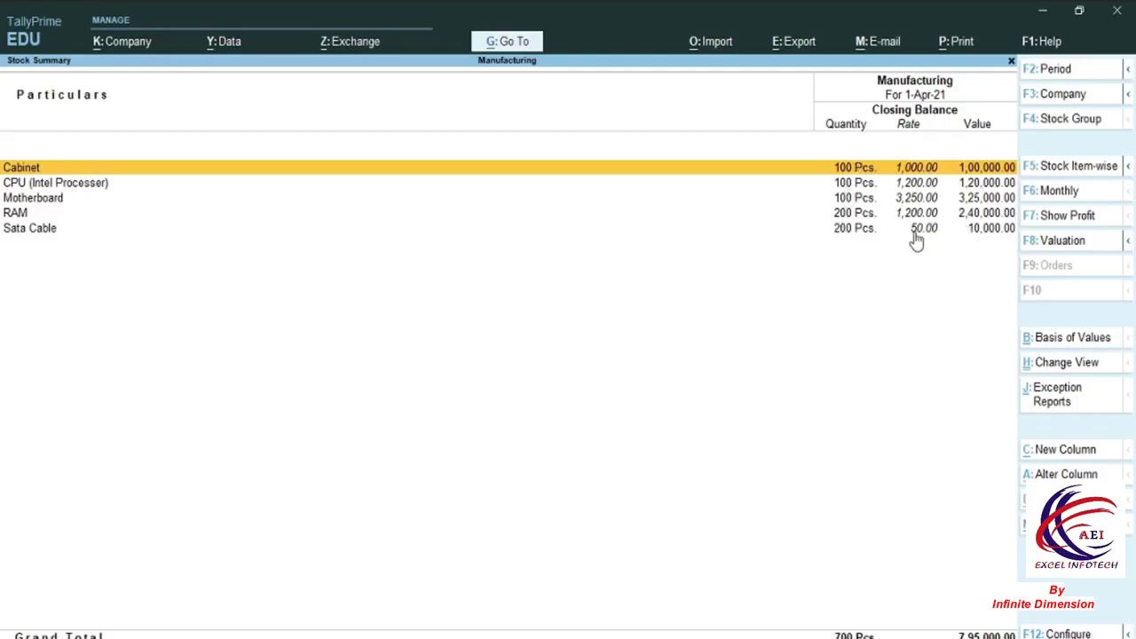
pyautogui.press('Escape')
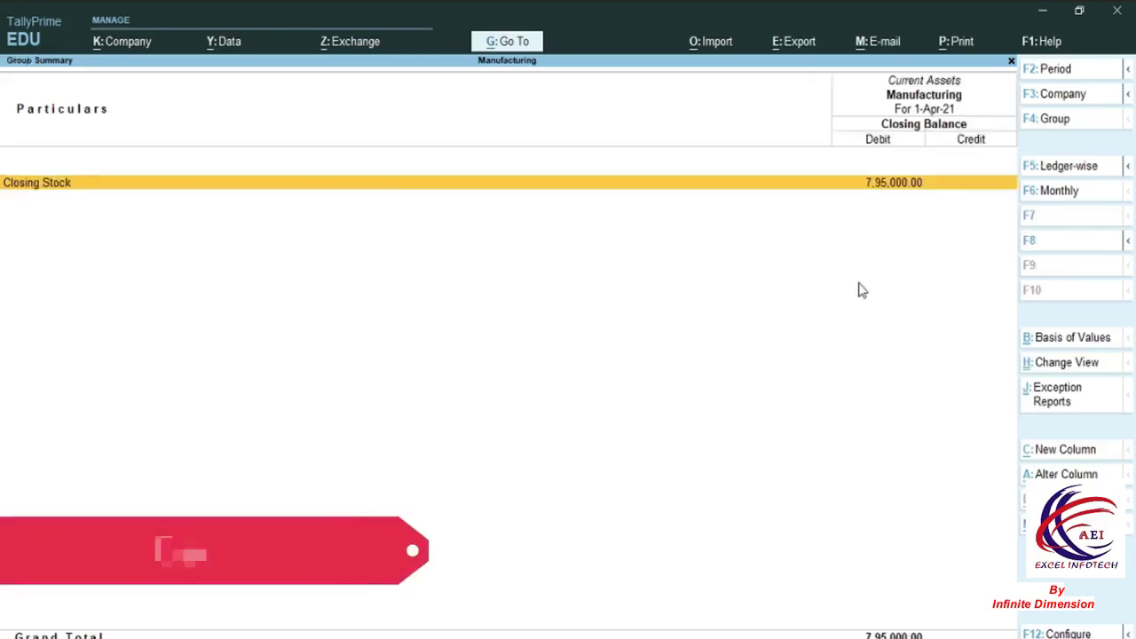
pyautogui.press('Escape')
pyautogui.press('Escape')
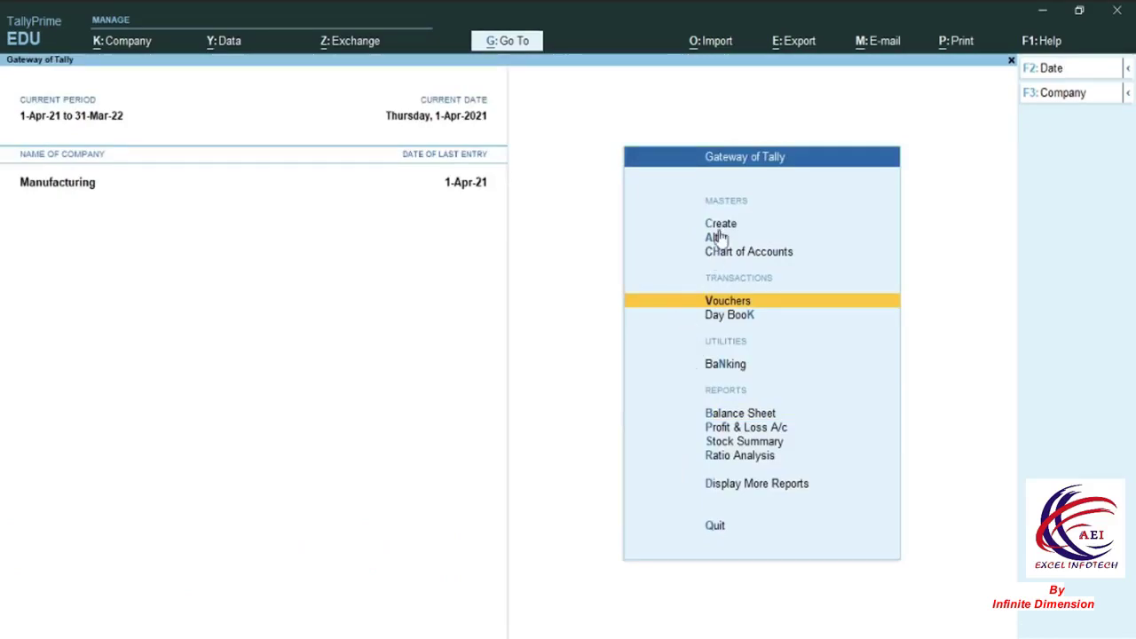
# Create voucher type Manufacturing based on Stock Journal, with Use as a Manufacturing Journal set to Yes
pyautogui.click(721, 226)
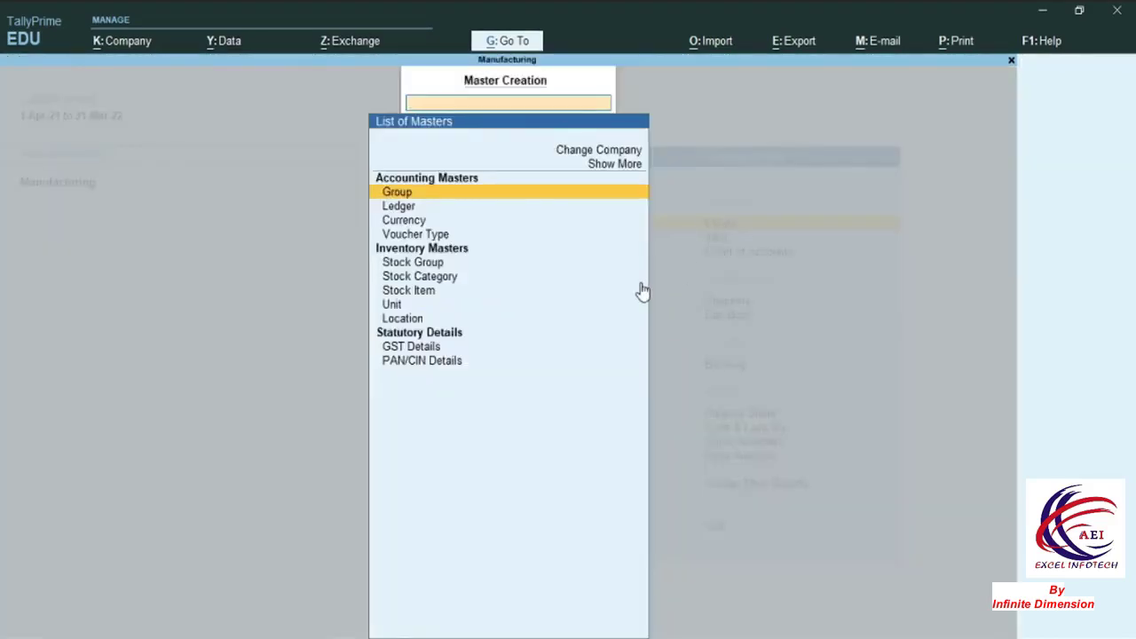
pyautogui.click(406, 236)
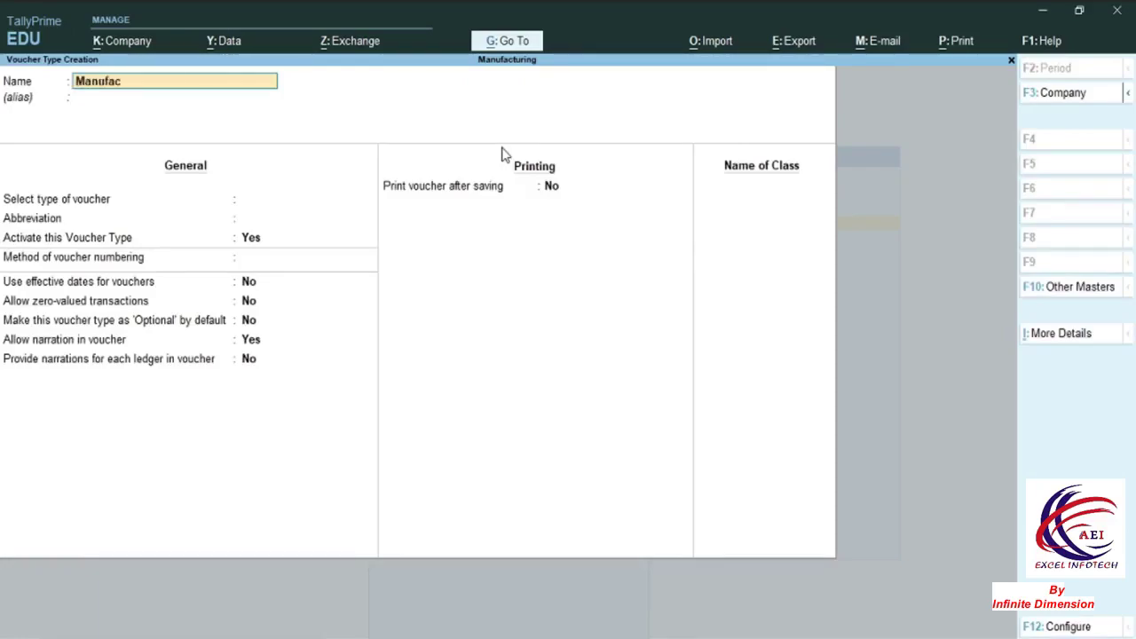
pyautogui.write('uring')
pyautogui.press('Return')
pyautogui.press('Return')
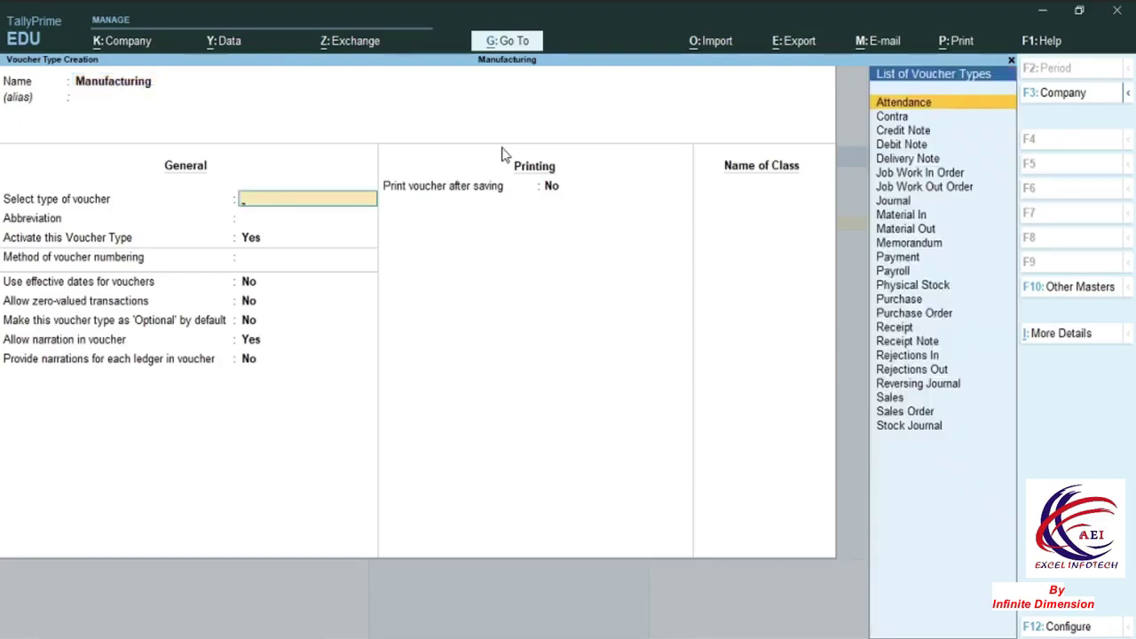
pyautogui.write('S')
pyautogui.press('Down')
pyautogui.press('Down')
pyautogui.press('Down')
pyautogui.press('Down')
pyautogui.press('Down')
pyautogui.press('Down')
pyautogui.press('Down')
pyautogui.press('Down')
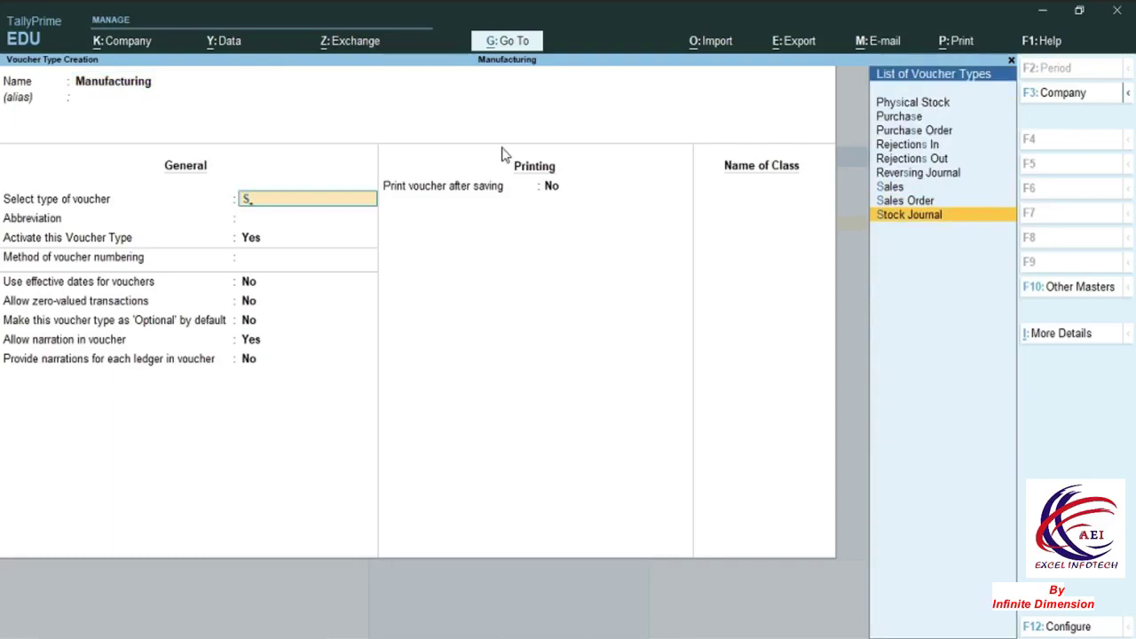
pyautogui.press('Return')
pyautogui.press('Return')
pyautogui.press('Return')
pyautogui.press('Return')
pyautogui.press('Return')
pyautogui.press('Return')
pyautogui.press('Return')
pyautogui.press('Return')
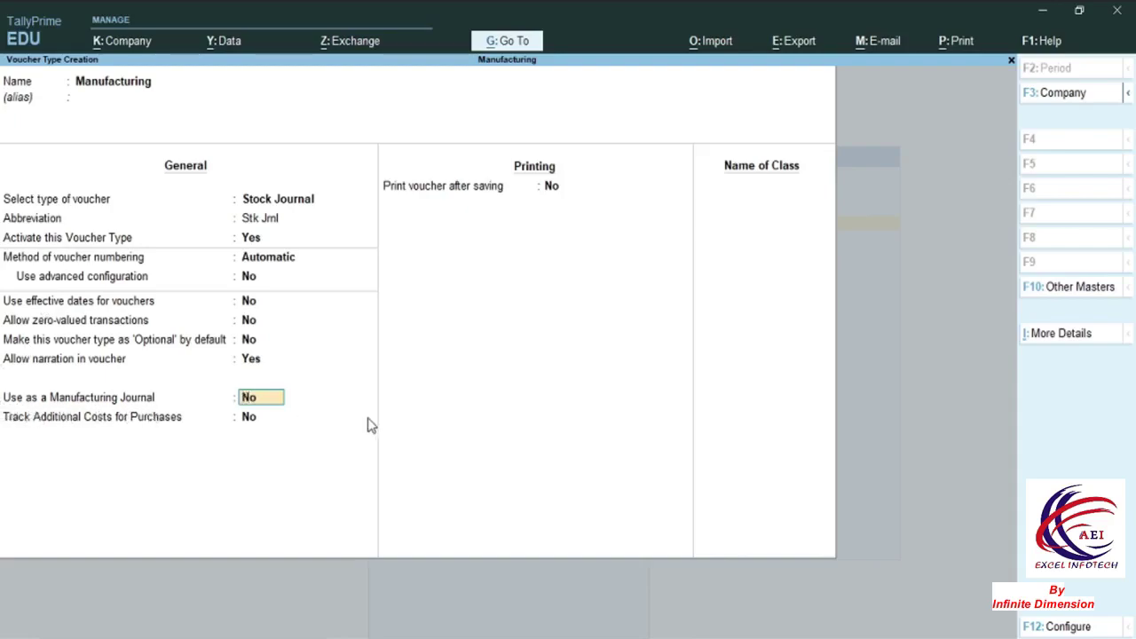
pyautogui.press('y')
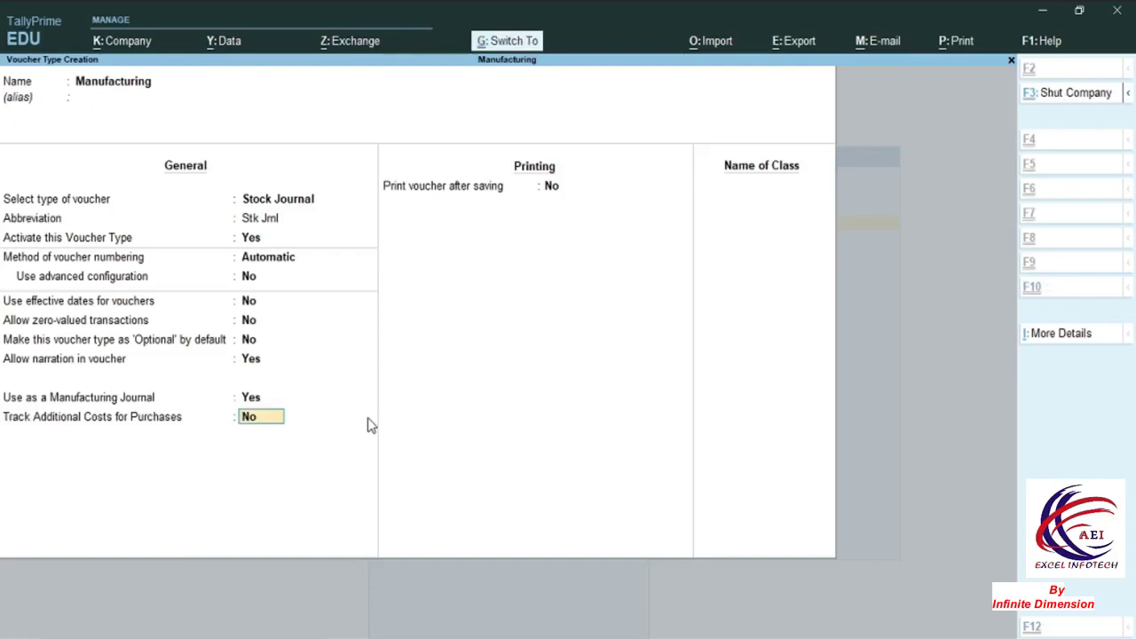
pyautogui.hotkey('ctrl', 'a')
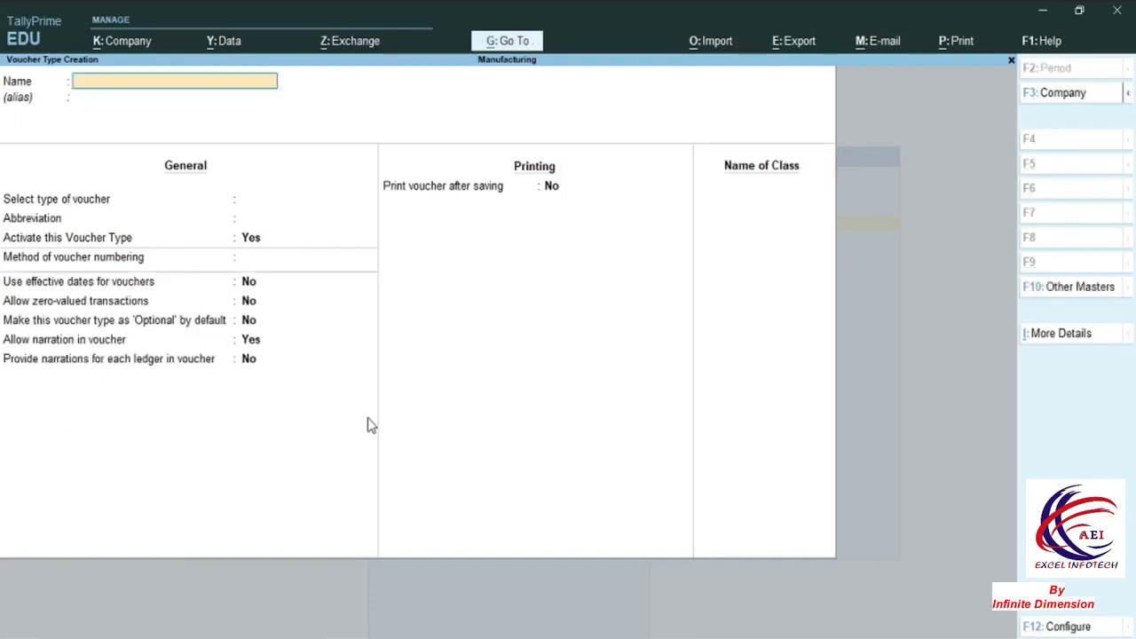
pyautogui.press('Escape')
# Start a new stock item named COMPUTER ASSEMBLE, copying the title from the Word document
pyautogui.press('y')
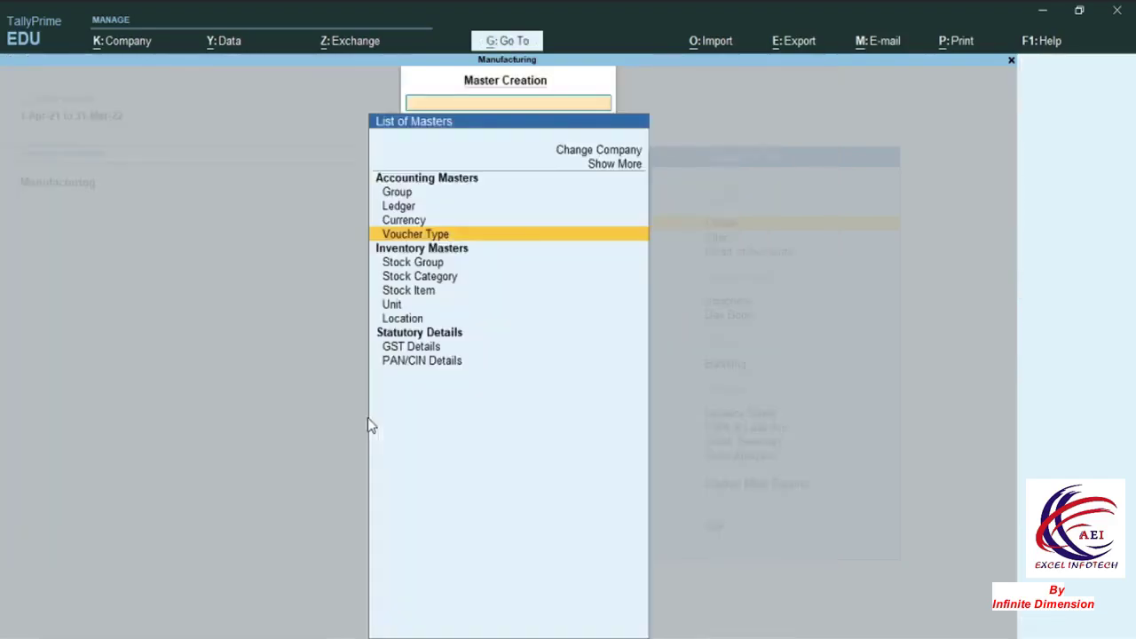
pyautogui.press('Escape')
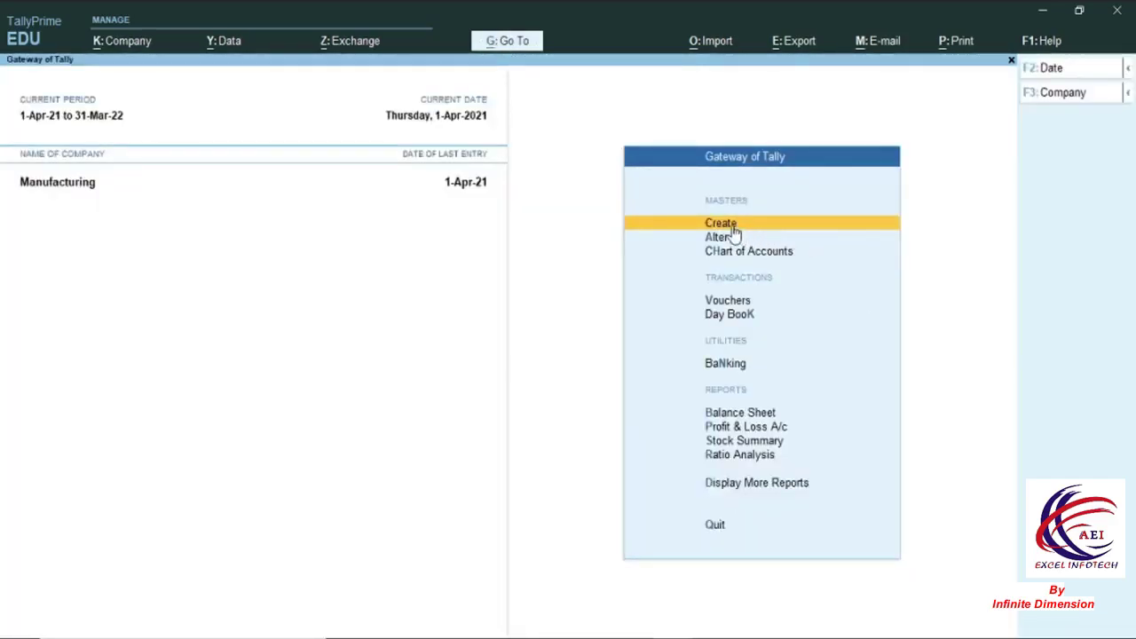
pyautogui.click(733, 229)
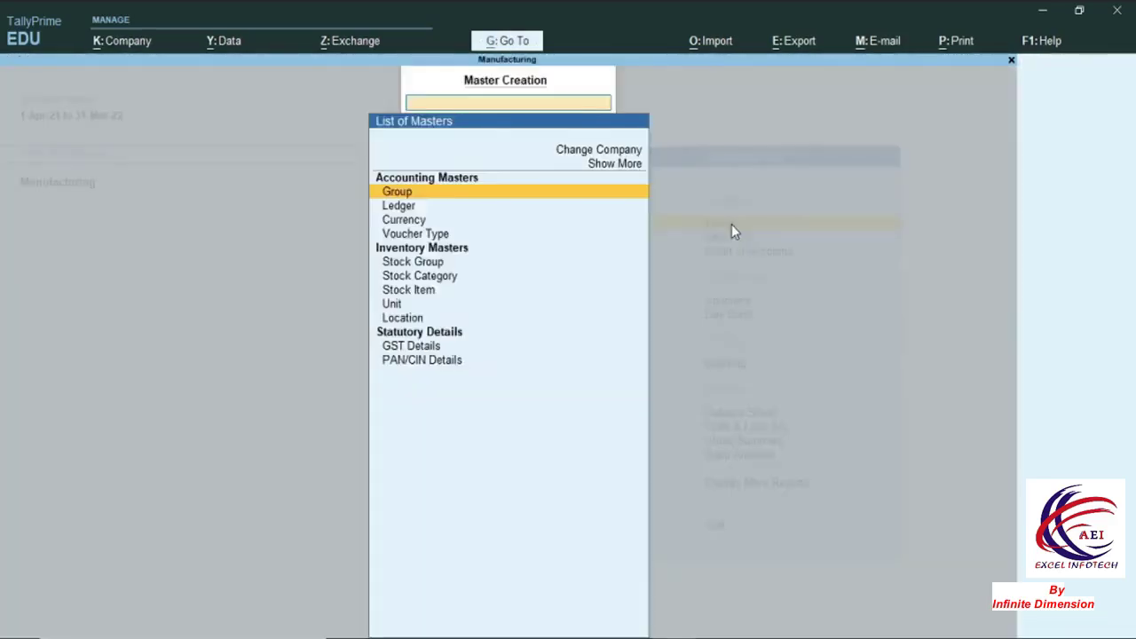
pyautogui.click(420, 293)
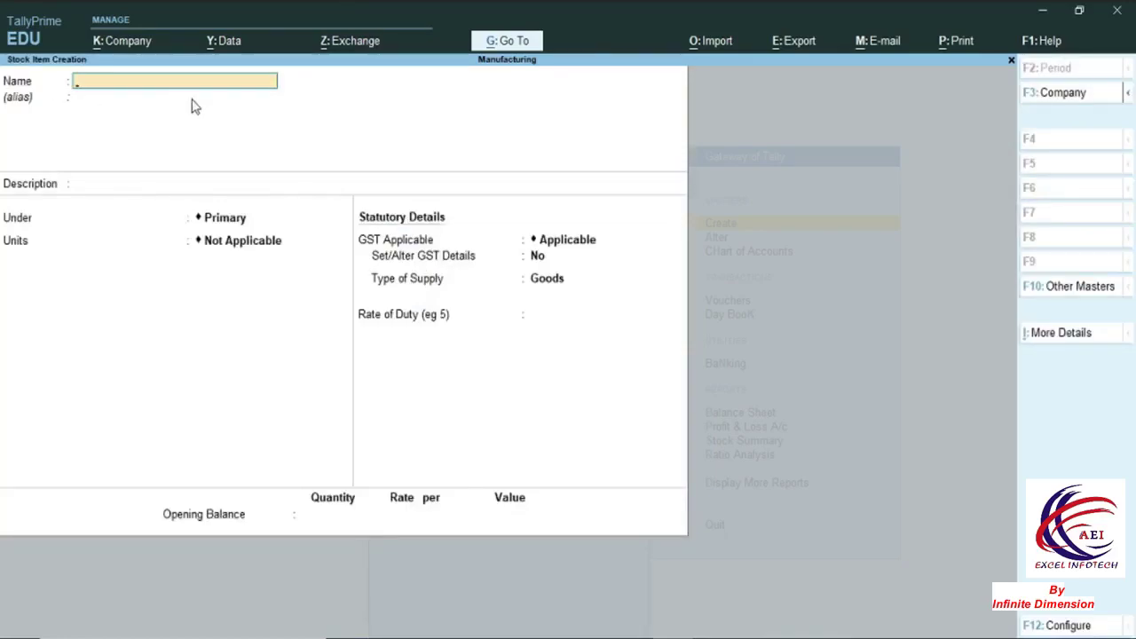
pyautogui.hotkey('alt', 'Tab')
pyautogui.moveTo(719, 257); pyautogui.dragTo(424, 263)
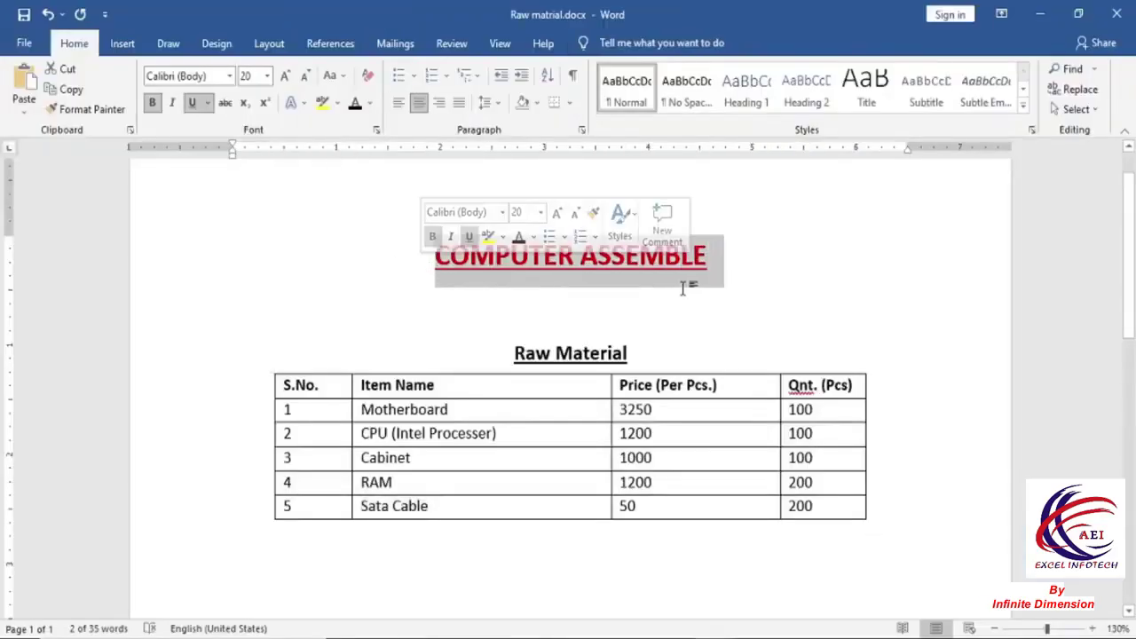
pyautogui.hotkey('alt', 'Tab')
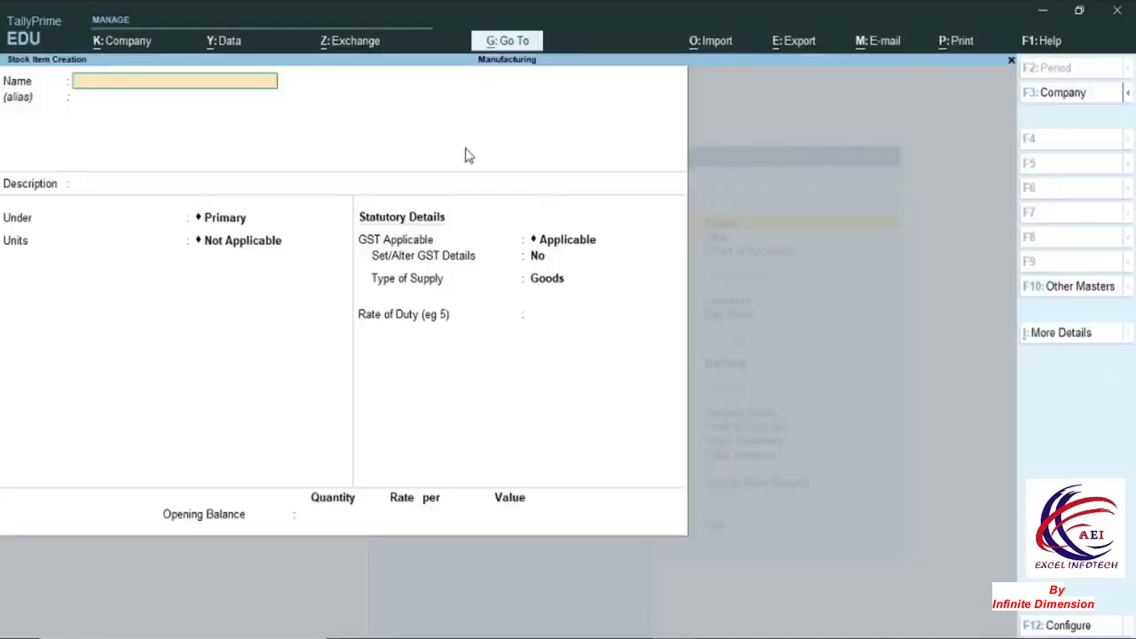
pyautogui.hotkey('ctrl', 'alt', 'v')
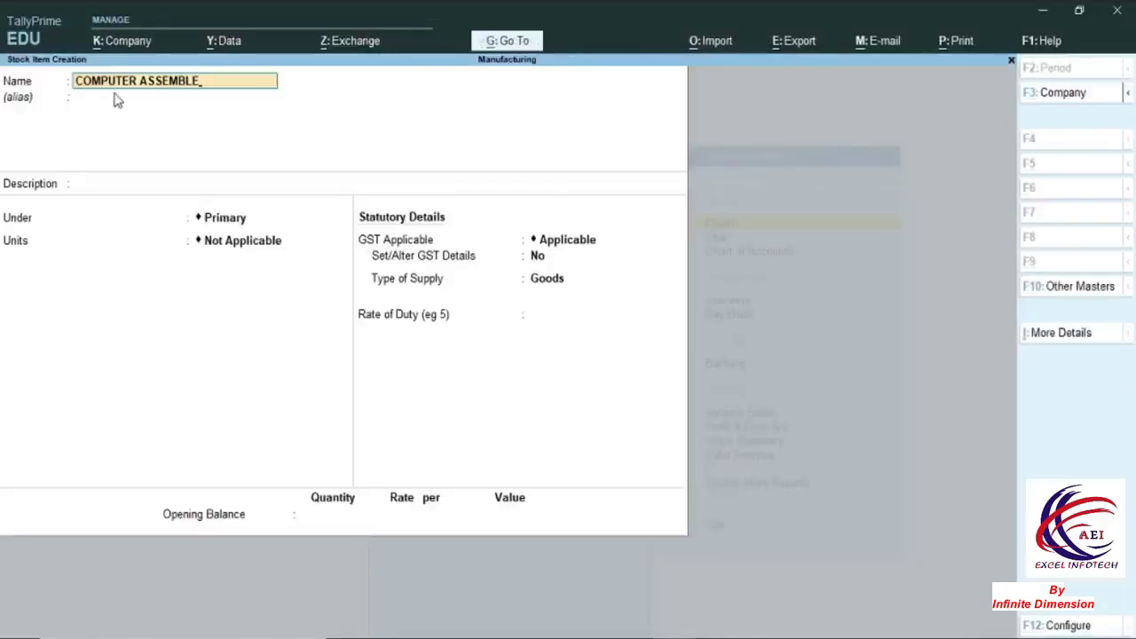
pyautogui.press('Return')
pyautogui.press('Return')
pyautogui.press('Return')
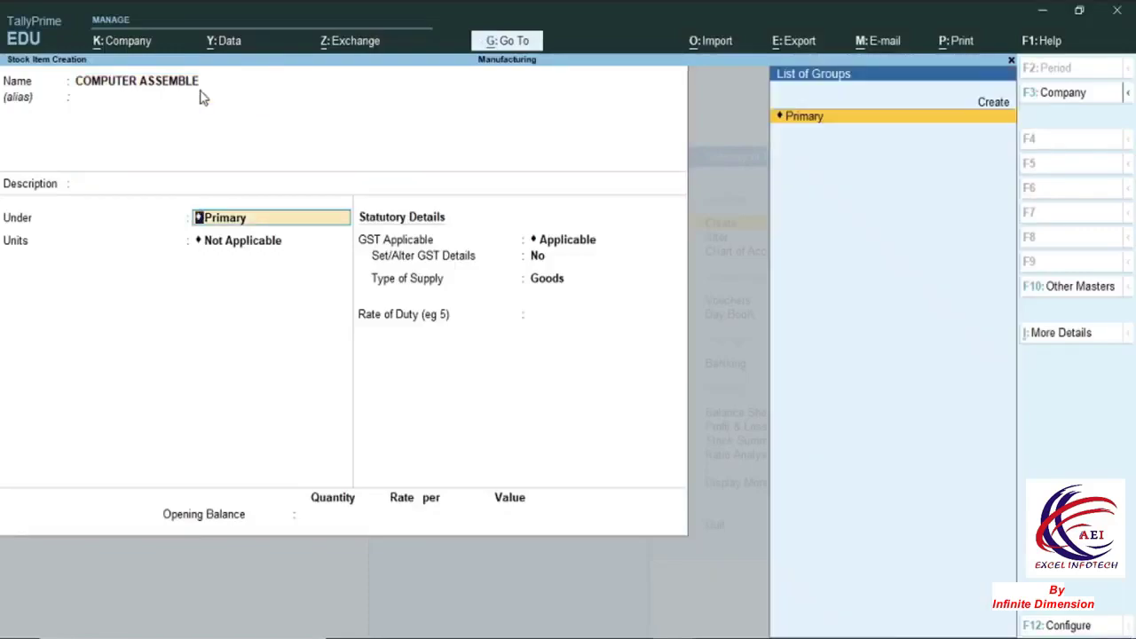
# Keep group Primary, set unit Pcs., and enable a BOM named Computer for 1 Pcs
pyautogui.press('Return')
pyautogui.press('Down')
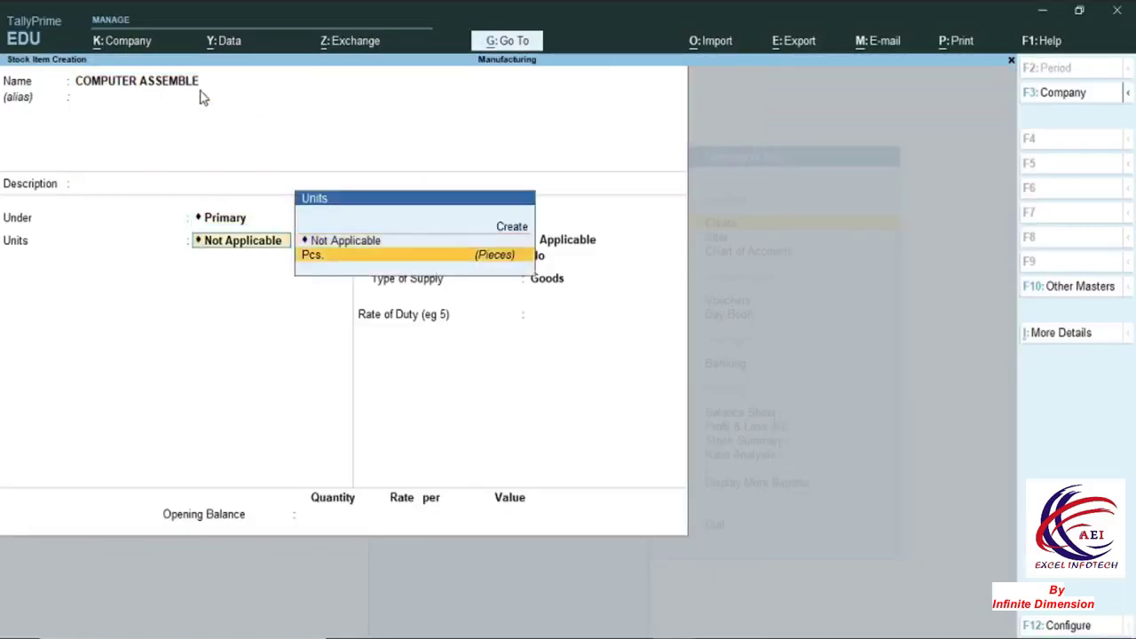
pyautogui.press('Return')
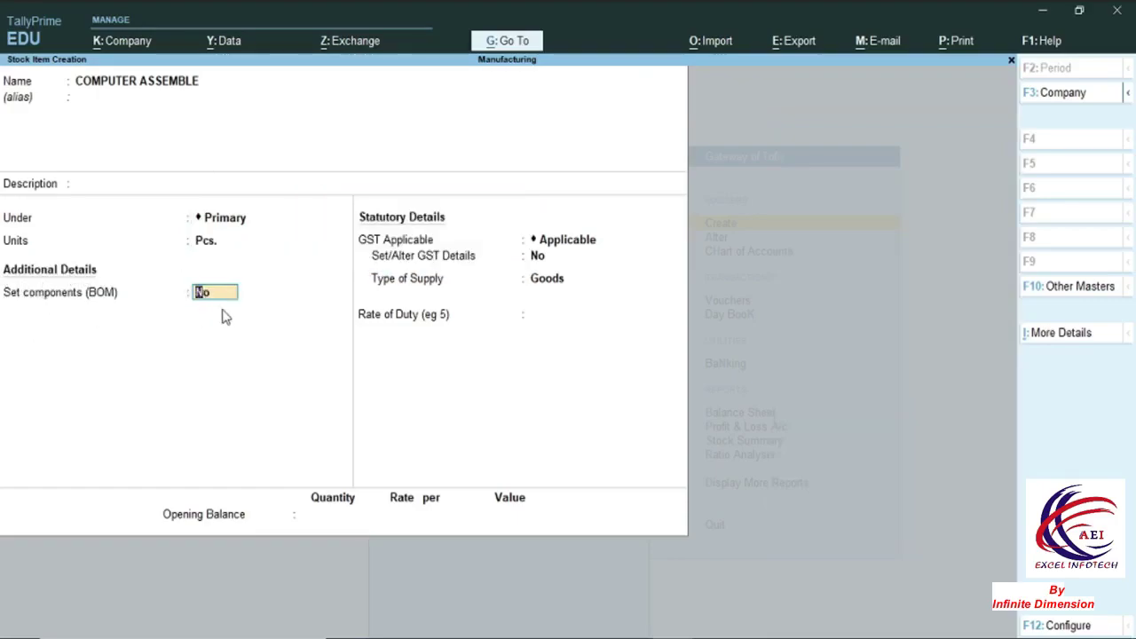
pyautogui.press('Return')
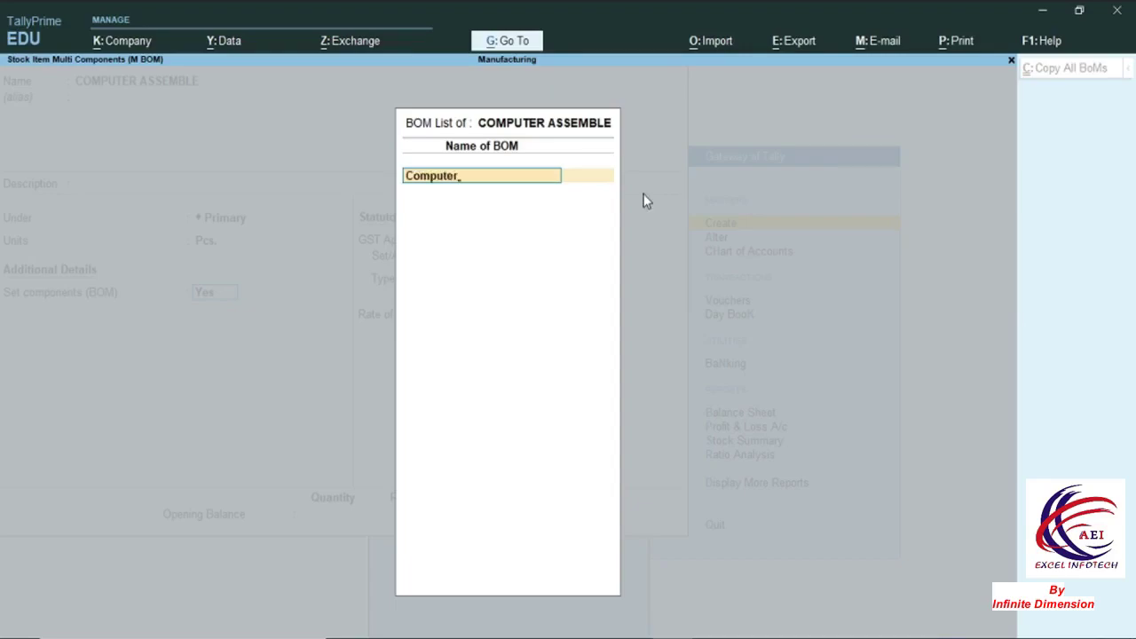
pyautogui.press('Return')
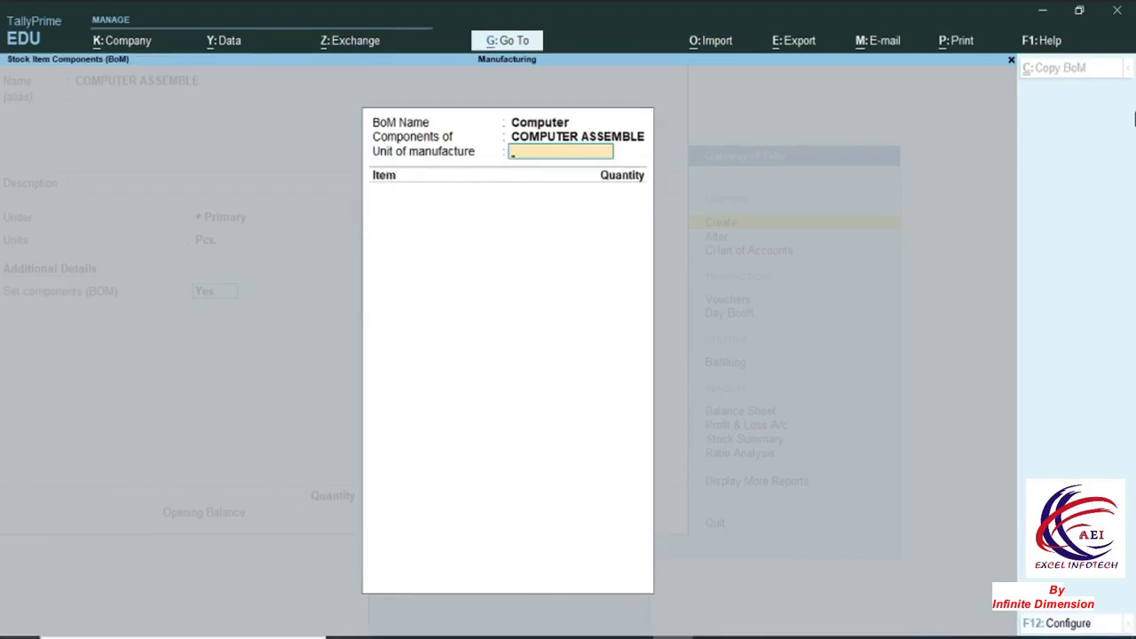
pyautogui.press('Return')
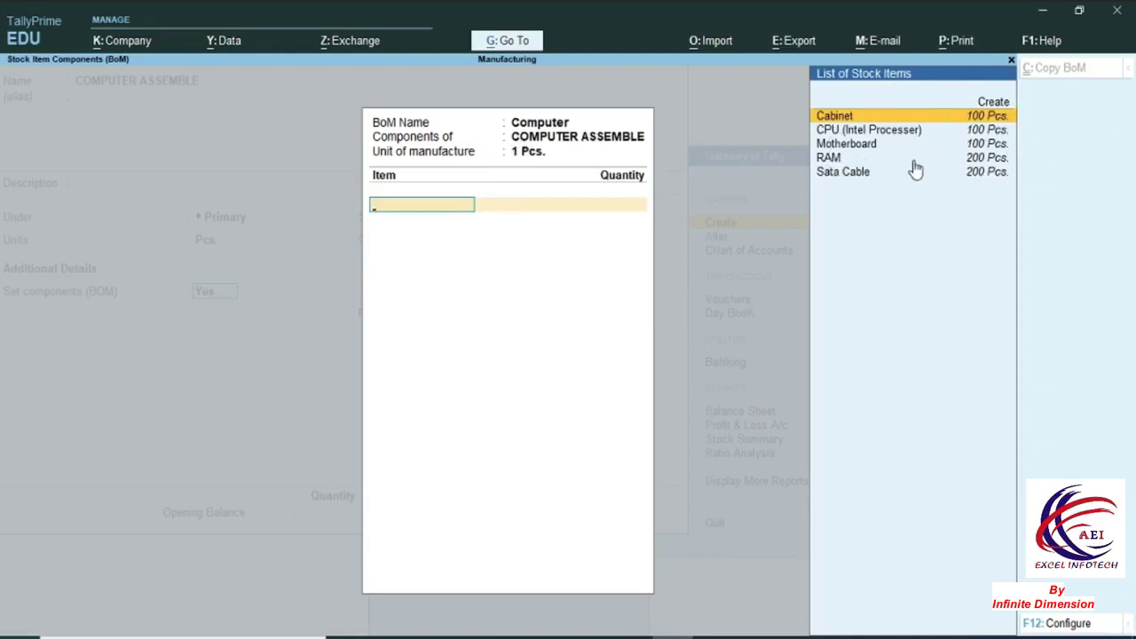
# Add Cabinet, CPU and Motherboard to the Computer BOM at 1 Pcs. each
pyautogui.click(845, 119)
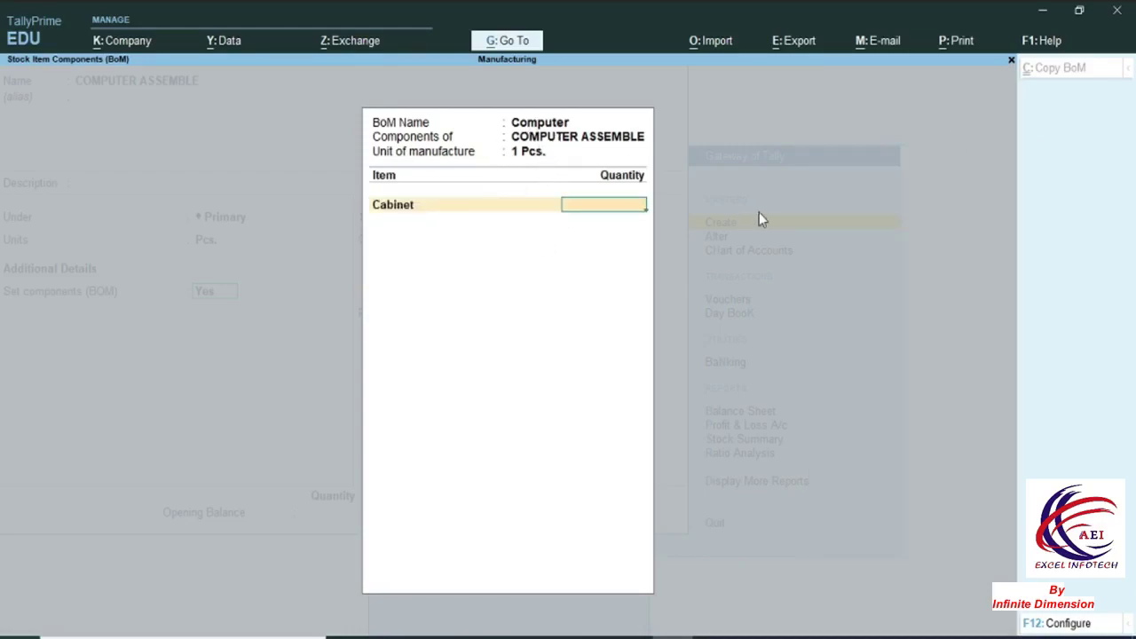
pyautogui.write('1')
pyautogui.press('Return')
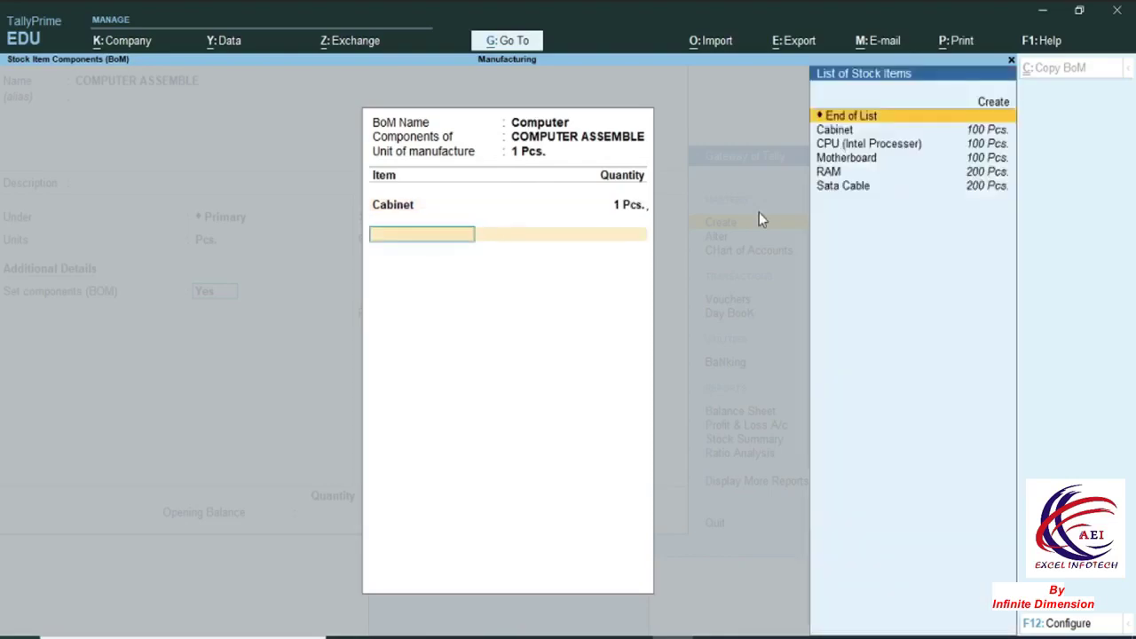
pyautogui.press('Down')
pyautogui.press('Down')
pyautogui.press('Down')
pyautogui.press('Up')
pyautogui.press('Return')
pyautogui.write('1')
pyautogui.press('Return')
pyautogui.press('Down')
pyautogui.press('Down')
pyautogui.press('Down')
pyautogui.press('Return')
pyautogui.write('1')
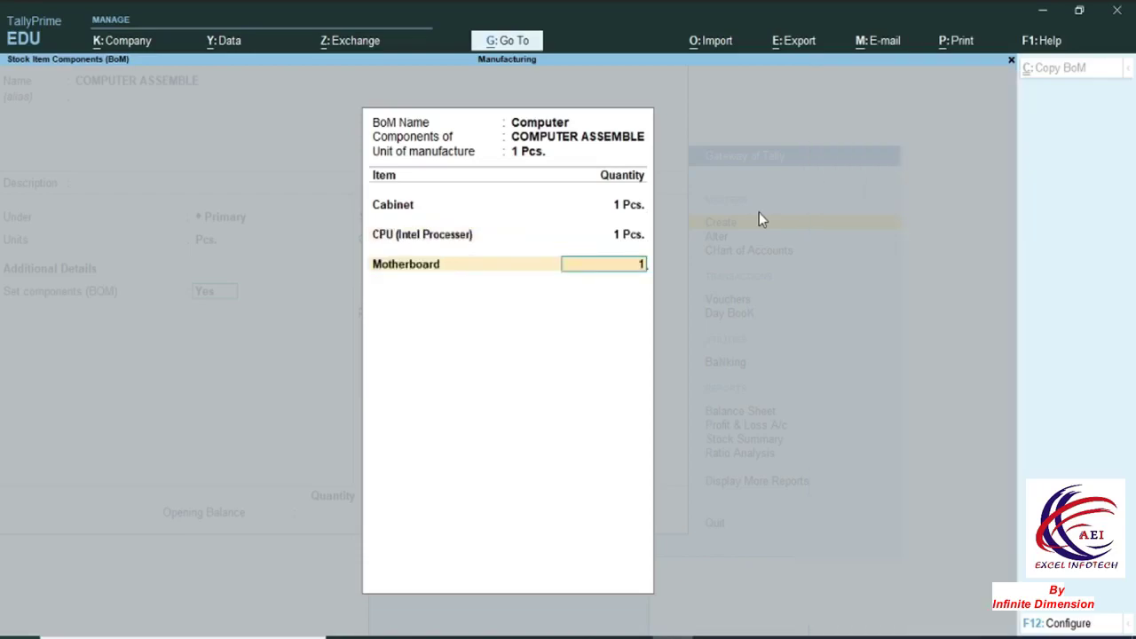
pyautogui.press('Return')
# Add RAM and Sata Cable to the Computer BOM at 2 Pcs. each
pyautogui.press('Down')
pyautogui.press('Down')
pyautogui.press('Down')
pyautogui.press('Down')
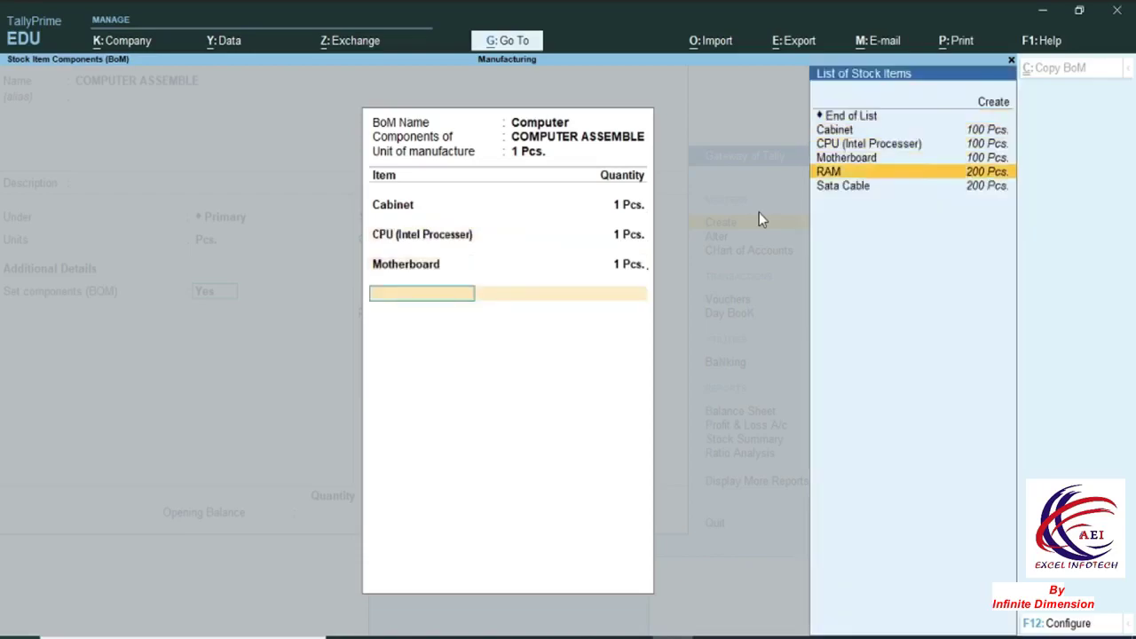
pyautogui.press('Return')
pyautogui.write('2 Pcs.')
pyautogui.press('Return')
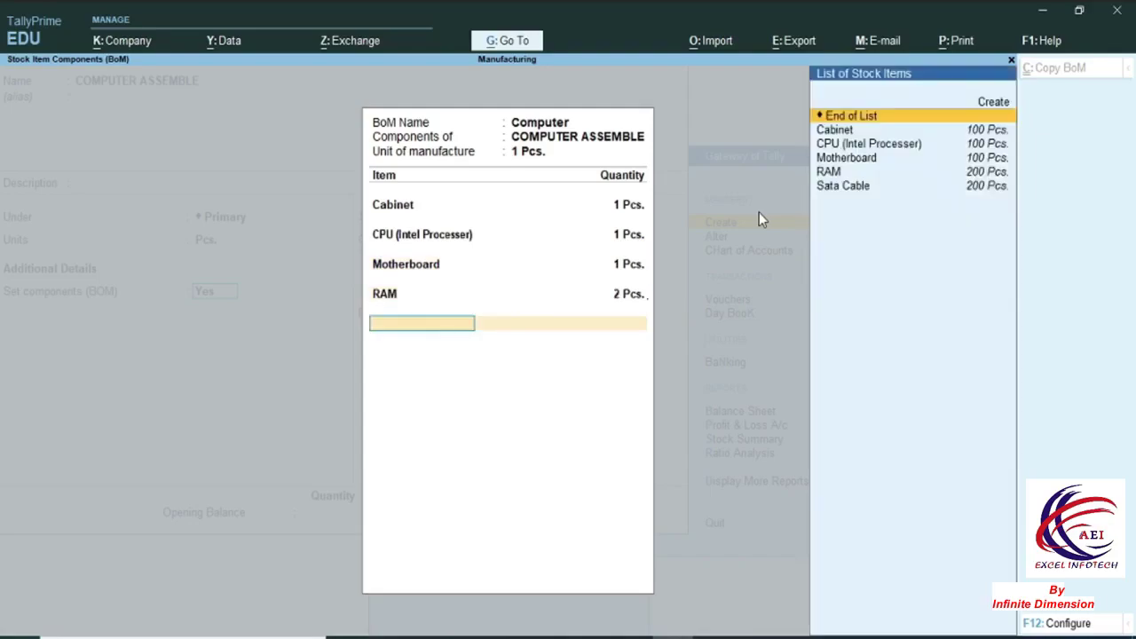
pyautogui.press('Down')
pyautogui.press('Down')
pyautogui.press('Down')
pyautogui.press('Down')
pyautogui.press('Down')
pyautogui.press('Return')
pyautogui.write('2')
pyautogui.press('Return')
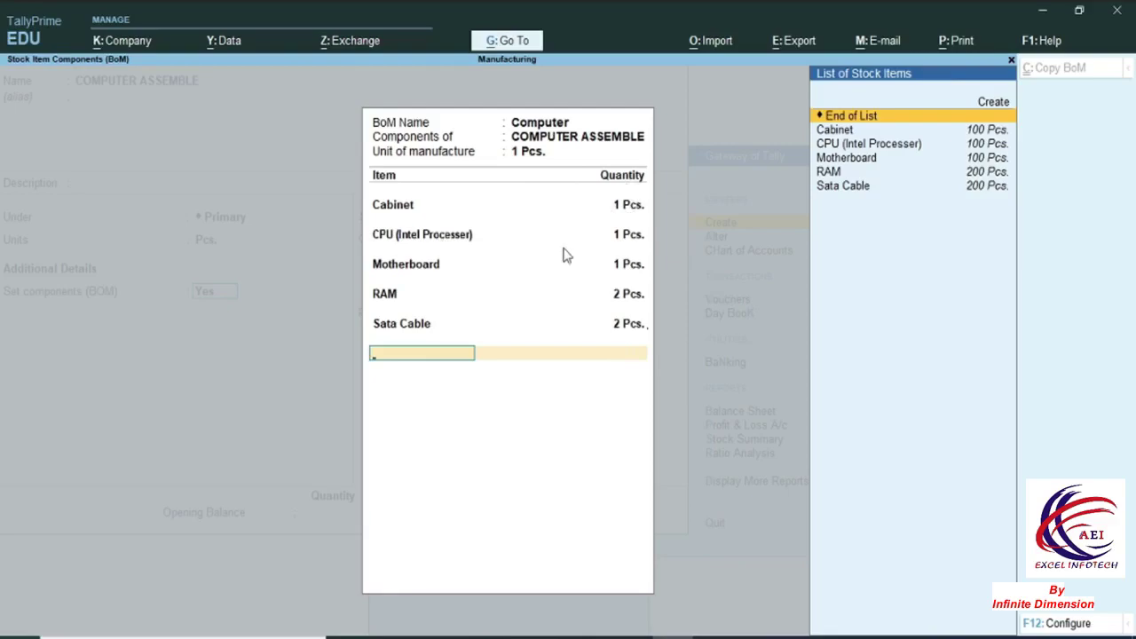
# Close the BOM, accept the GST settings, save COMPUTER ASSEMBLE, and return to Gateway of Tally
pyautogui.press('Return')
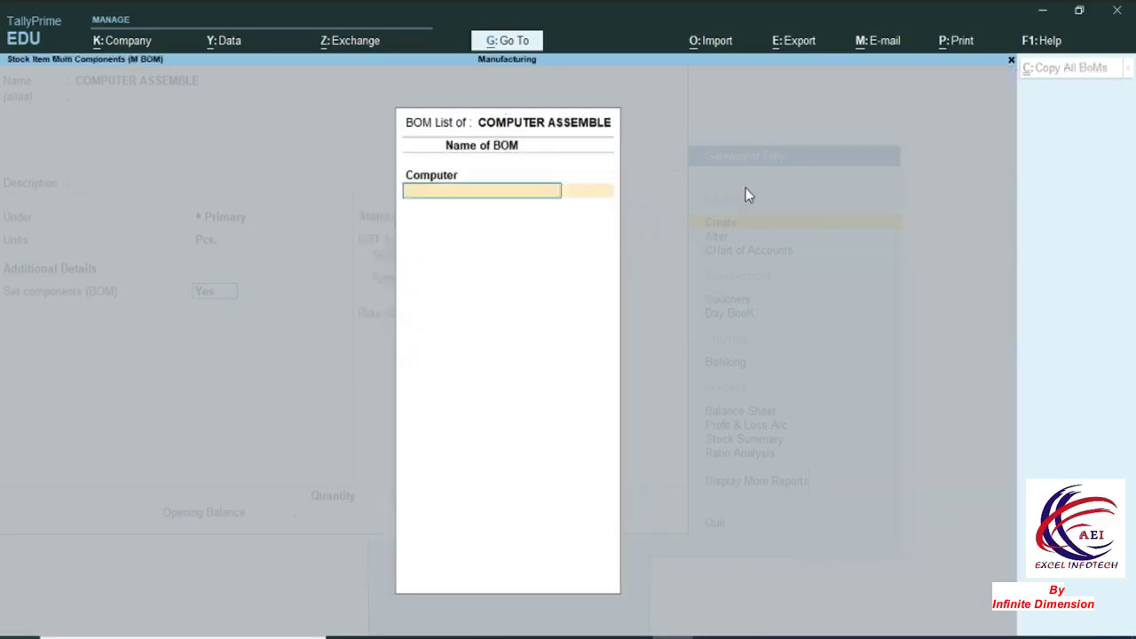
pyautogui.press('Return')
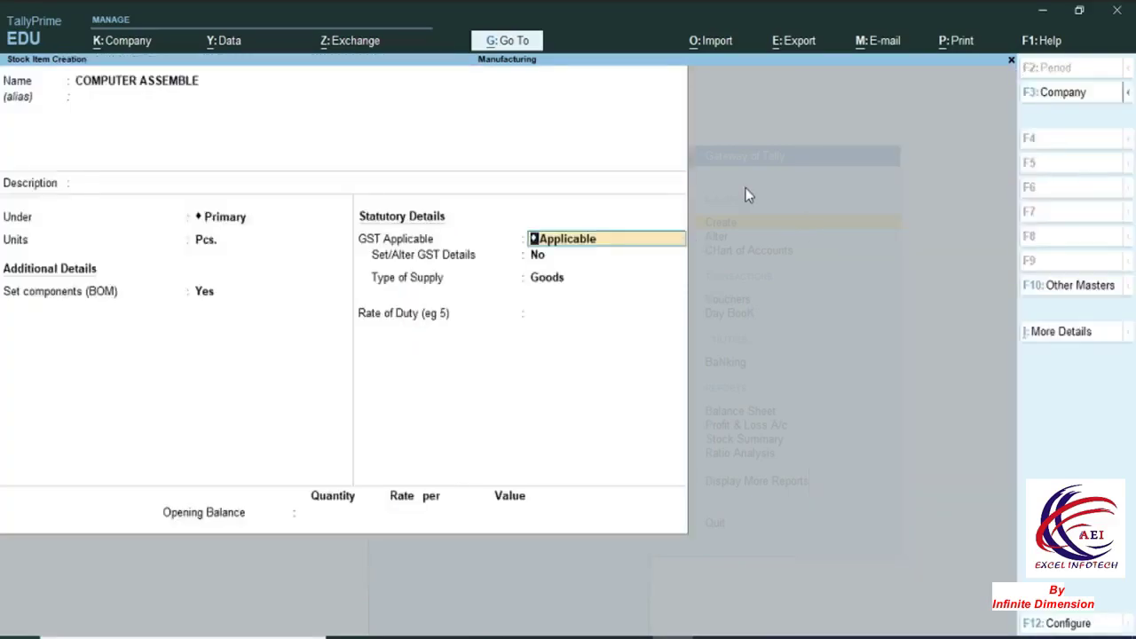
pyautogui.press('Return')
pyautogui.press('Return')
pyautogui.press('Return')
pyautogui.press('Return')
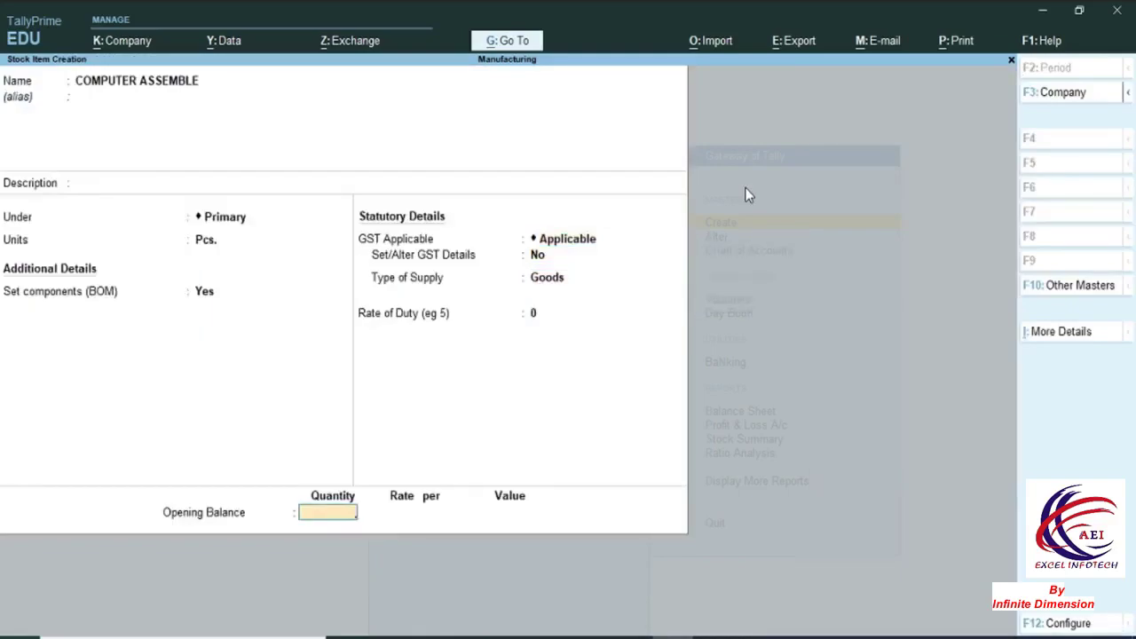
pyautogui.press('Return')
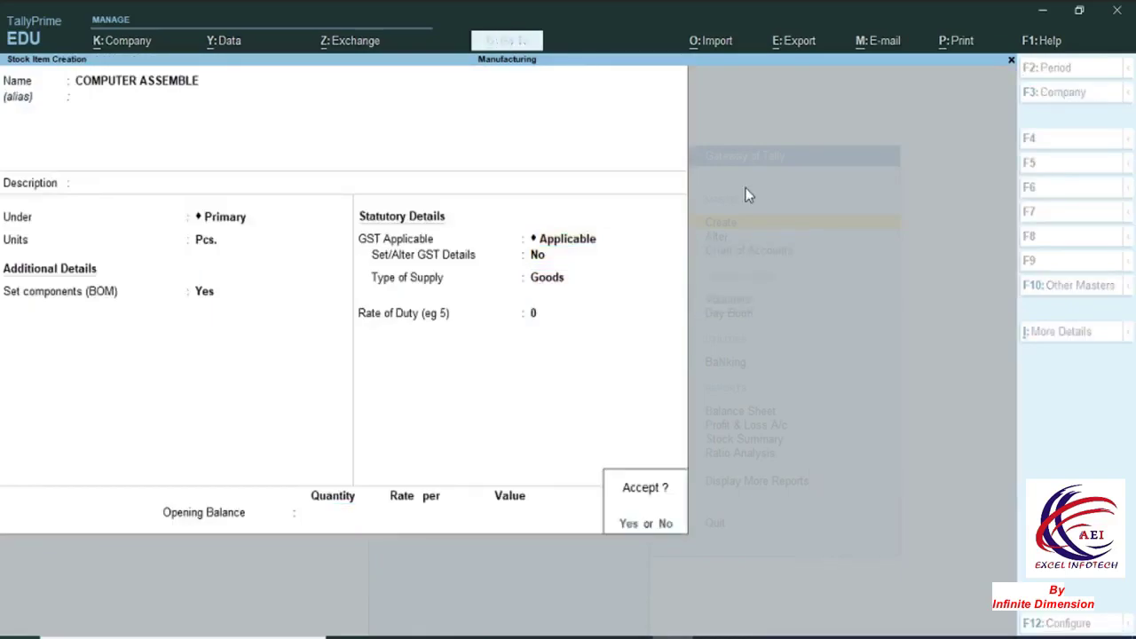
pyautogui.press('Return')
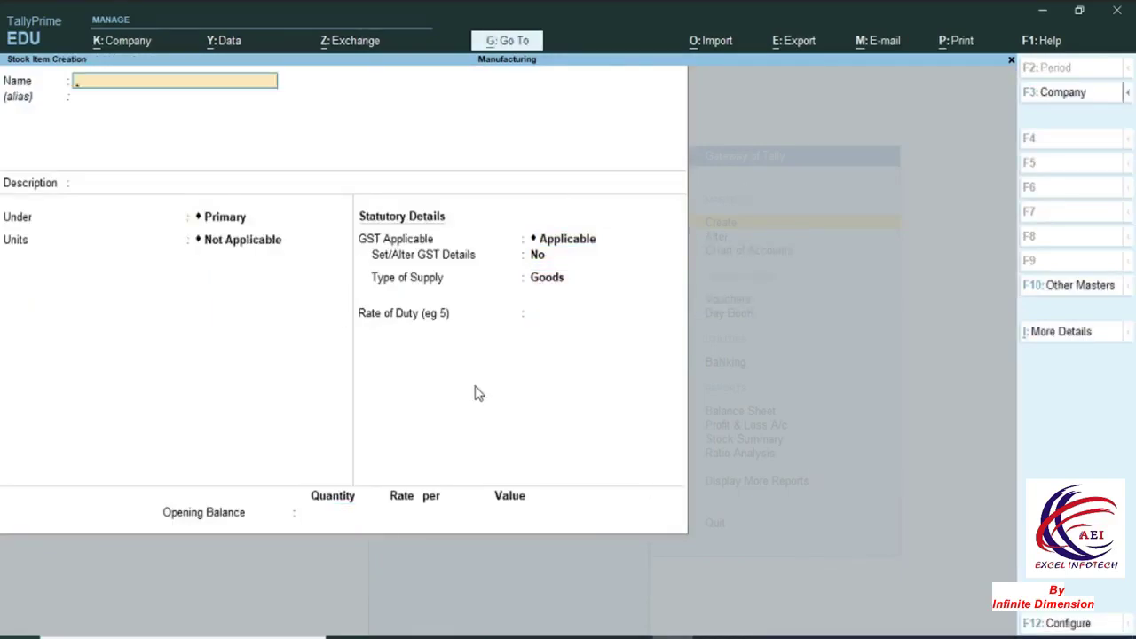
pyautogui.press('Escape')
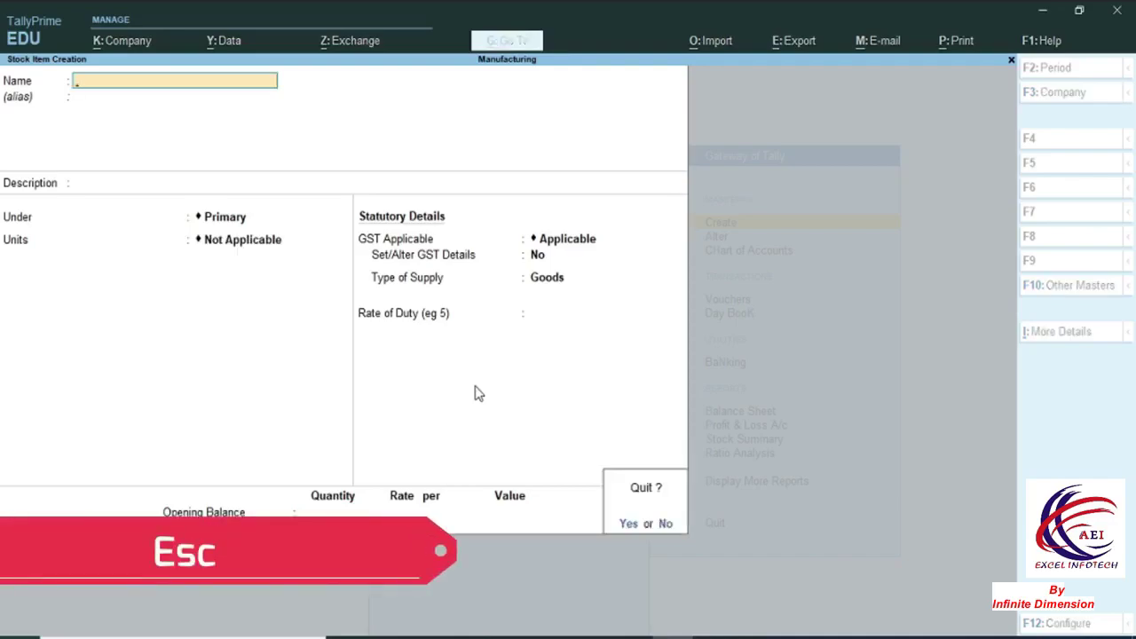
pyautogui.press('Return')
pyautogui.press('Escape')
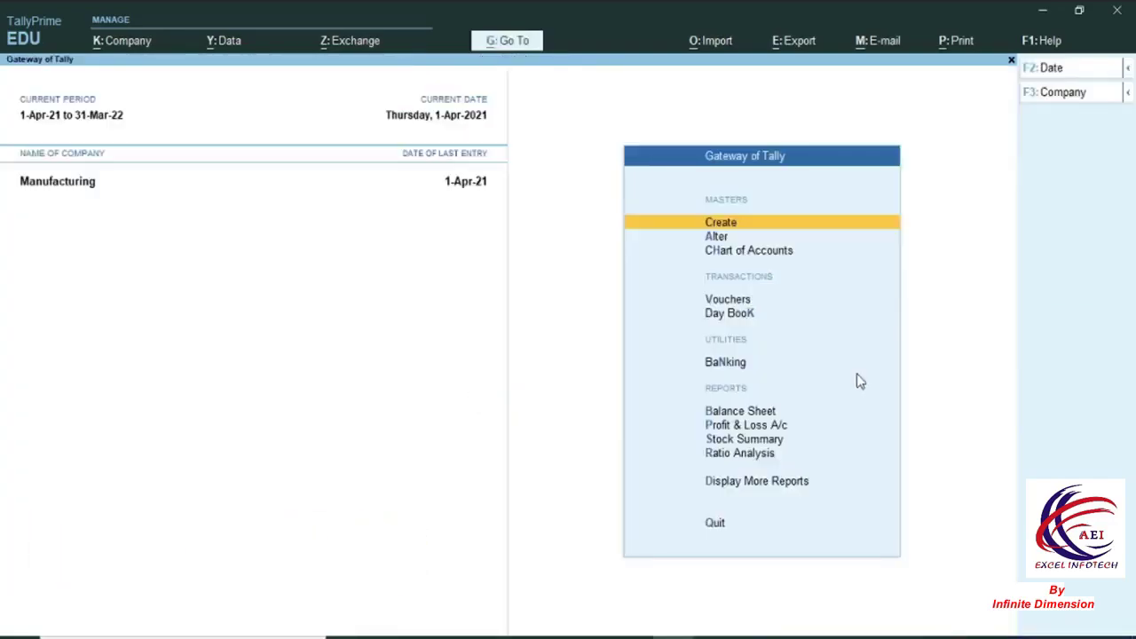
# Switch voucher entry to the Manufacturing voucher type using Alt+F7
pyautogui.click(728, 302)
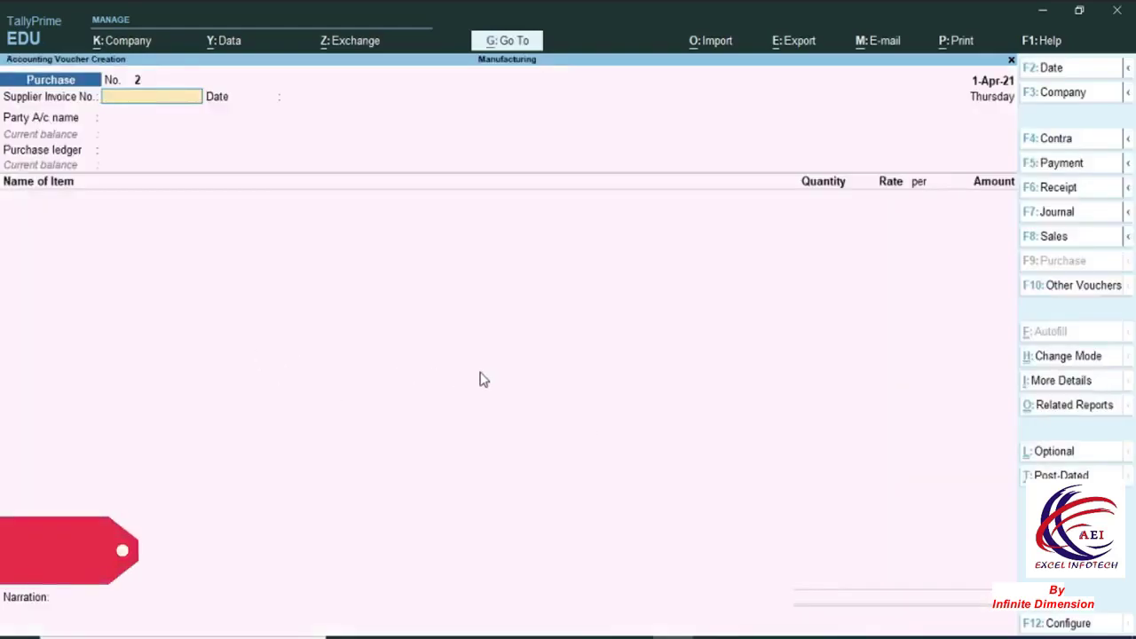
pyautogui.hotkey('alt', 'F7')
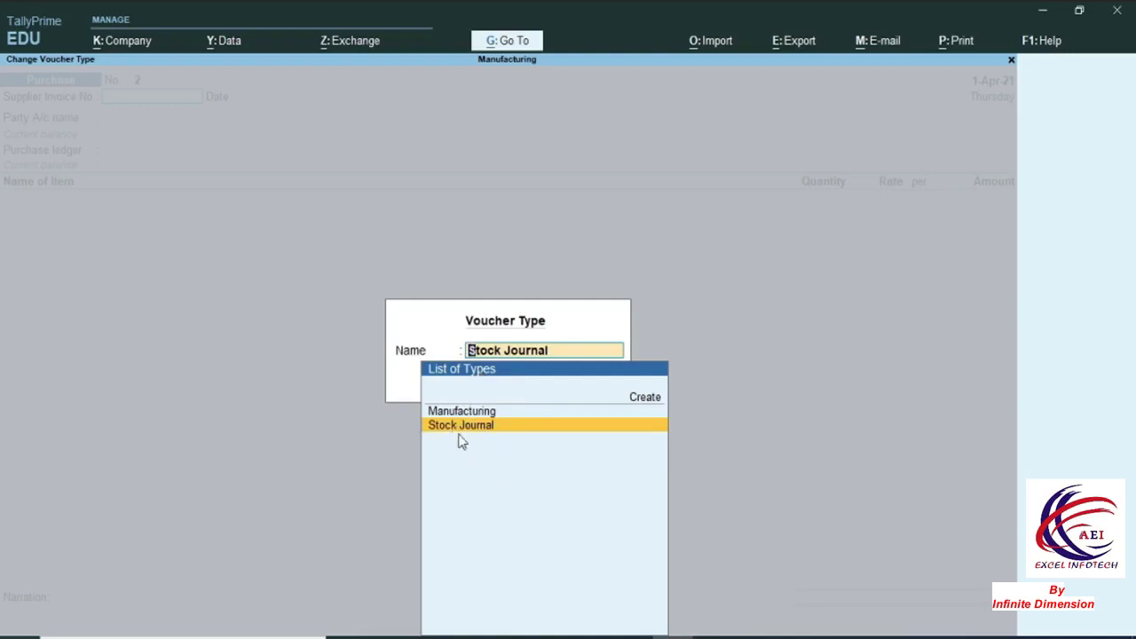
pyautogui.press('Up')
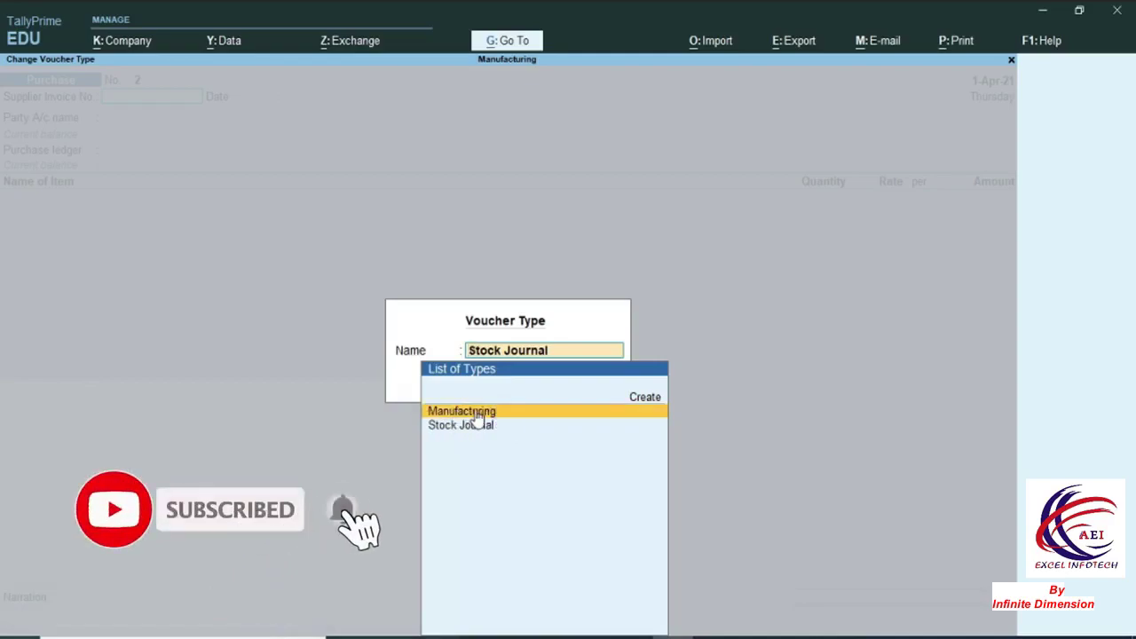
pyautogui.press('Return')
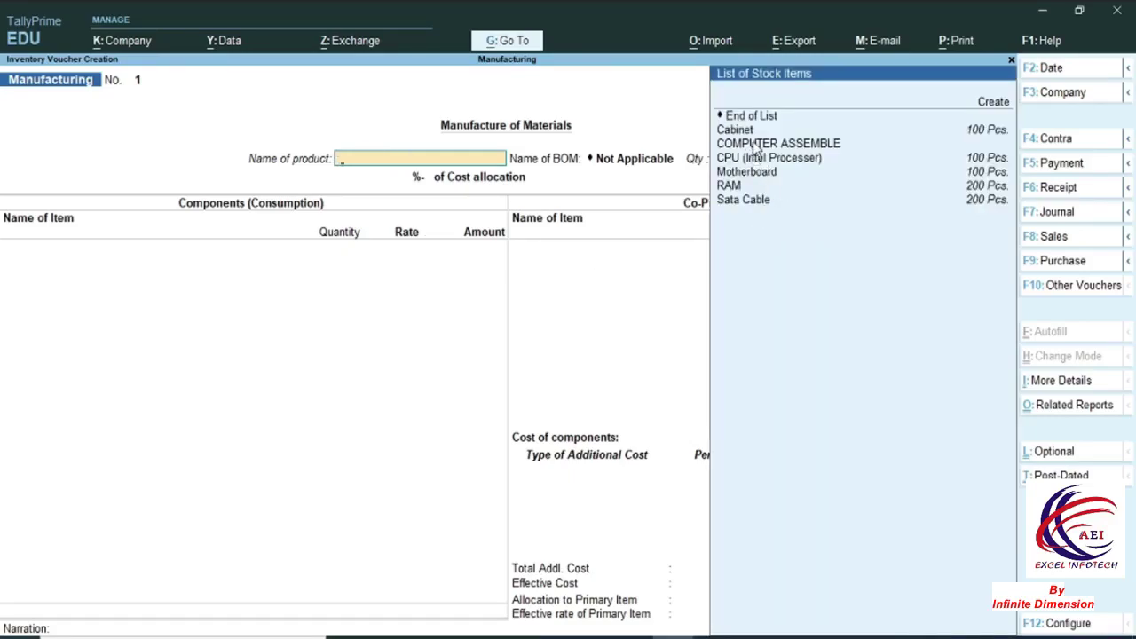
# Make COMPUTER ASSEMBLE the product, skip its description, and produce 50 Pcs. via BOM Computer
pyautogui.press('Return')
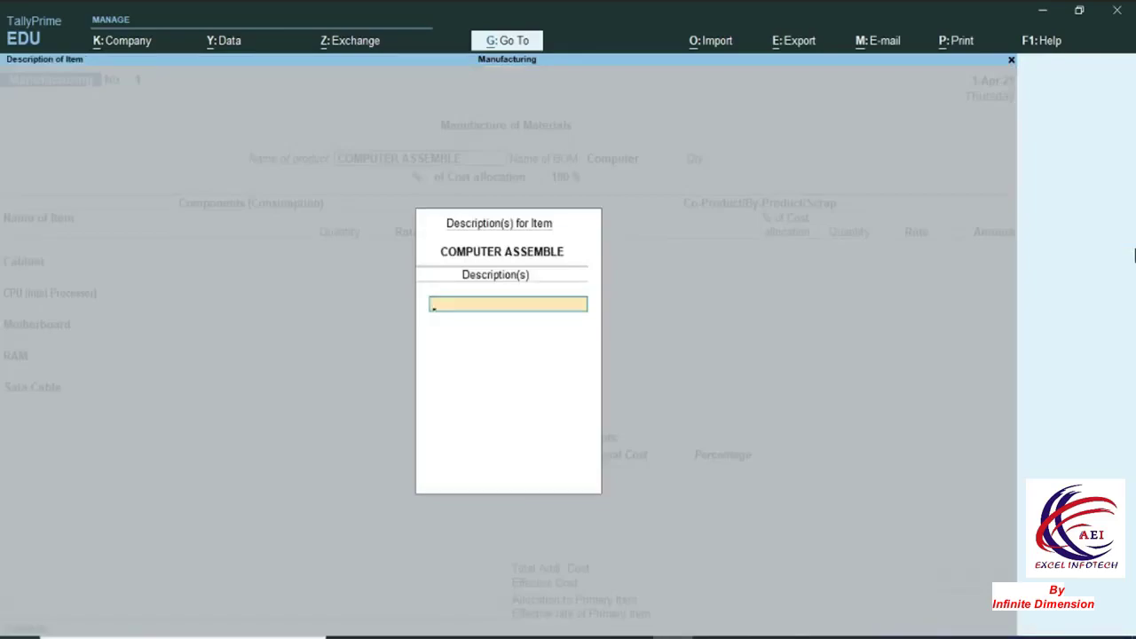
pyautogui.press('Return')
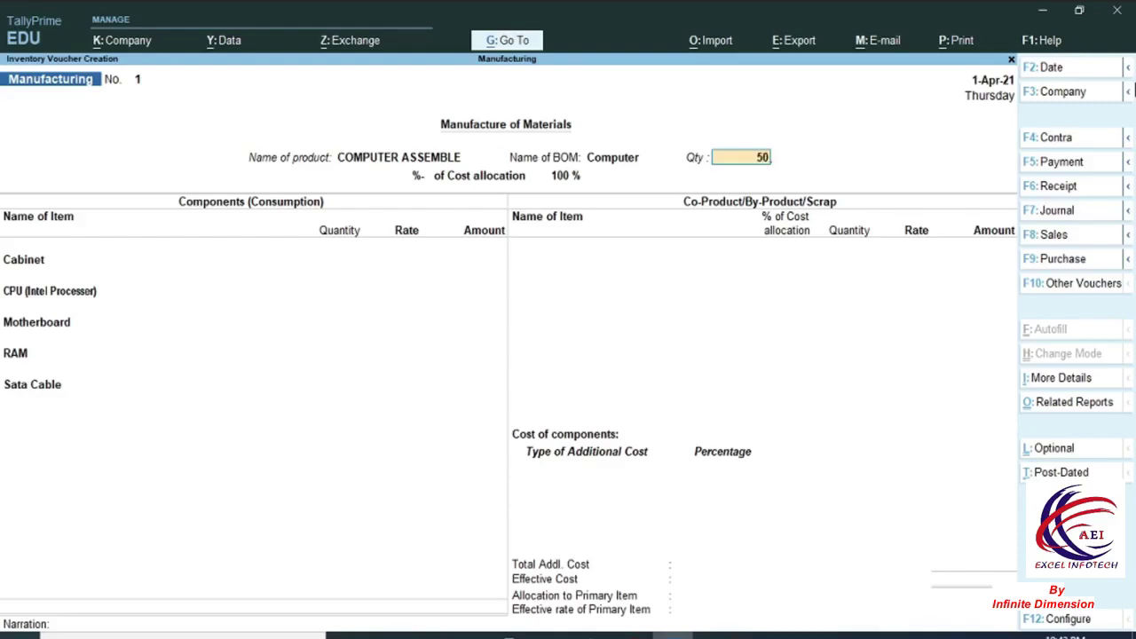
pyautogui.press('Return')
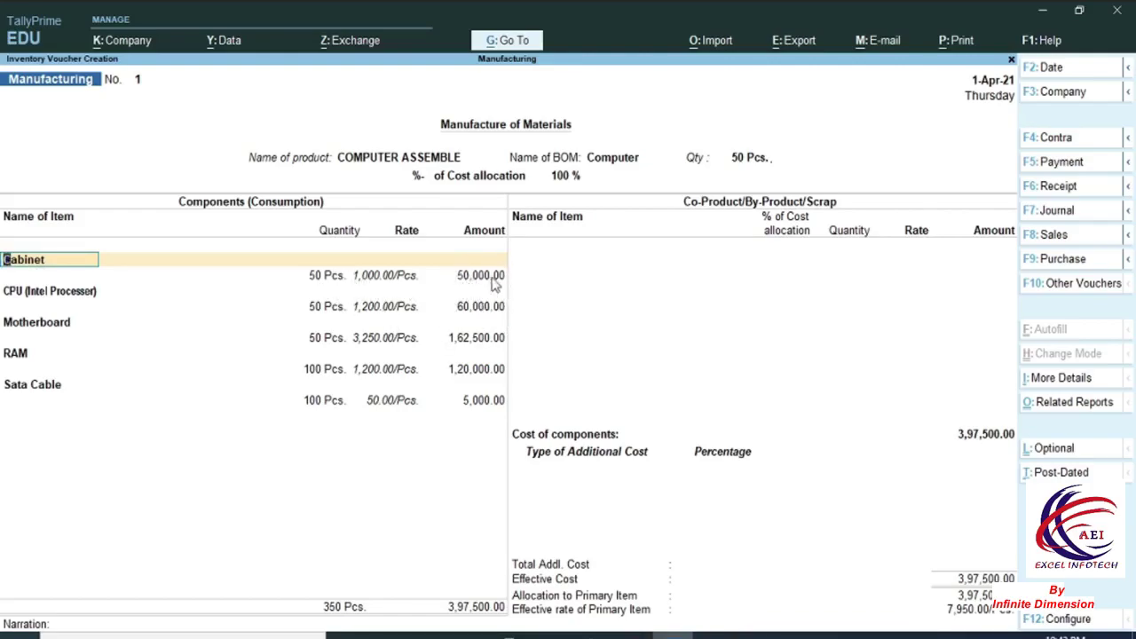
# Go through the CPU, Motherboard, RAM (100 Pcs.) and Sata Cable lines to reach co-products
pyautogui.click(26, 299)
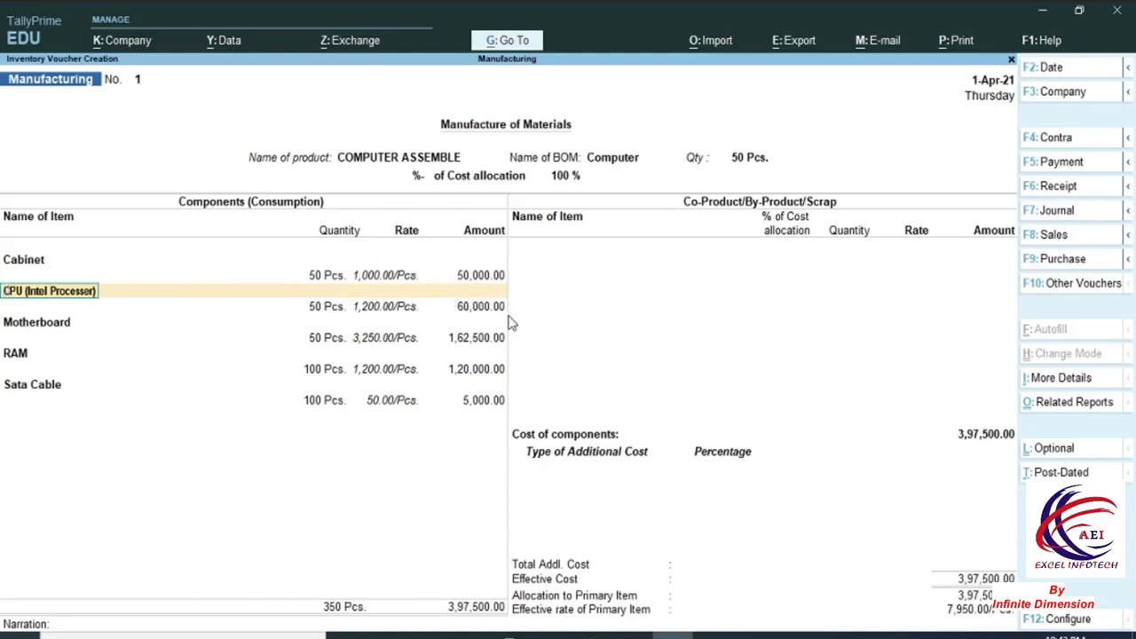
pyautogui.click(50, 330)
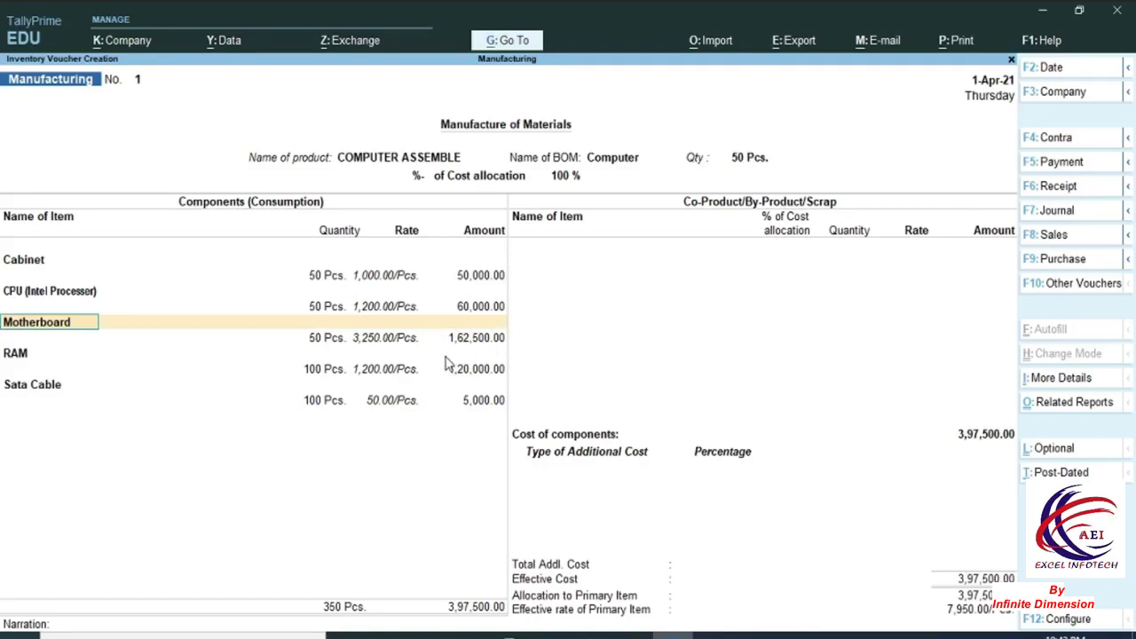
pyautogui.click(312, 372)
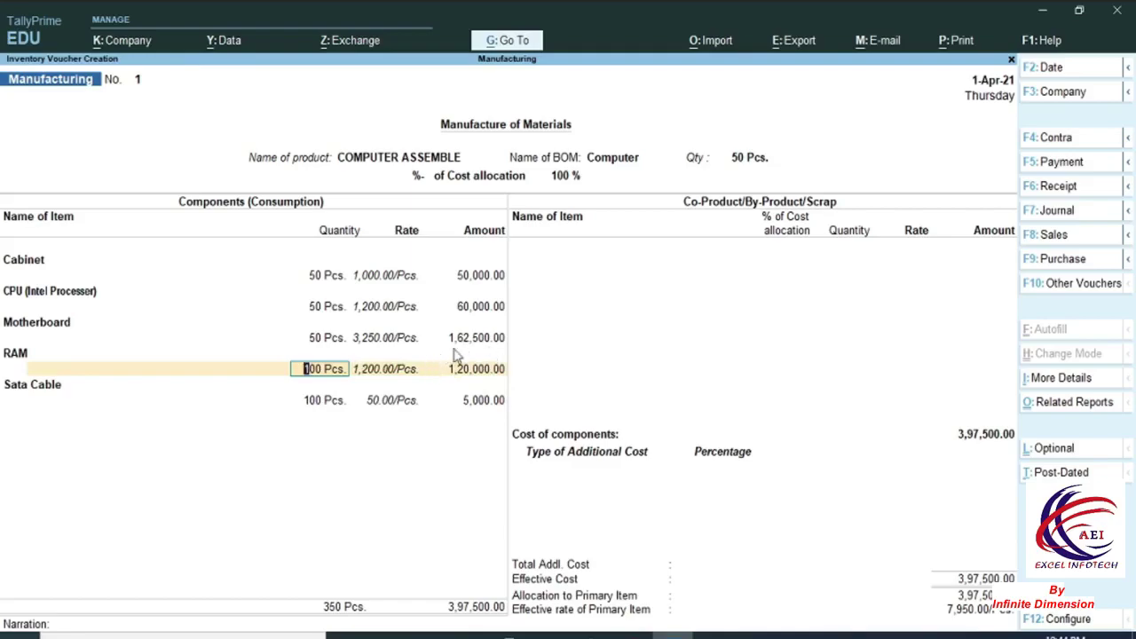
pyautogui.click(58, 391)
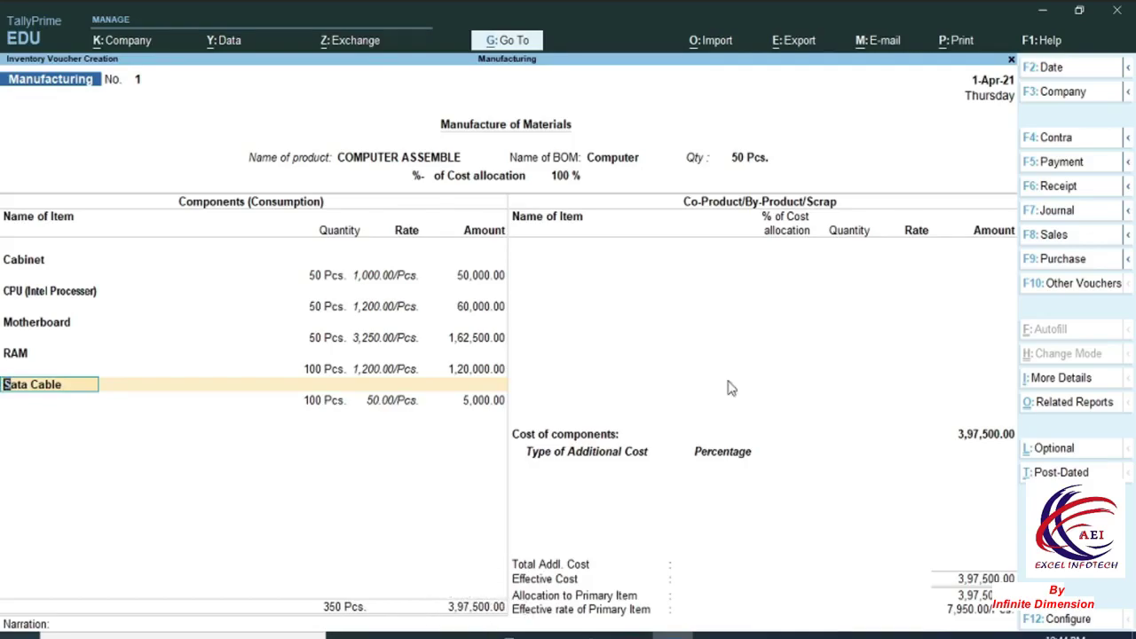
pyautogui.press('Return')
pyautogui.press('Return')
pyautogui.press('Return')
pyautogui.press('Return')
pyautogui.press('Return')
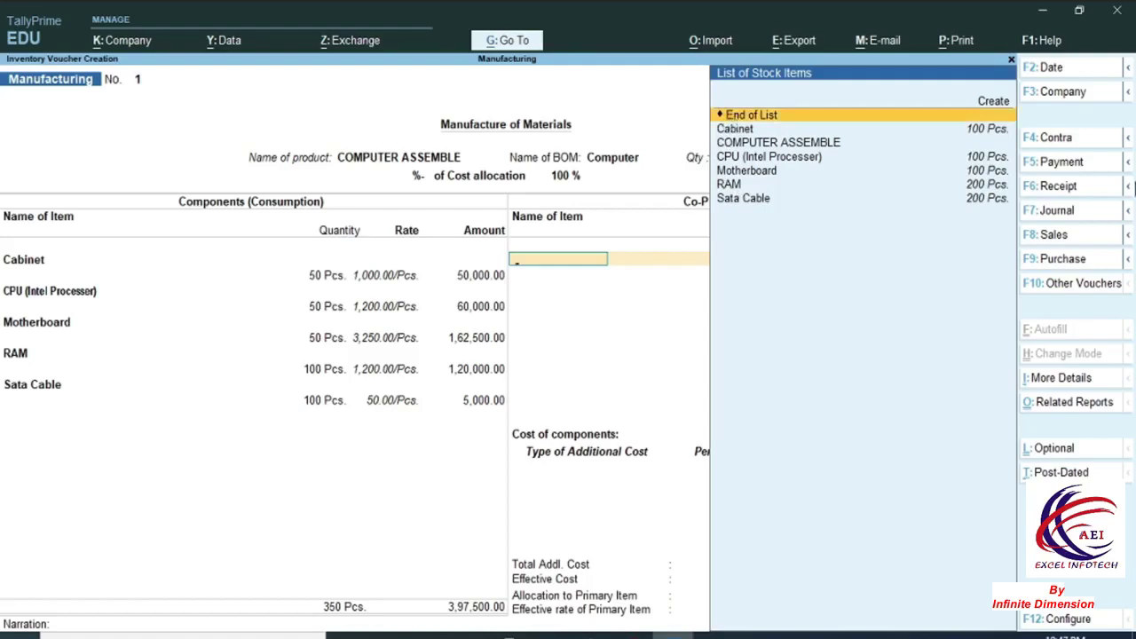
# Select End of List for co-products and open ledger creation from Type of Additional Cost
pyautogui.press('Return')
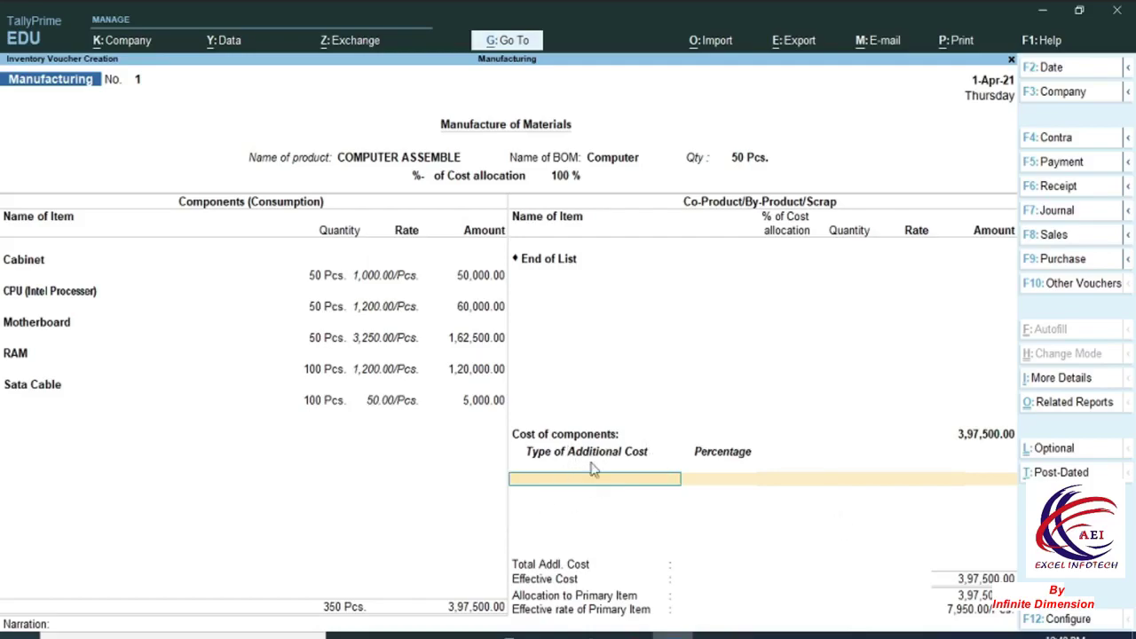
pyautogui.hotkey('alt', 'c')
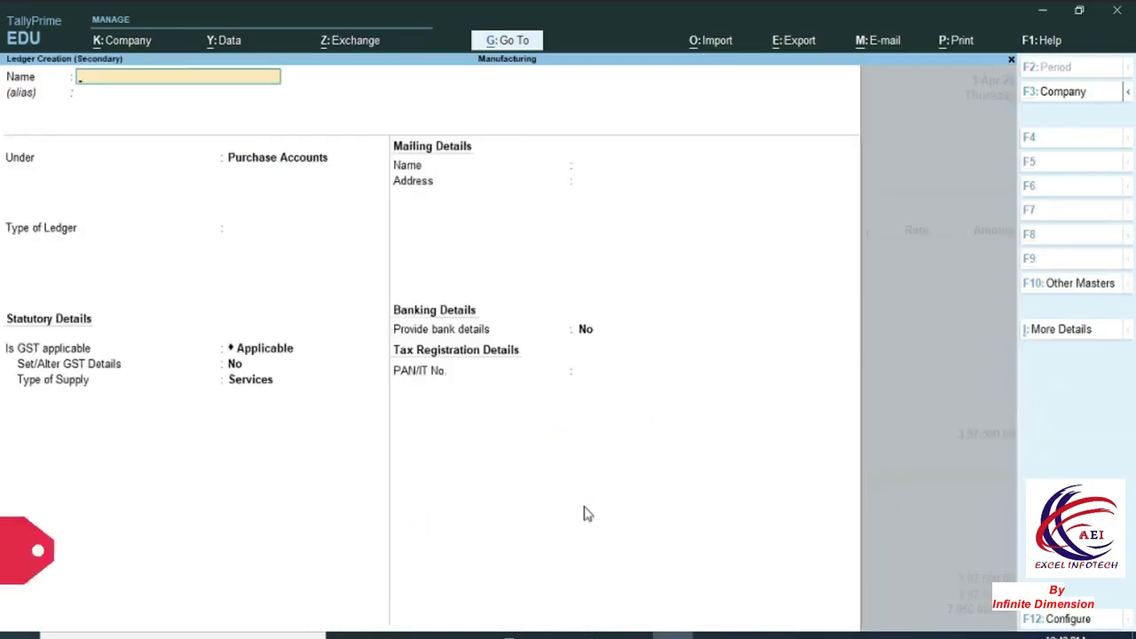
# Create ledger Labour Exp under Indirect Expenses and apply it at 5%, giving 19,875.00
pyautogui.write('Labour Exp')
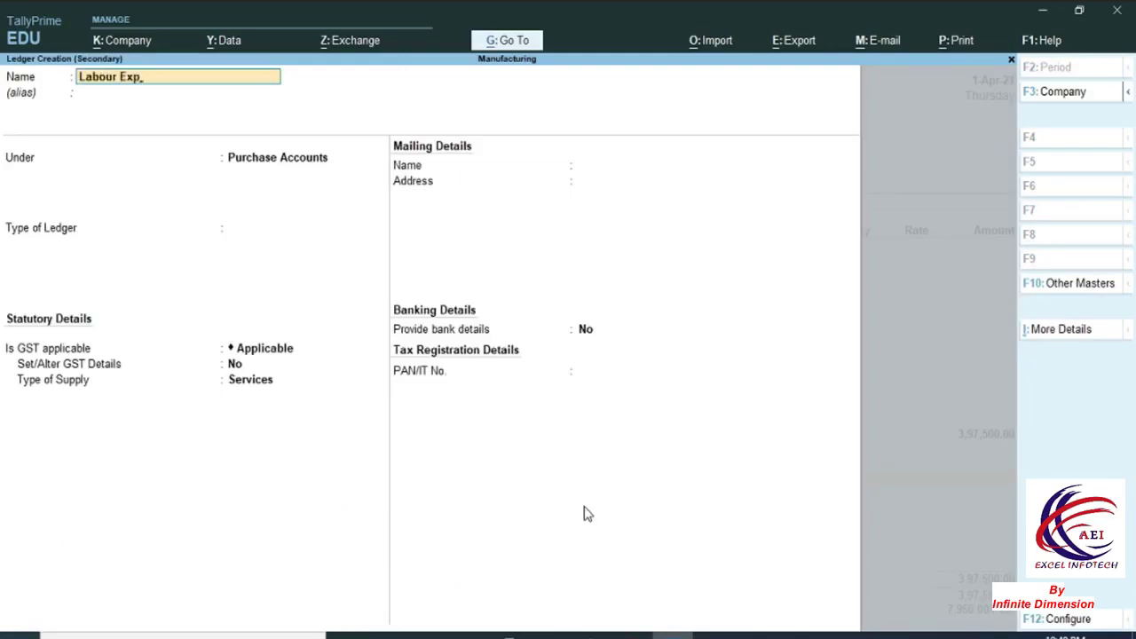
pyautogui.press('Return')
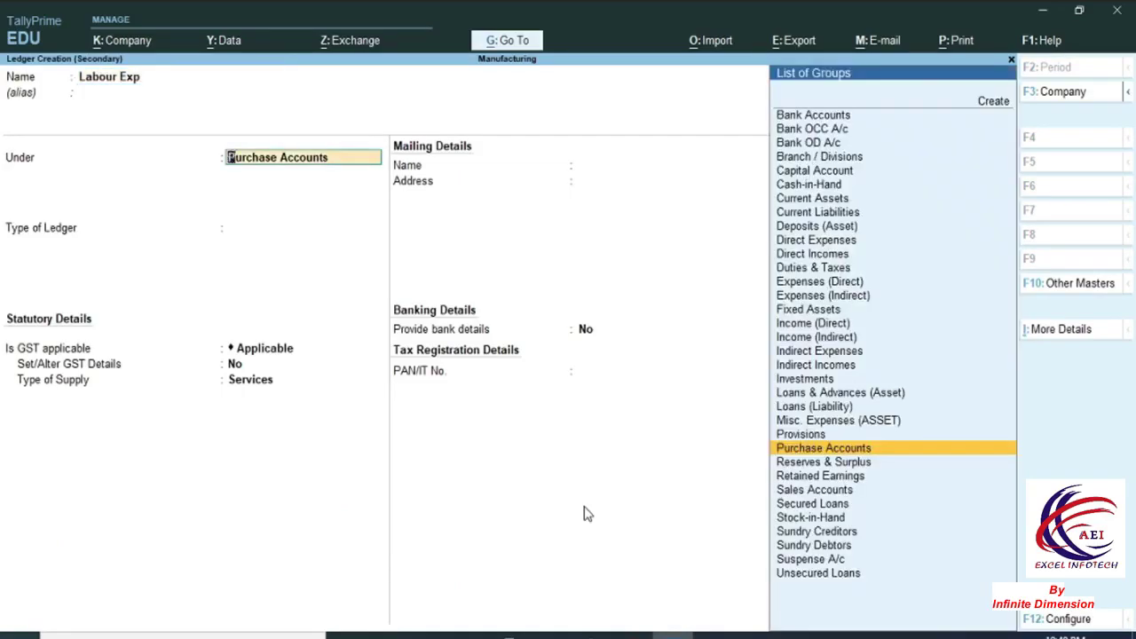
pyautogui.write('indi')
pyautogui.press('Return')
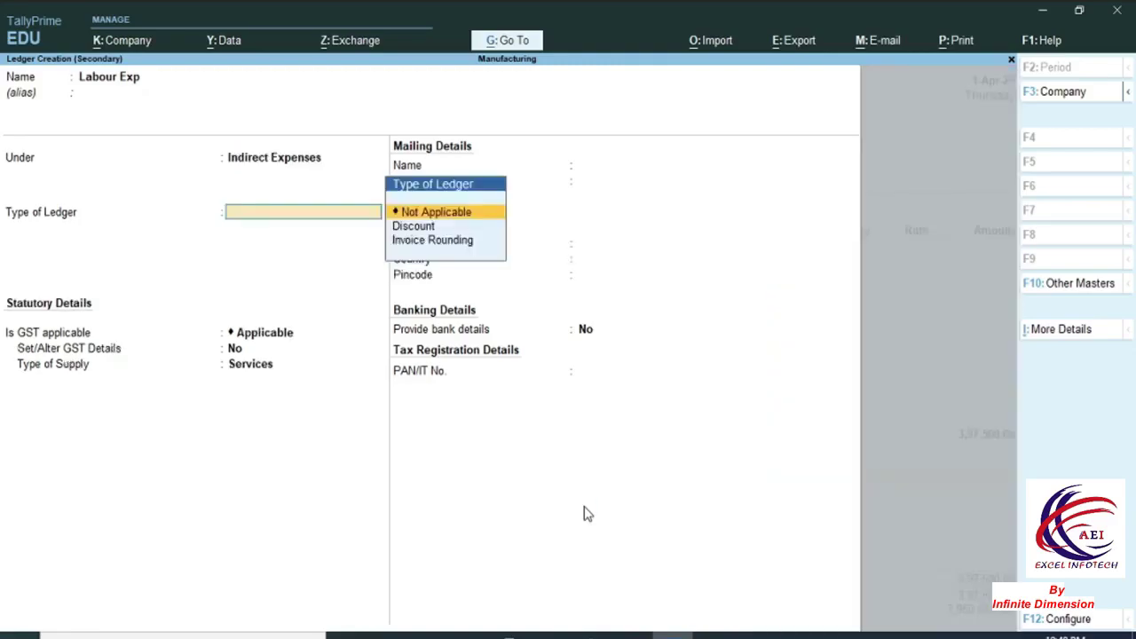
pyautogui.hotkey('ctrl', 'a')
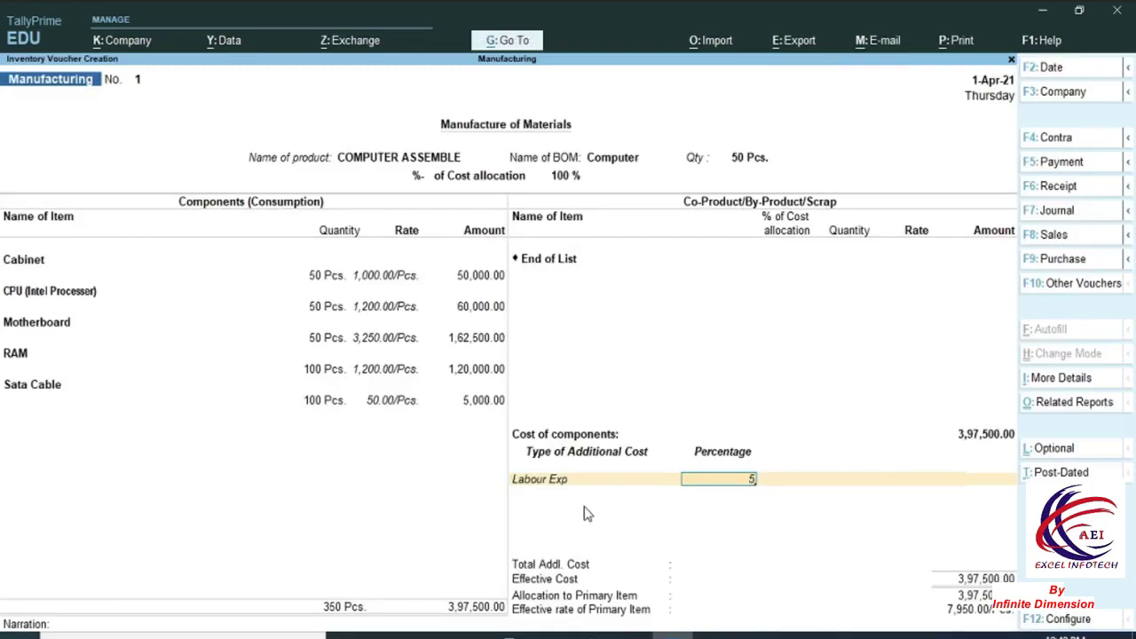
pyautogui.press('Return')
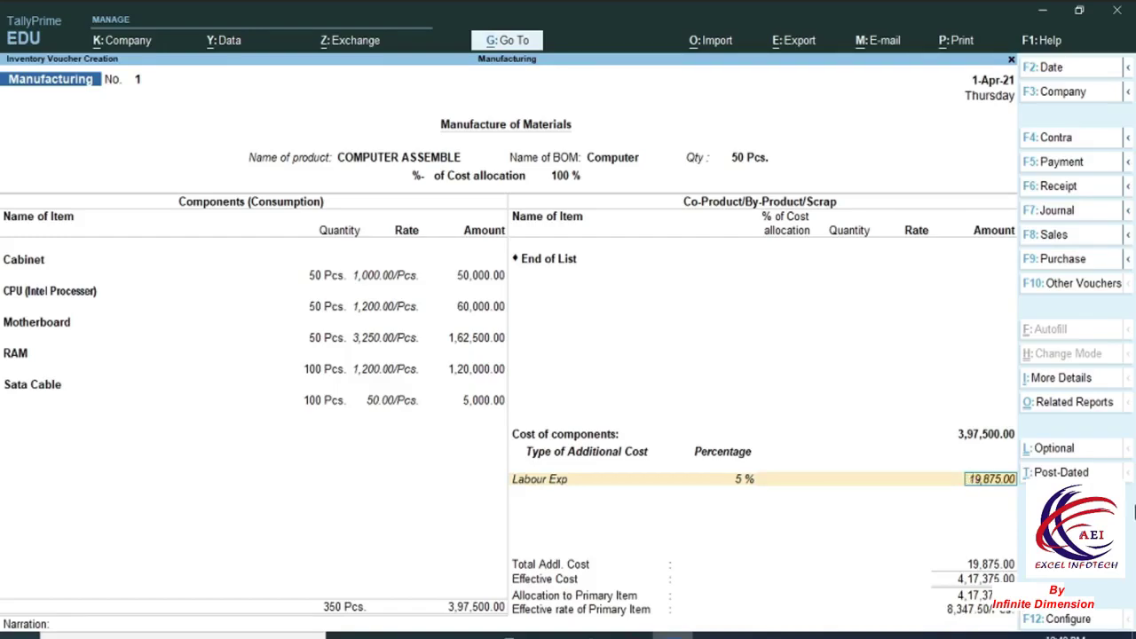
pyautogui.press('Return')
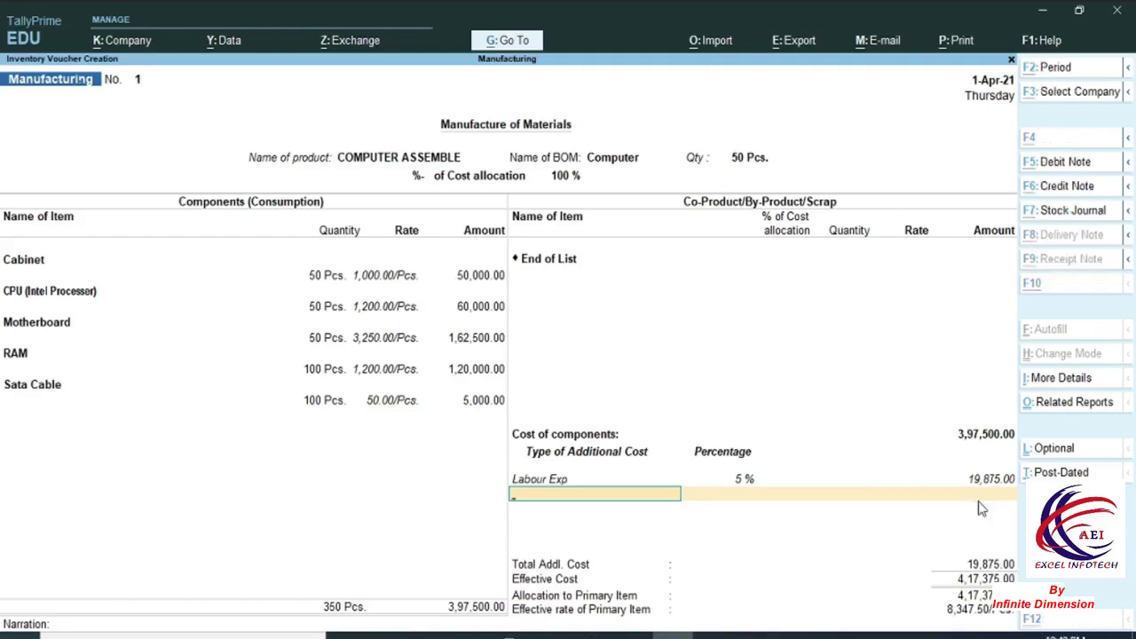
# Create the Elect Bill ledger and enter it as a 1,200.00 additional cost
pyautogui.hotkey('alt', 'c')
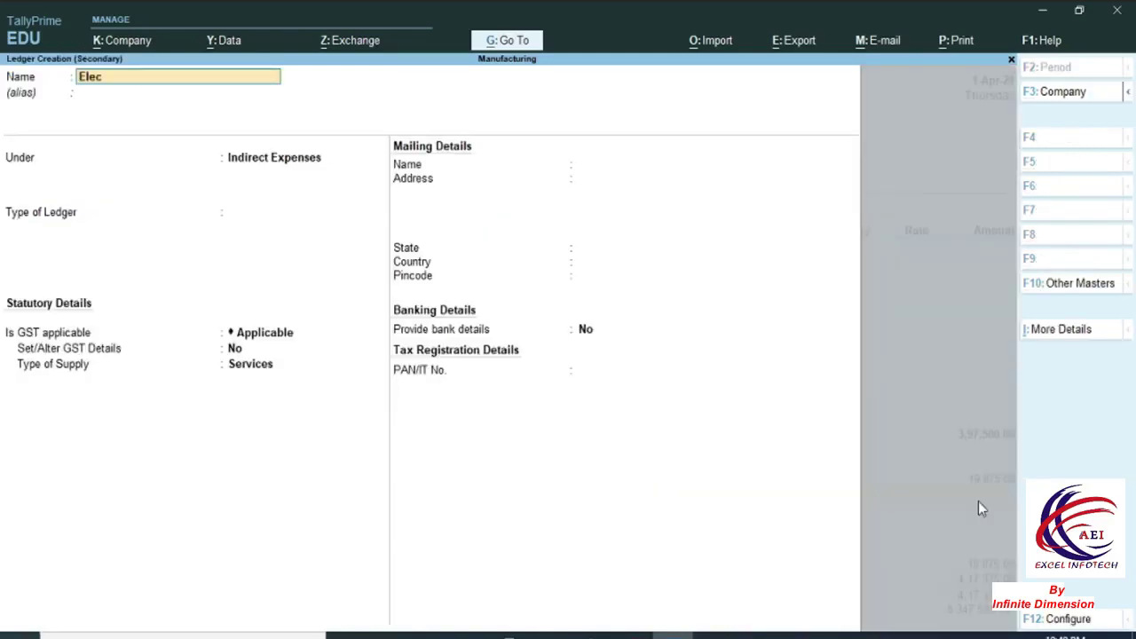
pyautogui.write('Elect Bill')
pyautogui.press('Return')
pyautogui.press('Return')
pyautogui.hotkey('ctrl', 'a')
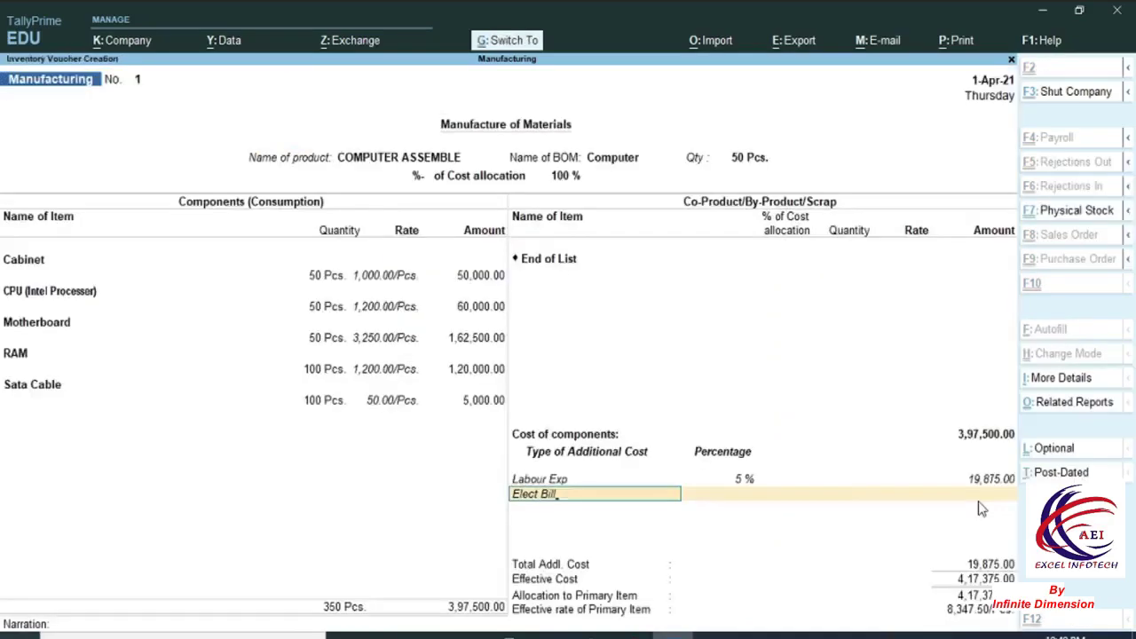
pyautogui.press('Return')
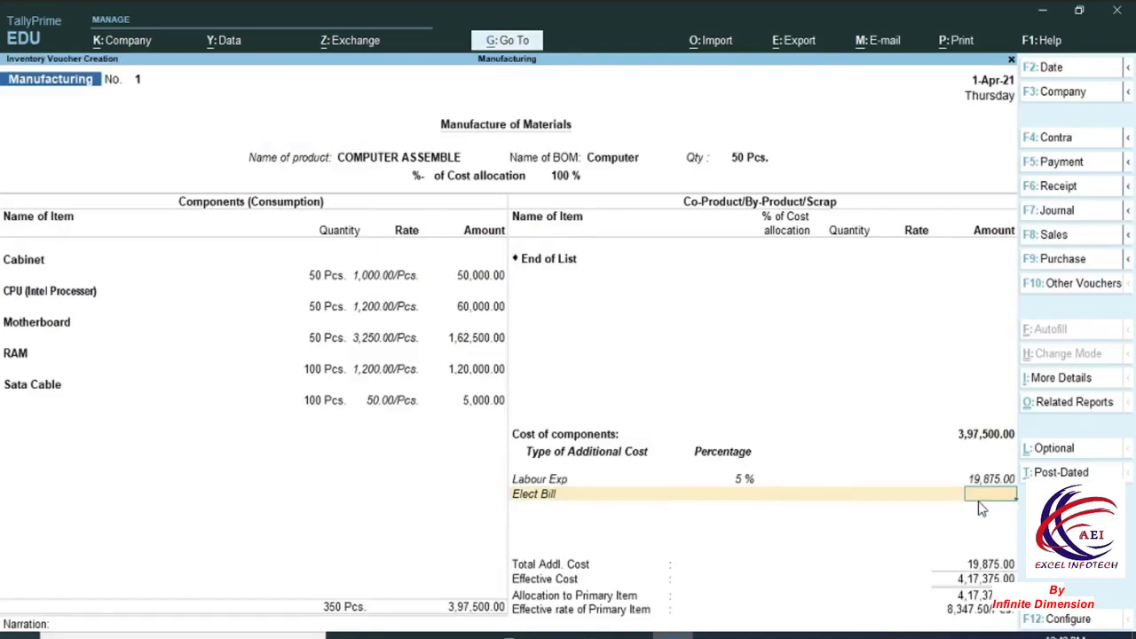
pyautogui.press('BackSpace')
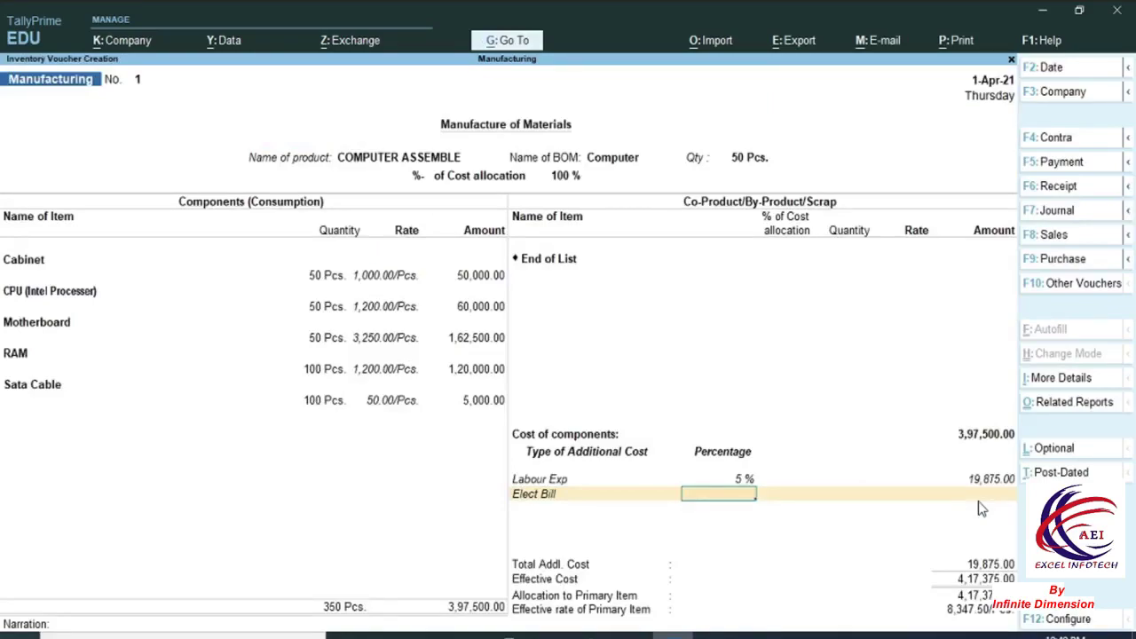
pyautogui.press('Return')
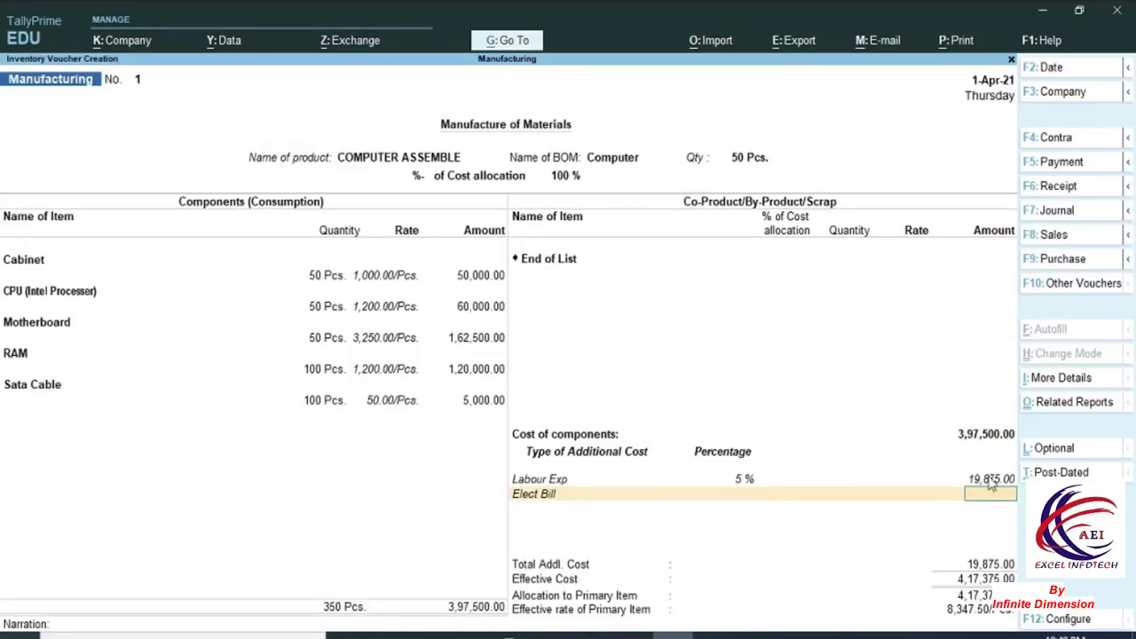
pyautogui.press('BackSpace')
pyautogui.press('Return')
pyautogui.write('1200')
pyautogui.press('Return')
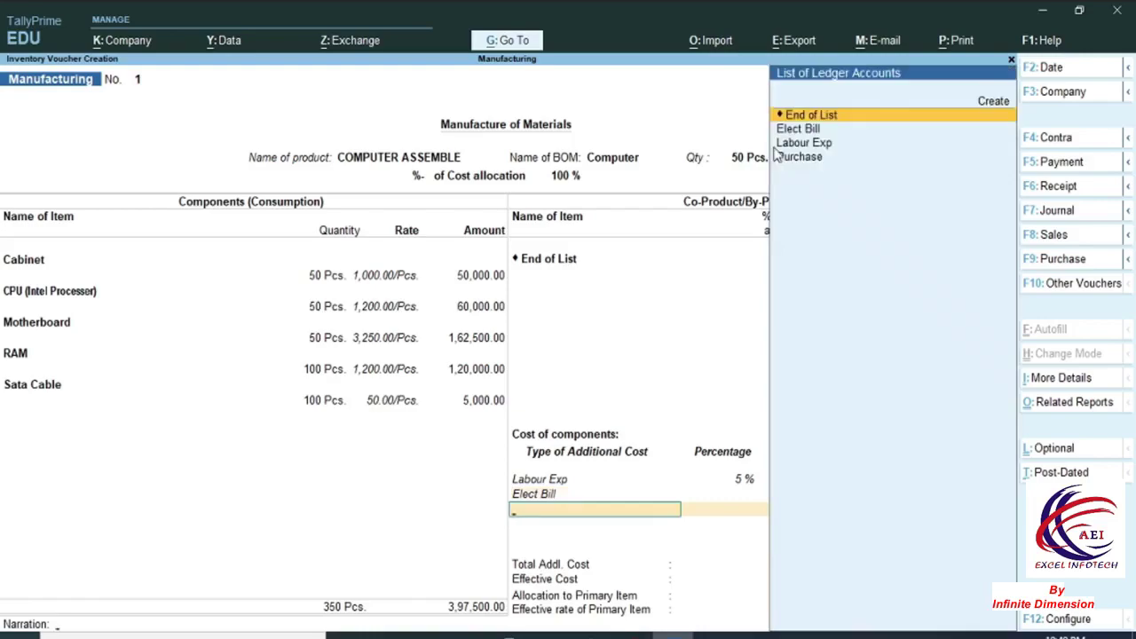
# End the additional cost list, save Manufacturing voucher No. 1, and exit to Gateway
pyautogui.press('Return')
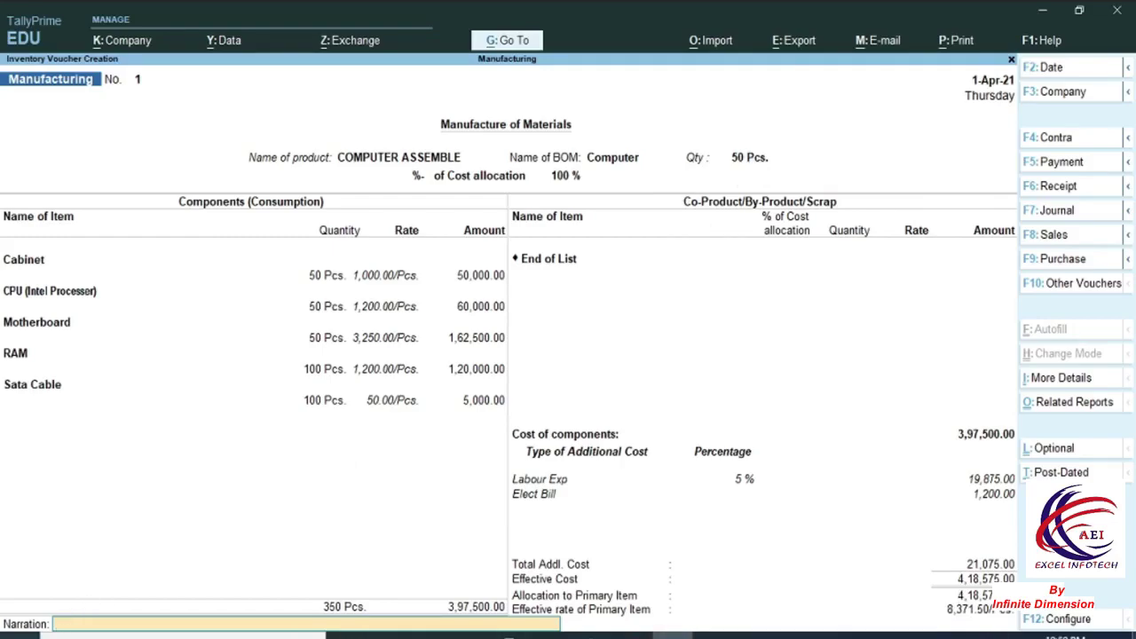
pyautogui.press('Return')
pyautogui.press('Return')
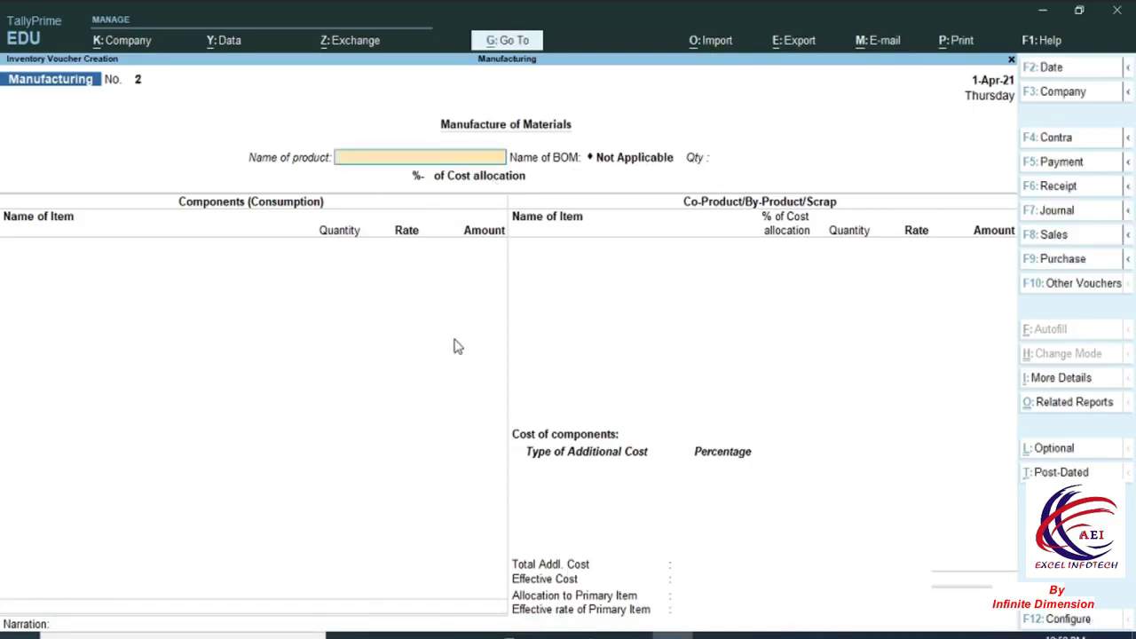
pyautogui.press('Escape')
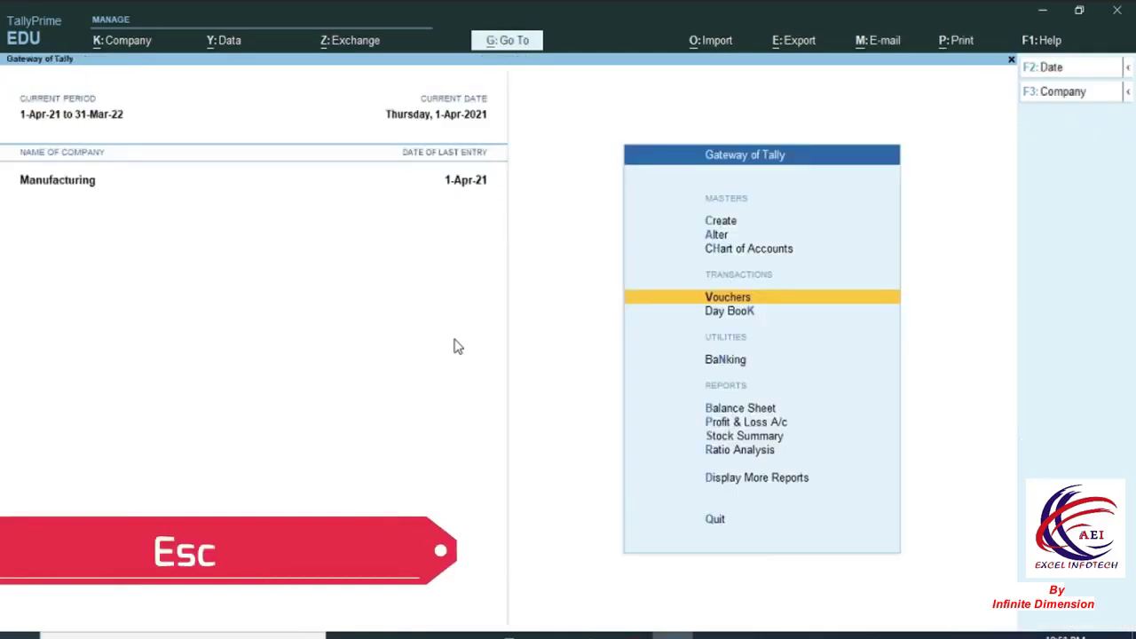
pyautogui.click(737, 410)
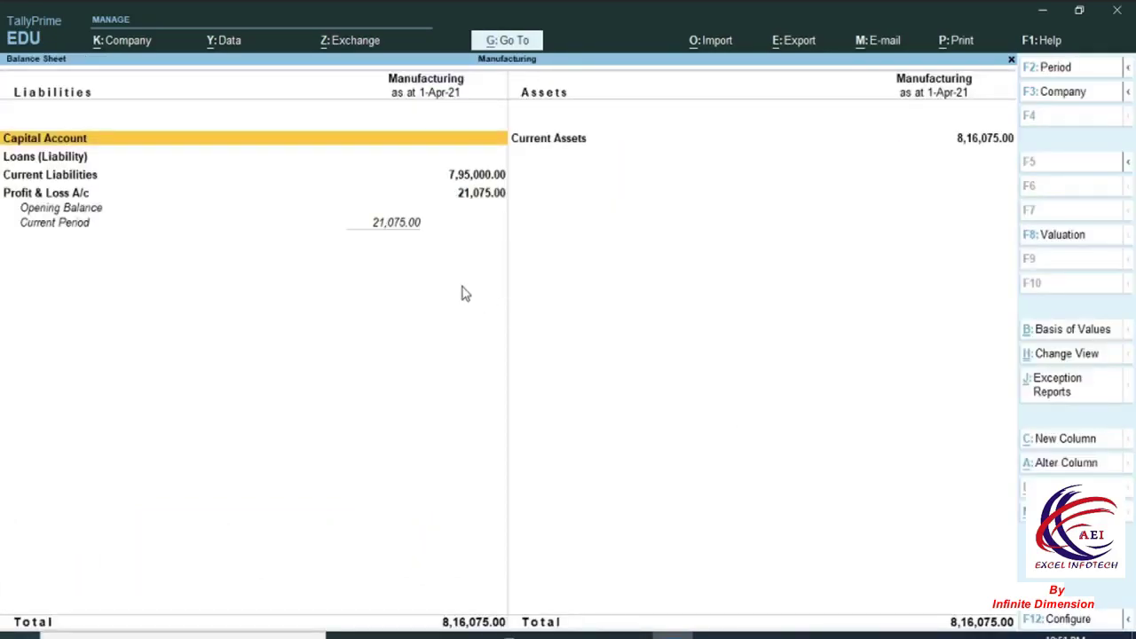
pyautogui.hotkey('alt', 'F1')
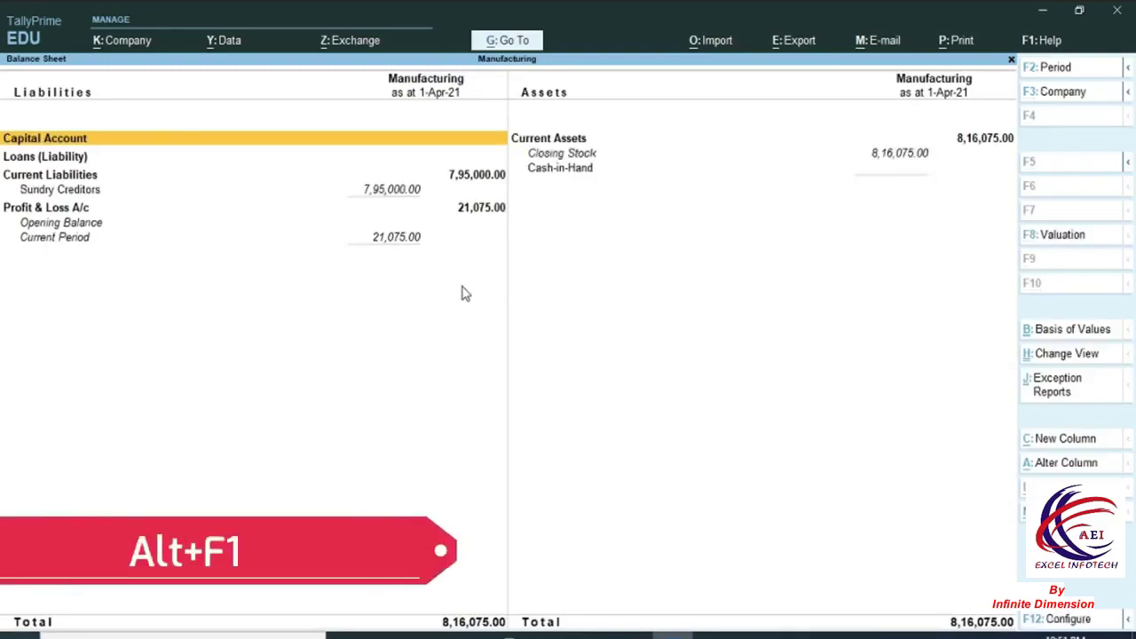
pyautogui.click(38, 178)
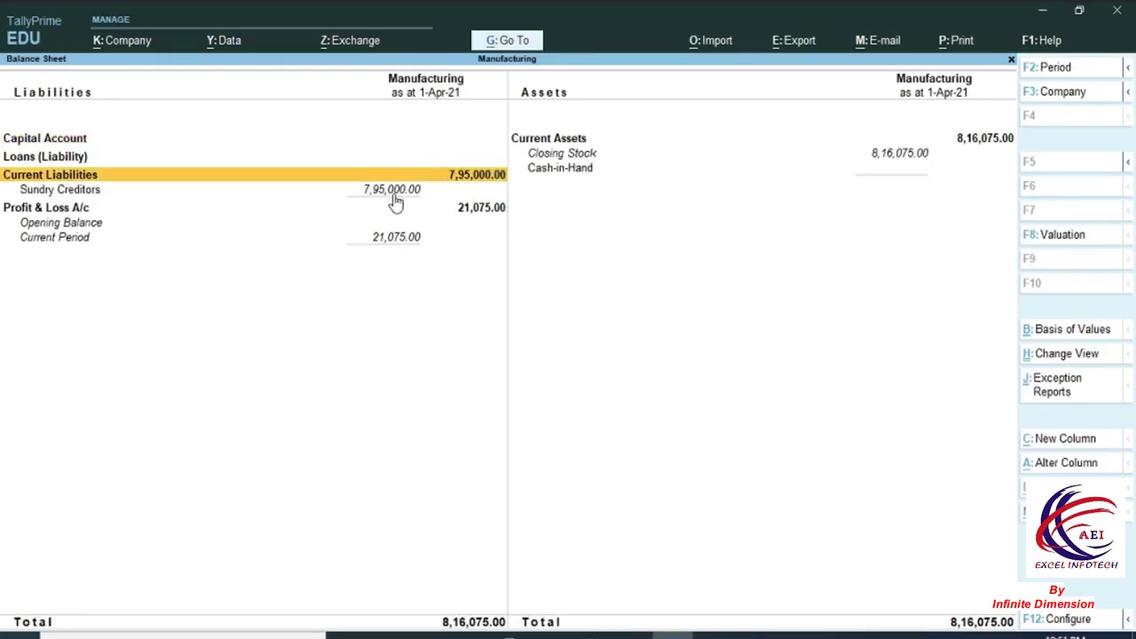
pyautogui.click(549, 142)
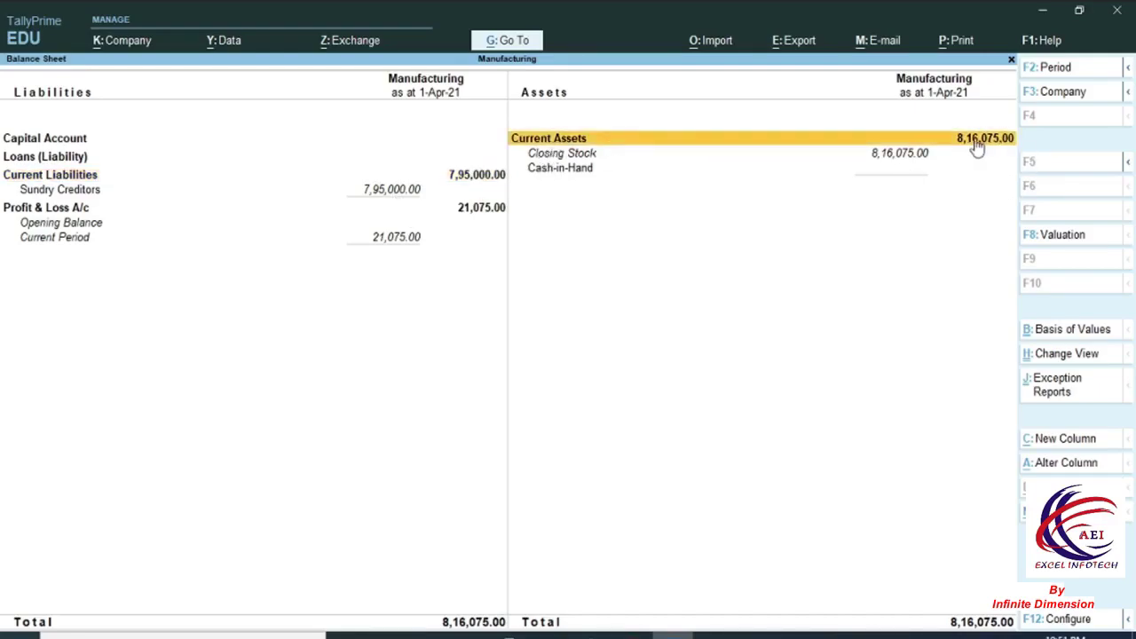
pyautogui.click(961, 142)
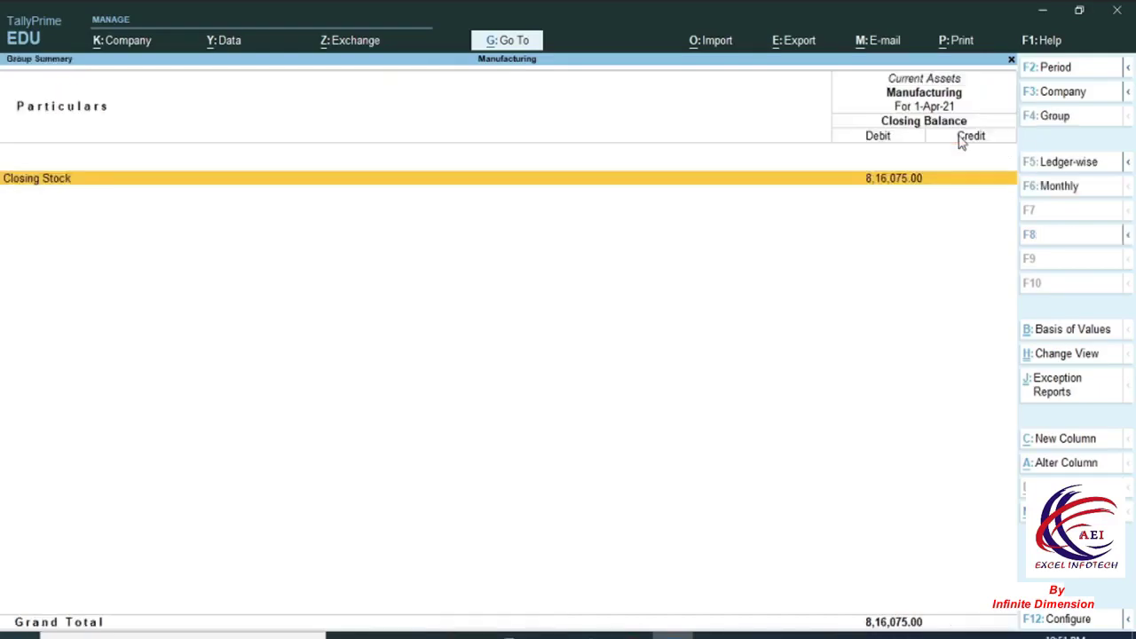
pyautogui.click(378, 183)
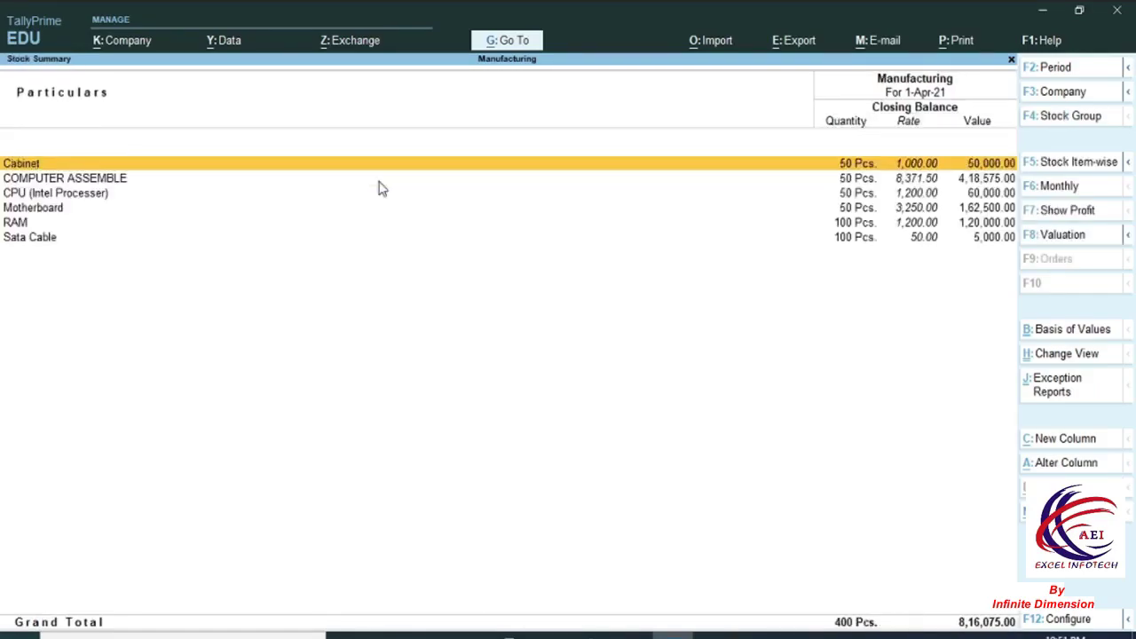
pyautogui.click(118, 182)
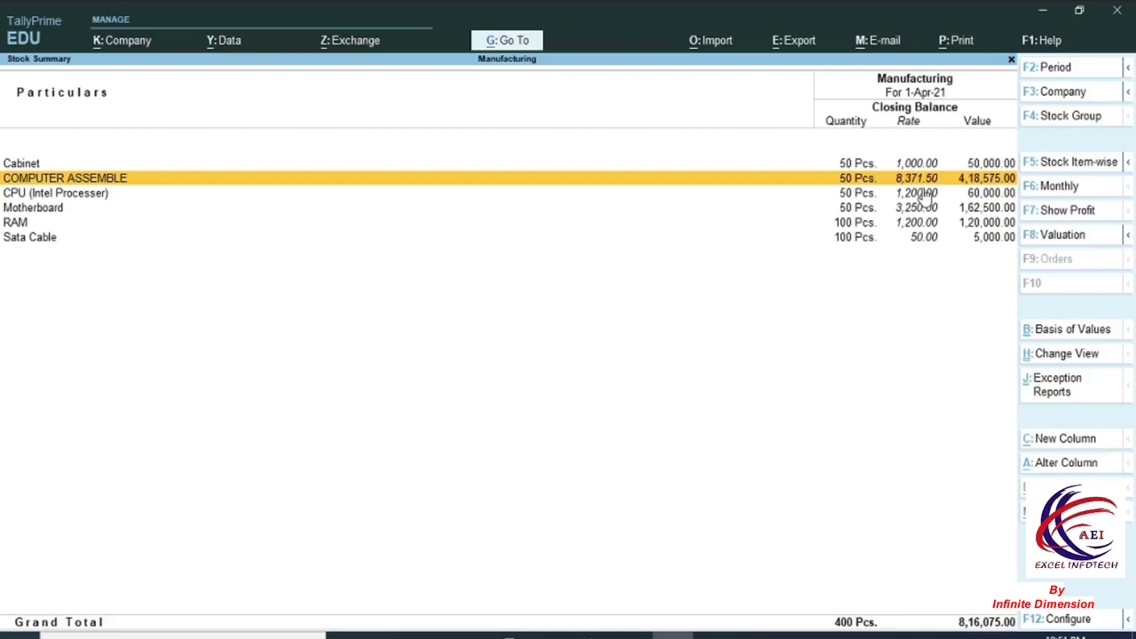
pyautogui.press('Escape')
pyautogui.press('Escape')
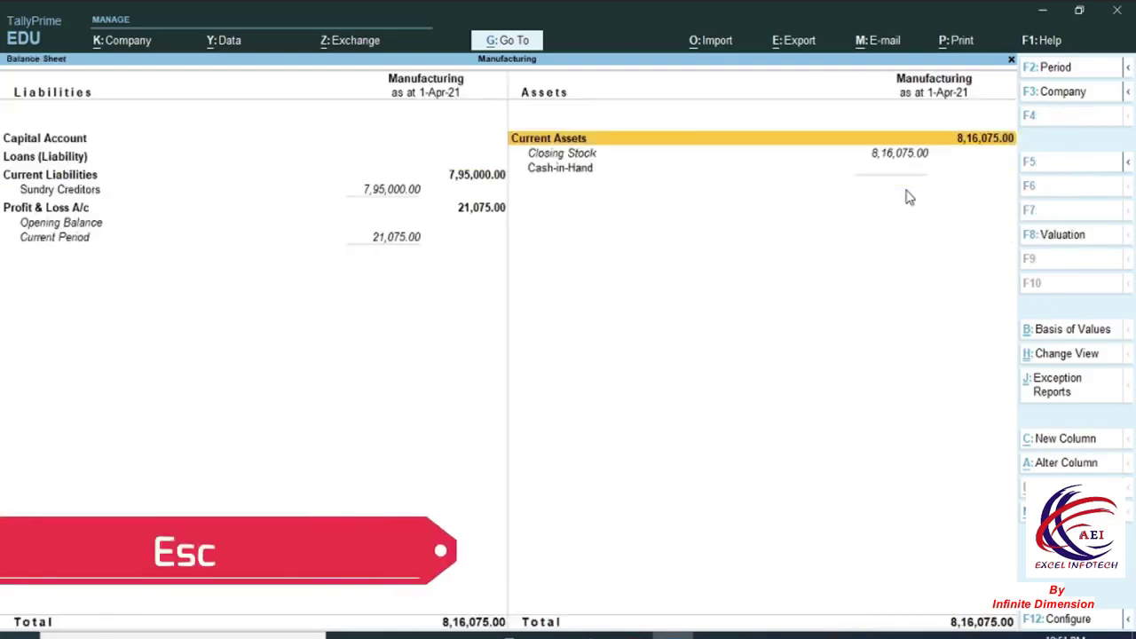
pyautogui.press('Escape')
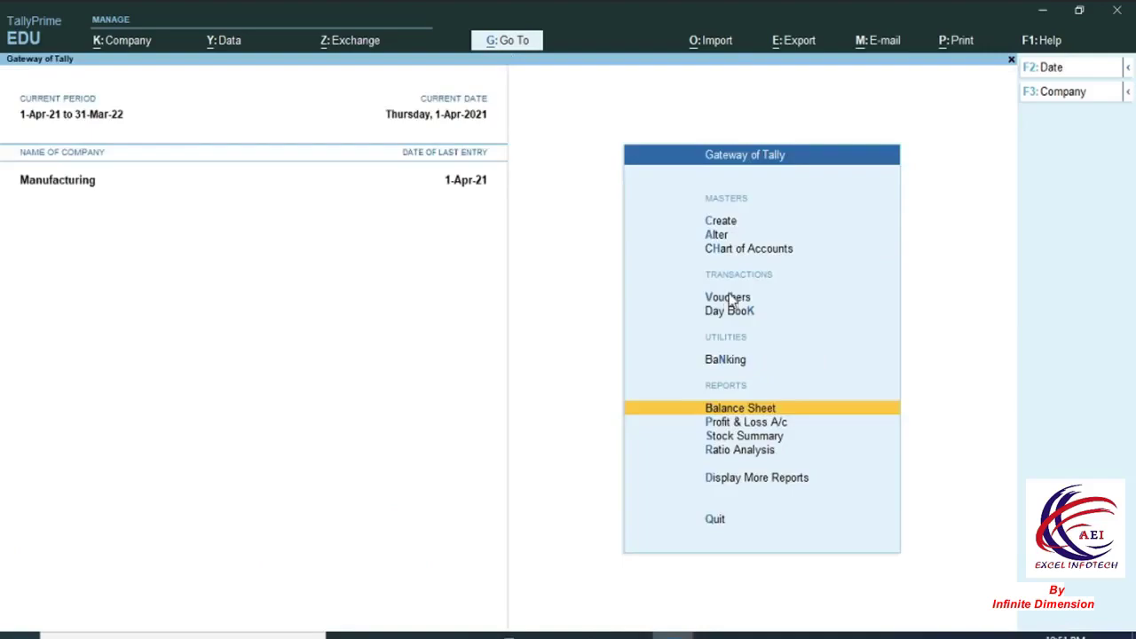
# Start a Sales voucher and create party ledger Aditya Corp. under Sundry Debtors, accepting party details
pyautogui.click(730, 301)
pyautogui.press('F8')
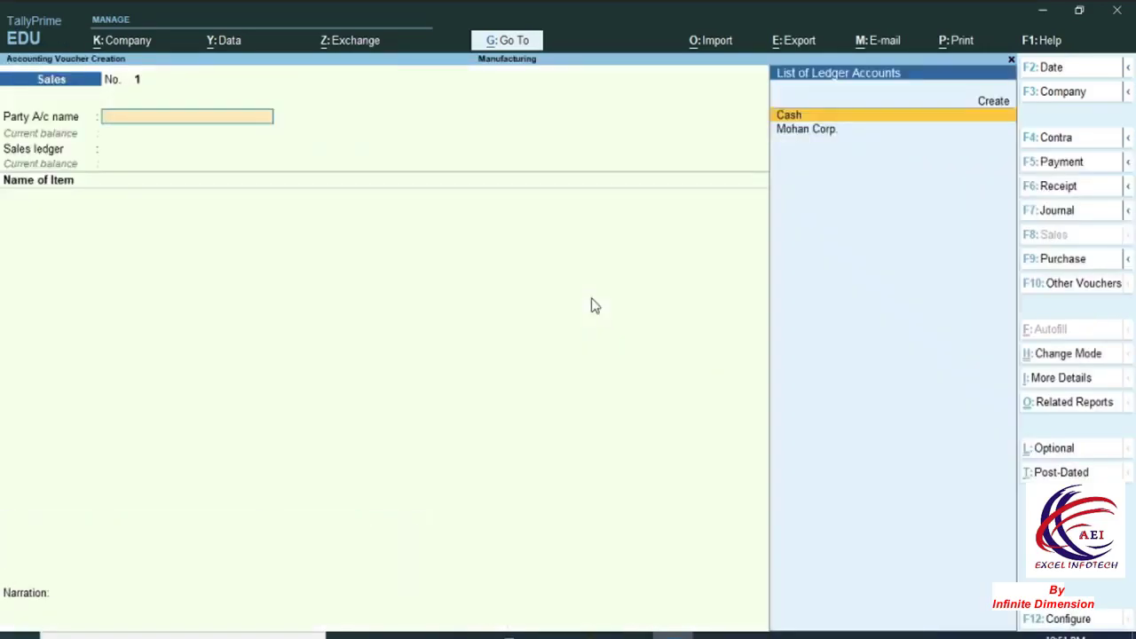
pyautogui.hotkey('alt', 'c')
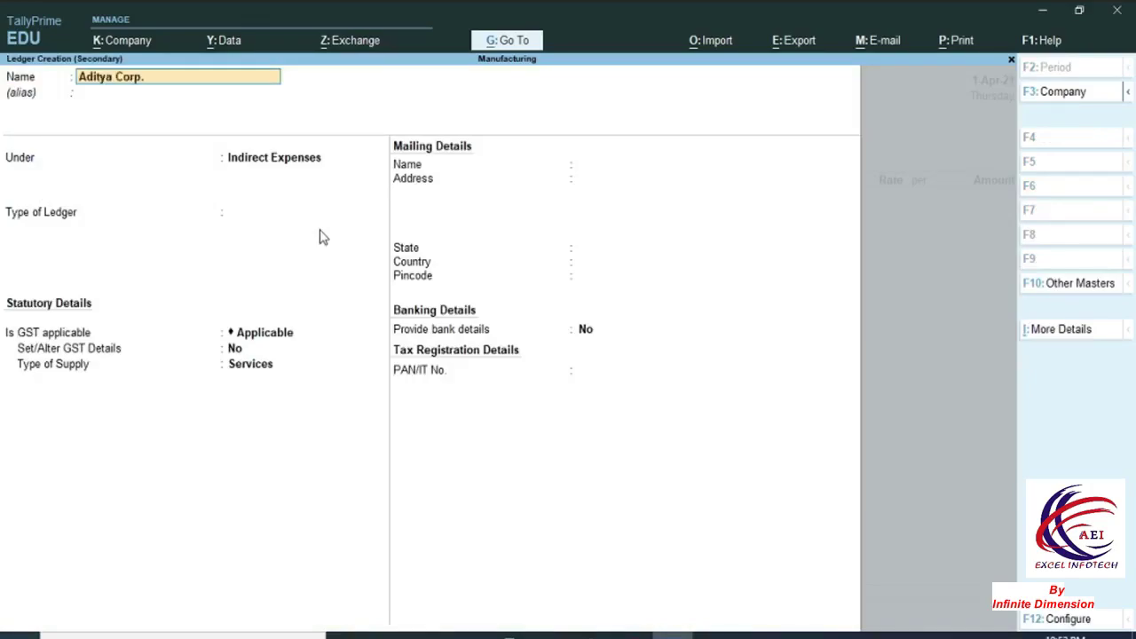
pyautogui.press('Return')
pyautogui.write('S')
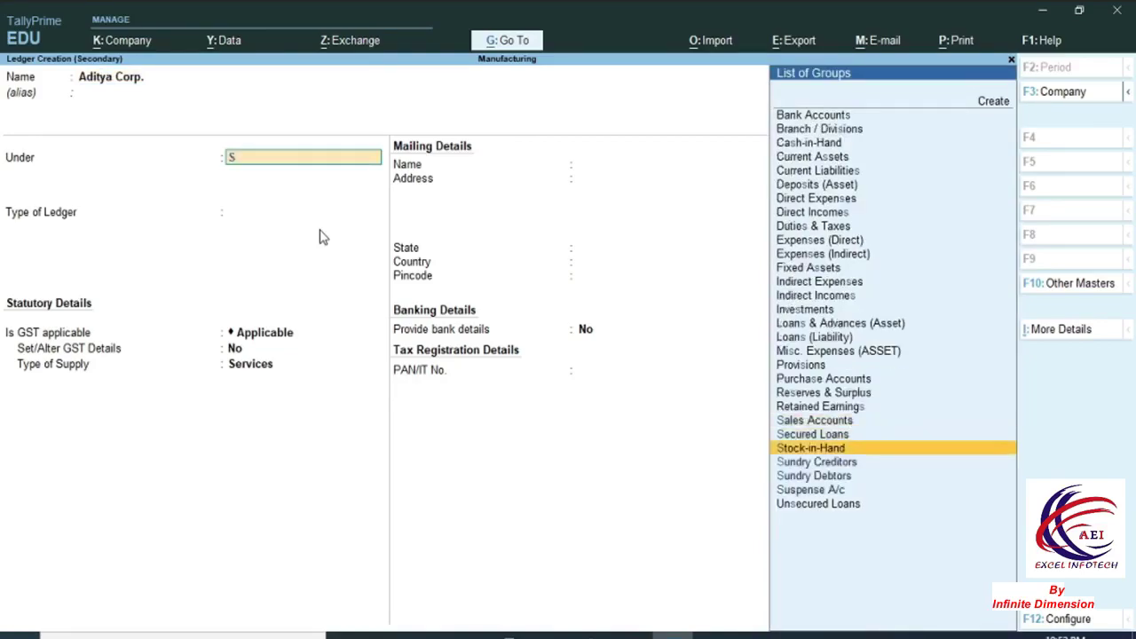
pyautogui.press('Down')
pyautogui.press('Down')
pyautogui.press('Return')
pyautogui.press('Return')
pyautogui.press('Return')
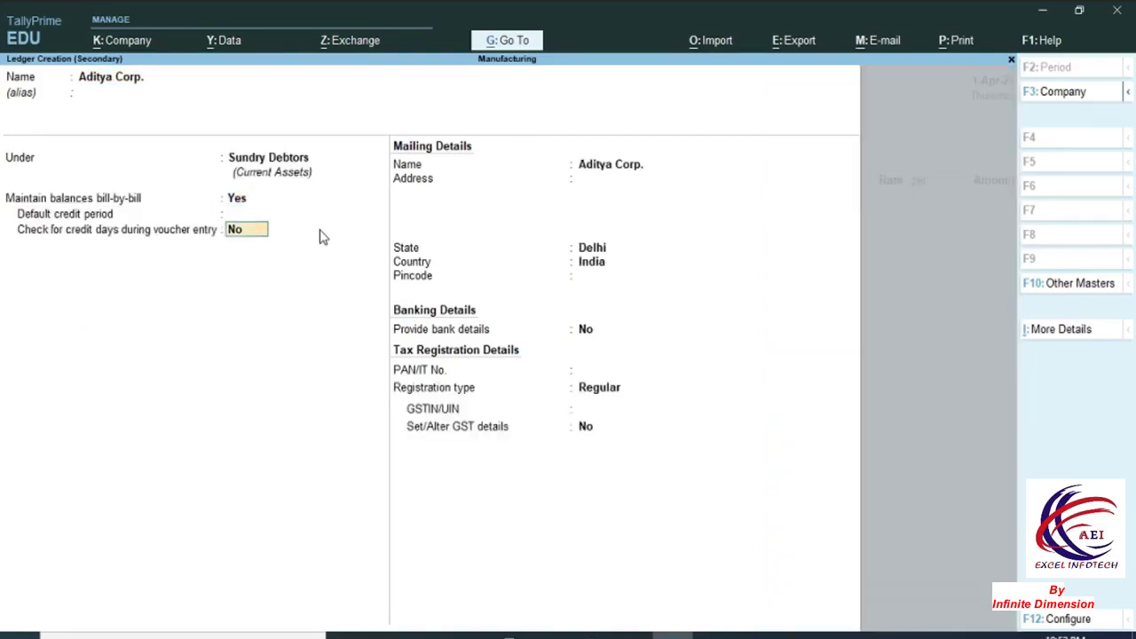
pyautogui.press('Return')
pyautogui.hotkey('ctrl', 'a')
pyautogui.press('Return')
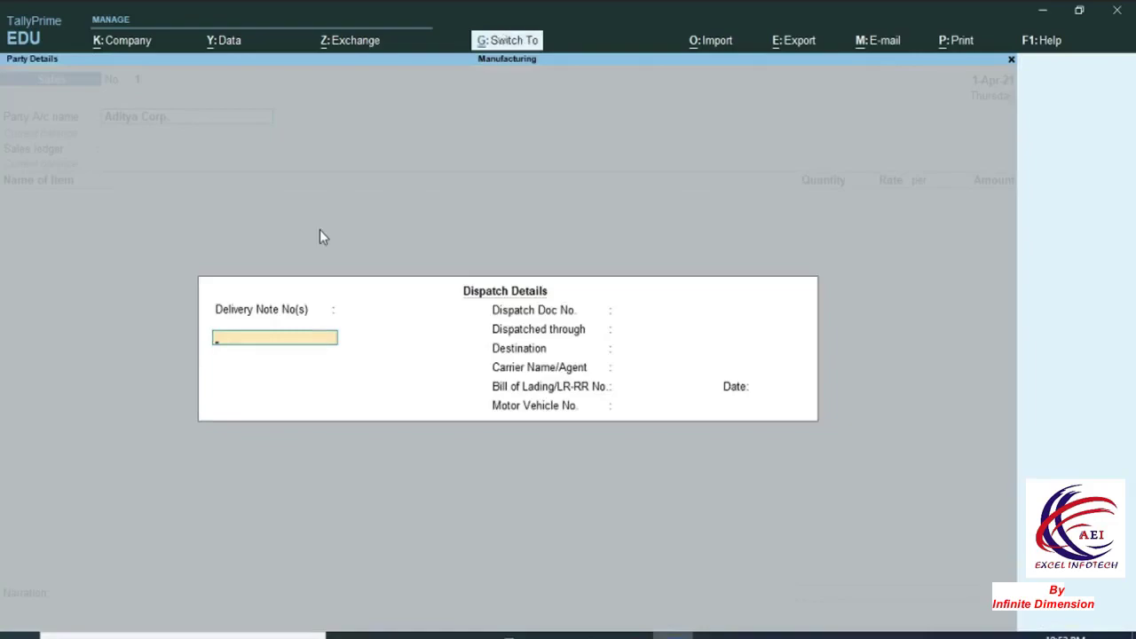
pyautogui.press('Escape')
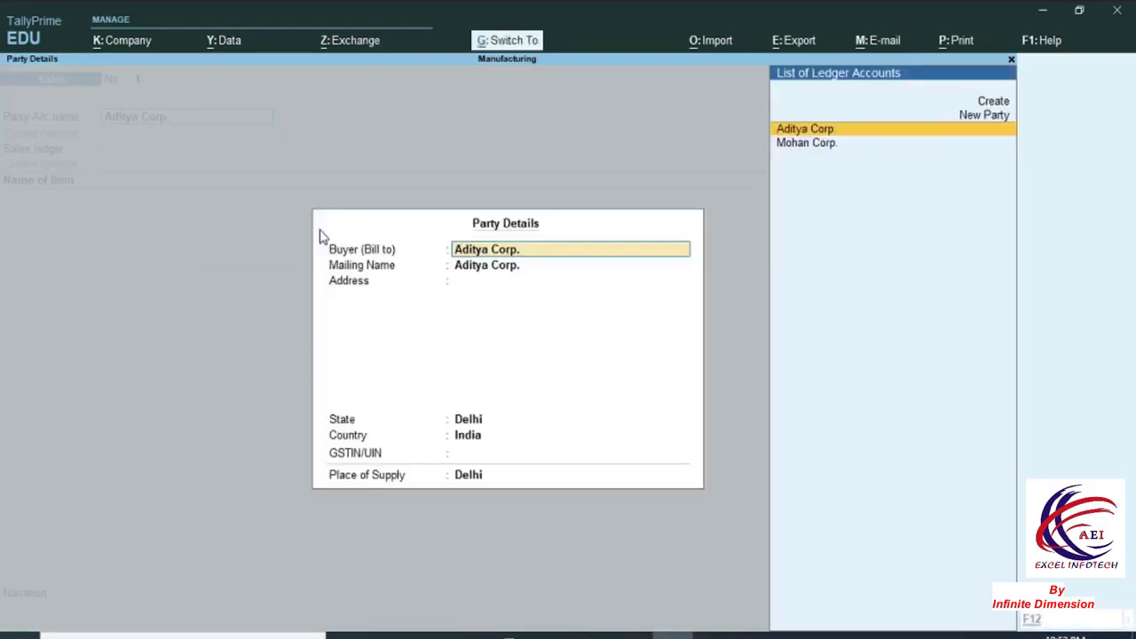
pyautogui.hotkey('ctrl', 'a')
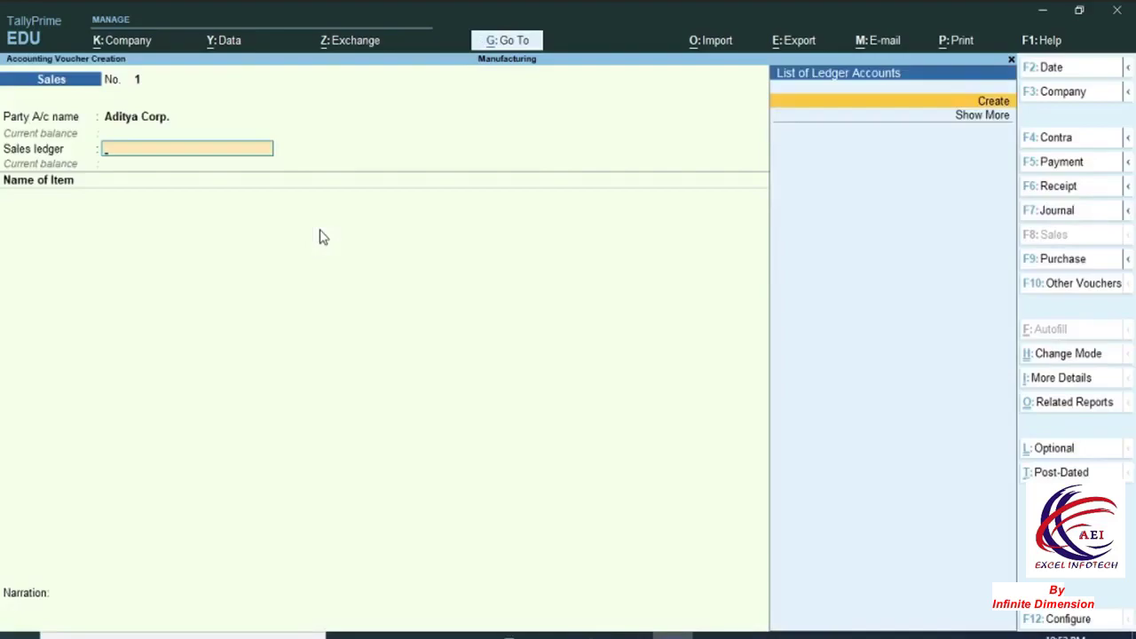
# Create the 'Sale' ledger under Sales Accounts with type Not Applicable and save it
pyautogui.hotkey('alt', 'c')
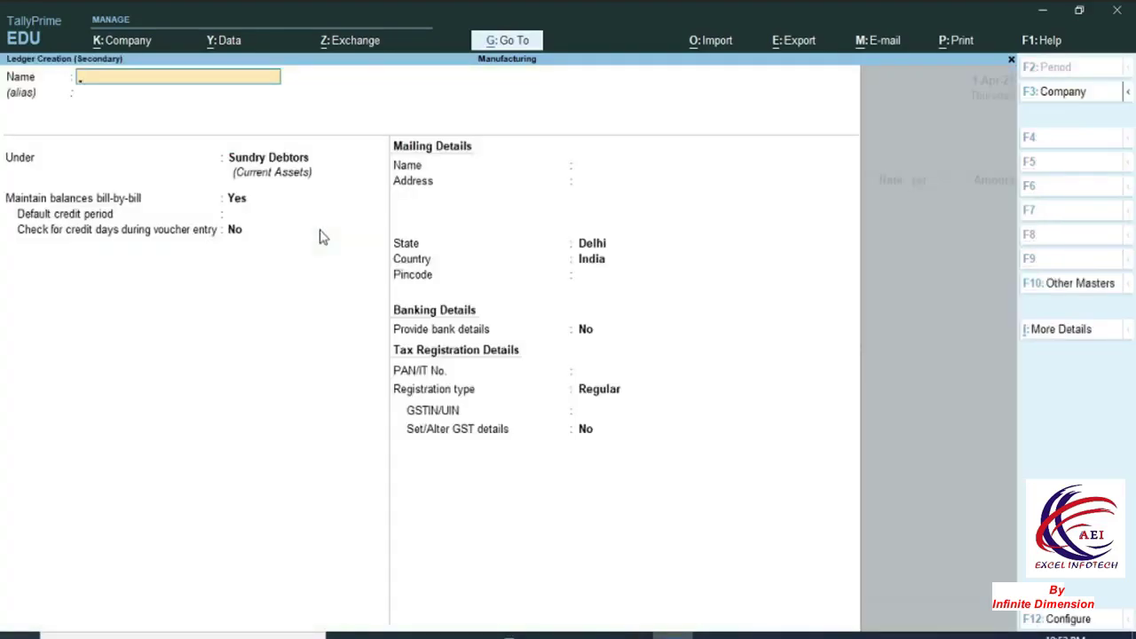
pyautogui.press('Return')
pyautogui.write('S')
pyautogui.press('Return')
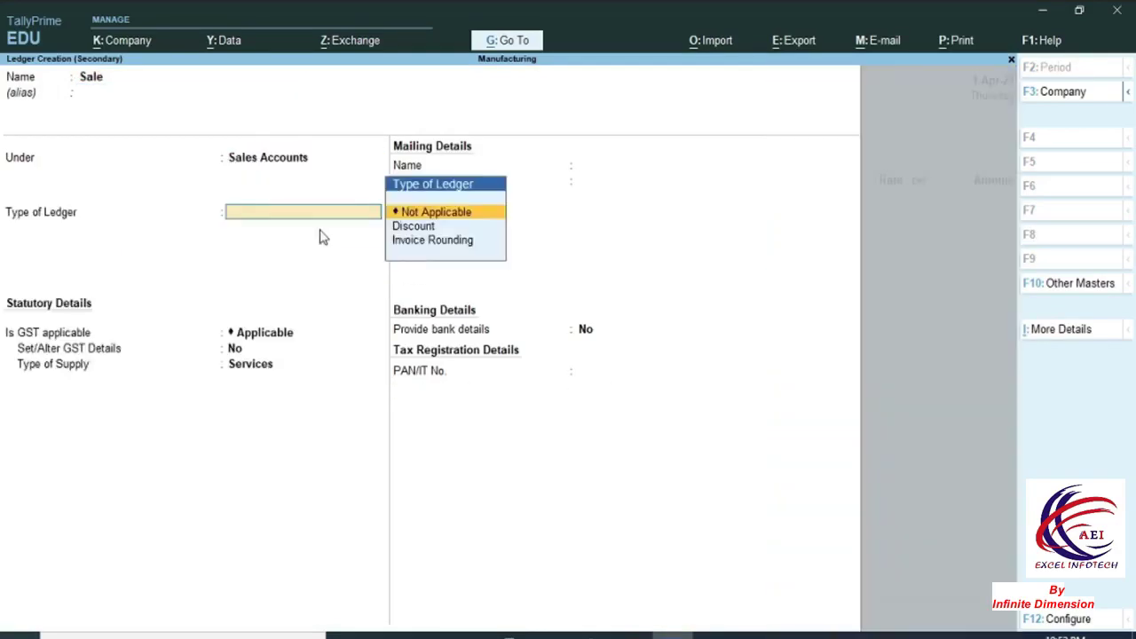
pyautogui.press('Return')
pyautogui.press('Return')
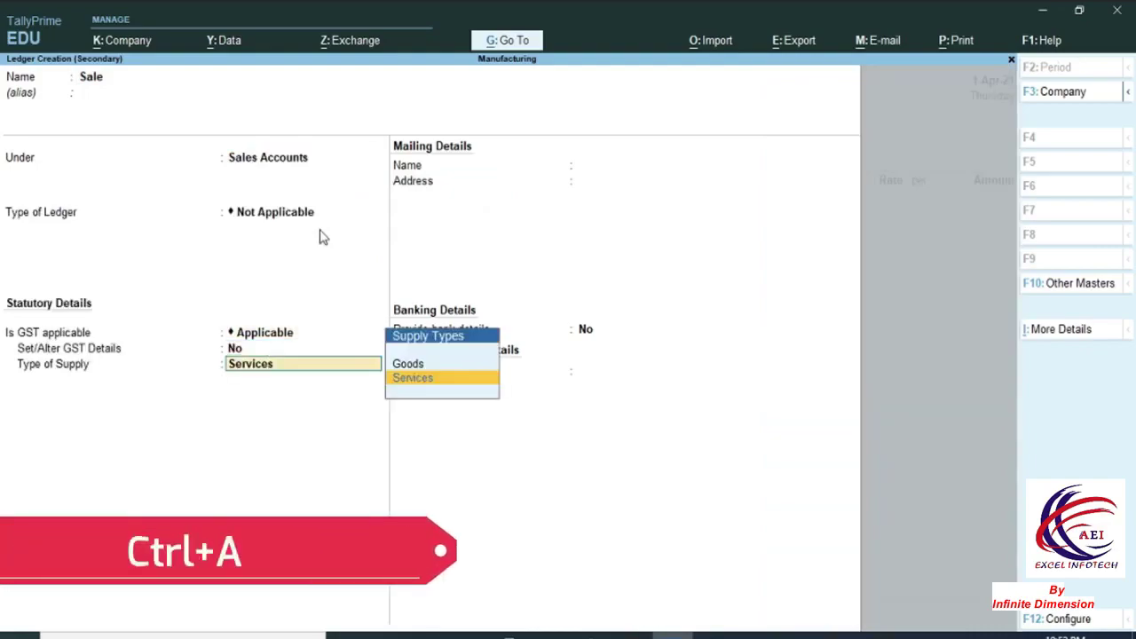
pyautogui.hotkey('ctrl', 'a')
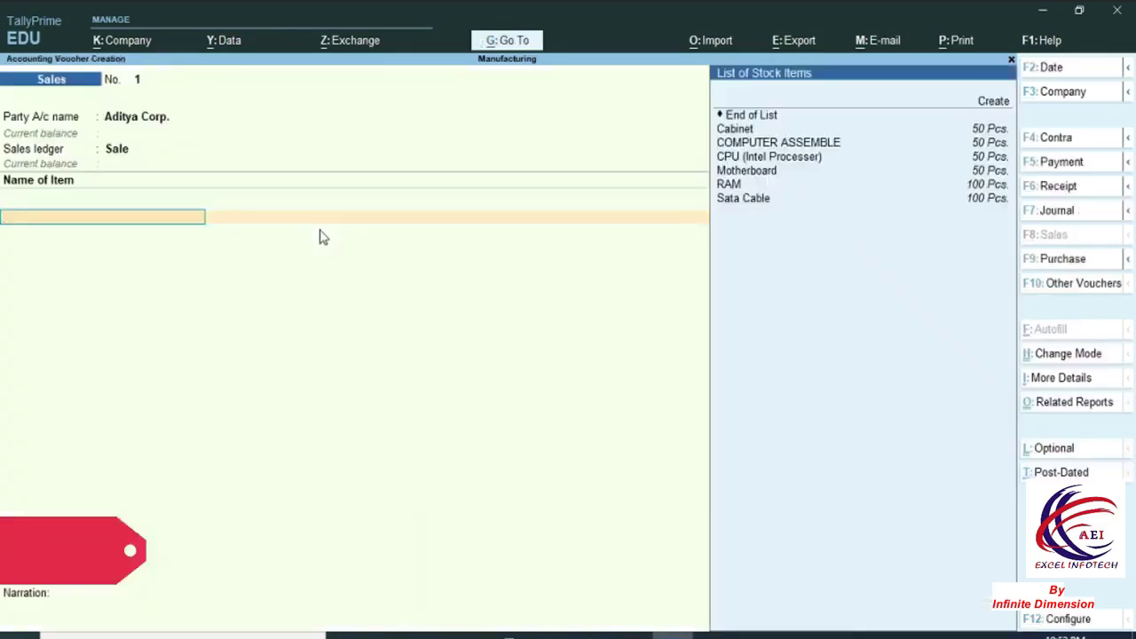
# Enter COMPUTER ASSEMBLE, 50 Pcs. at 10,000.00 per Pcs., for an amount of 5,00,000.00
pyautogui.press('Down')
pyautogui.press('Down')
pyautogui.press('Up')
pyautogui.press('Return')
pyautogui.press('Return')
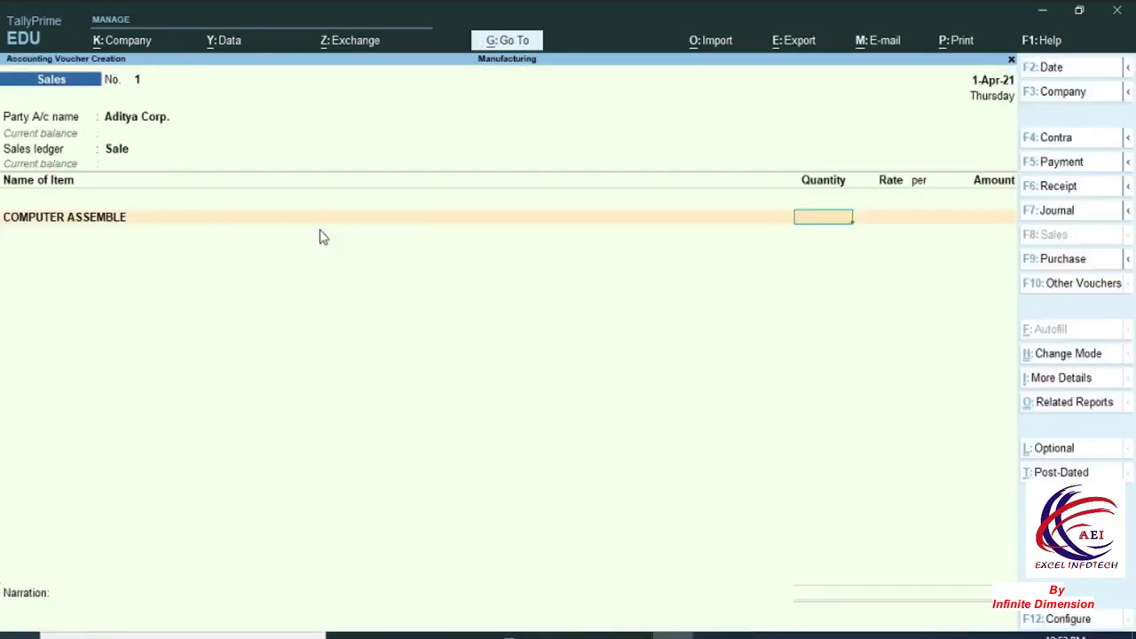
pyautogui.press('Return')
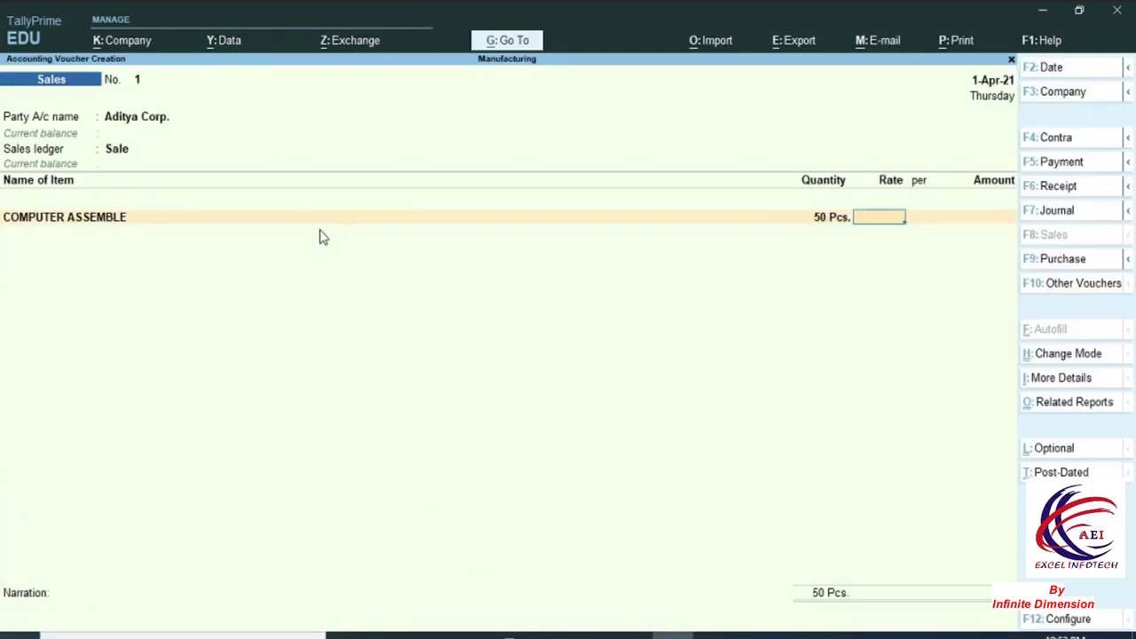
pyautogui.write('10000')
pyautogui.press('Return')
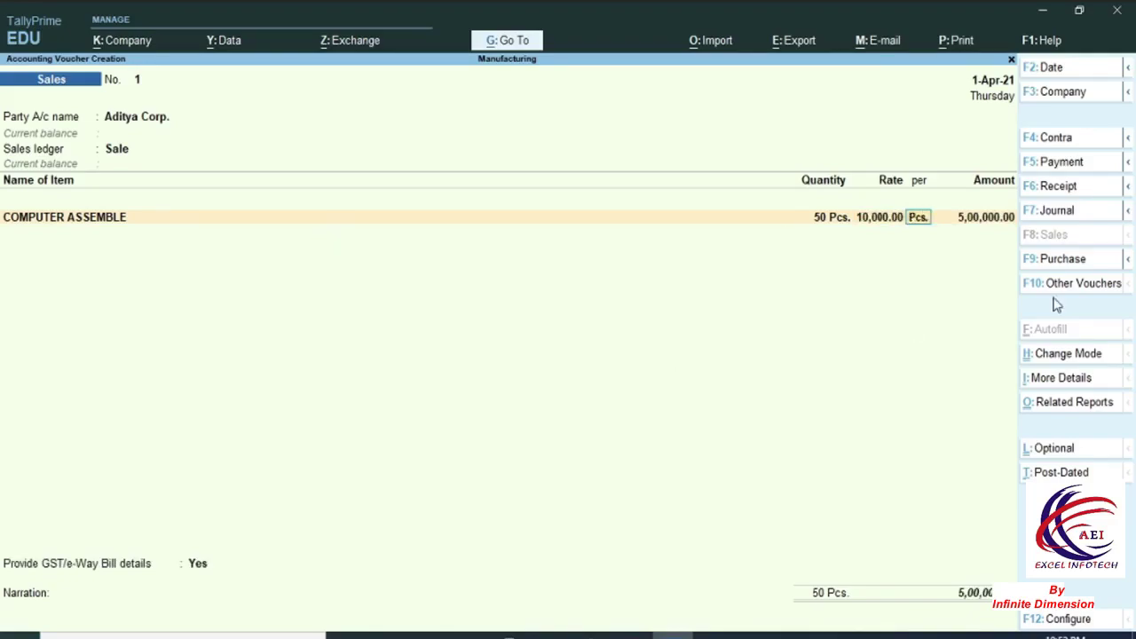
pyautogui.press('Return')
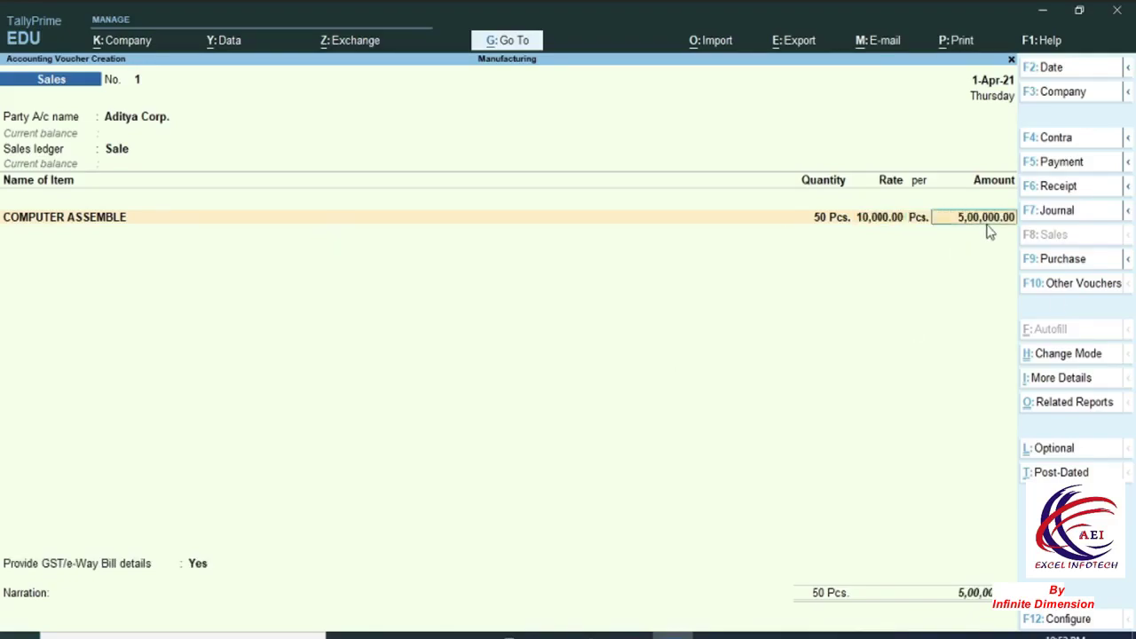
pyautogui.press('Return')
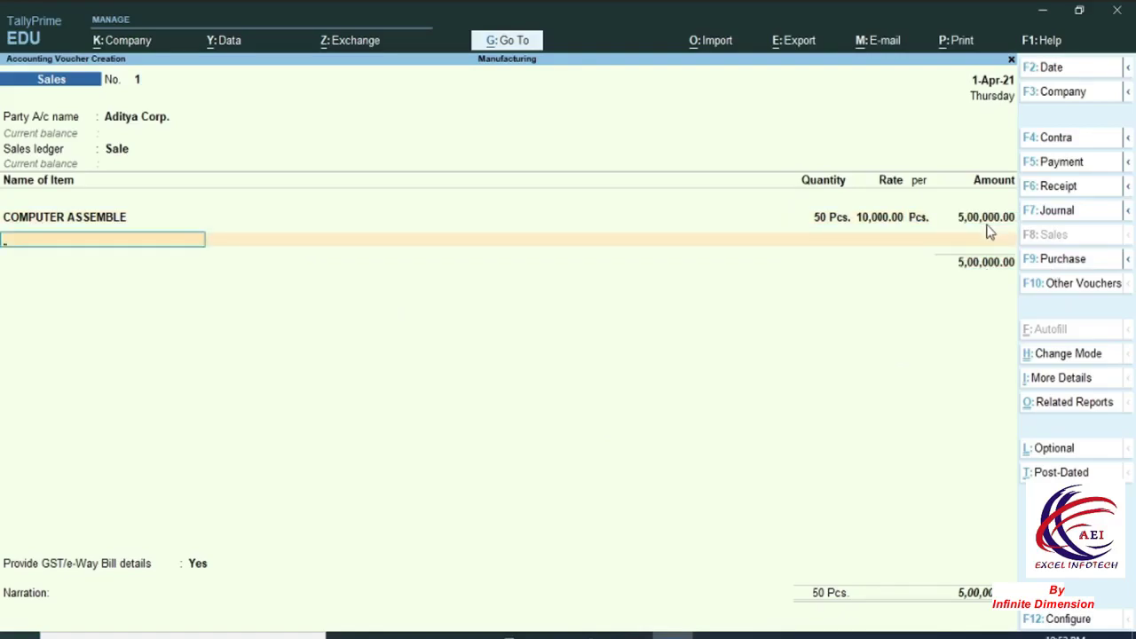
pyautogui.press('Return')
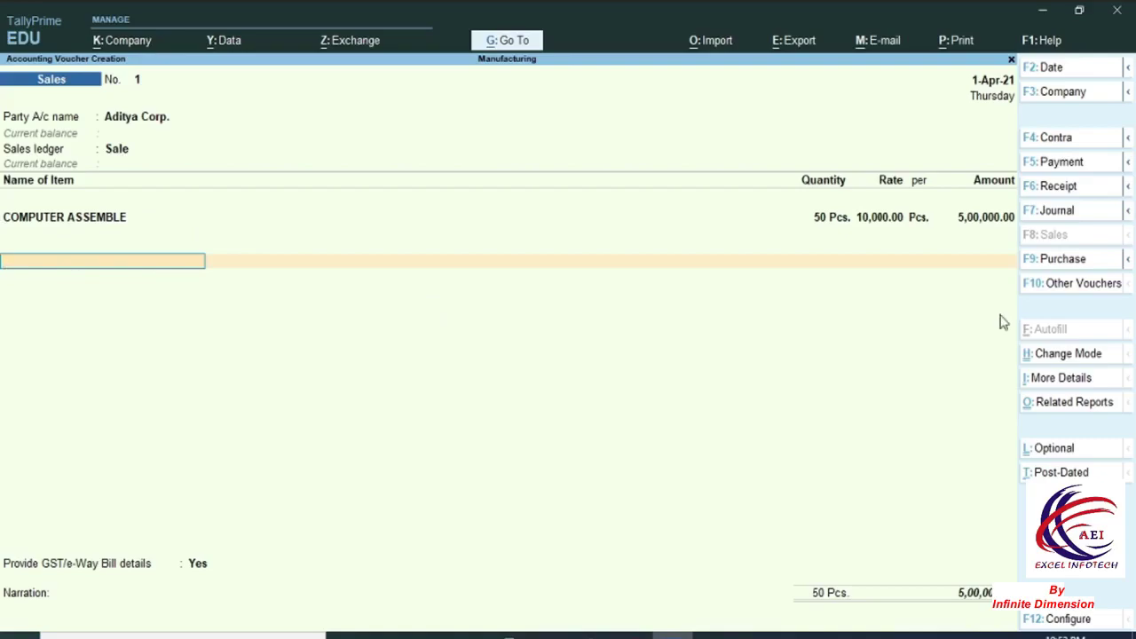
# Set GST/e-Way Bill details to No, accept the 5,00,000 bill reference, save, and exit
pyautogui.press('Return')
pyautogui.press('Up')
pyautogui.press('Return')
pyautogui.press('Return')
pyautogui.press('Return')
pyautogui.press('Return')
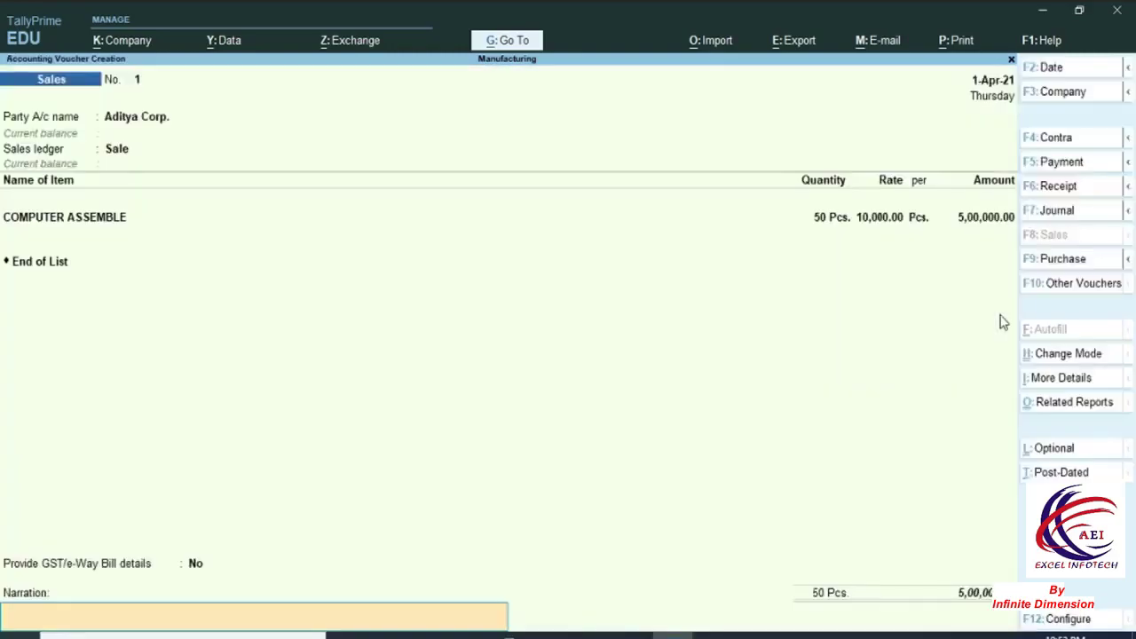
pyautogui.press('Return')
pyautogui.press('Return')
pyautogui.press('Return')
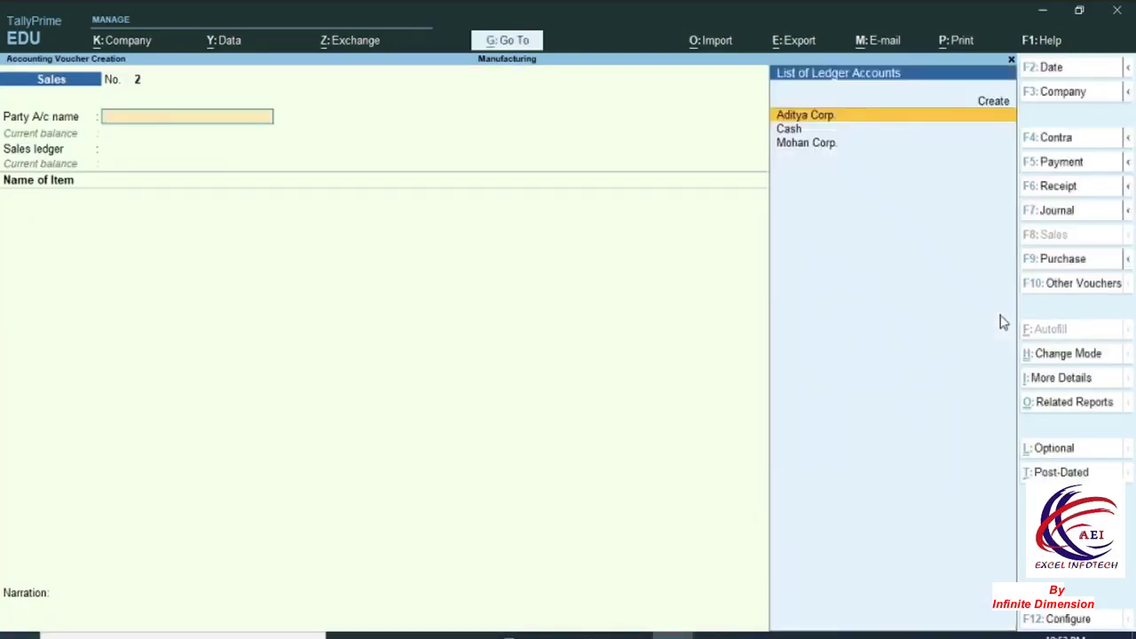
pyautogui.press('Escape')
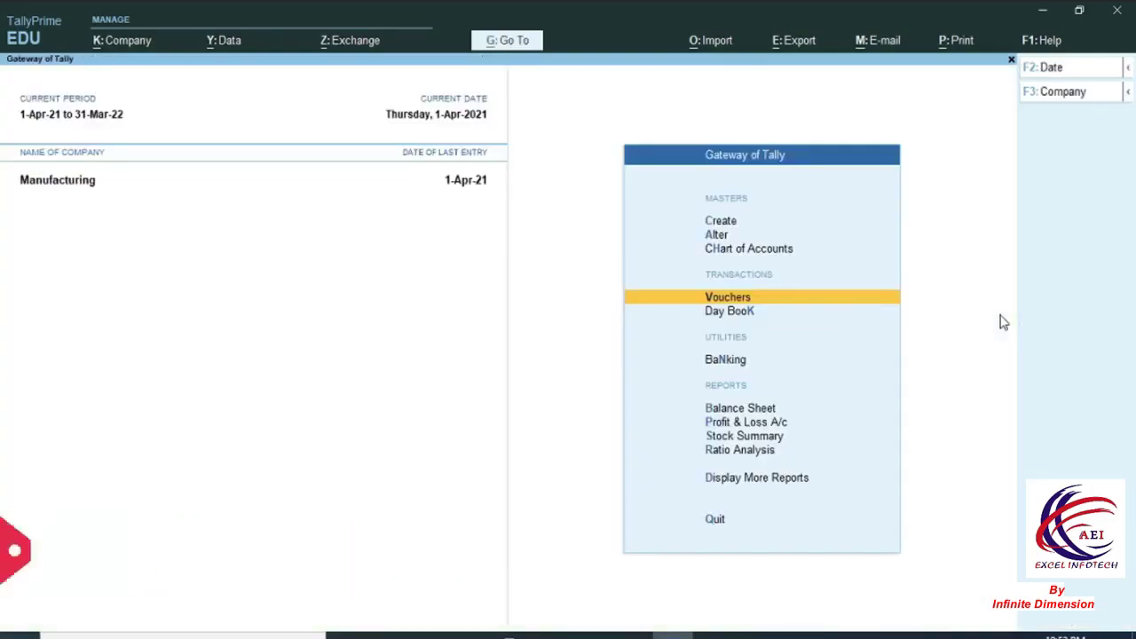
pyautogui.press('b')
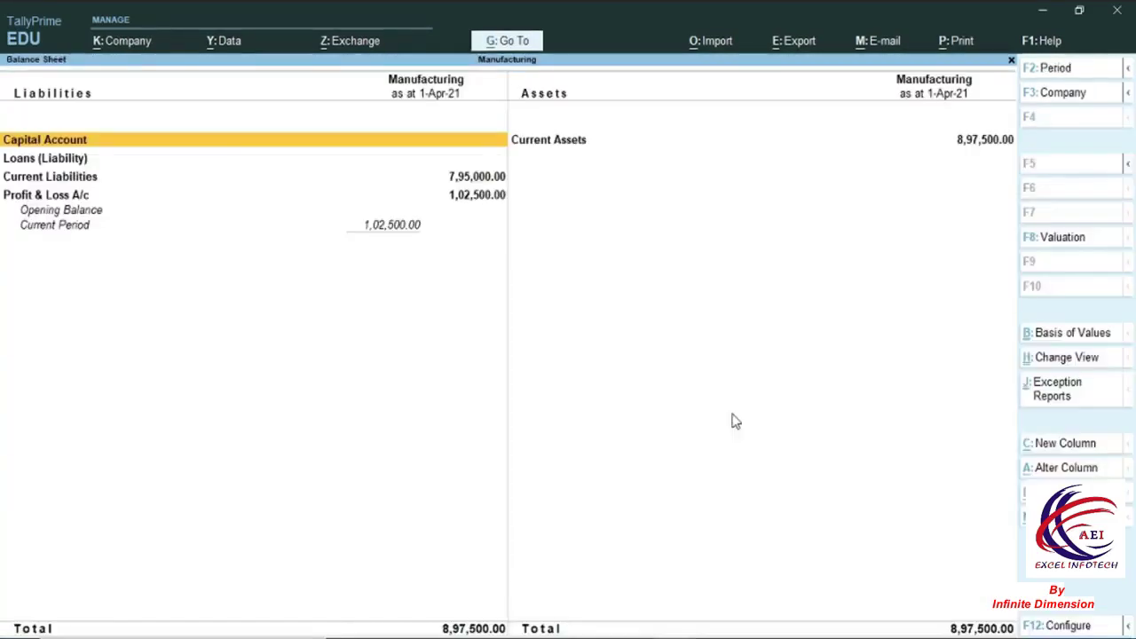
pyautogui.click(581, 146)
pyautogui.click(582, 146)
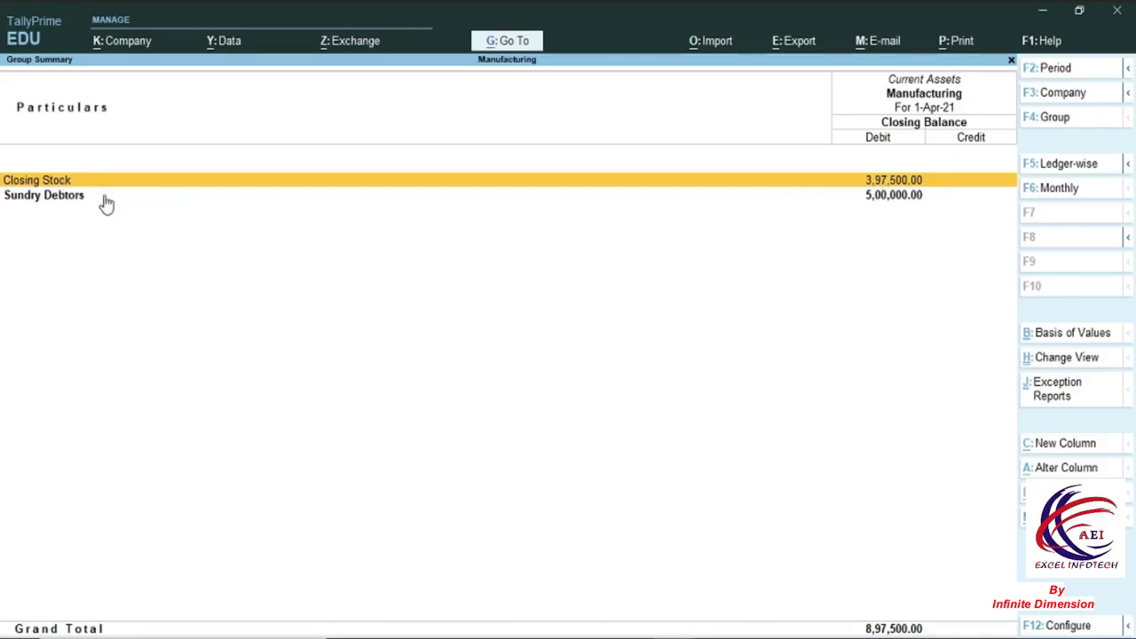
pyautogui.press('Return')
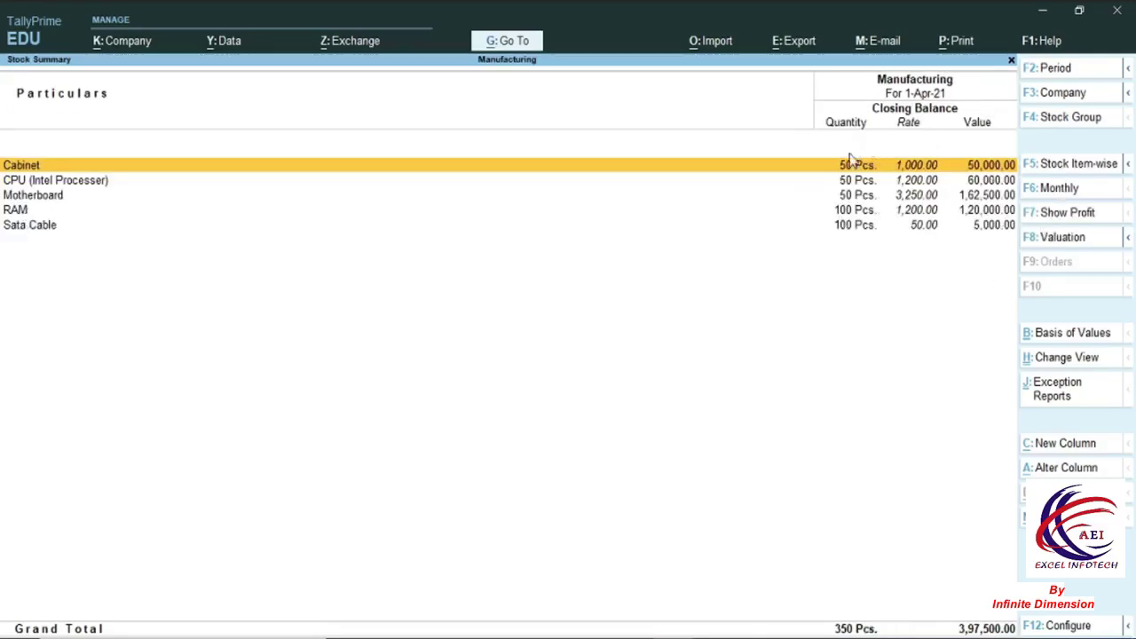
pyautogui.press('Escape')
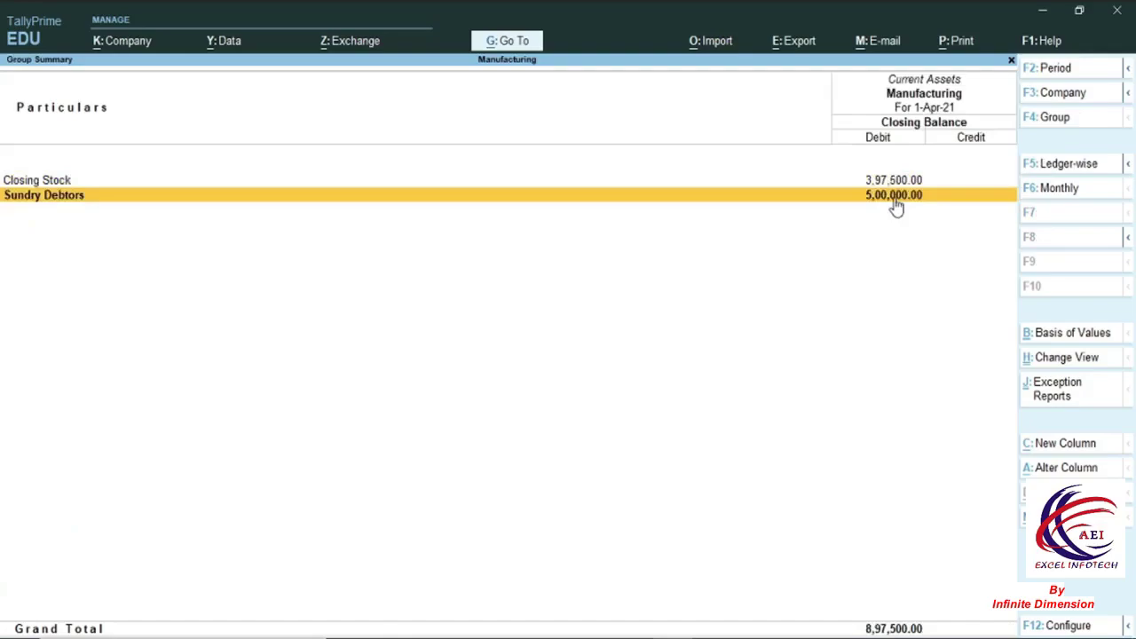
pyautogui.press('Escape')
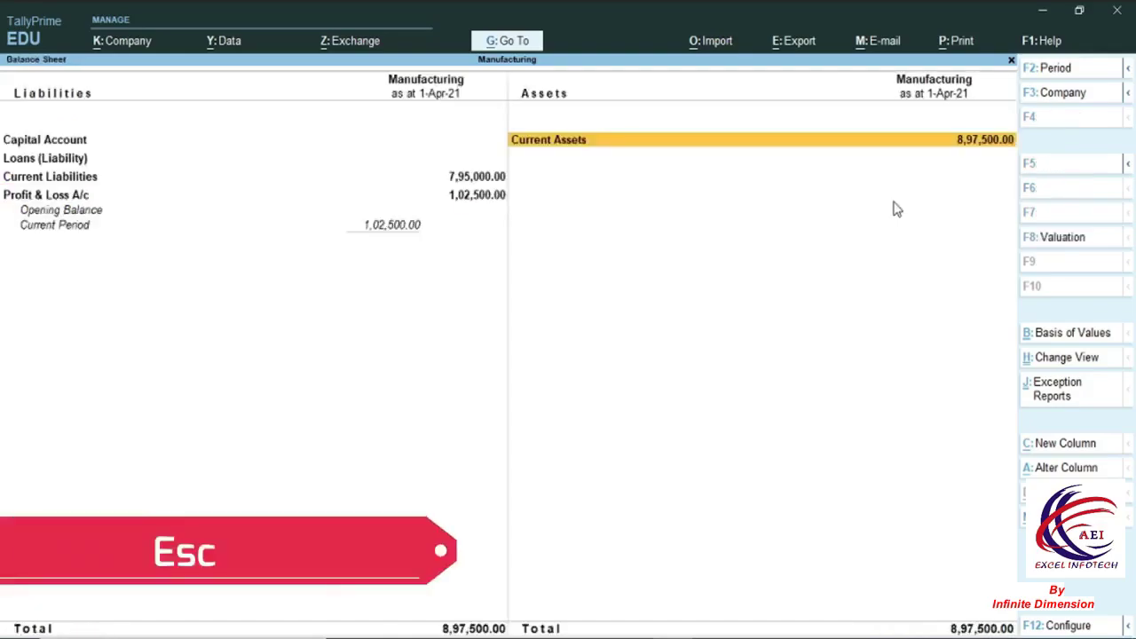
pyautogui.press('Escape')
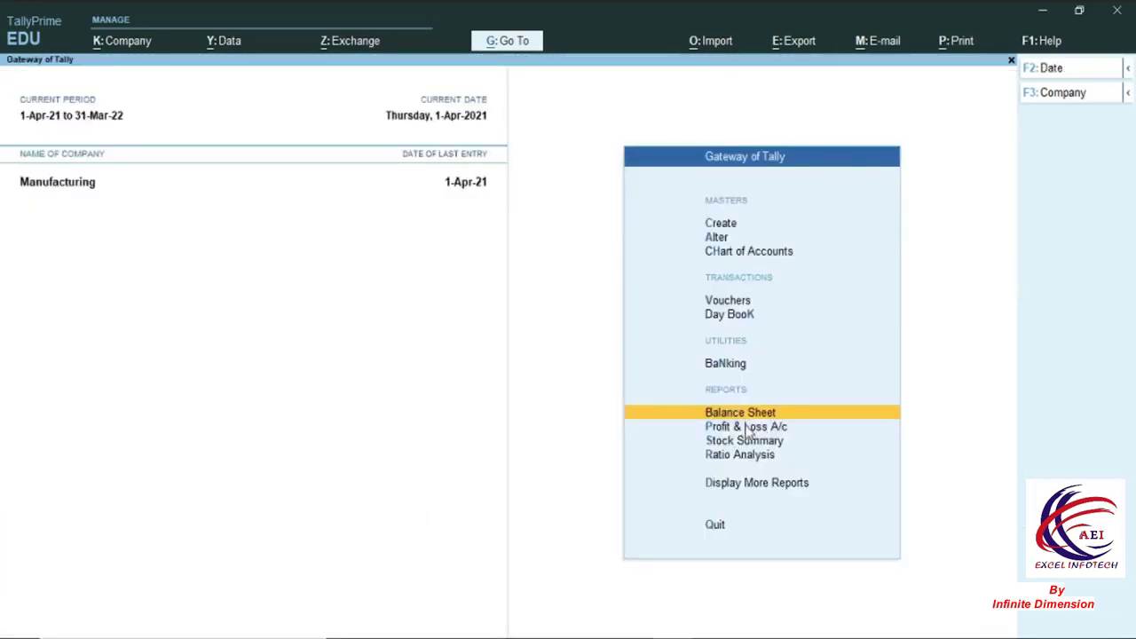
pyautogui.click(746, 428)
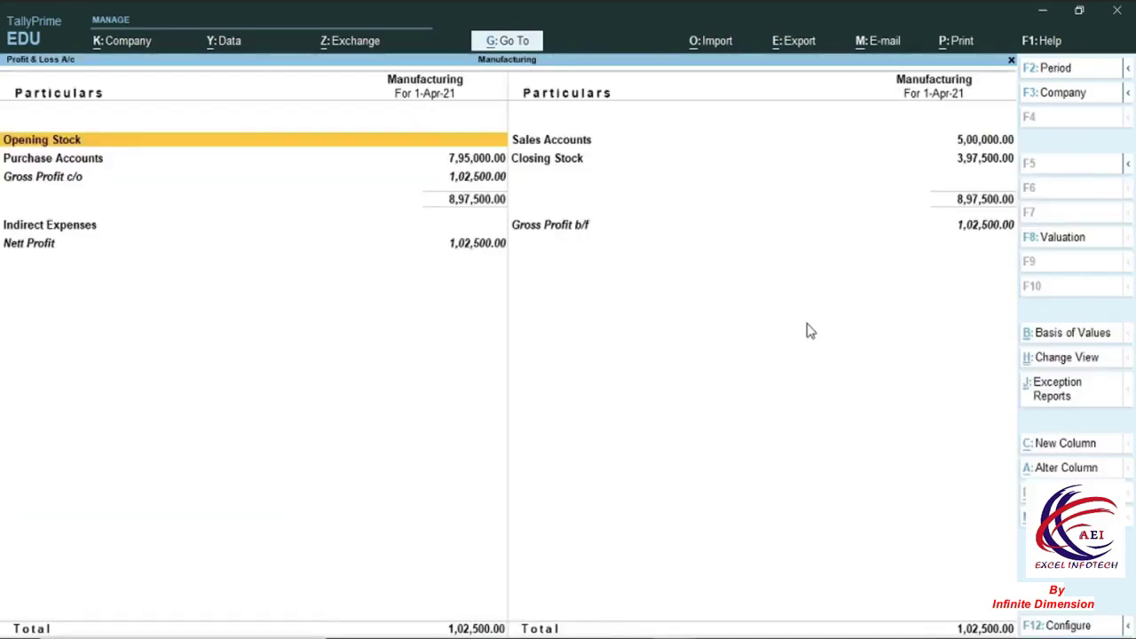
pyautogui.hotkey('alt', 'F1')
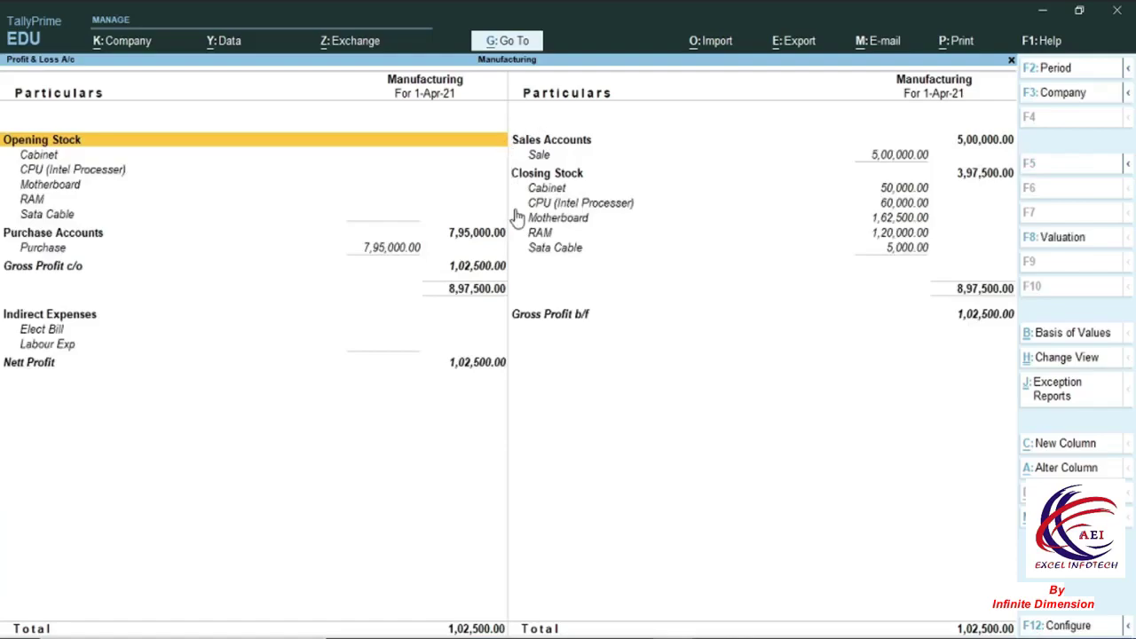
pyautogui.click(578, 142)
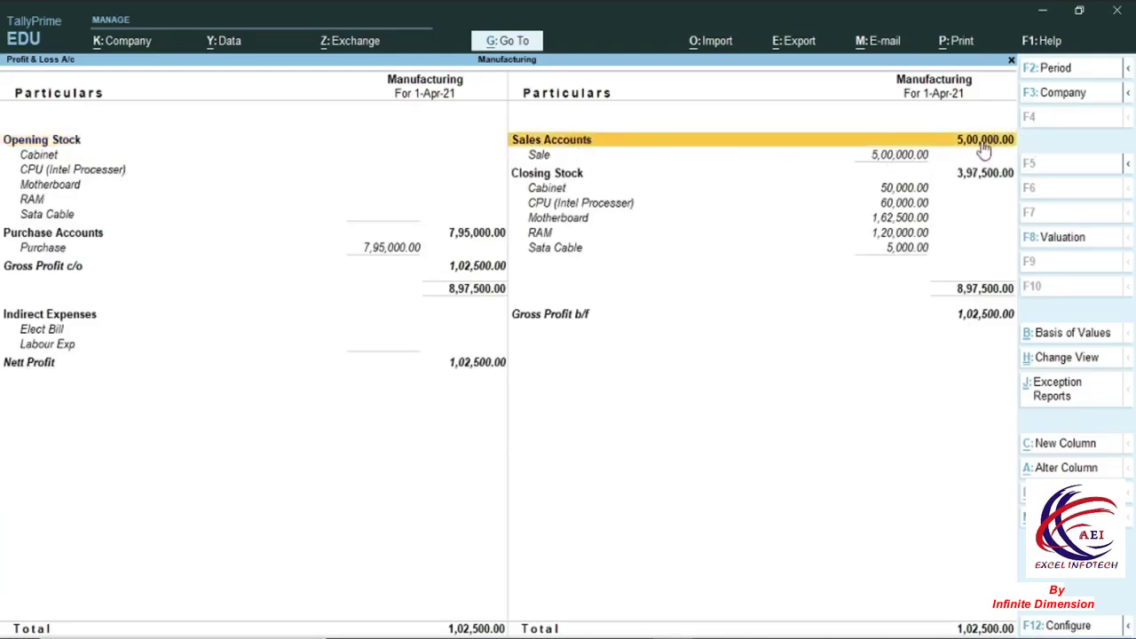
pyautogui.click(554, 177)
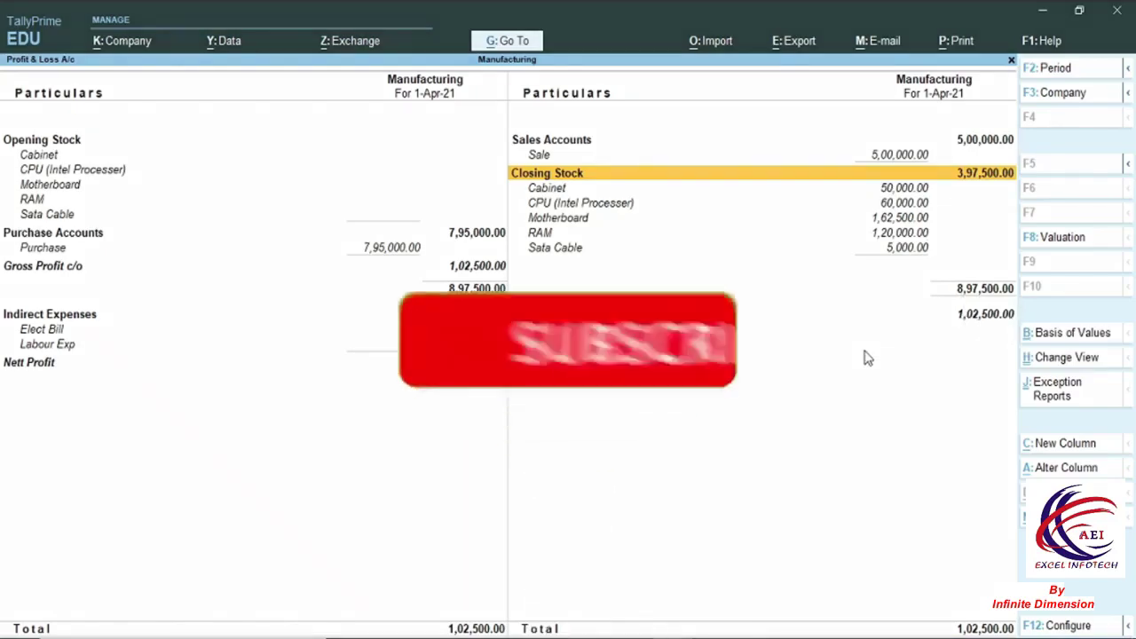
pyautogui.press('Escape')
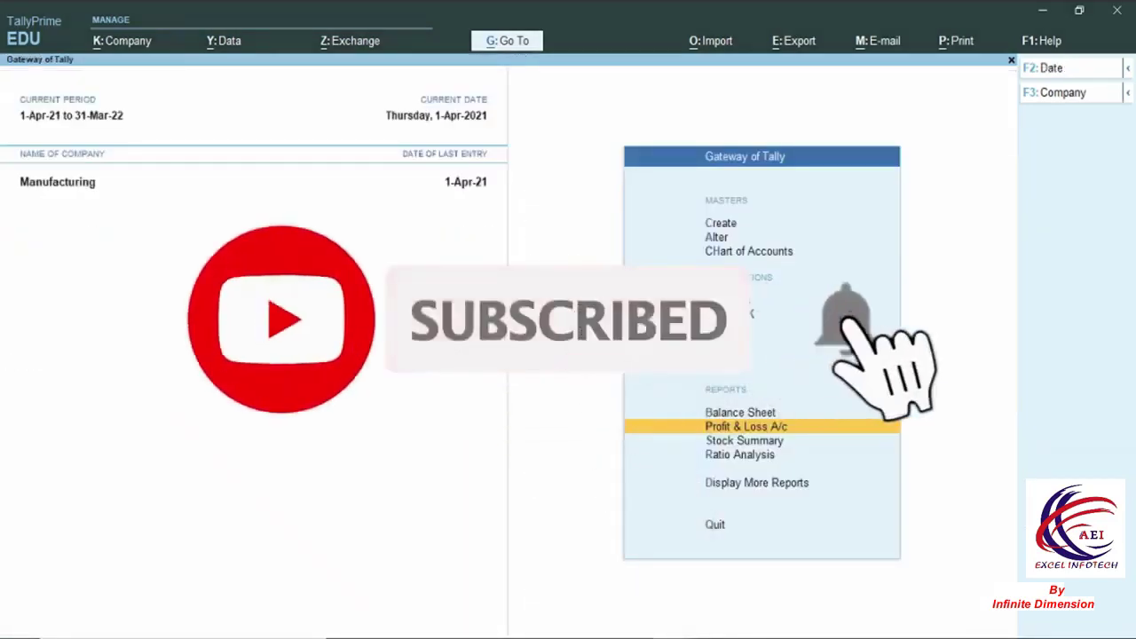
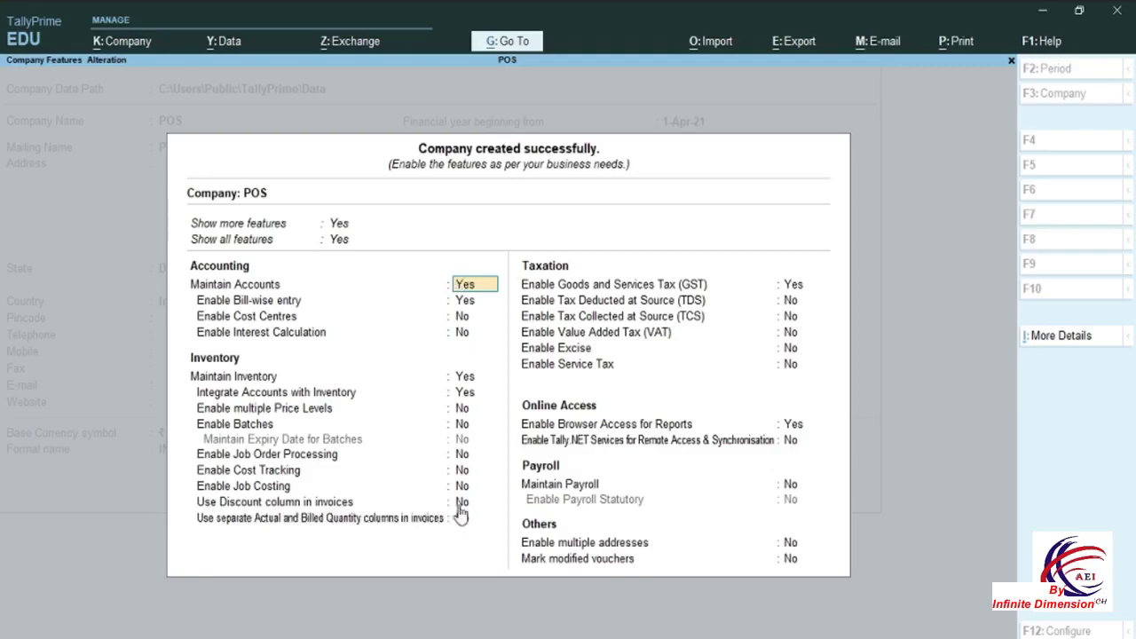
# Set 'Use Discount column in invoices' to Yes and accept the company features
pyautogui.click(459, 504)
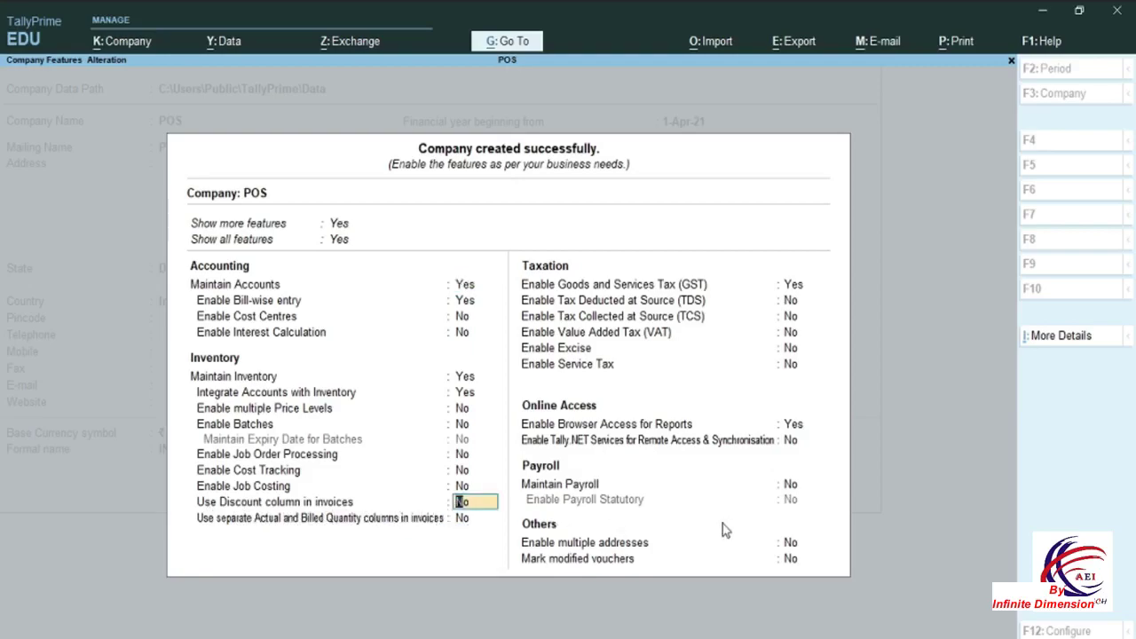
pyautogui.write('y')
pyautogui.press('Return')
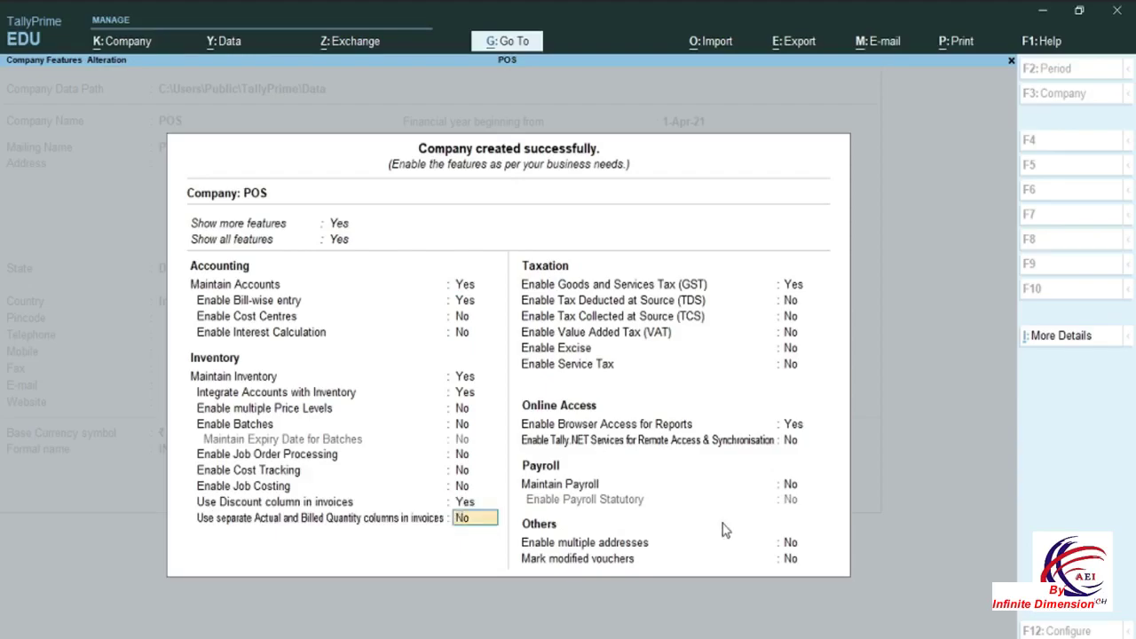
pyautogui.press('ctrl')
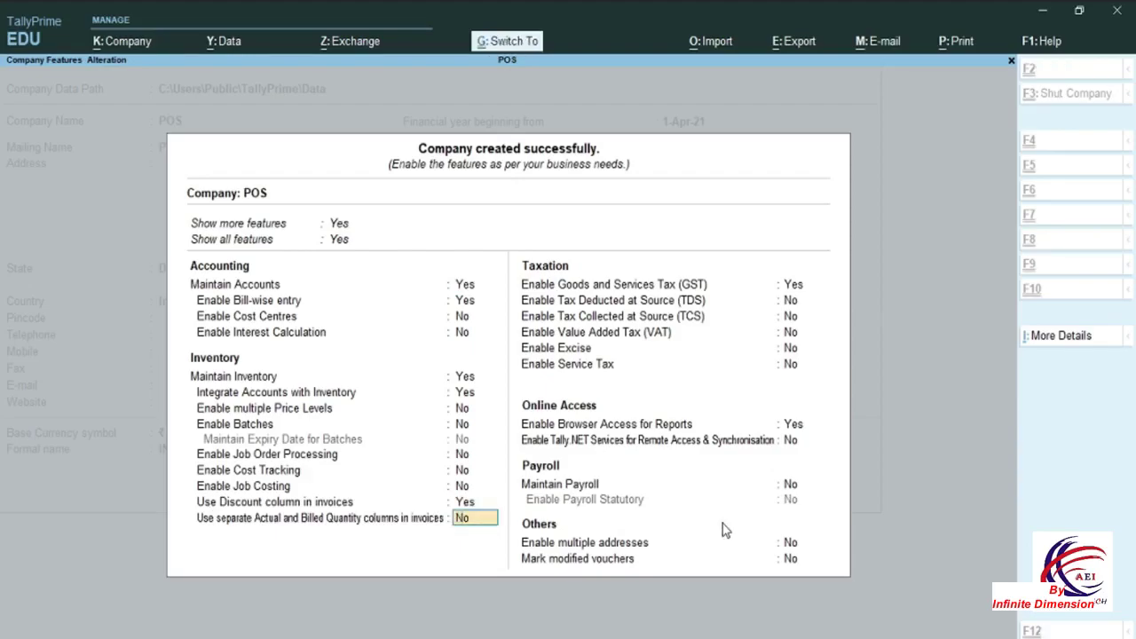
pyautogui.hotkey('ctrl', 'a')
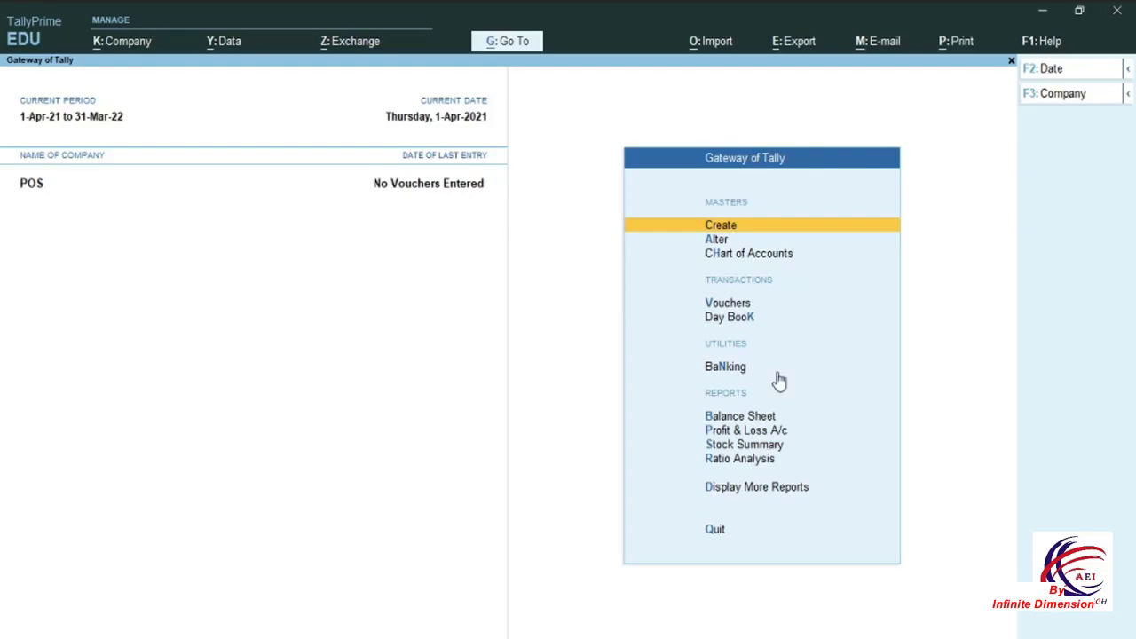
# Create a voucher type named 'POS Invoice' with Sales as its type of voucher
pyautogui.click(718, 225)
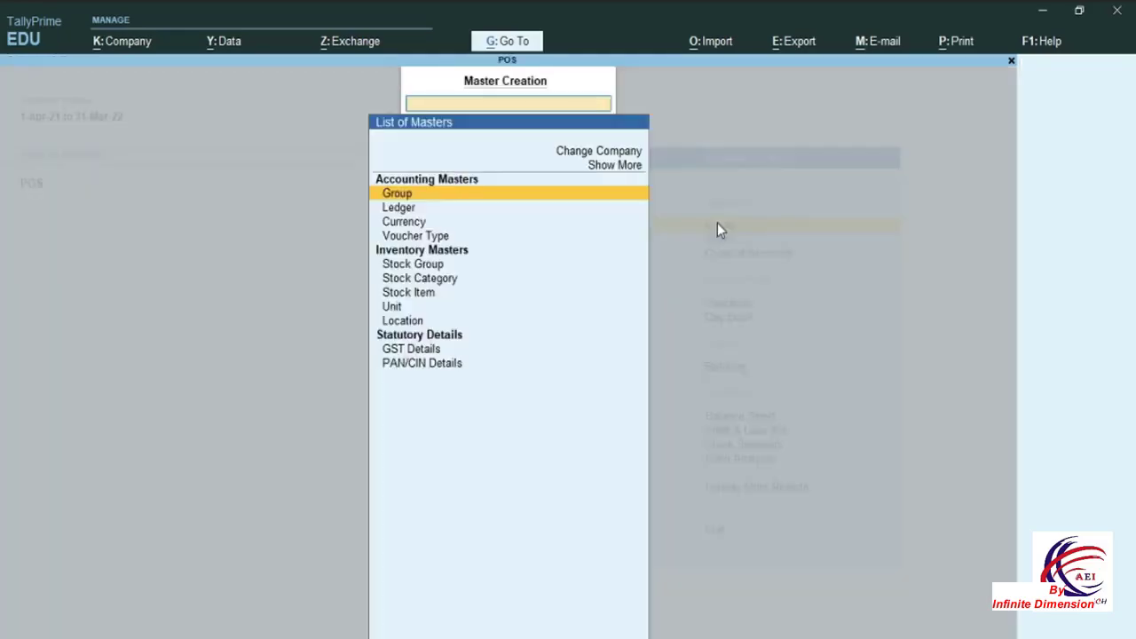
pyautogui.click(423, 238)
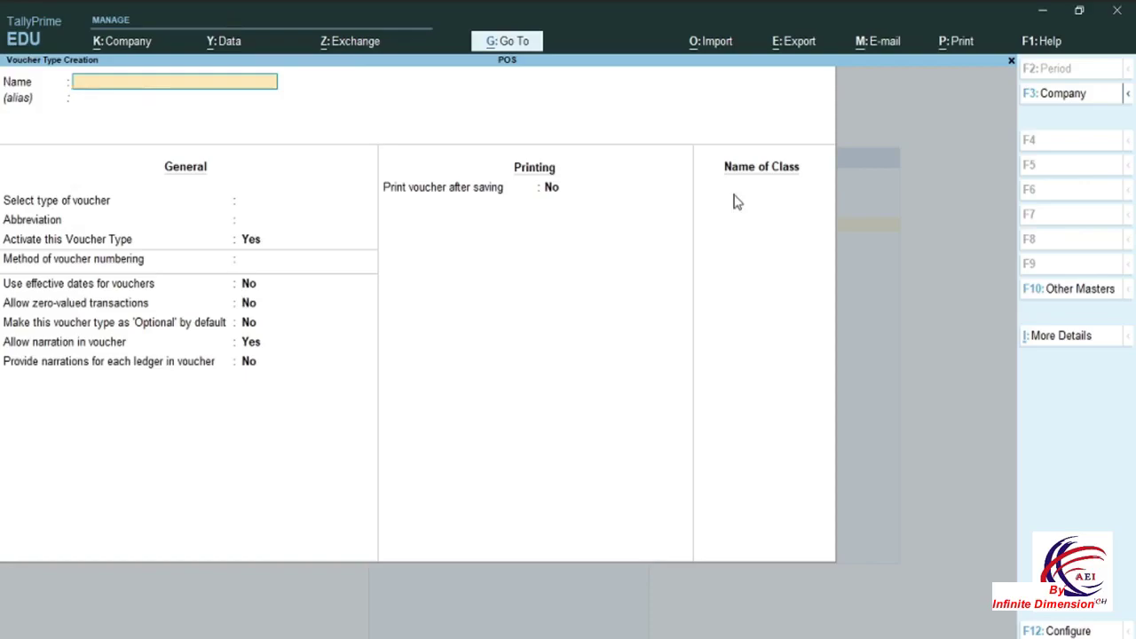
pyautogui.write('POS Invoice')
pyautogui.press('Return')
pyautogui.press('Return')
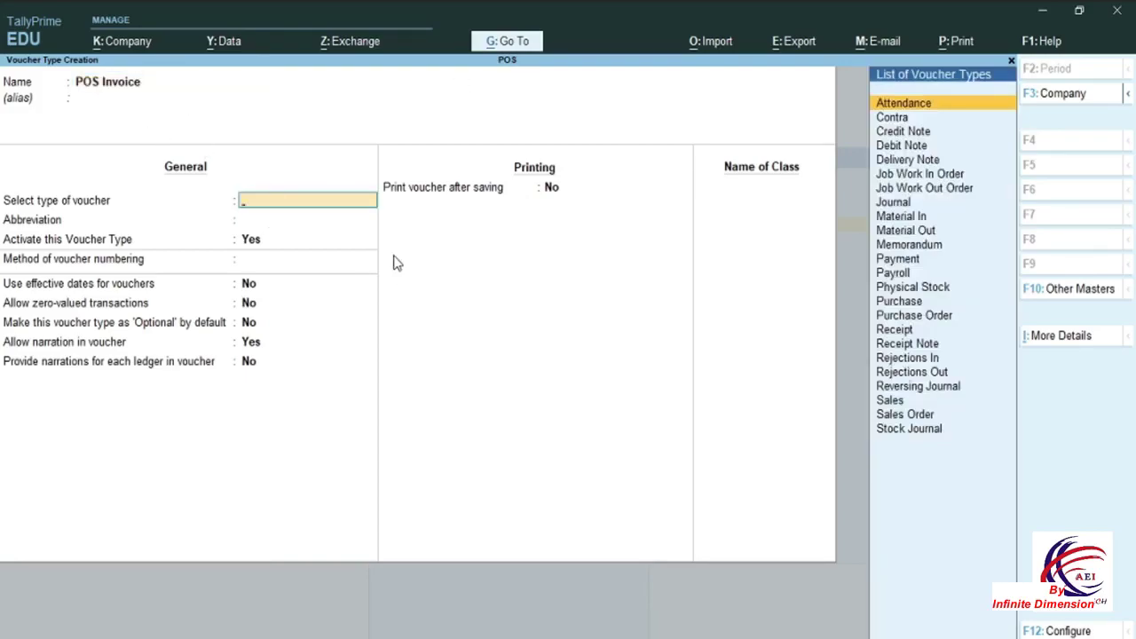
pyautogui.write('S')
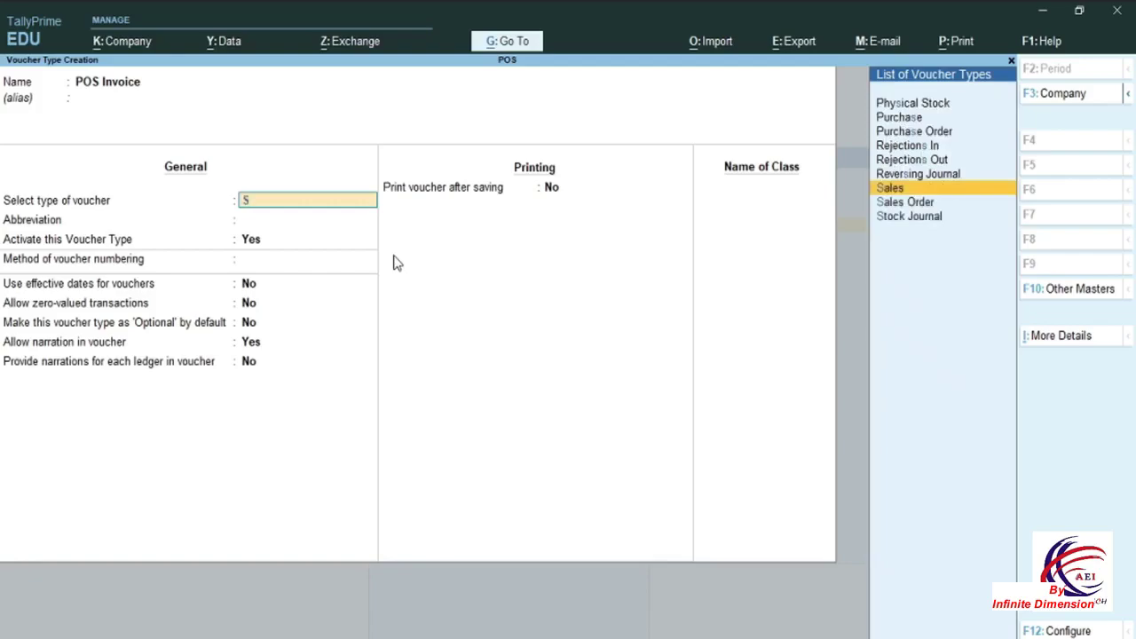
pyautogui.press('Return')
pyautogui.press('Return')
pyautogui.press('Return')
pyautogui.press('Return')
pyautogui.press('Return')
pyautogui.press('Return')
pyautogui.press('Return')
pyautogui.press('Return')
pyautogui.press('Return')
pyautogui.press('Return')
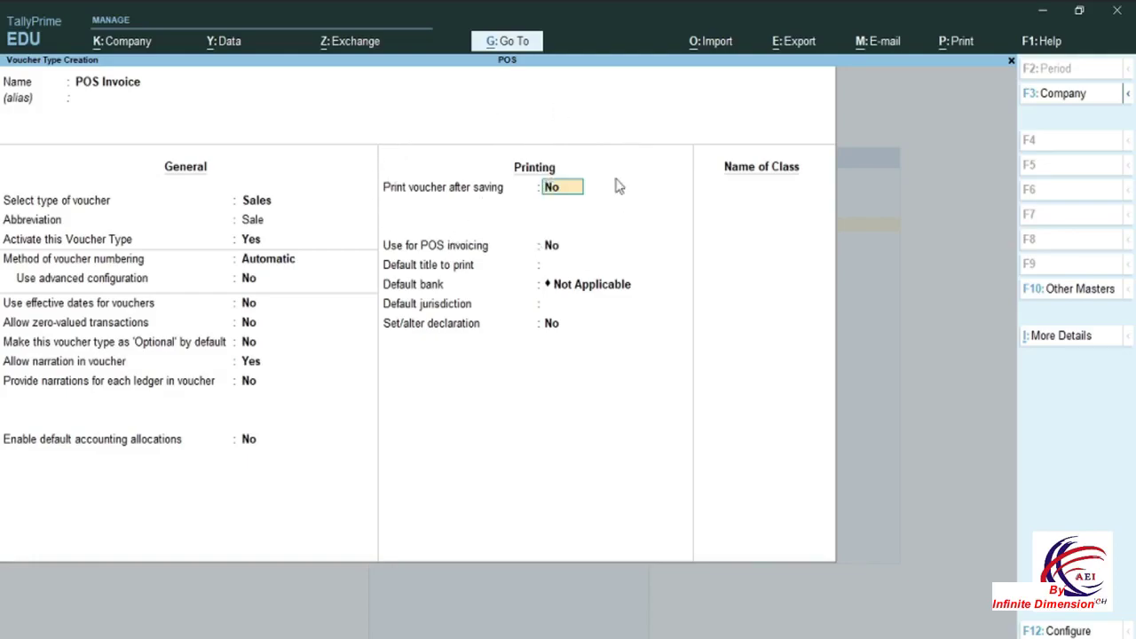
# Set 'Print voucher after saving' and 'Use for POS invoicing' to Yes
pyautogui.write('y')
pyautogui.press('Return')
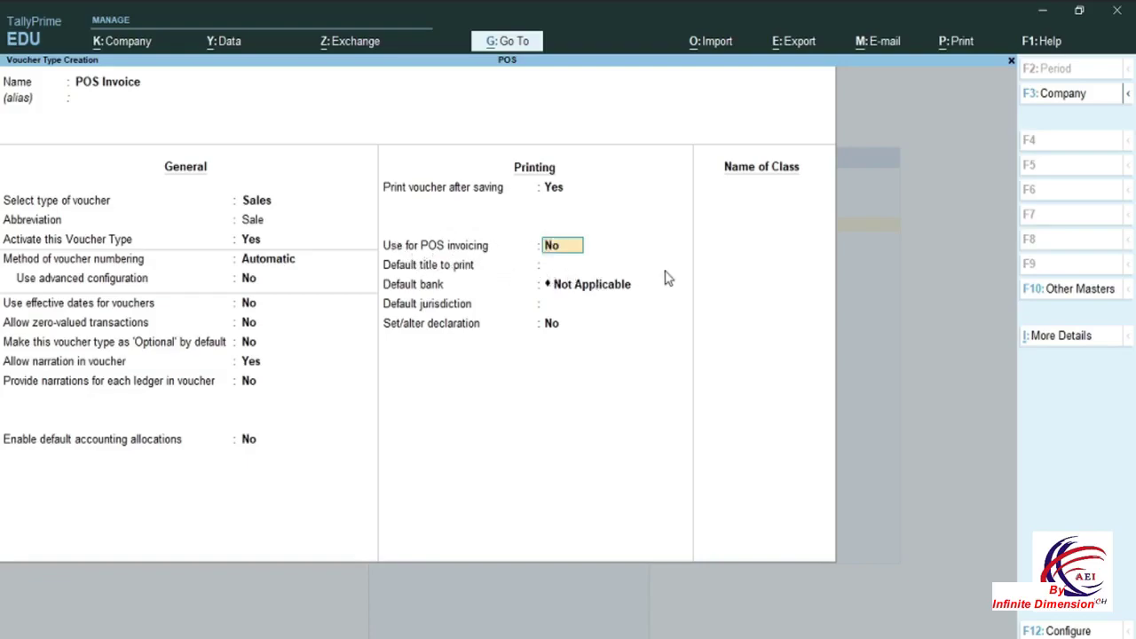
pyautogui.write('y')
pyautogui.press('Return')
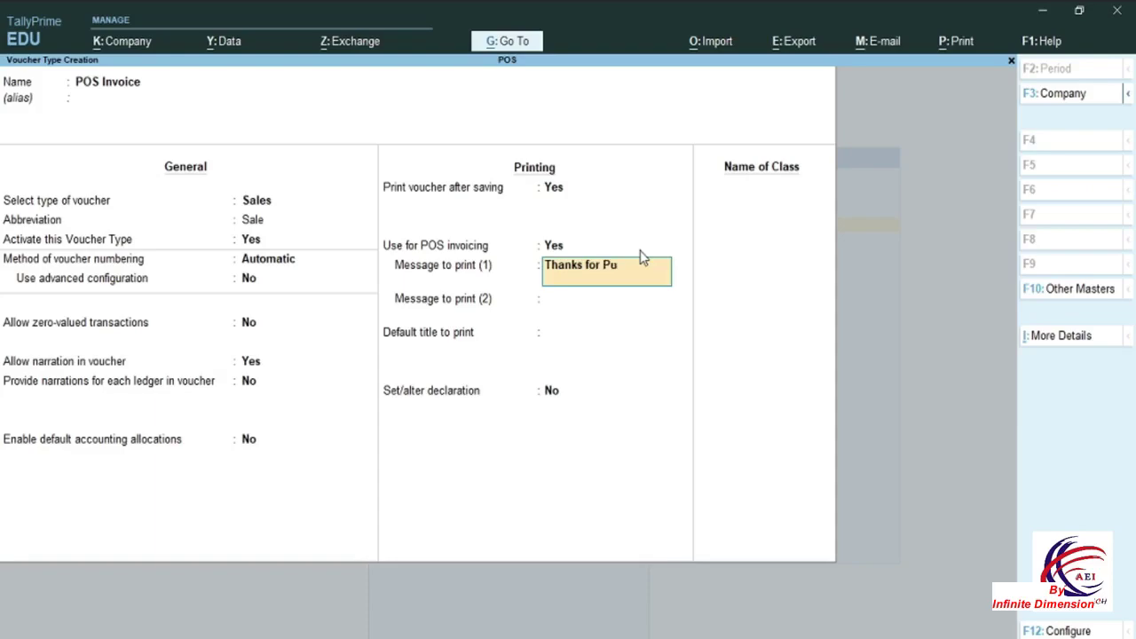
# Keep messages 'Thanks for Purchase' and 'Visit Again', title Excel Store, declaration Yes, and save
pyautogui.press('Return')
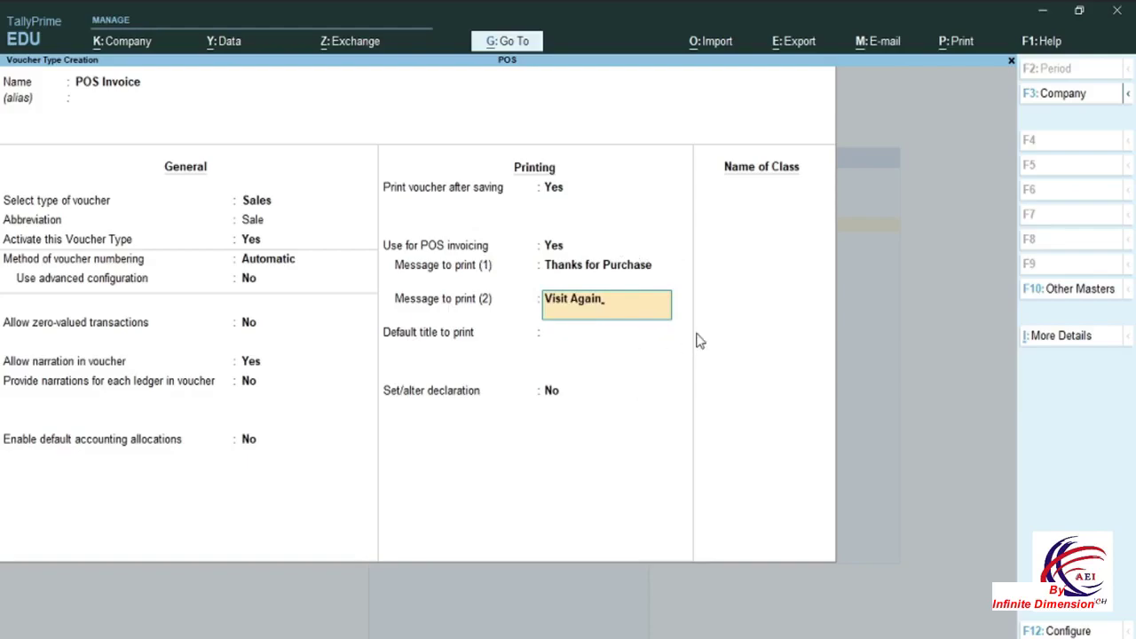
pyautogui.press('Return')
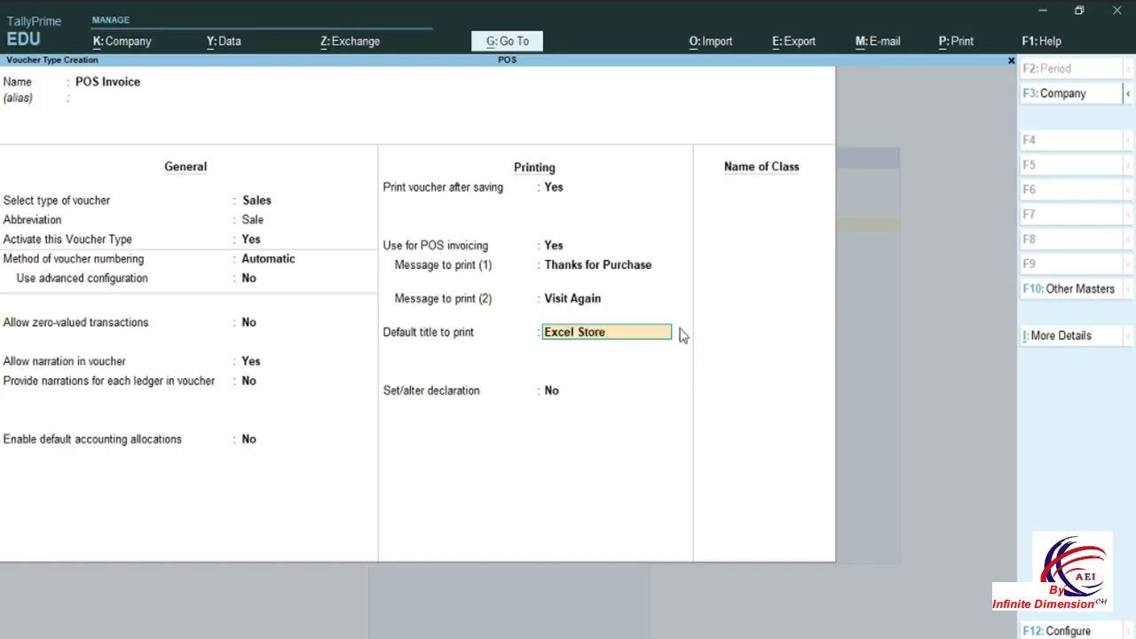
pyautogui.press('Return')
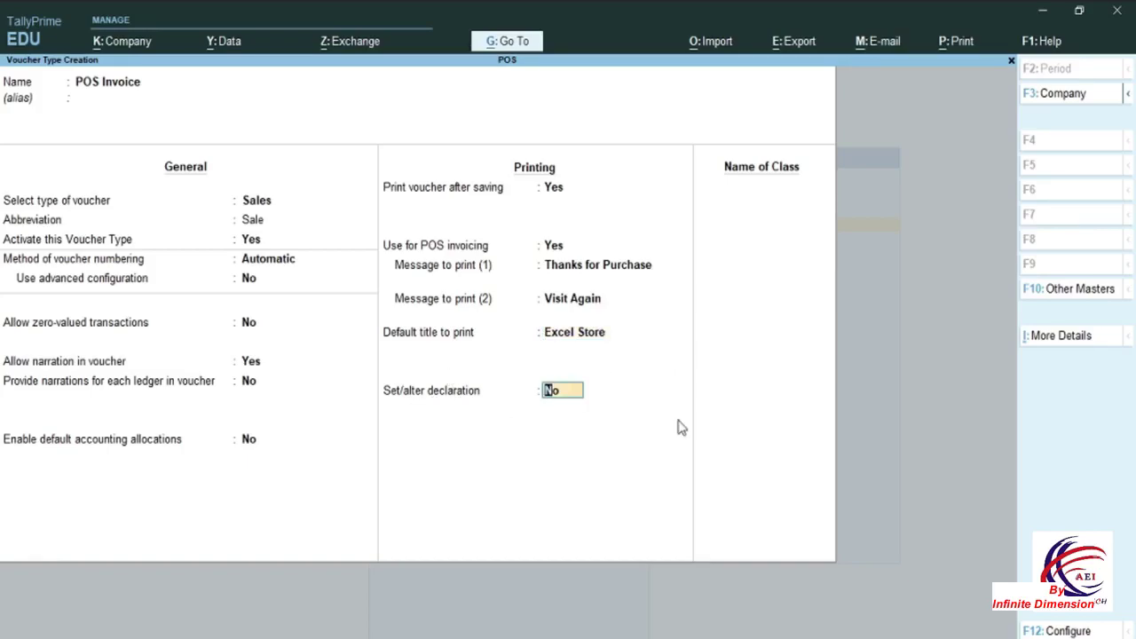
pyautogui.write('y')
pyautogui.press('Return')
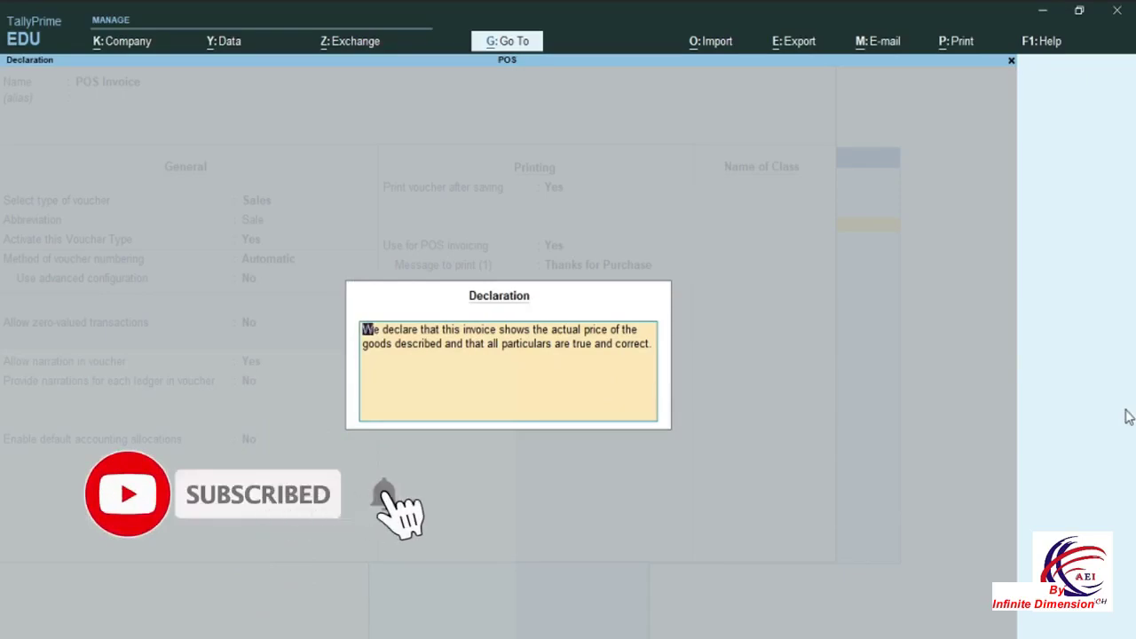
pyautogui.hotkey('ctrl', 'a')
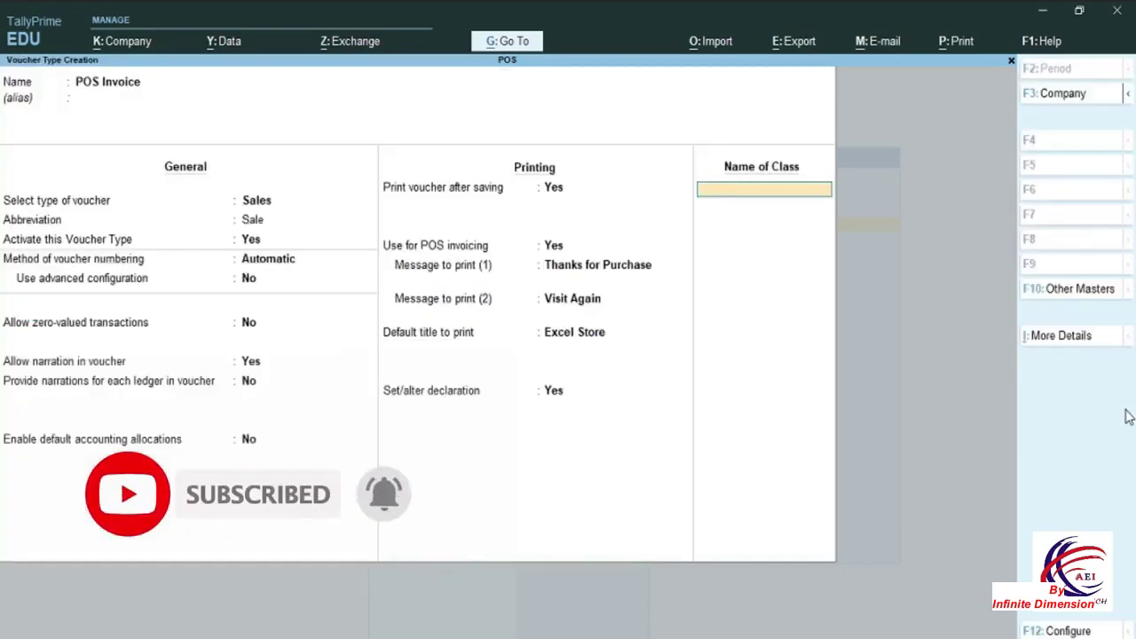
pyautogui.press('Return')
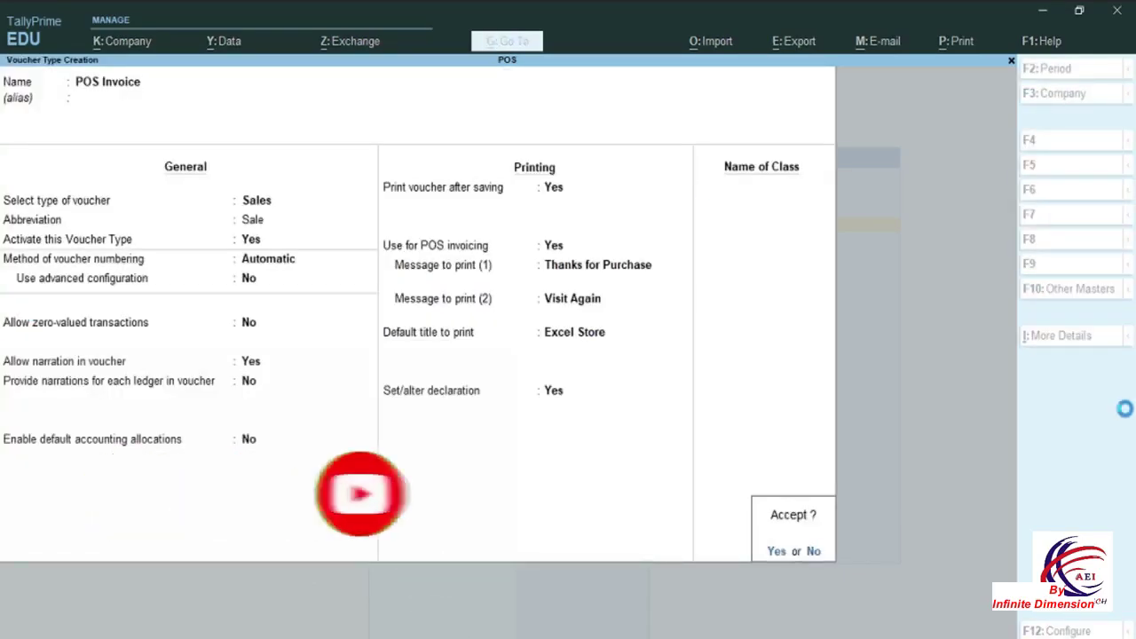
pyautogui.press('y')
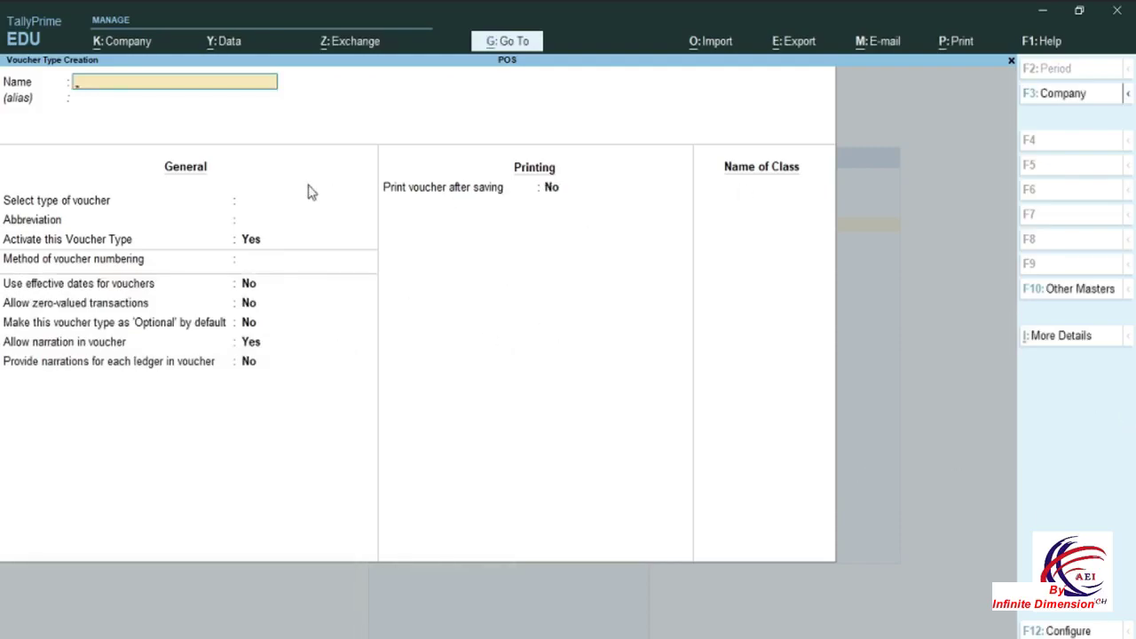
# Quit the blank voucher type form and close the List of Masters
pyautogui.press('Escape')
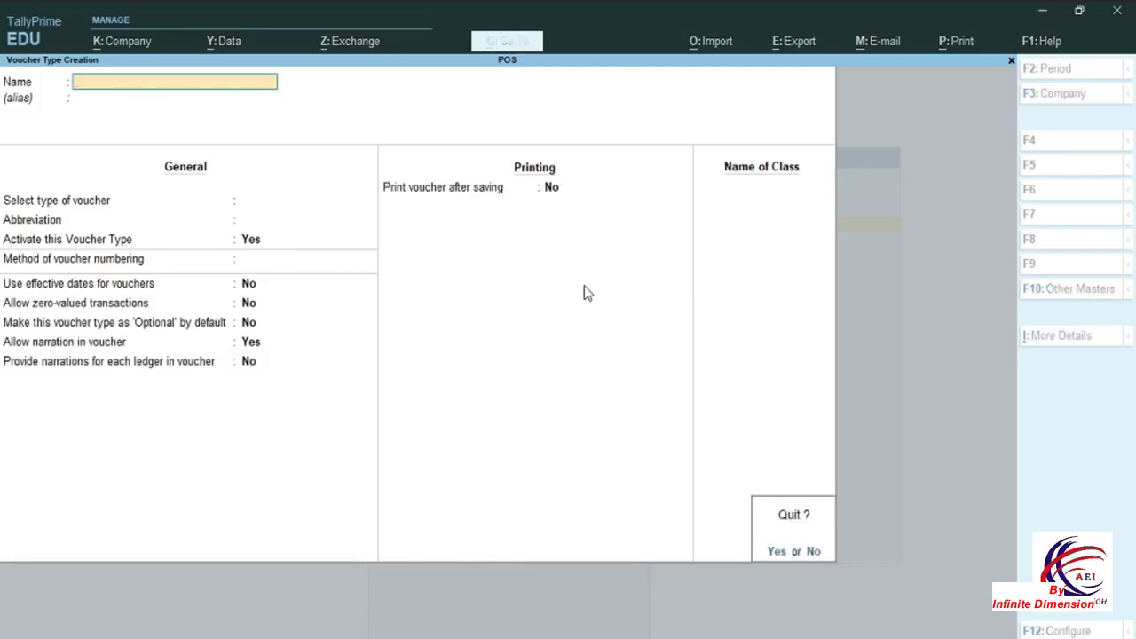
pyautogui.press('Escape')
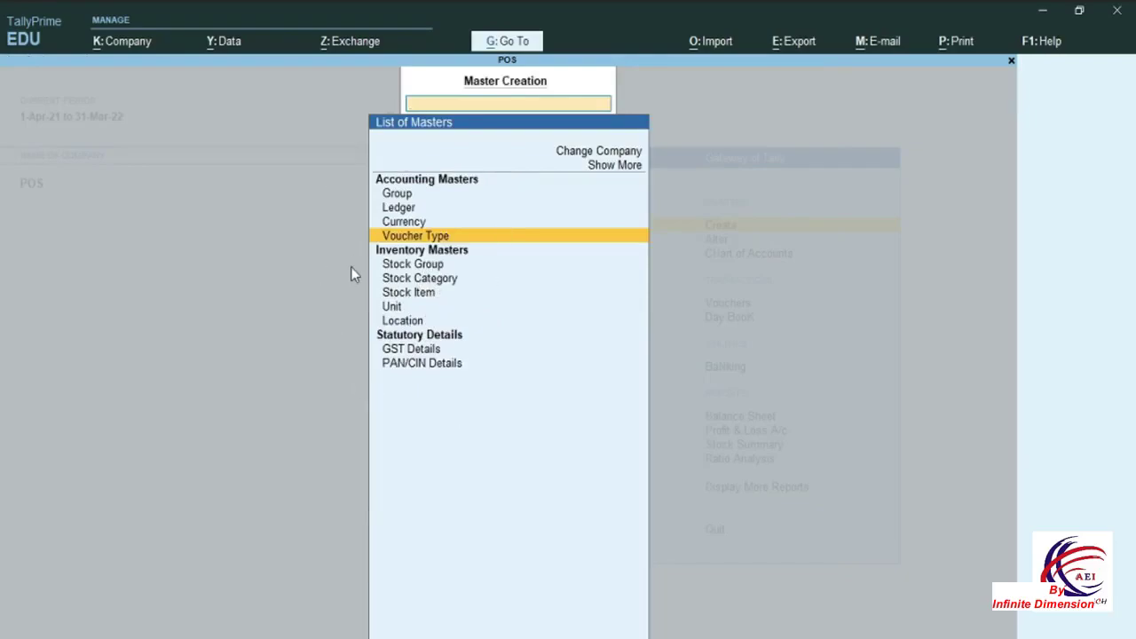
pyautogui.press('Escape')
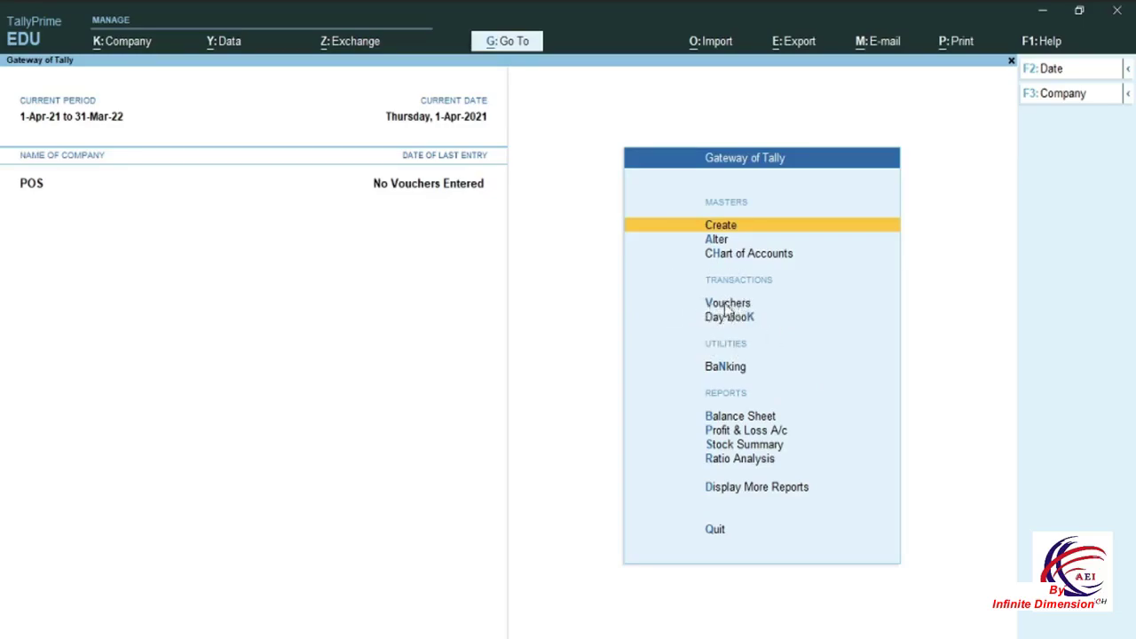
# Start a POS Invoice and create the customer's party ledger under Sundry Debtors
pyautogui.click(725, 305)
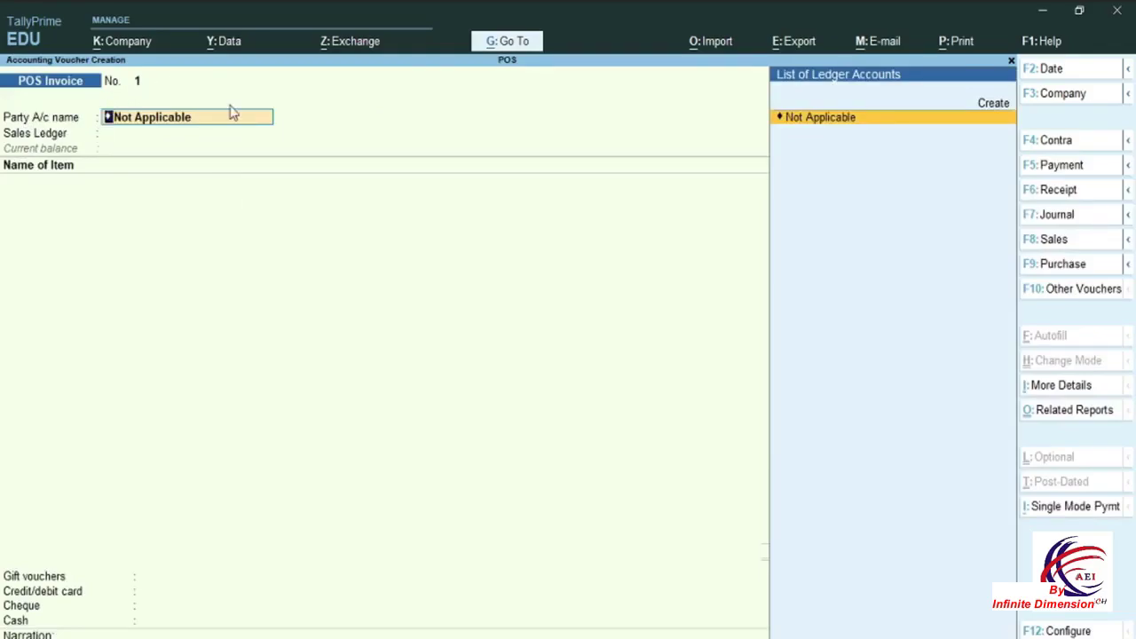
pyautogui.hotkey('alt', 'c')
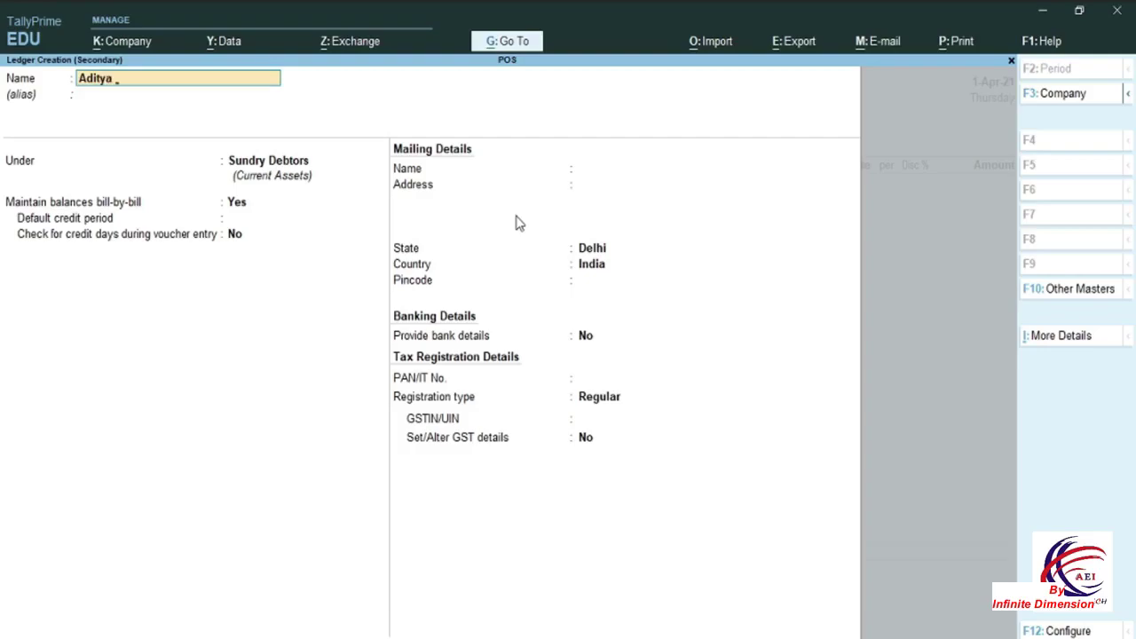
pyautogui.press('Return')
pyautogui.press('Return')
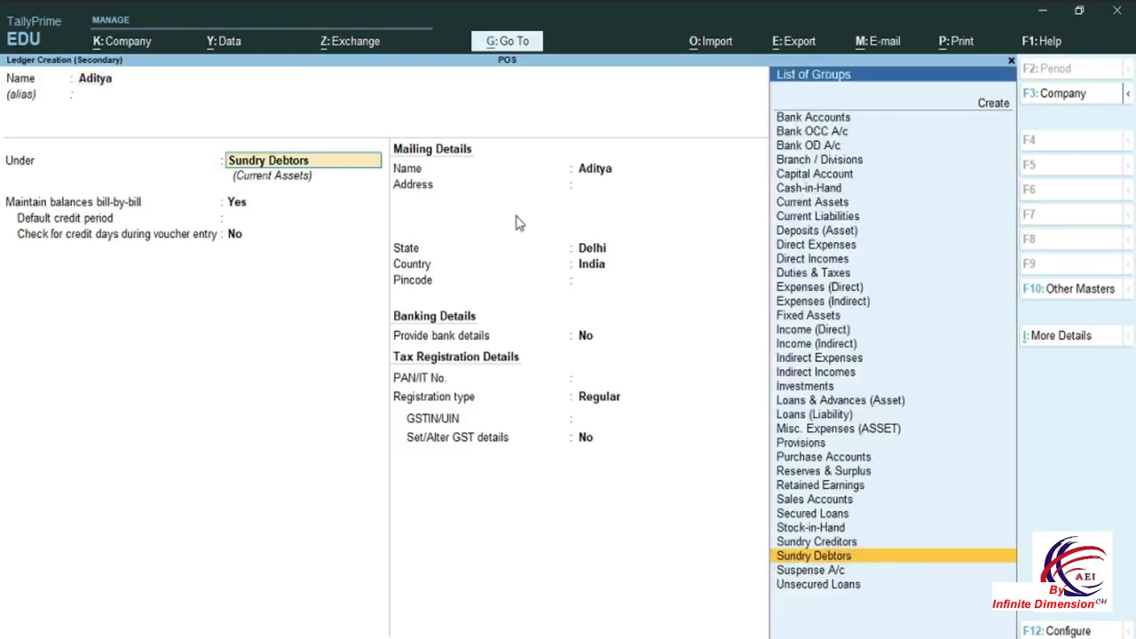
pyautogui.write('s')
pyautogui.press('Down')
pyautogui.press('Down')
pyautogui.press('Down')
pyautogui.press('Down')
pyautogui.press('Return')
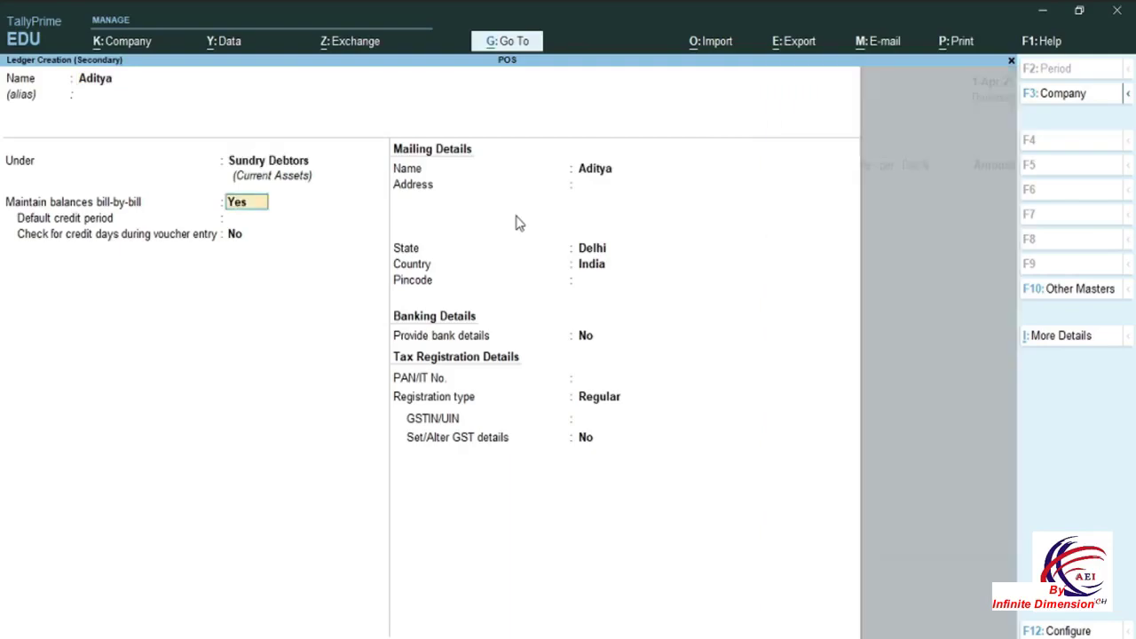
pyautogui.press('Return')
pyautogui.press('Return')
pyautogui.press('Return')
pyautogui.press('Return')
pyautogui.press('Return')
pyautogui.press('Return')
pyautogui.press('Return')
pyautogui.press('Return')
pyautogui.press('Return')
pyautogui.press('Return')
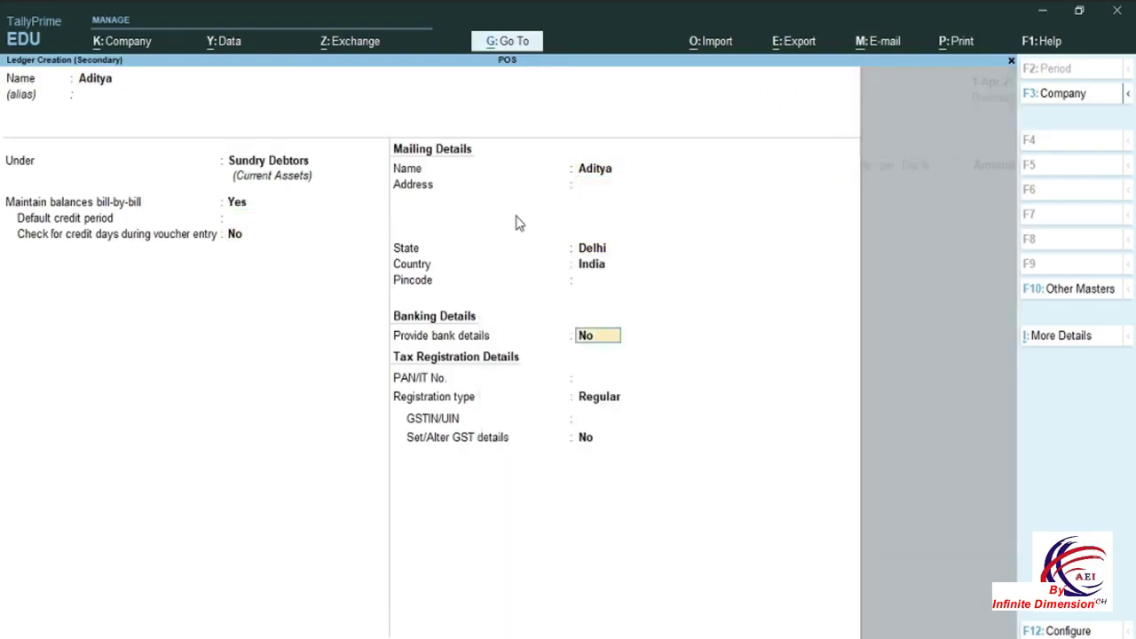
pyautogui.hotkey('ctrl', 'a')
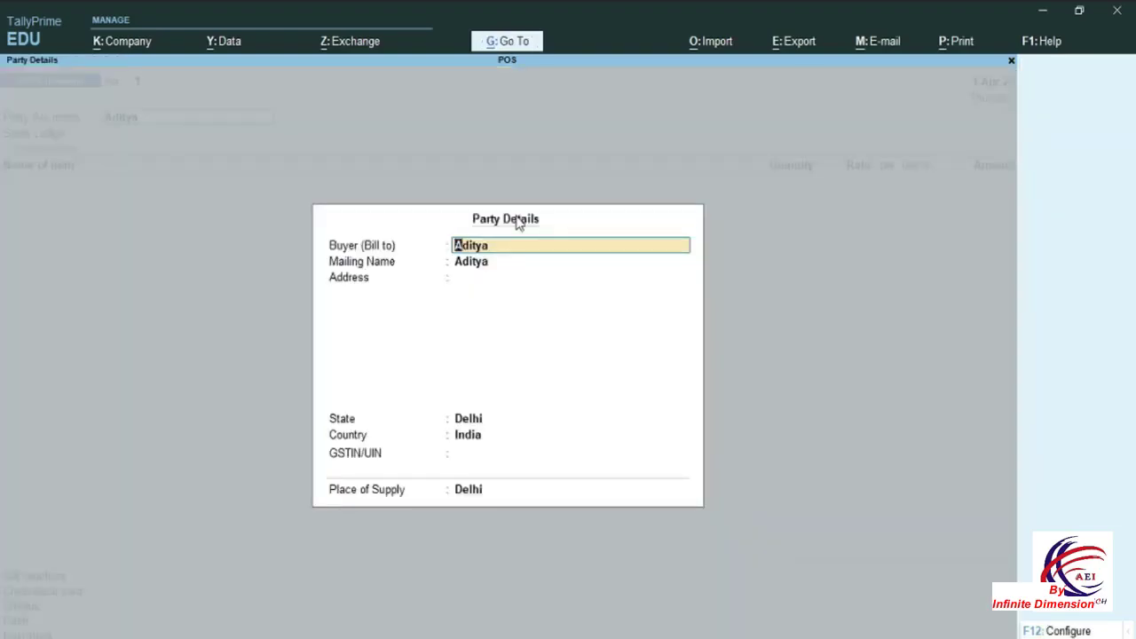
pyautogui.hotkey('ctrl', 'a')
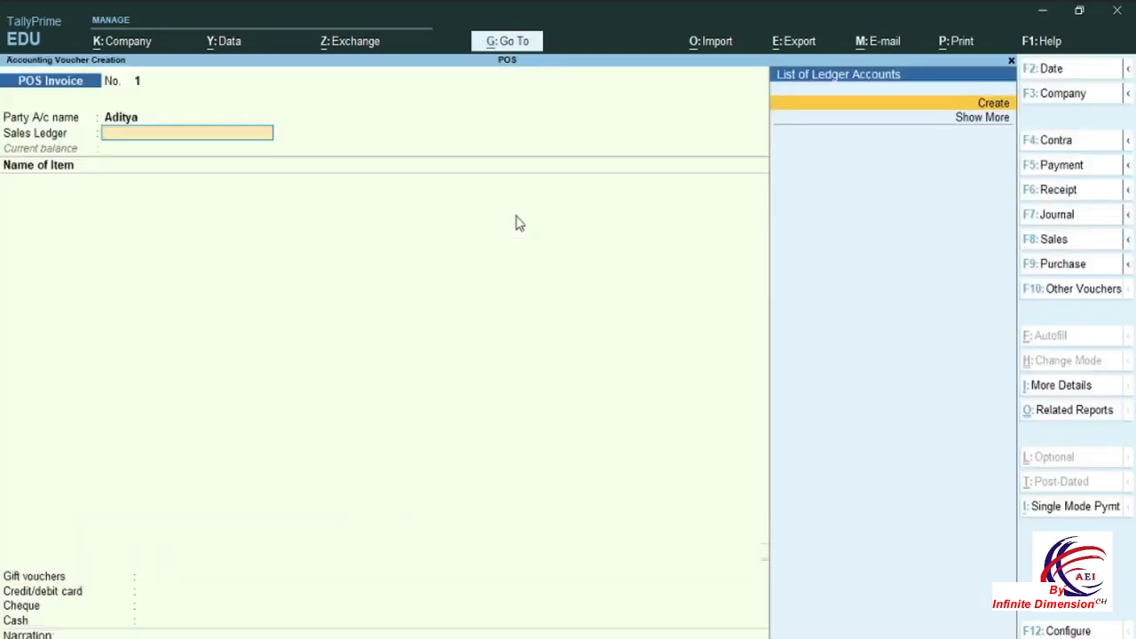
# Create the Sale ledger under Sales Accounts with type of supply Goods
pyautogui.hotkey('alt', 'c')
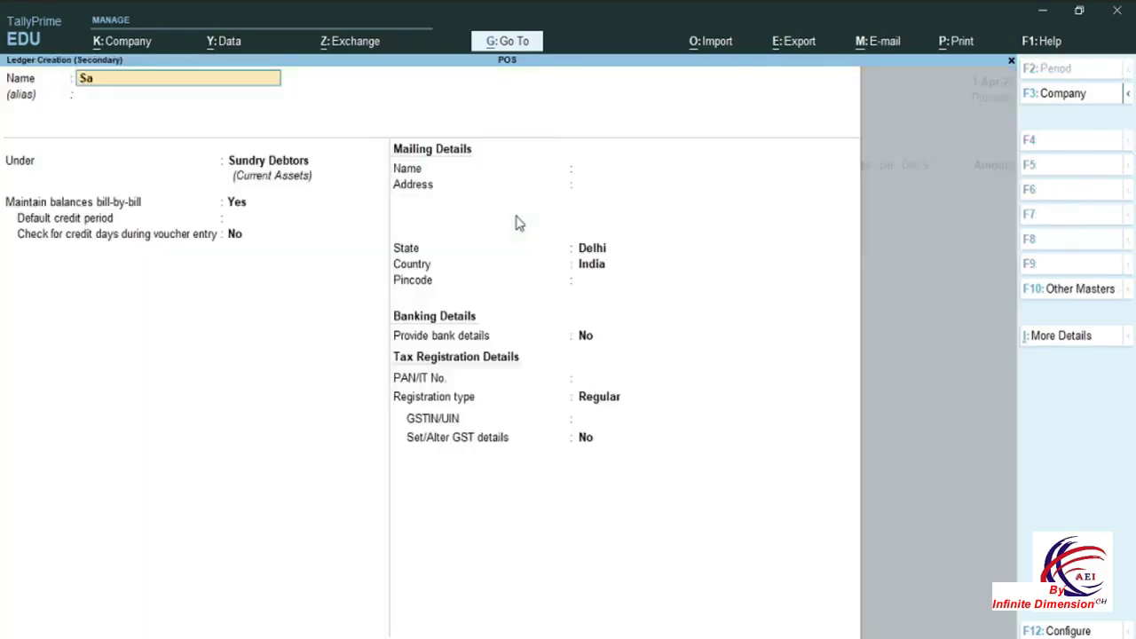
pyautogui.press('Return')
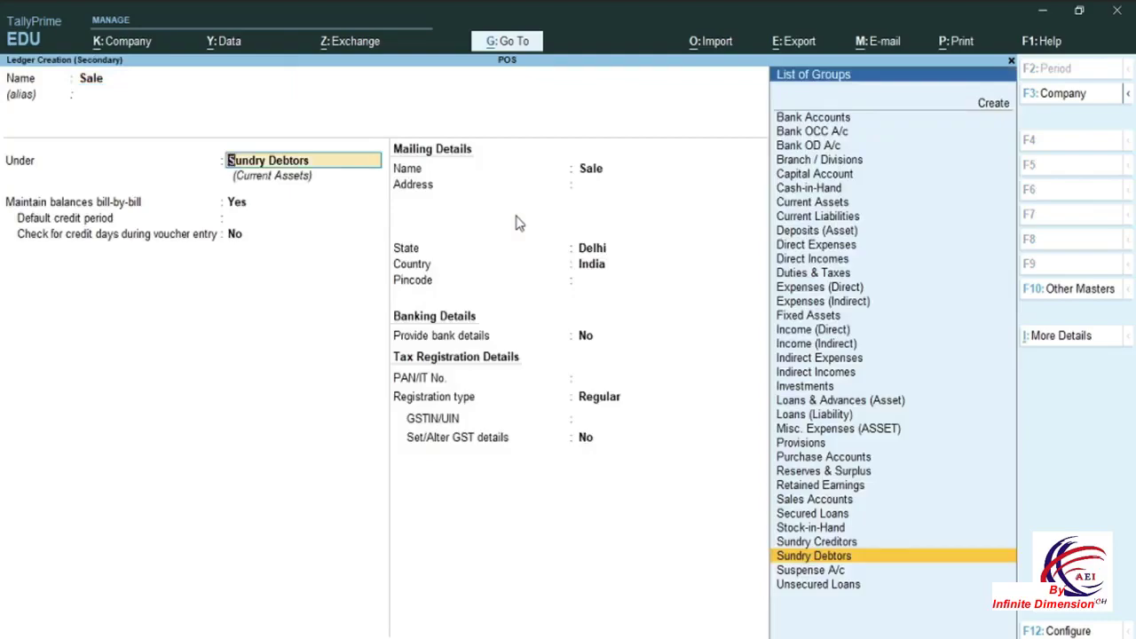
pyautogui.write('S')
pyautogui.press('Return')
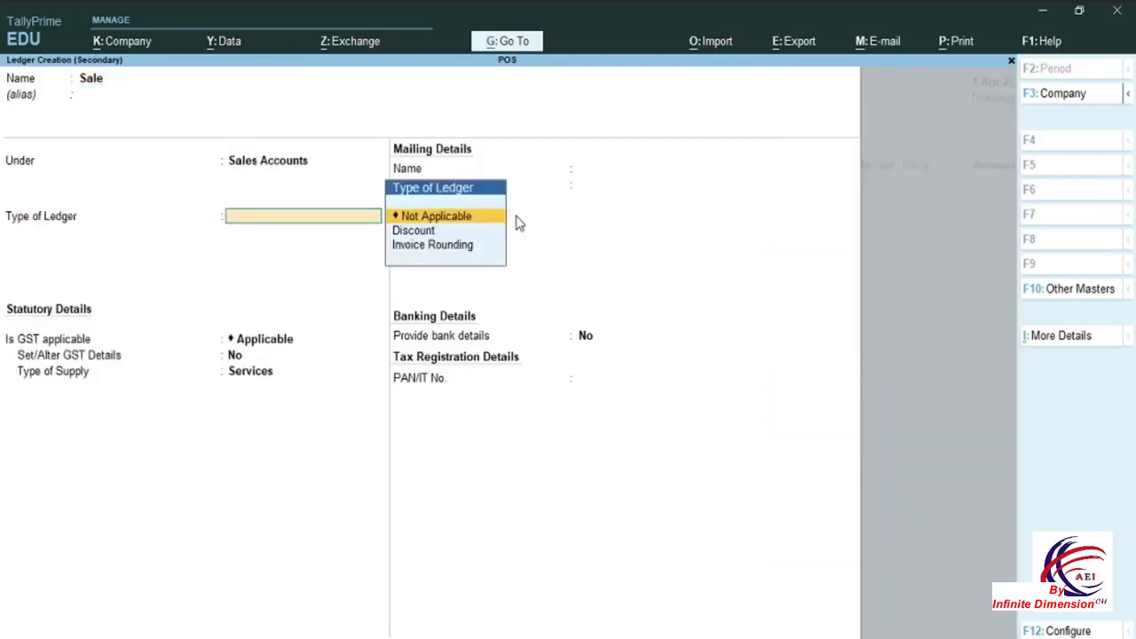
pyautogui.press('Return')
pyautogui.press('Return')
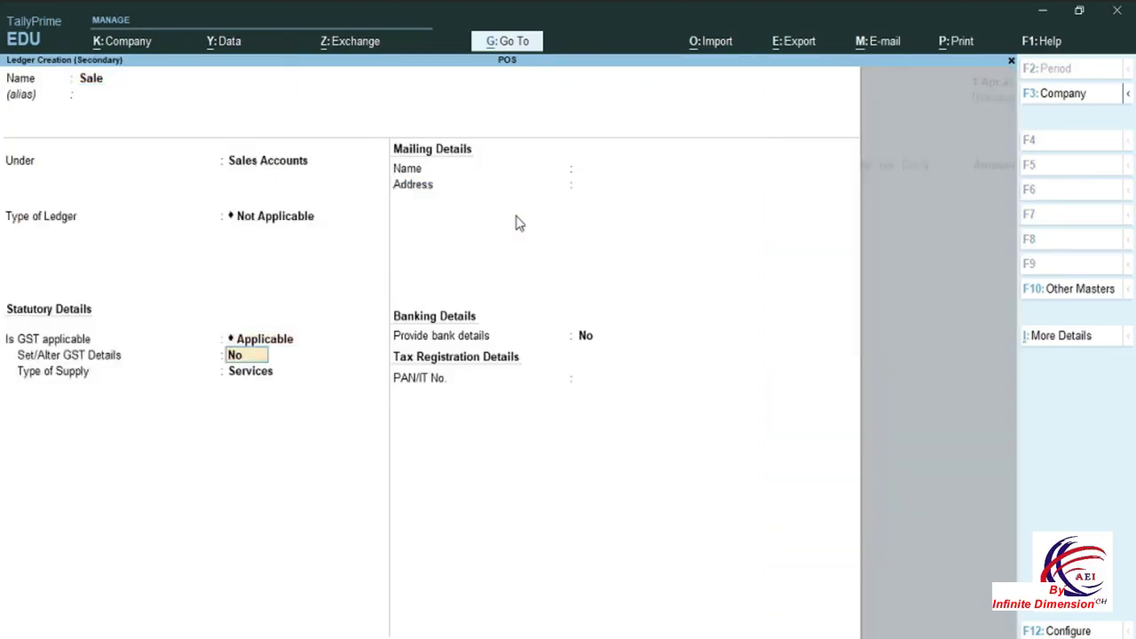
pyautogui.press('Return')
pyautogui.press('Up')
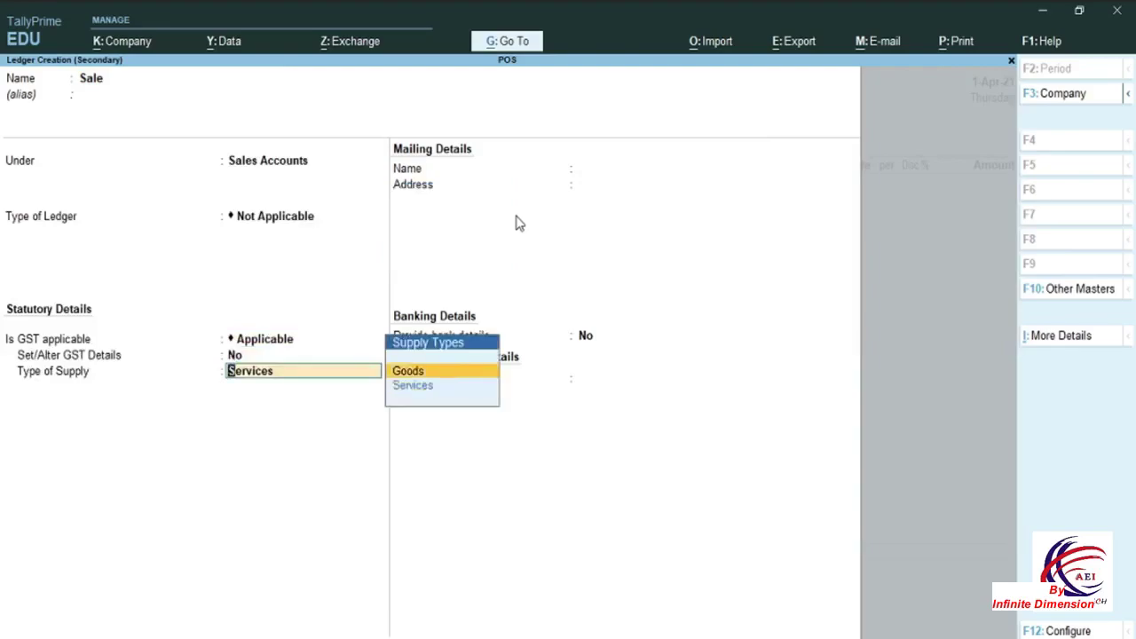
pyautogui.press('Return')
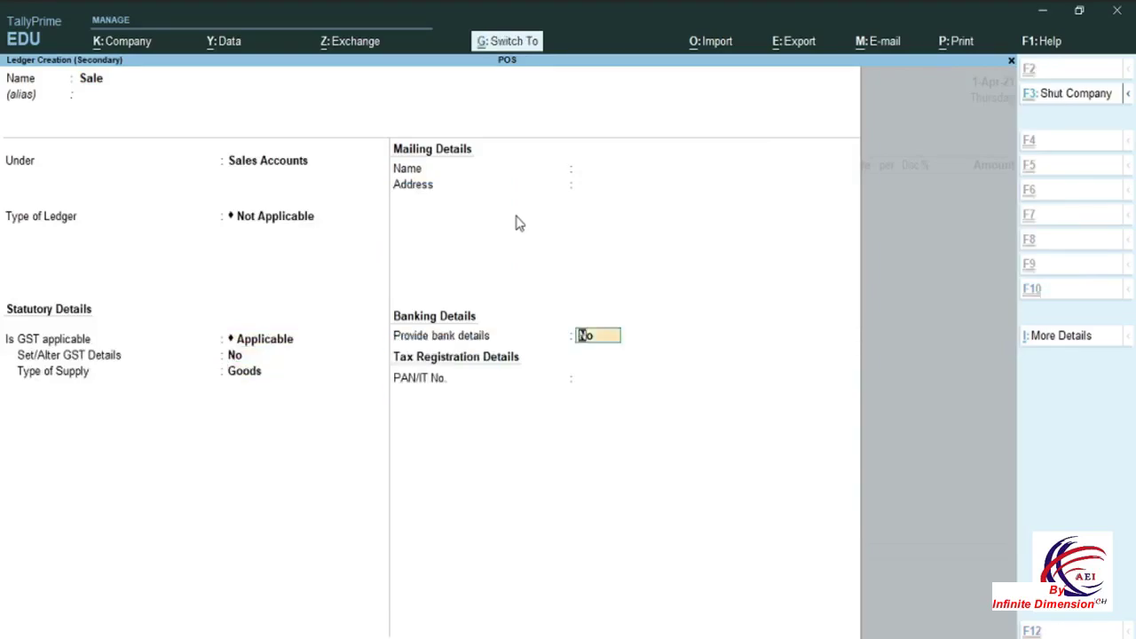
pyautogui.hotkey('ctrl', 'a')
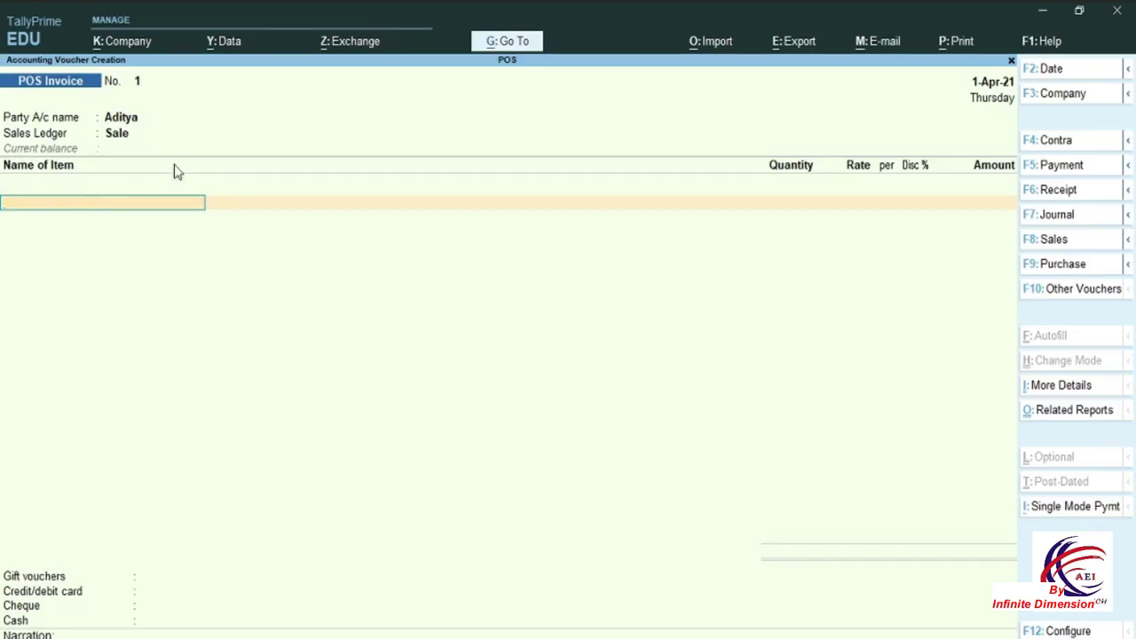
# Open Stock Item Creation and copy the item name Oil from the practice table
pyautogui.hotkey('alt', 'c')
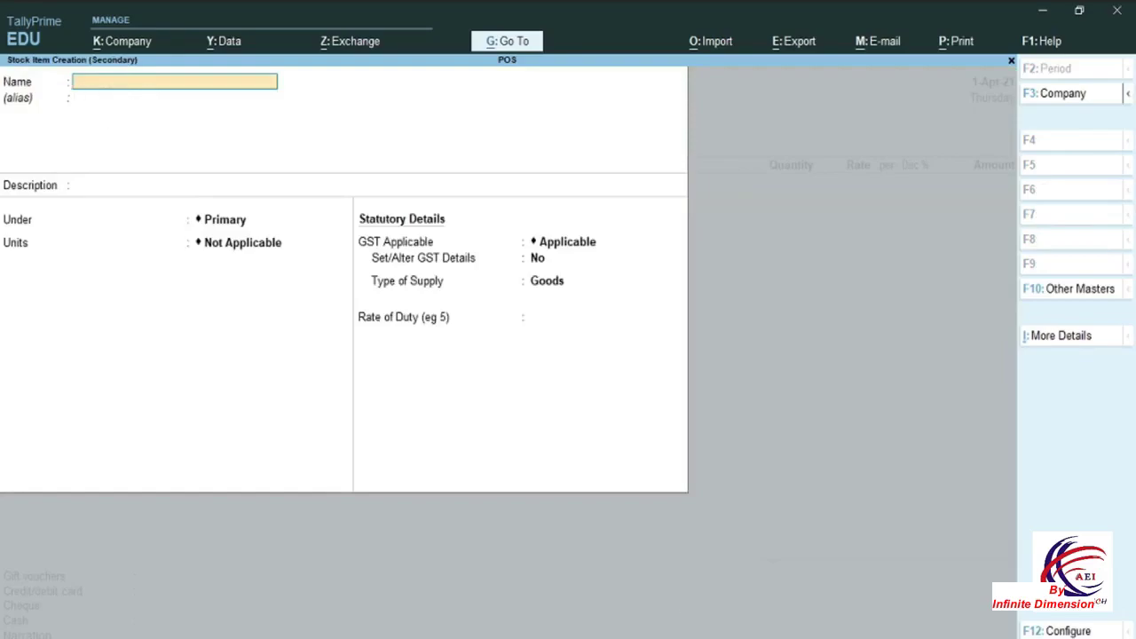
pyautogui.hotkey('alt', 'Tab')
pyautogui.click(264, 349)
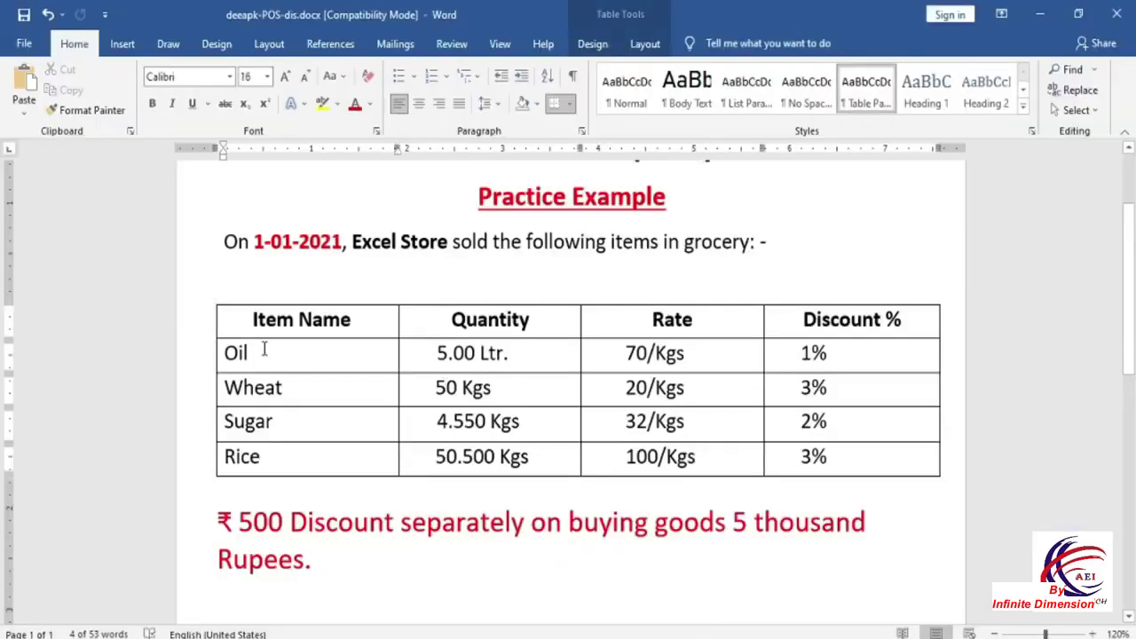
pyautogui.doubleClick(239, 352)
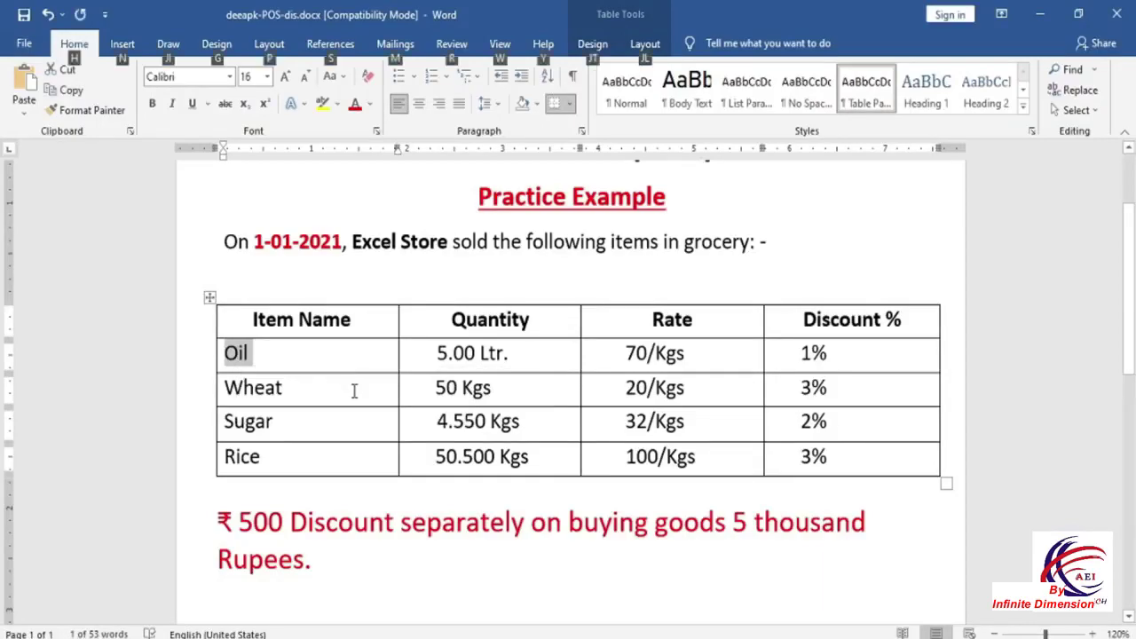
pyautogui.hotkey('alt', 'Tab')
# Paste Oil as the item name and start a new stock group from the Under field
pyautogui.hotkey('ctrl', 'alt', 'v')
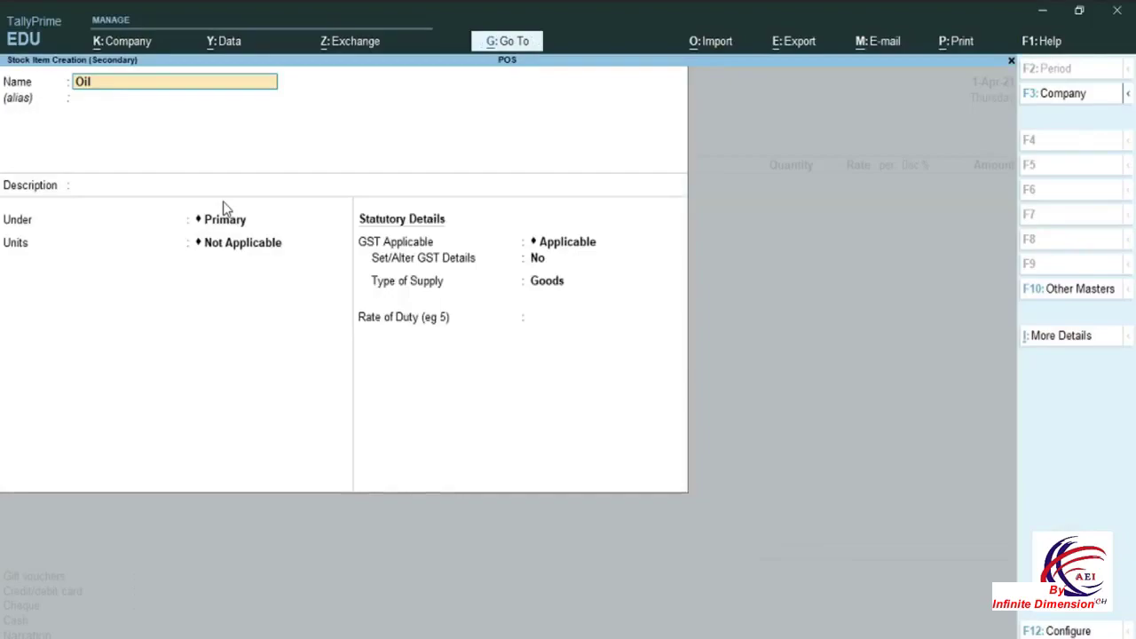
pyautogui.press('Return')
pyautogui.press('Return')
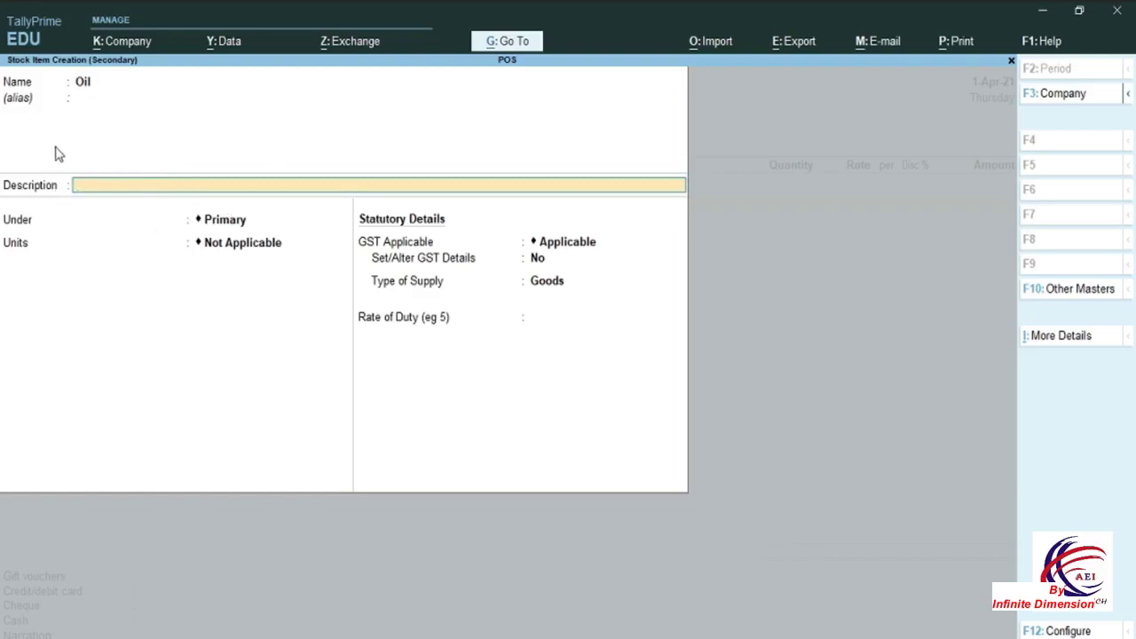
pyautogui.click(205, 216)
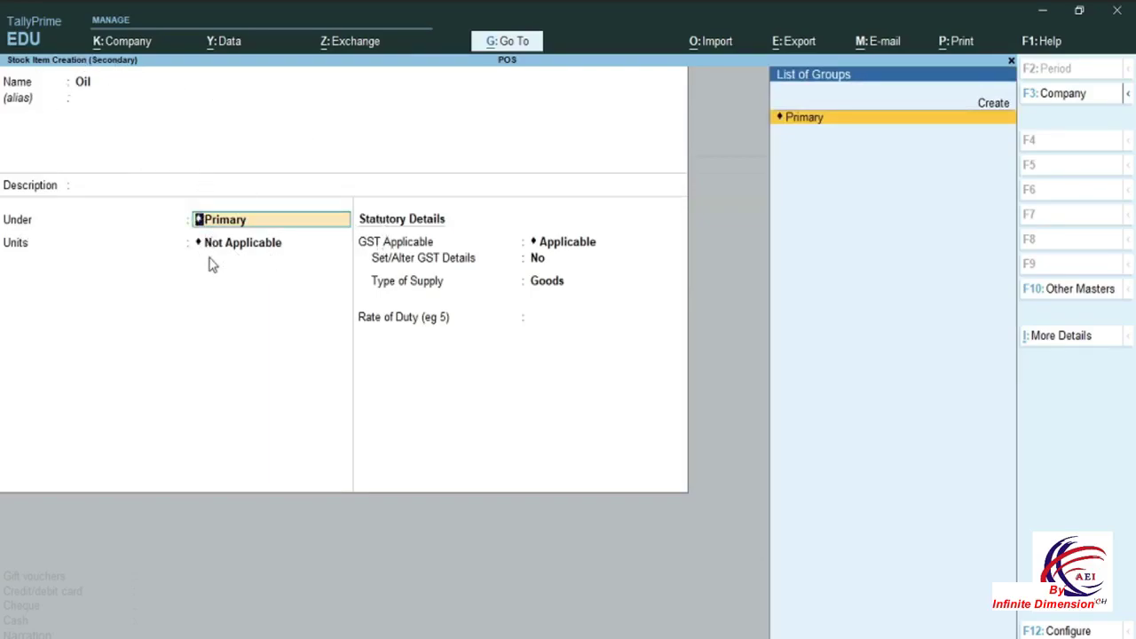
pyautogui.press('alt')
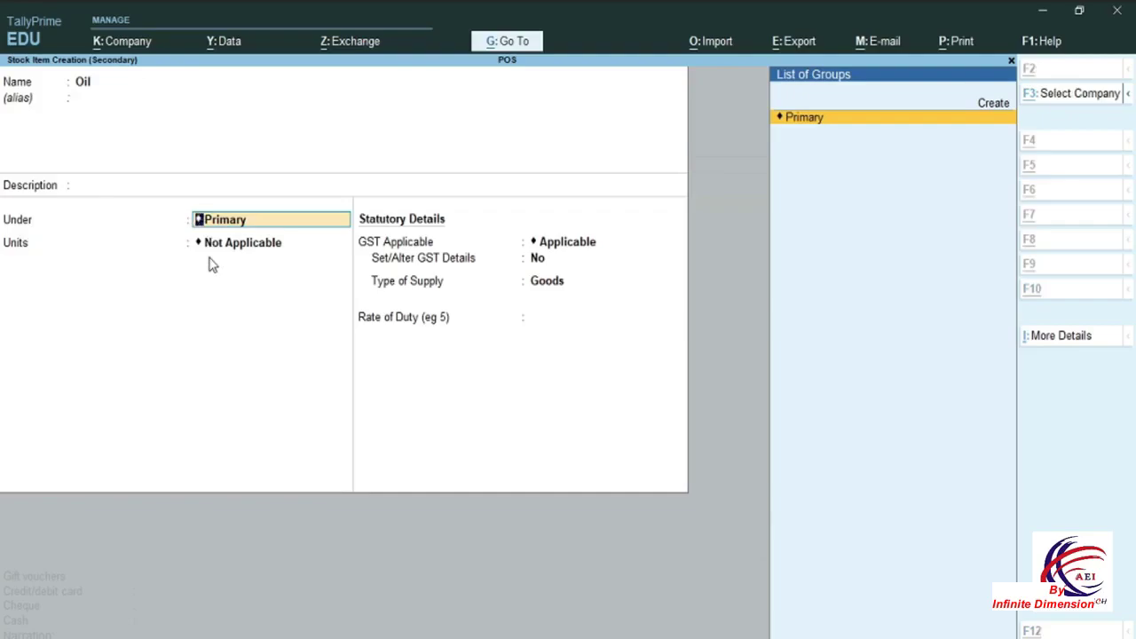
pyautogui.hotkey('alt', 'c')
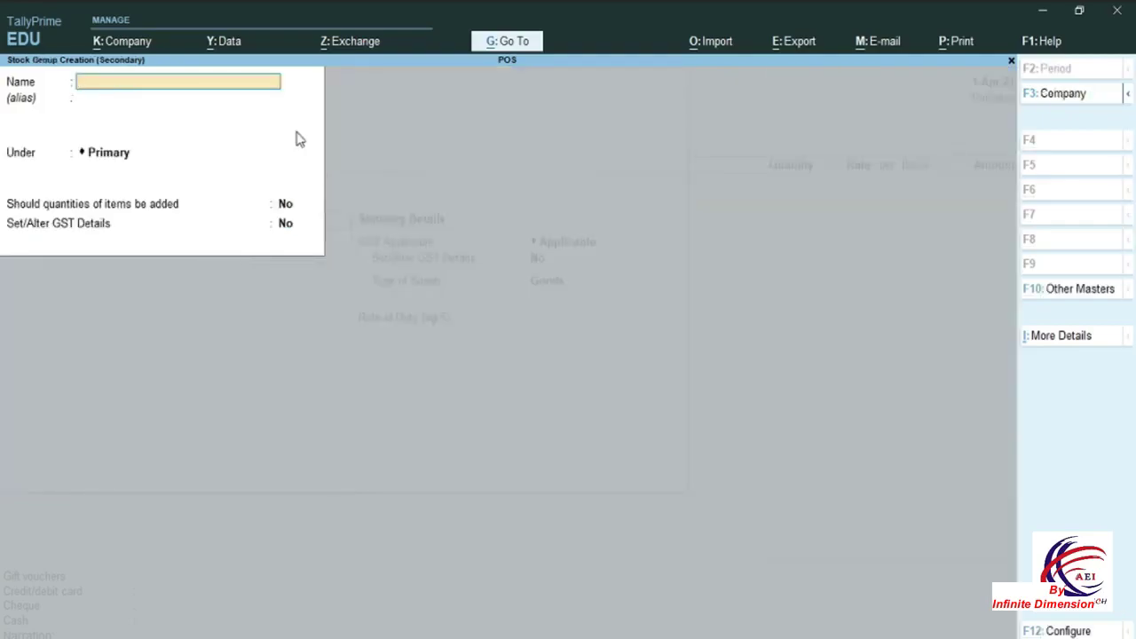
# Name the stock group Grocery under Primary and accept it
pyautogui.write('Grocery')
pyautogui.press('Return')
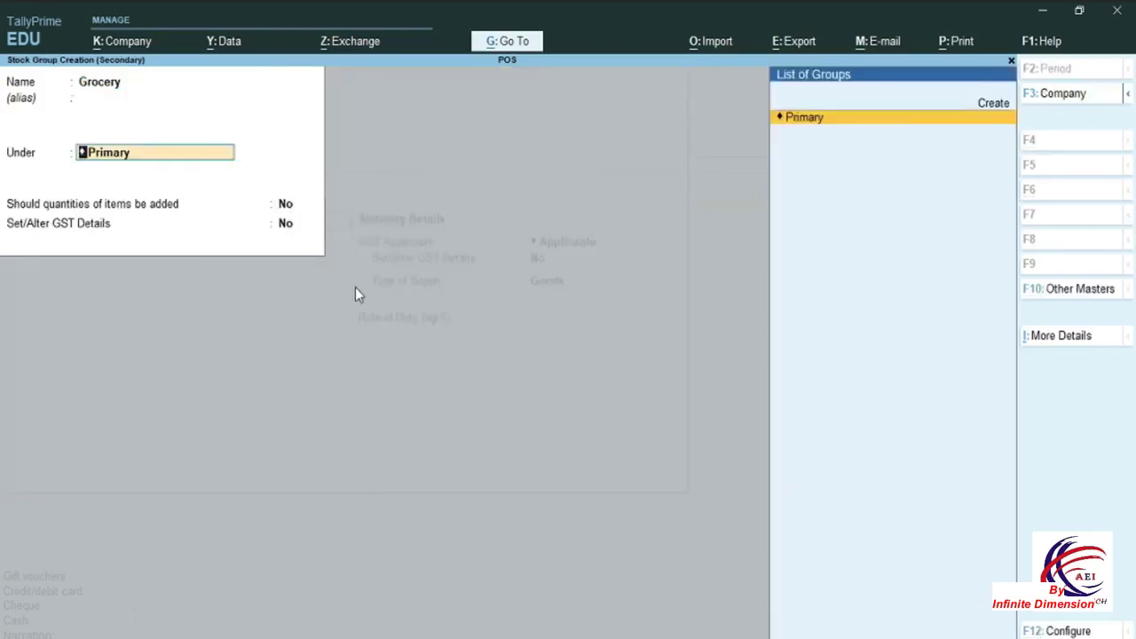
pyautogui.press('Return')
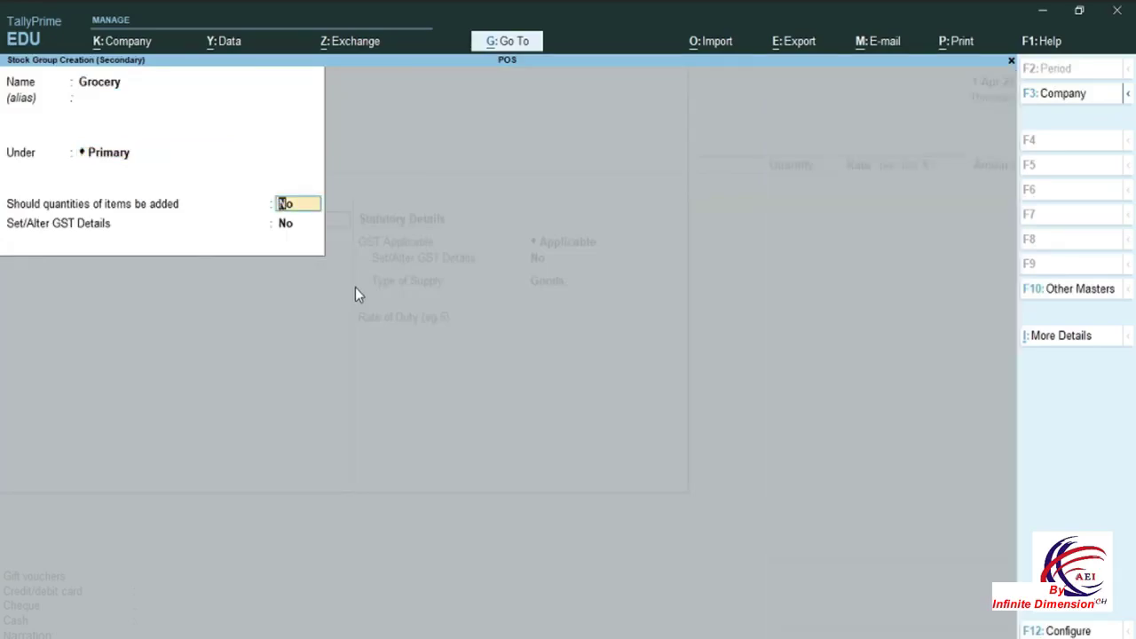
pyautogui.press('Return')
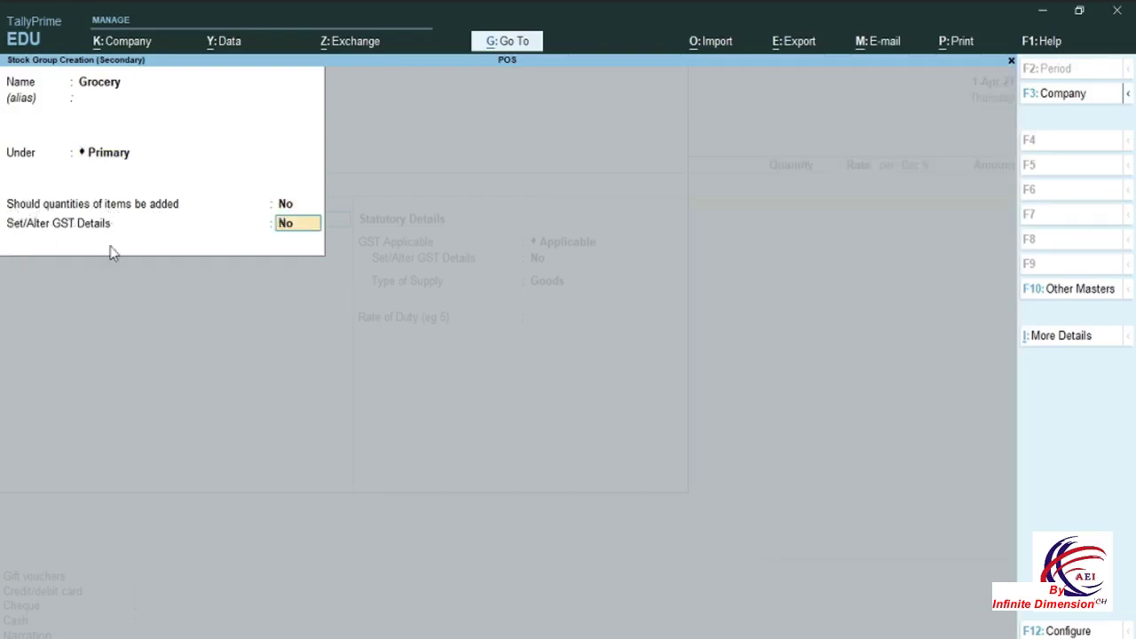
pyautogui.press('Return')
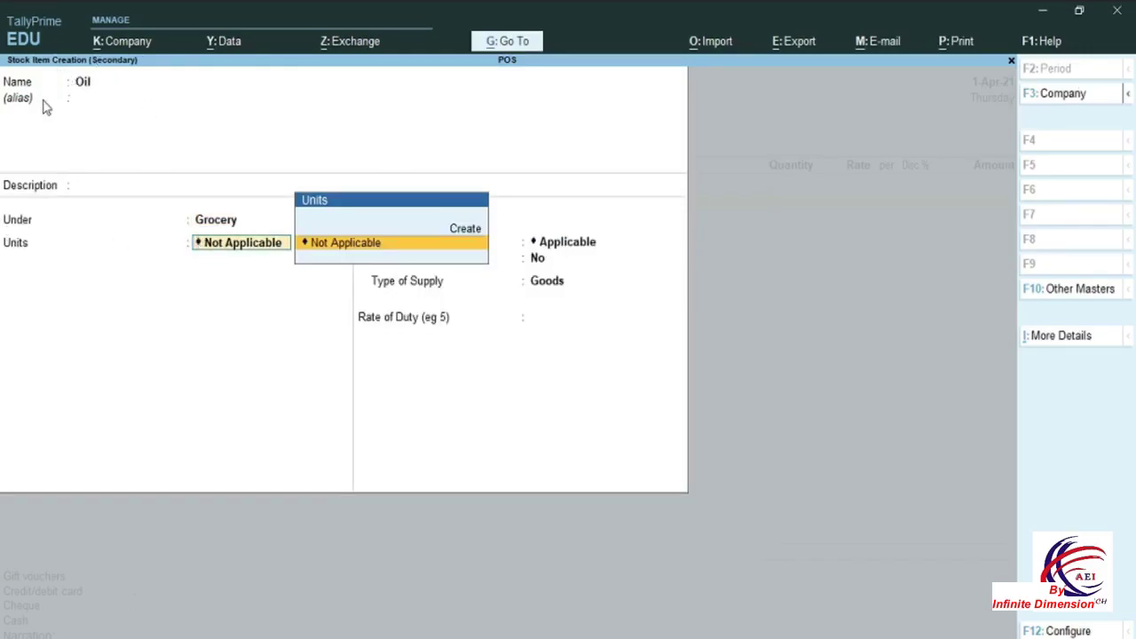
# Create unit KLR, formal name KiloLiter, UQC KLR-KILOLITRE, with 3 decimal places
pyautogui.hotkey('alt', 'c')
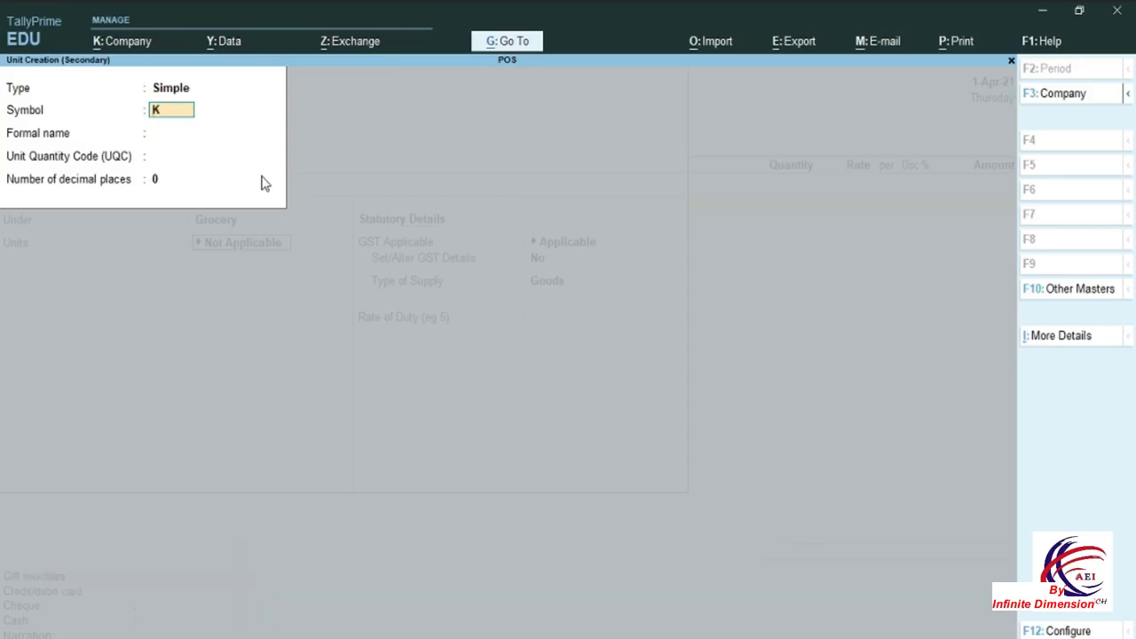
pyautogui.press('Return')
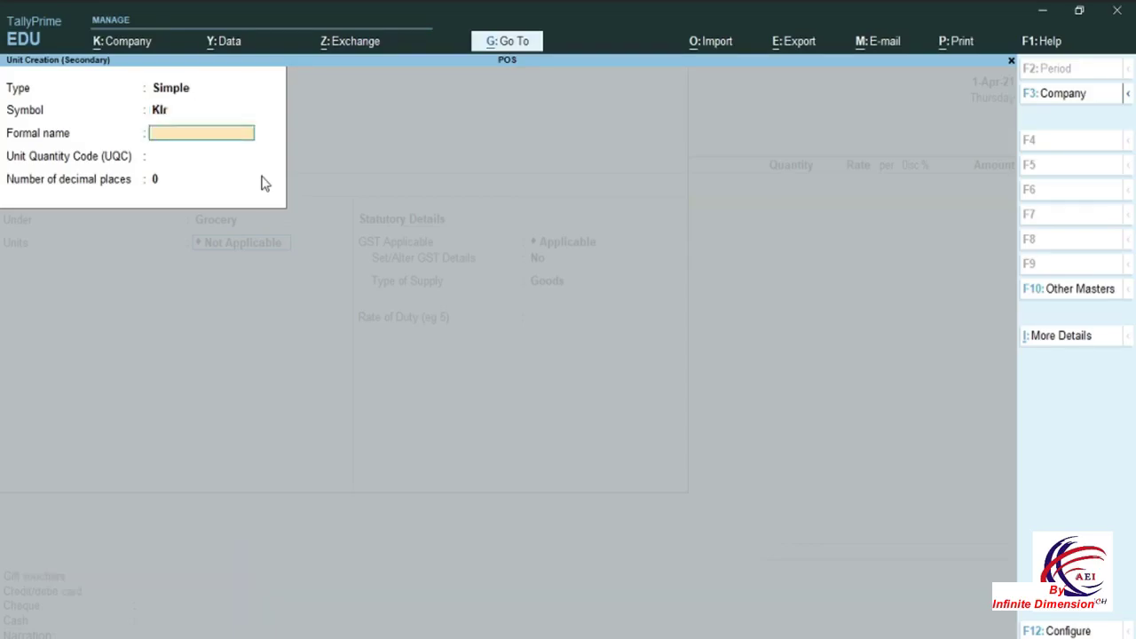
pyautogui.press('BackSpace')
pyautogui.press('Return')
pyautogui.write('KiloLiter')
pyautogui.press('Return')
pyautogui.write('k')
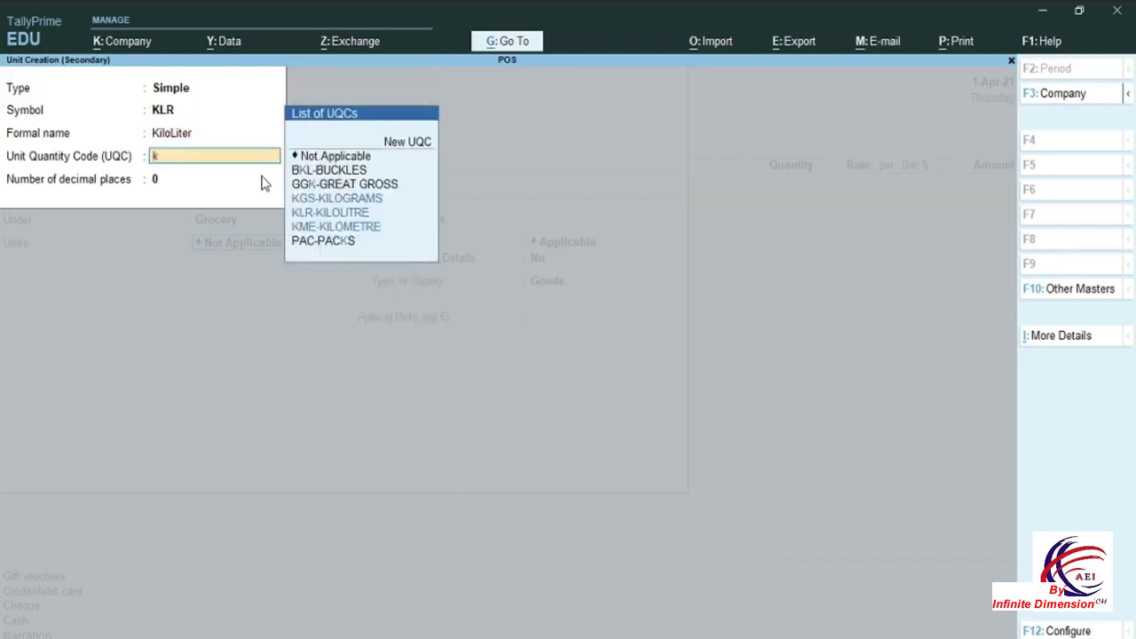
pyautogui.press('Down')
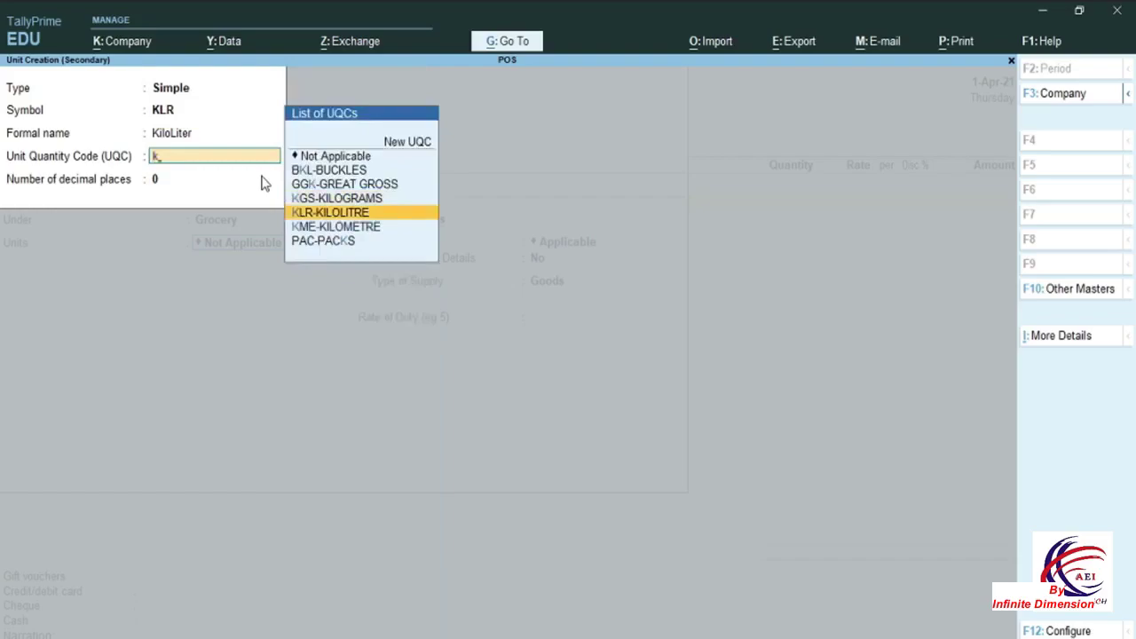
pyautogui.press('Return')
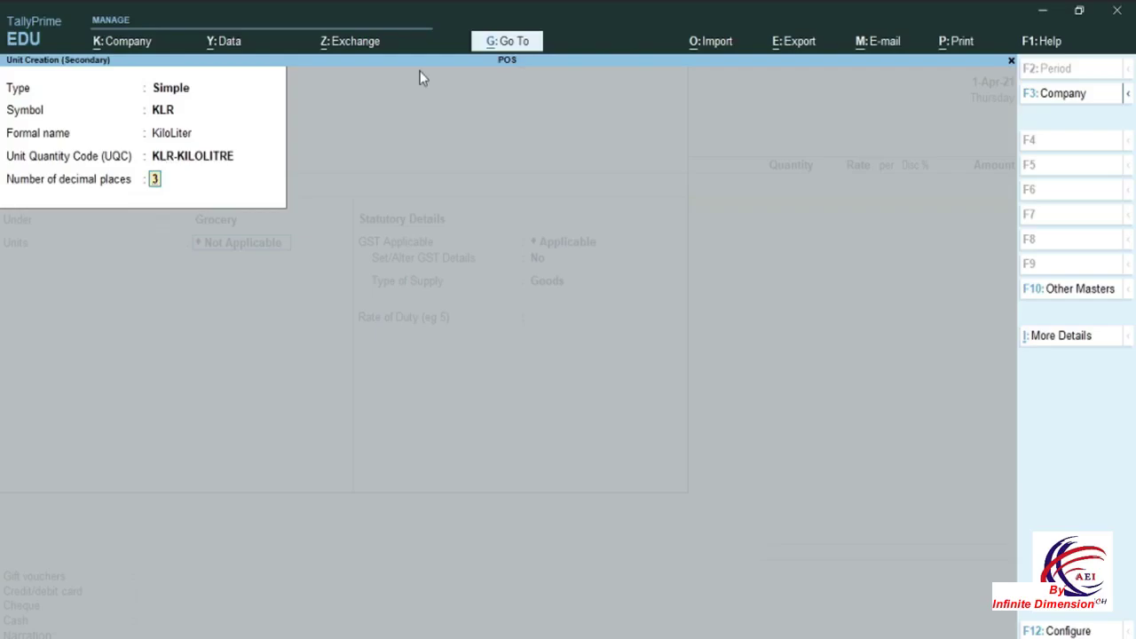
pyautogui.press('Return')
# Save the KLR unit and finish the Oil stock item, returning to the invoice
pyautogui.press('Return')
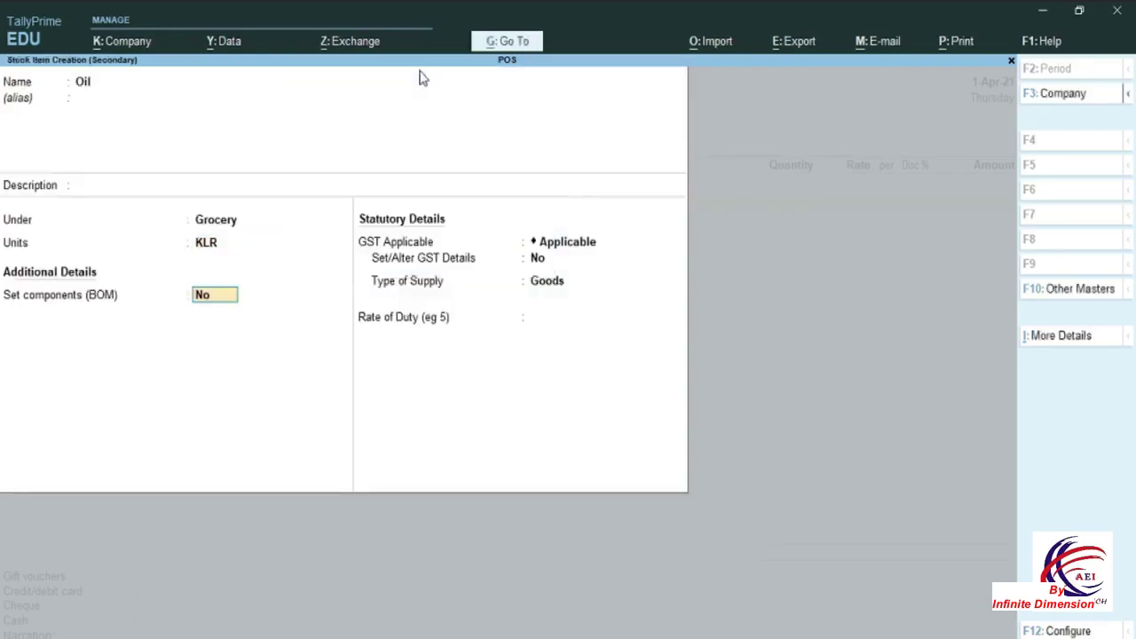
pyautogui.press('Return')
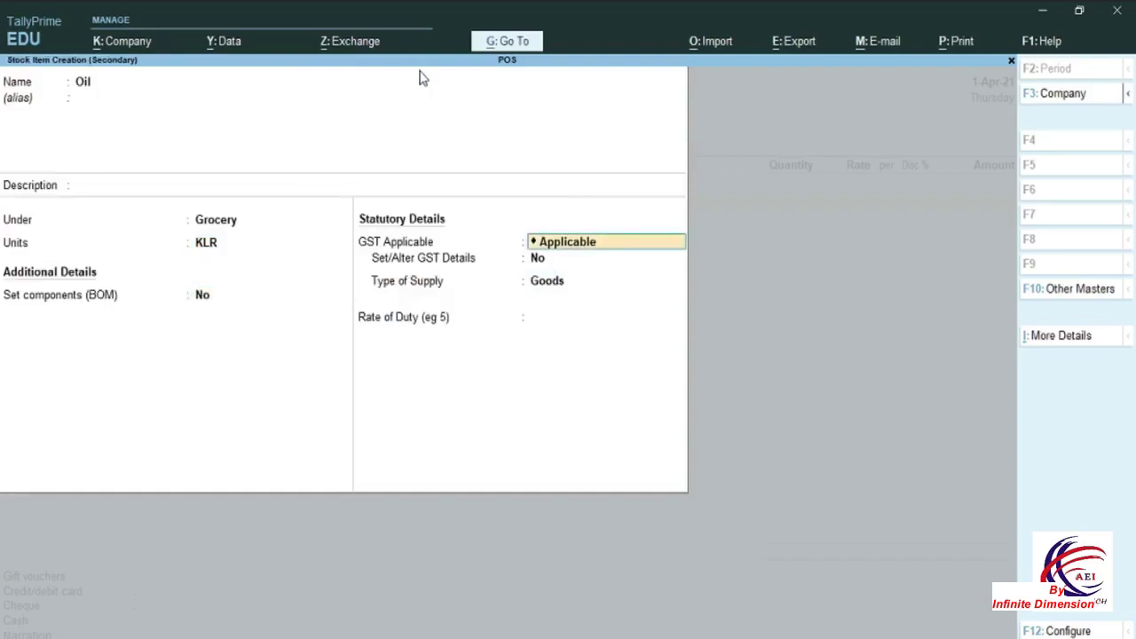
pyautogui.press('Return')
pyautogui.press('Return')
pyautogui.press('Return')
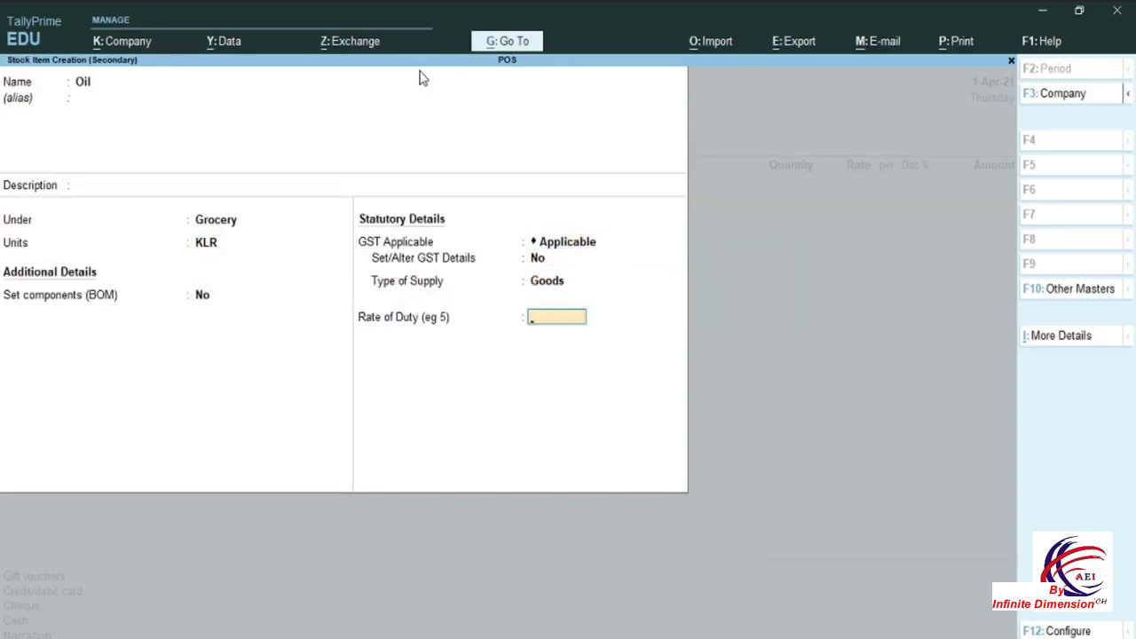
pyautogui.press('Return')
pyautogui.press('Return')
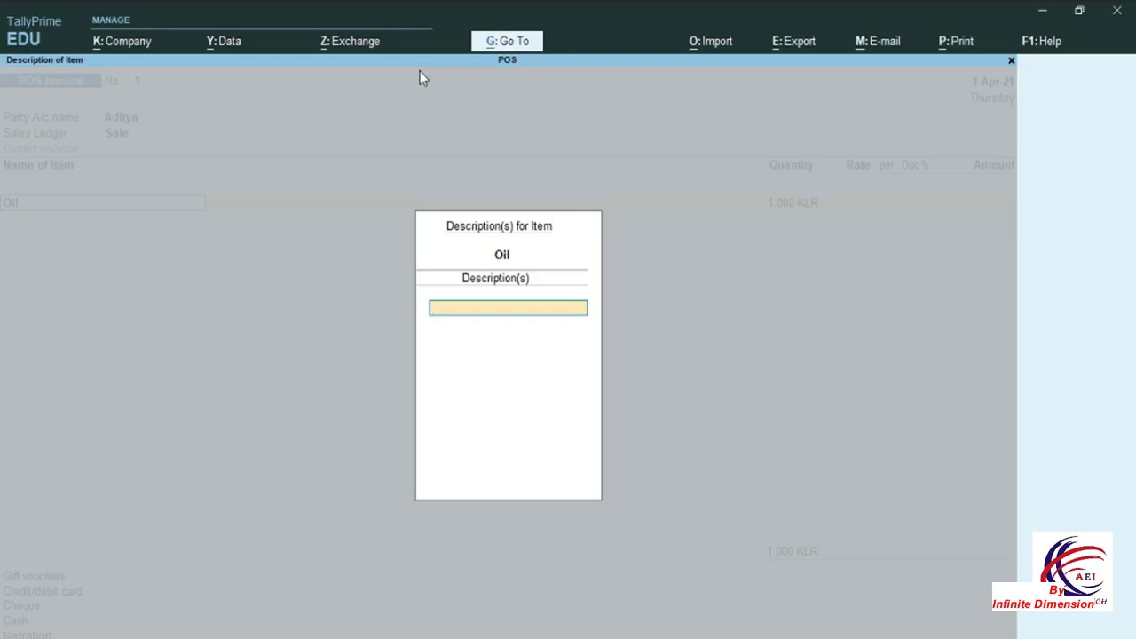
pyautogui.press('Return')
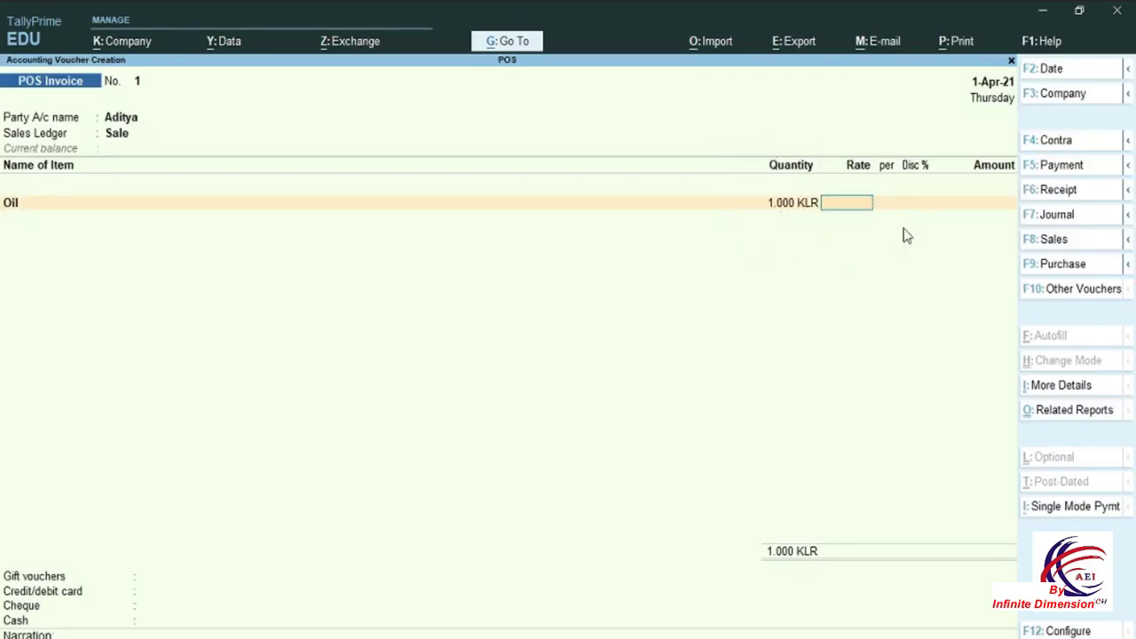
# Enter the Oil quantity of 5 KLR, checked against the practice table
pyautogui.press('BackSpace')
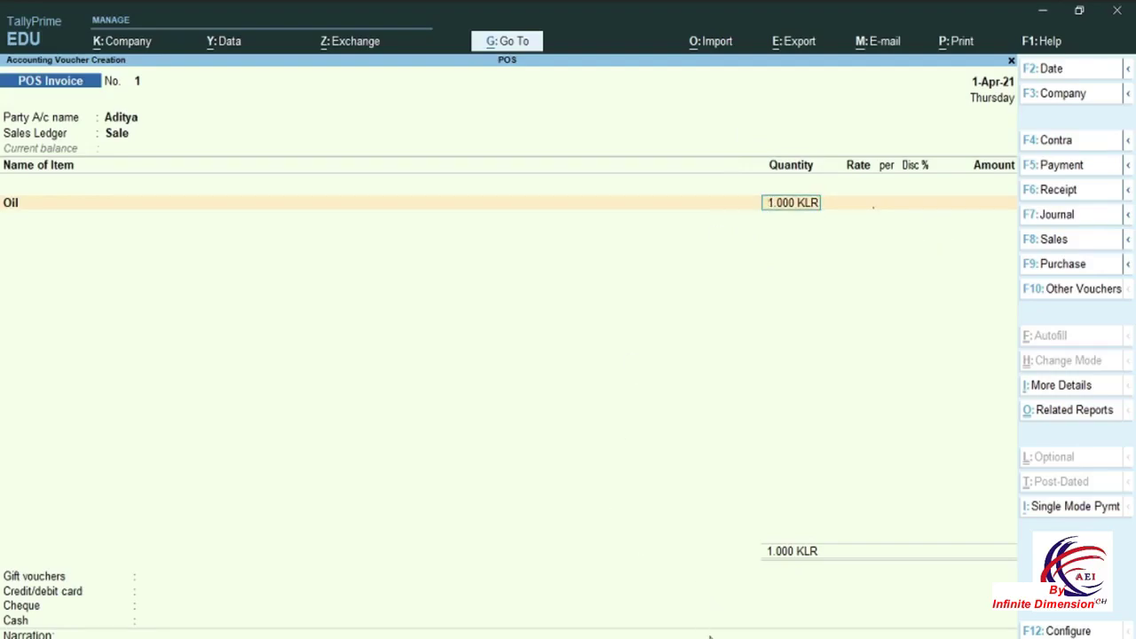
pyautogui.hotkey('alt', 'Tab')
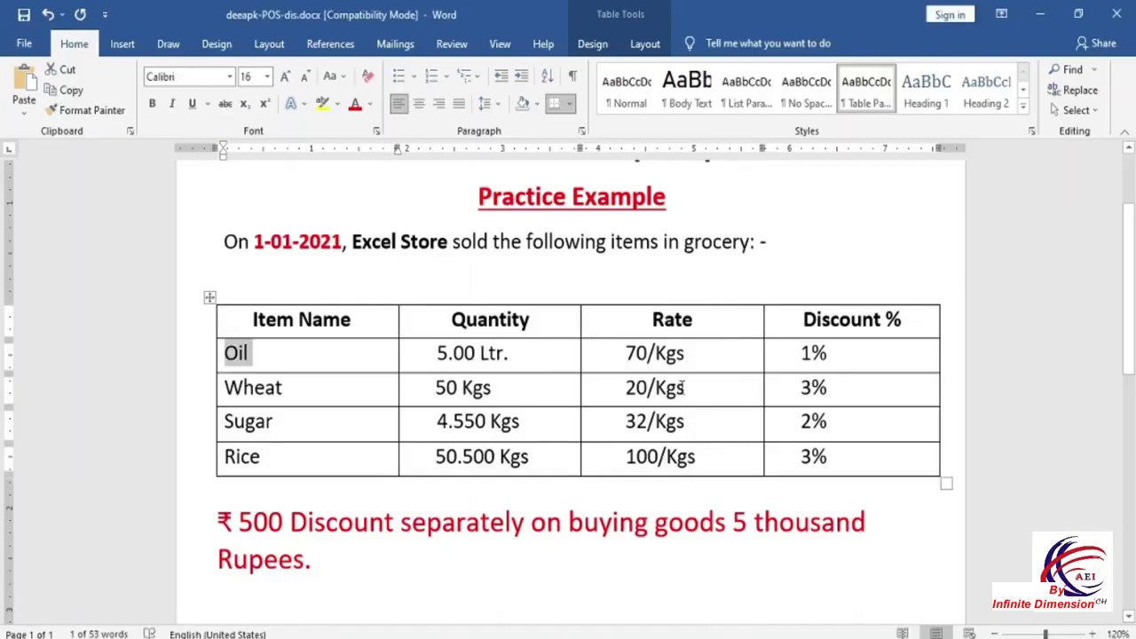
pyautogui.hotkey('alt', 'Tab')
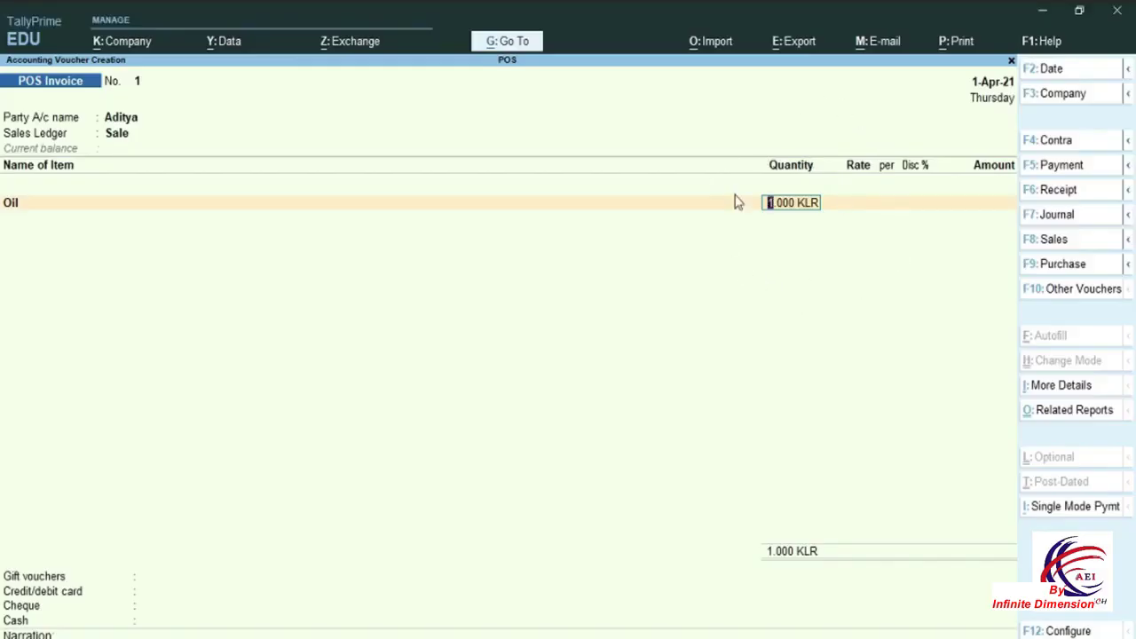
pyautogui.hotkey('alt', 'Tab')
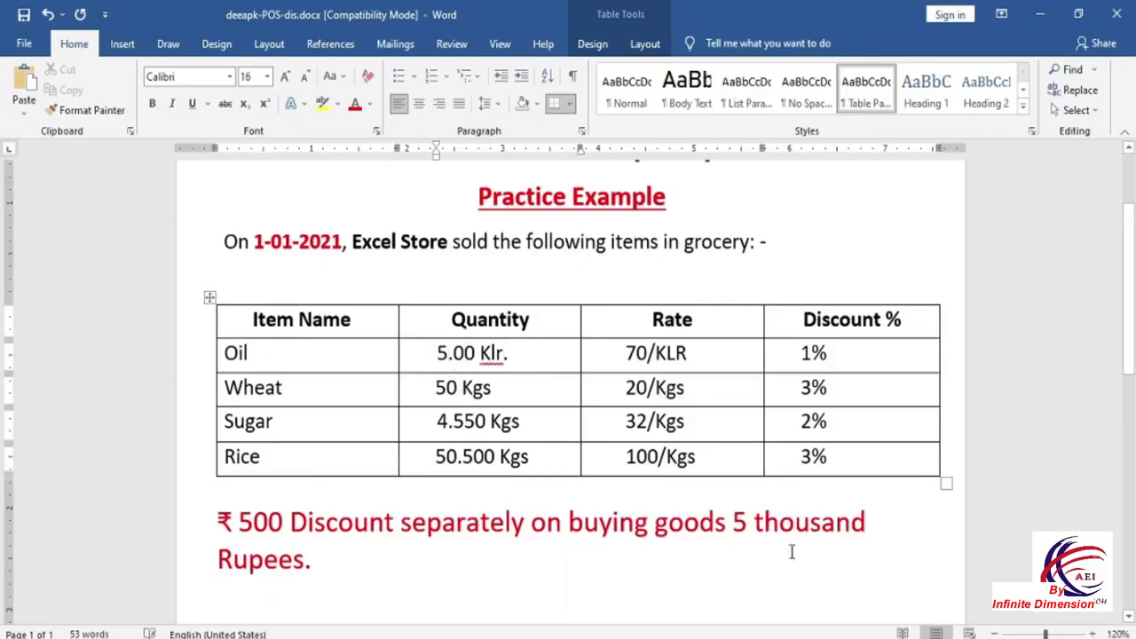
pyautogui.hotkey('alt', 'Tab')
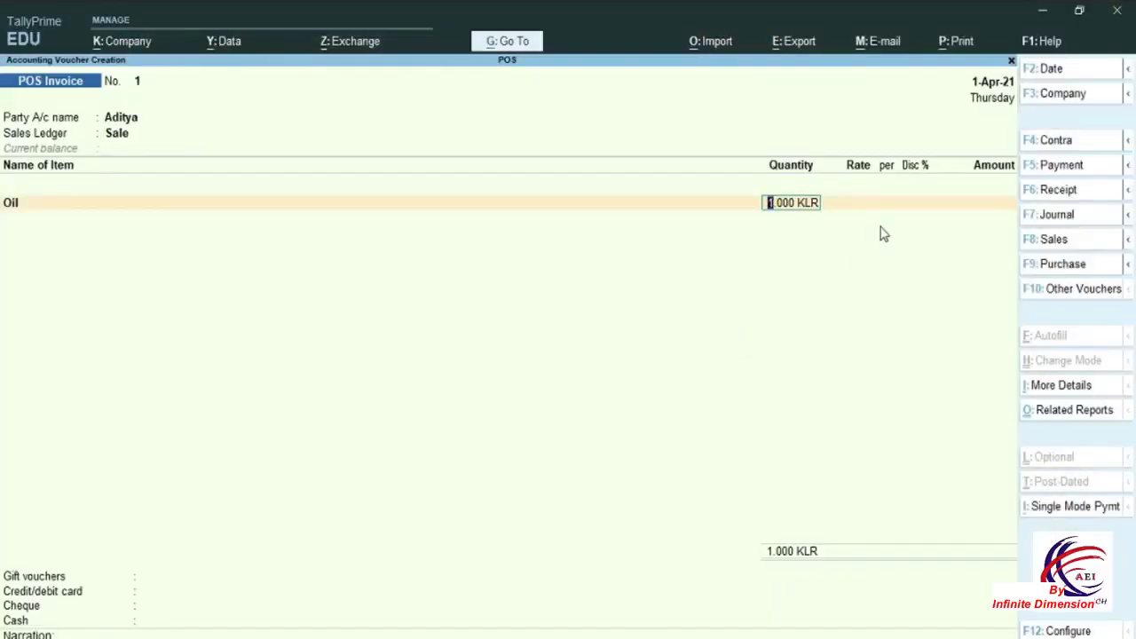
pyautogui.write('5')
pyautogui.press('Return')
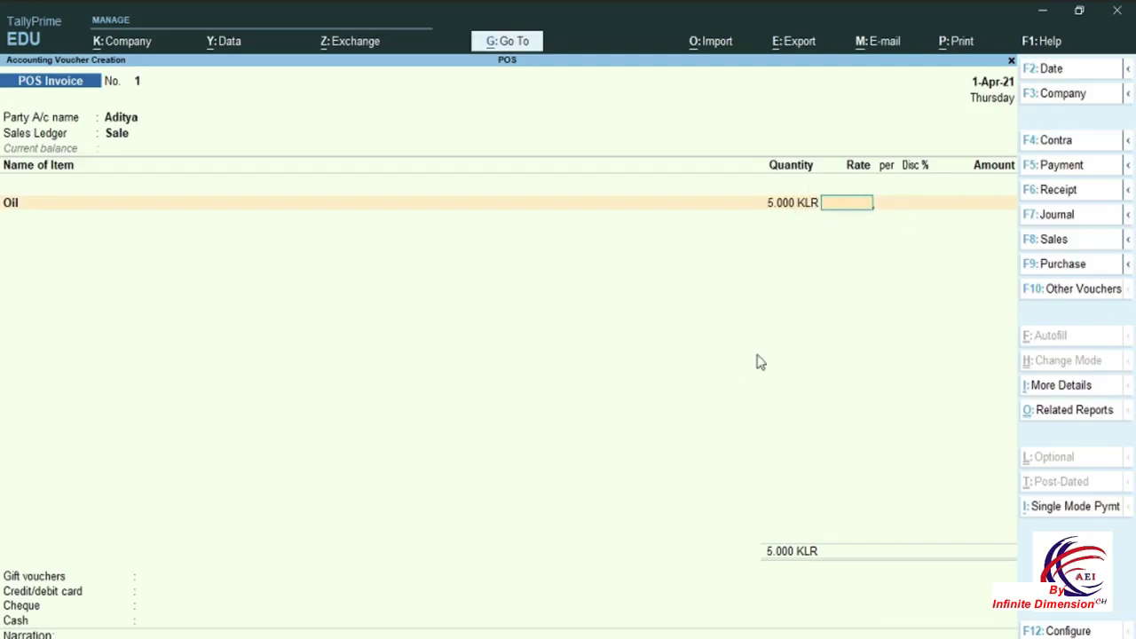
# Set Oil's rate to 70 per KLR, accept its discount, and open the next item line
pyautogui.hotkey('alt', 'Tab')
pyautogui.press('Return')
pyautogui.press('Return')
pyautogui.press('Return')
pyautogui.press('Return')
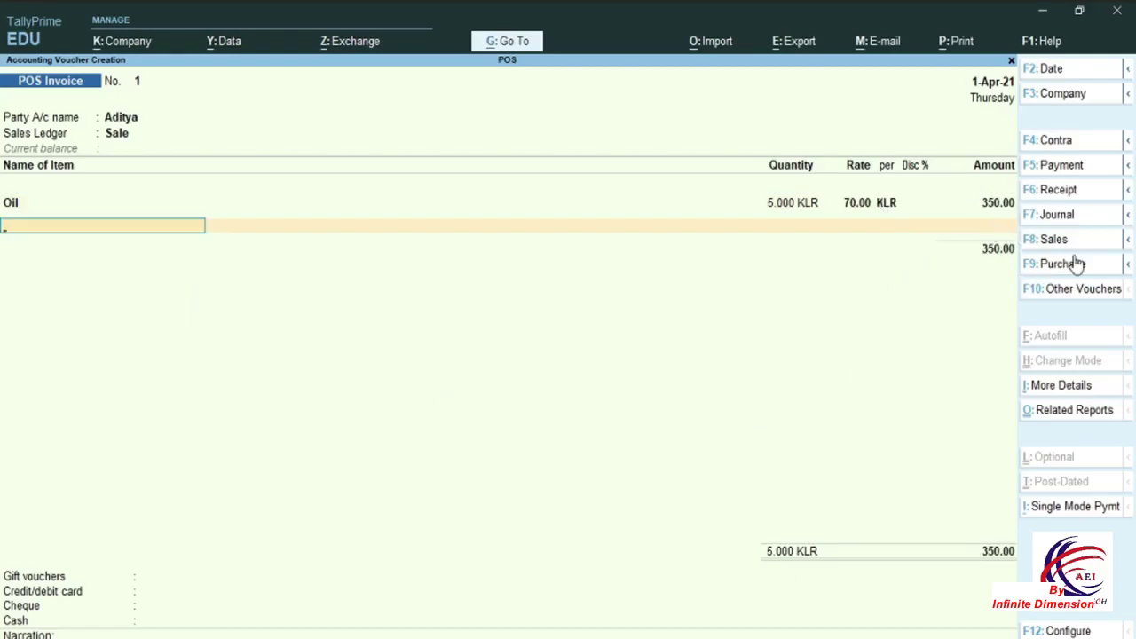
pyautogui.press('BackSpace')
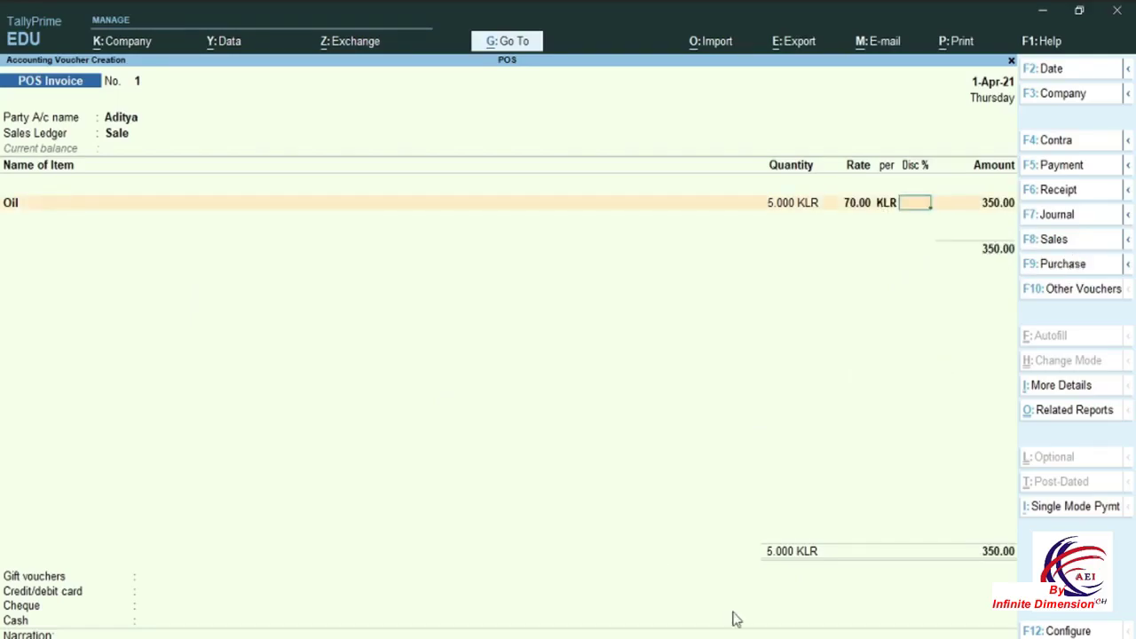
pyautogui.hotkey('alt', 'Tab')
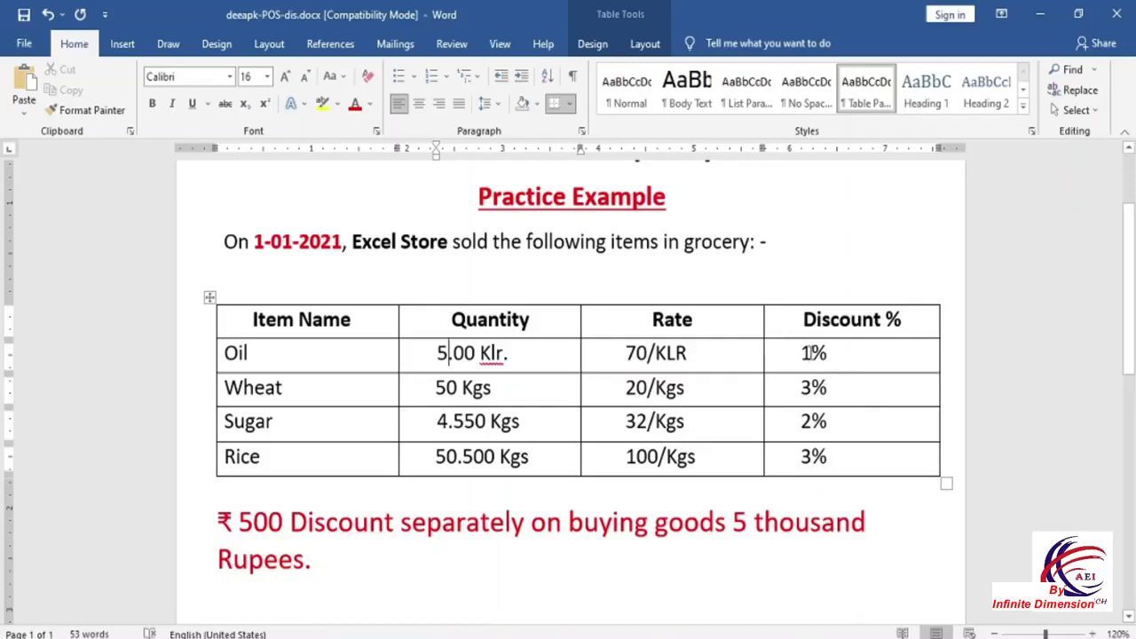
pyautogui.hotkey('alt', 'Tab')
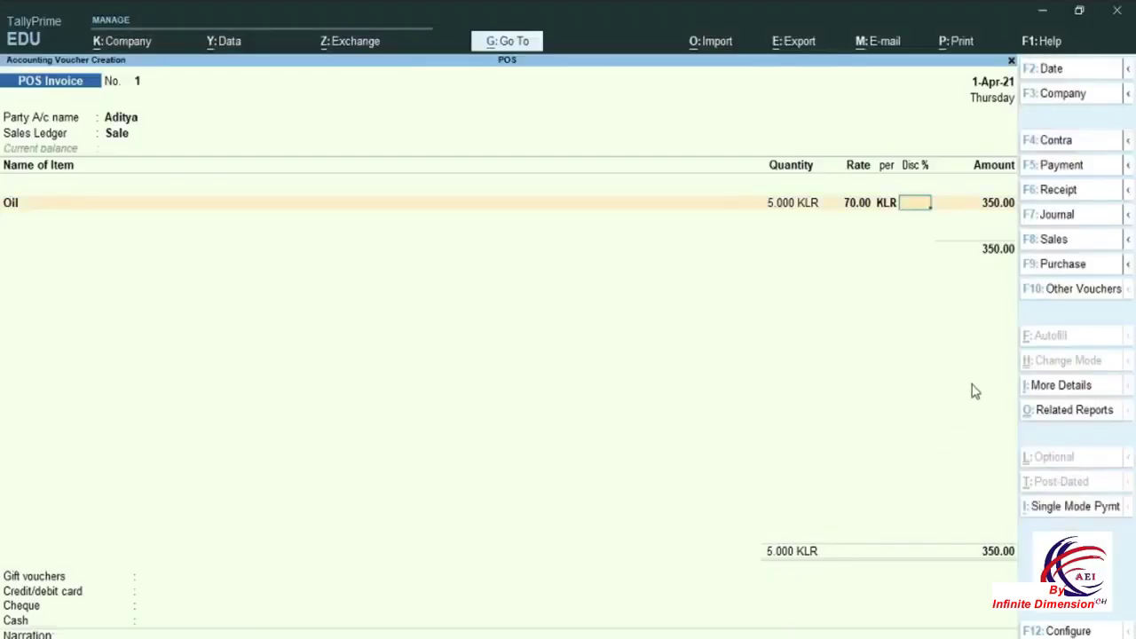
pyautogui.press('Return')
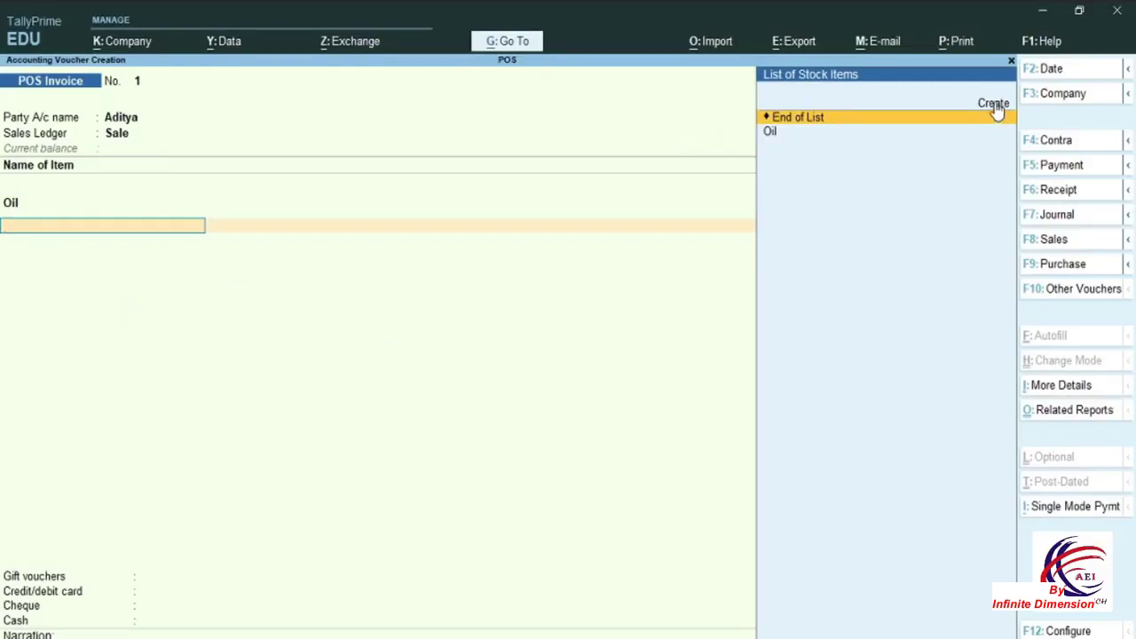
# Start a new stock item named Wheat under the Grocery group
pyautogui.hotkey('alt', 'c')
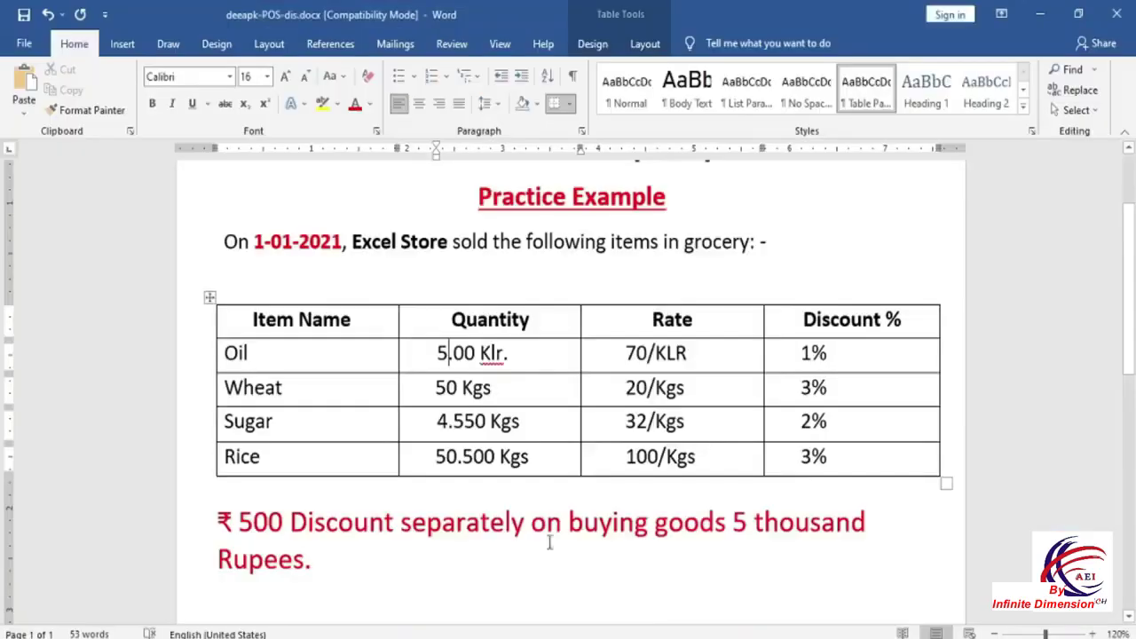
pyautogui.doubleClick(288, 391)
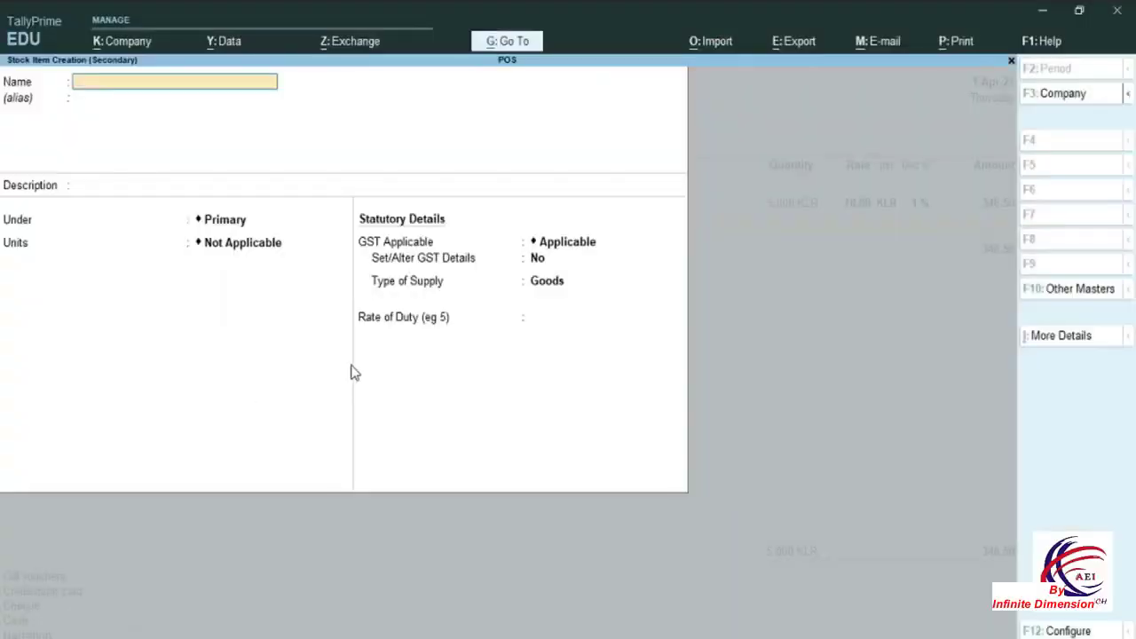
pyautogui.hotkey('ctrl', 'alt', 'v')
pyautogui.press('Return')
pyautogui.press('Return')
pyautogui.press('Return')
pyautogui.press('Down')
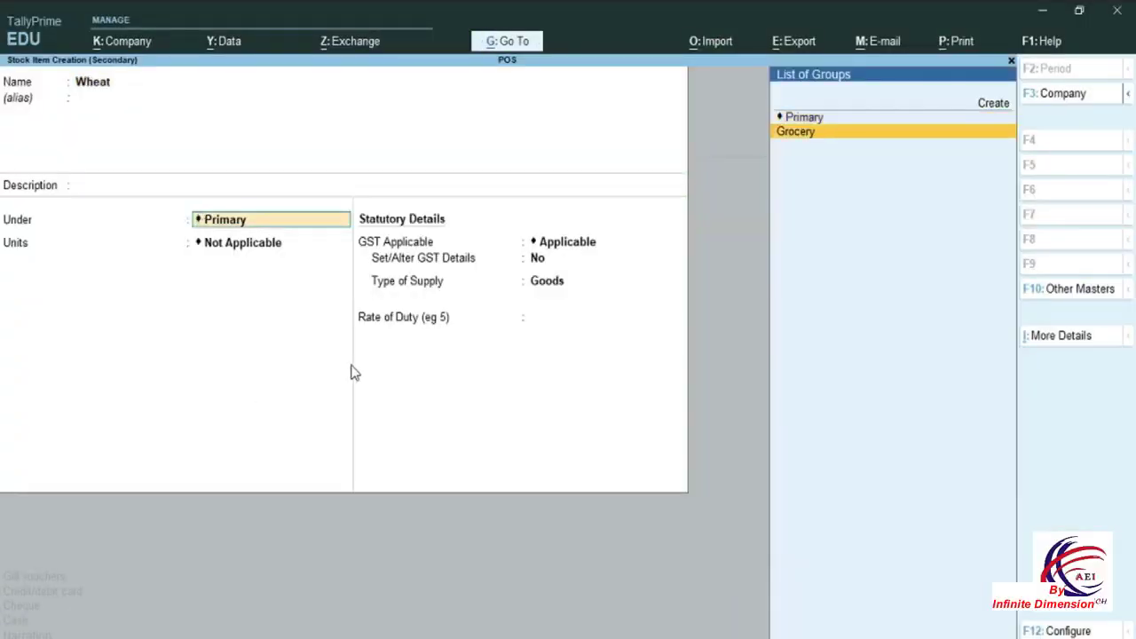
pyautogui.press('Return')
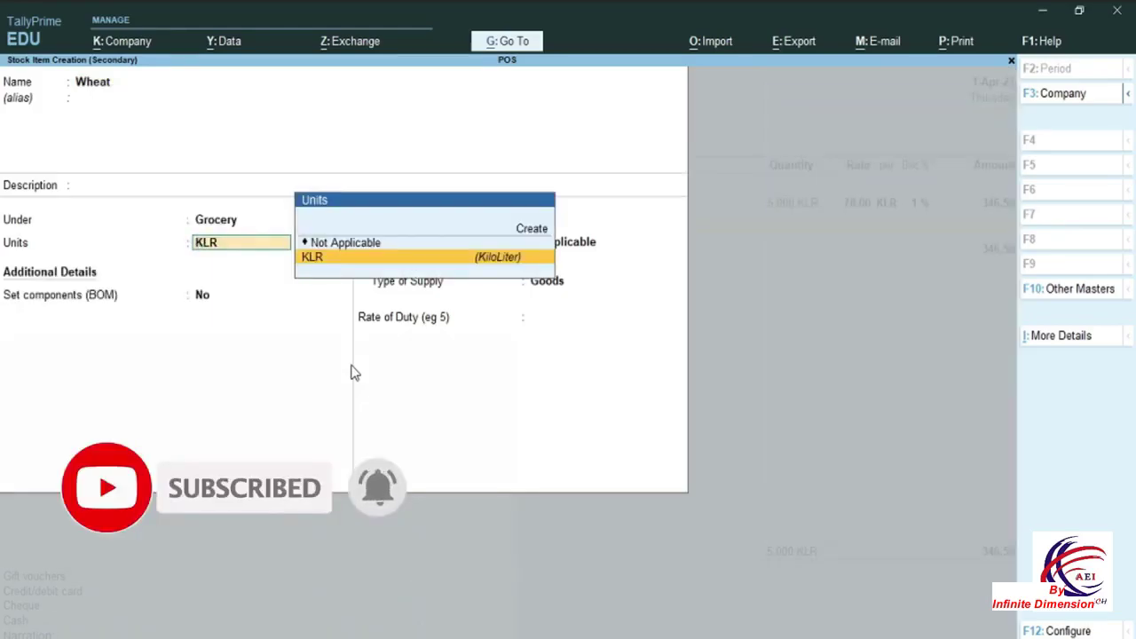
# Create unit KGS (KiloGrams) with UQC KGS-KILOGRAMS and 3 decimals, then save Wheat
pyautogui.press('Up')
pyautogui.press('Up')
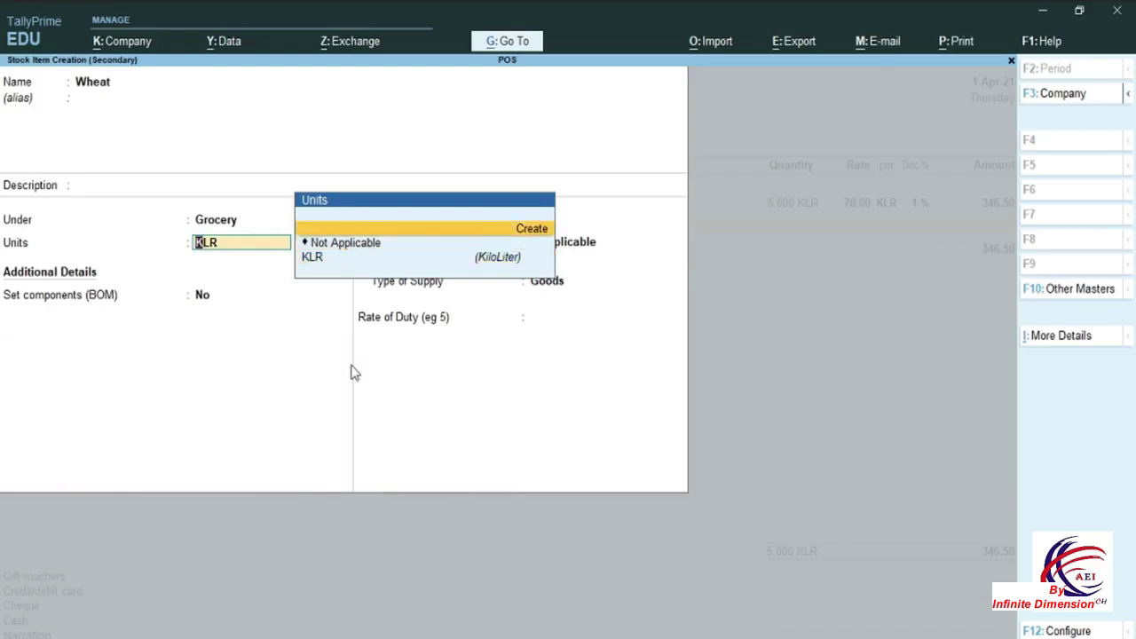
pyautogui.press('Return')
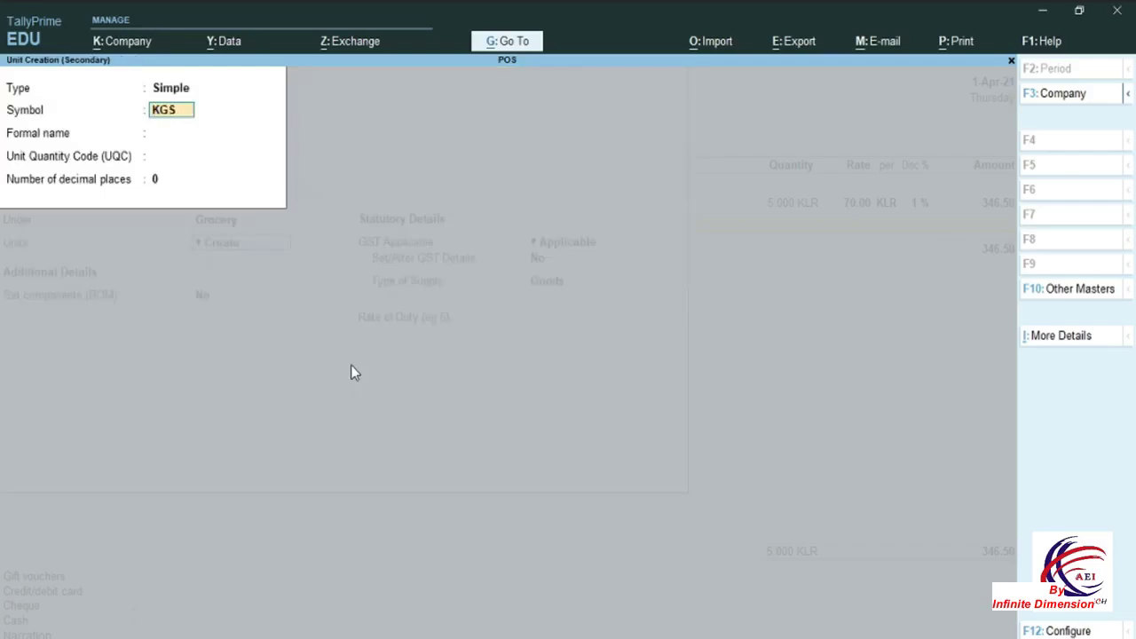
pyautogui.press('Return')
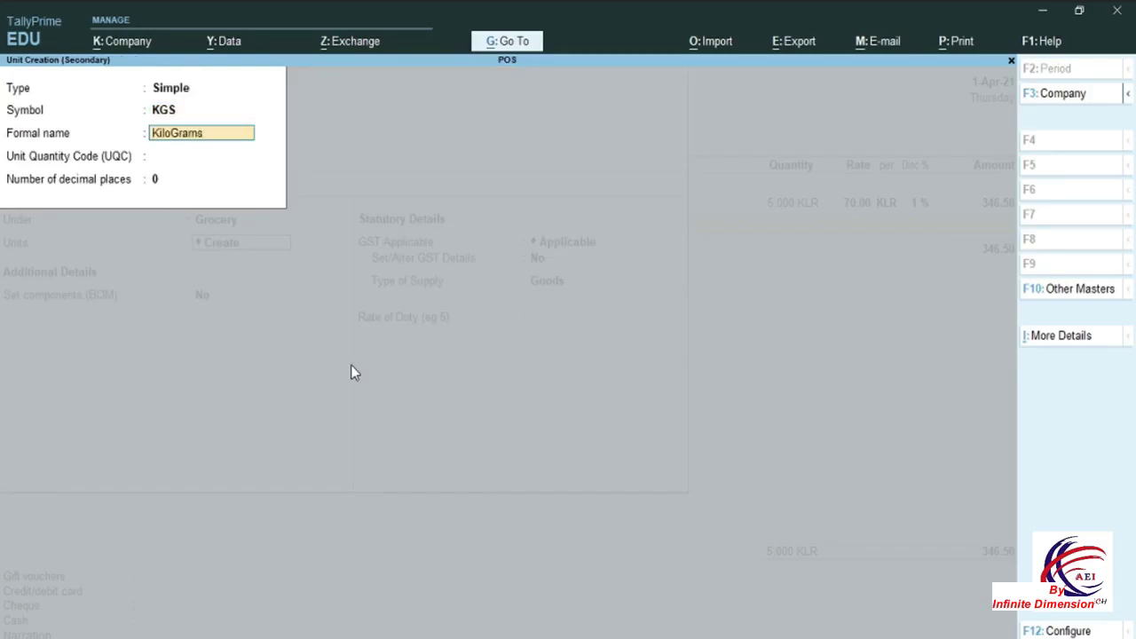
pyautogui.press('Return')
pyautogui.write('k')
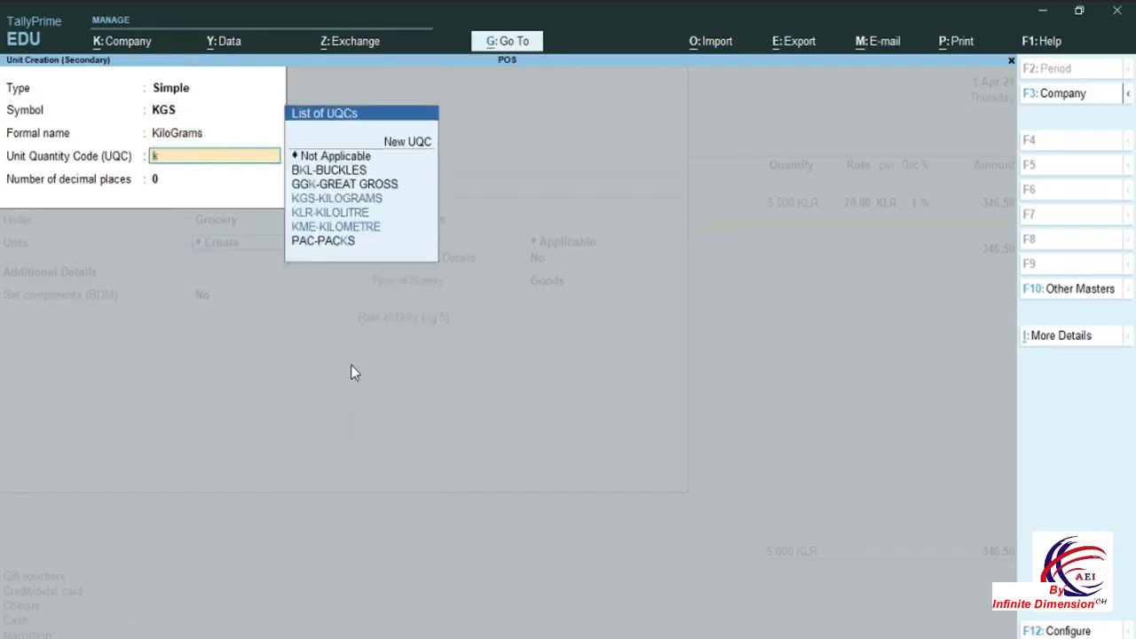
pyautogui.press('Down')
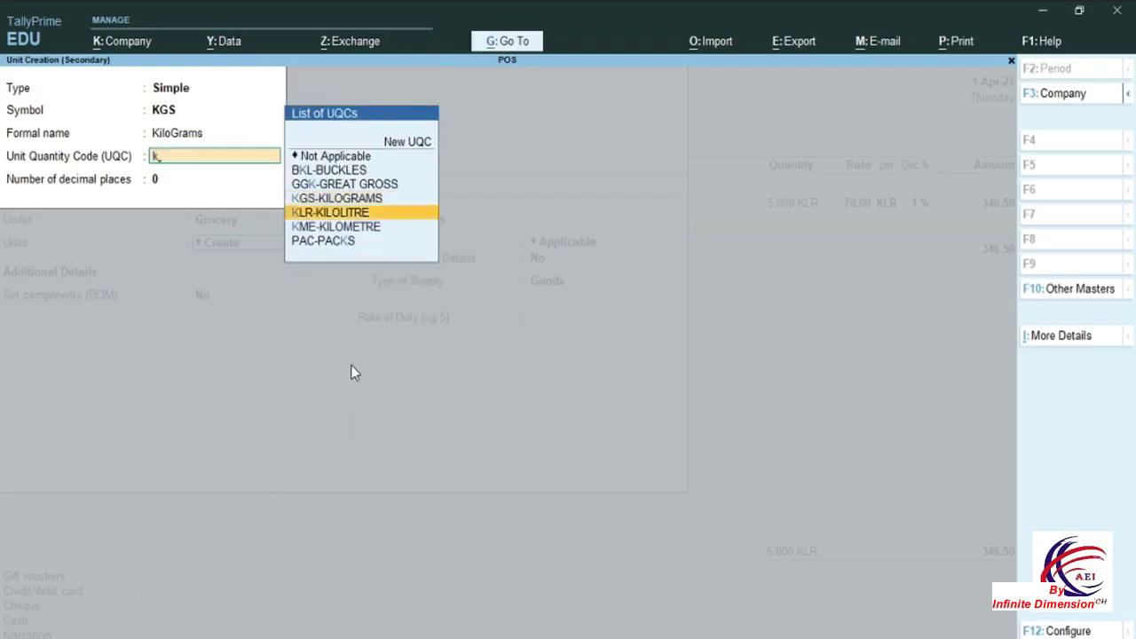
pyautogui.press('Up')
pyautogui.press('Return')
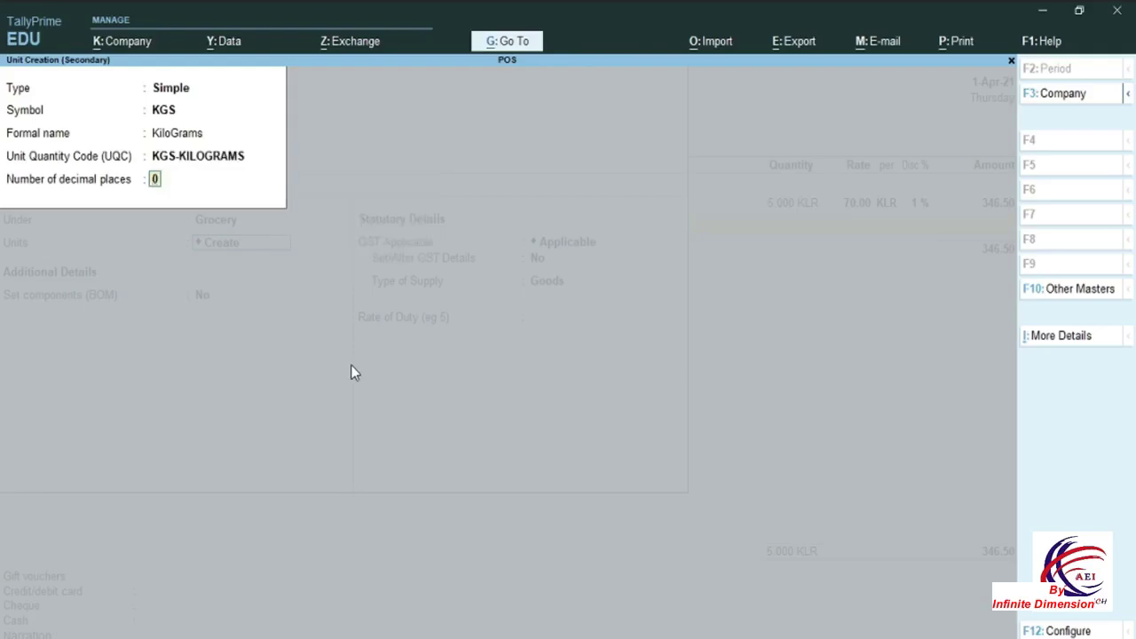
pyautogui.press('Return')
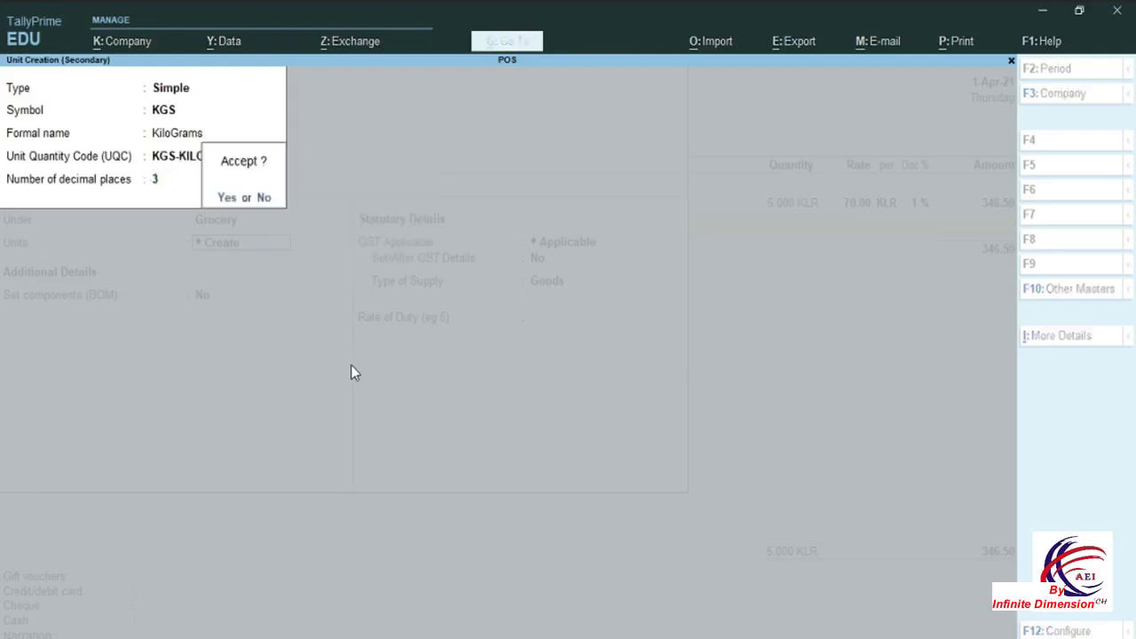
pyautogui.press('Return')
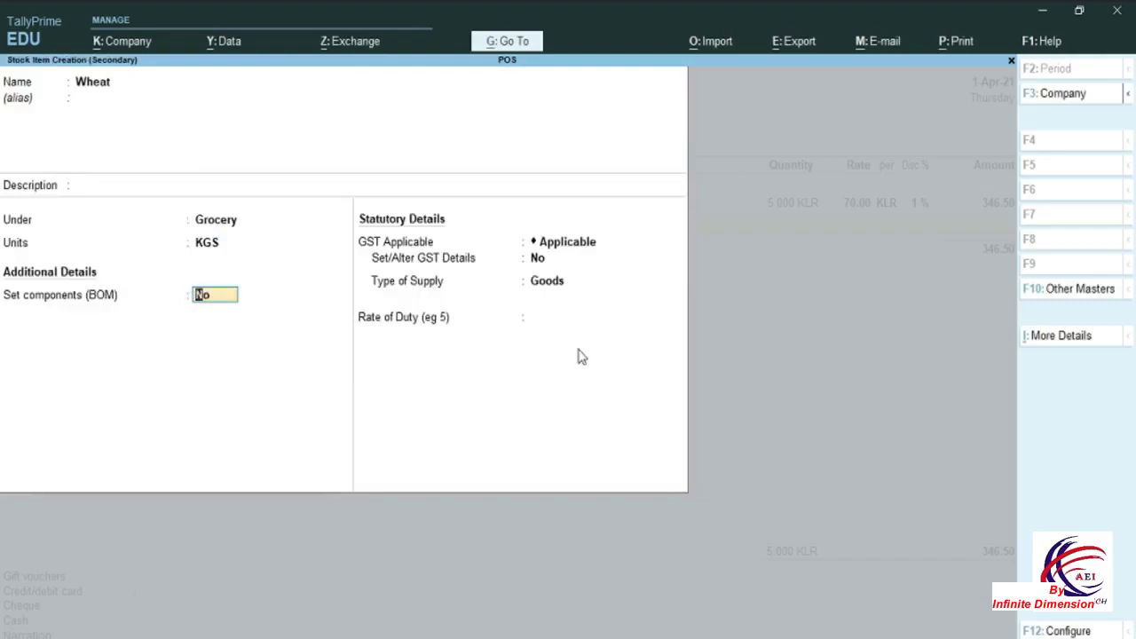
pyautogui.press('ctrl')
pyautogui.hotkey('ctrl', 'a')
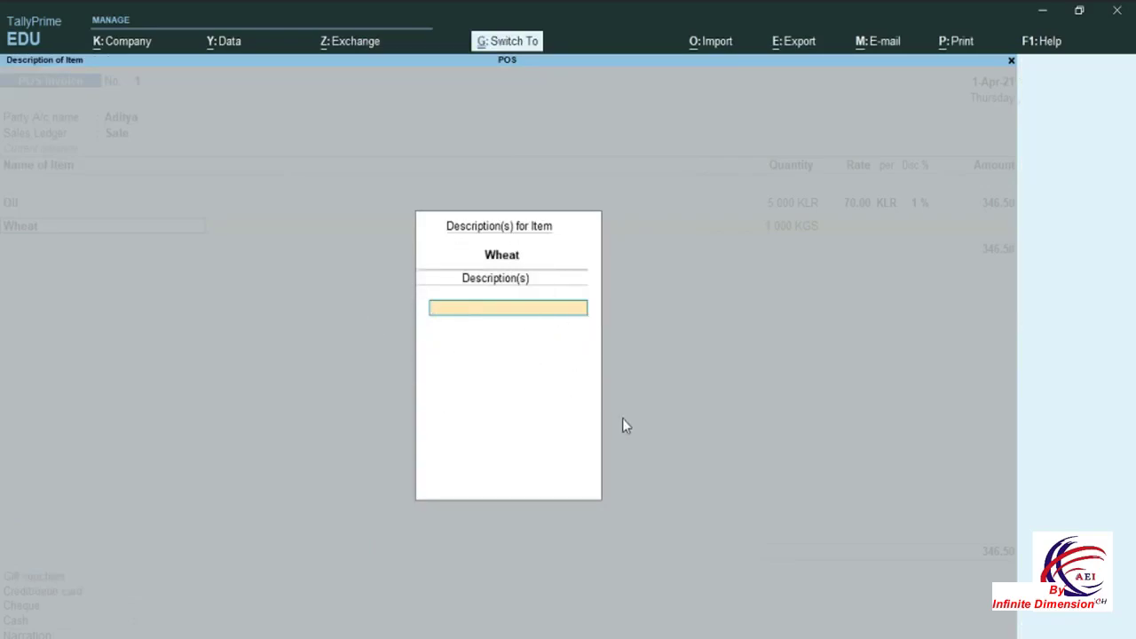
# Enter 50 KGS as the Wheat quantity
pyautogui.press('Return')
pyautogui.press('BackSpace')
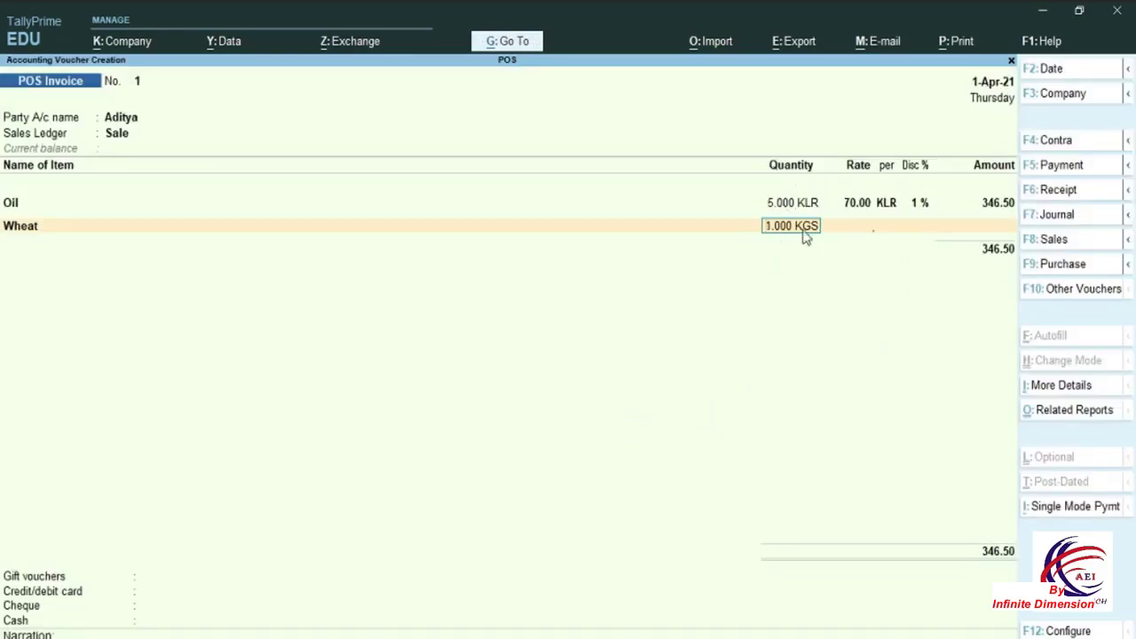
pyautogui.hotkey('alt', 'Tab')
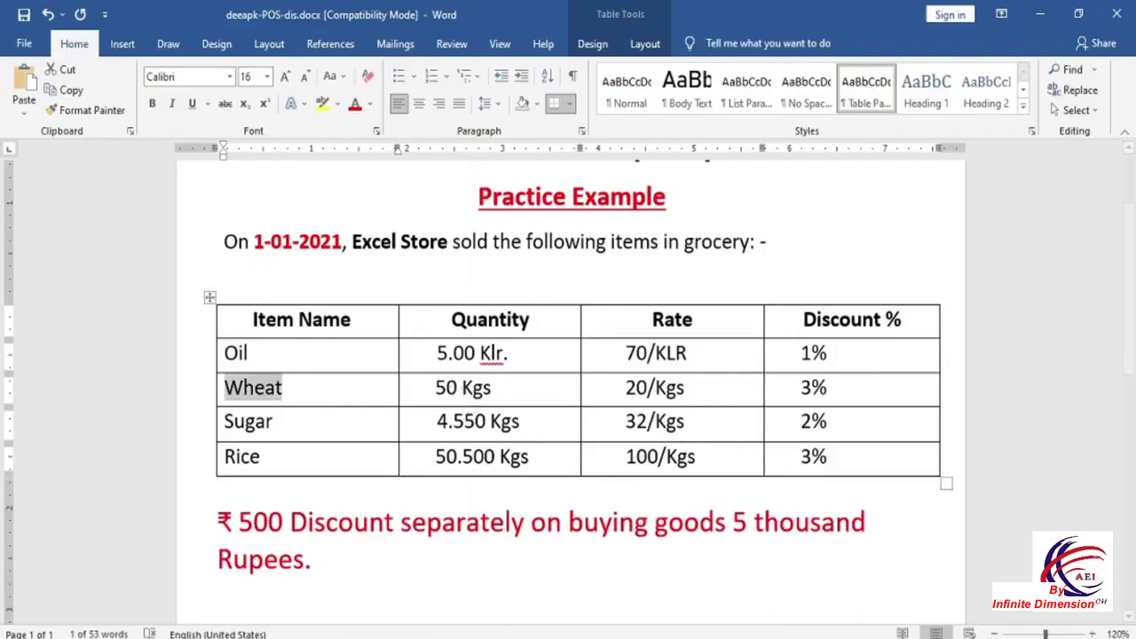
pyautogui.hotkey('alt', 'Tab')
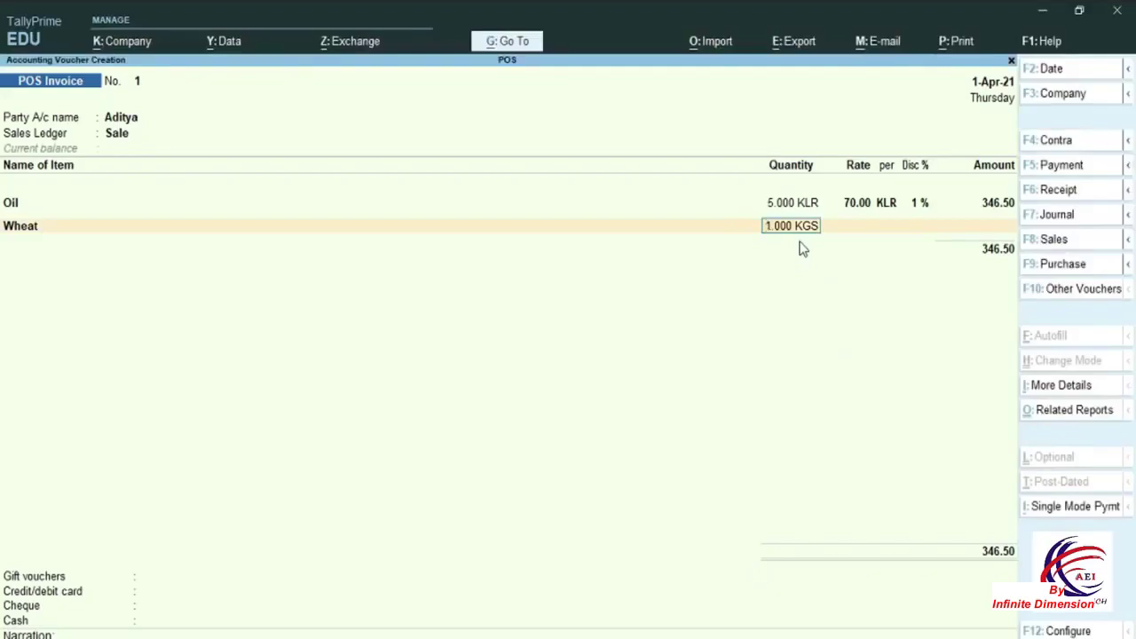
pyautogui.write('50')
pyautogui.press('Return')
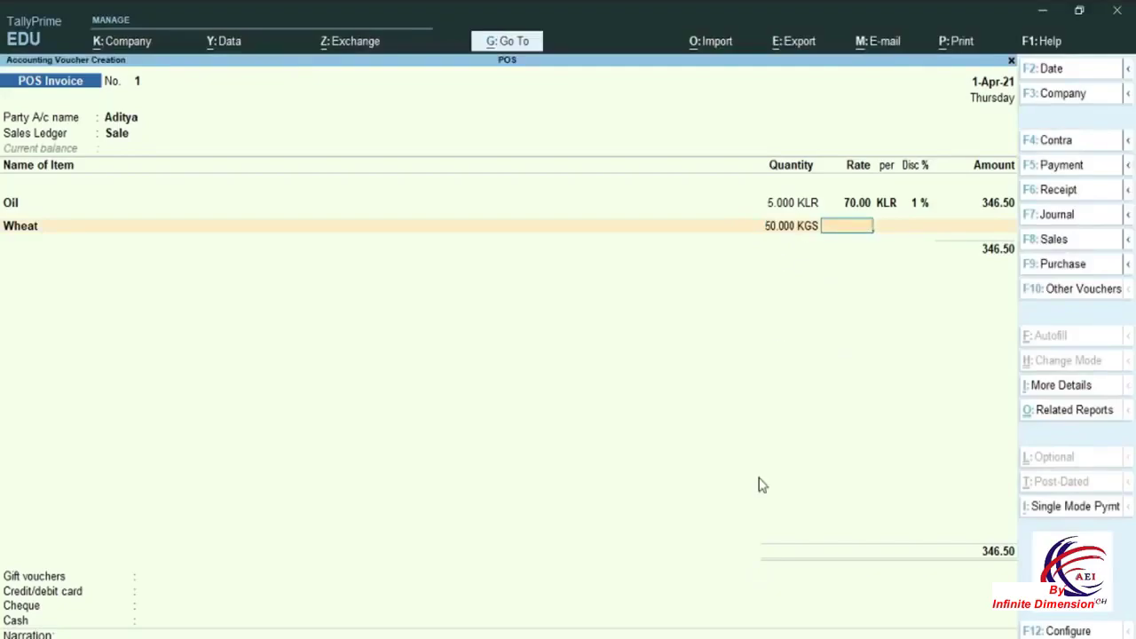
# Bill Wheat at 20.00 per KGS with a 3% discount, then select Sugar in the practice table
pyautogui.hotkey('alt', 'Tab')
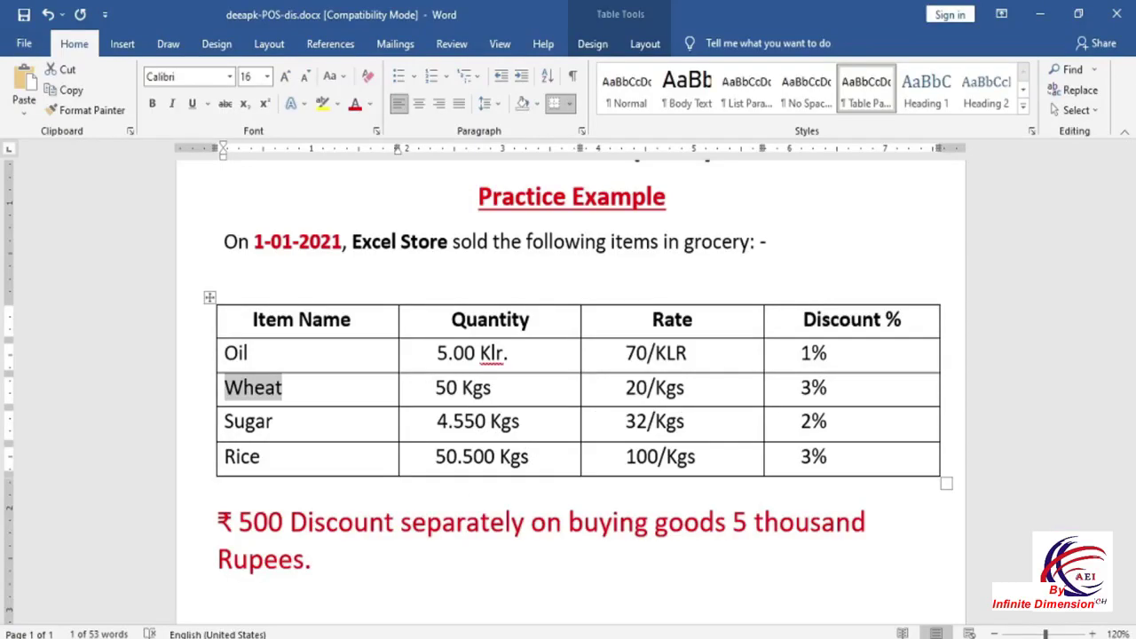
pyautogui.hotkey('alt', 'Tab')
pyautogui.write('20')
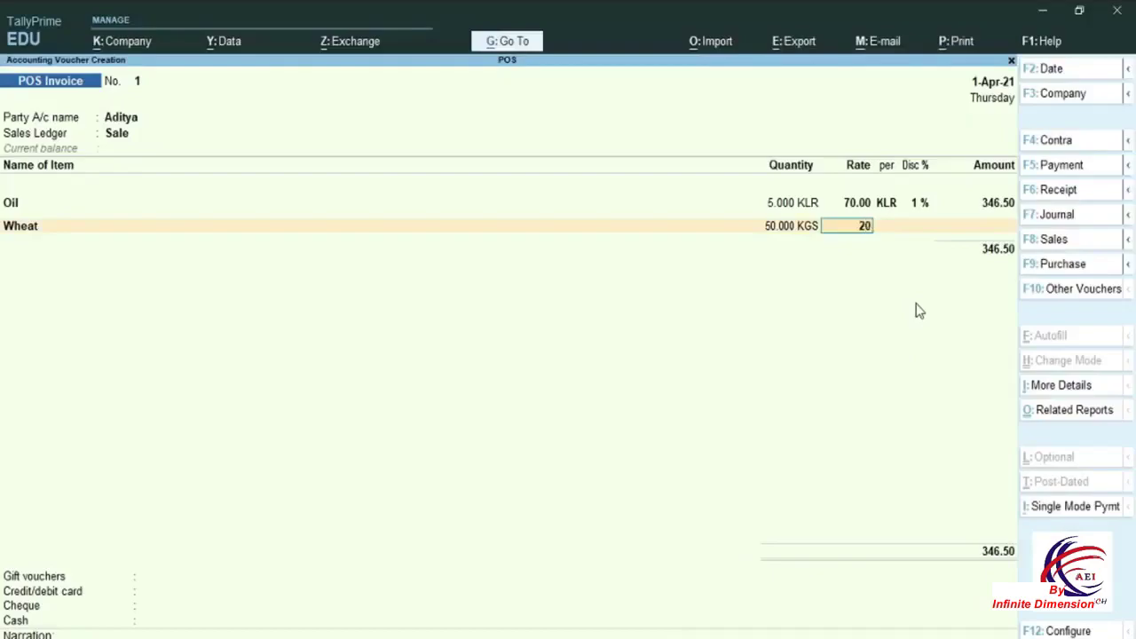
pyautogui.press('Return')
pyautogui.press('Return')
pyautogui.press('Return')
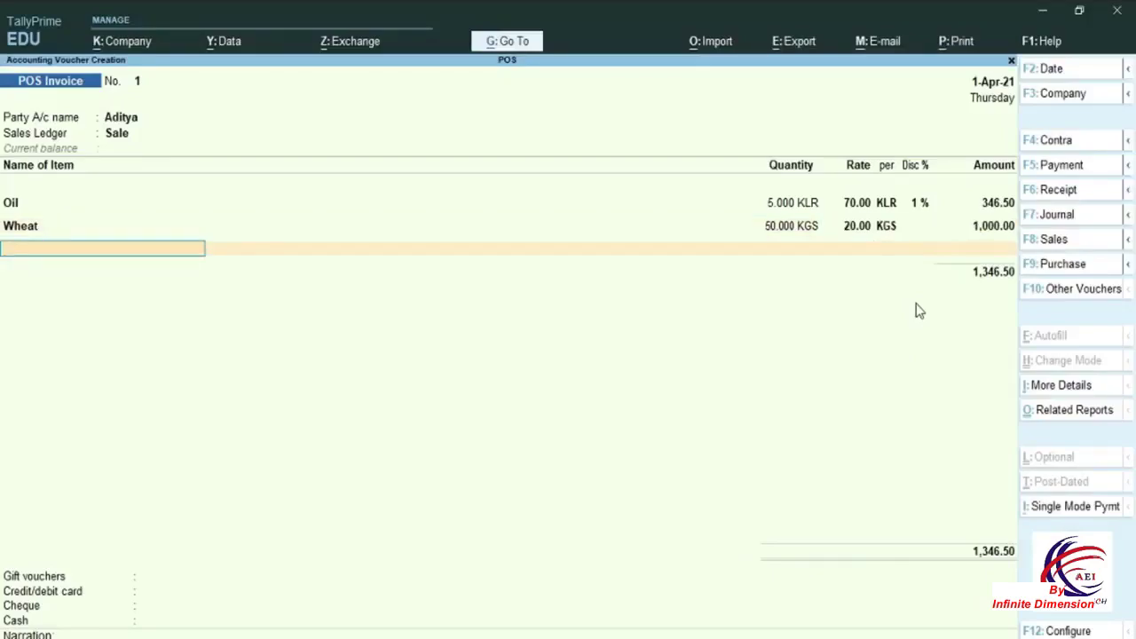
pyautogui.press('BackSpace')
pyautogui.press('BackSpace')
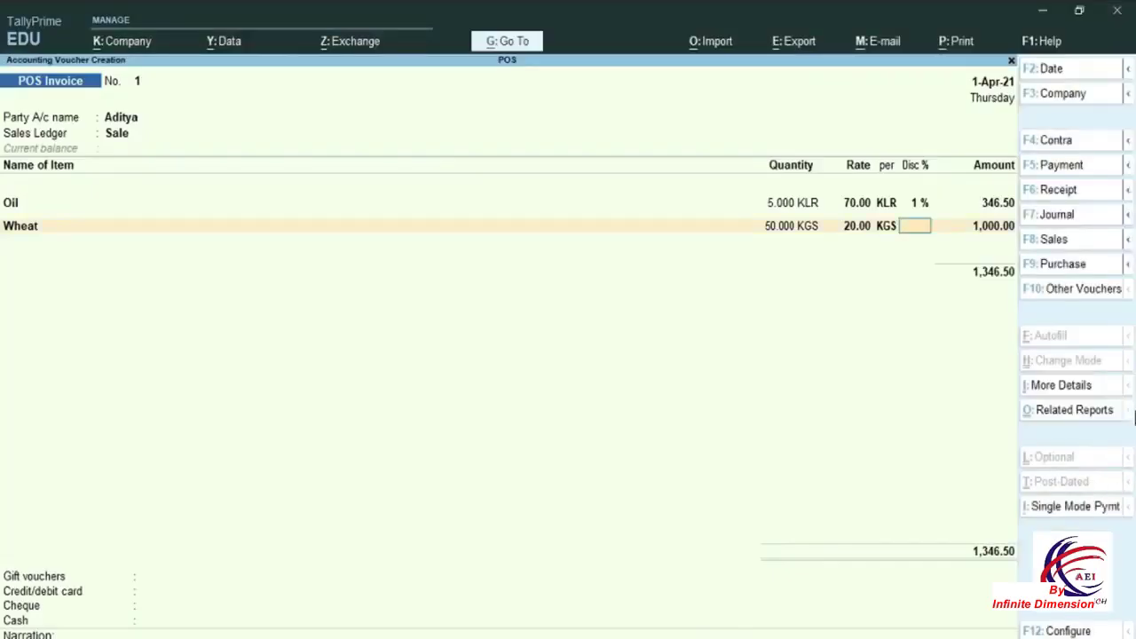
pyautogui.press('Return')
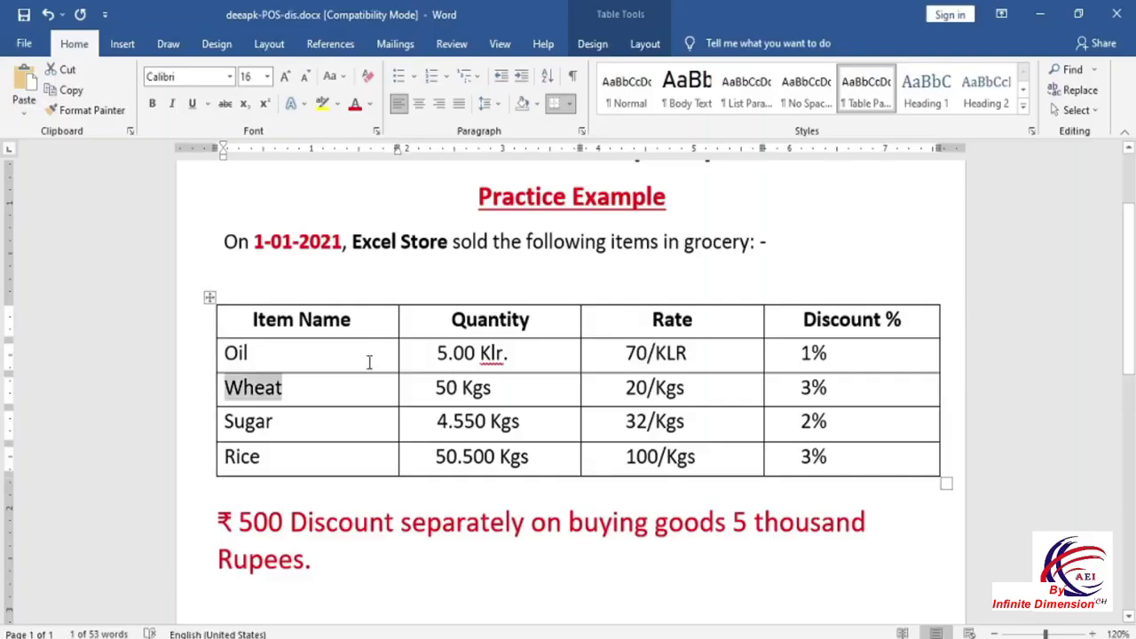
pyautogui.moveTo(272, 422); pyautogui.dragTo(228, 430)
pyautogui.hotkey('ctrl', 'c')
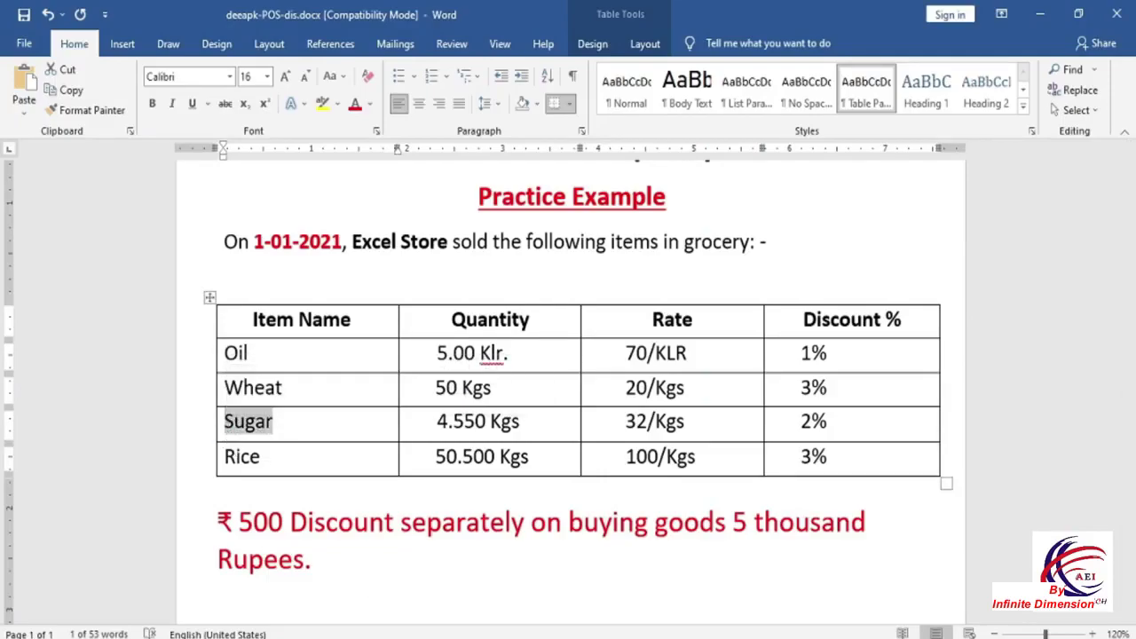
# Create the Sugar stock item under Grocery with KGS as its unit
pyautogui.hotkey('alt', 'Tab')
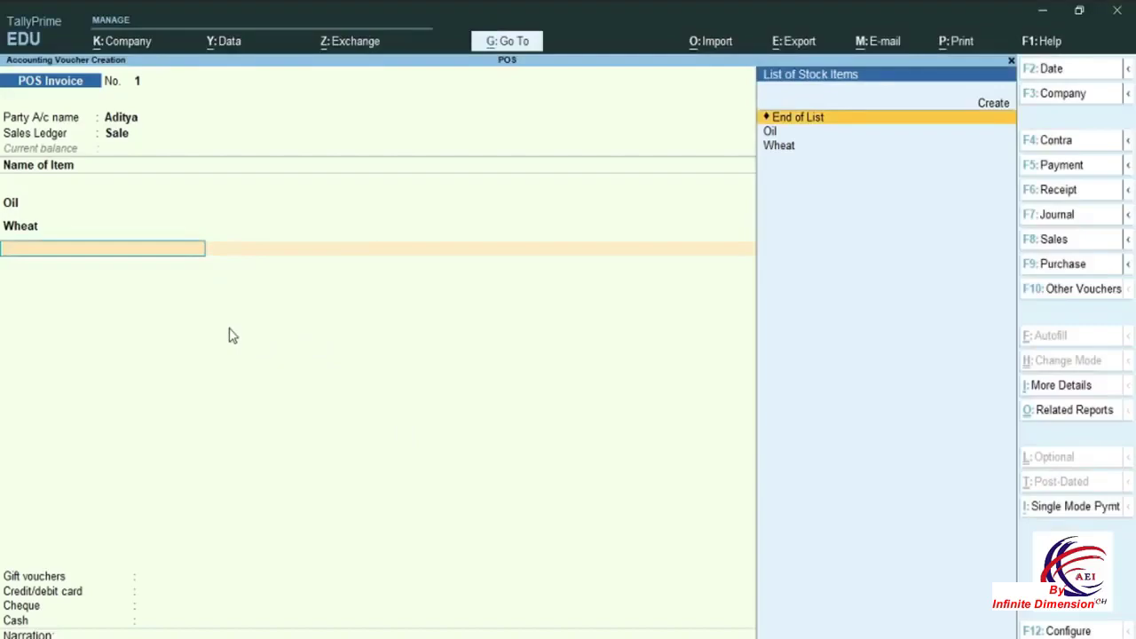
pyautogui.hotkey('alt', 'c')
pyautogui.hotkey('ctrl', 'v')
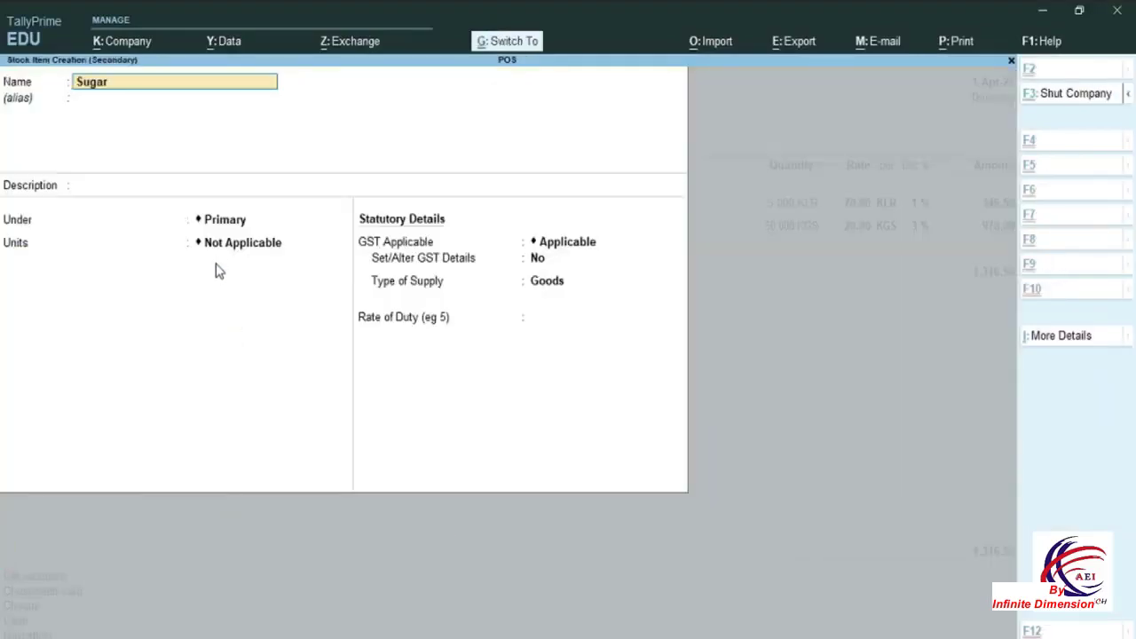
pyautogui.press('Return')
pyautogui.press('Return')
pyautogui.press('Return')
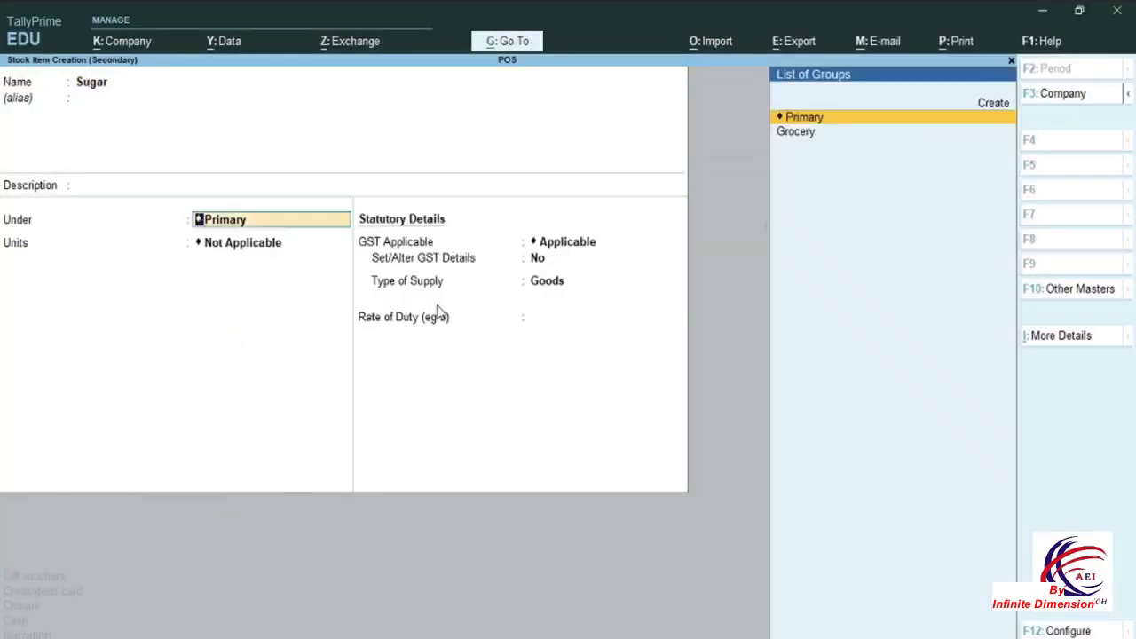
pyautogui.press('Down')
pyautogui.press('Return')
pyautogui.press('Down')
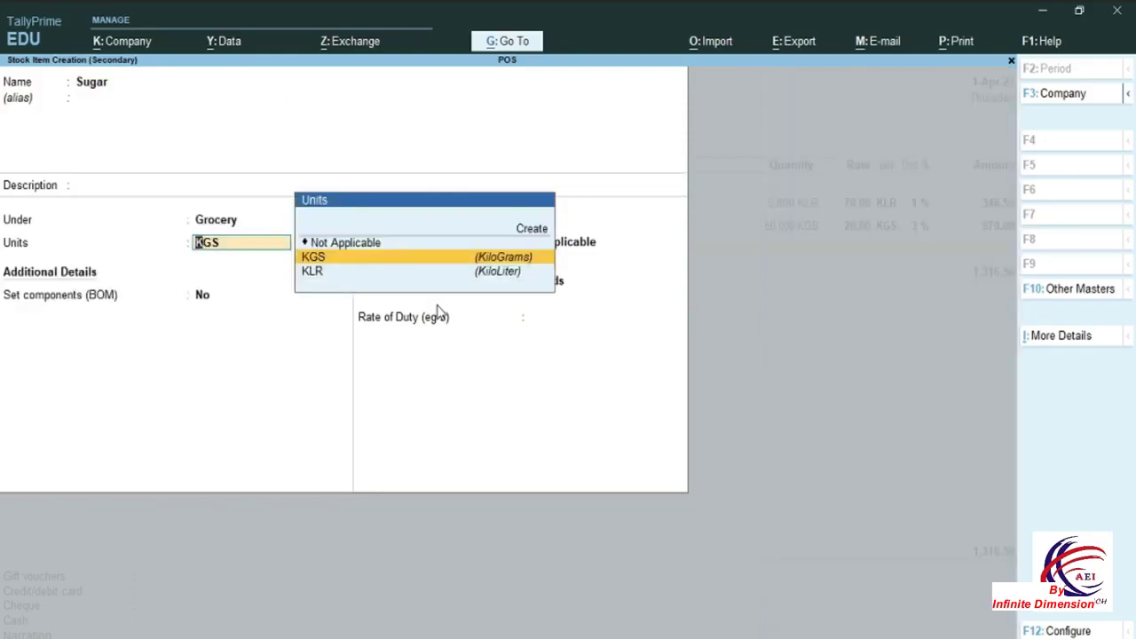
pyautogui.press('Return')
pyautogui.press('Return')
pyautogui.press('Return')
pyautogui.press('Return')
pyautogui.press('Return')
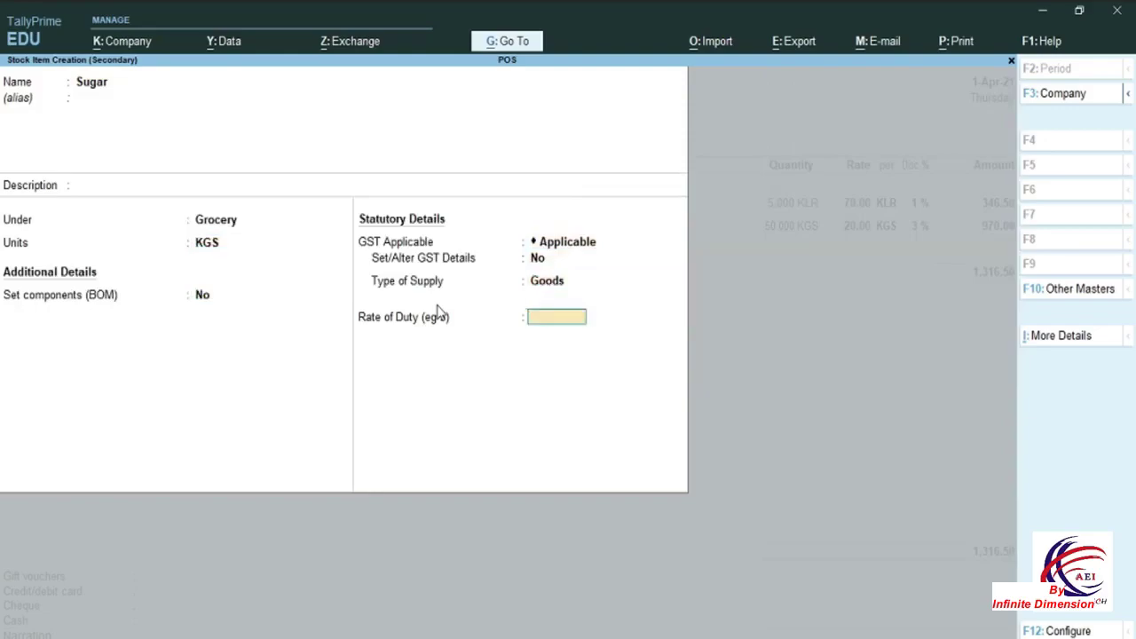
pyautogui.press('Return')
pyautogui.press('Return')
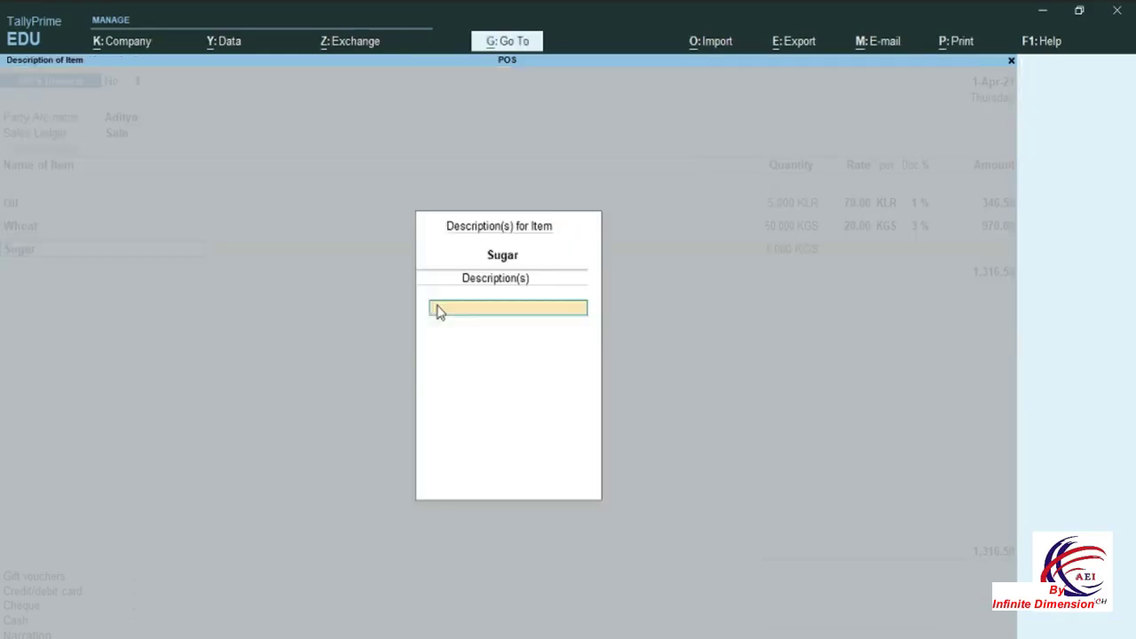
pyautogui.press('Return')
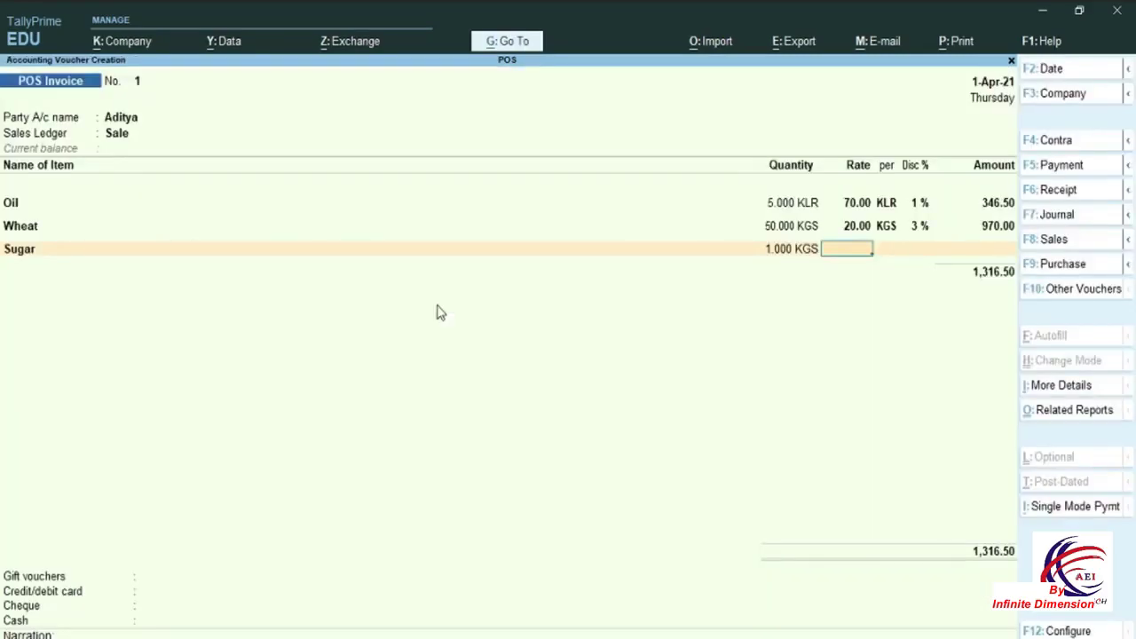
# Enter Sugar's quantity of 4.550 KGS
pyautogui.press('BackSpace')
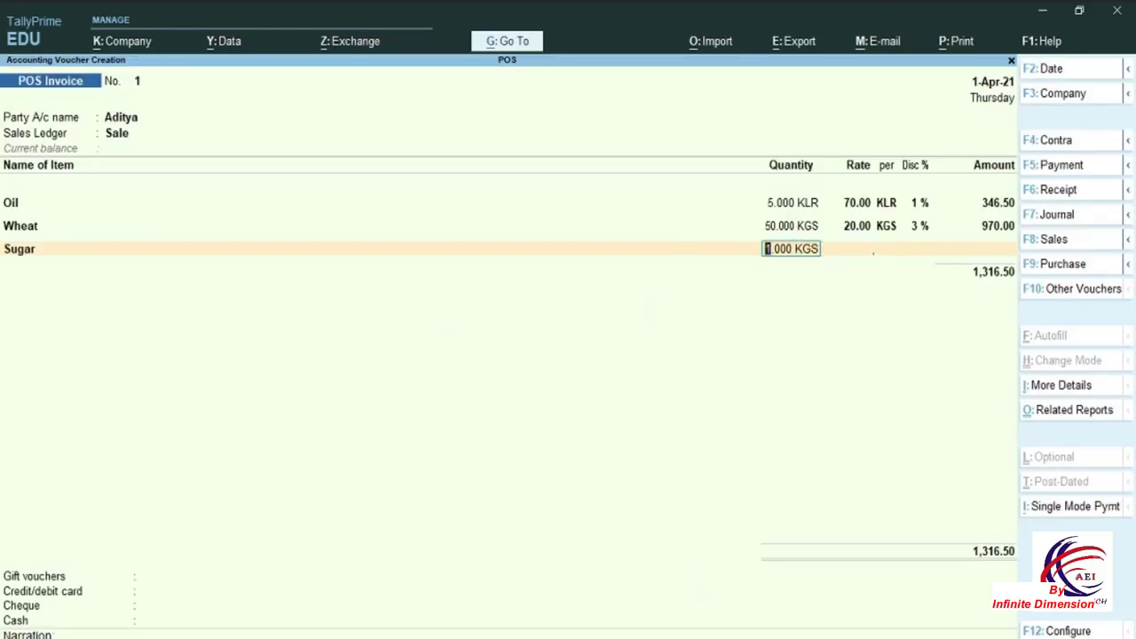
pyautogui.hotkey('alt', 'Tab')
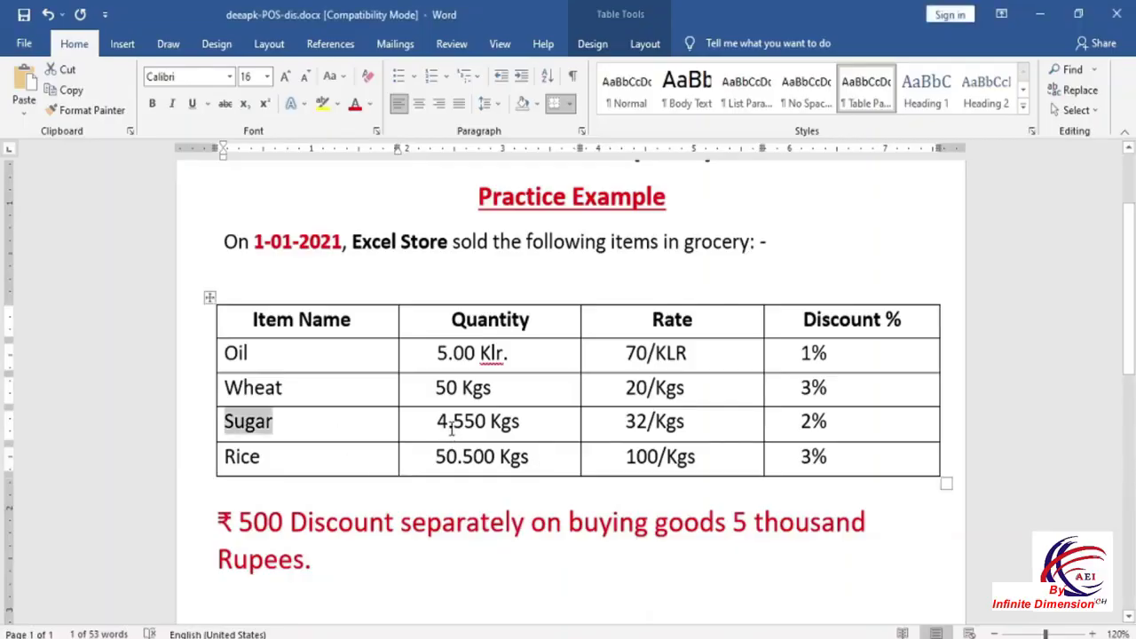
pyautogui.hotkey('alt', 'Tab')
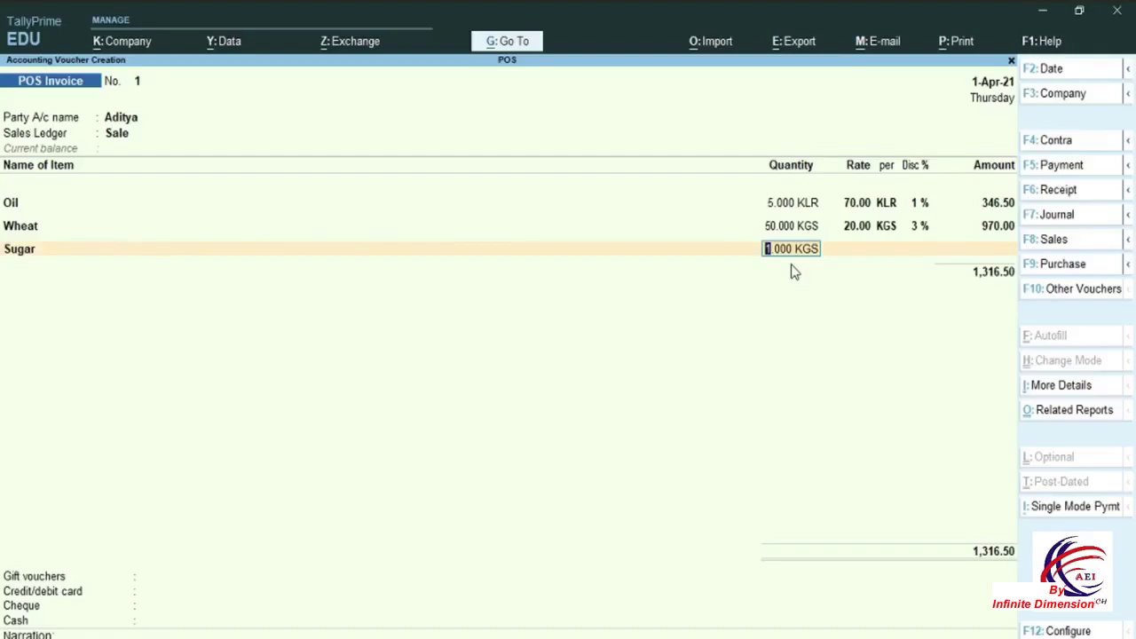
pyautogui.write('4.550')
pyautogui.press('Return')
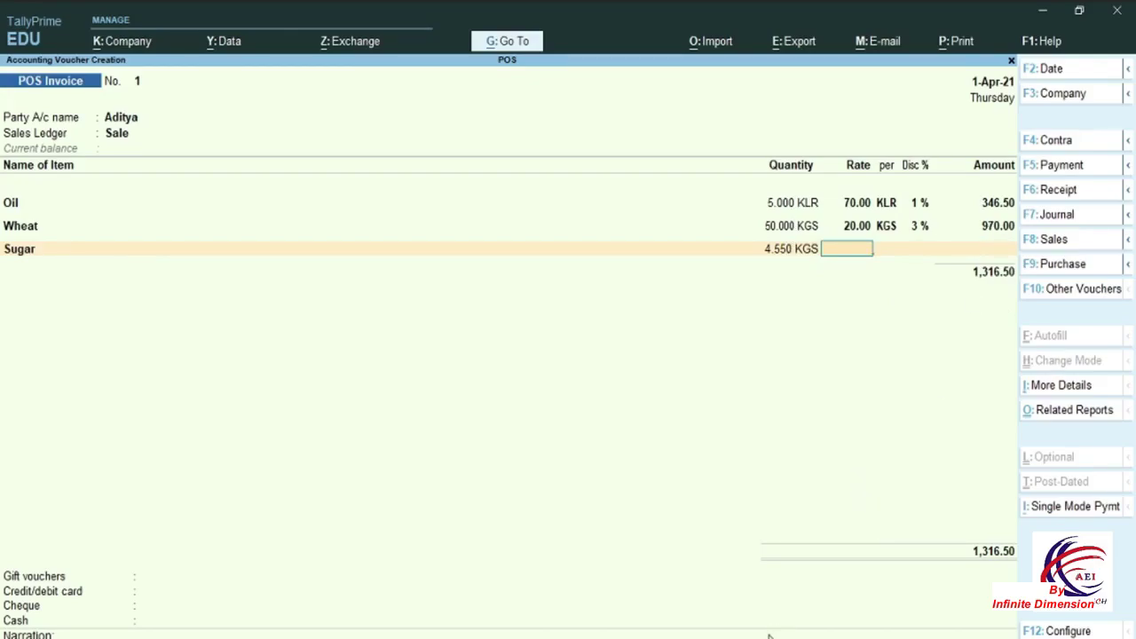
# Set Sugar's rate to 32, leave the discount blank, and open a new item line
pyautogui.hotkey('alt', 'Tab')
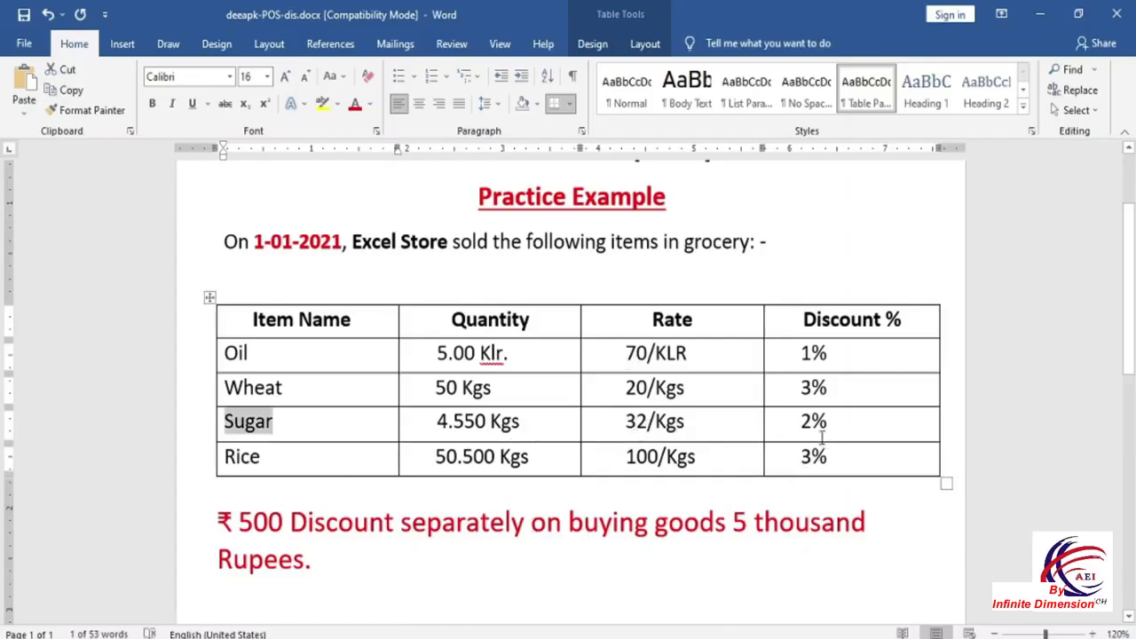
pyautogui.hotkey('alt', 'Tab')
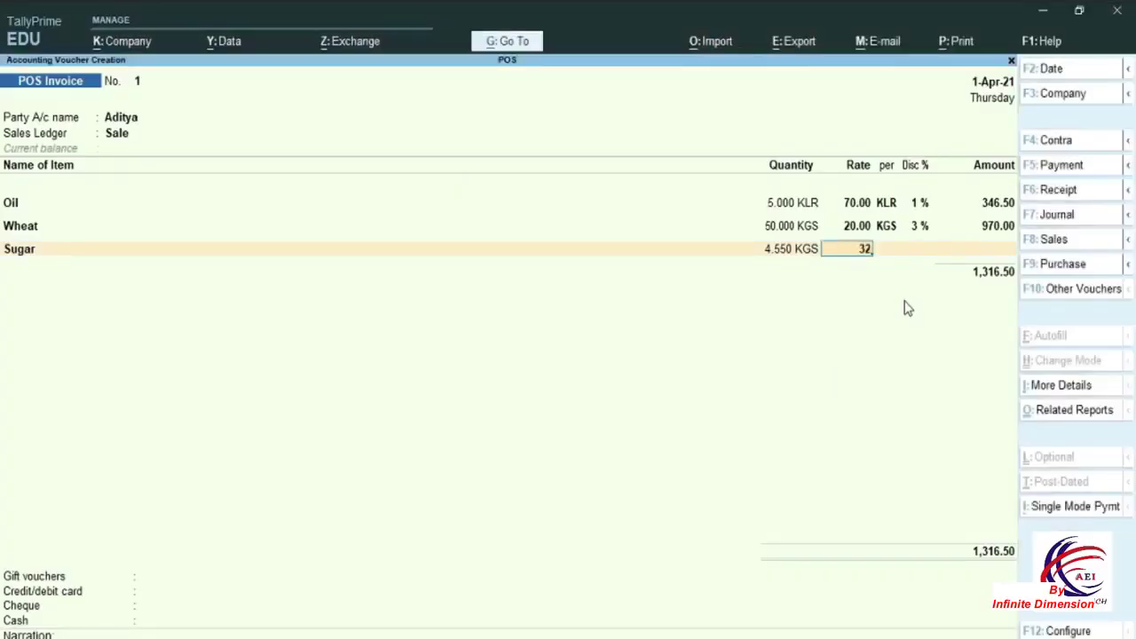
pyautogui.write('32')
pyautogui.press('Return')
pyautogui.press('Return')
pyautogui.press('Return')
pyautogui.press('Return')
pyautogui.press('BackSpace')
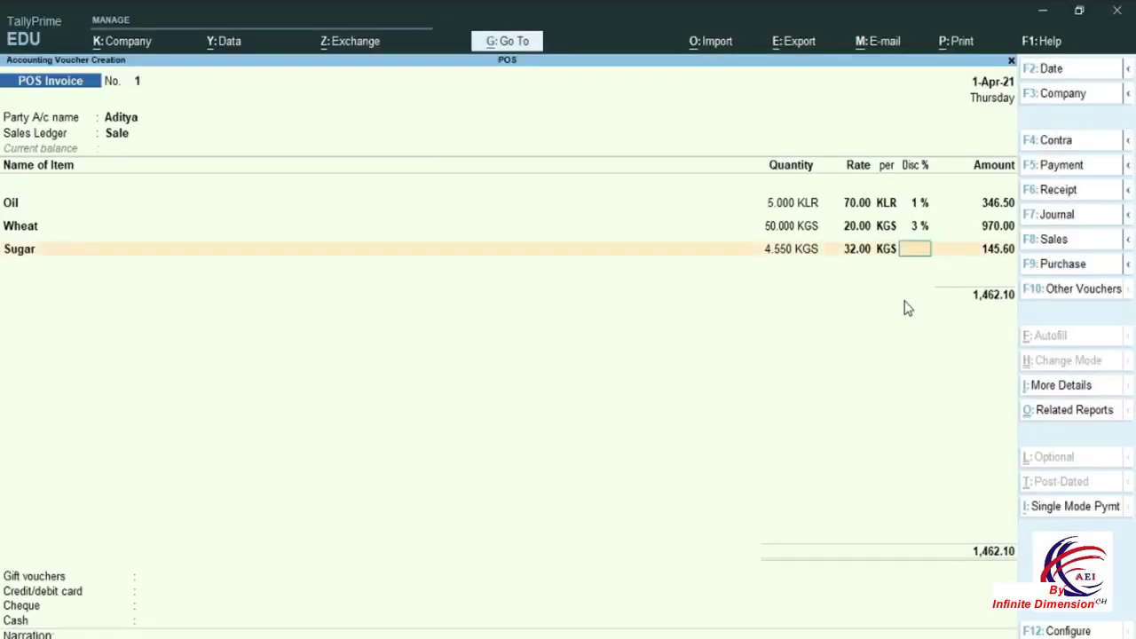
pyautogui.hotkey('alt', 'Tab')
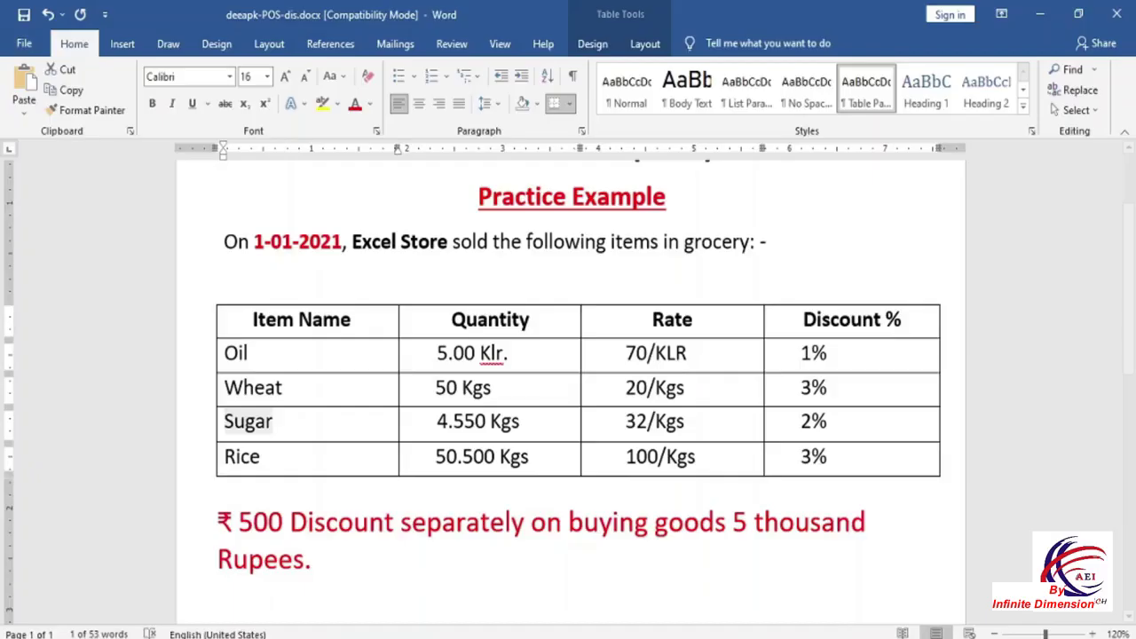
pyautogui.hotkey('alt', 'Tab')
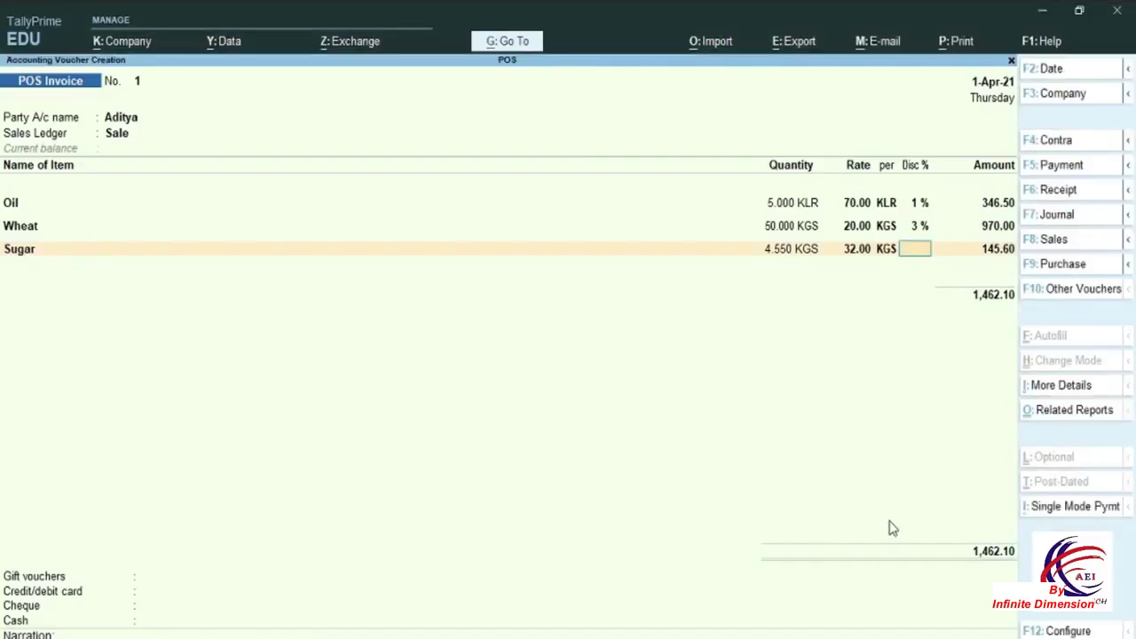
pyautogui.press('Return')
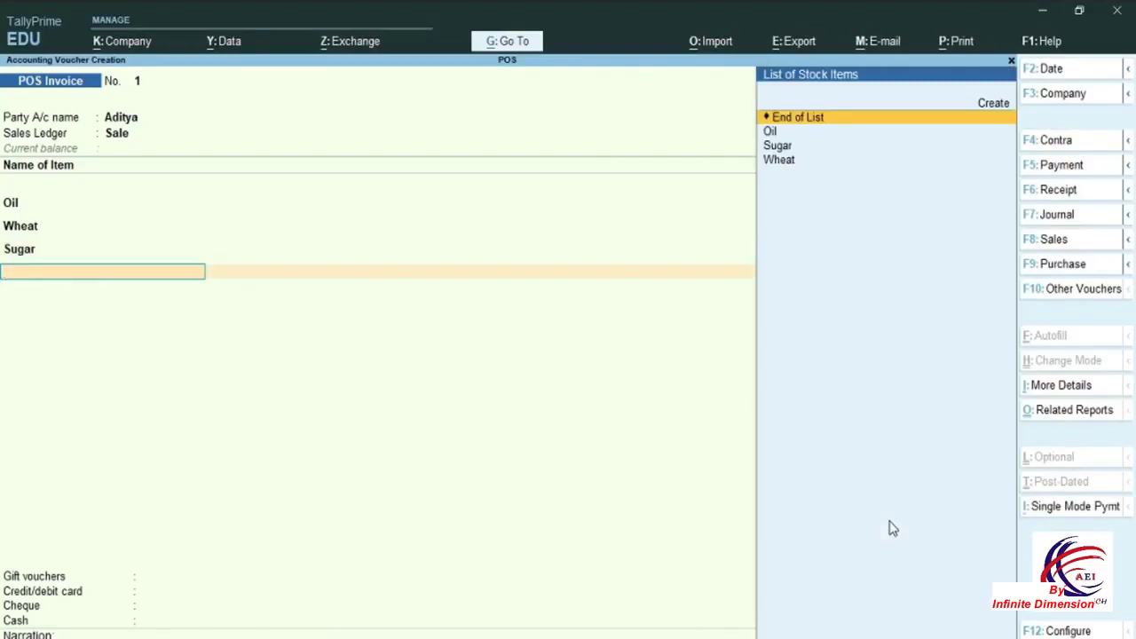
# Create the Rice stock item under Grocery with KGS as its unit
pyautogui.press('Up')
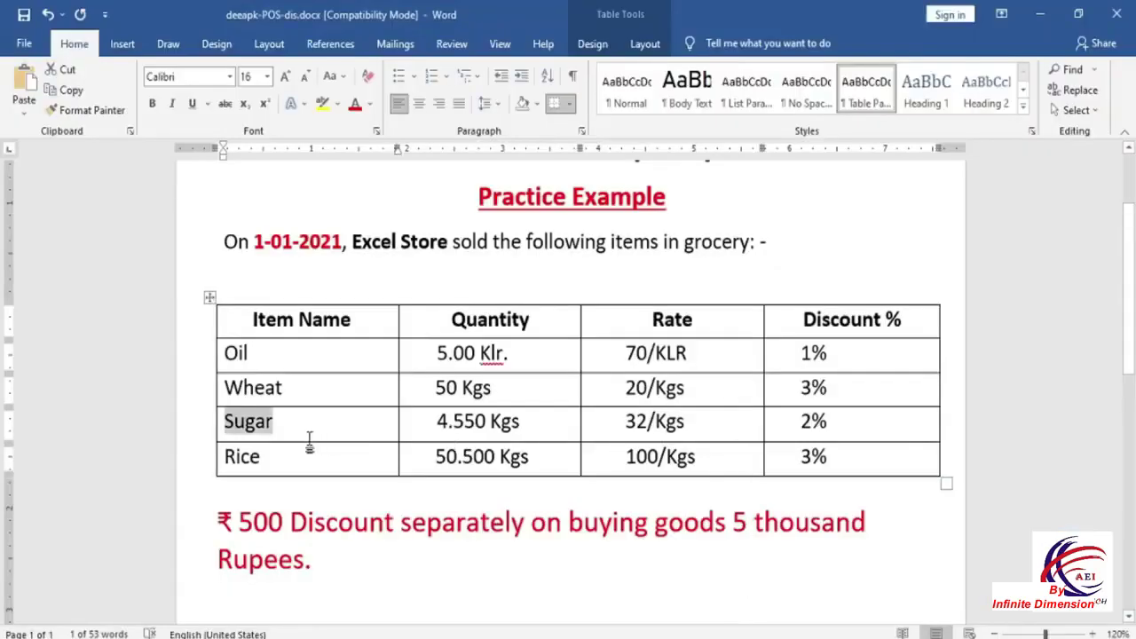
pyautogui.moveTo(263, 457); pyautogui.dragTo(231, 469)
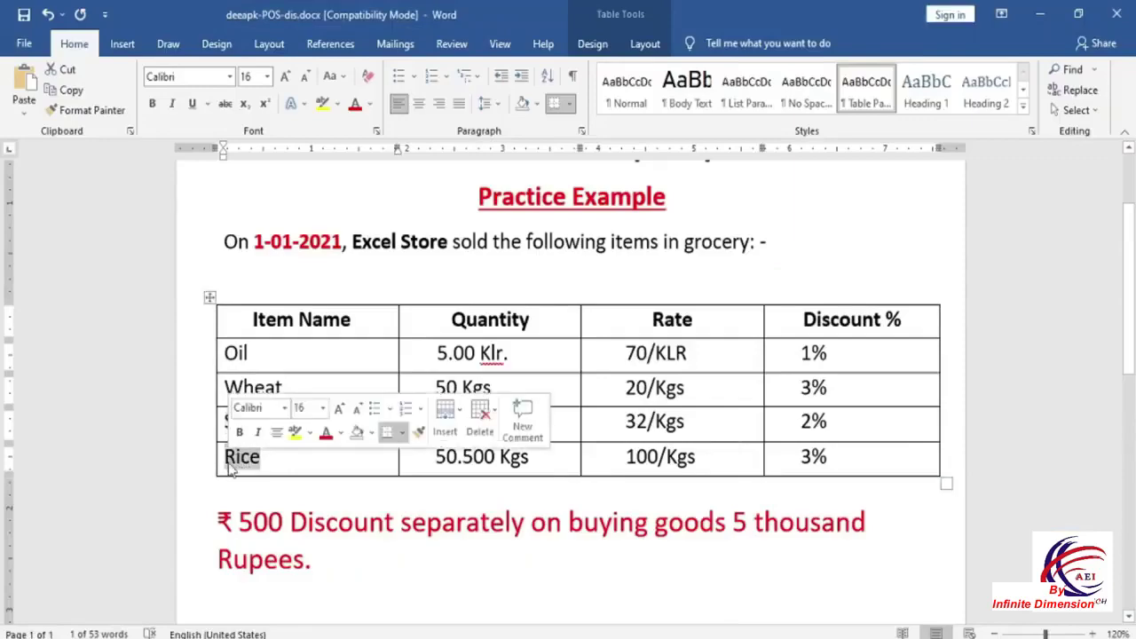
pyautogui.hotkey('alt', 'Tab')
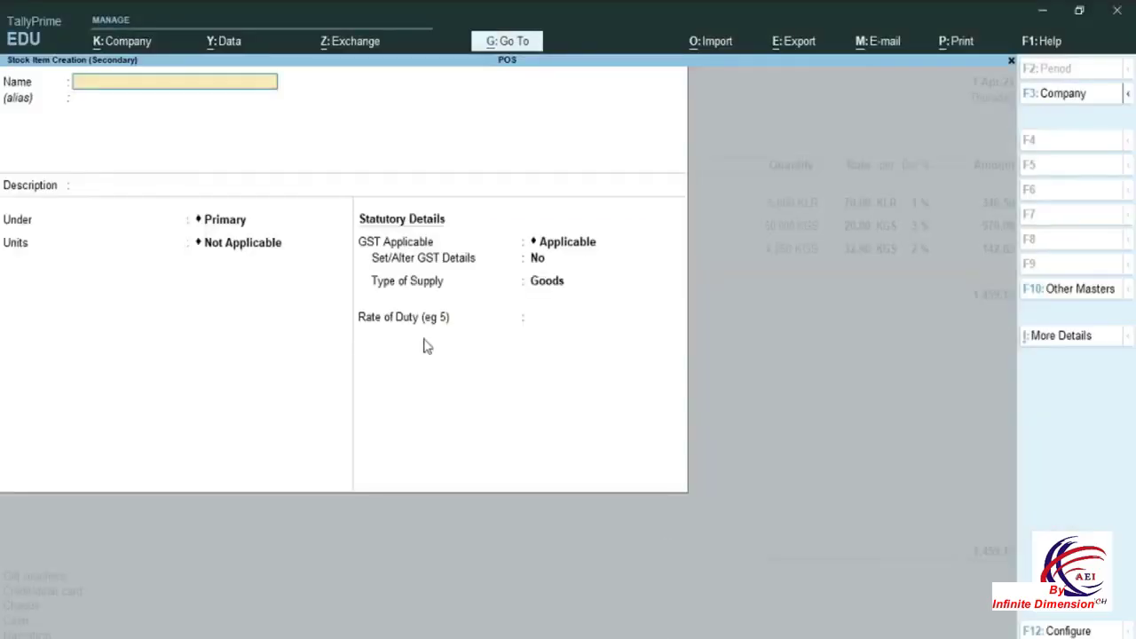
pyautogui.hotkey('ctrl', 'alt', 'v')
pyautogui.press('Return')
pyautogui.press('Return')
pyautogui.press('Return')
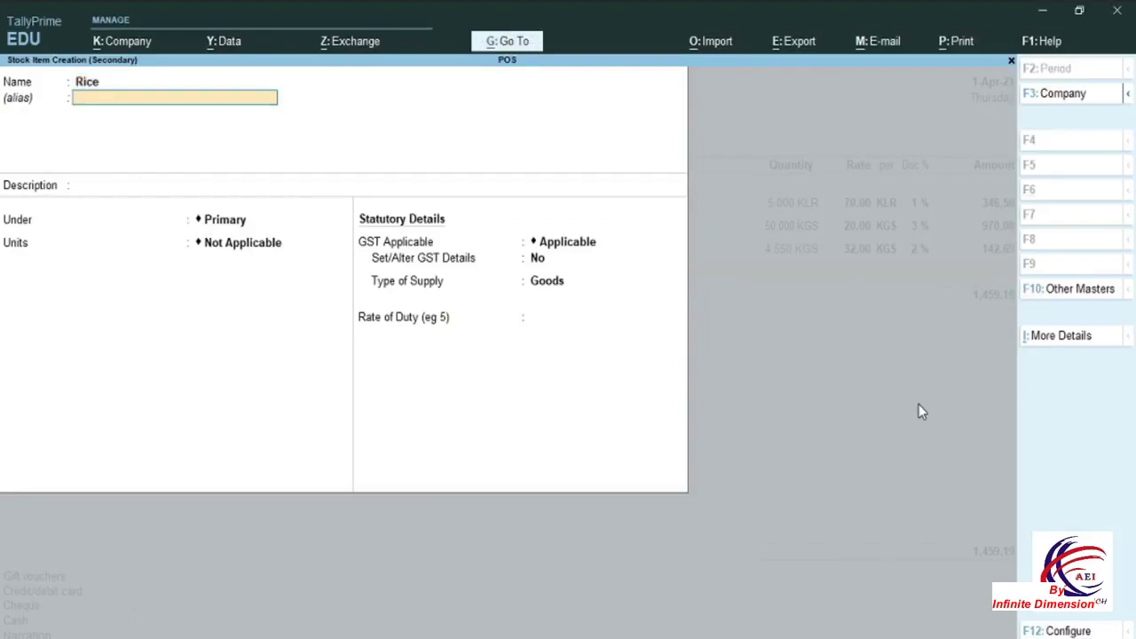
pyautogui.press('Down')
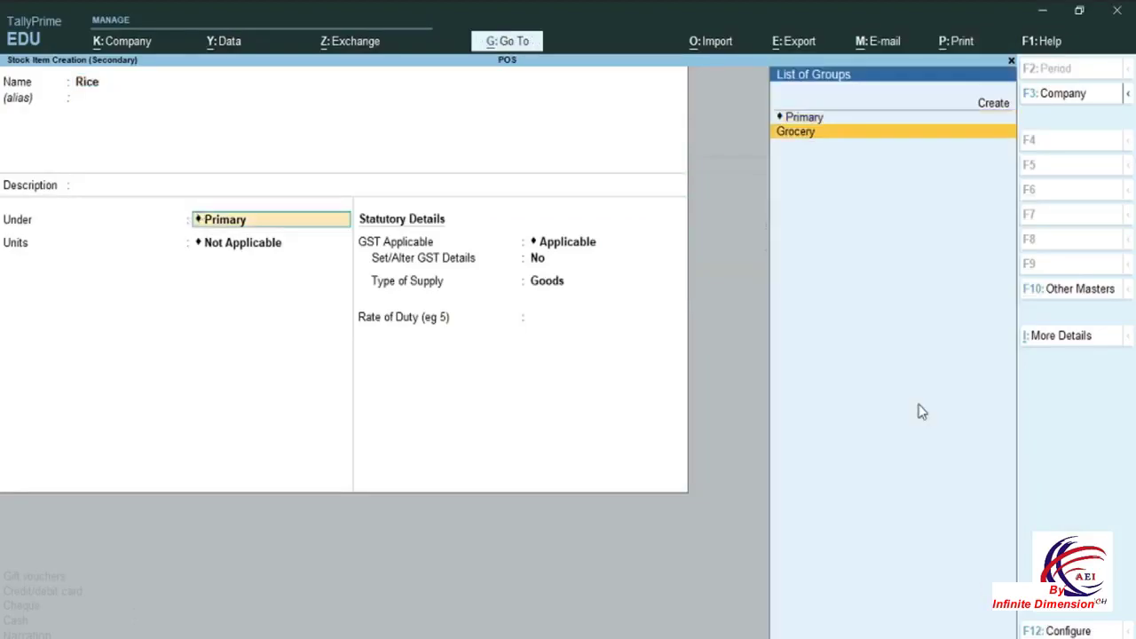
pyautogui.press('Return')
pyautogui.press('Down')
pyautogui.press('Down')
pyautogui.press('Up')
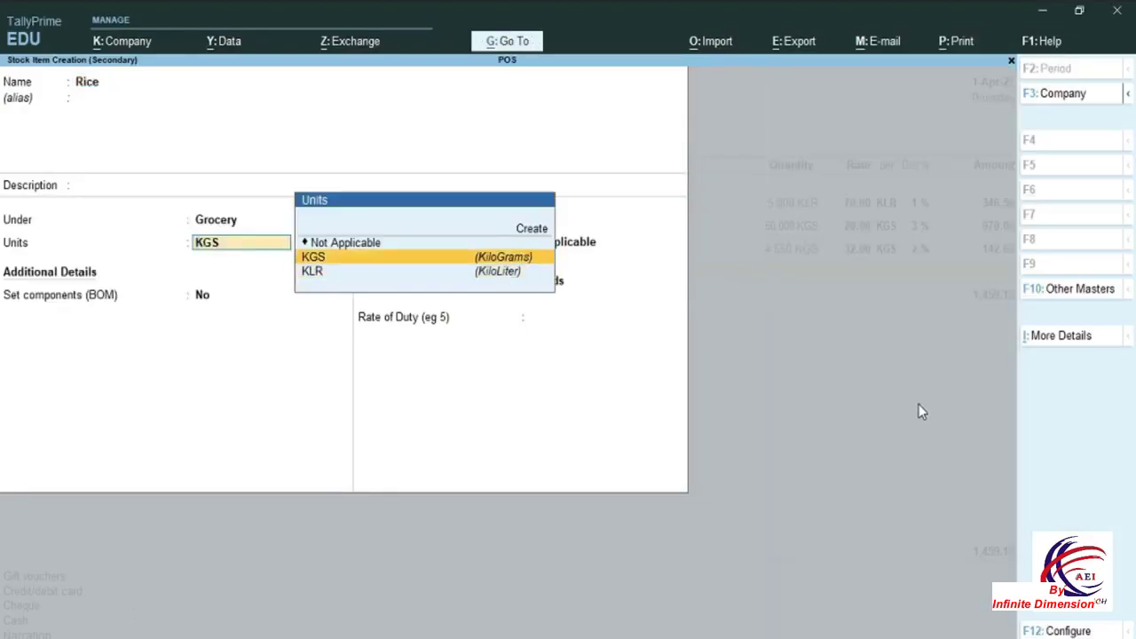
pyautogui.press('Return')
pyautogui.press('Return')
pyautogui.press('Return')
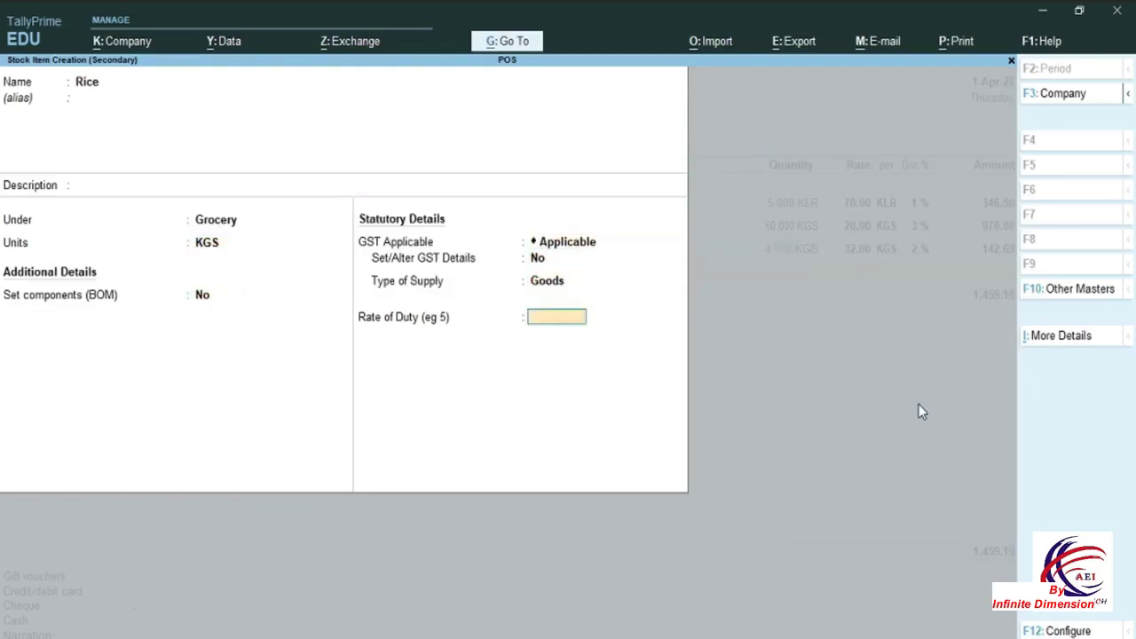
pyautogui.press('Return')
pyautogui.press('Return')
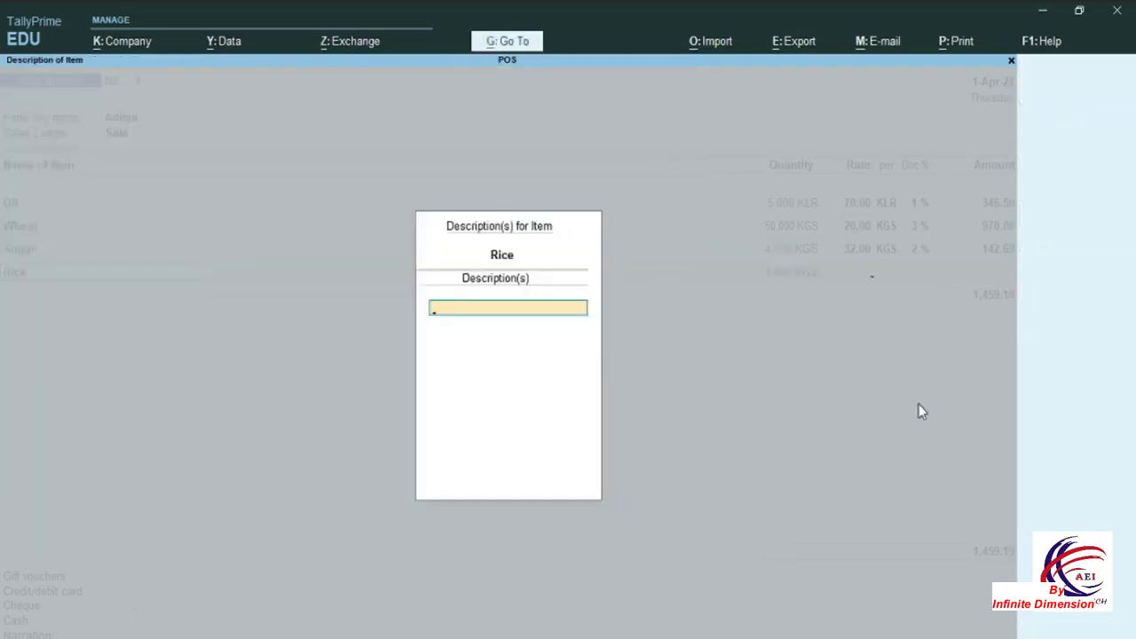
pyautogui.press('Return')
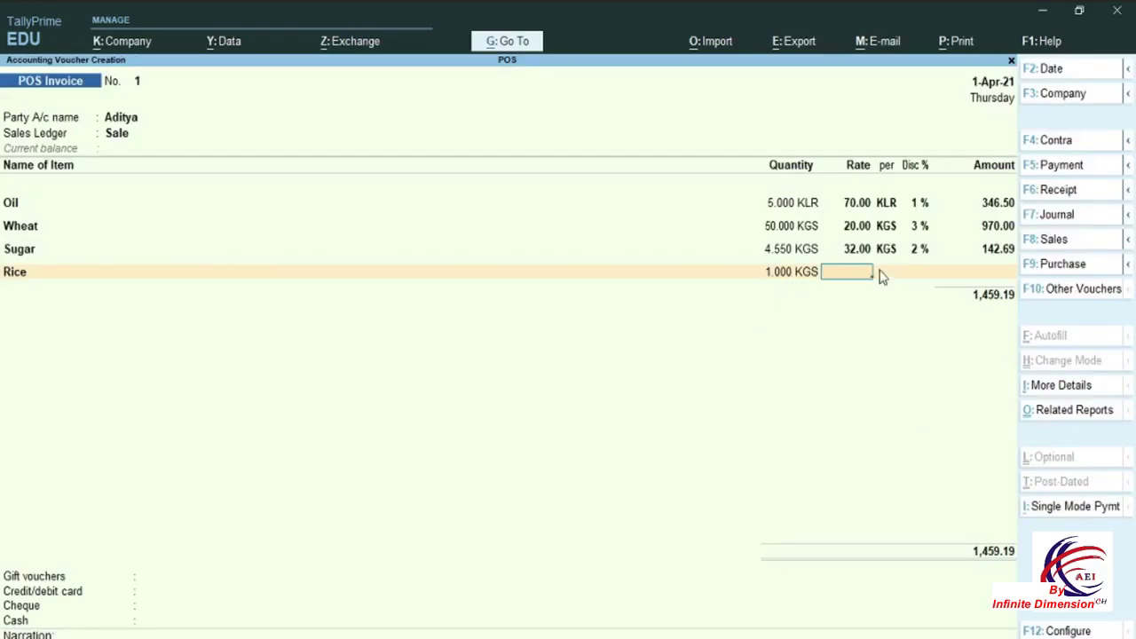
# Bill Rice at 50.500 KGS and 100.00 per KGS, returning to its discount field
pyautogui.click(816, 271)
pyautogui.press('BackSpace')
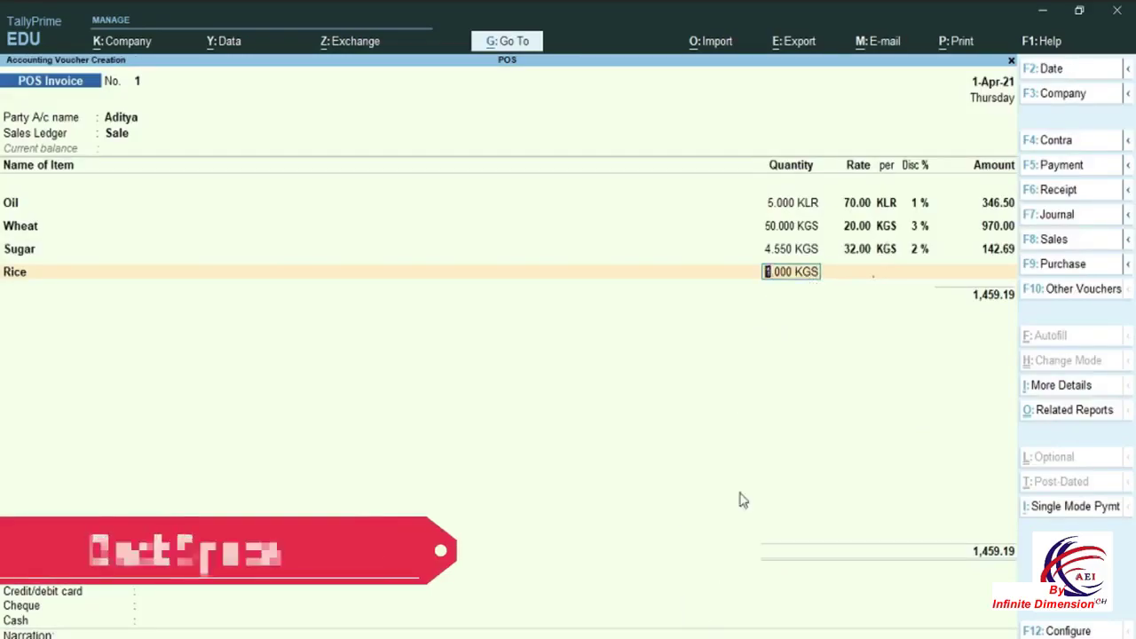
pyautogui.moveTo(713, 638)
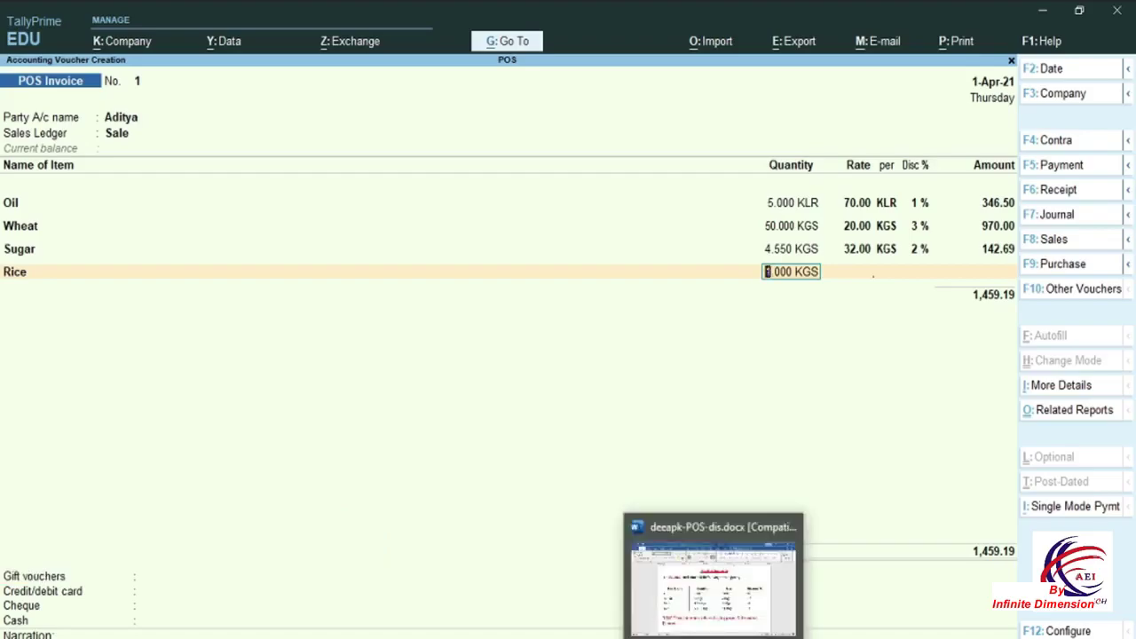
pyautogui.click(713, 577)
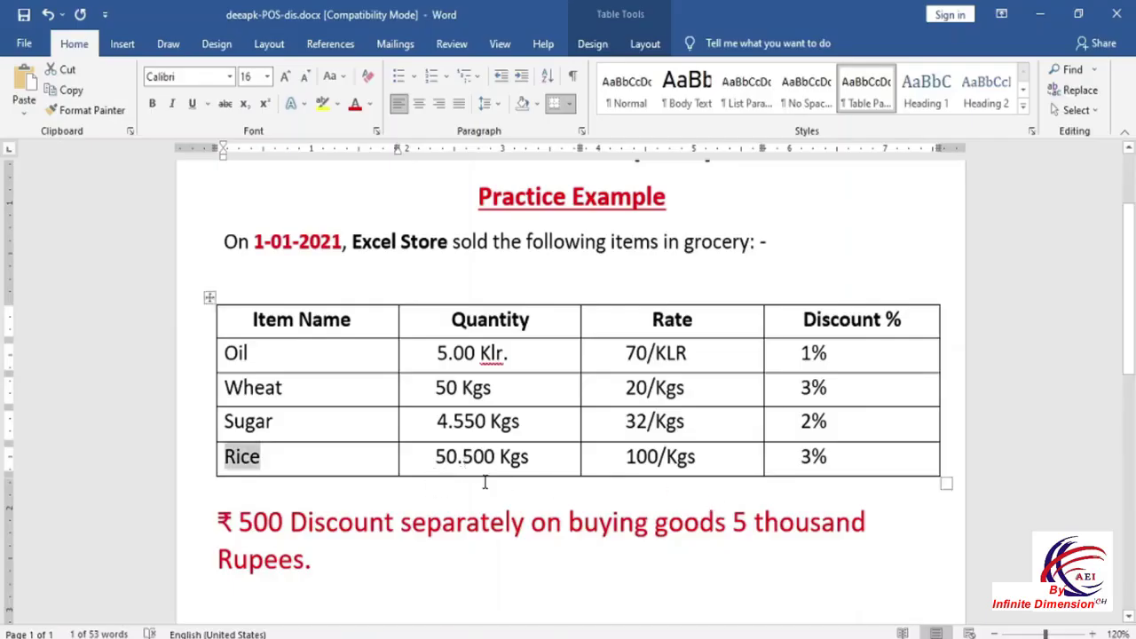
pyautogui.hotkey('alt', 'Tab')
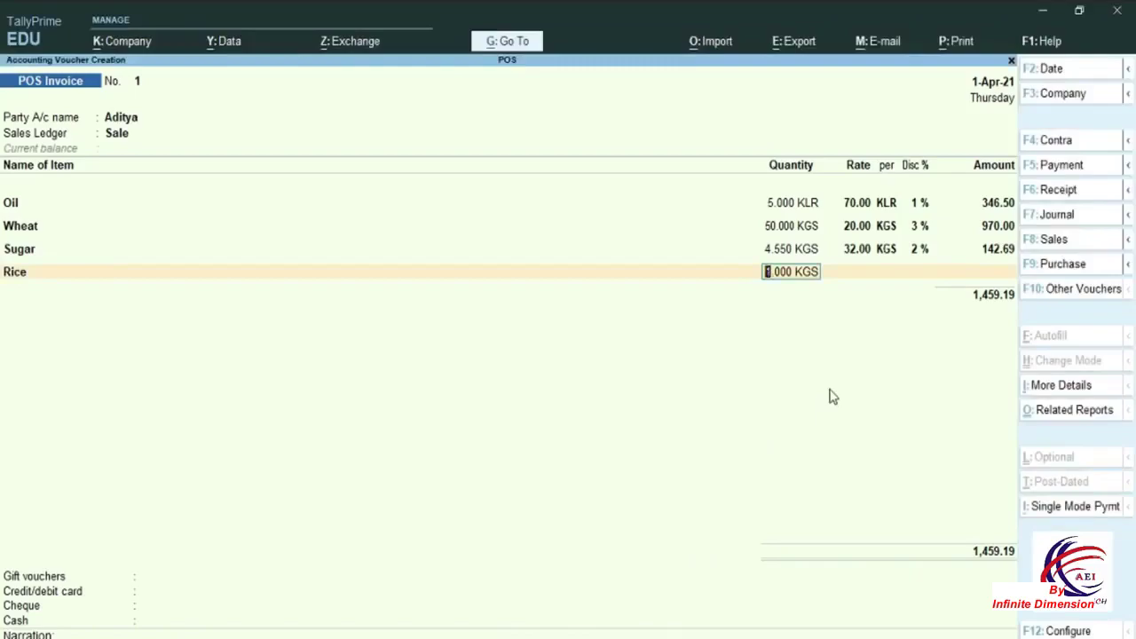
pyautogui.write('50.500')
pyautogui.press('Return')
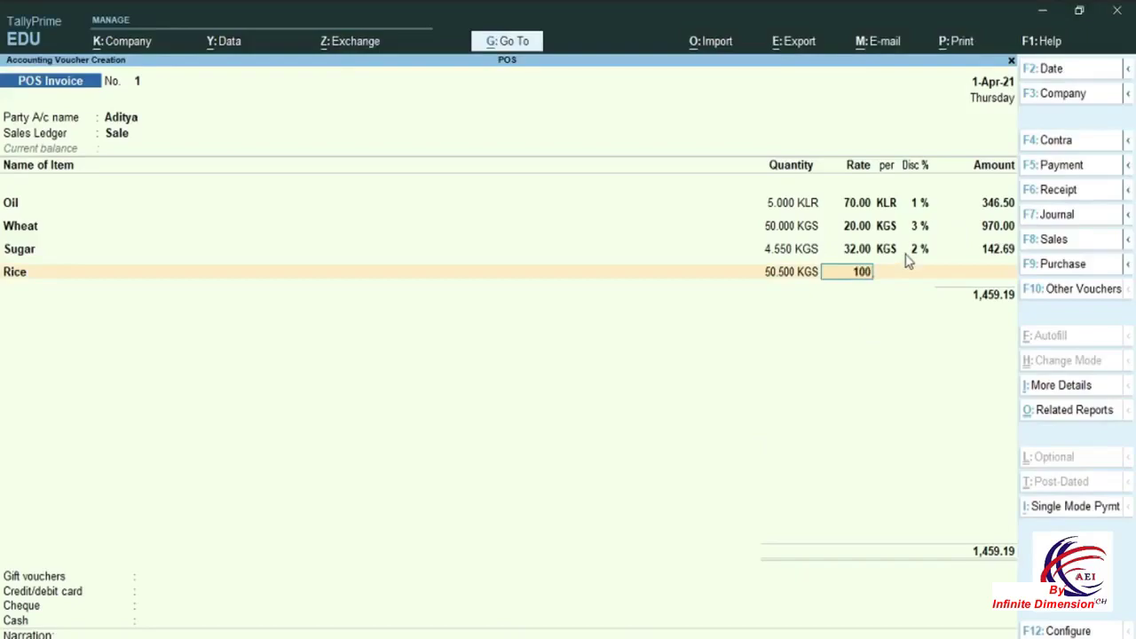
pyautogui.press('Return')
pyautogui.press('Return')
pyautogui.press('Return')
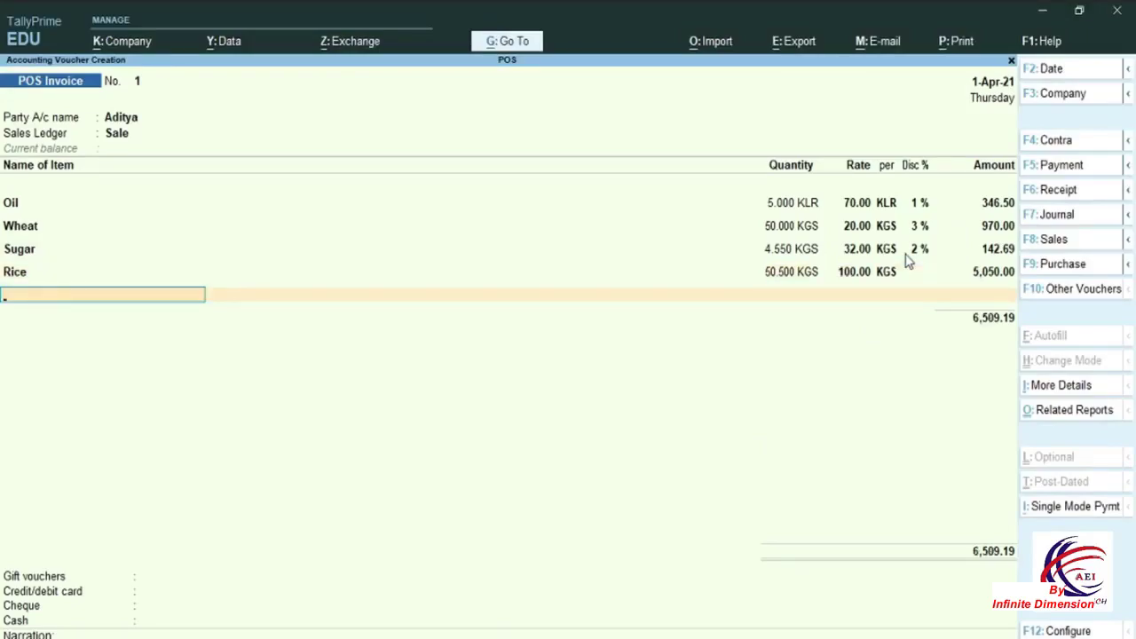
pyautogui.press('BackSpace')
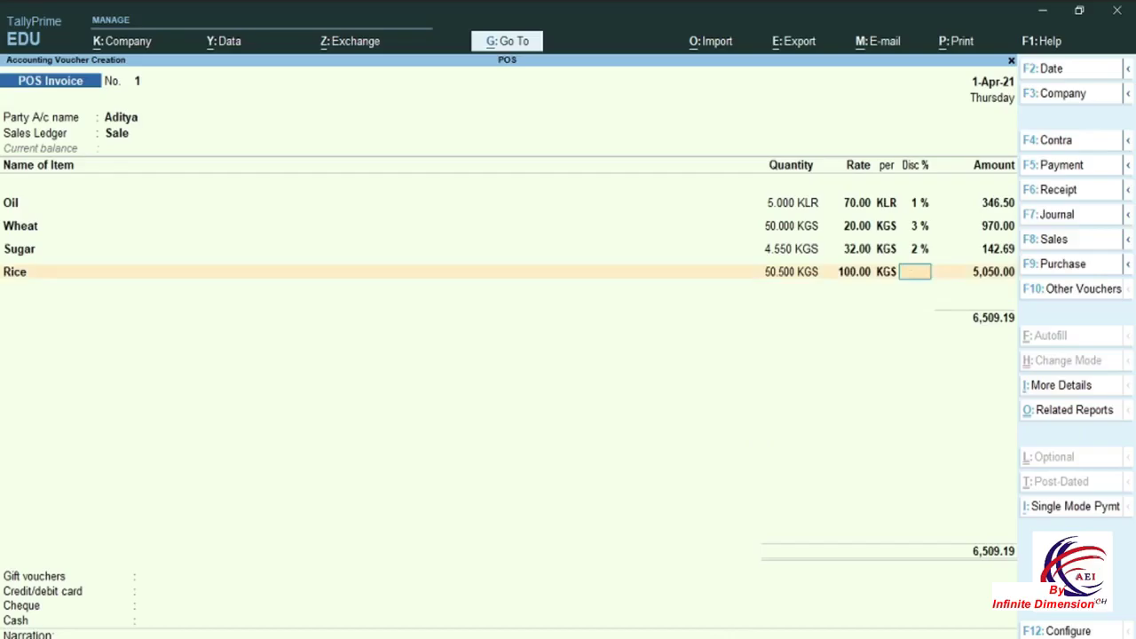
# Apply a 3% discount to Rice (4,898.50), end item entry, and start a rounding ledger
pyautogui.click(710, 542)
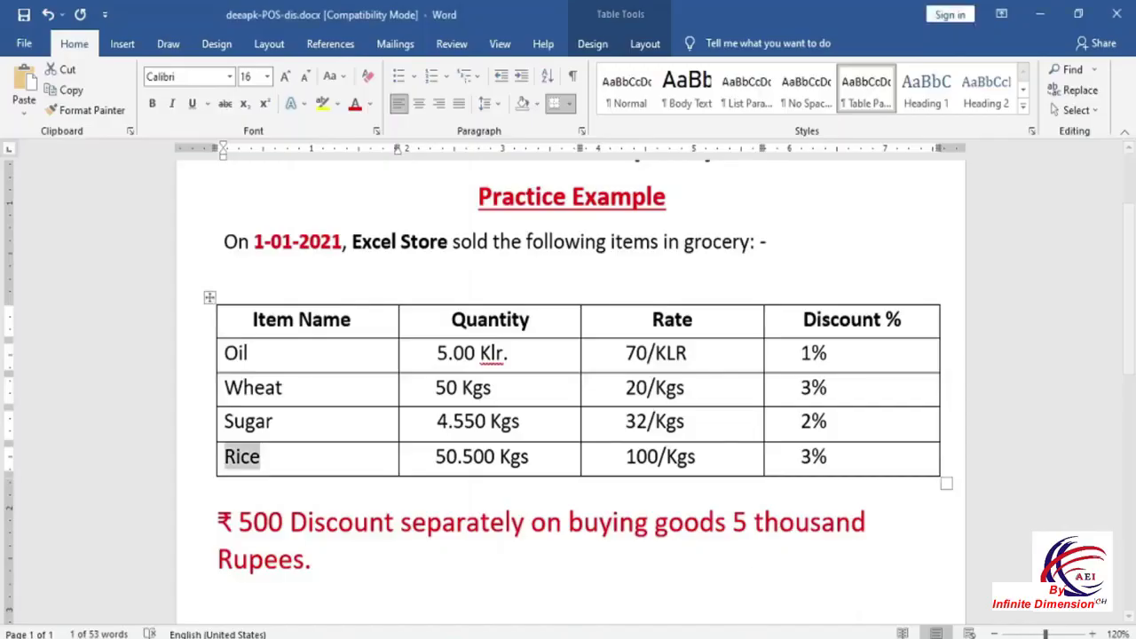
pyautogui.hotkey('alt', 'Tab')
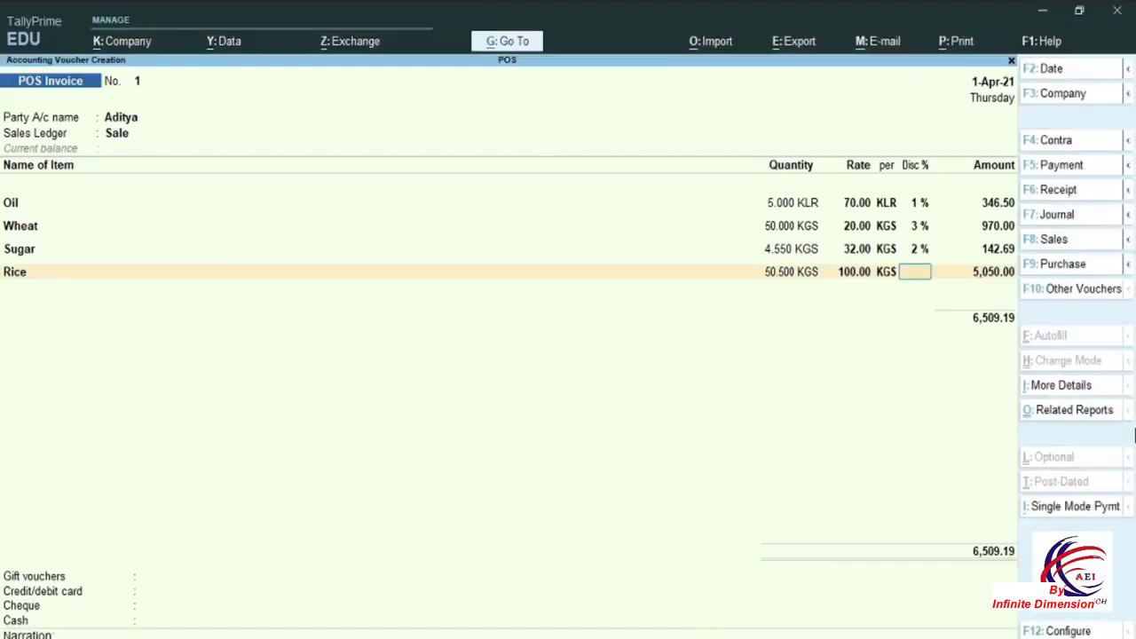
pyautogui.press('Return')
pyautogui.press('Return')
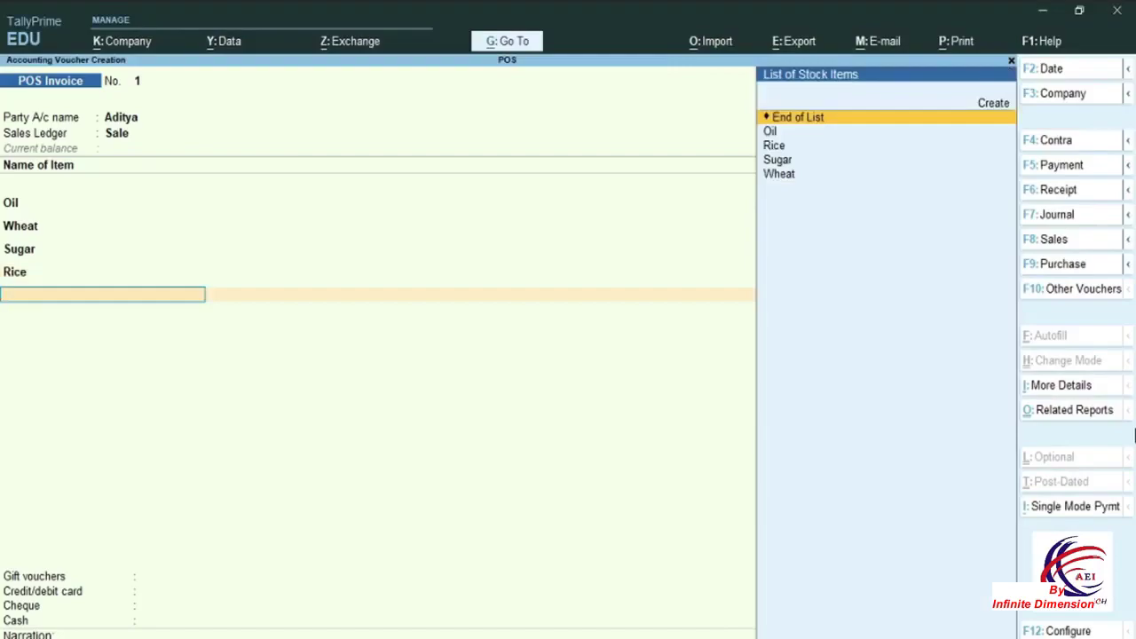
pyautogui.press('Return')
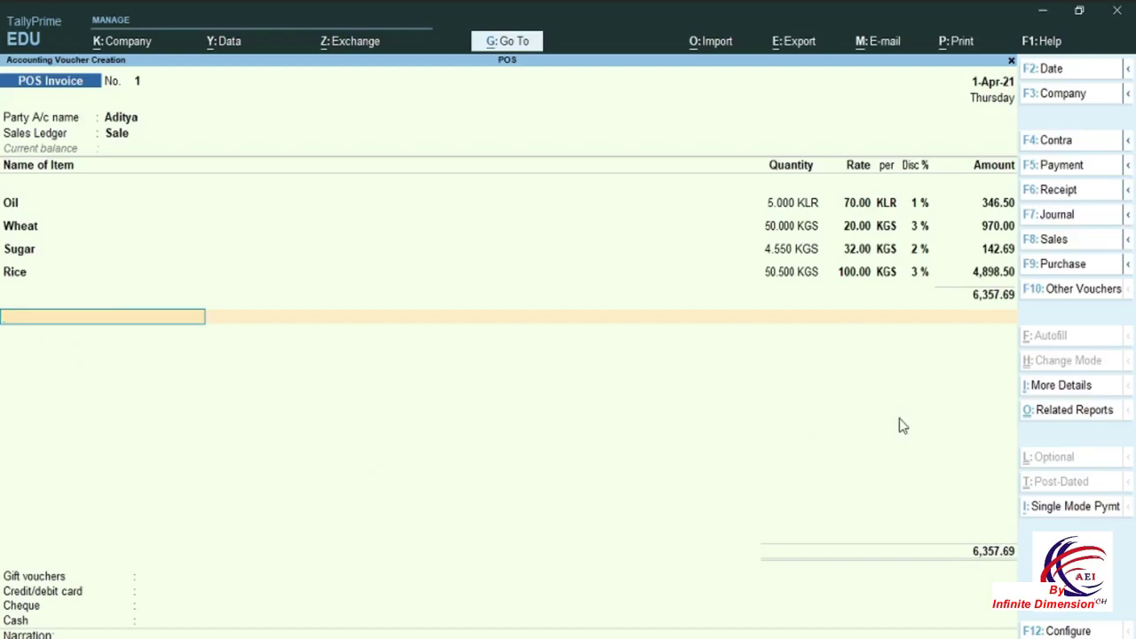
pyautogui.hotkey('alt', 'c')
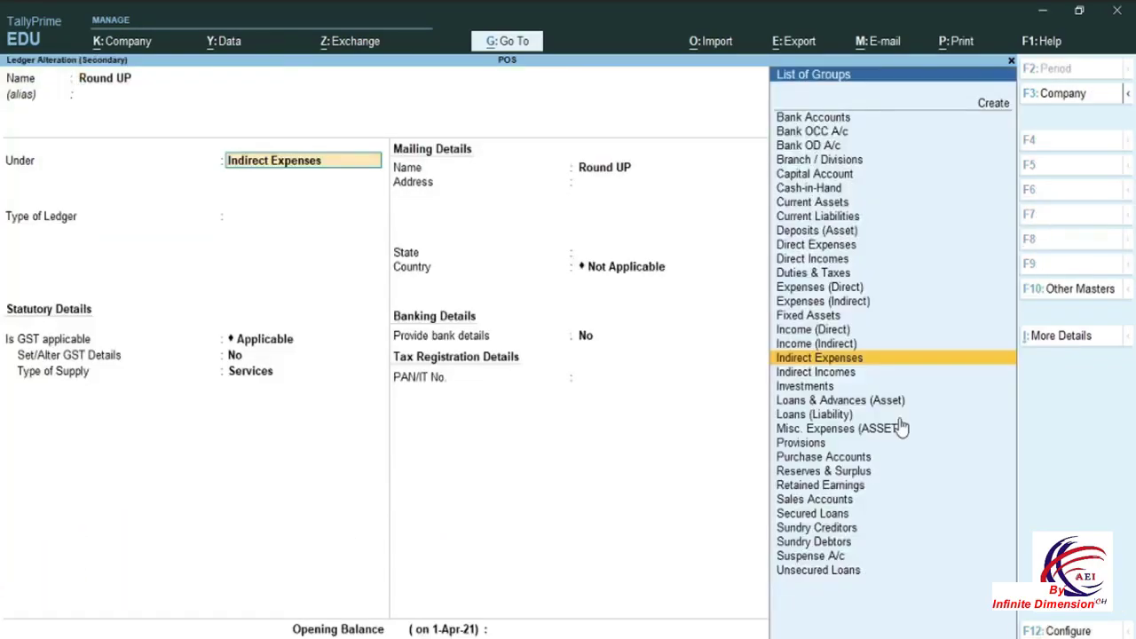
# Save Round UP under Indirect Expenses as Invoice Rounding, Normal Rounding, limit 1
pyautogui.press('Return')
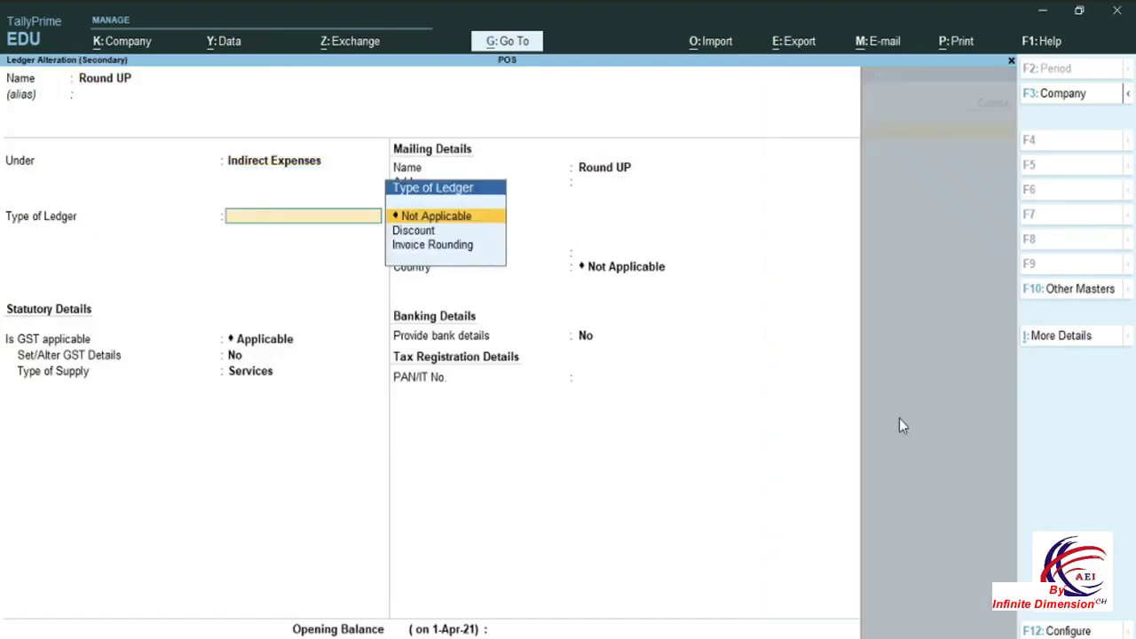
pyautogui.press('Down')
pyautogui.press('Down')
pyautogui.press('Return')
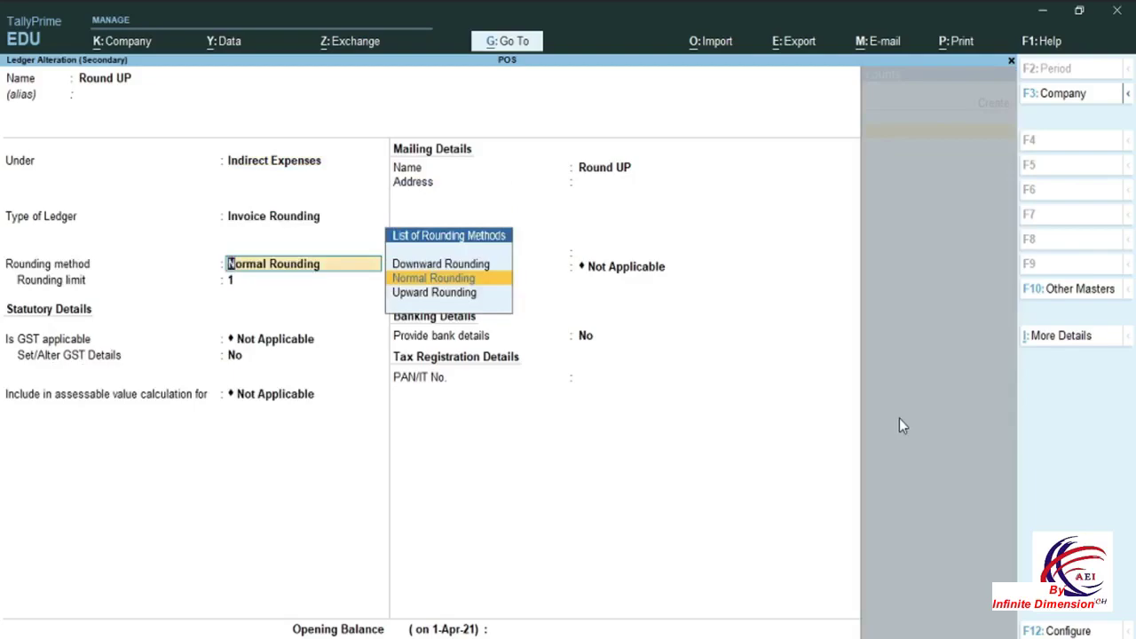
pyautogui.press('Return')
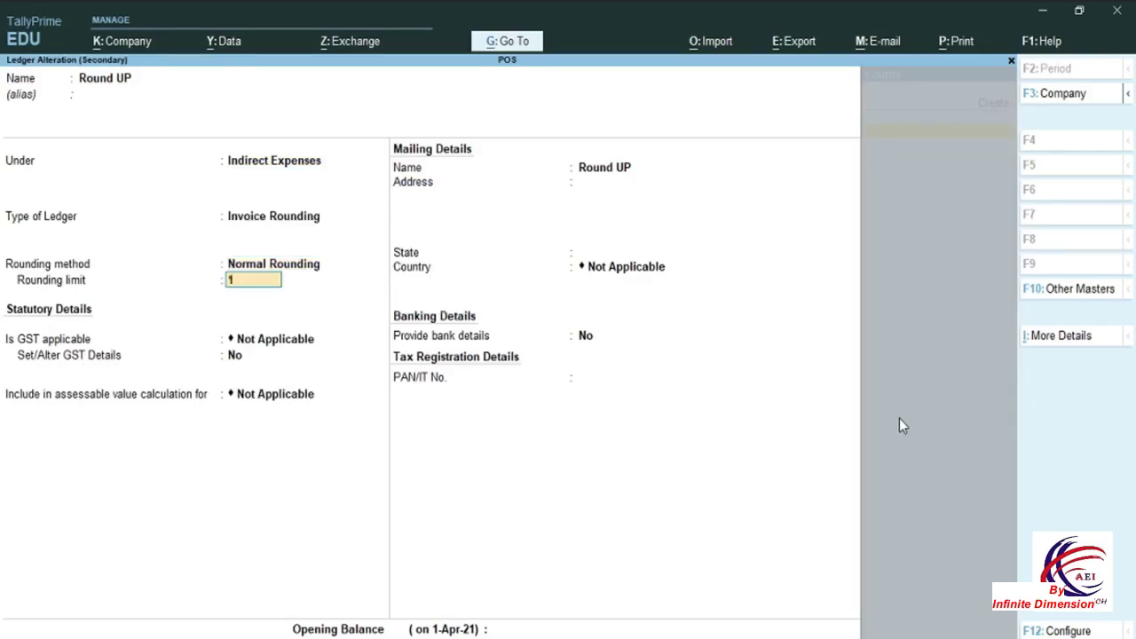
pyautogui.press('Return')
pyautogui.press('Return')
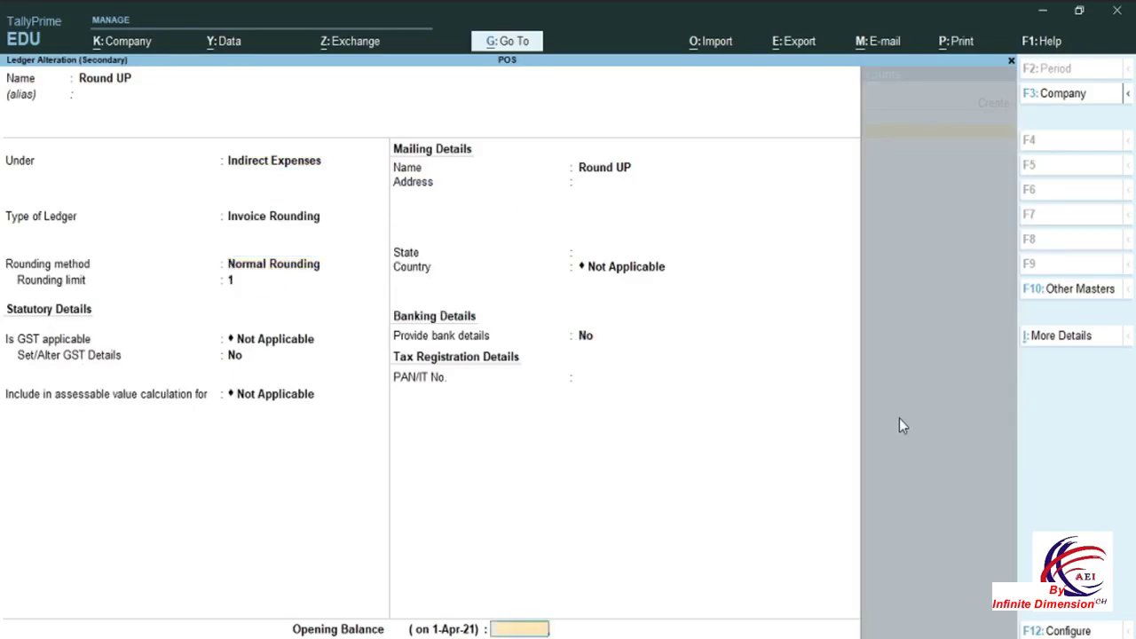
pyautogui.press('Return')
pyautogui.press('Return')
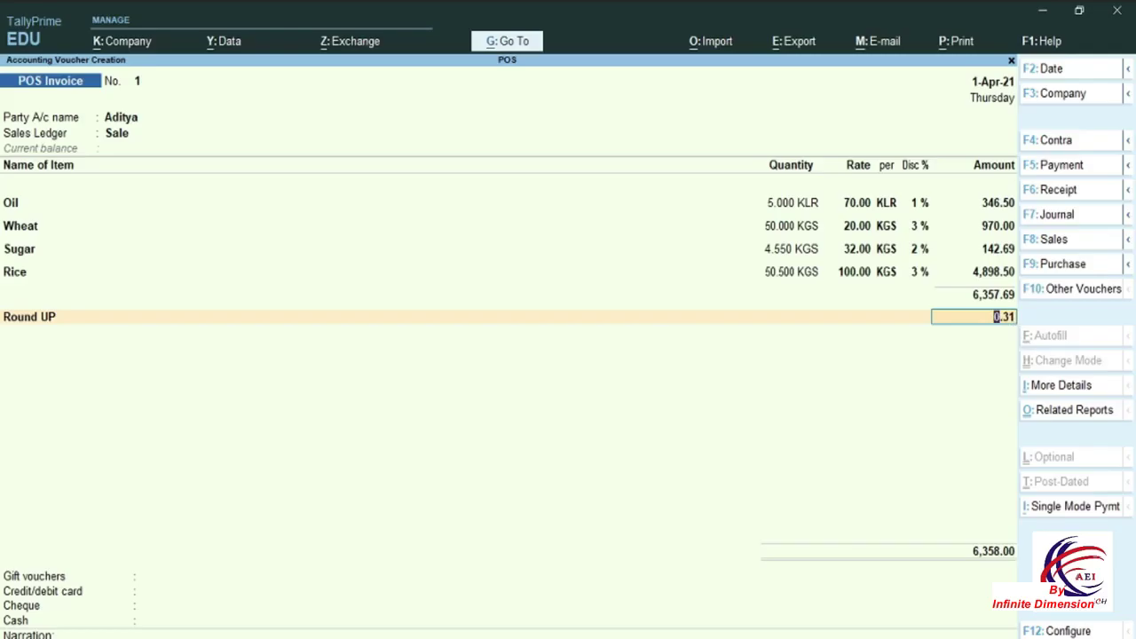
pyautogui.hotkey('alt', 'Tab')
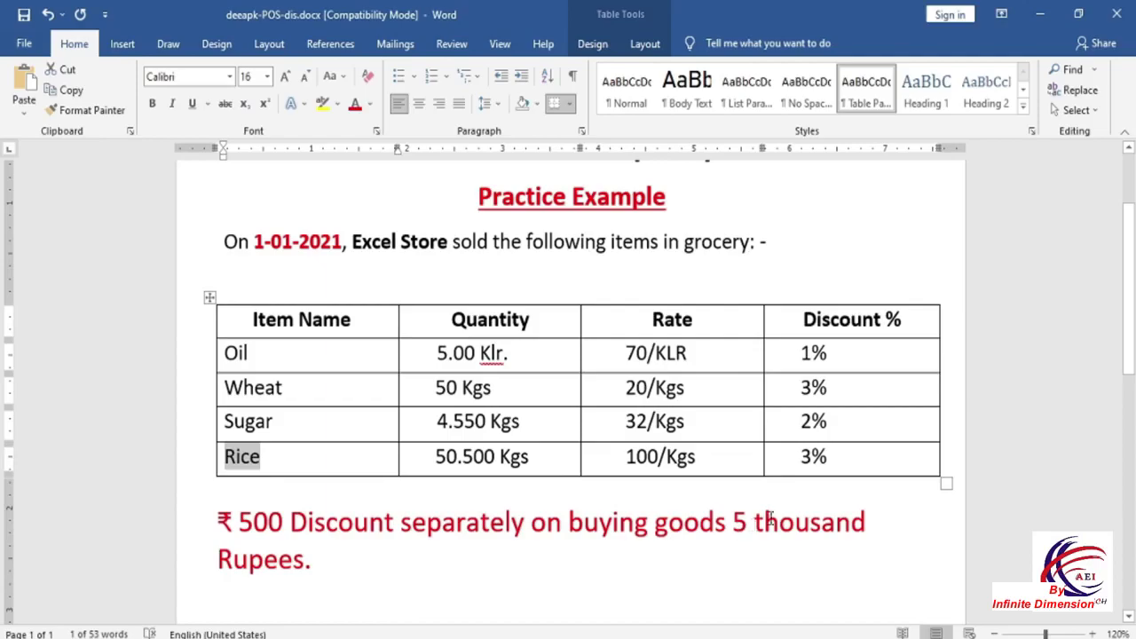
# Select the ₹500 discount amount in the Word practice example and return to TallyPrime
pyautogui.click(255, 522)
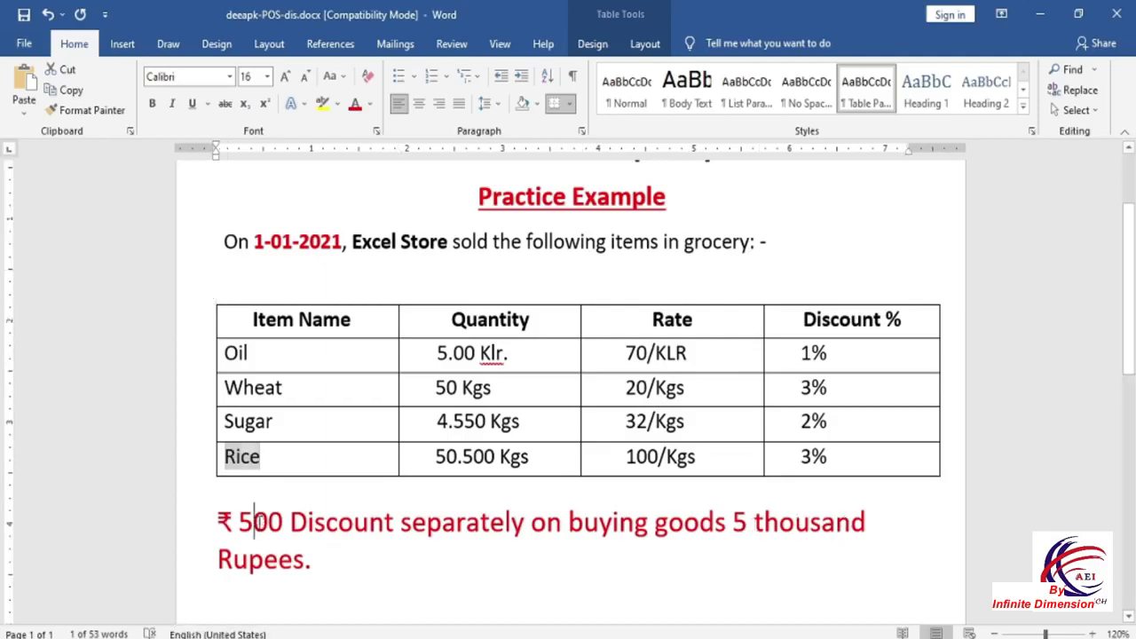
pyautogui.doubleClick(257, 522)
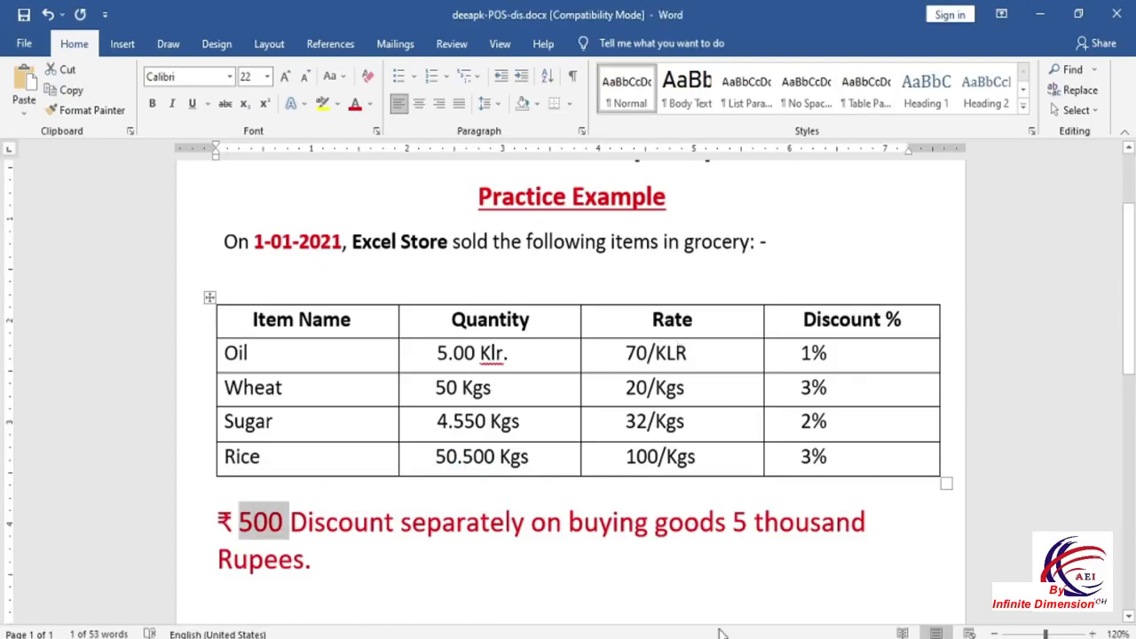
pyautogui.hotkey('alt', 'Tab')
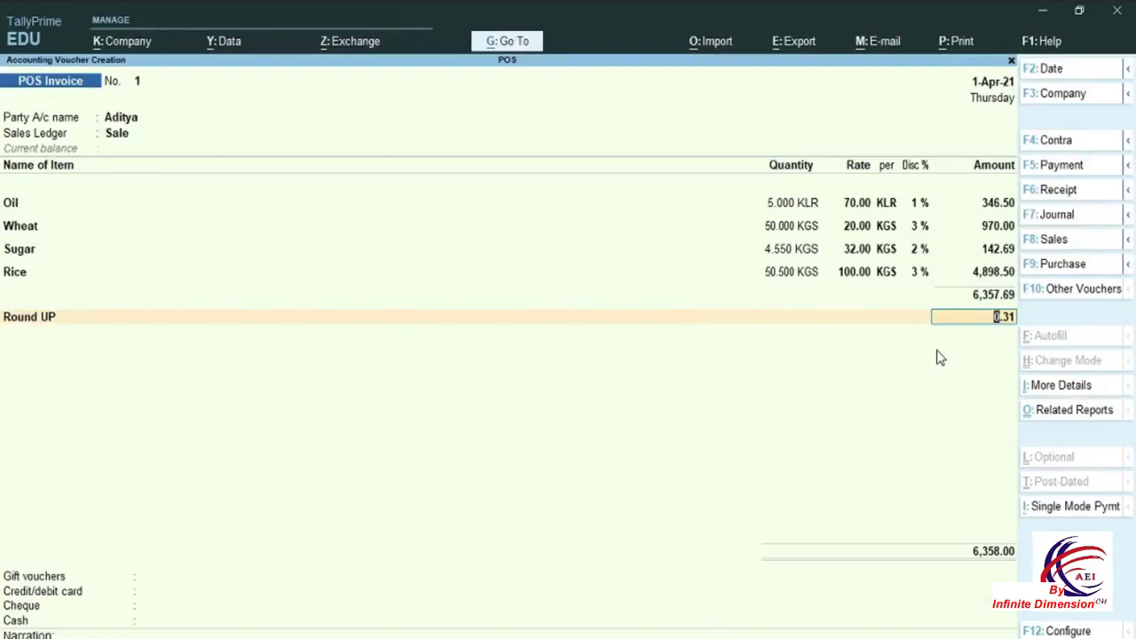
# Accept Round UP 0.31, create a Discount ledger under Indirect Expenses, and deduct 500
pyautogui.press('Return')
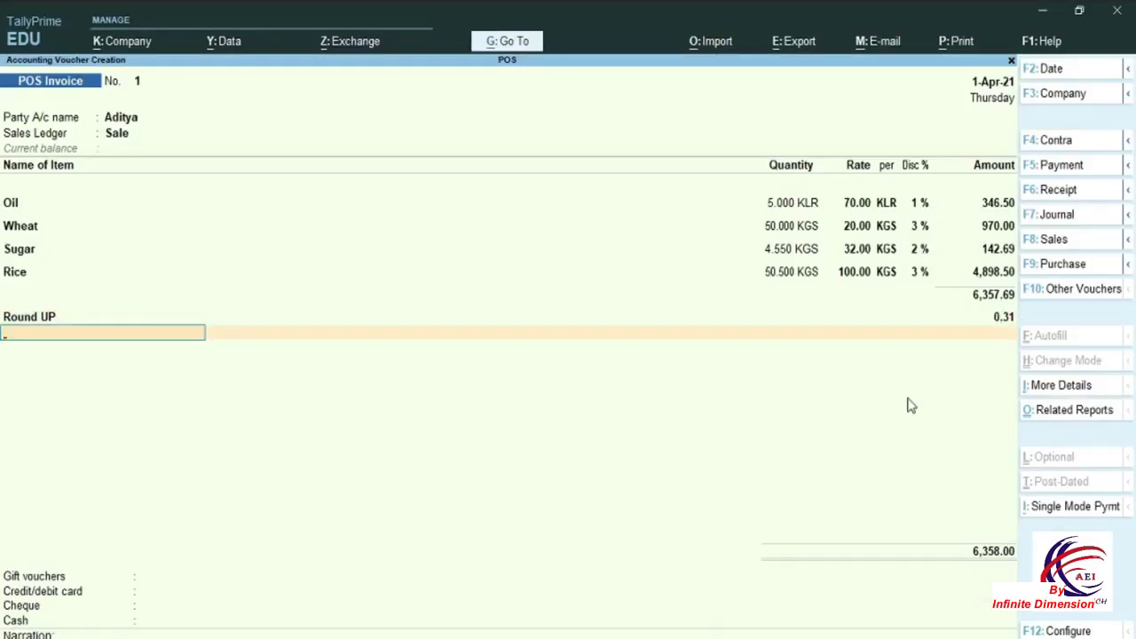
pyautogui.hotkey('alt', 'c')
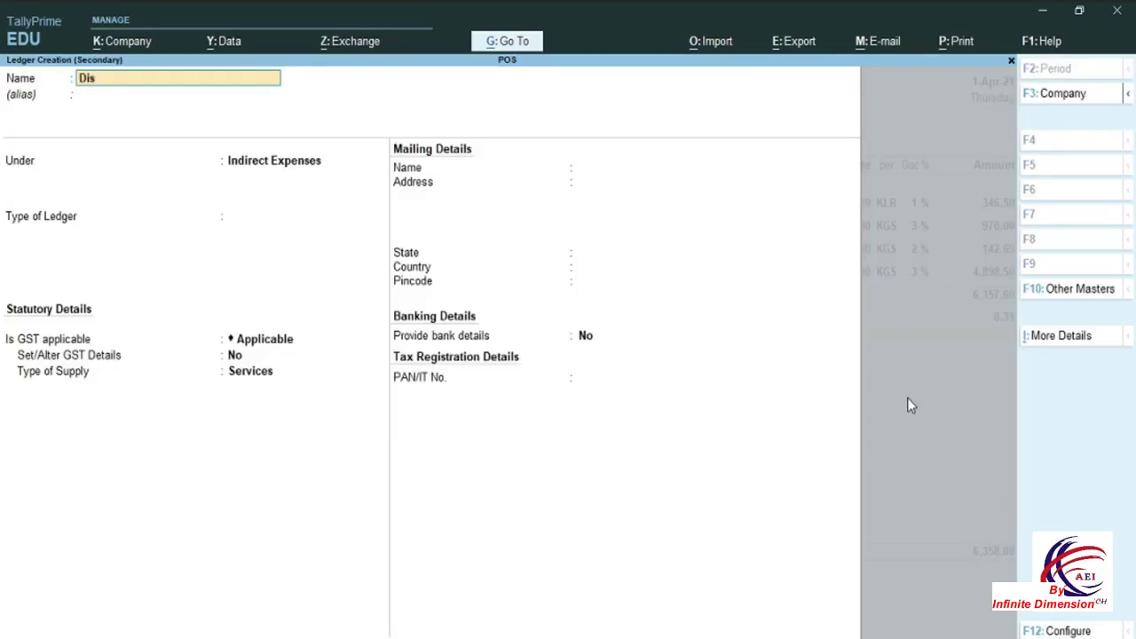
pyautogui.press('Return')
pyautogui.press('Return')
pyautogui.press('Return')
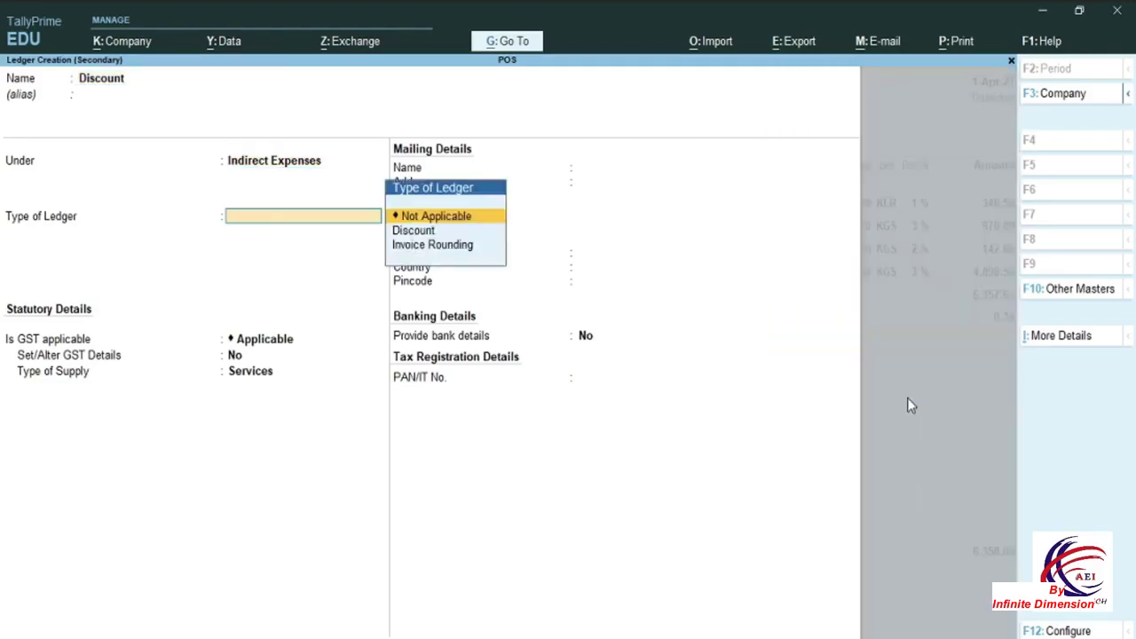
pyautogui.press('Return')
pyautogui.hotkey('ctrl', 'a')
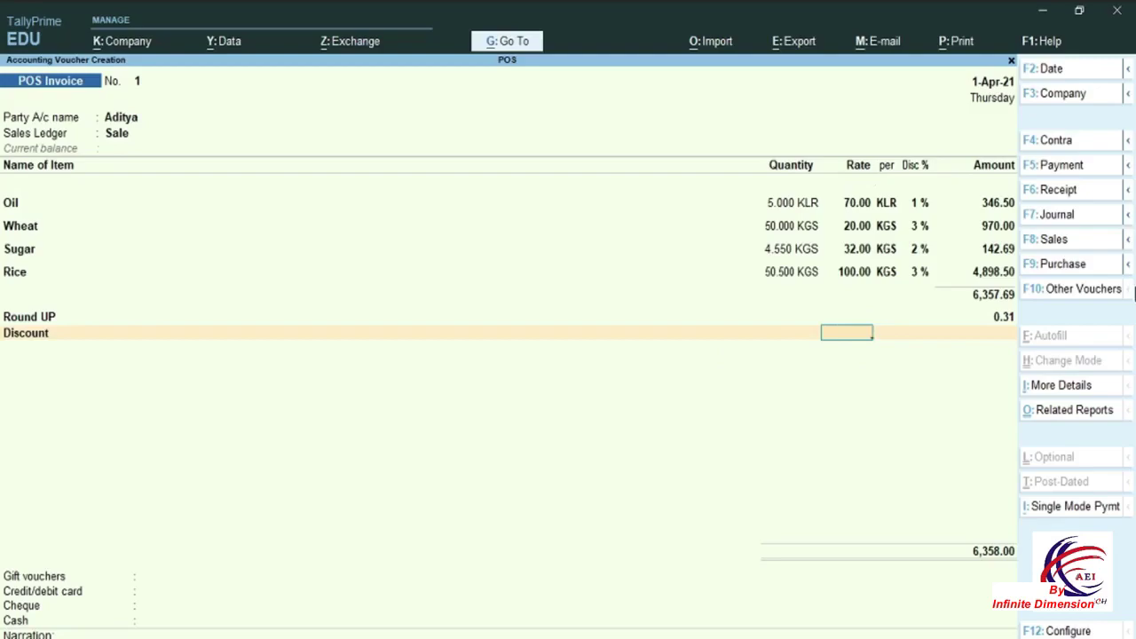
pyautogui.press('Return')
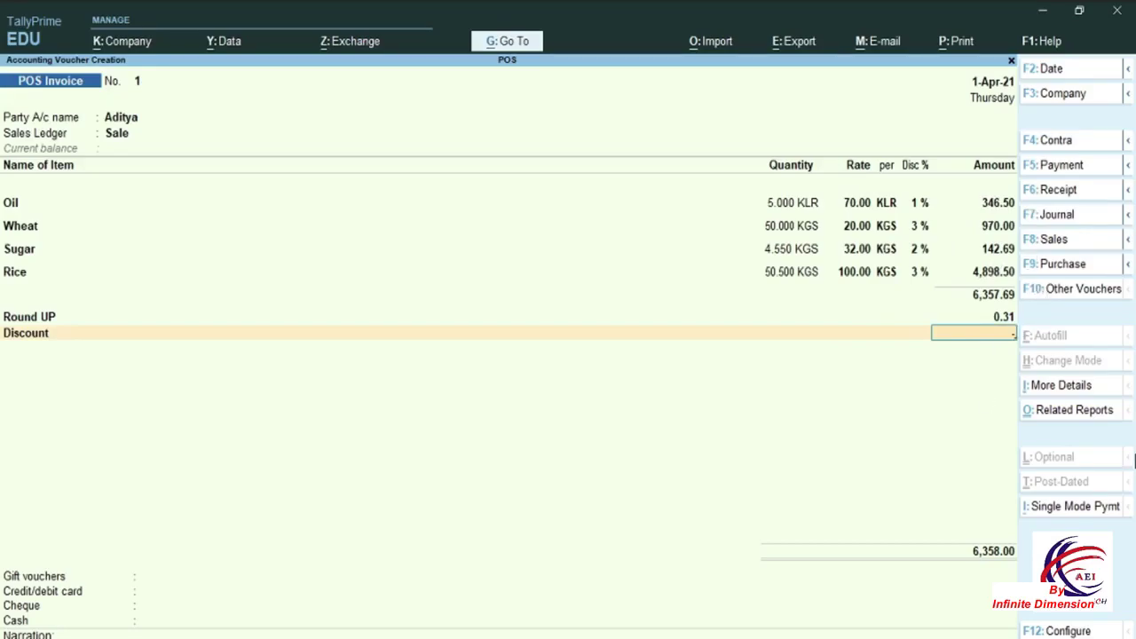
pyautogui.press('Return')
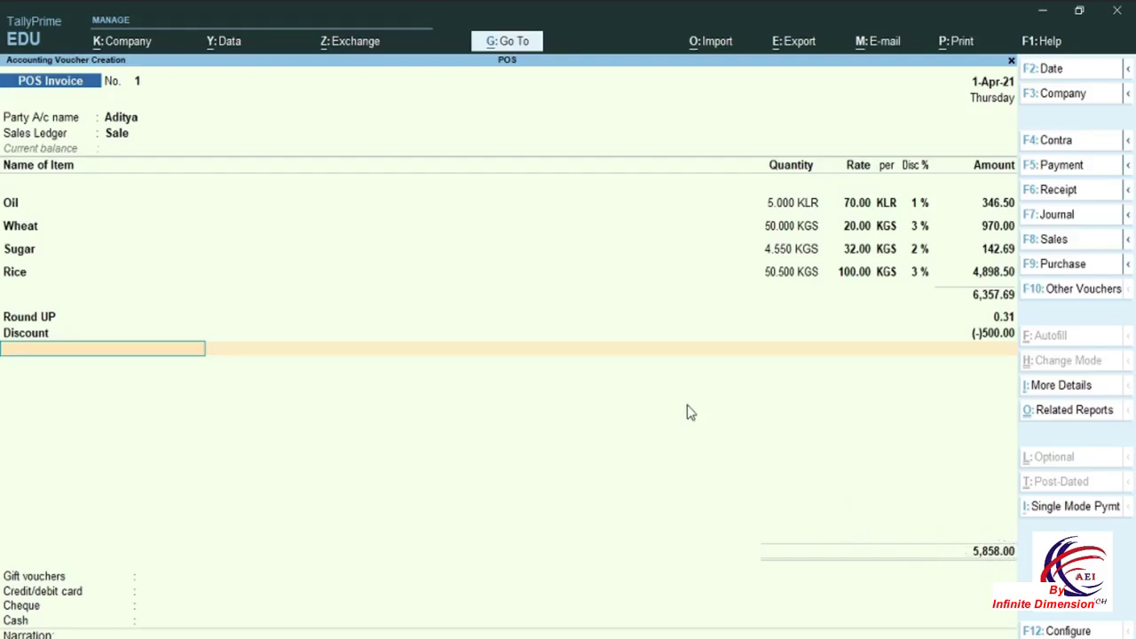
pyautogui.press('Return')
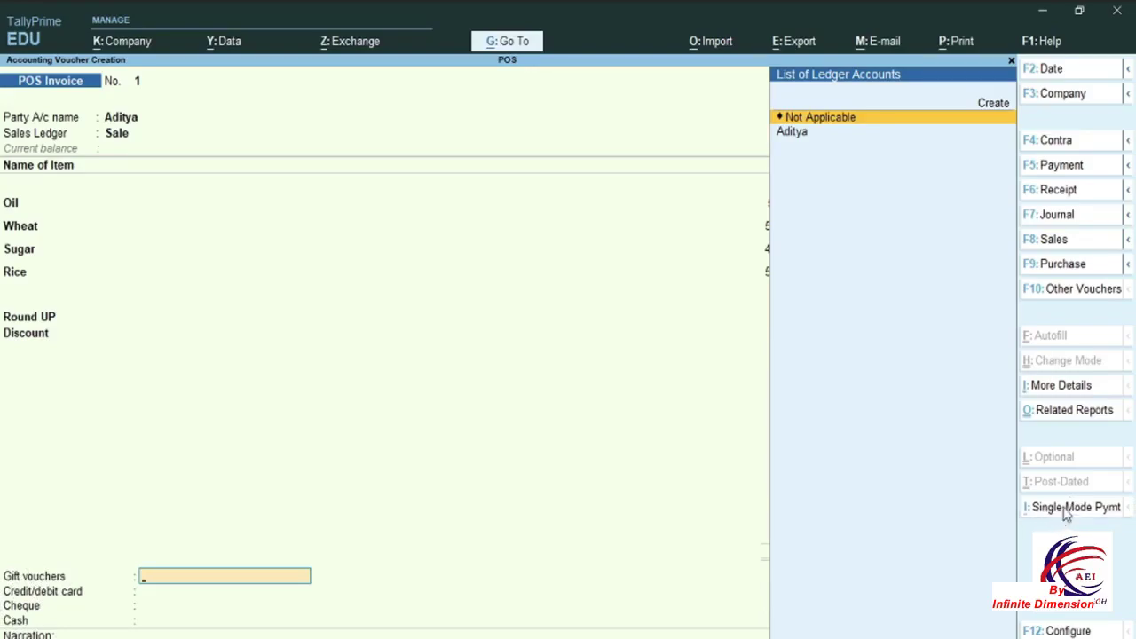
# Keep multi-mode payment and add a 300.00 gift voucher via new Sundry Debtors ledger Amazone
pyautogui.click(1066, 513)
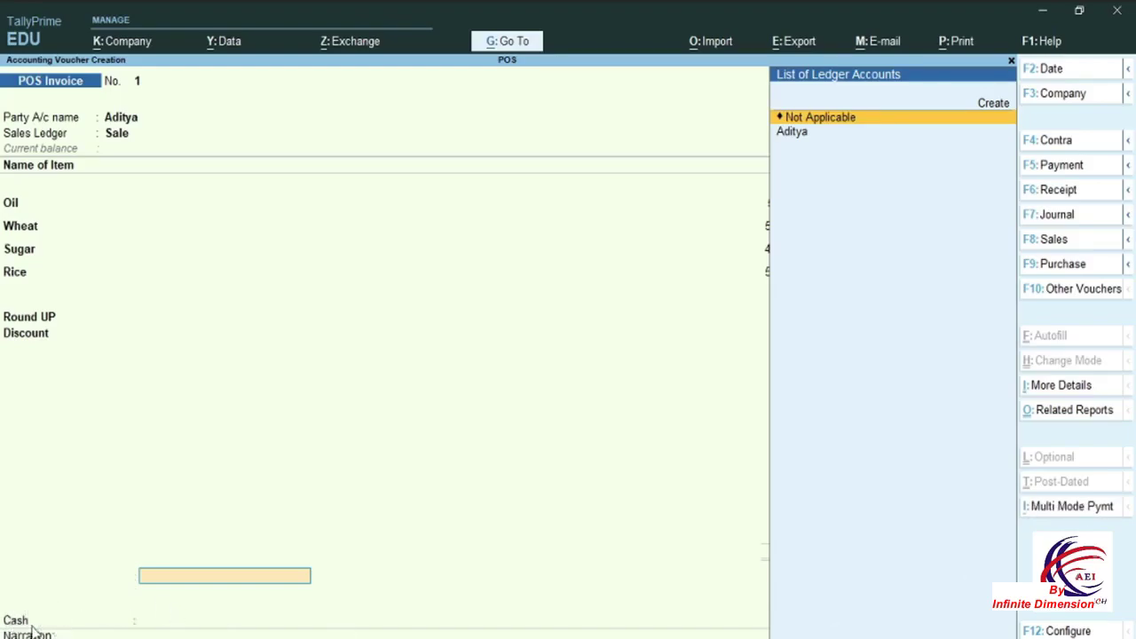
pyautogui.click(1070, 508)
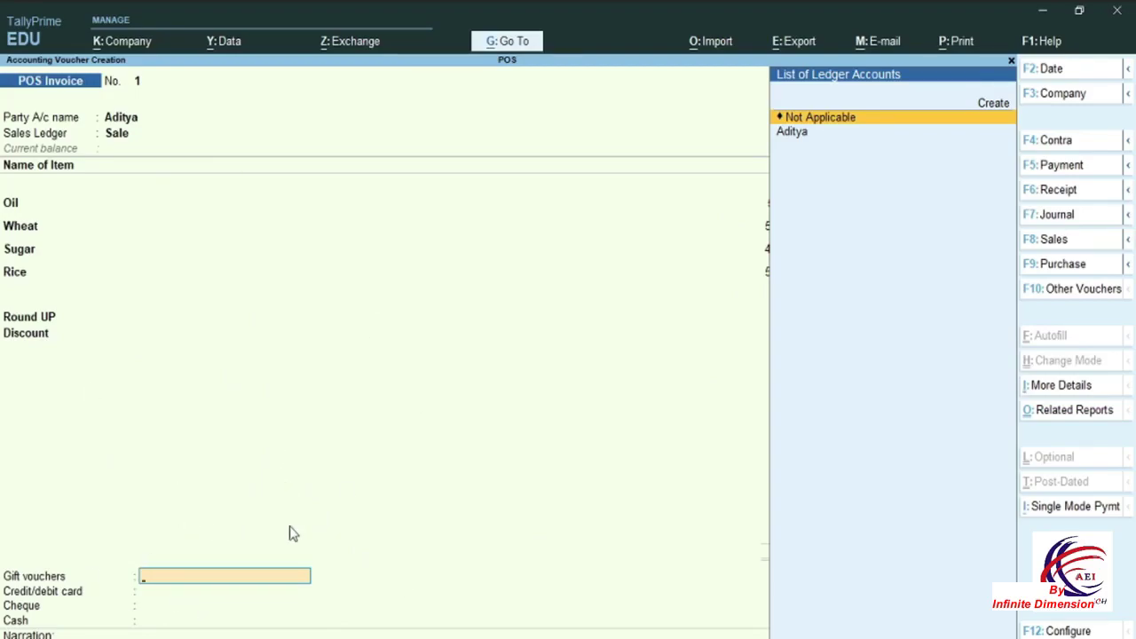
pyautogui.hotkey('alt', 'c')
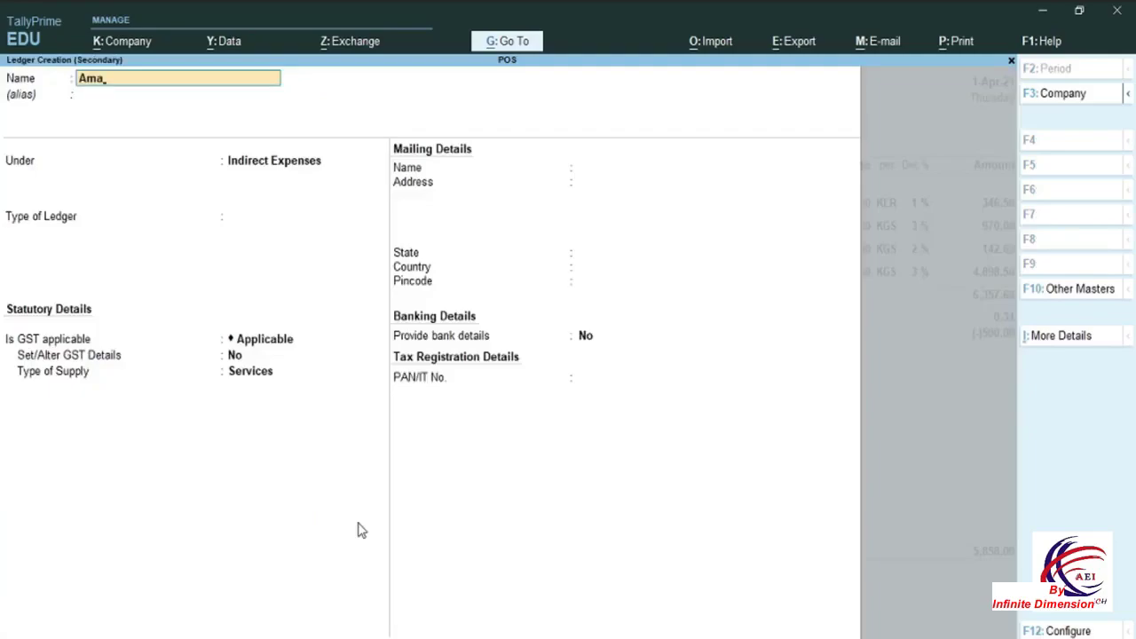
pyautogui.press('Return')
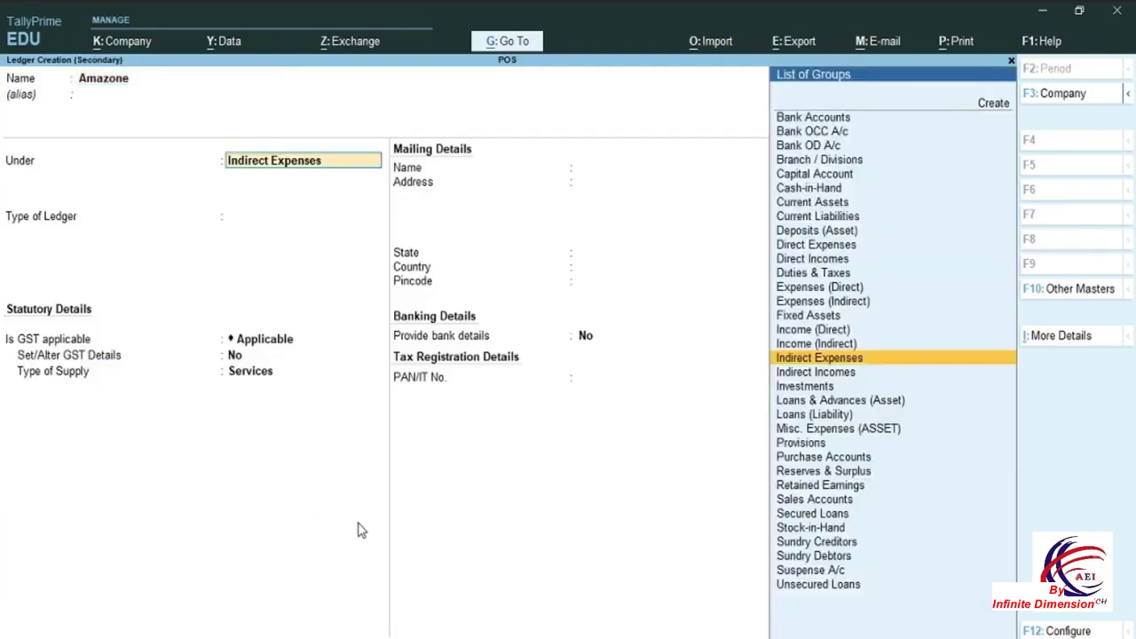
pyautogui.write('S')
pyautogui.press('Down')
pyautogui.press('Down')
pyautogui.press('Down')
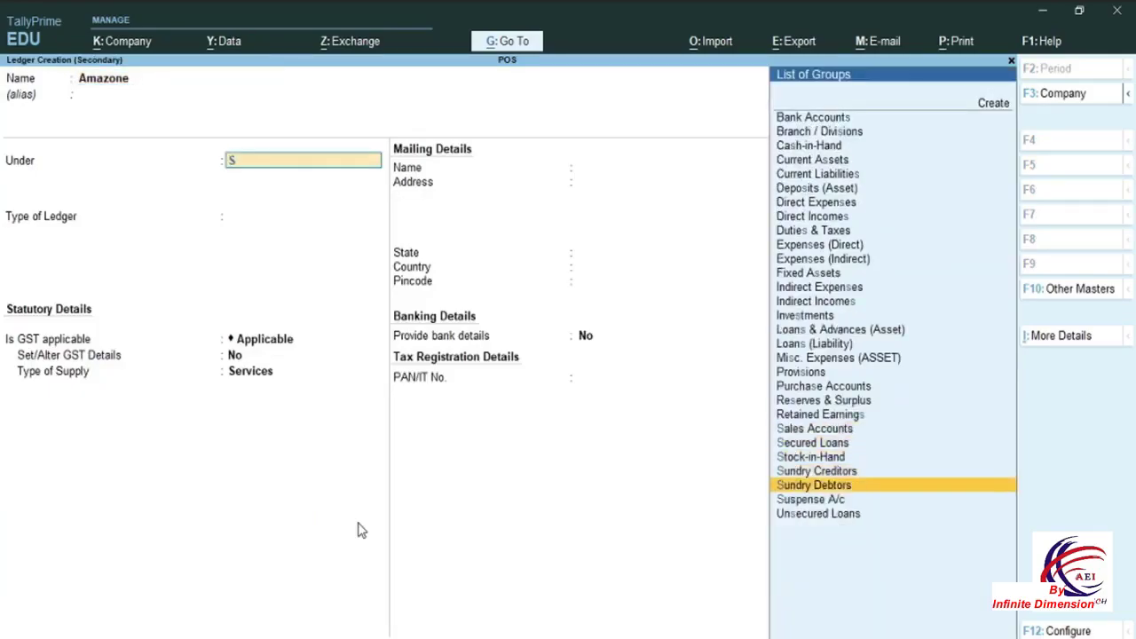
pyautogui.press('Return')
pyautogui.hotkey('ctrl', 'a')
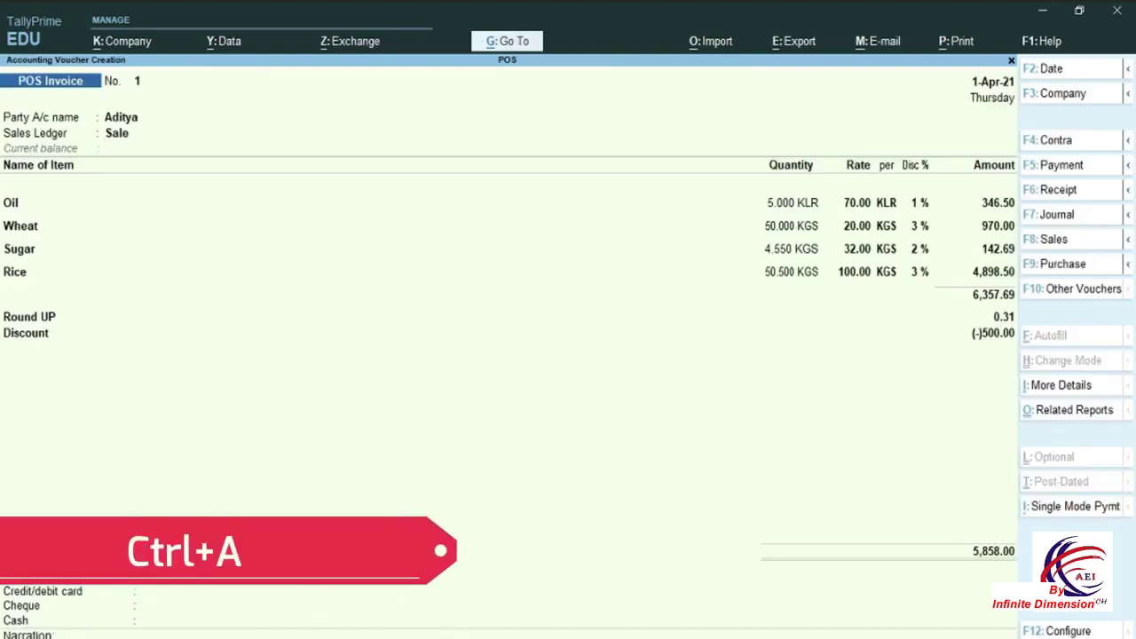
pyautogui.write('300')
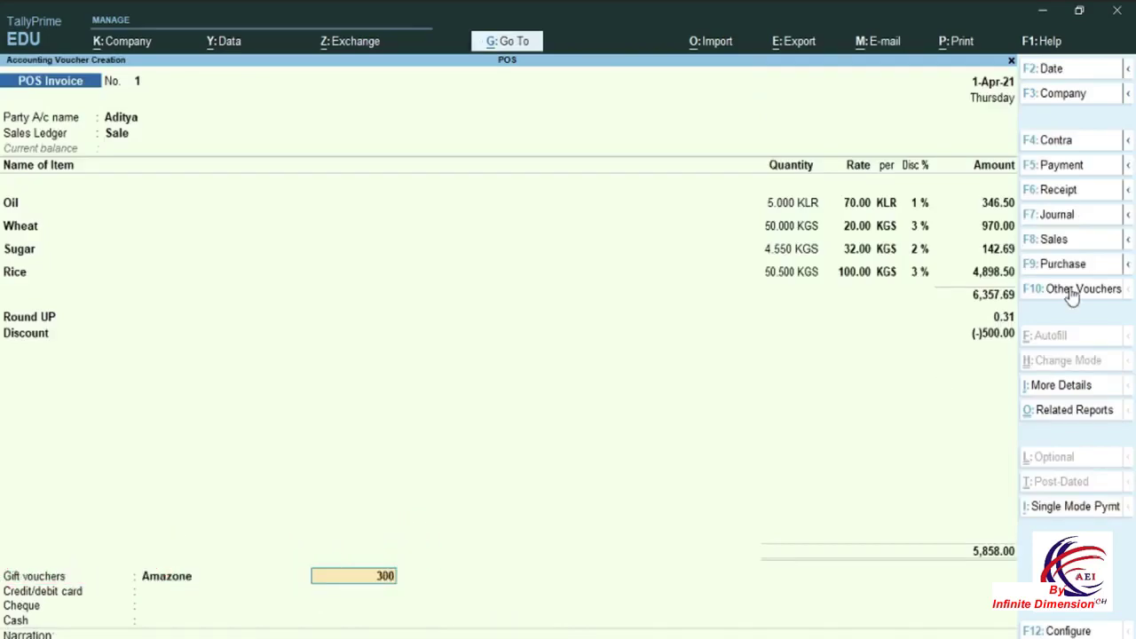
pyautogui.press('Return')
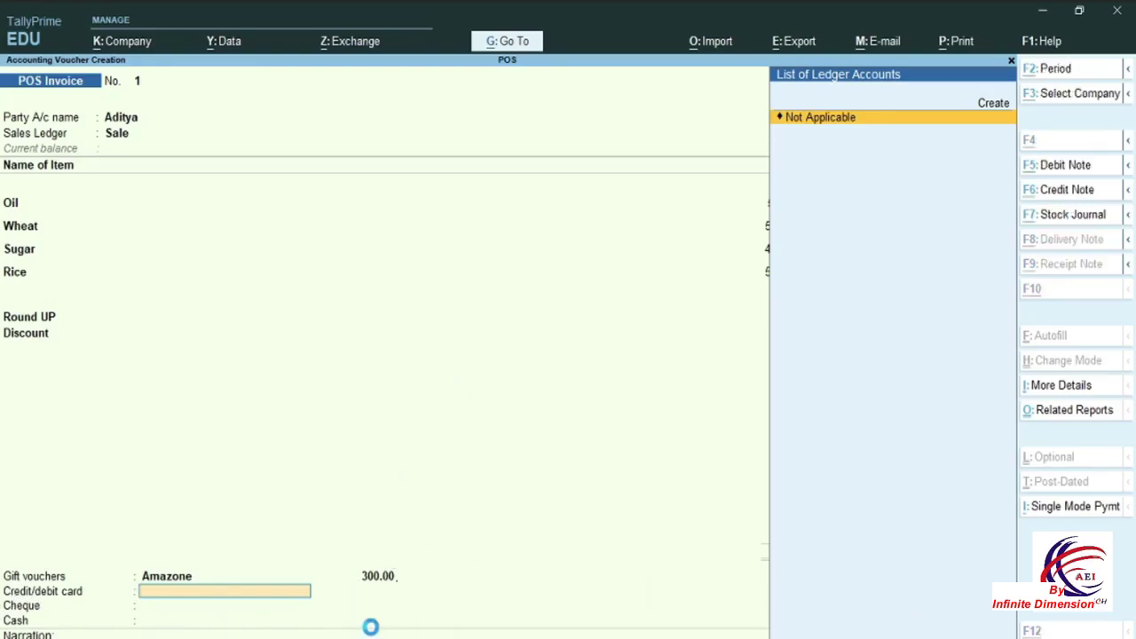
# Create and save a new card ledger named SBI under Bank Accounts
pyautogui.hotkey('alt', 'c')
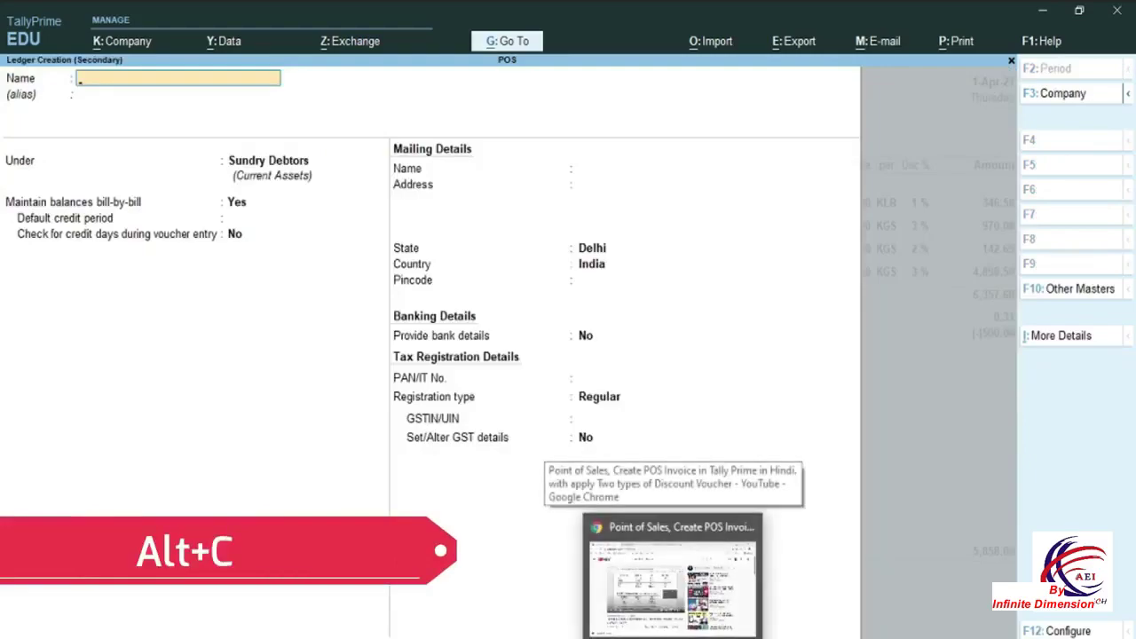
pyautogui.write('SBI')
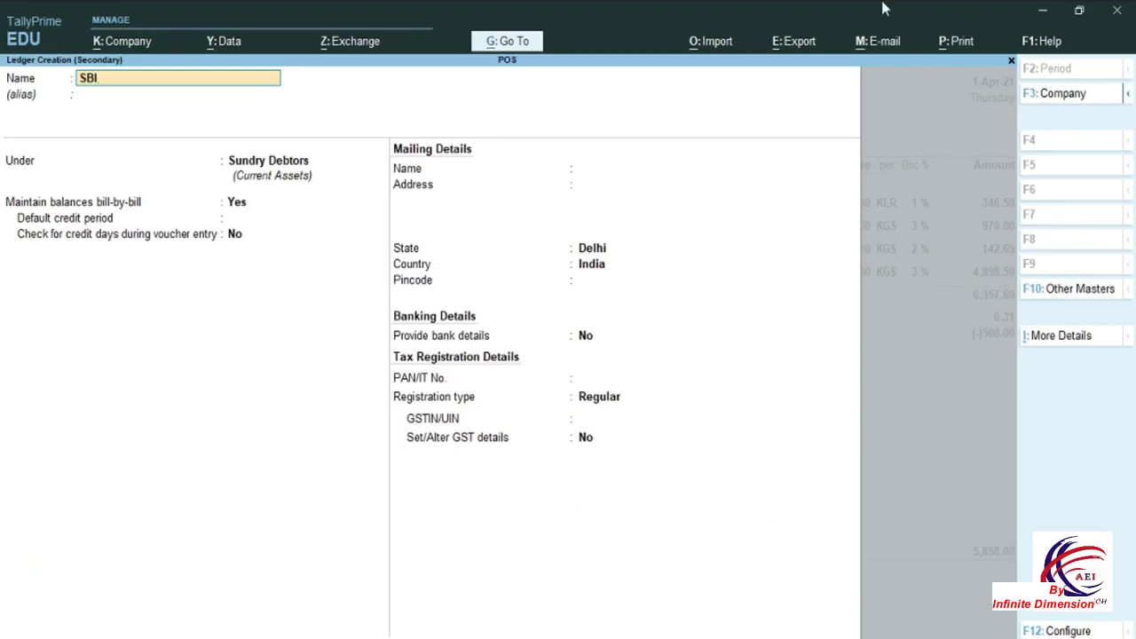
pyautogui.press('Return')
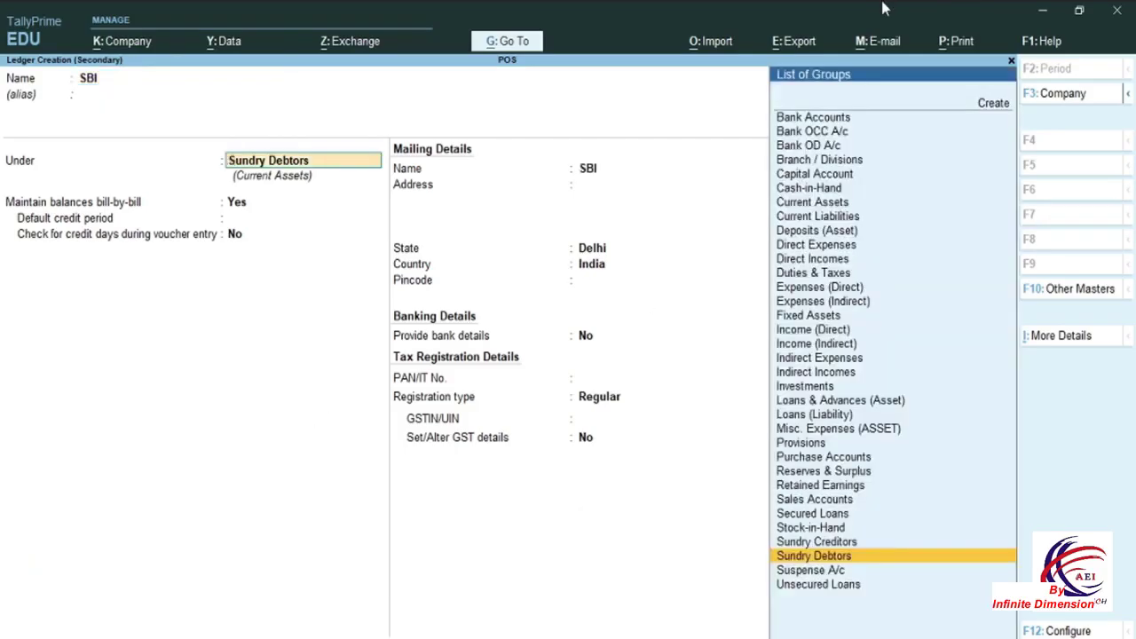
pyautogui.write('B')
pyautogui.press('Return')
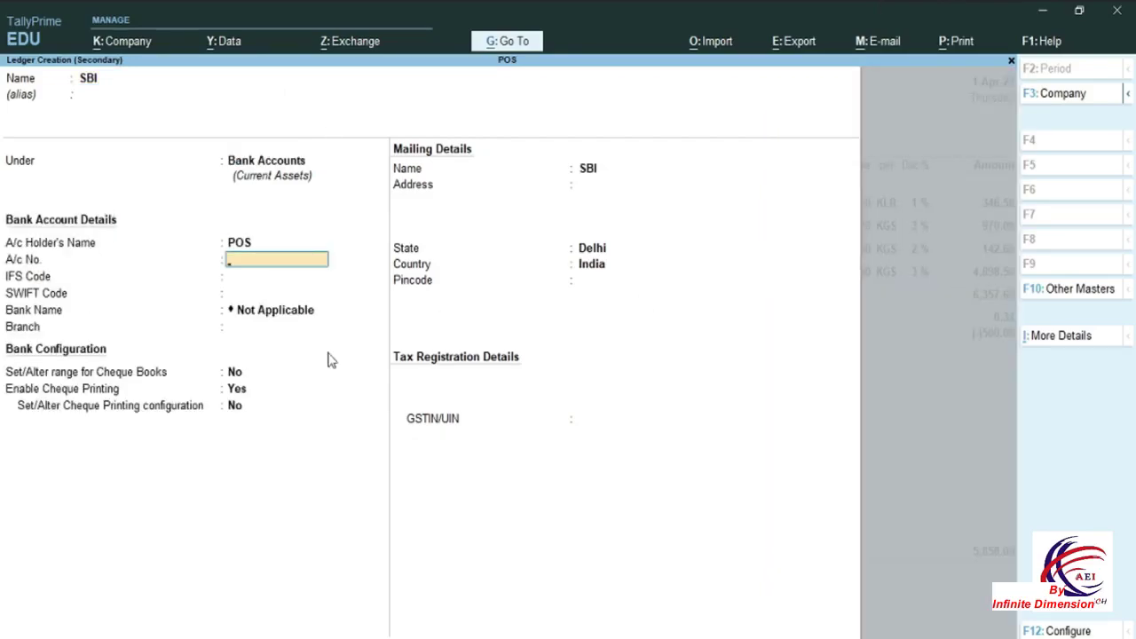
pyautogui.press('ctrl')
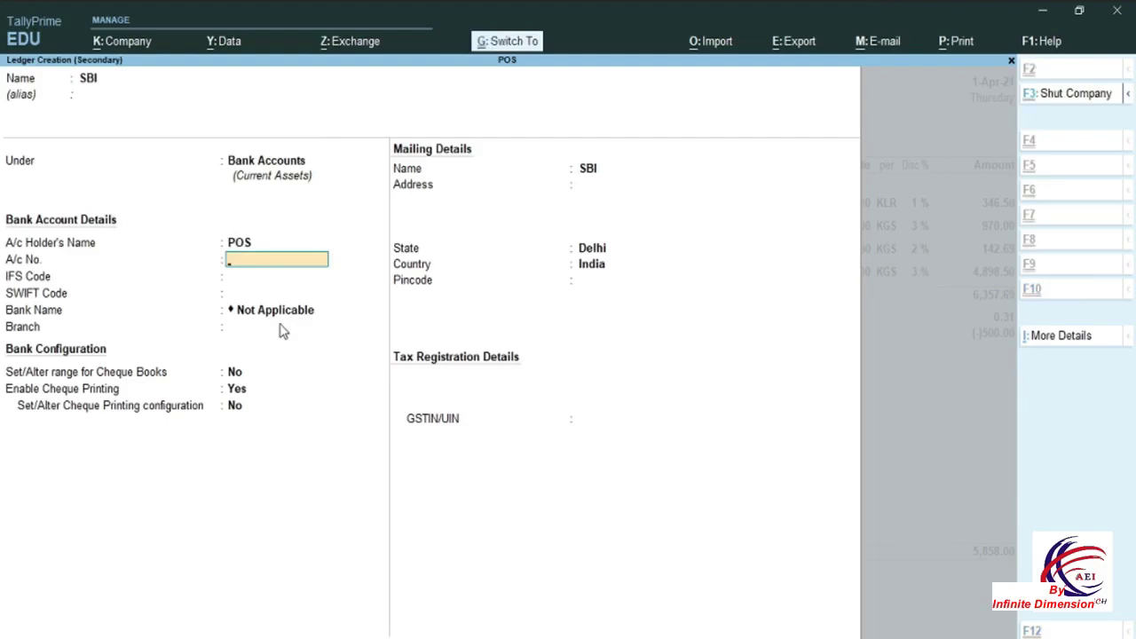
pyautogui.hotkey('ctrl', 'a')
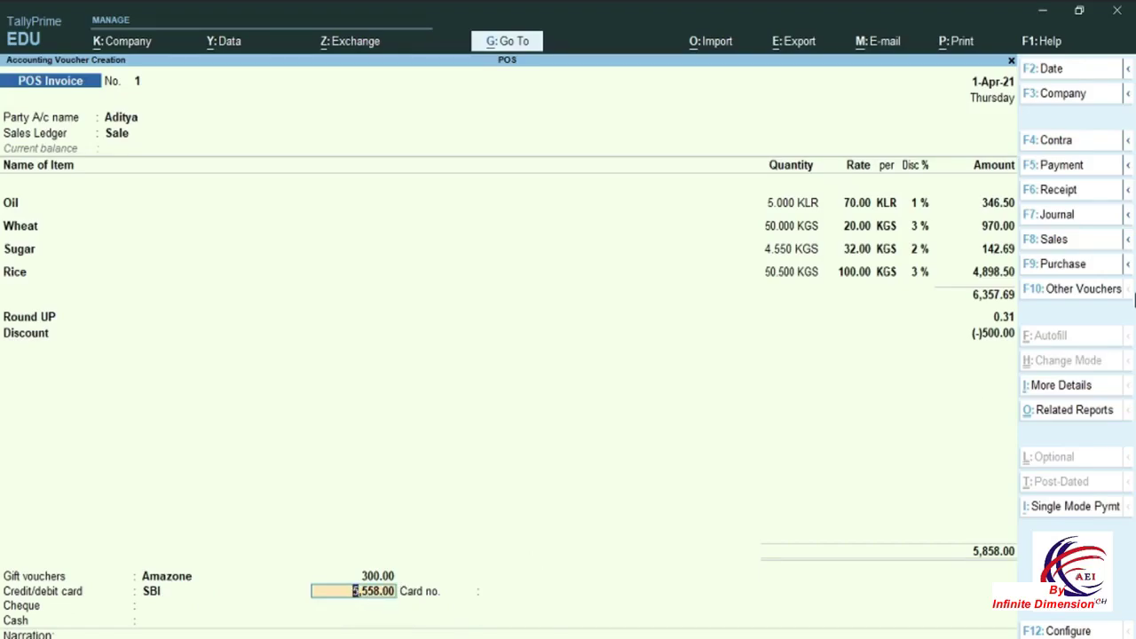
# Record a 5,000.00 SBI card payment with its card number, cheque set to Not Applicable
pyautogui.write('5000')
pyautogui.press('Return')
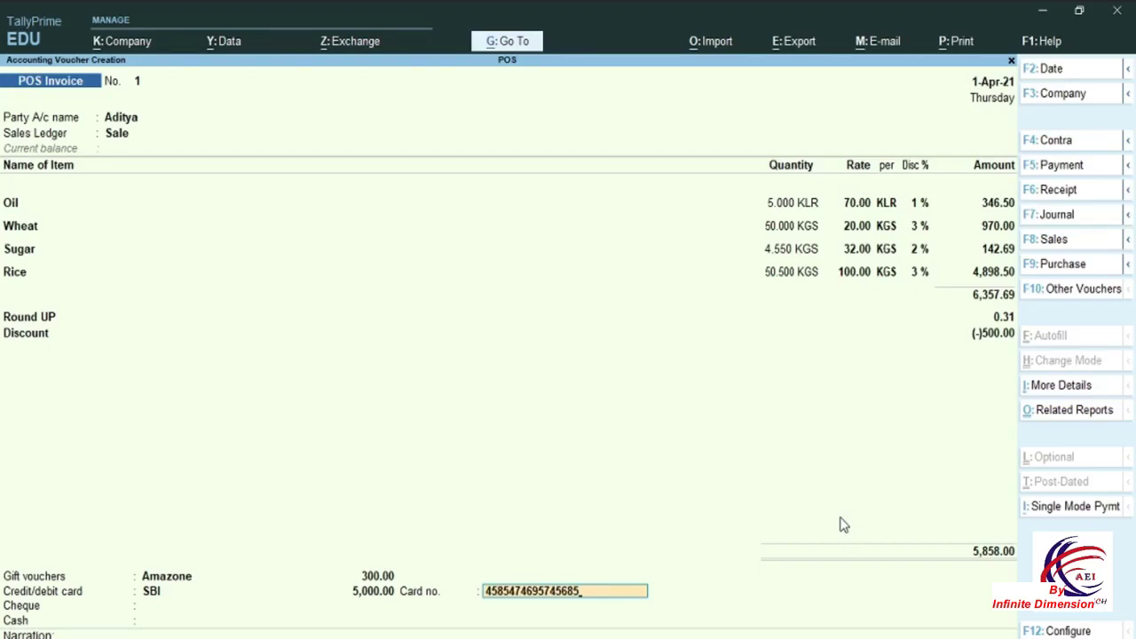
pyautogui.press('Return')
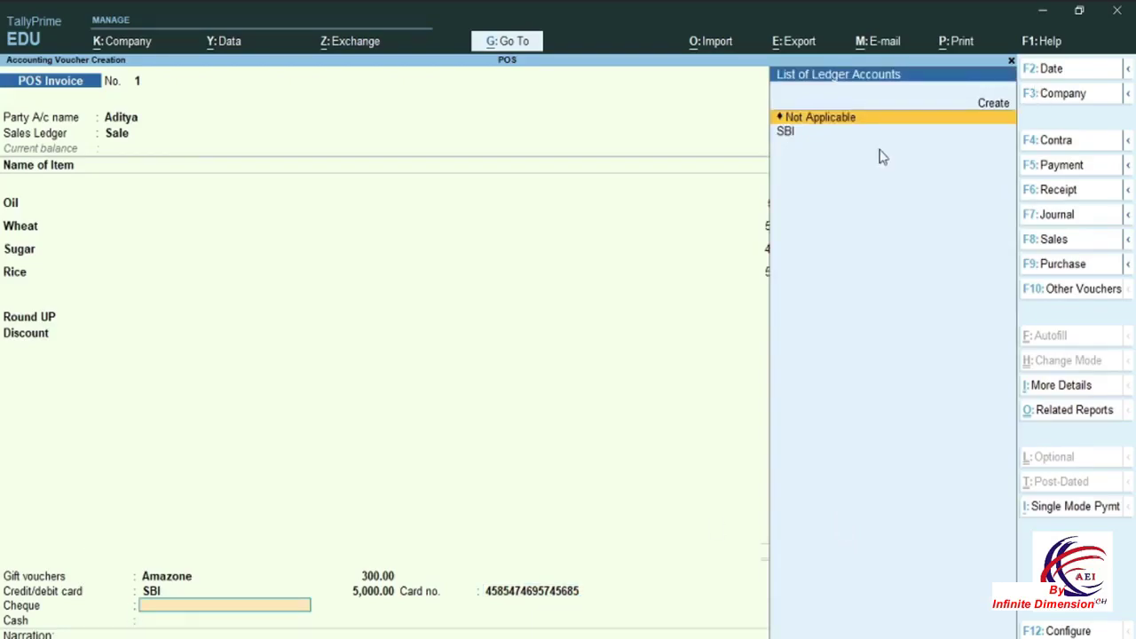
pyautogui.press('Return')
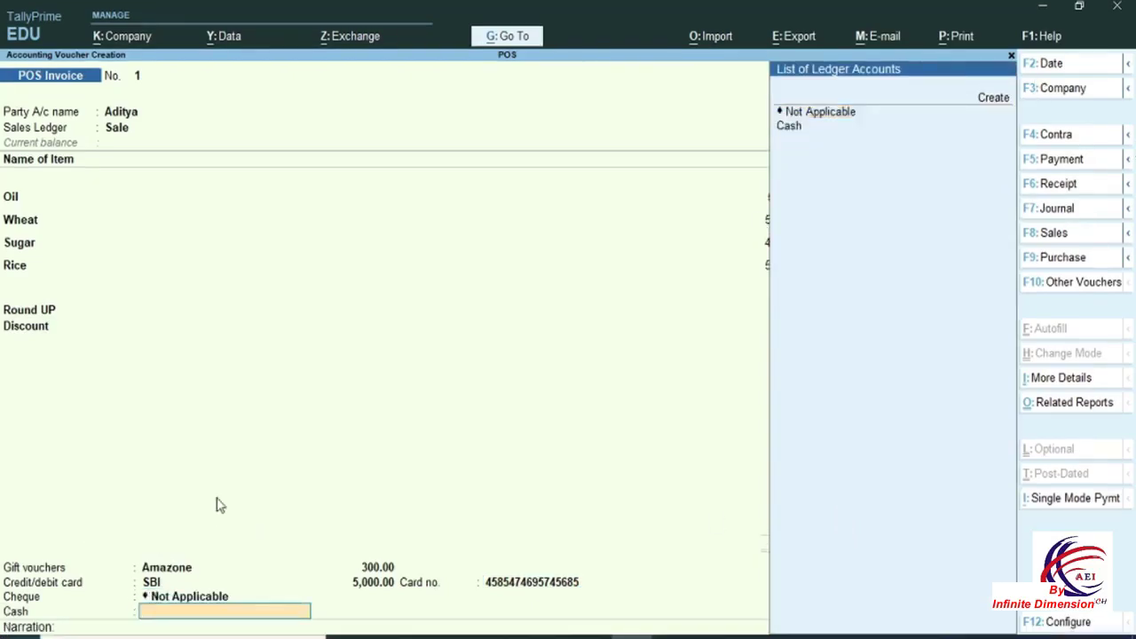
# Pay the remaining 558.00 from the Cash ledger with 600.00 tendered, then accept the invoice
pyautogui.click(789, 127)
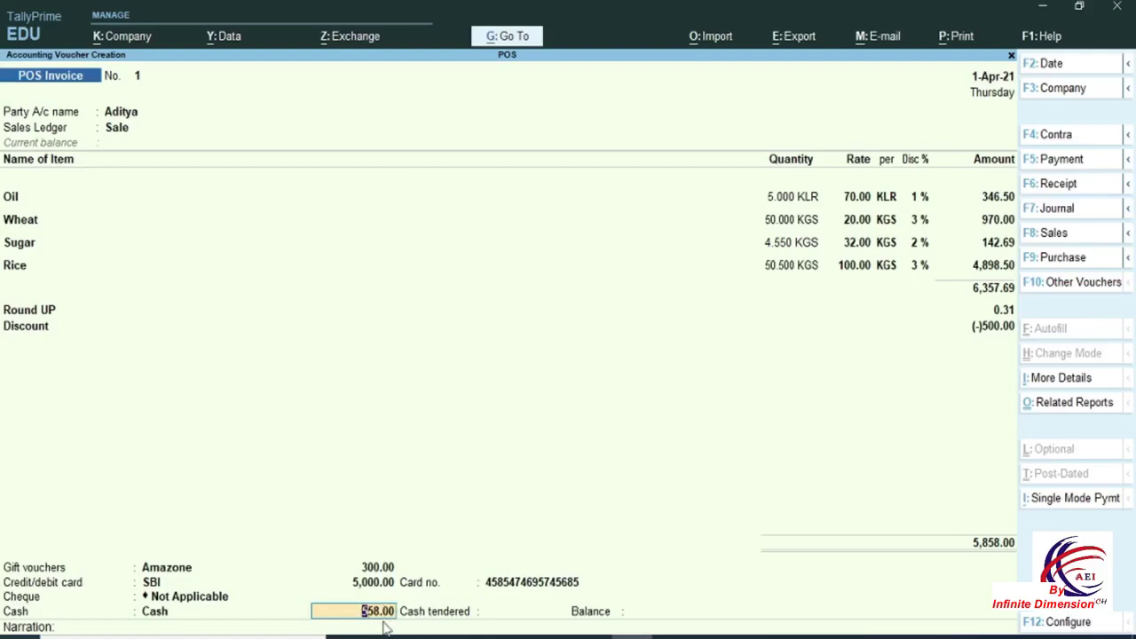
pyautogui.press('Return')
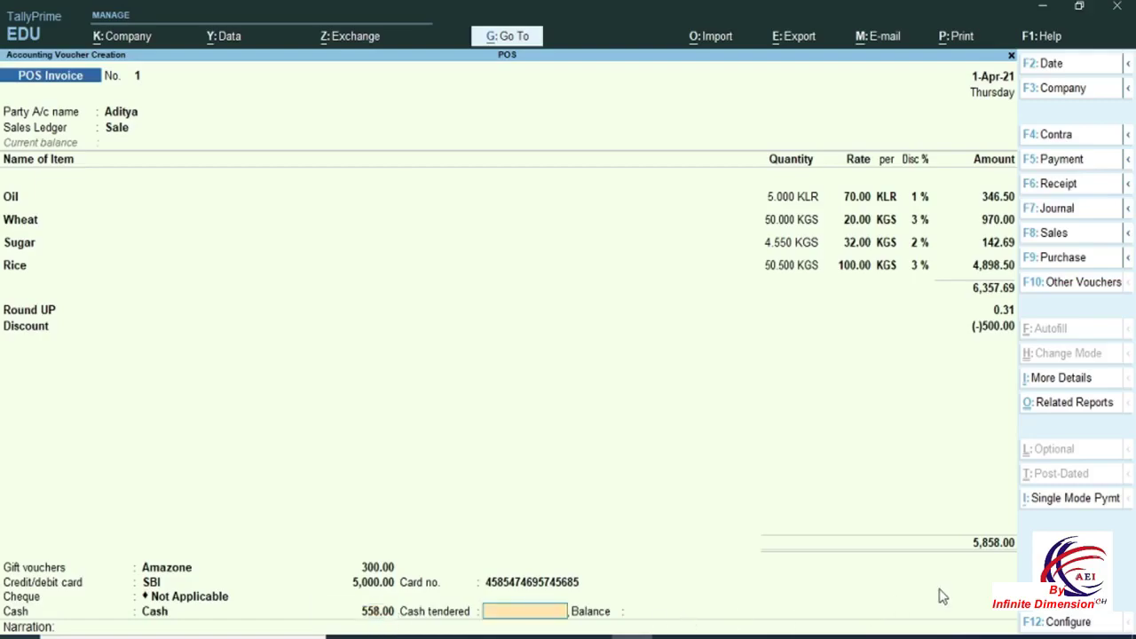
pyautogui.press('Return')
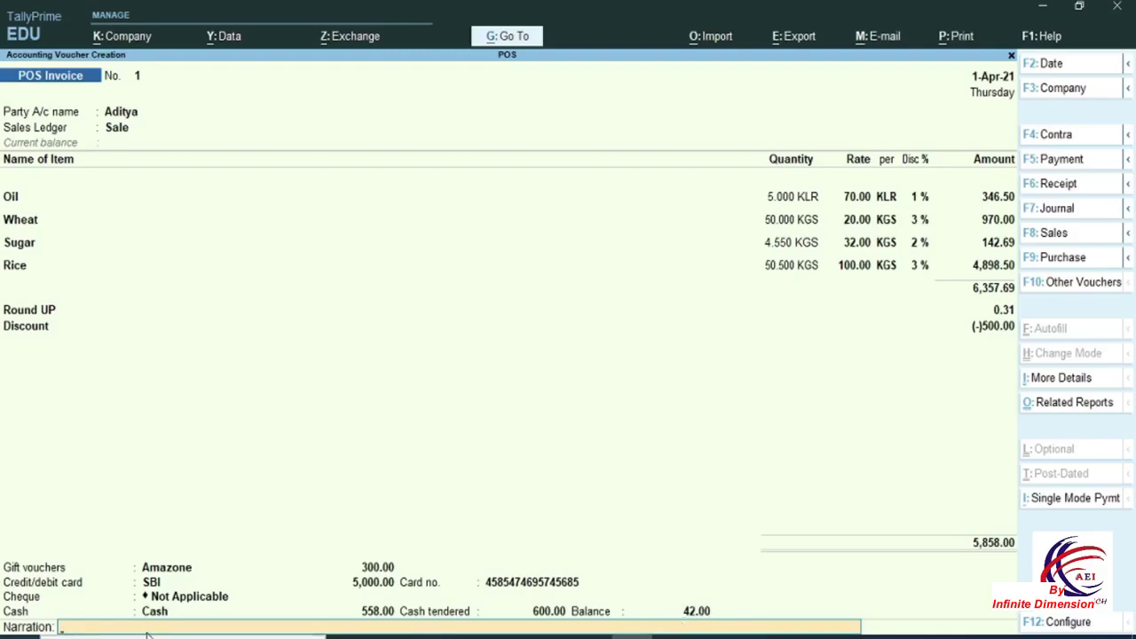
pyautogui.press('Return')
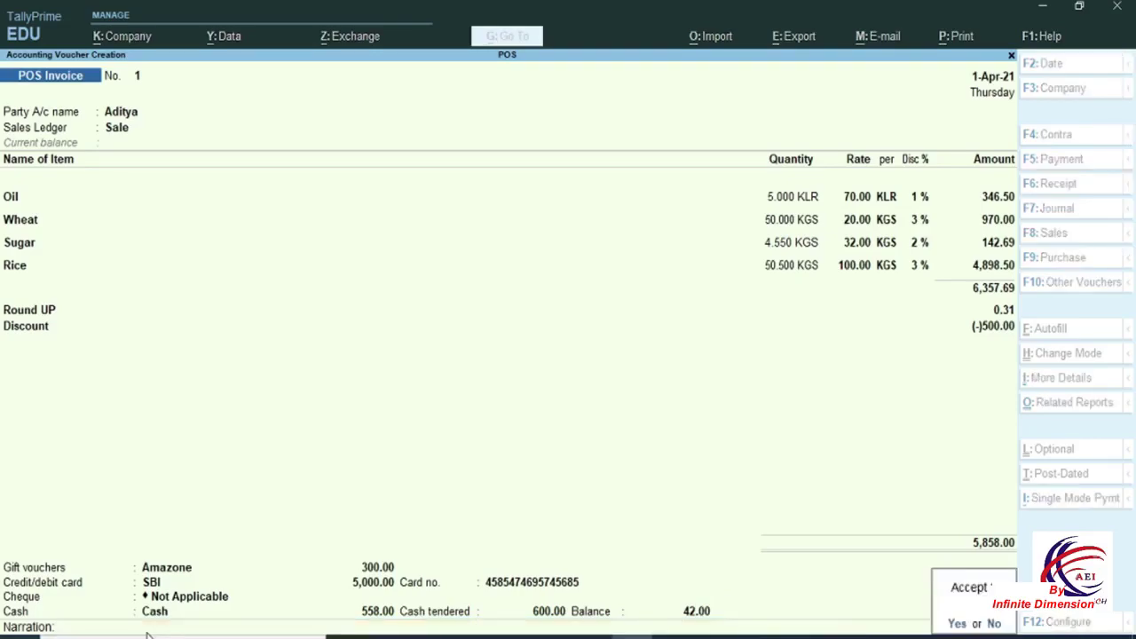
pyautogui.press('Return')
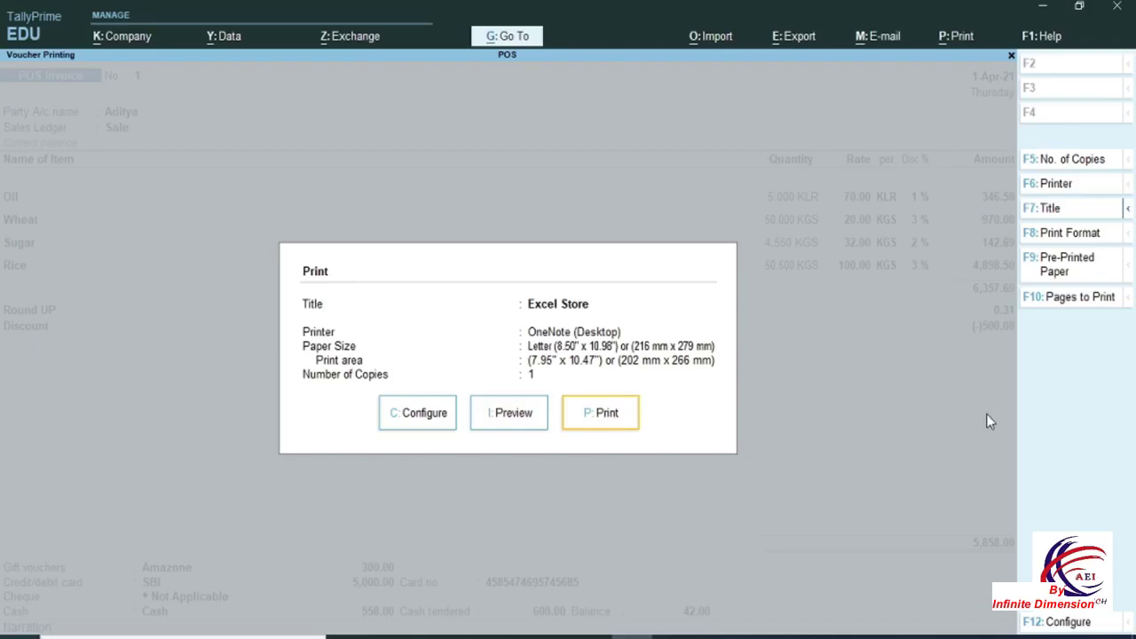
# Preview the invoice zoomed to full width, then advance to the New Reference slide
pyautogui.click(513, 416)
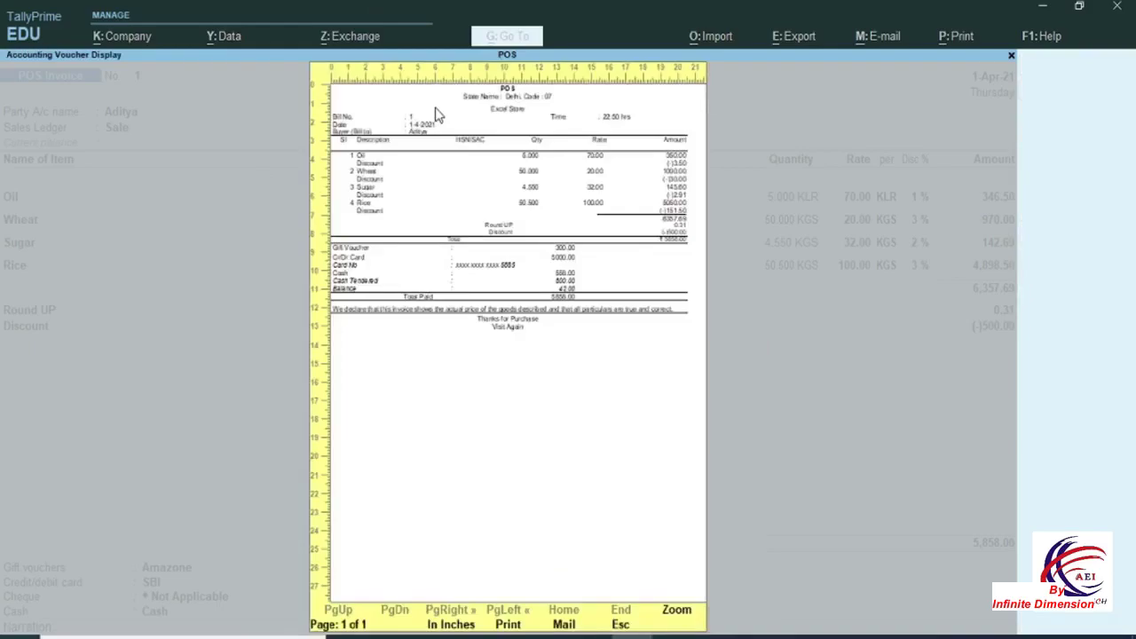
pyautogui.hotkey('alt', 'z')
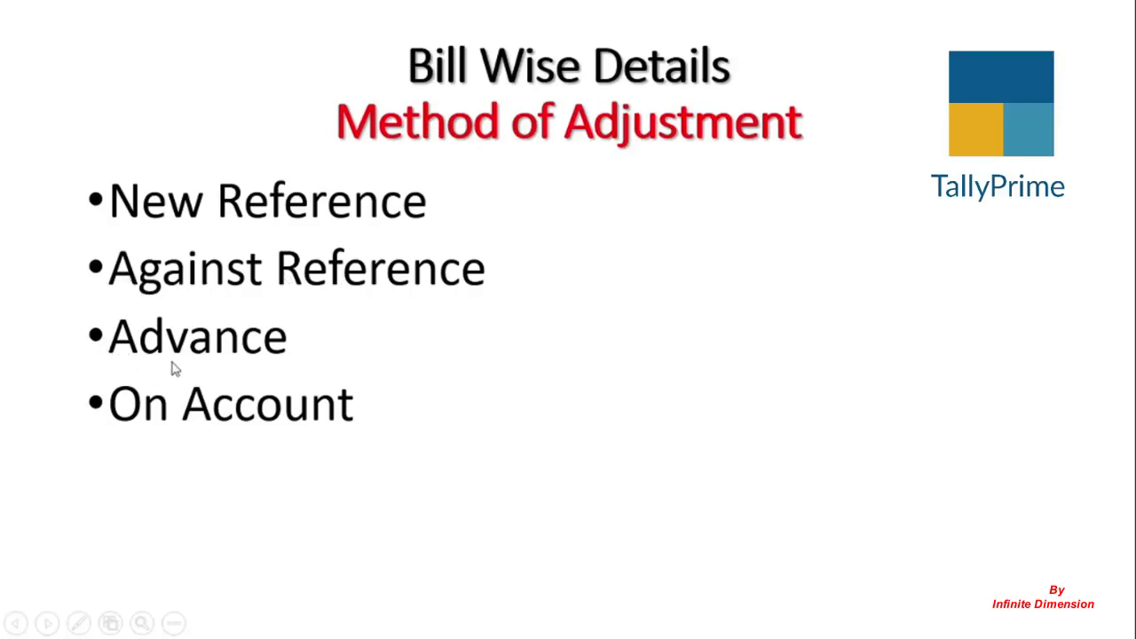
pyautogui.click(289, 429)
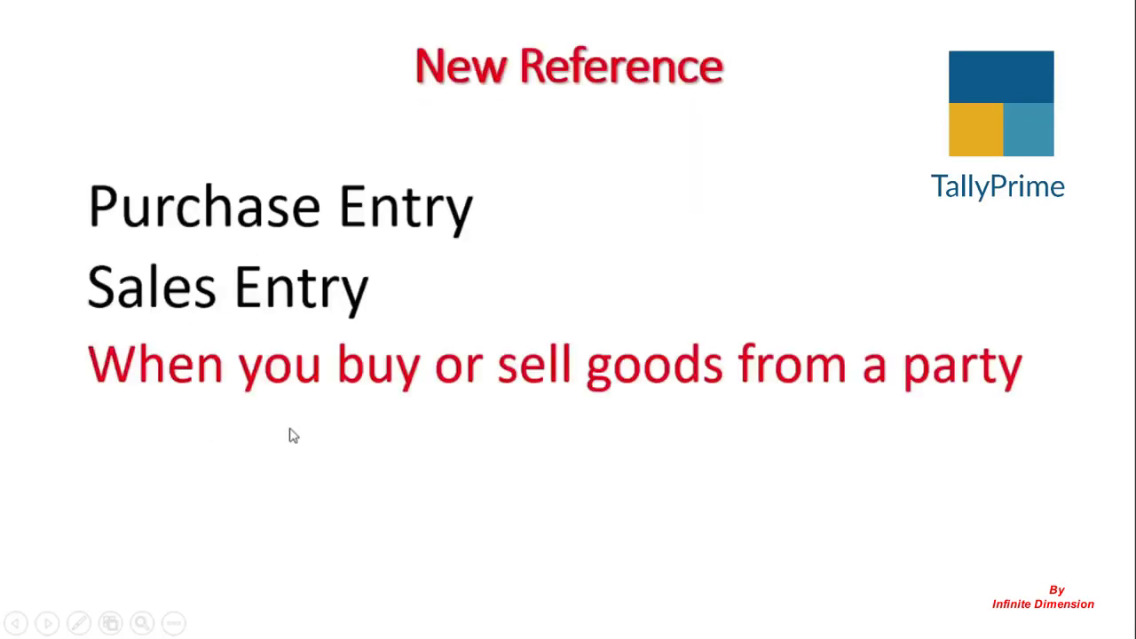
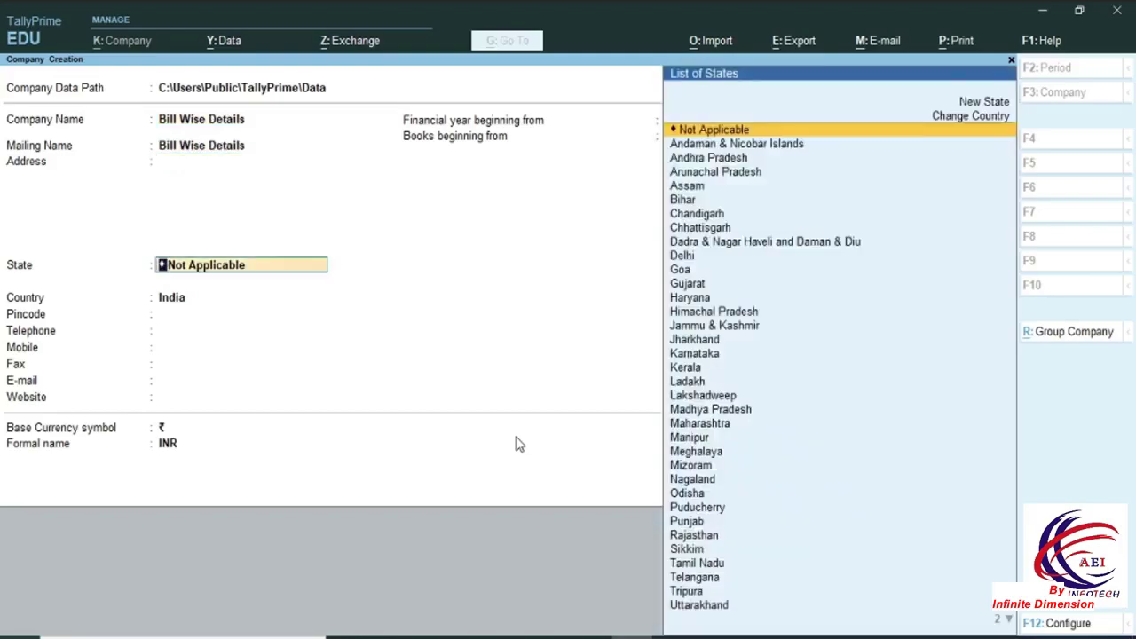
# Set the company's state to Delhi and create the Bill Wise Details company
pyautogui.write('D')
pyautogui.press('Down')
pyautogui.press('Return')
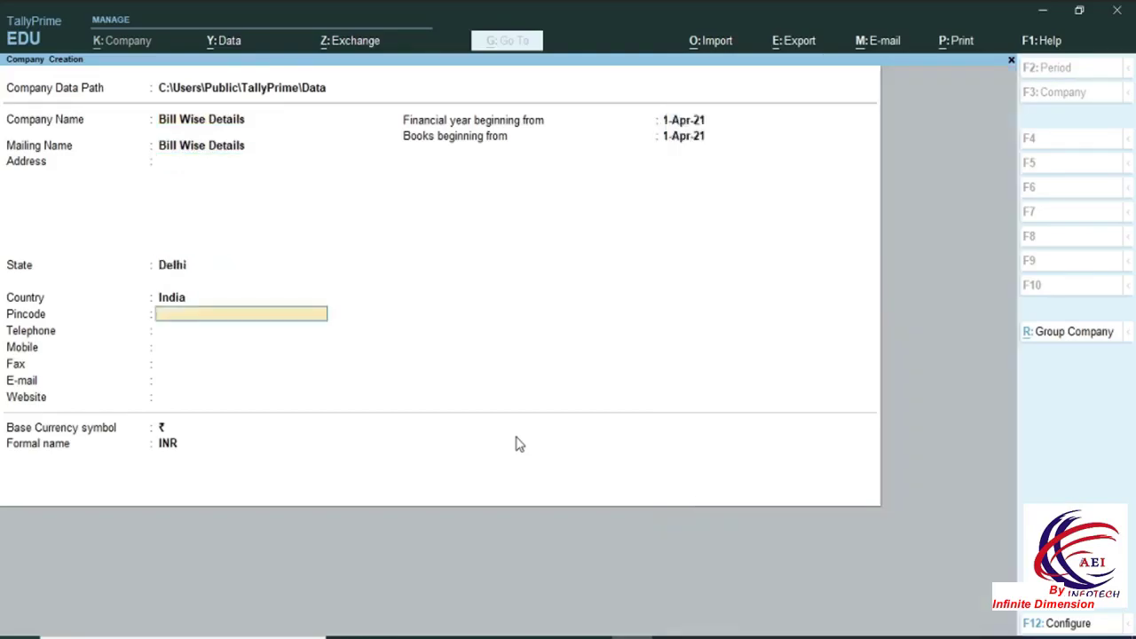
pyautogui.press('Return')
pyautogui.press('Return')
pyautogui.press('Return')
pyautogui.press('Return')
pyautogui.press('Return')
pyautogui.press('Return')
pyautogui.press('Return')
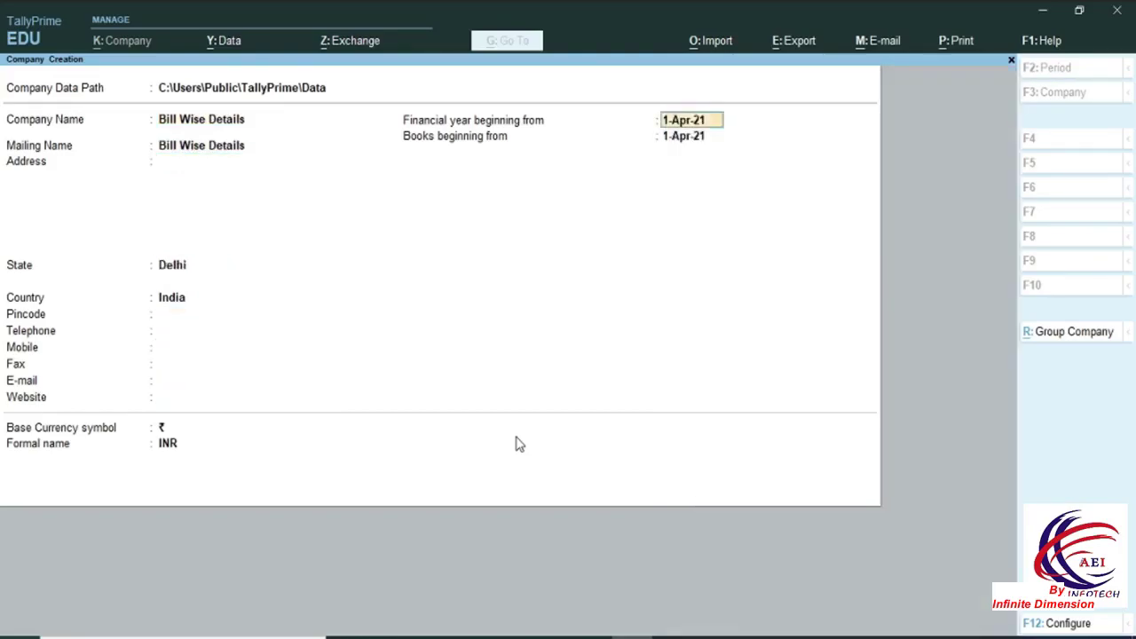
pyautogui.press('Return')
pyautogui.hotkey('ctrl', 'a')
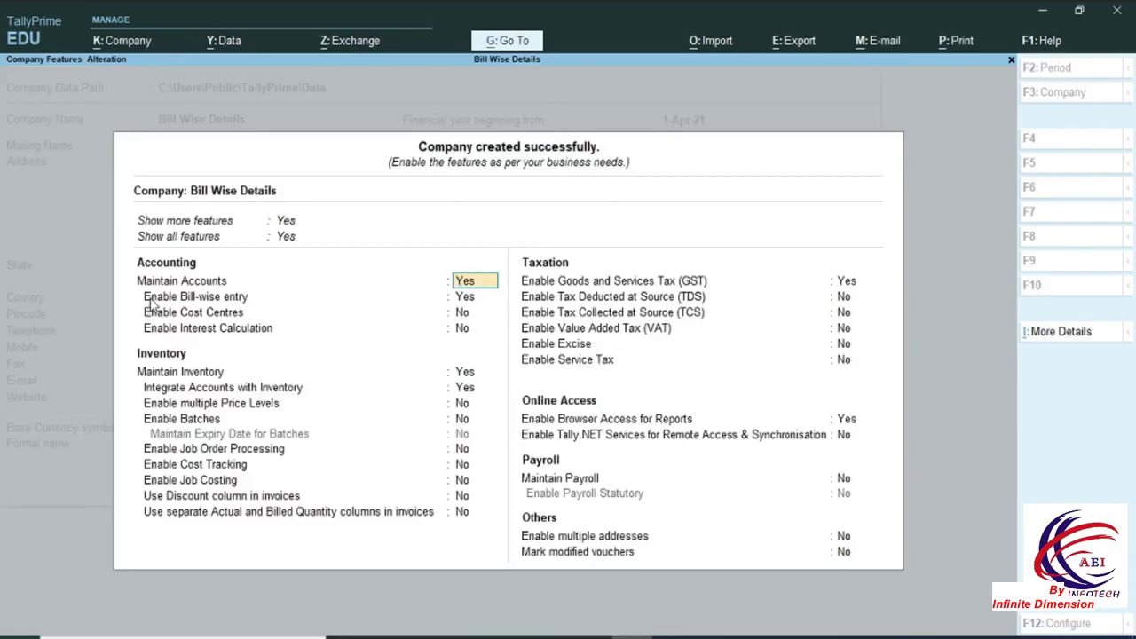
# Keep accounts maintenance and bill-wise entry enabled, and accept the company features
pyautogui.press('Return')
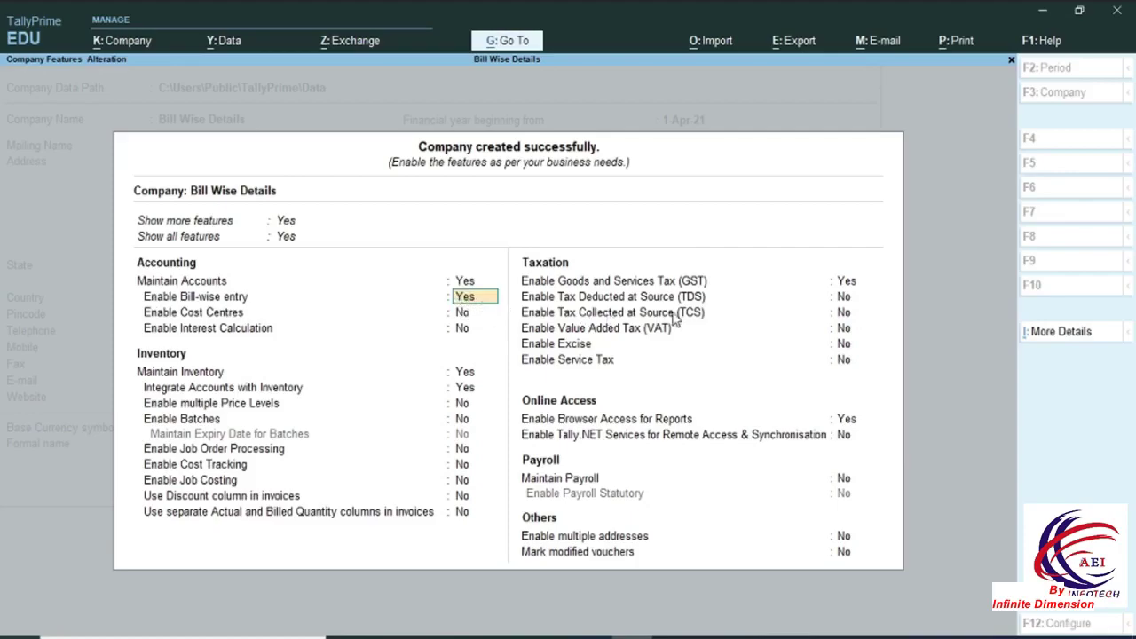
pyautogui.press('Return')
pyautogui.press('Return')
pyautogui.hotkey('ctrl', 'a')
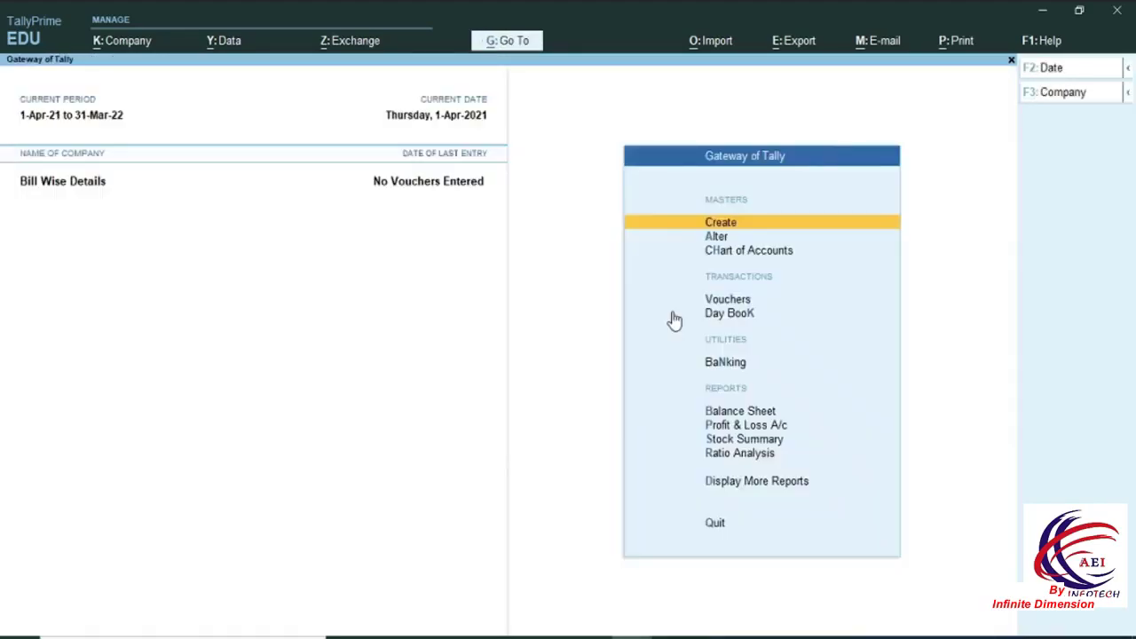
# Start a Purchase voucher with supplier invoice number 01
pyautogui.click(733, 302)
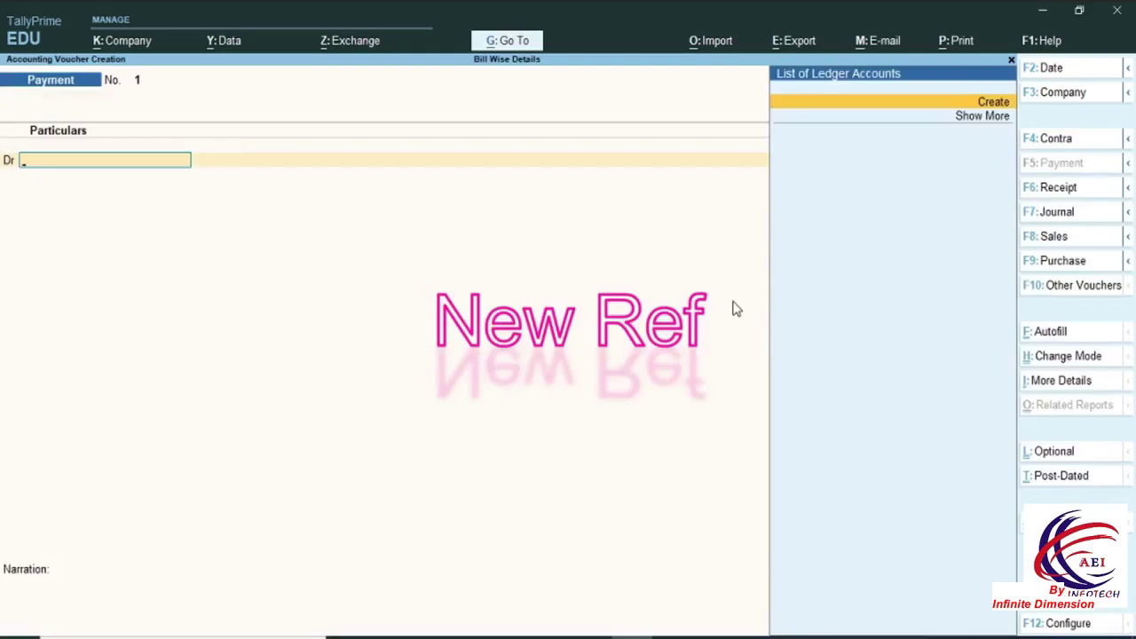
pyautogui.press('F9')
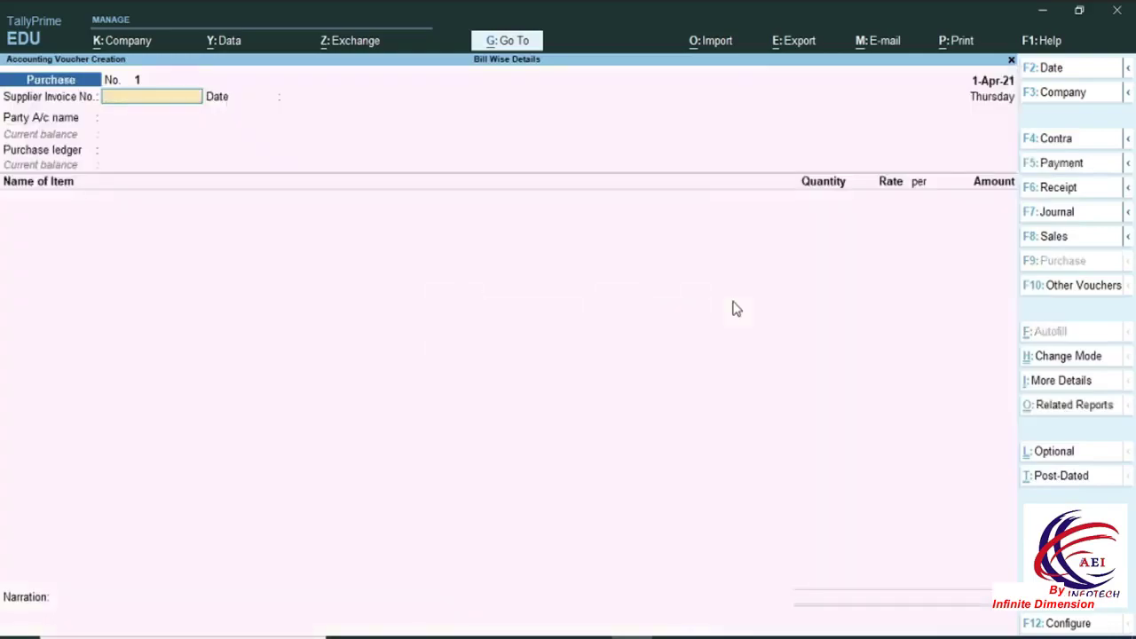
pyautogui.press('Return')
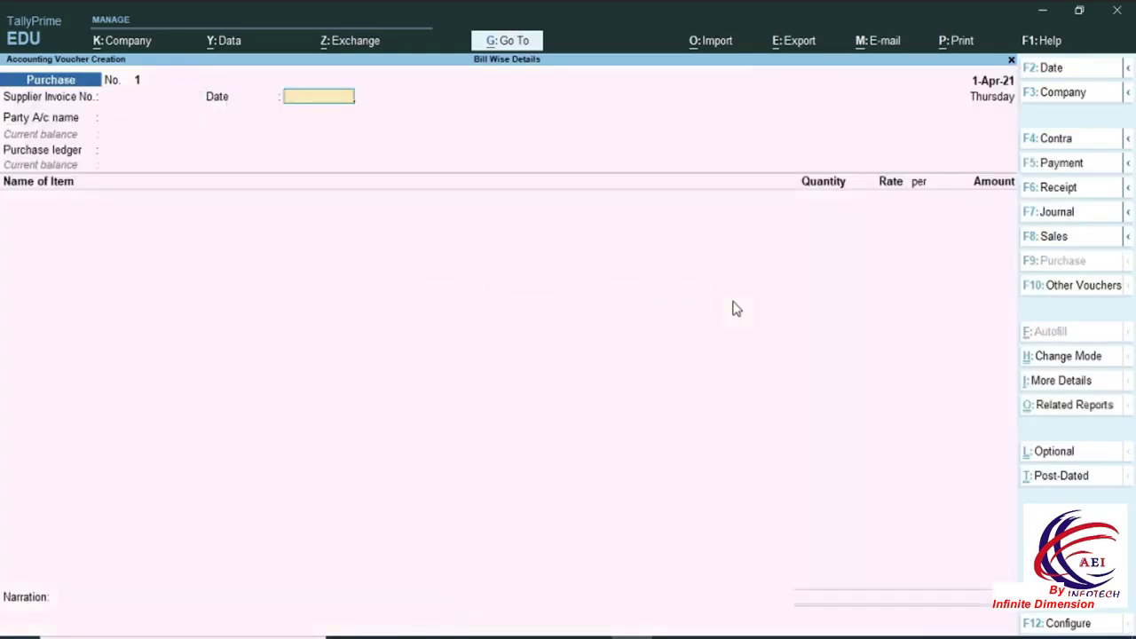
pyautogui.press('BackSpace')
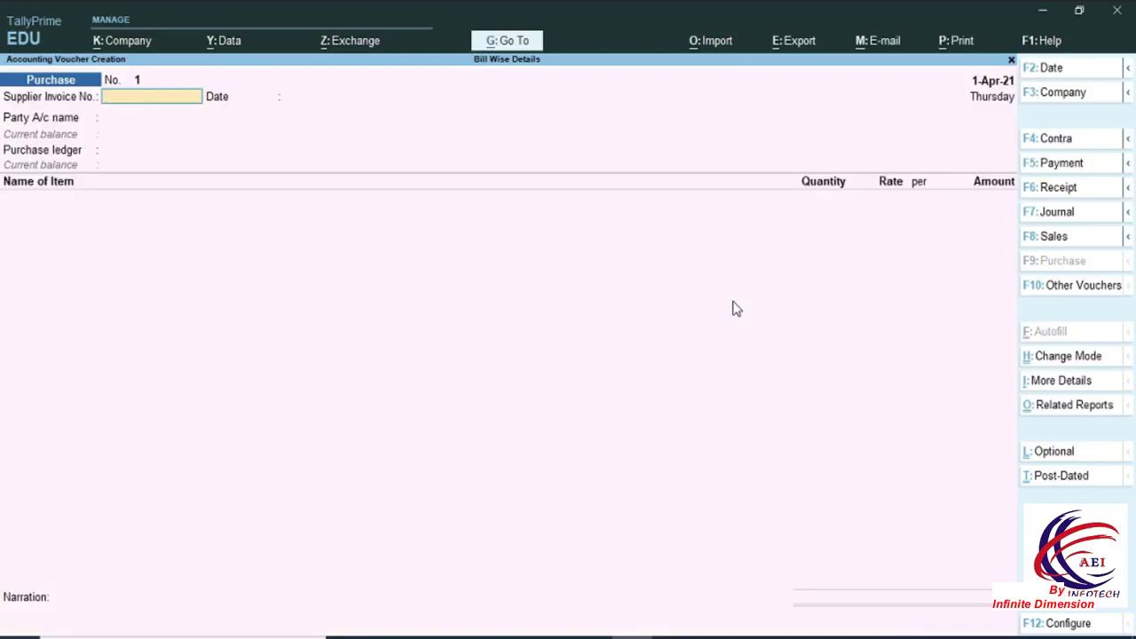
pyautogui.write('01')
pyautogui.press('Return')
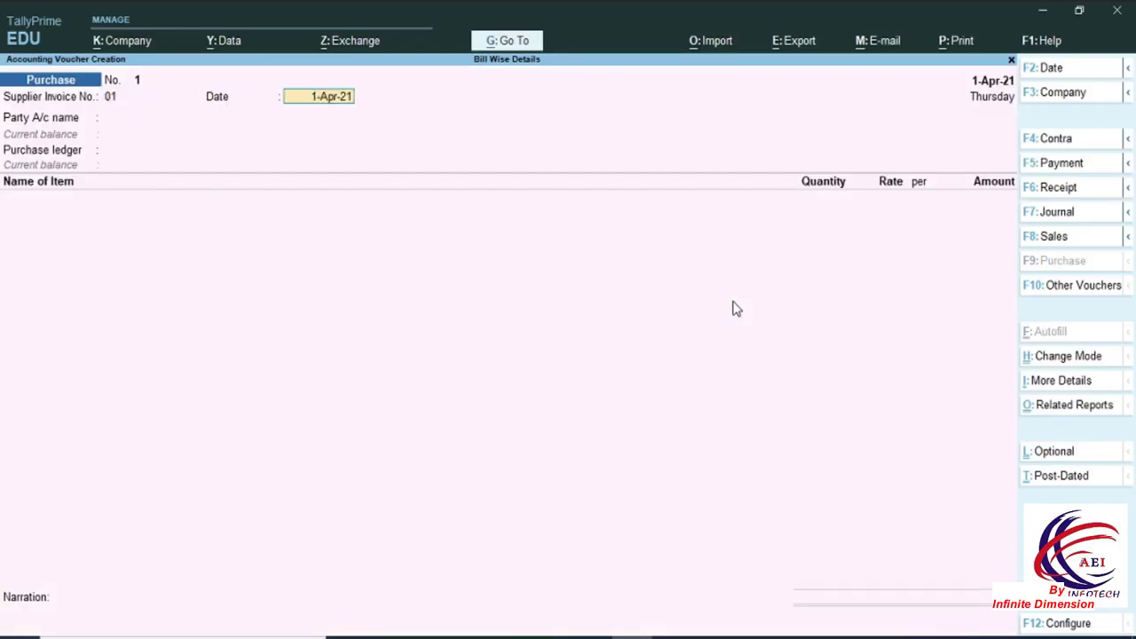
pyautogui.press('Return')
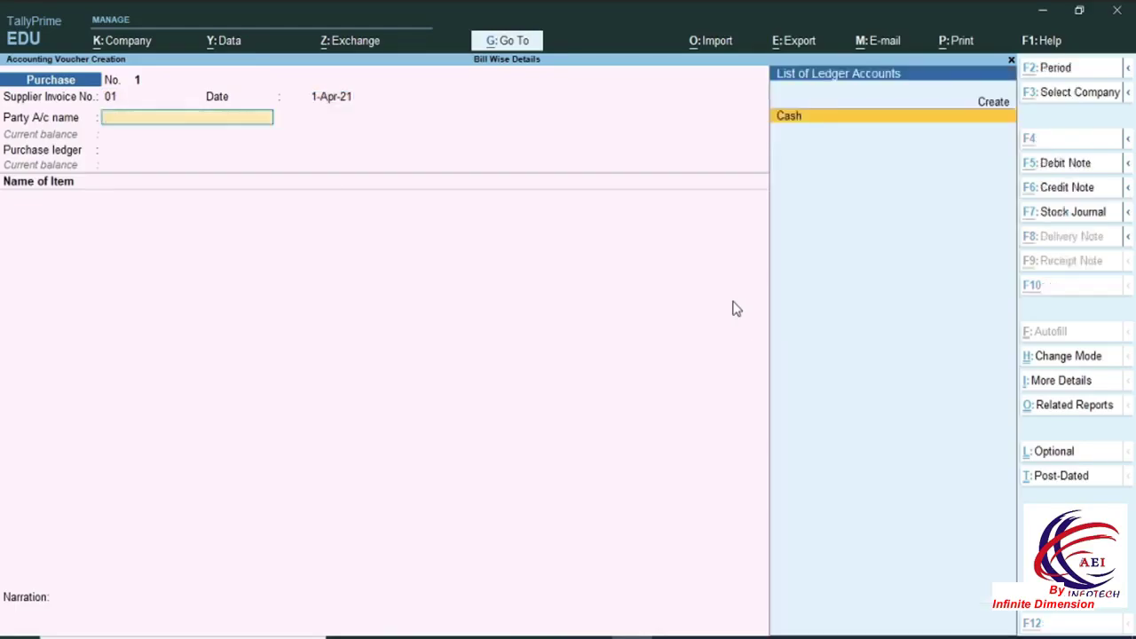
# Create party ledger Aditya Corp under Sundry Creditors with bill-by-bill balances
pyautogui.hotkey('alt', 'c')
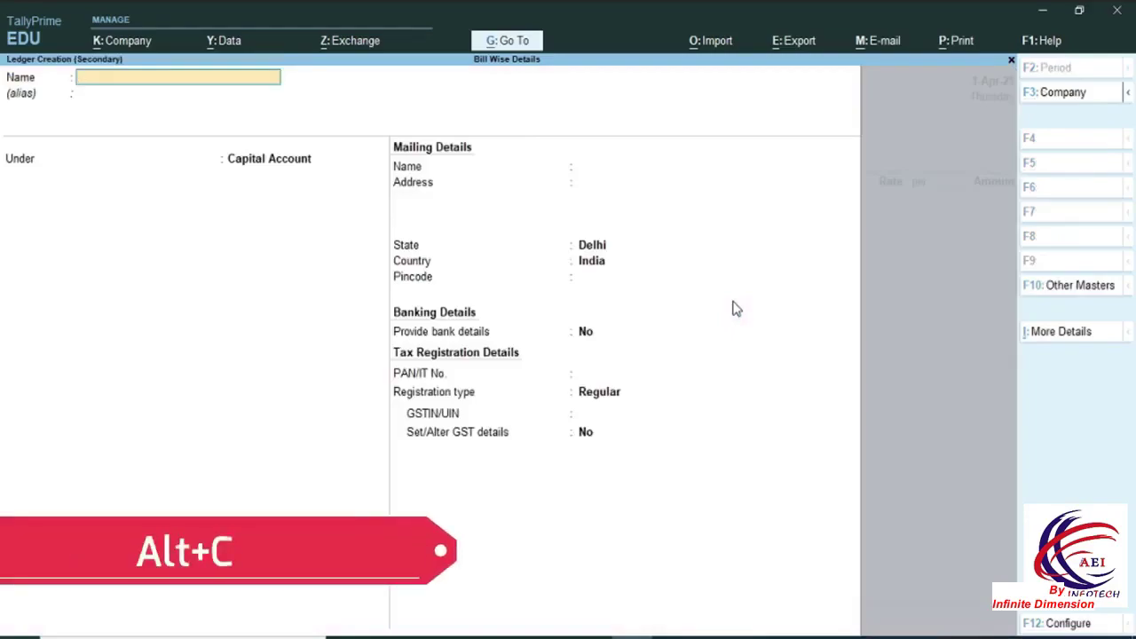
pyautogui.write('A')
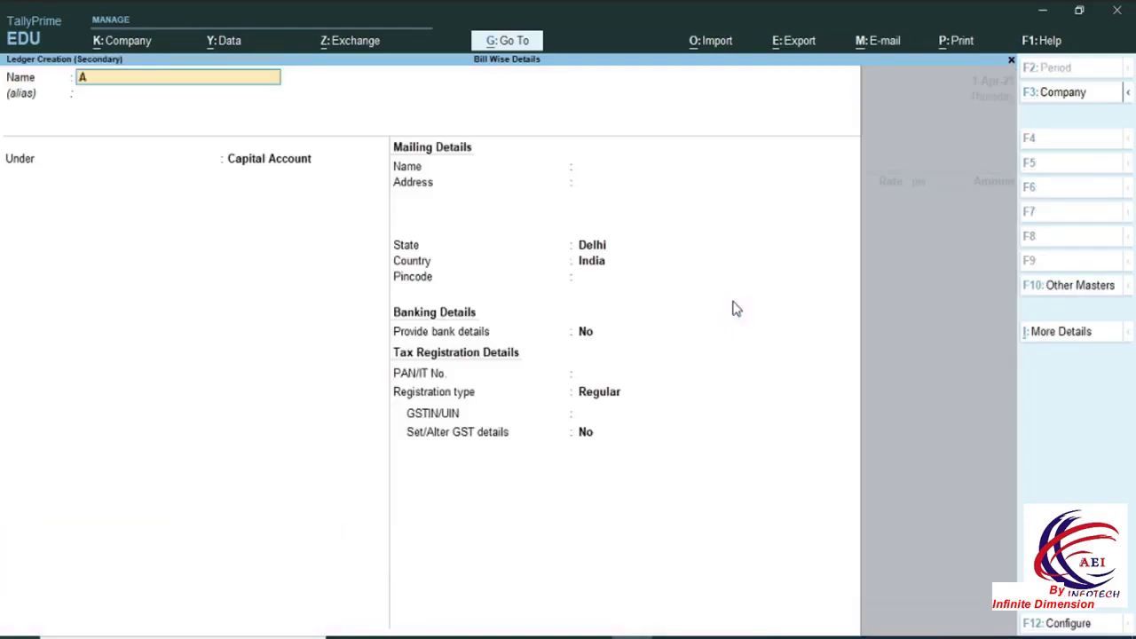
pyautogui.write('ditya Corp')
pyautogui.press('Return')
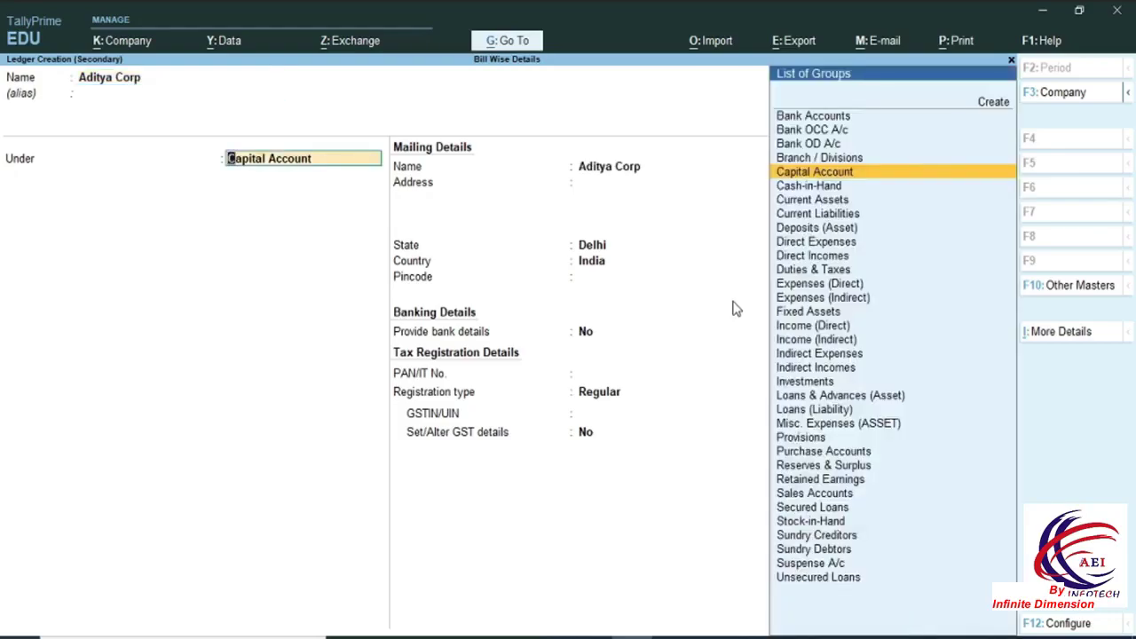
pyautogui.write('Su')
pyautogui.press('Return')
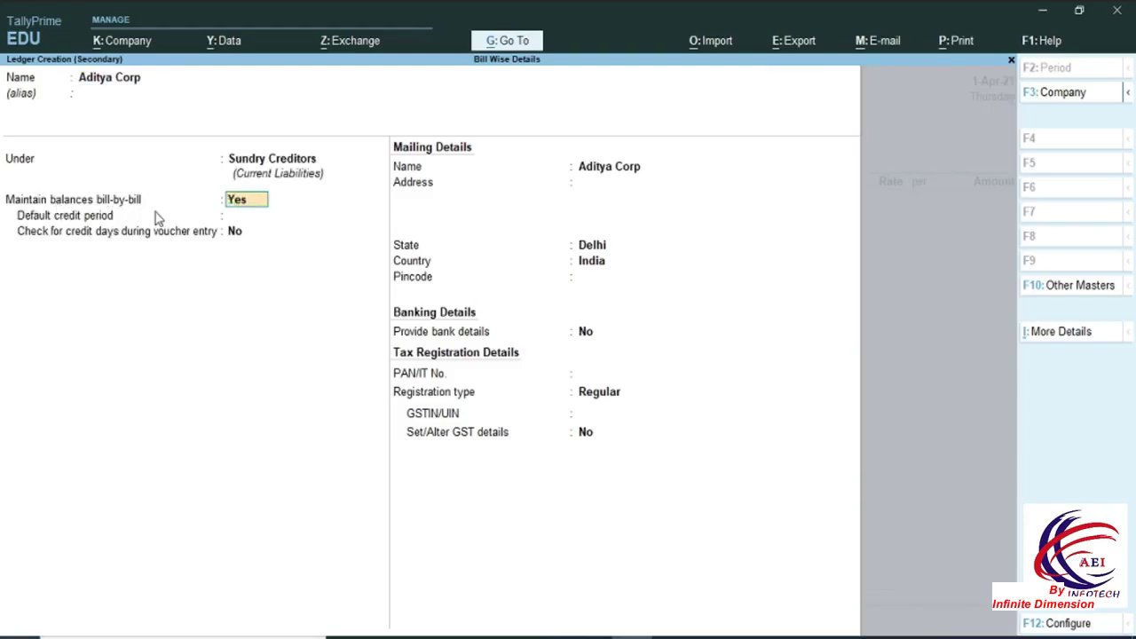
pyautogui.press('Return')
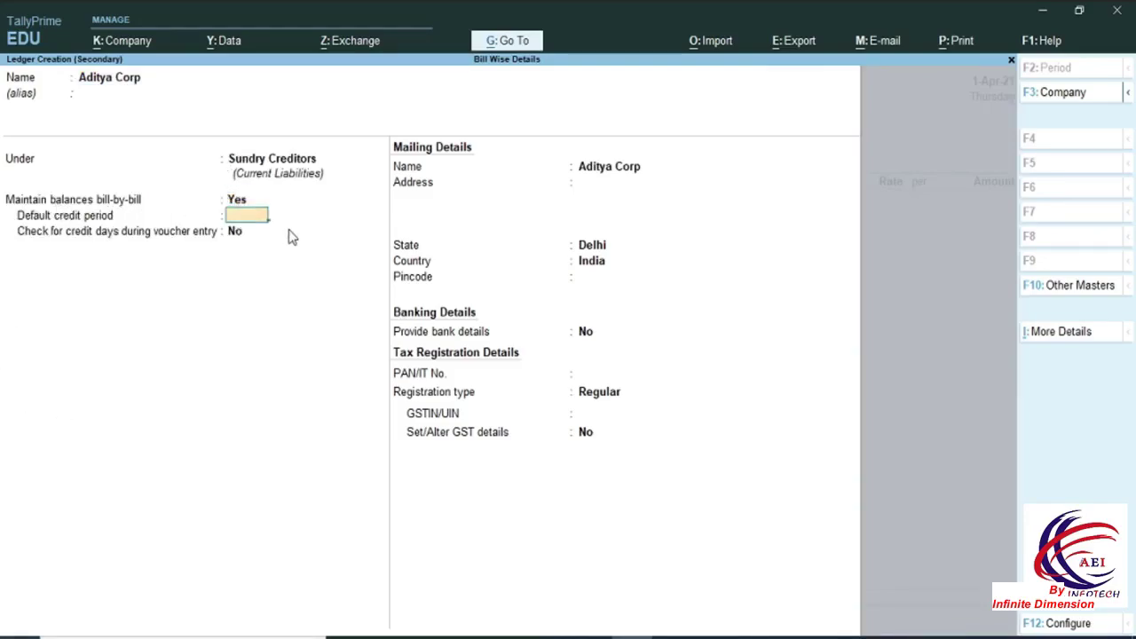
pyautogui.press('Return')
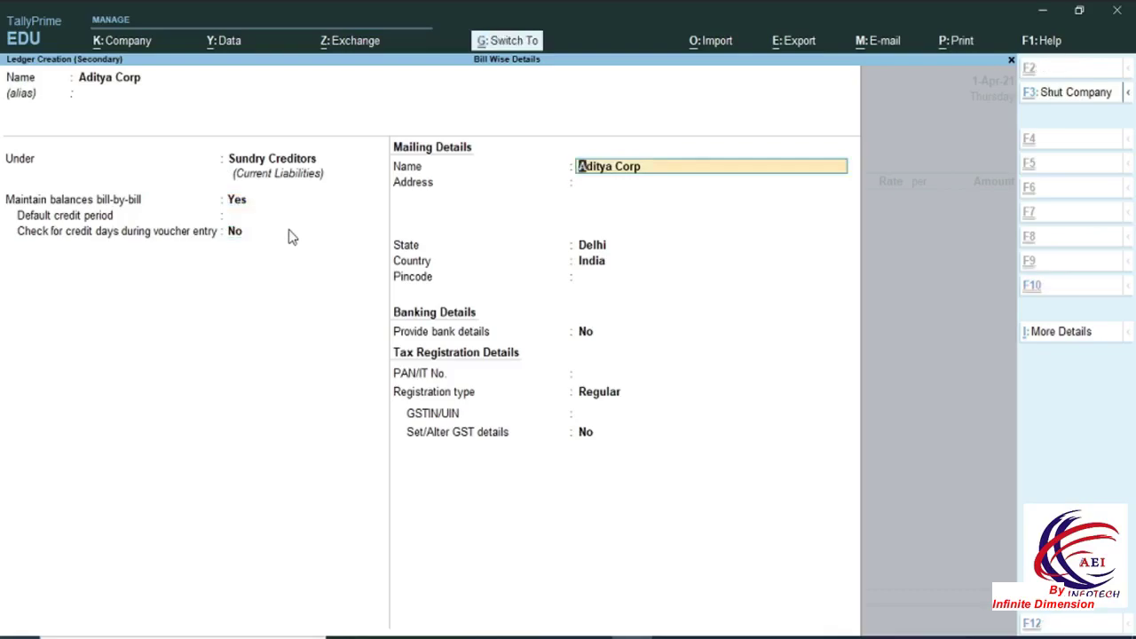
pyautogui.hotkey('ctrl', 'a')
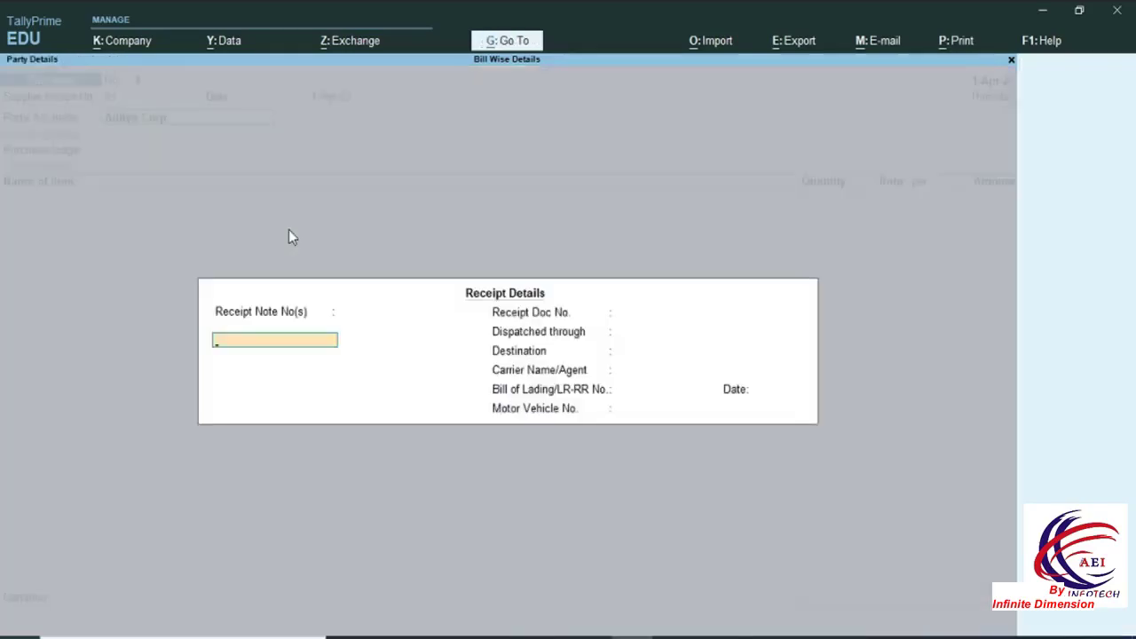
pyautogui.hotkey('ctrl', 'a')
pyautogui.hotkey('ctrl', 'a')
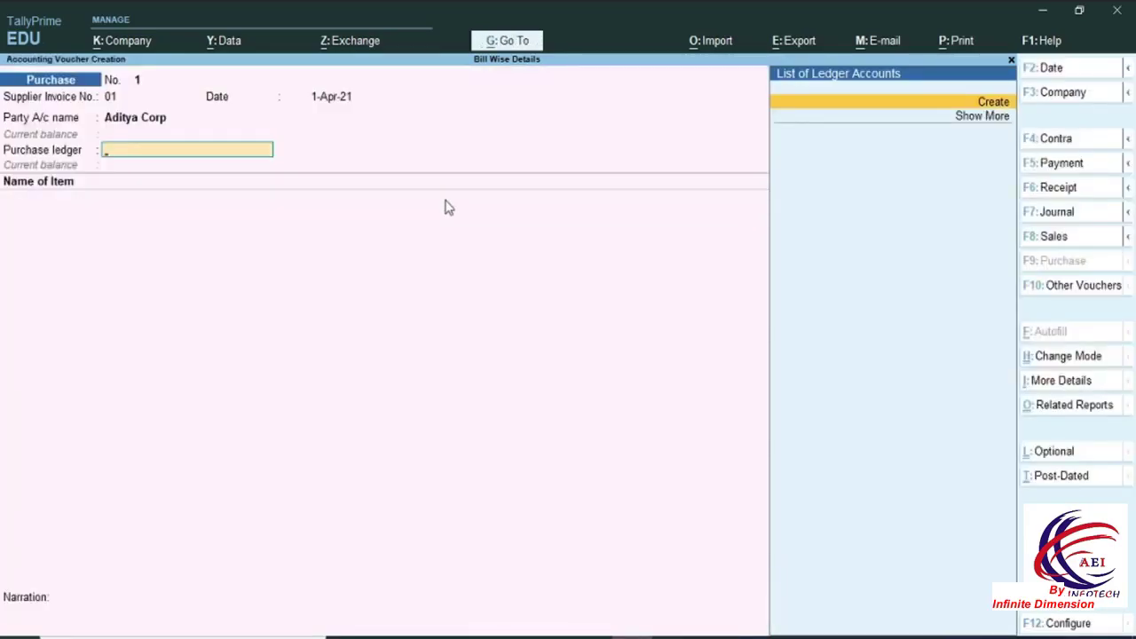
# Create a Purchase ledger under Purchase Accounts for the voucher
pyautogui.hotkey('alt', 'c')
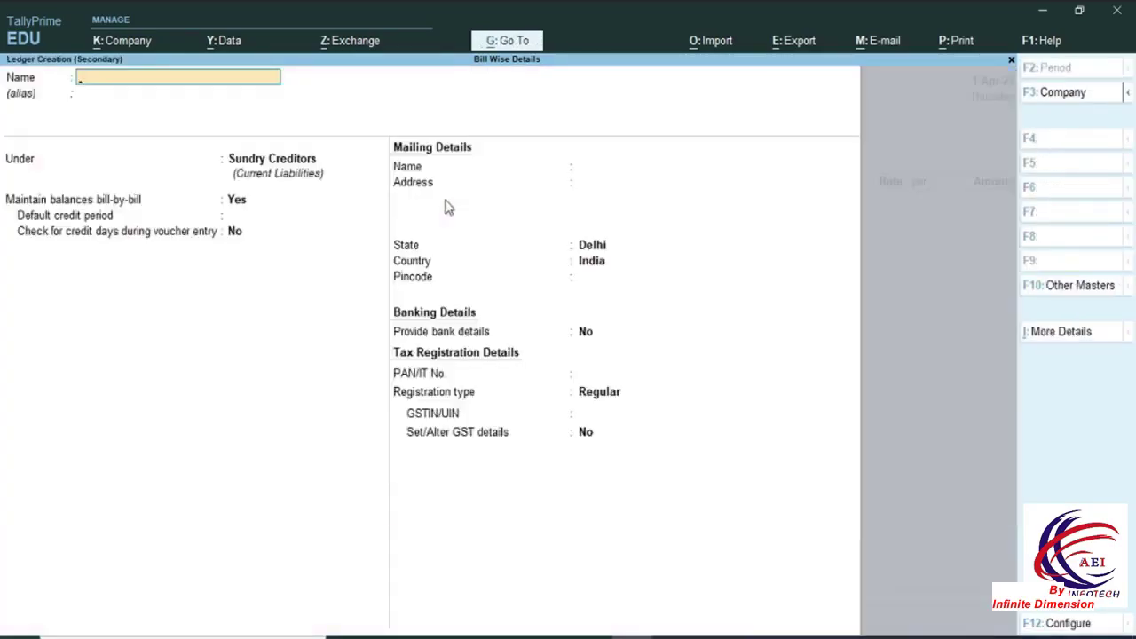
pyautogui.write('Purchase')
pyautogui.press('Return')
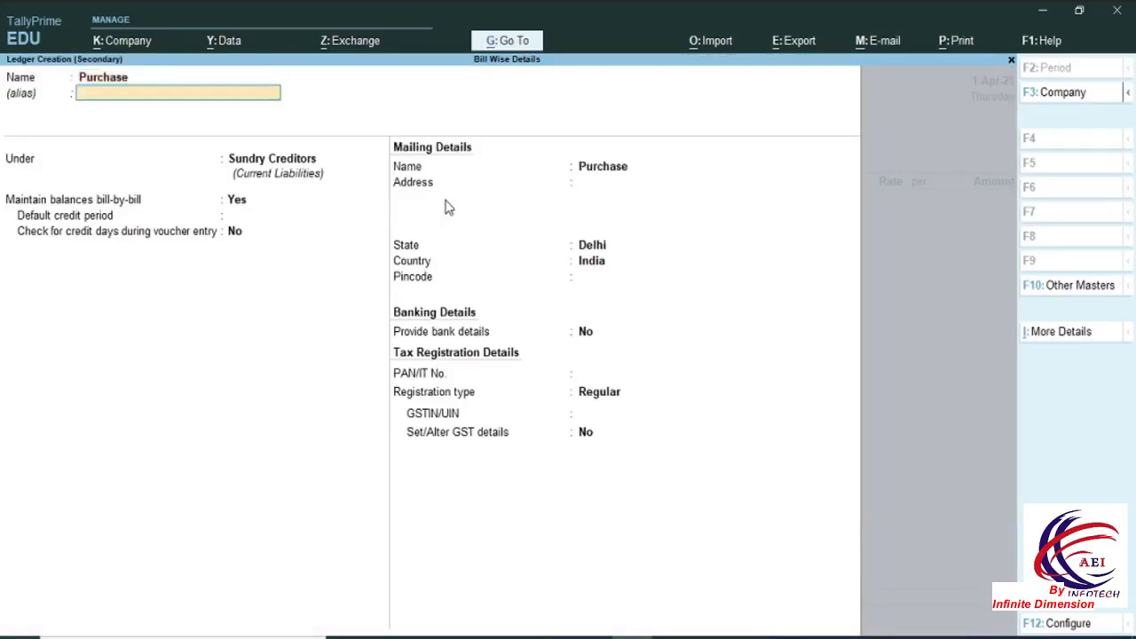
pyautogui.press('Return')
pyautogui.write('Pu')
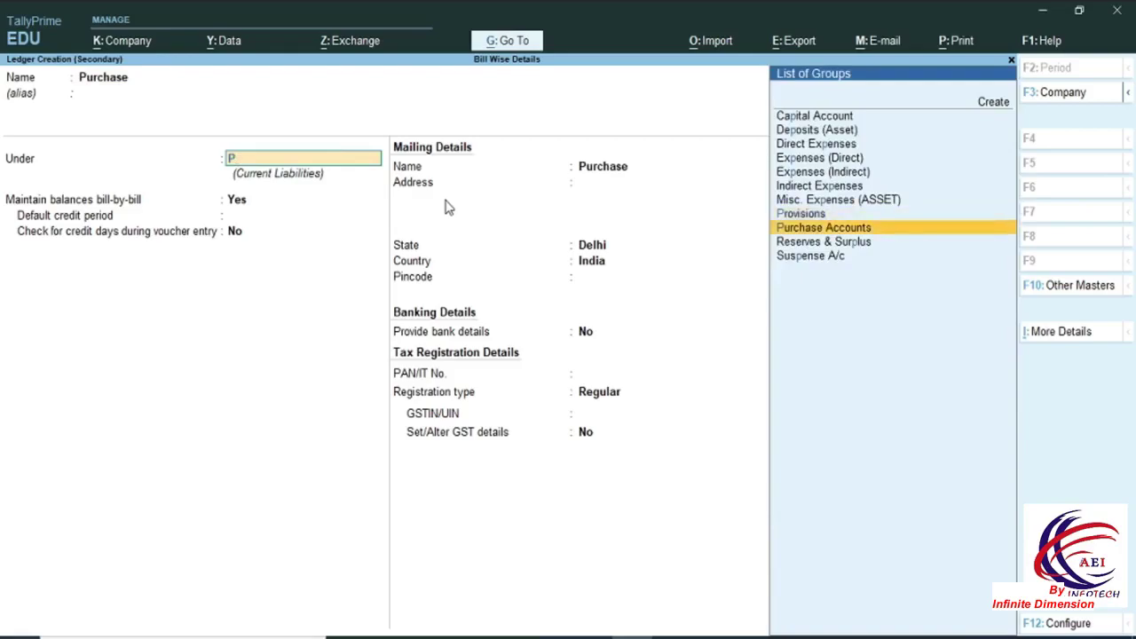
pyautogui.press('Return')
pyautogui.press('Return')
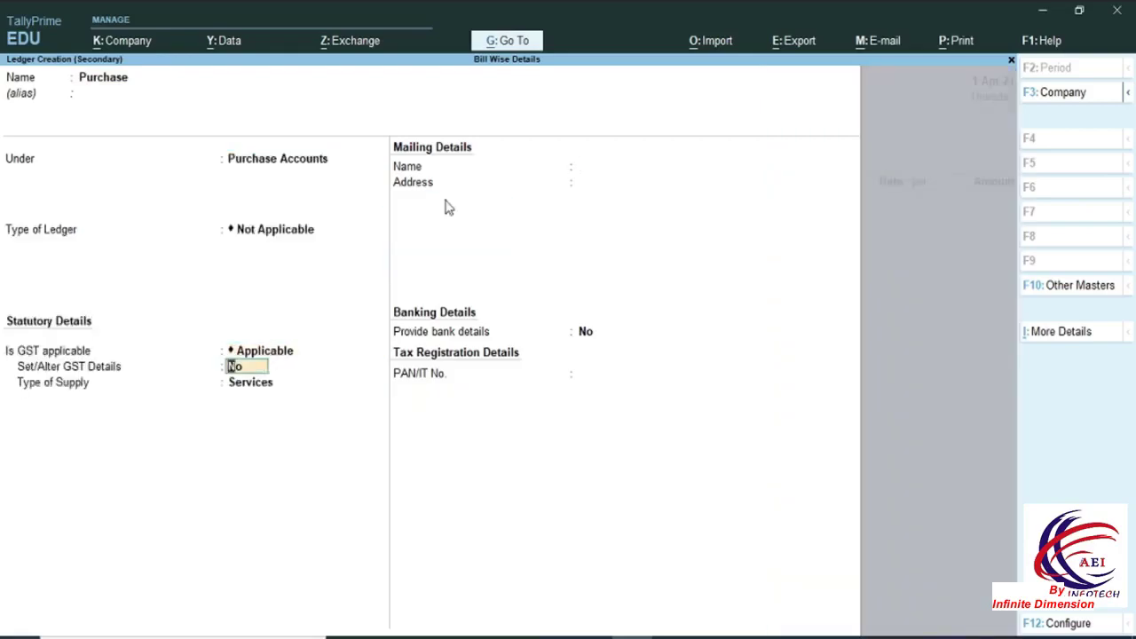
pyautogui.hotkey('ctrl', 'a')
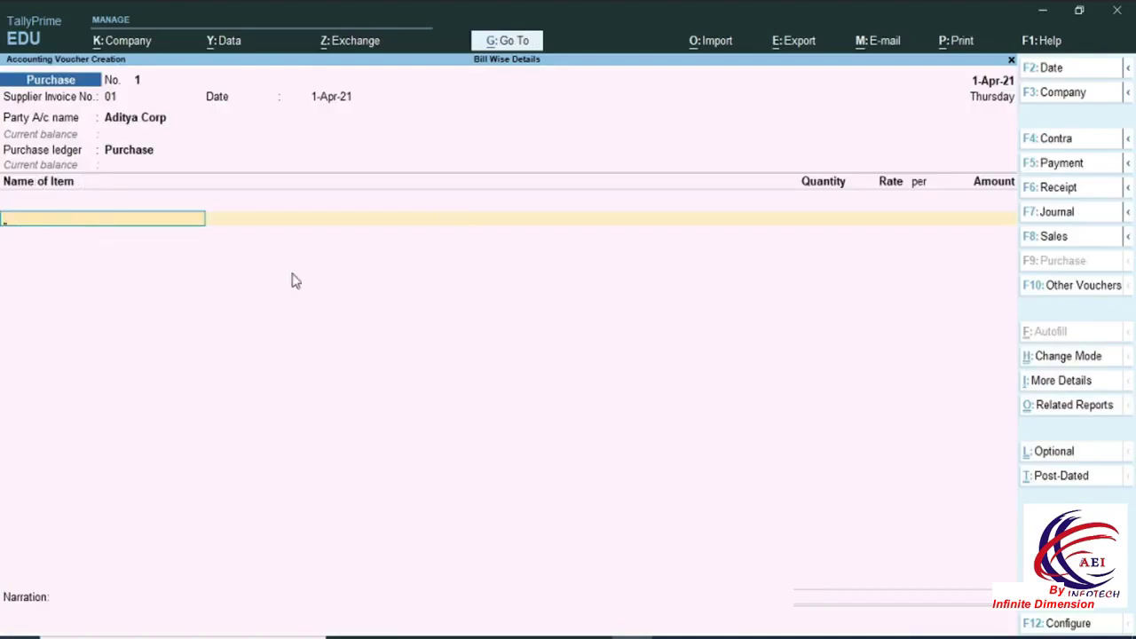
# Create stock item J7 in a new stock group named Samsung
pyautogui.hotkey('alt', 'c')
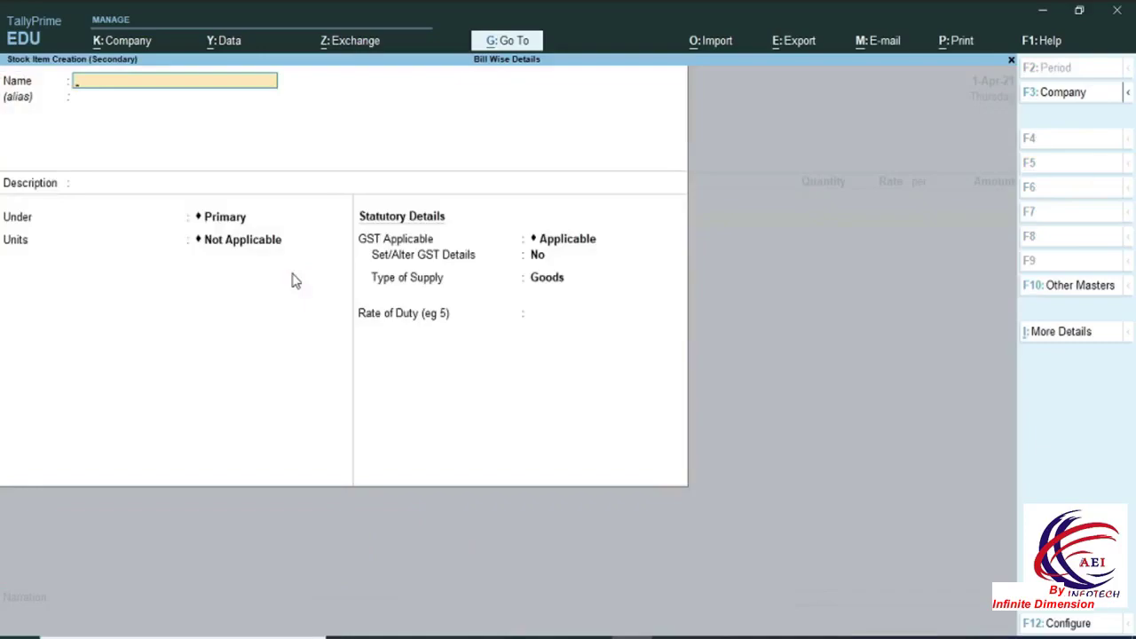
pyautogui.write('J7')
pyautogui.press('Return')
pyautogui.press('Return')
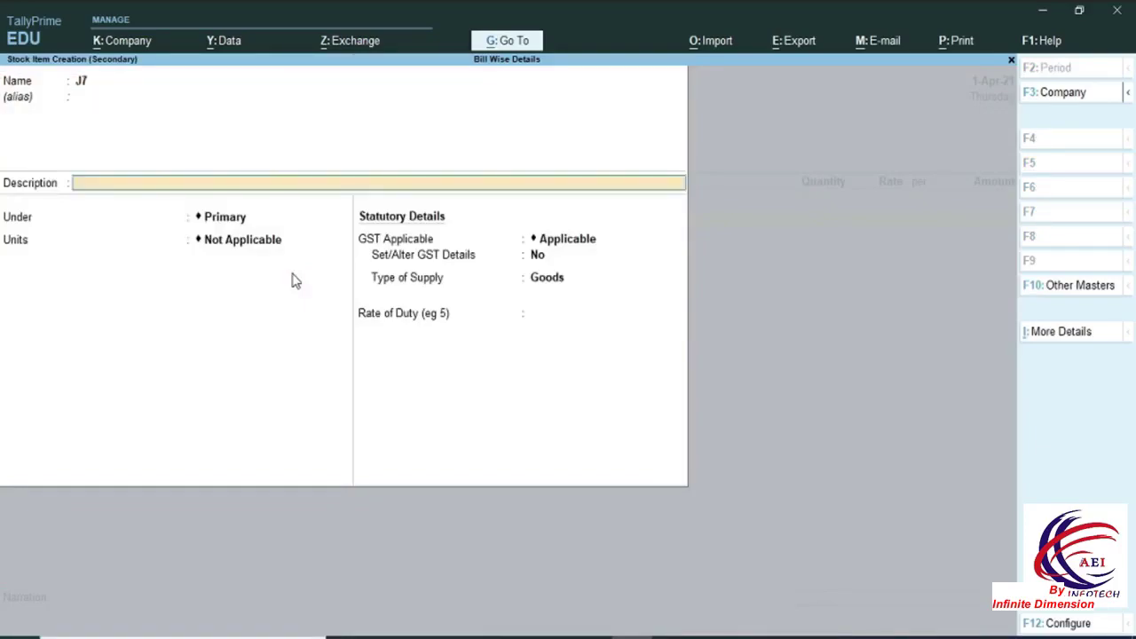
pyautogui.press('Return')
pyautogui.press('BackSpace')
pyautogui.press('Return')
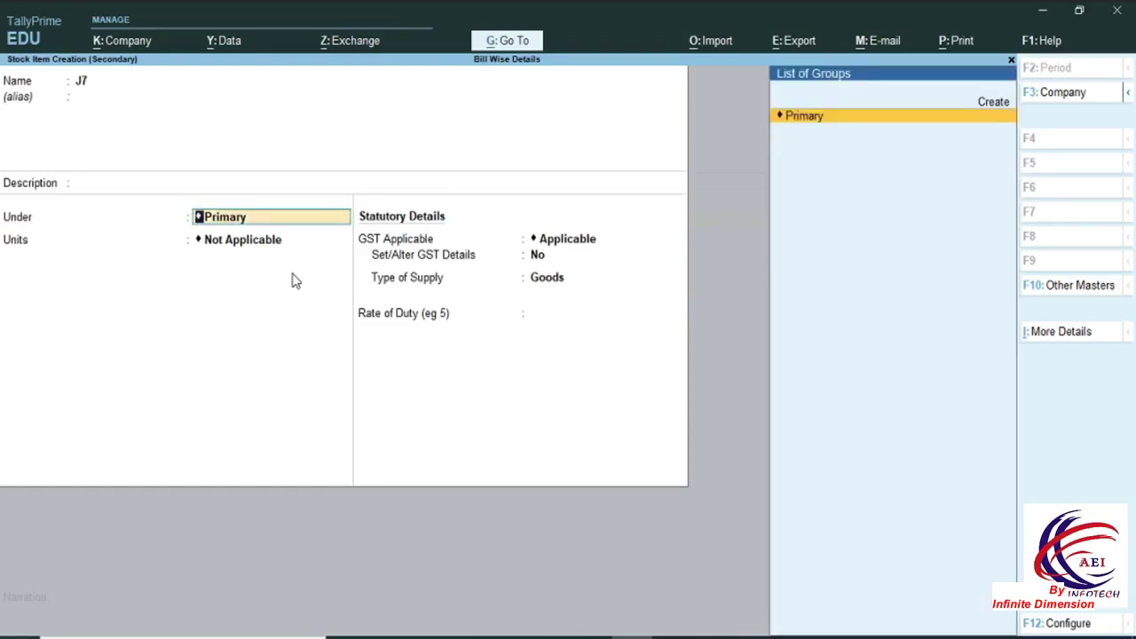
pyautogui.hotkey('alt', 'c')
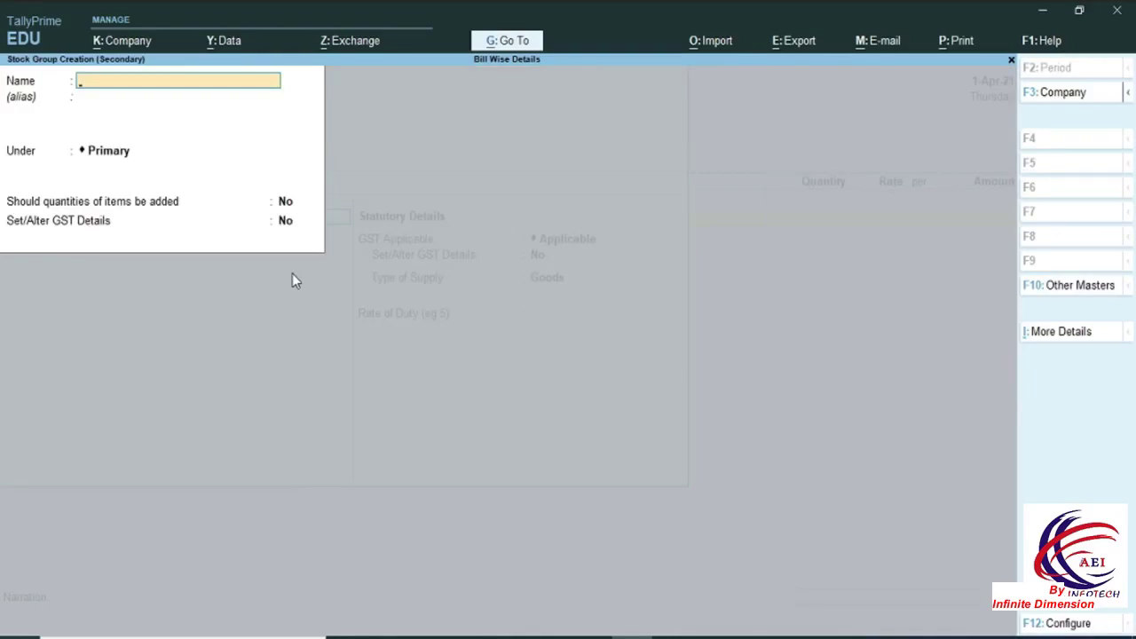
pyautogui.write('Samsung')
pyautogui.press('Return')
pyautogui.press('Return')
pyautogui.press('Return')
pyautogui.press('Return')
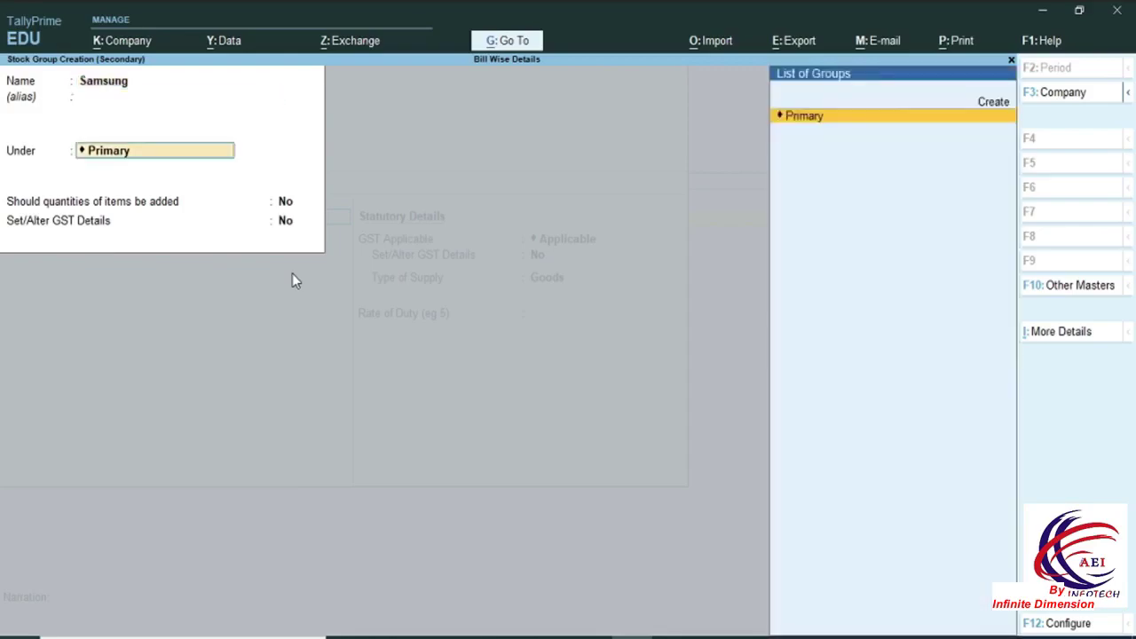
pyautogui.press('Return')
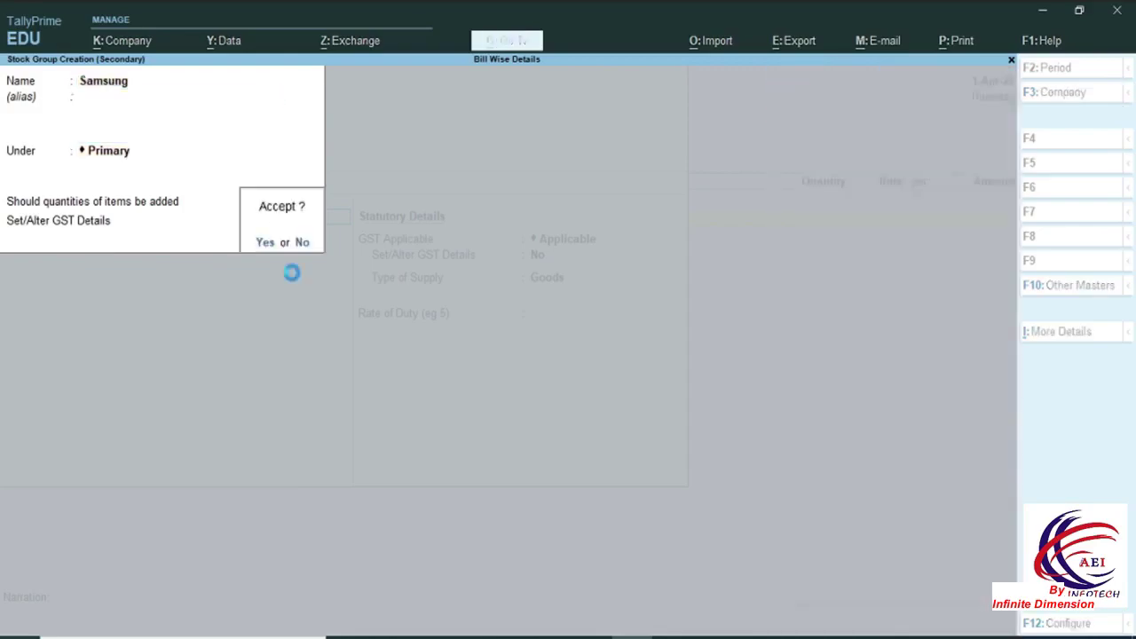
pyautogui.press('Return')
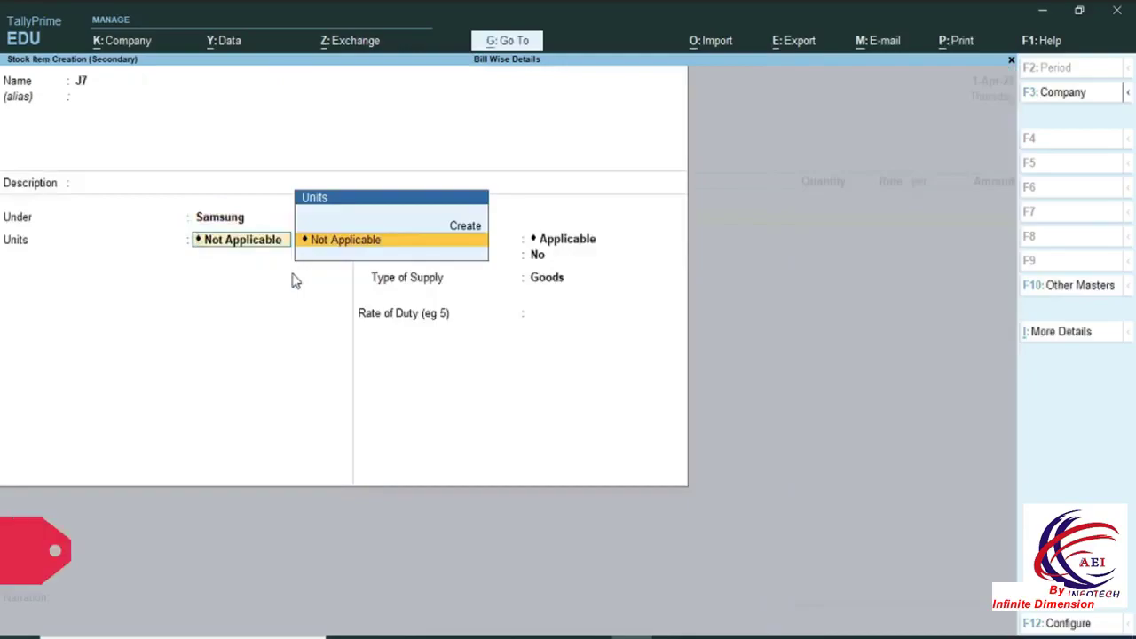
# Create unit Pcs. with UQC PCS-PIECES and 0 decimals, and add J7 to the voucher
pyautogui.hotkey('alt', 'c')
pyautogui.write('P')
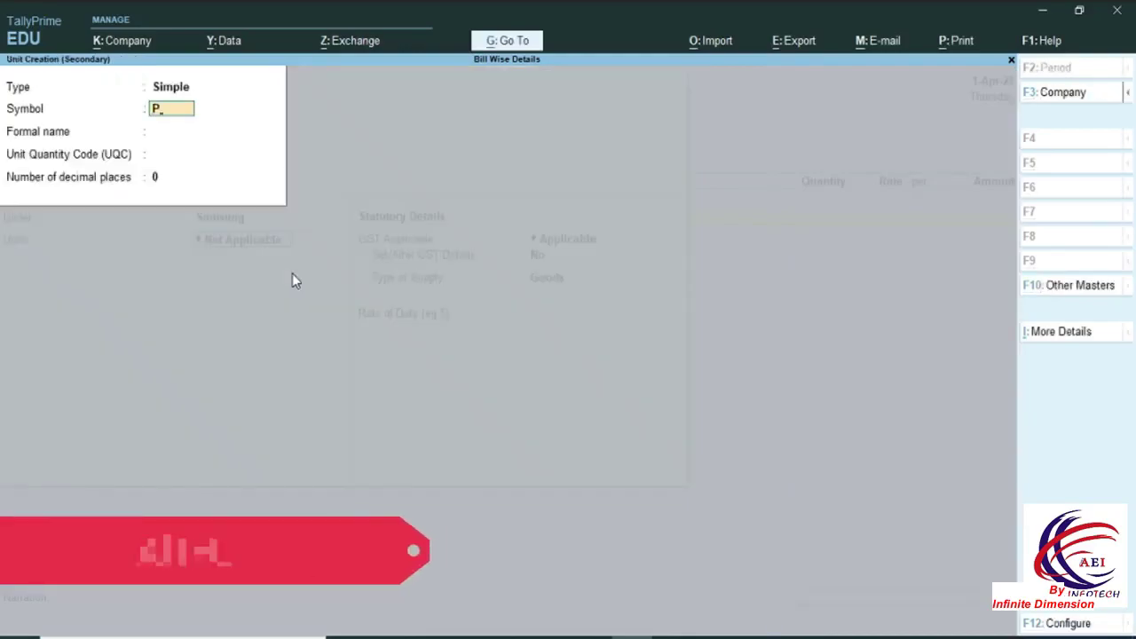
pyautogui.write('cs')
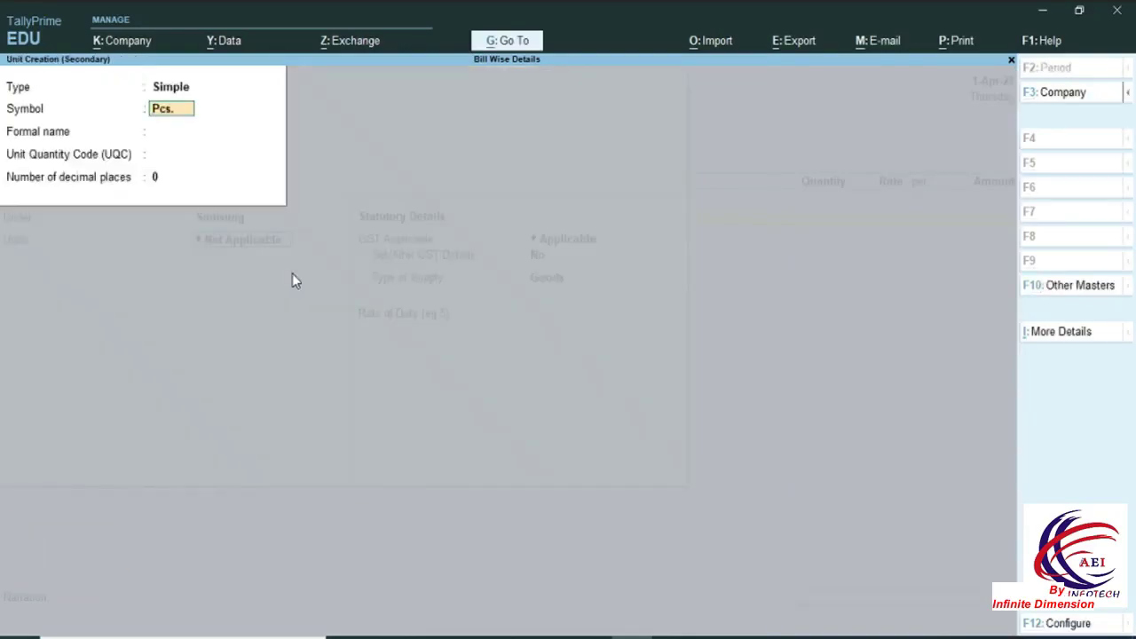
pyautogui.write('.')
pyautogui.press('Return')
pyautogui.press('Return')
pyautogui.write('p')
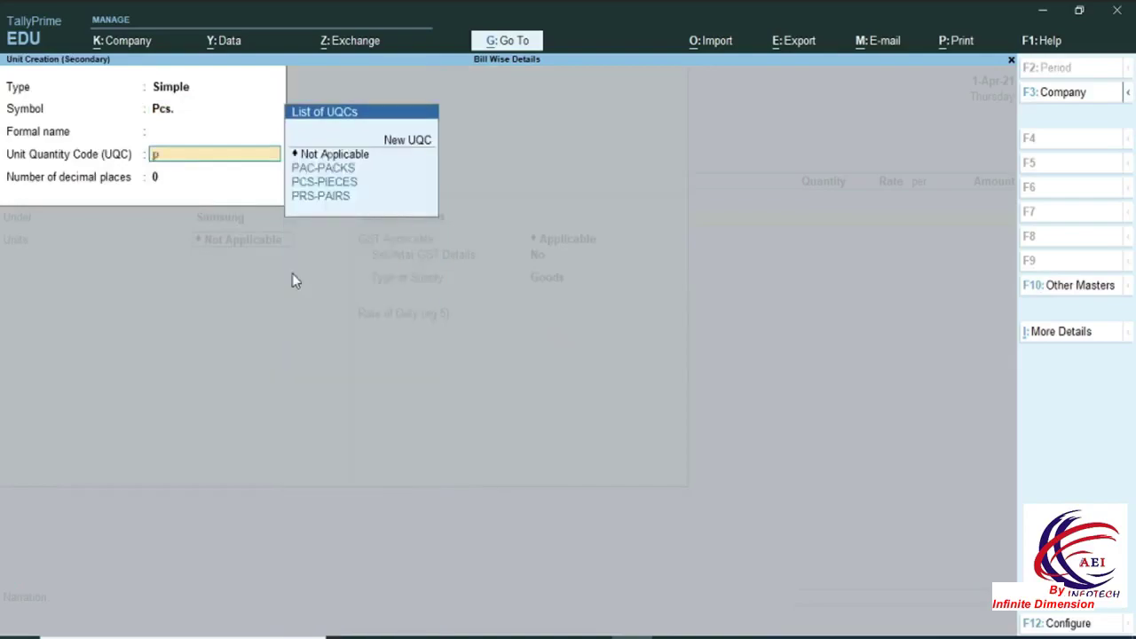
pyautogui.press('Down')
pyautogui.press('Down')
pyautogui.press('Return')
pyautogui.press('Return')
pyautogui.press('Return')
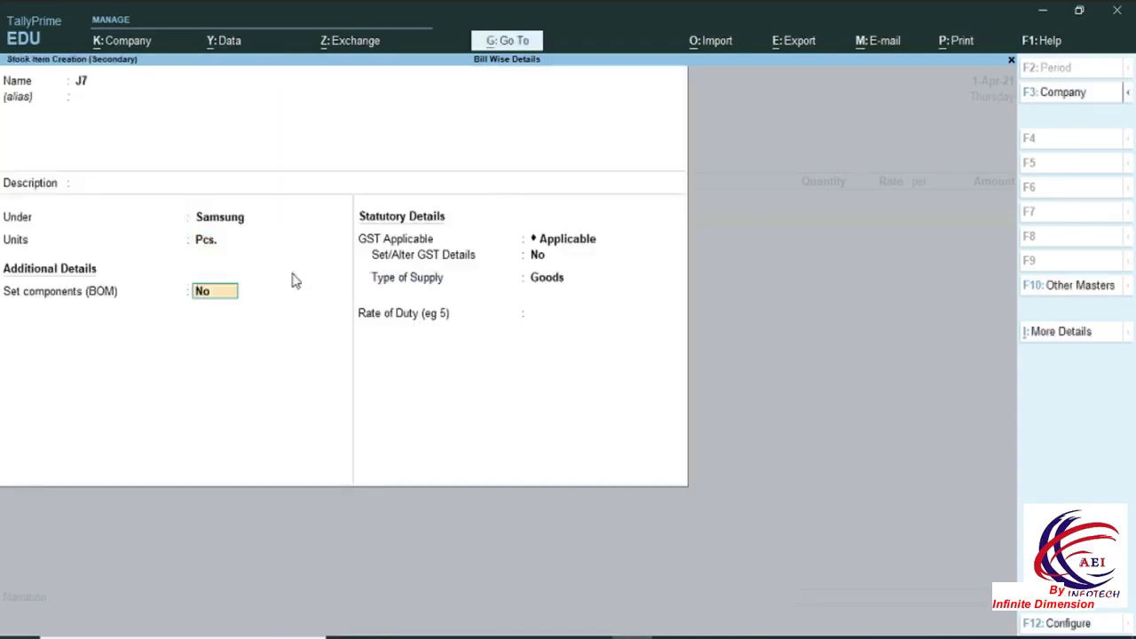
pyautogui.press('Return')
pyautogui.press('Return')
pyautogui.press('Return')
pyautogui.press('Return')
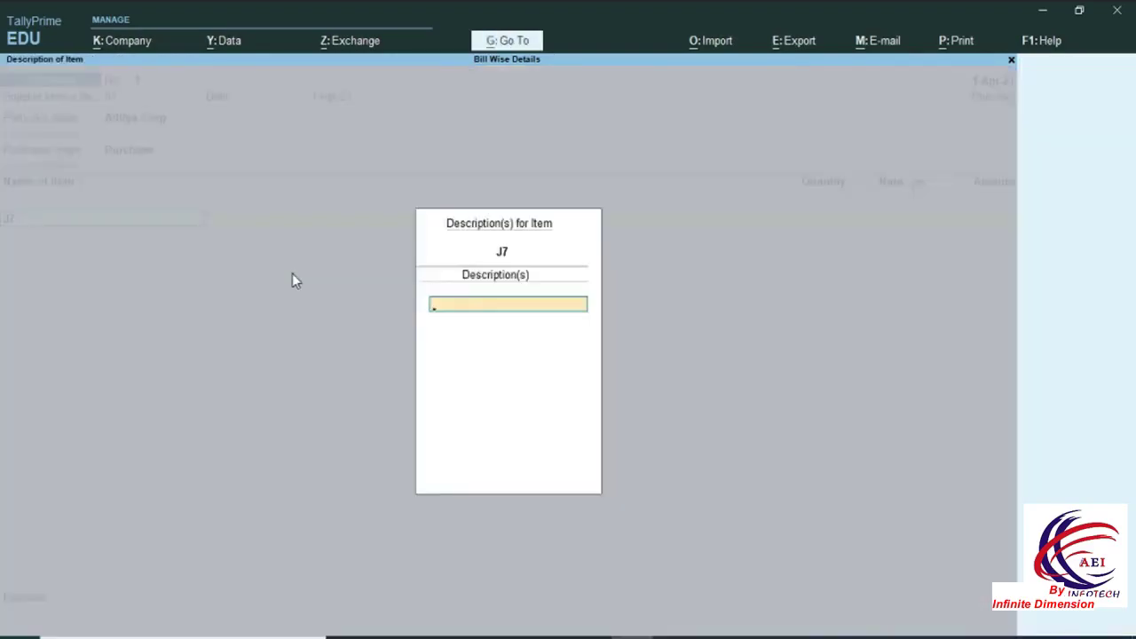
pyautogui.press('Return')
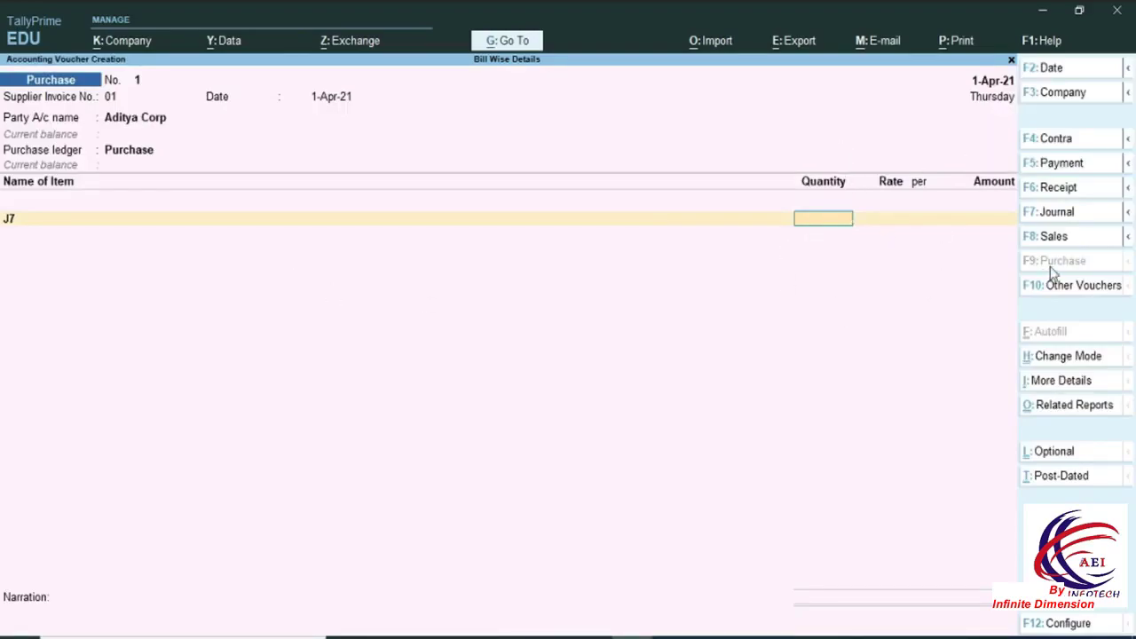
# Enter quantity 10 of J7 at a rate of 12,000 per Pcs
pyautogui.write('10')
pyautogui.press('Return')
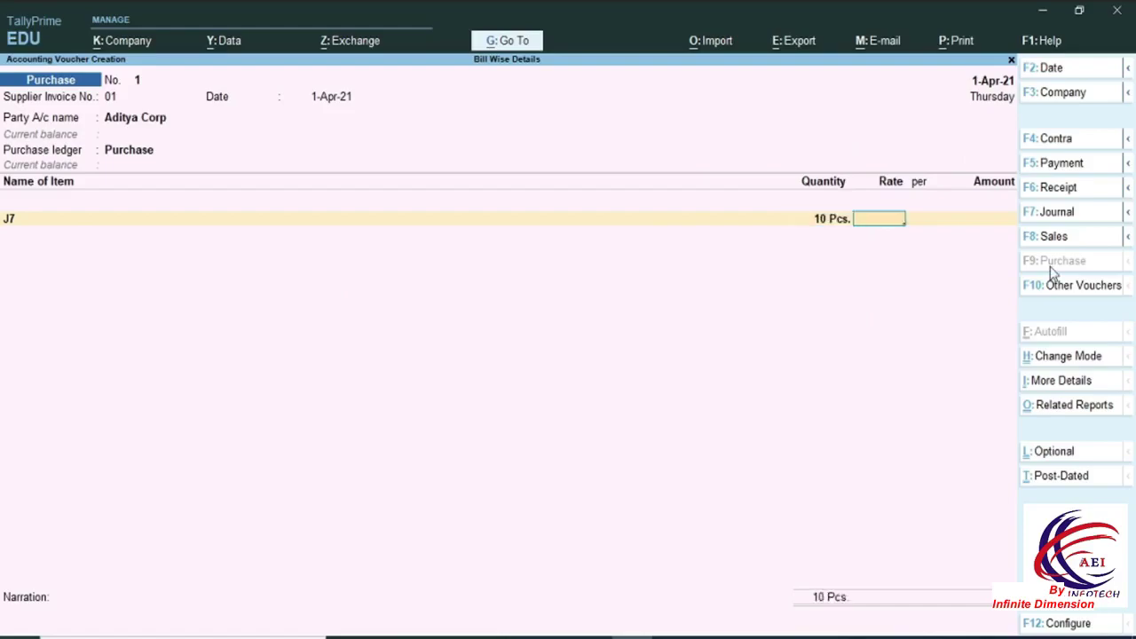
pyautogui.write('12000')
pyautogui.press('Return')
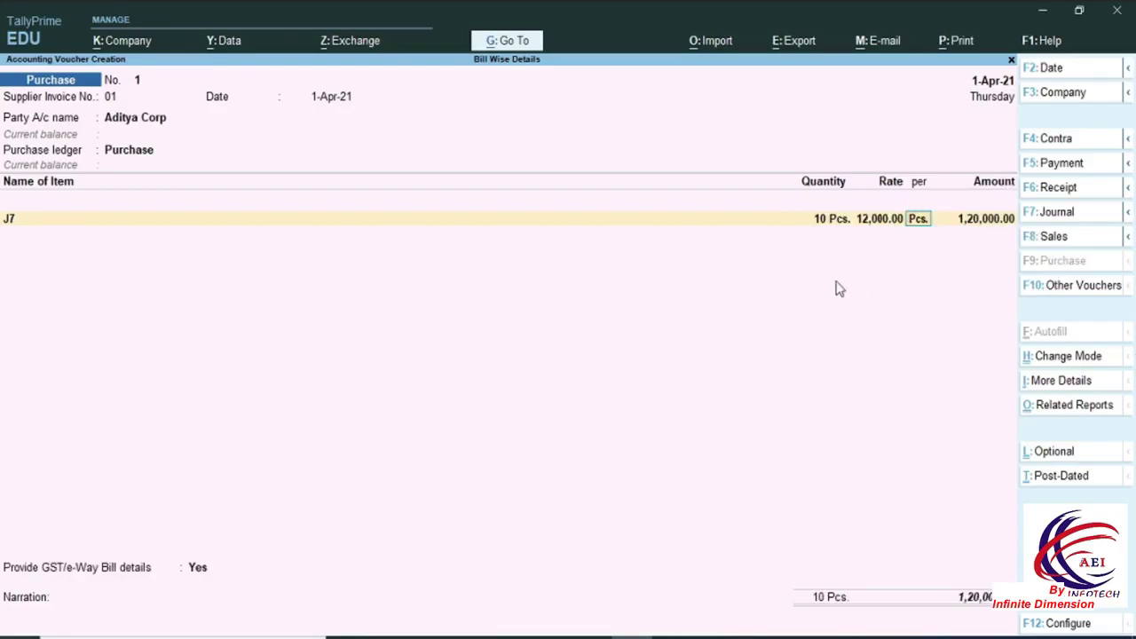
pyautogui.press('Return')
pyautogui.press('Return')
pyautogui.press('Return')
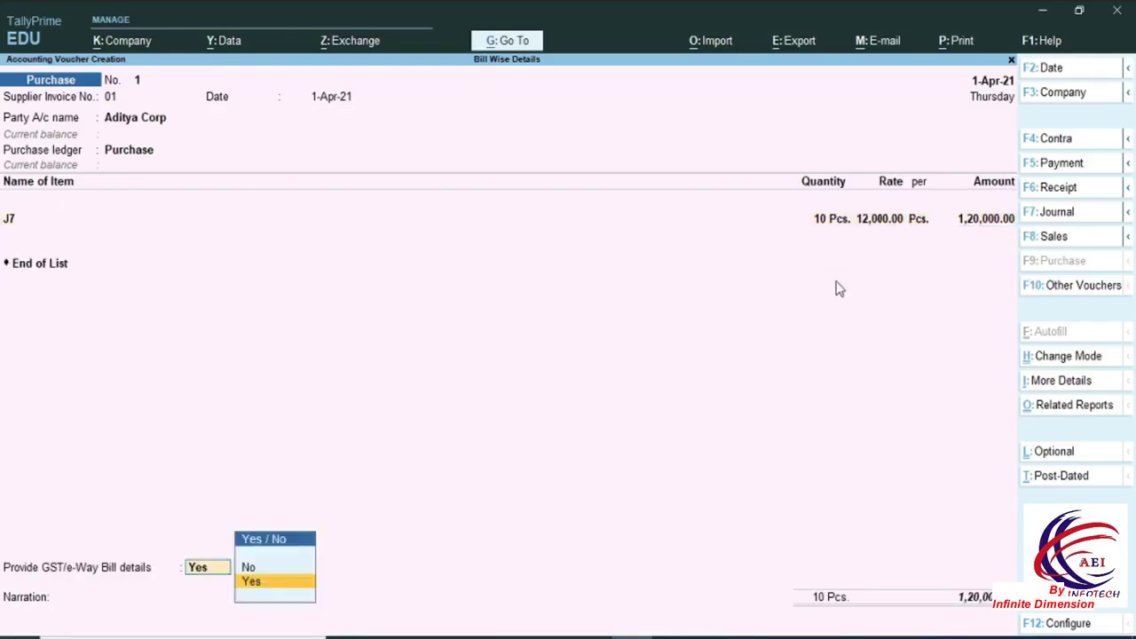
# Set GST/e-Way Bill details to No, allocate New Ref 01 for 1,20,000 Cr, and save
pyautogui.press('Up')
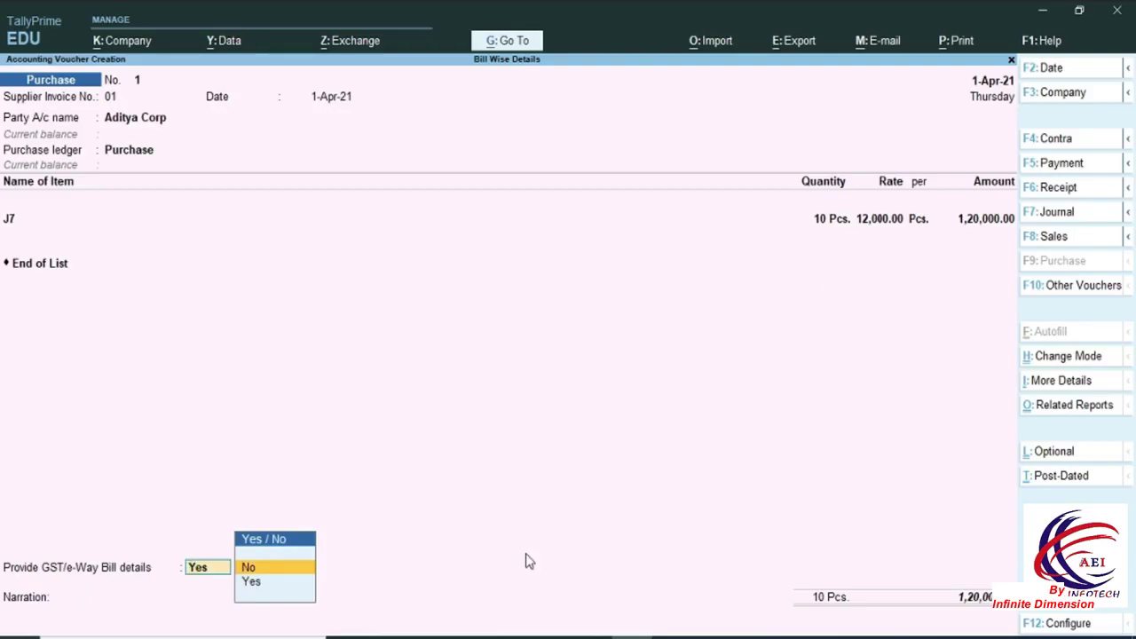
pyautogui.press('Return')
pyautogui.press('Return')
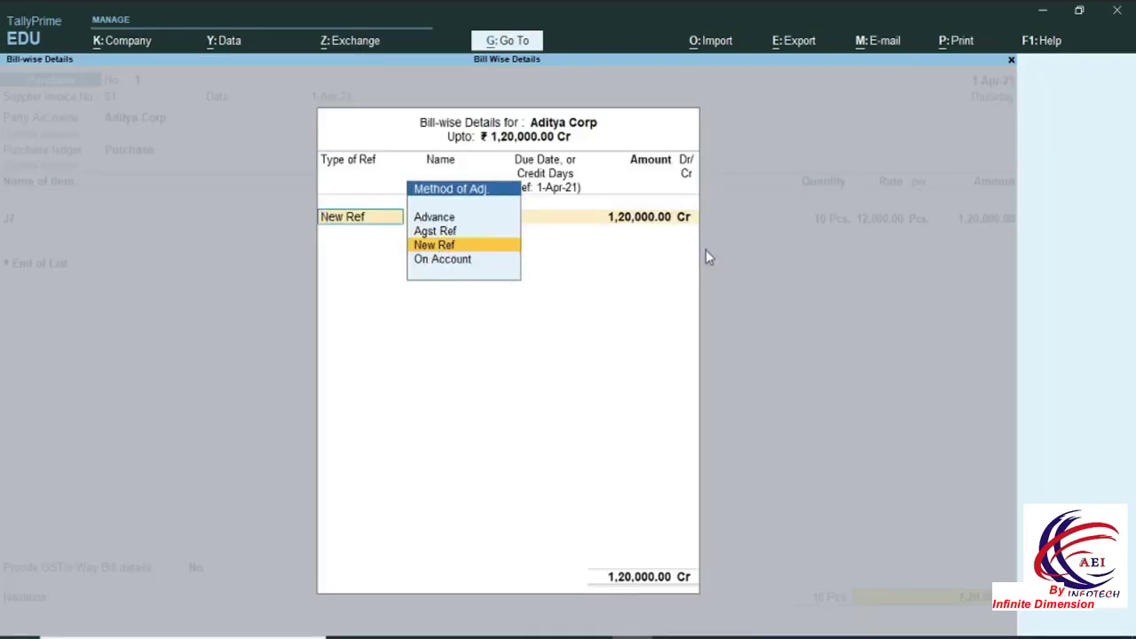
pyautogui.press('Return')
pyautogui.press('Return')
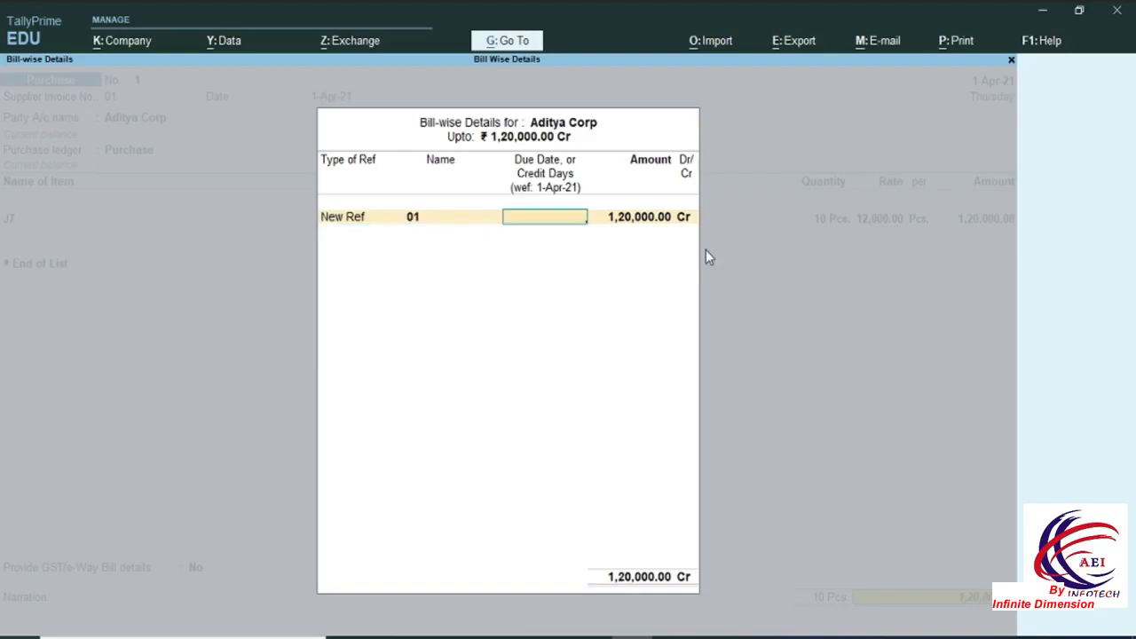
pyautogui.press('BackSpace')
pyautogui.click(666, 223)
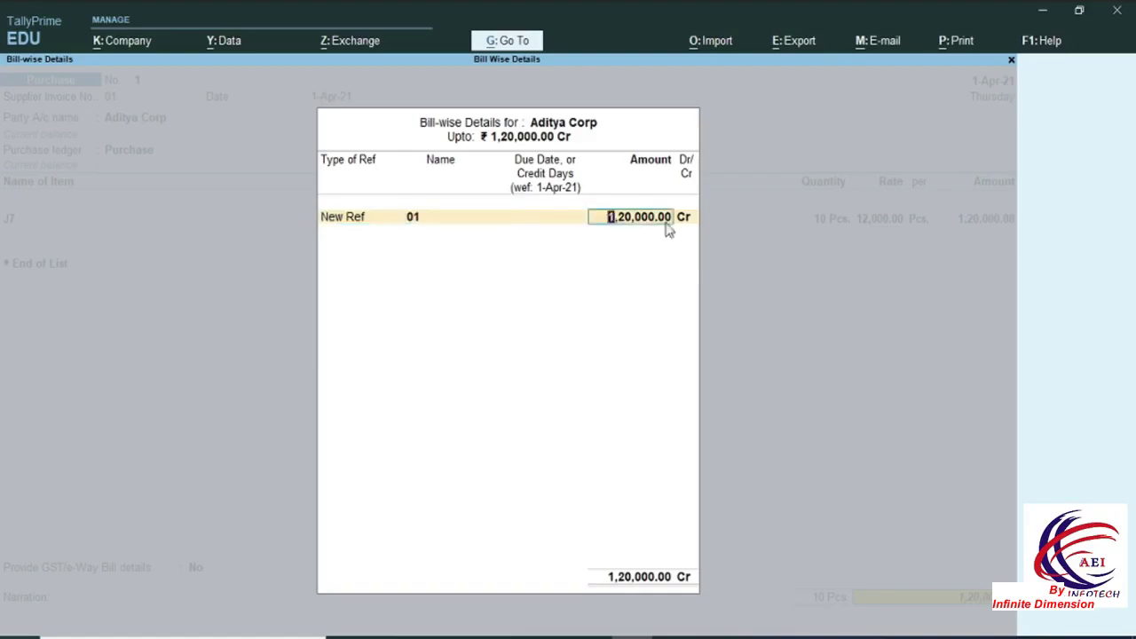
pyautogui.press('Return')
pyautogui.press('Return')
pyautogui.press('Return')
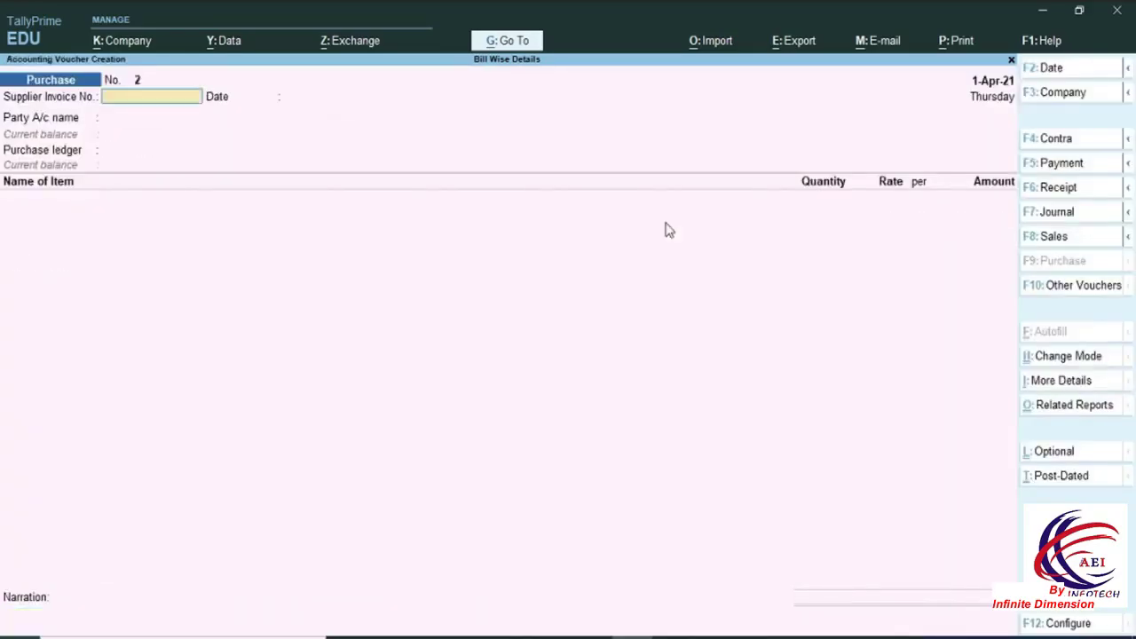
pyautogui.press('F5')
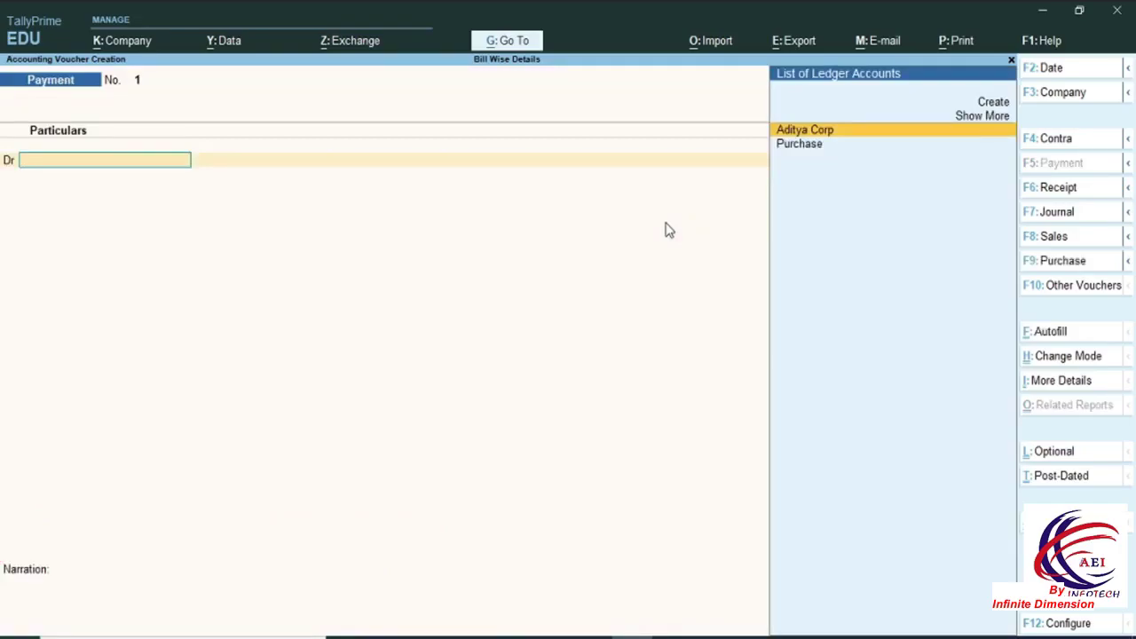
pyautogui.press('Escape')
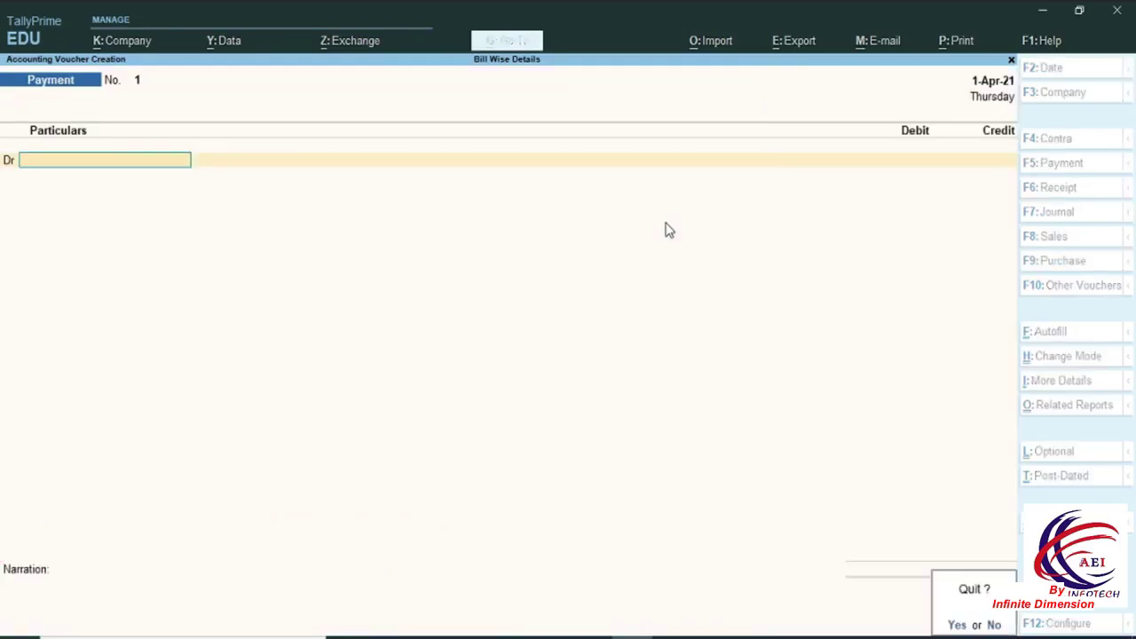
pyautogui.press('y')
pyautogui.press('Down')
pyautogui.press('Down')
pyautogui.press('Down')
pyautogui.press('Down')
pyautogui.press('Up')
pyautogui.press('Return')
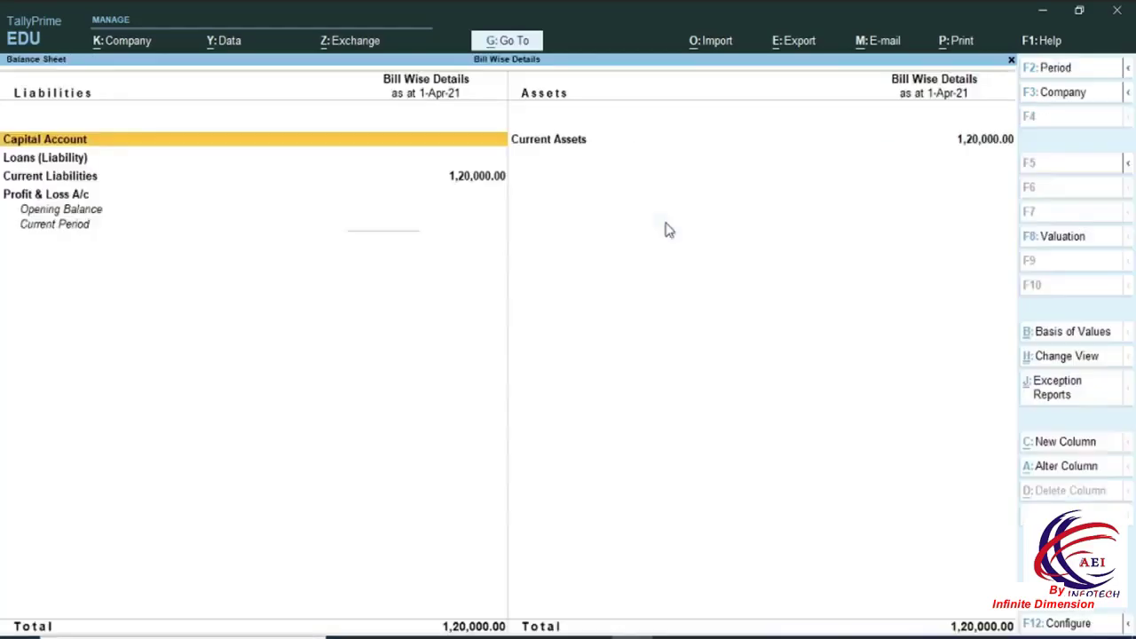
pyautogui.press('Right')
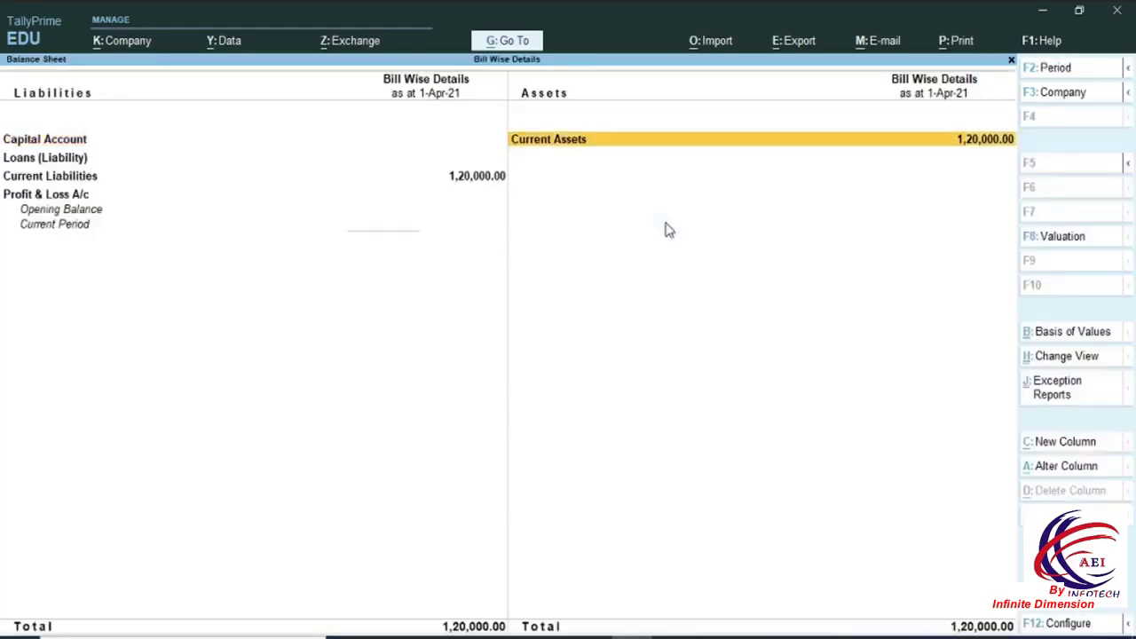
pyautogui.press('Return')
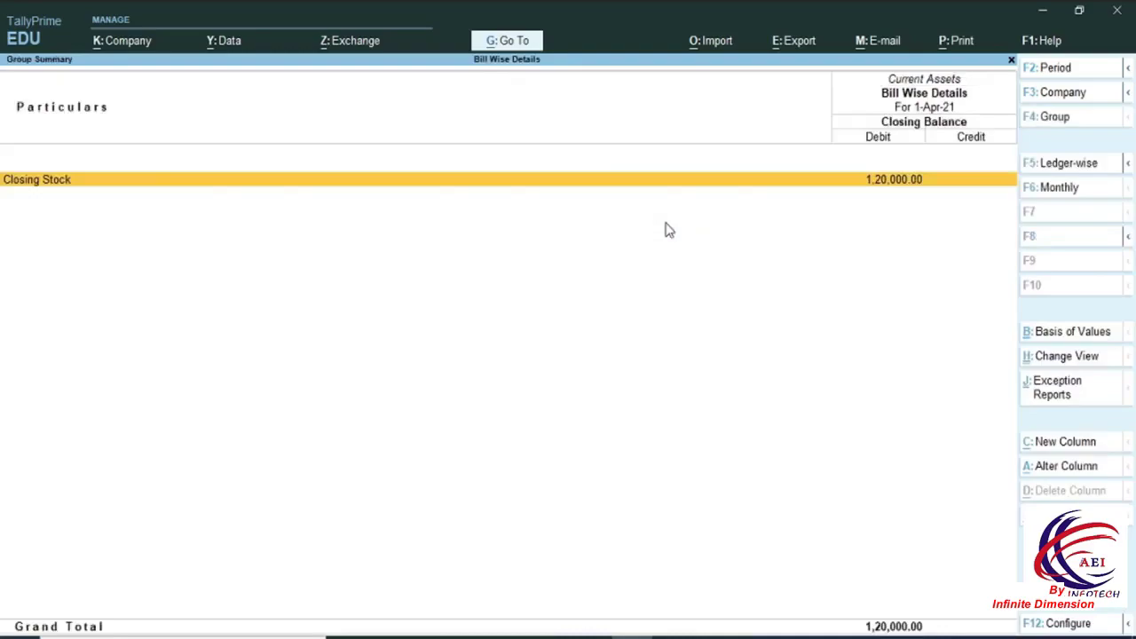
pyautogui.press('Return')
pyautogui.press('Escape')
pyautogui.press('Escape')
pyautogui.press('Left')
pyautogui.press('Down')
pyautogui.press('Down')
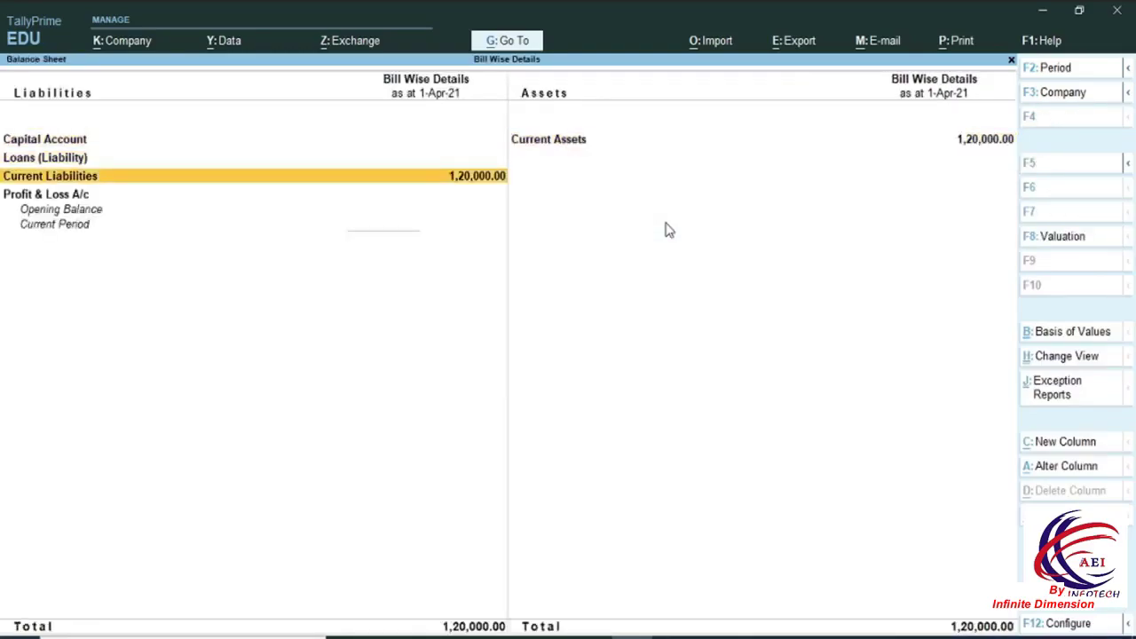
pyautogui.press('Return')
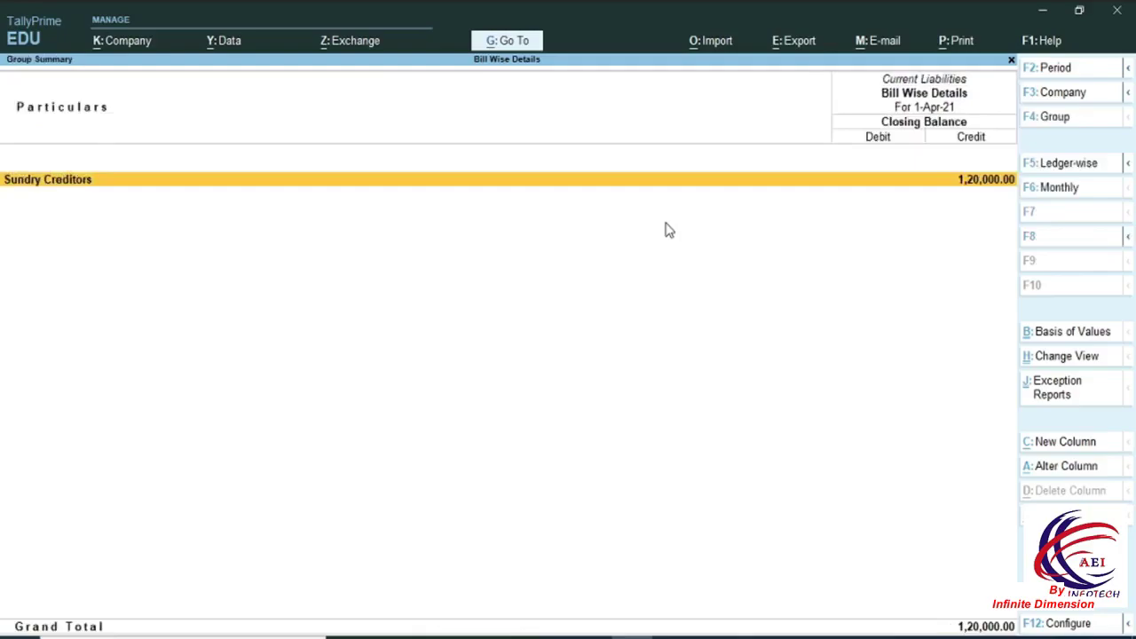
pyautogui.press('Return')
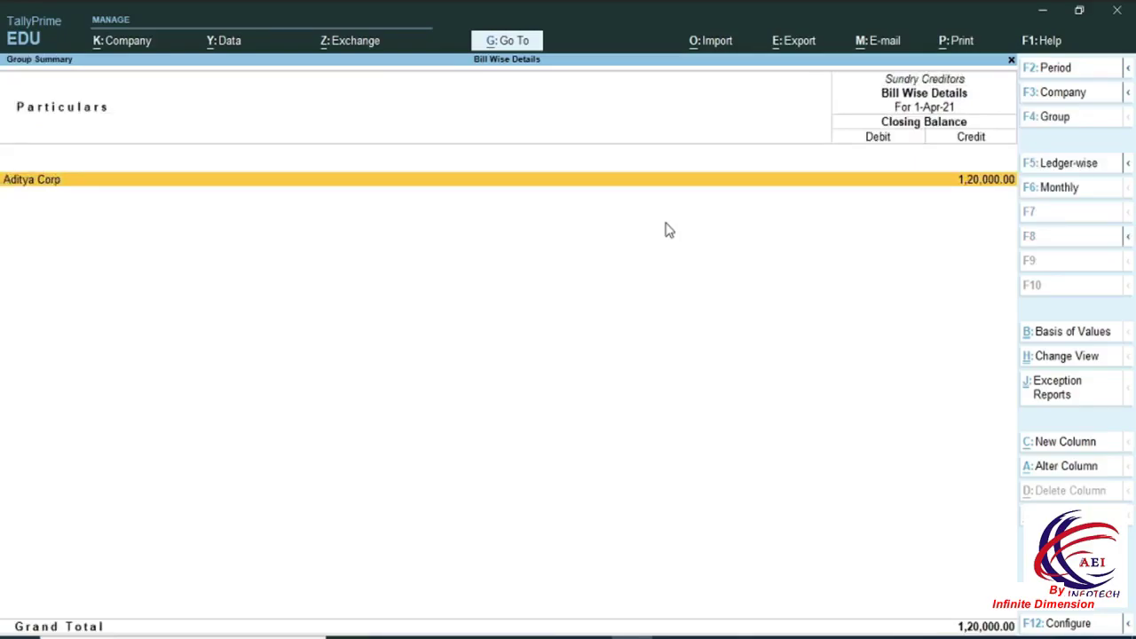
pyautogui.press('Escape')
pyautogui.press('Escape')
pyautogui.press('Escape')
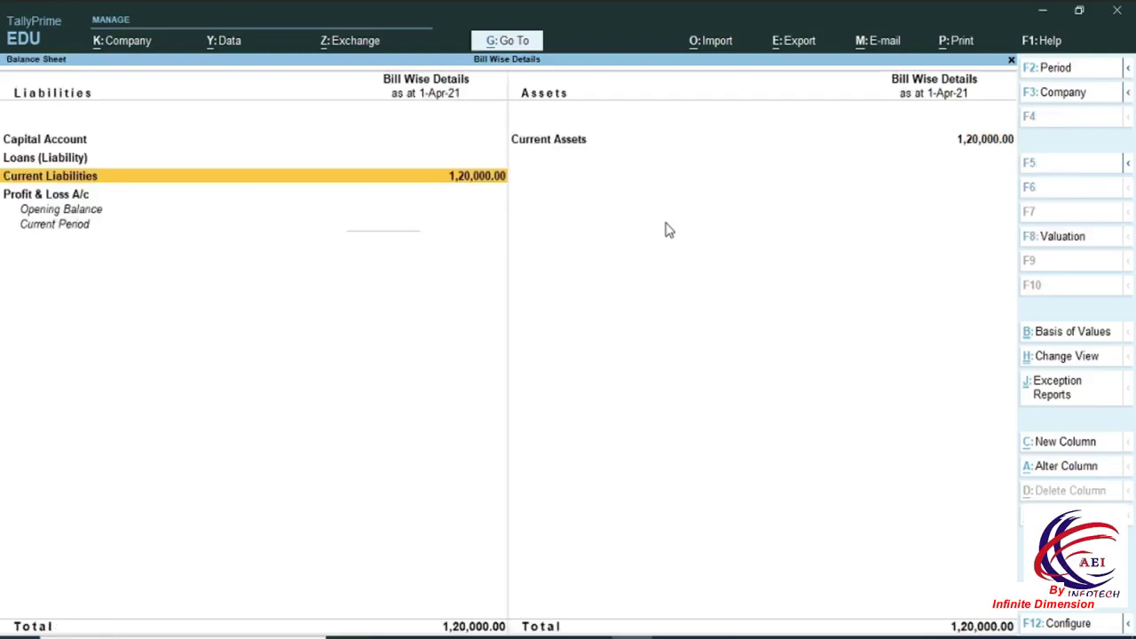
pyautogui.press('Up')
pyautogui.press('Up')
pyautogui.press('Up')
pyautogui.press('Return')
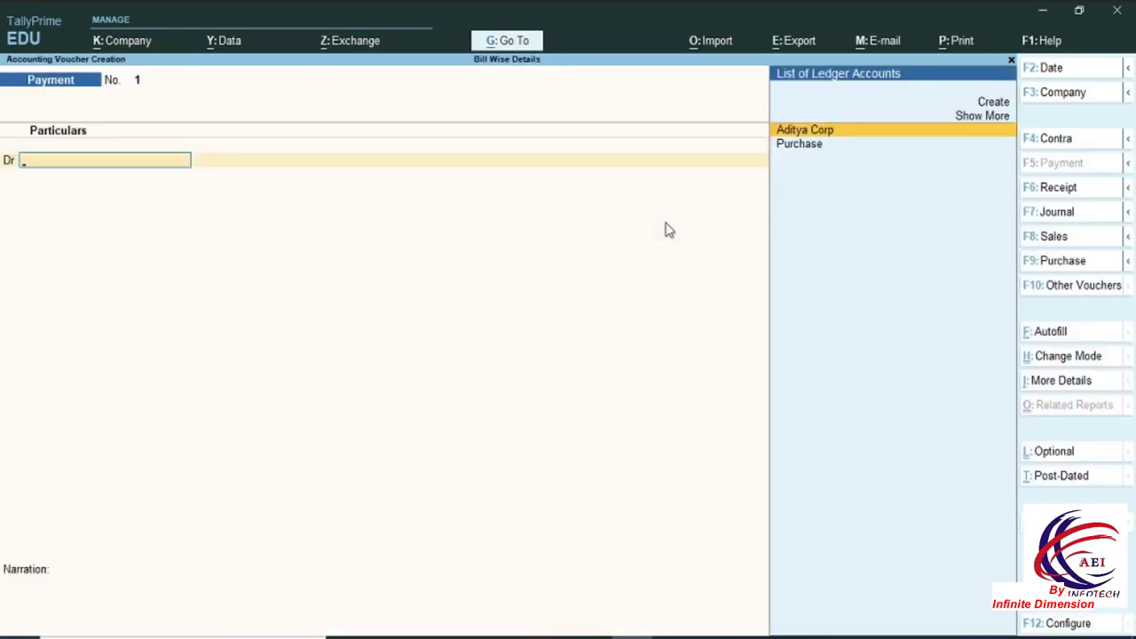
# Debit Aditya Corp 20,000 against pending bill 01
pyautogui.press('Return')
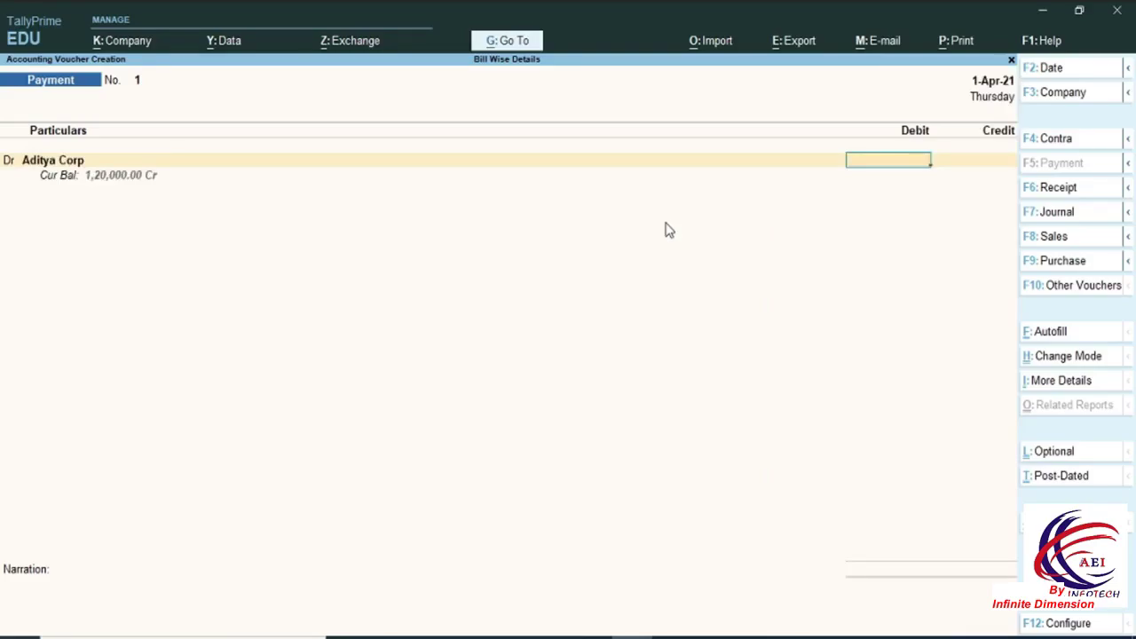
pyautogui.write('20')
pyautogui.write('000')
pyautogui.press('Return')
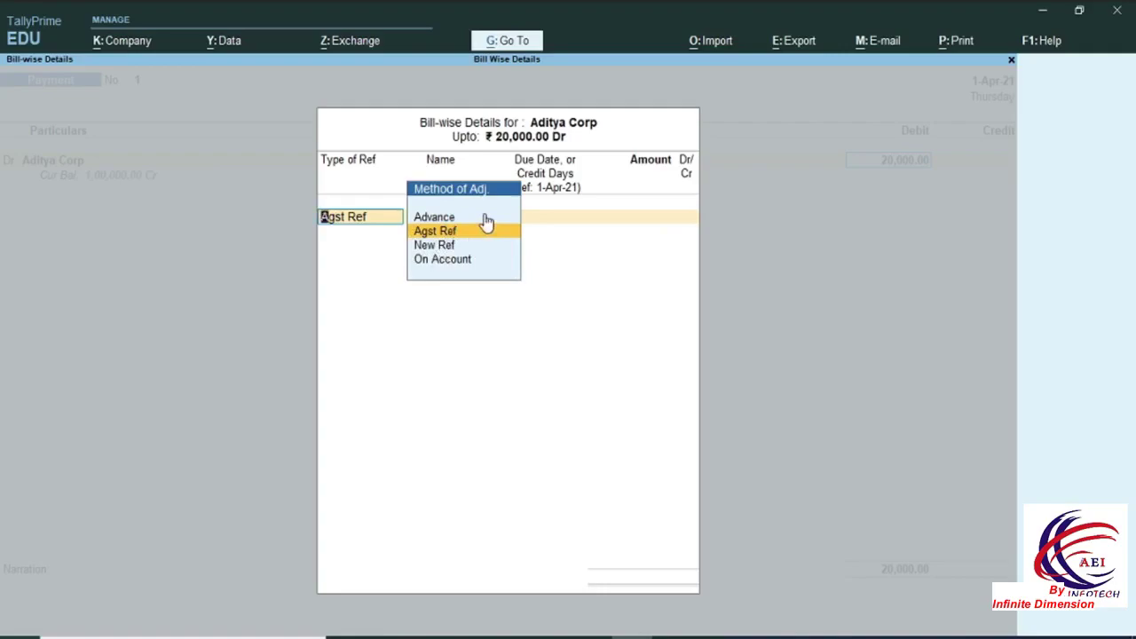
pyautogui.press('Return')
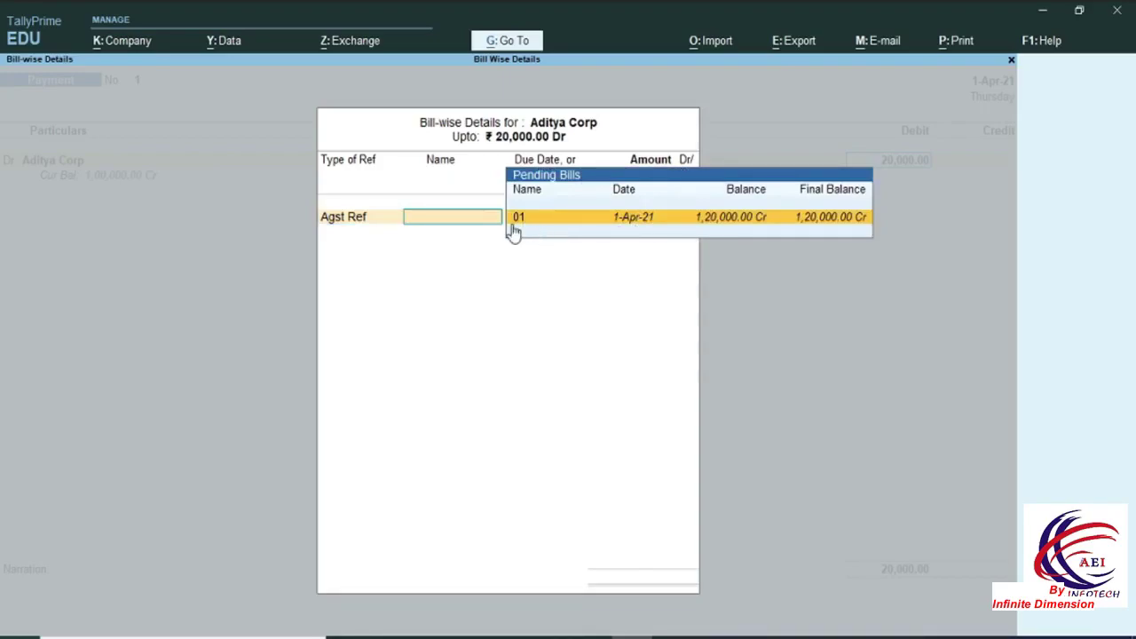
pyautogui.click(766, 222)
pyautogui.press('Return')
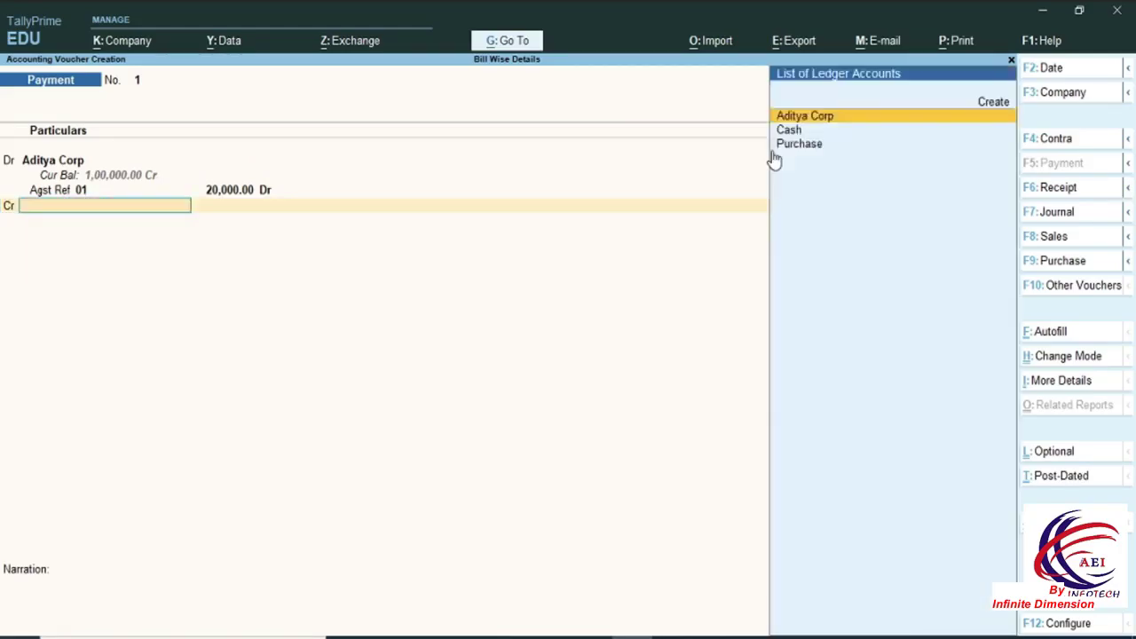
# Credit Cash for 20,000 and save the payment despite the negative cash warning
pyautogui.press('Down')
pyautogui.press('Down')
pyautogui.press('Up')
pyautogui.press('Return')
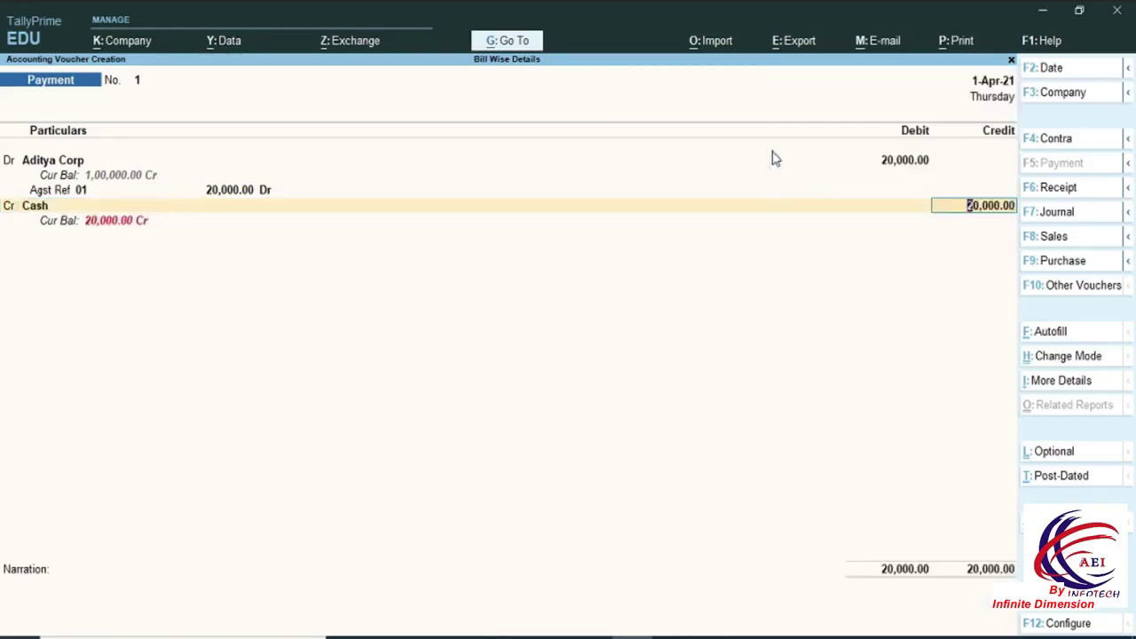
pyautogui.press('Return')
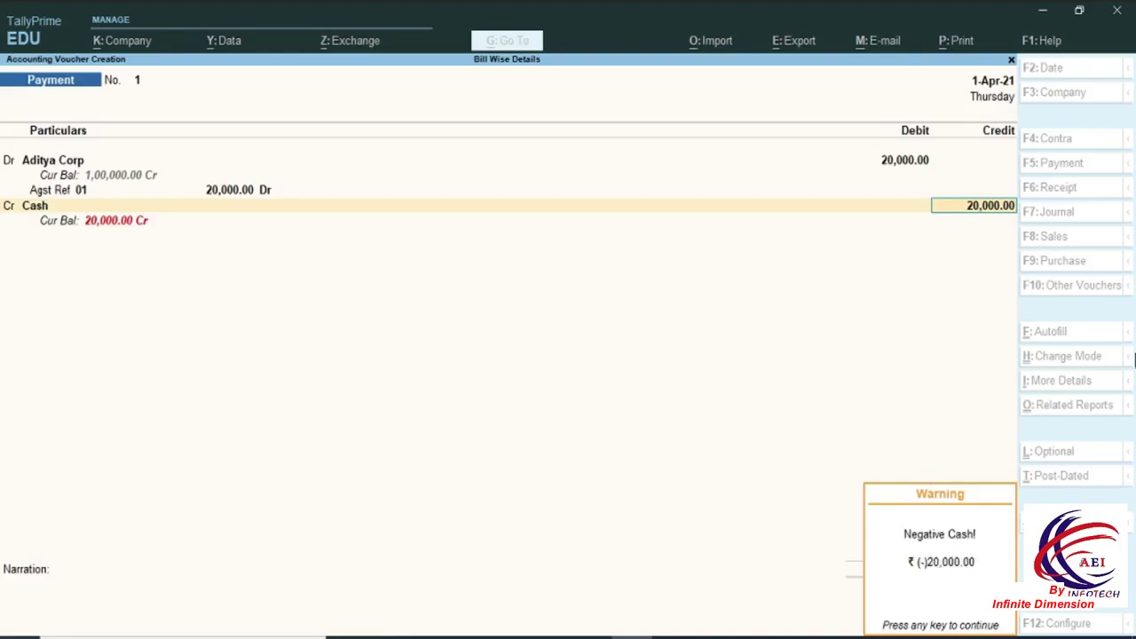
pyautogui.press('Return')
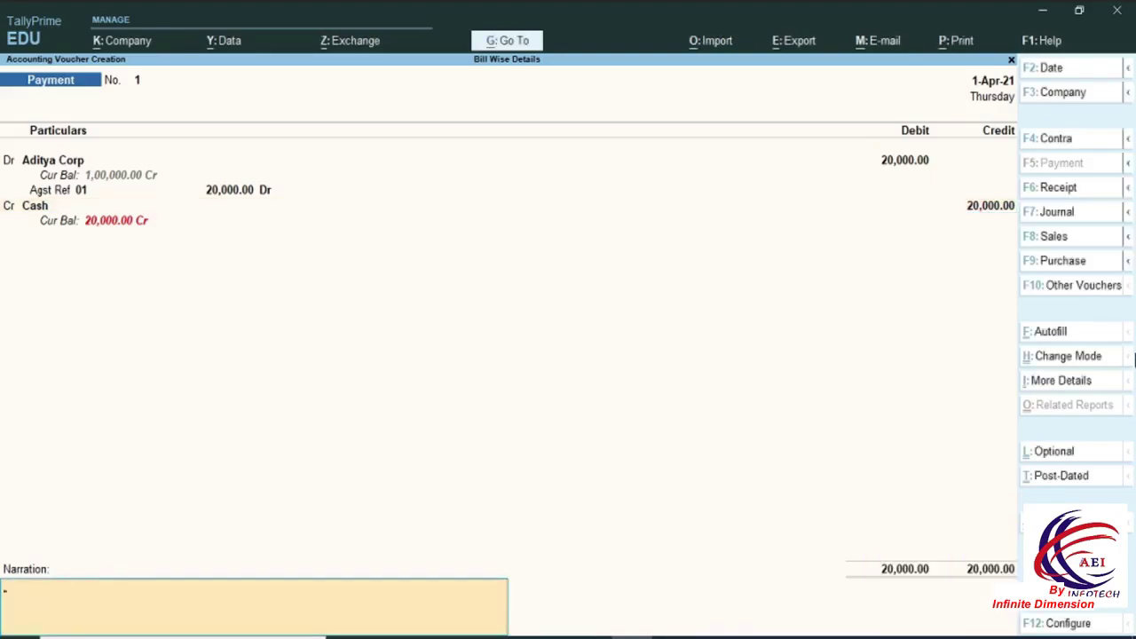
pyautogui.press('Return')
pyautogui.press('Return')
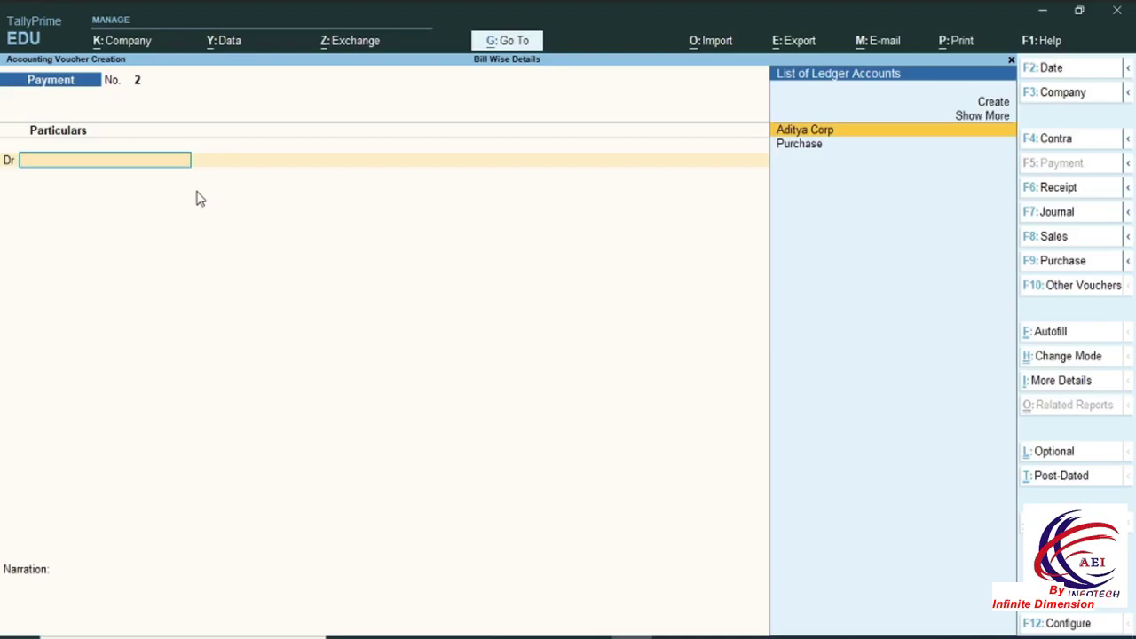
# Create a new Sundry Debtors customer ledger and make it the Sales voucher's party
pyautogui.press('F8')
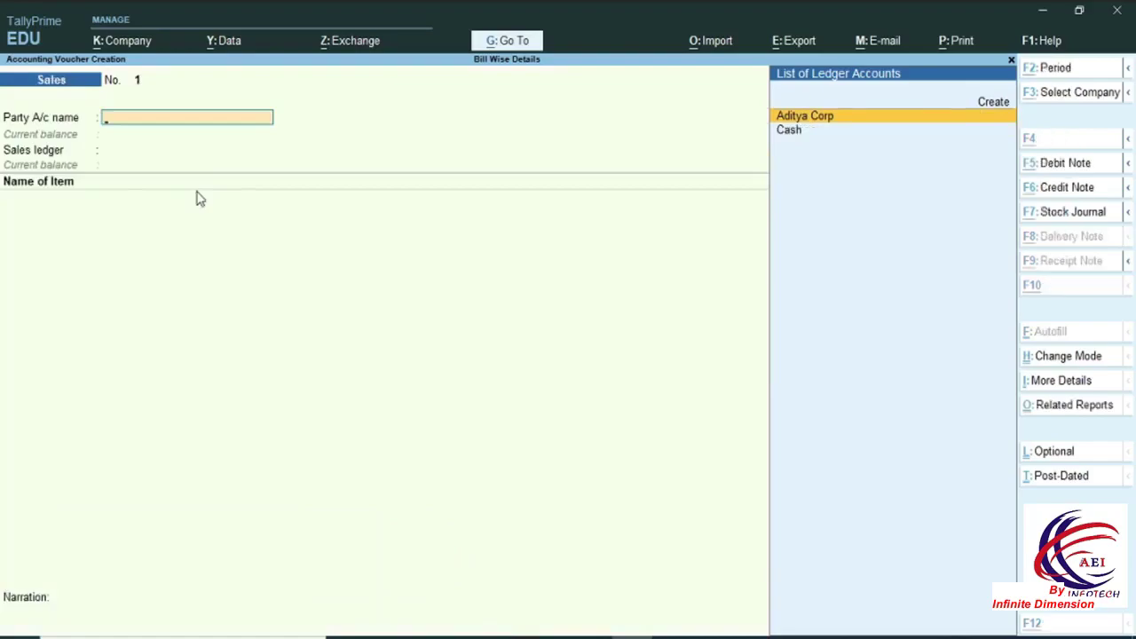
pyautogui.hotkey('alt', 'c')
pyautogui.write('Deepak')
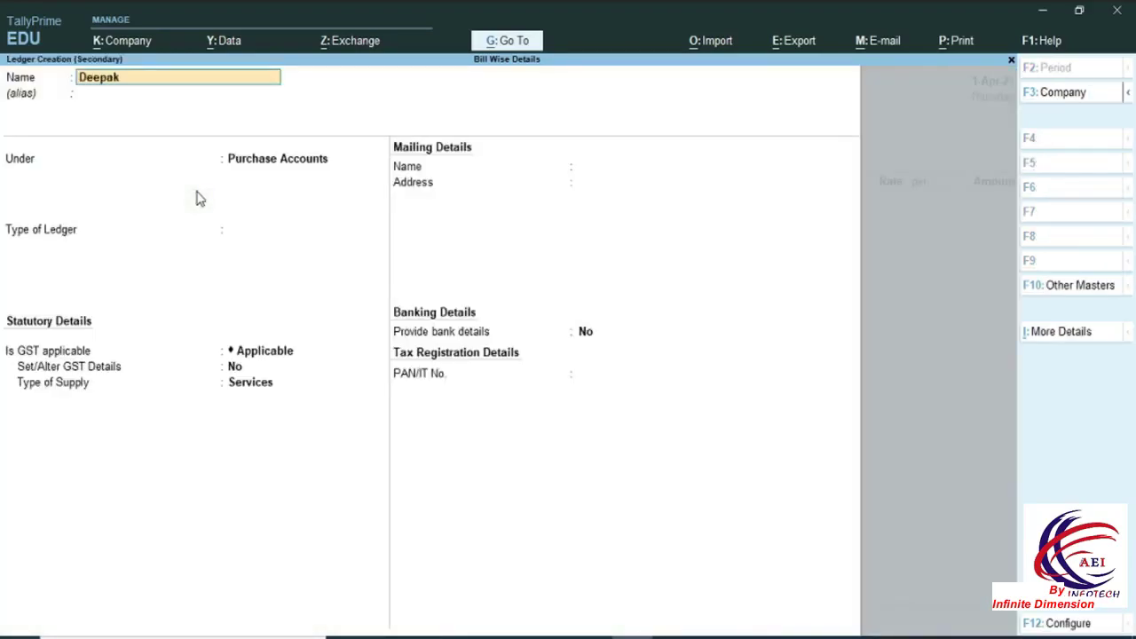
pyautogui.press('Return')
pyautogui.press('Return')
pyautogui.write('S')
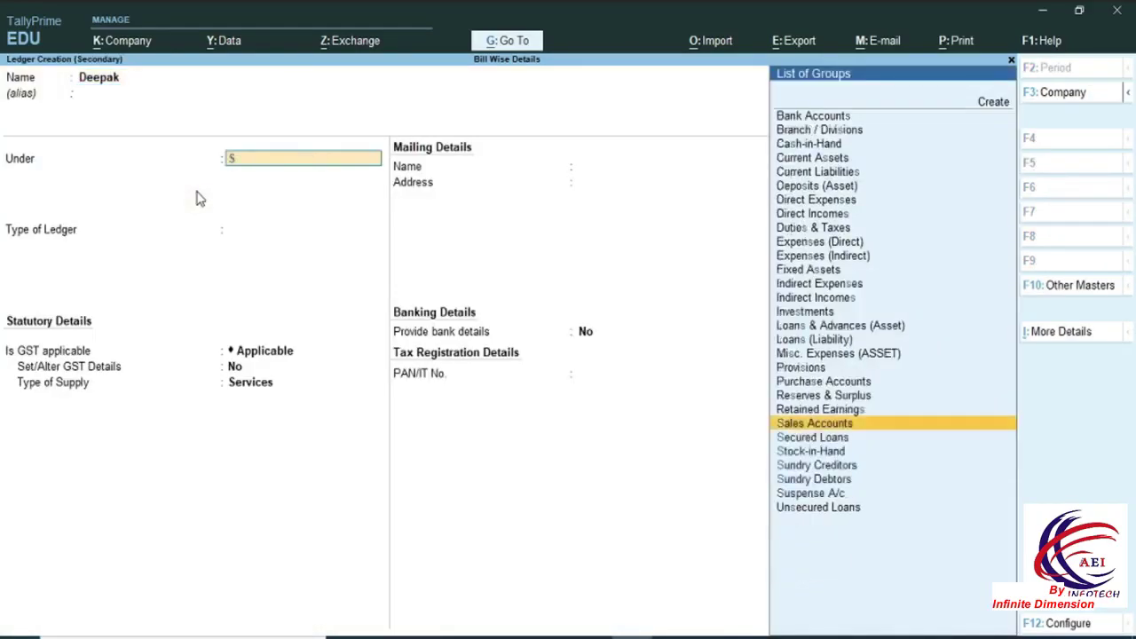
pyautogui.press('Down')
pyautogui.press('Down')
pyautogui.press('Down')
pyautogui.press('Down')
pyautogui.press('Return')
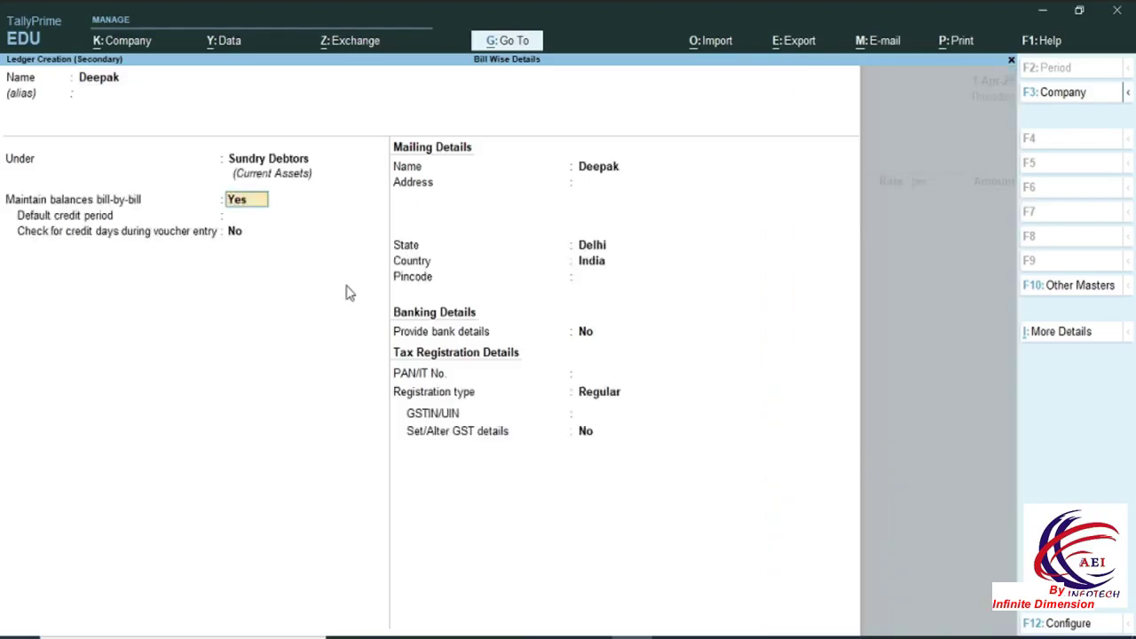
pyautogui.press('Return')
pyautogui.press('Return')
pyautogui.hotkey('ctrl', 'a')
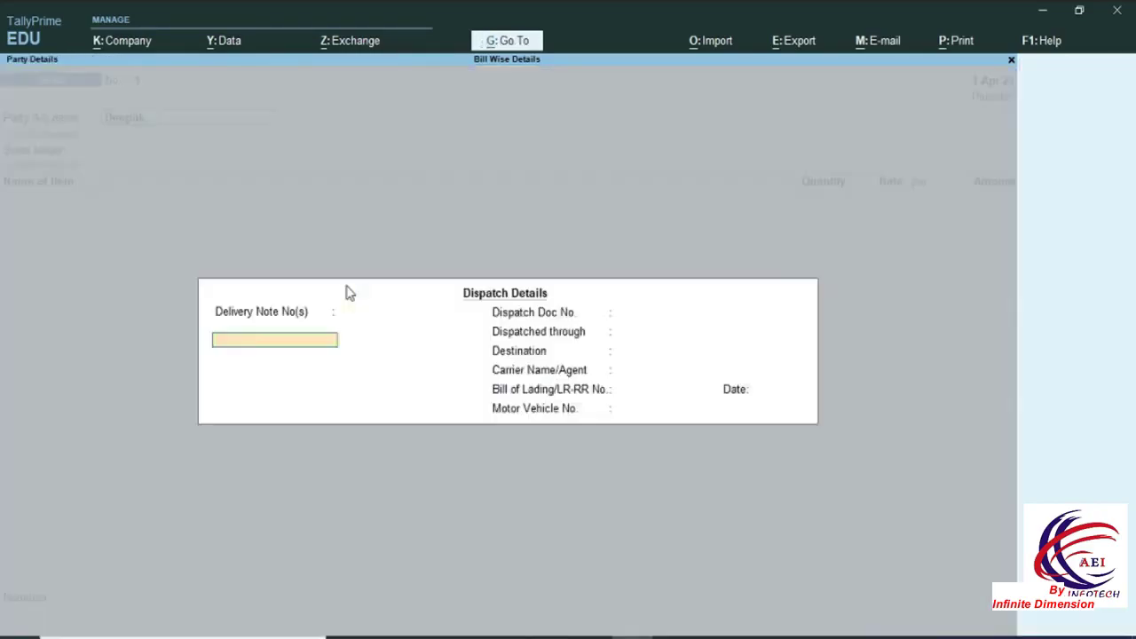
pyautogui.hotkey('ctrl', 'a')
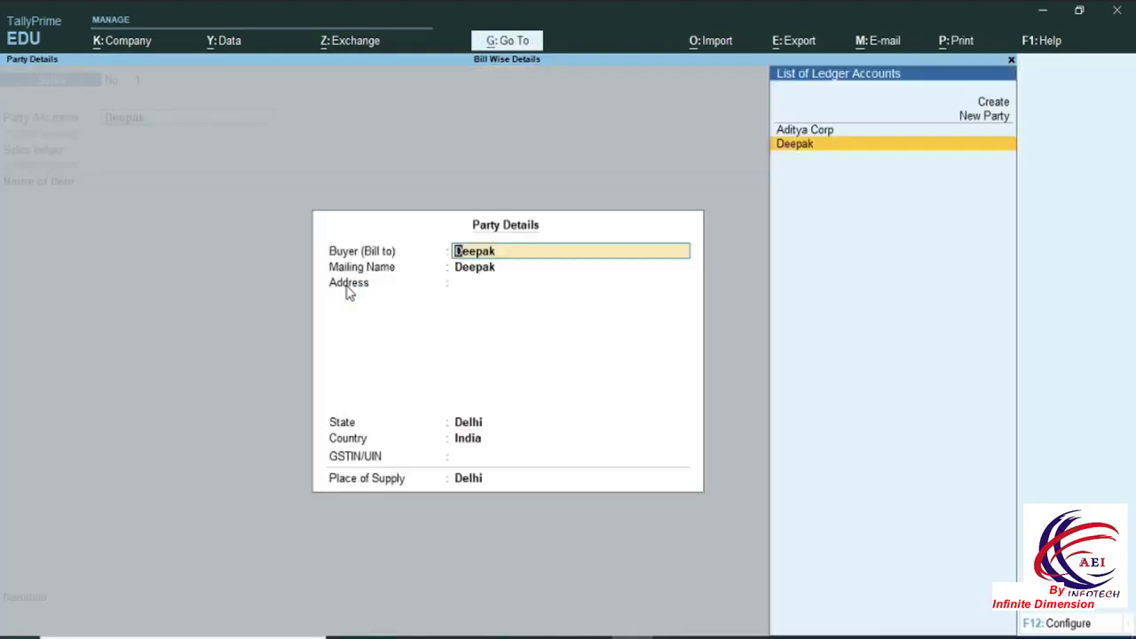
pyautogui.hotkey('ctrl', 'a')
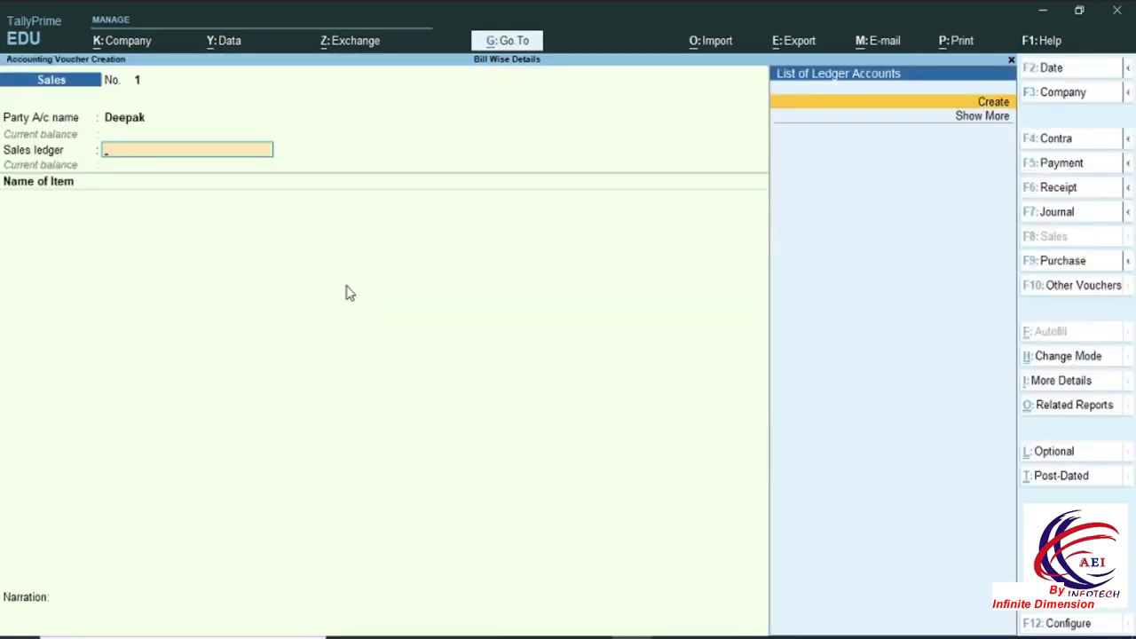
# Name a new ledger Sale and place it under Sales Accounts
pyautogui.hotkey('alt', 'c')
pyautogui.write('Sa')
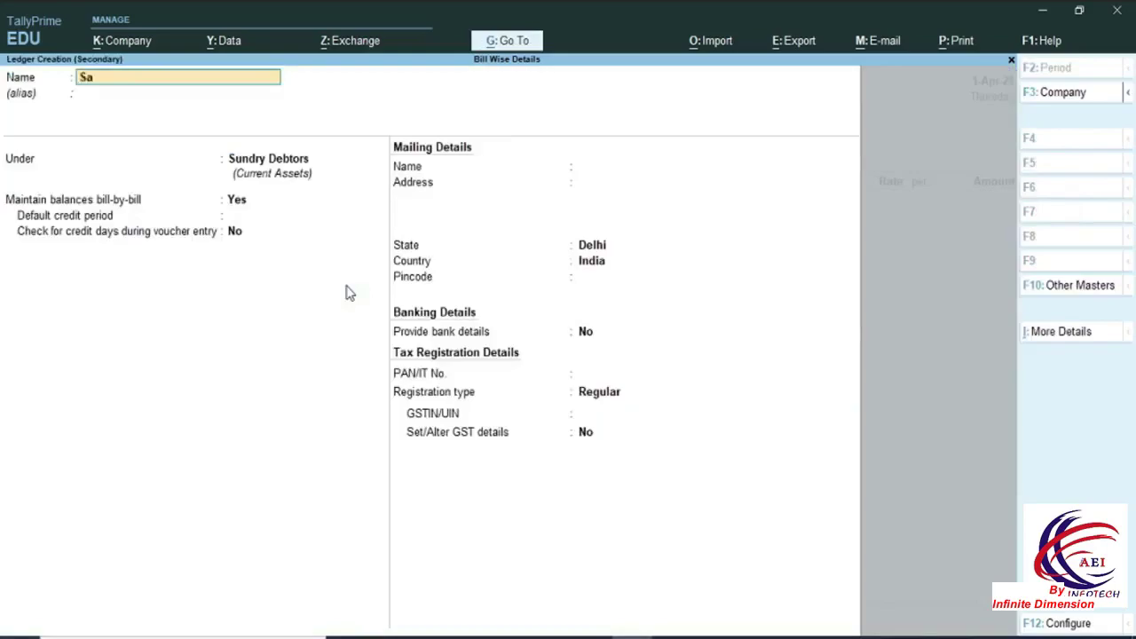
pyautogui.write('le')
pyautogui.press('Return')
pyautogui.press('Return')
pyautogui.write('S')
pyautogui.press('Down')
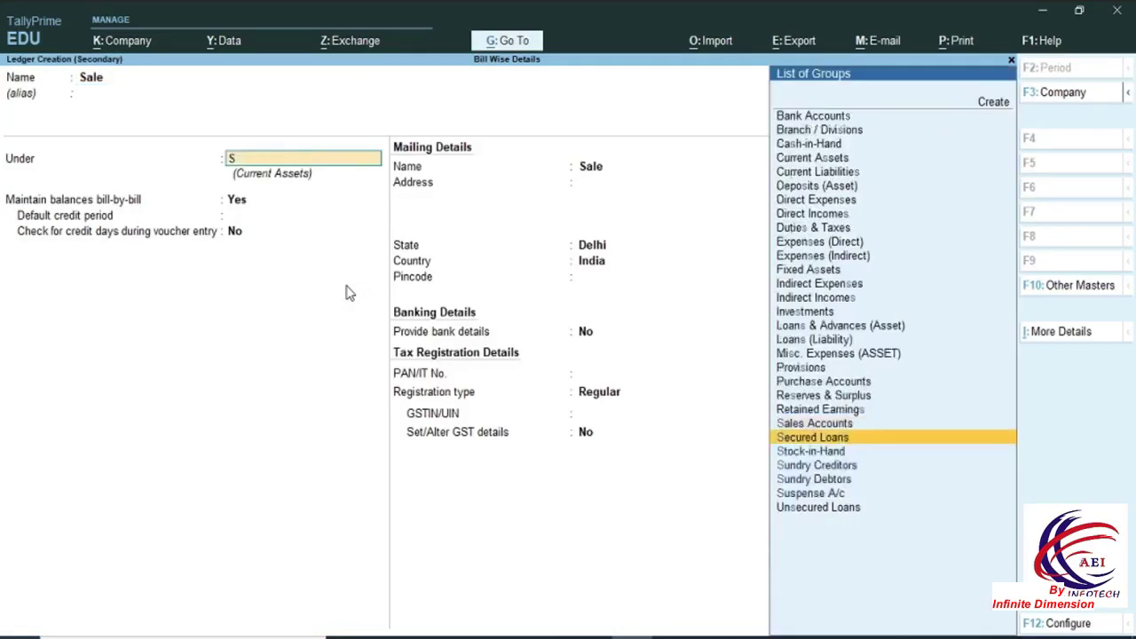
pyautogui.press('Down')
pyautogui.press('Down')
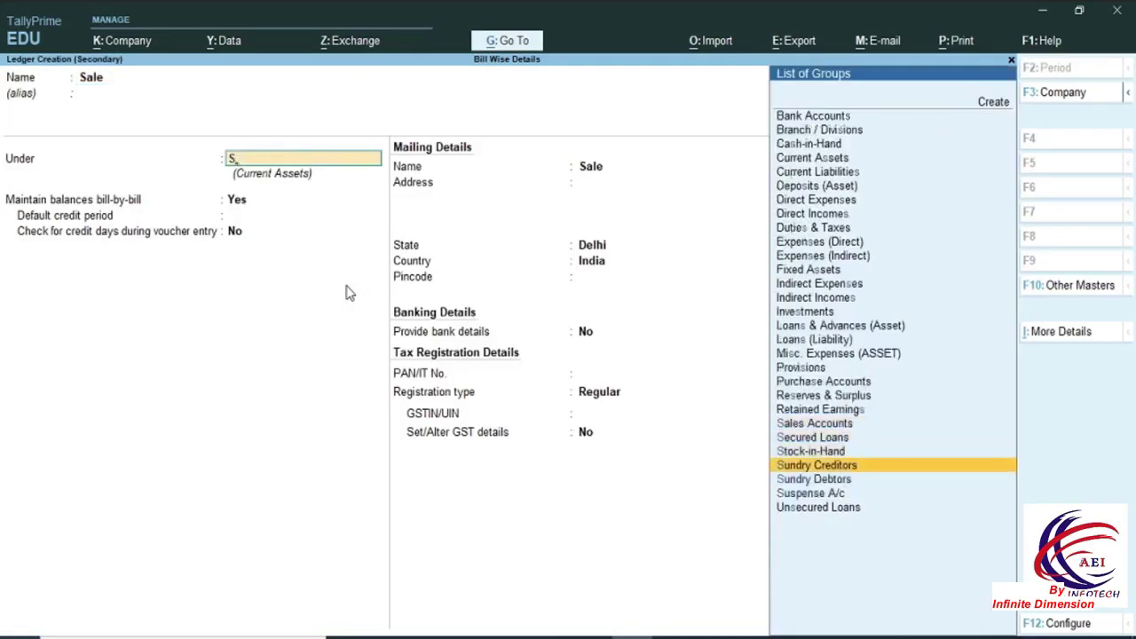
pyautogui.press('Down')
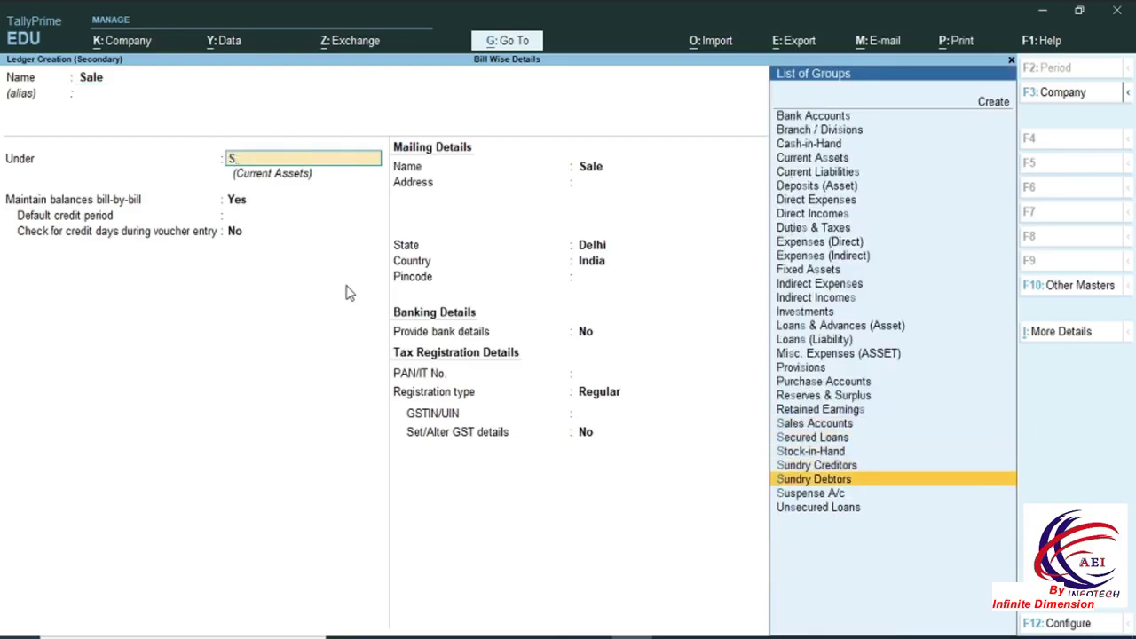
pyautogui.press('Up')
pyautogui.press('Up')
pyautogui.press('Up')
pyautogui.press('Up')
pyautogui.press('Up')
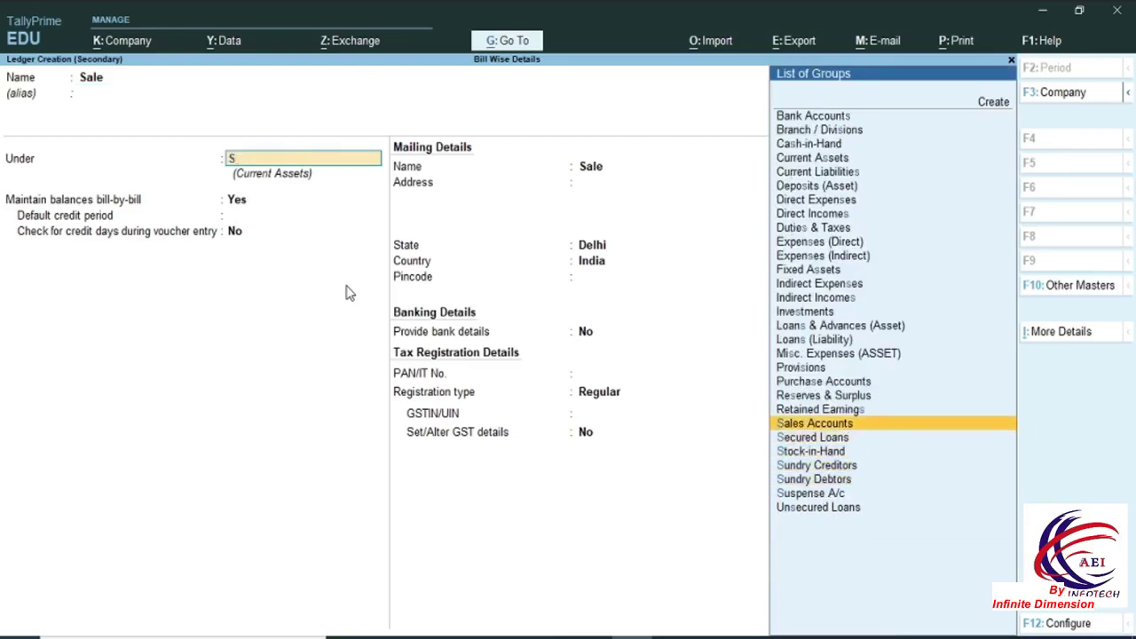
pyautogui.write('a')
pyautogui.press('Return')
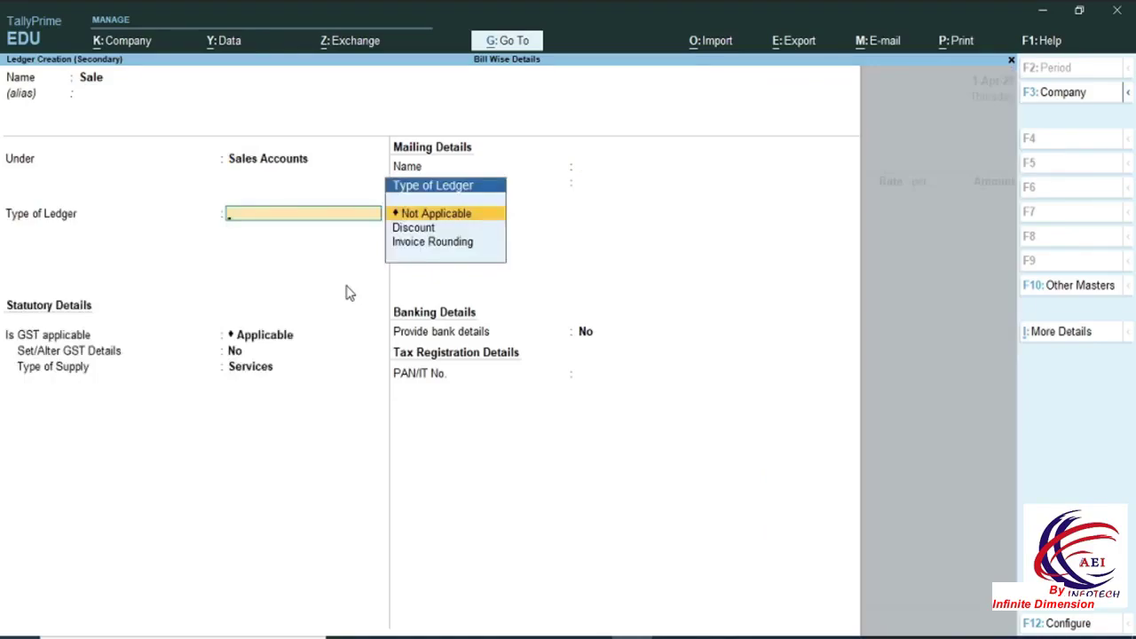
# Set the Sale ledger's type to Not Applicable and its supply type to Goods
pyautogui.press('Return')
pyautogui.press('Return')
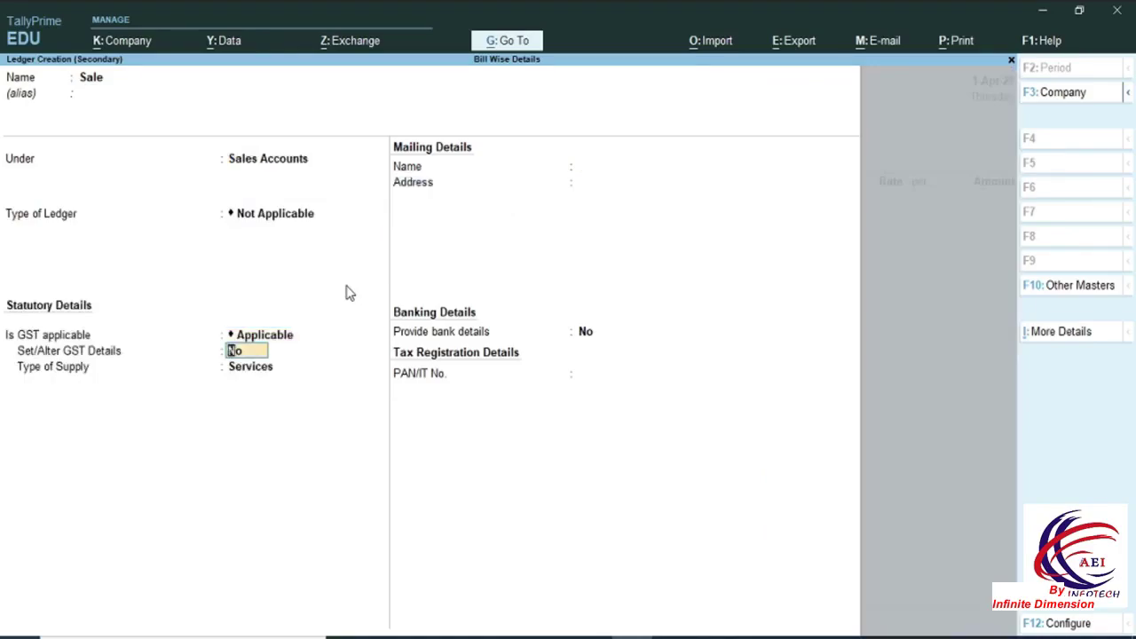
pyautogui.press('Return')
pyautogui.press('Up')
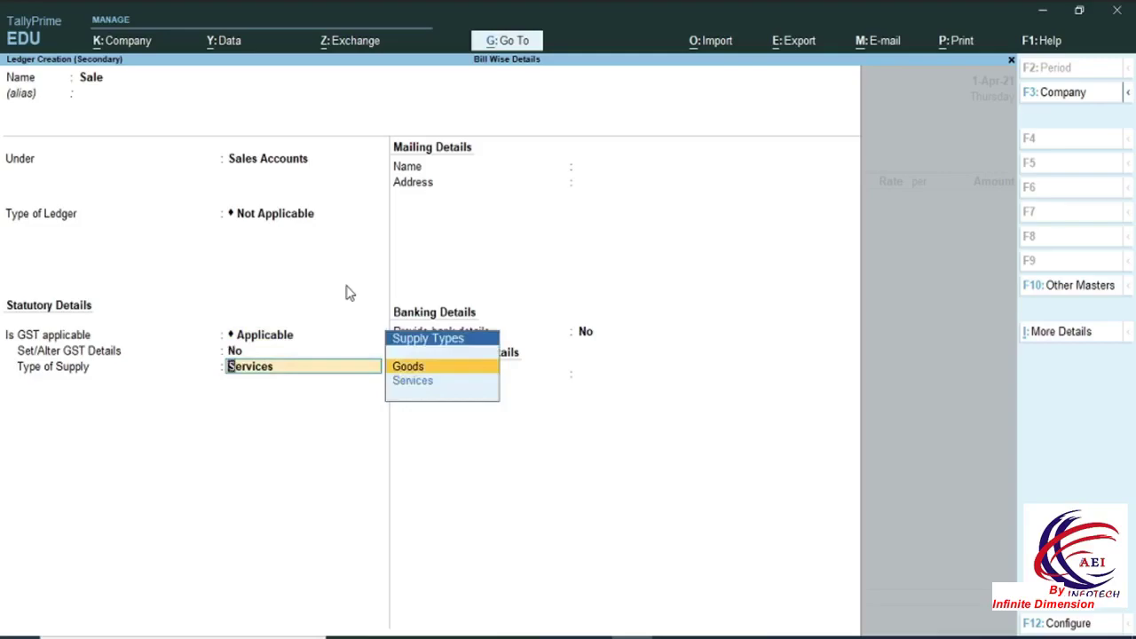
pyautogui.press('Return')
pyautogui.press('Return')
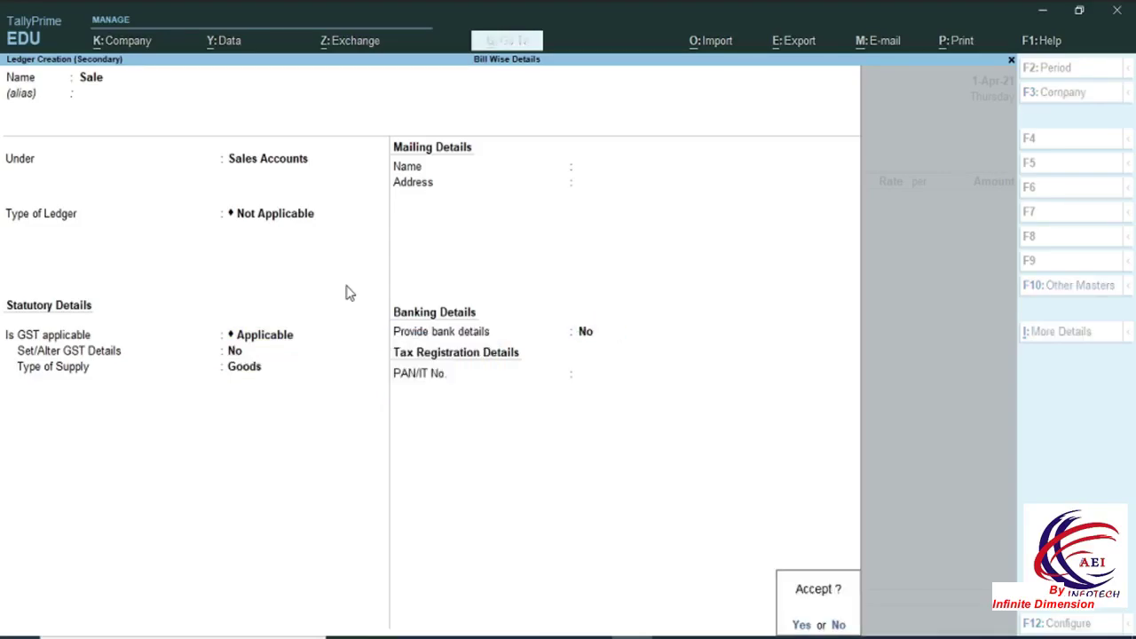
pyautogui.press('Return')
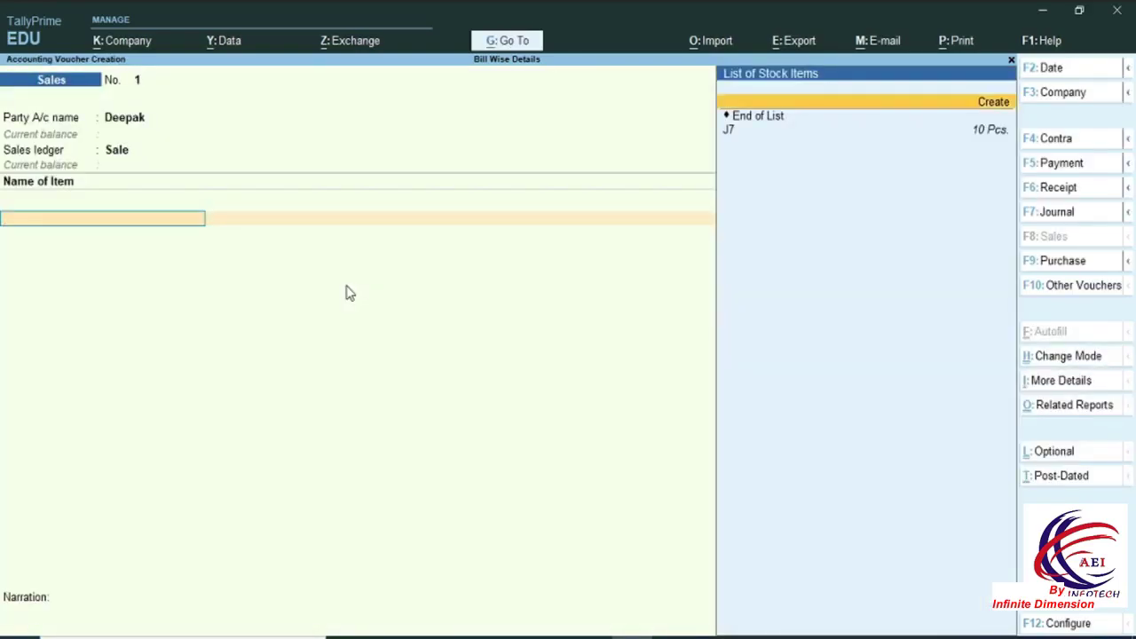
# Select J7 on the sales voucher and open the Samsung group's GST details for alteration
pyautogui.press('Return')
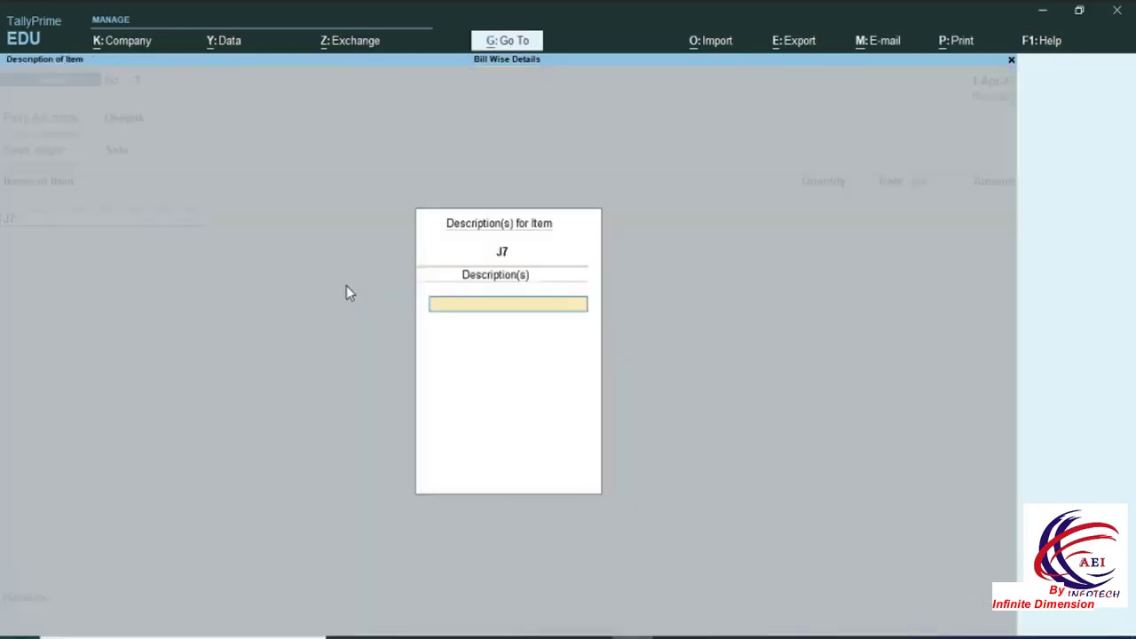
pyautogui.press('Return')
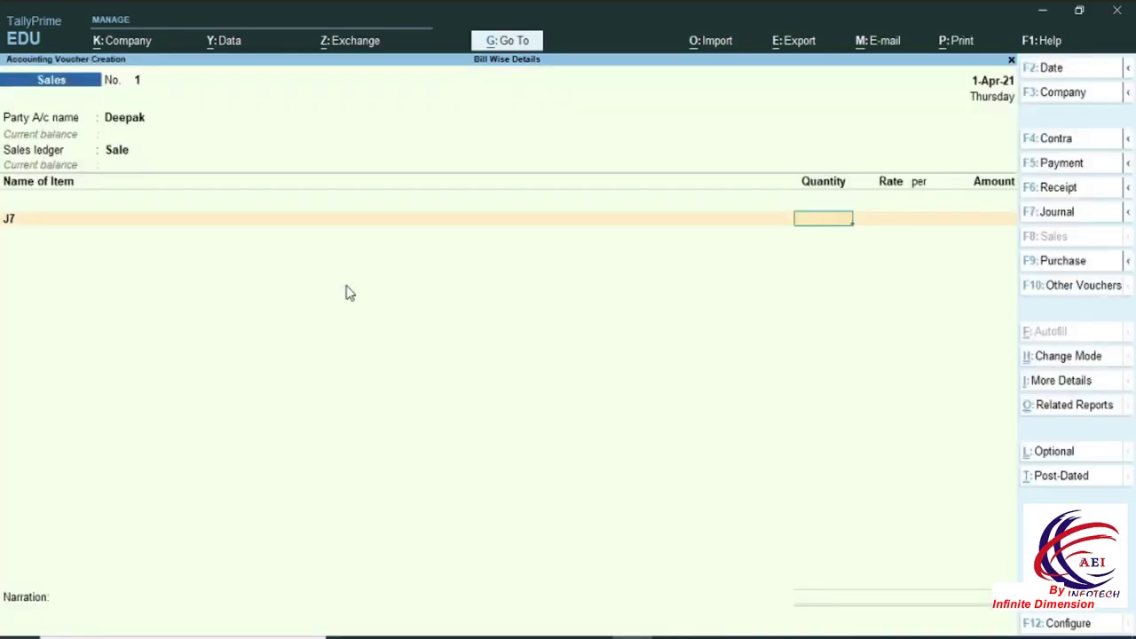
pyautogui.press('BackSpace')
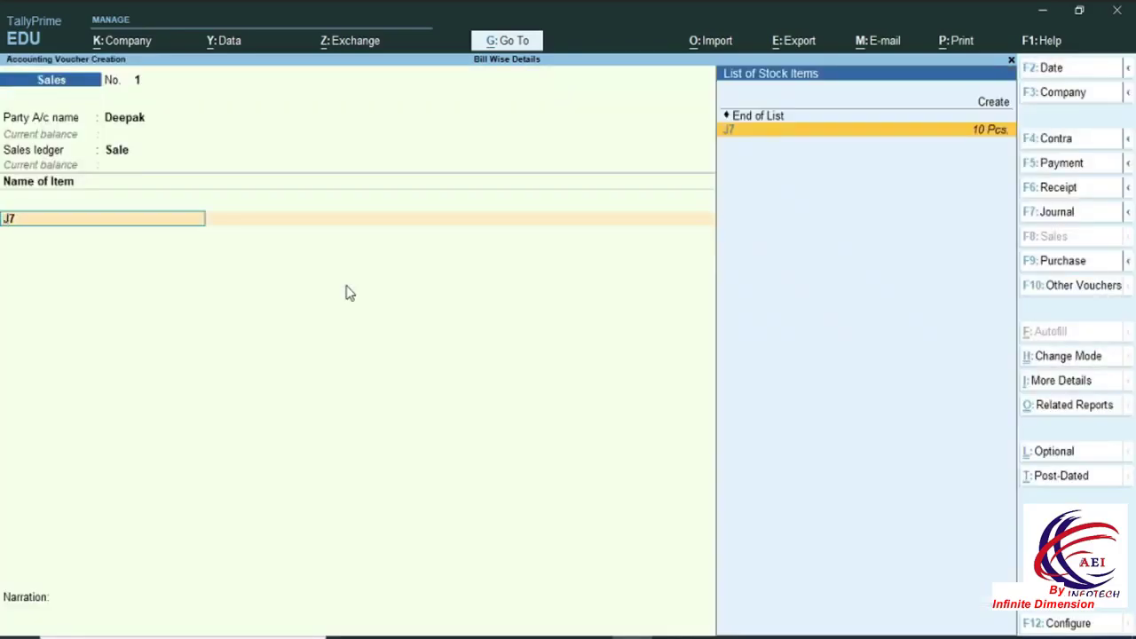
pyautogui.press('ctrl')
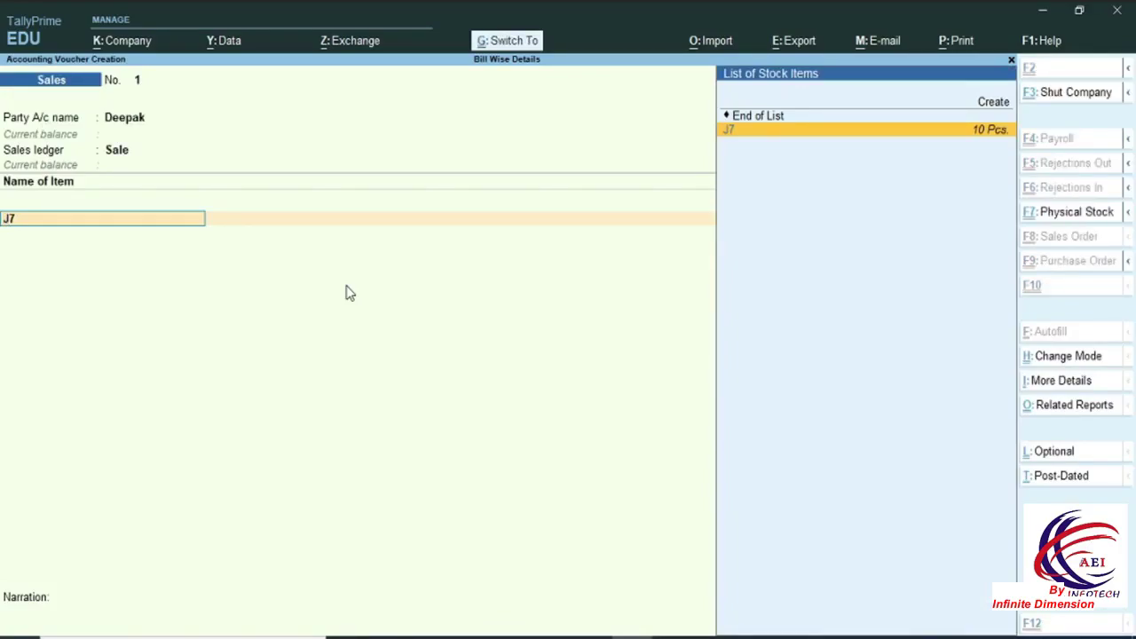
pyautogui.hotkey('ctrl', 'Return')
pyautogui.press('Return')
pyautogui.press('Return')
pyautogui.press('Return')
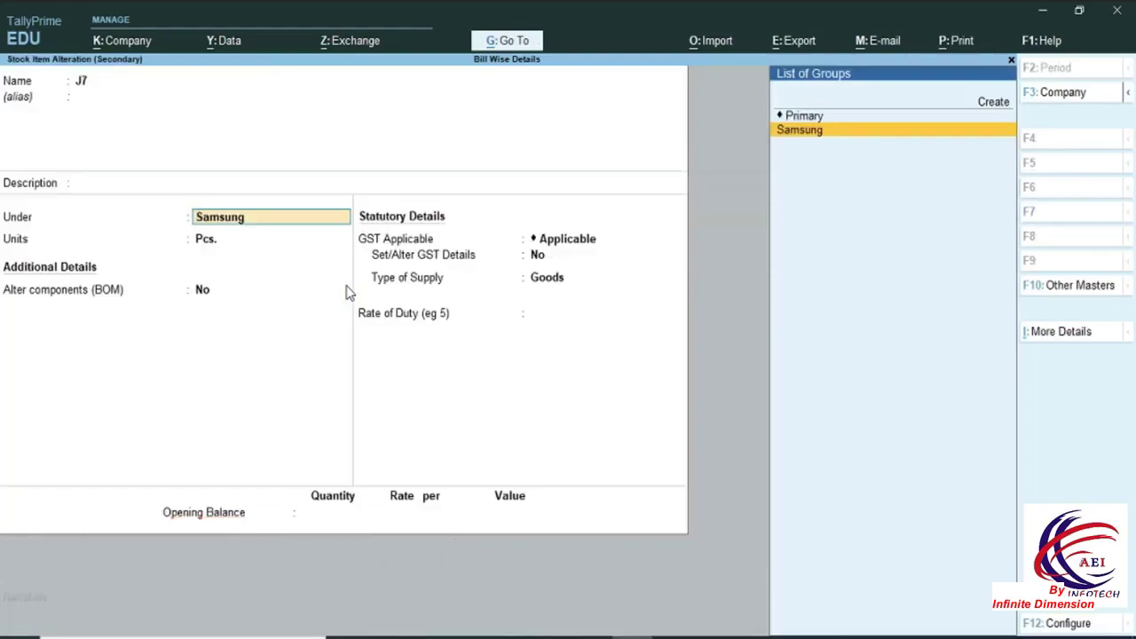
pyautogui.press('ctrl')
pyautogui.hotkey('ctrl', 'Return')
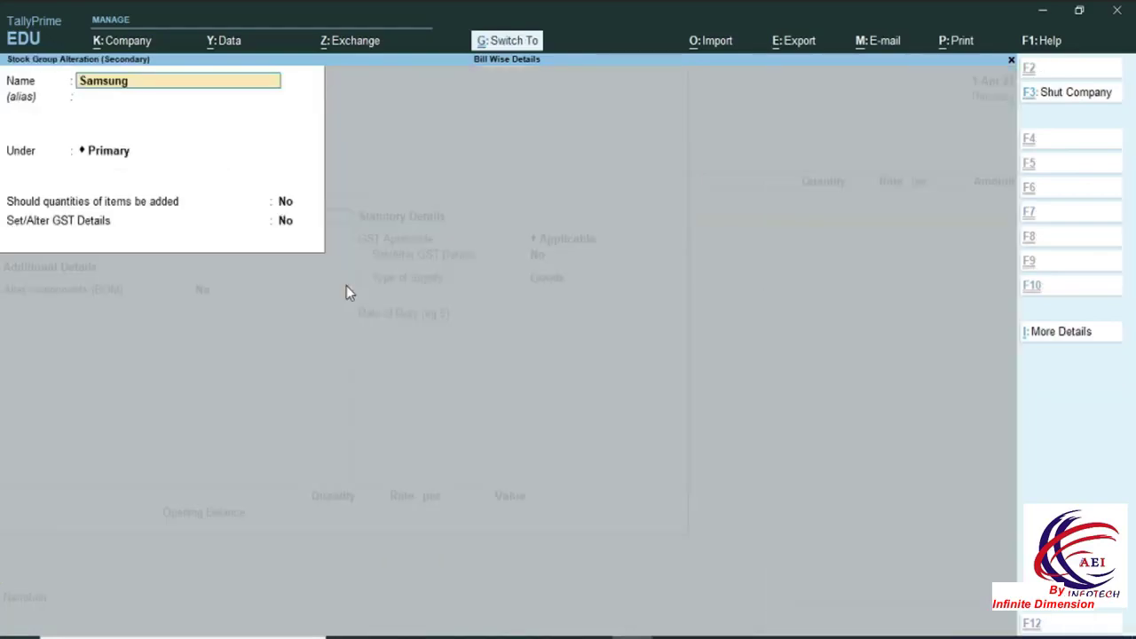
pyautogui.press('Return')
pyautogui.press('Return')
pyautogui.press('Return')
pyautogui.press('Return')
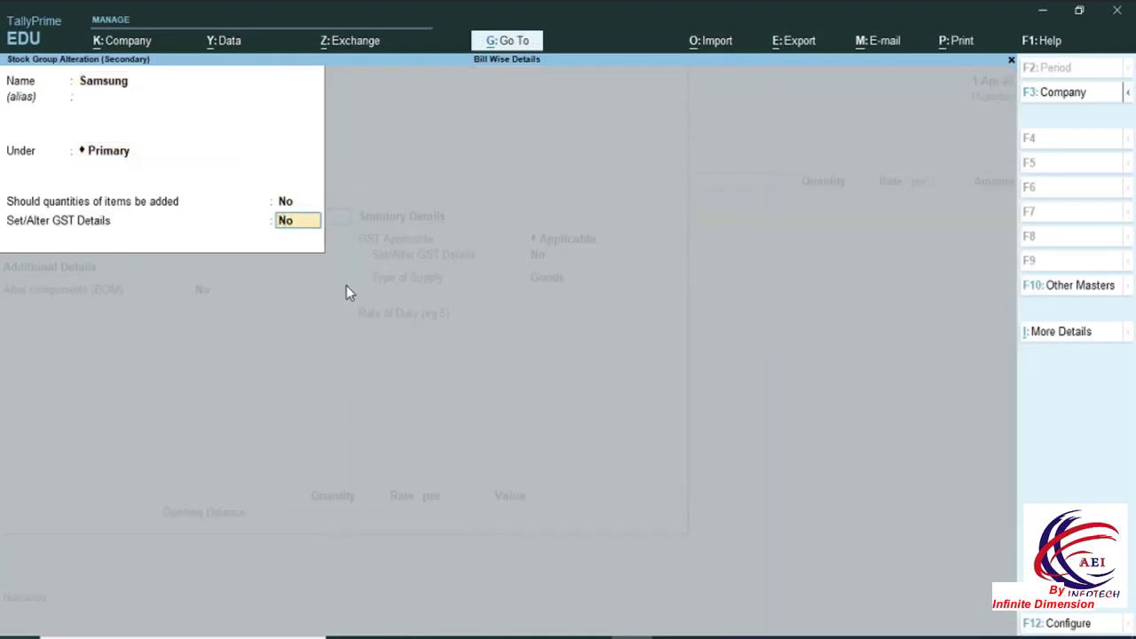
pyautogui.write('y')
pyautogui.press('Return')
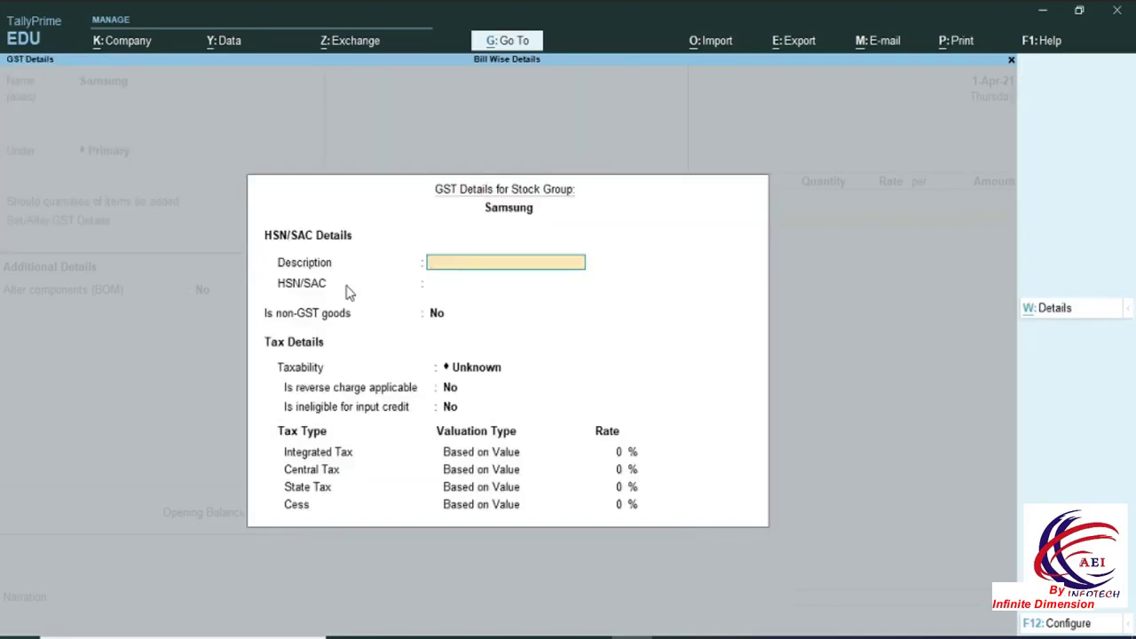
# Give Samsung GST description Mobile, HSN 45885, Taxable at 18% integrated tax, and save J7
pyautogui.write('Mobile')
pyautogui.press('Return')
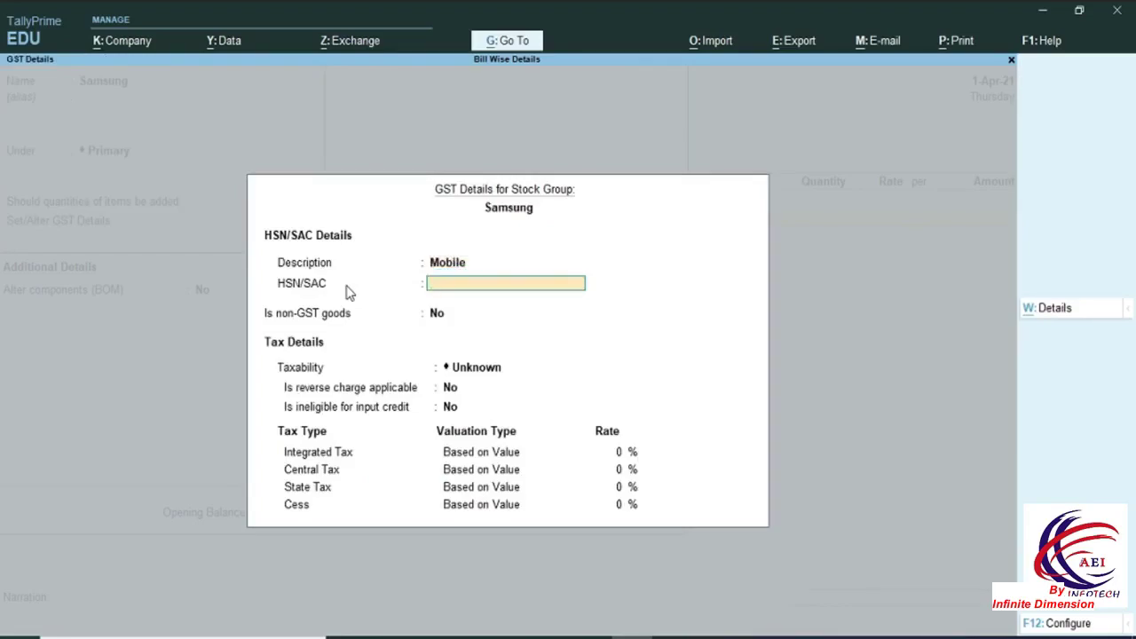
pyautogui.write('45885')
pyautogui.press('Return')
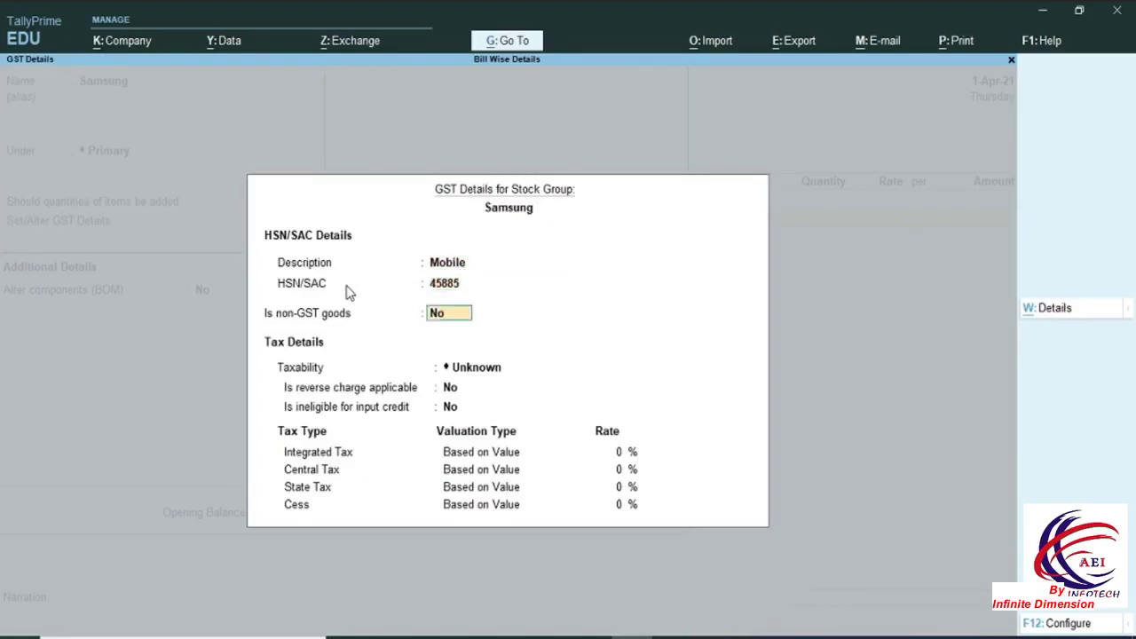
pyautogui.press('Return')
pyautogui.press('Down')
pyautogui.press('Down')
pyautogui.press('Down')
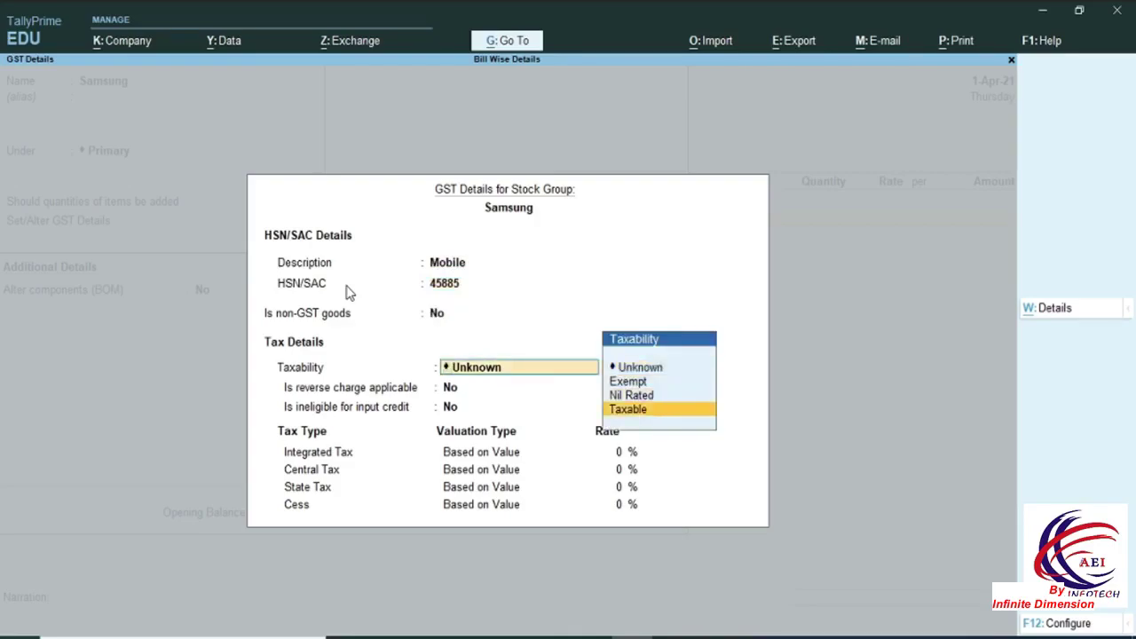
pyautogui.press('Return')
pyautogui.press('Return')
pyautogui.press('Return')
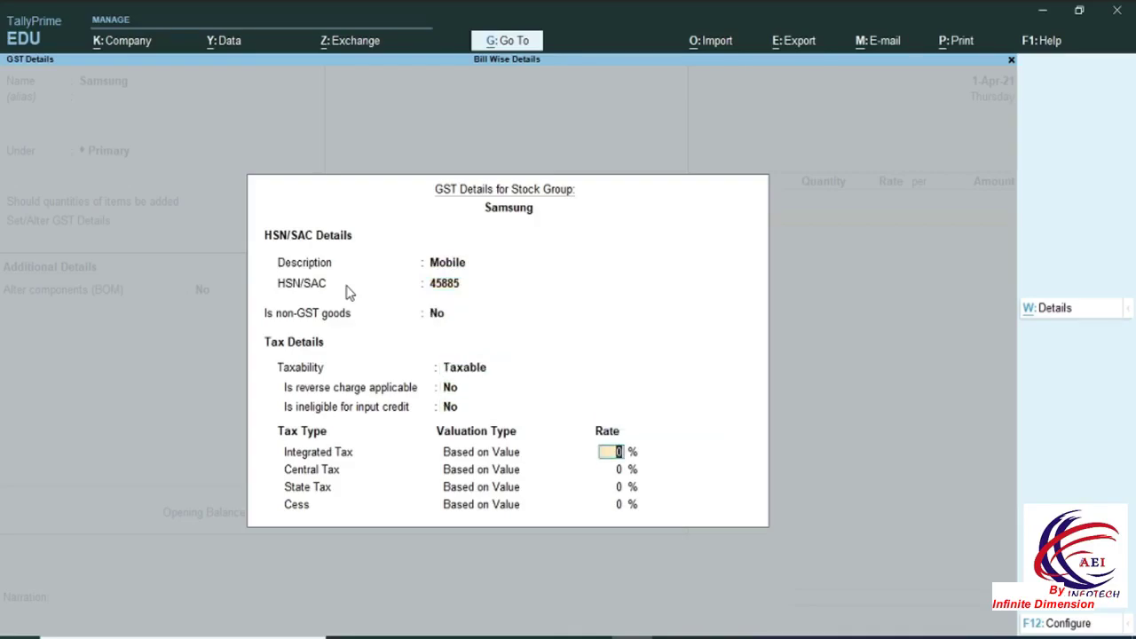
pyautogui.write('18')
pyautogui.press('Return')
pyautogui.press('Return')
pyautogui.press('Return')
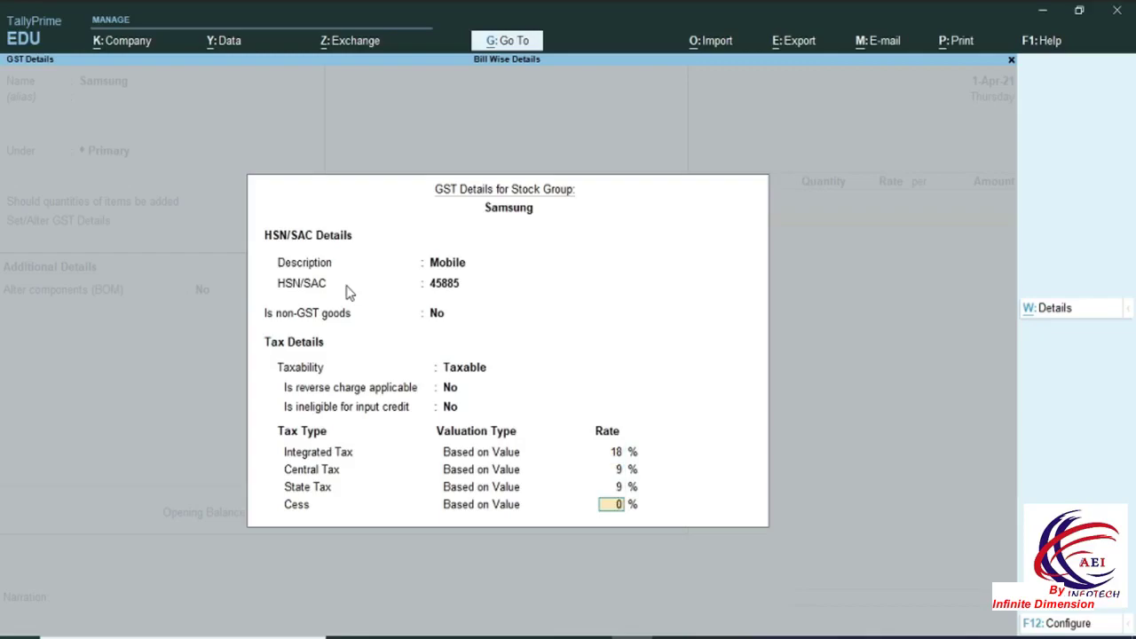
pyautogui.press('Return')
pyautogui.press('Return')
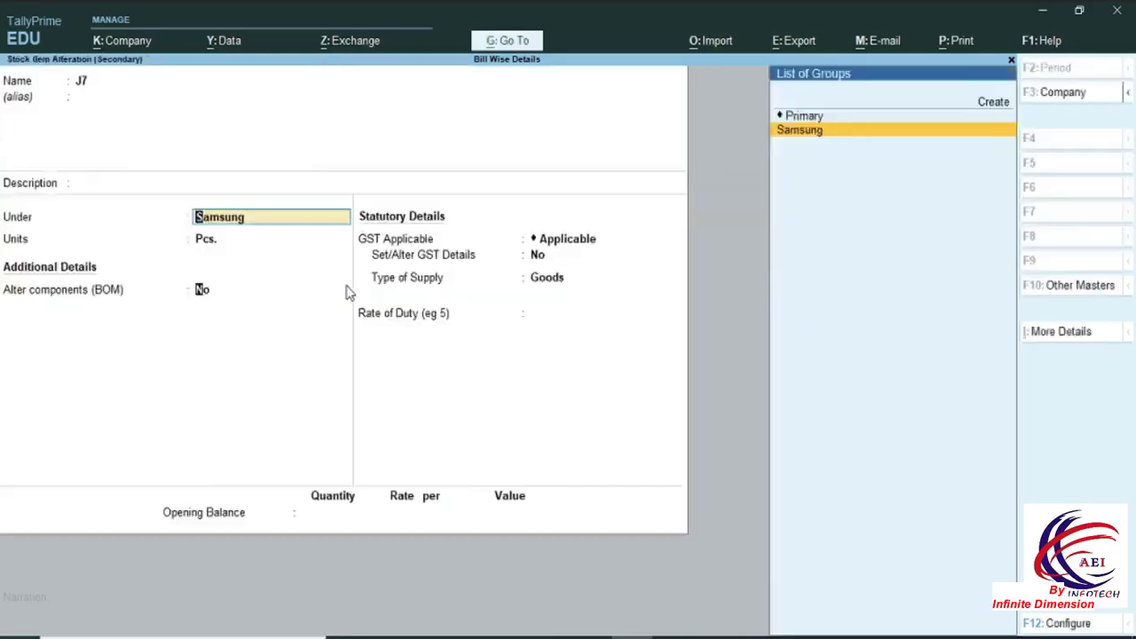
pyautogui.press('Return')
pyautogui.press('Return')
pyautogui.press('Return')
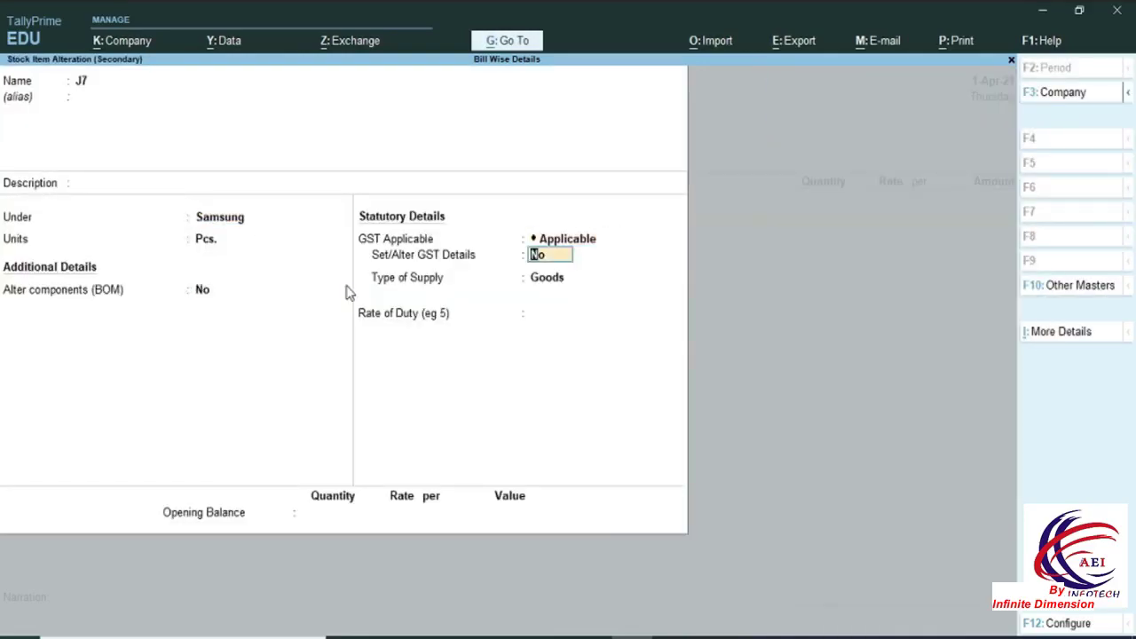
pyautogui.hotkey('ctrl', 'a')
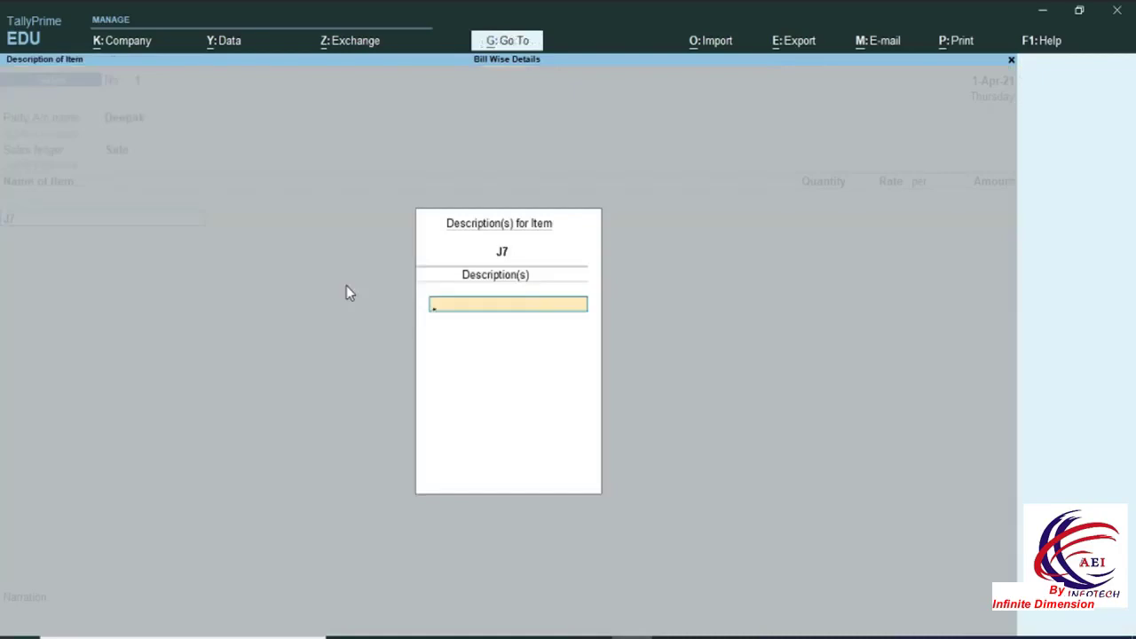
pyautogui.press('Return')
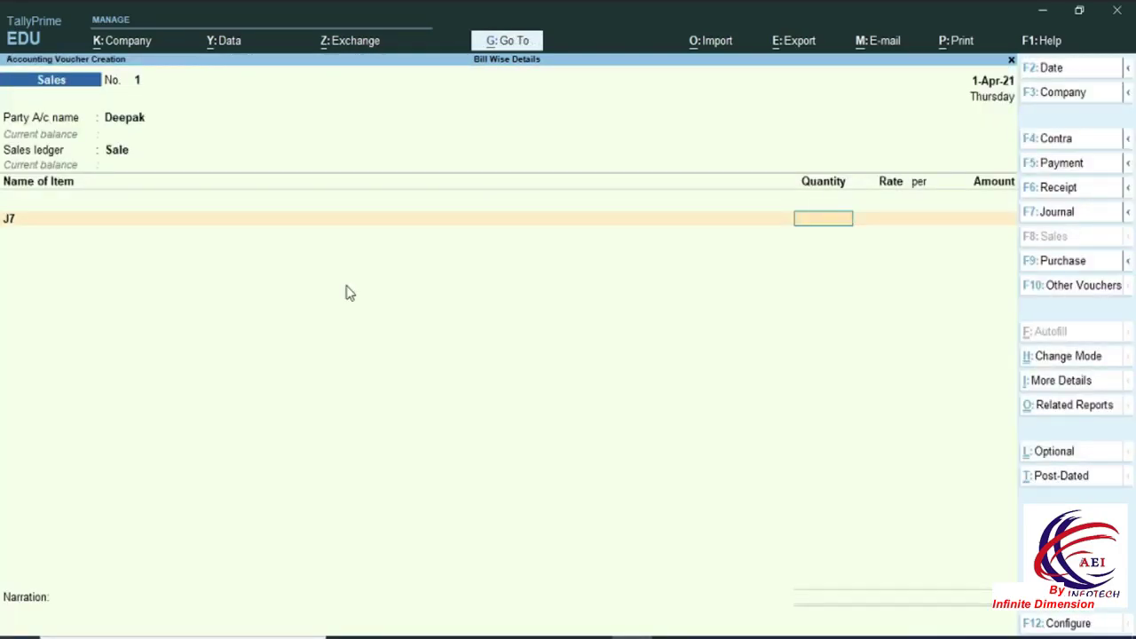
# Bill 5 Pcs of J7 at a rate of 15,000.00 on the sales voucher
pyautogui.write('5')
pyautogui.press('Return')
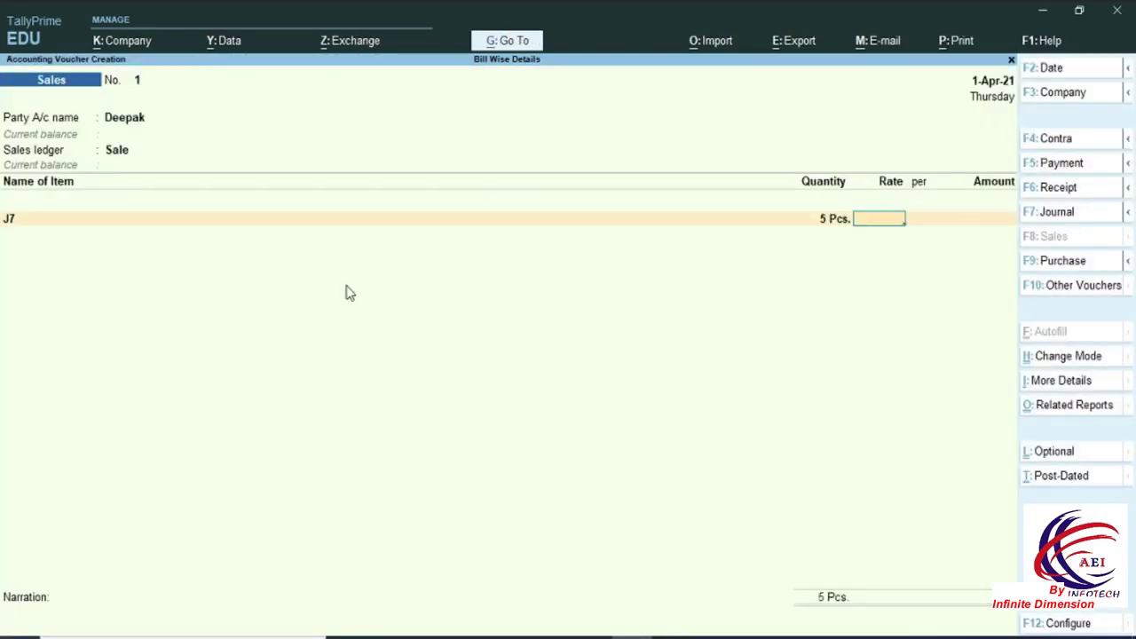
pyautogui.write('15000')
pyautogui.press('Return')
pyautogui.press('Return')
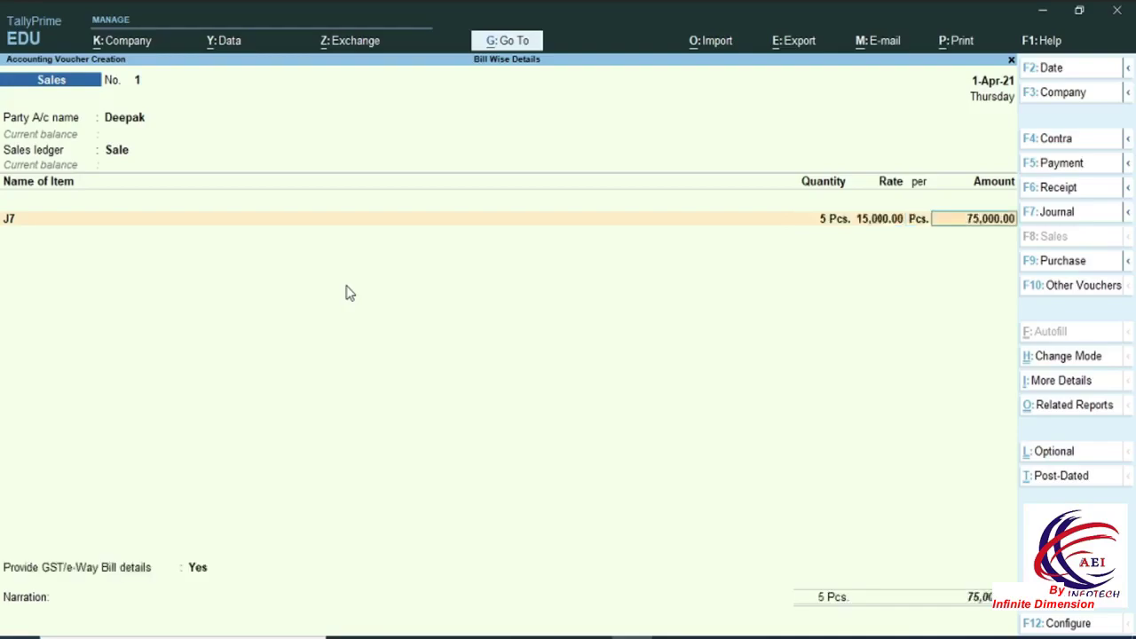
pyautogui.press('Return')
pyautogui.press('Return')
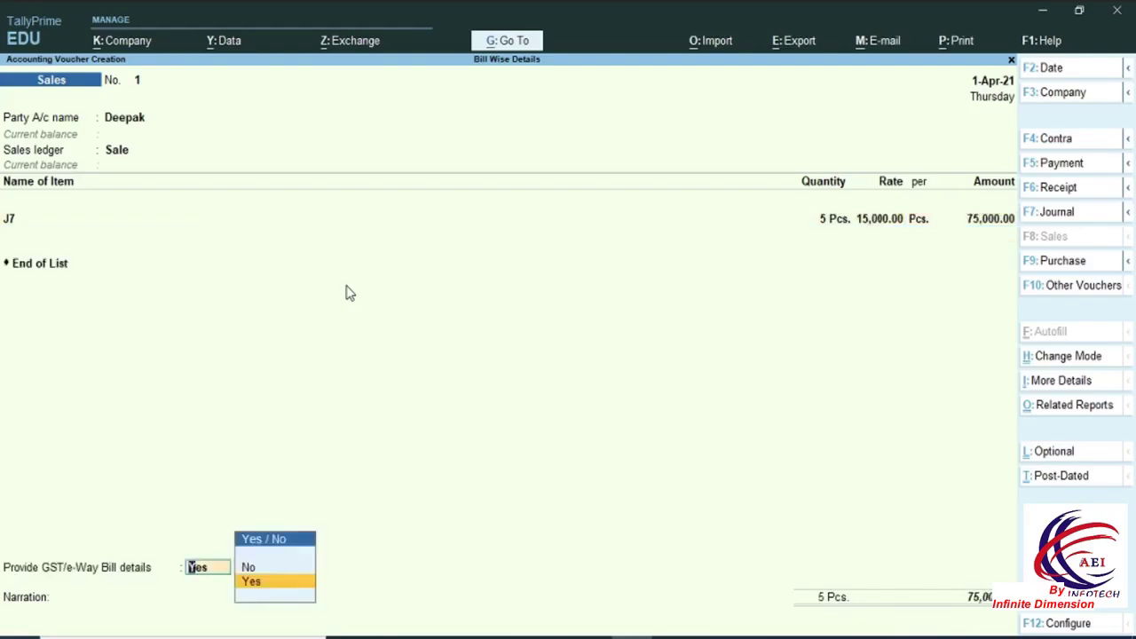
# Create an Sgst ledger under Duties & Taxes (GST, Central Tax) and add it for 6,750
pyautogui.press('BackSpace')
pyautogui.hotkey('alt', 'c')
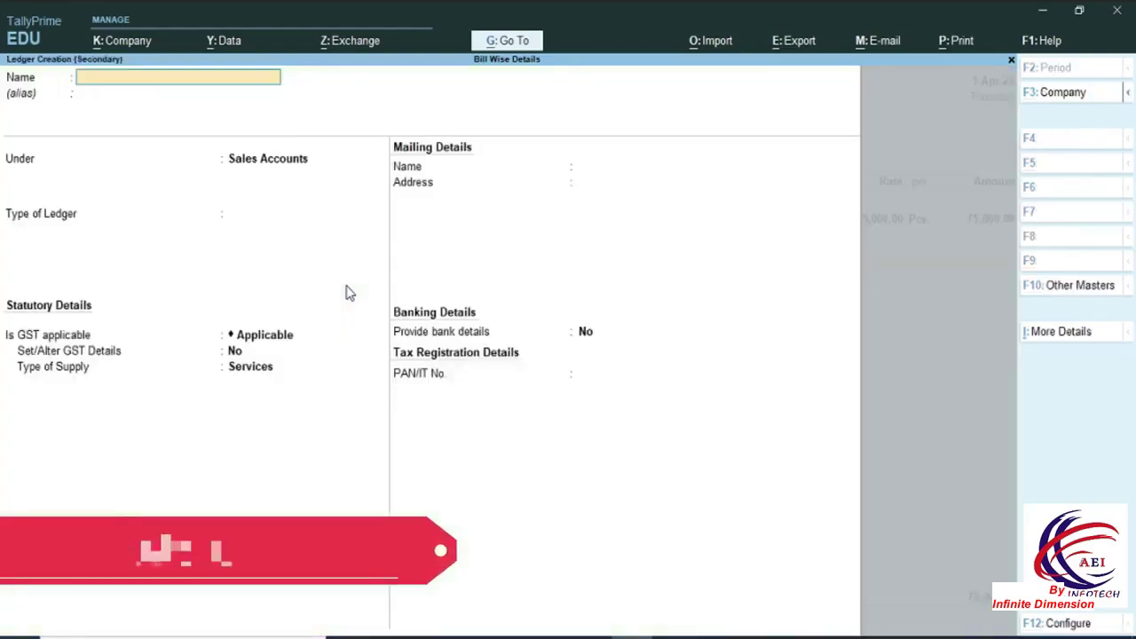
pyautogui.write('Sgst')
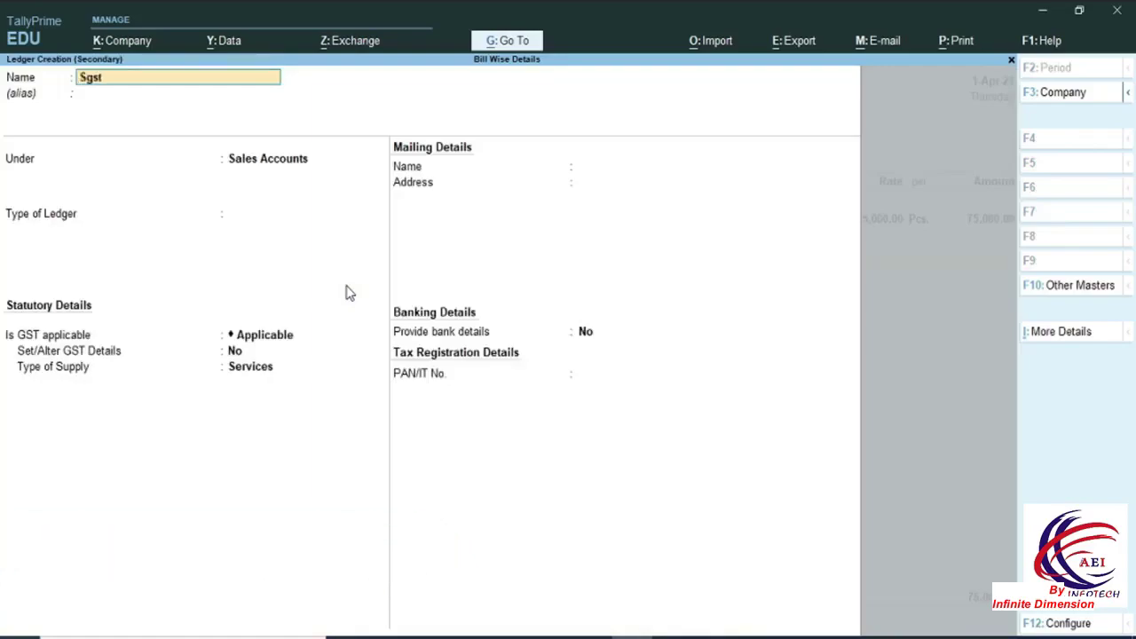
pyautogui.press('Return')
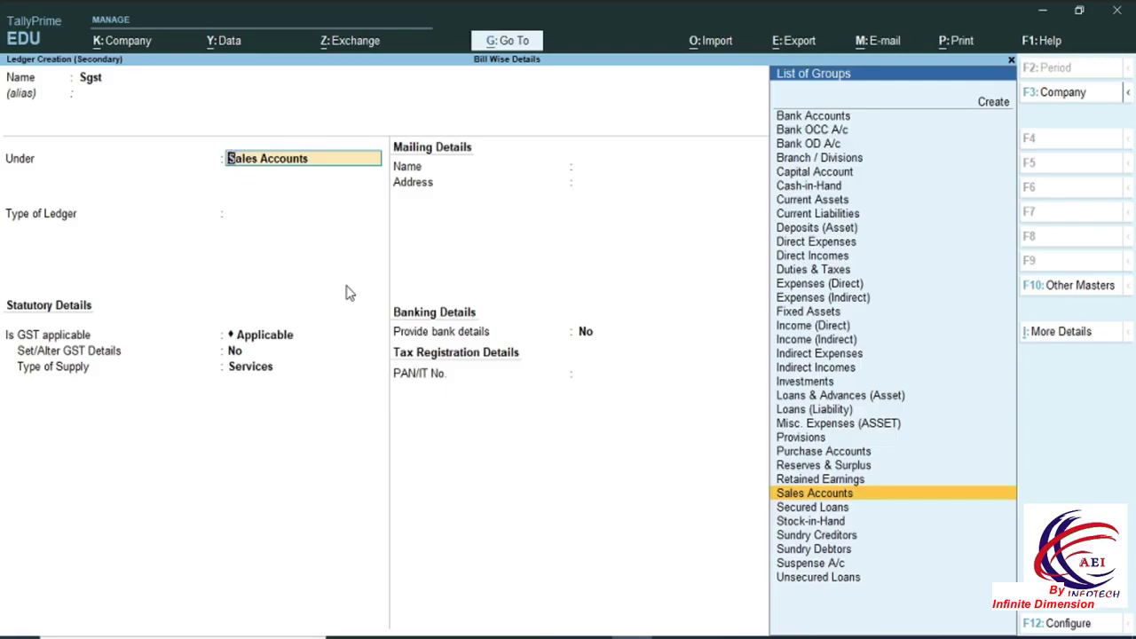
pyautogui.write('Du')
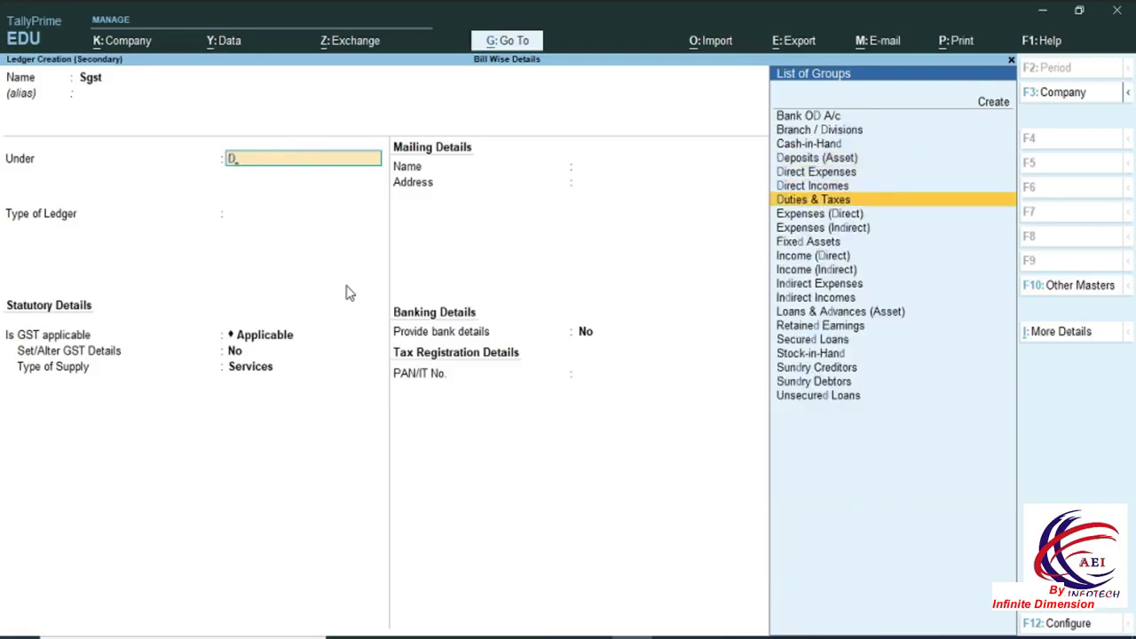
pyautogui.press('Return')
pyautogui.press('Up')
pyautogui.press('Return')
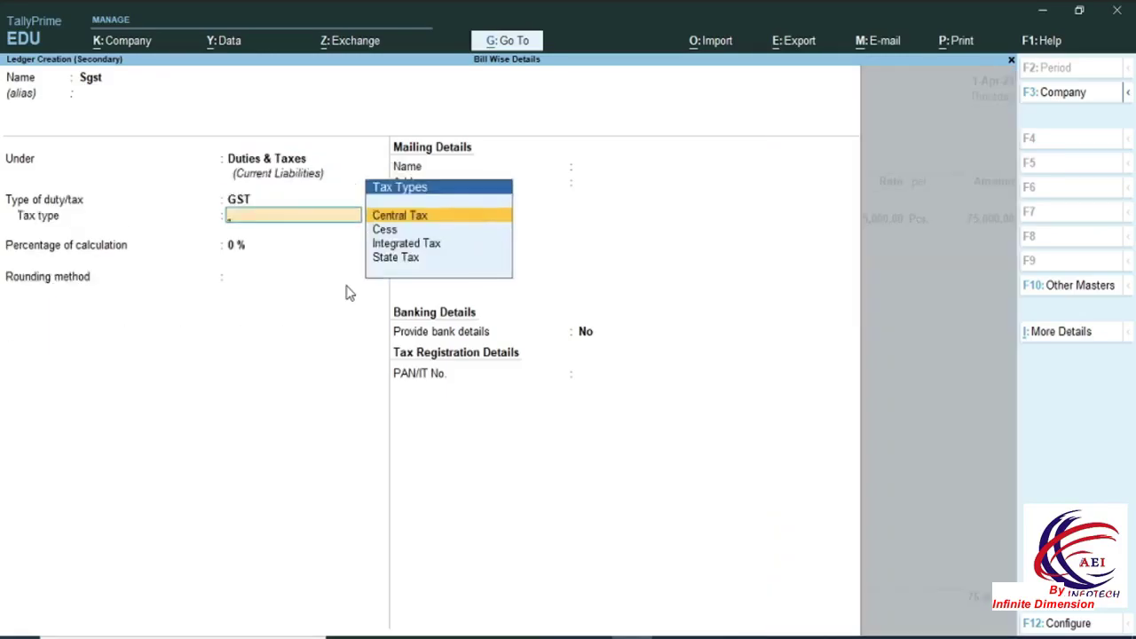
pyautogui.press('Return')
pyautogui.press('Return')
pyautogui.press('Return')
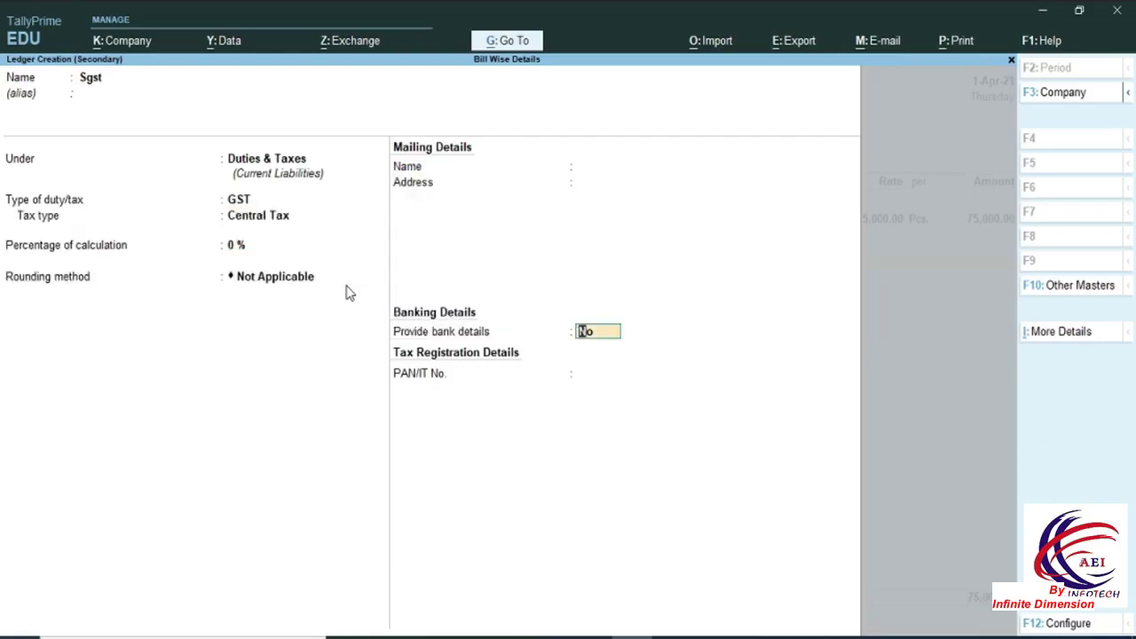
pyautogui.press('Return')
pyautogui.press('Return')
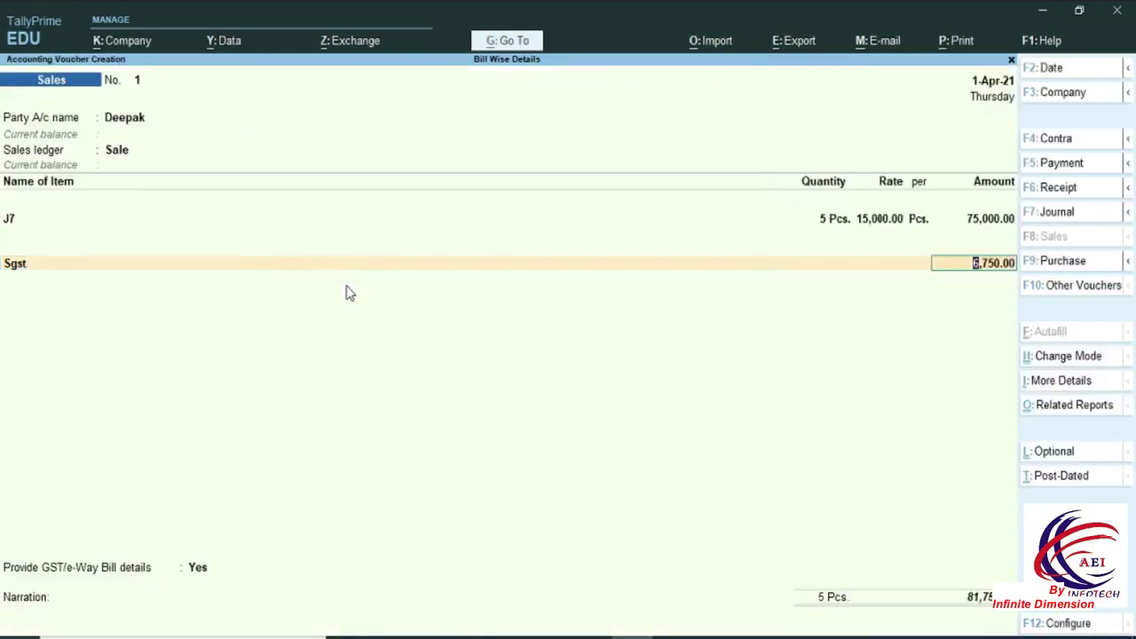
pyautogui.press('Return')
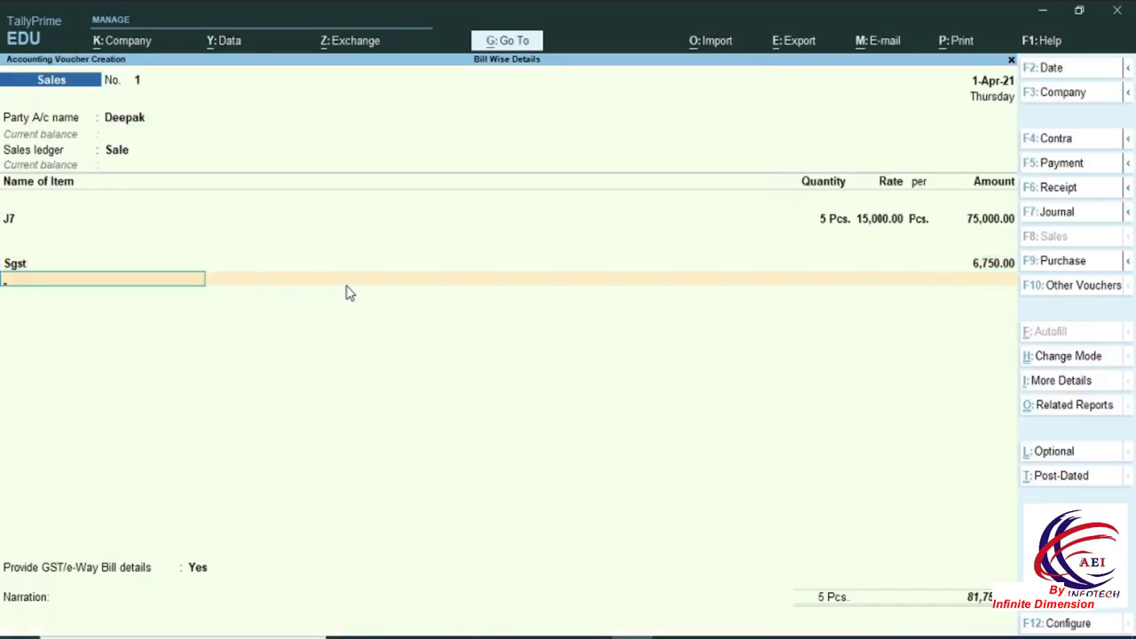
# Create a Cgst ledger under Duties & Taxes (GST, Central Tax) and add it for 6,750
pyautogui.hotkey('alt', 'c')
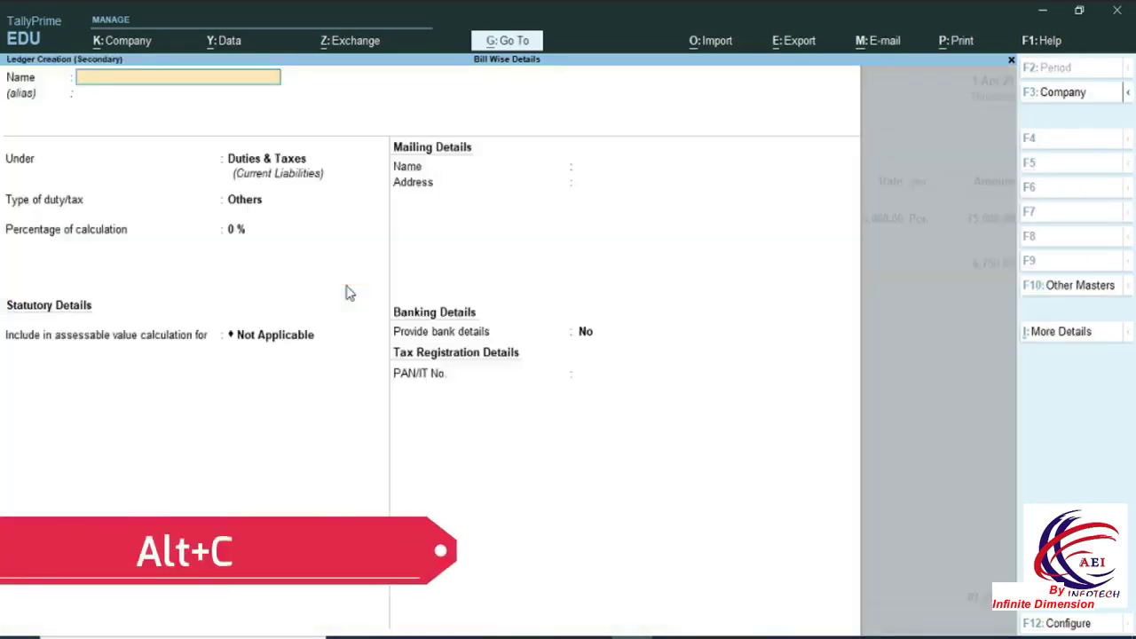
pyautogui.write('Cgst')
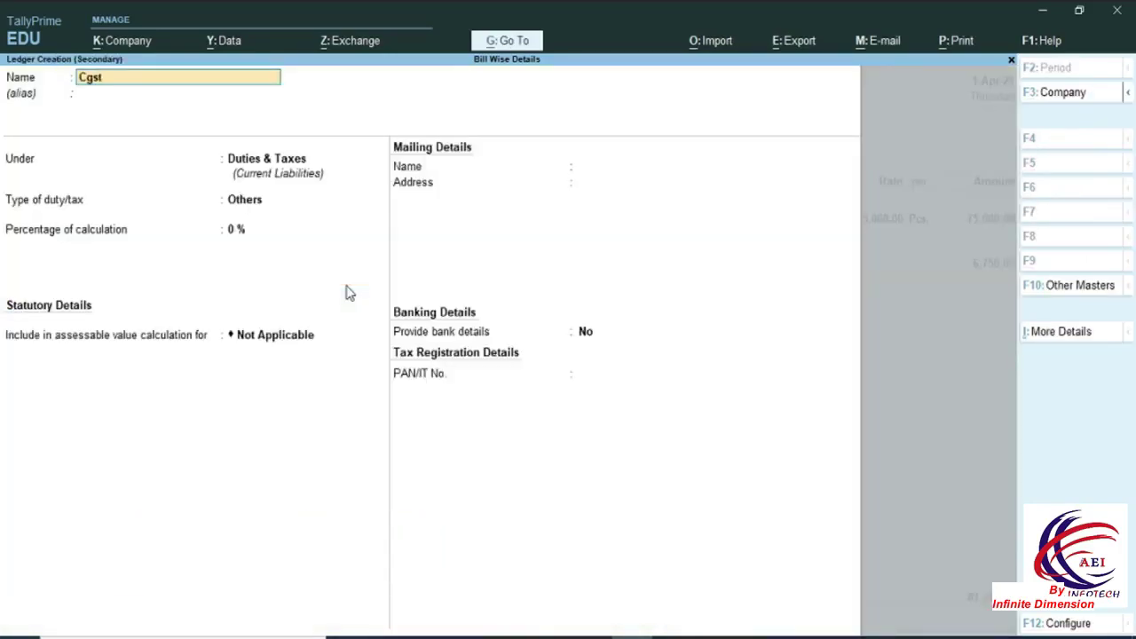
pyautogui.press('Return')
pyautogui.press('Return')
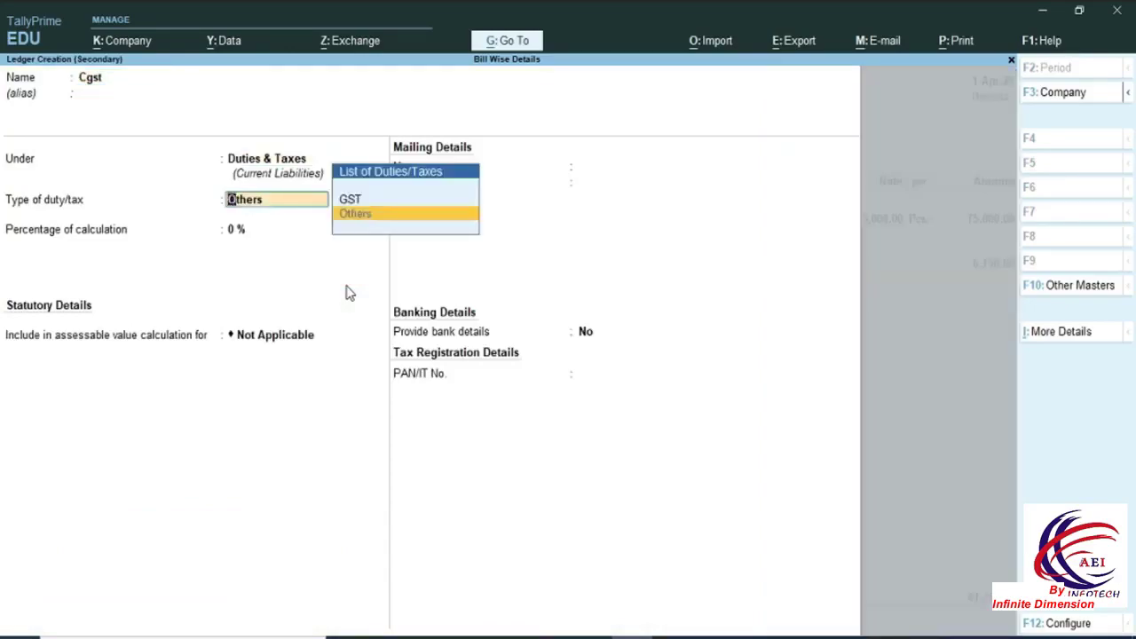
pyautogui.press('Up')
pyautogui.press('Return')
pyautogui.press('Down')
pyautogui.press('Up')
pyautogui.press('Return')
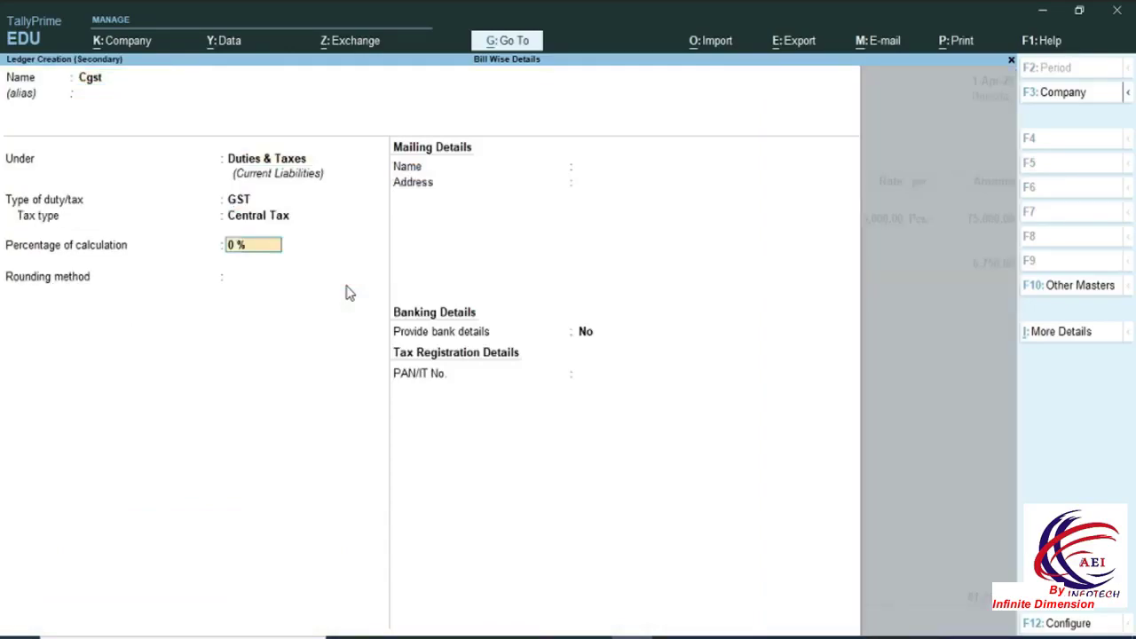
pyautogui.press('Return')
pyautogui.press('Return')
pyautogui.press('Return')
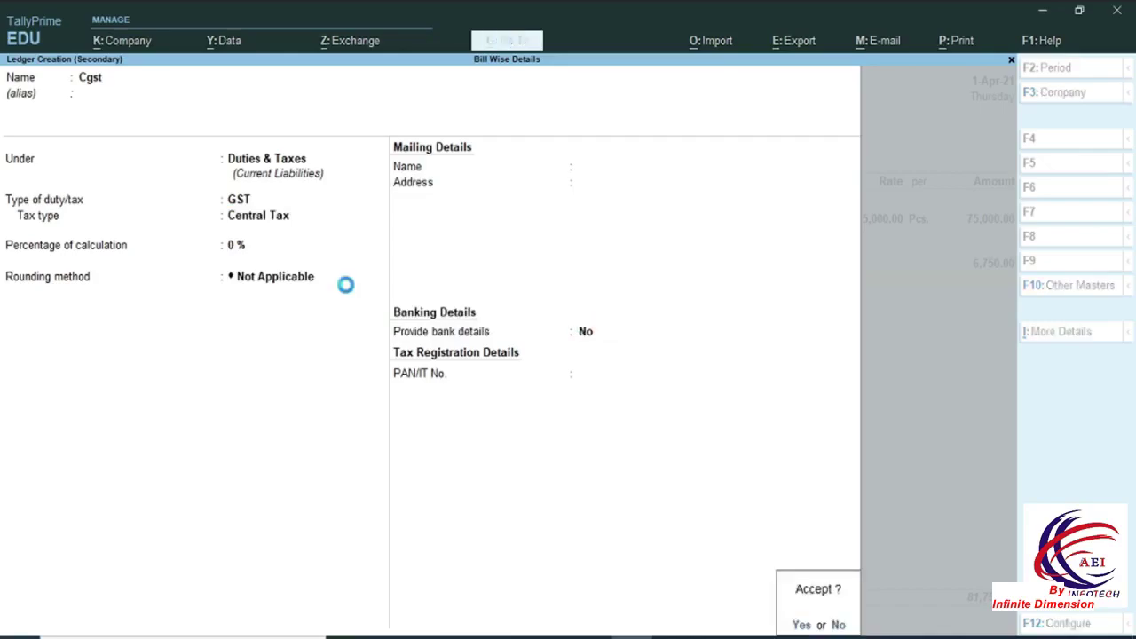
pyautogui.press('Return')
pyautogui.press('Return')
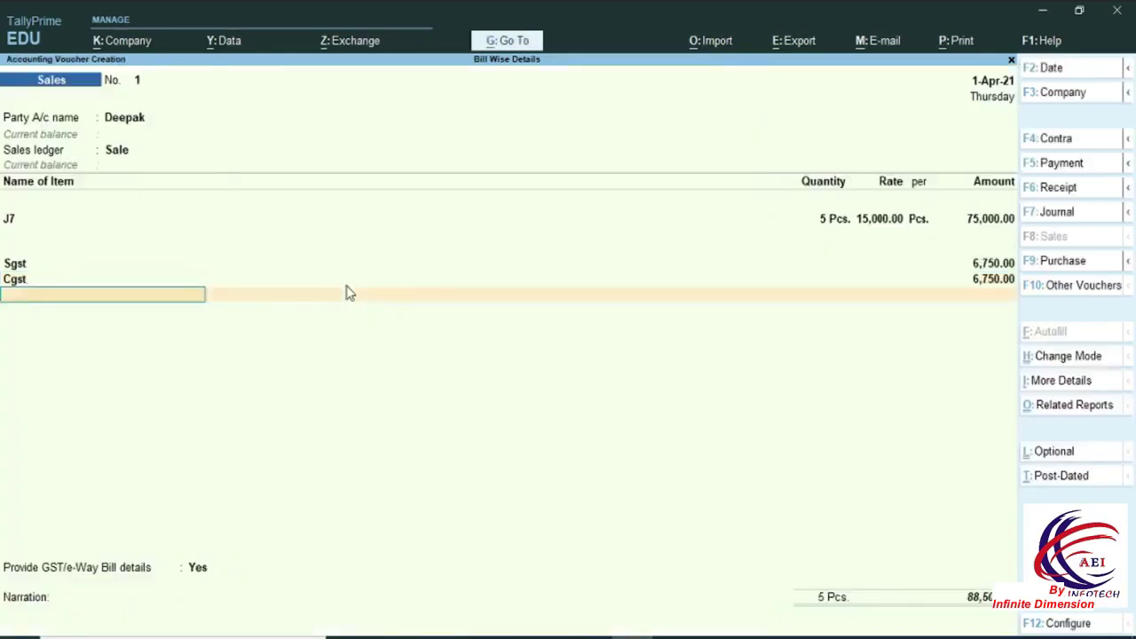
pyautogui.press('Return')
pyautogui.press('Up')
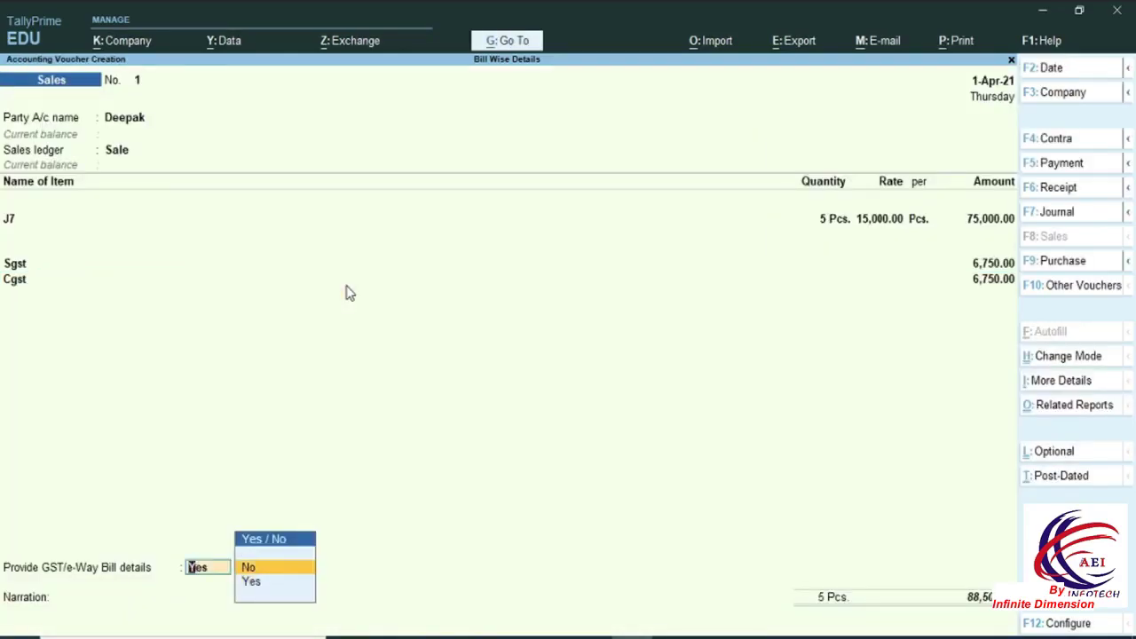
pyautogui.press('Return')
pyautogui.press('Return')
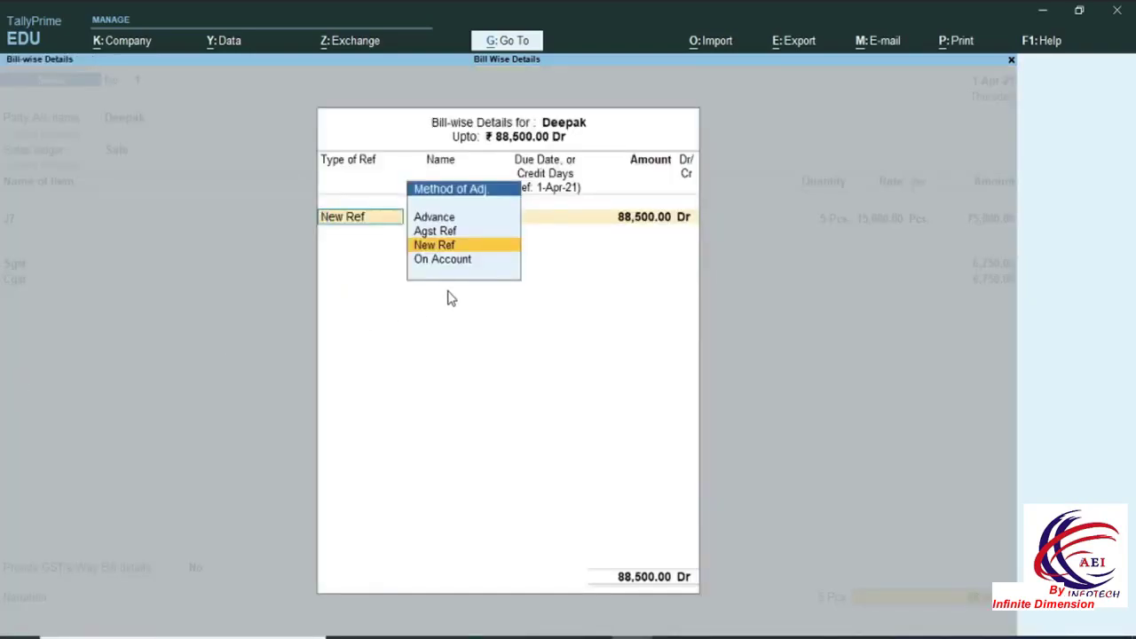
# Record the 88,500.00 sale as New Ref bill 1, skip narration, and accept Sales No. 1
pyautogui.press('Return')
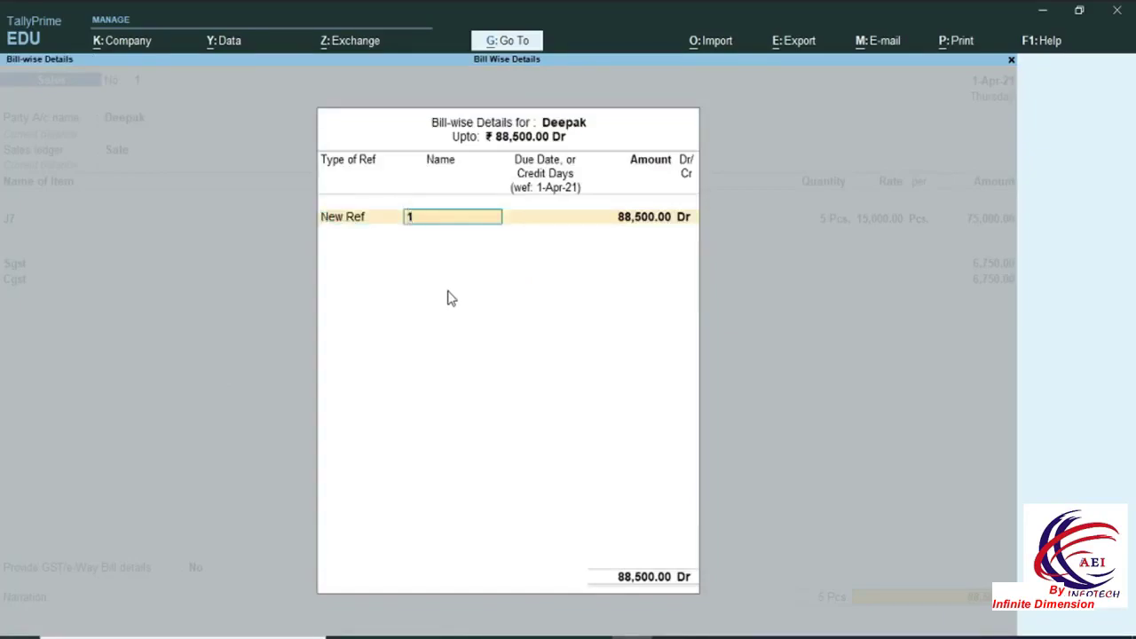
pyautogui.press('Return')
pyautogui.press('Return')
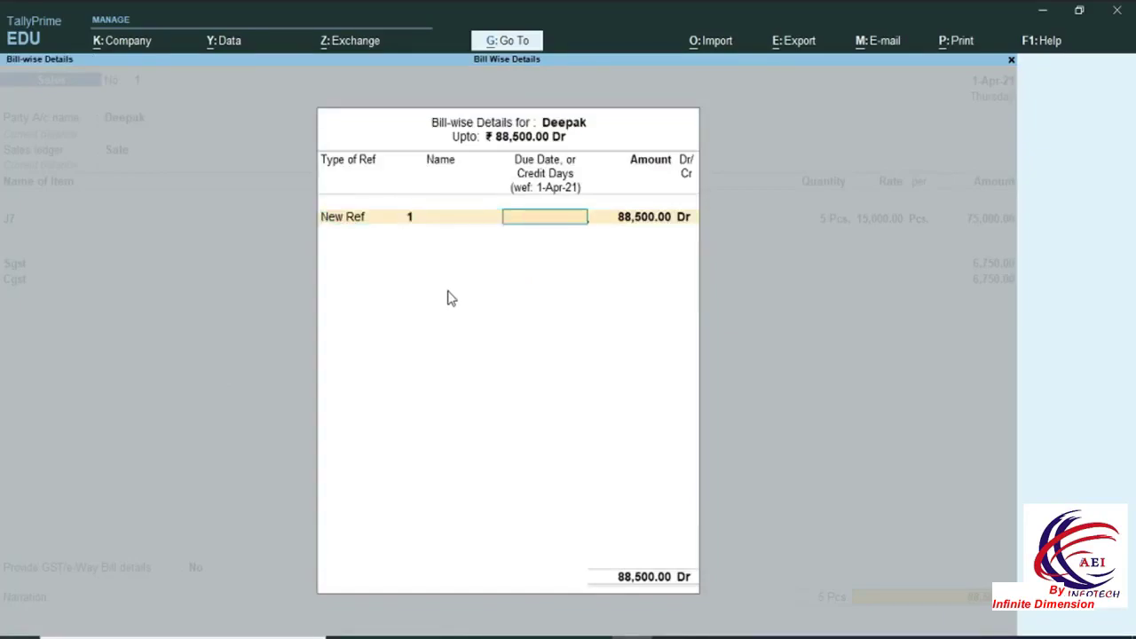
pyautogui.press('Return')
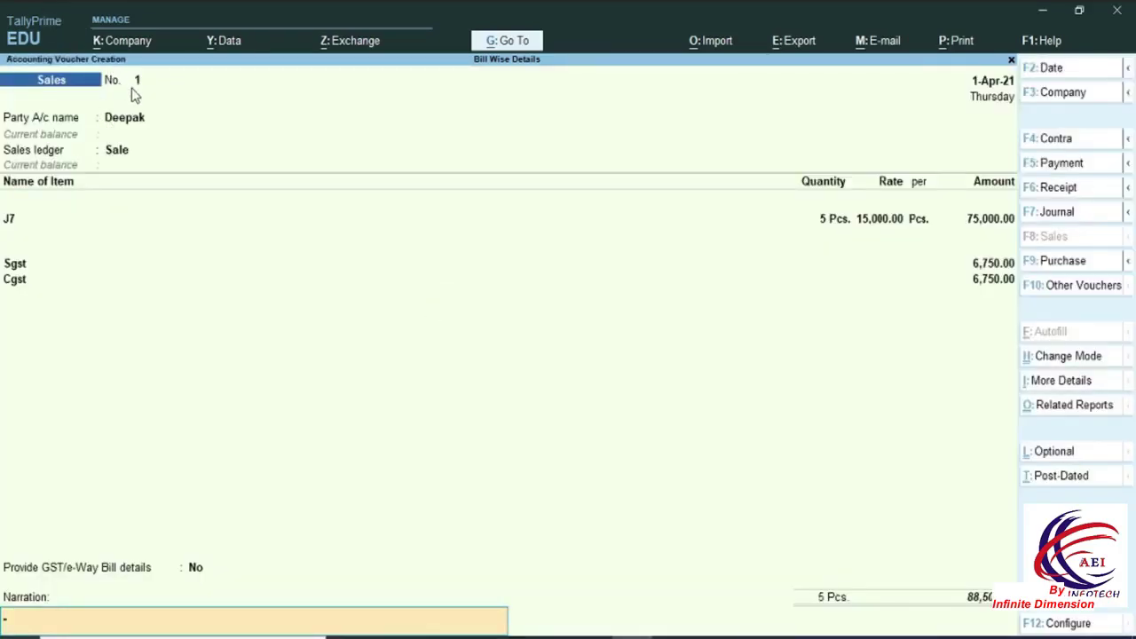
pyautogui.press('Return')
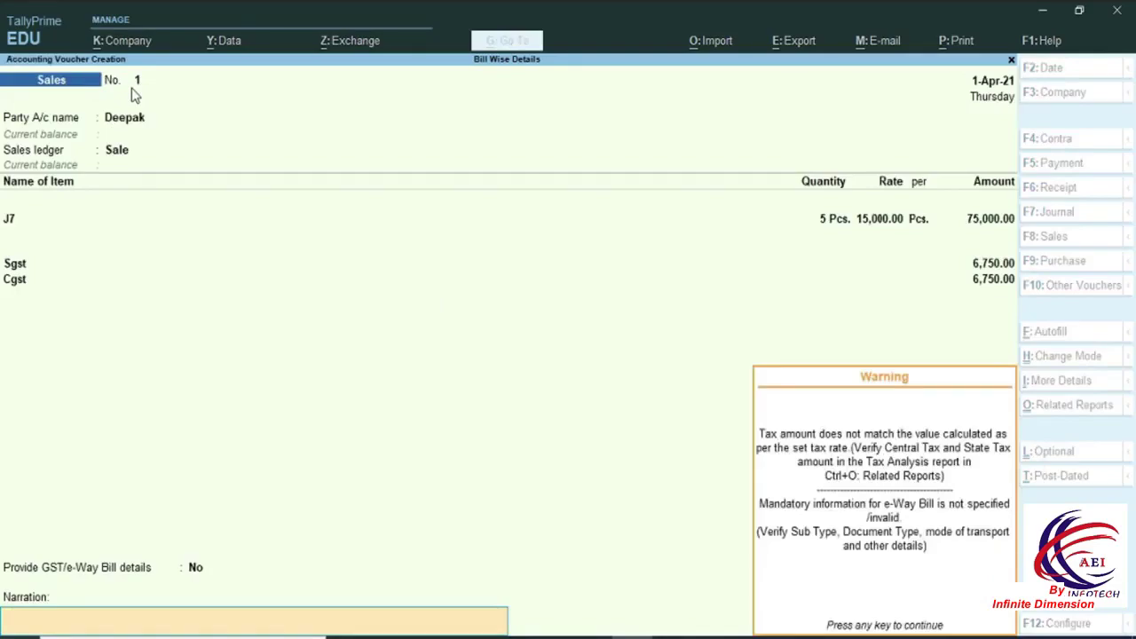
pyautogui.press('Return')
pyautogui.press('Return')
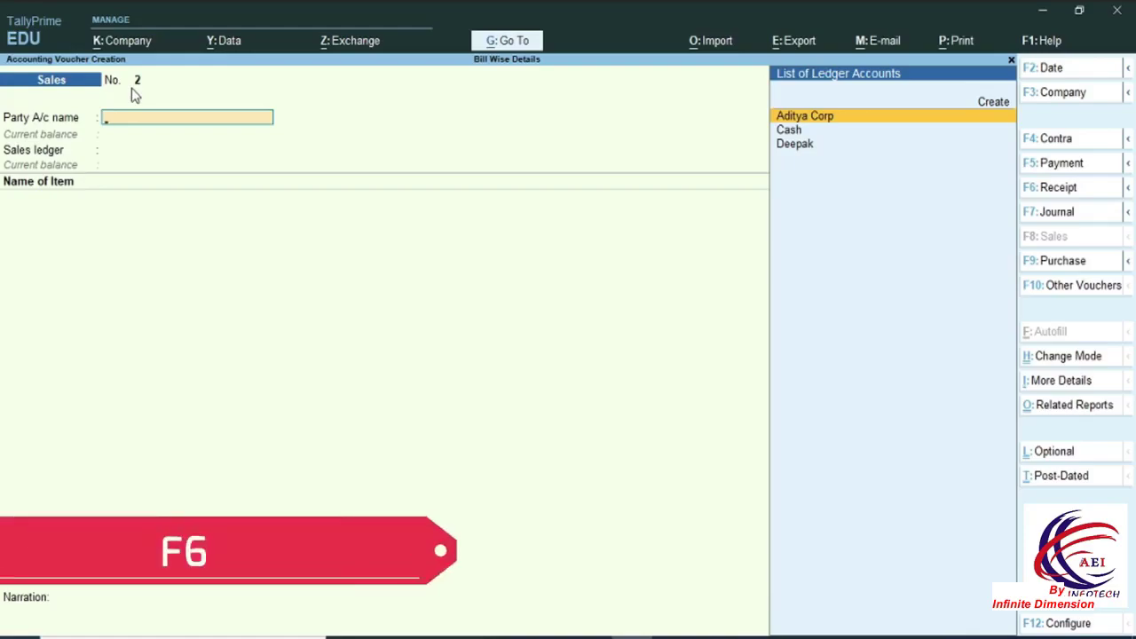
# On a receipt voucher, credit the customer 50,000 against pending bill 1
pyautogui.press('F6')
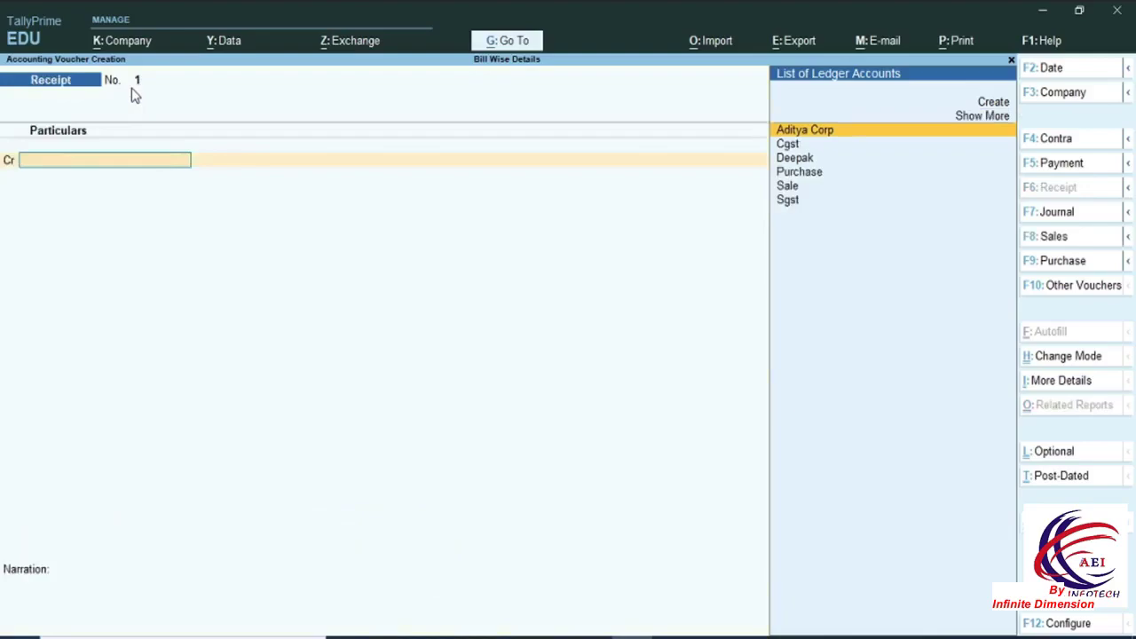
pyautogui.press('Down')
pyautogui.press('Down')
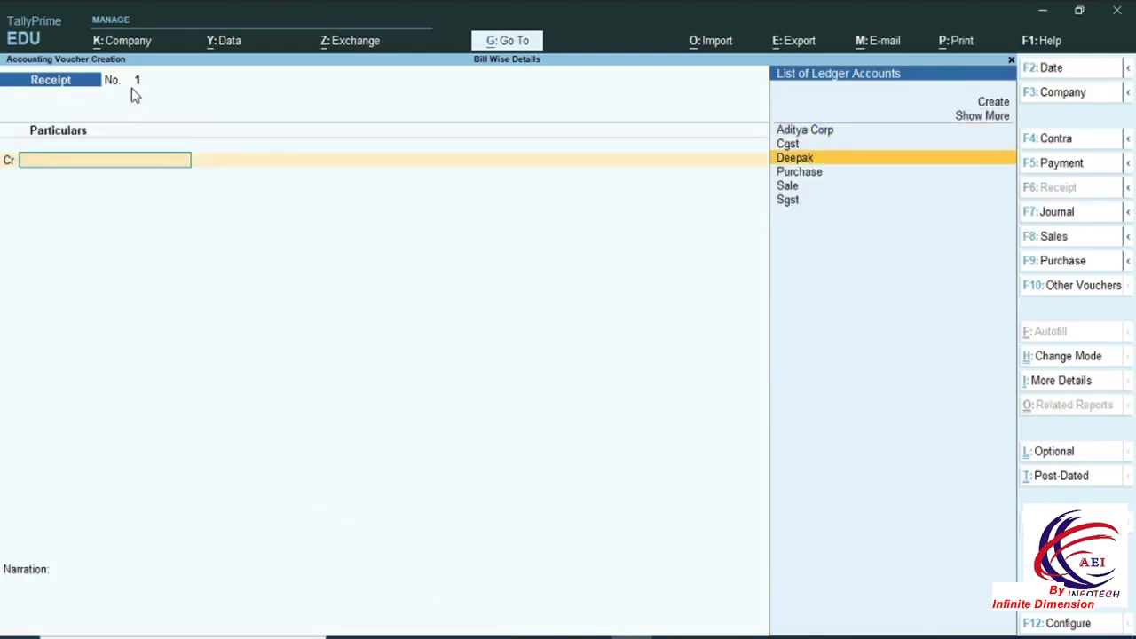
pyautogui.press('Return')
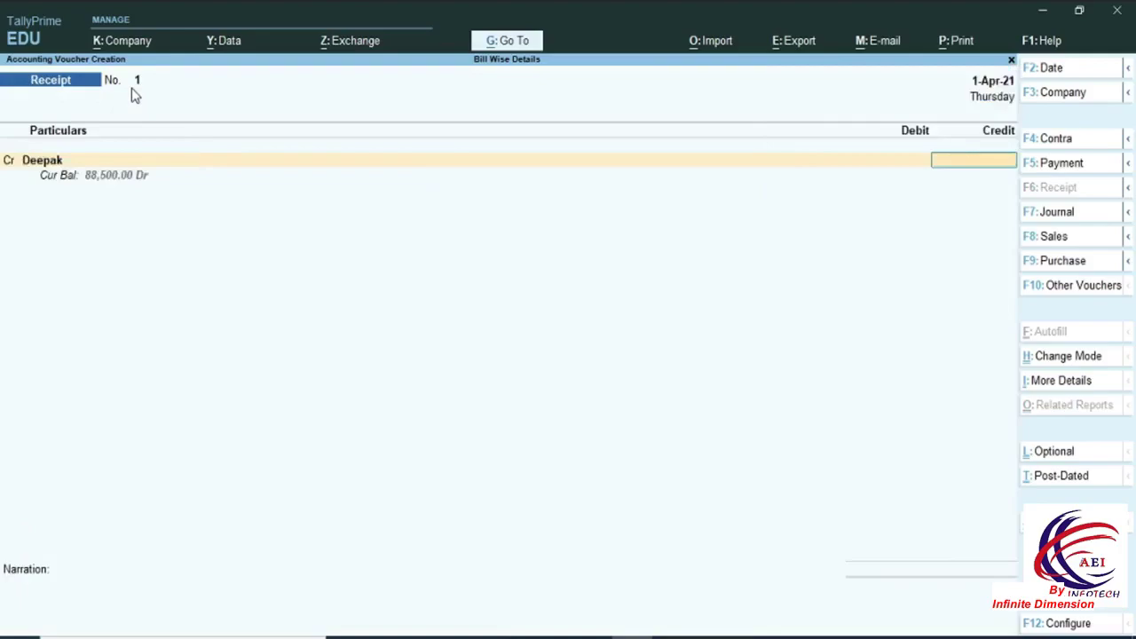
pyautogui.press('BackSpace')
pyautogui.press('Down')
pyautogui.press('Down')
pyautogui.press('Return')
pyautogui.write('50')
pyautogui.write('000')
pyautogui.press('Return')
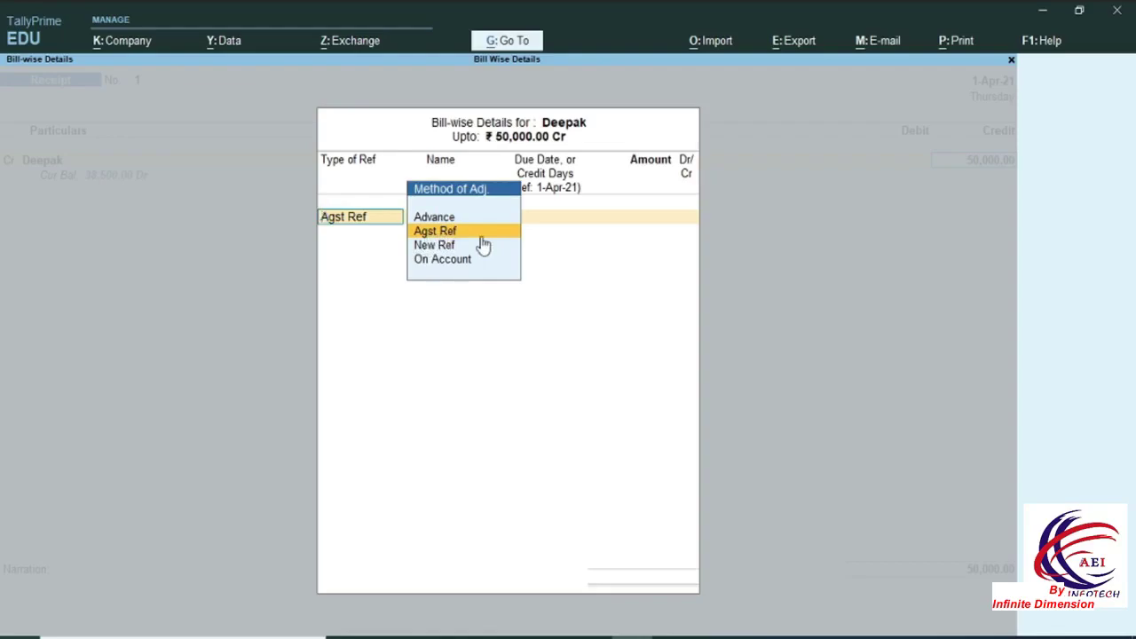
pyautogui.press('Return')
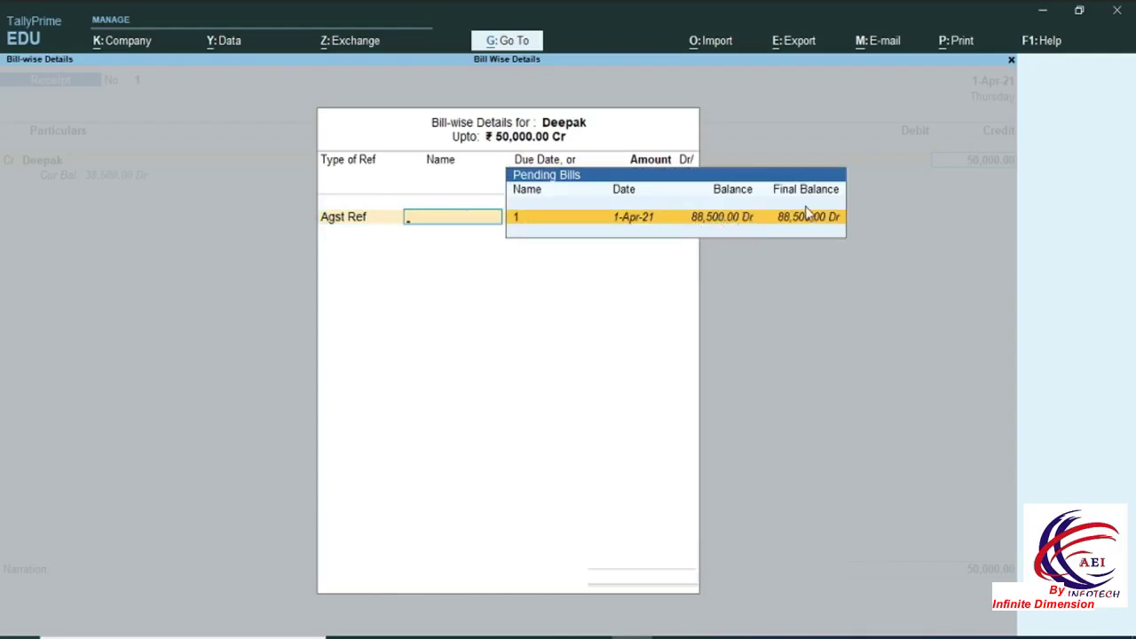
pyautogui.press('Return')
pyautogui.press('Return')
pyautogui.press('Return')
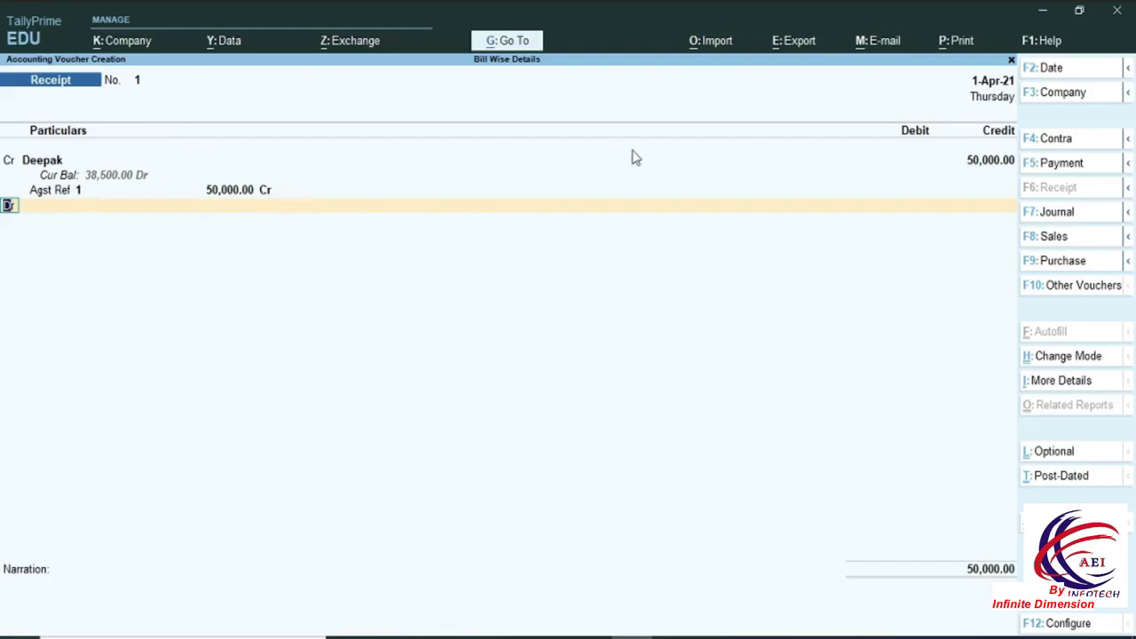
# Debit Cash 50,000 and skip the narration to reach acceptance
pyautogui.press('Return')
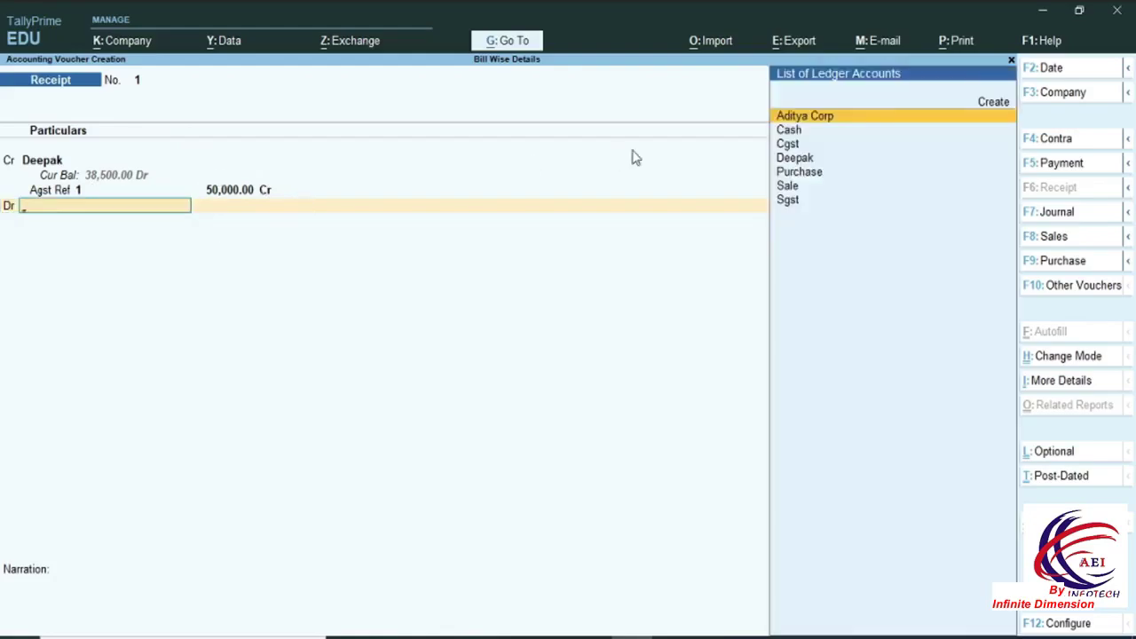
pyautogui.write('c')
pyautogui.press('Down')
pyautogui.press('Return')
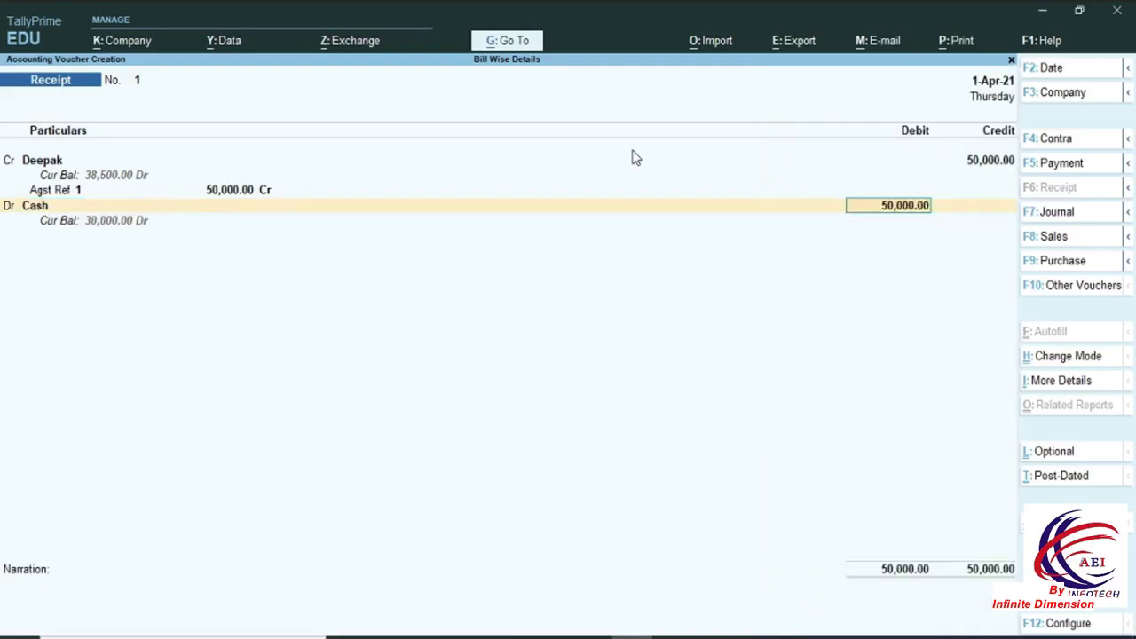
pyautogui.press('Return')
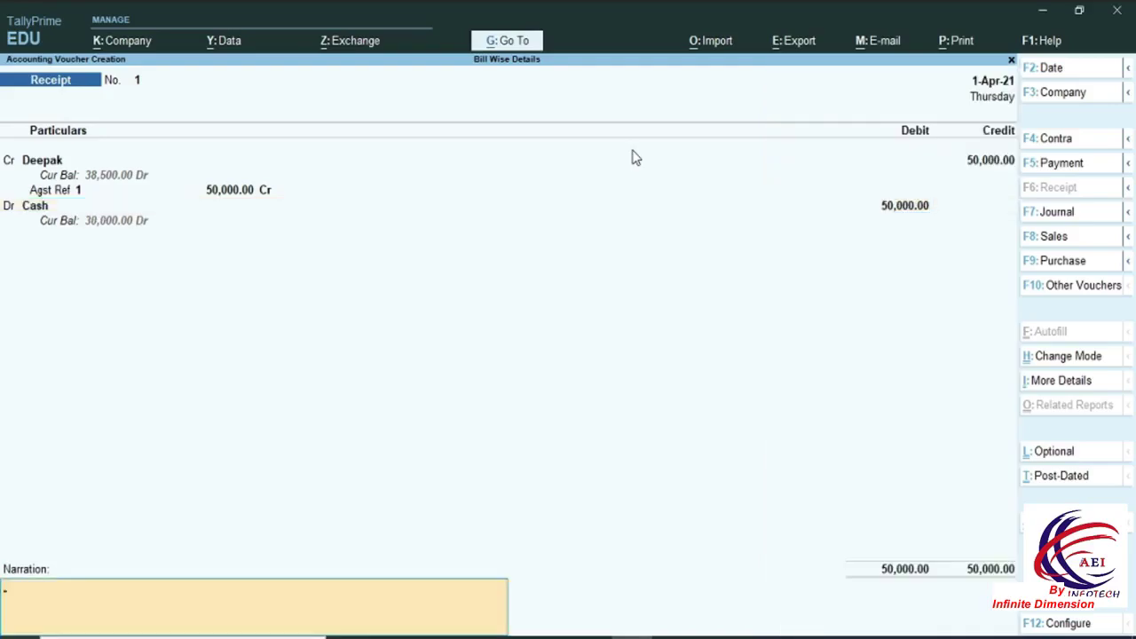
pyautogui.press('BackSpace')
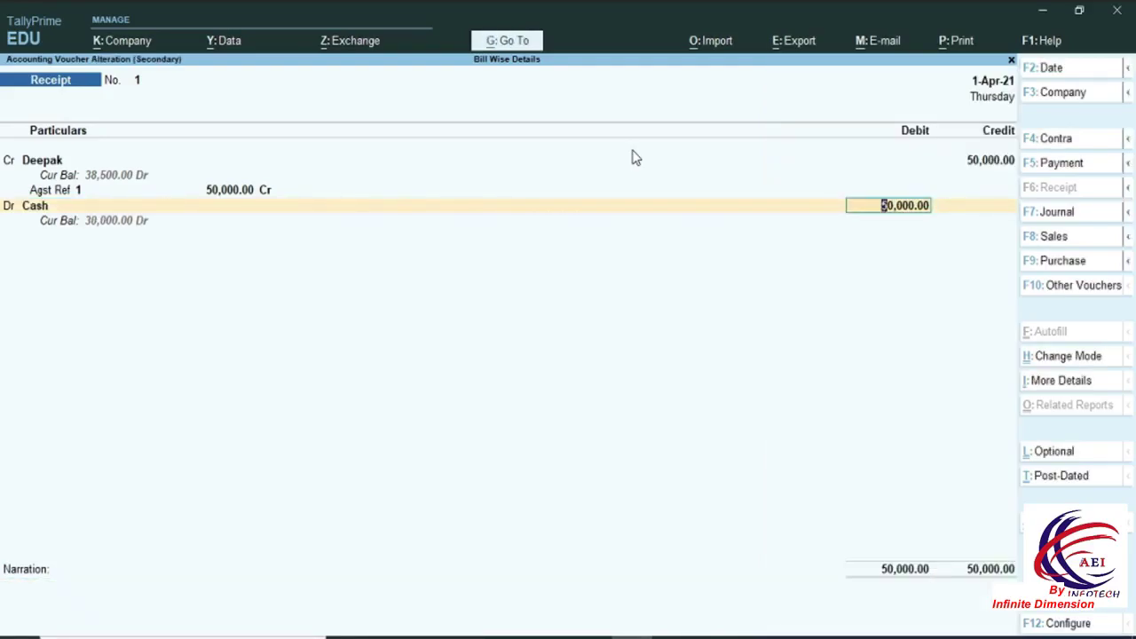
pyautogui.press('Return')
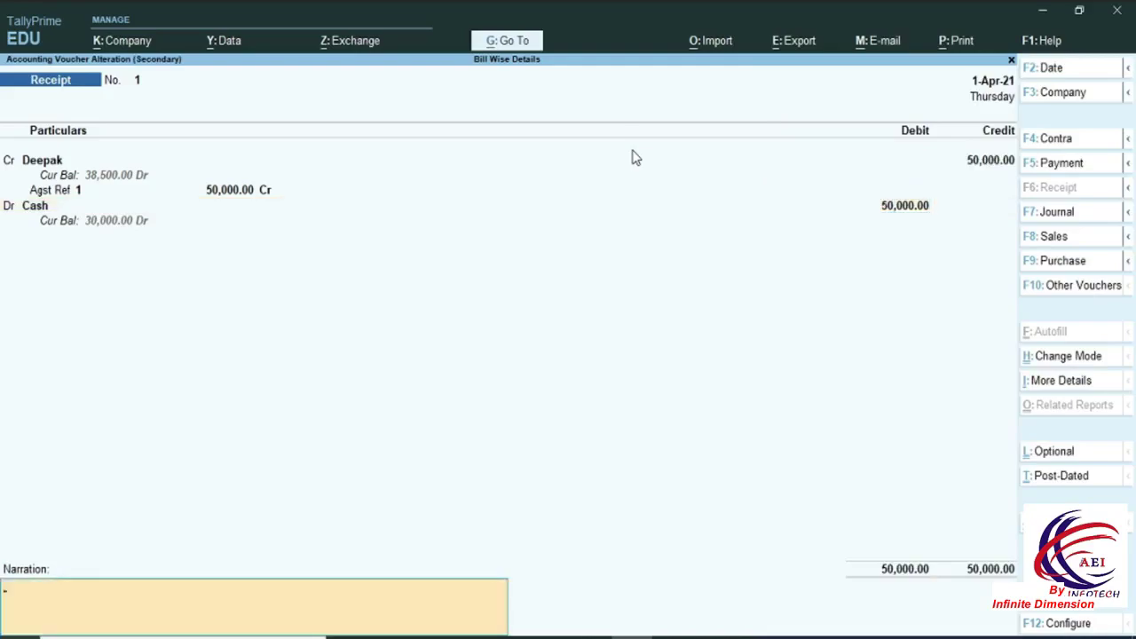
pyautogui.press('Return')
pyautogui.press('Return')
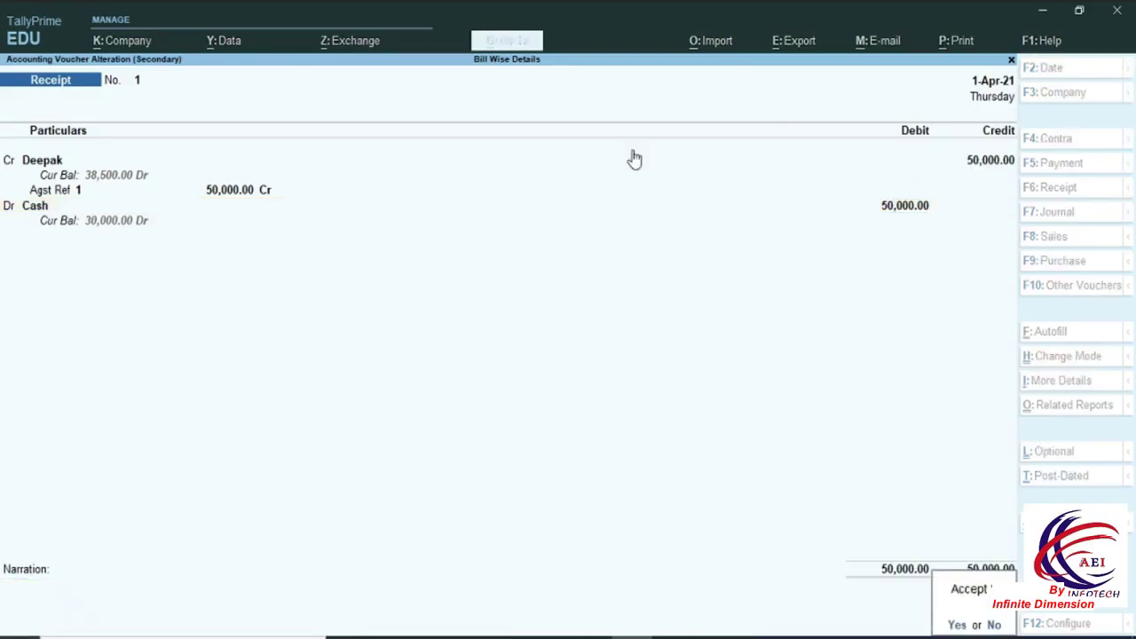
# Save Receipt No. 1, then create the new customer's ledger under Sundry Debtors for Receipt No. 2
pyautogui.hotkey('alt', 'a')
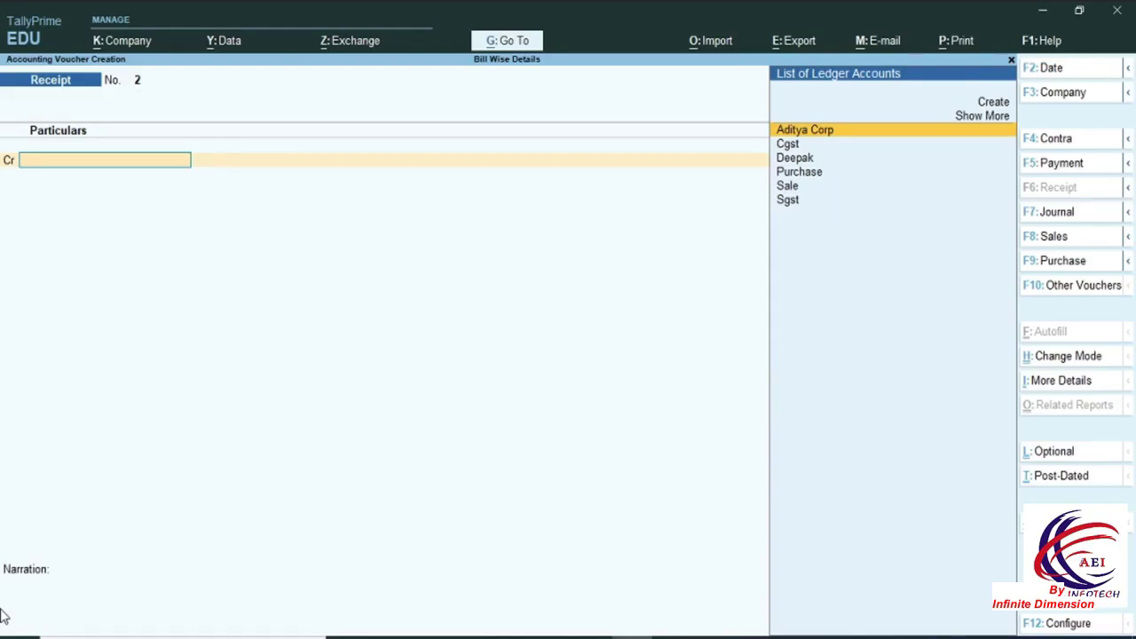
pyautogui.press('alt')
pyautogui.hotkey('alt', 'c')
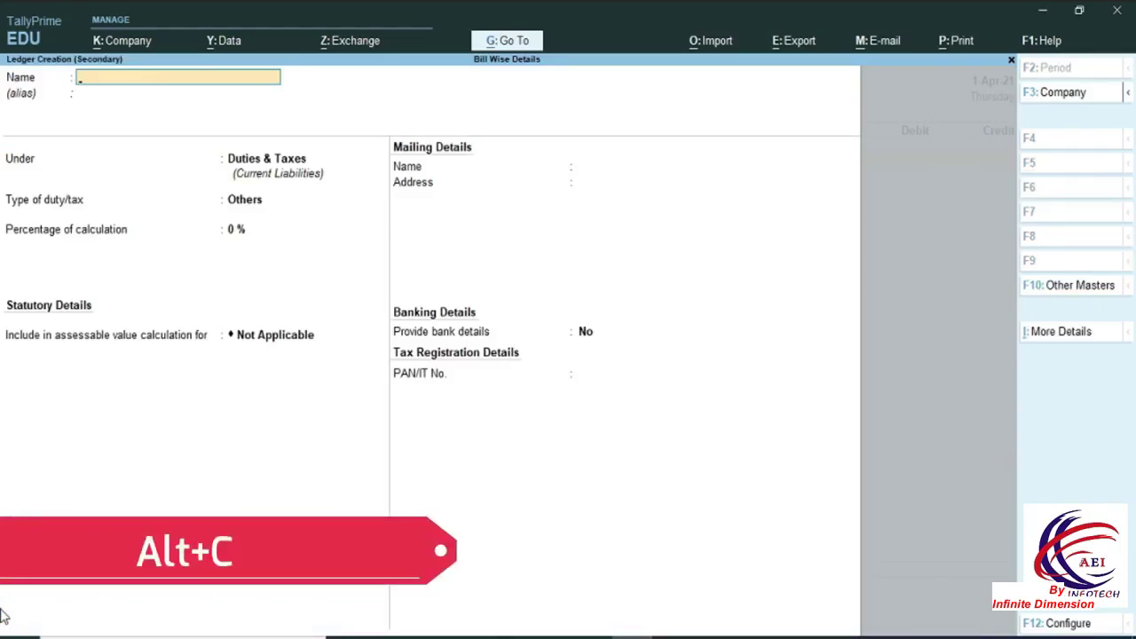
pyautogui.write('Aman')
pyautogui.press('Return')
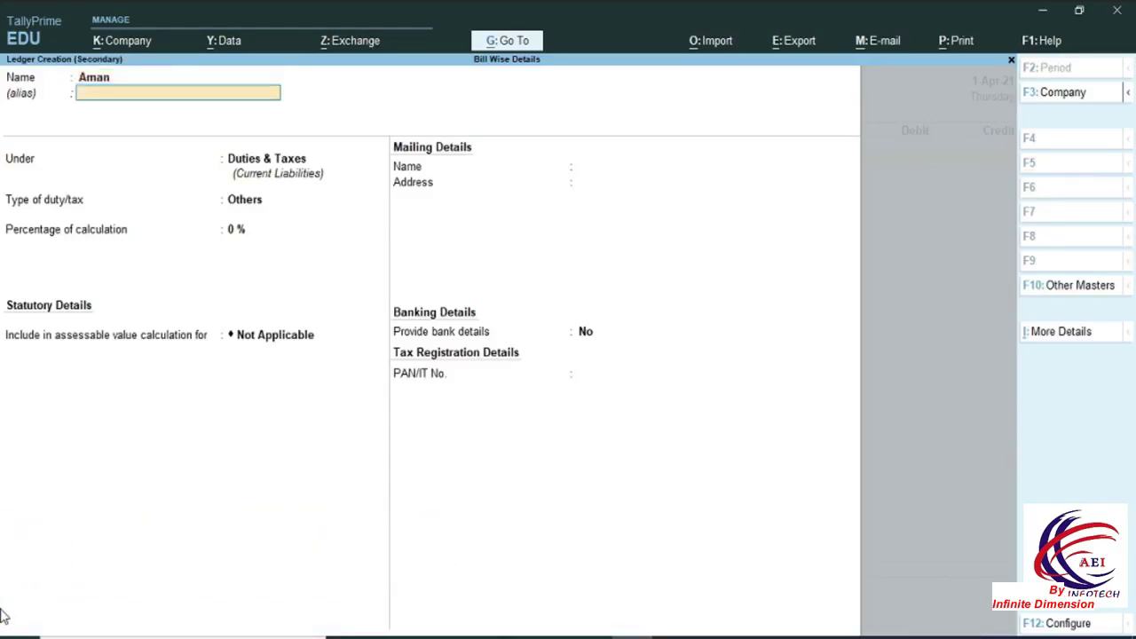
pyautogui.press('Return')
pyautogui.write('S')
pyautogui.press('Down')
pyautogui.press('Down')
pyautogui.press('Down')
pyautogui.press('Down')
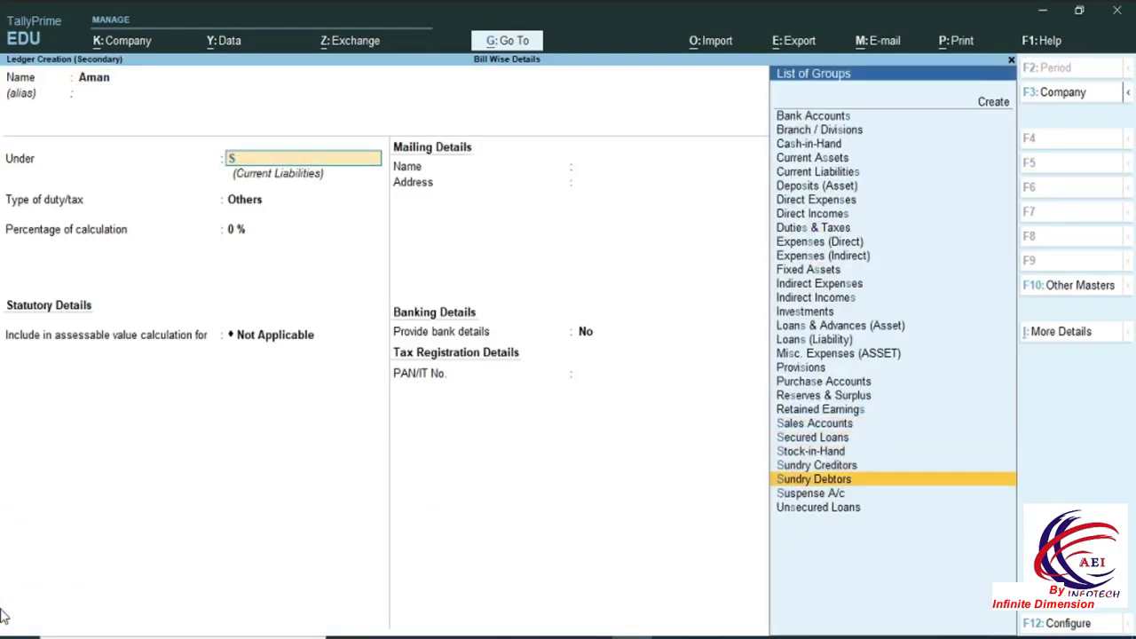
pyautogui.press('Return')
pyautogui.press('Return')
pyautogui.press('Return')
pyautogui.press('Return')
pyautogui.press('Return')
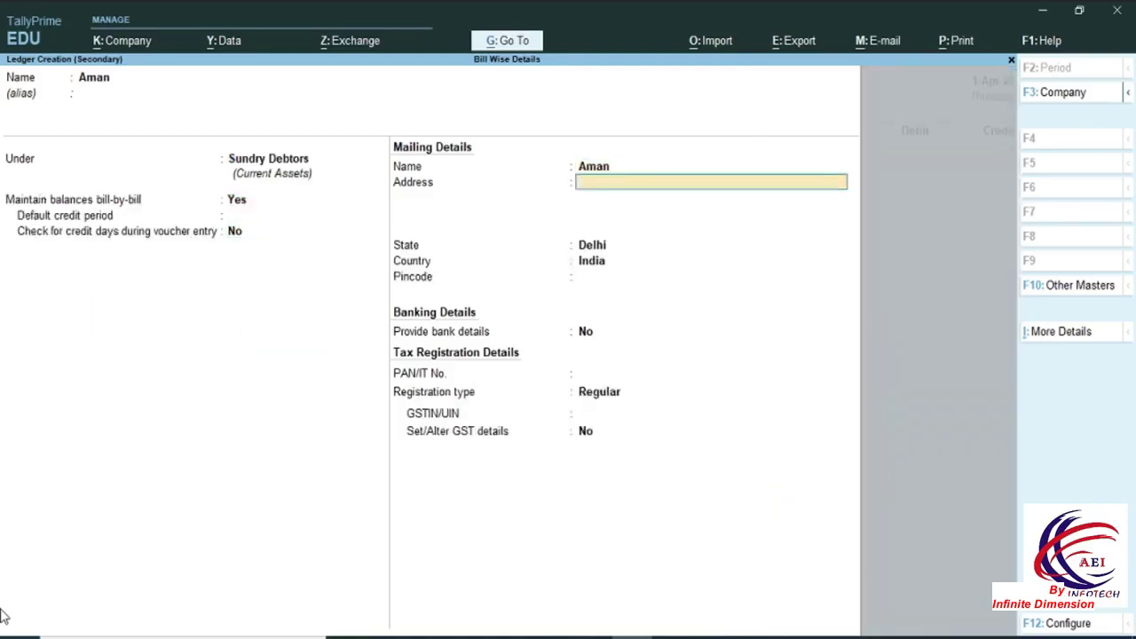
pyautogui.hotkey('ctrl', 'a')
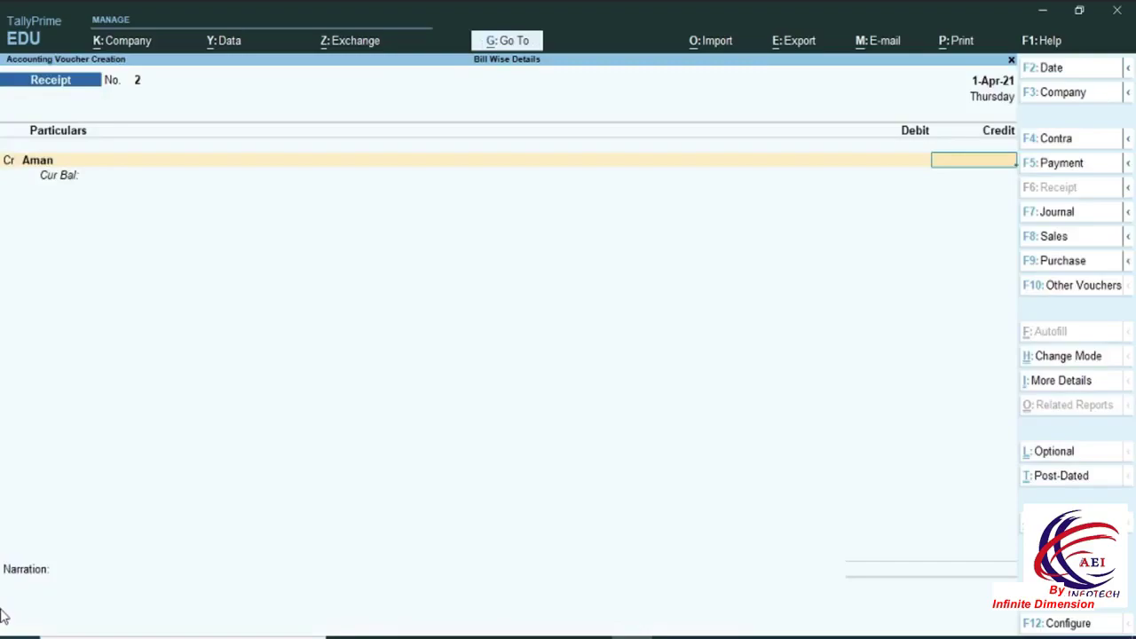
# Credit the new customer 50,000 as an Advance with reference name 2
pyautogui.write('500000')
pyautogui.press('Return')
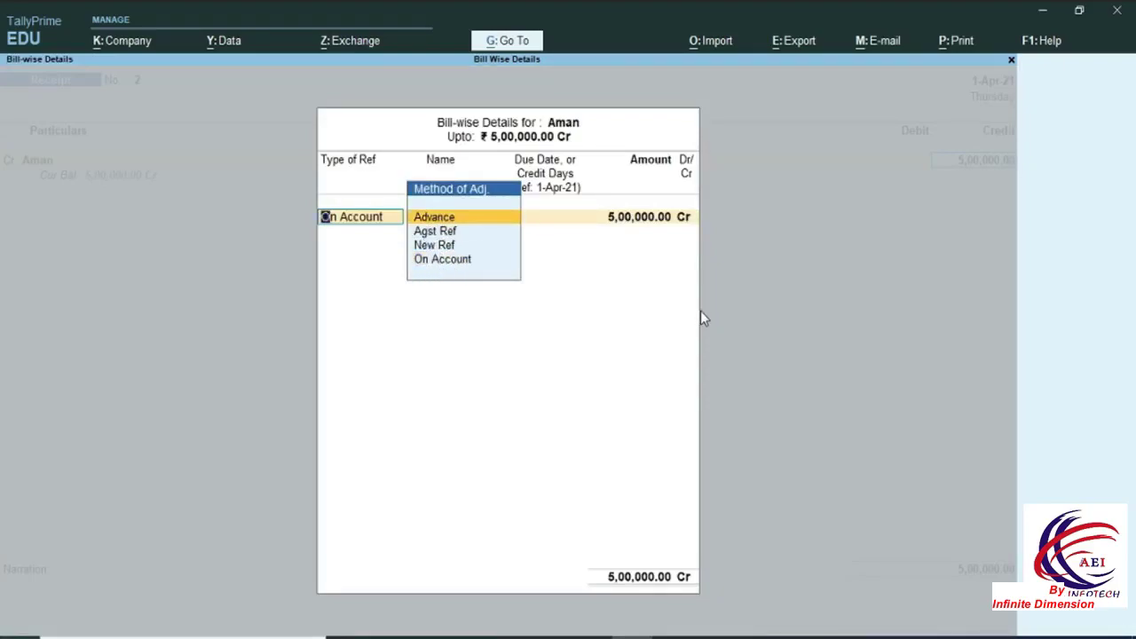
pyautogui.click(445, 219)
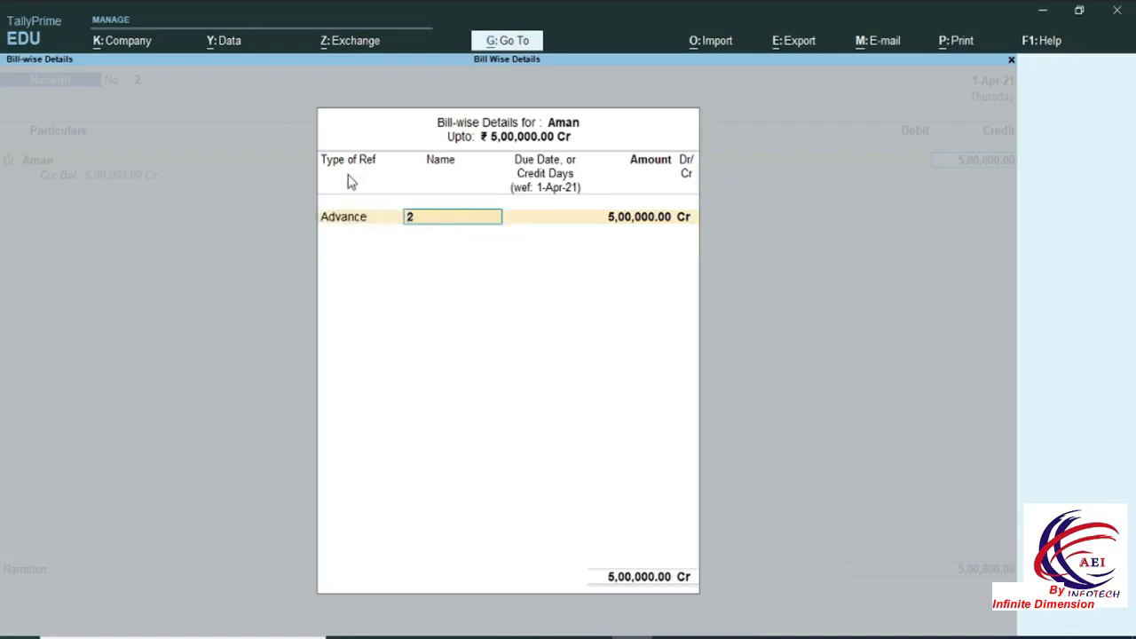
pyautogui.click(533, 214)
pyautogui.press('Return')
pyautogui.press('Return')
pyautogui.press('Return')
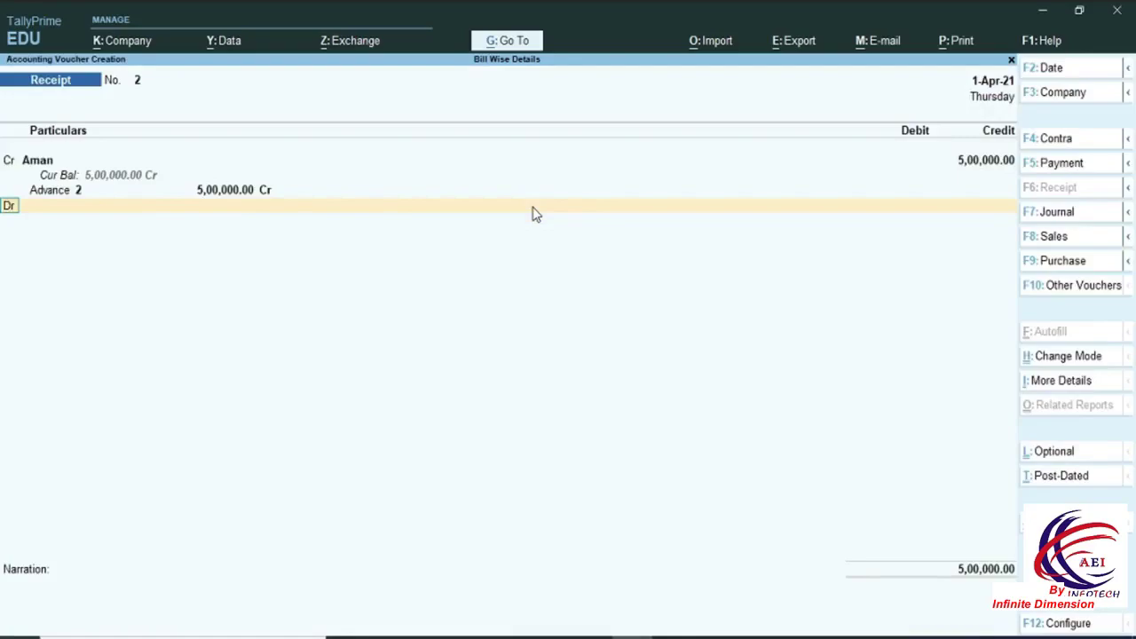
# Debit Cash 50,000 and skip the narration to finish the receipt
pyautogui.press('Return')
pyautogui.write('ca')
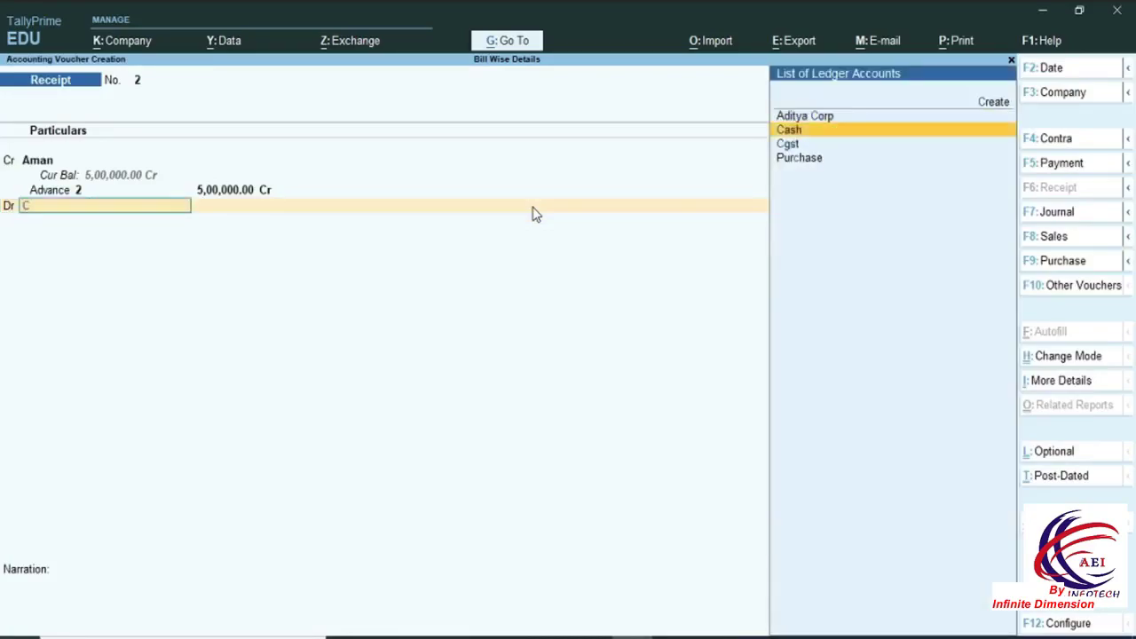
pyautogui.press('Return')
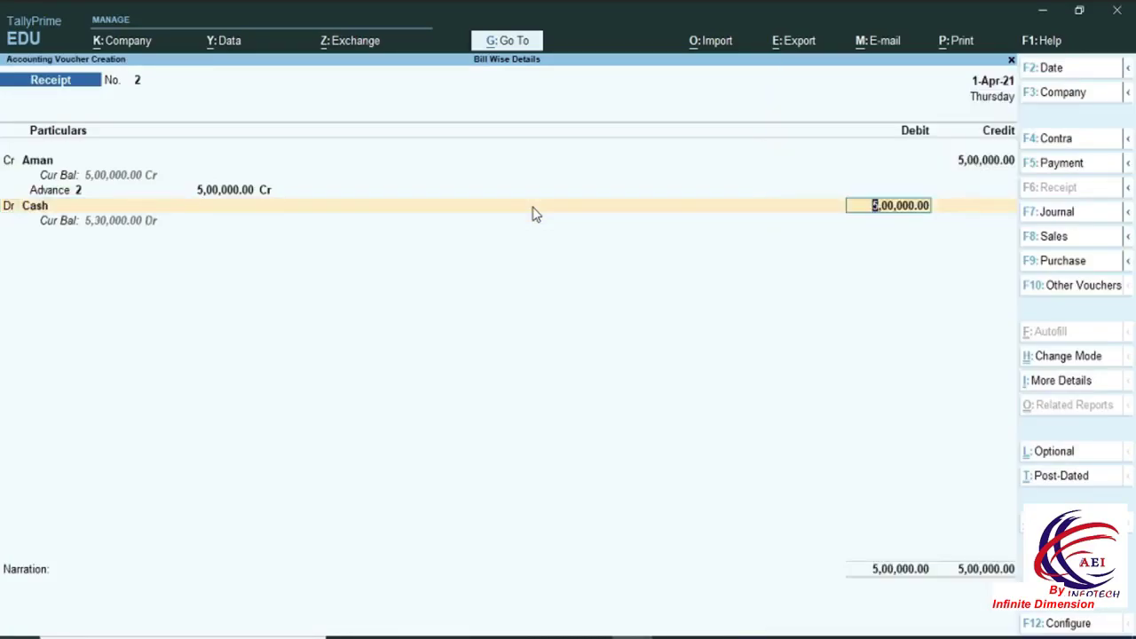
pyautogui.press('Return')
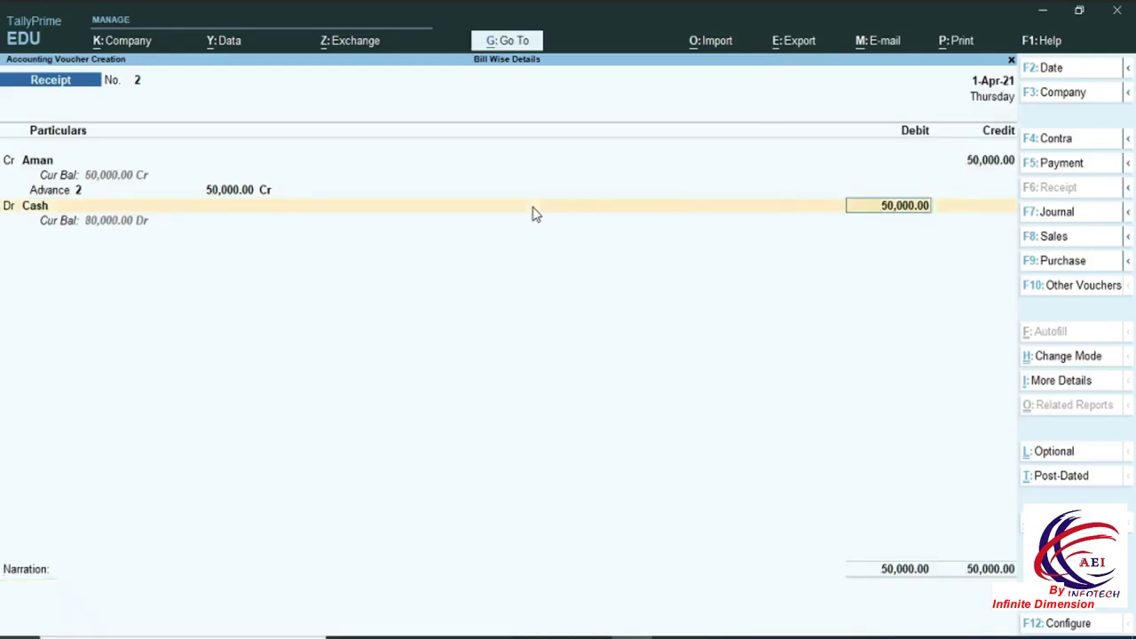
pyautogui.press('Return')
pyautogui.press('Return')
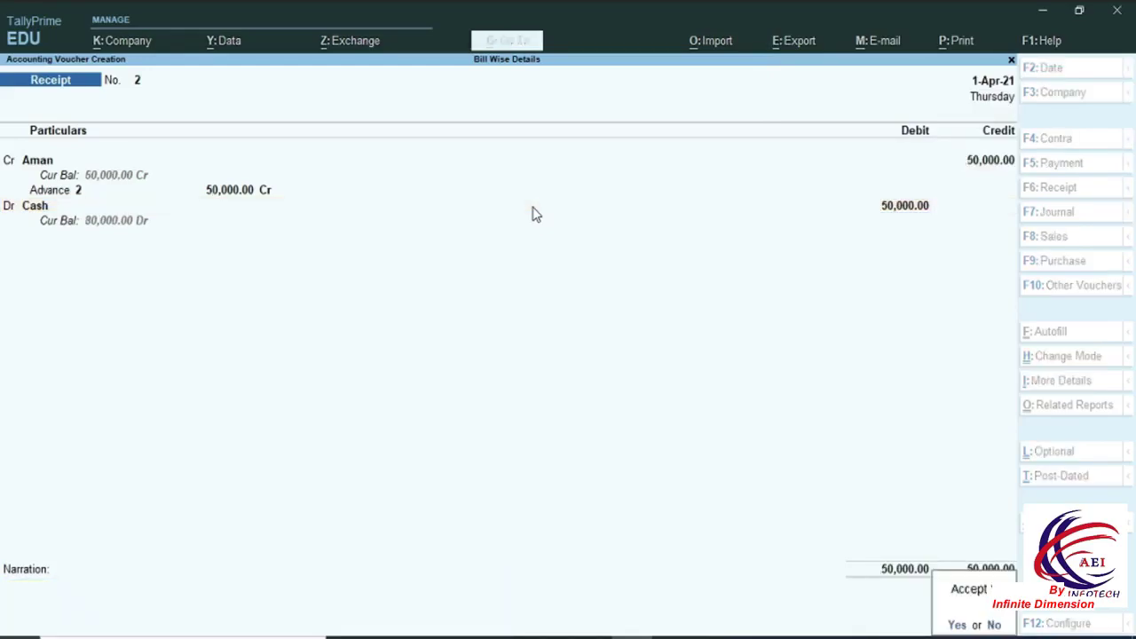
pyautogui.press('Return')
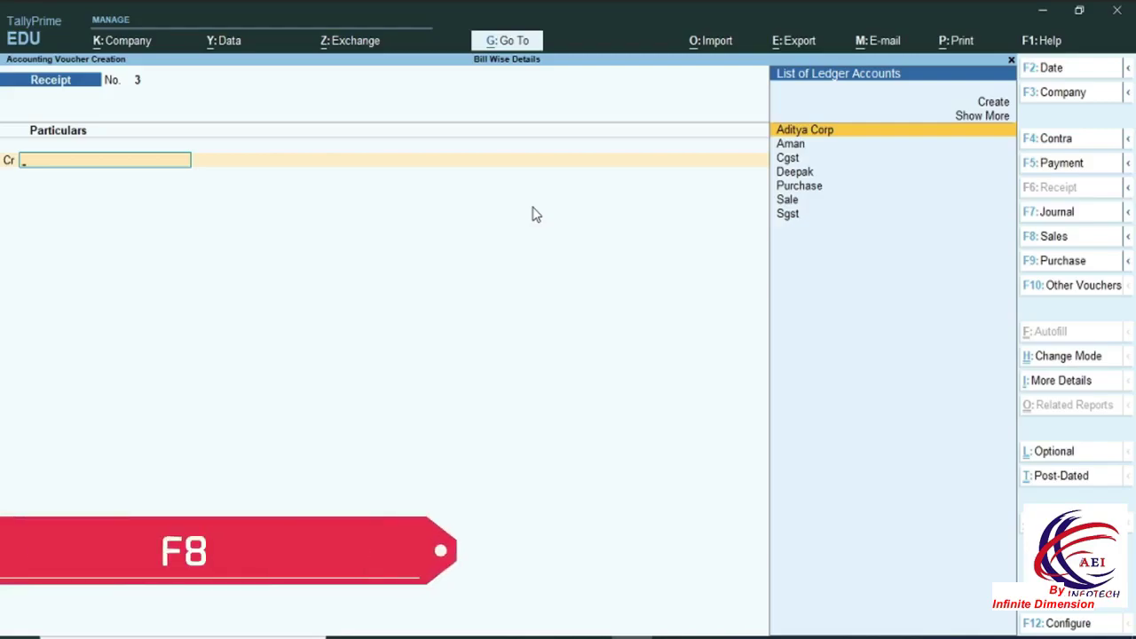
# Start a new sales voucher for the new customer using the Sale ledger
pyautogui.press('F8')
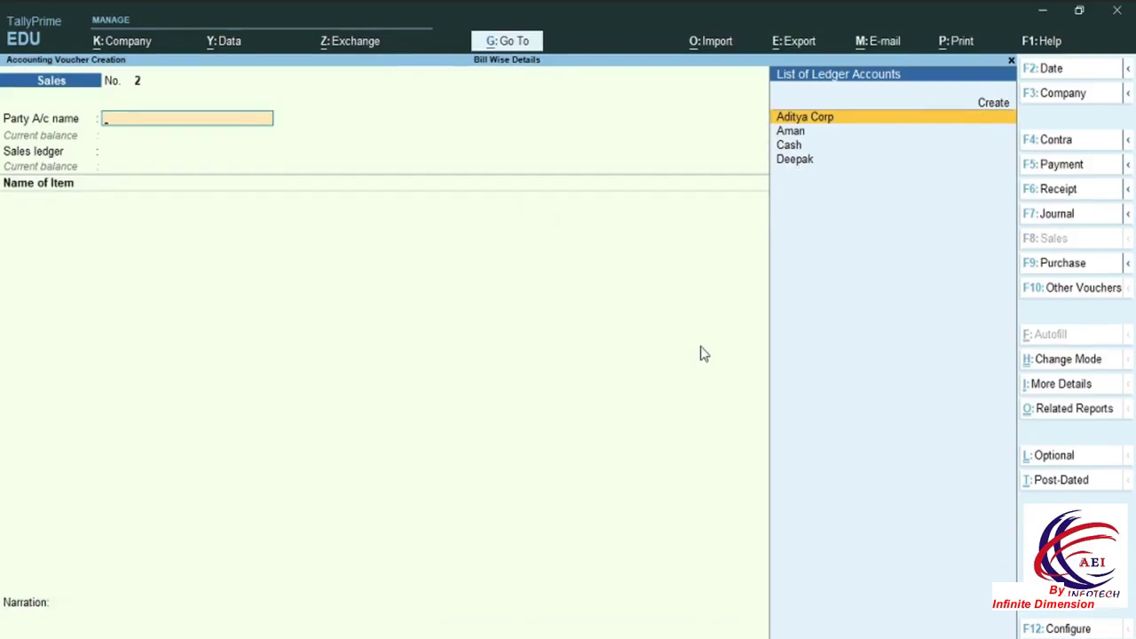
pyautogui.press('Down')
pyautogui.press('Return')
pyautogui.press('Return')
pyautogui.press('Return')
pyautogui.press('Return')
pyautogui.press('Return')
pyautogui.press('Return')
pyautogui.press('Return')
pyautogui.press('Return')
pyautogui.press('Return')
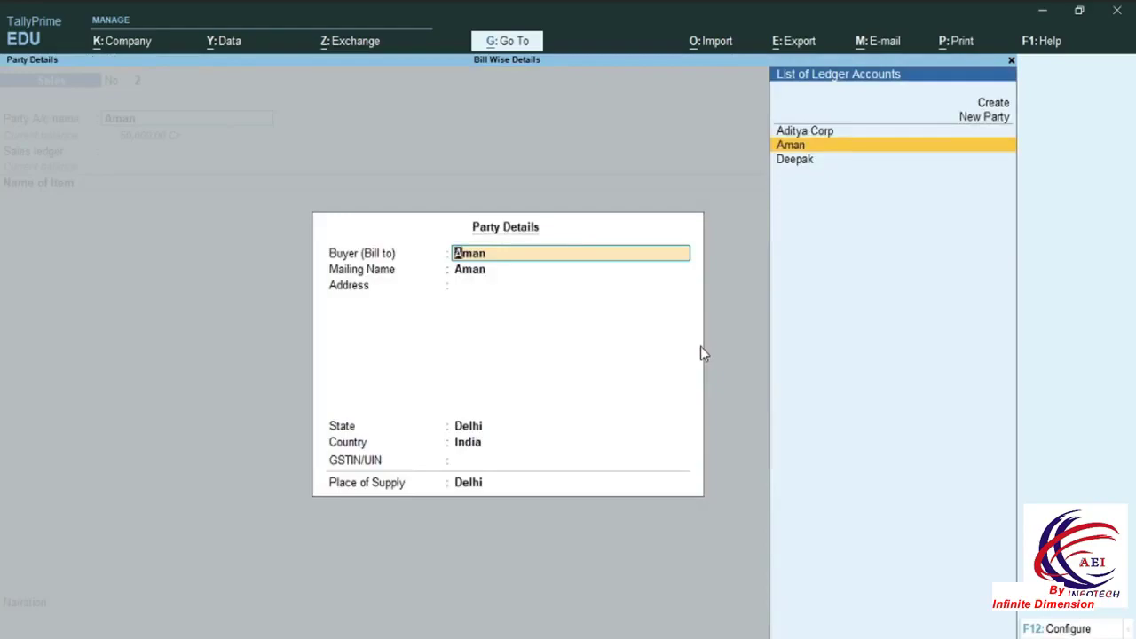
pyautogui.press('Return')
pyautogui.press('Return')
pyautogui.press('Return')
pyautogui.press('Return')
pyautogui.press('Return')
pyautogui.press('Return')
pyautogui.write('s')
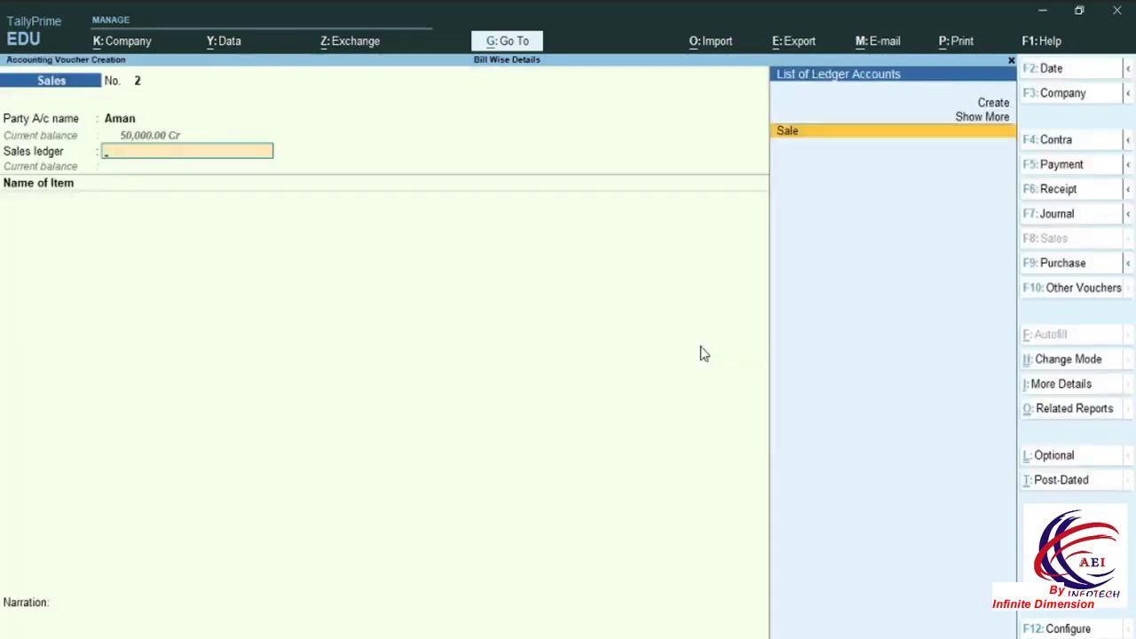
pyautogui.press('Return')
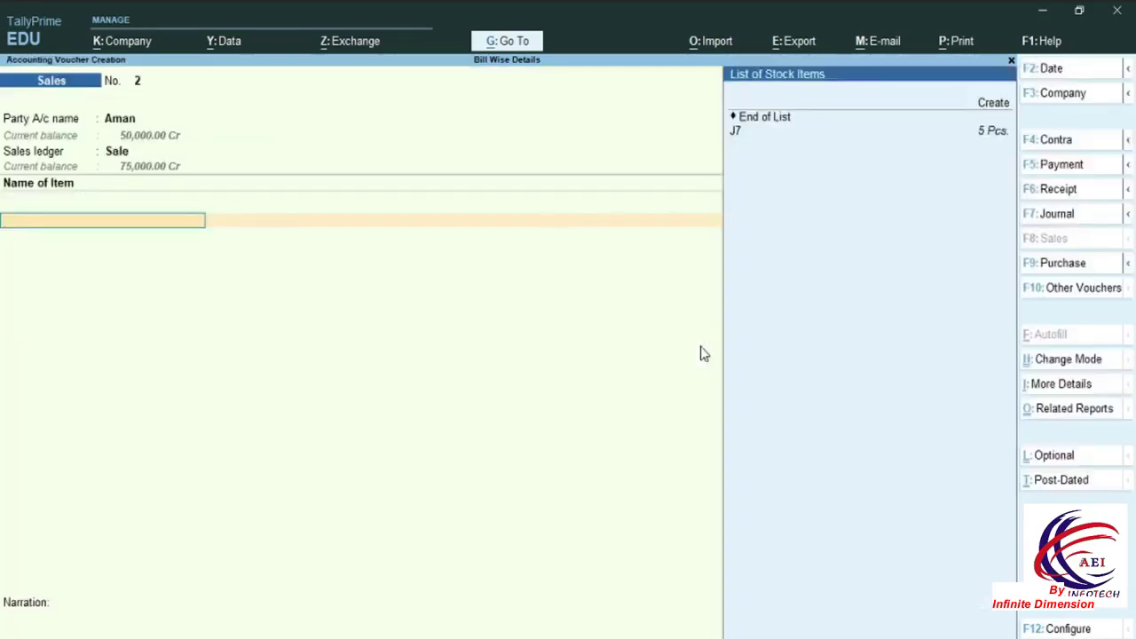
# Bill 3 Pcs of J7 at 15,000.00, totalling 45,000.00
pyautogui.write('j')
pyautogui.press('Return')
pyautogui.press('Return')
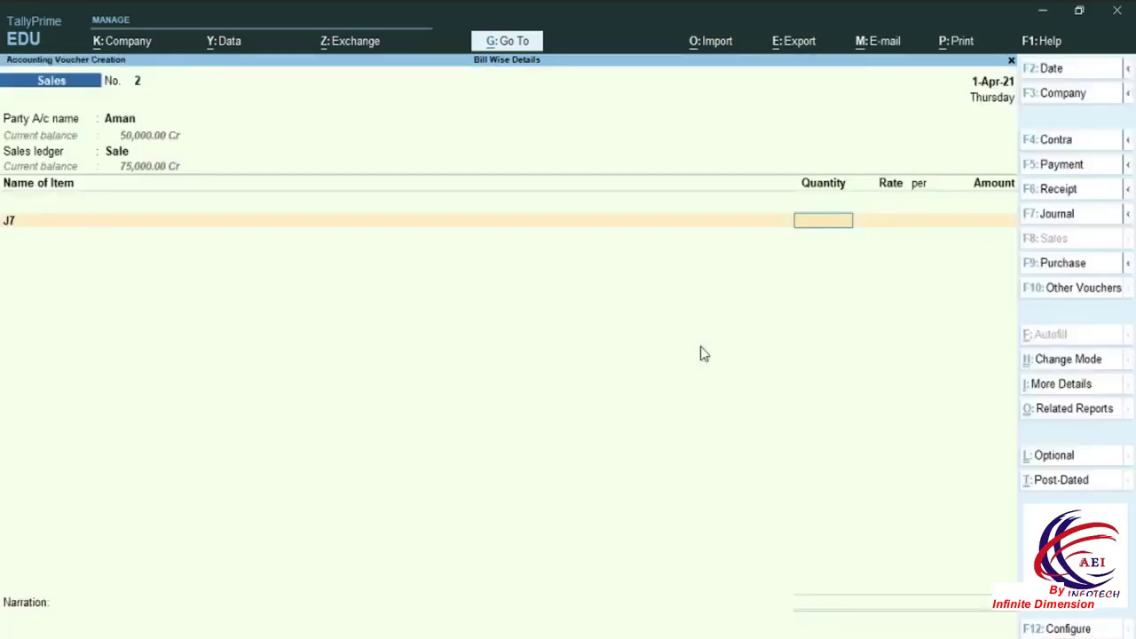
pyautogui.write('3')
pyautogui.press('Return')
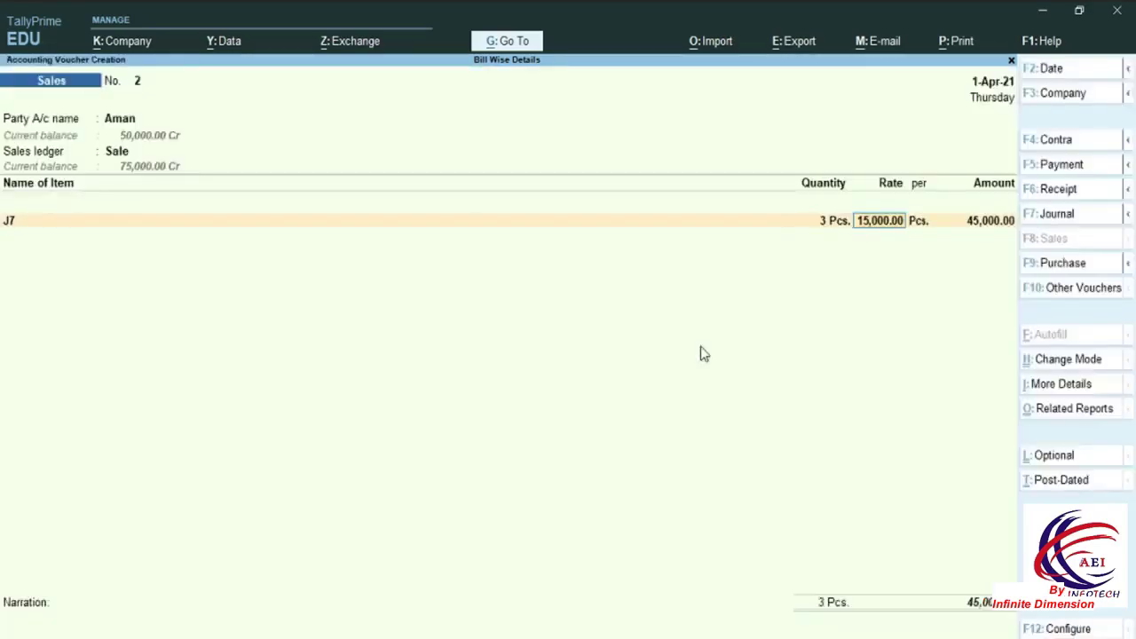
pyautogui.press('Return')
pyautogui.press('Return')
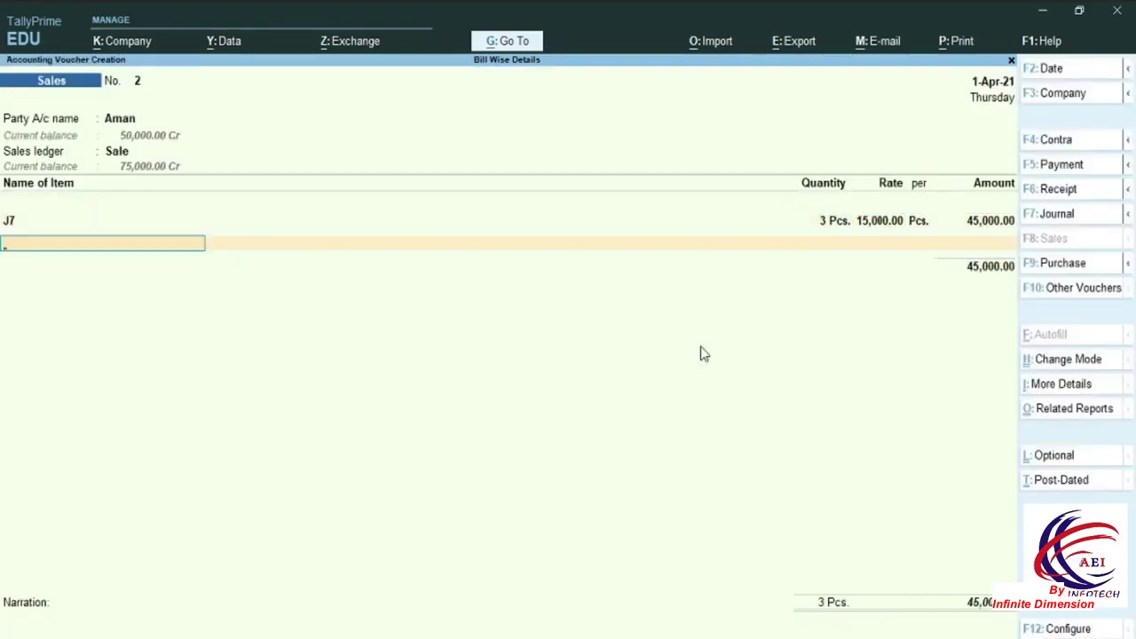
pyautogui.press('Return')
pyautogui.press('Down')
# Add Cgst and Sgst tax lines of 4,050 each
pyautogui.press('Return')
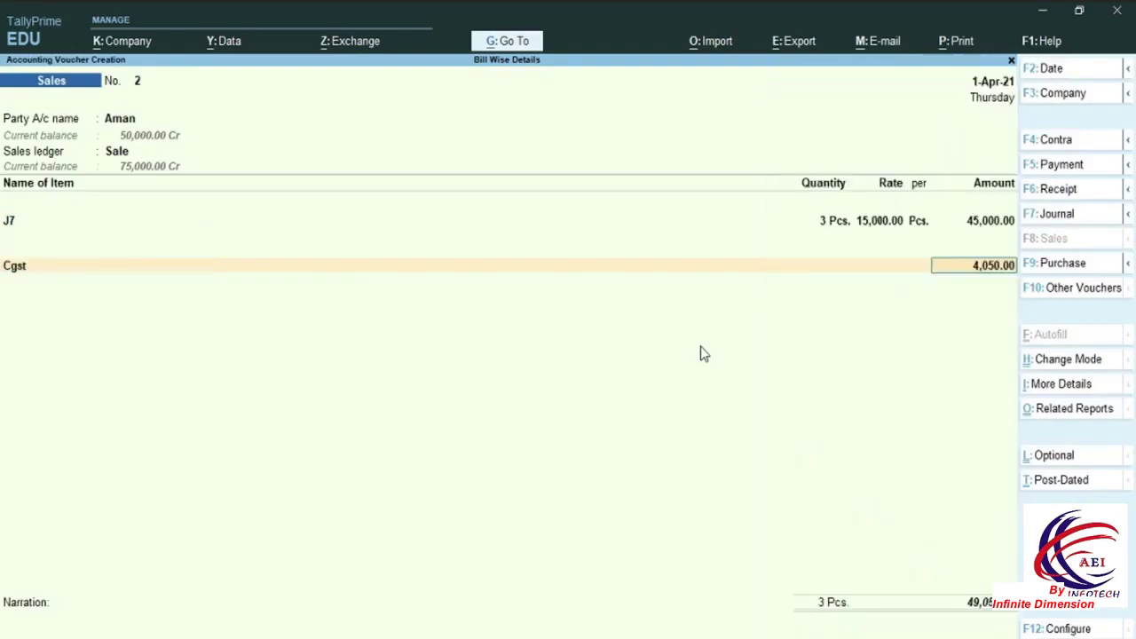
pyautogui.press('Return')
pyautogui.press('Down')
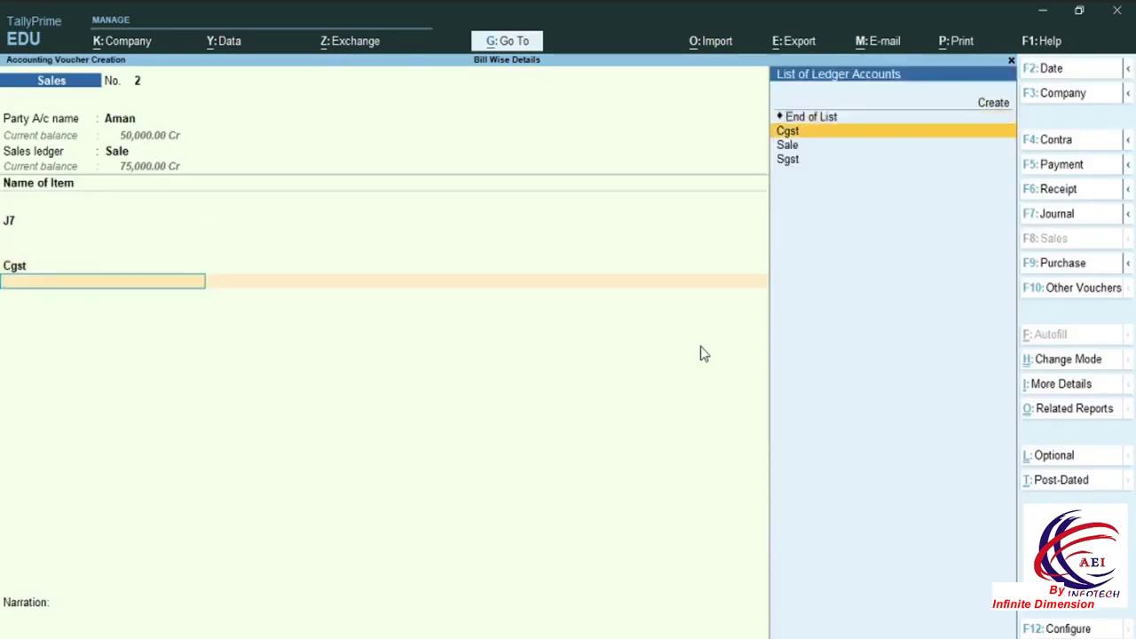
pyautogui.press('Down')
pyautogui.press('Down')
pyautogui.press('Return')
pyautogui.press('Return')
pyautogui.press('Return')
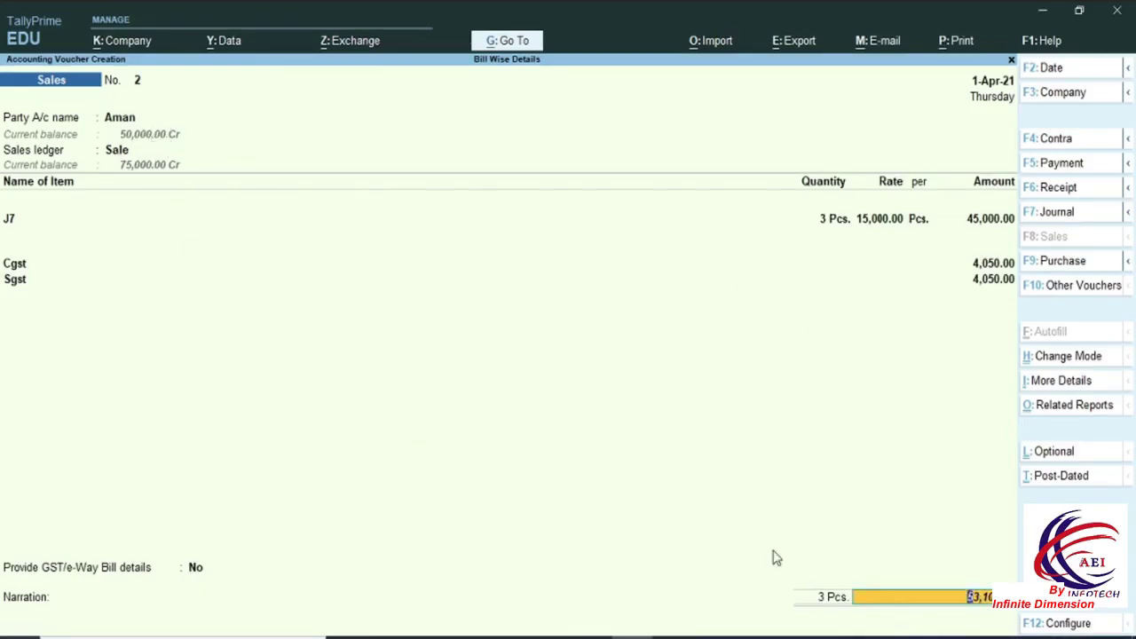
# Record the 53,100 bill as New Ref 2 and save Sales No. 2
pyautogui.press('Return')
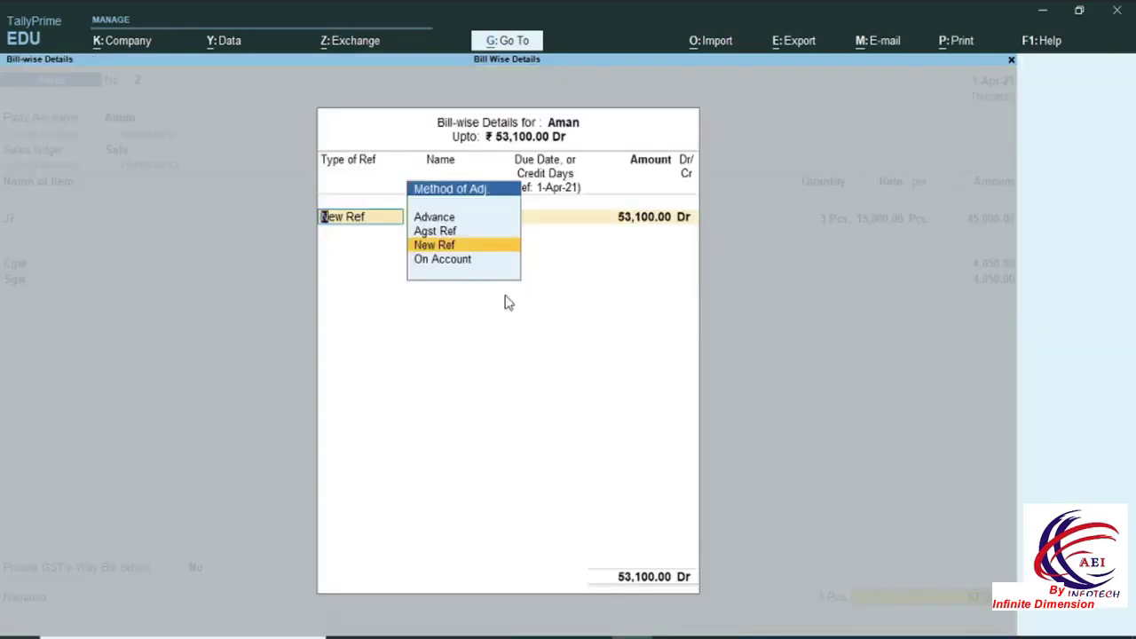
pyautogui.press('Return')
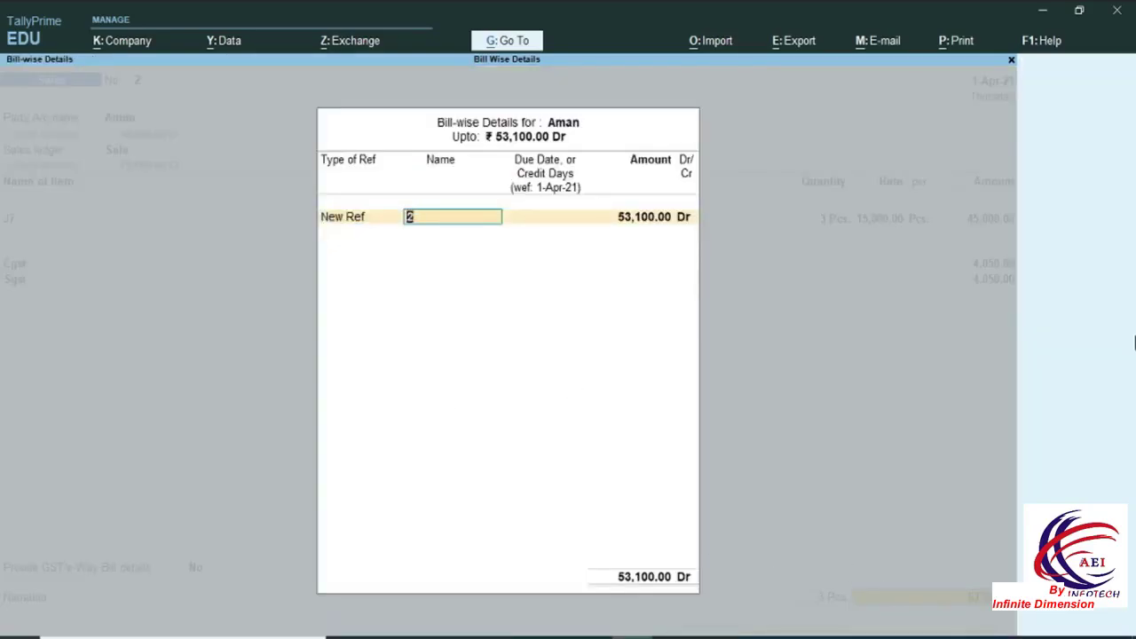
pyautogui.press('Return')
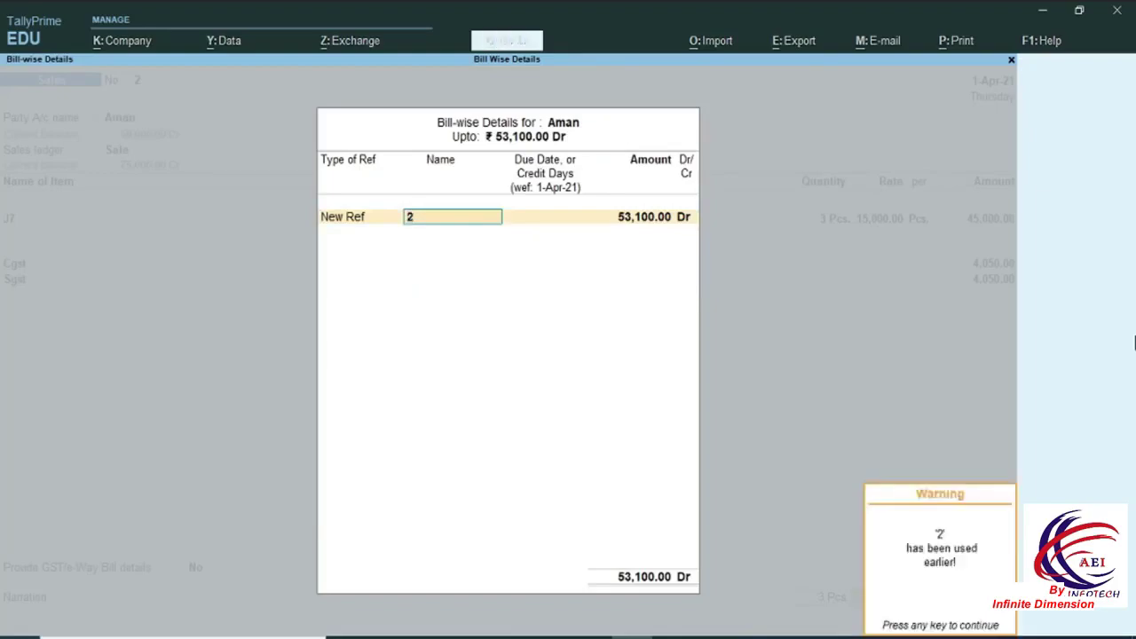
pyautogui.press('Return')
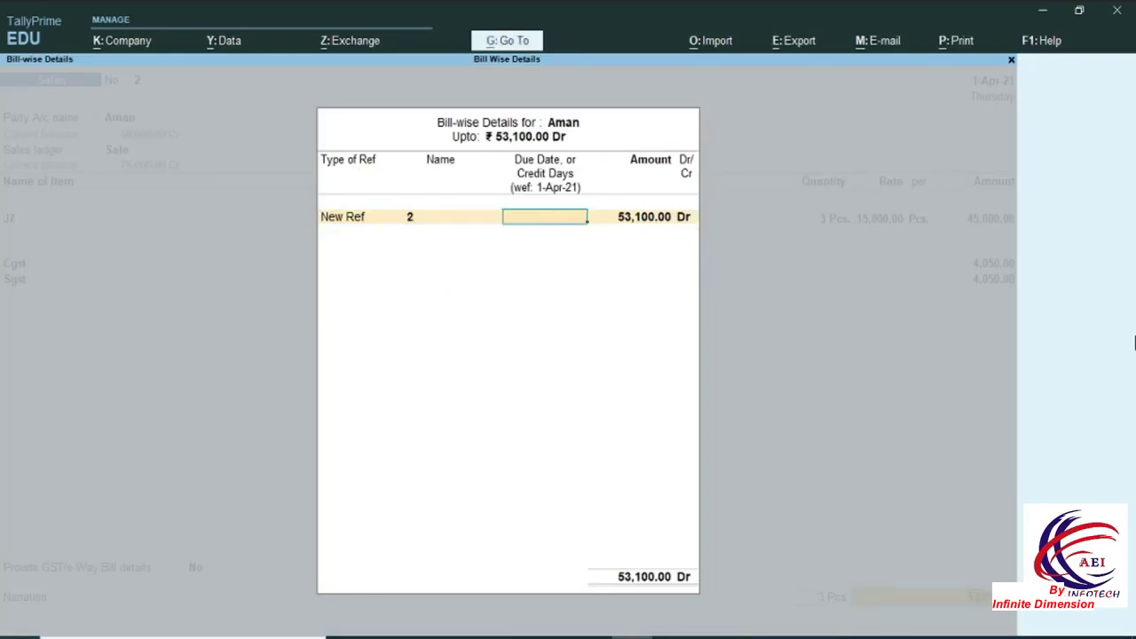
pyautogui.press('Return')
pyautogui.press('Return')
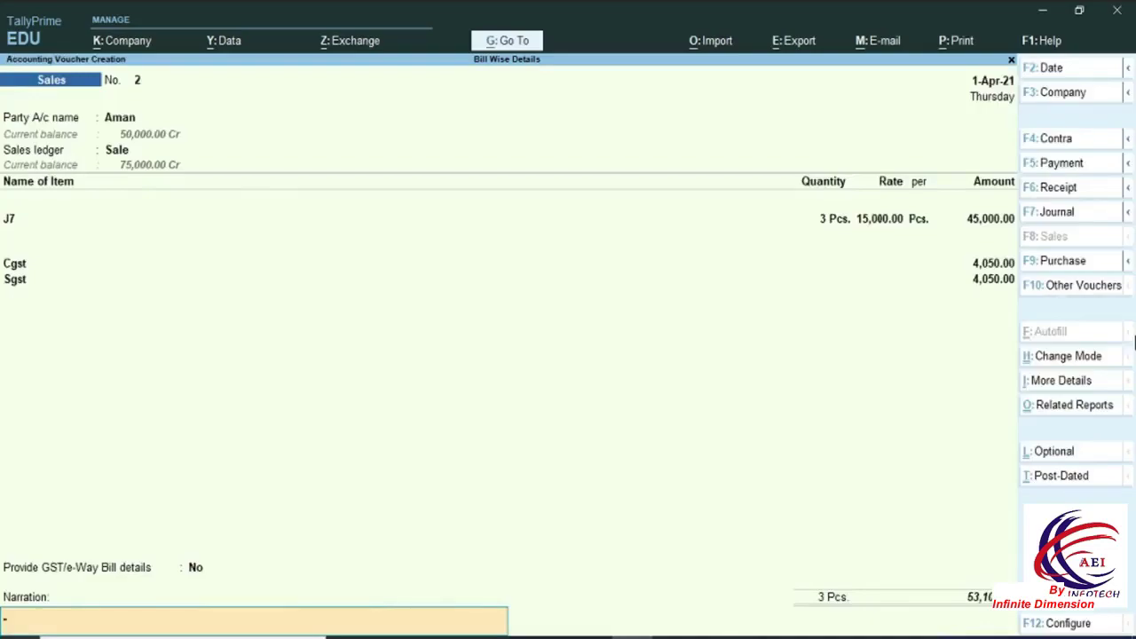
pyautogui.press('Return')
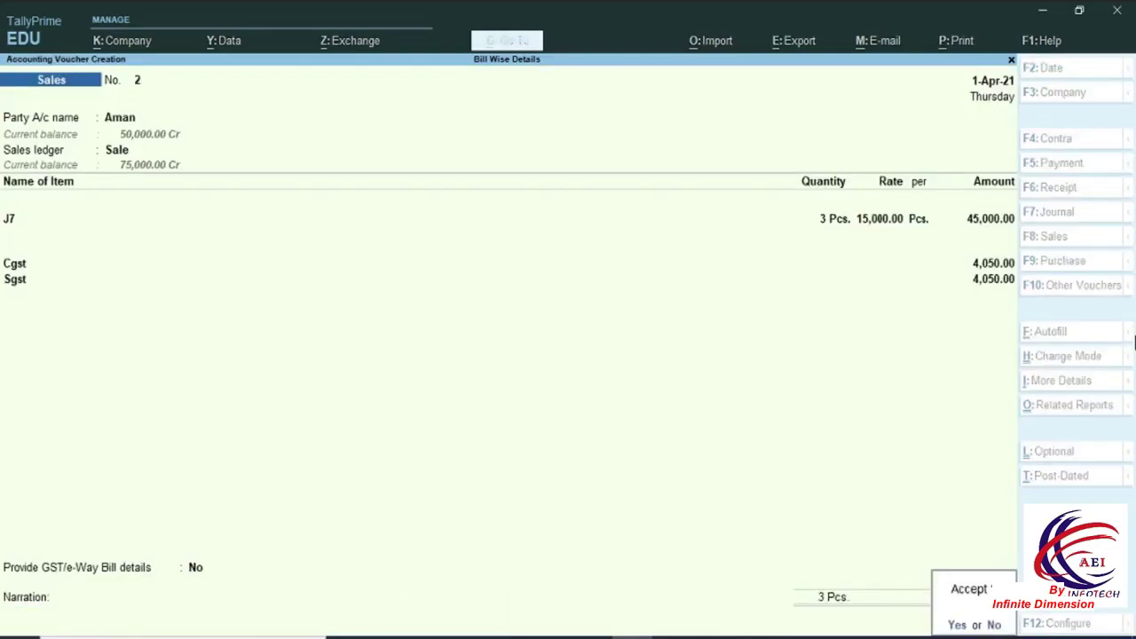
pyautogui.press('Return')
# Open the Balance Sheet's Current Assets > Sundry Debtors, showing balances totalling ₹41,600 Dr
pyautogui.press('Escape')
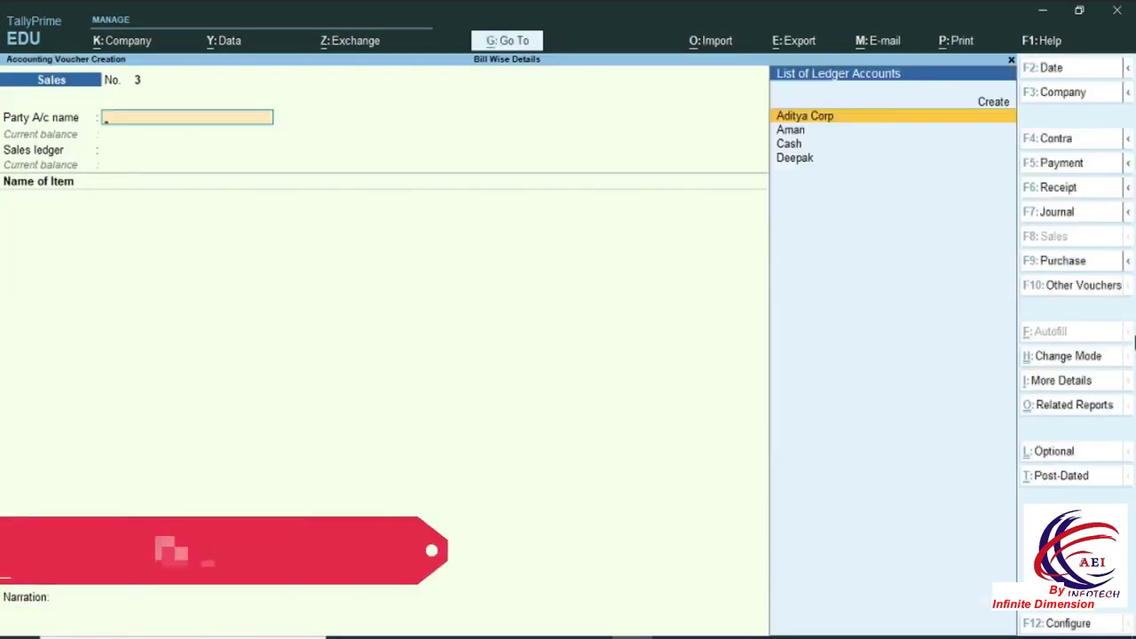
pyautogui.press('Escape')
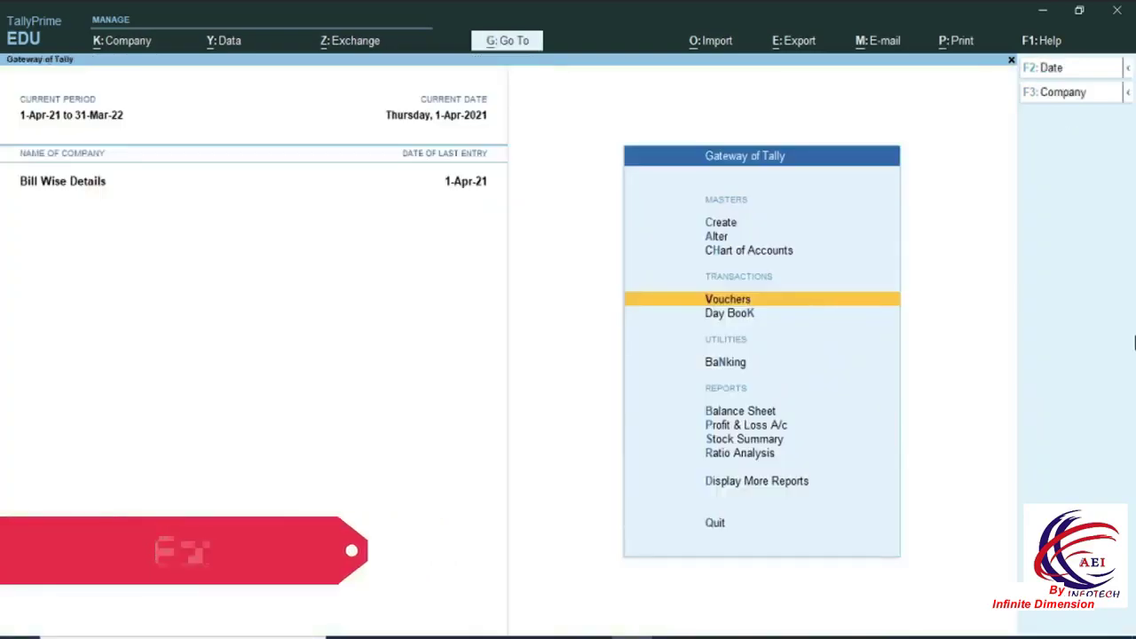
pyautogui.press('Down')
pyautogui.press('Down')
pyautogui.press('Down')
pyautogui.press('Down')
pyautogui.press('Up')
pyautogui.press('Return')
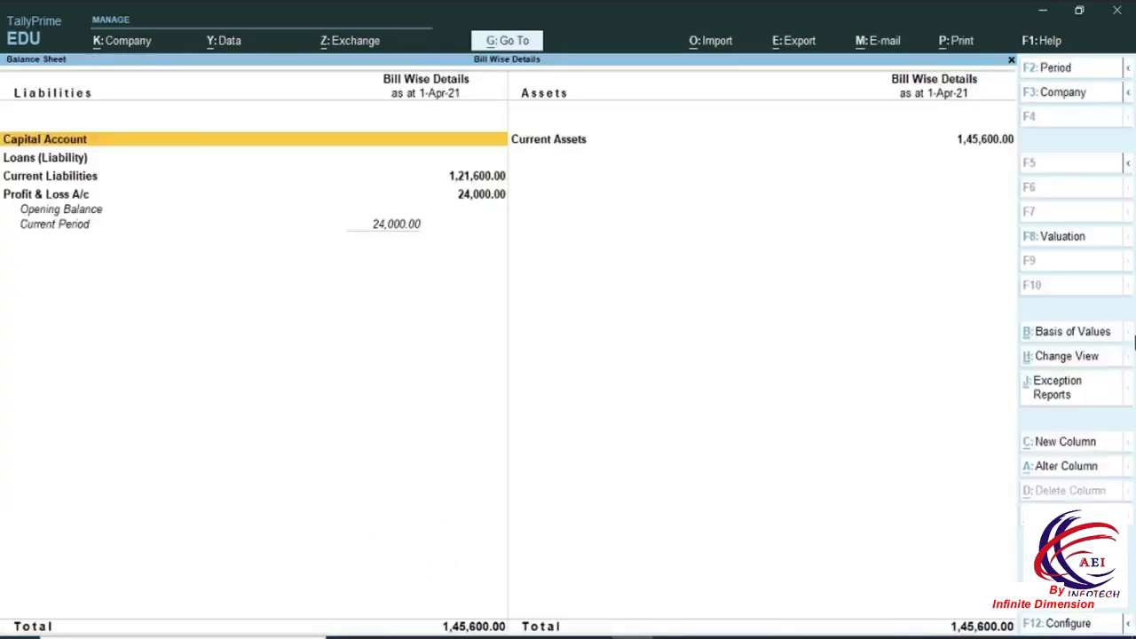
pyautogui.press('Right')
pyautogui.press('Return')
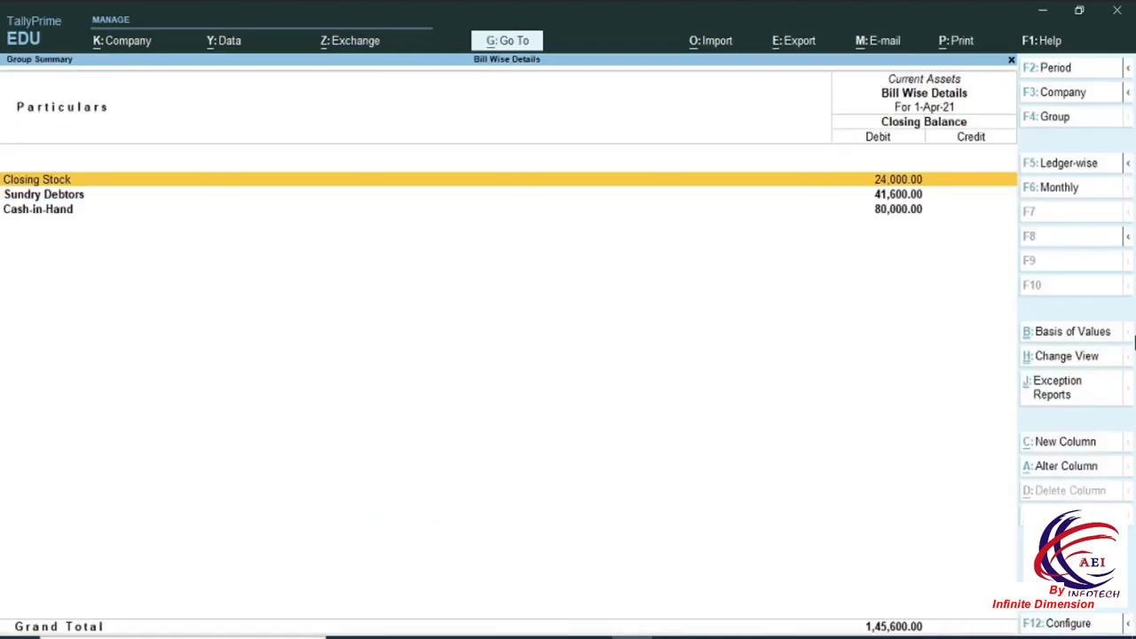
pyautogui.press('Down')
pyautogui.press('Return')
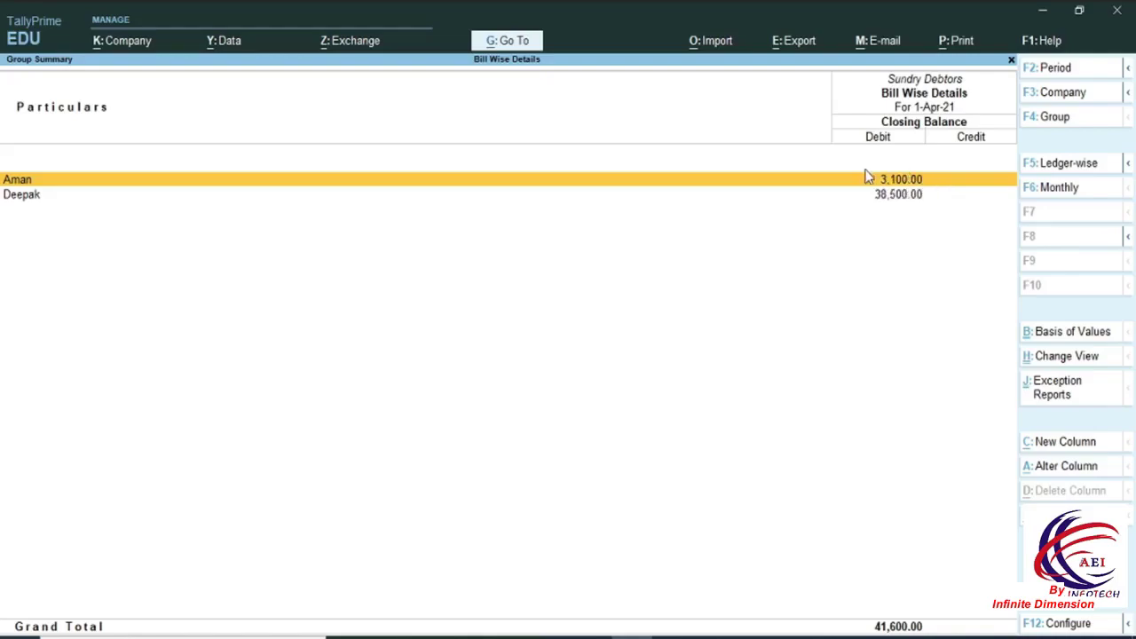
# Back out to the Gateway of Tally and start a new receipt voucher
pyautogui.press('Escape')
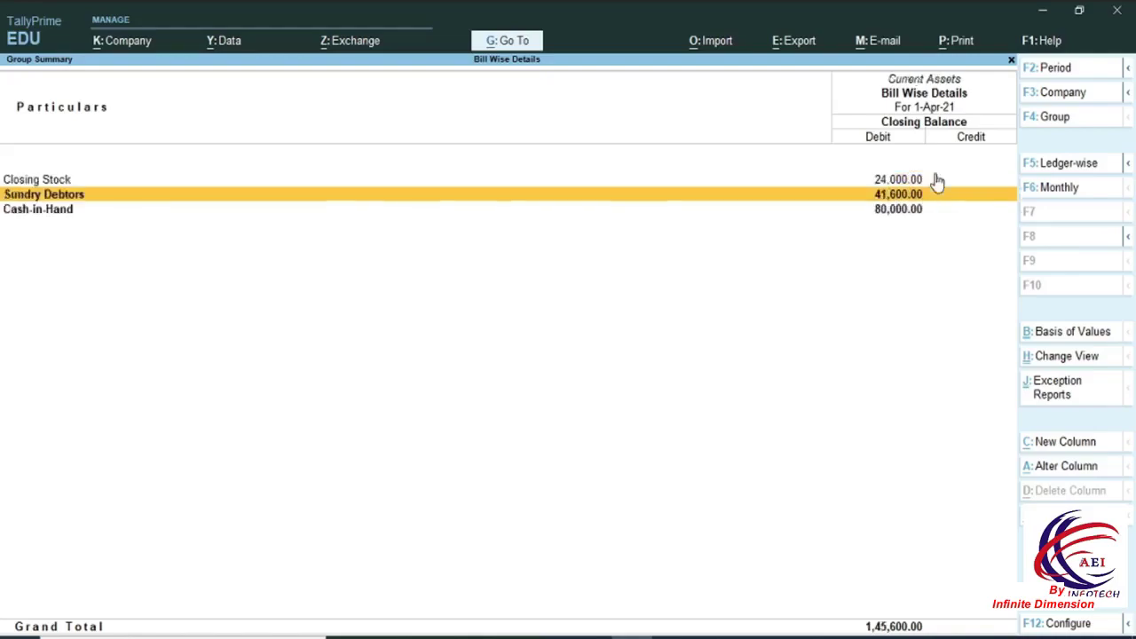
pyautogui.press('Escape')
pyautogui.press('Escape')
pyautogui.press('Up')
pyautogui.press('Up')
pyautogui.press('Up')
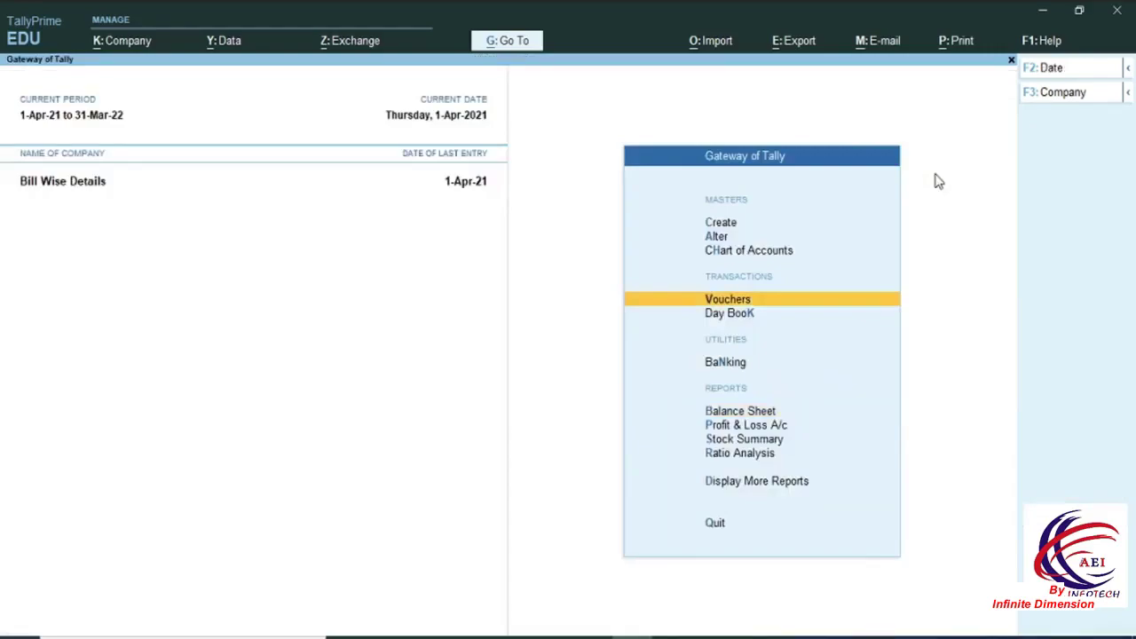
pyautogui.press('Return')
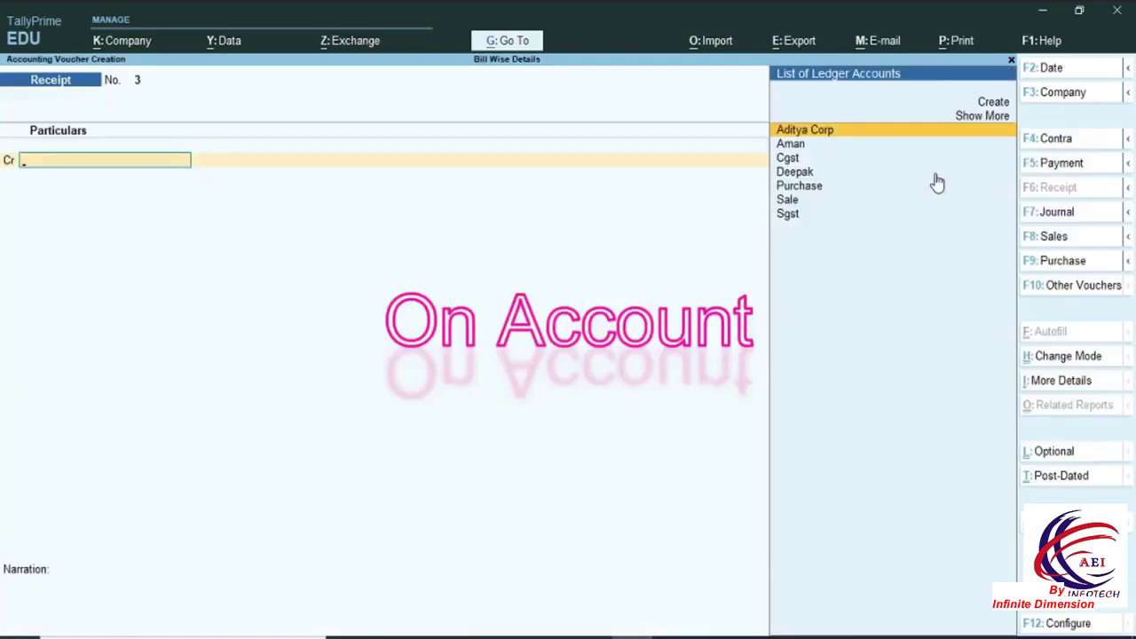
# On Receipt No. 3, credit the debtor 38,500 against pending bill 1, then begin a debit-side ledger
pyautogui.press('Down')
pyautogui.press('Down')
pyautogui.press('Down')
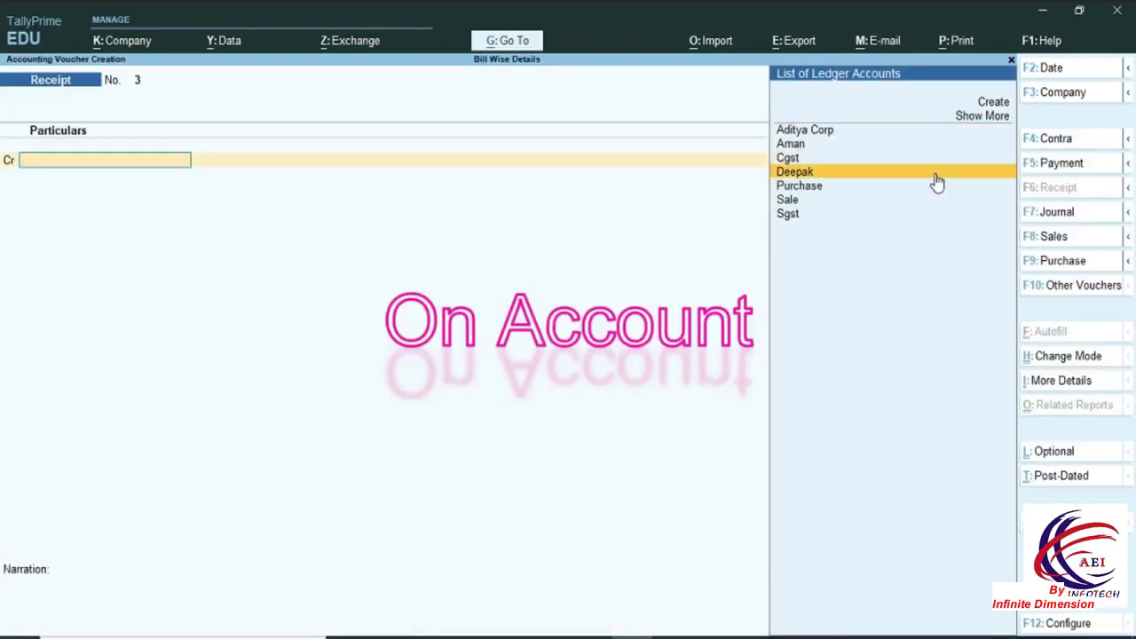
pyautogui.press('Return')
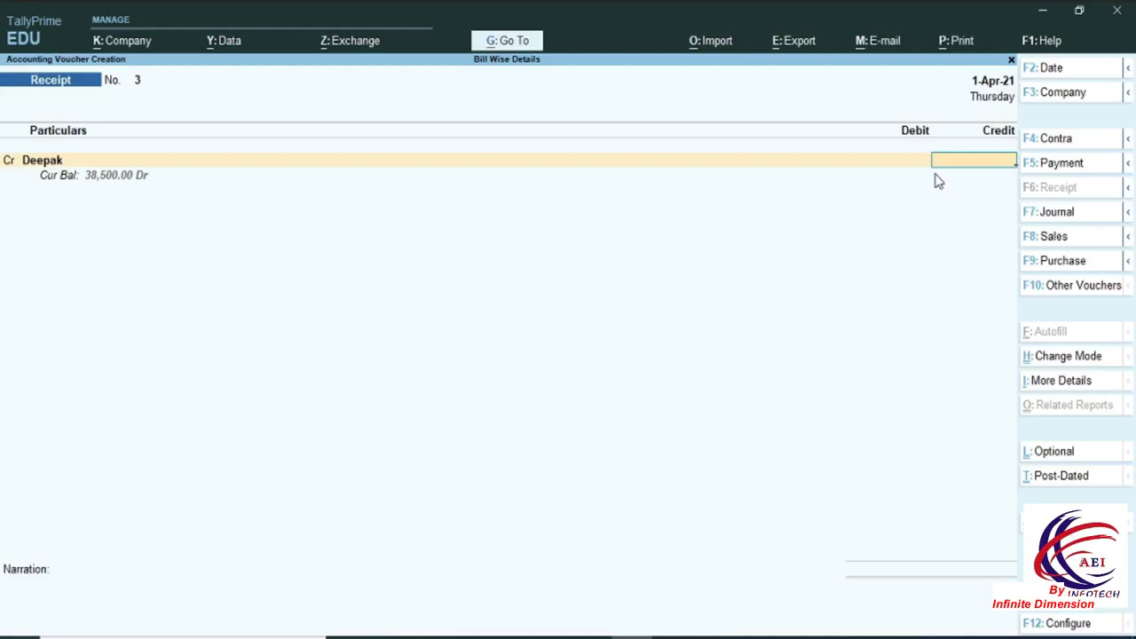
pyautogui.write('500')
pyautogui.press('Return')
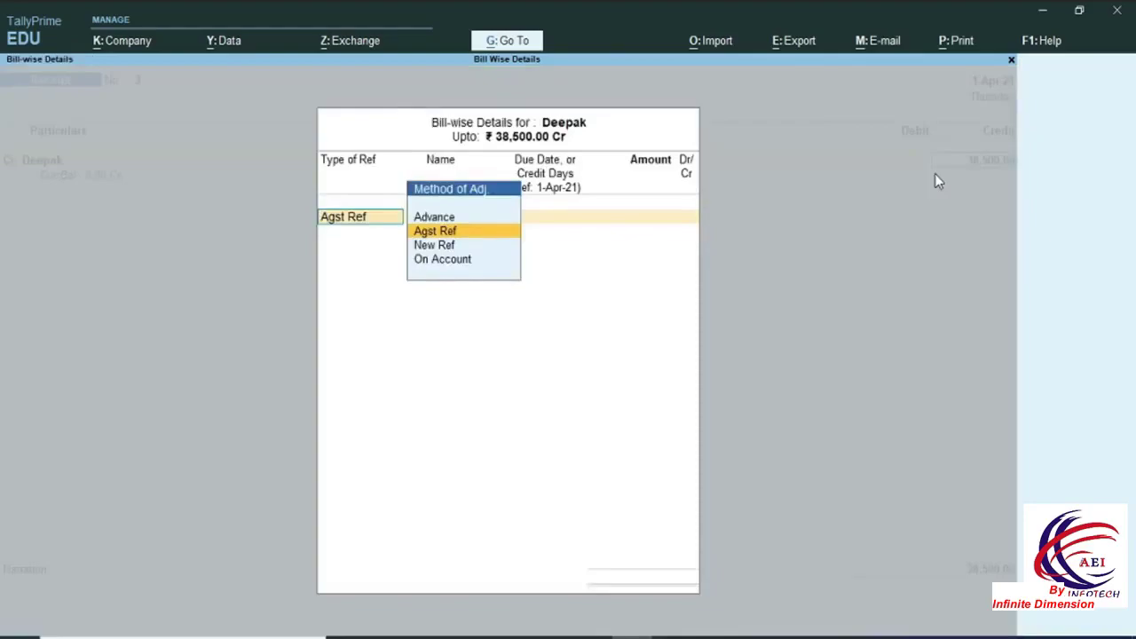
pyautogui.press('Return')
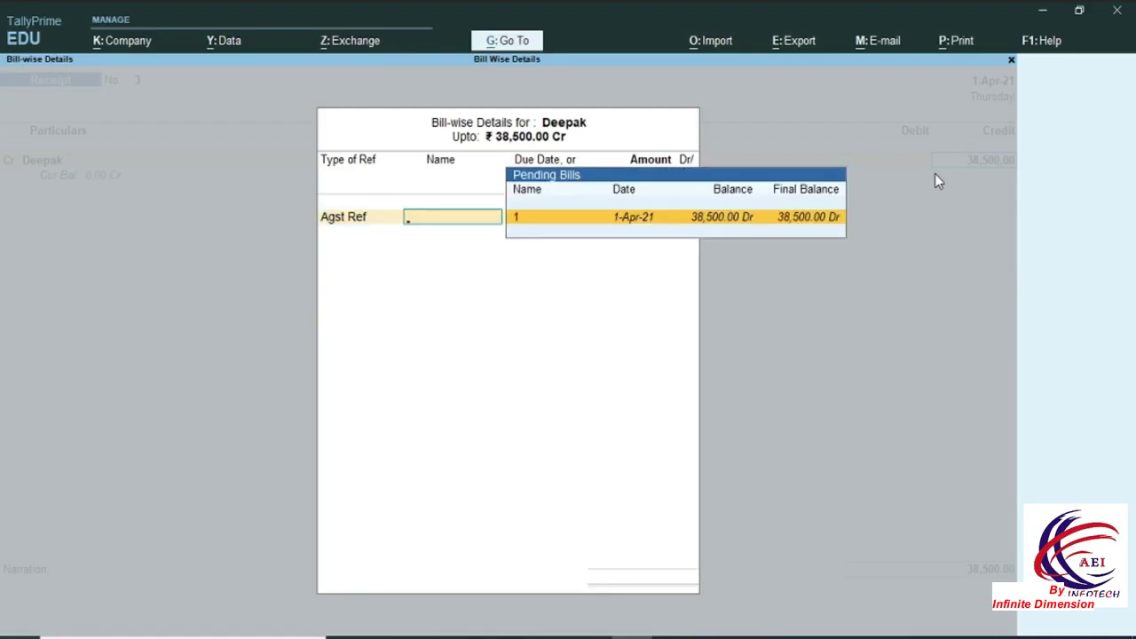
pyautogui.press('Return')
pyautogui.press('Return')
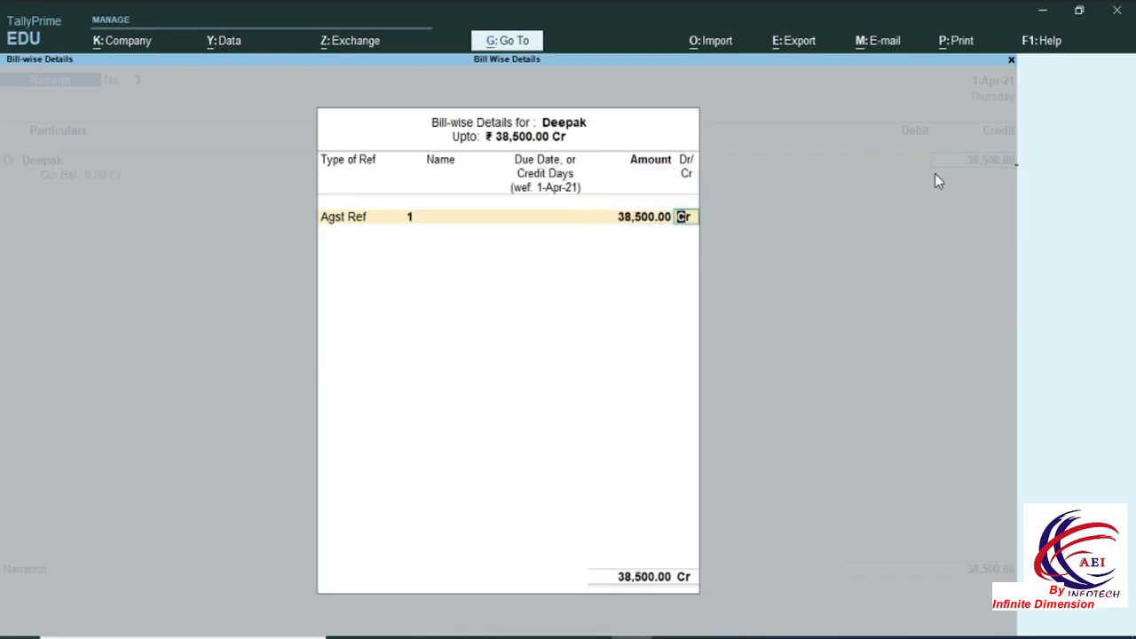
pyautogui.press('Return')
pyautogui.press('Return')
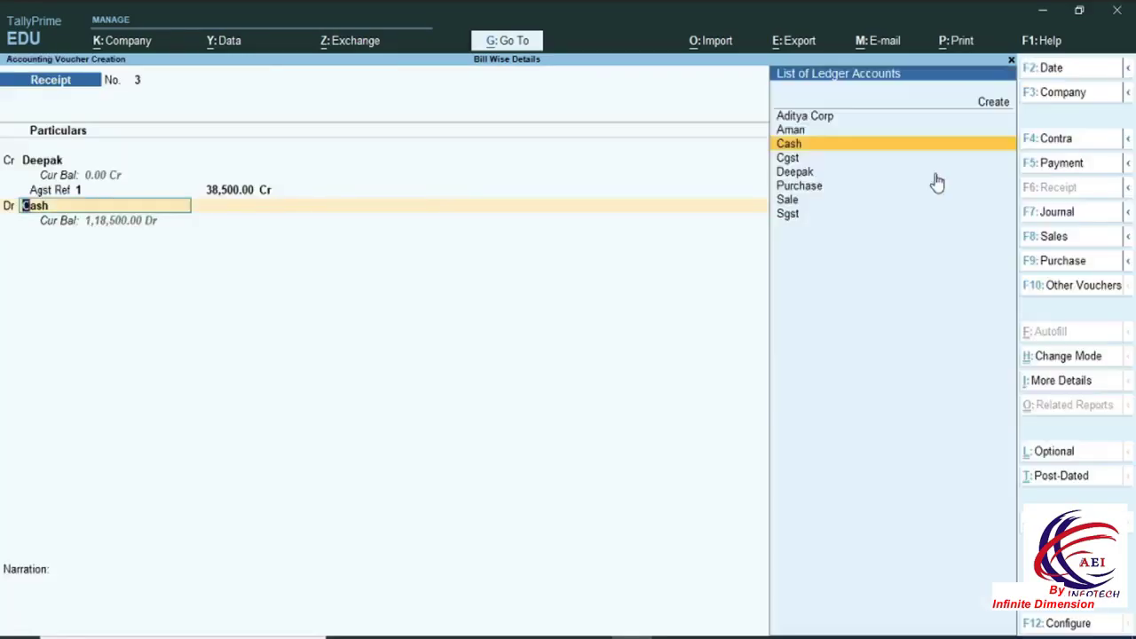
pyautogui.hotkey('alt', 'c')
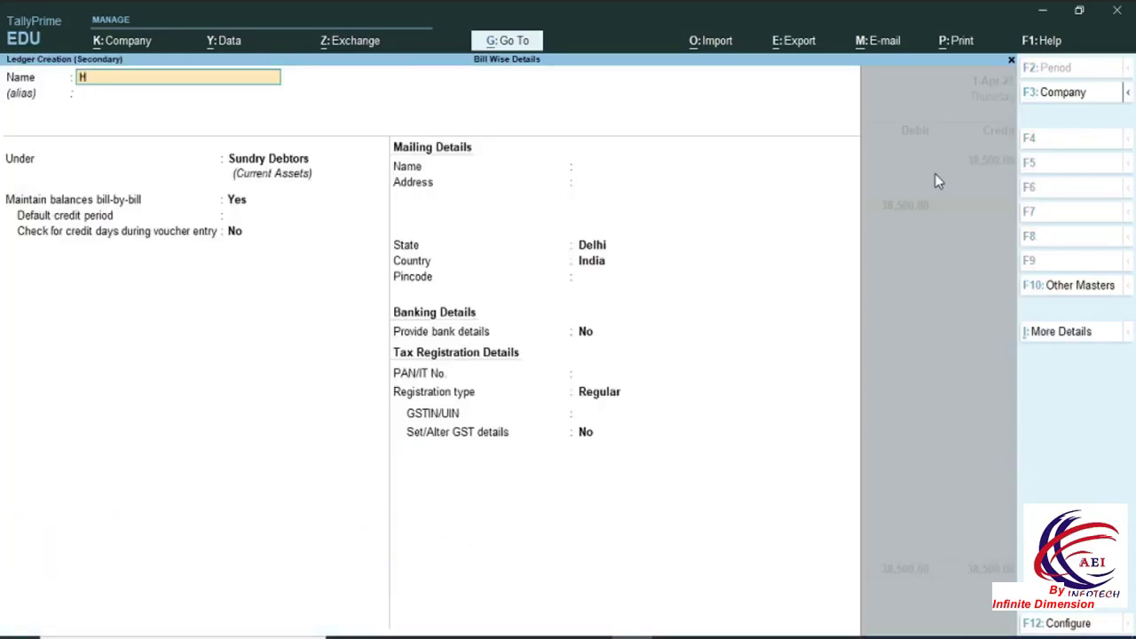
# Create an HDFC Bank ledger under Bank Accounts and debit it 38,500 with bank allocations
pyautogui.write('HDFC Bank')
pyautogui.press('Return')
pyautogui.press('Return')
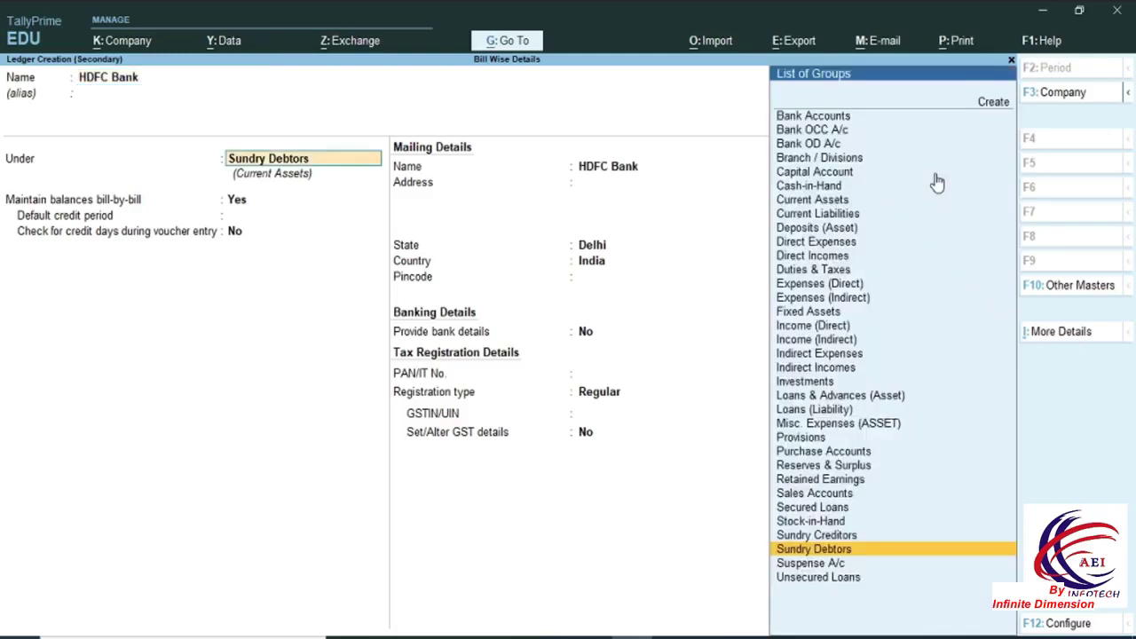
pyautogui.write('B')
pyautogui.press('Return')
pyautogui.press('Return')
pyautogui.press('Return')
pyautogui.press('Return')
pyautogui.press('Return')
pyautogui.press('Return')
pyautogui.press('Return')
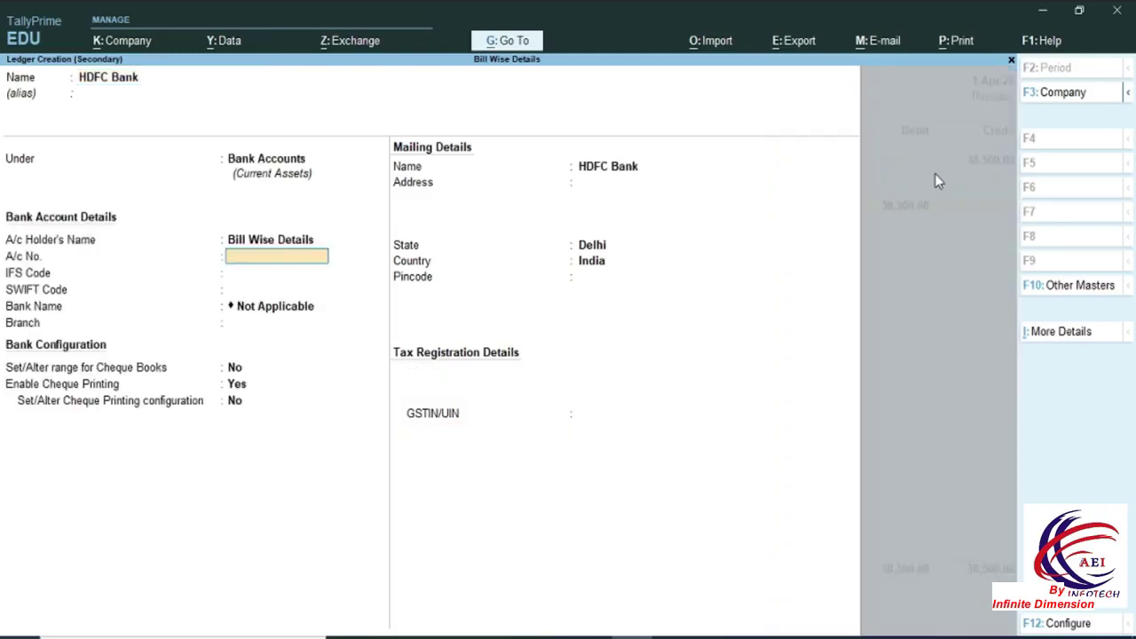
pyautogui.press('Return')
pyautogui.press('ctrl')
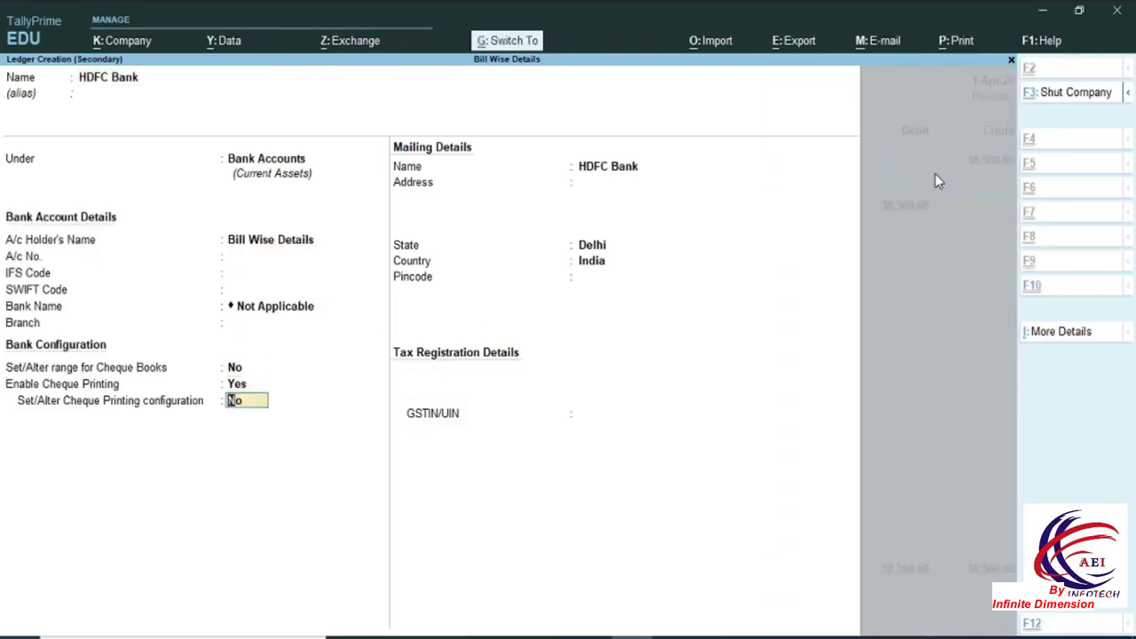
pyautogui.hotkey('ctrl', 'a')
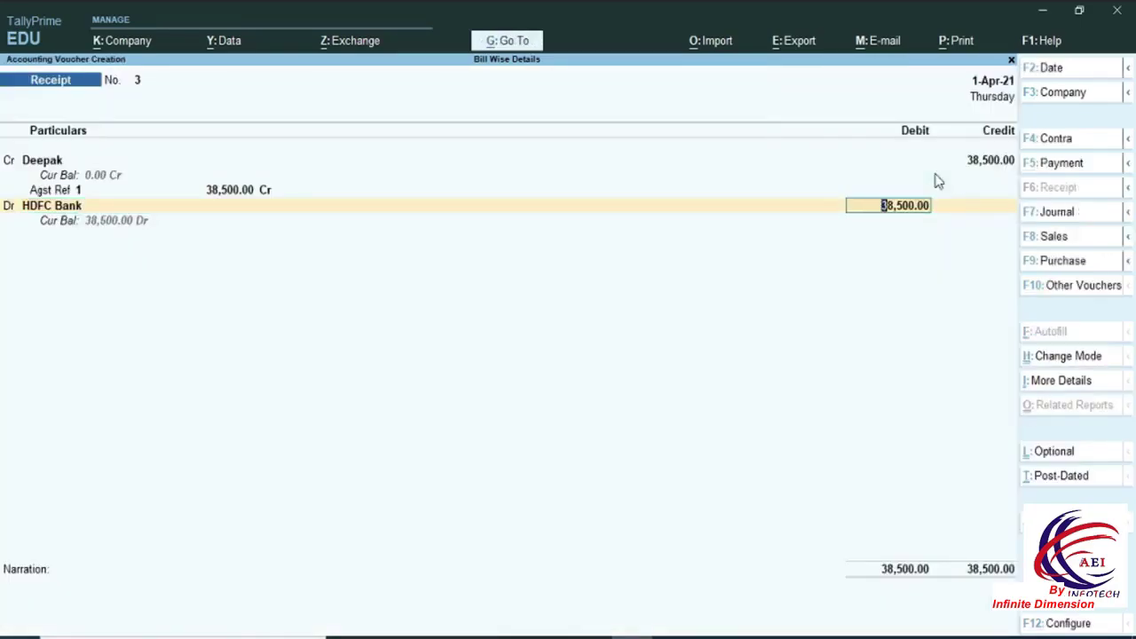
pyautogui.press('Return')
pyautogui.press('Return')
pyautogui.press('Return')
pyautogui.press('Return')
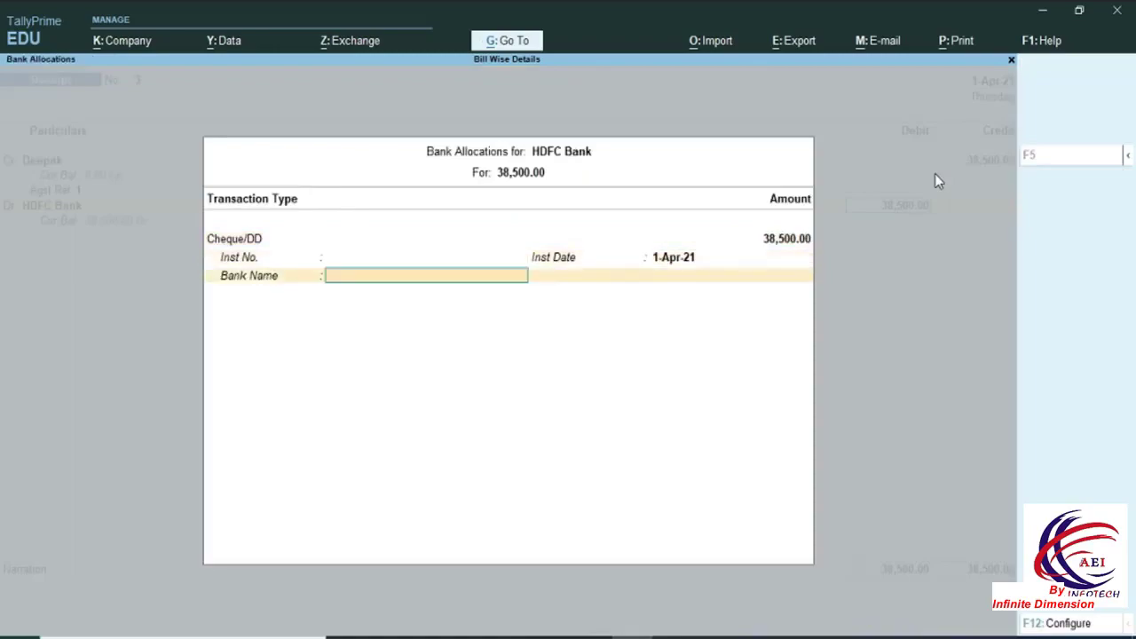
pyautogui.press('Return')
pyautogui.press('Return')
pyautogui.press('Return')
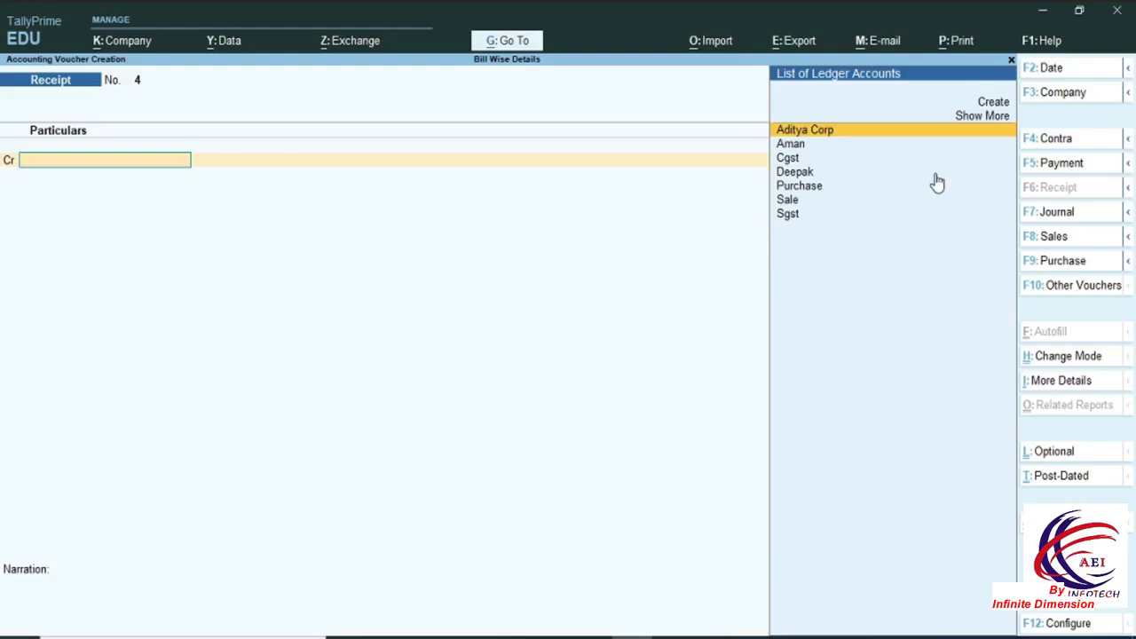
# On a payment voucher, debit the debtor 38,500.00 On Account
pyautogui.press('F5')
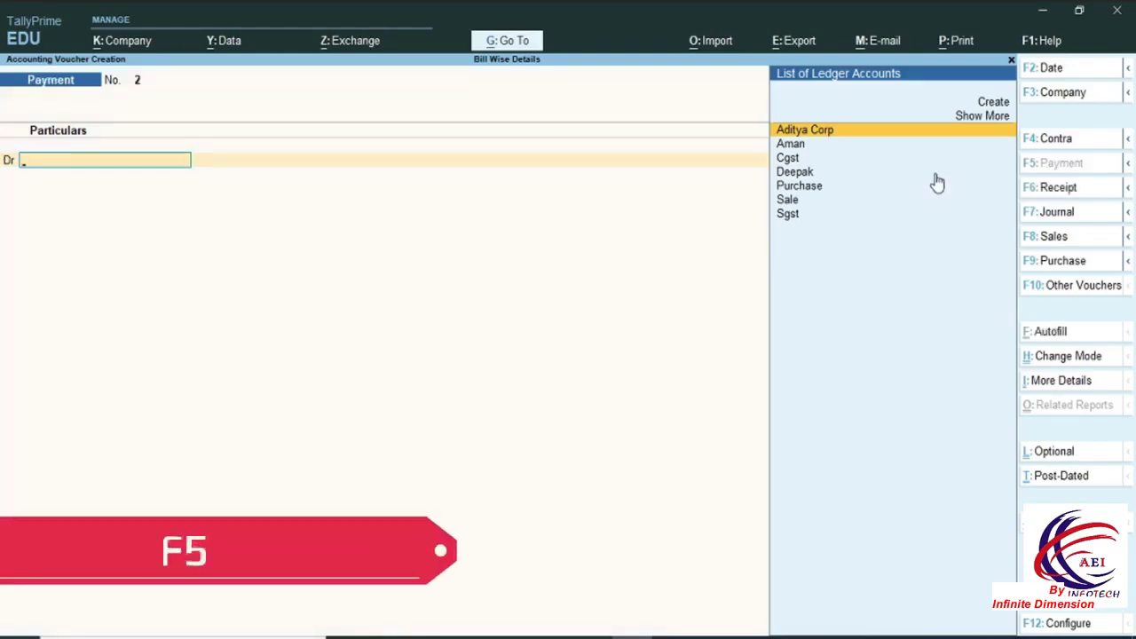
pyautogui.press('Down')
pyautogui.press('Down')
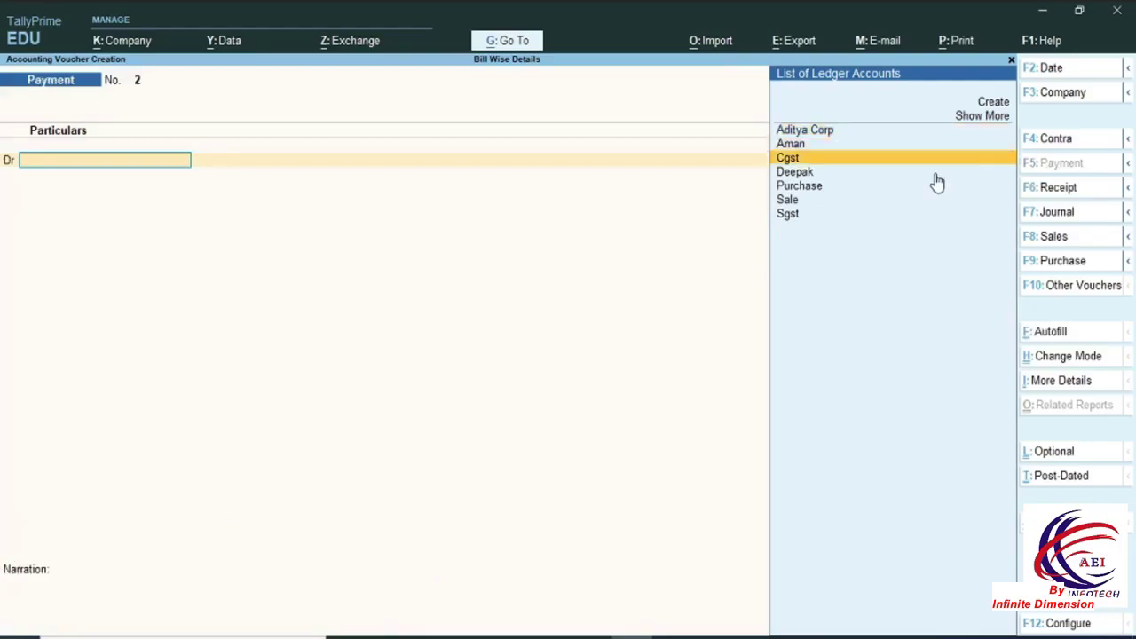
pyautogui.press('Down')
pyautogui.press('Return')
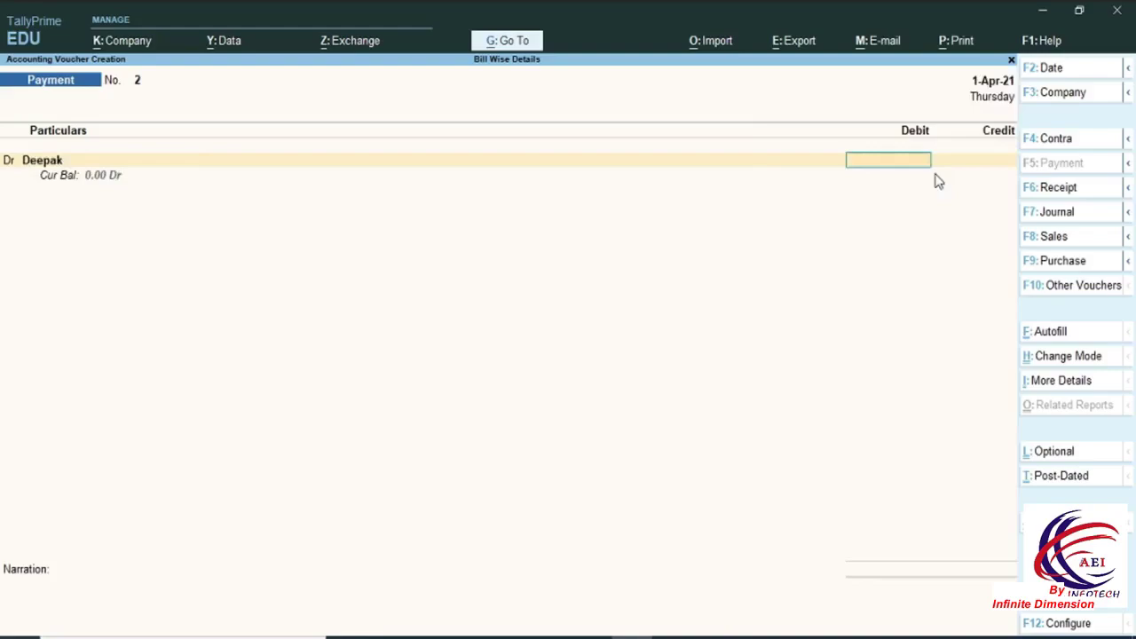
pyautogui.write('38500')
pyautogui.press('Return')
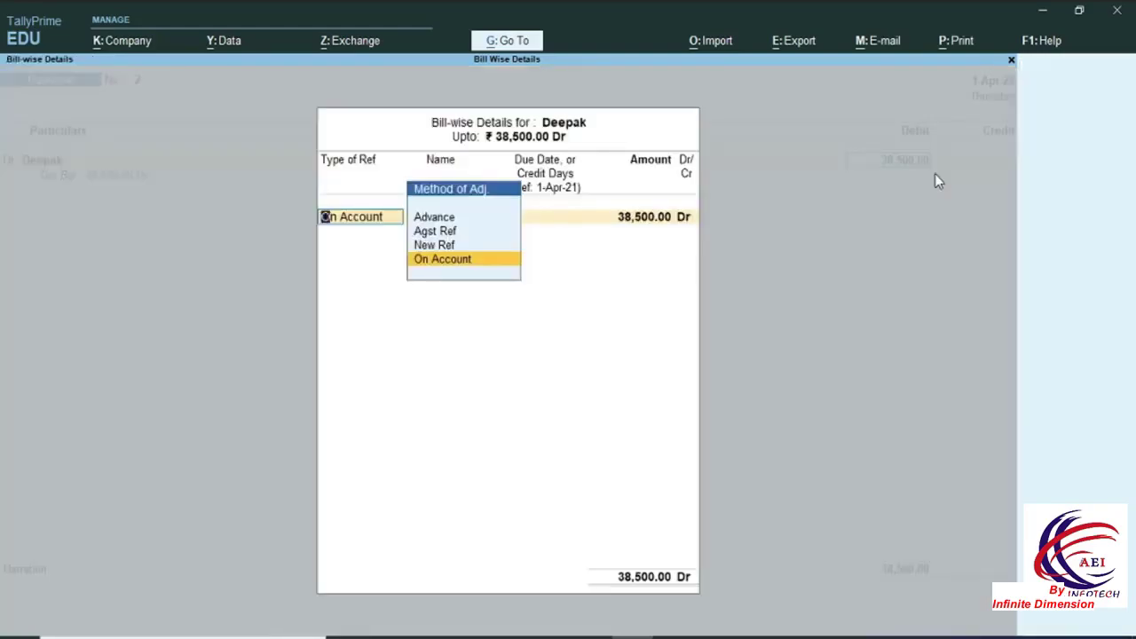
pyautogui.press('Return')
pyautogui.press('Return')
pyautogui.press('Return')
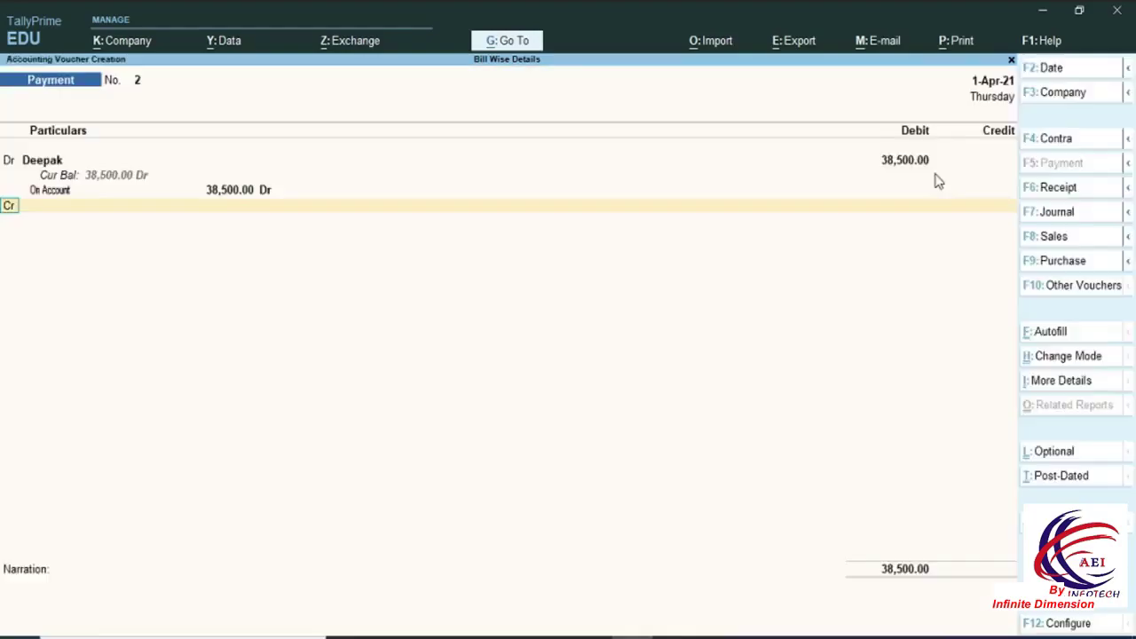
pyautogui.press('Return')
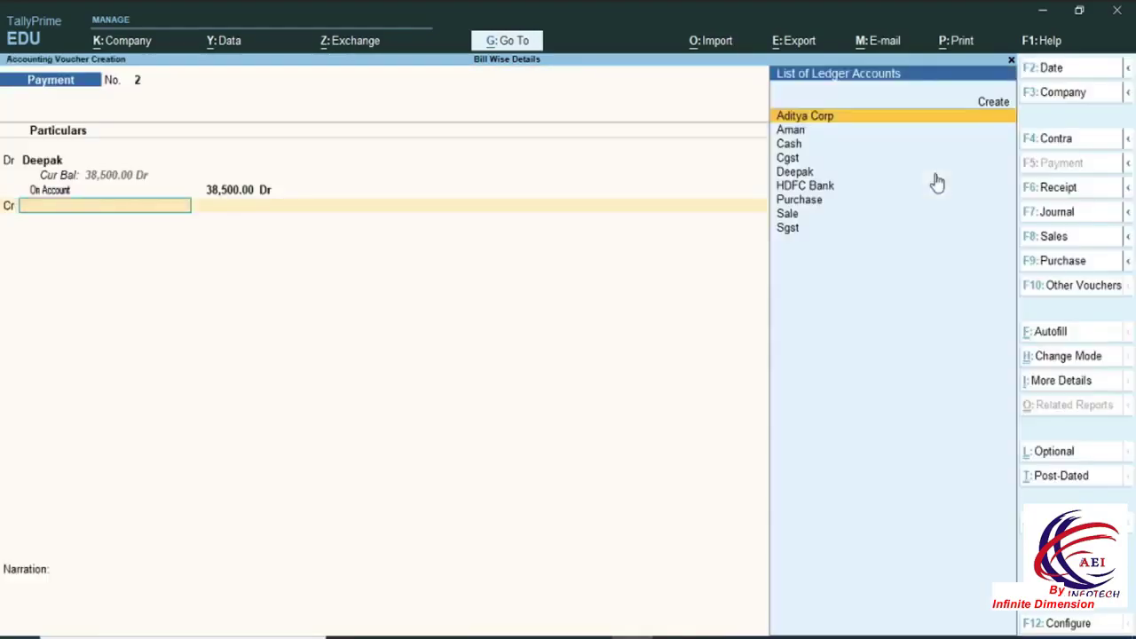
# Credit HDFC Bank, accept the bank allocation details, and save Payment No. 2
pyautogui.write('B')
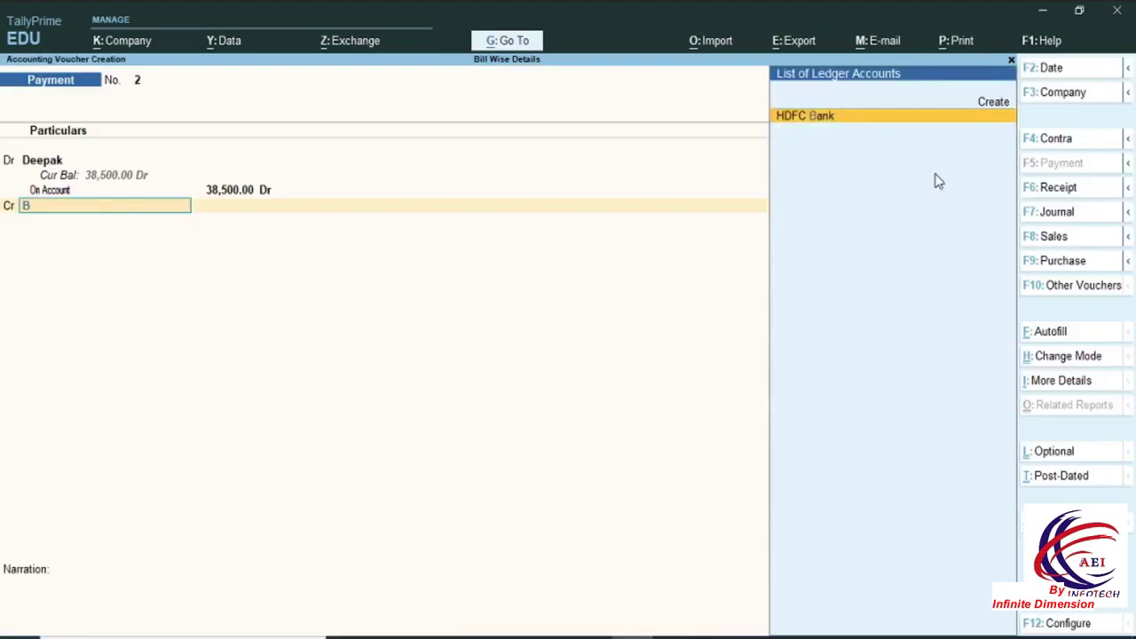
pyautogui.press('Return')
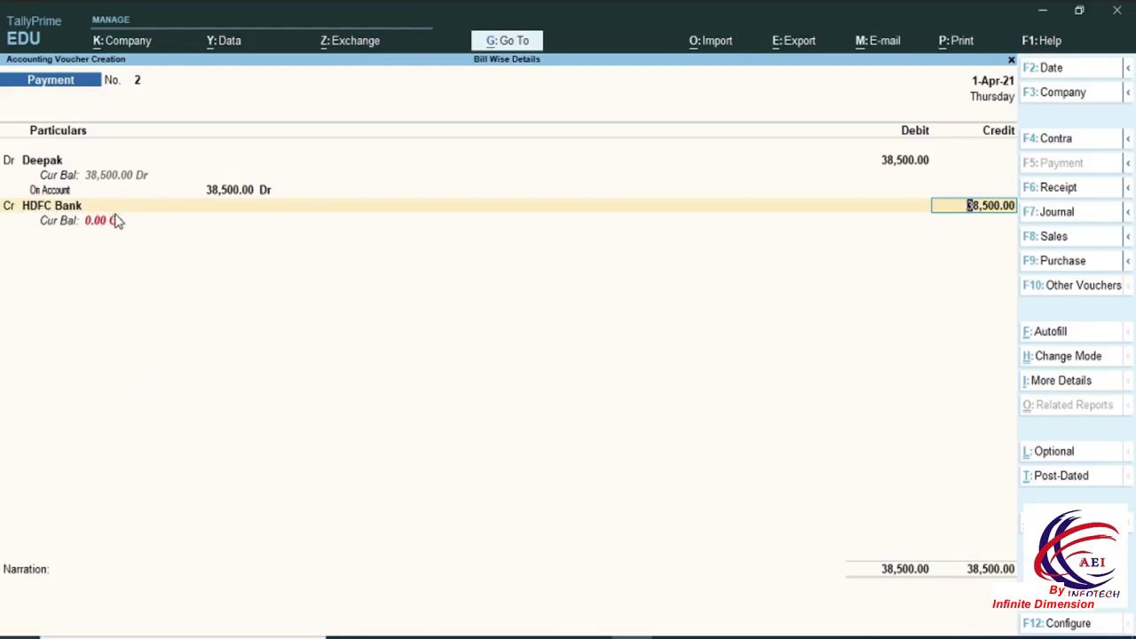
pyautogui.press('Return')
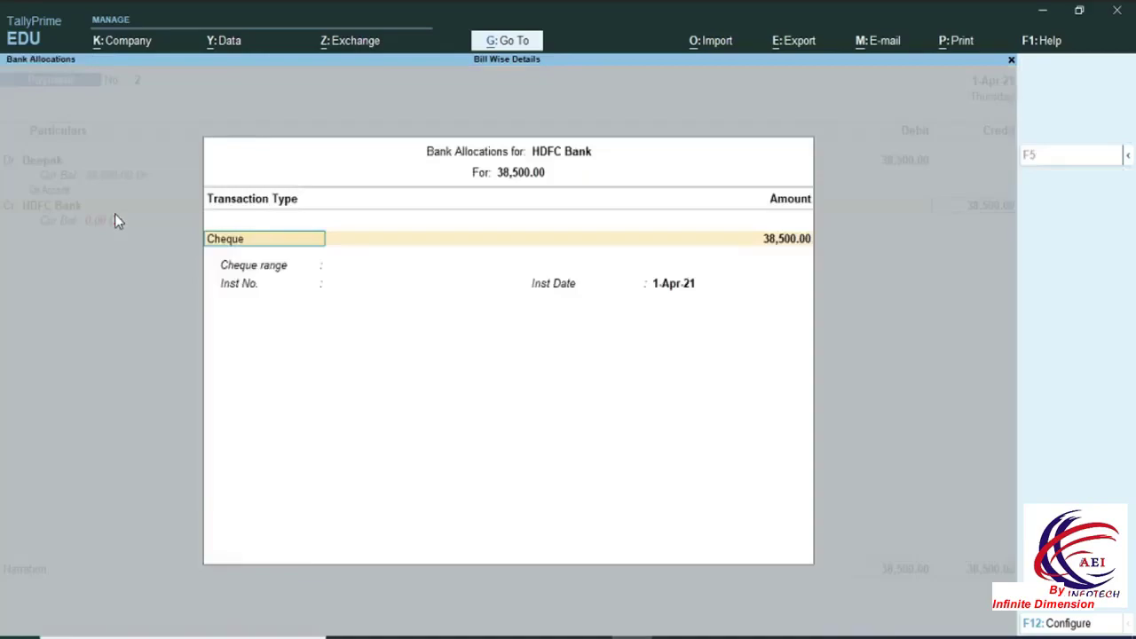
pyautogui.press('Return')
pyautogui.press('Return')
pyautogui.press('Return')
pyautogui.press('Return')
pyautogui.press('Return')
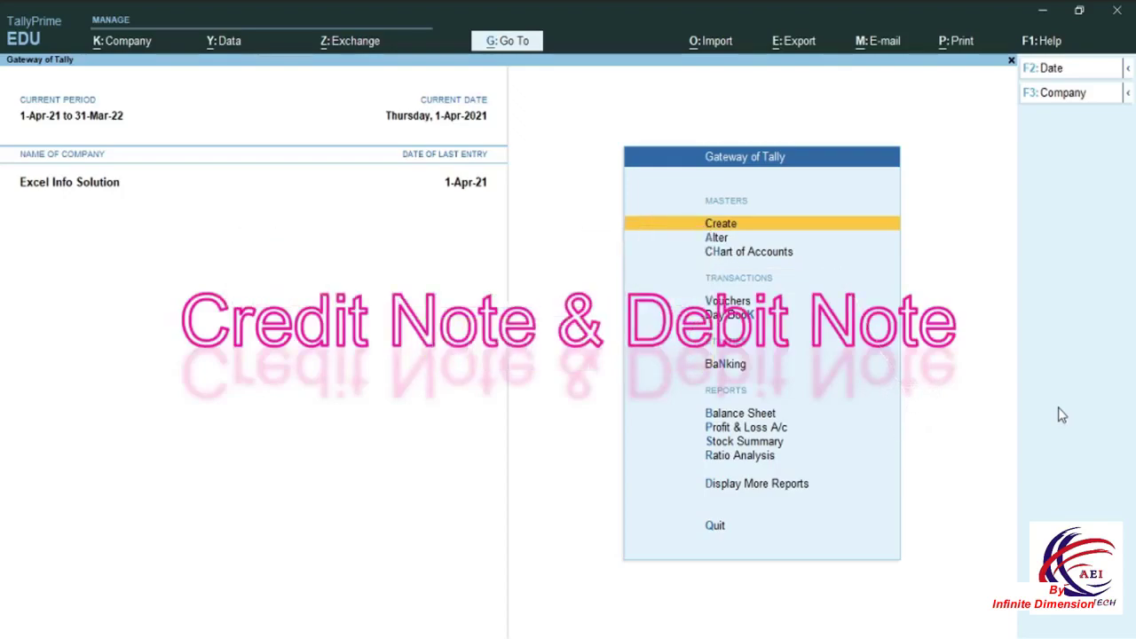
# In the 1-Apr-21 Day Book, review Aditya Corp's purchase, then open Kamal Ind's Sales voucher No. 1
pyautogui.press('k')
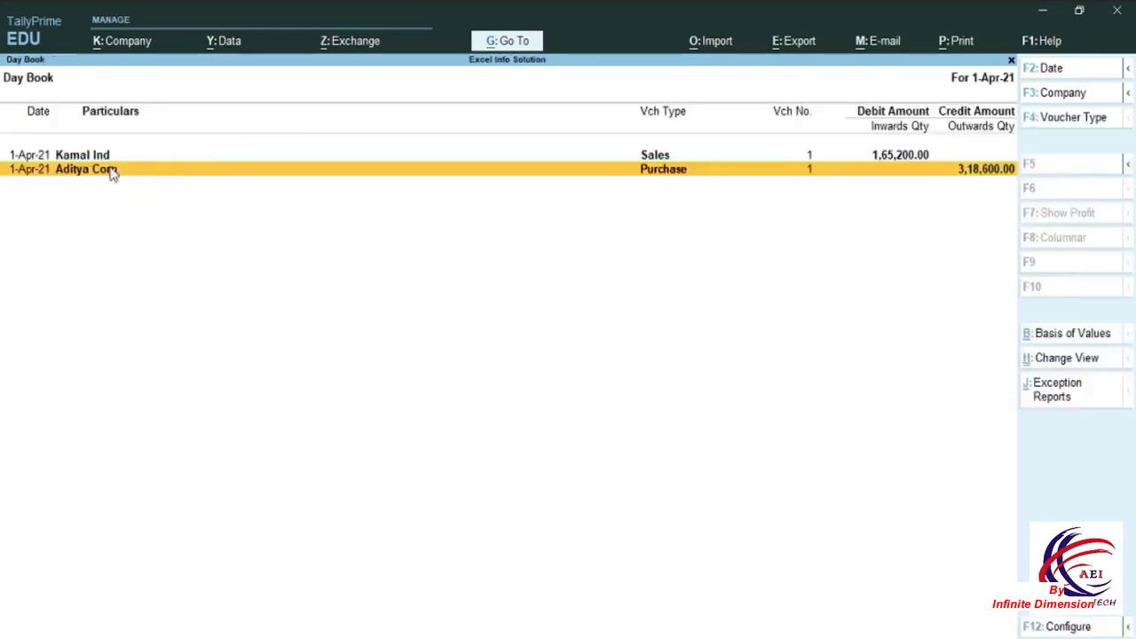
pyautogui.click(111, 173)
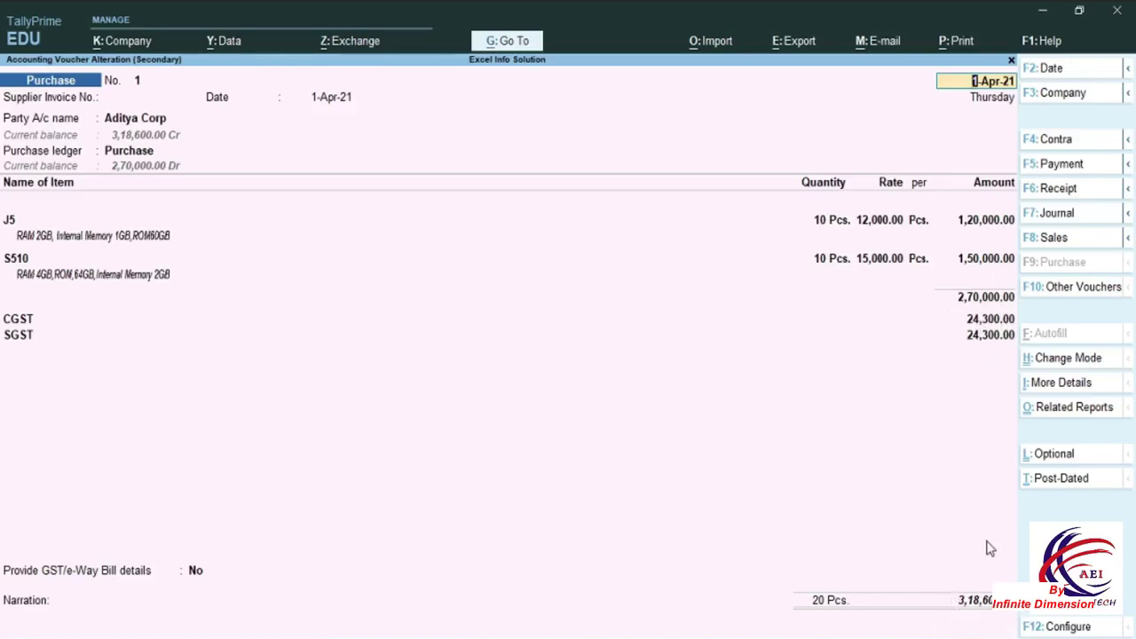
pyautogui.press('BackSpace')
pyautogui.hotkey('ctrl', 'a')
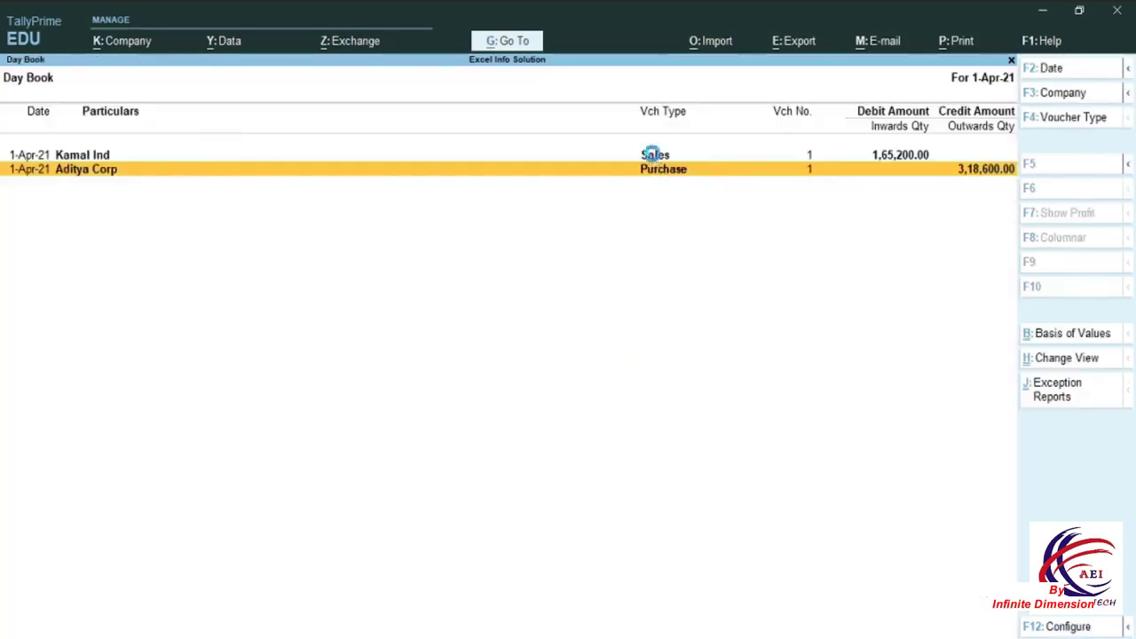
pyautogui.doubleClick(654, 154)
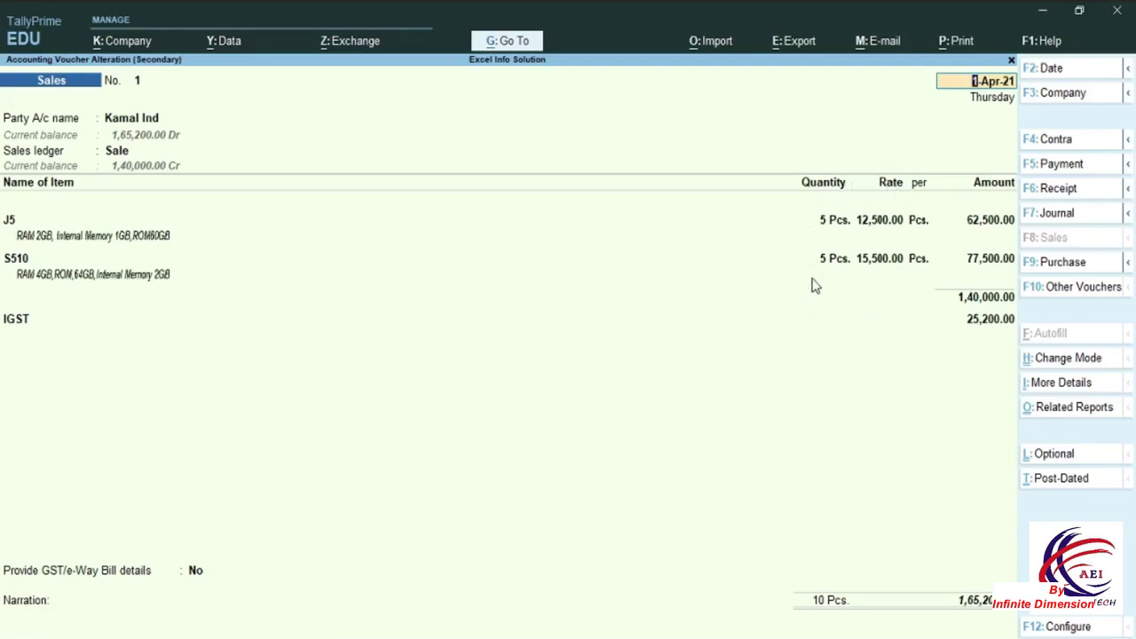
# Preview Kamal Ind's current sales tax invoice totalling ₹1,65,200, zoomed to full size
pyautogui.hotkey('alt', 'p')
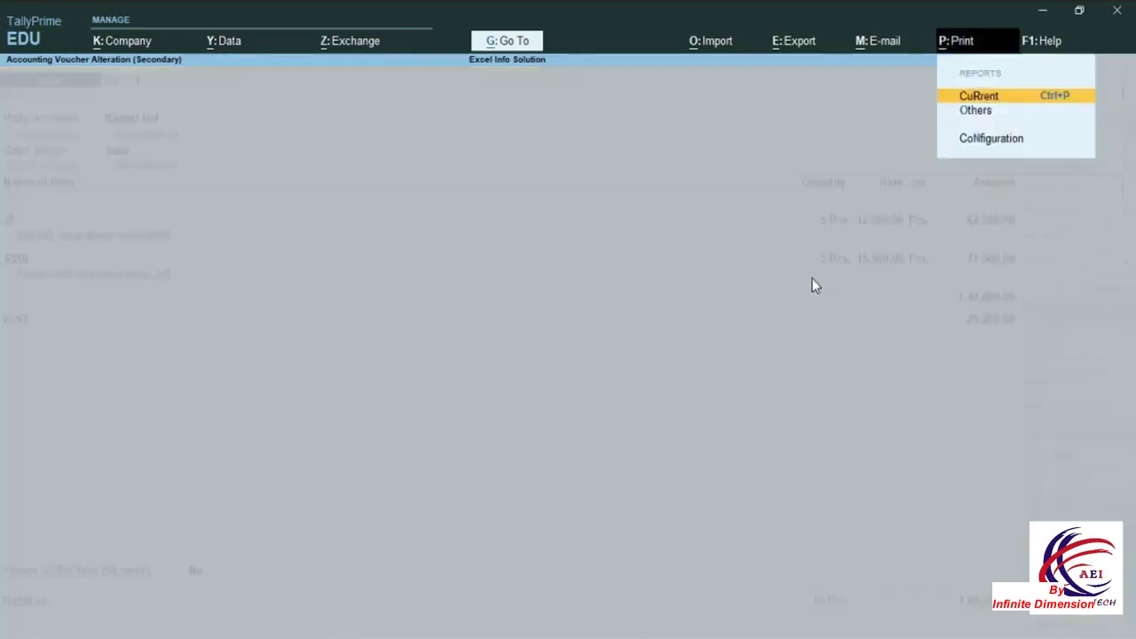
pyautogui.press('Return')
pyautogui.press('i')
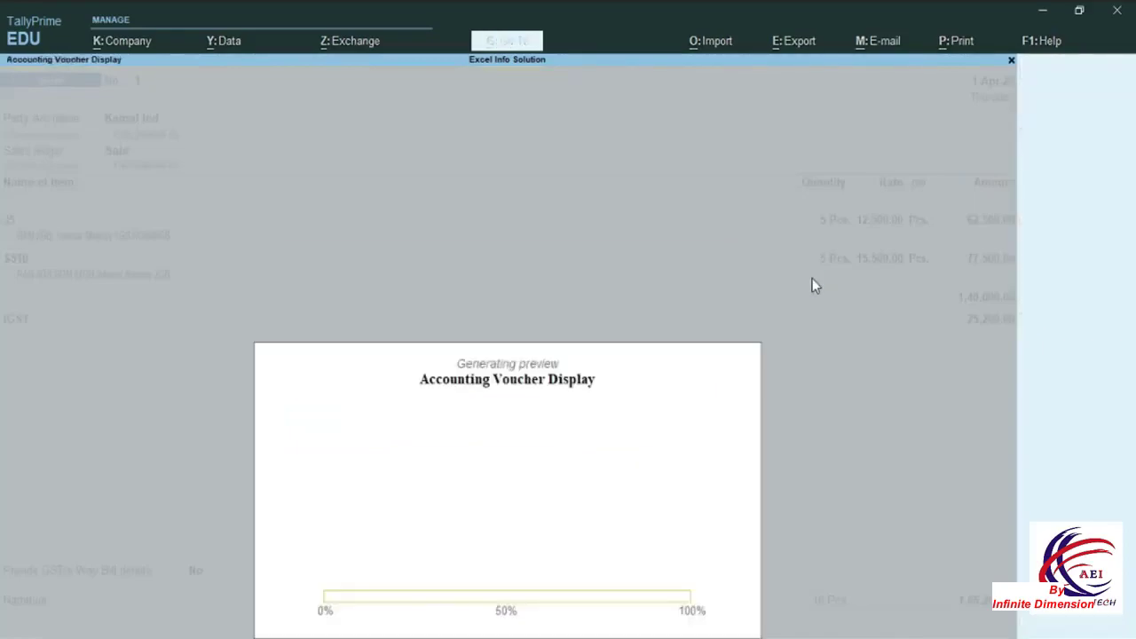
pyautogui.hotkey('alt', 'z')
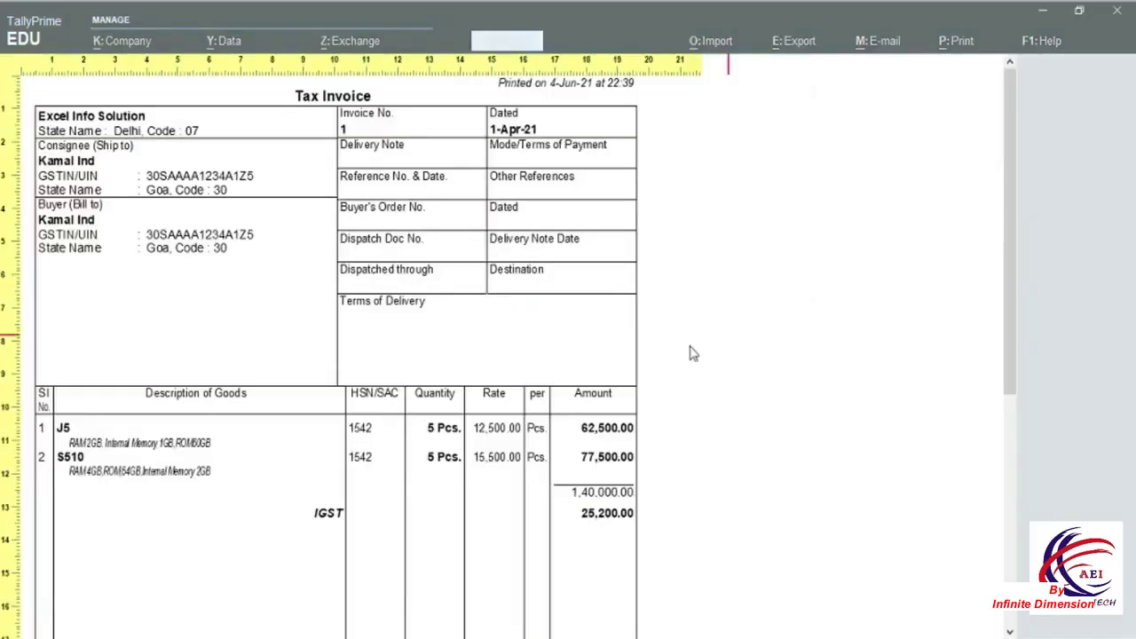
pyautogui.scroll(-3, 504, 478)
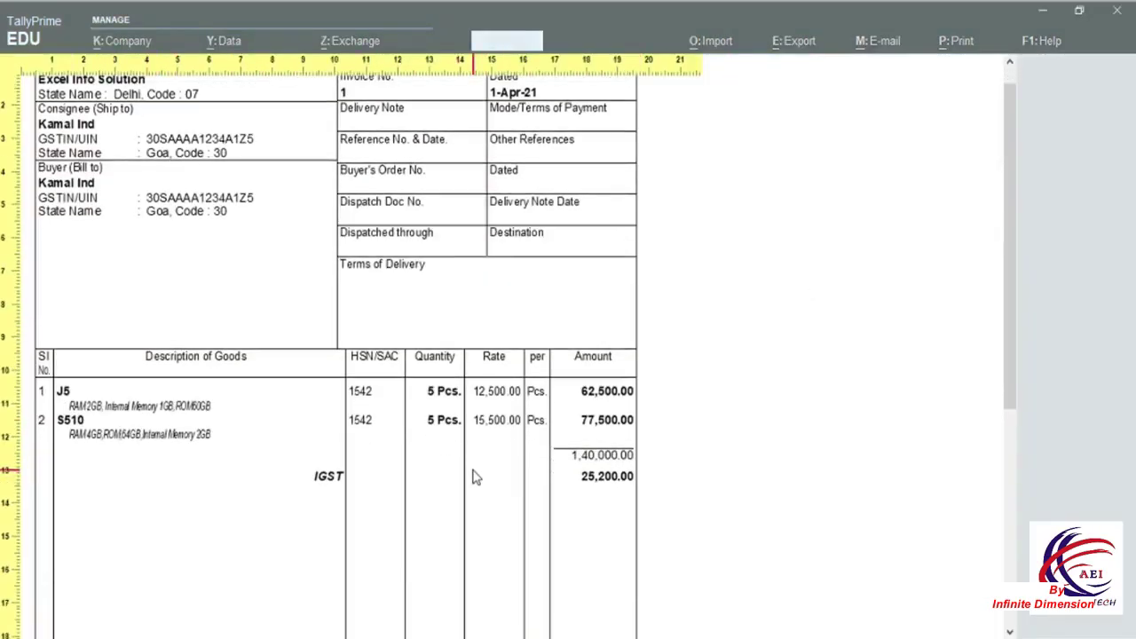
pyautogui.scroll(3, 462, 440)
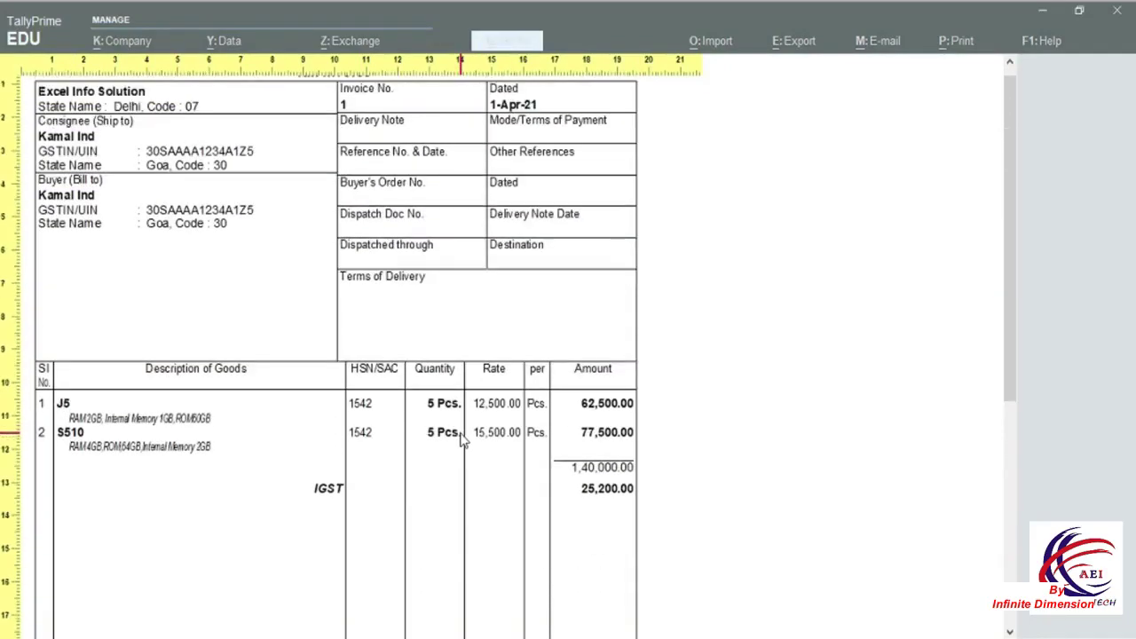
pyautogui.hotkey('alt', 'z')
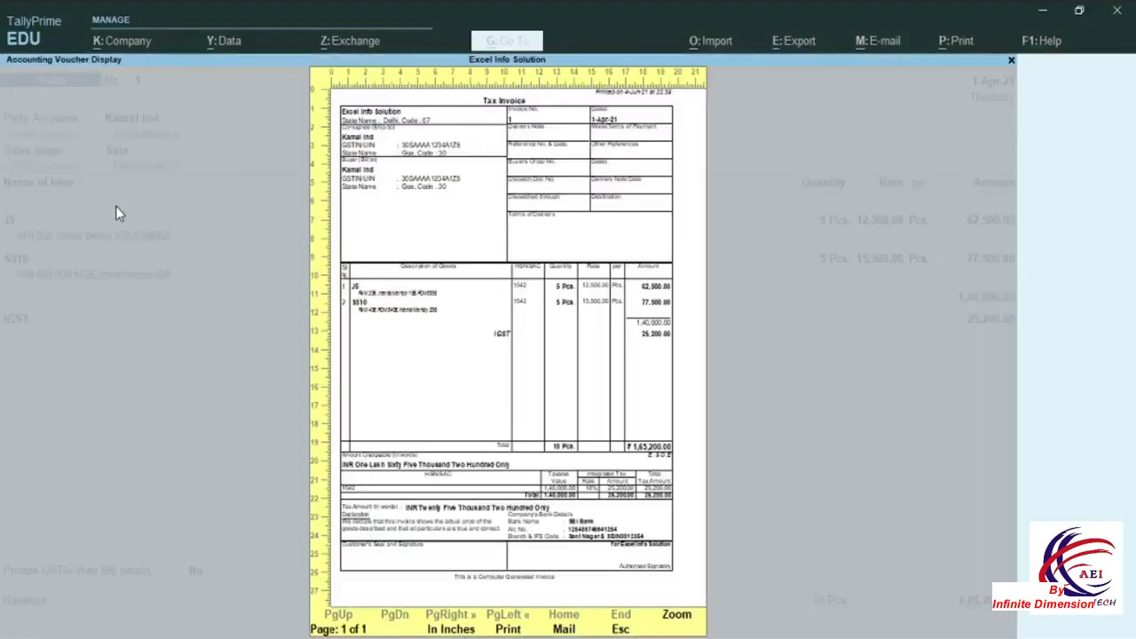
pyautogui.press('Escape')
pyautogui.press('Escape')
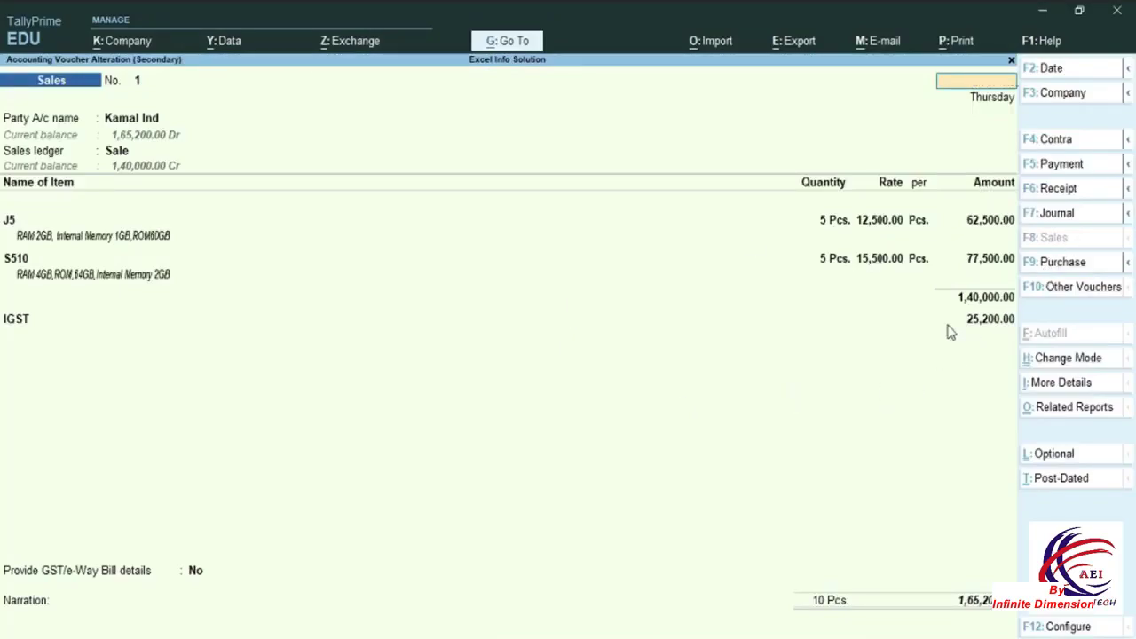
# Quit the sales voucher without changes and close the Day Book
pyautogui.press('Escape')
pyautogui.press('y')
pyautogui.press('Escape')
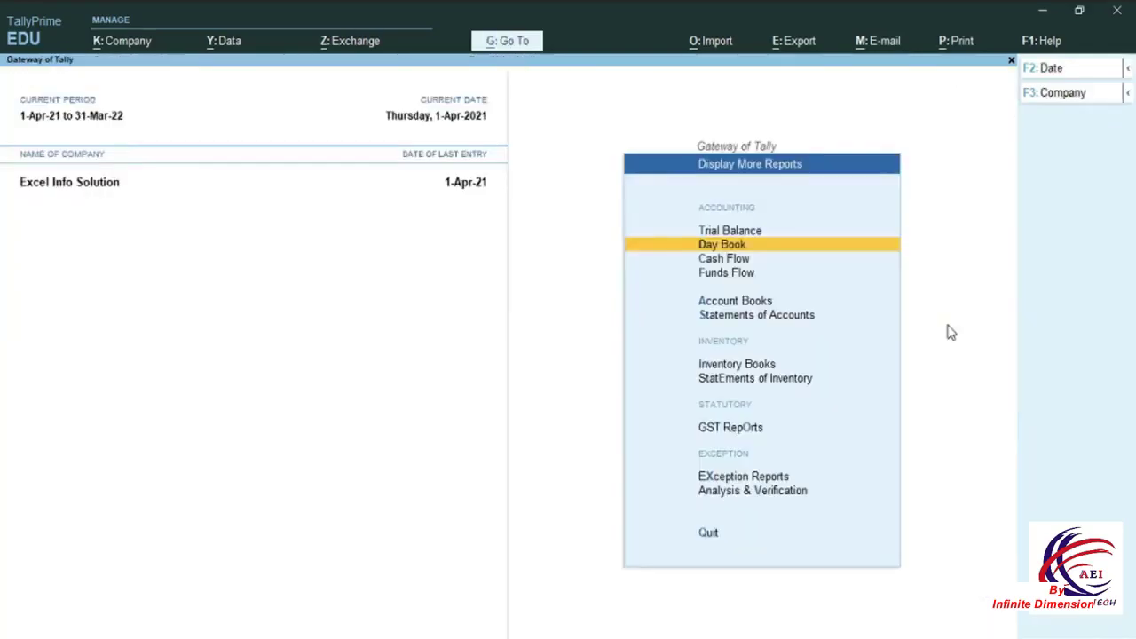
# From Gateway of Tally, start a new voucher and switch its type to Credit Note
pyautogui.press('Escape')
pyautogui.click(731, 302)
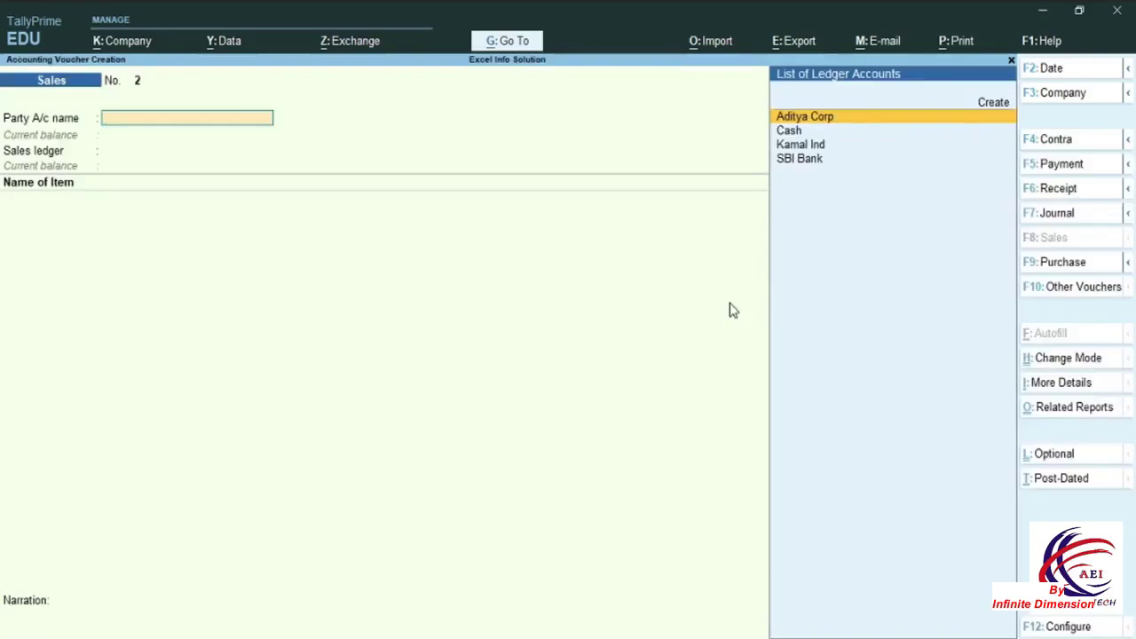
pyautogui.press('F10')
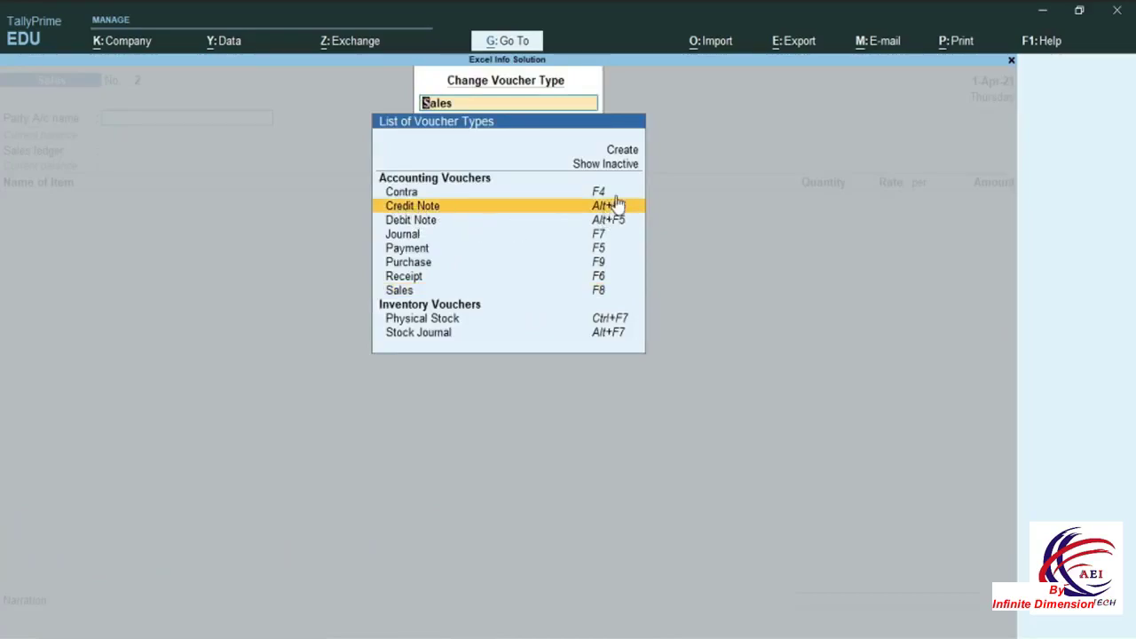
pyautogui.click(607, 210)
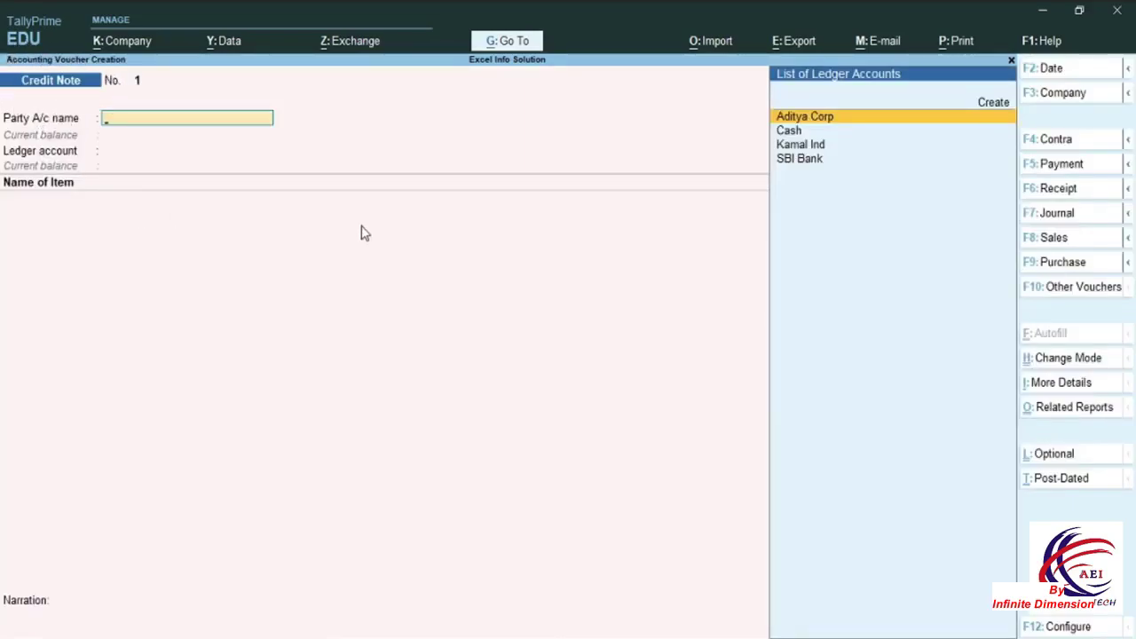
# Set Kamal Ind as the party, accepting receipt and party details unchanged, with Sale ledger
pyautogui.click(795, 144)
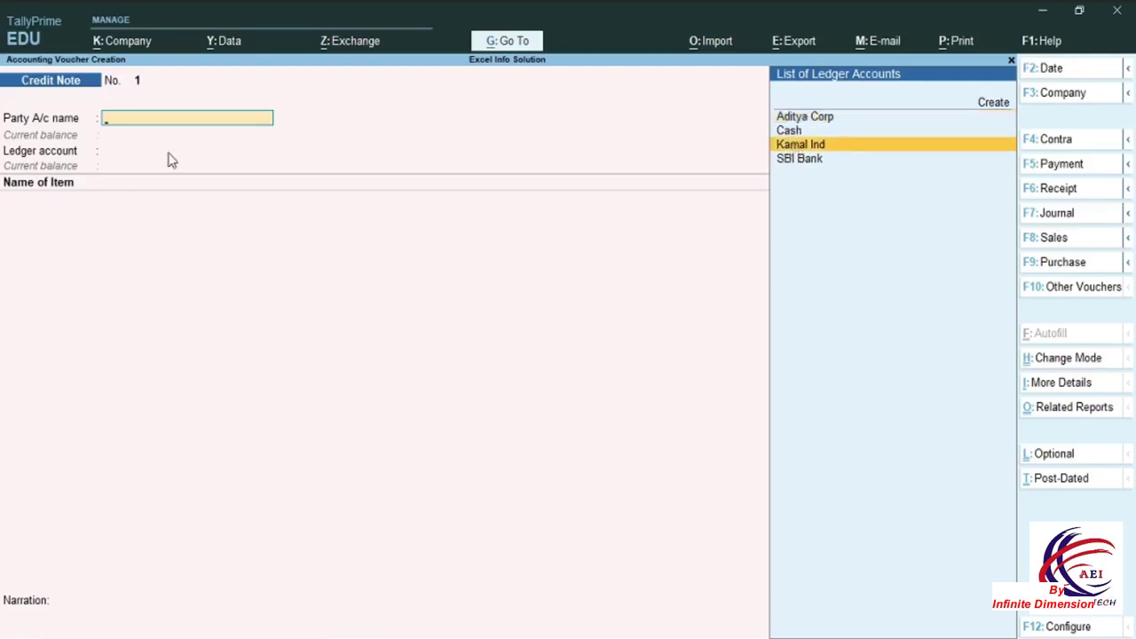
pyautogui.click(807, 145)
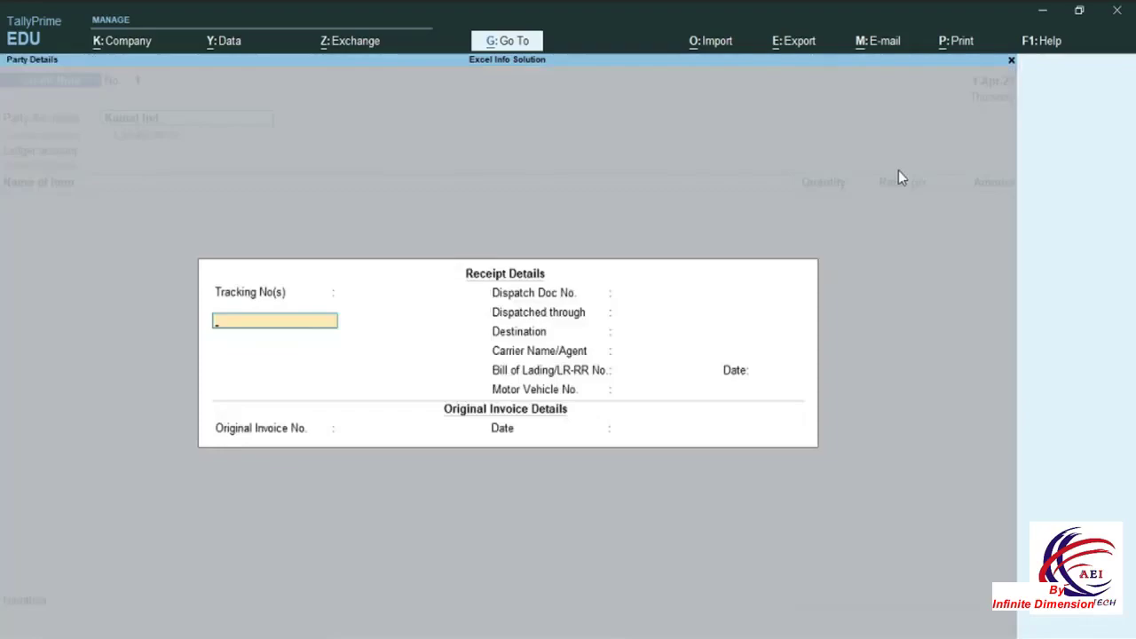
pyautogui.press('Return')
pyautogui.press('Return')
pyautogui.press('Return')
pyautogui.press('Return')
pyautogui.press('Return')
pyautogui.press('Return')
pyautogui.press('Return')
pyautogui.press('Return')
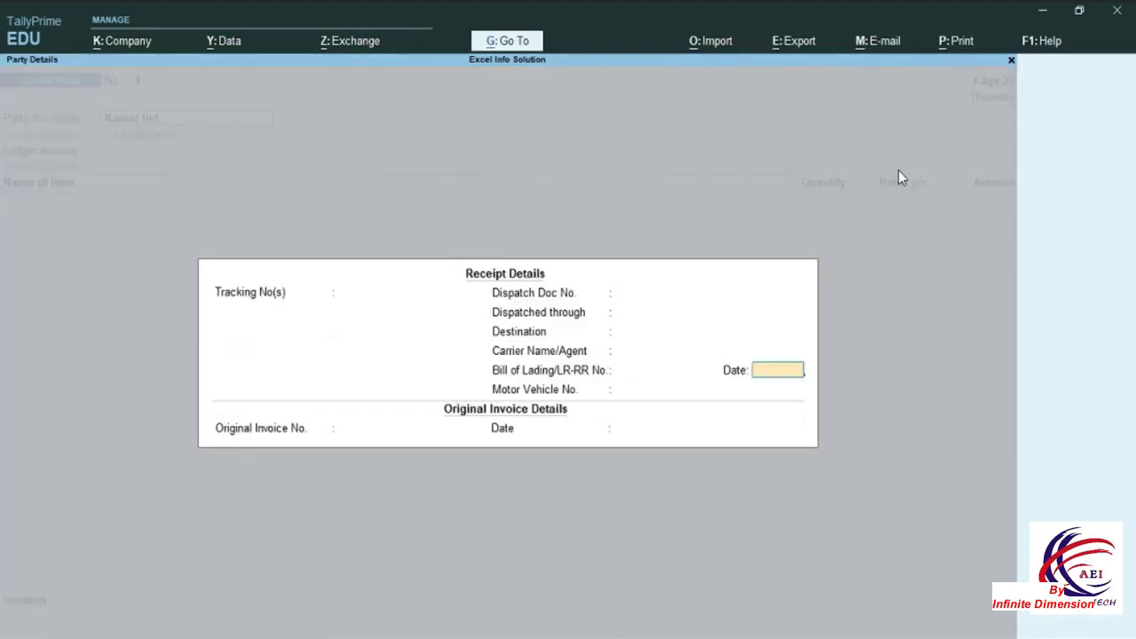
pyautogui.press('Return')
pyautogui.press('Return')
pyautogui.press('Return')
pyautogui.press('Return')
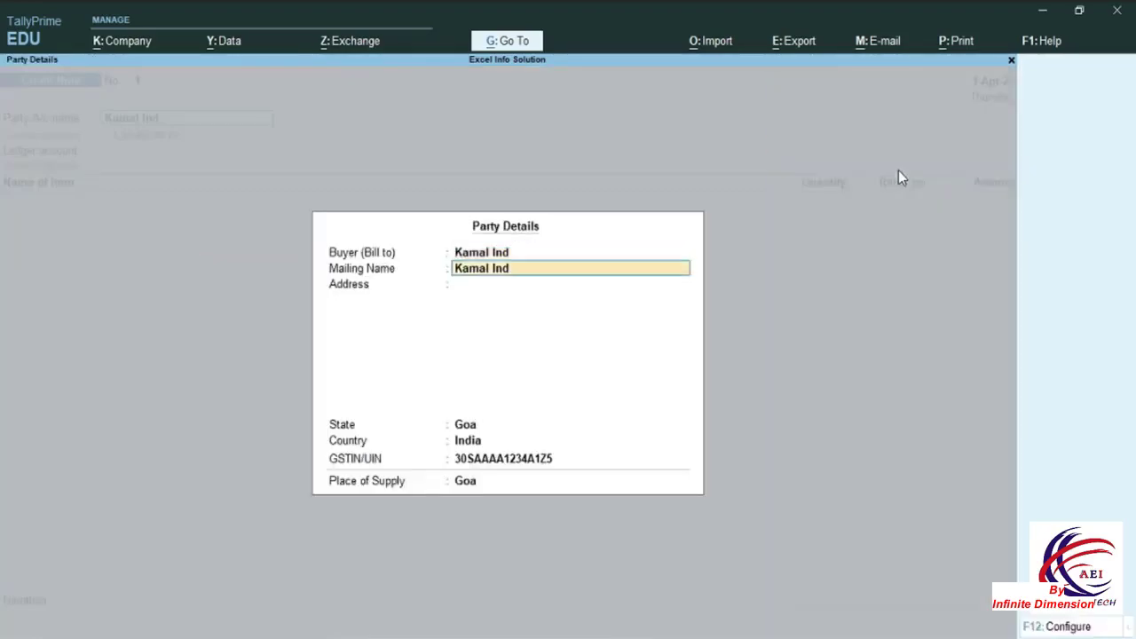
pyautogui.press('Return')
pyautogui.press('Return')
pyautogui.press('Return')
pyautogui.press('Return')
pyautogui.press('Return')
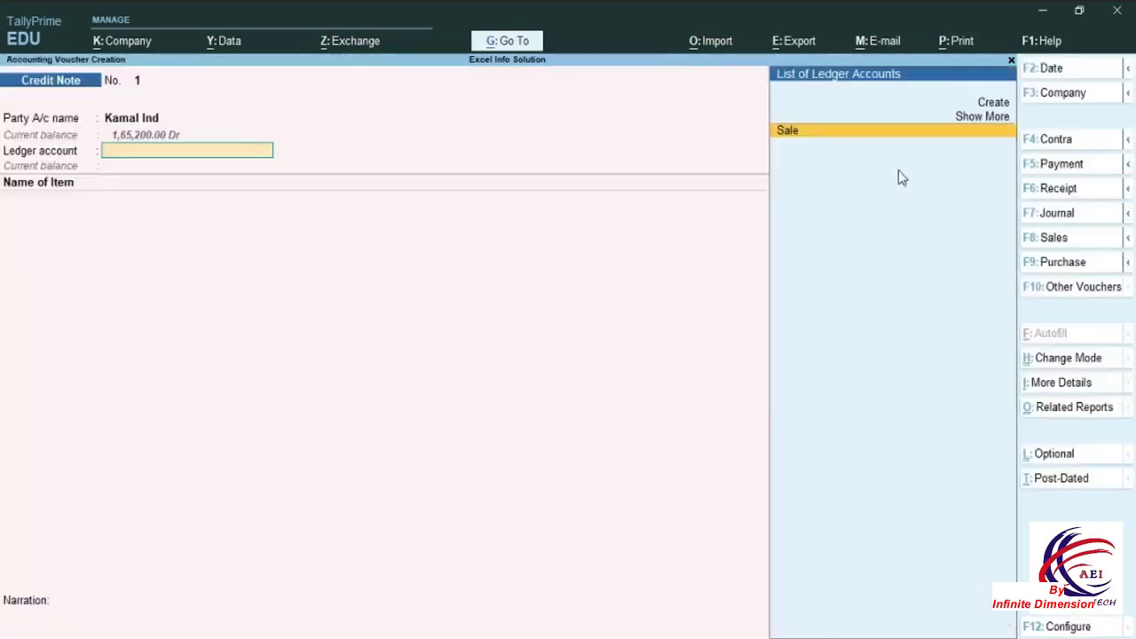
pyautogui.press('Return')
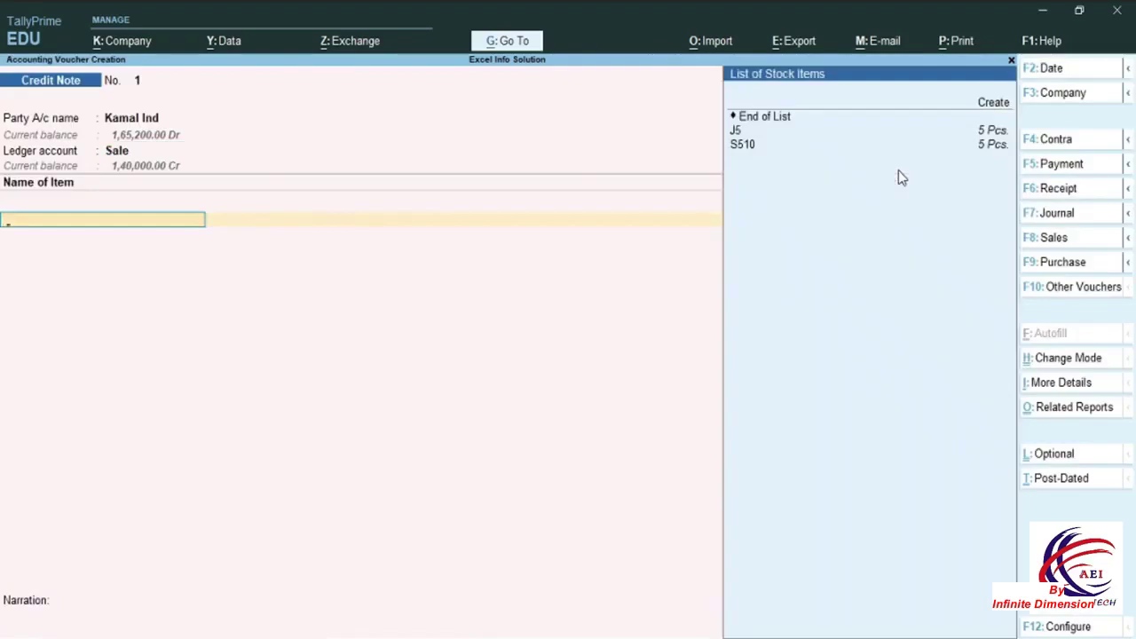
# Add J5 and S510 to the credit note at quantity 1 each
pyautogui.press('Down')
pyautogui.press('Down')
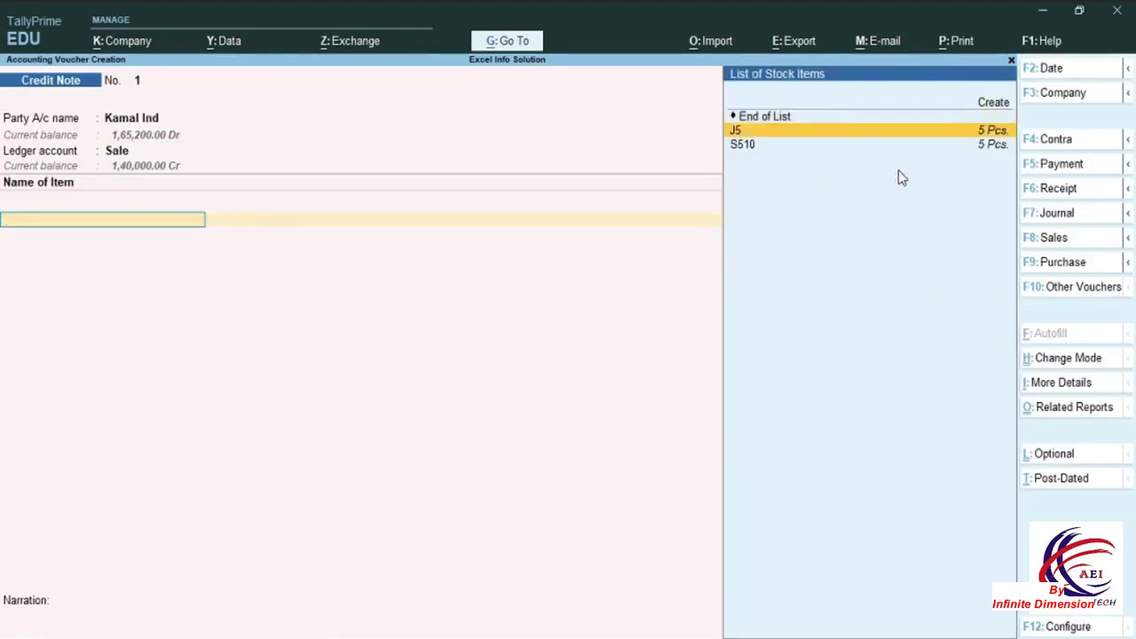
pyautogui.press('Return')
pyautogui.press('Return')
pyautogui.press('Return')
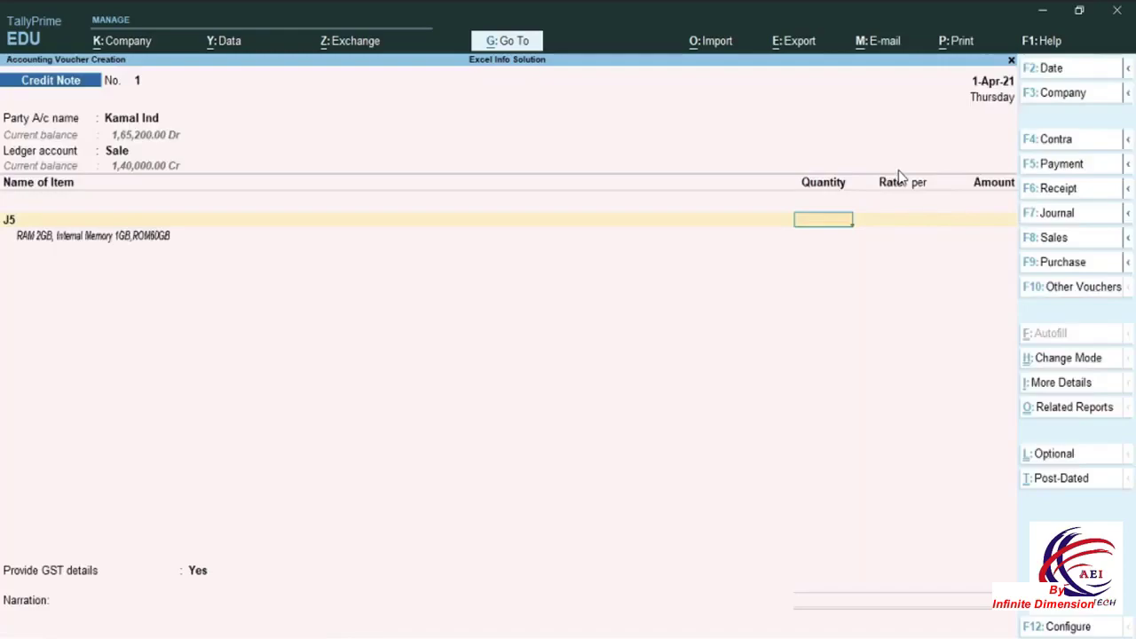
pyautogui.press('Return')
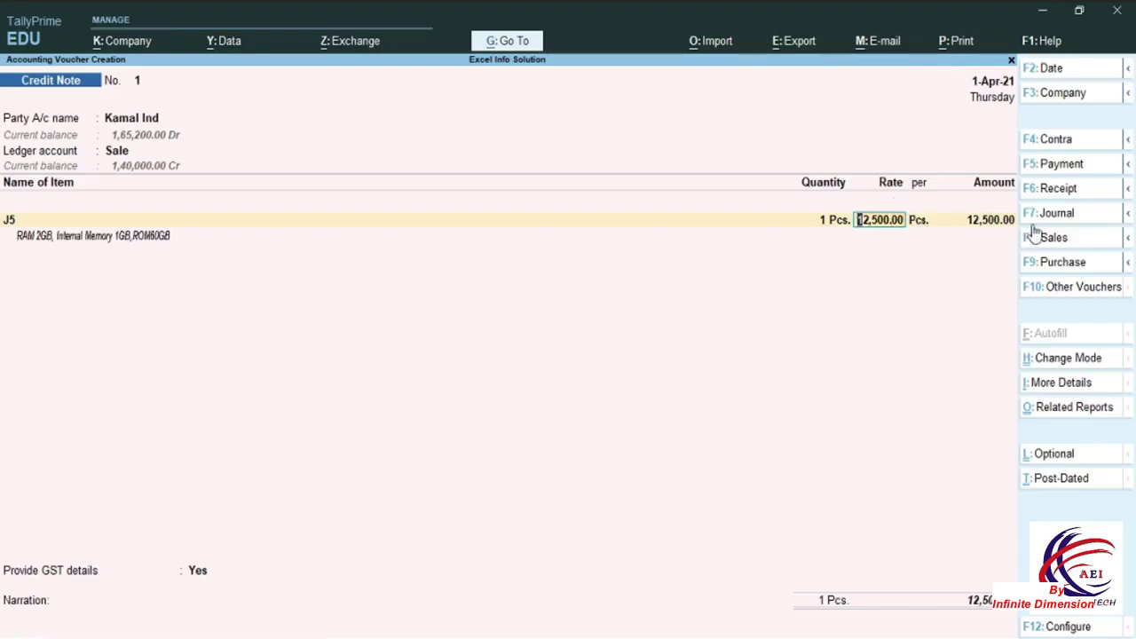
pyautogui.press('Return')
pyautogui.press('Return')
pyautogui.press('Return')
pyautogui.press('Return')
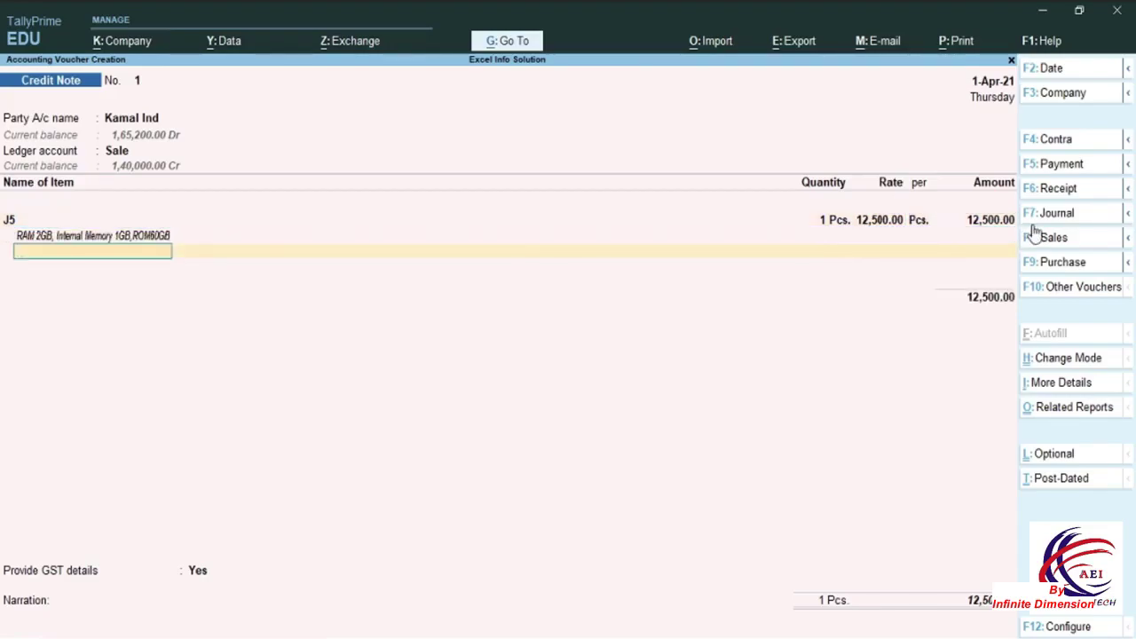
pyautogui.press('Down')
pyautogui.press('Down')
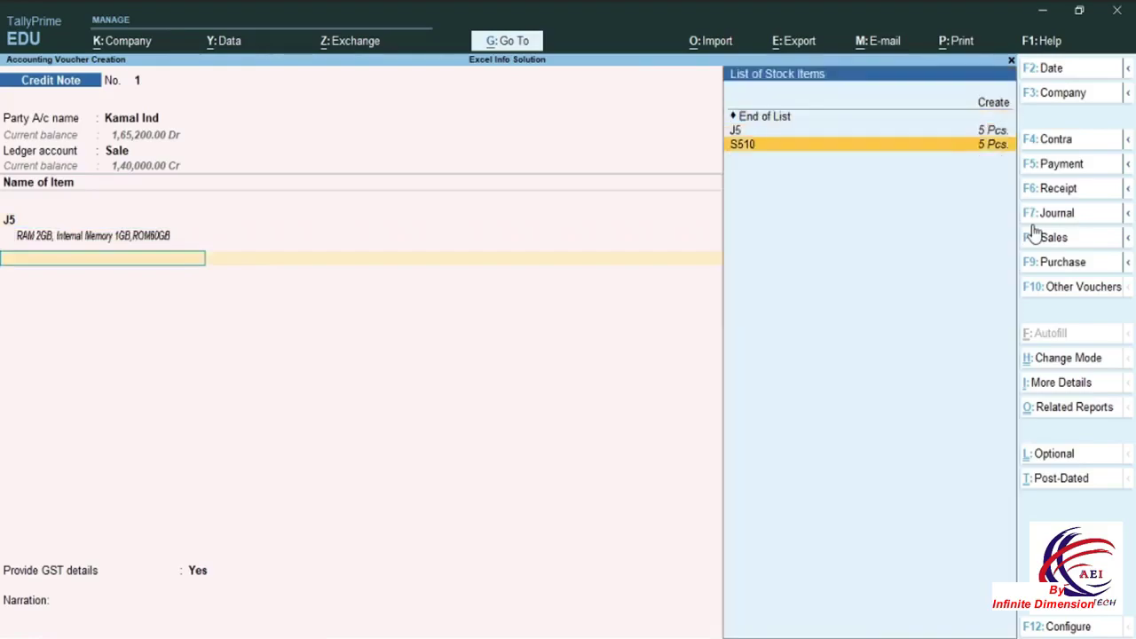
pyautogui.press('Return')
pyautogui.press('Return')
pyautogui.press('Return')
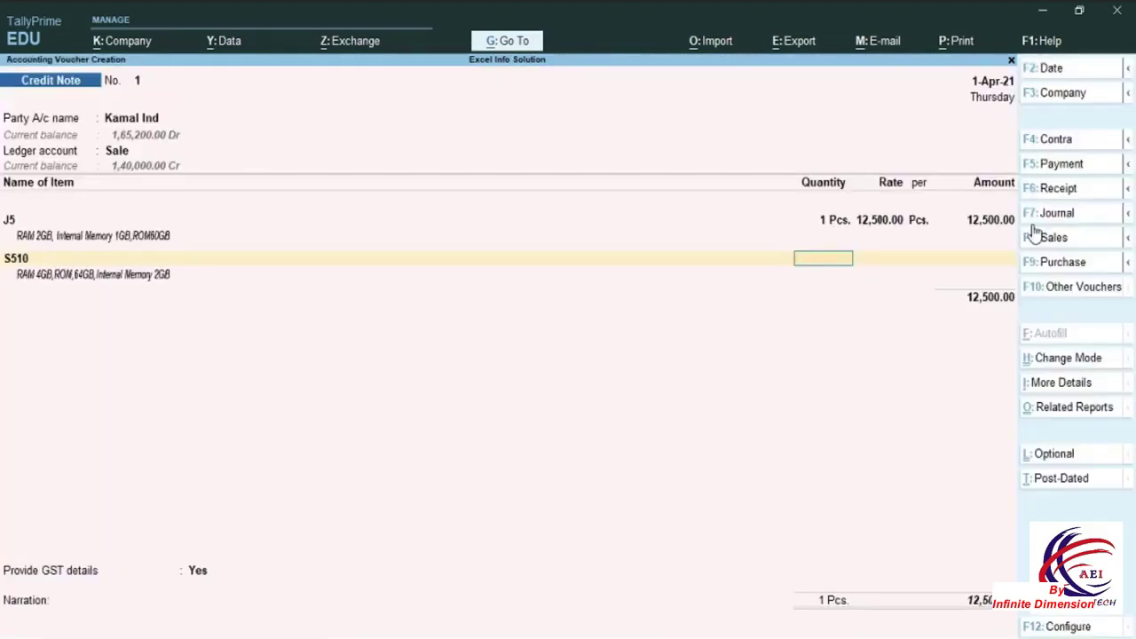
pyautogui.write('1')
pyautogui.press('Return')
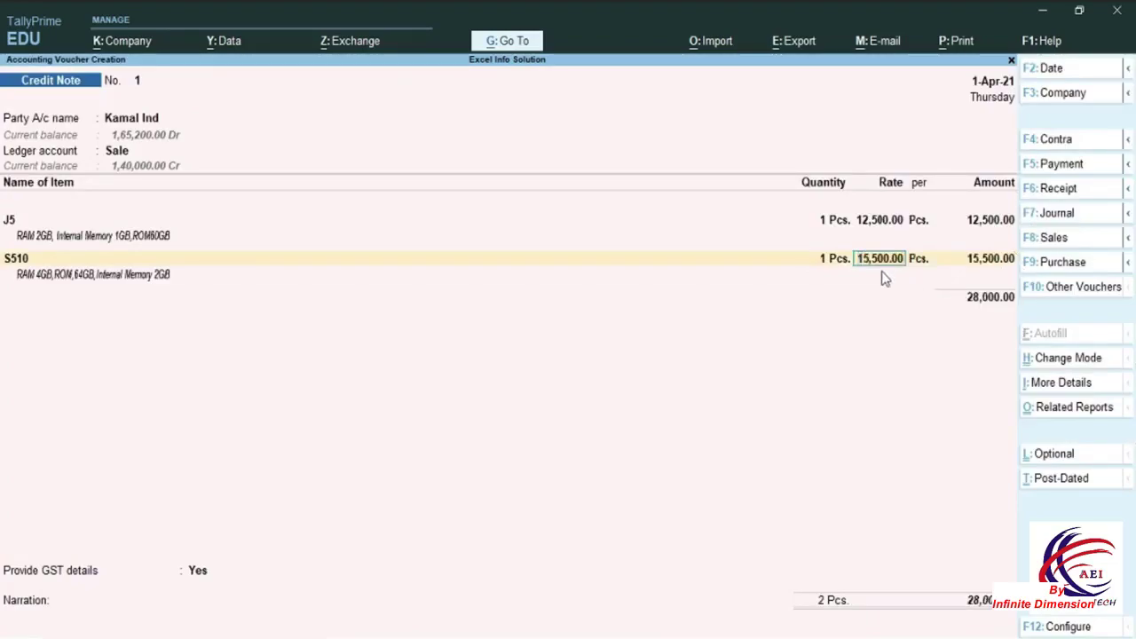
pyautogui.press('Return')
pyautogui.press('Return')
pyautogui.press('Return')
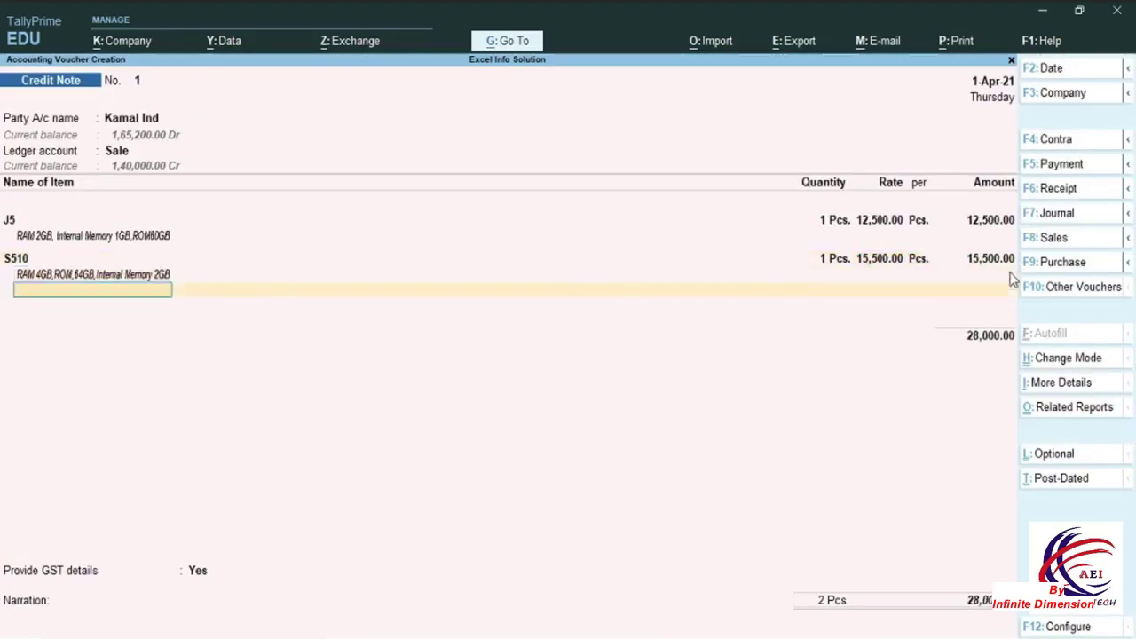
# Add IGST of 5,040.00, set GST details to No, and settle ₹33,040 against bill 1
pyautogui.press('Return')
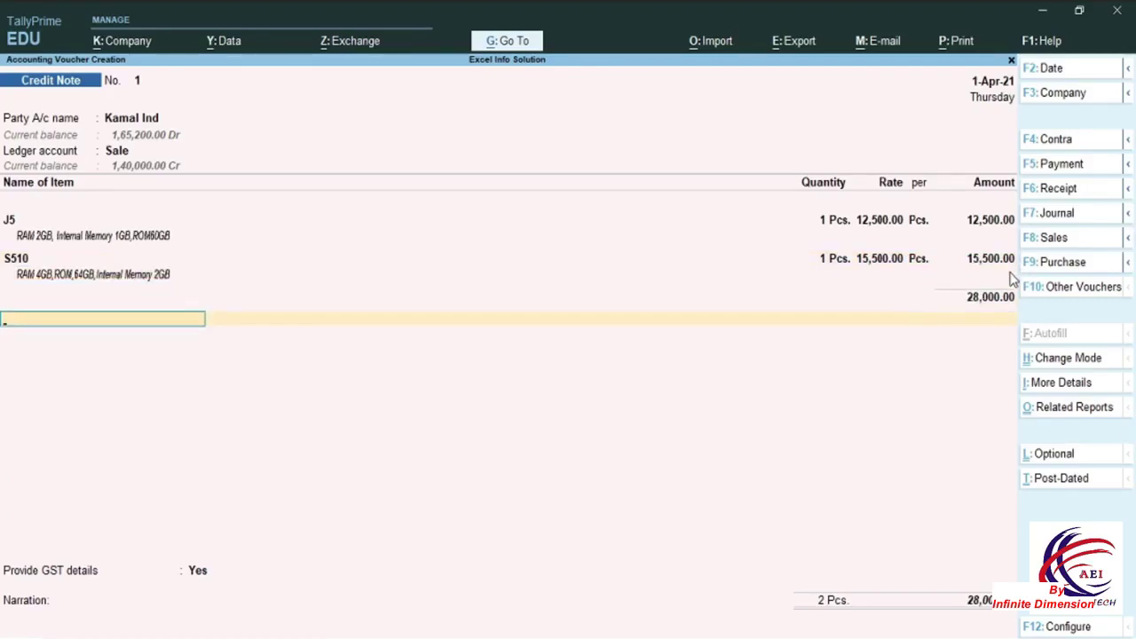
pyautogui.press('Down')
pyautogui.press('Down')
pyautogui.press('Down')
pyautogui.press('Down')
pyautogui.press('Down')
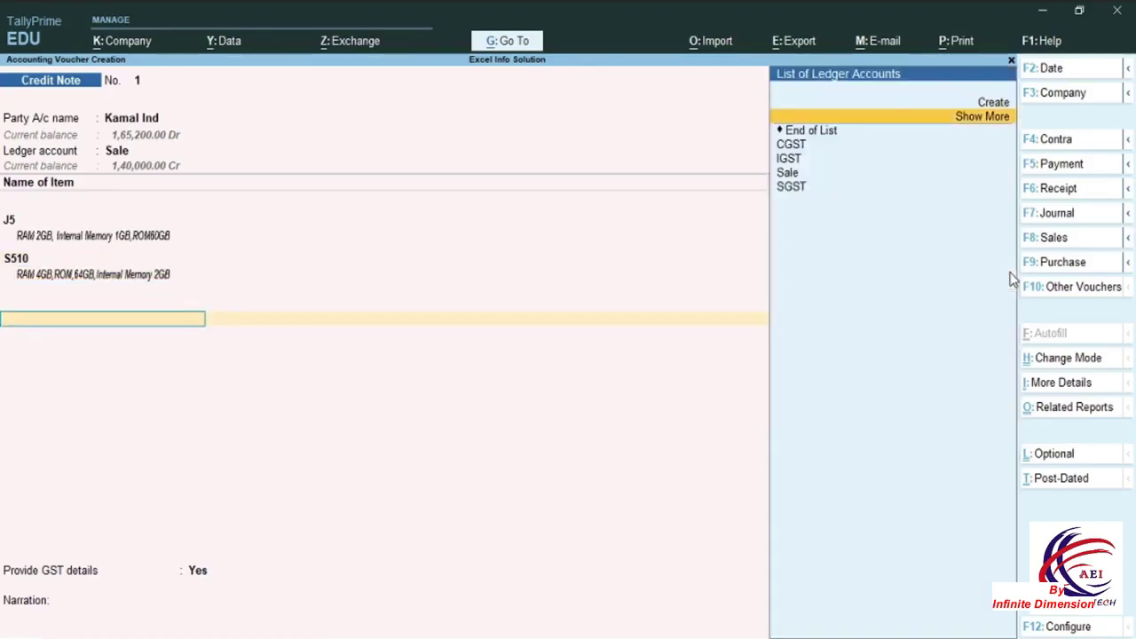
pyautogui.press('Return')
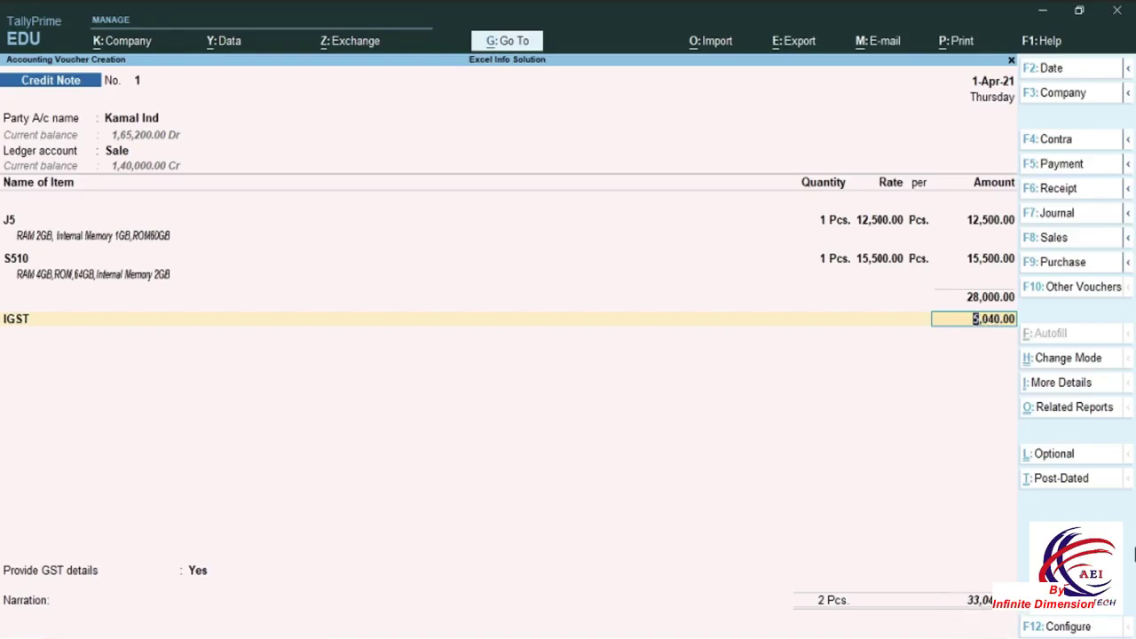
pyautogui.press('Return')
pyautogui.press('Return')
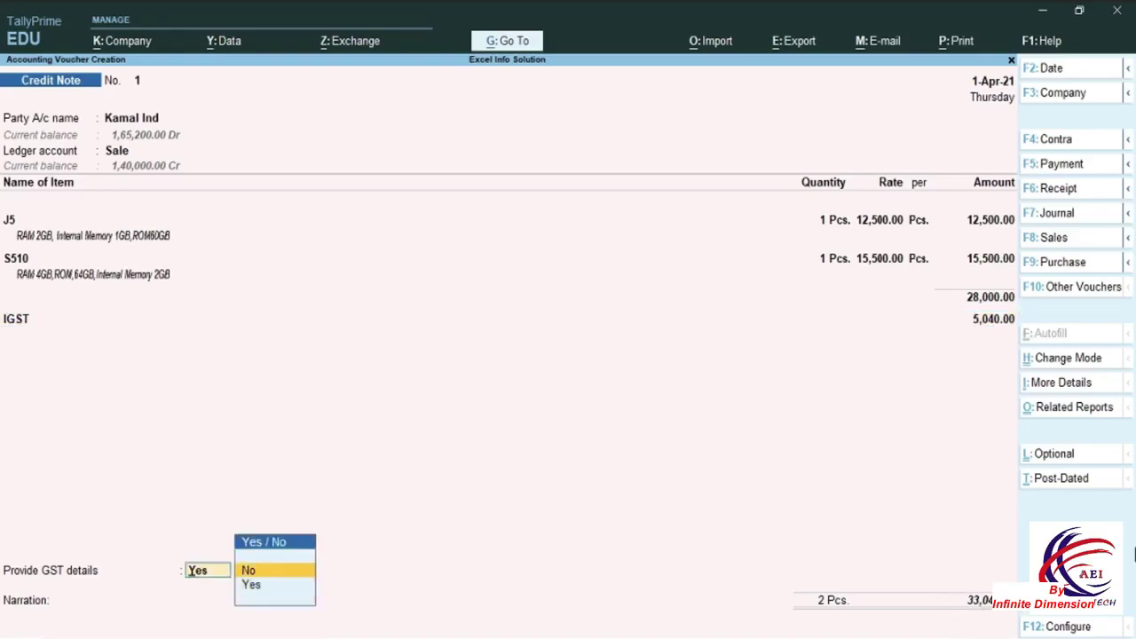
pyautogui.press('Return')
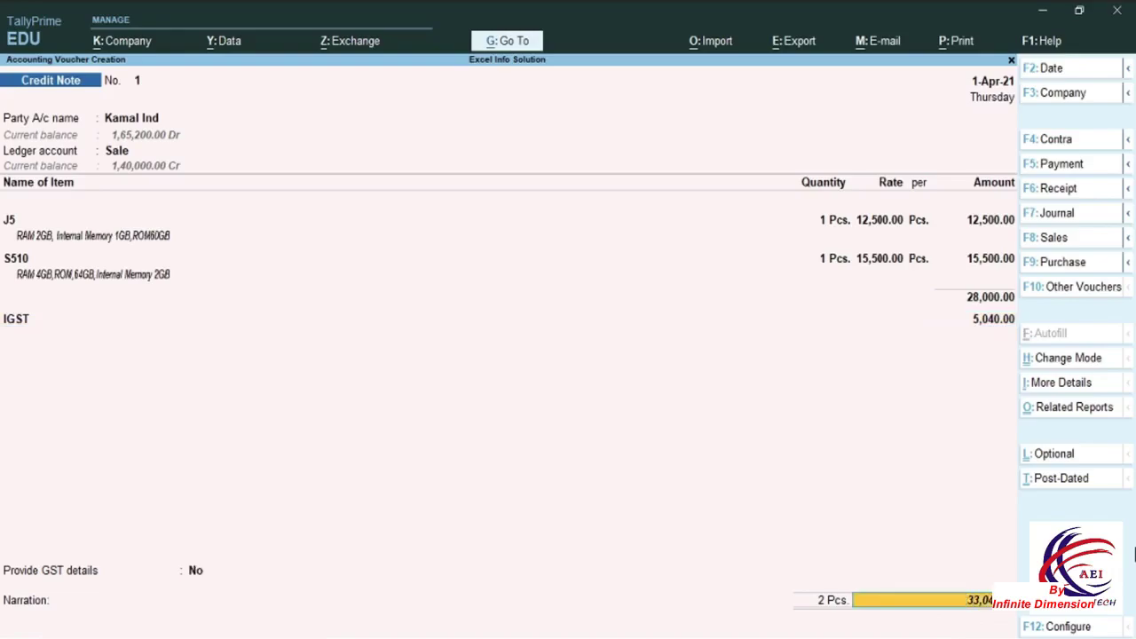
pyautogui.press('Return')
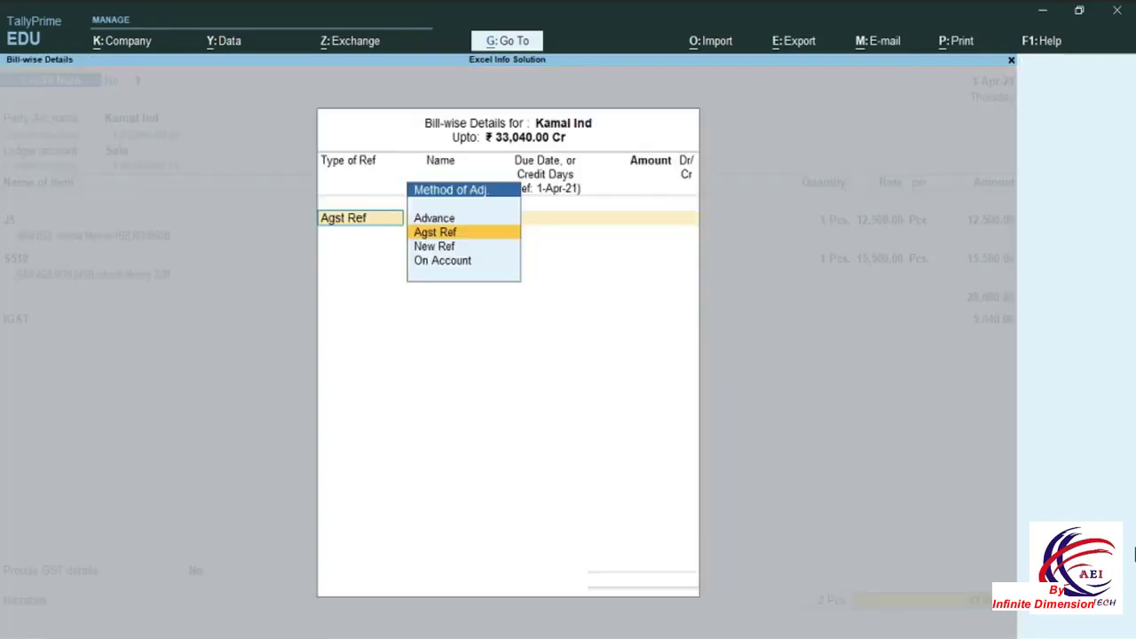
pyautogui.press('Return')
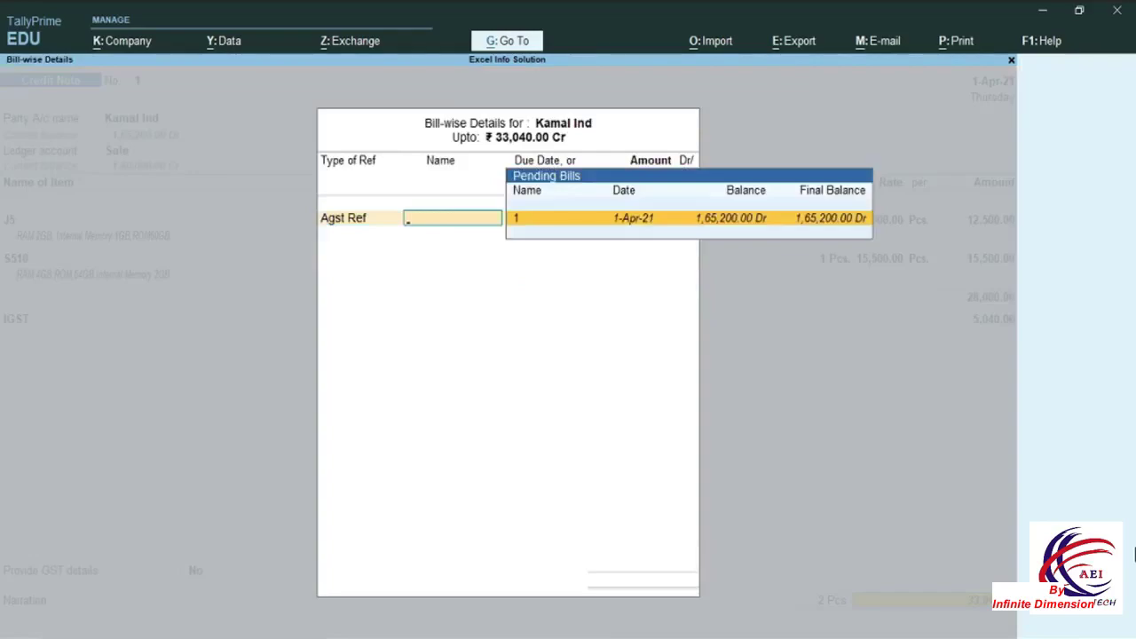
pyautogui.press('Return')
pyautogui.press('Return')
pyautogui.press('Return')
pyautogui.press('Return')
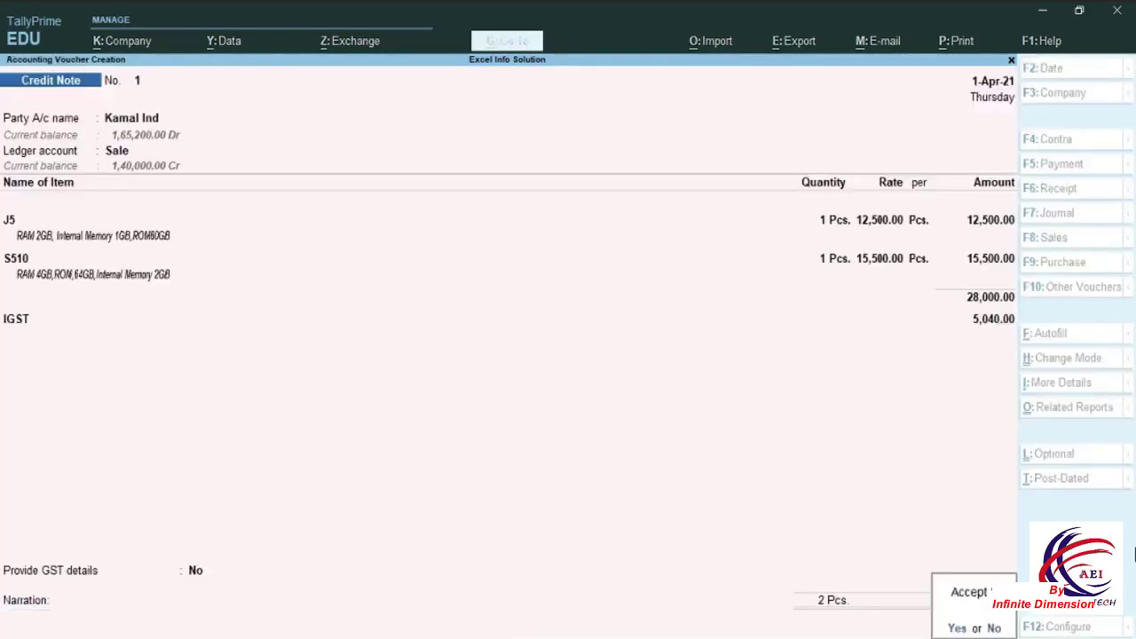
pyautogui.press('Return')
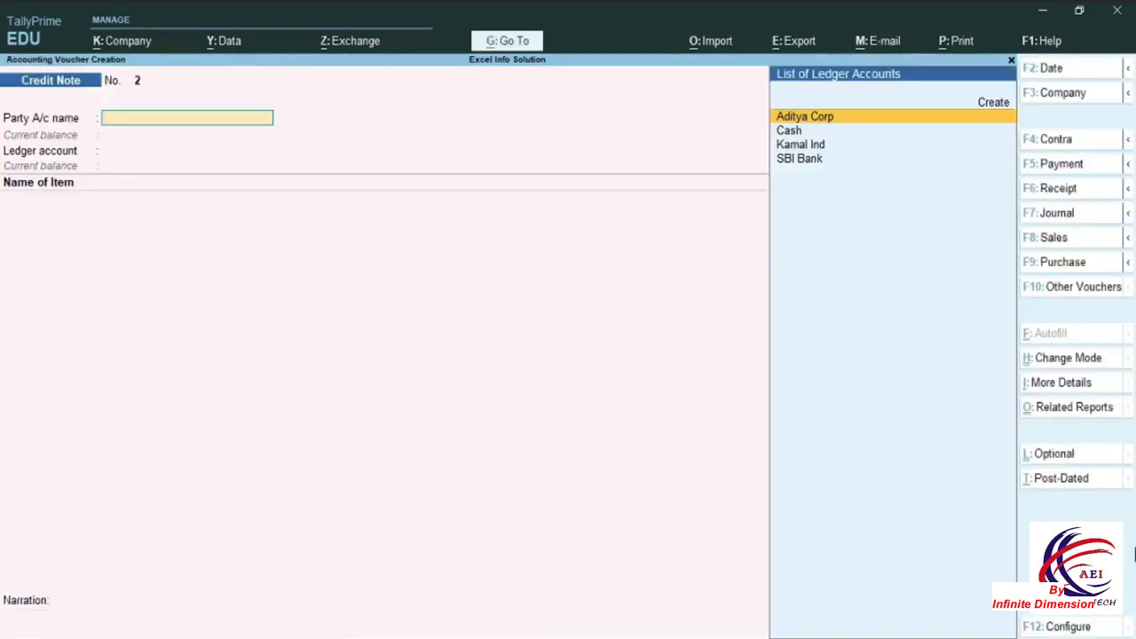
pyautogui.press('Escape')
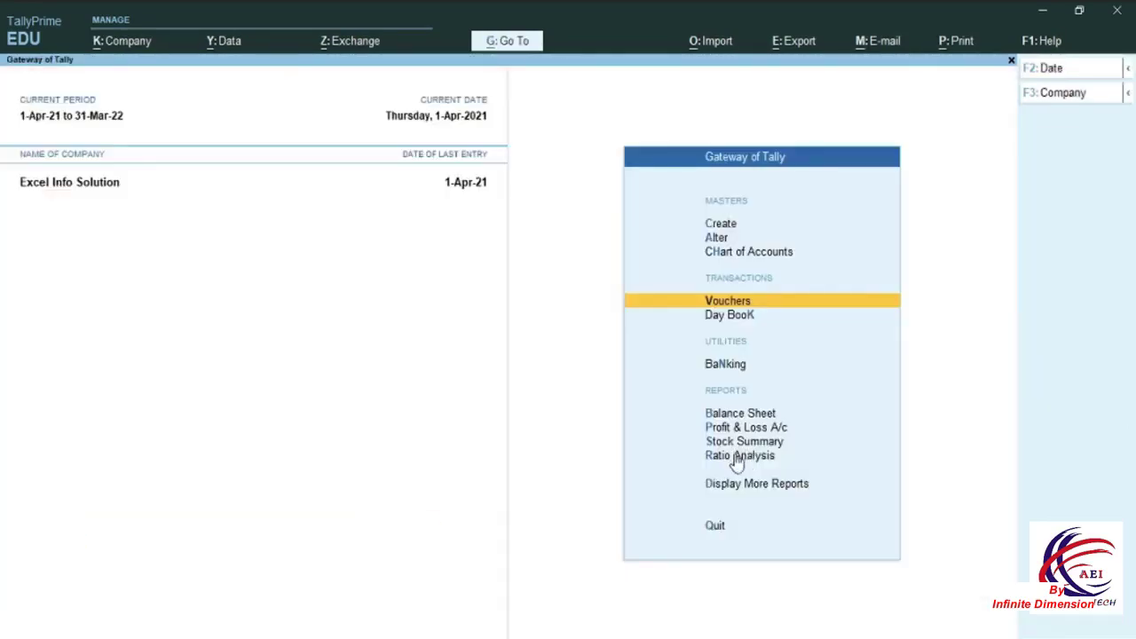
pyautogui.click(750, 442)
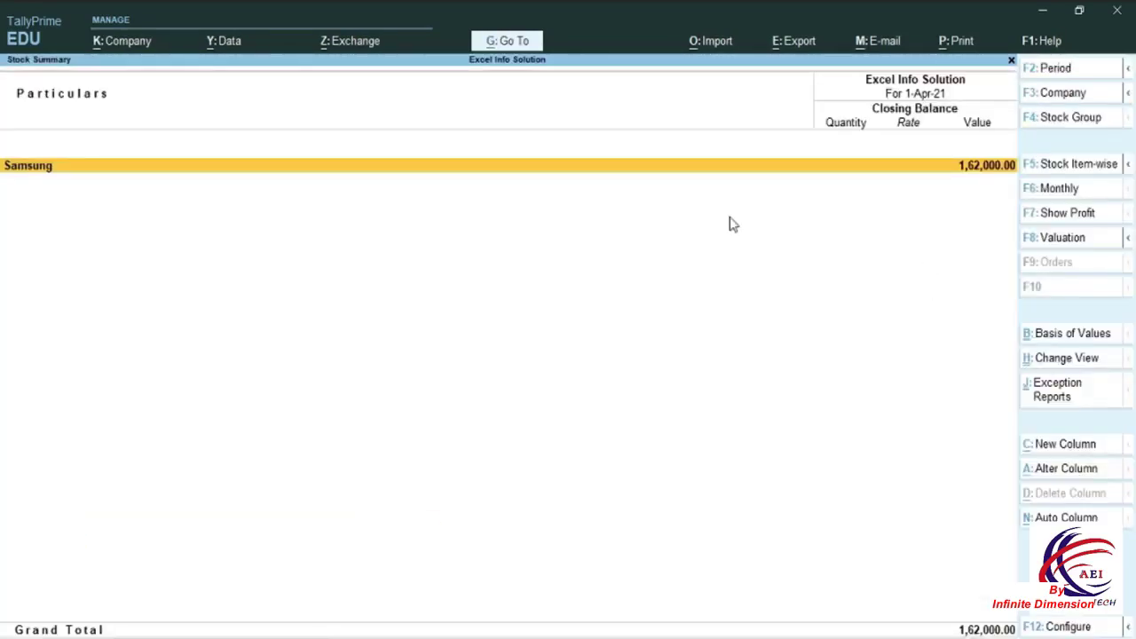
pyautogui.hotkey('alt', 'F1')
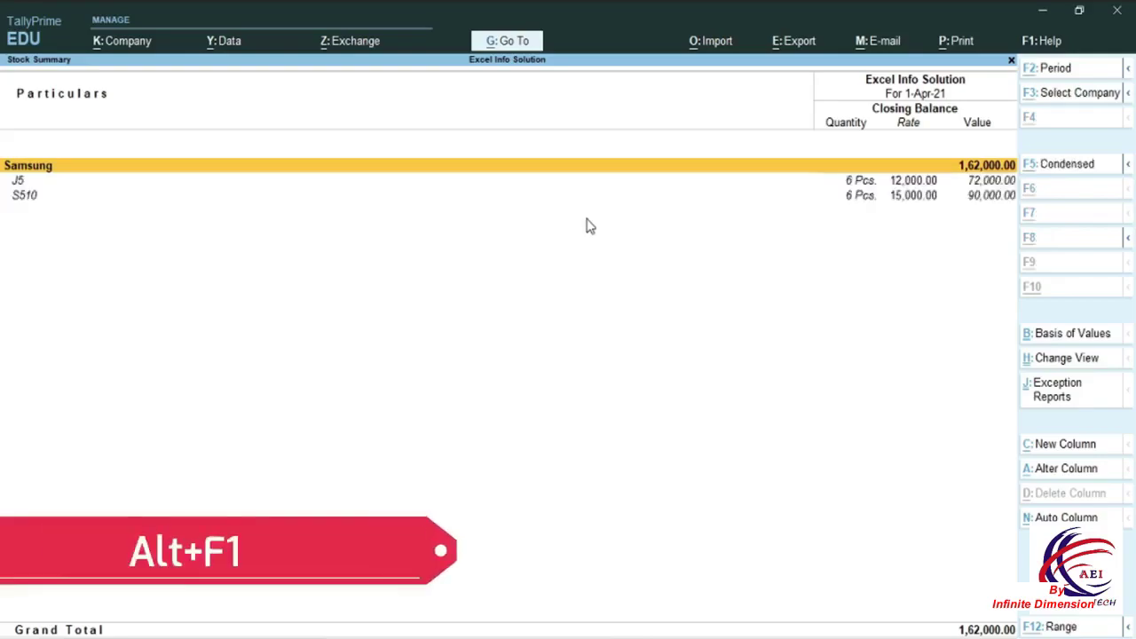
pyautogui.click(22, 183)
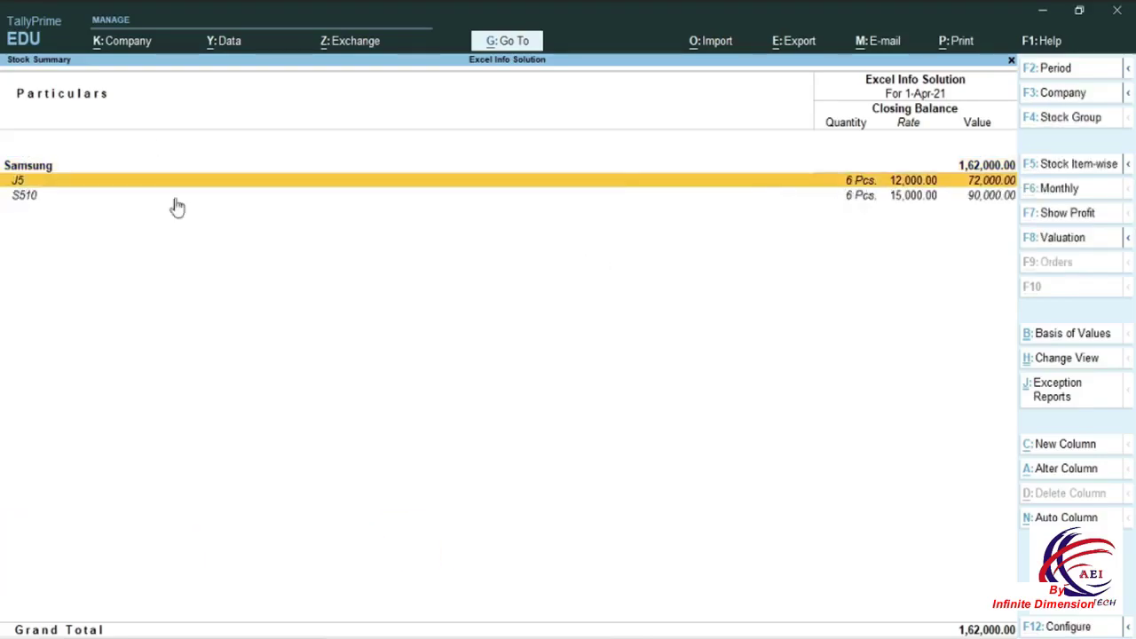
pyautogui.click(37, 204)
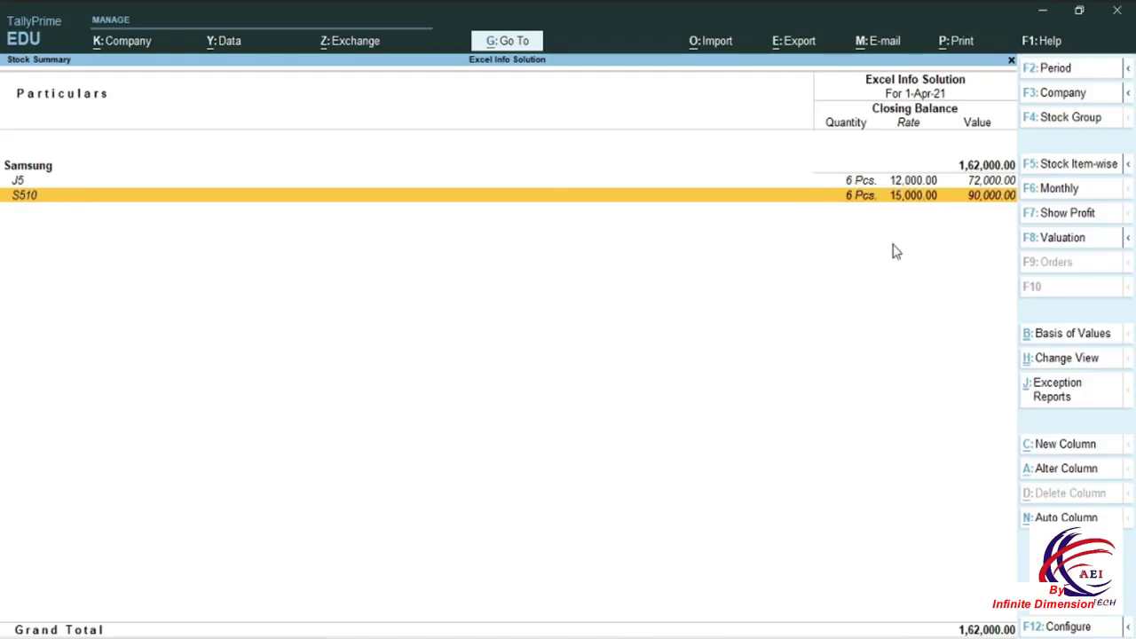
pyautogui.press('Escape')
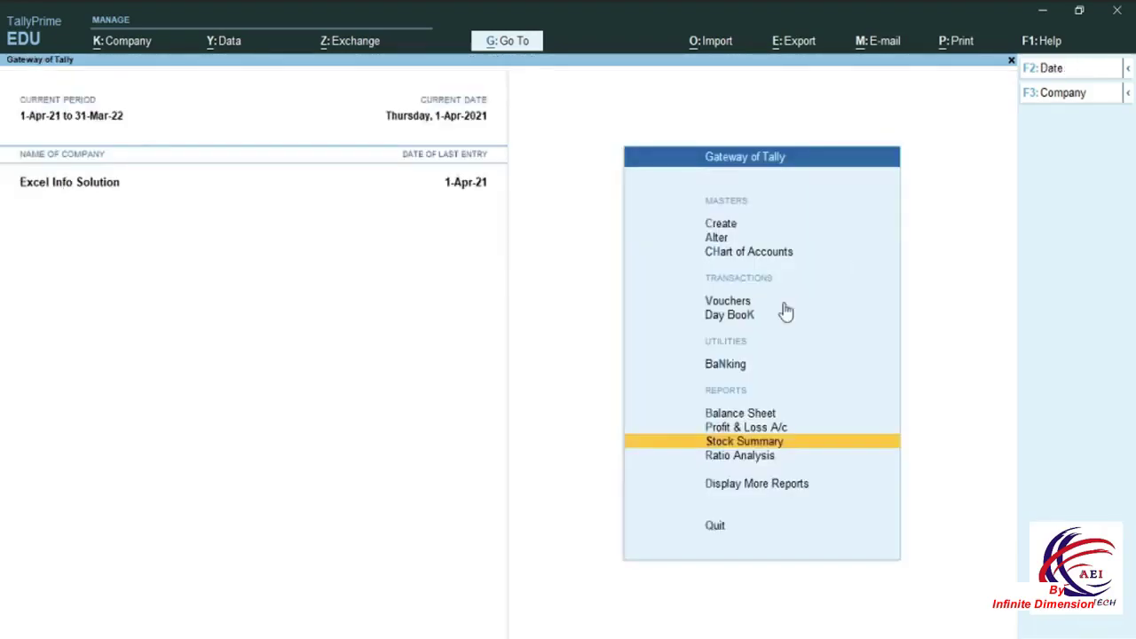
# Begin a new voucher and switch its type from Credit Note to Debit Note No. 1
pyautogui.click(728, 302)
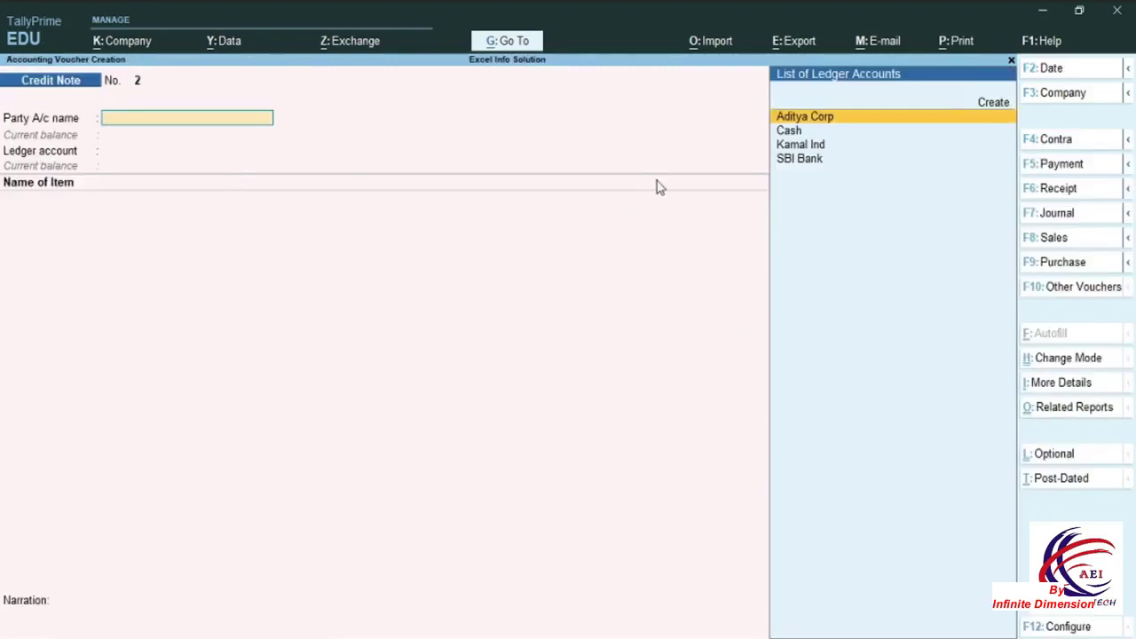
pyautogui.press('F10')
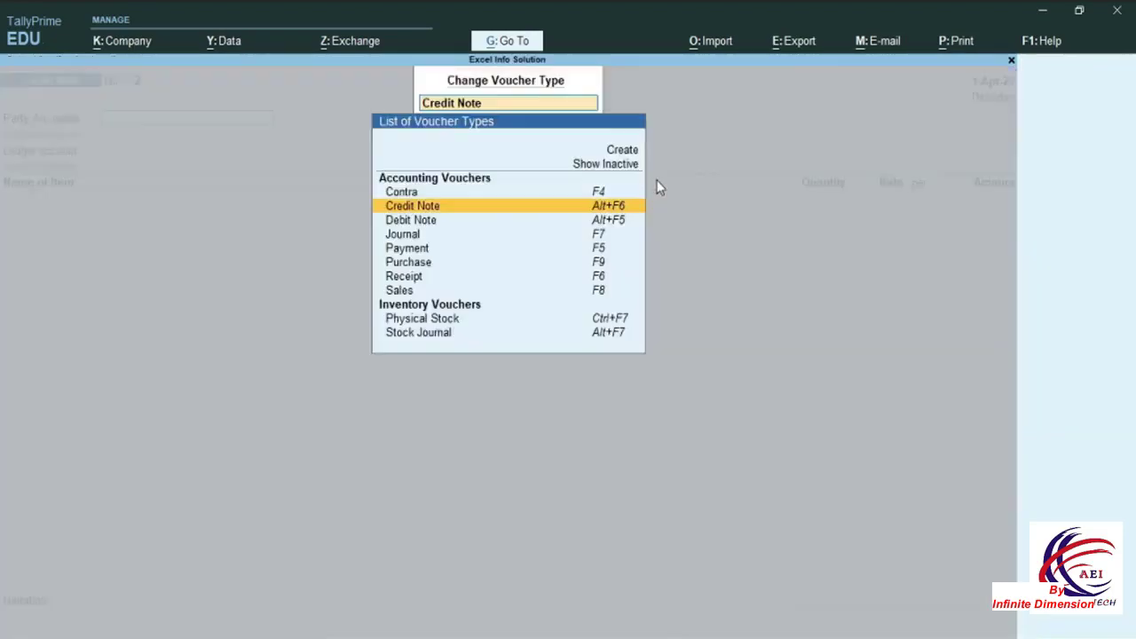
pyautogui.click(428, 220)
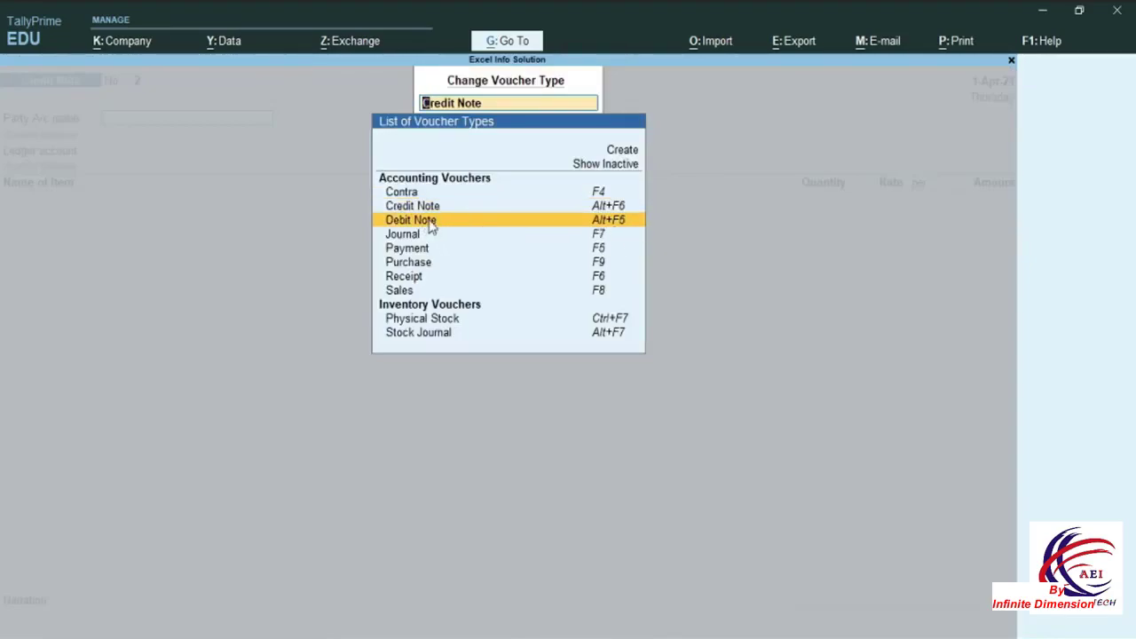
pyautogui.click(460, 222)
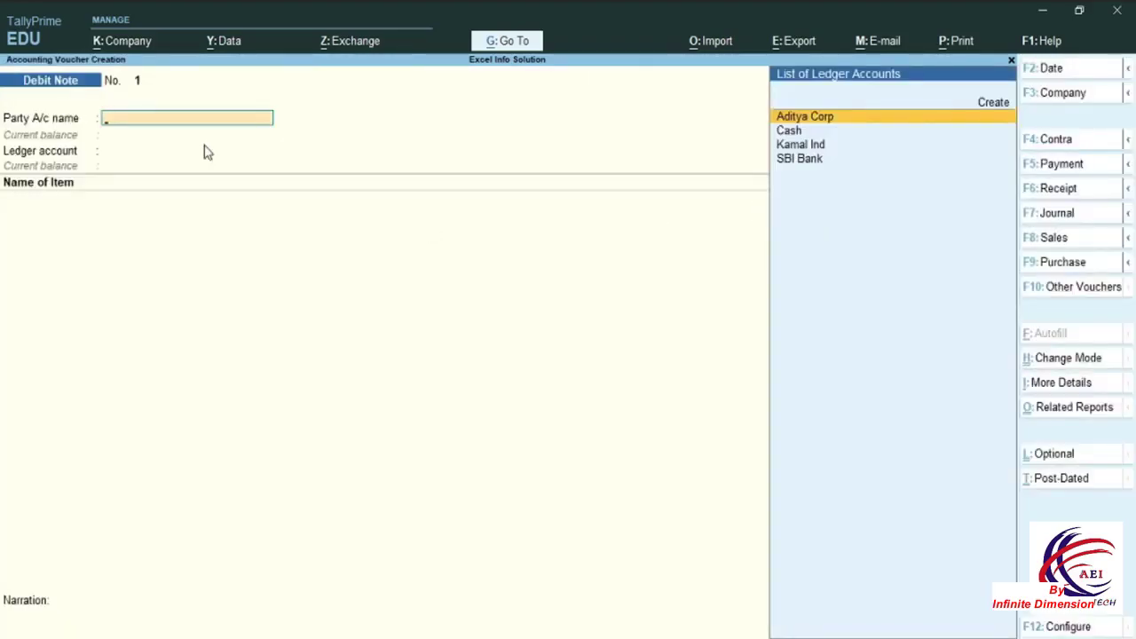
# Set Aditya Corp as the debit note's party and Purchase as the ledger account
pyautogui.click(835, 119)
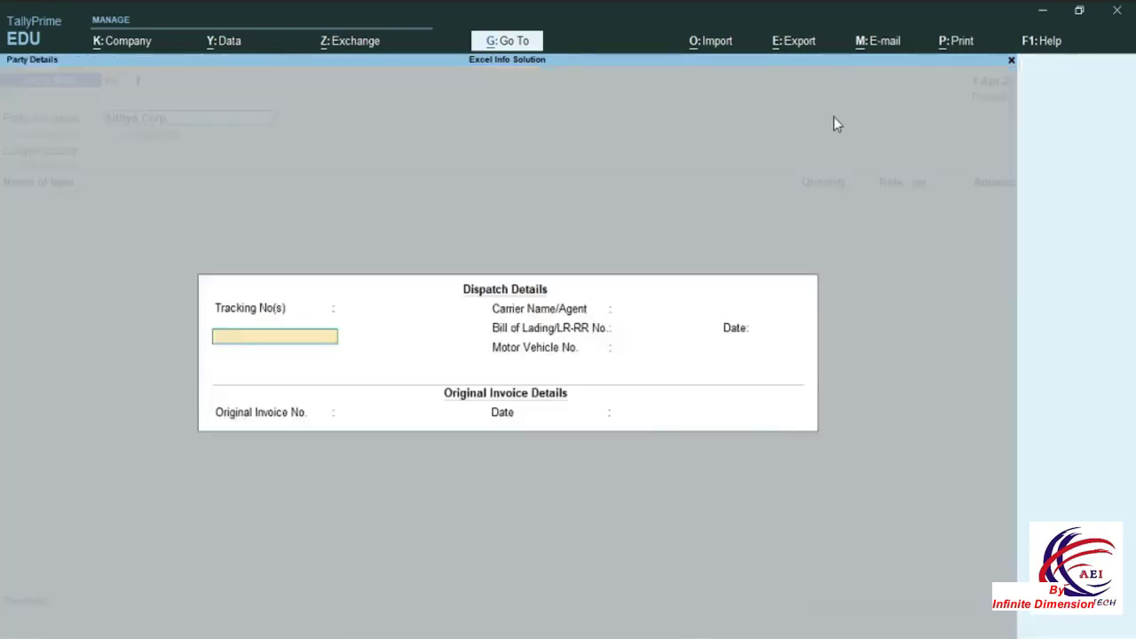
pyautogui.hotkey('ctrl', 'a')
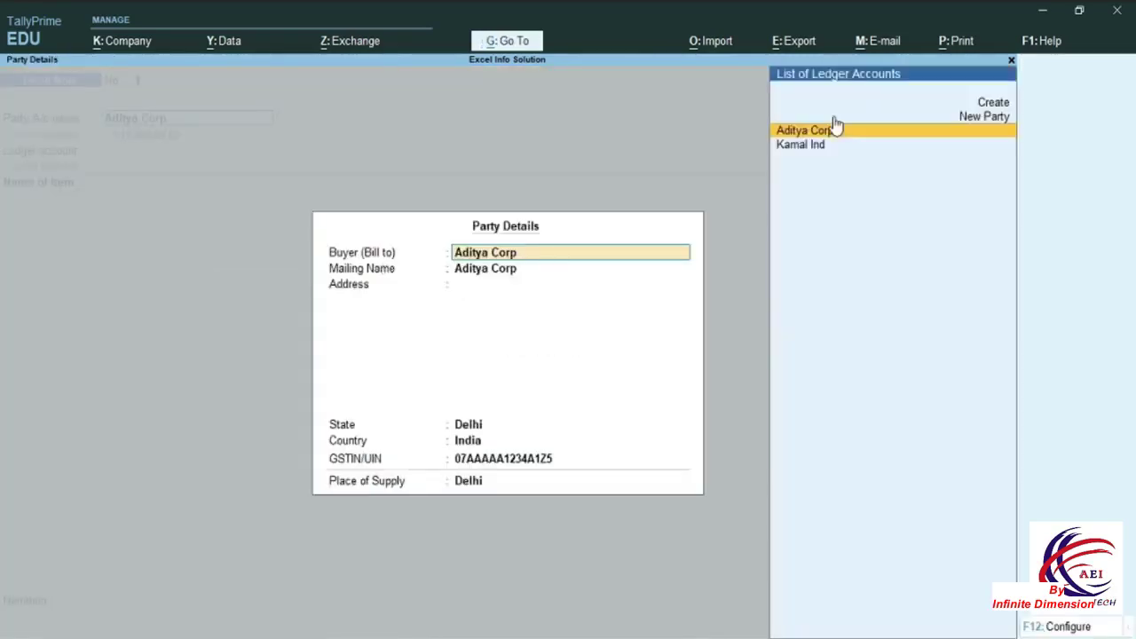
pyautogui.hotkey('ctrl', 'a')
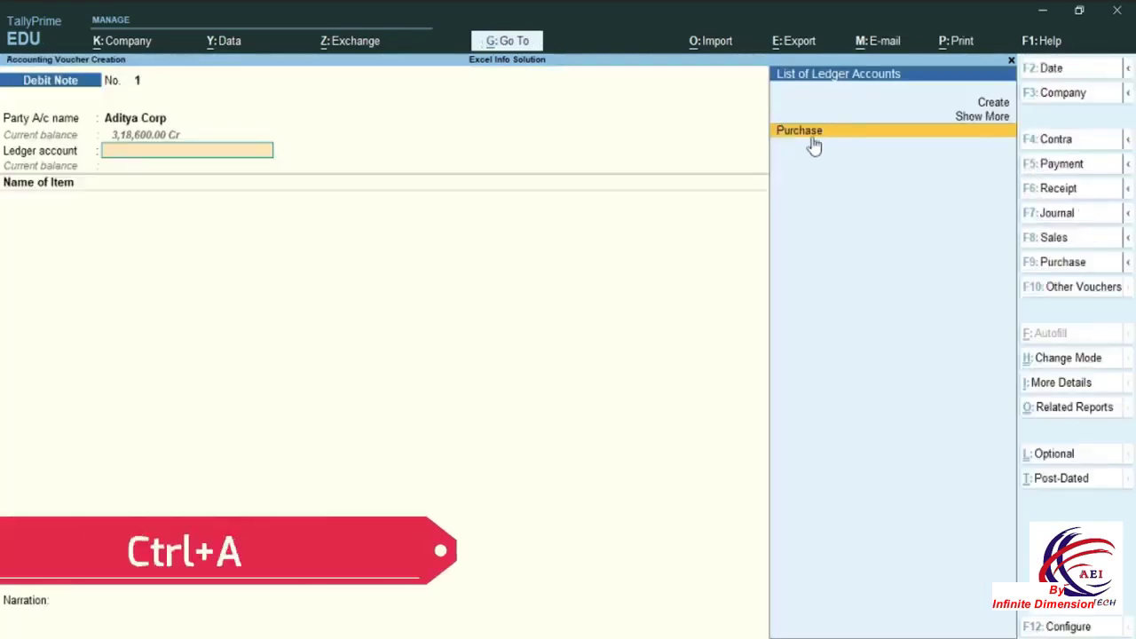
pyautogui.click(802, 143)
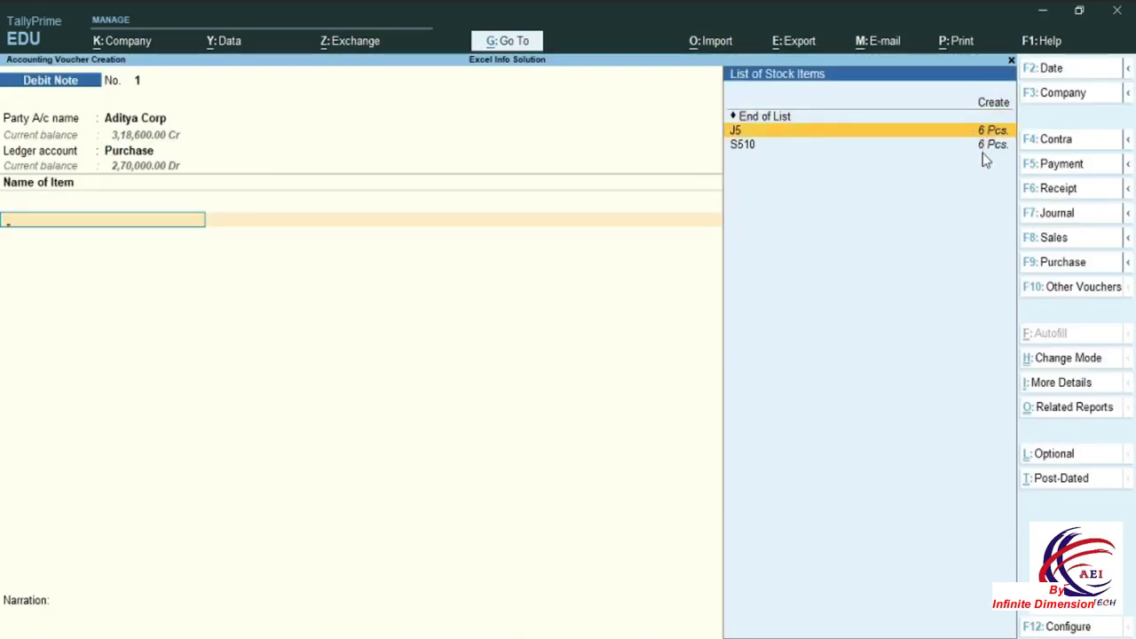
# Add J5 at 12,000 and S510 at 15,000, one piece each
pyautogui.press('Return')
pyautogui.press('Return')
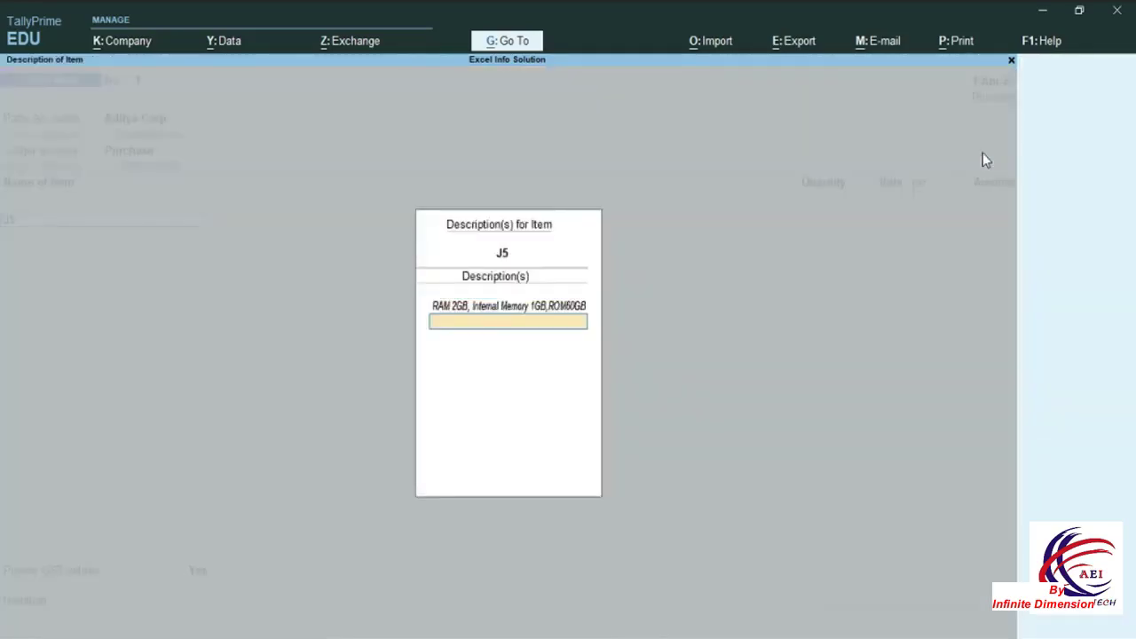
pyautogui.press('Return')
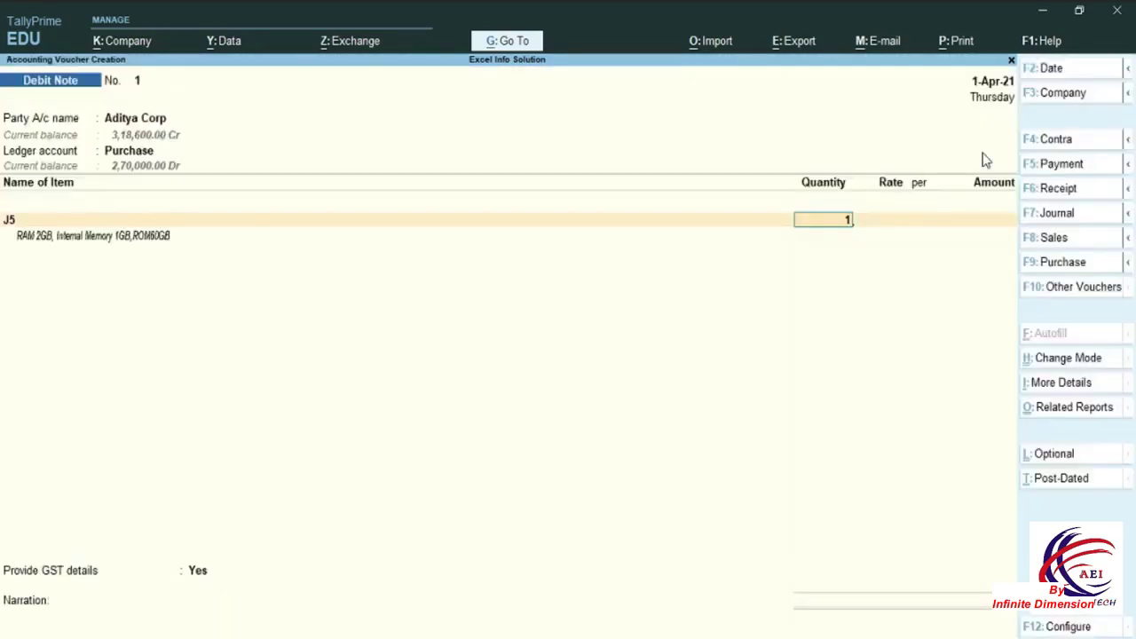
pyautogui.write('1')
pyautogui.press('Return')
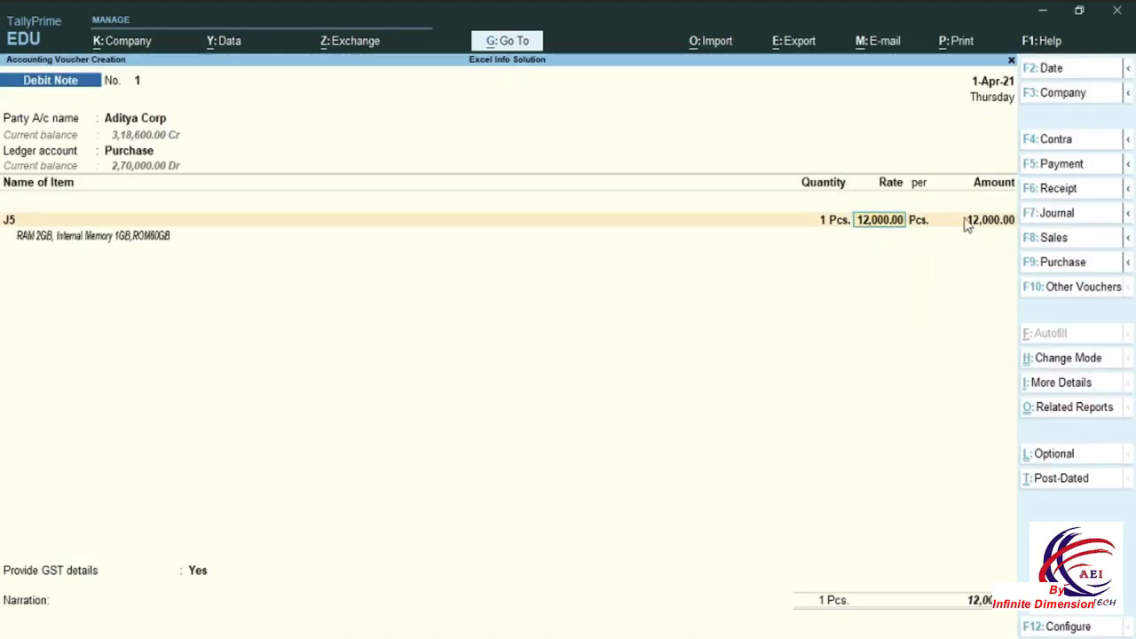
pyautogui.press('Return')
pyautogui.press('Return')
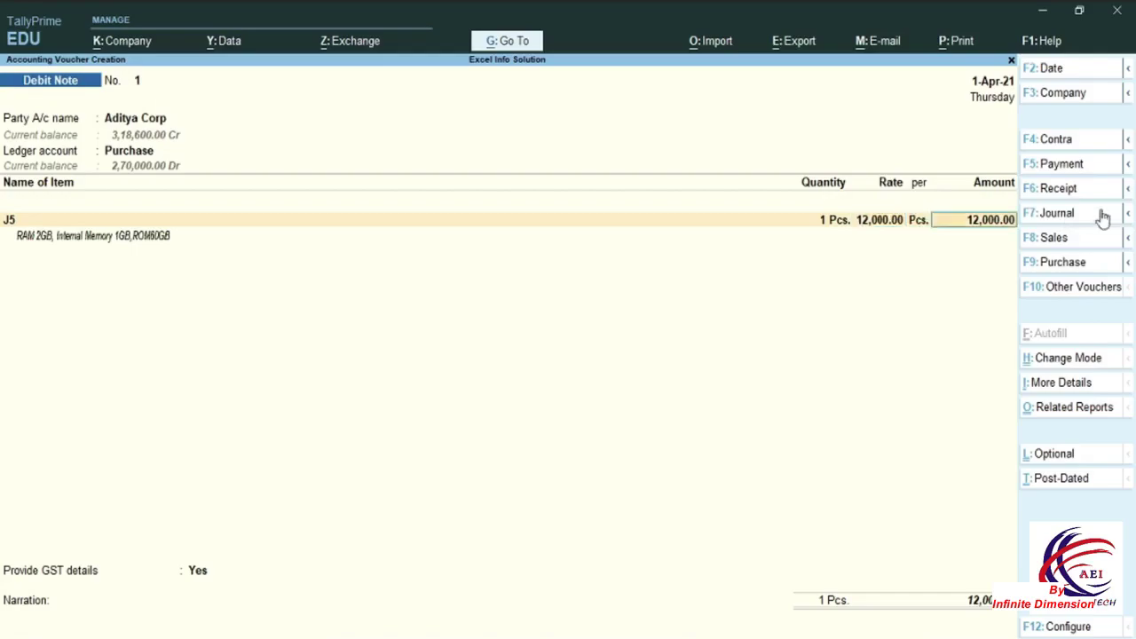
pyautogui.press('Return')
pyautogui.press('Return')
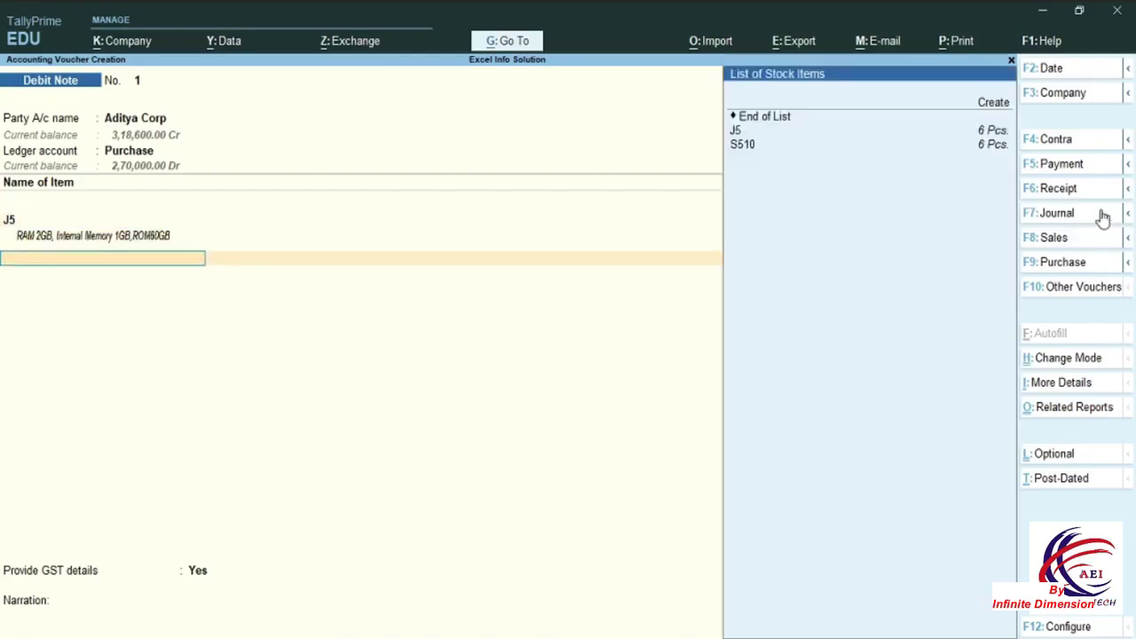
pyautogui.press('Down')
pyautogui.press('Down')
pyautogui.press('Return')
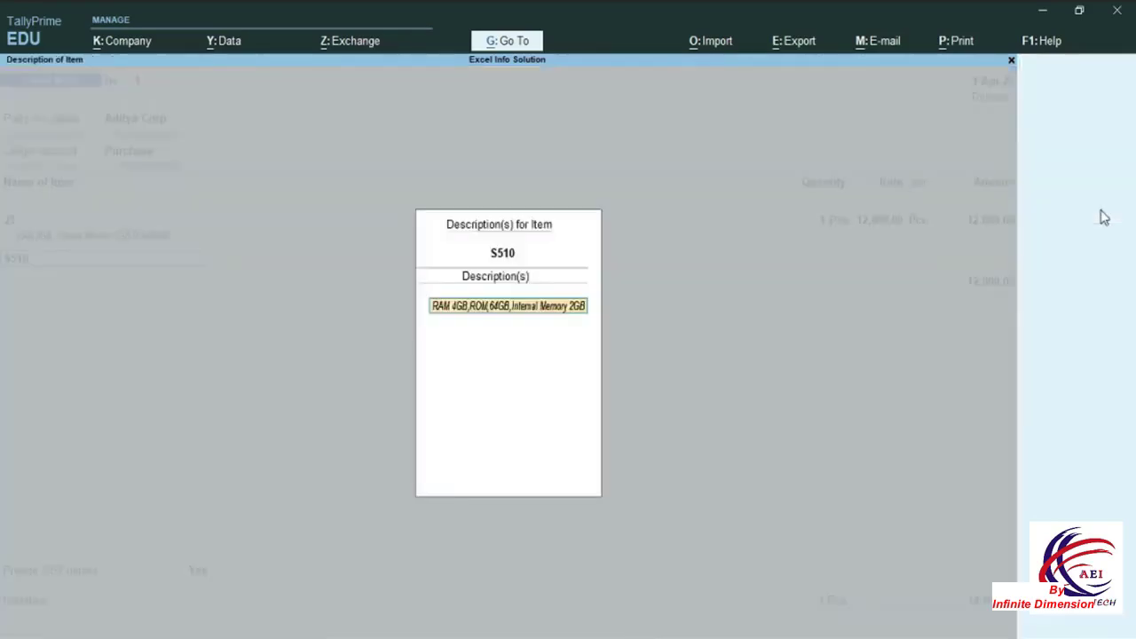
pyautogui.press('Return')
pyautogui.press('Return')
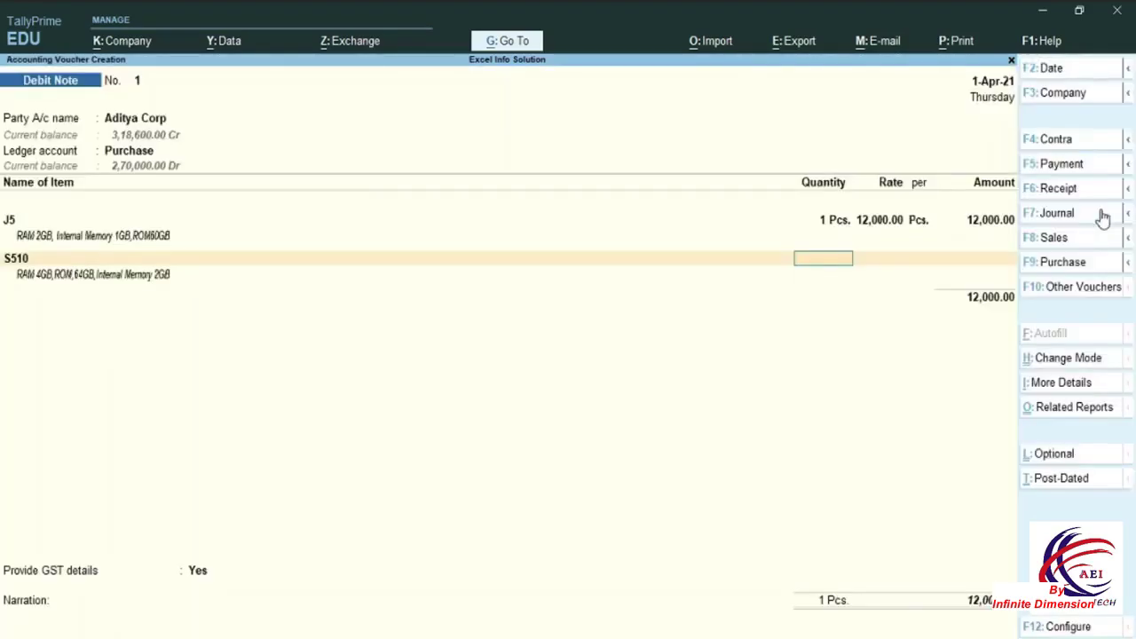
pyautogui.write('1')
pyautogui.press('Return')
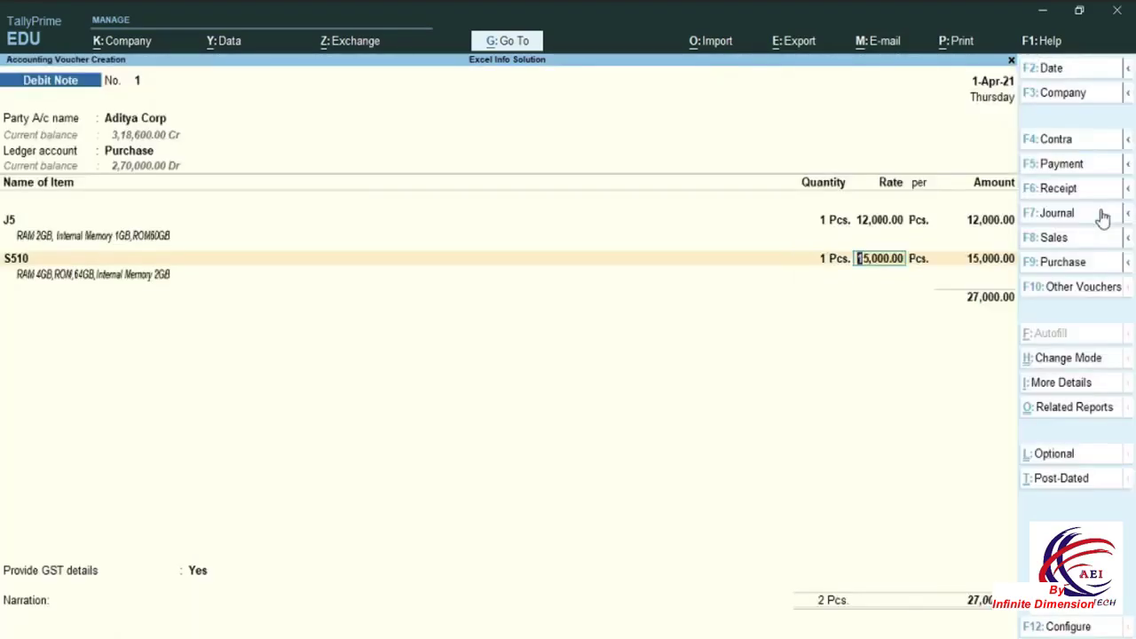
pyautogui.press('Return')
pyautogui.press('Return')
pyautogui.press('Return')
pyautogui.press('Return')
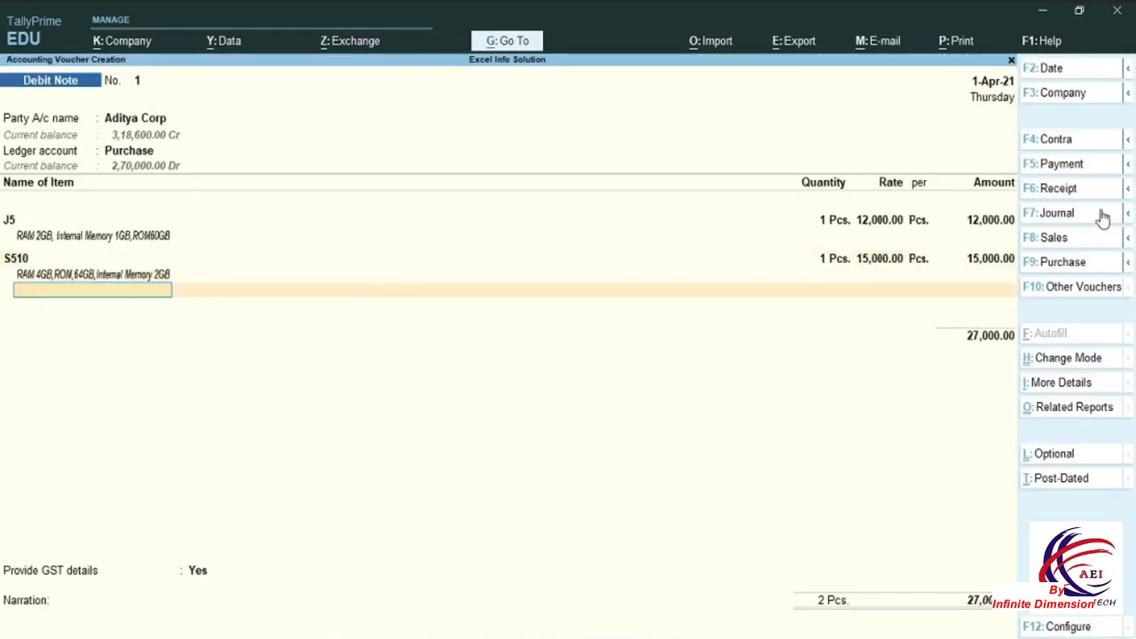
# Add CGST and SGST ledgers of 2,430.00 each to the debit note
pyautogui.press('Return')
pyautogui.press('Return')
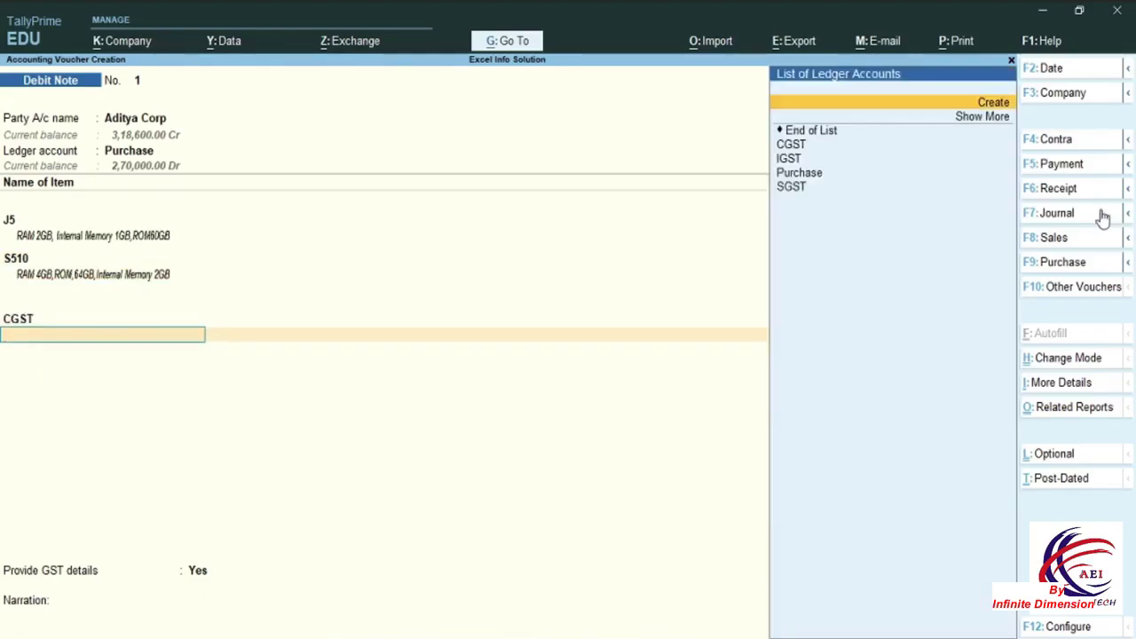
pyautogui.press('Down')
pyautogui.press('Down')
pyautogui.press('Down')
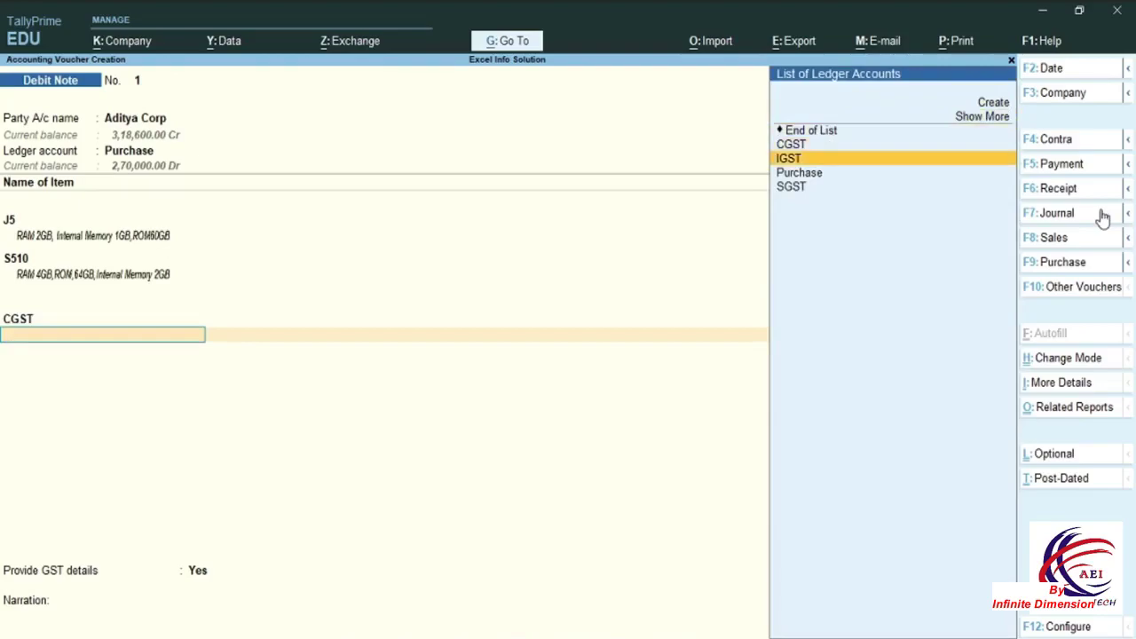
pyautogui.press('Down')
pyautogui.press('Down')
pyautogui.press('Return')
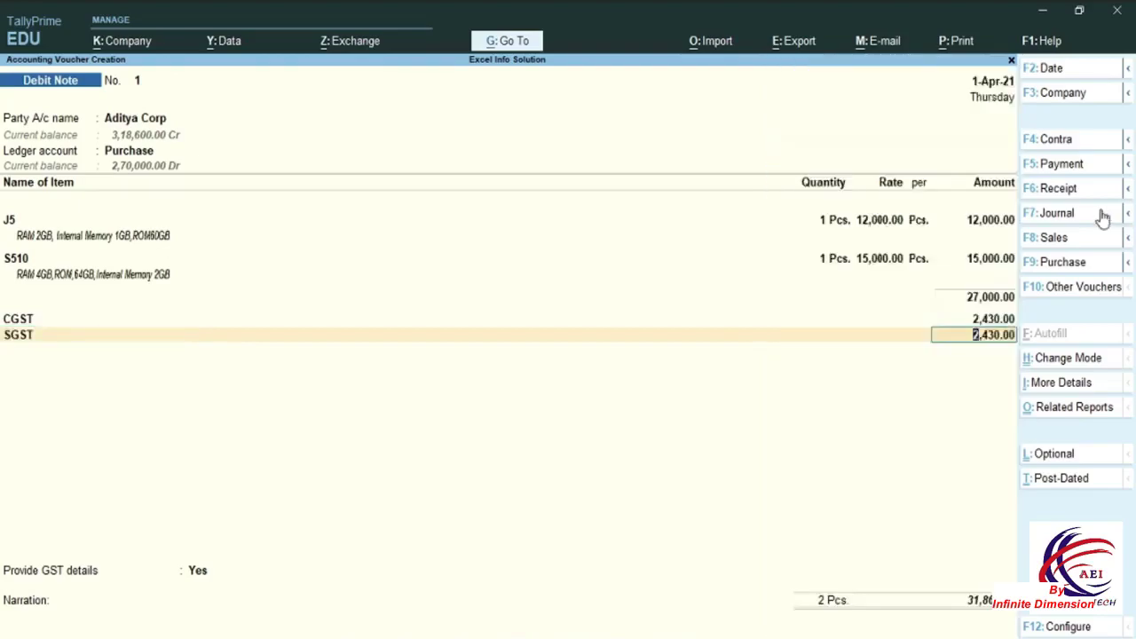
pyautogui.press('Return')
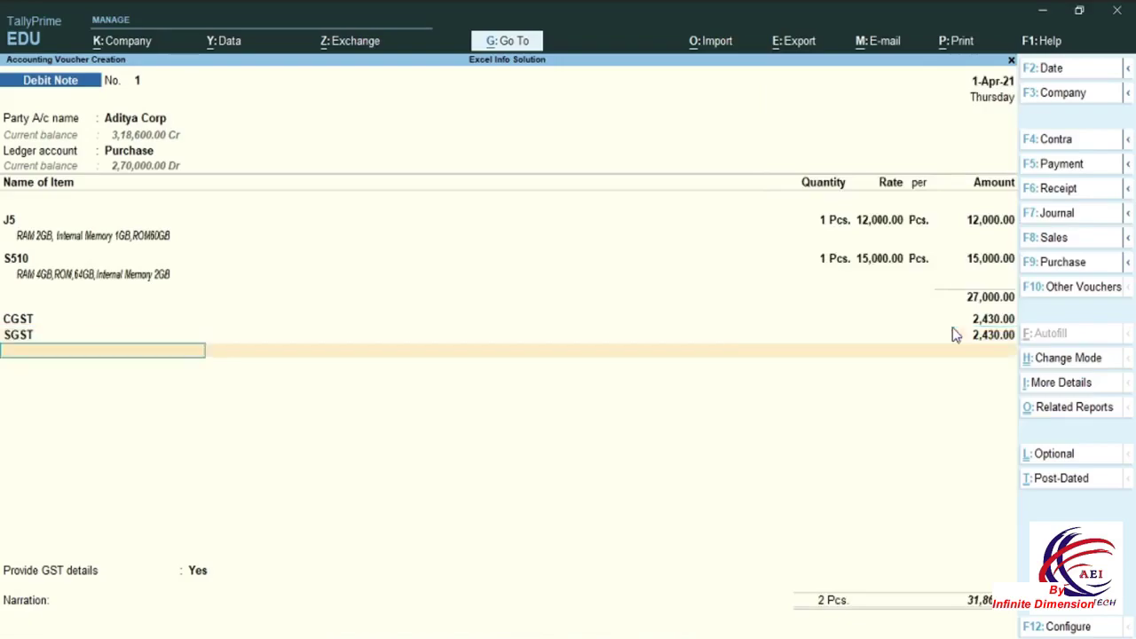
pyautogui.press('Return')
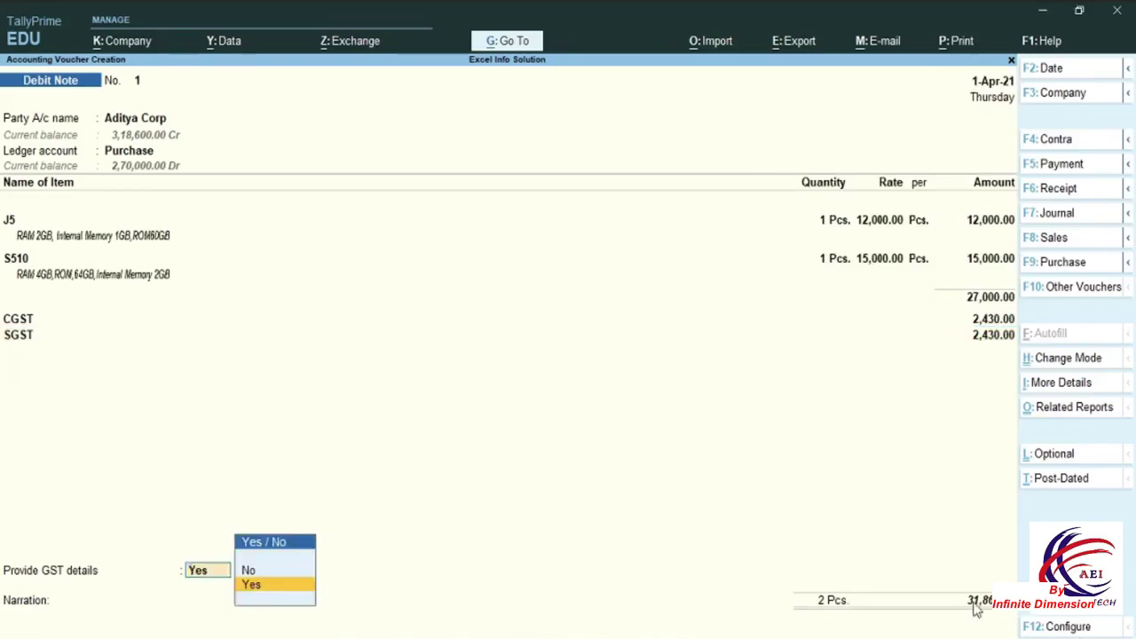
# Set Provide GST details to No and settle ₹31,860 against bill 1
pyautogui.press('Up')
pyautogui.press('Return')
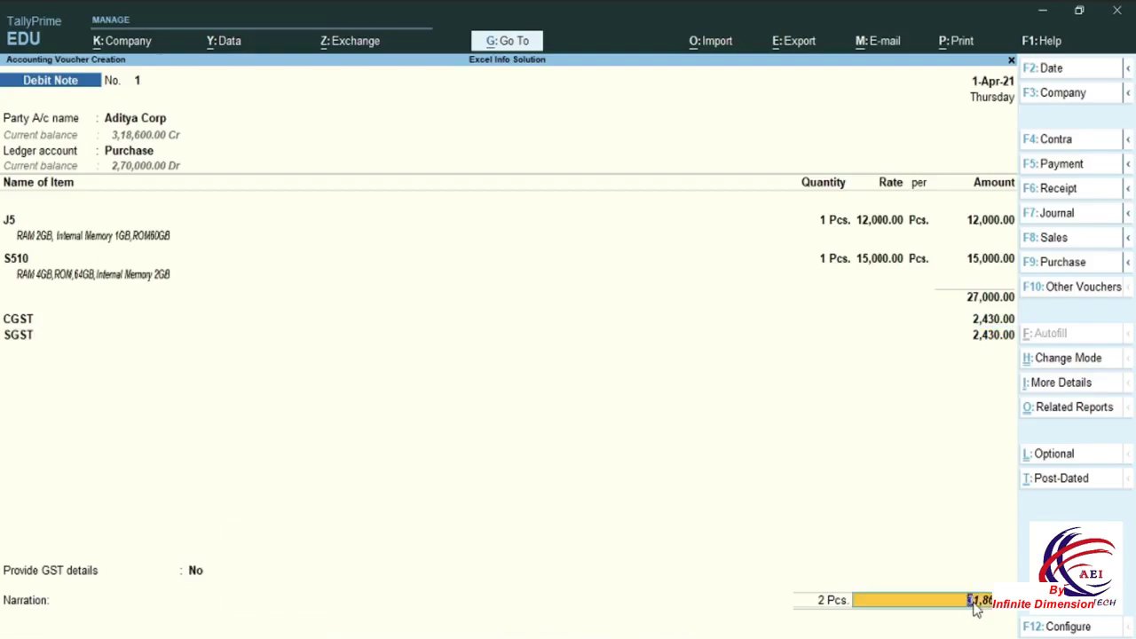
pyautogui.press('Return')
pyautogui.press('Return')
pyautogui.press('Return')
pyautogui.press('Return')
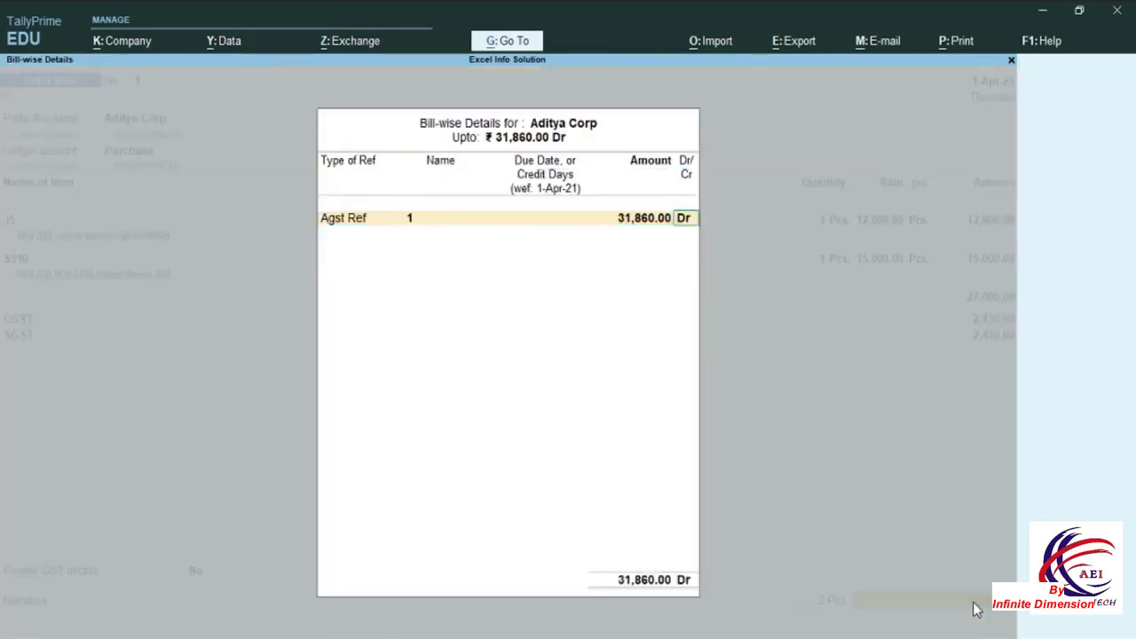
pyautogui.press('Return')
pyautogui.press('Return')
pyautogui.press('Return')
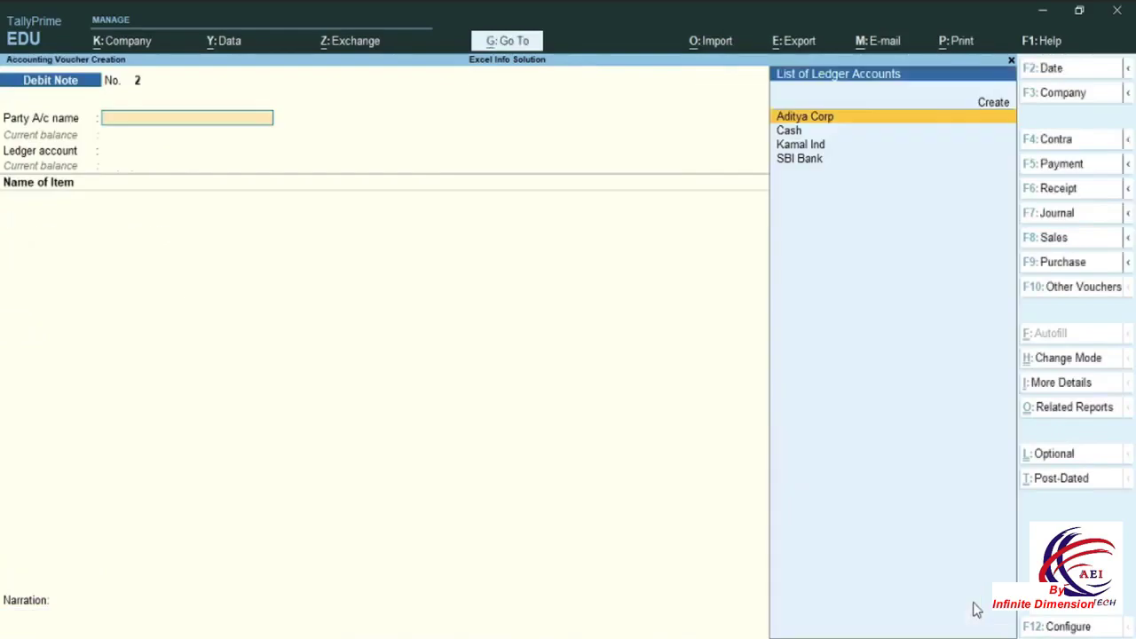
pyautogui.press('Escape')
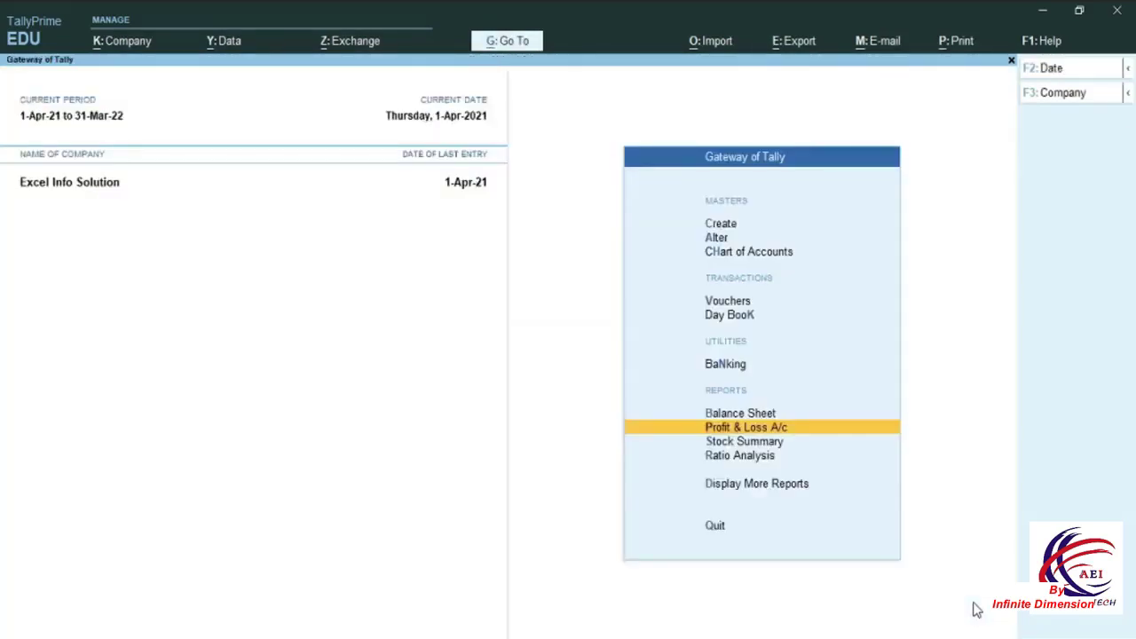
# Check J5 and S510 at 5 Pcs each in the expanded Stock Summary, then quit the debit note alteration
pyautogui.press('Down')
pyautogui.press('Return')
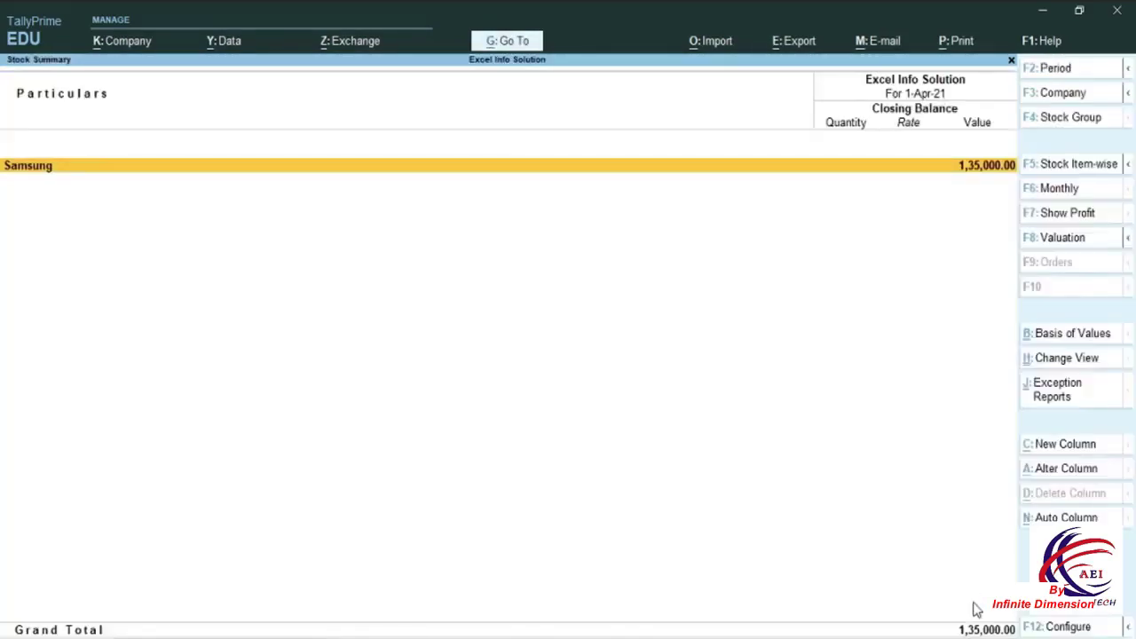
pyautogui.hotkey('alt', 'F1')
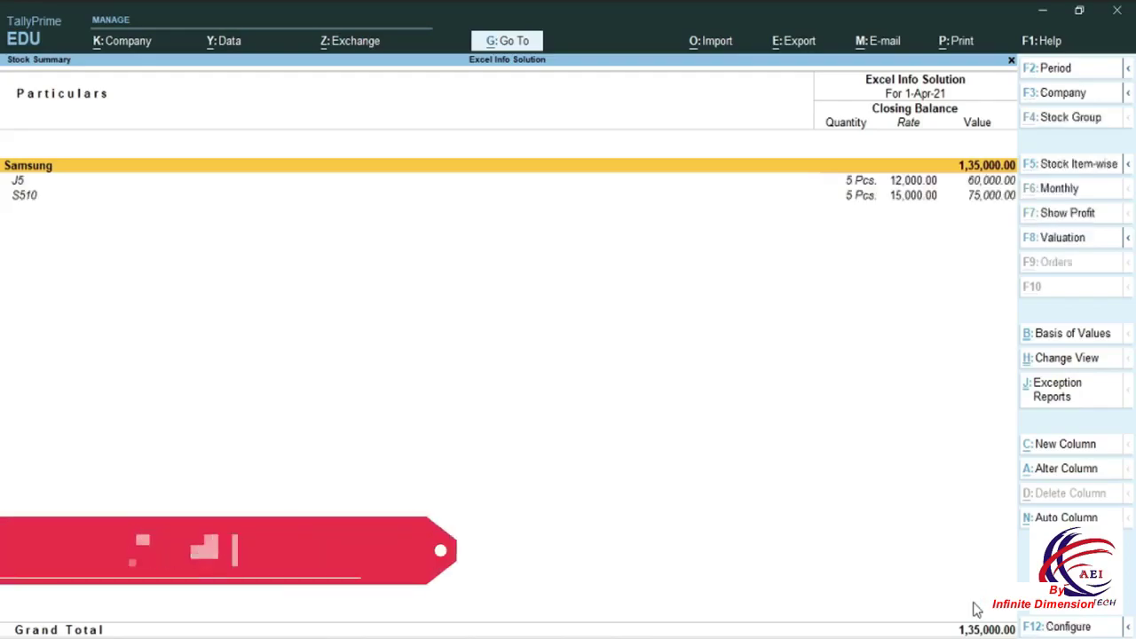
pyautogui.click(21, 183)
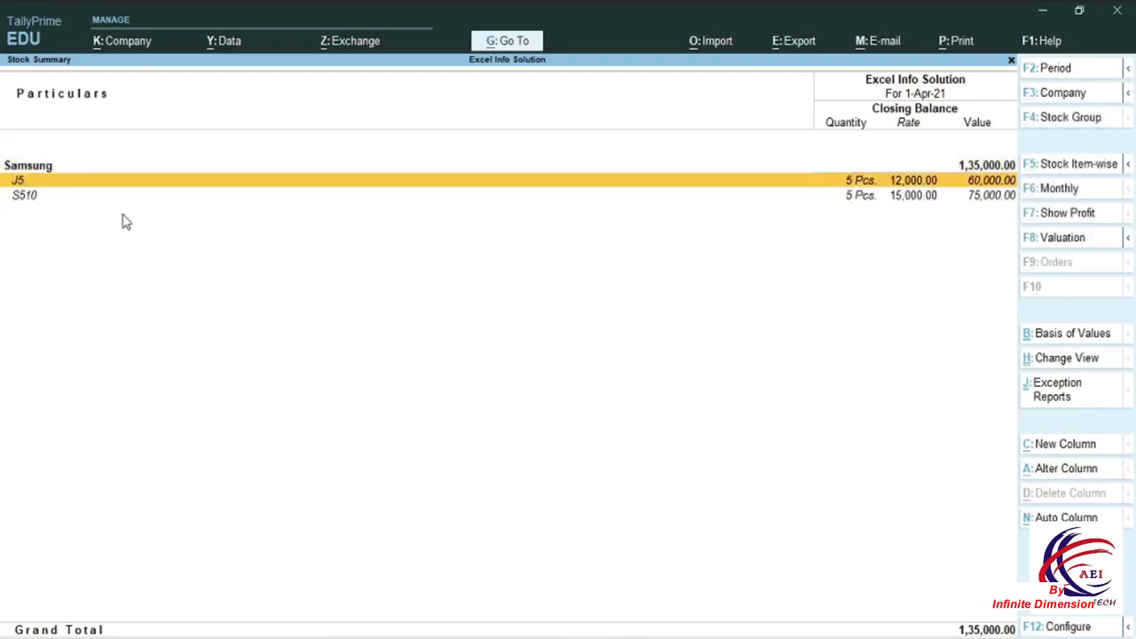
pyautogui.click(35, 202)
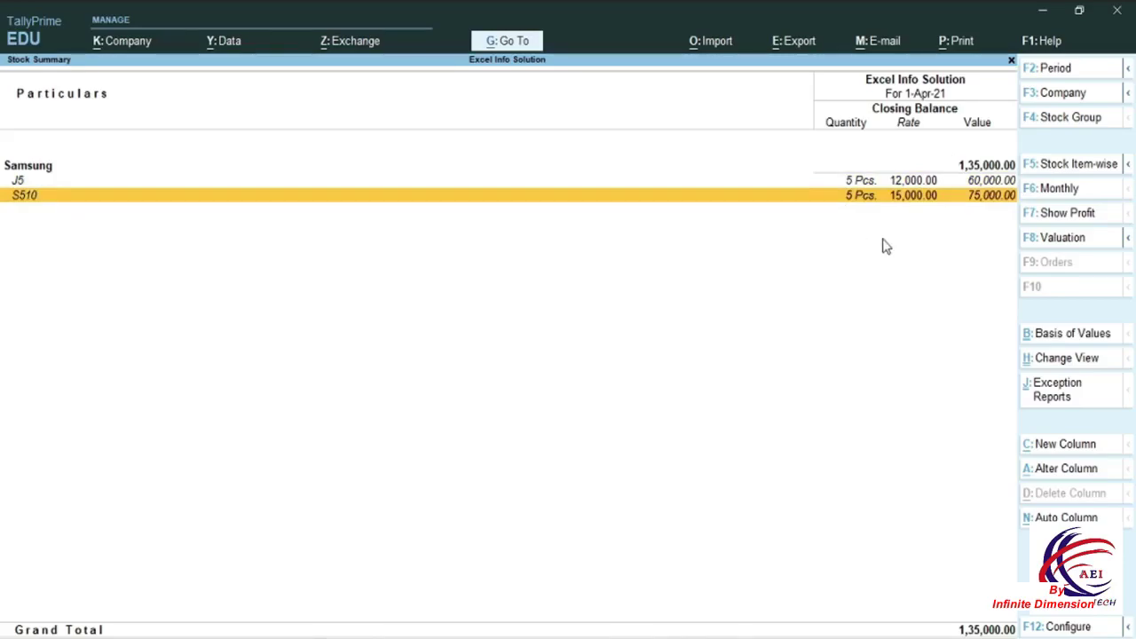
pyautogui.press('Escape')
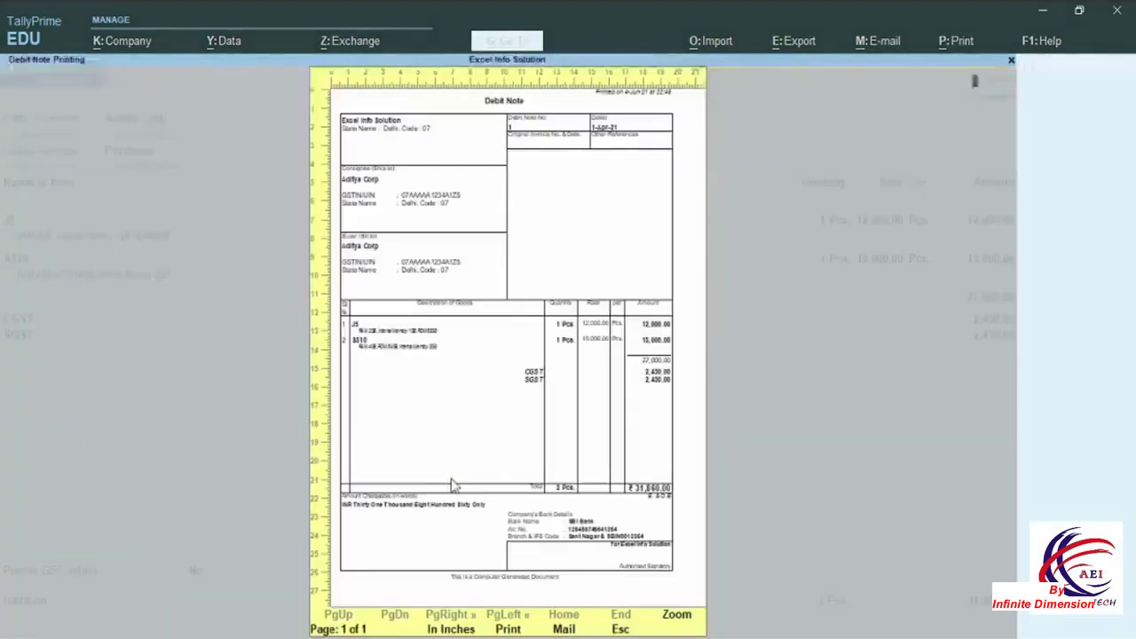
pyautogui.press('Escape')
pyautogui.press('Escape')
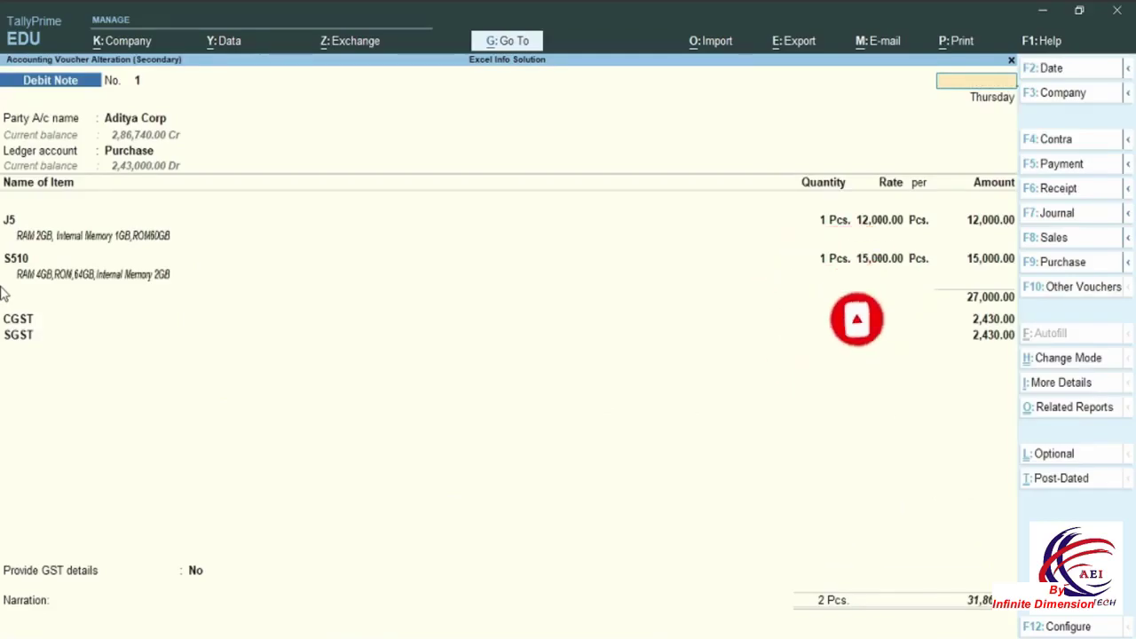
pyautogui.press('Escape')
pyautogui.press('y')
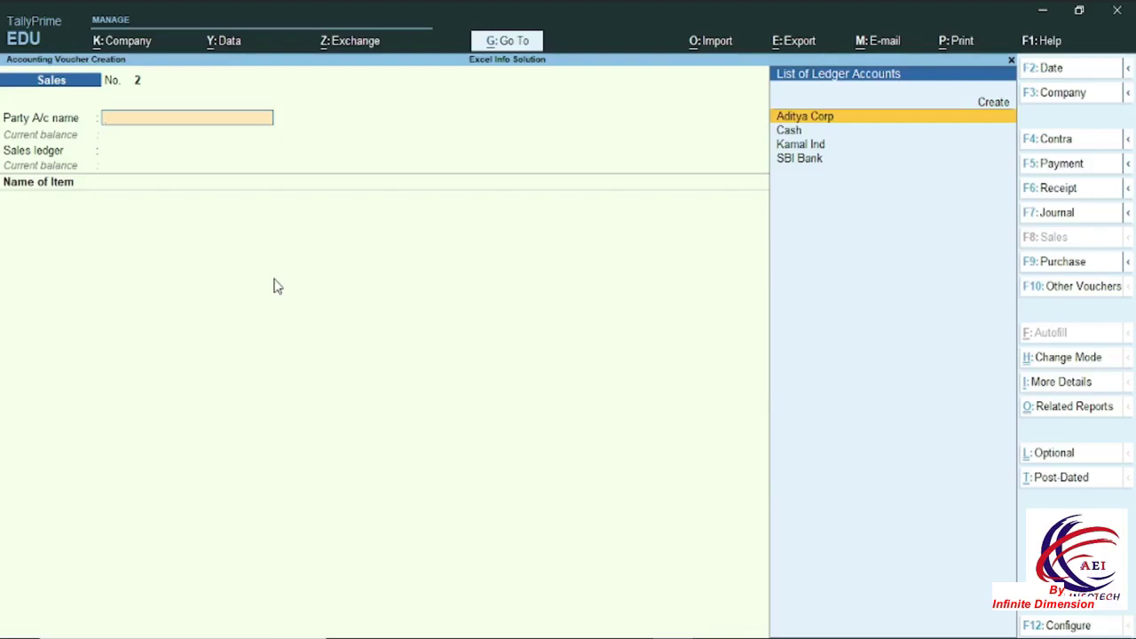
# Leave the sales voucher and open the Sales voucher type from Chart of Accounts > Voucher Types
pyautogui.press('Escape')
pyautogui.press('Escape')
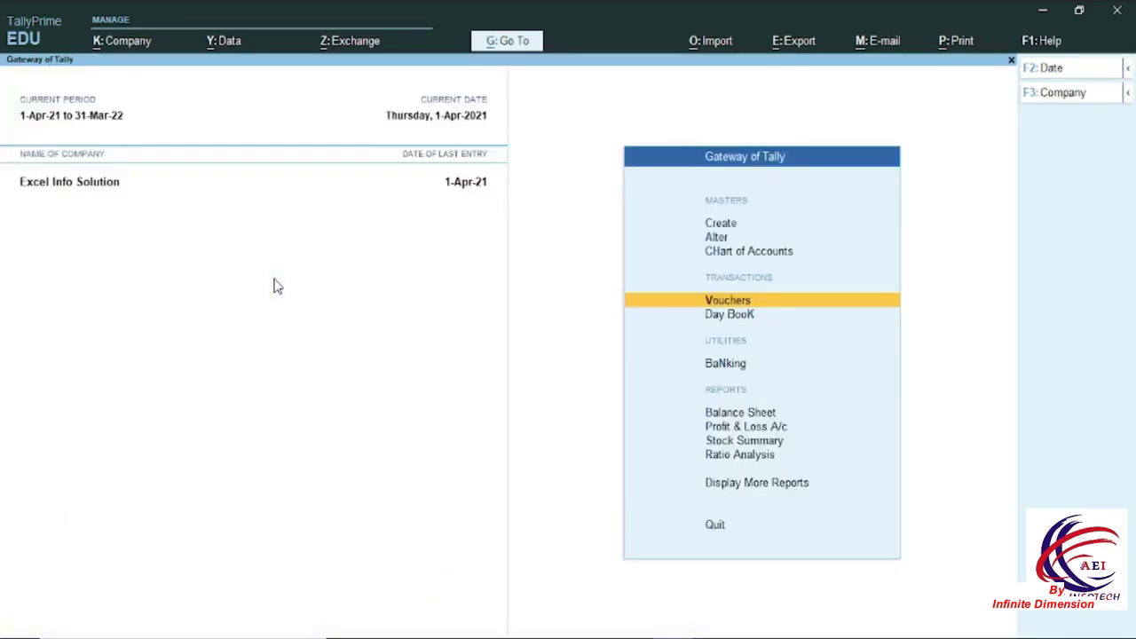
pyautogui.click(729, 253)
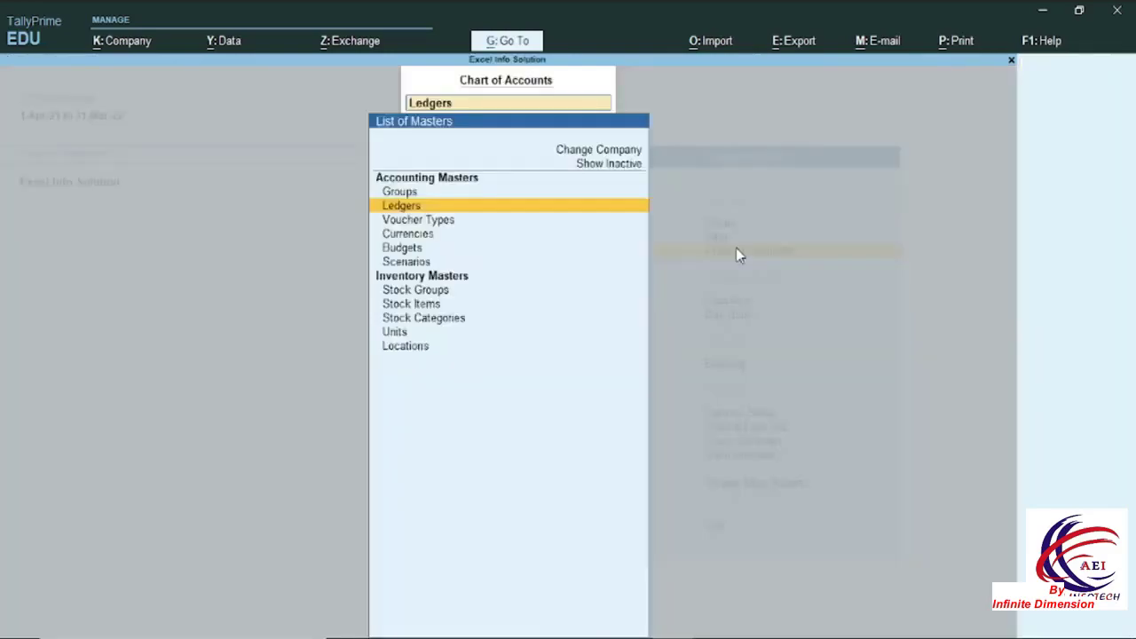
pyautogui.click(451, 224)
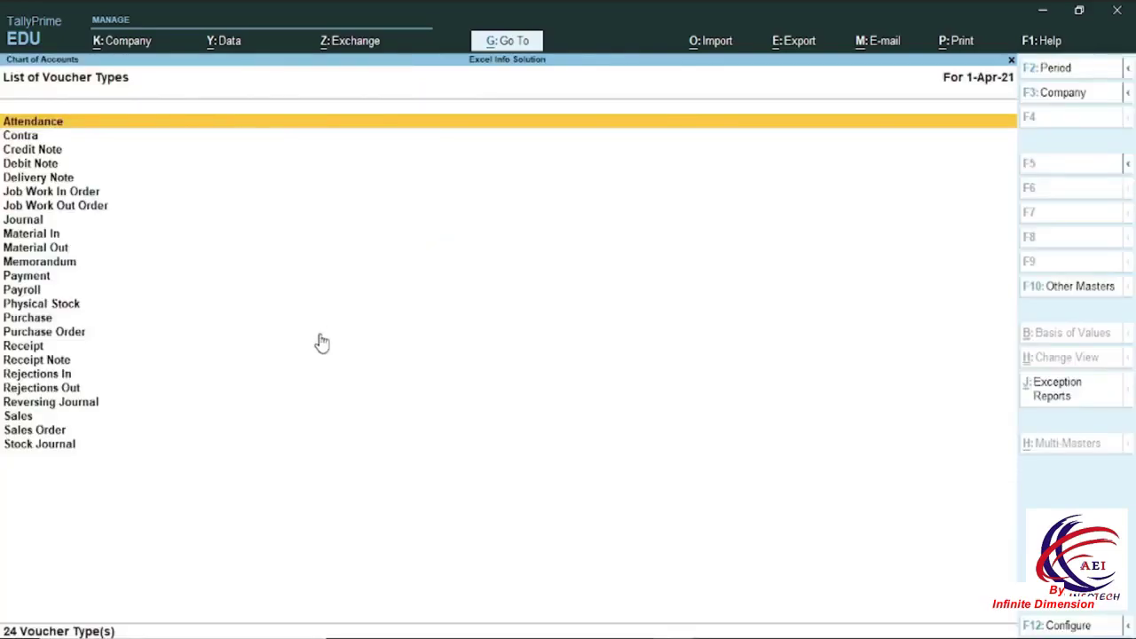
pyautogui.press('s')
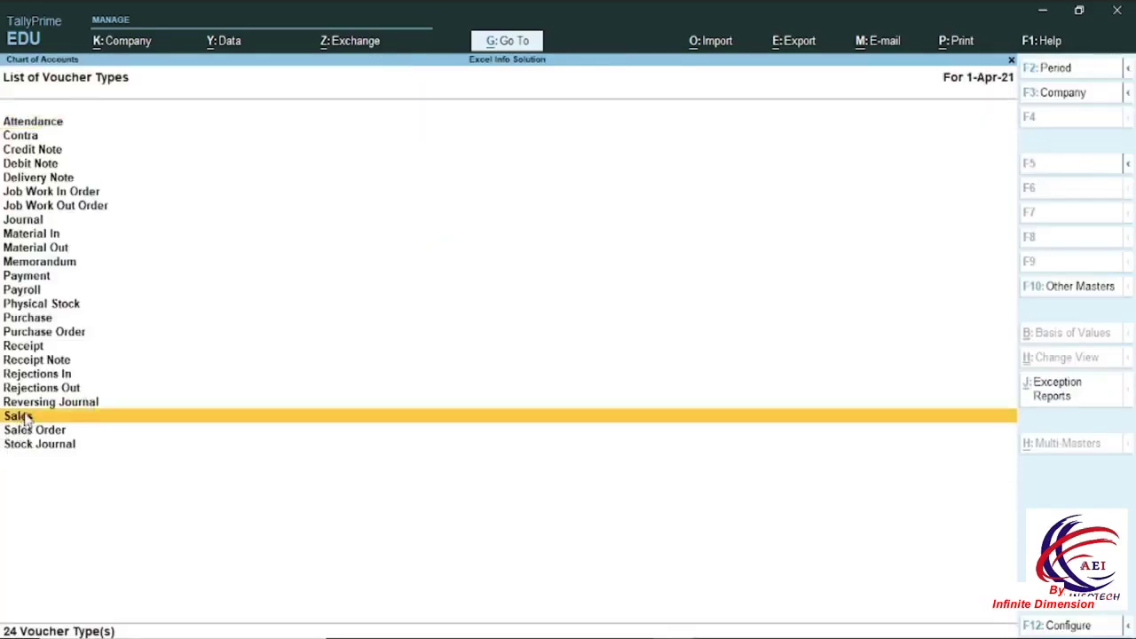
pyautogui.click(26, 417)
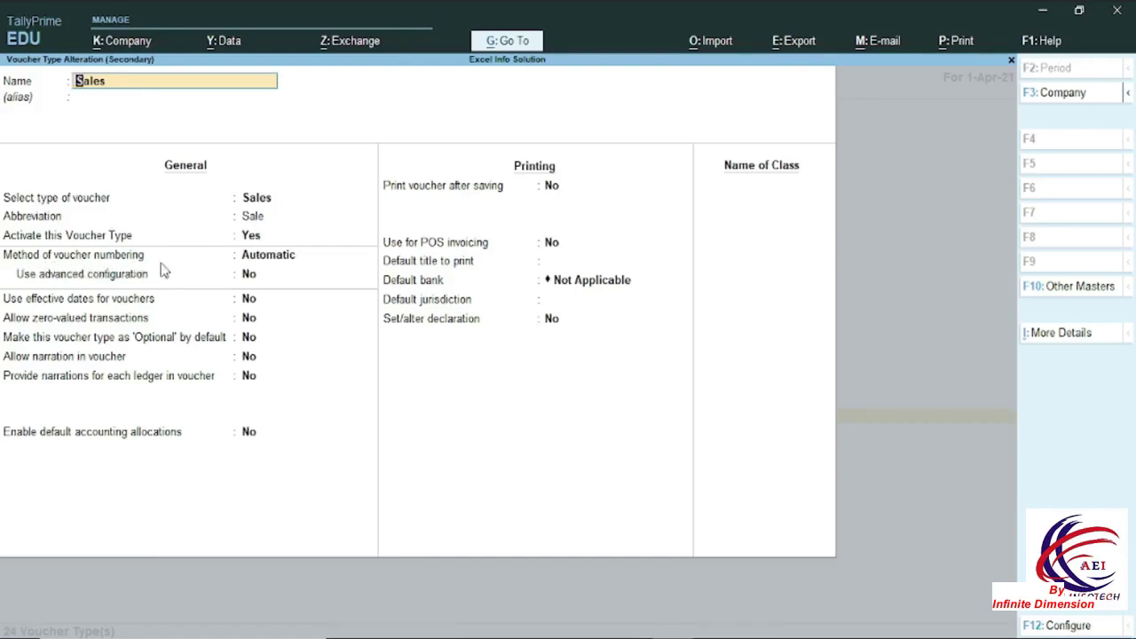
# Set the Sales voucher numbering method to Manual, save, and return to Gateway of Tally
pyautogui.click(274, 257)
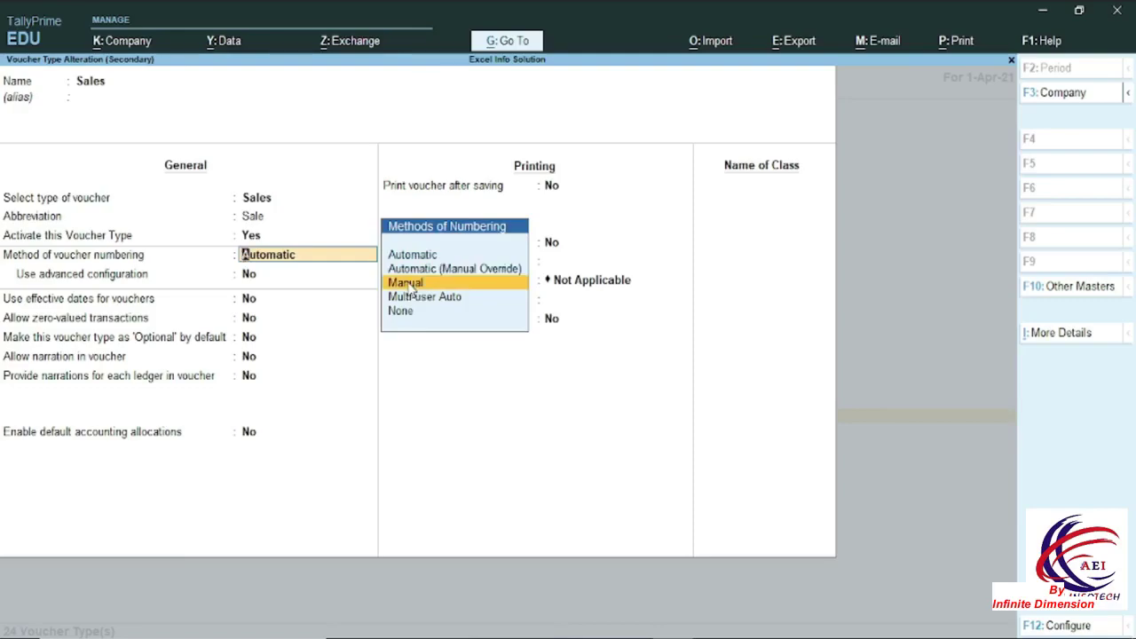
pyautogui.click(412, 285)
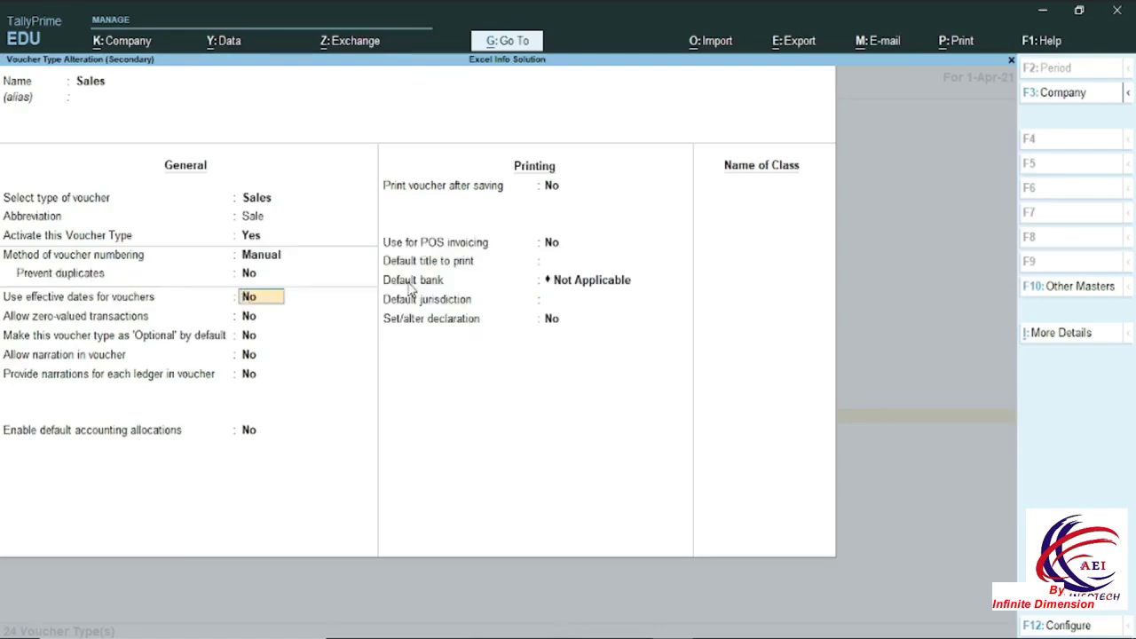
pyautogui.click(409, 284)
pyautogui.hotkey('ctrl', 'a')
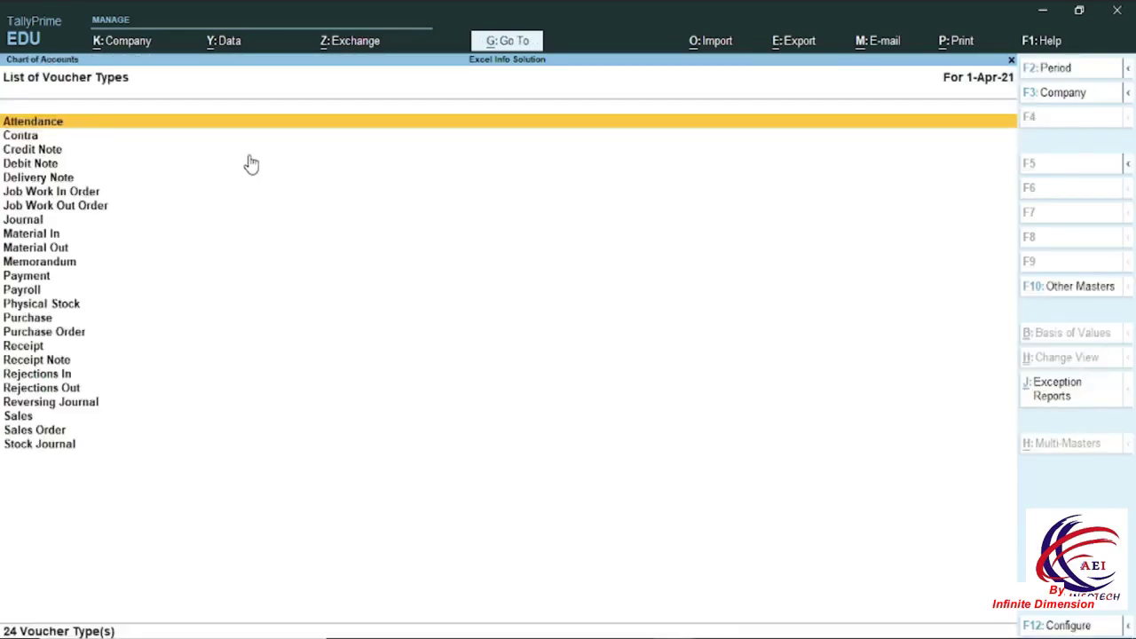
pyautogui.press('Escape')
pyautogui.press('Escape')
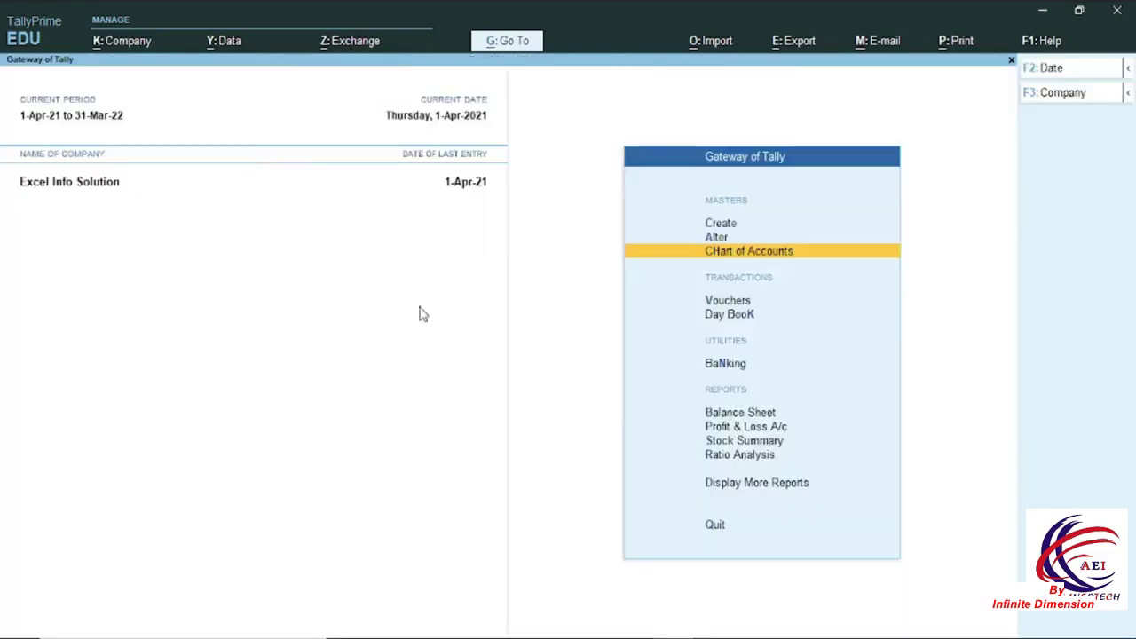
pyautogui.click(726, 303)
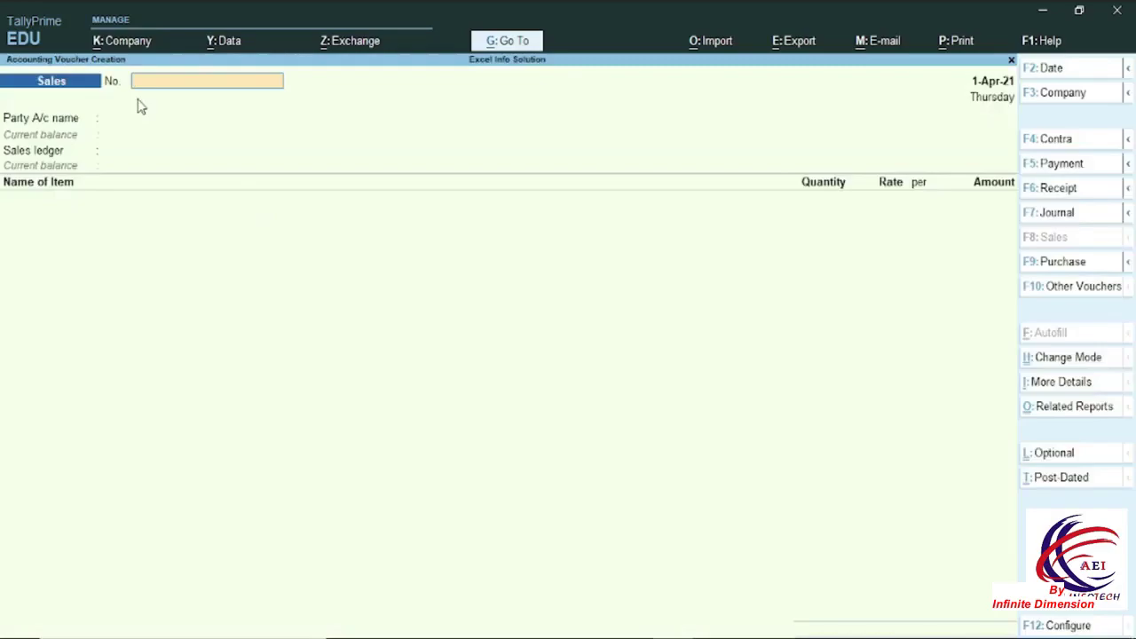
pyautogui.press('Return')
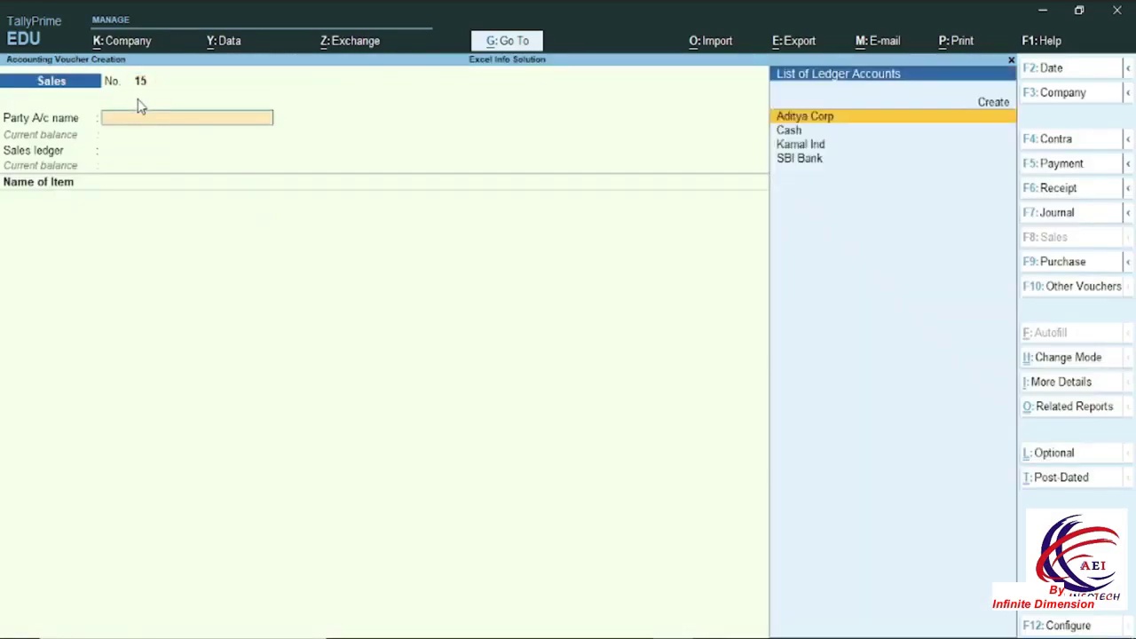
pyautogui.press('BackSpace')
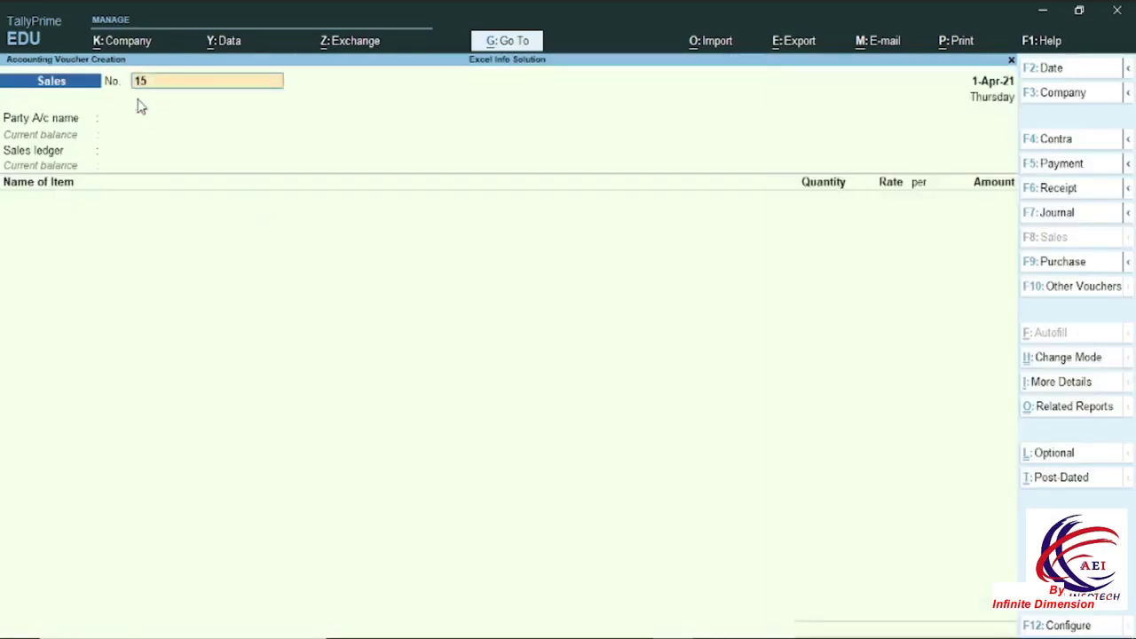
pyautogui.write('1')
pyautogui.press('Return')
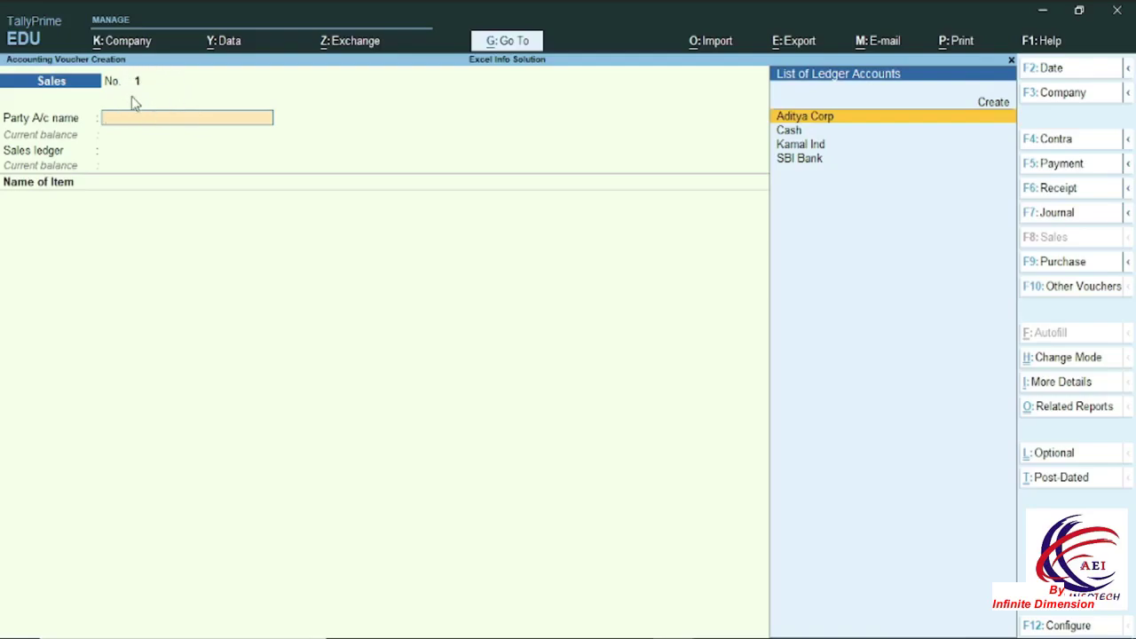
pyautogui.press('Escape')
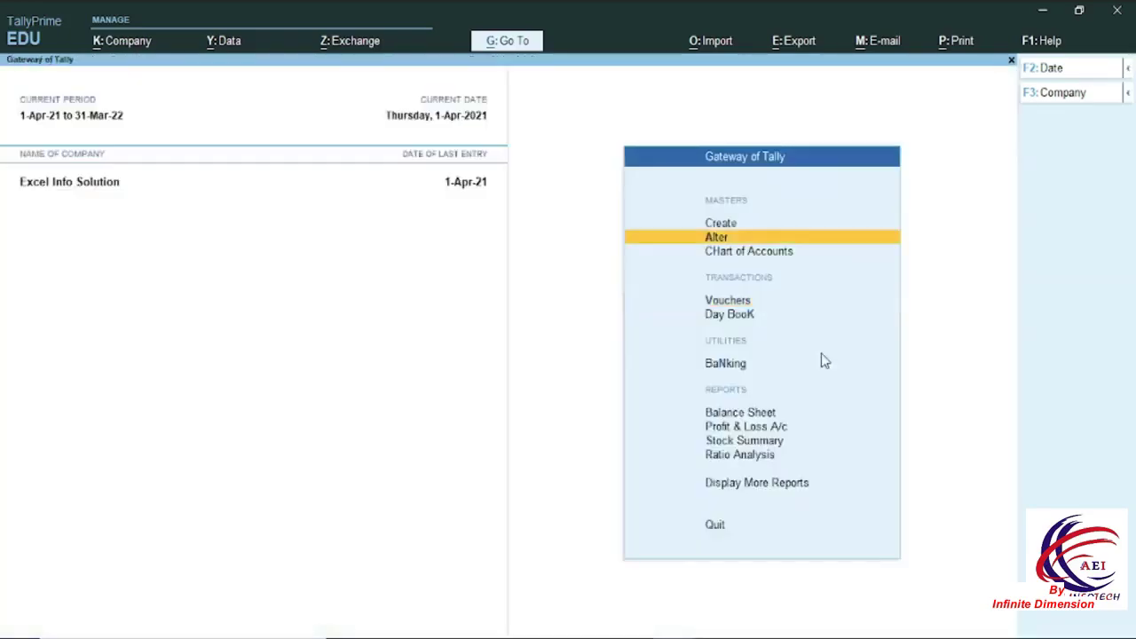
# Open the Sales voucher type for alteration from Chart of Accounts > Voucher Types
pyautogui.click(731, 252)
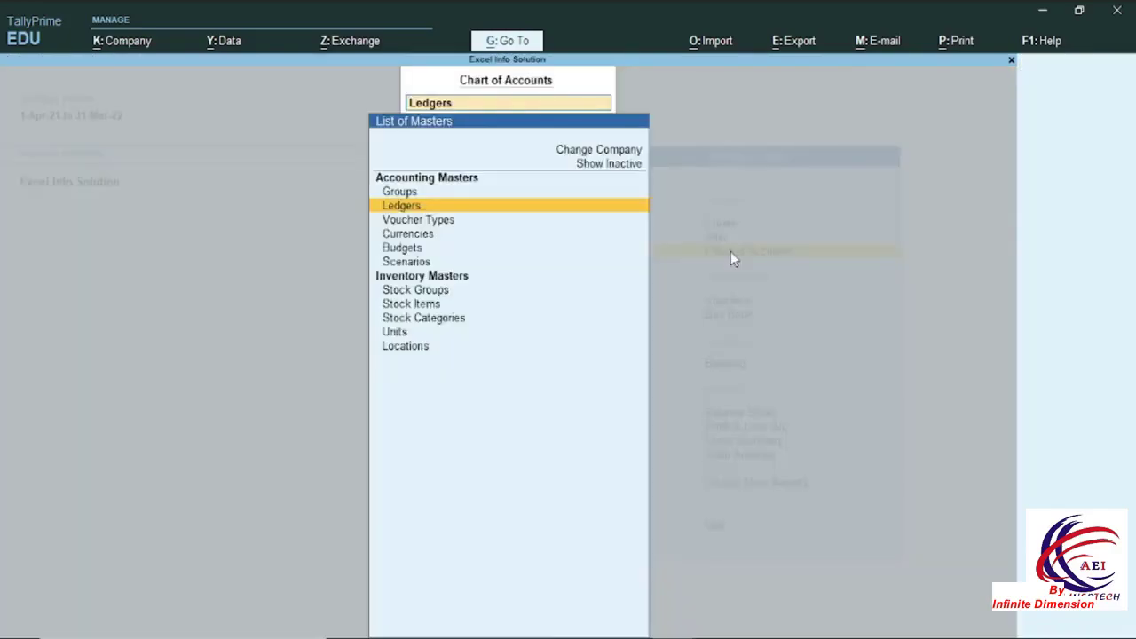
pyautogui.click(429, 221)
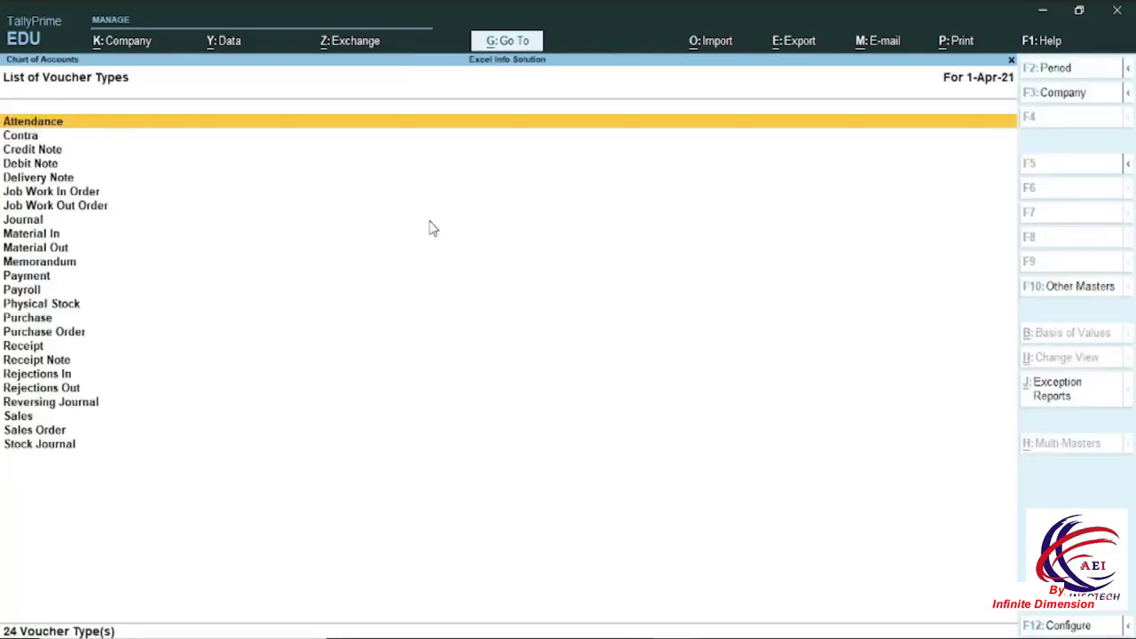
pyautogui.press('s')
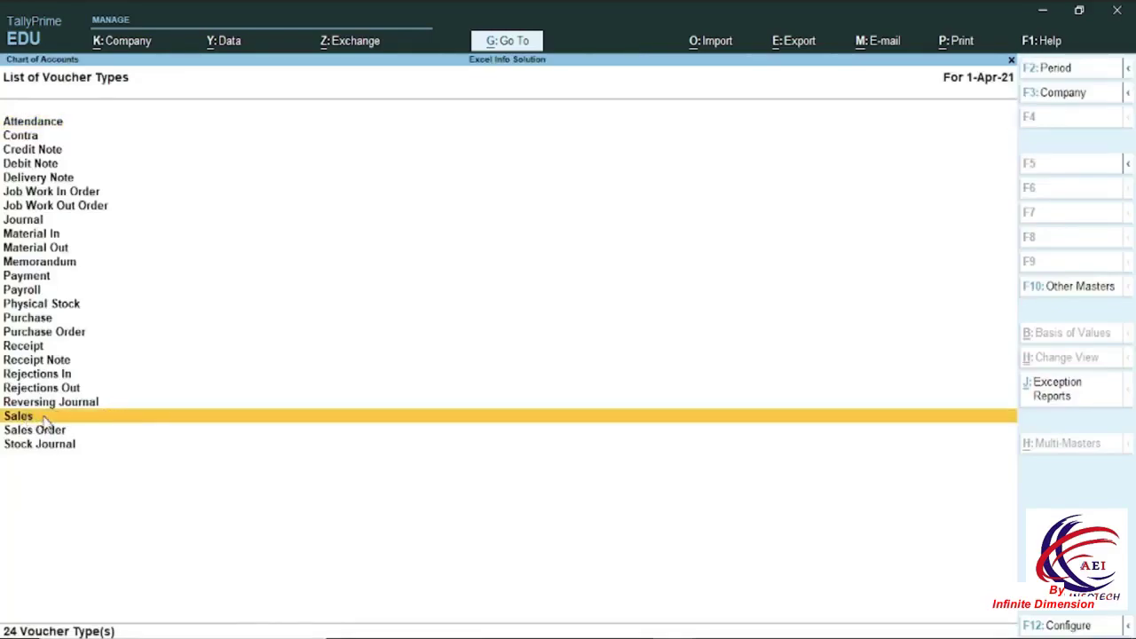
pyautogui.click(42, 419)
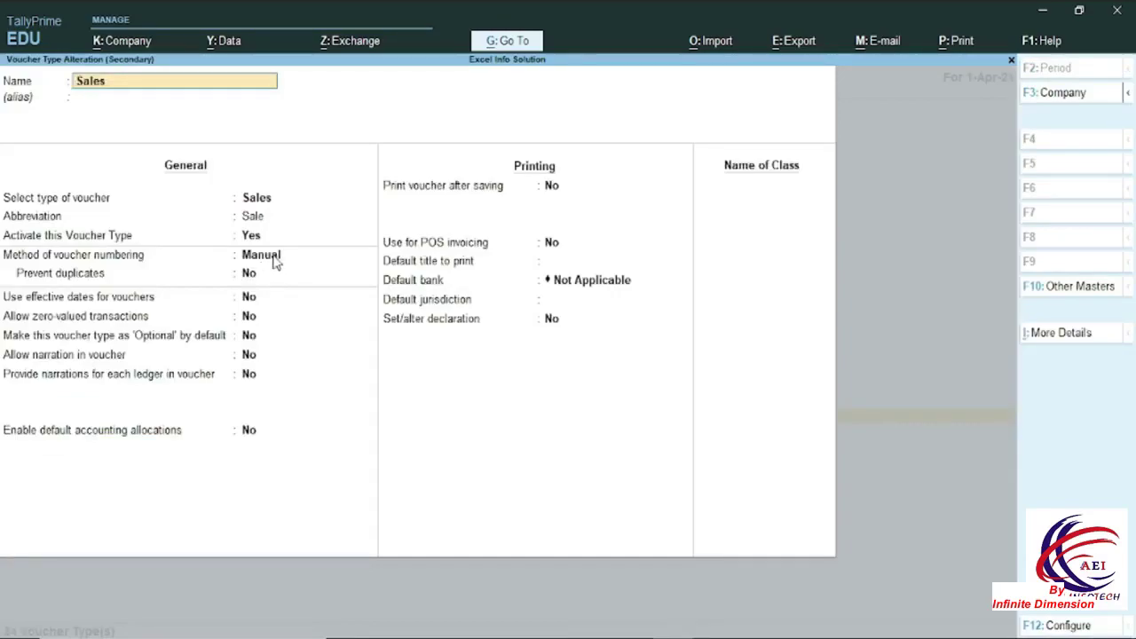
# Switch numbering to Automatic and answer Yes to Use advanced configuration
pyautogui.click(281, 259)
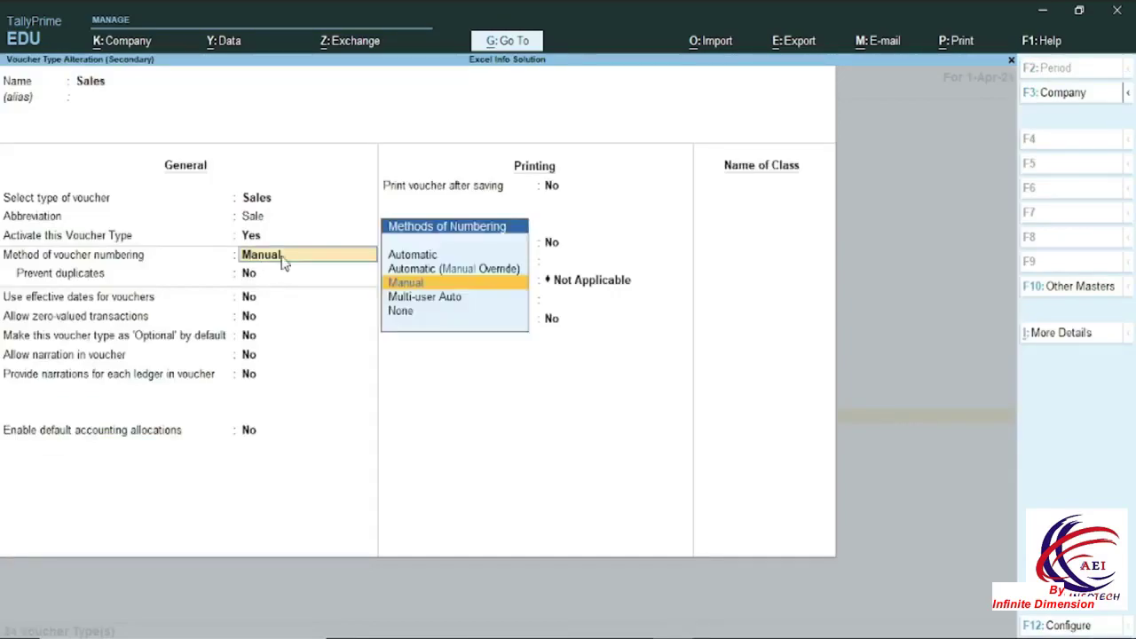
pyautogui.click(422, 259)
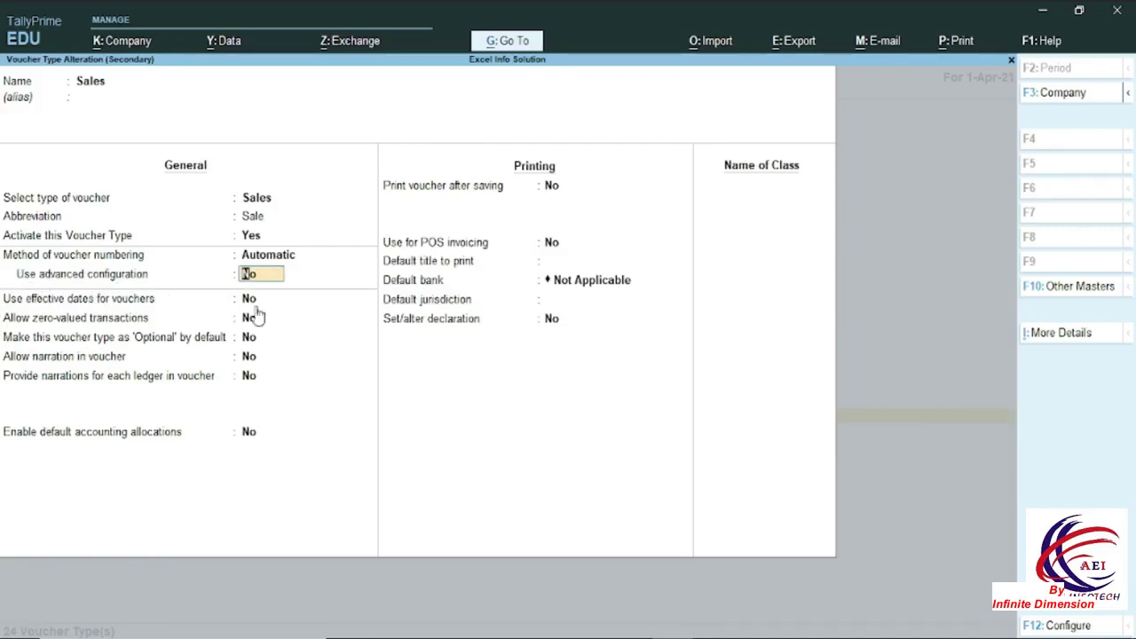
pyautogui.write('y')
pyautogui.press('Return')
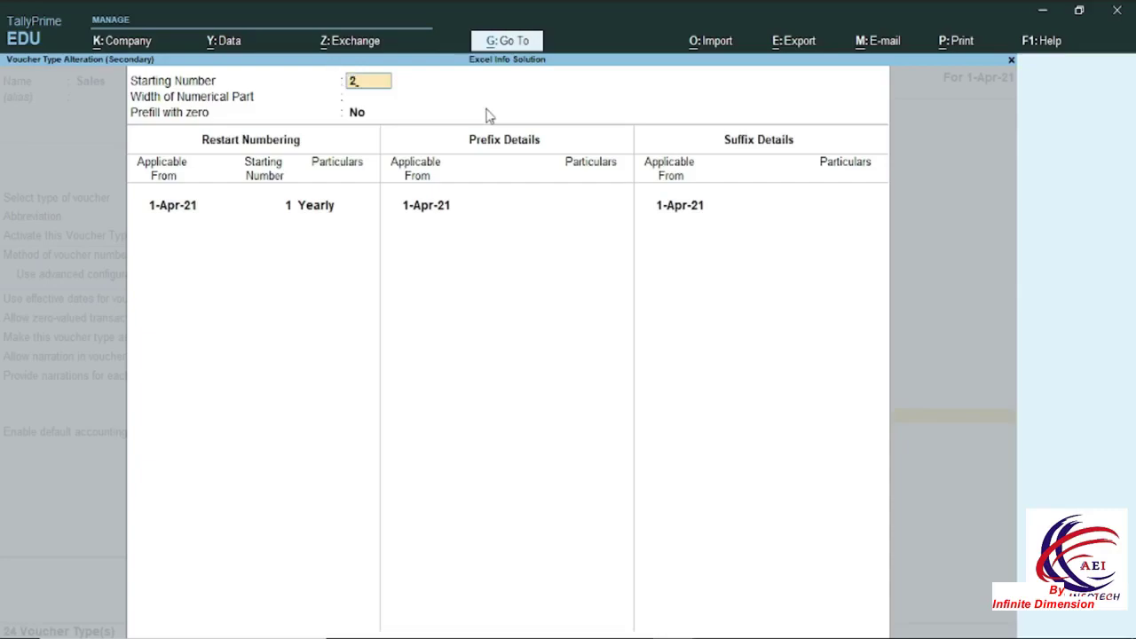
# Set starting number 2, width 4, zero prefill Yes, and yearly restart at 1 from 1-Apr-21
pyautogui.press('Return')
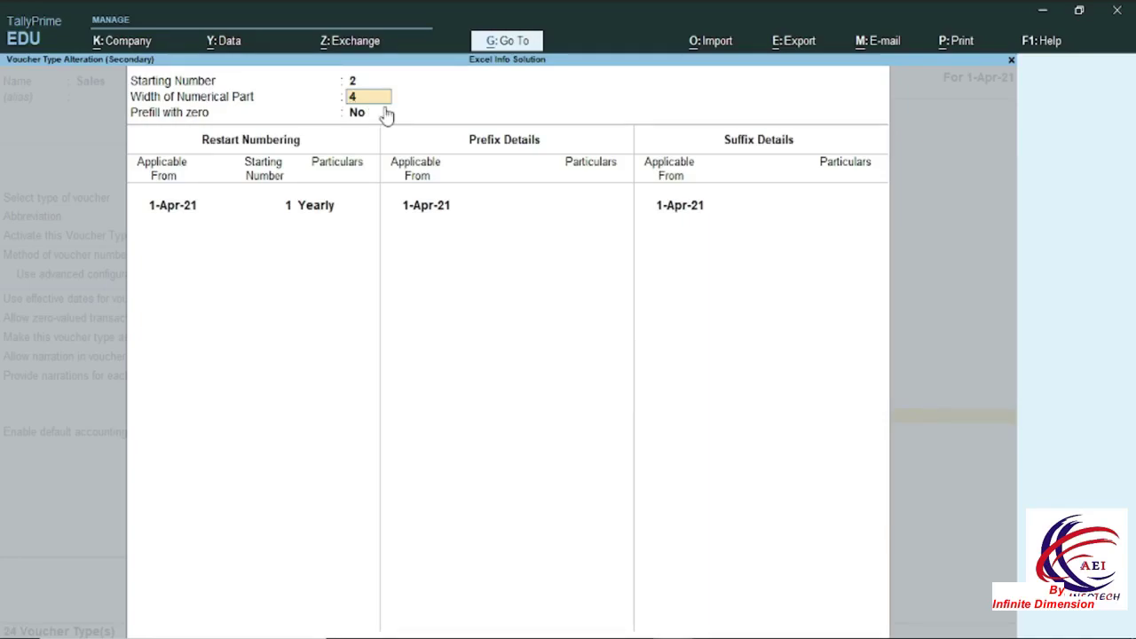
pyautogui.click(388, 114)
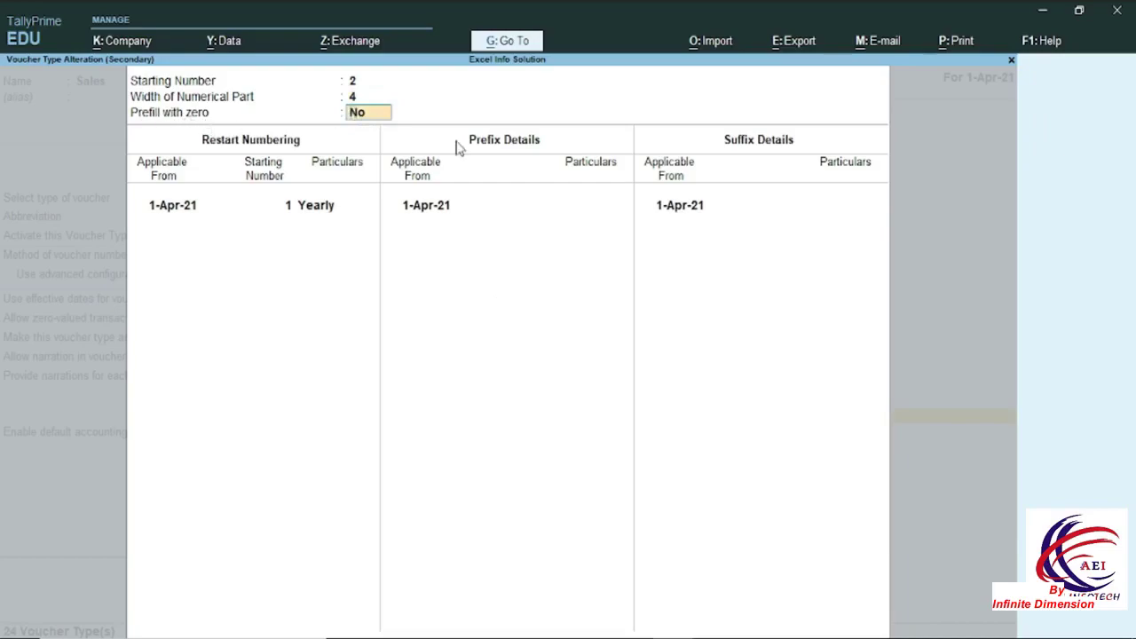
pyautogui.write('y')
pyautogui.press('Return')
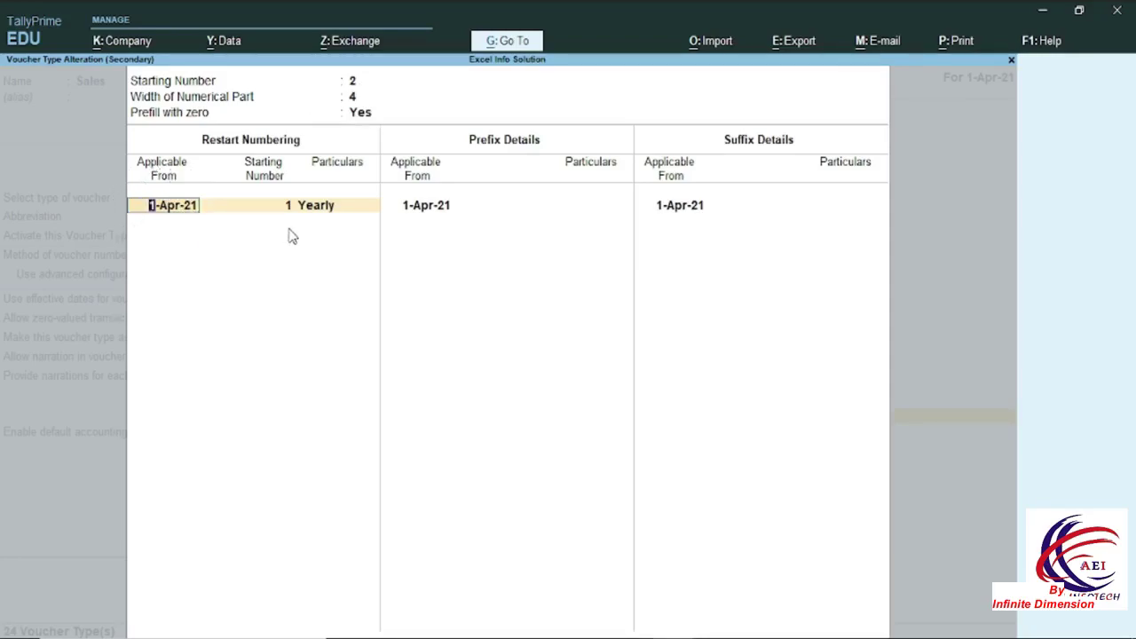
pyautogui.press('Return')
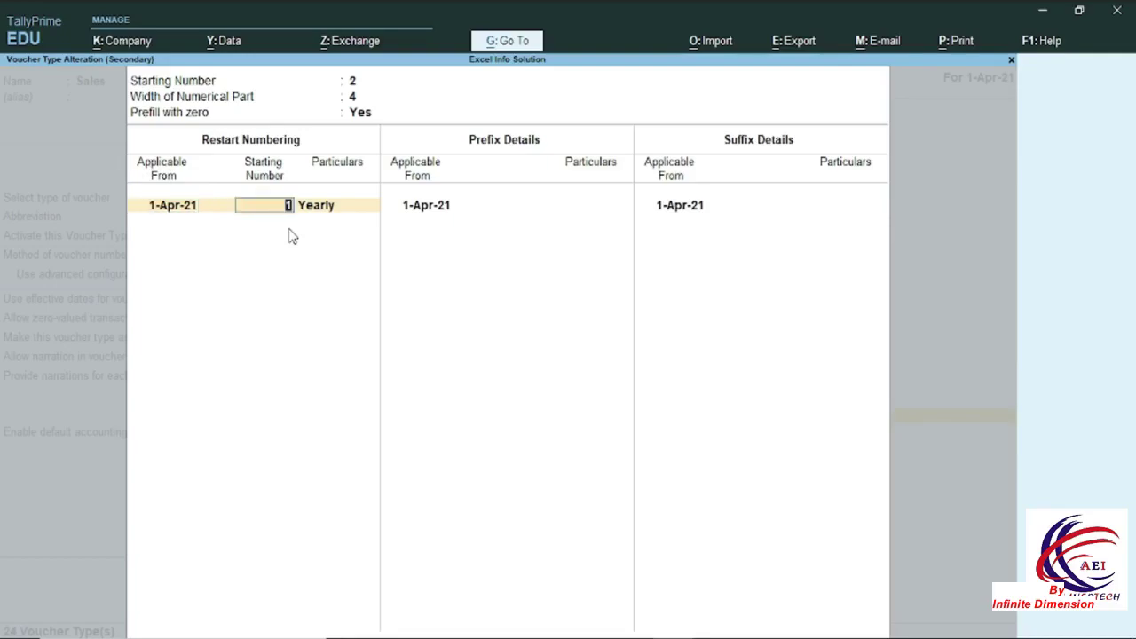
pyautogui.press('Return')
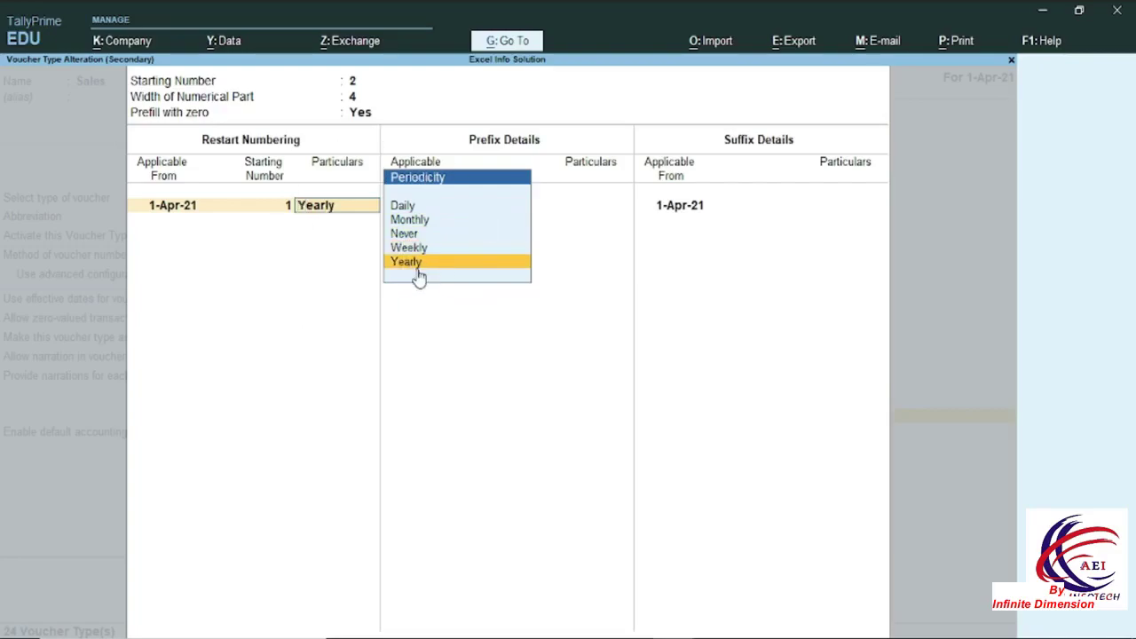
pyautogui.click(417, 272)
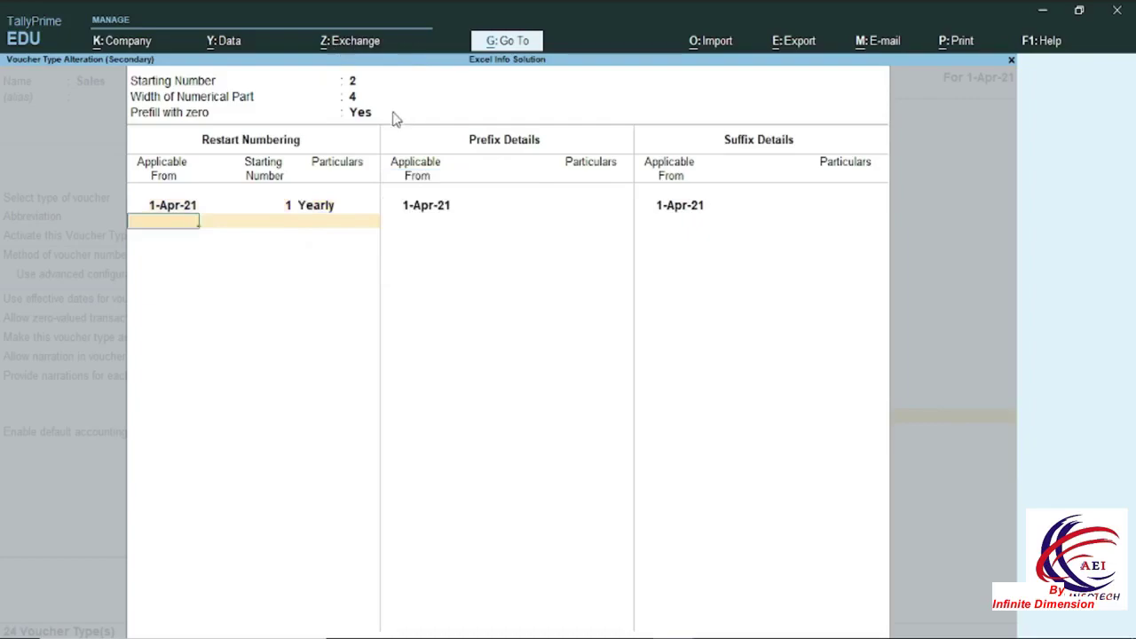
pyautogui.press('Return')
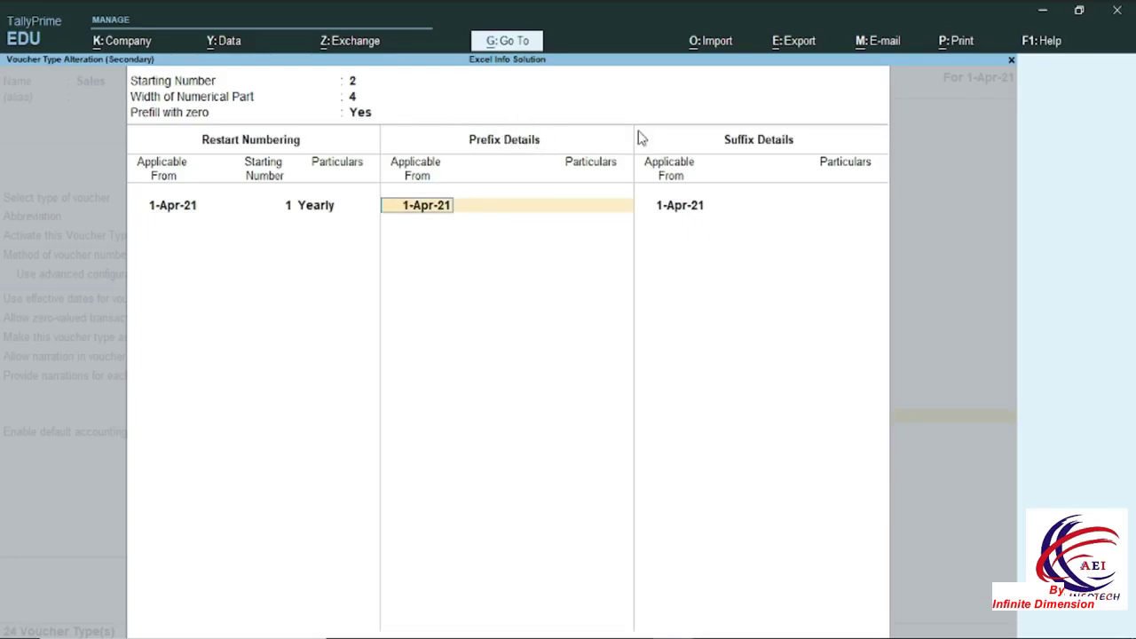
# Keep prefix XL/, add suffix /2021-22 from 1-Apr-21, and close the numbering details
pyautogui.press('Return')
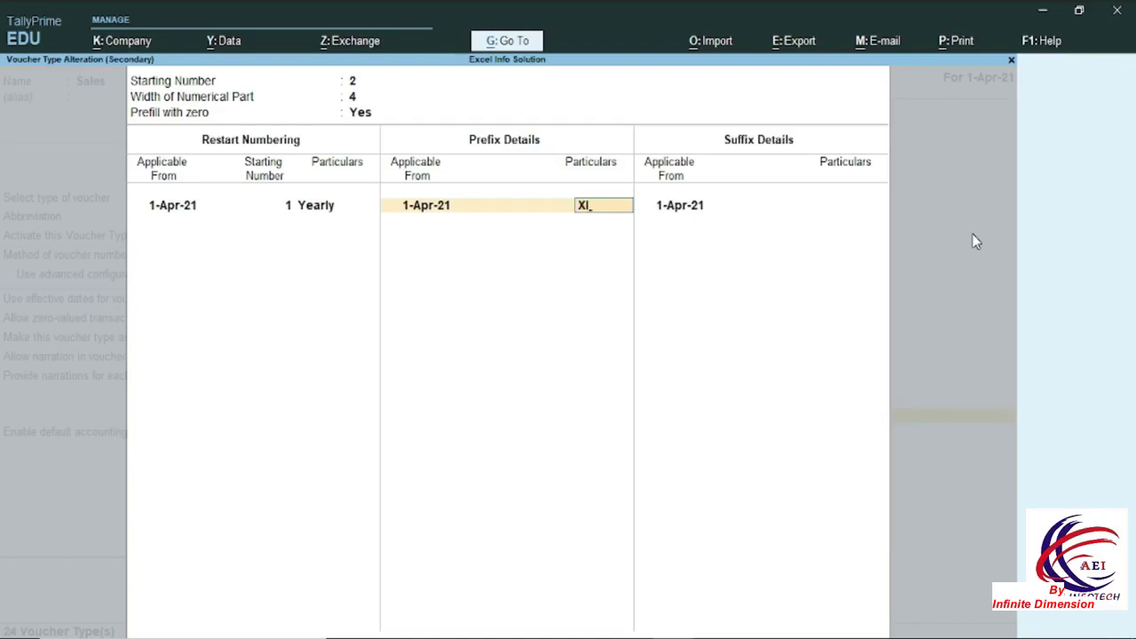
pyautogui.press('Return')
pyautogui.press('Return')
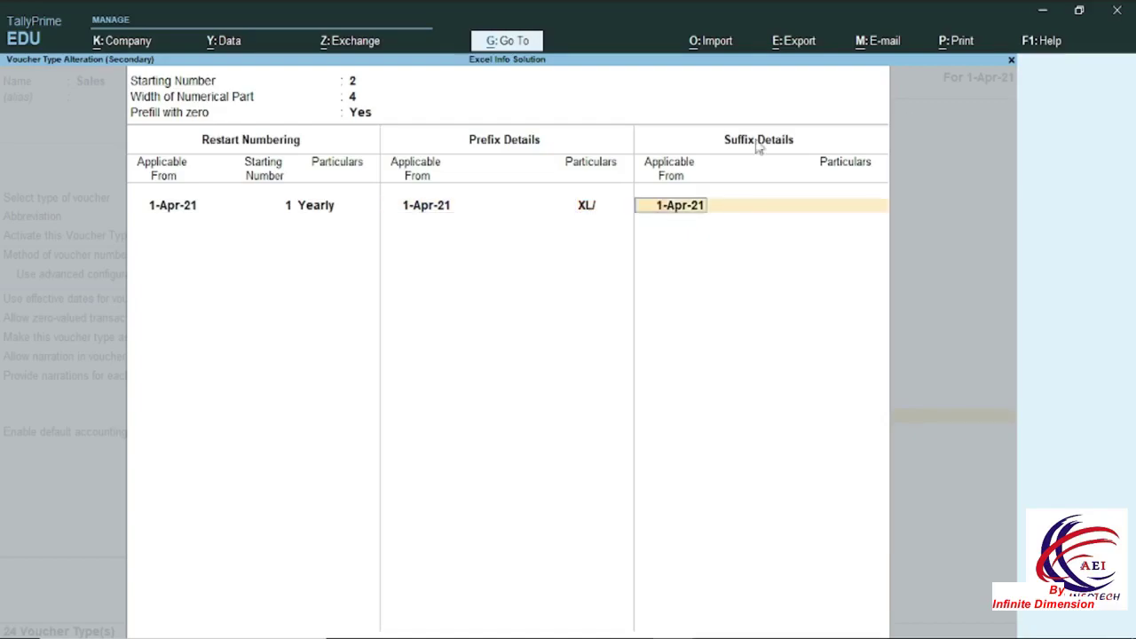
pyautogui.press('Return')
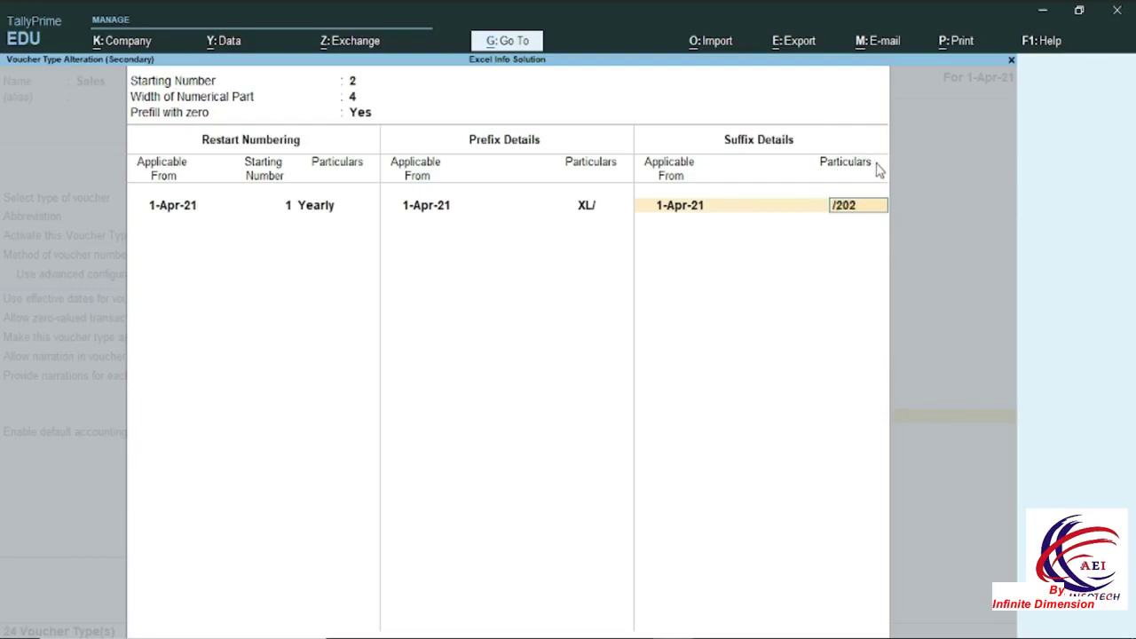
pyautogui.write('22')
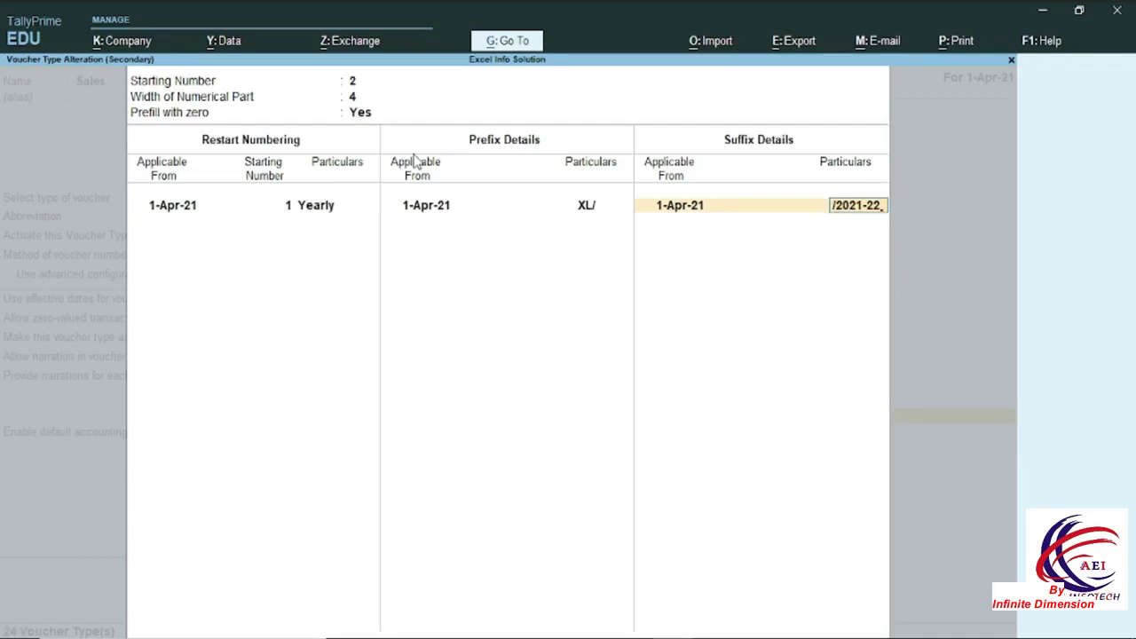
pyautogui.press('Return')
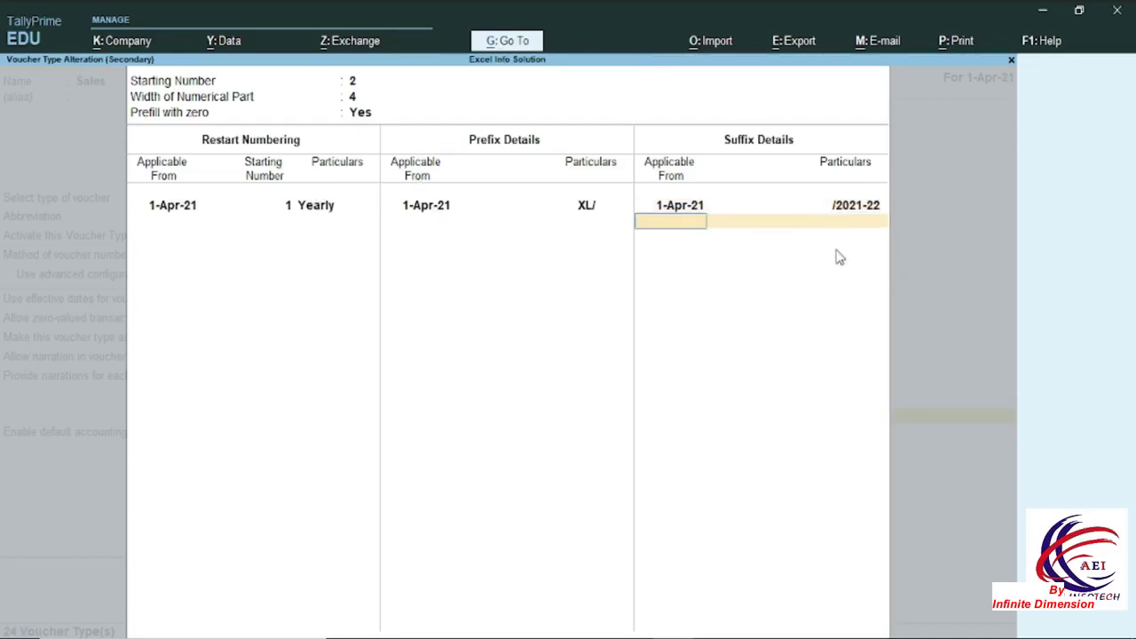
pyautogui.press('Return')
# Accept the altered Sales voucher type and return to Gateway of Tally
pyautogui.press('Return')
pyautogui.press('Return')
pyautogui.press('Return')
pyautogui.press('Return')
pyautogui.press('Return')
pyautogui.press('Return')
pyautogui.press('Return')
pyautogui.press('Return')
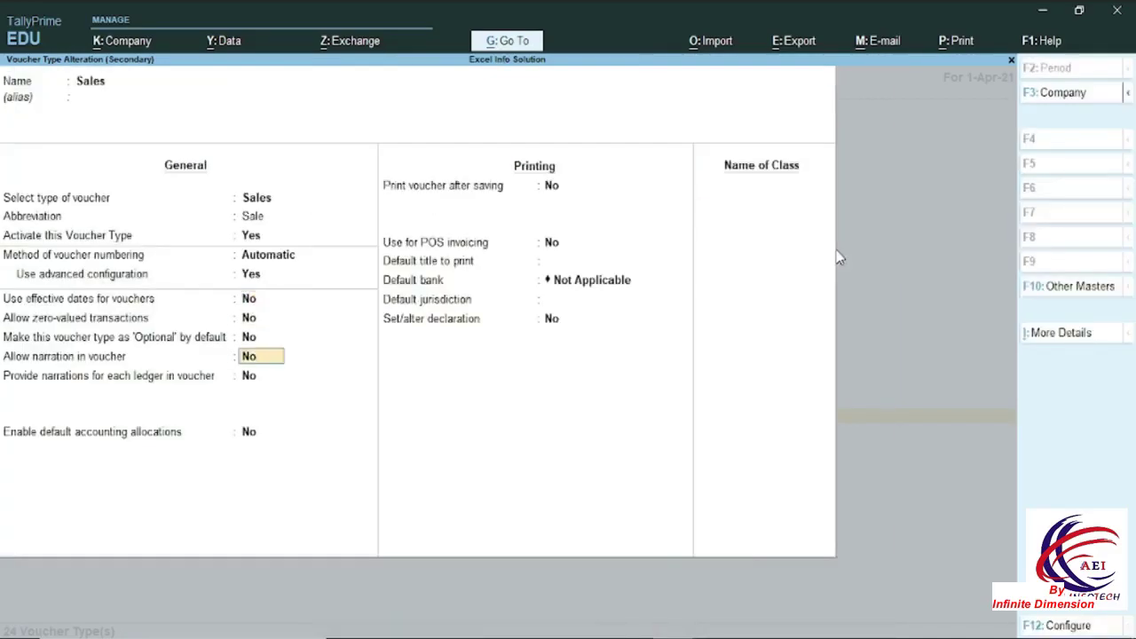
pyautogui.press('Return')
pyautogui.press('Return')
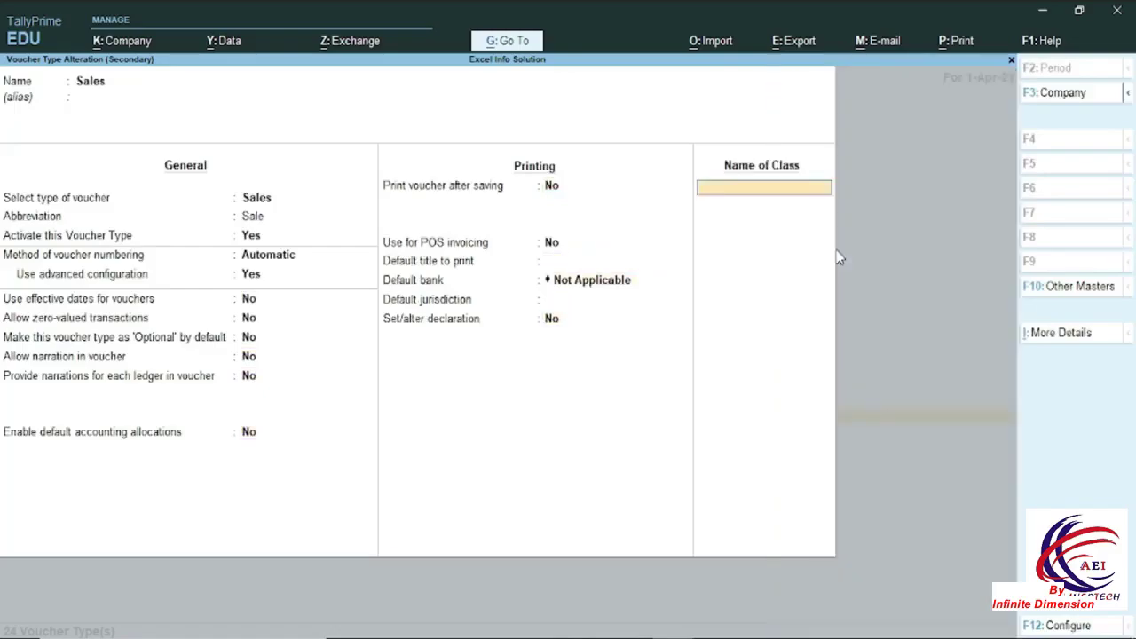
pyautogui.press('Return')
pyautogui.press('Return')
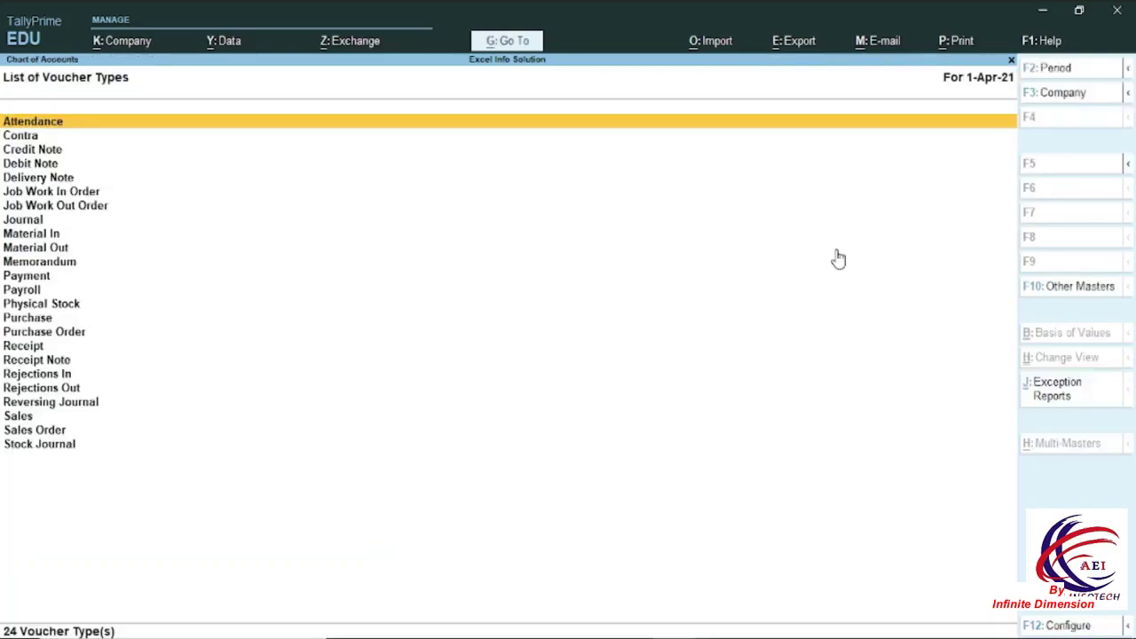
pyautogui.press('Escape')
pyautogui.press('Escape')
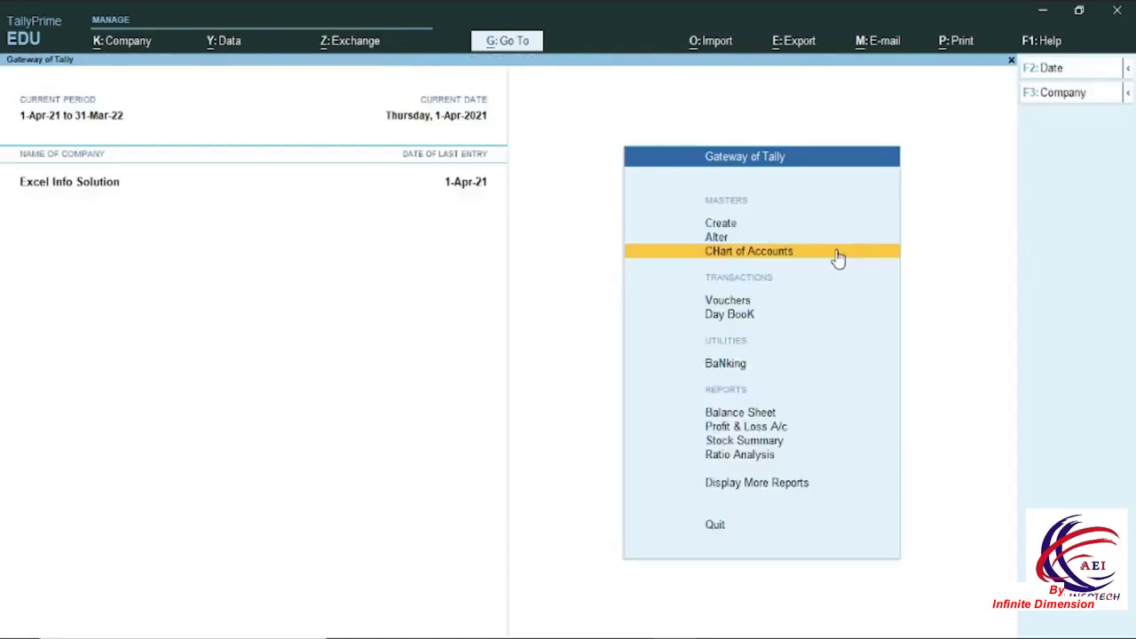
# Record a sale to Kamal Ind via ledger Sale: one J5 at 12,500.00 plus IGST 2,250.00
pyautogui.click(713, 302)
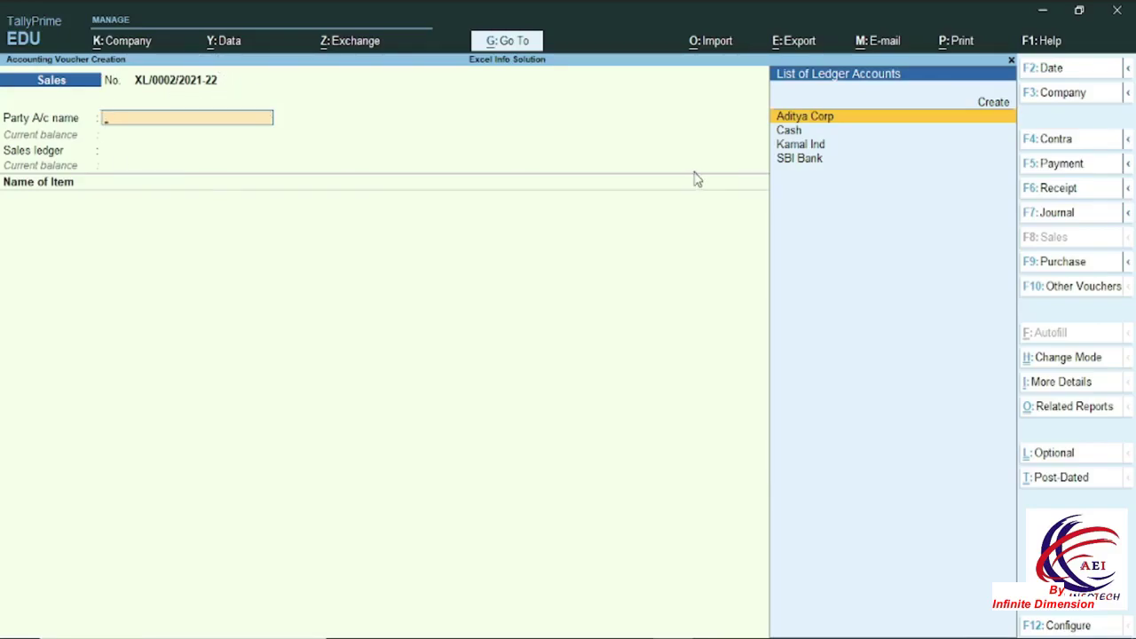
pyautogui.press('Down')
pyautogui.press('Down')
pyautogui.press('Return')
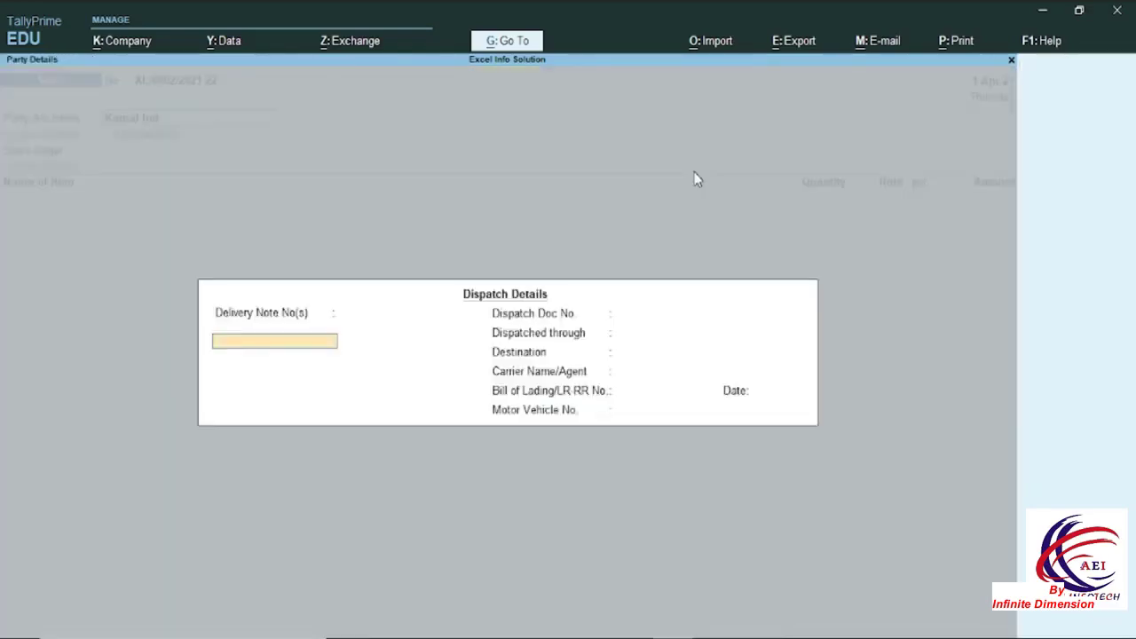
pyautogui.press('Return')
pyautogui.press('Return')
pyautogui.press('Return')
pyautogui.press('Return')
pyautogui.press('Return')
pyautogui.press('Return')
pyautogui.press('Return')
pyautogui.press('Return')
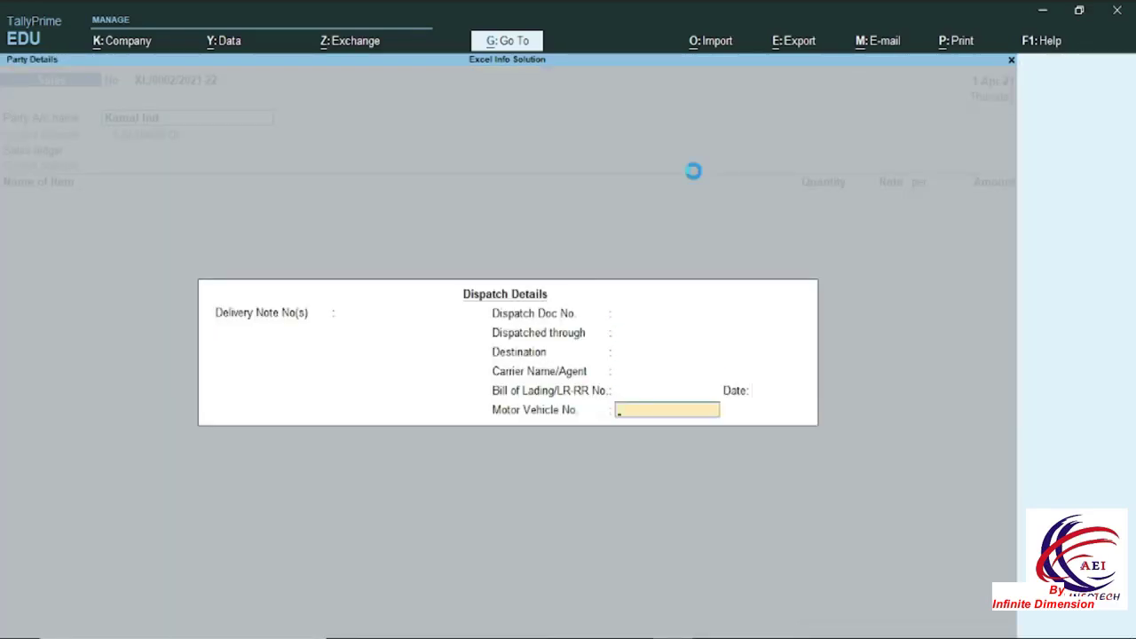
pyautogui.press('Return')
pyautogui.press('Return')
pyautogui.press('Return')
pyautogui.press('Return')
pyautogui.press('Return')
pyautogui.press('Return')
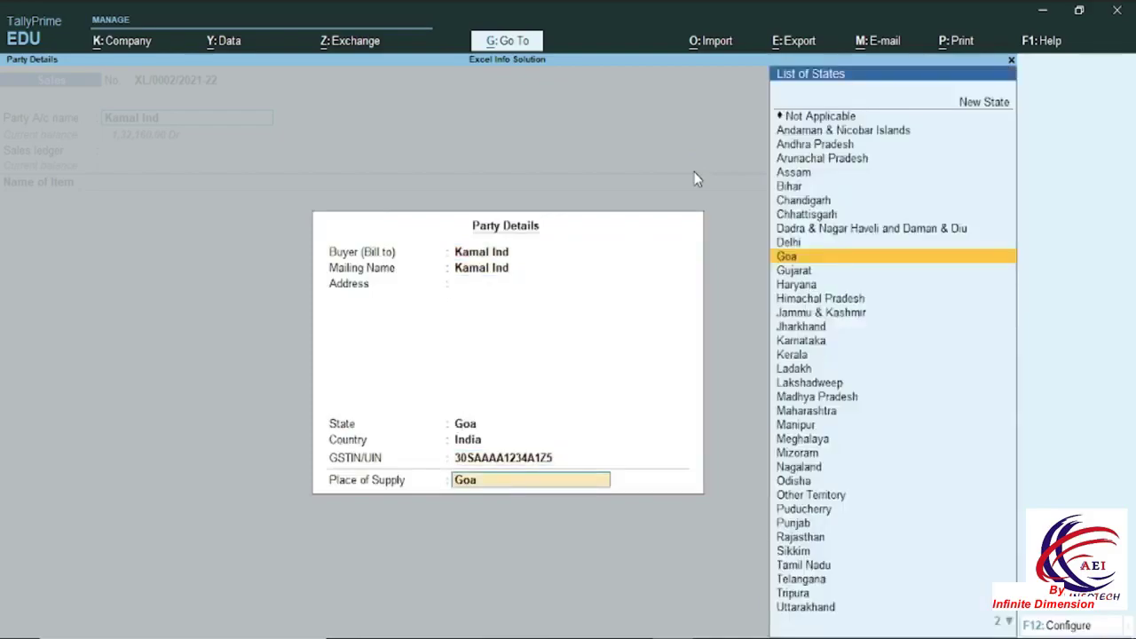
pyautogui.press('Return')
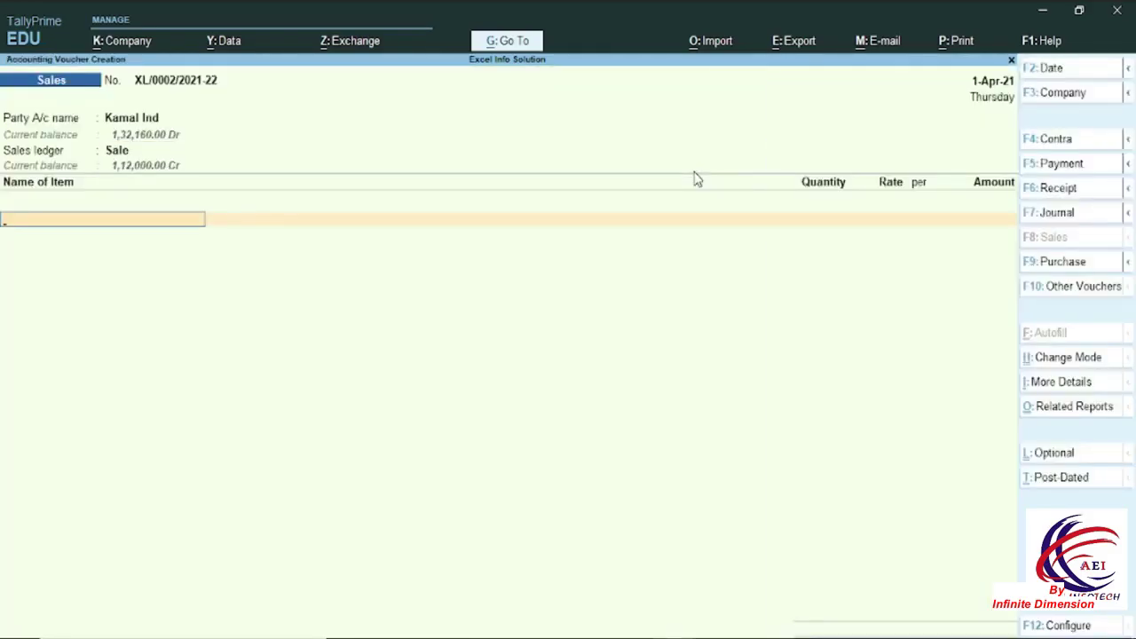
pyautogui.press('Down')
pyautogui.press('Return')
pyautogui.press('Return')
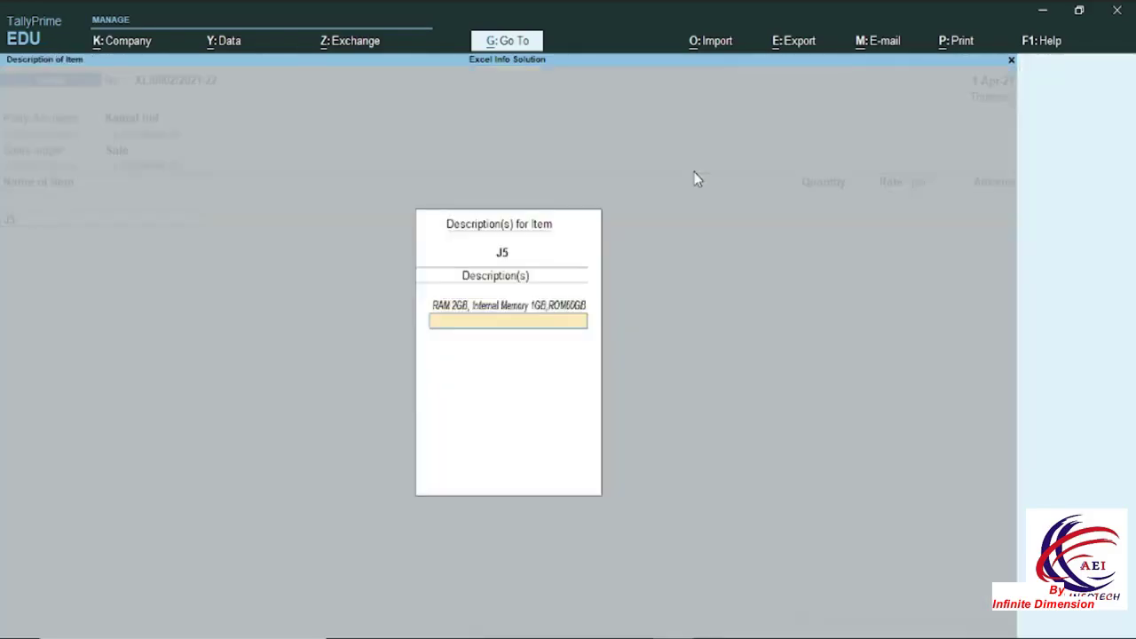
pyautogui.press('Return')
pyautogui.press('Return')
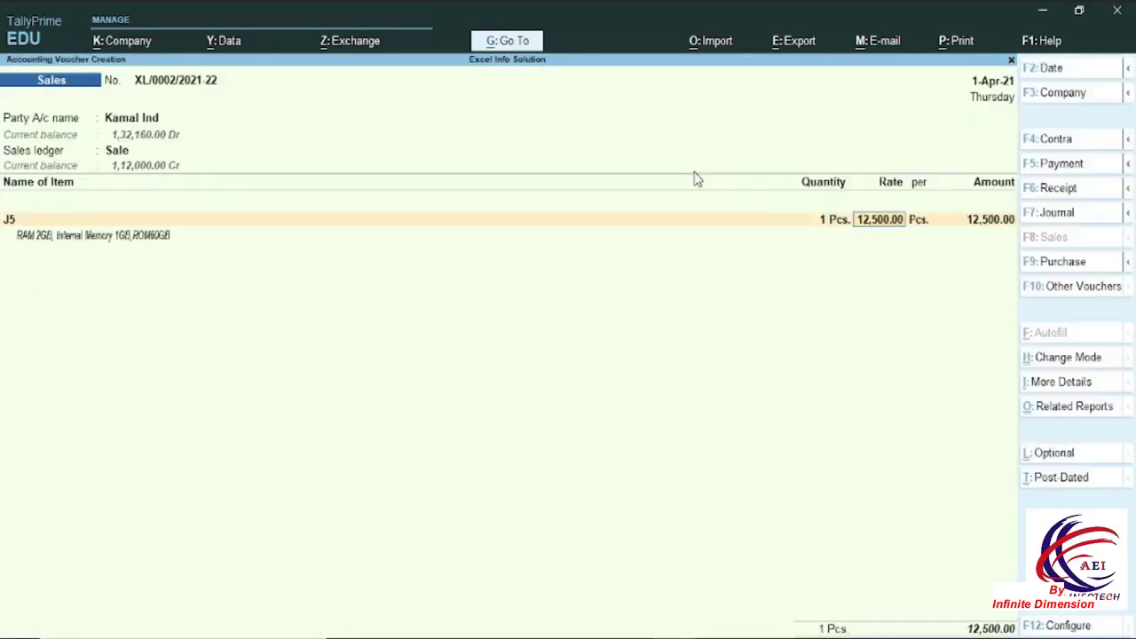
pyautogui.press('Return')
pyautogui.press('Return')
pyautogui.press('Return')
pyautogui.press('Return')
pyautogui.press('Return')
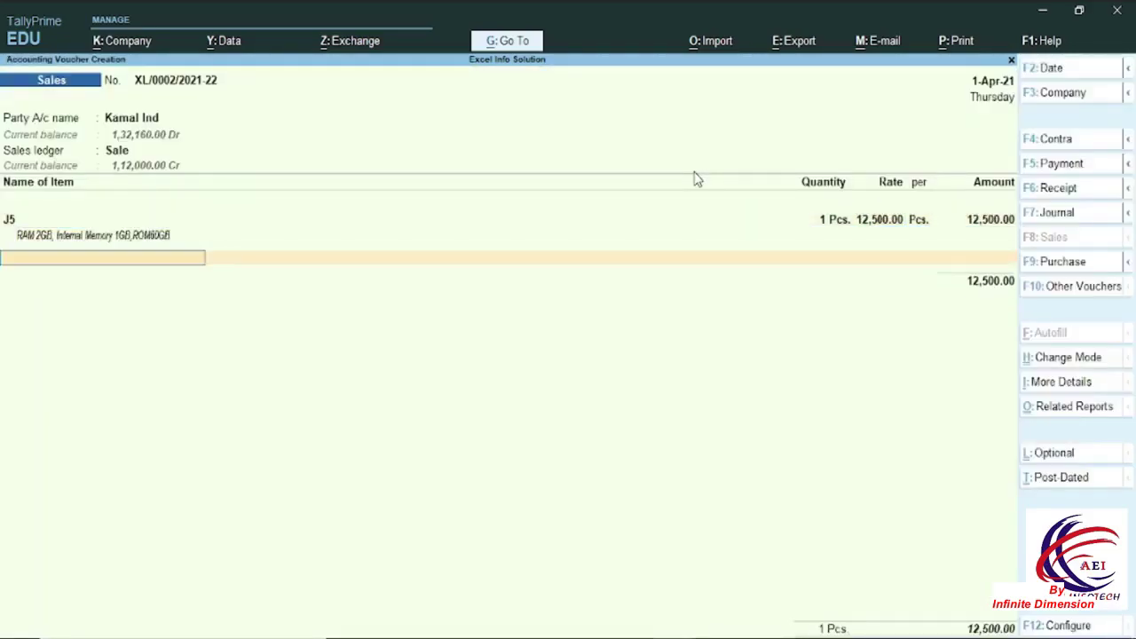
pyautogui.press('Down')
pyautogui.press('Down')
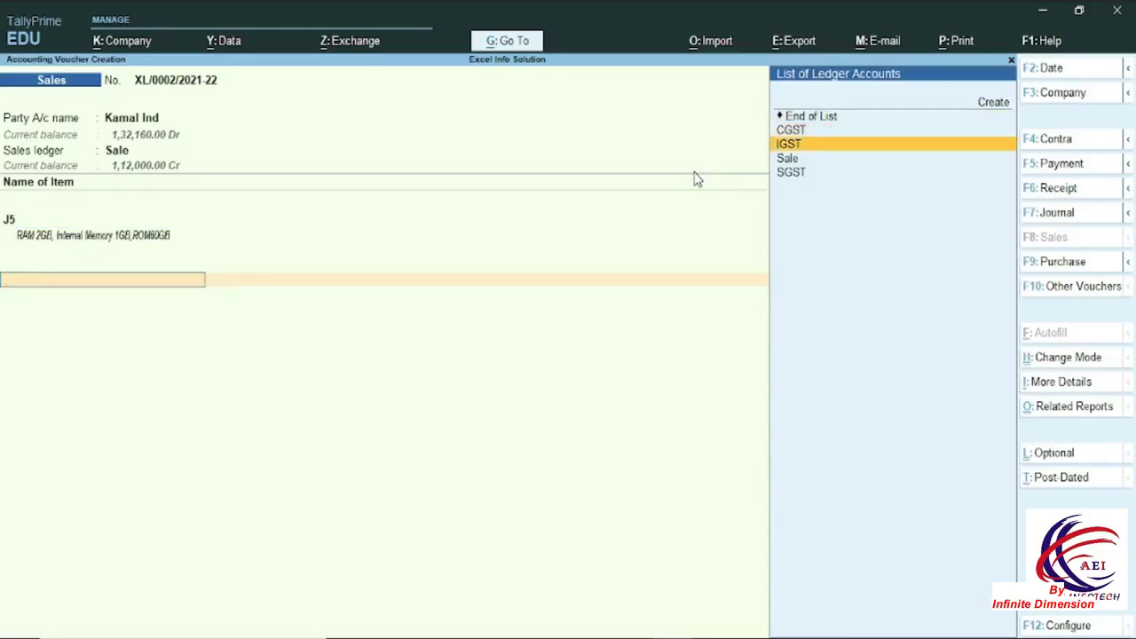
pyautogui.press('Return')
pyautogui.press('Return')
pyautogui.press('Return')
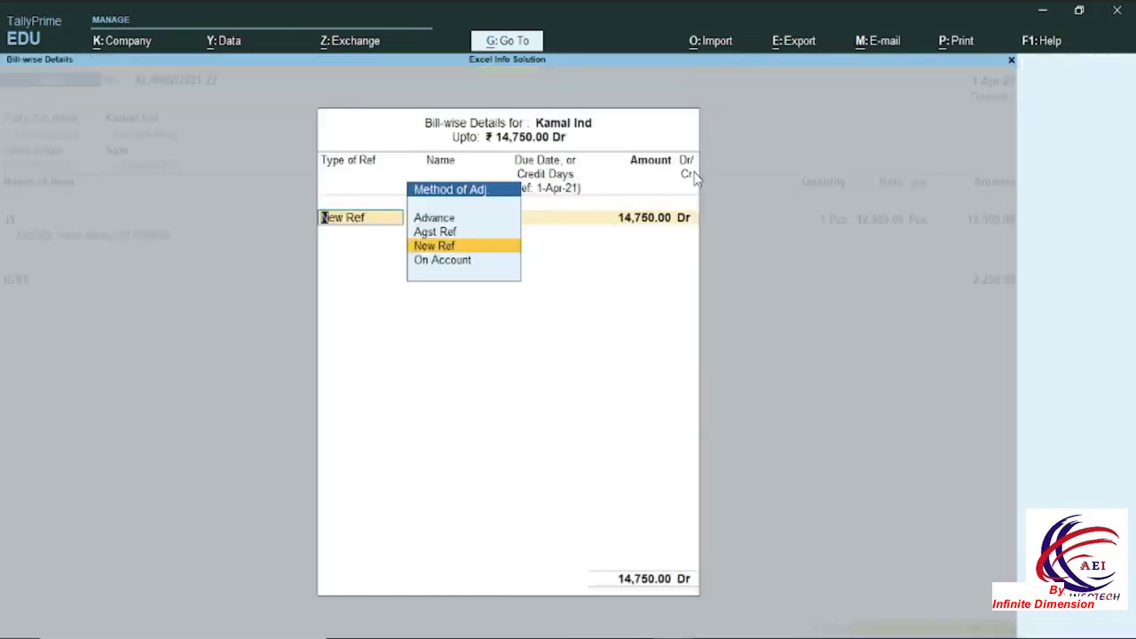
pyautogui.press('Return')
pyautogui.press('Return')
pyautogui.press('Return')
pyautogui.press('Return')
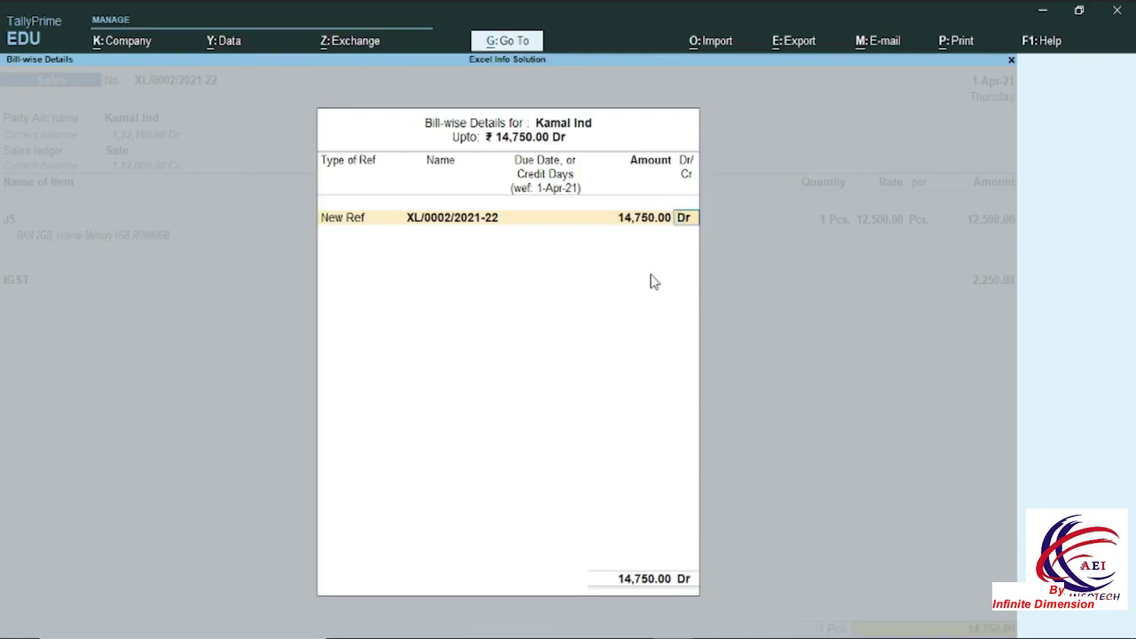
pyautogui.press('Return')
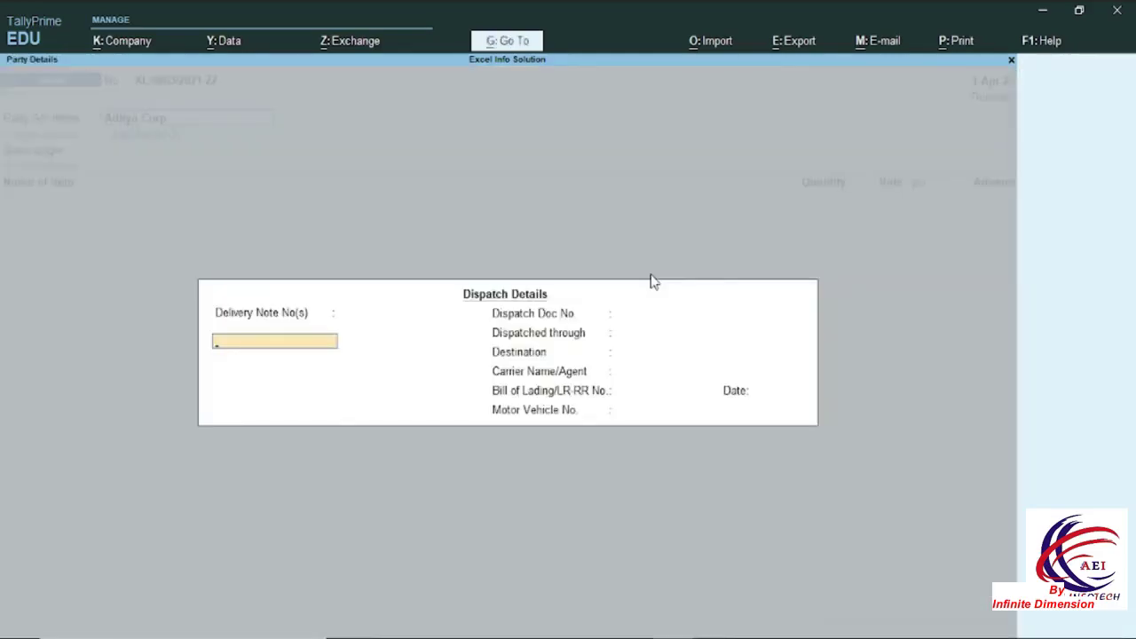
# Discard the next auto-numbered voucher XL/0003/2021-22 and quit to Gateway of Tally
pyautogui.press('Return')
pyautogui.press('Return')
pyautogui.press('Return')
pyautogui.press('Return')
pyautogui.press('Return')
pyautogui.press('Return')
pyautogui.press('Return')
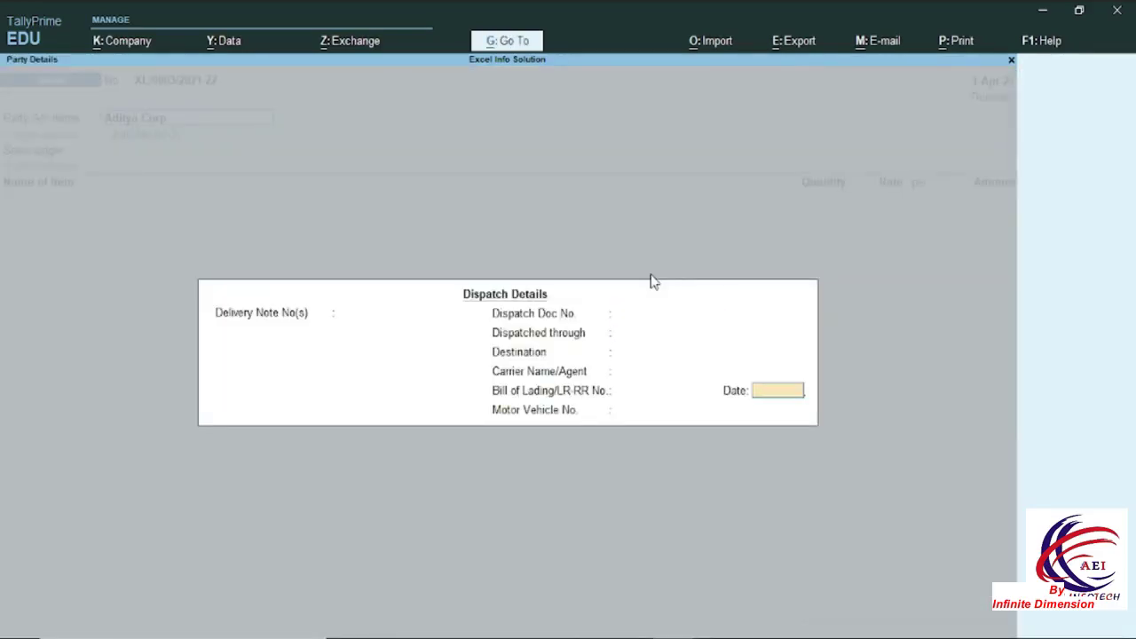
pyautogui.press('Return')
pyautogui.press('Return')
pyautogui.press('Return')
pyautogui.press('Return')
pyautogui.press('Return')
pyautogui.press('Return')
pyautogui.press('Return')
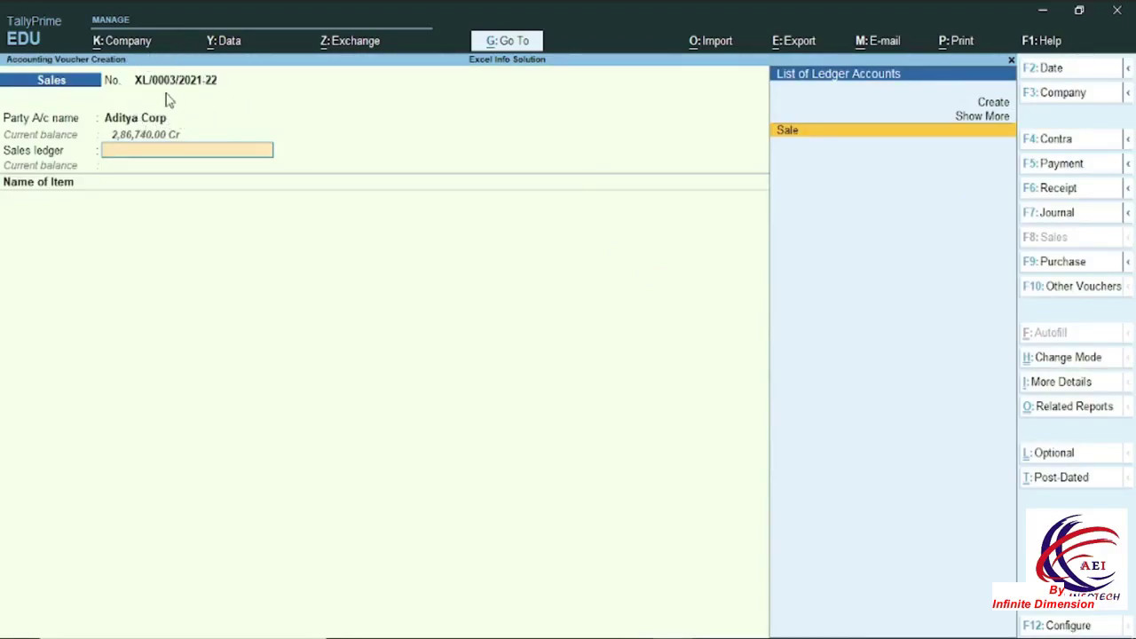
pyautogui.press('Escape')
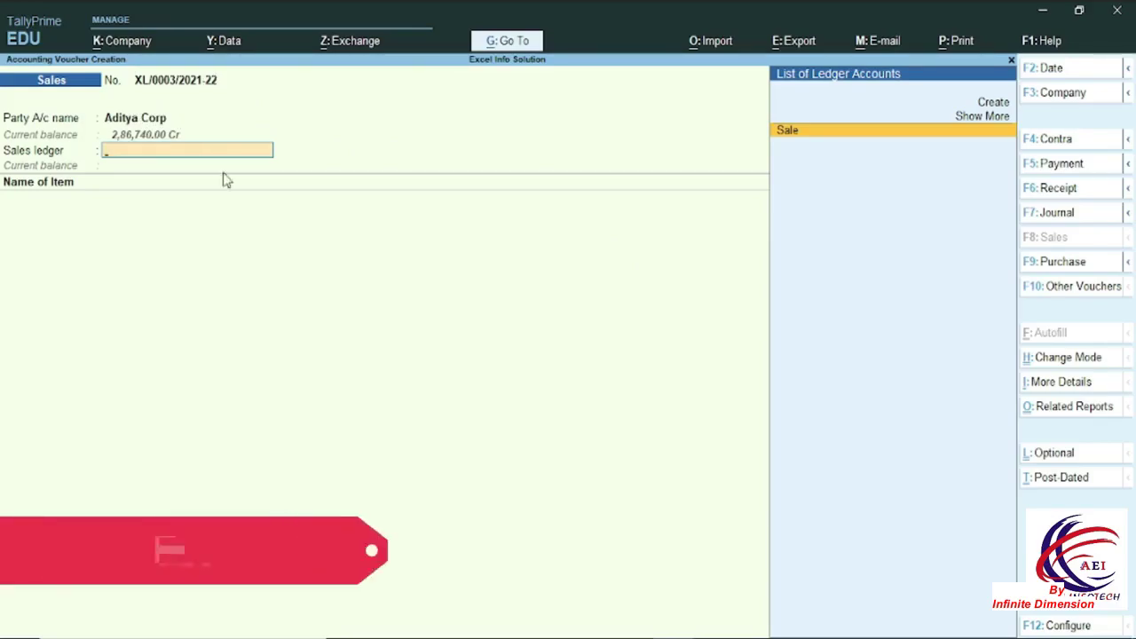
pyautogui.press('Escape')
pyautogui.press('Escape')
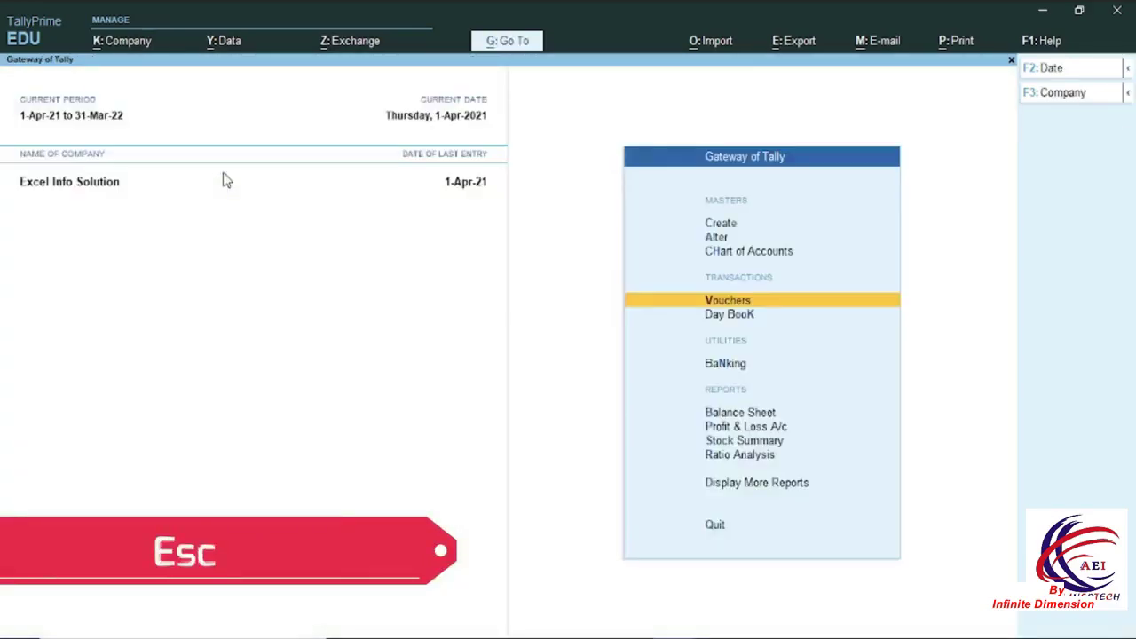
# Set 'Use effective dates for vouchers' to Yes in the Sales voucher type and save it
pyautogui.click(740, 253)
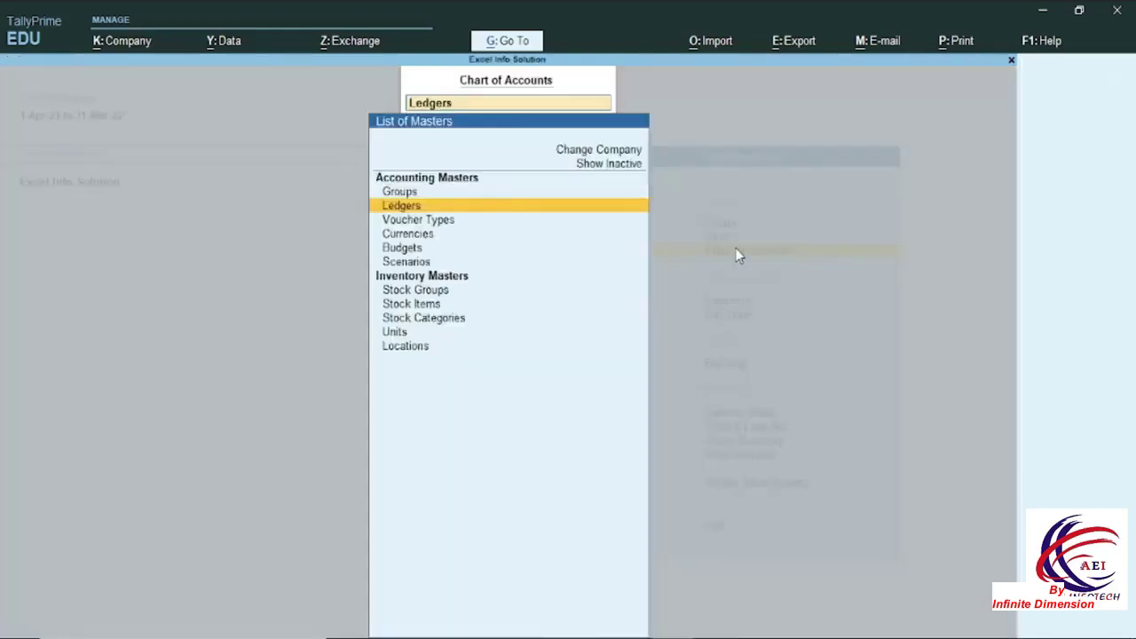
pyautogui.click(423, 223)
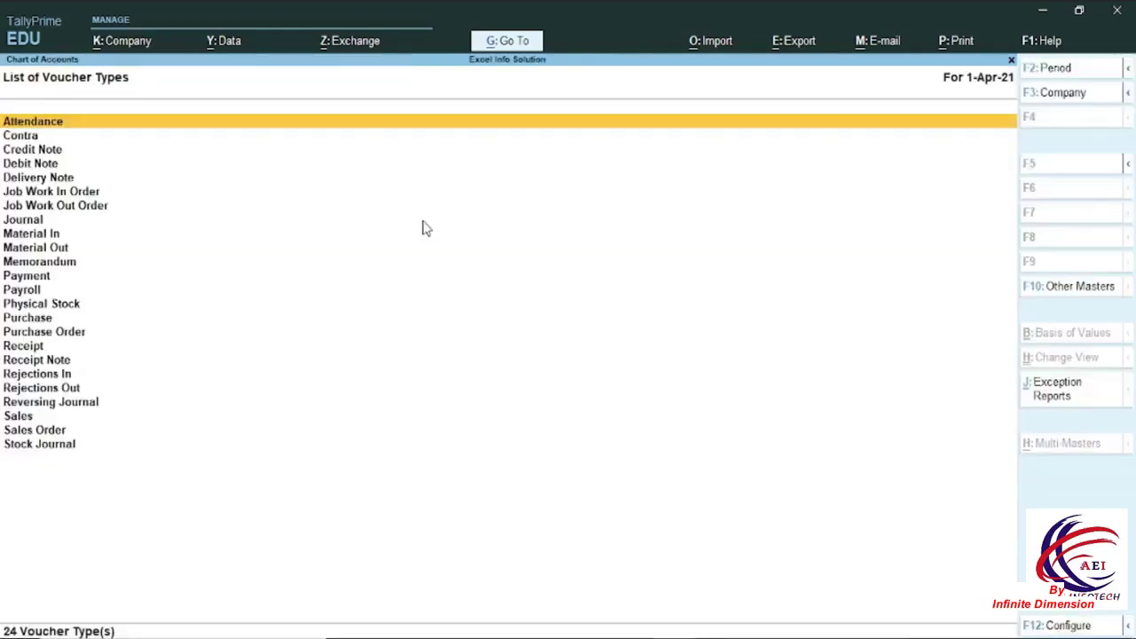
pyautogui.click(27, 418)
pyautogui.click(26, 418)
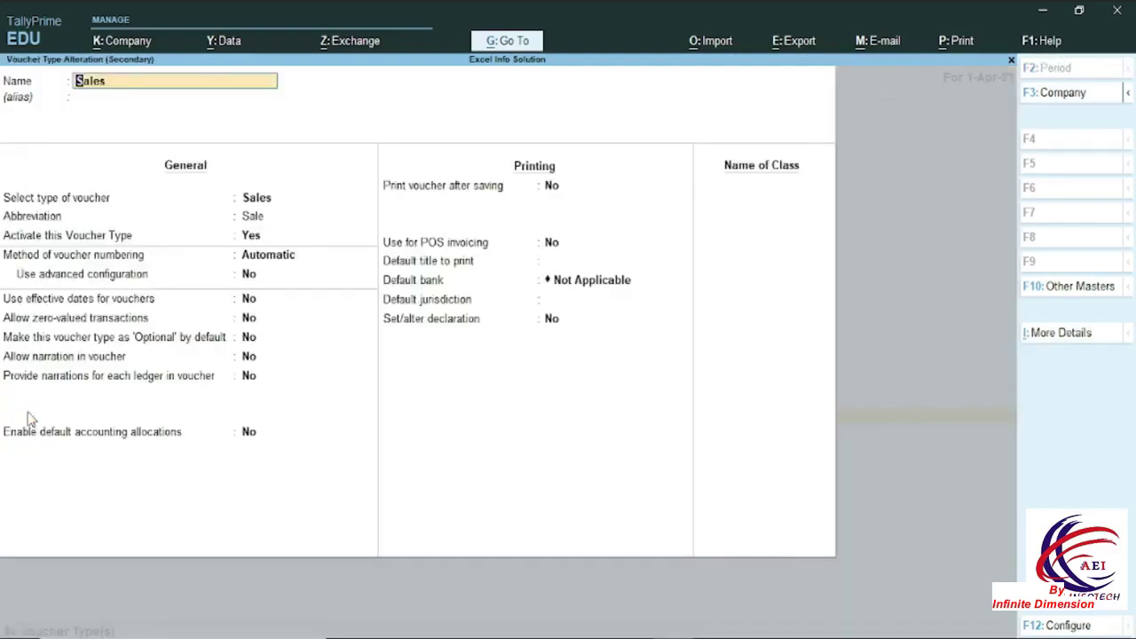
pyautogui.press('Return')
pyautogui.press('Return')
pyautogui.press('Return')
pyautogui.press('Return')
pyautogui.press('Return')
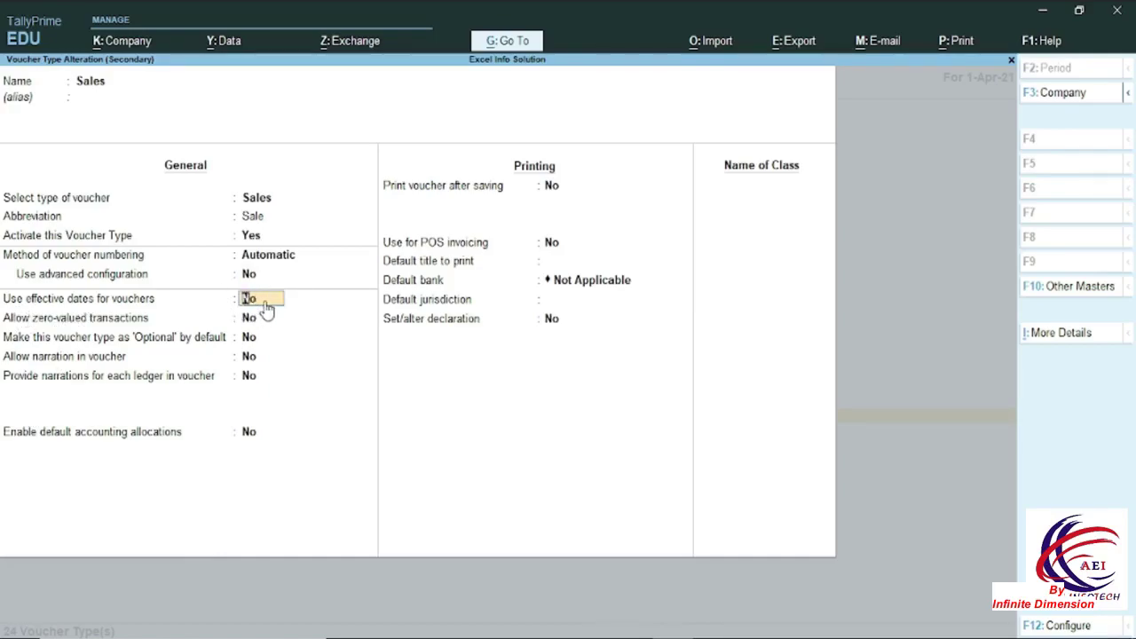
pyautogui.press('Return')
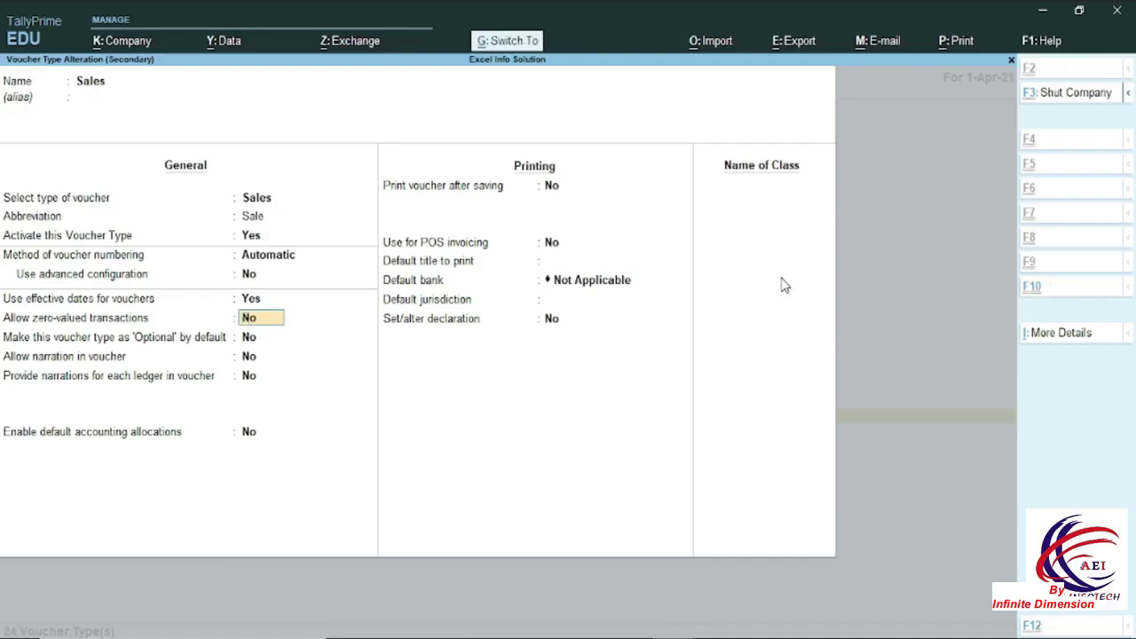
pyautogui.hotkey('ctrl', 'a')
pyautogui.press('Escape')
pyautogui.press('Escape')
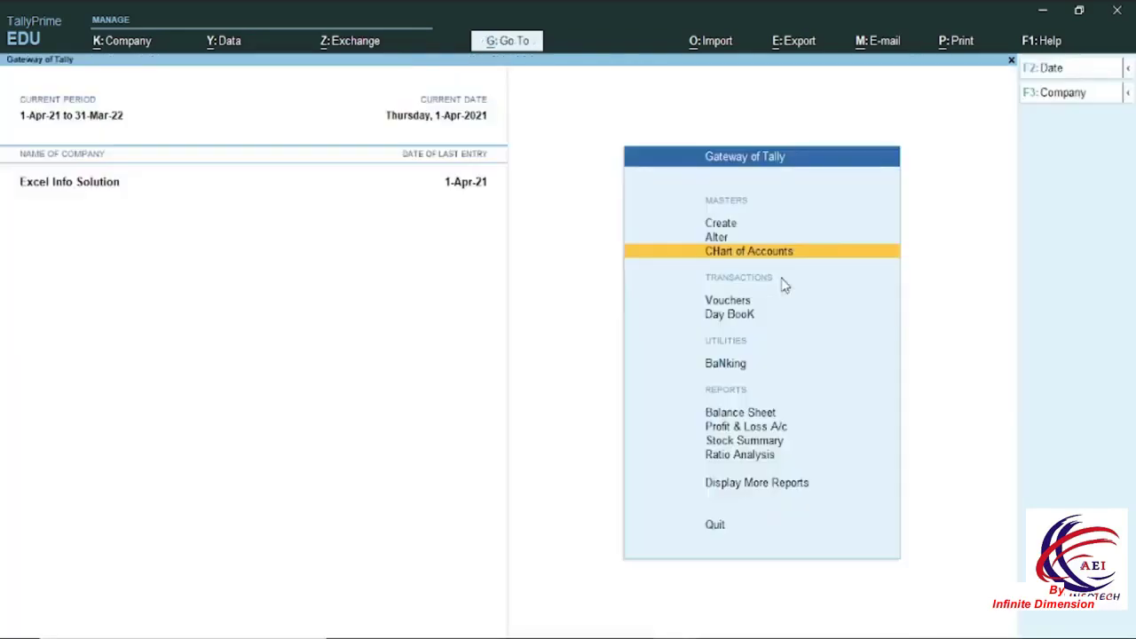
# Start a new sales voucher for Kamal Ind with Sale as the sales ledger
pyautogui.click(725, 299)
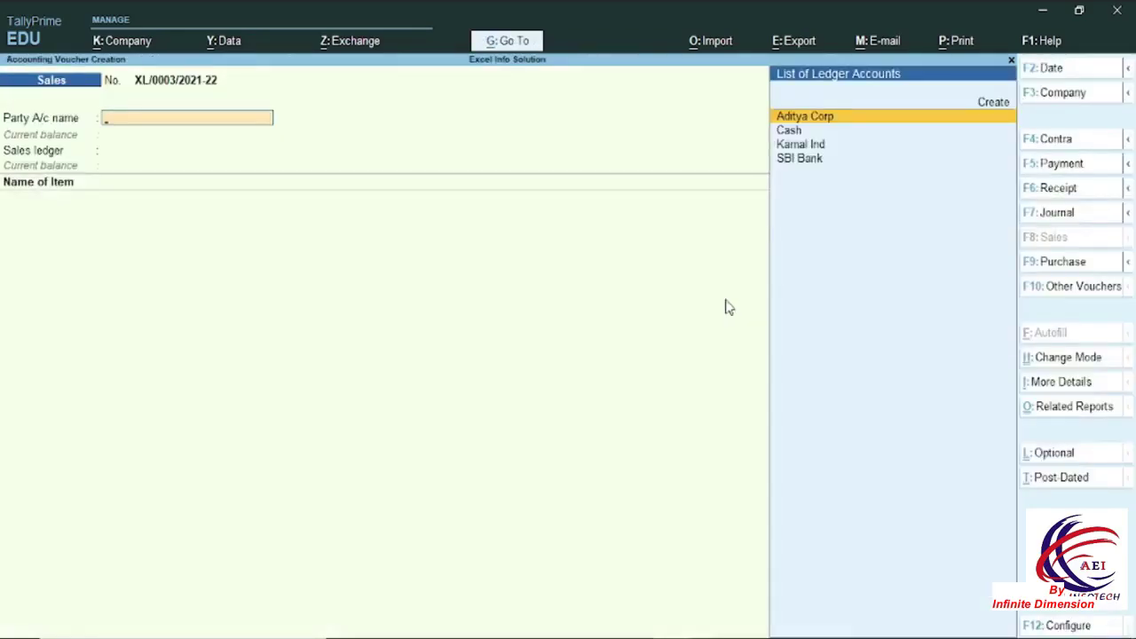
pyautogui.press('Down')
pyautogui.press('Down')
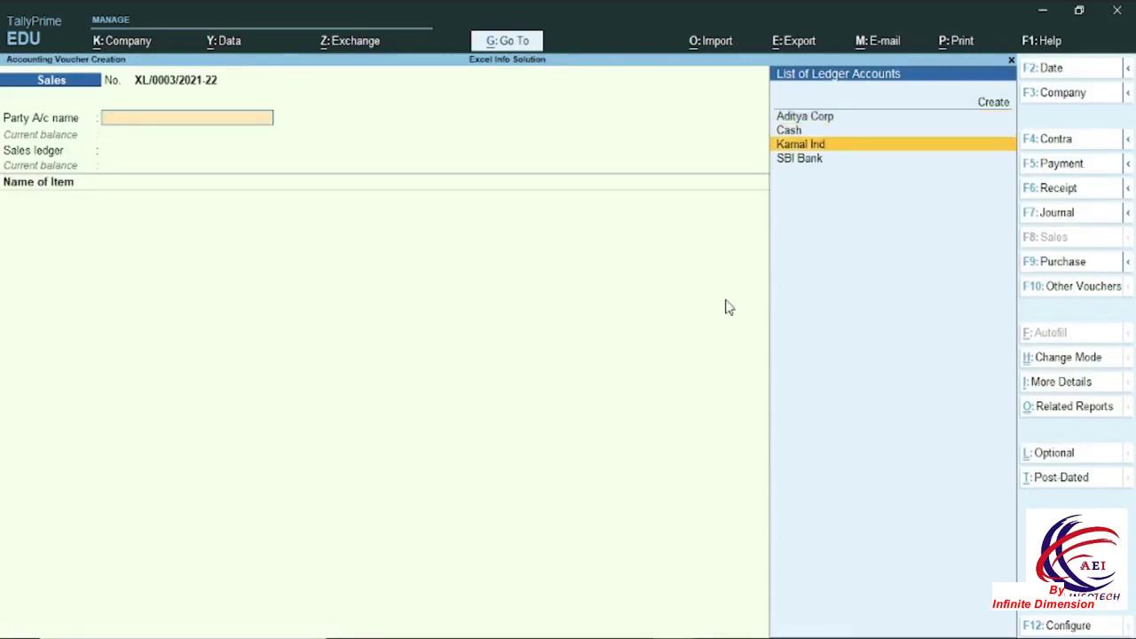
pyautogui.press('Return')
pyautogui.hotkey('ctrl', 'a')
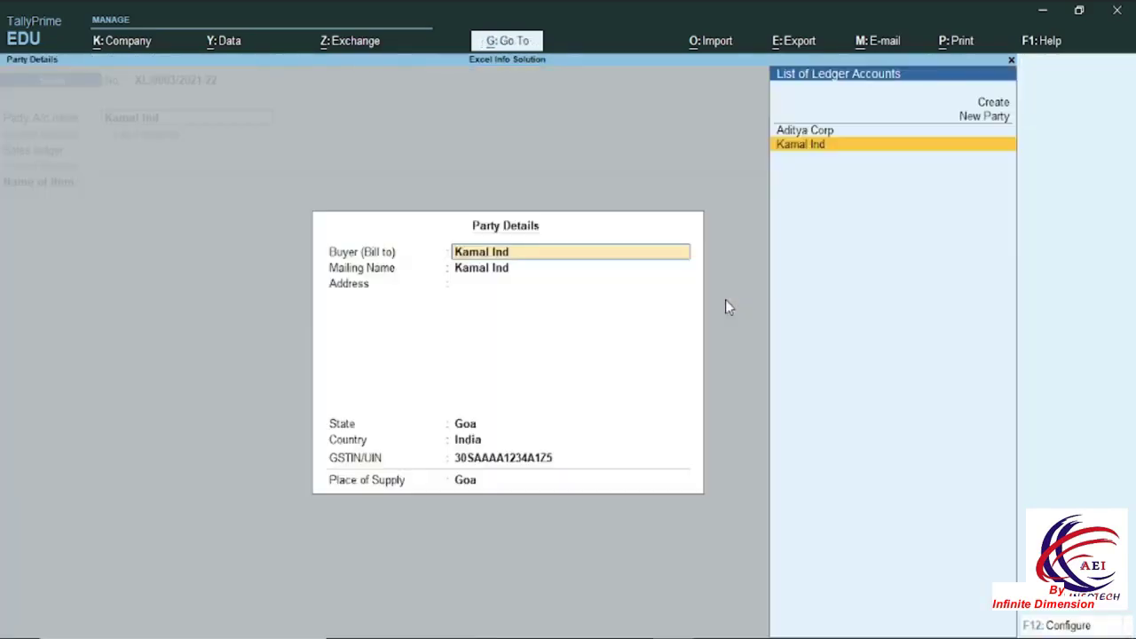
pyautogui.hotkey('ctrl', 'a')
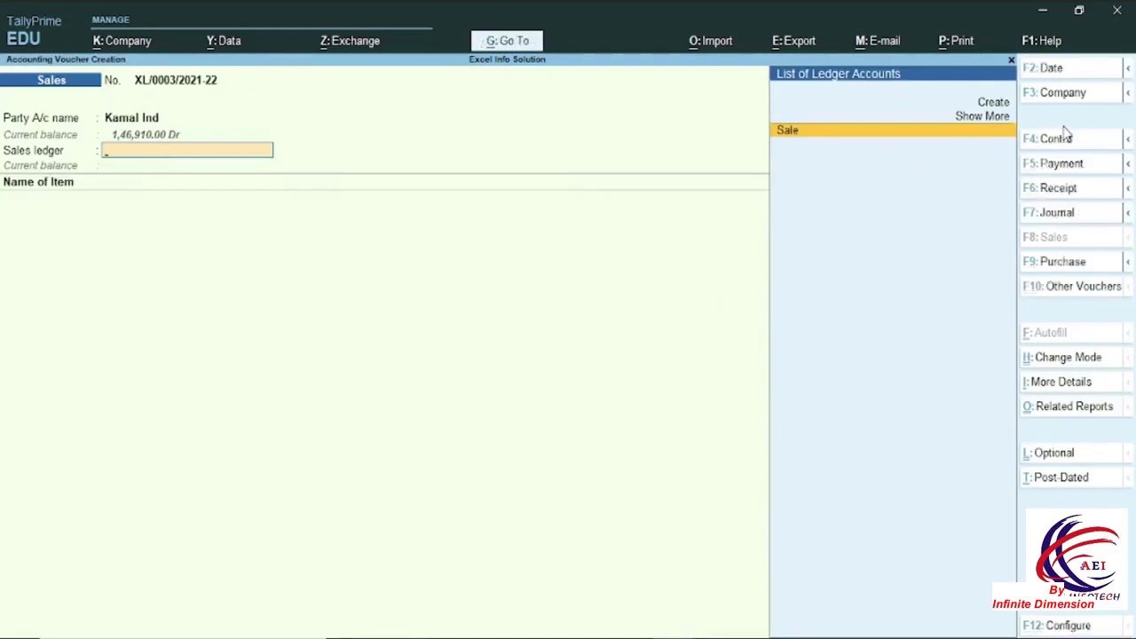
pyautogui.press('Return')
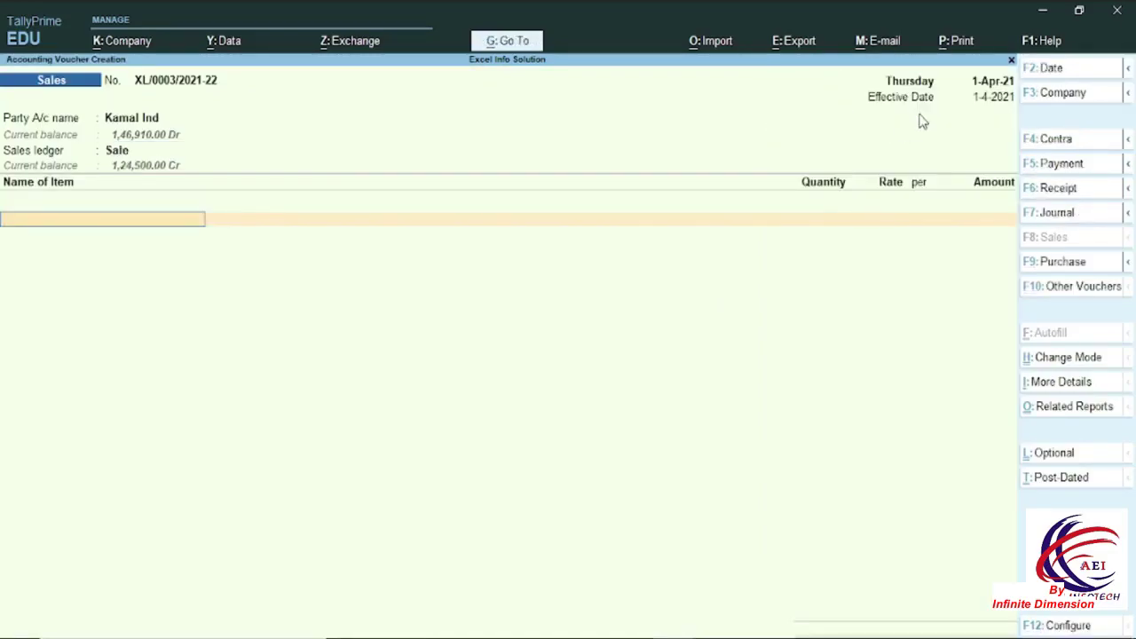
# Set voucher date 1-4-2021 with effective date 2-4-2021, then quit the voucher
pyautogui.press('F2')
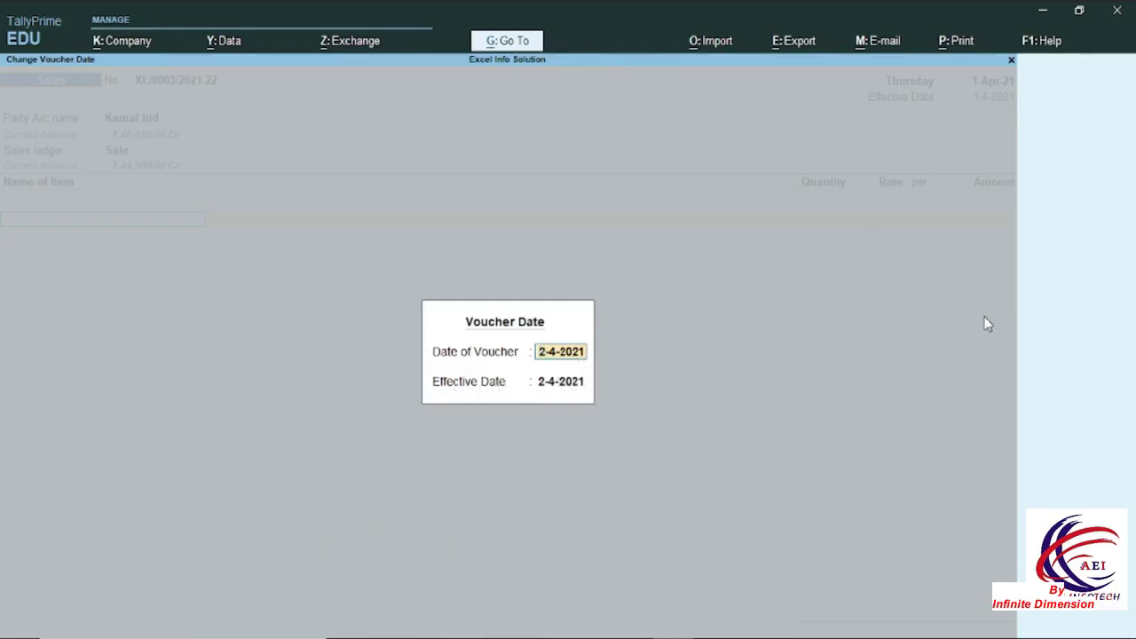
pyautogui.write('1')
pyautogui.press('Return')
pyautogui.write('2')
pyautogui.press('Return')
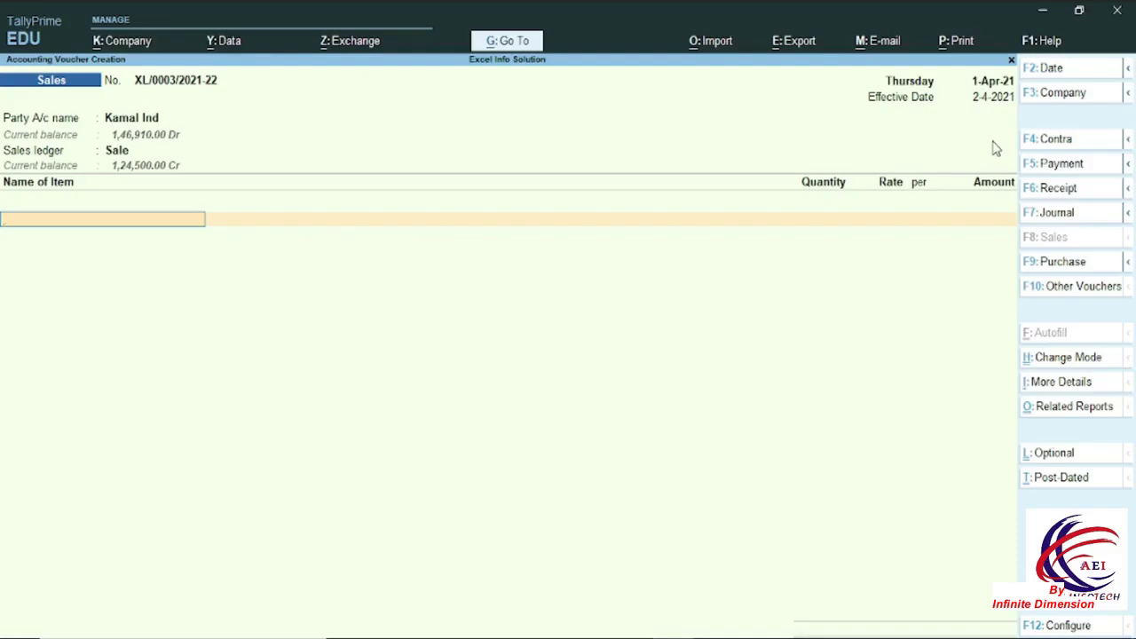
pyautogui.press('Escape')
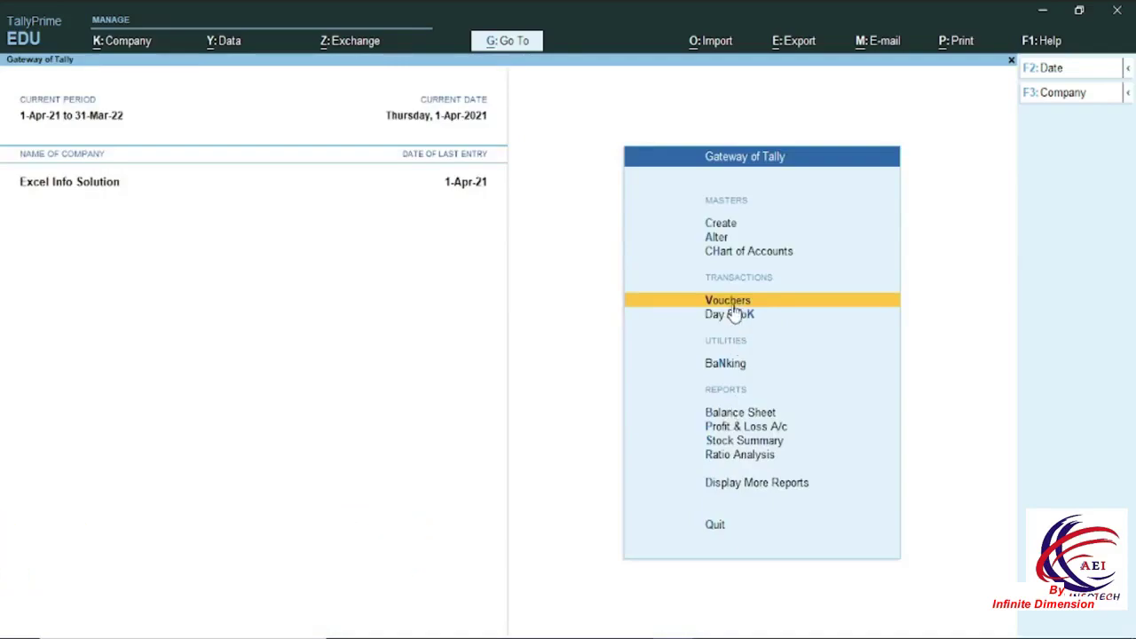
# Set 'Allow zero-valued transactions' to Yes in the Sales voucher type and save
pyautogui.click(725, 253)
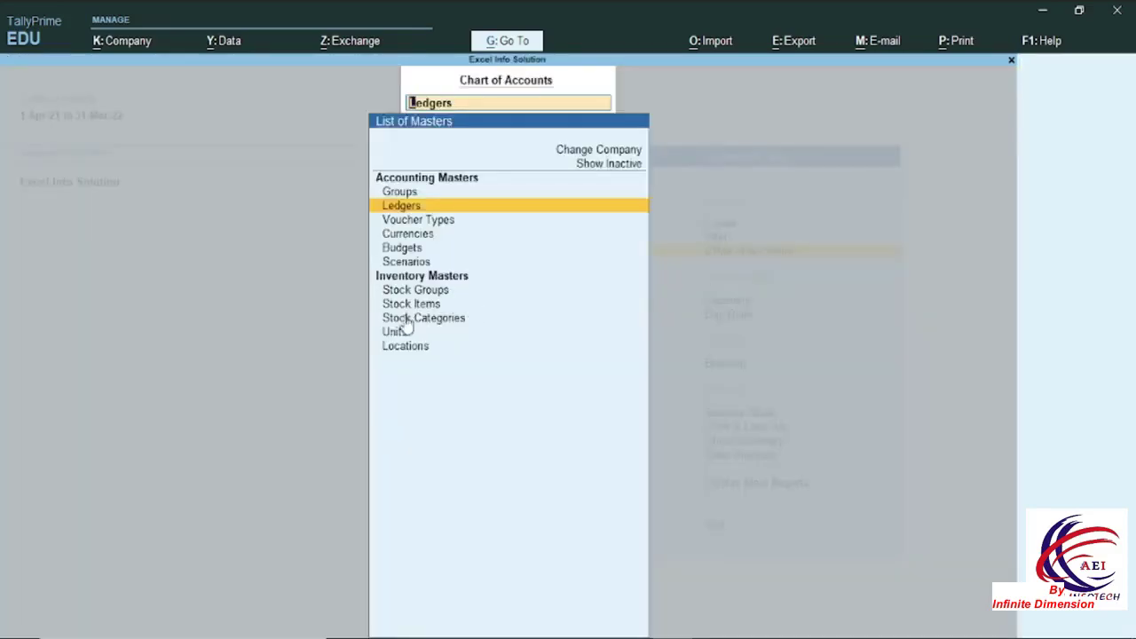
pyautogui.click(419, 222)
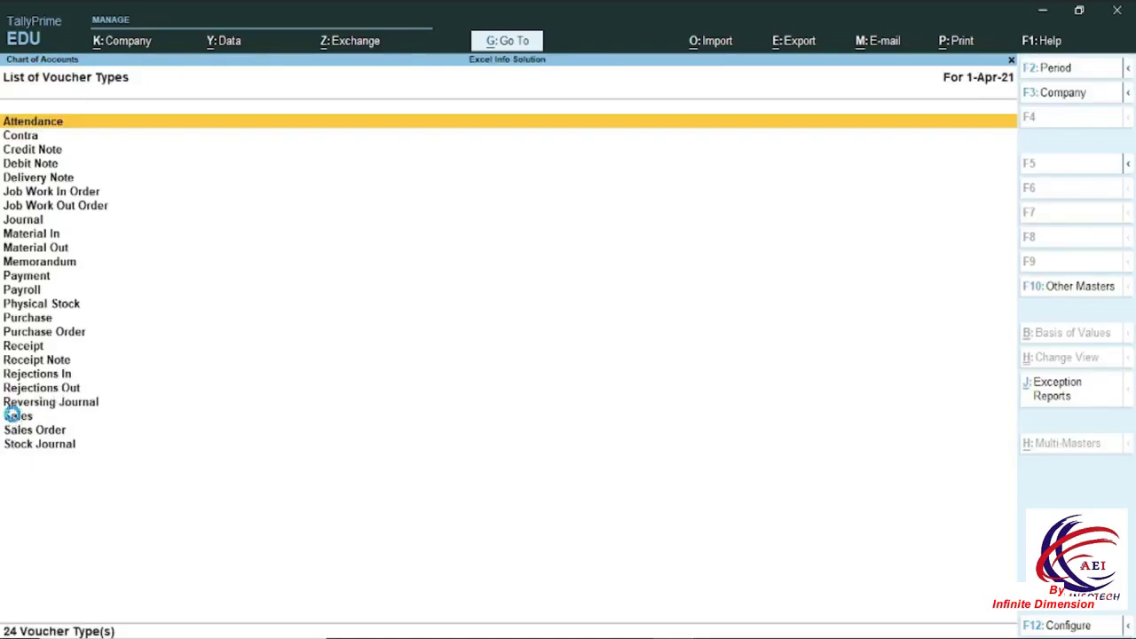
pyautogui.click(16, 415)
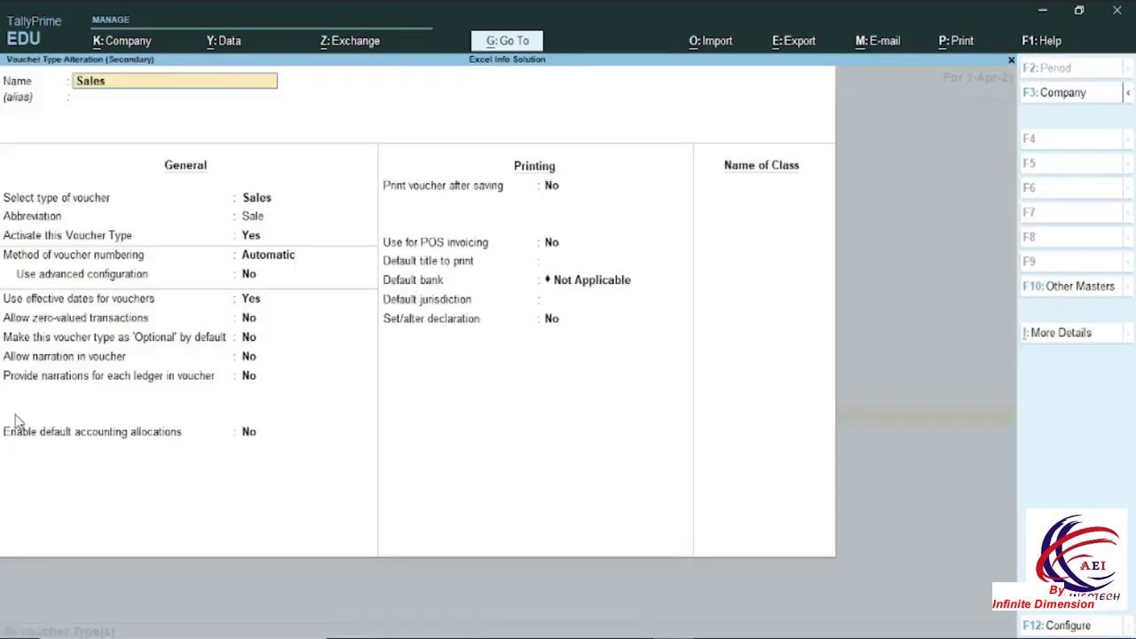
pyautogui.click(66, 322)
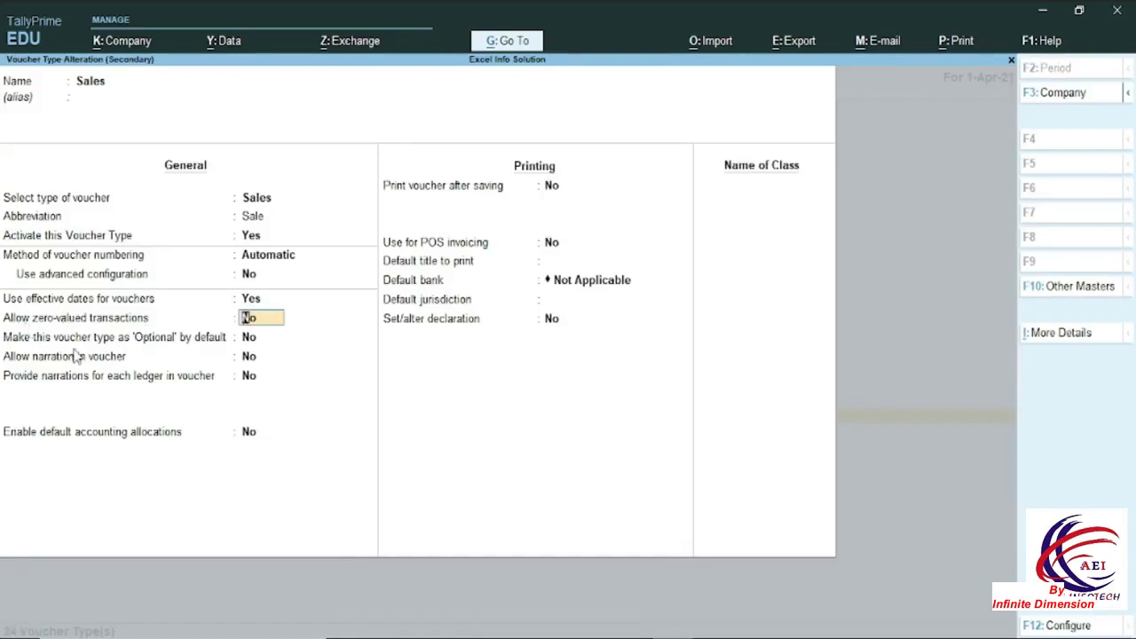
pyautogui.click(251, 317)
pyautogui.write('y')
pyautogui.press('Return')
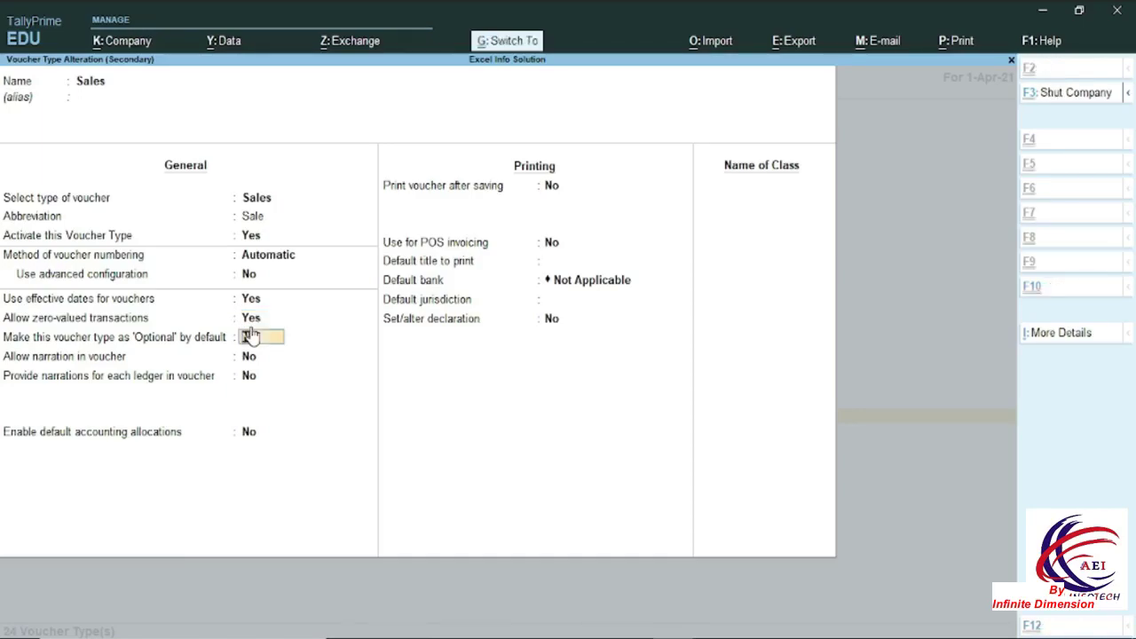
pyautogui.hotkey('ctrl', 'a')
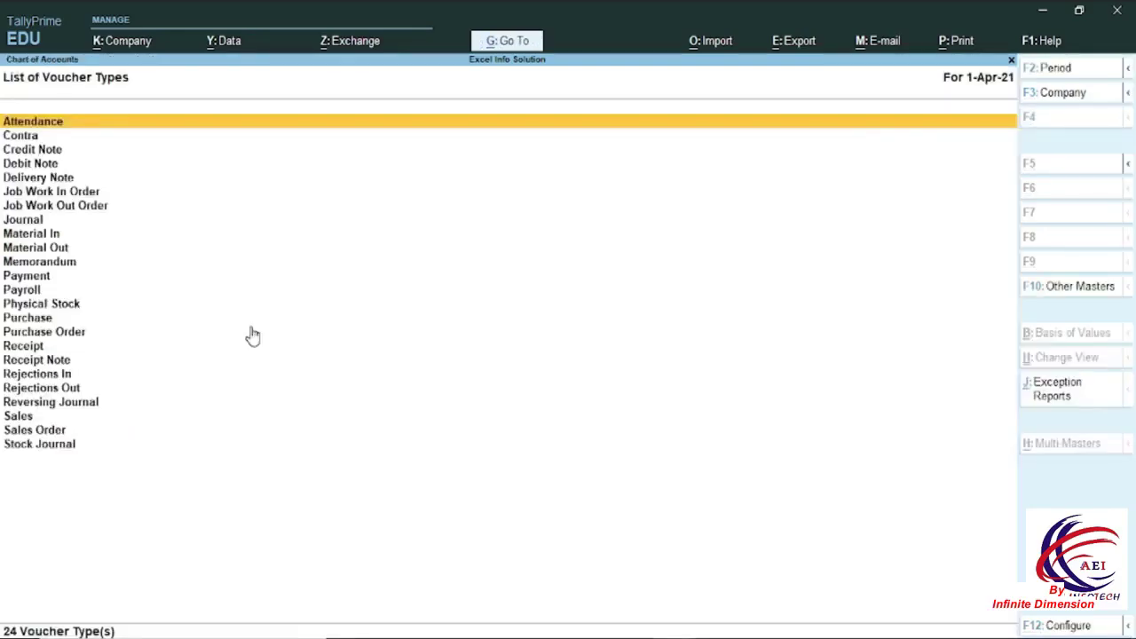
# Start a new sales voucher with Kamal Ind as the party, accepting dispatch and party details
pyautogui.press('Escape')
pyautogui.press('Escape')
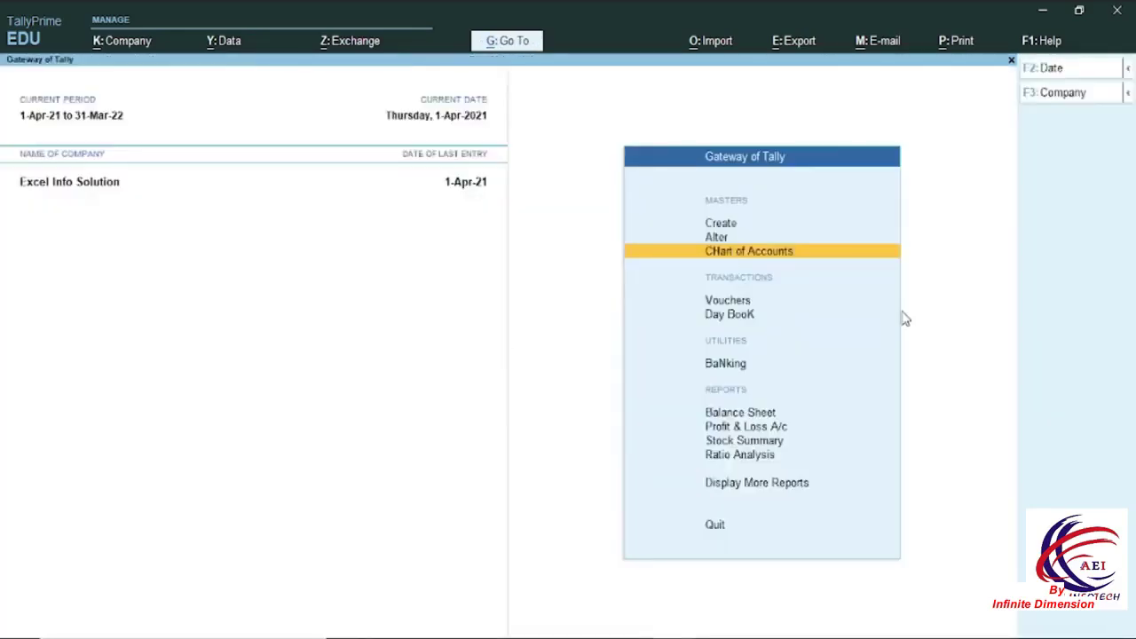
pyautogui.click(730, 303)
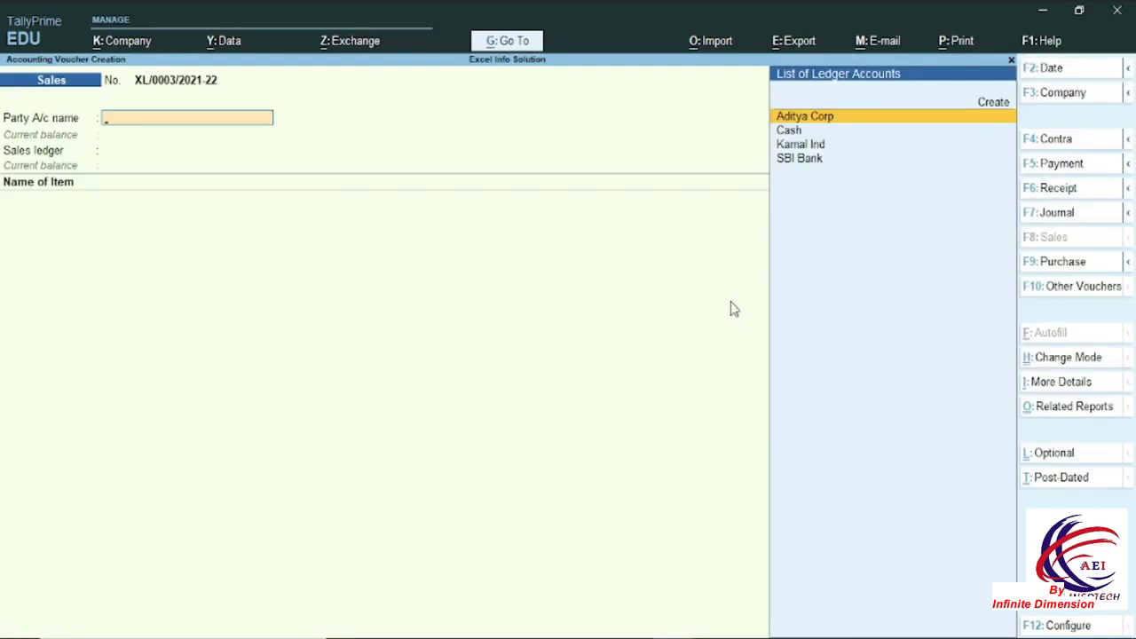
pyautogui.press('Down')
pyautogui.press('Down')
pyautogui.press('Down')
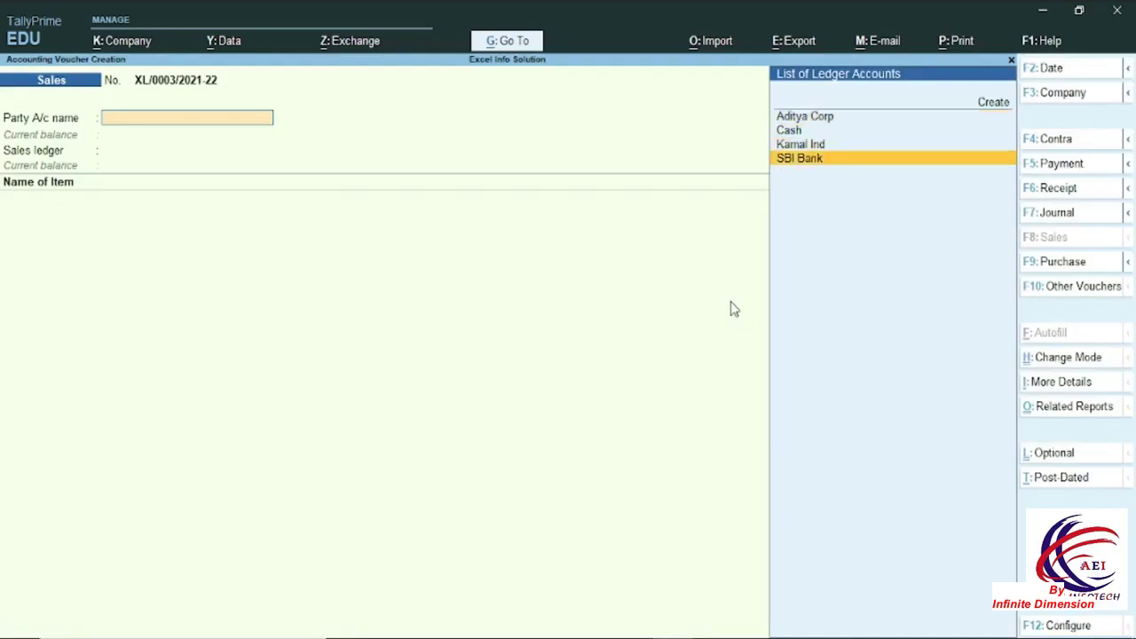
pyautogui.press('Up')
pyautogui.press('Return')
pyautogui.press('Return')
pyautogui.press('Return')
pyautogui.press('Return')
pyautogui.press('Return')
pyautogui.press('Return')
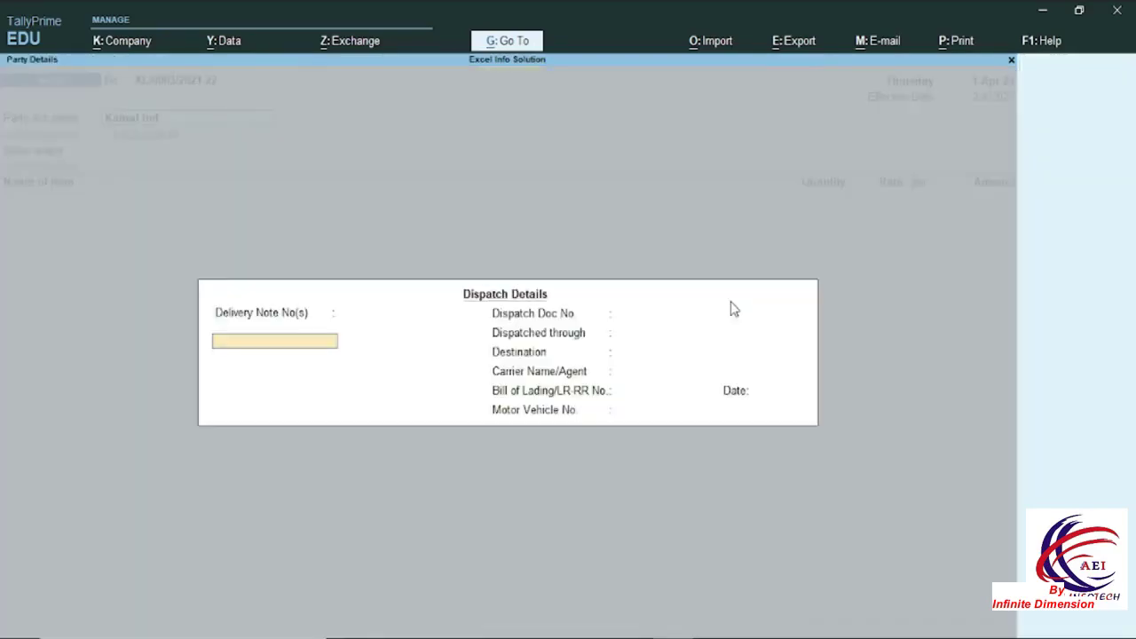
pyautogui.press('Return')
pyautogui.press('Return')
pyautogui.press('Return')
pyautogui.press('Return')
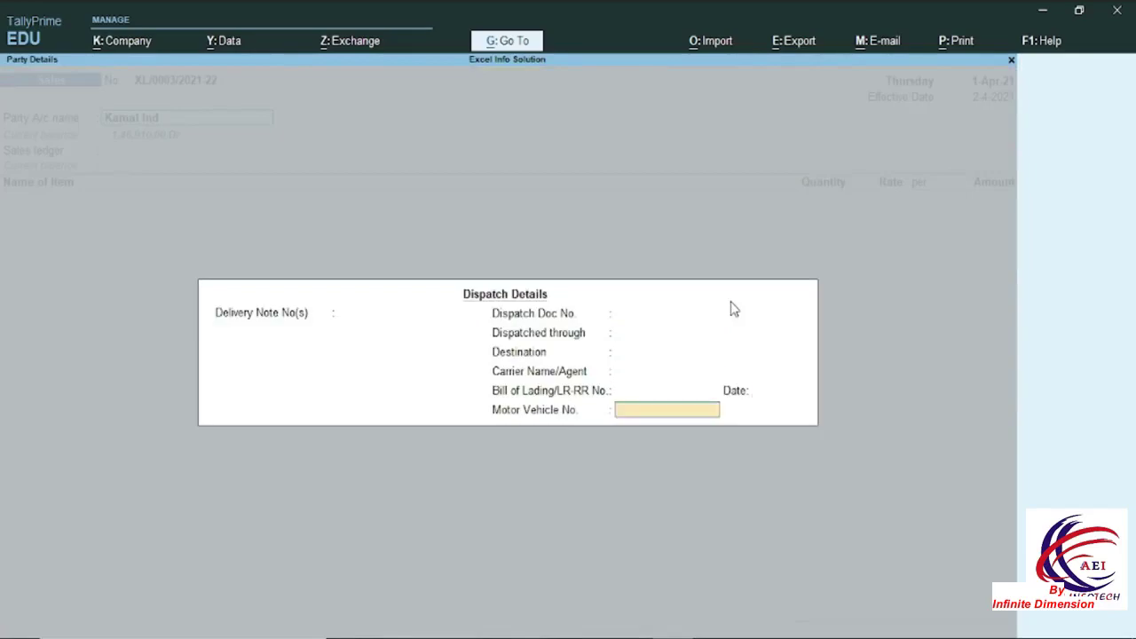
pyautogui.press('Return')
pyautogui.press('Return')
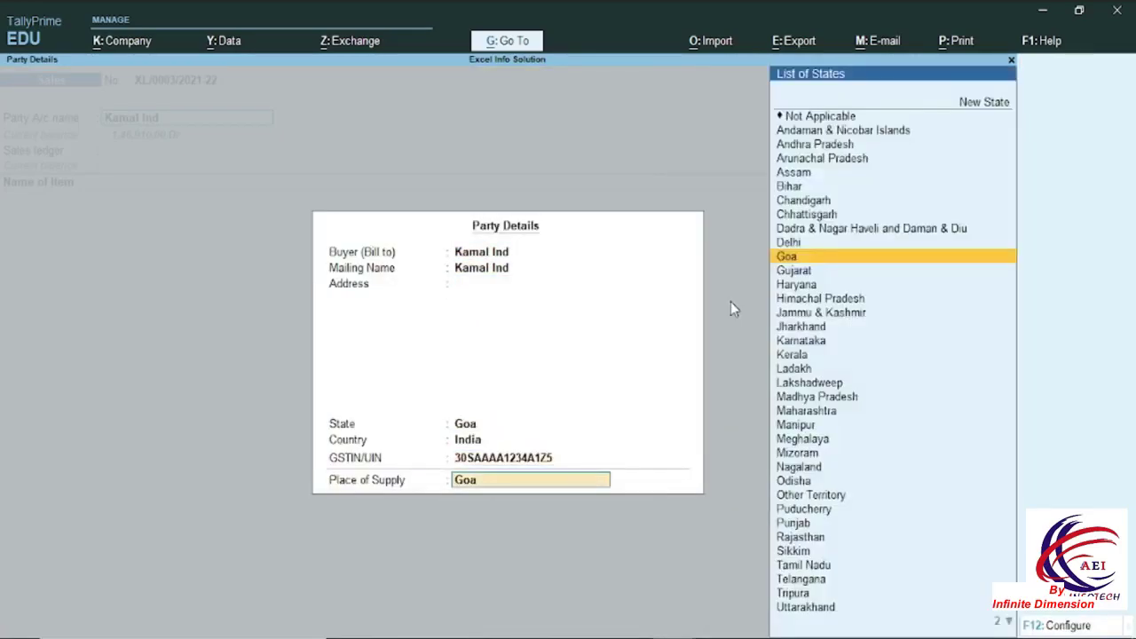
pyautogui.press('Return')
# Sell 1 Pcs of S510 via ledger Sale with the rate left blank, and save the zero-valued voucher
pyautogui.press('Return')
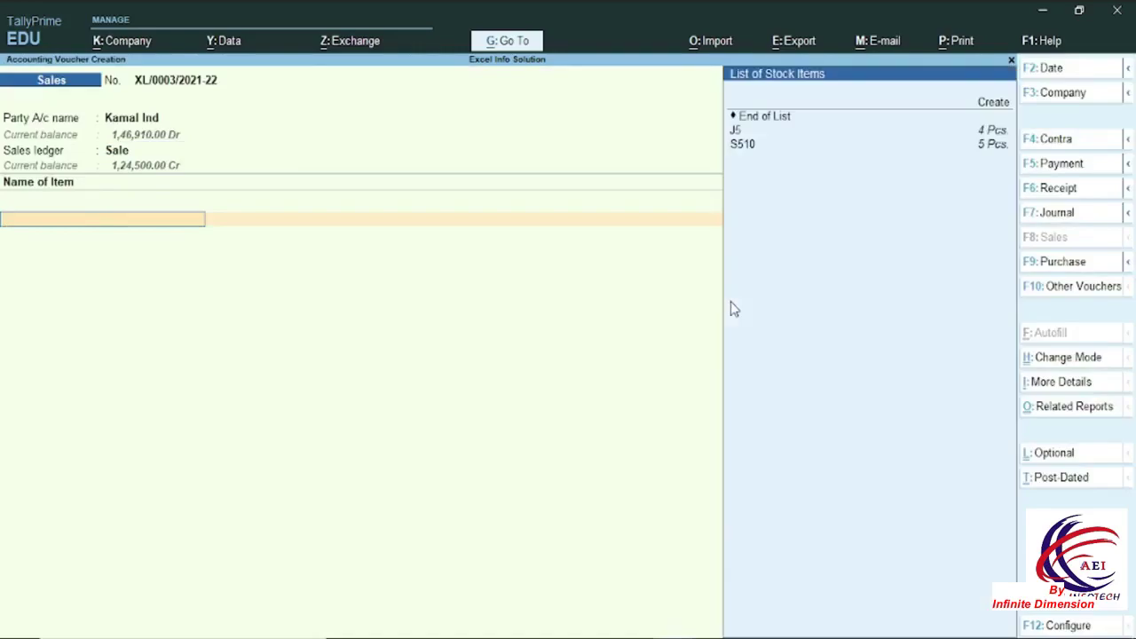
pyautogui.press('Down')
pyautogui.press('Down')
pyautogui.press('Down')
pyautogui.press('Return')
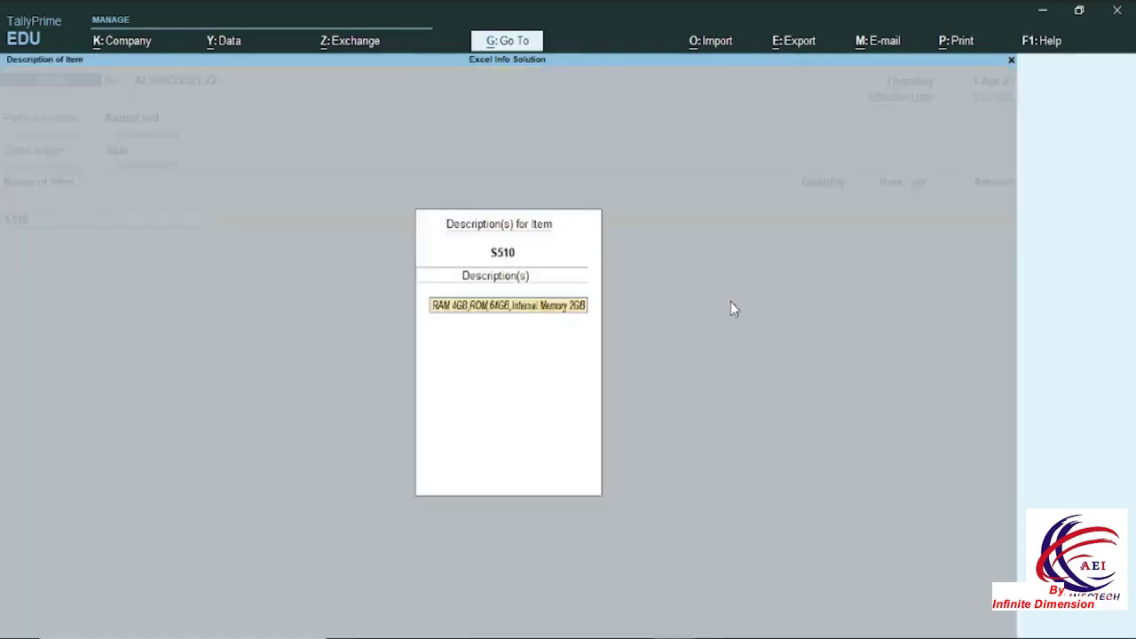
pyautogui.press('Return')
pyautogui.press('Return')
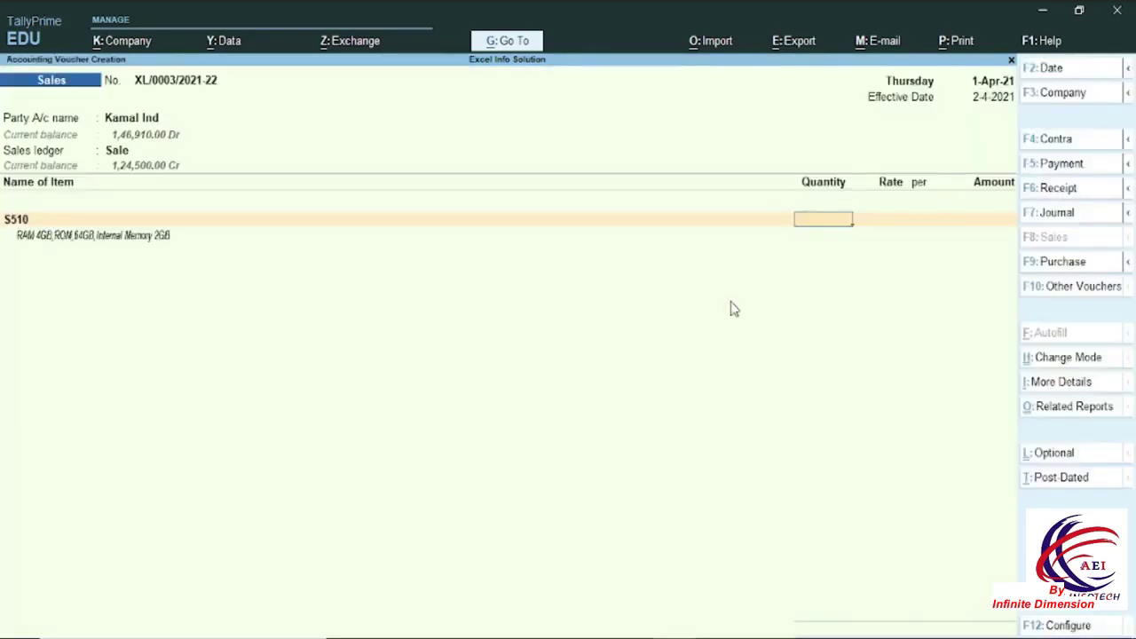
pyautogui.press('Return')
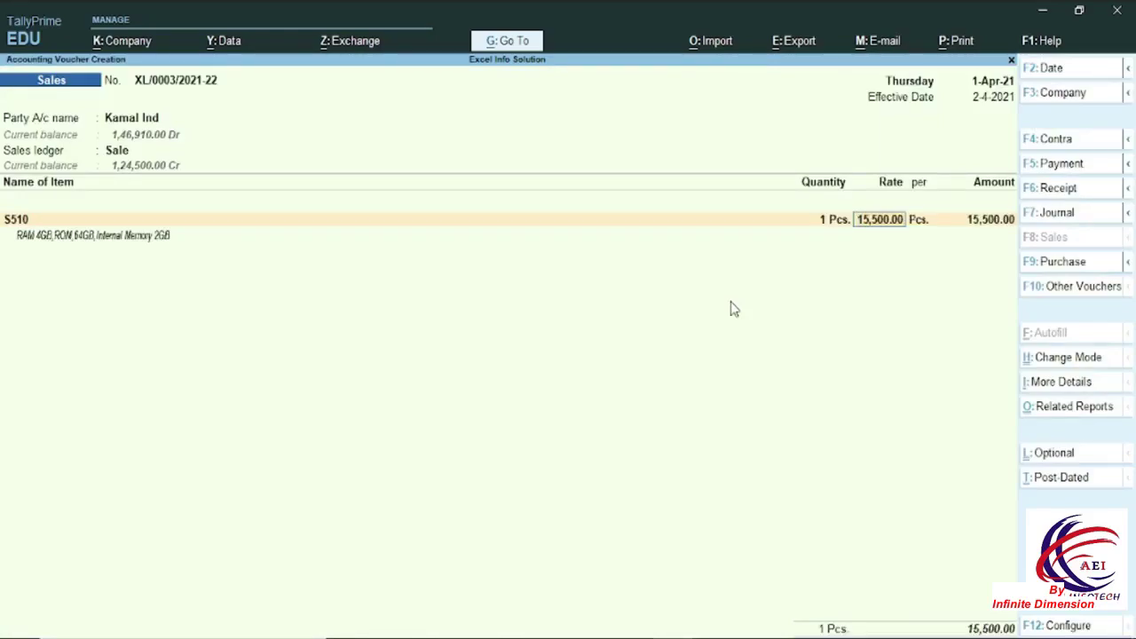
pyautogui.press('BackSpace')
pyautogui.press('Return')
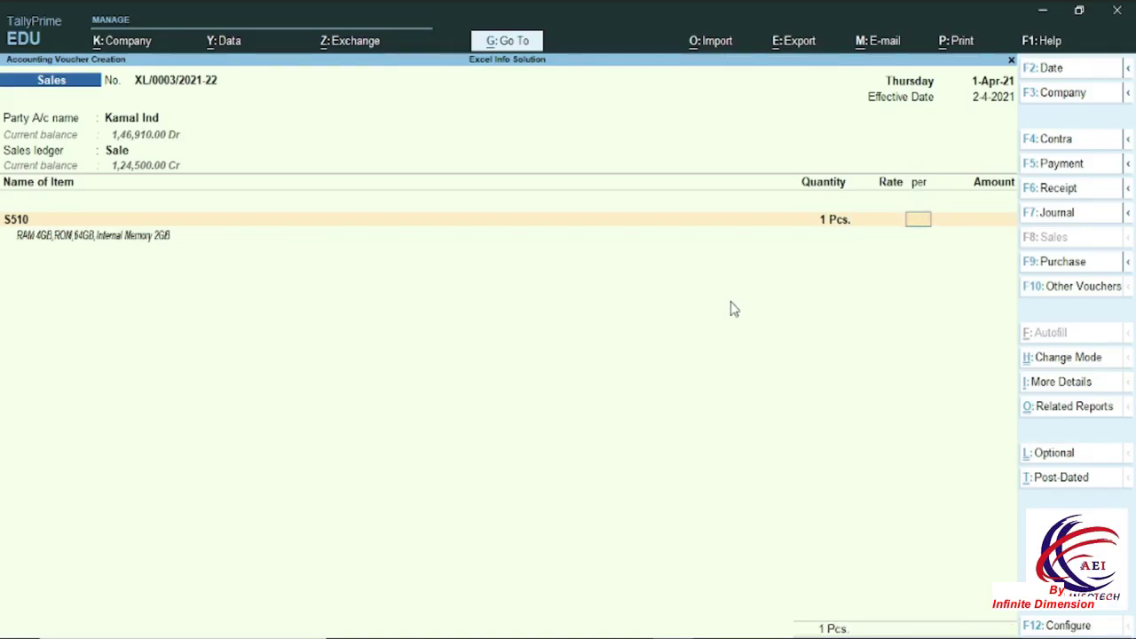
pyautogui.press('Return')
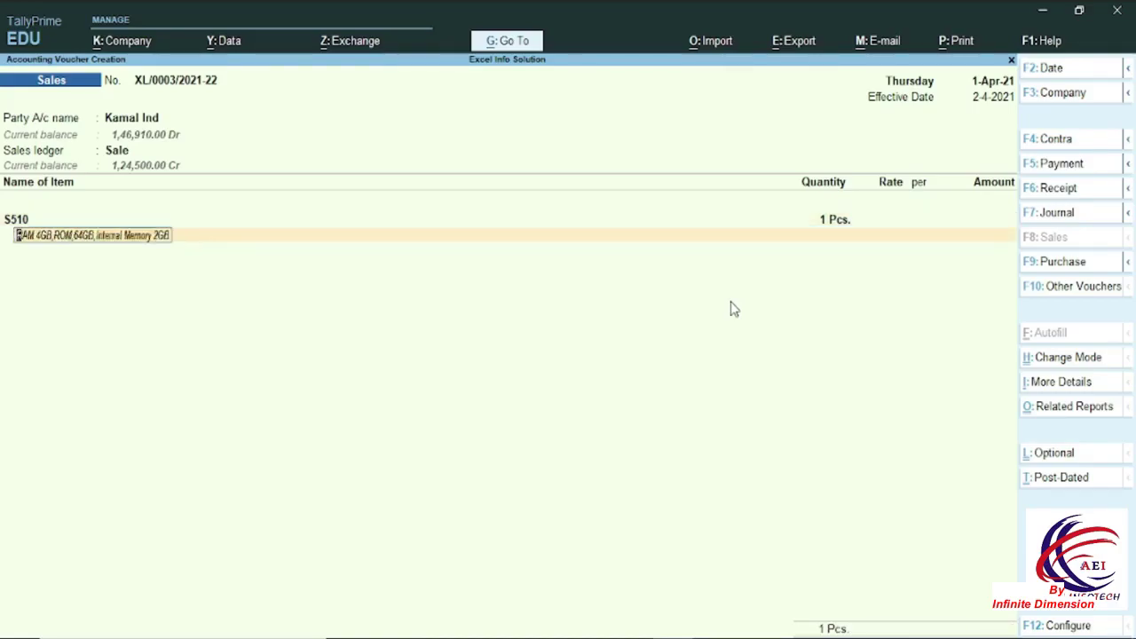
pyautogui.press('Return')
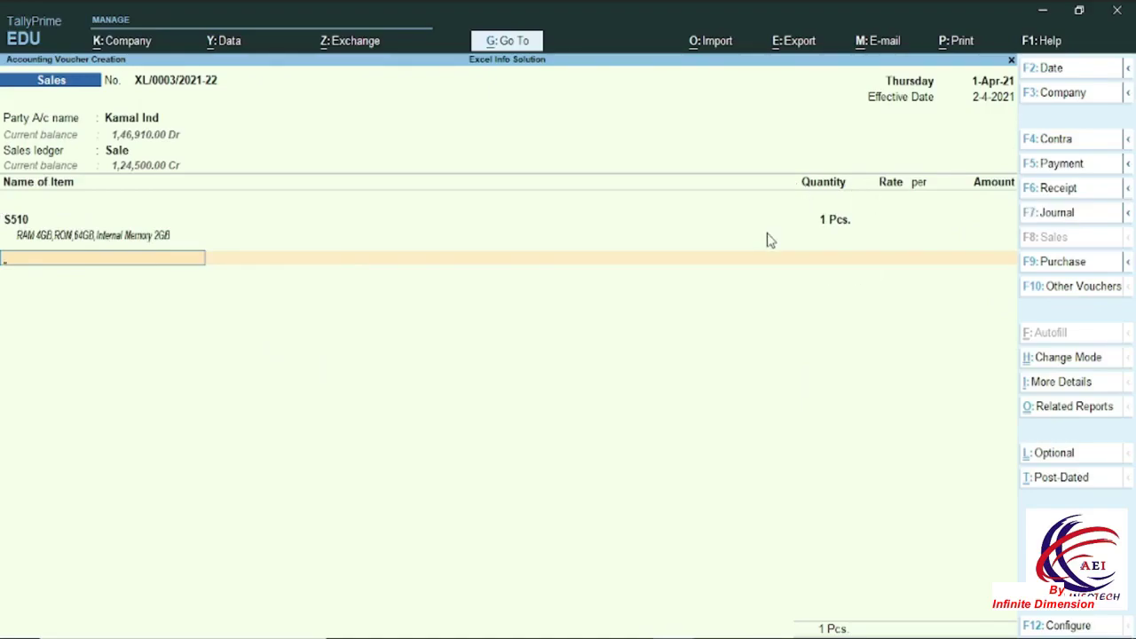
pyautogui.press('Return')
pyautogui.press('Return')
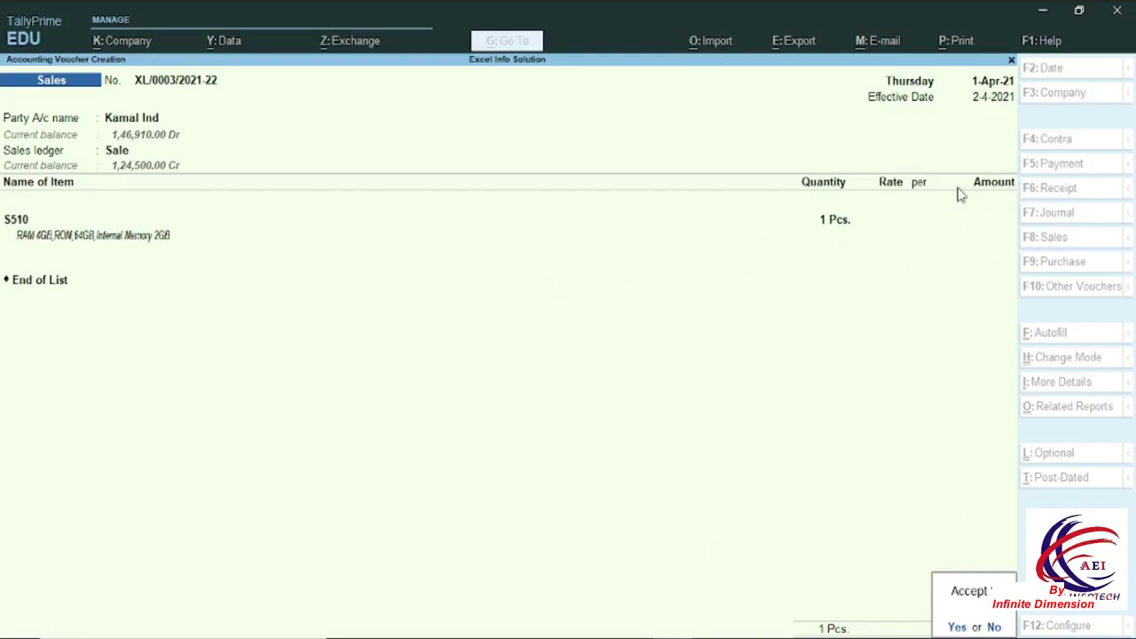
pyautogui.press('Return')
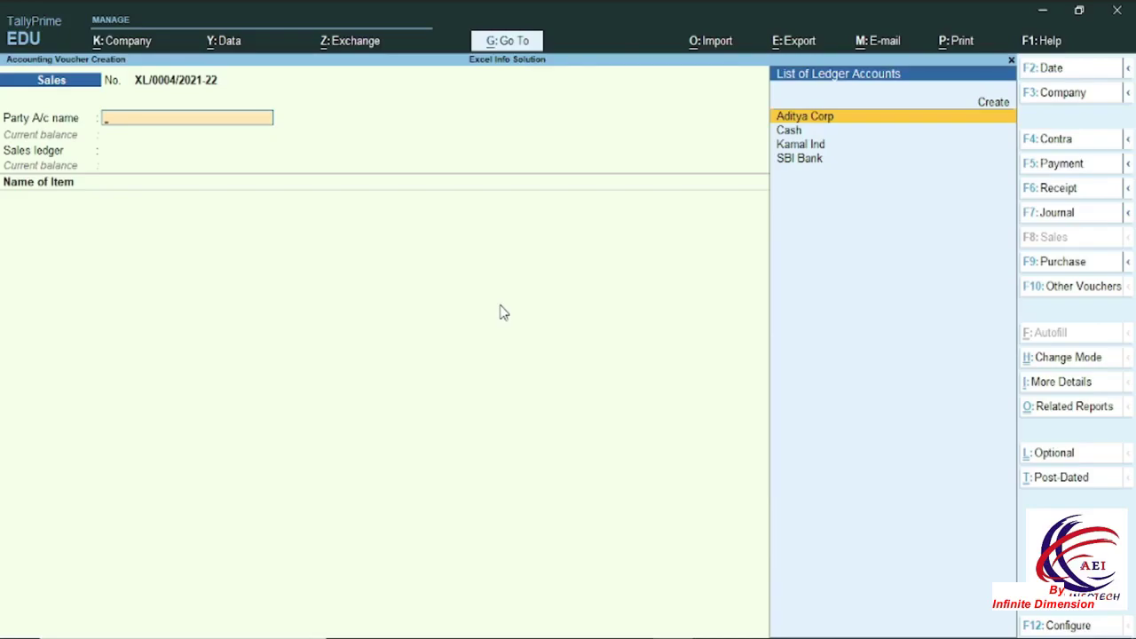
# Quit the blank XL/0004/2021-22 voucher and reopen the List of Voucher Types
pyautogui.press('Escape')
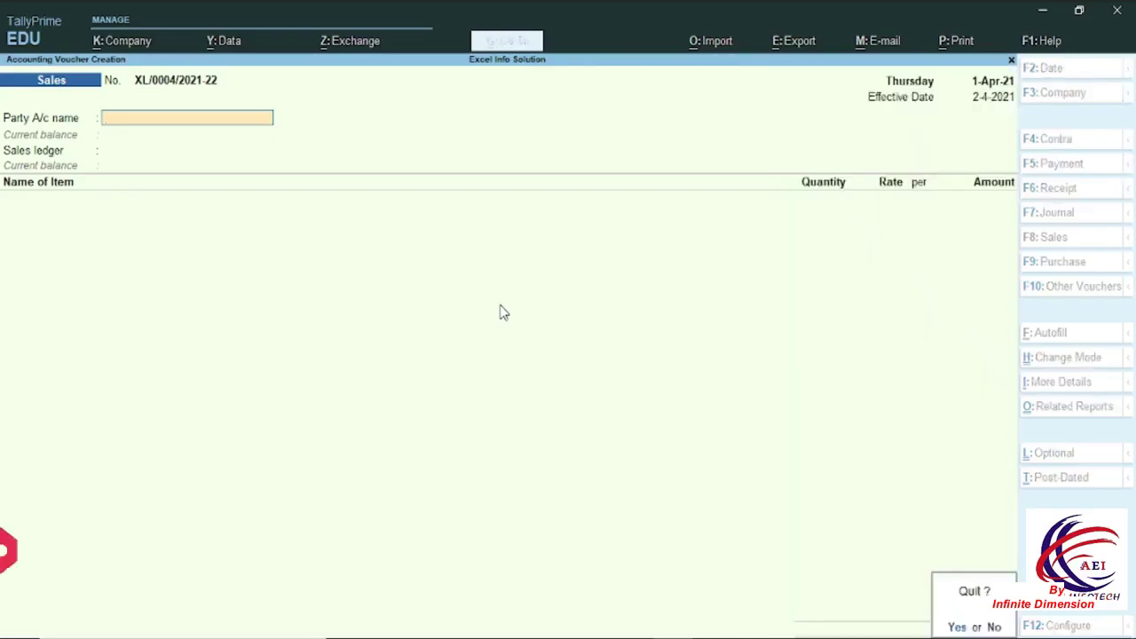
pyautogui.press('Escape')
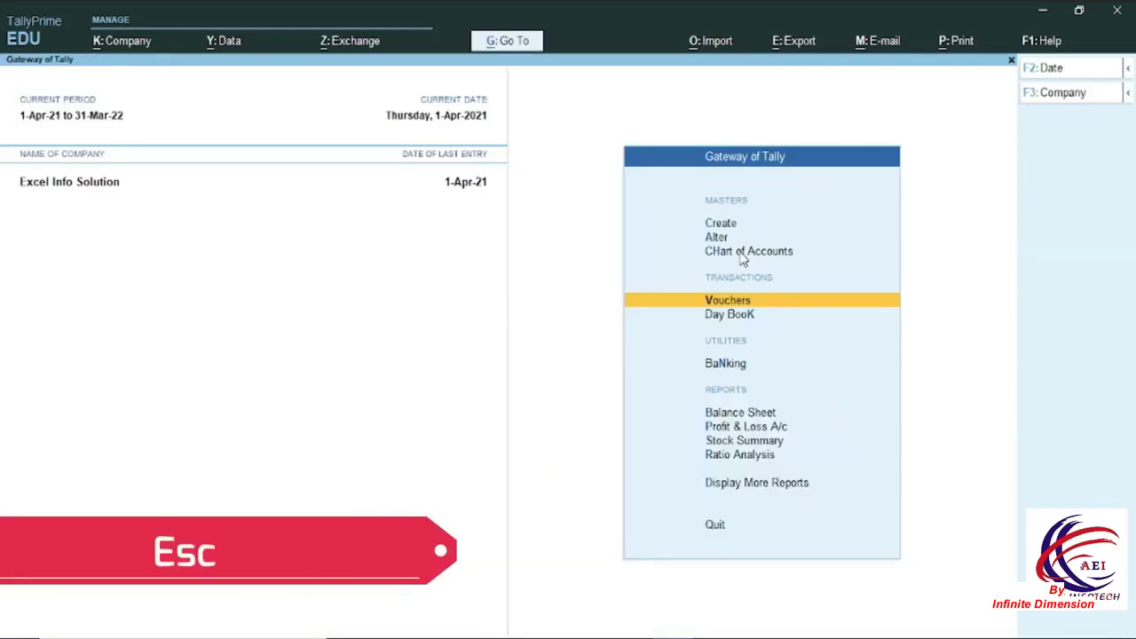
pyautogui.click(737, 257)
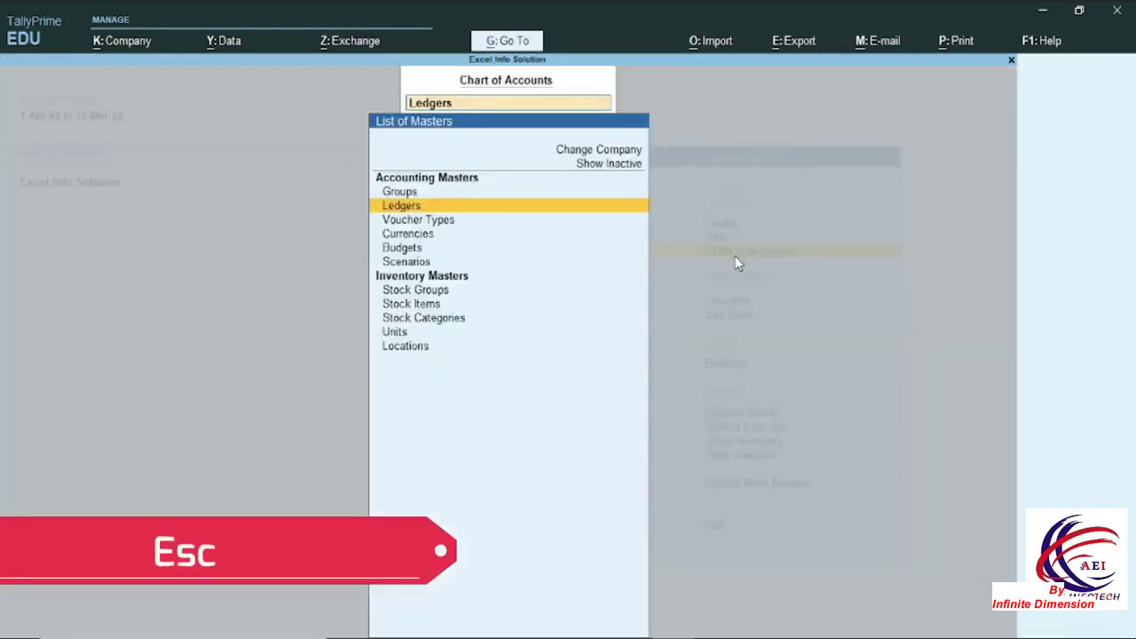
pyautogui.click(424, 222)
# Set 'Provide narrations for each ledger in voucher' to Yes for the Sales voucher type and save
pyautogui.press('s')
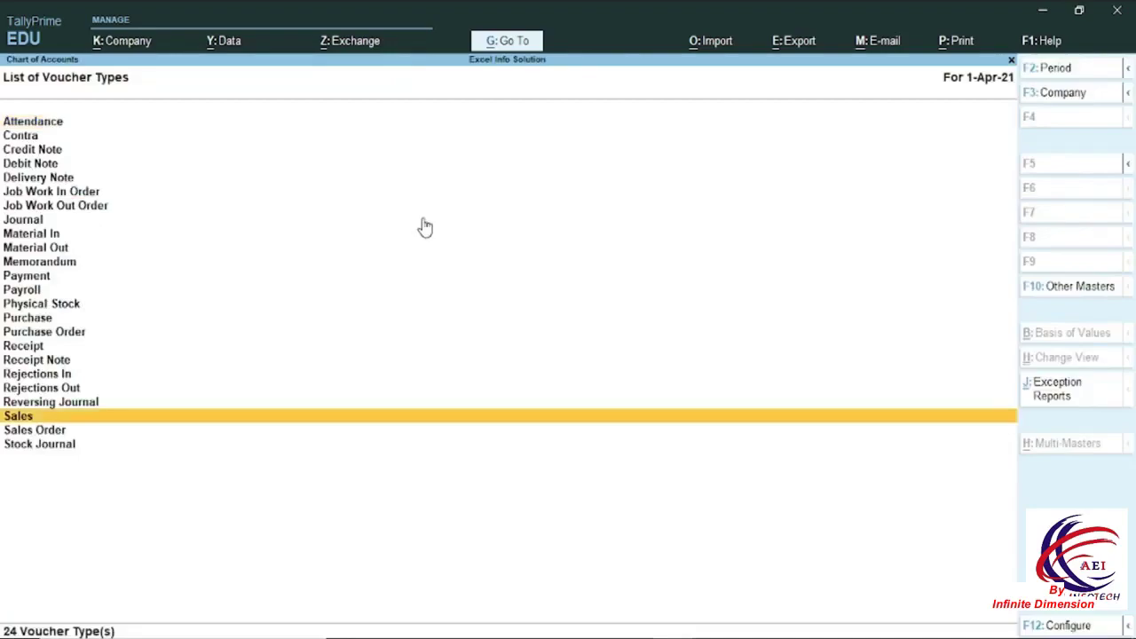
pyautogui.press('Return')
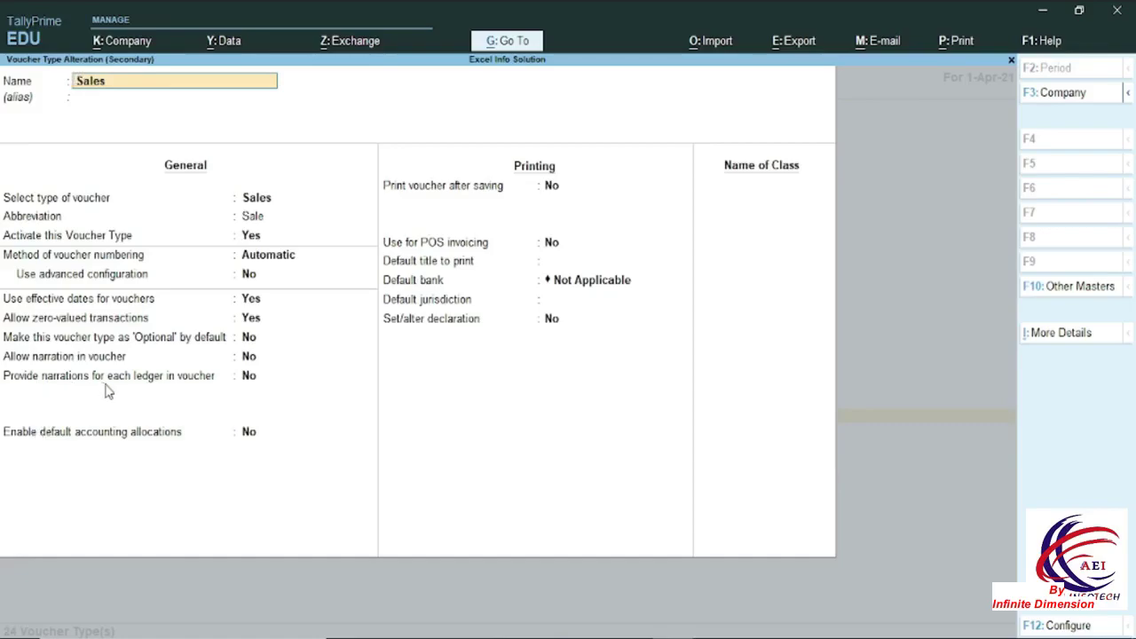
pyautogui.click(246, 380)
pyautogui.write('y')
pyautogui.press('Return')
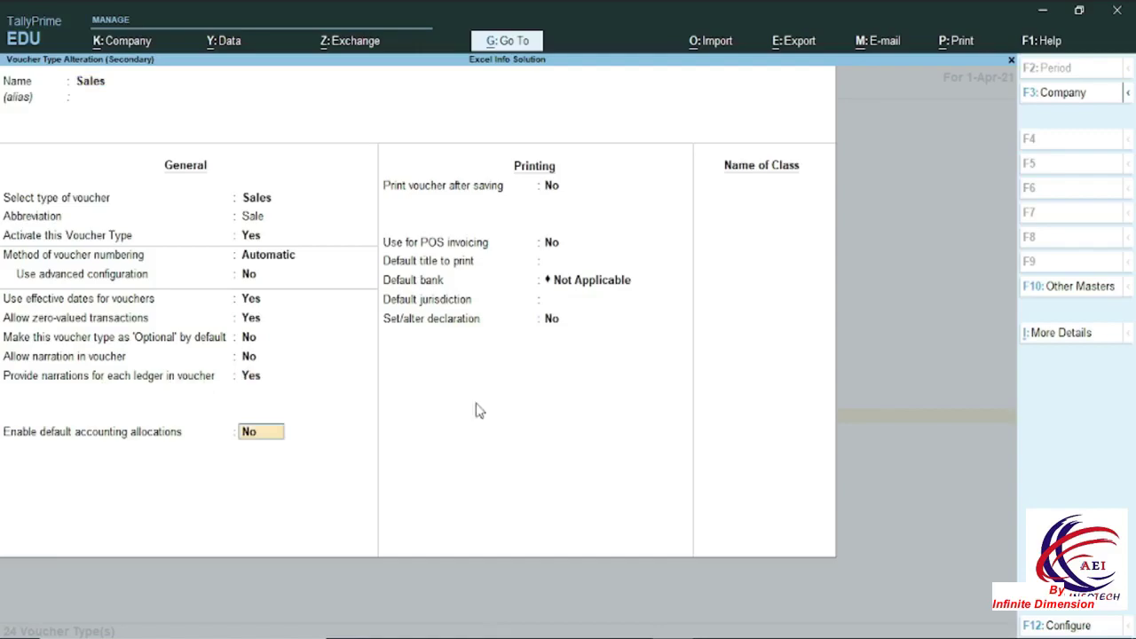
pyautogui.press('Return')
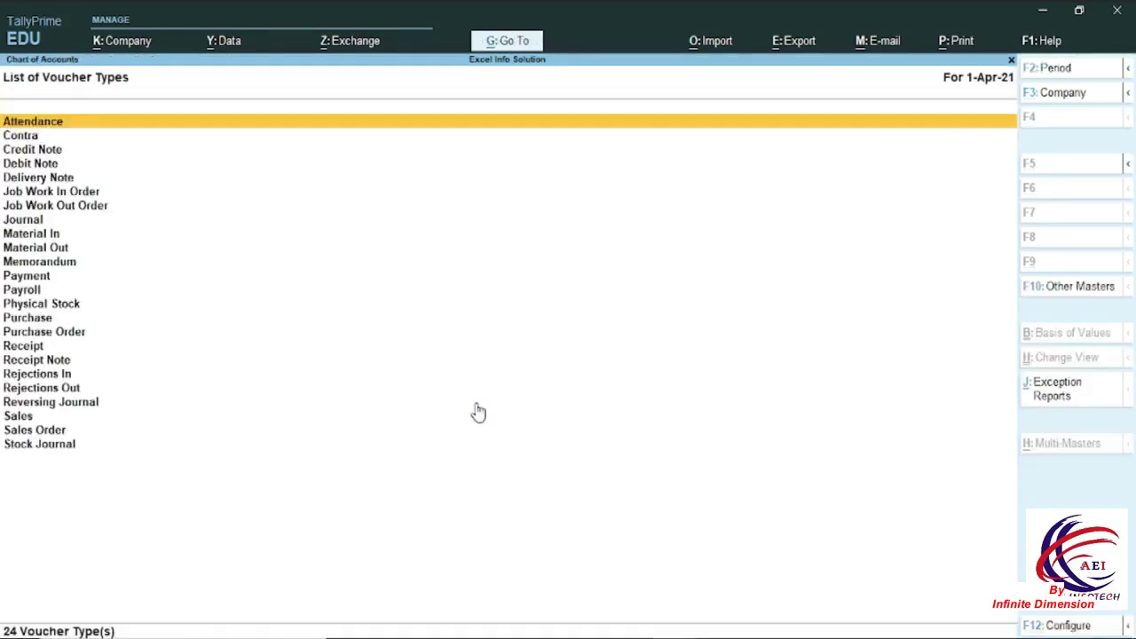
pyautogui.press('Escape')
# Start a new Sales voucher with Kamal Ind as the party, accepting party details
pyautogui.press('Down')
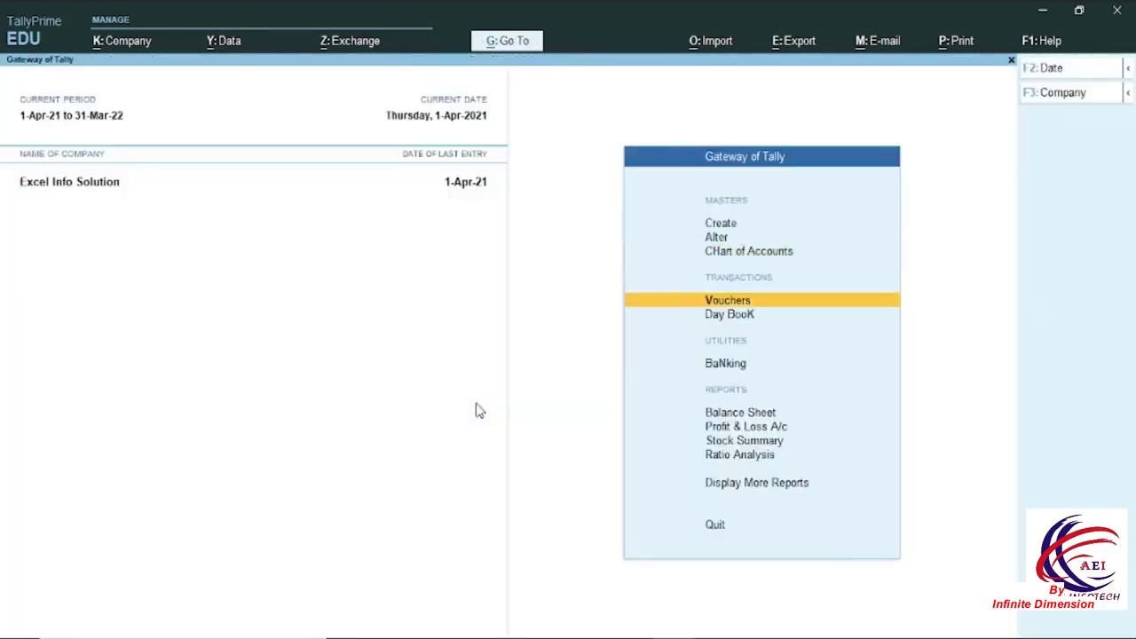
pyautogui.press('Return')
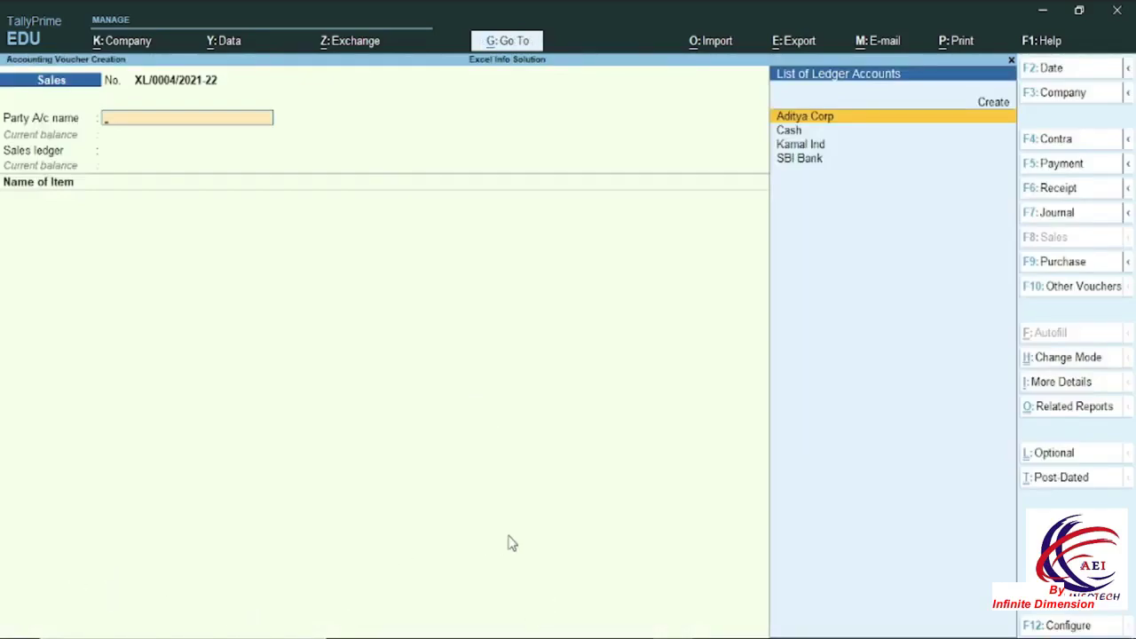
pyautogui.press('Down')
pyautogui.press('Down')
pyautogui.press('Return')
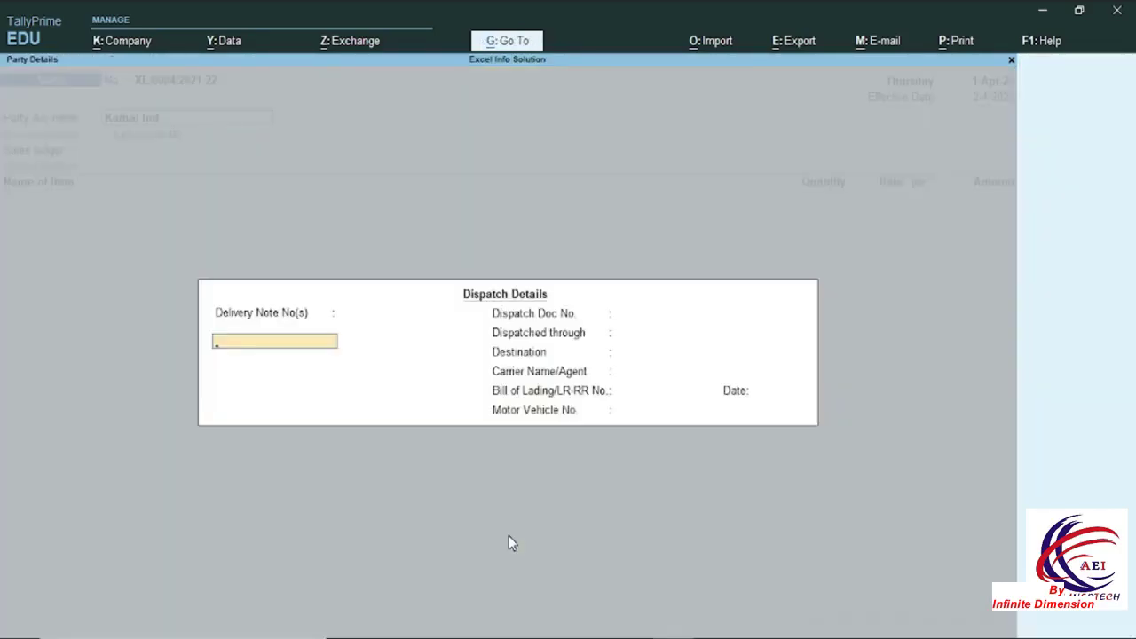
pyautogui.press('Return')
pyautogui.press('Return')
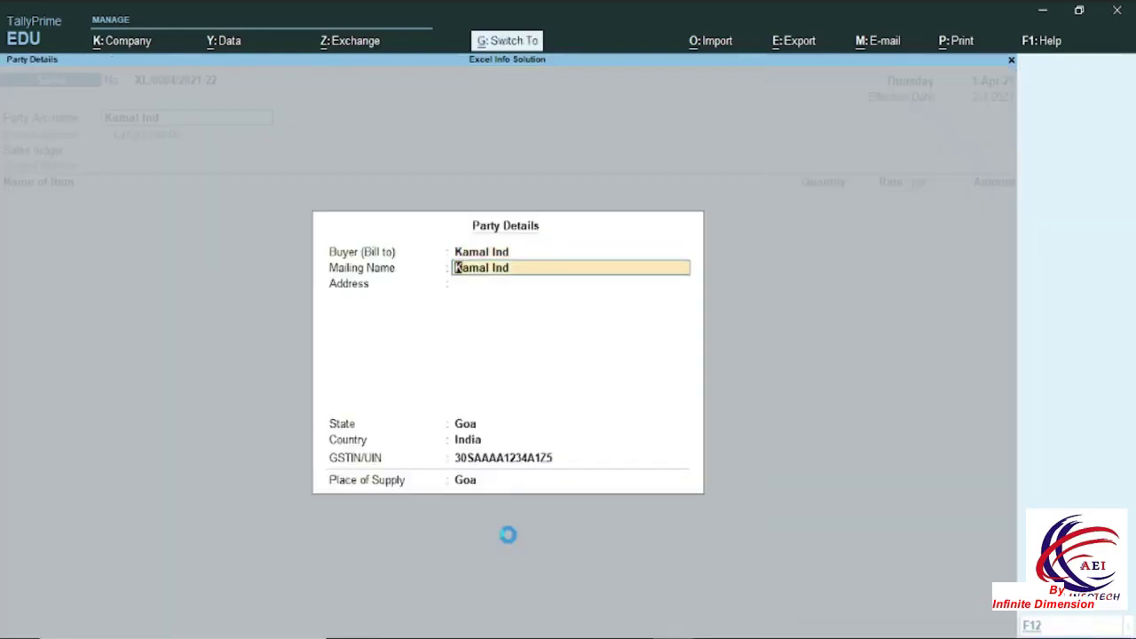
pyautogui.hotkey('ctrl', 'a')
# Add 1 Pcs of J5 on the Sale ledger, then quit the trial voucher without saving
pyautogui.press('Return')
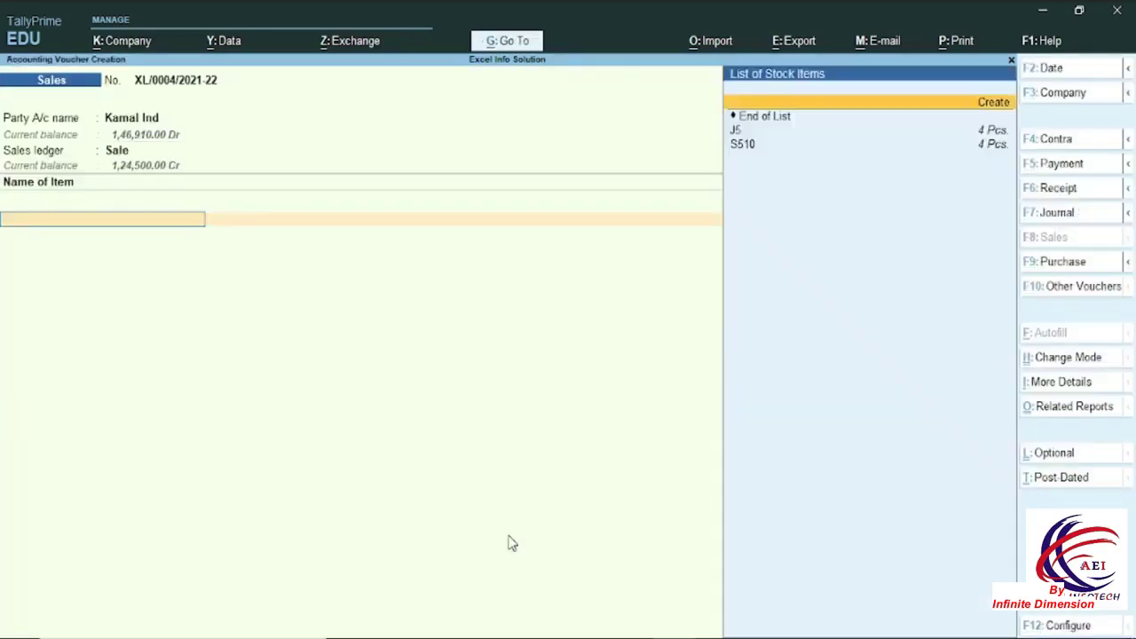
pyautogui.press('Down')
pyautogui.press('Return')
pyautogui.press('Return')
pyautogui.press('Return')
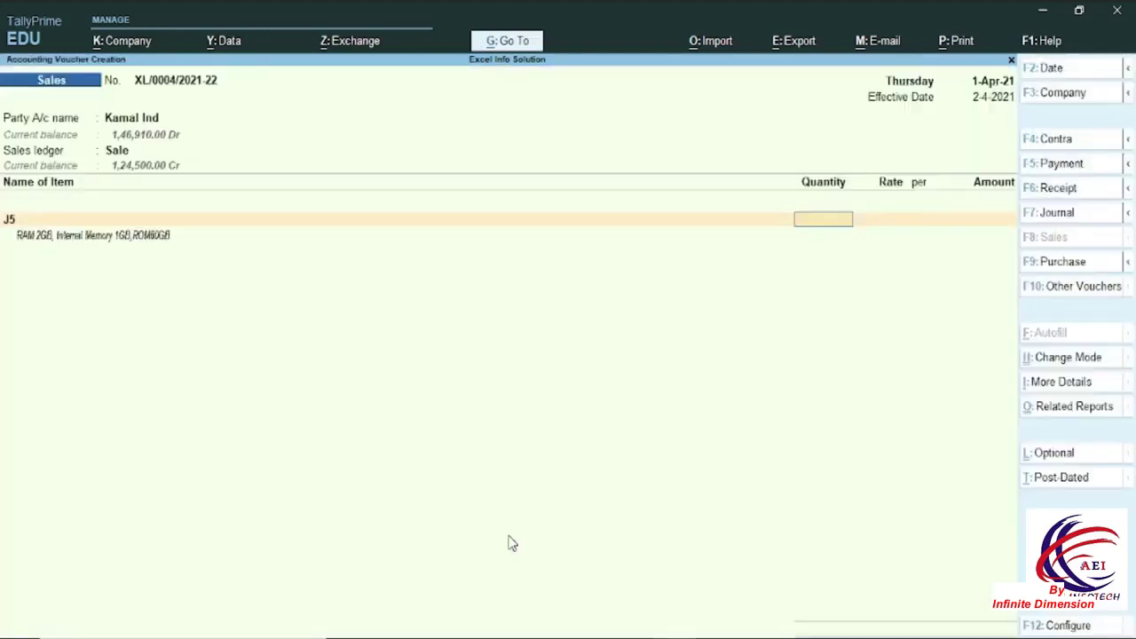
pyautogui.press('Return')
pyautogui.press('BackSpace')
pyautogui.press('Return')
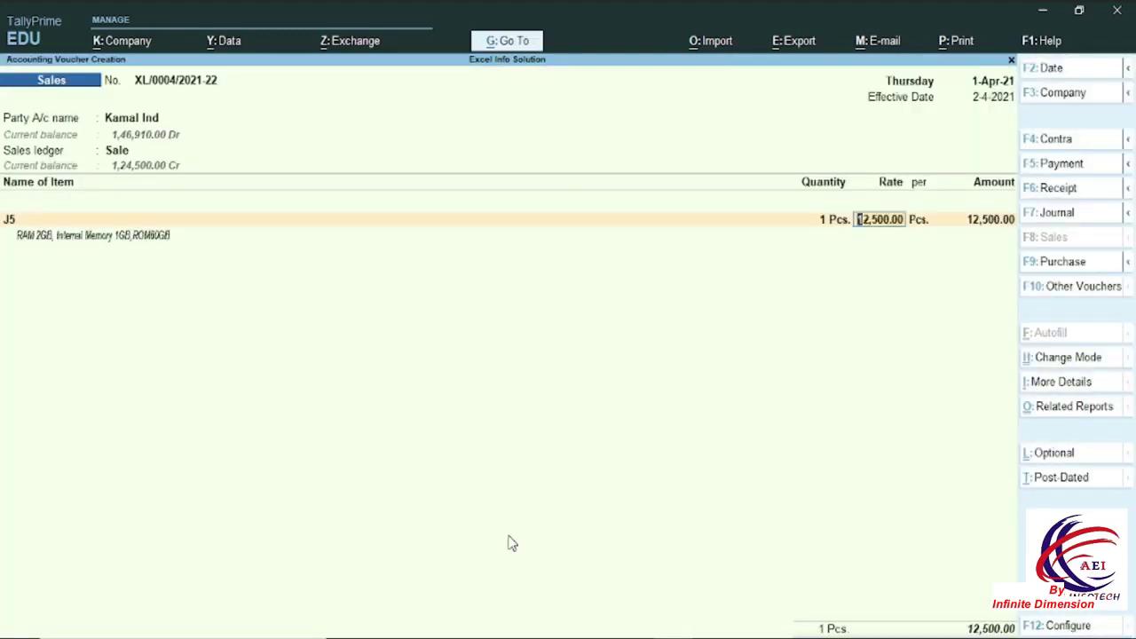
pyautogui.press('BackSpace')
pyautogui.press('BackSpace')
pyautogui.press('Return')
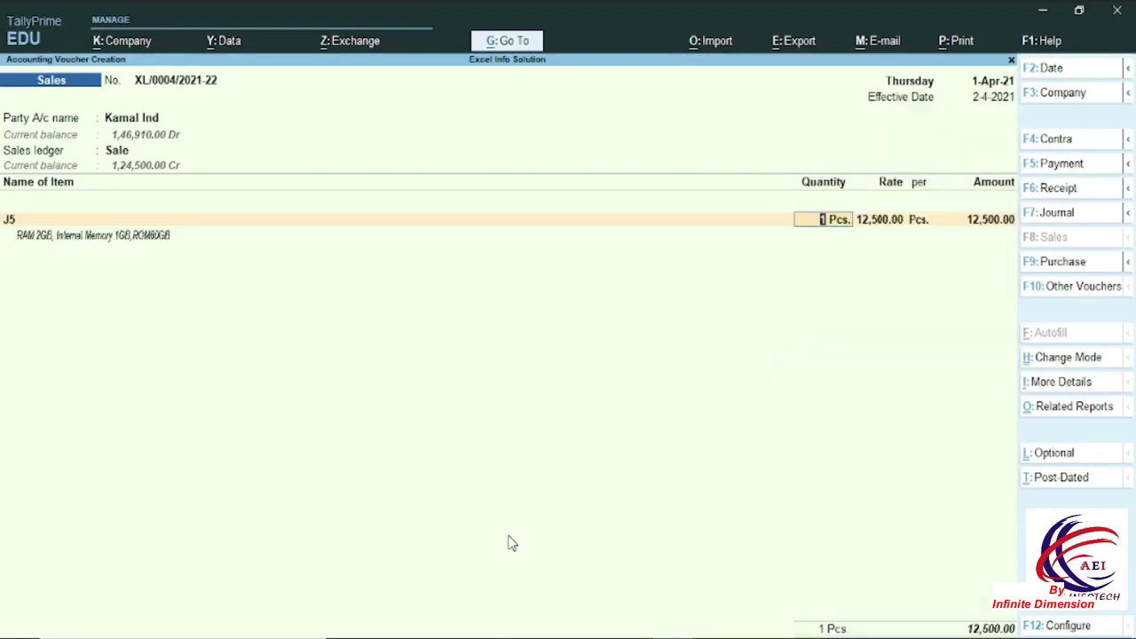
pyautogui.press('Return')
pyautogui.press('Return')
pyautogui.press('Return')
pyautogui.press('Return')
pyautogui.press('Return')
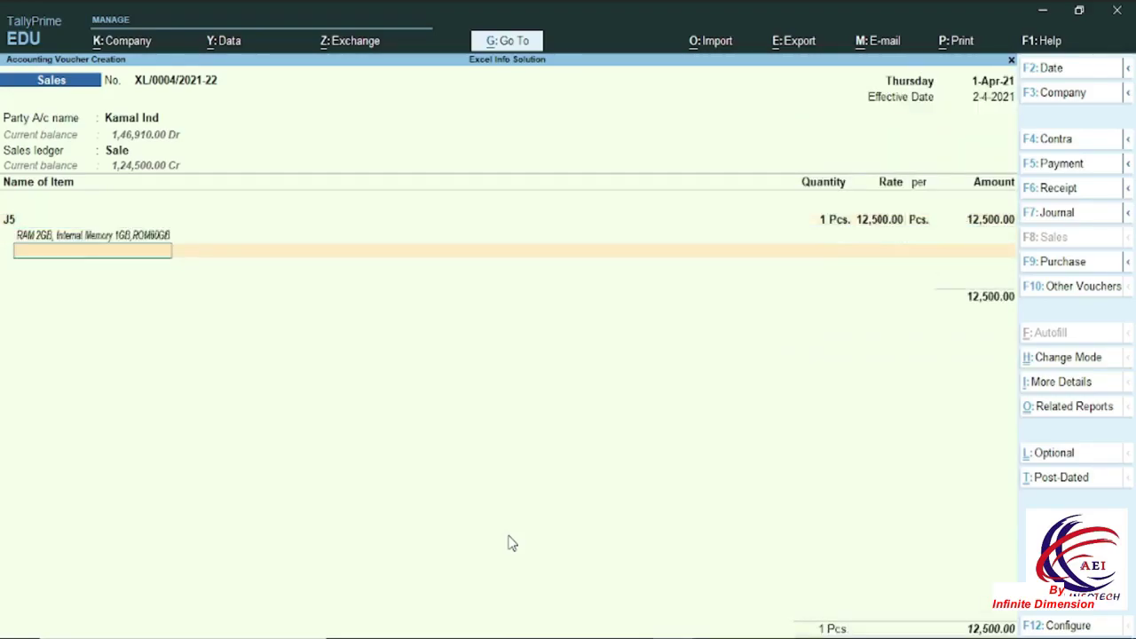
pyautogui.press('Return')
pyautogui.press('Return')
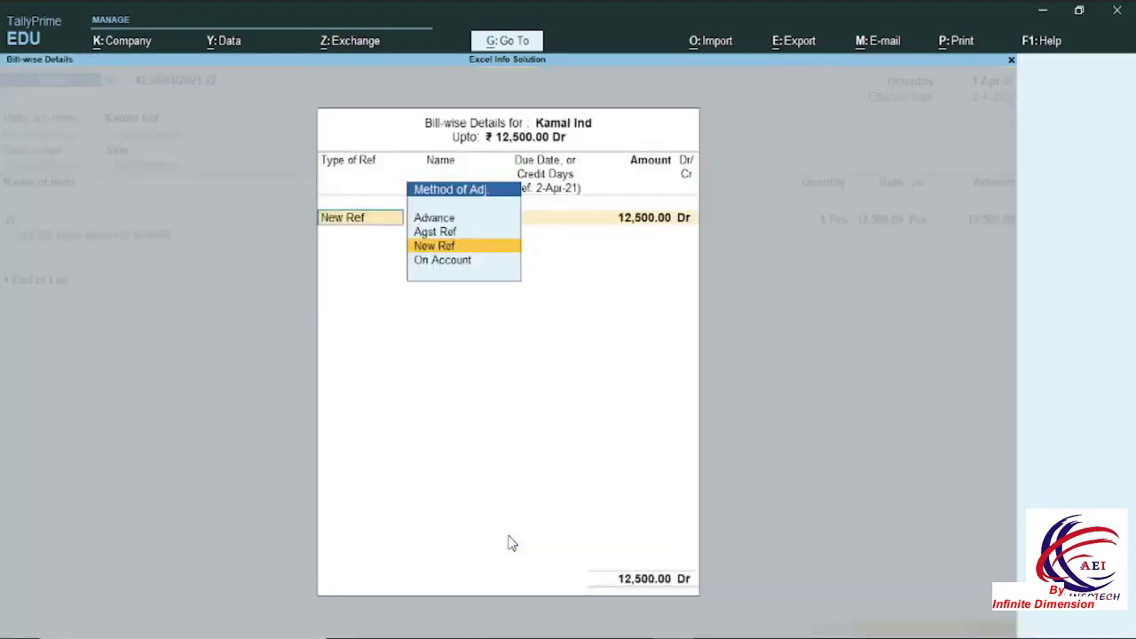
pyautogui.press('Return')
pyautogui.press('Return')
pyautogui.press('Return')
pyautogui.press('Return')
pyautogui.press('Return')
pyautogui.press('Return')
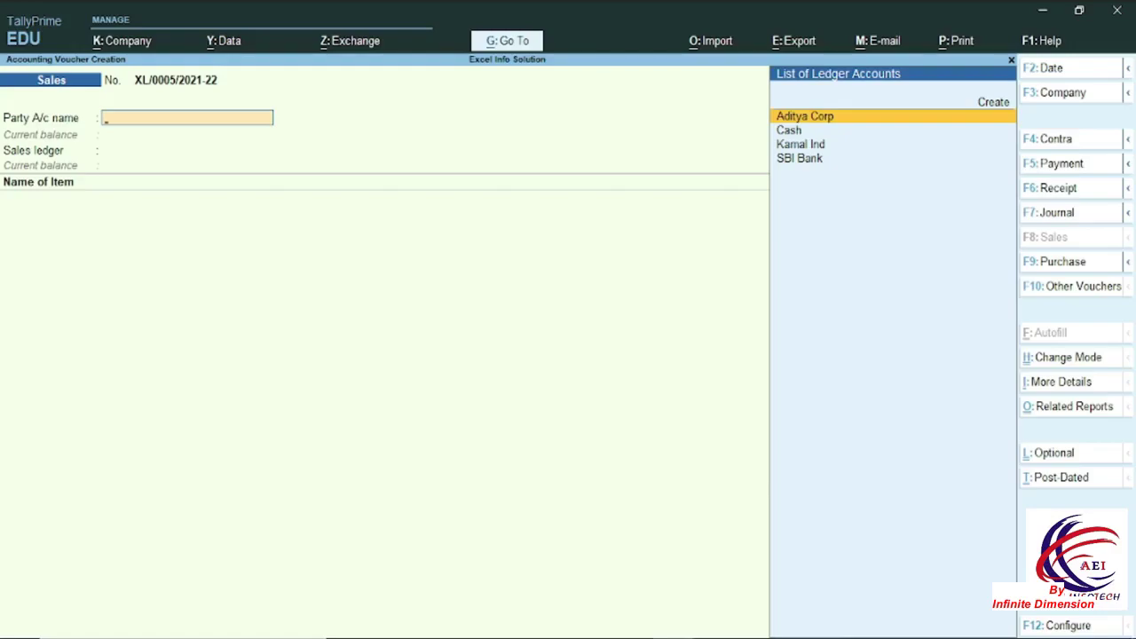
pyautogui.press('Escape')
pyautogui.press('y')
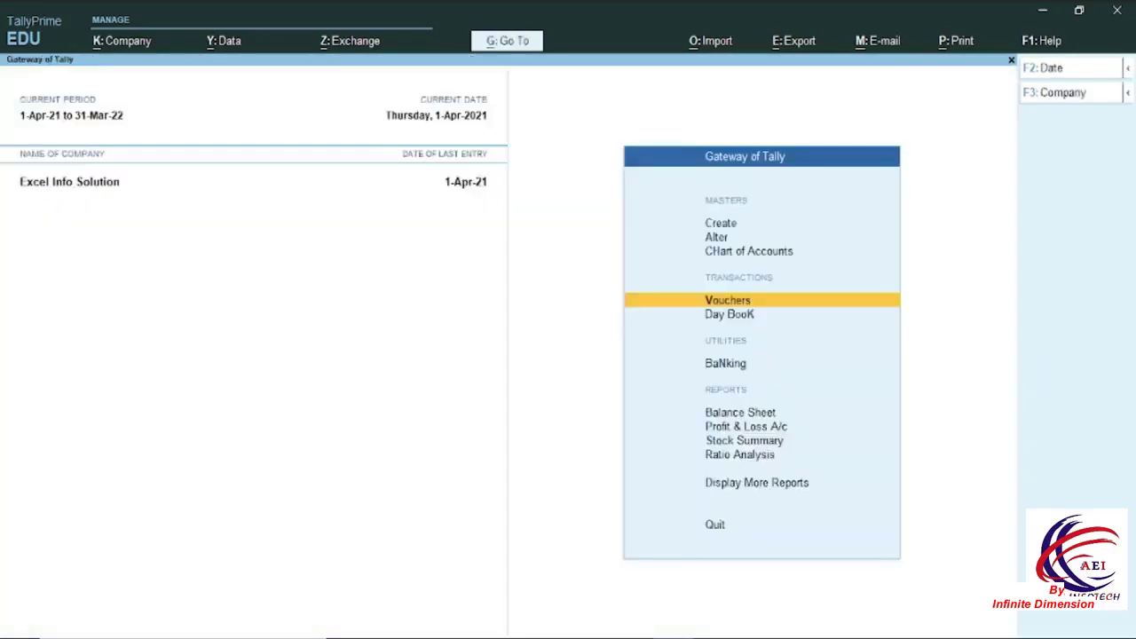
# Switch the Sales voucher type's per-ledger narrations option to No, then close Voucher Types and Chart of Accounts
pyautogui.click(732, 253)
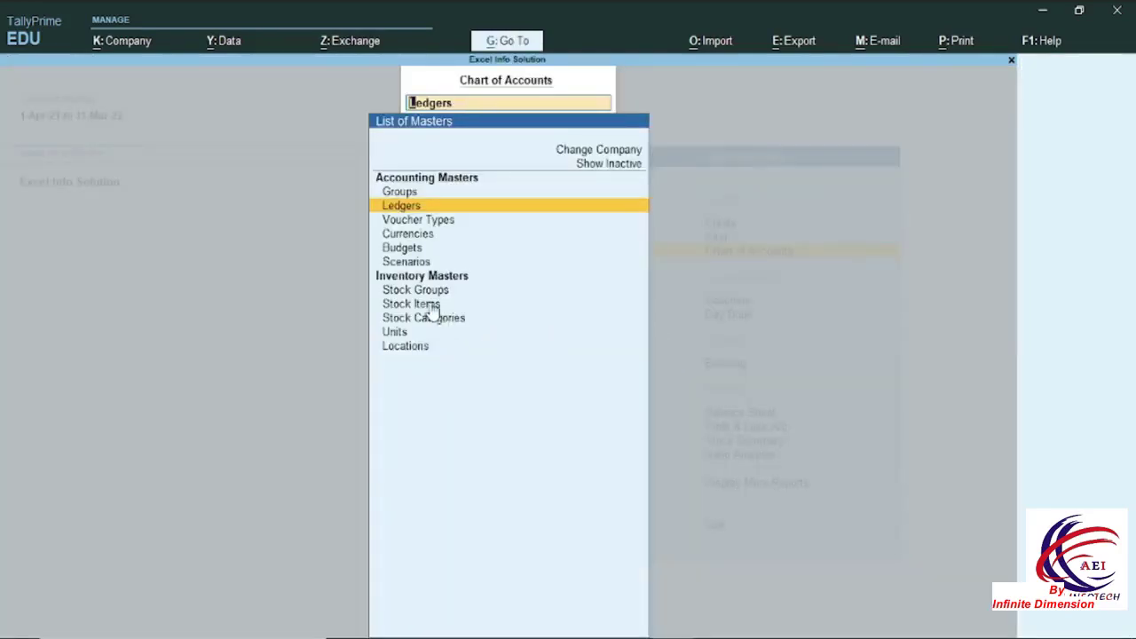
pyautogui.click(419, 222)
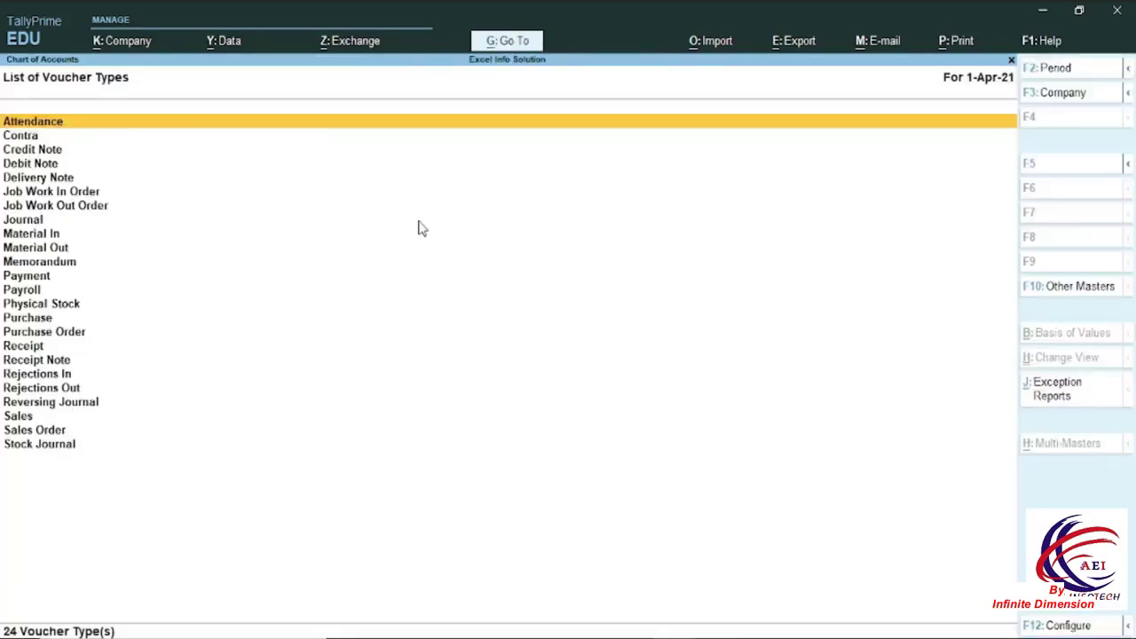
pyautogui.click(20, 415)
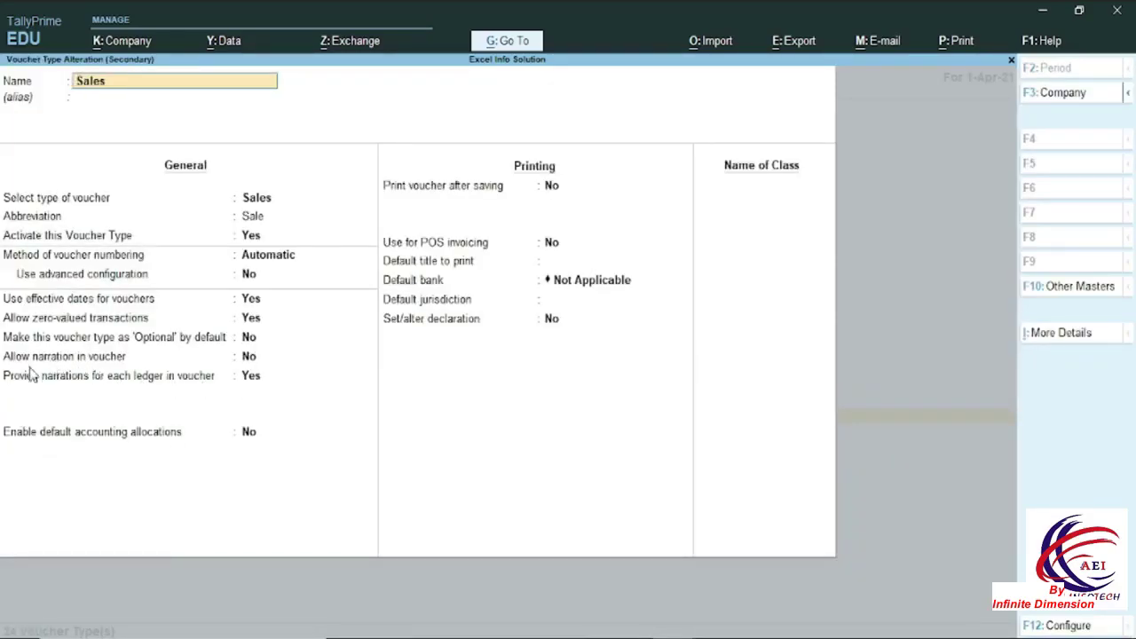
pyautogui.click(247, 380)
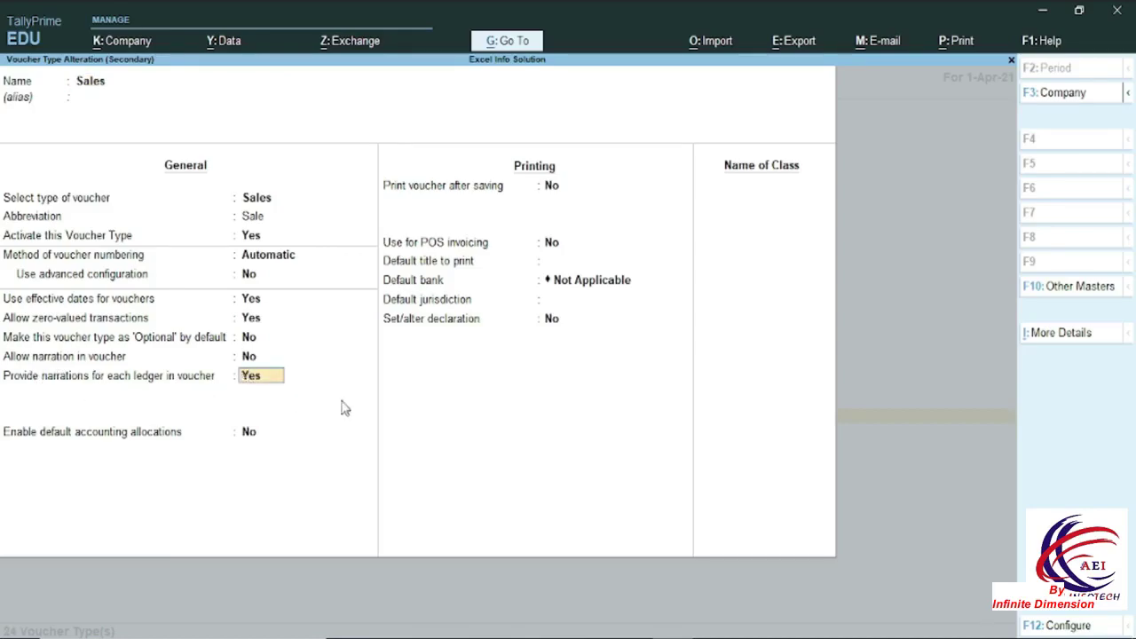
pyautogui.write('n')
pyautogui.press('Return')
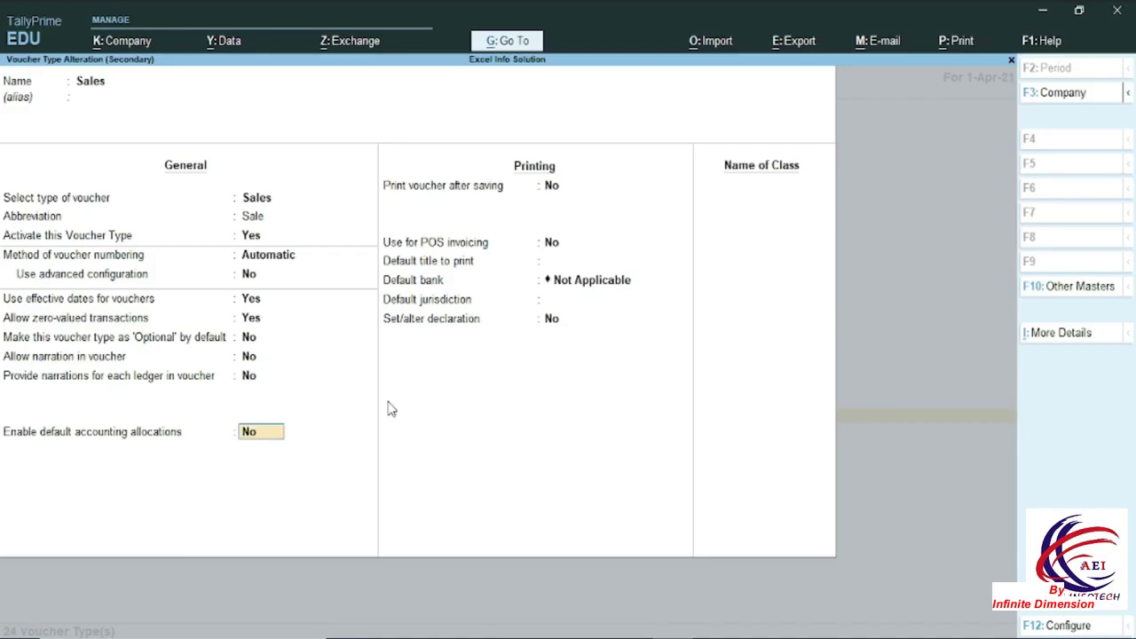
pyautogui.press('BackSpace')
pyautogui.press('Escape')
pyautogui.press('y')
pyautogui.press('Escape')
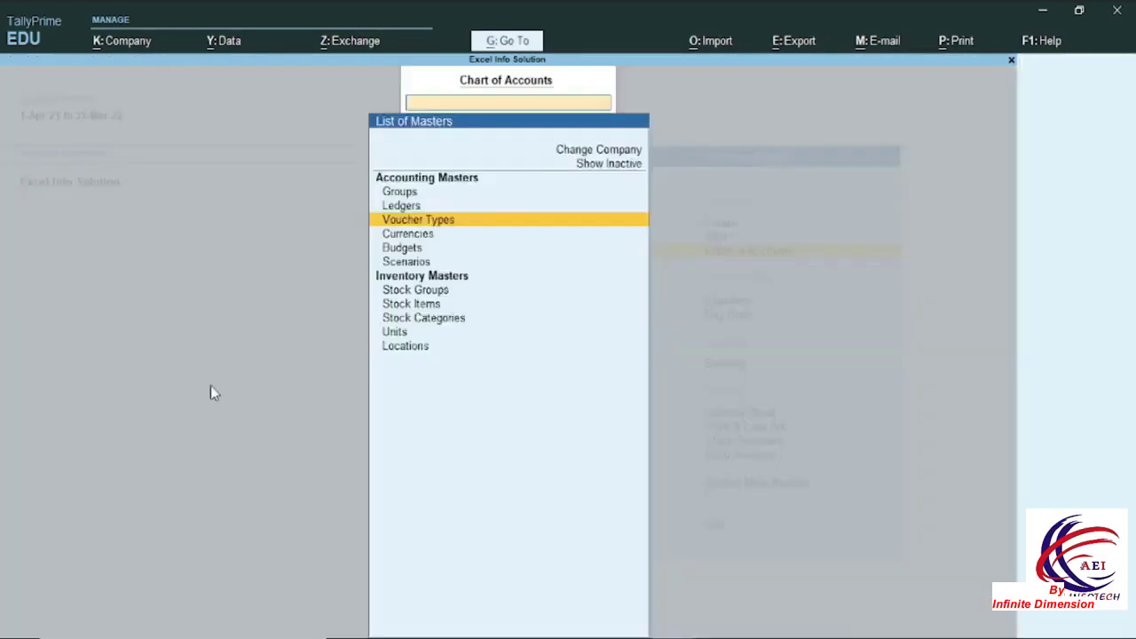
pyautogui.press('Escape')
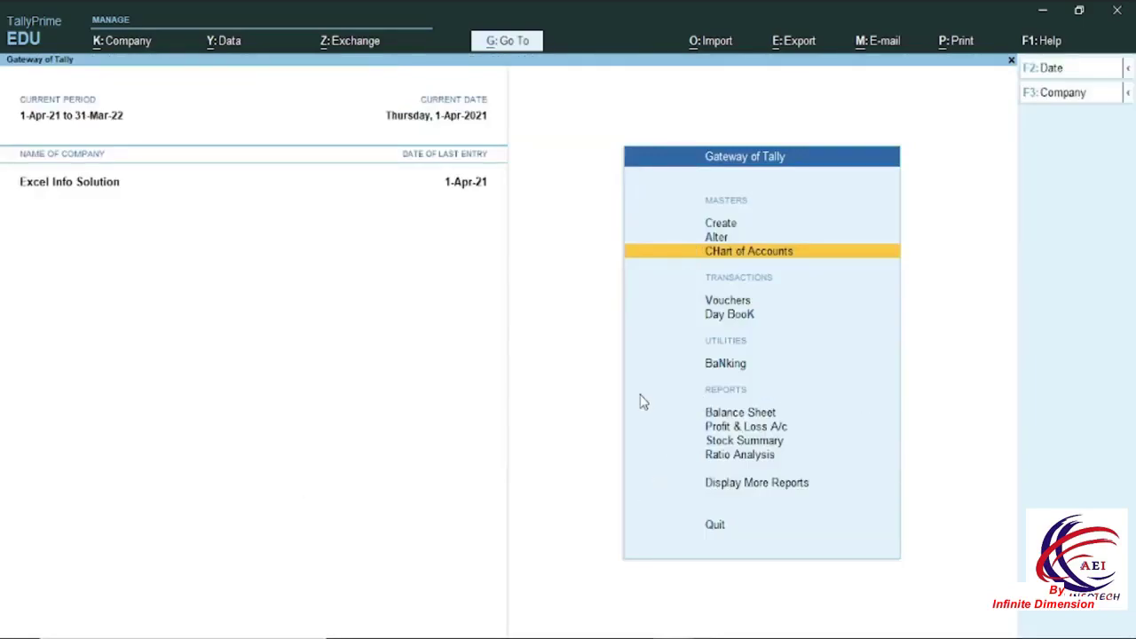
# Open Sales voucher XL/0002 from the Day Book
pyautogui.press('d')
pyautogui.press('y')
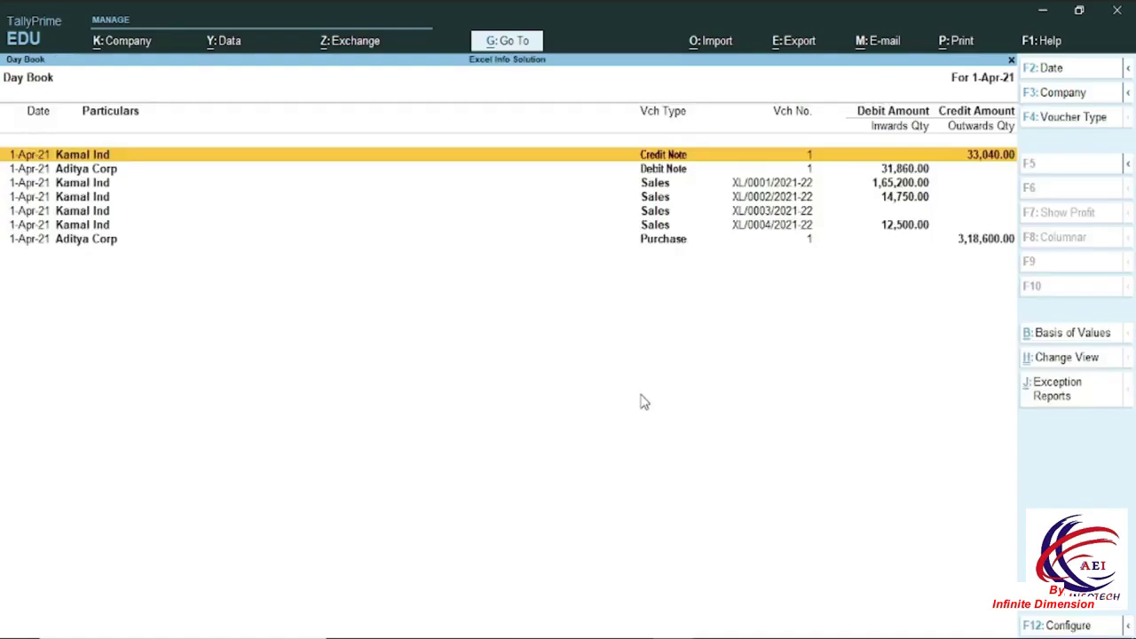
pyautogui.click(769, 184)
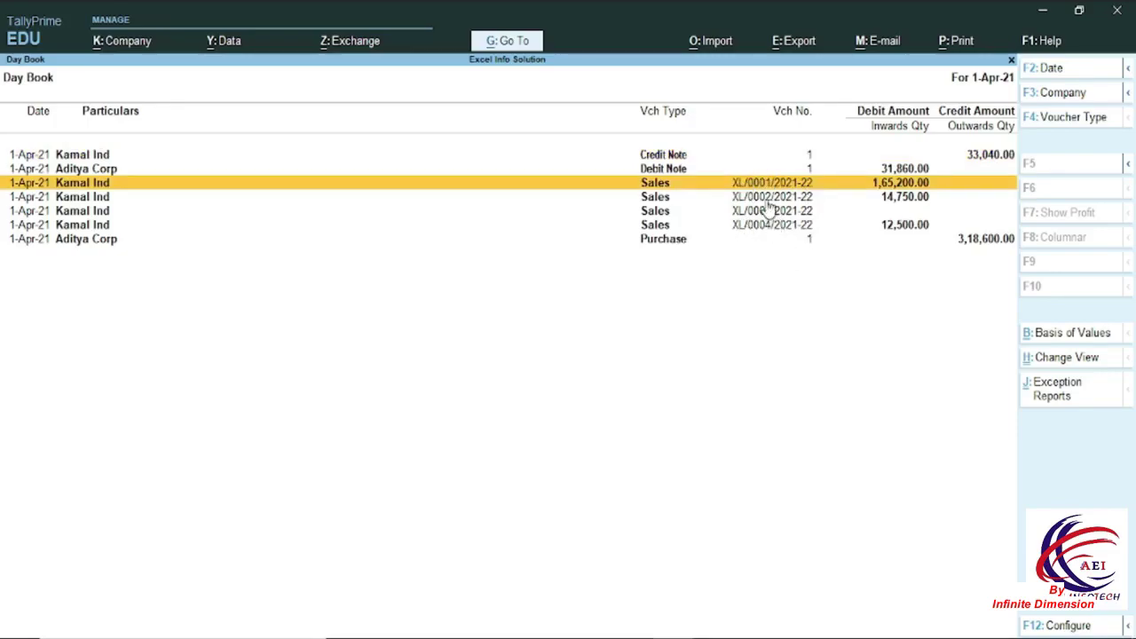
pyautogui.press('Down')
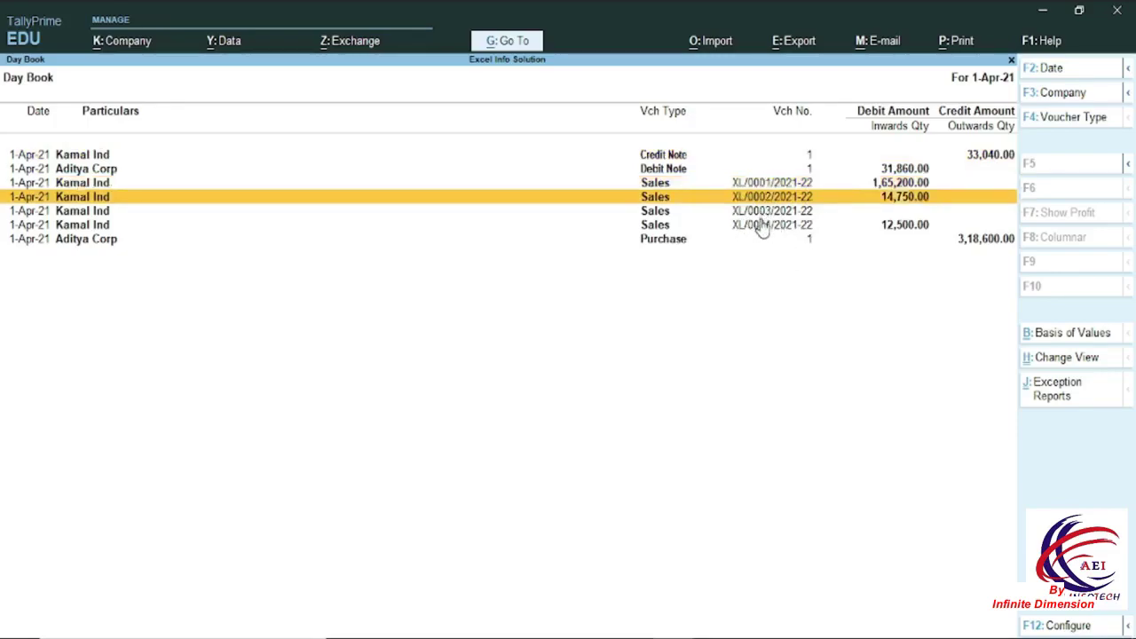
pyautogui.press('Return')
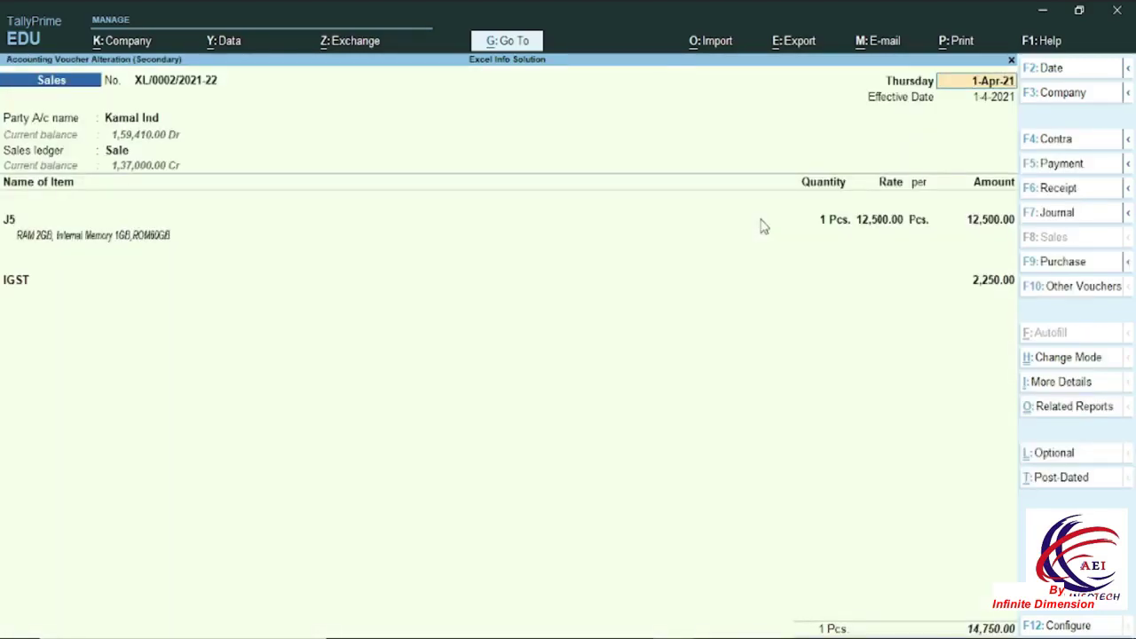
# Preview the current voucher as a Tax Invoice from the Print options
pyautogui.press('ctrl')
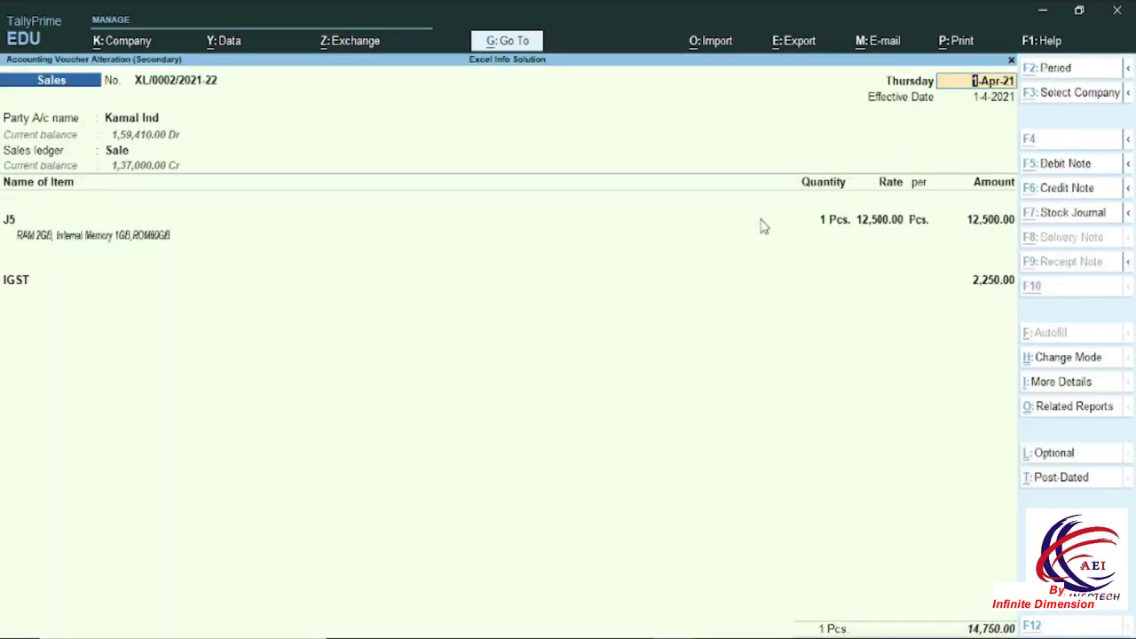
pyautogui.hotkey('alt', 'p')
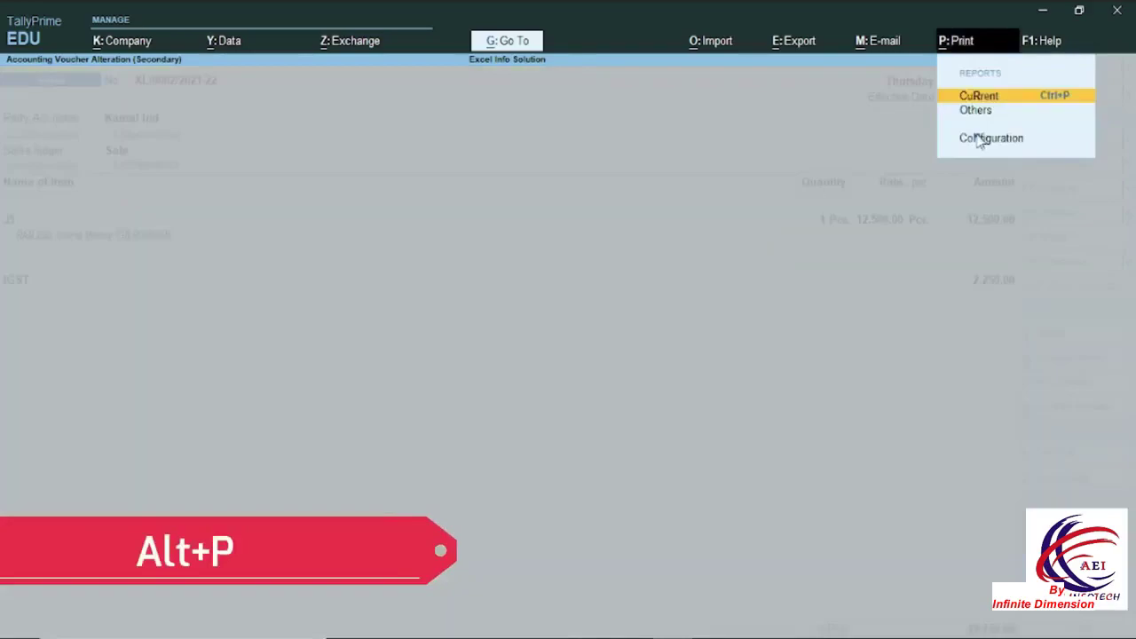
pyautogui.click(988, 92)
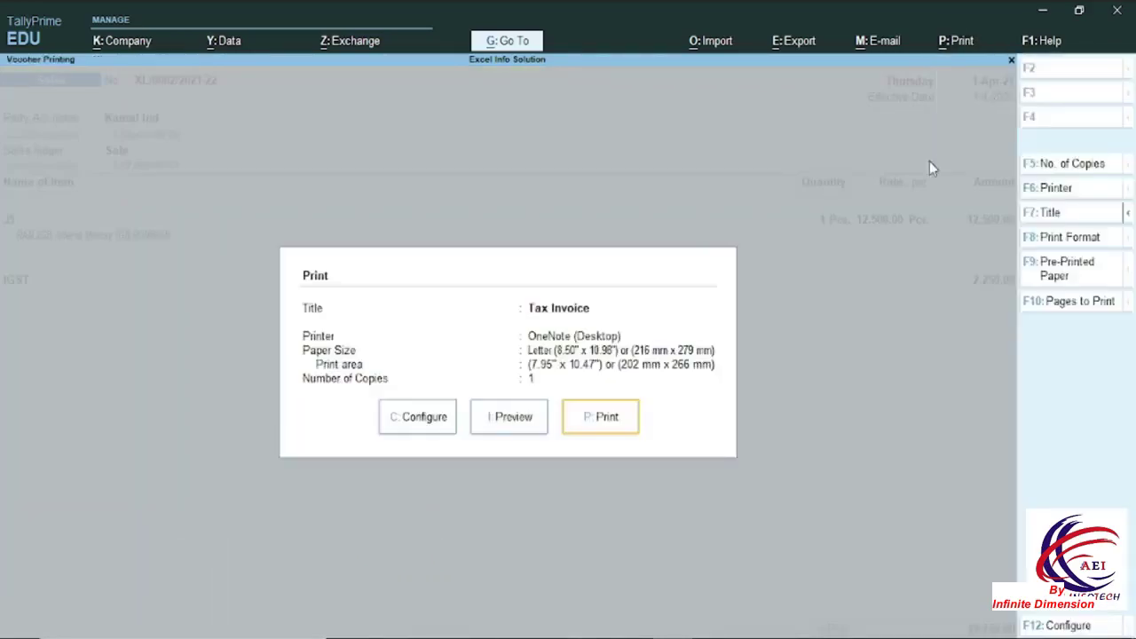
pyautogui.click(503, 427)
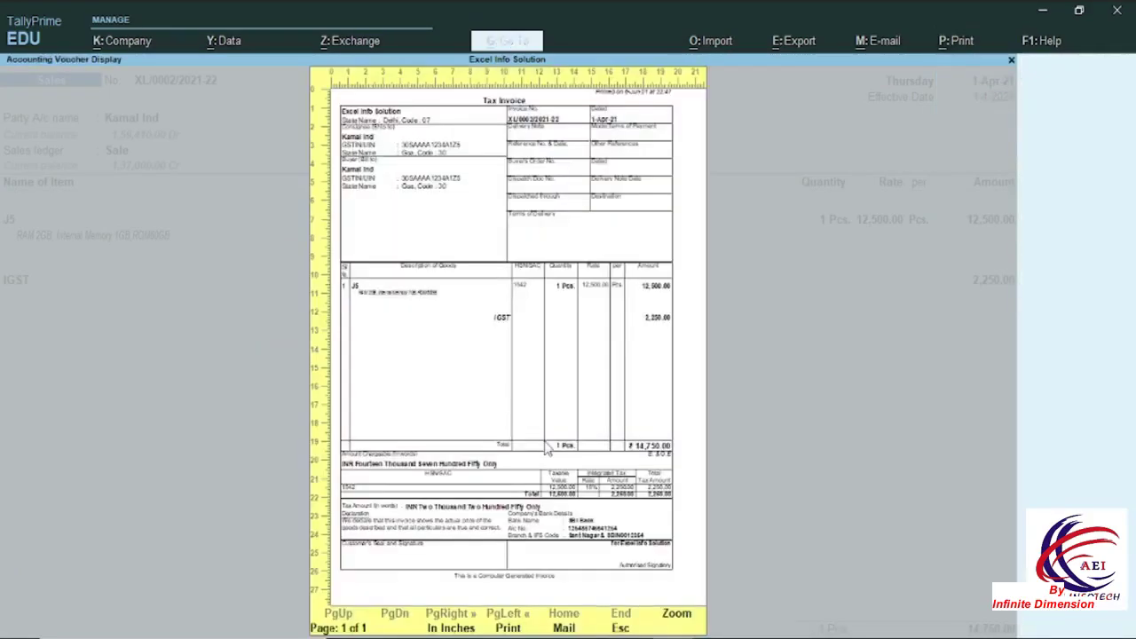
# Enlarge the Tax Invoice preview and scroll through it to review the invoice
pyautogui.hotkey('alt', 'z')
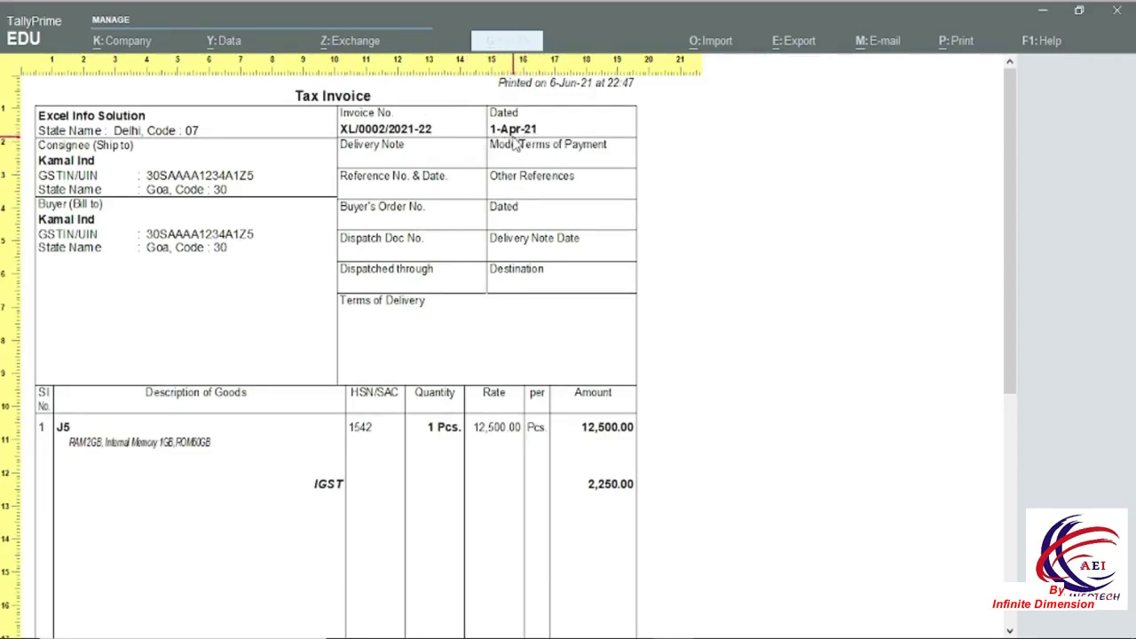
pyautogui.scroll(-3, 515, 146)
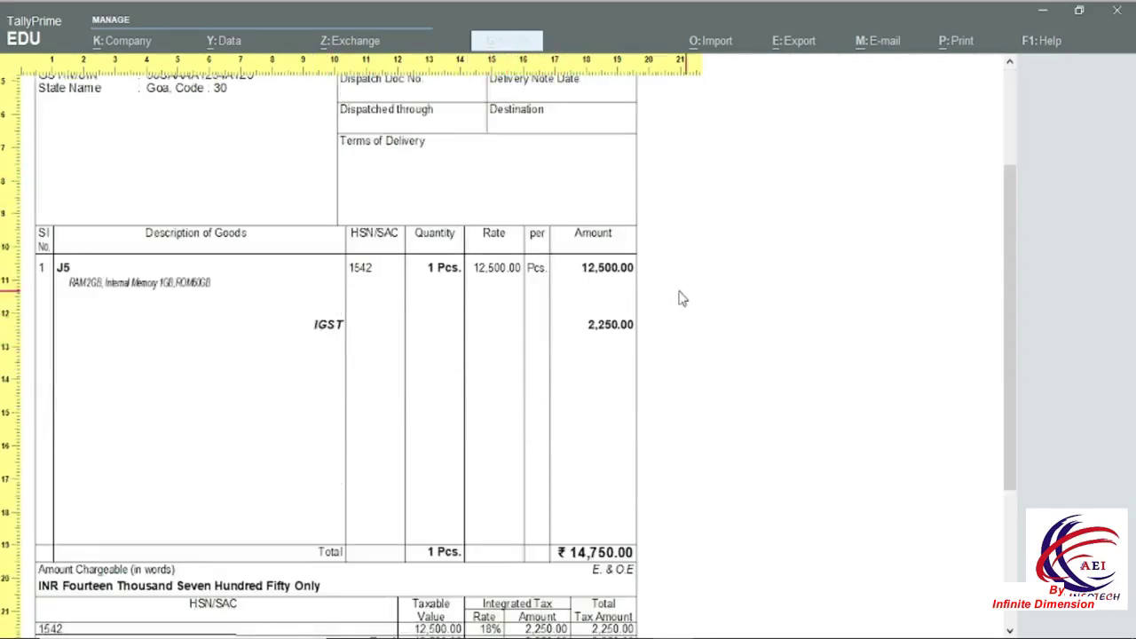
pyautogui.scroll(-3, 355, 330)
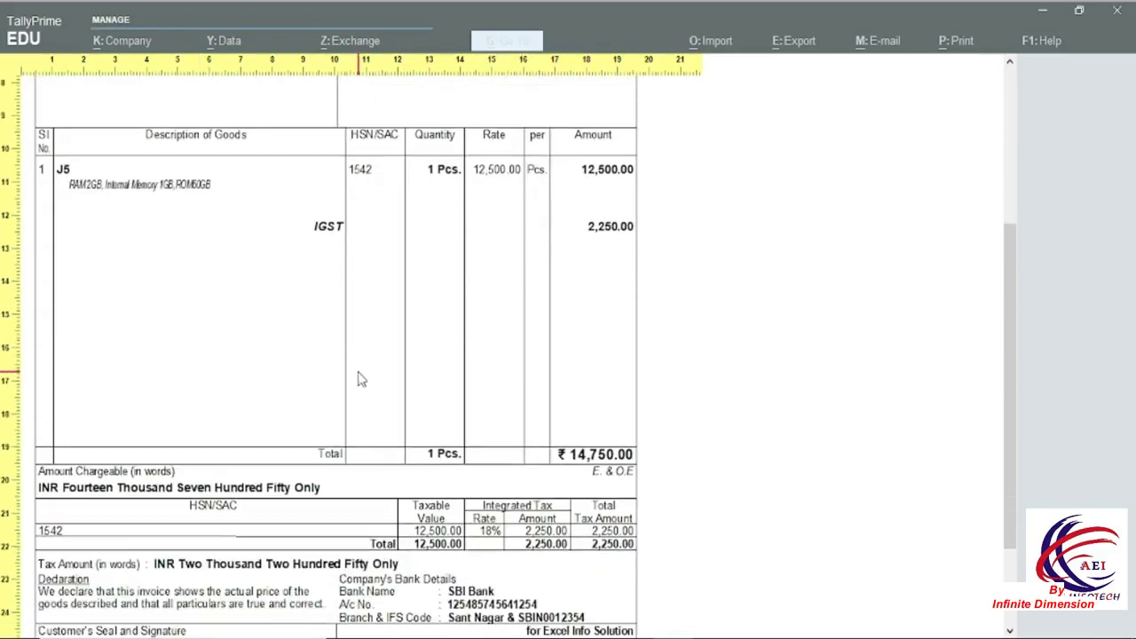
pyautogui.scroll(-1, 361, 394)
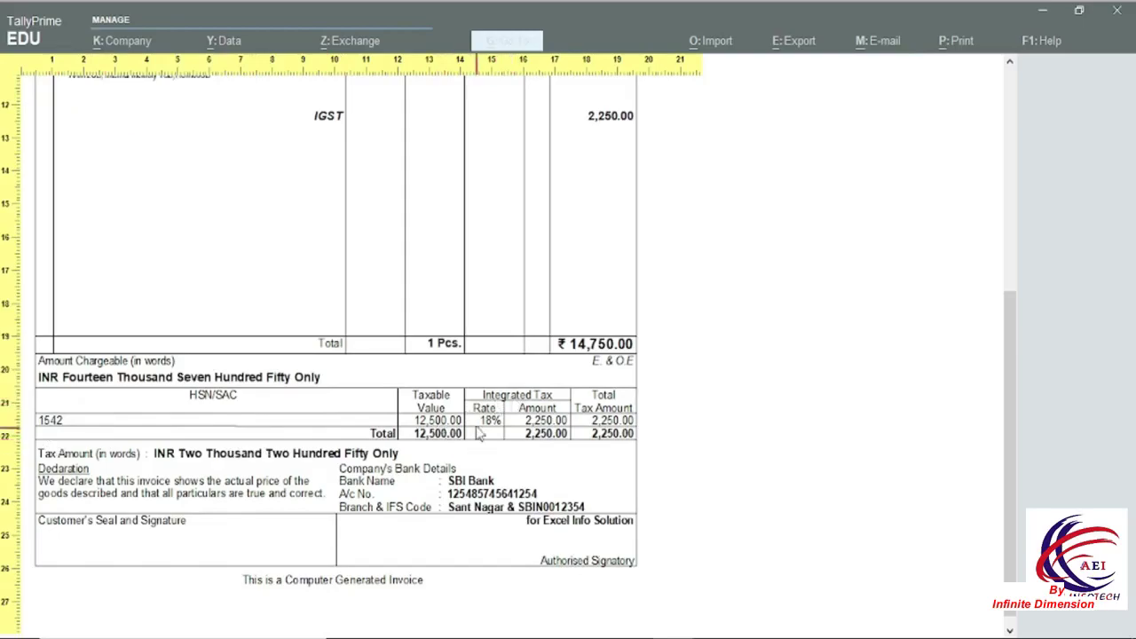
pyautogui.scroll(-1, 444, 549)
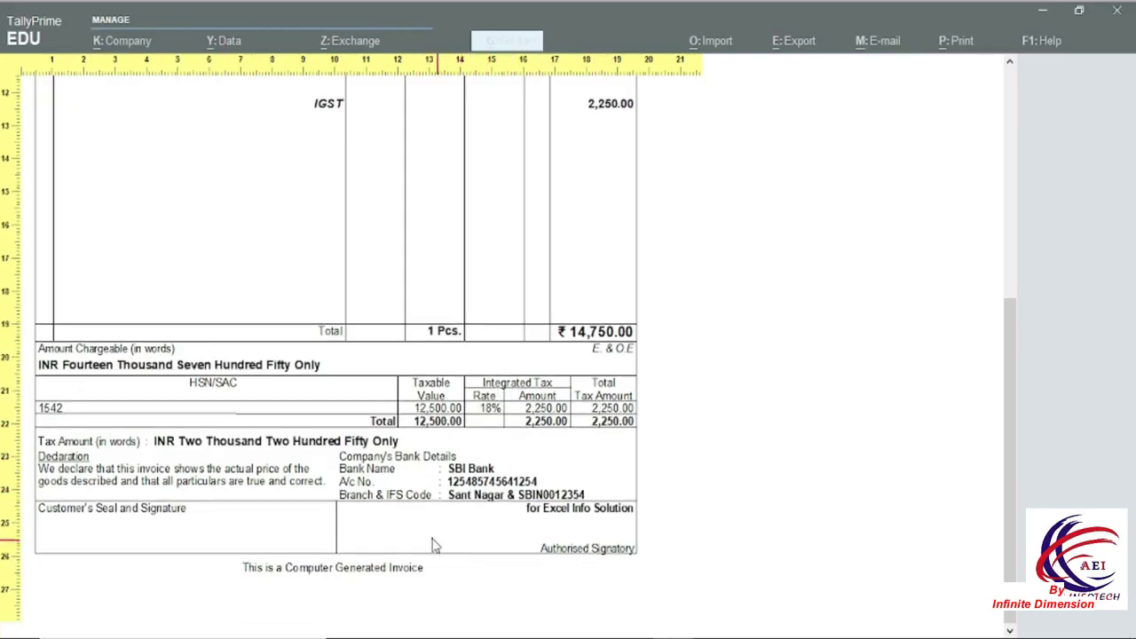
pyautogui.scroll(5, 532, 480)
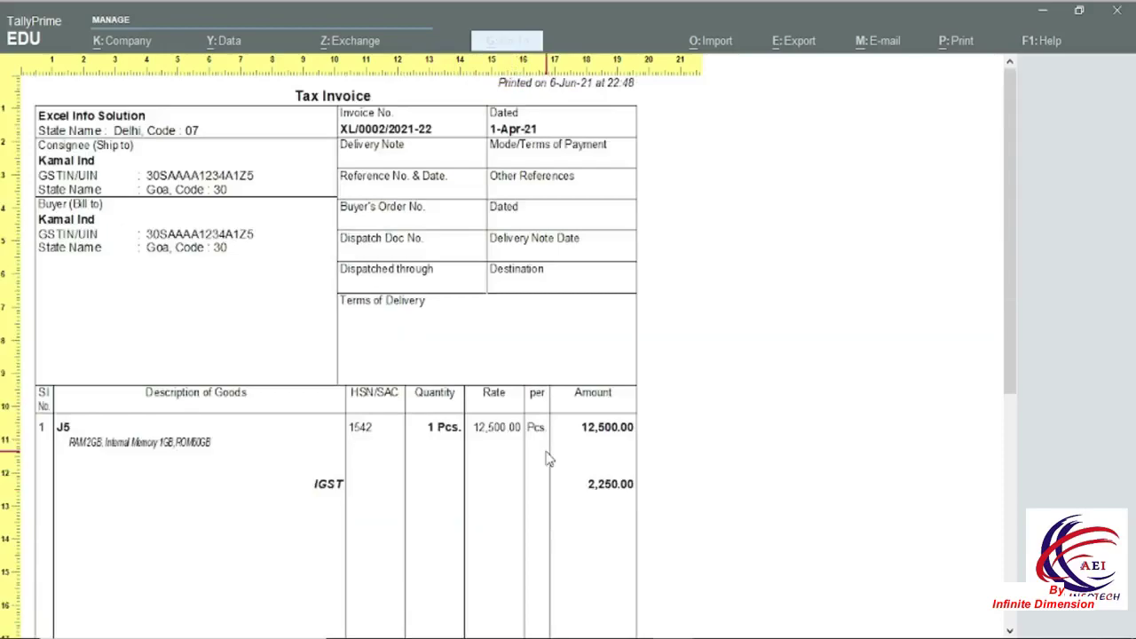
pyautogui.scroll(-3, 548, 458)
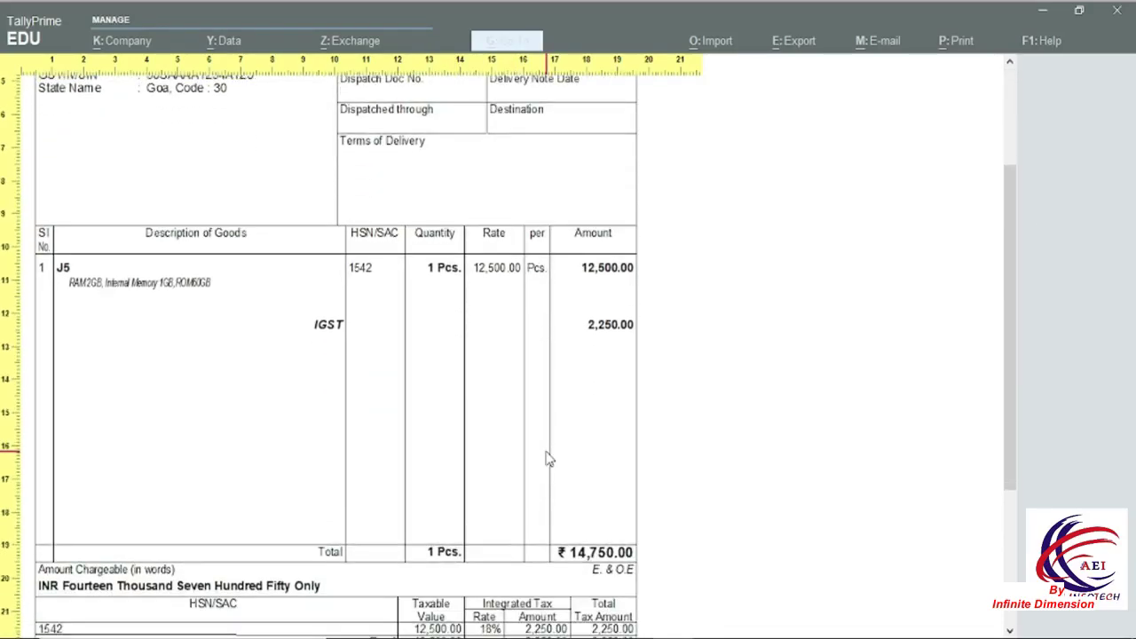
pyautogui.scroll(-4, 548, 459)
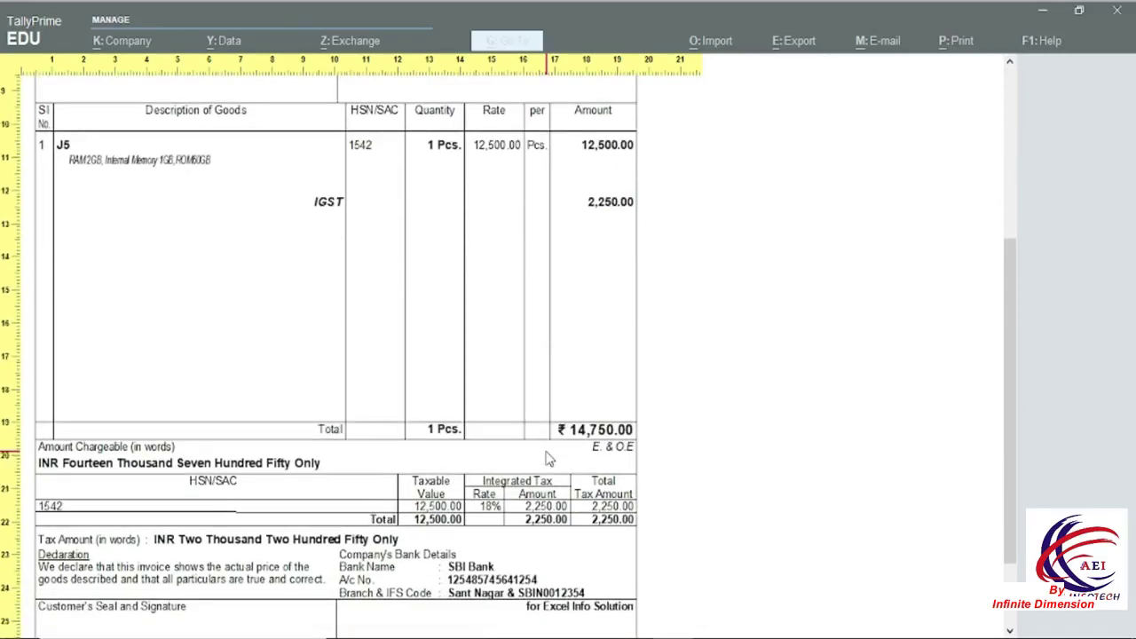
pyautogui.scroll(7, 548, 458)
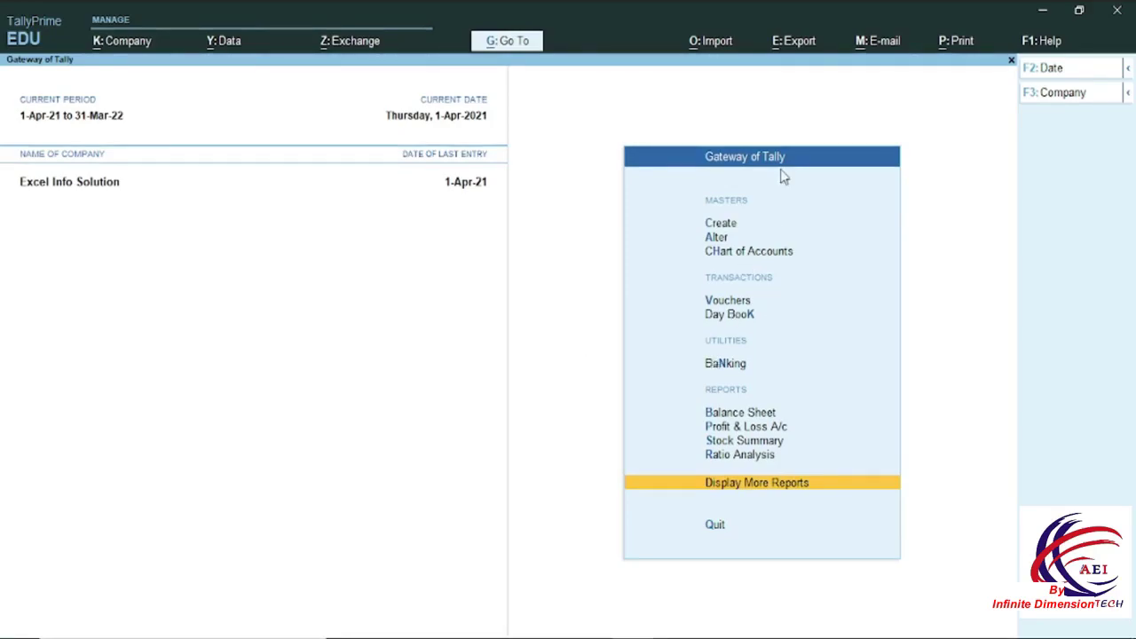
# Open the Day Book from Display More Reports, then close it back to the Gateway of Tally
pyautogui.click(769, 485)
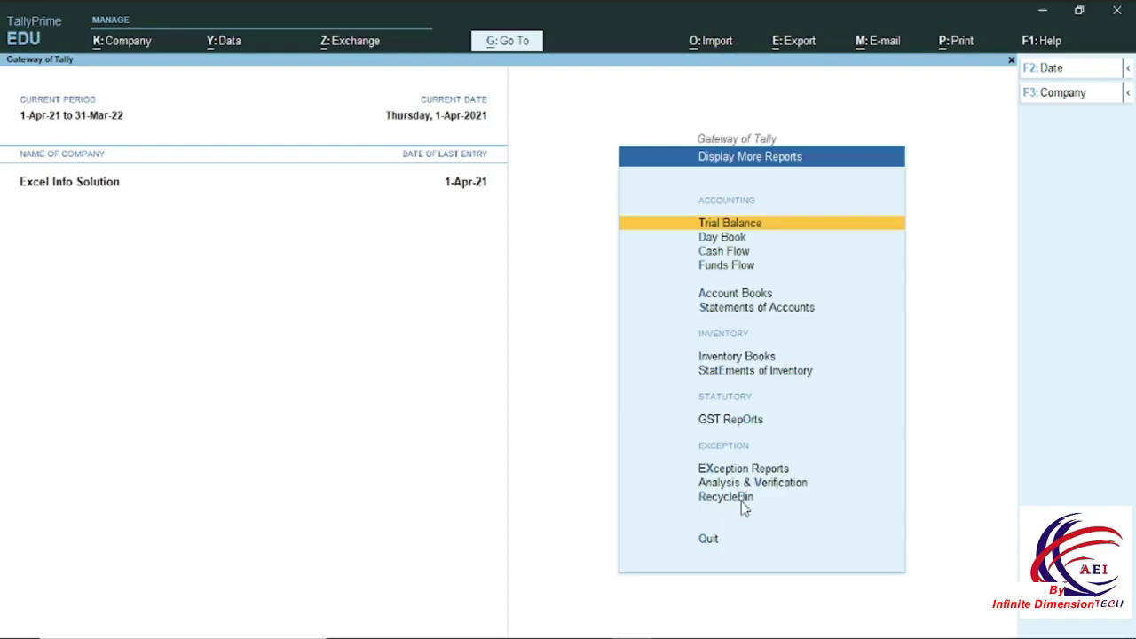
pyautogui.press('y')
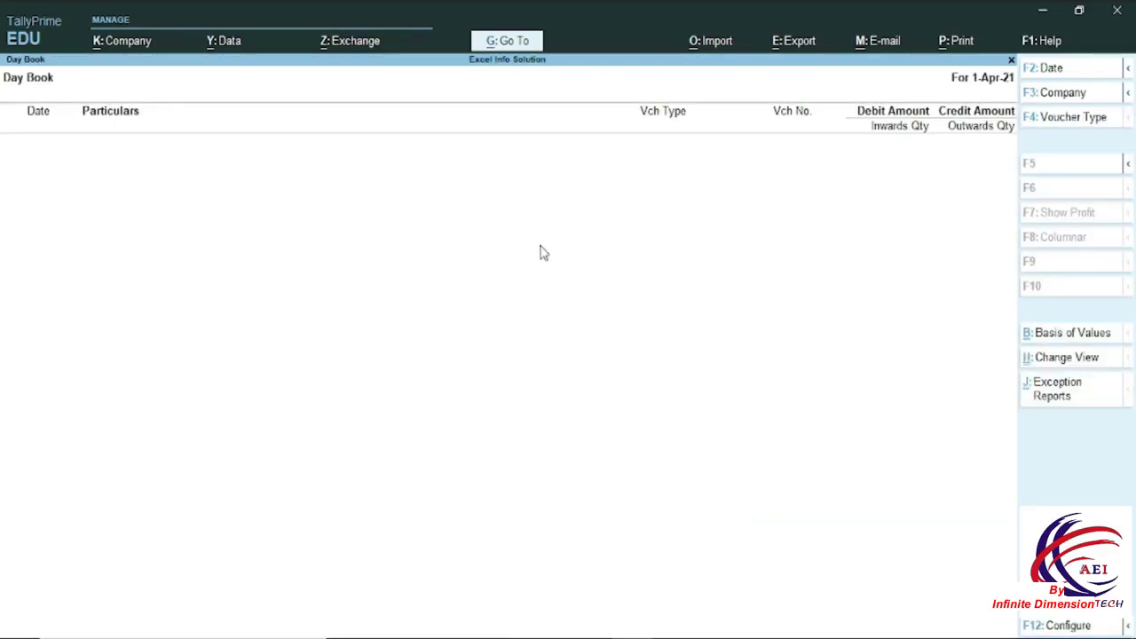
pyautogui.press('Escape')
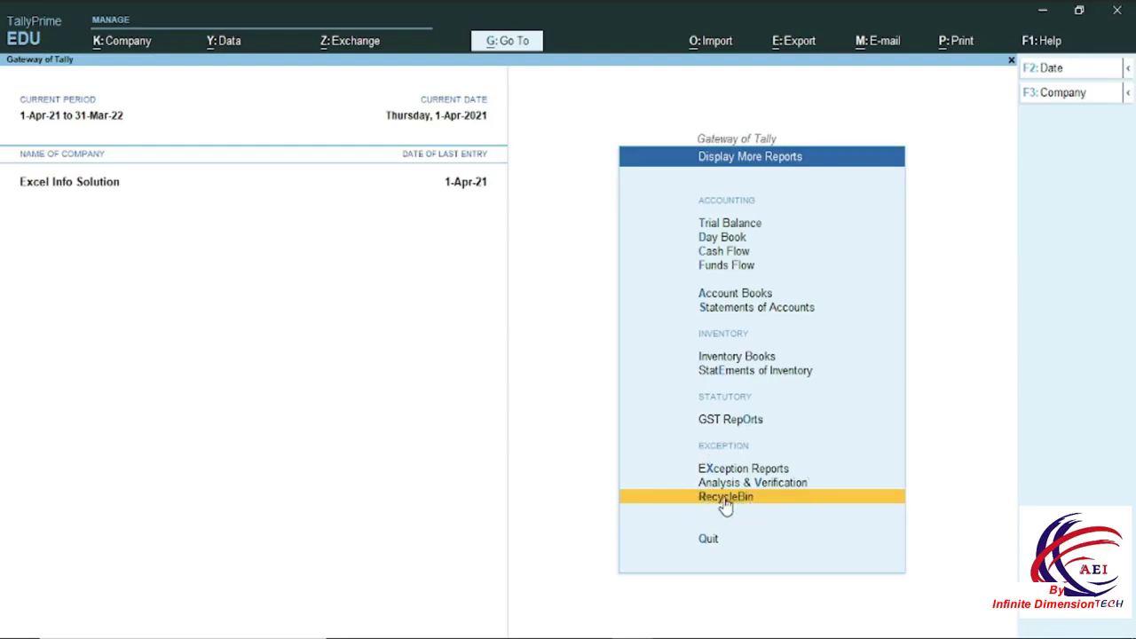
pyautogui.press('Escape')
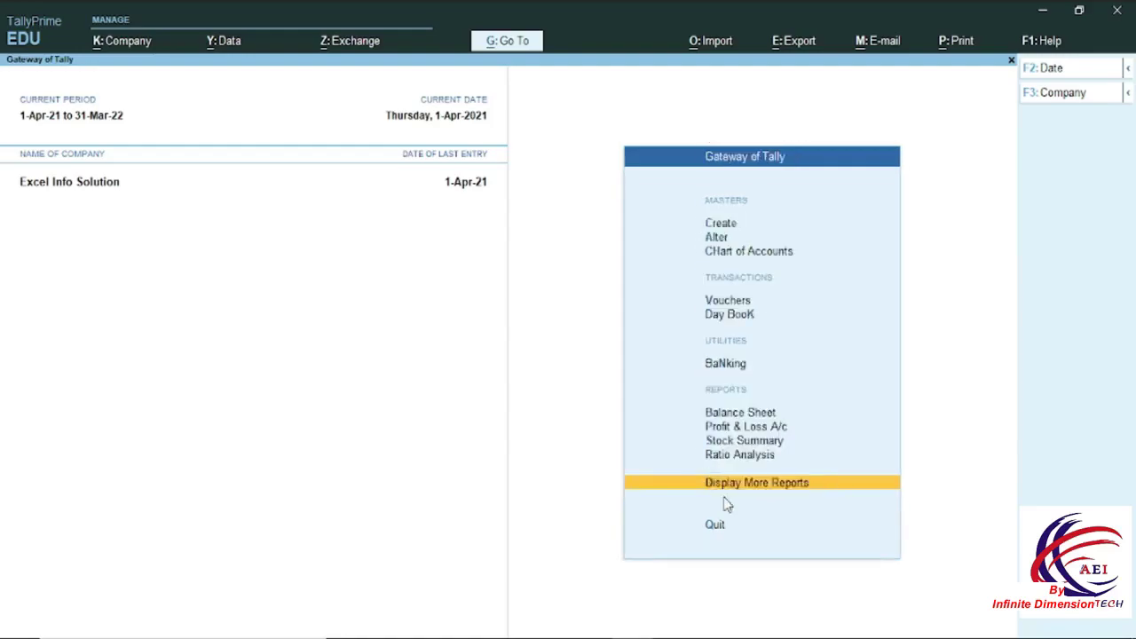
# Start a new Sales voucher with F8, glancing at the invoice column configuration
pyautogui.click(732, 302)
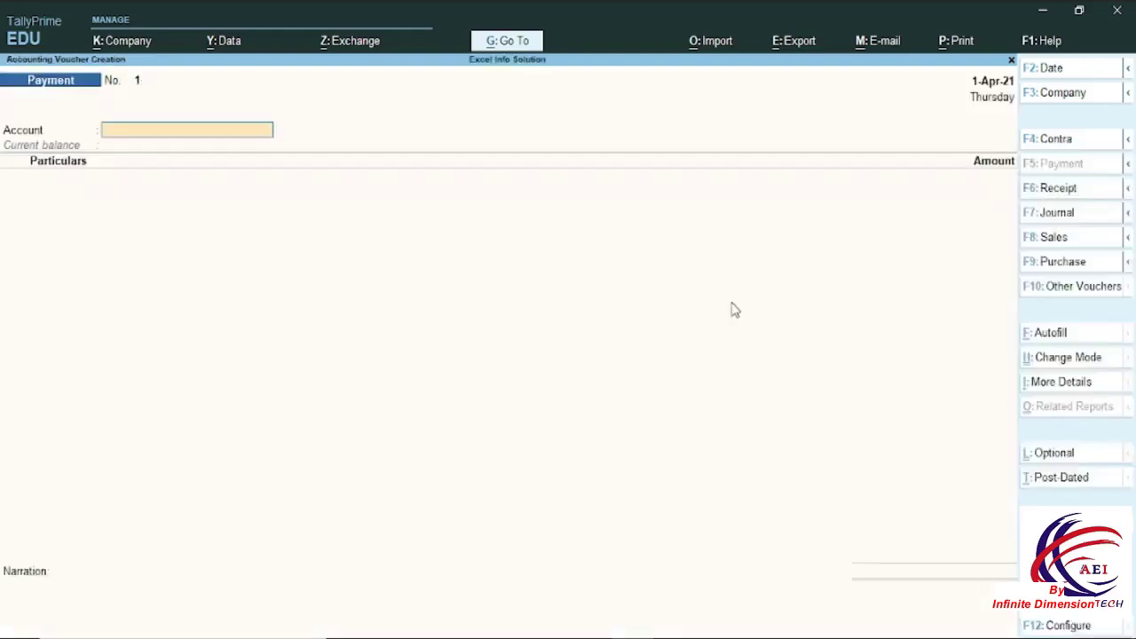
pyautogui.press('F8')
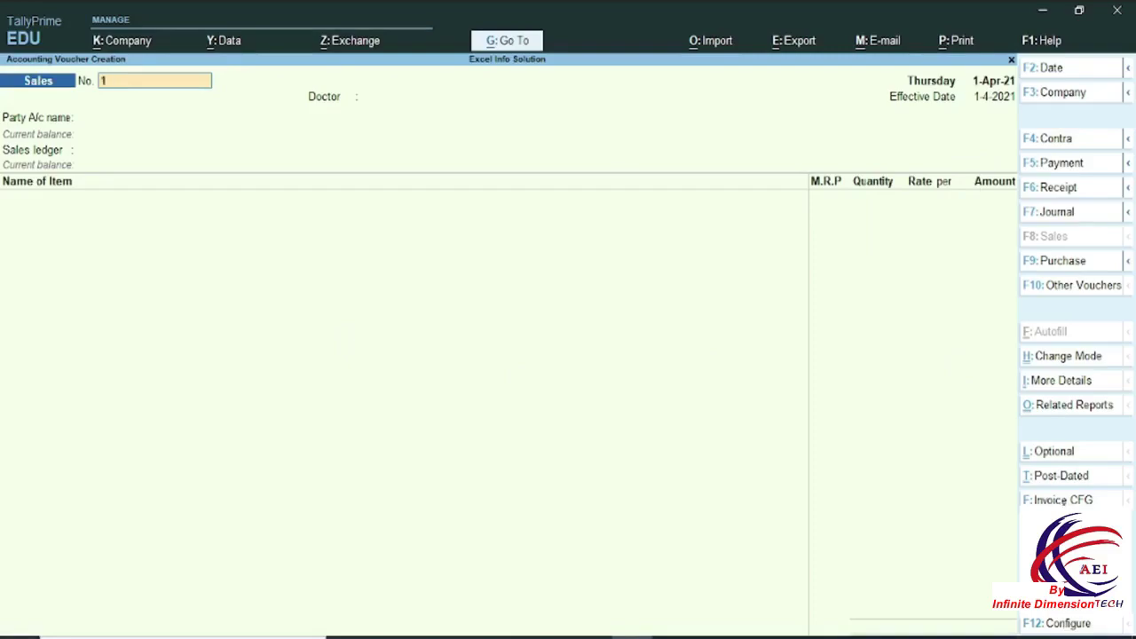
pyautogui.click(1064, 500)
pyautogui.press('Escape')
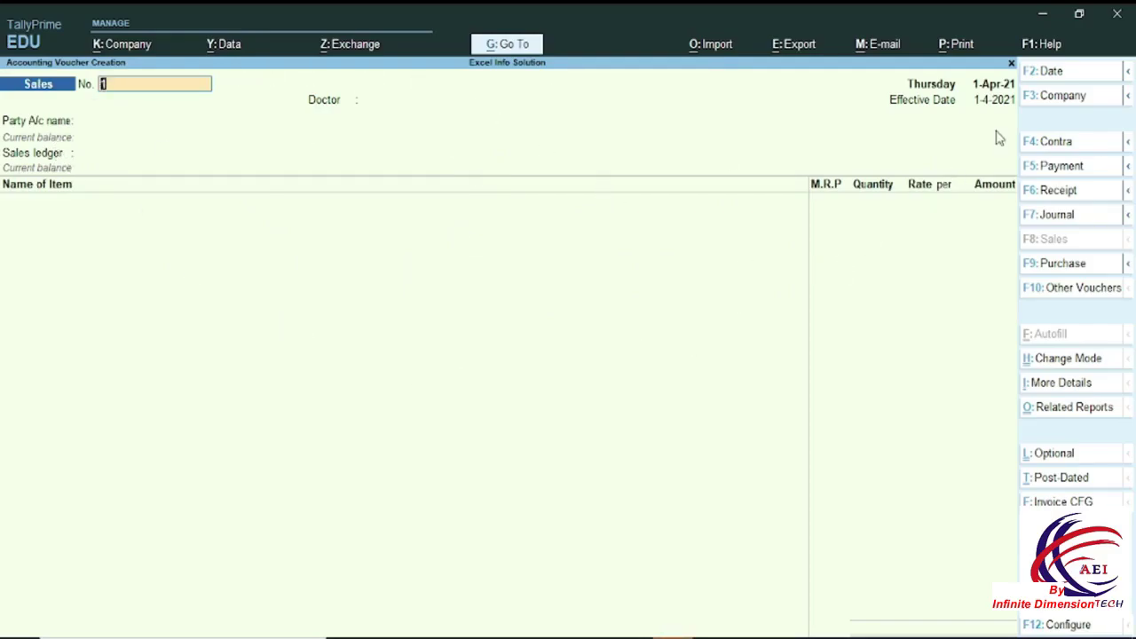
# Accept voucher number 1, pick the doctor, and choose Kamal Ind as the party
pyautogui.press('Return')
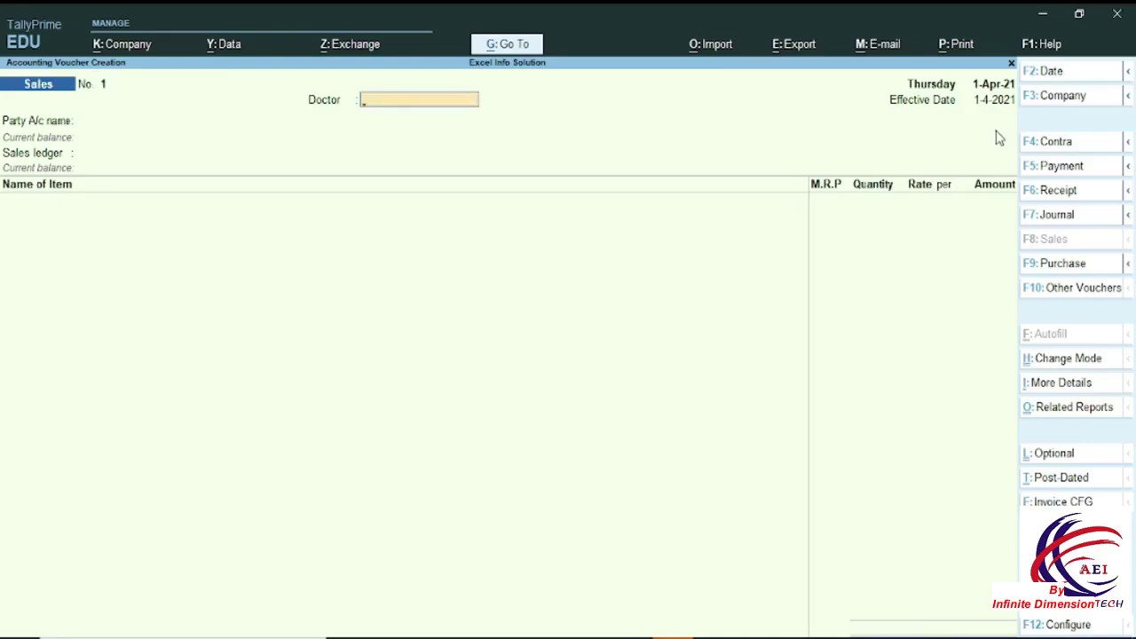
pyautogui.press('Down')
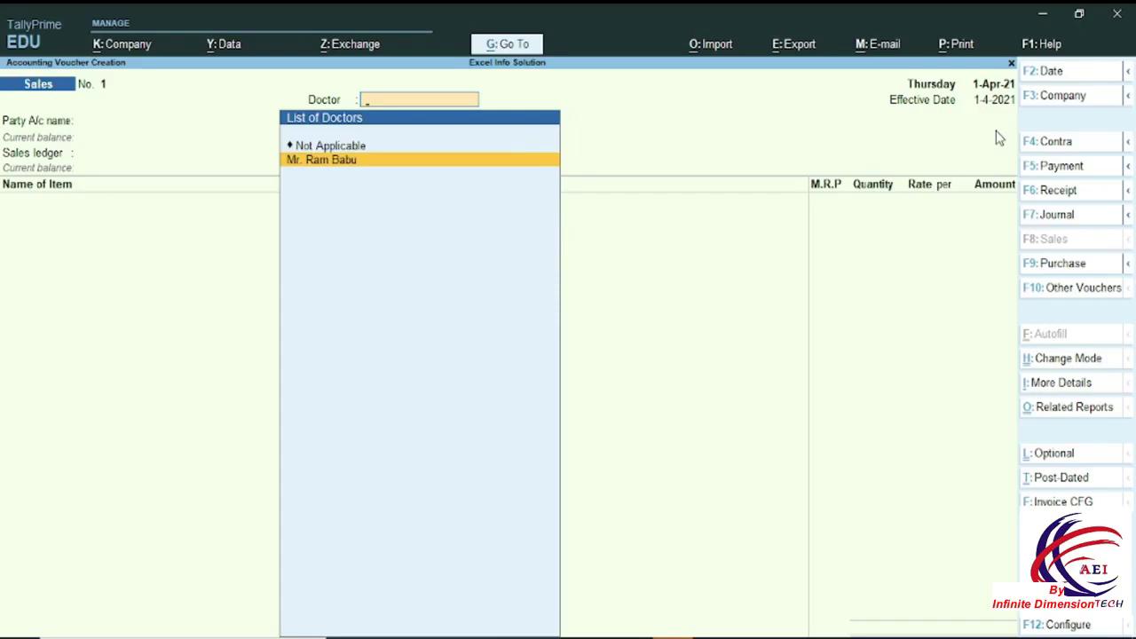
pyautogui.press('Return')
pyautogui.press('Down')
pyautogui.press('Down')
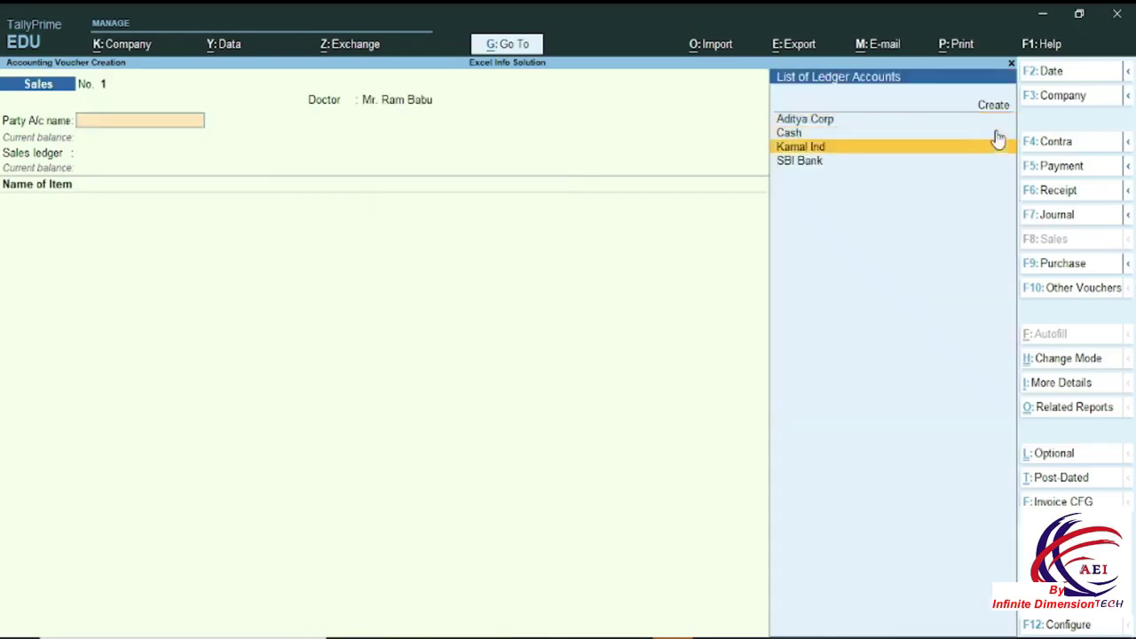
pyautogui.press('Return')
pyautogui.press('Return')
pyautogui.press('Return')
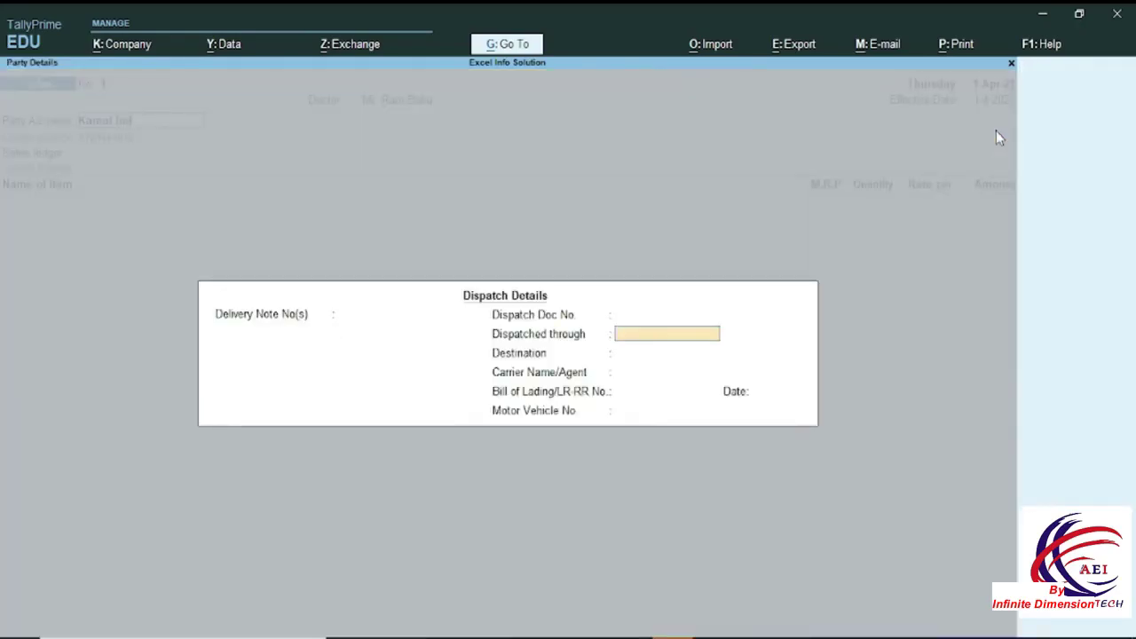
pyautogui.press('Return')
pyautogui.press('Return')
pyautogui.press('Return')
pyautogui.press('Return')
pyautogui.press('Return')
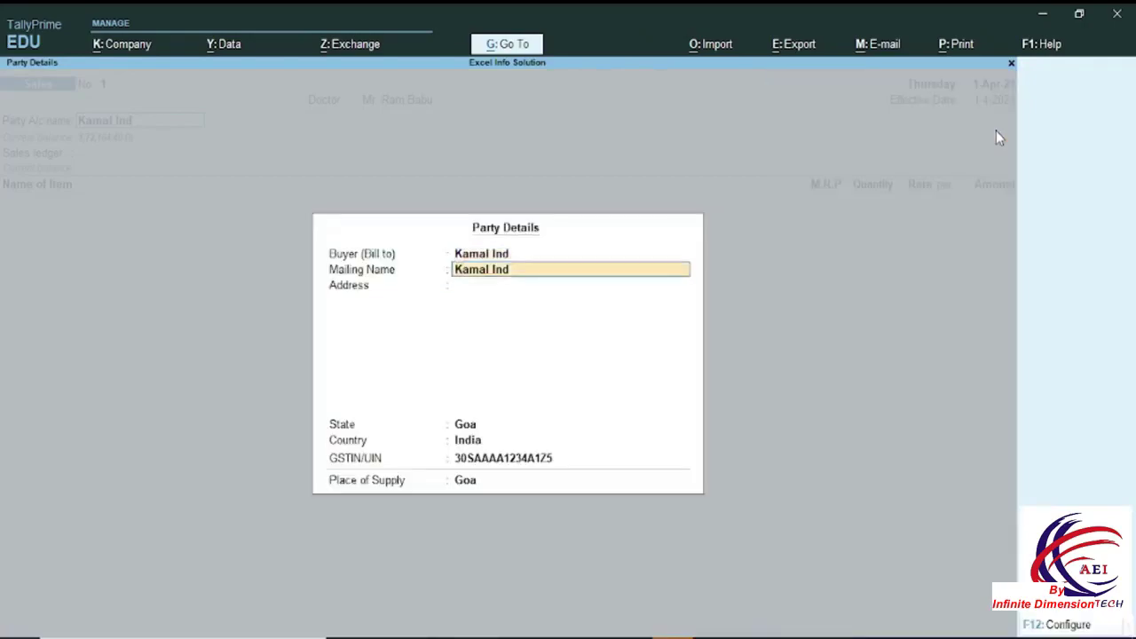
pyautogui.press('Return')
pyautogui.press('Return')
pyautogui.press('Return')
pyautogui.press('Return')
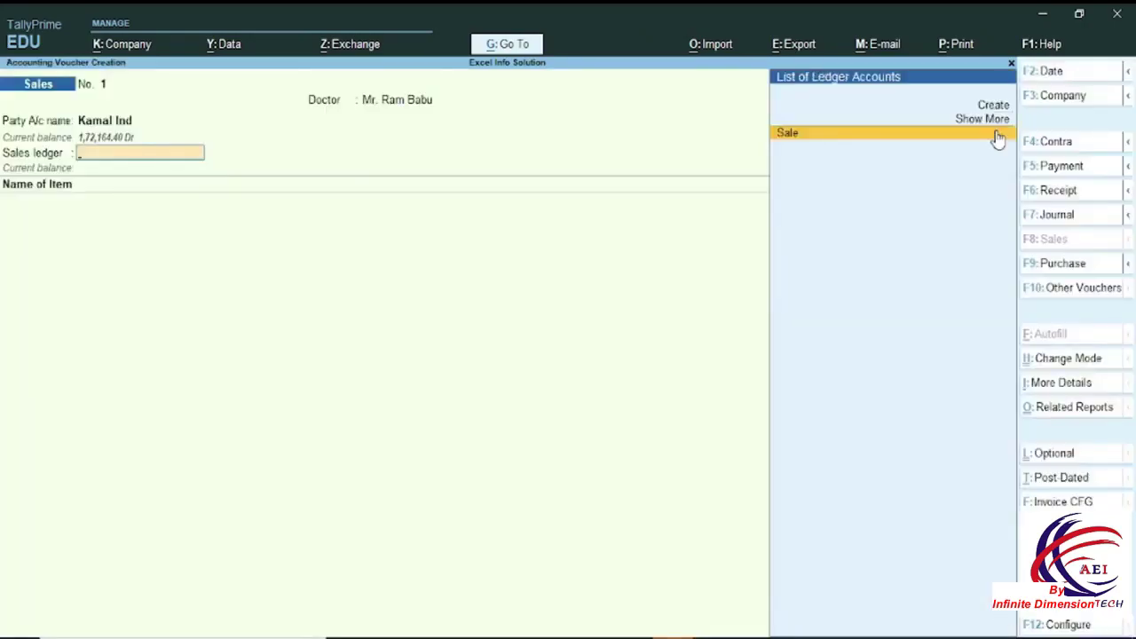
pyautogui.press('Return')
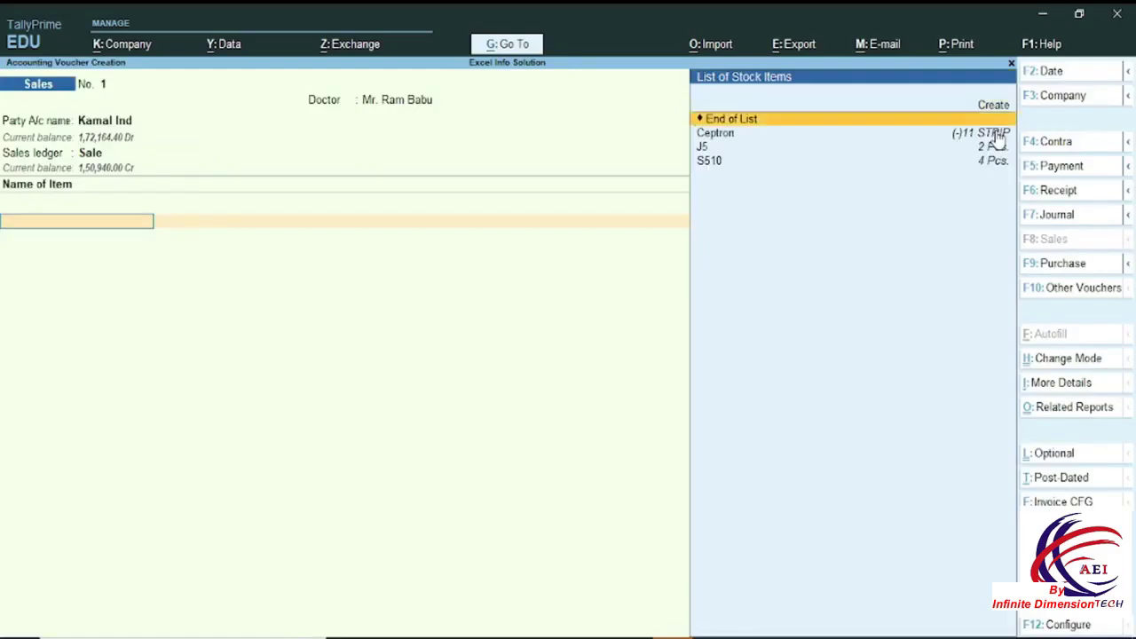
# Add 10 strips of Ceptron, dismissing the negative stock warning
pyautogui.press('Return')
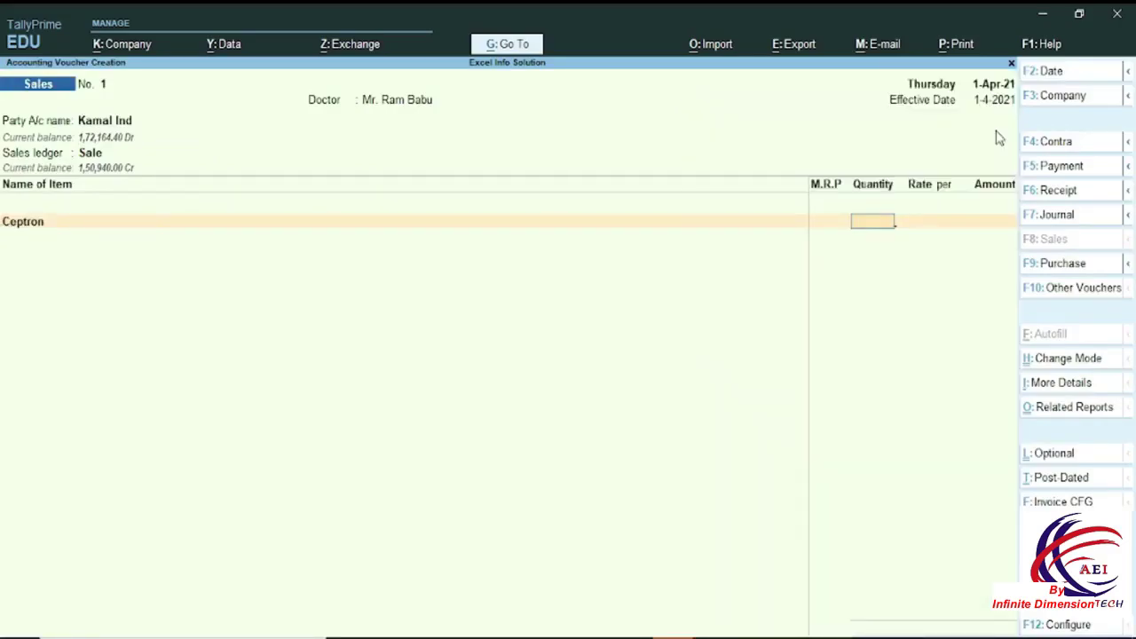
pyautogui.write('10')
pyautogui.press('Return')
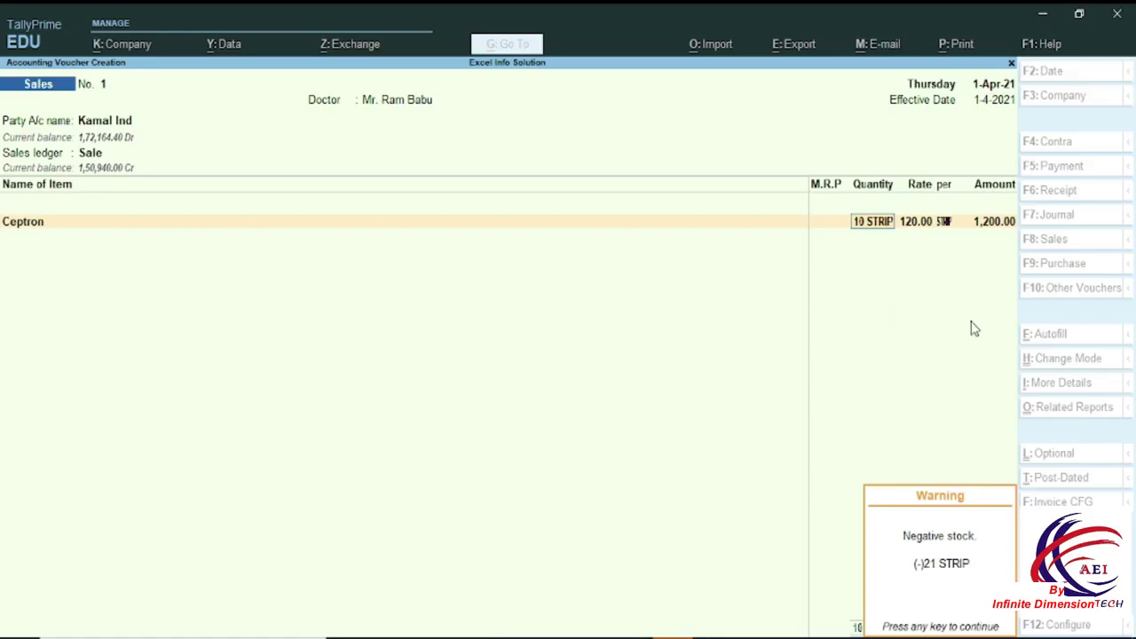
pyautogui.press('Return')
pyautogui.press('Return')
pyautogui.press('Return')
pyautogui.press('Return')
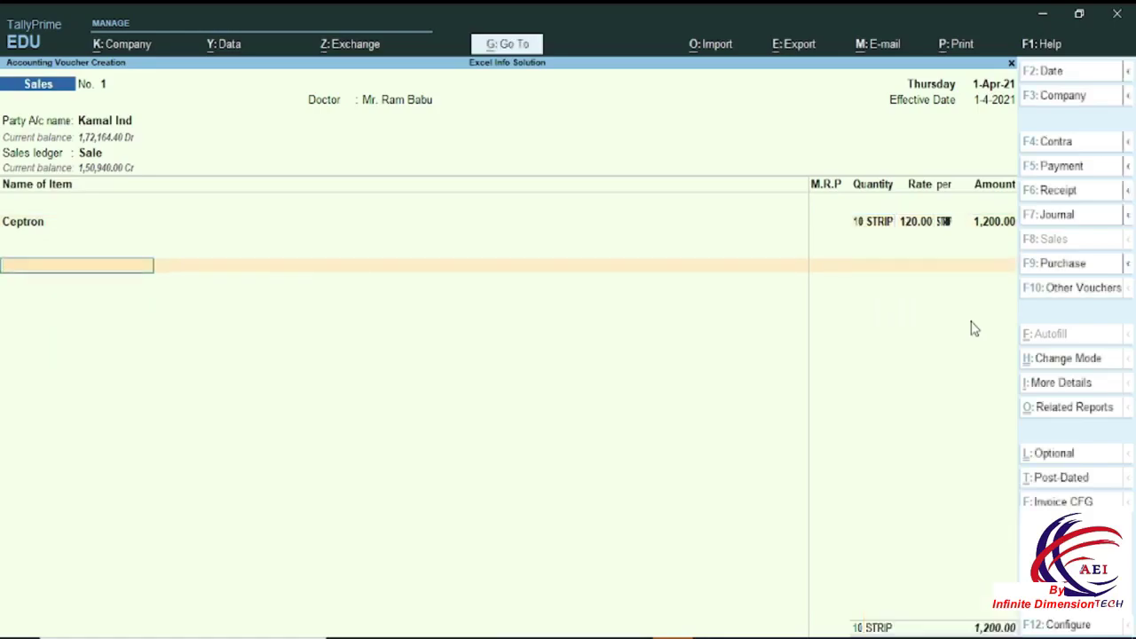
# Add 144.00 IGST, set New Ref bill 1 for 1,344.00, and save the voucher
pyautogui.press('Return')
pyautogui.press('Down')
pyautogui.press('Down')
pyautogui.press('Down')
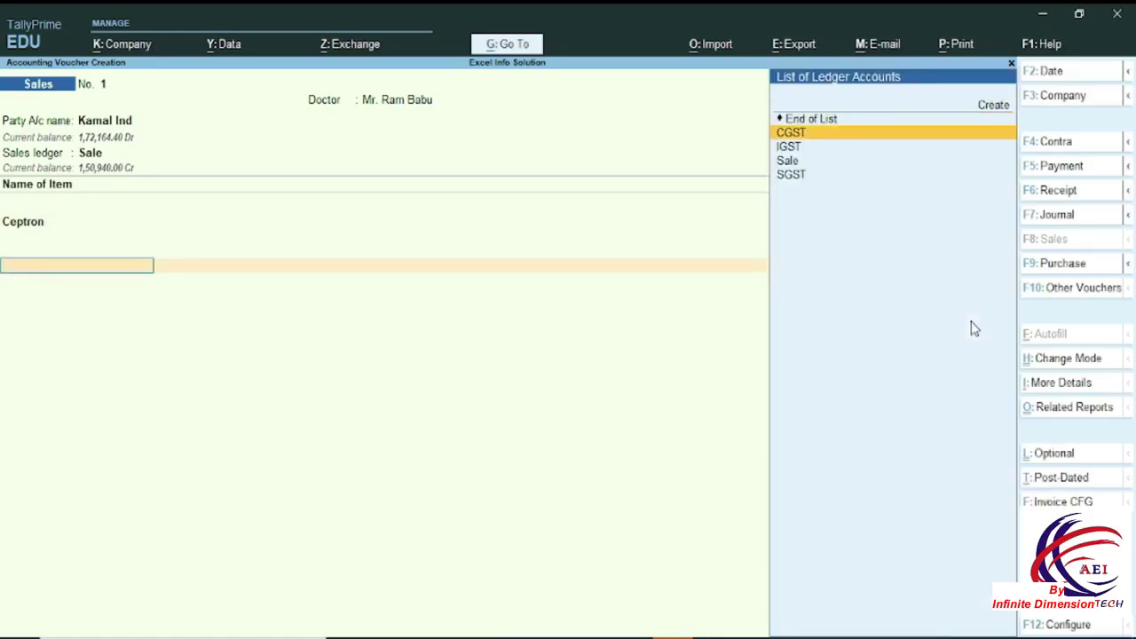
pyautogui.press('Return')
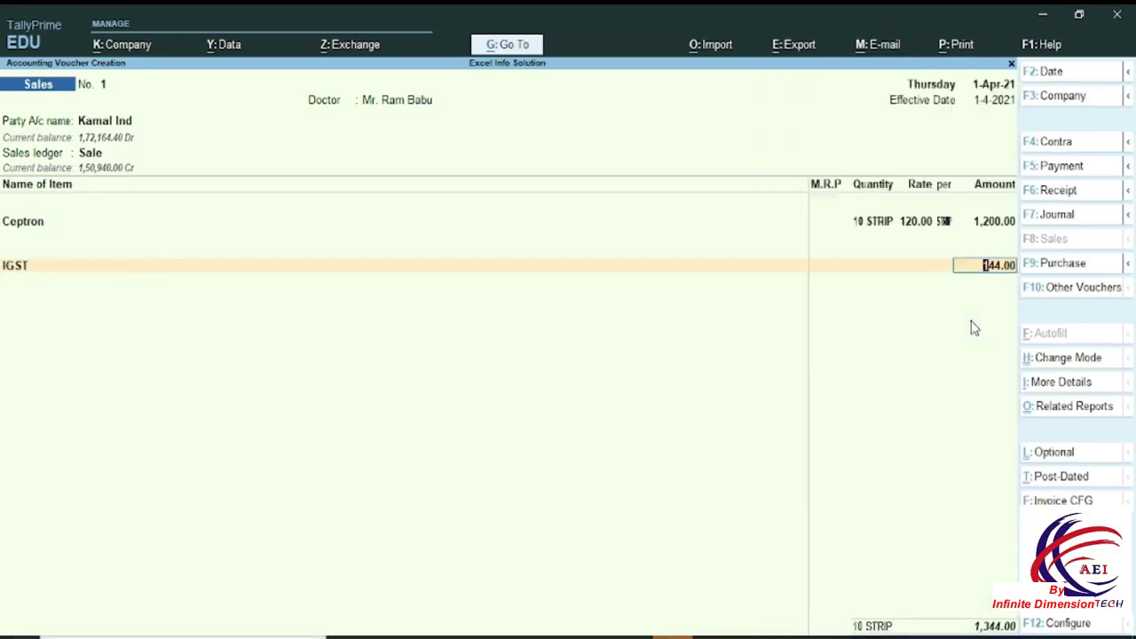
pyautogui.press('Return')
pyautogui.press('Return')
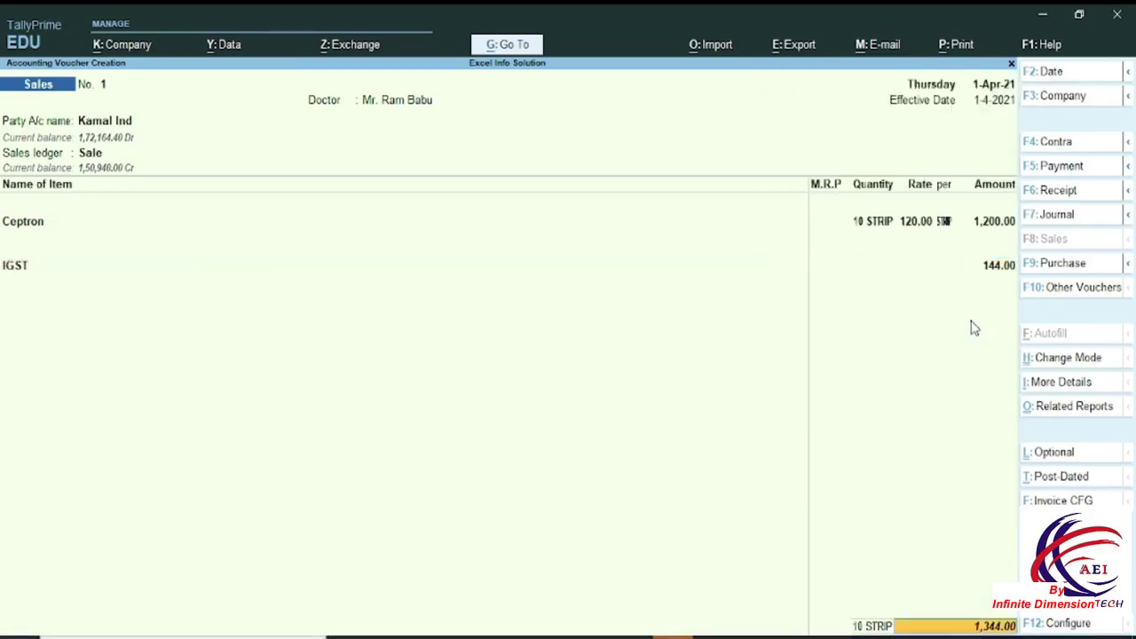
pyautogui.press('Return')
pyautogui.press('Return')
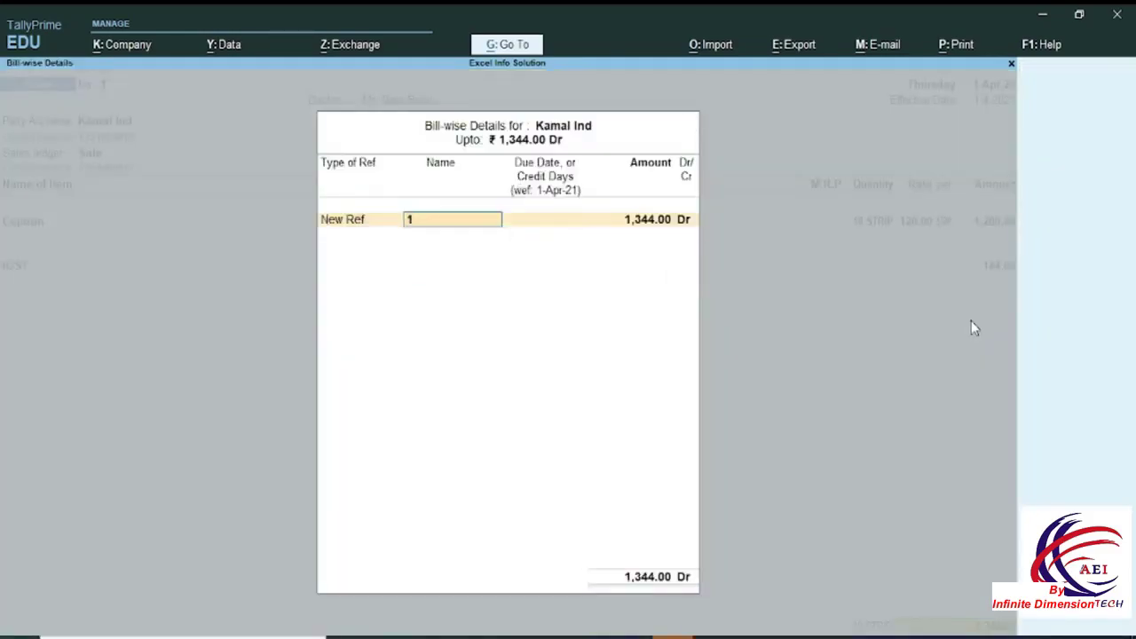
pyautogui.press('Return')
pyautogui.press('Return')
pyautogui.press('Return')
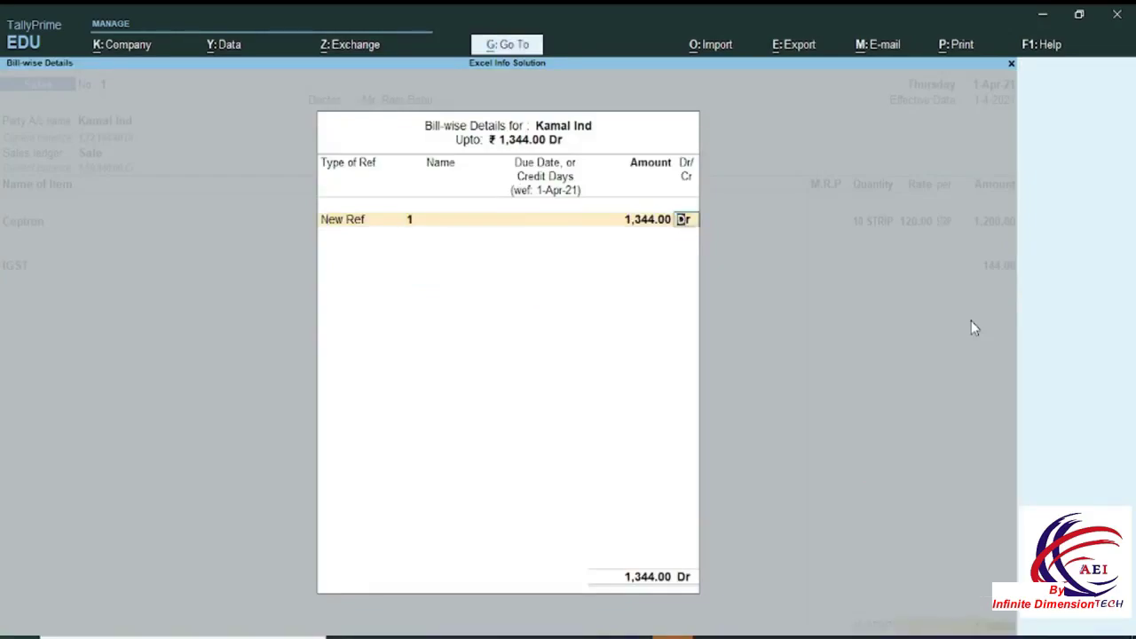
pyautogui.press('Return')
pyautogui.press('Return')
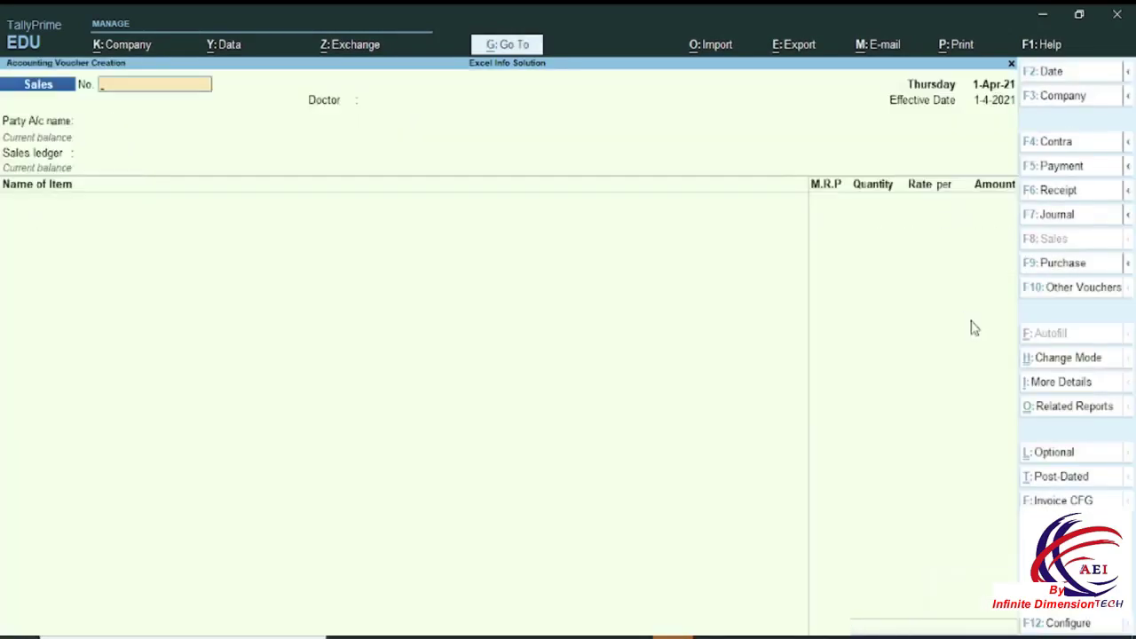
# Open Kamal Ind's 1,344.00 Sales voucher from the Day Book
pyautogui.press('Escape')
pyautogui.press('Return')
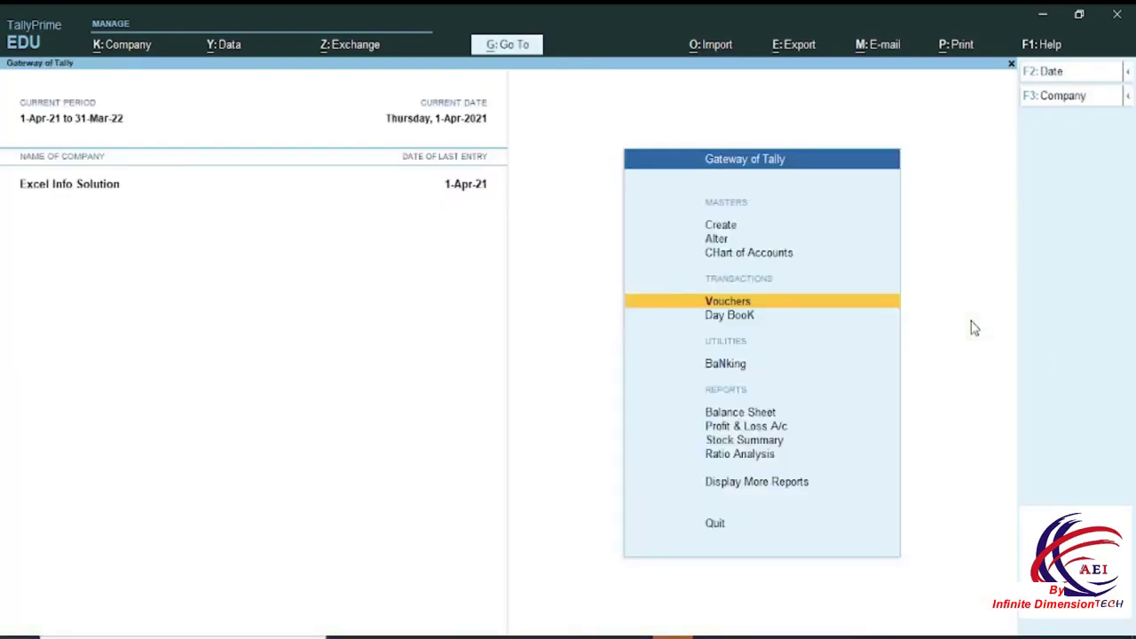
pyautogui.press('k')
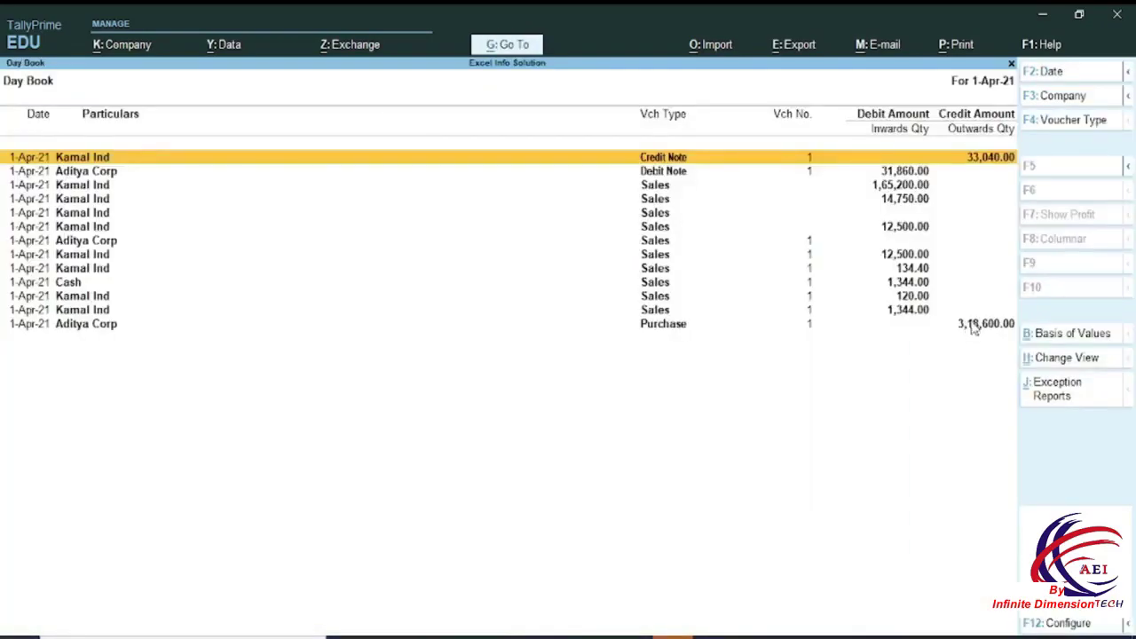
pyautogui.press('Down')
pyautogui.press('Down')
pyautogui.press('Down')
pyautogui.press('Down')
pyautogui.press('Down')
pyautogui.press('Down')
pyautogui.press('Down')
pyautogui.press('Down')
pyautogui.press('Down')
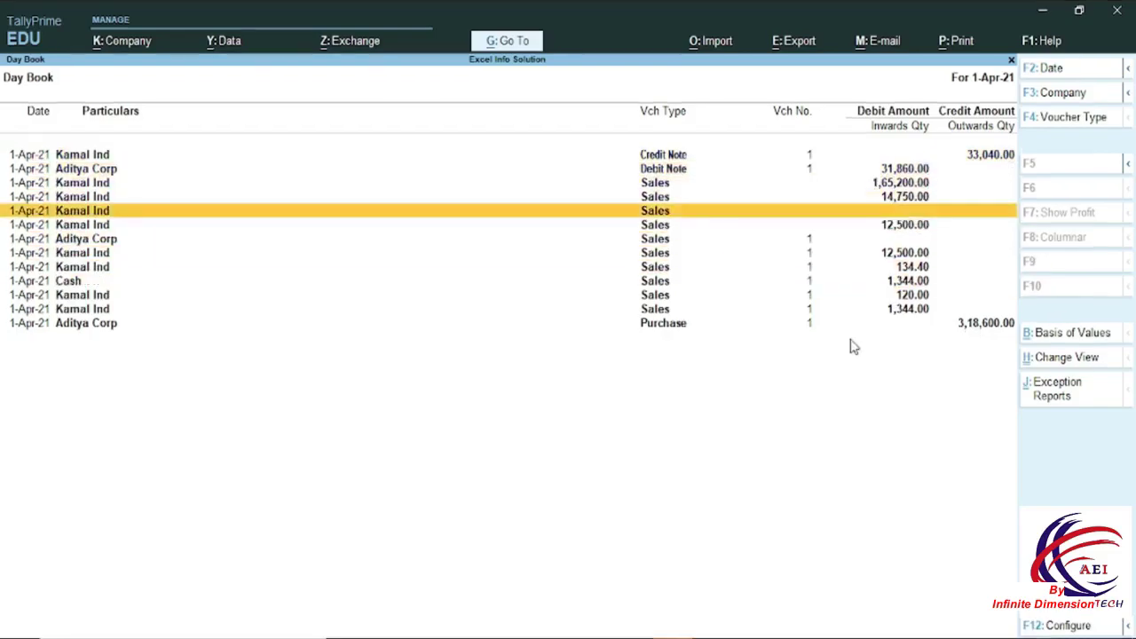
pyautogui.press('Down')
pyautogui.press('Down')
pyautogui.press('Down')
pyautogui.press('Down')
pyautogui.press('Down')
pyautogui.press('Down')
pyautogui.press('Down')
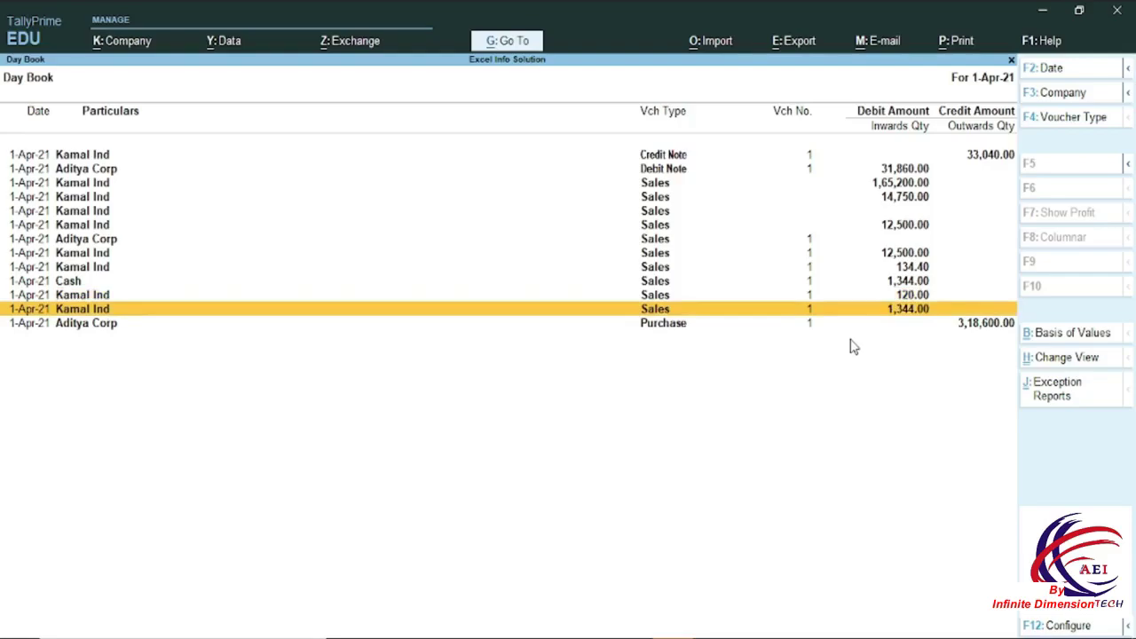
pyautogui.press('Return')
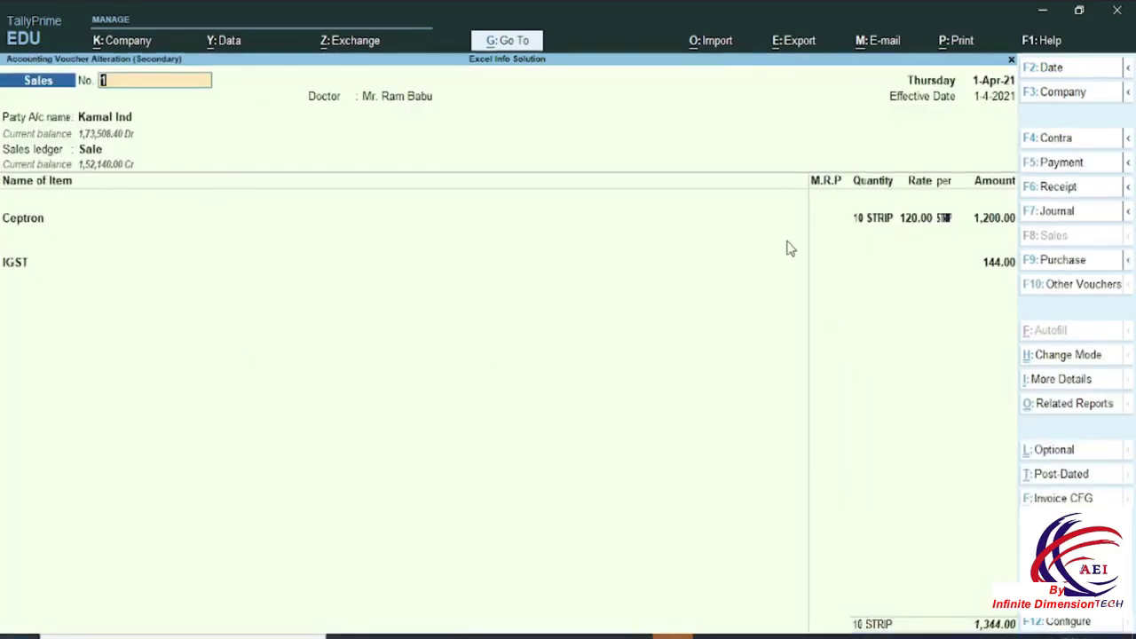
# Preview the current voucher's Tax Invoice enlarged and scroll through it
pyautogui.hotkey('alt', 'p')
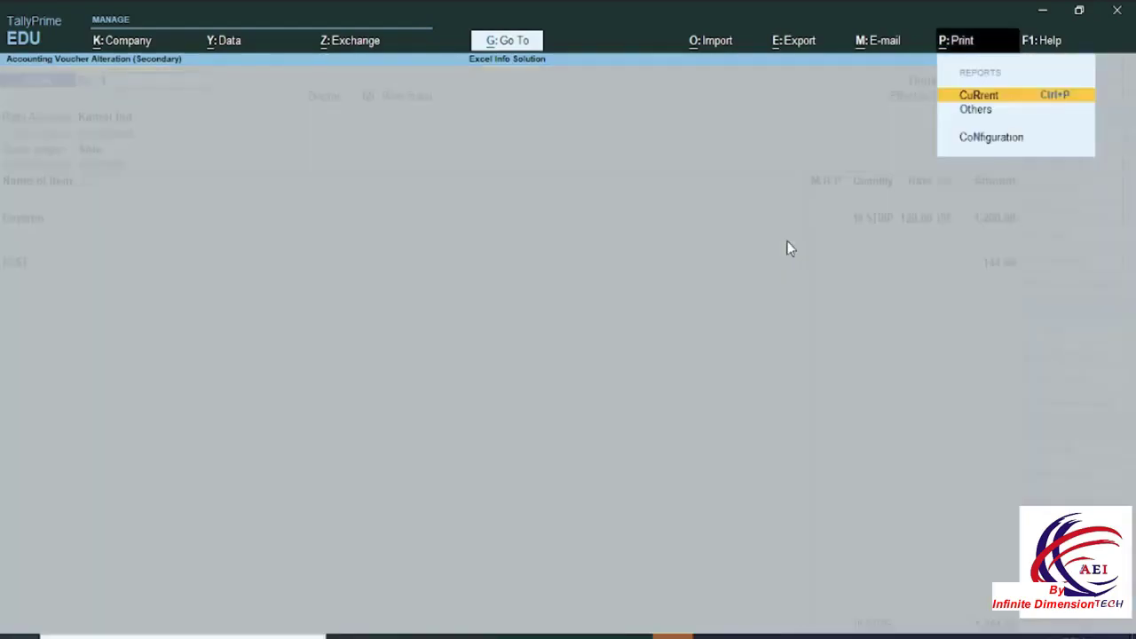
pyautogui.press('Return')
pyautogui.press('Left')
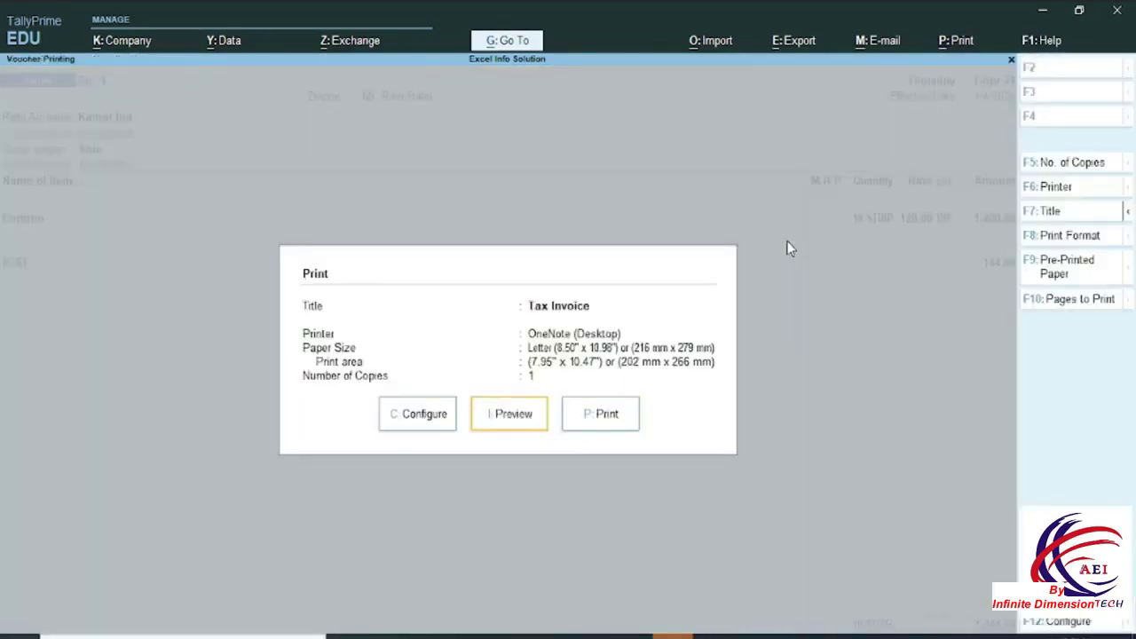
pyautogui.press('Return')
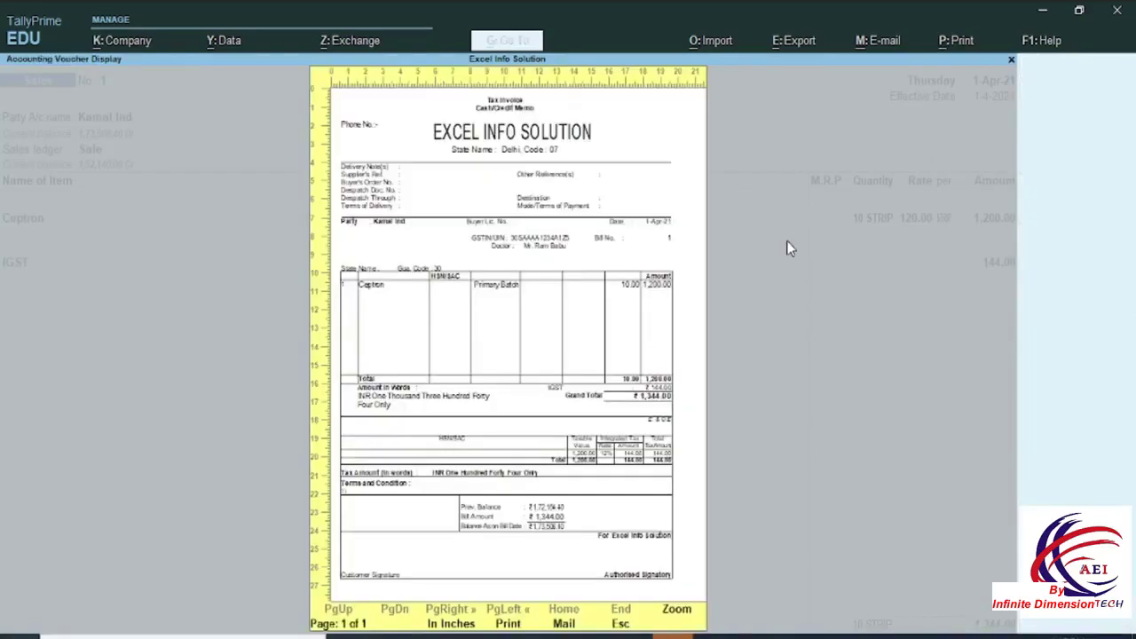
pyautogui.press('Return')
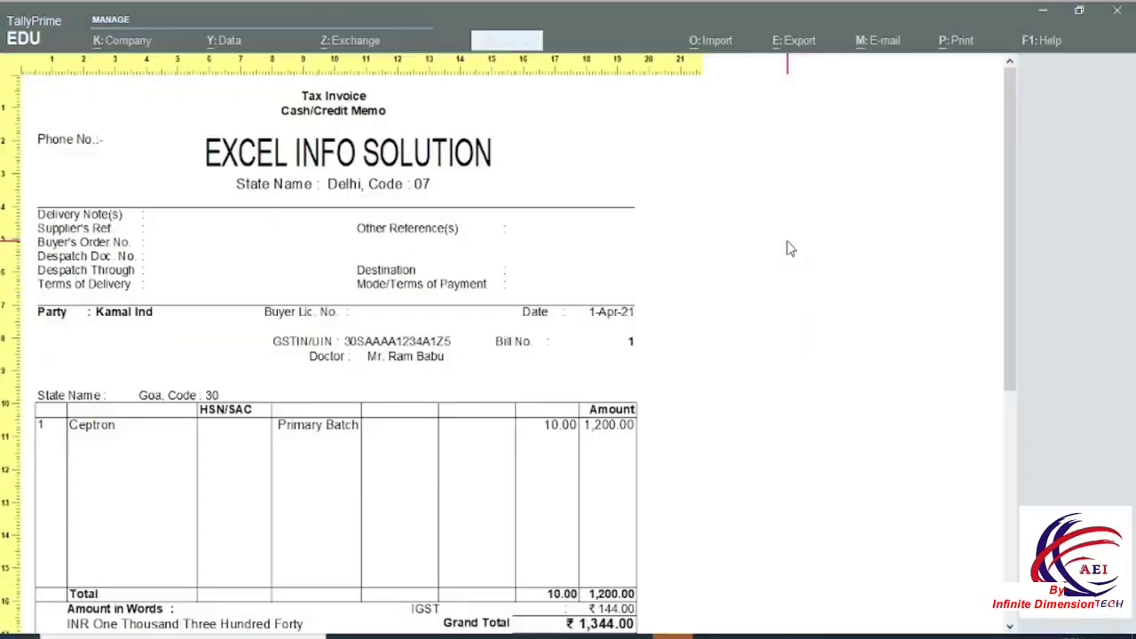
pyautogui.scroll(-3, 252, 256)
pyautogui.scroll(-3, 266, 271)
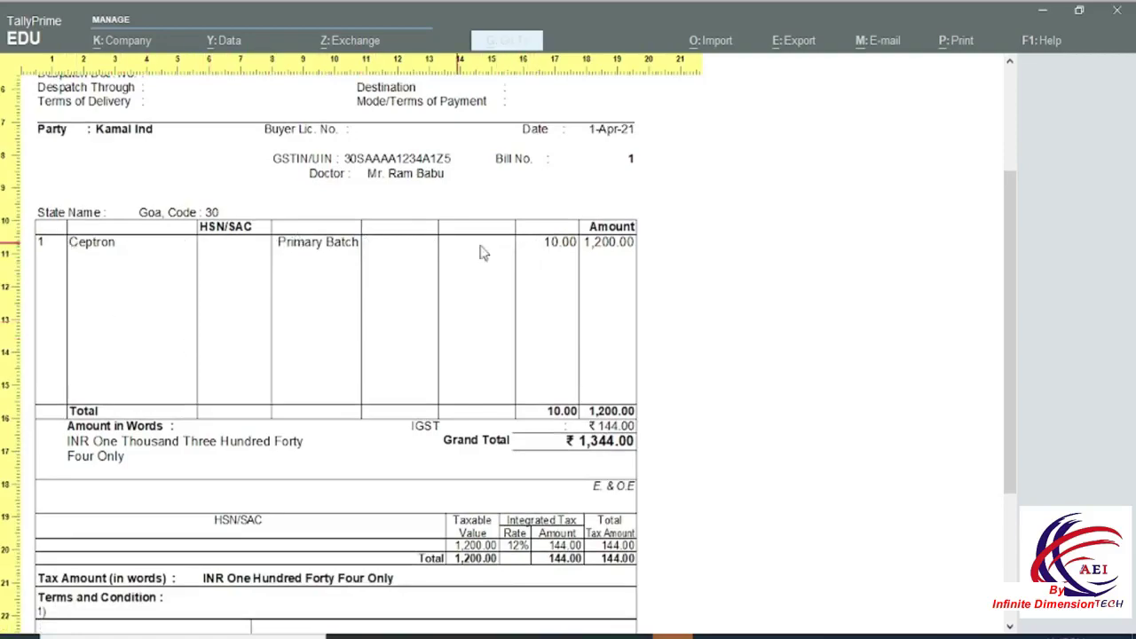
pyautogui.scroll(-3, 327, 390)
pyautogui.scroll(-3, 326, 397)
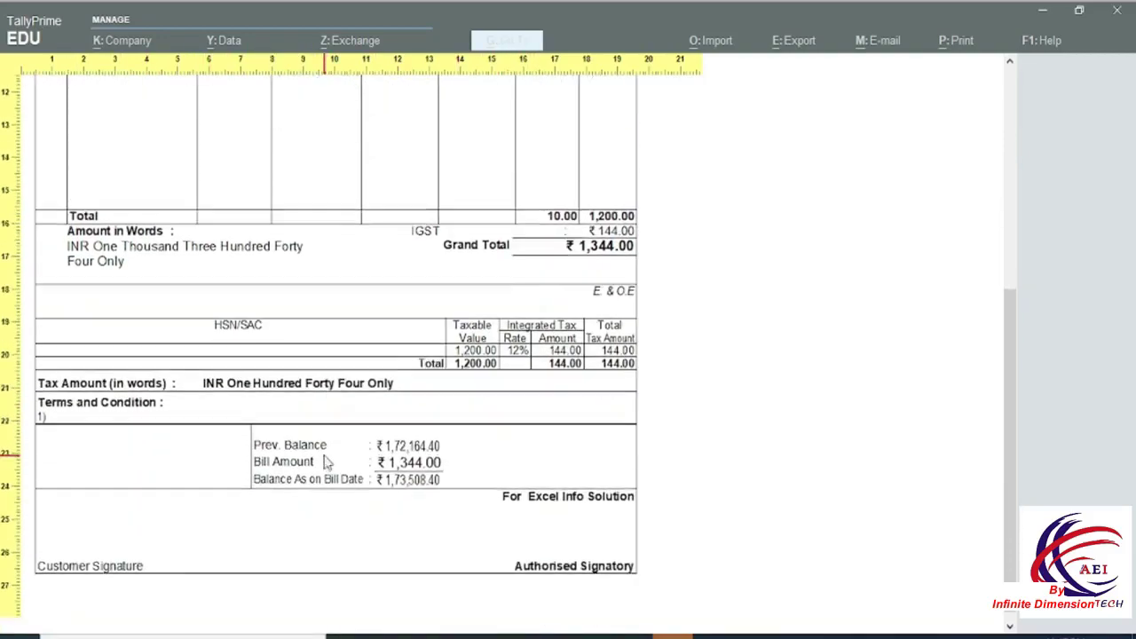
# Reopen the invoice preview, zoom in and out, then open the Invoice Column Configuration
pyautogui.click(327, 462)
pyautogui.press('Escape')
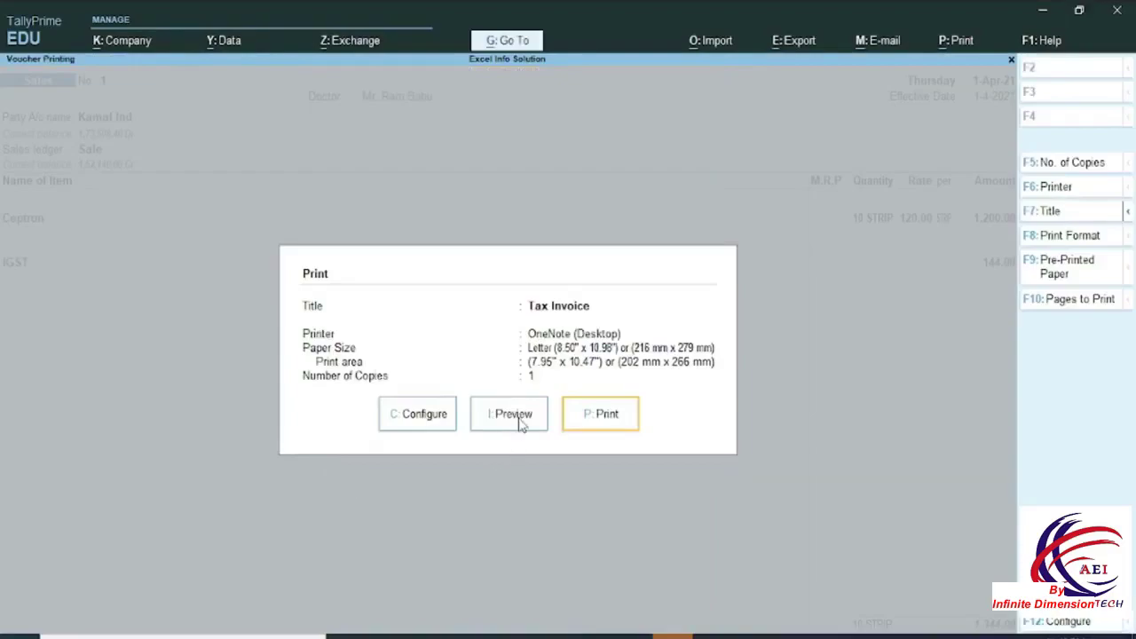
pyautogui.click(519, 419)
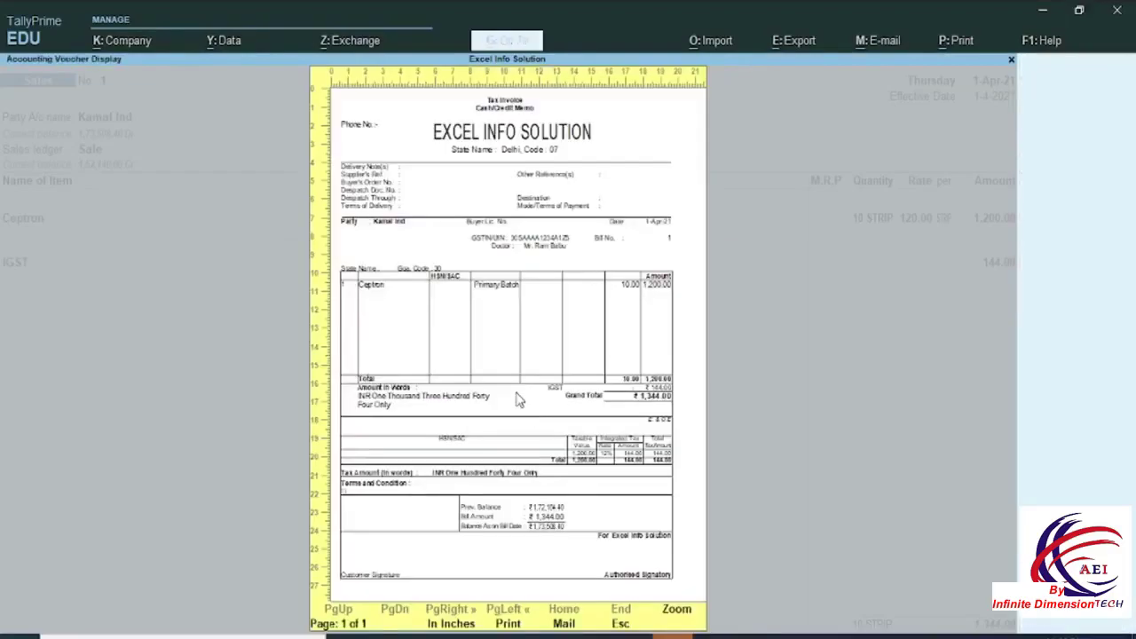
pyautogui.click(500, 320)
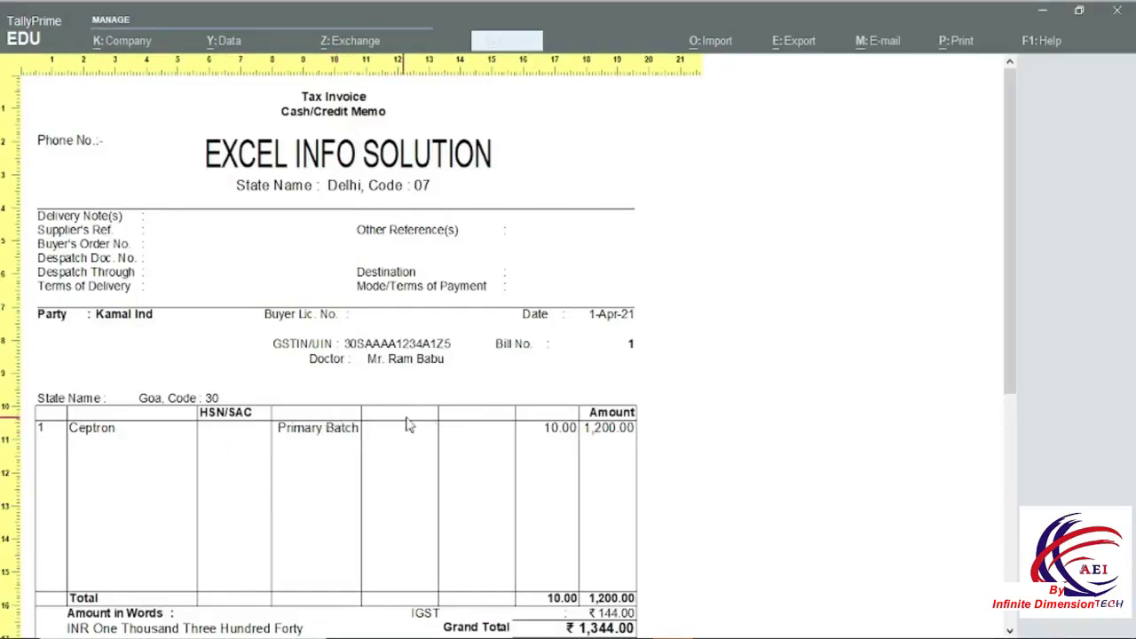
pyautogui.click(551, 427)
pyautogui.press('Escape')
pyautogui.press('Escape')
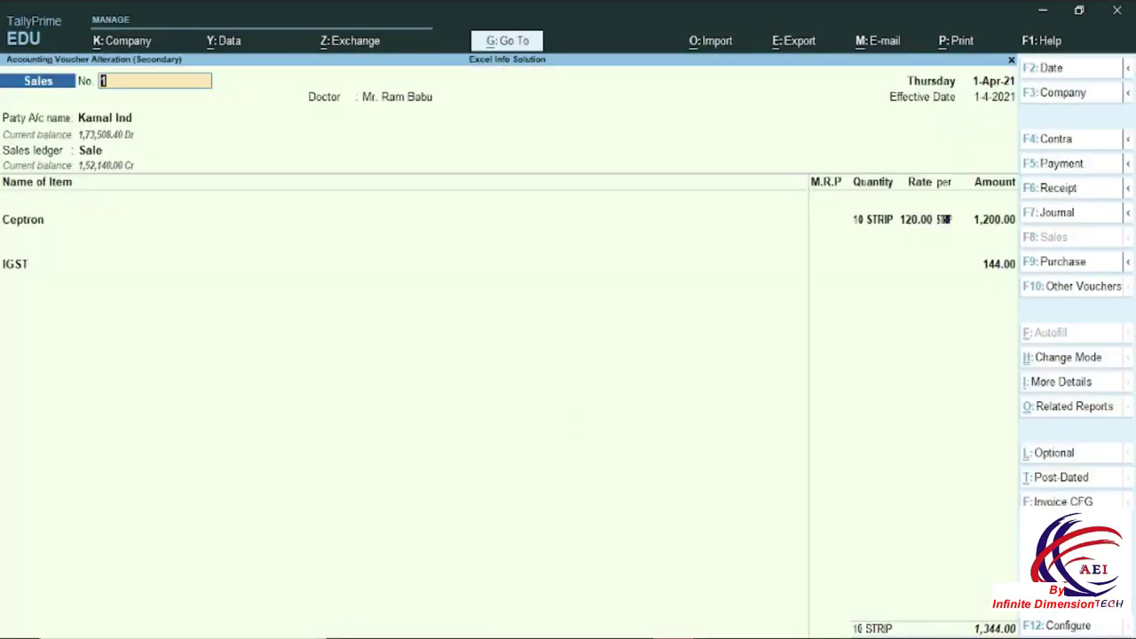
pyautogui.click(1076, 502)
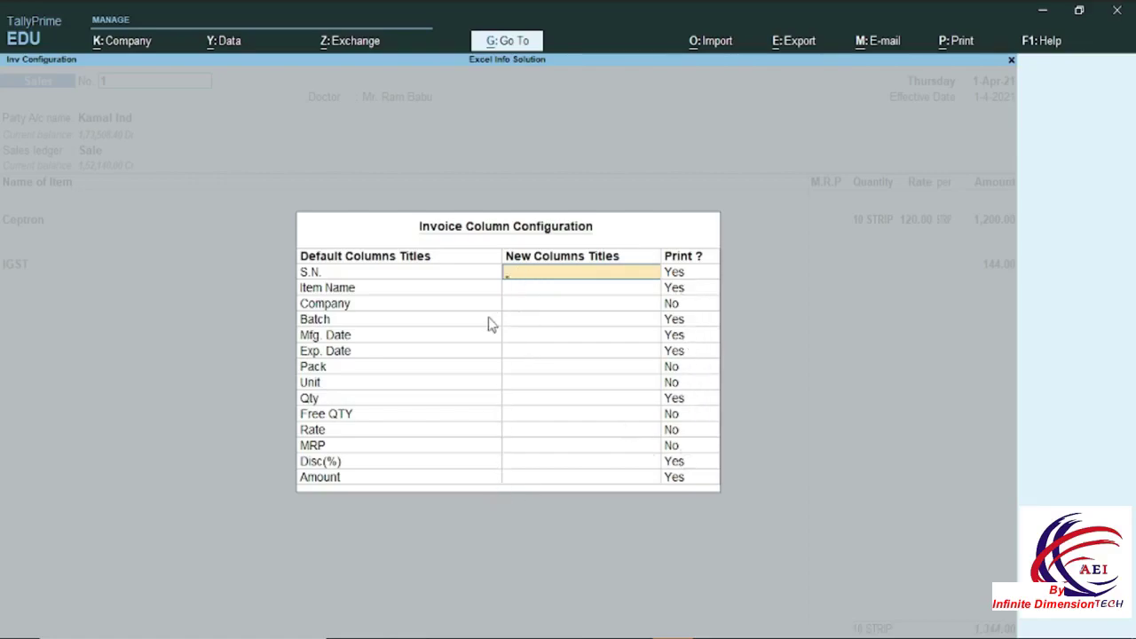
# Close the Invoice Column Configuration unchanged and begin quitting Kamal Ind's voucher
pyautogui.press('Escape')
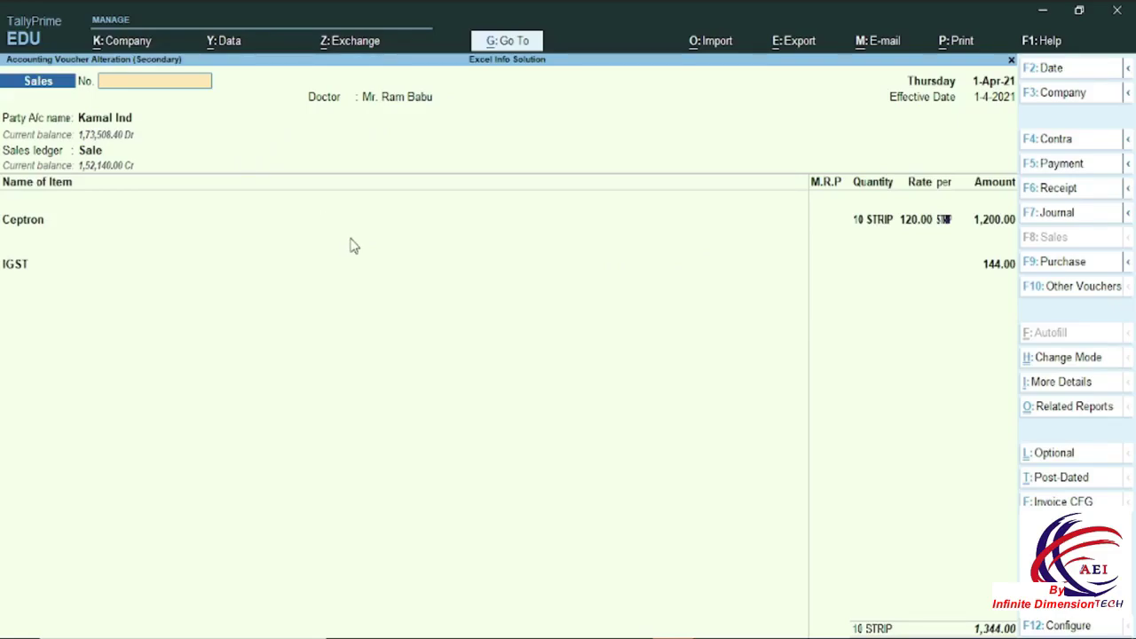
pyautogui.press('Return')
pyautogui.press('Return')
pyautogui.press('Return')
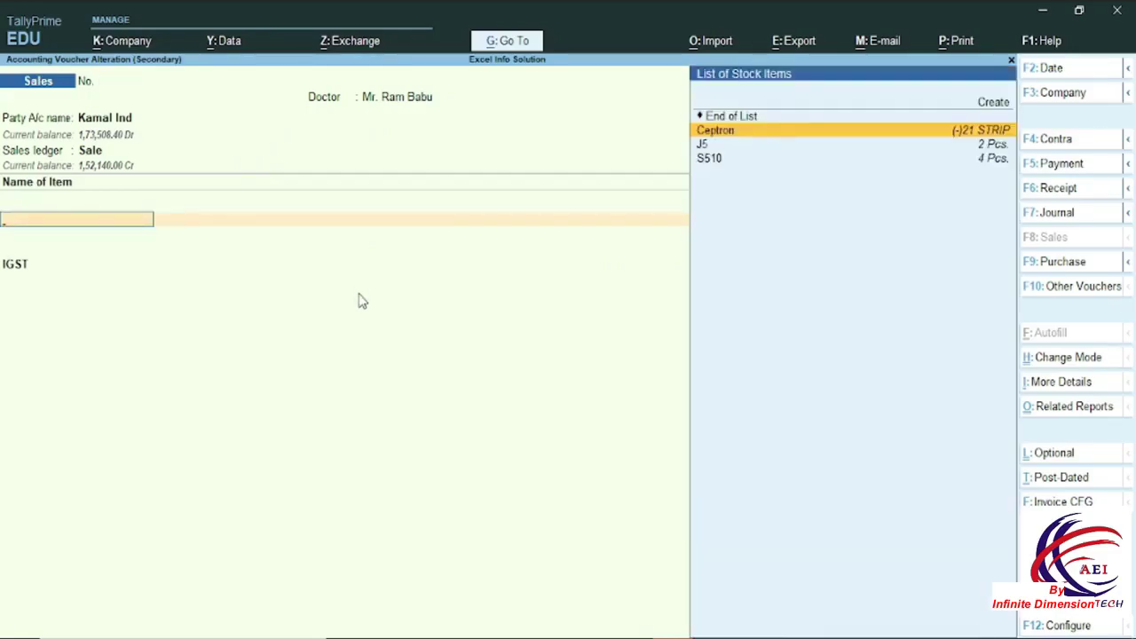
pyautogui.press('Escape')
# Quit the voucher without saving and return to the Gateway of Tally
pyautogui.press('y')
pyautogui.press('Escape')
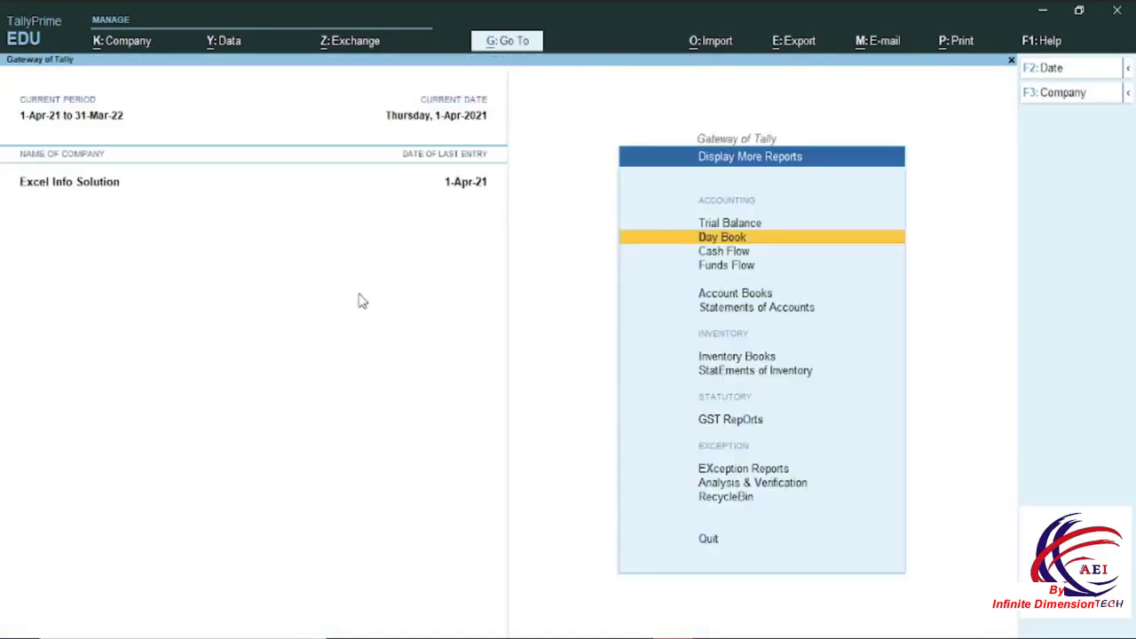
pyautogui.press('Escape')
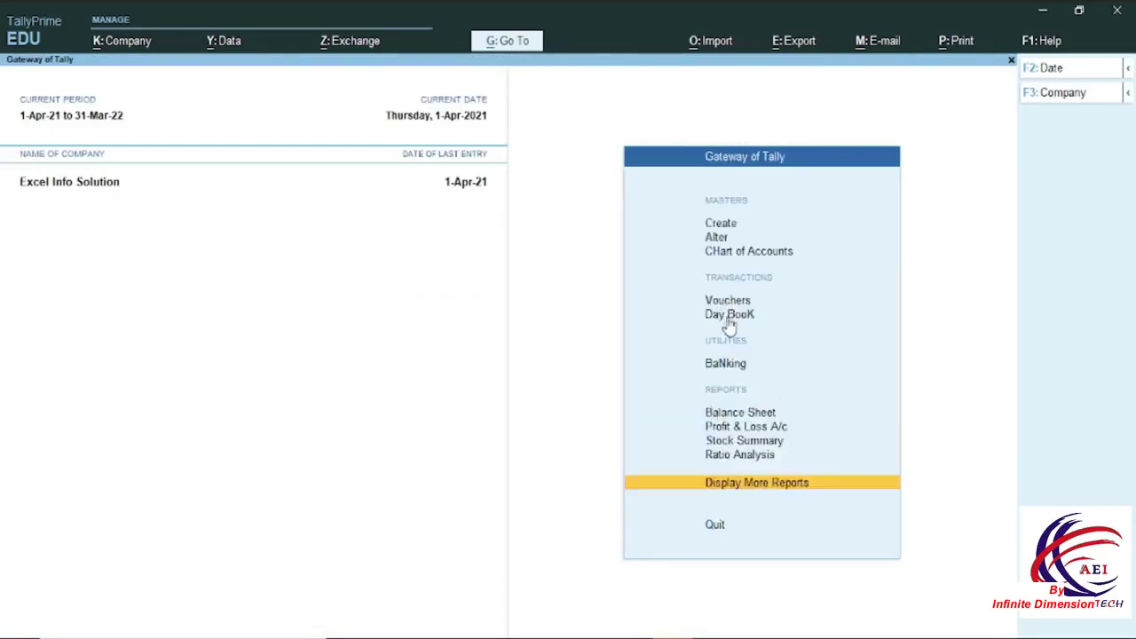
# Delete Kamal Ind's 33,040.00 Credit Note from the Day Book into the Recycle Bin with Alt+D
pyautogui.click(729, 321)
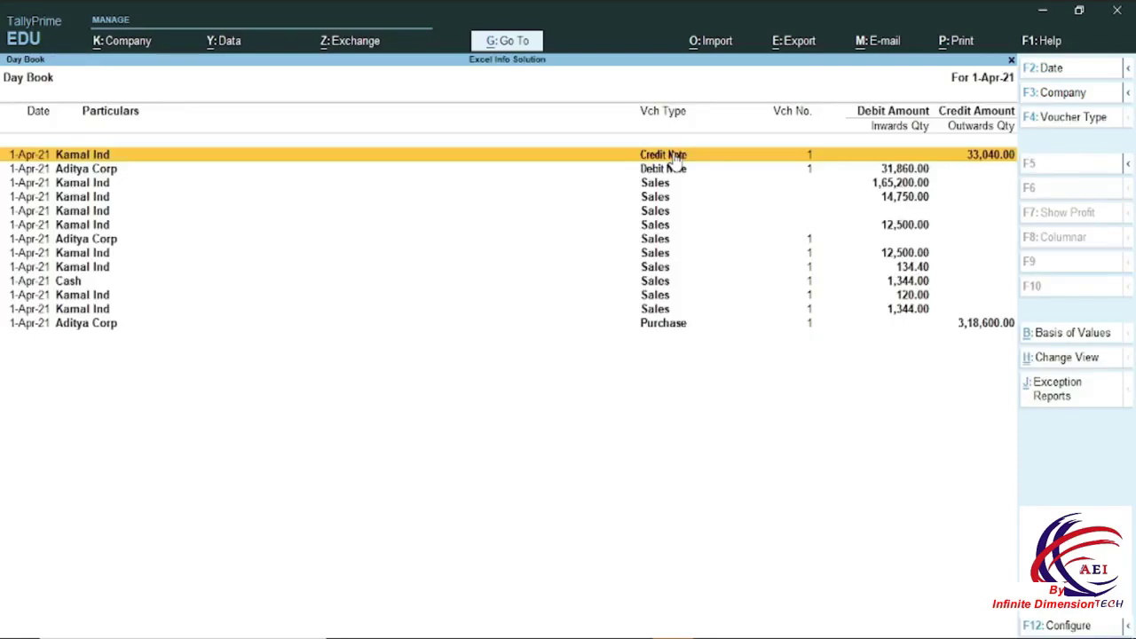
pyautogui.press('alt')
pyautogui.hotkey('alt', 'd')
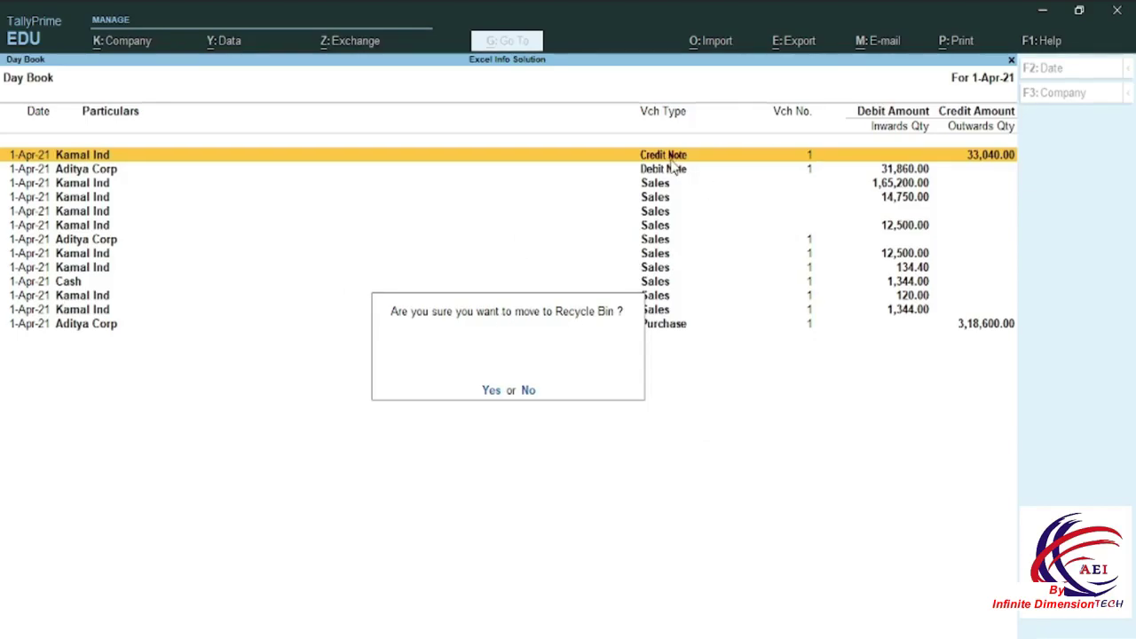
pyautogui.press('y')
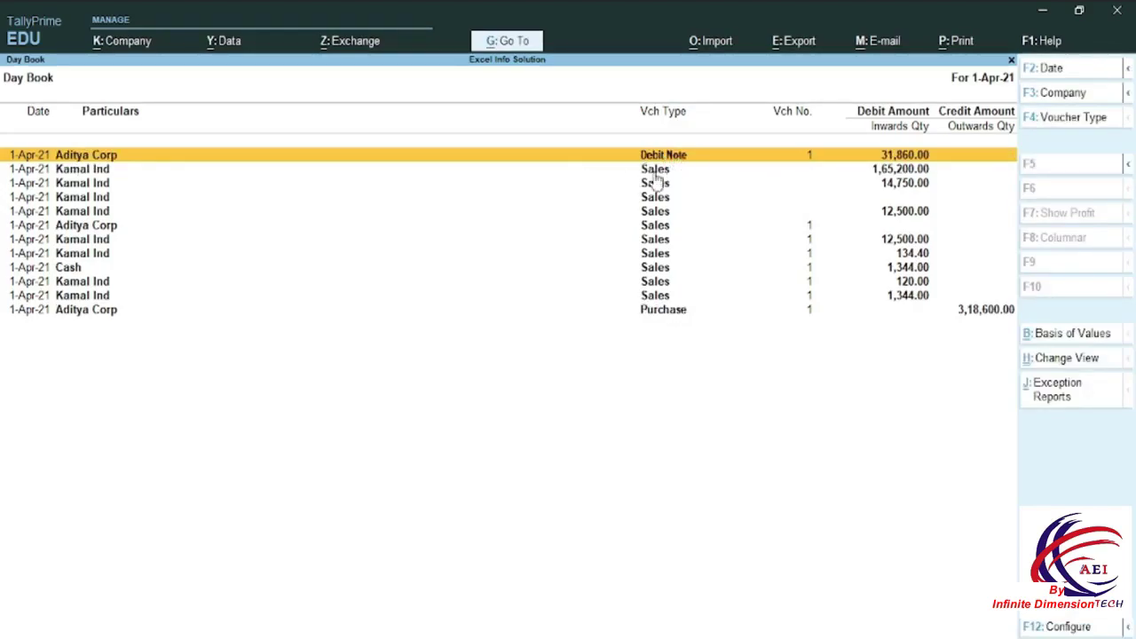
pyautogui.press('Escape')
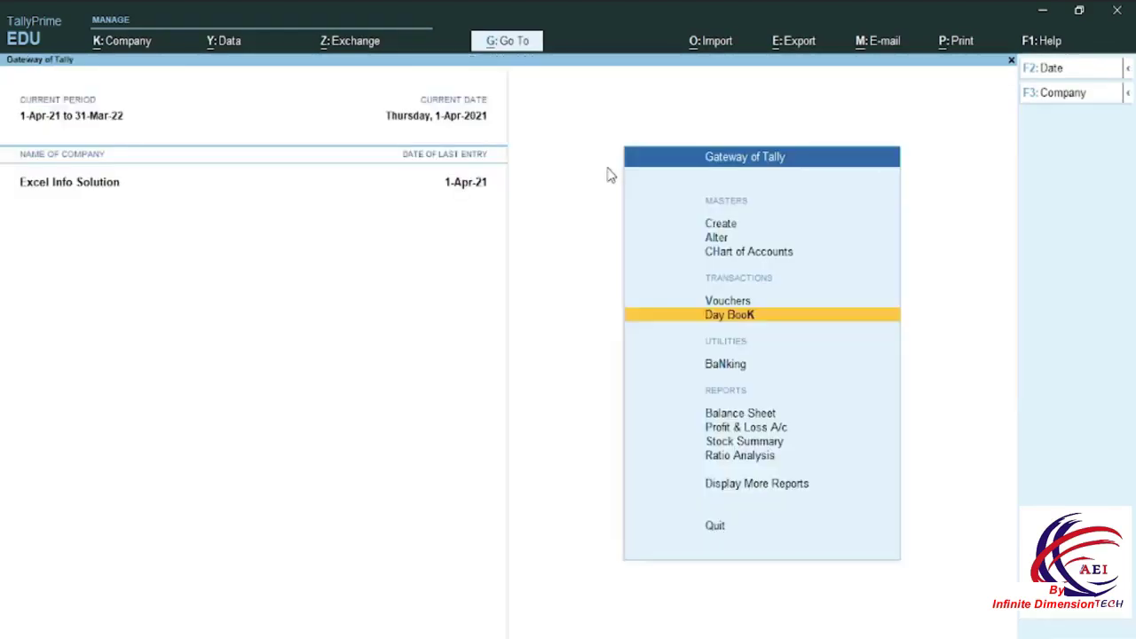
# Restore Kamal Ind's deleted Credit Note from the Recycle Bin under More Reports
pyautogui.click(762, 489)
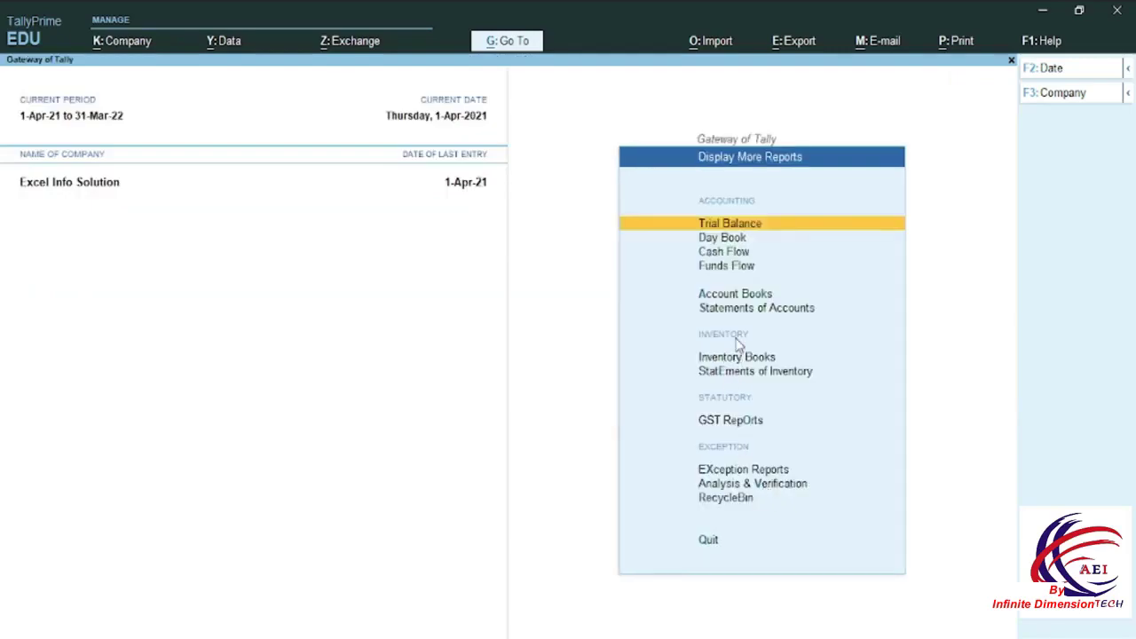
pyautogui.click(739, 499)
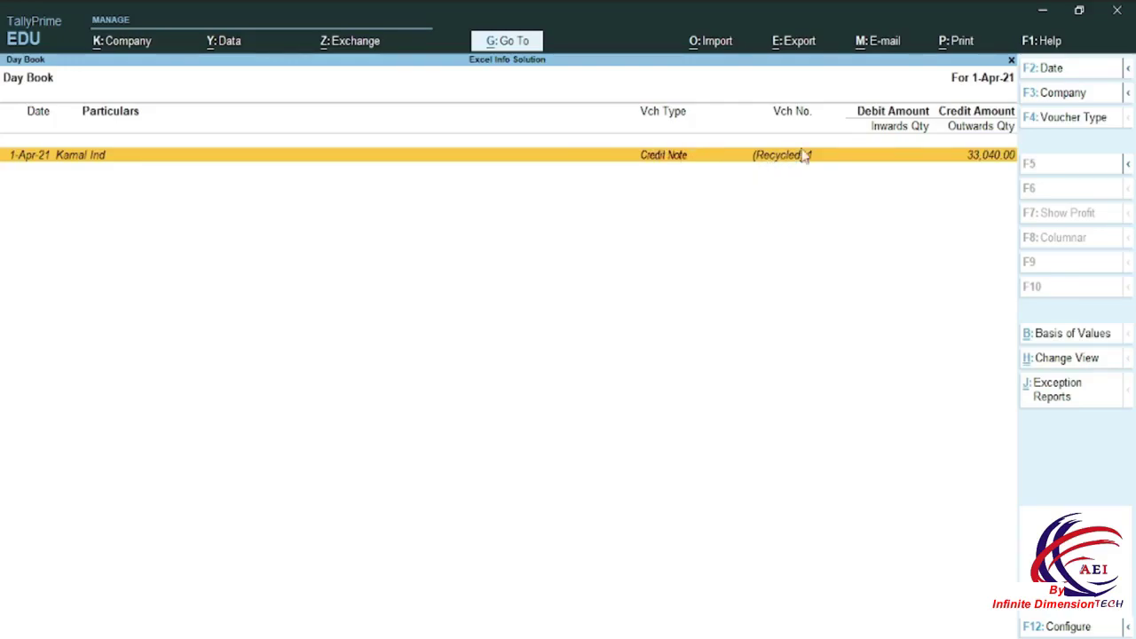
pyautogui.doubleClick(646, 162)
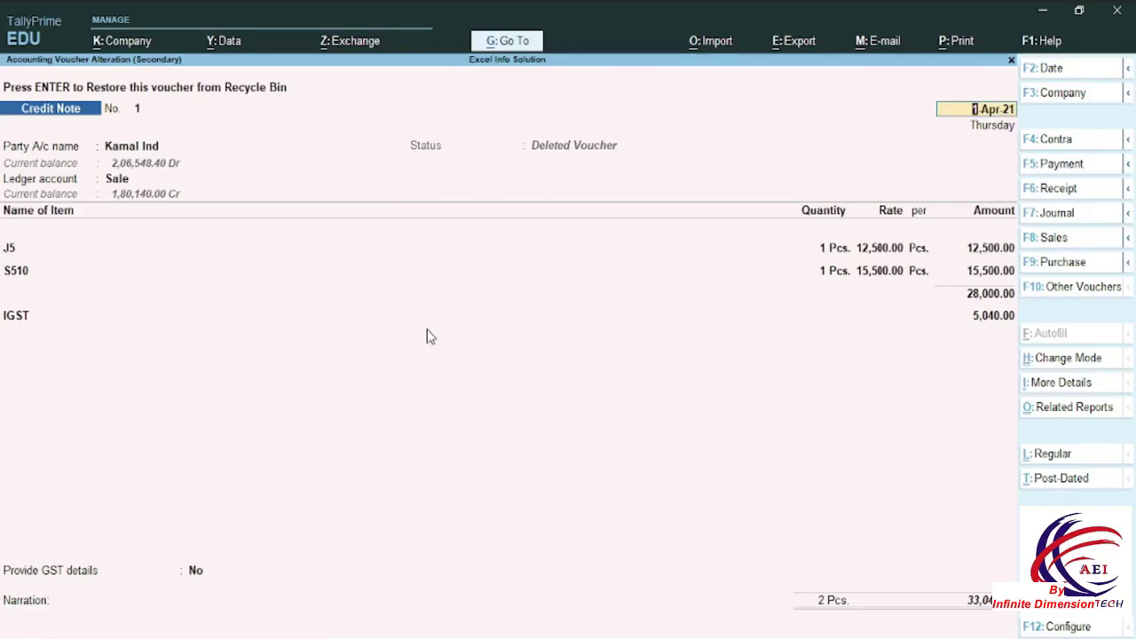
pyautogui.press('Escape')
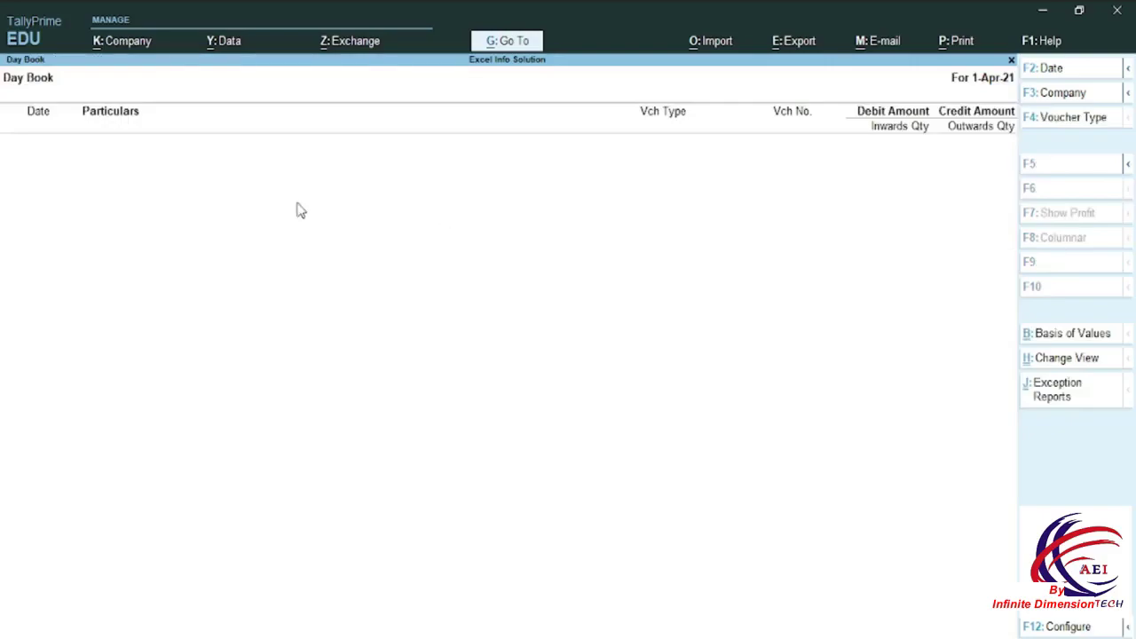
pyautogui.press('Escape')
pyautogui.press('Escape')
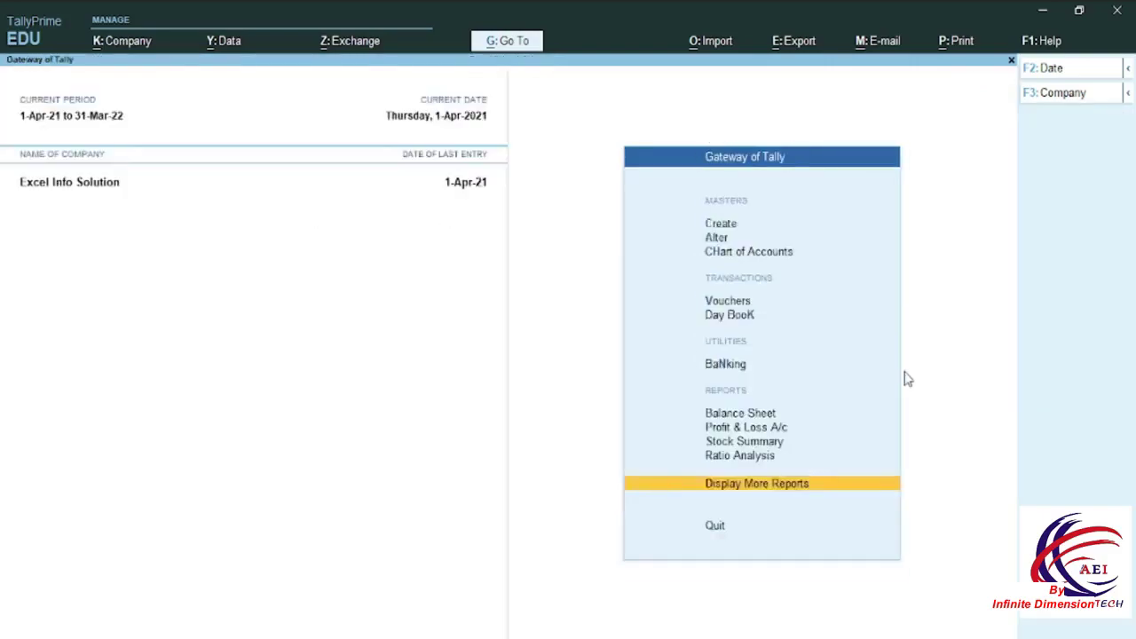
# Reopen the 33,040.00 credit note from the Day Book, make it a regular voucher, and save
pyautogui.click(720, 321)
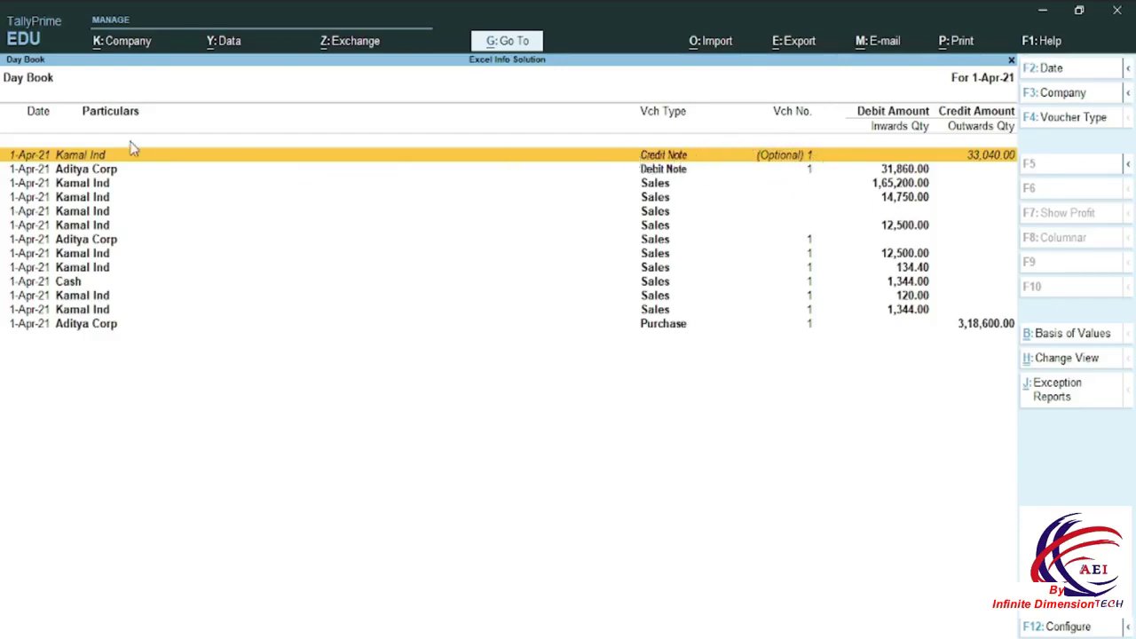
pyautogui.click(525, 162)
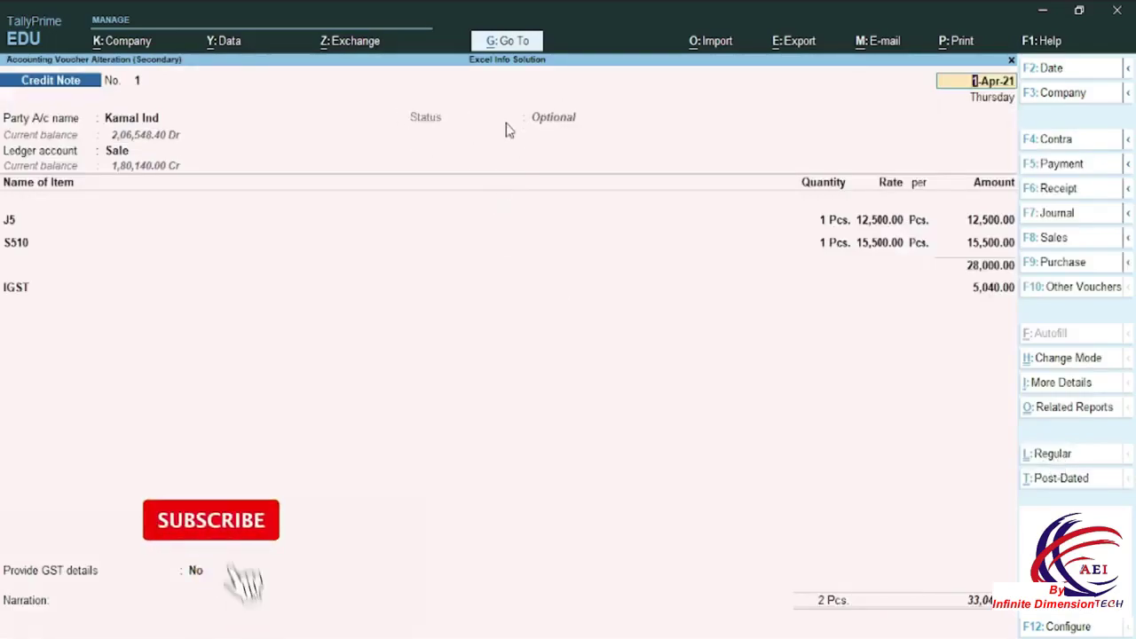
pyautogui.click(1053, 455)
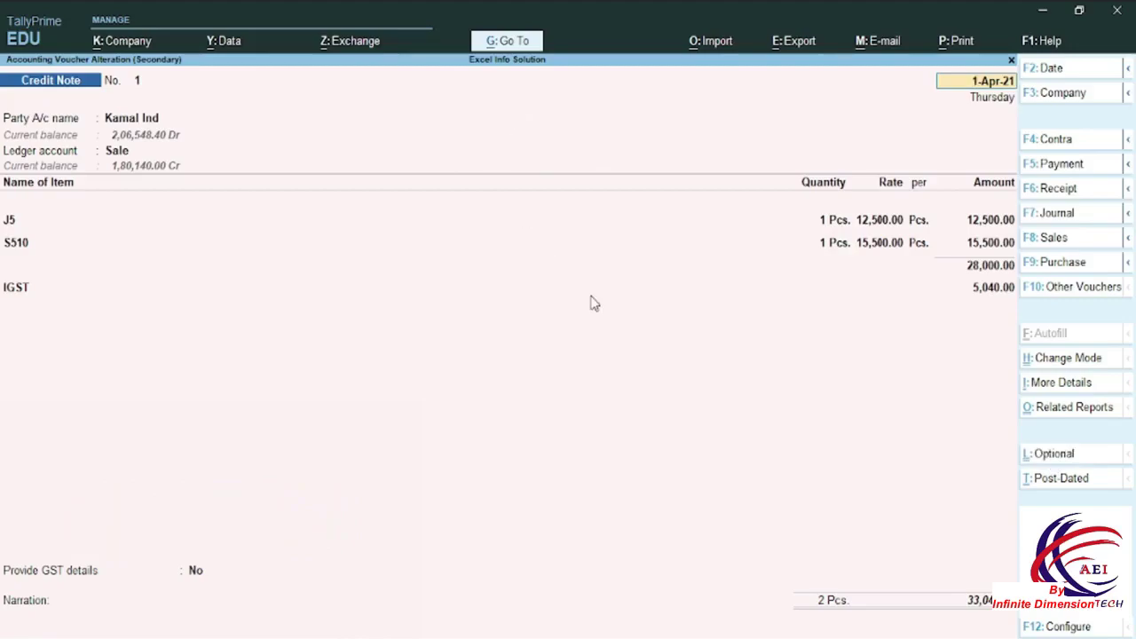
pyautogui.hotkey('ctrl', 'a')
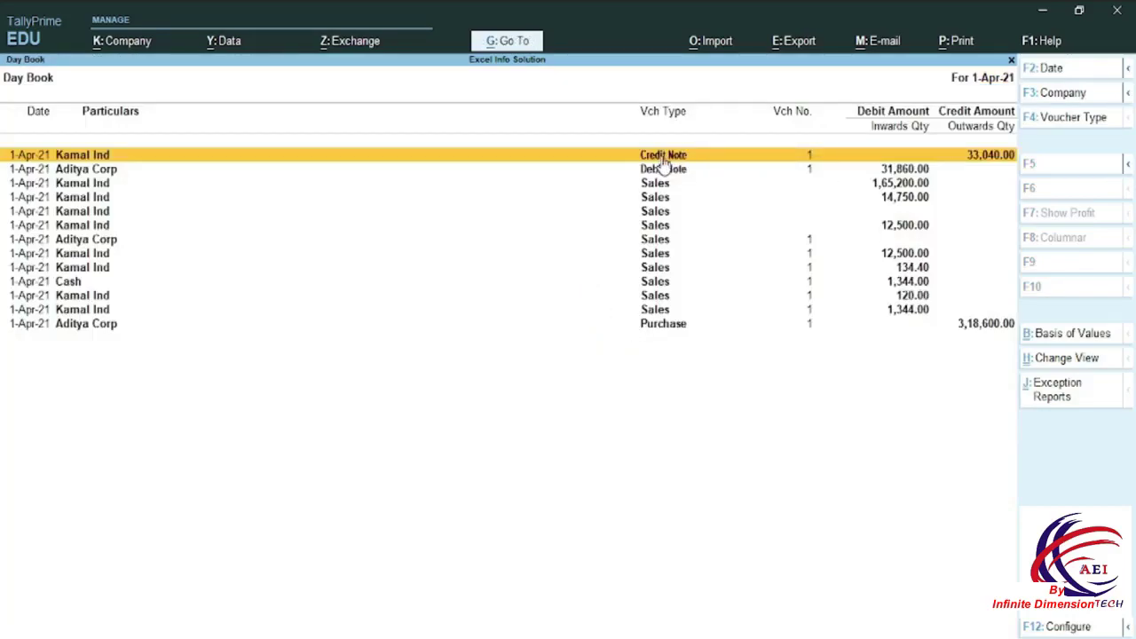
# Back out to the Gateway of Tally, declining the prompt to quit TallyPrime
pyautogui.press('Escape')
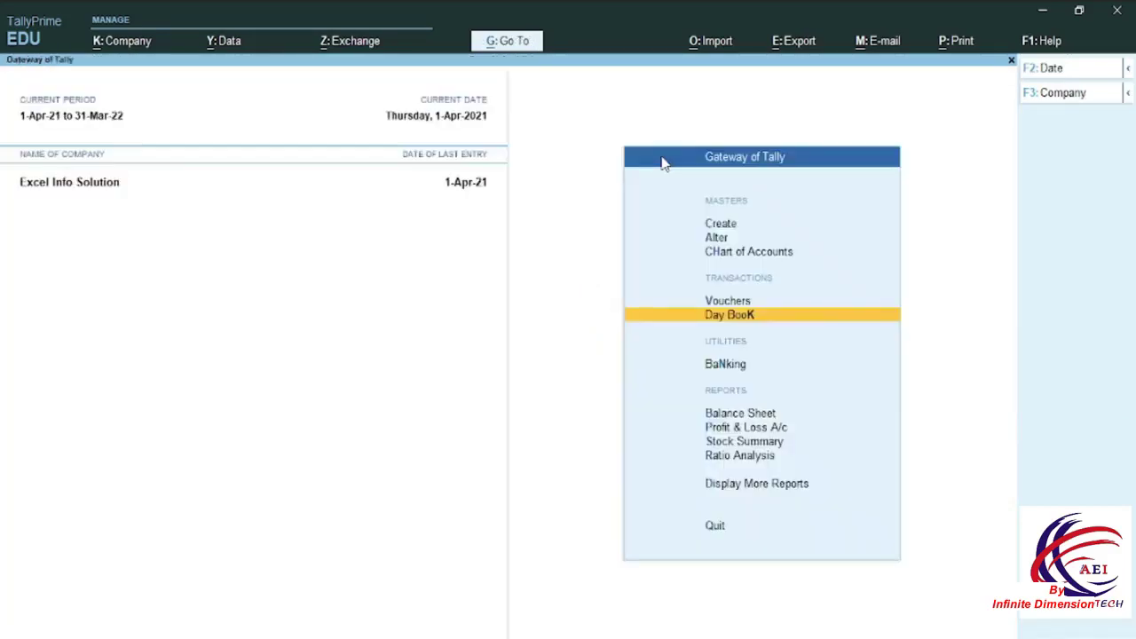
pyautogui.press('Escape')
pyautogui.press('n')
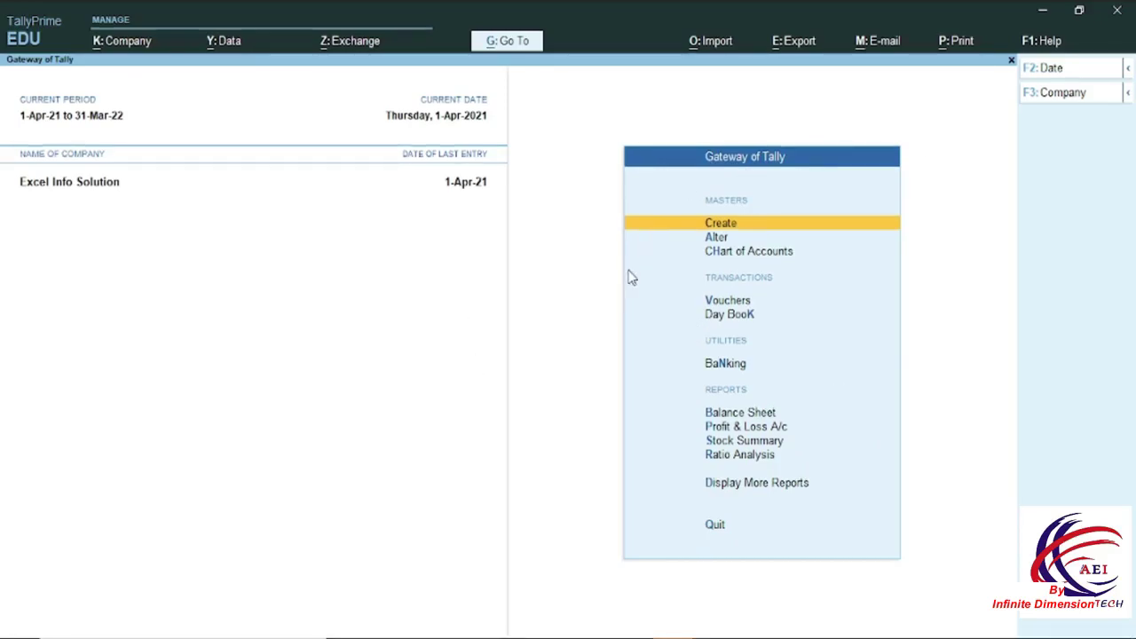
# Open the TDLs & AddOns list from F1: Help and move to the first TDL
pyautogui.click(1034, 46)
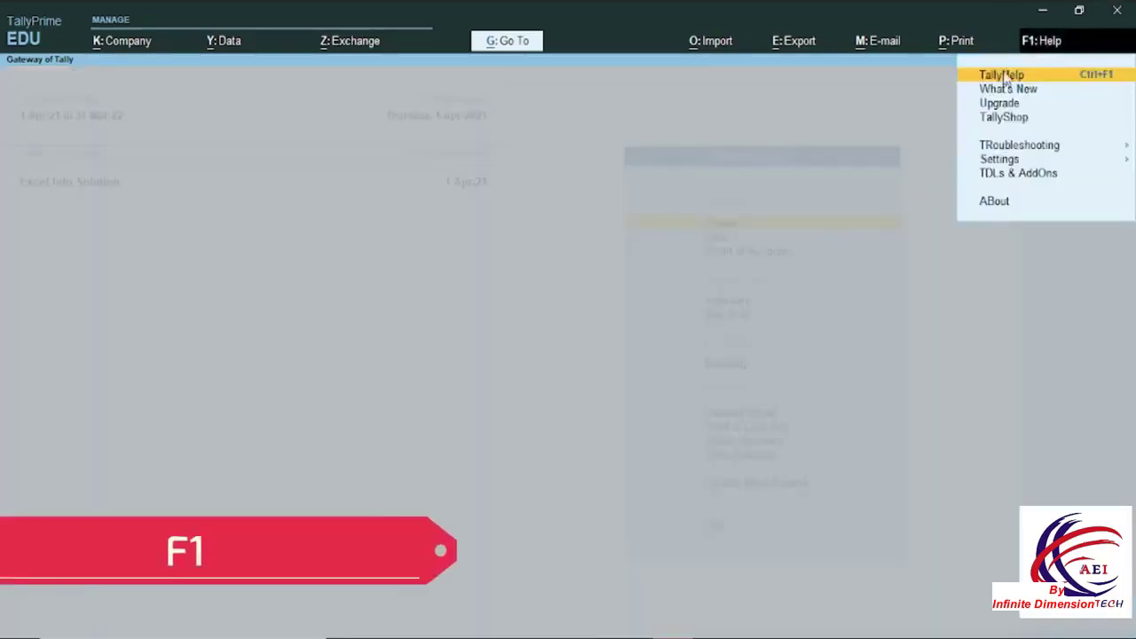
pyautogui.click(1046, 176)
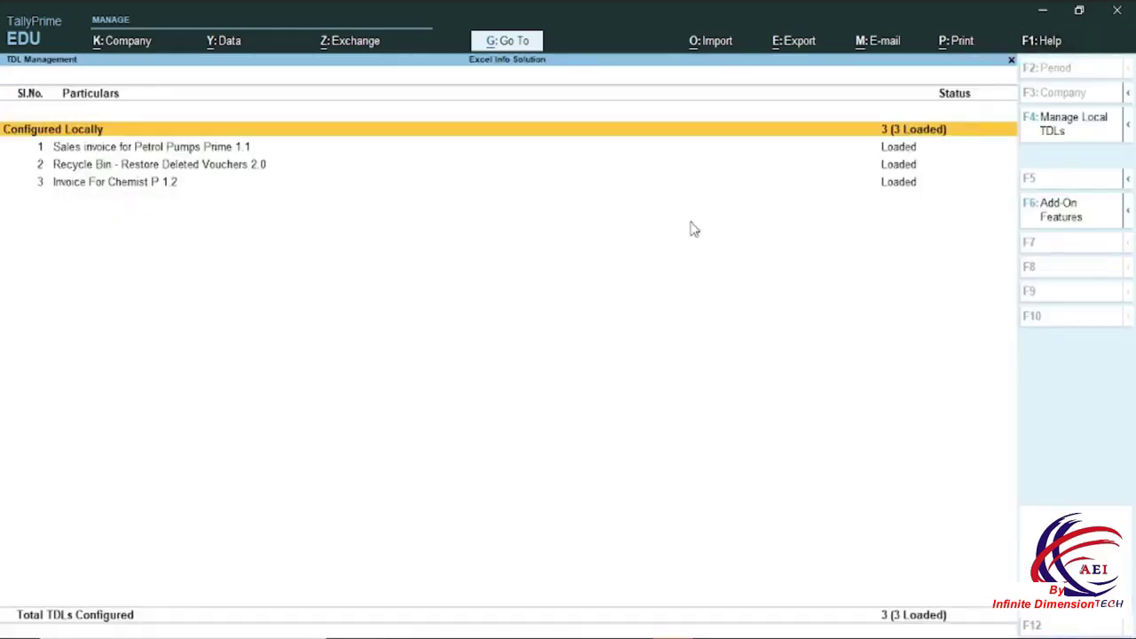
pyautogui.press('Down')
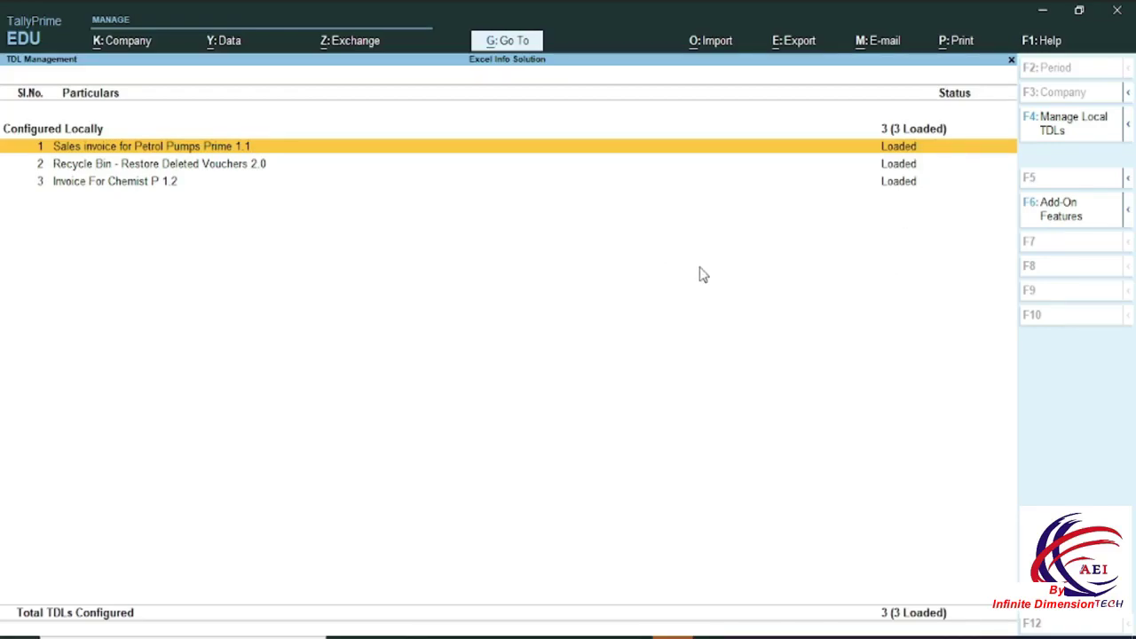
# In Add-On Features, set Enable Recycle Bin and Activate Invoice for Chemist to No
pyautogui.click(1062, 217)
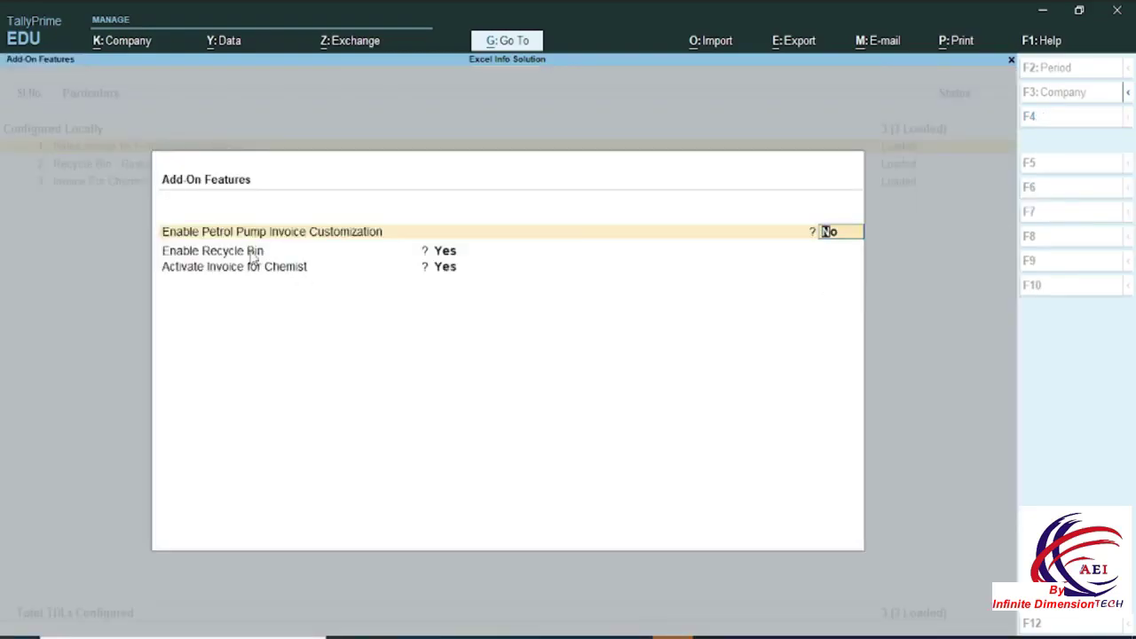
pyautogui.press('Return')
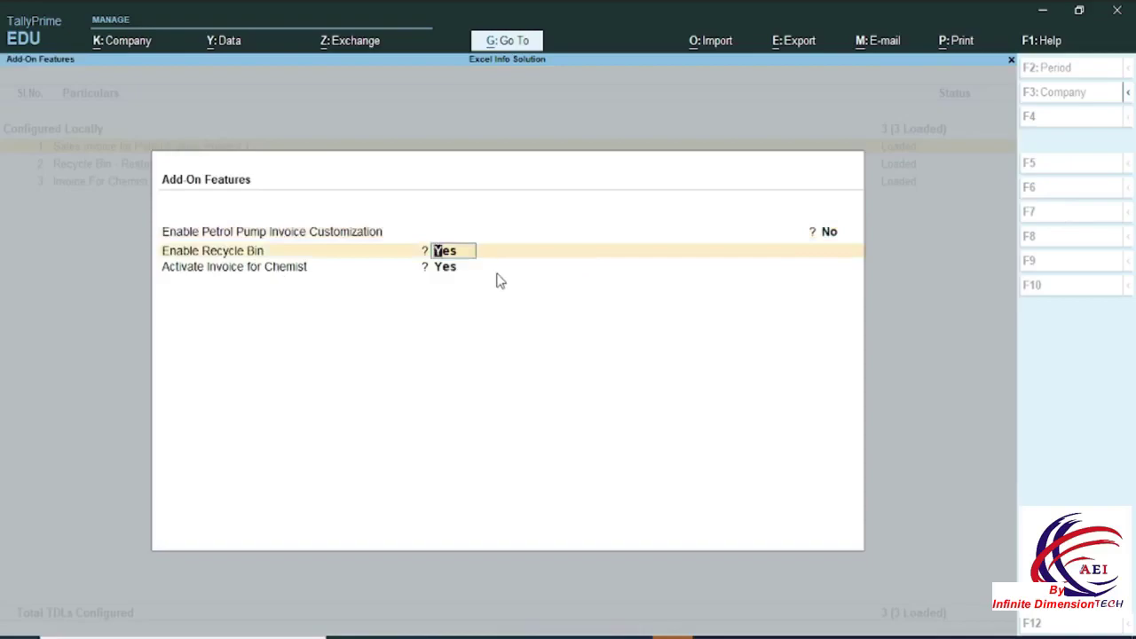
pyautogui.write('n')
pyautogui.press('Return')
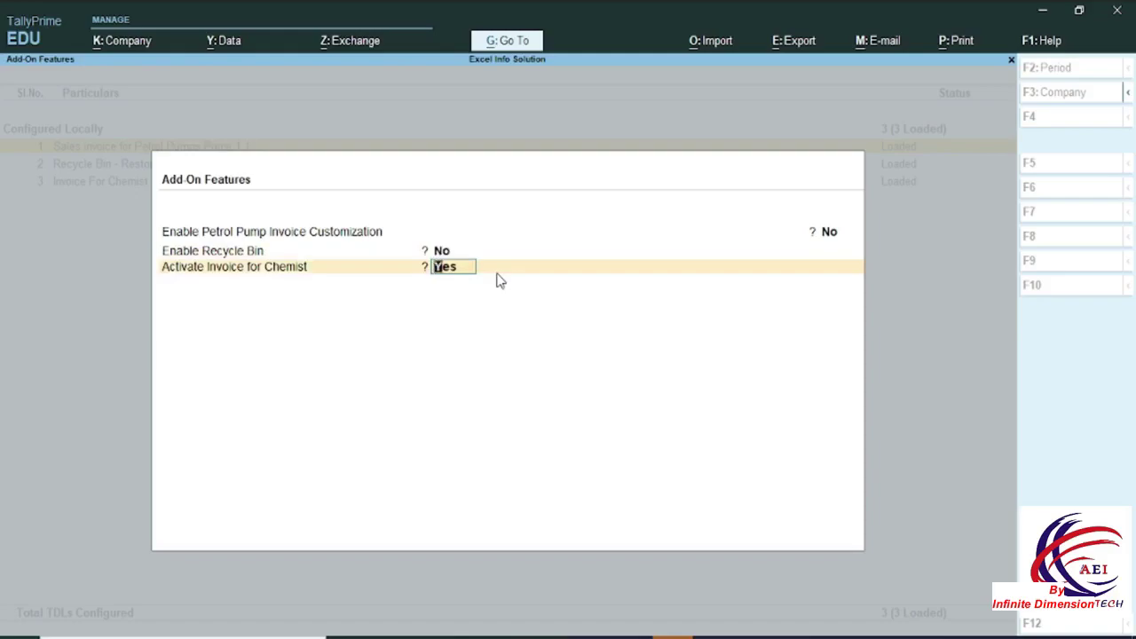
pyautogui.write('n')
pyautogui.press('Return')
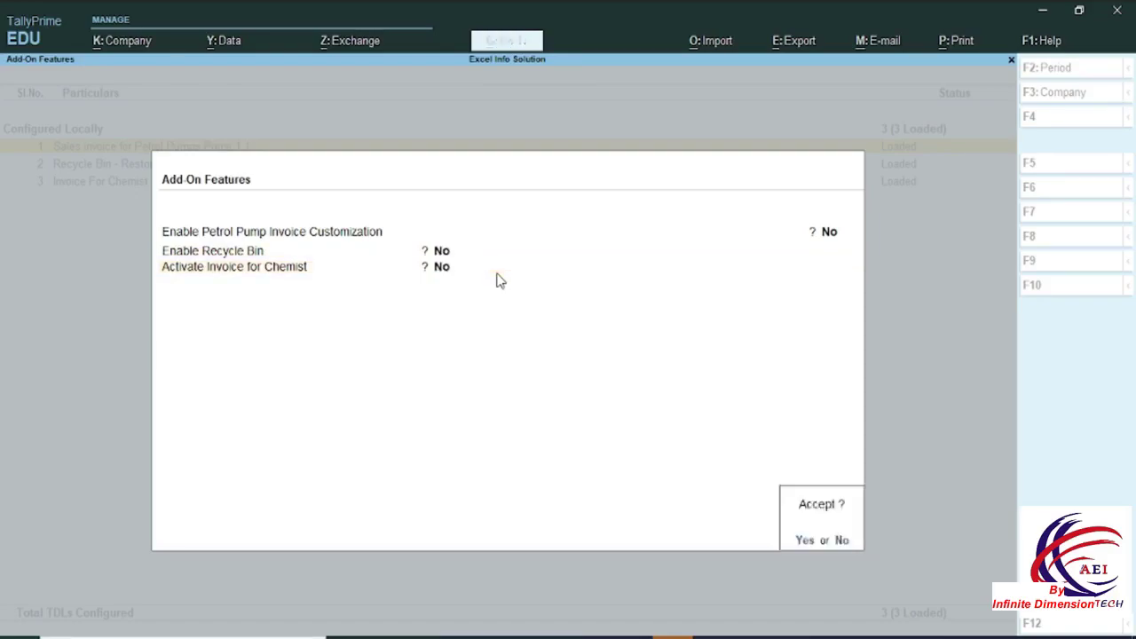
pyautogui.press('Return')
# Leave TDL Management and check that RecycleBin no longer appears under More Reports
pyautogui.press('Escape')
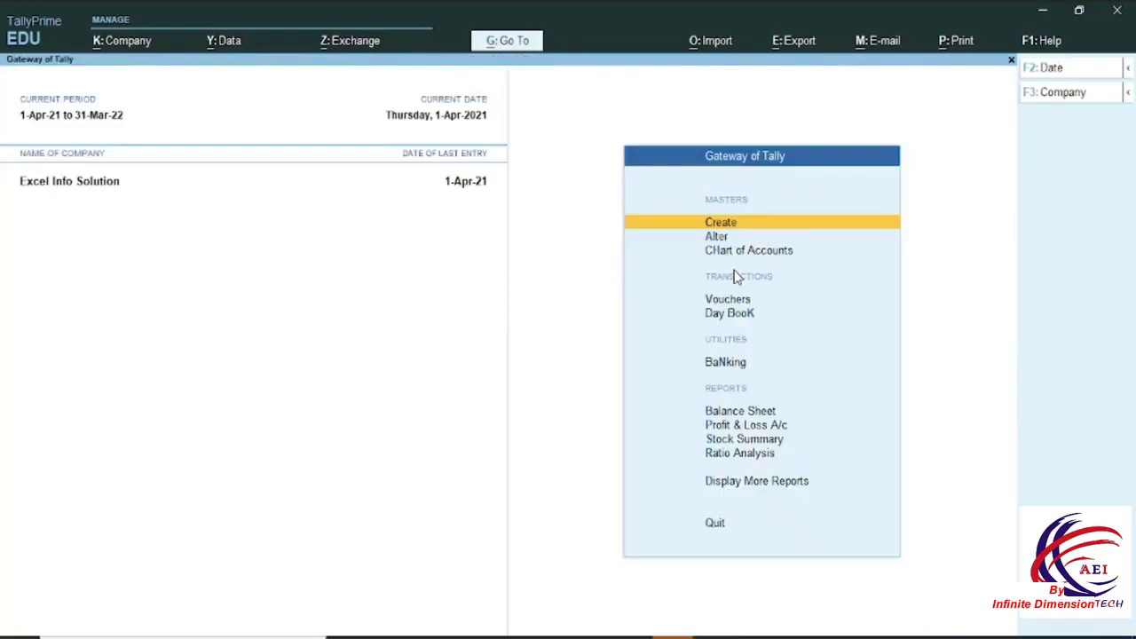
pyautogui.click(746, 484)
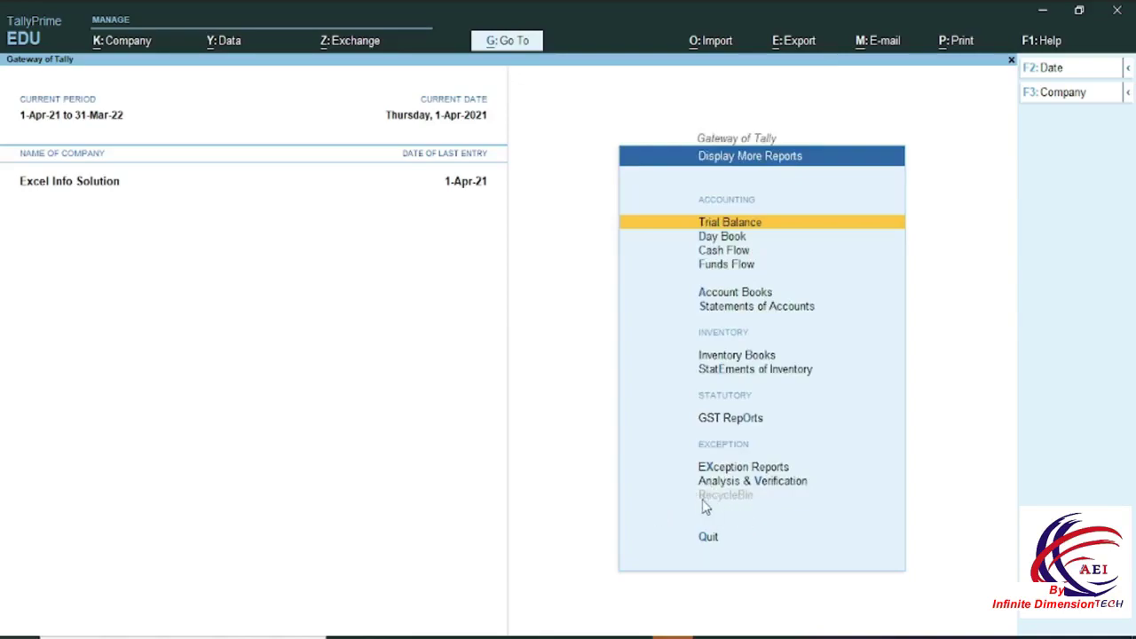
pyautogui.click(762, 540)
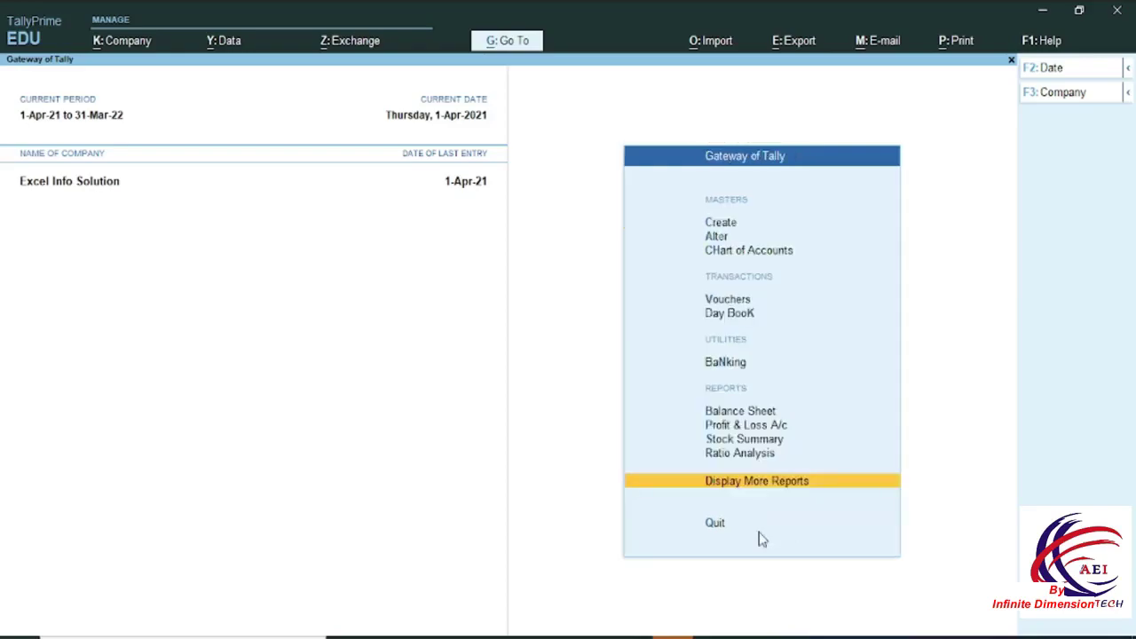
# Open the Manage Local TDLs configuration from F1: Help > TDLs & AddOns
pyautogui.click(1035, 48)
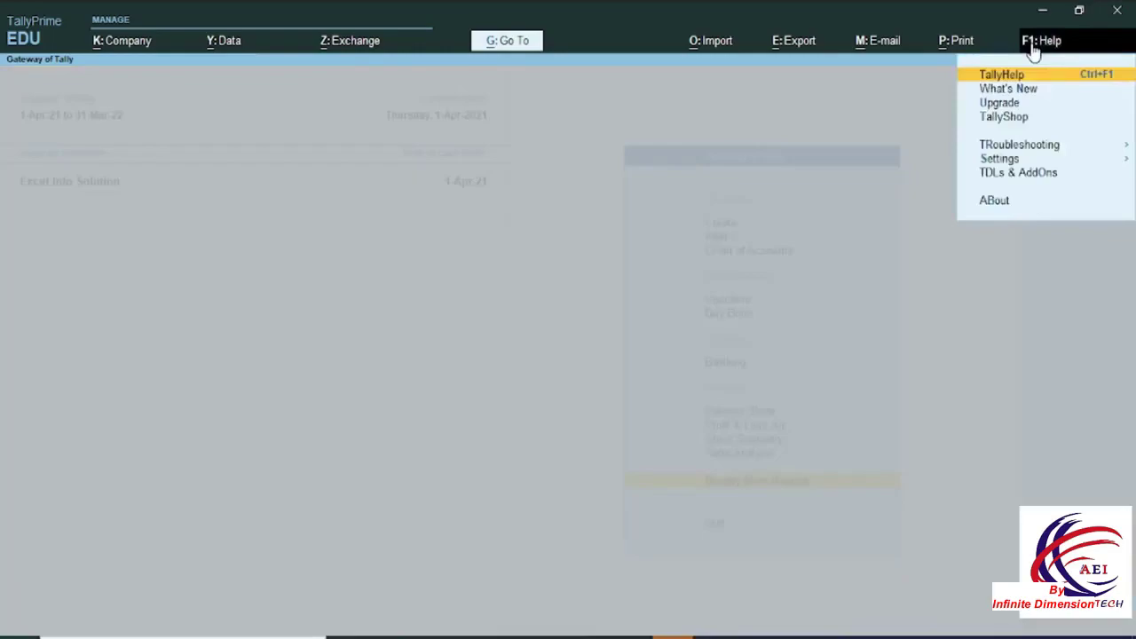
pyautogui.click(1025, 175)
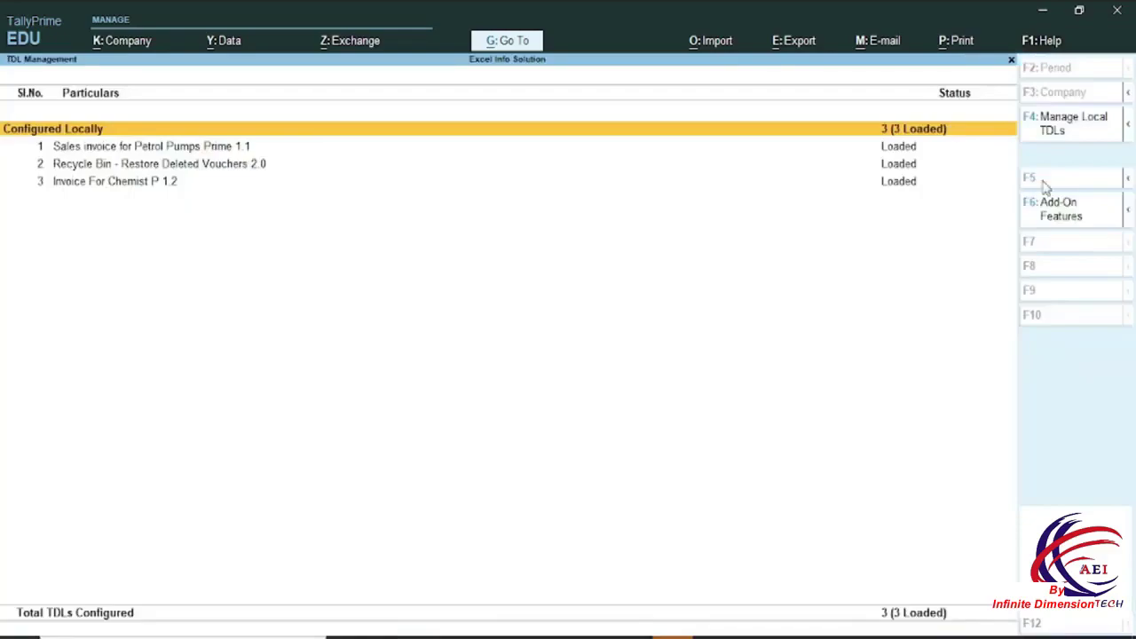
pyautogui.click(1064, 131)
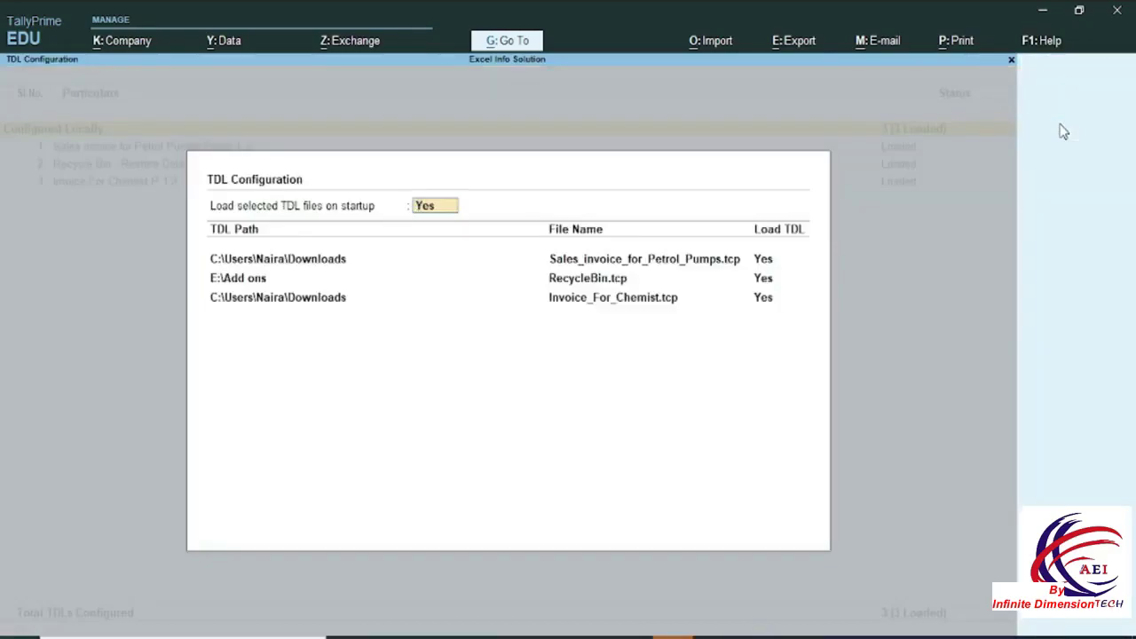
pyautogui.press('Return')
# Remove the Petrol Pumps, RecycleBin.tcp and Chemist TDL entries and save the configuration
pyautogui.press('Up')
pyautogui.press('Up')
pyautogui.press('Up')
pyautogui.press('Up')
pyautogui.press('Up')
pyautogui.press('Up')
pyautogui.press('Up')
pyautogui.press('Up')
pyautogui.press('Up')
pyautogui.press('Up')
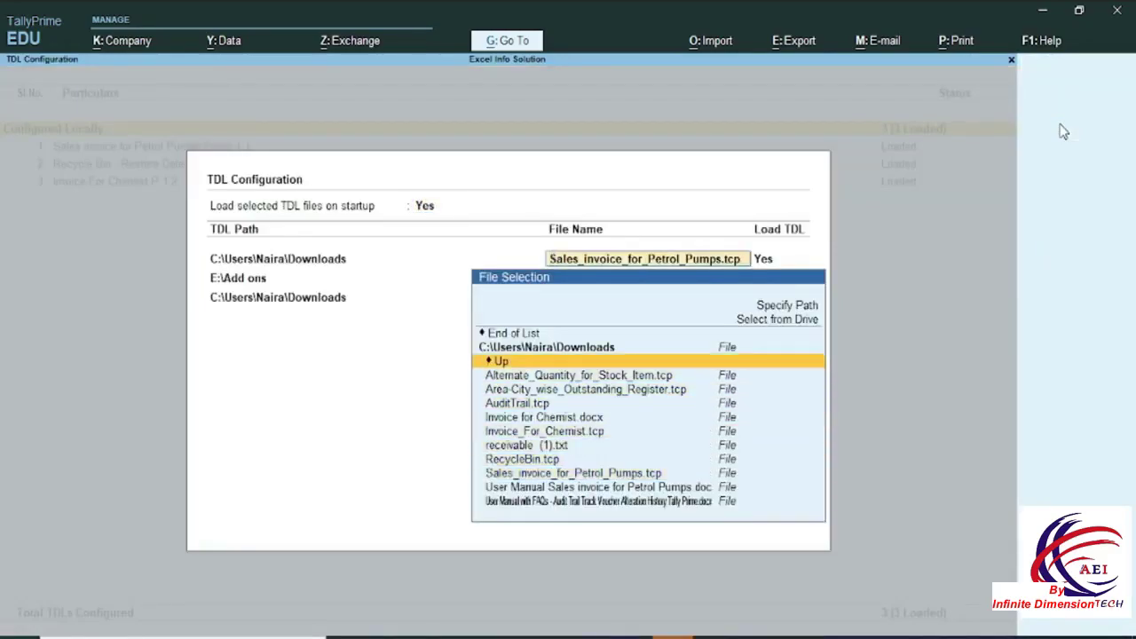
pyautogui.hotkey('ctrl', 'd')
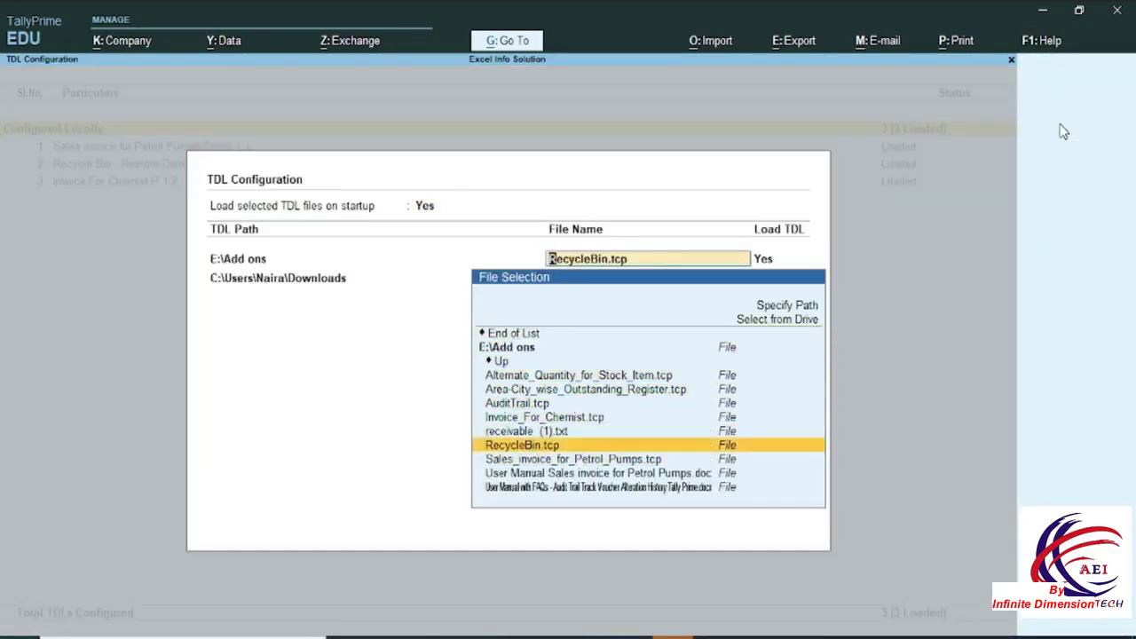
pyautogui.press('Up')
pyautogui.press('Up')
pyautogui.press('Up')
pyautogui.press('Up')
pyautogui.press('Up')
pyautogui.press('Up')
pyautogui.press('Up')
pyautogui.press('Up')
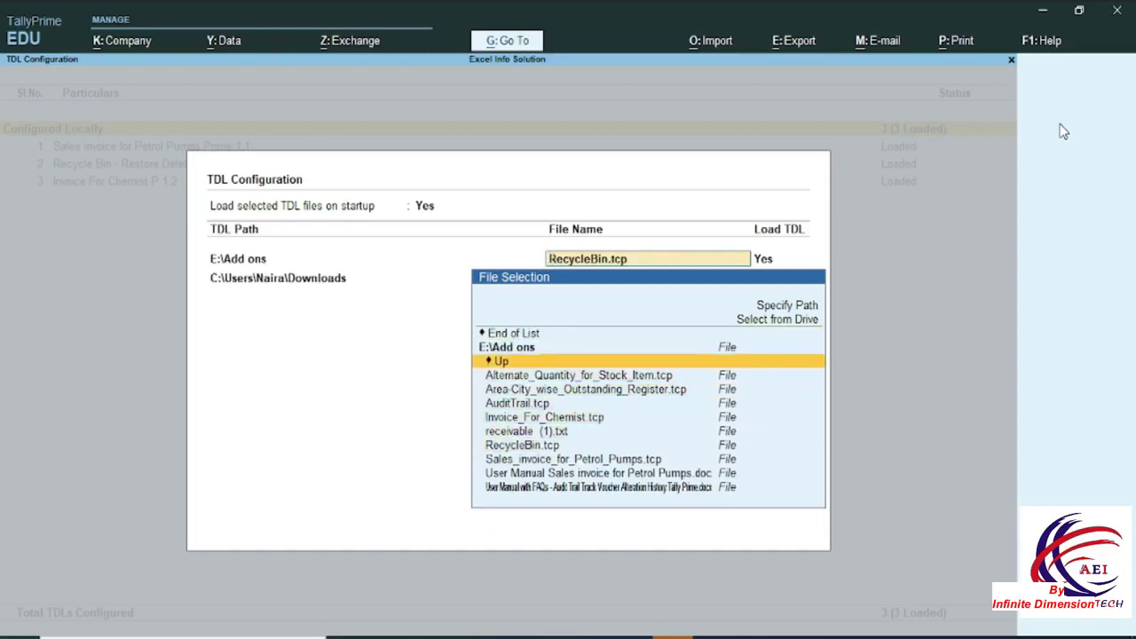
pyautogui.hotkey('ctrl', 'd')
pyautogui.press('Up')
pyautogui.press('Up')
pyautogui.press('Up')
pyautogui.press('Up')
pyautogui.press('Up')
pyautogui.press('Up')
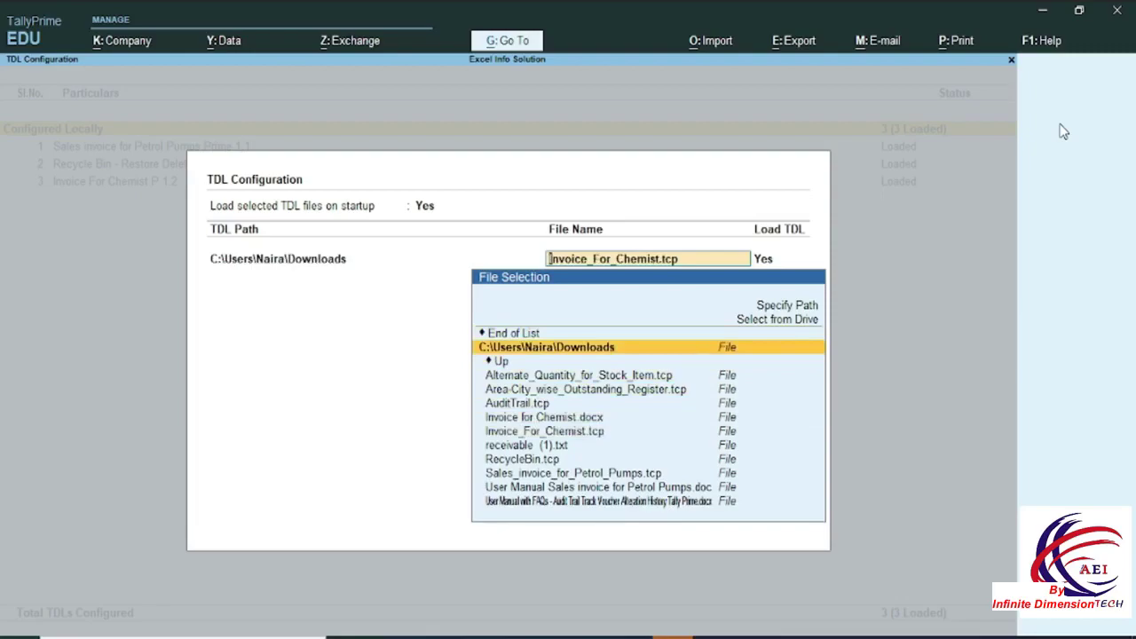
pyautogui.press('Up')
pyautogui.press('Return')
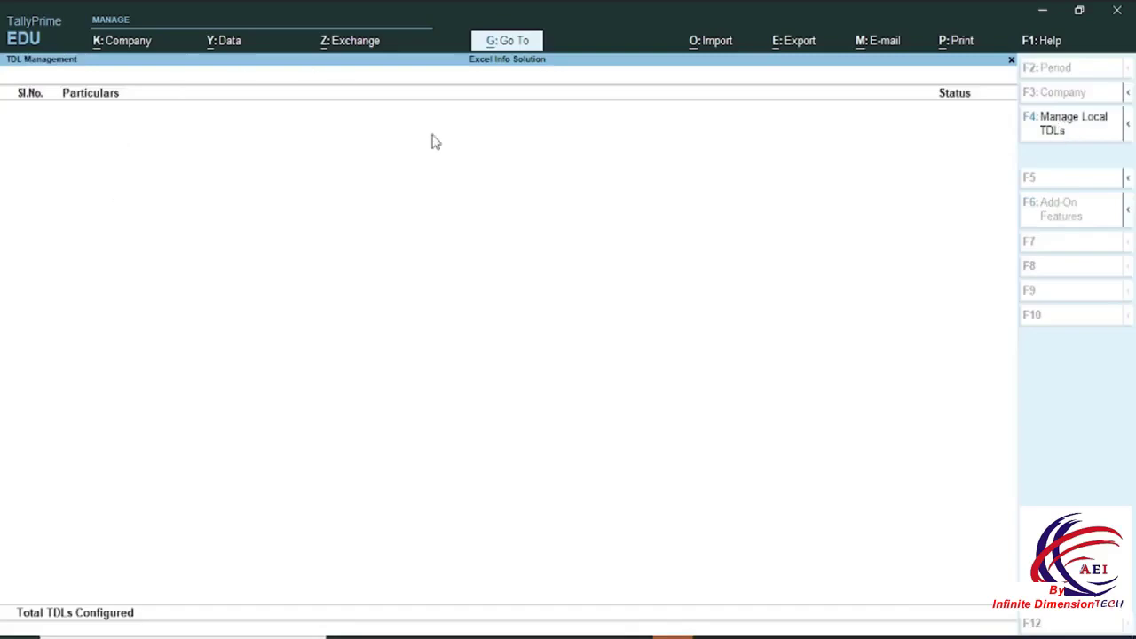
# Confirm RecycleBin is gone from More Reports, then begin a new Sales voucher with F8
pyautogui.press('Escape')
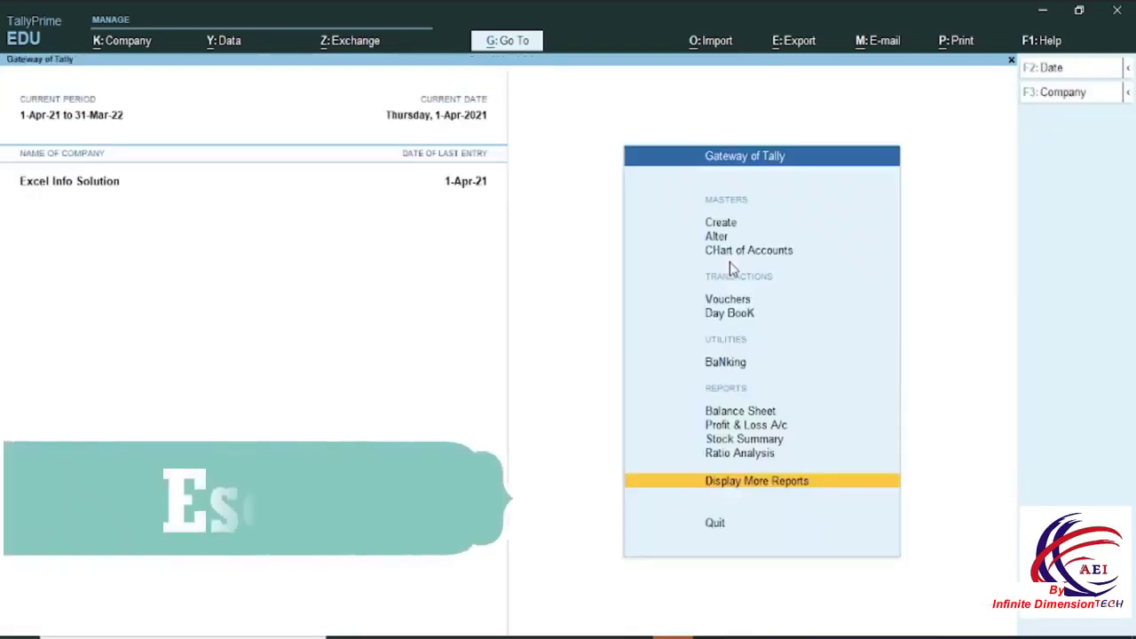
pyautogui.click(734, 485)
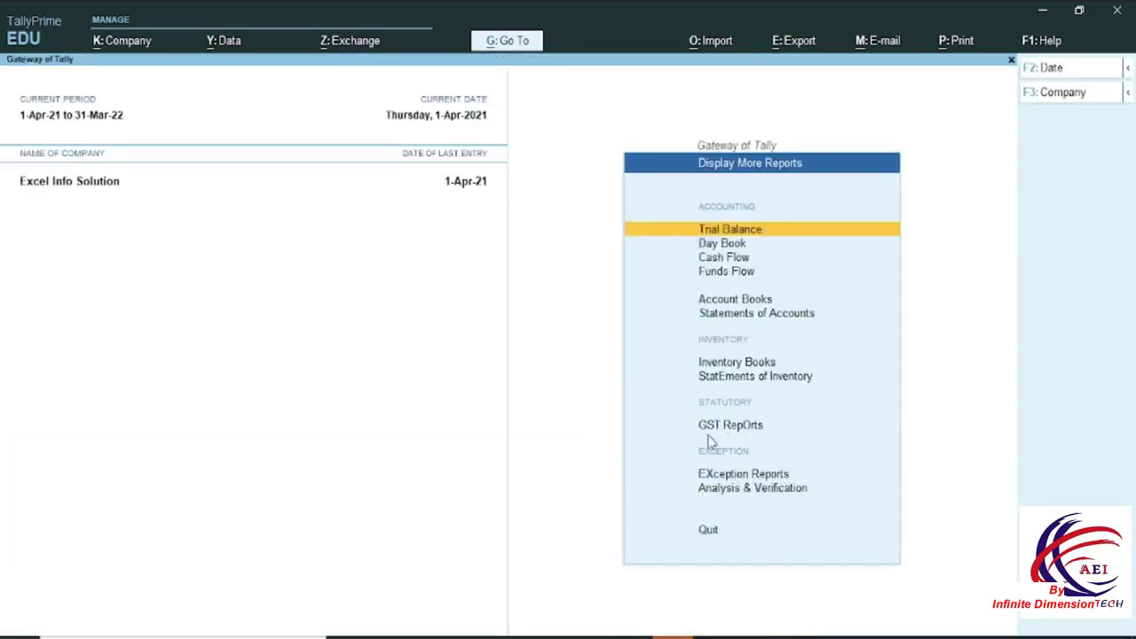
pyautogui.press('Escape')
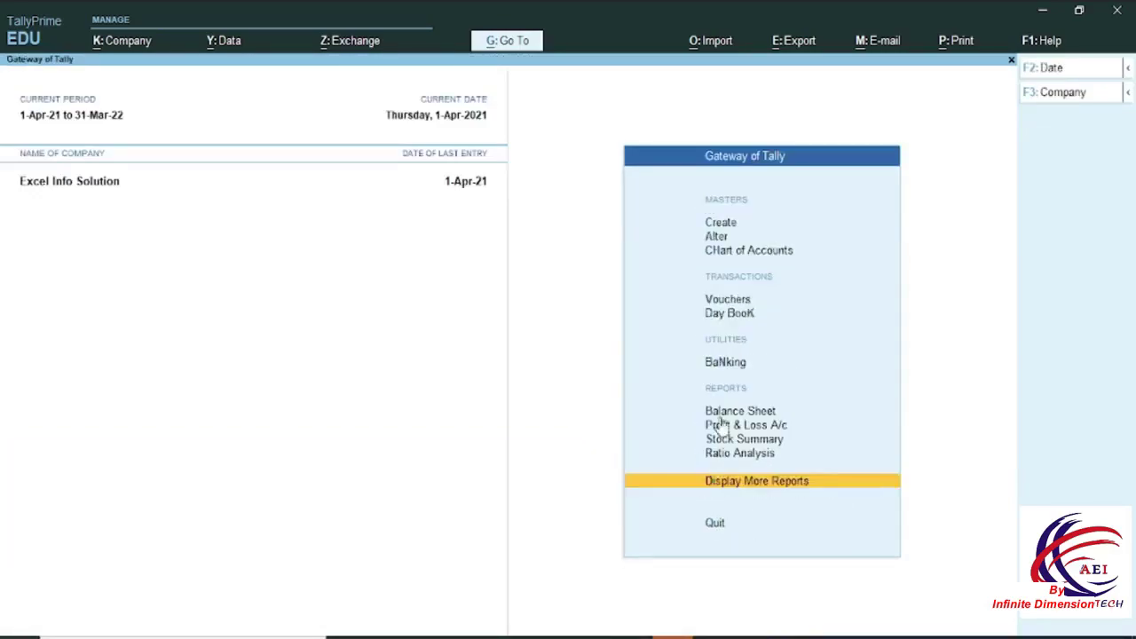
pyautogui.click(742, 302)
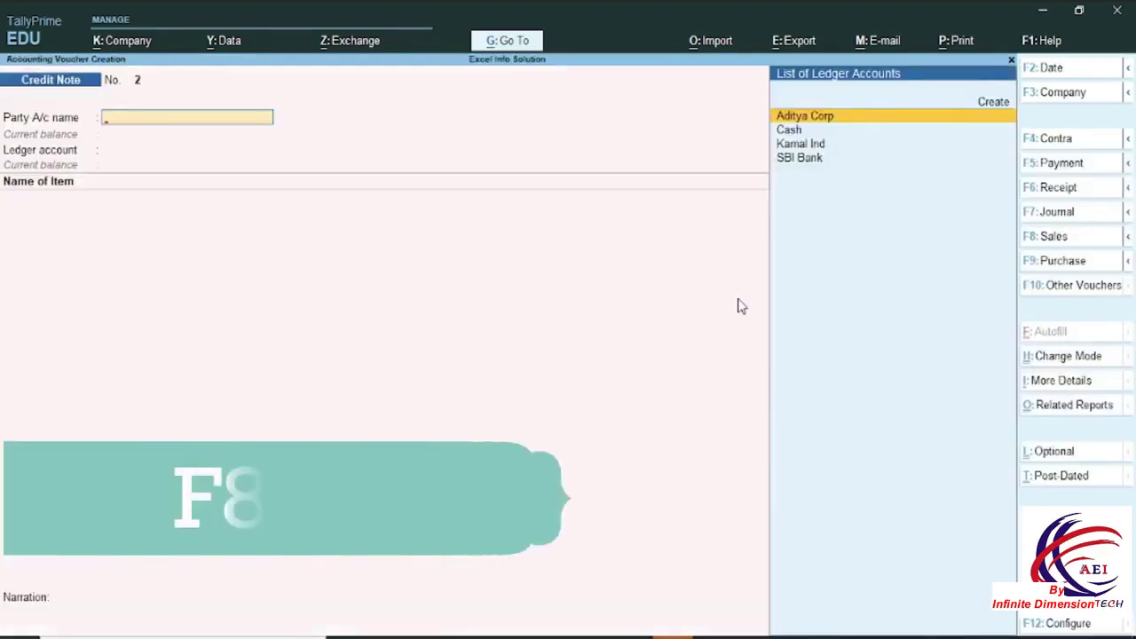
pyautogui.press('F8')
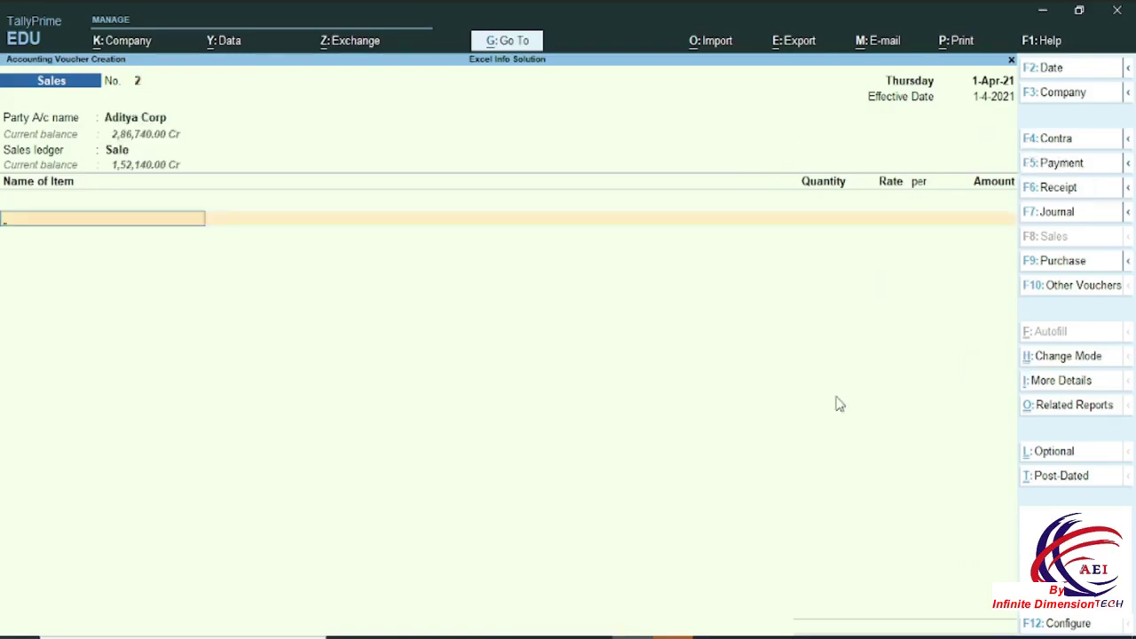
# Launch the TallyShop add-on marketplace in the browser from the F1: Help menu
pyautogui.click(1037, 45)
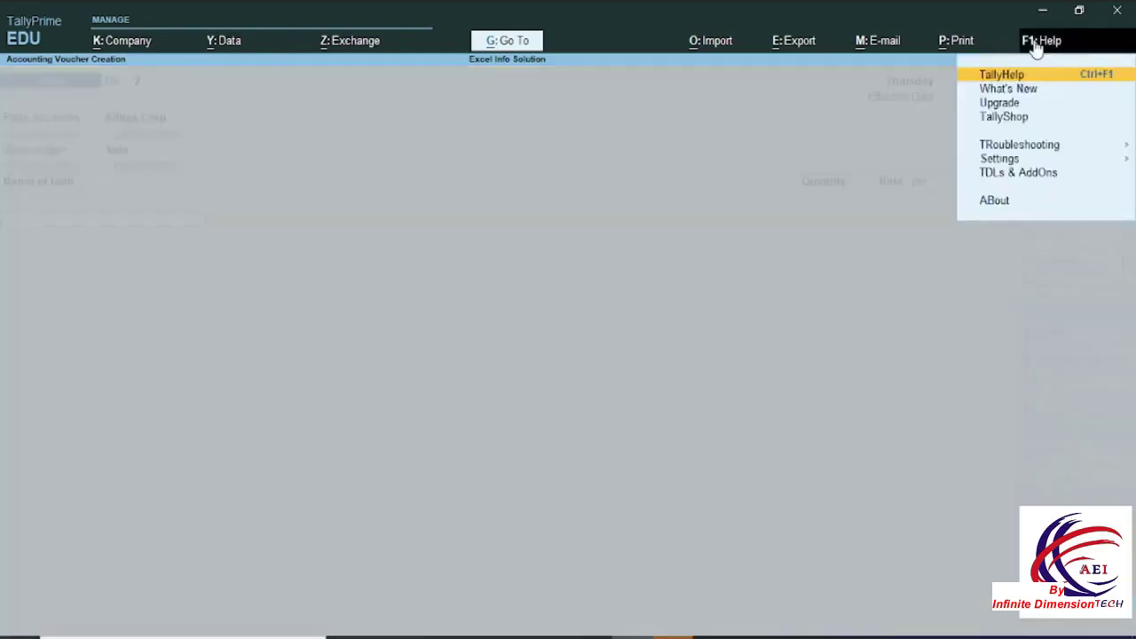
pyautogui.click(1020, 121)
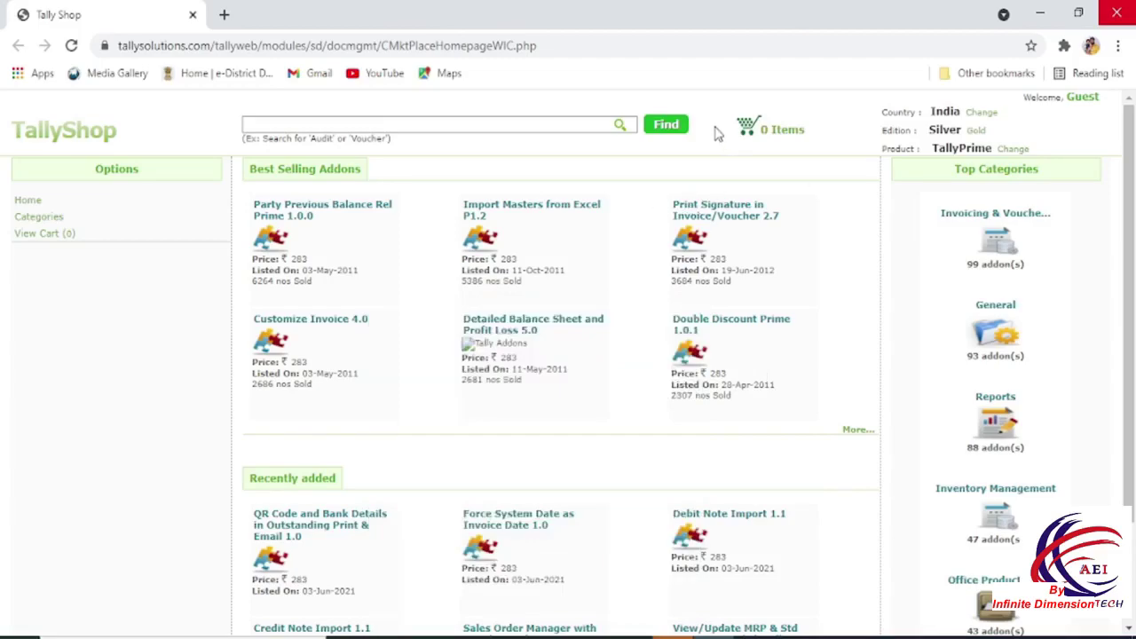
# Search TallyShop for 'recycle bin' and open Recycle Bin - Restore Deleted Vouchers 2.0
pyautogui.click(304, 127)
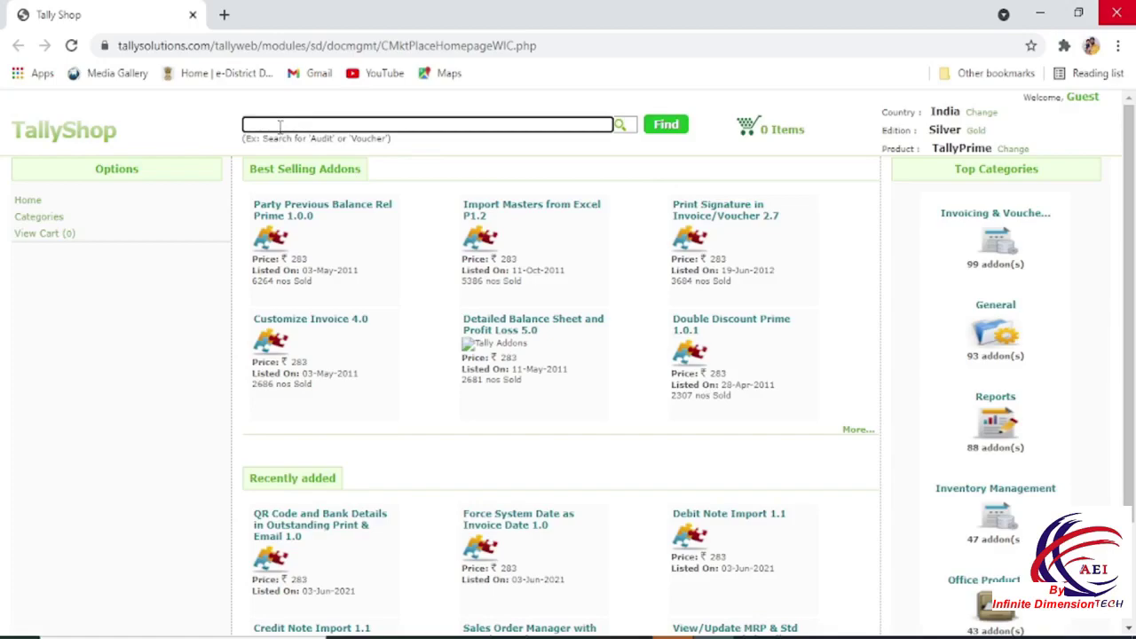
pyautogui.write('recycle bin')
pyautogui.press('Return')
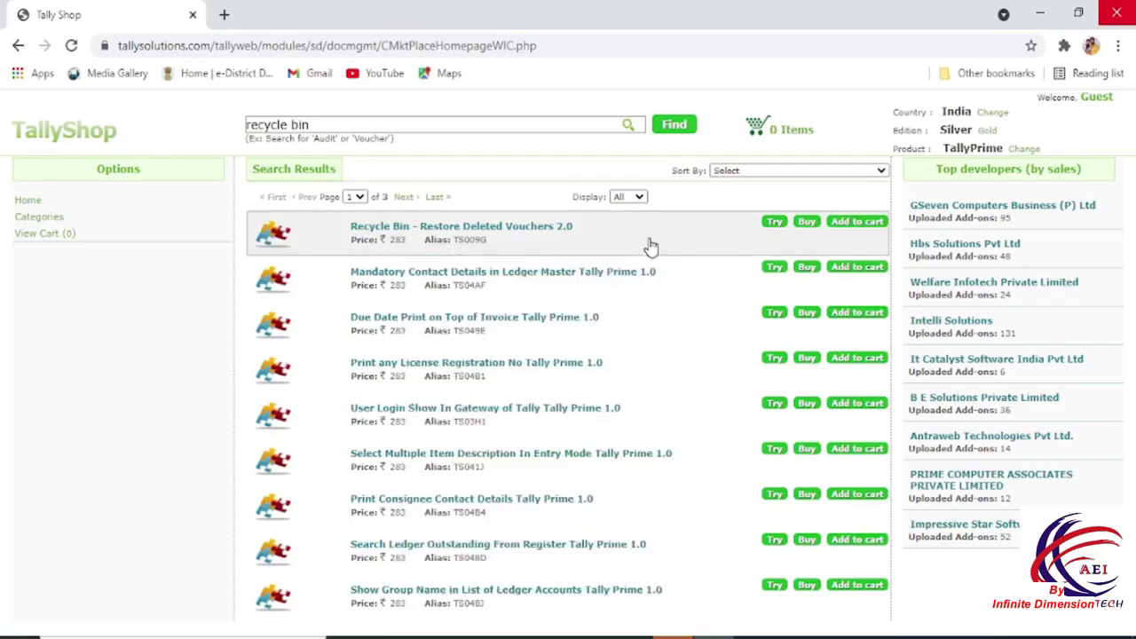
pyautogui.click(479, 232)
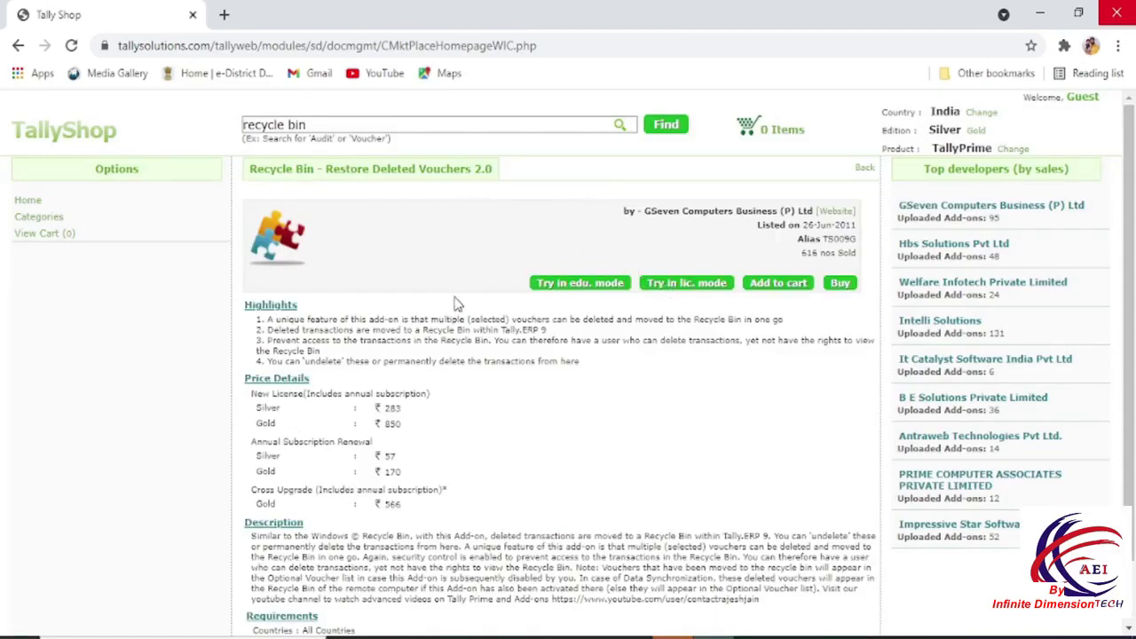
# Download the add-on's user manual and open the .docx in Word
pyautogui.scroll(-1, 346, 441)
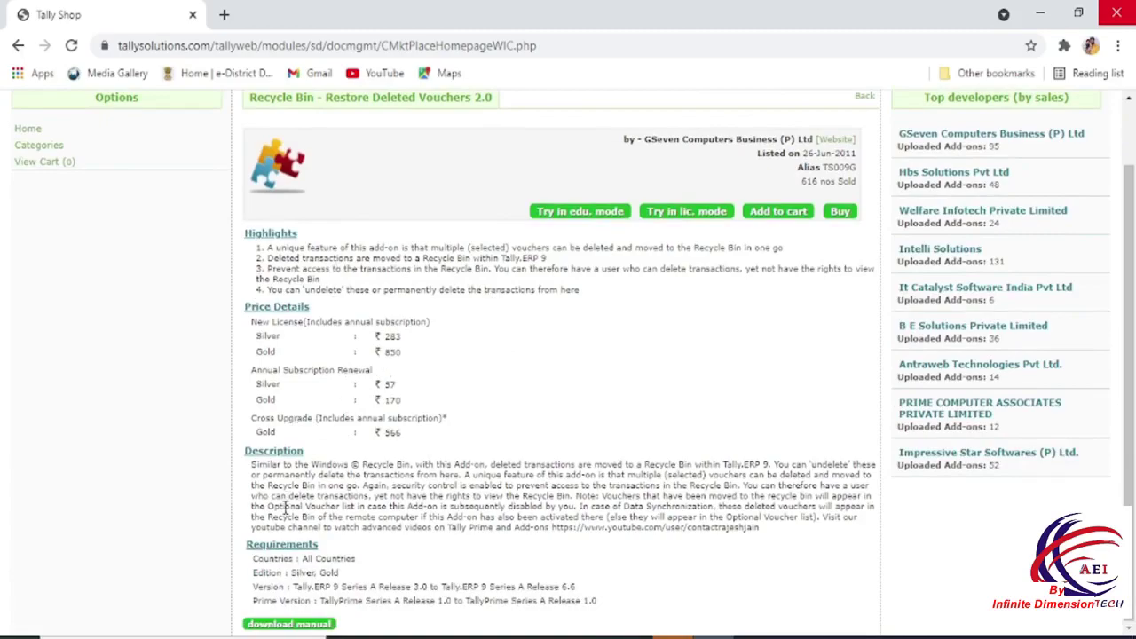
pyautogui.click(313, 626)
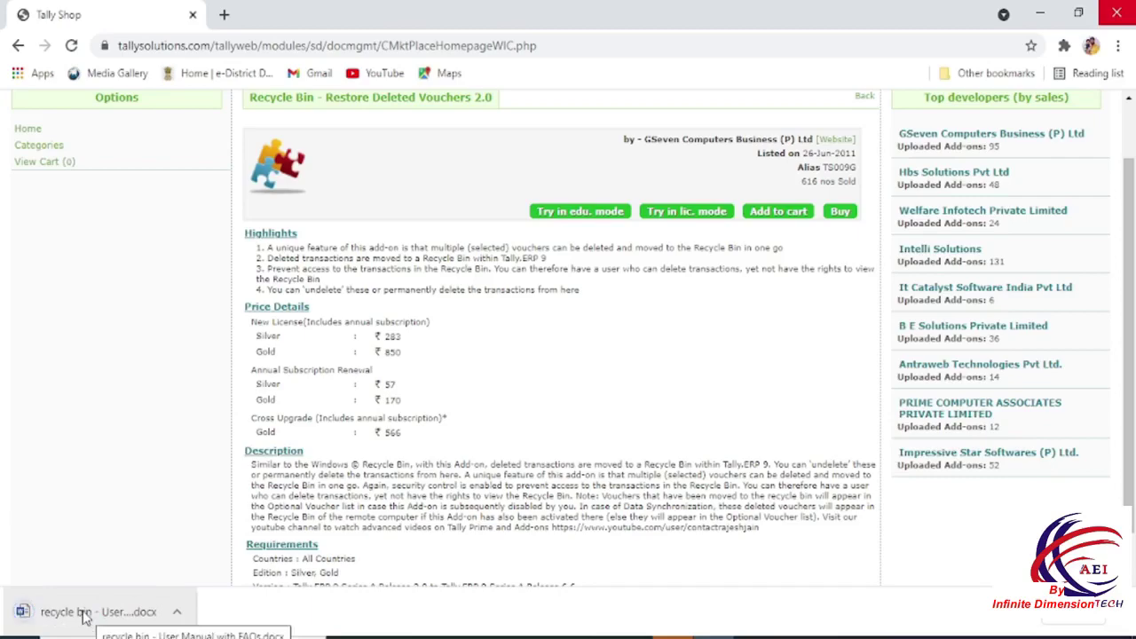
pyautogui.click(84, 612)
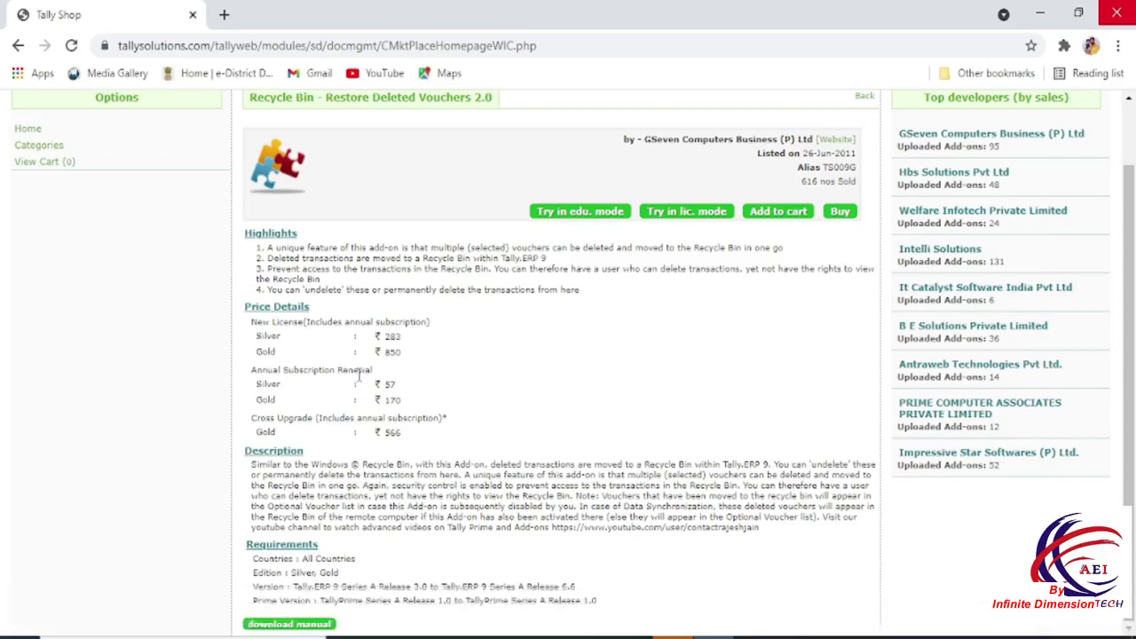
pyautogui.click(588, 216)
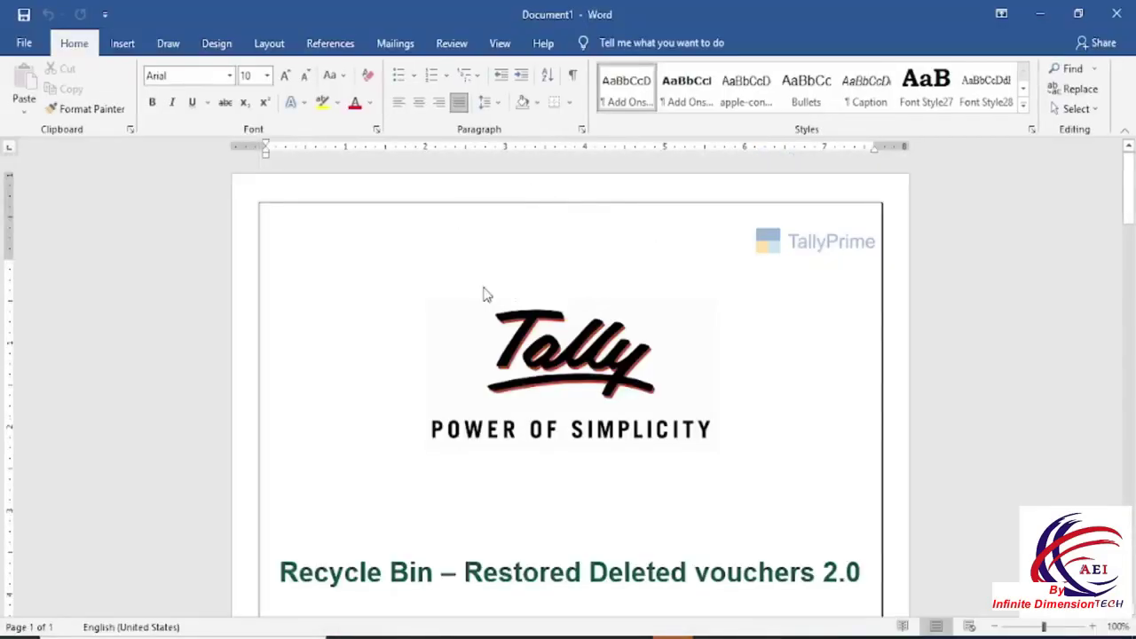
# Scroll through every page of the Recycle Bin add-on user manual
pyautogui.scroll(-8, 488, 302)
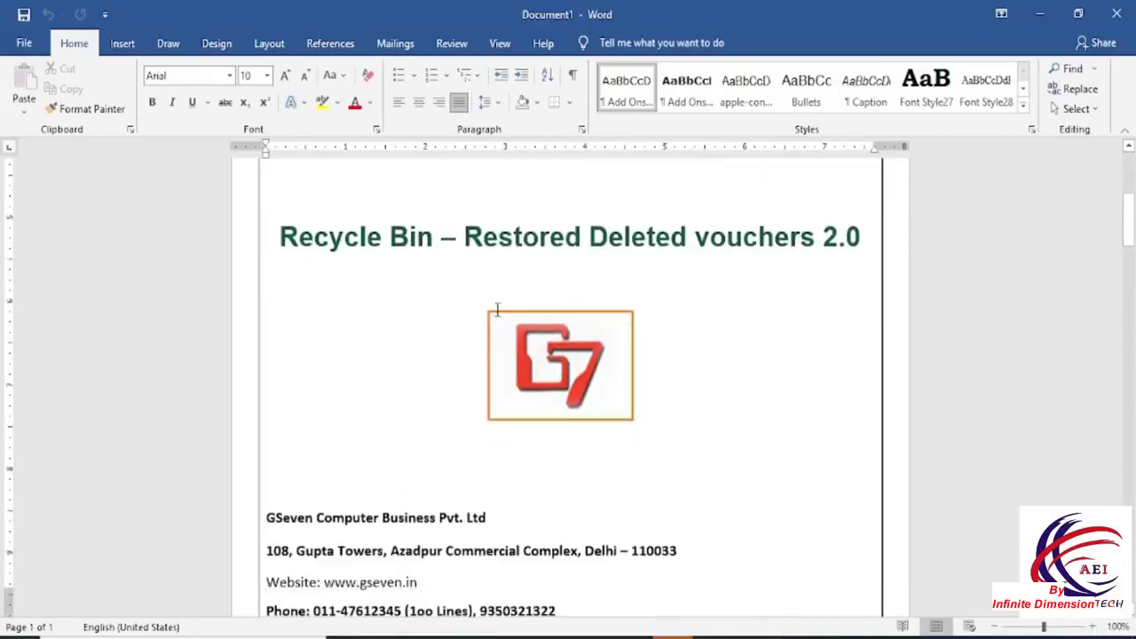
pyautogui.scroll(-10, 499, 318)
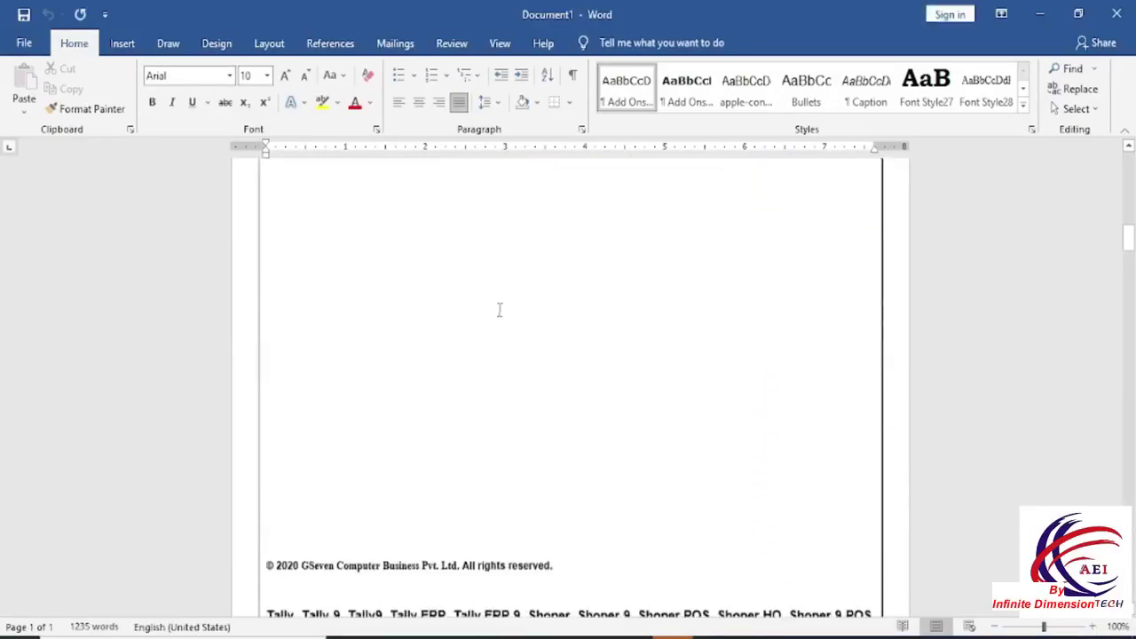
pyautogui.scroll(-7, 500, 317)
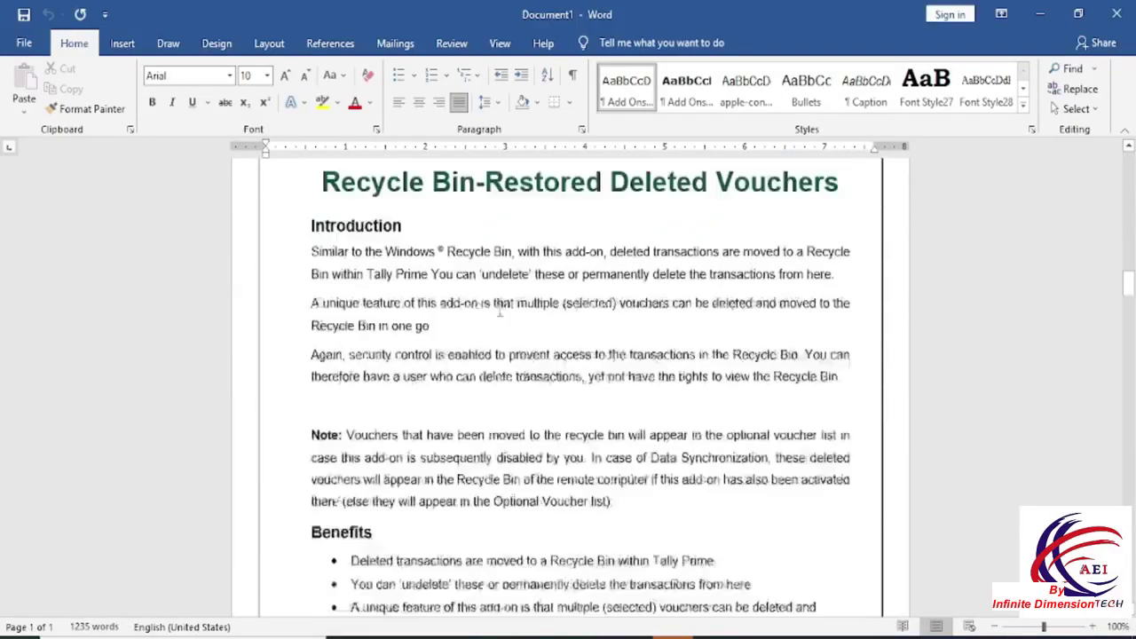
pyautogui.scroll(-8, 500, 311)
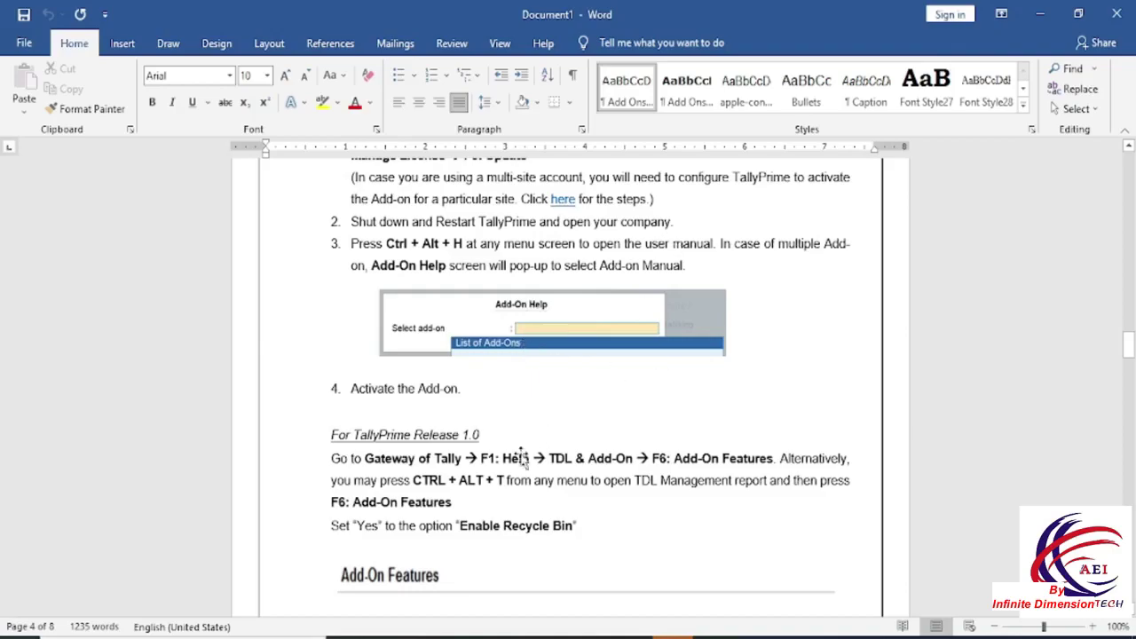
pyautogui.scroll(-3, 524, 458)
pyautogui.scroll(-6, 632, 400)
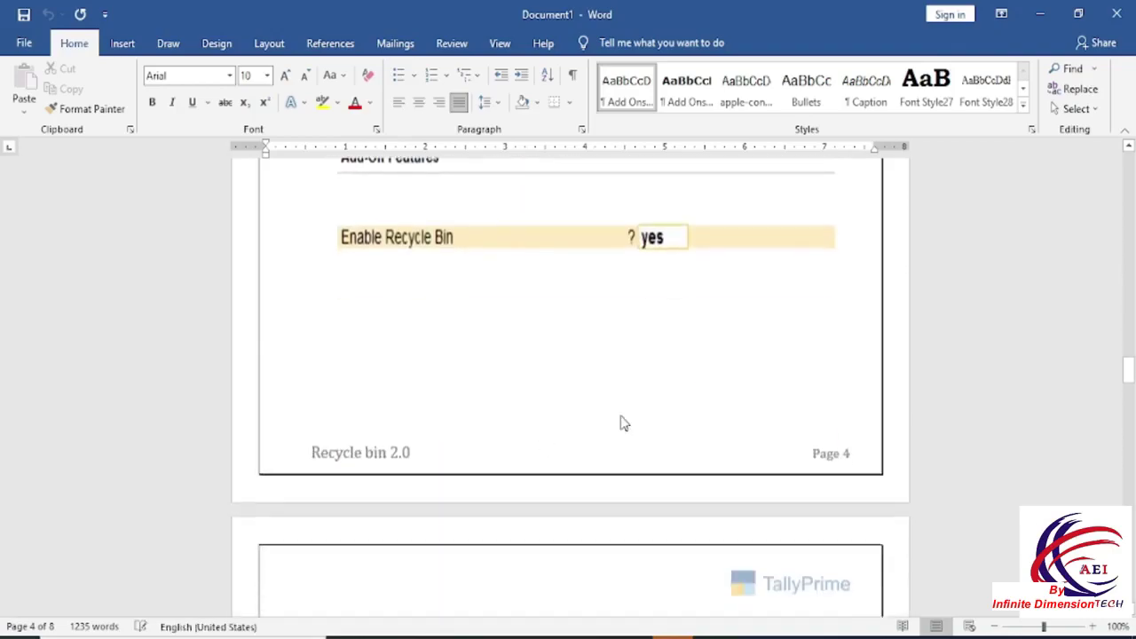
pyautogui.scroll(-4, 620, 421)
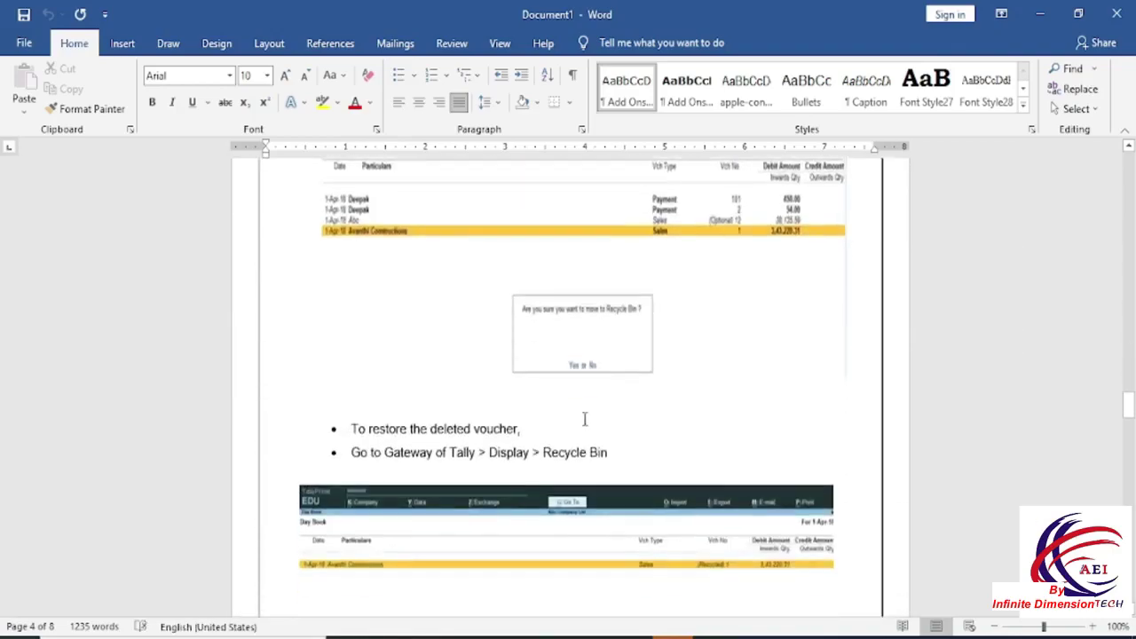
pyautogui.scroll(-6, 524, 382)
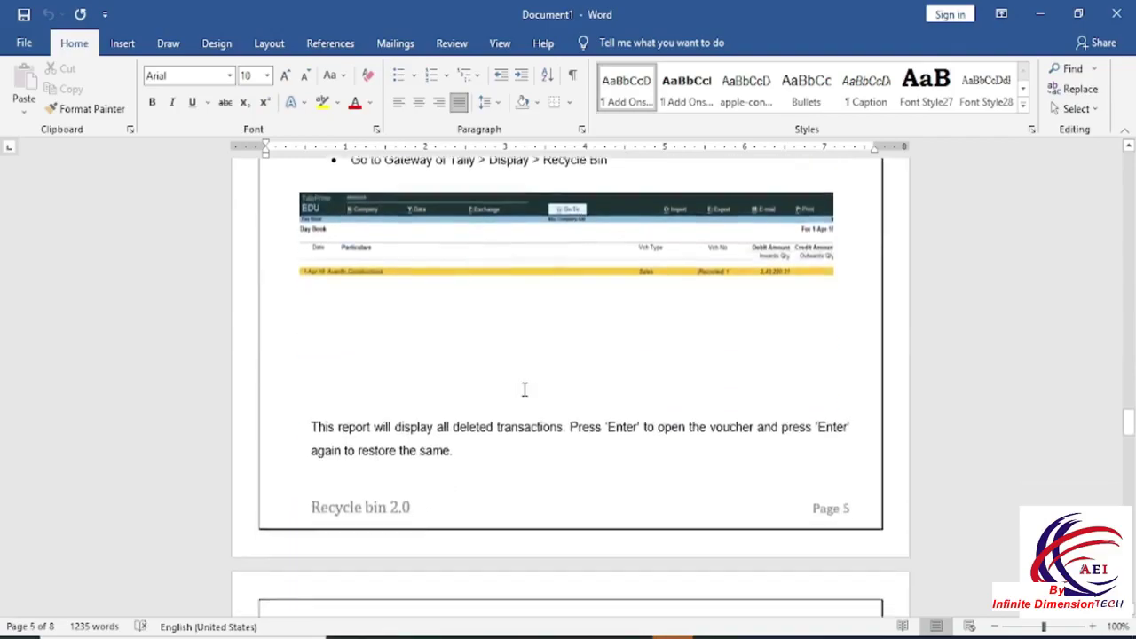
pyautogui.scroll(-8, 524, 391)
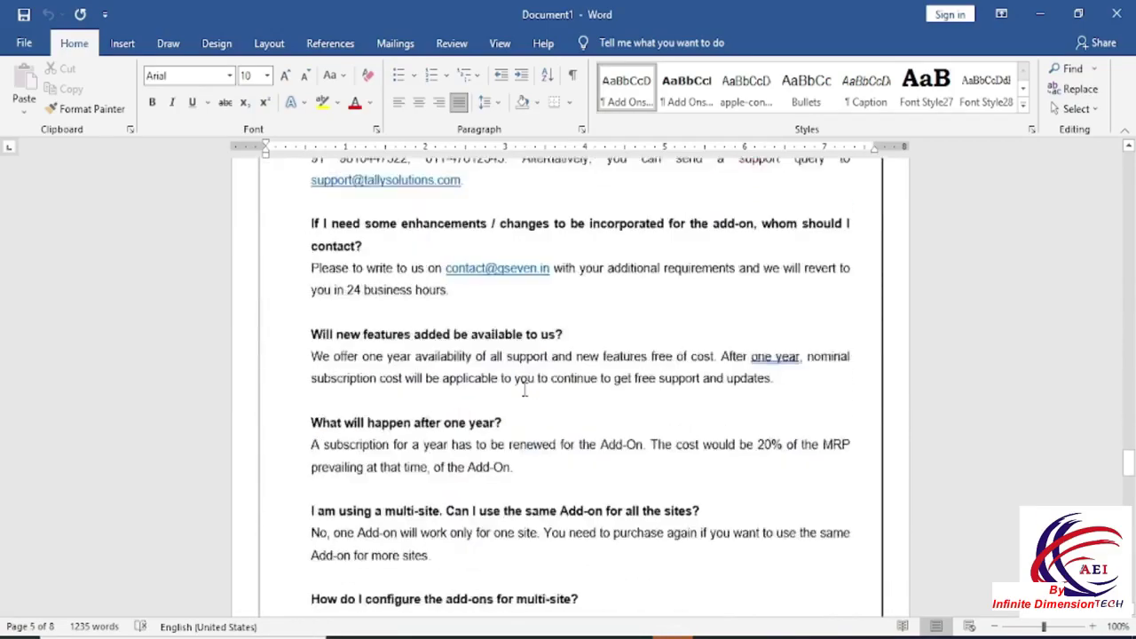
pyautogui.scroll(-8, 524, 397)
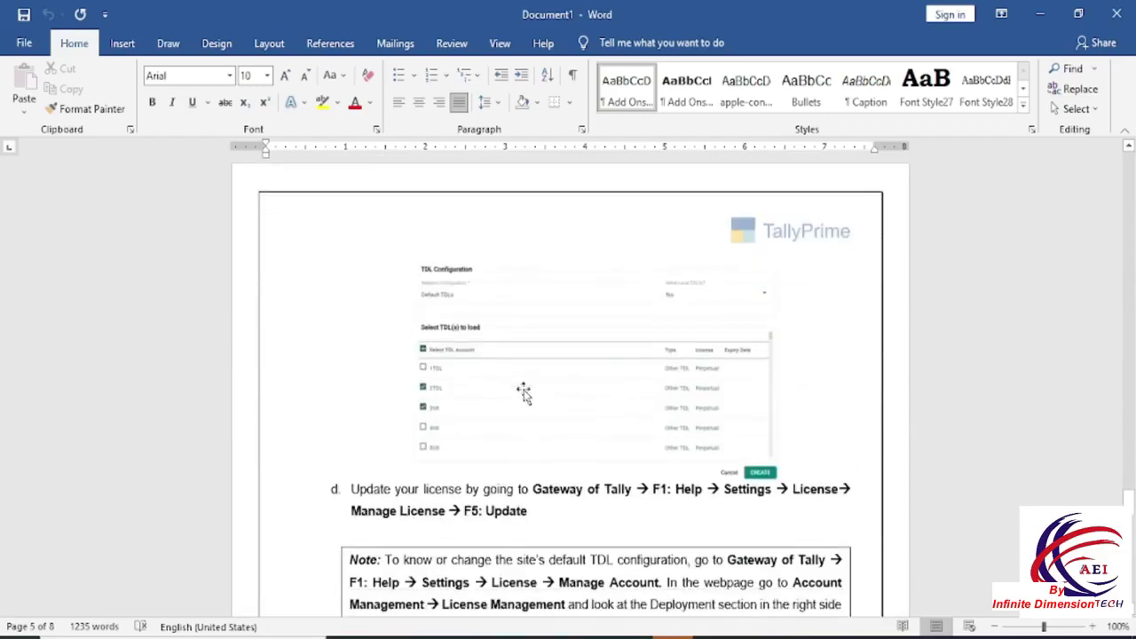
pyautogui.scroll(-8, 523, 390)
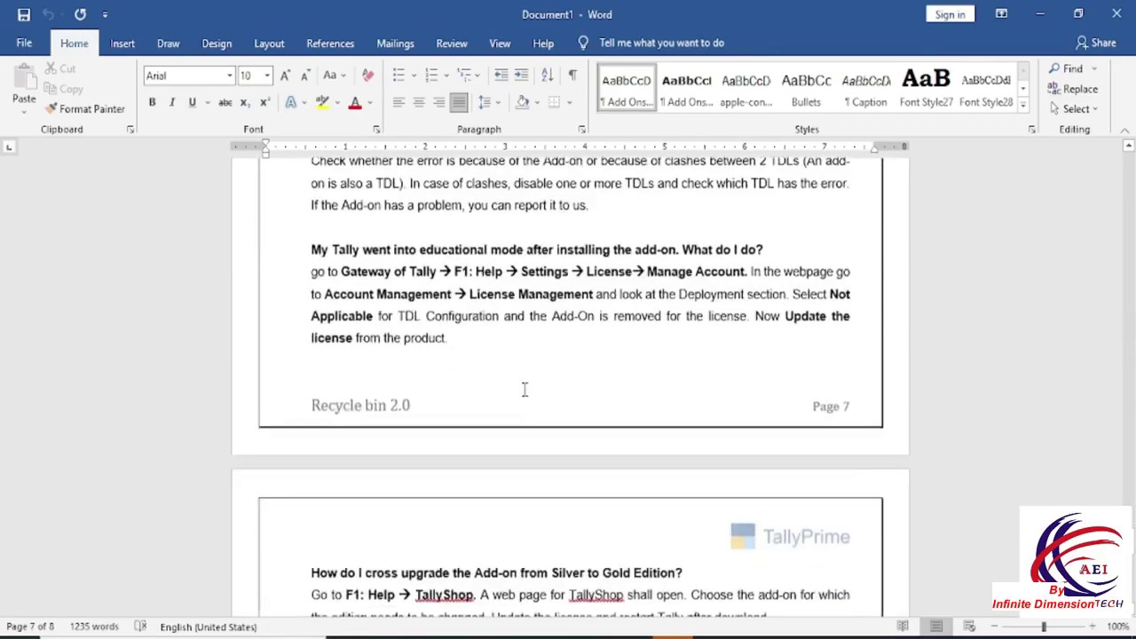
pyautogui.scroll(-2, 525, 391)
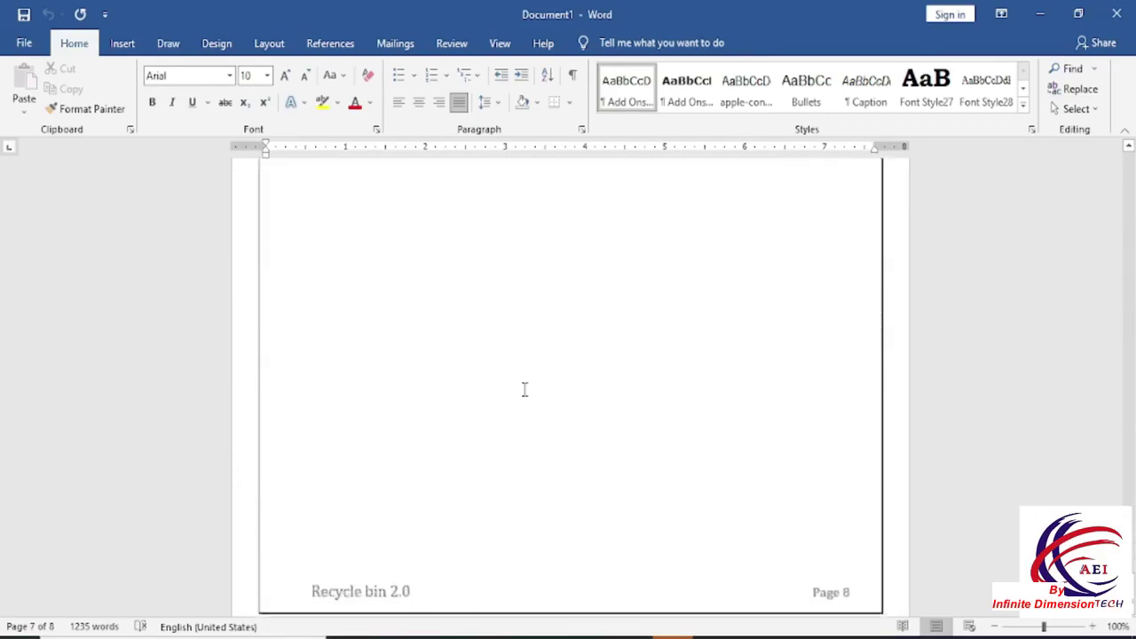
# Close the manual in Word, choosing Don't Save
pyautogui.scroll(2, 559, 472)
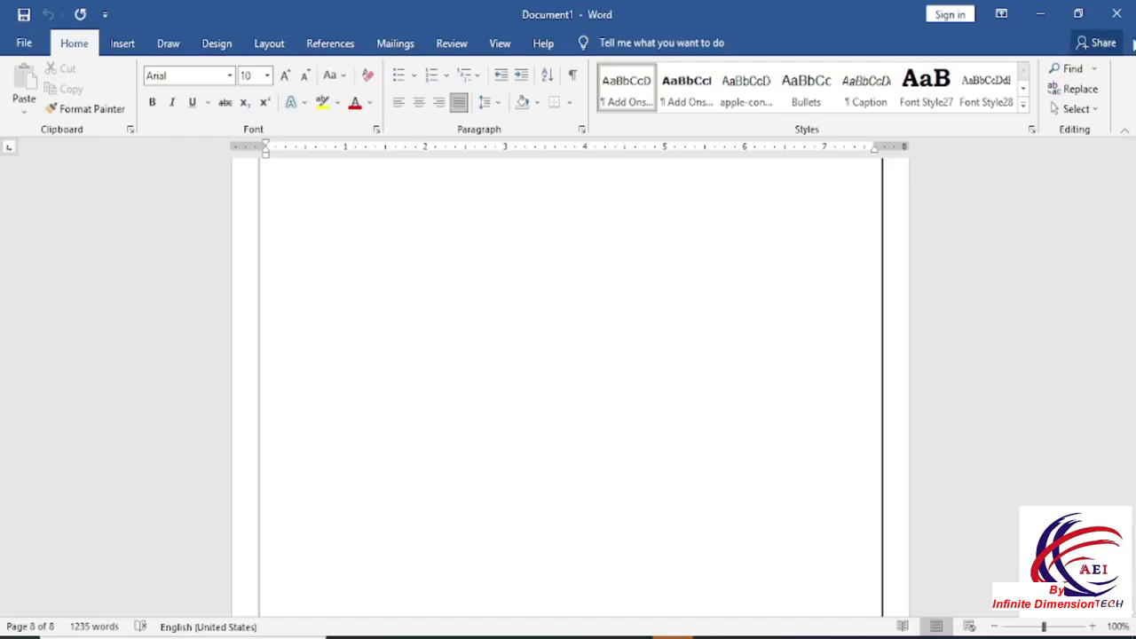
pyautogui.click(1117, 13)
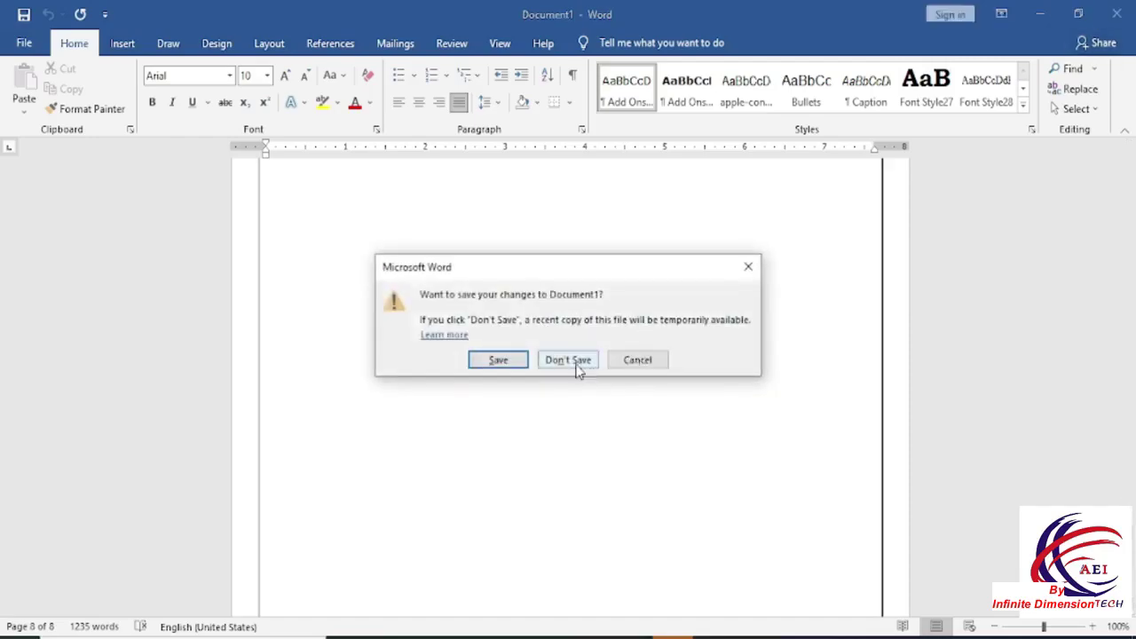
pyautogui.click(578, 361)
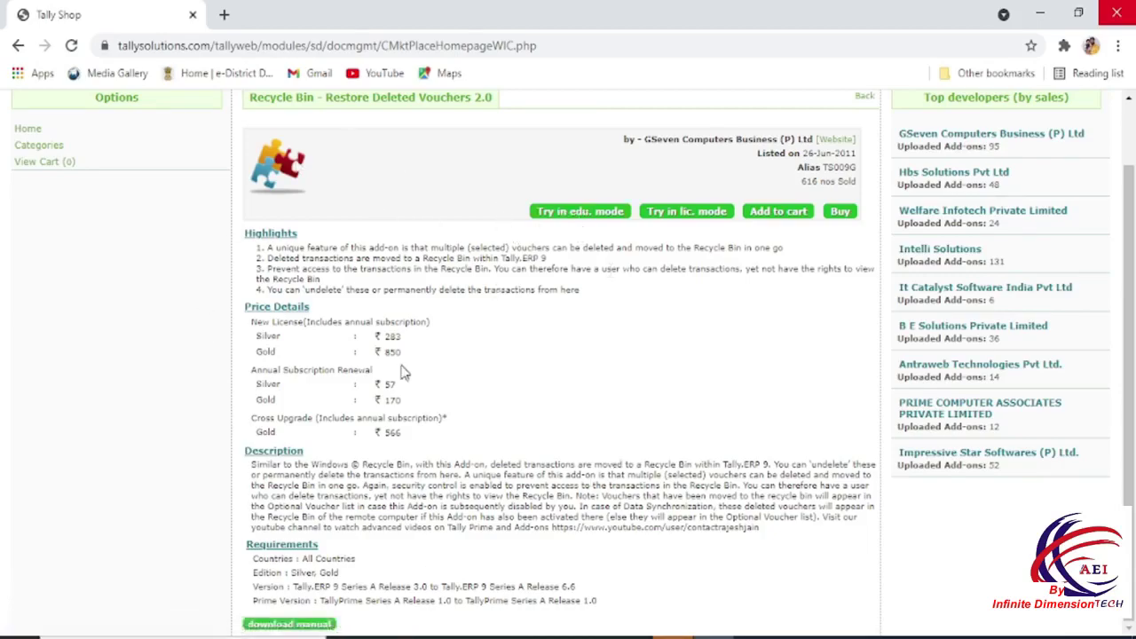
# Request the educational-mode trial and download the Recycle Bin add-on's TCP file
pyautogui.scroll(2, 402, 373)
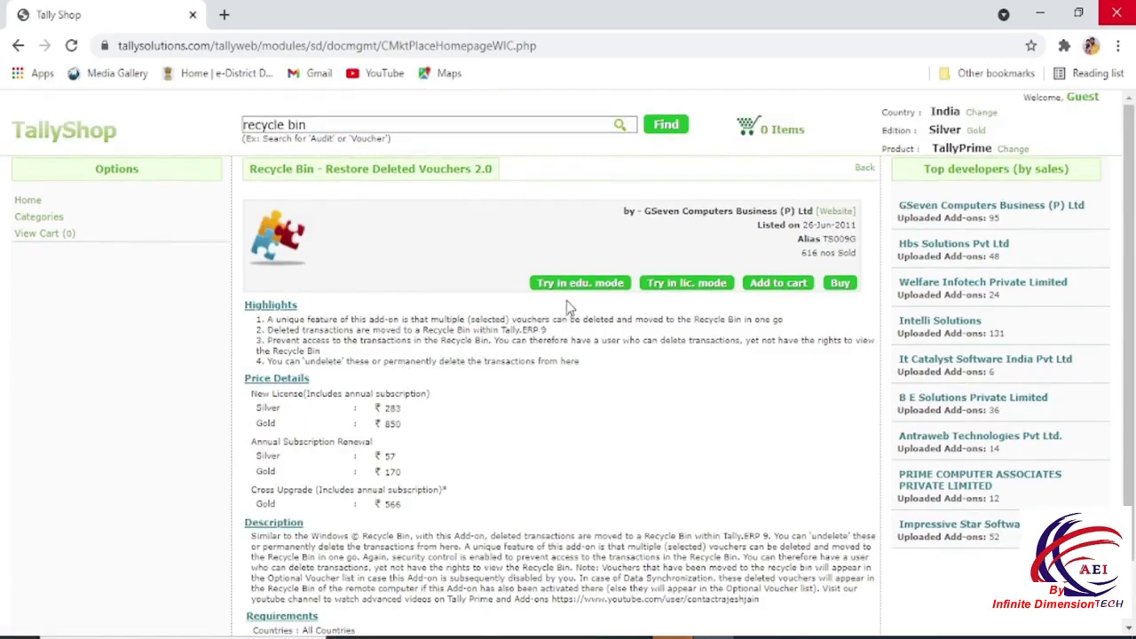
pyautogui.click(573, 284)
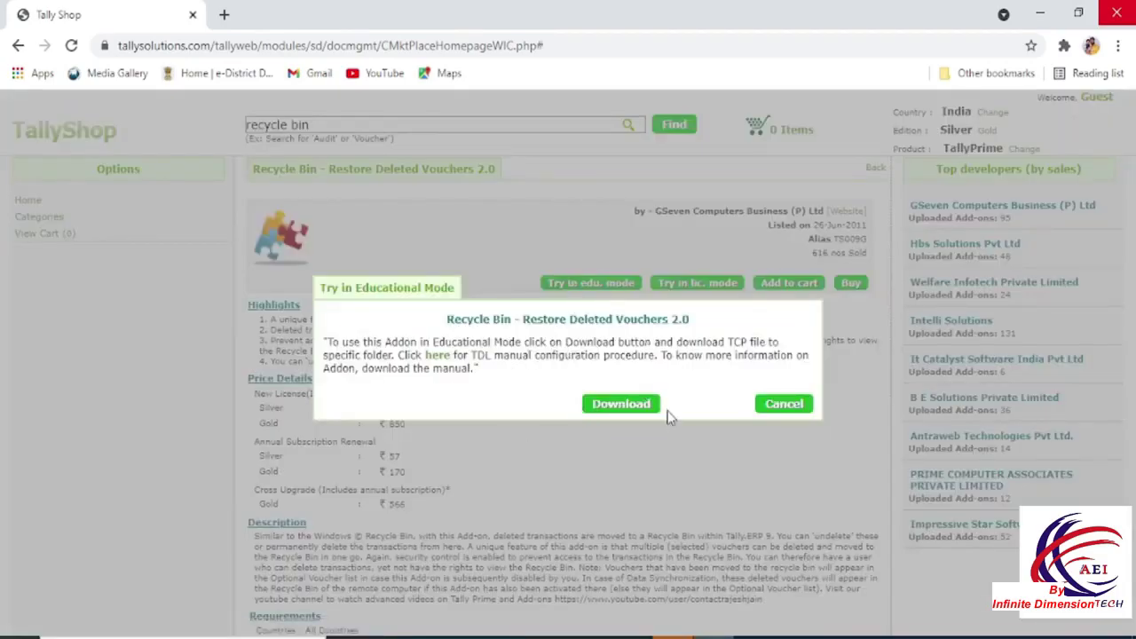
pyautogui.click(622, 404)
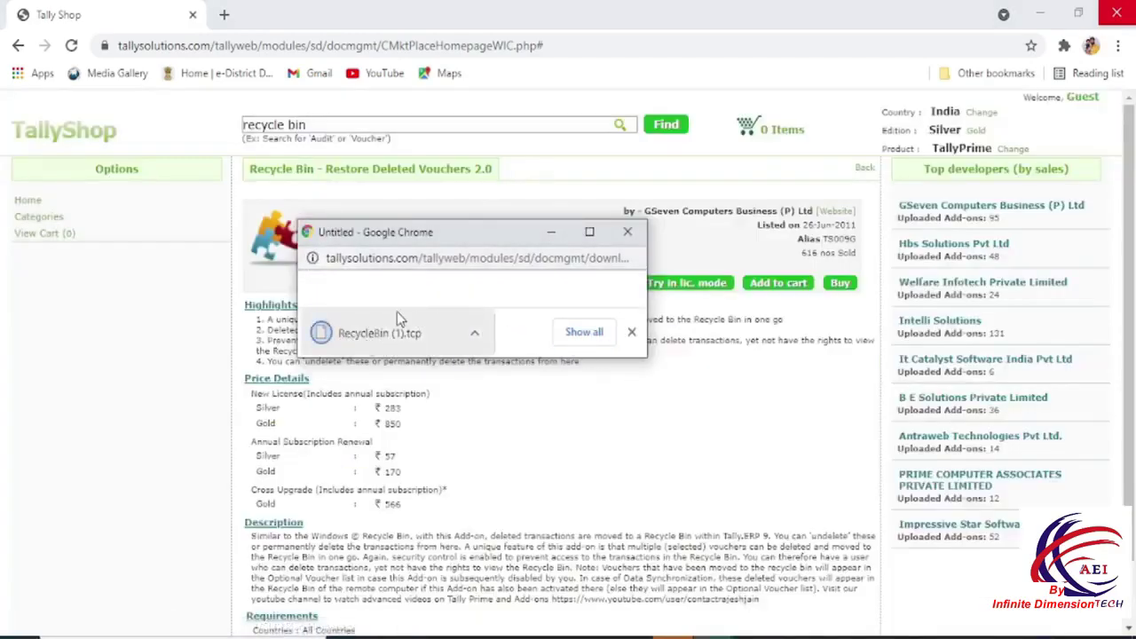
# Reposition the download window and open RecycleBin (1).tcp from it
pyautogui.moveTo(502, 237); pyautogui.dragTo(501, 201)
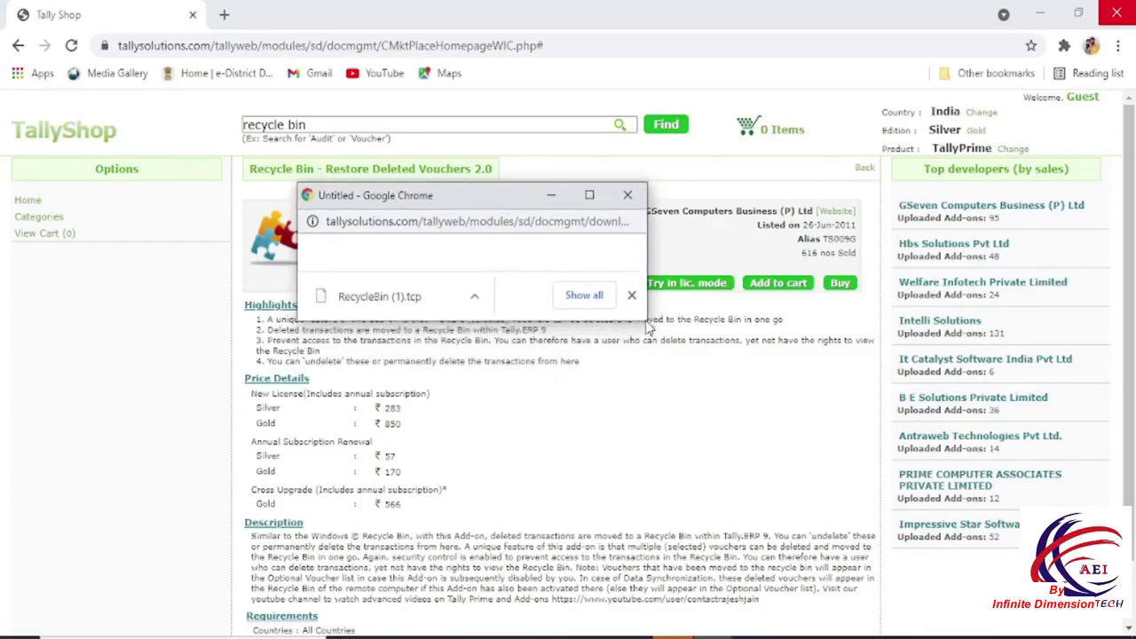
pyautogui.moveTo(648, 323); pyautogui.dragTo(783, 490)
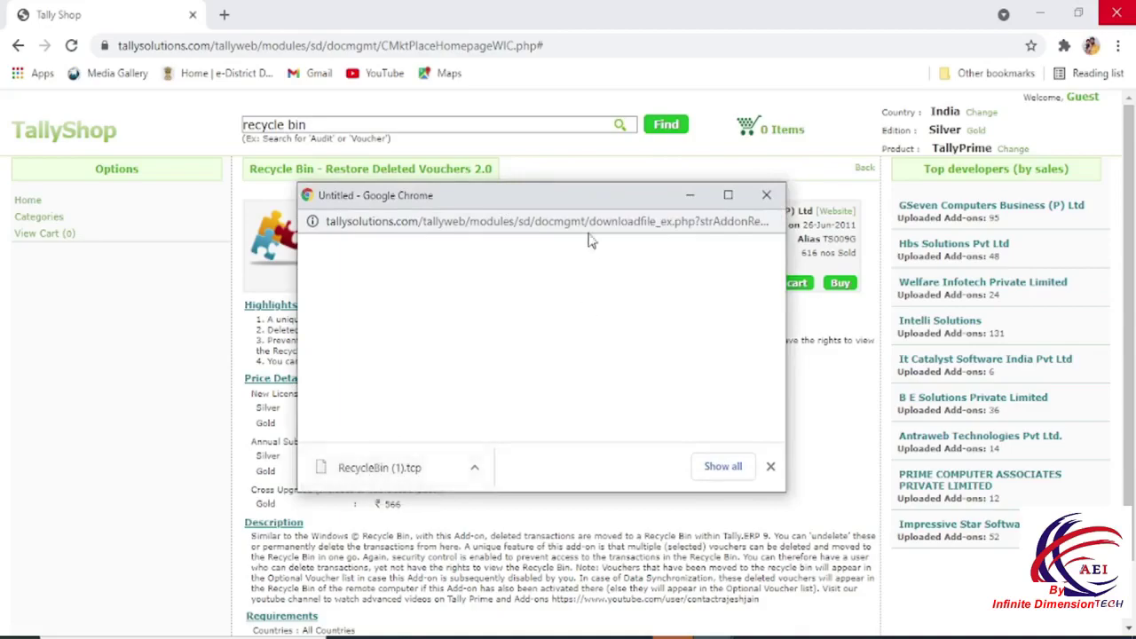
pyautogui.moveTo(579, 203); pyautogui.dragTo(579, 174)
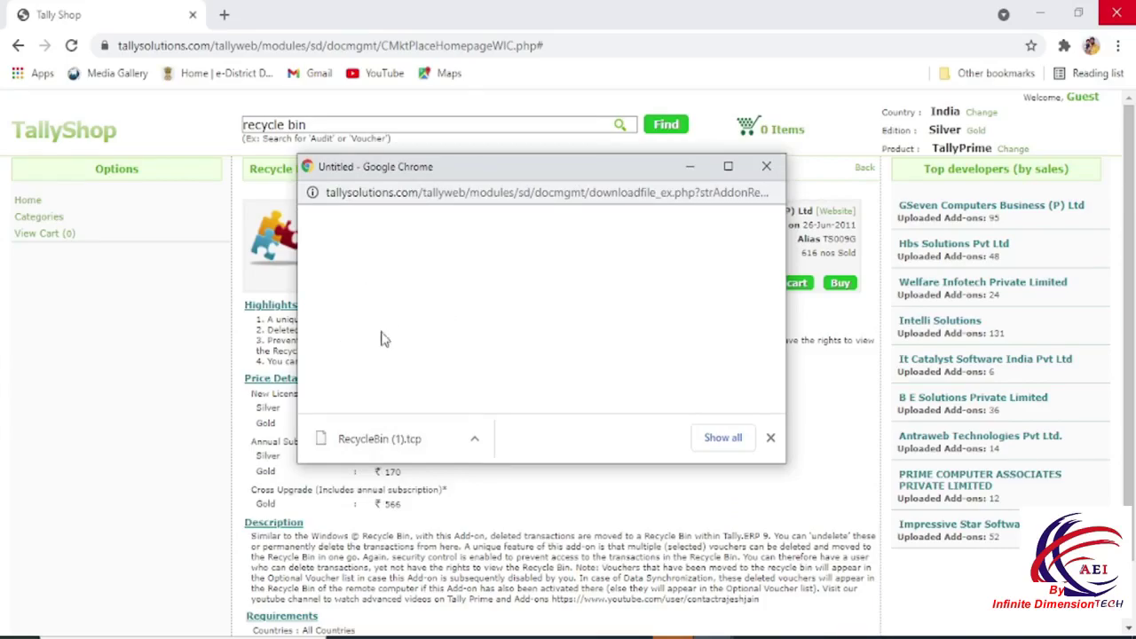
pyautogui.moveTo(593, 170)
pyautogui.mouseDown()
pyautogui.moveTo(688, 412)
pyautogui.moveTo(646, 148)
pyautogui.moveTo(599, 152)
pyautogui.mouseUp()
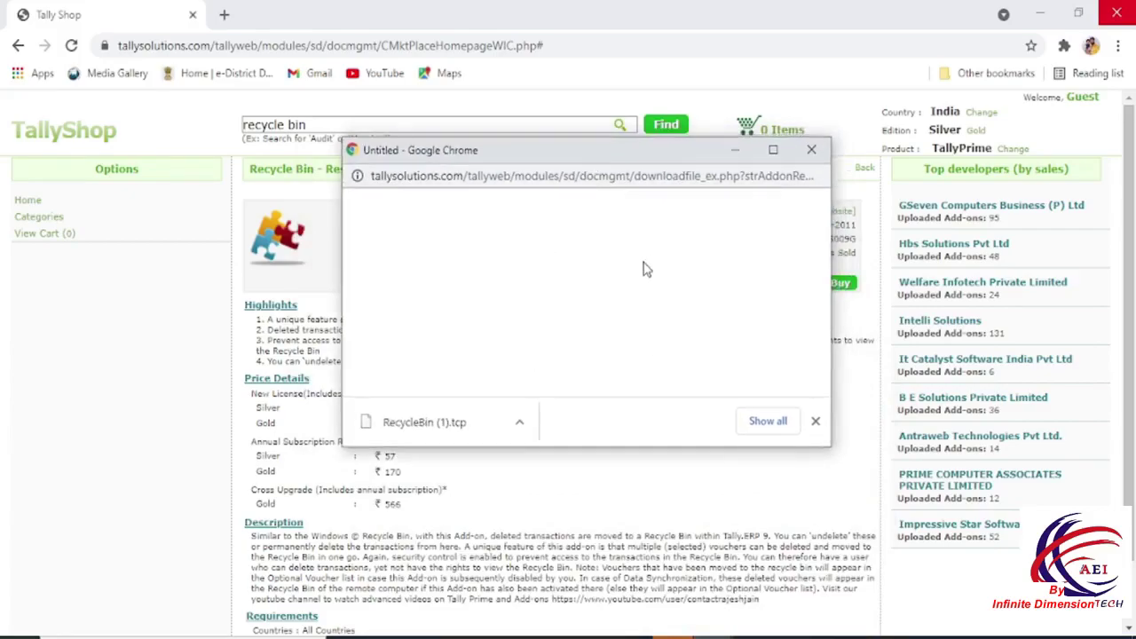
pyautogui.moveTo(596, 158); pyautogui.dragTo(611, 206)
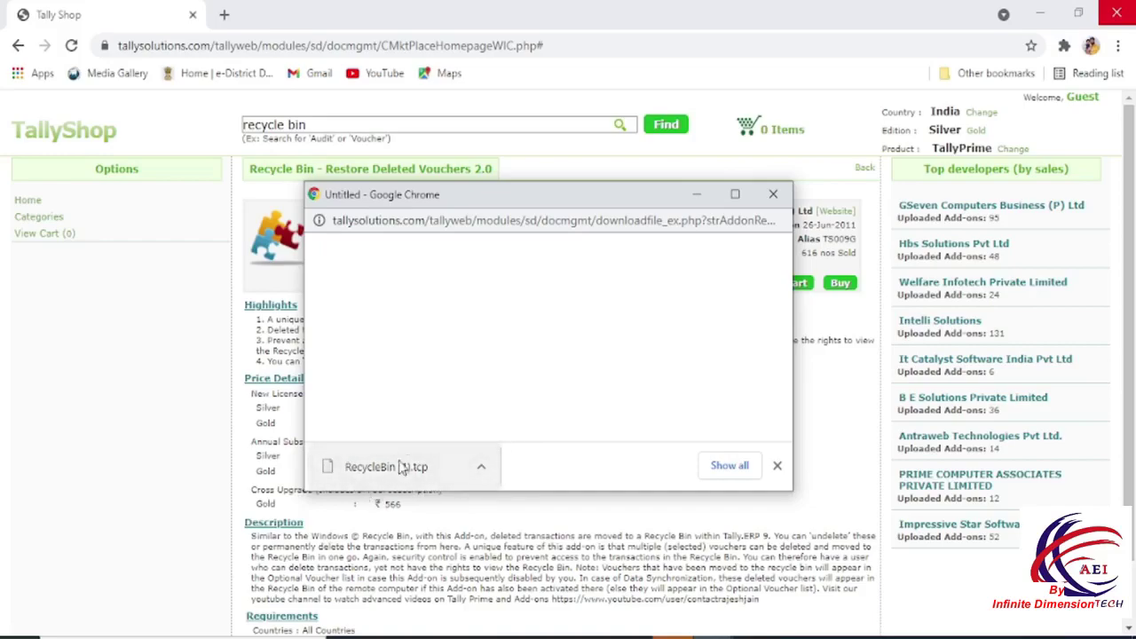
pyautogui.click(405, 471)
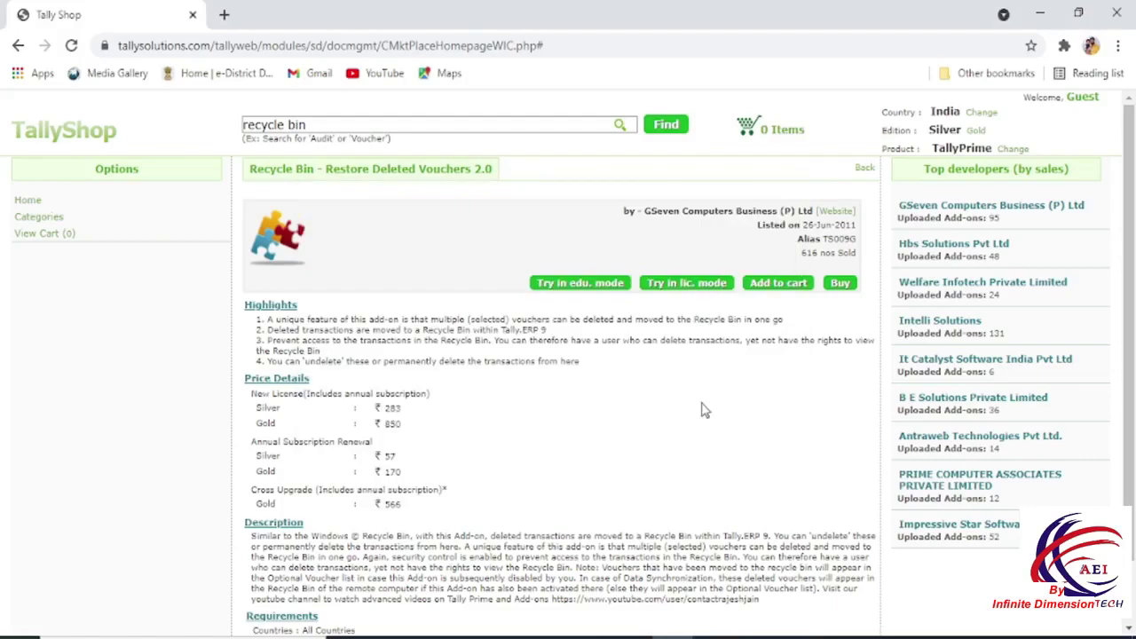
# Locate RecycleBin (1).tcp in the Downloads folder via This PC in File Explorer
pyautogui.click(1042, 14)
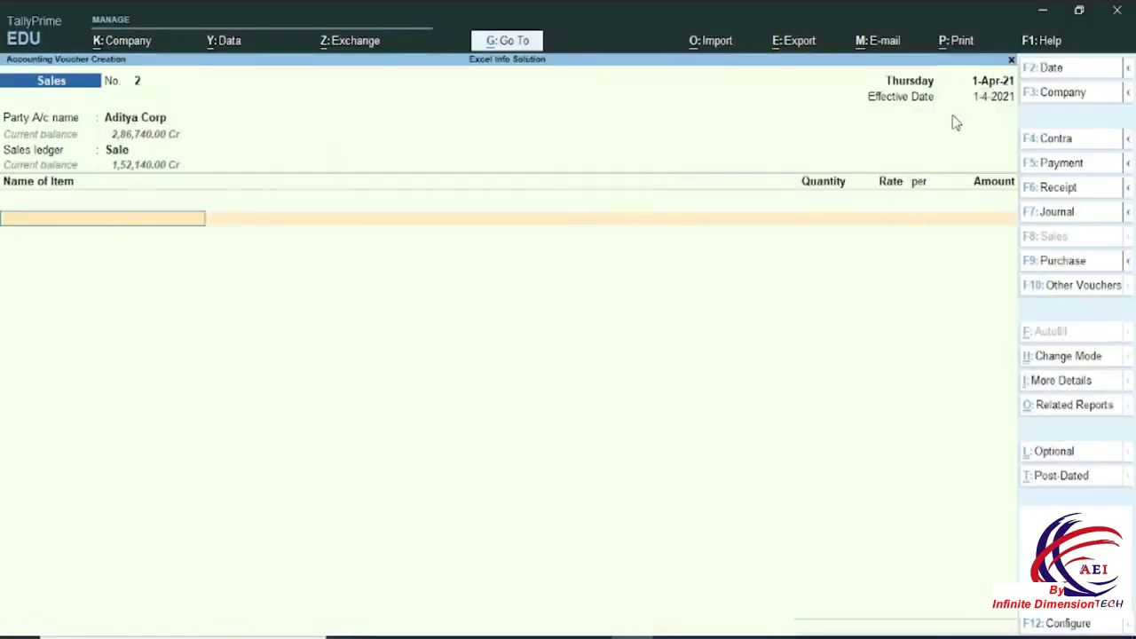
pyautogui.click(1046, 15)
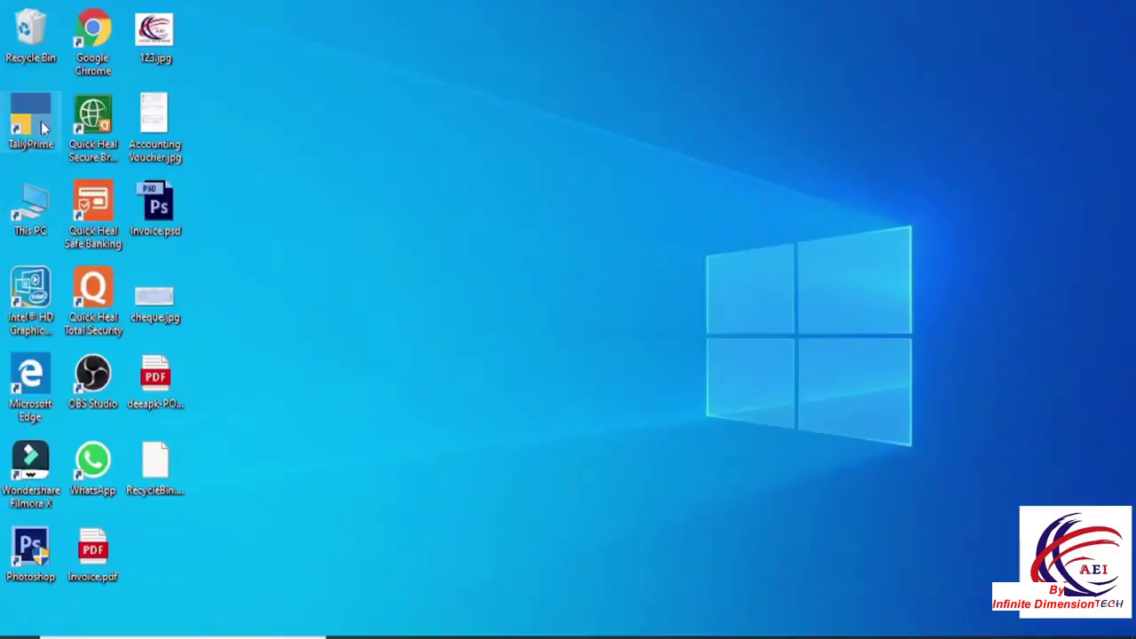
pyautogui.doubleClick(29, 229)
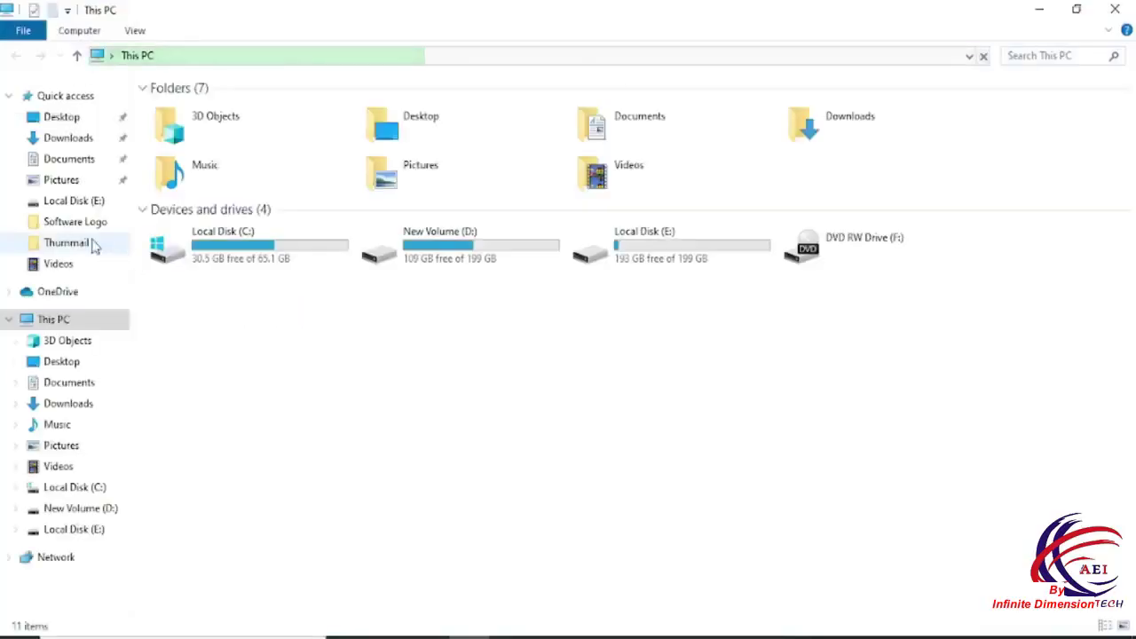
pyautogui.click(78, 140)
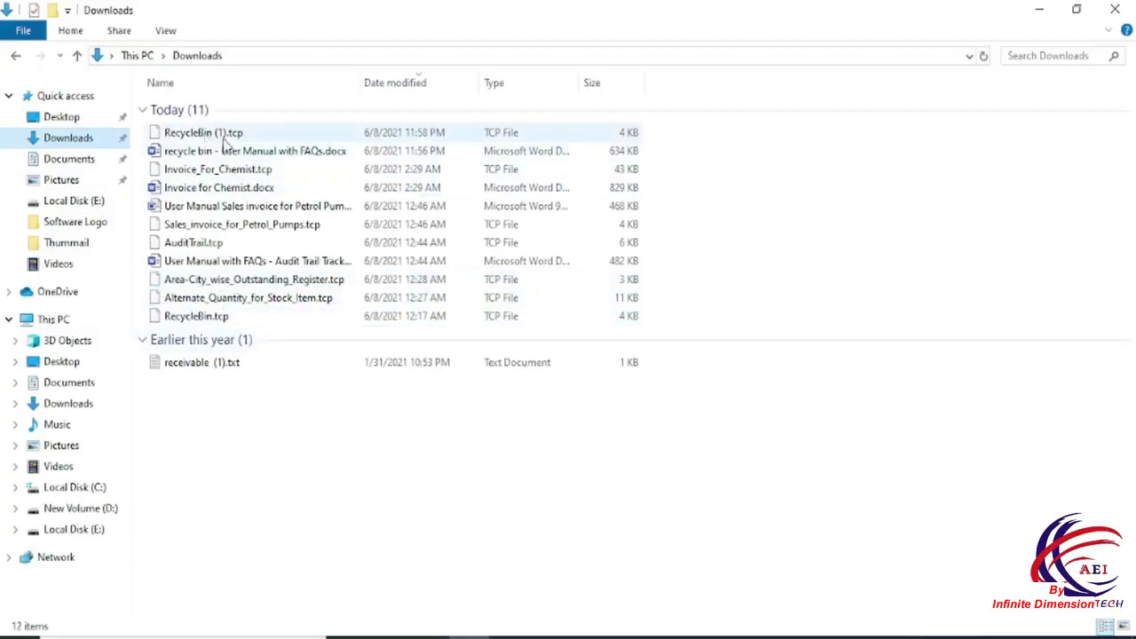
pyautogui.click(234, 137)
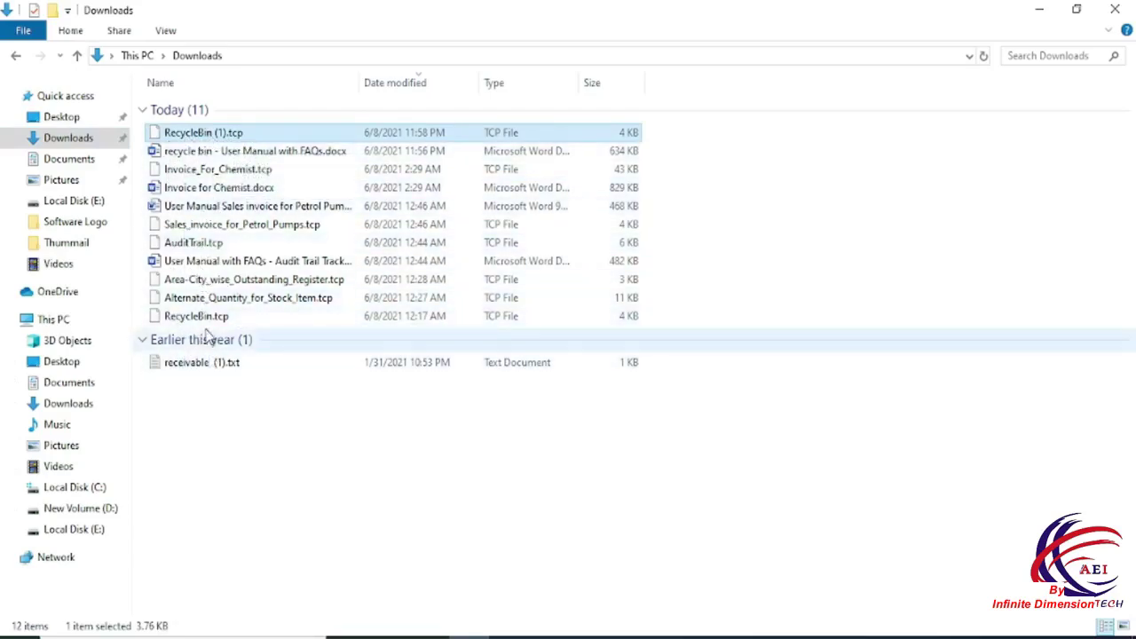
pyautogui.click(185, 153)
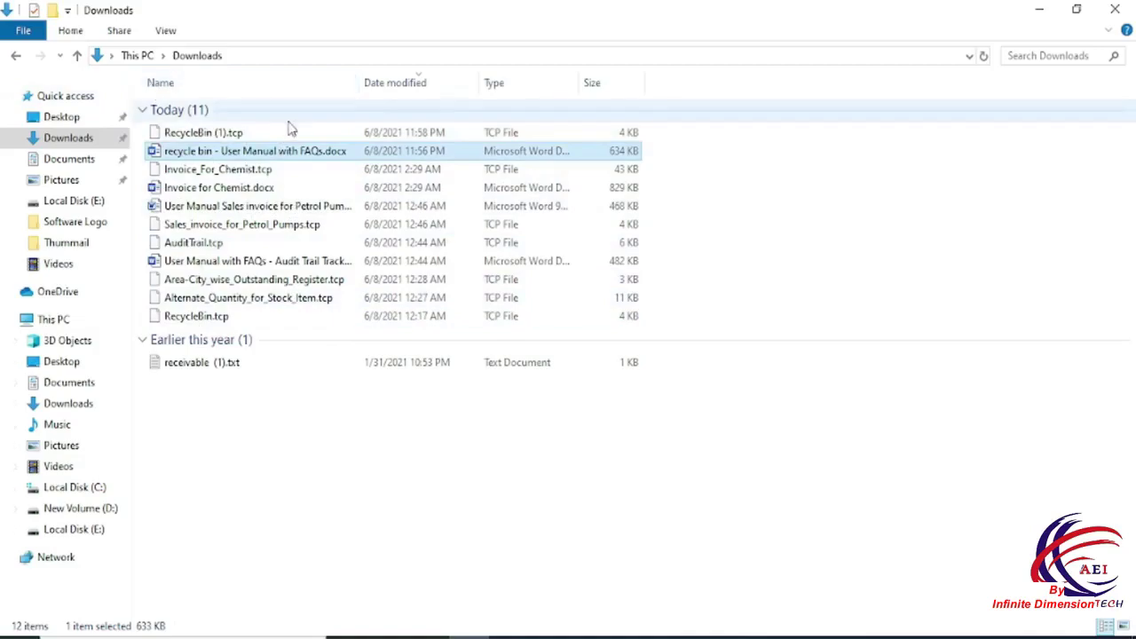
pyautogui.click(199, 135)
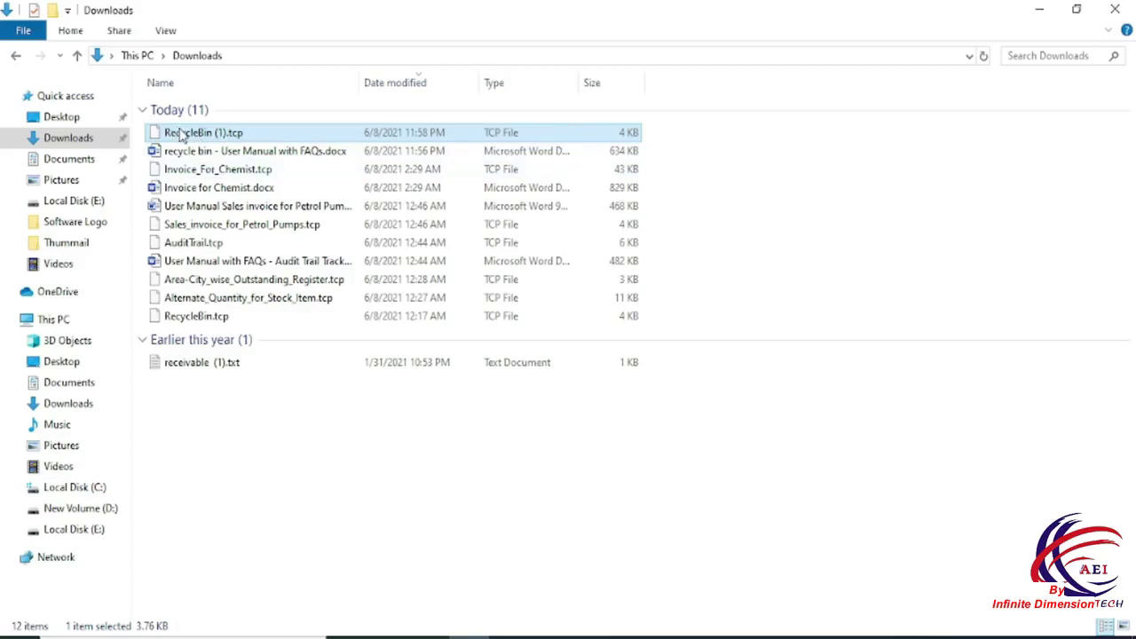
pyautogui.doubleClick(180, 132)
# Copy RecycleBin (1).tcp's full path from Properties > Security, then return to TallyPrime
pyautogui.rightClick(180, 132)
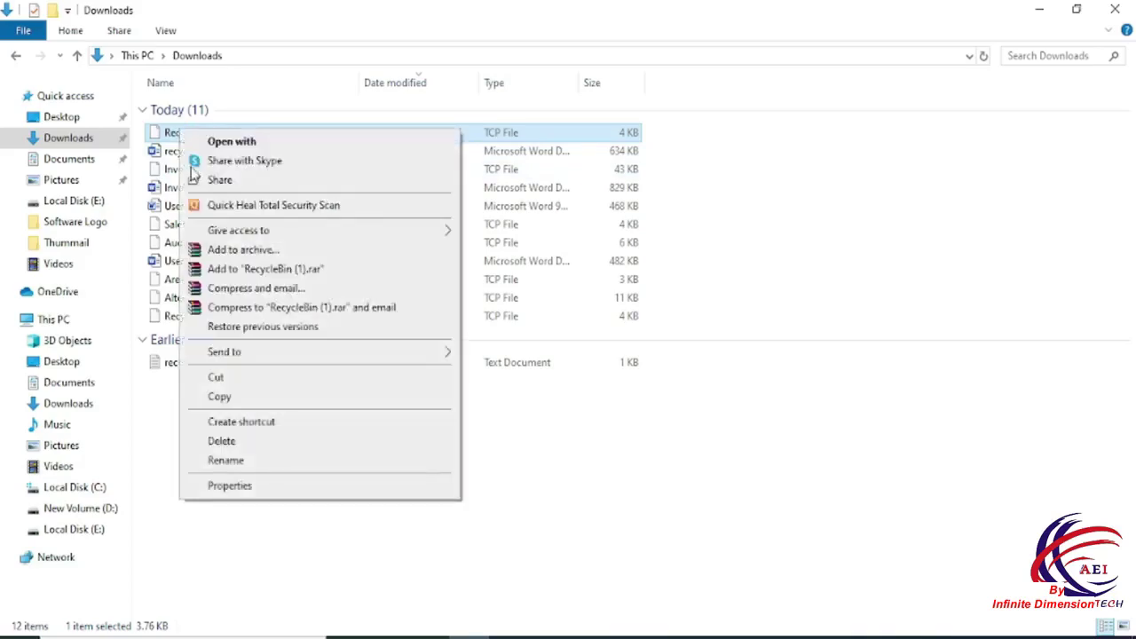
pyautogui.click(213, 487)
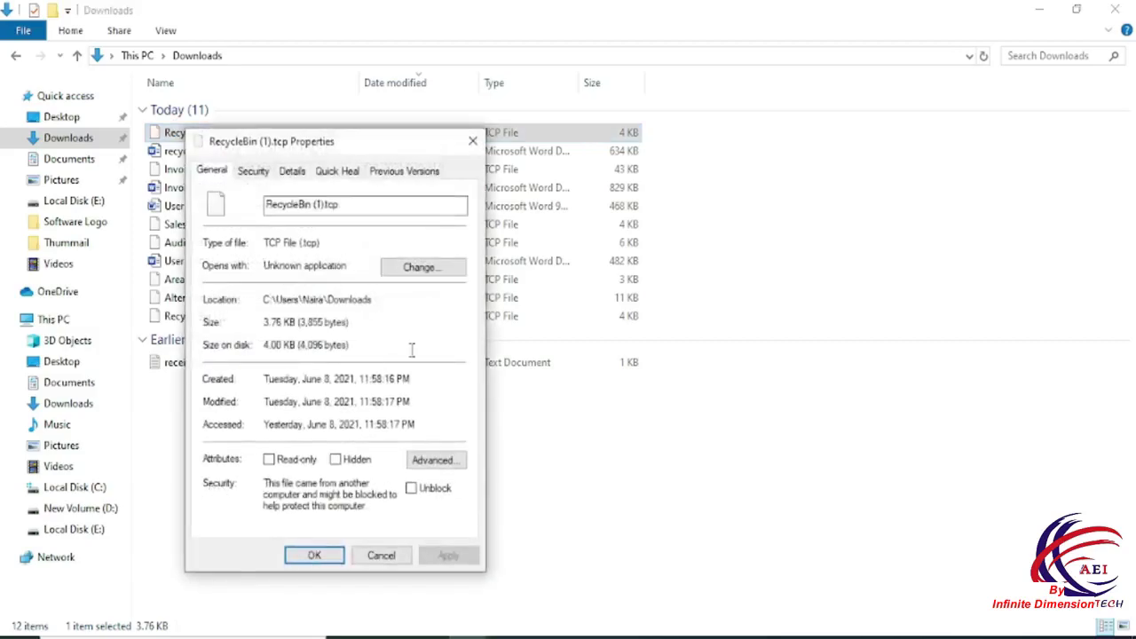
pyautogui.click(255, 174)
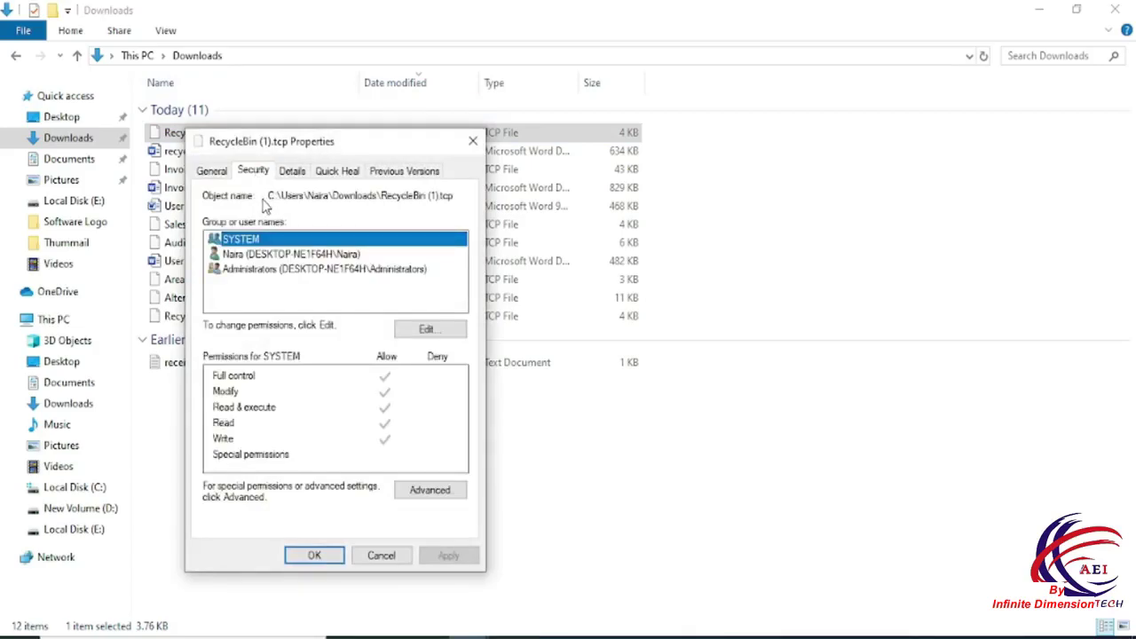
pyautogui.click(271, 196)
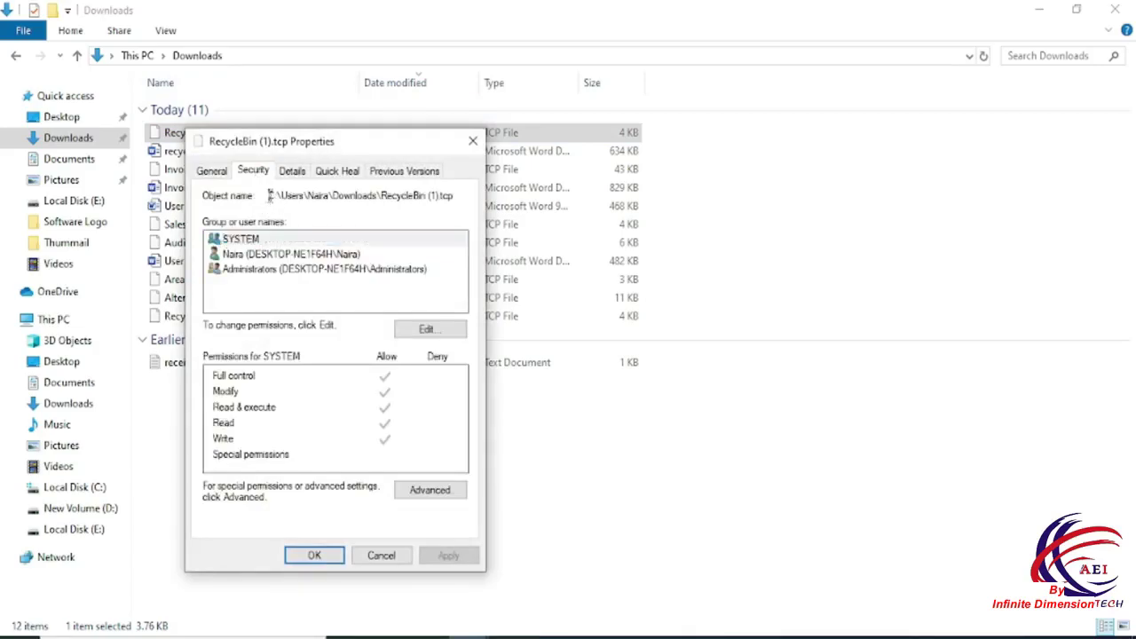
pyautogui.hotkey('ctrl', 'a')
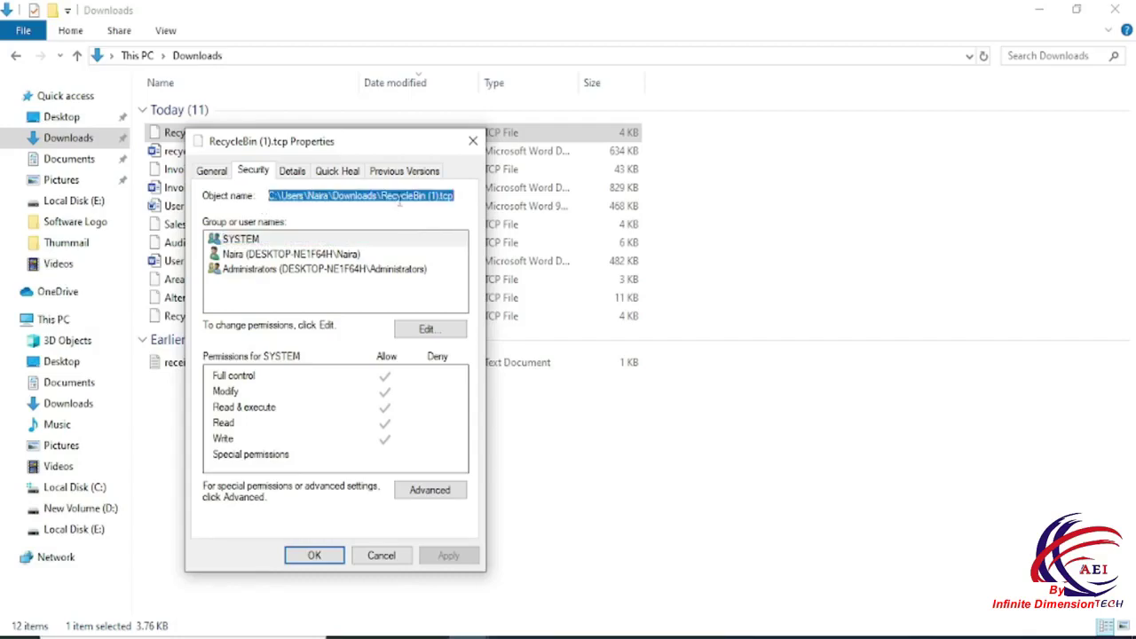
pyautogui.rightClick(400, 197)
pyautogui.click(438, 253)
pyautogui.click(314, 555)
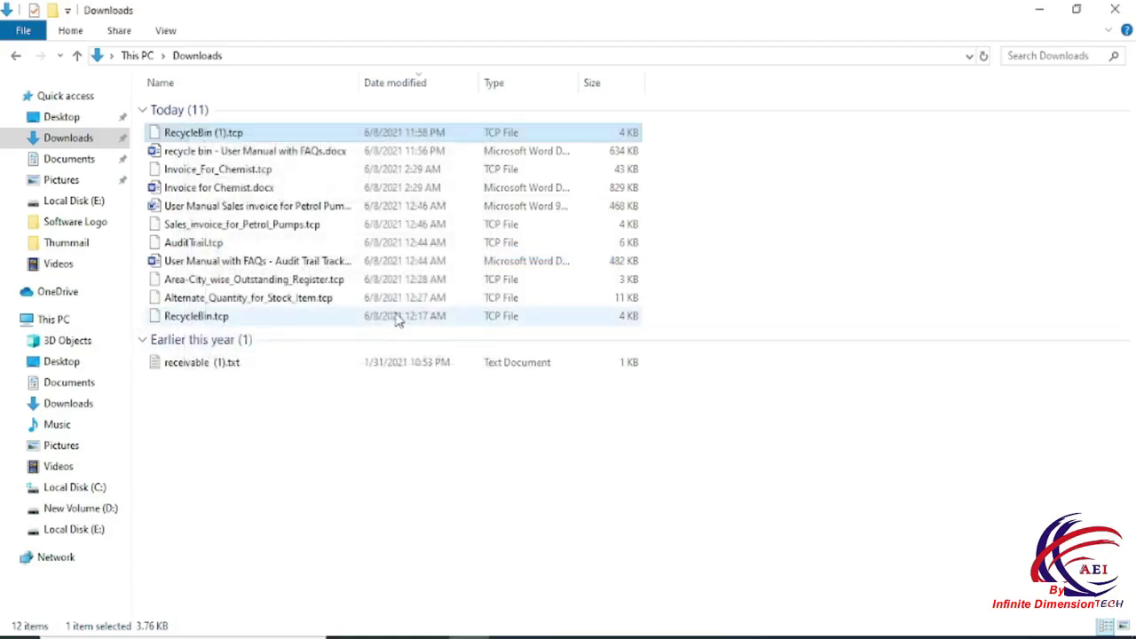
pyautogui.click(626, 636)
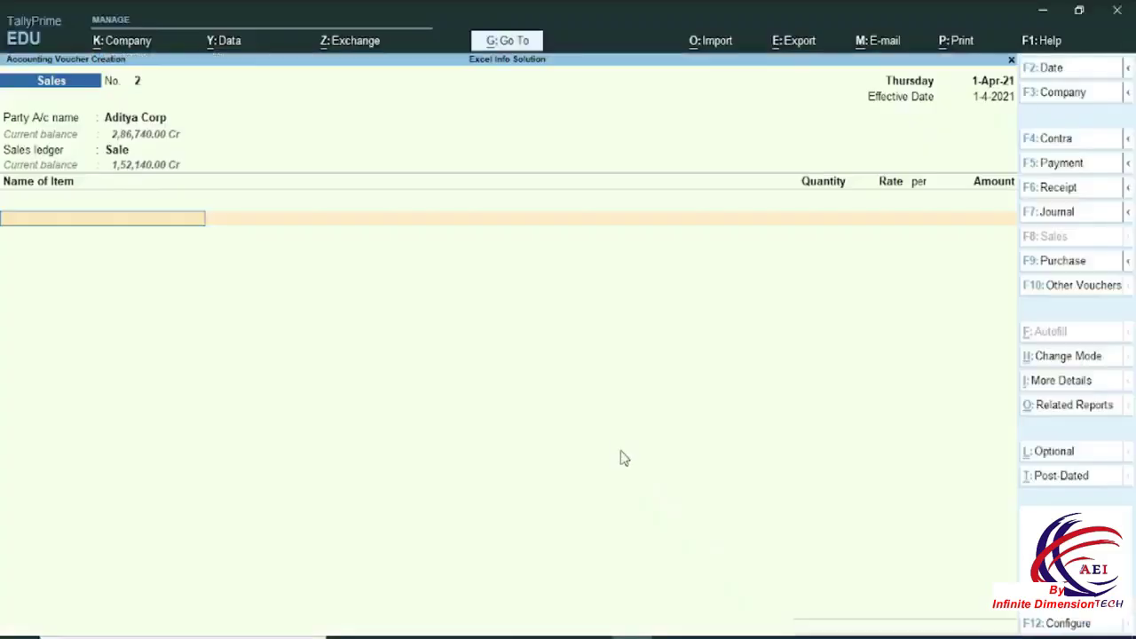
# Open the Manage Local TDLs configuration from Help > TDLs & AddOns
pyautogui.click(1045, 43)
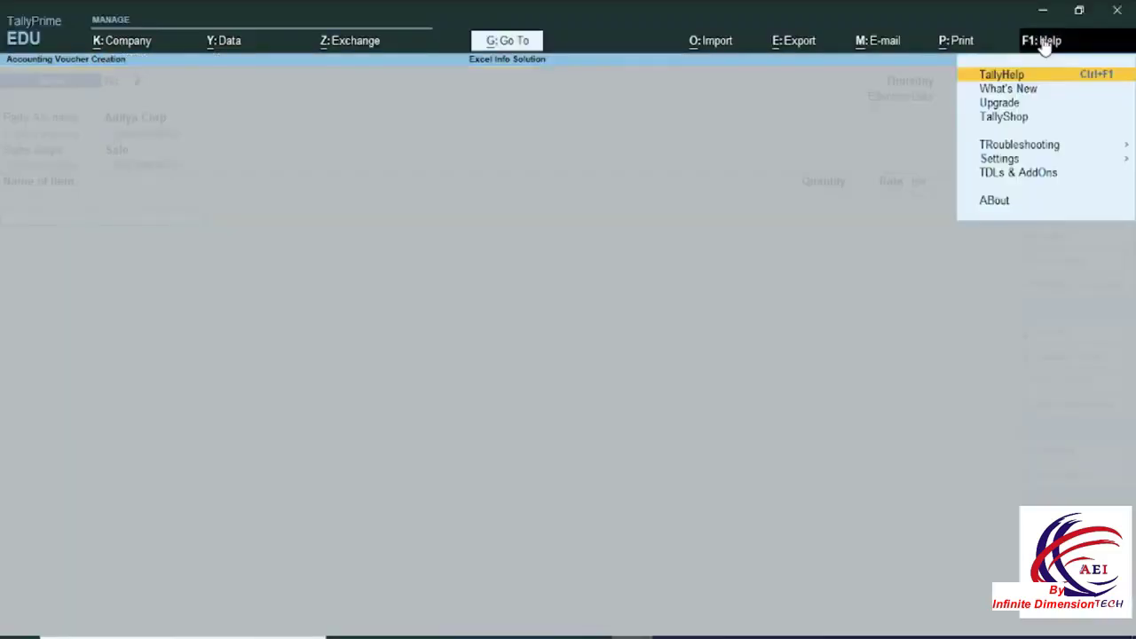
pyautogui.click(1028, 174)
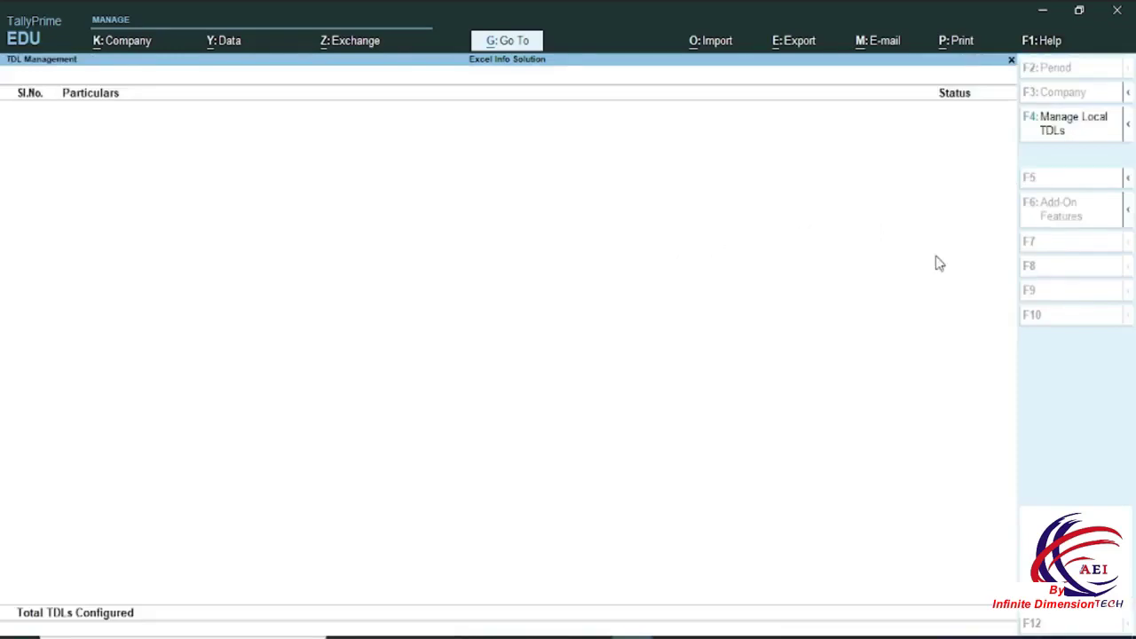
pyautogui.click(1068, 129)
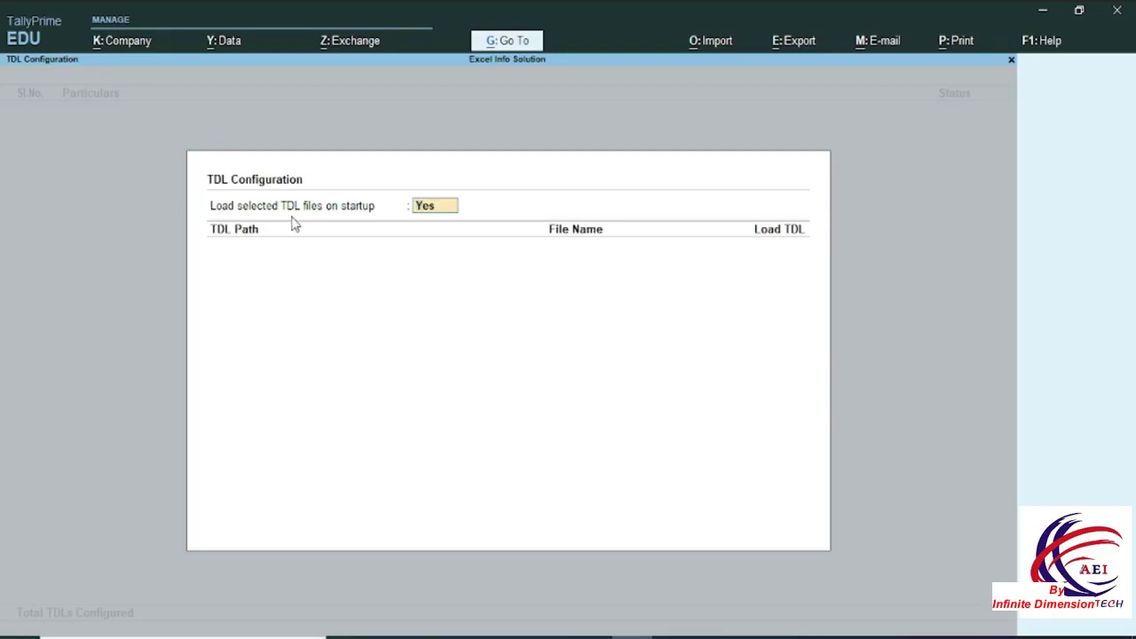
# Keep loading on startup at Yes, specify the pasted RecycleBin (1).tcp path, and set Load TDL to Yes
pyautogui.press('Return')
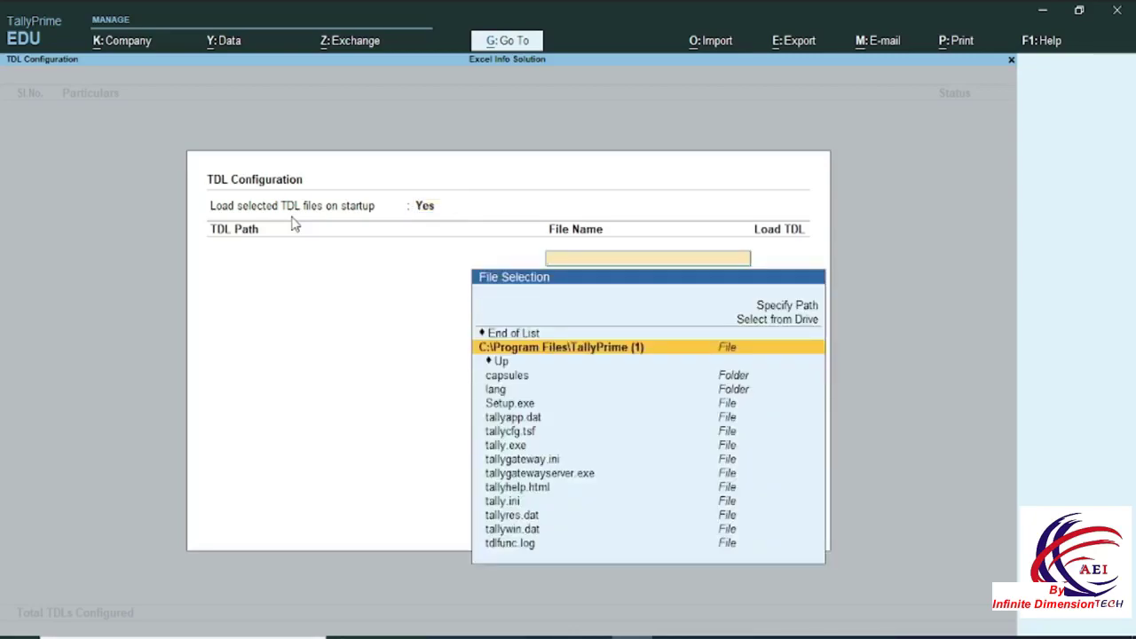
pyautogui.press('Up')
pyautogui.press('Up')
pyautogui.press('Up')
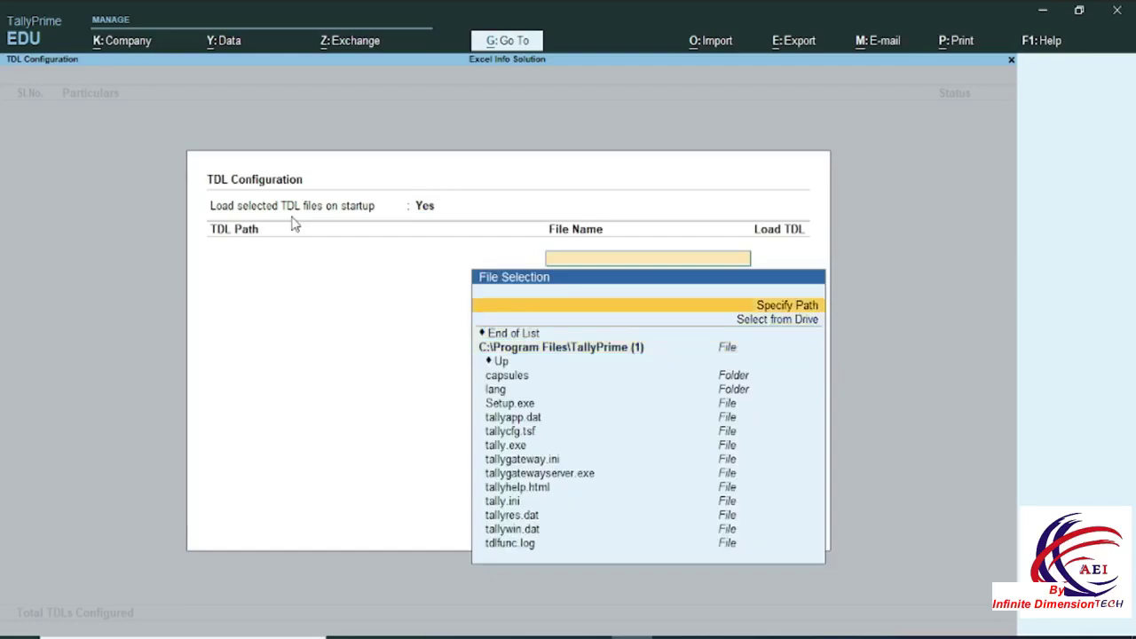
pyautogui.click(785, 307)
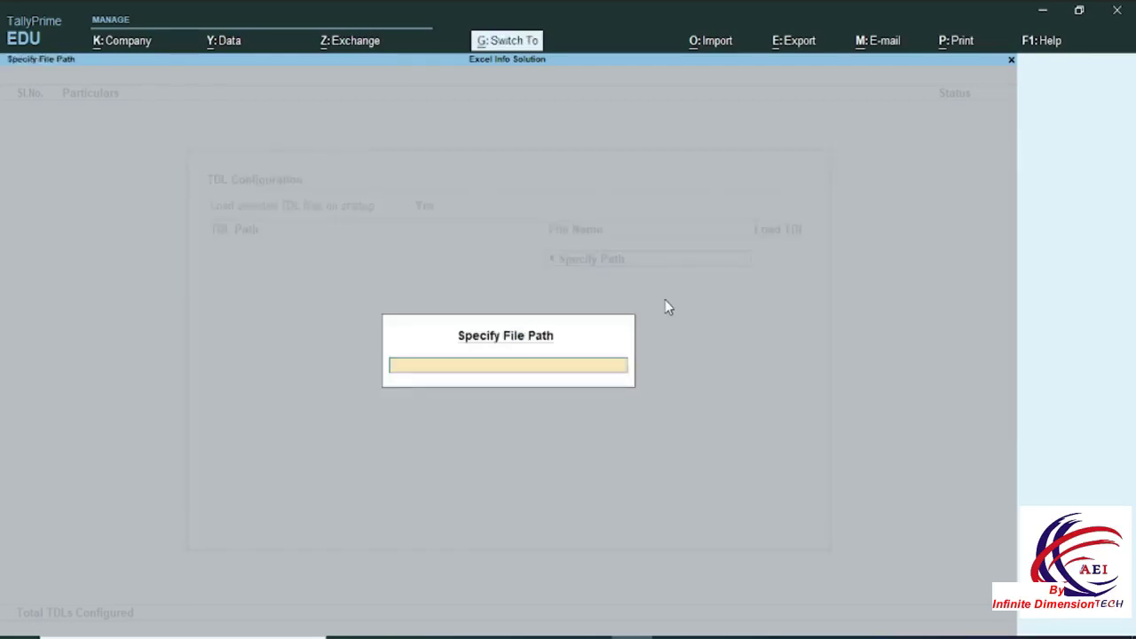
pyautogui.hotkey('ctrl', 'v')
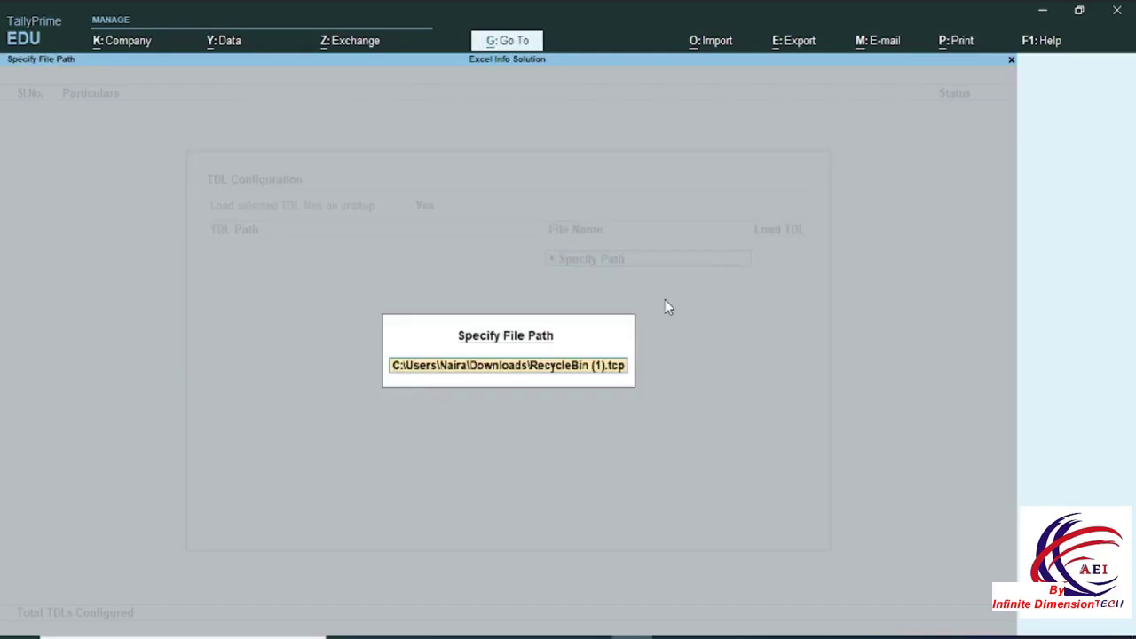
pyautogui.press('Return')
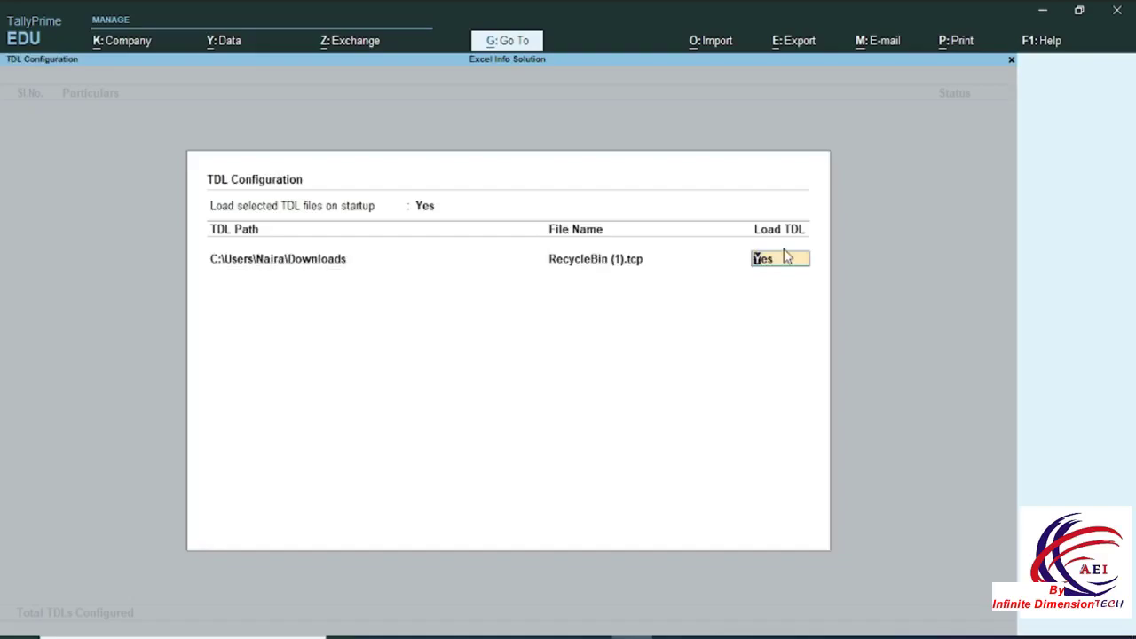
pyautogui.press('Return')
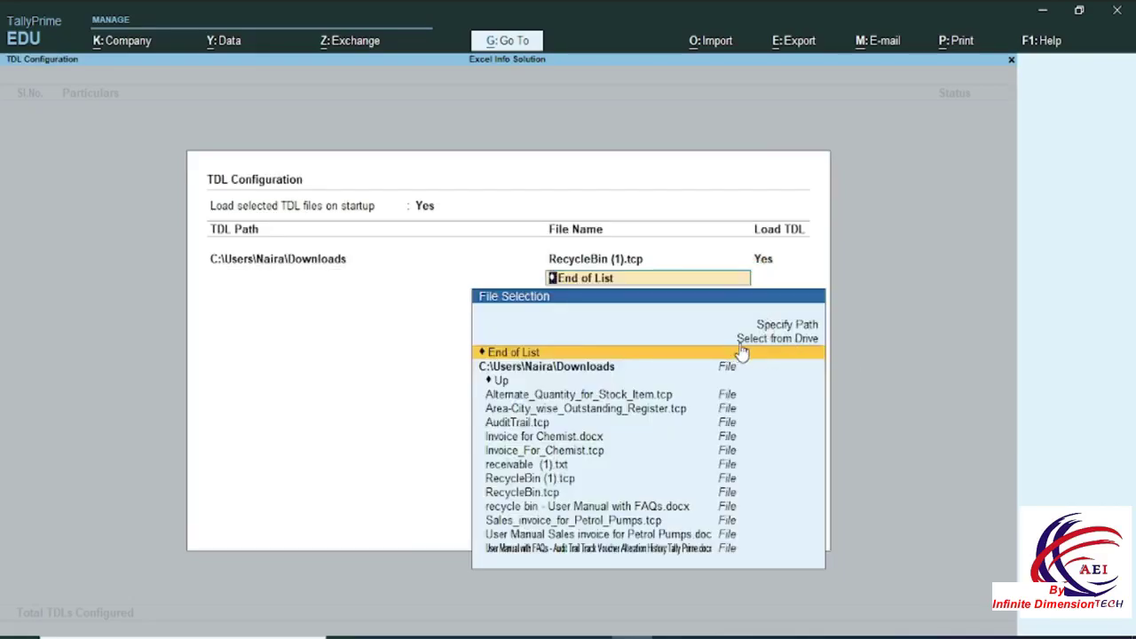
# Choose End of List and accept, so Recycle Bin - Restore Deleted Vouchers 2.0 shows Loaded
pyautogui.click(808, 338)
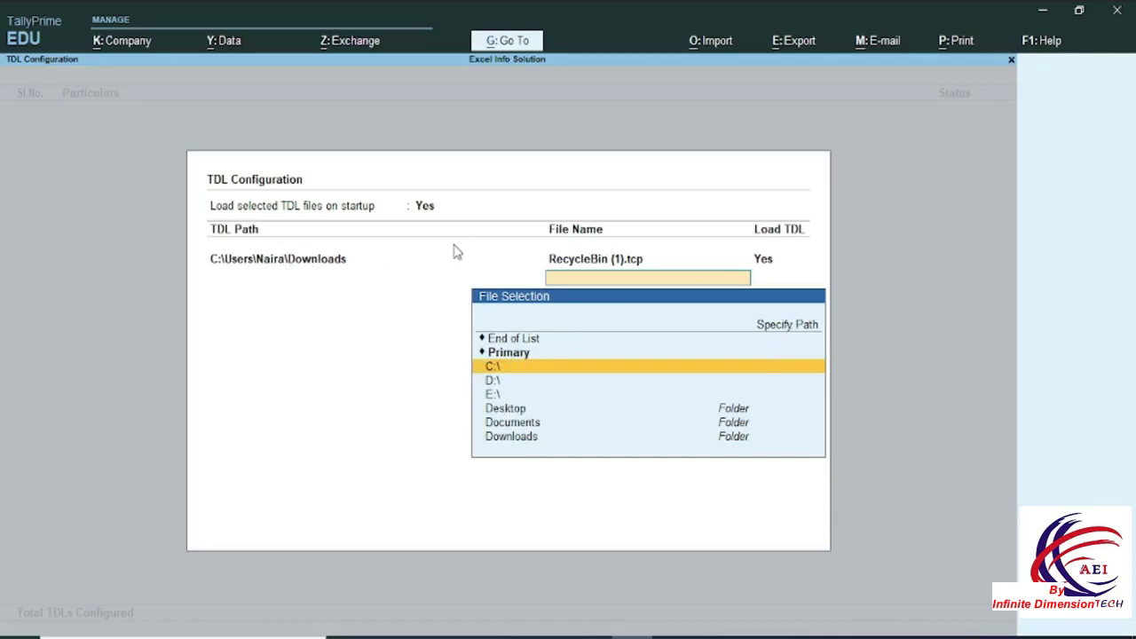
pyautogui.click(513, 342)
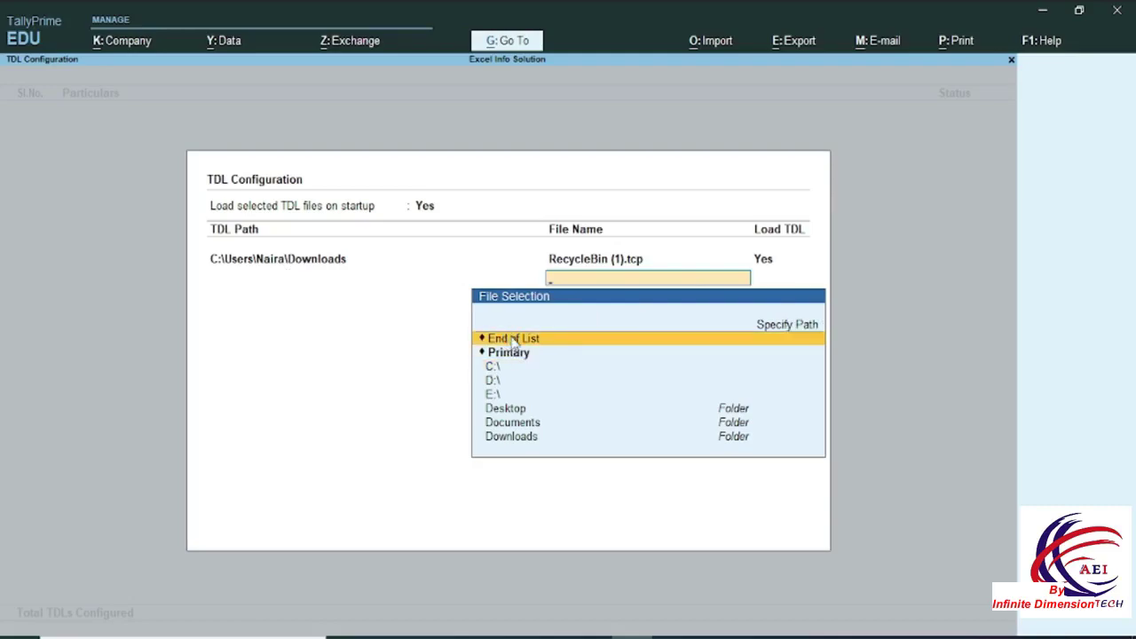
pyautogui.click(513, 342)
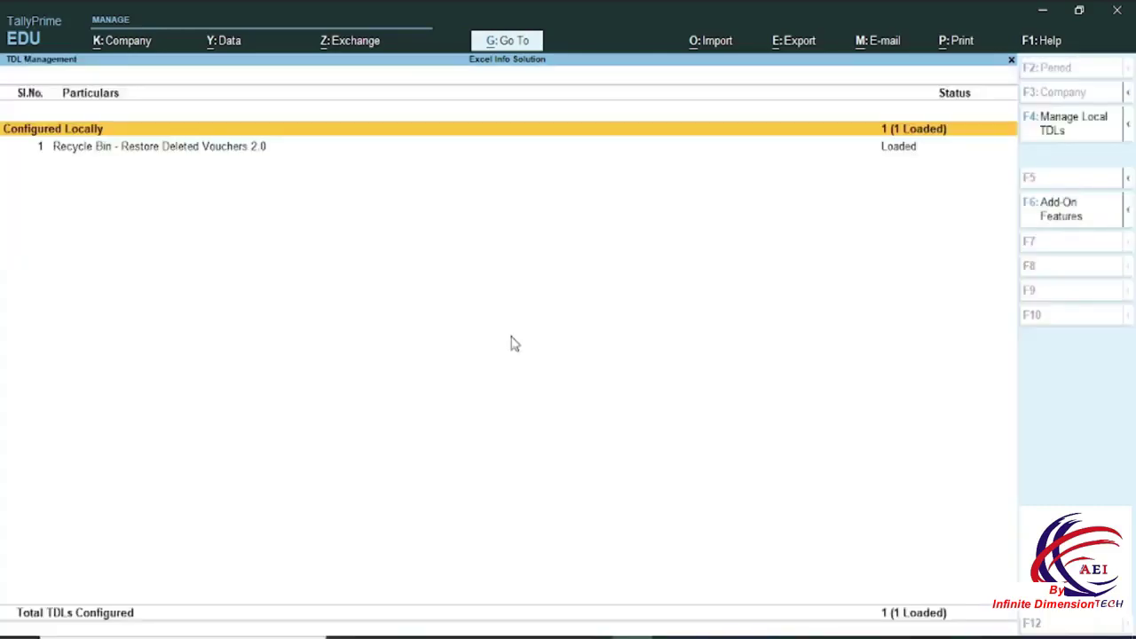
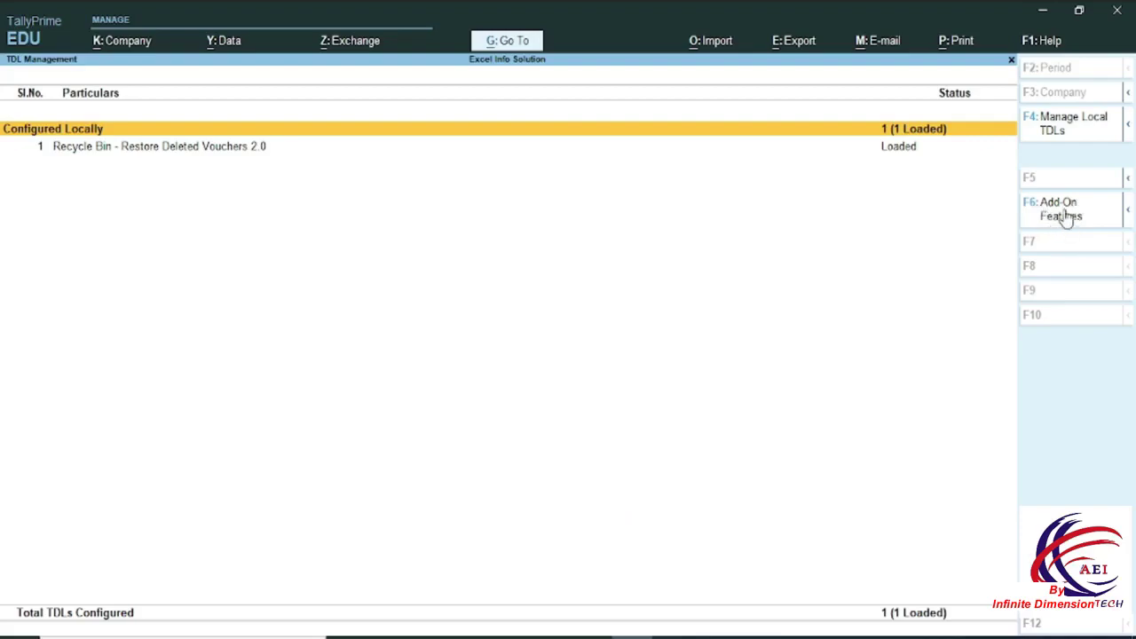
# Enable the Recycle Bin in Add-On Features
pyautogui.click(1068, 217)
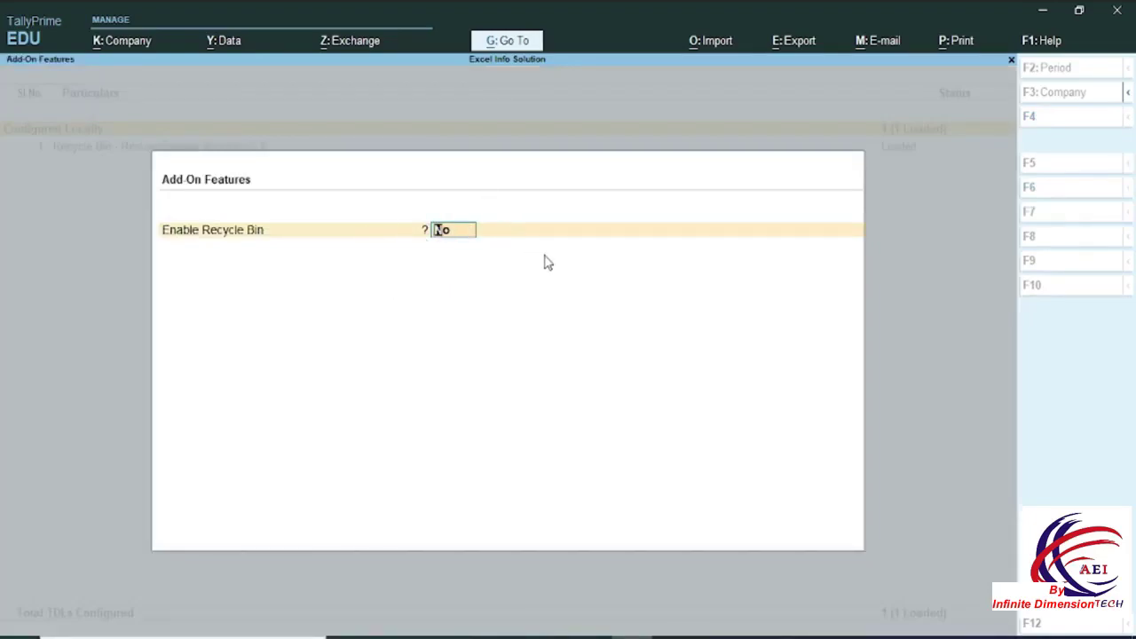
pyautogui.write('y')
pyautogui.press('Return')
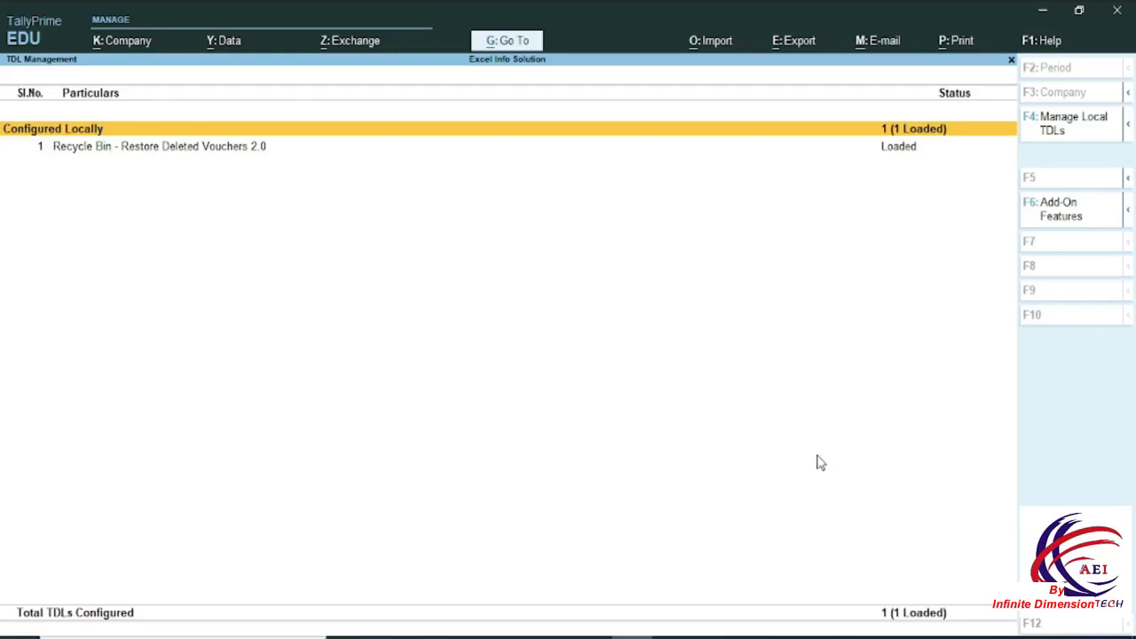
# Leave TDL Management and the sales voucher for the Gateway, checking the empty Day Book
pyautogui.press('Escape')
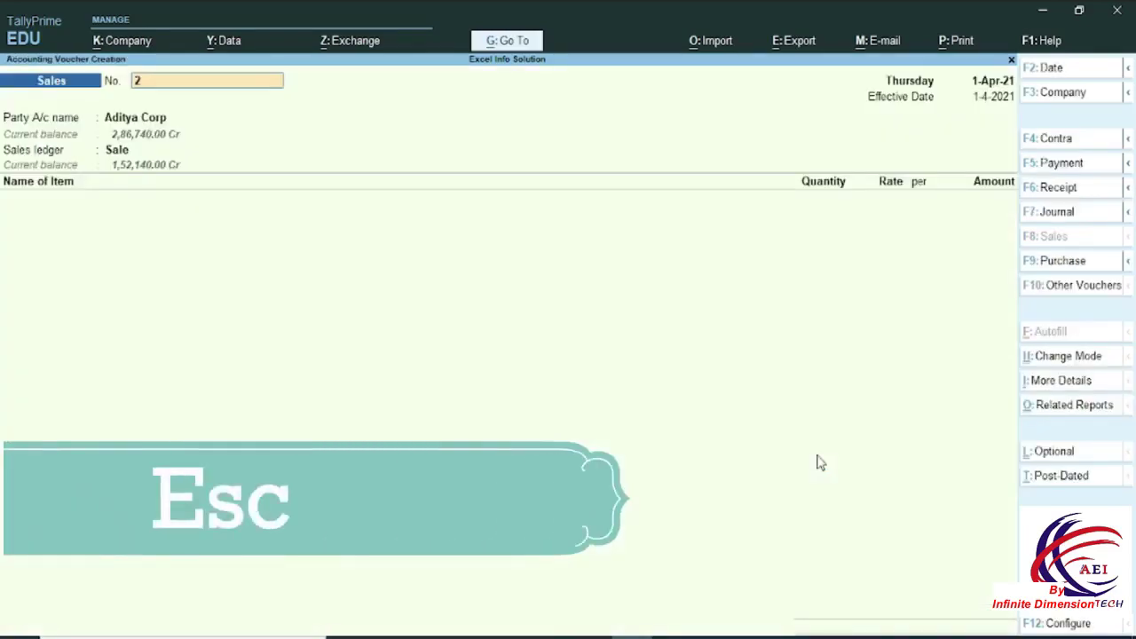
pyautogui.press('Escape')
pyautogui.press('y')
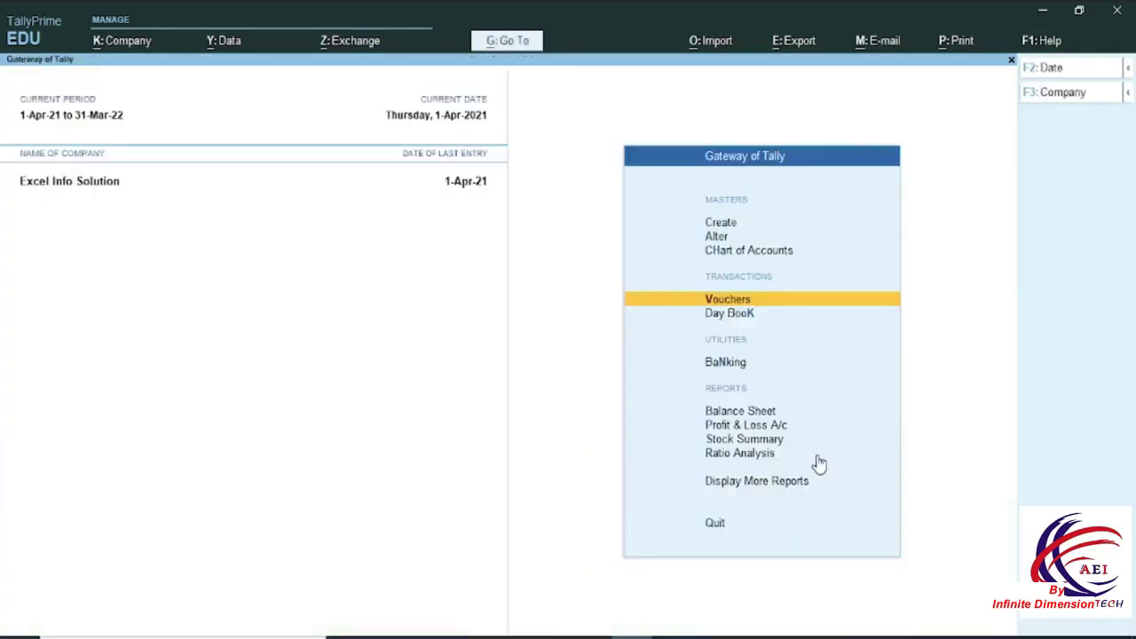
pyautogui.click(730, 487)
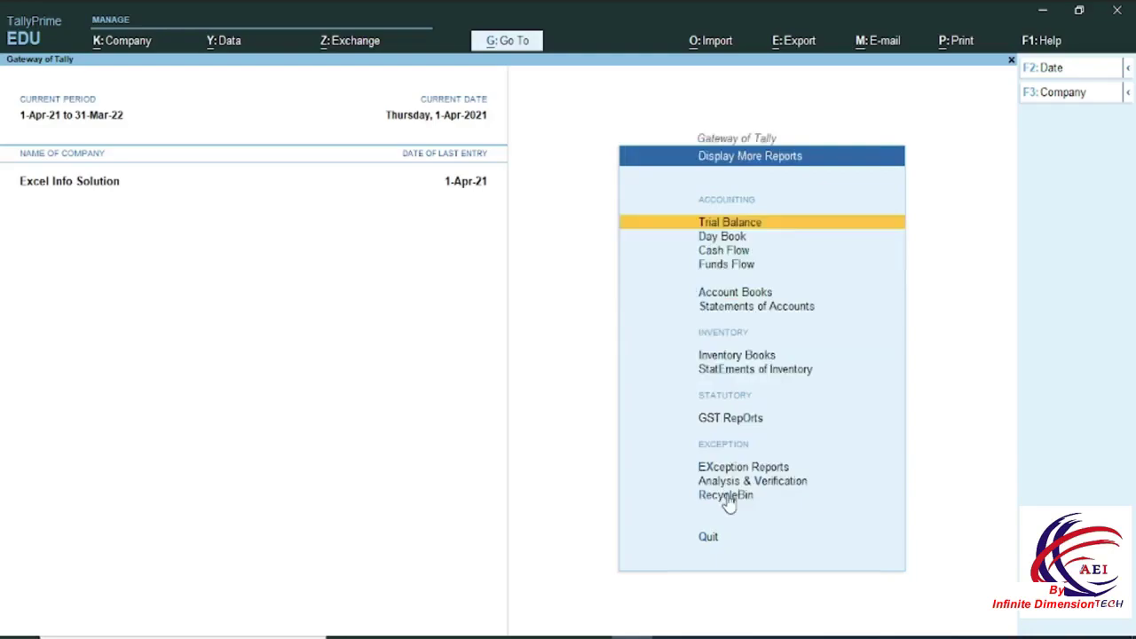
pyautogui.press('d')
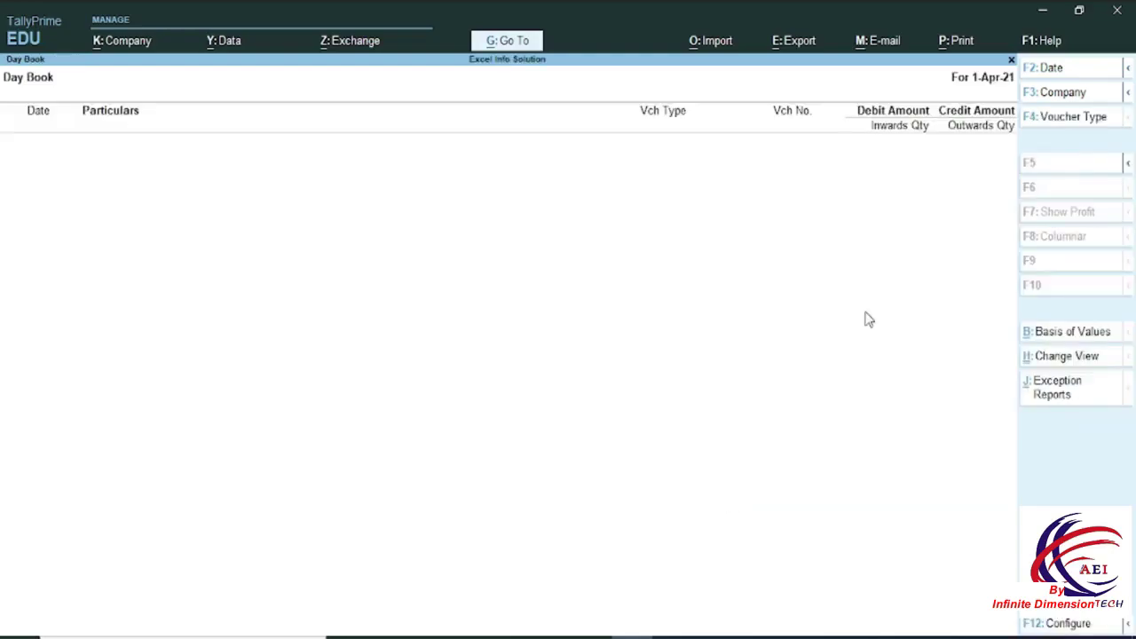
pyautogui.press('Escape')
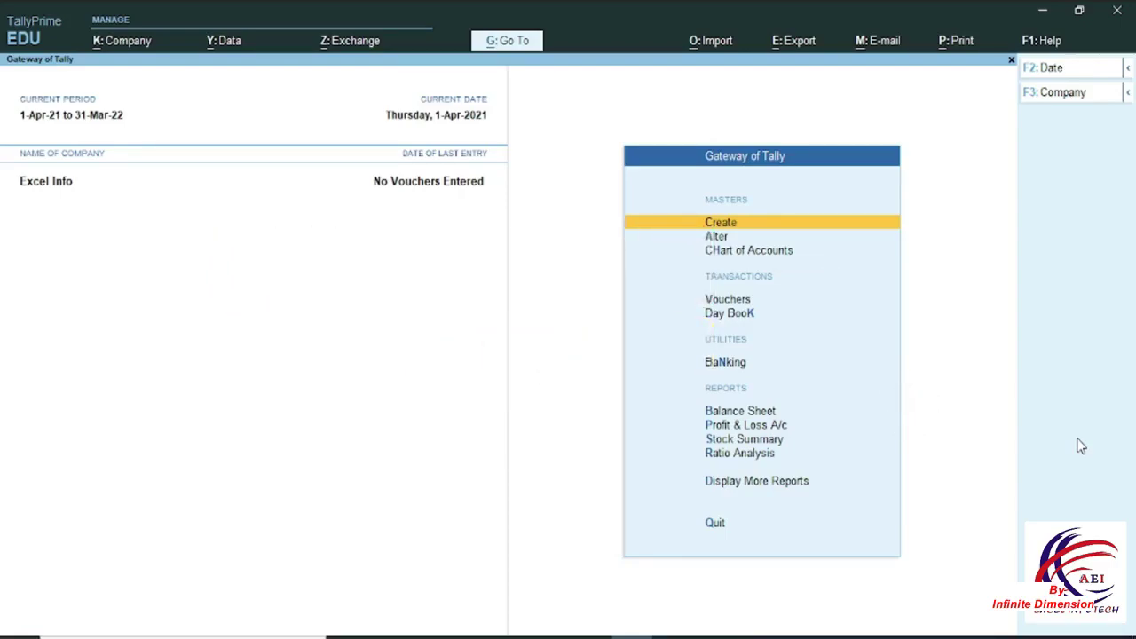
# Open a blank Currency Creation form from Alter > Currency
pyautogui.click(716, 237)
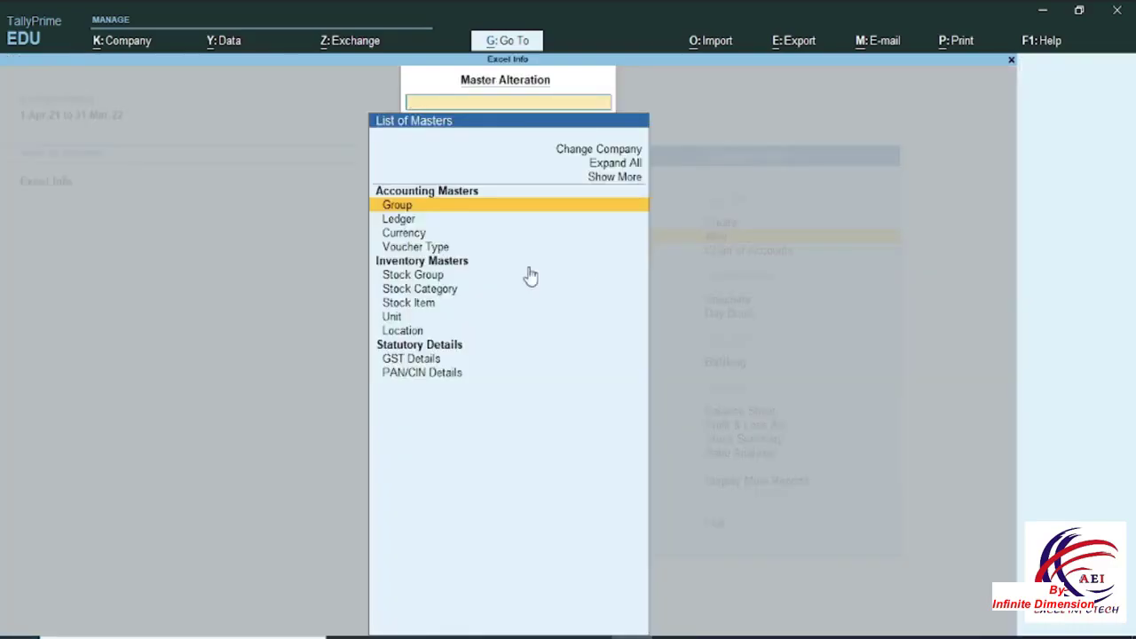
pyautogui.click(422, 235)
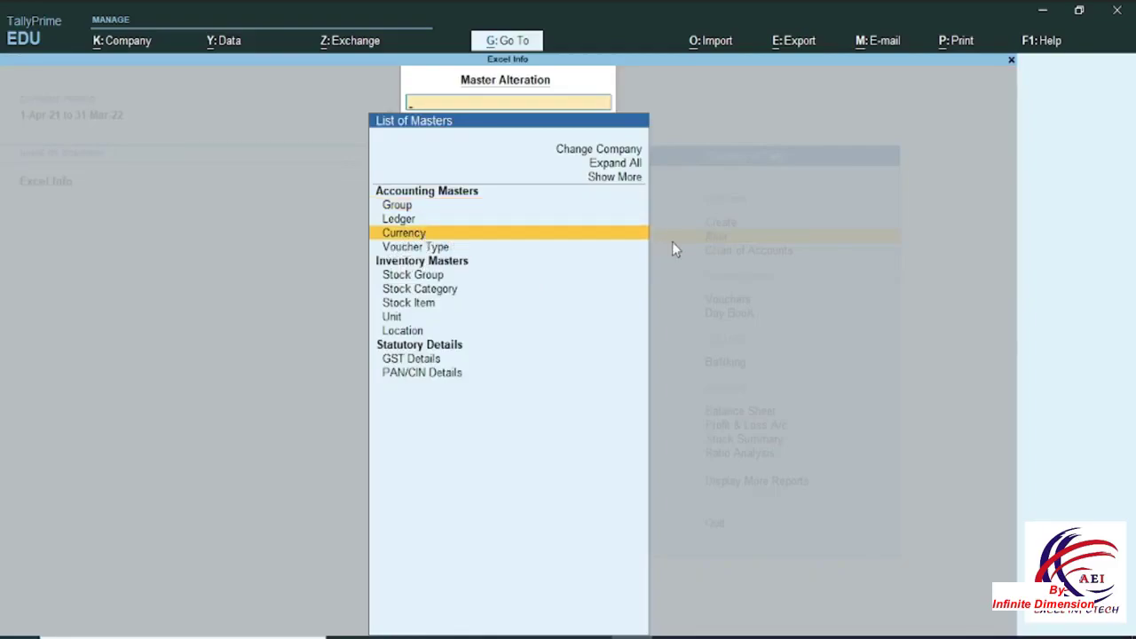
pyautogui.press('Return')
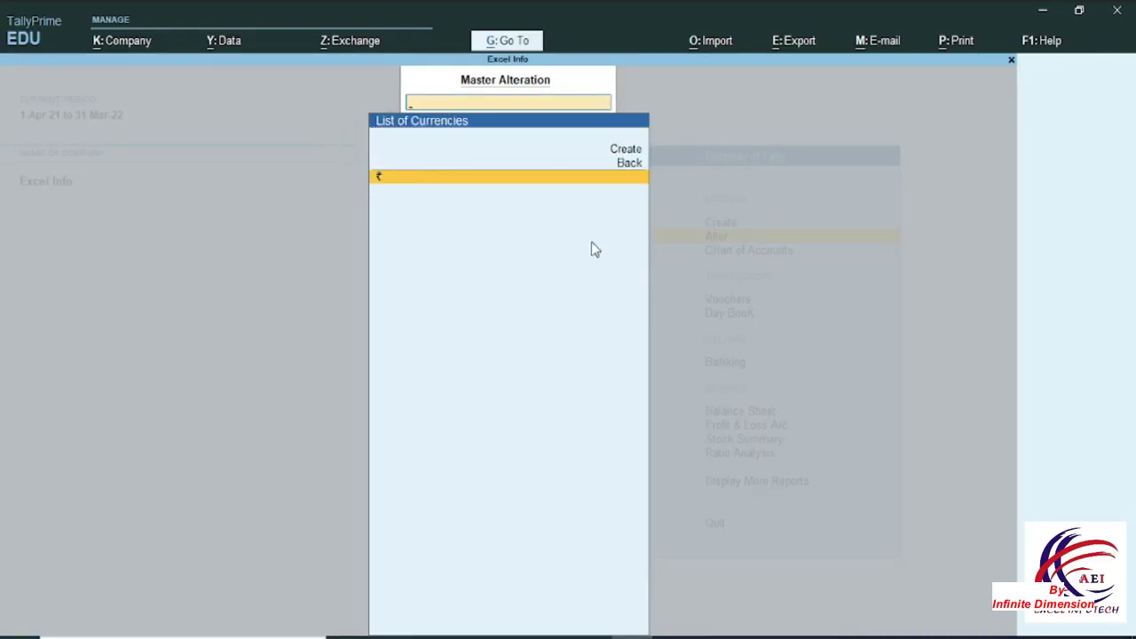
pyautogui.press('Up')
pyautogui.press('Up')
pyautogui.press('Return')
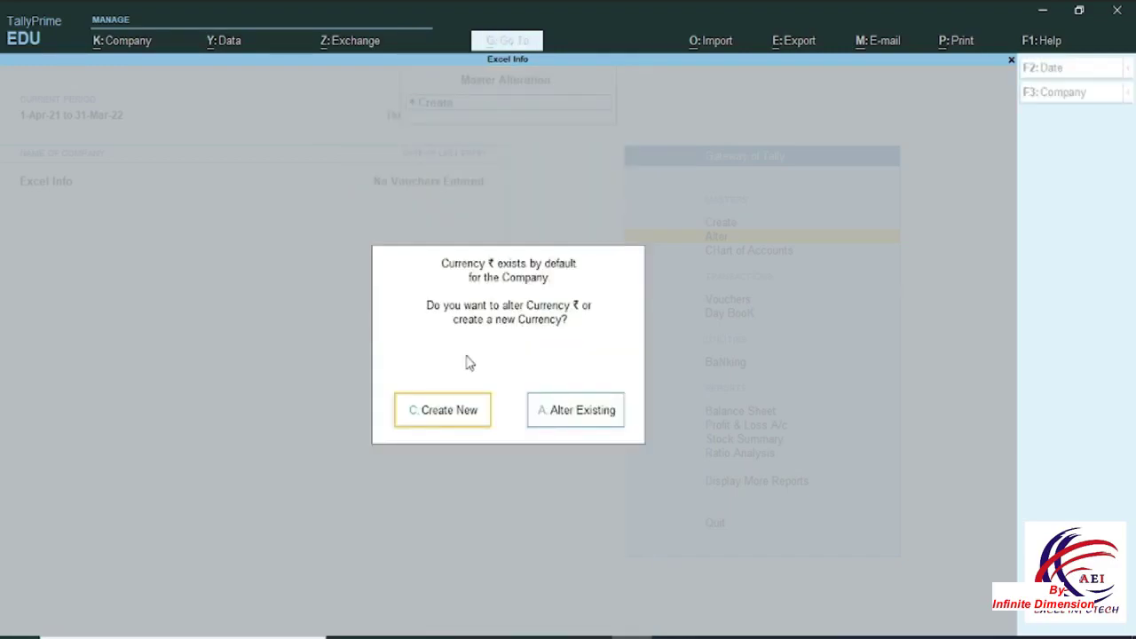
pyautogui.click(459, 410)
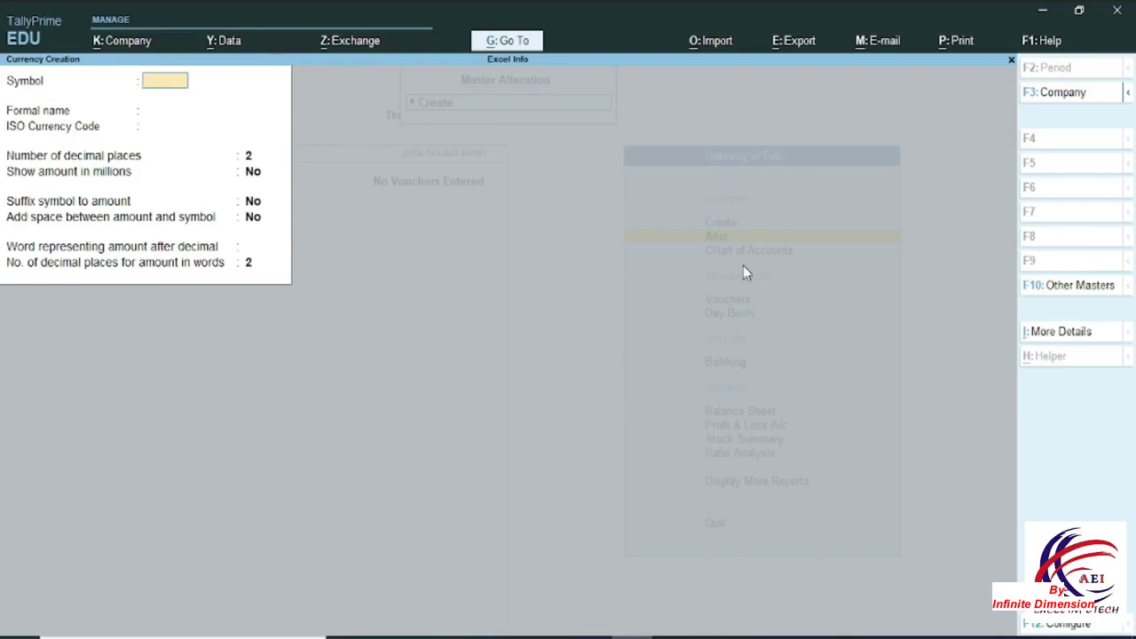
# Save the $ currency 'Us Doller' with 2 decimals and 'Cents' as the decimal word
pyautogui.press('Return')
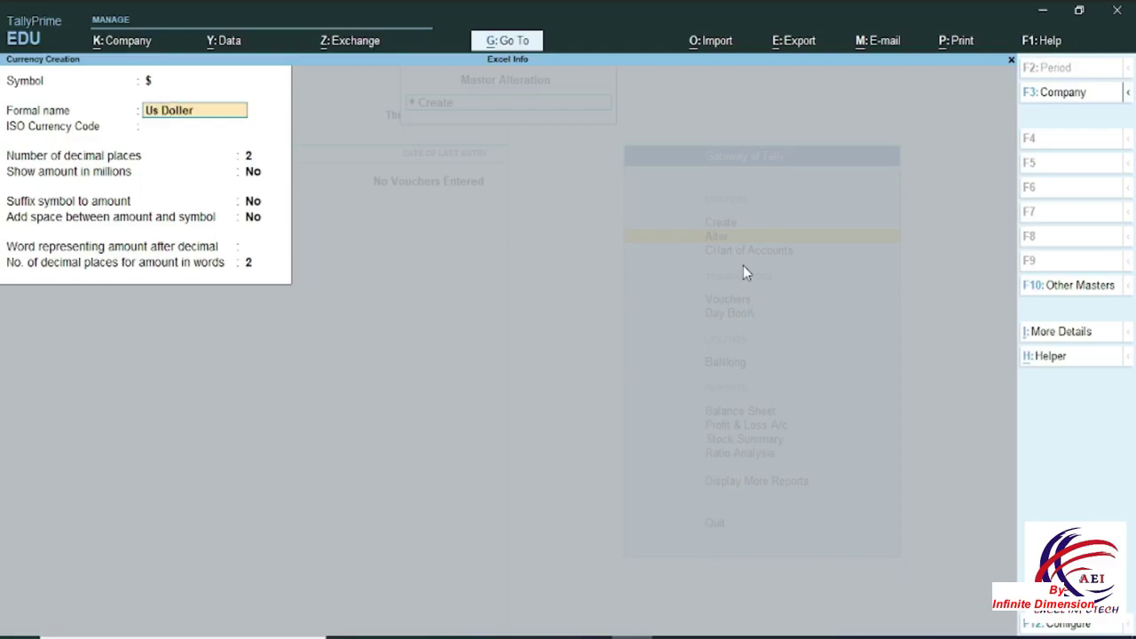
pyautogui.press('Return')
pyautogui.press('Return')
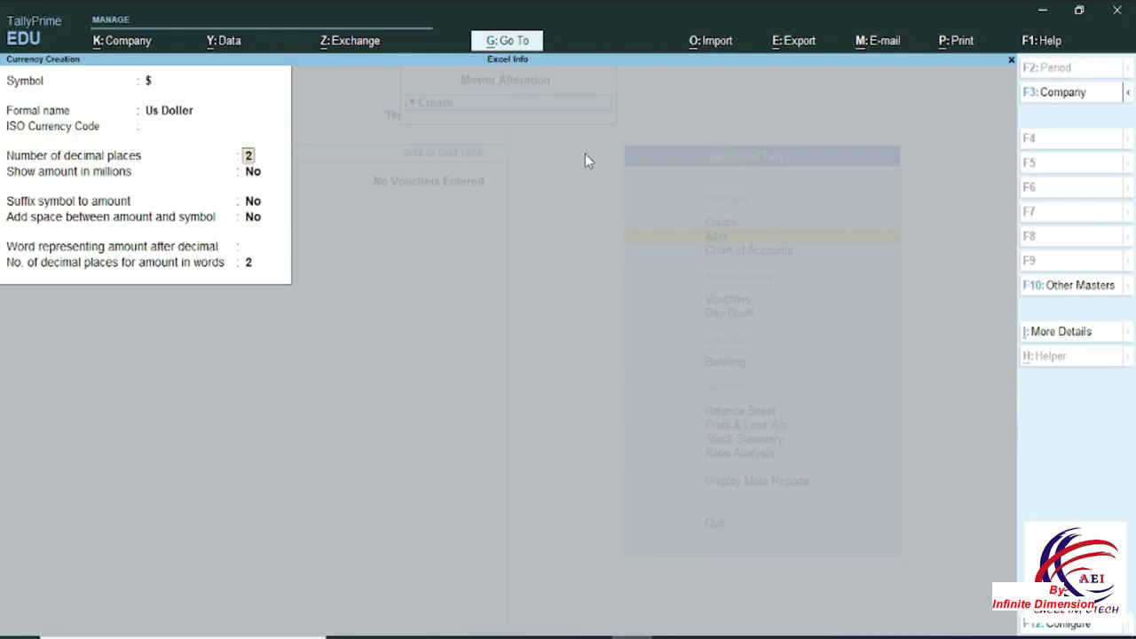
pyautogui.press('Return')
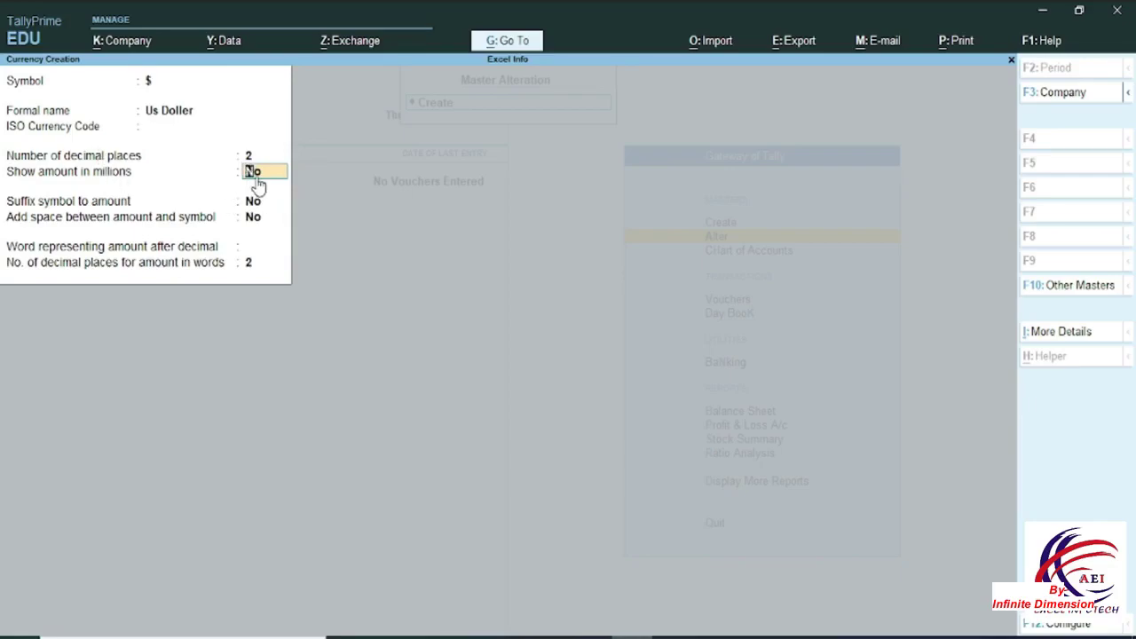
pyautogui.press('Return')
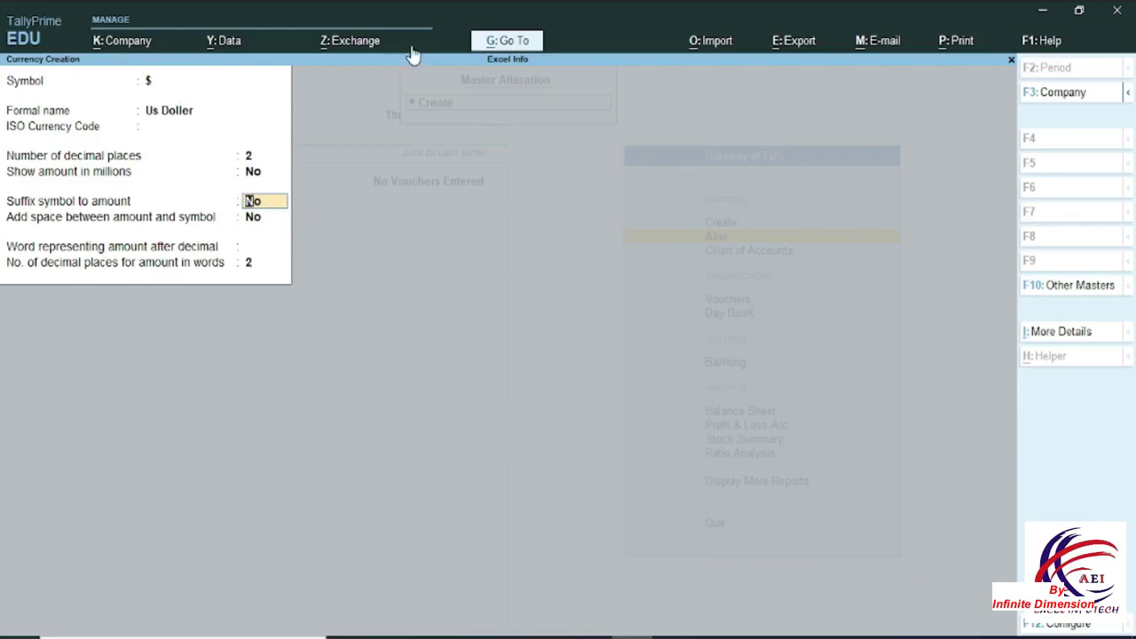
pyautogui.press('Return')
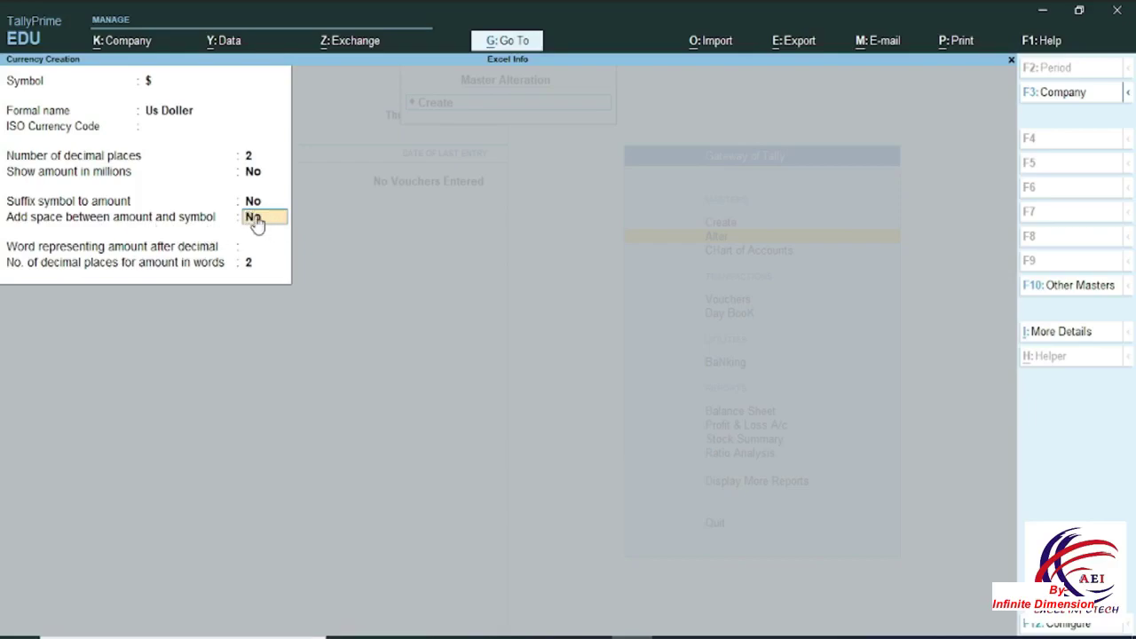
pyautogui.press('Return')
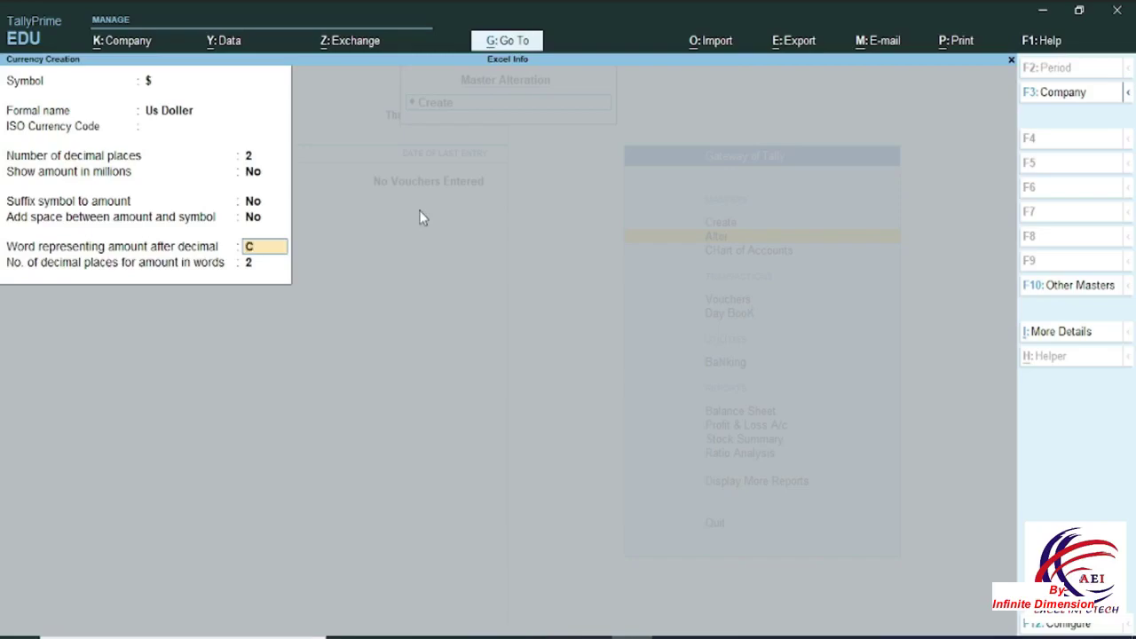
pyautogui.press('Return')
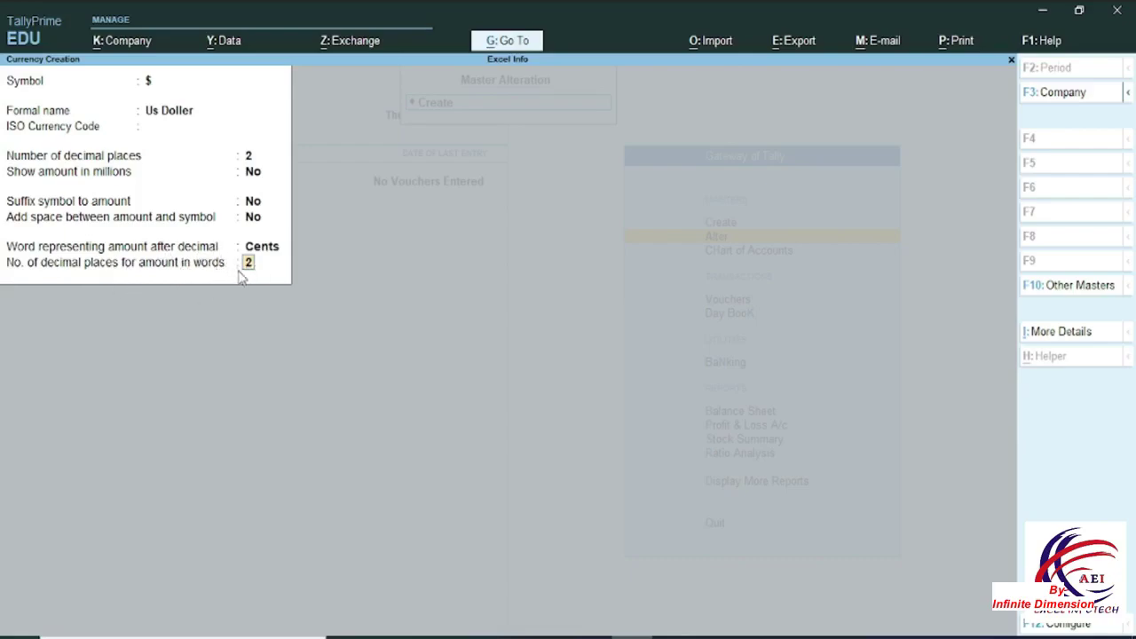
pyautogui.press('Return')
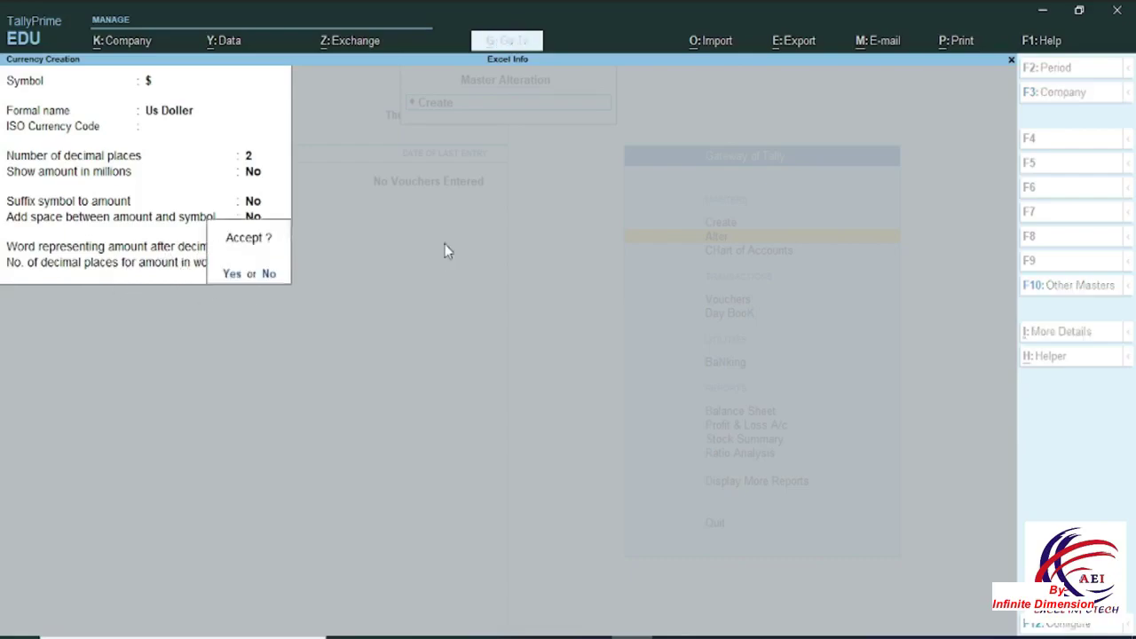
pyautogui.press('Return')
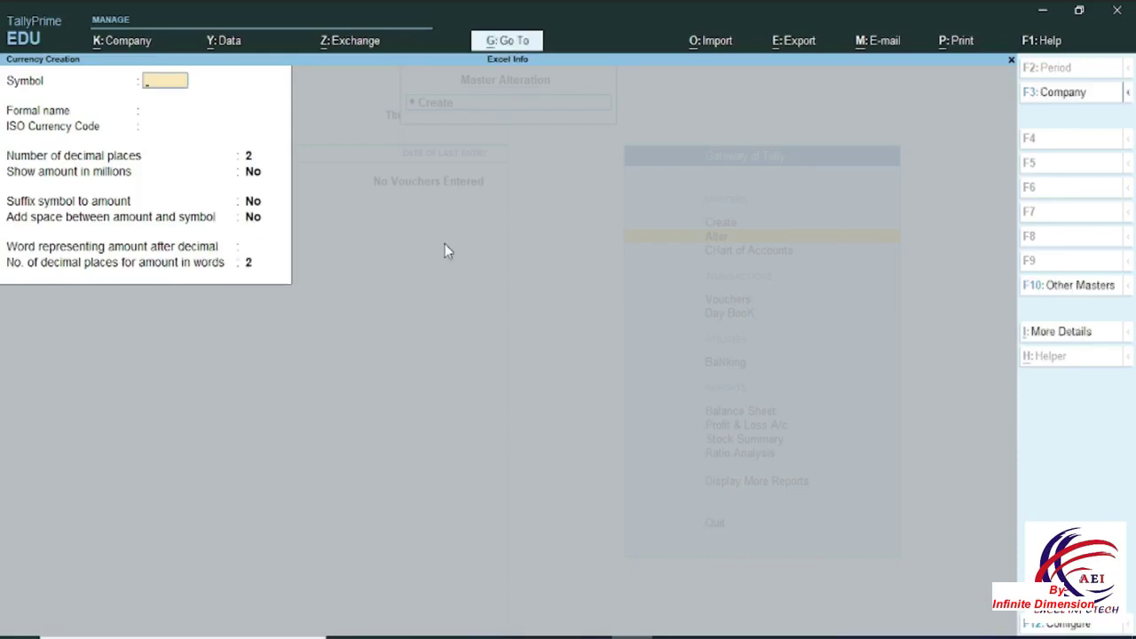
pyautogui.press('Escape')
pyautogui.press('Return')
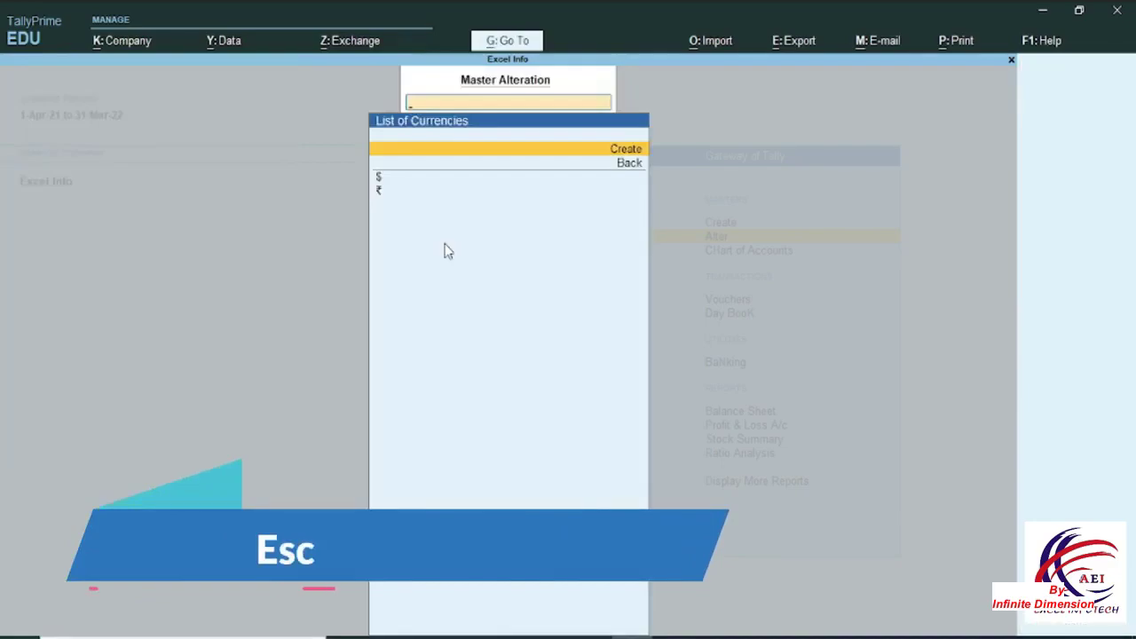
# Open Rates of Exchange dated 1-Apr-21 and bring up Currency.docx in Word
pyautogui.press('Escape')
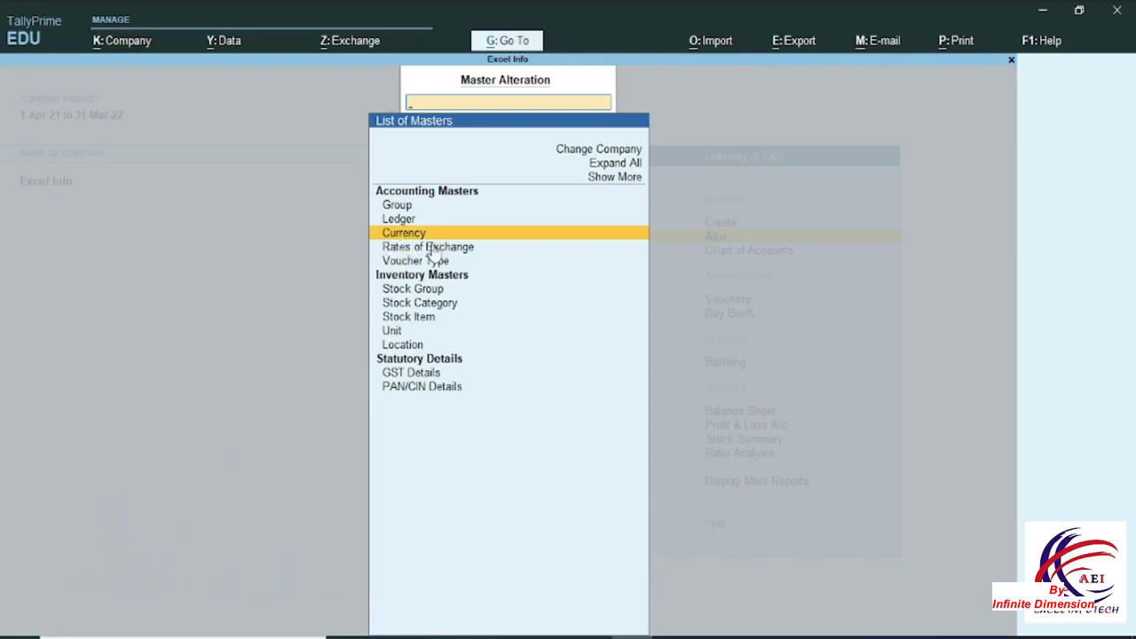
pyautogui.click(430, 250)
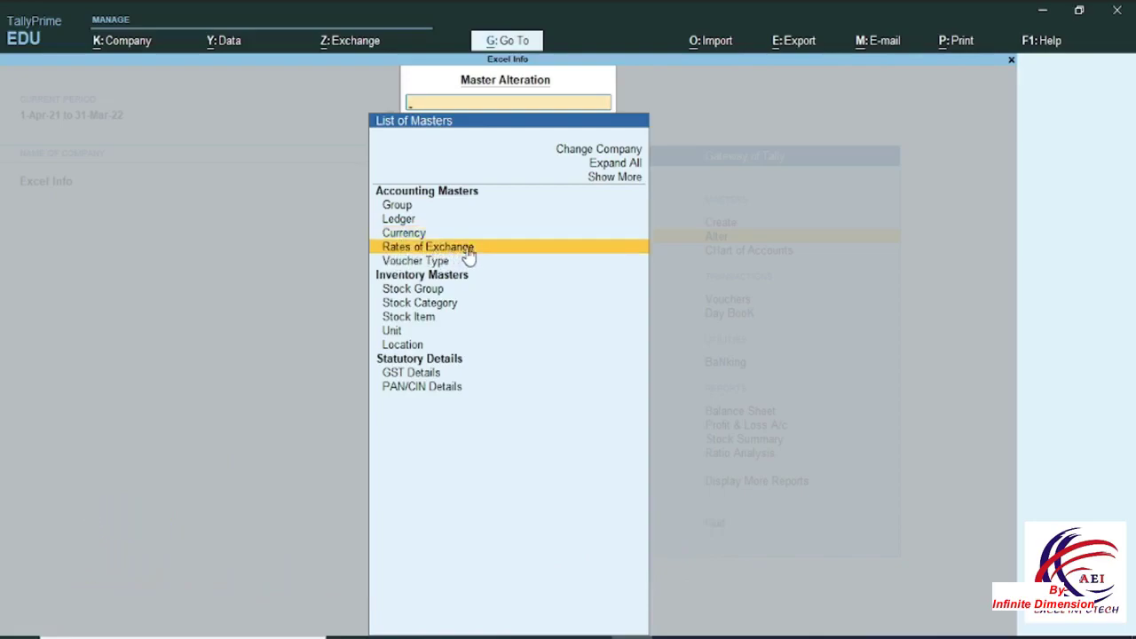
pyautogui.click(469, 254)
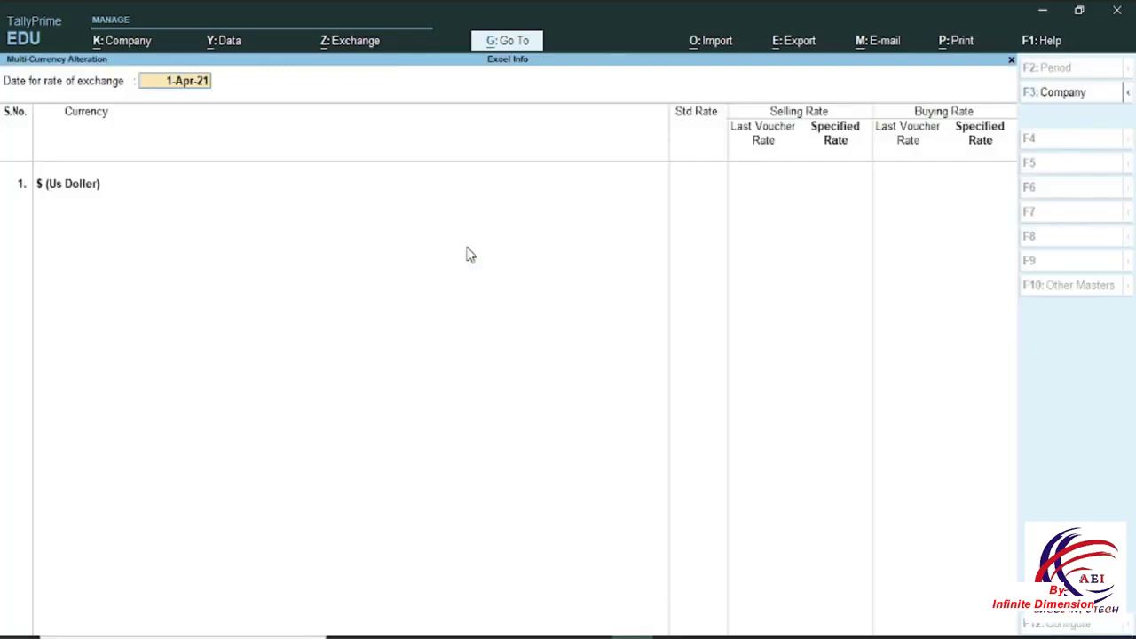
pyautogui.press('Return')
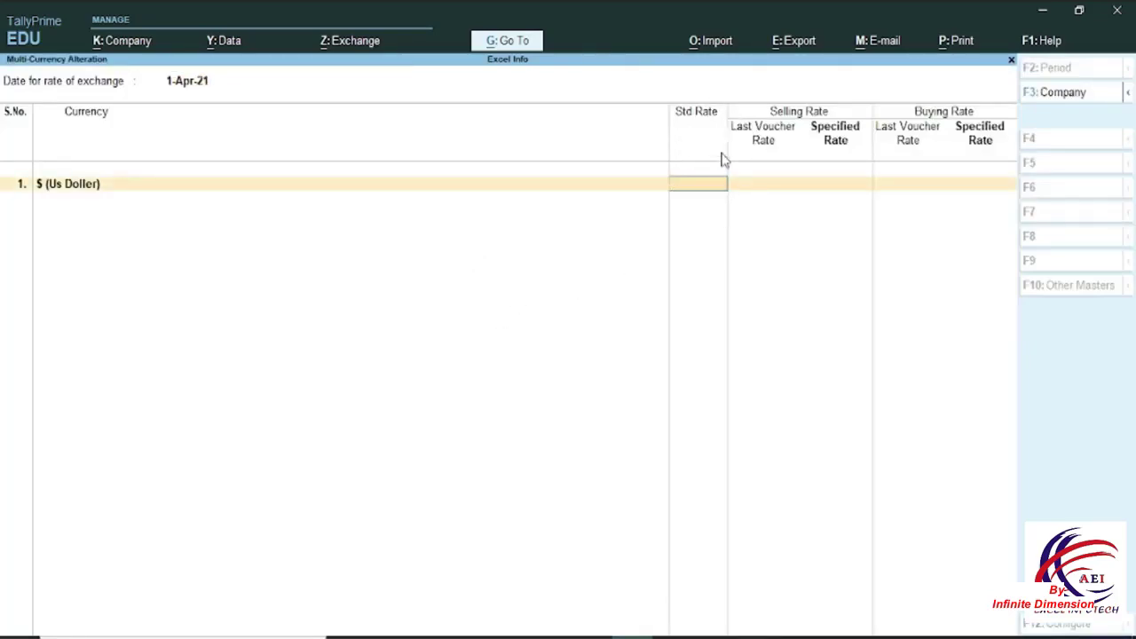
pyautogui.click(673, 636)
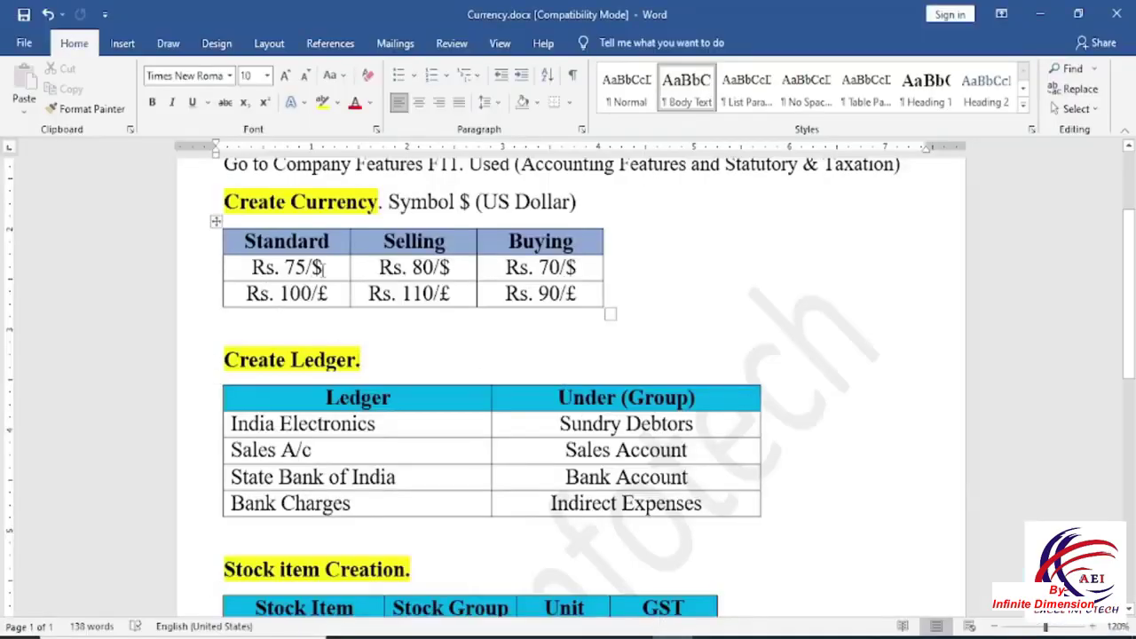
# Select the 75/$ standard rate in Word's table, then return to TallyPrime
pyautogui.moveTo(325, 267); pyautogui.dragTo(285, 267)
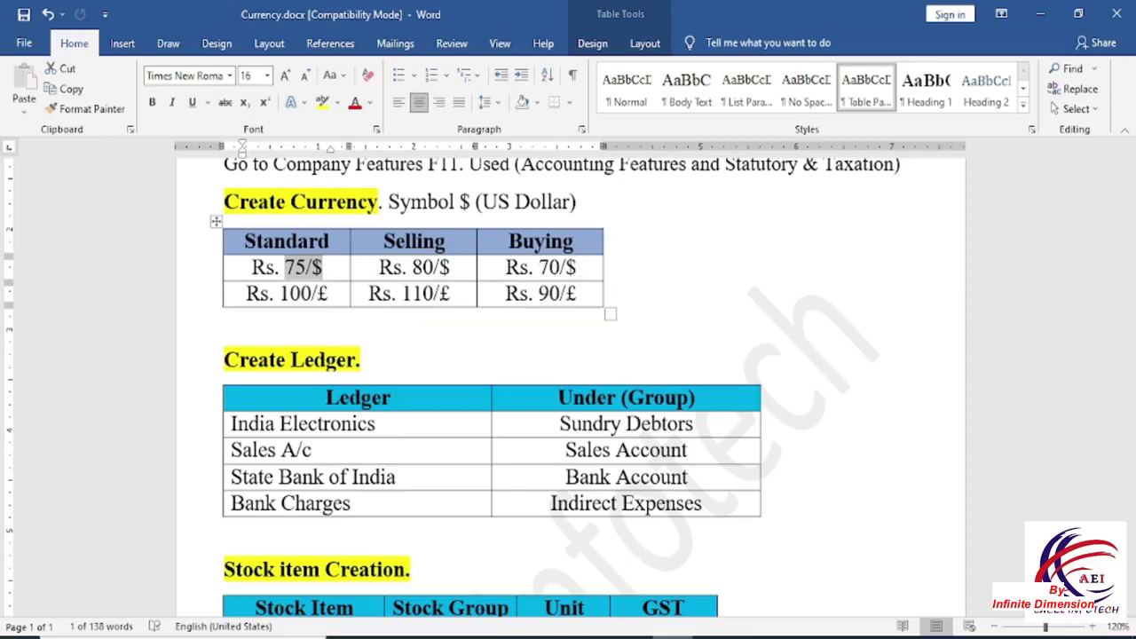
pyautogui.moveTo(673, 635)
pyautogui.click(632, 635)
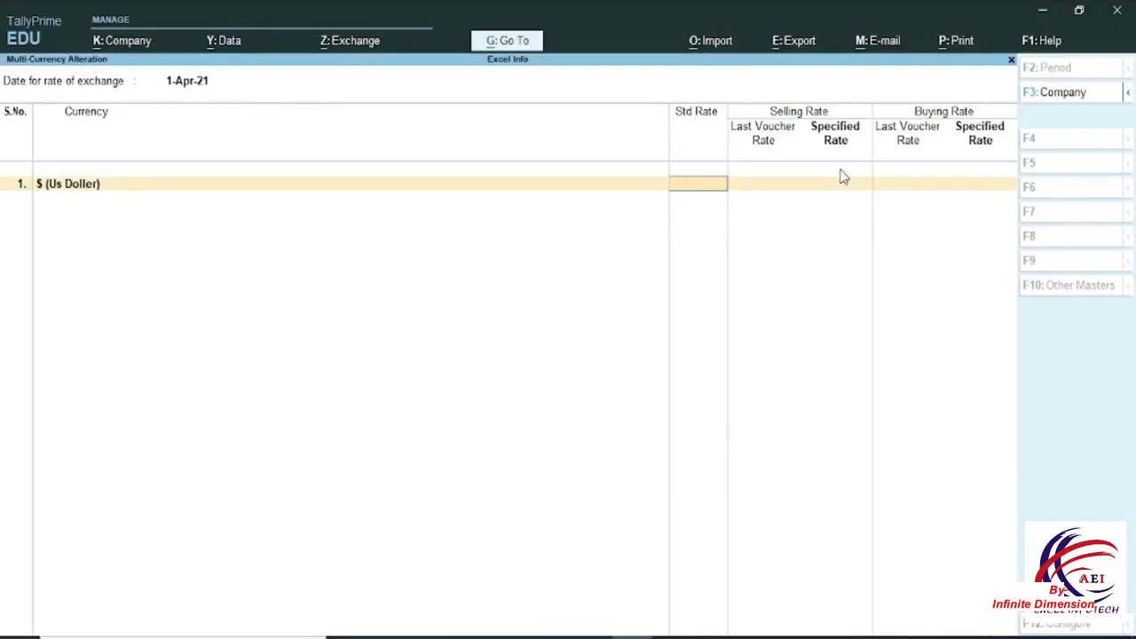
# Save $ rates of standard 75, selling 80 and buying 70, then return to Gateway
pyautogui.write('5')
pyautogui.press('Return')
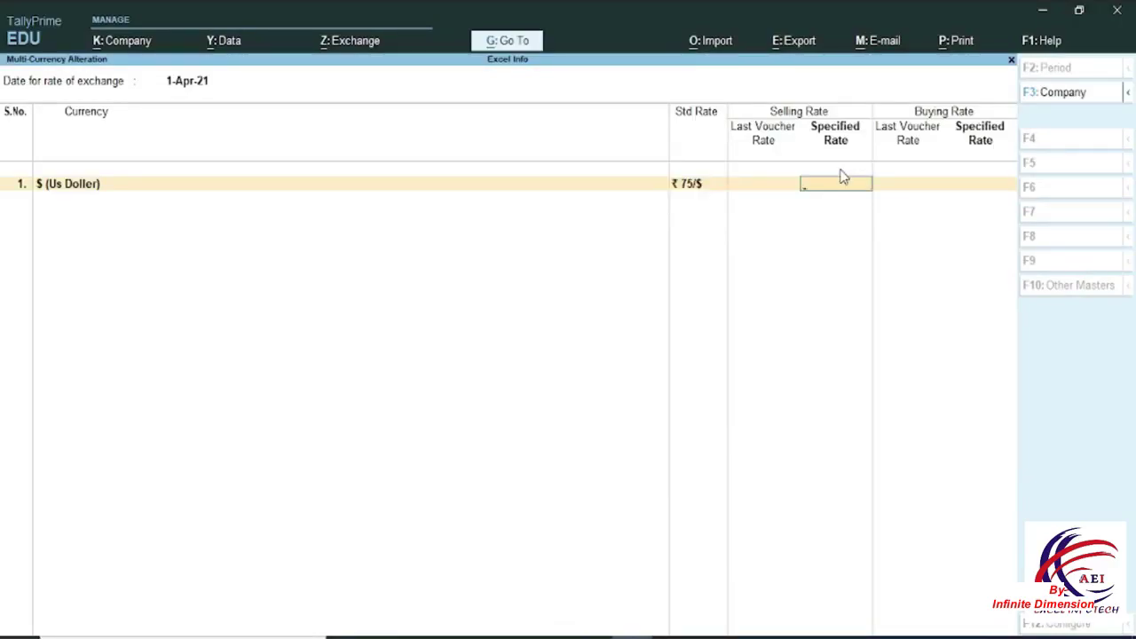
pyautogui.write('80')
pyautogui.press('Return')
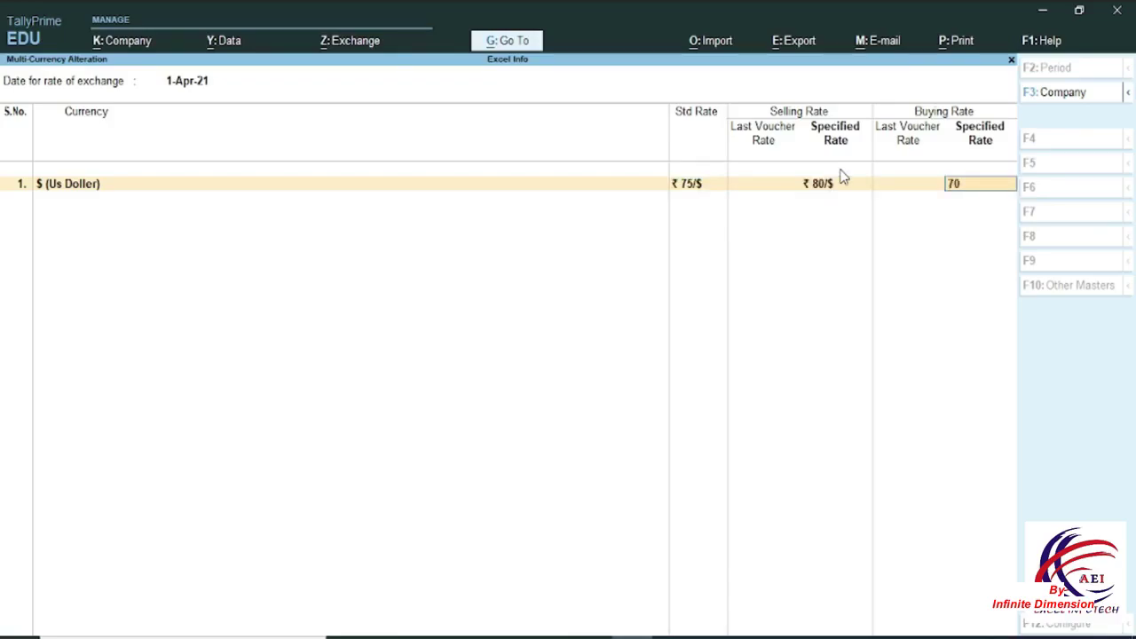
pyautogui.write('70')
pyautogui.press('Return')
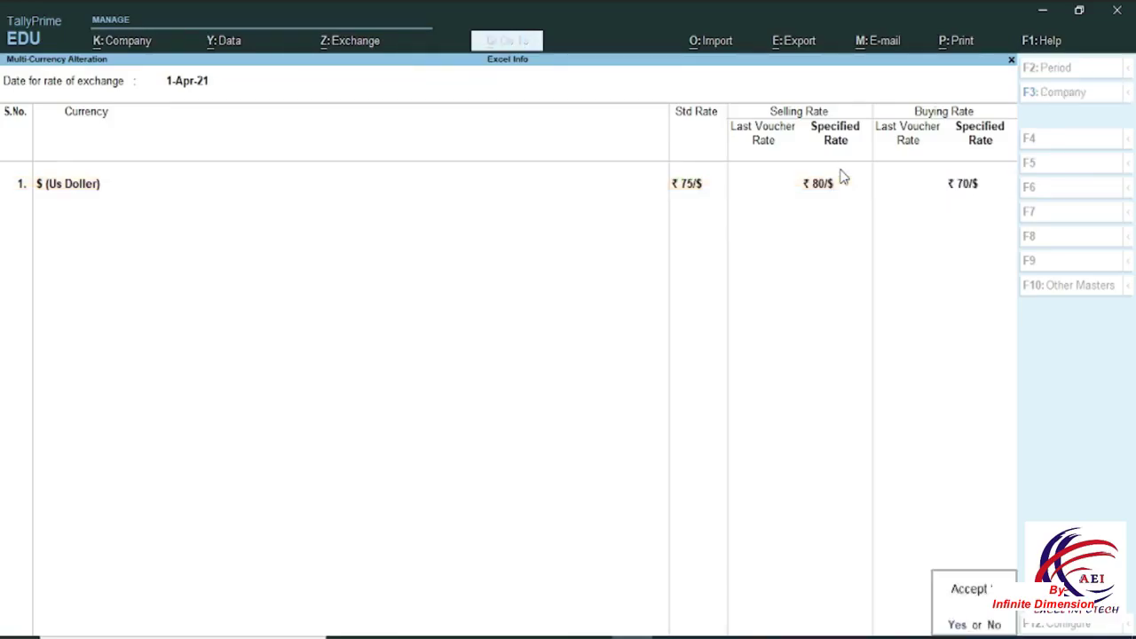
pyautogui.press('y')
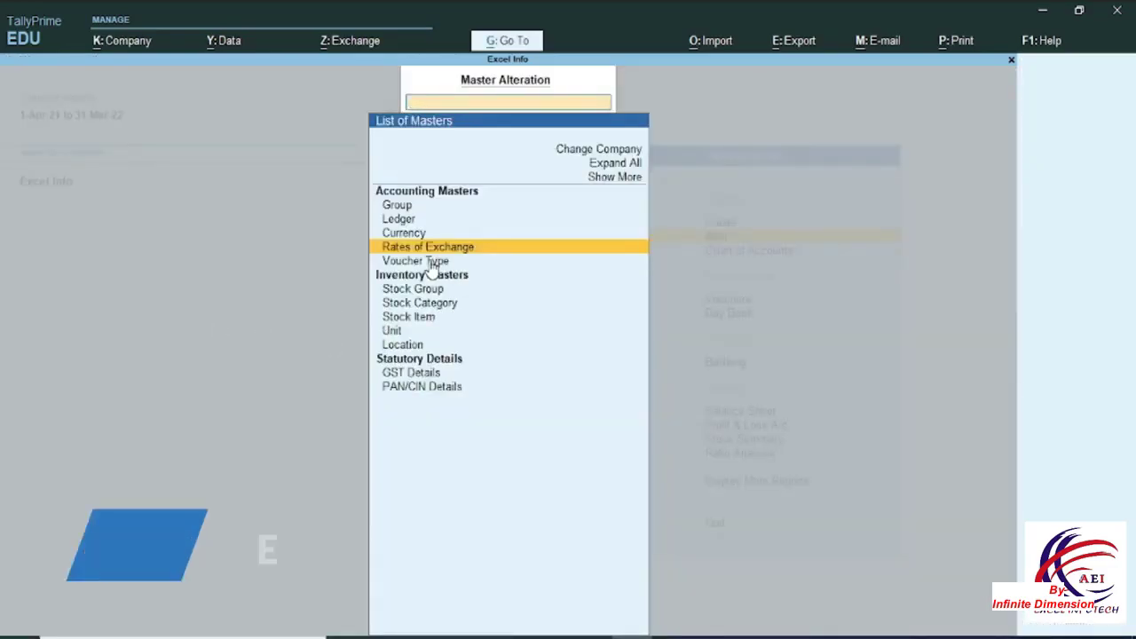
pyautogui.press('Escape')
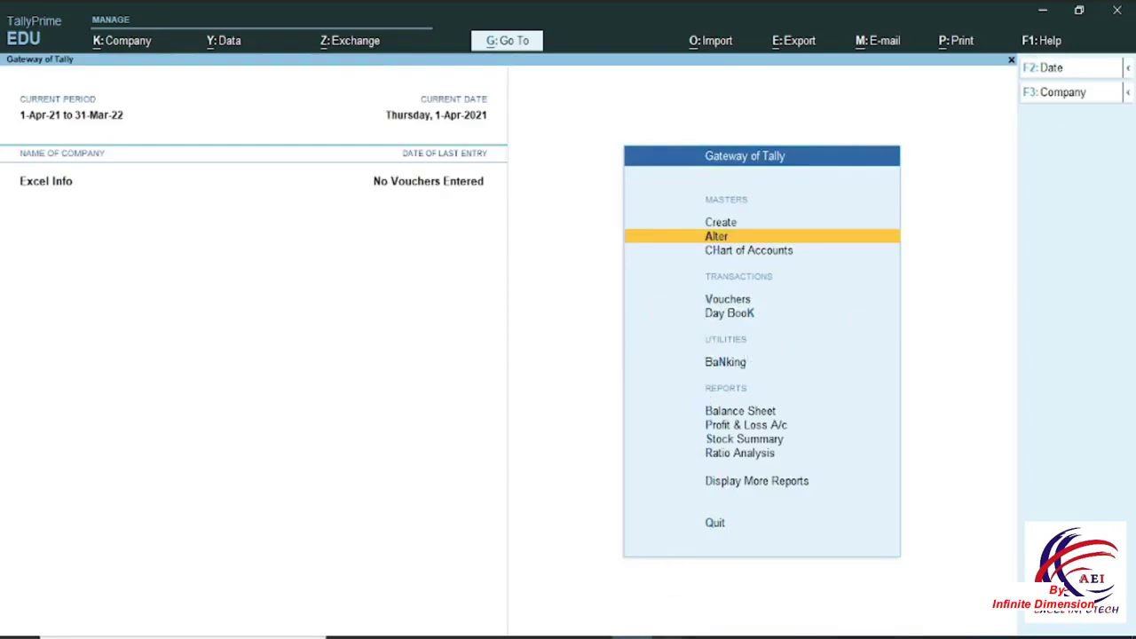
pyautogui.click(667, 638)
pyautogui.scroll(-2, 349, 371)
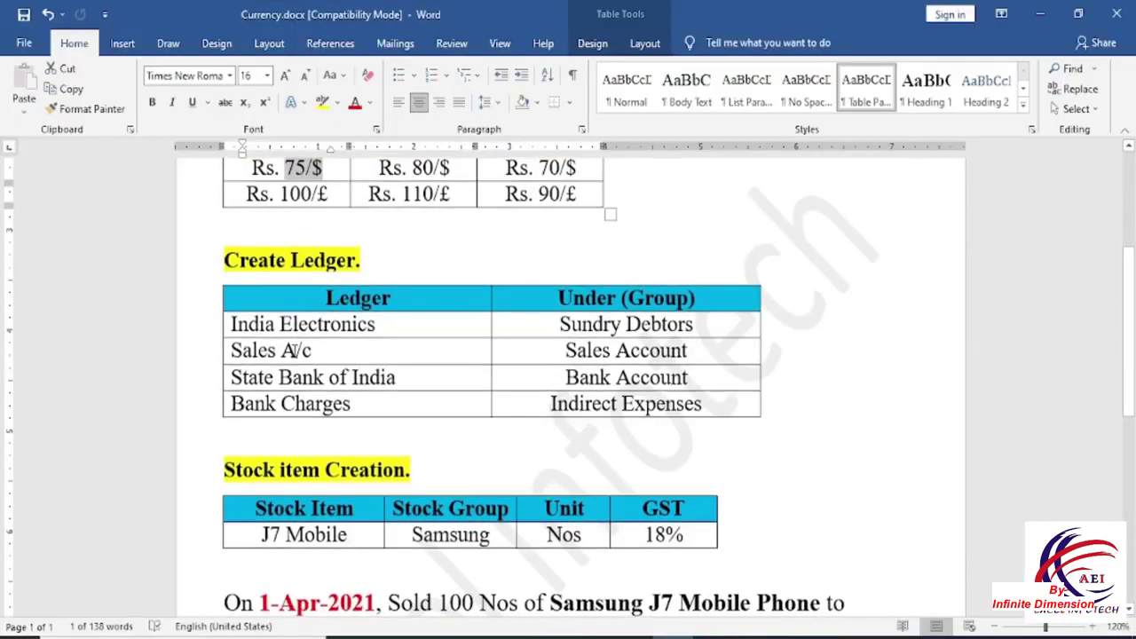
pyautogui.scroll(-3, 314, 373)
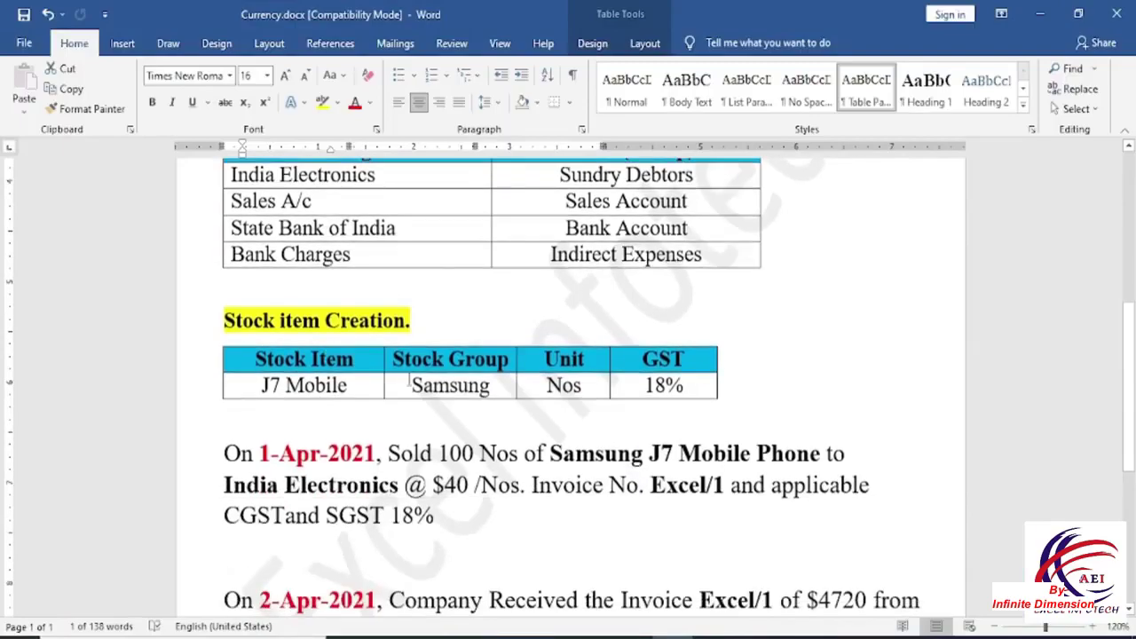
pyautogui.scroll(-1, 362, 395)
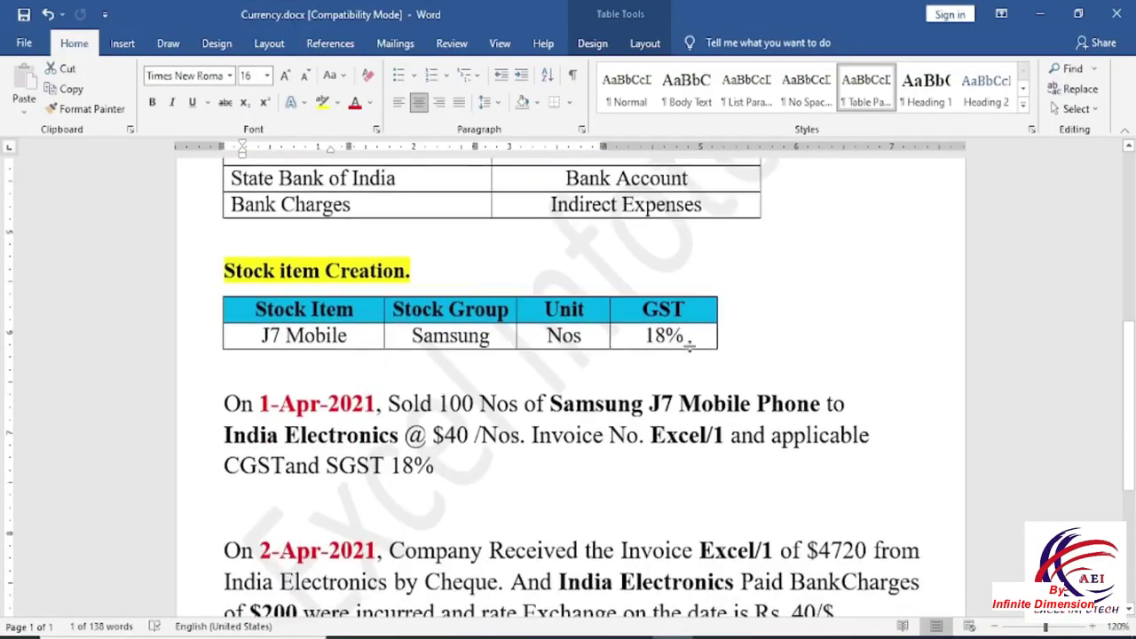
pyautogui.scroll(-2, 272, 470)
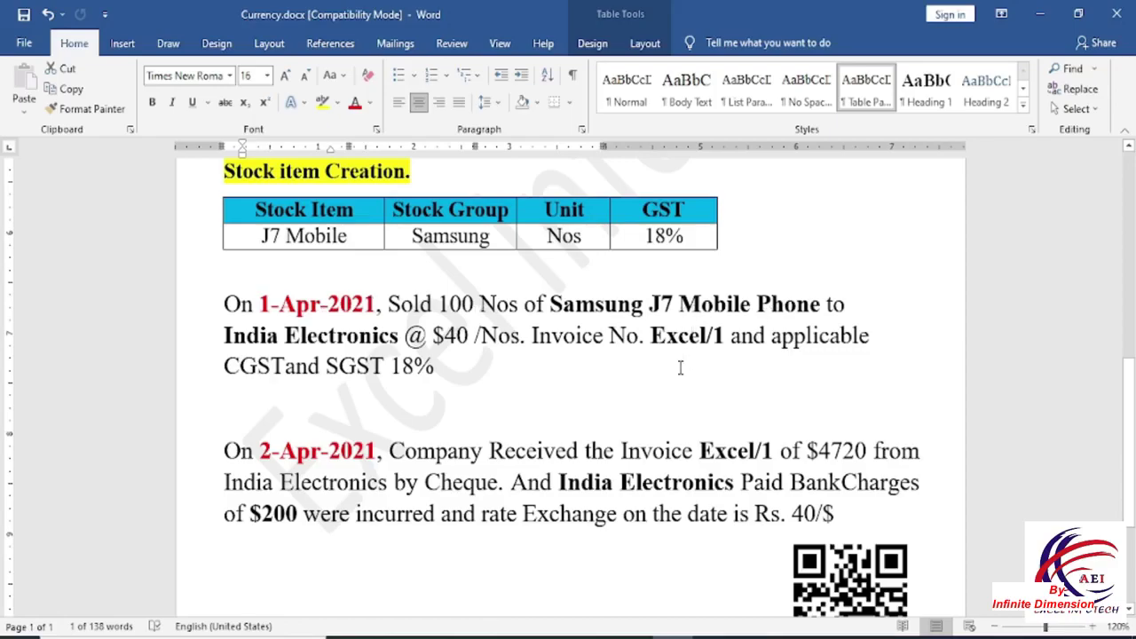
pyautogui.moveTo(651, 336); pyautogui.dragTo(730, 336)
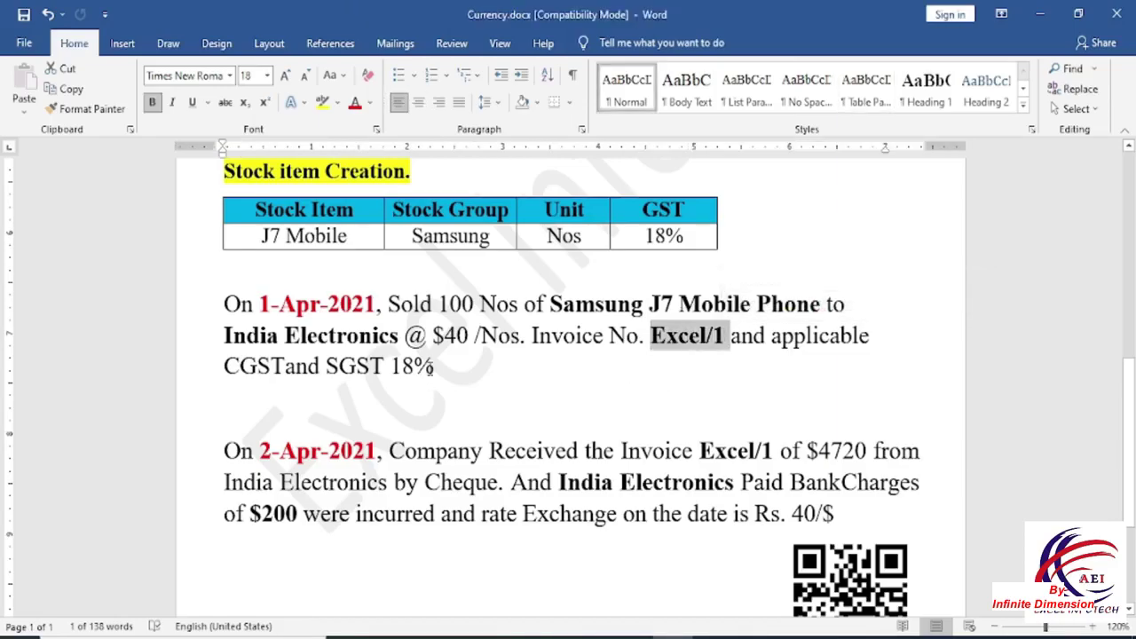
pyautogui.moveTo(435, 367); pyautogui.dragTo(391, 367)
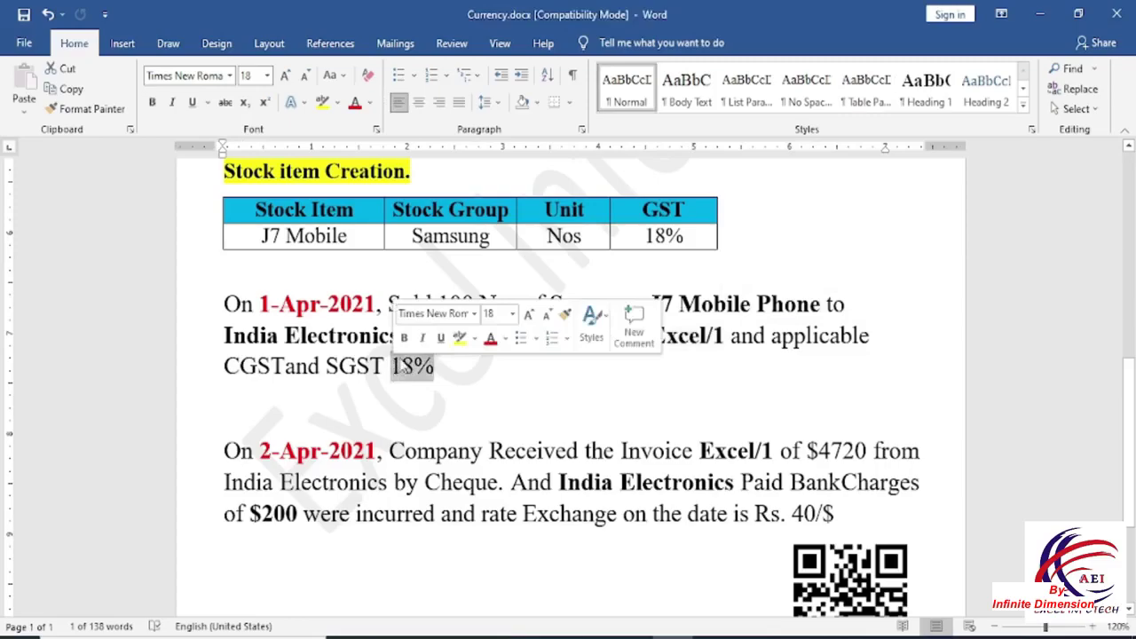
pyautogui.moveTo(296, 335); pyautogui.dragTo(226, 336)
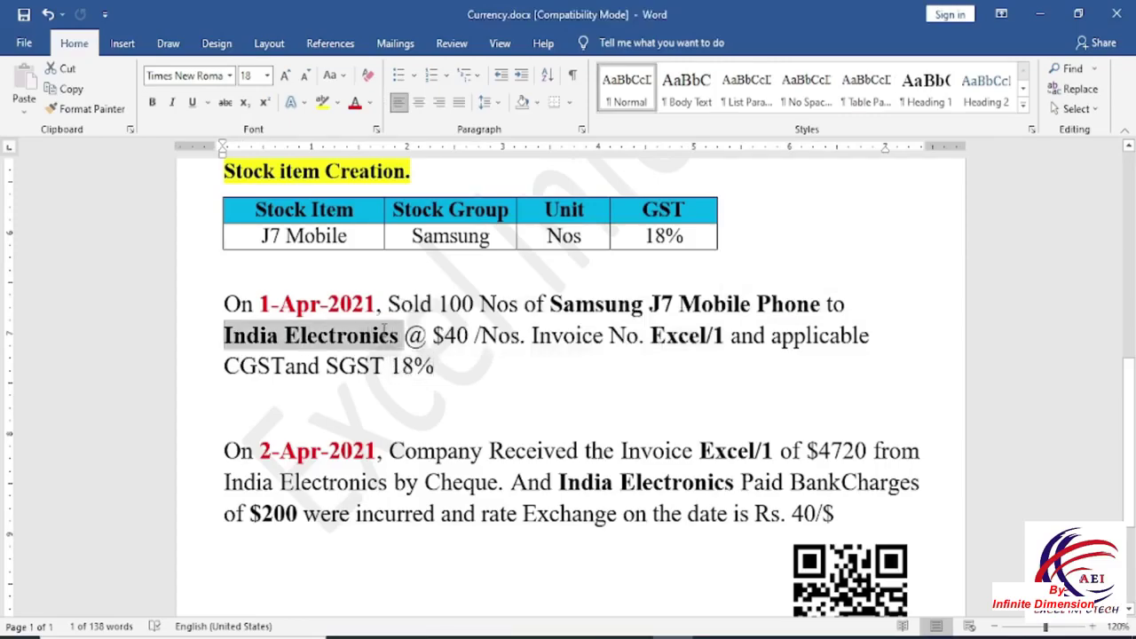
pyautogui.scroll(-1, 384, 422)
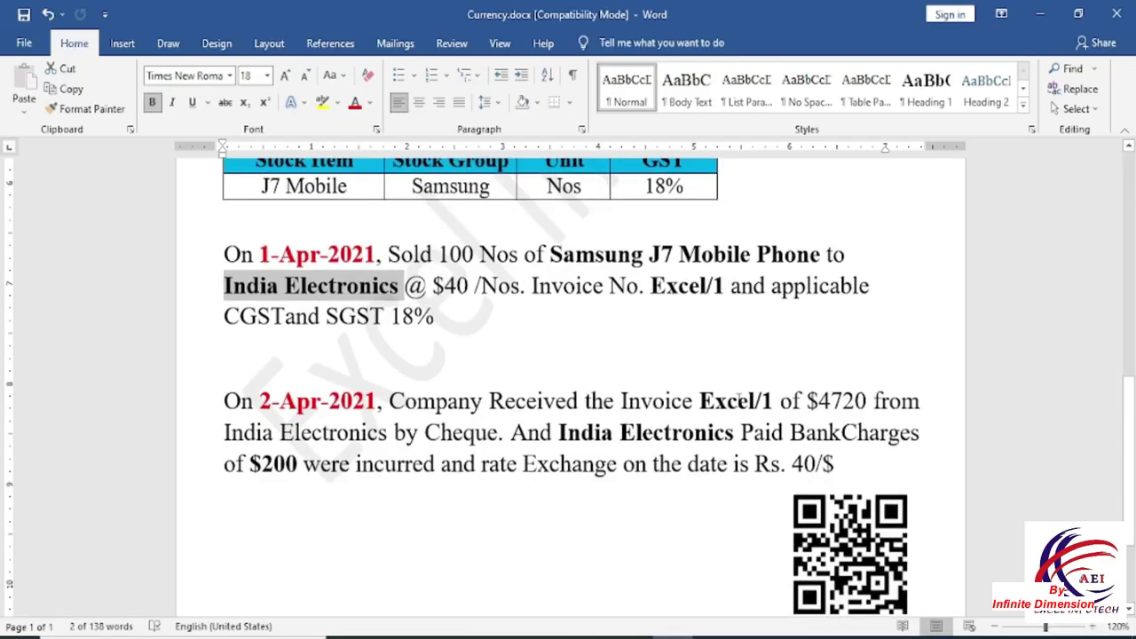
pyautogui.moveTo(808, 400); pyautogui.dragTo(873, 401)
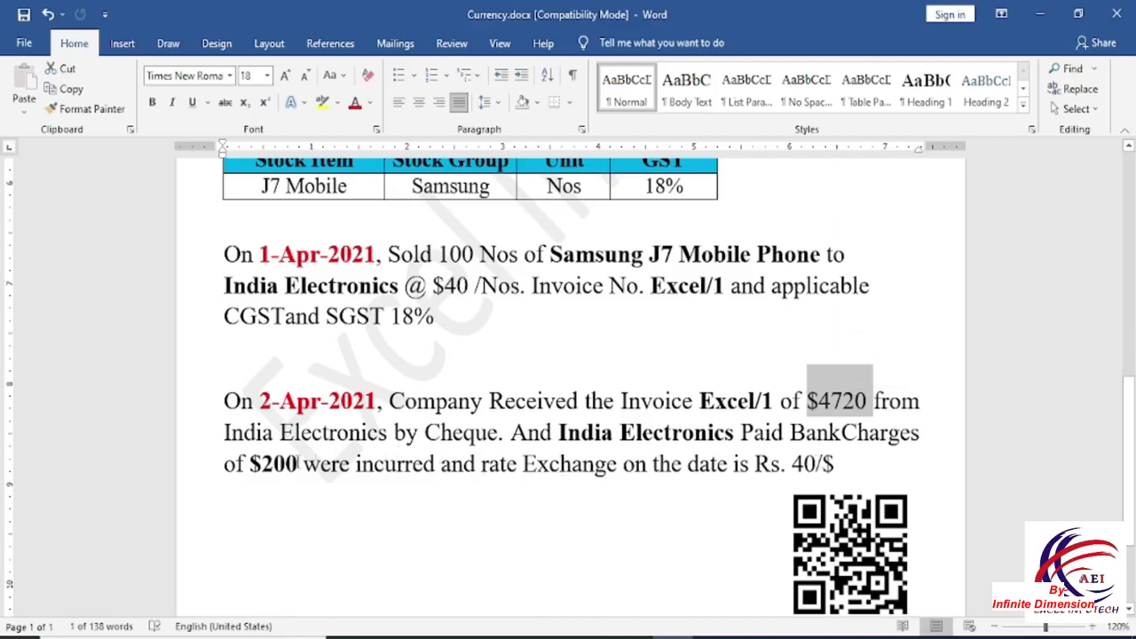
pyautogui.moveTo(300, 468); pyautogui.dragTo(249, 468)
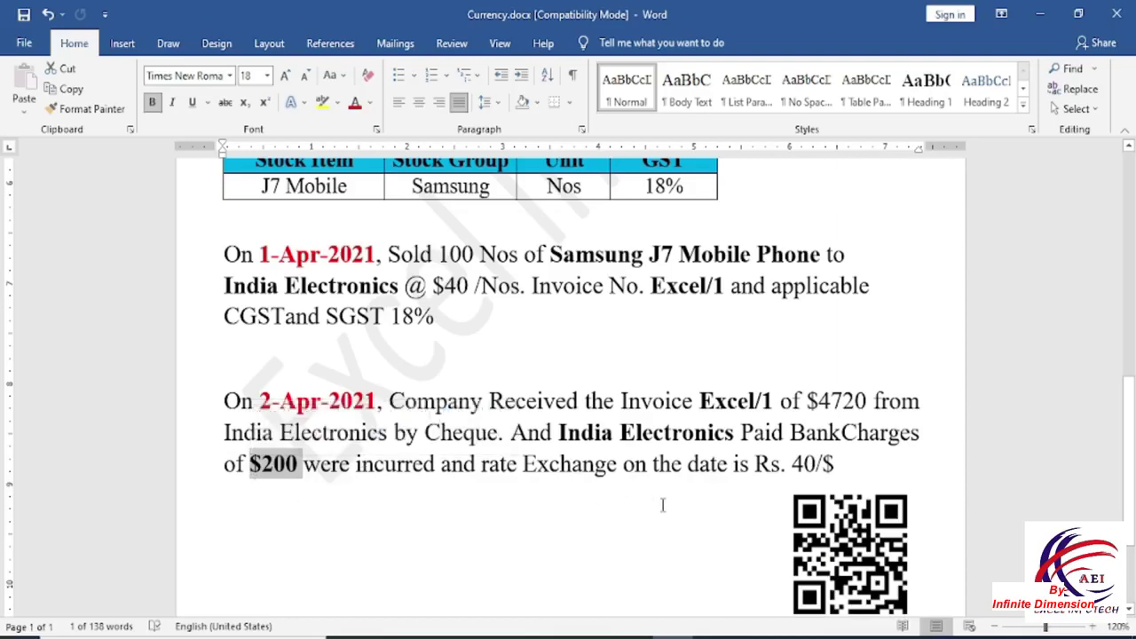
pyautogui.scroll(2, 600, 425)
pyautogui.scroll(1, 391, 426)
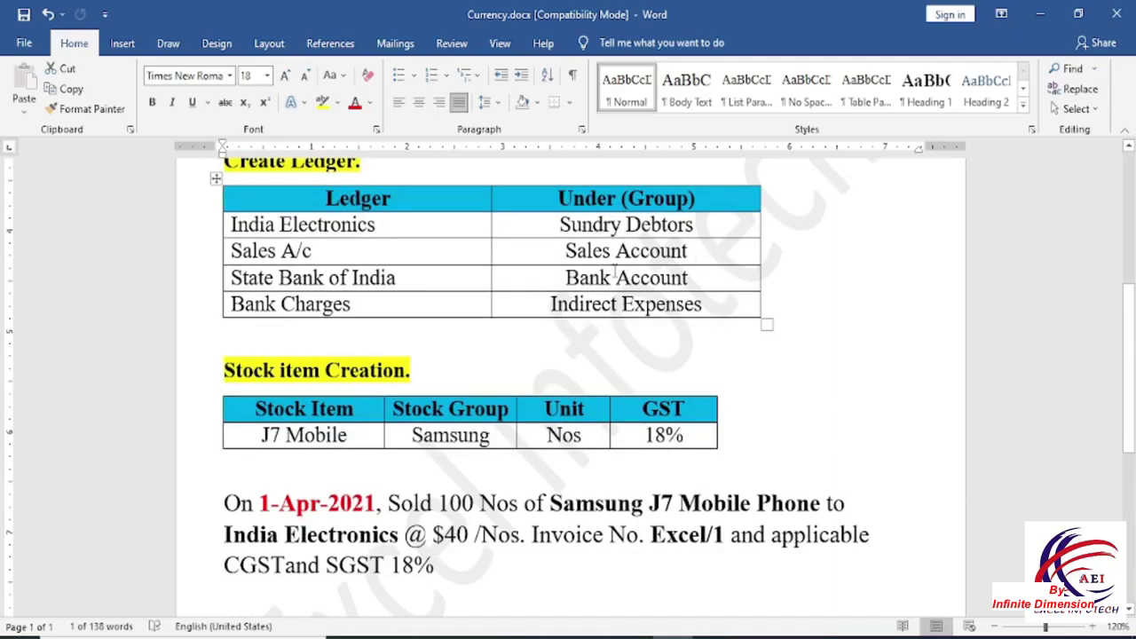
pyautogui.click(671, 636)
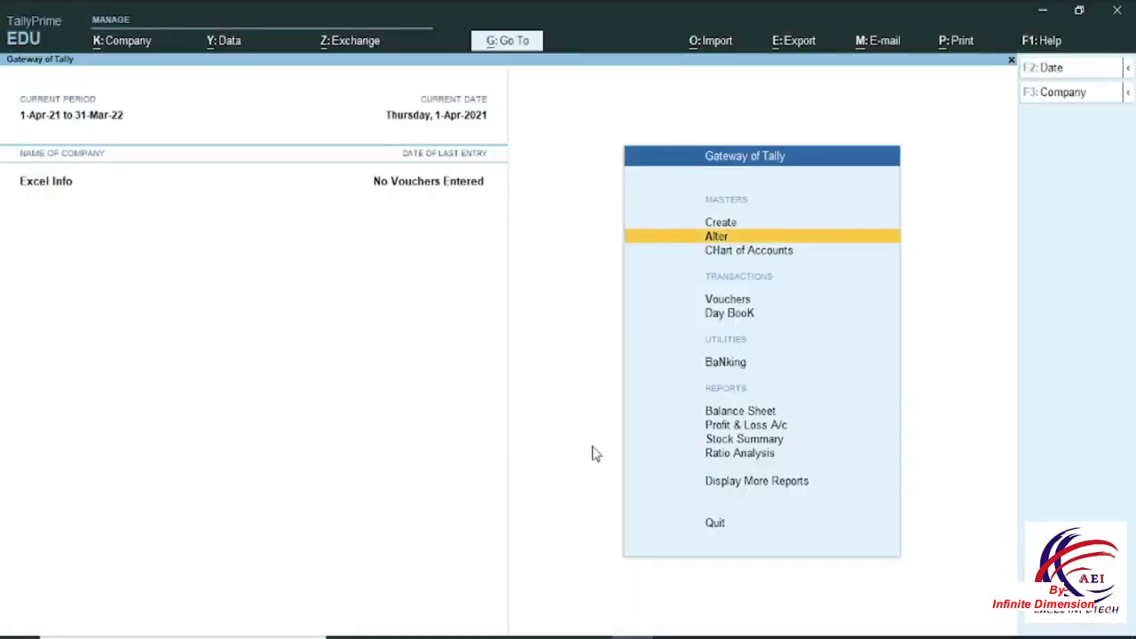
# Start a Sales voucher and create party ledger India Elect under Sundry Debtors, no GSTIN
pyautogui.click(721, 303)
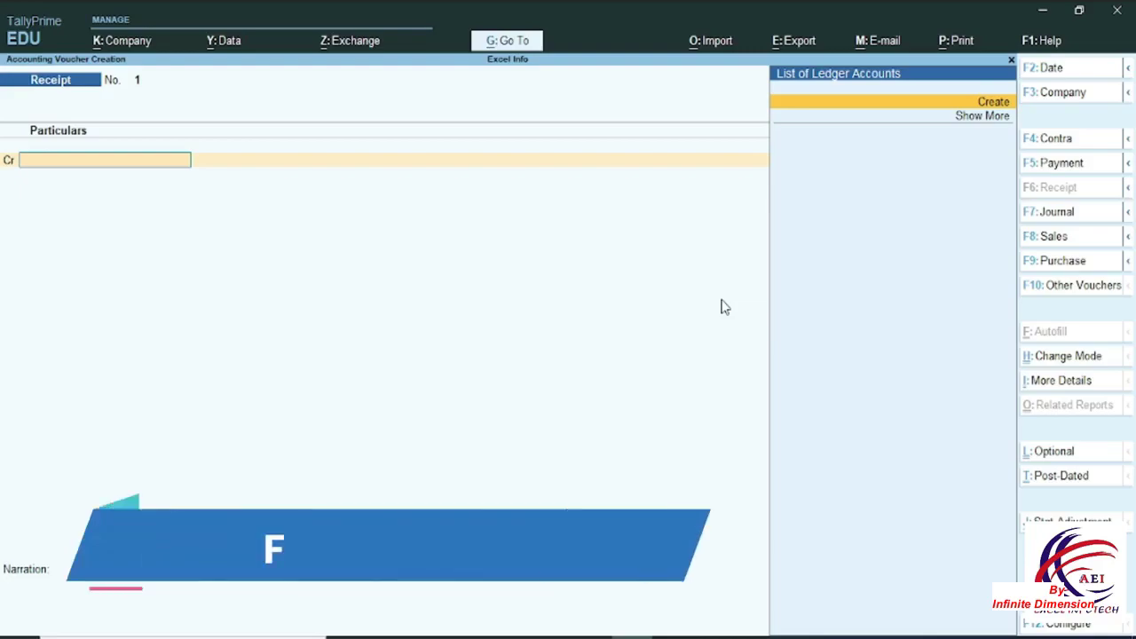
pyautogui.press('F8')
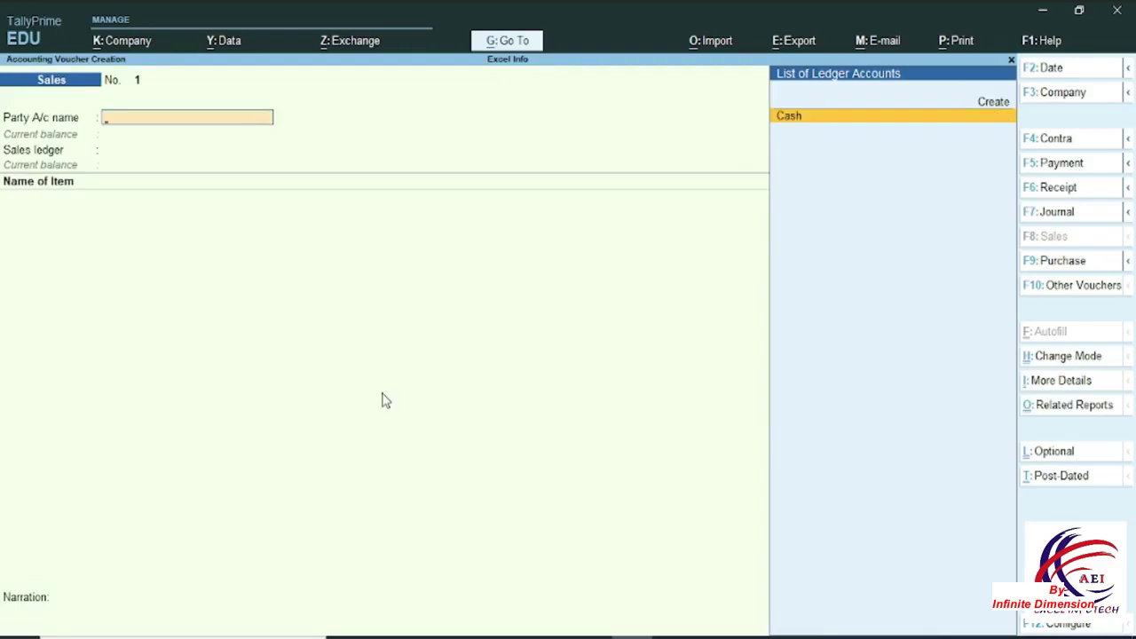
pyautogui.hotkey('alt', 'c')
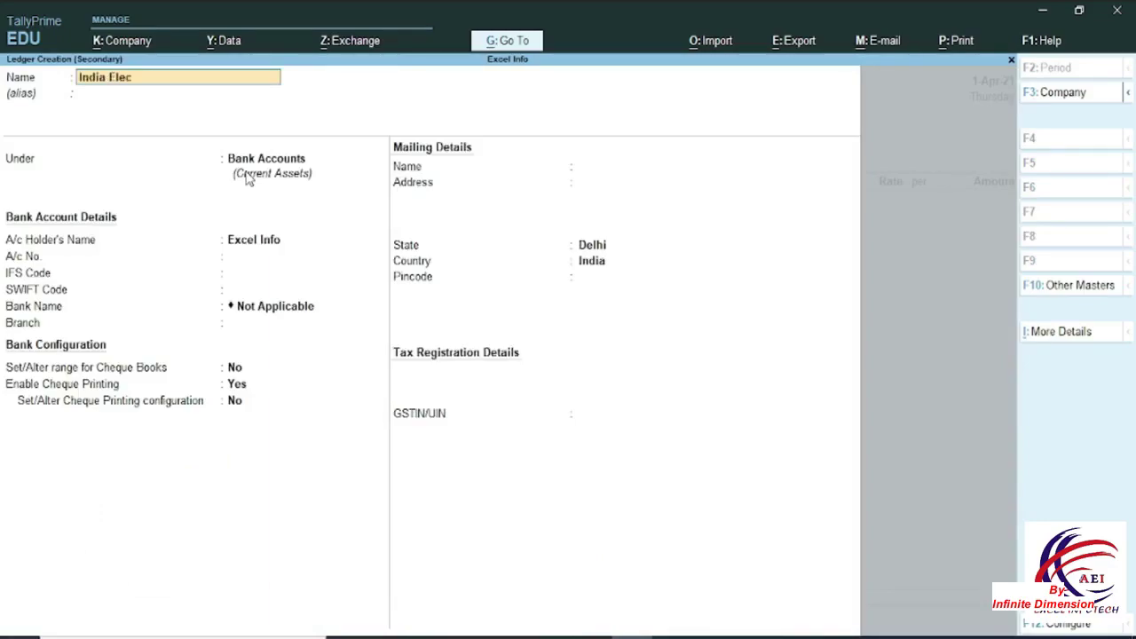
pyautogui.press('Return')
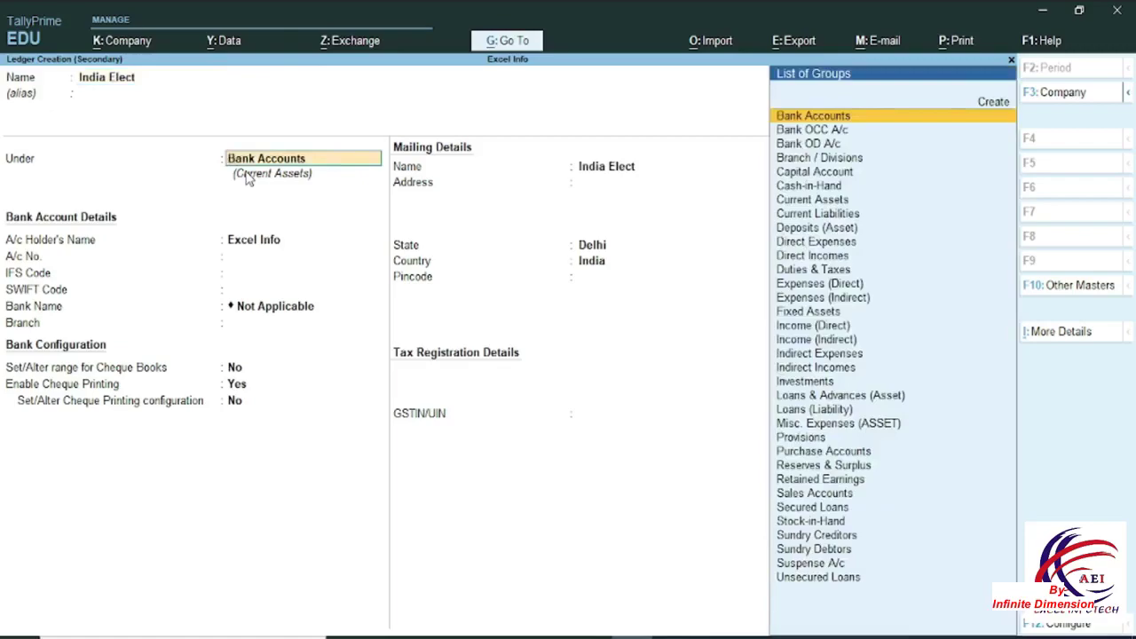
pyautogui.write('S')
pyautogui.press('Down')
pyautogui.press('Down')
pyautogui.press('Down')
pyautogui.press('Down')
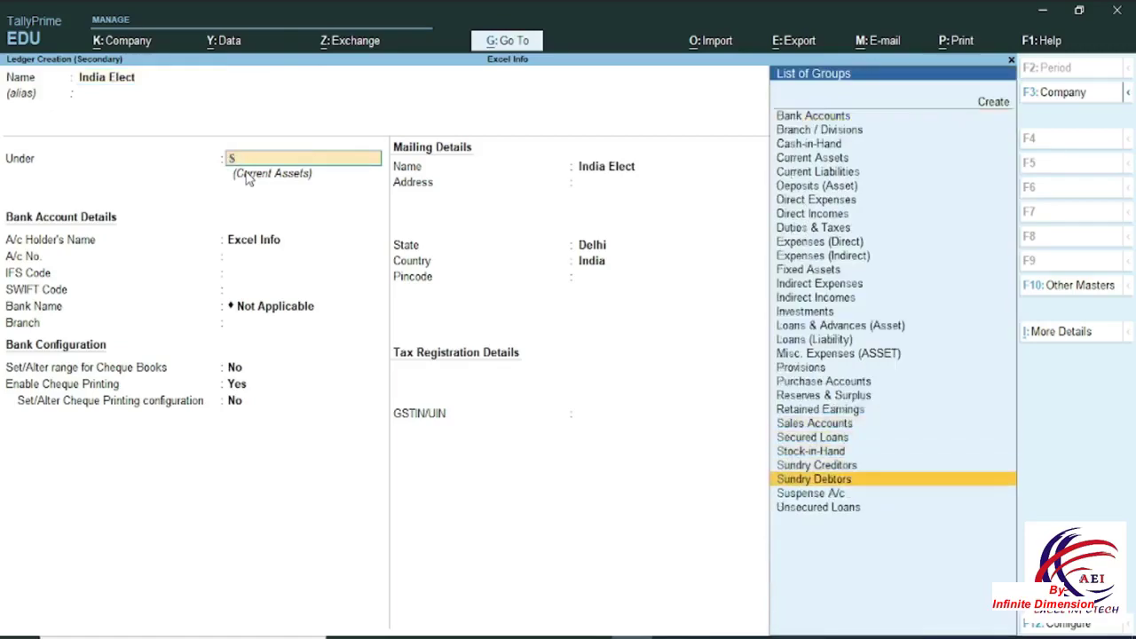
pyautogui.press('Return')
pyautogui.press('Return')
pyautogui.press('Return')
pyautogui.press('Return')
pyautogui.press('Return')
pyautogui.press('Return')
pyautogui.press('Return')
pyautogui.press('Return')
pyautogui.press('Return')
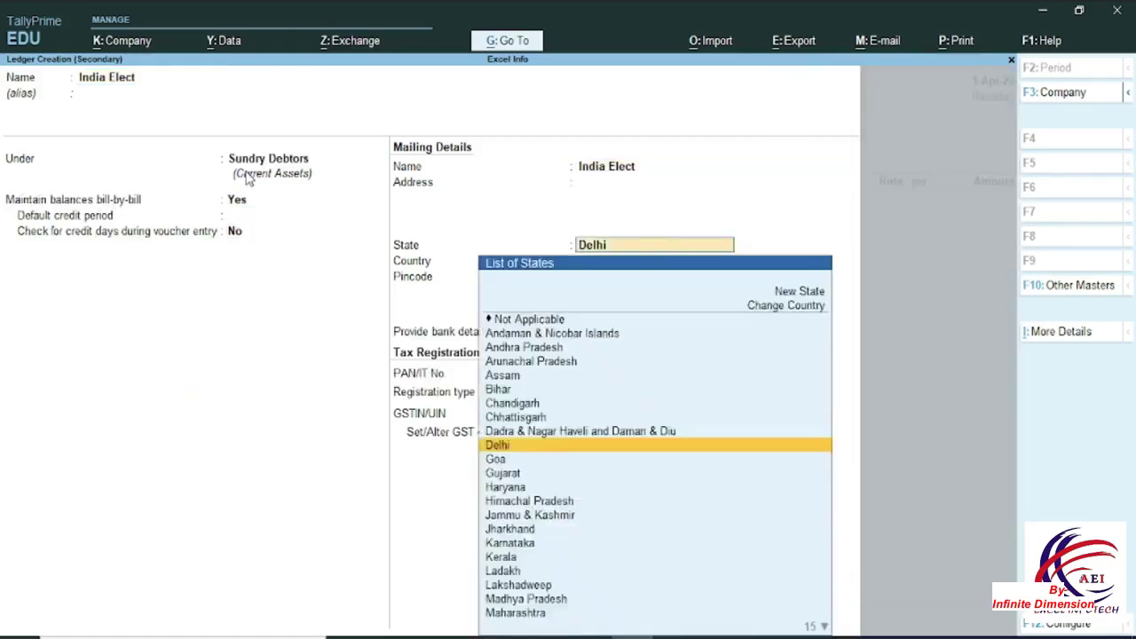
pyautogui.press('Return')
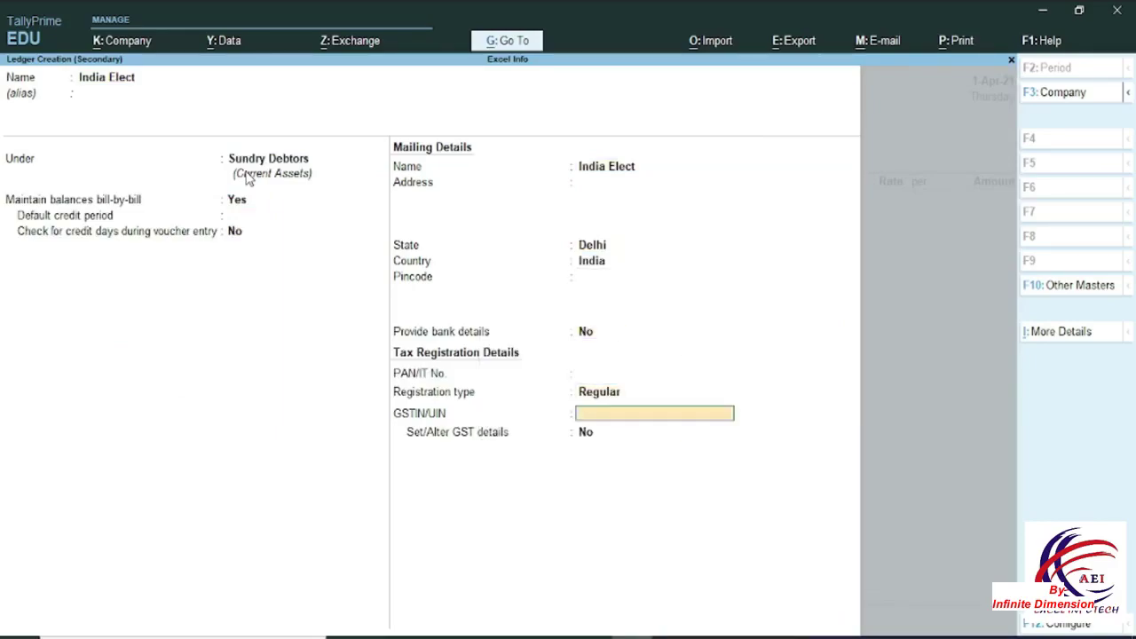
pyautogui.press('Return')
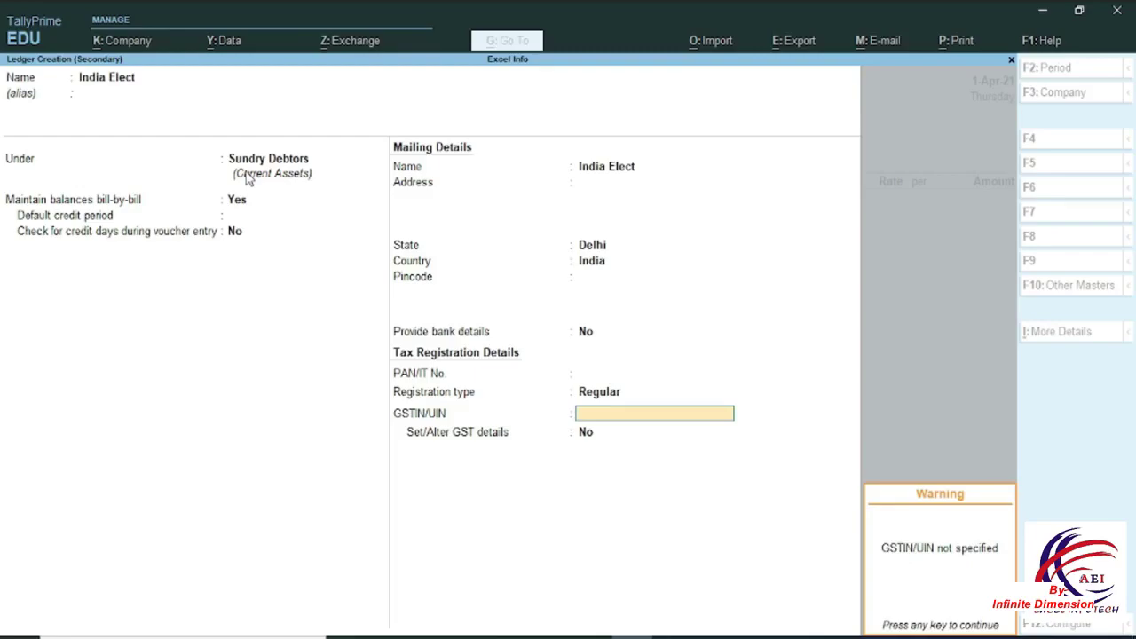
pyautogui.press('Return')
pyautogui.press('Return')
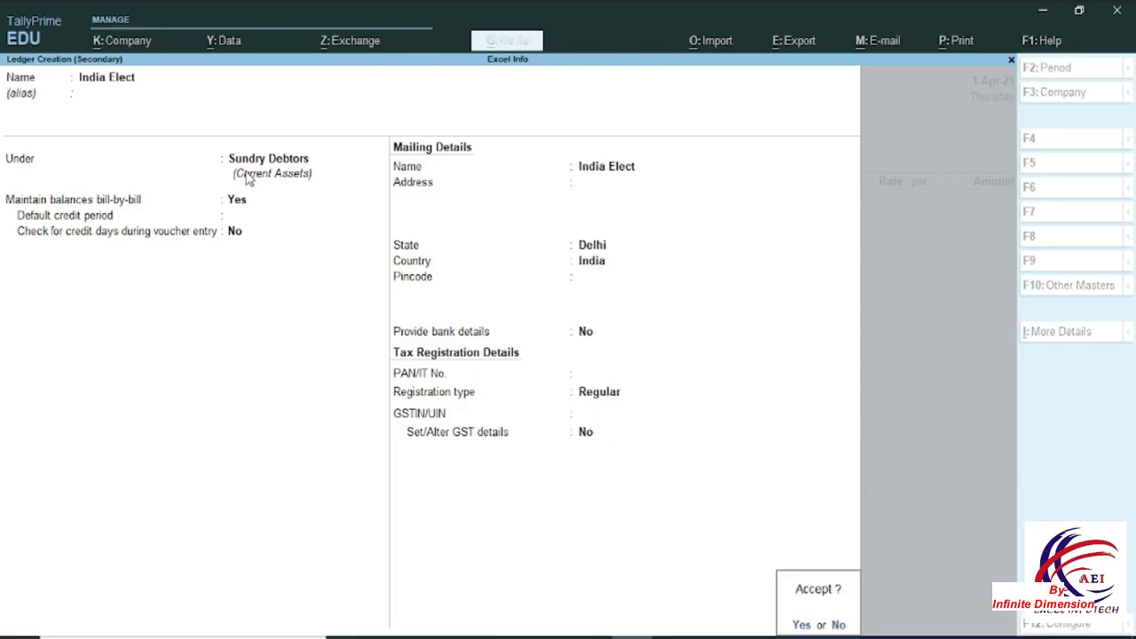
pyautogui.press('Return')
# Accept the dispatch details and party details with Delhi as place of supply
pyautogui.press('Return')
pyautogui.press('Return')
pyautogui.press('Return')
pyautogui.press('Return')
pyautogui.press('Return')
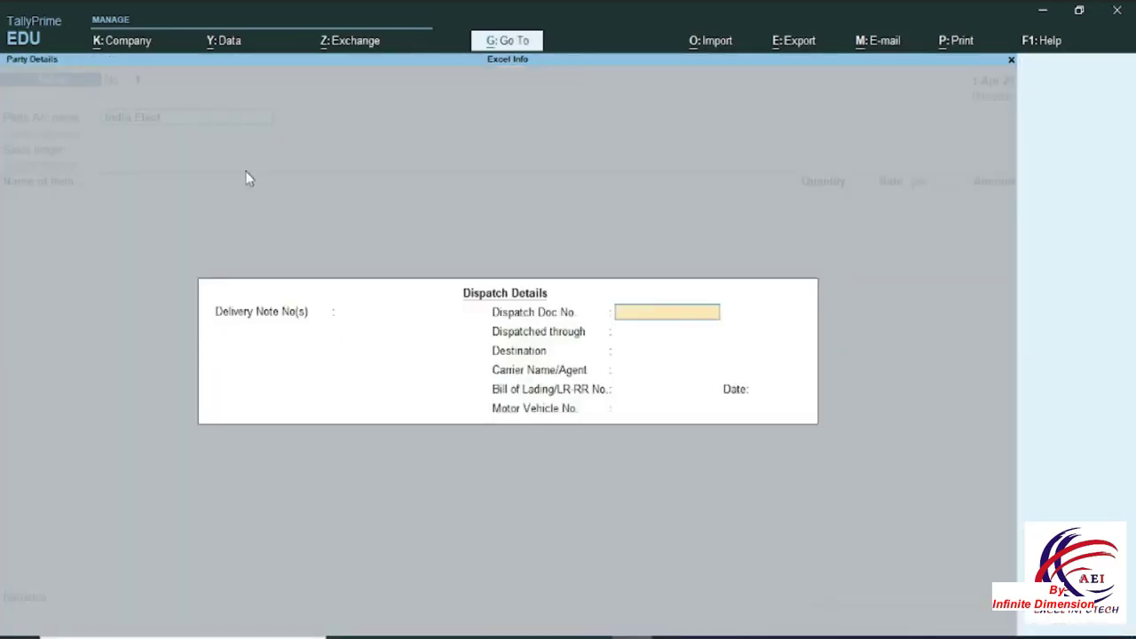
pyautogui.press('Return')
pyautogui.press('Return')
pyautogui.press('Return')
pyautogui.press('Return')
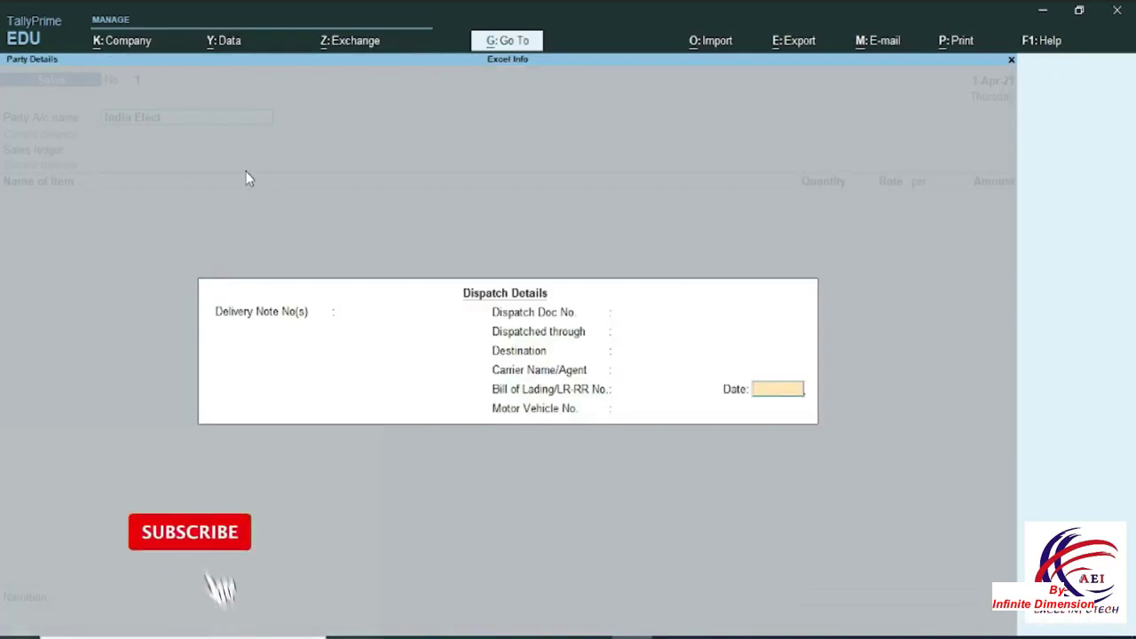
pyautogui.press('Return')
pyautogui.press('Return')
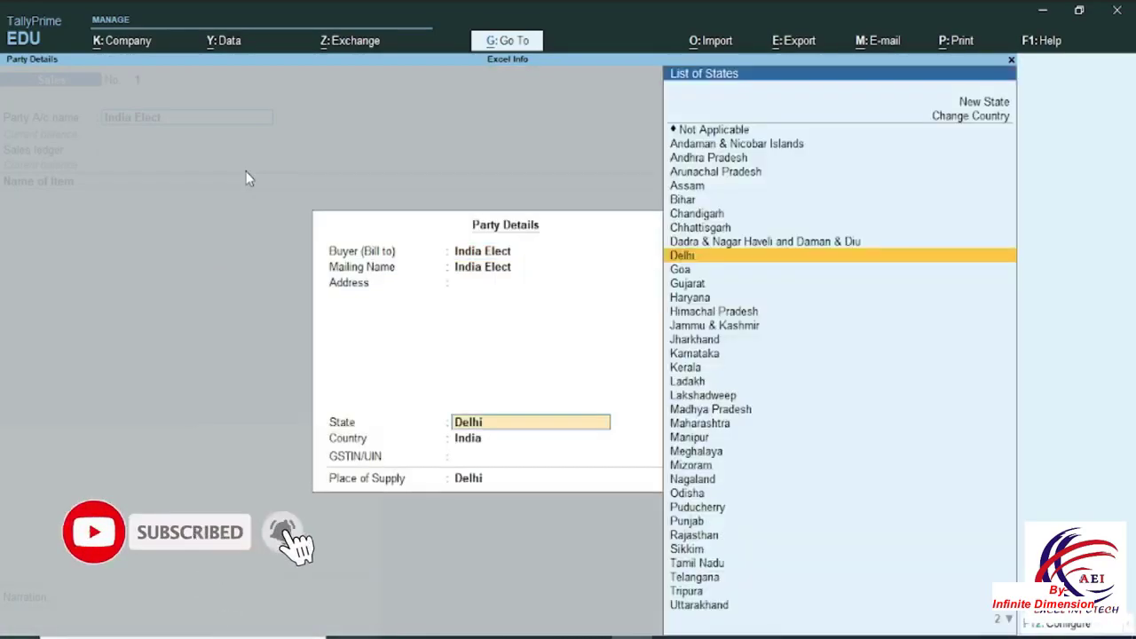
pyautogui.press('Return')
pyautogui.press('Return')
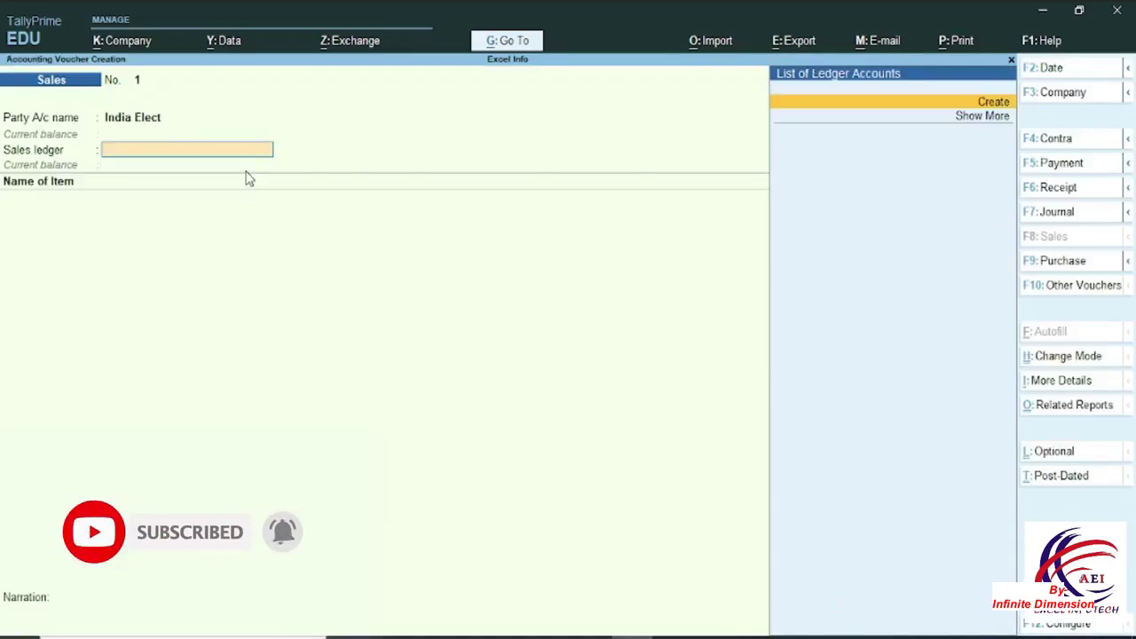
pyautogui.press('Return')
# Create sales ledger 'Sale' under Sales Accounts with Goods supply, then begin a new stock item
pyautogui.write('Sale')
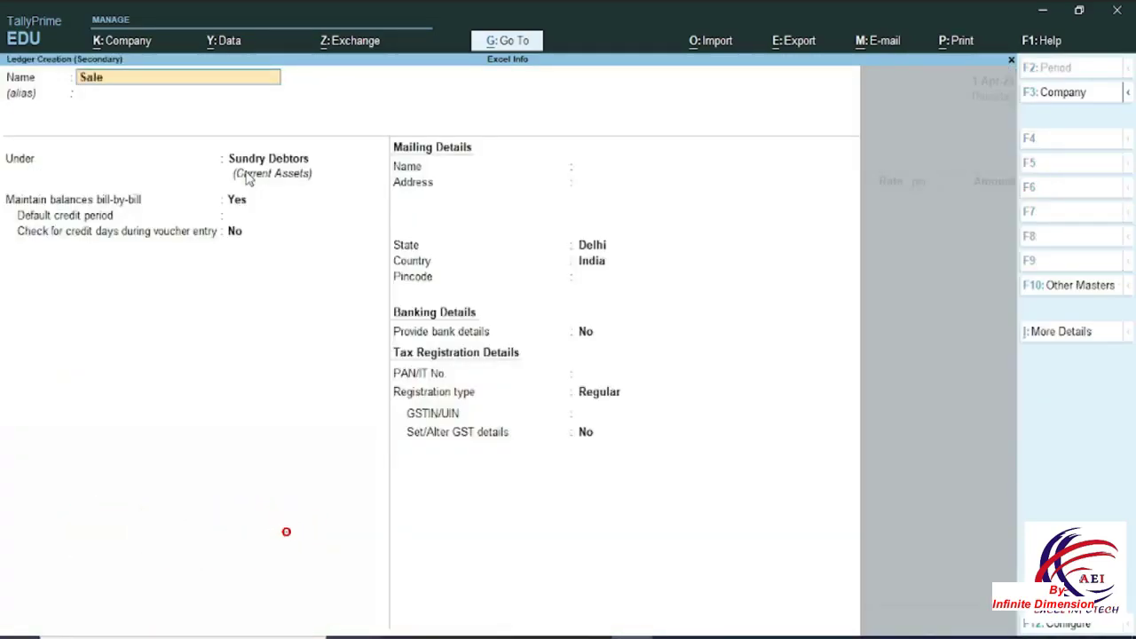
pyautogui.press('Return')
pyautogui.write('S')
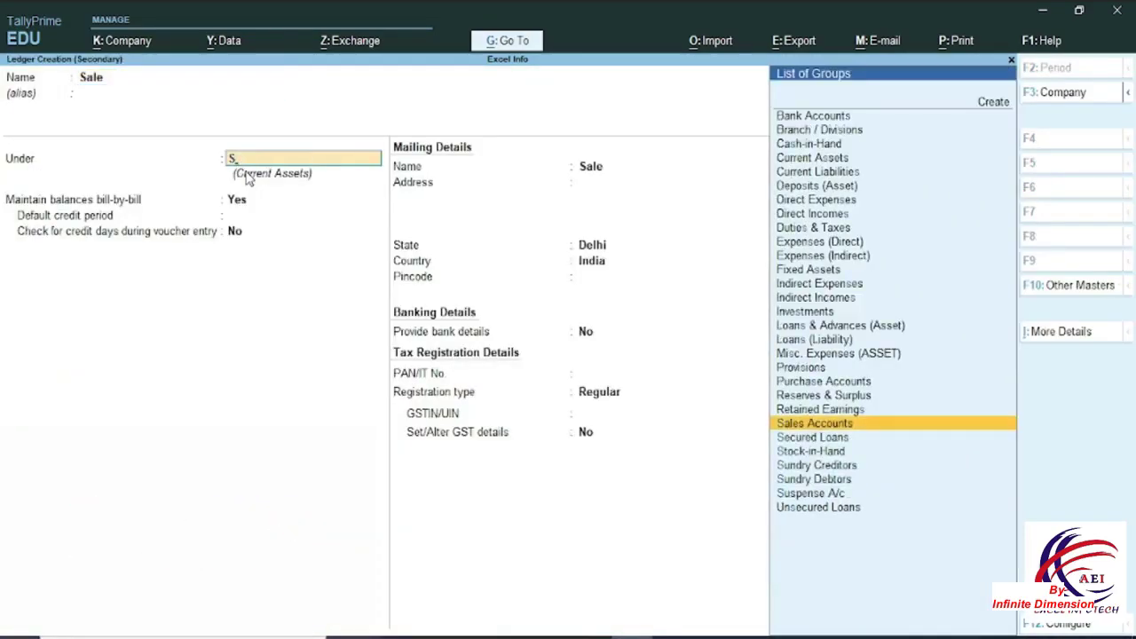
pyautogui.press('Return')
pyautogui.press('Return')
pyautogui.press('Return')
pyautogui.press('Return')
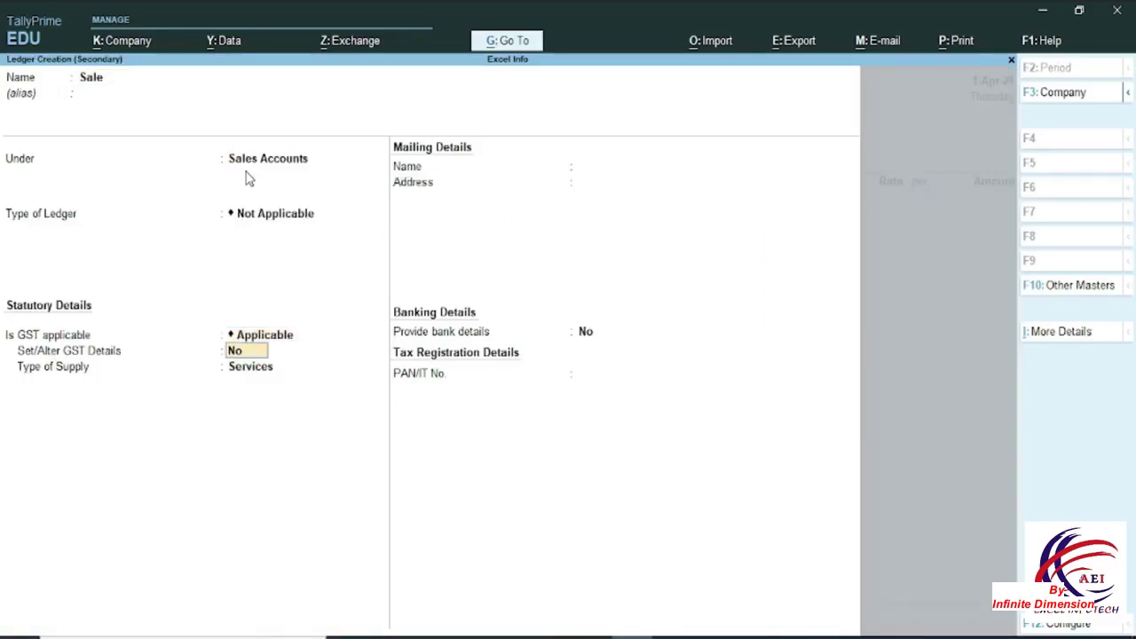
pyautogui.press('Up')
pyautogui.press('Return')
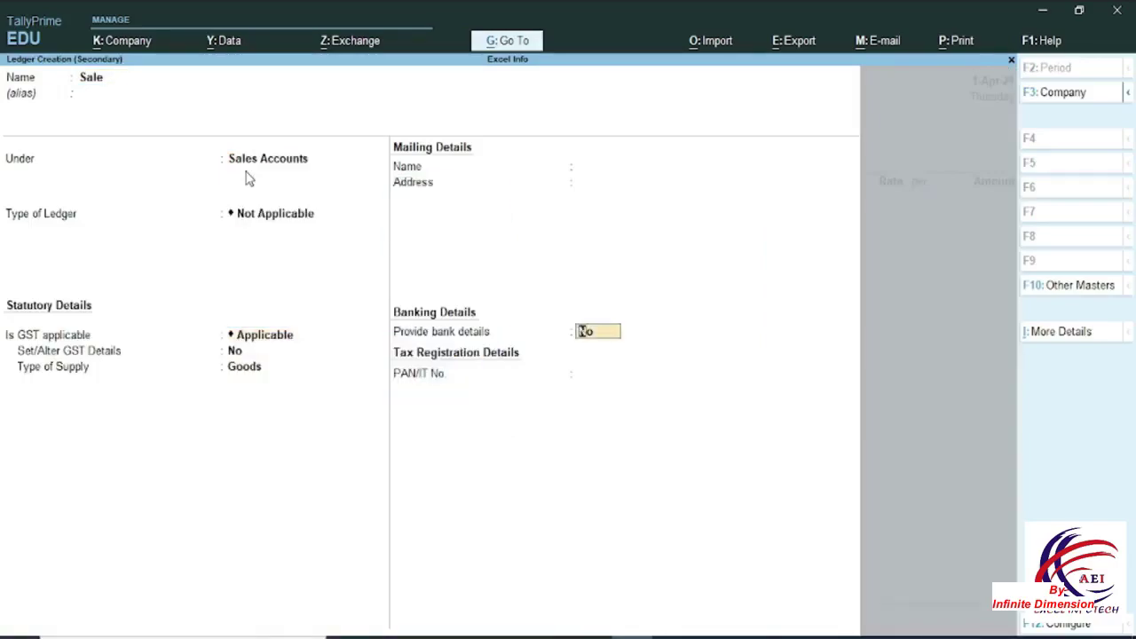
pyautogui.press('Return')
pyautogui.press('Return')
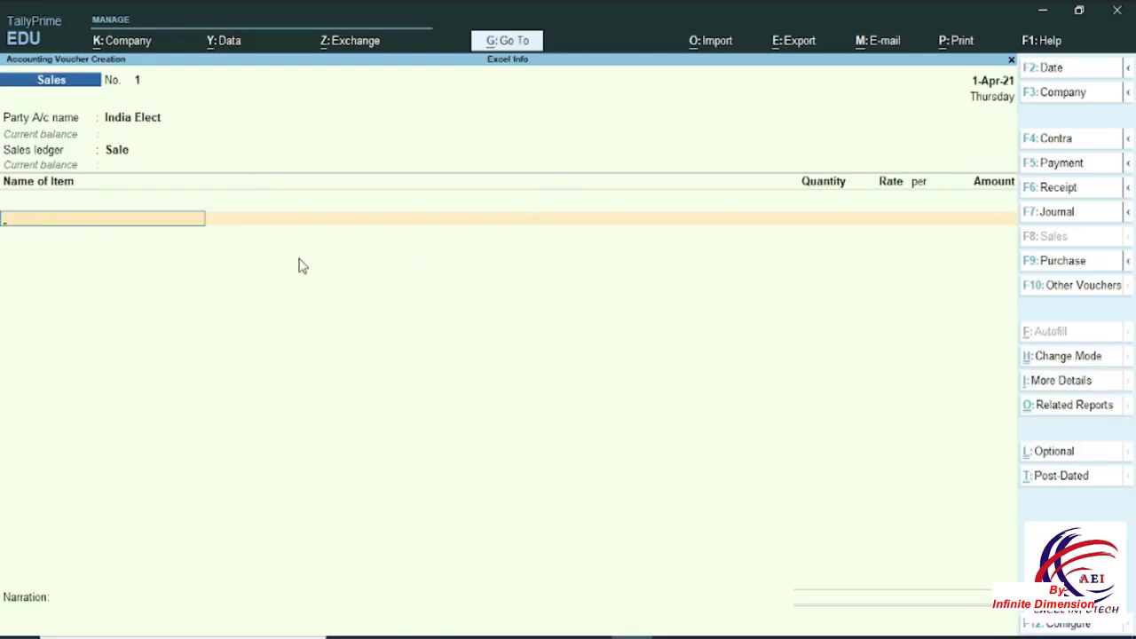
pyautogui.hotkey('alt', 'c')
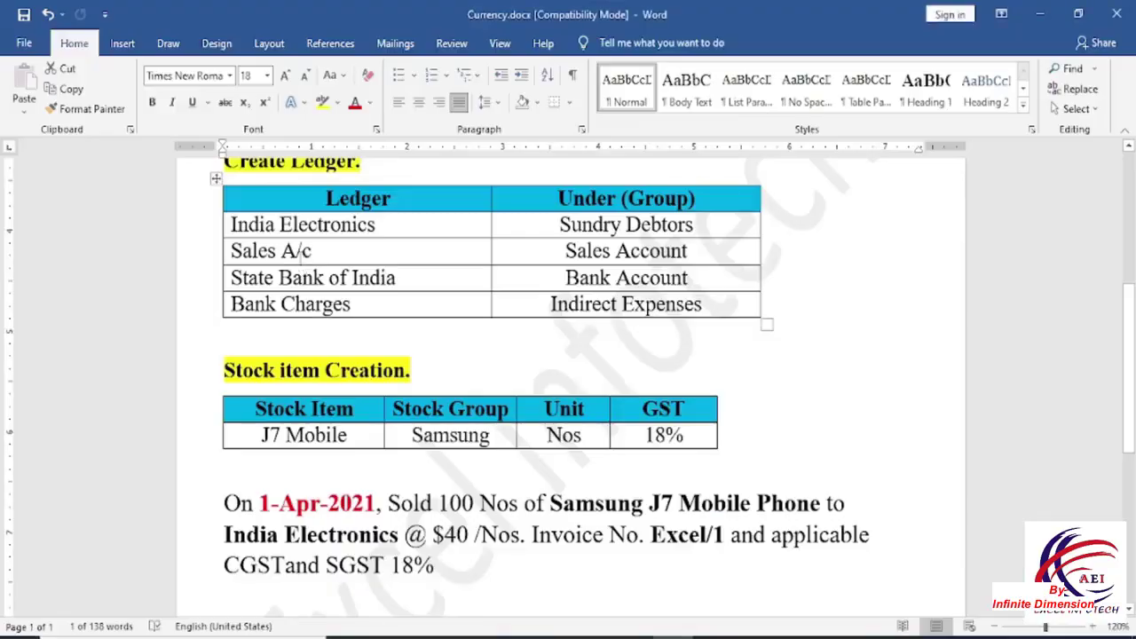
# Copy 'J7 Mobile' from Word's Stock item Creation table
pyautogui.scroll(4, 533, 398)
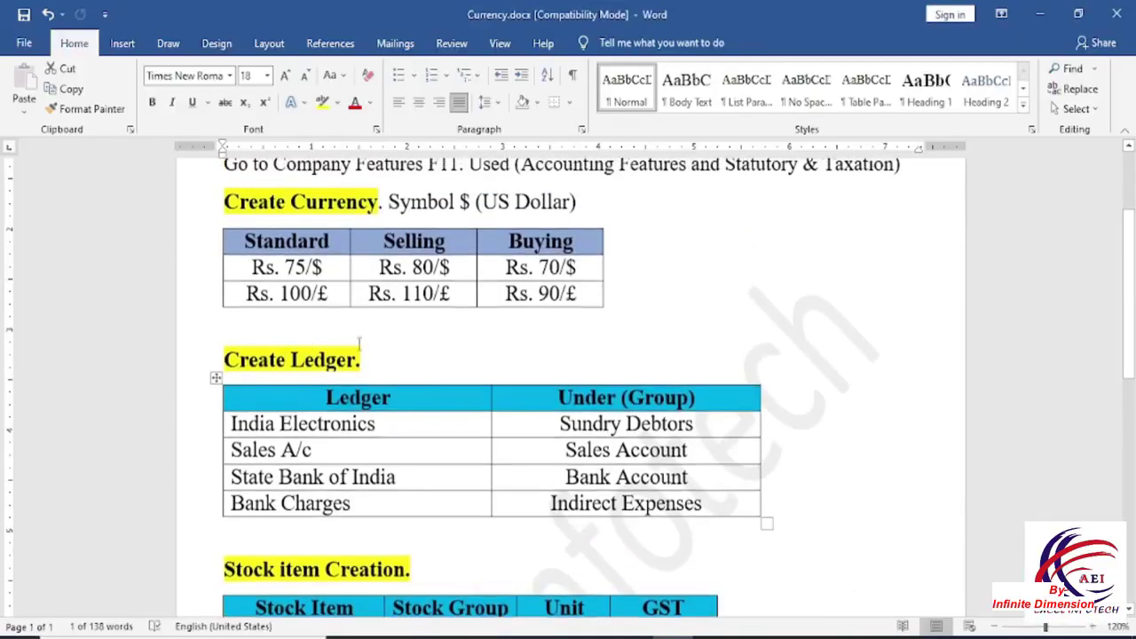
pyautogui.scroll(-7, 533, 398)
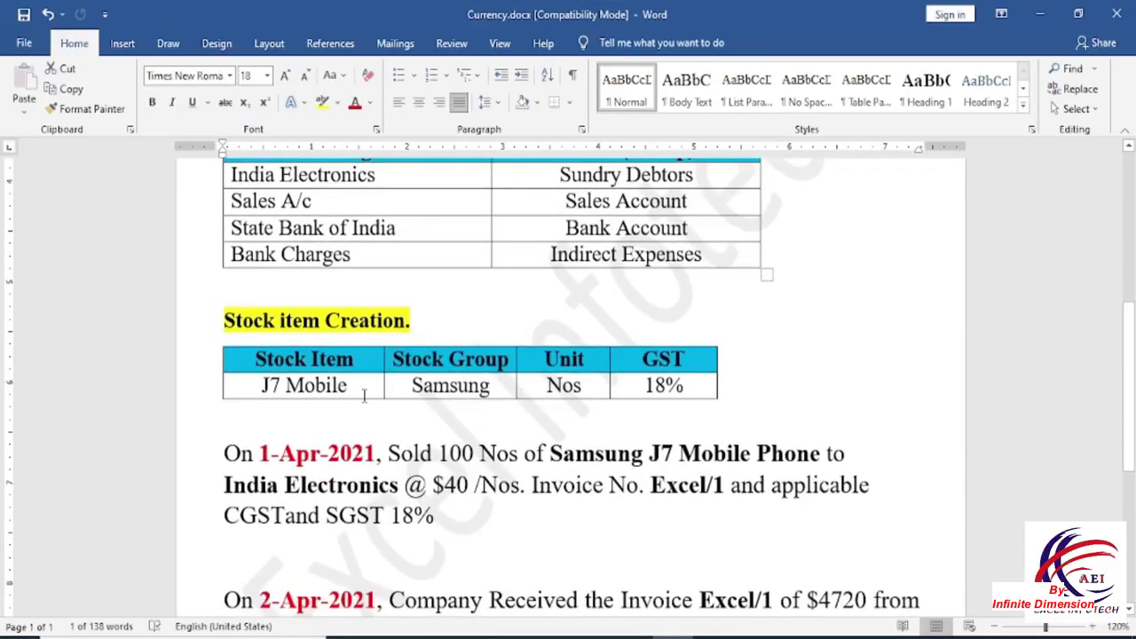
pyautogui.moveTo(364, 396); pyautogui.dragTo(260, 387)
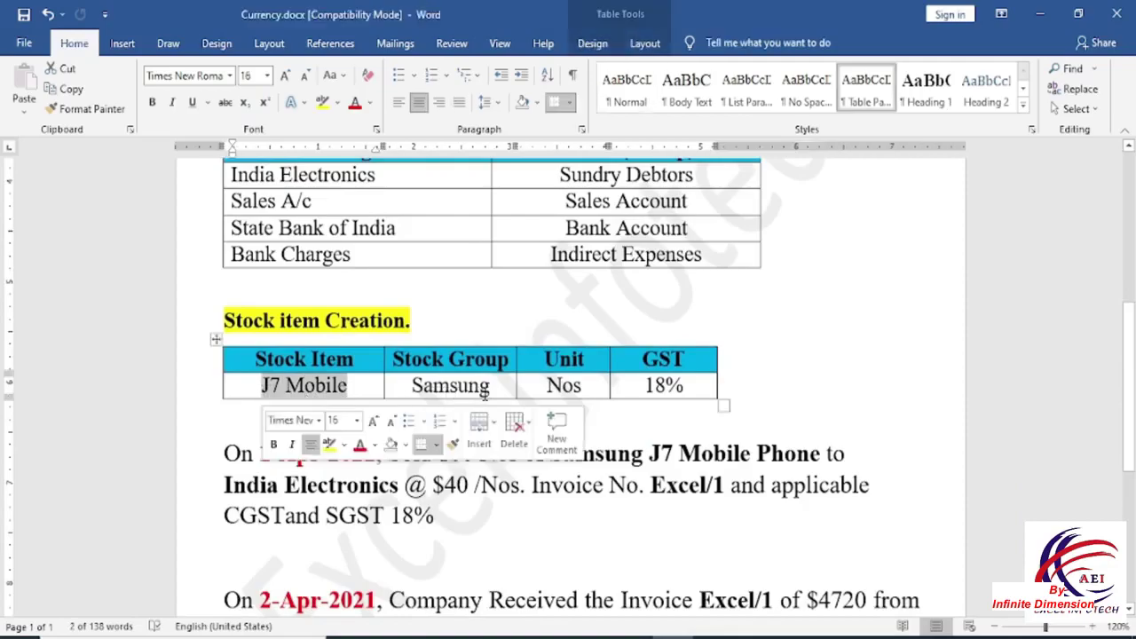
pyautogui.hotkey('ctrl', 'c')
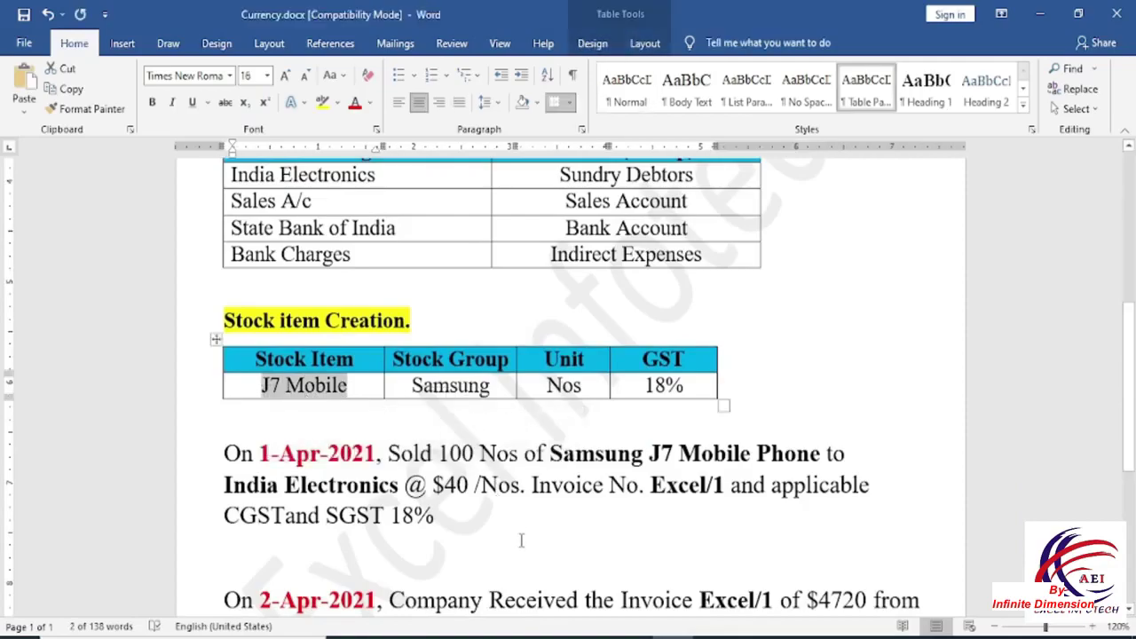
# Paste J7 Mobile as the new stock item's name
pyautogui.hotkey('alt', 'Tab')
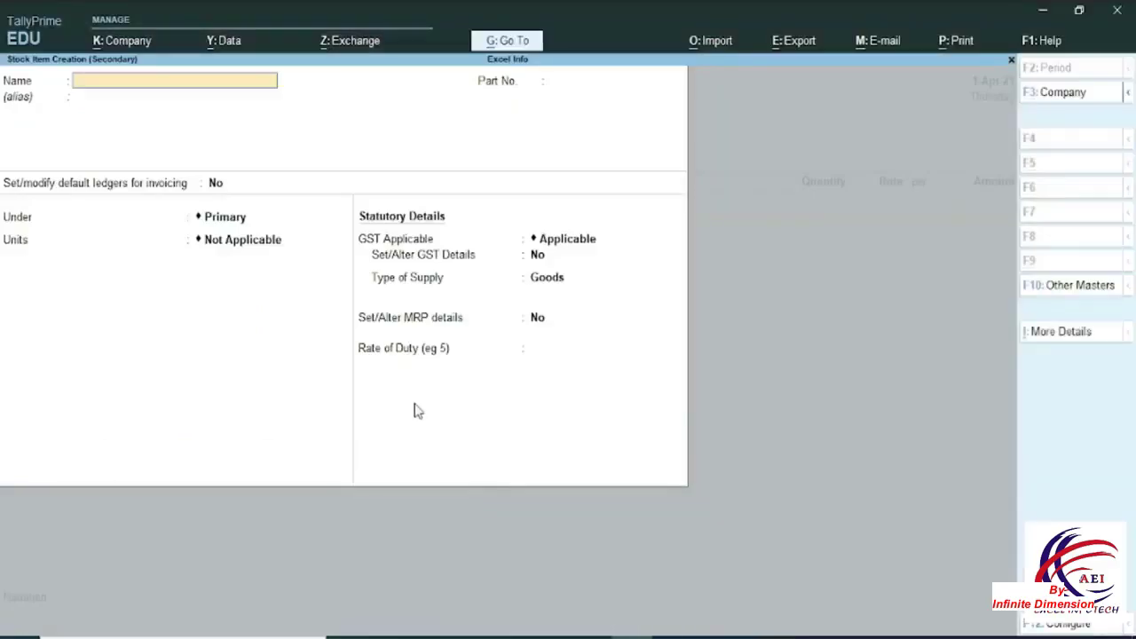
pyautogui.hotkey('ctrl', 'v')
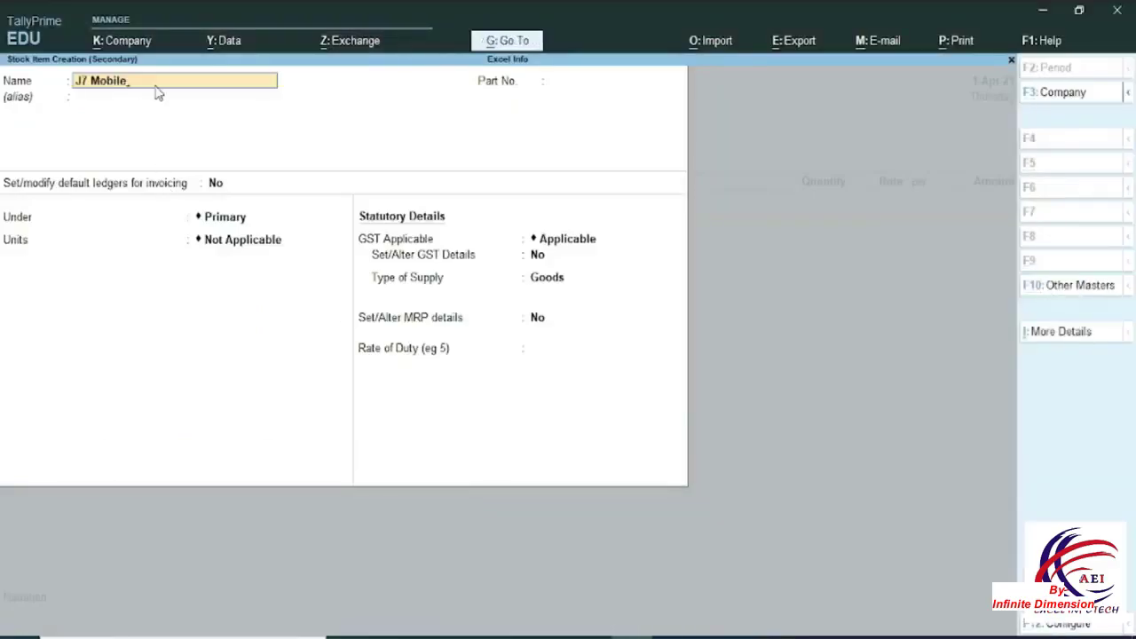
pyautogui.press('Return')
pyautogui.press('Return')
pyautogui.press('Return')
pyautogui.press('Return')
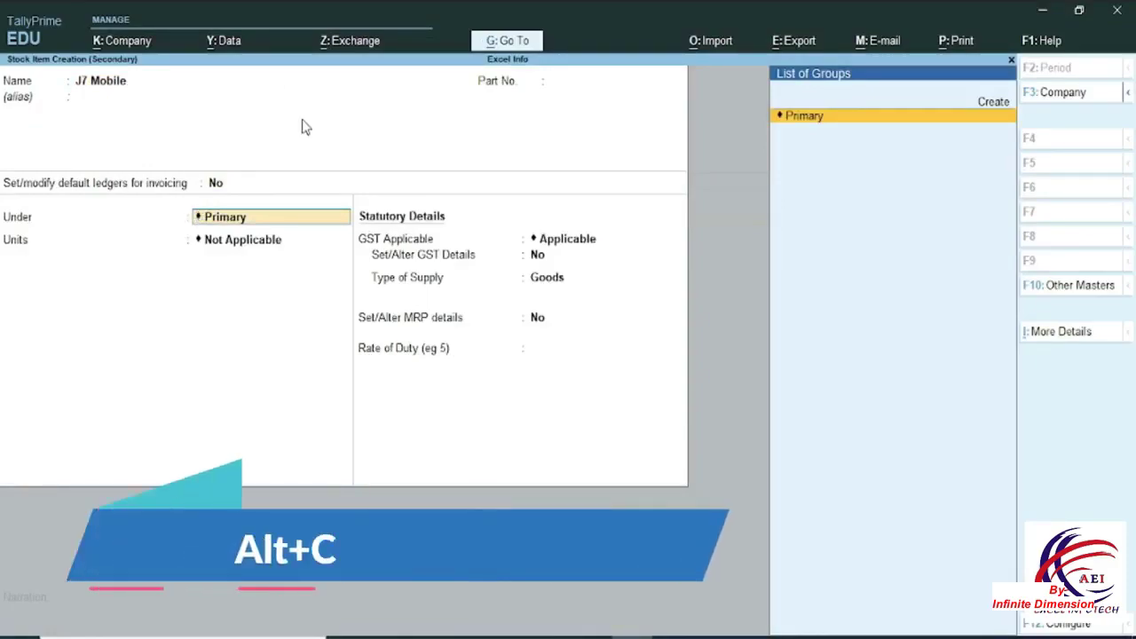
# Create stock group Samsung as Taxable with 18% GST
pyautogui.press('alt')
pyautogui.hotkey('alt', 'c')
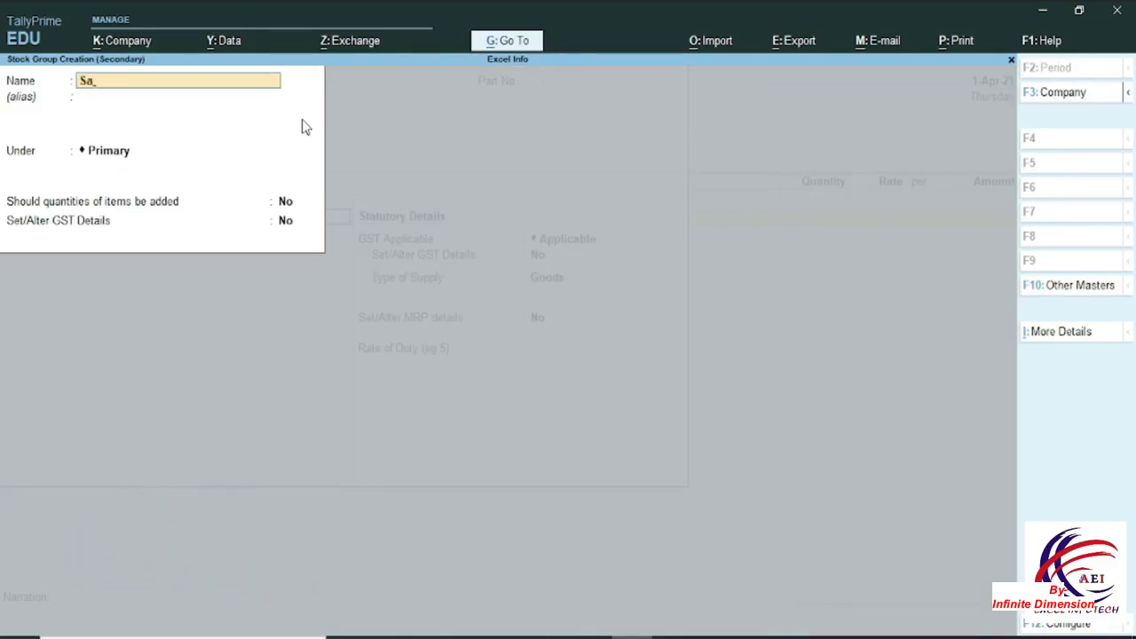
pyautogui.write('Samsung')
pyautogui.press('Return')
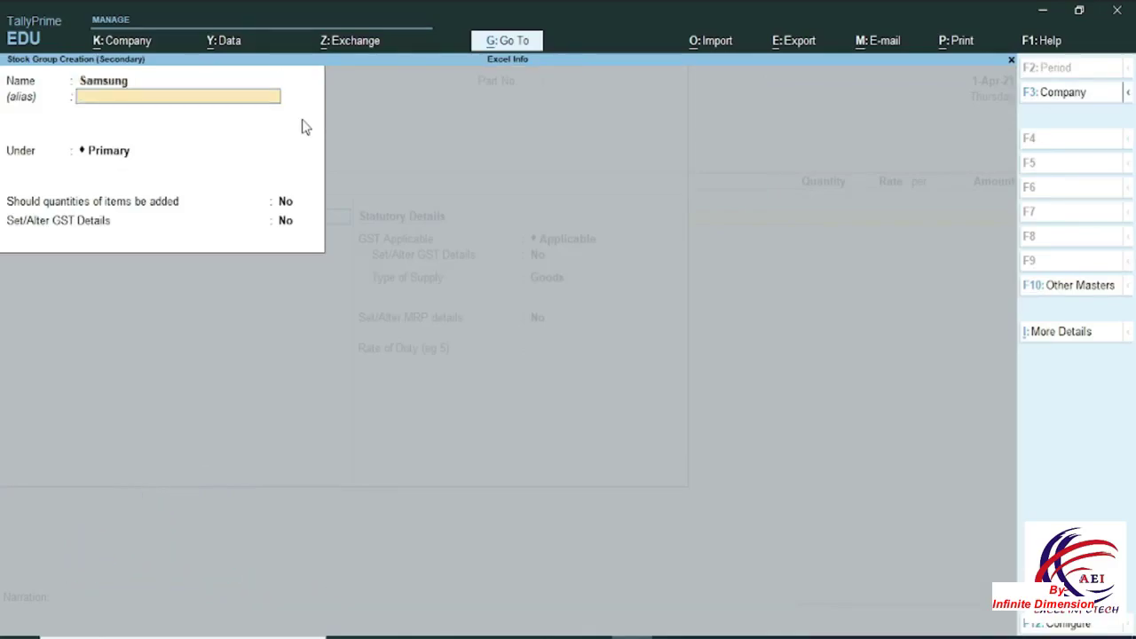
pyautogui.press('Return')
pyautogui.press('Return')
pyautogui.press('Return')
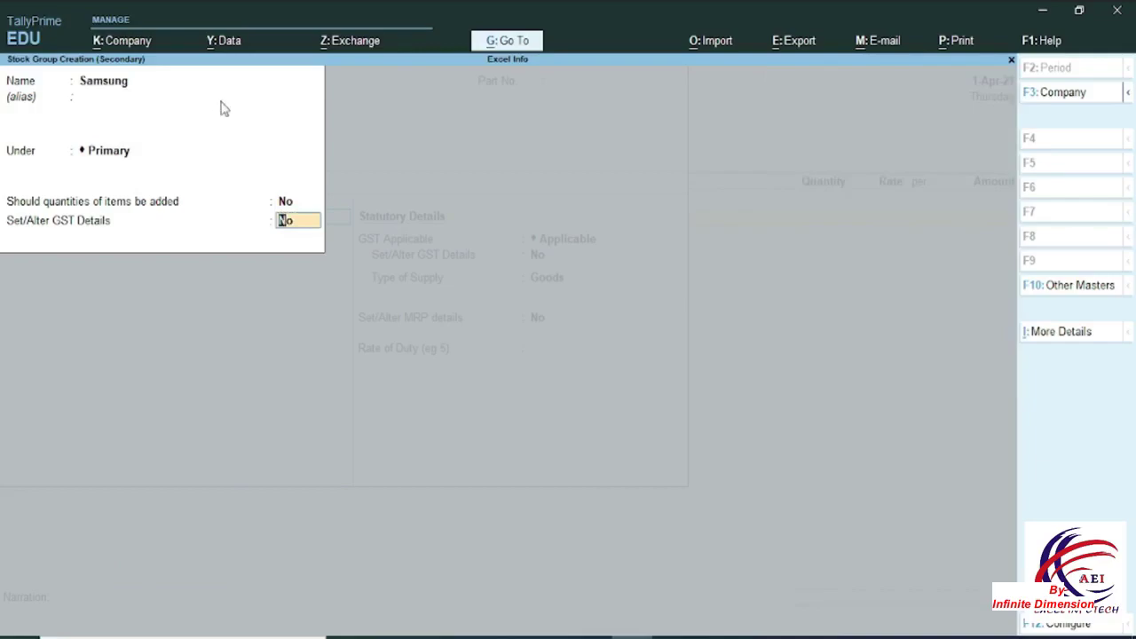
pyautogui.press('y')
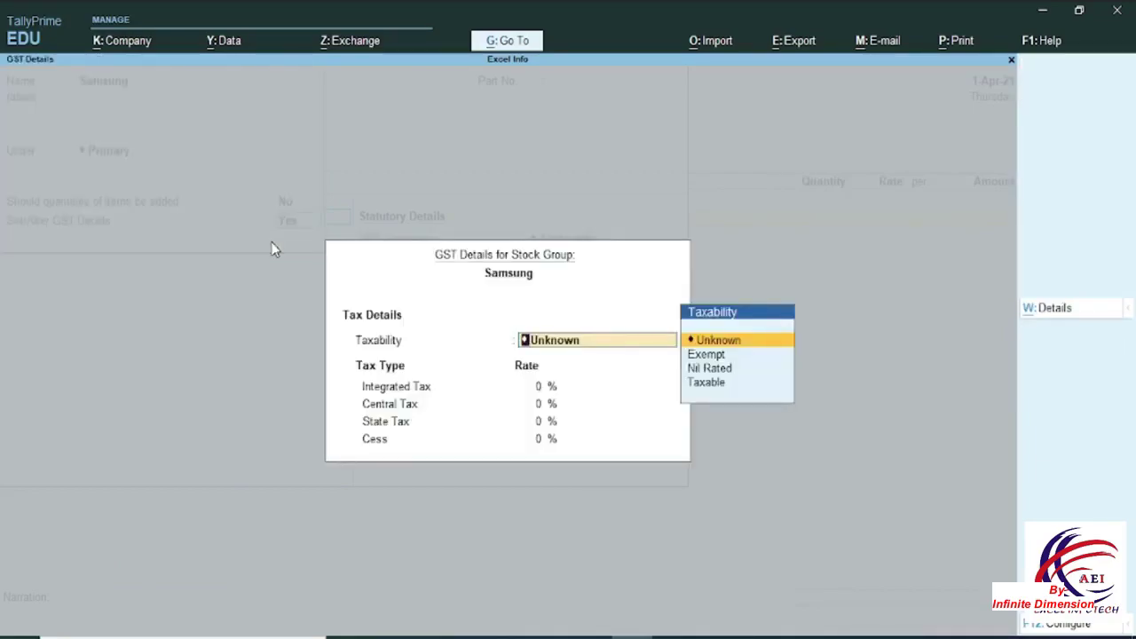
pyautogui.press('Down')
pyautogui.press('Down')
pyautogui.press('Down')
pyautogui.press('Return')
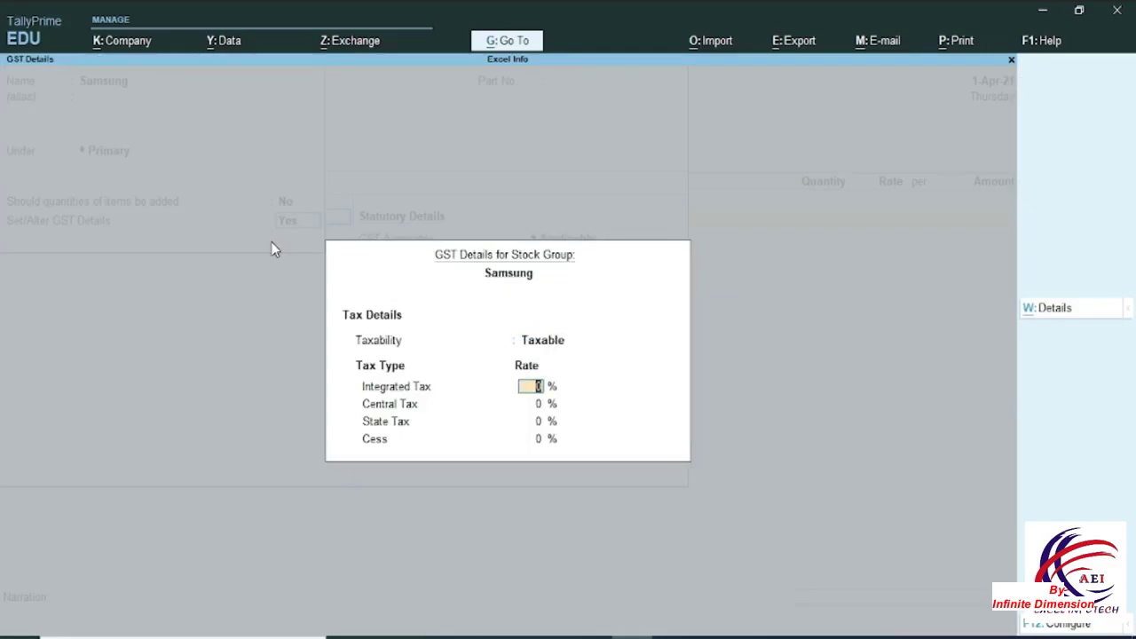
pyautogui.write('18')
pyautogui.press('Return')
pyautogui.press('Return')
pyautogui.press('Return')
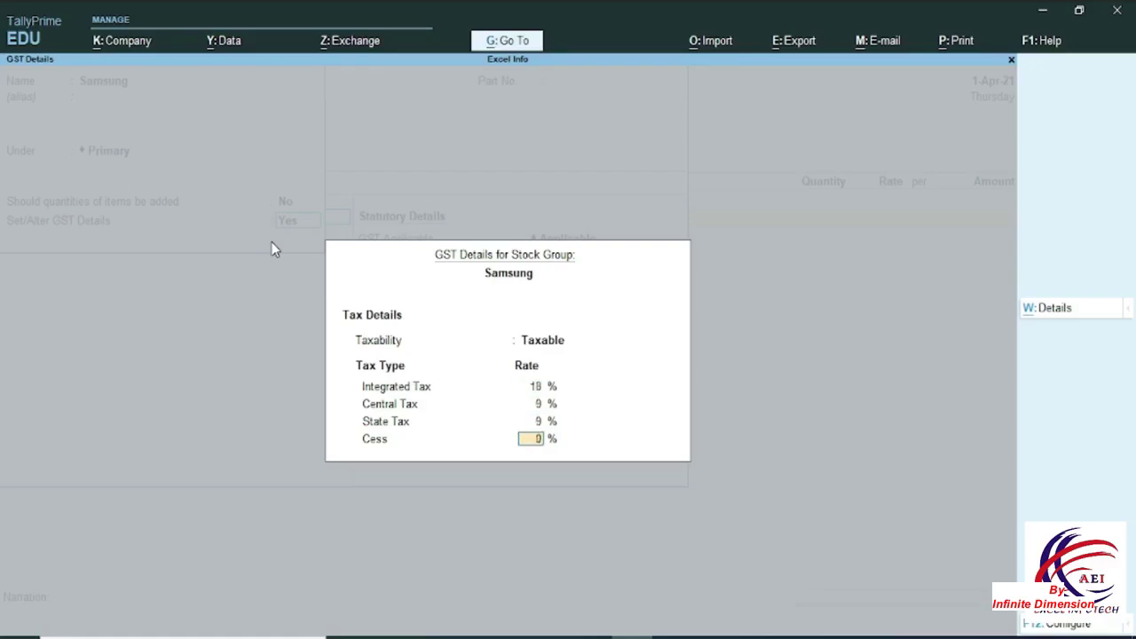
pyautogui.press('Return')
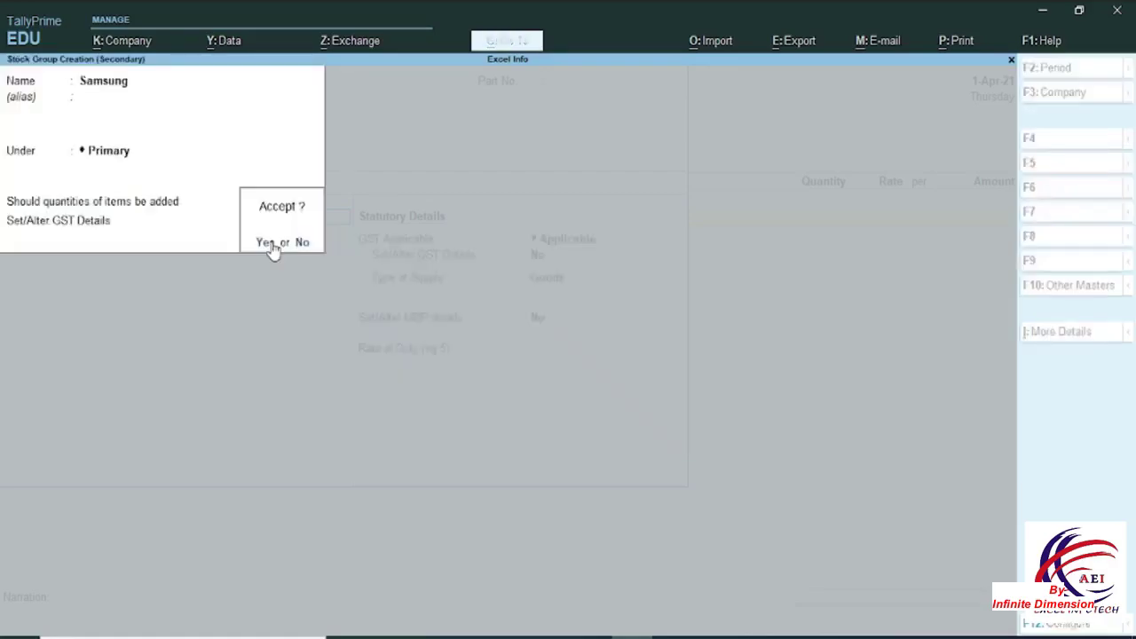
pyautogui.press('Return')
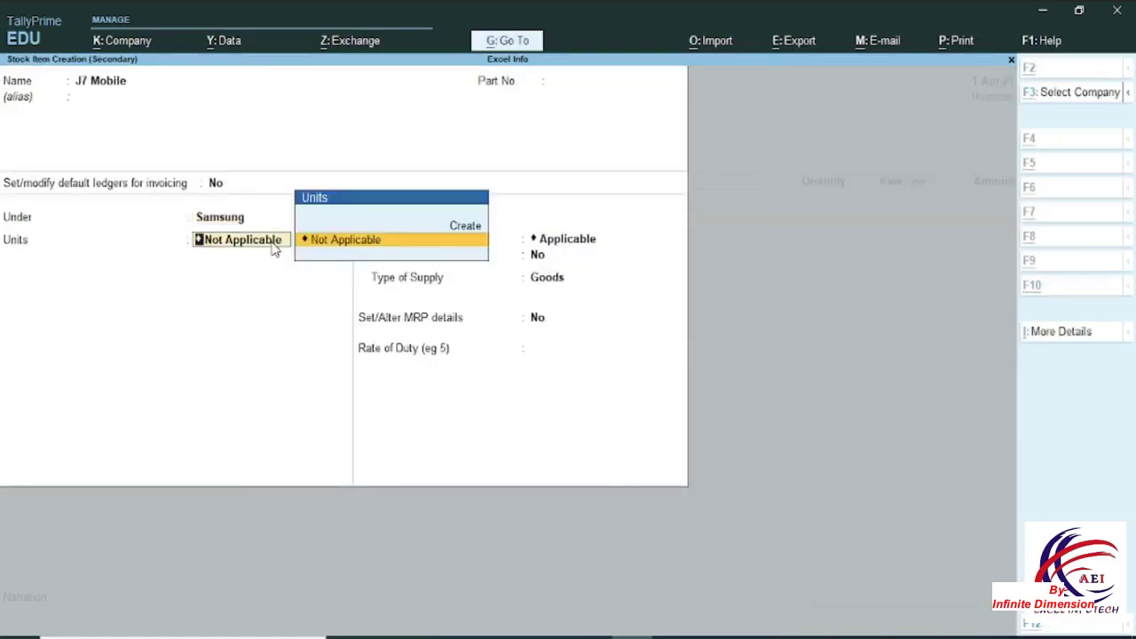
# Create the unit Nos. (Number) with quantity code NOS-NUMBERS
pyautogui.hotkey('alt', 'c')
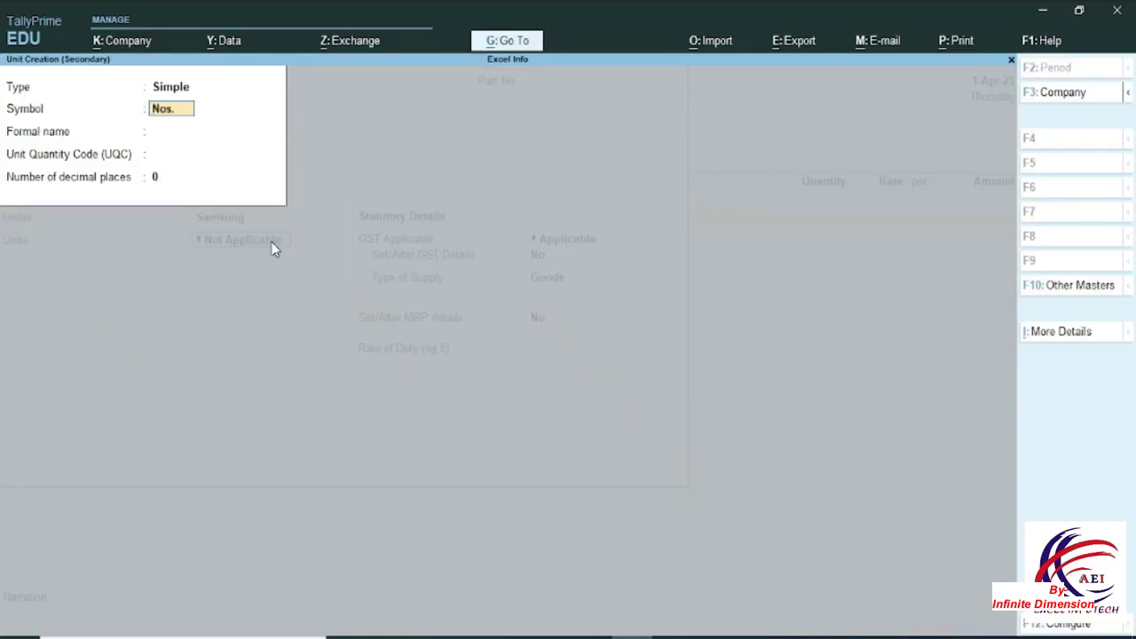
pyautogui.write('Nos.')
pyautogui.press('Return')
pyautogui.write('Nu')
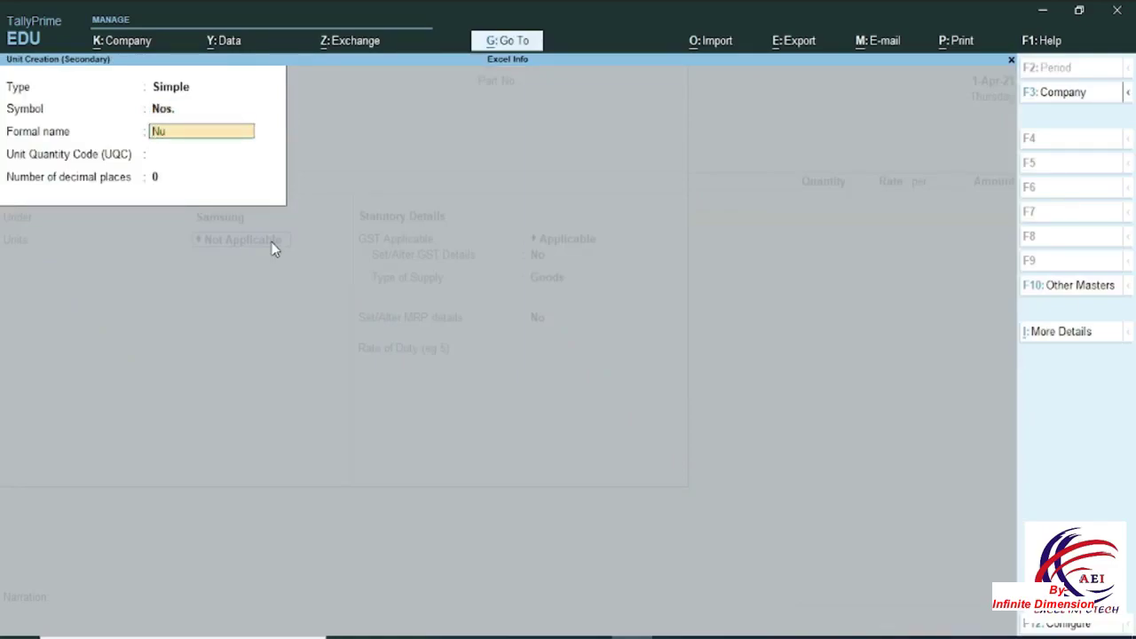
pyautogui.write('mber')
pyautogui.press('Return')
pyautogui.write('n')
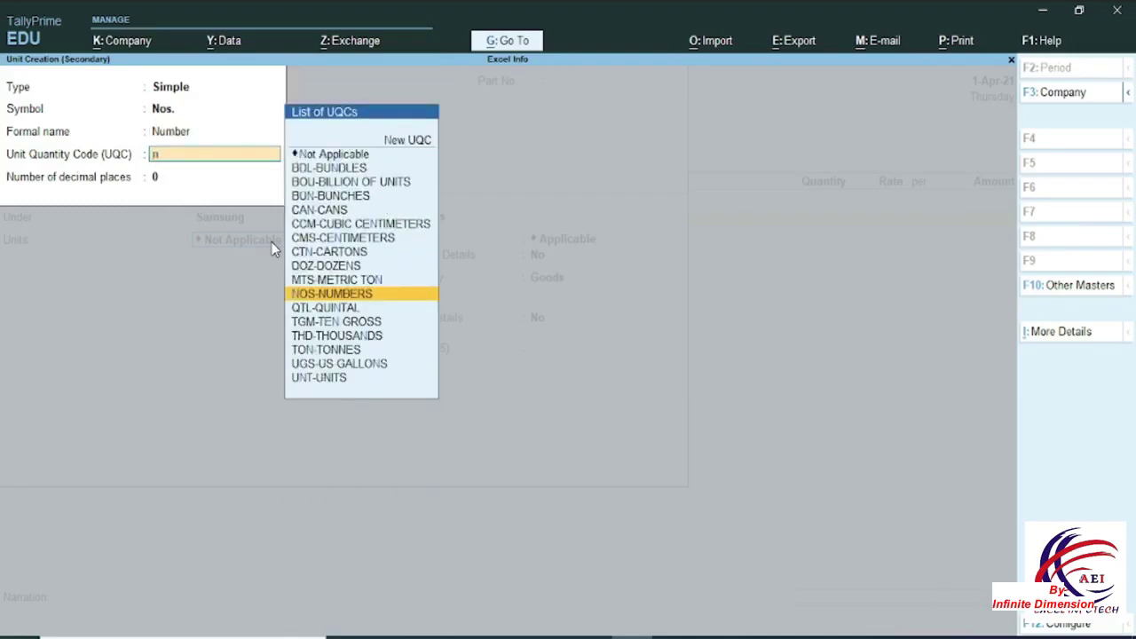
pyautogui.press('Return')
pyautogui.press('Return')
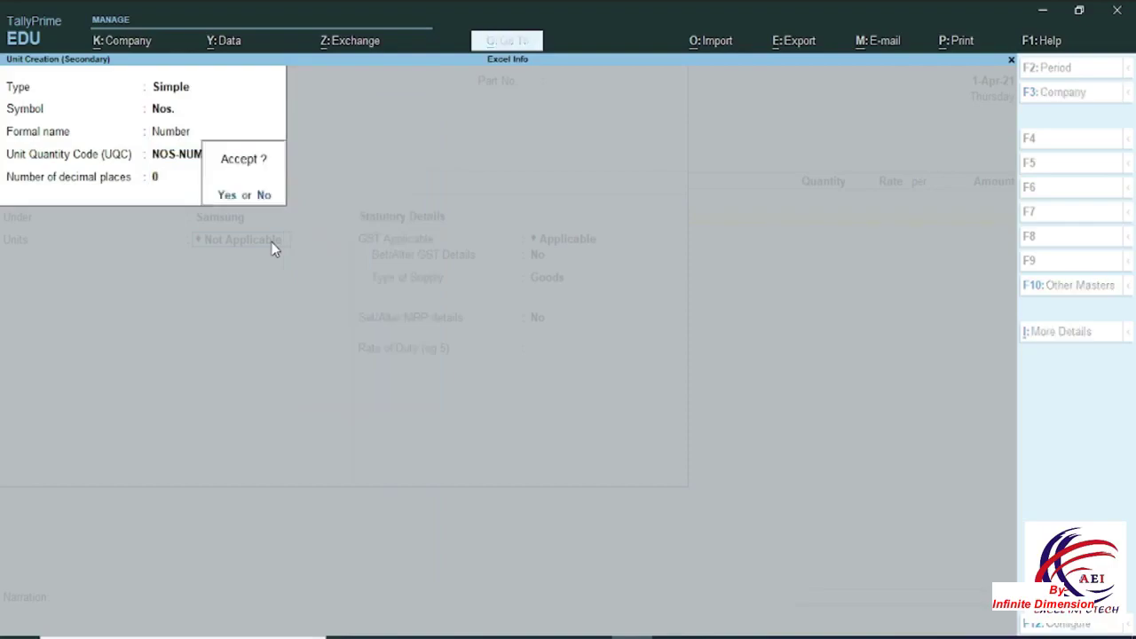
pyautogui.press('Return')
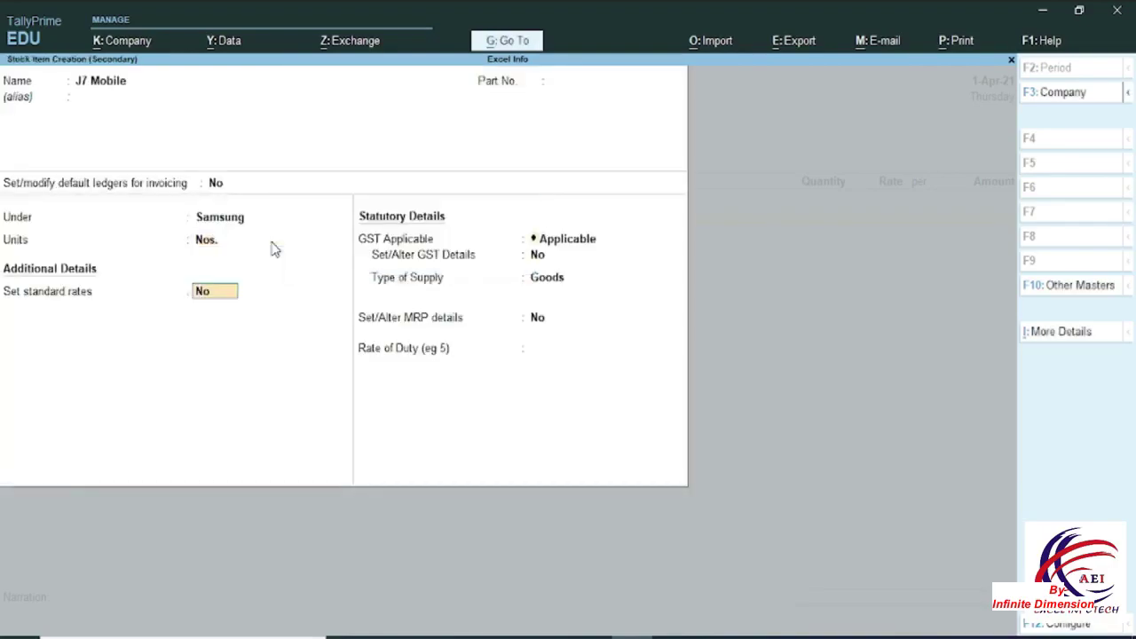
# Accept J7 Mobile with Goods supply type, adding it to the sales voucher
pyautogui.press('Return')
pyautogui.press('Return')
pyautogui.press('Return')
pyautogui.press('Return')
pyautogui.press('Return')
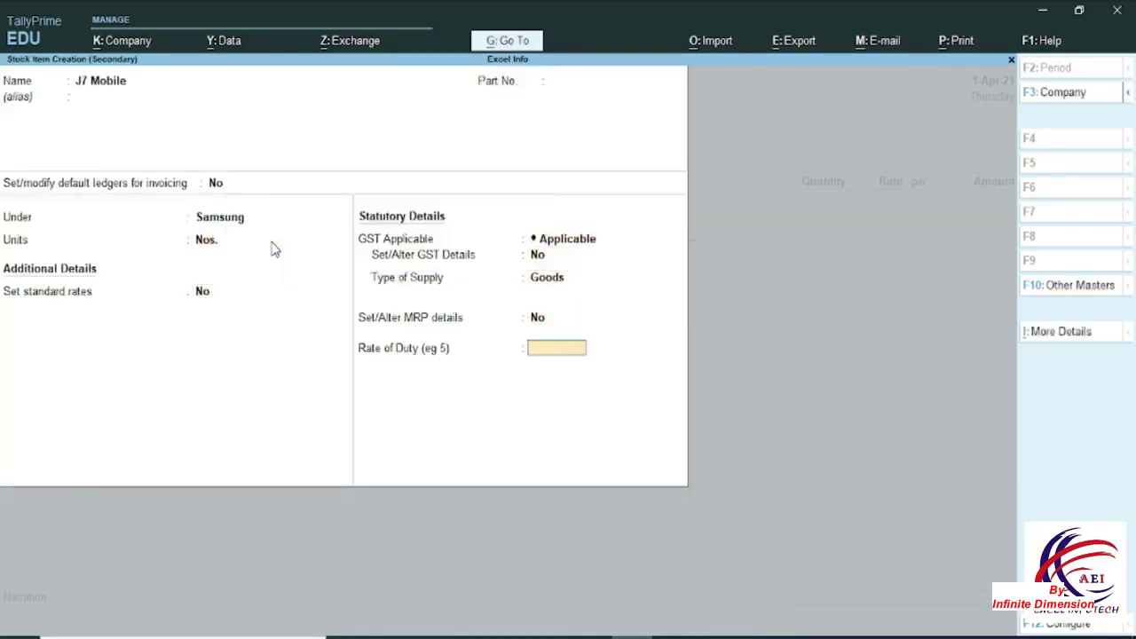
pyautogui.press('Return')
pyautogui.press('Return')
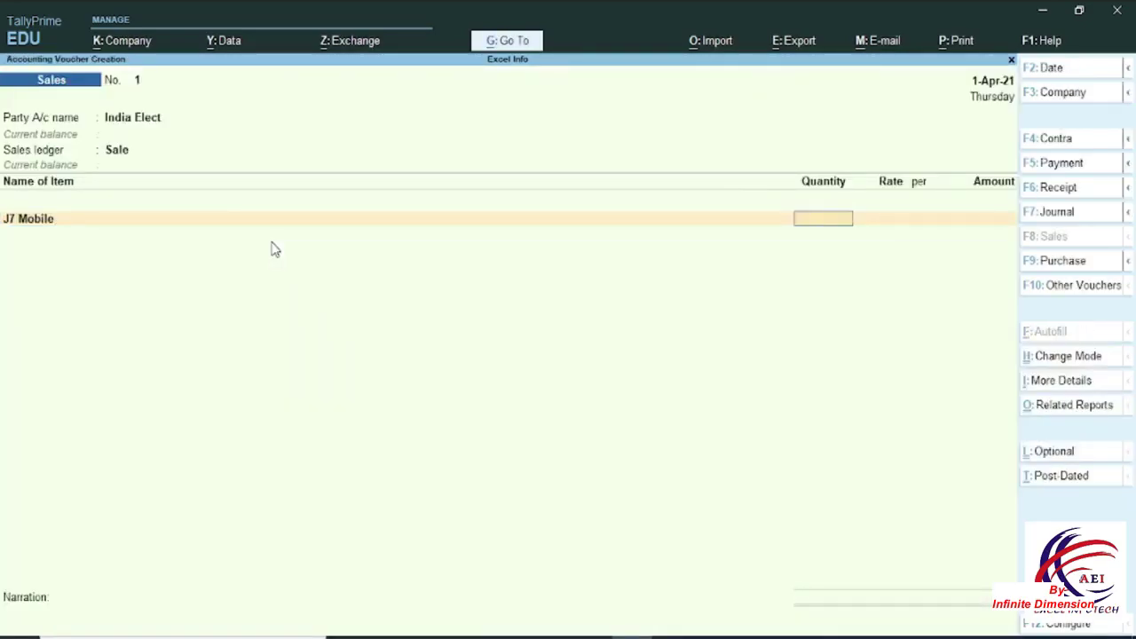
pyautogui.hotkey('alt', 'Tab')
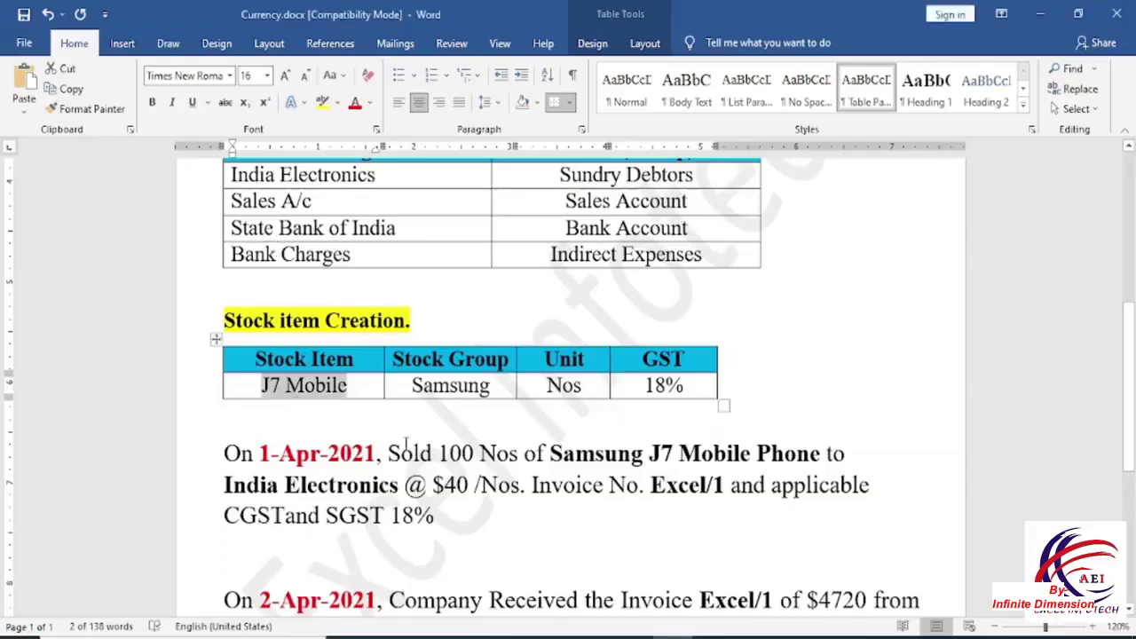
pyautogui.hotkey('alt', 'Tab')
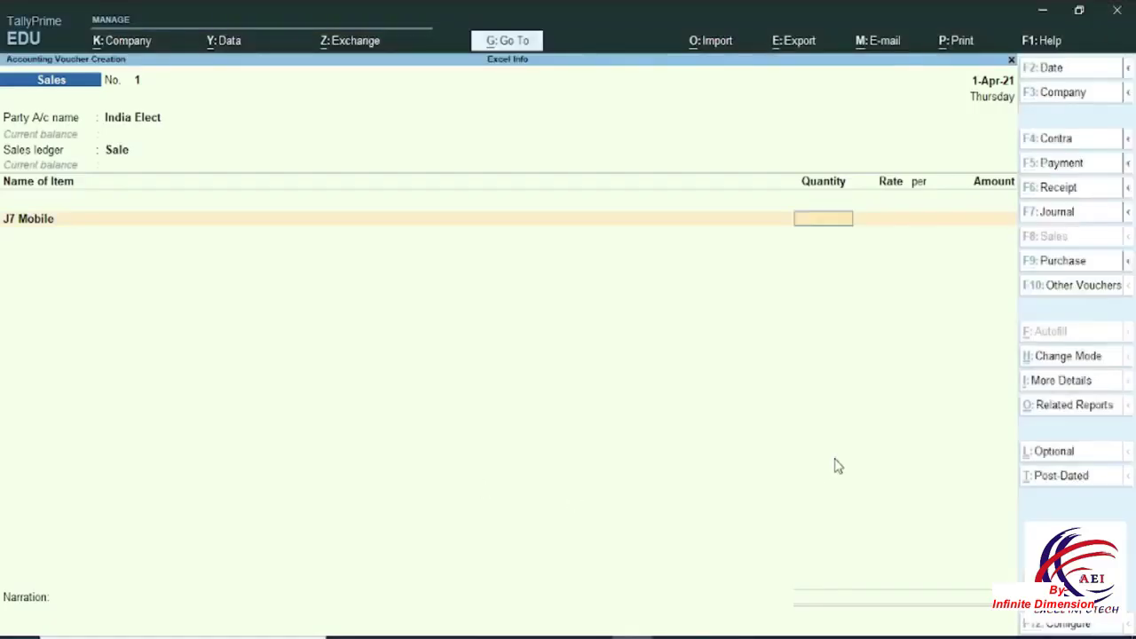
# Enter 100 Nos. of J7 Mobile at a rate of $40, past the negative stock warning
pyautogui.write('100')
pyautogui.press('Return')
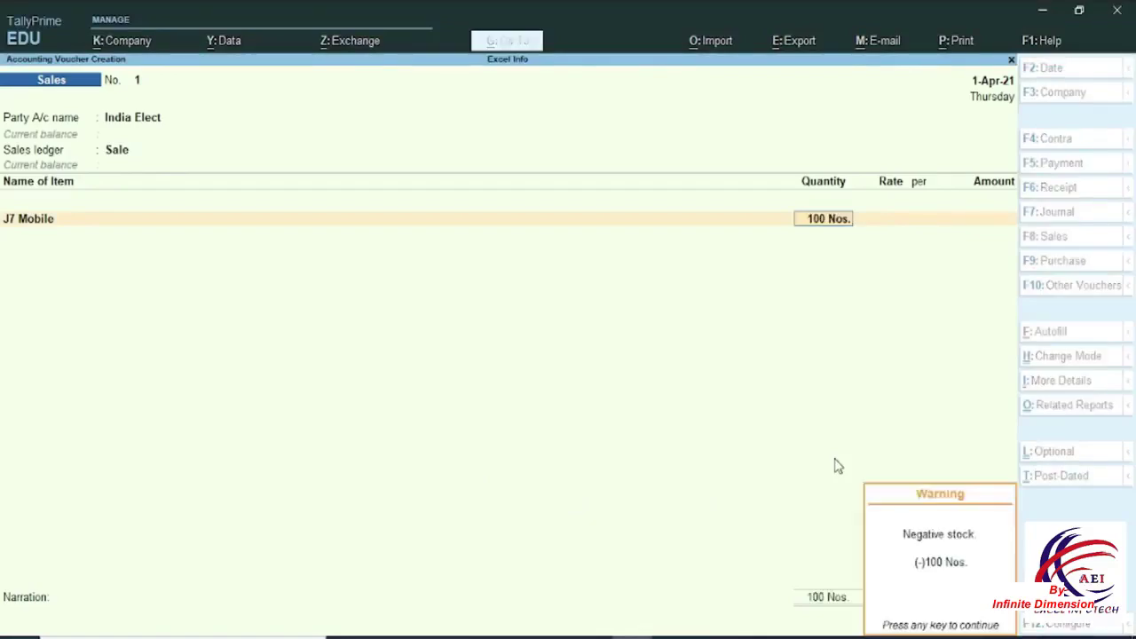
pyautogui.press('Return')
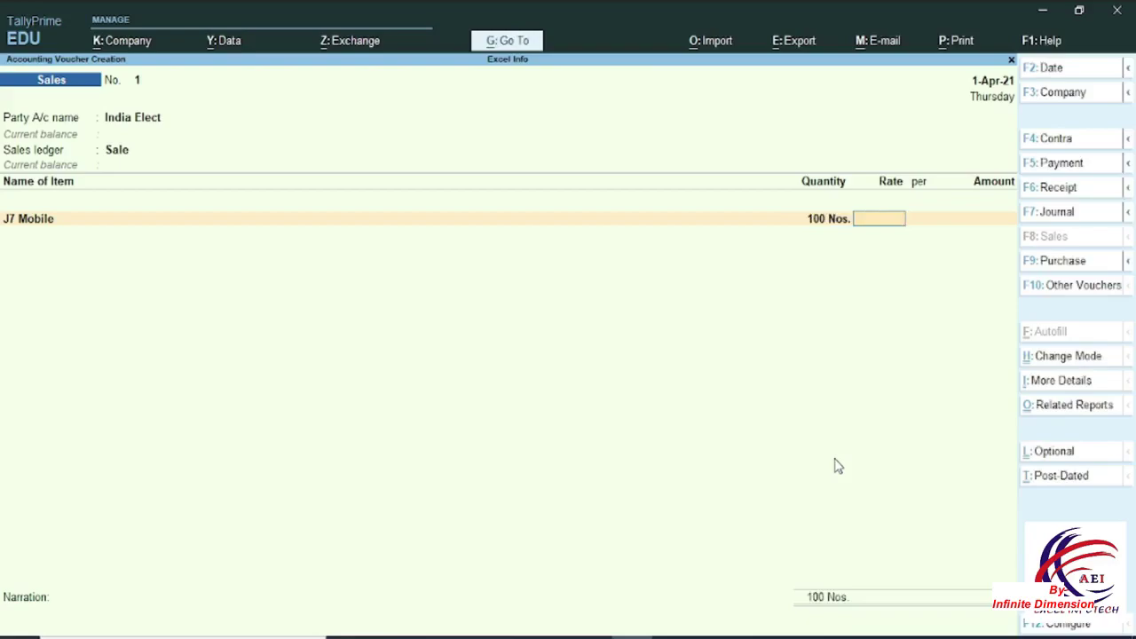
pyautogui.write('40')
pyautogui.write('0')
pyautogui.press('Return')
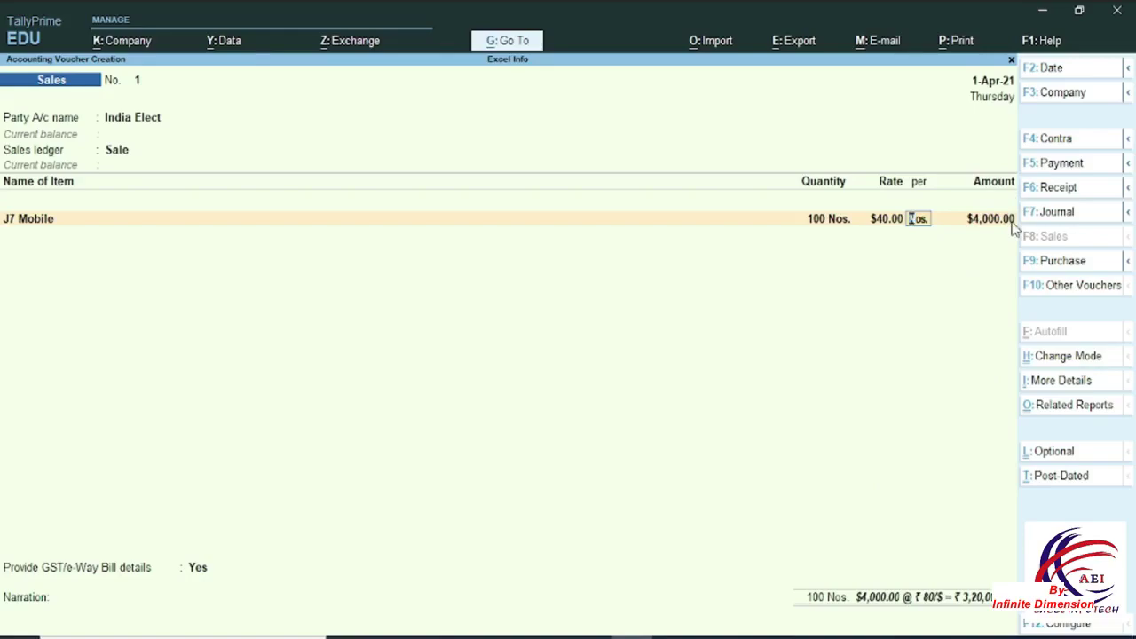
# Accept the ₹80/$ exchange rate and $4,000.00 amount, then begin a new ledger on a new row
pyautogui.press('Return')
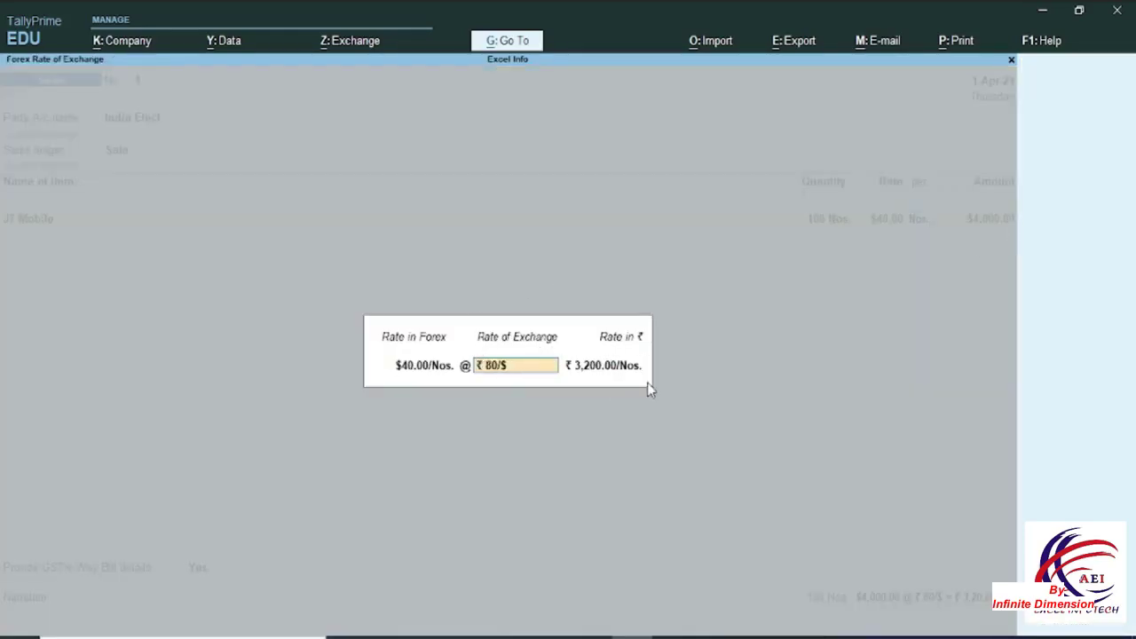
pyautogui.press('Return')
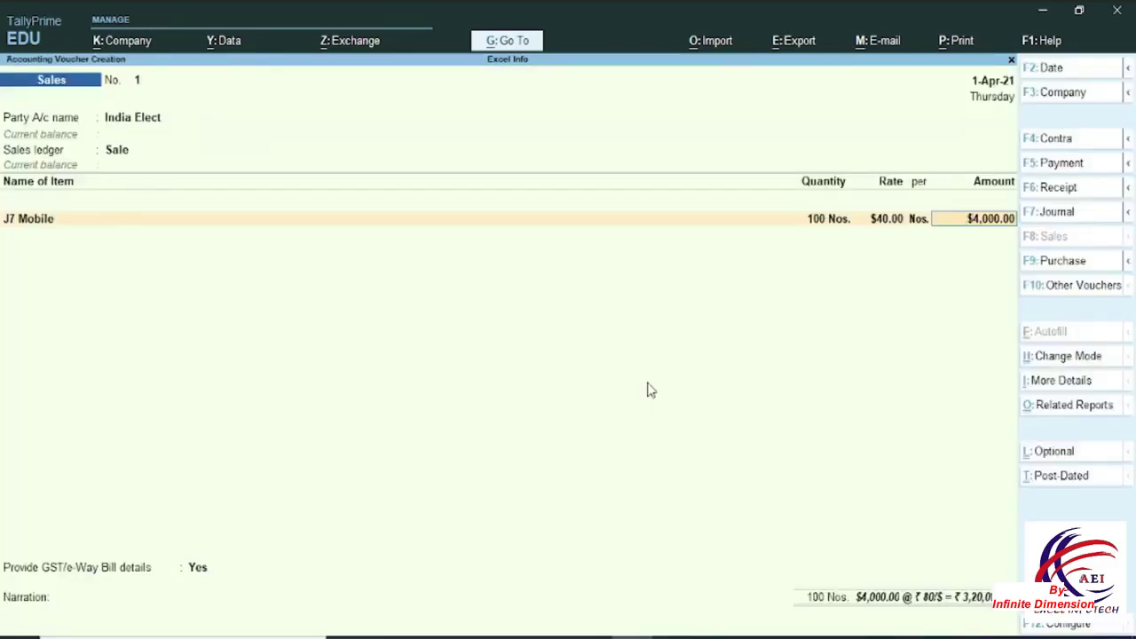
pyautogui.press('Return')
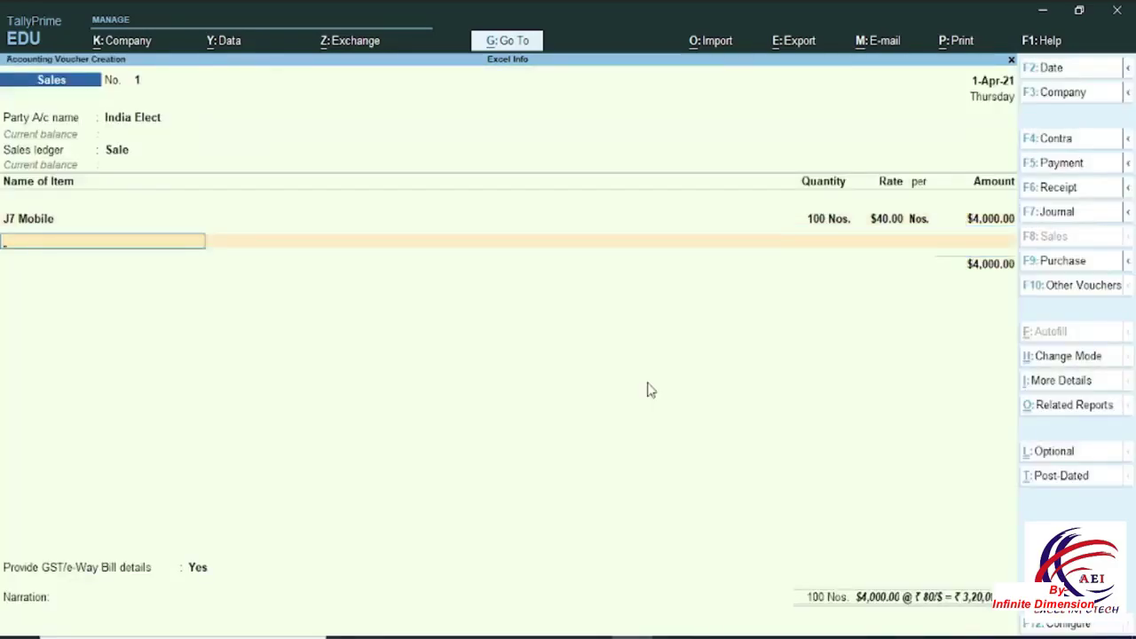
pyautogui.press('Return')
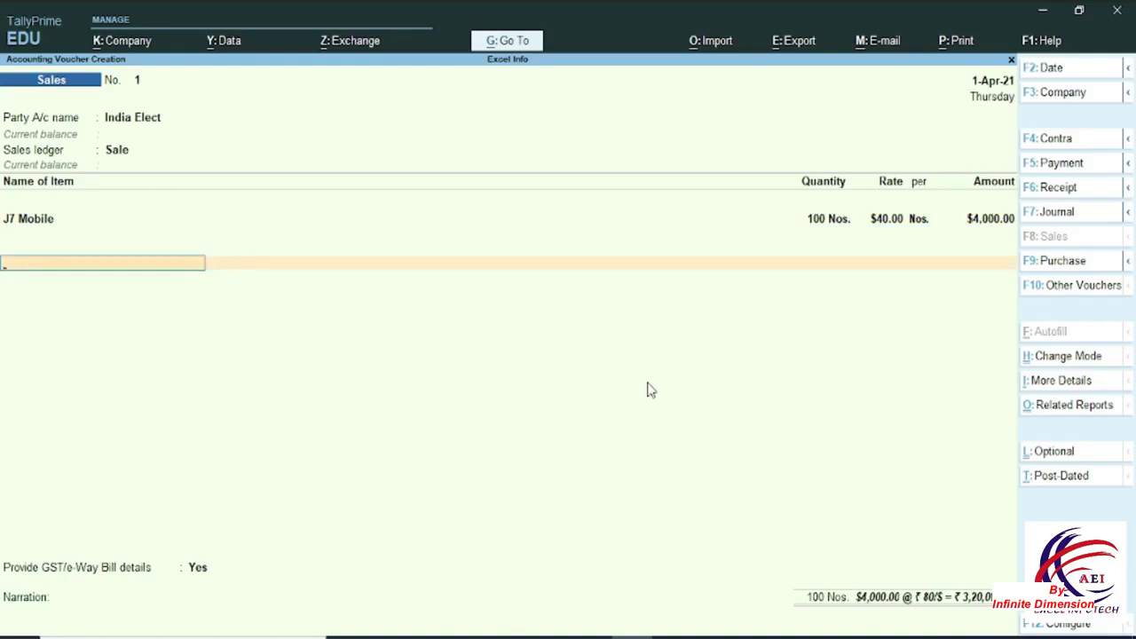
pyautogui.hotkey('alt', 'c')
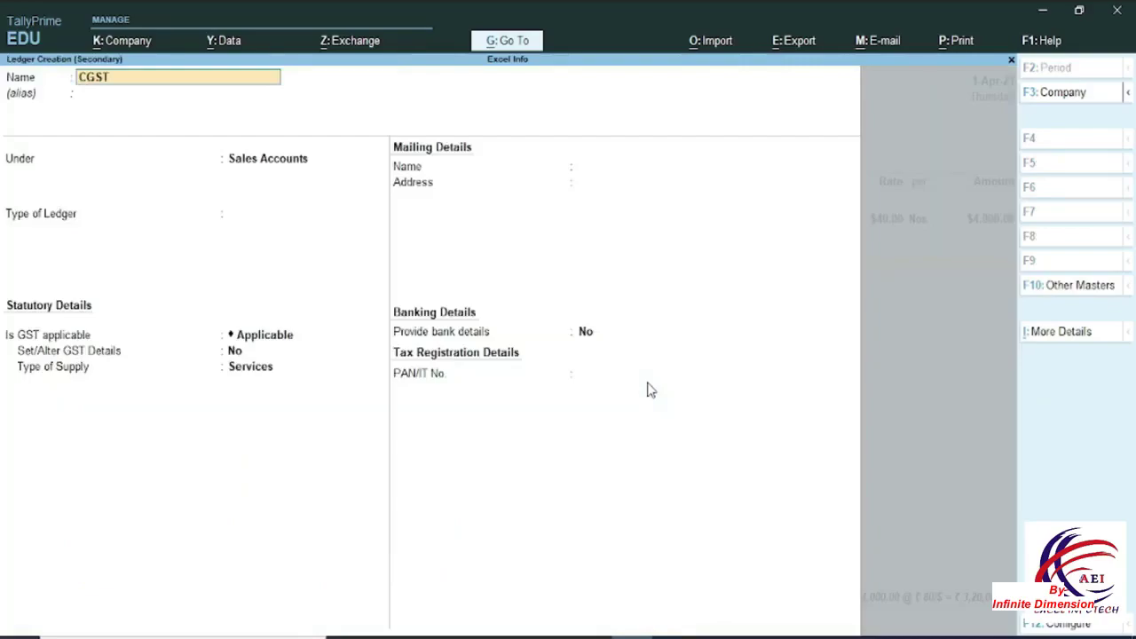
# Create CGST under Duties & Taxes as GST Central Tax and accept $360.00 at ₹80/$
pyautogui.press('Return')
pyautogui.press('Return')
pyautogui.write('D')
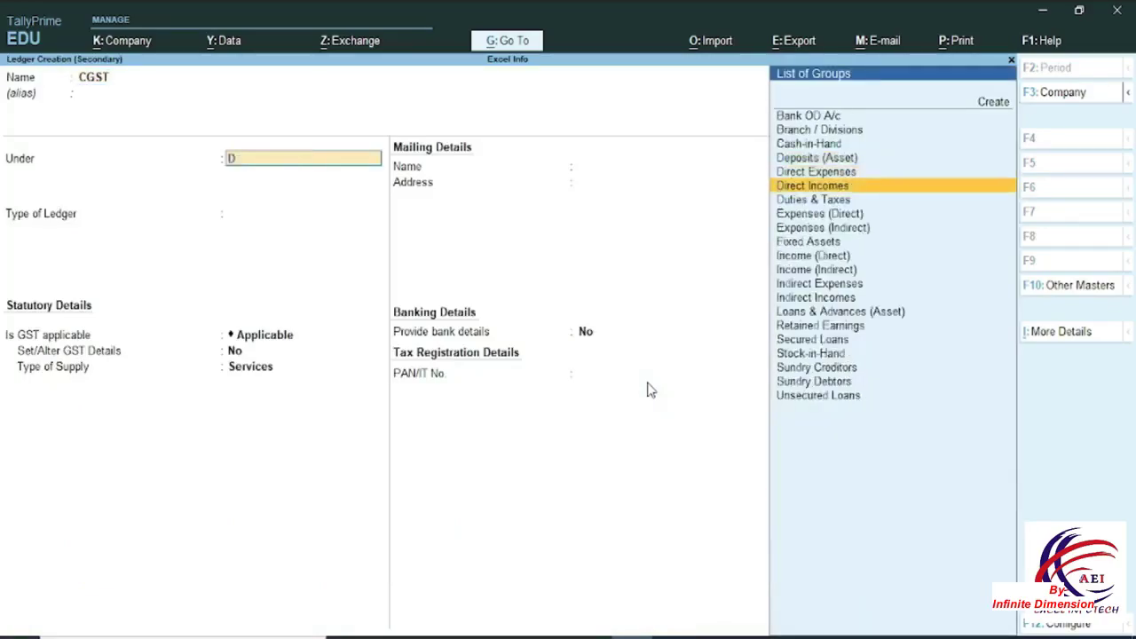
pyautogui.write('u')
pyautogui.press('Return')
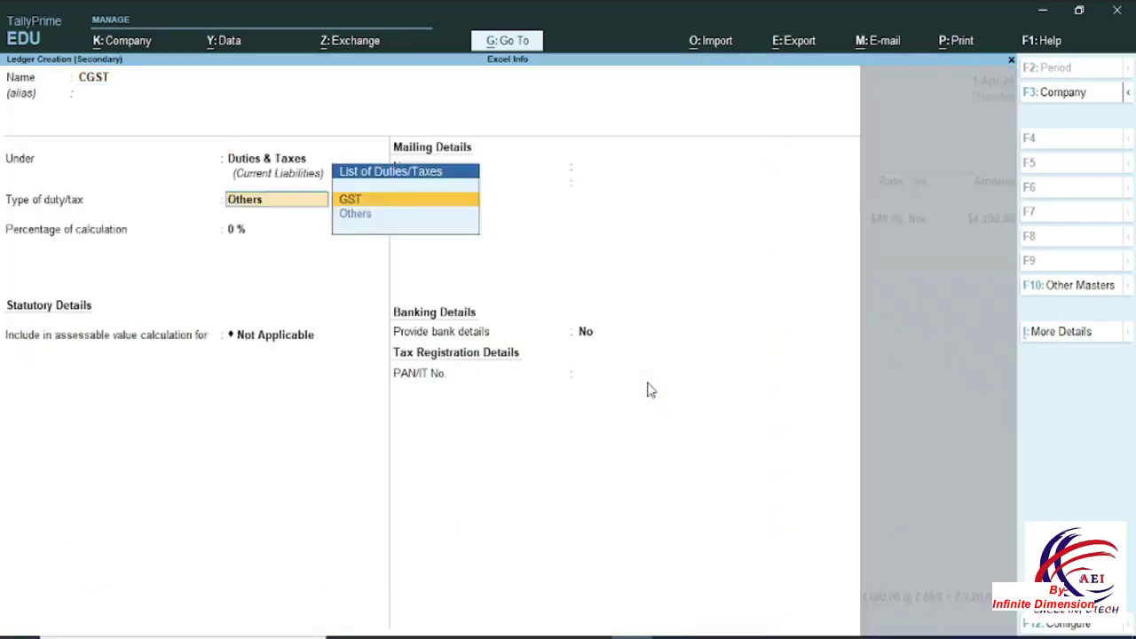
pyautogui.press('Return')
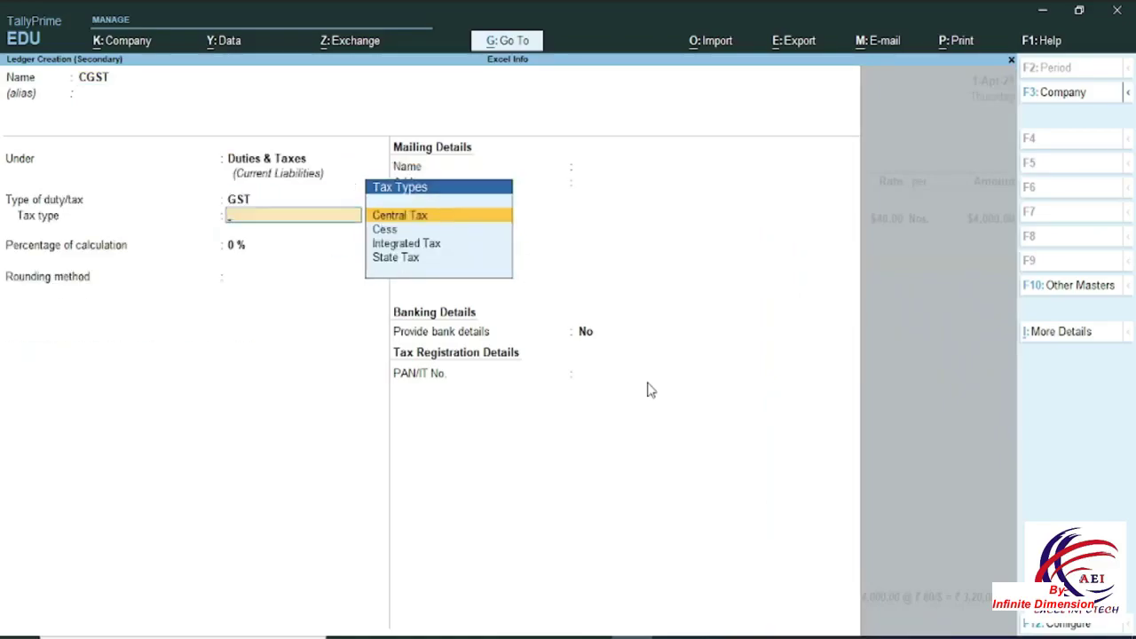
pyautogui.press('Return')
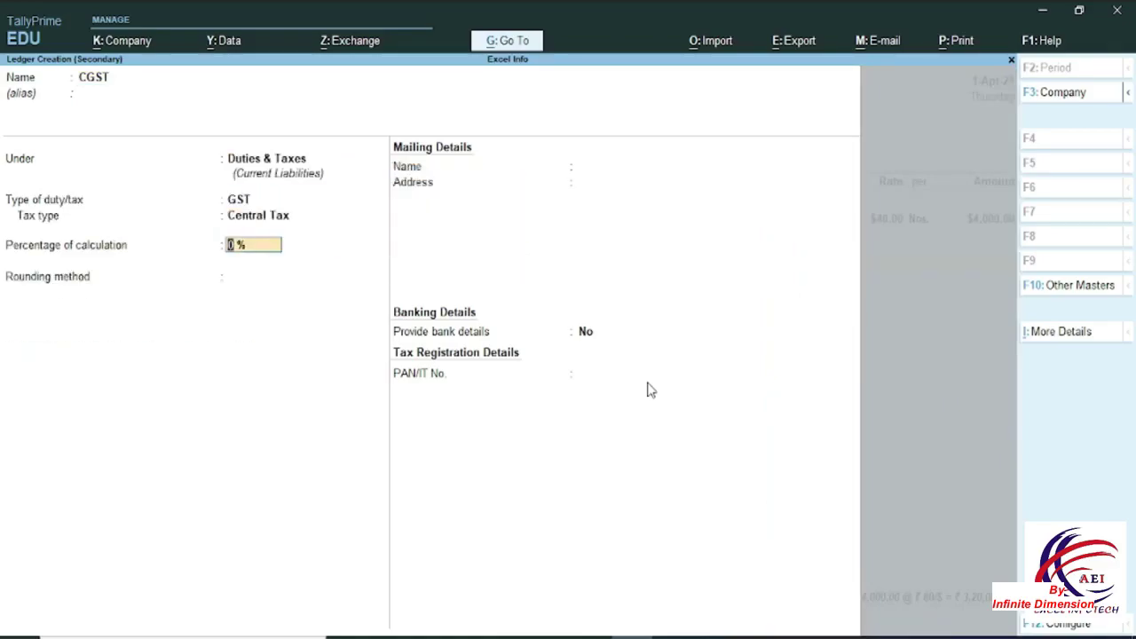
pyautogui.press('Return')
pyautogui.press('Return')
pyautogui.press('Return')
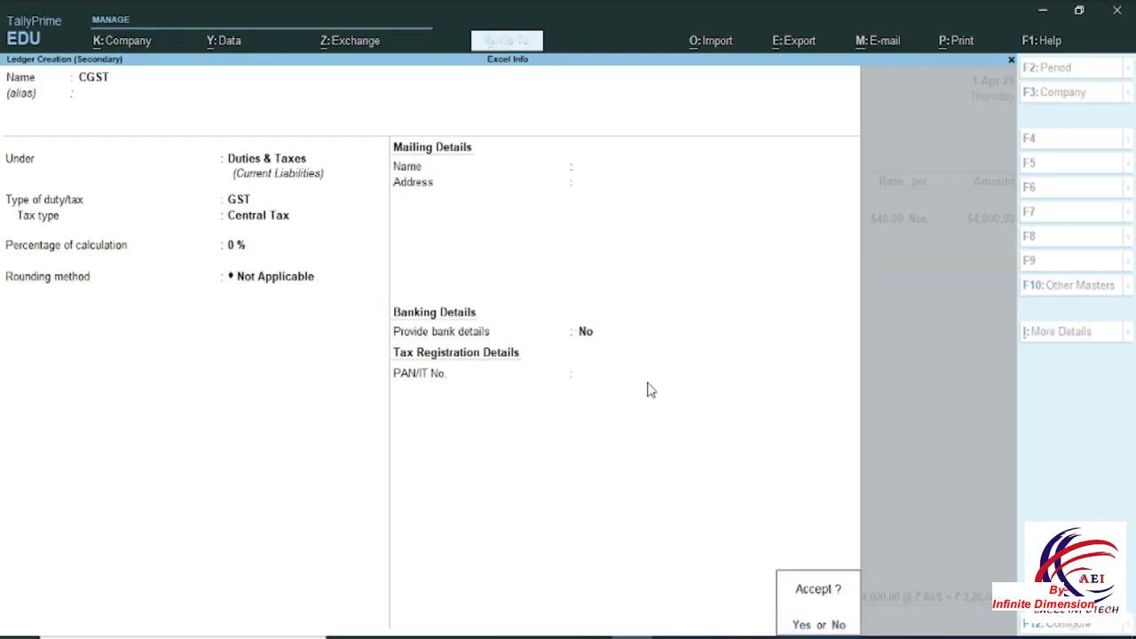
pyautogui.press('Return')
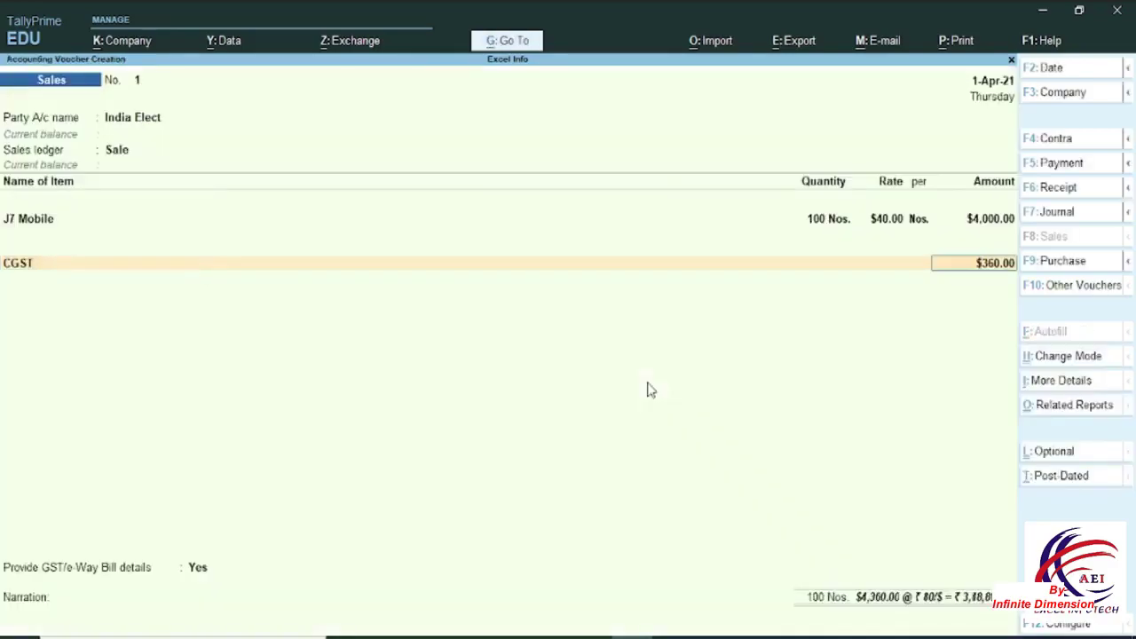
pyautogui.press('Return')
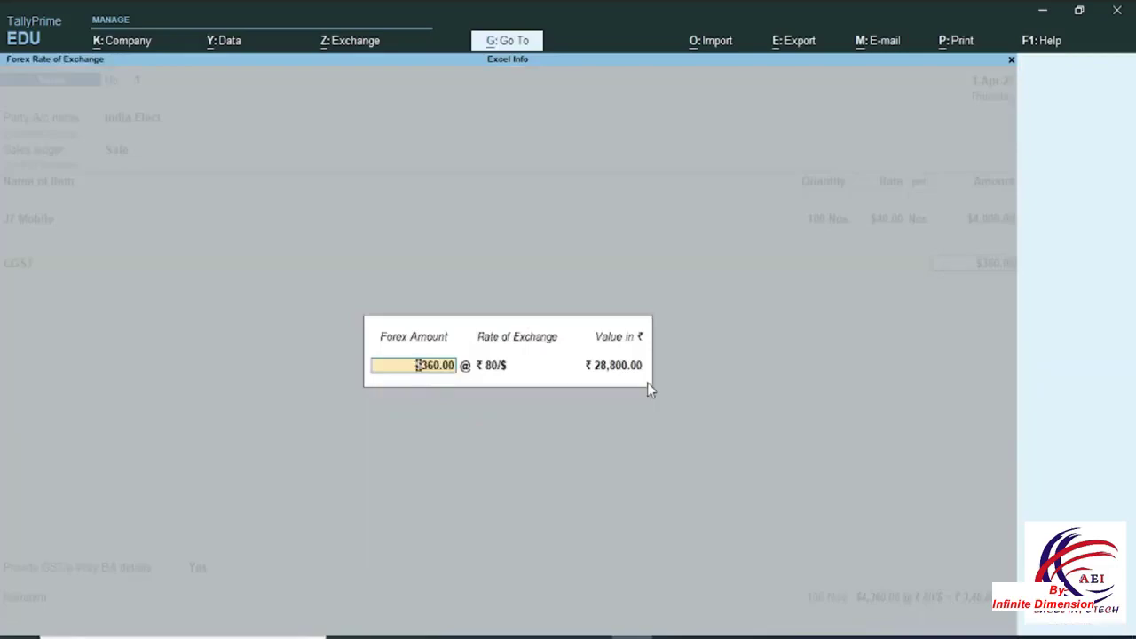
pyautogui.press('Return')
pyautogui.press('Return')
pyautogui.press('Return')
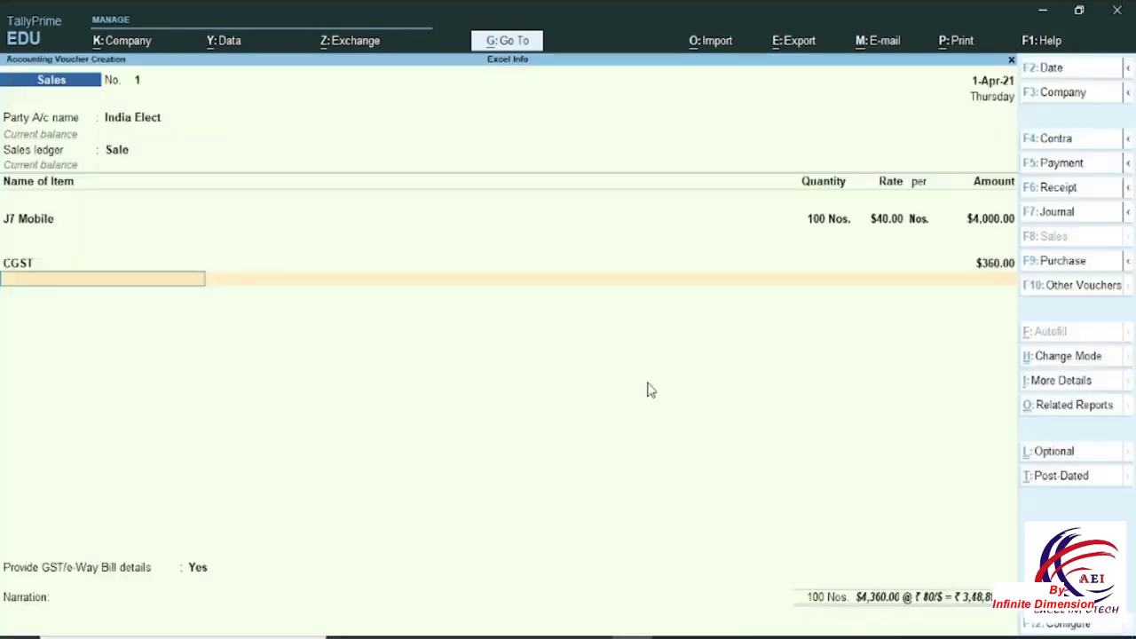
# Create SGST under Duties & Taxes as GST State Tax and add $360.00 (₹28,800.00)
pyautogui.hotkey('alt', 'c')
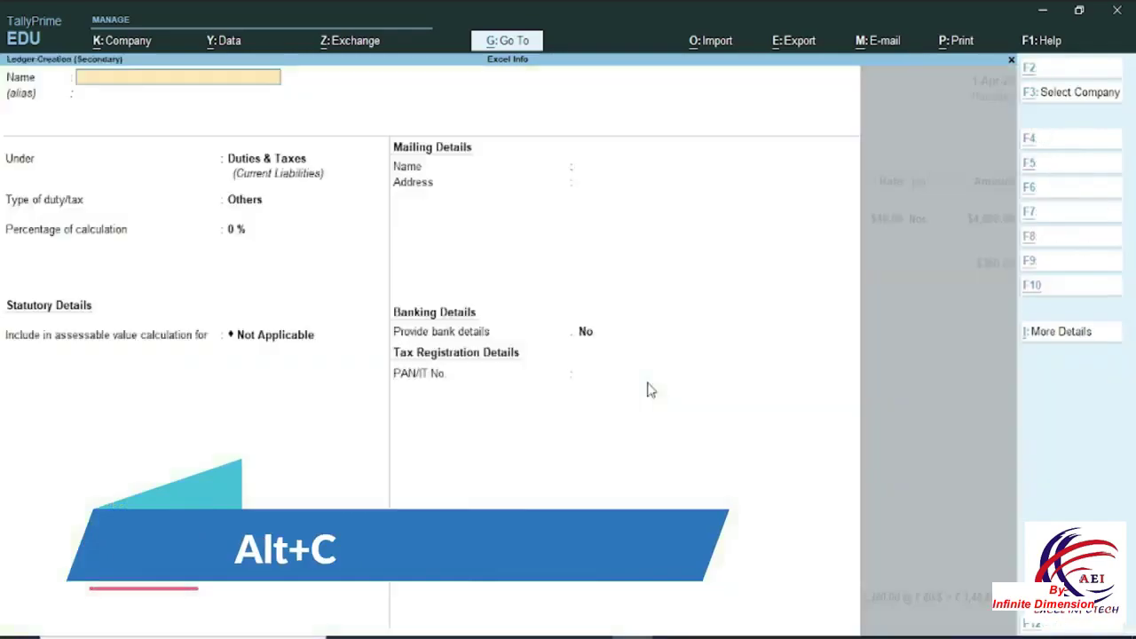
pyautogui.write('SGST')
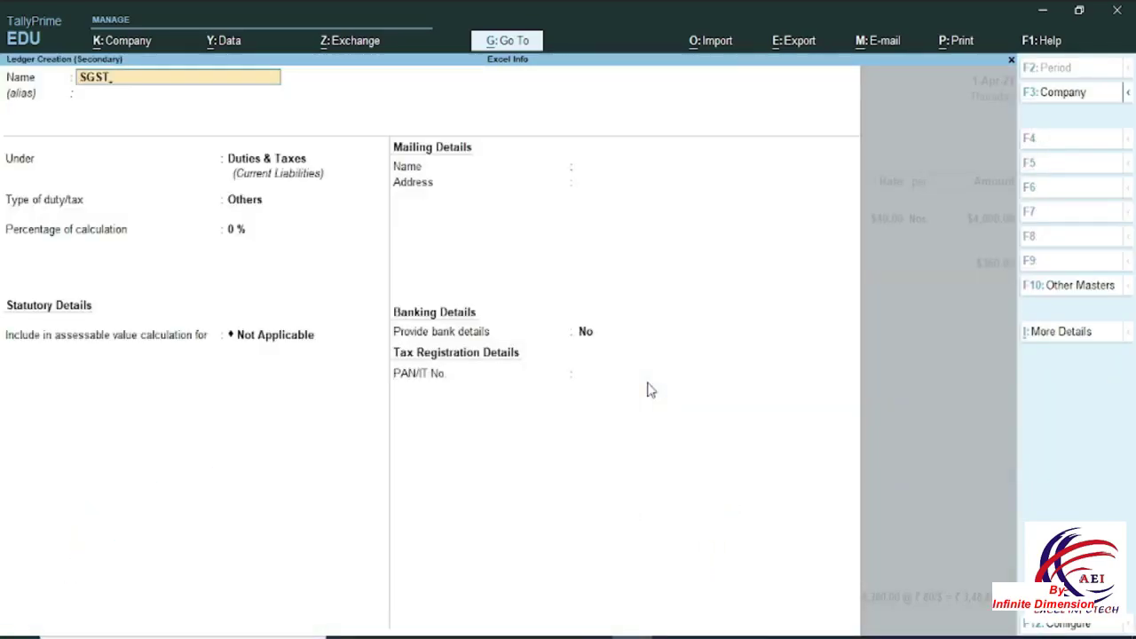
pyautogui.press('Return')
pyautogui.press('Return')
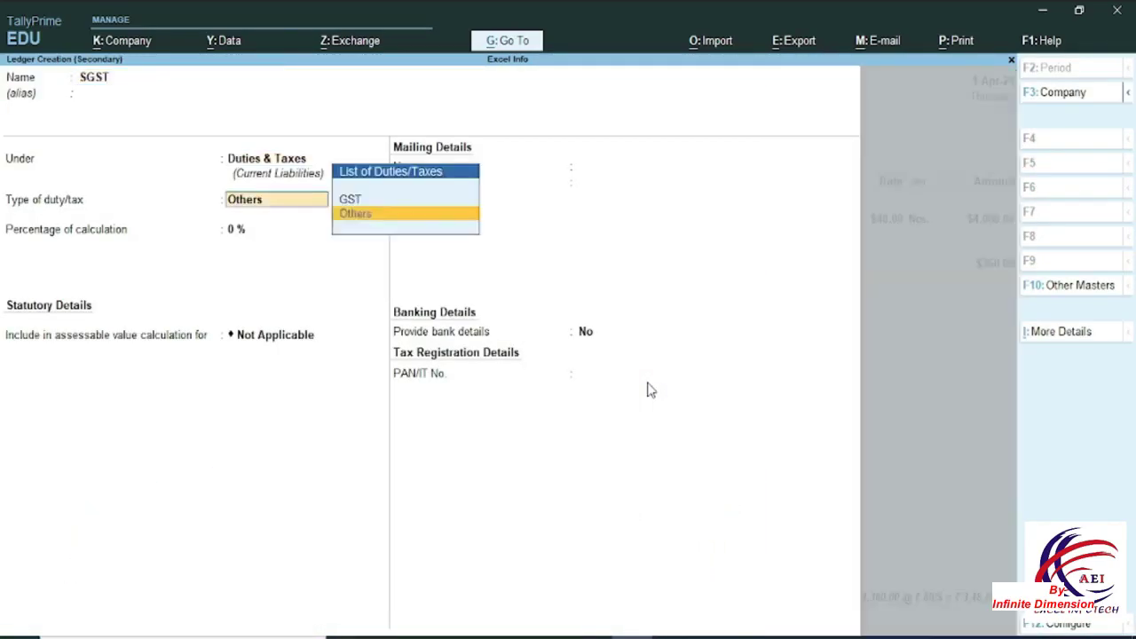
pyautogui.press('Up')
pyautogui.press('Return')
pyautogui.press('Down')
pyautogui.press('Down')
pyautogui.press('Down')
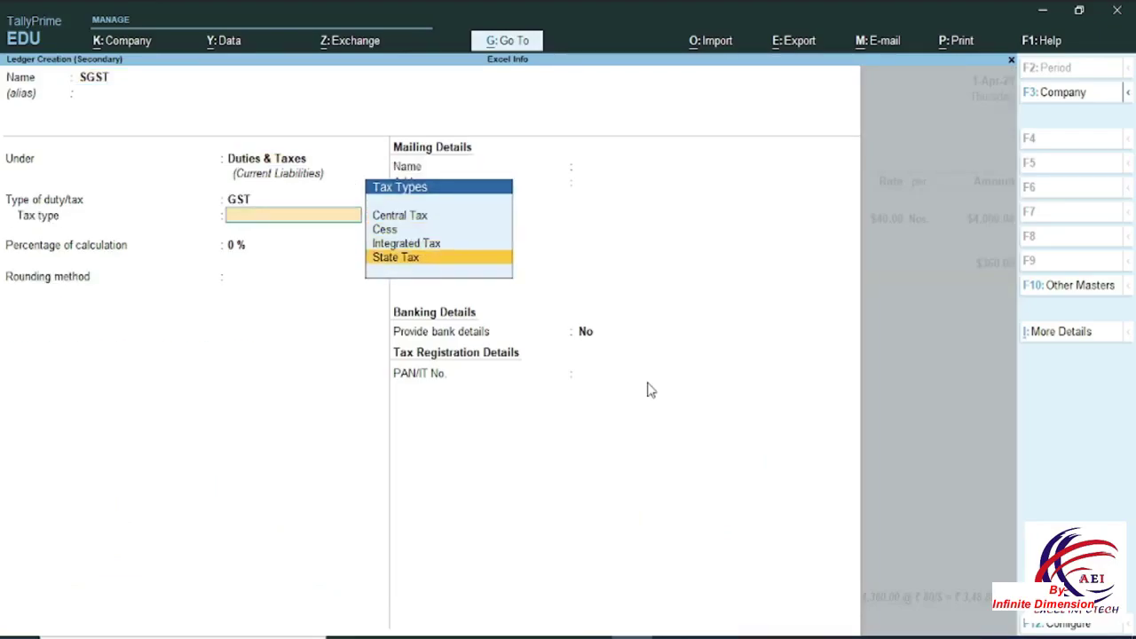
pyautogui.press('Return')
pyautogui.press('Return')
pyautogui.press('Return')
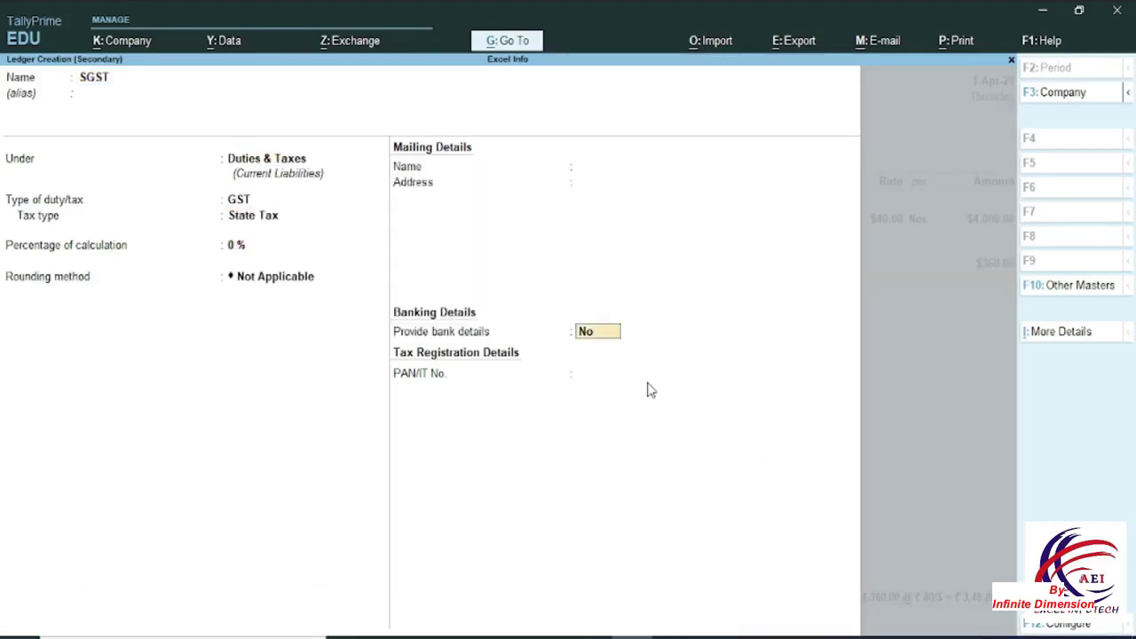
pyautogui.press('Return')
pyautogui.press('Return')
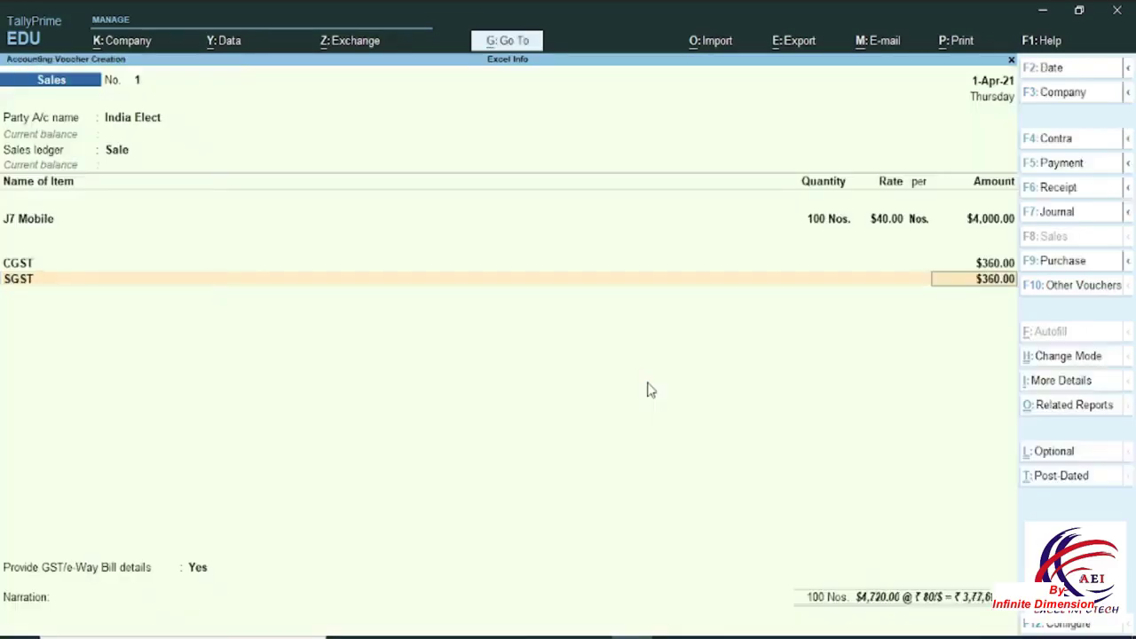
pyautogui.press('Return')
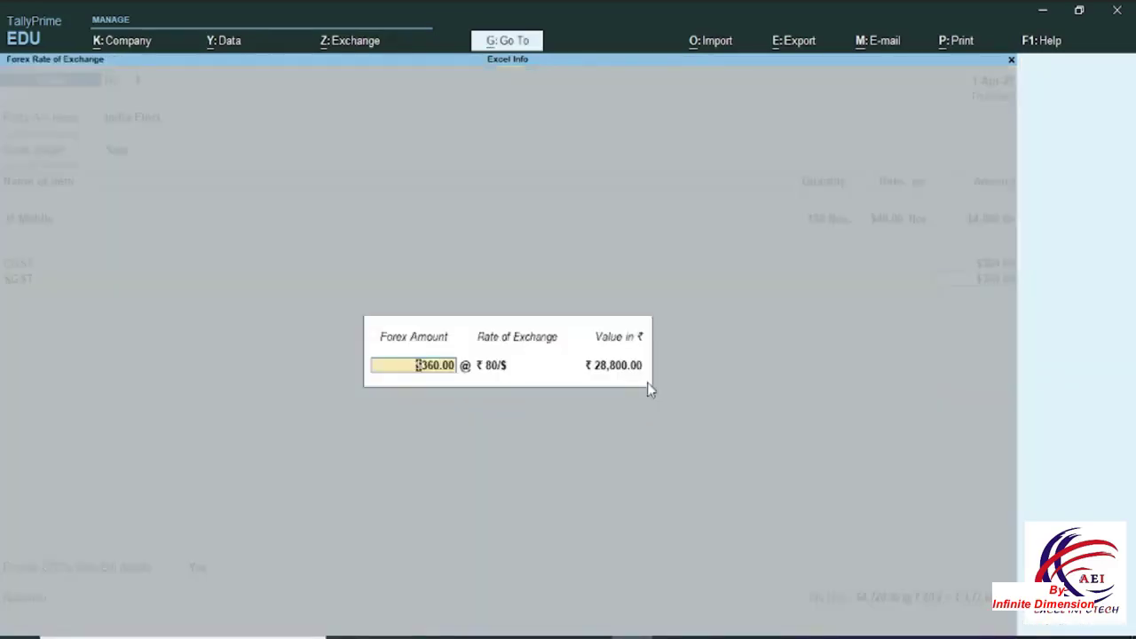
pyautogui.press('Return')
pyautogui.press('Return')
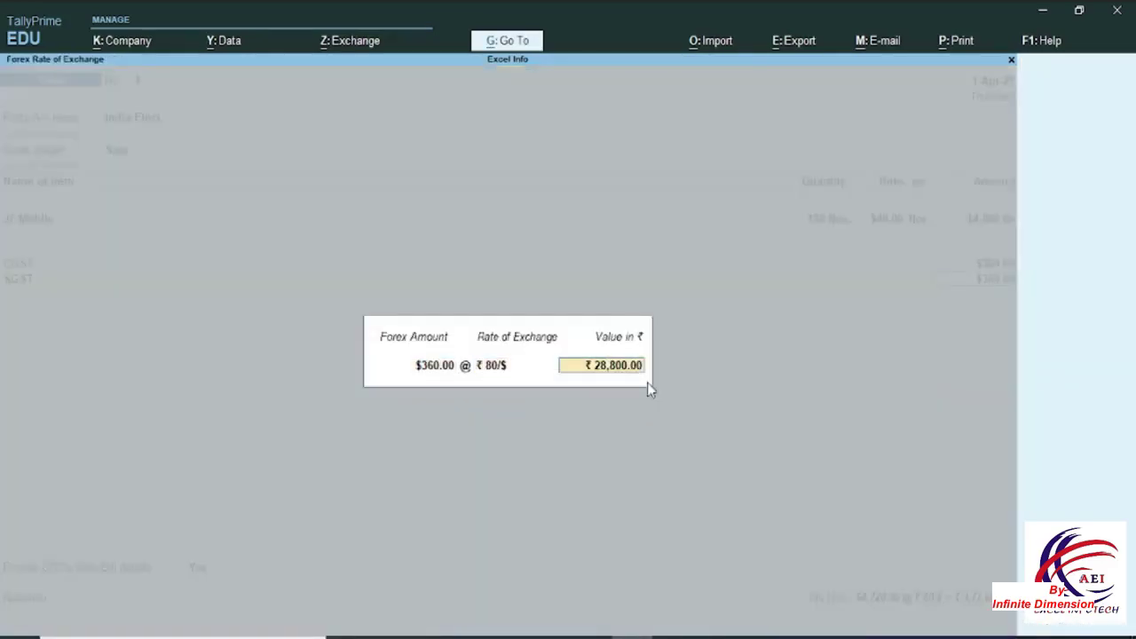
pyautogui.press('Return')
pyautogui.press('Return')
pyautogui.press('Up')
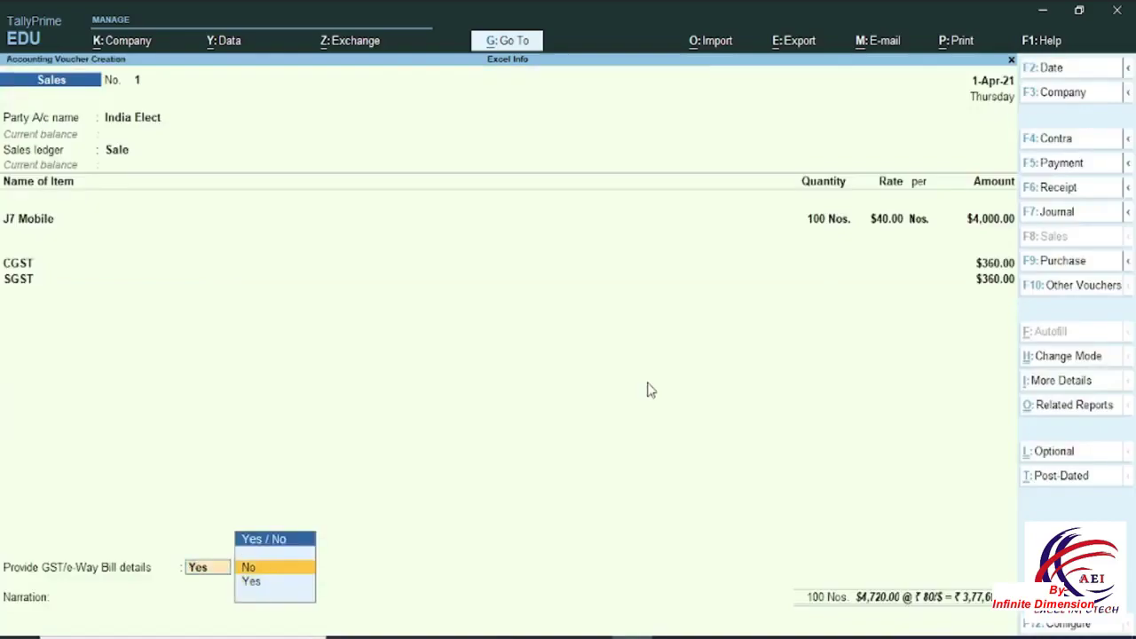
# Set GST/e-Way Bill details to No, record new bill reference Excel/1, and save the voucher
pyautogui.press('Return')
pyautogui.press('Return')
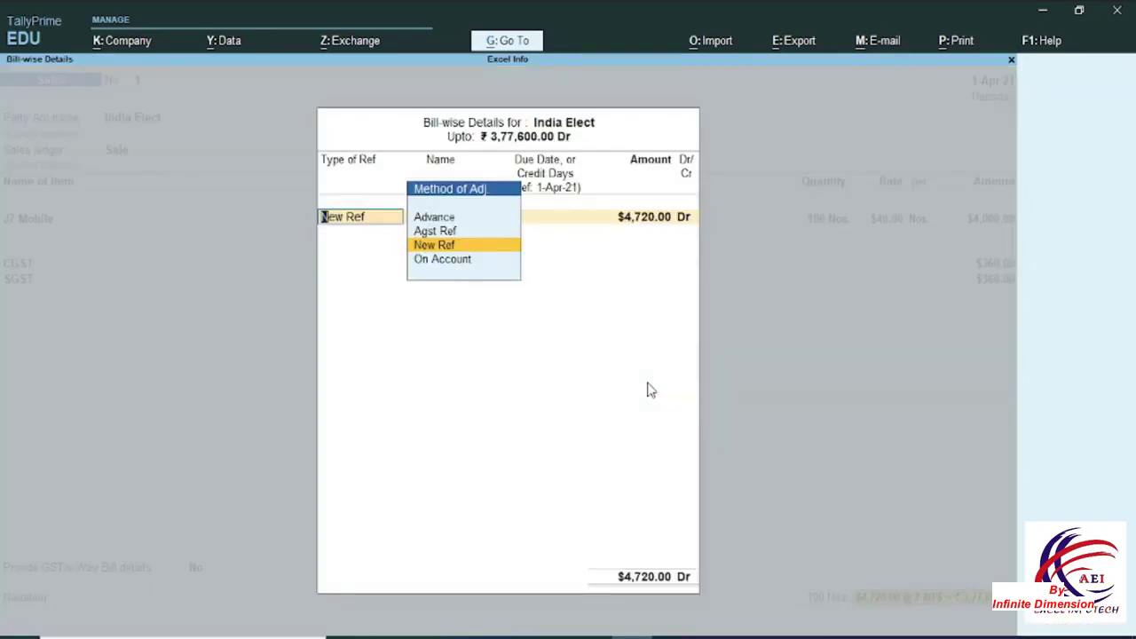
pyautogui.press('Return')
pyautogui.press('Return')
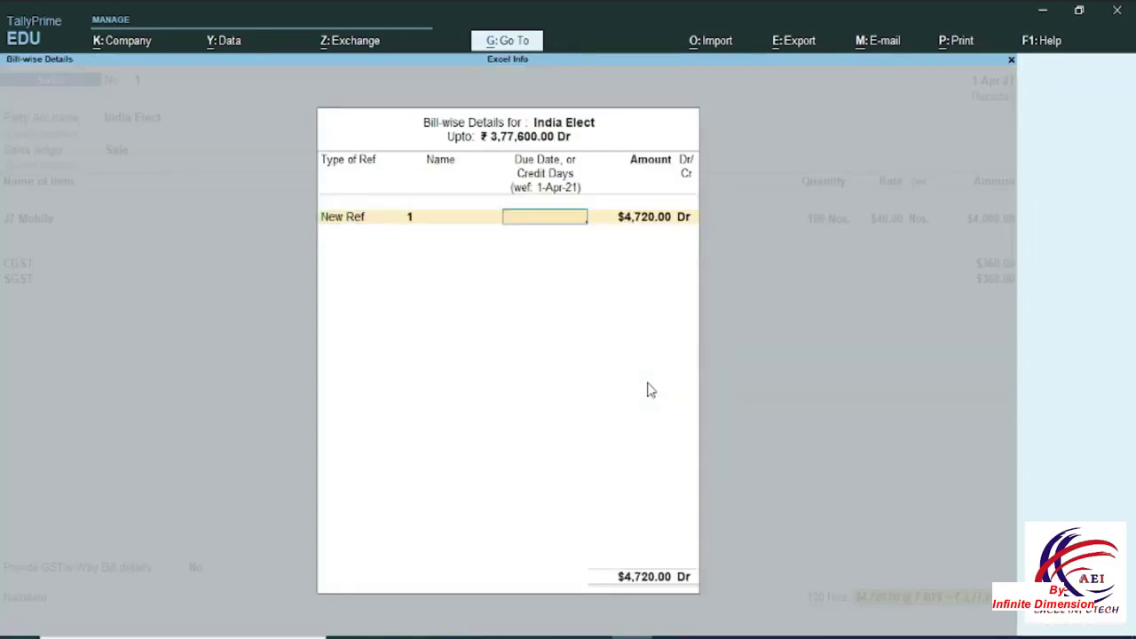
pyautogui.hotkey('alt', 'Tab')
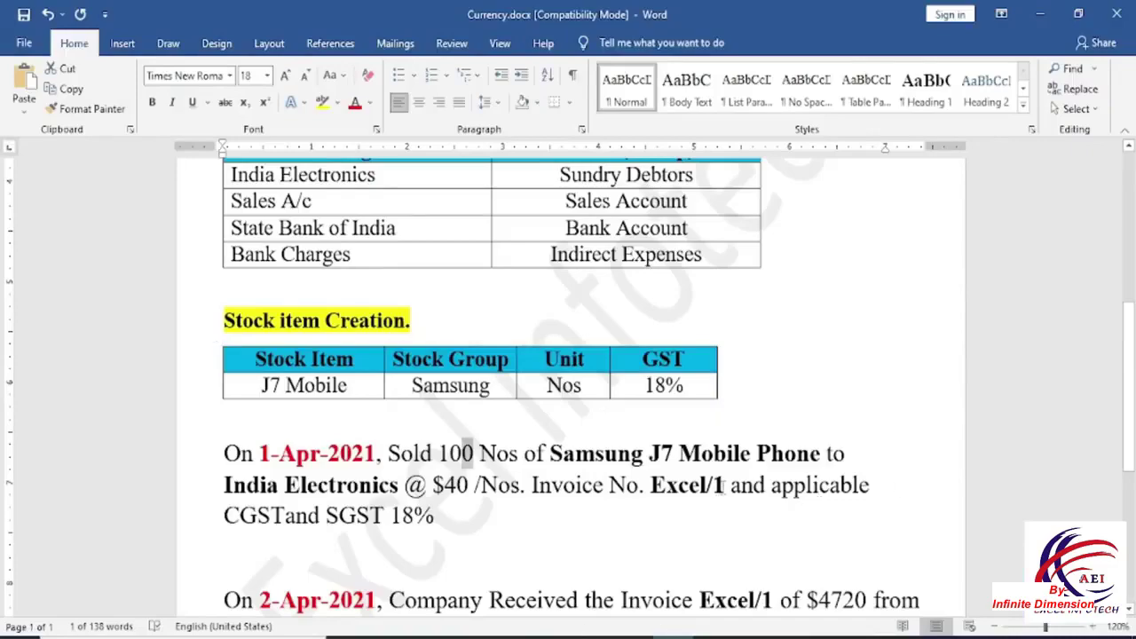
pyautogui.hotkey('alt', 'Tab')
pyautogui.write('Exce')
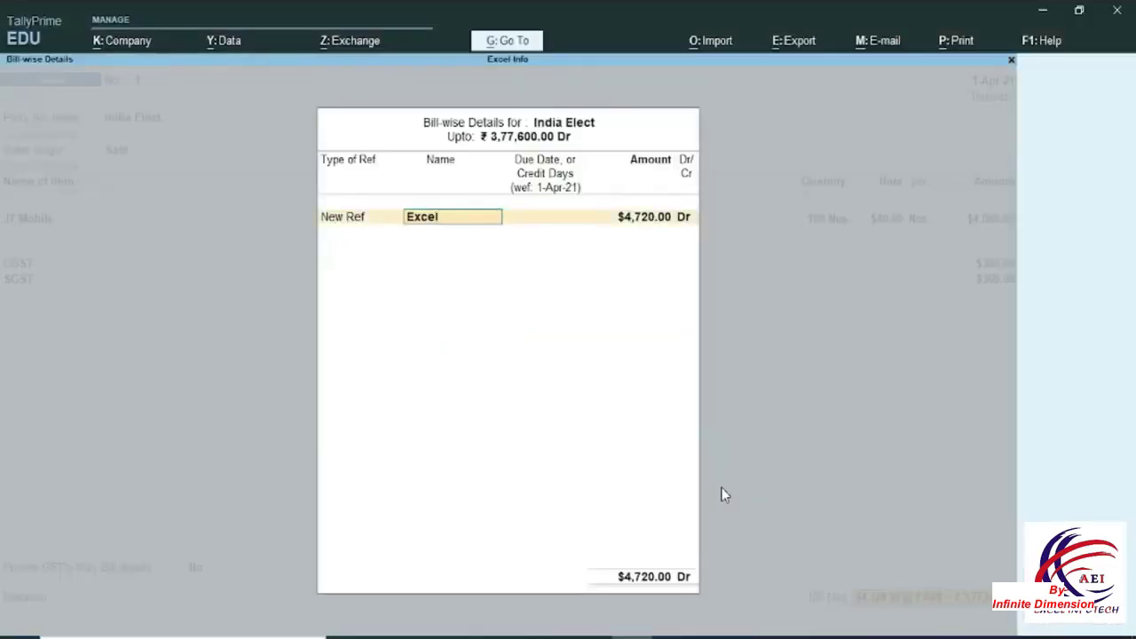
pyautogui.write('l/1')
pyautogui.press('Return')
pyautogui.press('Return')
pyautogui.press('Return')
pyautogui.press('Return')
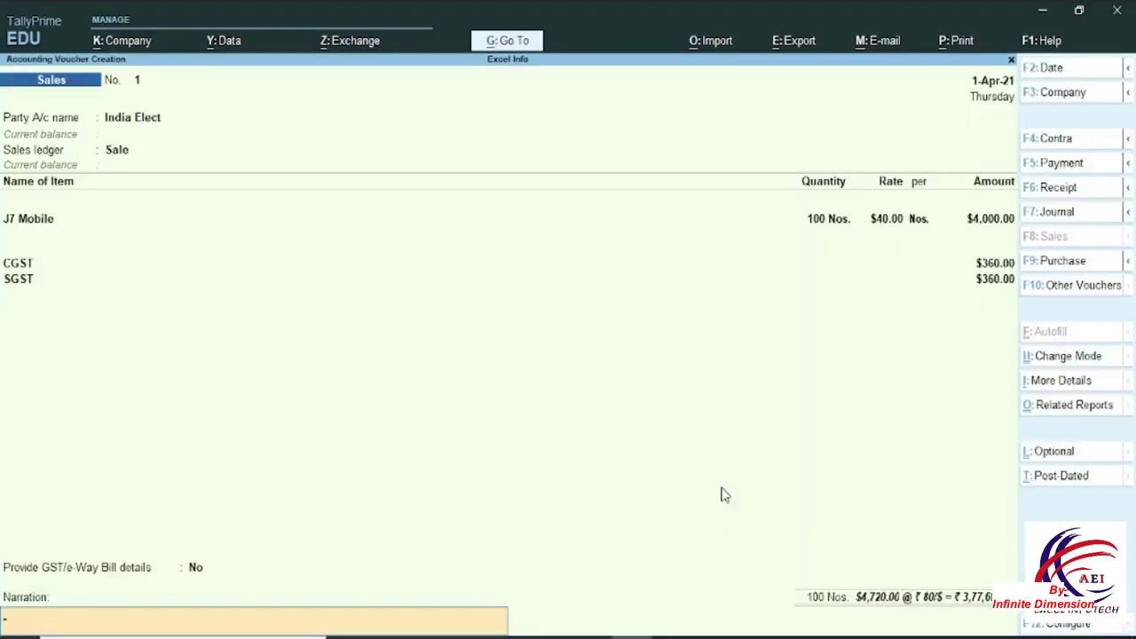
pyautogui.press('Return')
pyautogui.hotkey('alt', 'Tab')
# Highlight the $4720 amount in Word's 2-Apr-2021 receipt task, then return to TallyPrime
pyautogui.scroll(-4, 532, 411)
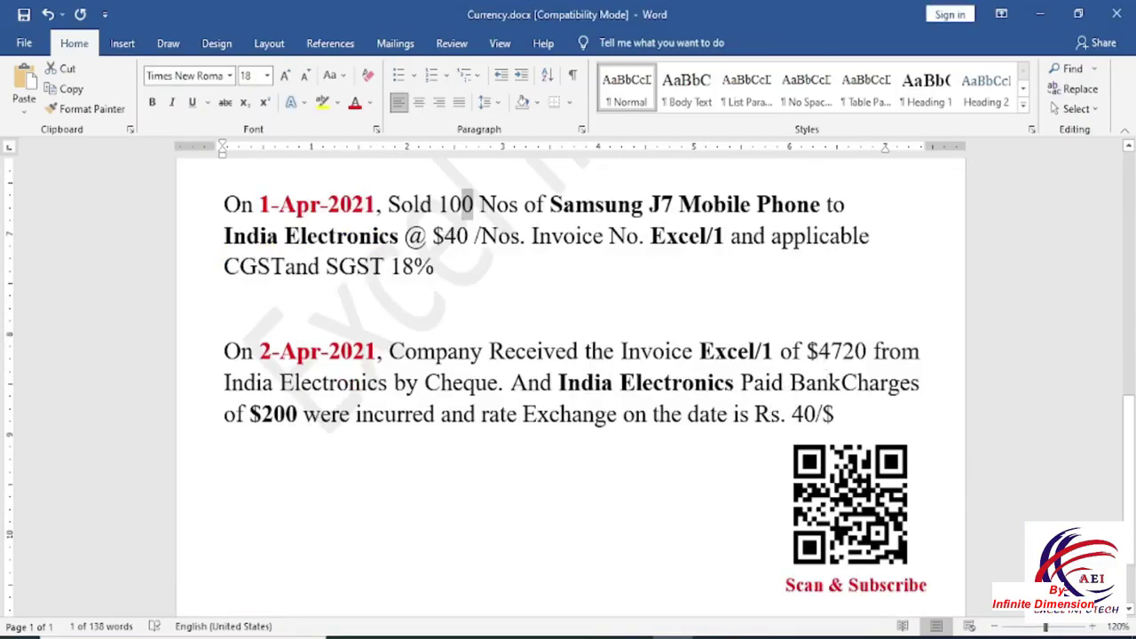
pyautogui.moveTo(808, 351); pyautogui.dragTo(872, 351)
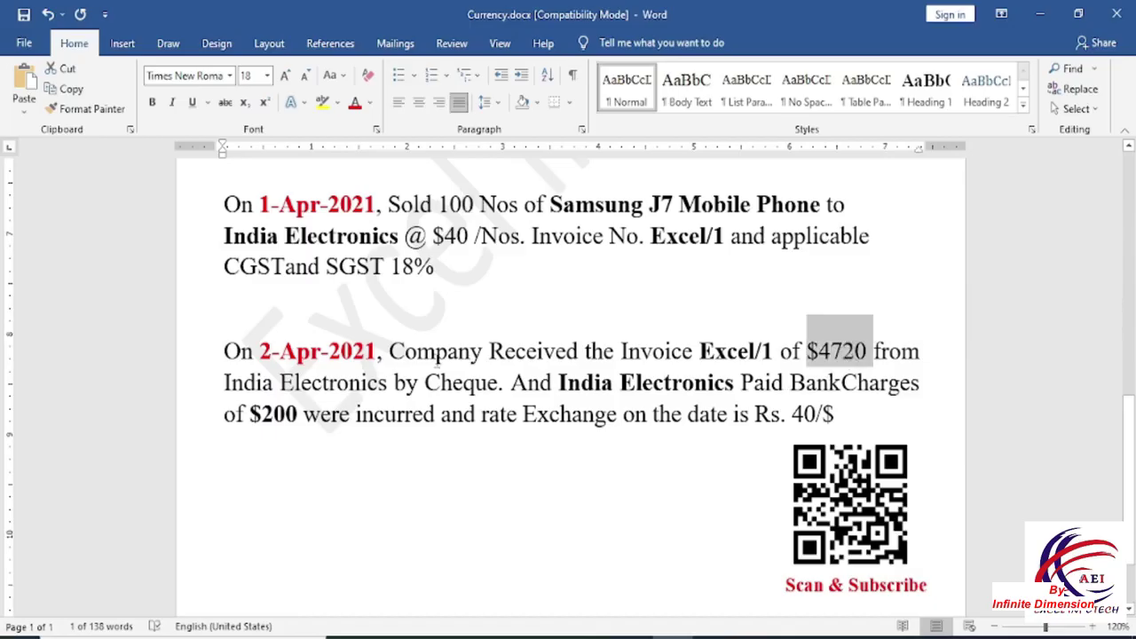
pyautogui.hotkey('alt', 'Tab')
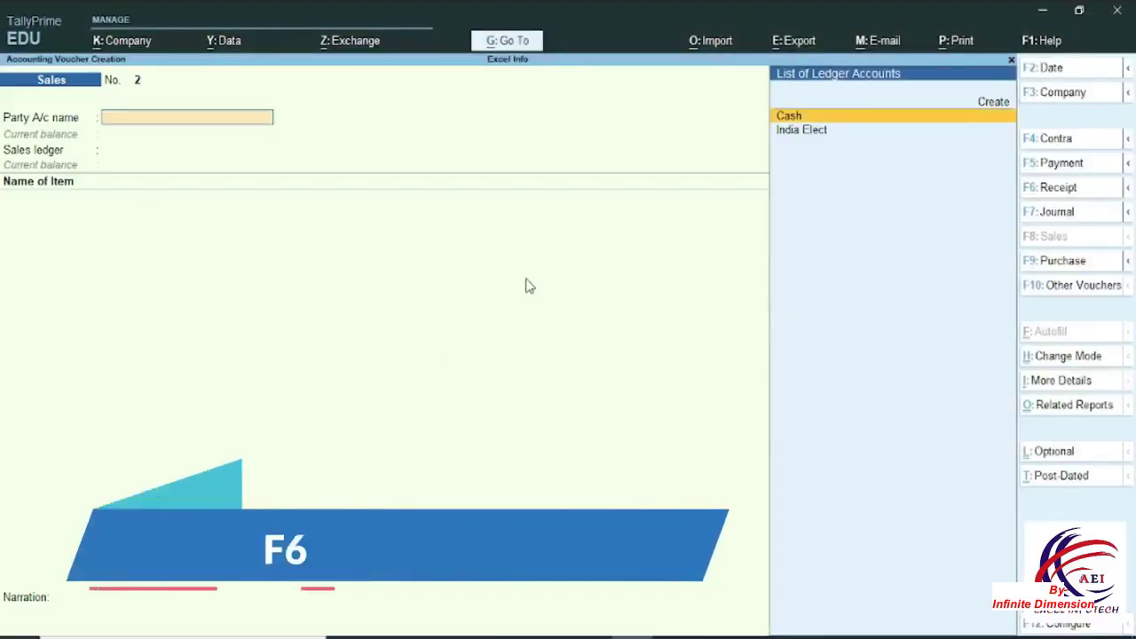
# Switch to a Receipt voucher and review its preallocate-bills and Cr/Dr configuration settings
pyautogui.press('F6')
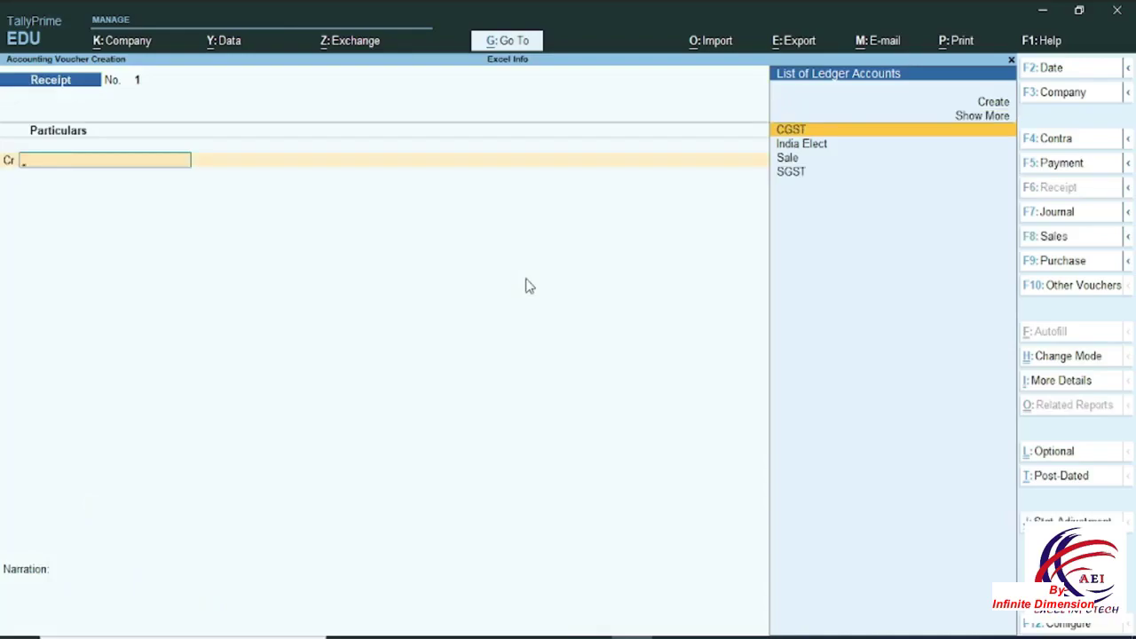
pyautogui.press('F12')
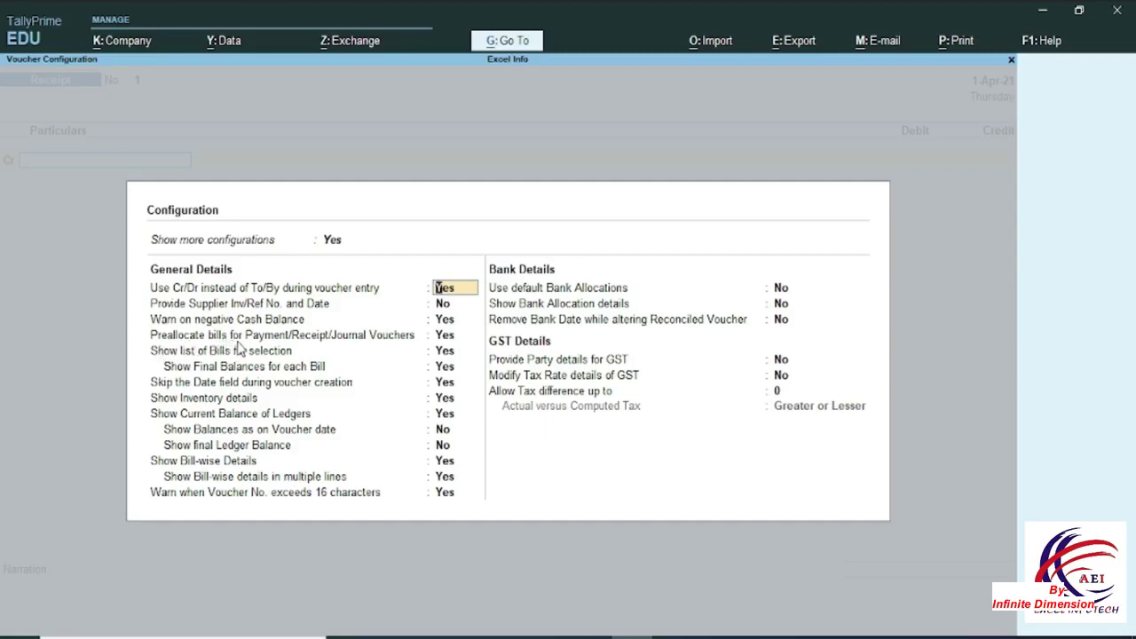
pyautogui.click(446, 342)
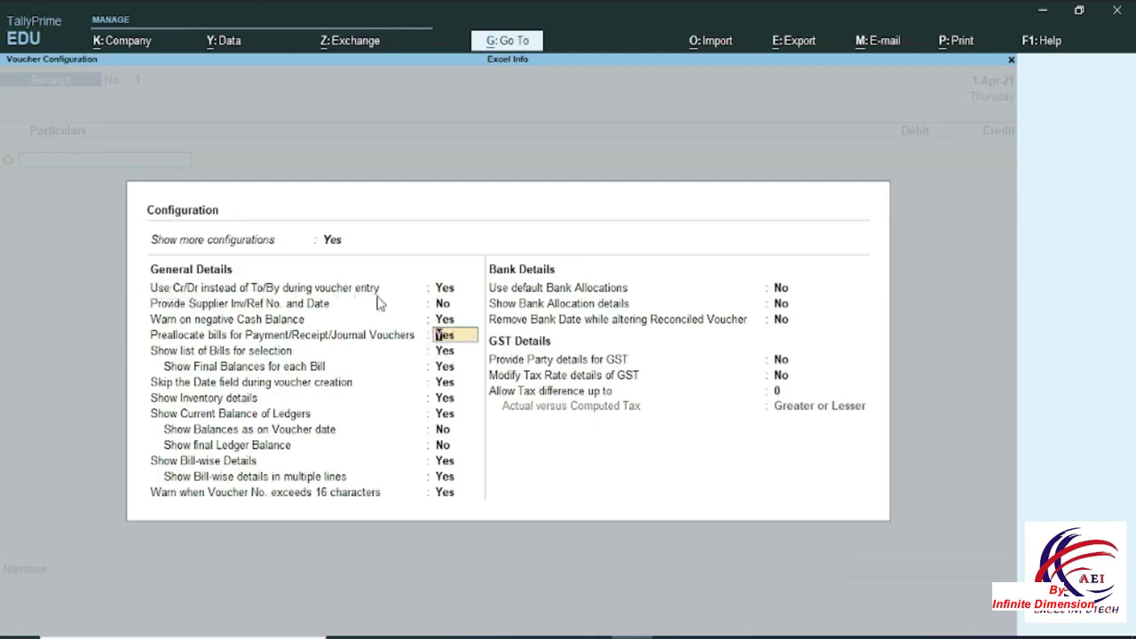
pyautogui.click(446, 291)
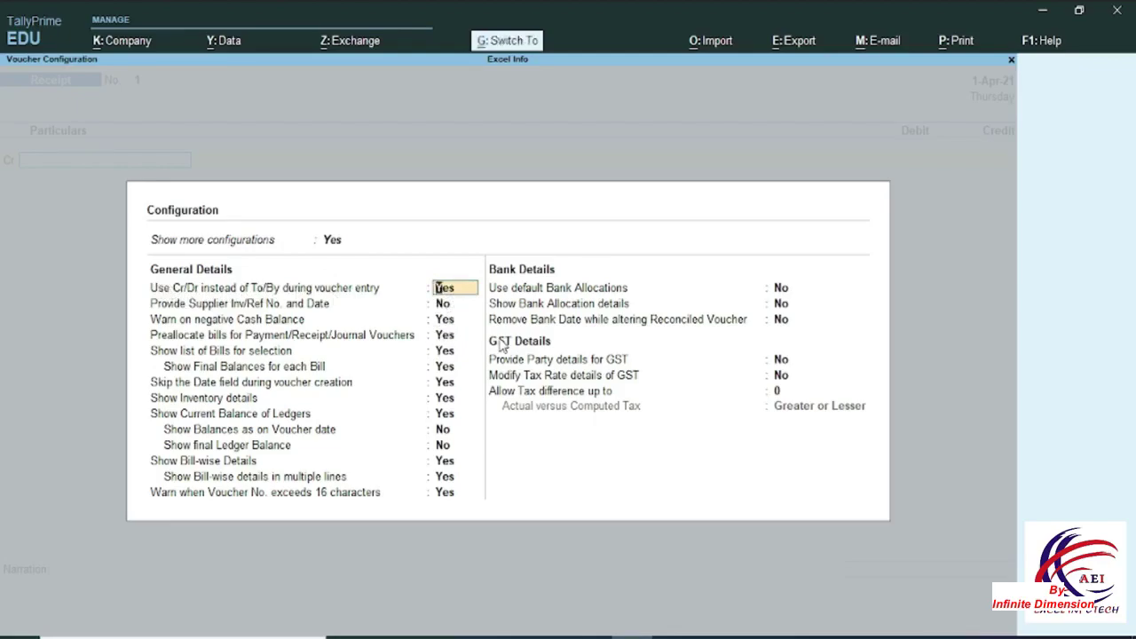
pyautogui.hotkey('ctrl', 'a')
# Recheck the voucher configuration, then bring up the Change Voucher Mode choices
pyautogui.press('F12')
pyautogui.press('Escape')
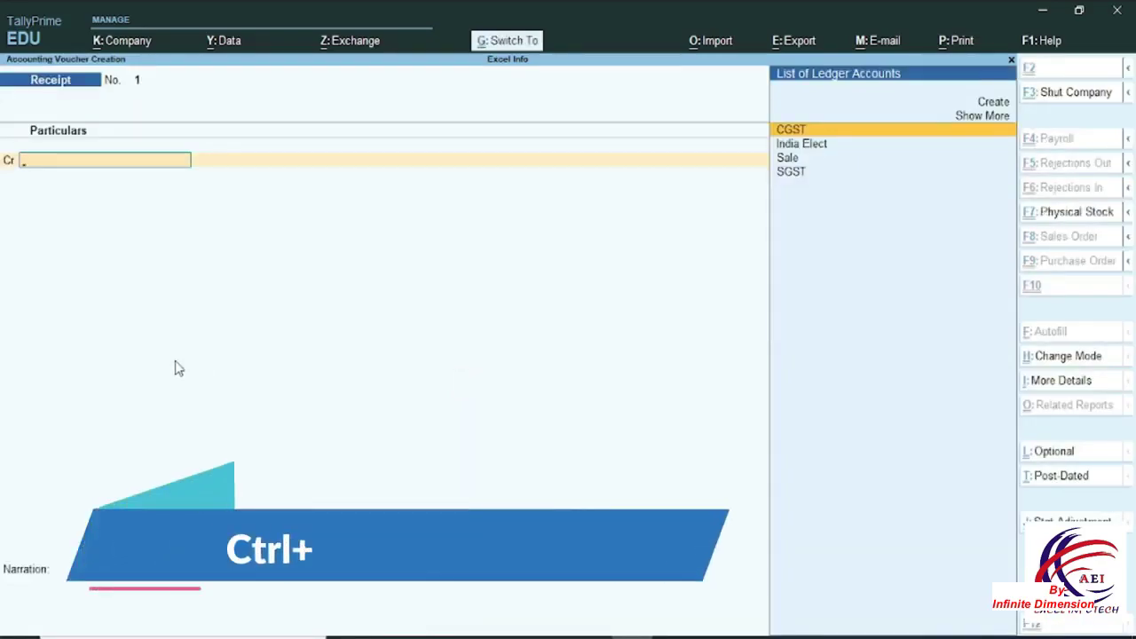
pyautogui.hotkey('ctrl', 'h')
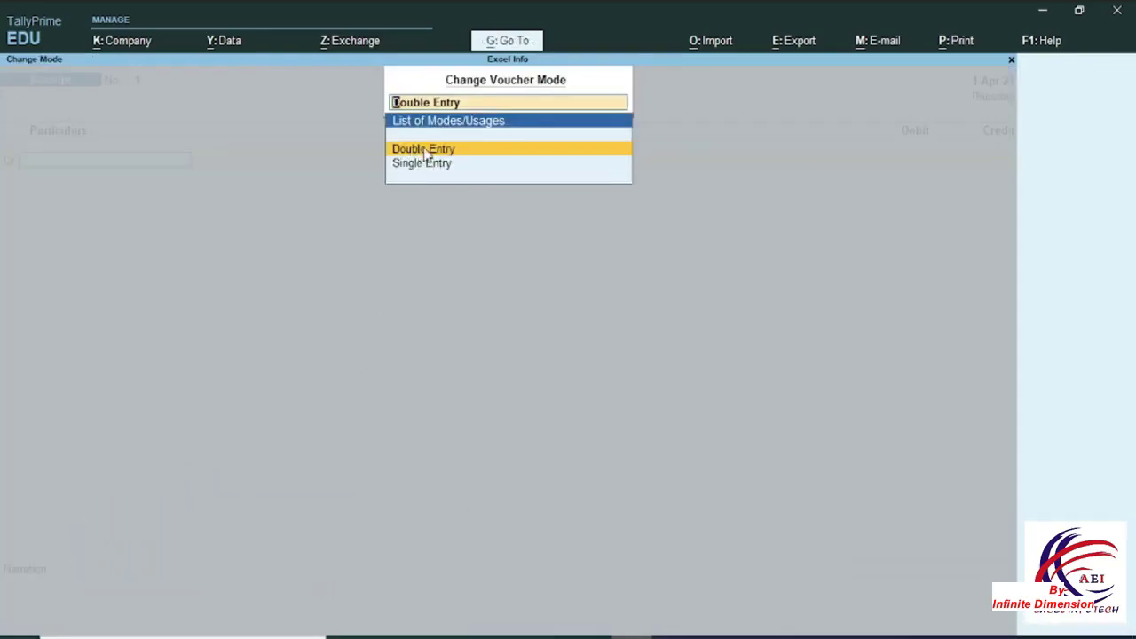
# Keep Double Entry and credit India Elect $4,720 against bill Excel/1 at ₹80/$ (₹3,77,600)
pyautogui.press('Return')
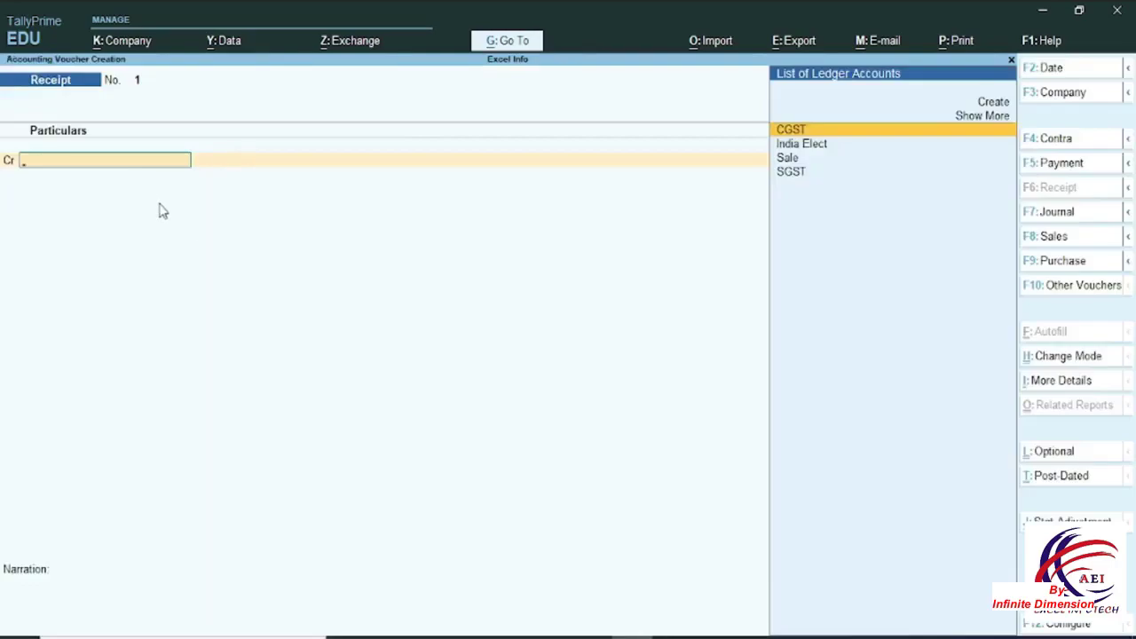
pyautogui.click(818, 146)
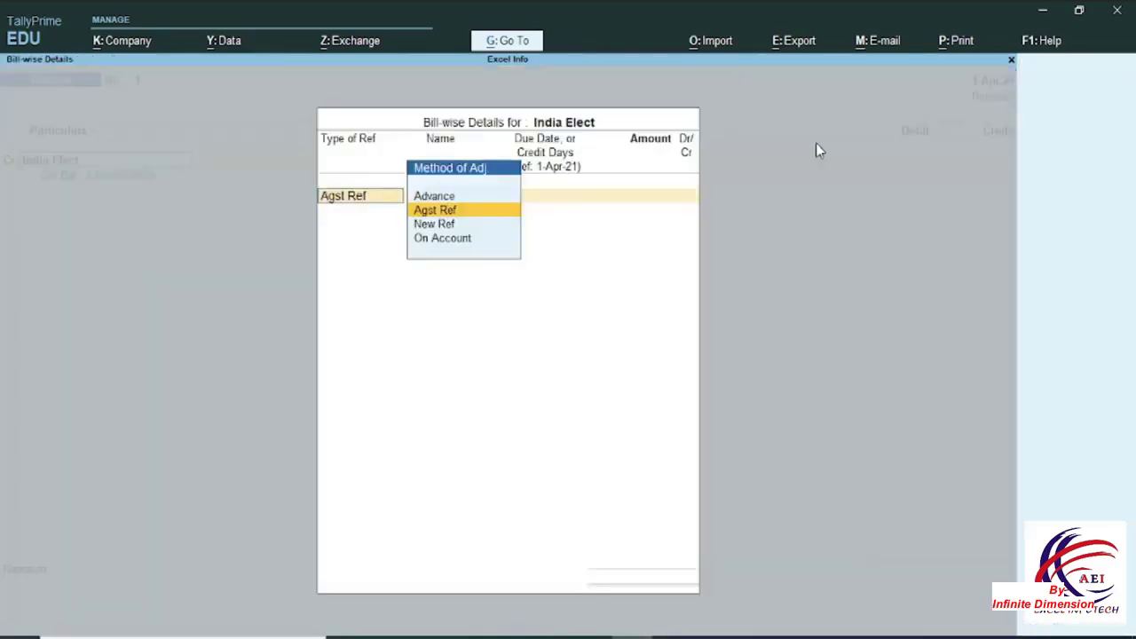
pyautogui.press('Return')
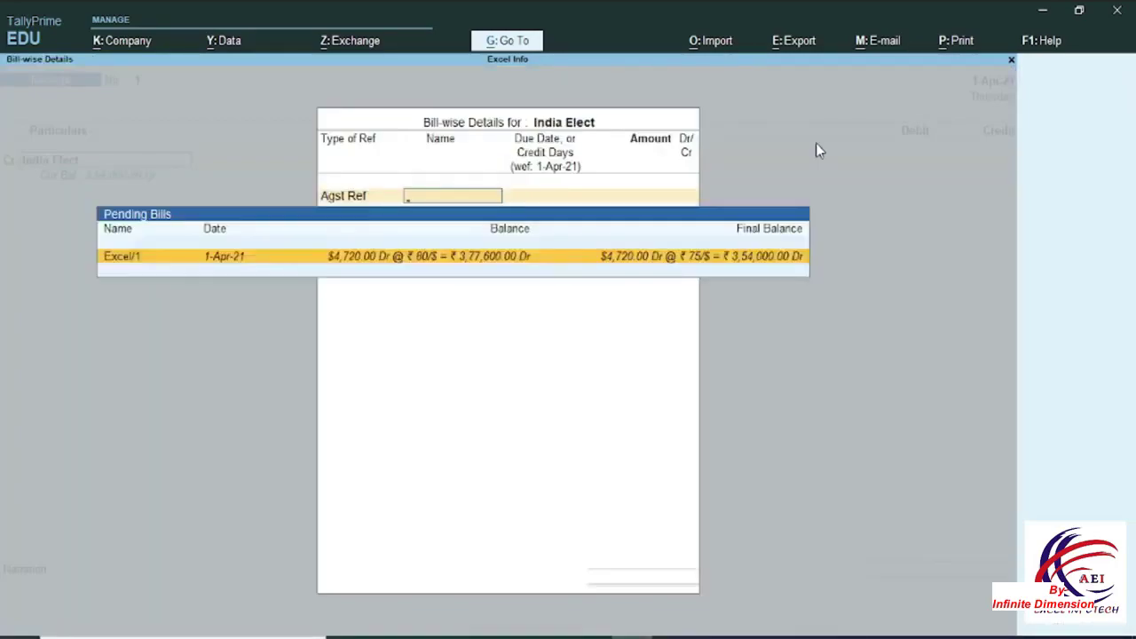
pyautogui.press('Return')
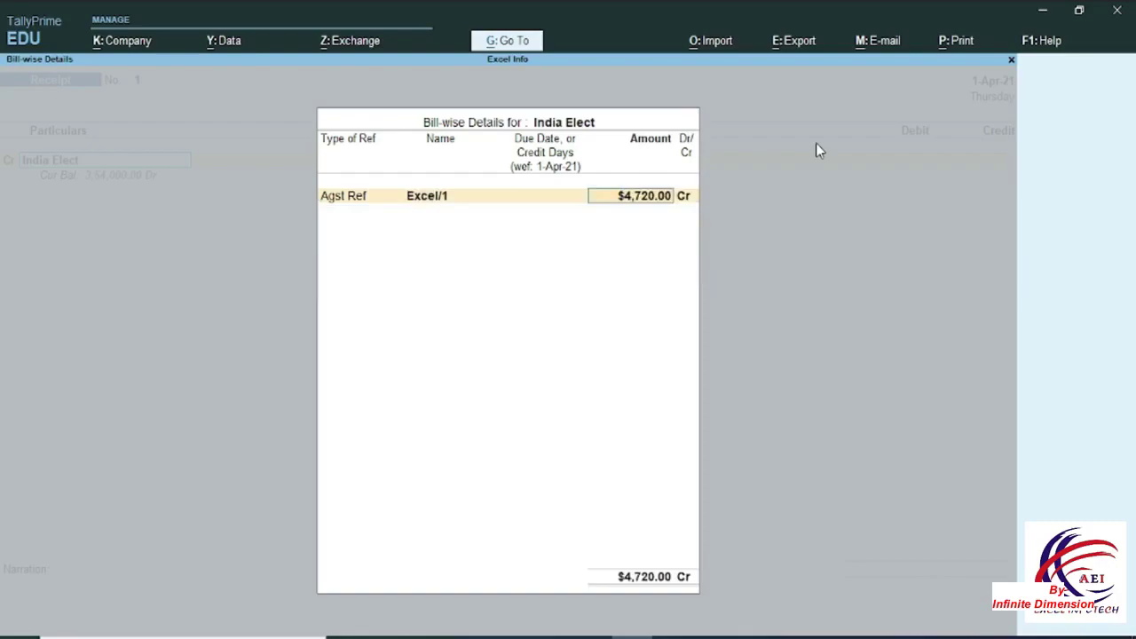
pyautogui.press('Return')
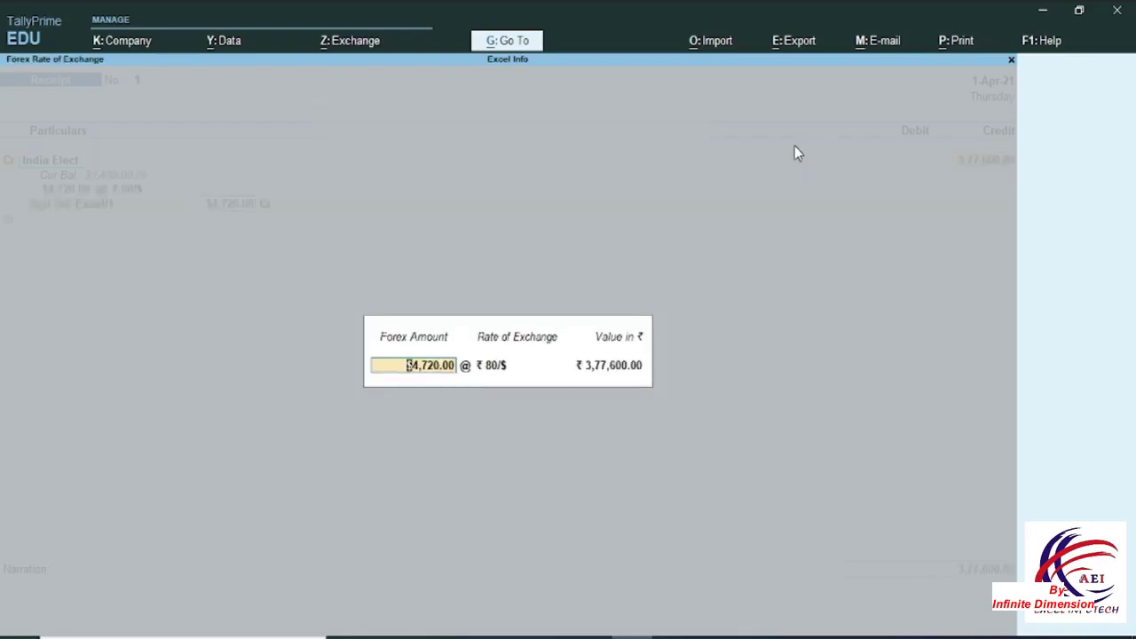
pyautogui.press('Return')
pyautogui.press('Return')
pyautogui.press('Return')
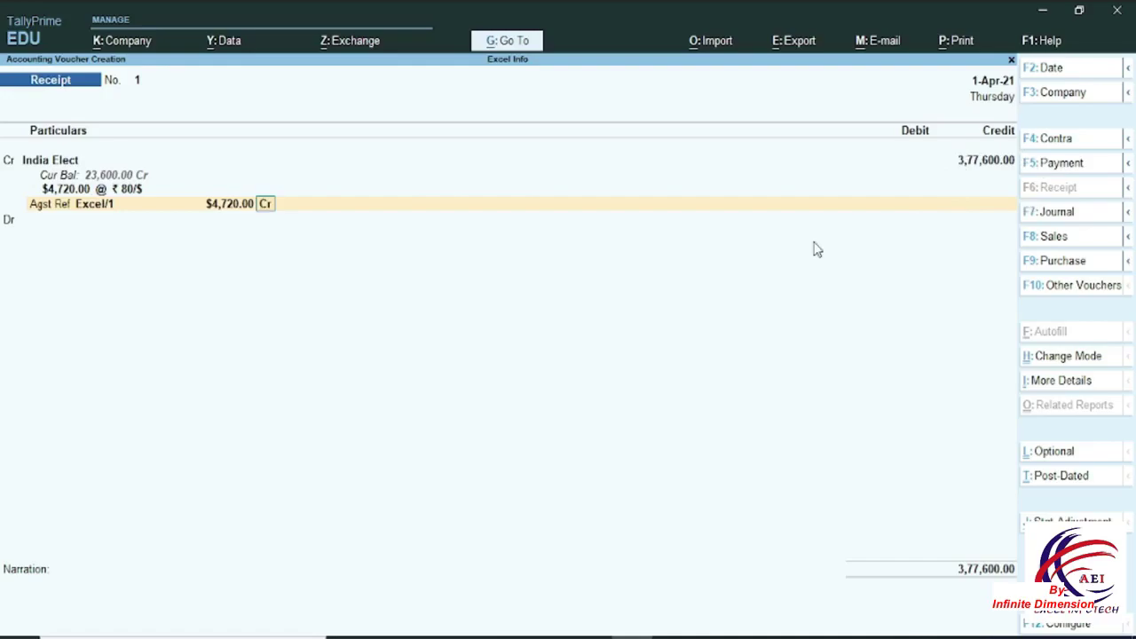
pyautogui.press('Return')
pyautogui.press('Return')
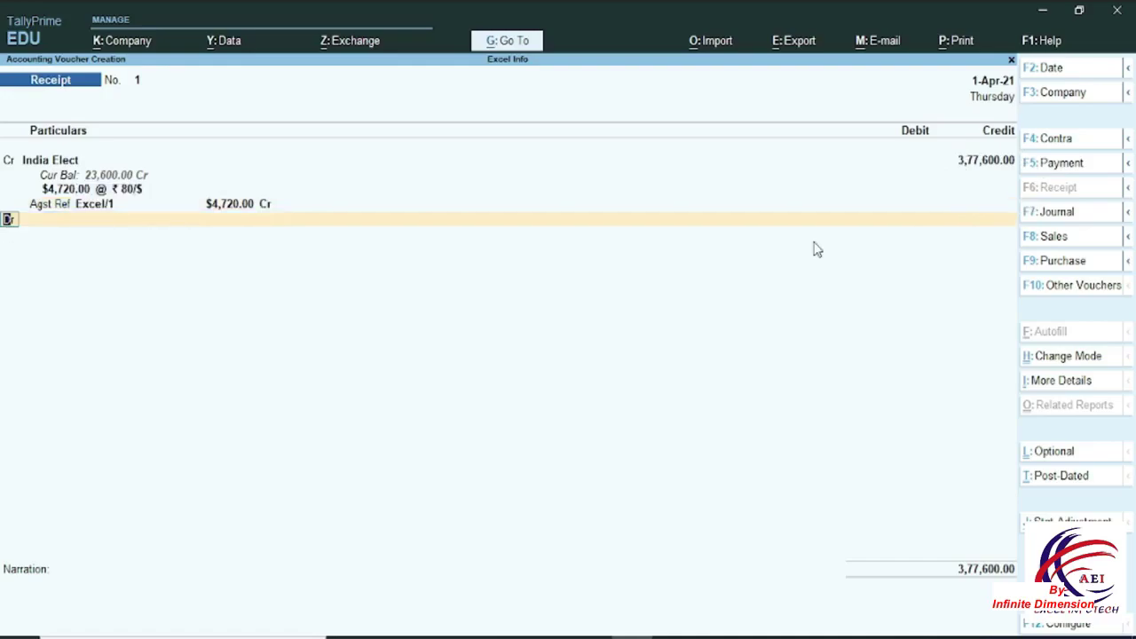
pyautogui.press('Return')
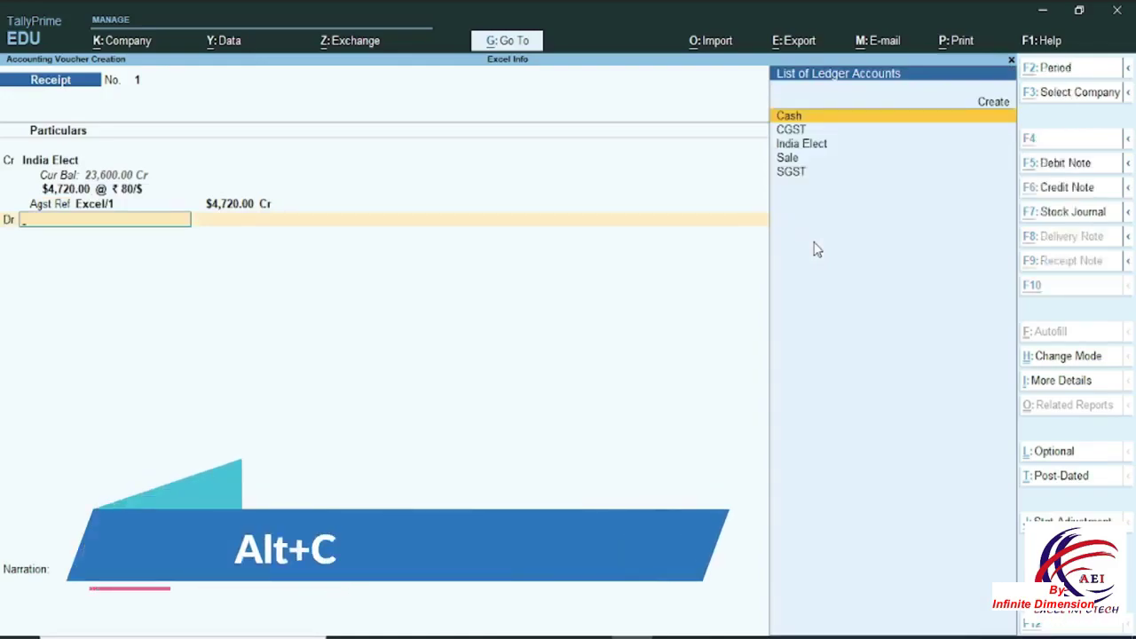
# Create a Bank Charges ledger under Indirect Expenses, GST applicable for Services, and debit it
pyautogui.hotkey('alt', 'c')
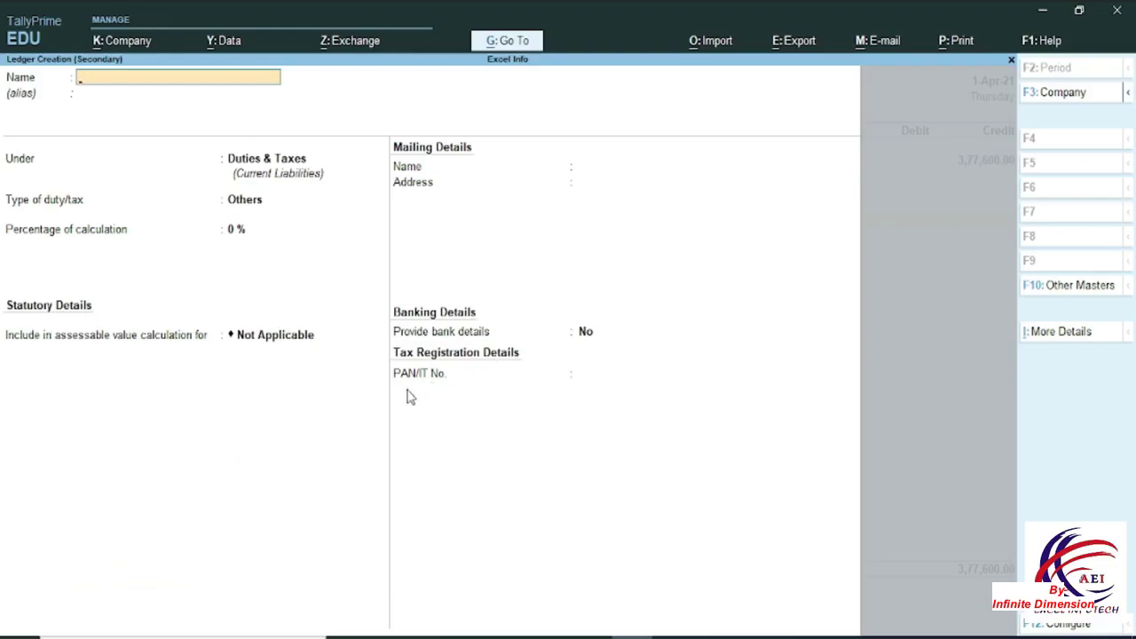
pyautogui.write('Bank Charges')
pyautogui.press('Return')
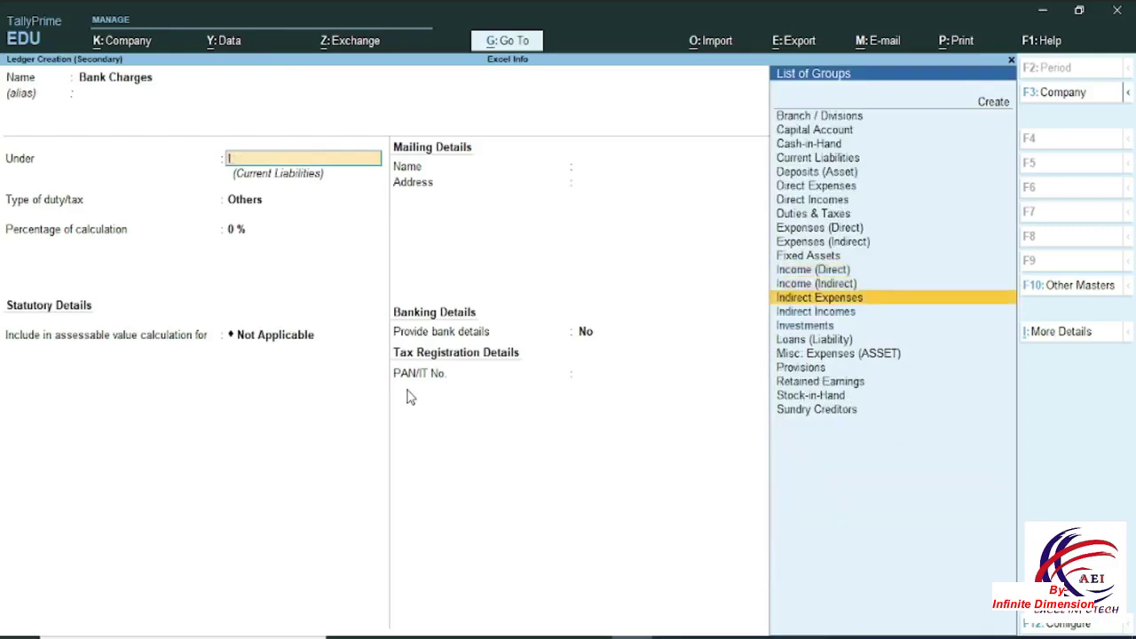
pyautogui.press('Return')
pyautogui.press('Return')
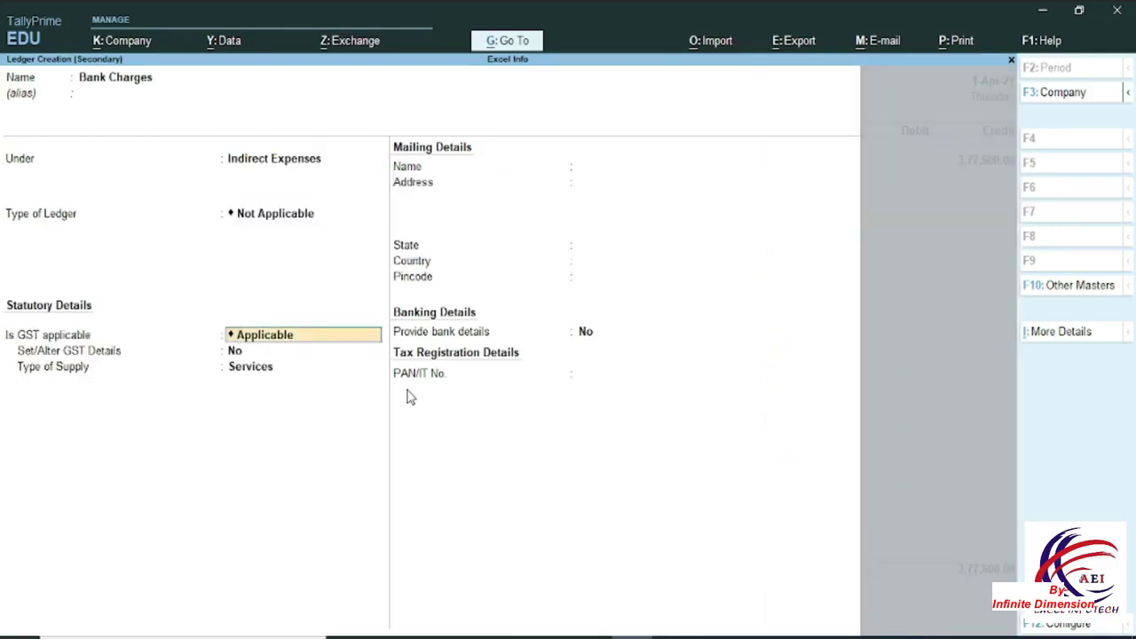
pyautogui.press('Return')
pyautogui.press('Return')
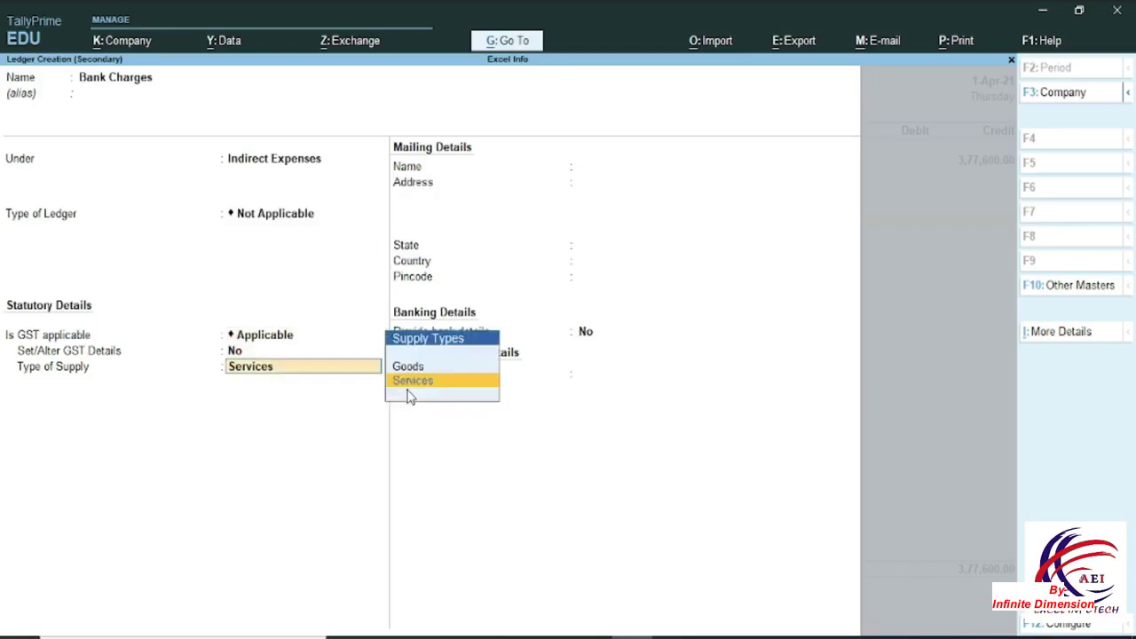
pyautogui.hotkey('ctrl', 'a')
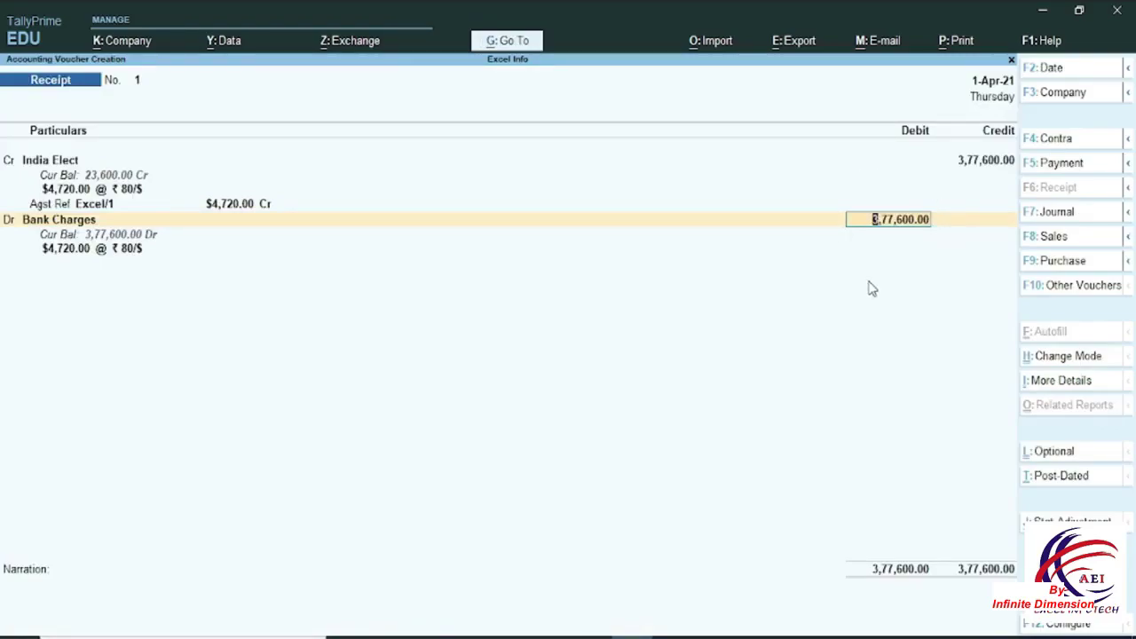
pyautogui.hotkey('alt', 'Tab')
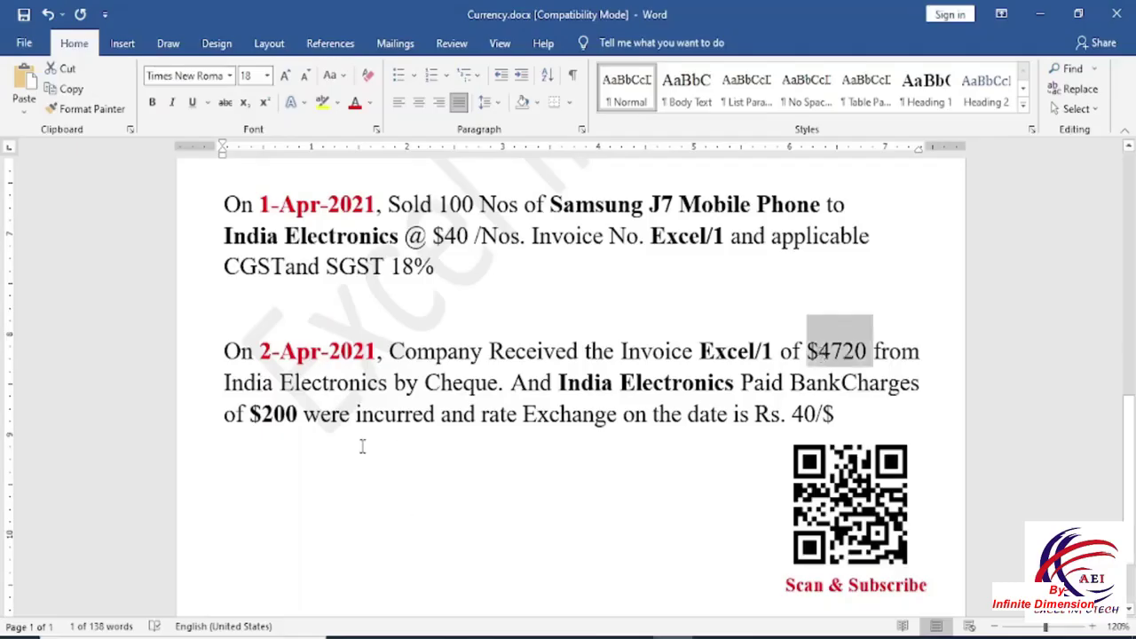
# Highlight the $200 bank charges and $4720 invoice amounts in Word, then return to TallyPrime
pyautogui.moveTo(300, 415); pyautogui.dragTo(250, 416)
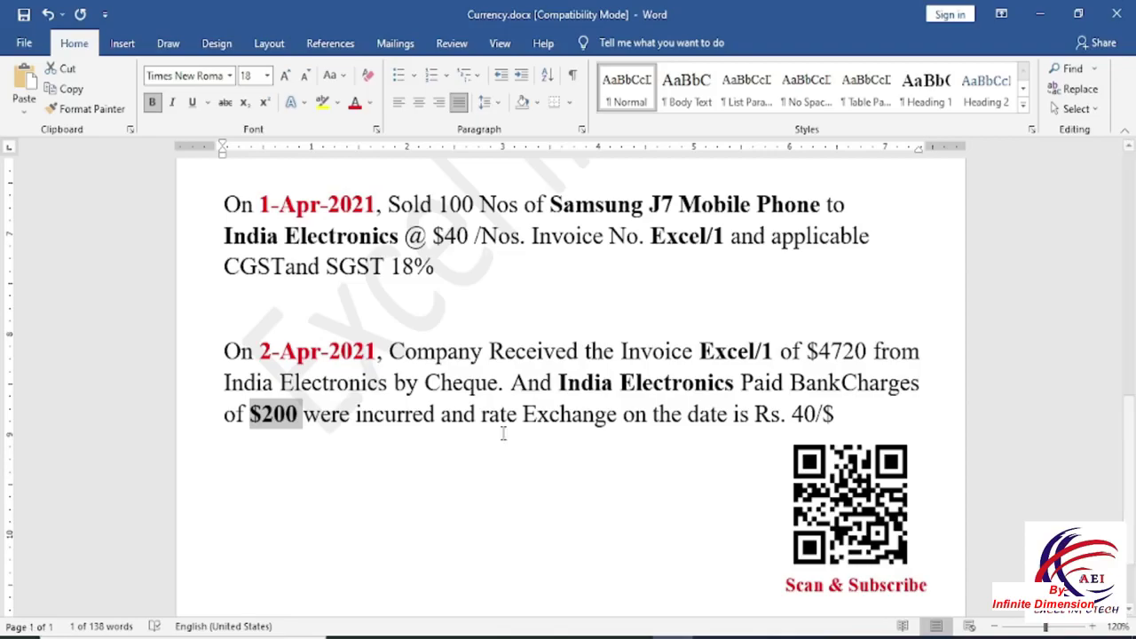
pyautogui.moveTo(867, 351); pyautogui.dragTo(823, 342)
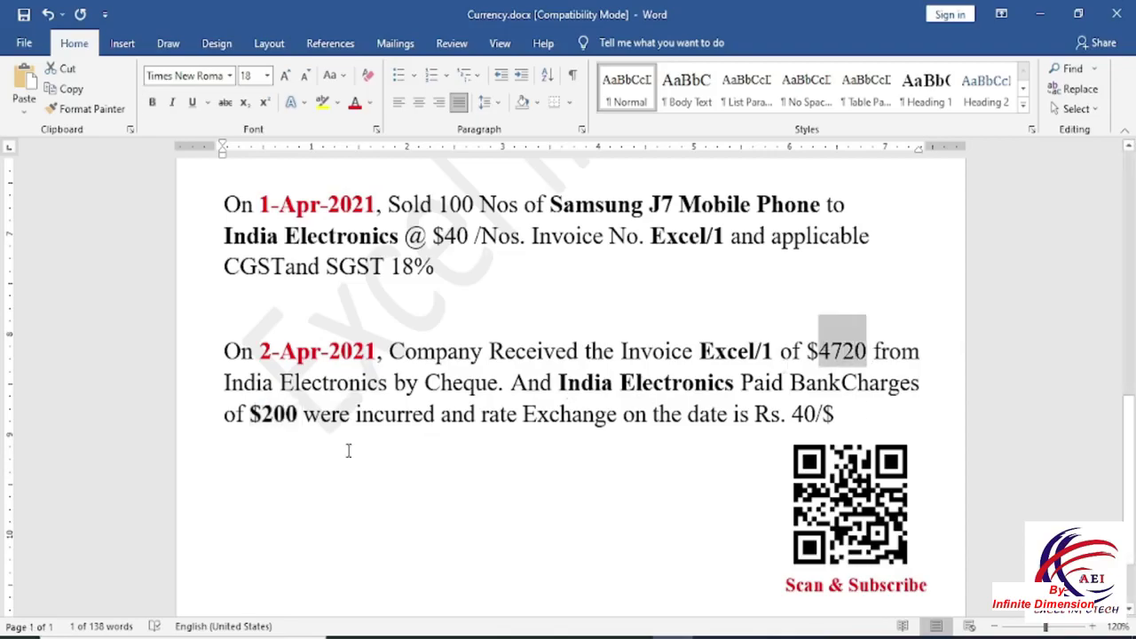
pyautogui.moveTo(298, 416); pyautogui.dragTo(250, 415)
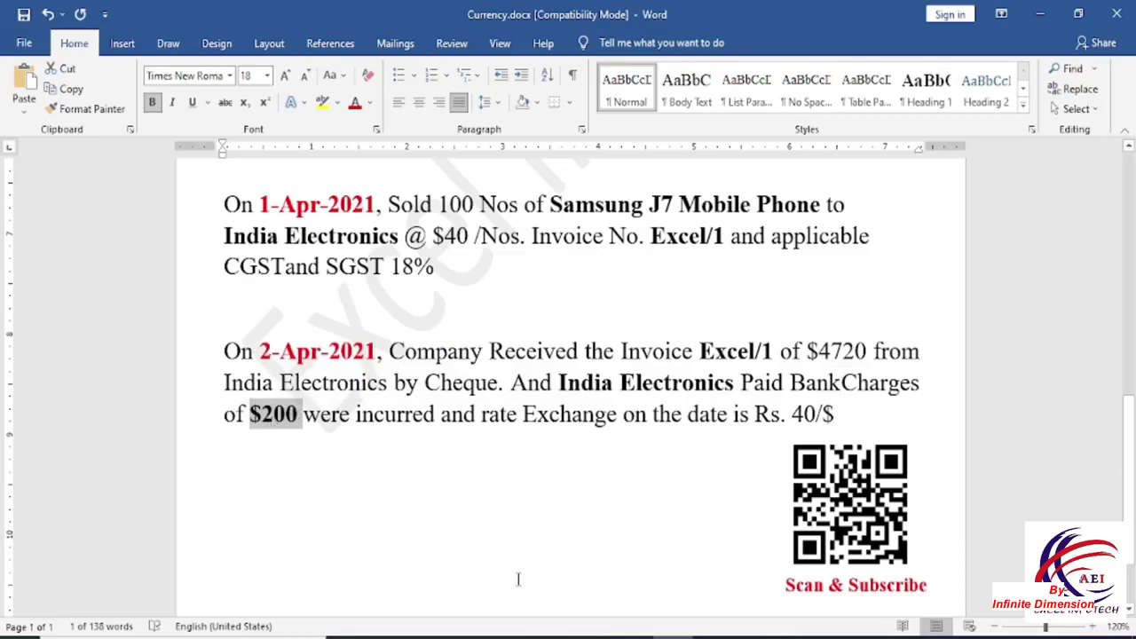
pyautogui.click(612, 634)
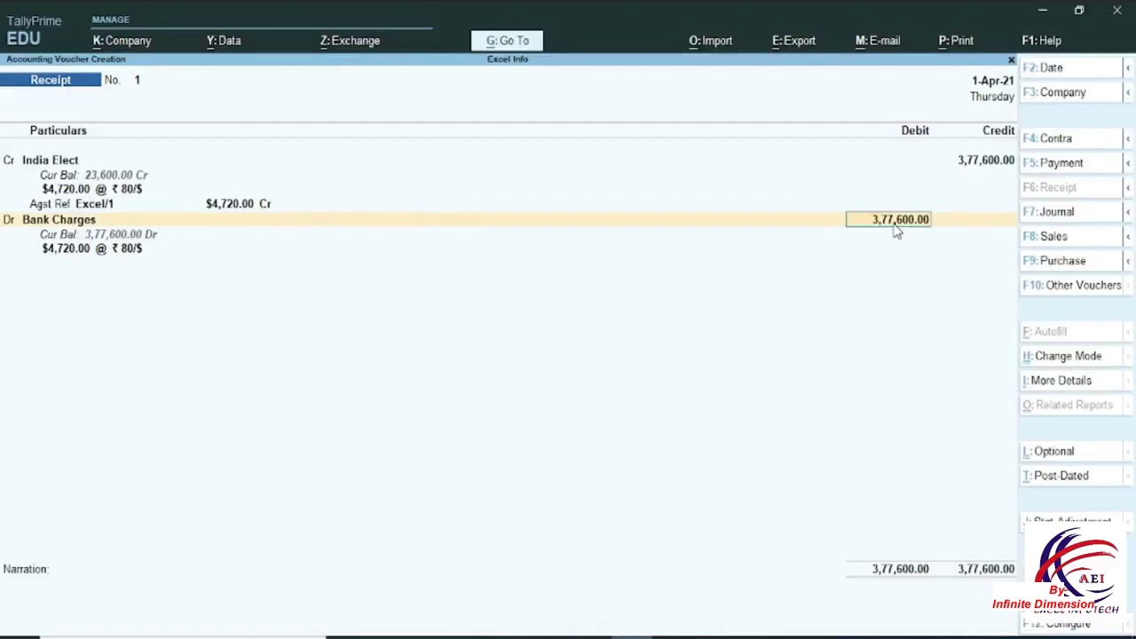
# Change the Bank Charges forex amount to $200 at 80/$ and its debit to 16,000.00
pyautogui.press('Return')
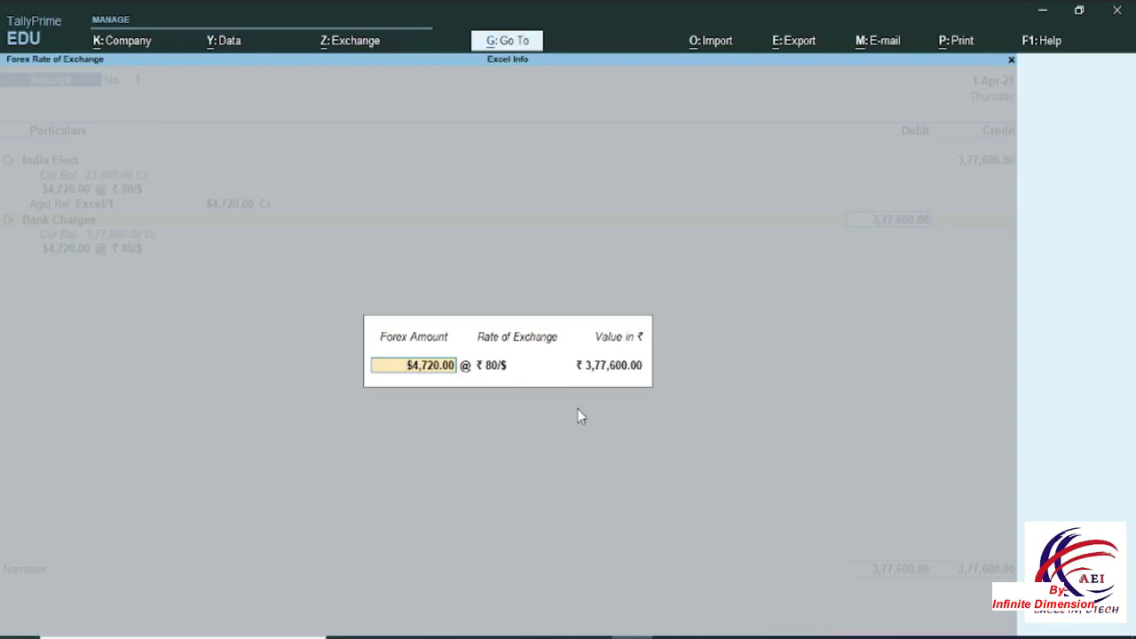
pyautogui.press('BackSpace')
pyautogui.write('200')
pyautogui.press('Return')
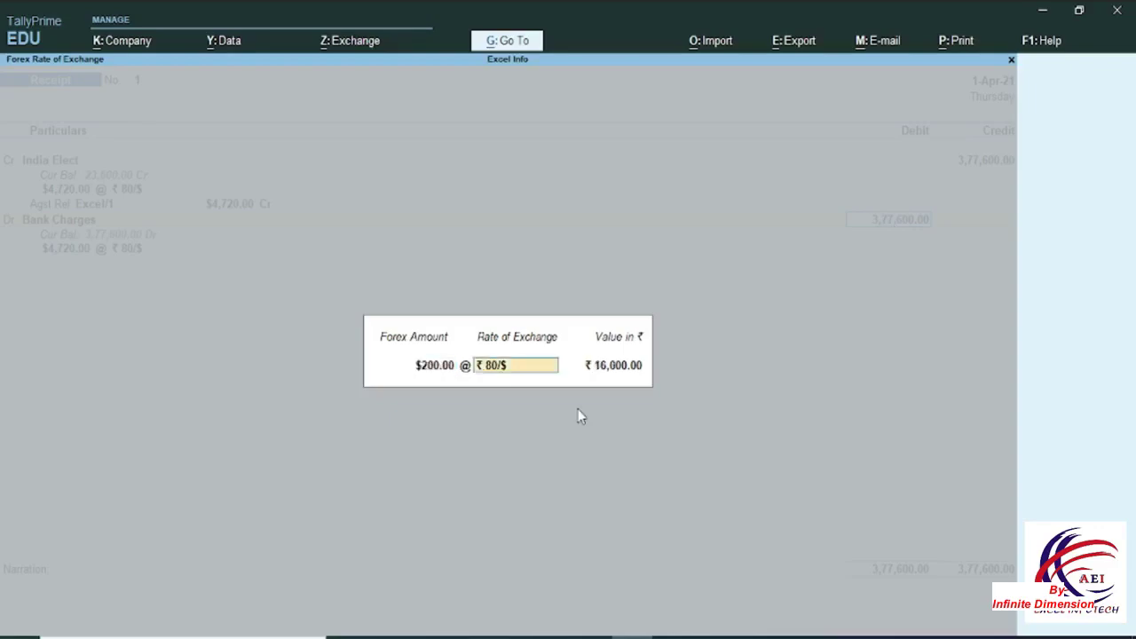
pyautogui.write('80/$')
pyautogui.press('Return')
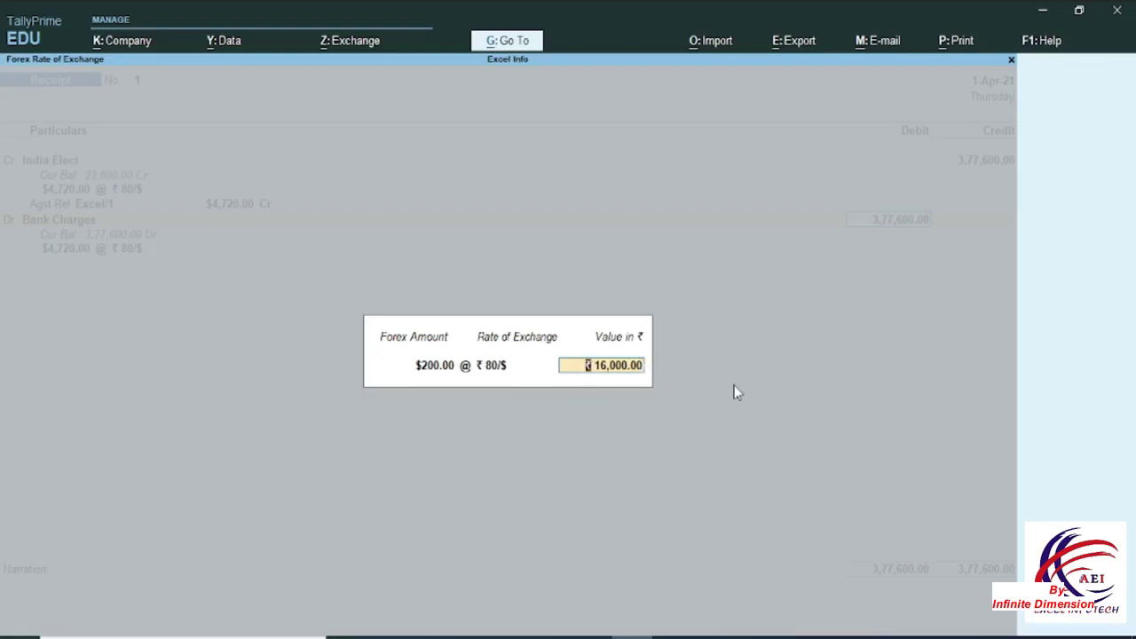
pyautogui.press('Return')
pyautogui.press('BackSpace')
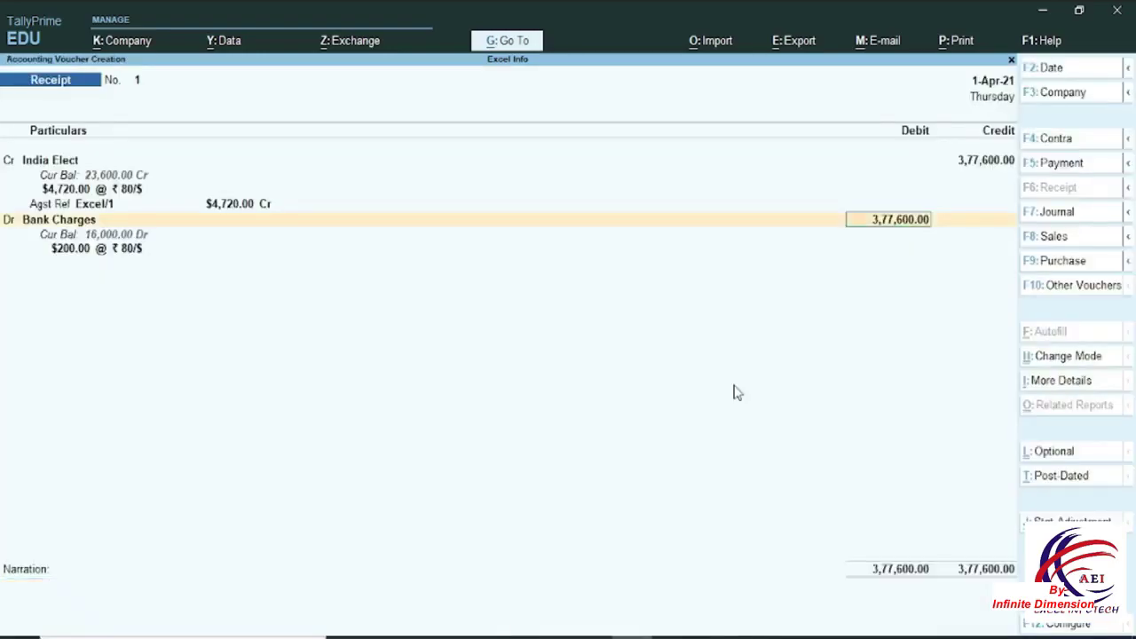
pyautogui.write('1')
pyautogui.write('6,')
pyautogui.write('000')
pyautogui.press('Return')
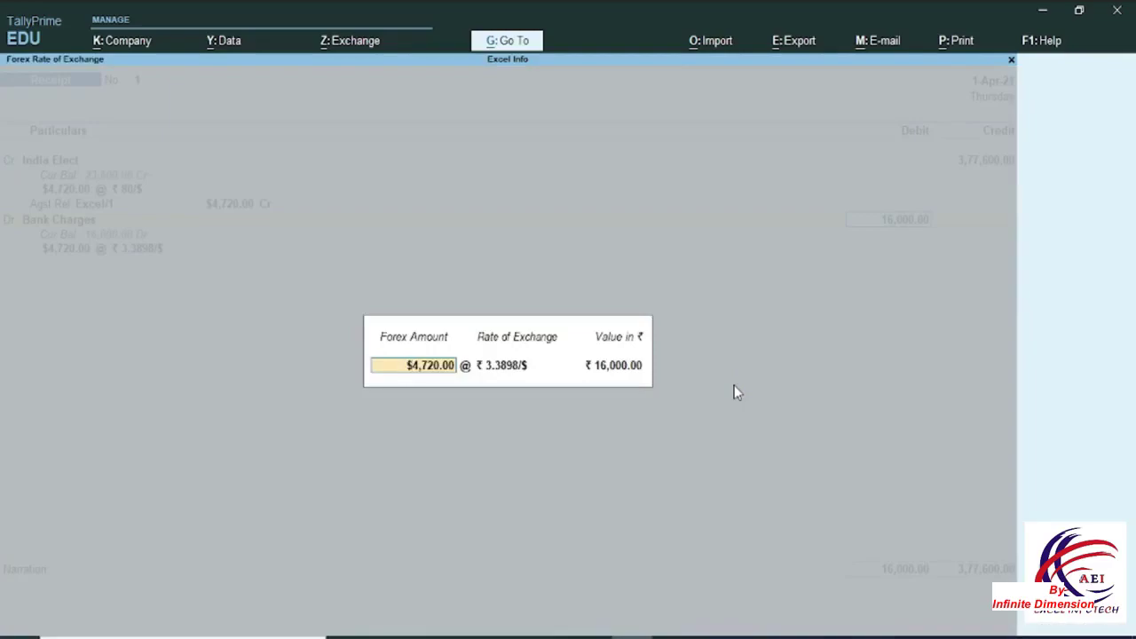
# Re-enter the forex details as $200 at ₹80/$, accepting ₹16,000.00
pyautogui.write('$200')
pyautogui.press('Return')
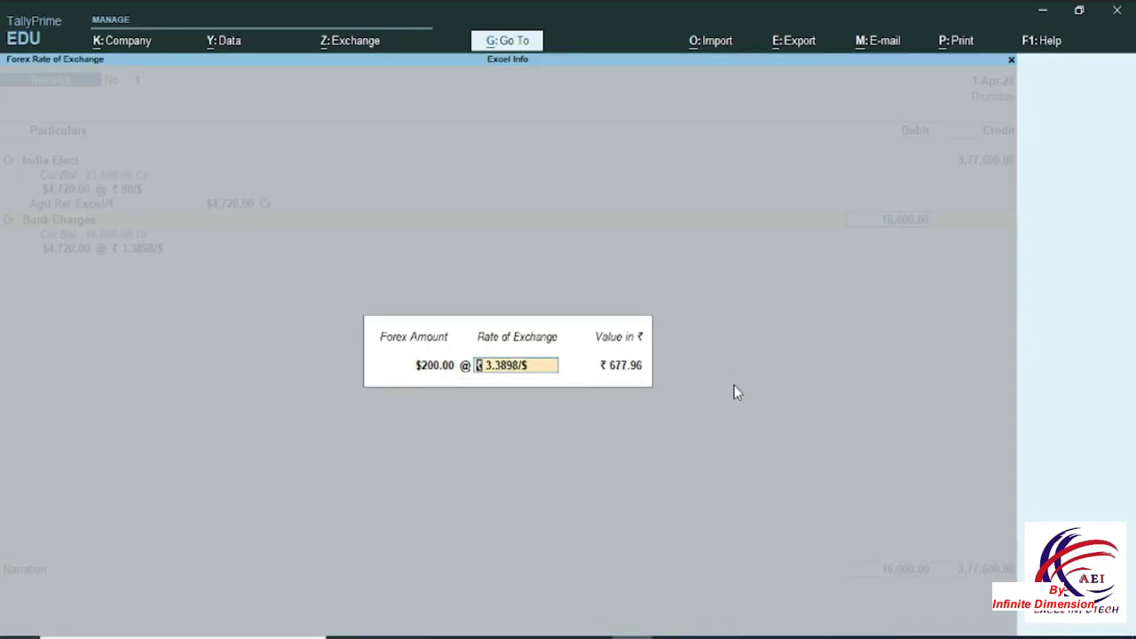
pyautogui.write('80')
pyautogui.press('Return')
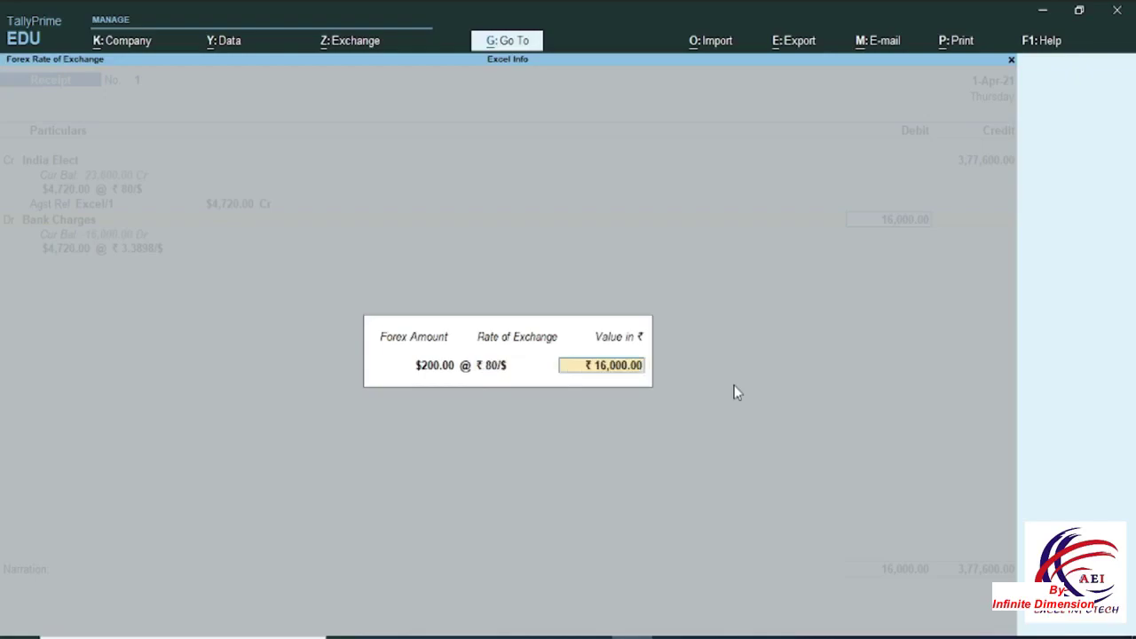
pyautogui.press('Return')
pyautogui.press('Return')
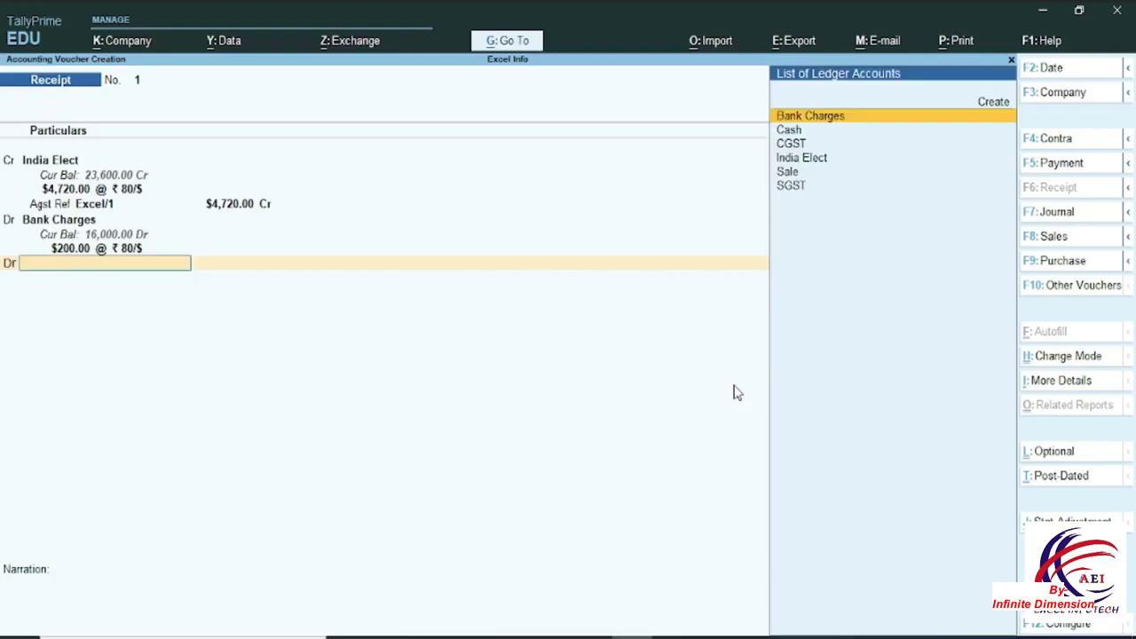
# Create ledger SBI Bank under Bank Accounts and debit it ₹3,61,600.00 on the receipt
pyautogui.hotkey('alt', 'c')
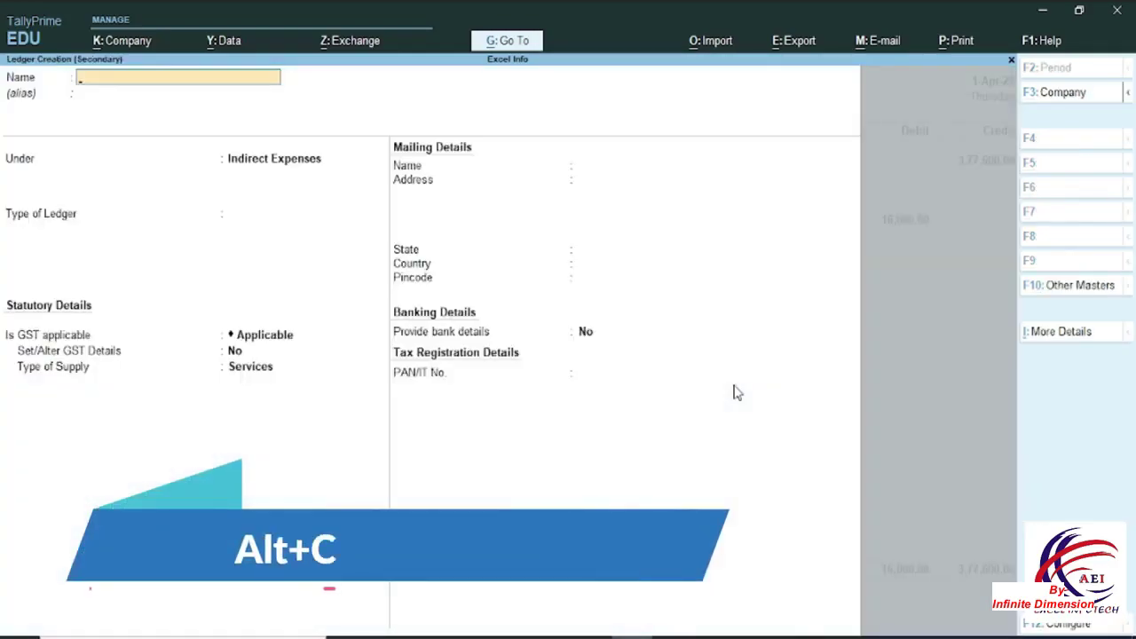
pyautogui.write('SBI')
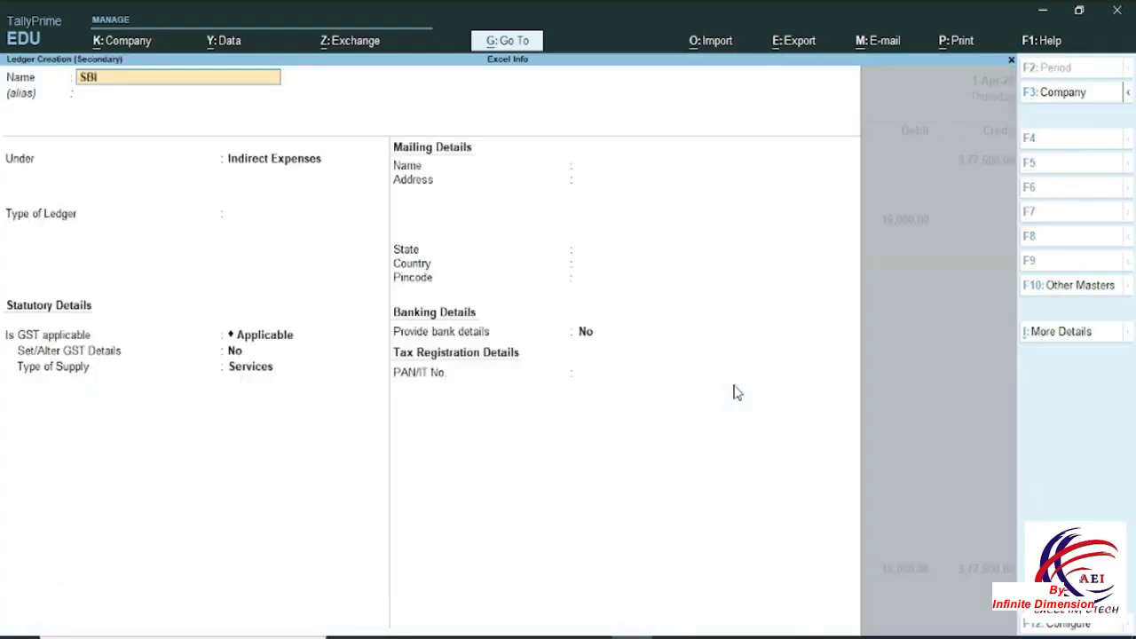
pyautogui.write(' Bank')
pyautogui.press('Return')
pyautogui.press('Return')
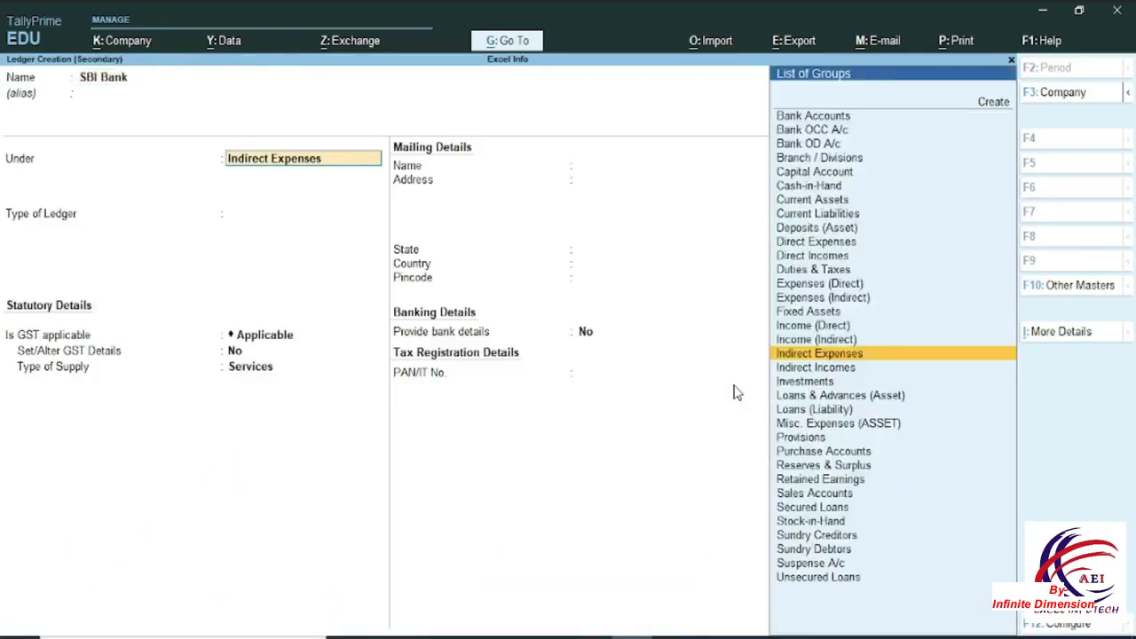
pyautogui.write('B')
pyautogui.press('Return')
pyautogui.press('Return')
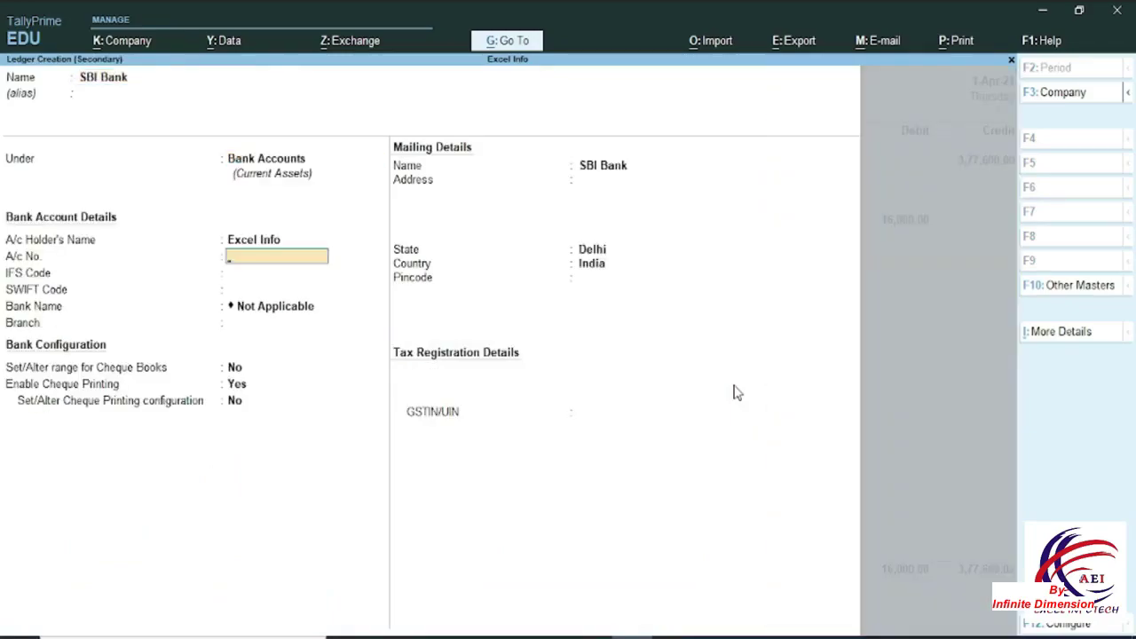
pyautogui.press('Return')
pyautogui.press('Return')
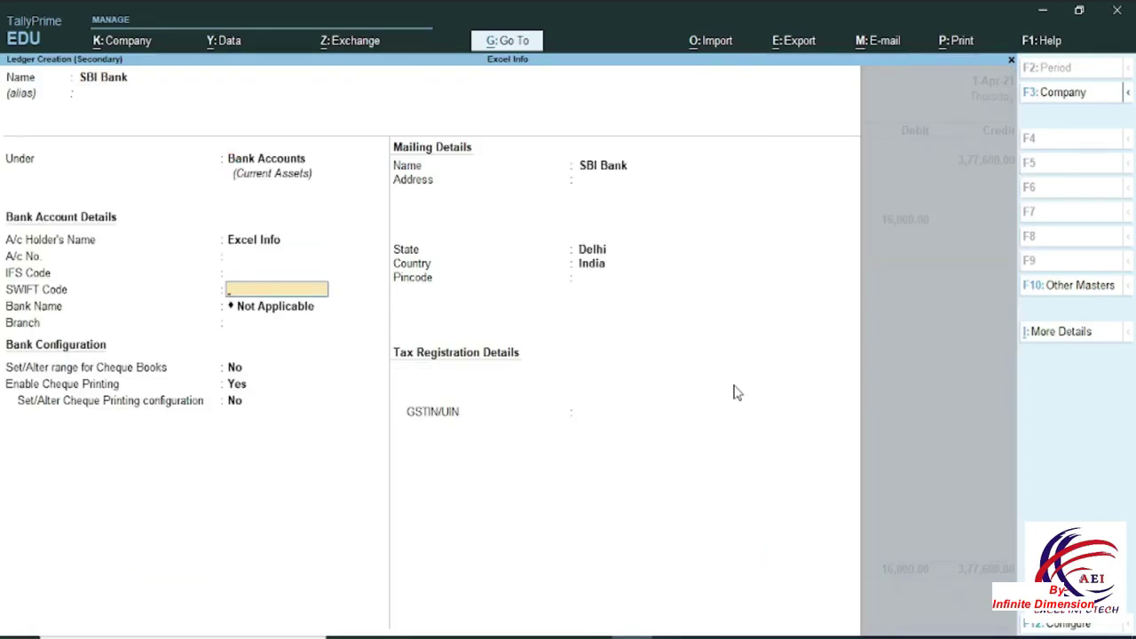
pyautogui.press('Return')
pyautogui.press('Return')
pyautogui.press('Return')
pyautogui.press('Return')
pyautogui.press('Return')
pyautogui.press('Return')
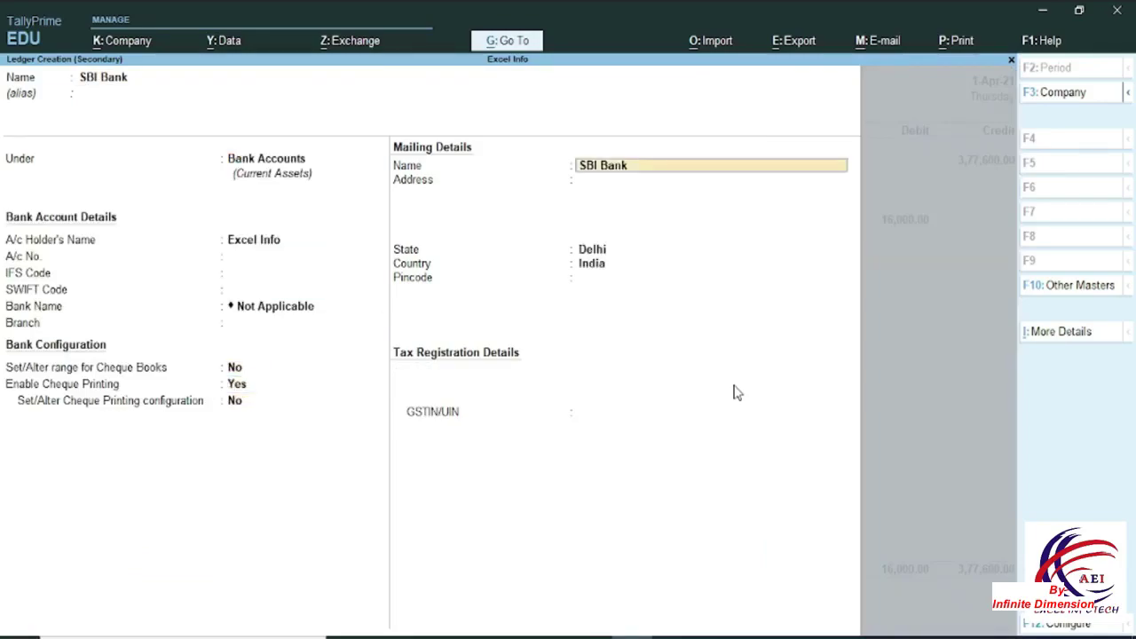
pyautogui.press('Return')
pyautogui.press('Return')
pyautogui.press('Return')
pyautogui.press('Return')
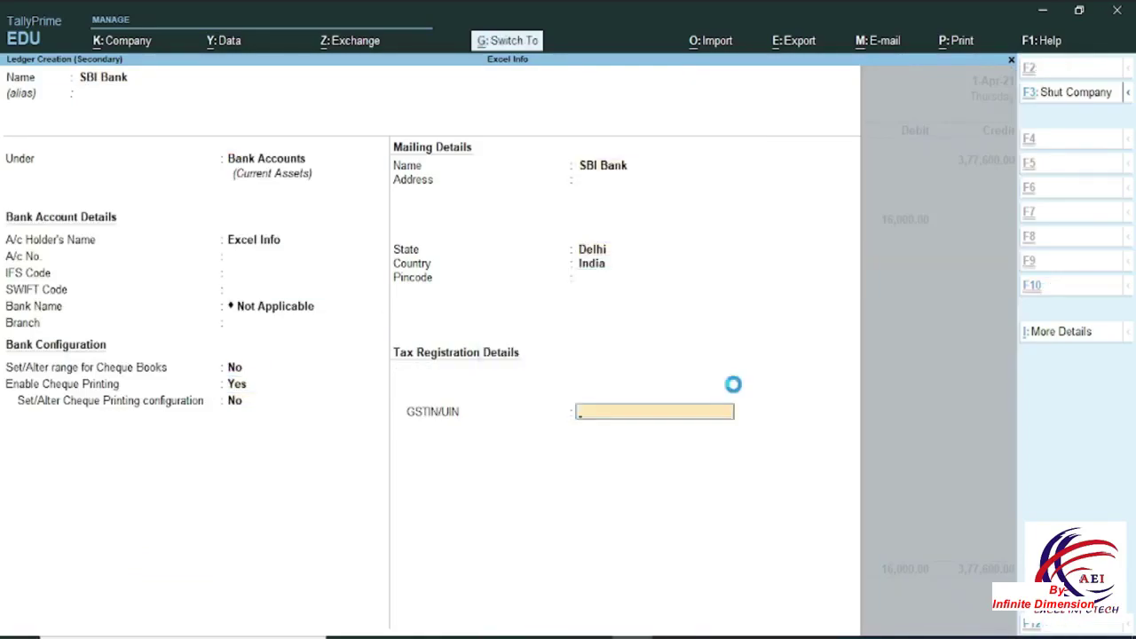
pyautogui.hotkey('ctrl', 'a')
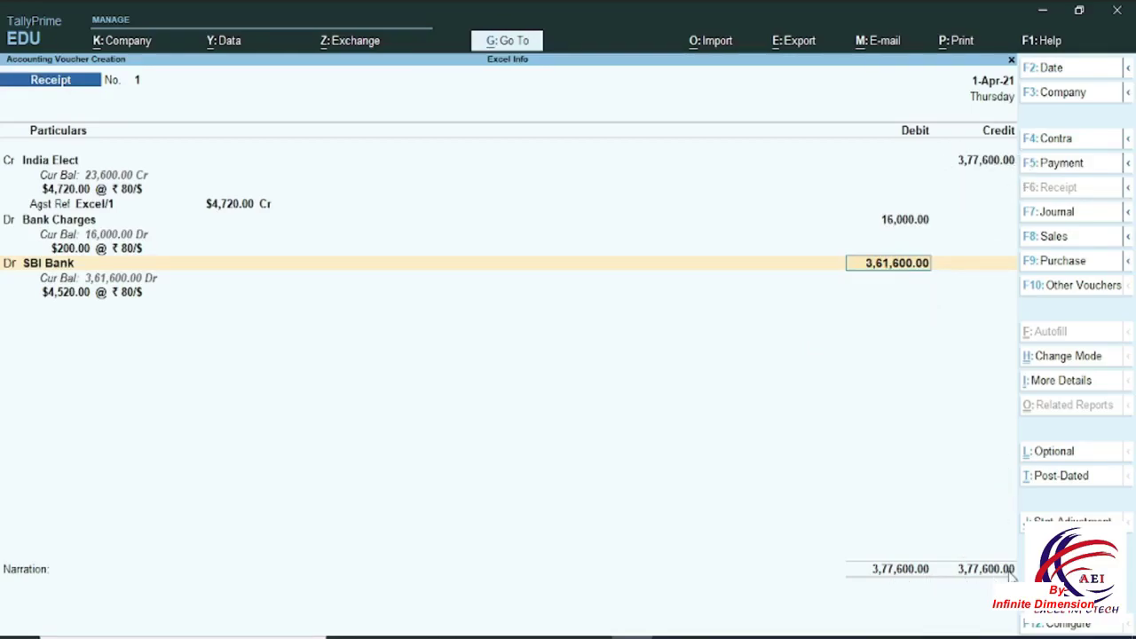
# Accept SBI Bank's $4,520.00 at ₹80/$ with bank allocations, then return to Gateway of Tally
pyautogui.press('Return')
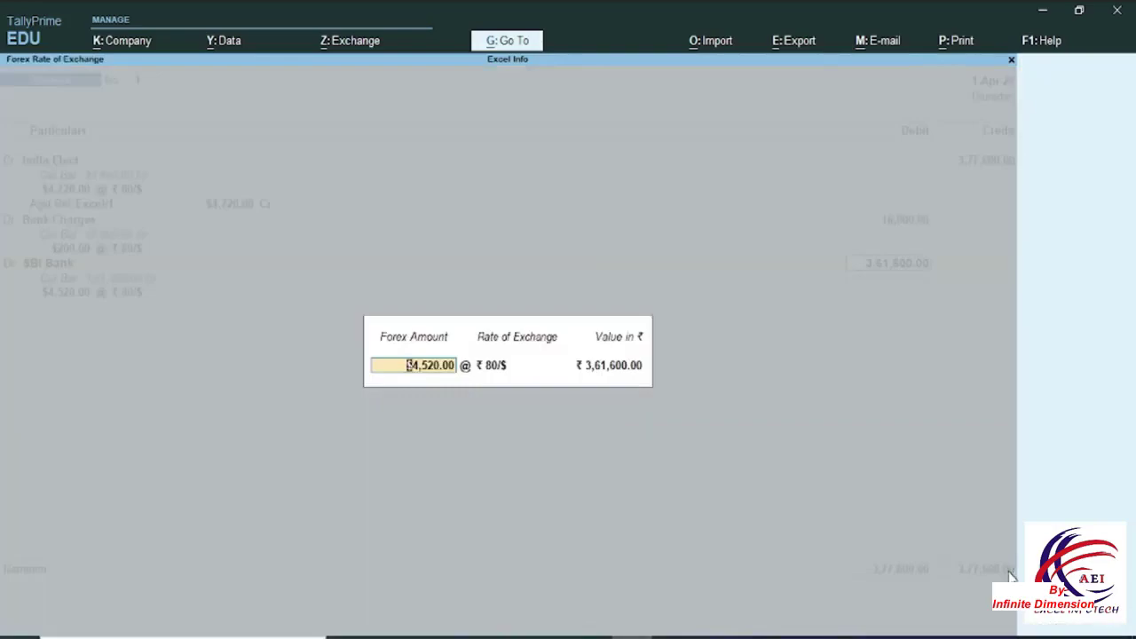
pyautogui.press('Return')
pyautogui.press('Return')
pyautogui.press('Return')
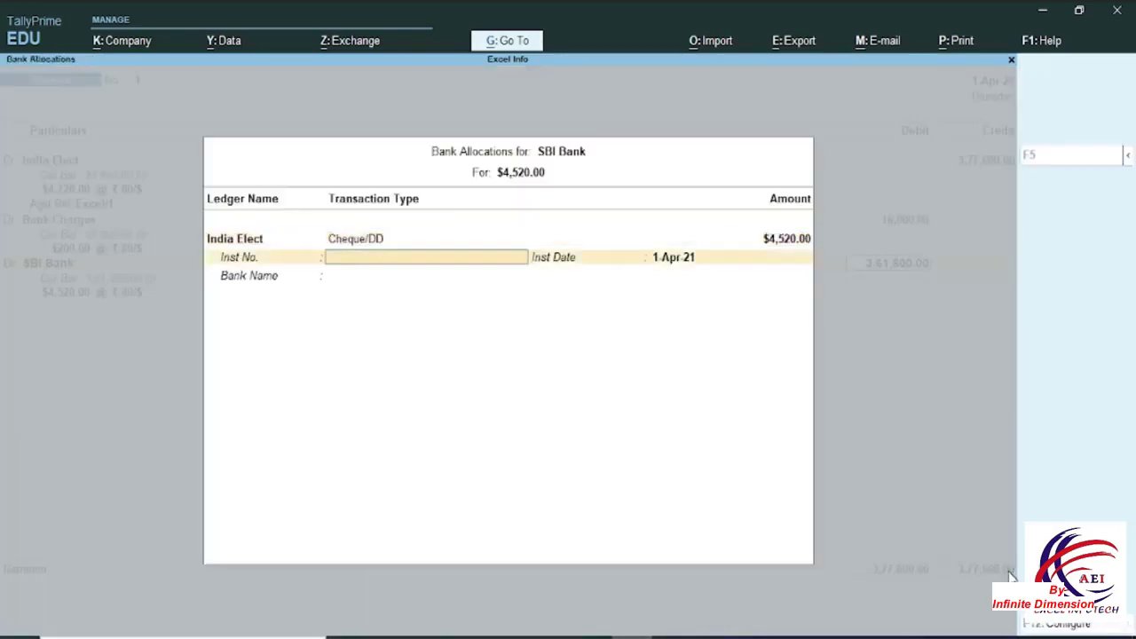
pyautogui.press('Return')
pyautogui.press('Return')
pyautogui.press('Return')
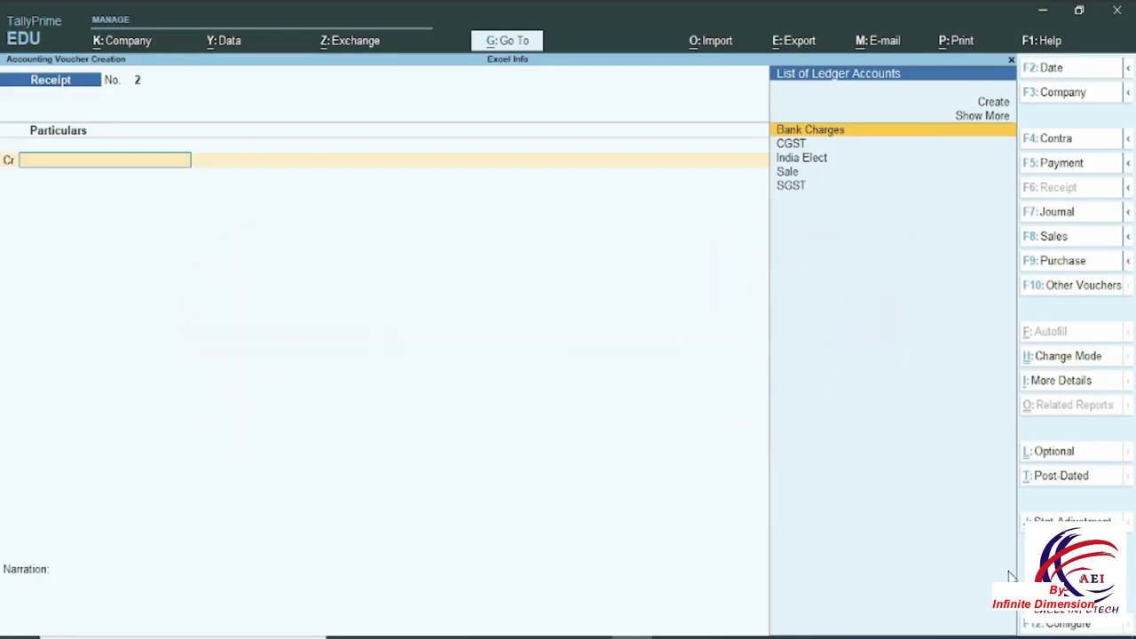
pyautogui.press('Escape')
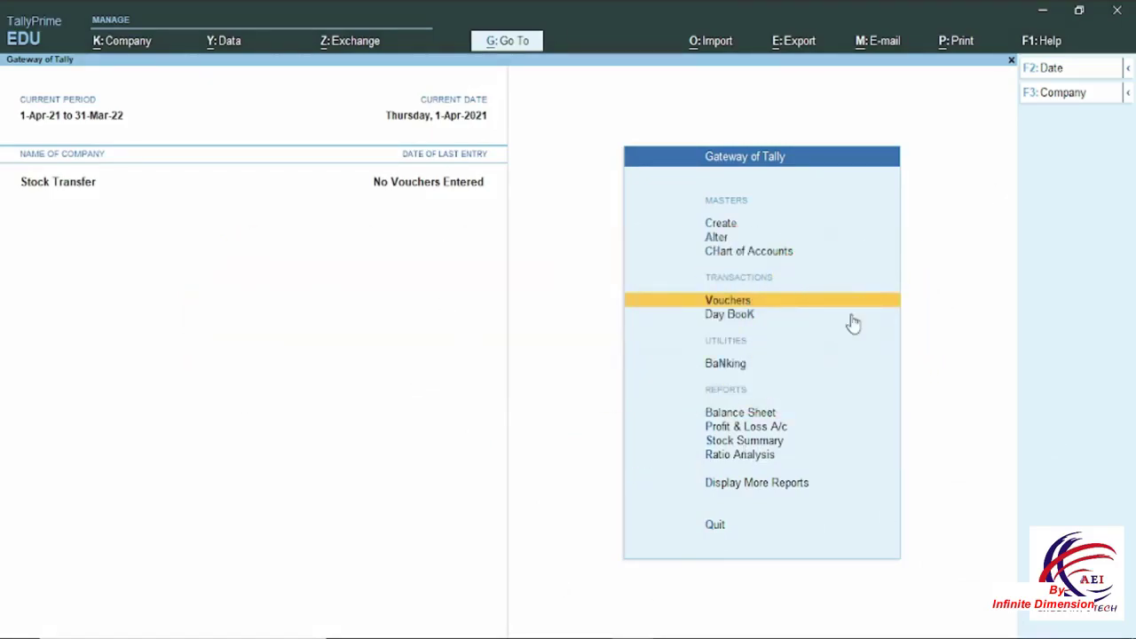
# Create a new location Sant Nagar with Primary as its parent
pyautogui.click(720, 226)
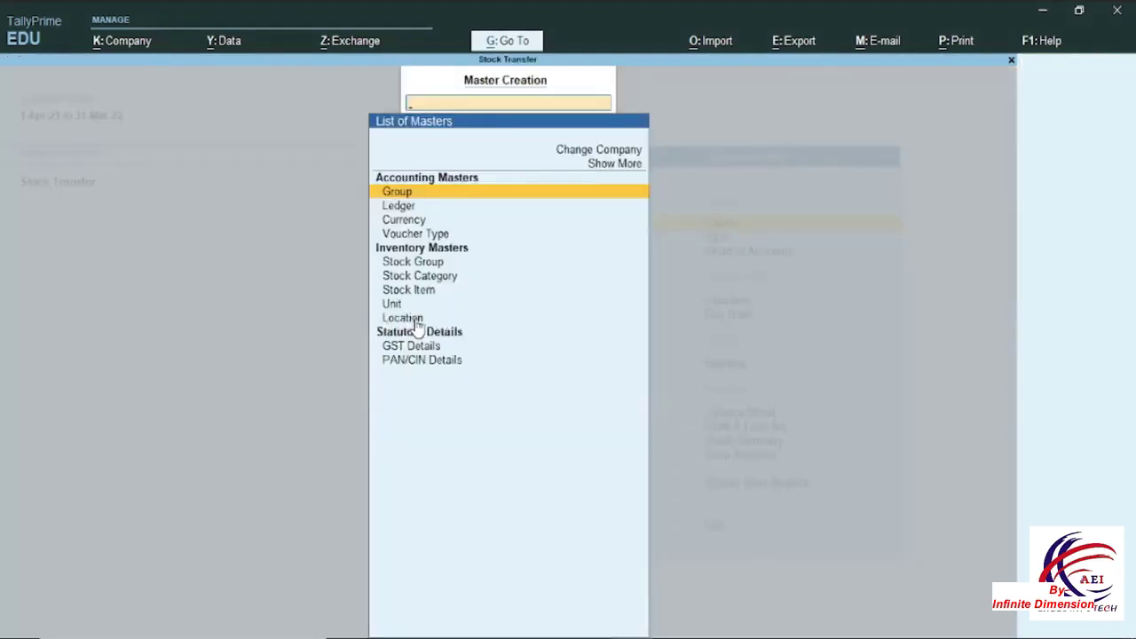
pyautogui.click(459, 253)
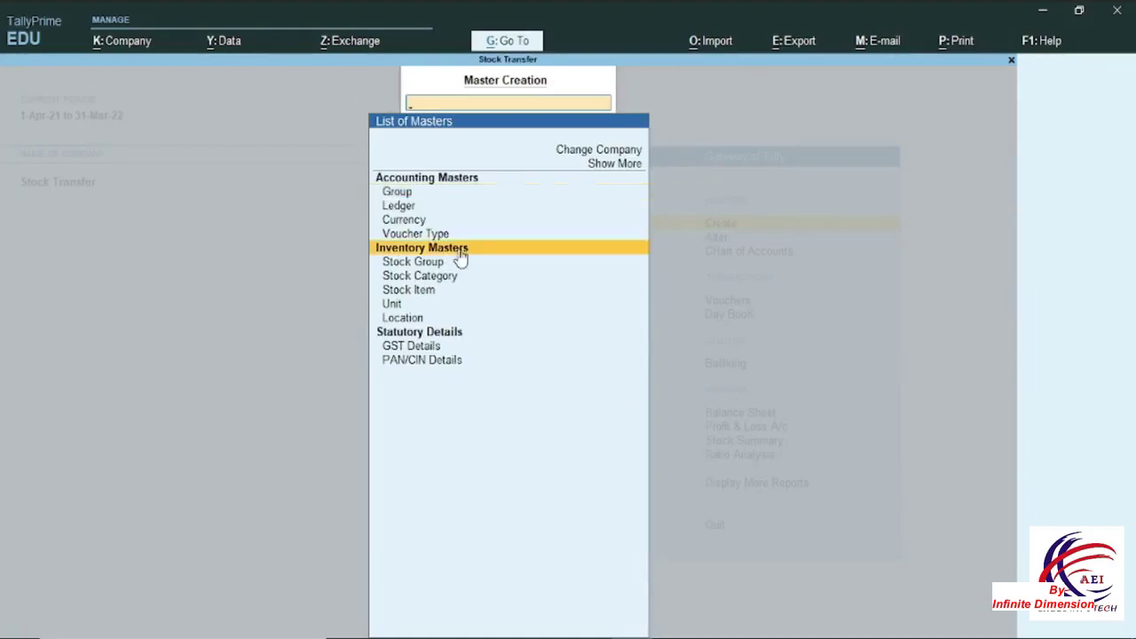
pyautogui.click(390, 308)
pyautogui.click(413, 323)
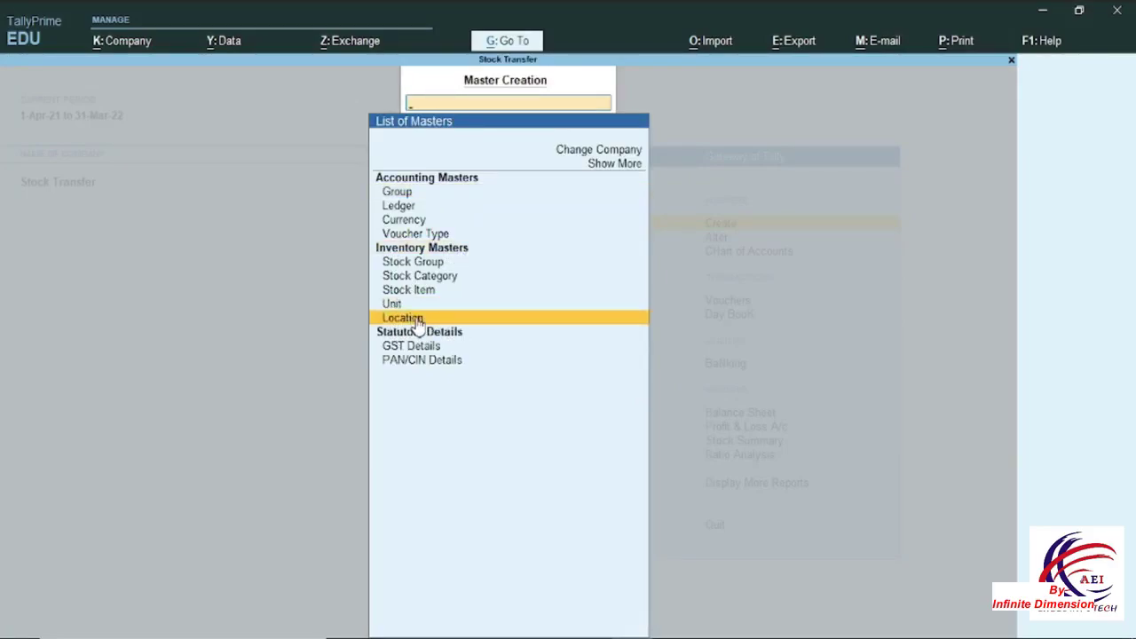
pyautogui.click(415, 319)
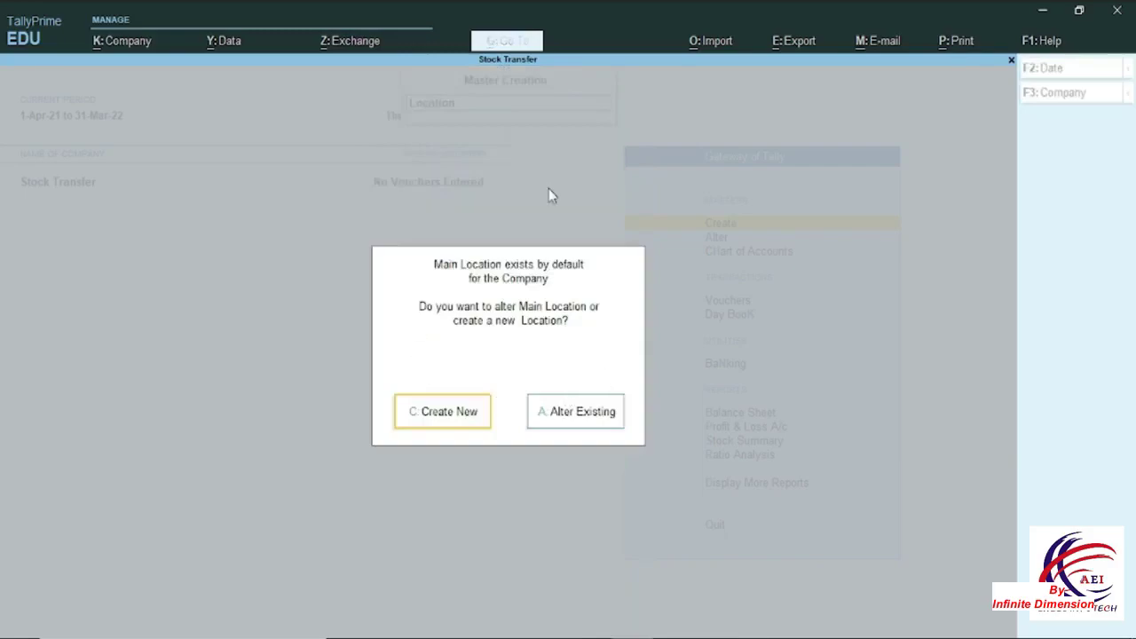
pyautogui.click(453, 415)
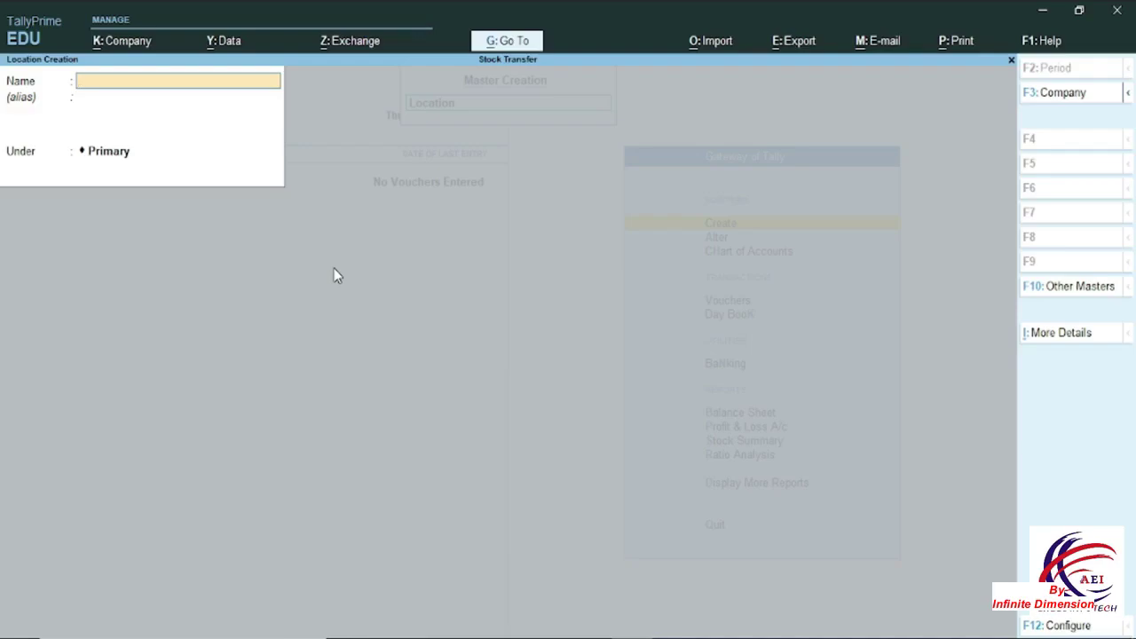
pyautogui.write('Sant Nagar')
pyautogui.press('Return')
pyautogui.press('Return')
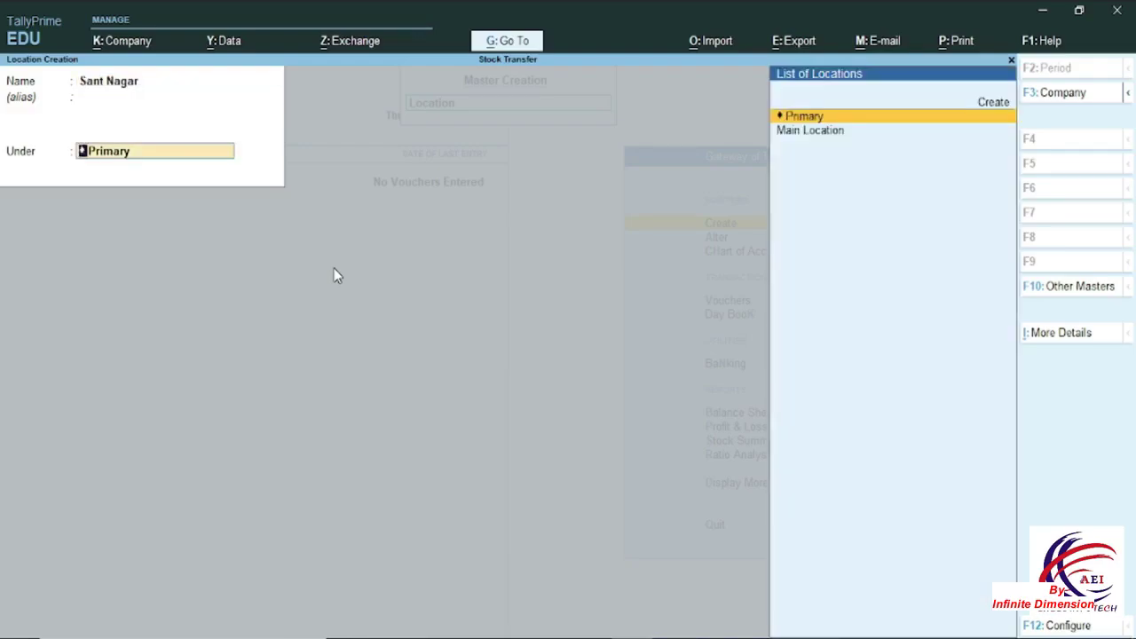
pyautogui.press('Return')
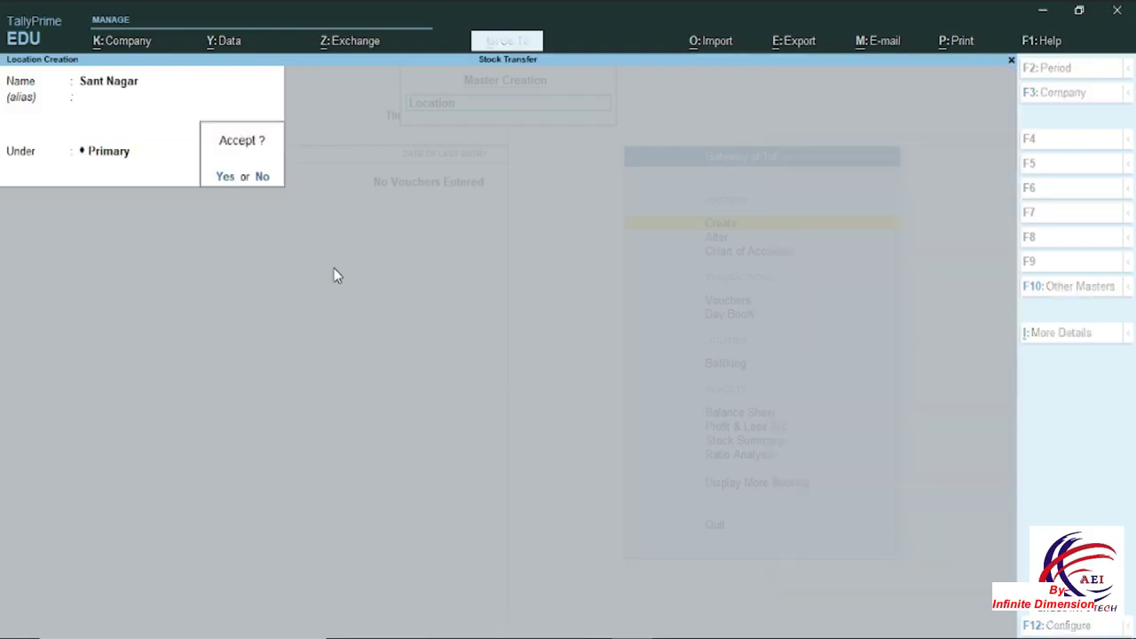
pyautogui.press('Return')
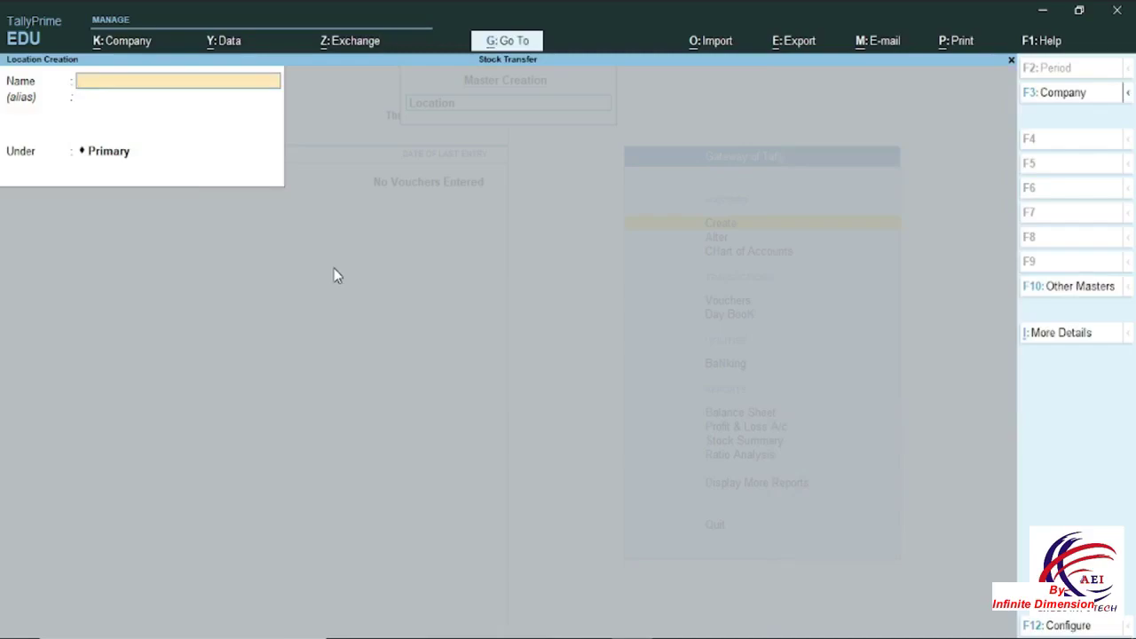
# Add locations Jharoda and In Location (under Main Location), then close location creation
pyautogui.write('Jharoda')
pyautogui.press('Return')
pyautogui.press('Return')
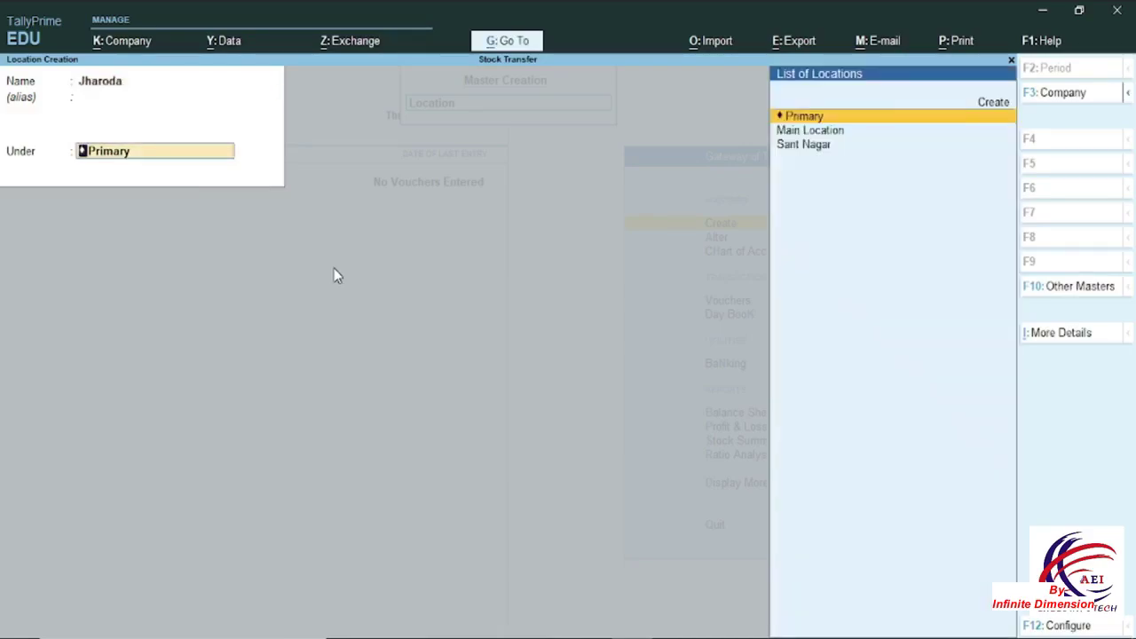
pyautogui.press('Return')
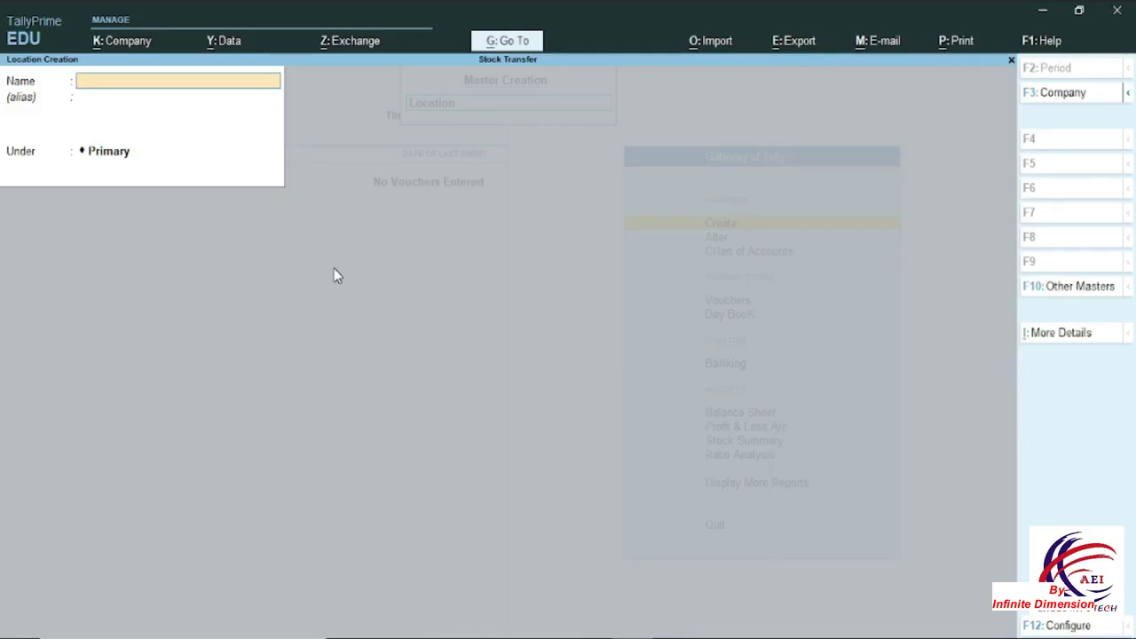
pyautogui.write('In')
pyautogui.write(' T')
pyautogui.write('ocation')
pyautogui.press('Return')
pyautogui.press('Down')
pyautogui.press('Down')
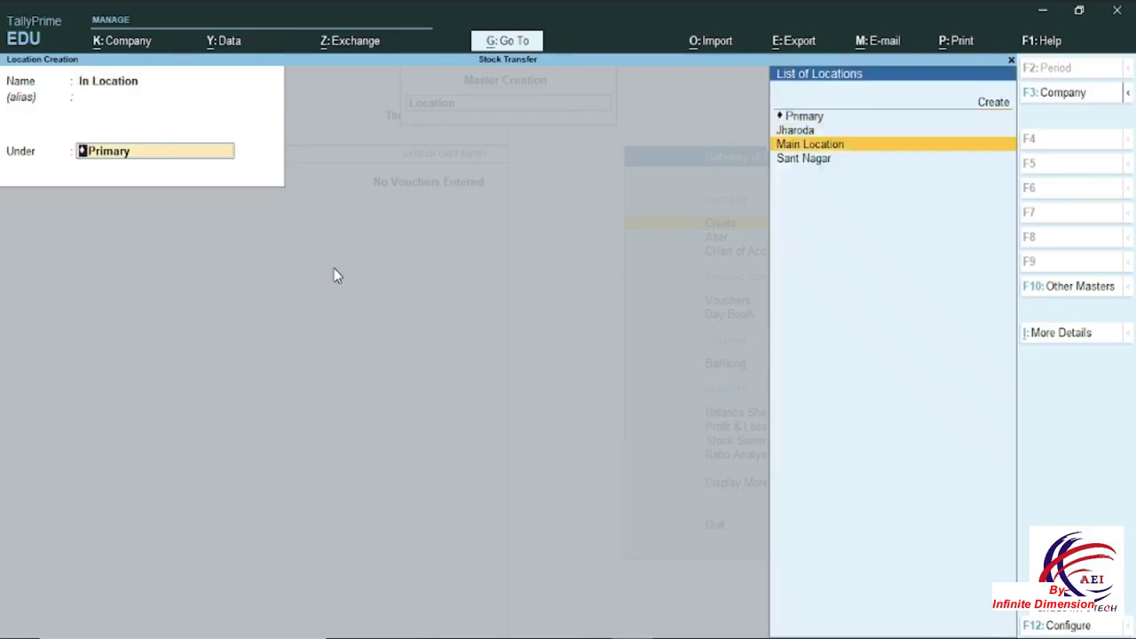
pyautogui.press('Return')
pyautogui.press('Return')
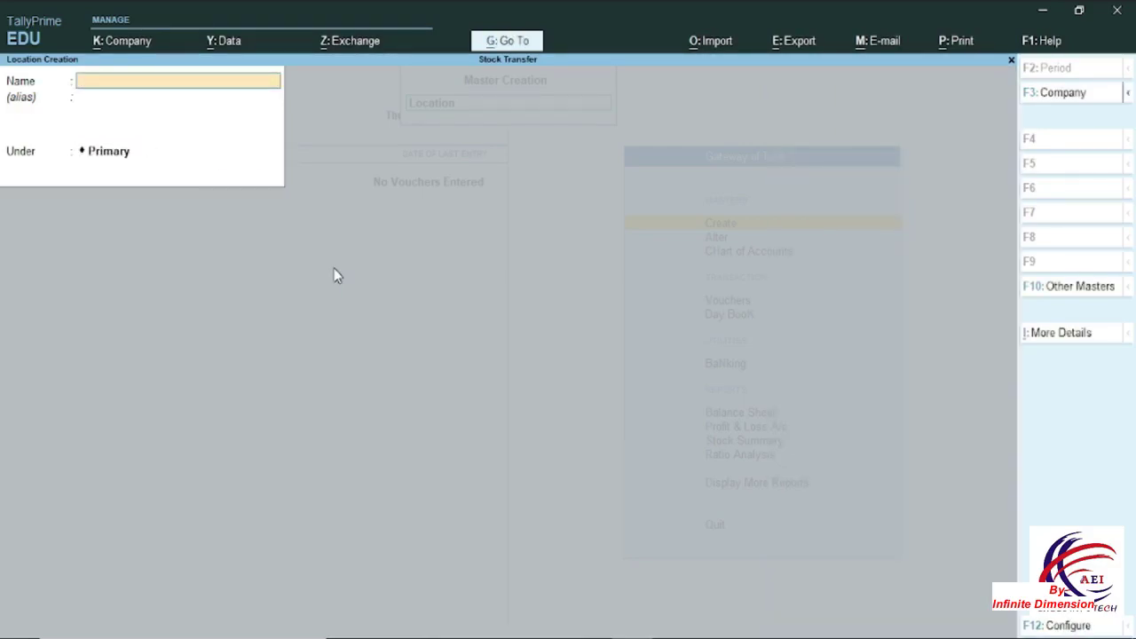
pyautogui.press('Escape')
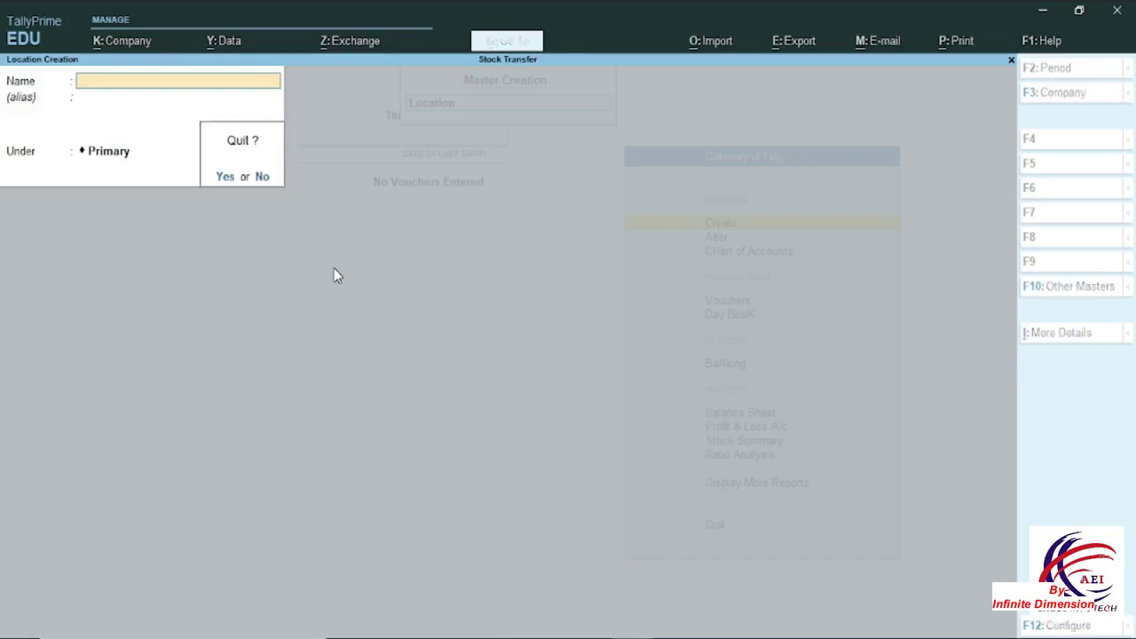
pyautogui.press('Return')
pyautogui.press('Escape')
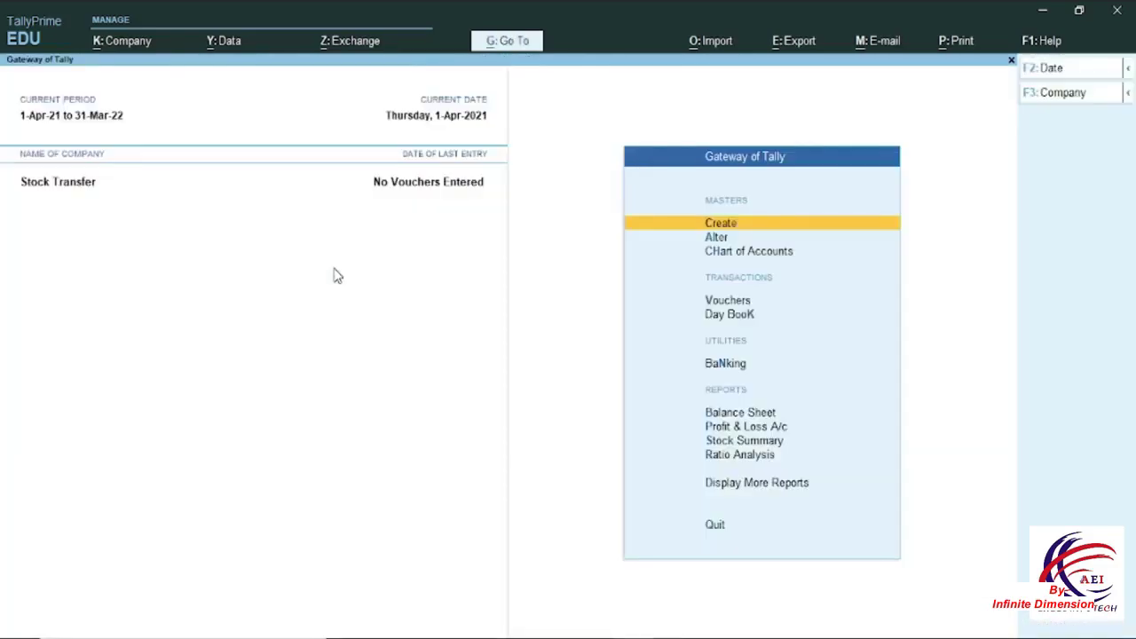
# Start a new Purchase voucher and move to its party name field
pyautogui.press('Down')
pyautogui.press('Down')
pyautogui.press('Down')
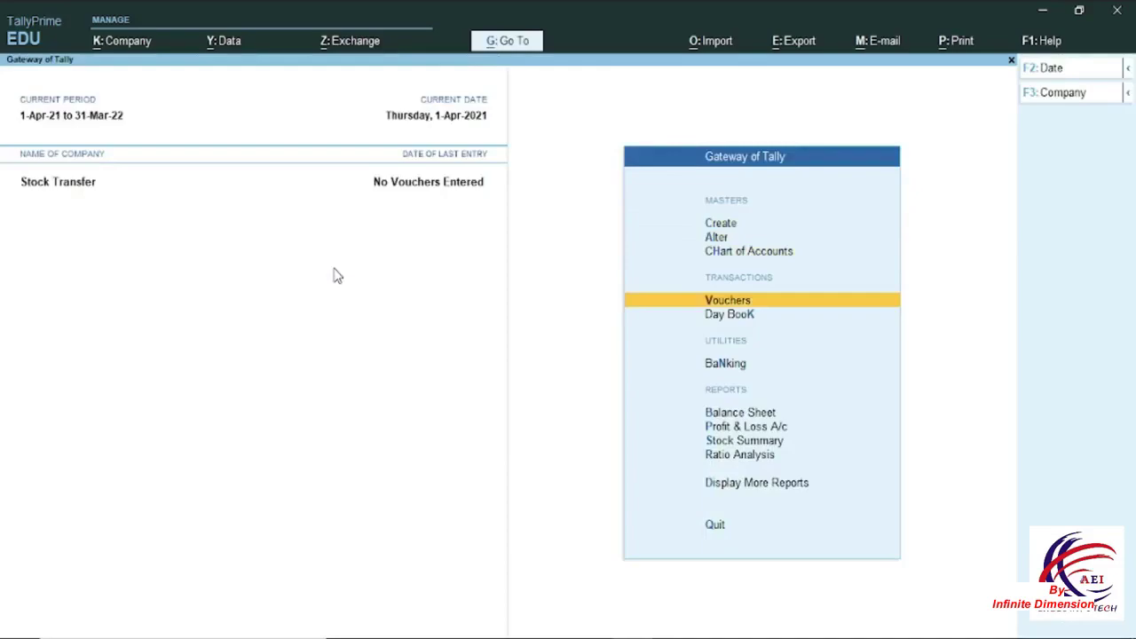
pyautogui.press('Return')
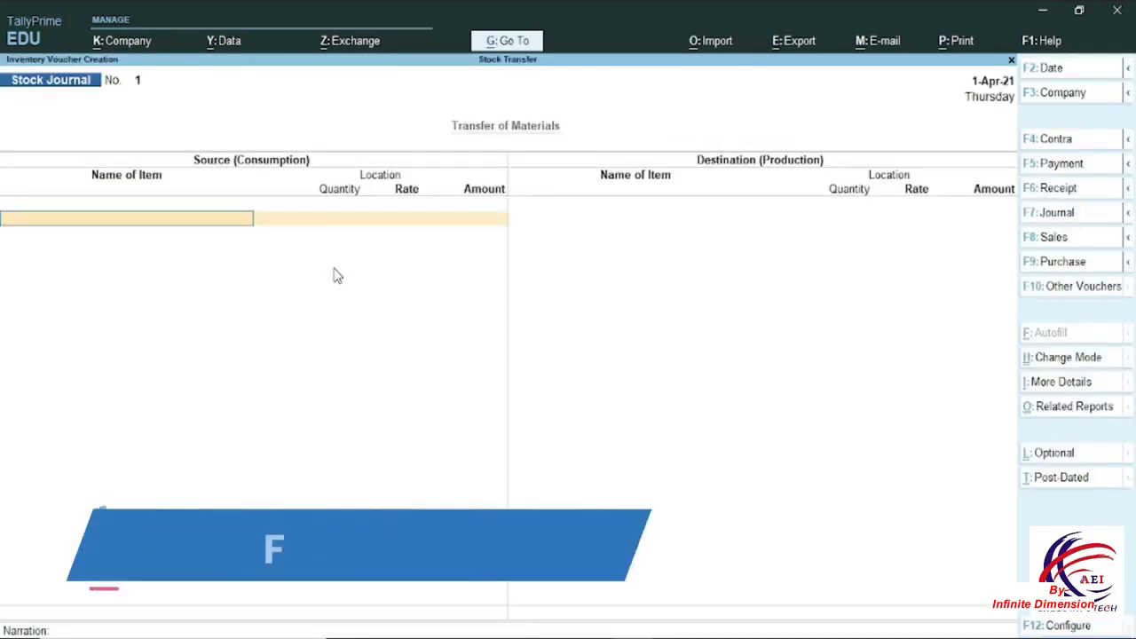
pyautogui.press('F9')
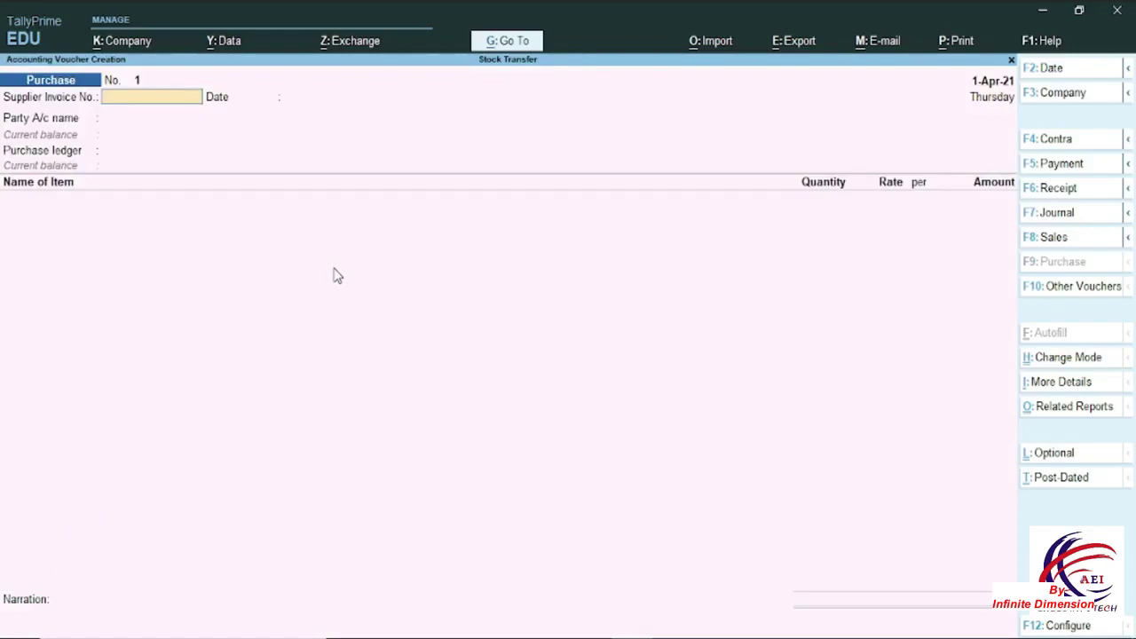
pyautogui.press('Return')
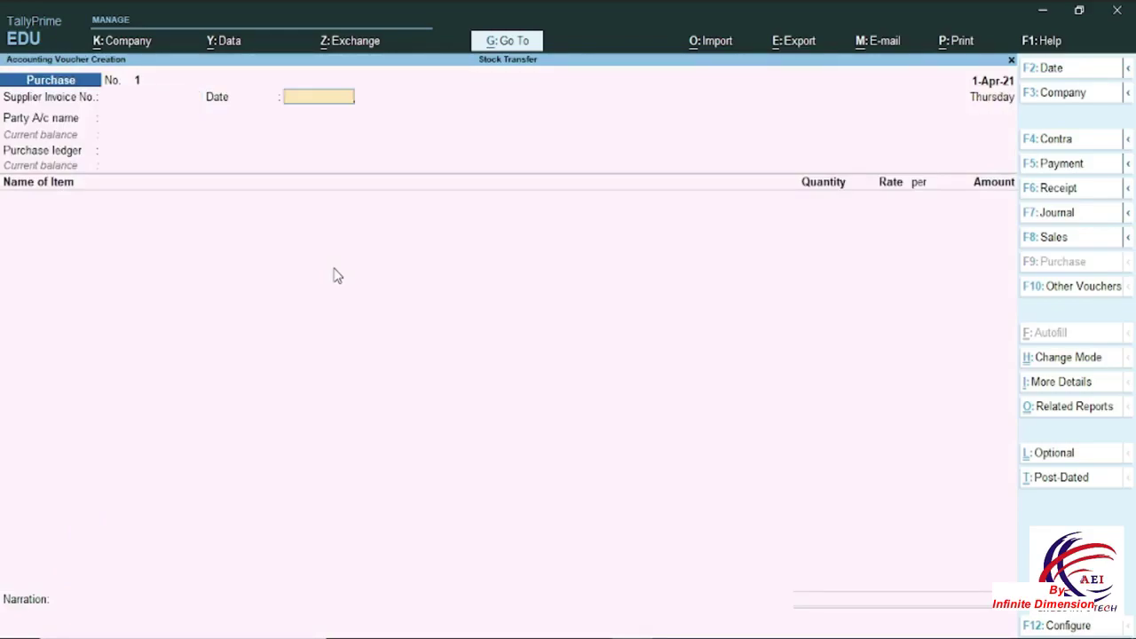
pyautogui.press('Return')
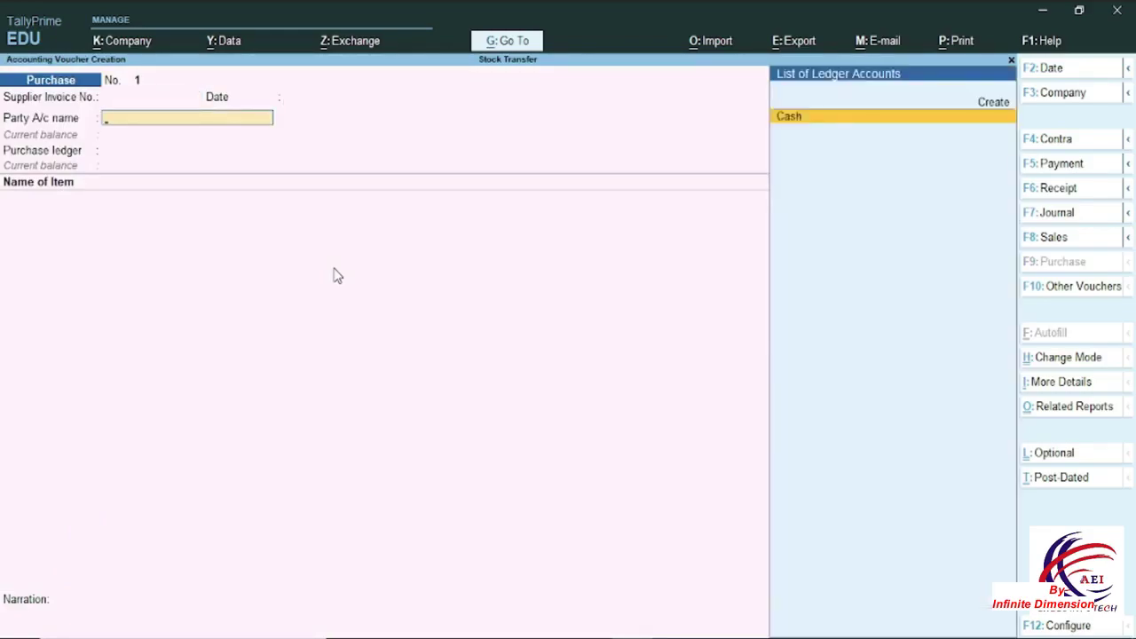
# Create supplier ledger Aditya Corp. under Sundry Creditors and set it as the party
pyautogui.hotkey('alt', 'c')
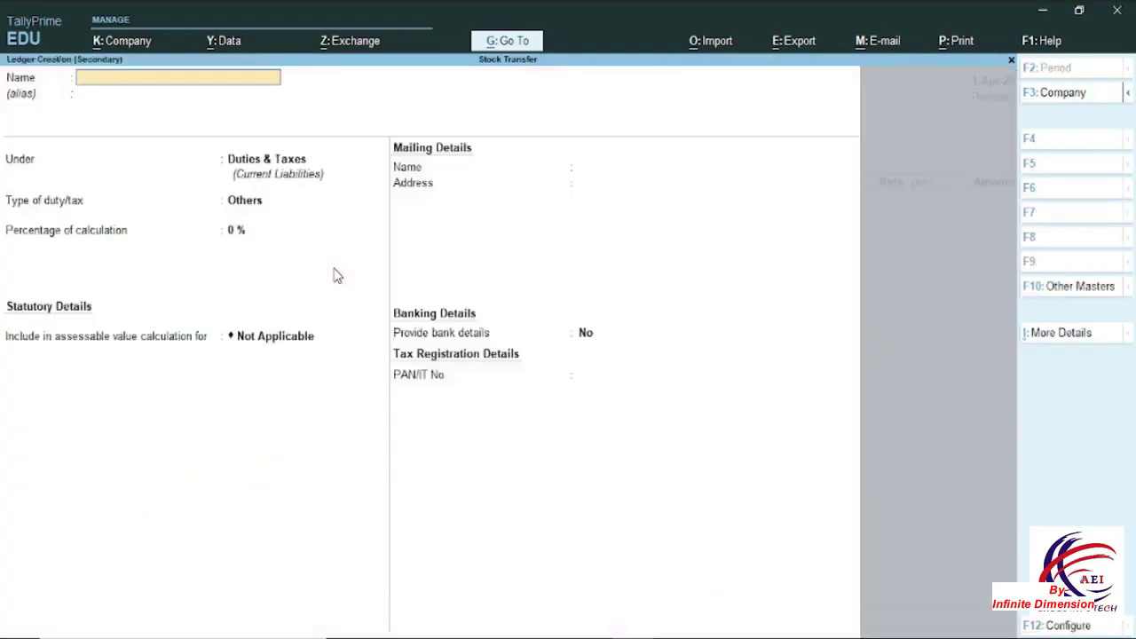
pyautogui.write('Aditya Corp.')
pyautogui.press('Return')
pyautogui.press('Return')
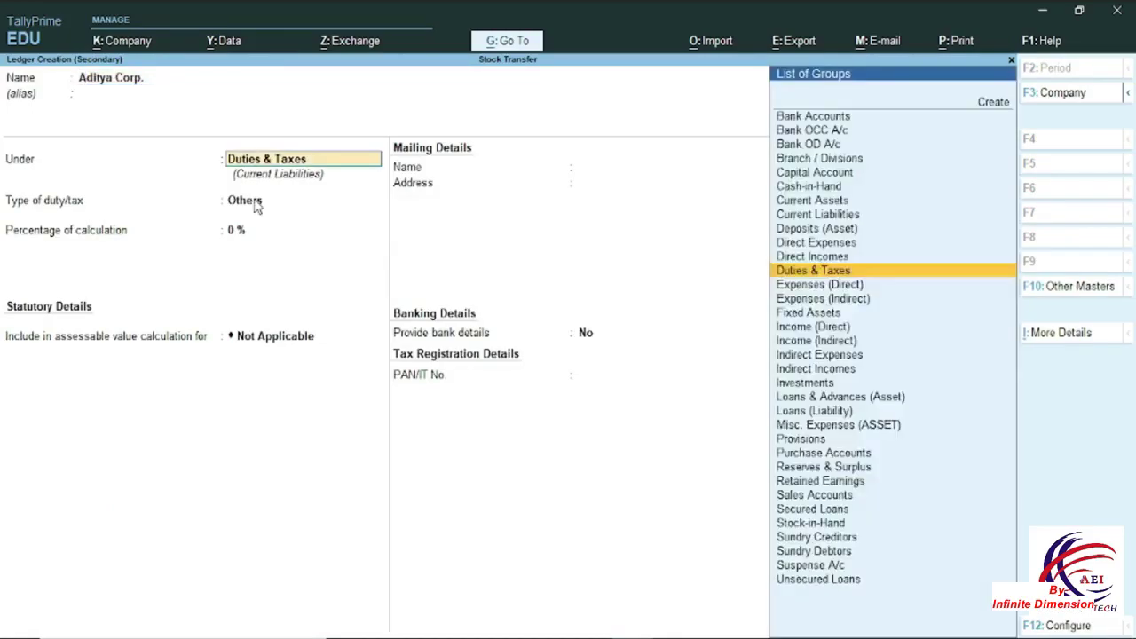
pyautogui.write('Su')
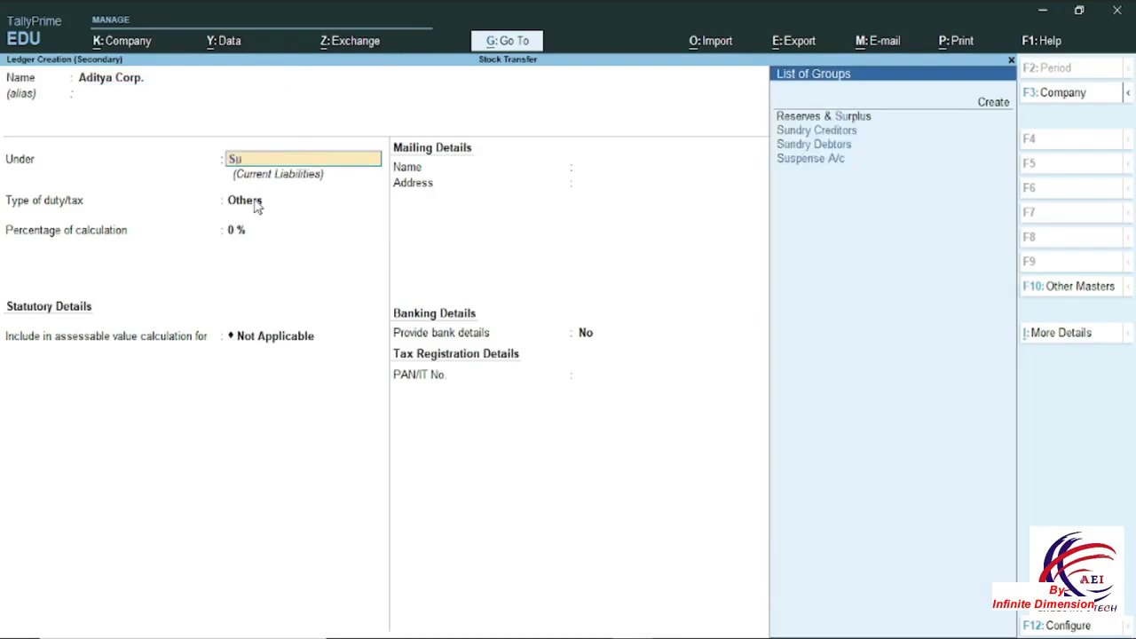
pyautogui.press('Down')
pyautogui.press('Return')
pyautogui.press('Return')
pyautogui.press('Return')
pyautogui.press('Return')
pyautogui.press('Return')
pyautogui.press('Return')
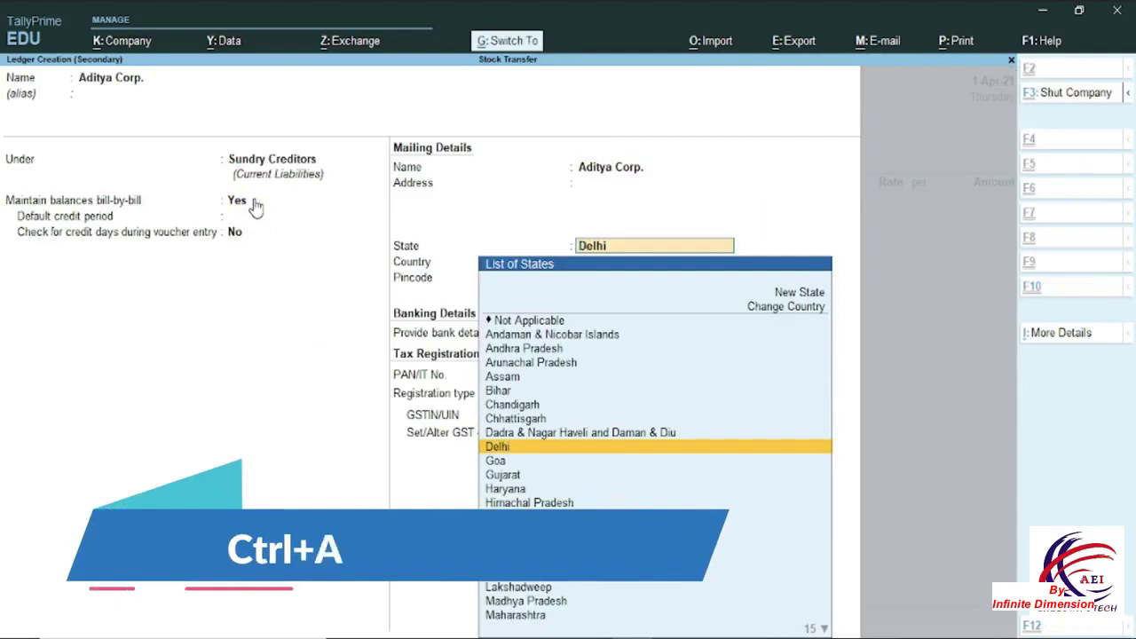
pyautogui.hotkey('ctrl', 'a')
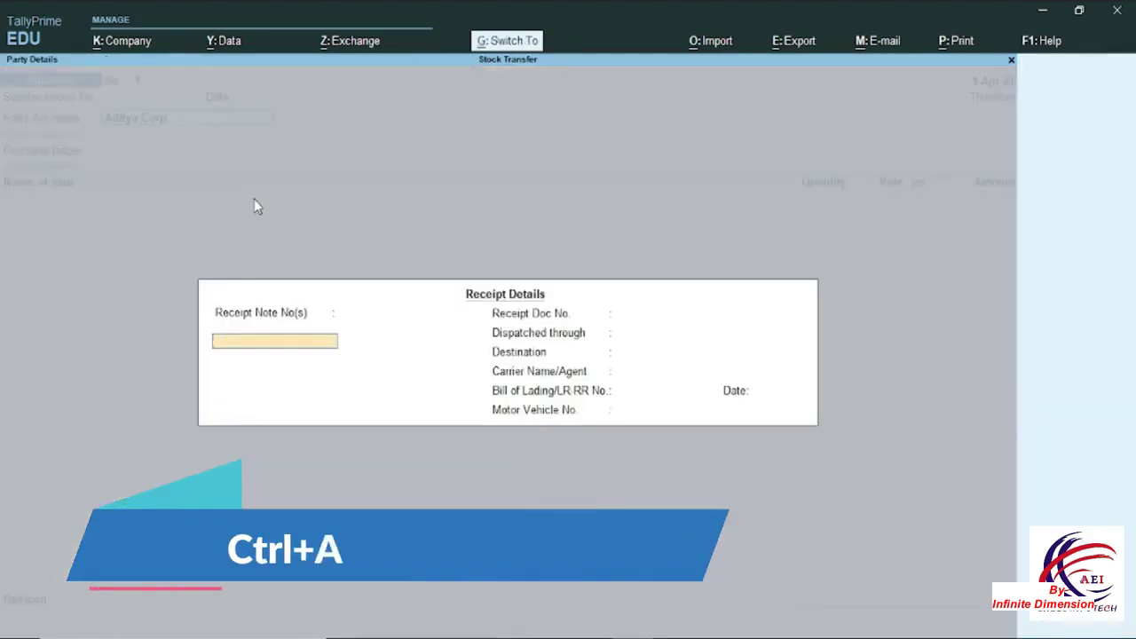
pyautogui.hotkey('ctrl', 'a')
pyautogui.hotkey('ctrl', 'a')
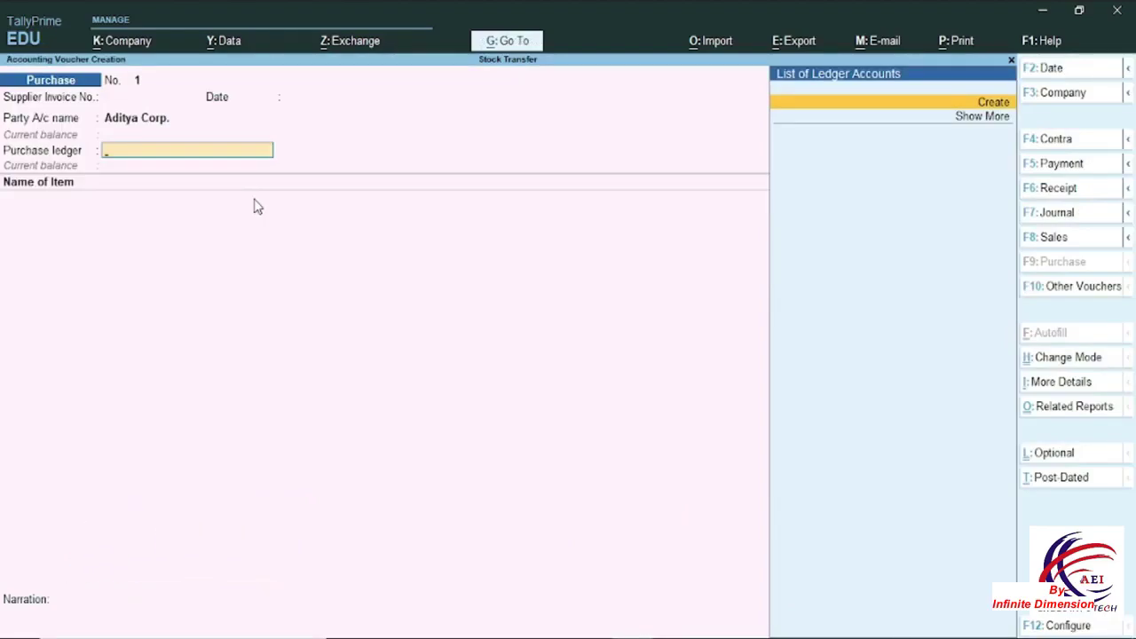
# Create ledger Purchase under Purchase Accounts, supply type Goods, as the voucher's purchase ledger
pyautogui.hotkey('alt', 'c')
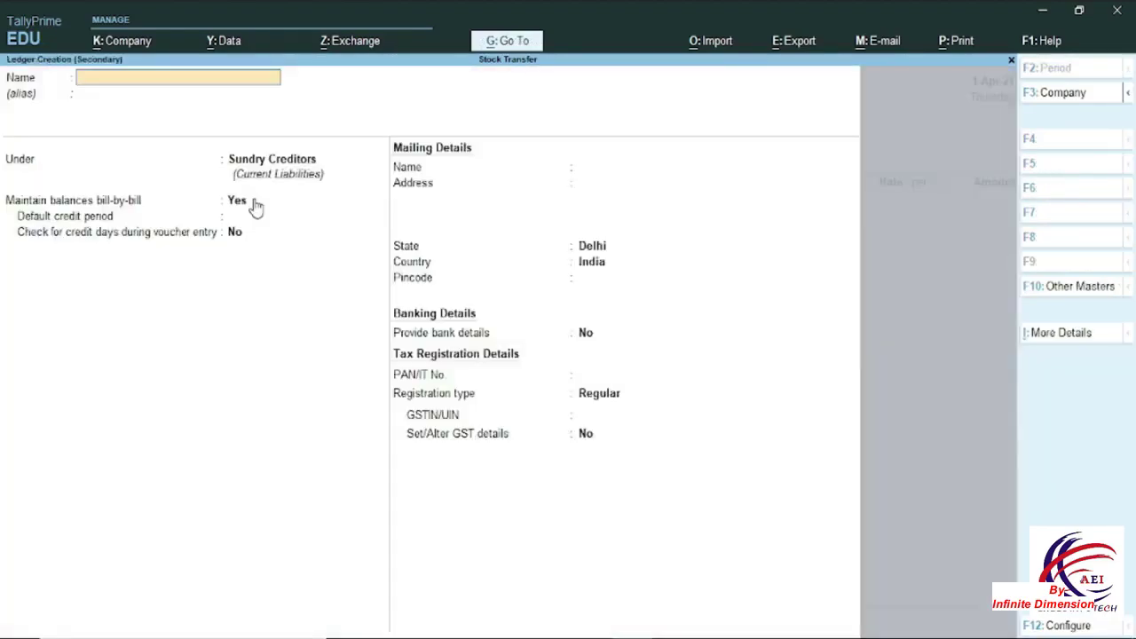
pyautogui.write('Purchase')
pyautogui.press('Return')
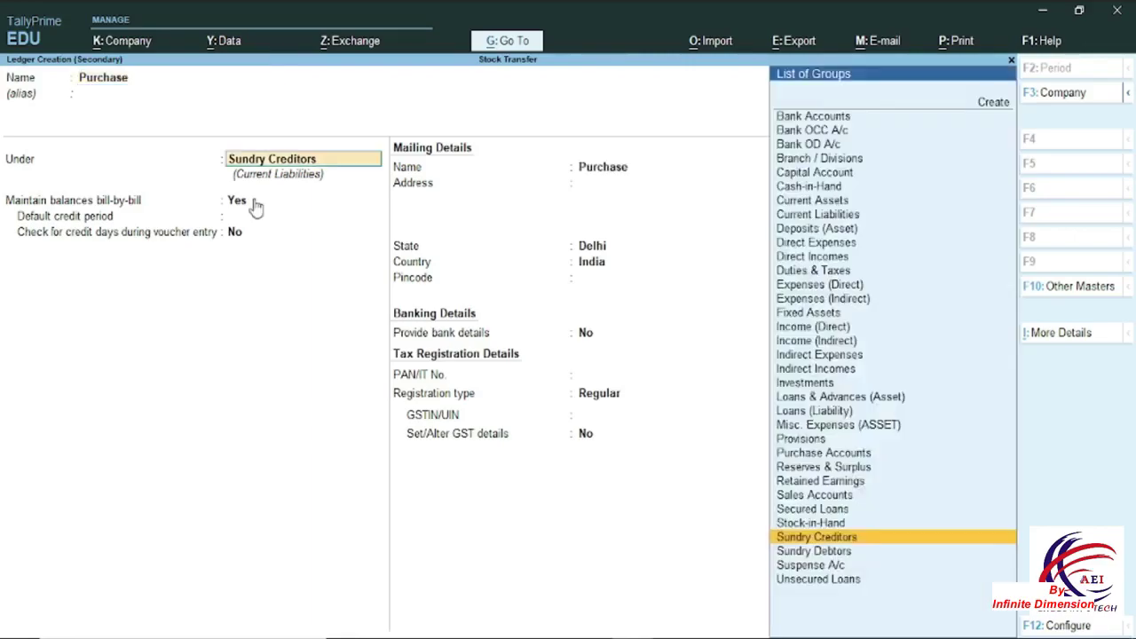
pyautogui.write('P')
pyautogui.press('Down')
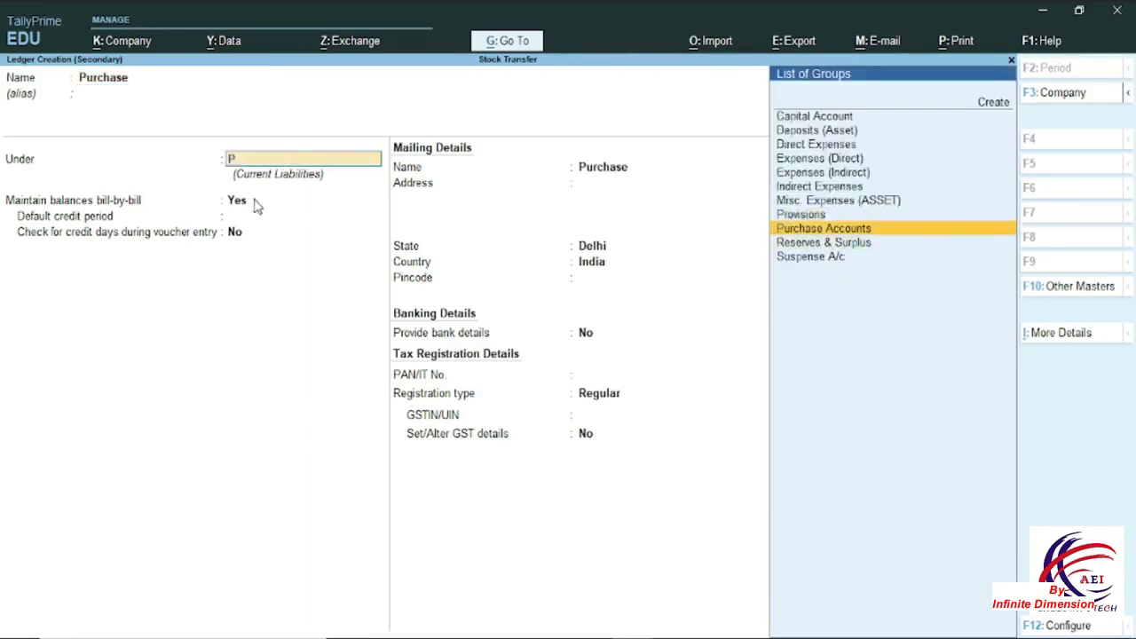
pyautogui.press('Return')
pyautogui.press('Return')
pyautogui.press('Return')
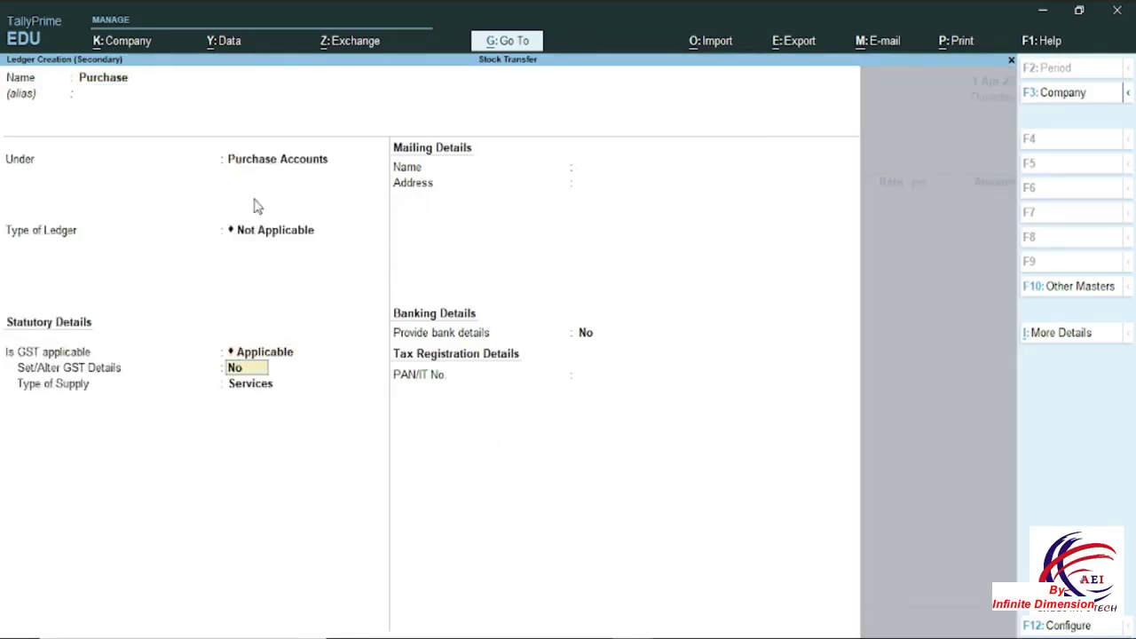
pyautogui.press('Return')
pyautogui.press('Return')
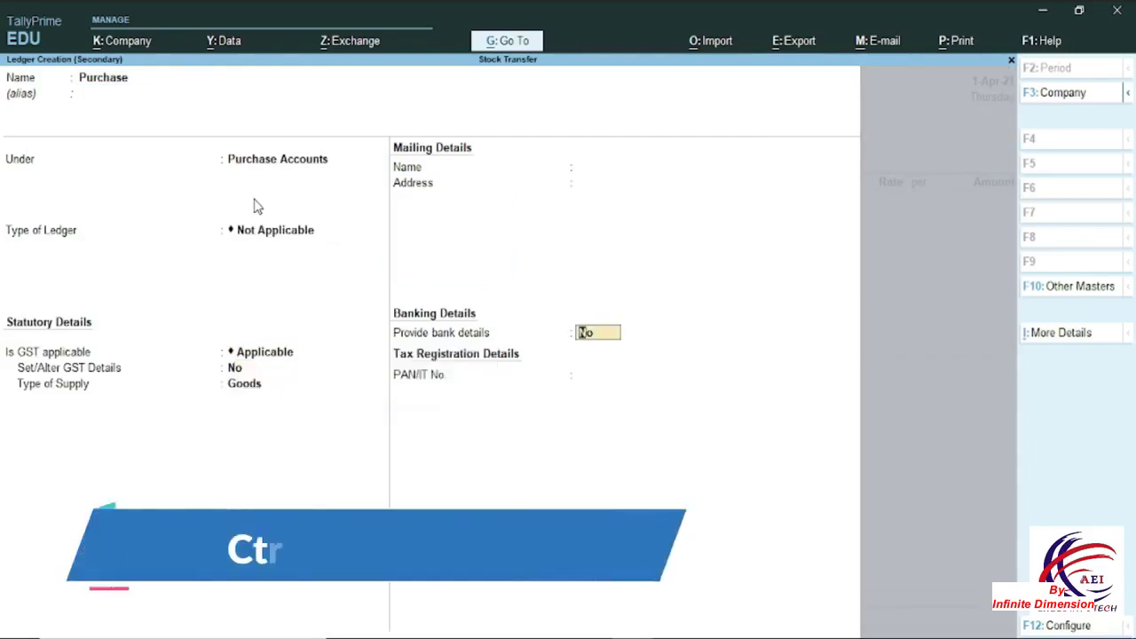
pyautogui.hotkey('ctrl', 'a')
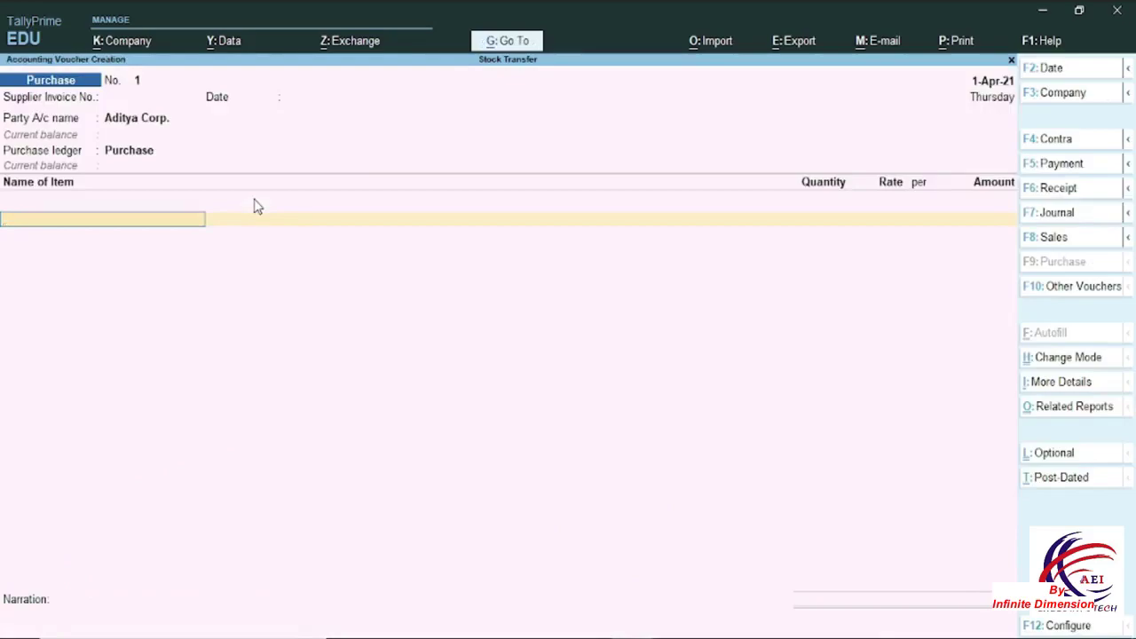
# Name the new stock item Mouse and create its group Dell, Taxable at 18% GST
pyautogui.hotkey('alt', 'c')
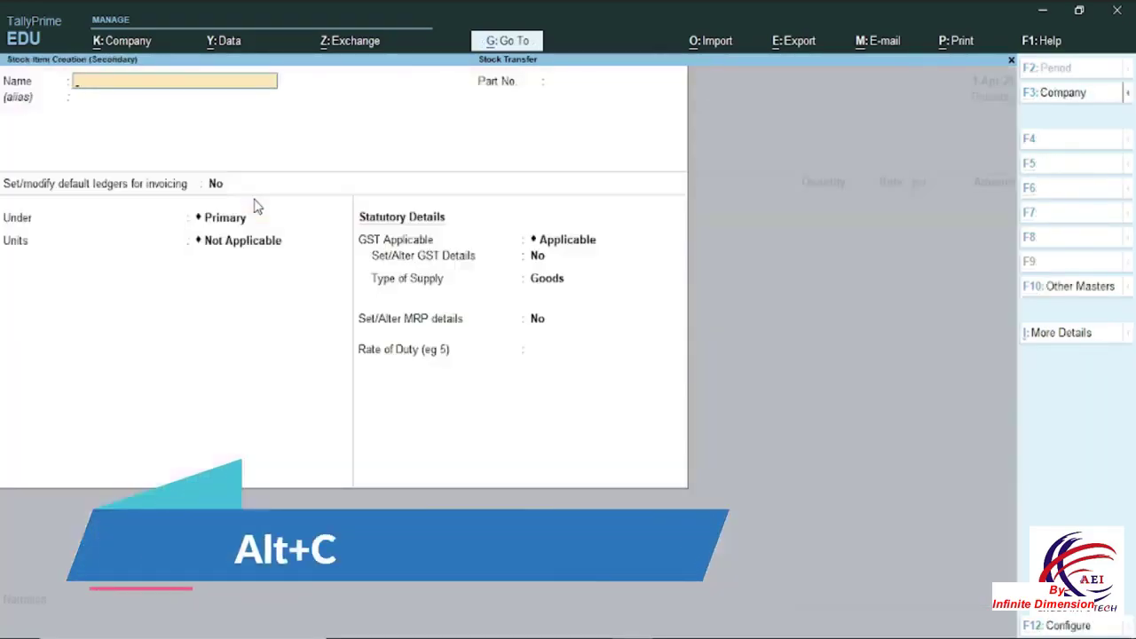
pyautogui.write('Mou')
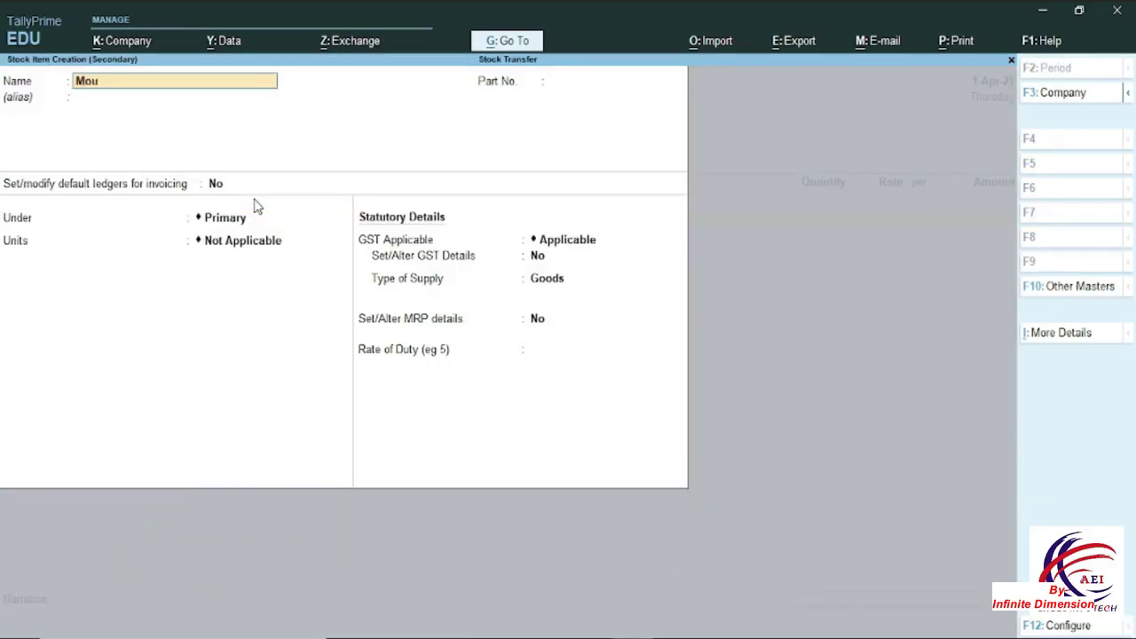
pyautogui.write('se')
pyautogui.press('Return')
pyautogui.press('Return')
pyautogui.press('Return')
pyautogui.press('Return')
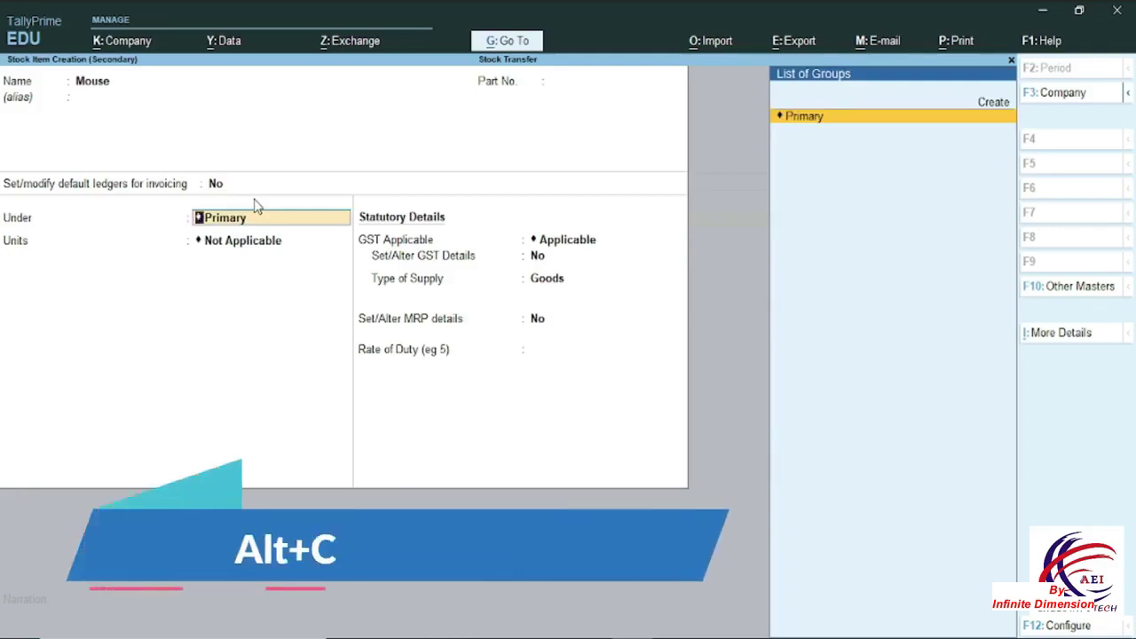
pyautogui.hotkey('alt', 'c')
pyautogui.hotkey('alt', 'c')
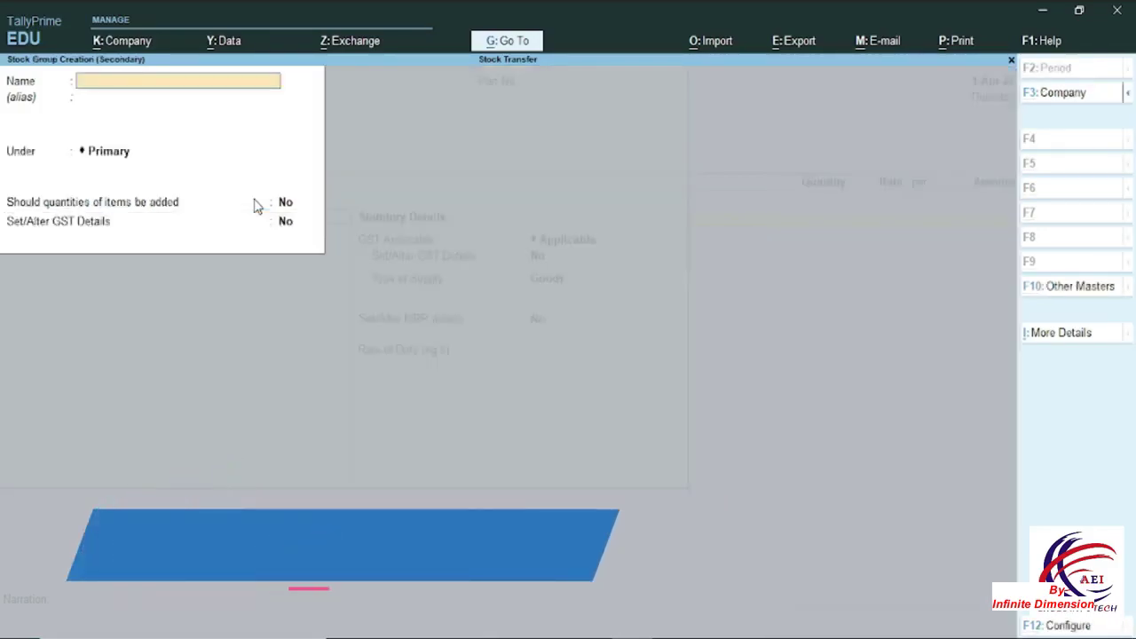
pyautogui.write('Dell')
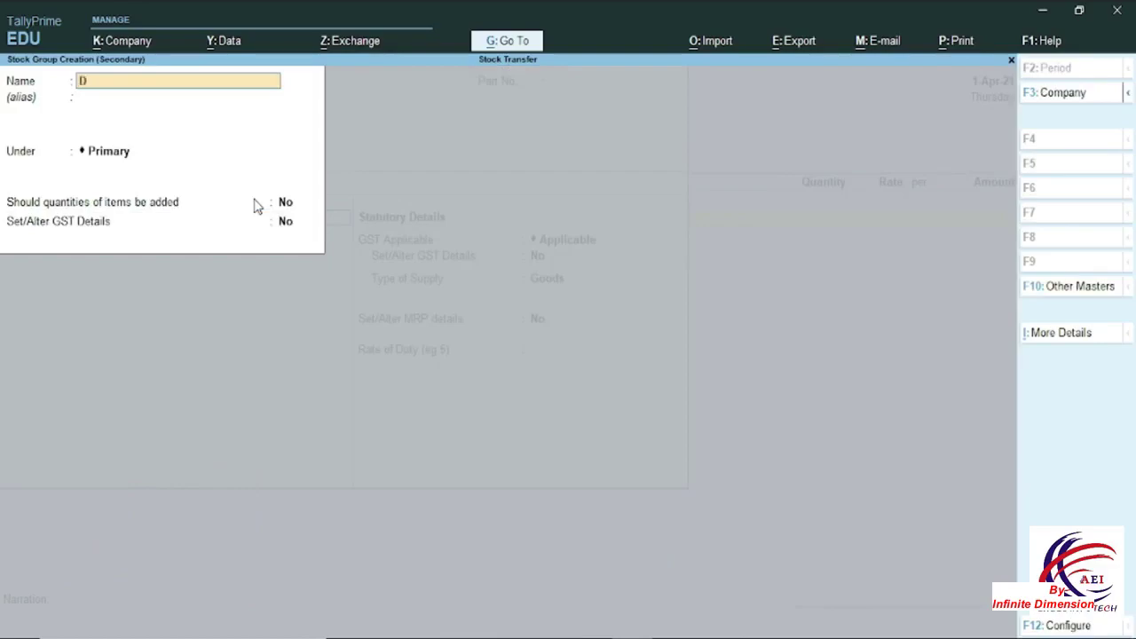
pyautogui.press('Return')
pyautogui.press('Return')
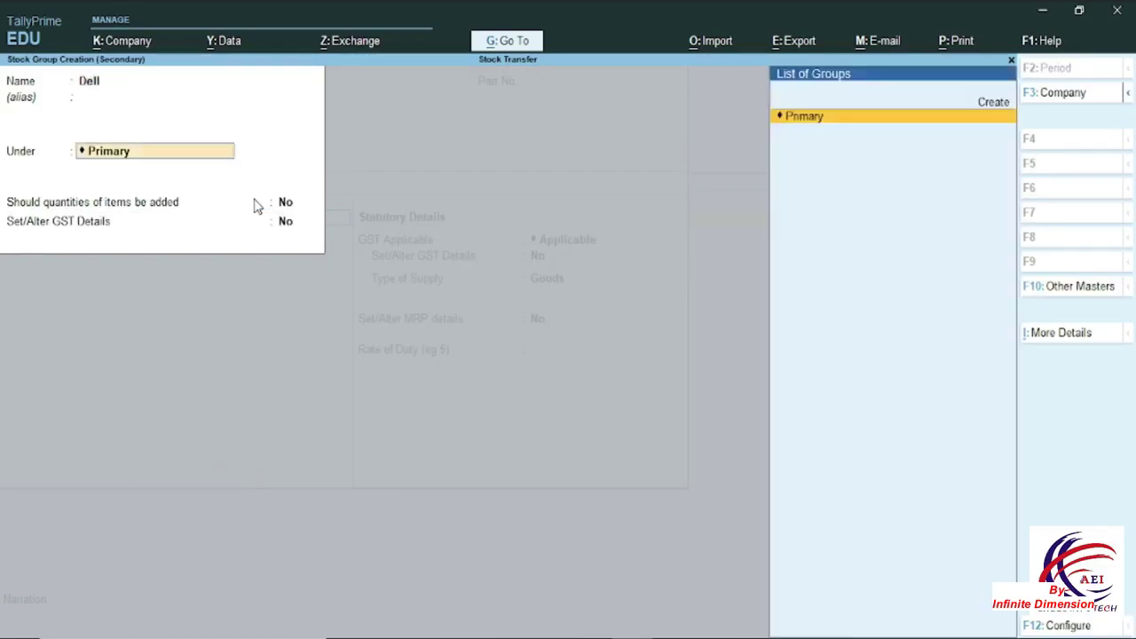
pyautogui.press('Return')
pyautogui.press('Return')
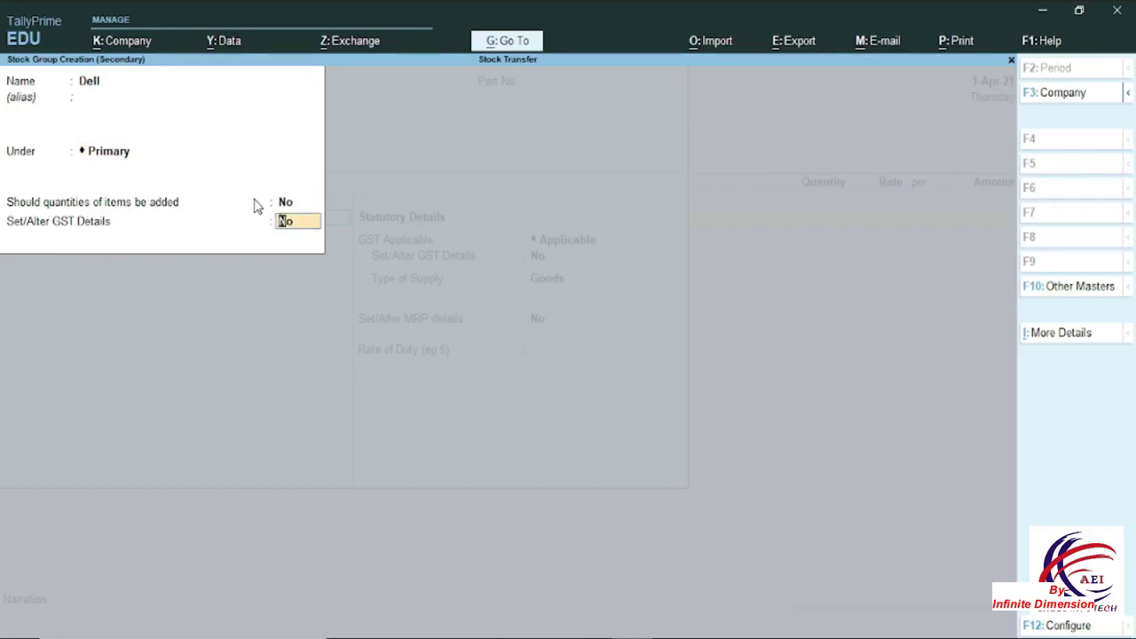
pyautogui.press('y')
pyautogui.press('Return')
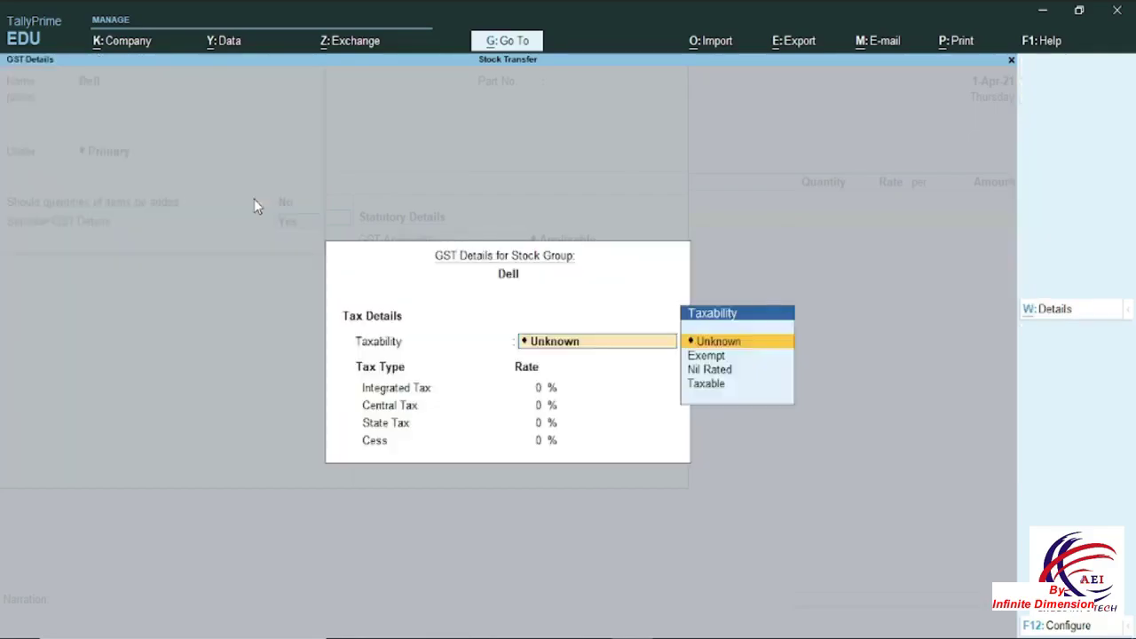
pyautogui.press('Down')
pyautogui.press('Down')
pyautogui.press('Down')
pyautogui.press('Return')
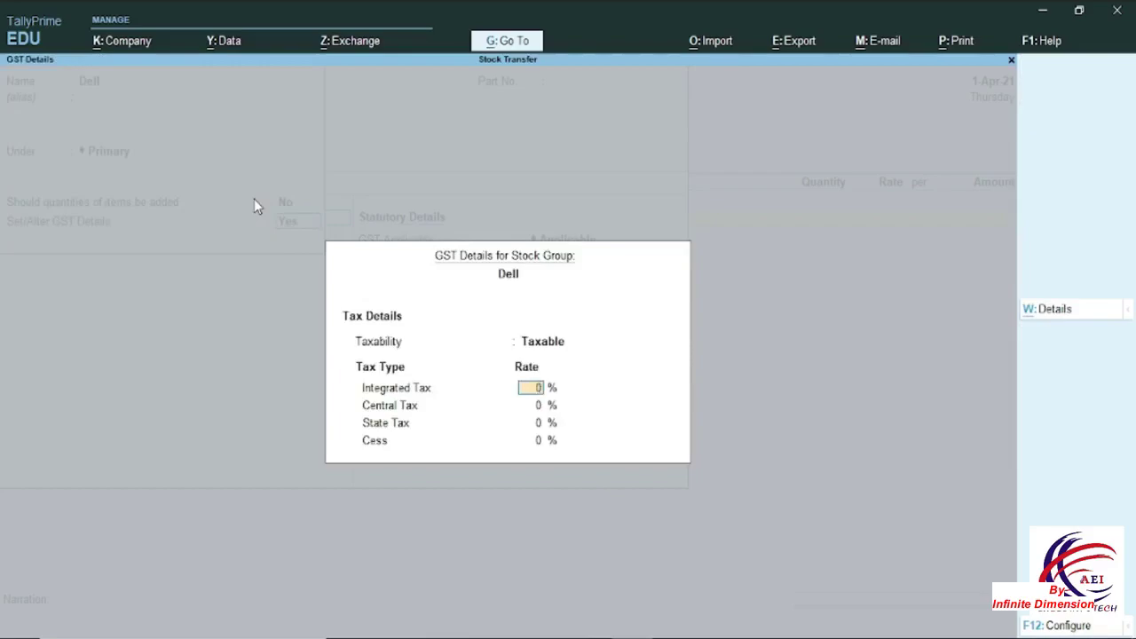
pyautogui.write('18')
pyautogui.press('Return')
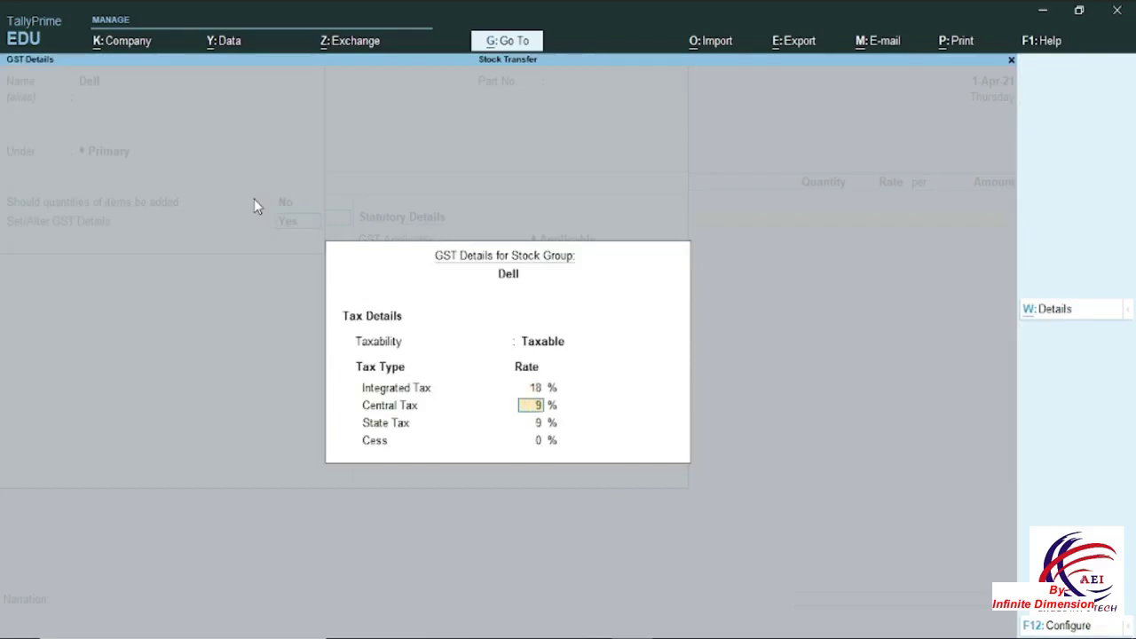
pyautogui.press('Return')
pyautogui.press('Return')
pyautogui.press('Return')
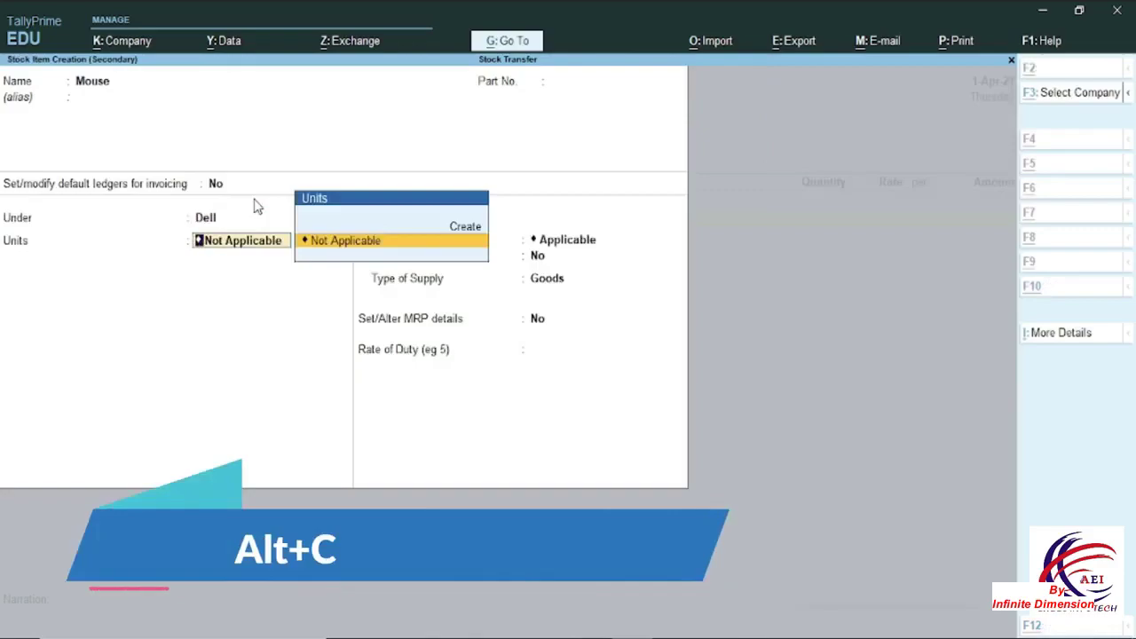
# Create unit Nos. (Numbers, NOS-NUMBERS) for Mouse and finish the item with Goods supply
pyautogui.hotkey('alt', 'c')
pyautogui.write('Nos.')
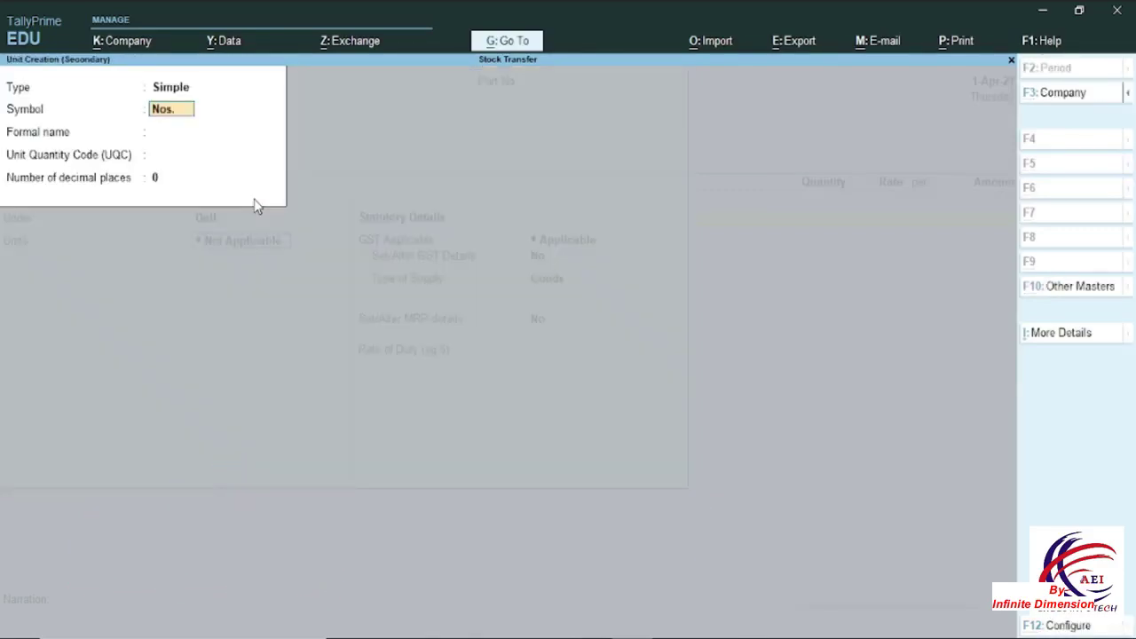
pyautogui.press('Return')
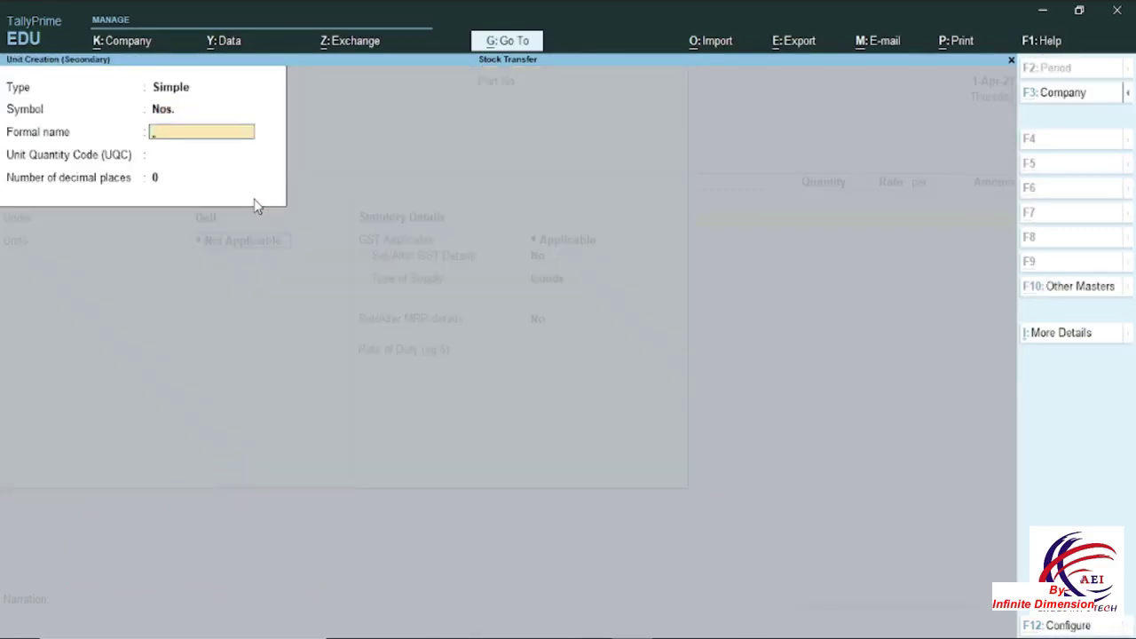
pyautogui.write('Numbers')
pyautogui.press('Return')
pyautogui.write('N')
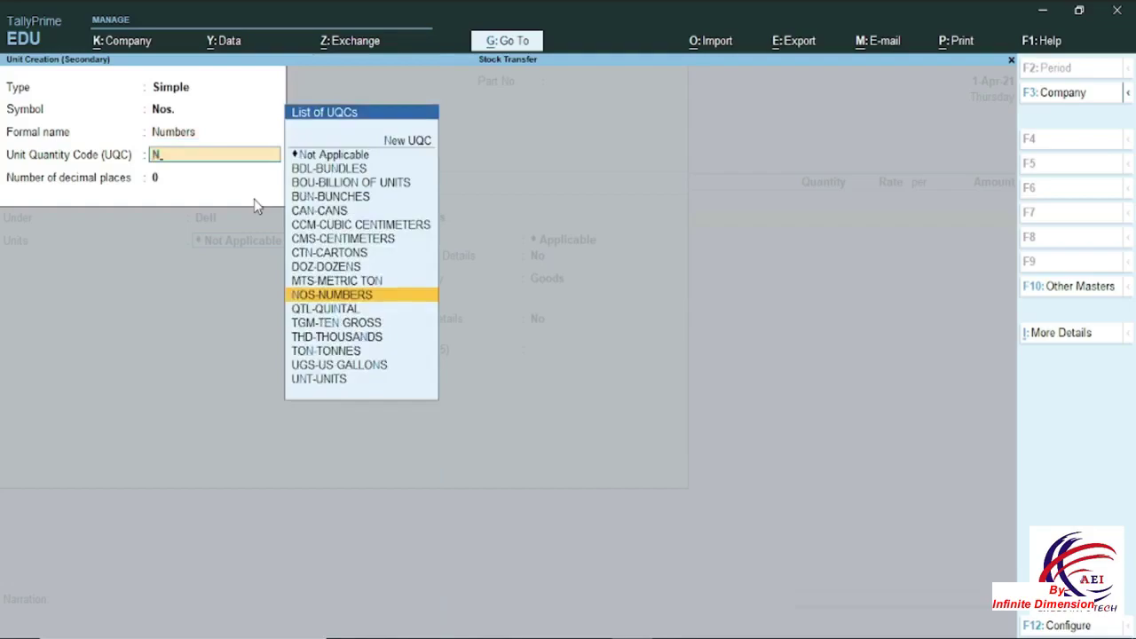
pyautogui.press('Return')
pyautogui.press('Return')
pyautogui.press('Return')
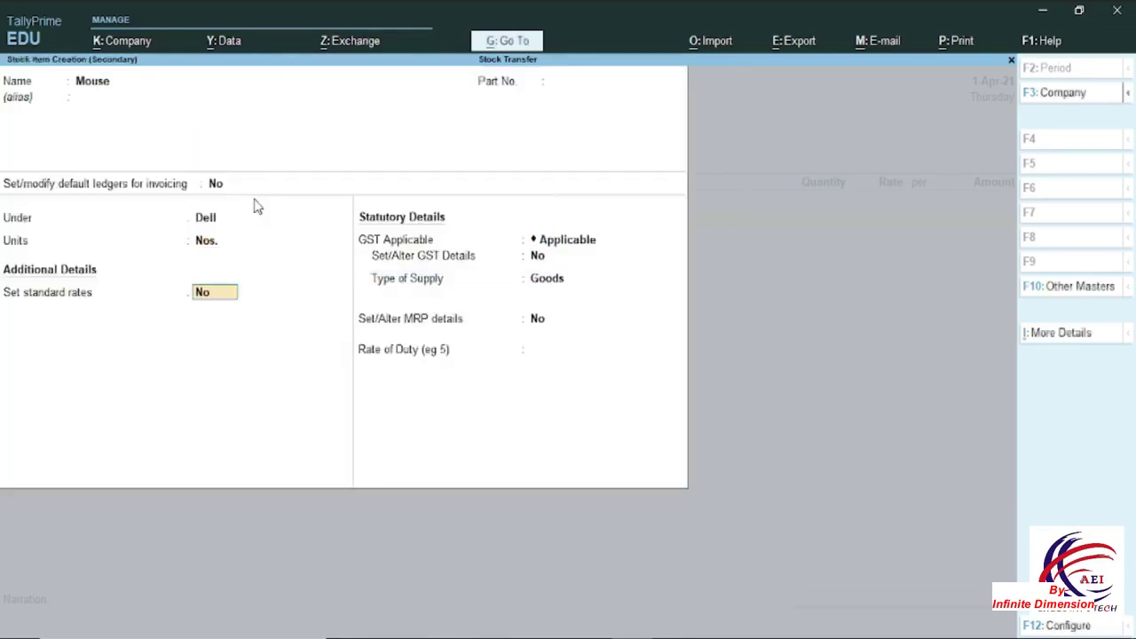
pyautogui.press('Return')
pyautogui.press('Return')
pyautogui.press('Return')
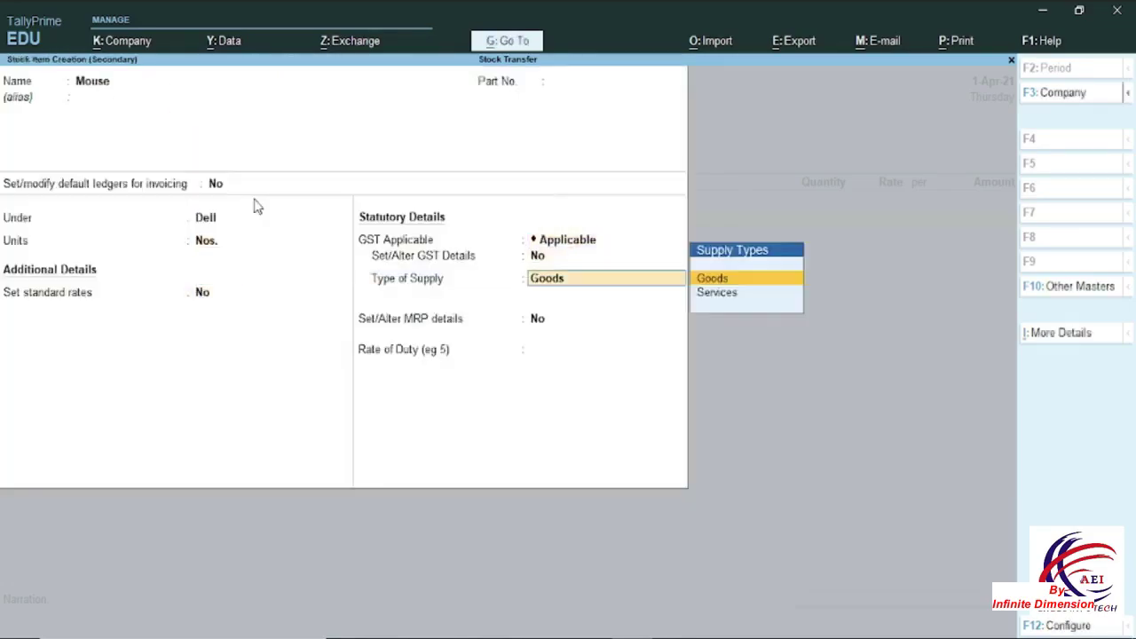
pyautogui.press('Return')
pyautogui.press('Return')
pyautogui.press('Return')
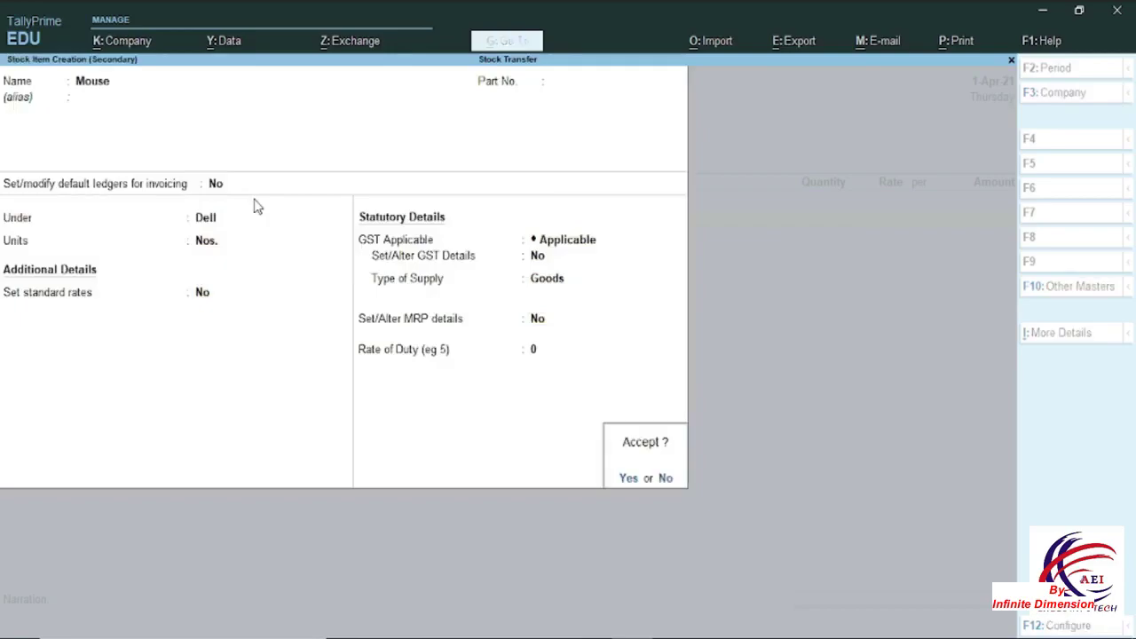
pyautogui.press('Return')
pyautogui.press('Return')
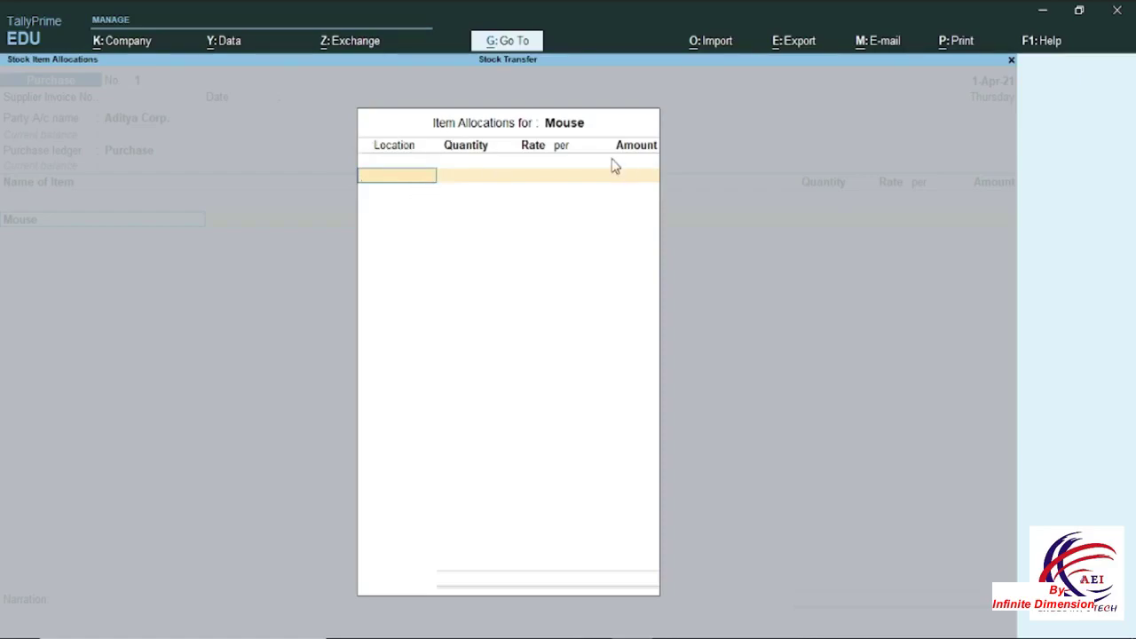
# Allocate Mouse to Jharoda: 100 Nos. at 350, amounting to 35,000.00
pyautogui.press('space')
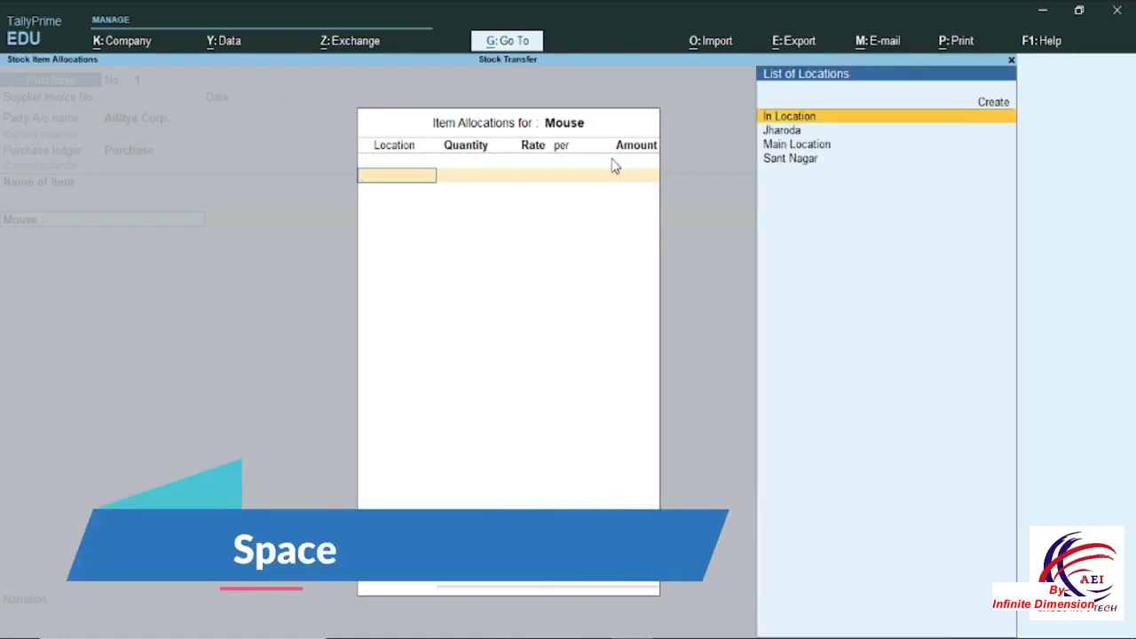
pyautogui.press('Down')
pyautogui.press('Return')
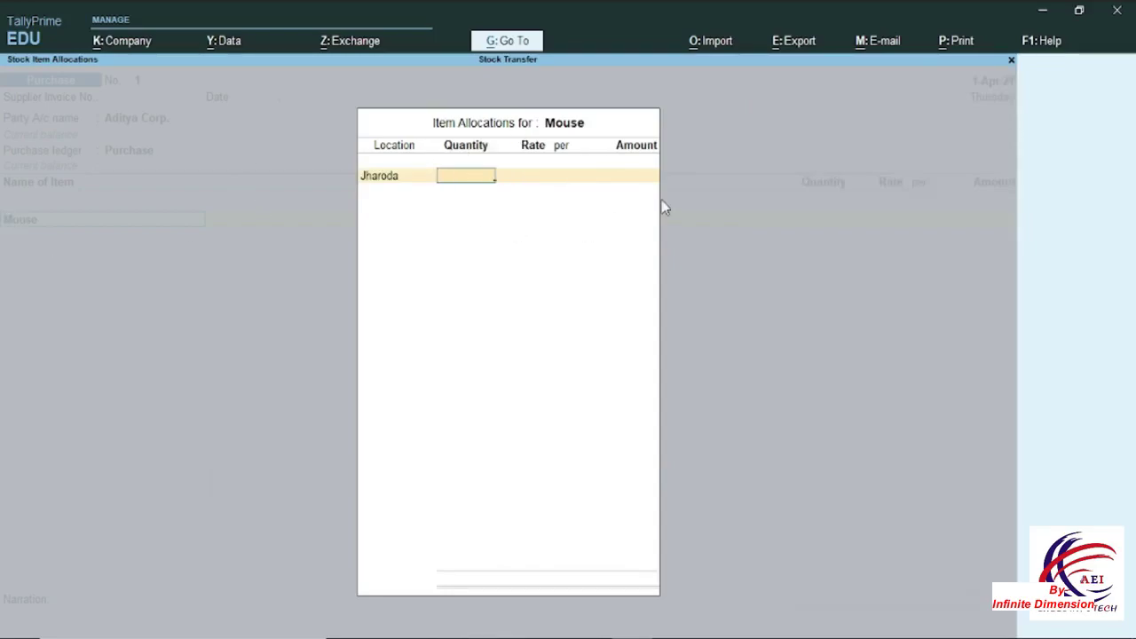
pyautogui.write('100')
pyautogui.press('Return')
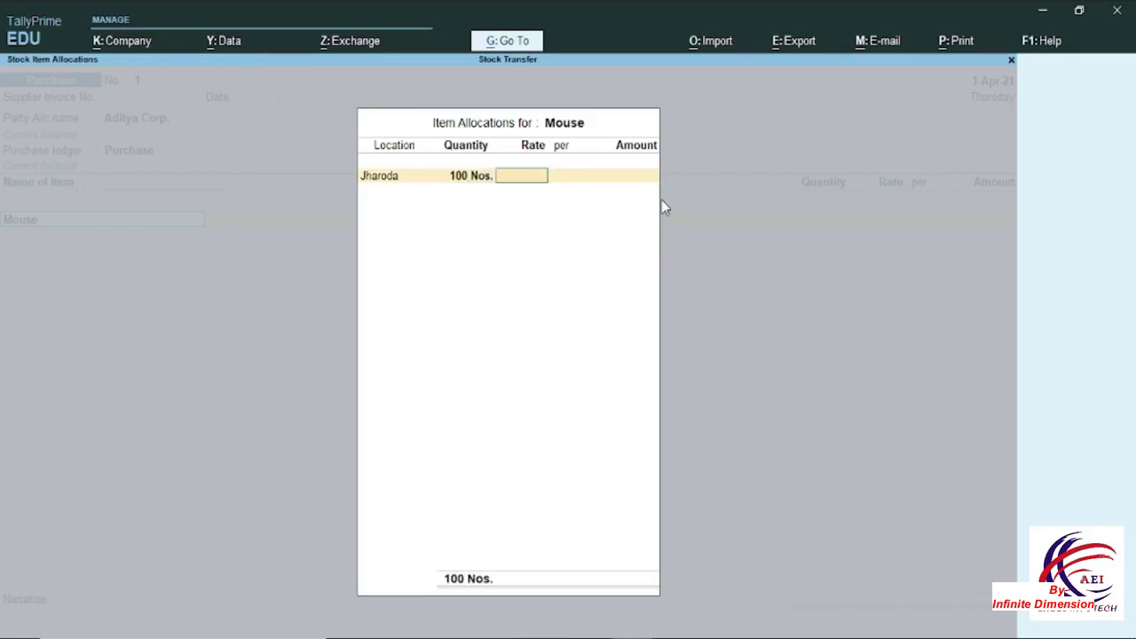
pyautogui.write('350')
pyautogui.press('Return')
pyautogui.press('Return')
pyautogui.press('Return')
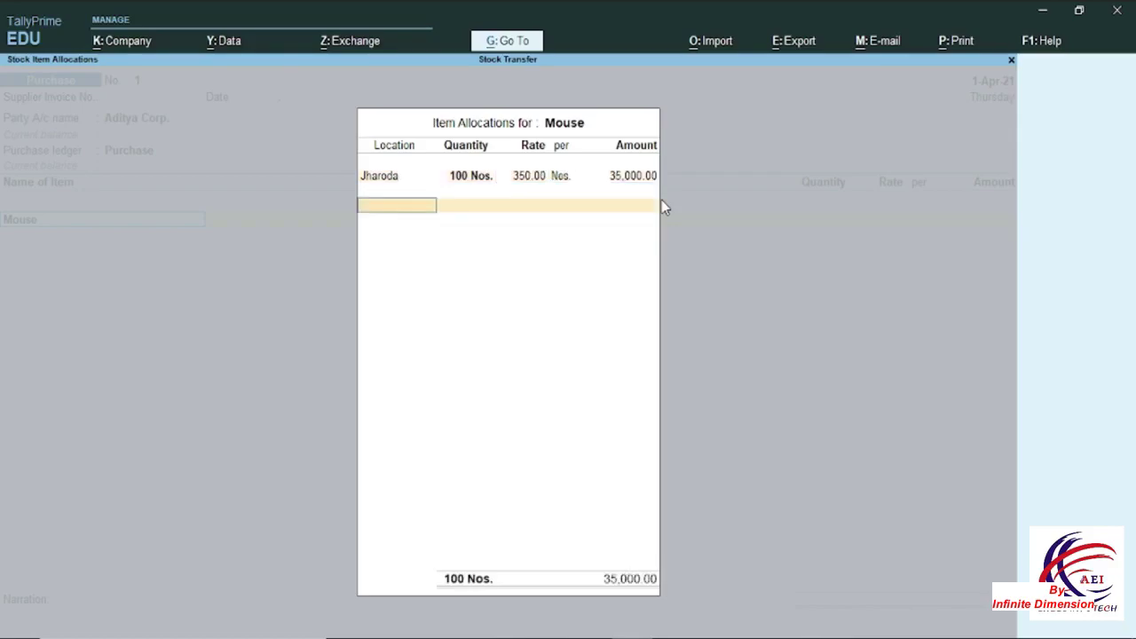
pyautogui.press('Return')
pyautogui.press('Return')
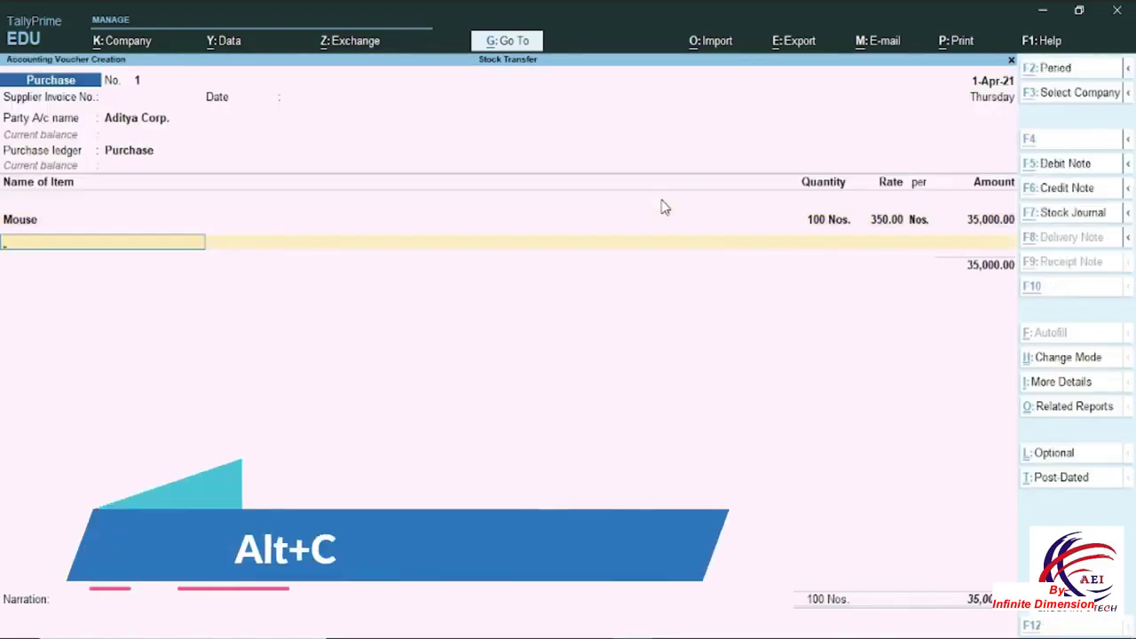
# Create stock item Keyboard under Dell using unit Nos
pyautogui.hotkey('alt', 'c')
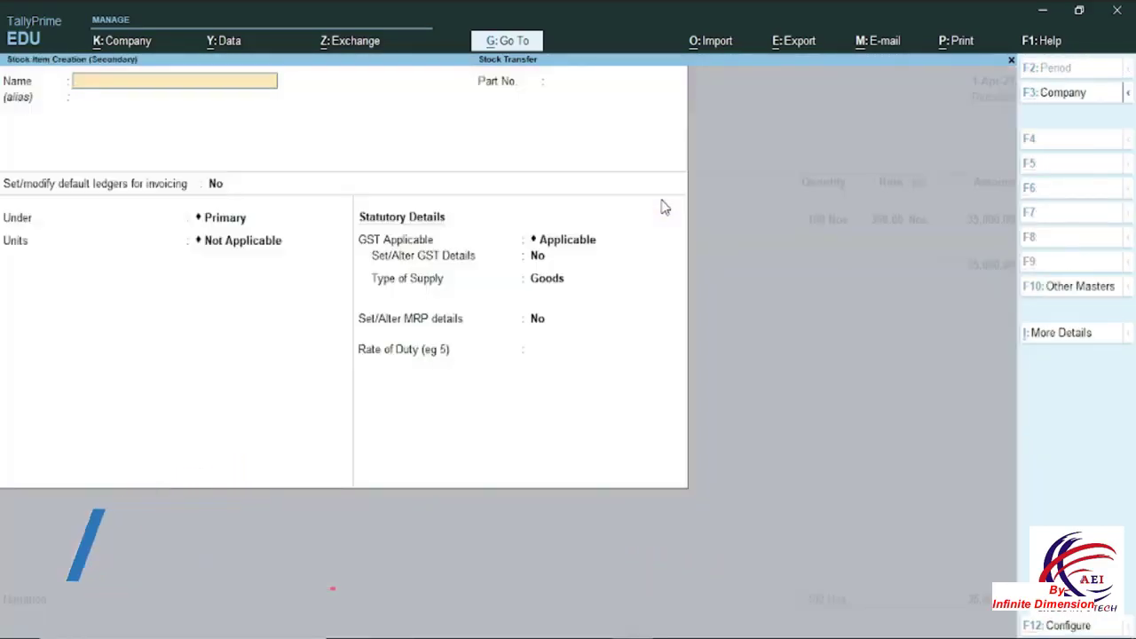
pyautogui.write('Key')
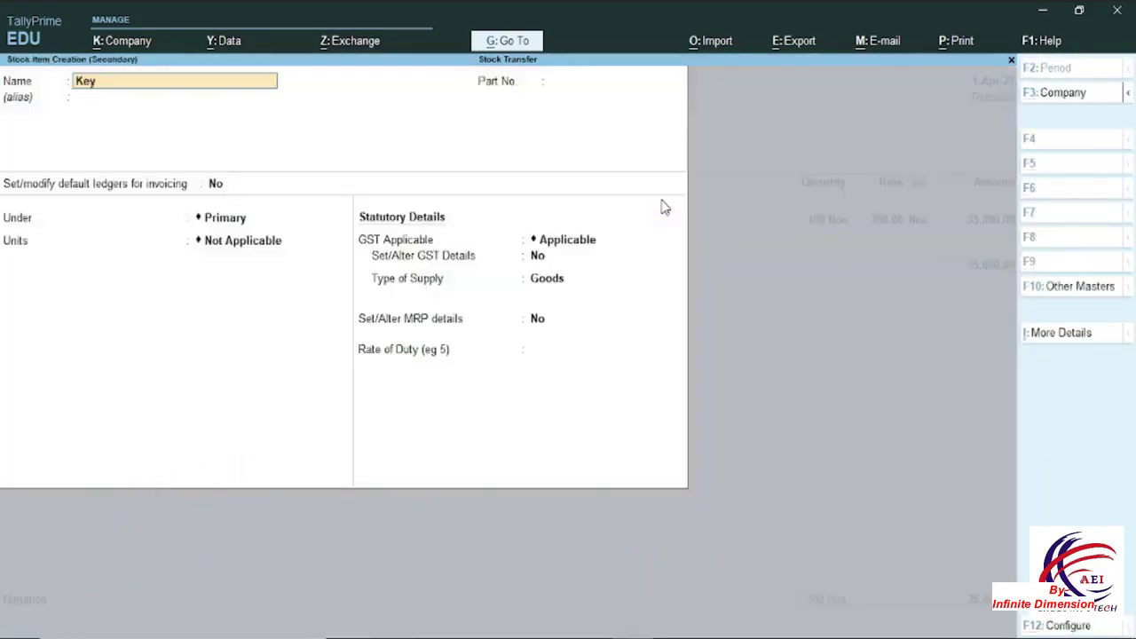
pyautogui.write('board')
pyautogui.press('Return')
pyautogui.press('Return')
pyautogui.press('Return')
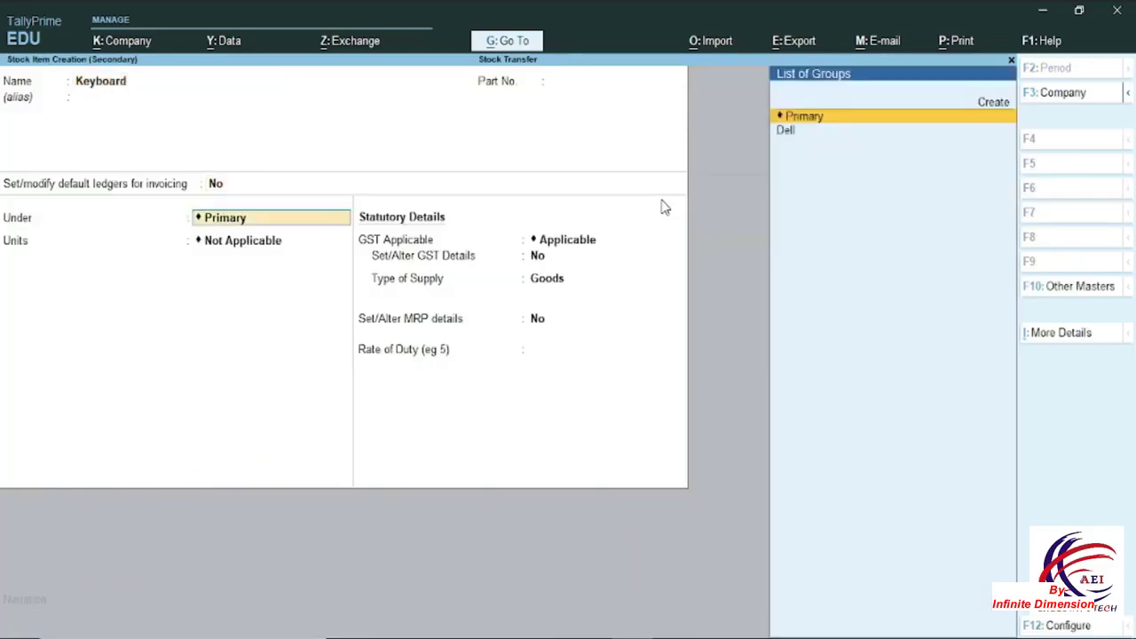
pyautogui.press('Down')
pyautogui.press('Return')
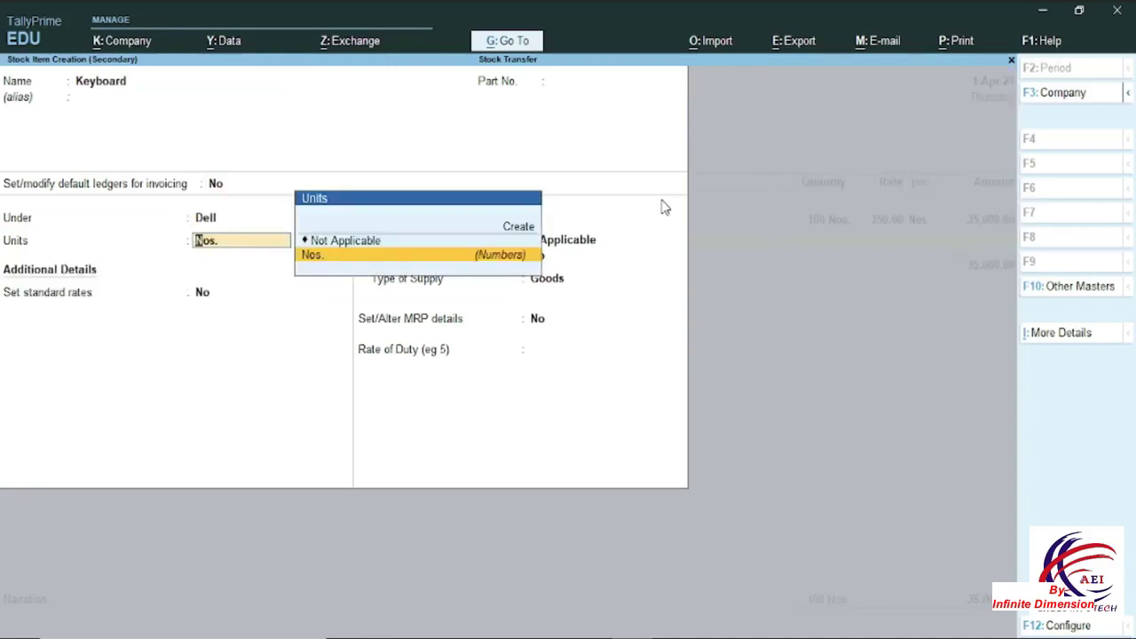
pyautogui.press('Return')
pyautogui.press('Return')
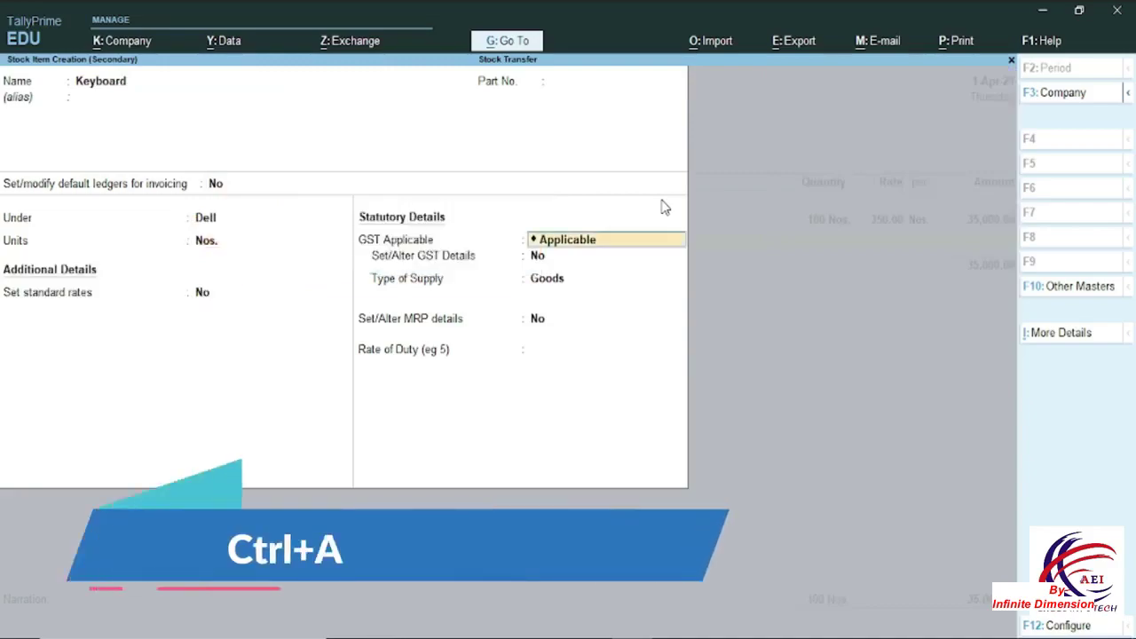
pyautogui.press('Return')
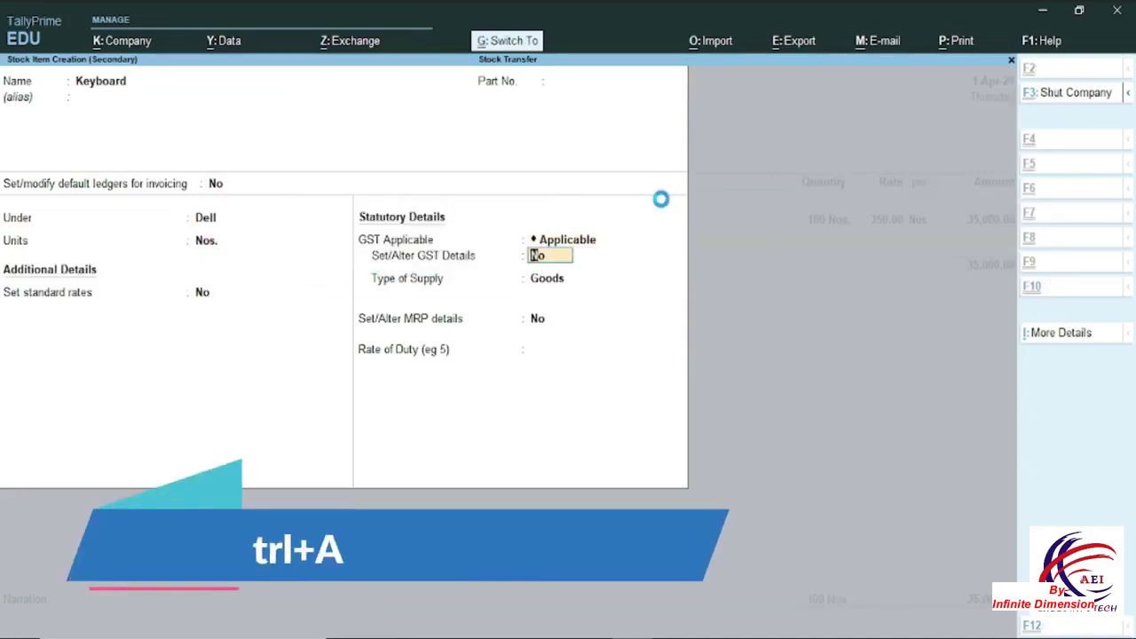
pyautogui.hotkey('ctrl', 'a')
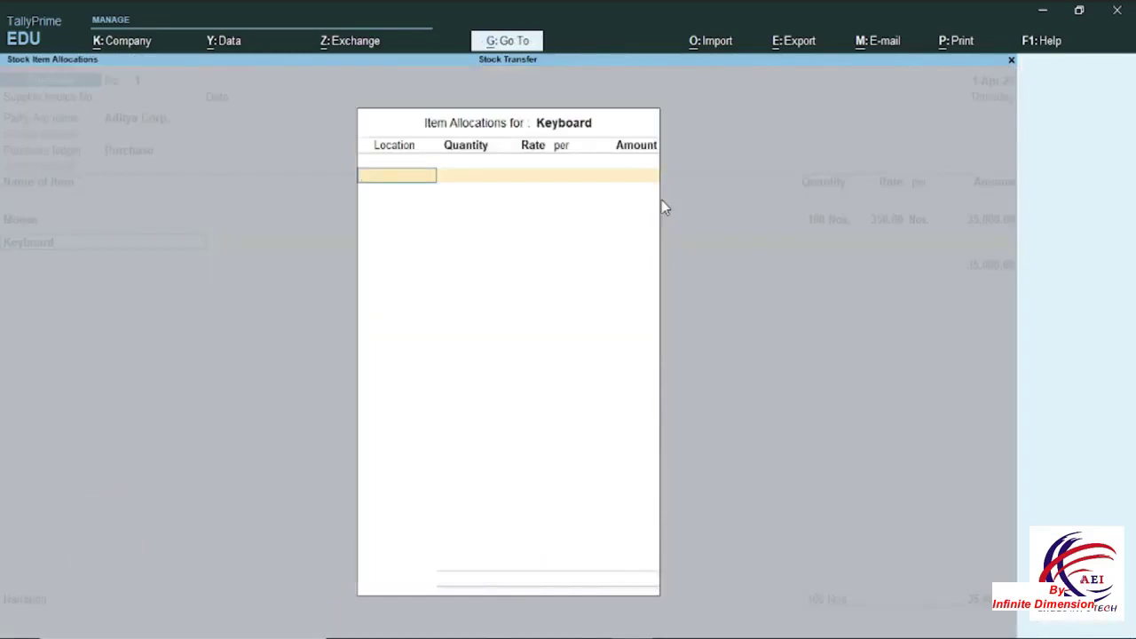
# Allocate Keyboard to Jharoda: 100 Nos. at 550, amounting to 55,000.00
pyautogui.press('Down')
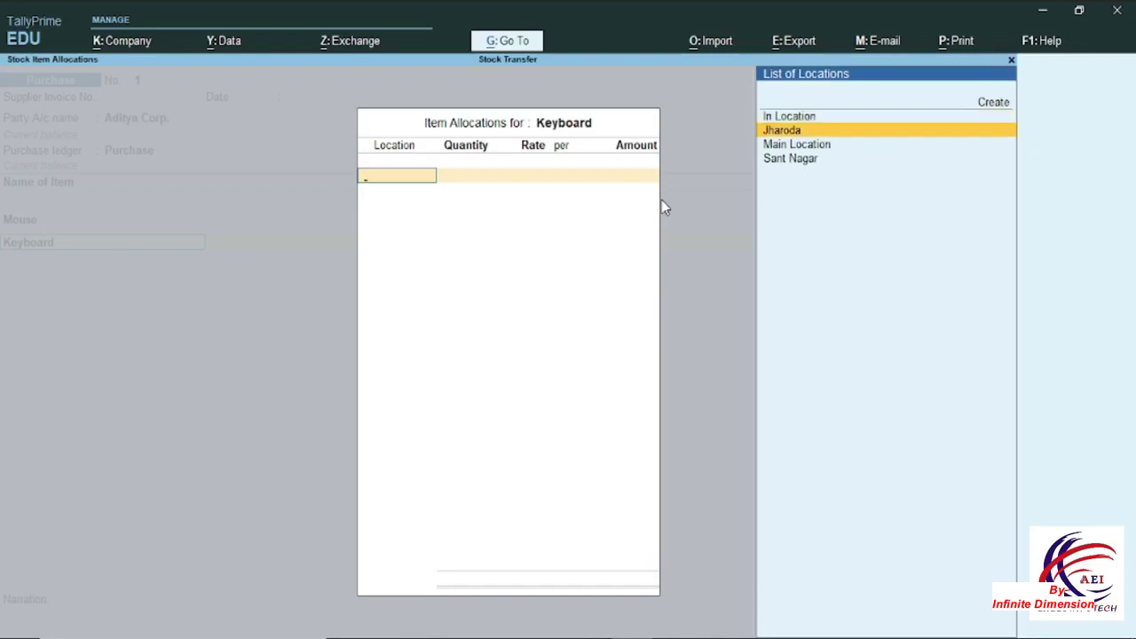
pyautogui.press('Return')
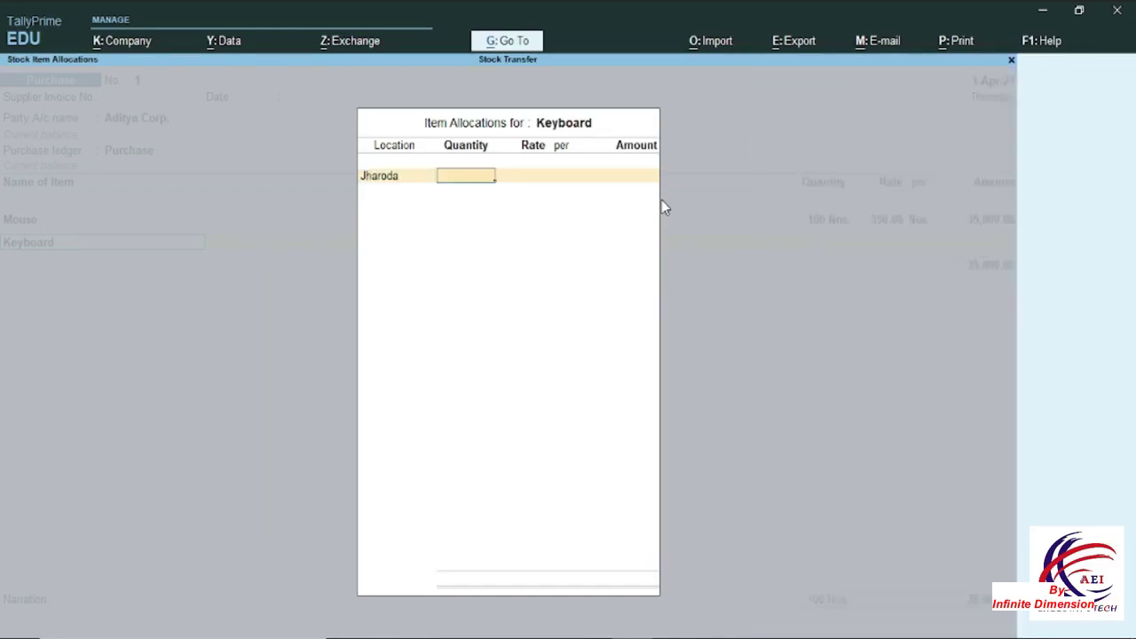
pyautogui.write('100')
pyautogui.press('Return')
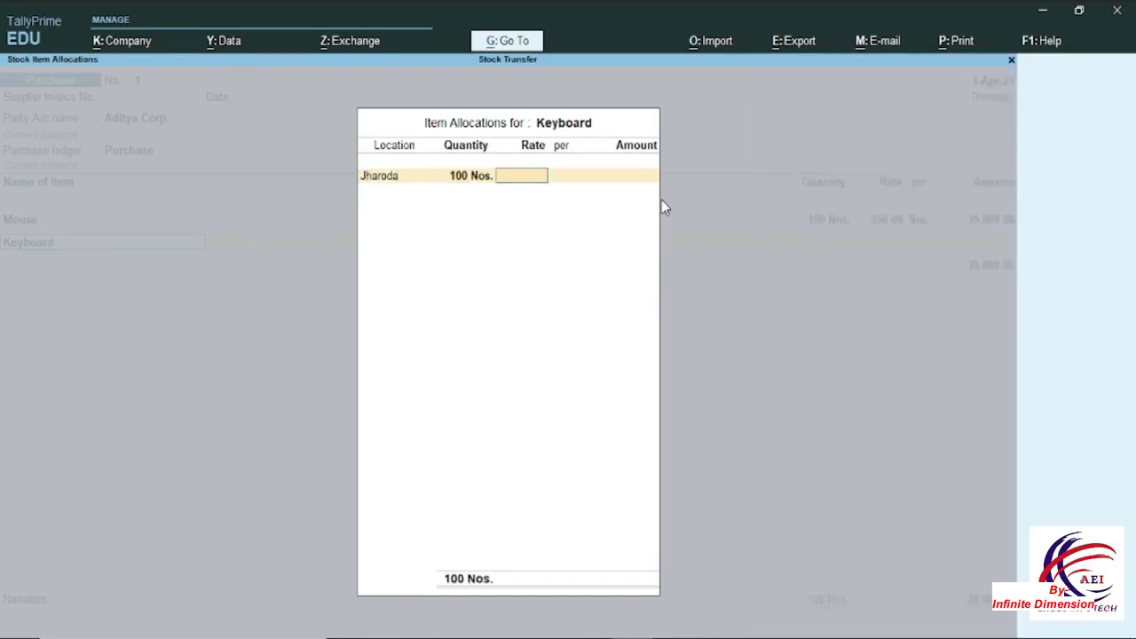
pyautogui.write('550')
pyautogui.press('Return')
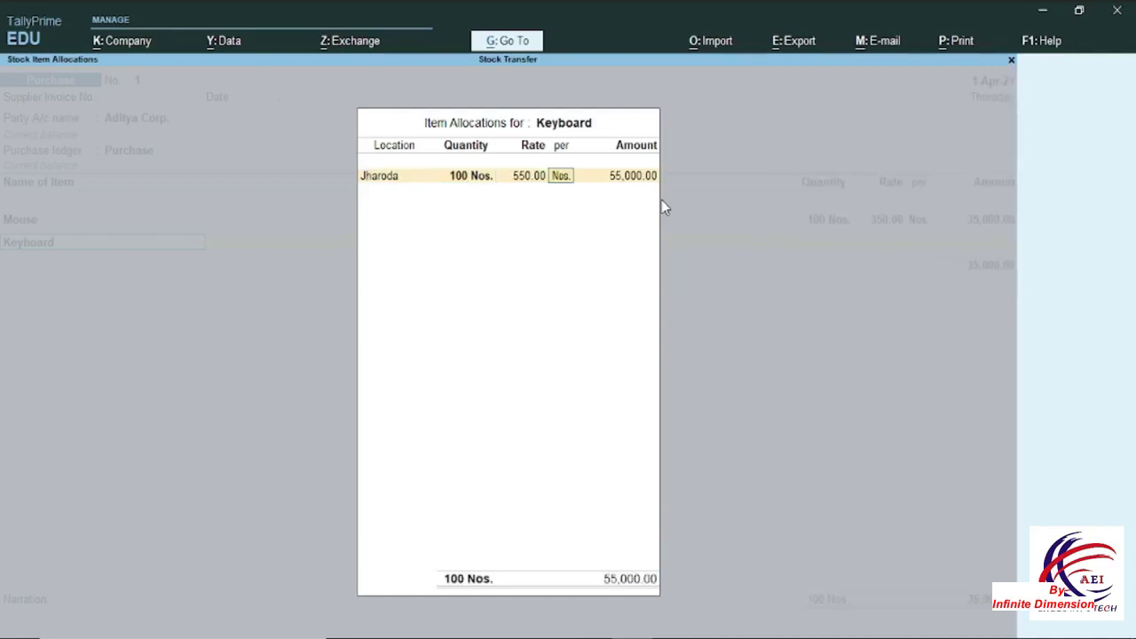
pyautogui.press('Return')
pyautogui.press('Return')
pyautogui.press('Return')
pyautogui.press('Return')
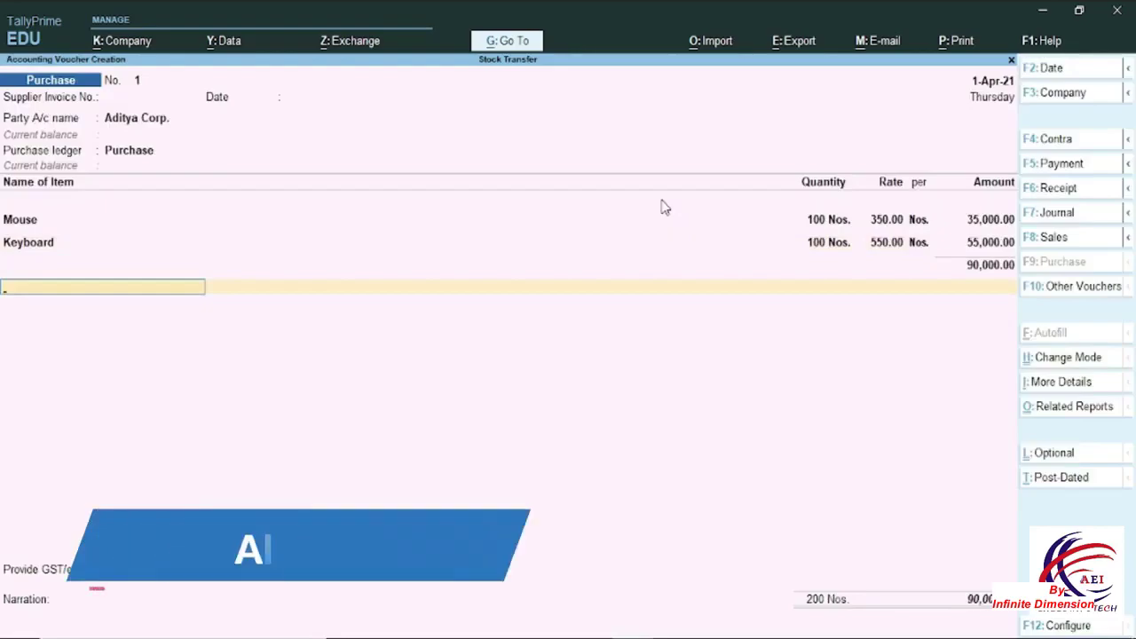
# Create ledger CGST under Duties & Taxes as GST Central Tax, charging 8,100.00
pyautogui.hotkey('alt', 'c')
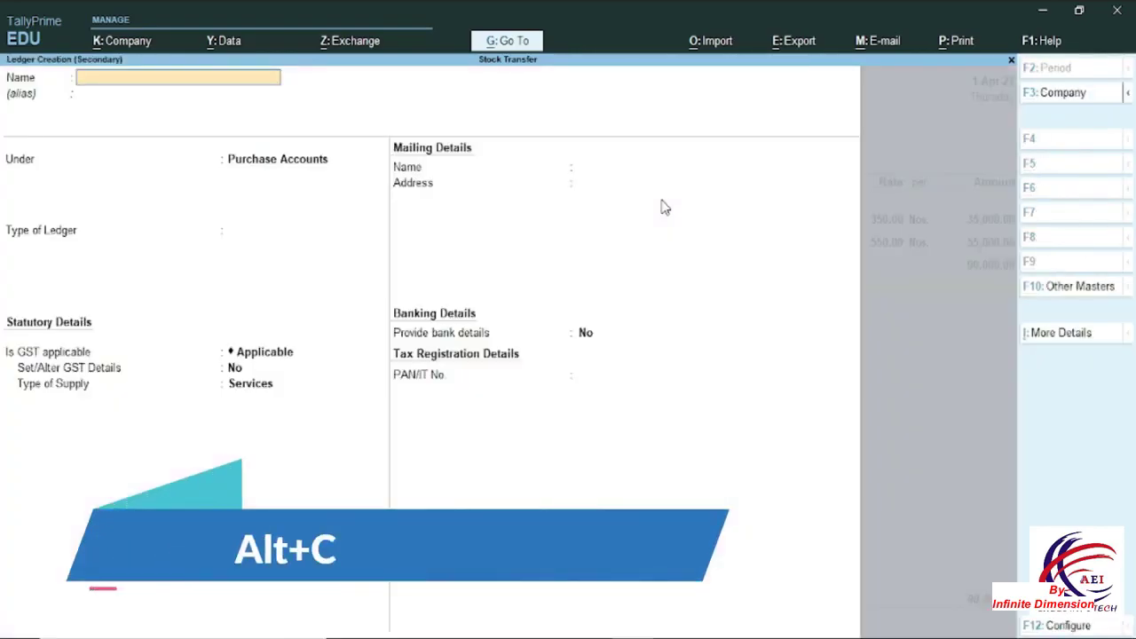
pyautogui.write('CGST')
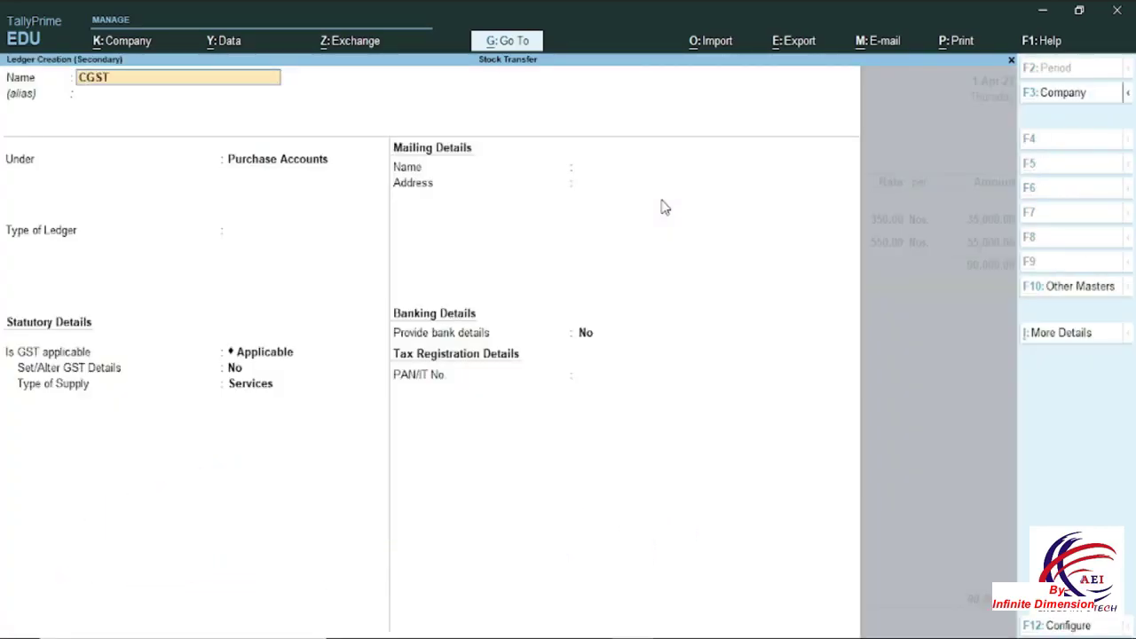
pyautogui.press('Return')
pyautogui.press('Return')
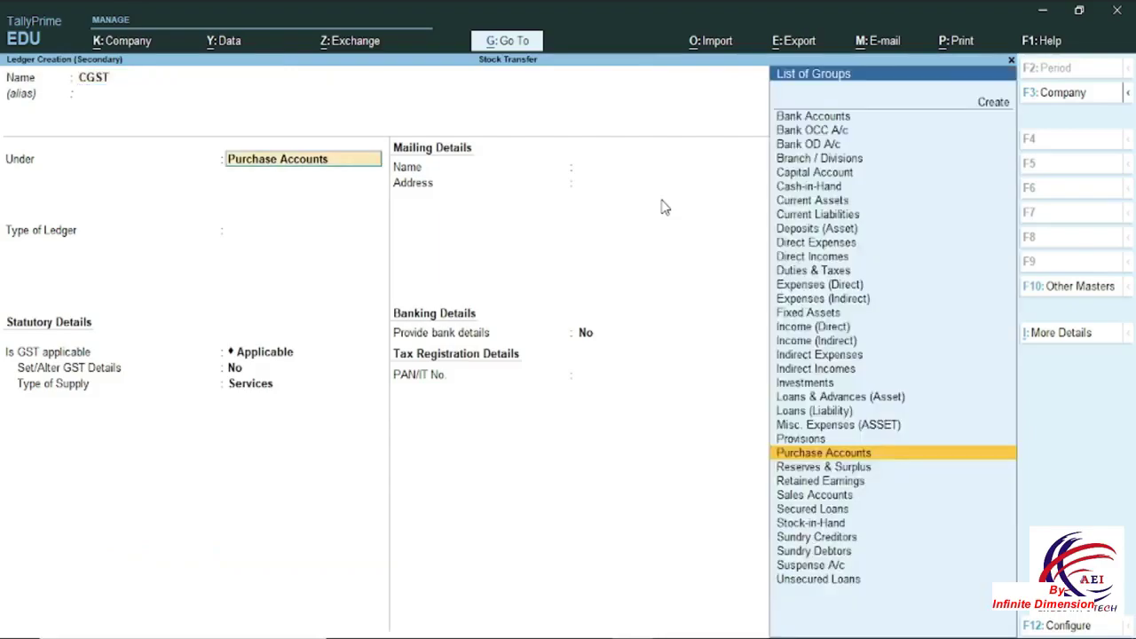
pyautogui.write('D')
pyautogui.press('Down')
pyautogui.press('Down')
pyautogui.press('Down')
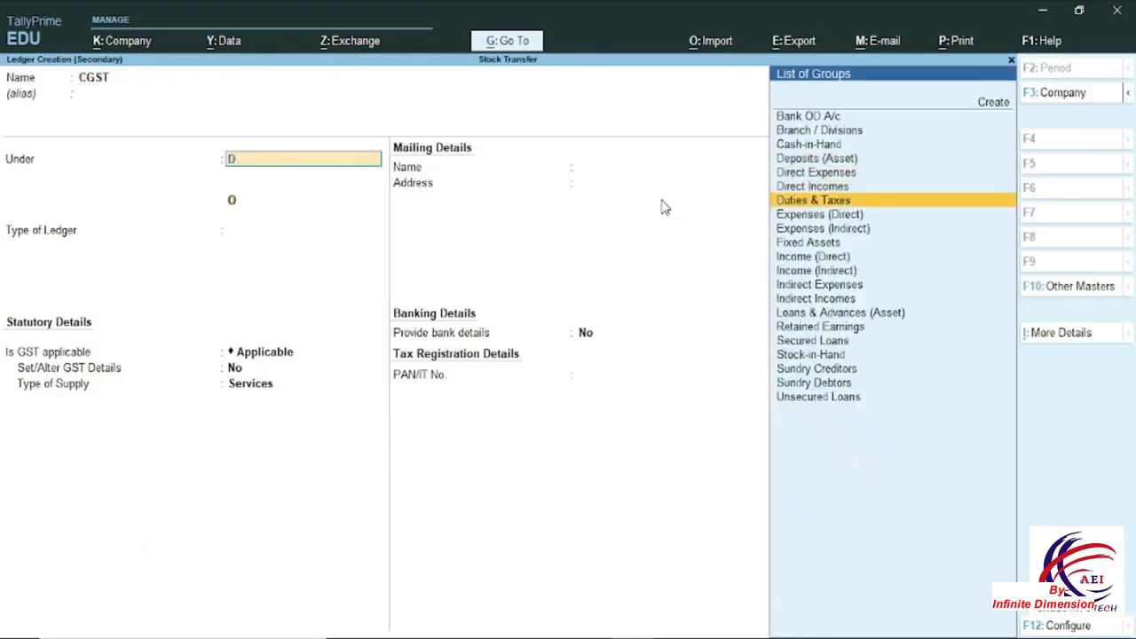
pyautogui.press('Return')
pyautogui.press('Up')
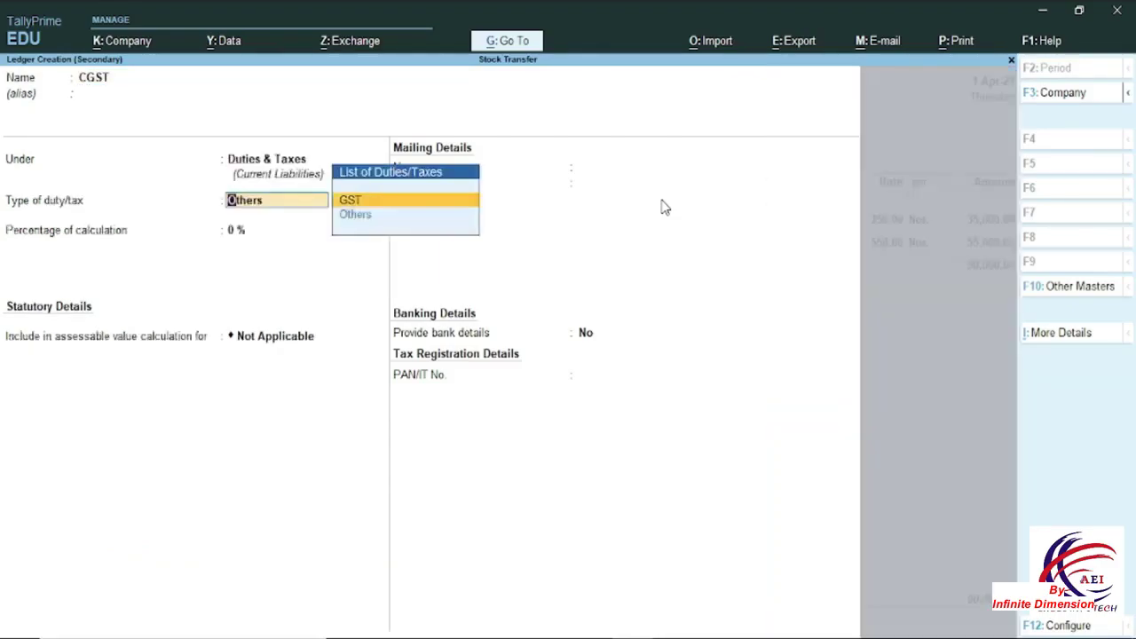
pyautogui.press('Return')
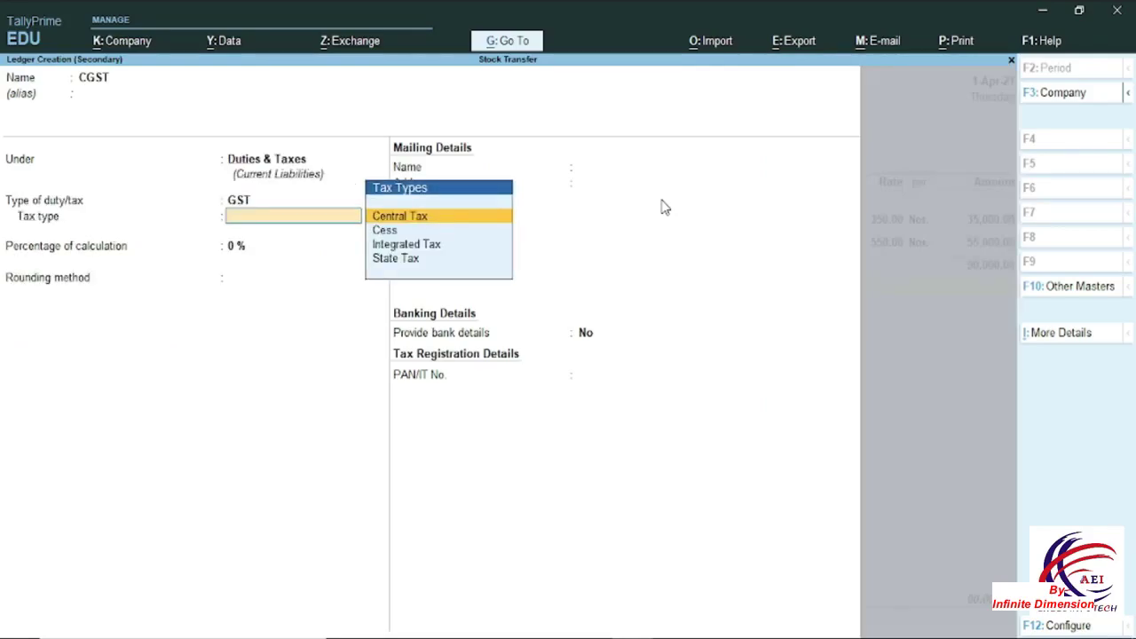
pyautogui.press('Return')
pyautogui.hotkey('ctrl', 'a')
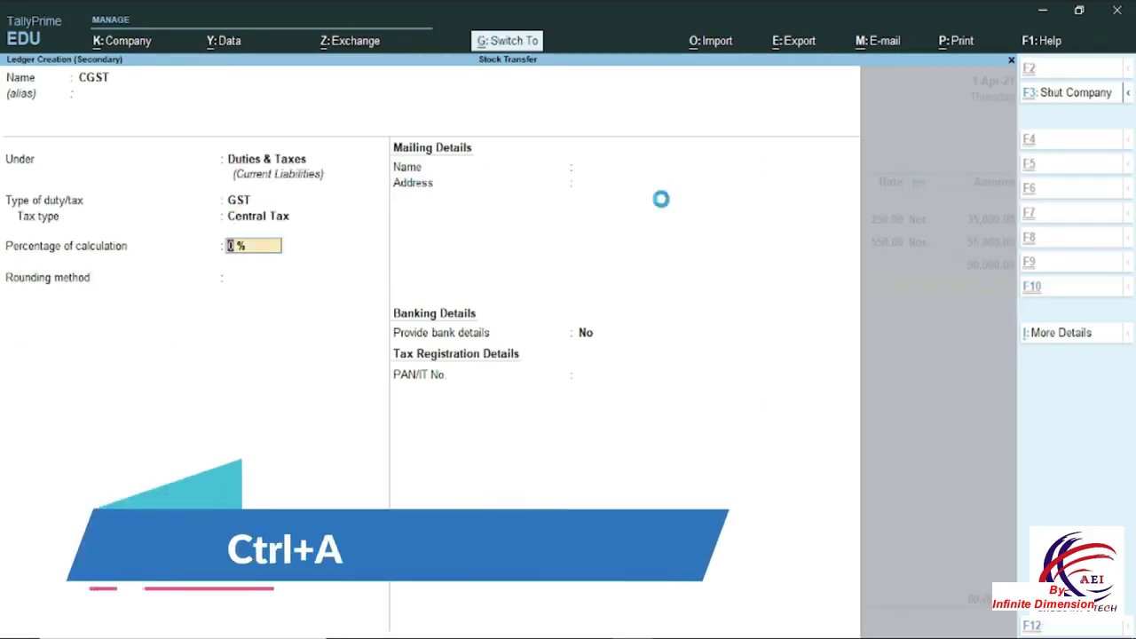
pyautogui.press('Return')
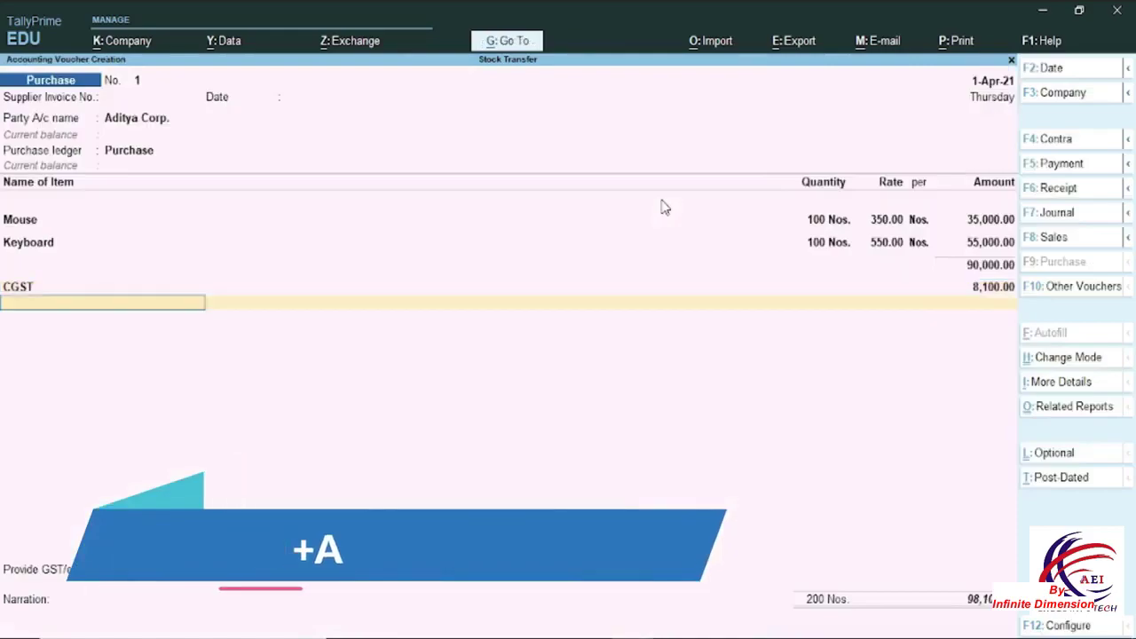
# Create ledger SGST under Duties & Taxes as GST State Tax, adding 8,100.00
pyautogui.hotkey('alt', 'c')
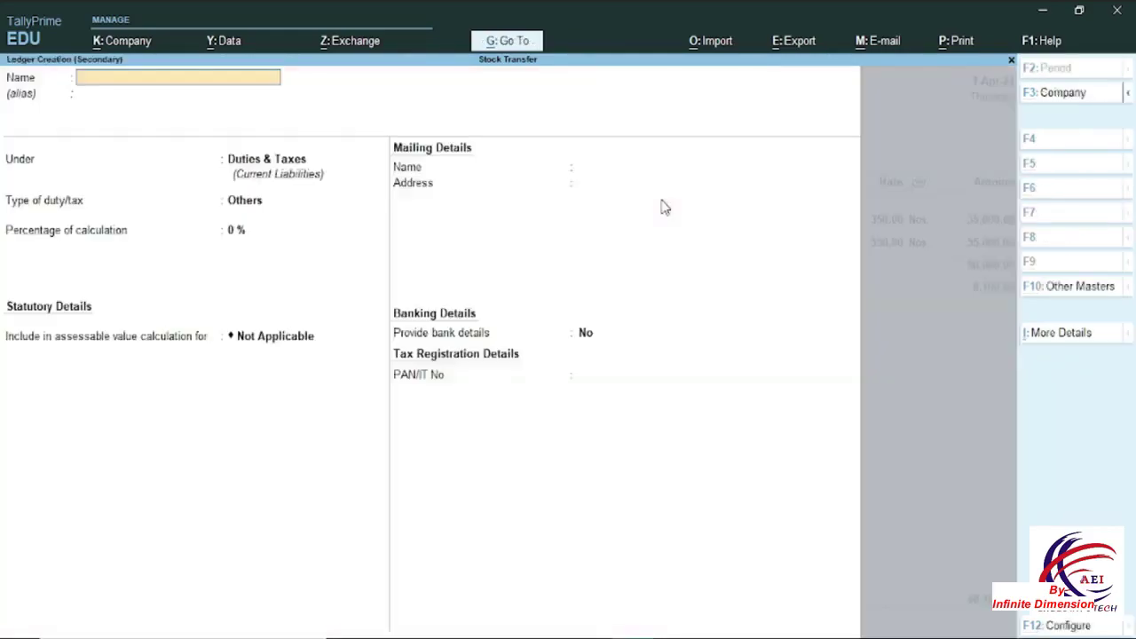
pyautogui.write('S')
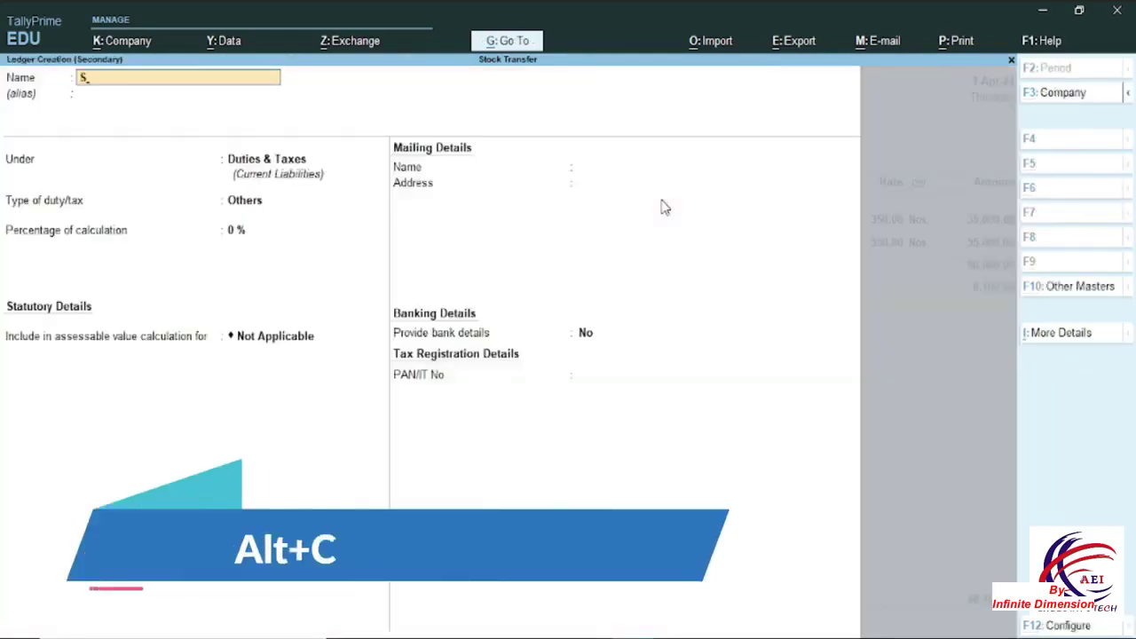
pyautogui.write('G')
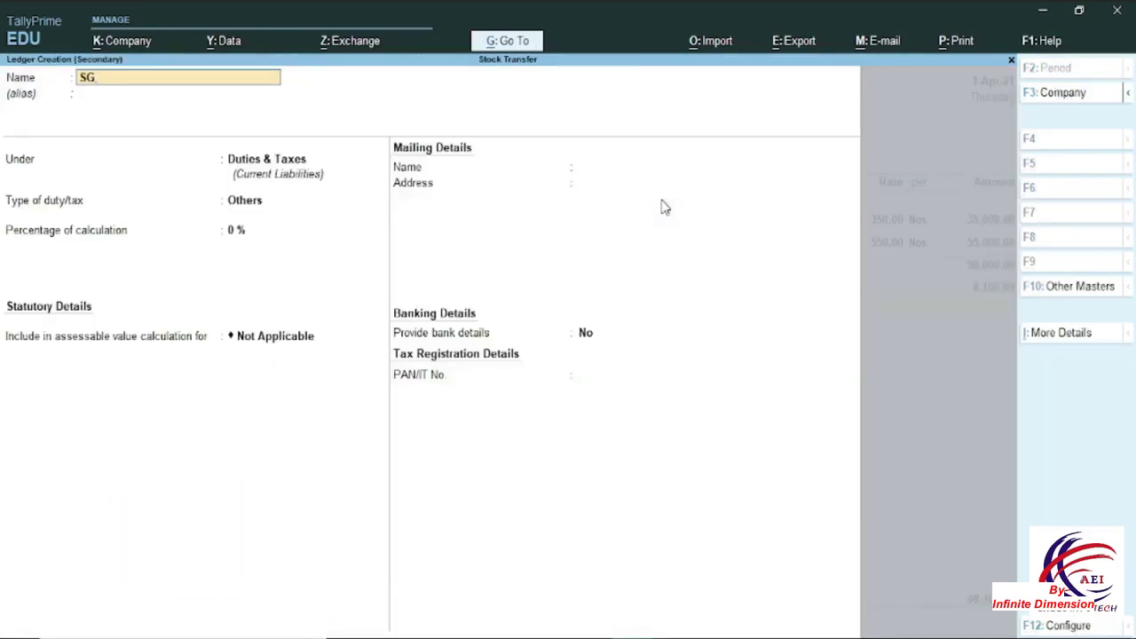
pyautogui.write('ST')
pyautogui.press('Return')
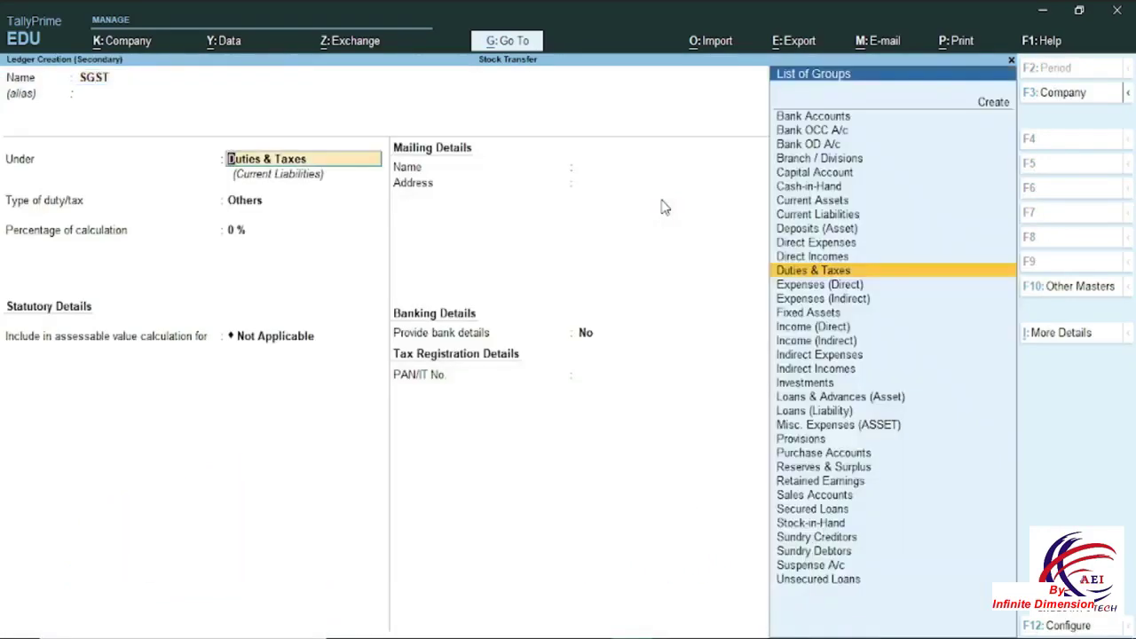
pyautogui.press('Return')
pyautogui.press('Up')
pyautogui.press('Return')
pyautogui.press('Down')
pyautogui.press('Down')
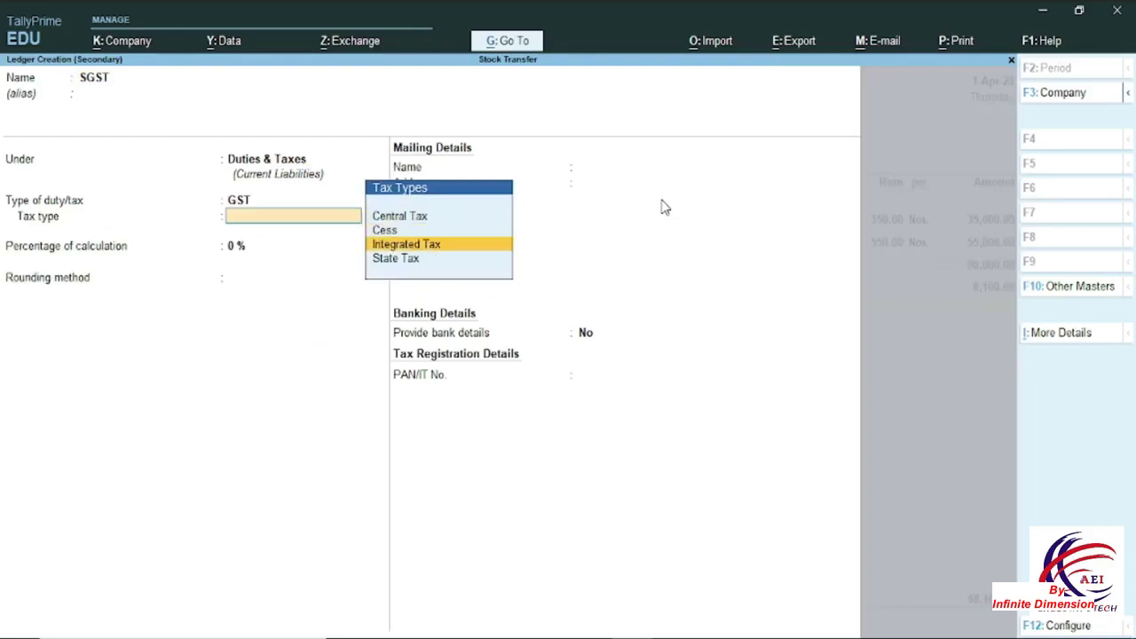
pyautogui.press('Down')
pyautogui.press('Return')
pyautogui.press('Return')
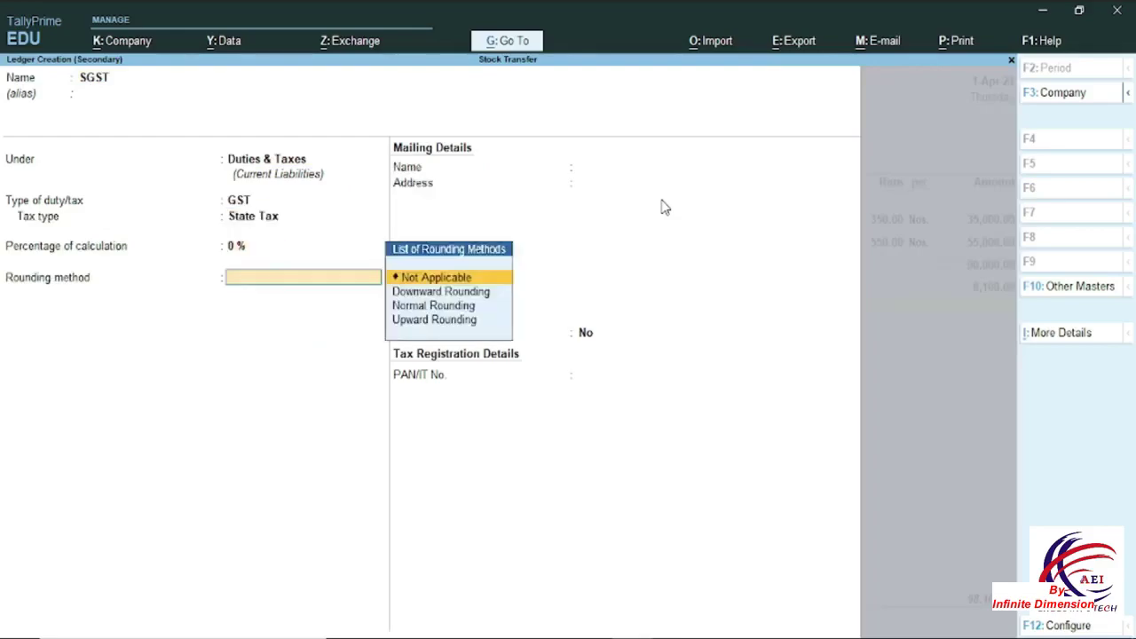
pyautogui.press('Return')
pyautogui.press('Return')
pyautogui.press('Return')
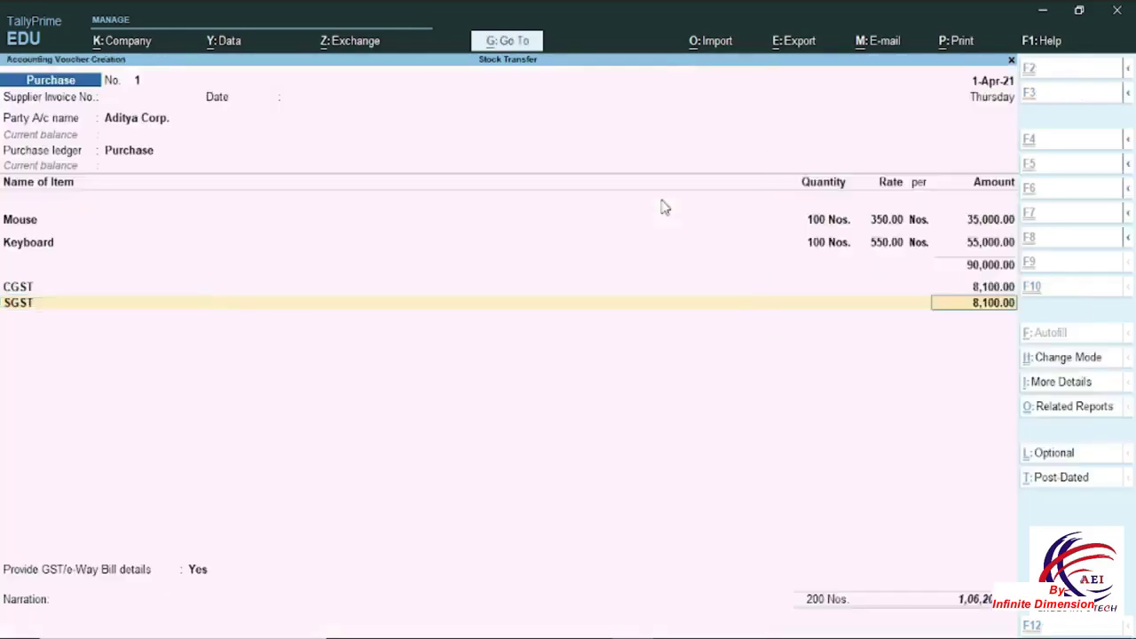
pyautogui.press('Return')
pyautogui.press('Return')
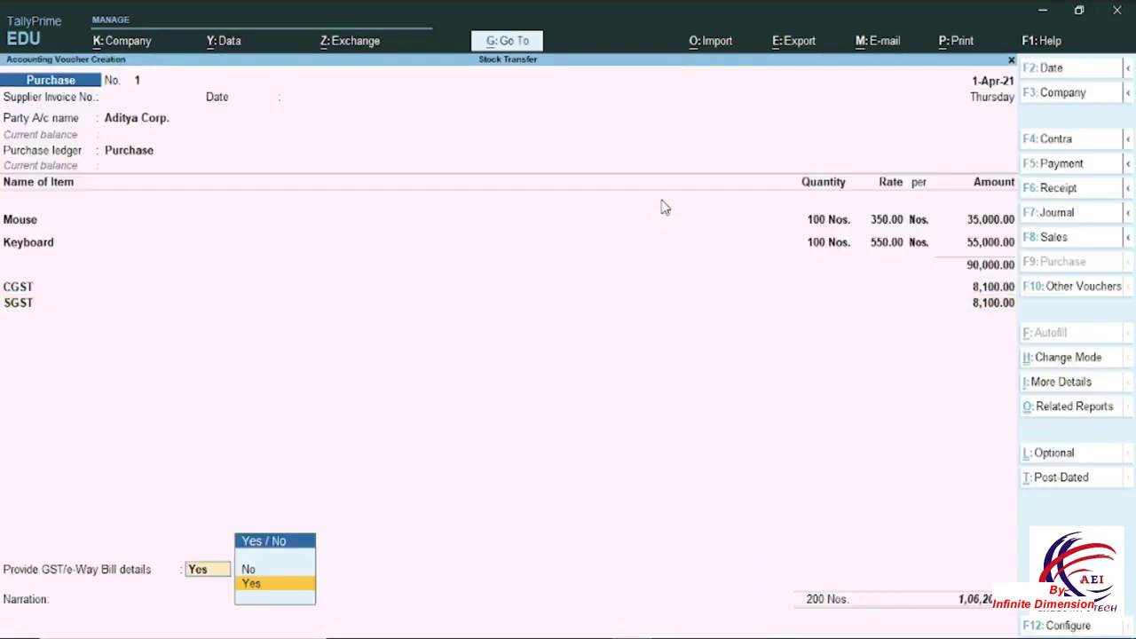
# Skip GST/e-Way Bill details, set new bill reference 1 for 1,06,200.00, and save
pyautogui.press('Up')
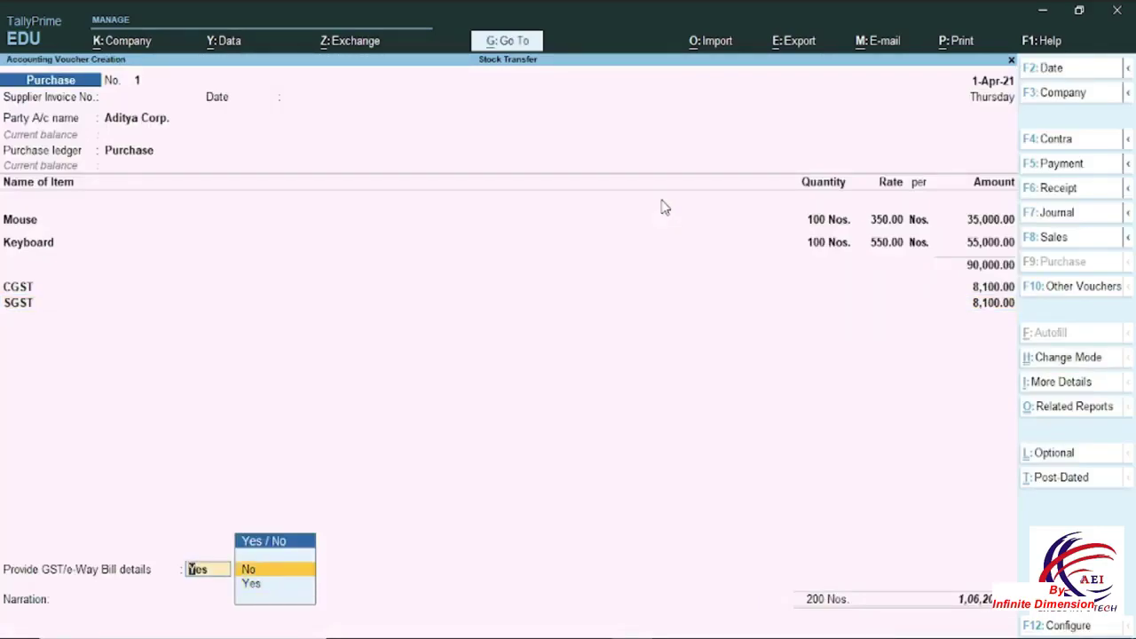
pyautogui.press('Return')
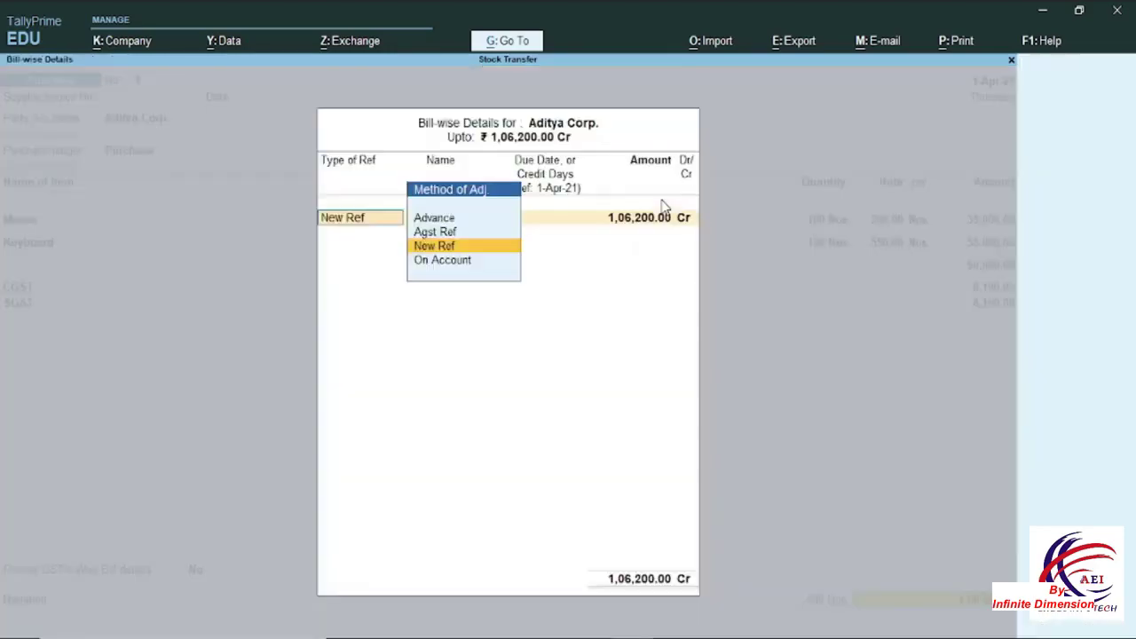
pyautogui.press('Return')
pyautogui.press('Return')
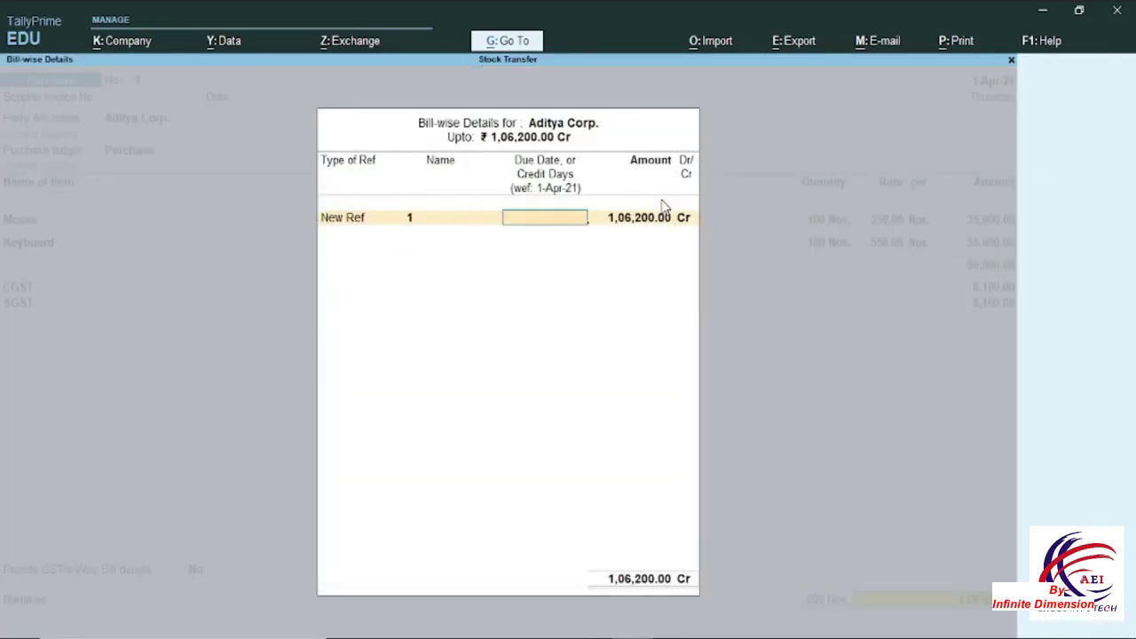
pyautogui.press('Return')
pyautogui.press('Return')
pyautogui.press('Return')
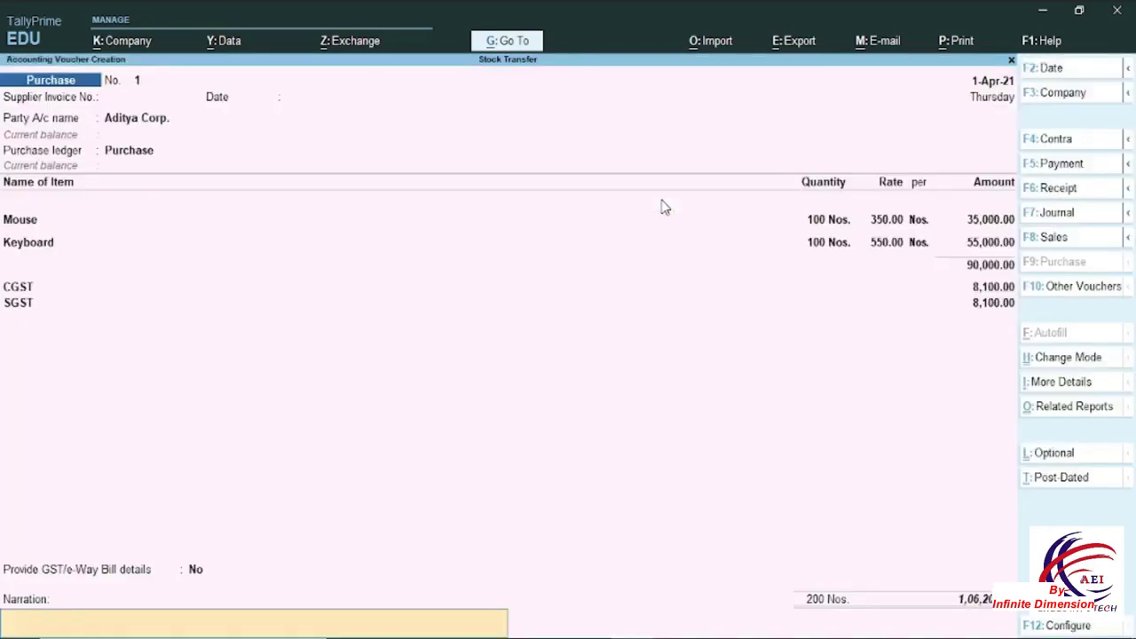
pyautogui.press('Return')
pyautogui.press('Return')
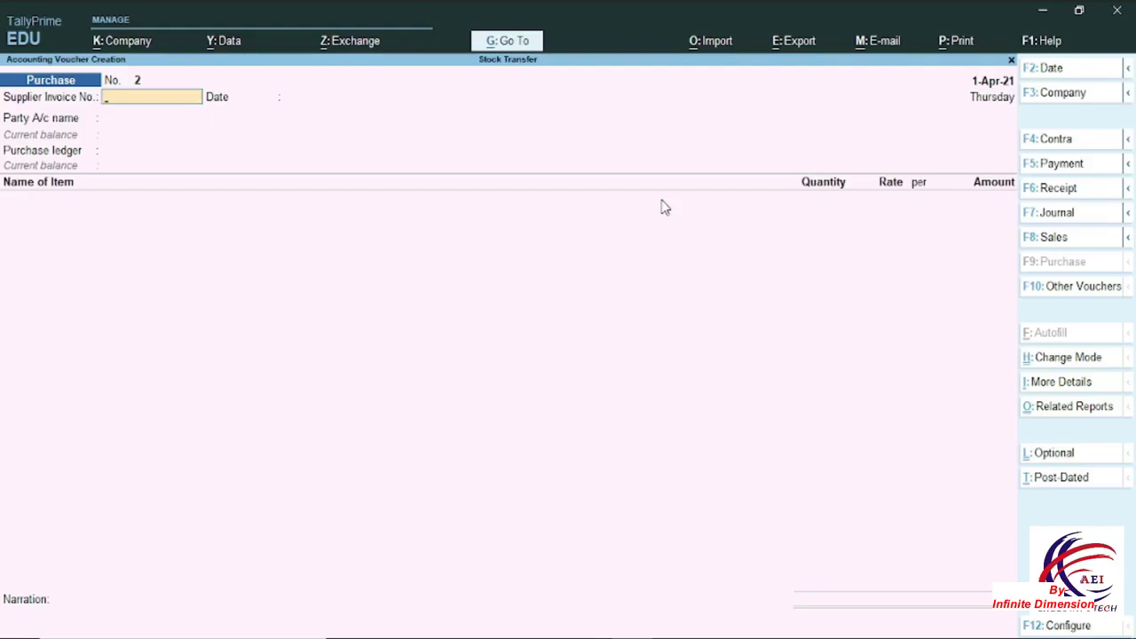
# Quit the blank purchase voucher and view Jharoda's Godown Summary with Dell's Keyboard and Mouse lines
pyautogui.press('Escape')
pyautogui.press('Return')
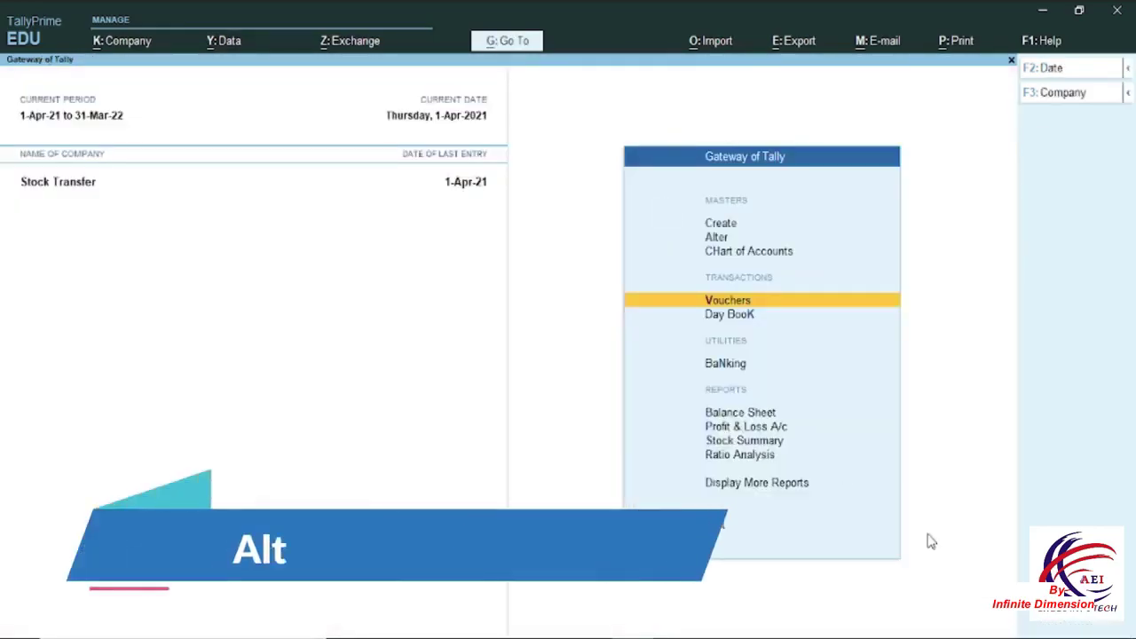
pyautogui.hotkey('alt', 'g')
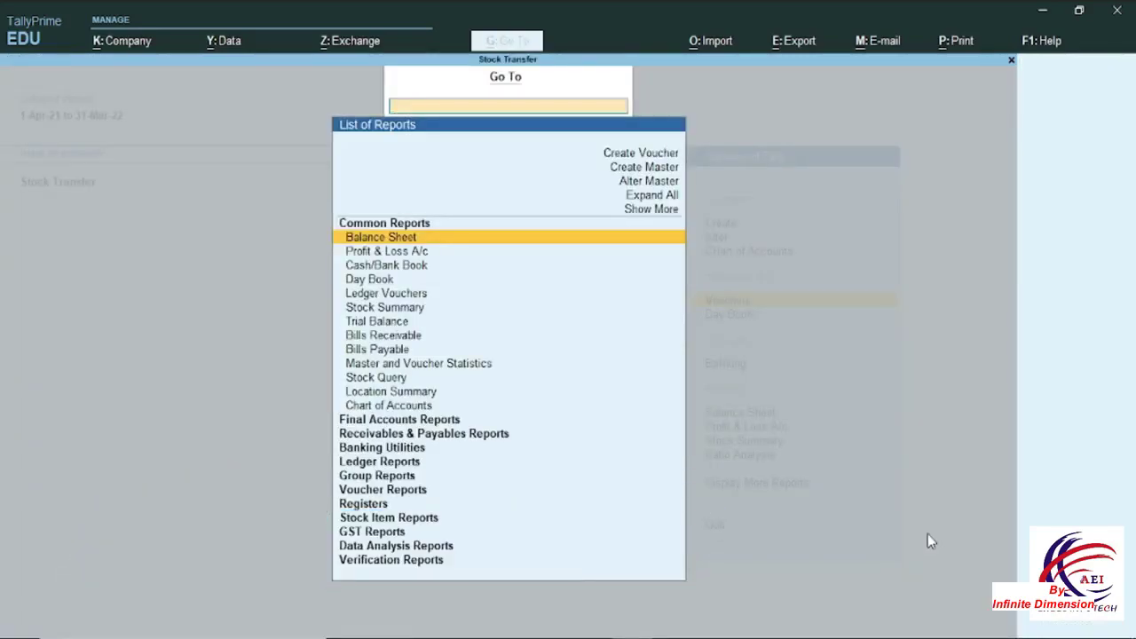
pyautogui.write('Go')
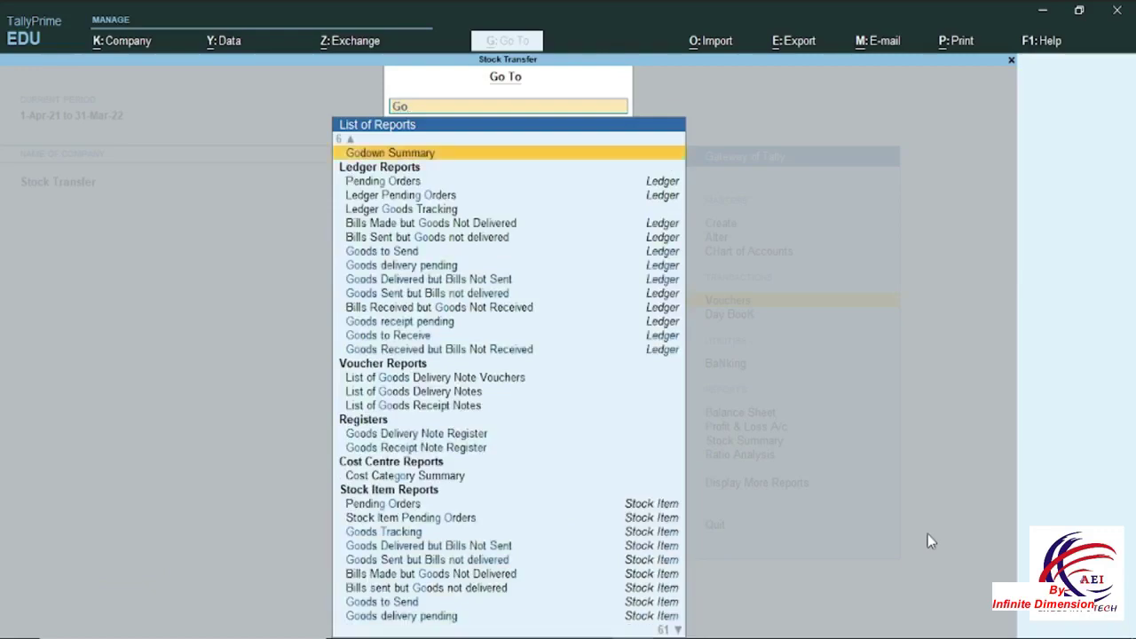
pyautogui.press('Return')
pyautogui.press('Down')
pyautogui.press('Down')
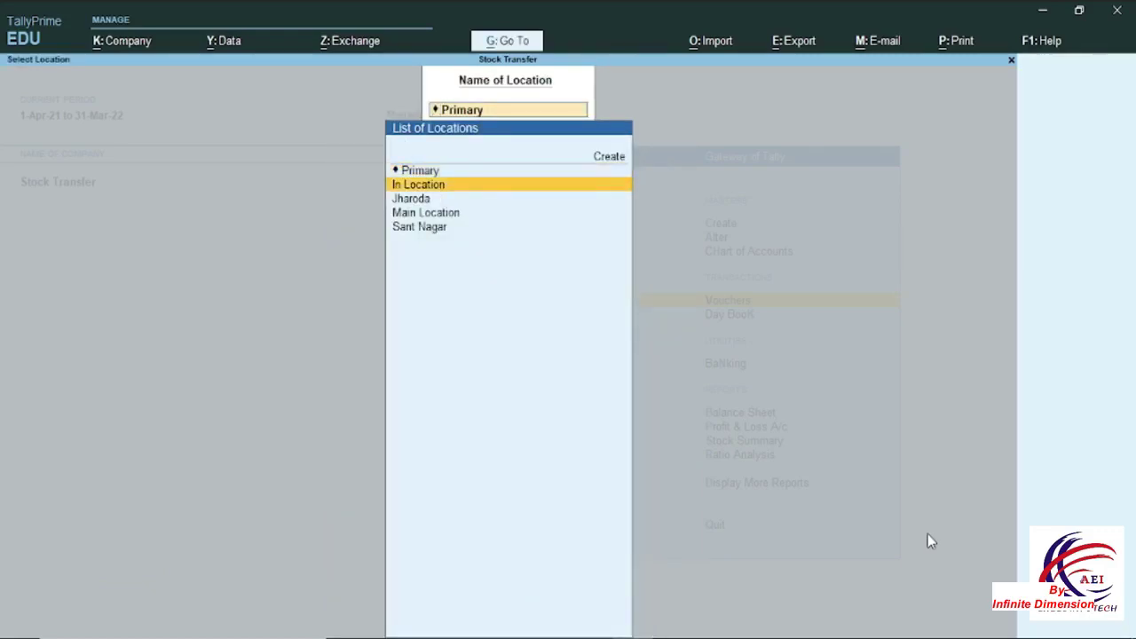
pyautogui.press('Return')
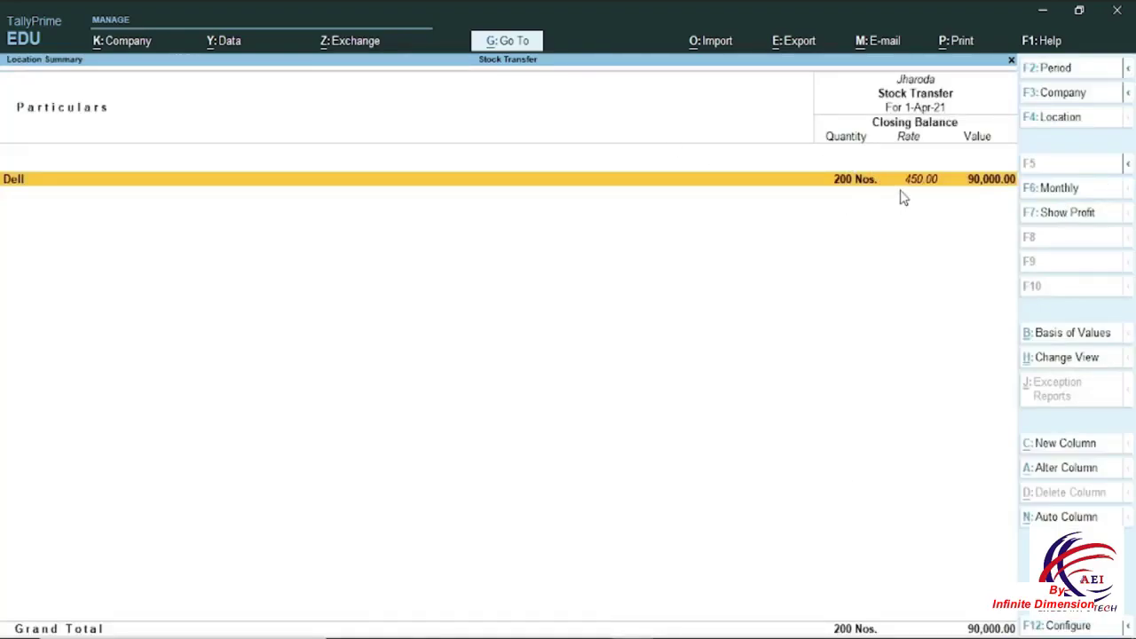
pyautogui.hotkey('alt', 'F1')
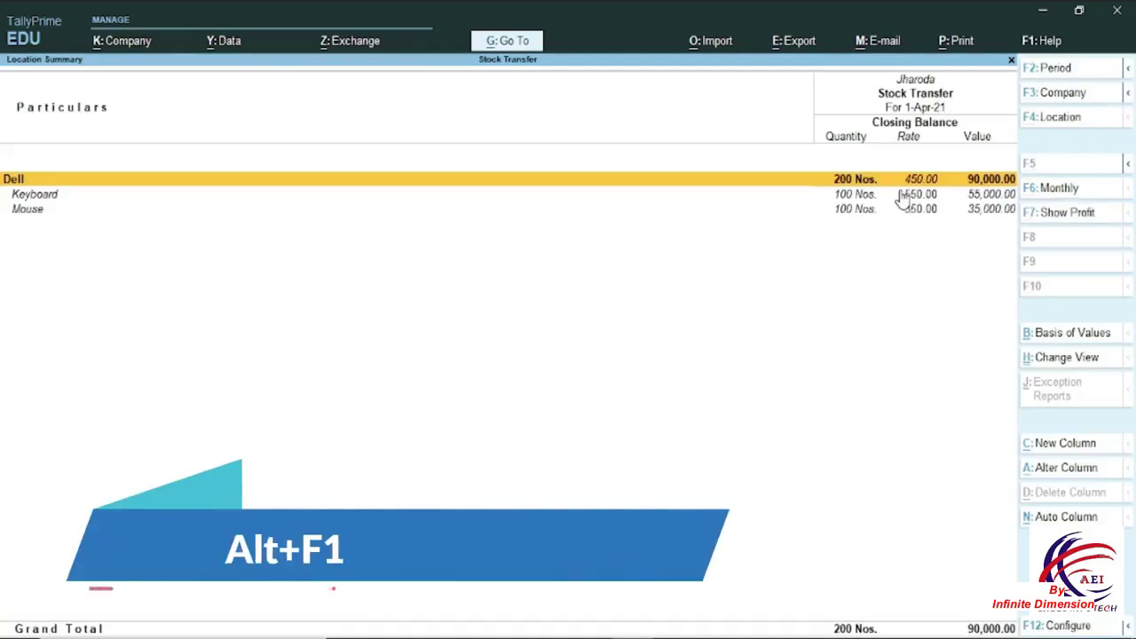
pyautogui.click(50, 200)
pyautogui.click(36, 210)
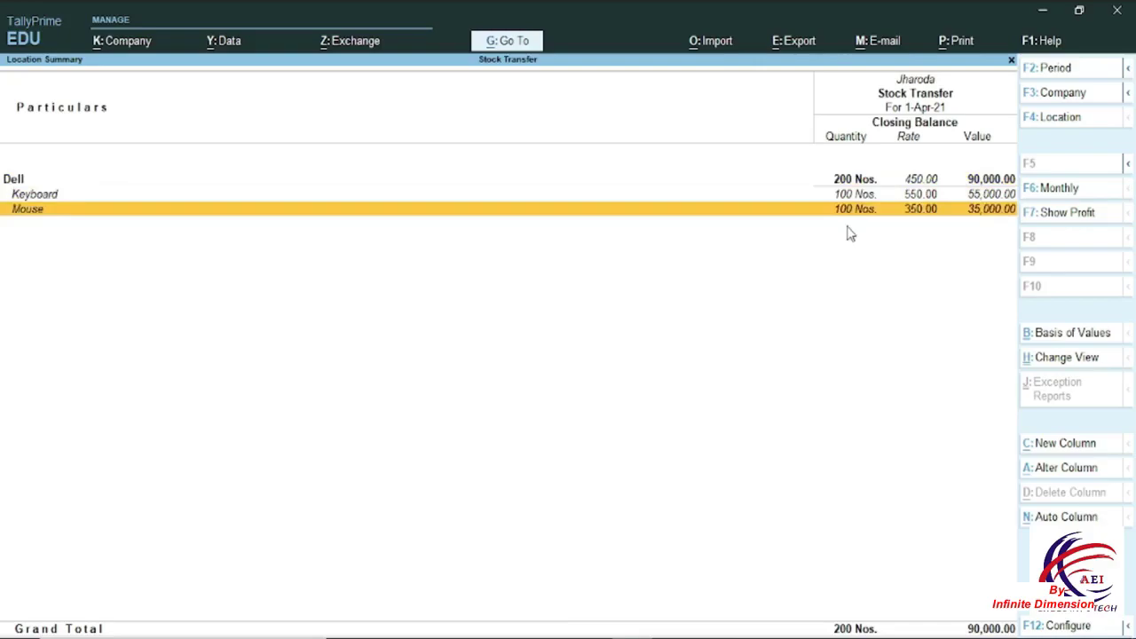
# Switch the Godown Summary to Main Location, then Sant Nagar, and close the report
pyautogui.press('F4')
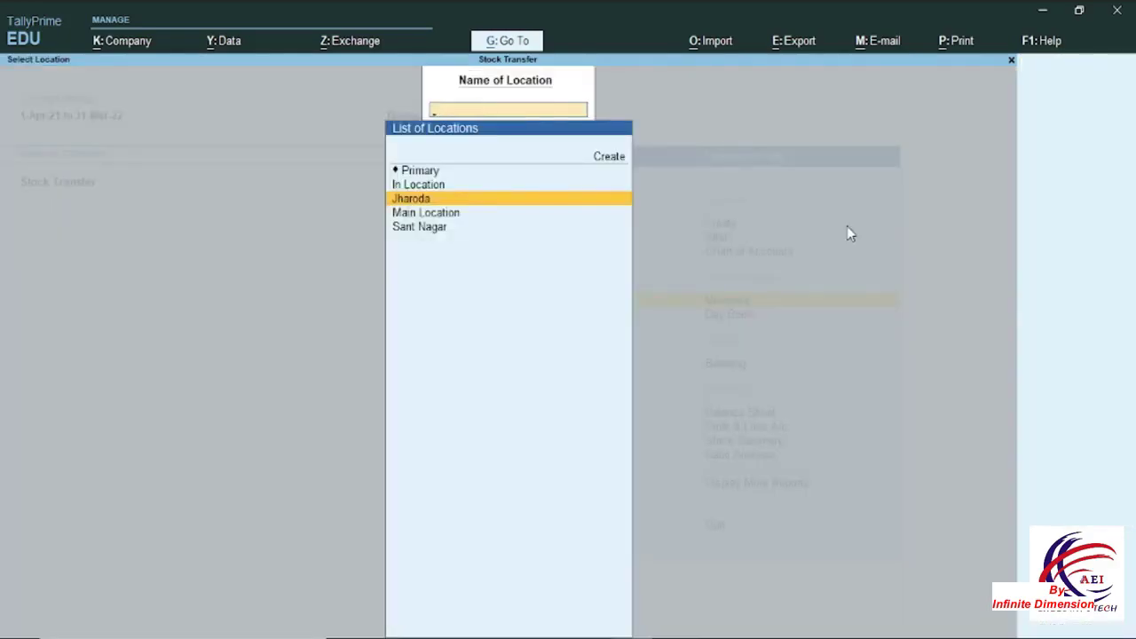
pyautogui.press('Down')
pyautogui.press('Return')
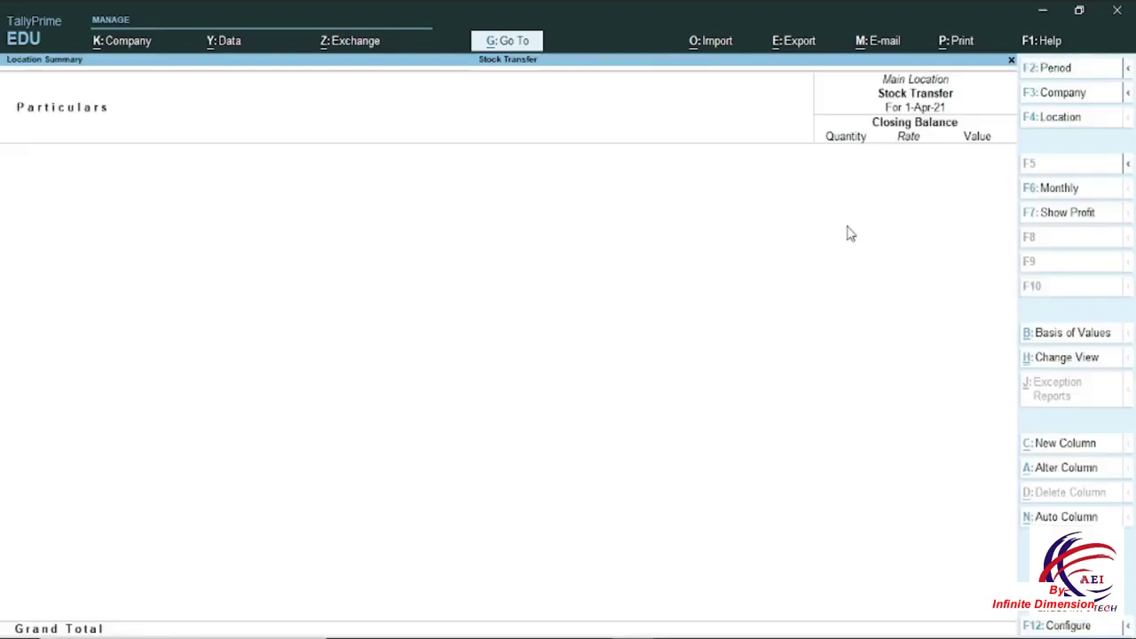
pyautogui.press('F4')
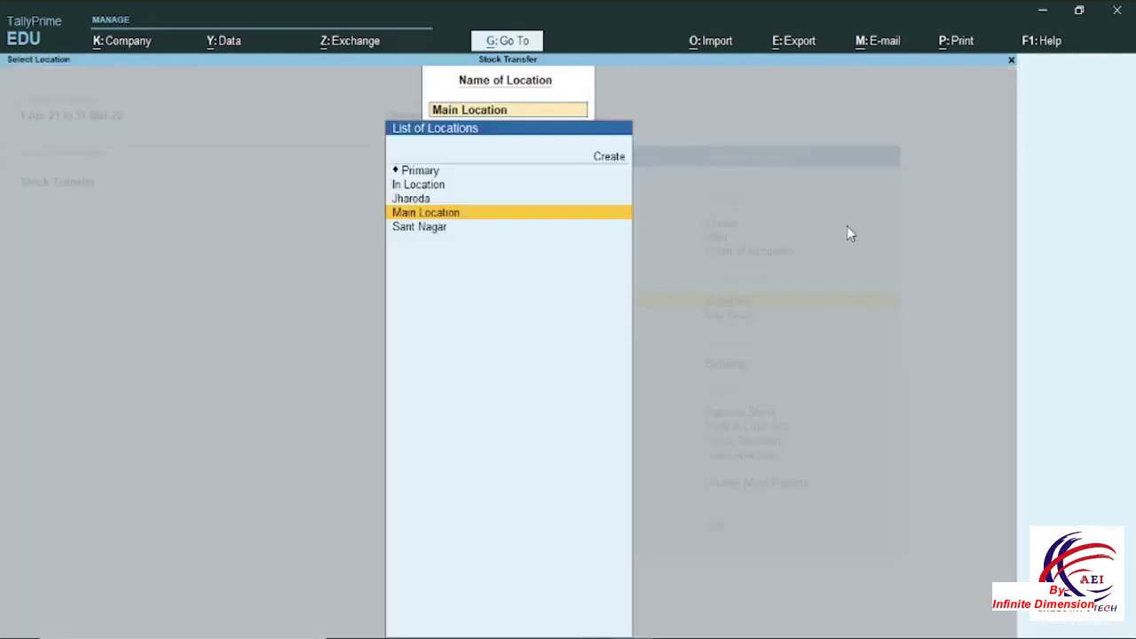
pyautogui.press('Down')
pyautogui.press('Return')
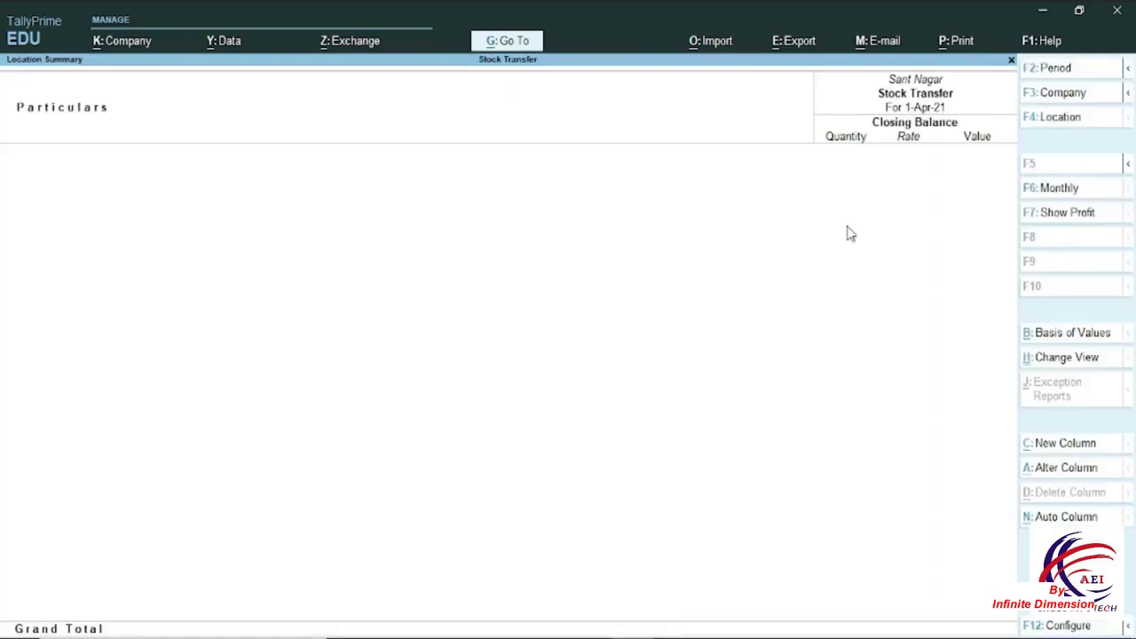
pyautogui.press('F4')
pyautogui.press('BackSpace')
pyautogui.press('Escape')
pyautogui.press('Escape')
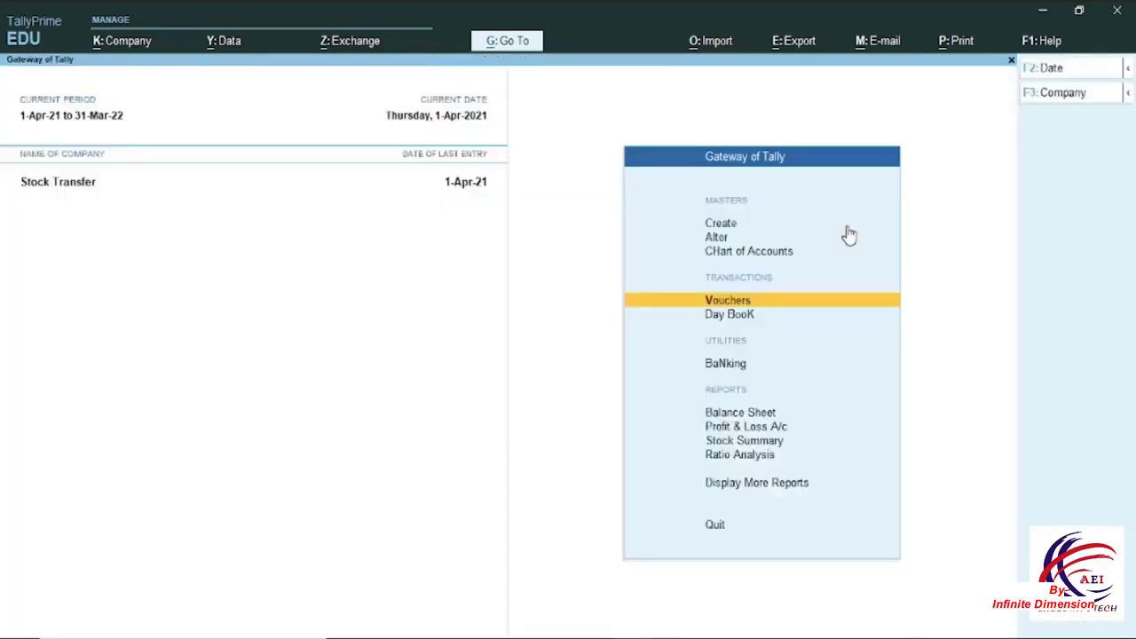
# Review Dell's Keyboard and Mouse quantities and values in Stock Summary, then return to Gateway
pyautogui.click(761, 444)
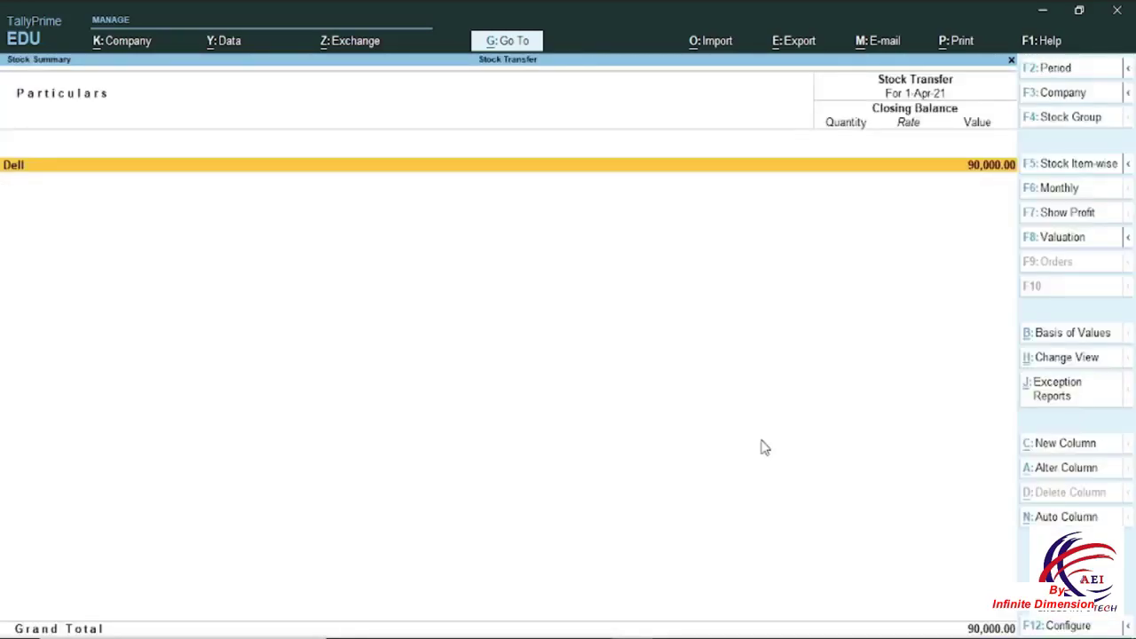
pyautogui.hotkey('alt', 'F1')
pyautogui.press('Down')
pyautogui.press('Down')
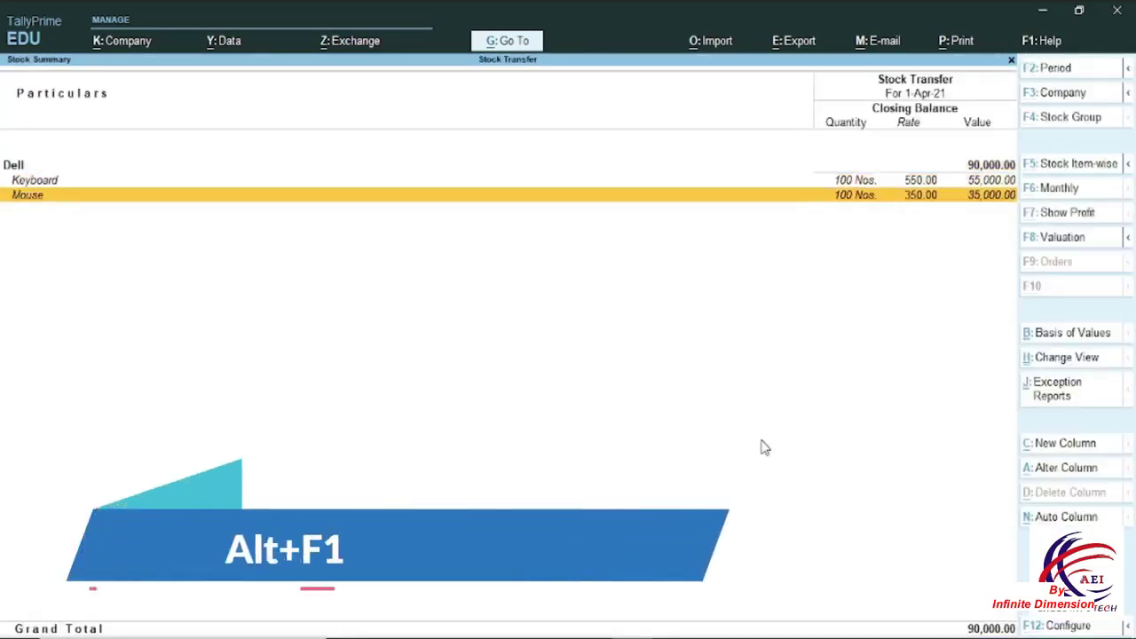
pyautogui.press('Up')
pyautogui.press('Down')
pyautogui.press('Up')
pyautogui.press('Down')
pyautogui.press('Up')
pyautogui.press('Down')
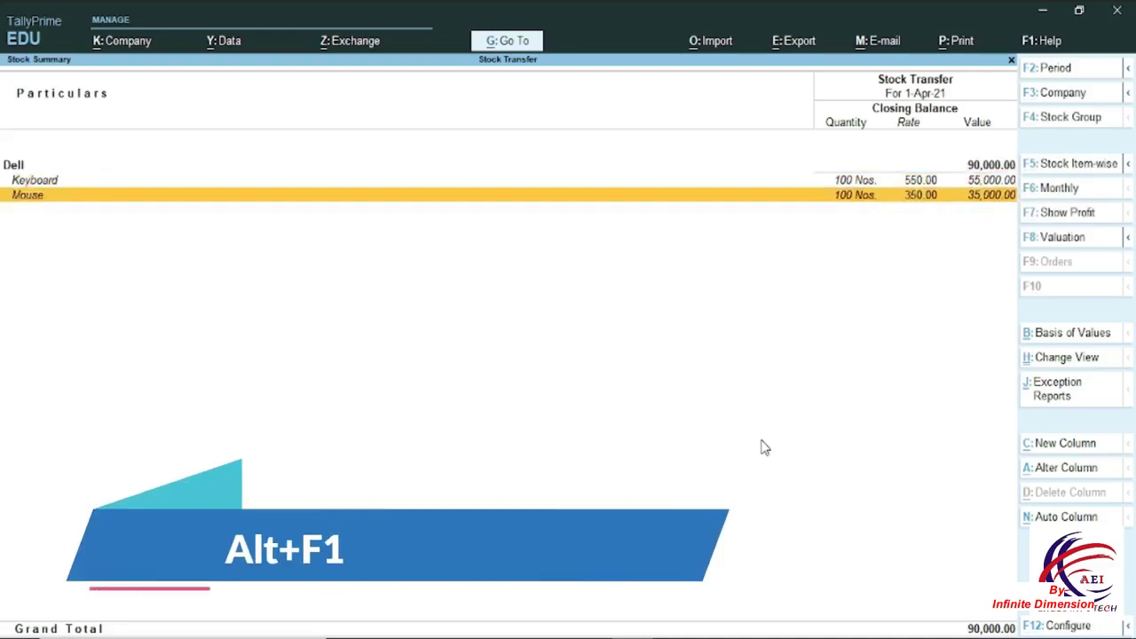
pyautogui.press('Up')
pyautogui.press('Down')
pyautogui.press('Up')
pyautogui.press('Down')
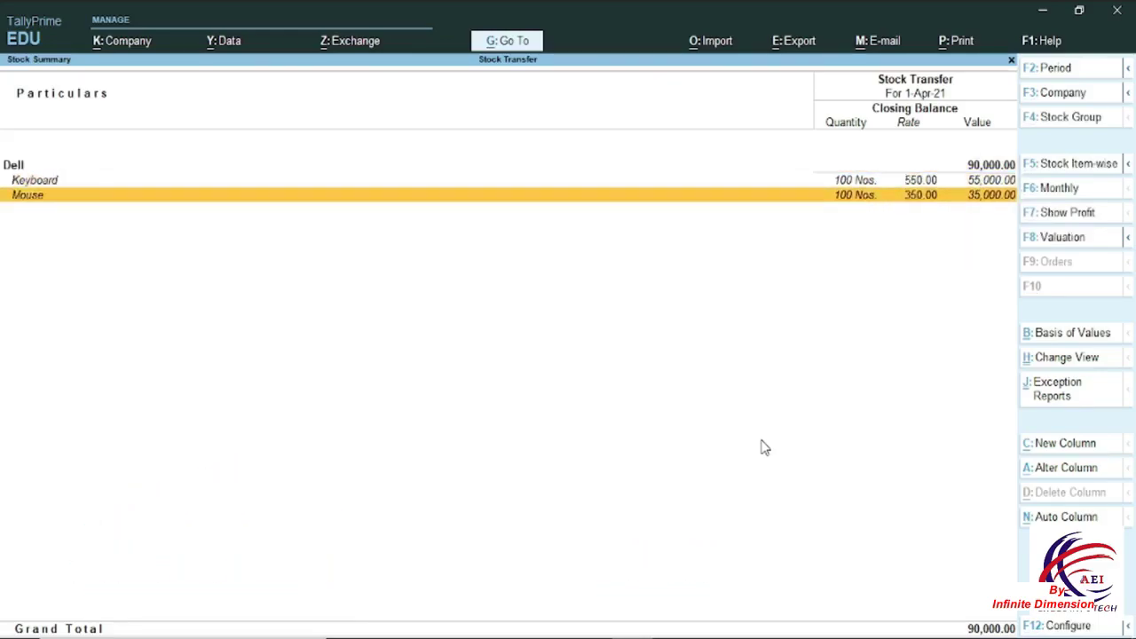
pyautogui.press('Escape')
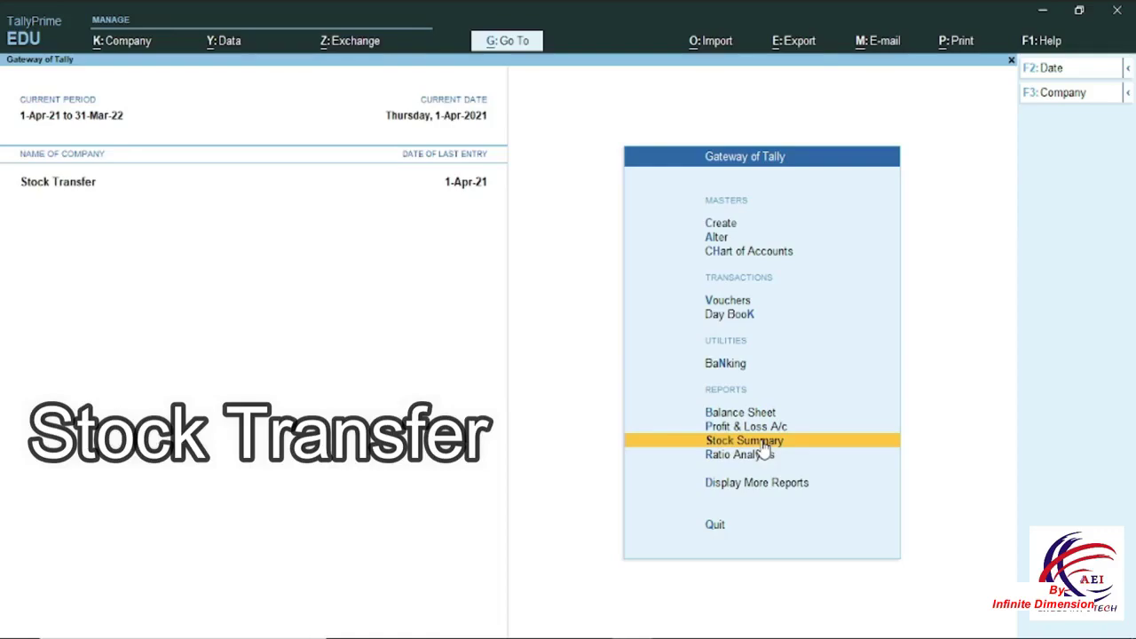
# Open a blank Stock Journal voucher with Alt+F7, keeping Stock Journal as the voucher type
pyautogui.press('Up')
pyautogui.press('Up')
pyautogui.press('Up')
pyautogui.press('Up')
pyautogui.press('Up')
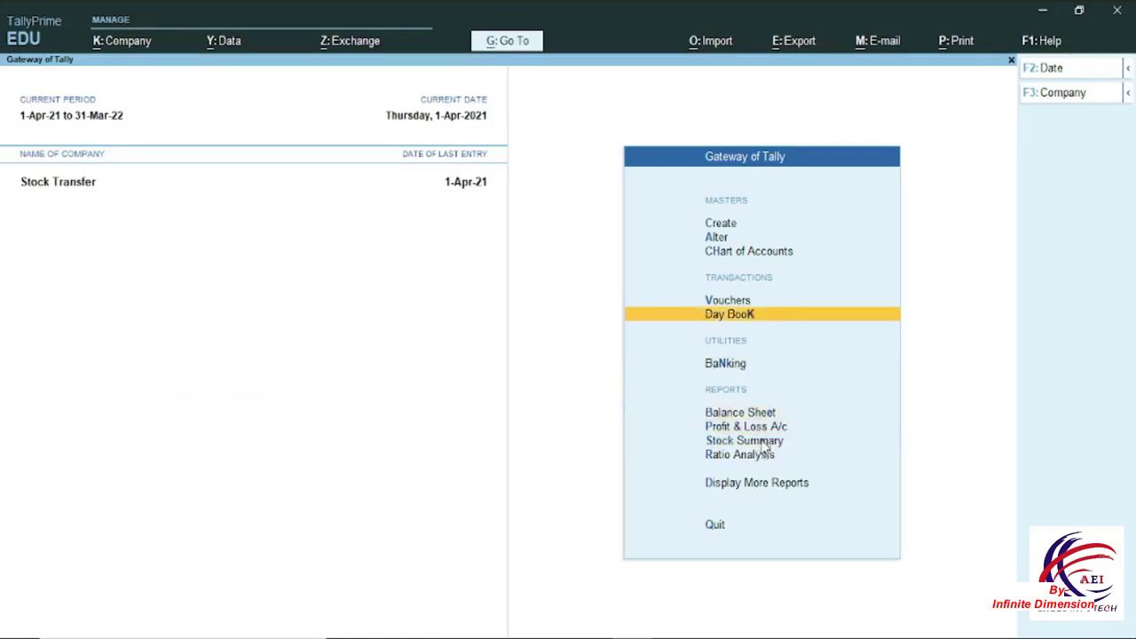
pyautogui.press('Return')
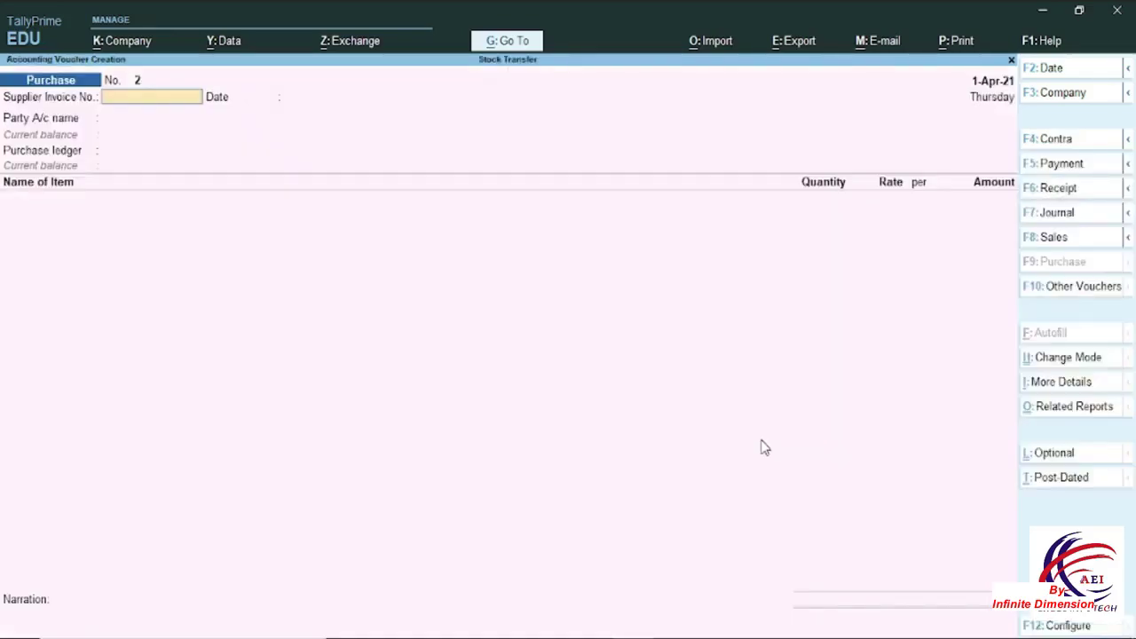
pyautogui.press('alt')
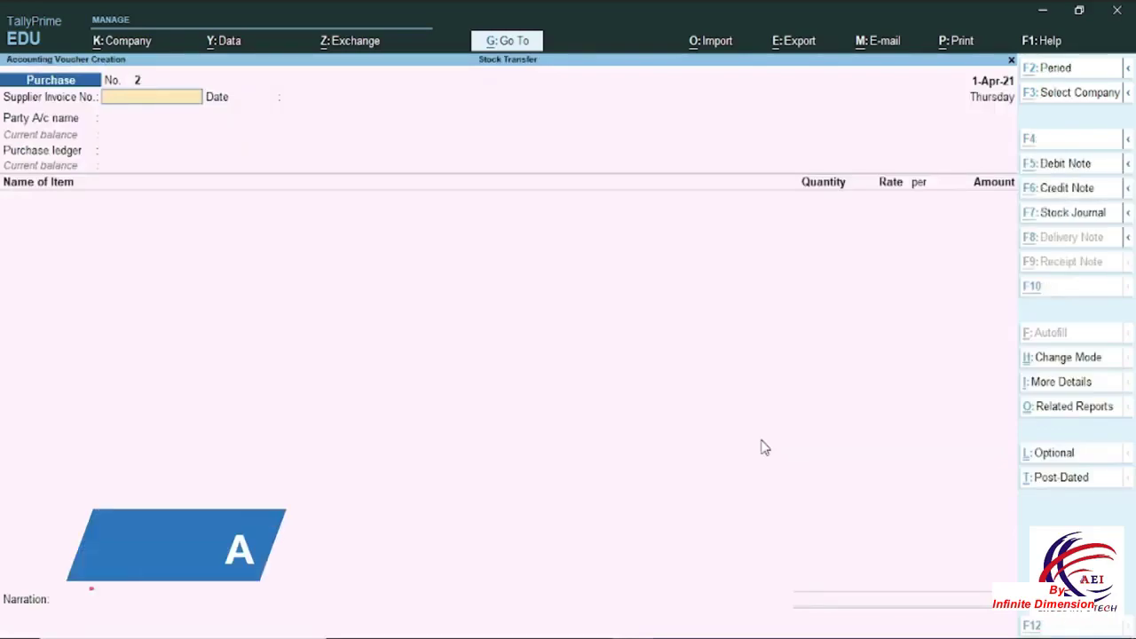
pyautogui.hotkey('alt', 'F7')
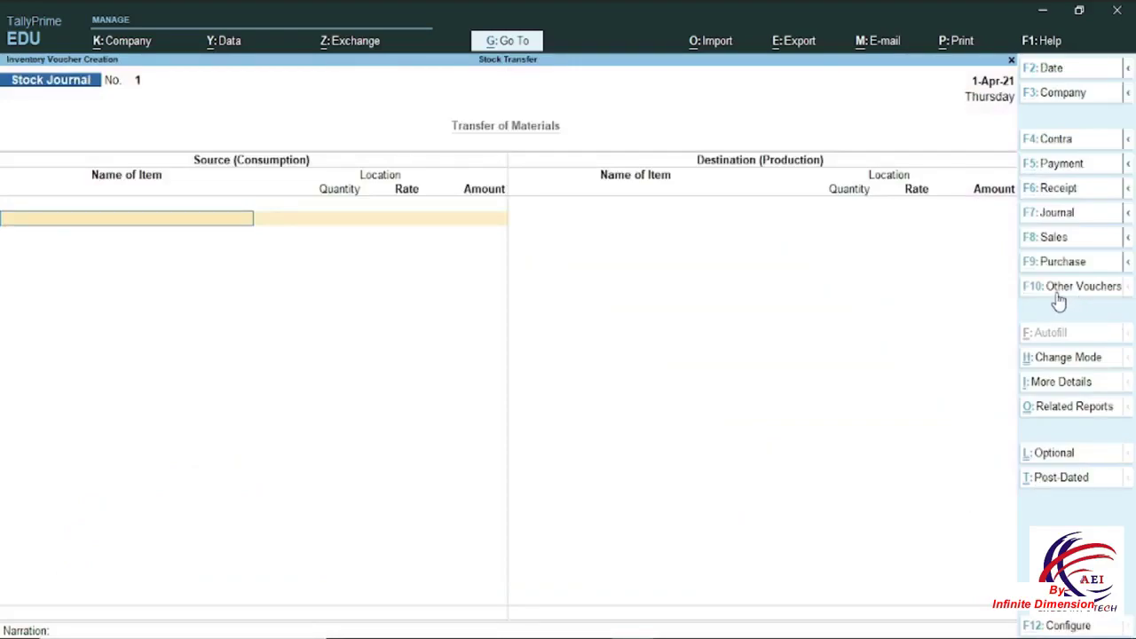
pyautogui.click(1074, 289)
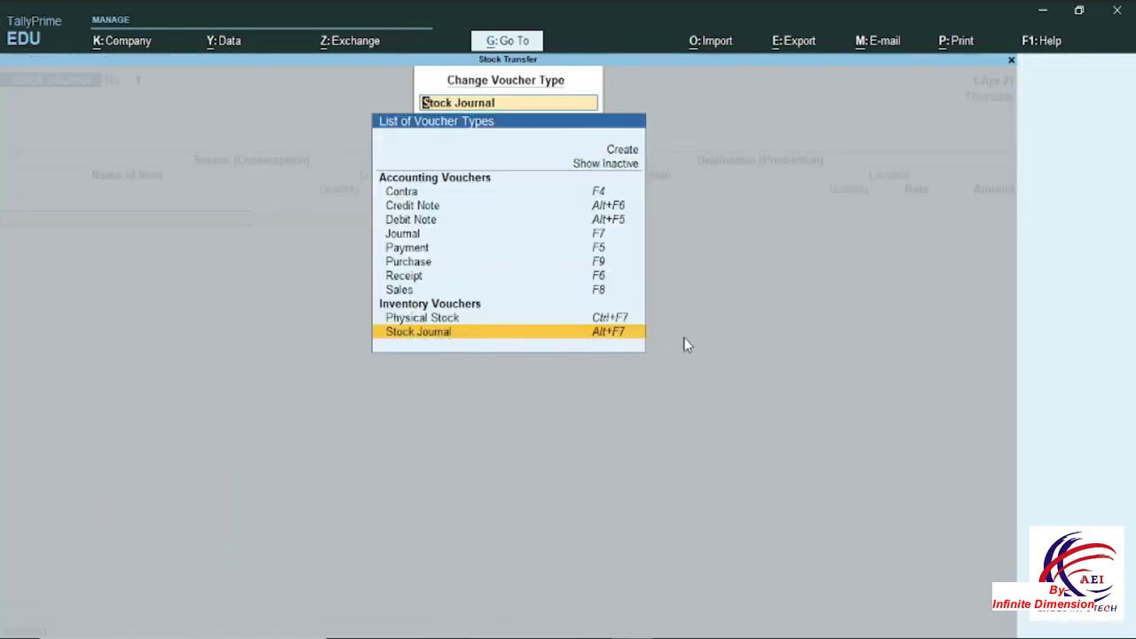
pyautogui.press('Escape')
pyautogui.press('Escape')
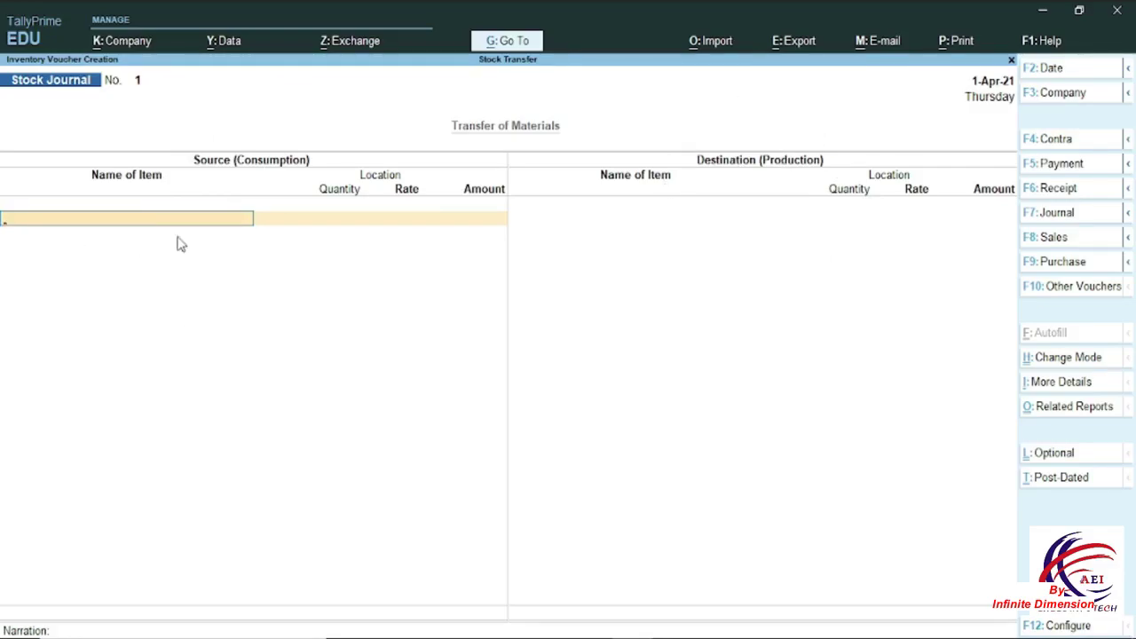
# Consume 50 Nos of Keyboard from Jharoda at the default rate
pyautogui.press('space')
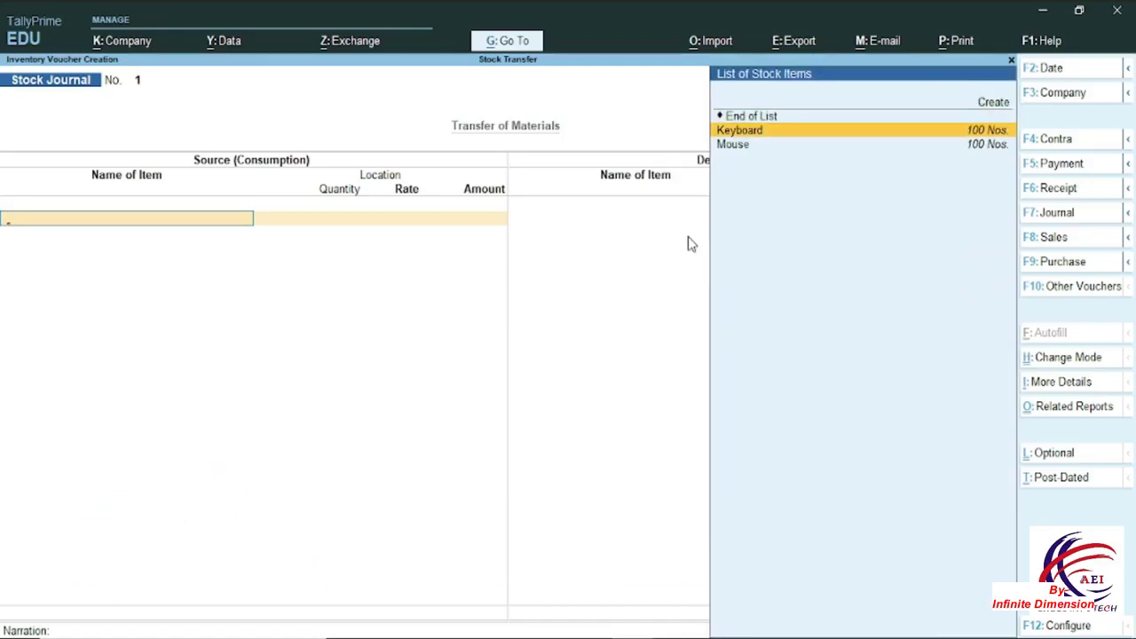
pyautogui.press('Return')
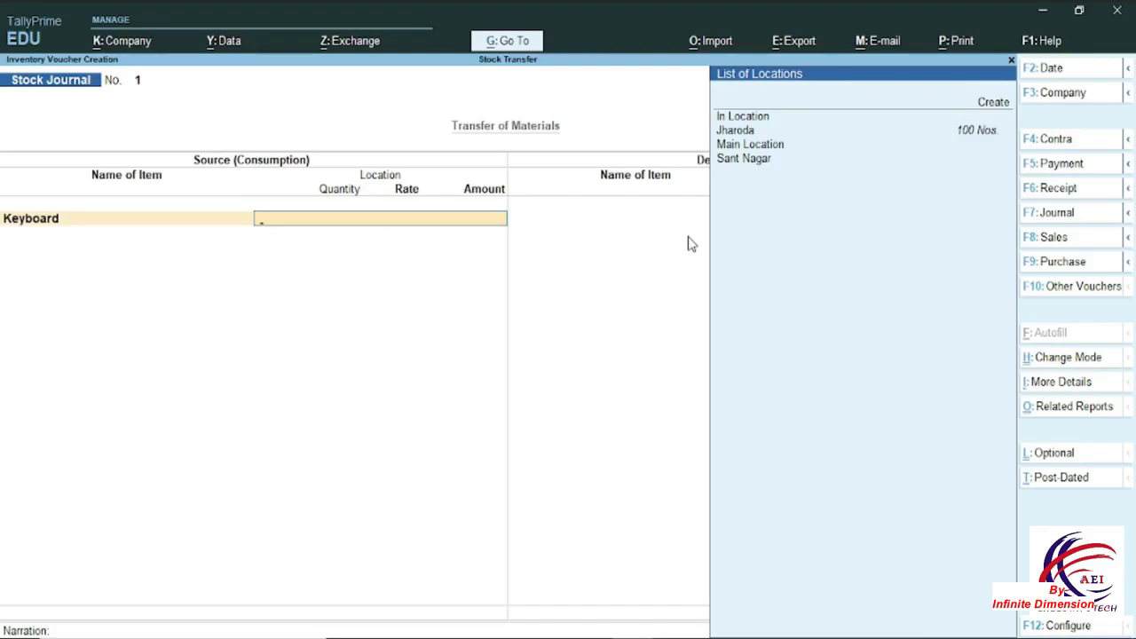
pyautogui.press('Down')
pyautogui.press('Down')
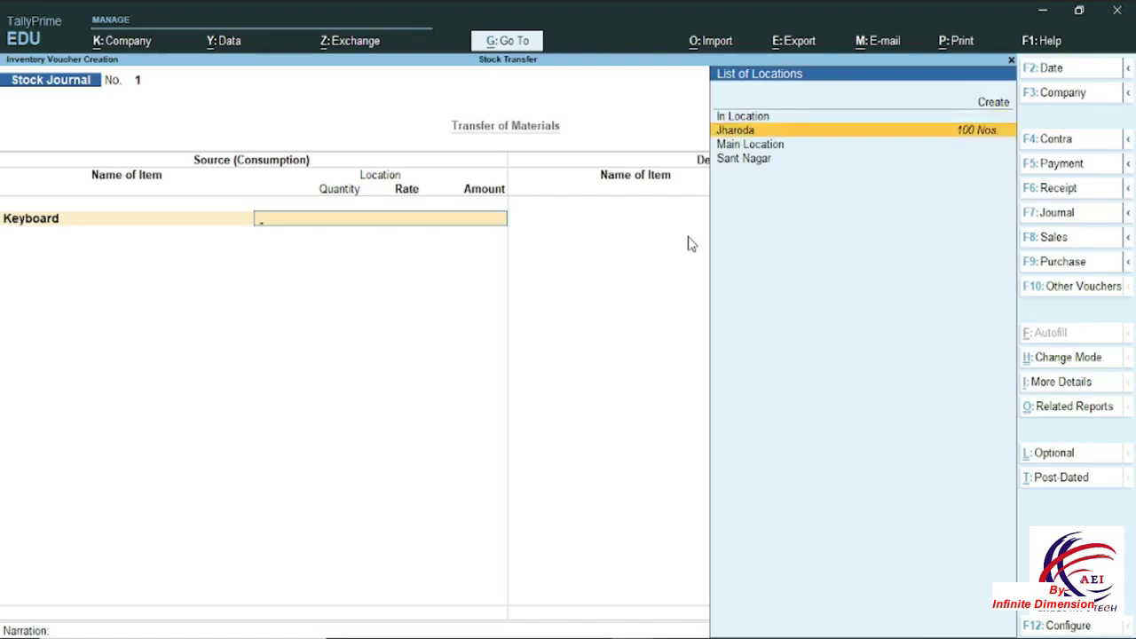
pyautogui.press('Return')
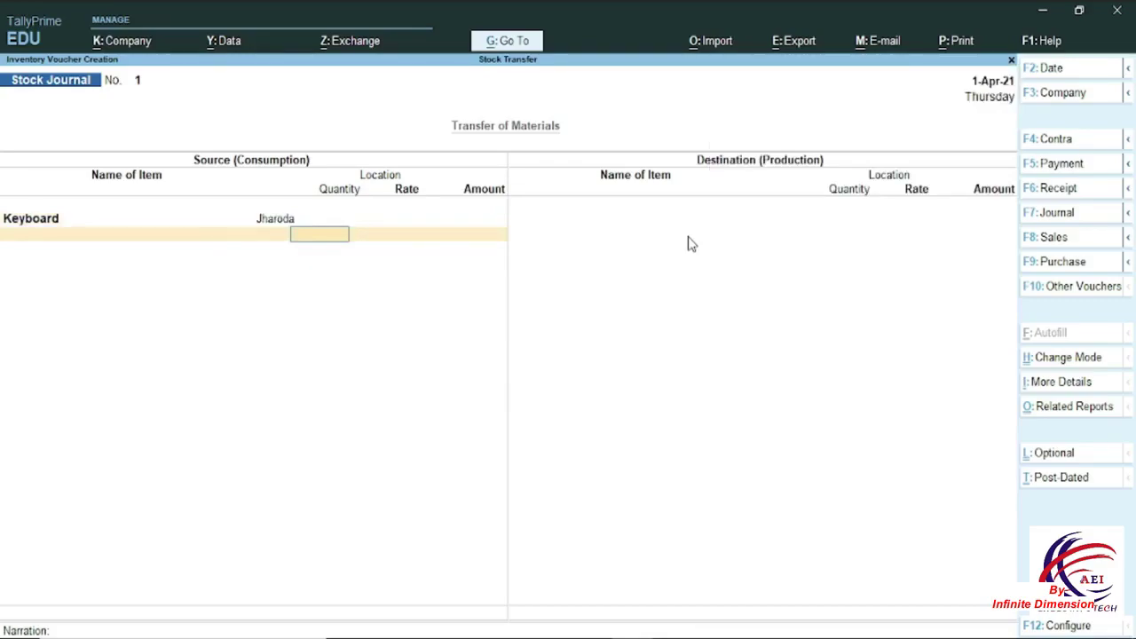
pyautogui.write('50')
pyautogui.press('Return')
pyautogui.press('Return')
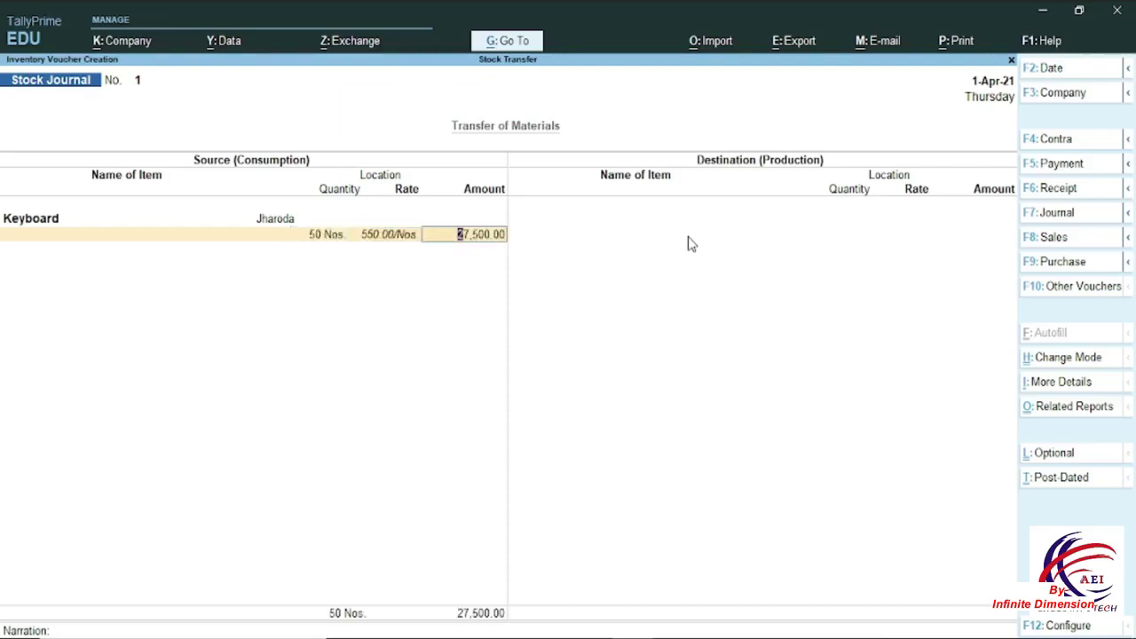
pyautogui.press('Return')
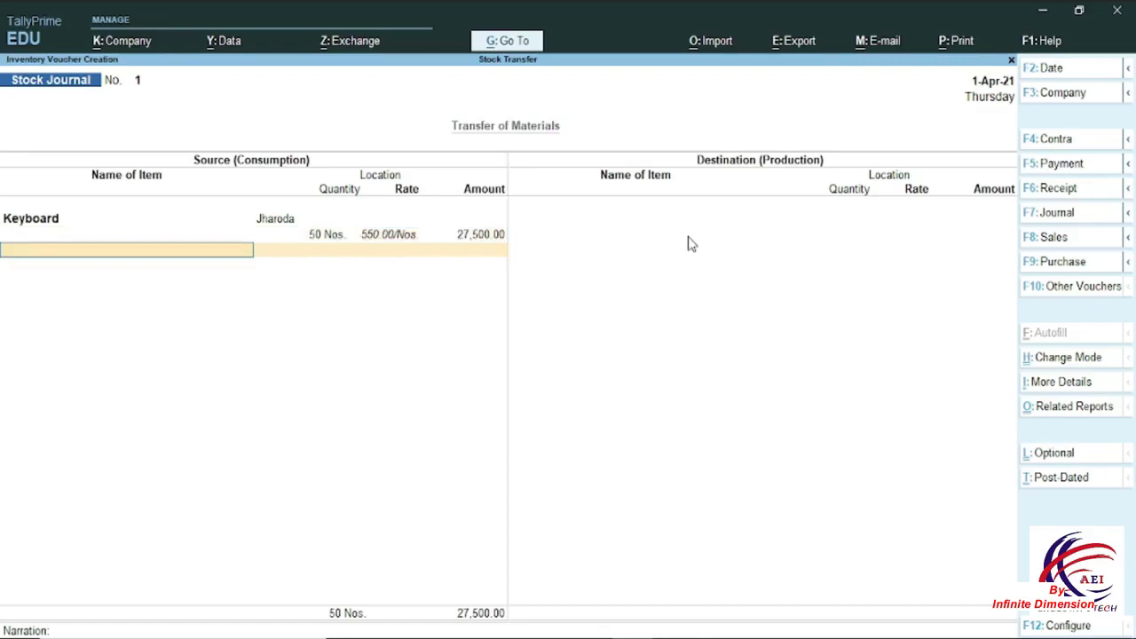
# Consume 50 Nos of Mouse from Jharoda at 350.00, bringing consumption to 45,000.00
pyautogui.press('space')
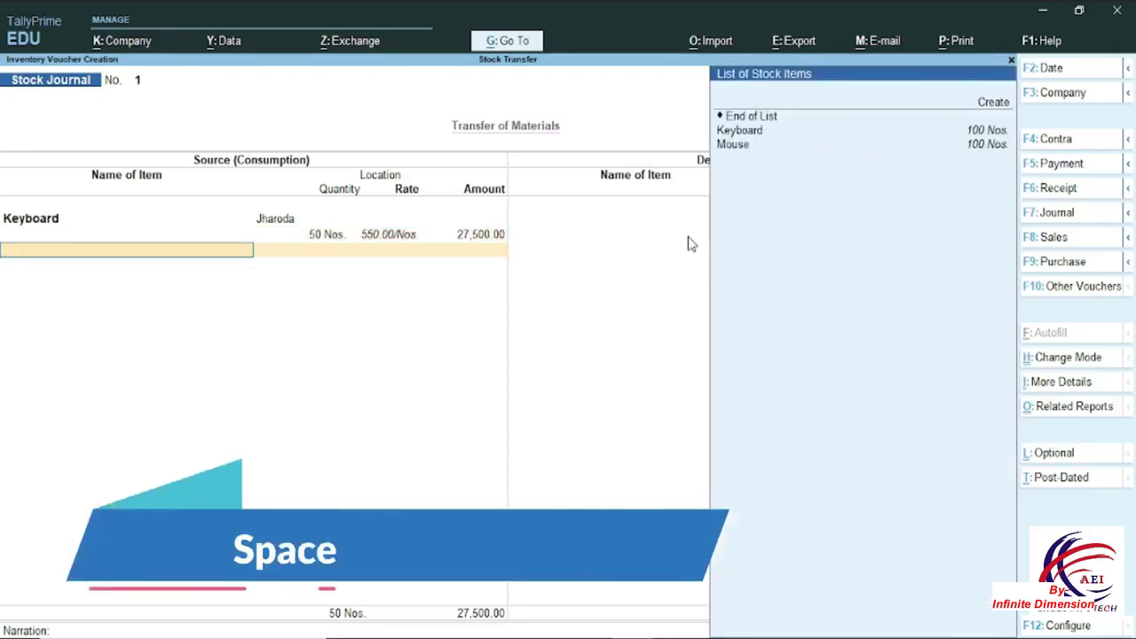
pyautogui.press('Return')
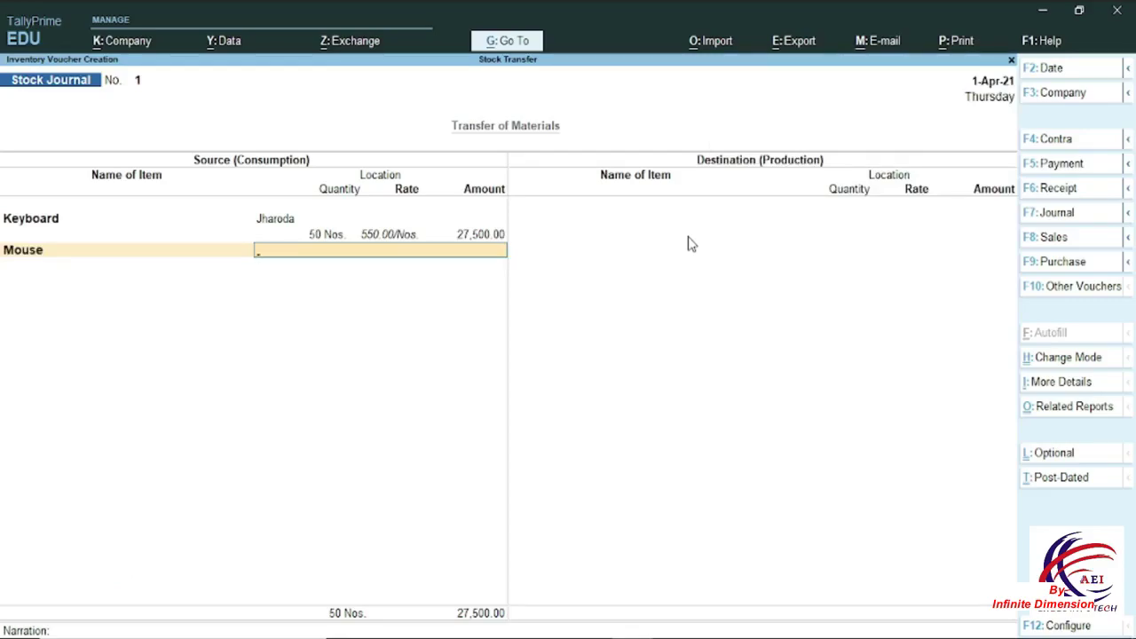
pyautogui.press('space')
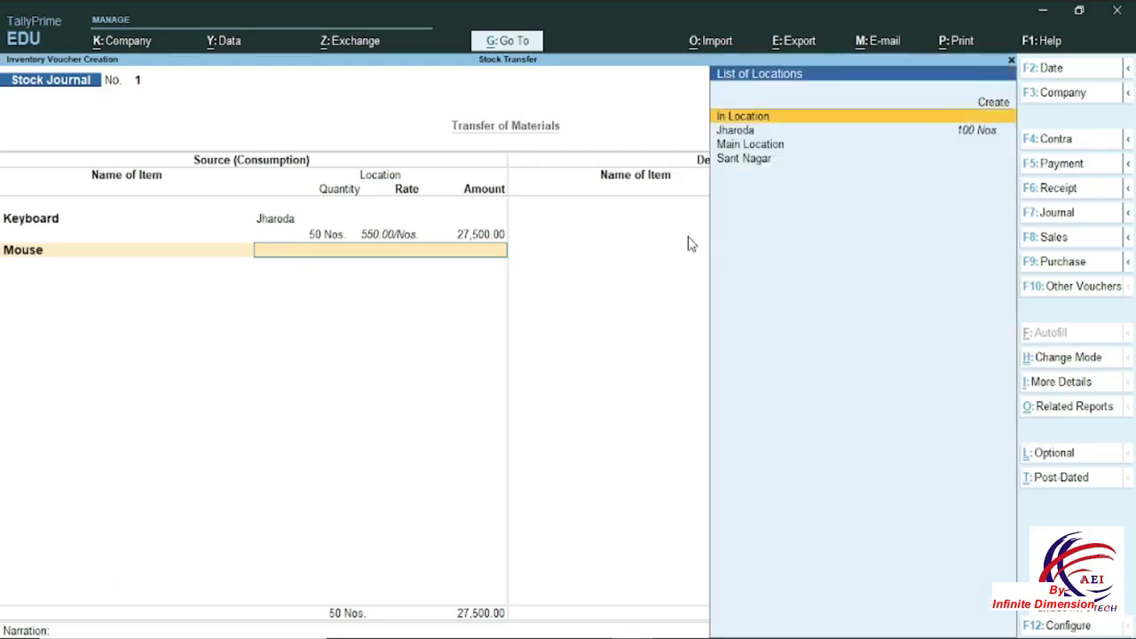
pyautogui.press('Down')
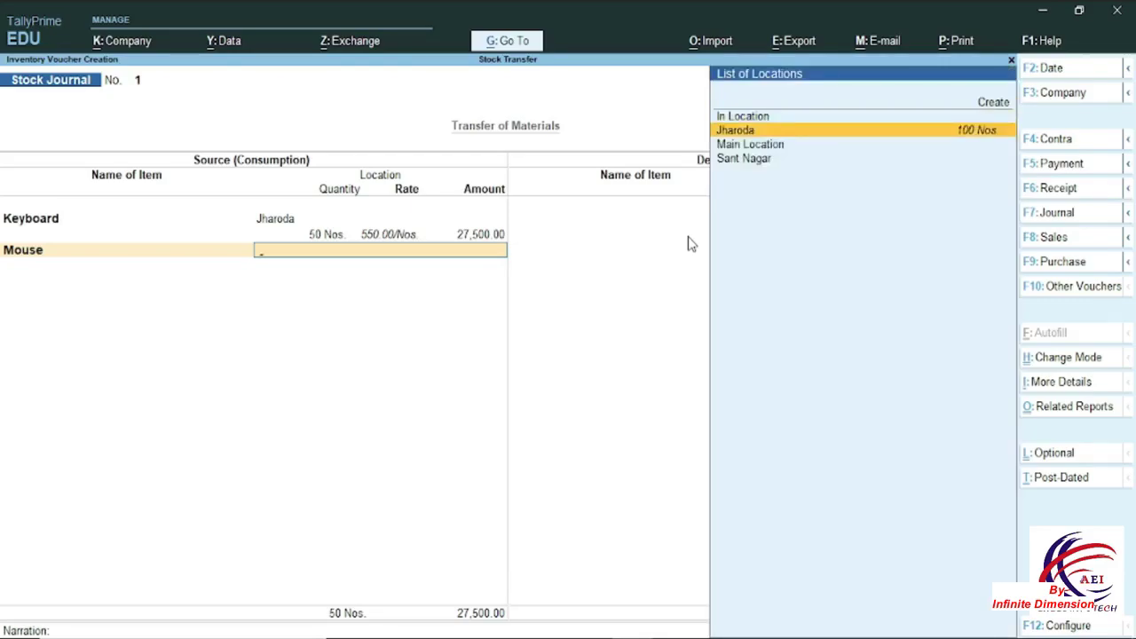
pyautogui.press('Return')
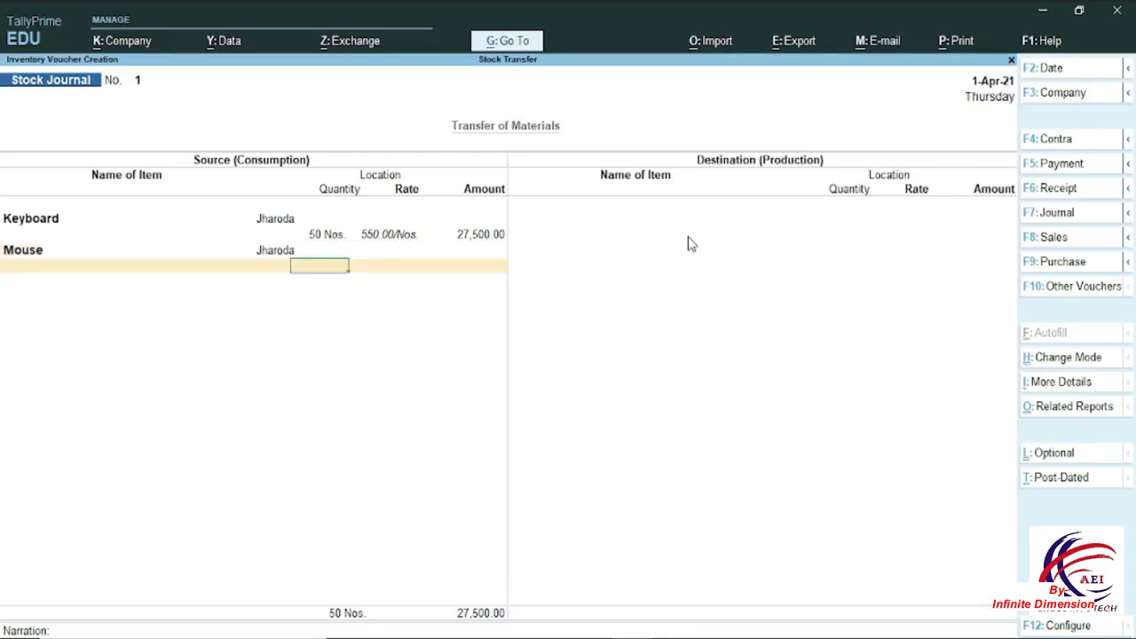
pyautogui.write('50')
pyautogui.press('Return')
pyautogui.press('Return')
pyautogui.press('Return')
pyautogui.press('Return')
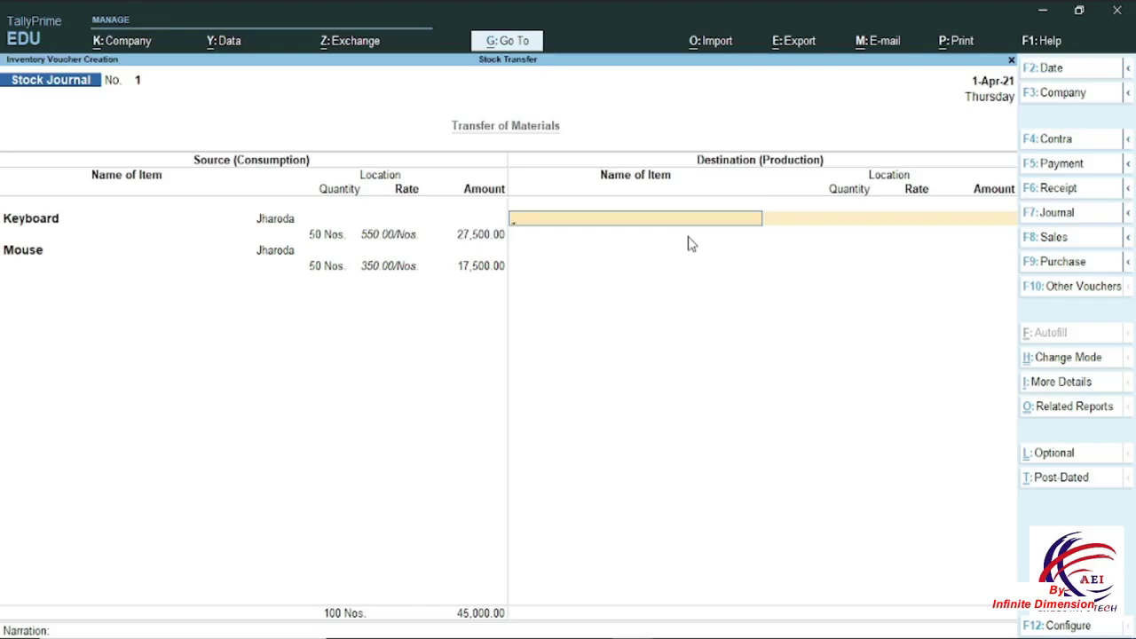
# Produce 25 Nos of Keyboard at Sant Nagar at the default rate
pyautogui.press('space')
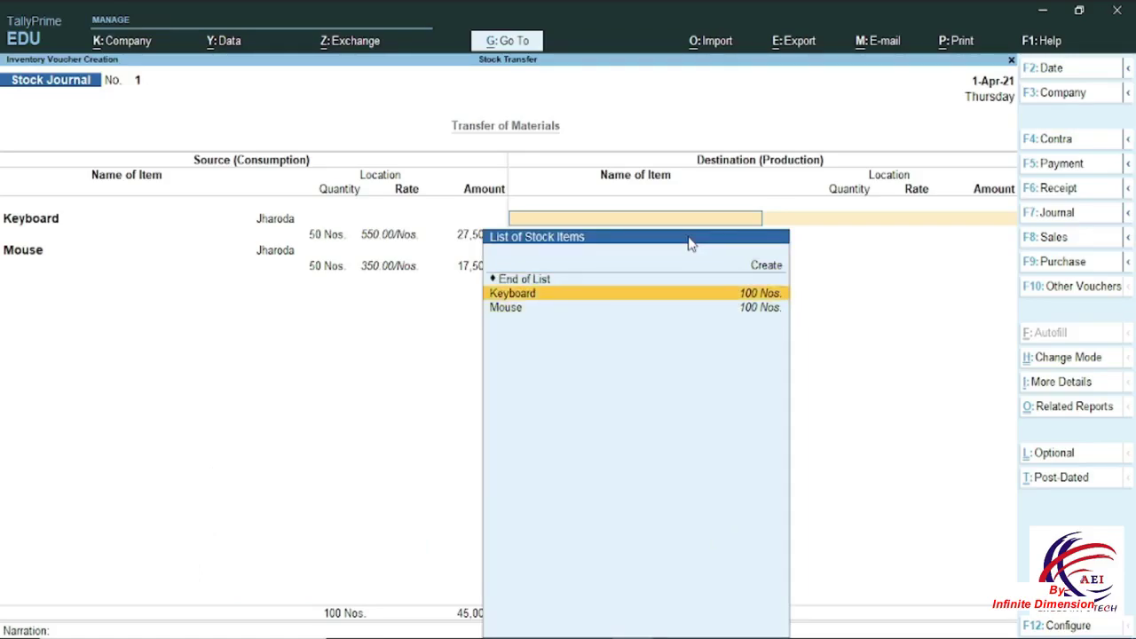
pyautogui.press('Return')
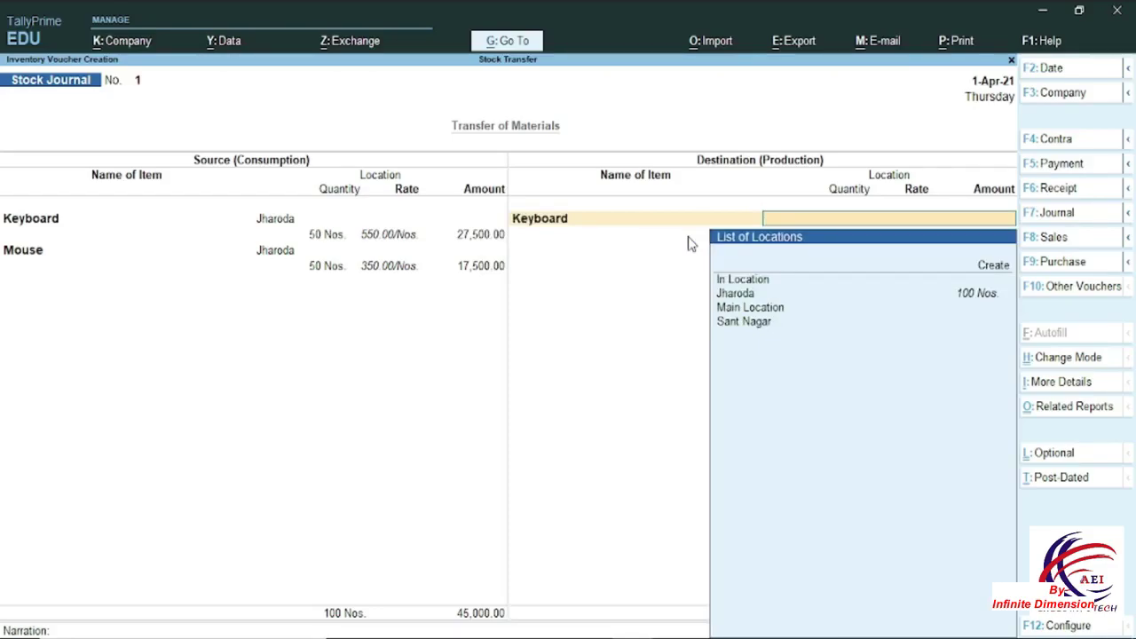
pyautogui.press('Down')
pyautogui.press('Down')
pyautogui.press('Down')
pyautogui.press('Down')
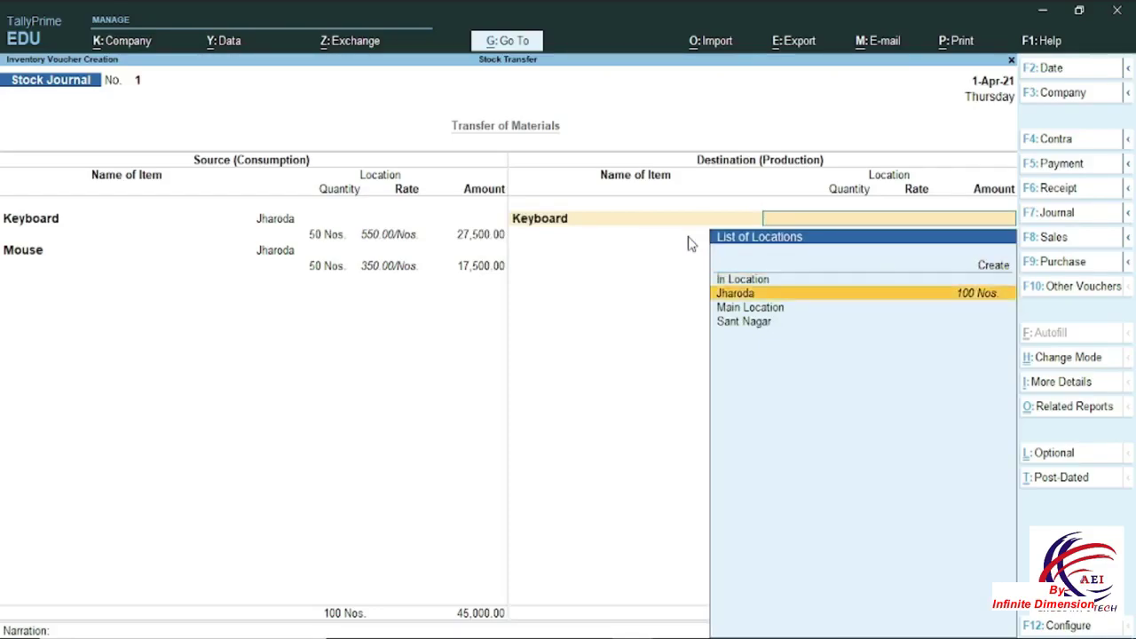
pyautogui.press('Down')
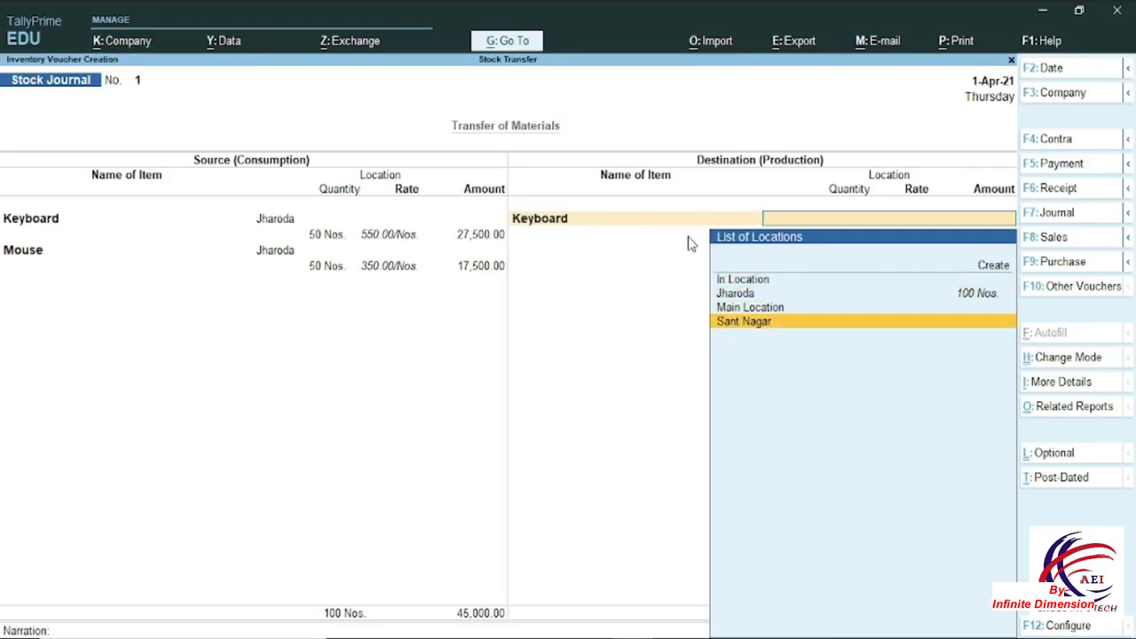
pyautogui.press('Return')
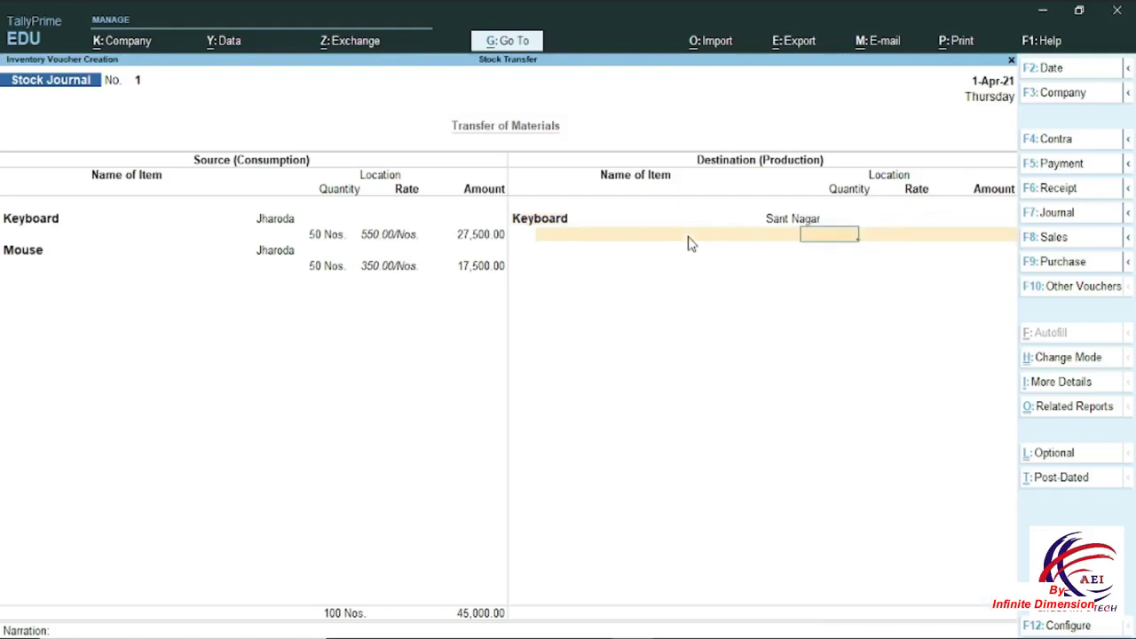
pyautogui.write('25')
pyautogui.press('Return')
pyautogui.press('Return')
pyautogui.press('Return')
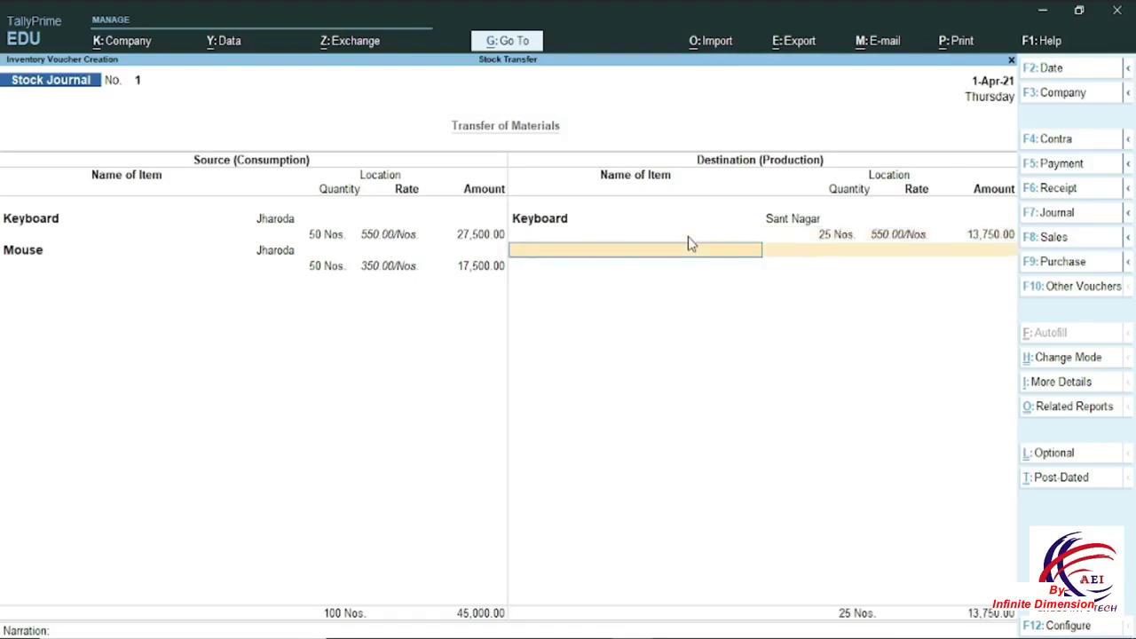
# Produce another 25 Nos of Keyboard at In Location at the default rate
pyautogui.press('Down')
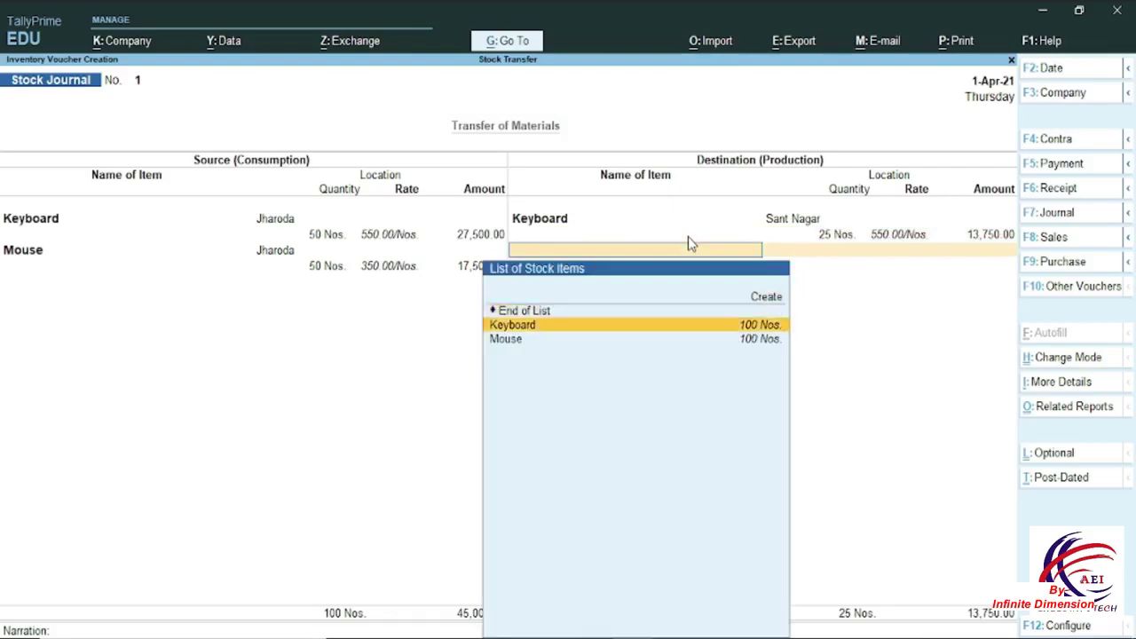
pyautogui.press('Return')
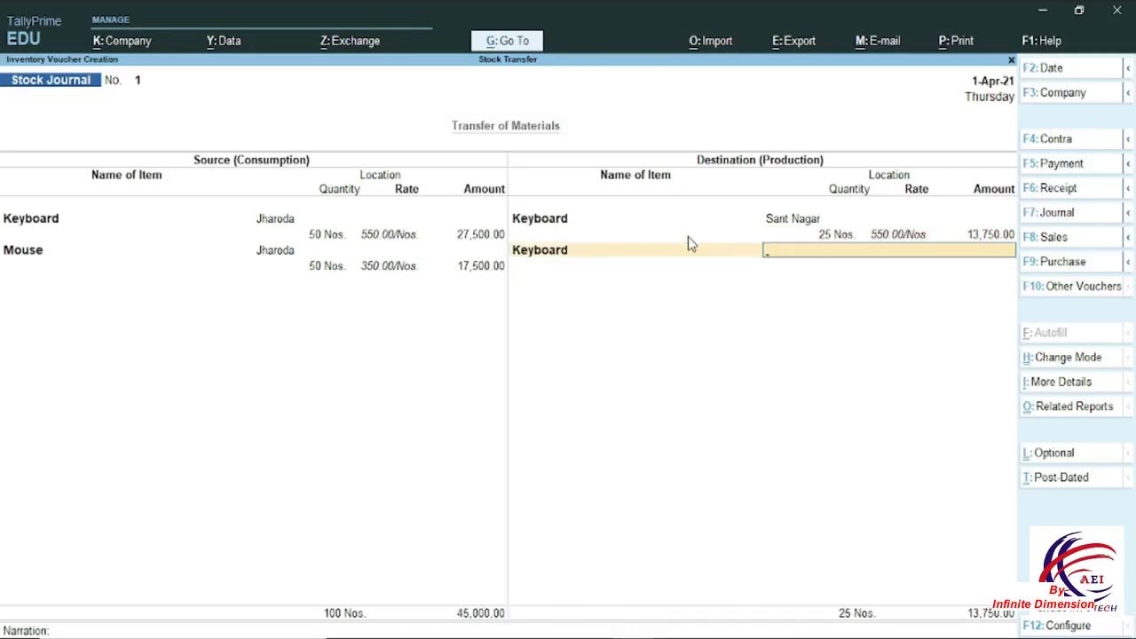
pyautogui.press('Down')
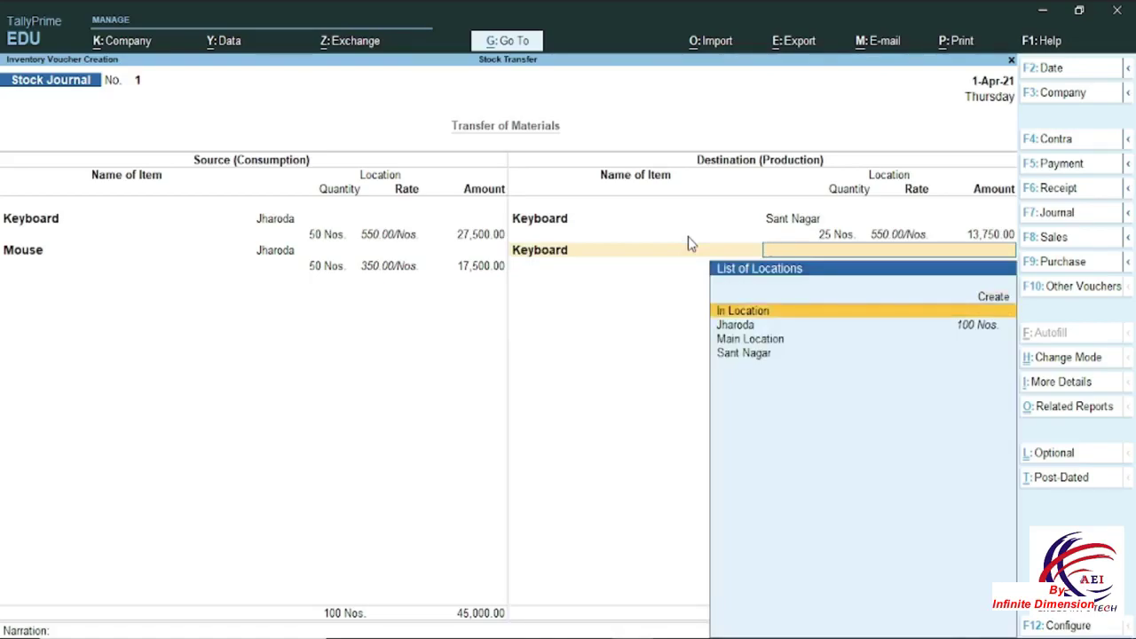
pyautogui.press('Return')
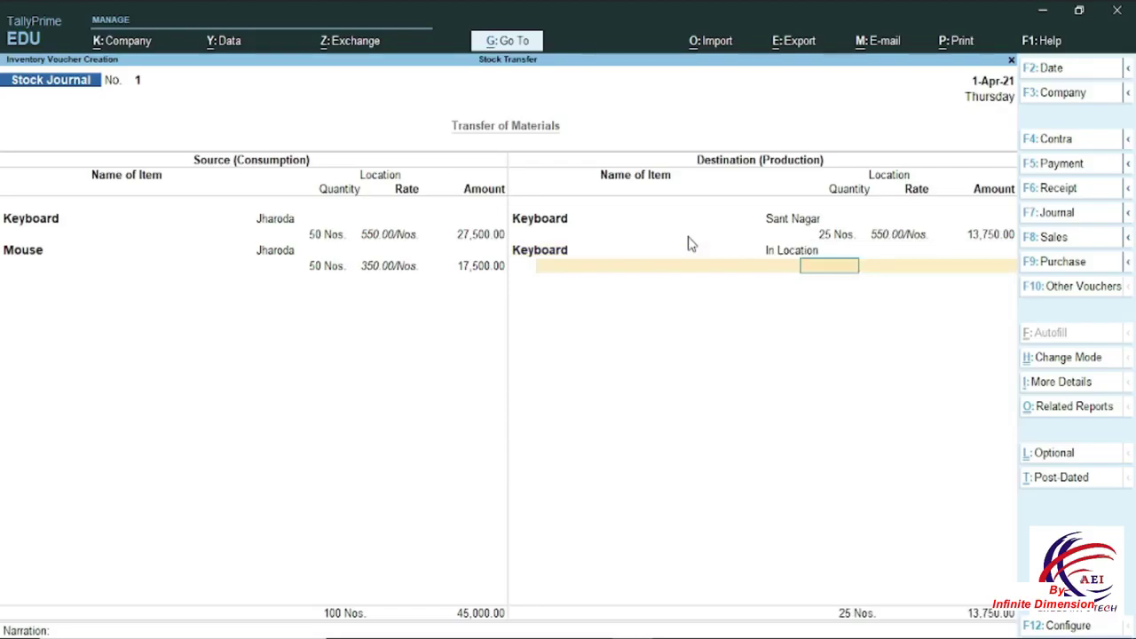
pyautogui.write('25')
pyautogui.press('Return')
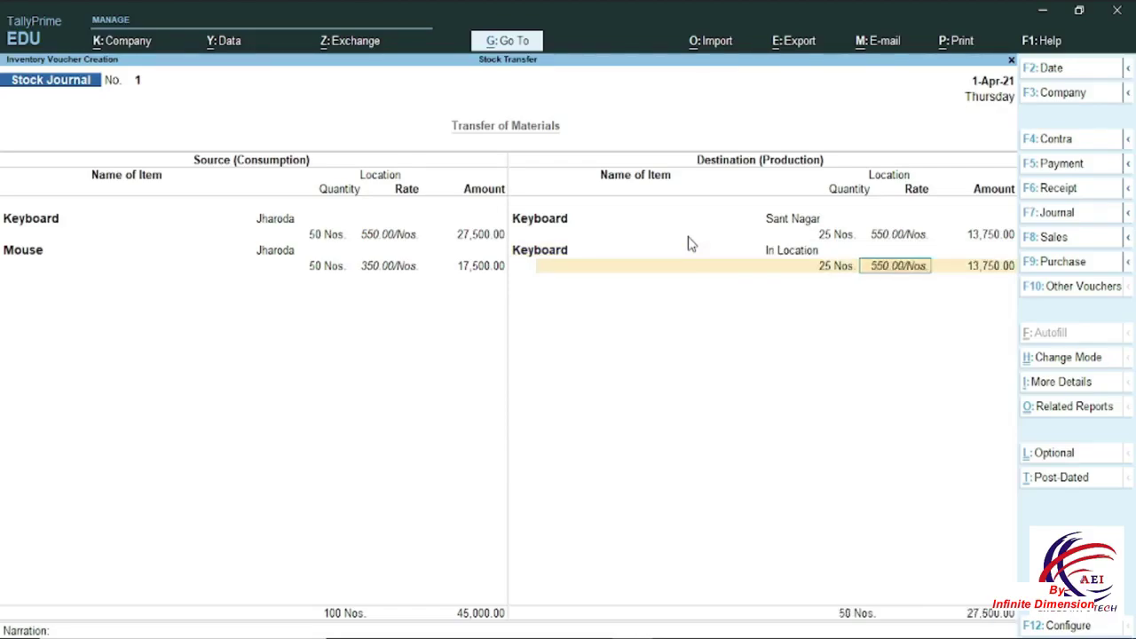
pyautogui.press('Return')
pyautogui.press('Return')
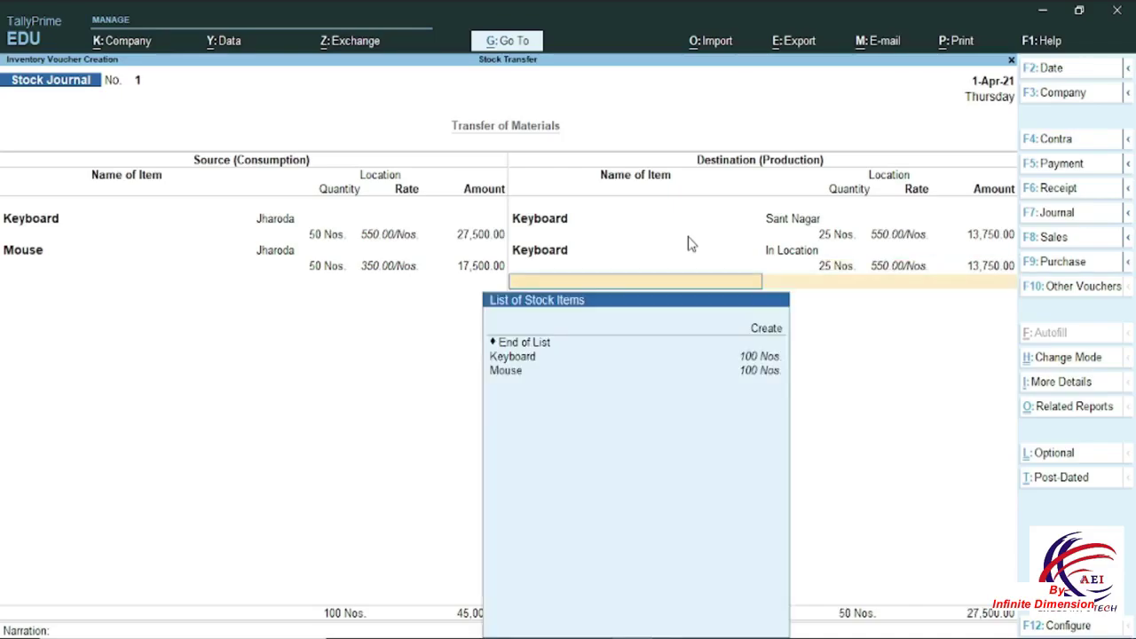
# Produce 25 Nos of Mouse at Sant Nagar at the default rate
pyautogui.press('Down')
pyautogui.press('Down')
pyautogui.press('Down')
pyautogui.press('Return')
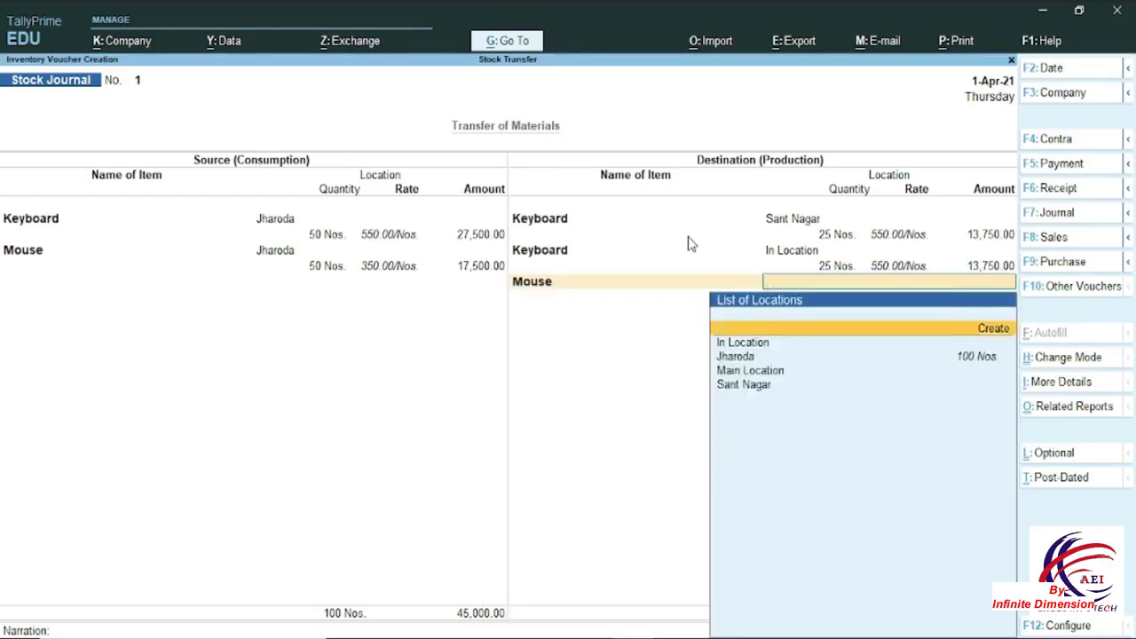
pyautogui.press('Down')
pyautogui.press('Down')
pyautogui.press('Down')
pyautogui.press('Down')
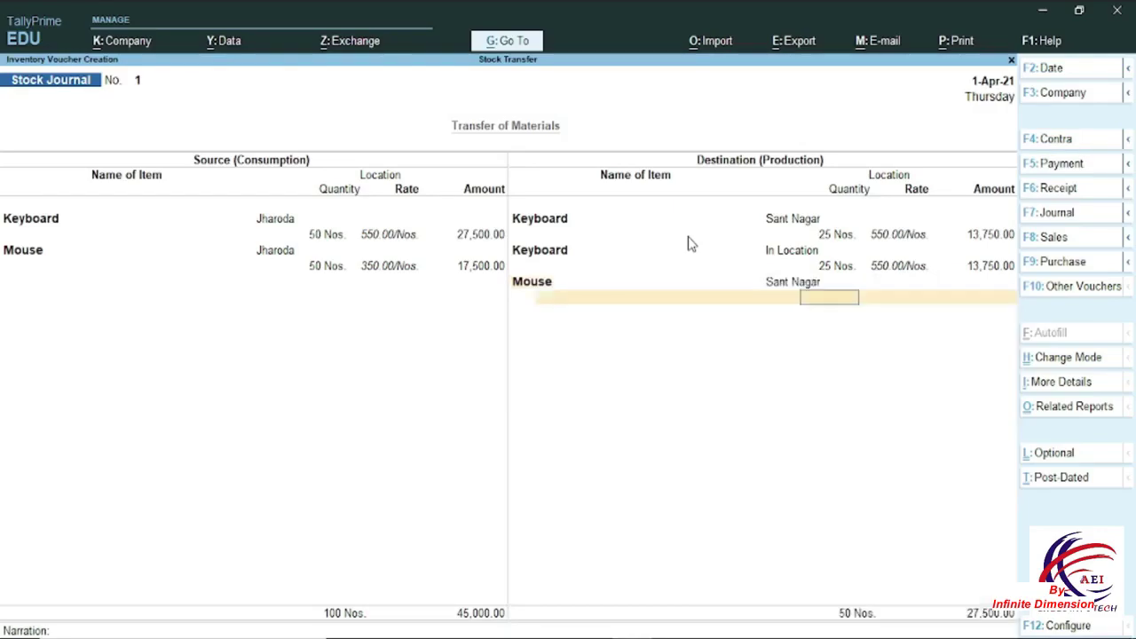
pyautogui.press('Return')
pyautogui.write('25')
pyautogui.press('Return')
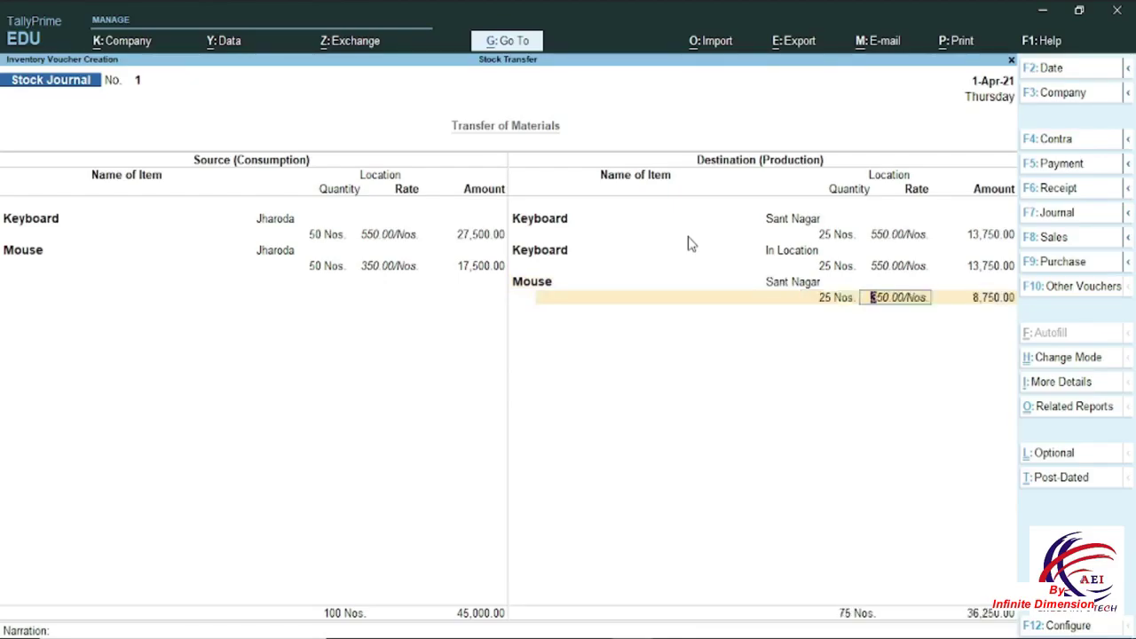
pyautogui.press('Return')
pyautogui.press('Return')
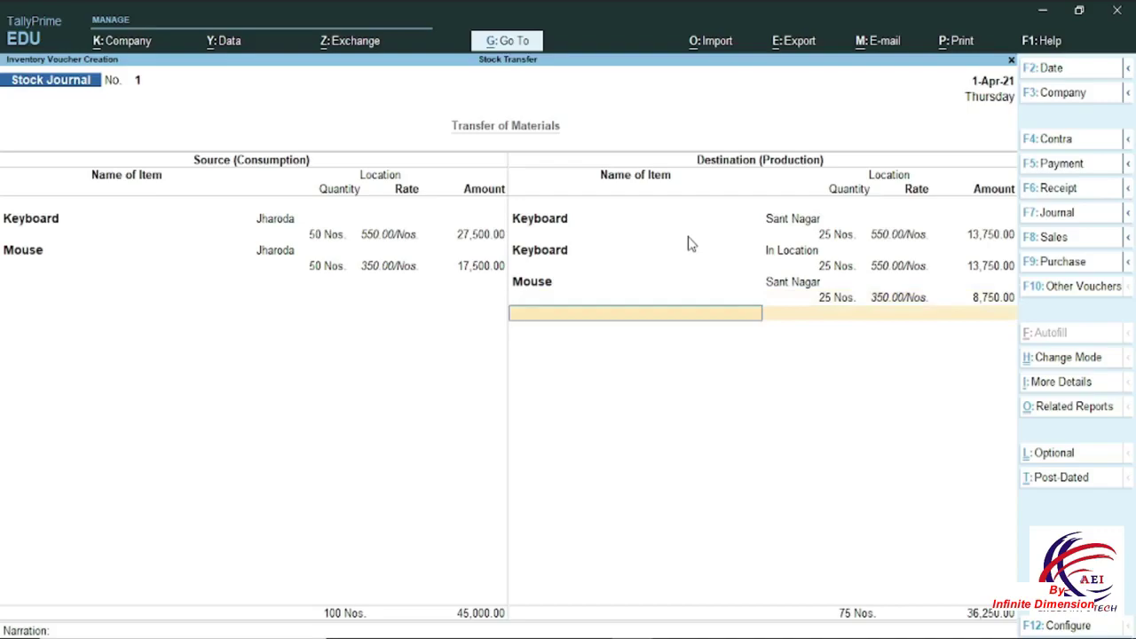
# Send another 25 Nos of Mouse to In Location at 350.00 and finish the item lines
pyautogui.press('Down')
pyautogui.press('Down')
pyautogui.press('Down')
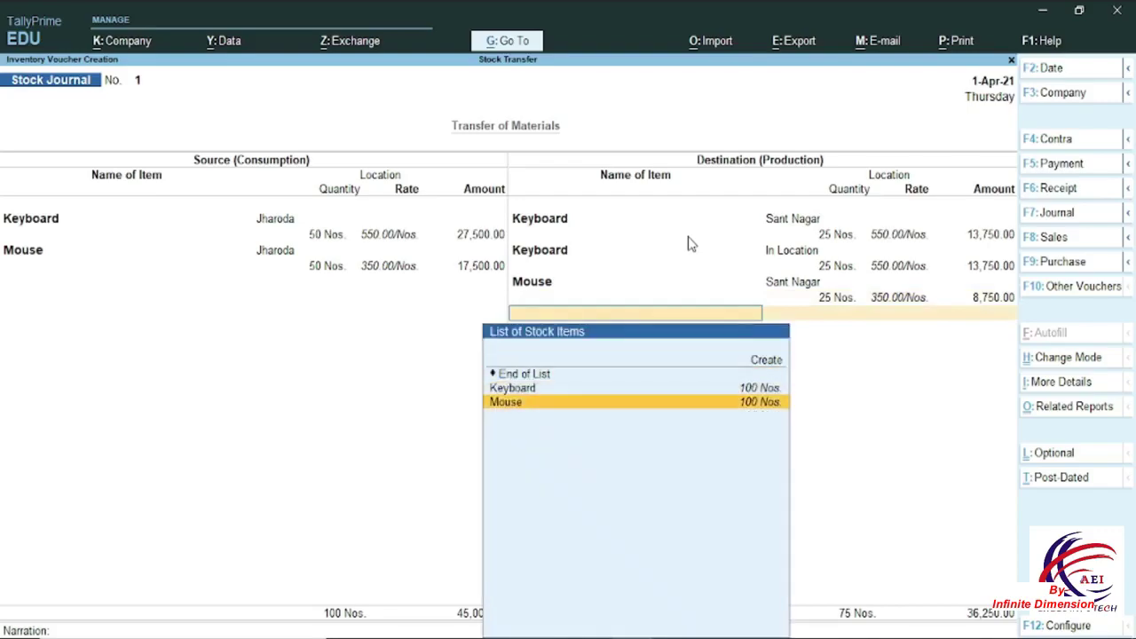
pyautogui.press('Return')
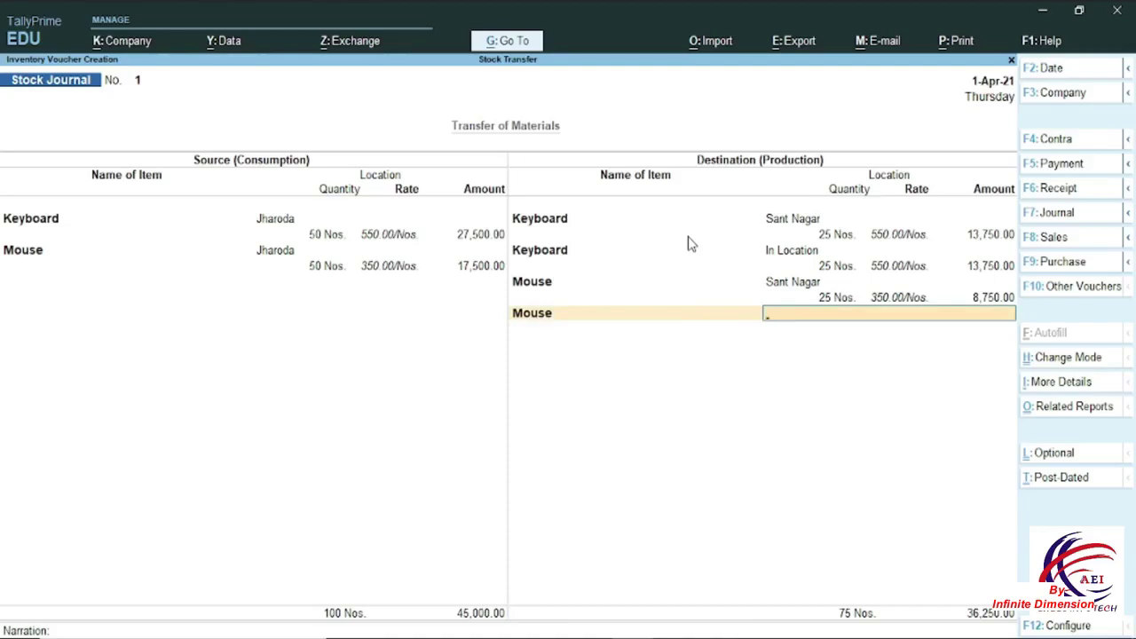
pyautogui.press('Down')
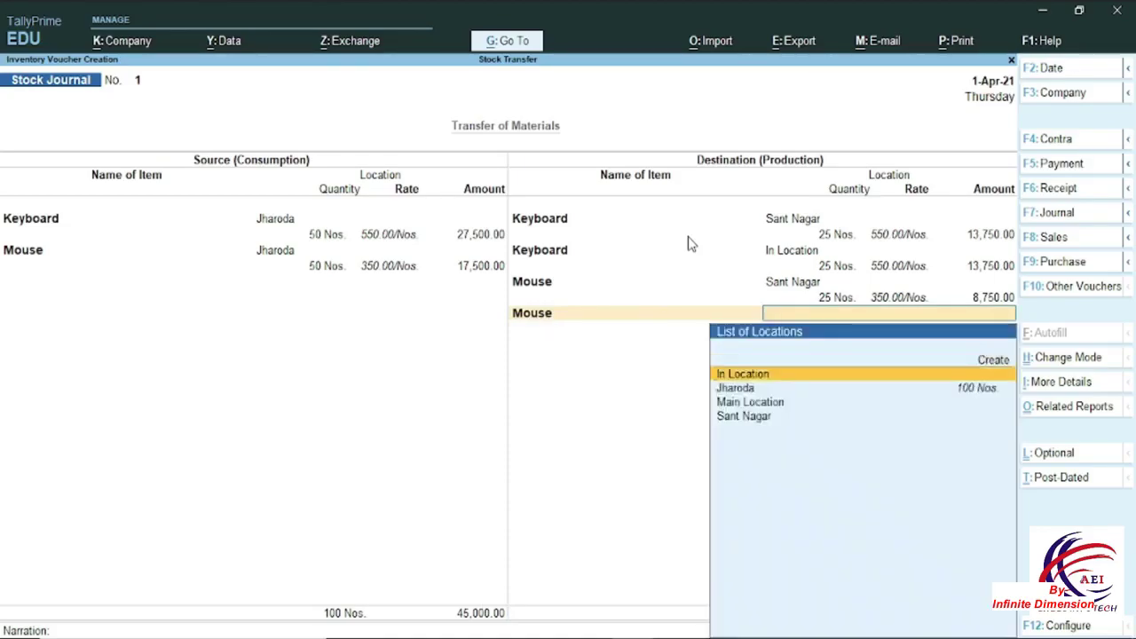
pyautogui.press('Return')
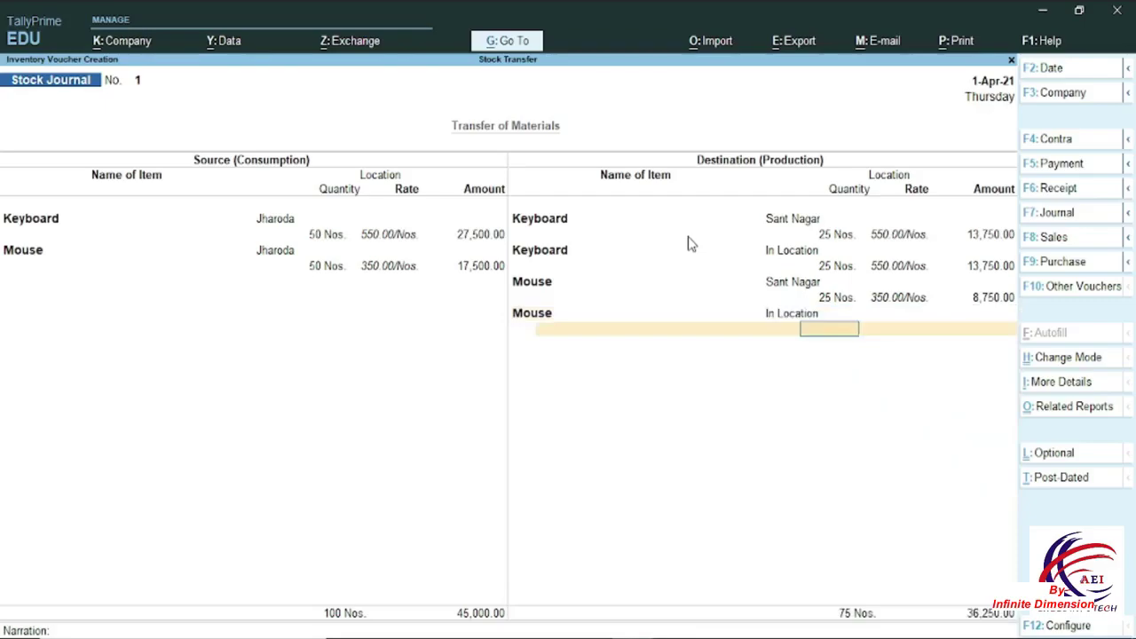
pyautogui.write('25')
pyautogui.press('Return')
pyautogui.press('Return')
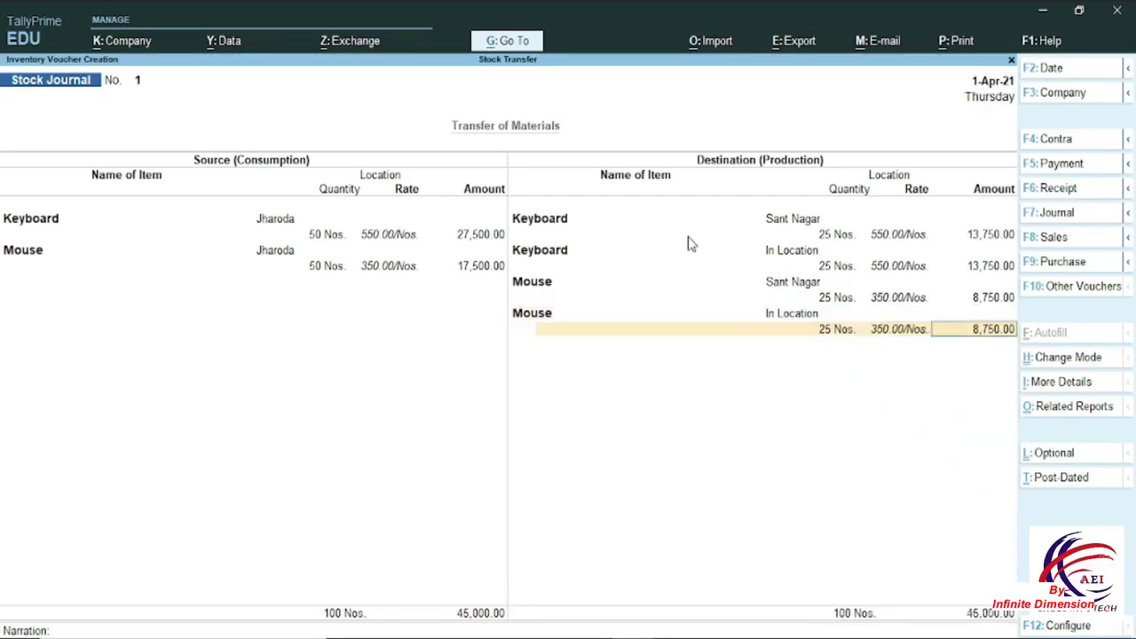
pyautogui.press('Return')
pyautogui.press('Return')
pyautogui.press('Return')
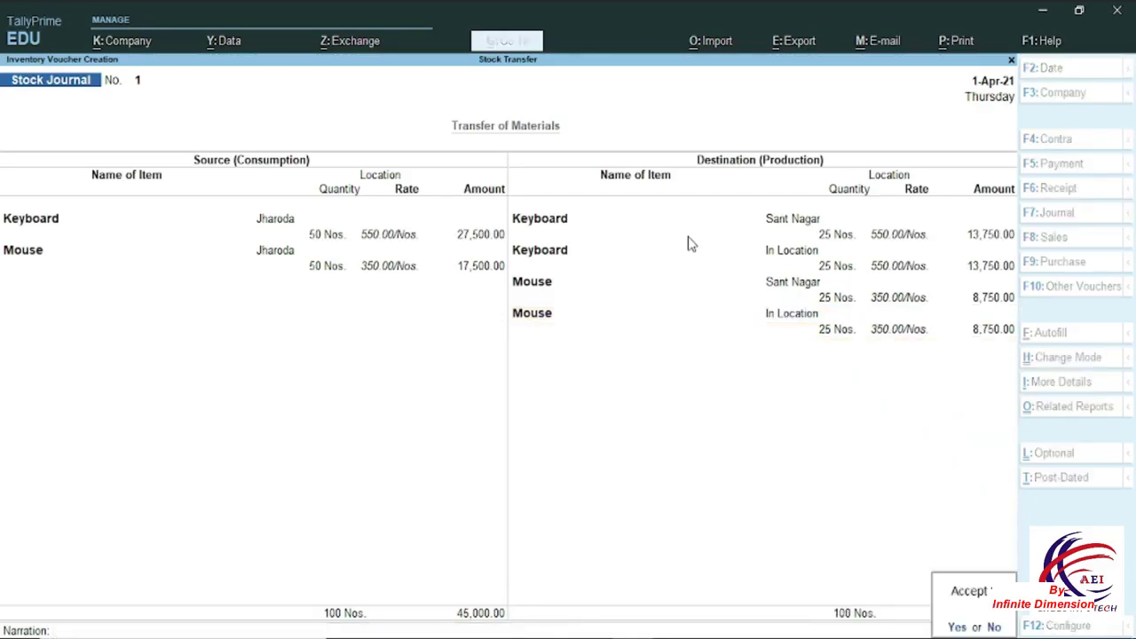
pyautogui.press('Return')
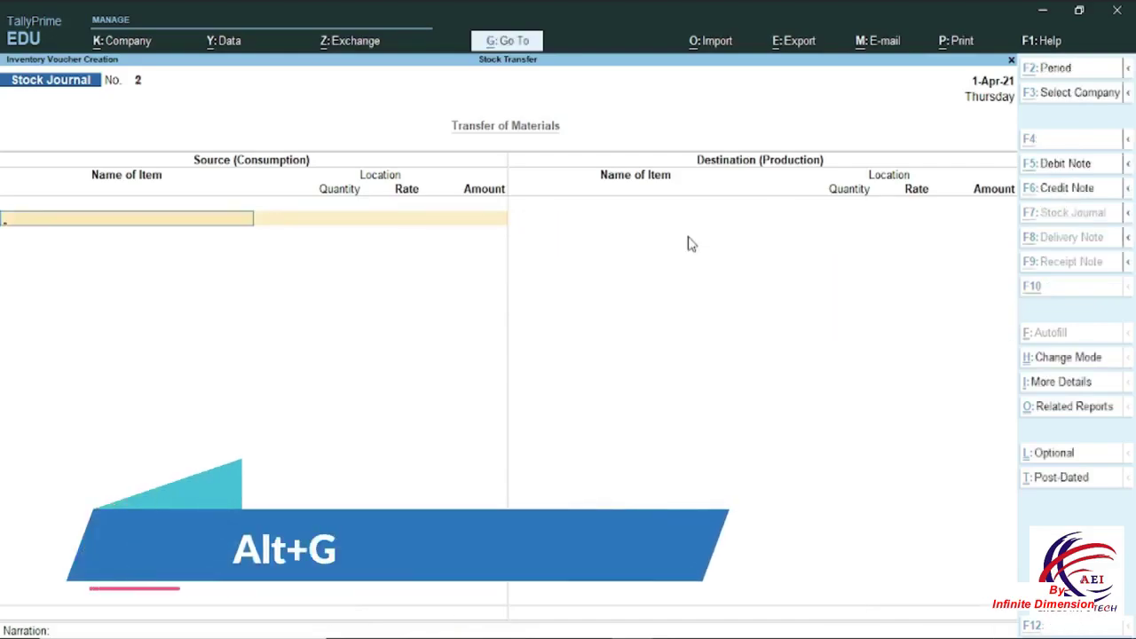
# Open the itemised Godown Summary for In Location: 25 Keyboard and 25 Mouse worth 22,500.00
pyautogui.hotkey('alt', 'g')
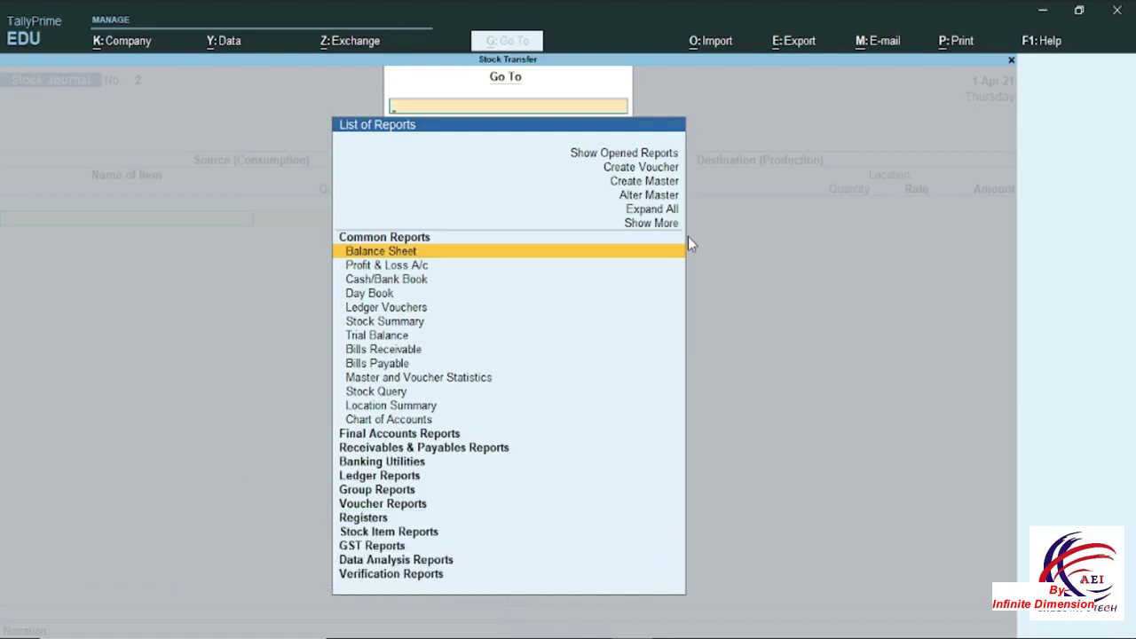
pyautogui.write('God')
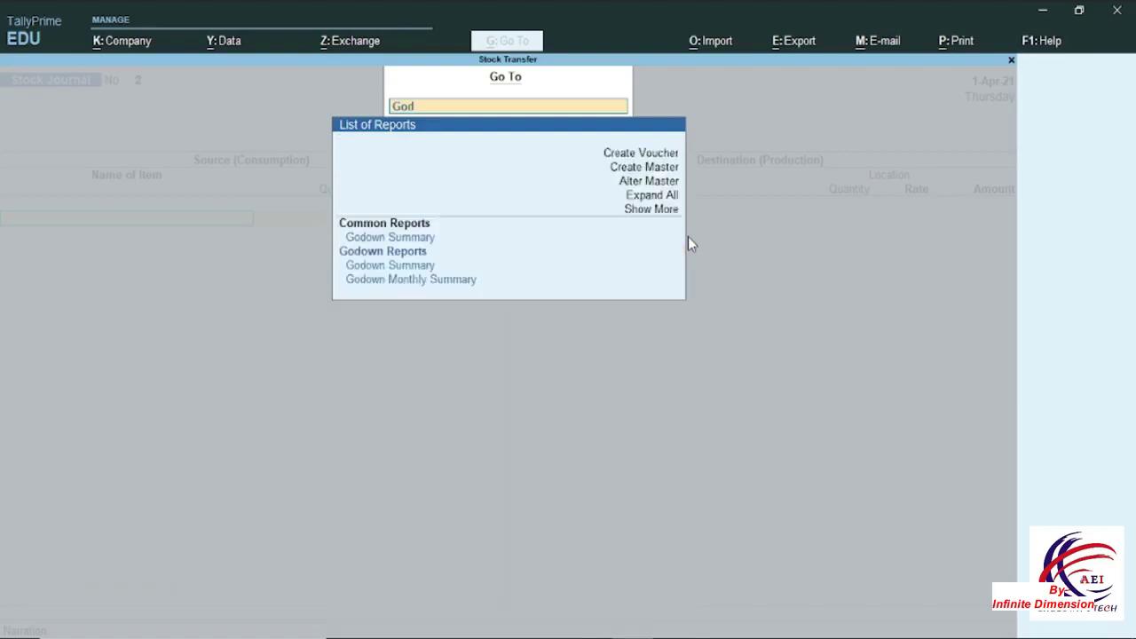
pyautogui.press('Escape')
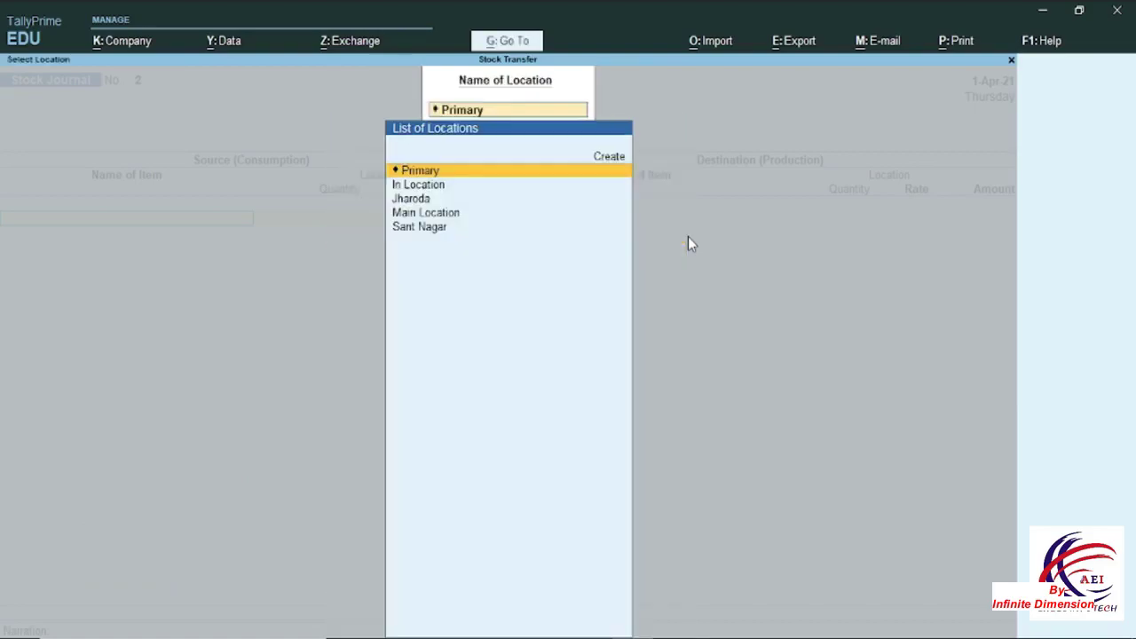
pyautogui.press('Down')
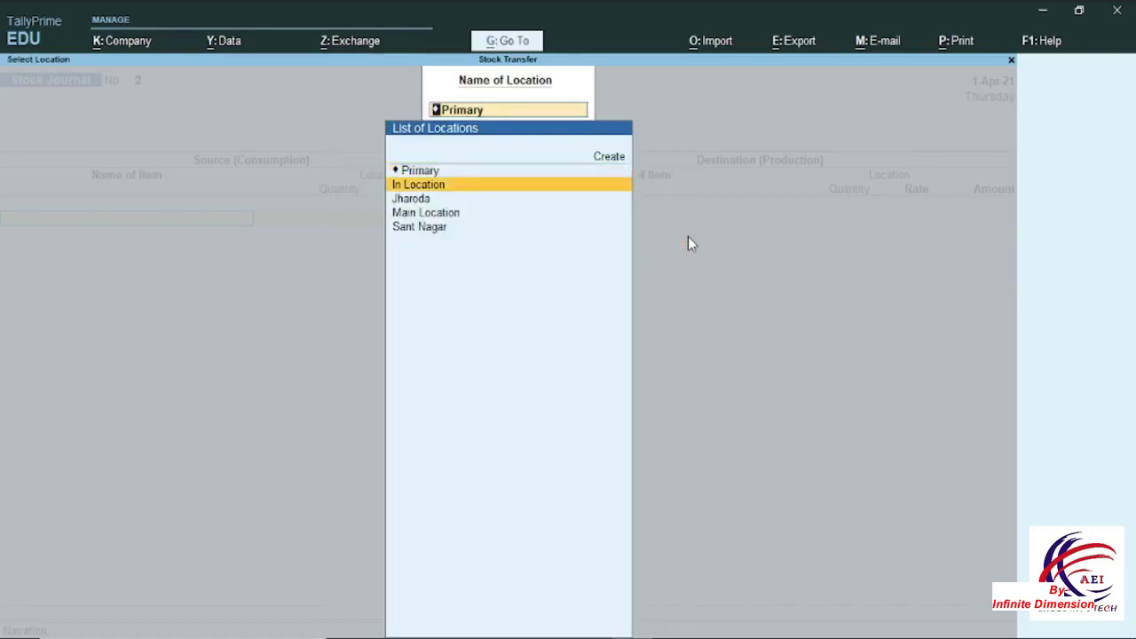
pyautogui.press('Return')
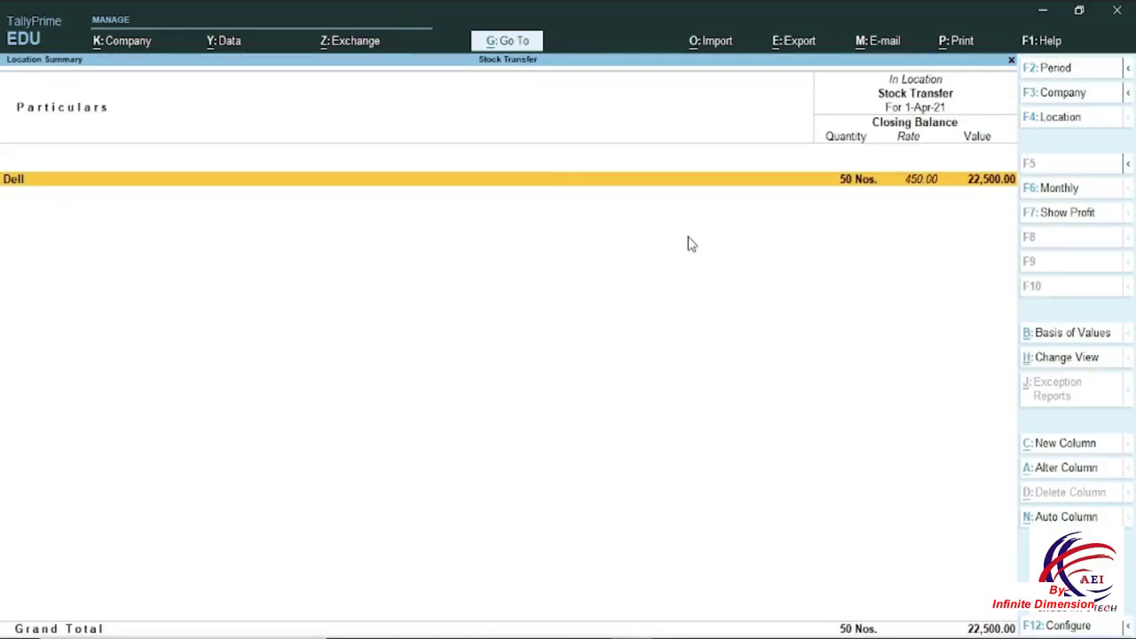
pyautogui.hotkey('alt', 'F1')
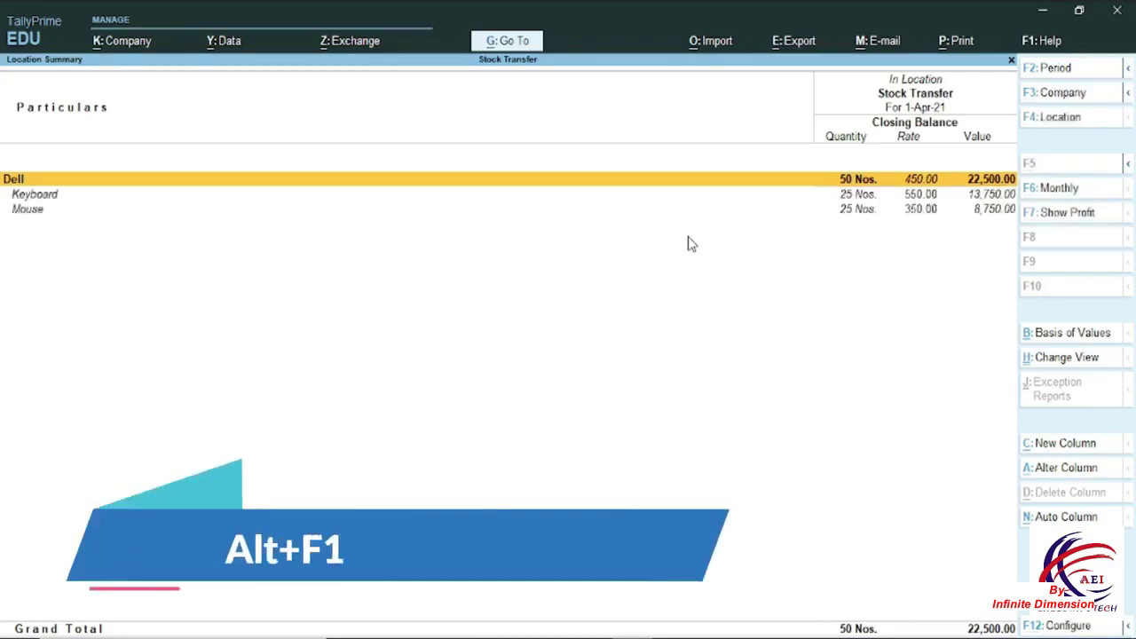
pyautogui.press('Down')
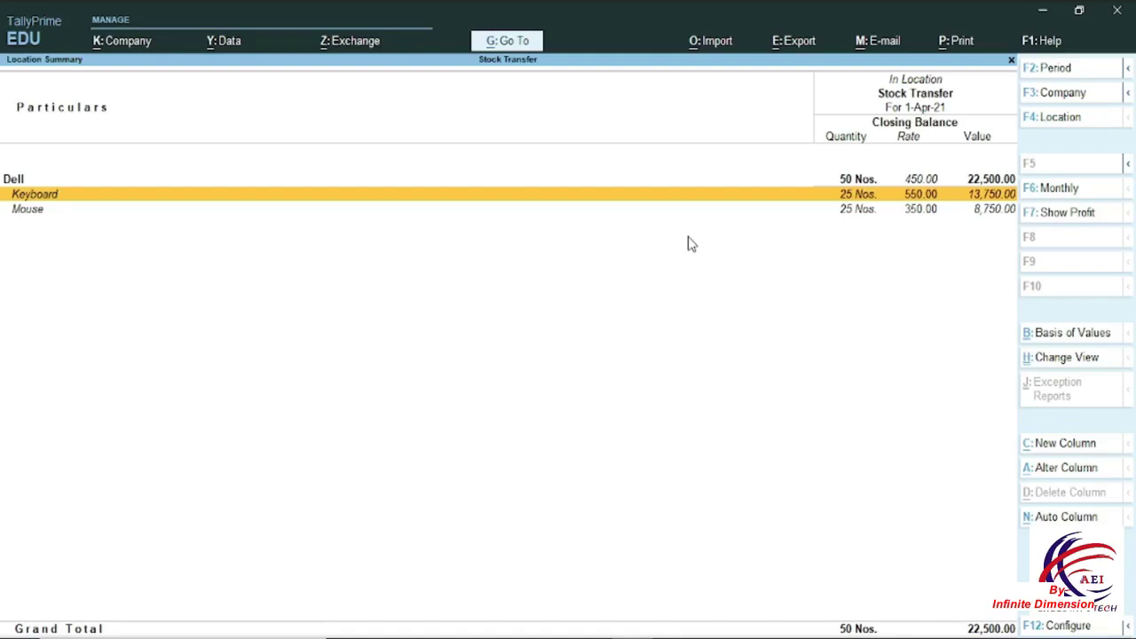
pyautogui.press('Down')
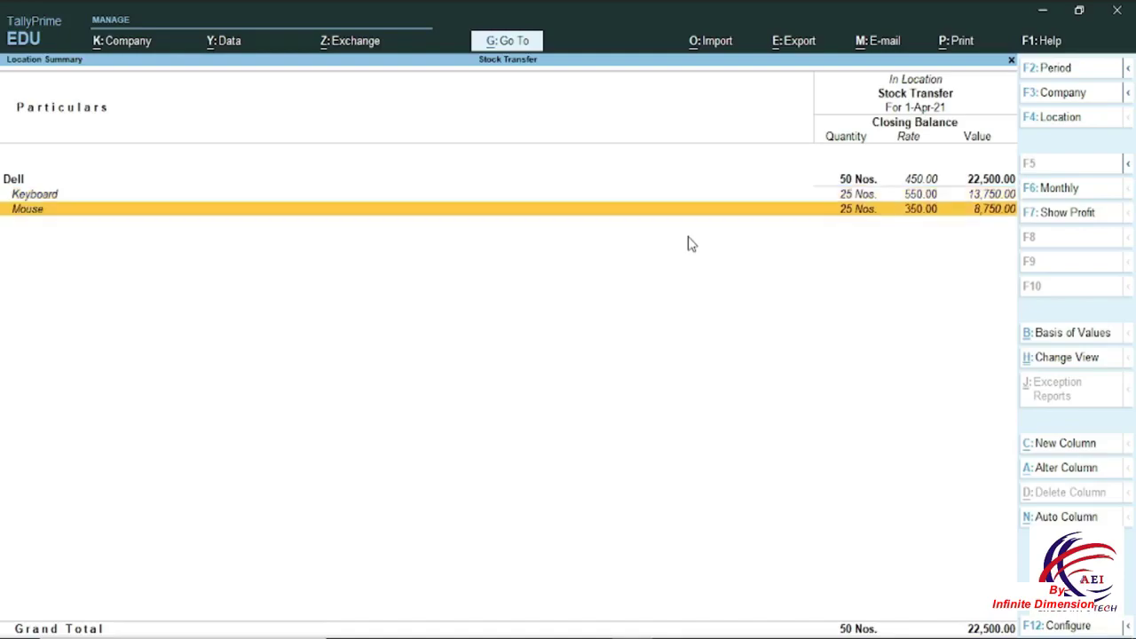
pyautogui.press('Escape')
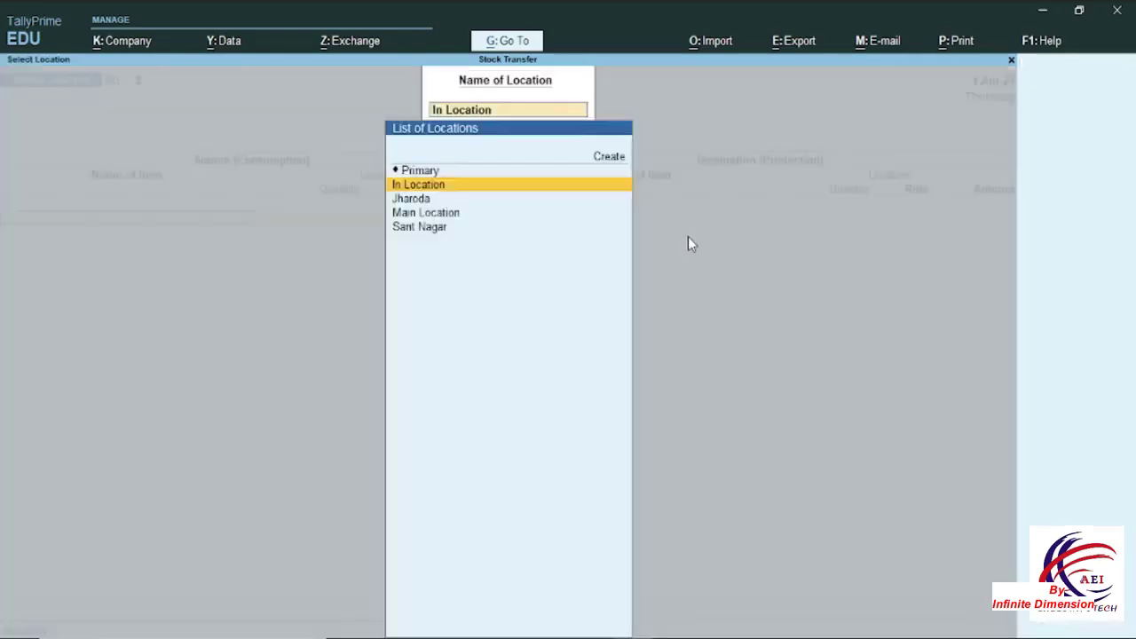
pyautogui.press('Down')
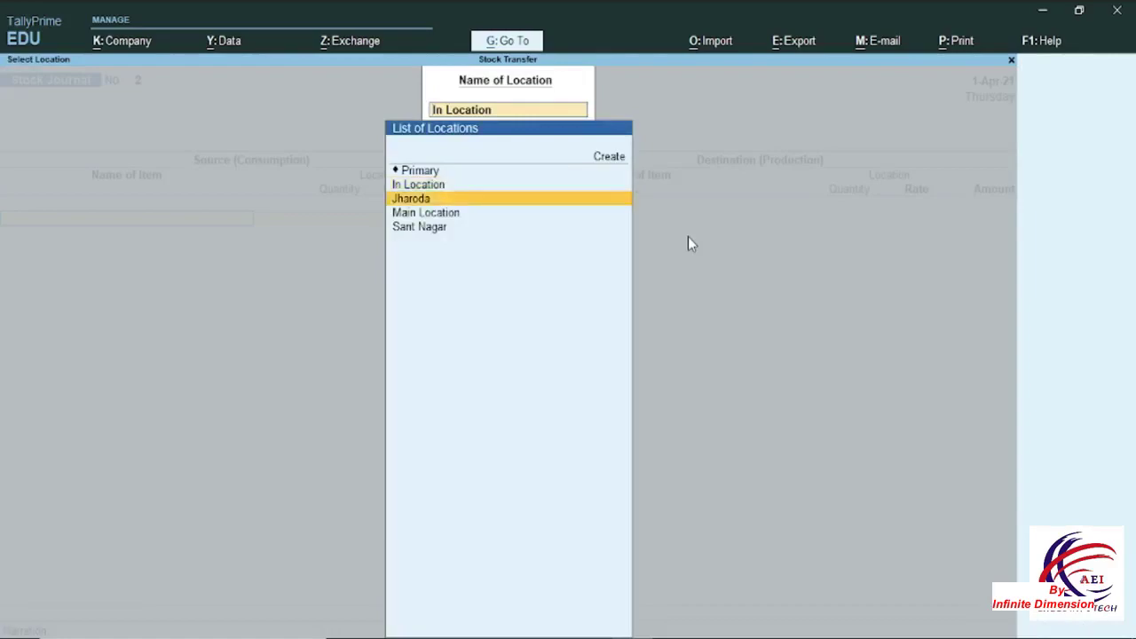
# Review the Sant Nagar stock summary item by item for Keyboard and Mouse
pyautogui.press('Down')
pyautogui.press('Down')
pyautogui.press('Return')
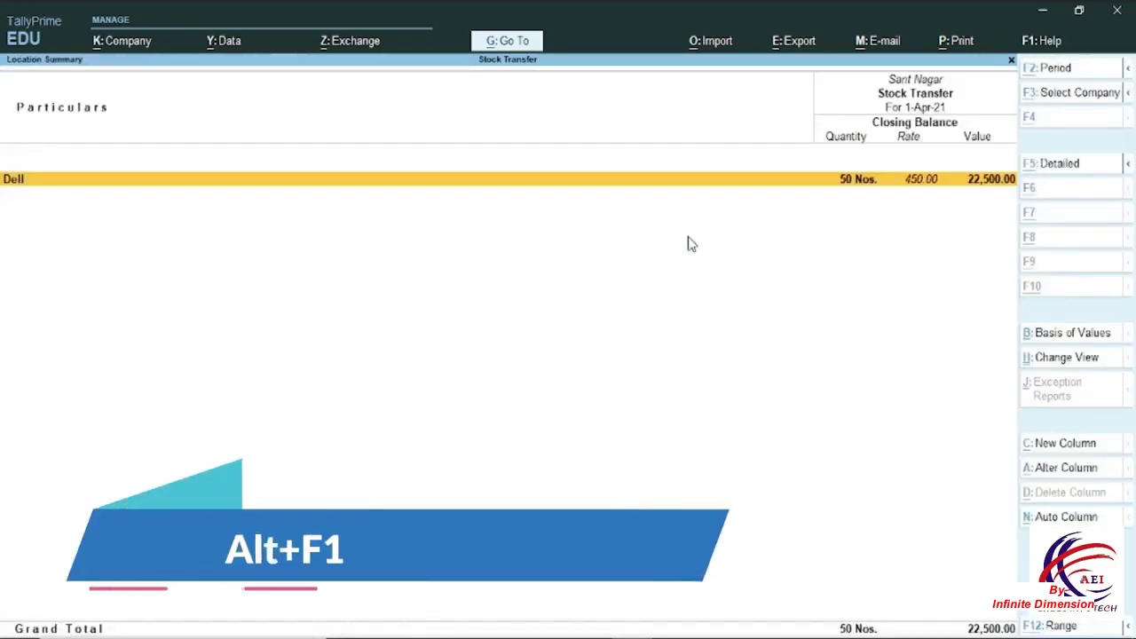
pyautogui.hotkey('alt', 'F1')
pyautogui.press('Down')
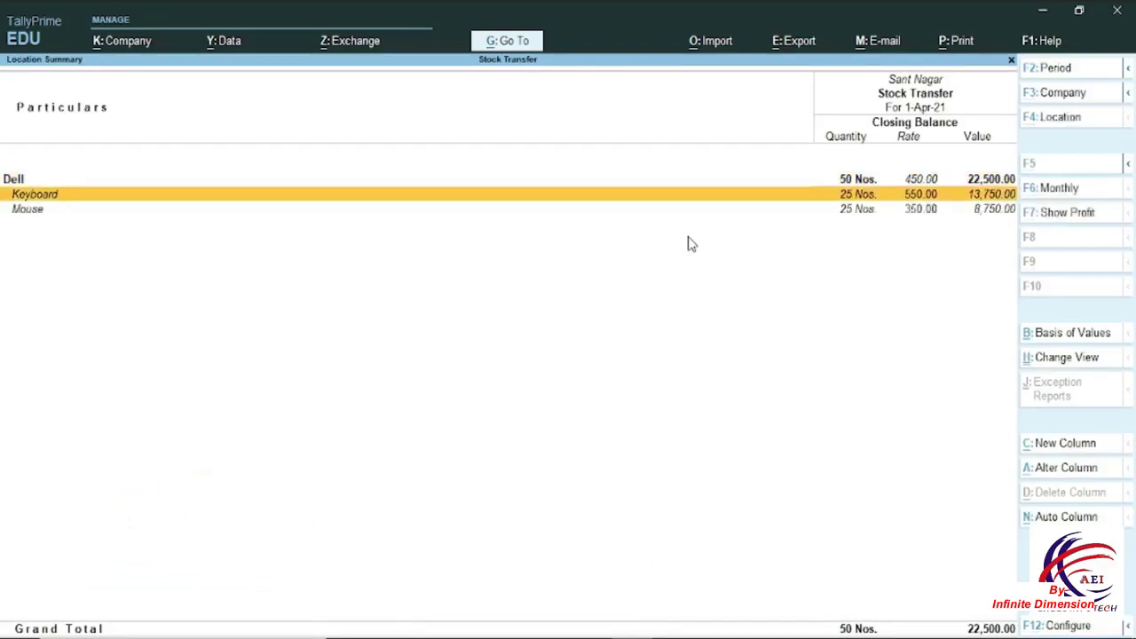
pyautogui.press('Down')
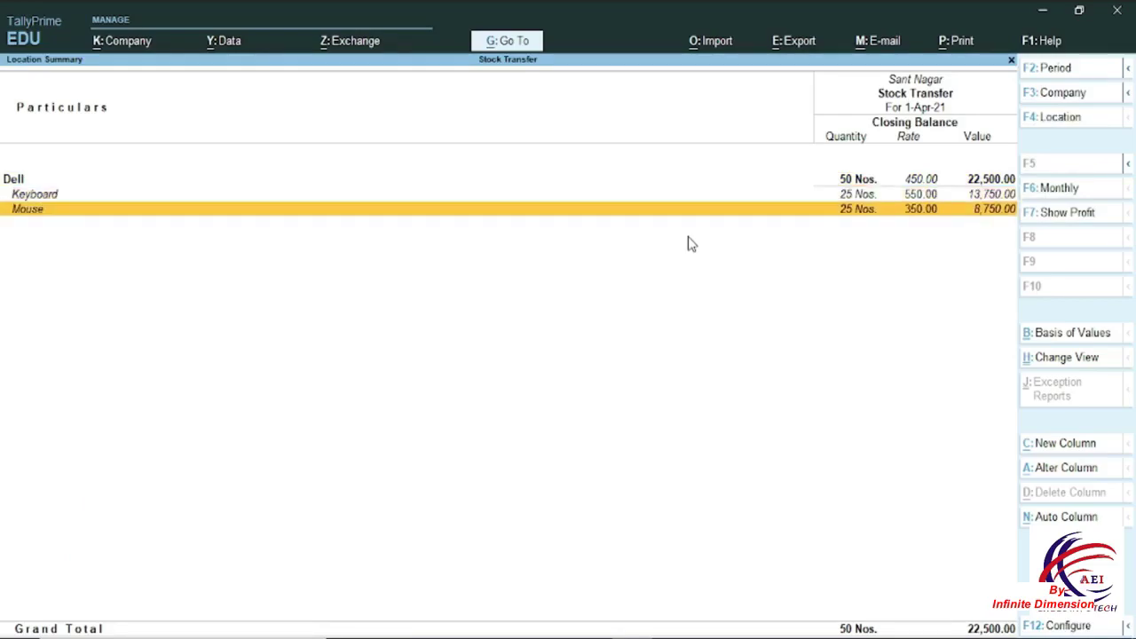
pyautogui.press('Return')
# Review Jharoda's itemised stock (100 Nos, 45,000.00), then return to blank Stock Journal No. 2
pyautogui.press('Up')
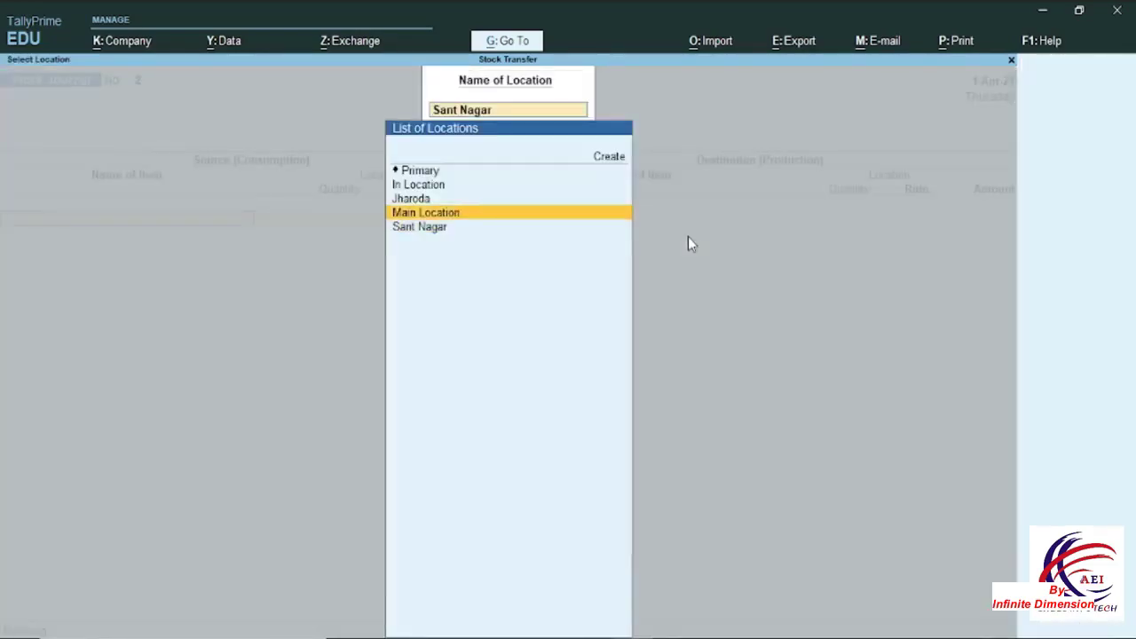
pyautogui.press('Up')
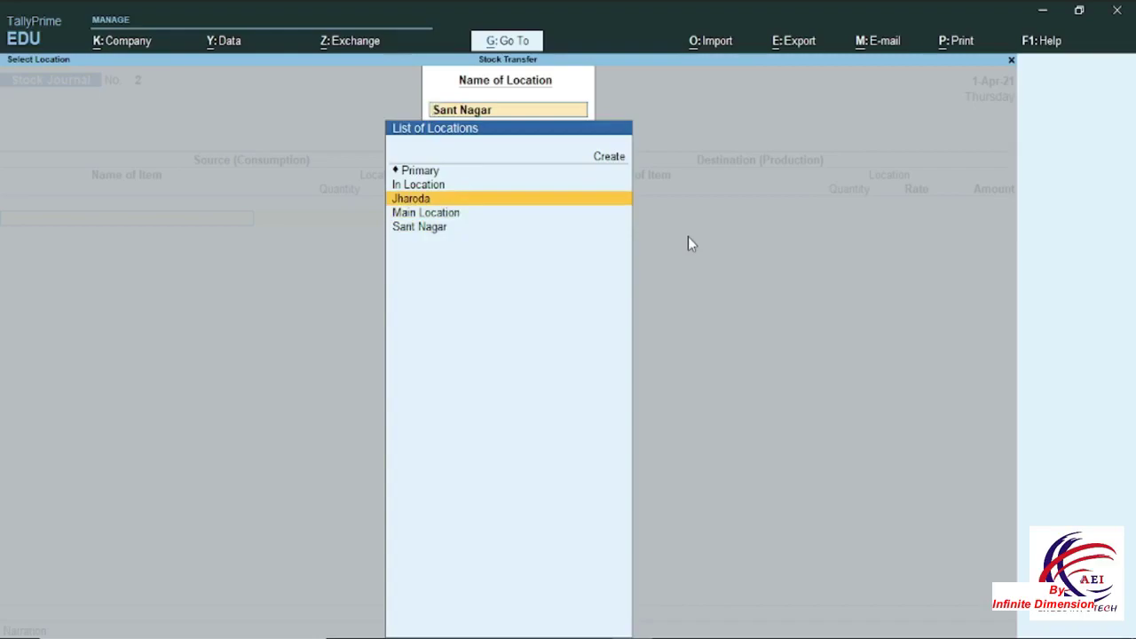
pyautogui.press('Return')
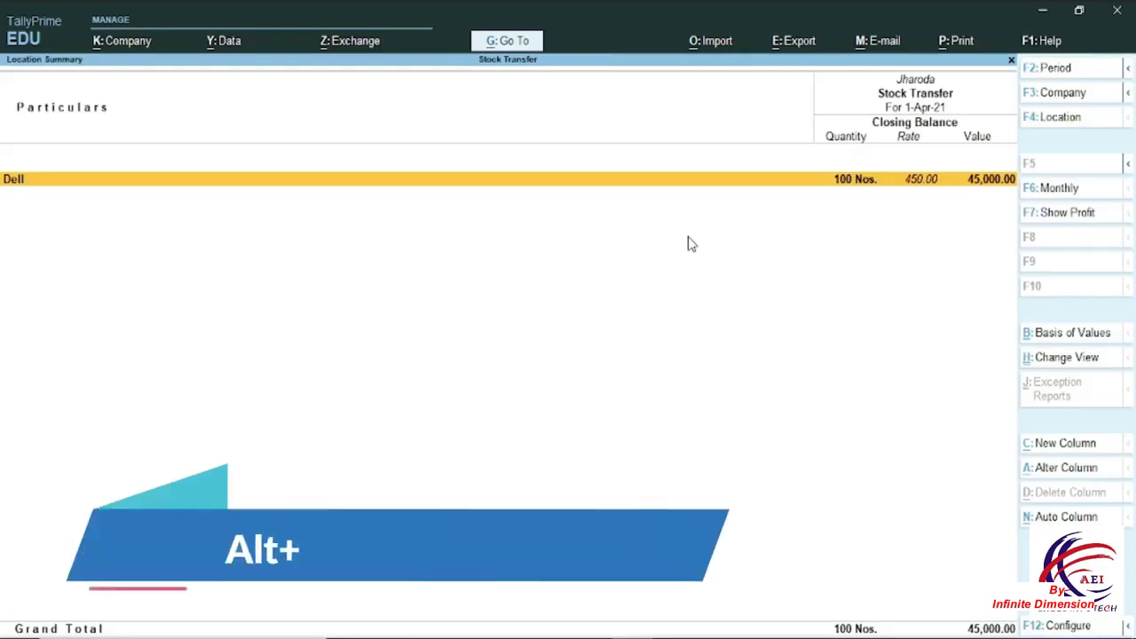
pyautogui.hotkey('alt', 'F1')
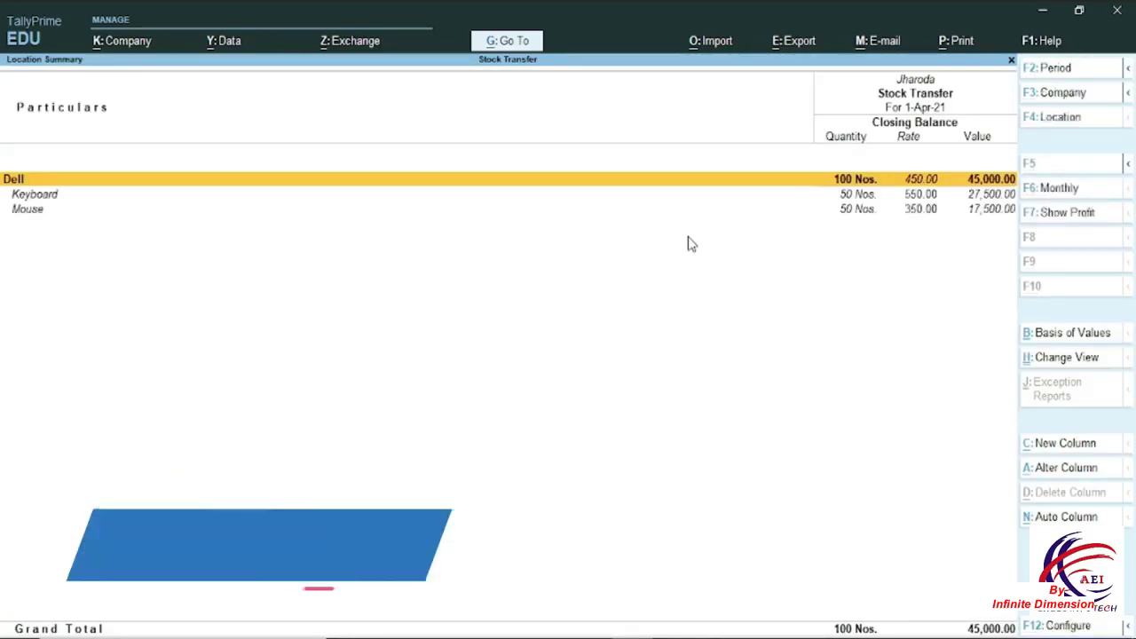
pyautogui.press('Down')
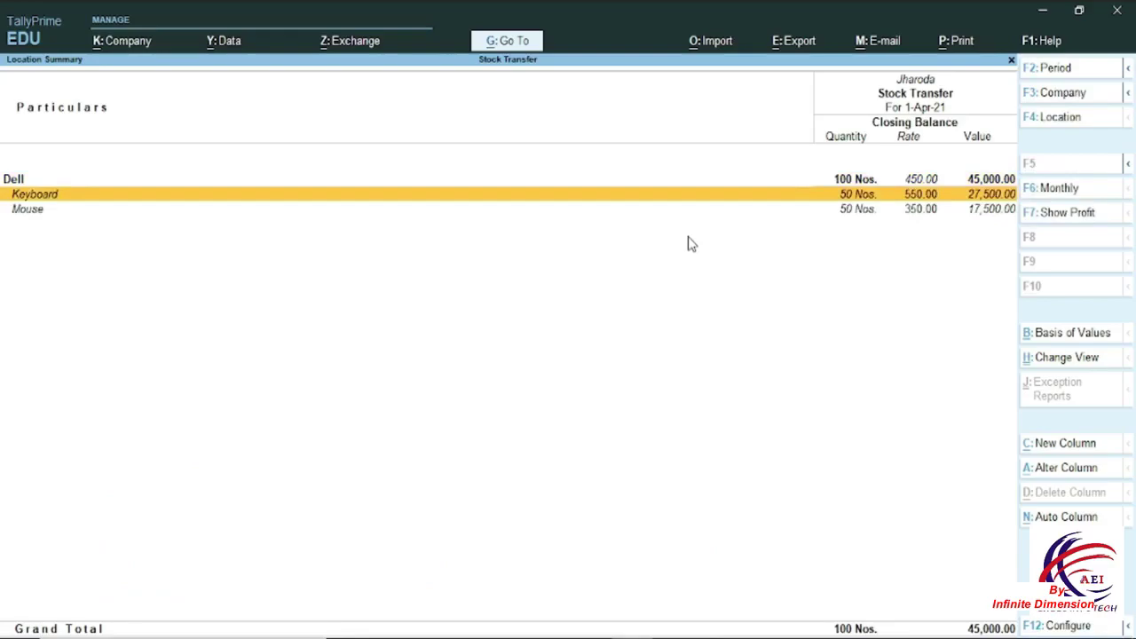
pyautogui.press('Down')
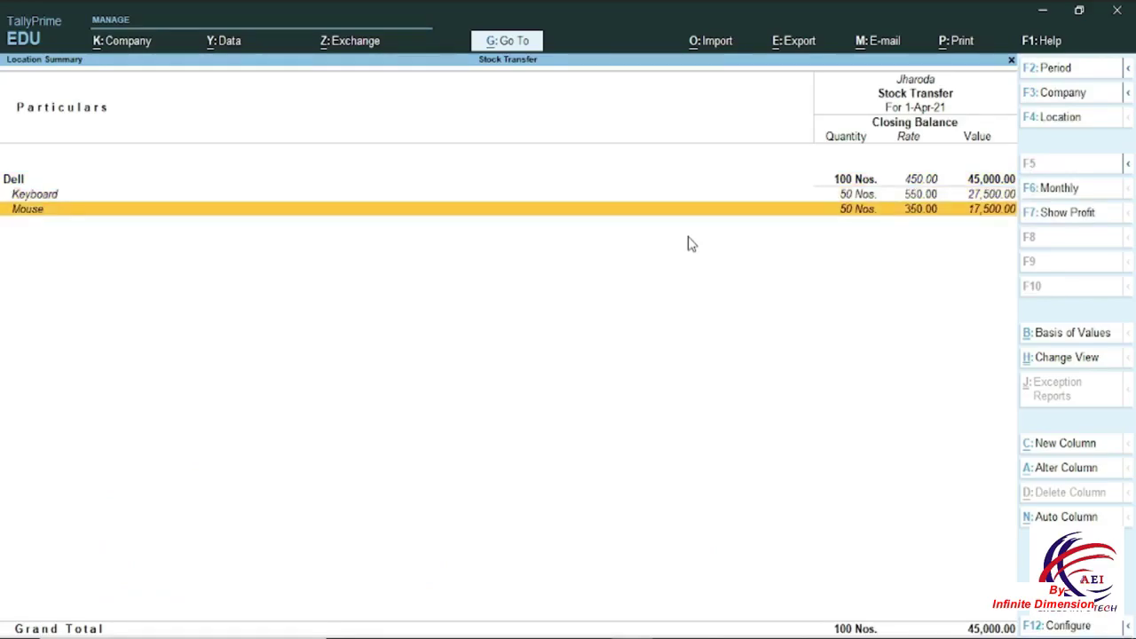
pyautogui.press('Return')
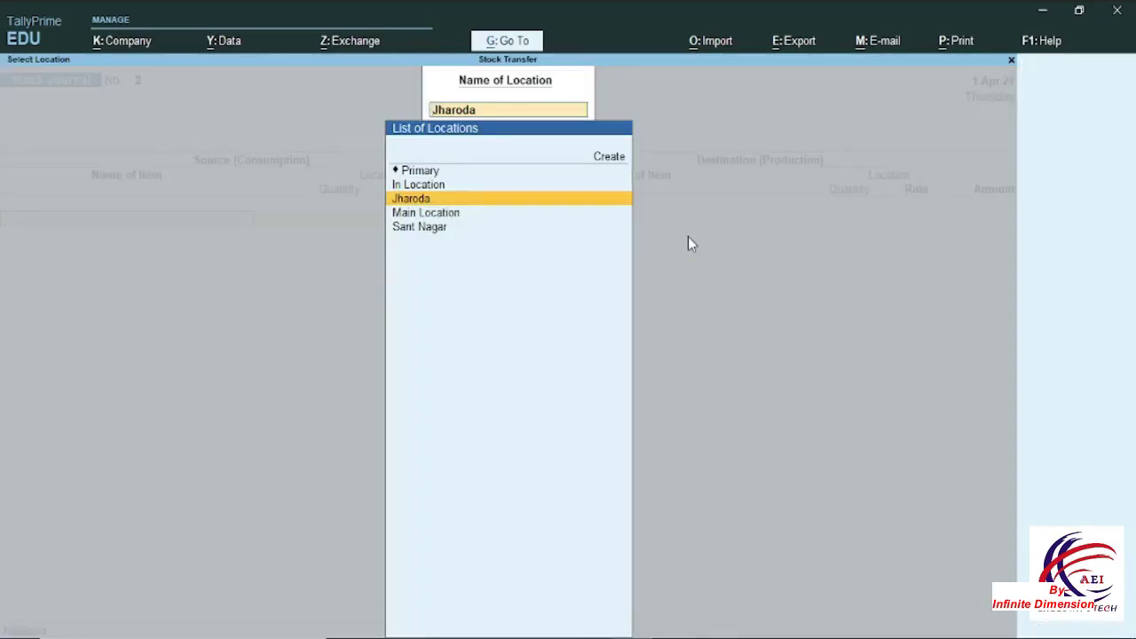
pyautogui.press('BackSpace')
pyautogui.press('Return')
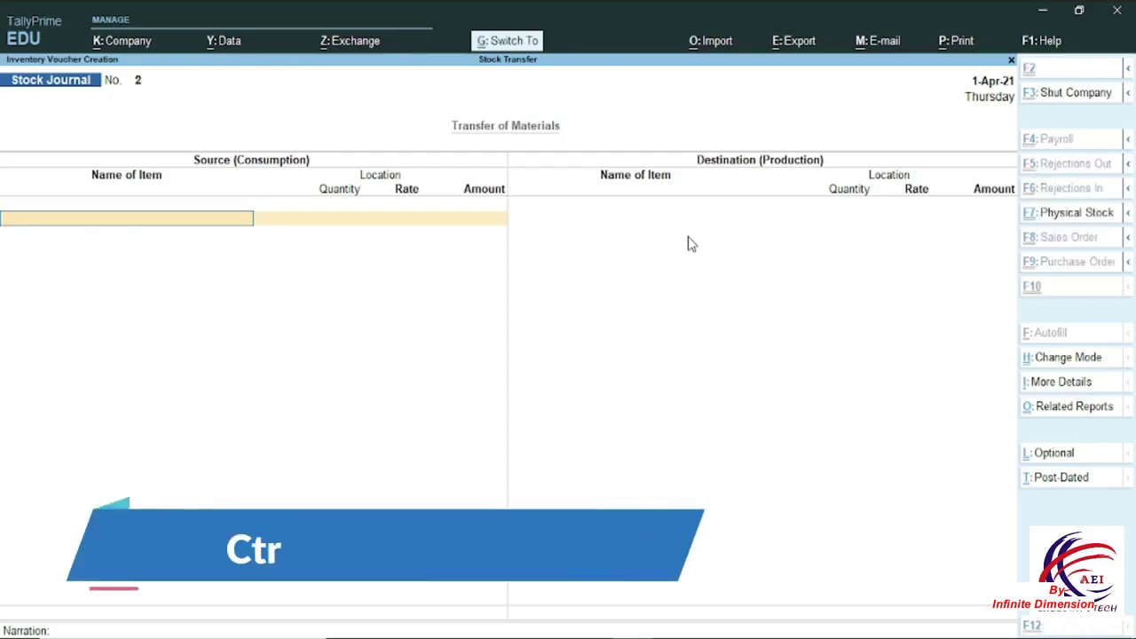
# Switch Stock Journal No. 2 to the 'Use for Inter-Location Transfers' mode with Ctrl+H
pyautogui.hotkey('ctrl', 'h')
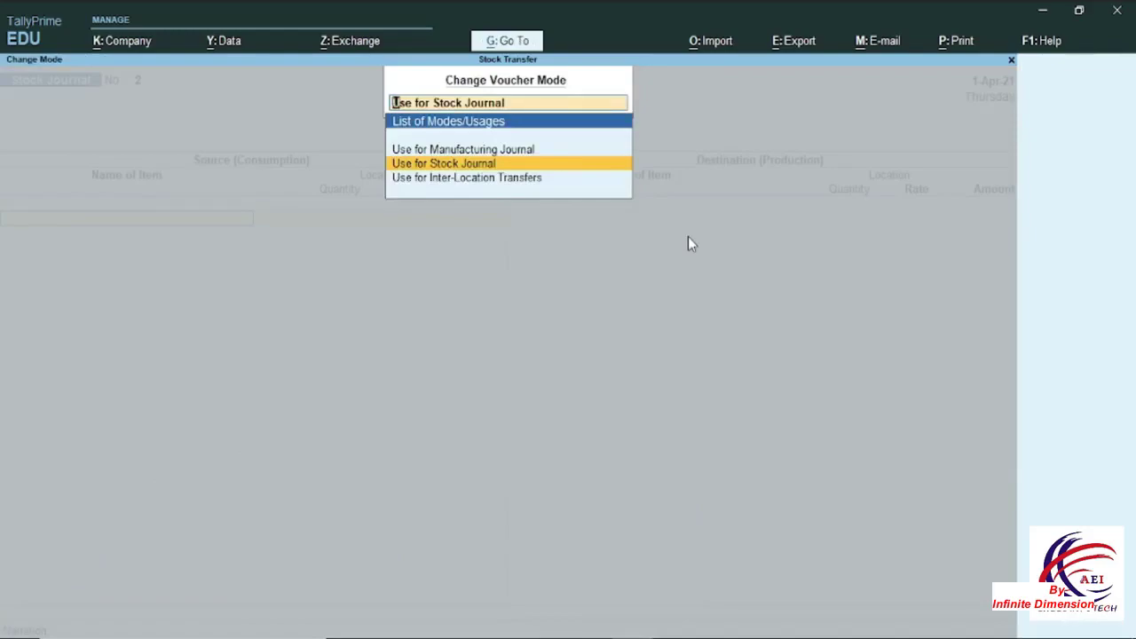
pyautogui.press('Up')
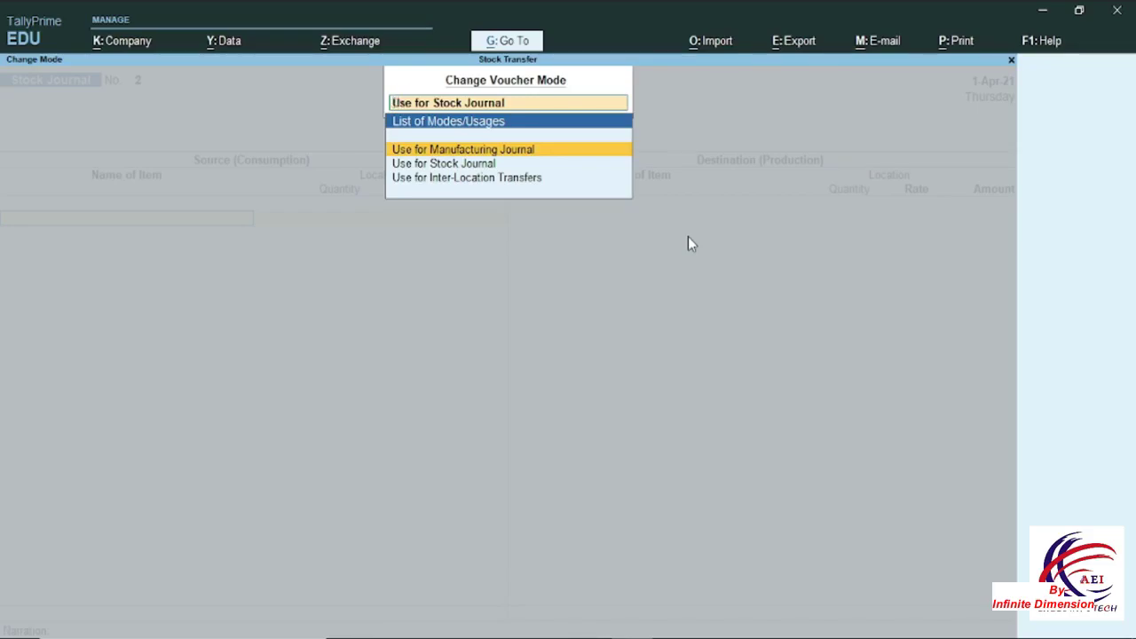
pyautogui.press('Down')
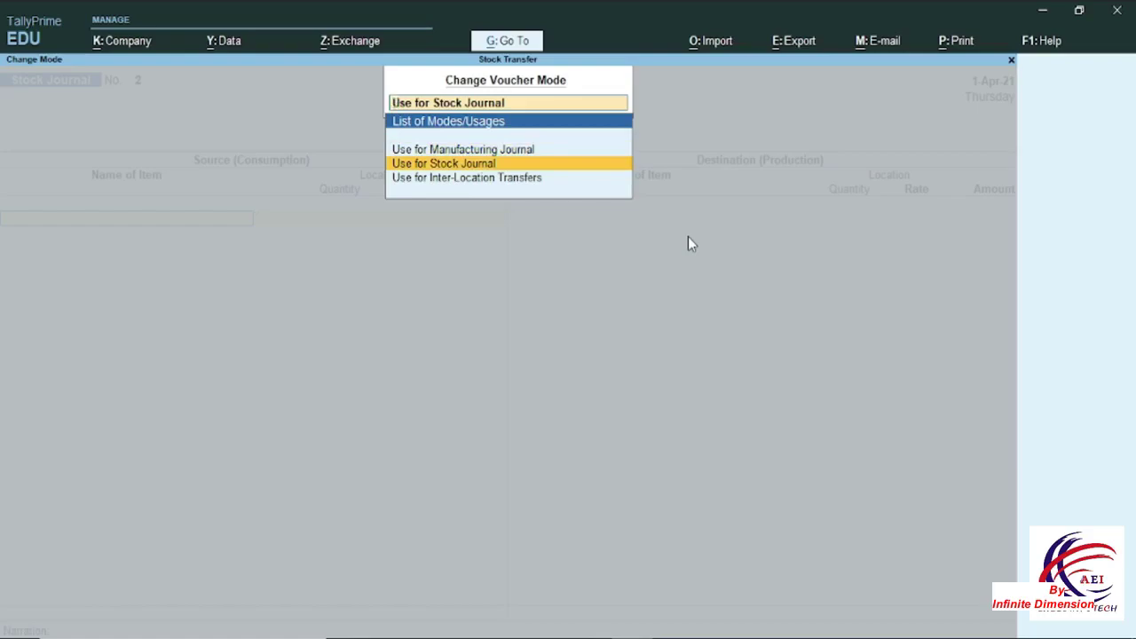
pyautogui.press('Down')
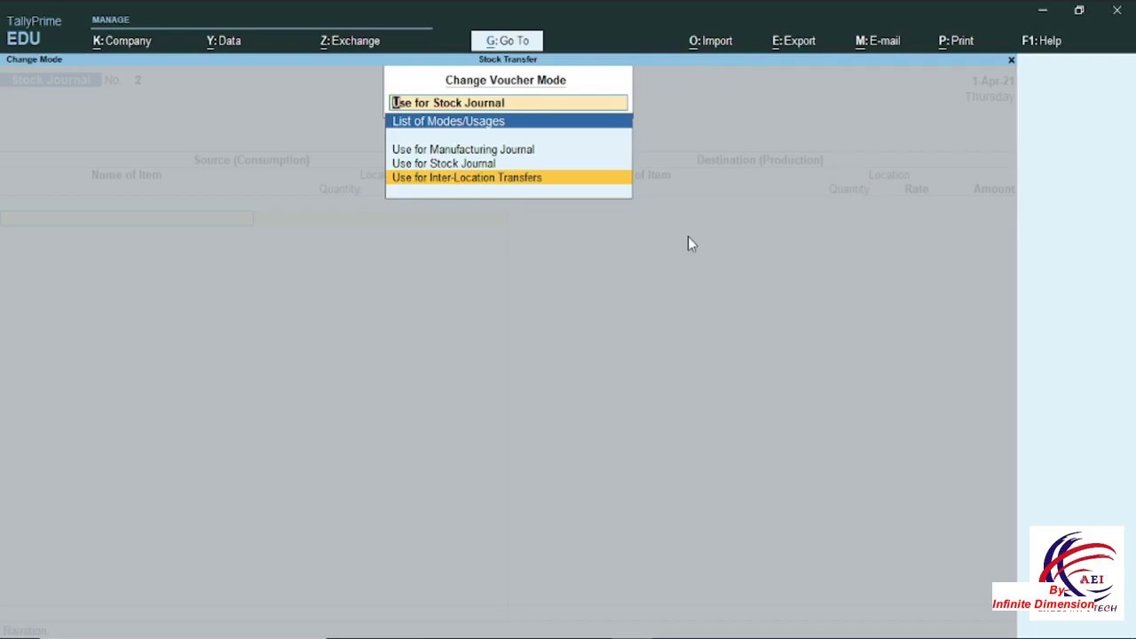
pyautogui.press('Return')
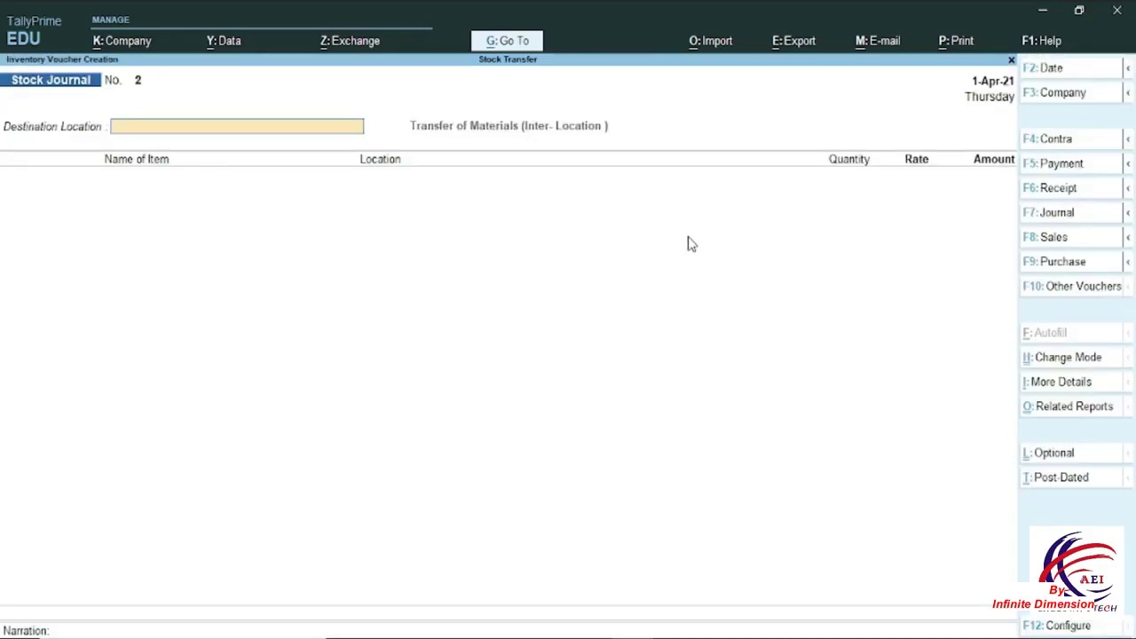
# Set the destination to In Location and transfer 5 Keyboards from Jharoda at 550.00
pyautogui.click(328, 133)
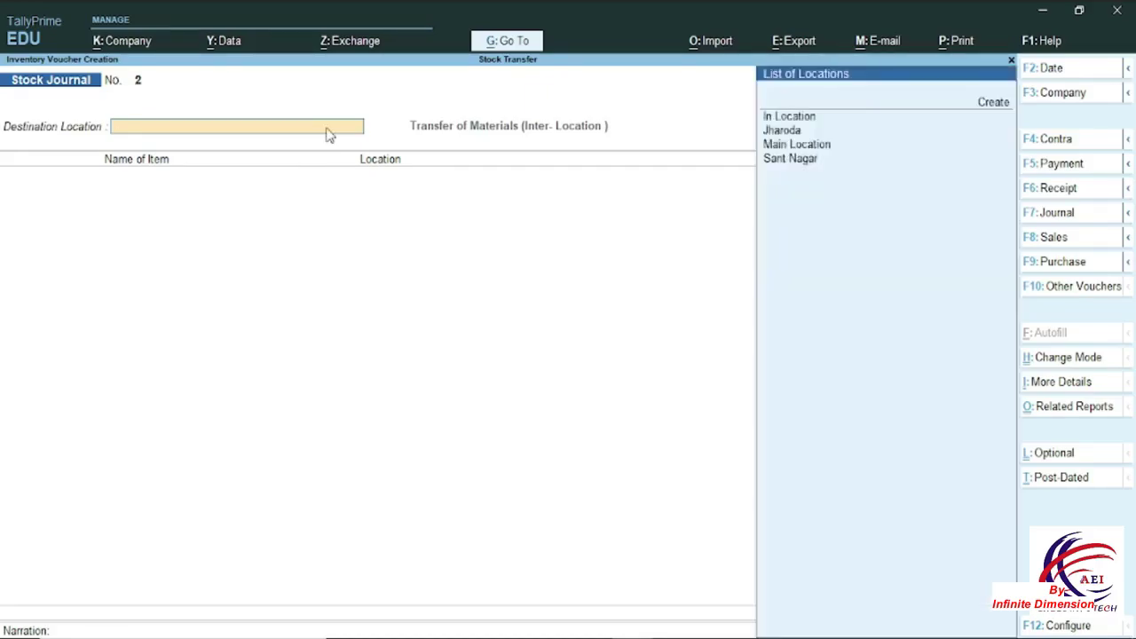
pyautogui.press('Down')
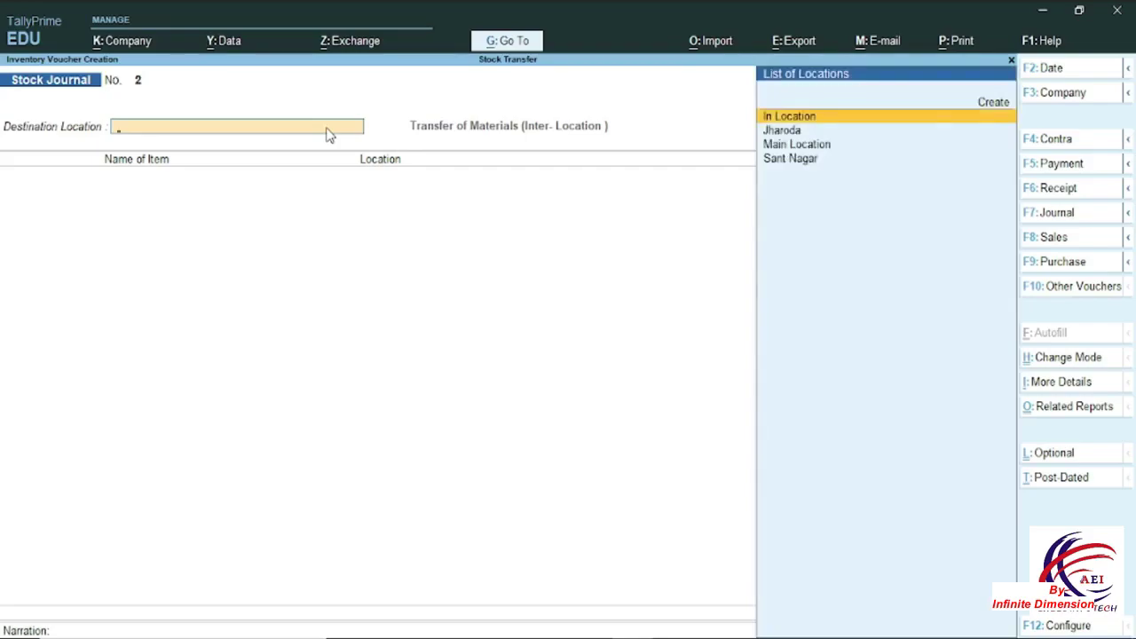
pyautogui.press('Return')
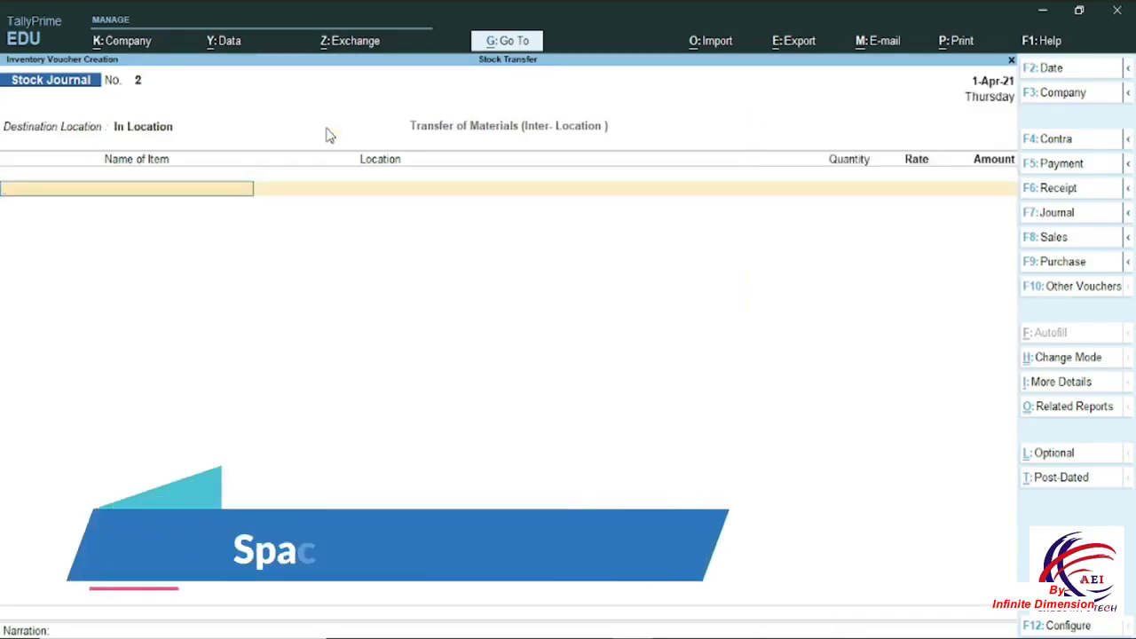
pyautogui.press('space')
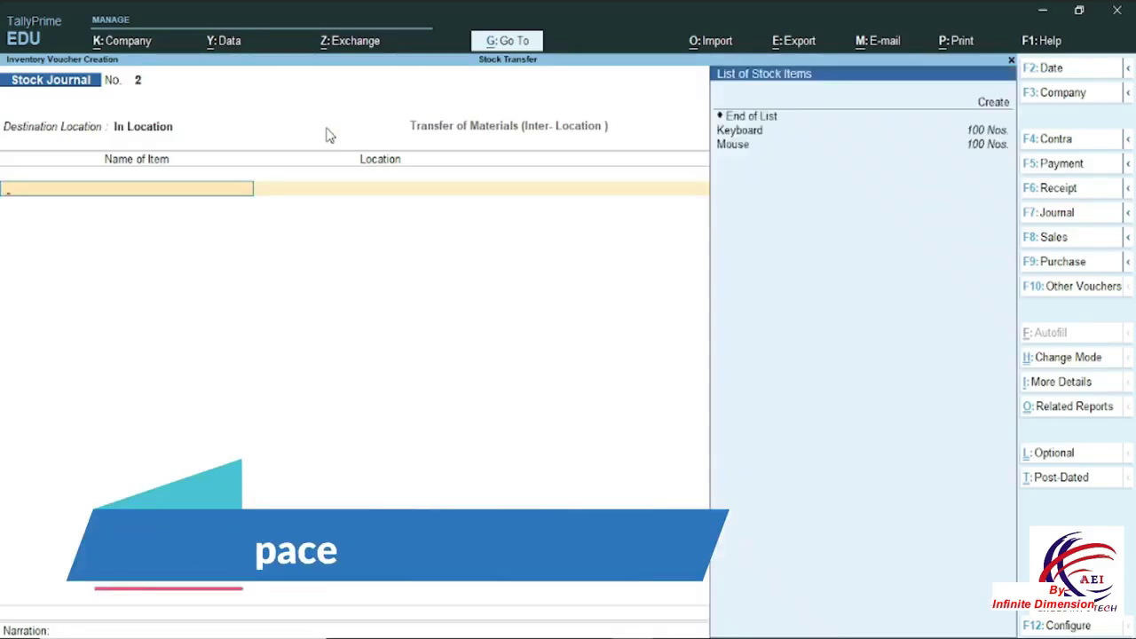
pyautogui.press('Down')
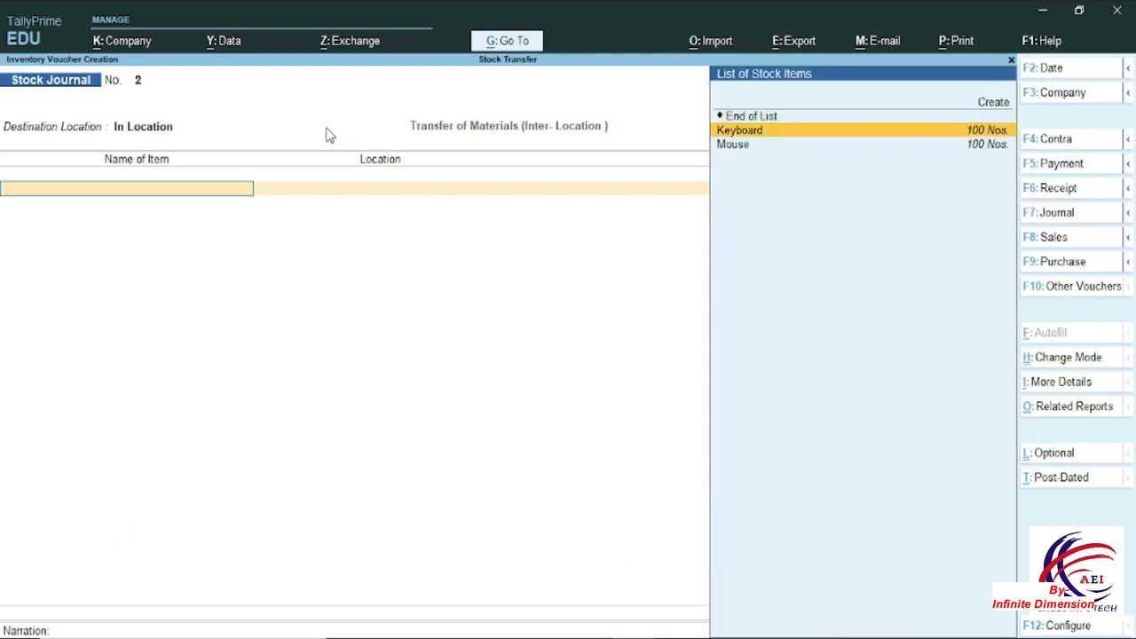
pyautogui.press('Return')
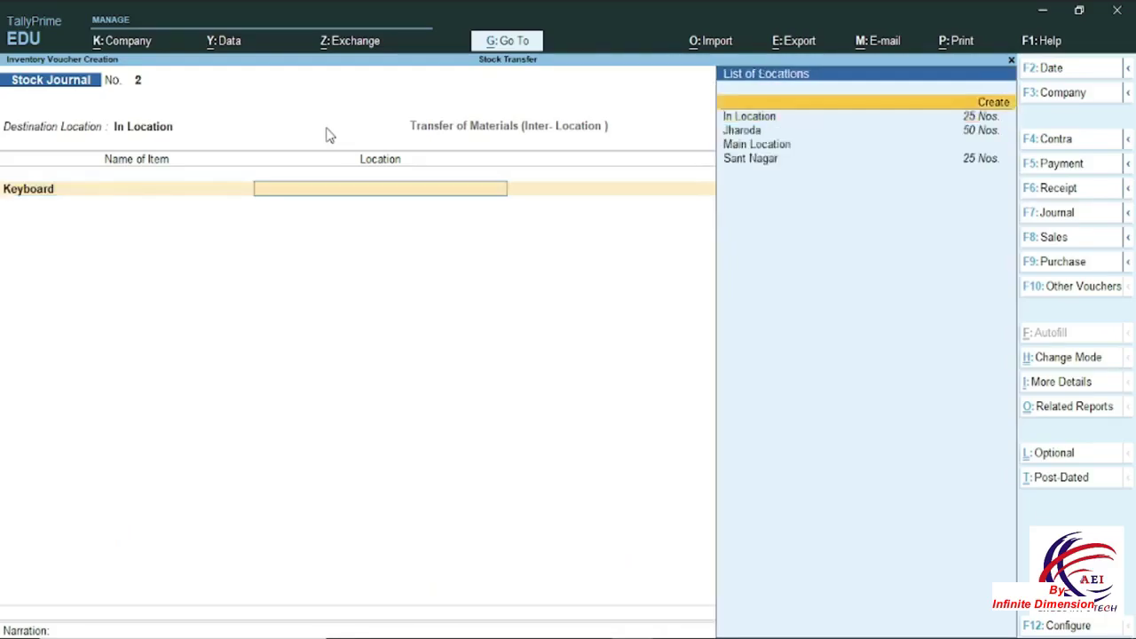
pyautogui.press('Down')
pyautogui.press('Down')
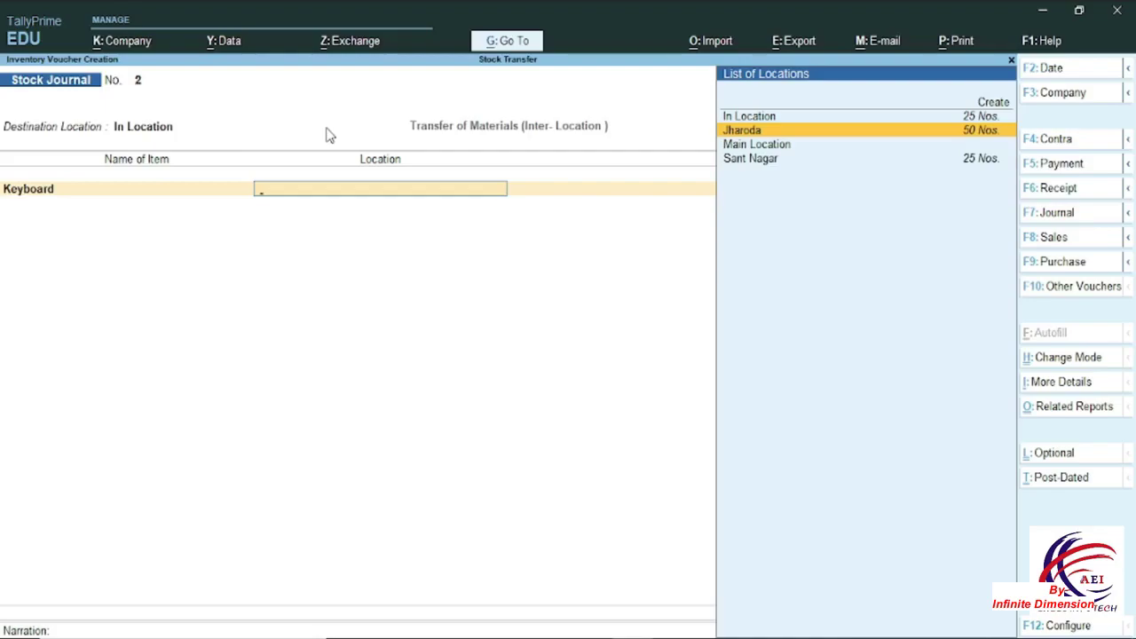
pyautogui.press('Return')
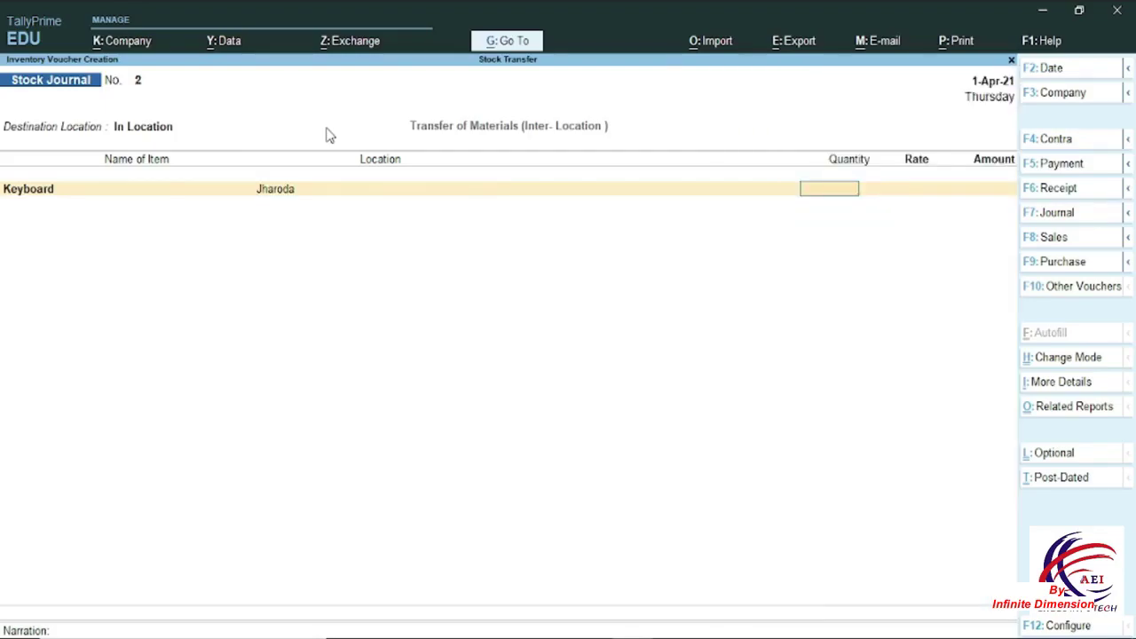
pyautogui.write('5')
pyautogui.press('Return')
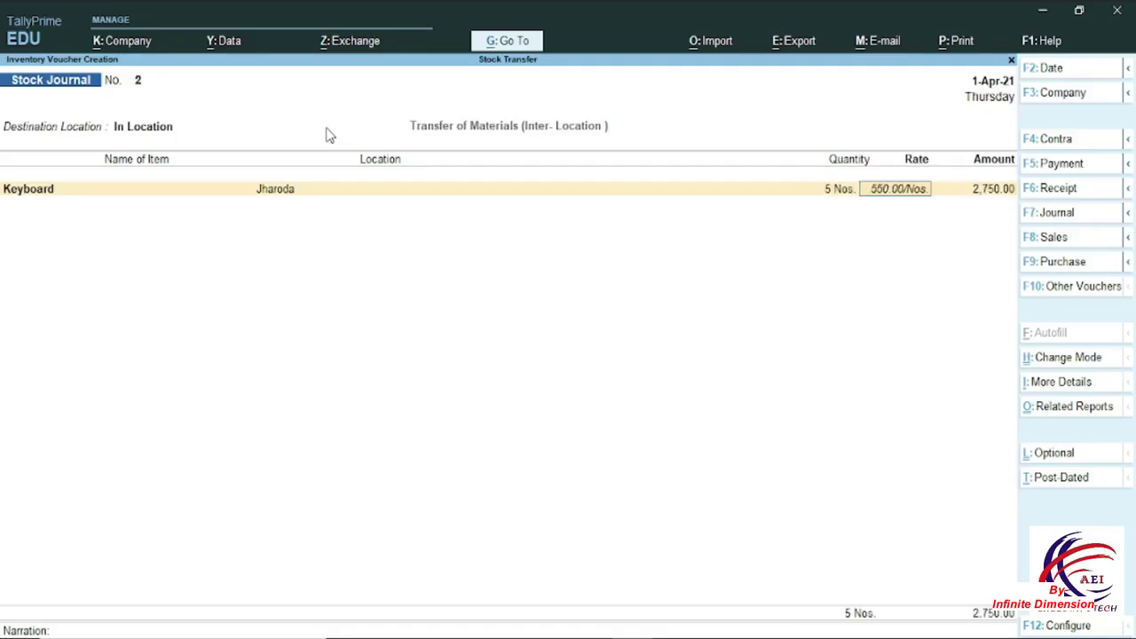
pyautogui.press('Return')
pyautogui.press('Return')
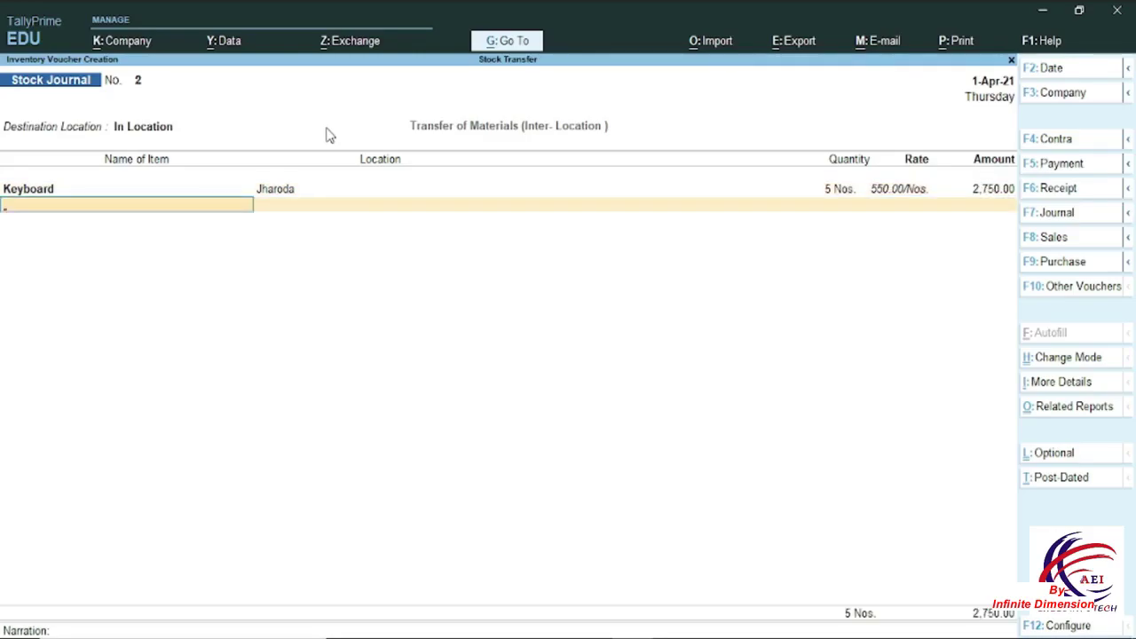
# Add 5 Mice from Jharoda at 350.00 and save the 4,500.00 transfer voucher
pyautogui.press('Up')
pyautogui.press('Up')
pyautogui.press('Return')
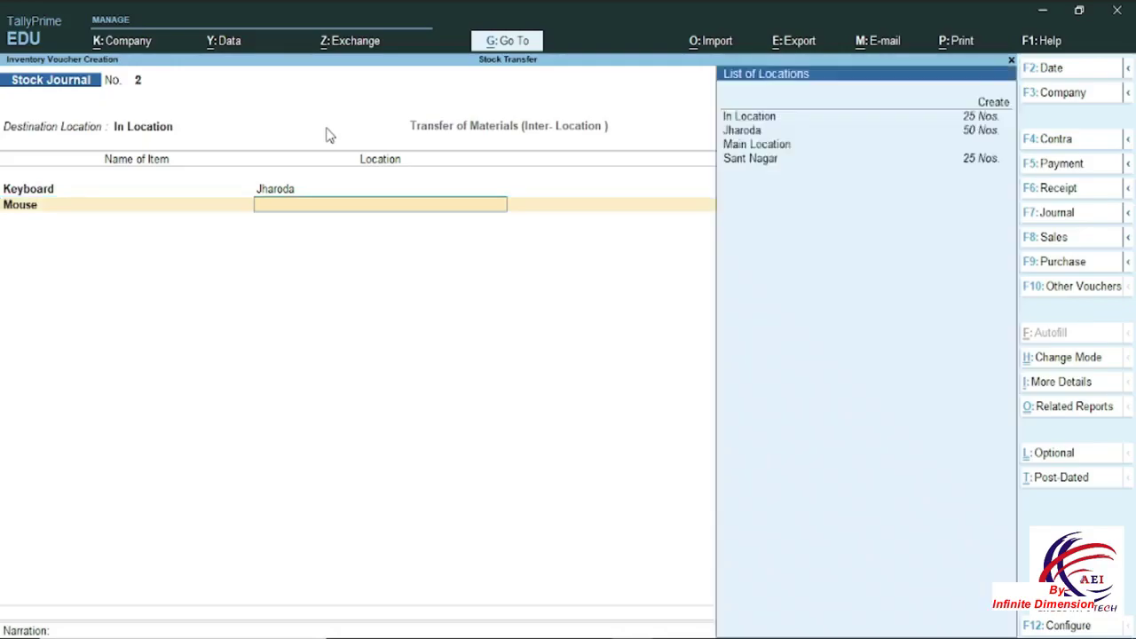
pyautogui.press('Down')
pyautogui.press('Return')
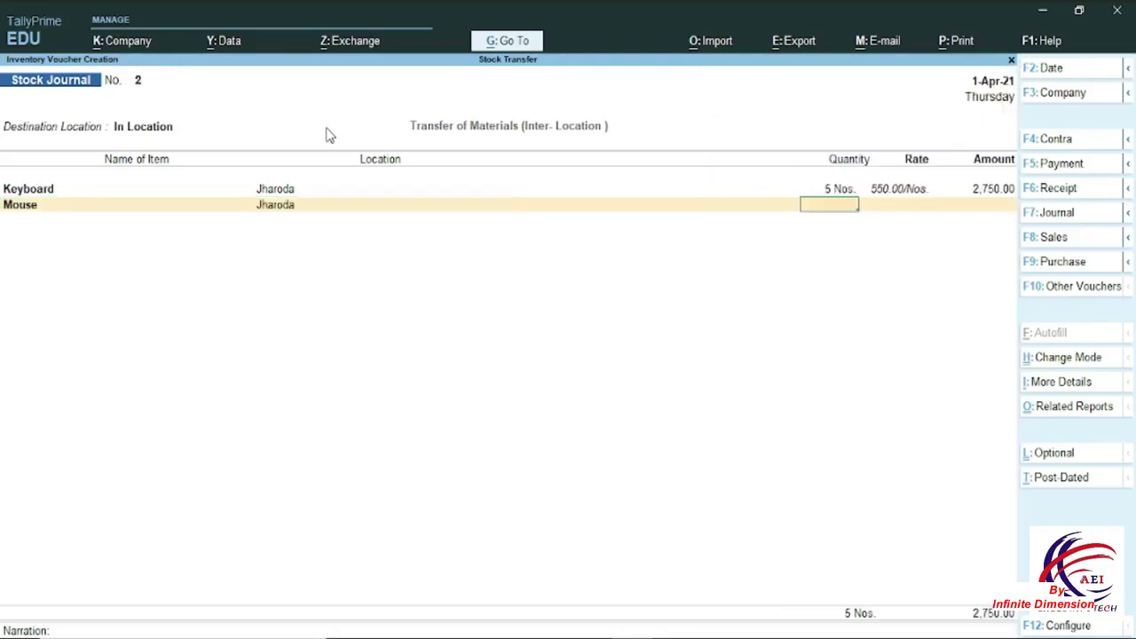
pyautogui.write('5')
pyautogui.press('Return')
pyautogui.press('Return')
pyautogui.press('Return')
pyautogui.press('Return')
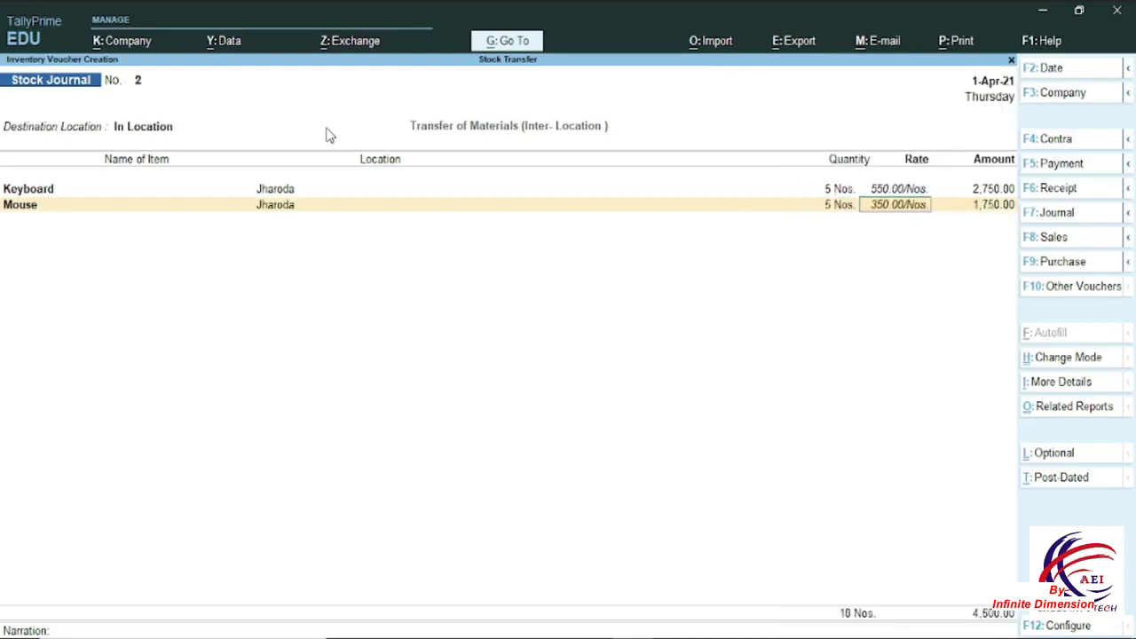
pyautogui.press('Return')
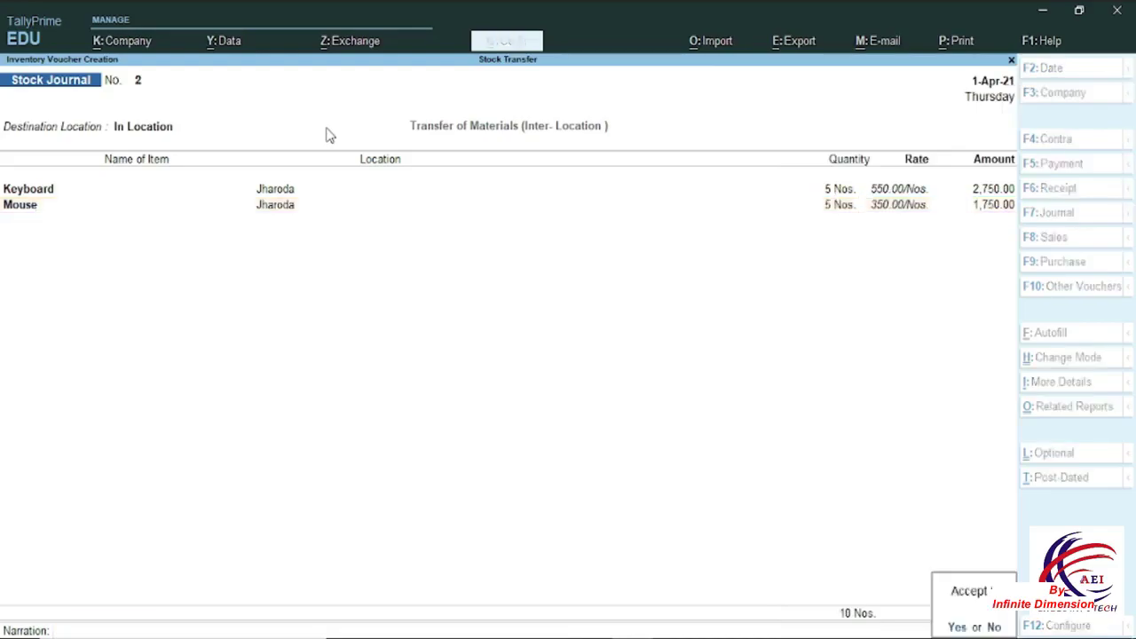
pyautogui.press('Return')
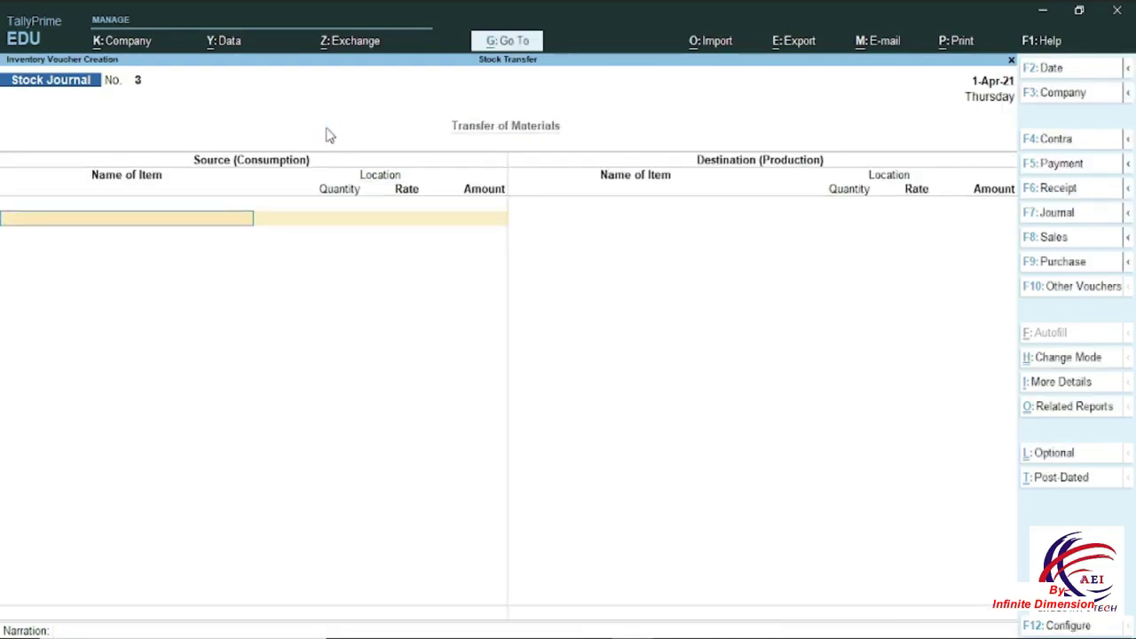
# Open the itemised Godown Summary for In Location, showing 30 Keyboards and 30 Mice
pyautogui.hotkey('alt', 'g')
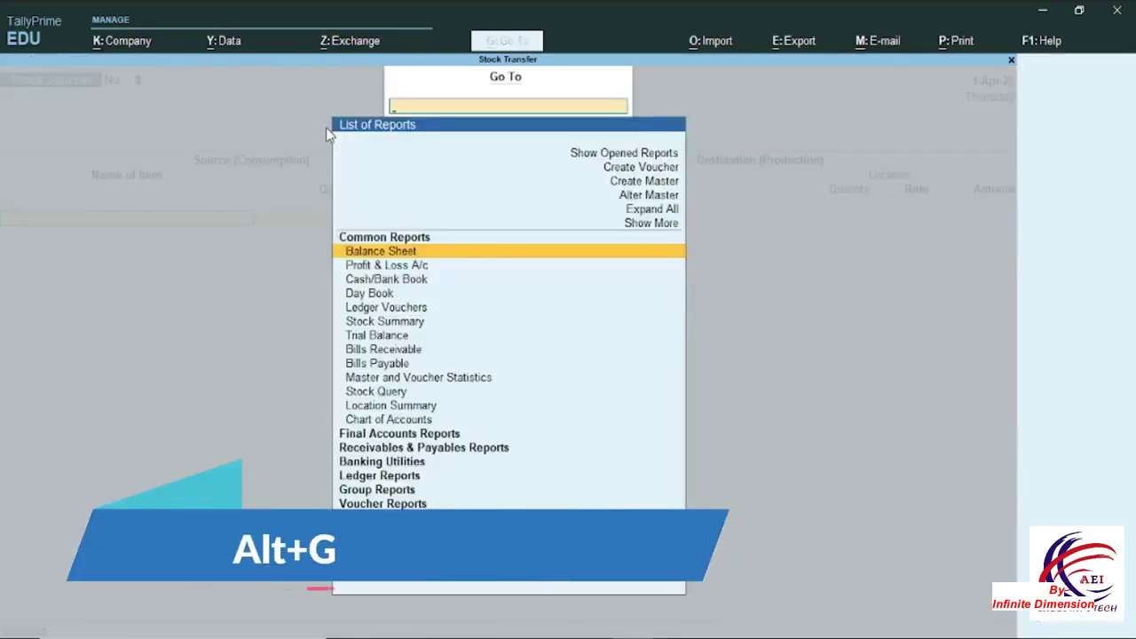
pyautogui.write('Go')
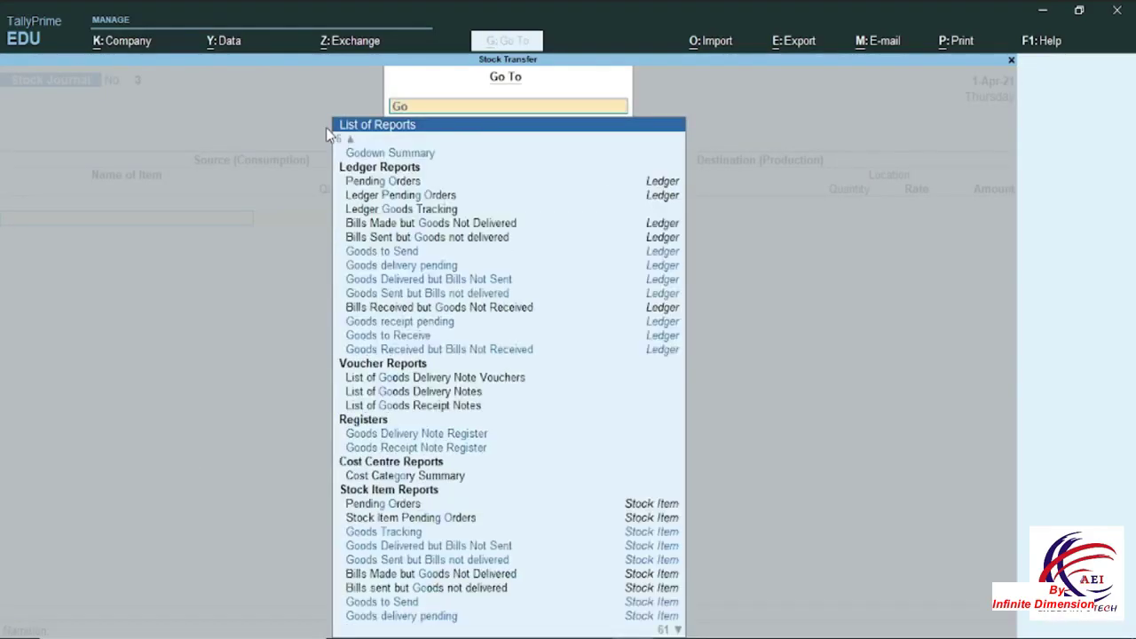
pyautogui.press('Return')
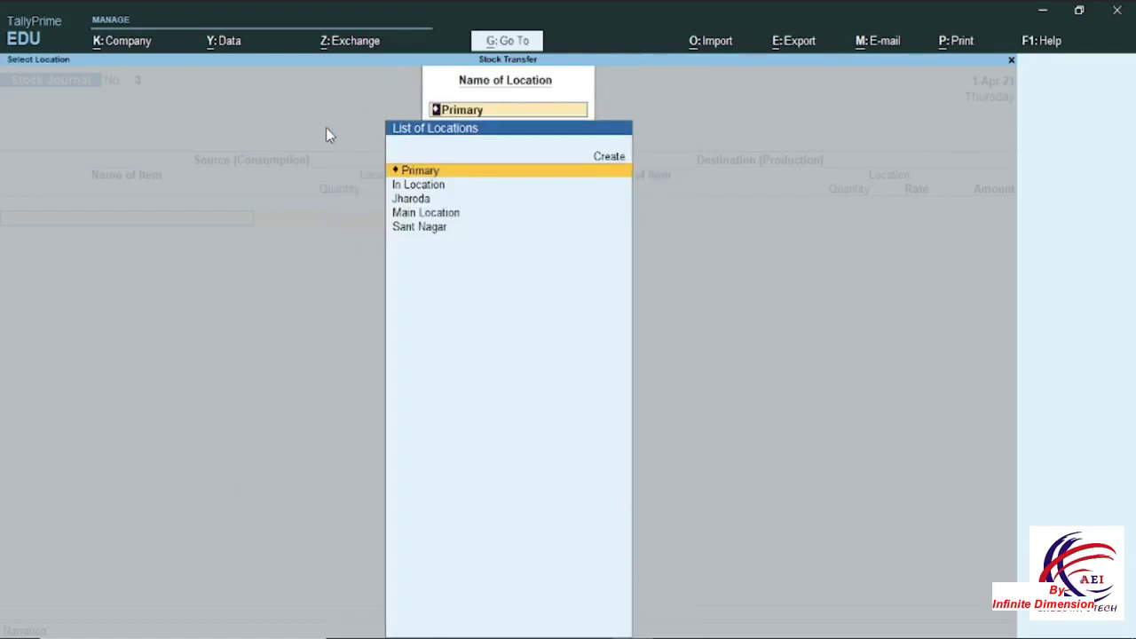
pyautogui.press('Down')
pyautogui.press('Return')
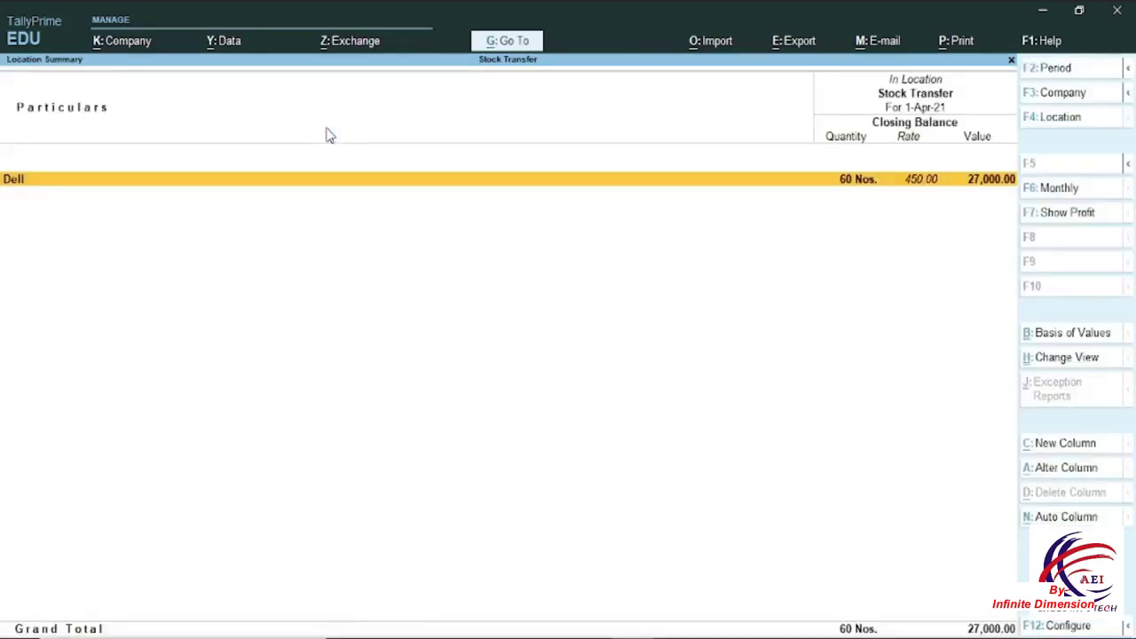
pyautogui.hotkey('alt', 'F1')
pyautogui.press('Down')
pyautogui.press('Down')
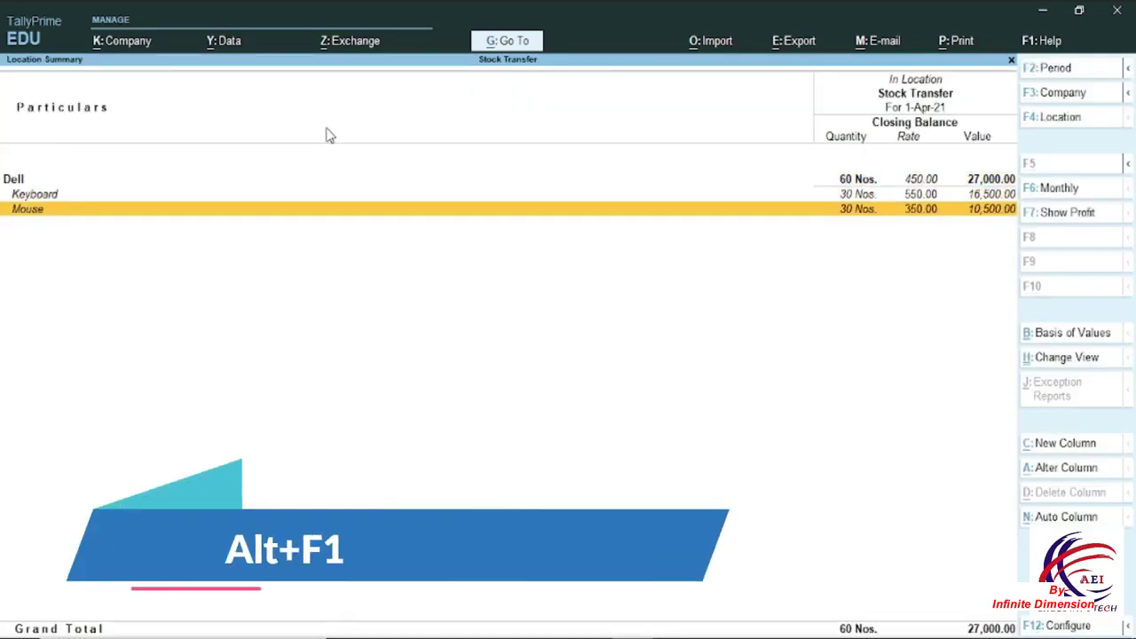
pyautogui.press('Up')
pyautogui.press('Down')
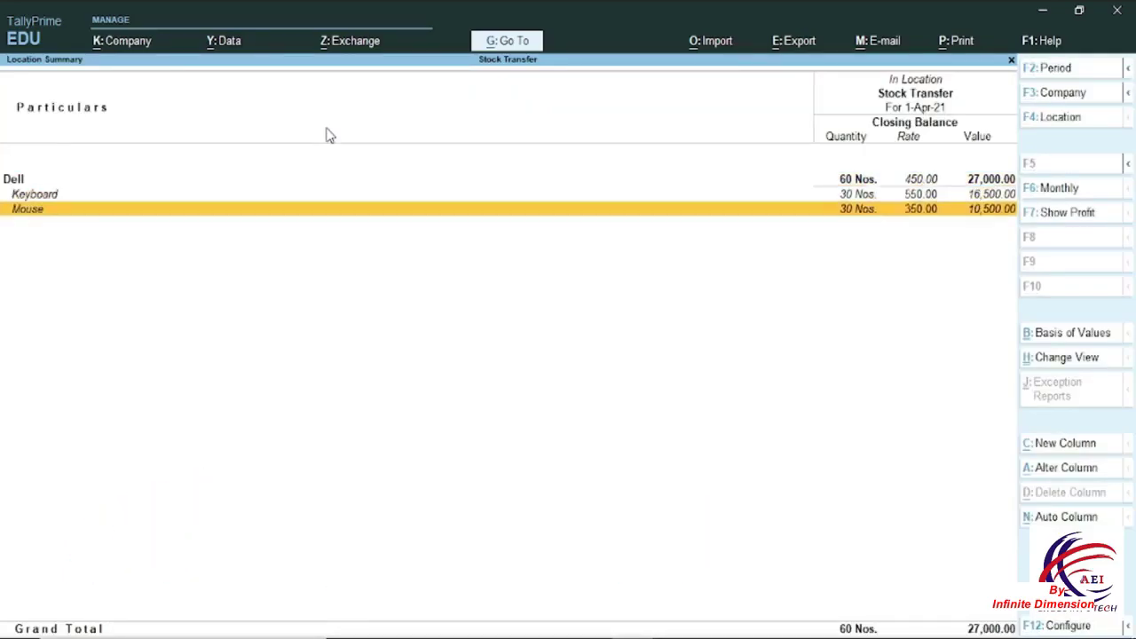
# Switch the summary to Jharoda to check 45 Keyboards and 45 Mice, then back out
pyautogui.hotkey('alt', 'F7')
pyautogui.press('Down')
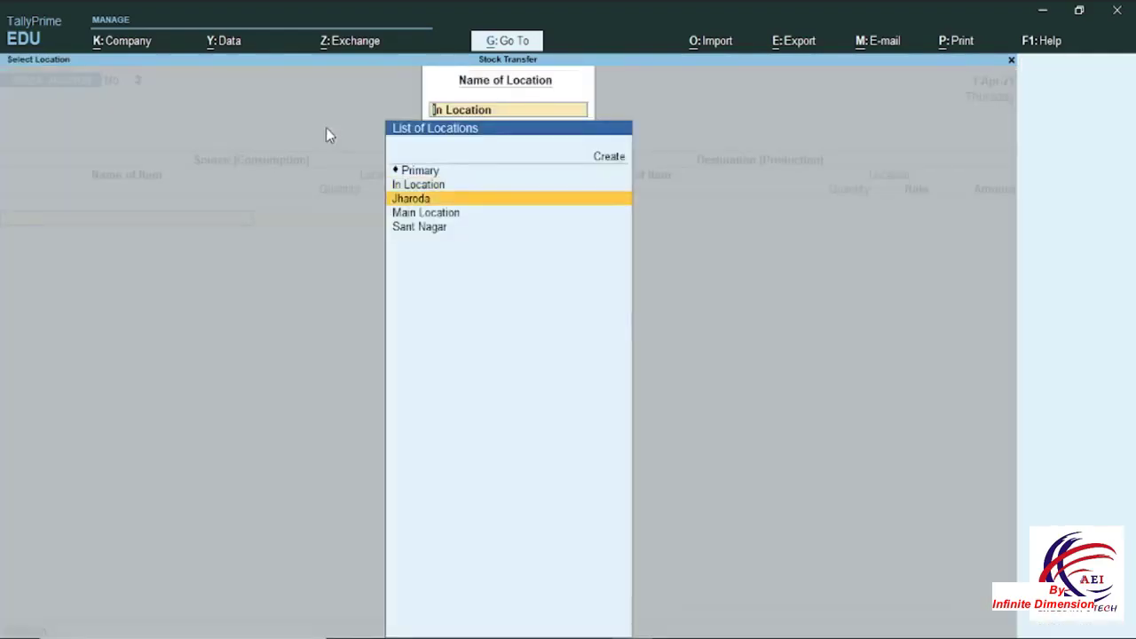
pyautogui.press('Return')
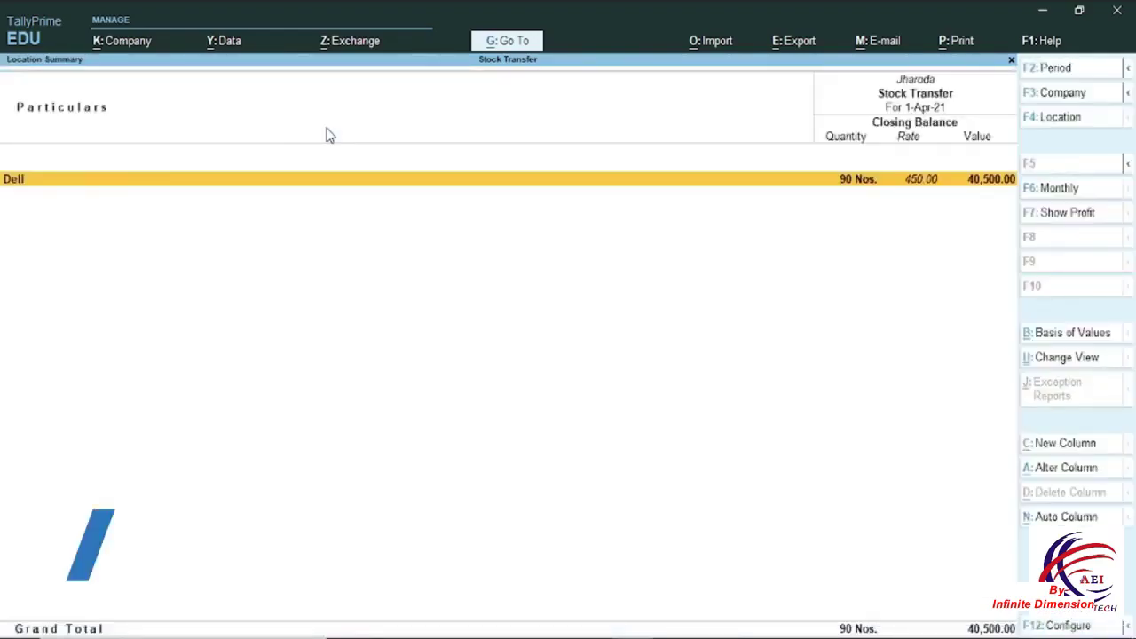
pyautogui.hotkey('alt', 'F1')
pyautogui.press('Down')
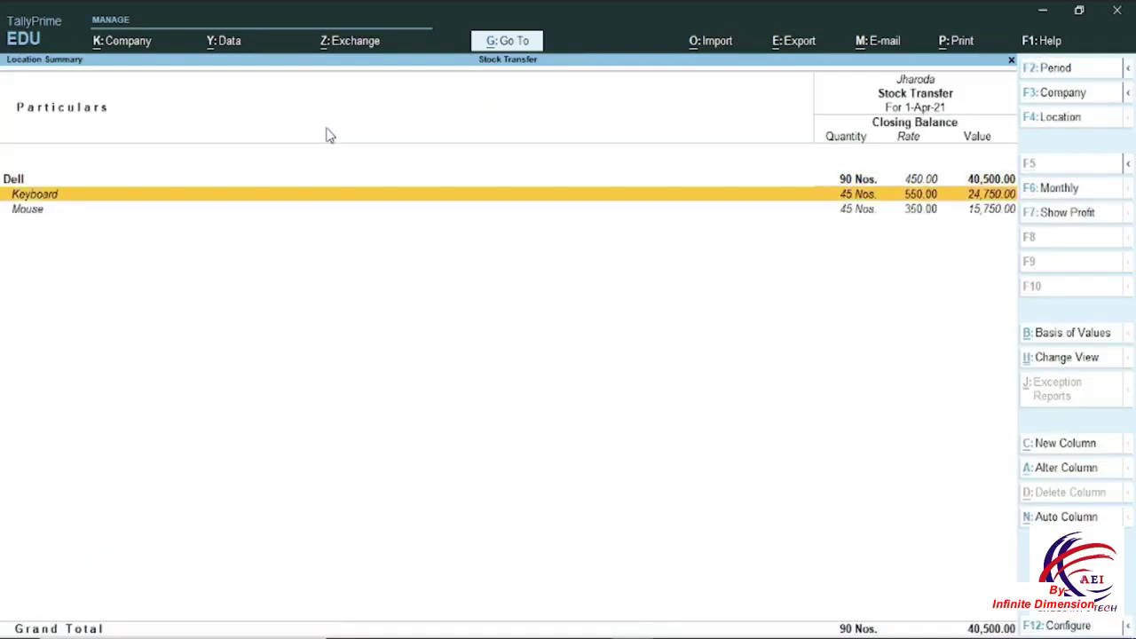
pyautogui.press('Down')
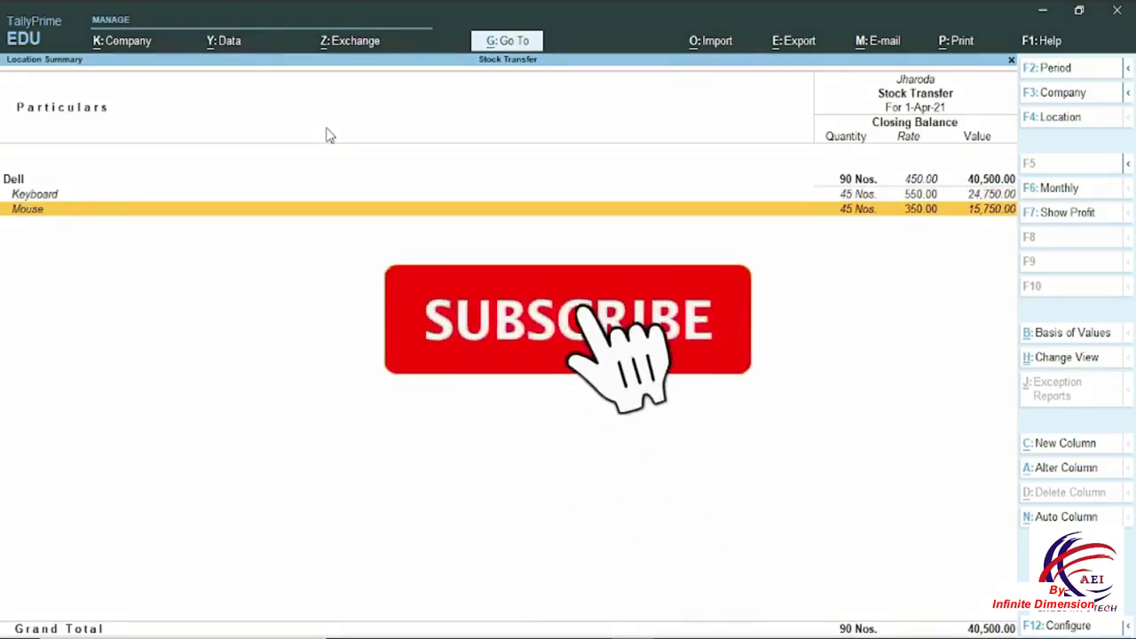
pyautogui.press('F4')
pyautogui.press('Return')
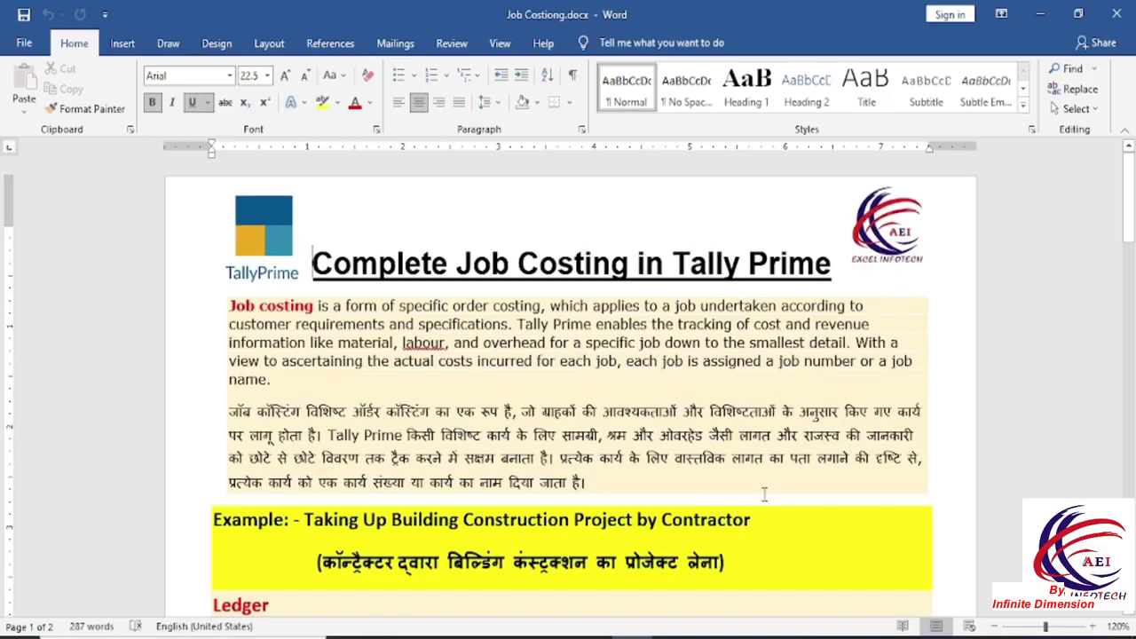
pyautogui.scroll(-3, 308, 430)
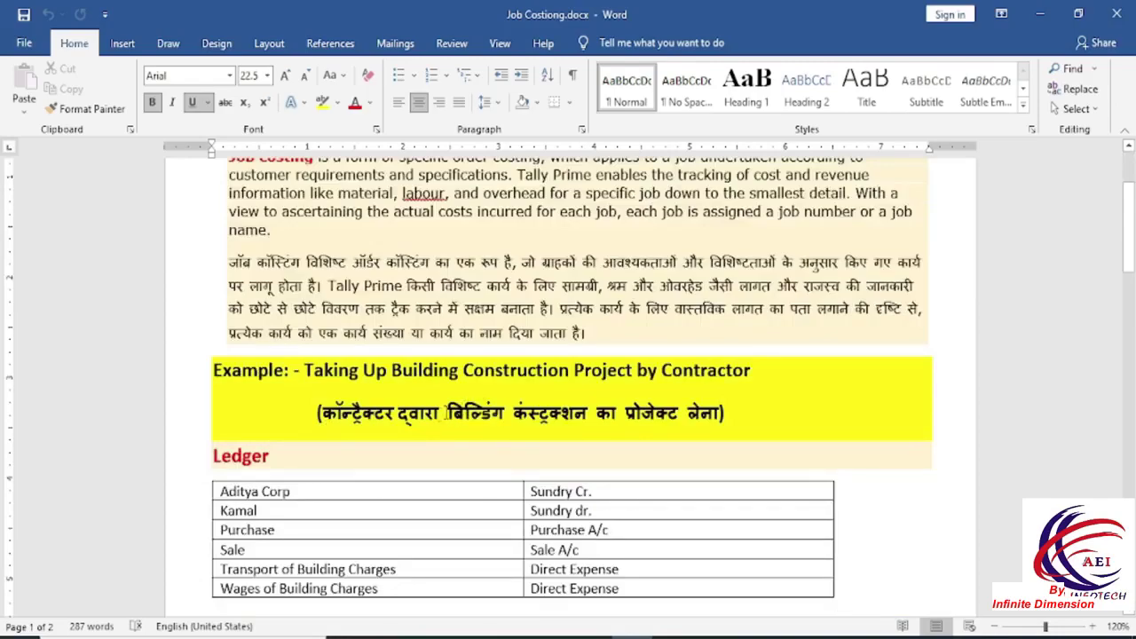
pyautogui.moveTo(449, 413); pyautogui.dragTo(625, 416)
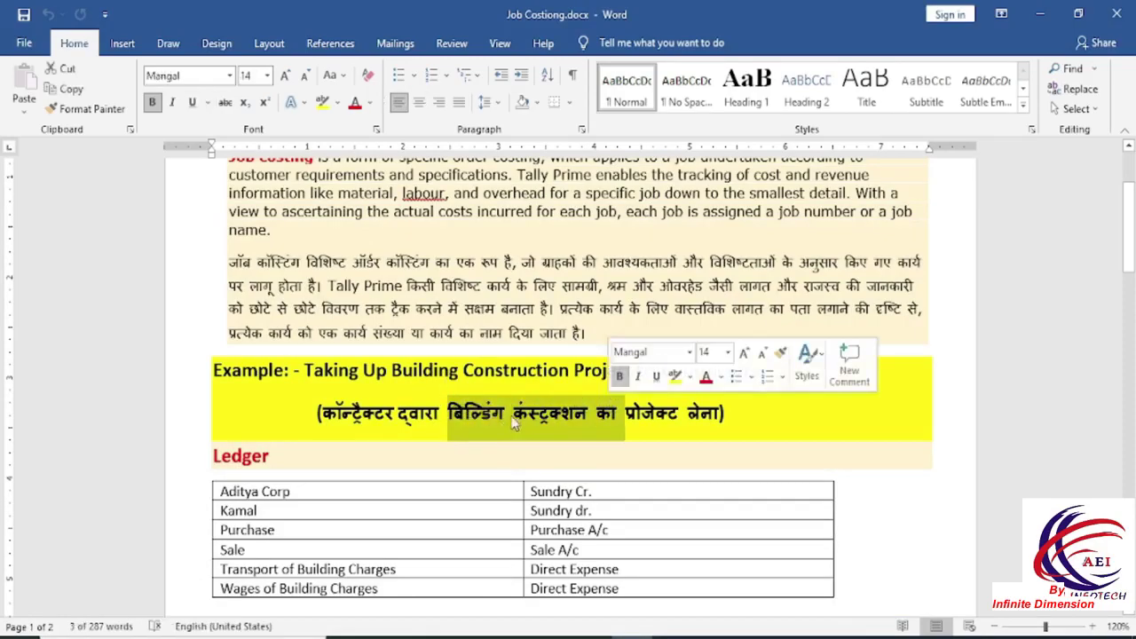
pyautogui.click(364, 419)
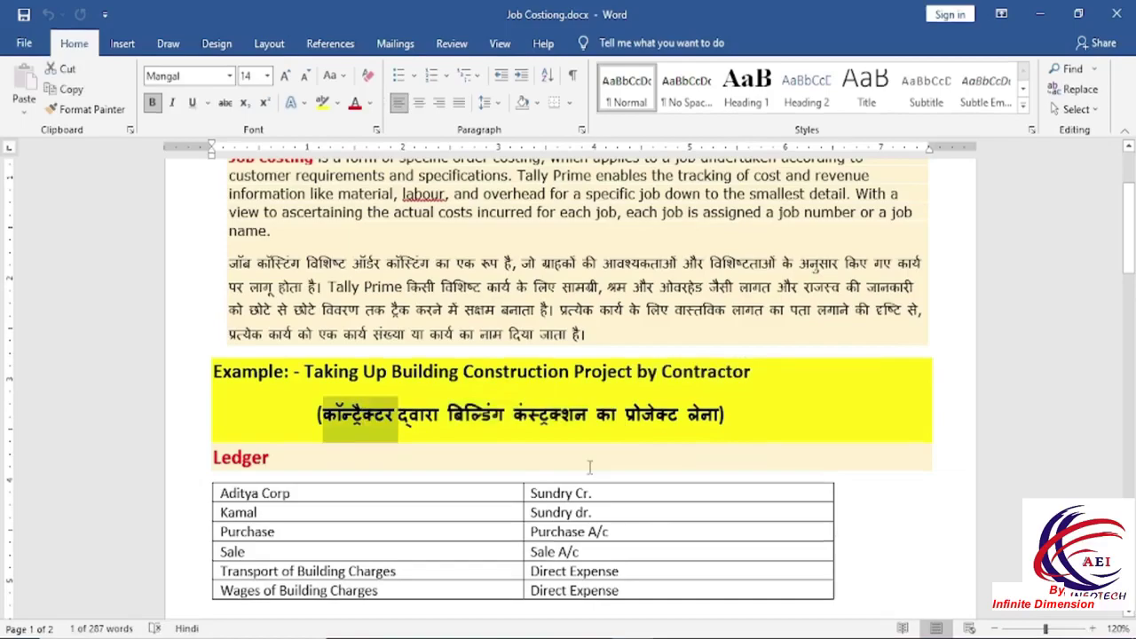
pyautogui.click(392, 416)
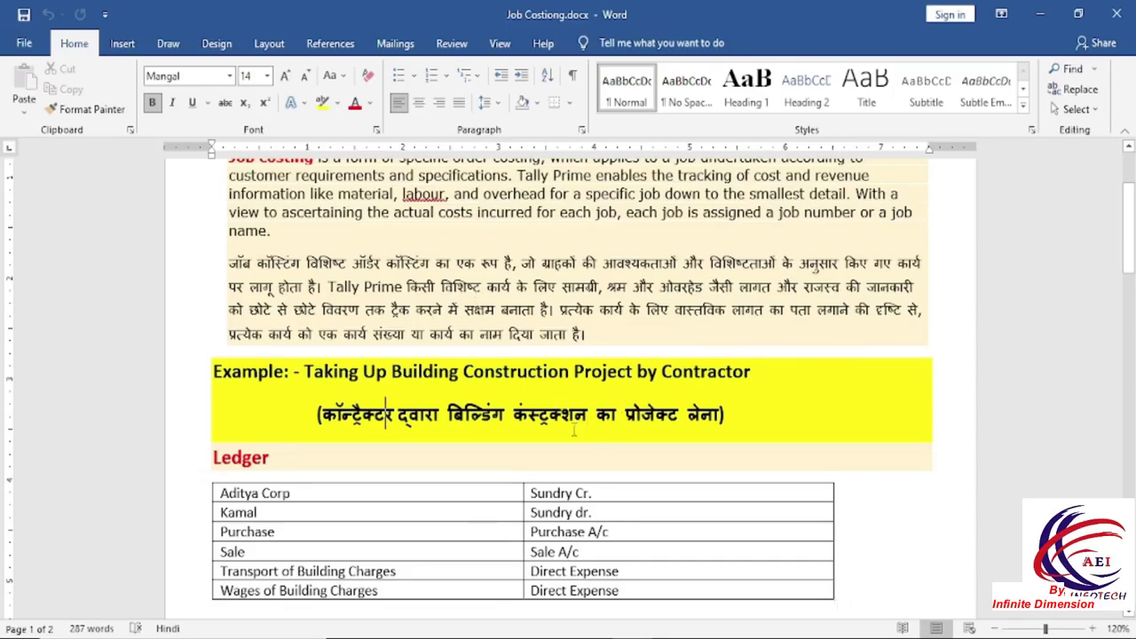
pyautogui.moveTo(463, 371); pyautogui.dragTo(660, 371)
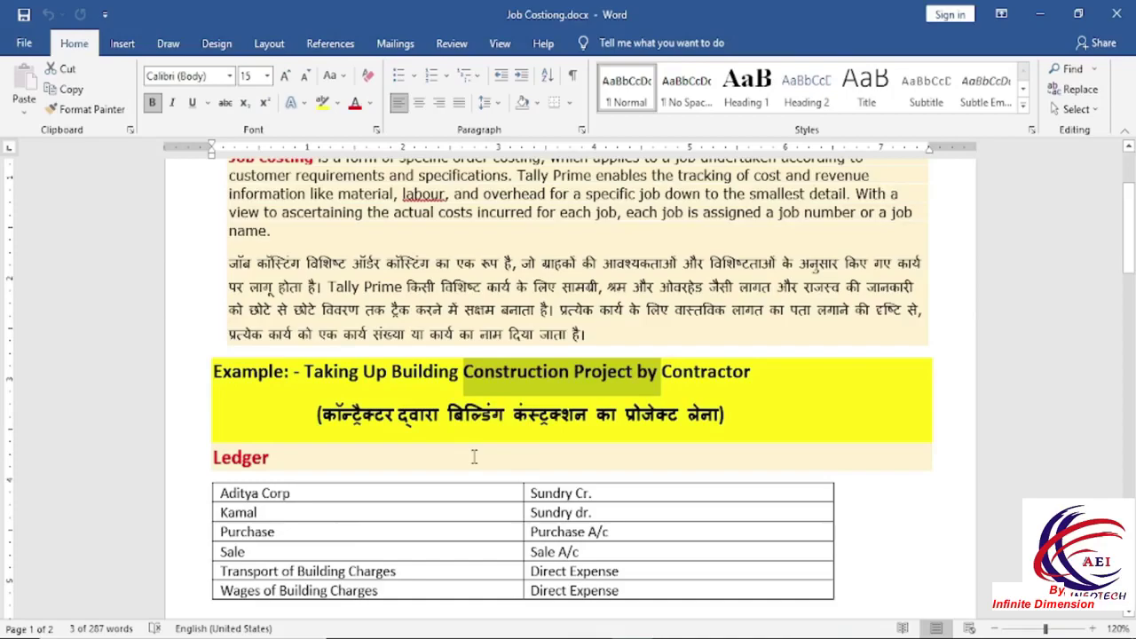
pyautogui.scroll(-3, 474, 457)
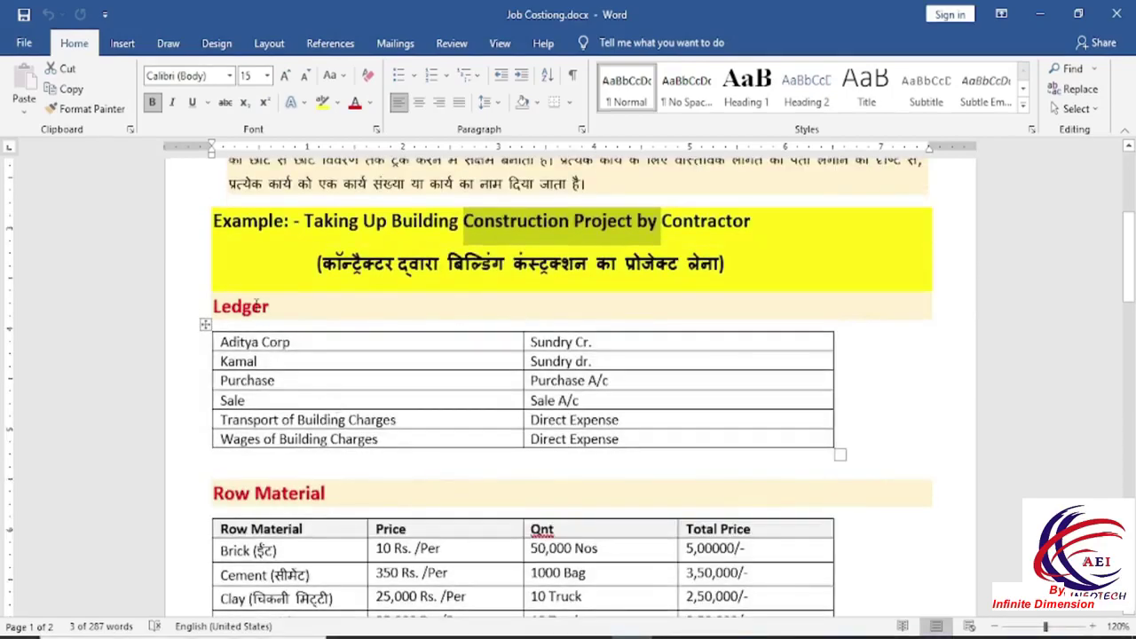
pyautogui.scroll(-6, 269, 490)
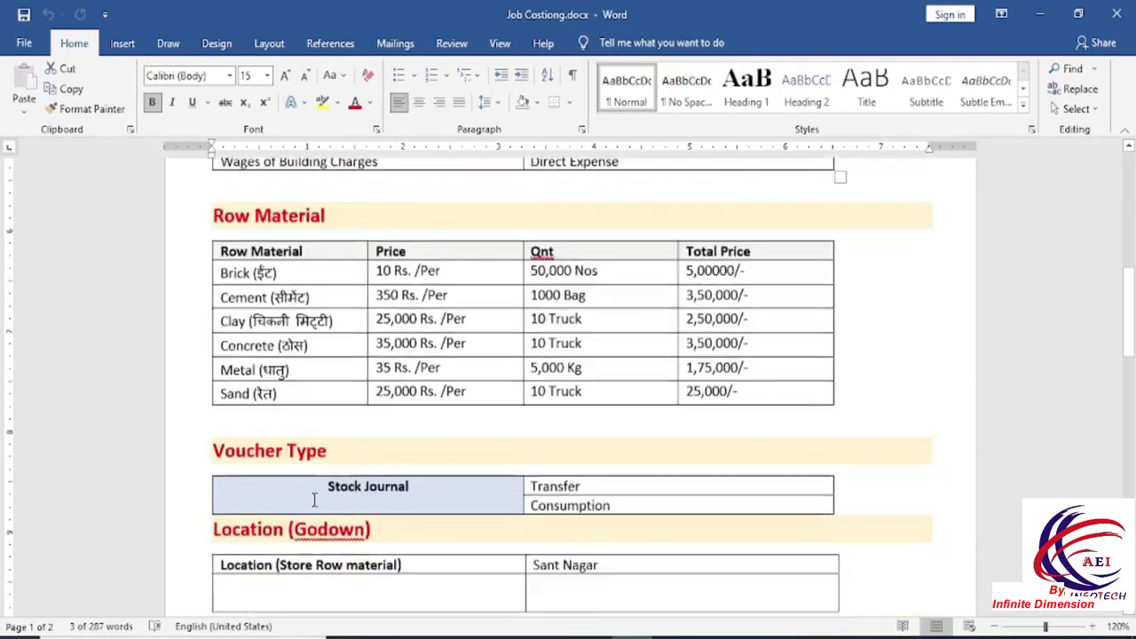
pyautogui.scroll(-2, 329, 448)
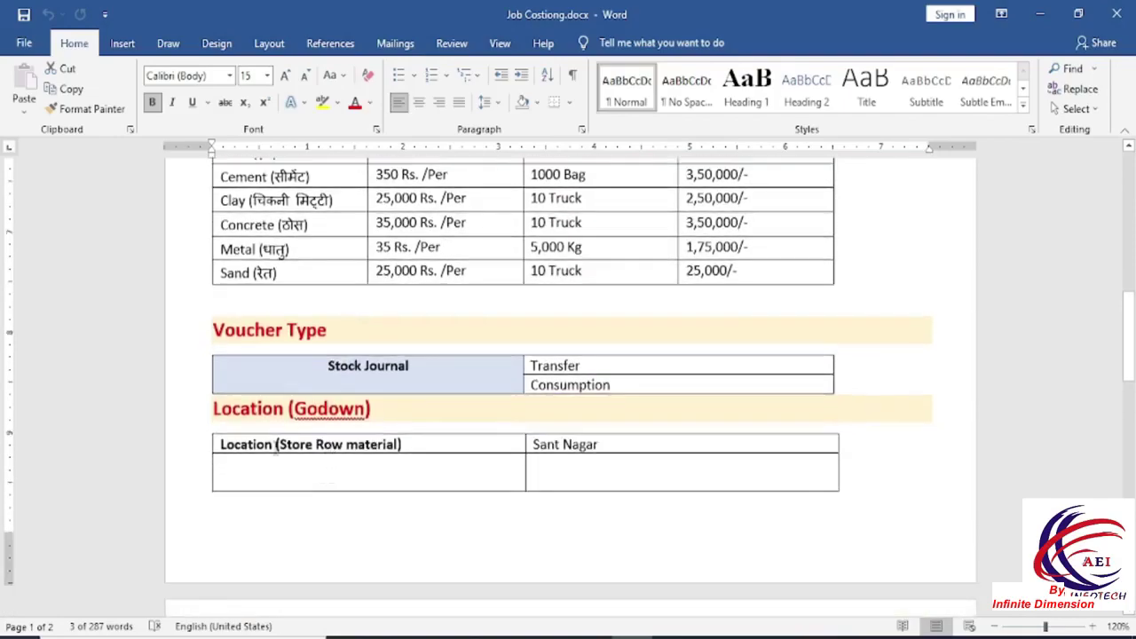
pyautogui.scroll(-6, 358, 434)
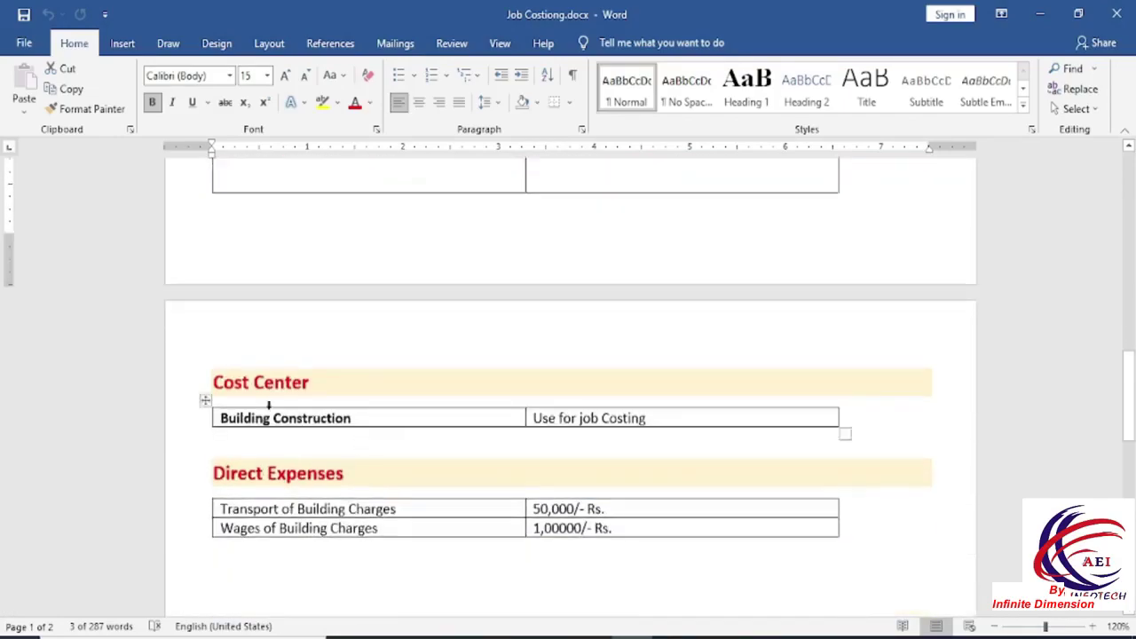
pyautogui.scroll(-2, 353, 417)
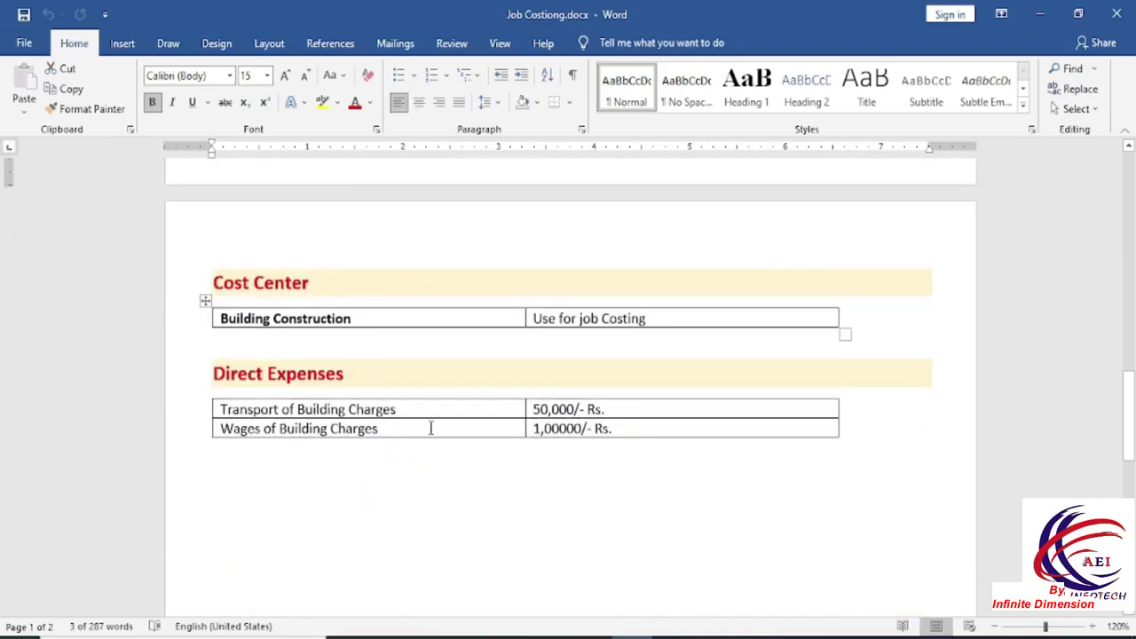
pyautogui.scroll(20, 431, 428)
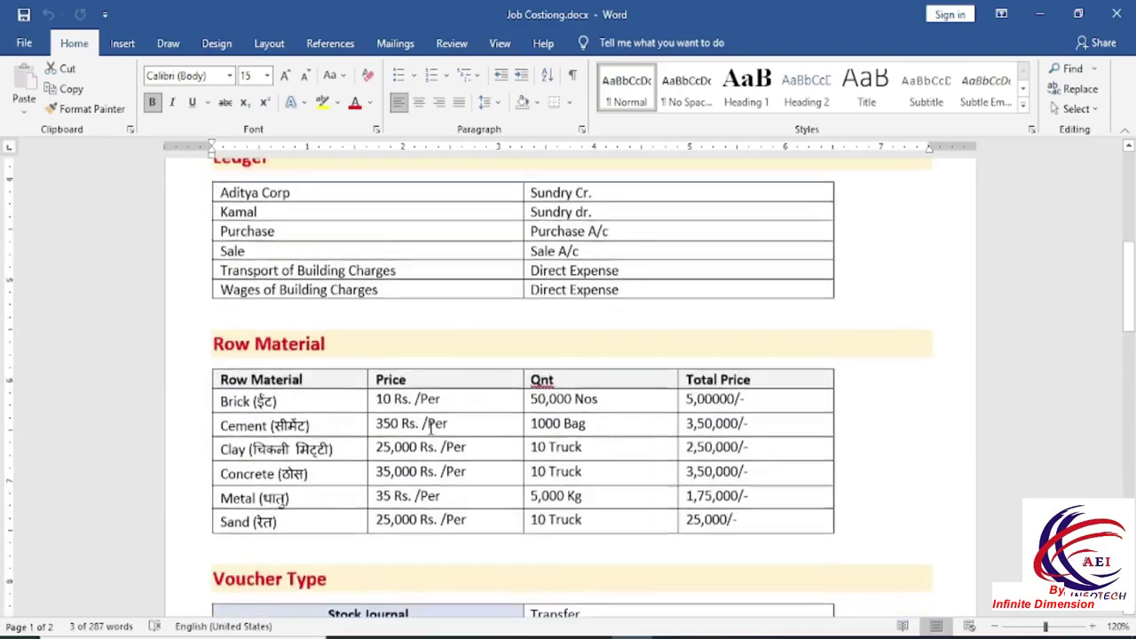
pyautogui.scroll(4, 431, 428)
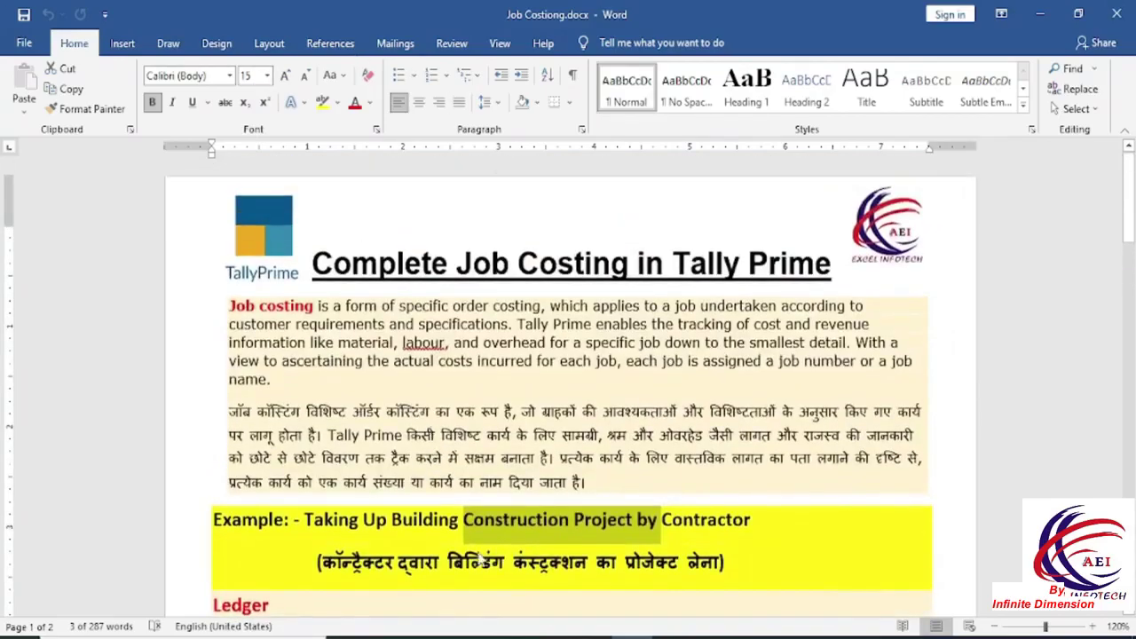
# Name the new company 'Job Costing', choose Delhi as its state, and save it
pyautogui.hotkey('alt', 'Tab')
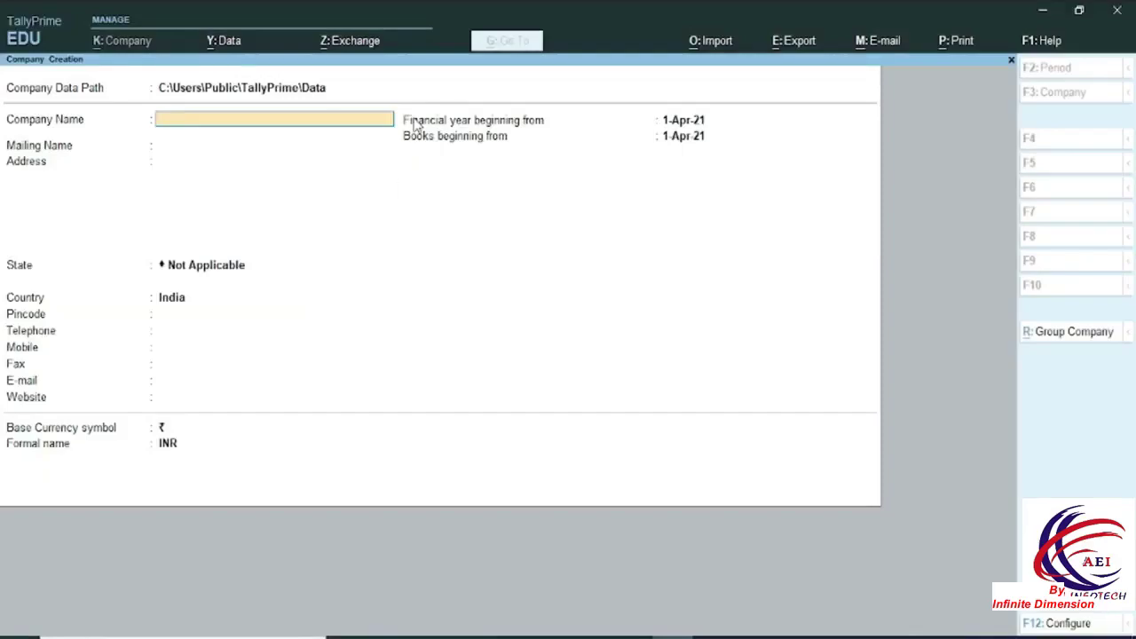
pyautogui.write('Job Costing')
pyautogui.press('Return')
pyautogui.press('Return')
pyautogui.press('Return')
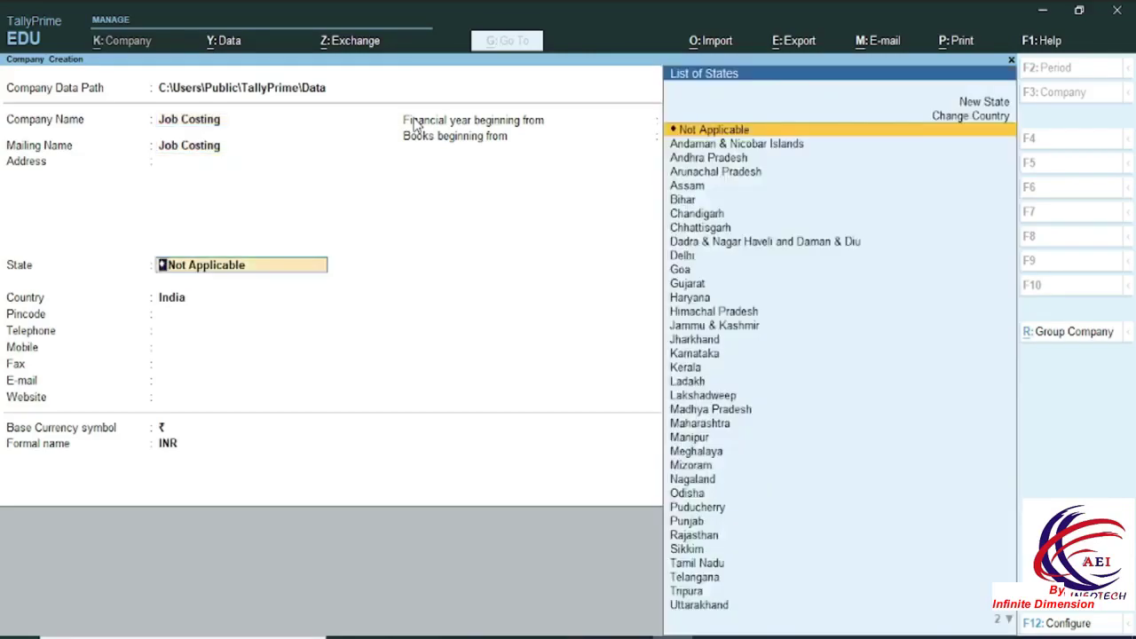
pyautogui.write('d')
pyautogui.press('Down')
pyautogui.press('Return')
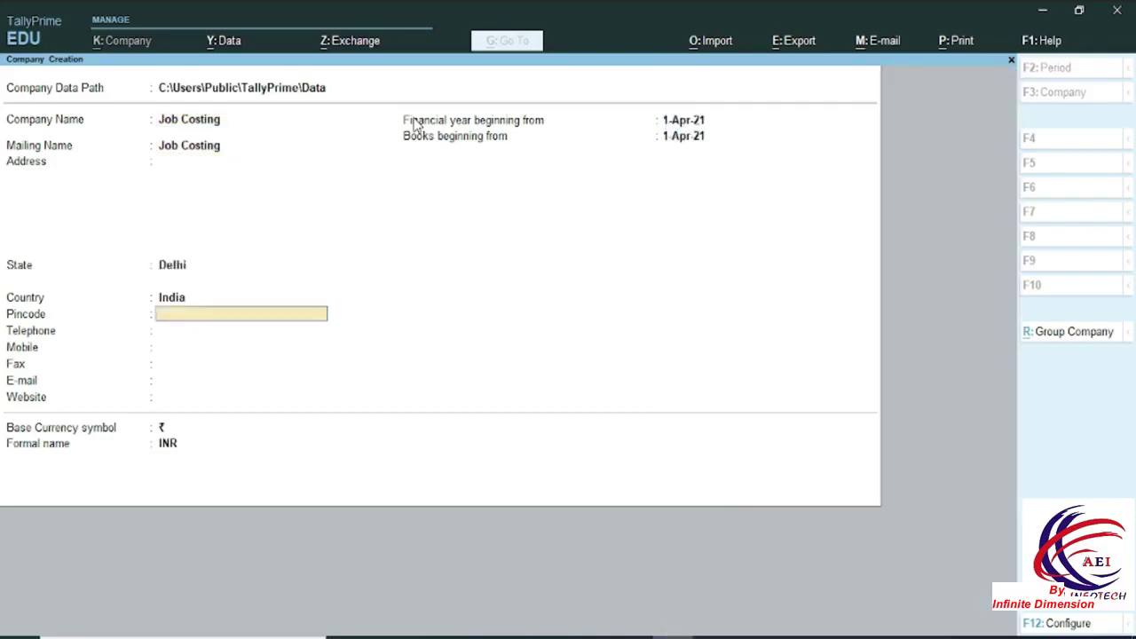
pyautogui.press('ctrl')
pyautogui.hotkey('ctrl', 'a')
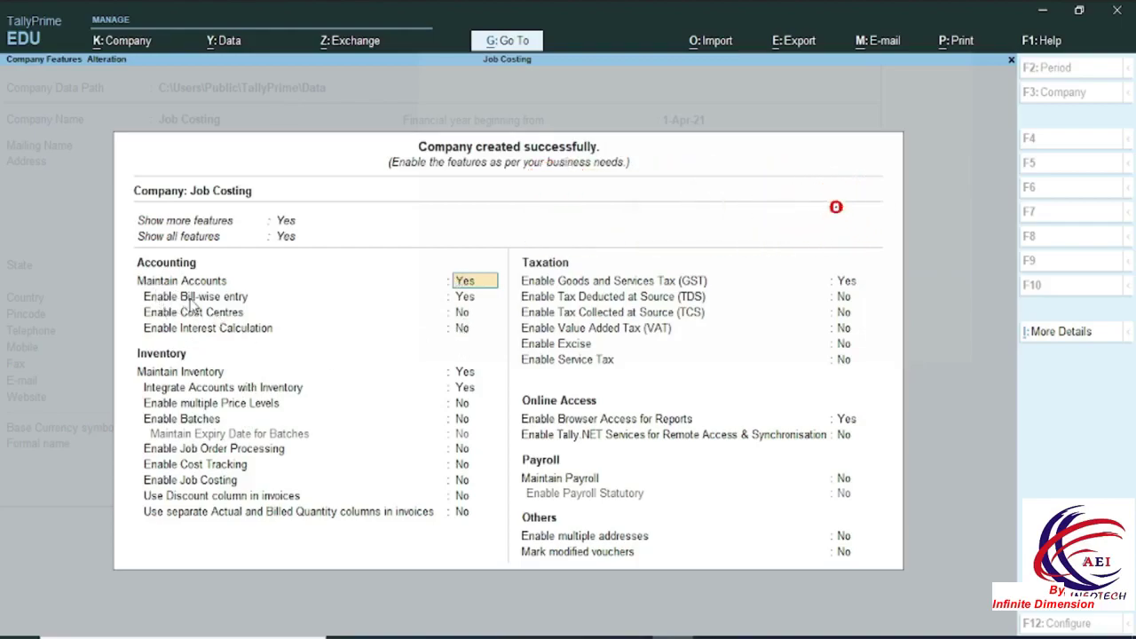
# Set Enable Cost Centres and Enable Job Costing to Yes and save the company features
pyautogui.press('Return')
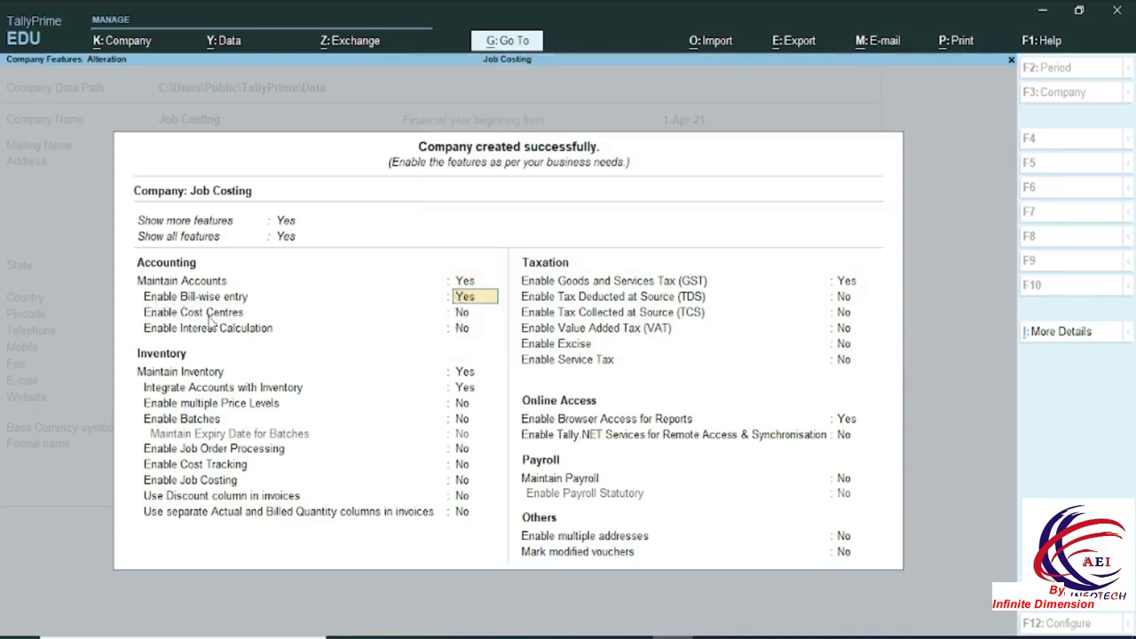
pyautogui.click(461, 316)
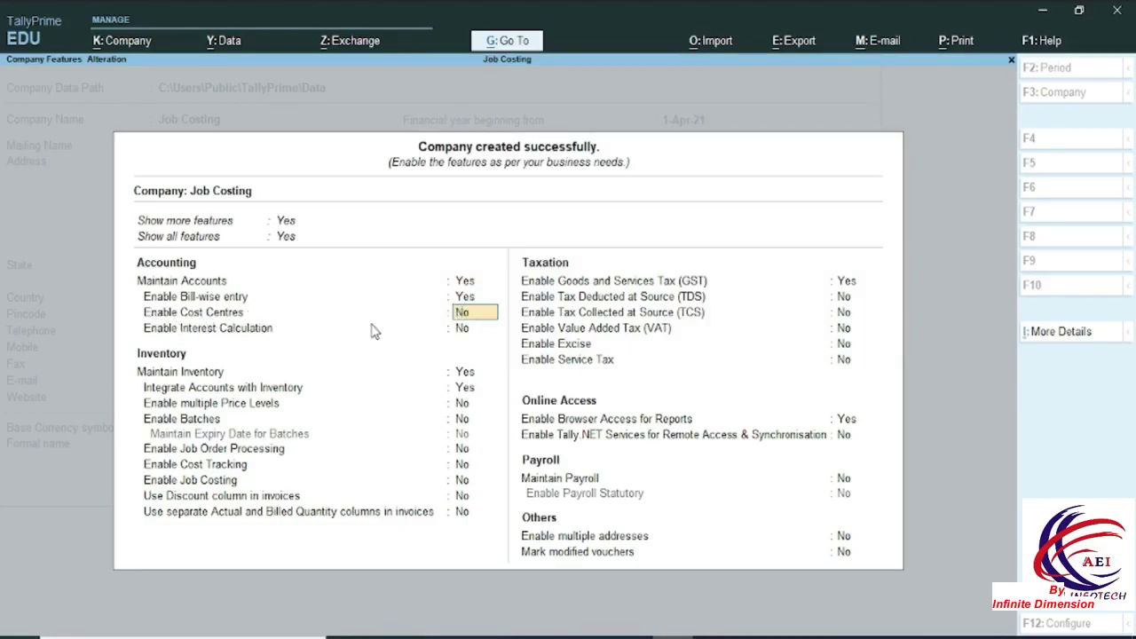
pyautogui.press('y')
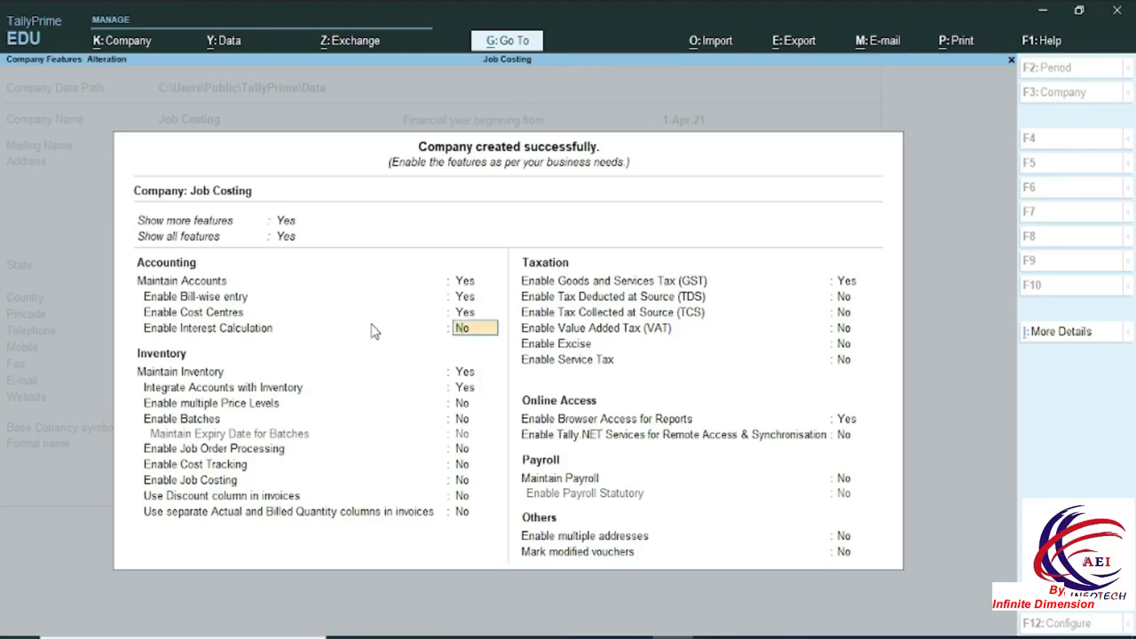
pyautogui.press('Down')
pyautogui.press('Down')
pyautogui.press('Down')
pyautogui.press('Down')
pyautogui.press('Down')
pyautogui.press('Down')
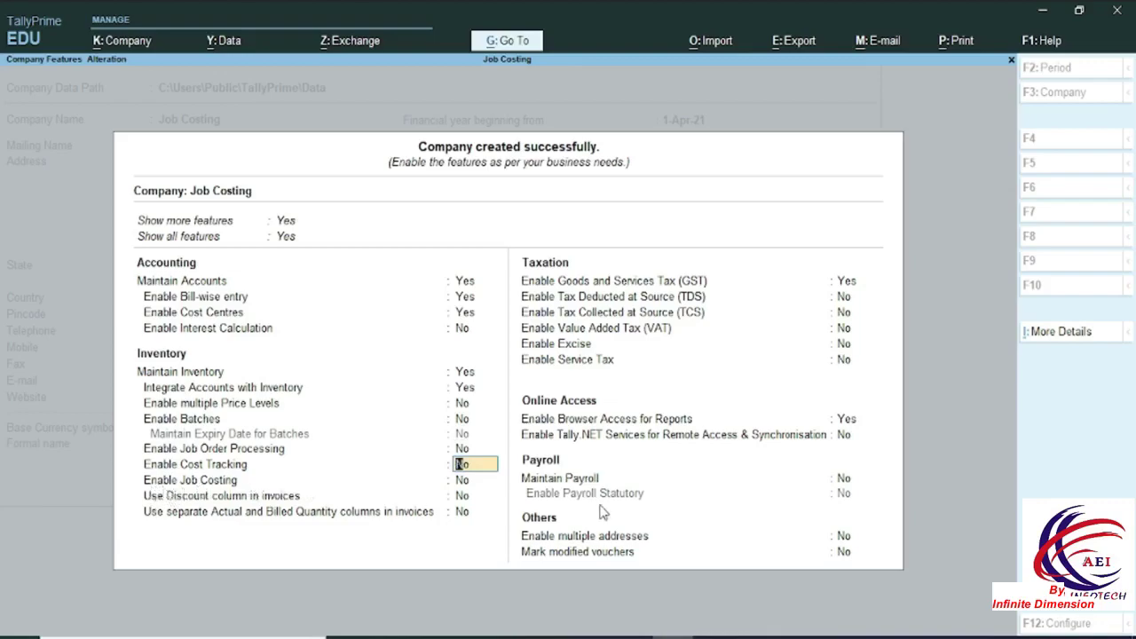
pyautogui.press('Down')
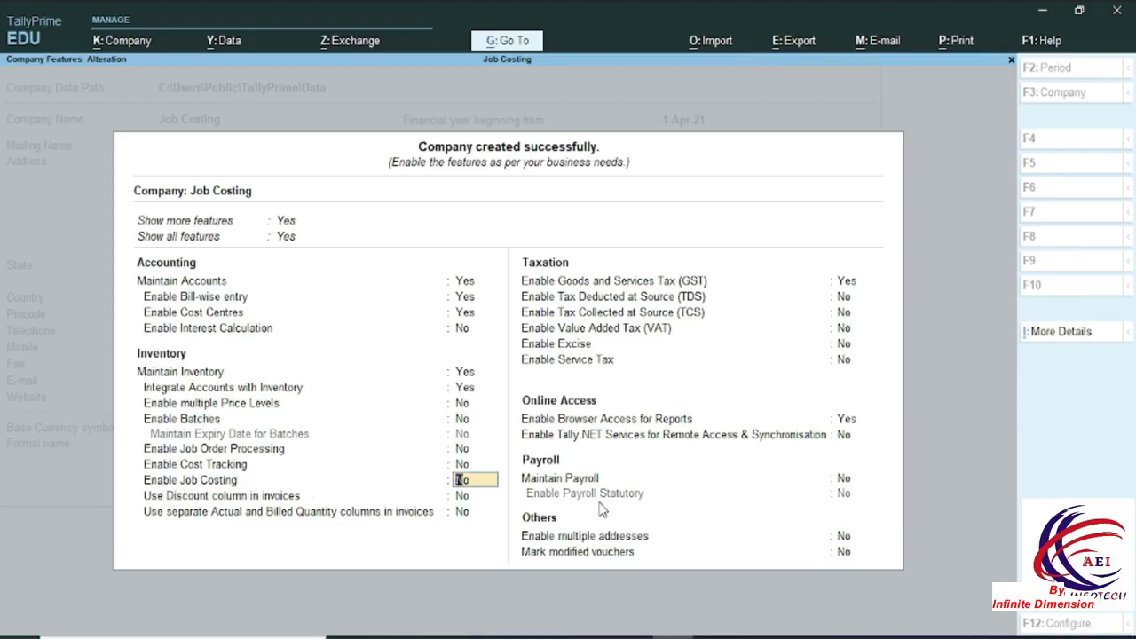
pyautogui.press('y')
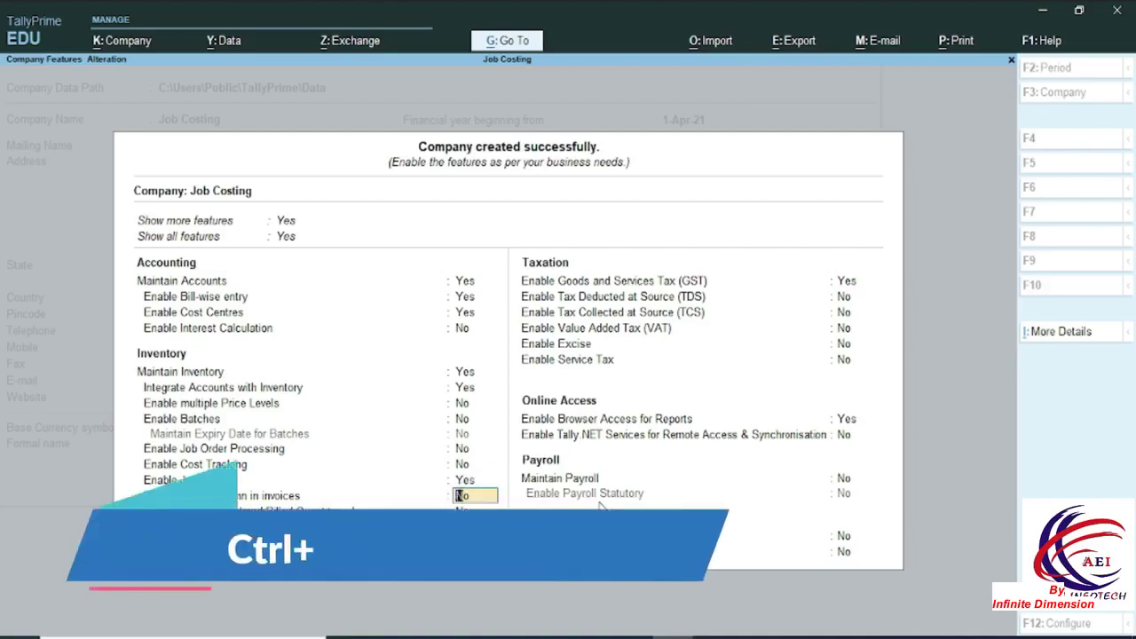
pyautogui.hotkey('ctrl', 'a')
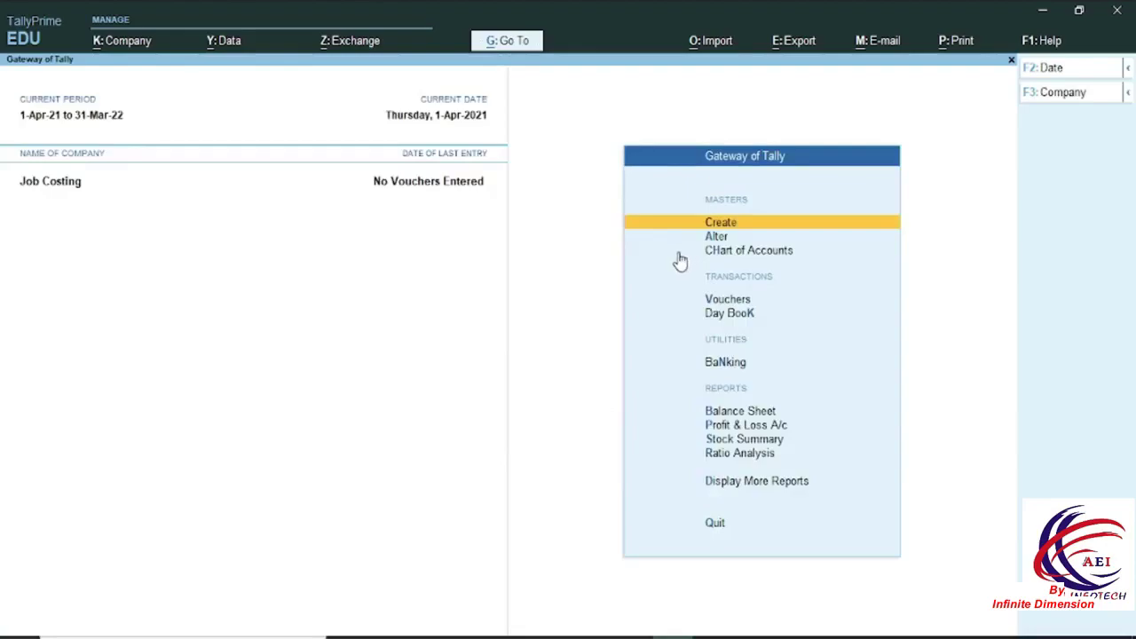
# Start a new ledger and copy the name Aditya Corp from the Word ledger table
pyautogui.click(722, 229)
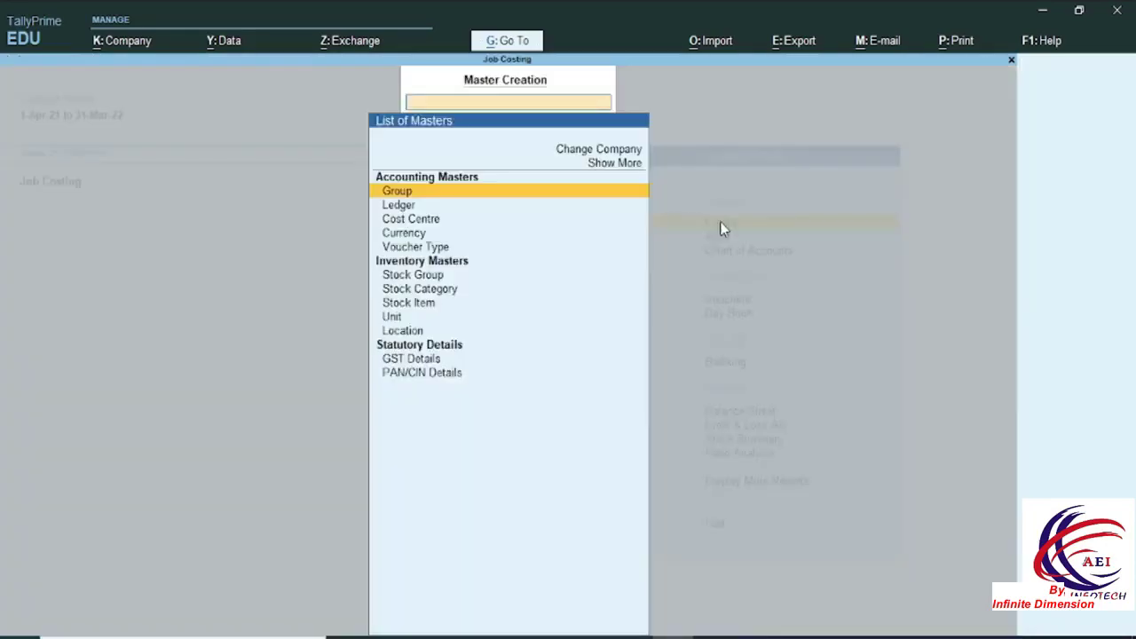
pyautogui.click(401, 206)
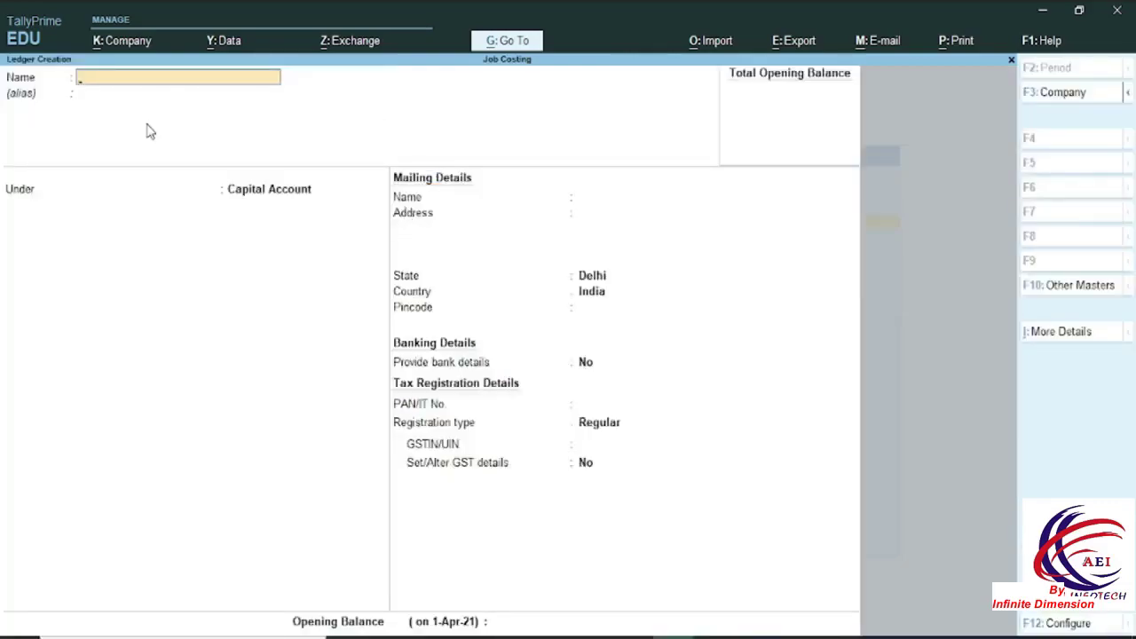
pyautogui.hotkey('alt', 'Tab')
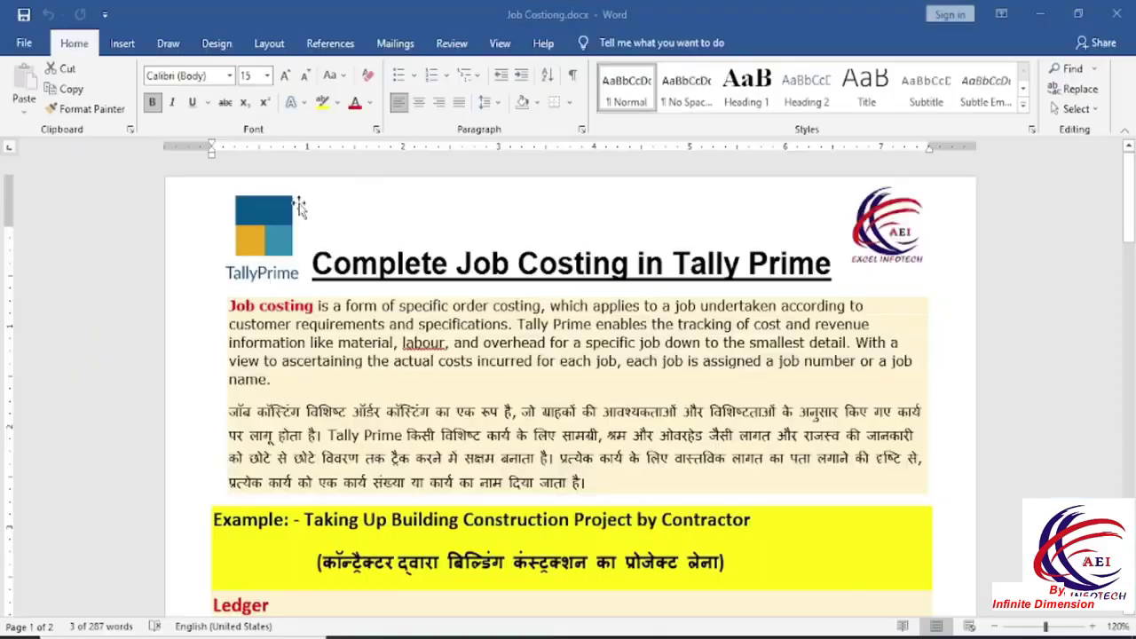
pyautogui.scroll(-5, 342, 310)
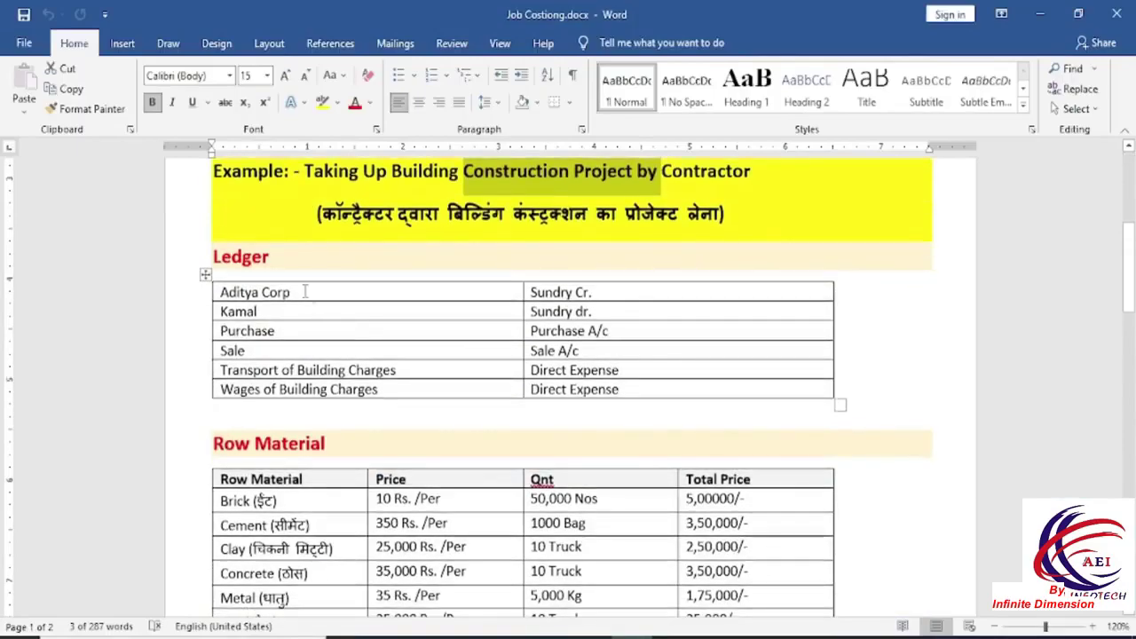
pyautogui.tripleClick(296, 292)
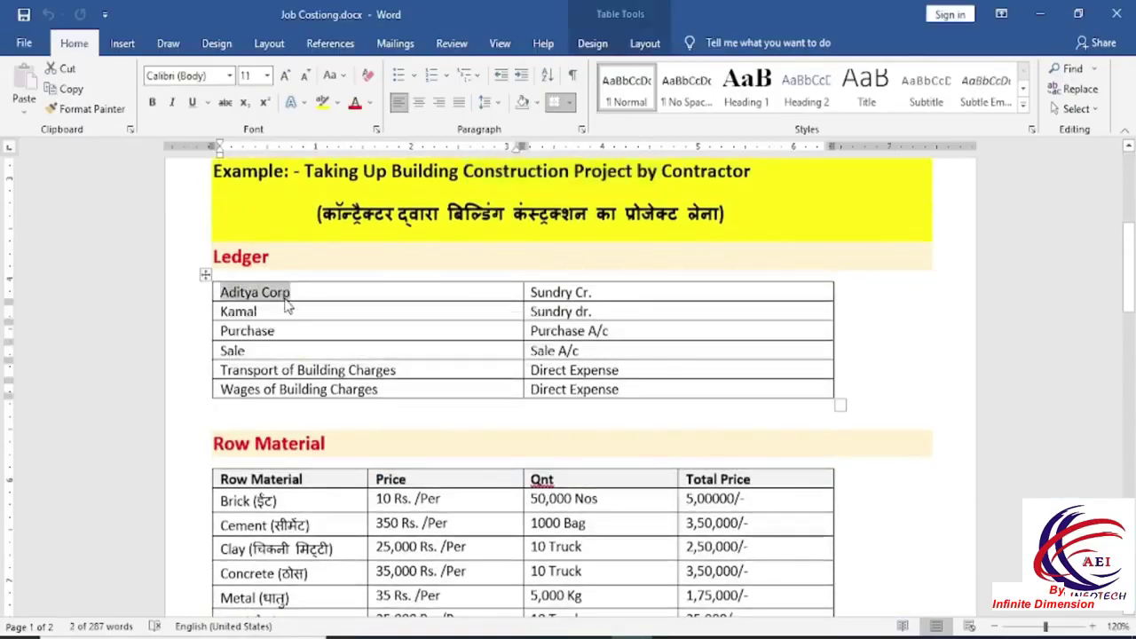
pyautogui.hotkey('ctrl', 'c')
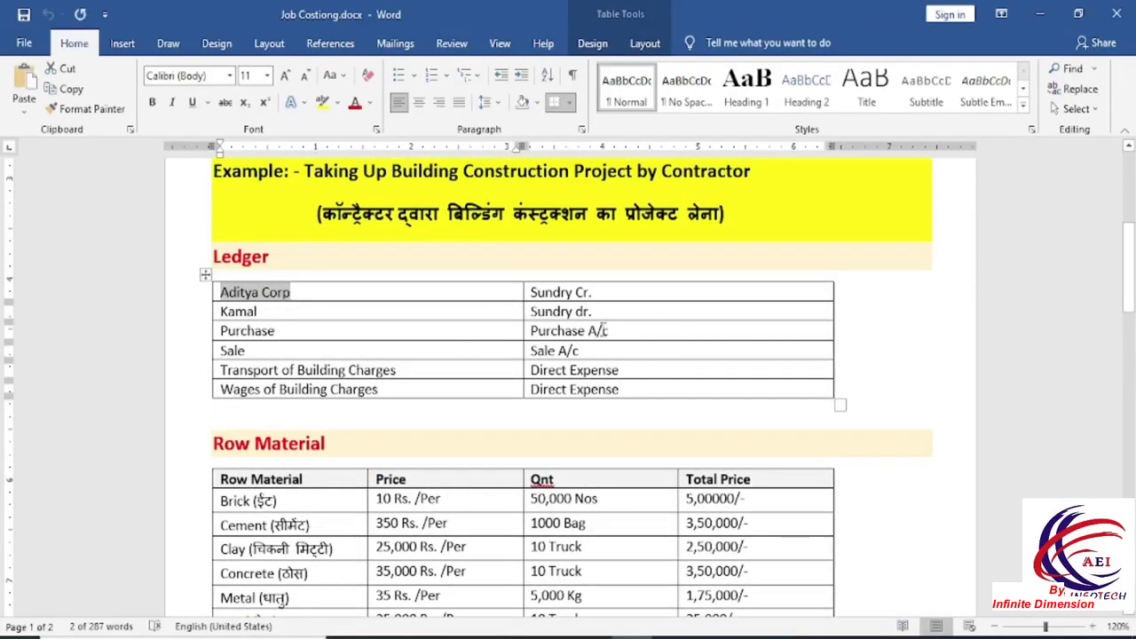
pyautogui.hotkey('alt', 'Tab')
# Save the Aditya Corp ledger under Sundry Creditors
pyautogui.hotkey('ctrl', 'v')
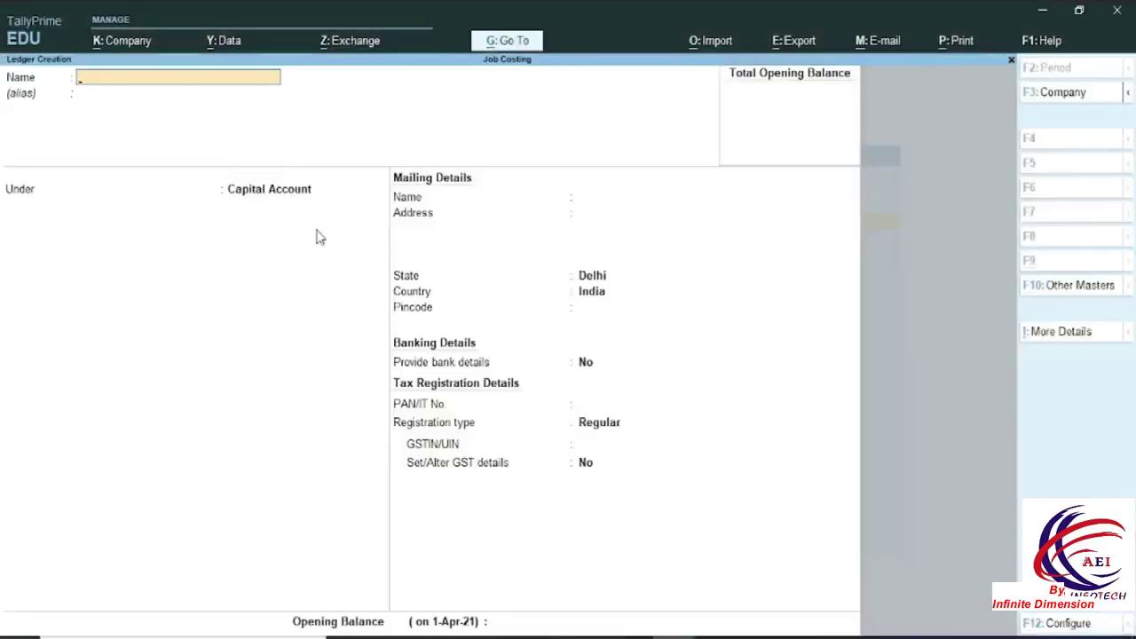
pyautogui.press('Return')
pyautogui.press('Return')
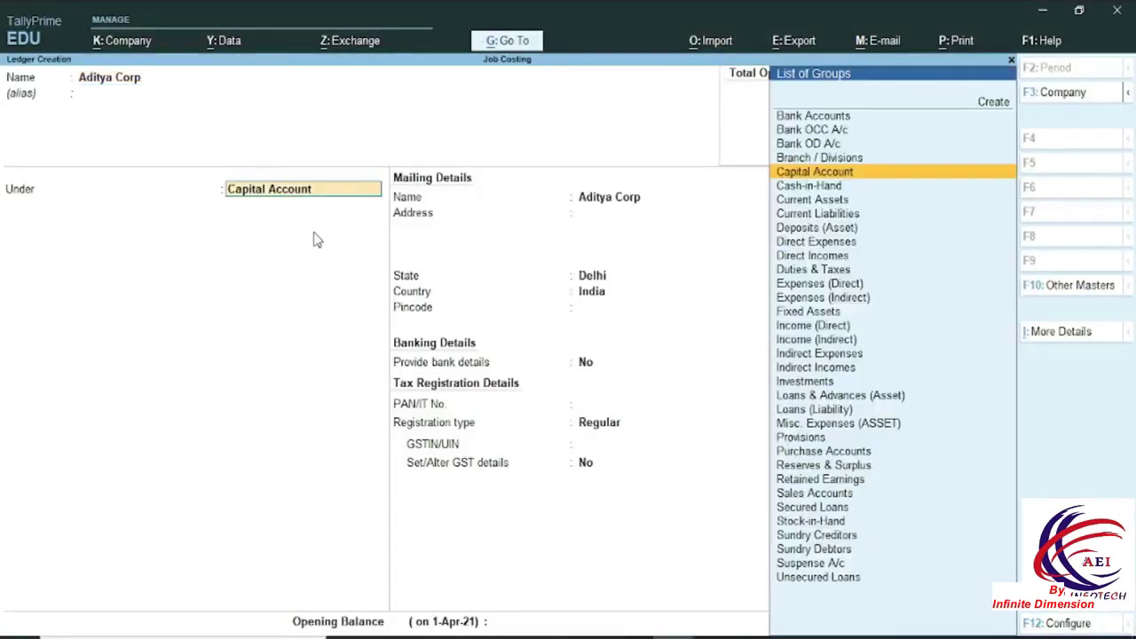
pyautogui.write('S')
pyautogui.press('Down')
pyautogui.press('Down')
pyautogui.press('Down')
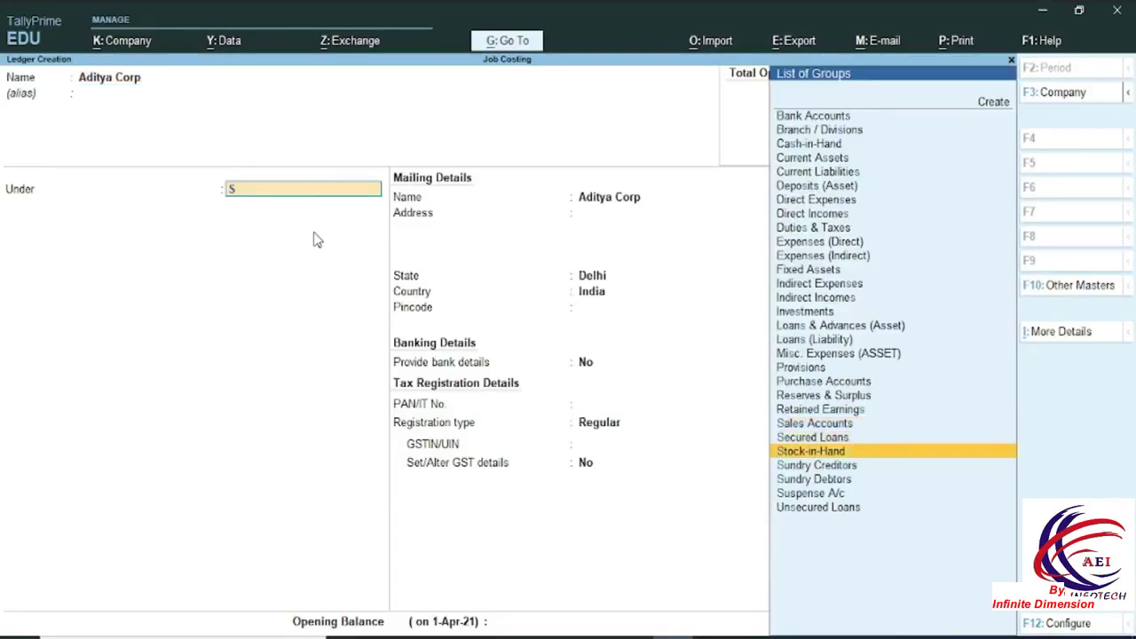
pyautogui.press('Return')
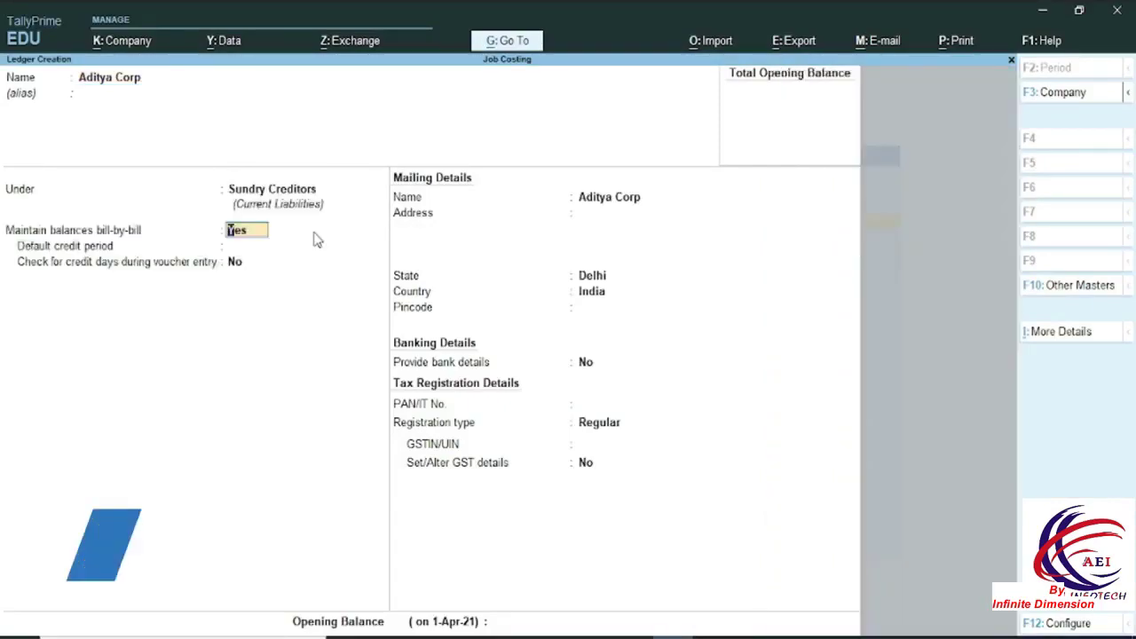
pyautogui.hotkey('ctrl', 'a')
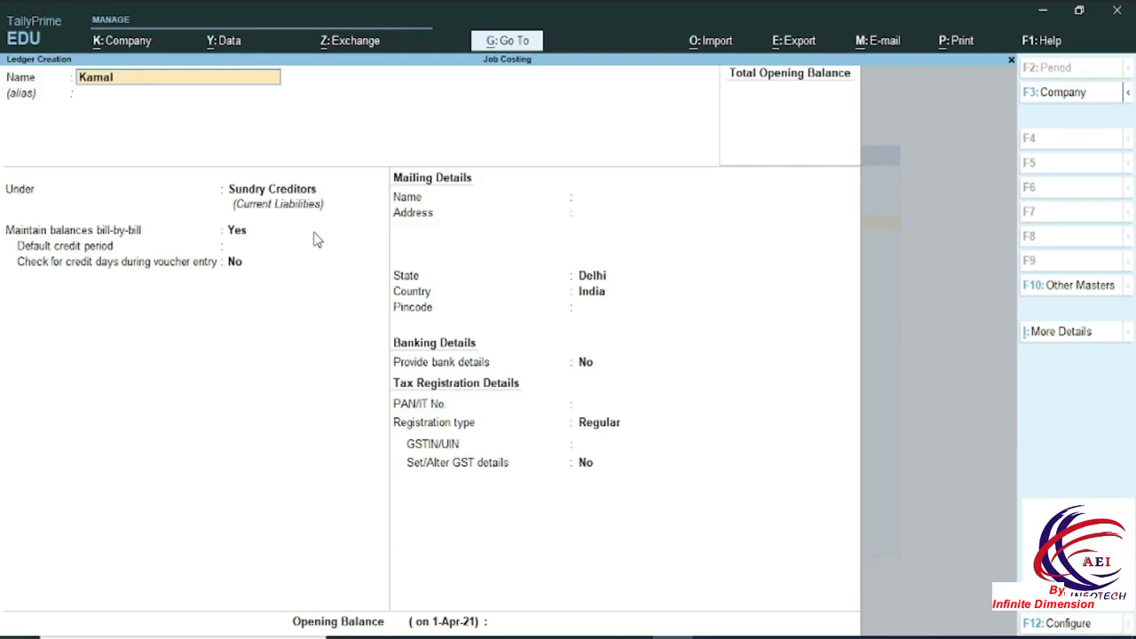
# Create the Kamal ledger under Sundry Debtors
pyautogui.press('Return')
pyautogui.press('Return')
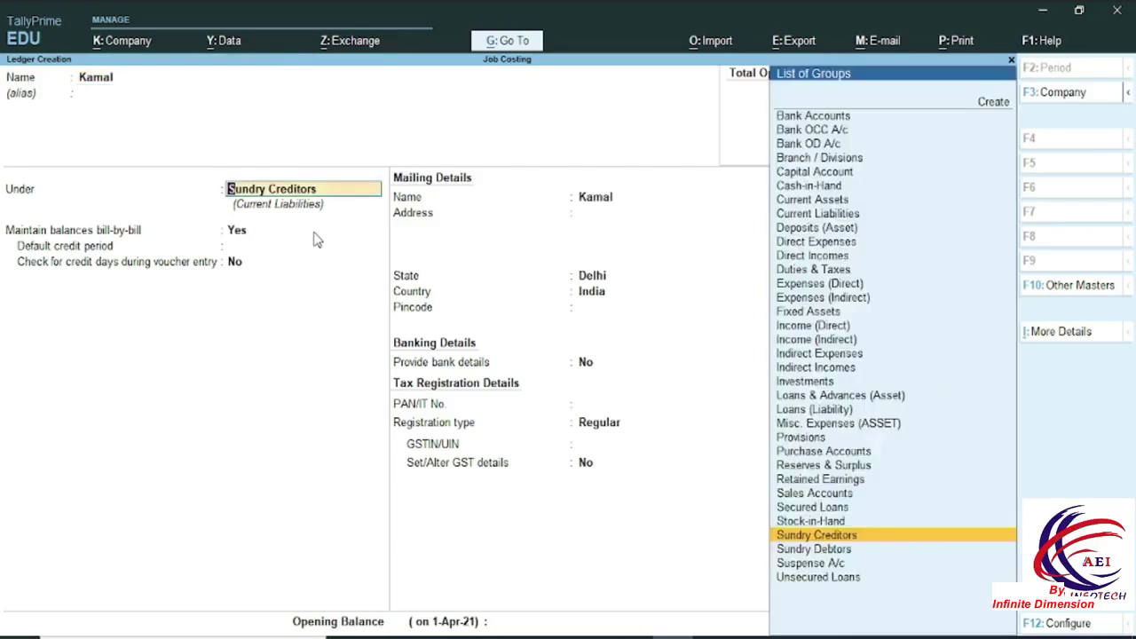
pyautogui.write('S')
pyautogui.press('Down')
pyautogui.press('Down')
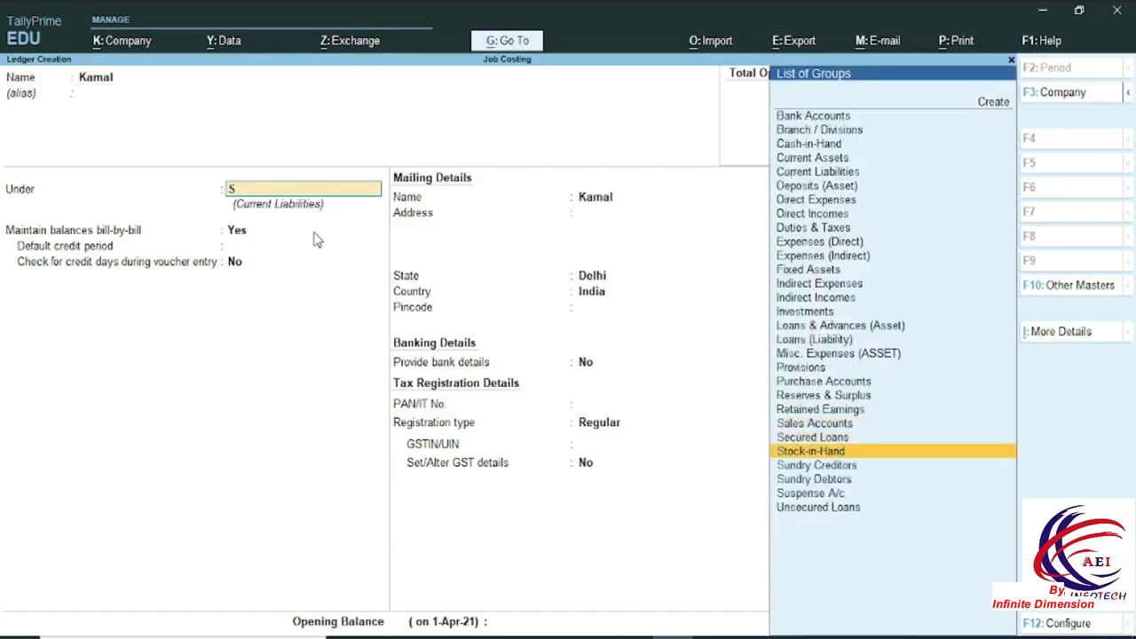
pyautogui.press('Down')
pyautogui.press('Down')
pyautogui.press('Return')
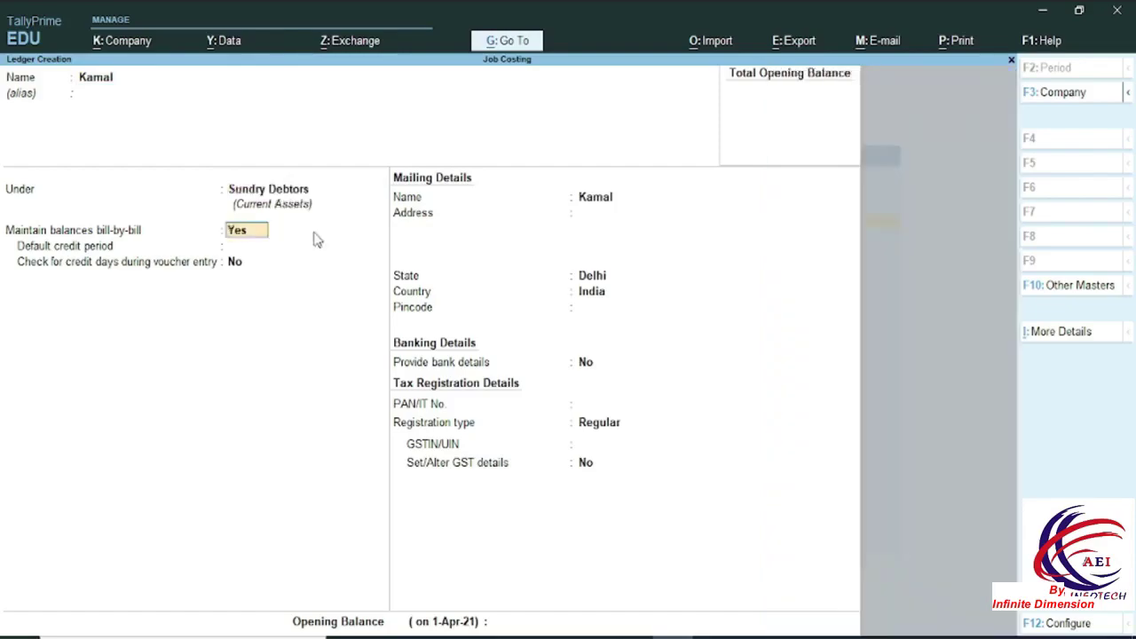
pyautogui.hotkey('ctrl', 'a')
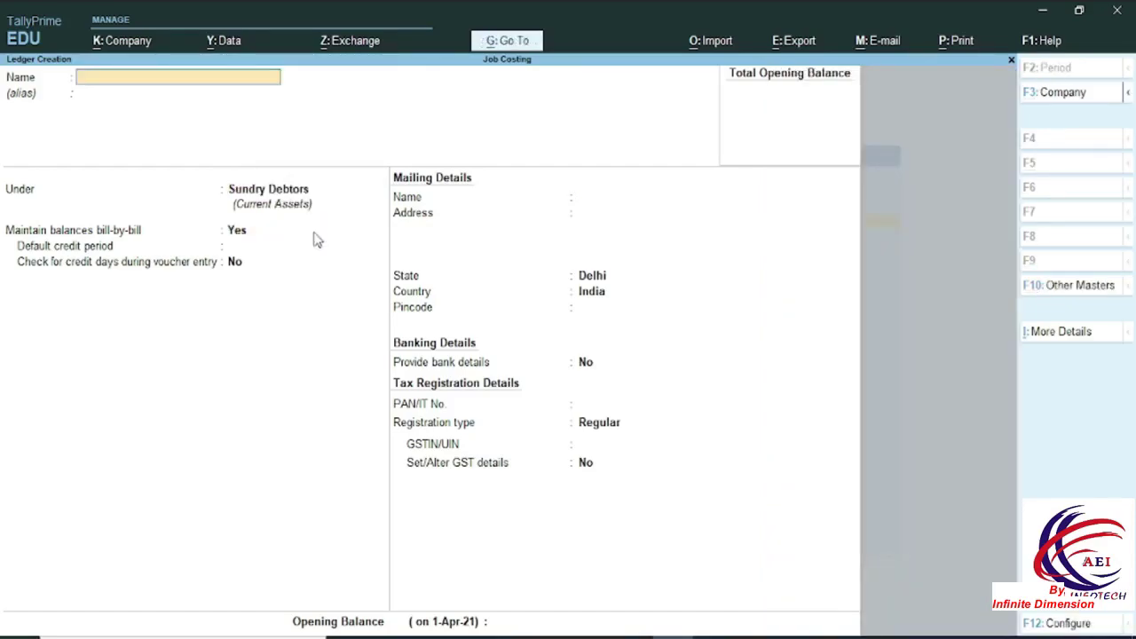
# Create the Purchase ledger under Purchase Accounts, type Not Applicable, supply Goods
pyautogui.hotkey('alt', 'Tab')
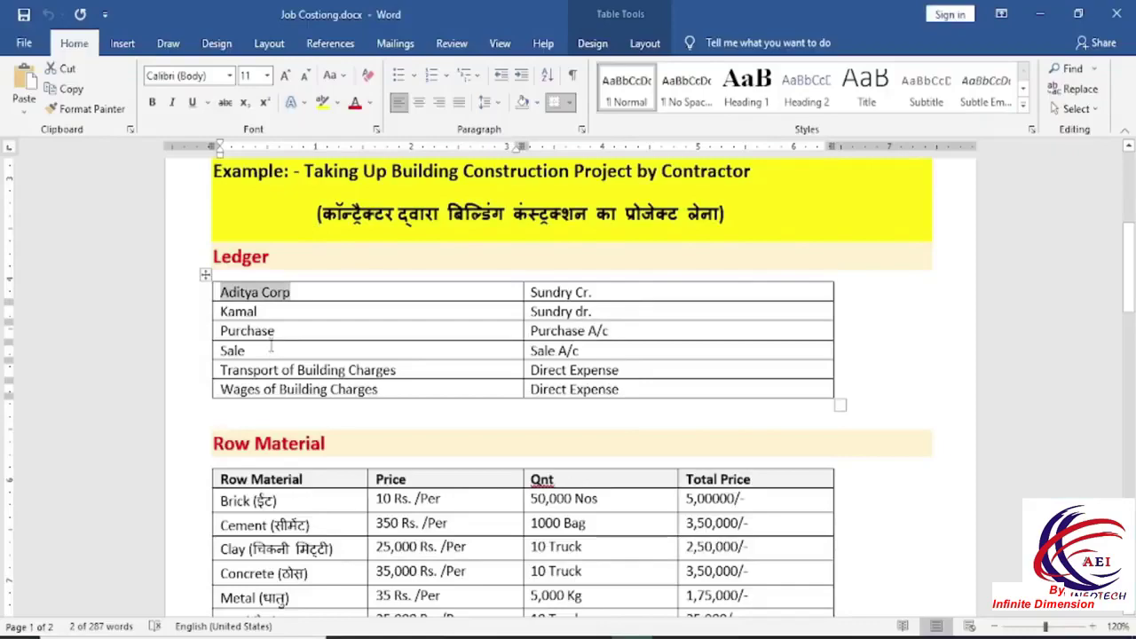
pyautogui.click(271, 350)
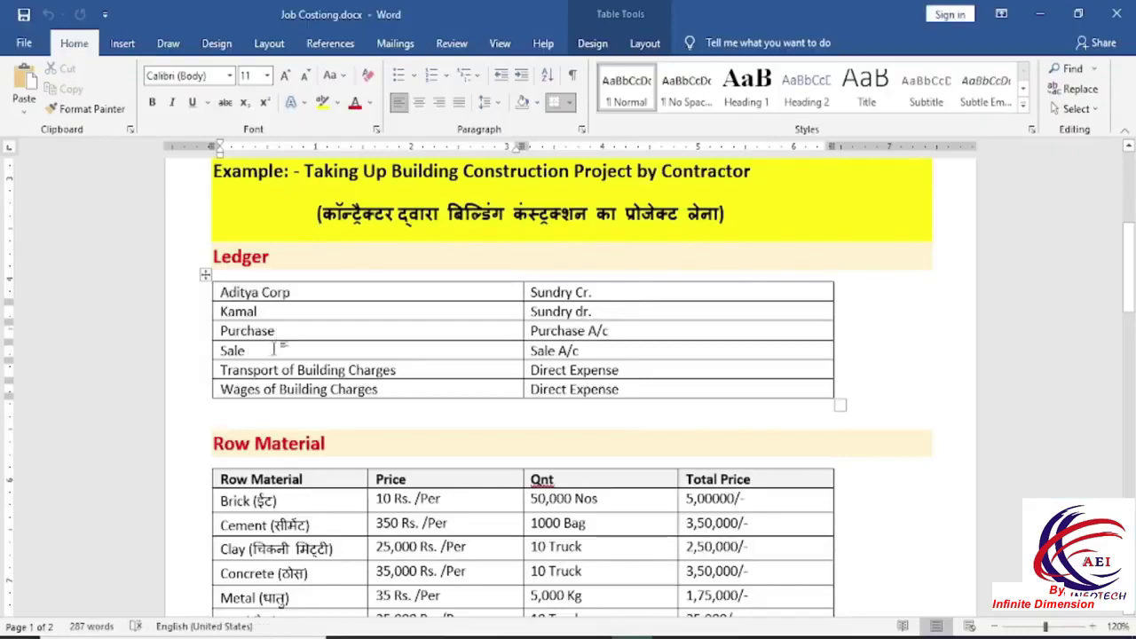
pyautogui.hotkey('alt', 'Tab')
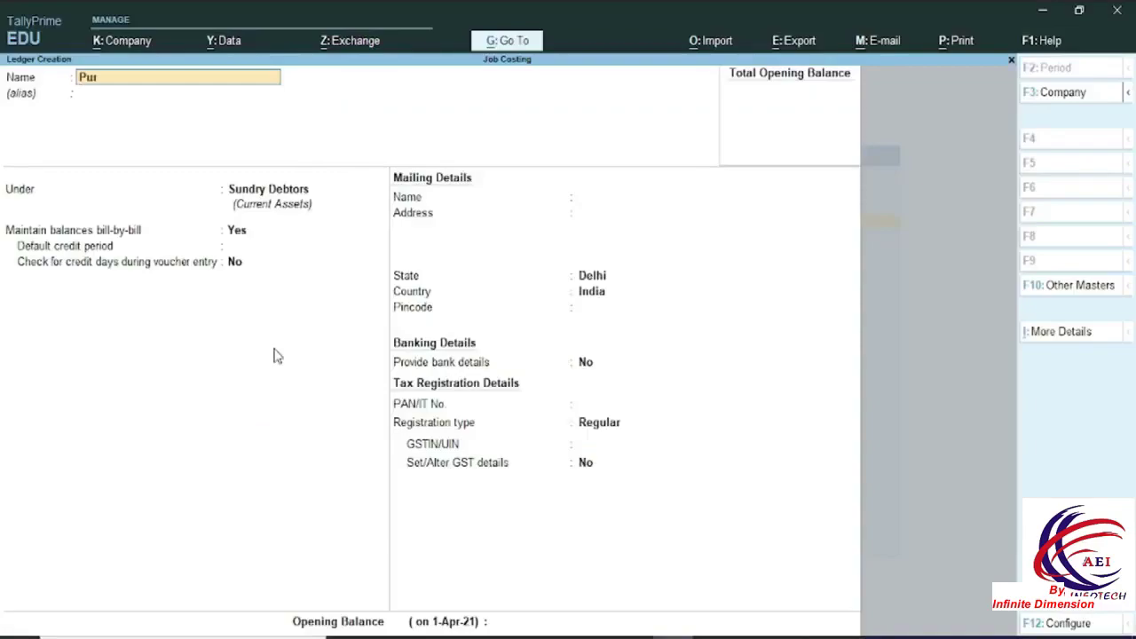
pyautogui.press('Return')
pyautogui.press('Return')
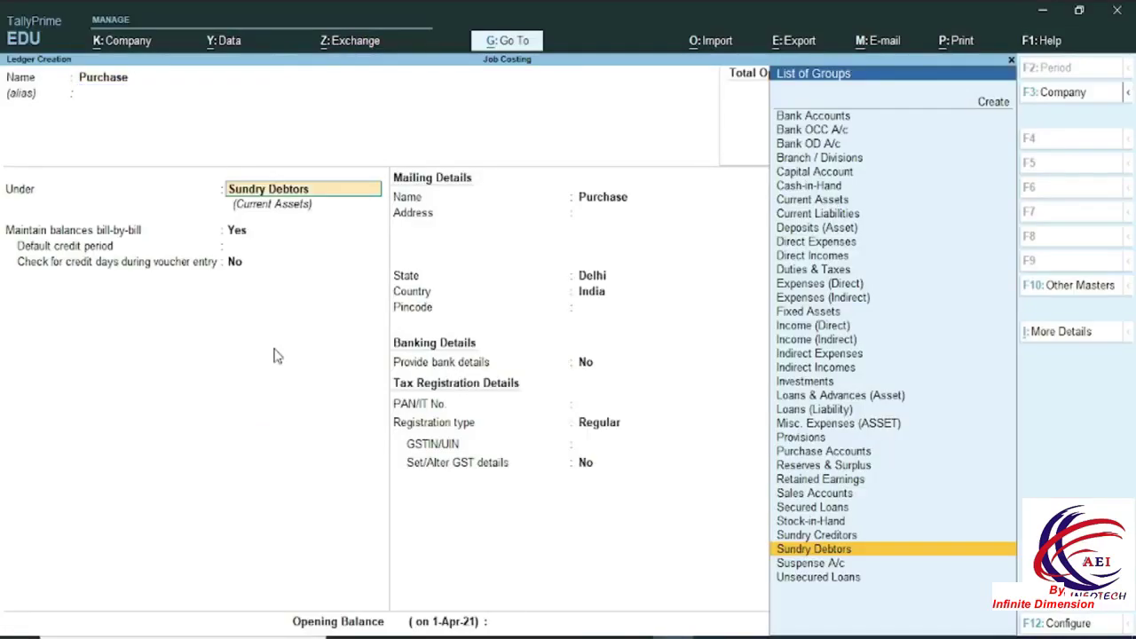
pyautogui.write('pu')
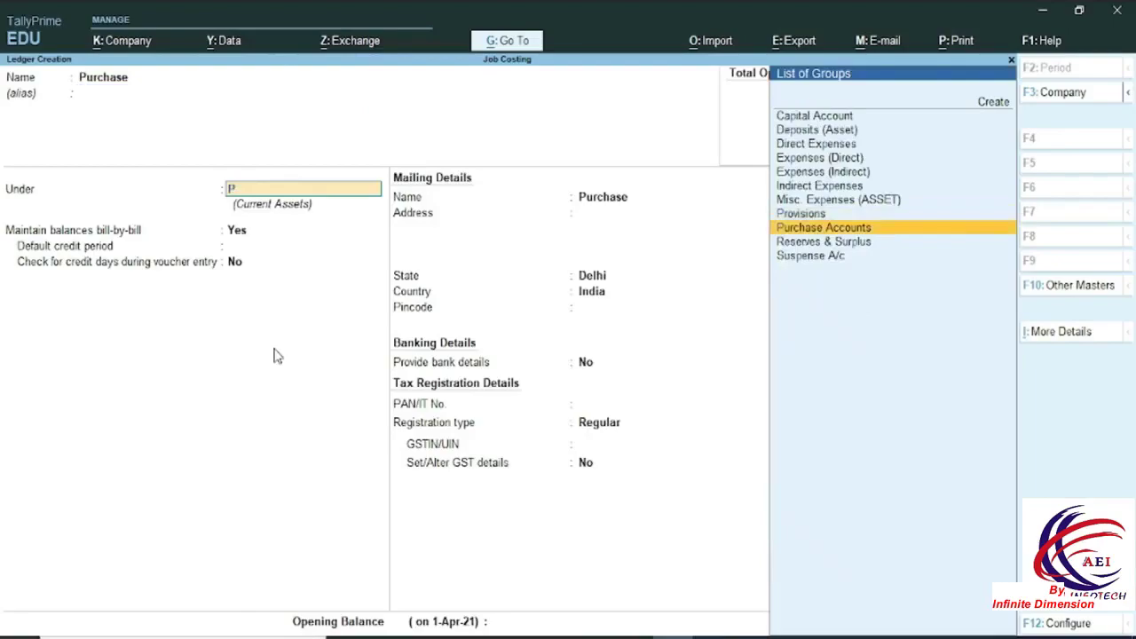
pyautogui.press('Return')
pyautogui.press('Return')
pyautogui.press('Return')
pyautogui.press('Return')
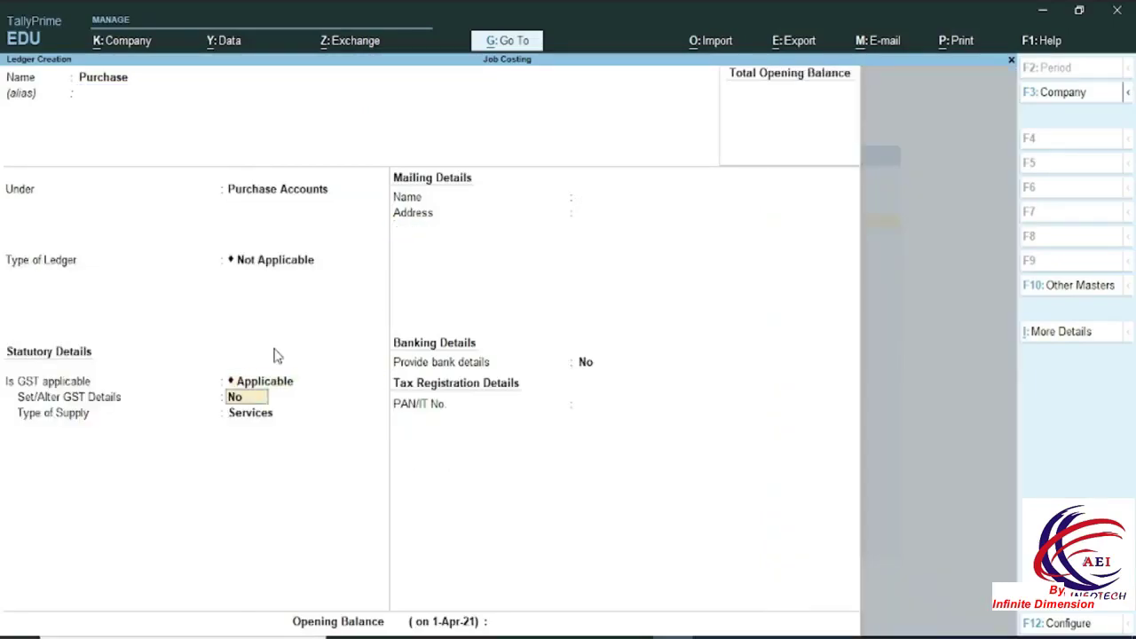
pyautogui.press('Up')
pyautogui.press('Return')
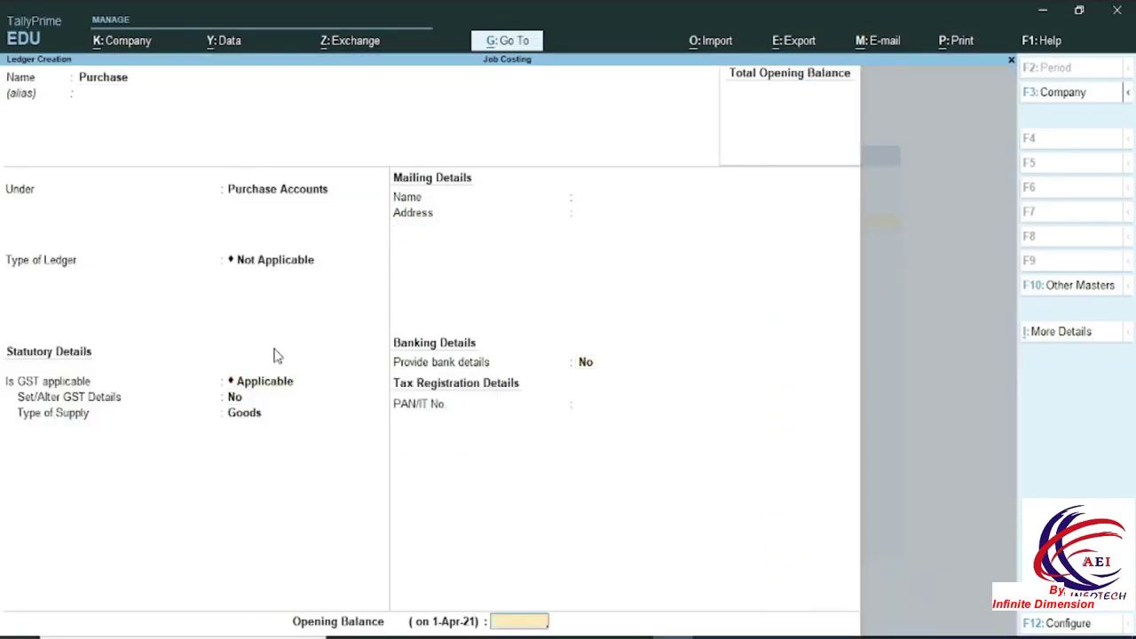
pyautogui.press('Return')
pyautogui.press('Return')
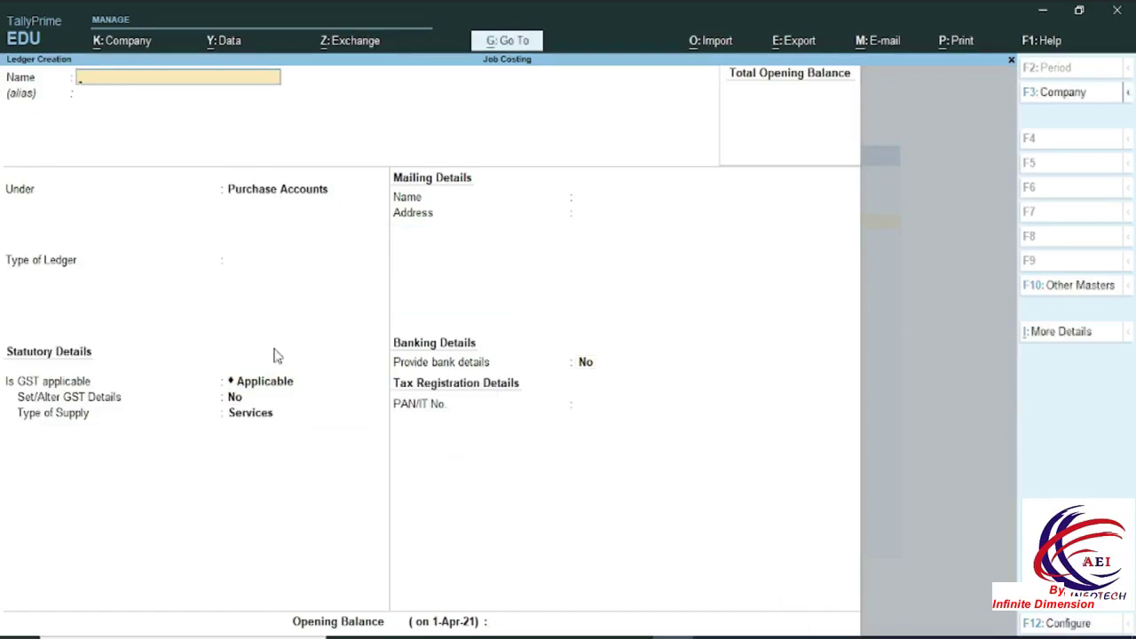
# Create the Sale ledger under Sales Accounts
pyautogui.press('Return')
pyautogui.write('S')
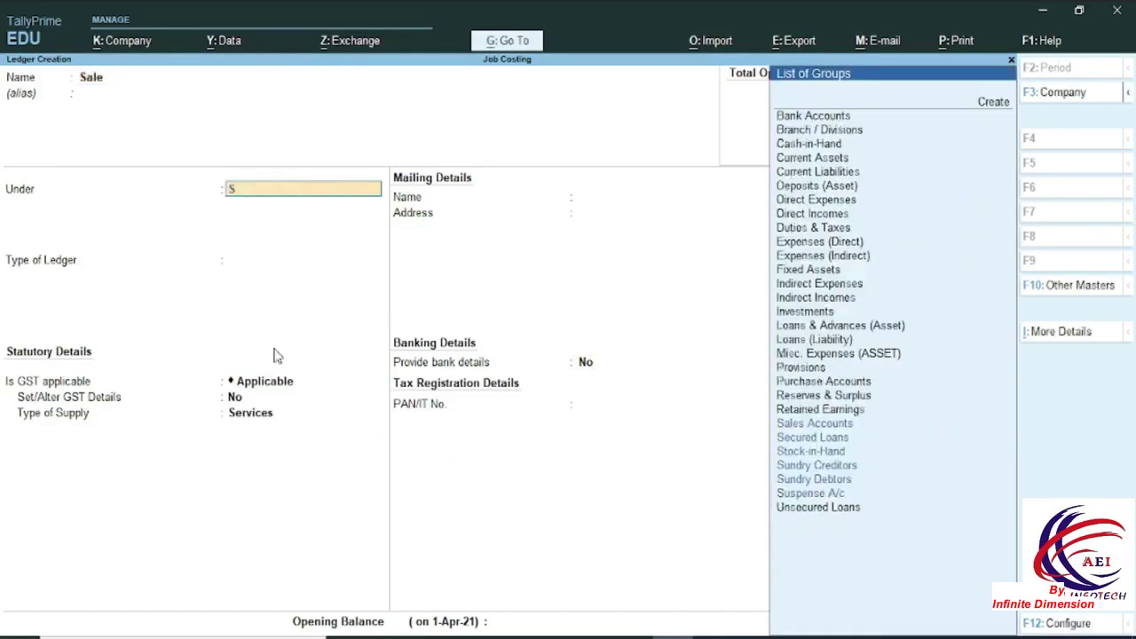
pyautogui.press('Return')
pyautogui.press('Return')
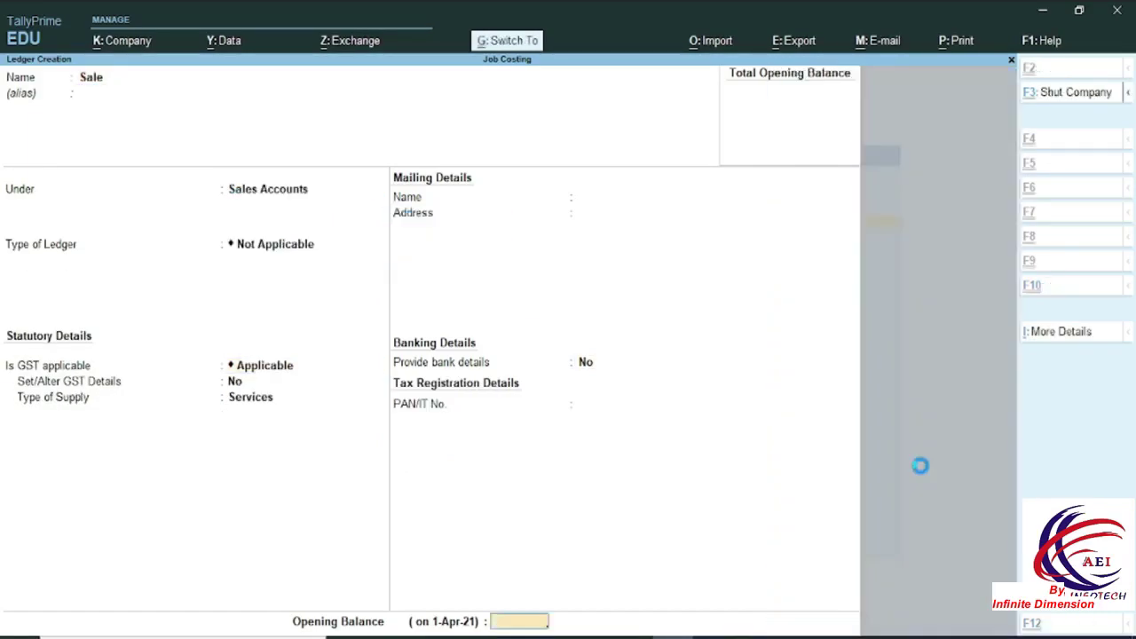
pyautogui.press('Return')
pyautogui.press('Return')
# Create the Transport of Building Charges ledger under Direct Expenses
pyautogui.hotkey('alt', 'Tab')
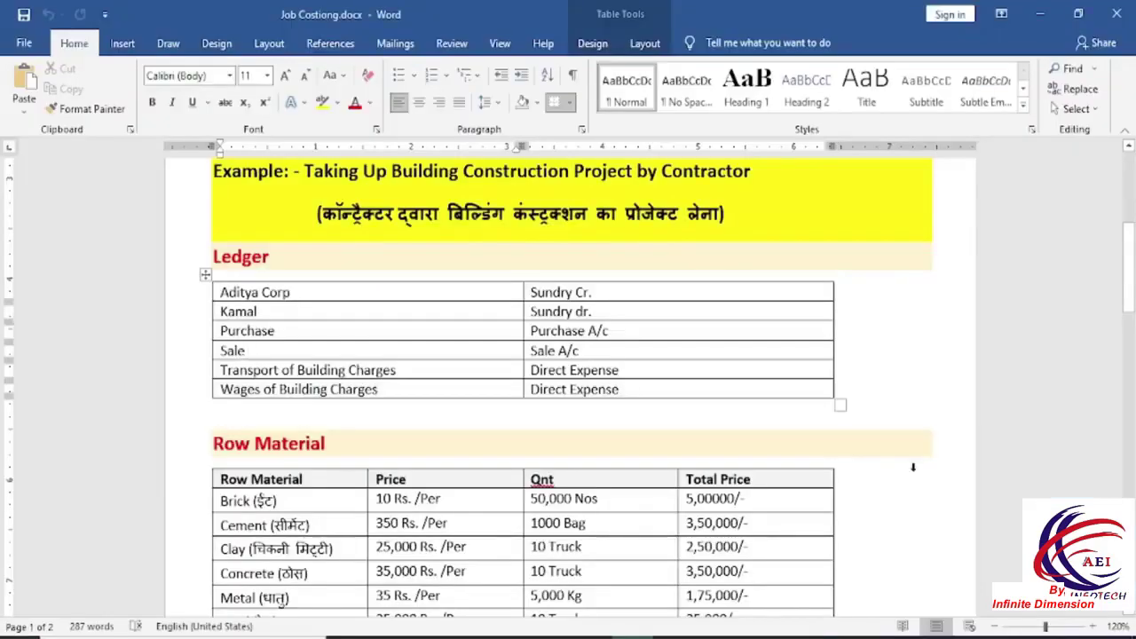
pyautogui.moveTo(408, 371); pyautogui.dragTo(219, 371)
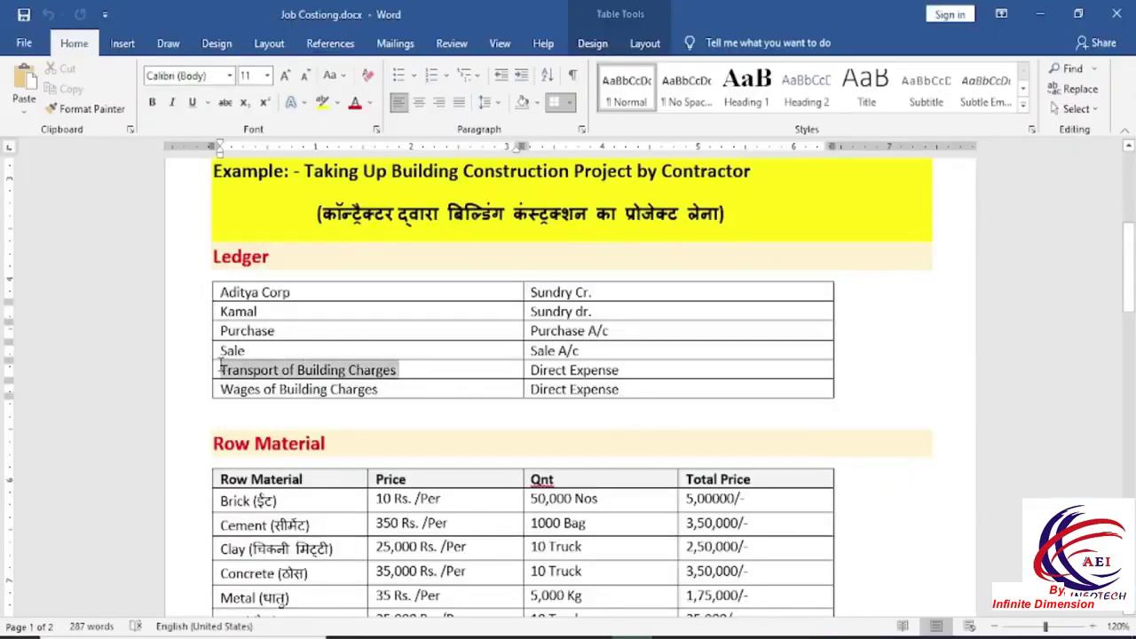
pyautogui.click(424, 384)
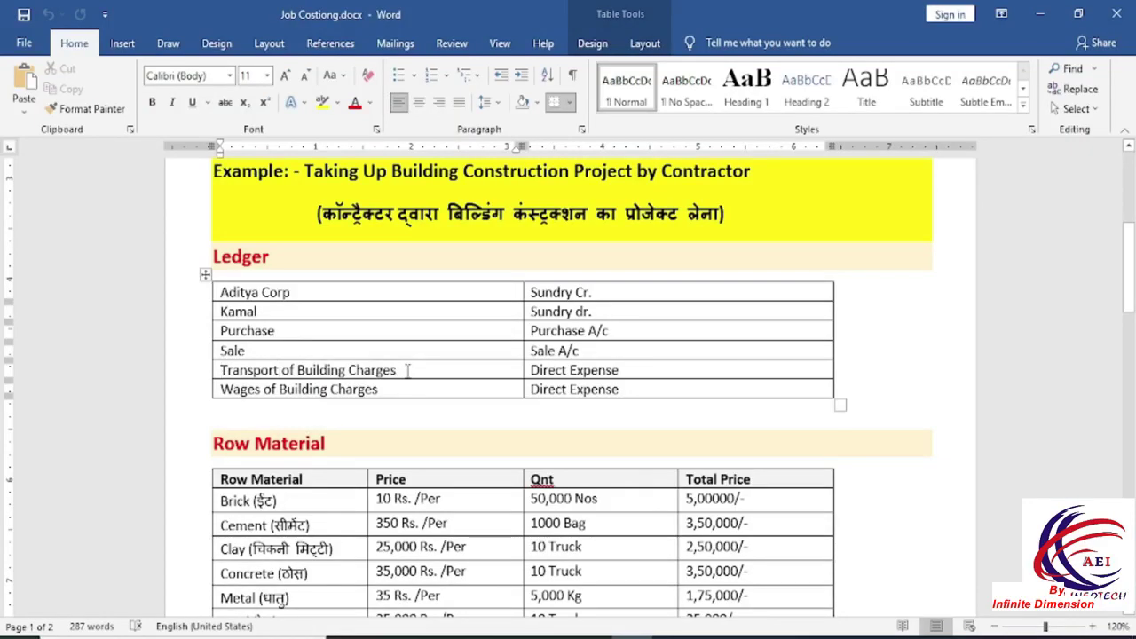
pyautogui.moveTo(402, 370); pyautogui.dragTo(268, 373)
pyautogui.hotkey('ctrl', 'c')
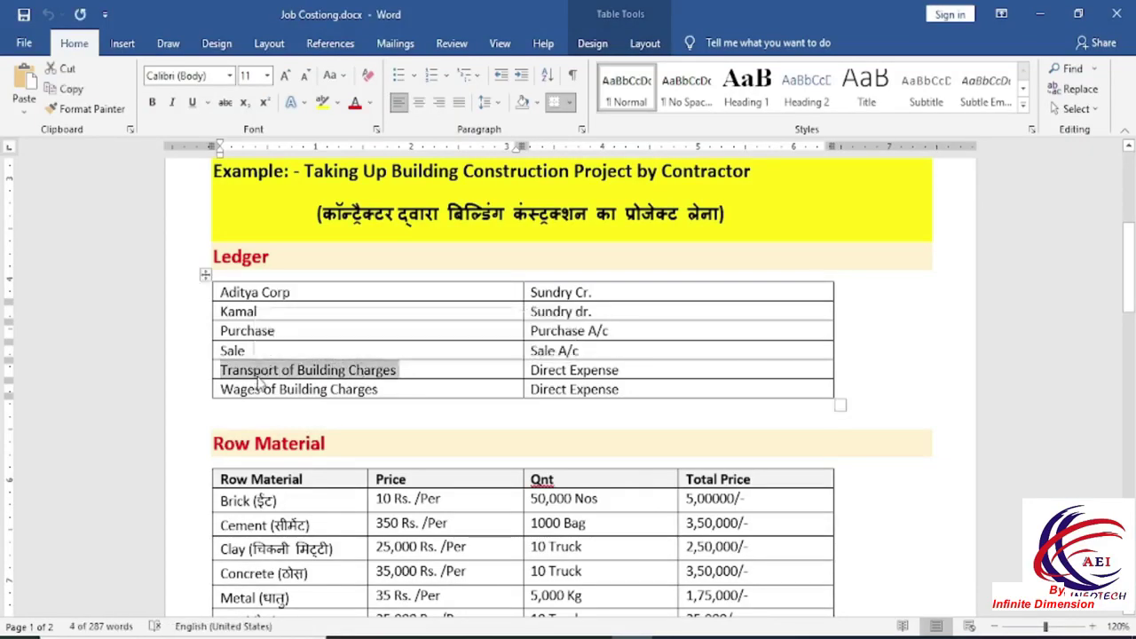
pyautogui.hotkey('alt', 'Tab')
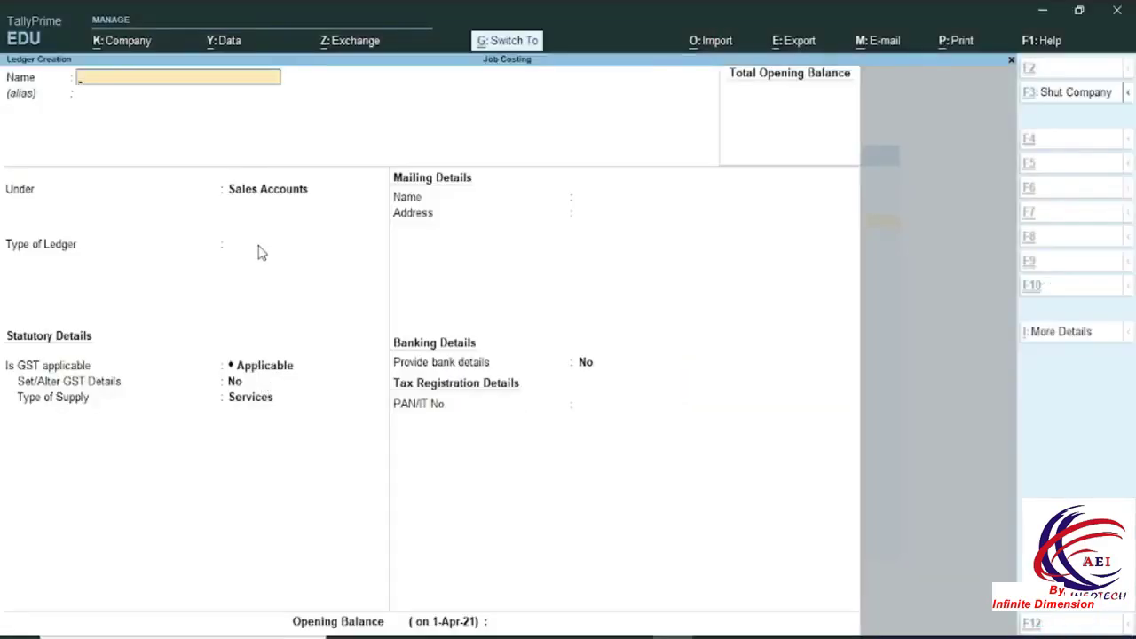
pyautogui.hotkey('ctrl', 'v')
pyautogui.press('Return')
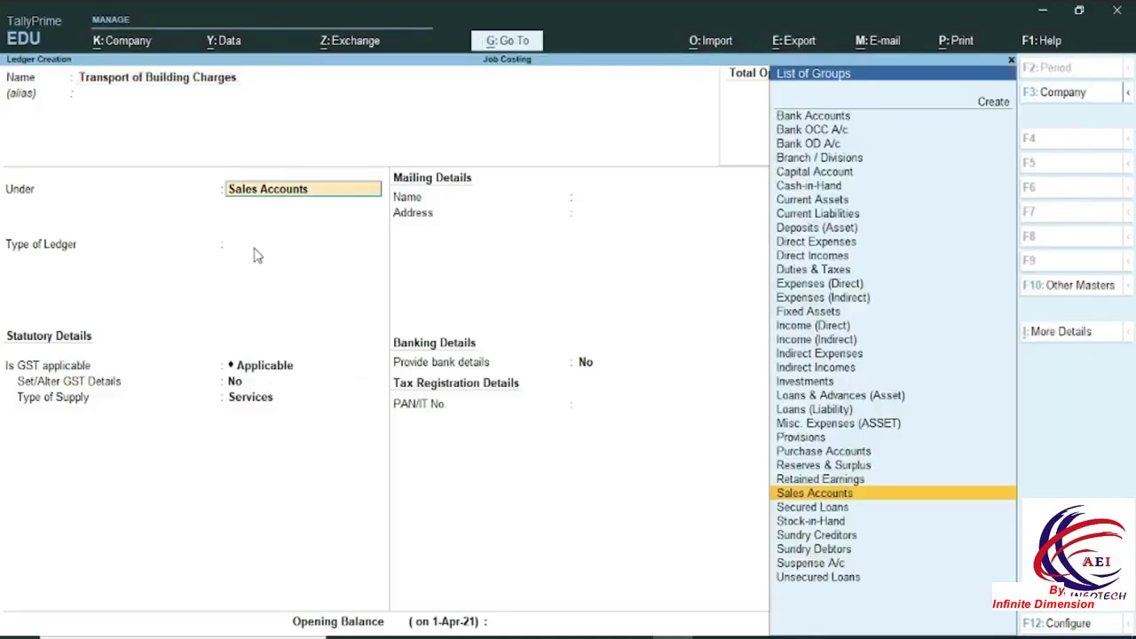
pyautogui.write('D')
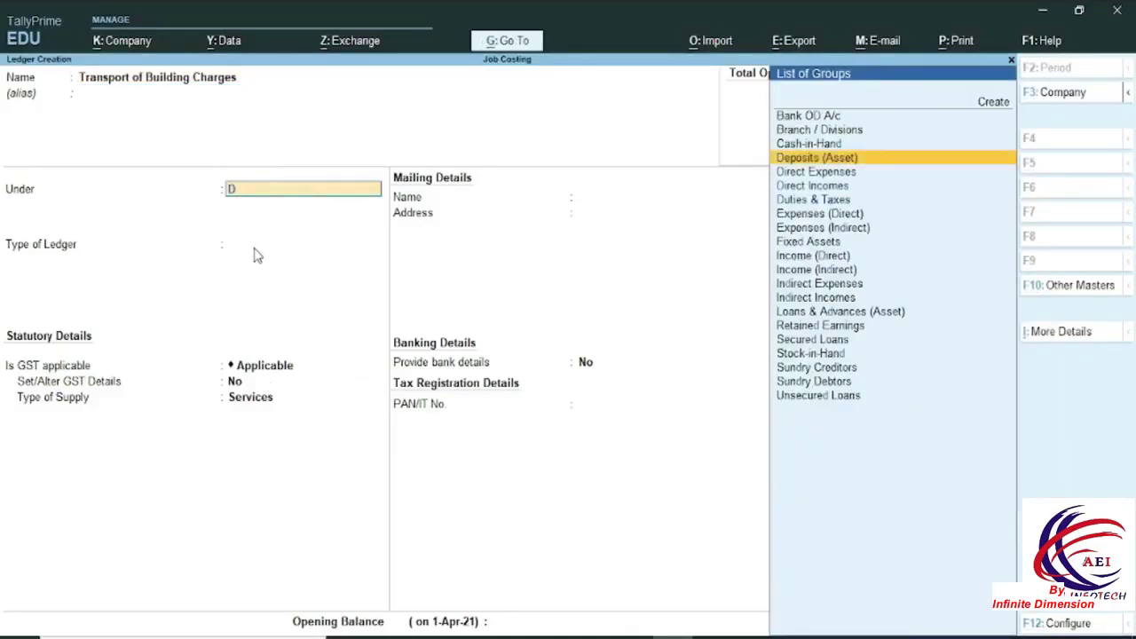
pyautogui.press('Down')
pyautogui.press('Down')
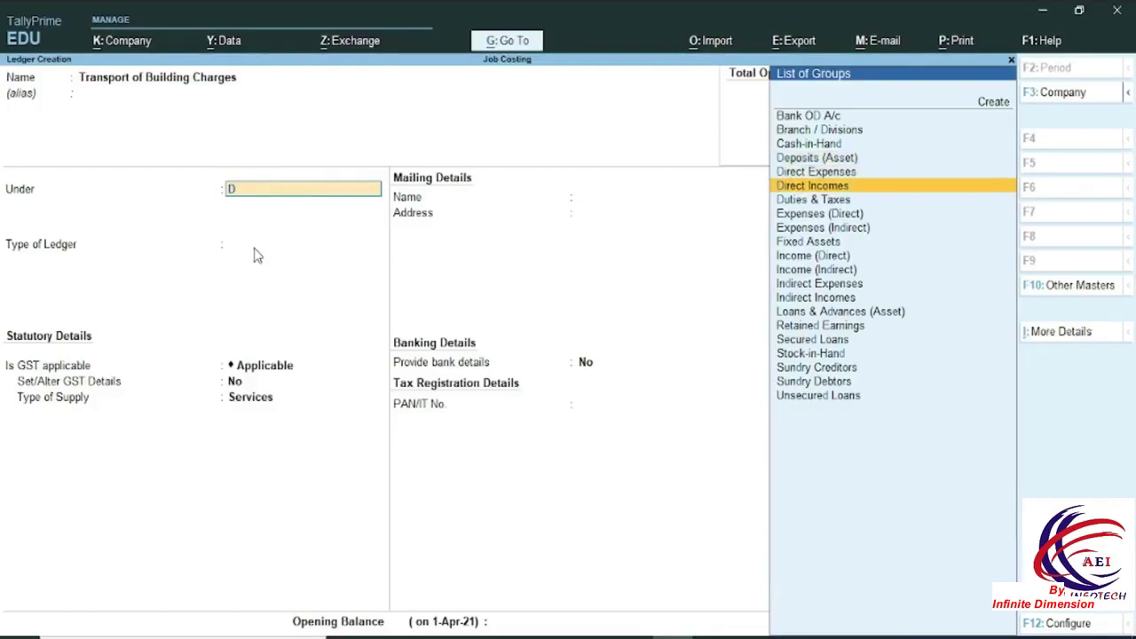
pyautogui.press('Up')
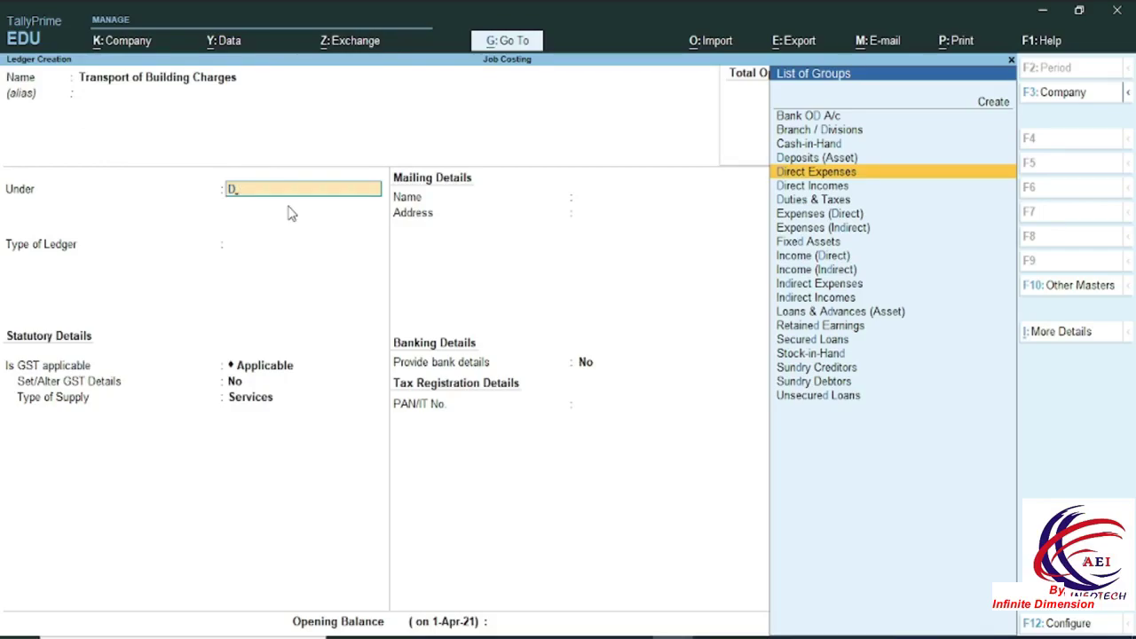
pyautogui.press('Return')
pyautogui.press('Return')
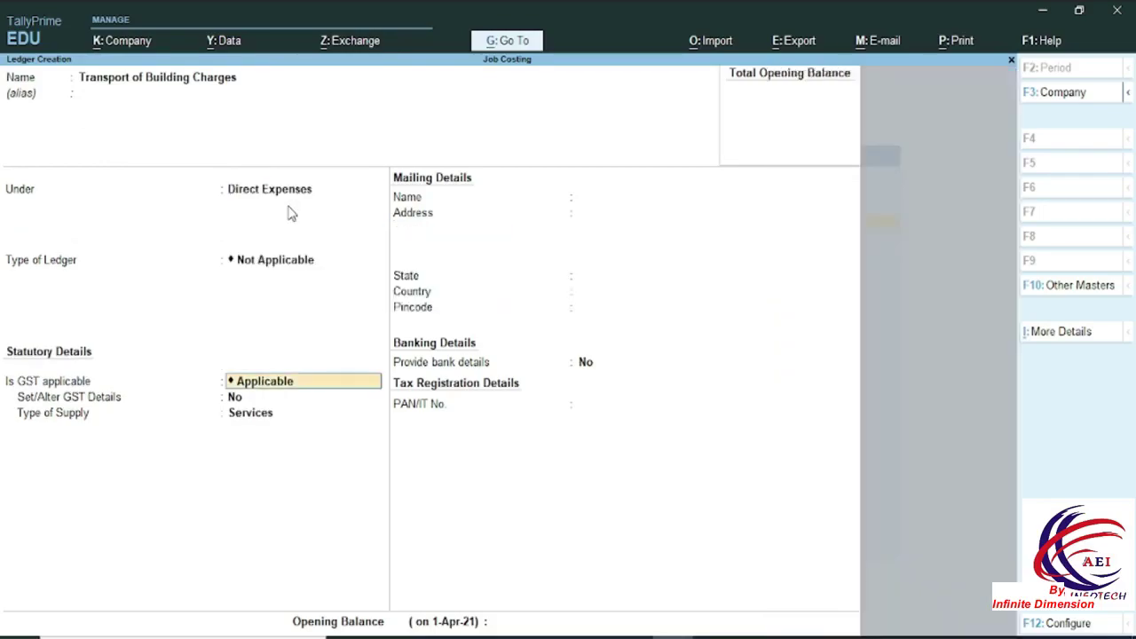
pyautogui.press('ctrl')
# Create the Wages of Building Charges ledger under Direct Expenses
pyautogui.hotkey('alt', 'Tab')
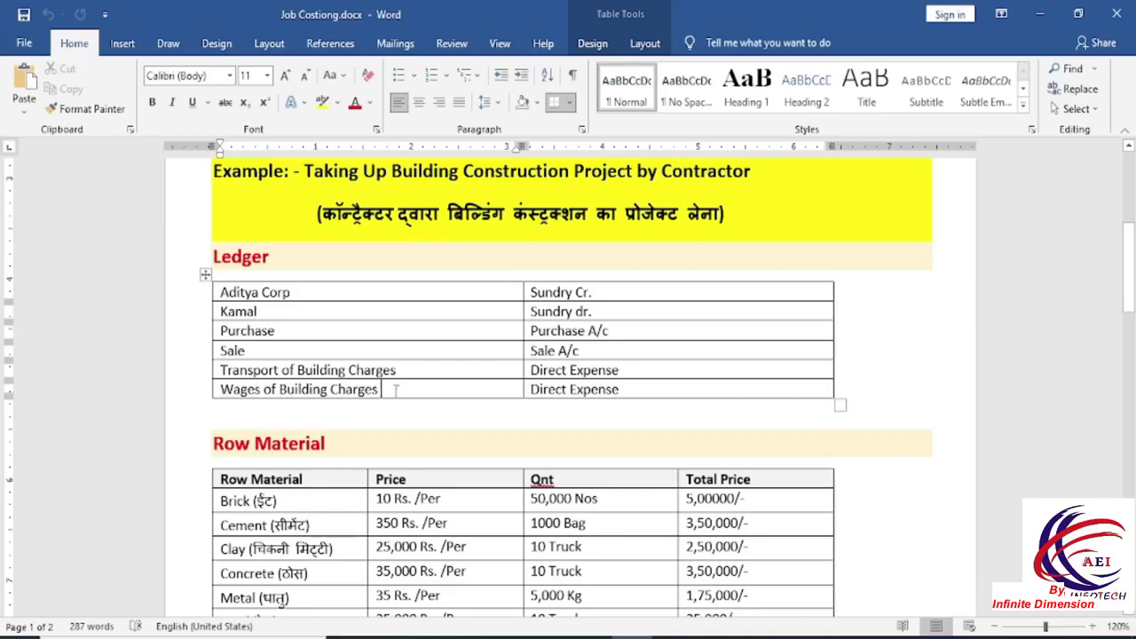
pyautogui.moveTo(395, 391); pyautogui.dragTo(245, 396)
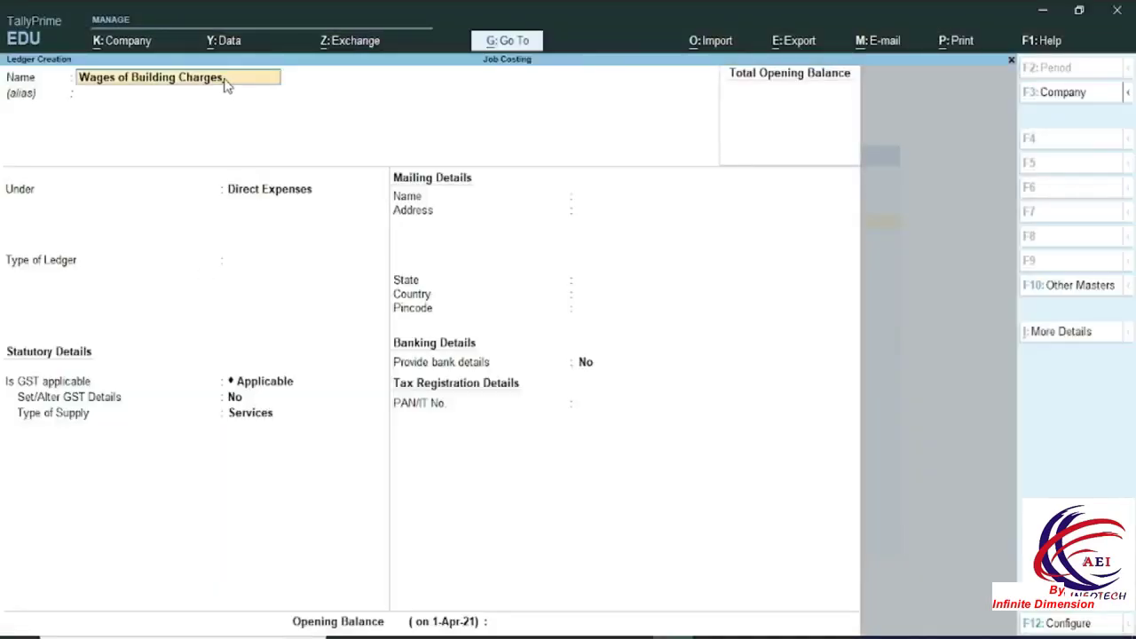
pyautogui.press('Return')
pyautogui.press('Return')
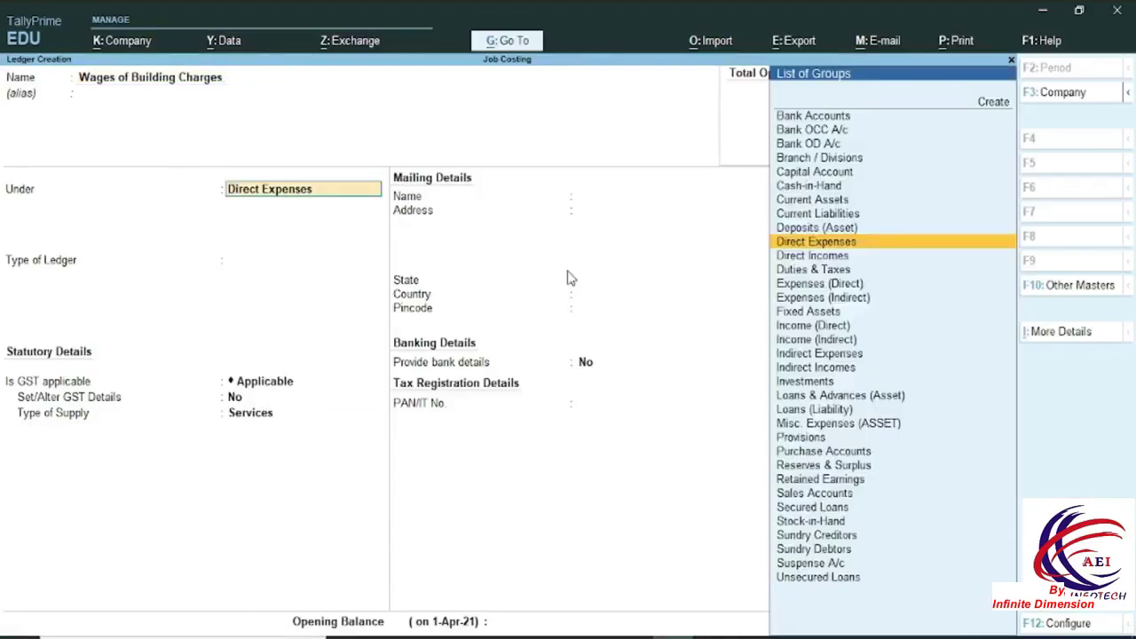
pyautogui.press('Return')
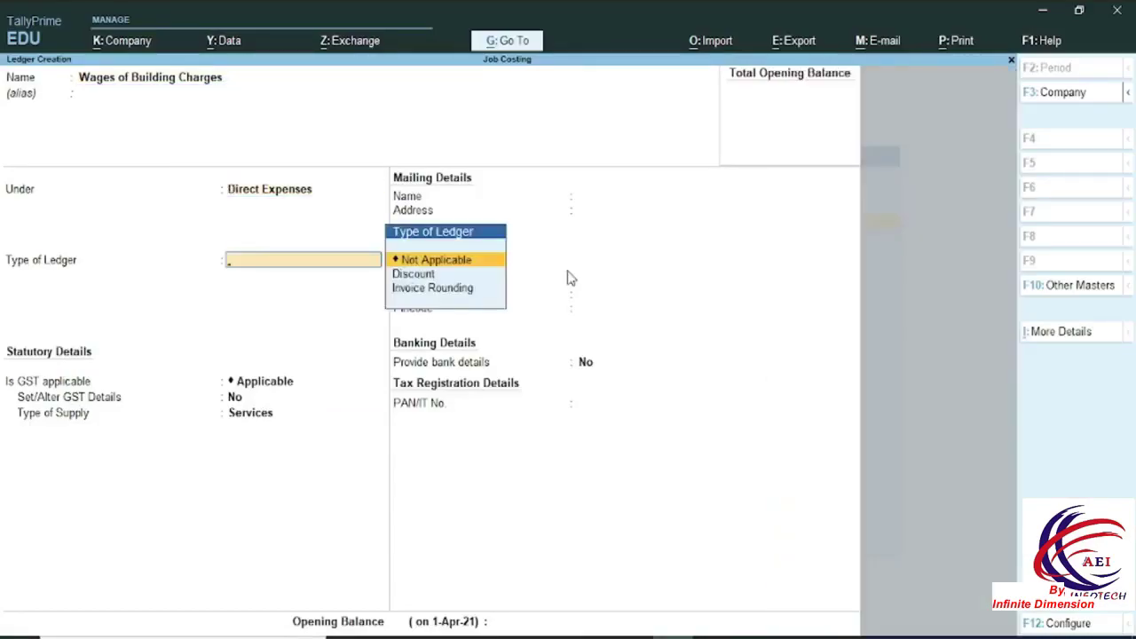
pyautogui.press('Return')
pyautogui.press('Return')
pyautogui.hotkey('ctrl', 'a')
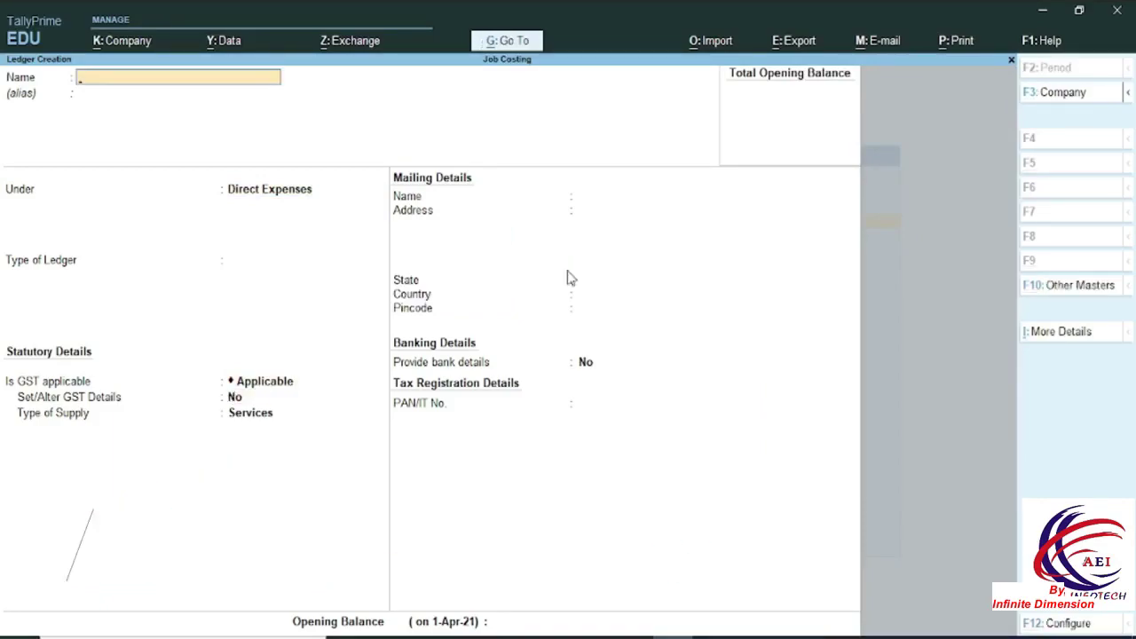
pyautogui.hotkey('alt', 'Tab')
pyautogui.scroll(-2, 410, 423)
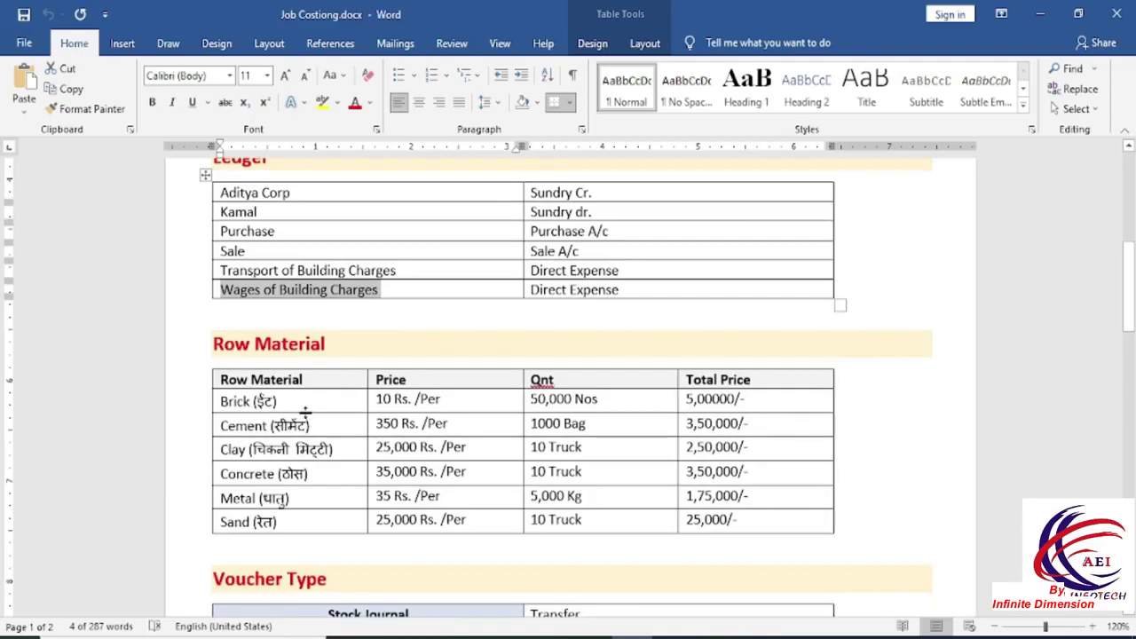
# Copy the project name 'Building Construction Project' from the yellow heading in Word
pyautogui.press('alt')
pyautogui.scroll(5, 414, 360)
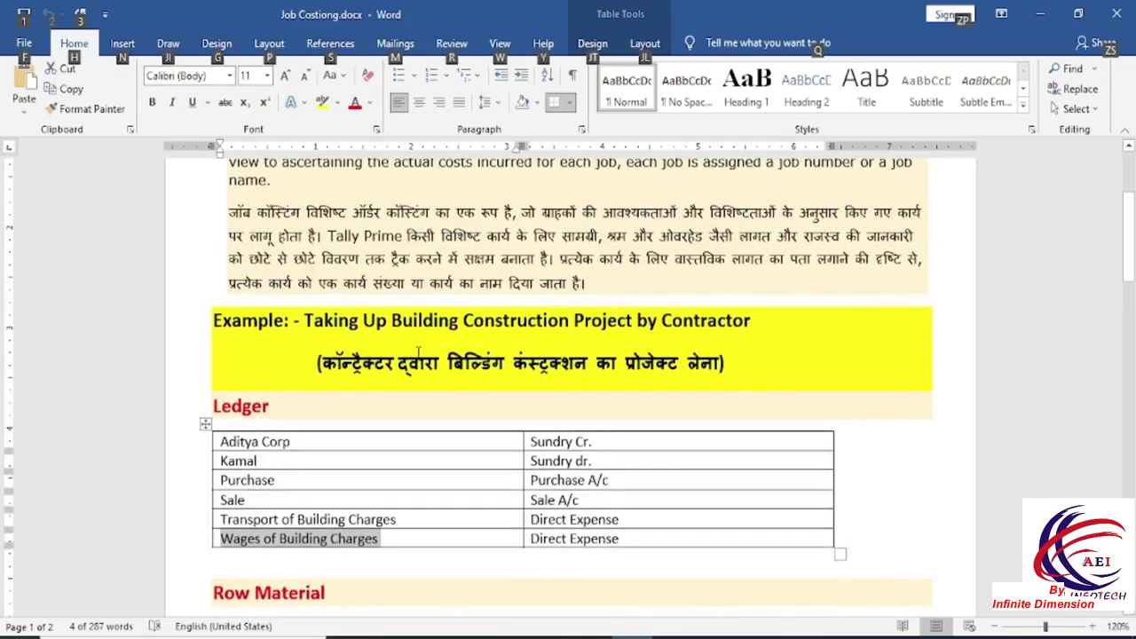
pyautogui.moveTo(392, 320); pyautogui.dragTo(533, 313)
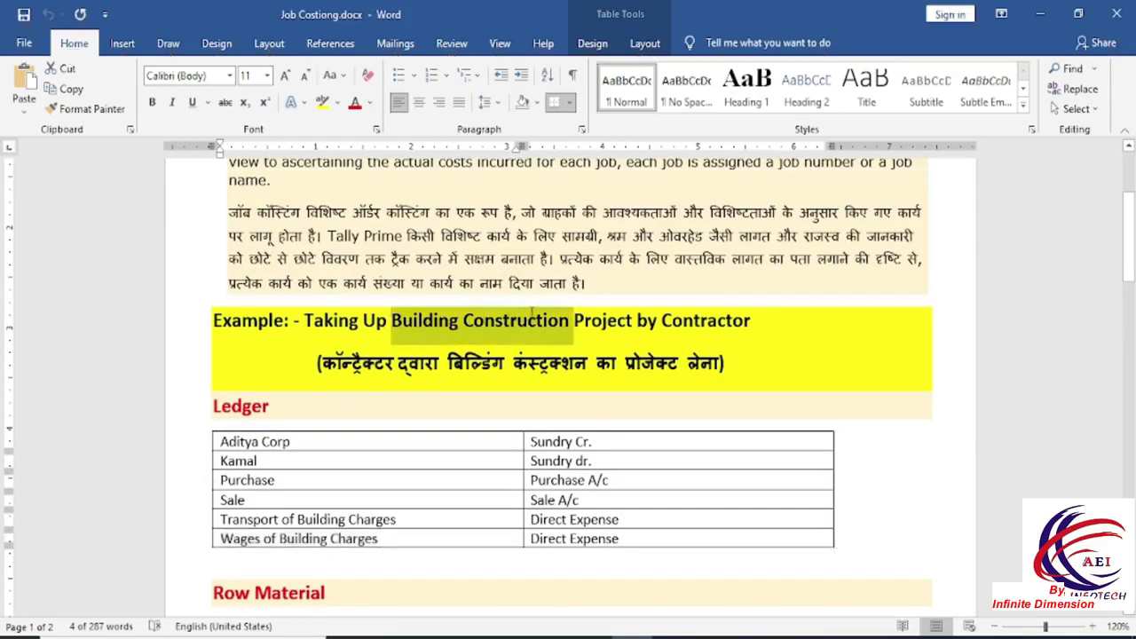
pyautogui.click(480, 329)
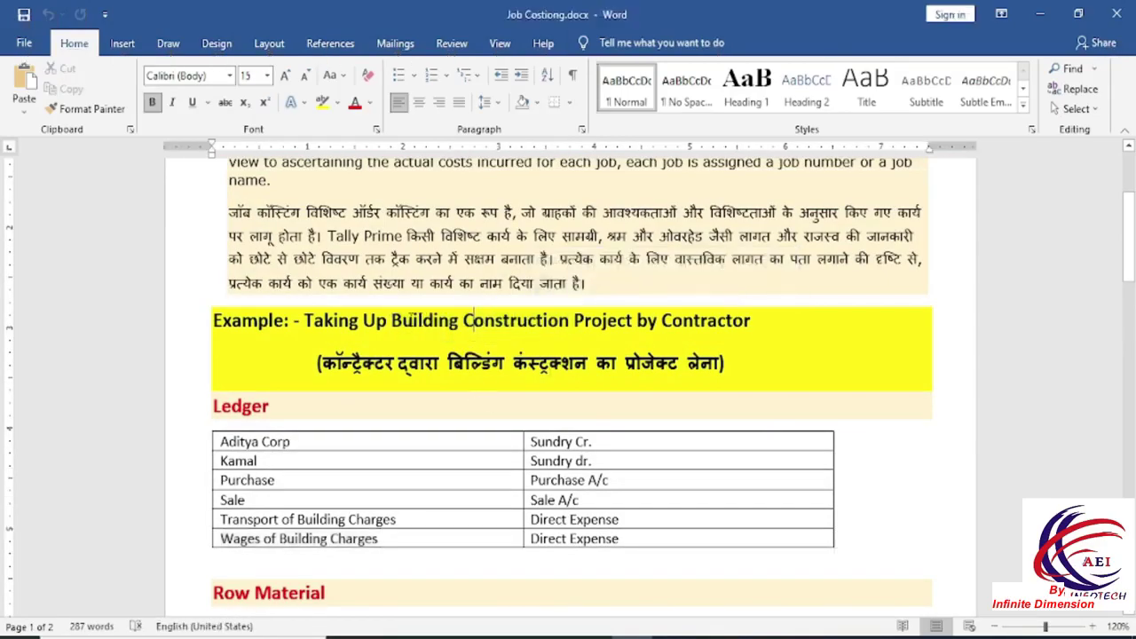
pyautogui.moveTo(392, 323); pyautogui.dragTo(597, 330)
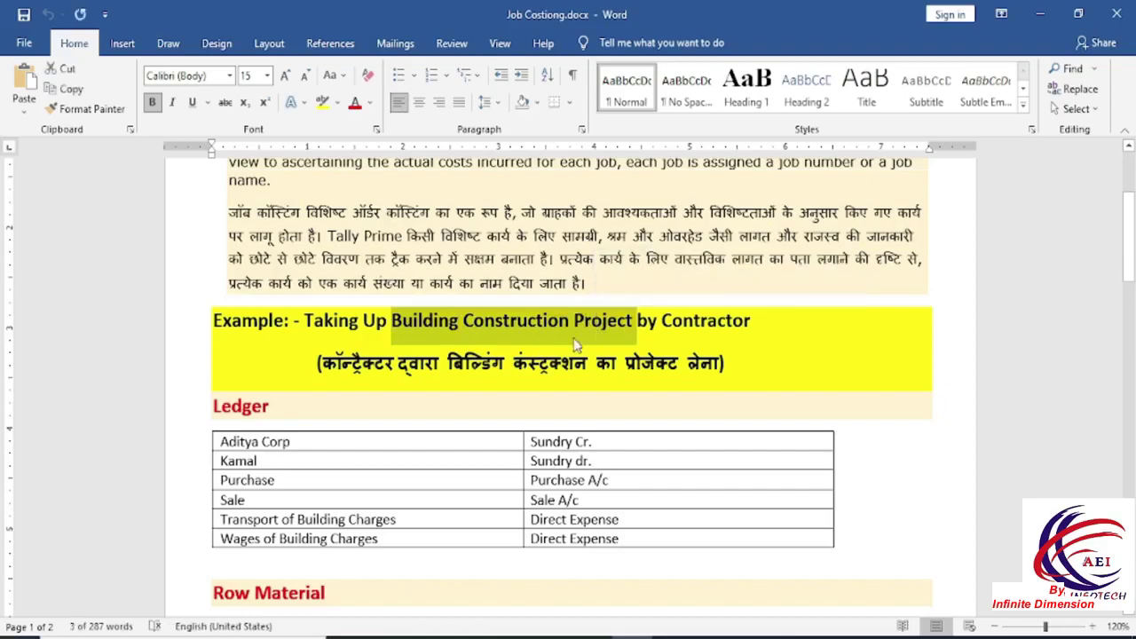
pyautogui.hotkey('alt', 'Tab')
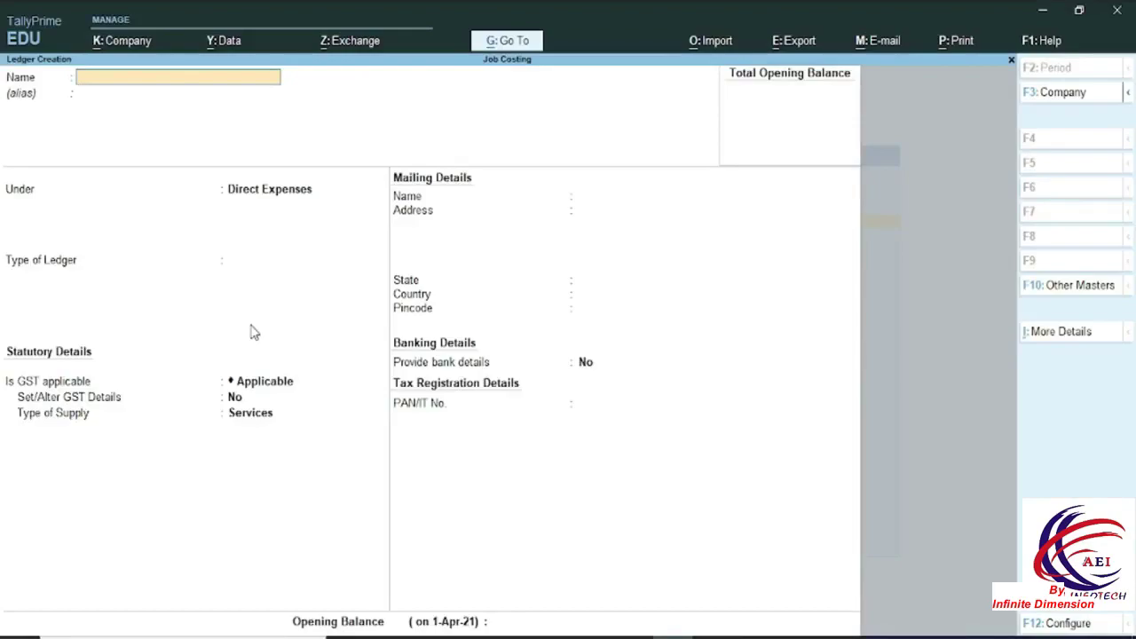
# Start a Building Construction Project cost centre with Primary as its parent
pyautogui.press('Escape')
pyautogui.press('y')
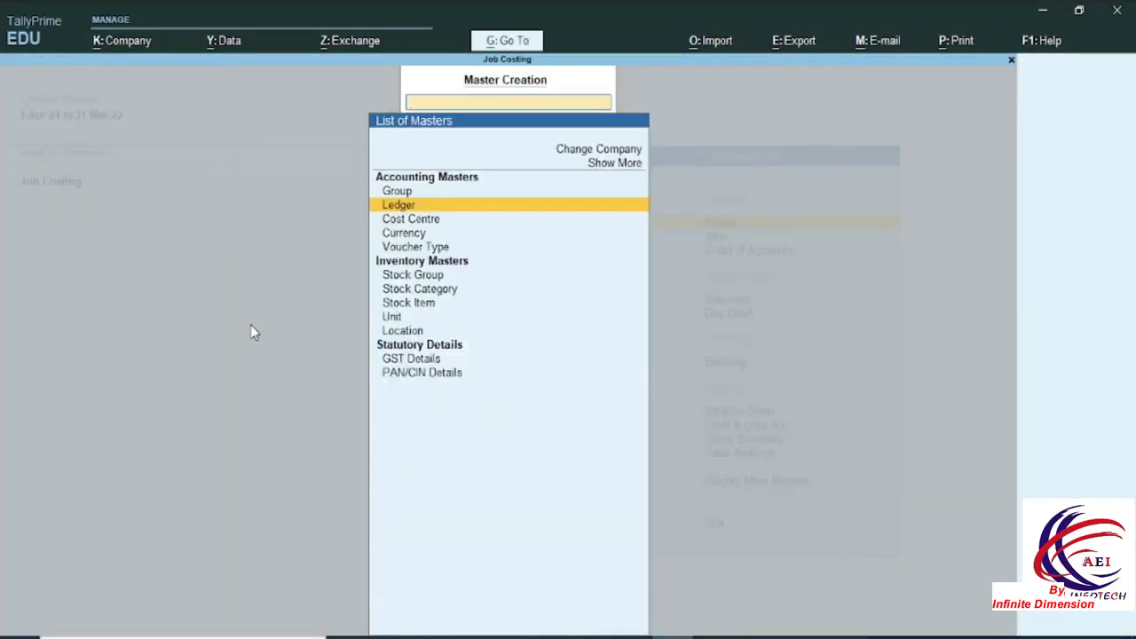
pyautogui.click(407, 222)
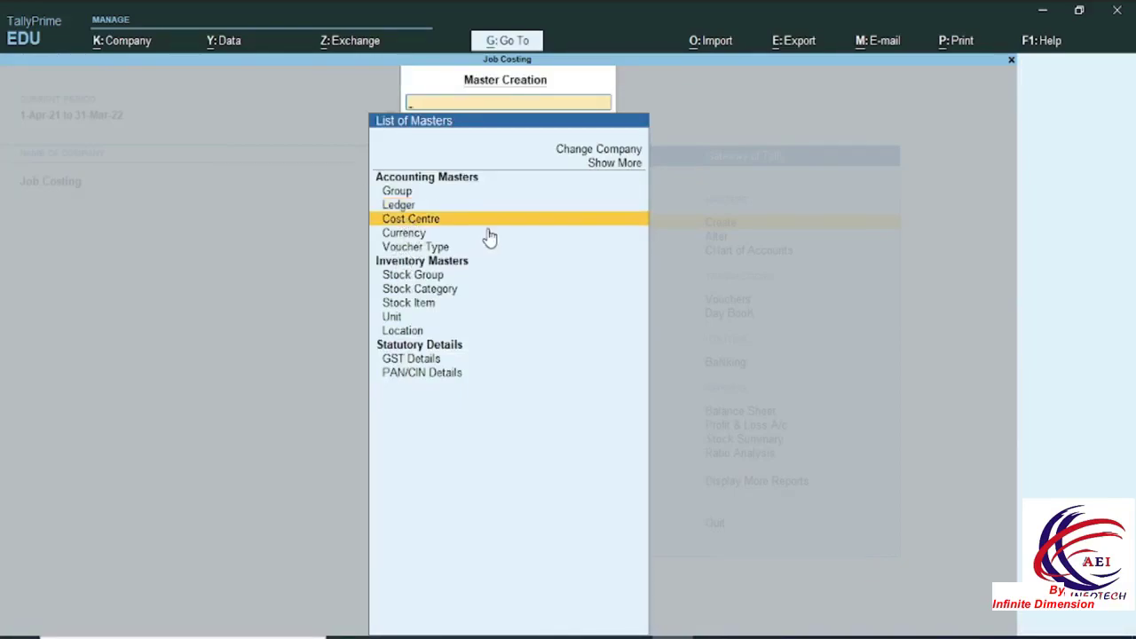
pyautogui.press('Return')
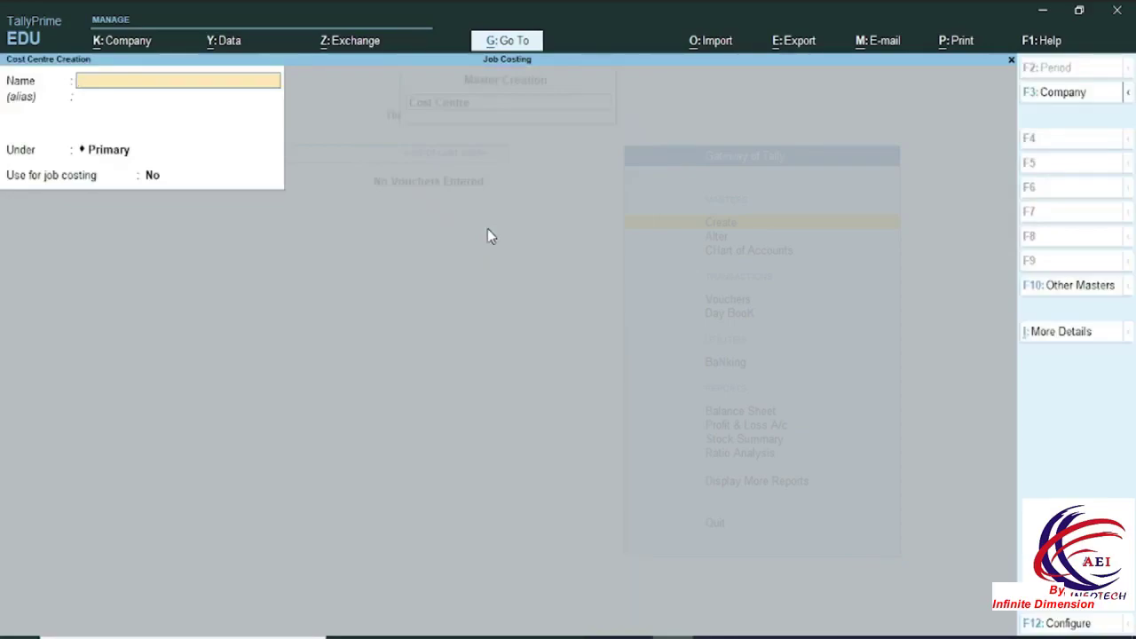
pyautogui.hotkey('ctrl', 'alt', 'v')
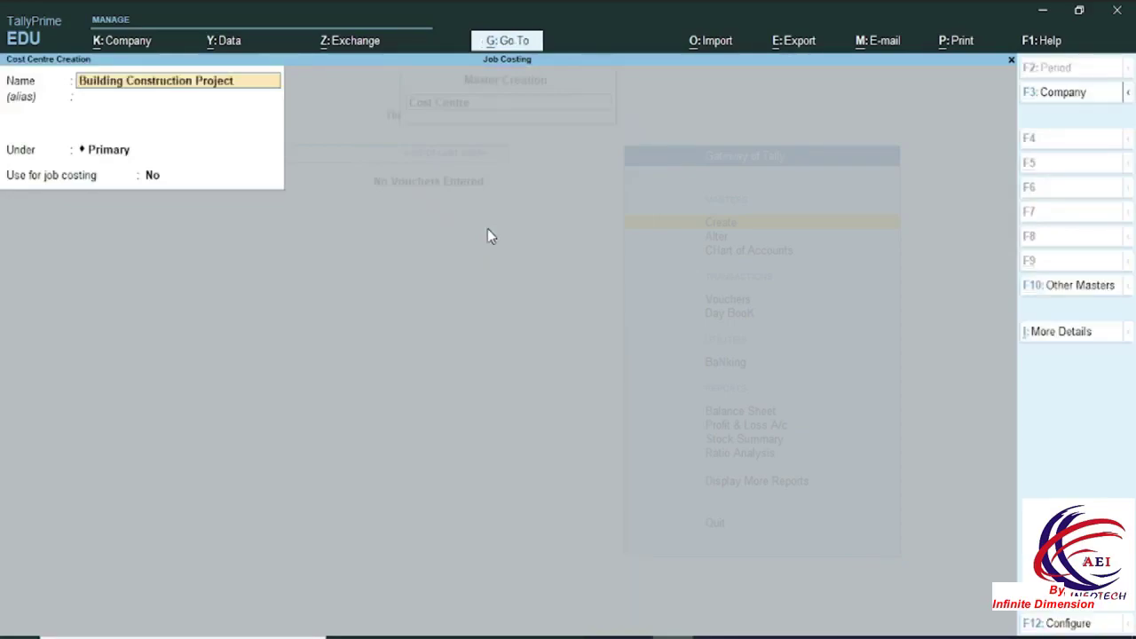
pyautogui.press('Return')
pyautogui.press('Return')
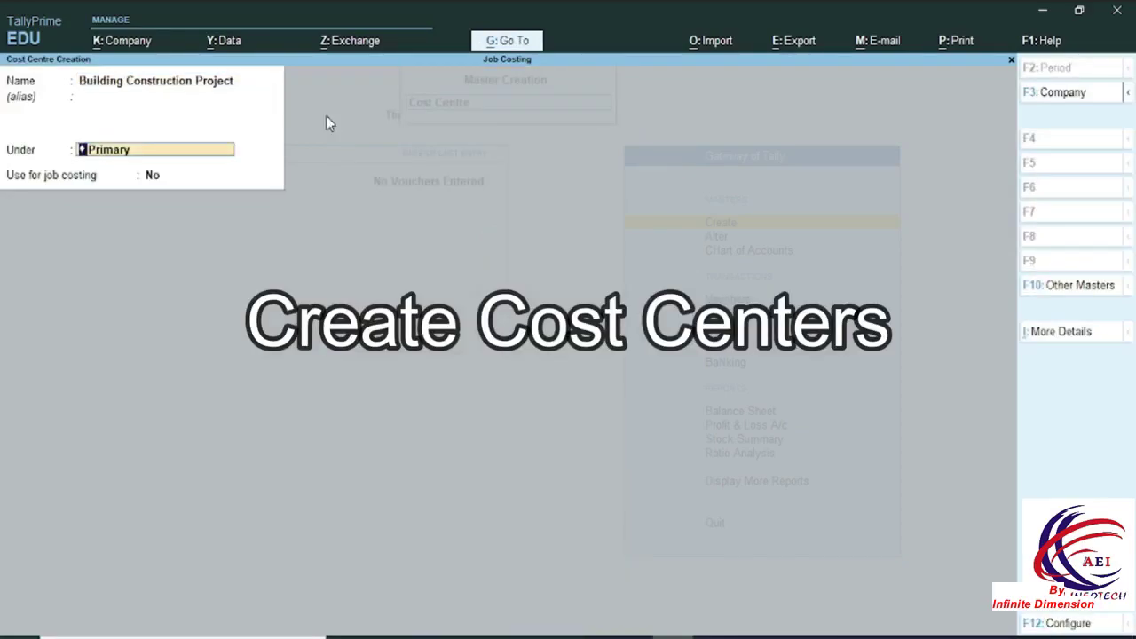
pyautogui.press('Return')
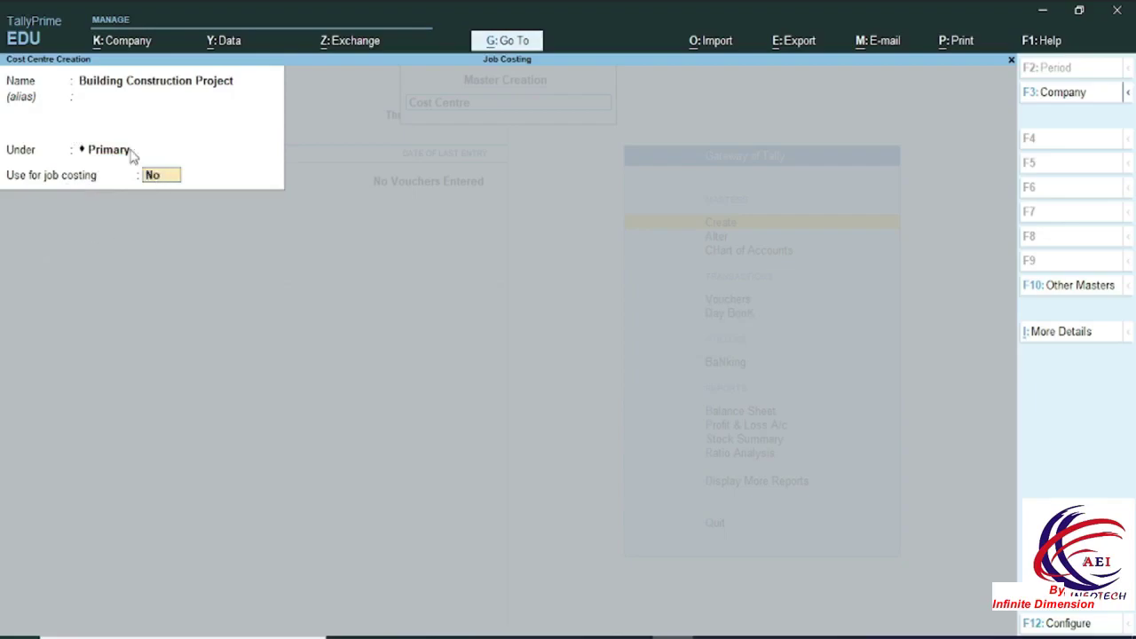
# Enable job costing in F12 settings, set Use for job costing to Yes, and save
pyautogui.press('F12')
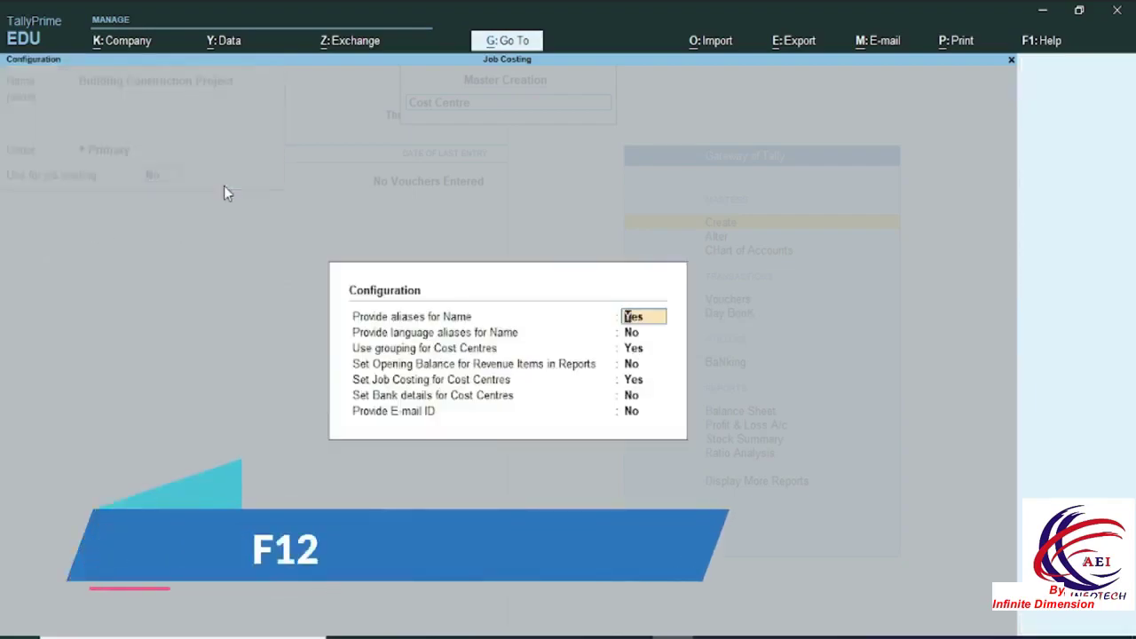
pyautogui.click(636, 381)
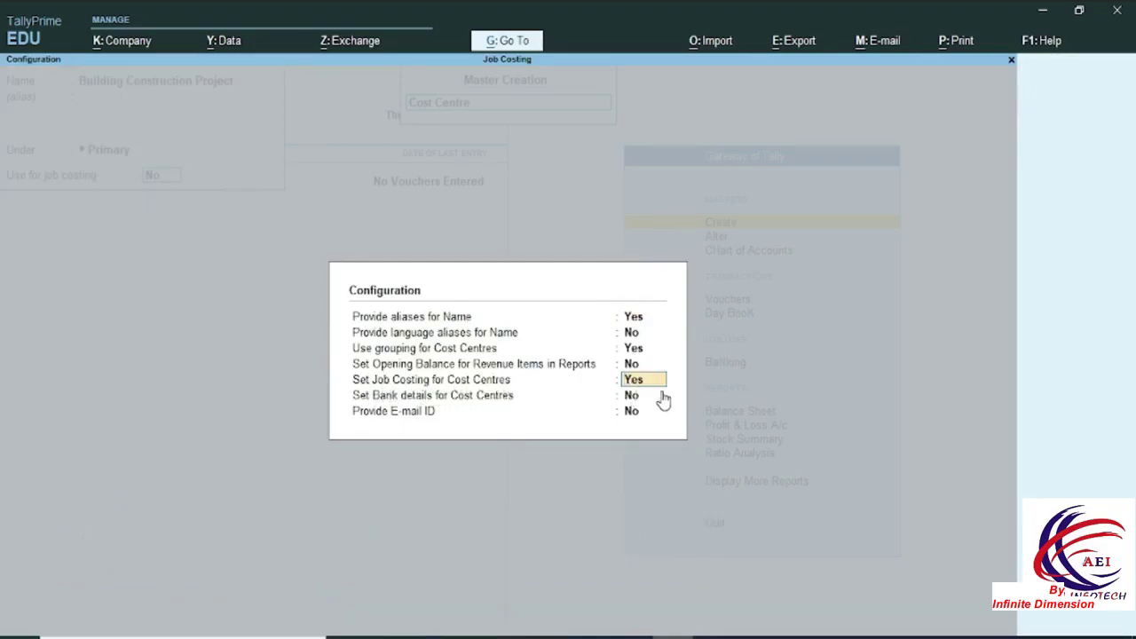
pyautogui.press('ctrl')
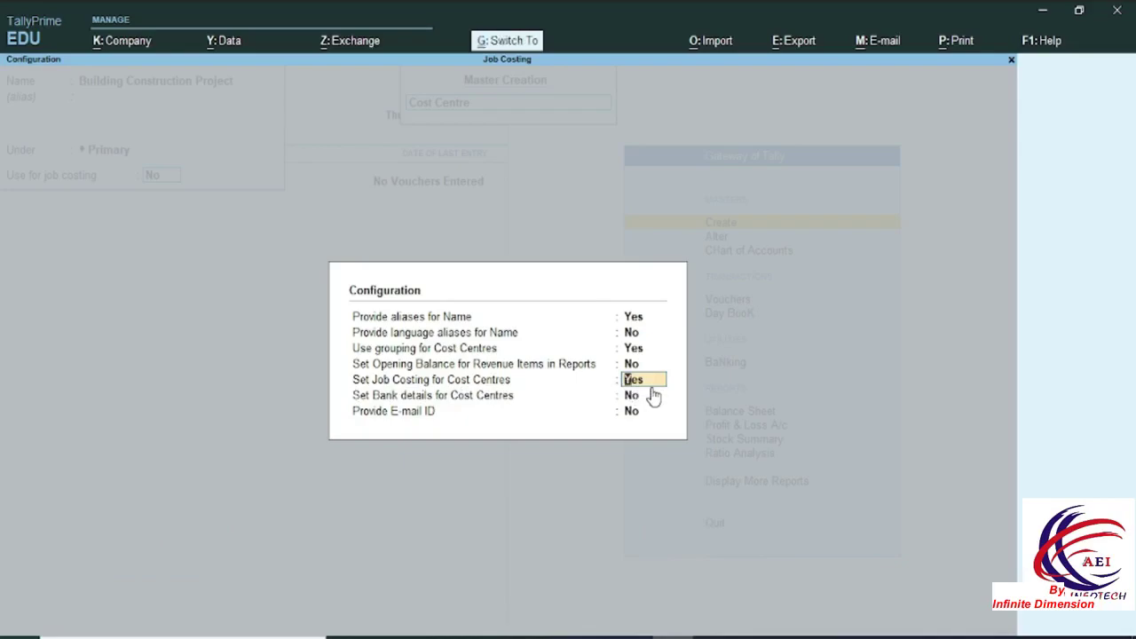
pyautogui.hotkey('ctrl', 'a')
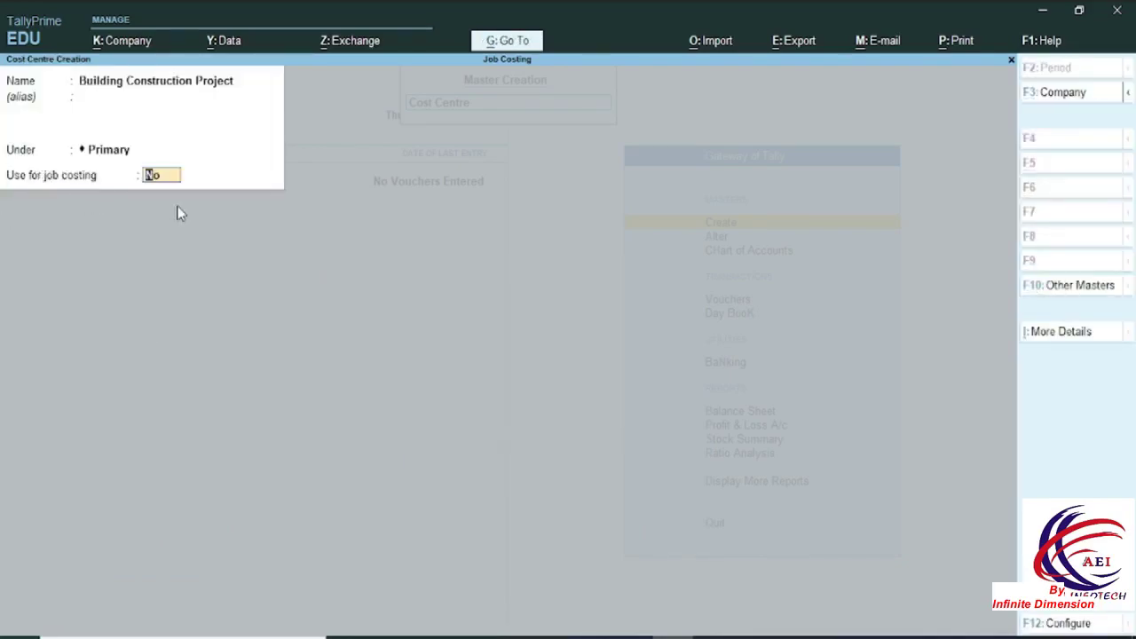
pyautogui.write('y')
pyautogui.press('Return')
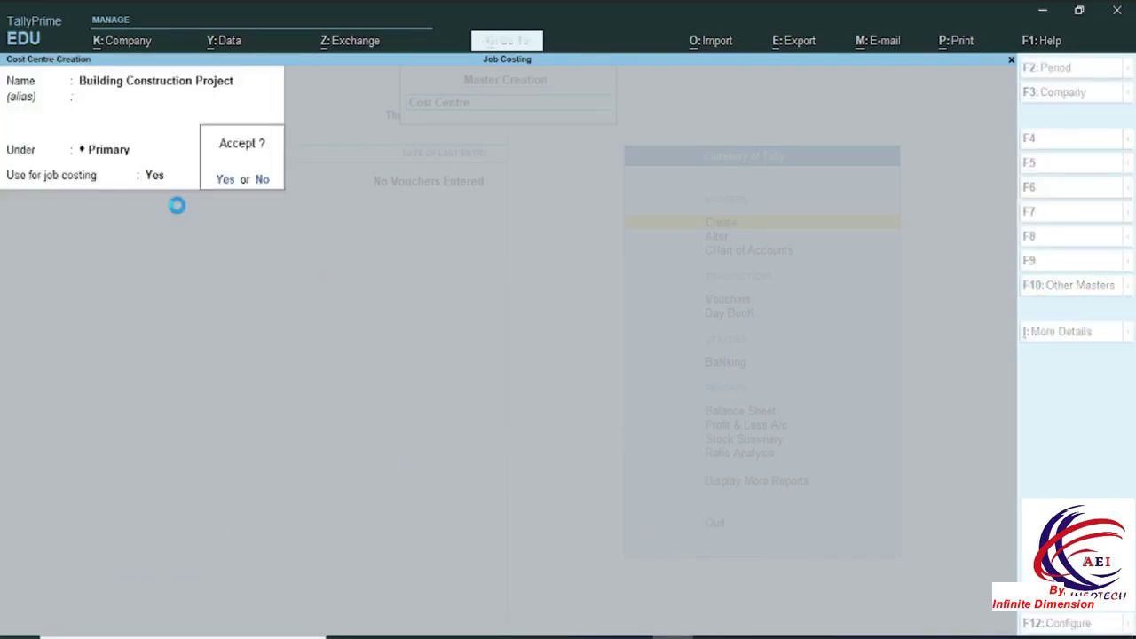
pyautogui.press('Return')
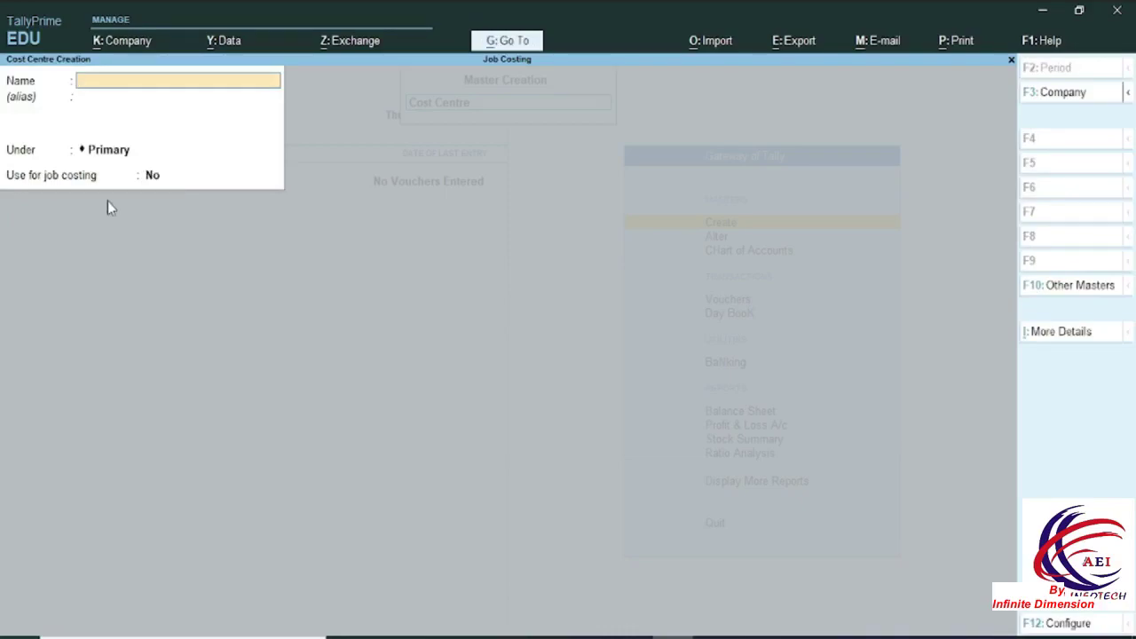
pyautogui.press('Escape')
pyautogui.press('Return')
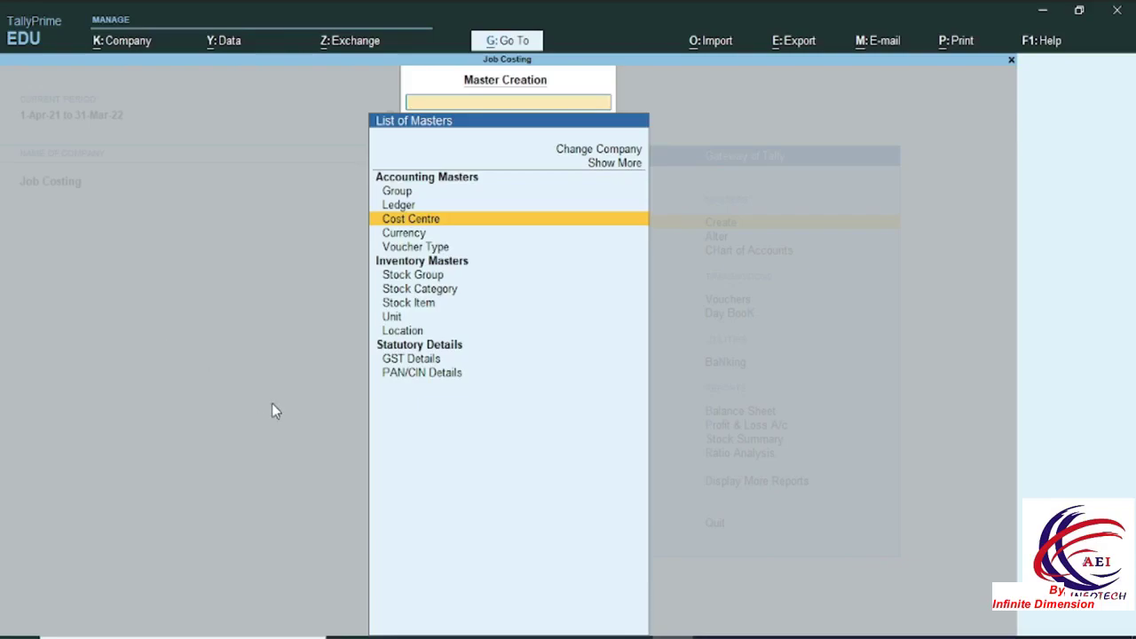
# Start a new location named Sant Nagar
pyautogui.click(411, 333)
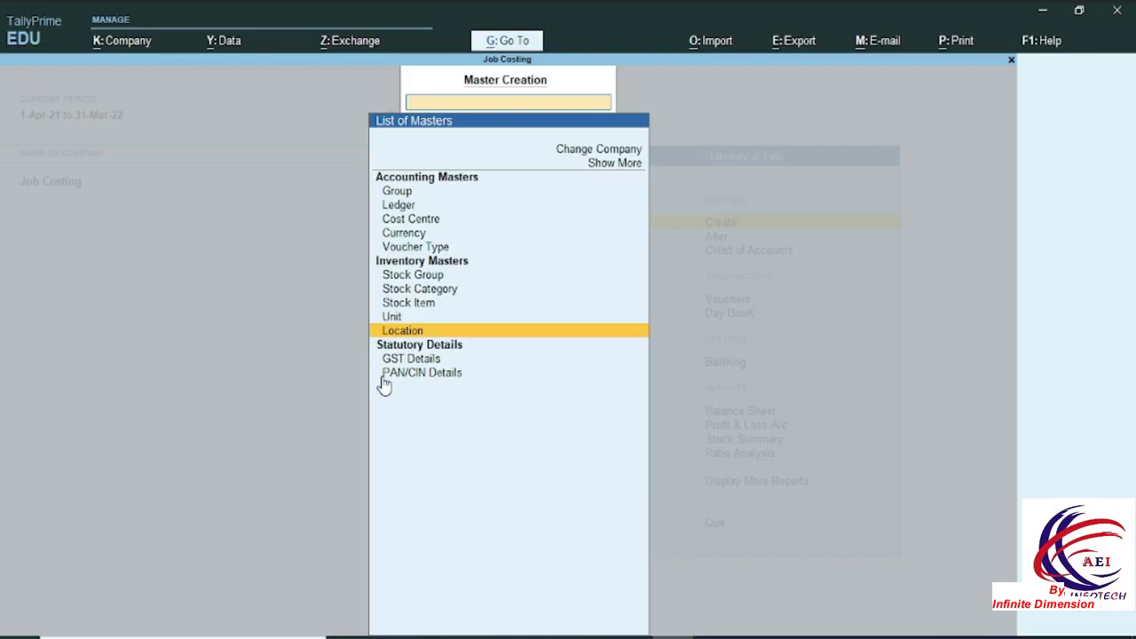
pyautogui.click(412, 334)
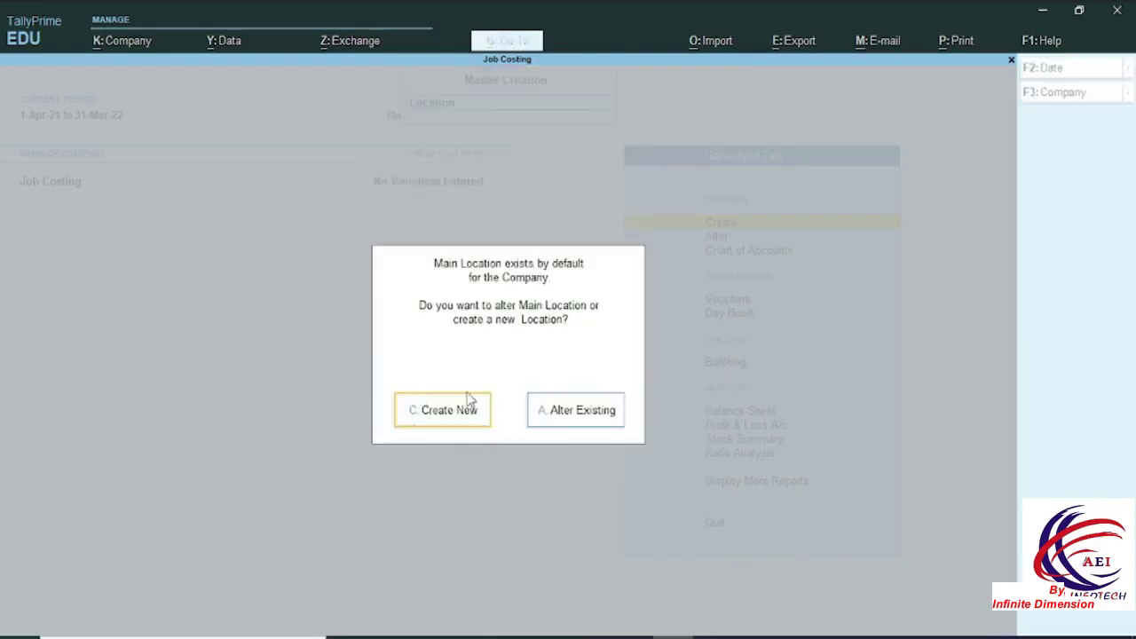
pyautogui.click(442, 413)
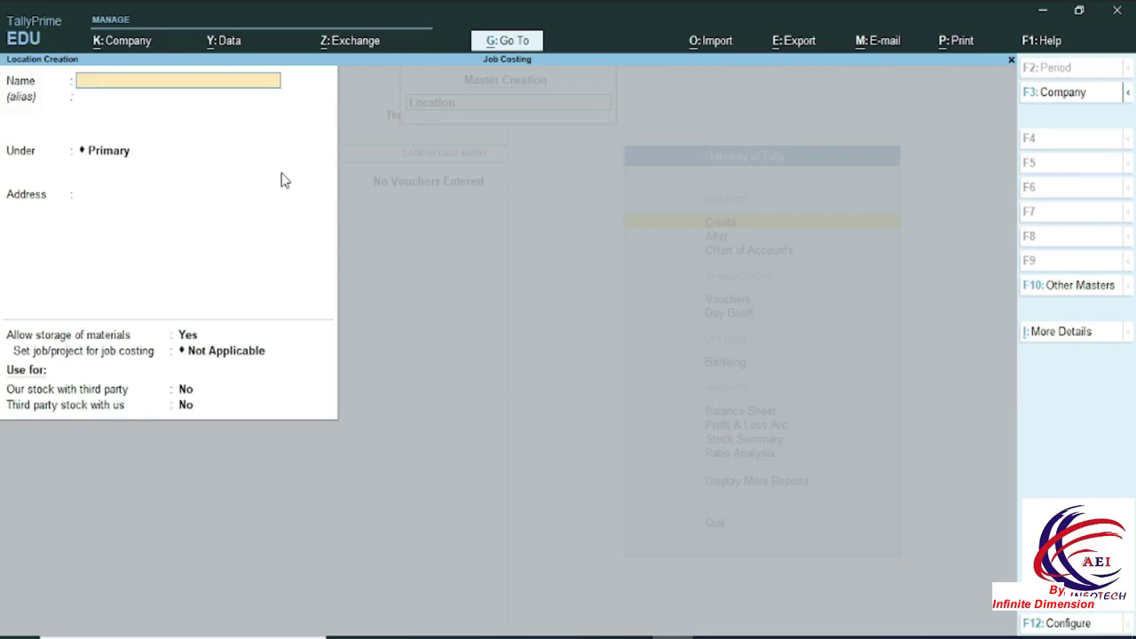
pyautogui.write('Sant Nagar')
pyautogui.press('Return')
# Keep Primary as parent, assign the Building Construction Project job, and save the location
pyautogui.press('Return')
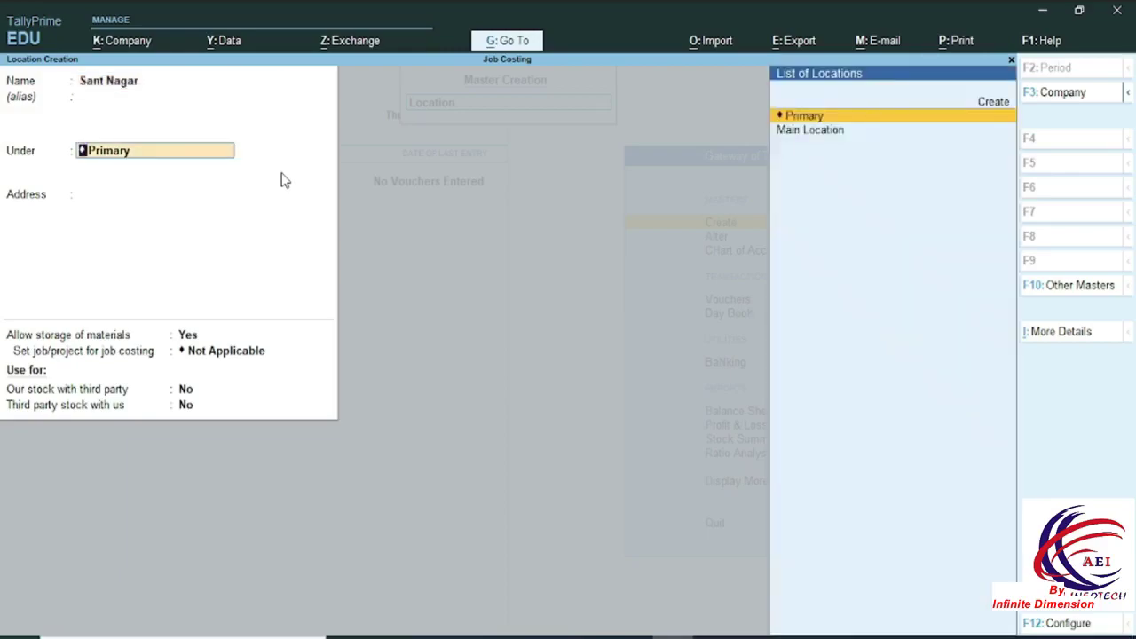
pyautogui.press('Return')
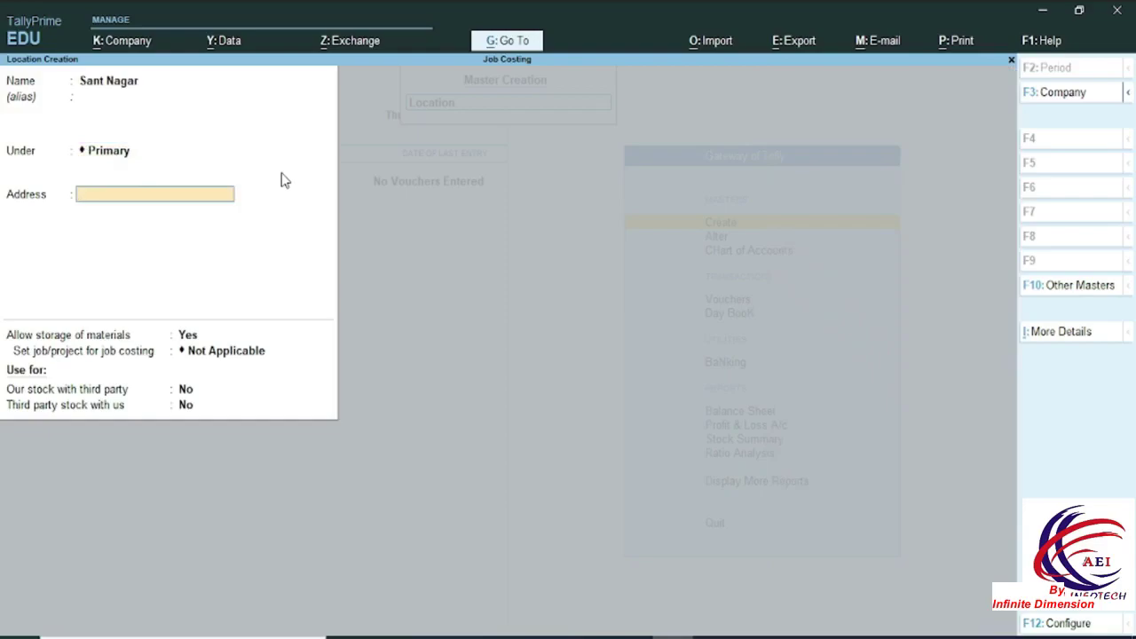
pyautogui.press('Return')
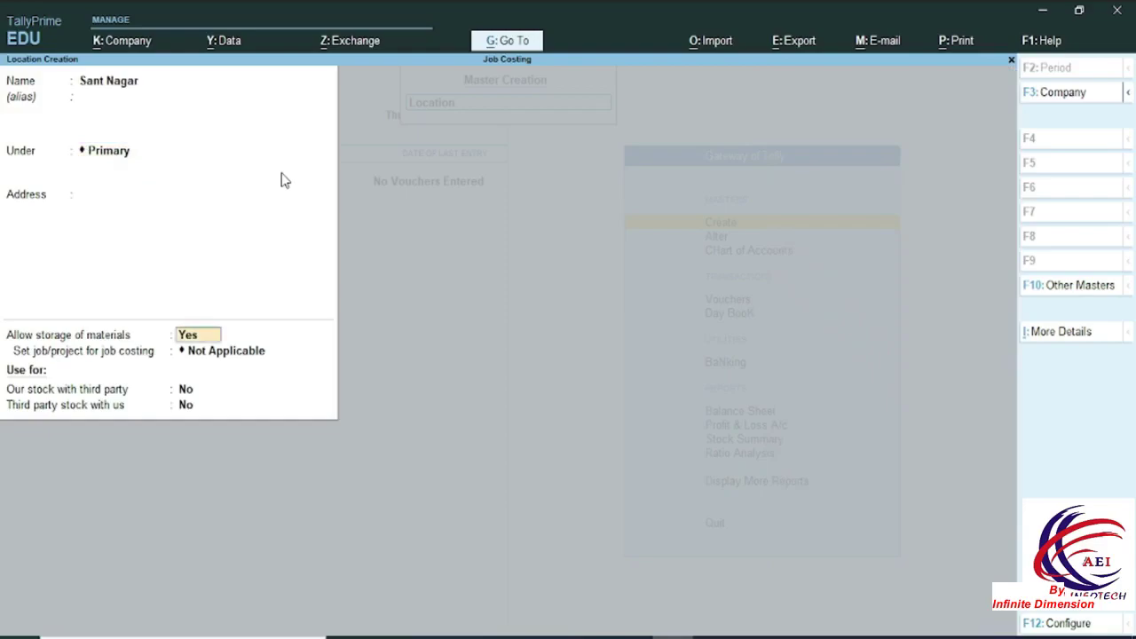
pyautogui.press('Return')
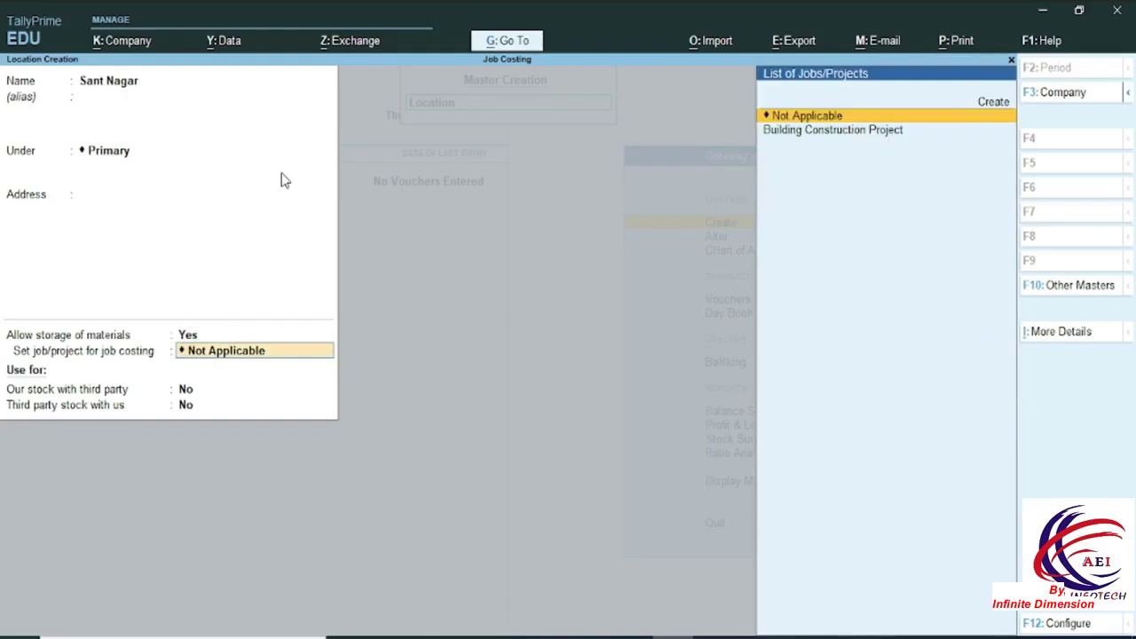
pyautogui.press('Down')
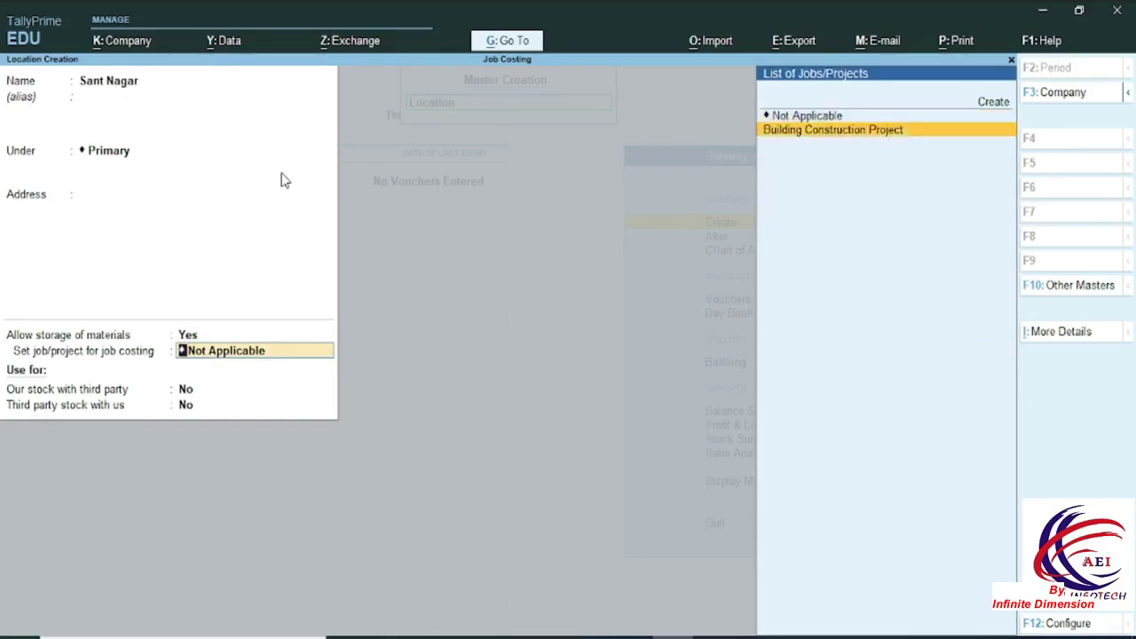
pyautogui.press('Return')
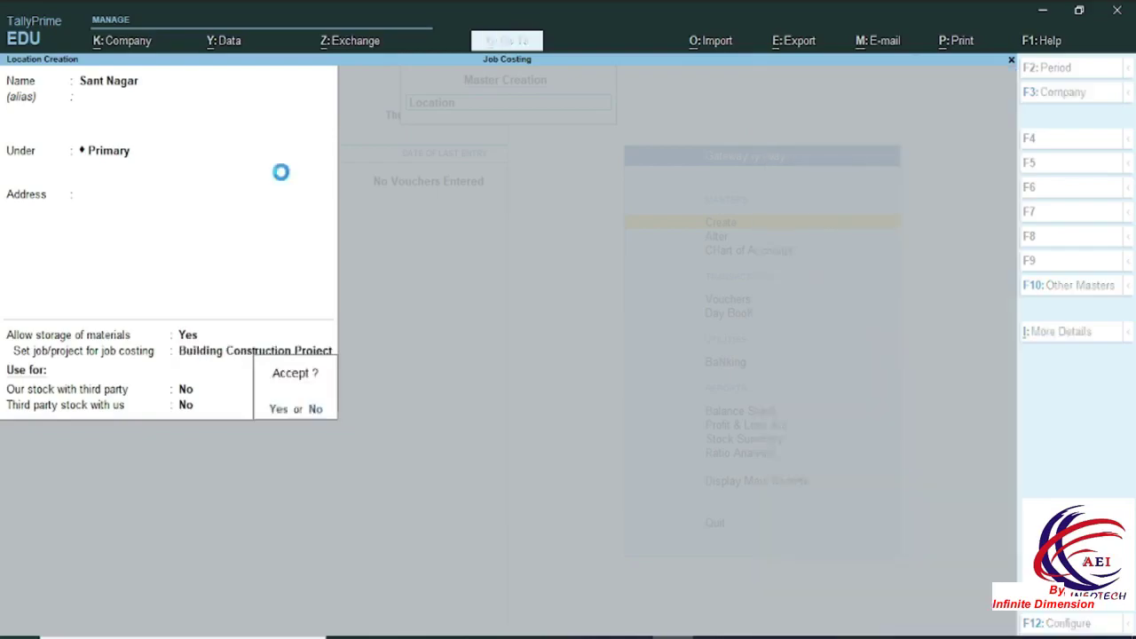
pyautogui.press('Return')
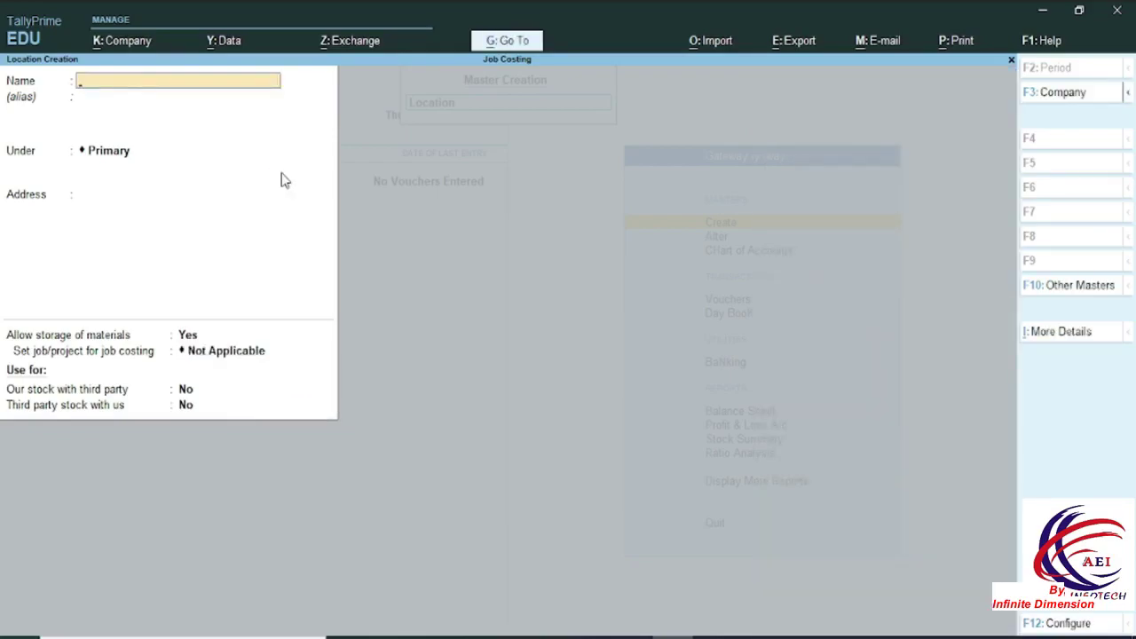
pyautogui.press('Escape')
pyautogui.press('Return')
pyautogui.press('Up')
pyautogui.press('Up')
pyautogui.press('Up')
pyautogui.press('Up')
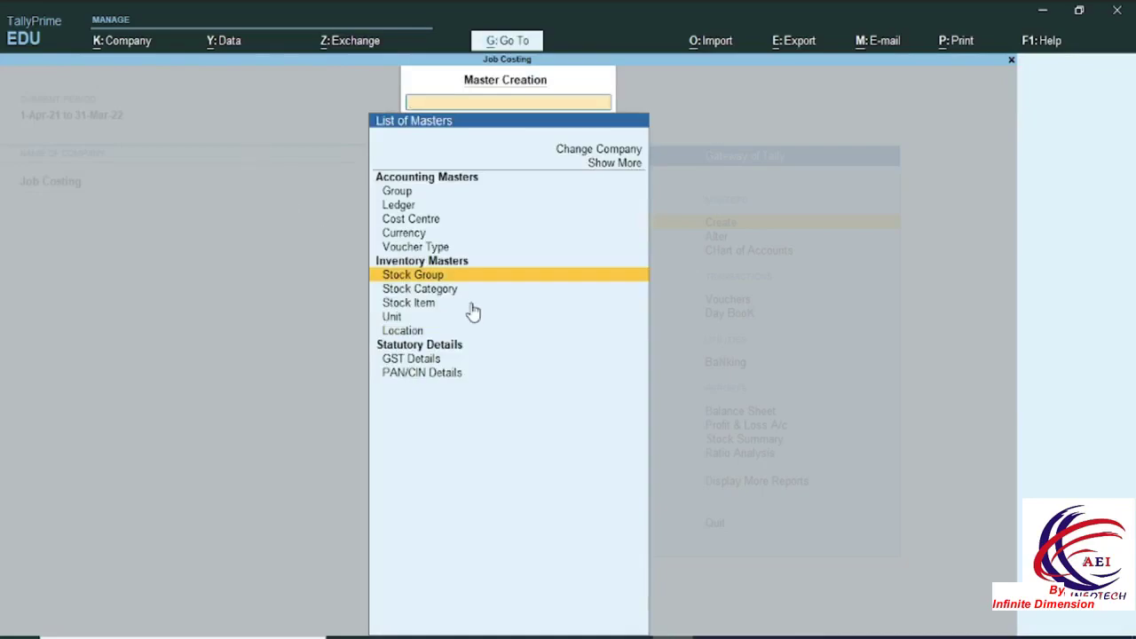
# Create the Row Matrial stock group under Primary
pyautogui.click(439, 277)
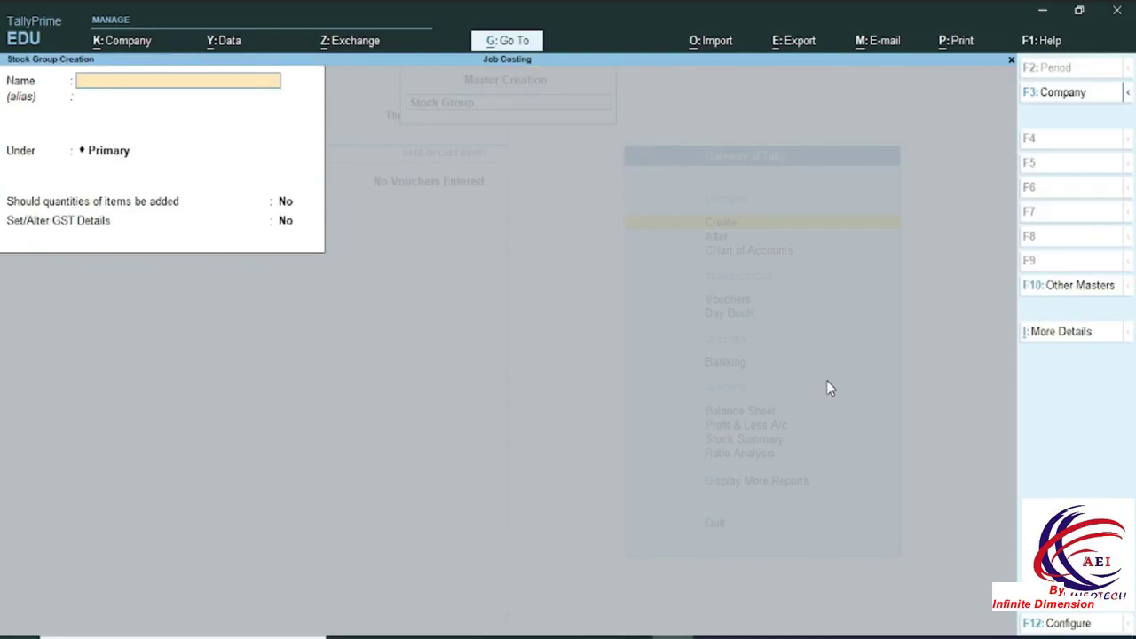
pyautogui.write('Row Matrial')
pyautogui.press('Return')
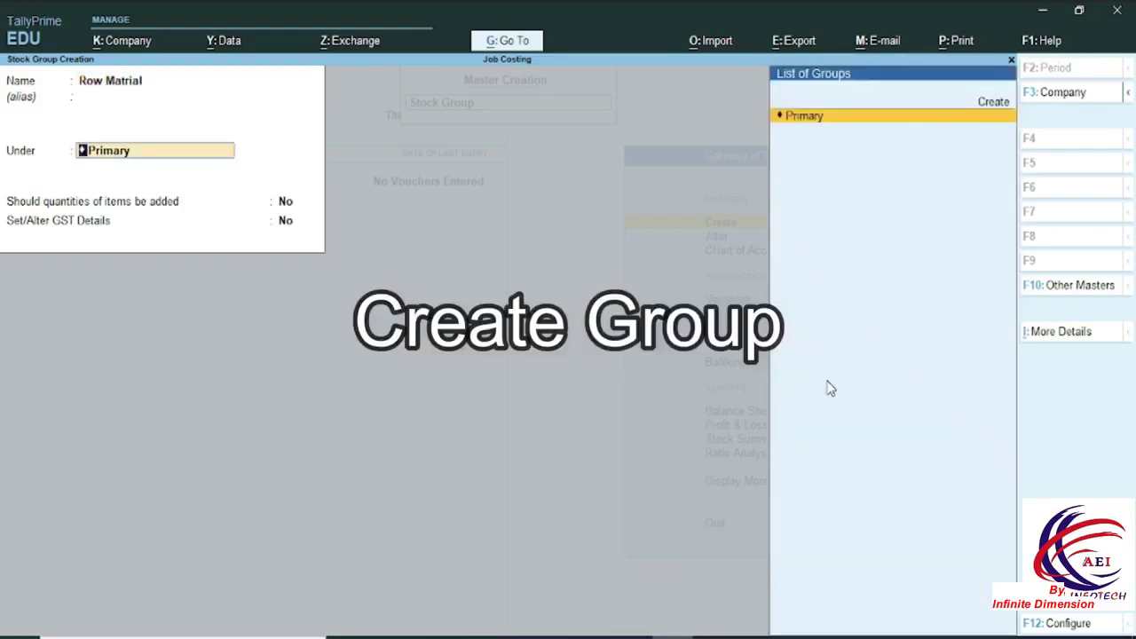
pyautogui.press('Return')
pyautogui.press('Return')
pyautogui.press('Return')
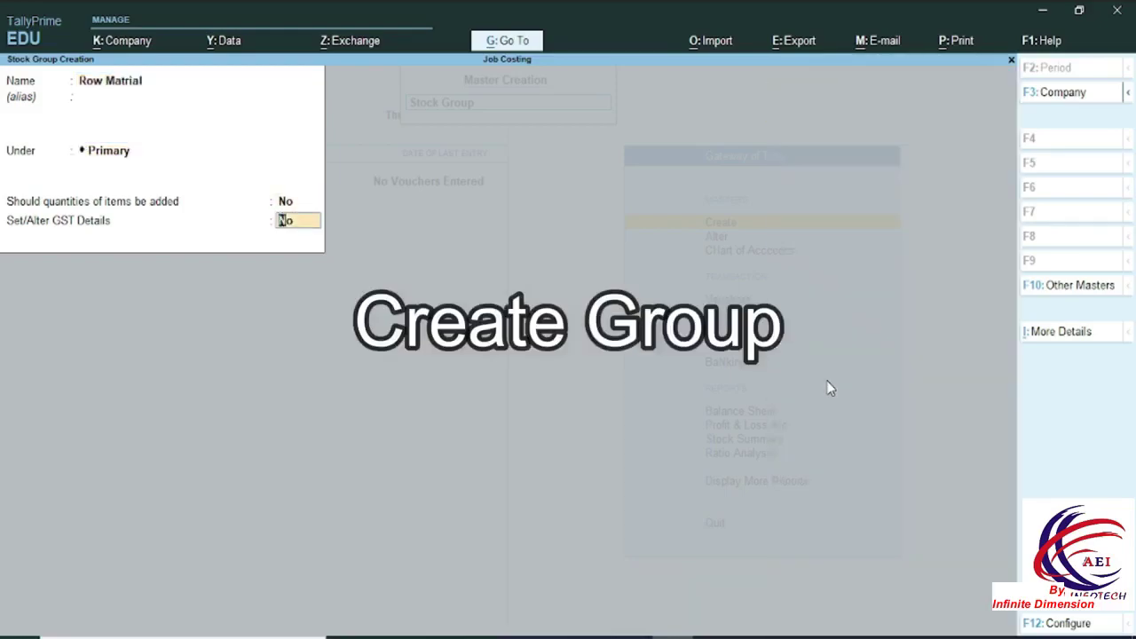
pyautogui.press('Return')
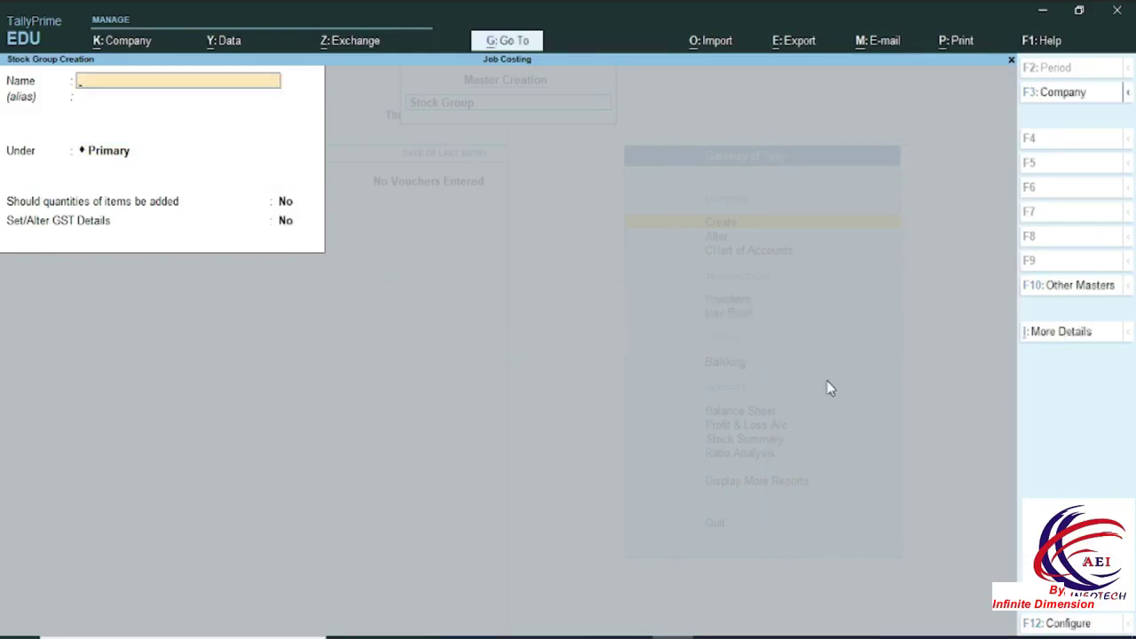
pyautogui.press('Escape')
pyautogui.press('Return')
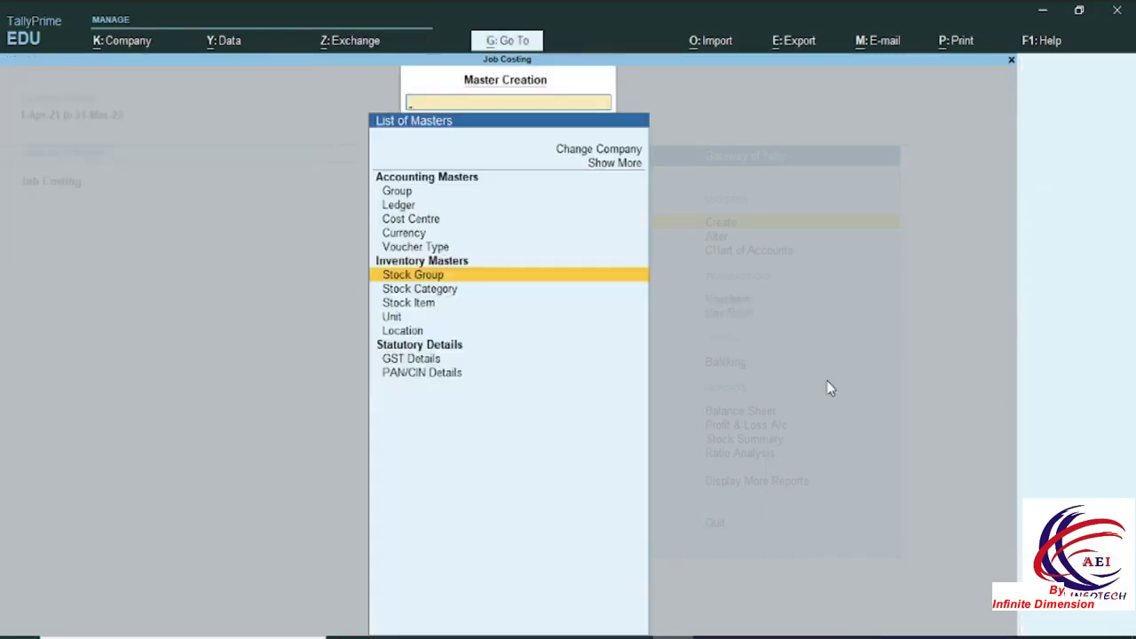
pyautogui.press('Down')
pyautogui.press('Down')
pyautogui.press('Down')
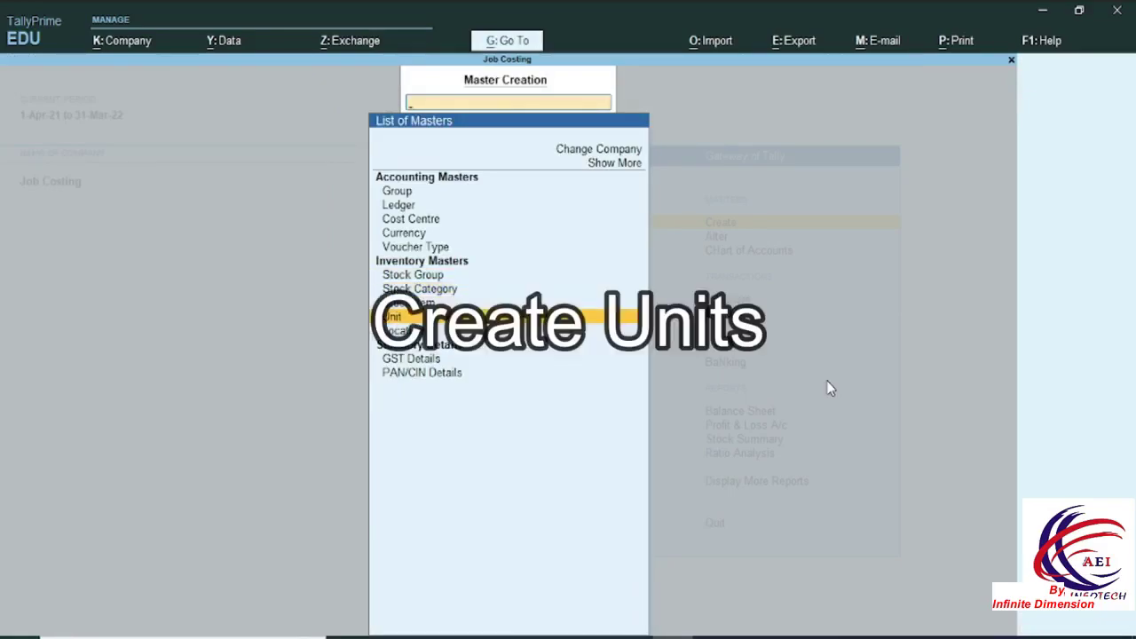
pyautogui.press('Return')
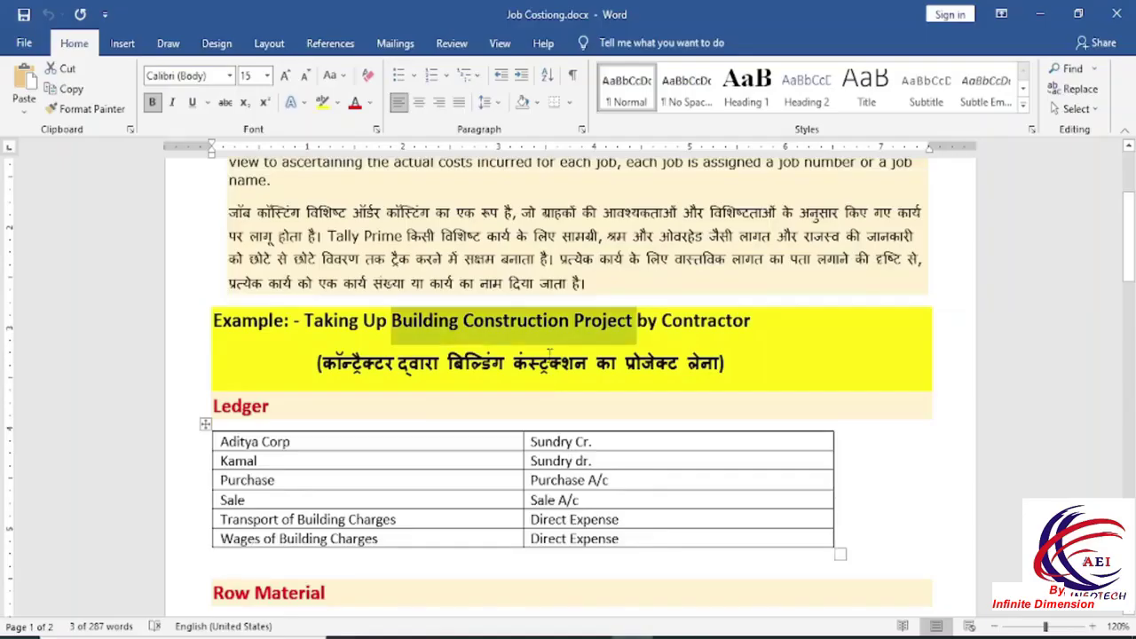
# Correct Metal's quantity in the Word Row Material table to 5,000 Kgs
pyautogui.scroll(-1, 571, 465)
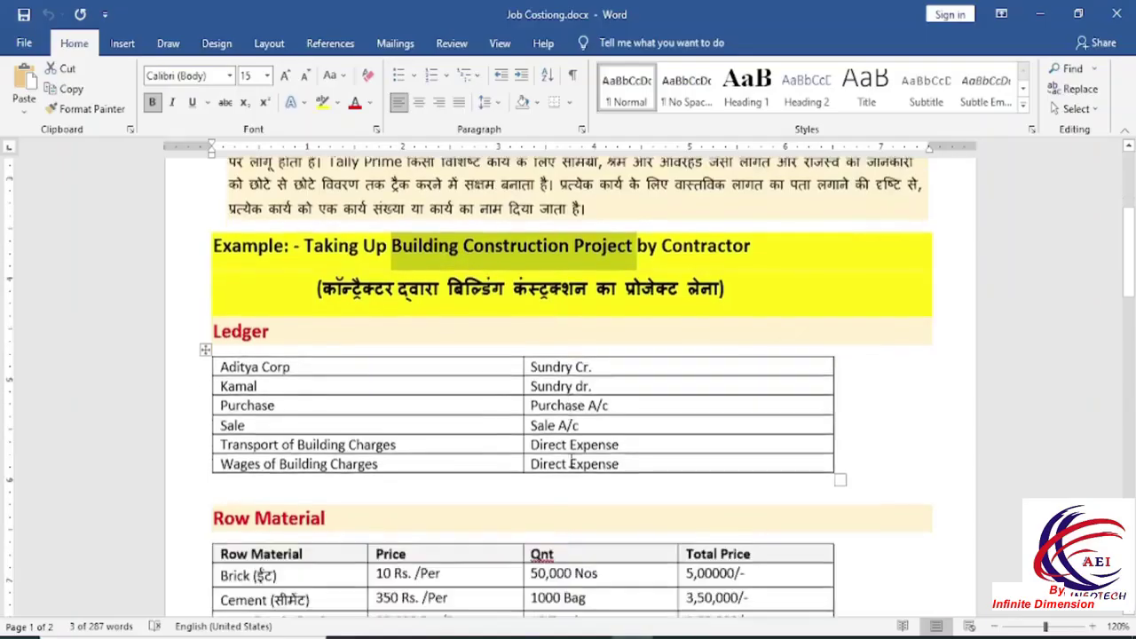
pyautogui.scroll(-3, 571, 465)
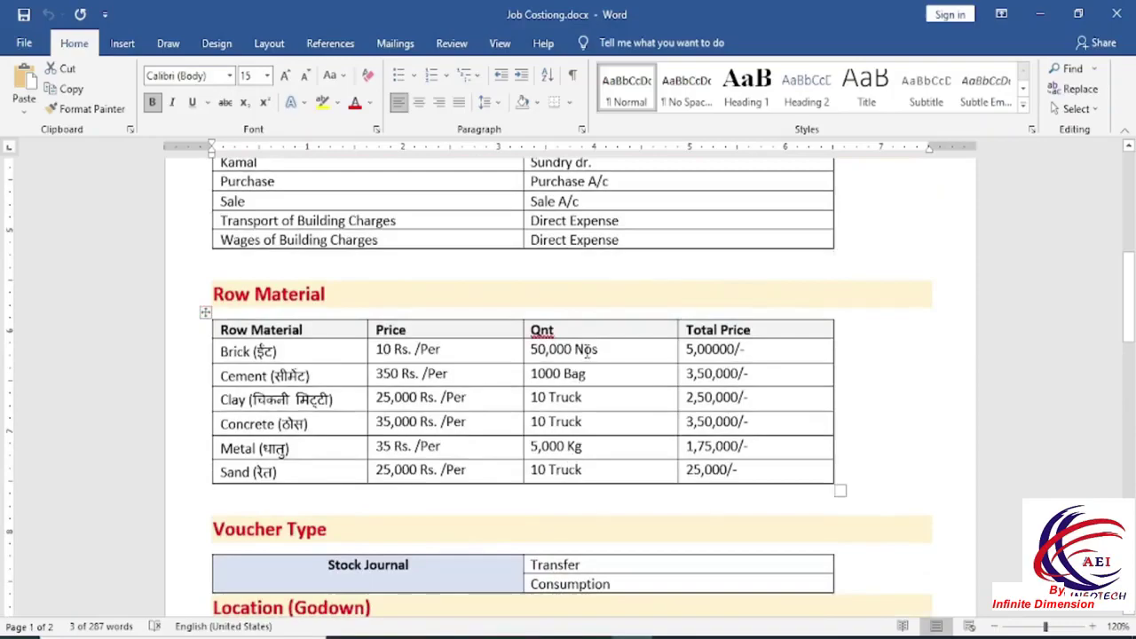
pyautogui.doubleClick(590, 351)
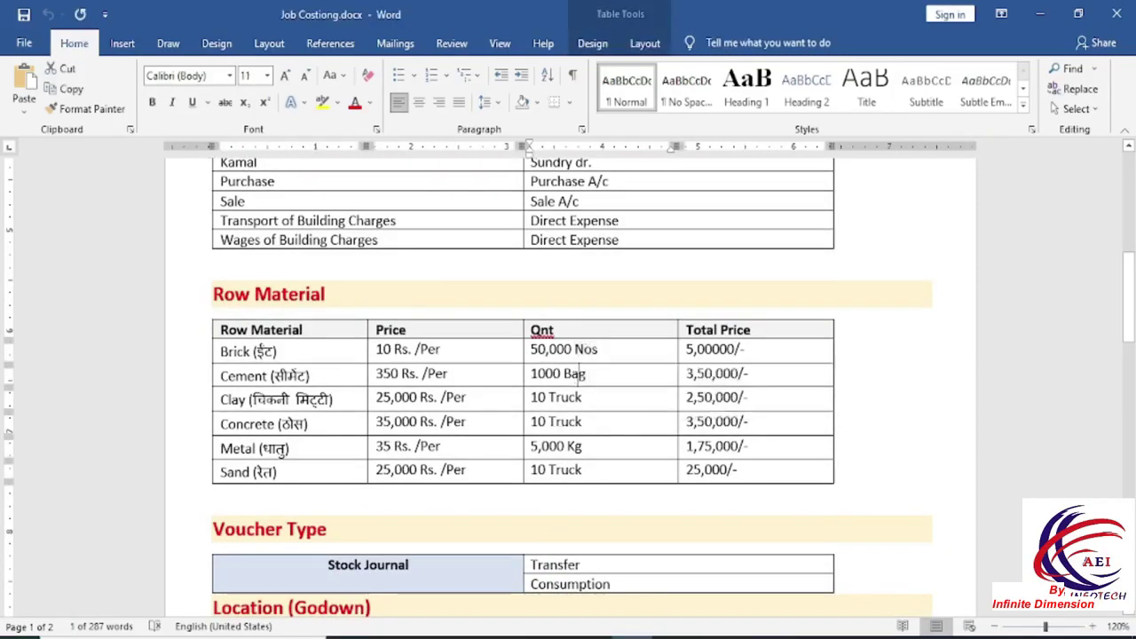
pyautogui.click(577, 446)
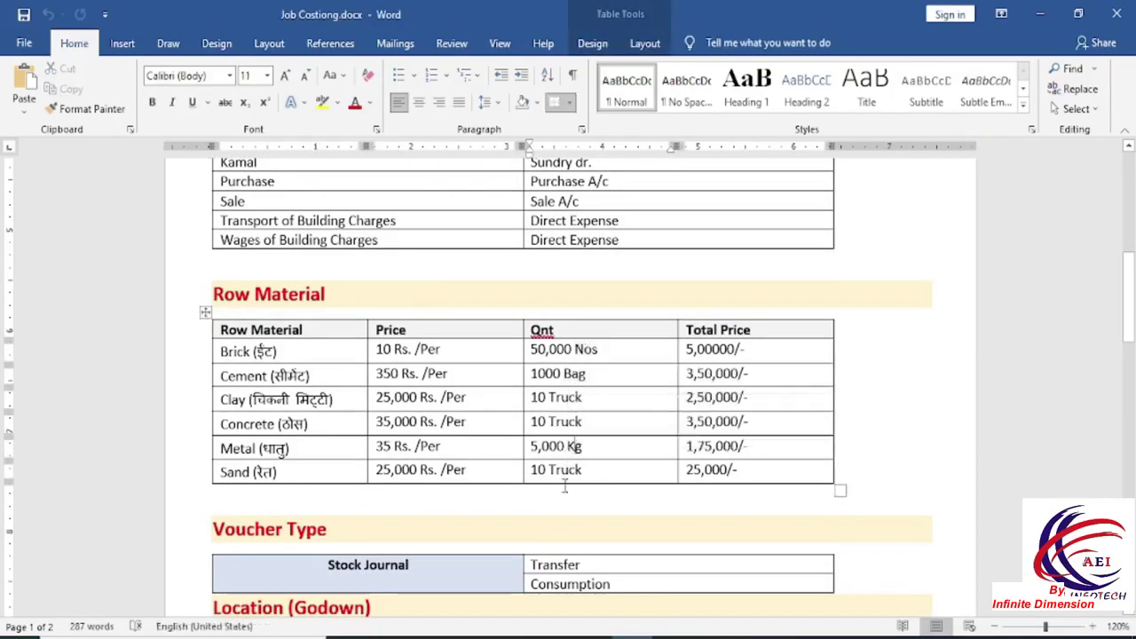
pyautogui.click(603, 450)
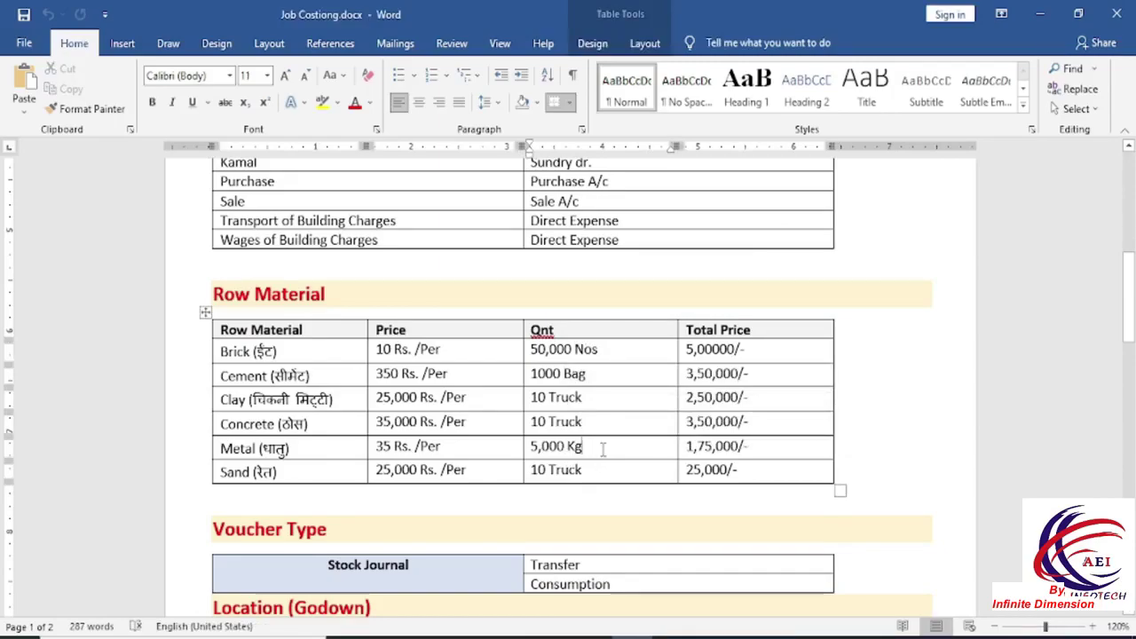
pyautogui.write('s')
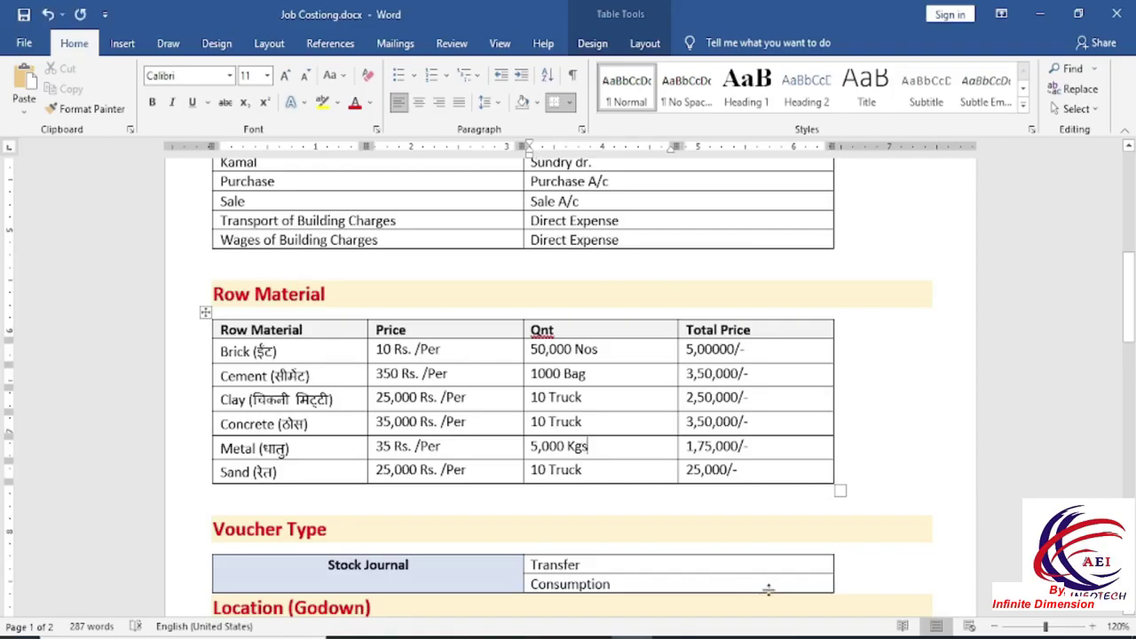
pyautogui.hotkey('alt', 'Tab')
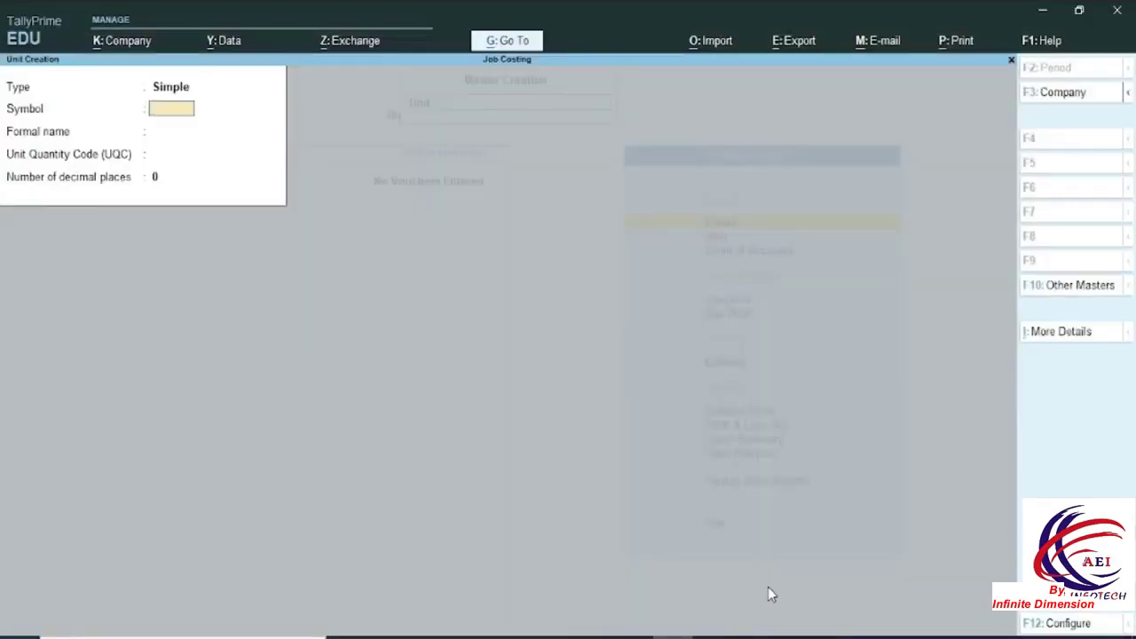
# Create the unit Kgs. with formal name KeloGrams and quantity code KGS-KILOGRAMS
pyautogui.write('Kgs.')
pyautogui.press('Return')
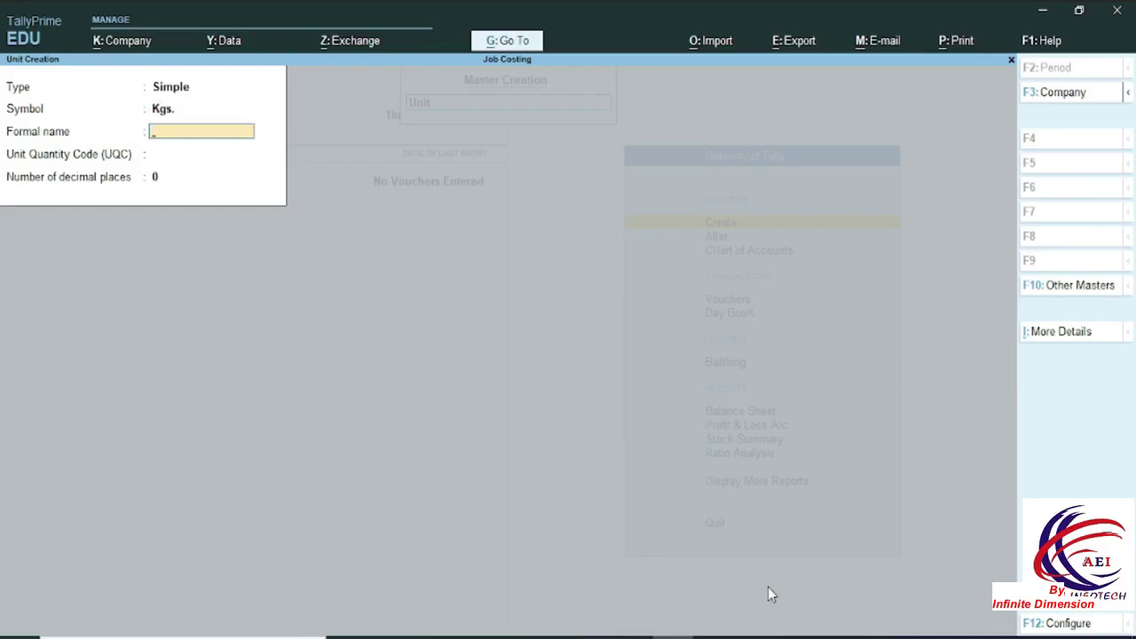
pyautogui.write('KeloGrams')
pyautogui.press('Return')
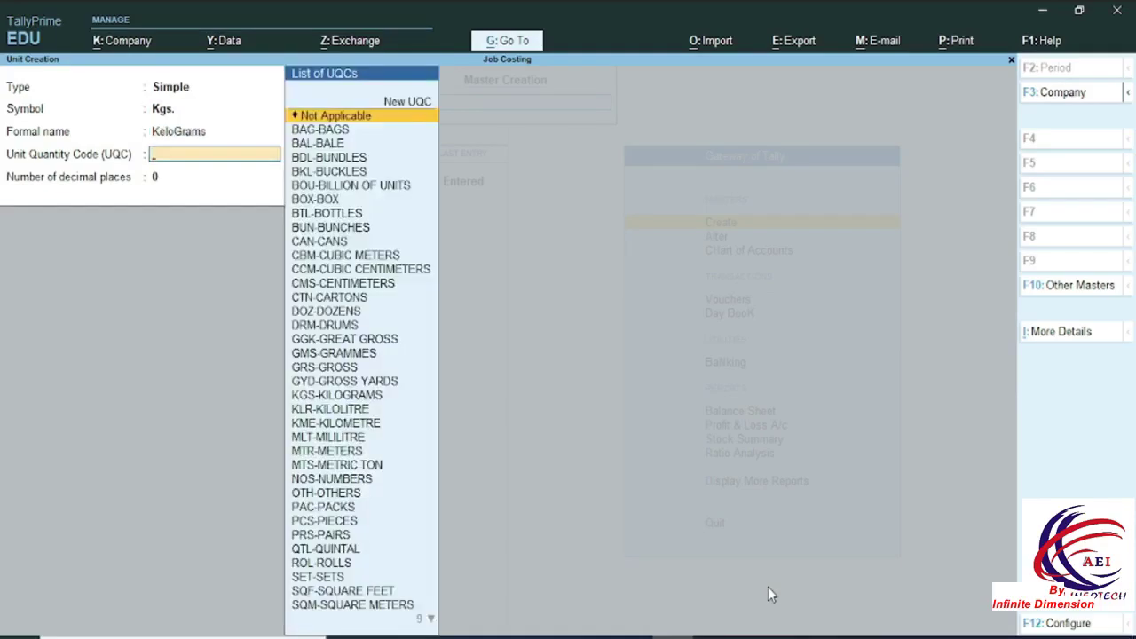
pyautogui.write('k')
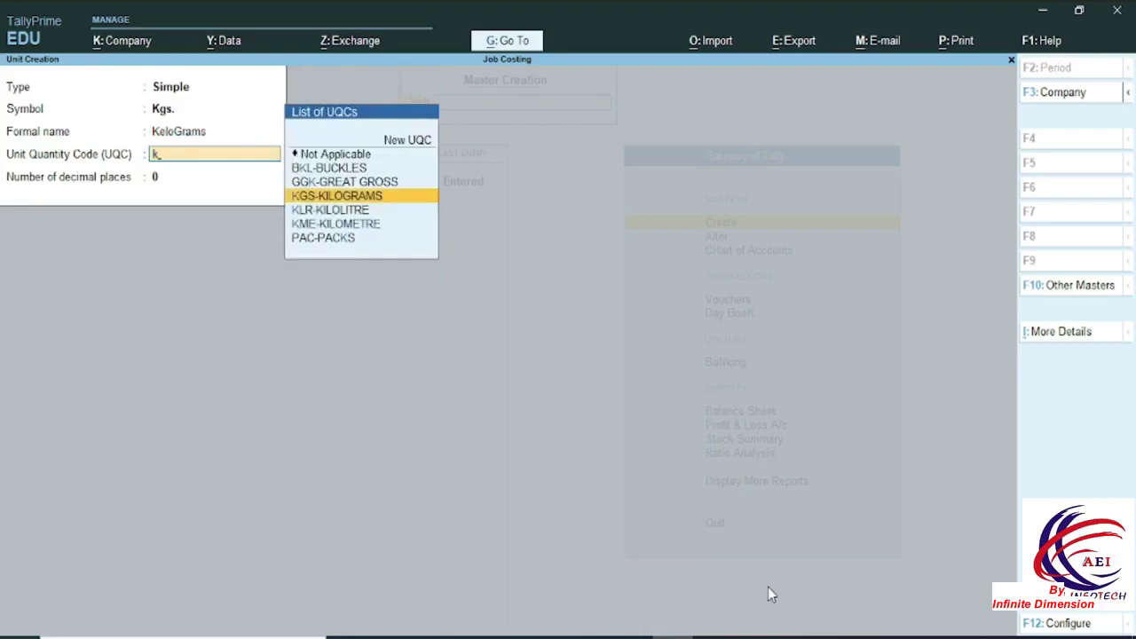
pyautogui.press('Return')
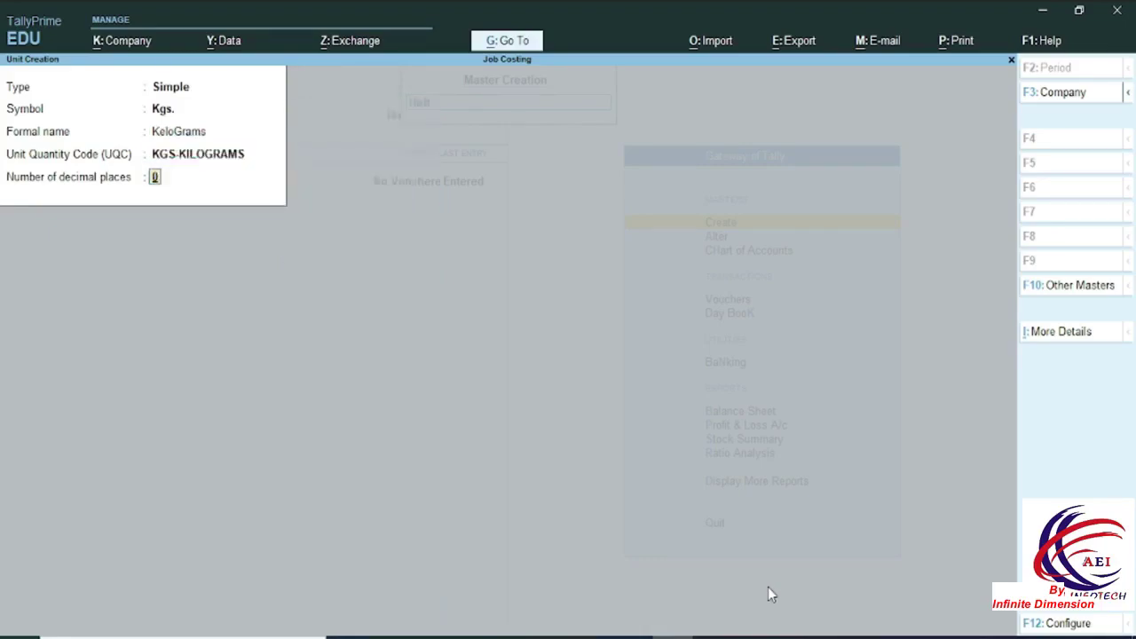
pyautogui.hotkey('ctrl', 'a')
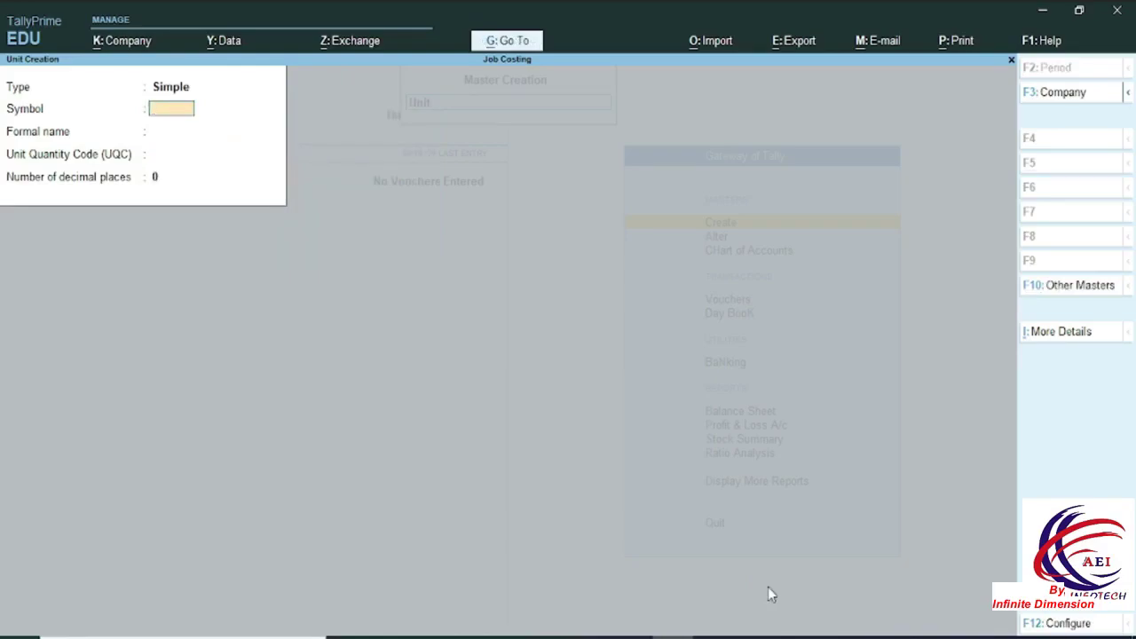
# Create the unit Bag with formal name Bags and quantity code BAG-BAGS
pyautogui.write('Bag')
pyautogui.press('Return')
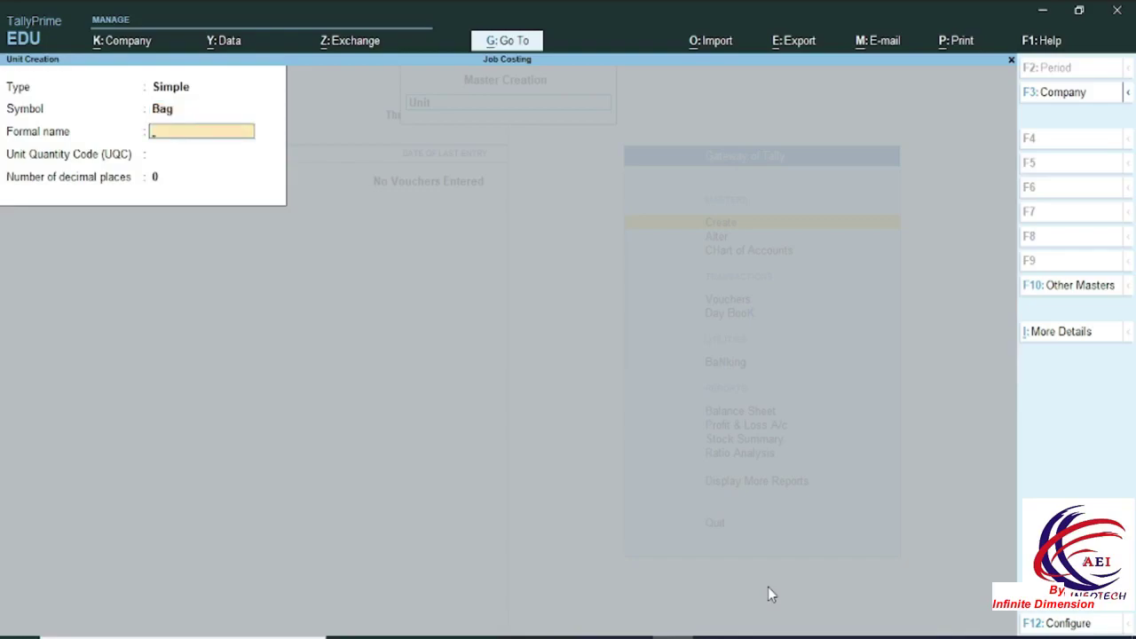
pyautogui.write('Bags')
pyautogui.press('Return')
pyautogui.write('b')
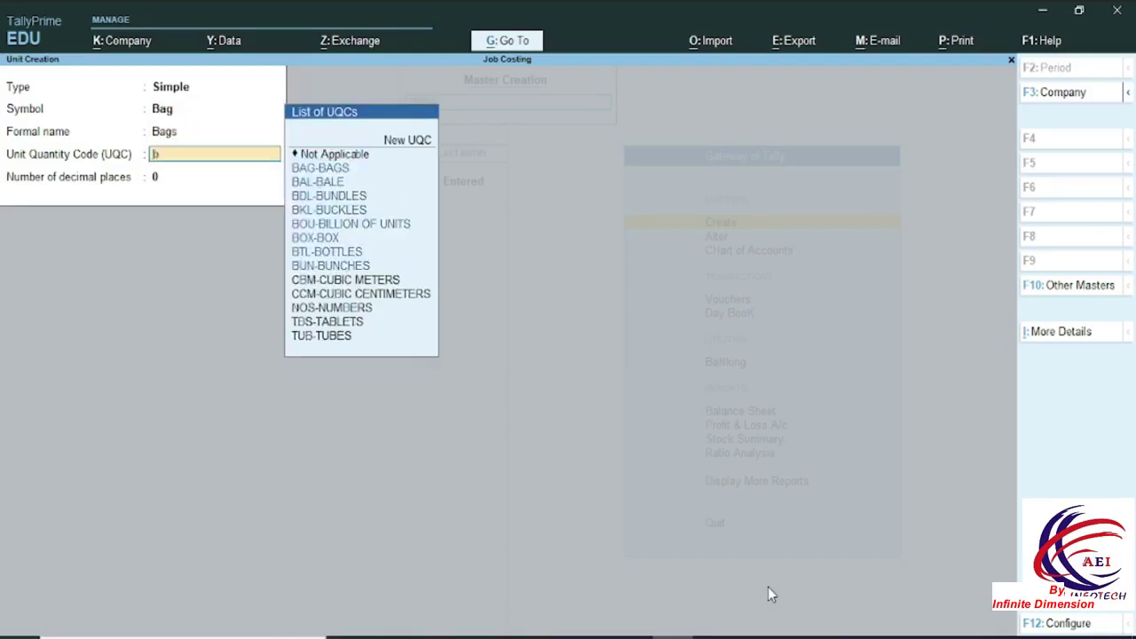
pyautogui.press('Return')
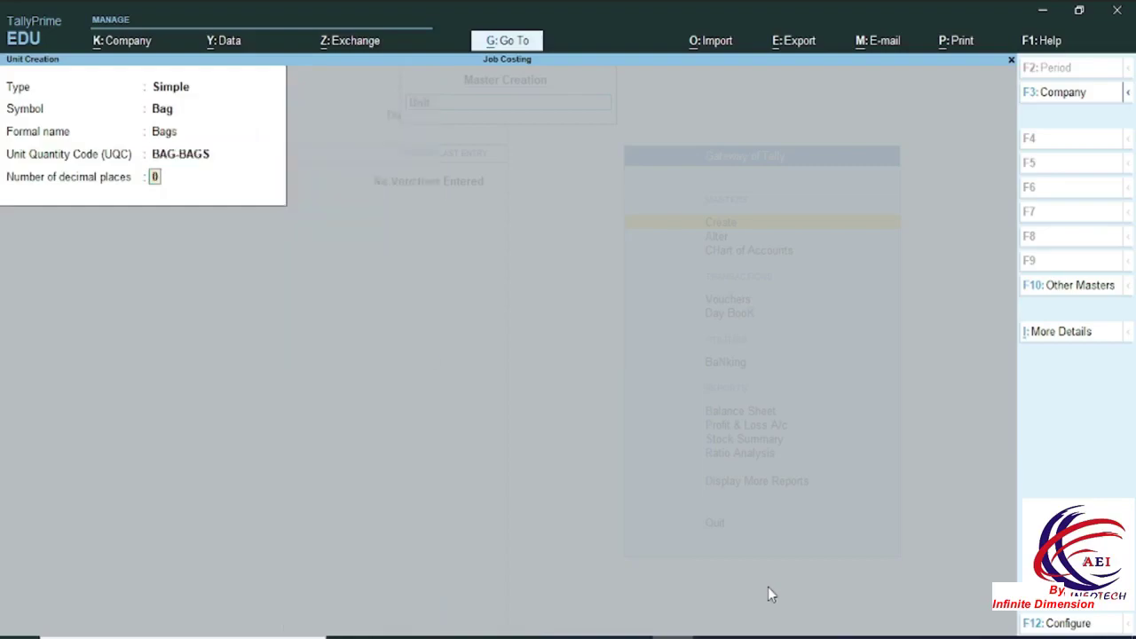
pyautogui.press('Return')
# Create the unit Nos. with formal name Numbers
pyautogui.press('Return')
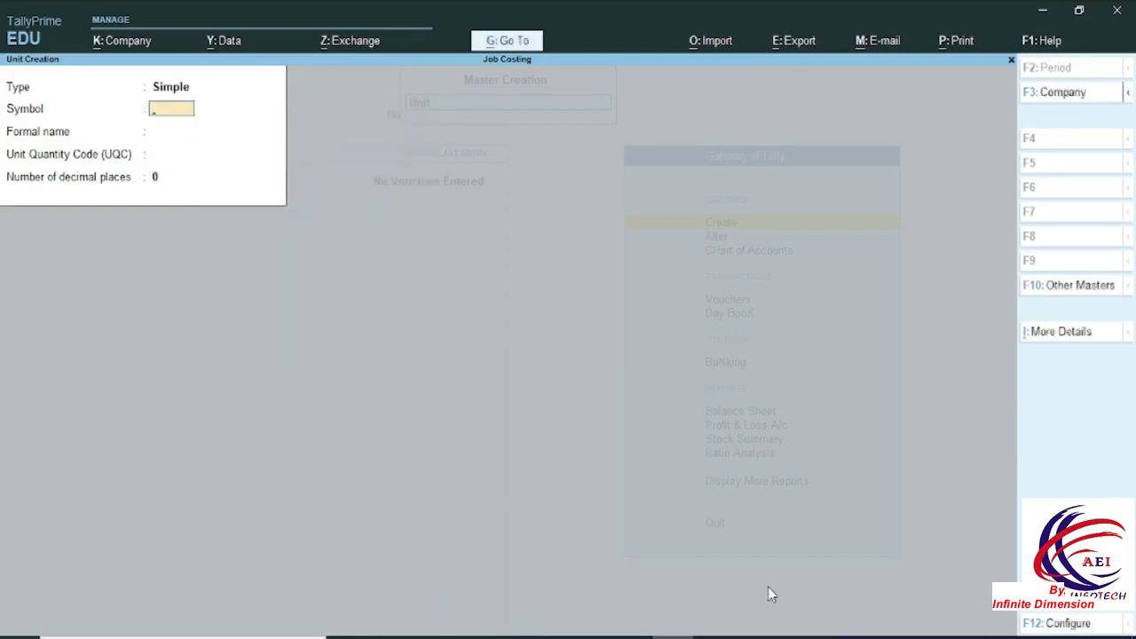
pyautogui.write('Nos.')
pyautogui.press('Return')
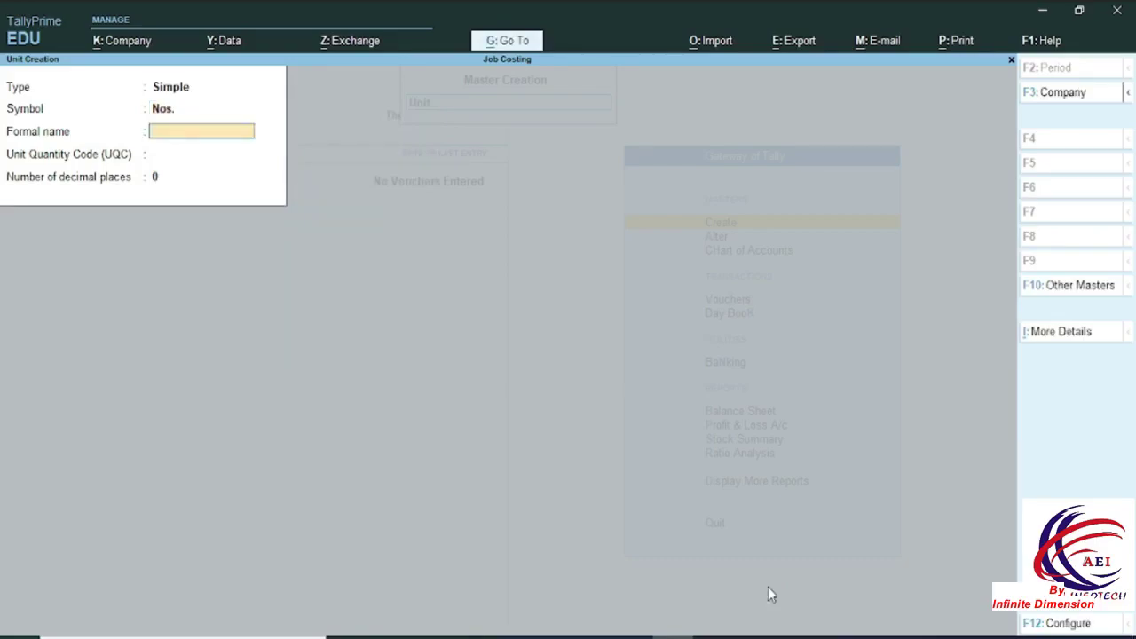
pyautogui.write('Numbers')
pyautogui.press('Return')
pyautogui.write('n')
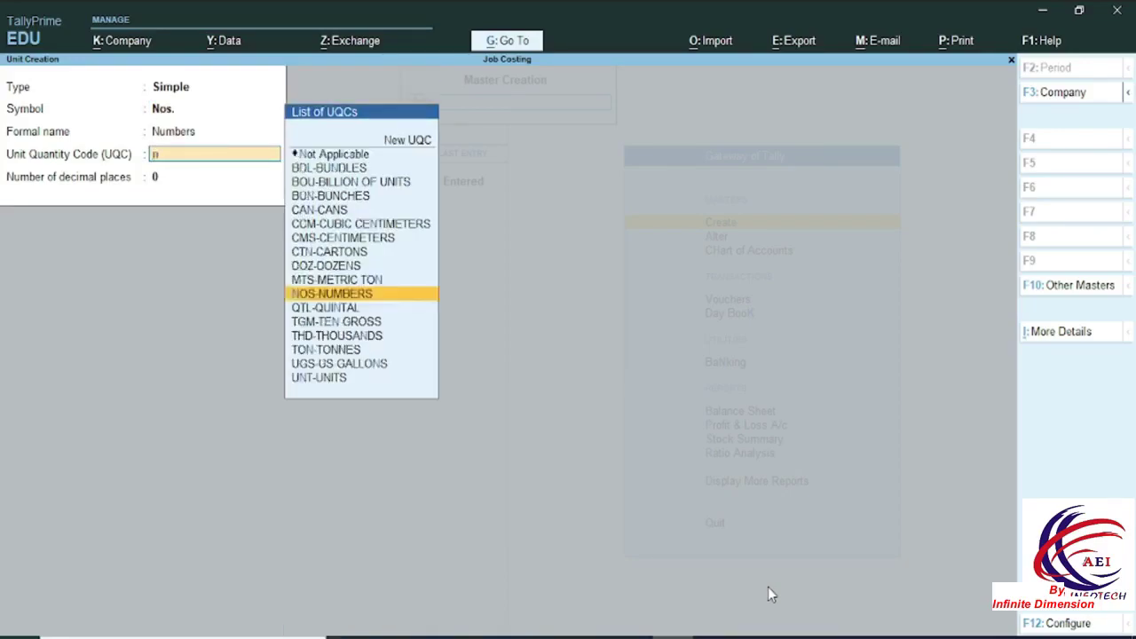
pyautogui.press('Return')
pyautogui.press('Return')
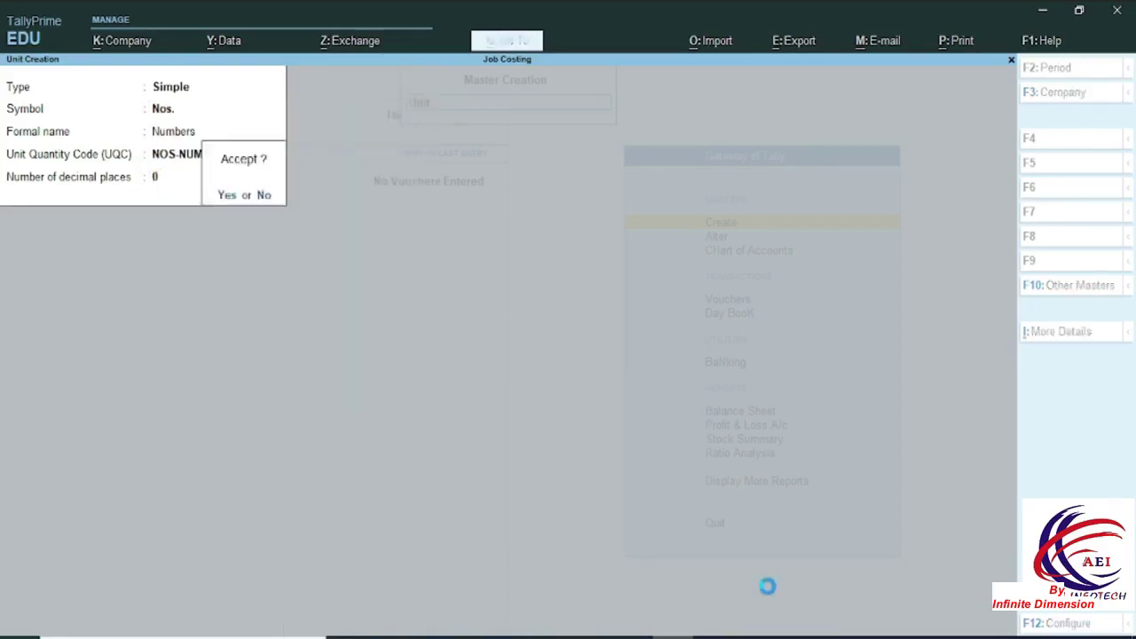
pyautogui.press('y')
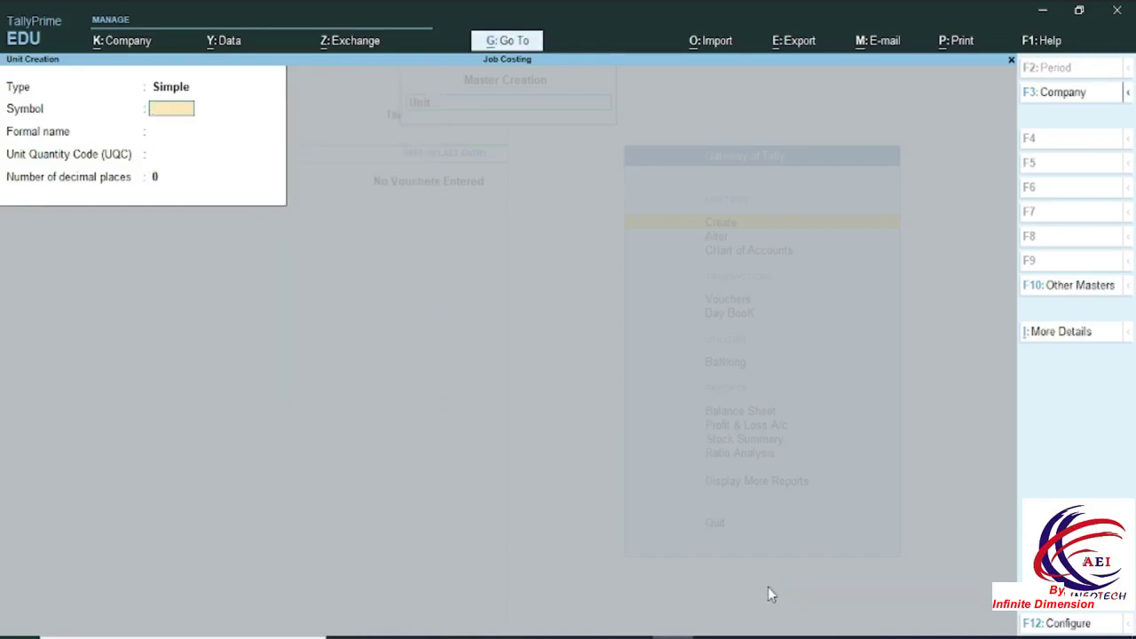
# Create the unit Truck with quantity code Not Applicable and 0 decimal places
pyautogui.write('Truck')
pyautogui.press('Return')
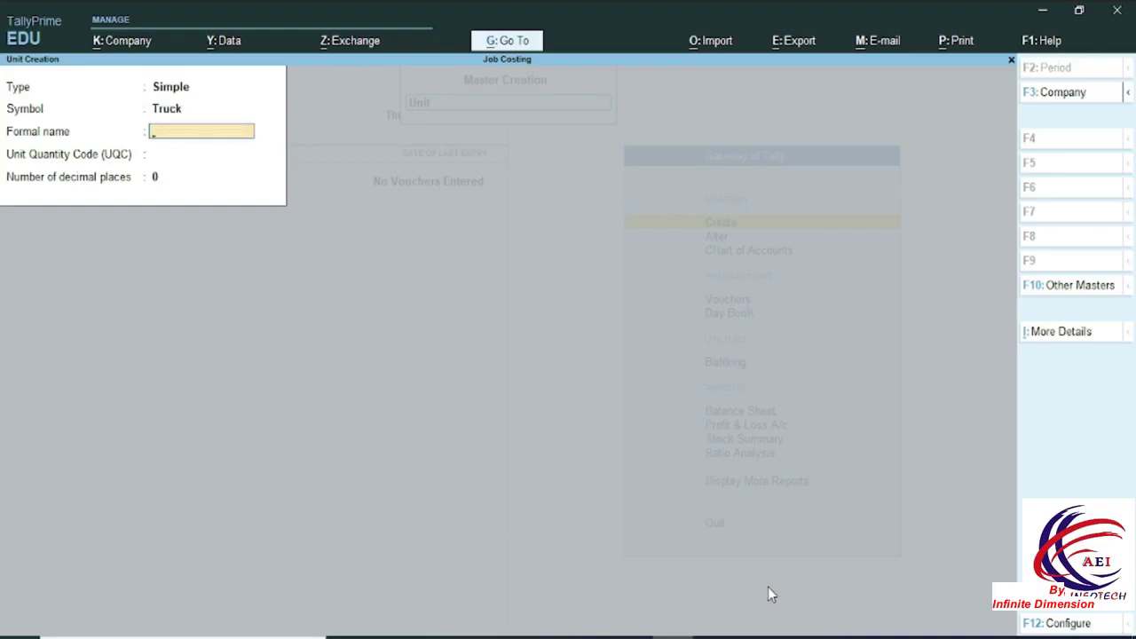
pyautogui.press('Return')
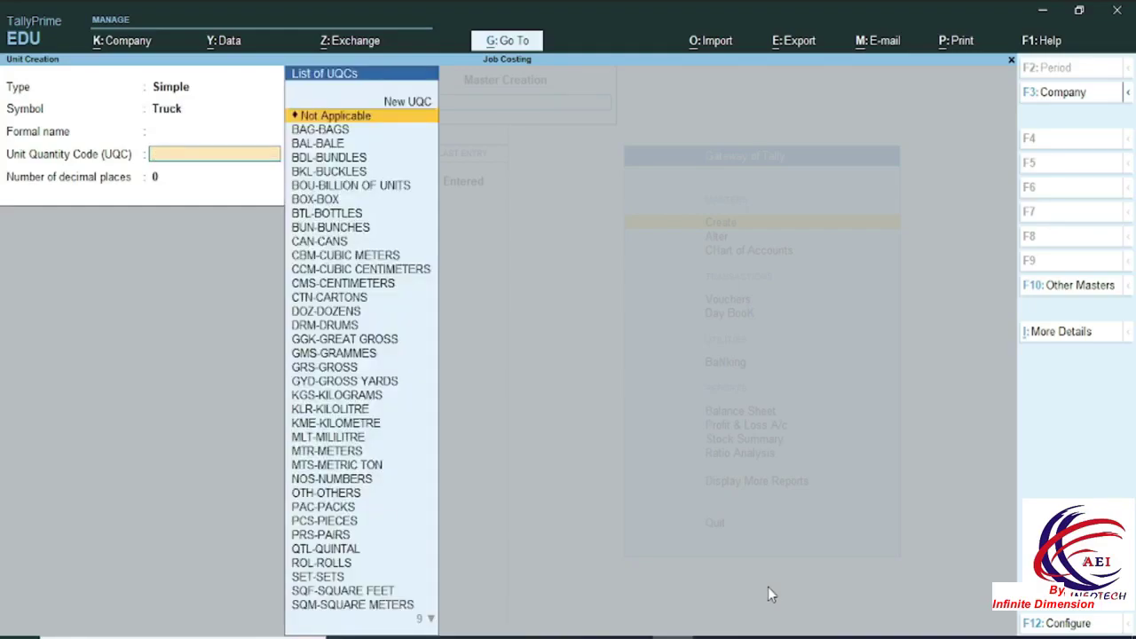
pyautogui.press('Return')
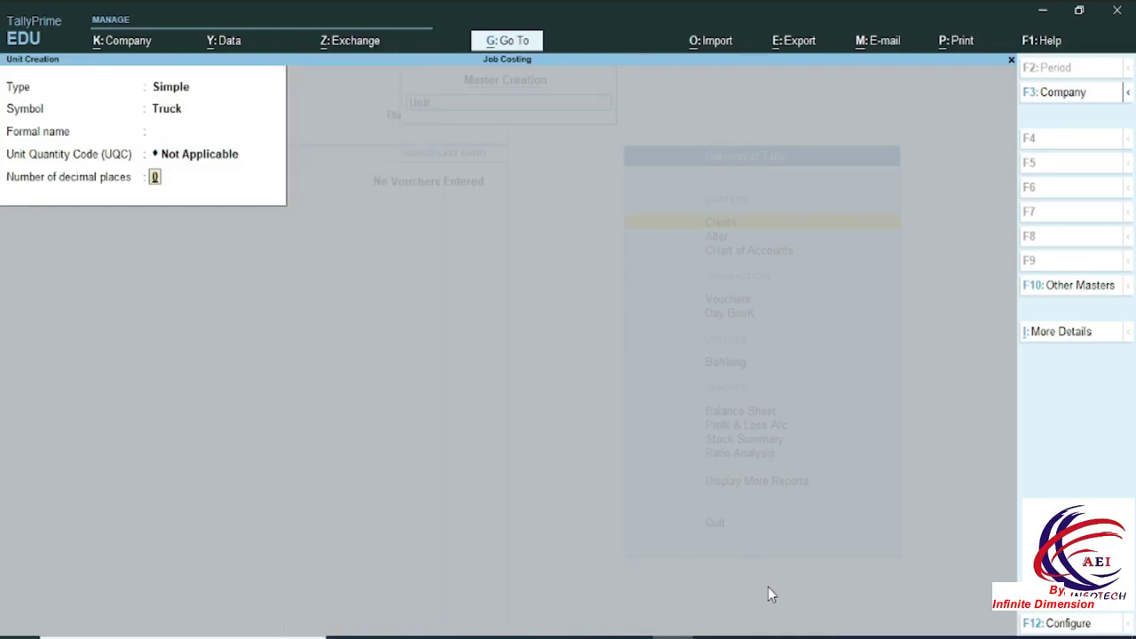
pyautogui.press('Return')
pyautogui.press('Return')
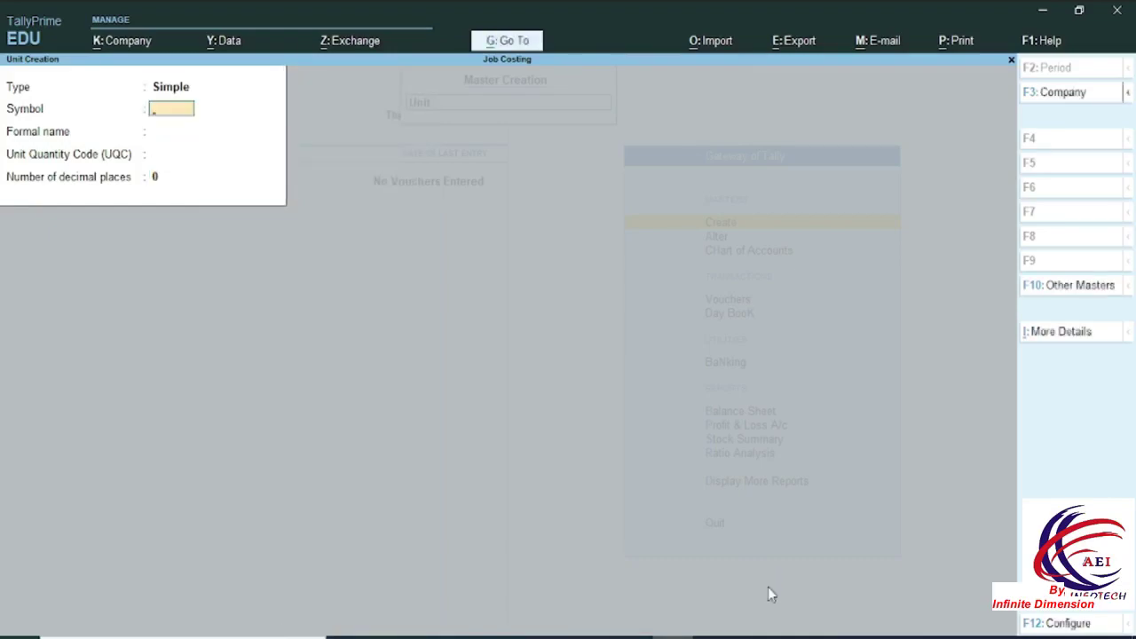
pyautogui.press('Escape')
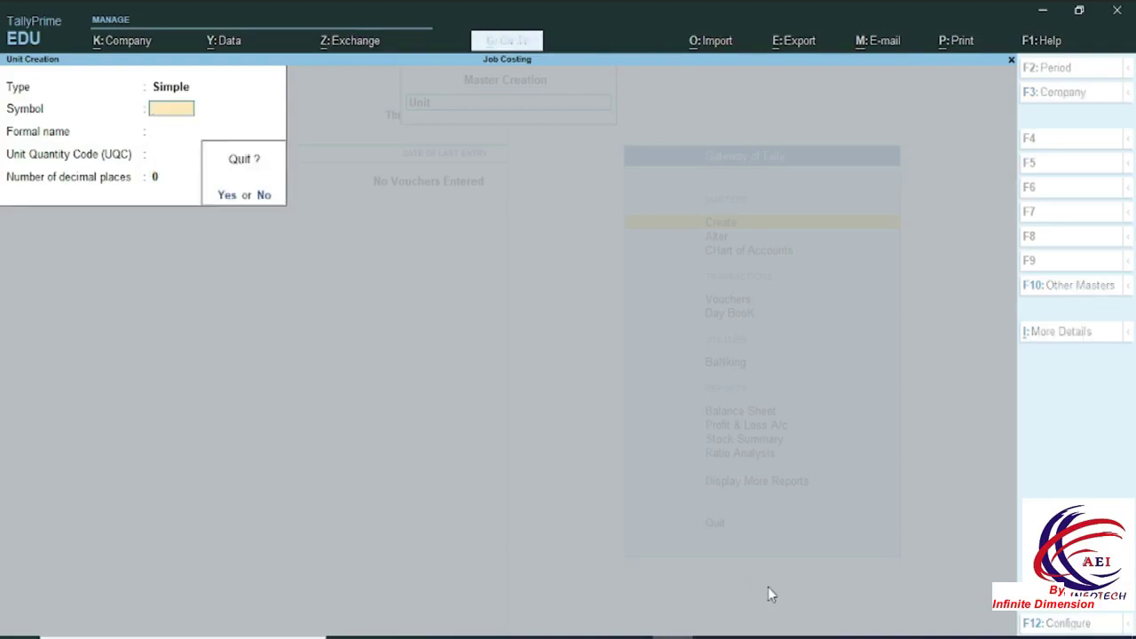
pyautogui.press('Return')
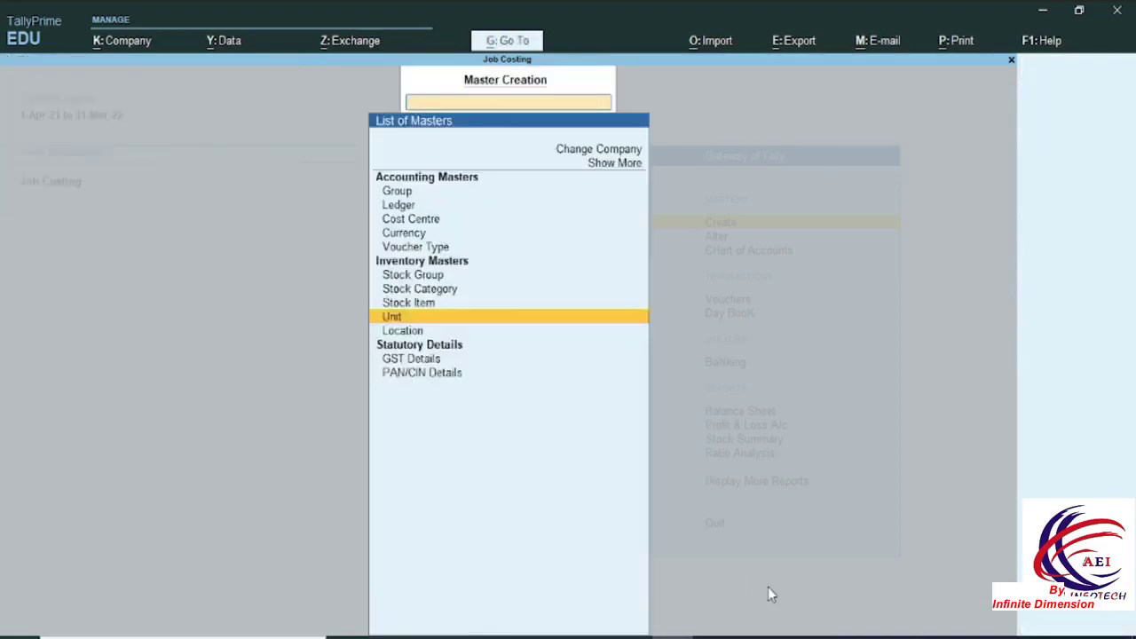
# Open a new Stock Item Creation form
pyautogui.press('Up')
pyautogui.press('Up')
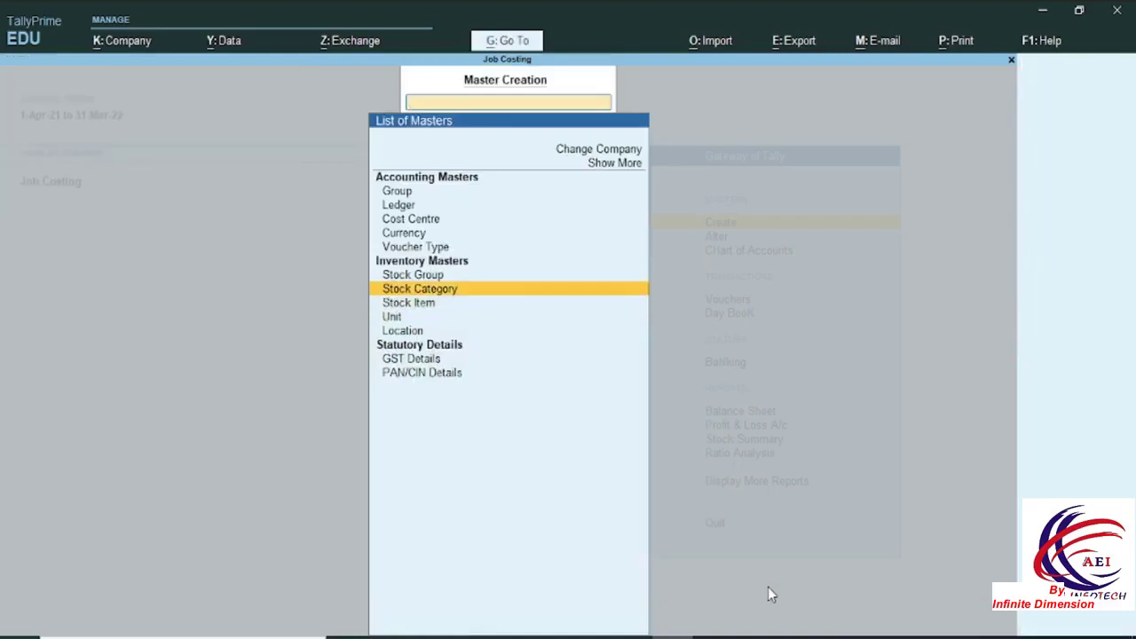
pyautogui.press('Down')
pyautogui.press('Return')
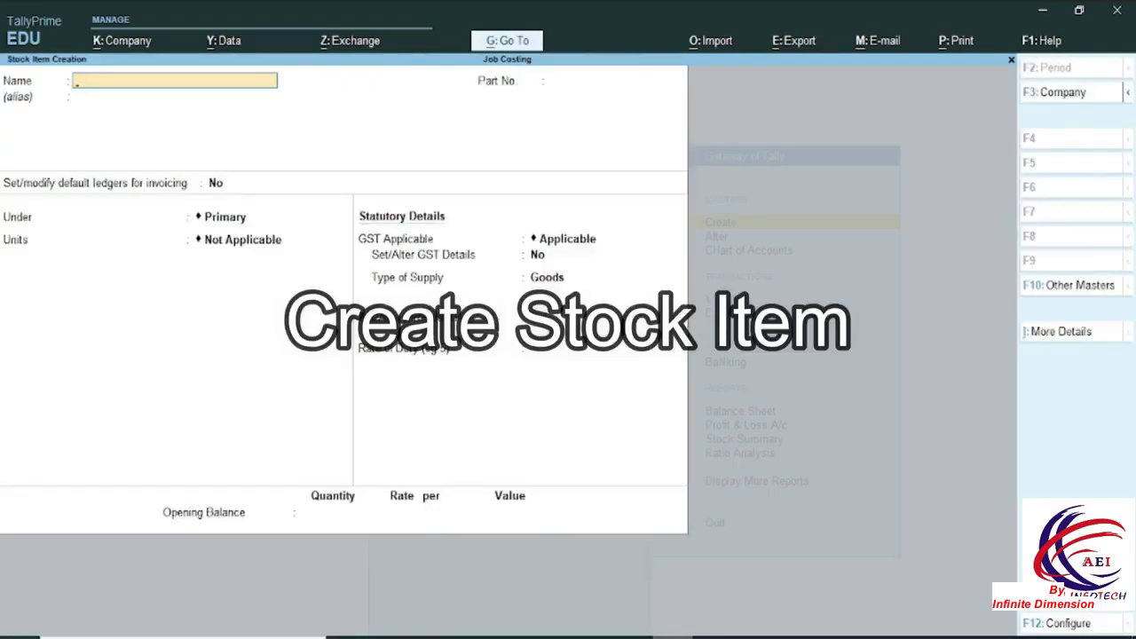
# Create the stock item Brick (ईंट) under Row Matrial, measured in Nos
pyautogui.click(673, 637)
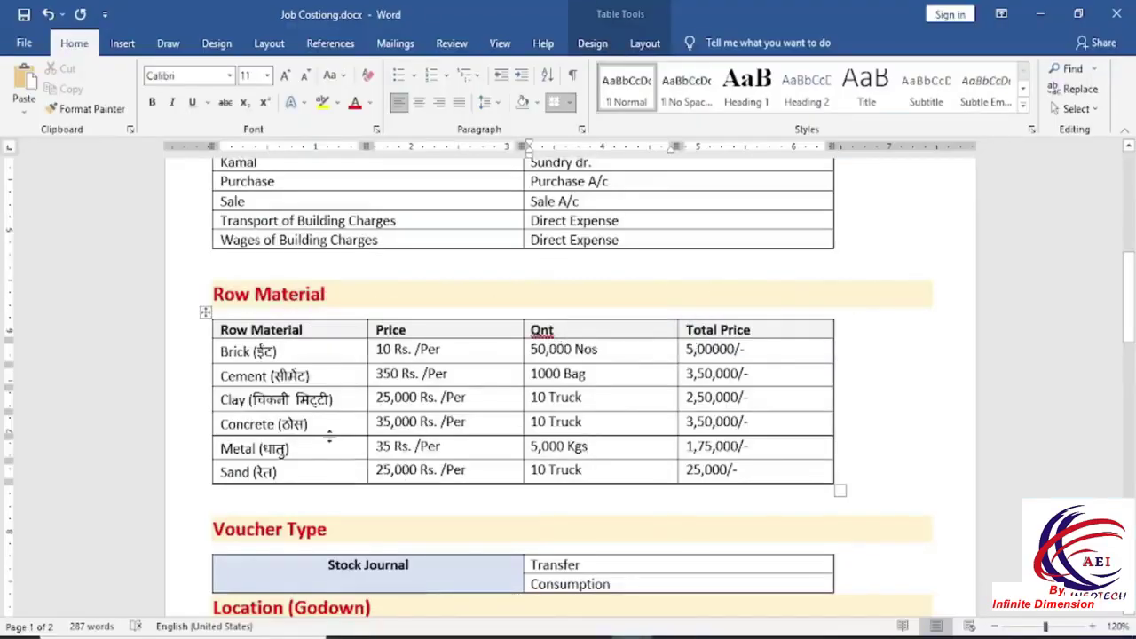
pyautogui.click(277, 352)
pyautogui.moveTo(277, 353); pyautogui.dragTo(220, 352)
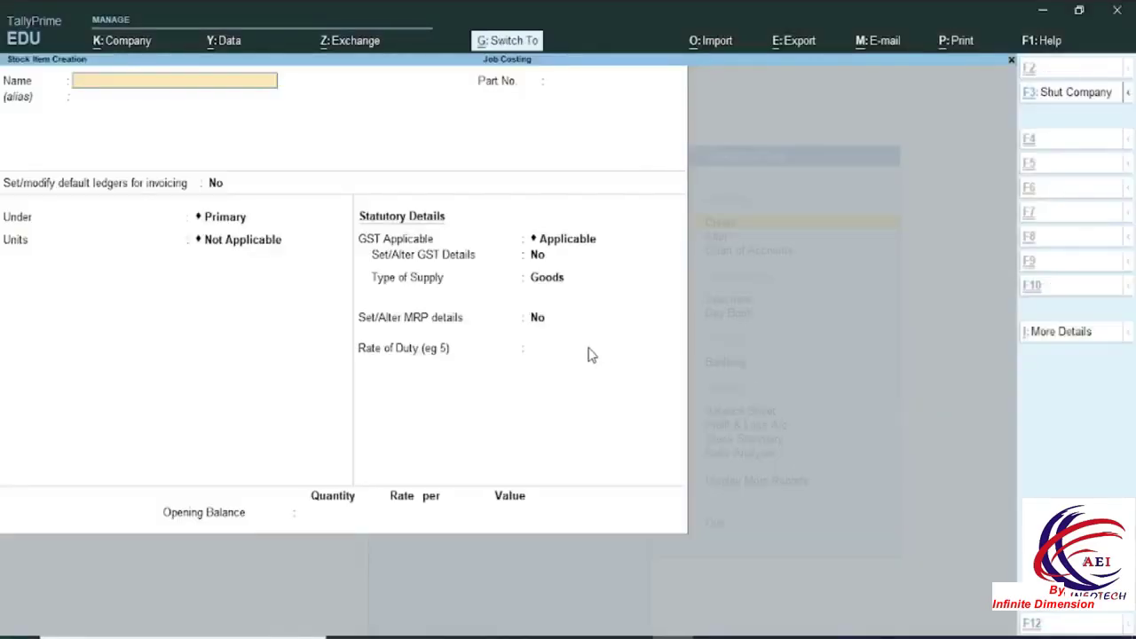
pyautogui.hotkey('ctrl', 'alt', 'v')
pyautogui.press('Return')
pyautogui.press('Return')
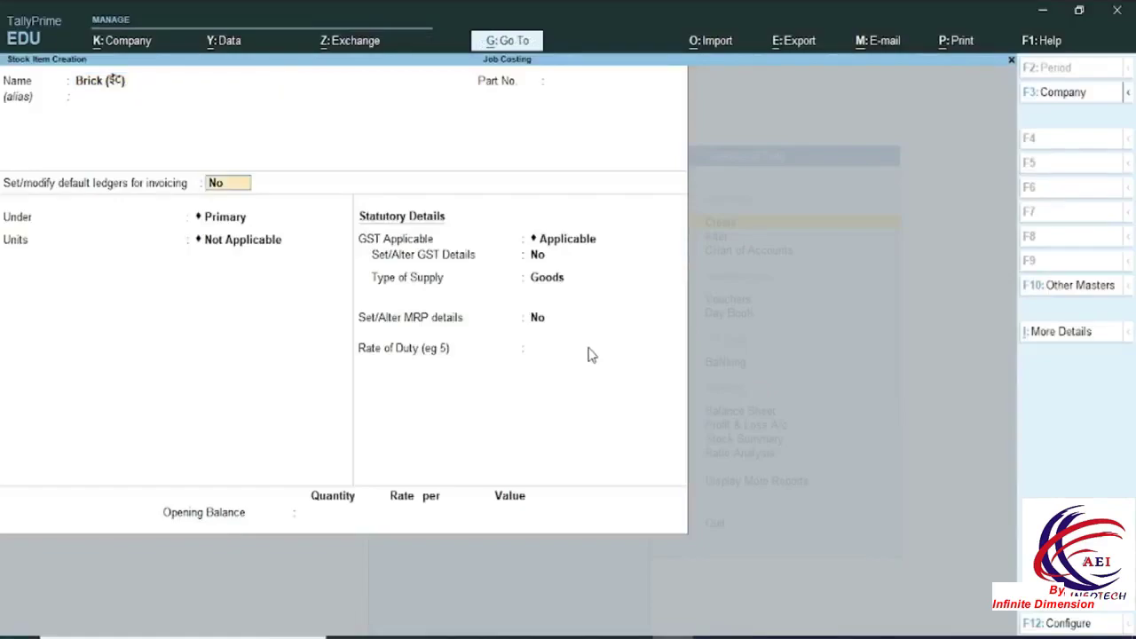
pyautogui.press('Return')
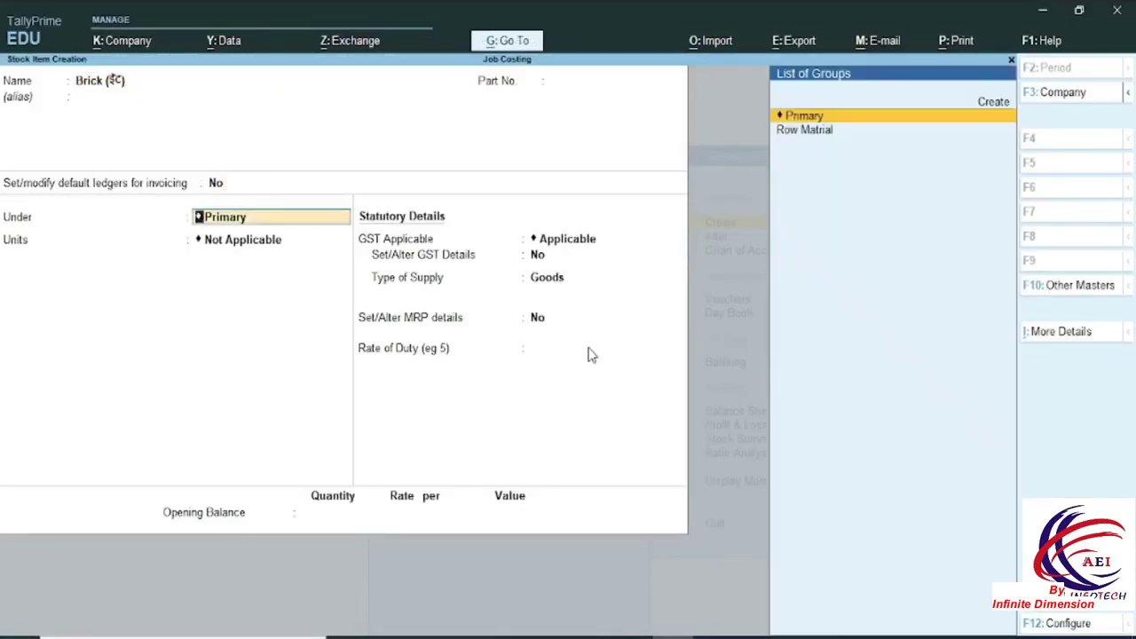
pyautogui.press('Down')
pyautogui.press('Return')
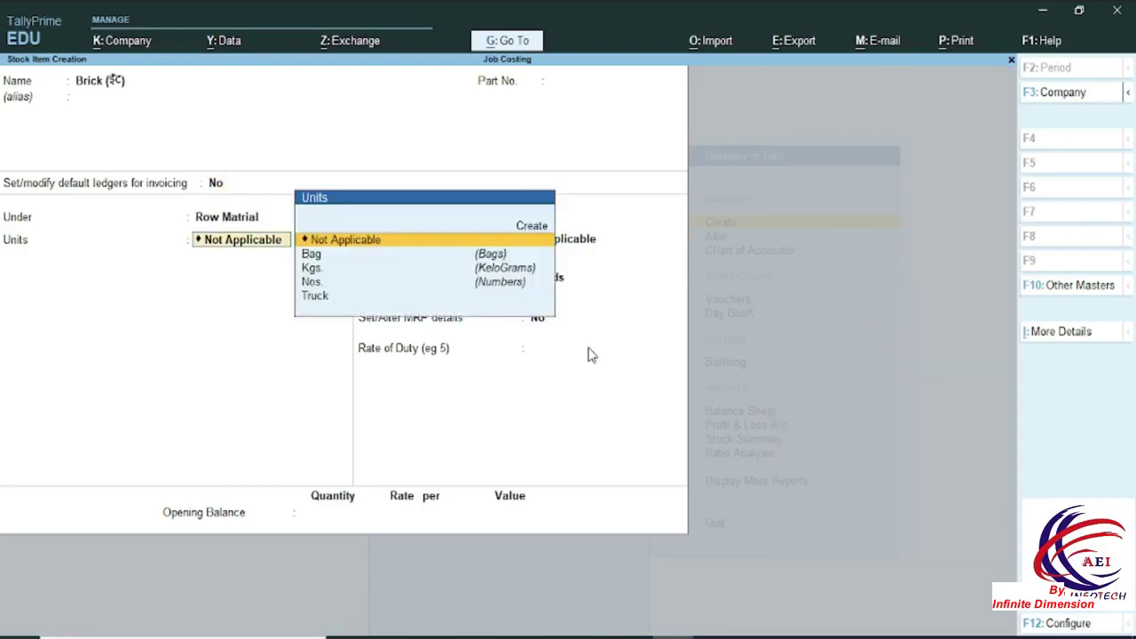
pyautogui.press('Down')
pyautogui.press('Down')
pyautogui.press('Down')
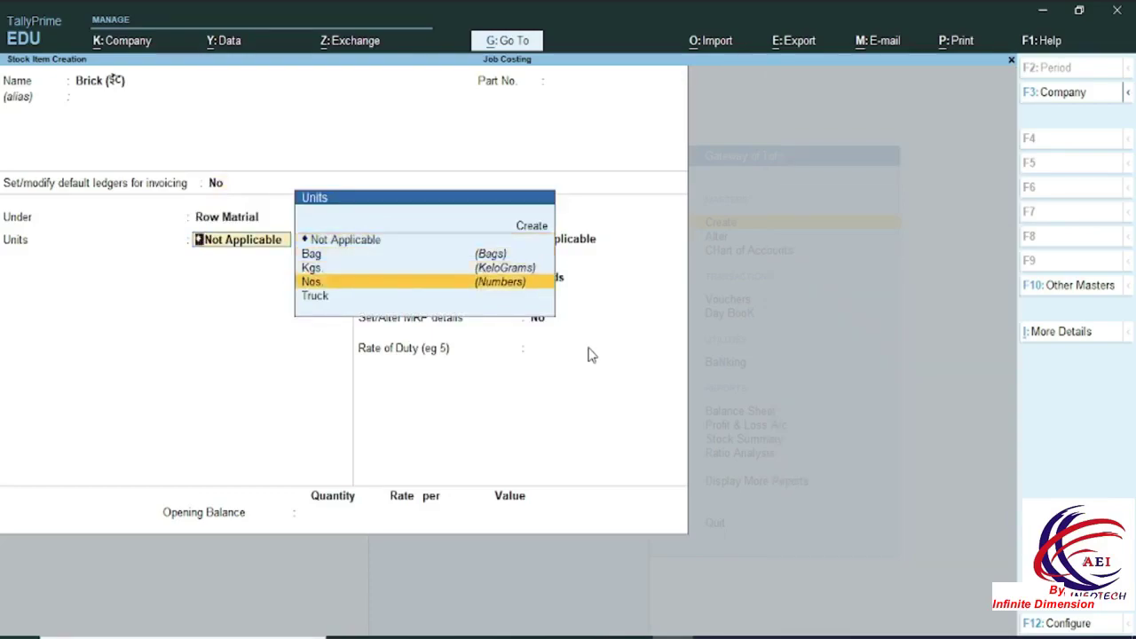
pyautogui.press('Return')
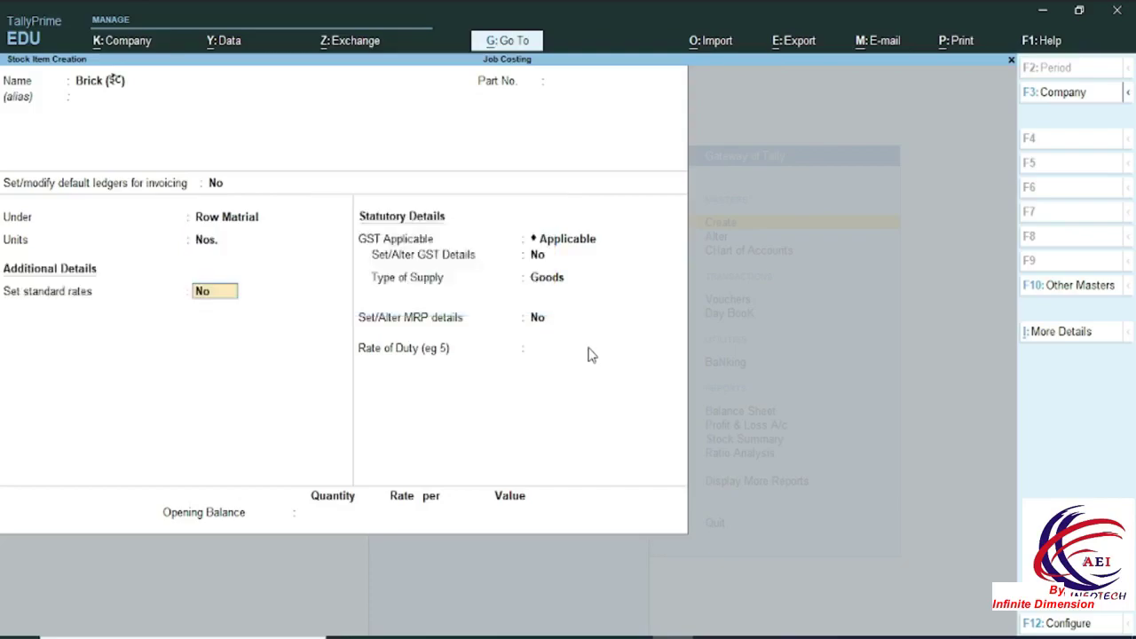
pyautogui.press('Return')
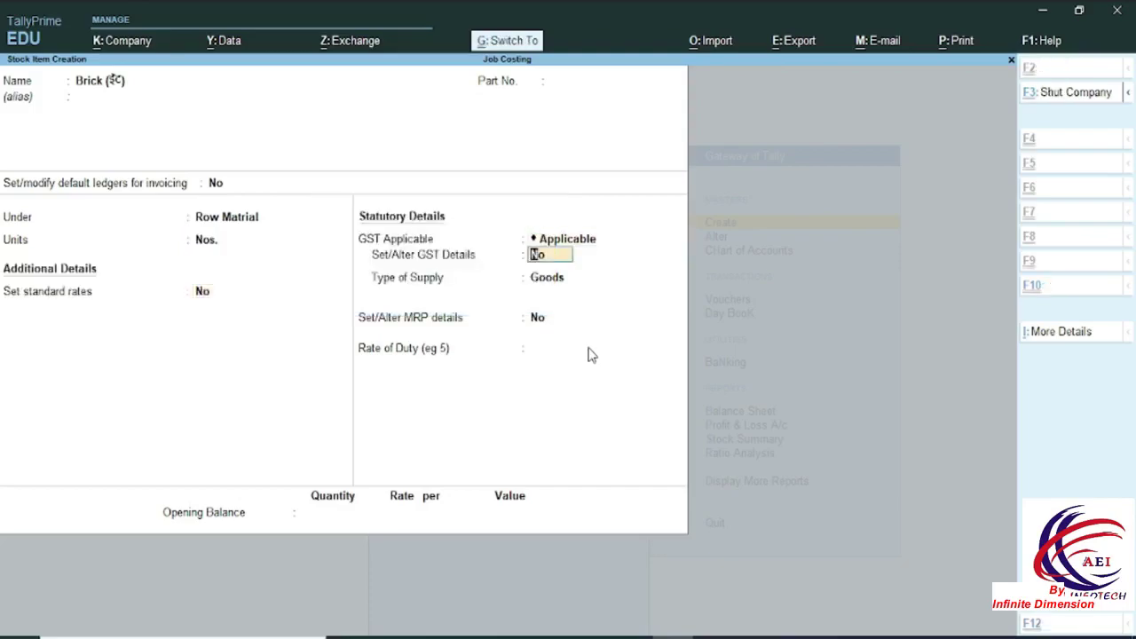
pyautogui.hotkey('ctrl', 'a')
# Create the stock item Cement (सीमेंट) under Row Matrial, measured in Bag
pyautogui.hotkey('alt', 'Tab')
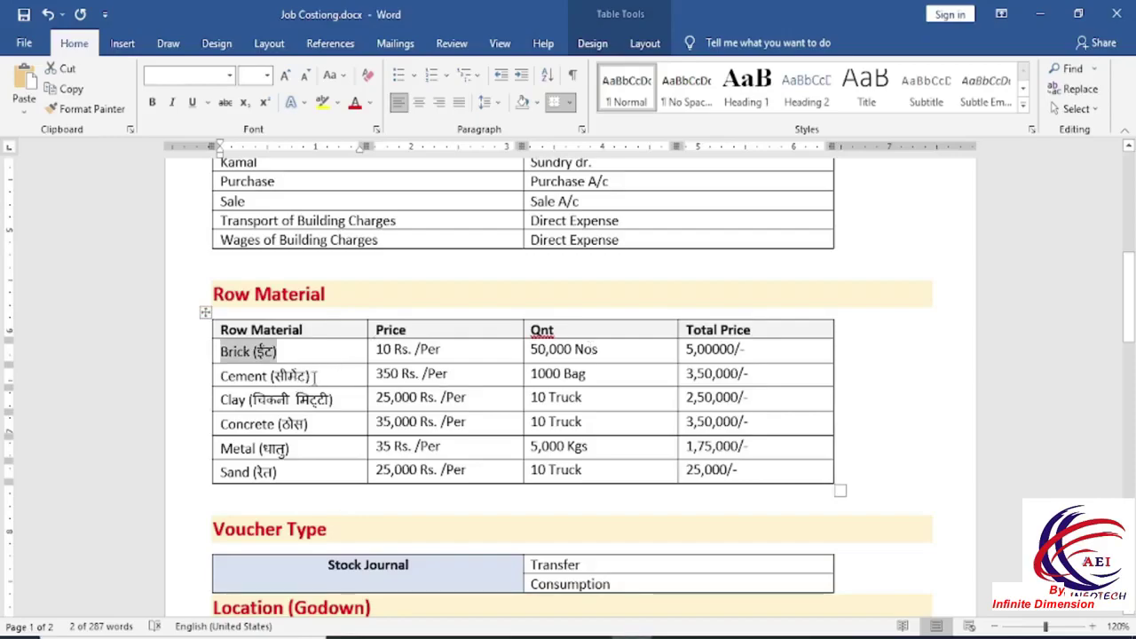
pyautogui.moveTo(314, 376); pyautogui.dragTo(221, 377)
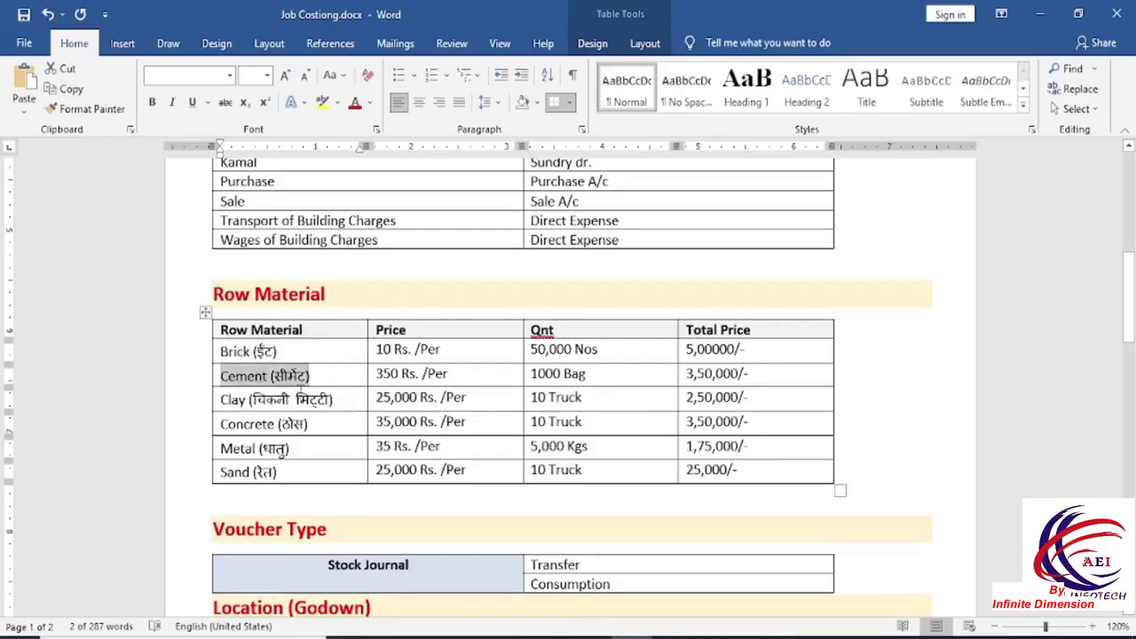
pyautogui.hotkey('alt', 'Tab')
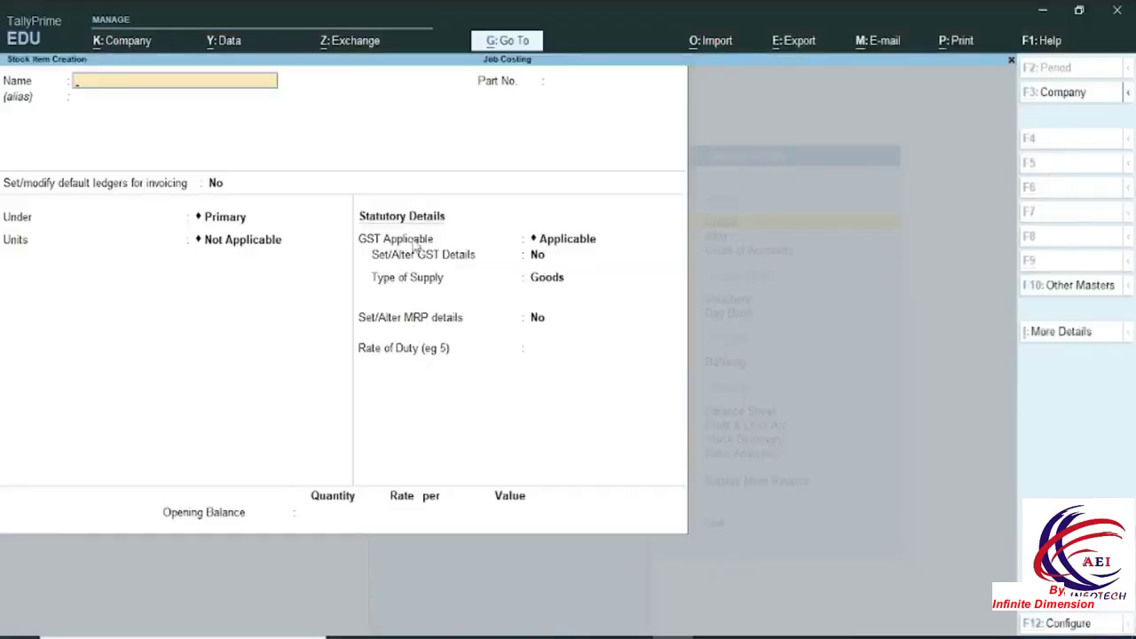
pyautogui.hotkey('ctrl', 'alt', 'v')
pyautogui.press('Return')
pyautogui.press('Return')
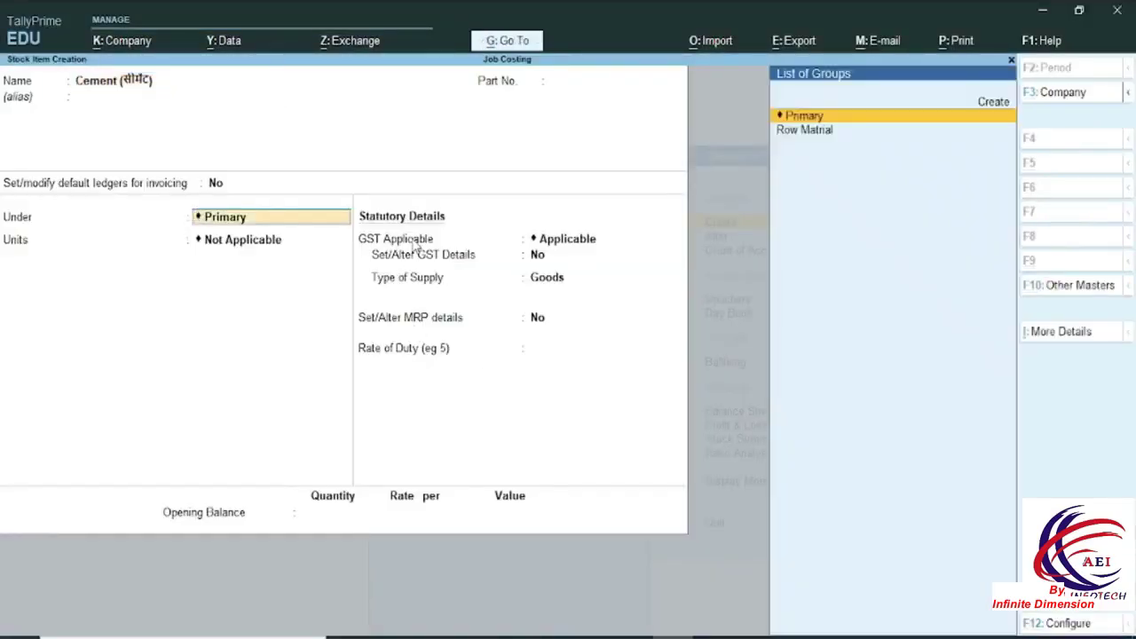
pyautogui.press('Down')
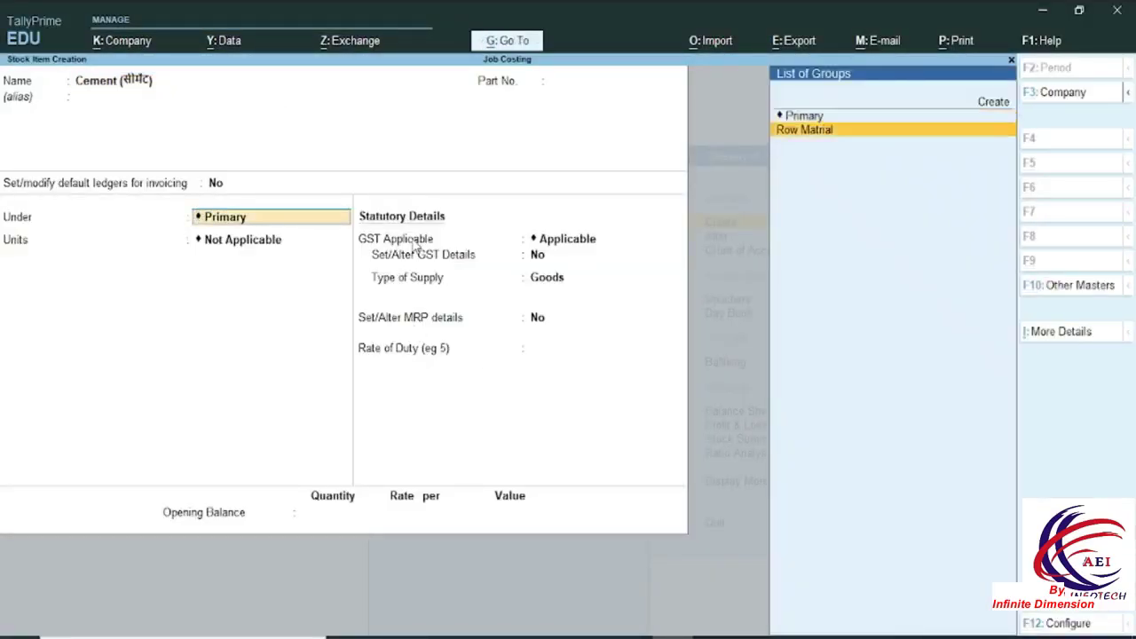
pyautogui.press('Return')
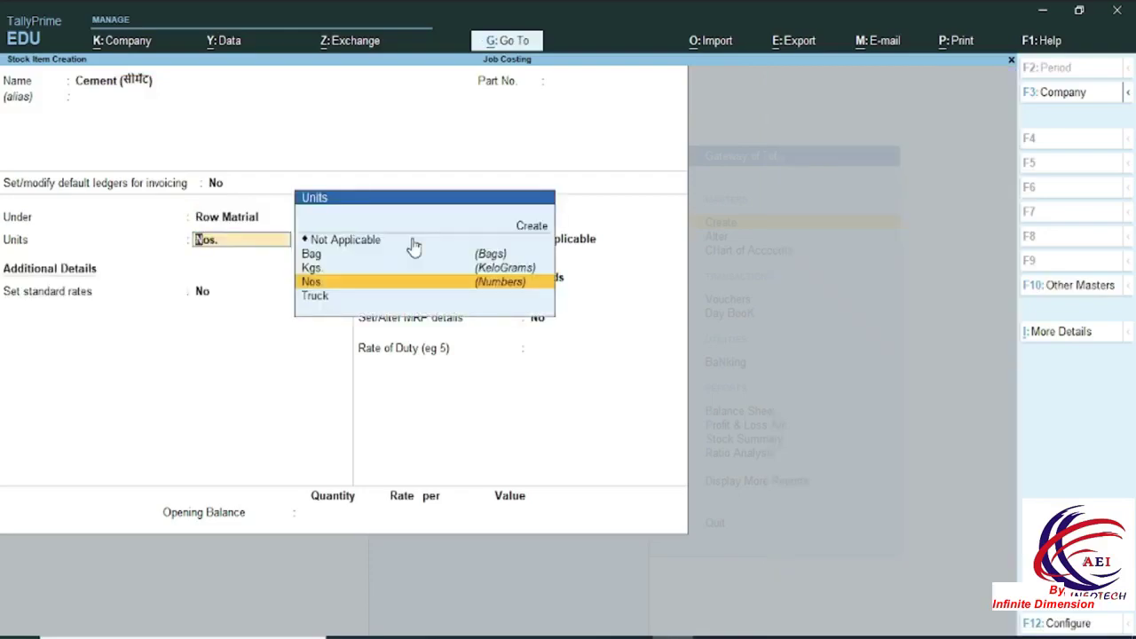
pyautogui.press('Up')
pyautogui.press('Up')
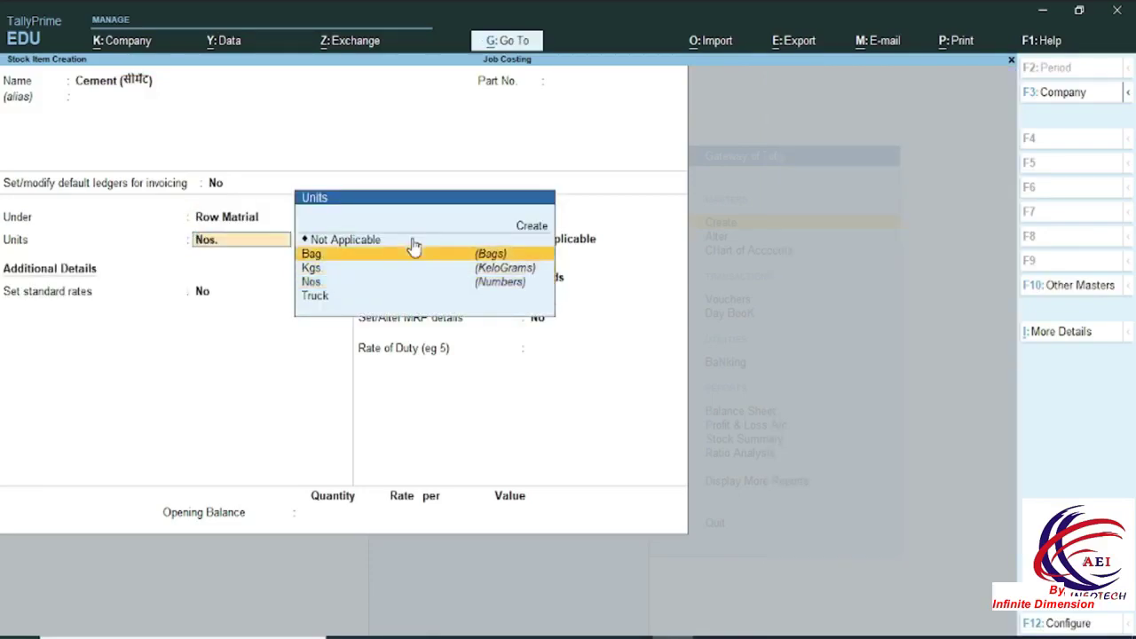
pyautogui.press('Return')
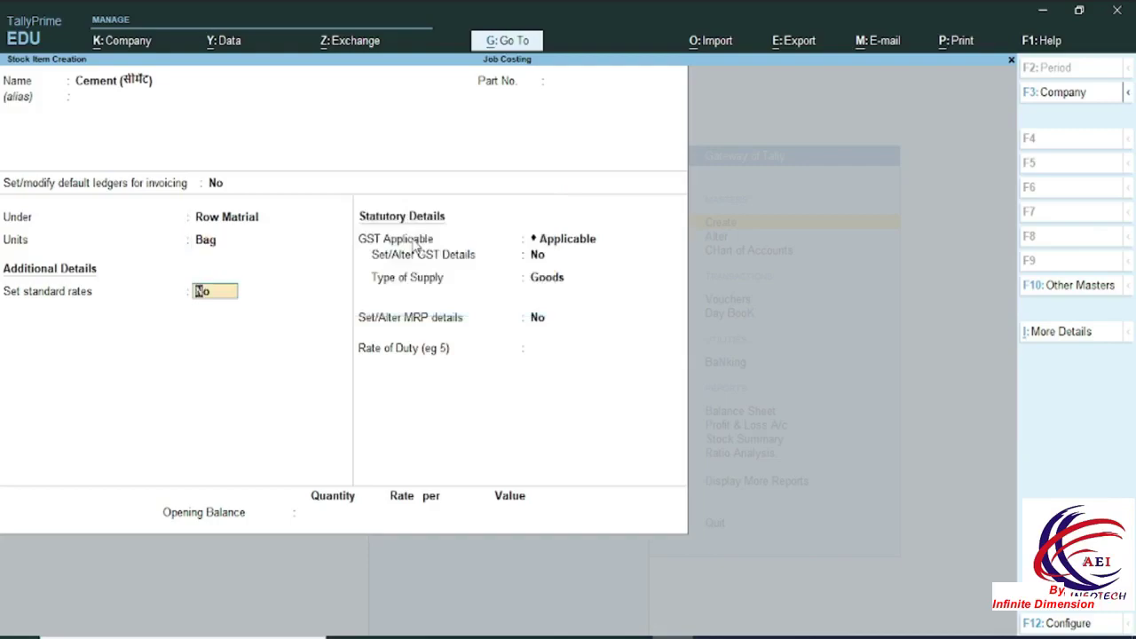
pyautogui.press('Return')
# Create the stock item Clay (चिकनी मिट्टी) under Row Matrial, measured in Truck
pyautogui.hotkey('alt', 'Tab')
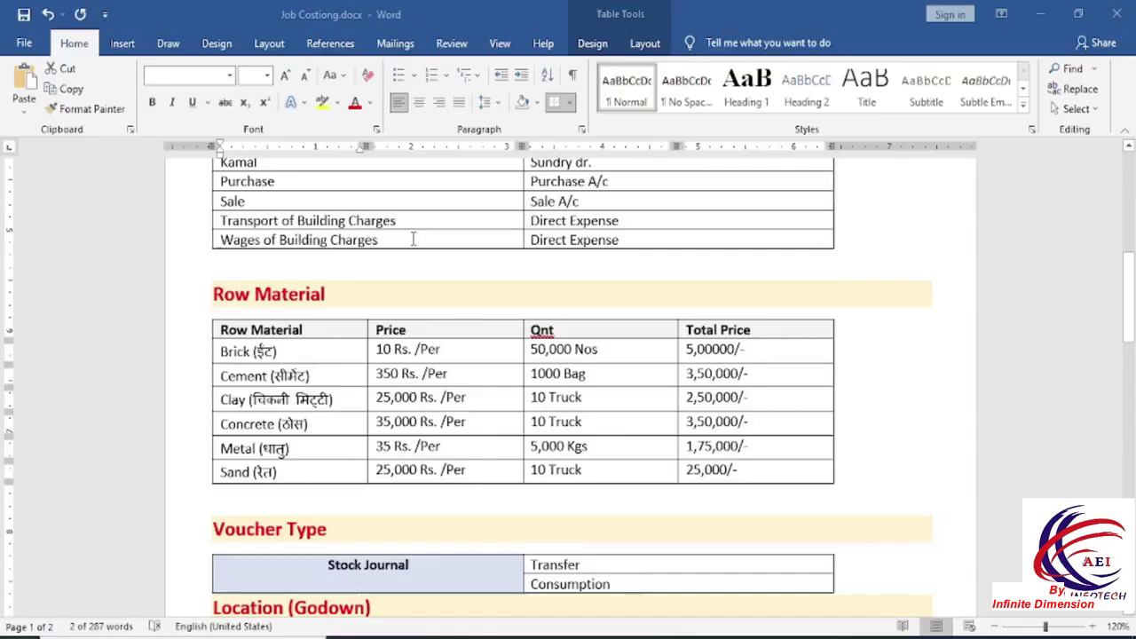
pyautogui.moveTo(338, 402); pyautogui.dragTo(245, 400)
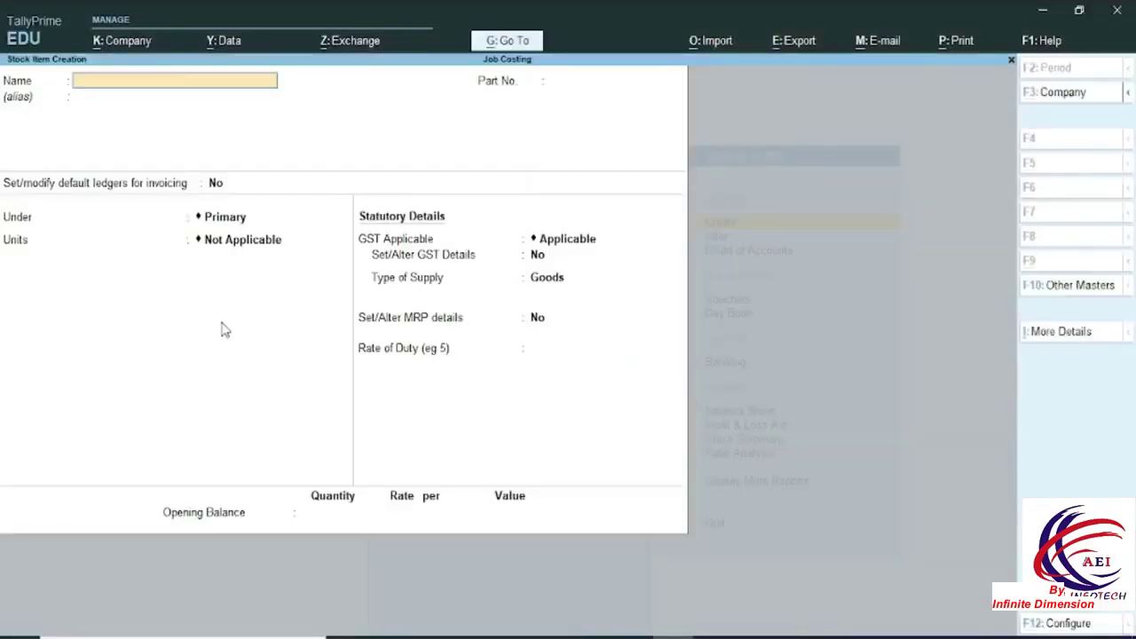
pyautogui.hotkey('ctrl', 'alt', 'v')
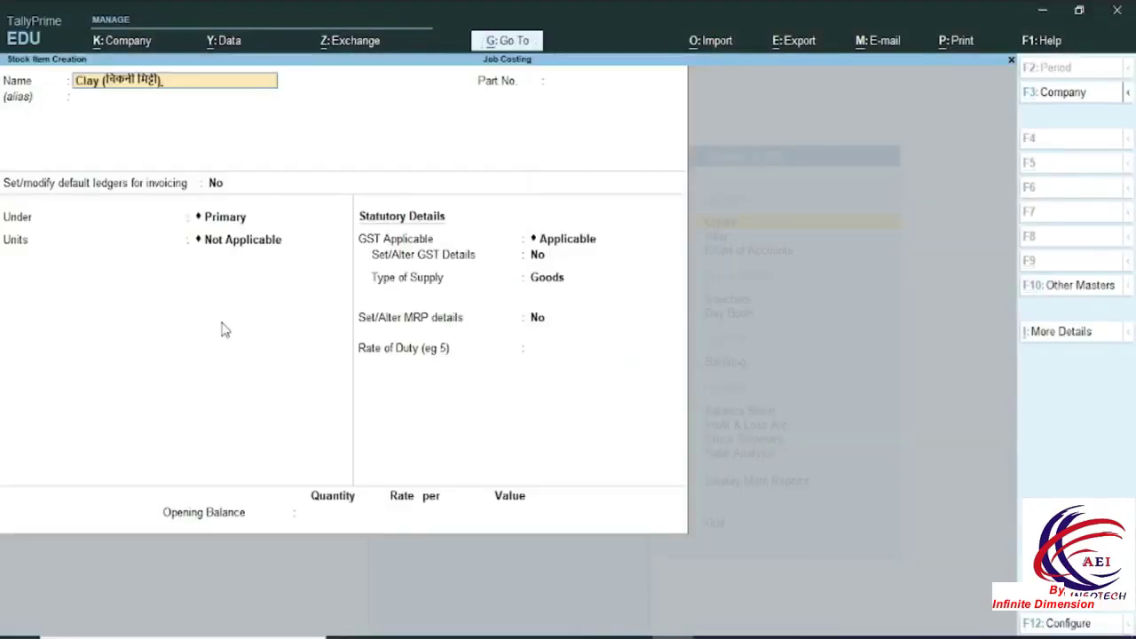
pyautogui.press('Return')
pyautogui.press('Return')
pyautogui.press('Return')
pyautogui.press('Down')
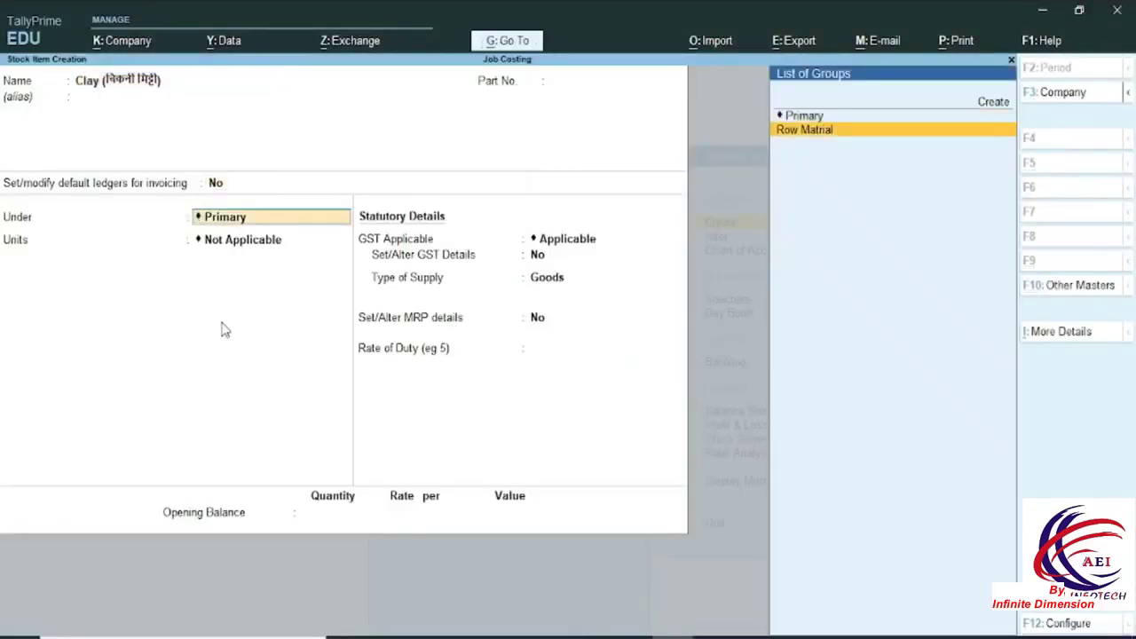
pyautogui.press('Return')
pyautogui.press('Down')
pyautogui.press('Down')
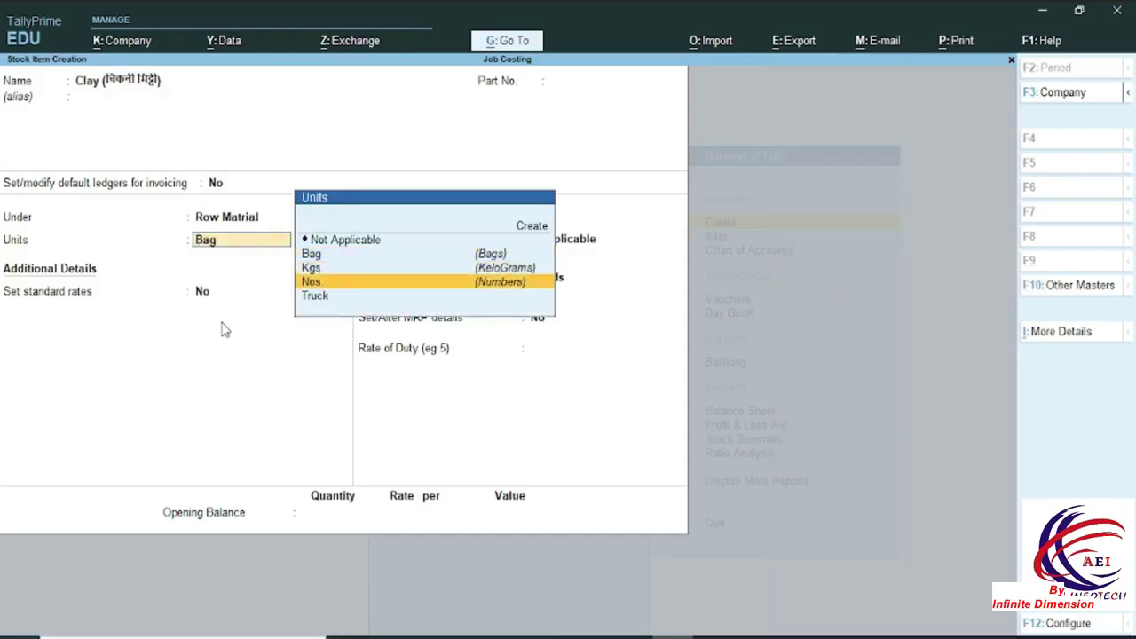
pyautogui.press('Down')
pyautogui.press('Return')
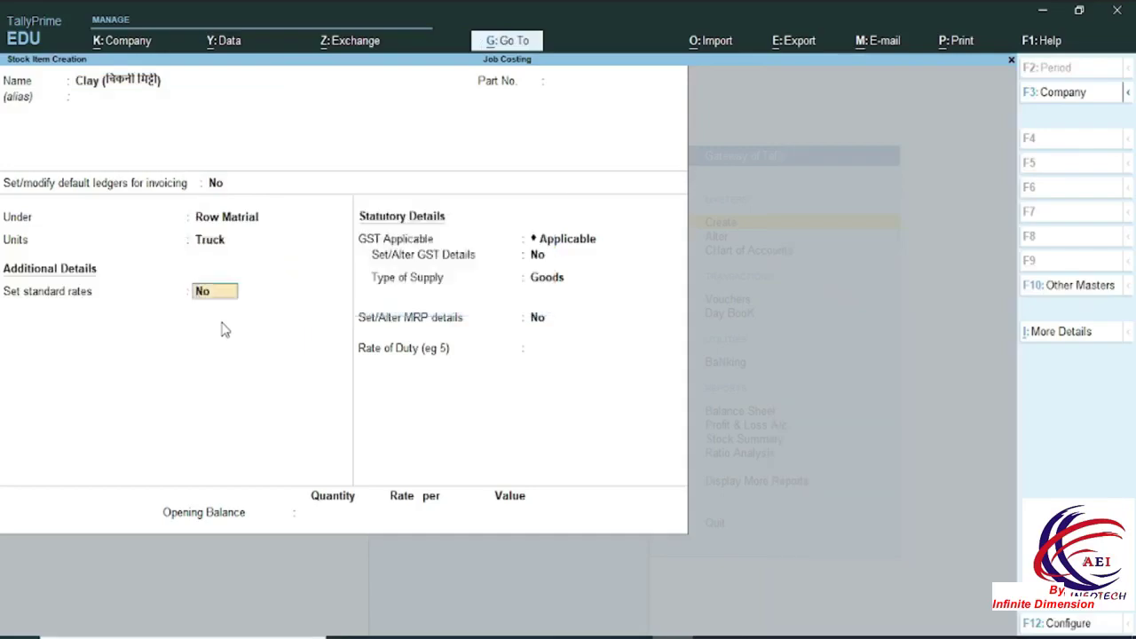
pyautogui.hotkey('ctrl', 'a')
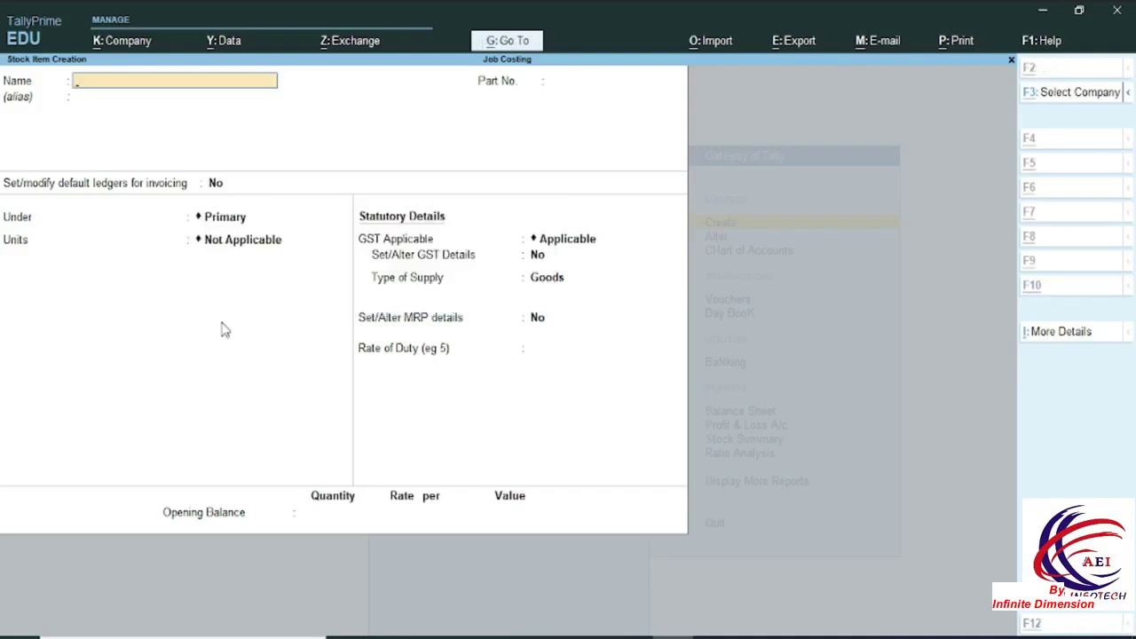
# Create the stock item Concrete (ठोस) under Row Matrial, measured in Truck
pyautogui.hotkey('alt', 'Tab')
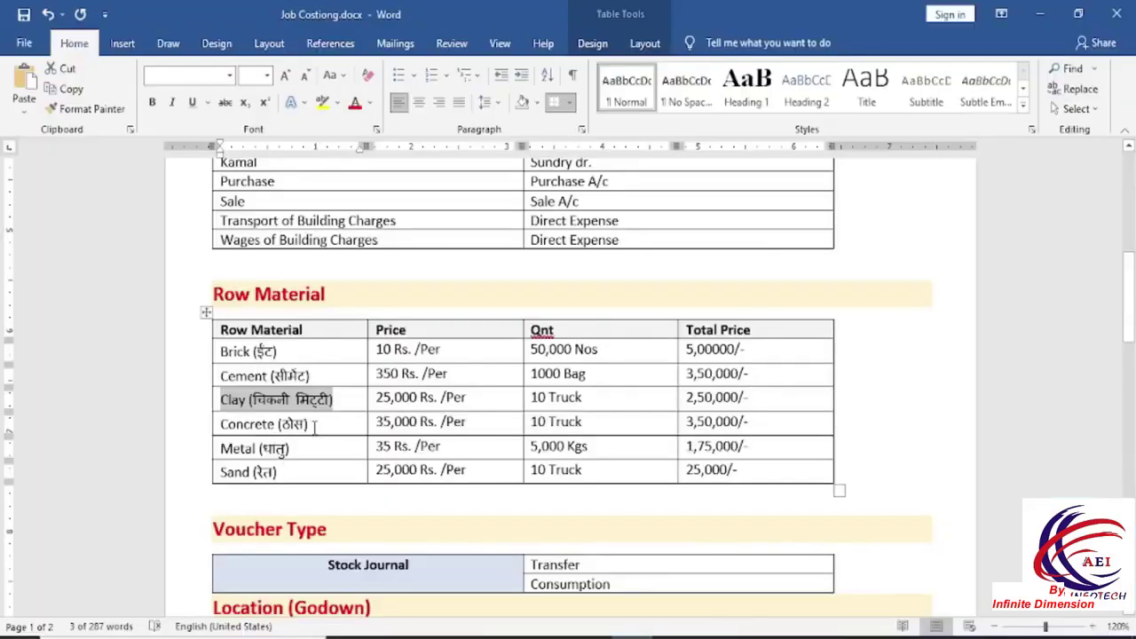
pyautogui.moveTo(313, 427); pyautogui.dragTo(220, 425)
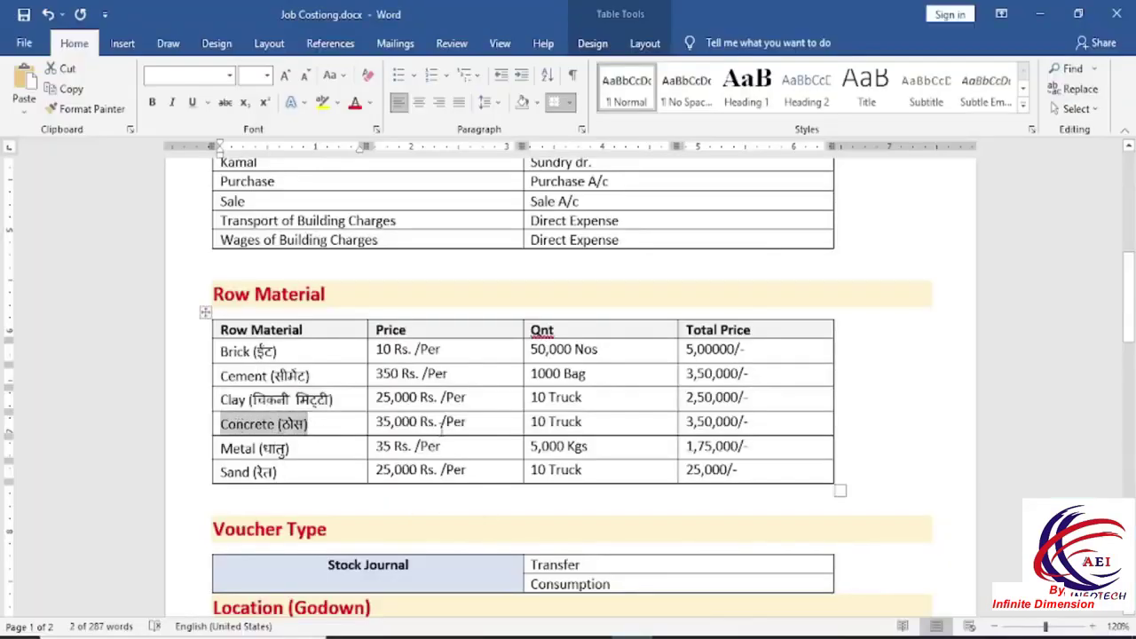
pyautogui.hotkey('alt', 'Tab')
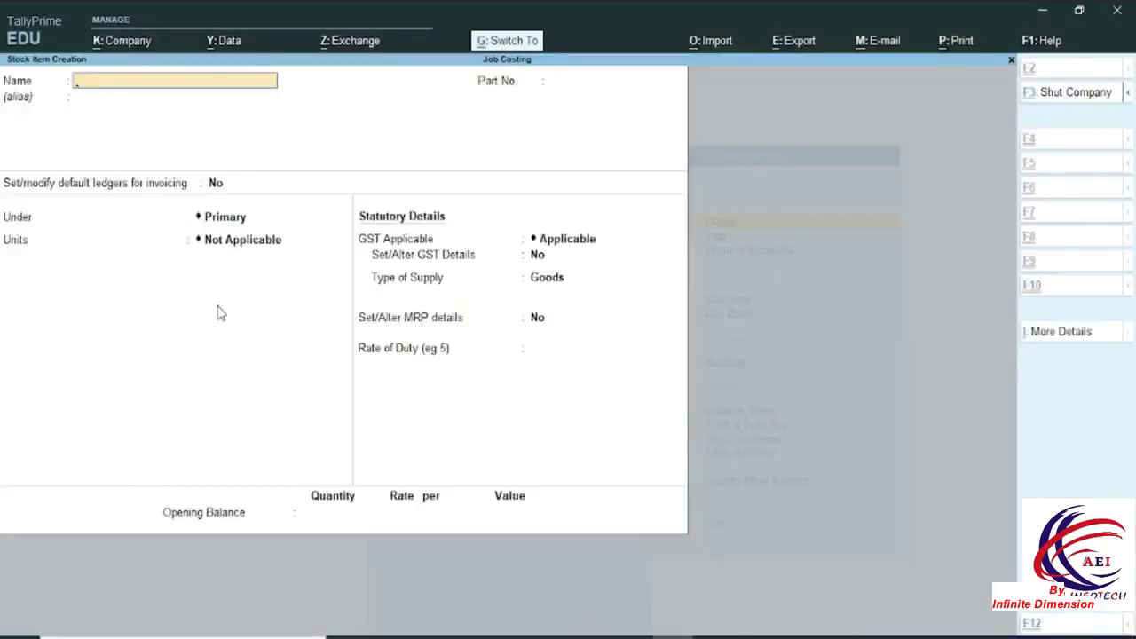
pyautogui.hotkey('ctrl', 'alt', 'v')
pyautogui.press('Return')
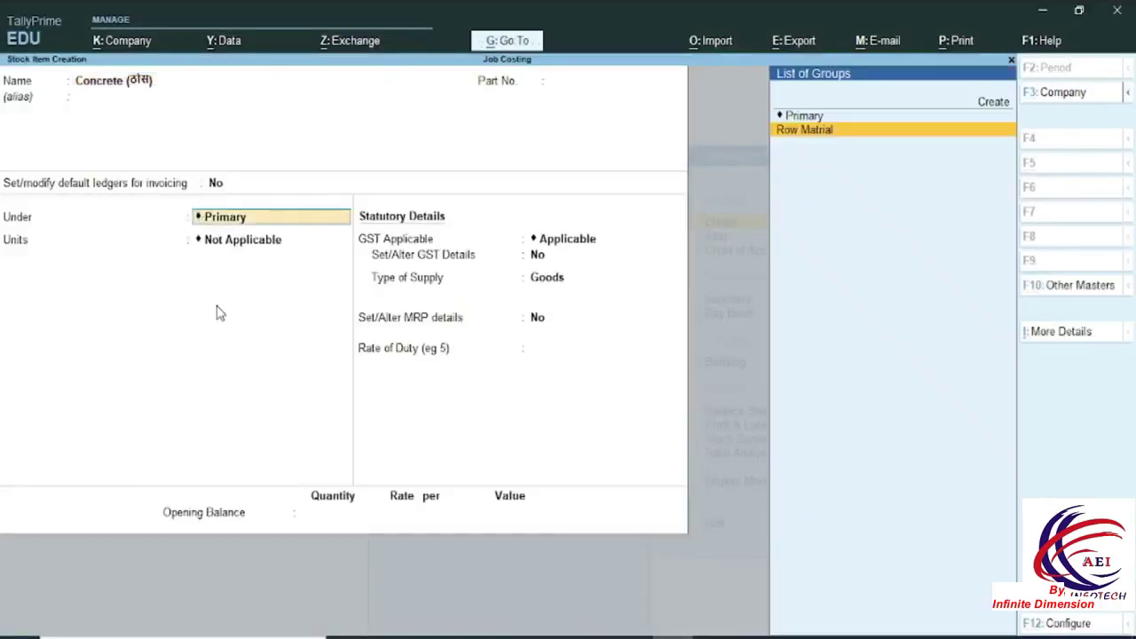
pyautogui.press('Return')
pyautogui.press('Down')
pyautogui.press('Down')
pyautogui.press('Down')
pyautogui.press('Down')
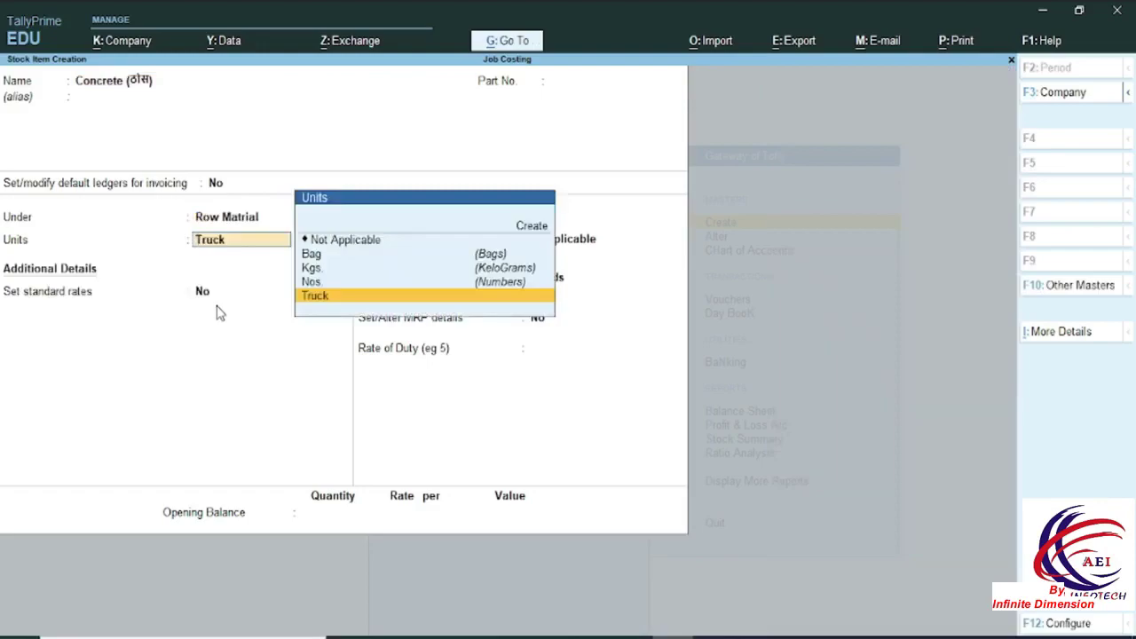
pyautogui.press('Return')
pyautogui.press('Return')
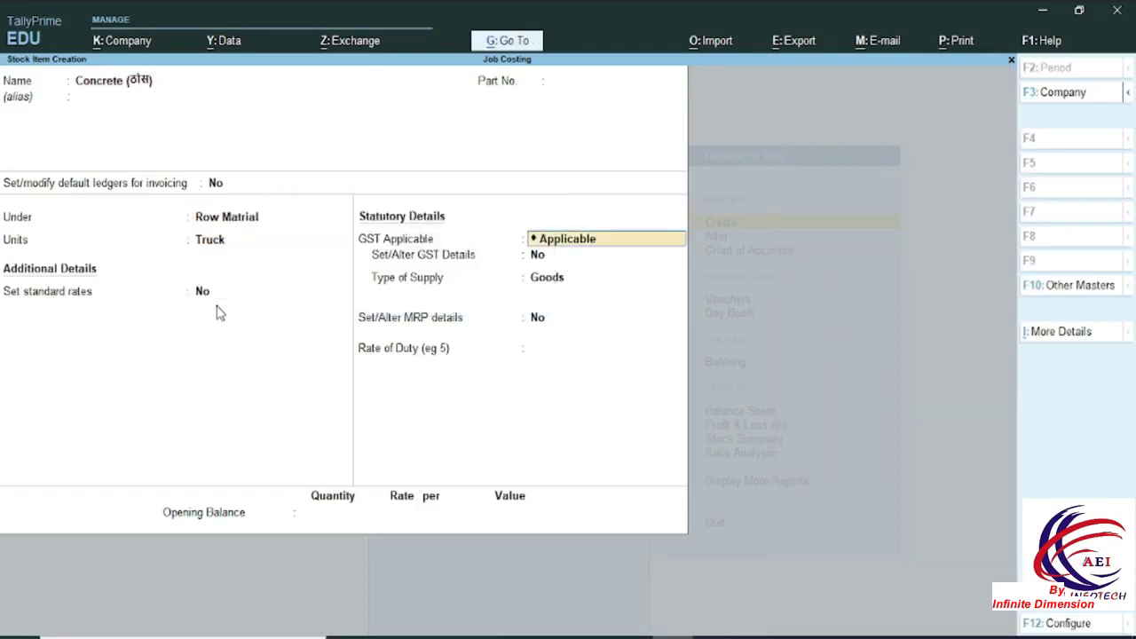
pyautogui.press('ctrl')
pyautogui.hotkey('ctrl', 'a')
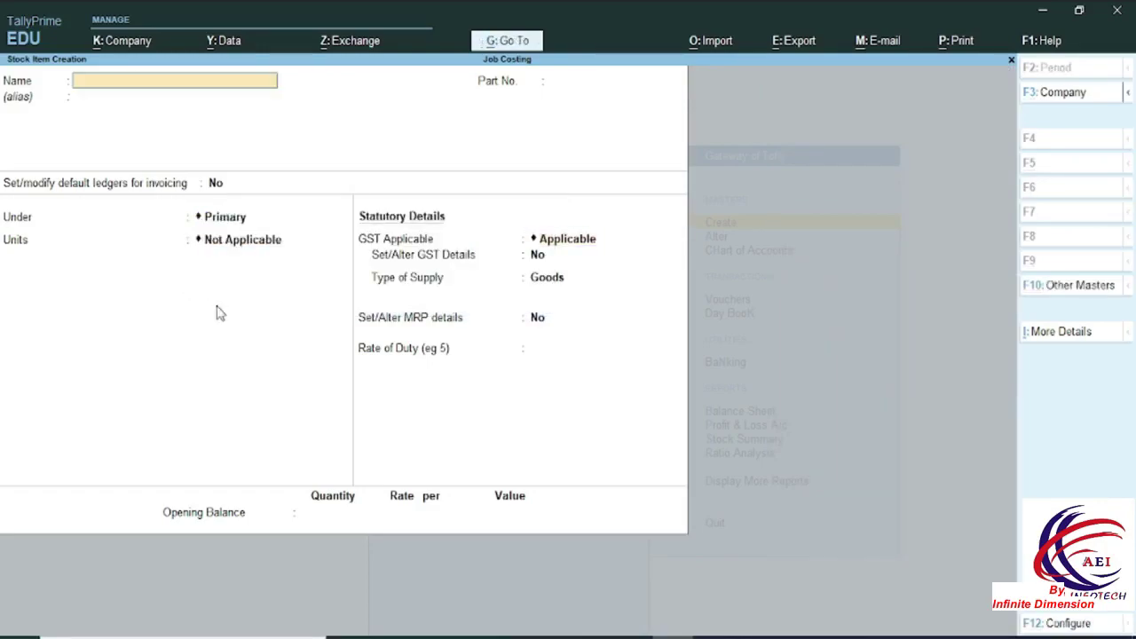
pyautogui.hotkey('alt', 'Tab')
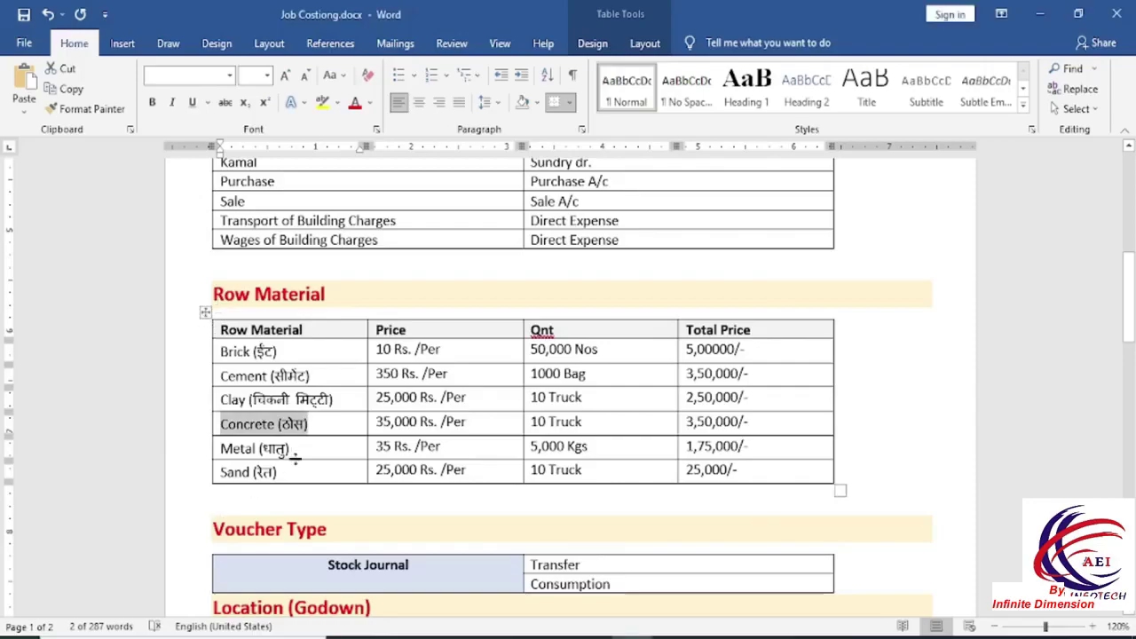
# Create the stock item Metal (धातु) under Row Matrial, measured in Kgs
pyautogui.moveTo(290, 449); pyautogui.dragTo(232, 451)
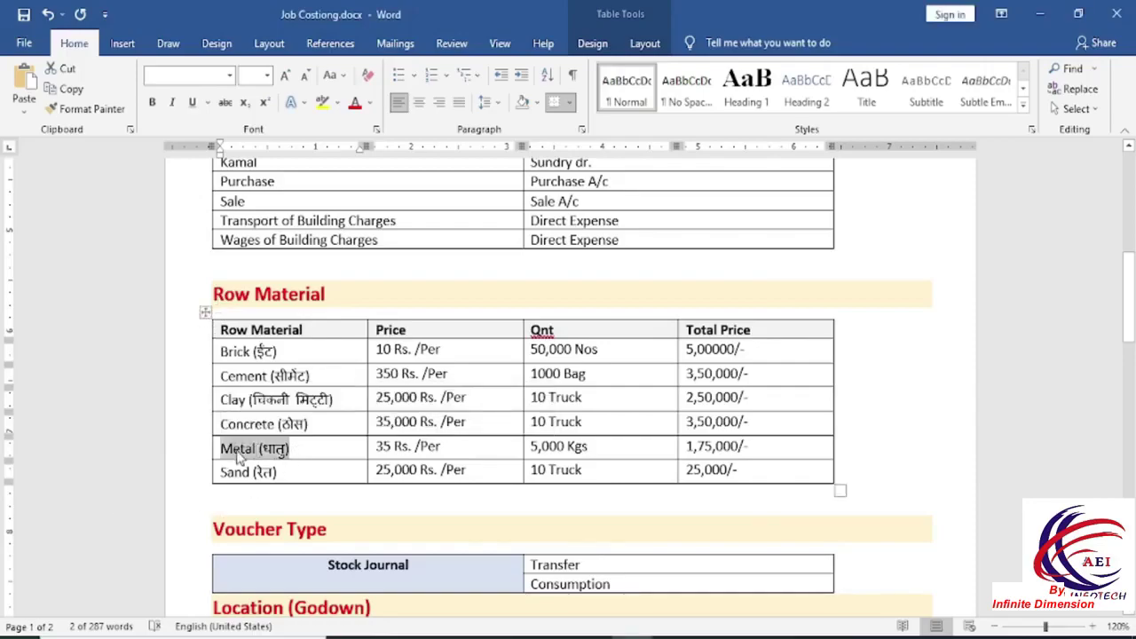
pyautogui.hotkey('ctrl', 'c')
pyautogui.hotkey('alt', 'Tab')
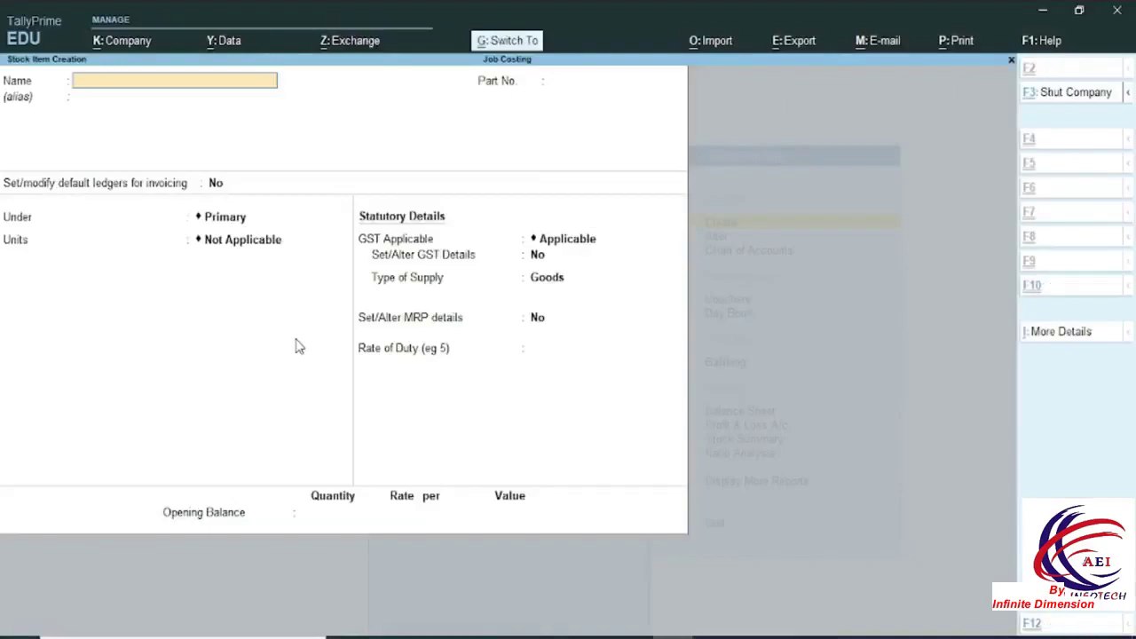
pyautogui.hotkey('ctrl', 'alt', 'v')
pyautogui.press('Return')
pyautogui.press('Return')
pyautogui.press('Return')
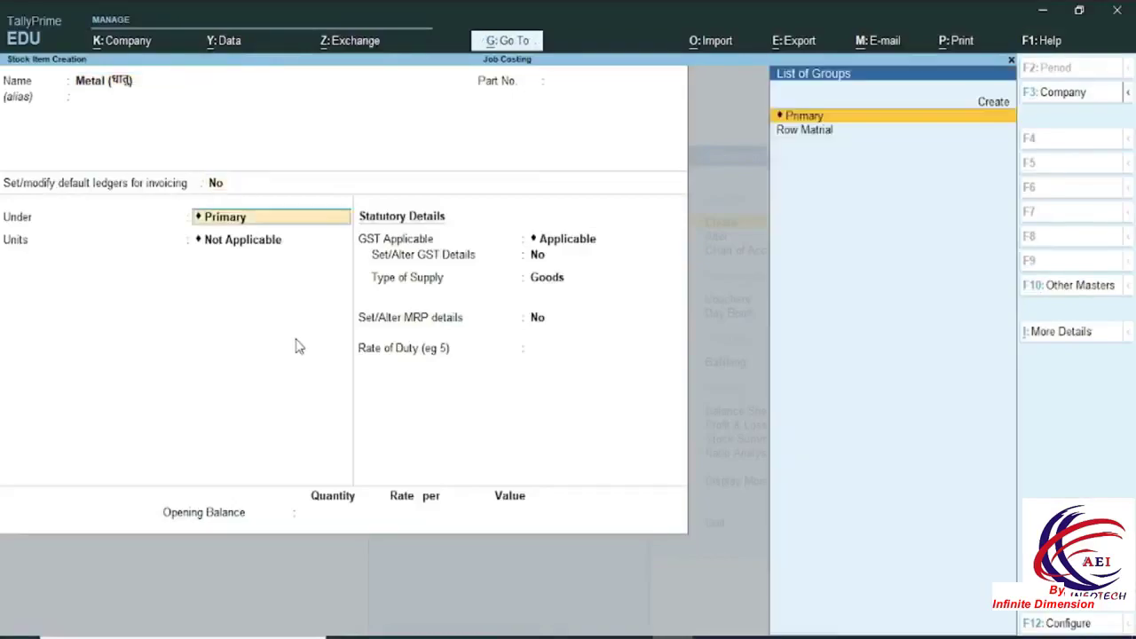
pyautogui.press('Down')
pyautogui.press('Return')
pyautogui.press('Down')
pyautogui.press('Down')
pyautogui.press('Down')
pyautogui.press('Down')
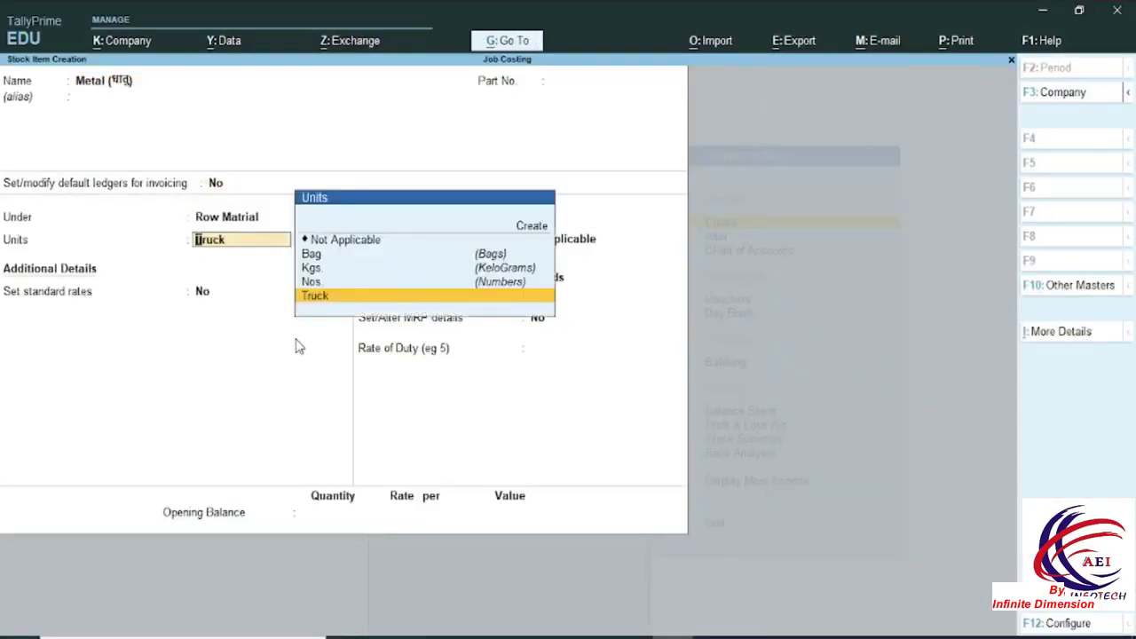
pyautogui.press('Up')
pyautogui.press('Up')
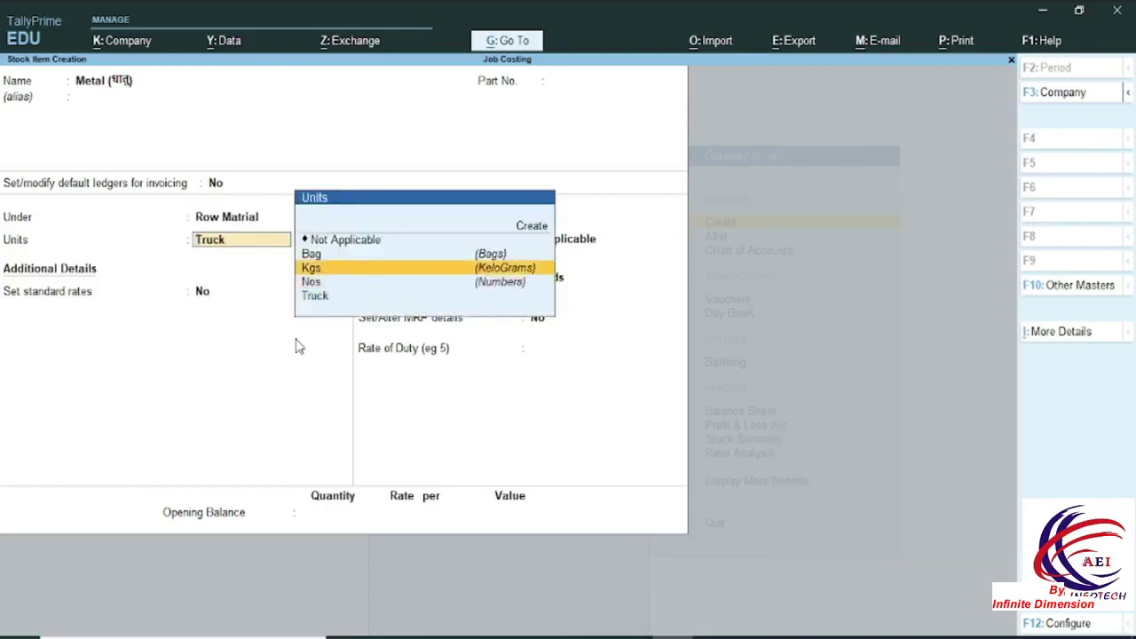
pyautogui.press('Return')
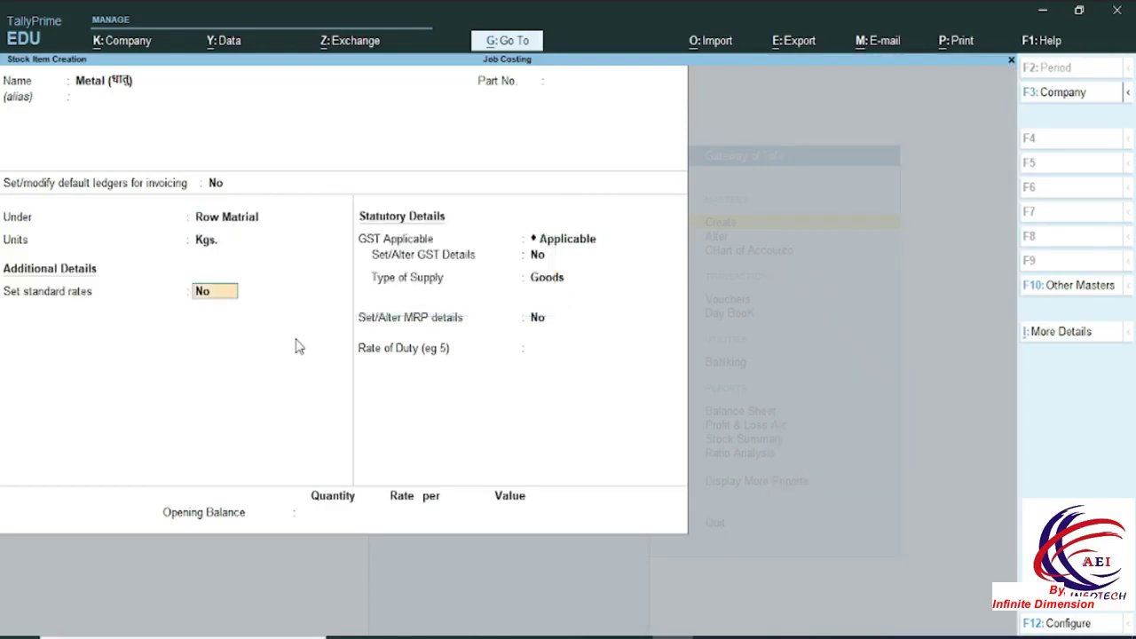
pyautogui.hotkey('ctrl', 'a')
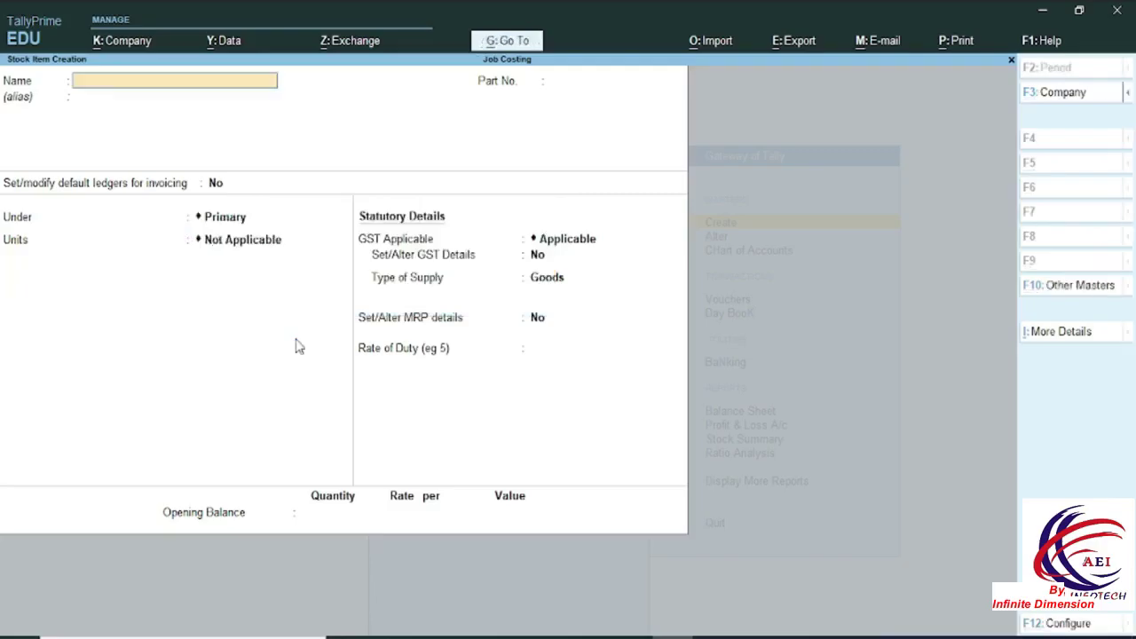
# Create the stock item Sand (रेत) under Row Matrial, measured in Truck
pyautogui.hotkey('alt', 'Tab')
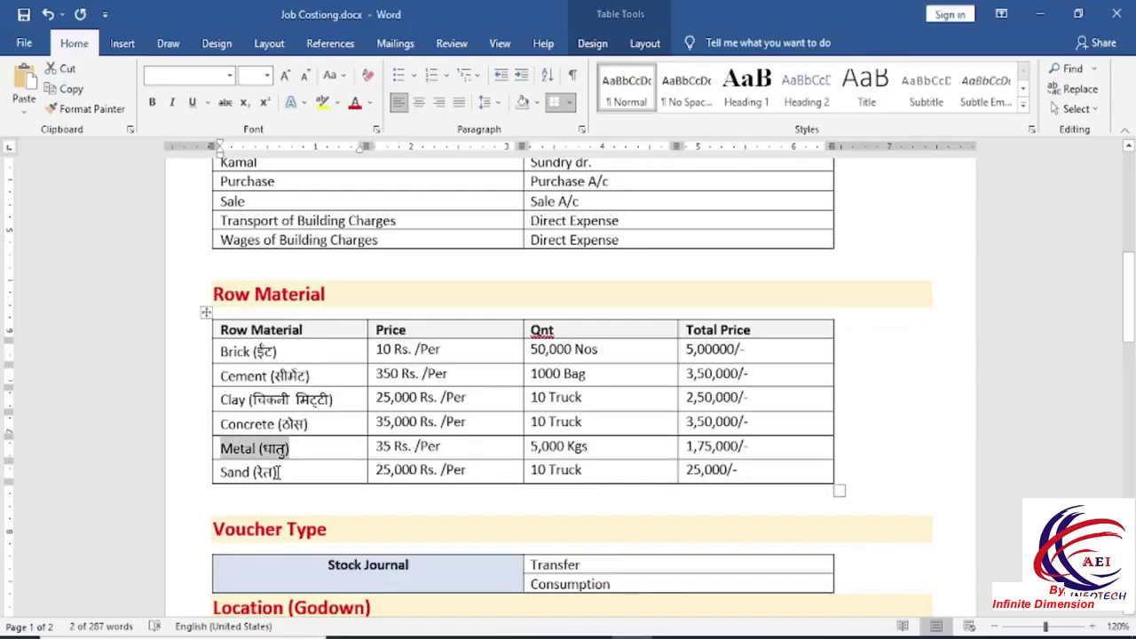
pyautogui.moveTo(277, 472); pyautogui.dragTo(221, 473)
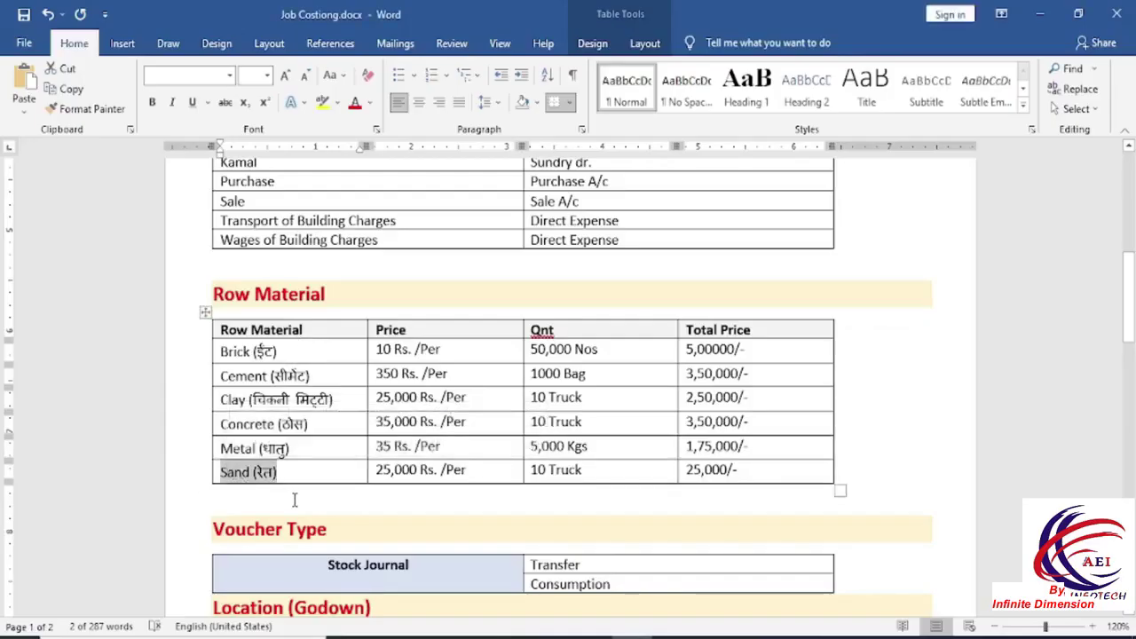
pyautogui.hotkey('ctrl', 'c')
pyautogui.hotkey('alt', 'Tab')
pyautogui.hotkey('ctrl', 'alt', 'v')
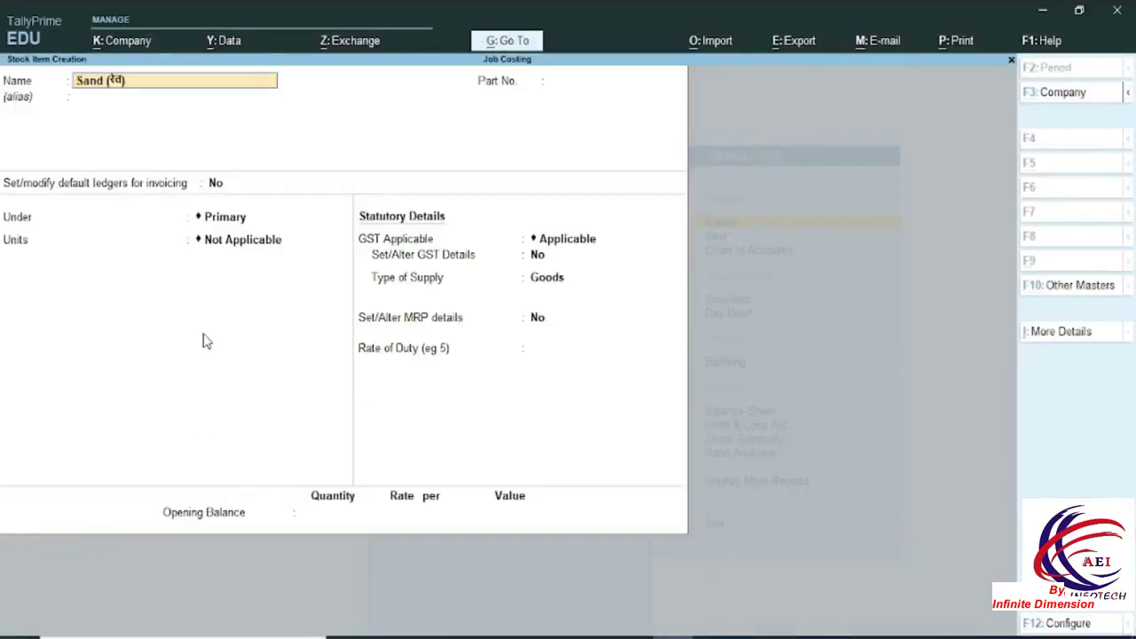
pyautogui.press('Return')
pyautogui.press('Return')
pyautogui.press('Return')
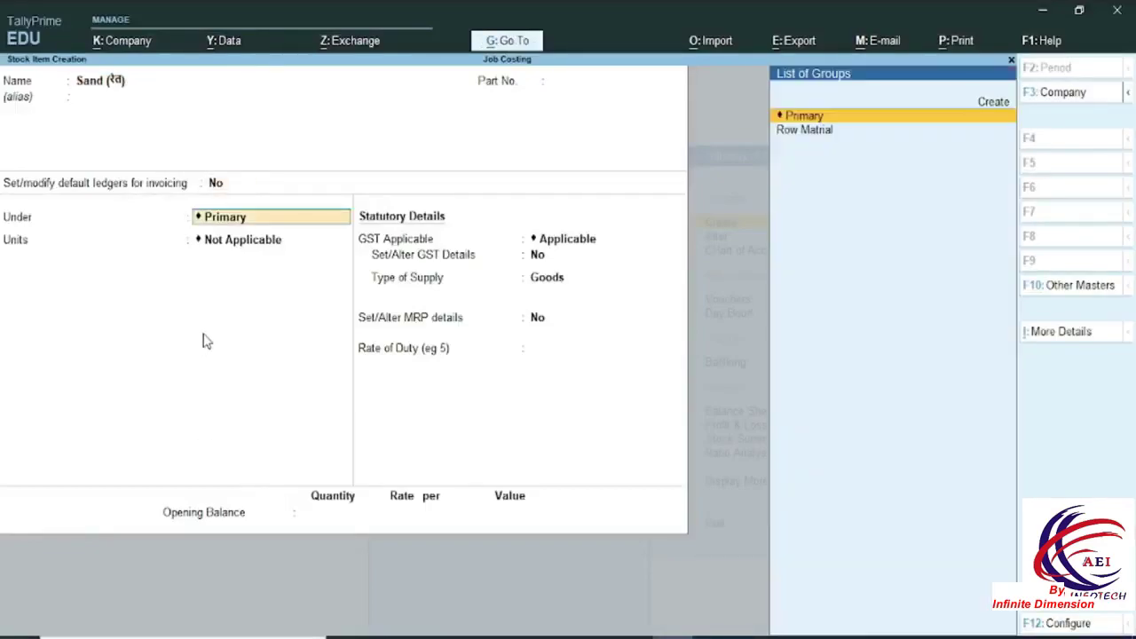
pyautogui.press('Down')
pyautogui.press('Return')
pyautogui.press('Down')
pyautogui.press('Down')
pyautogui.press('Down')
pyautogui.press('Down')
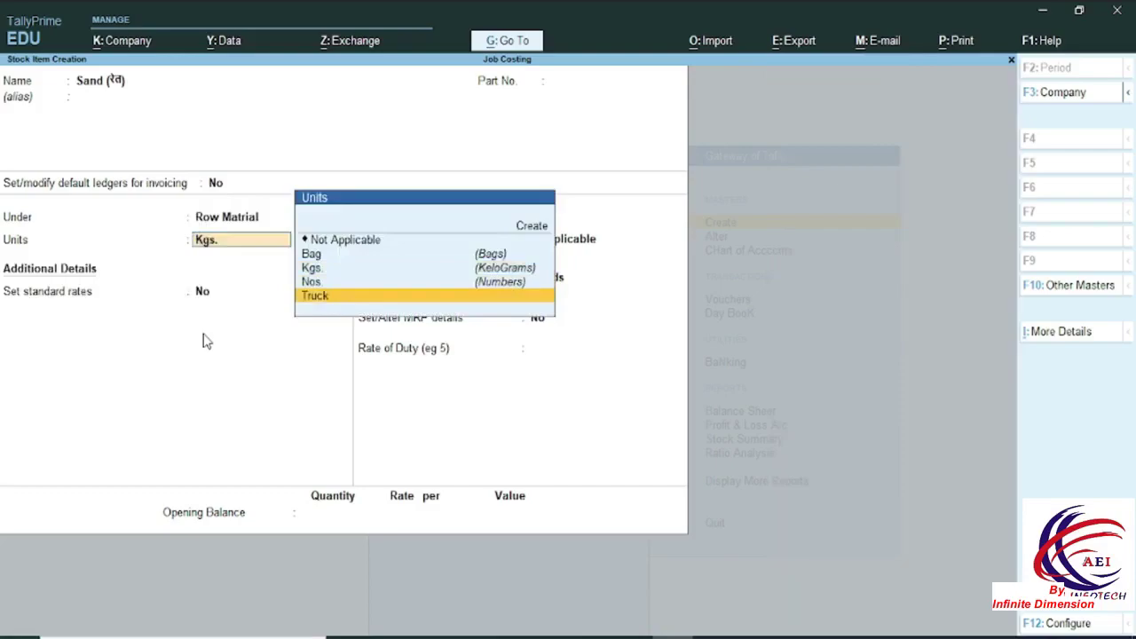
pyautogui.press('Return')
pyautogui.hotkey('ctrl', 'a')
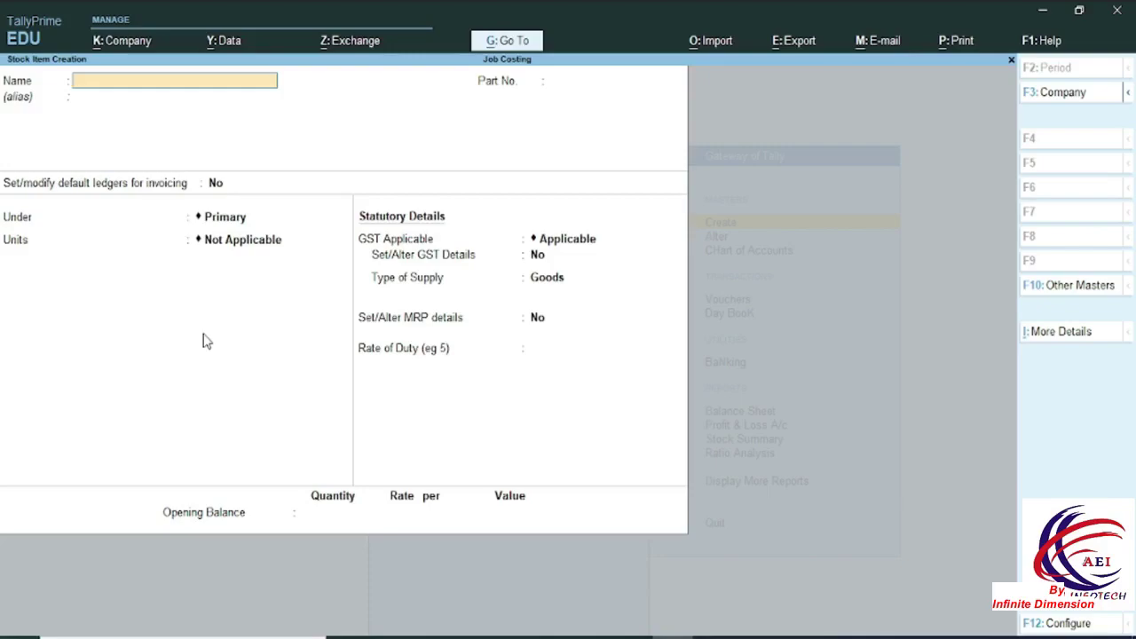
# Quit stock item creation and open the Stock Journal voucher type for alteration, down to Name of Class
pyautogui.press('Escape')
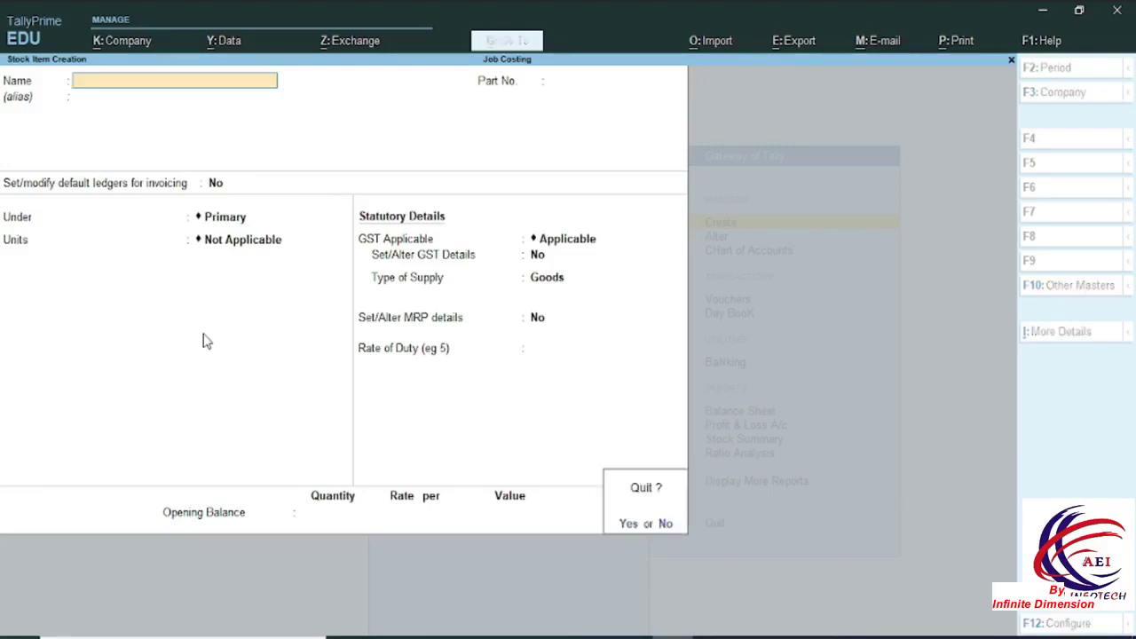
pyautogui.press('y')
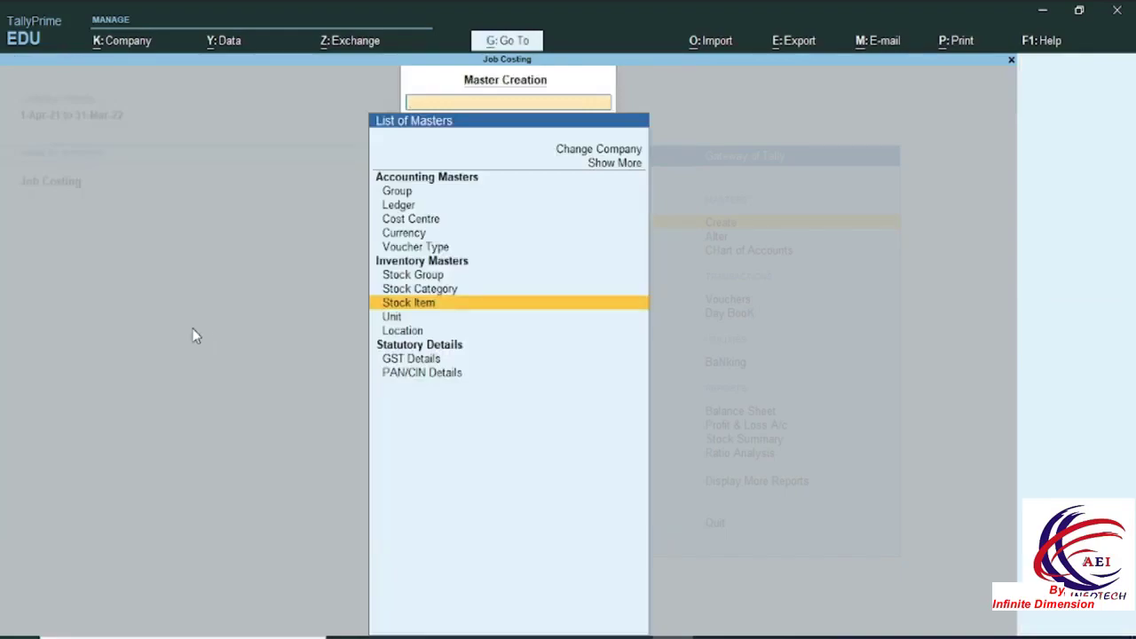
pyautogui.press('Escape')
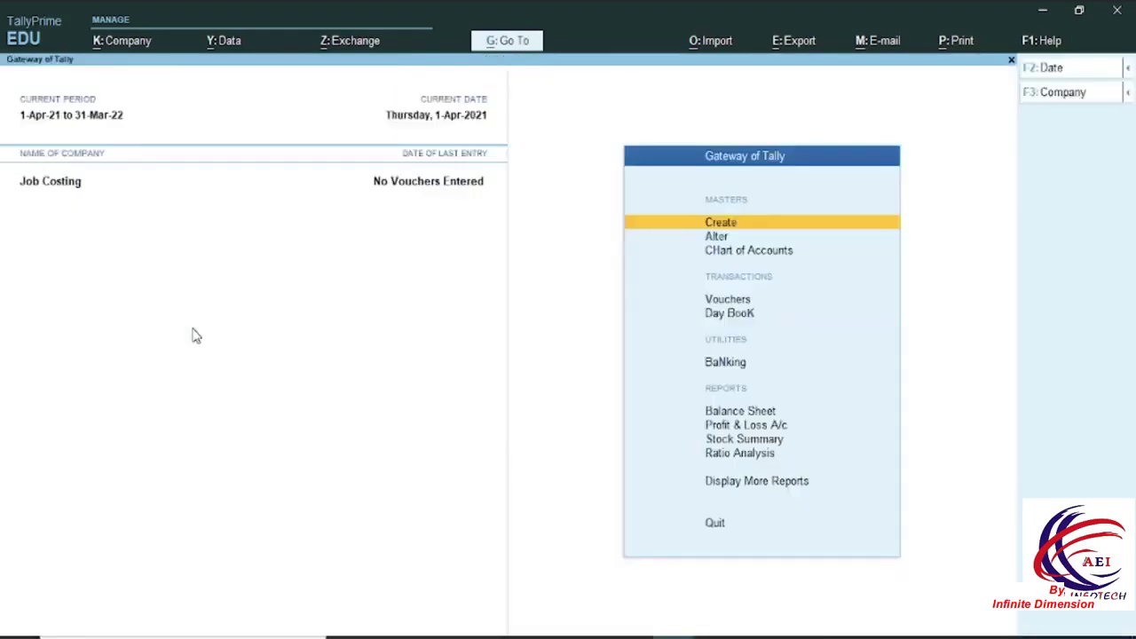
pyautogui.press('Down')
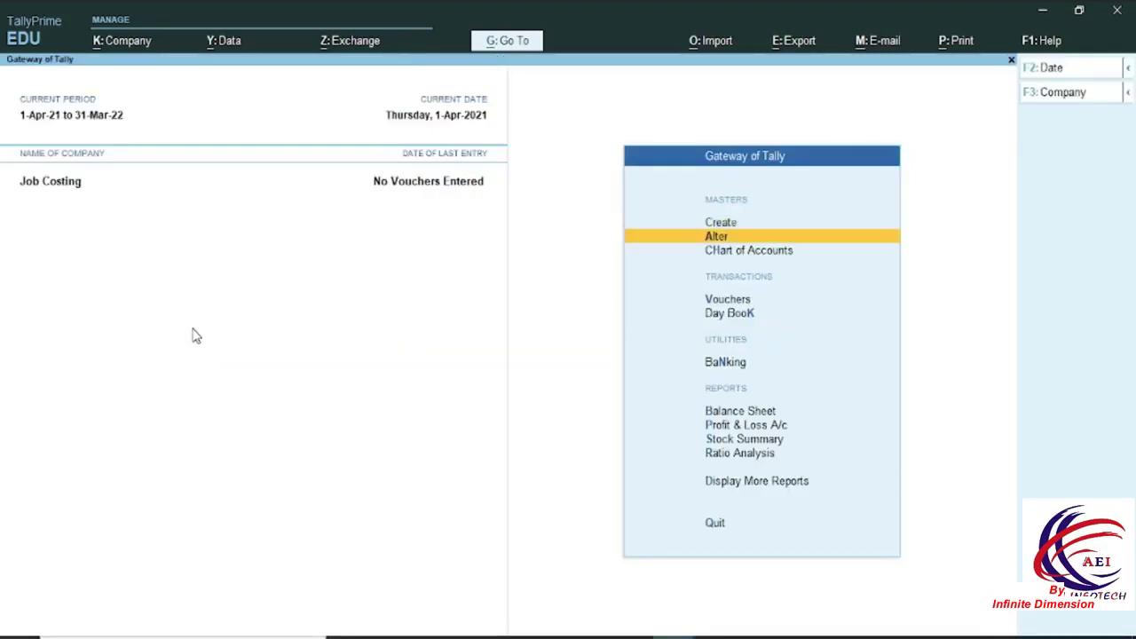
pyautogui.press('Return')
pyautogui.press('Down')
pyautogui.press('Down')
pyautogui.press('Down')
pyautogui.press('Down')
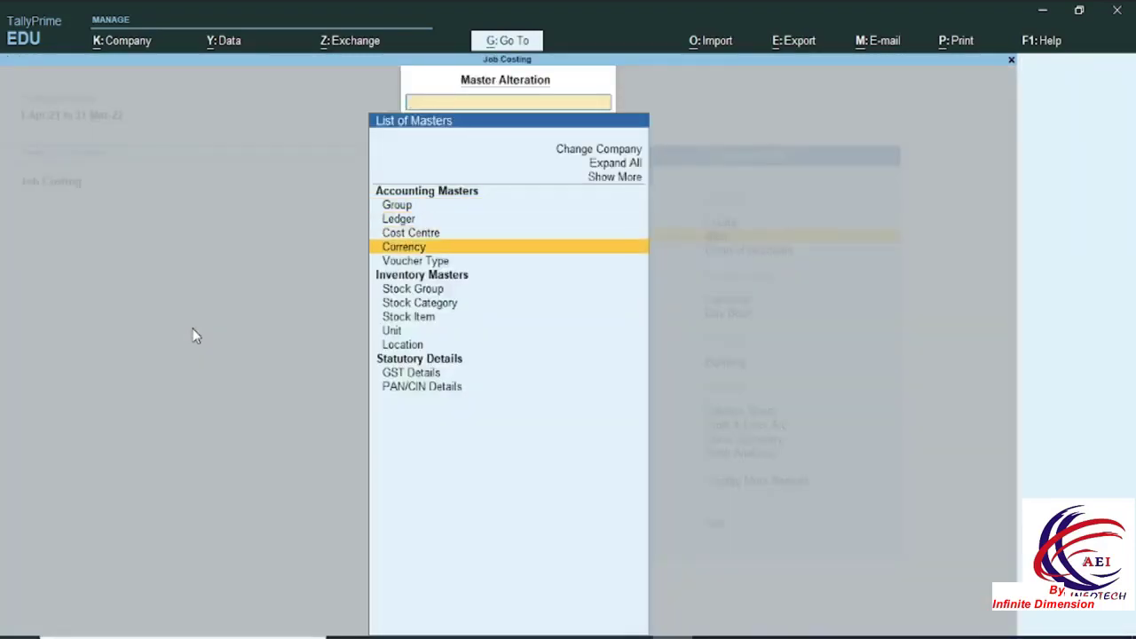
pyautogui.press('Return')
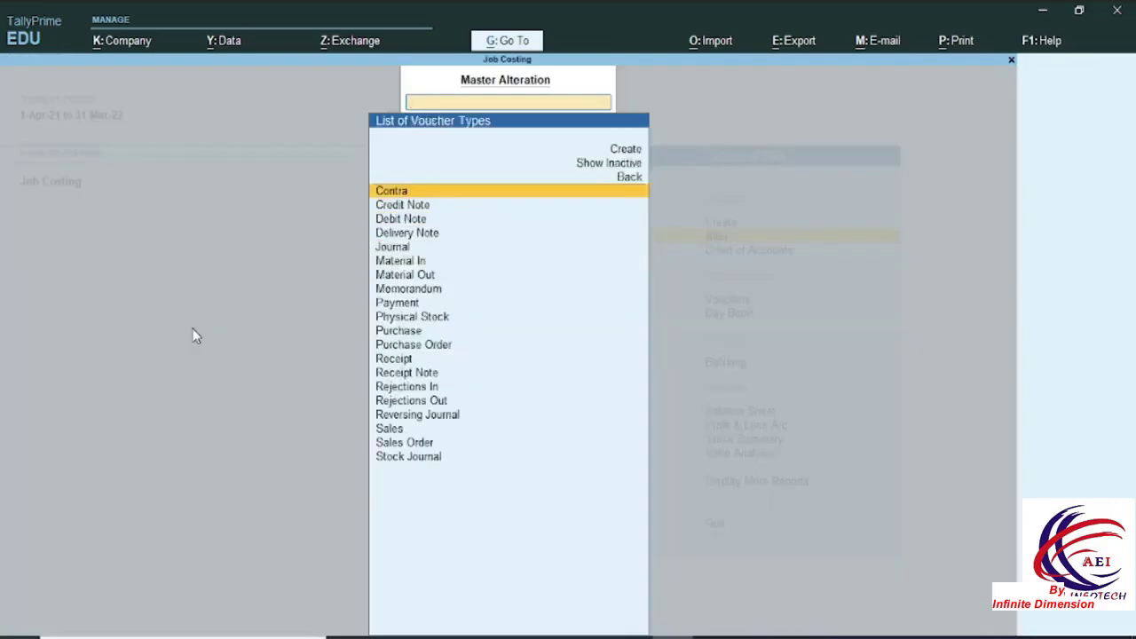
pyautogui.write('J')
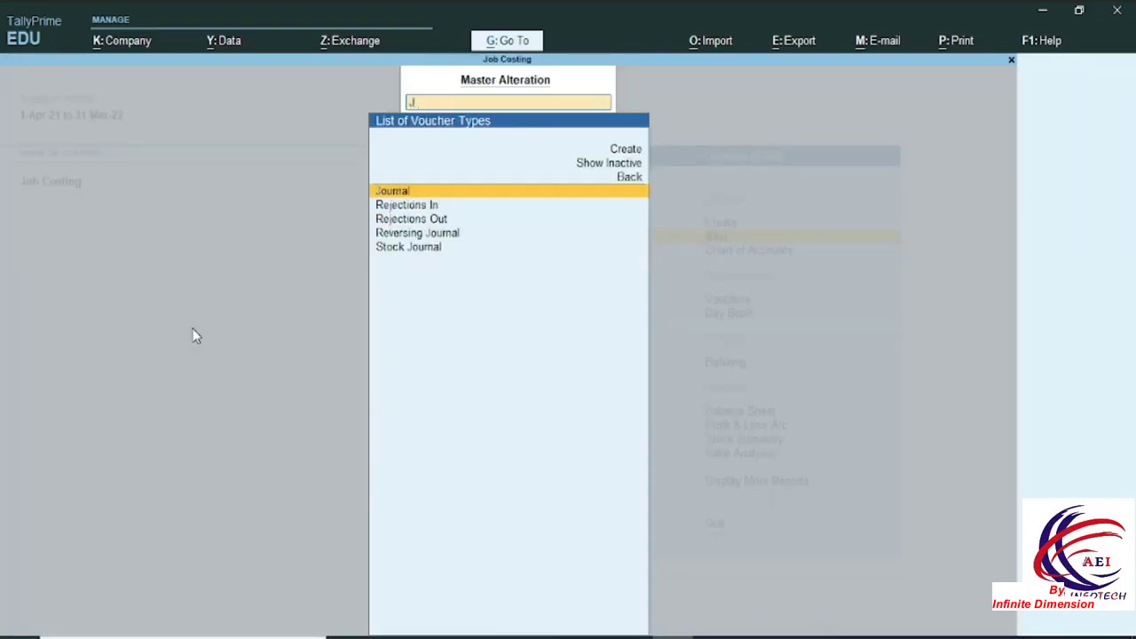
pyautogui.press('Down')
pyautogui.press('Down')
pyautogui.press('Down')
pyautogui.press('Down')
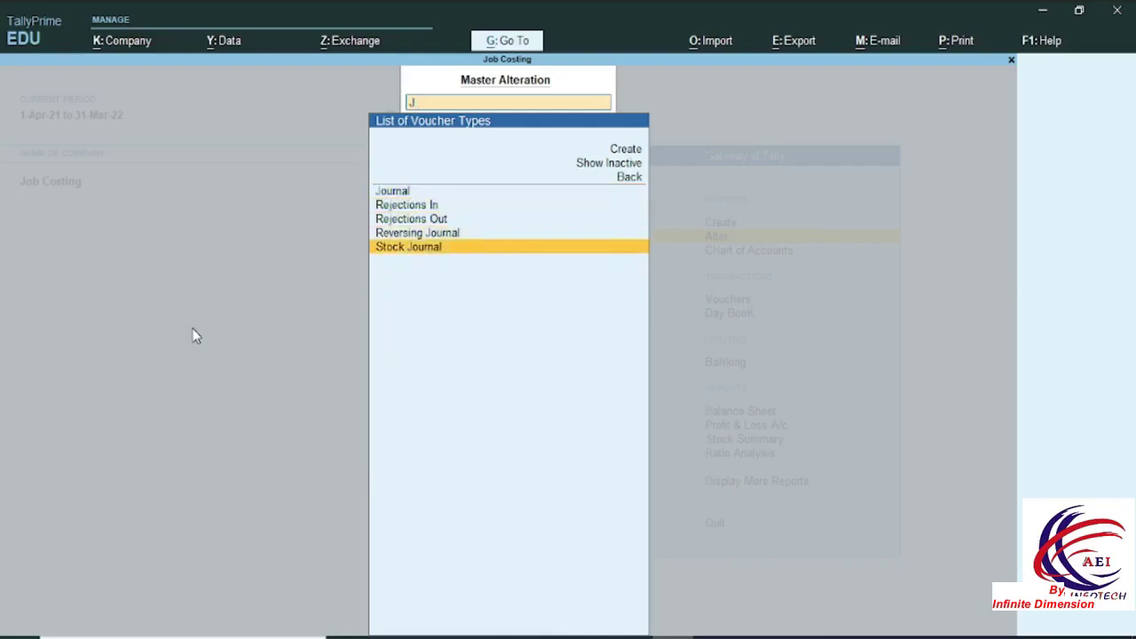
pyautogui.press('Return')
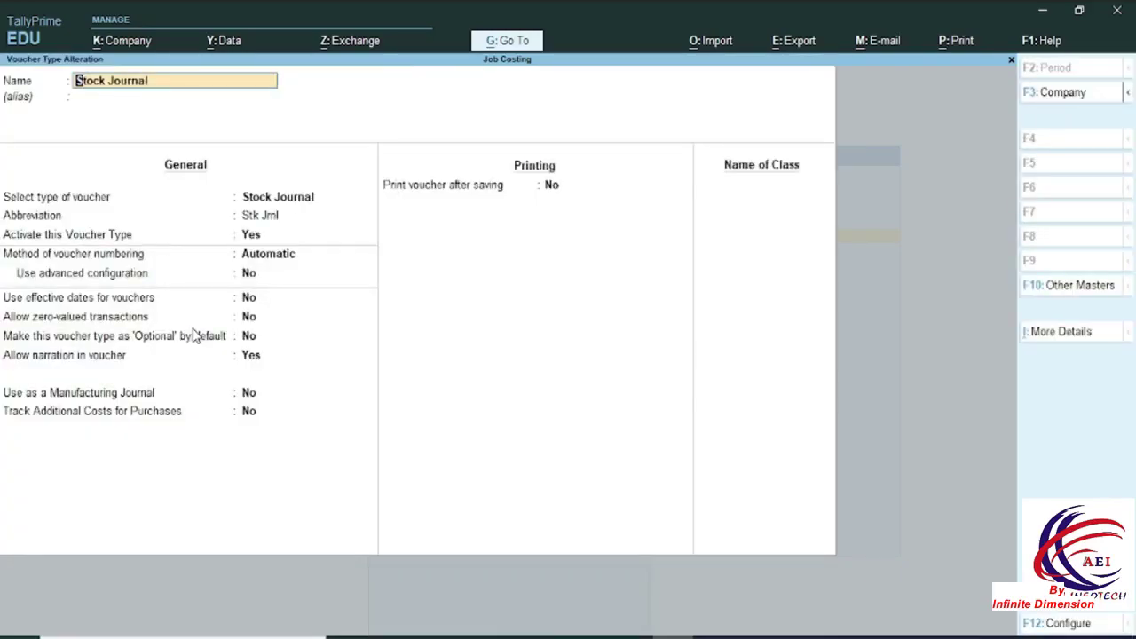
pyautogui.press('Return')
pyautogui.press('Return')
pyautogui.press('Return')
pyautogui.press('Return')
pyautogui.press('Return')
pyautogui.press('Return')
pyautogui.press('Return')
pyautogui.press('Return')
pyautogui.press('Return')
pyautogui.press('Return')
pyautogui.press('Return')
pyautogui.press('Return')
pyautogui.press('Return')
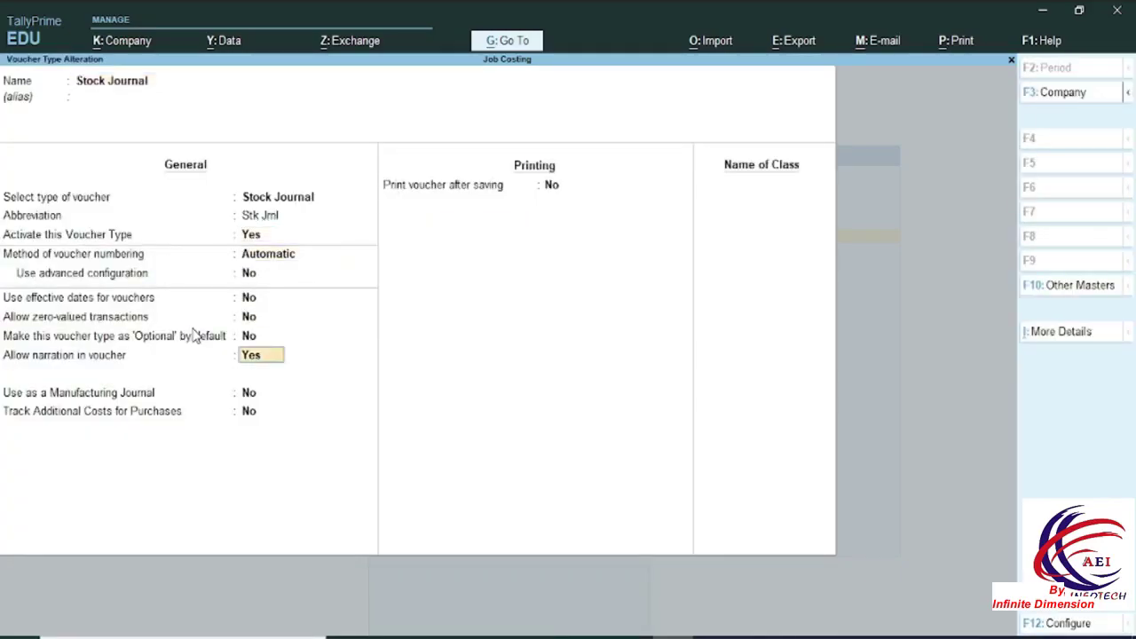
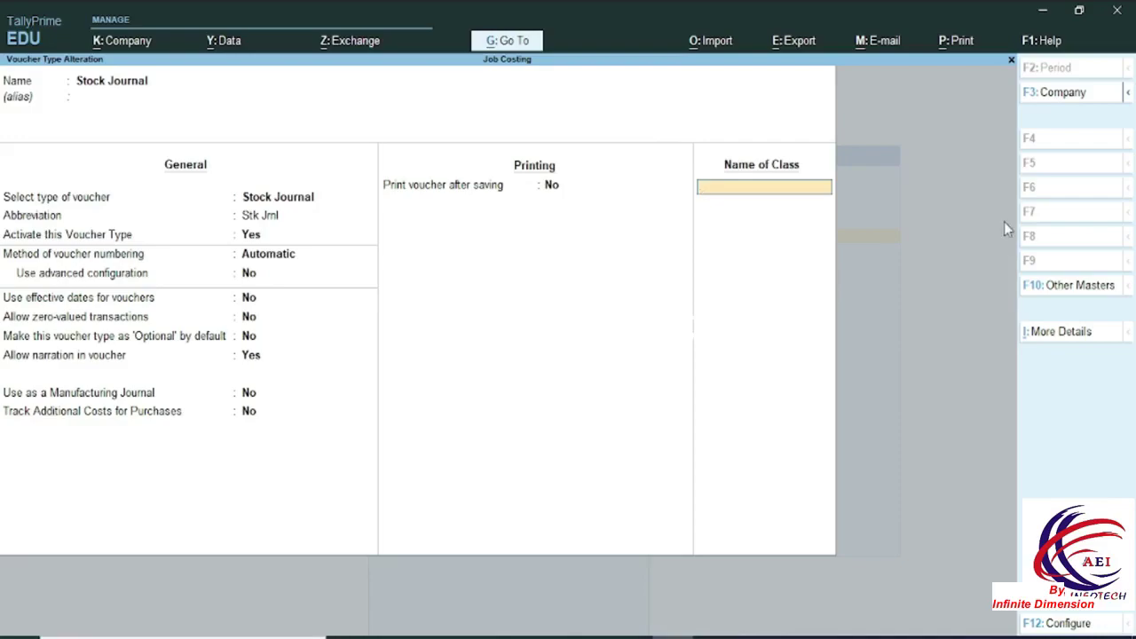
# Add a Transfer class to Stock Journal with Inter-Location Transfers set to Yes
pyautogui.write('Transfer')
pyautogui.press('Return')
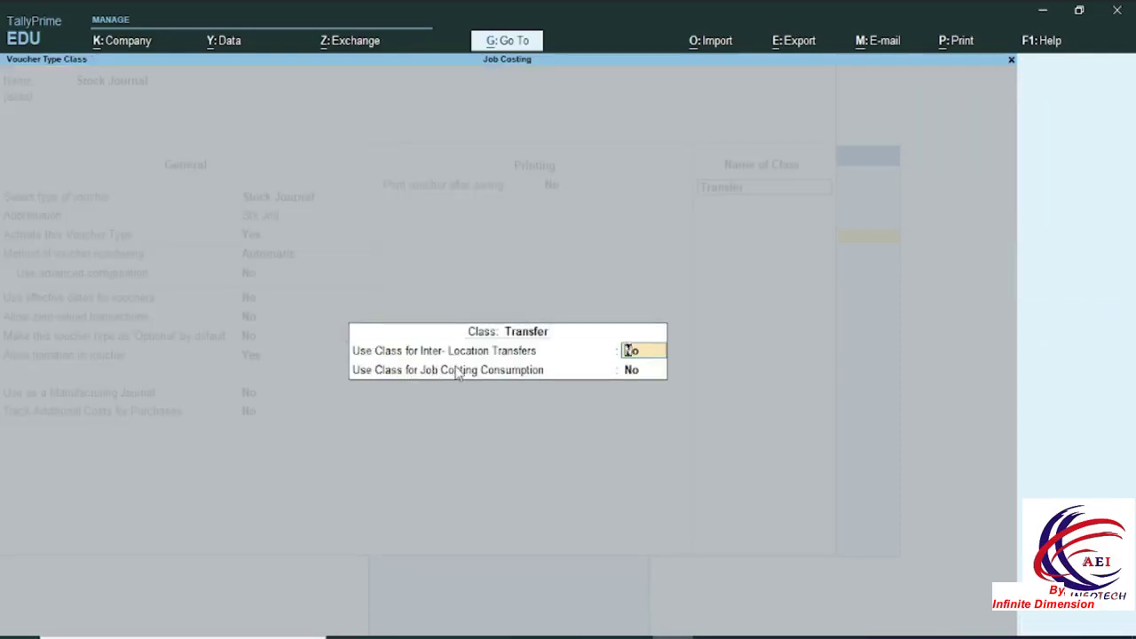
pyautogui.write('y')
pyautogui.press('Return')
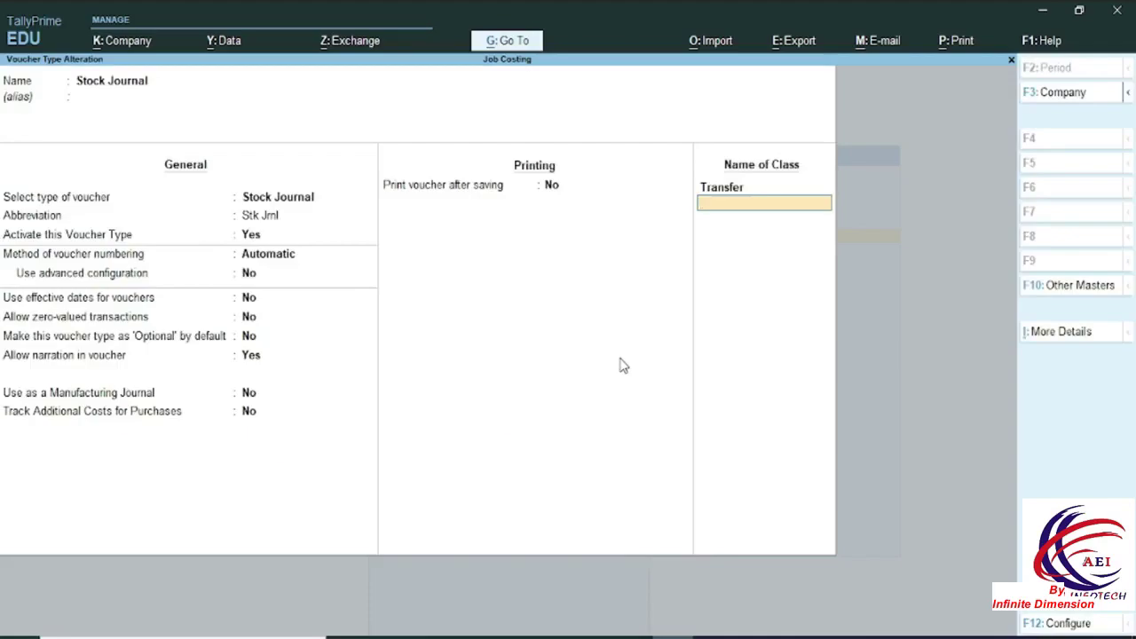
# Add a Consumption class, save the Stock Journal voucher type, and return to Gateway of Tally
pyautogui.write('Consumption')
pyautogui.press('Return')
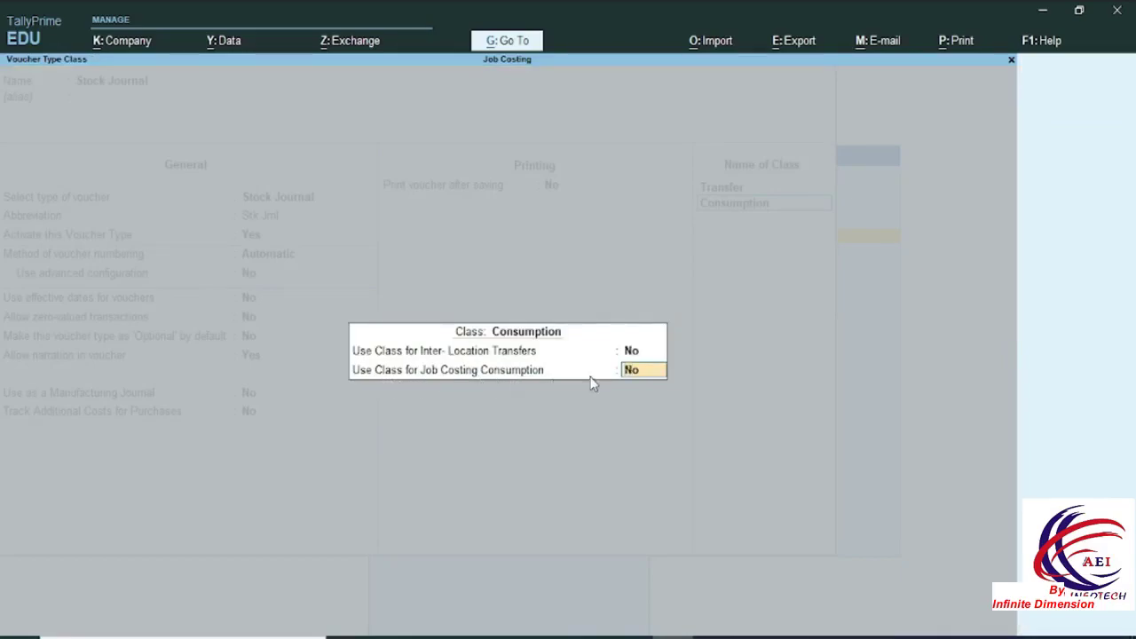
pyautogui.press('Return')
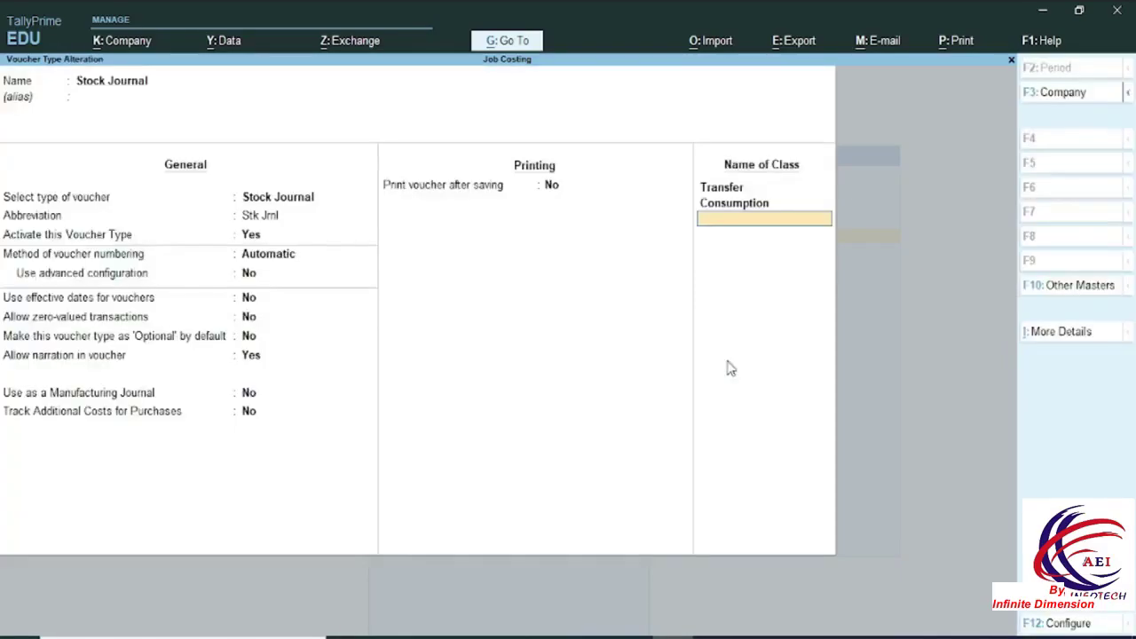
pyautogui.press('Return')
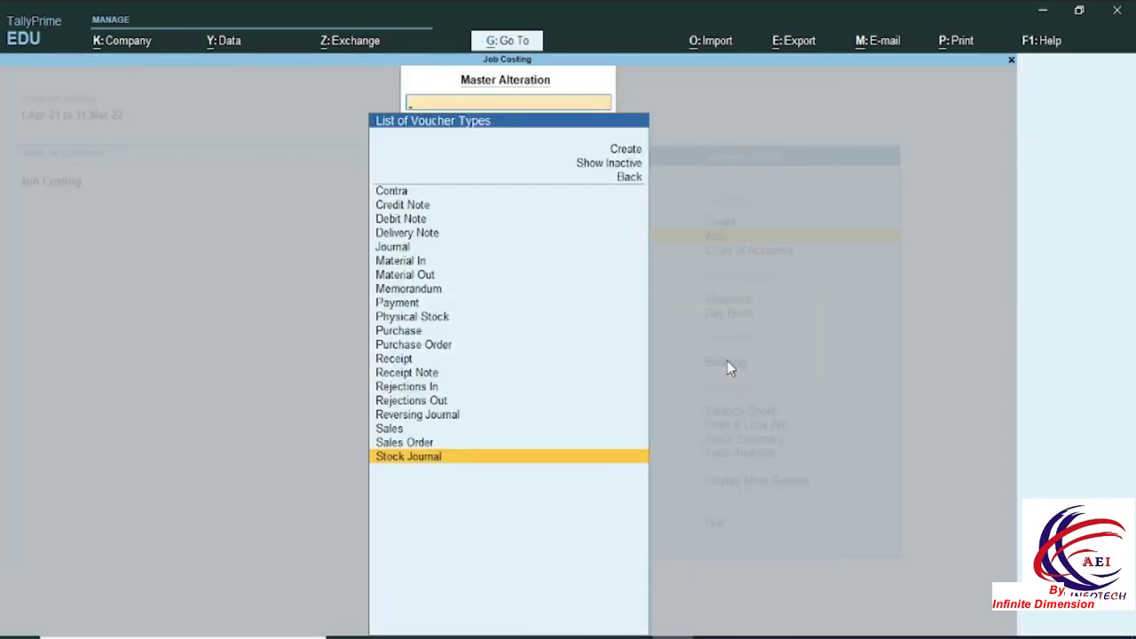
pyautogui.press('Escape')
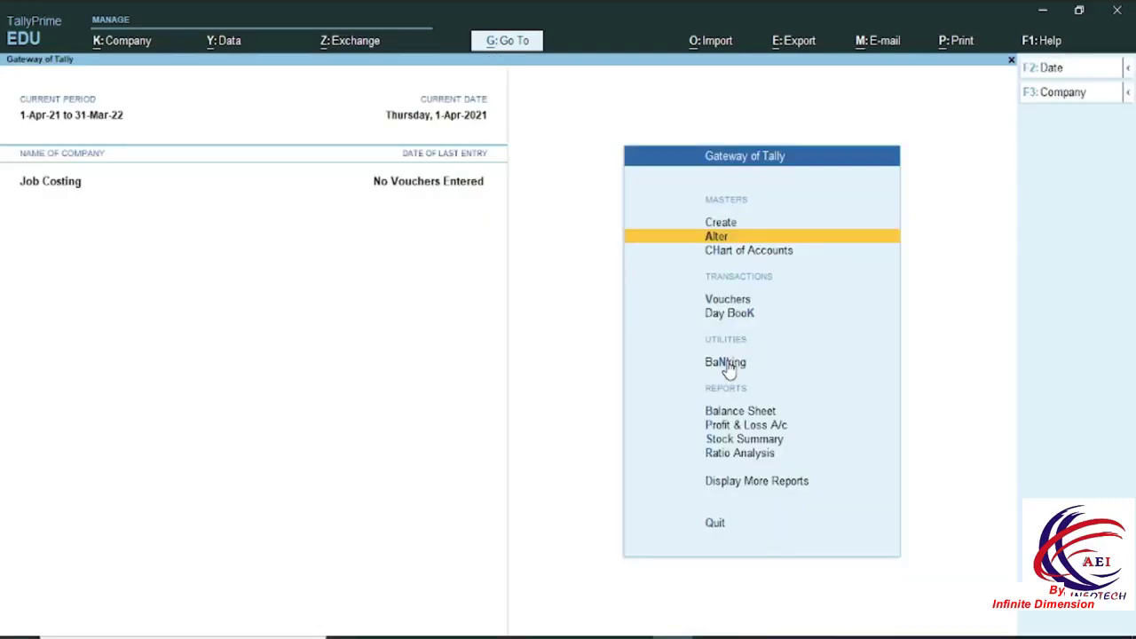
# Open a new Purchase voucher and enter supplier invoice number 101
pyautogui.click(726, 304)
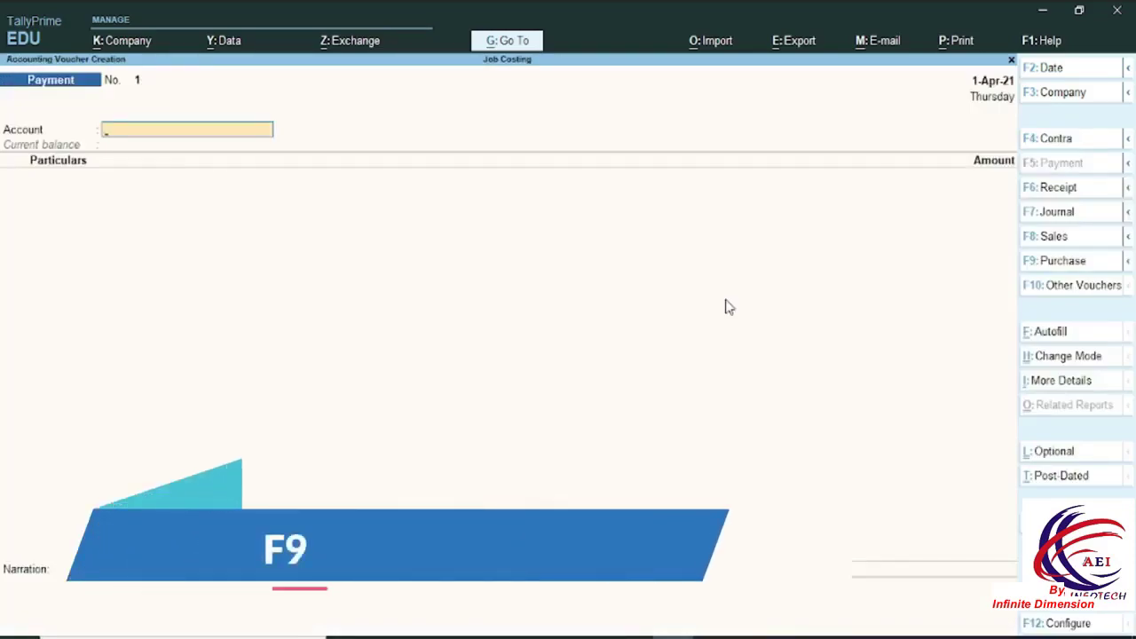
pyautogui.press('F9')
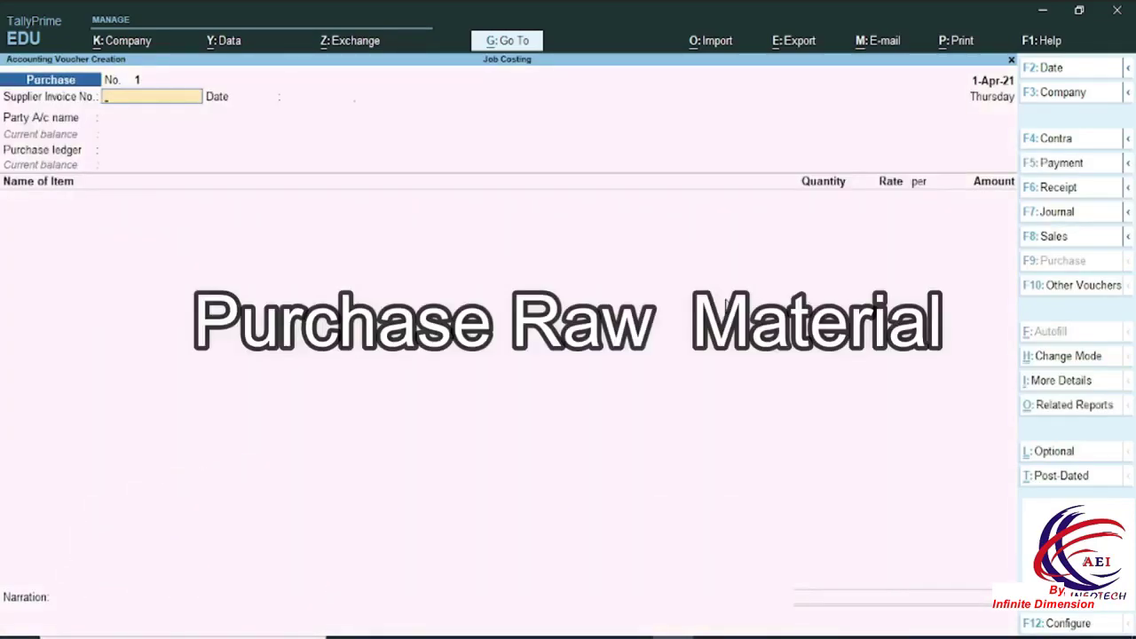
pyautogui.write('10101')
pyautogui.press('BackSpace')
pyautogui.press('BackSpace')
pyautogui.press('BackSpace')
pyautogui.press('BackSpace')
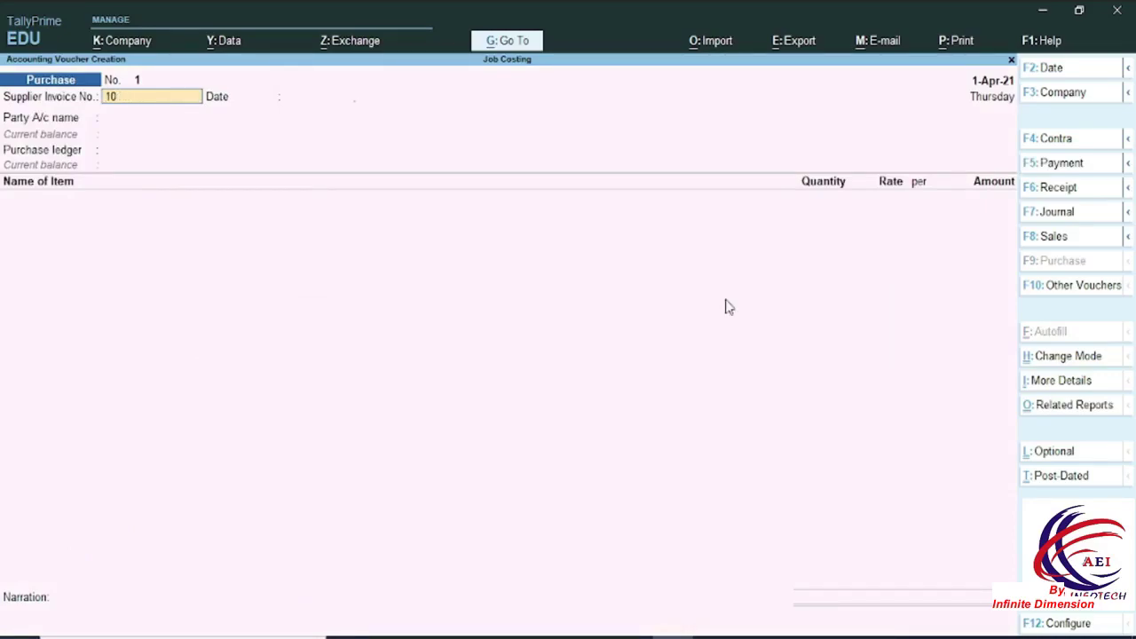
pyautogui.write('0')
pyautogui.press('Return')
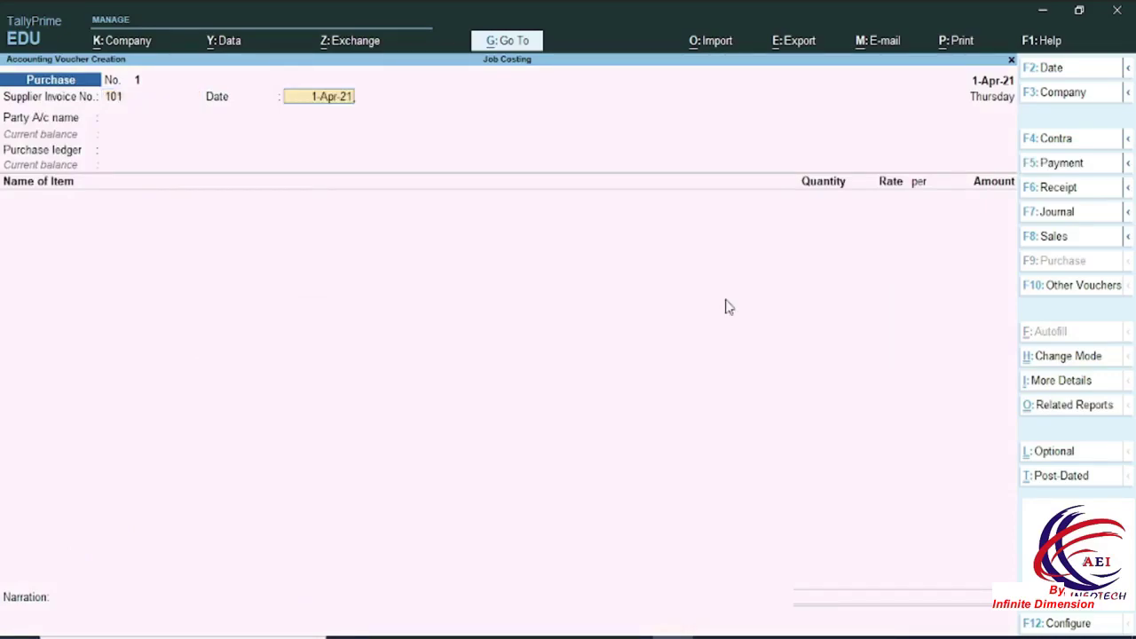
# Accept date 1-Apr-21 and party Aditya Corp, moving on to the Purchase ledger
pyautogui.press('Return')
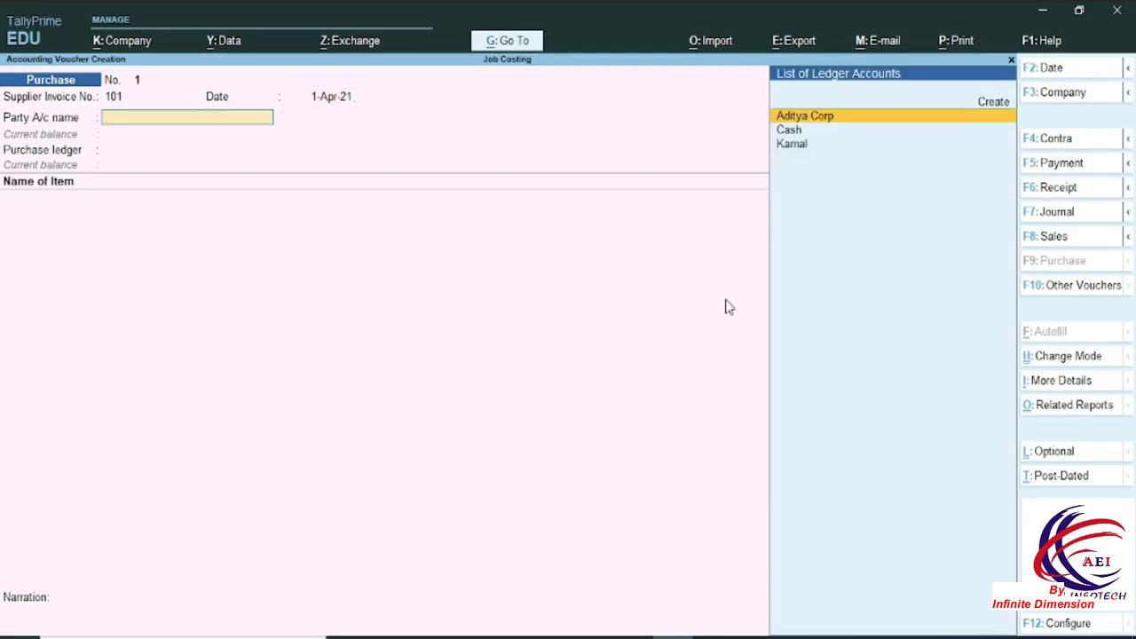
pyautogui.press('Return')
pyautogui.press('Return')
pyautogui.press('Return')
pyautogui.press('Return')
pyautogui.press('Return')
pyautogui.press('Return')
pyautogui.press('Return')
pyautogui.press('Return')
pyautogui.press('Return')
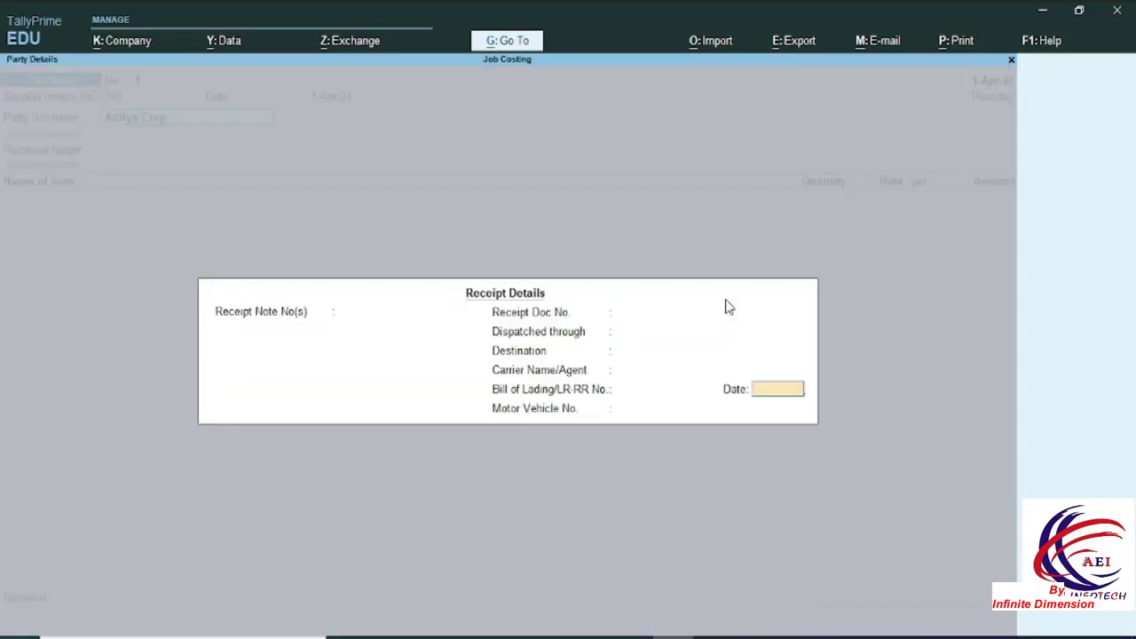
pyautogui.press('Return')
pyautogui.press('Return')
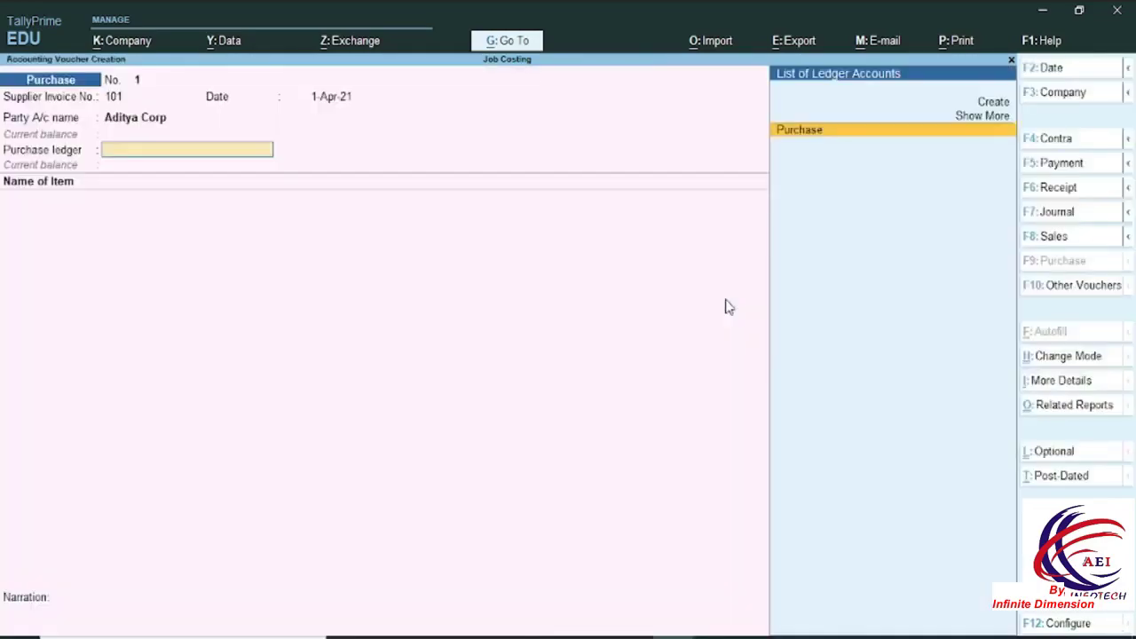
pyautogui.press('Return')
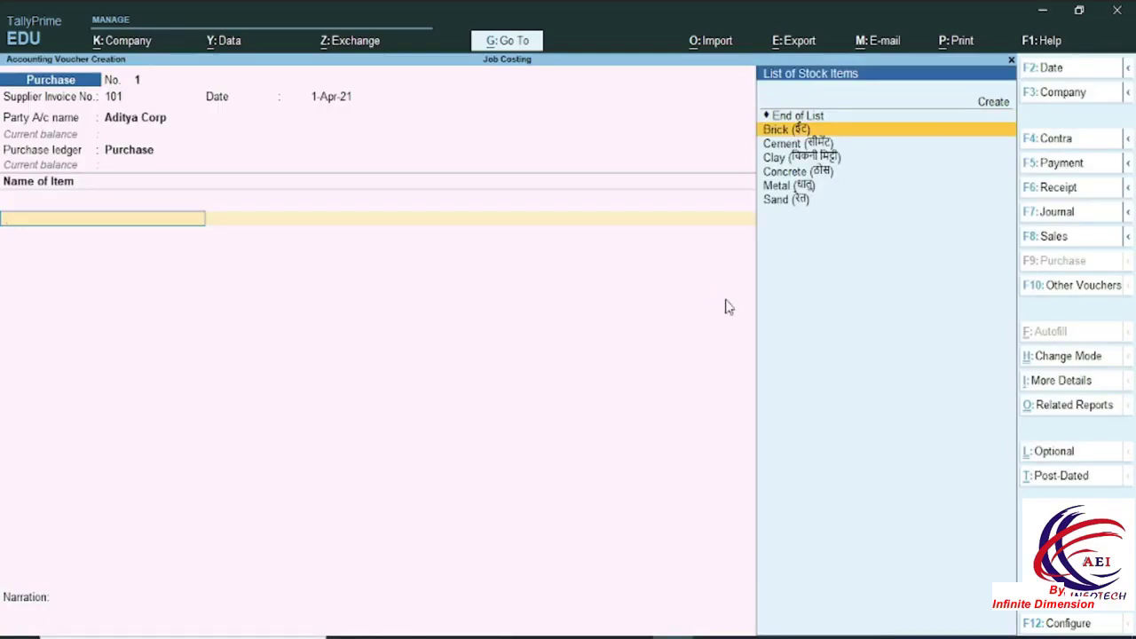
# Add Brick at Main Location: 50,000 Nos at rate 10, amount 5,00,000.00
pyautogui.press('Return')
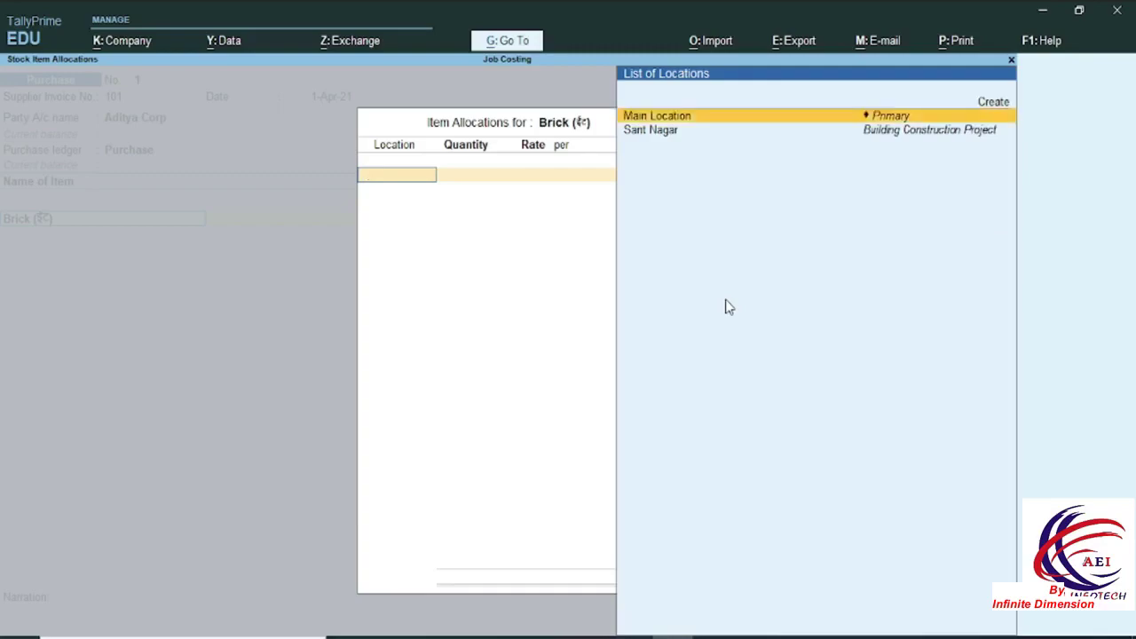
pyautogui.press('Return')
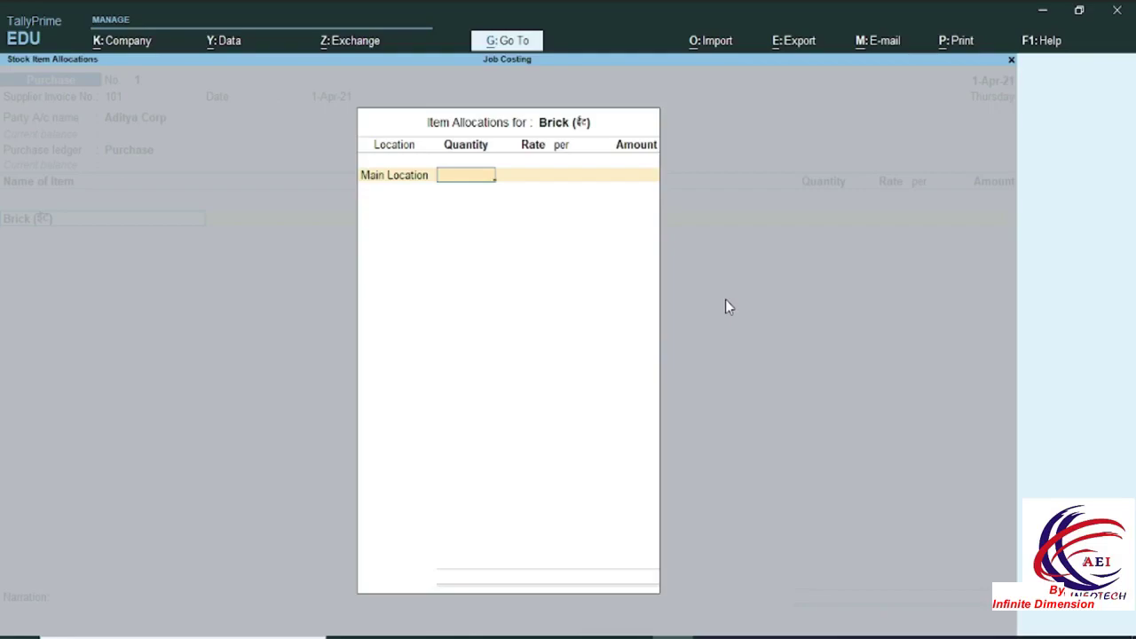
pyautogui.hotkey('alt', 'Tab')
pyautogui.scroll(2, 622, 338)
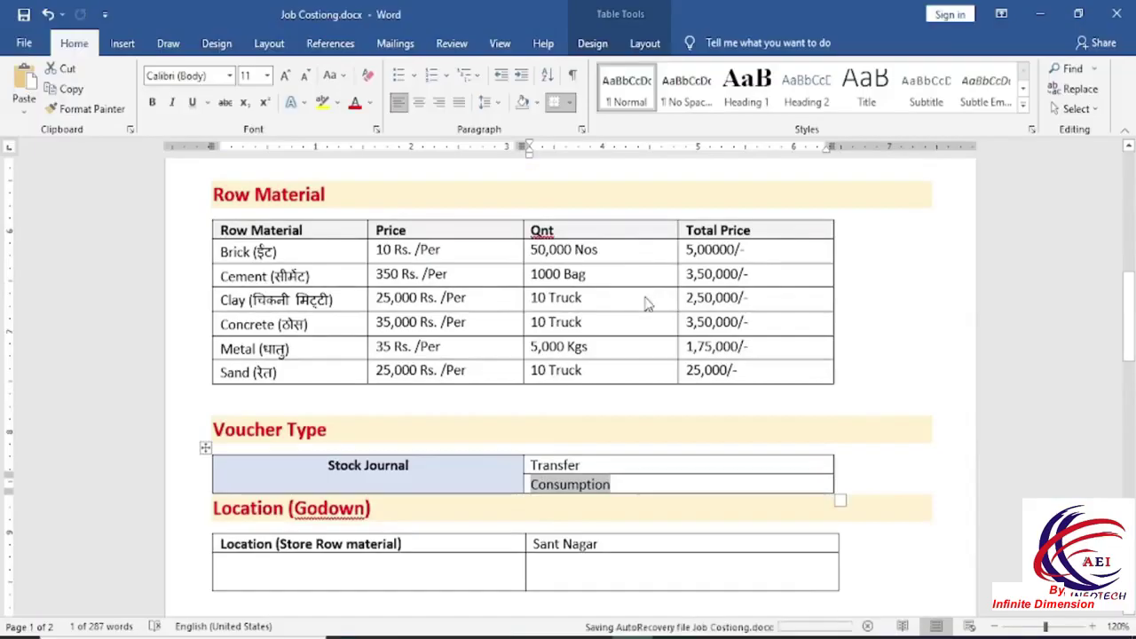
pyautogui.hotkey('alt', 'Tab')
pyautogui.write('50,')
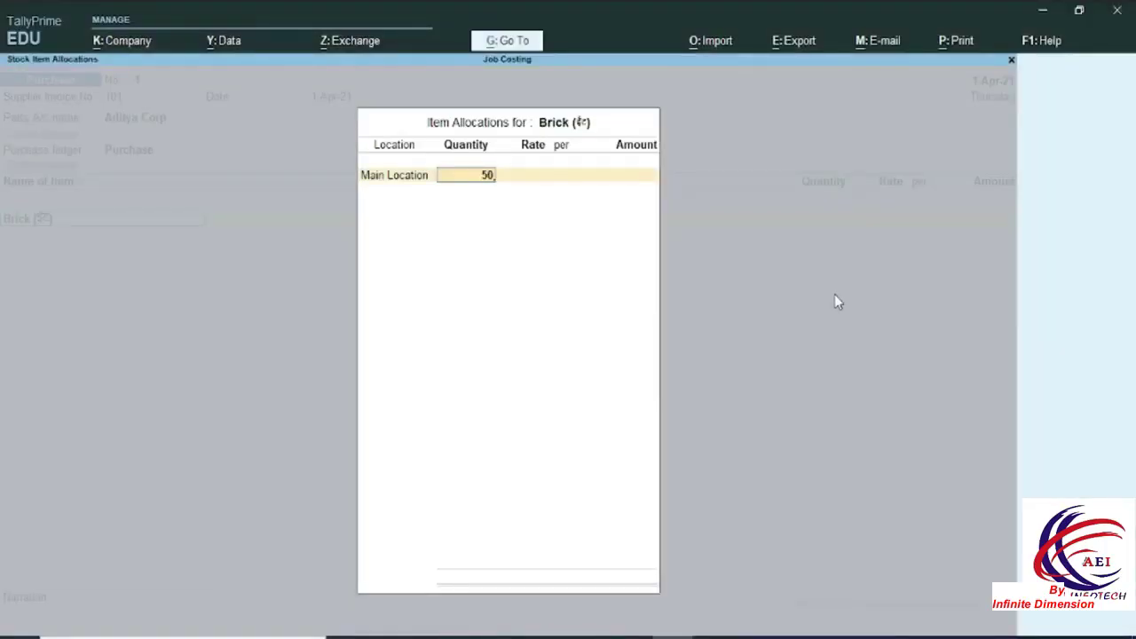
pyautogui.write('000')
pyautogui.press('Return')
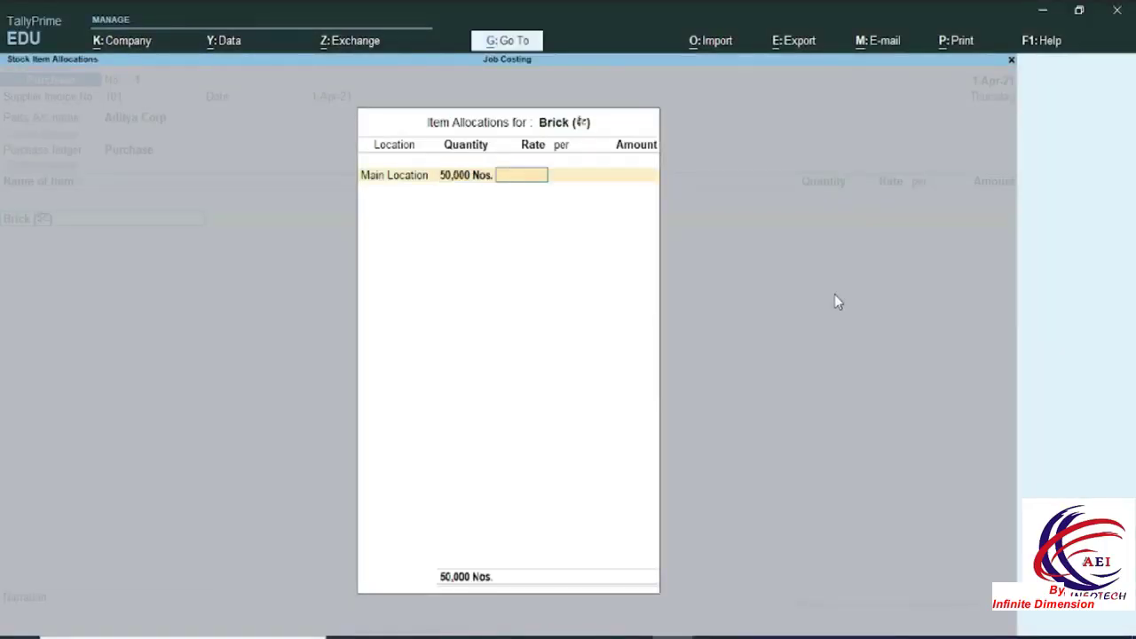
pyautogui.write('10')
pyautogui.press('Return')
pyautogui.press('Return')
pyautogui.press('Return')
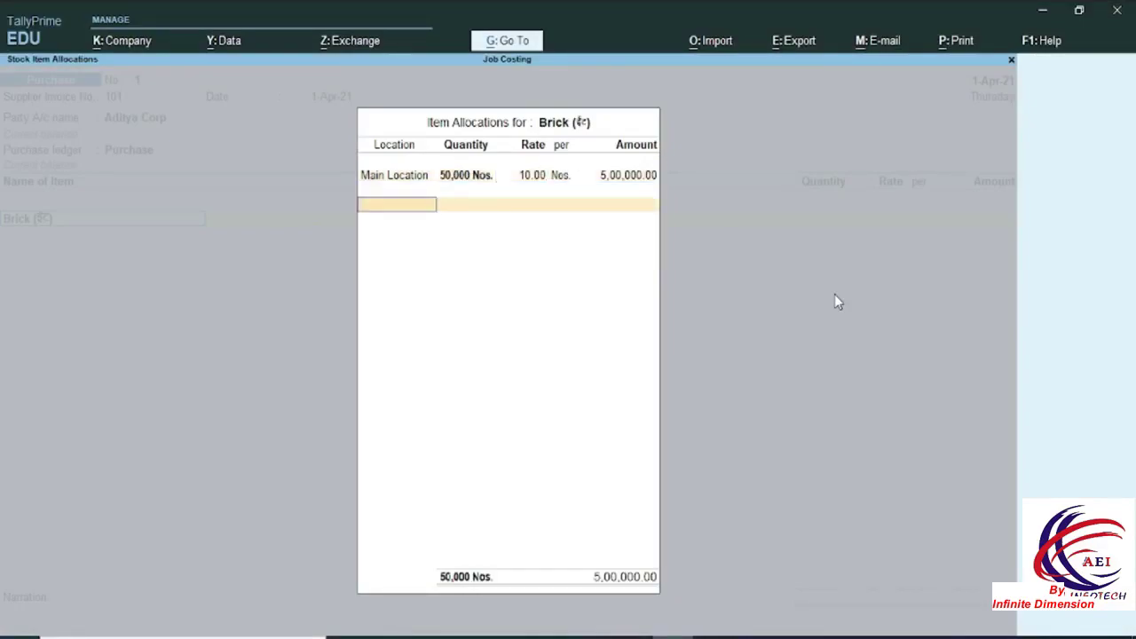
pyautogui.press('Return')
pyautogui.press('Return')
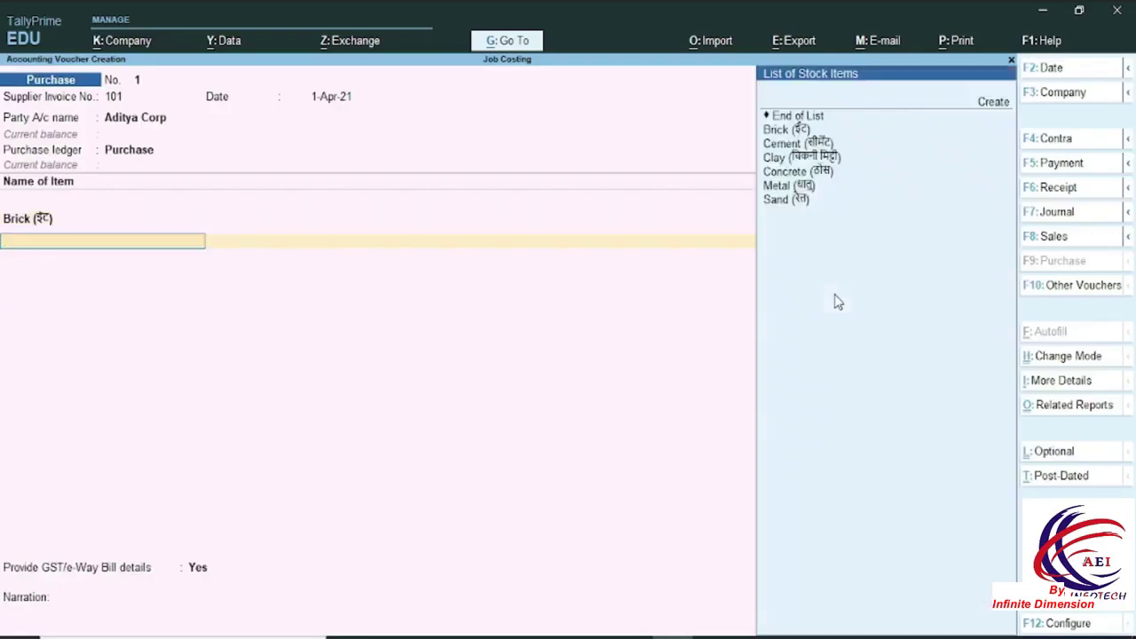
# Add Cement: 1,000 Bag at rate 350, amount 3,50,000.00
pyautogui.press('Return')
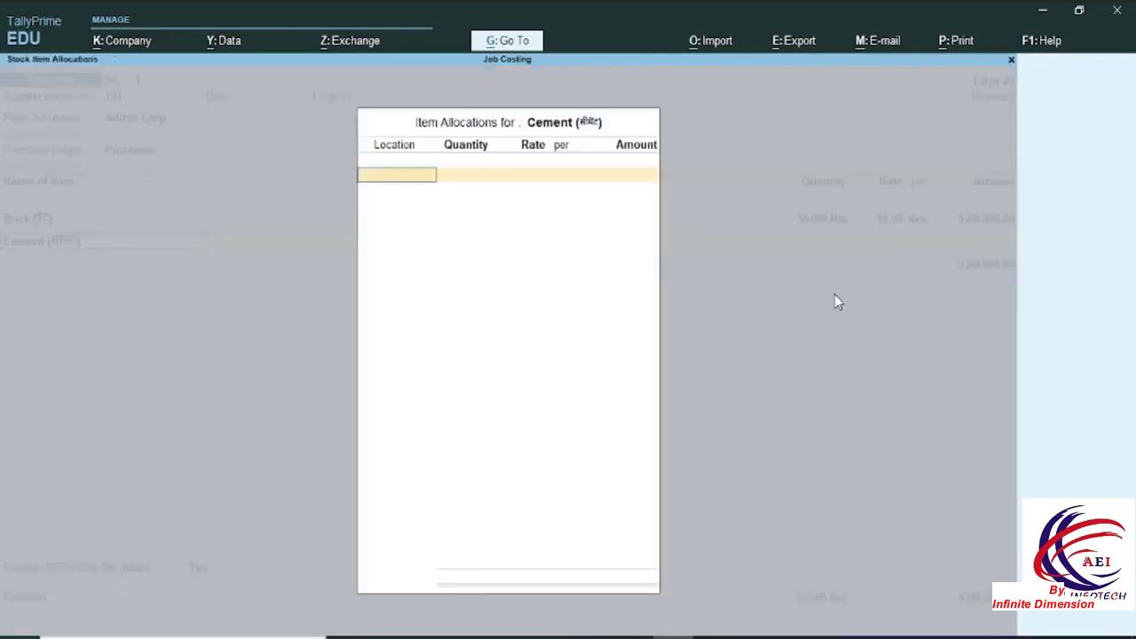
pyautogui.press('Return')
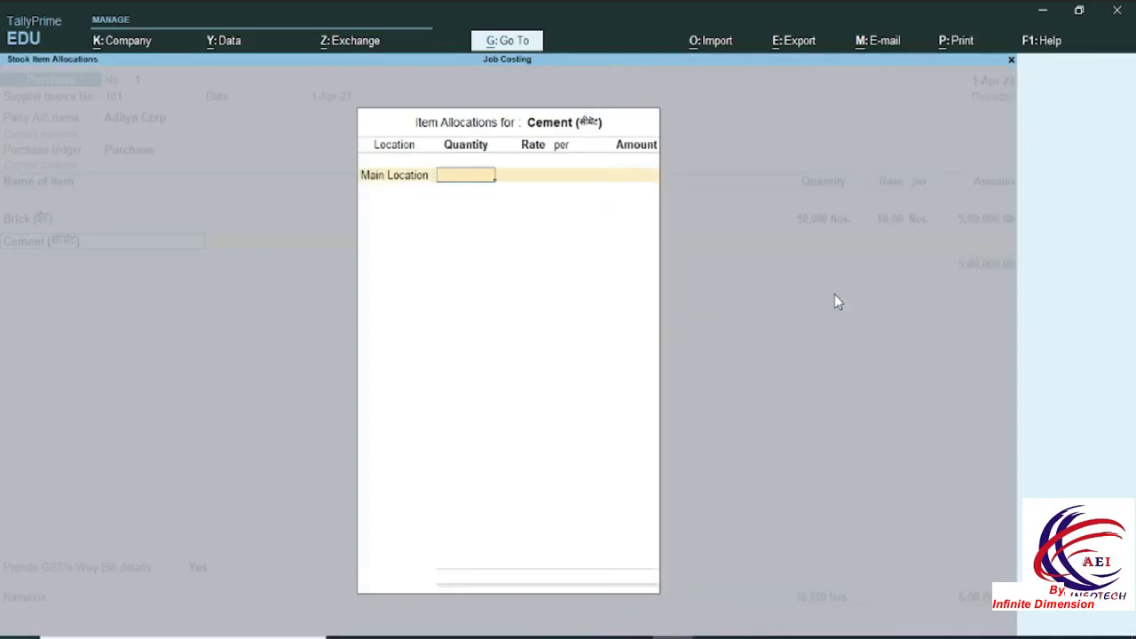
pyautogui.write('1,')
pyautogui.write('000')
pyautogui.press('Return')
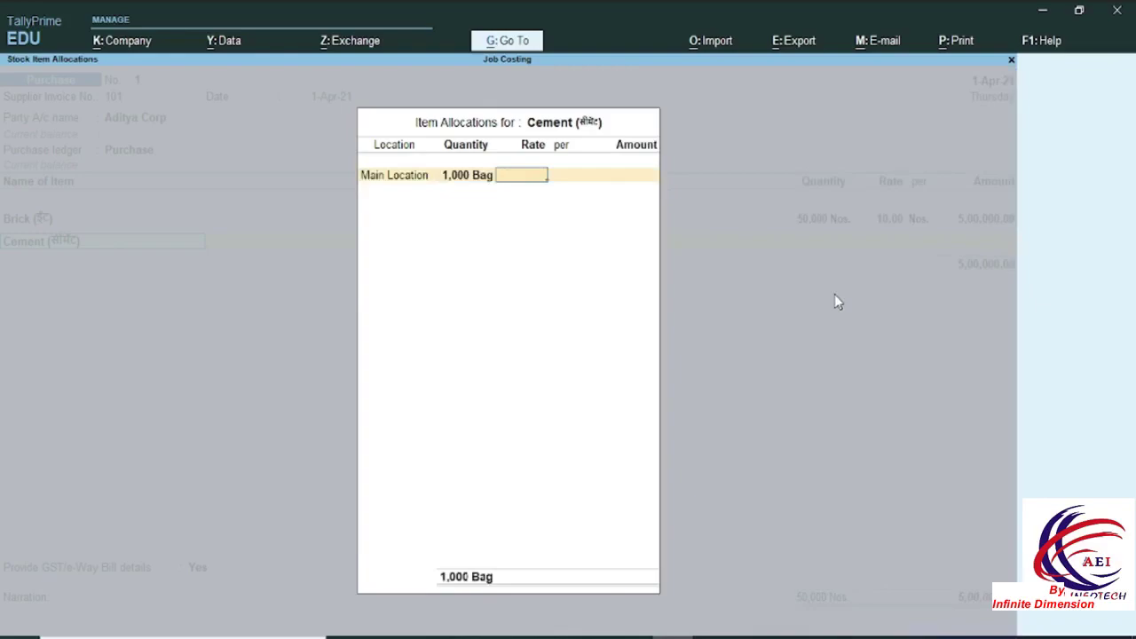
pyautogui.write('350')
pyautogui.press('Return')
pyautogui.press('Return')
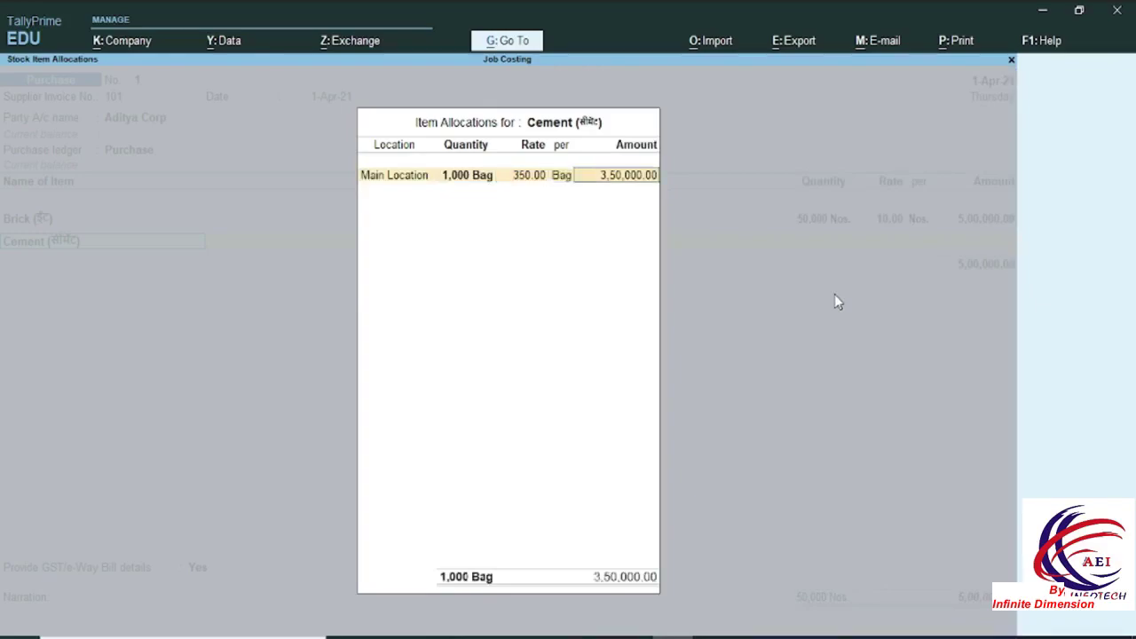
pyautogui.press('Return')
pyautogui.press('Return')
pyautogui.press('Return')
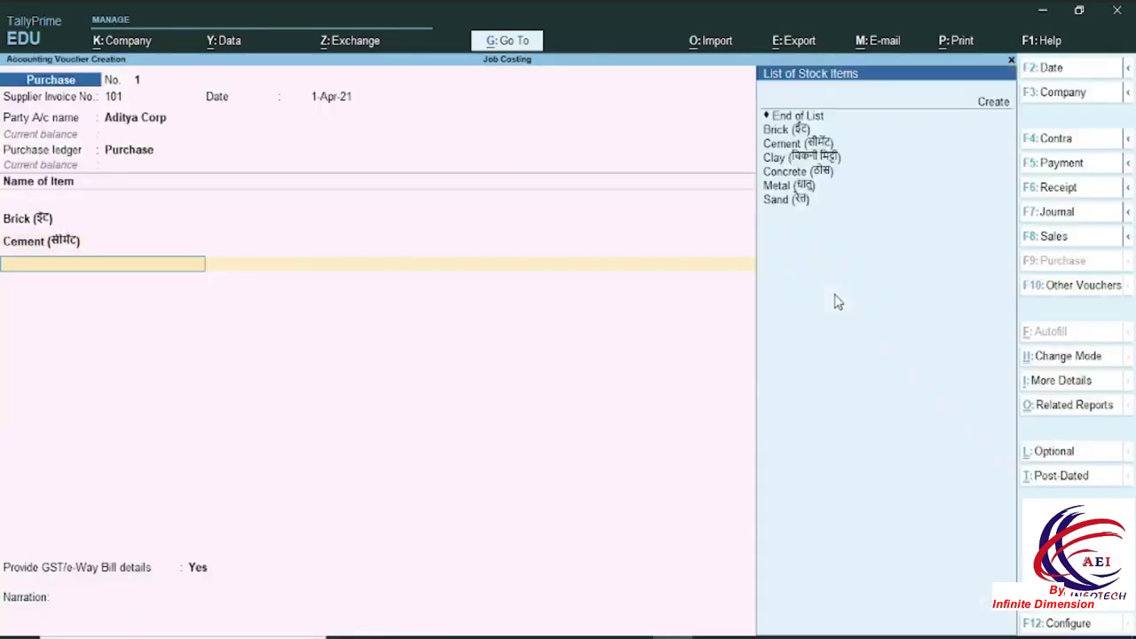
# Add Clay at Main Location: 10 Truck at rate 25,000
pyautogui.press('Down')
pyautogui.press('Down')
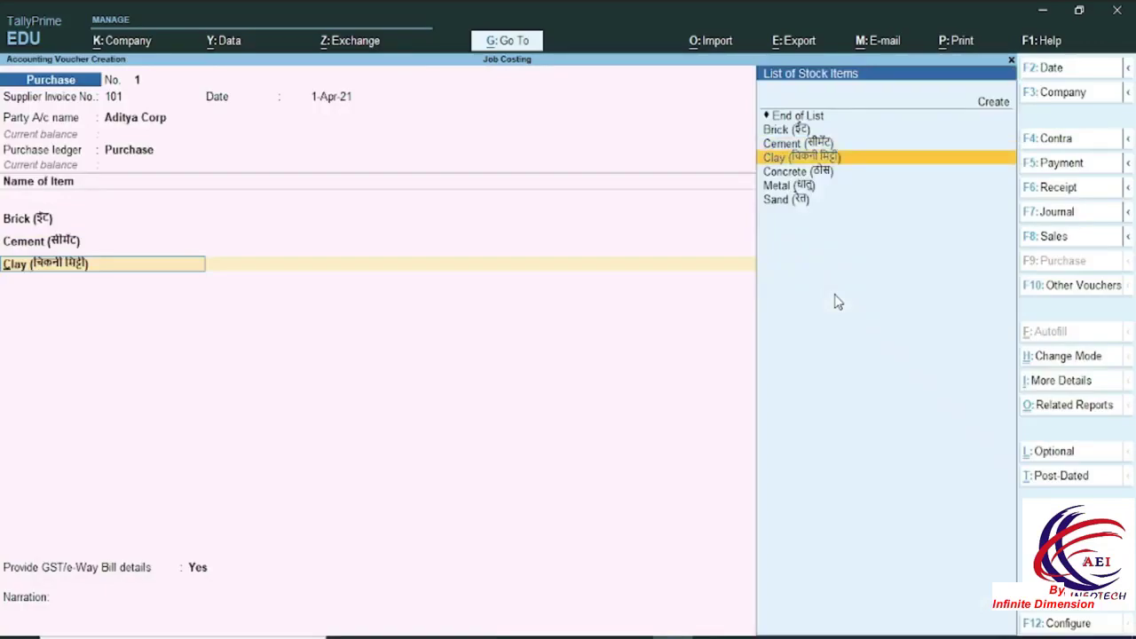
pyautogui.press('Return')
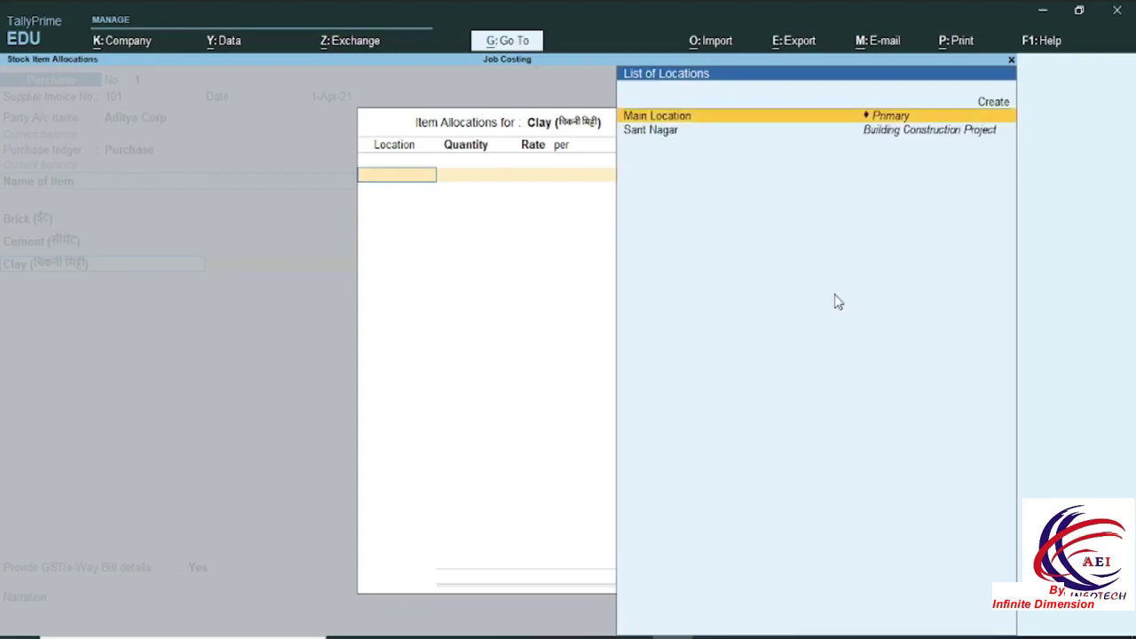
pyautogui.press('Return')
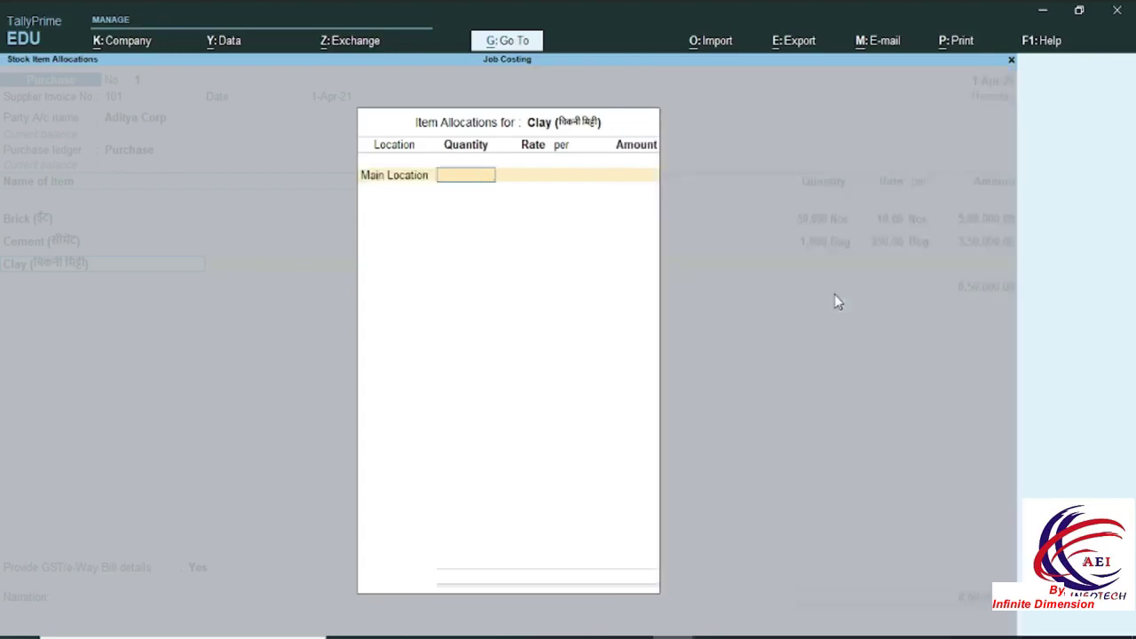
pyautogui.hotkey('alt', 'Tab')
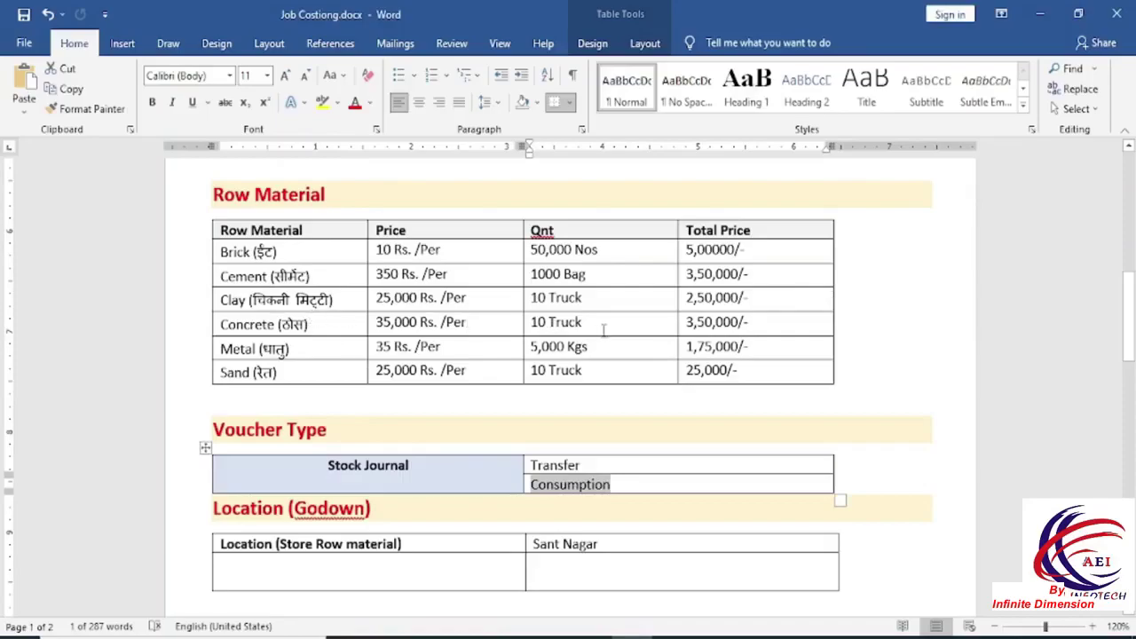
pyautogui.hotkey('alt', 'Tab')
pyautogui.write('10')
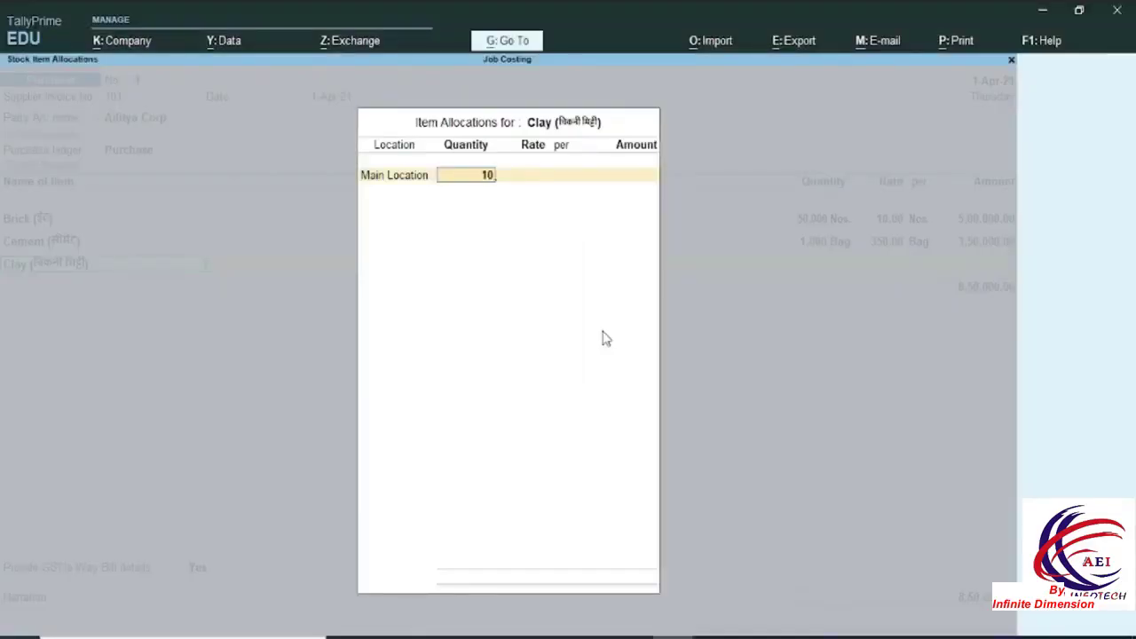
pyautogui.press('Return')
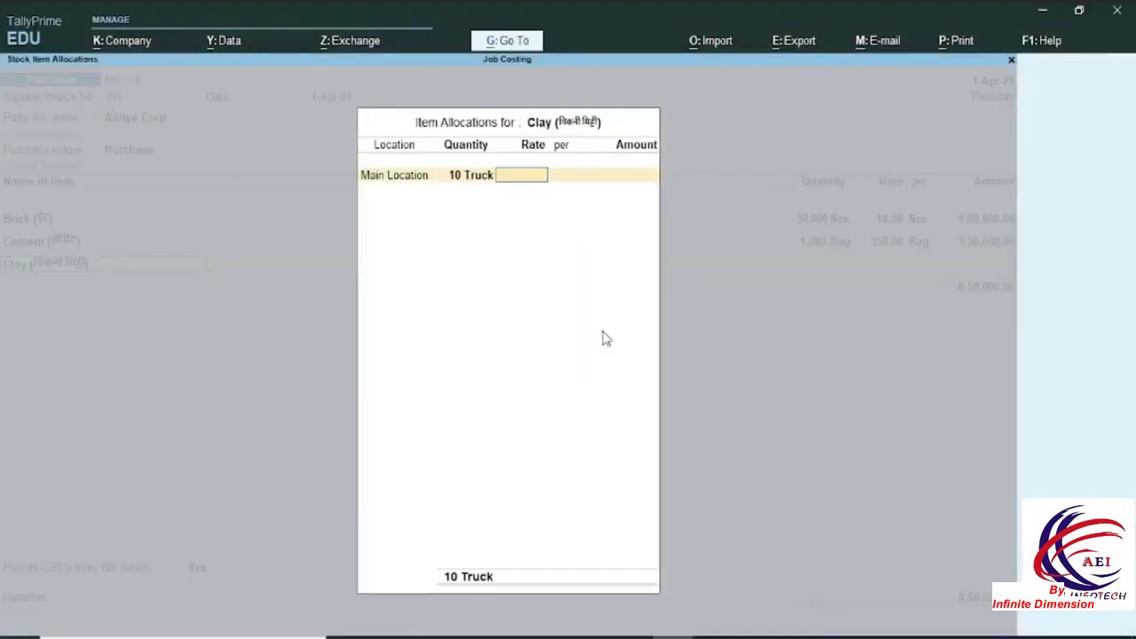
pyautogui.hotkey('alt', 'Tab')
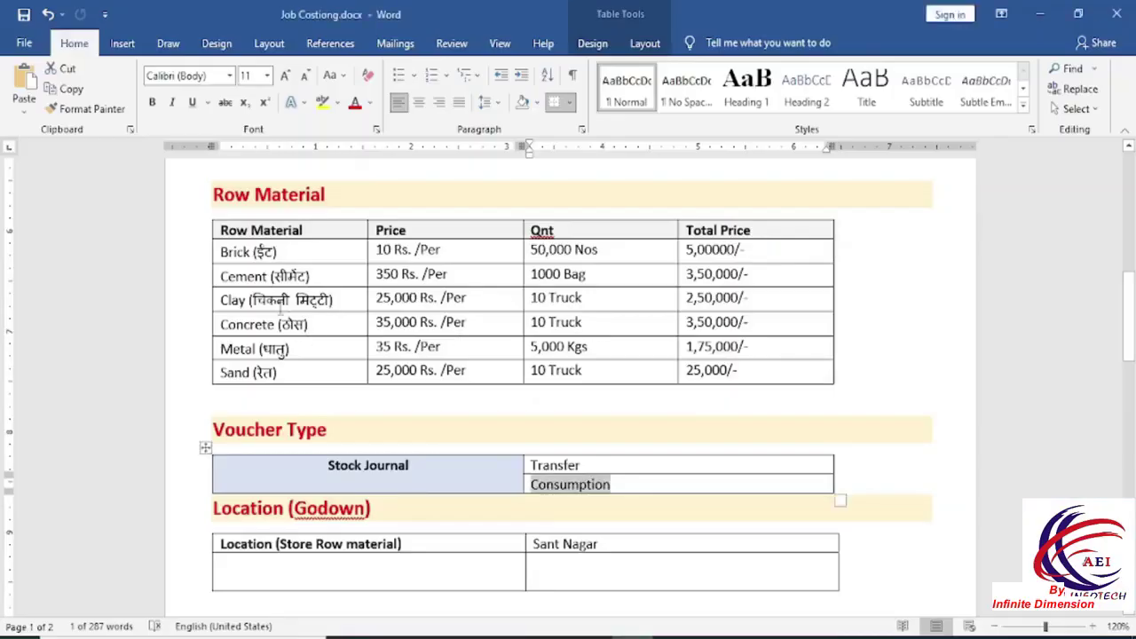
pyautogui.click(417, 301)
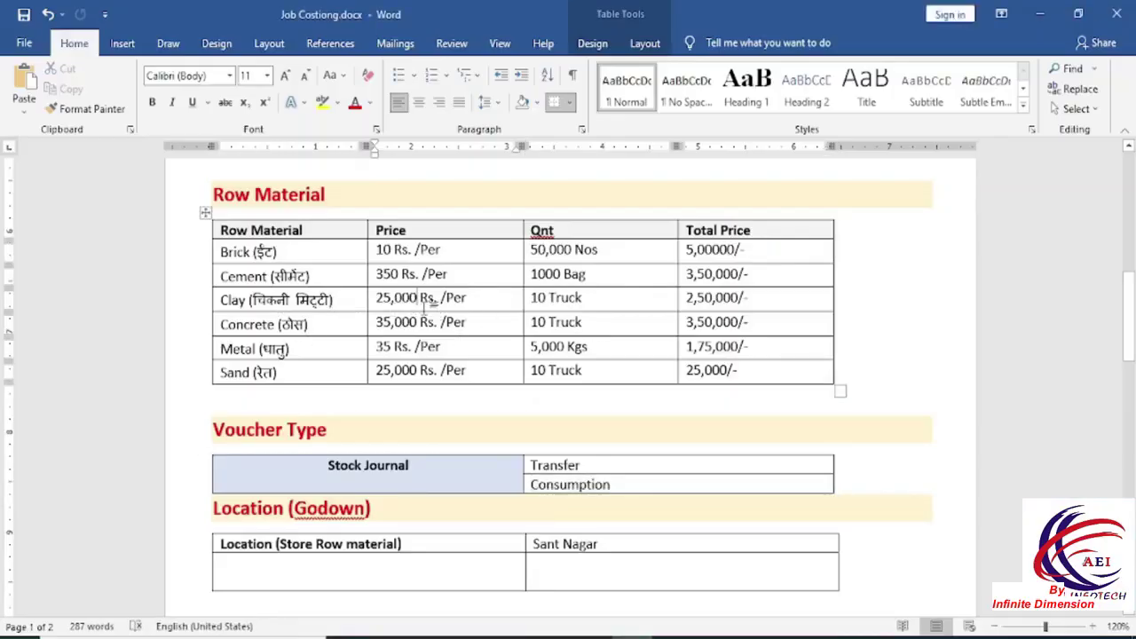
pyautogui.hotkey('alt', 'Tab')
pyautogui.write('25,')
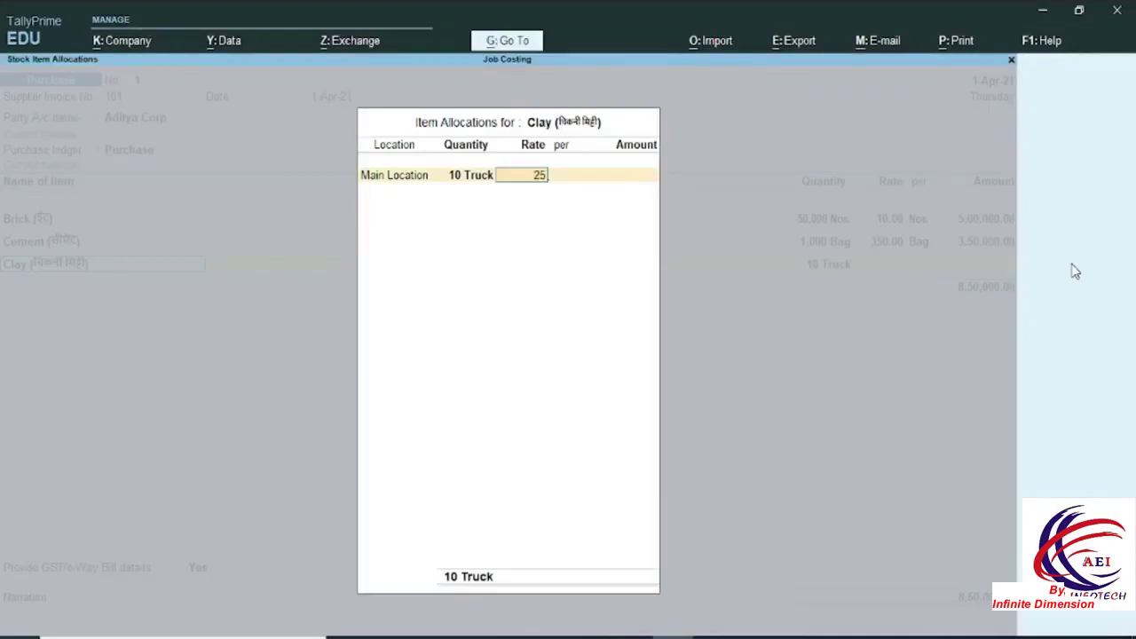
pyautogui.write('000')
pyautogui.press('Return')
pyautogui.press('Return')
pyautogui.press('Return')
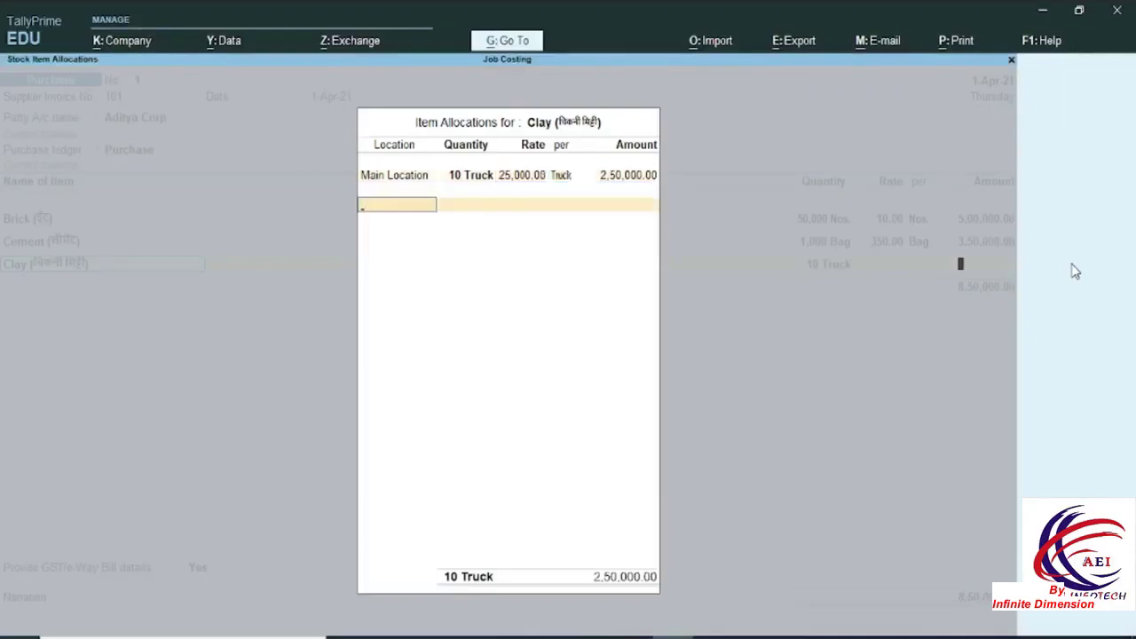
pyautogui.press('Return')
# Add Concrete at Main Location: quantity 10 at rate 35,000
pyautogui.press('Return')
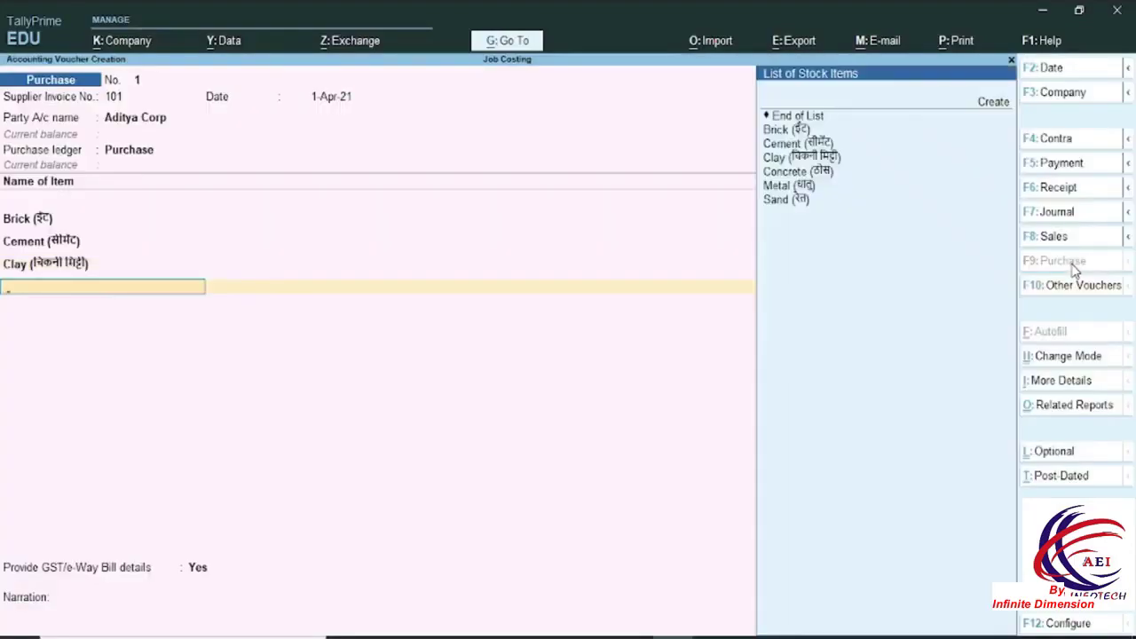
pyautogui.press('Down')
pyautogui.press('Down')
pyautogui.press('Down')
pyautogui.press('Down')
pyautogui.press('Return')
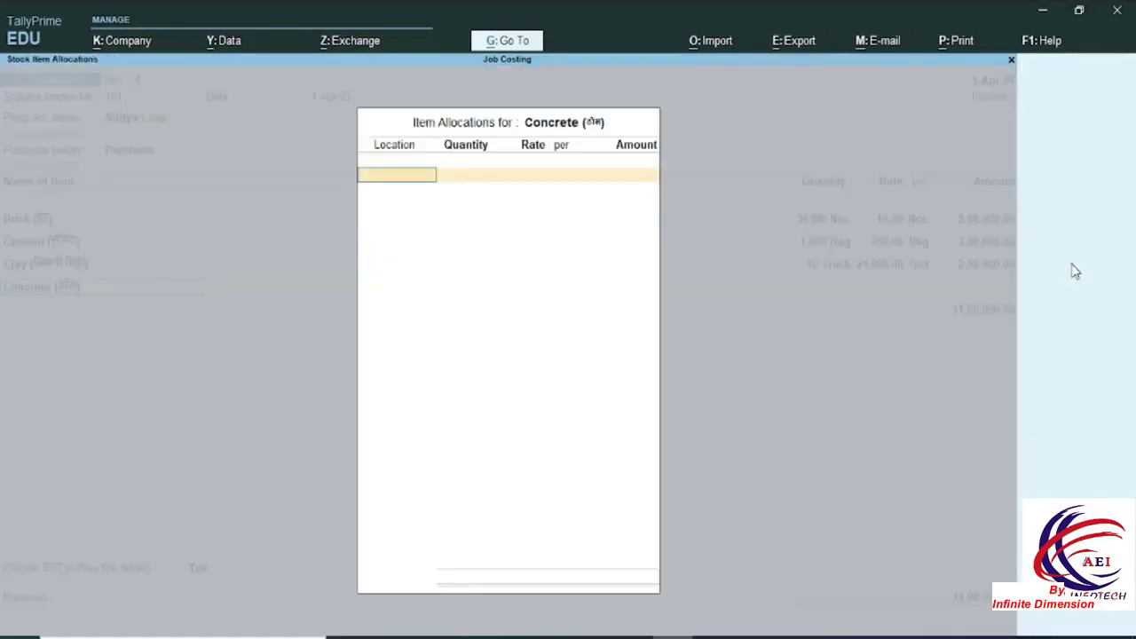
pyautogui.press('Return')
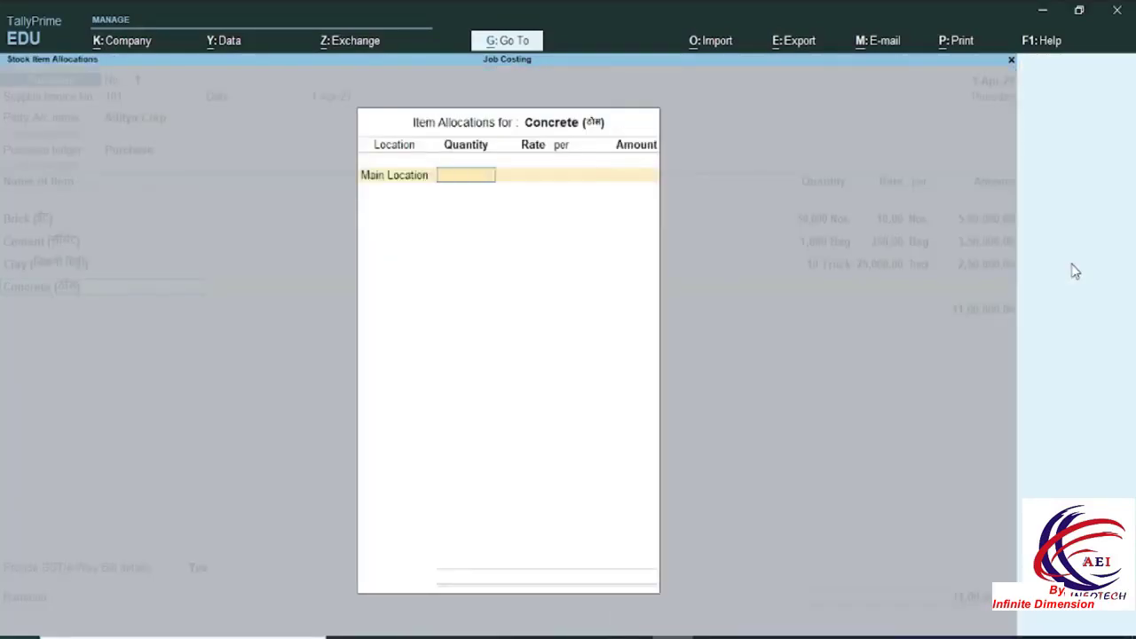
pyautogui.write('10')
pyautogui.press('Return')
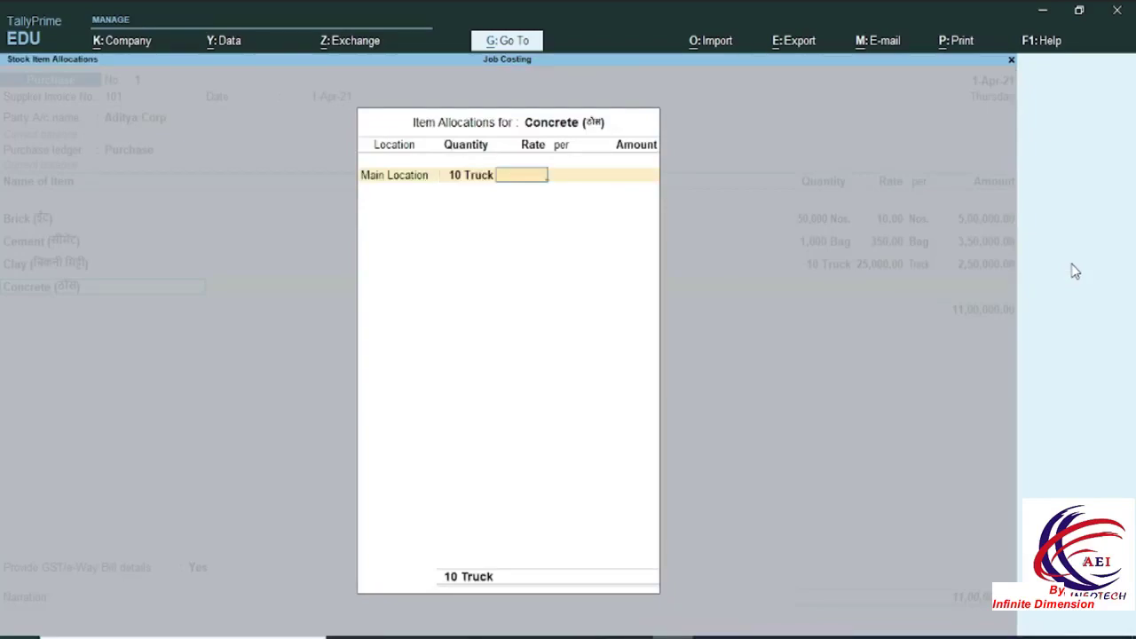
pyautogui.hotkey('alt', 'Tab')
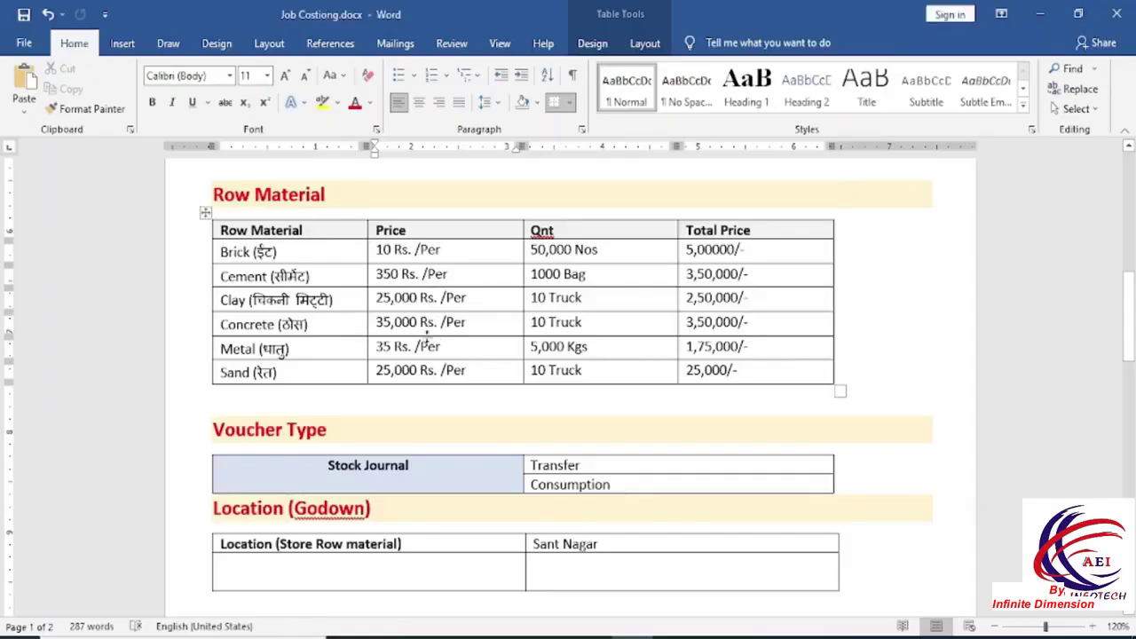
pyautogui.hotkey('alt', 'Tab')
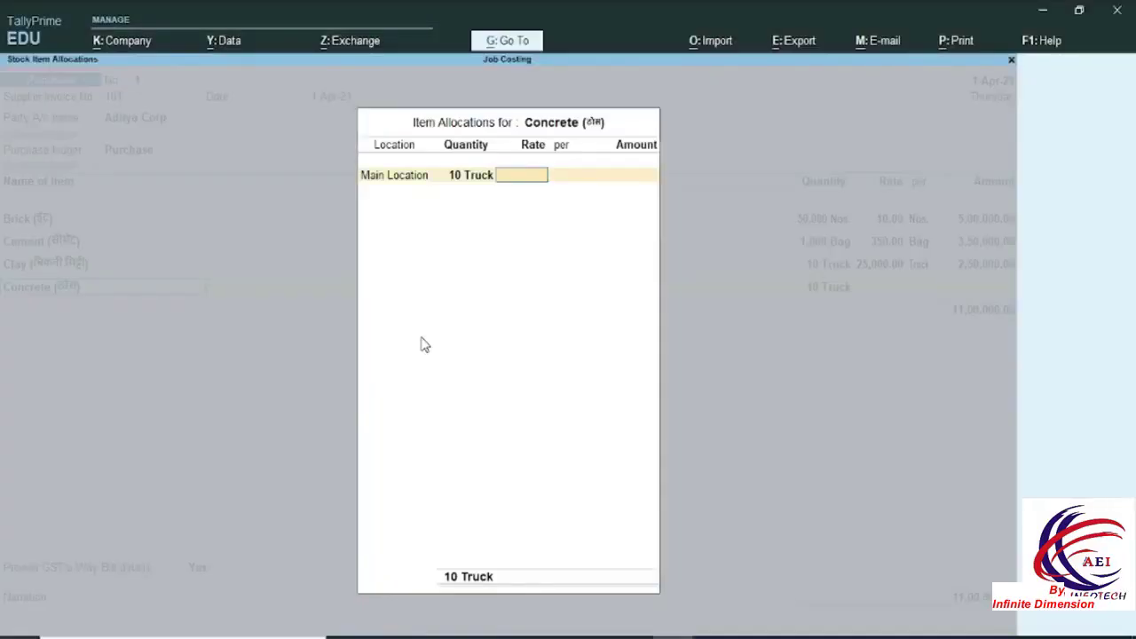
pyautogui.write('35,000')
pyautogui.press('Return')
pyautogui.press('Return')
pyautogui.press('Return')
pyautogui.press('Return')
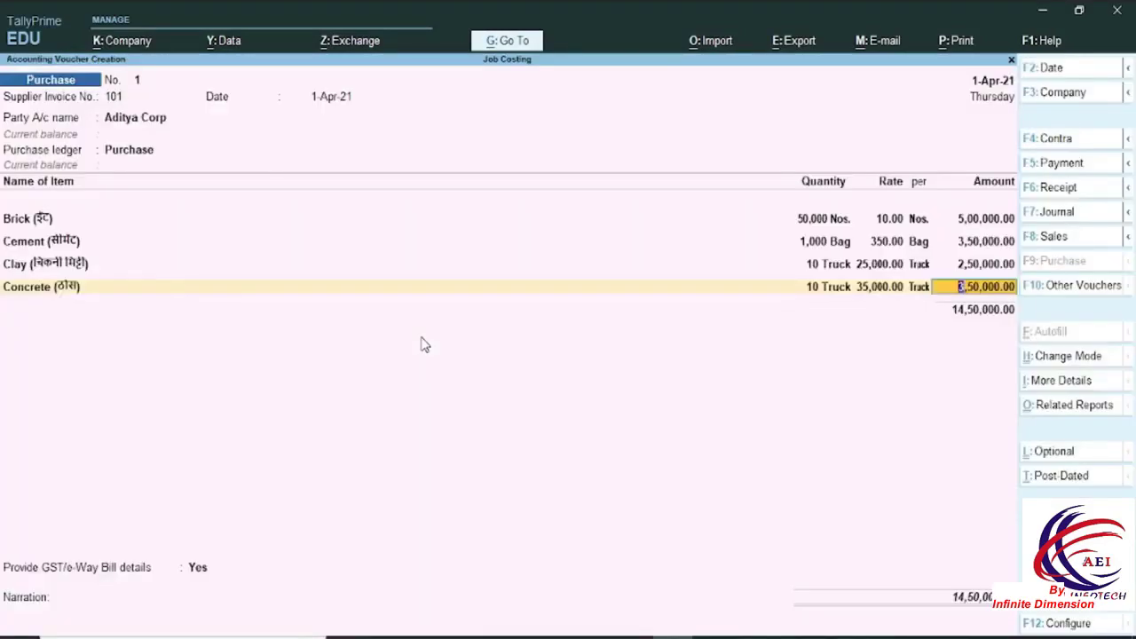
pyautogui.press('Return')
# Add Metal at Main Location: 5,000 Kgs at rate 35
pyautogui.press('Down')
pyautogui.press('Down')
pyautogui.press('Down')
pyautogui.press('Down')
pyautogui.press('Down')
pyautogui.press('Down')
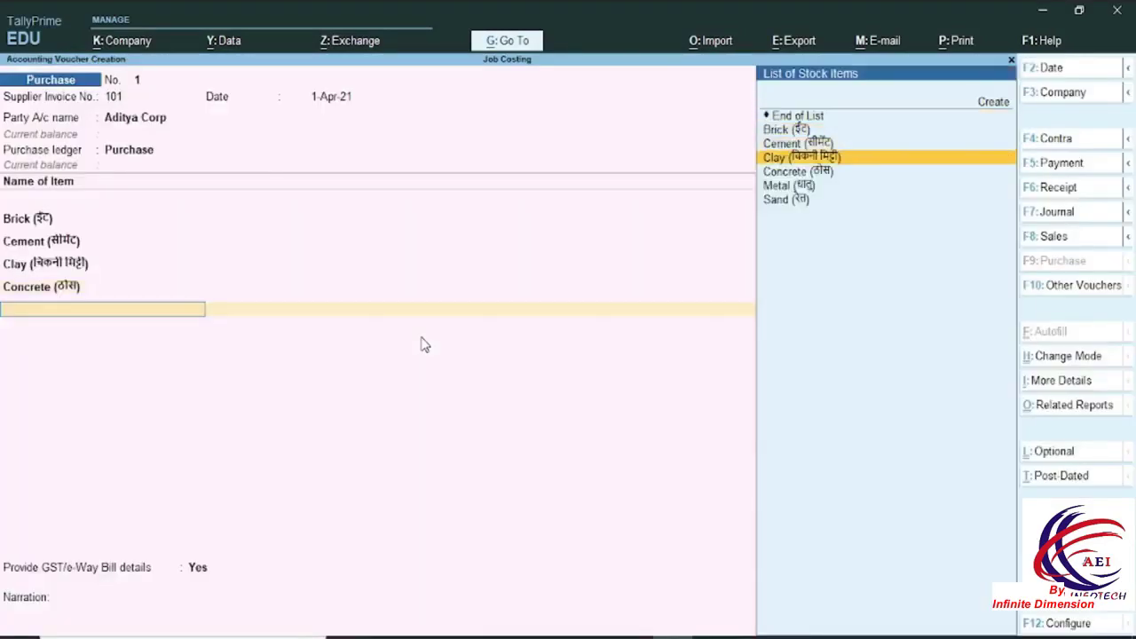
pyautogui.press('Return')
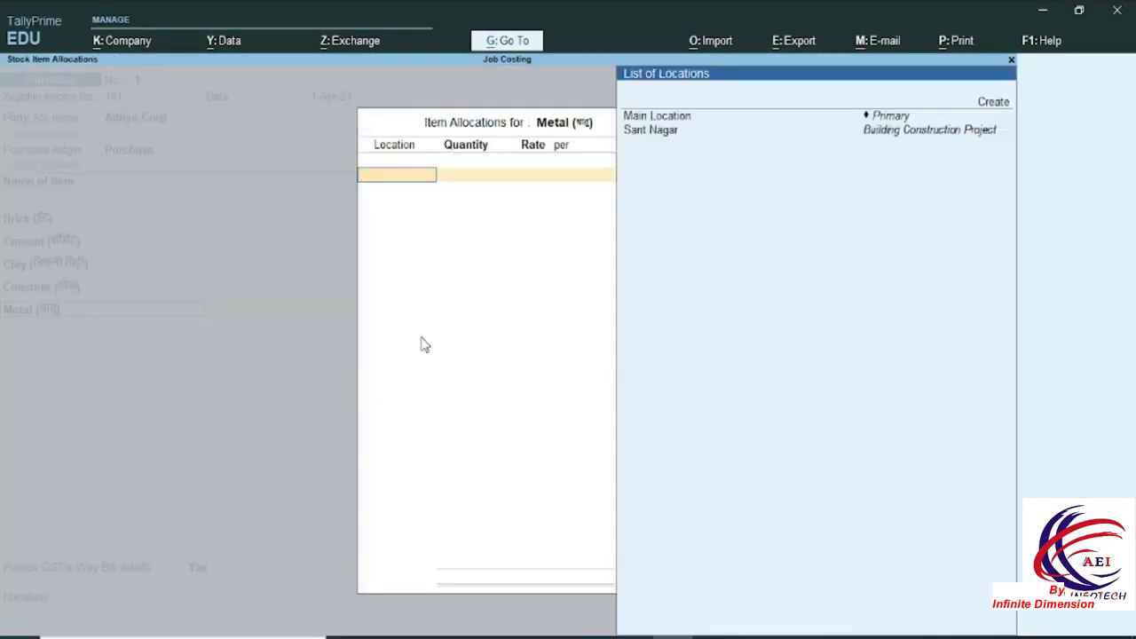
pyautogui.press('Return')
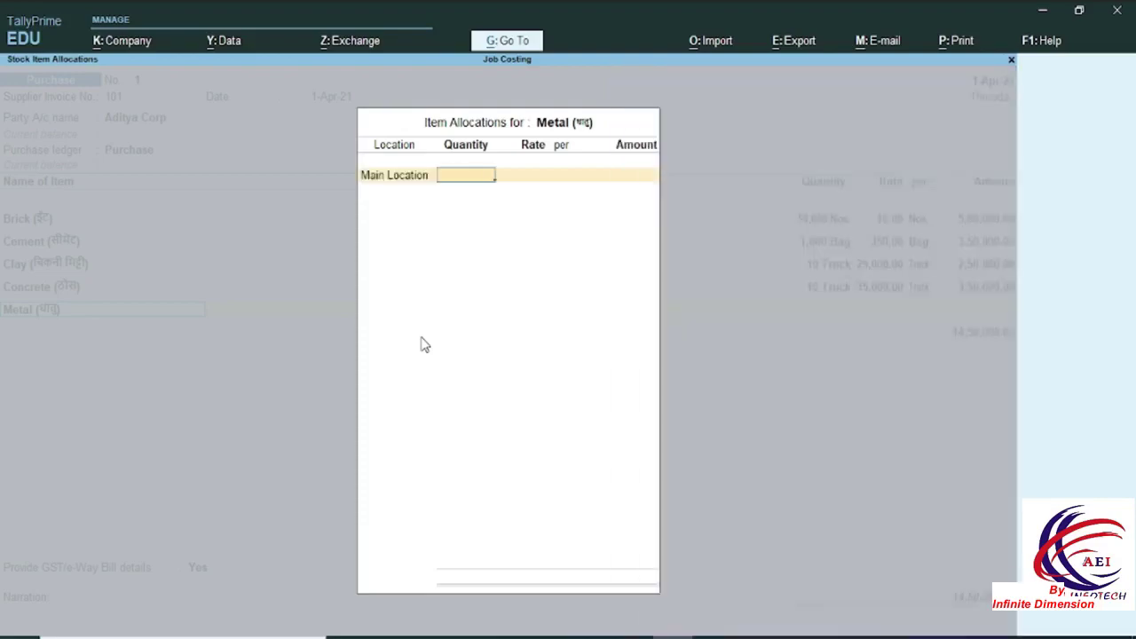
pyautogui.hotkey('alt', 'Tab')
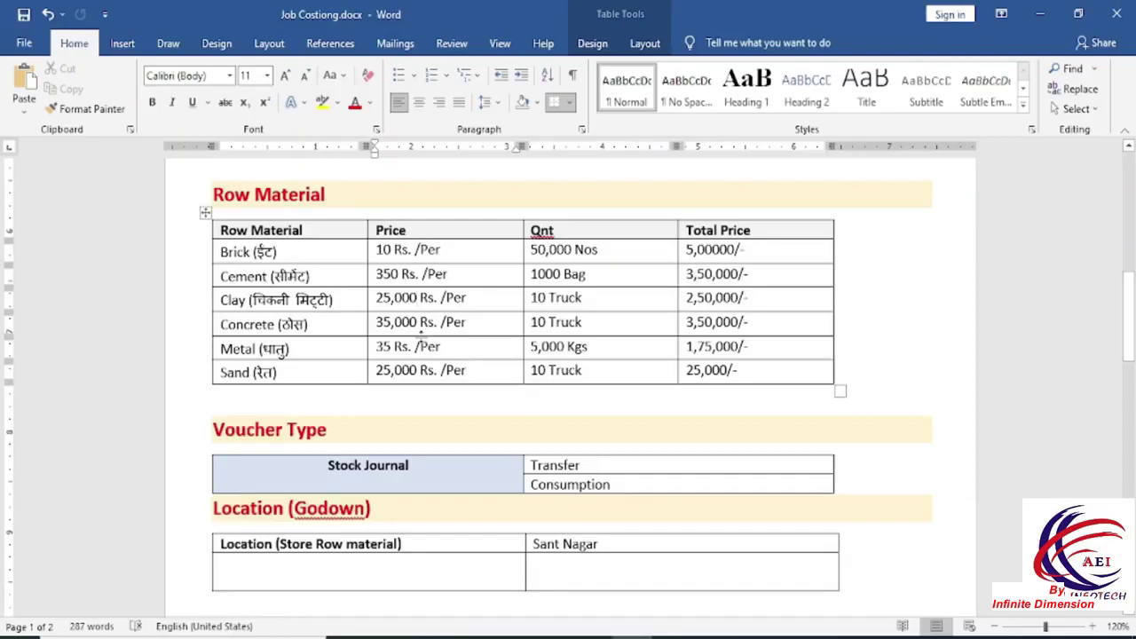
pyautogui.hotkey('alt', 'Tab')
pyautogui.write('5')
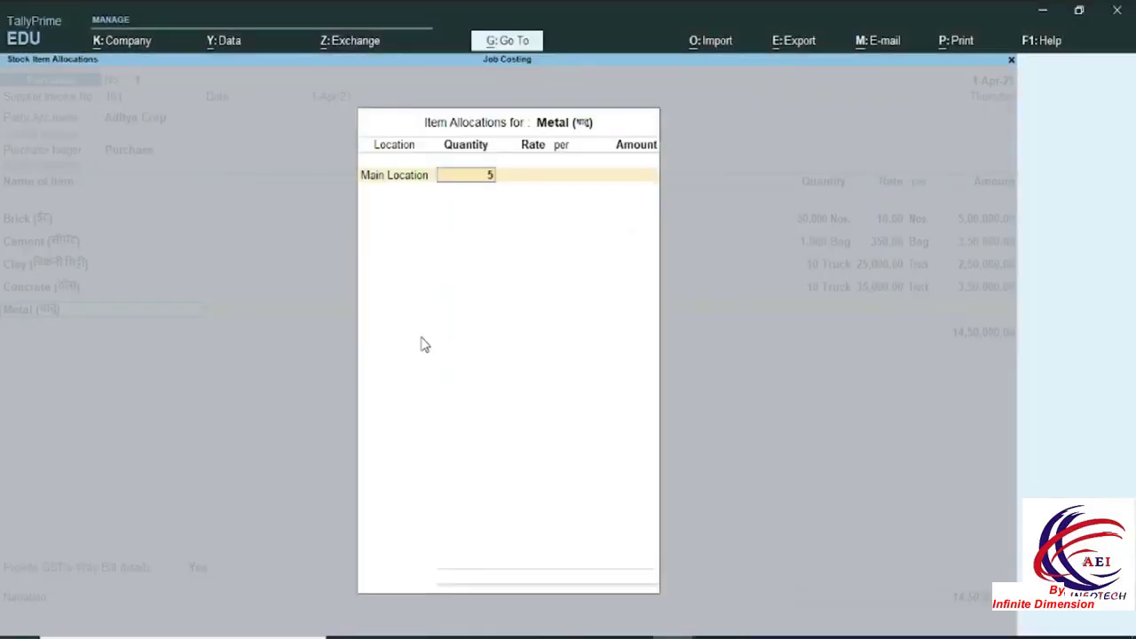
pyautogui.write(',000')
pyautogui.press('Return')
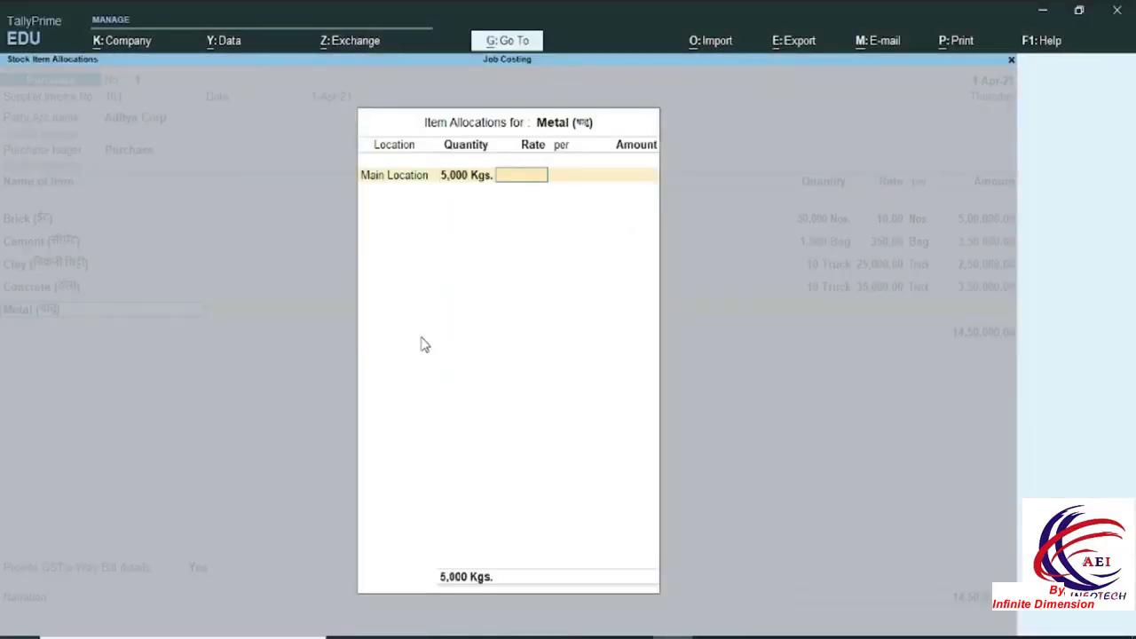
pyautogui.write('35')
pyautogui.press('Return')
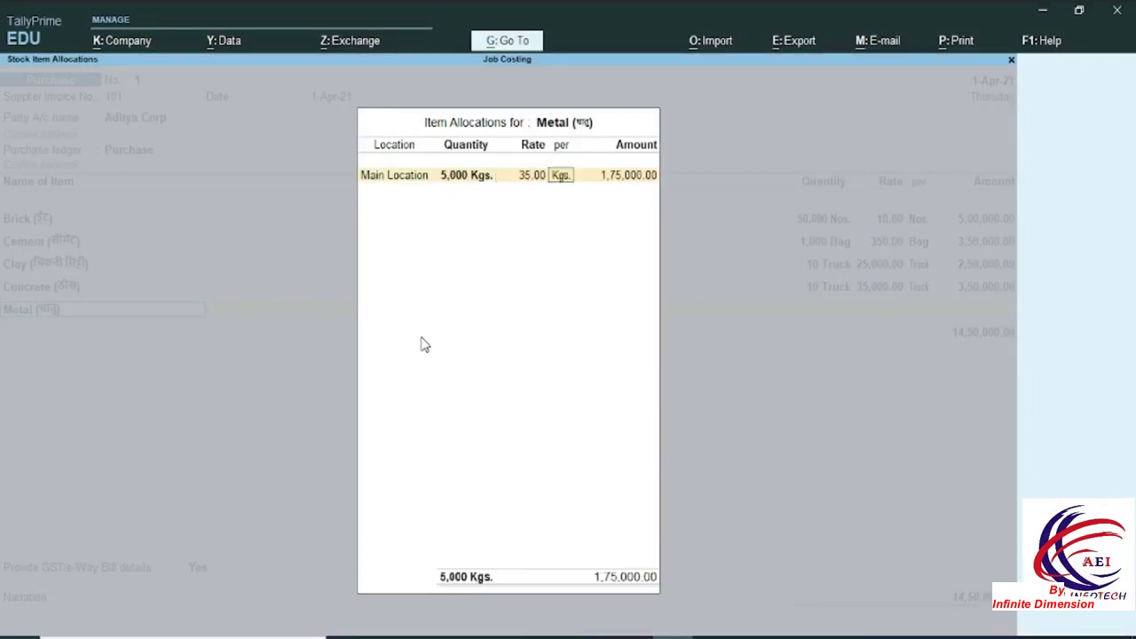
pyautogui.press('Return')
pyautogui.press('Return')
pyautogui.press('Return')
pyautogui.press('Return')
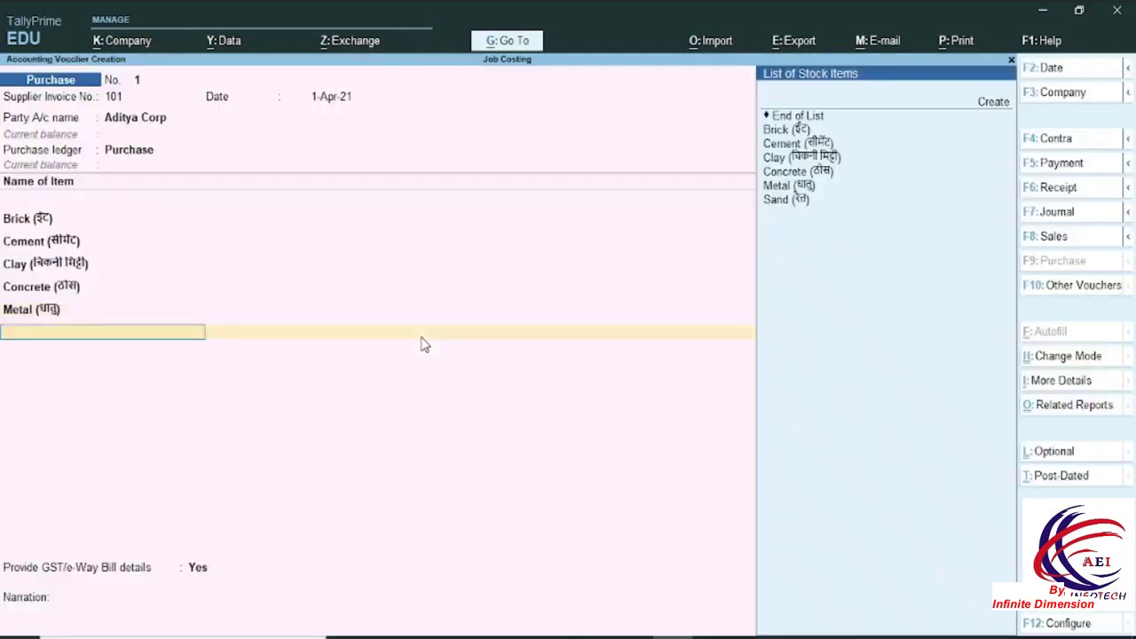
# Add Sand at Main Location: quantity 10 at rate 25,000
pyautogui.press('Down')
pyautogui.press('Down')
pyautogui.press('Down')
pyautogui.press('Down')
pyautogui.press('Down')
pyautogui.press('Down')
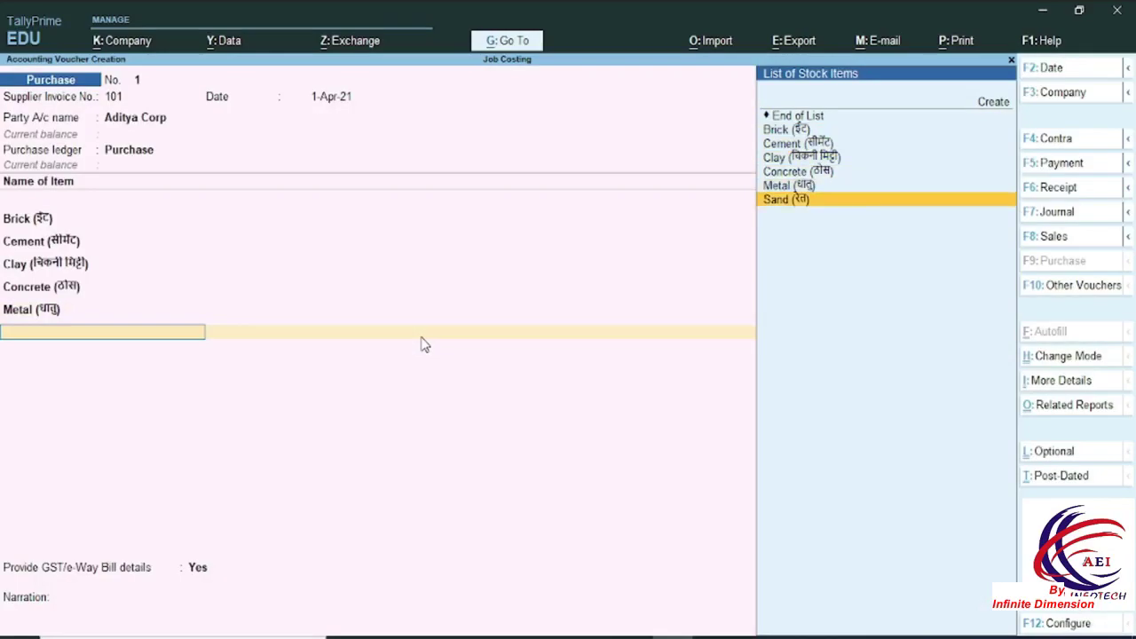
pyautogui.press('Return')
pyautogui.press('Down')
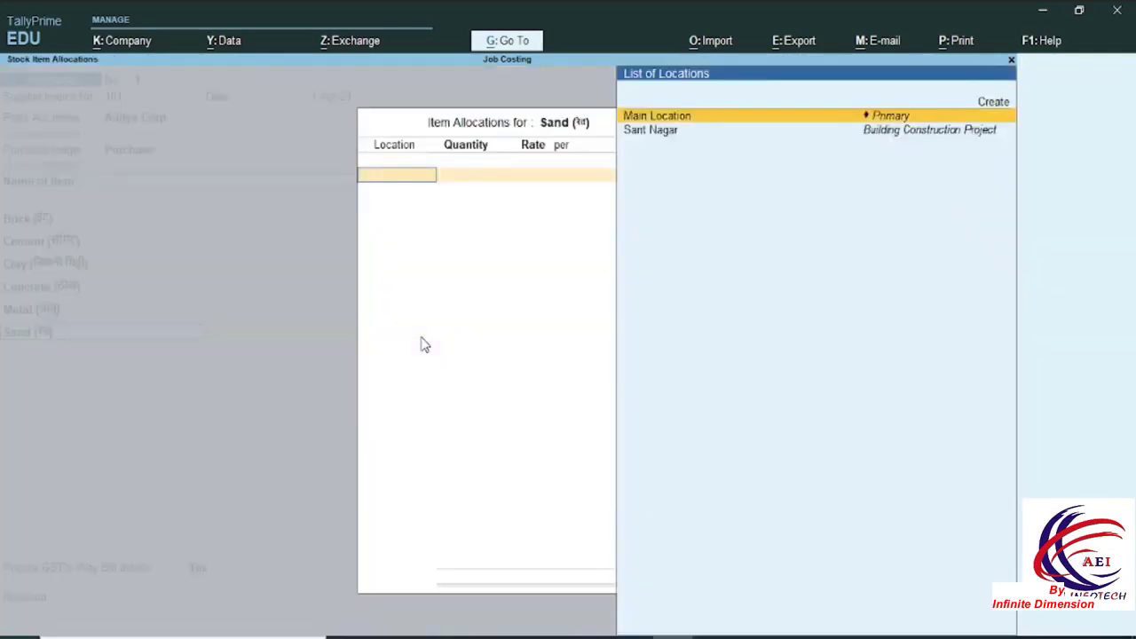
pyautogui.press('Return')
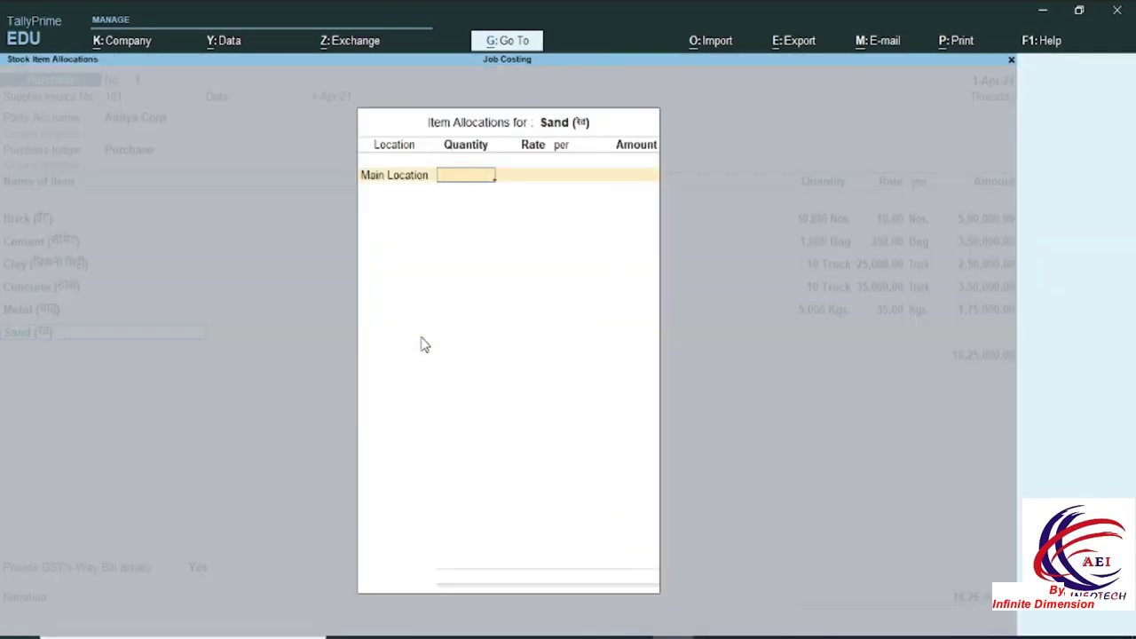
pyautogui.write('10')
pyautogui.hotkey('alt', 'Tab')
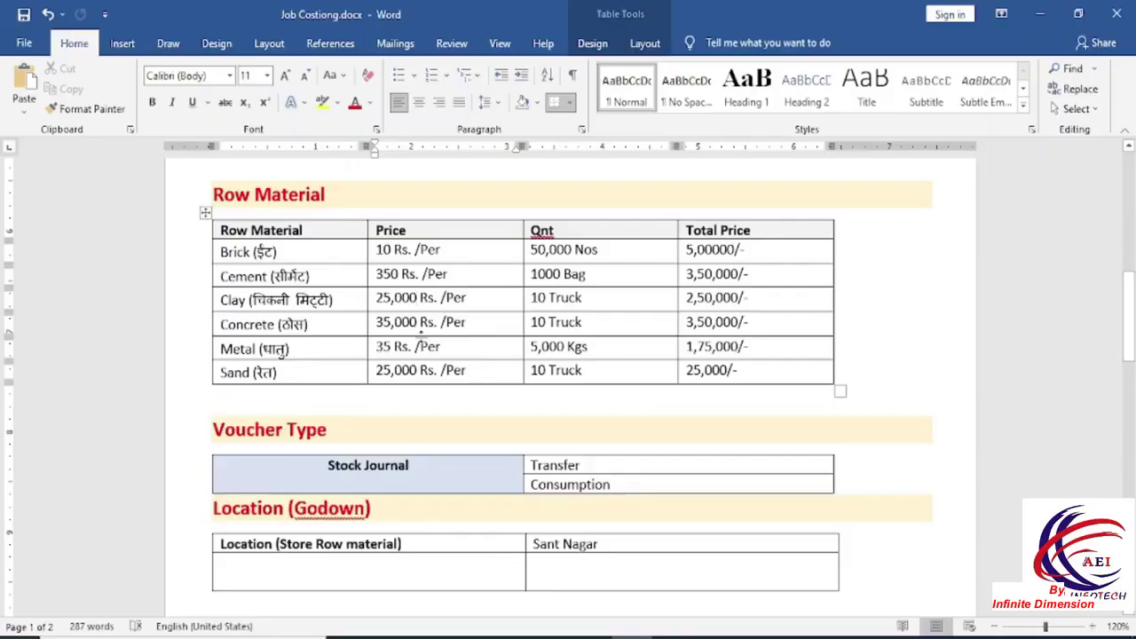
pyautogui.hotkey('alt', 'Tab')
pyautogui.write('2')
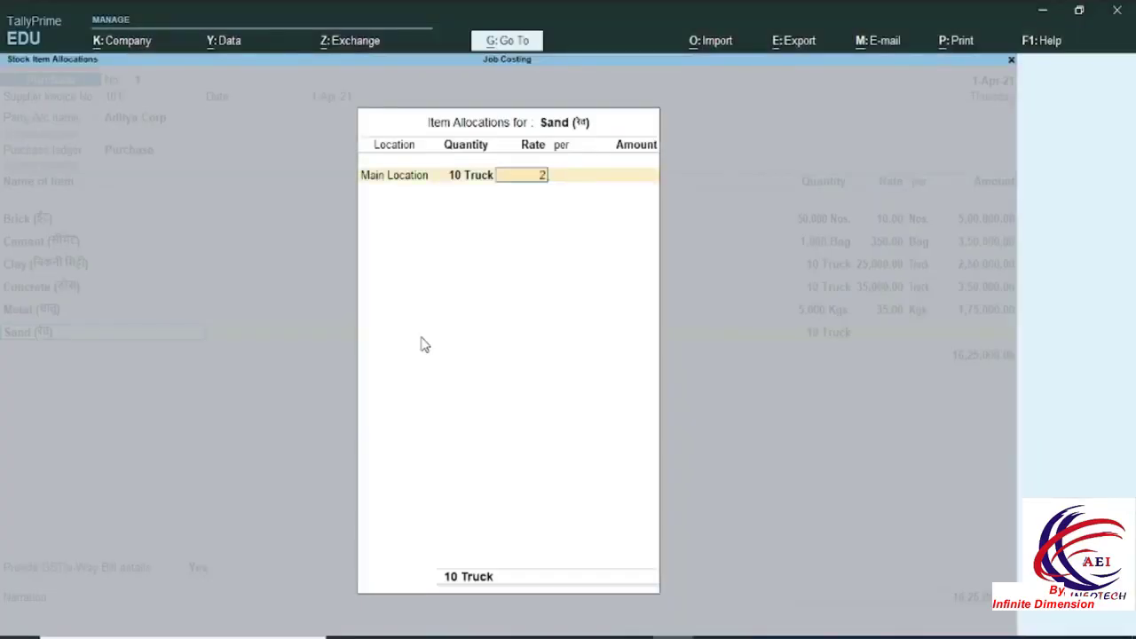
pyautogui.write('5,000')
pyautogui.press('Return')
pyautogui.press('Return')
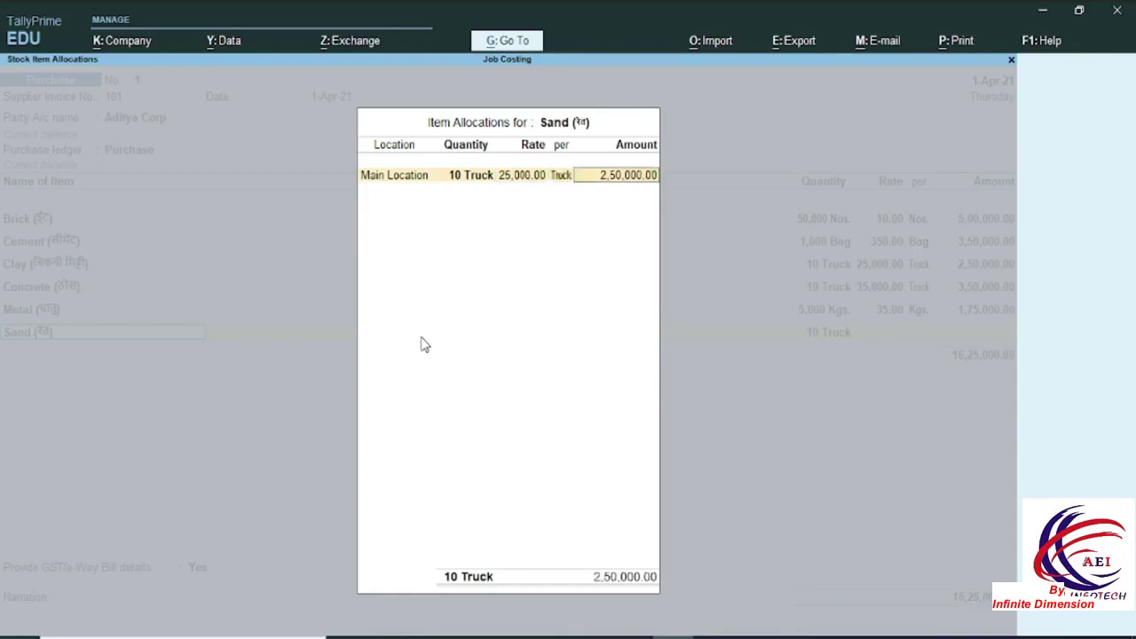
pyautogui.press('Return')
pyautogui.press('Return')
pyautogui.press('Return')
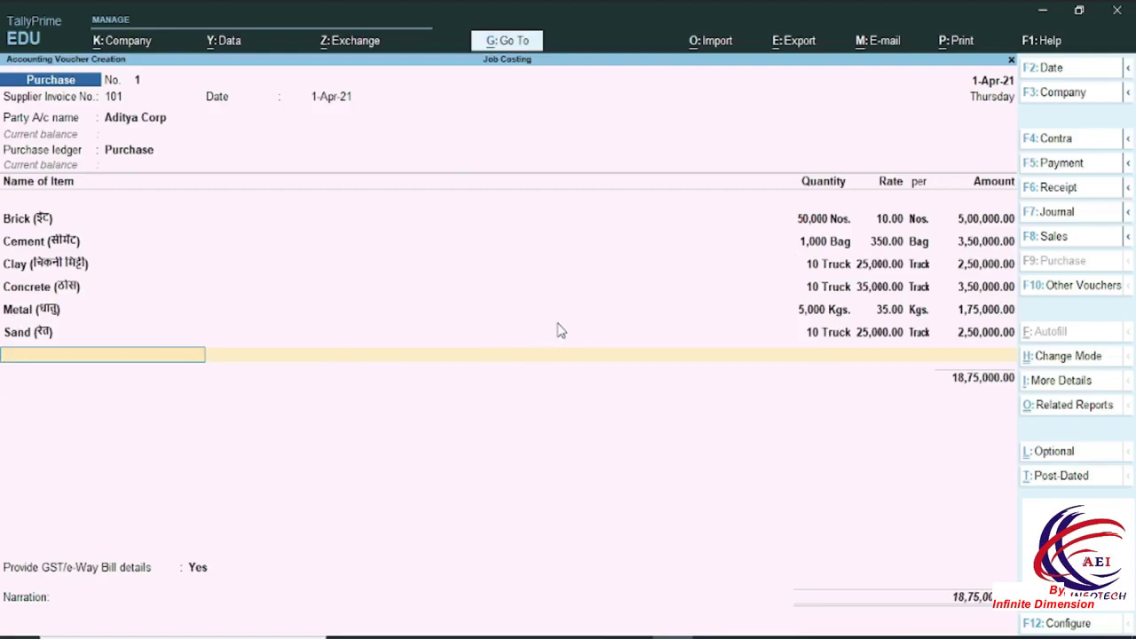
# Accept bill reference 101 as credit, save the purchase, and switch to Stock Journal via Alt+F7
pyautogui.press('Return')
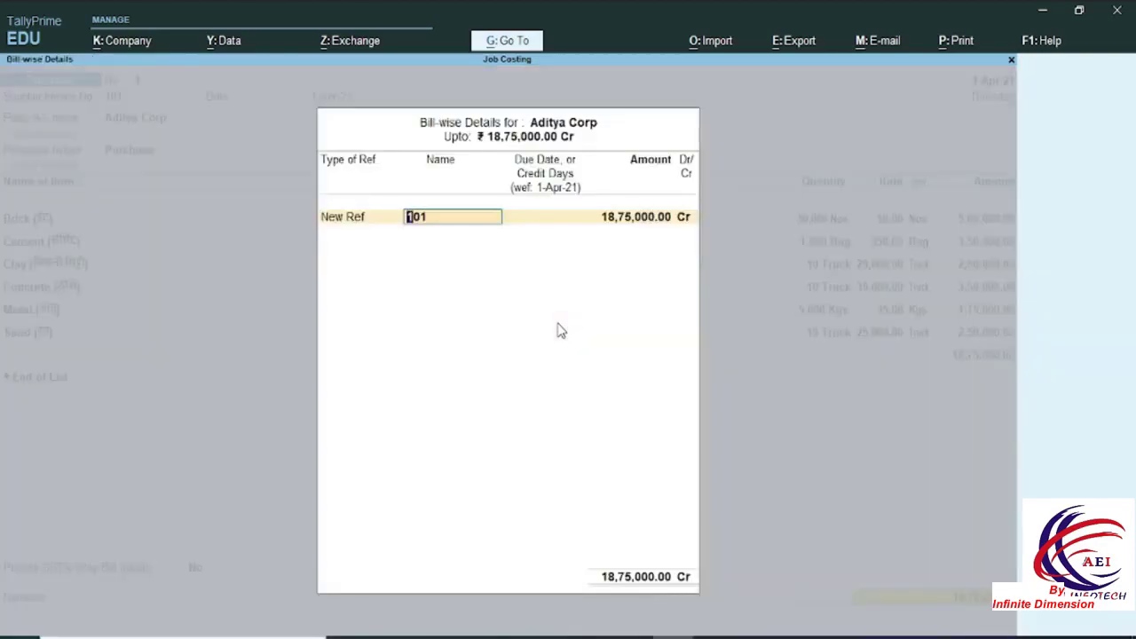
pyautogui.press('Return')
pyautogui.press('Return')
pyautogui.press('Return')
pyautogui.press('Return')
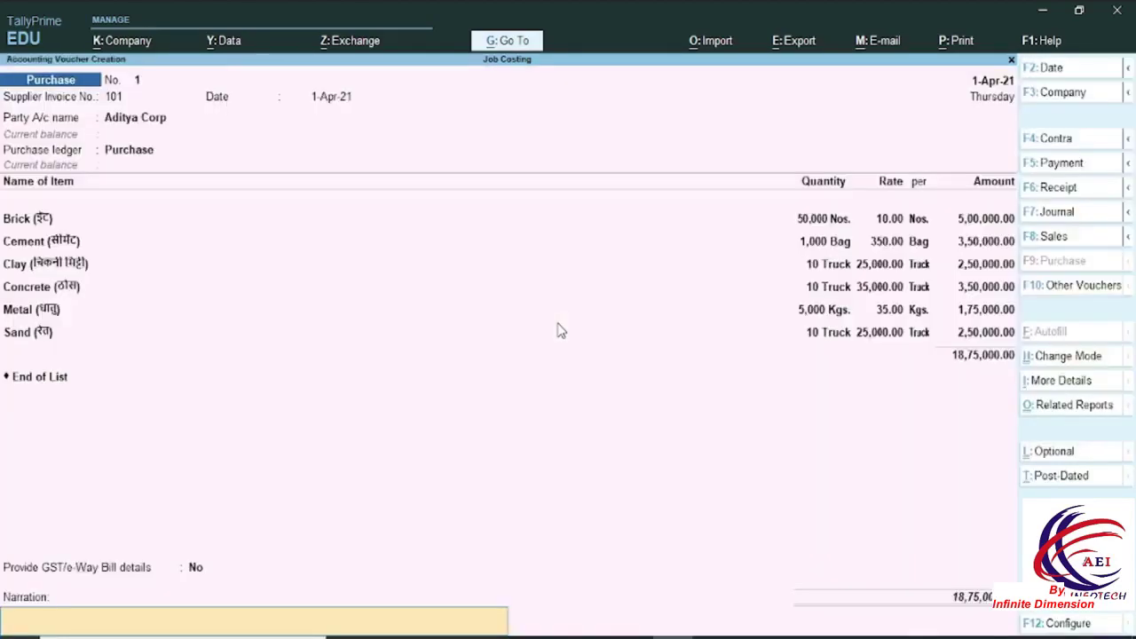
pyautogui.press('Return')
pyautogui.press('Return')
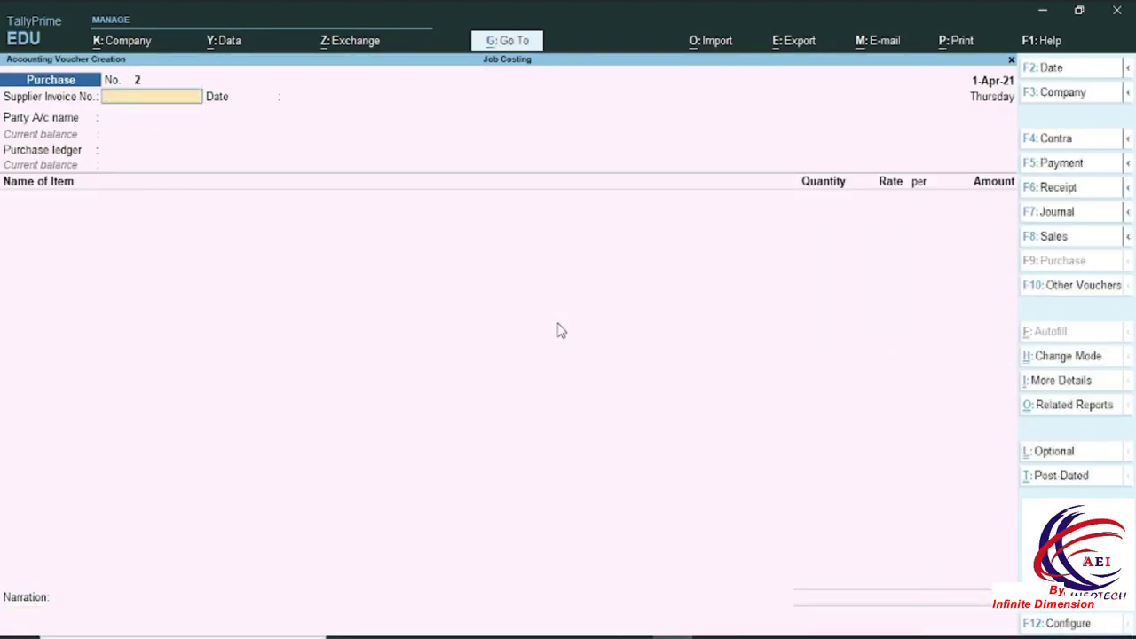
pyautogui.hotkey('alt', 'F7')
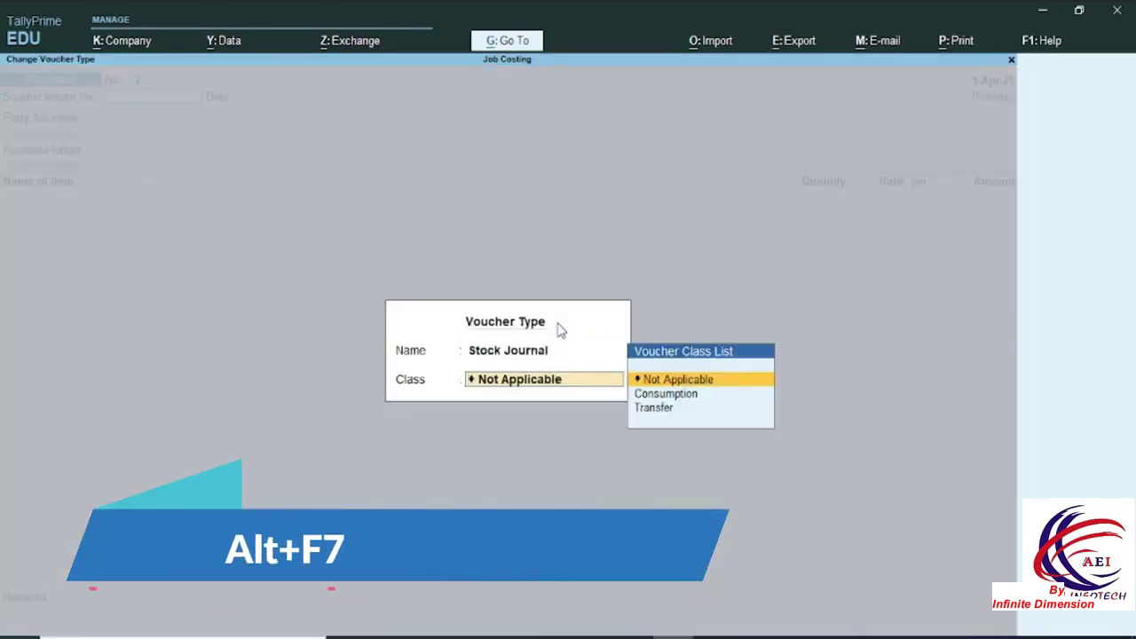
# Choose the Transfer voucher class and set Sant Nagar as the destination location
pyautogui.press('Down')
pyautogui.press('Down')
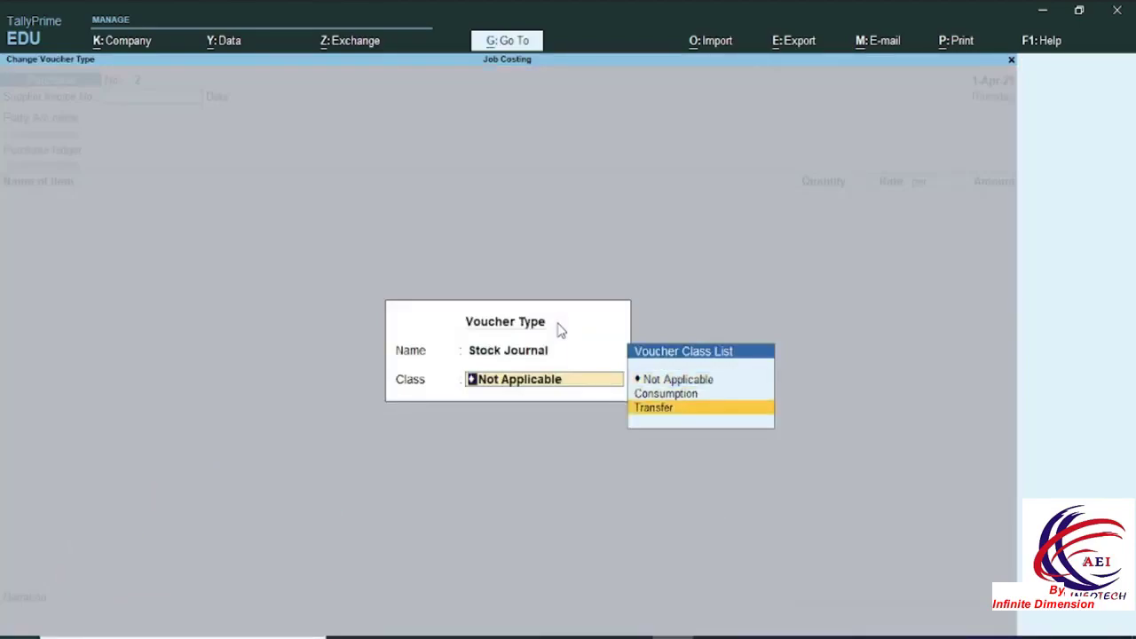
pyautogui.press('Return')
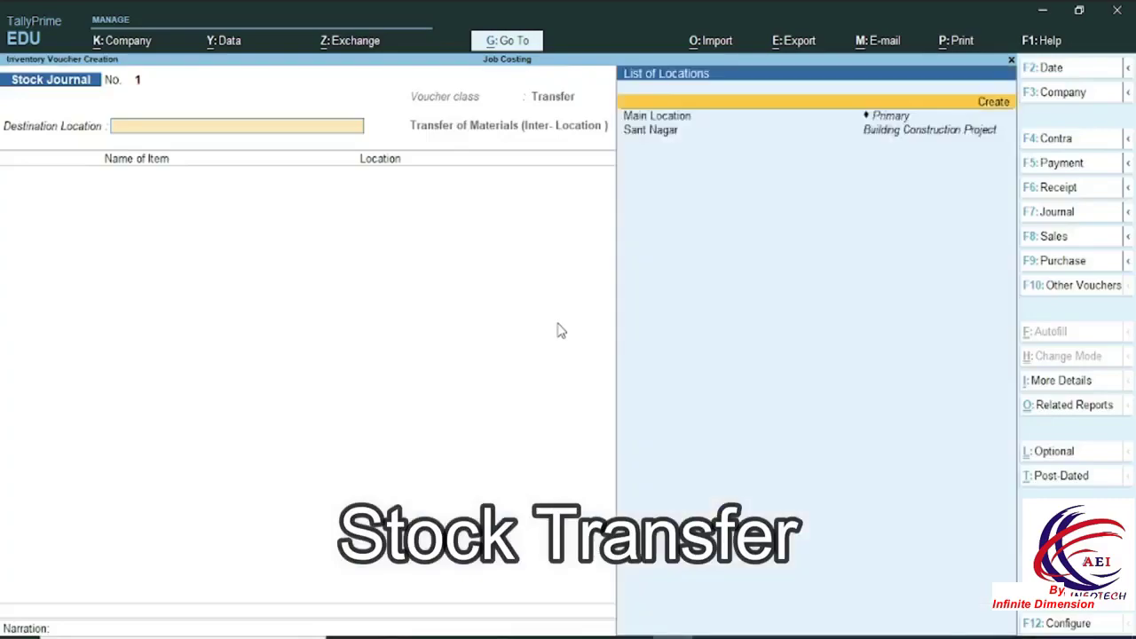
pyautogui.press('Down')
pyautogui.press('Down')
pyautogui.press('Return')
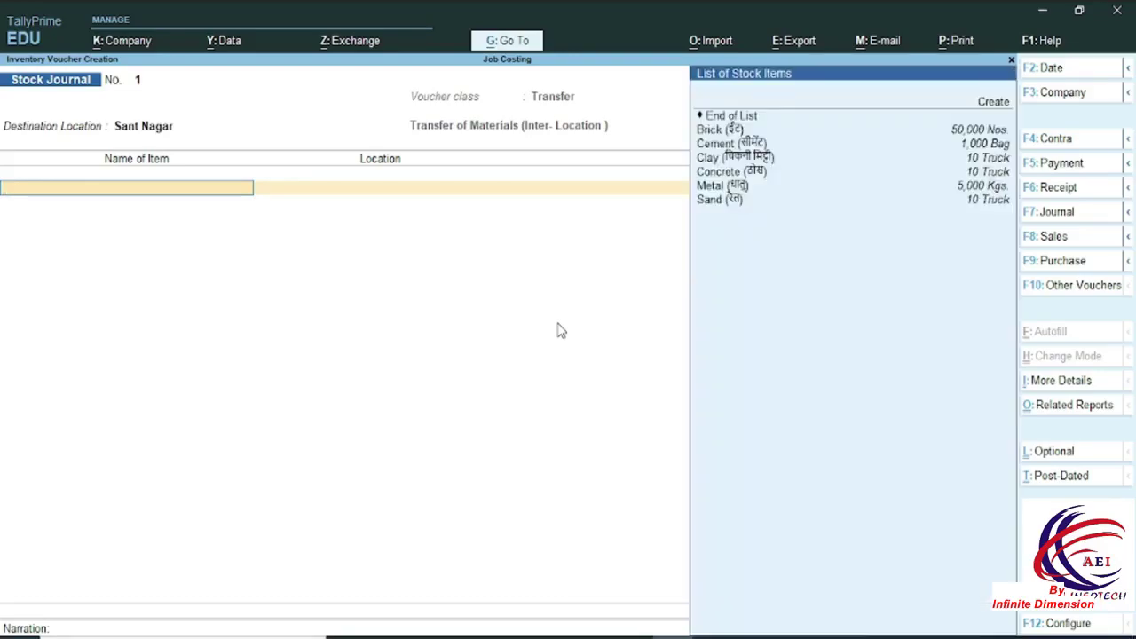
# Transfer 50,000 Brick from Main Location
pyautogui.press('Down')
pyautogui.press('Down')
pyautogui.press('Down')
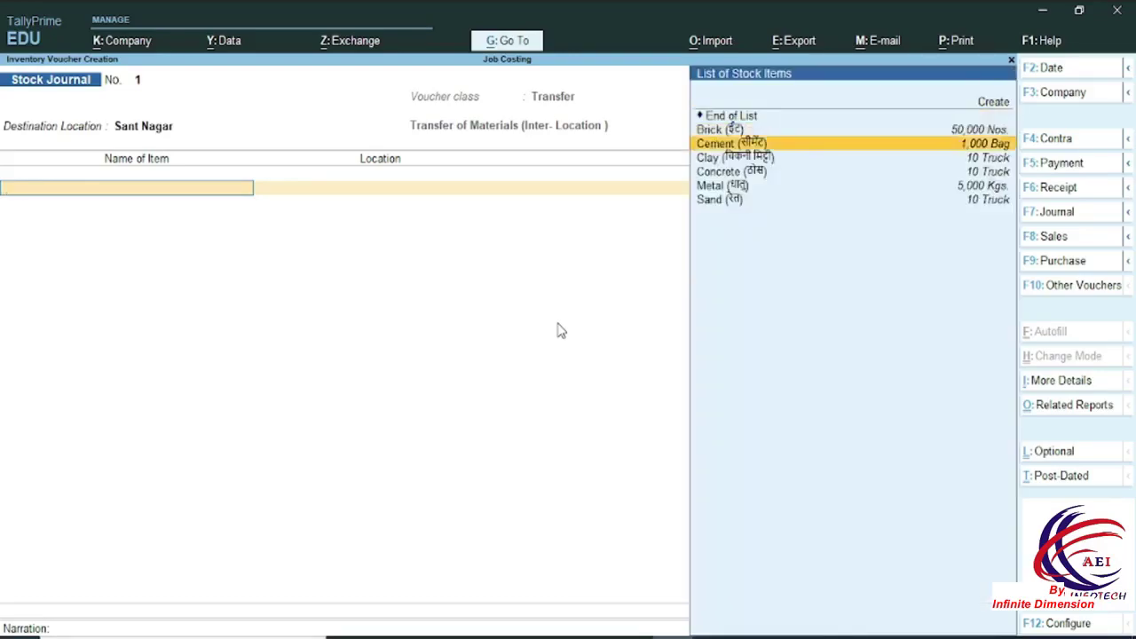
pyautogui.press('Up')
pyautogui.press('Return')
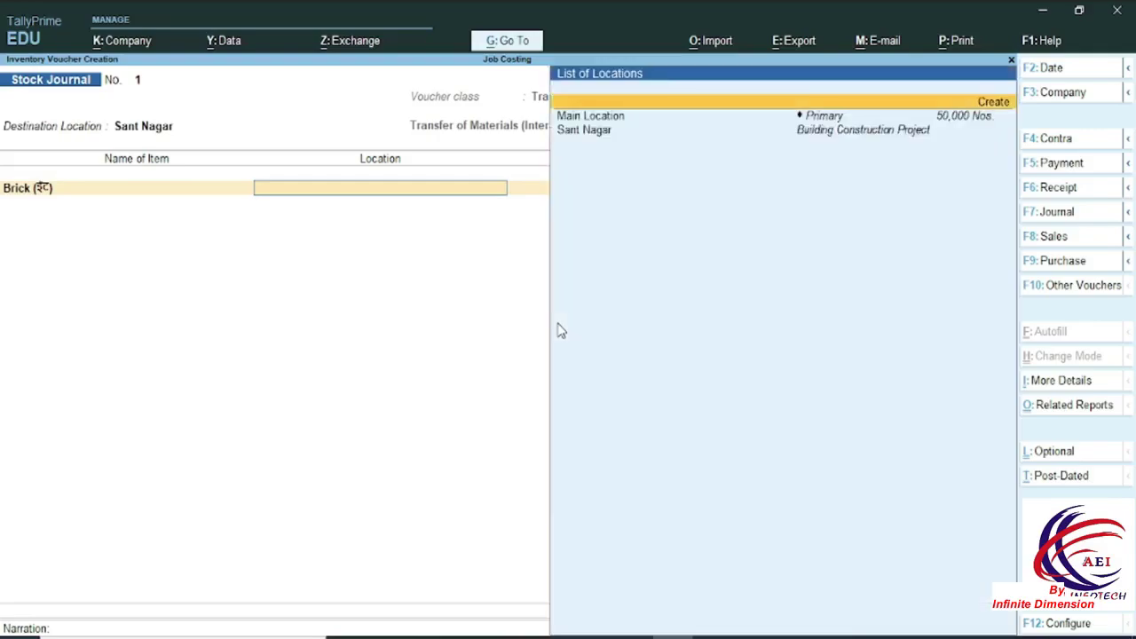
pyautogui.press('Down')
pyautogui.press('Down')
pyautogui.press('Up')
pyautogui.press('Return')
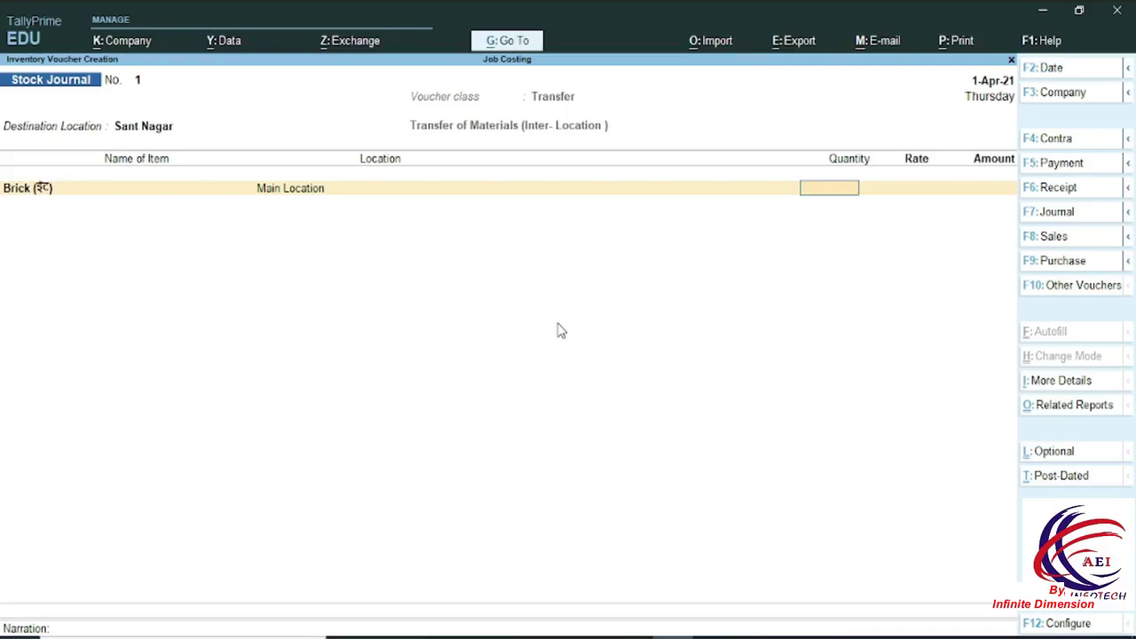
pyautogui.write('50,')
pyautogui.write('0000')
pyautogui.press('Return')
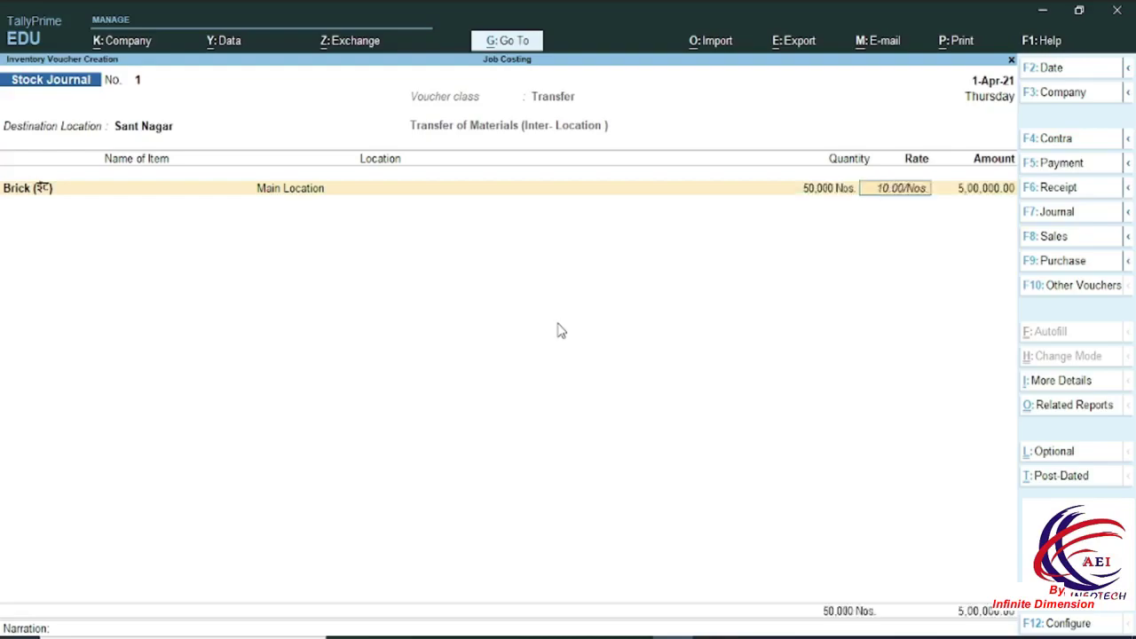
pyautogui.press('Return')
pyautogui.press('Return')
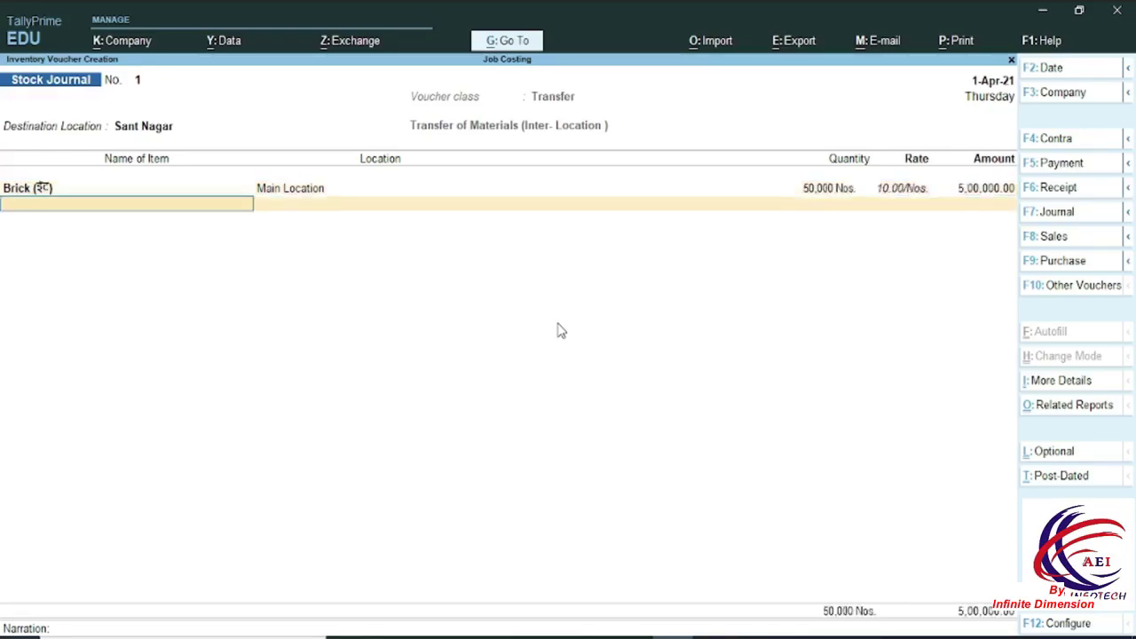
# Transfer 1,000 Bag of Cement and 10 Truck of Clay from Main Location
pyautogui.press('Down')
pyautogui.press('Down')
pyautogui.press('Return')
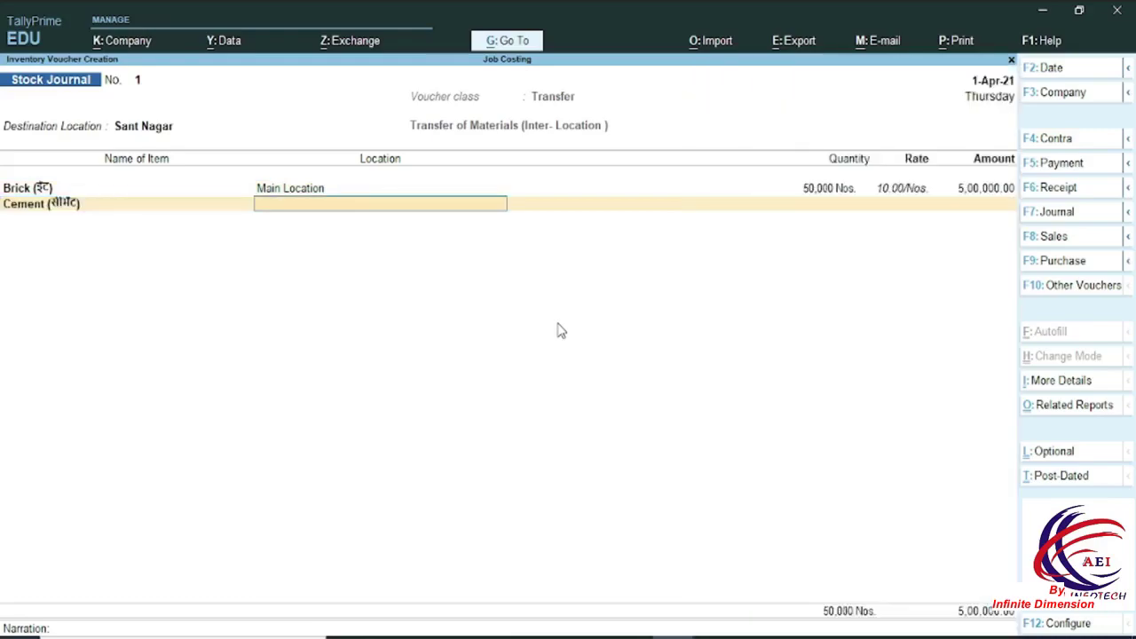
pyautogui.press('Down')
pyautogui.press('Return')
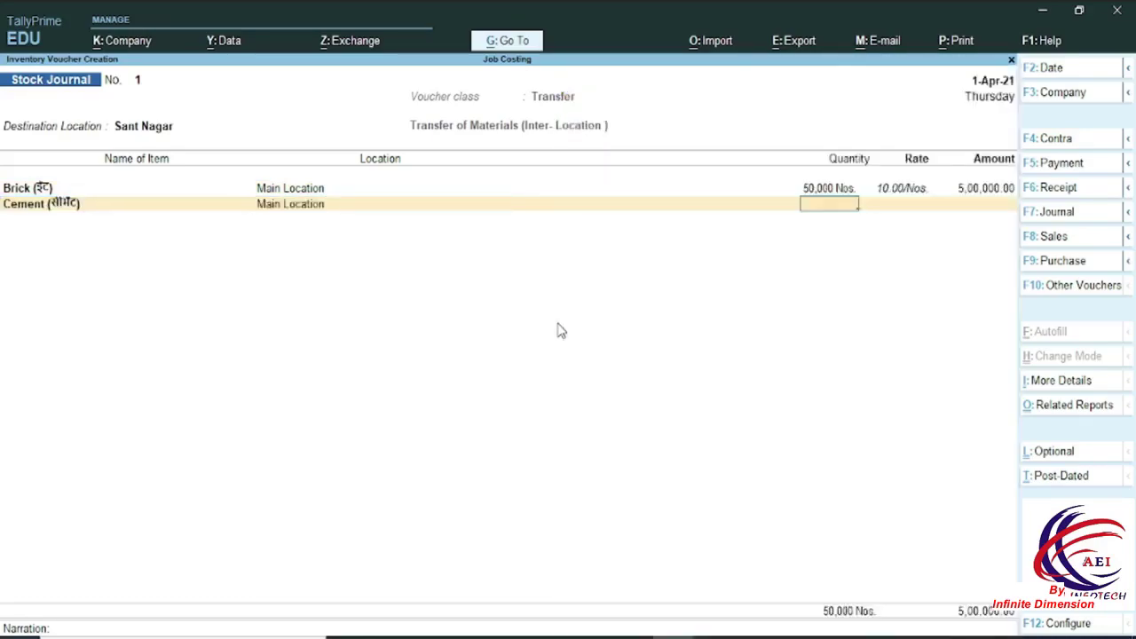
pyautogui.write('1000')
pyautogui.press('Return')
pyautogui.press('Return')
pyautogui.press('Return')
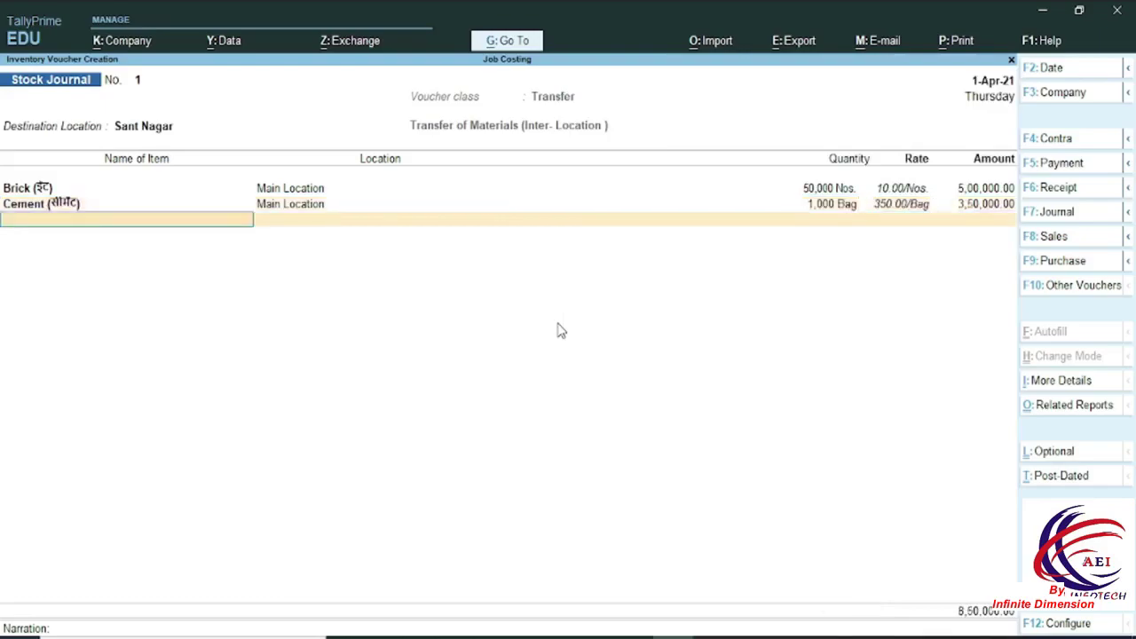
pyautogui.press('Down')
pyautogui.press('Down')
pyautogui.press('Down')
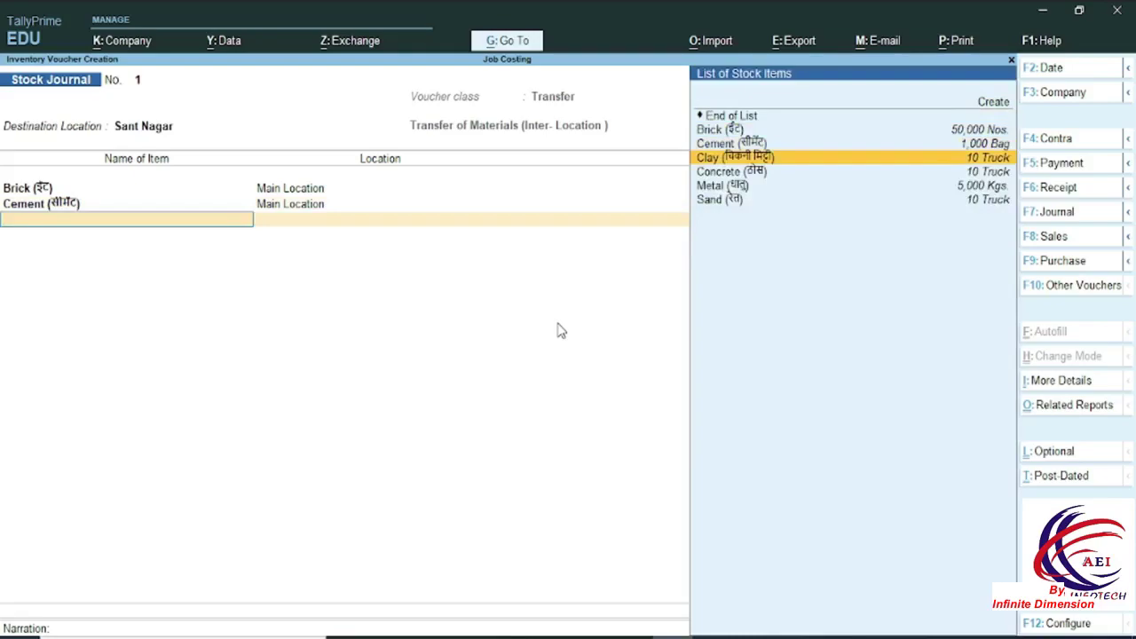
pyautogui.press('Return')
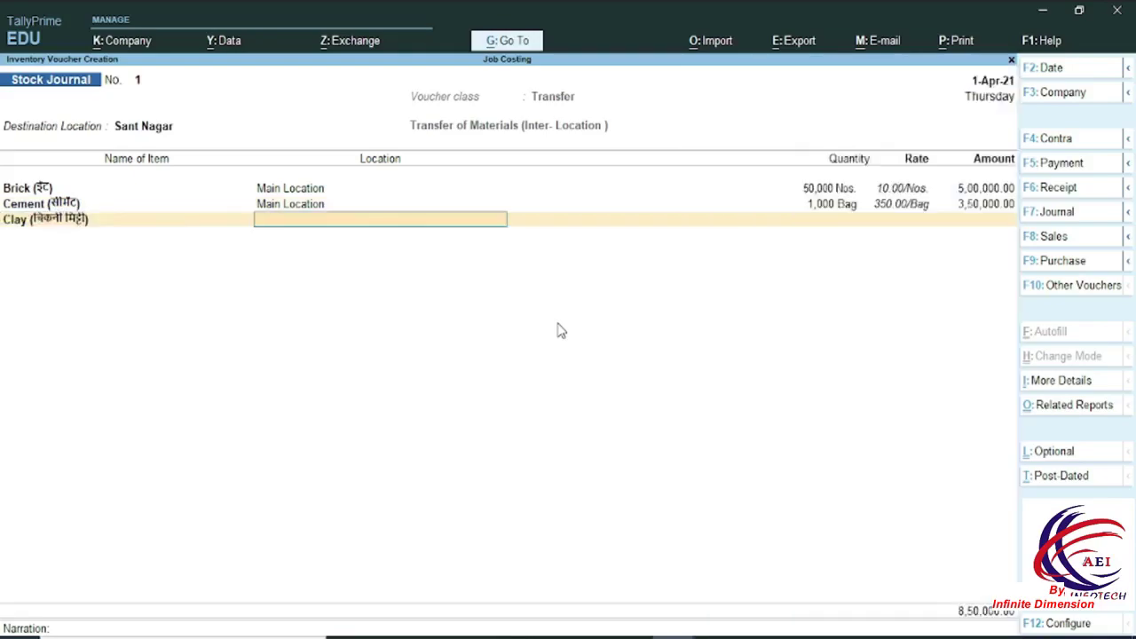
pyautogui.press('Down')
pyautogui.press('Return')
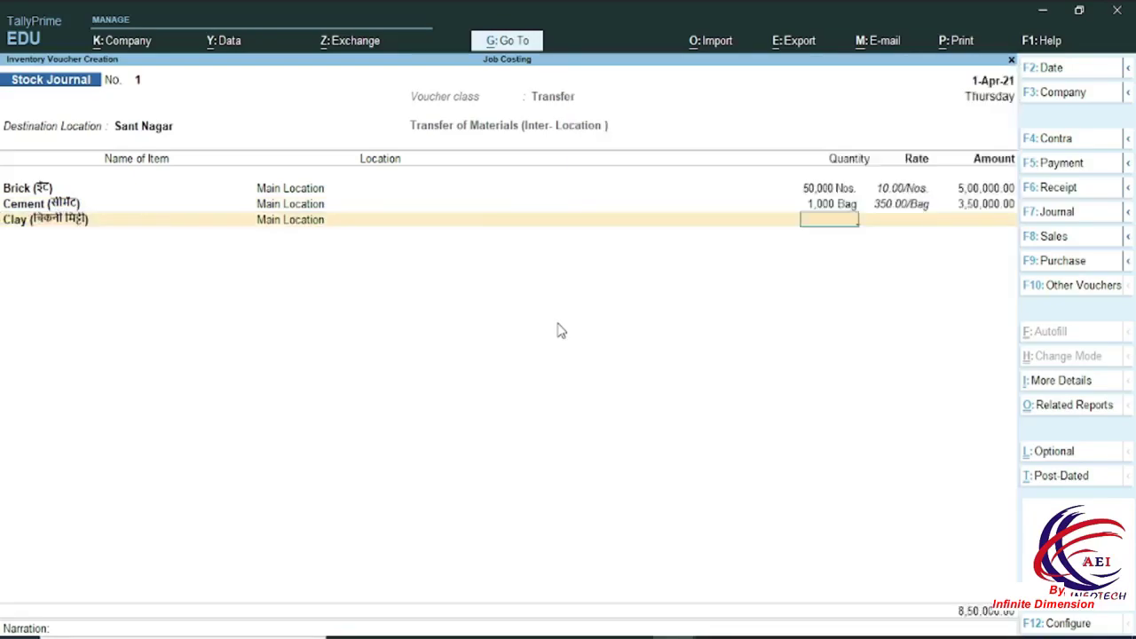
pyautogui.write('10')
pyautogui.press('Return')
pyautogui.press('Return')
pyautogui.press('Return')
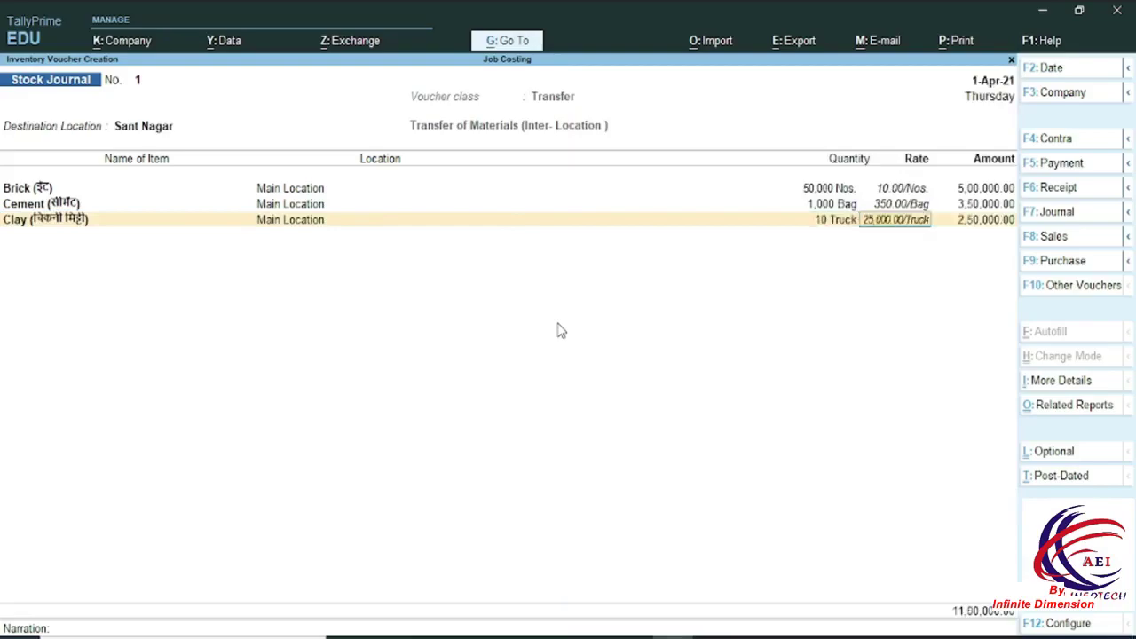
# Transfer 10 Concrete and 5,000 Kgs of Metal from Main Location
pyautogui.press('Down')
pyautogui.press('Down')
pyautogui.press('Down')
pyautogui.press('Down')
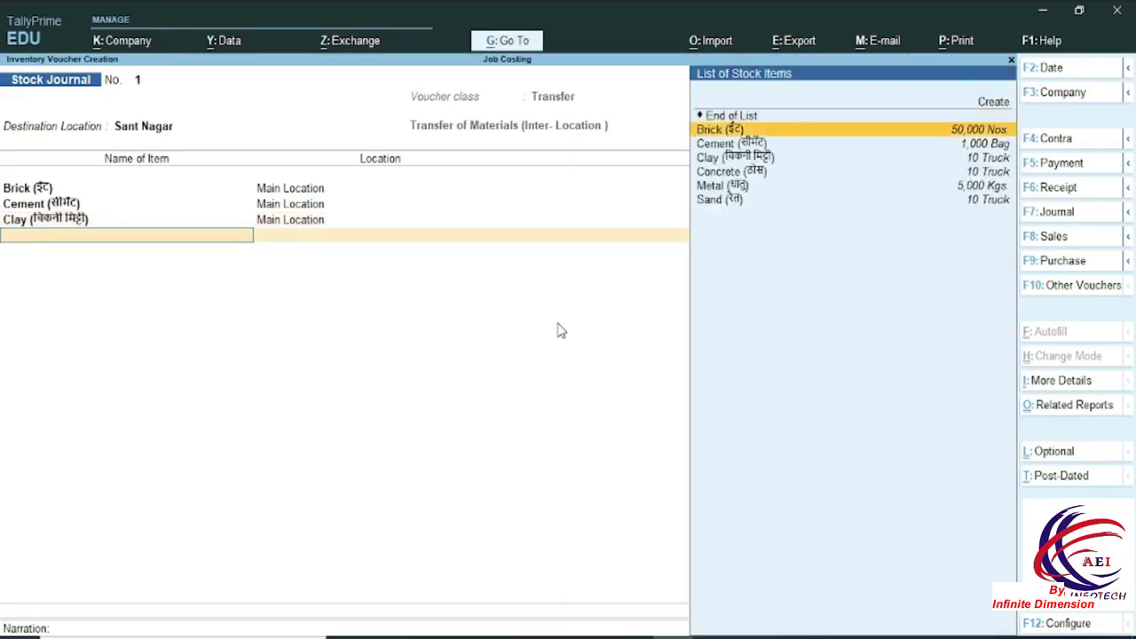
pyautogui.press('Return')
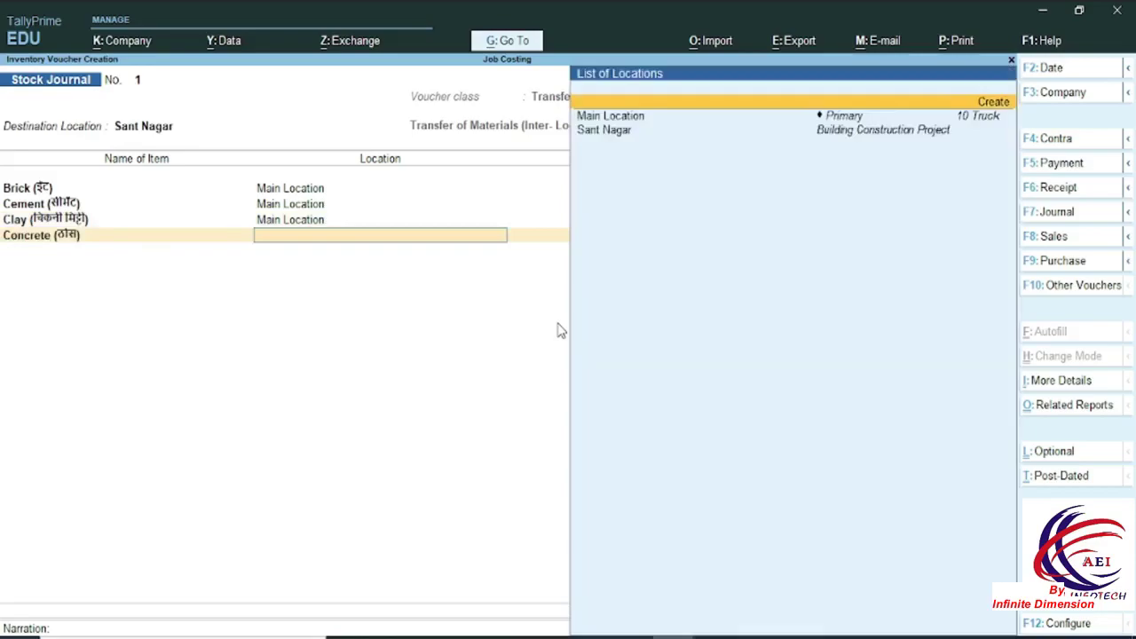
pyautogui.press('Down')
pyautogui.press('Return')
pyautogui.write('10')
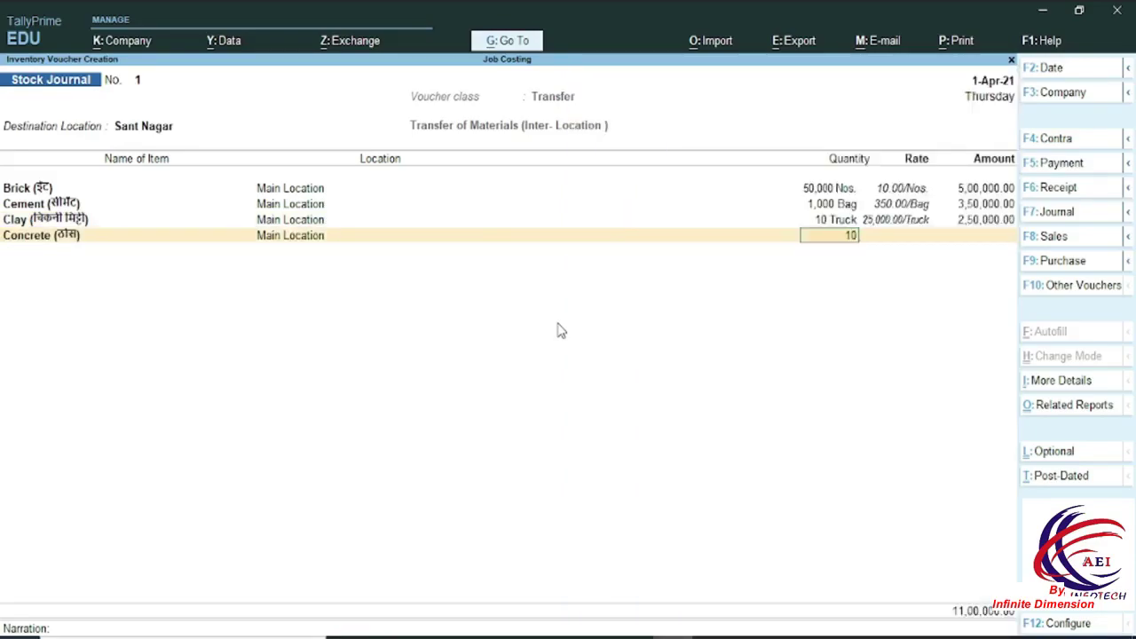
pyautogui.press('Return')
pyautogui.press('Return')
pyautogui.press('Return')
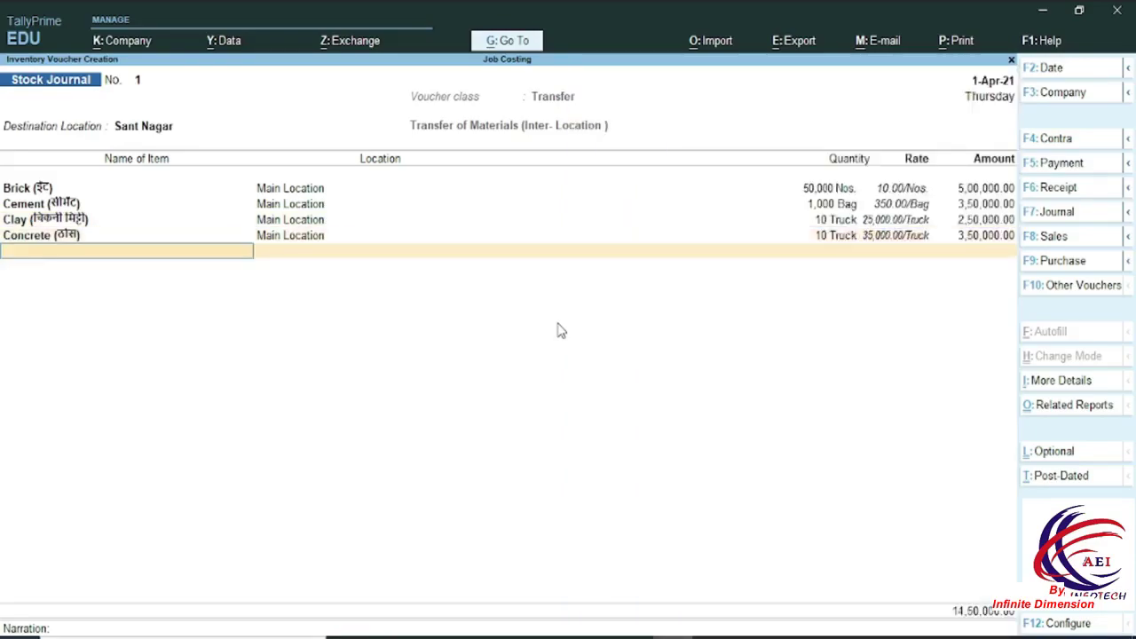
pyautogui.press('Down')
pyautogui.press('Down')
pyautogui.press('Down')
pyautogui.press('Down')
pyautogui.press('Down')
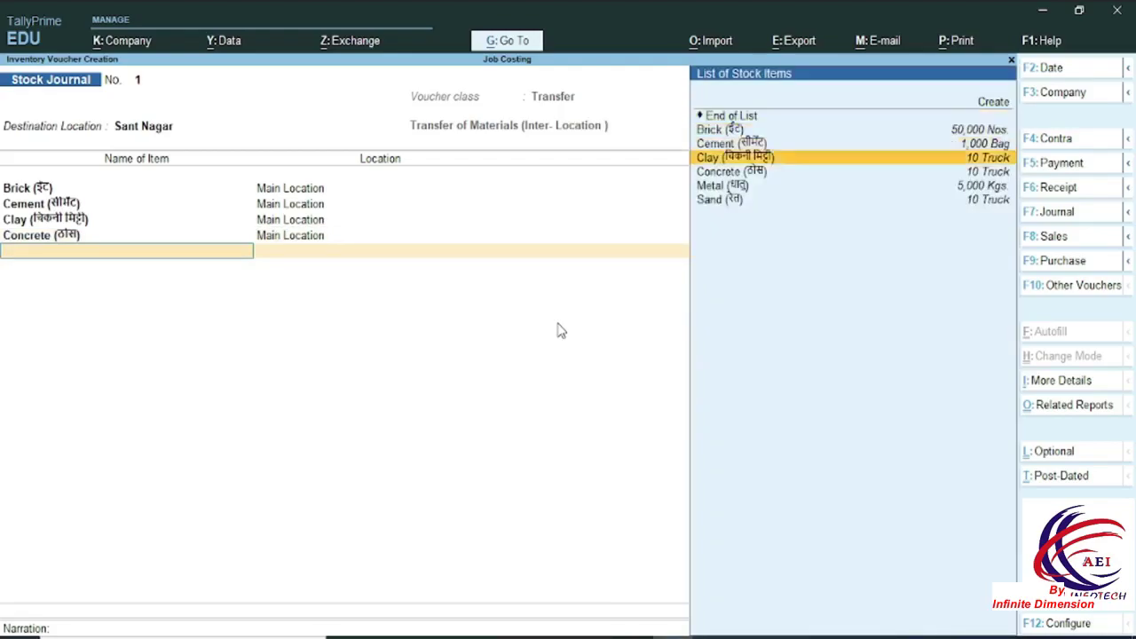
pyautogui.press('Return')
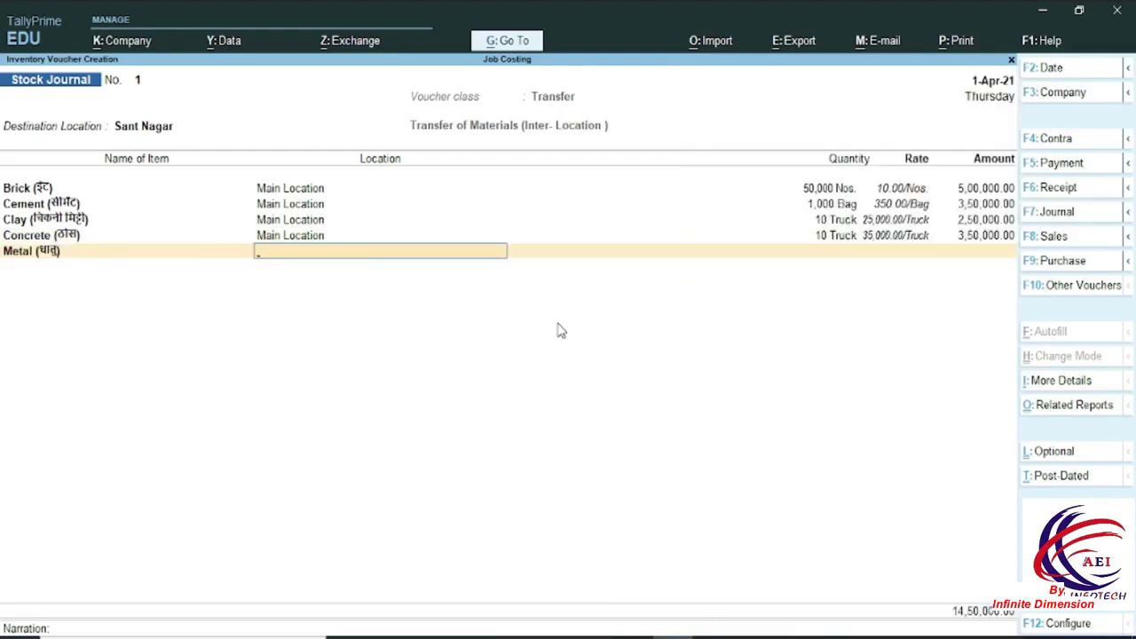
pyautogui.press('Down')
pyautogui.press('Return')
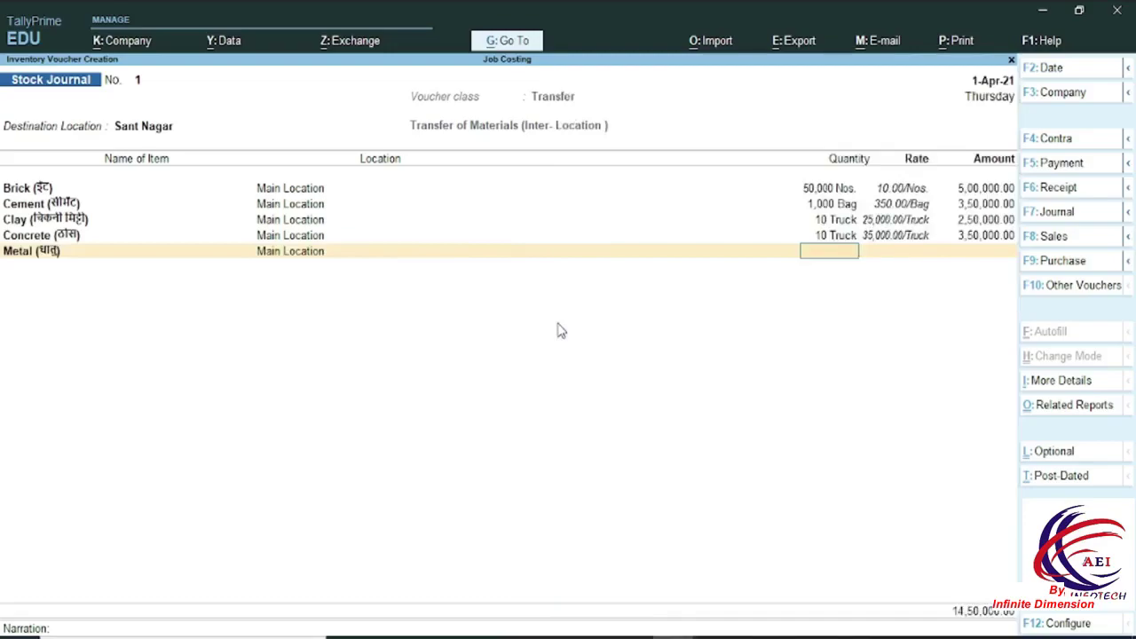
pyautogui.write('5000')
pyautogui.press('Return')
pyautogui.press('Return')
pyautogui.press('Return')
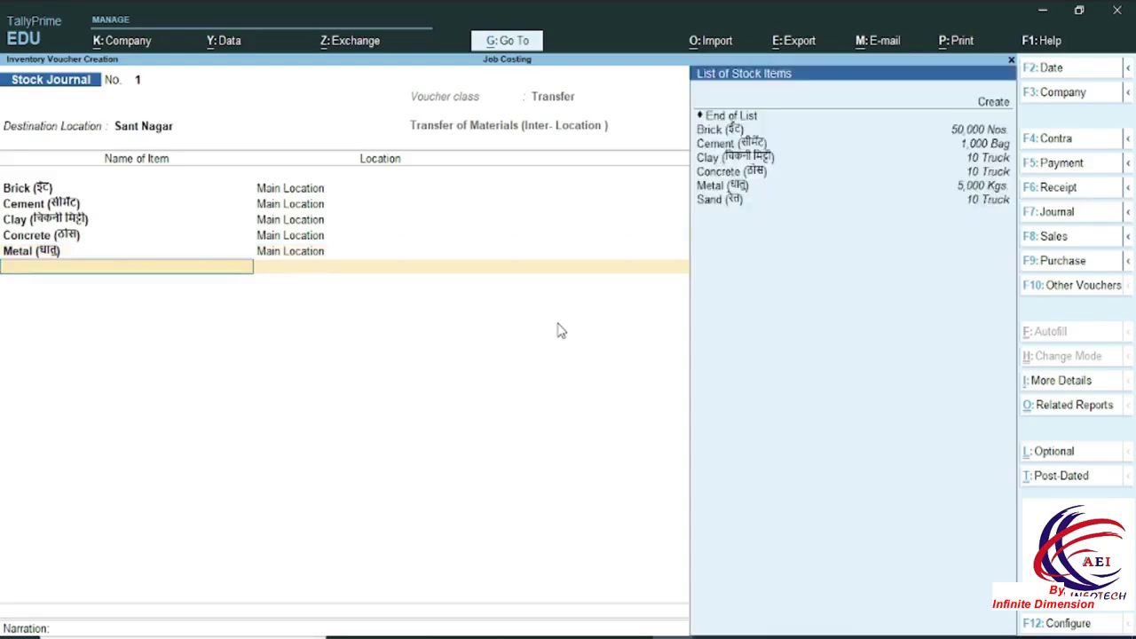
# Transfer 10 Truck of Sand from Main Location and finish the voucher for acceptance
pyautogui.press('Down')
pyautogui.press('Down')
pyautogui.press('Down')
pyautogui.press('Down')
pyautogui.press('Down')
pyautogui.press('Down')
pyautogui.press('Return')
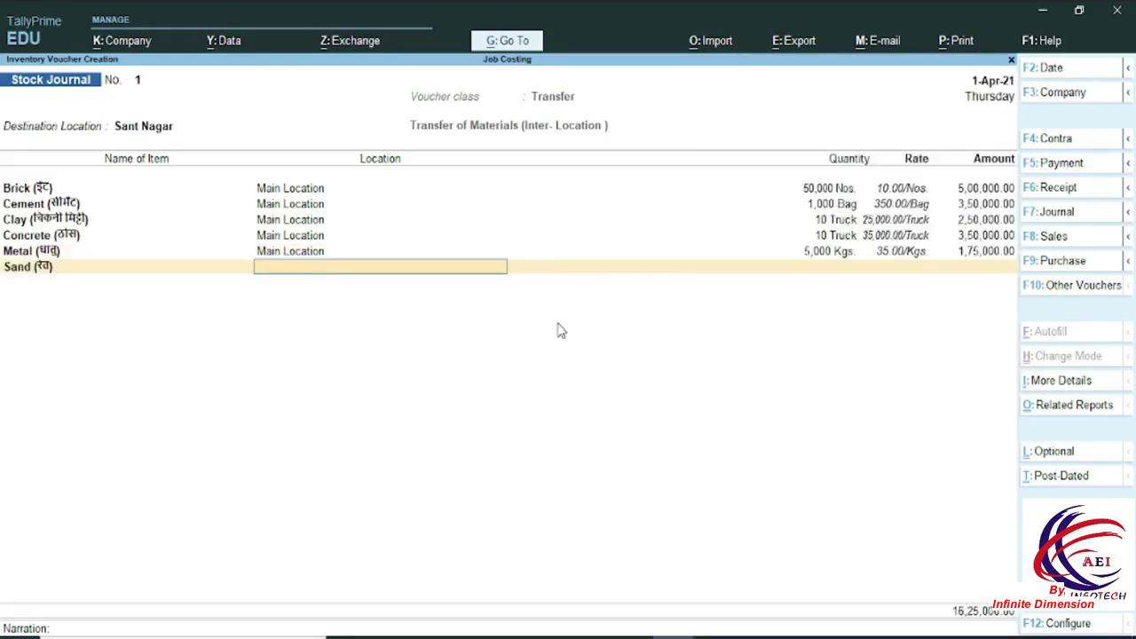
pyautogui.press('Down')
pyautogui.press('Return')
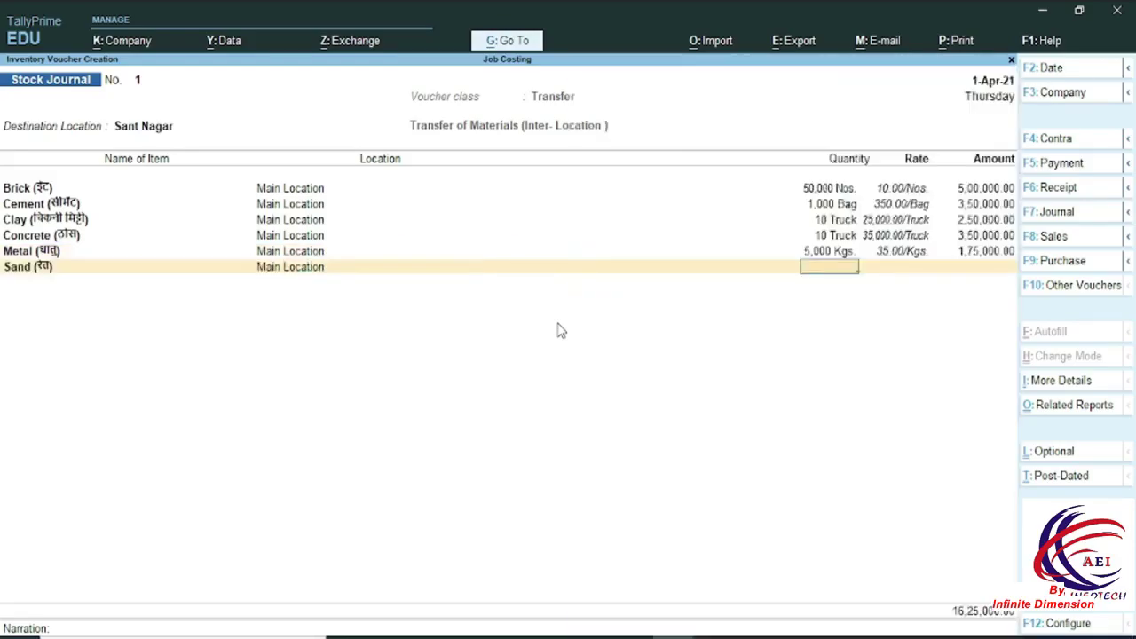
pyautogui.write('10')
pyautogui.press('Return')
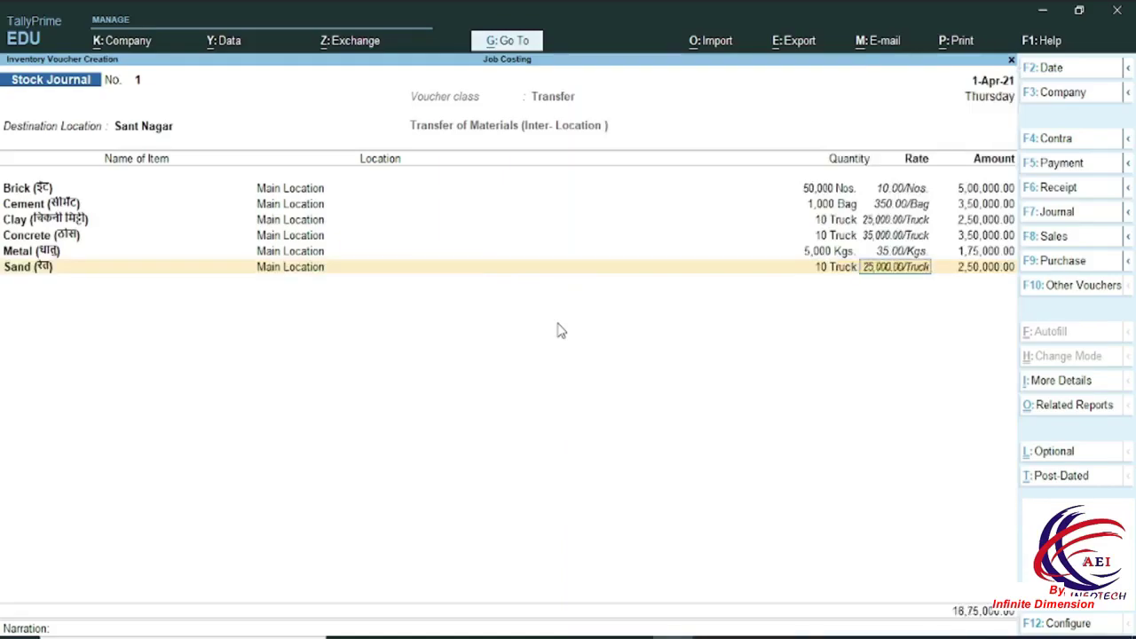
pyautogui.press('Return')
pyautogui.press('Return')
pyautogui.press('Return')
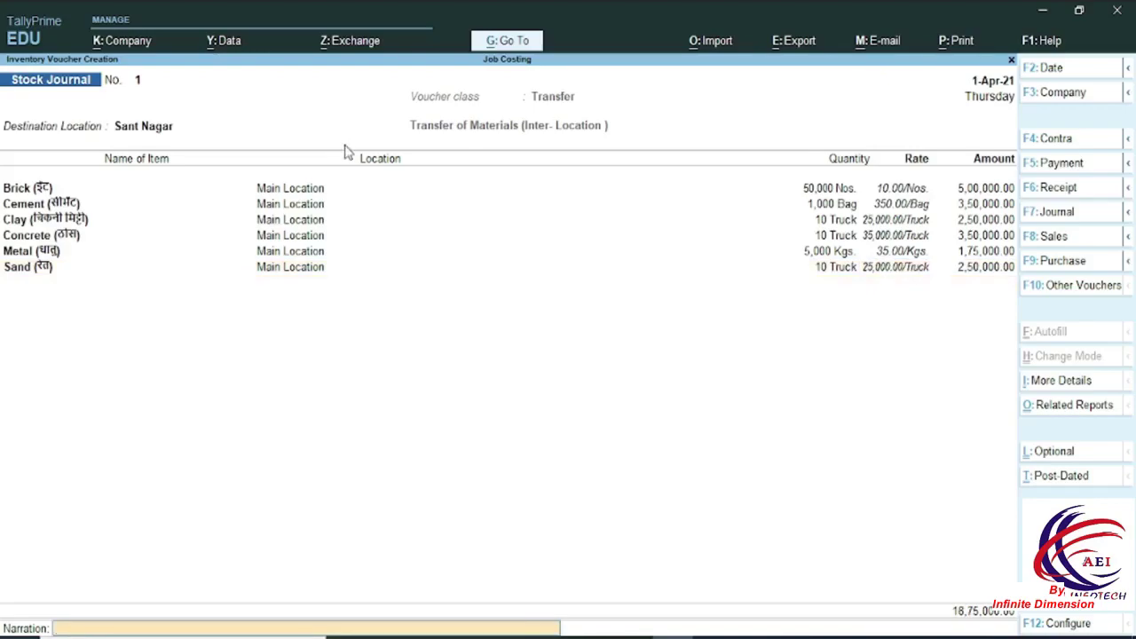
pyautogui.press('Return')
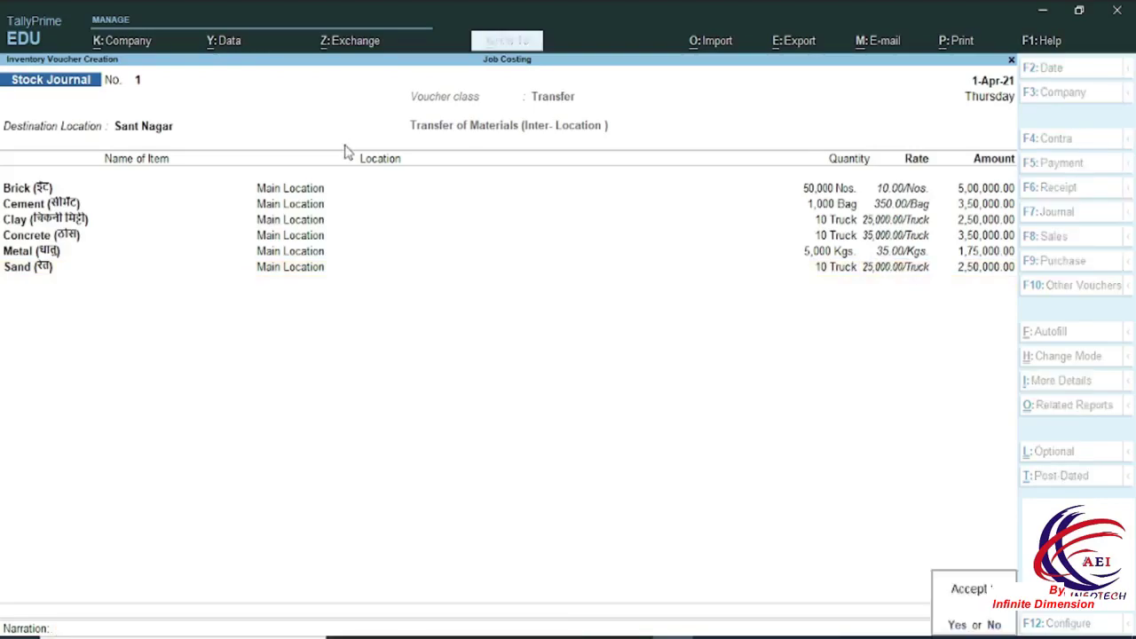
# Accept the transfer voucher, then begin a new Stock Journal under the Consumption class
pyautogui.press('Return')
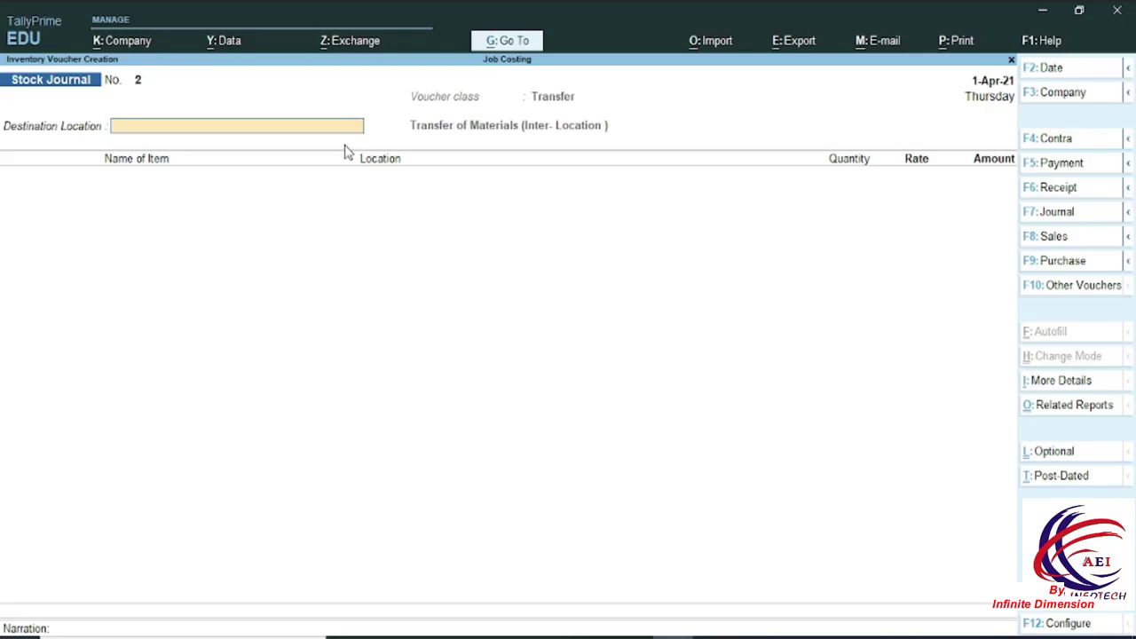
pyautogui.hotkey('alt', 'F7')
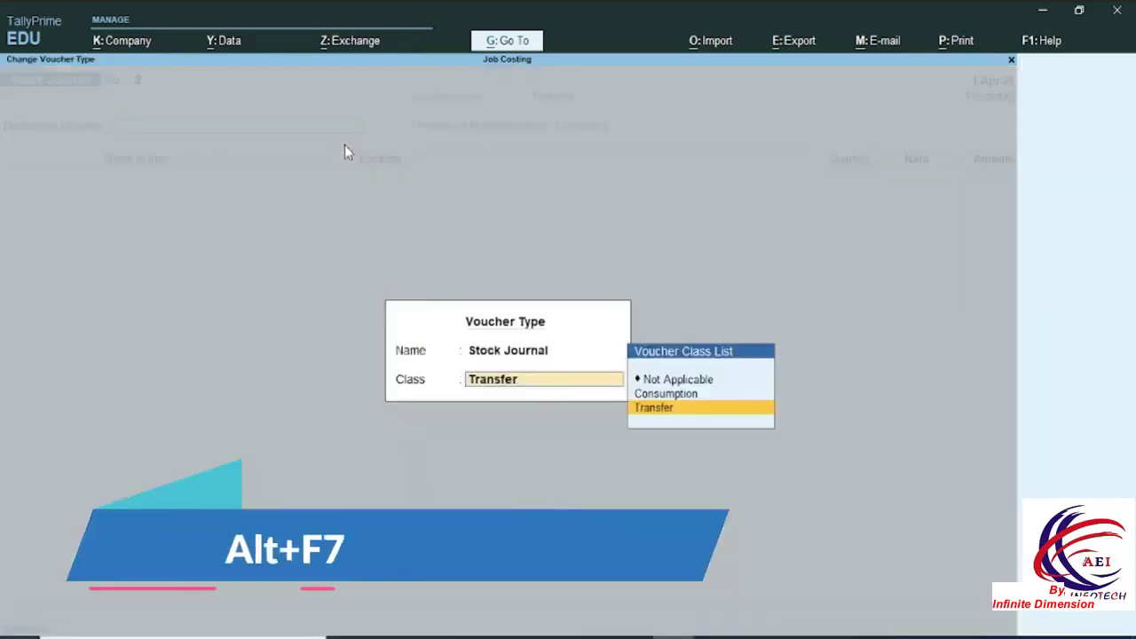
pyautogui.press('Up')
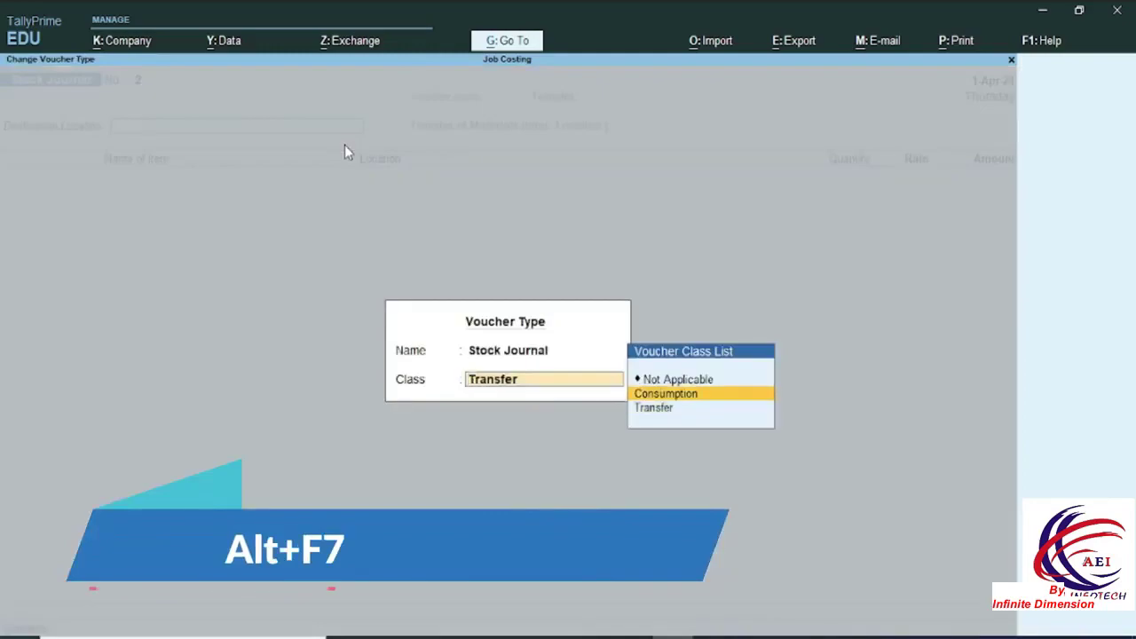
pyautogui.press('Return')
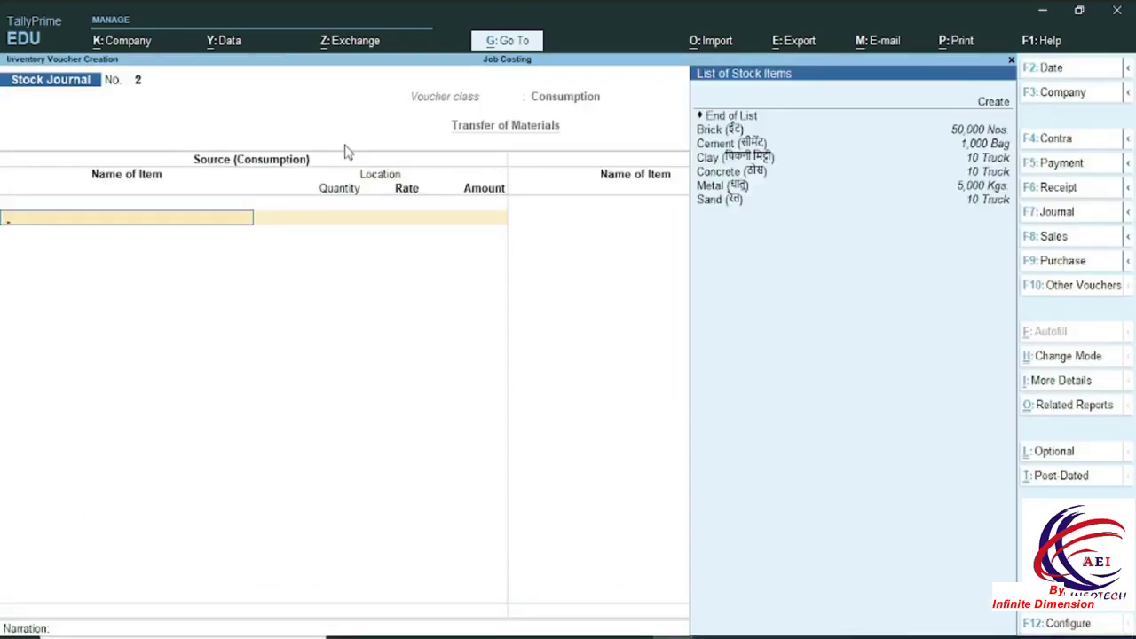
# Consume 50,000 Brick from Sant Nagar at the prefilled rate
pyautogui.press('Down')
pyautogui.press('Return')
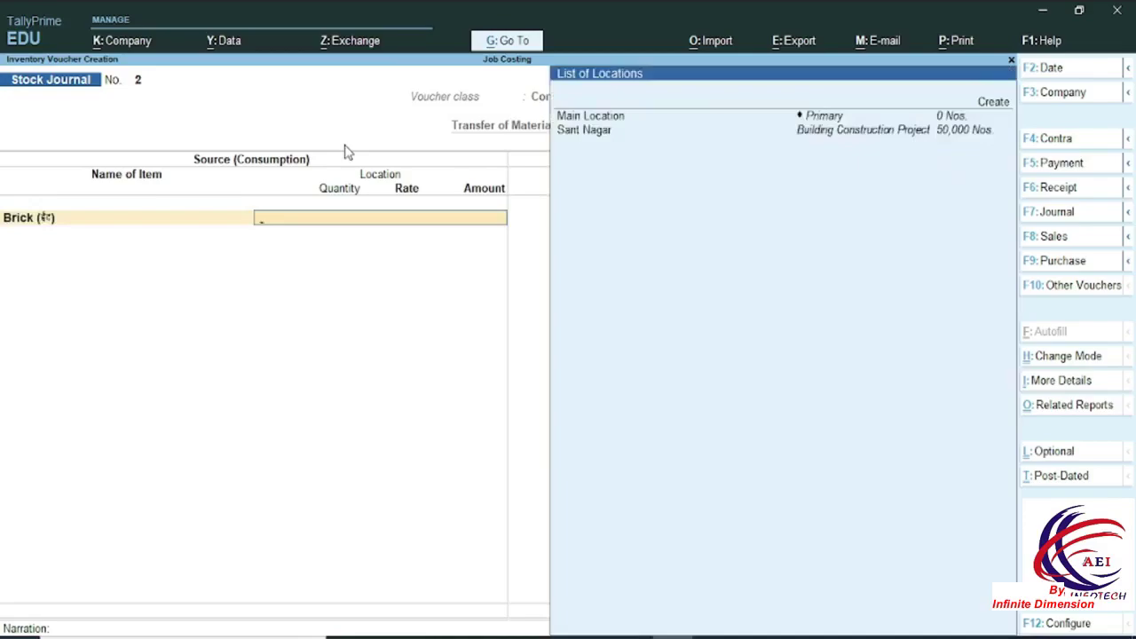
pyautogui.press('Down')
pyautogui.press('Return')
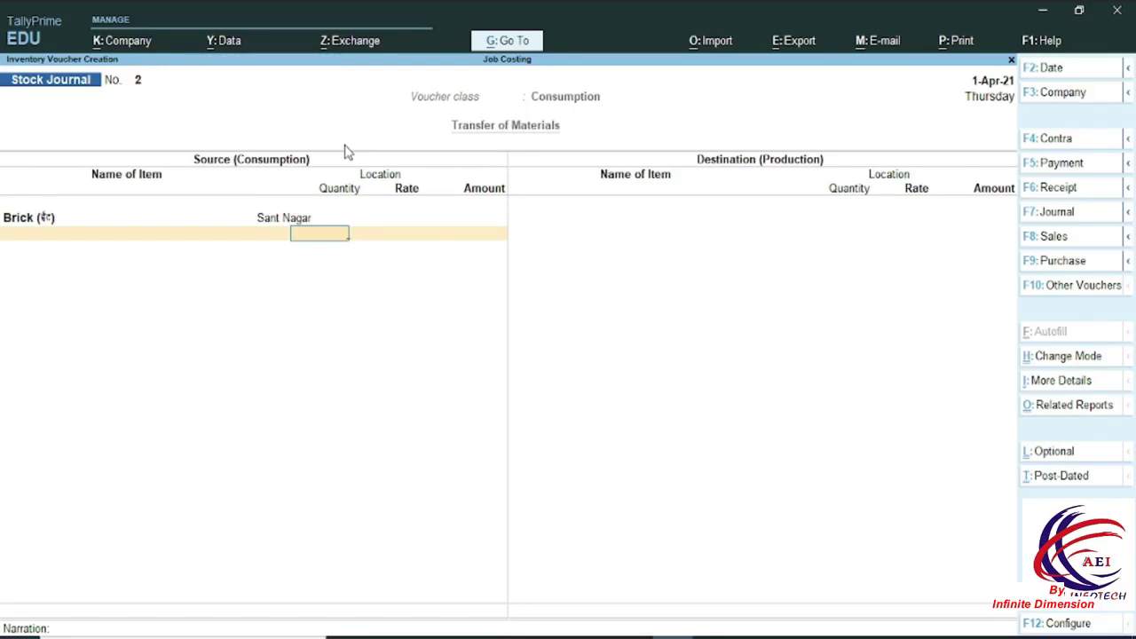
pyautogui.write('50,')
pyautogui.write('000')
pyautogui.press('Return')
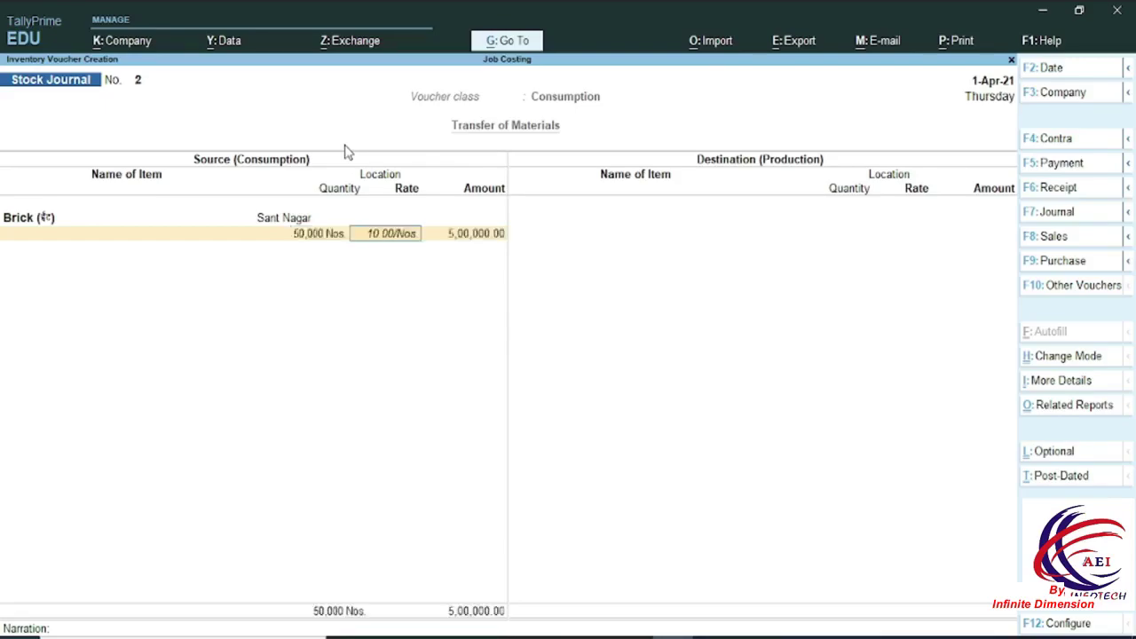
pyautogui.press('Return')
pyautogui.press('Return')
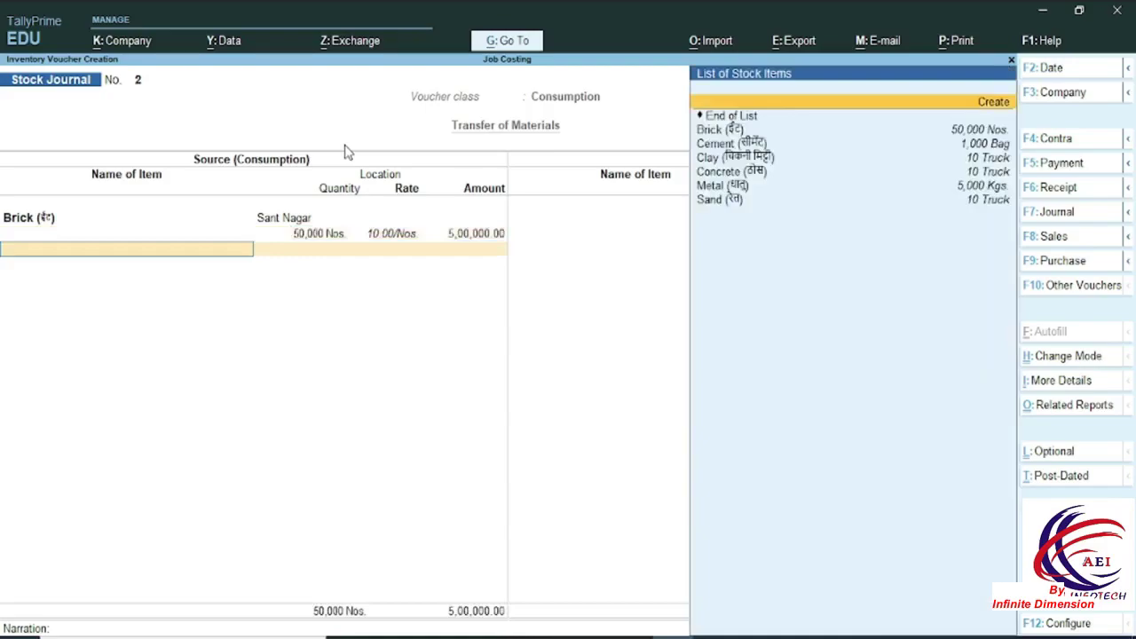
pyautogui.press('Down')
pyautogui.press('Down')
pyautogui.press('Return')
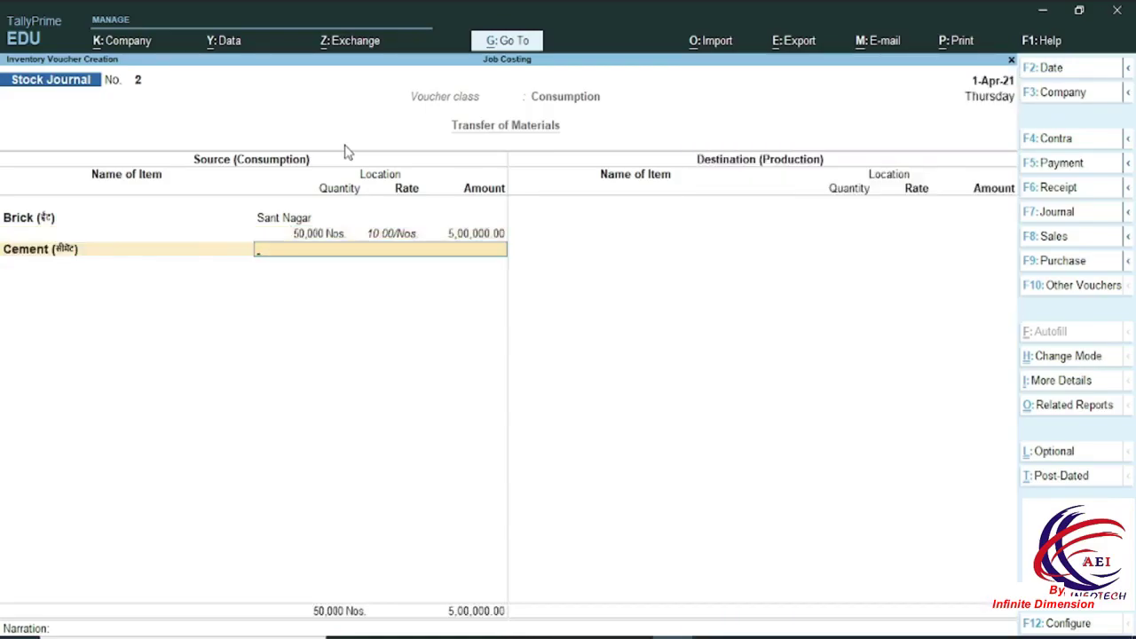
# Consume 1,000 bags of Cement from Sant Nagar
pyautogui.press('Down')
pyautogui.press('Down')
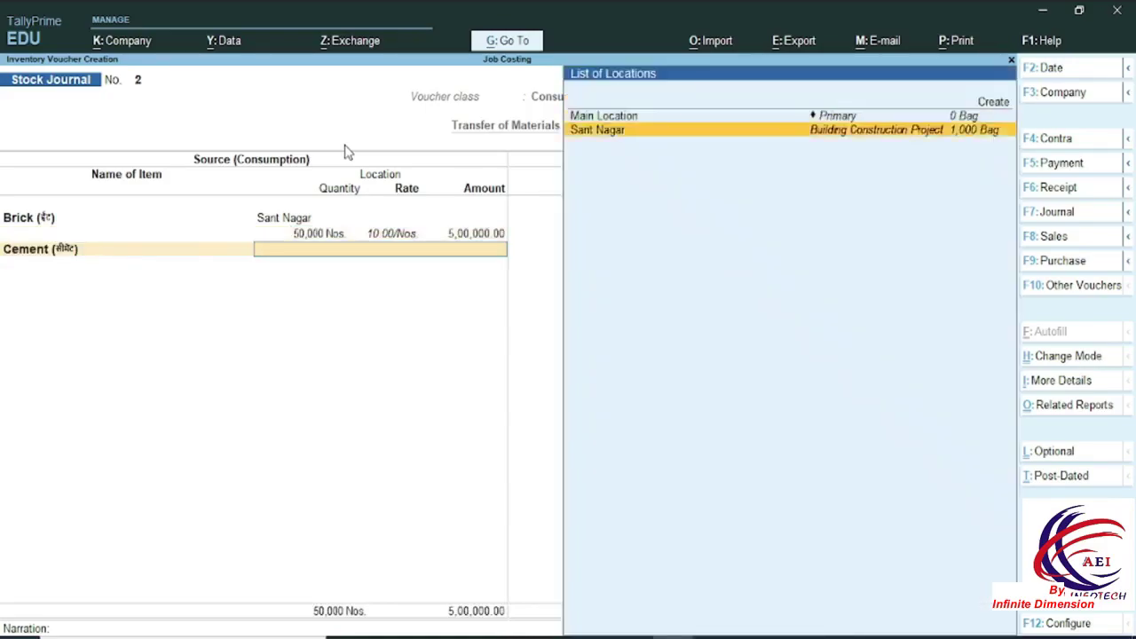
pyautogui.press('Return')
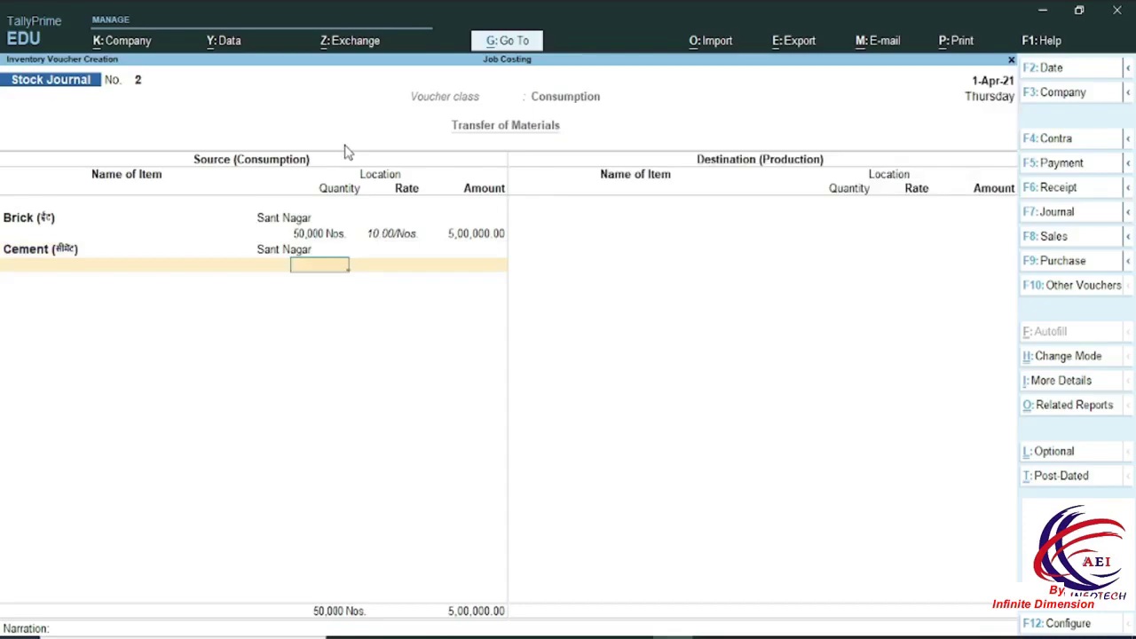
pyautogui.write('1000')
pyautogui.press('Return')
pyautogui.press('Return')
pyautogui.press('Return')
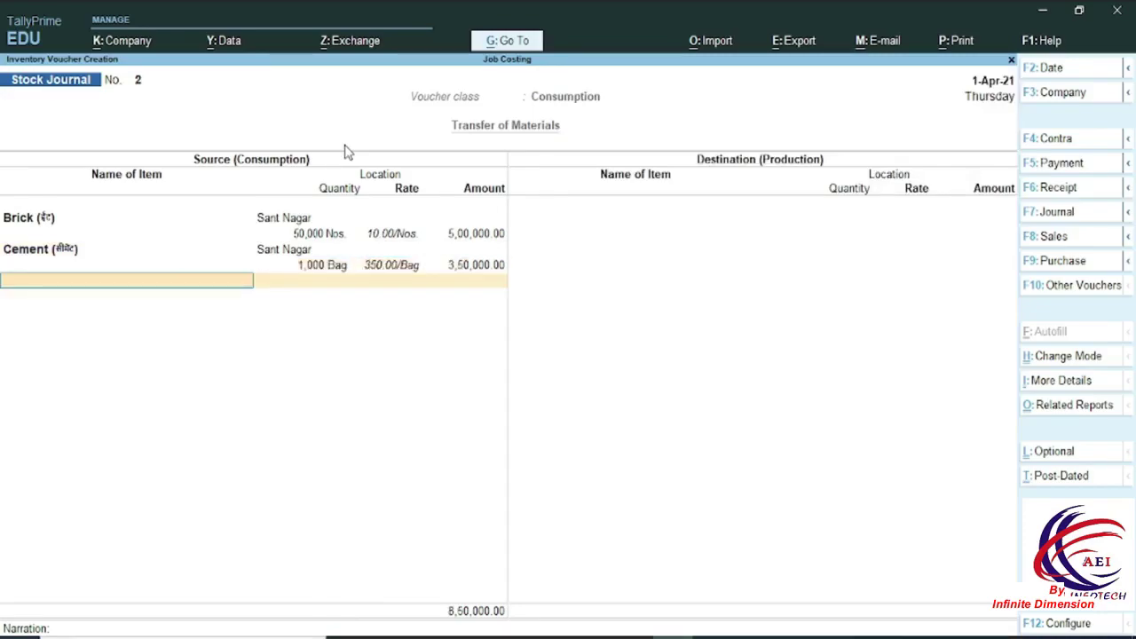
# Consume 10 trucks of Clay from Sant Nagar at the prefilled rate
pyautogui.press('Down')
pyautogui.press('Down')
pyautogui.press('Down')
pyautogui.press('Down')
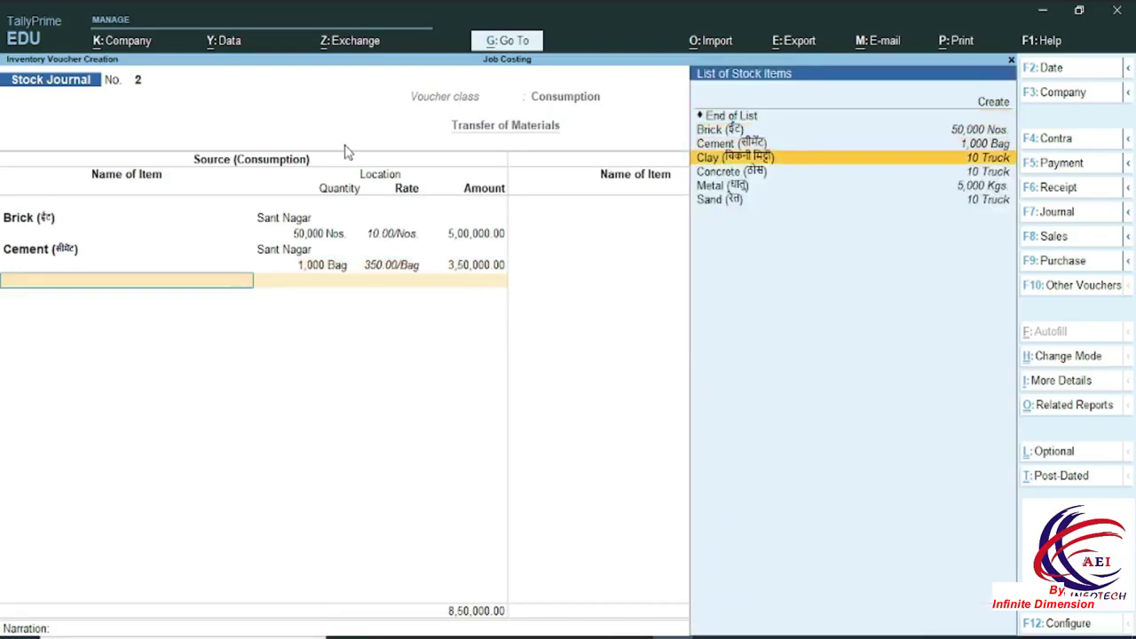
pyautogui.press('Return')
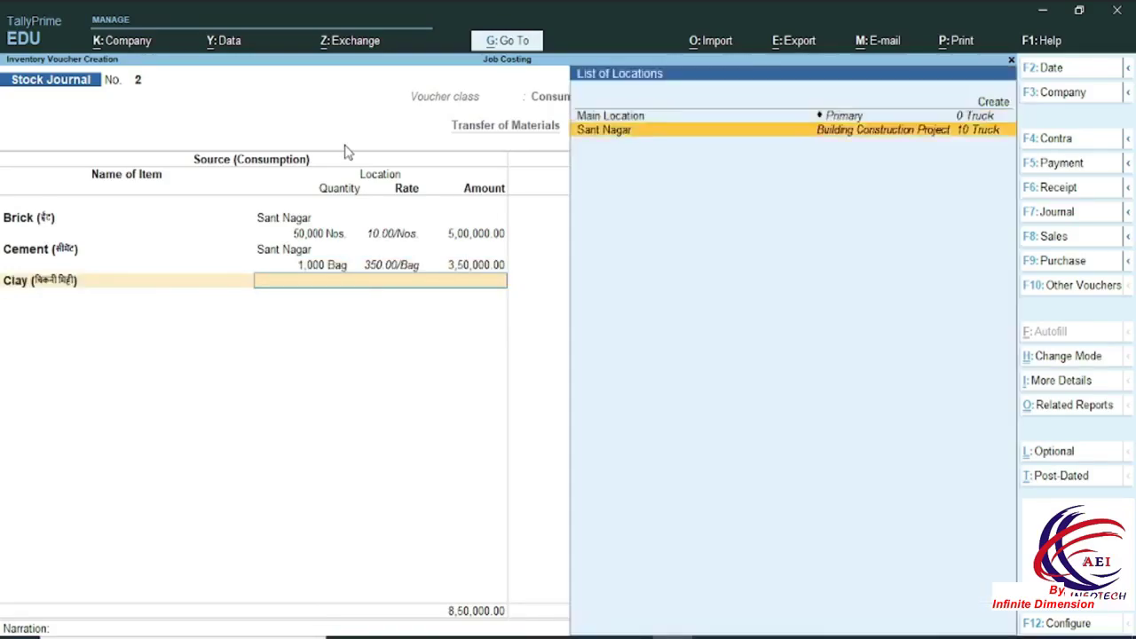
pyautogui.press('Return')
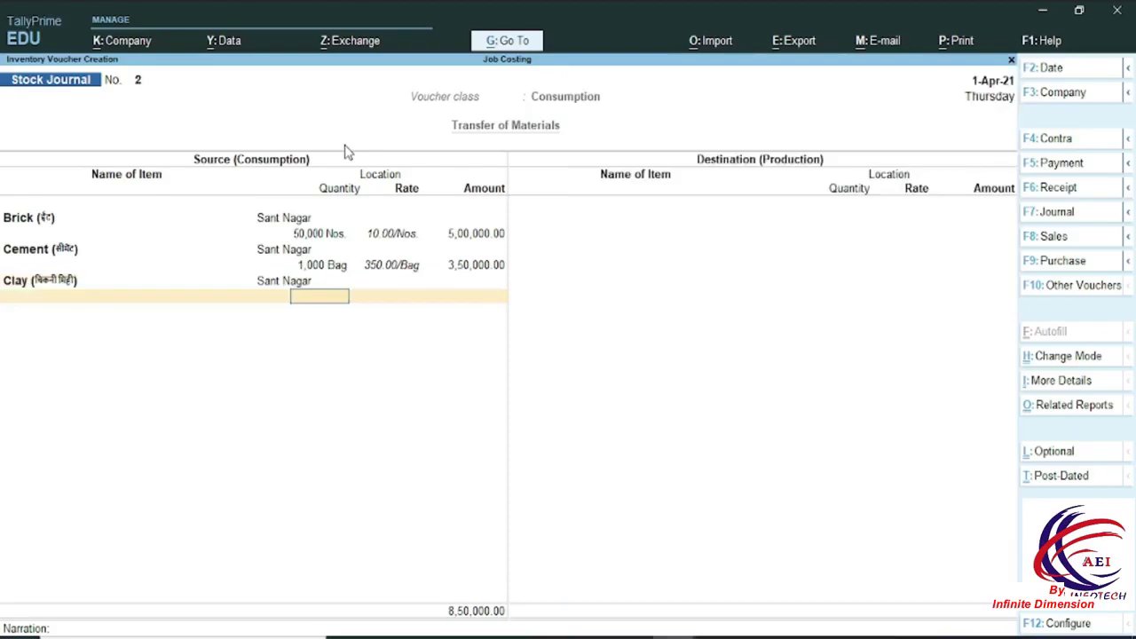
pyautogui.write('10')
pyautogui.press('Return')
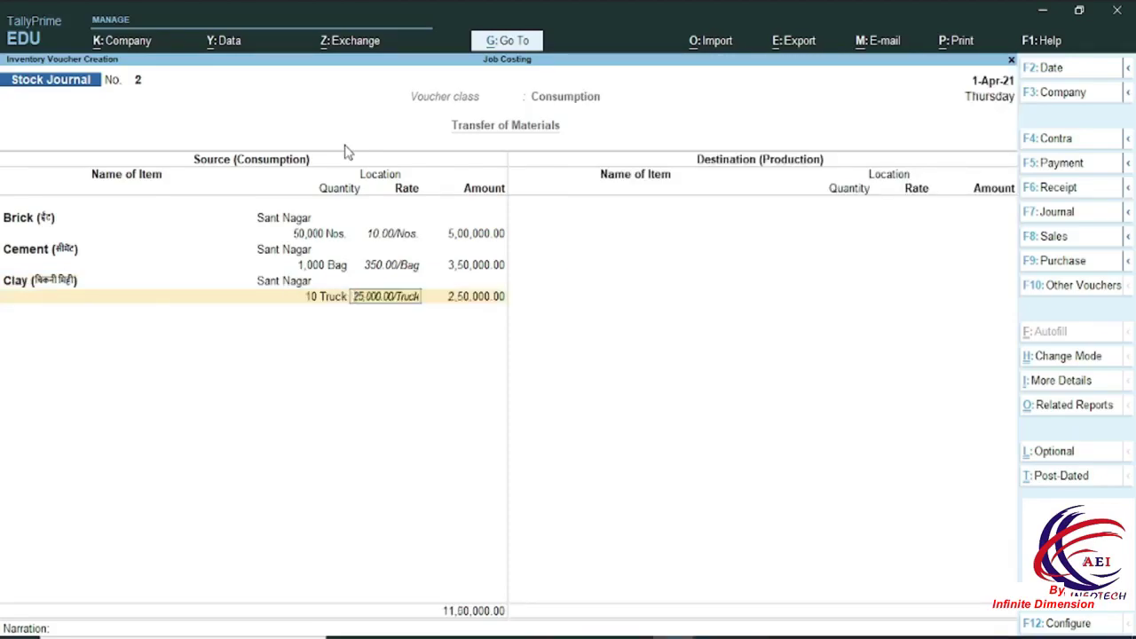
pyautogui.press('Return')
pyautogui.press('Return')
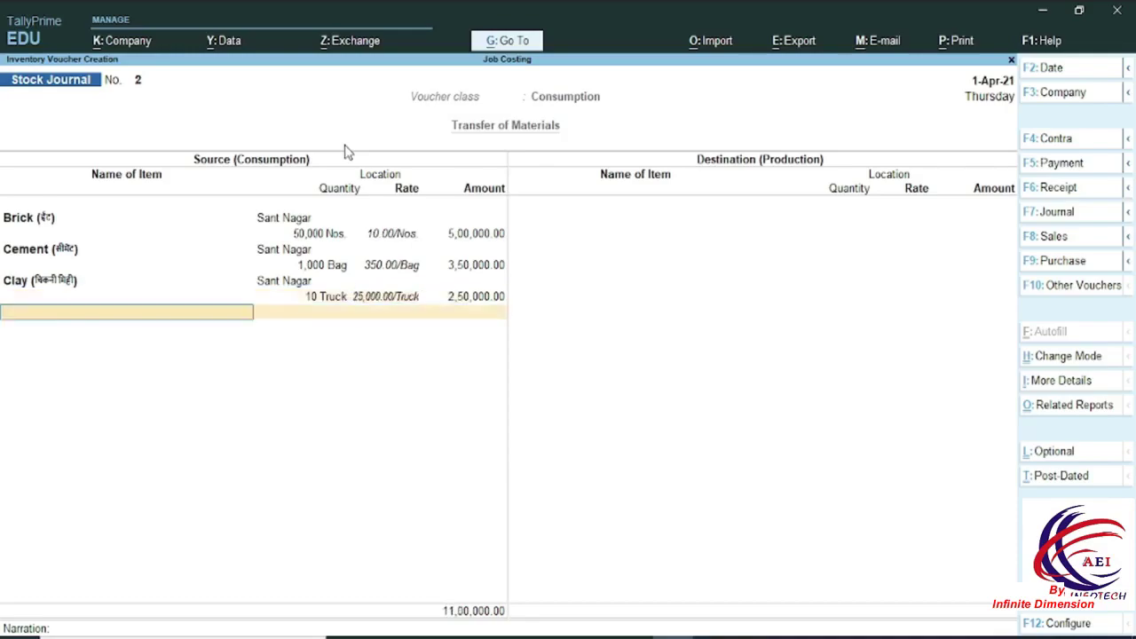
# Consume 10 trucks of Concrete from Sant Nagar
pyautogui.press('Down')
pyautogui.press('Down')
pyautogui.press('Down')
pyautogui.press('Down')
pyautogui.press('Down')
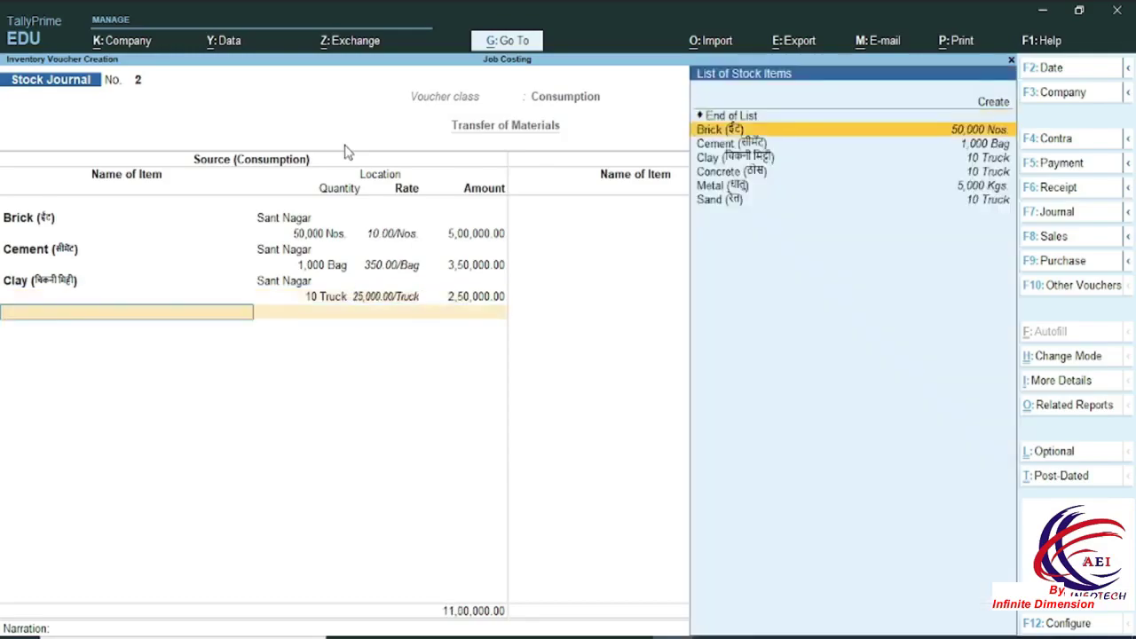
pyautogui.press('Return')
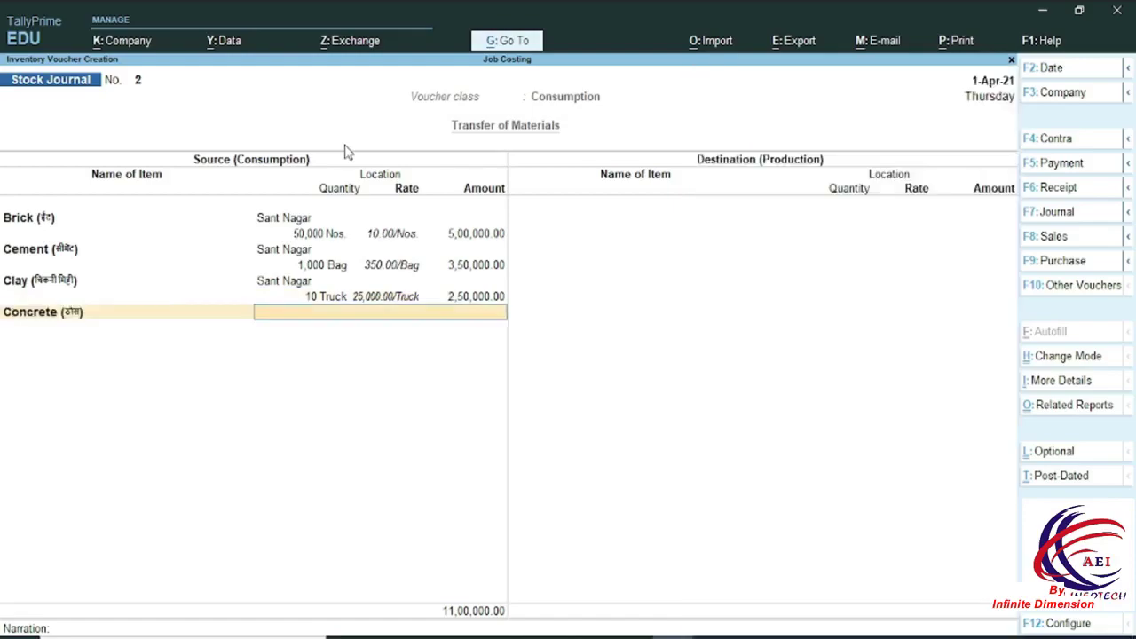
pyautogui.press('Down')
pyautogui.press('Return')
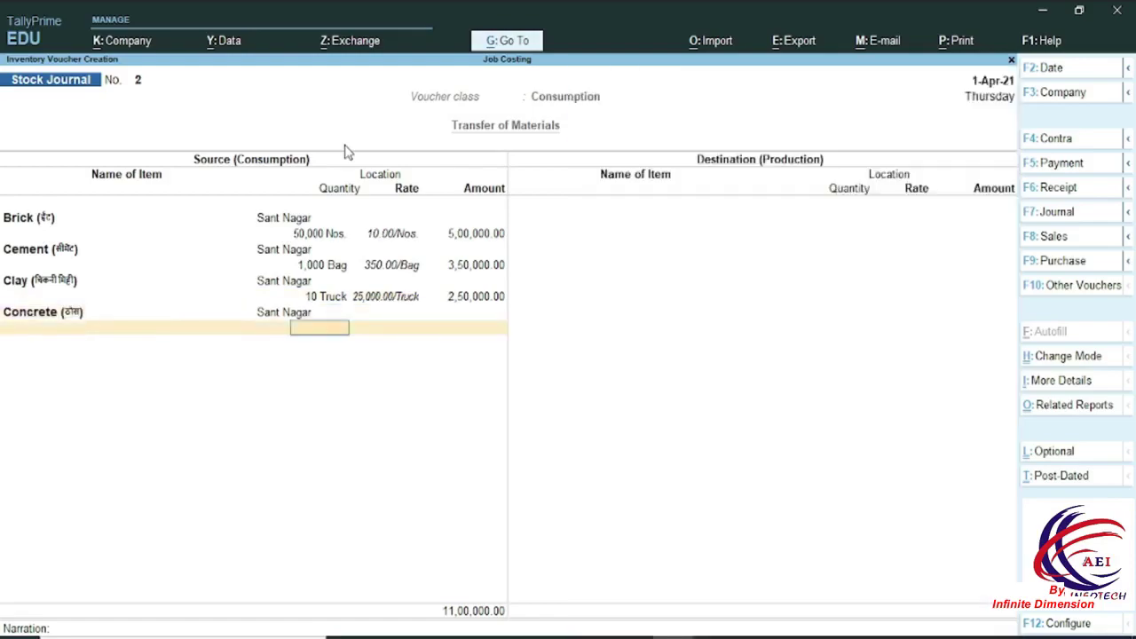
pyautogui.write('10')
pyautogui.press('Return')
# Add 5,000 kg of Metal as the next consumed item
pyautogui.press('Return')
pyautogui.press('Return')
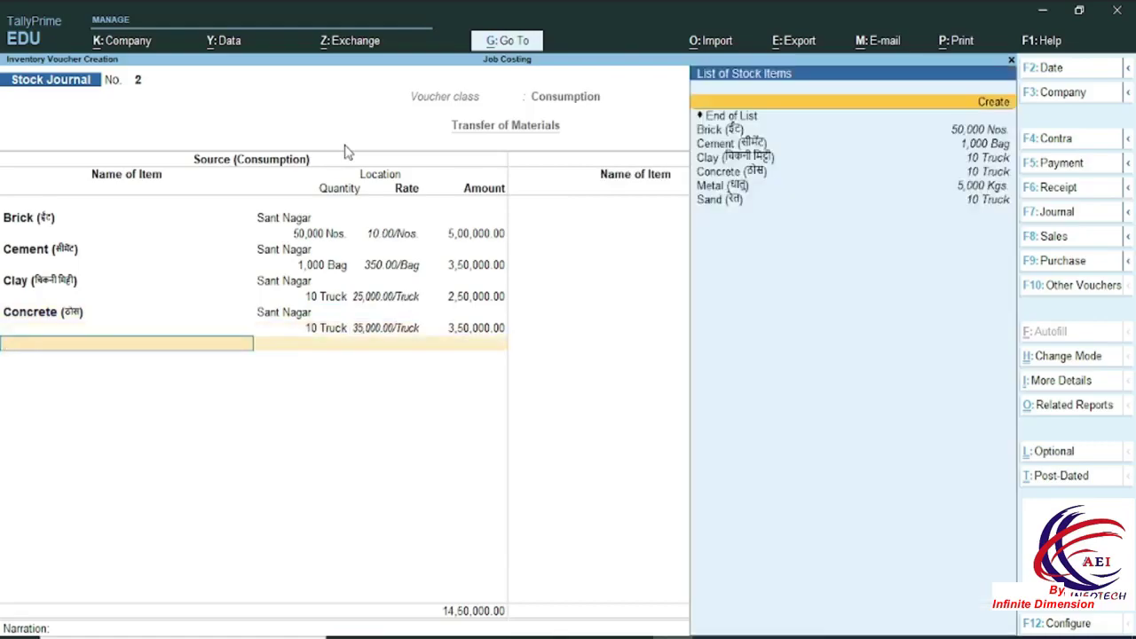
pyautogui.press('Down')
pyautogui.press('Down')
pyautogui.press('Down')
pyautogui.press('Down')
pyautogui.press('Down')
pyautogui.press('Return')
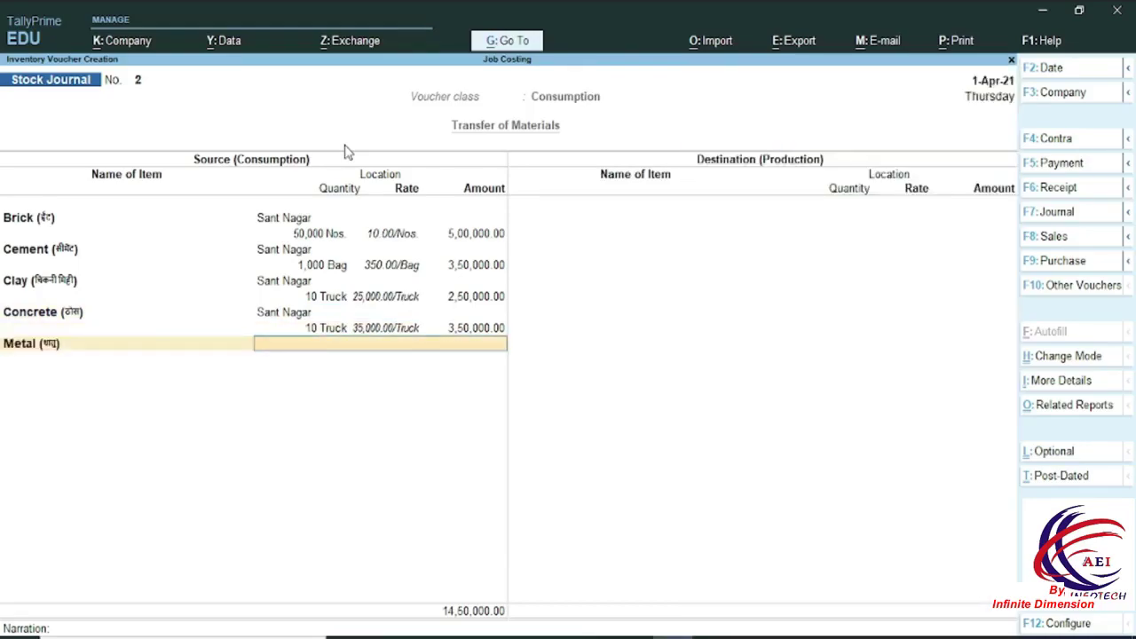
pyautogui.press('Return')
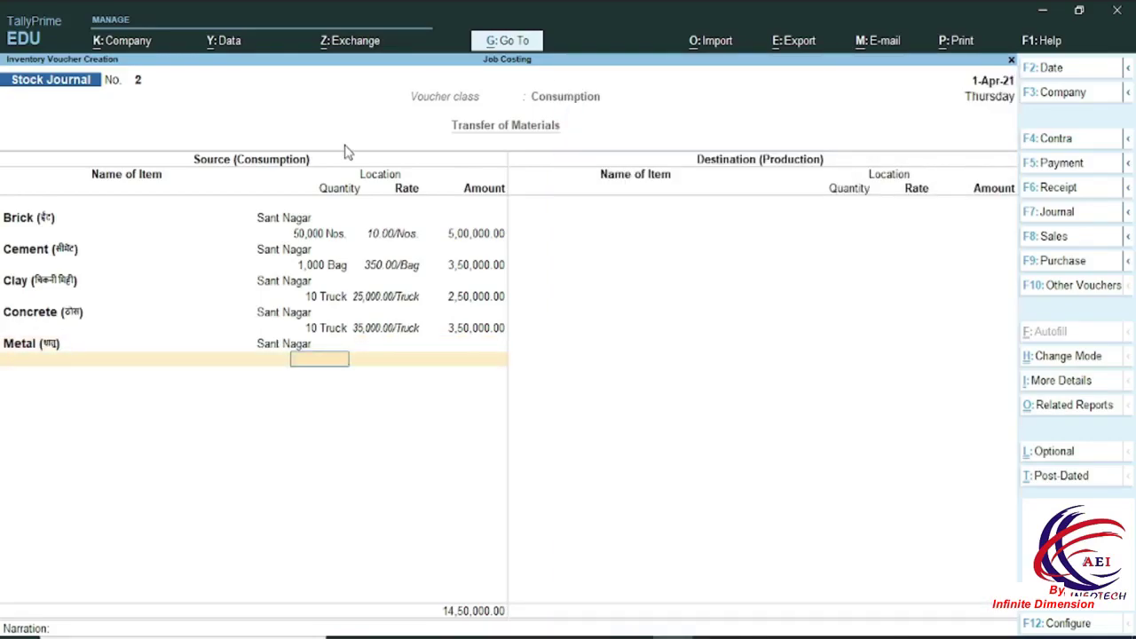
pyautogui.write('5,')
pyautogui.write('0')
pyautogui.write('00')
pyautogui.press('Return')
# Consume 10 trucks of Sand from Sant Nagar
pyautogui.press('Return')
pyautogui.press('Return')
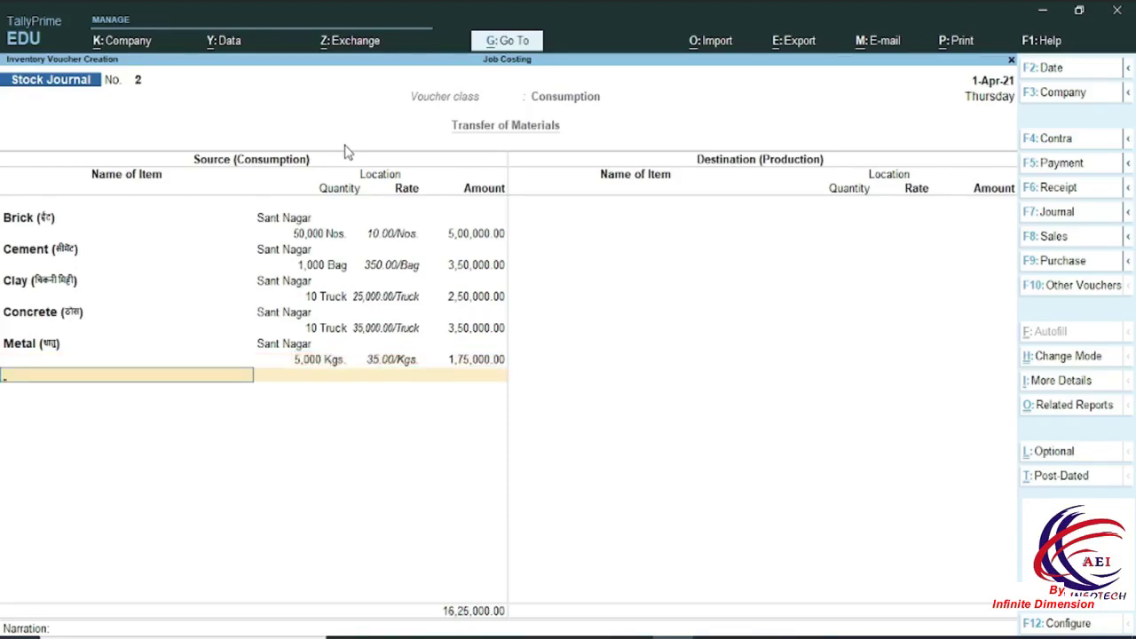
pyautogui.press('Down')
pyautogui.press('Down')
pyautogui.press('Down')
pyautogui.press('Down')
pyautogui.press('Down')
pyautogui.press('Down')
pyautogui.press('Return')
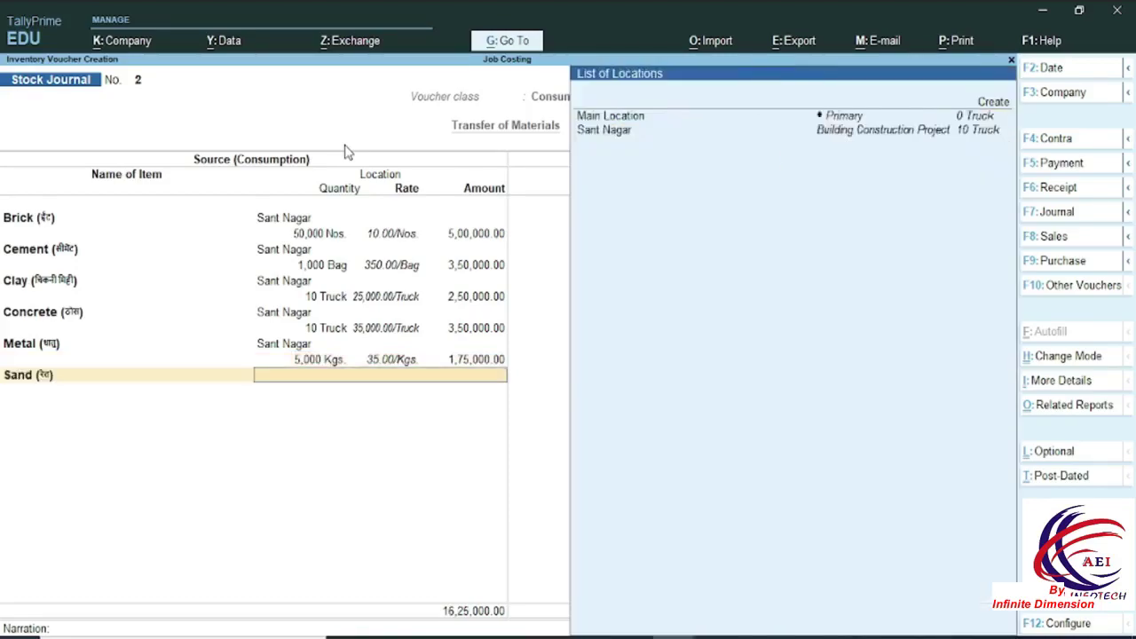
pyautogui.press('Down')
pyautogui.press('Return')
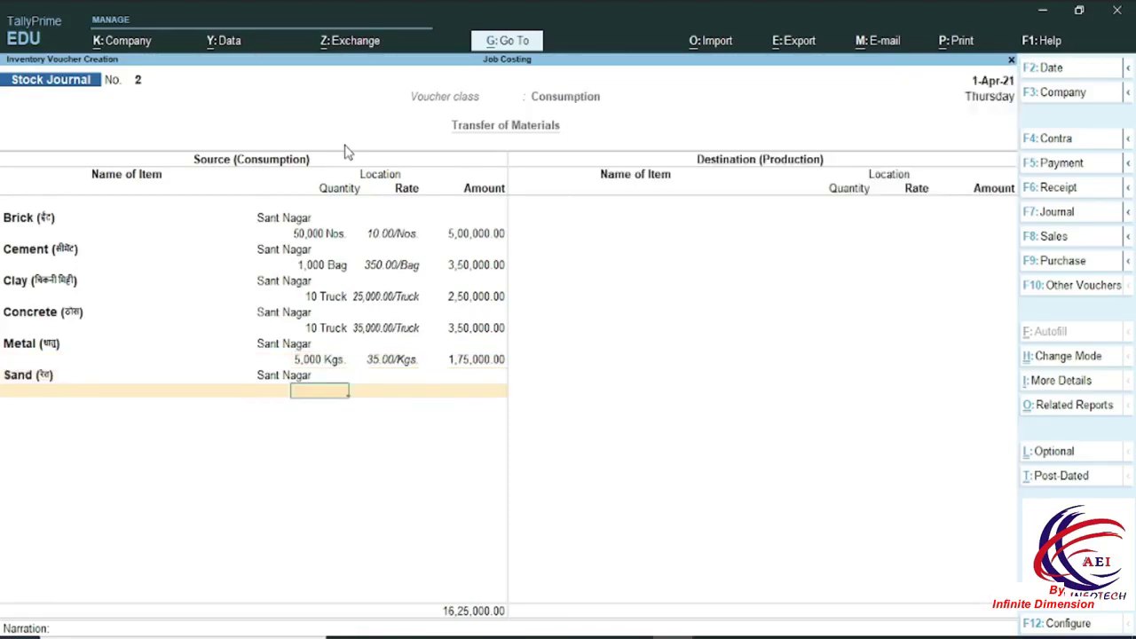
pyautogui.write('10')
pyautogui.press('Return')
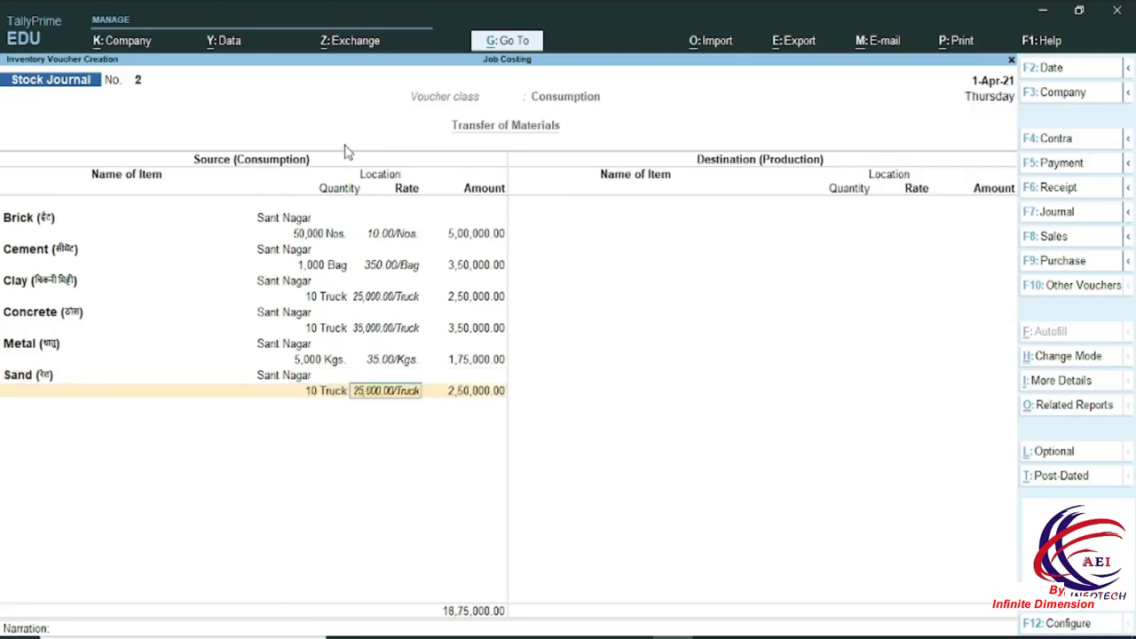
pyautogui.press('Return')
pyautogui.press('Return')
pyautogui.press('Return')
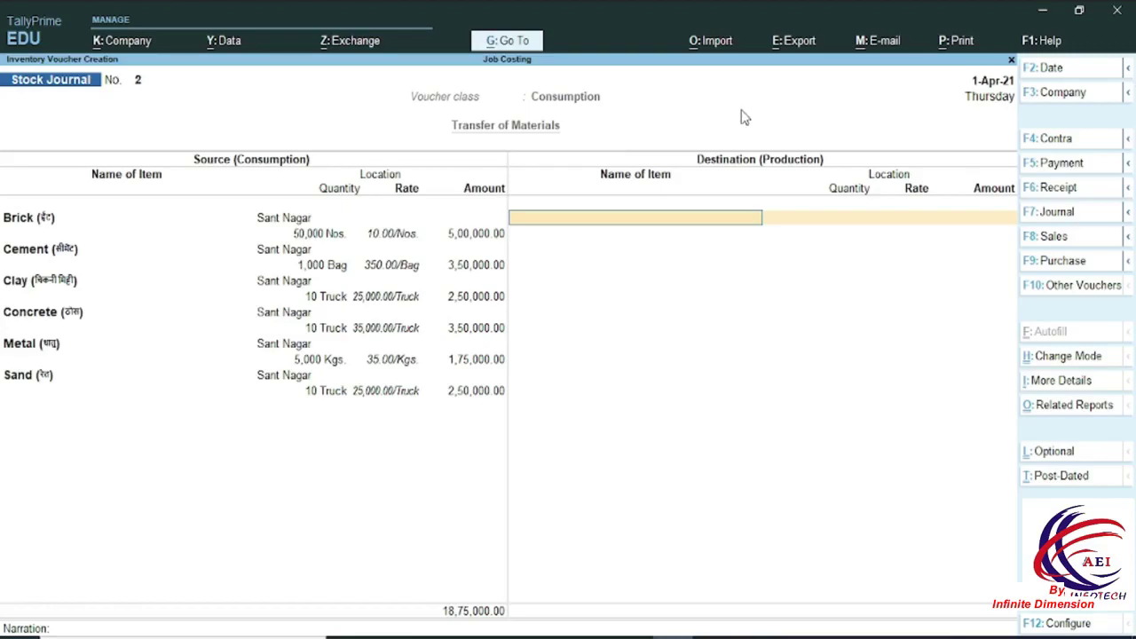
# Skip production and narration, accept Stock Journal voucher 2, and start a Payment voucher
pyautogui.press('Return')
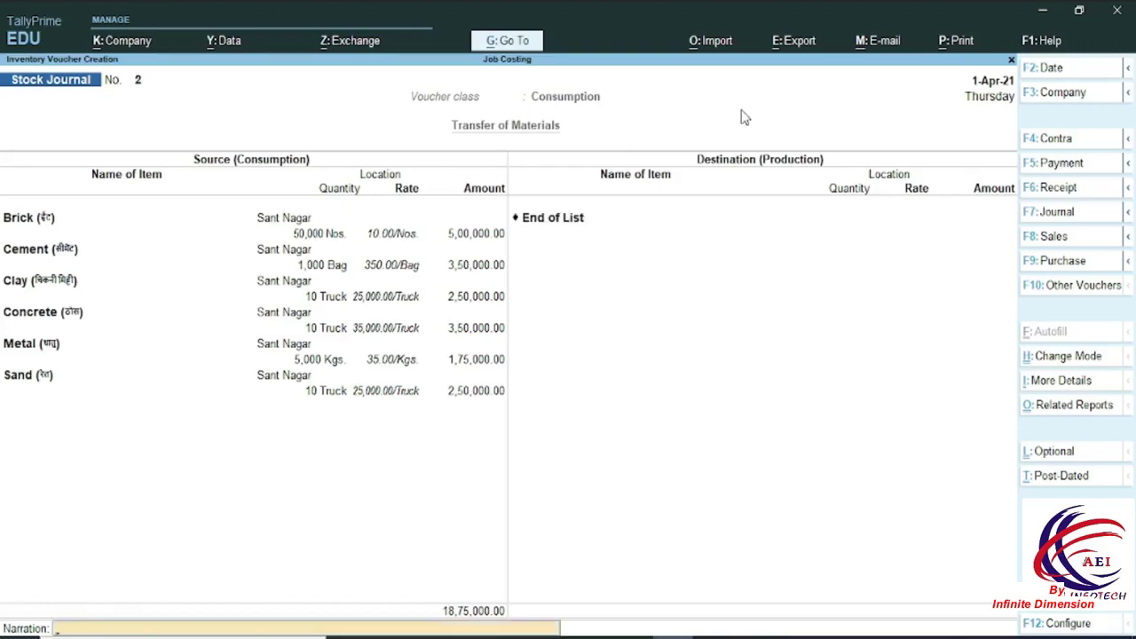
pyautogui.press('Return')
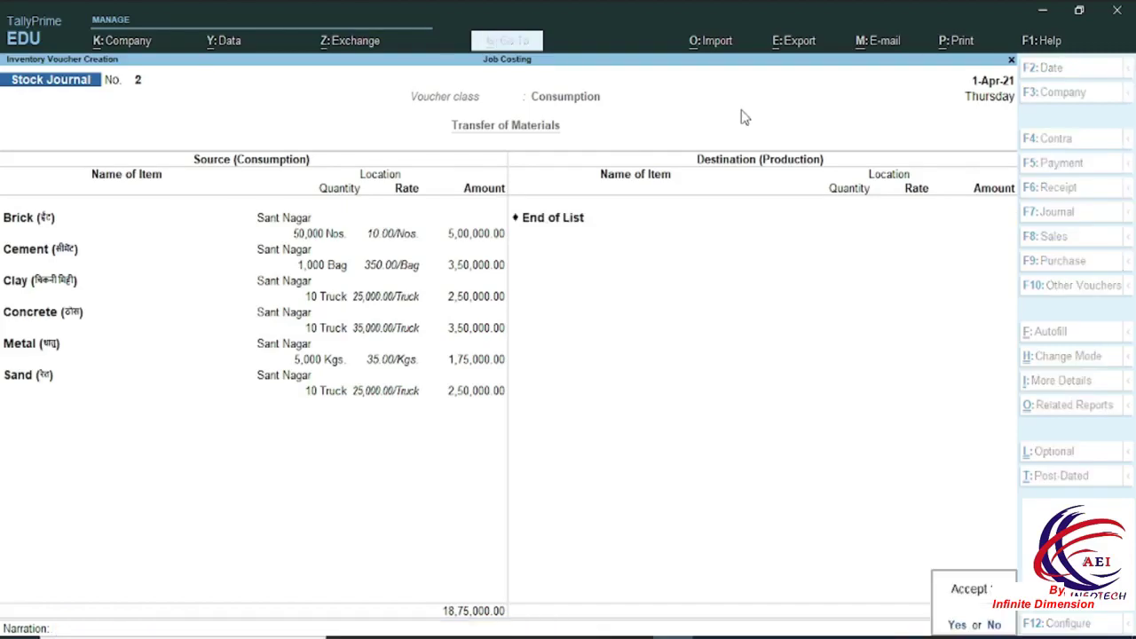
pyautogui.press('Return')
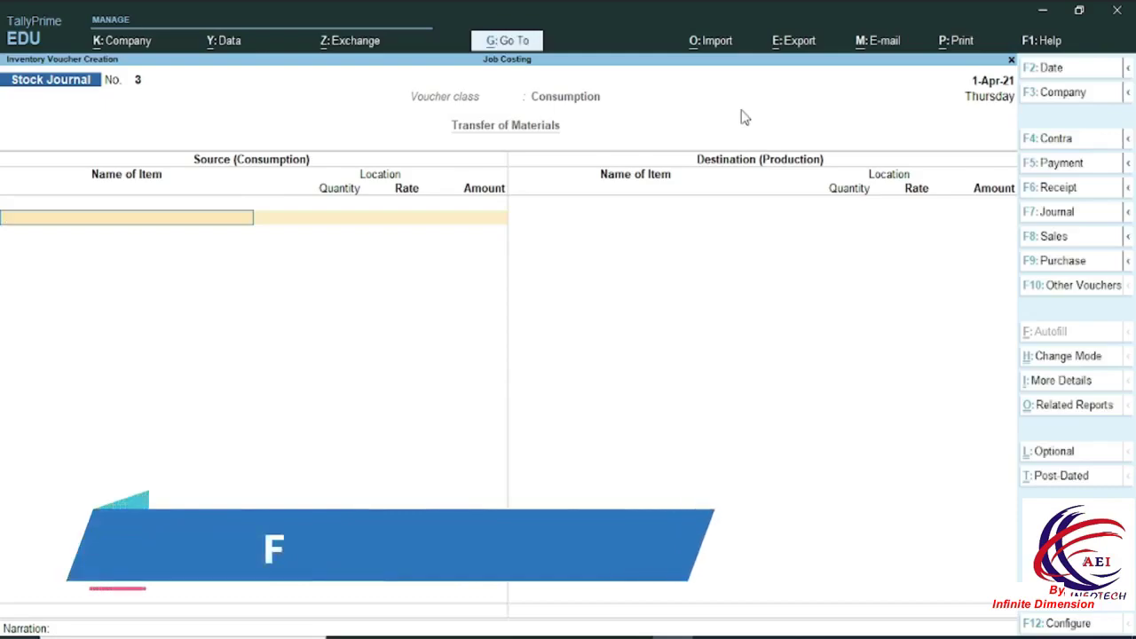
pyautogui.press('F5')
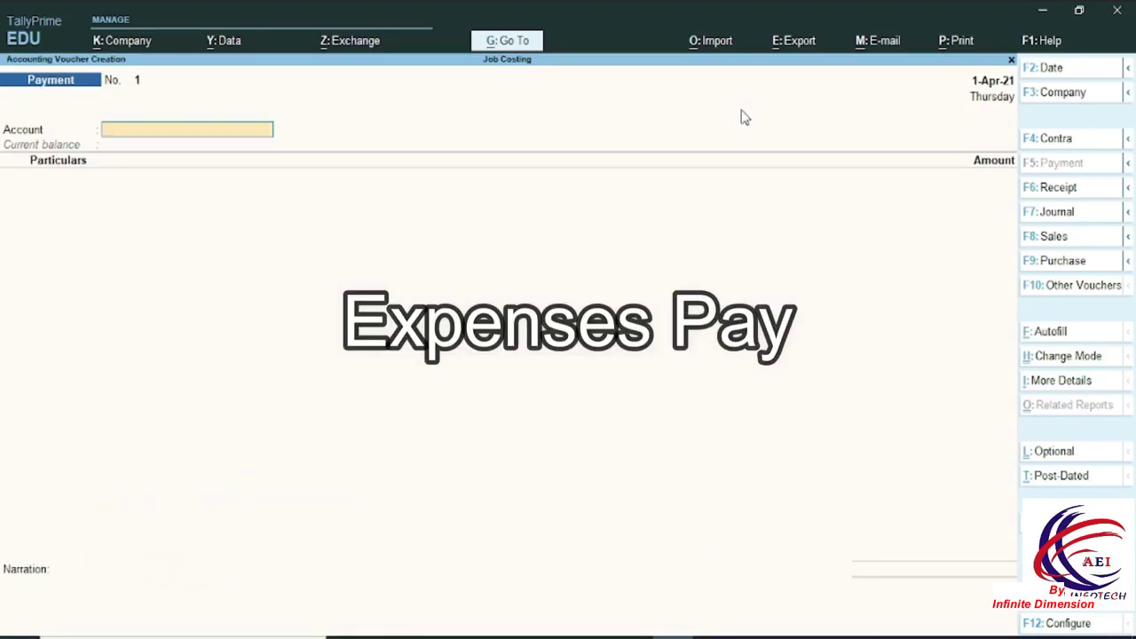
# Check the Transport of Building Charges and wages amounts in the Job Costing document's Direct Expenses
pyautogui.hotkey('alt', 'Tab')
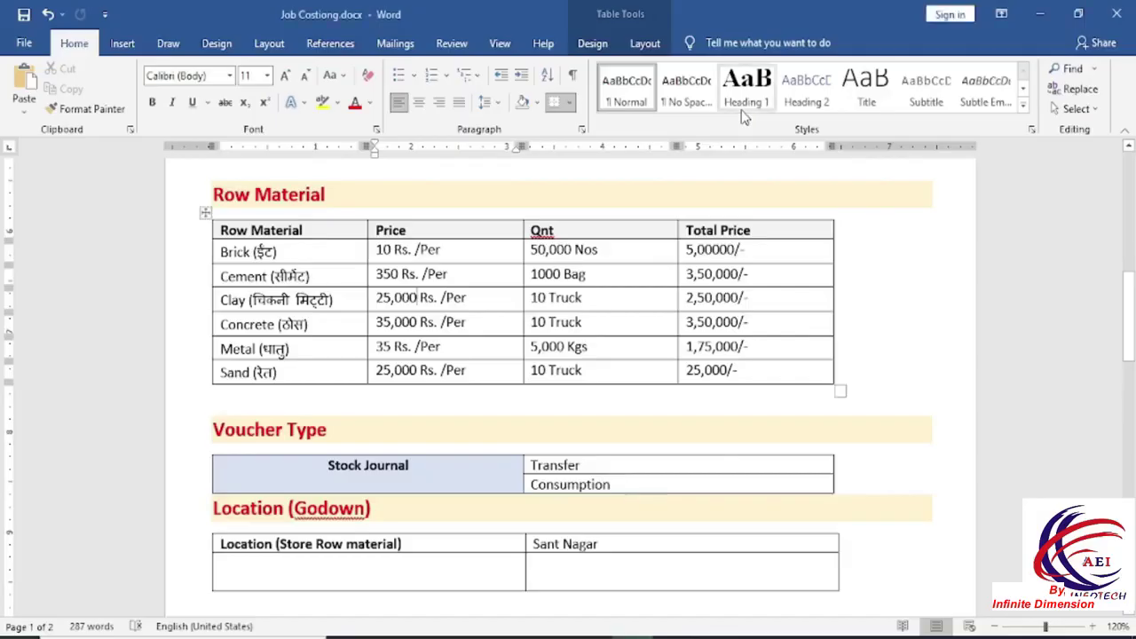
pyautogui.scroll(-4, 480, 371)
pyautogui.scroll(-6, 480, 371)
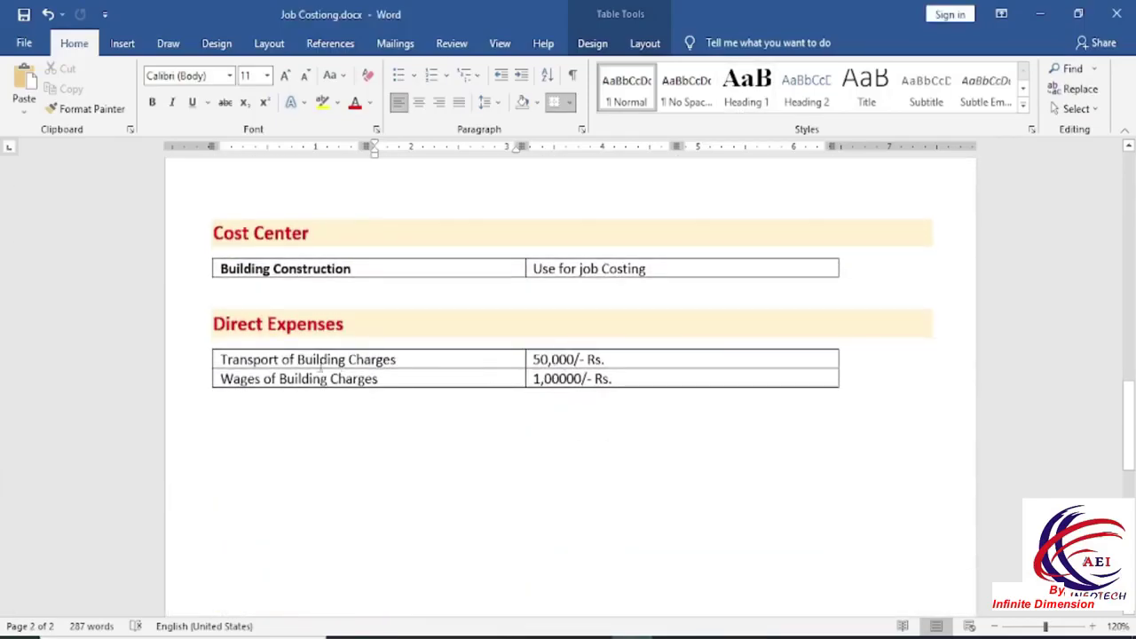
pyautogui.moveTo(415, 359); pyautogui.dragTo(238, 363)
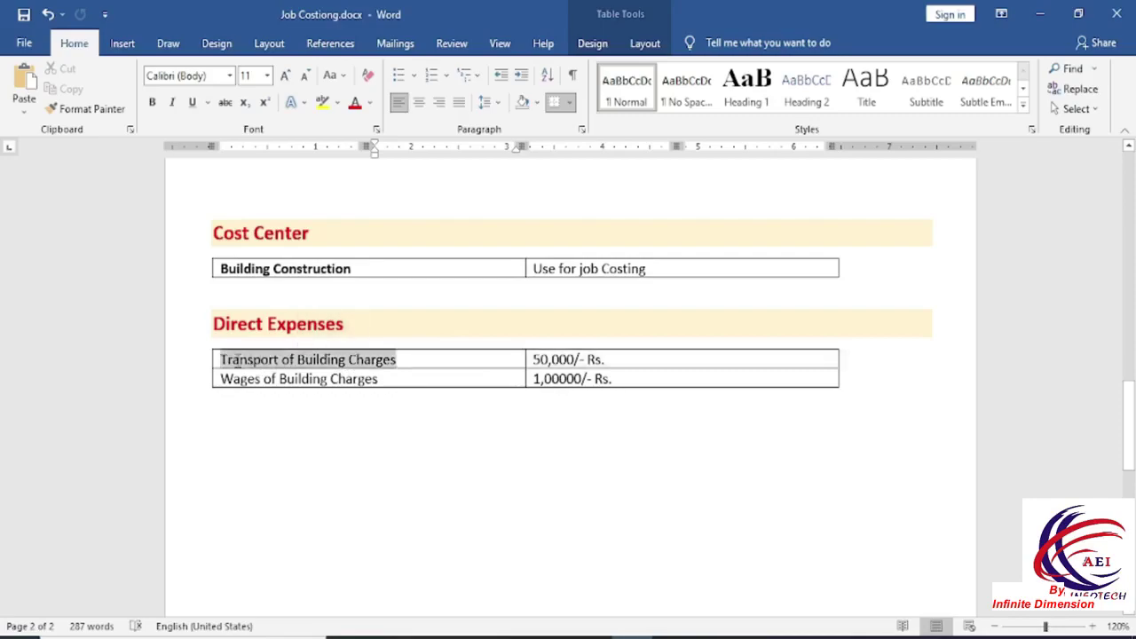
pyautogui.click(584, 439)
pyautogui.click(253, 377)
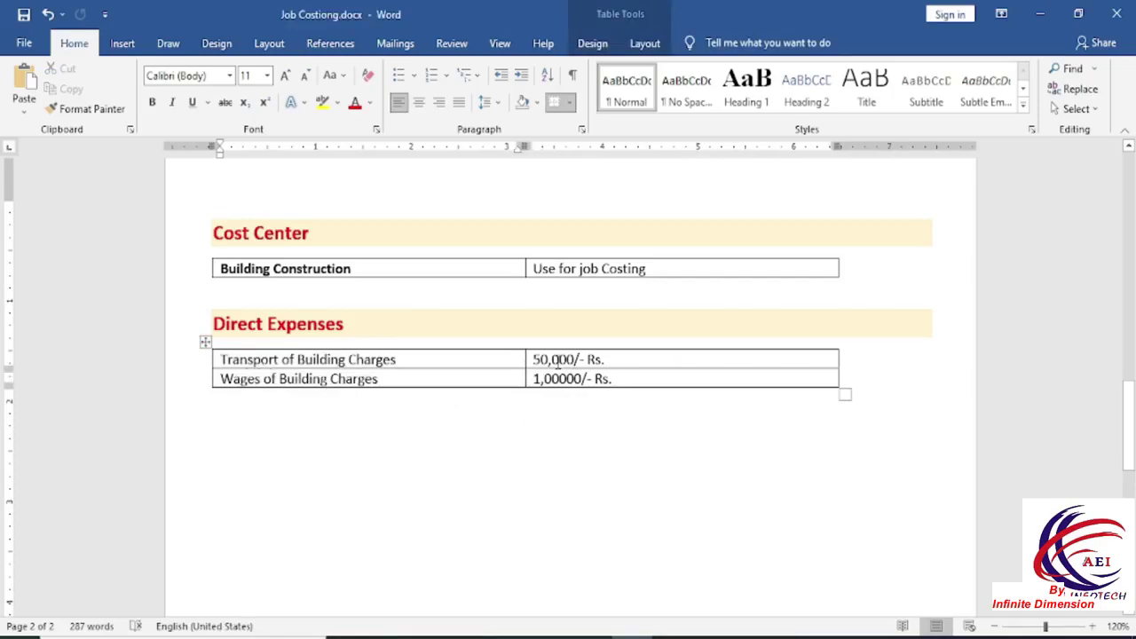
pyautogui.doubleClick(561, 380)
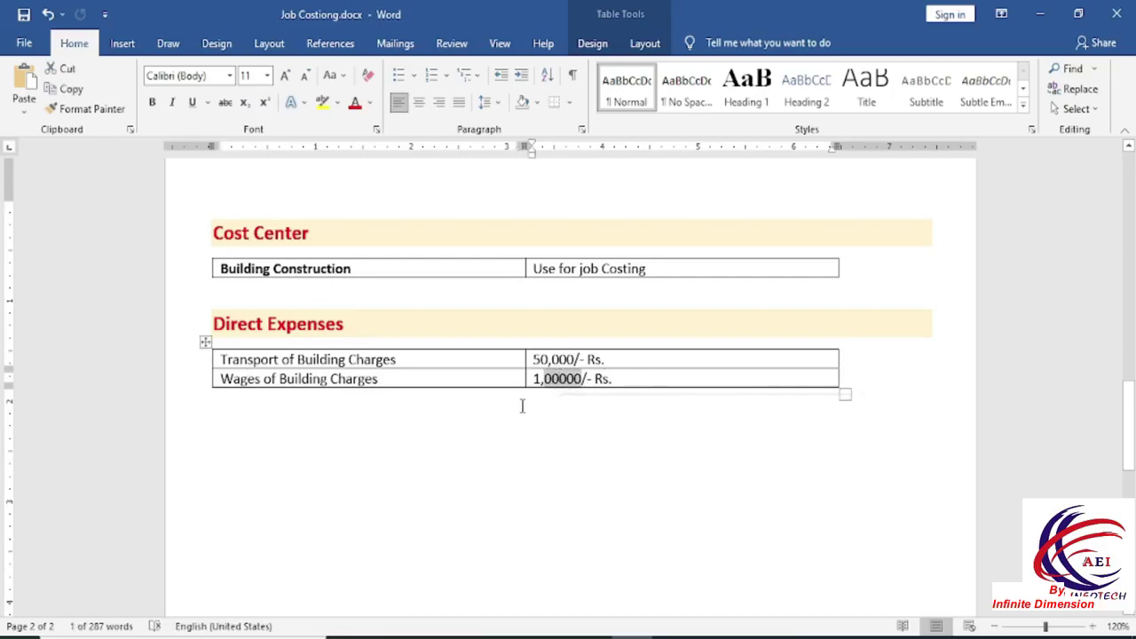
pyautogui.hotkey('alt', 'Tab')
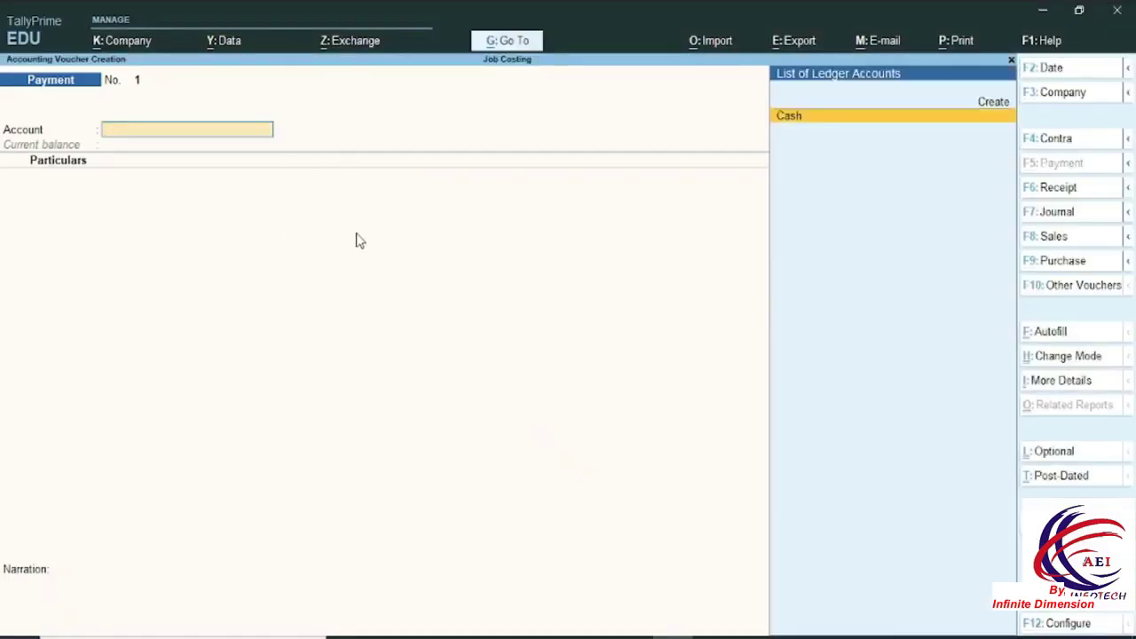
# Pay 50,000 from Cash for Transport of Building Charges, allocated to Building Construction Project
pyautogui.press('Return')
pyautogui.press('BackSpace')
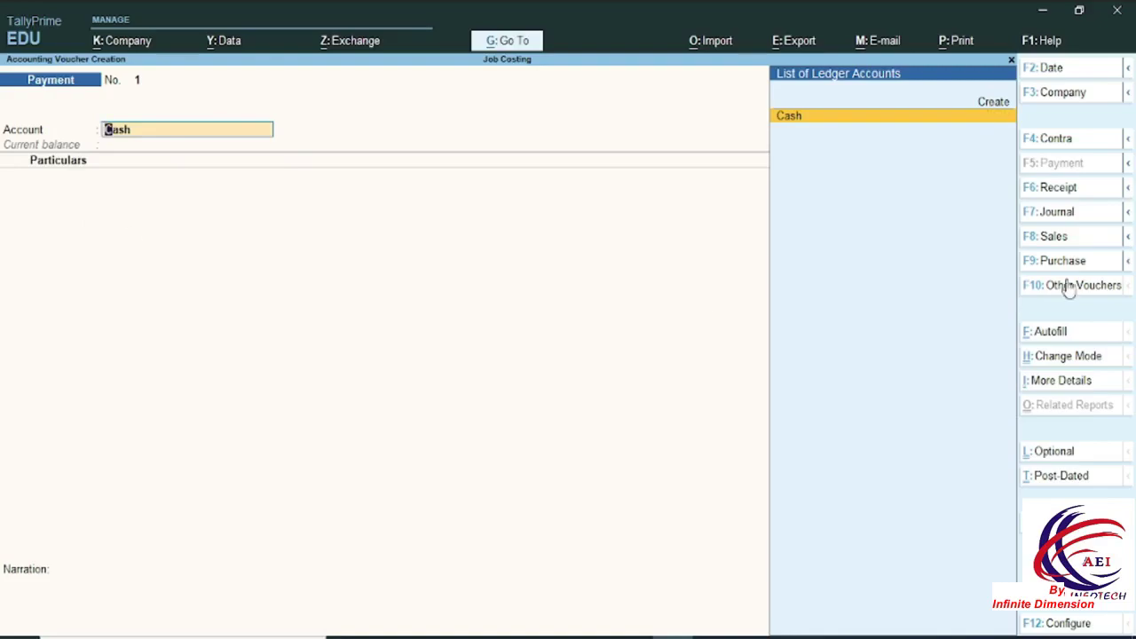
pyautogui.press('Return')
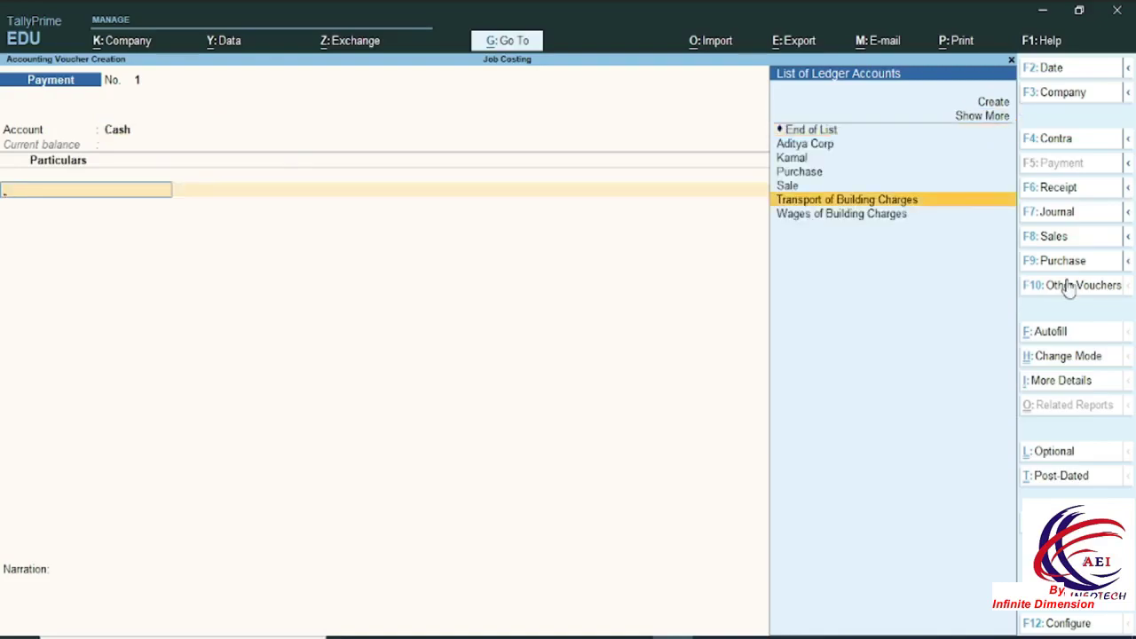
pyautogui.press('Return')
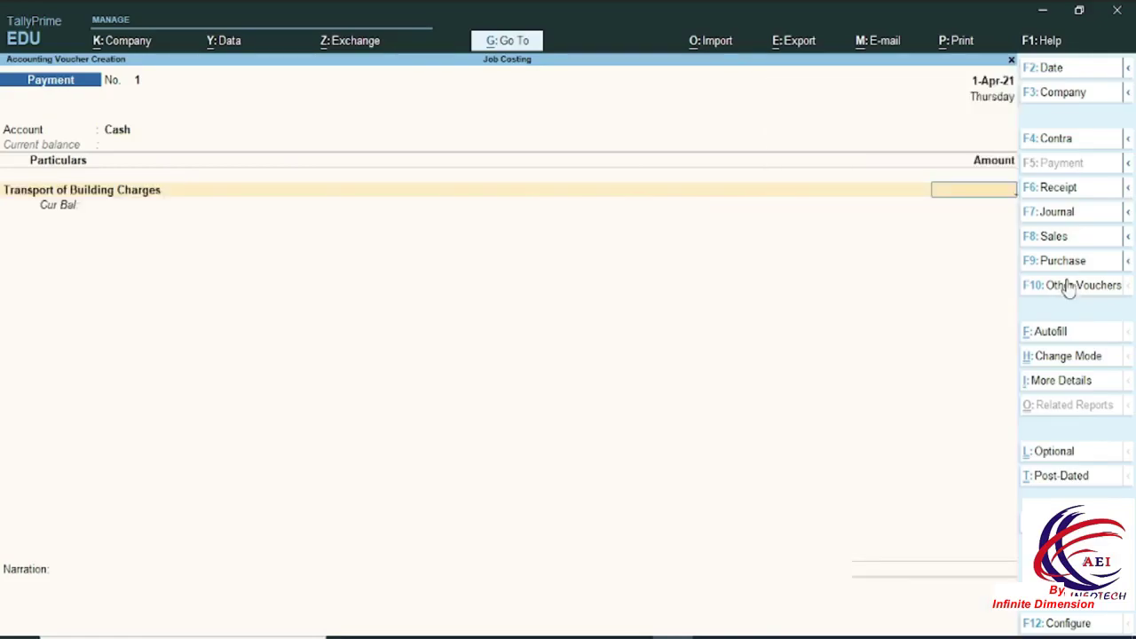
pyautogui.hotkey('alt', 'Tab')
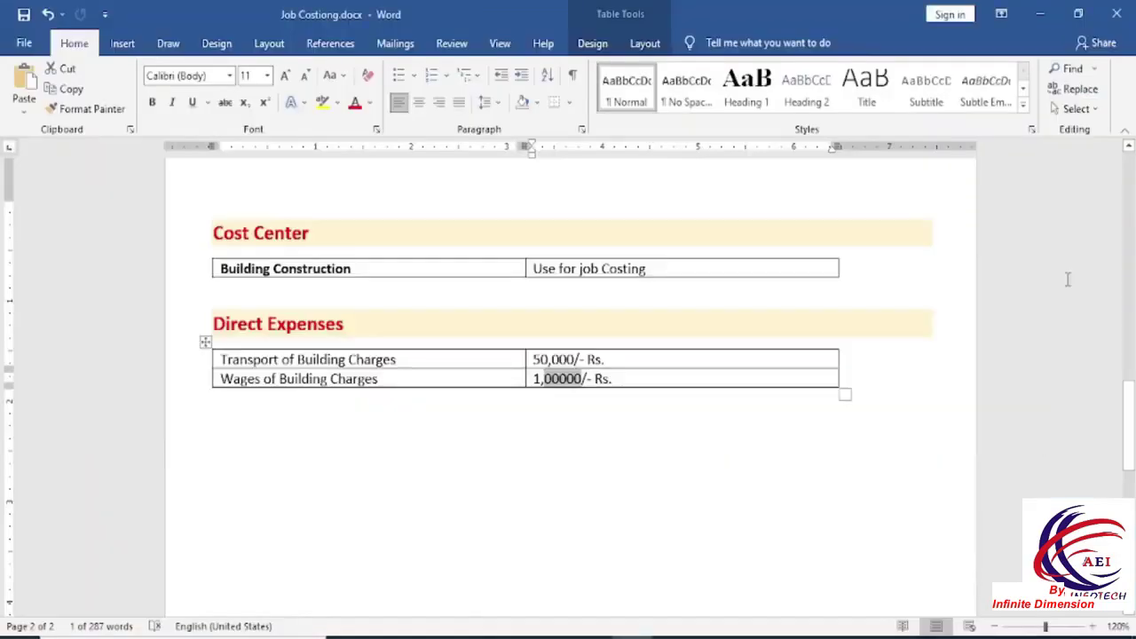
pyautogui.hotkey('alt', 'Tab')
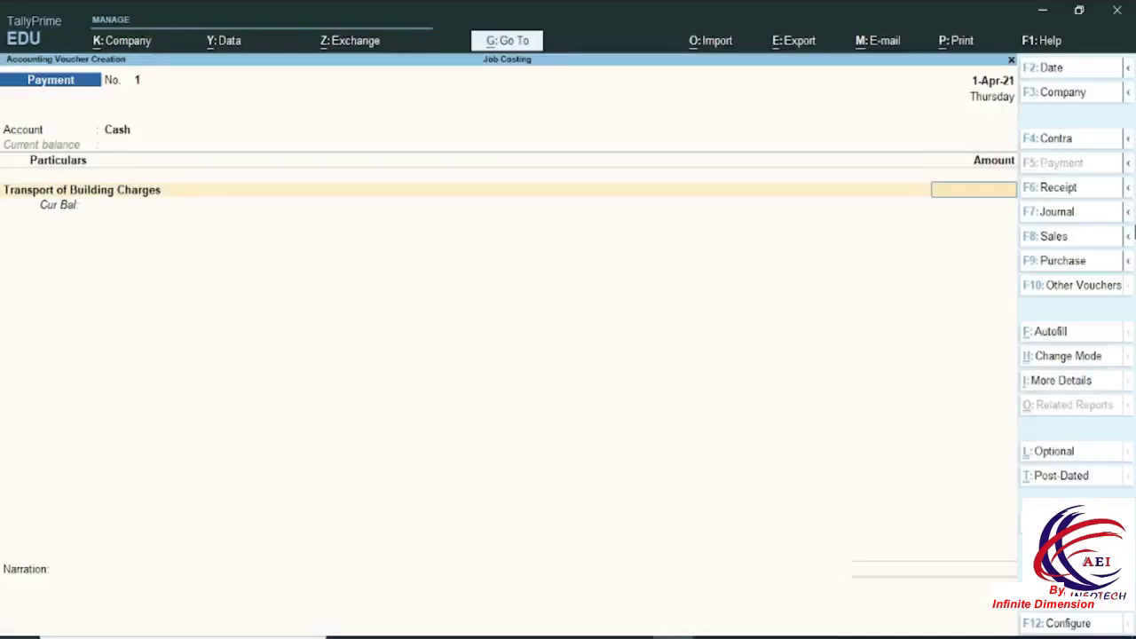
pyautogui.write('50,')
pyautogui.write('0000')
pyautogui.press('Return')
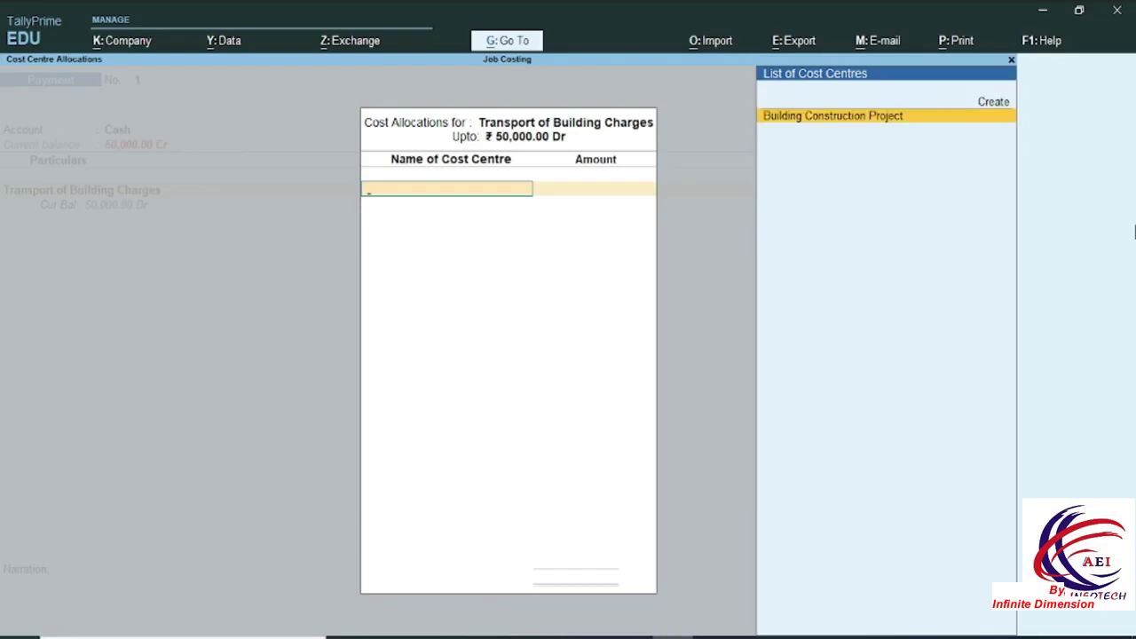
pyautogui.press('Return')
pyautogui.press('Return')
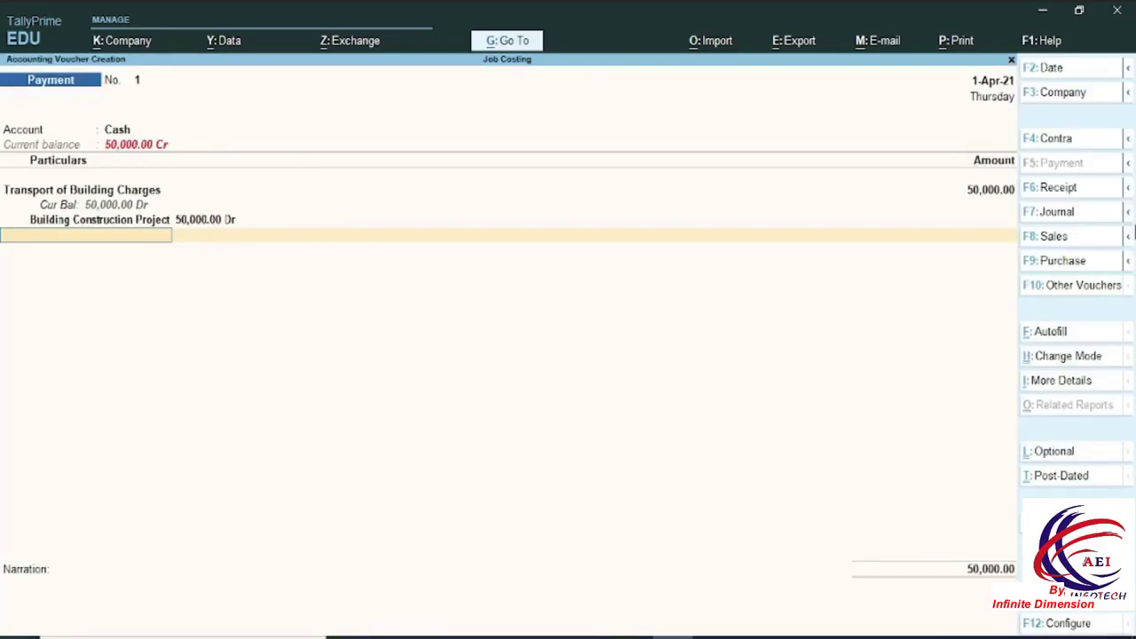
# Add 1,00,000 Wages of Building Charges allocated to Building Construction Project
pyautogui.press('Down')
pyautogui.press('Down')
pyautogui.press('Down')
pyautogui.press('Down')
pyautogui.press('Down')
pyautogui.press('Down')
pyautogui.press('Down')
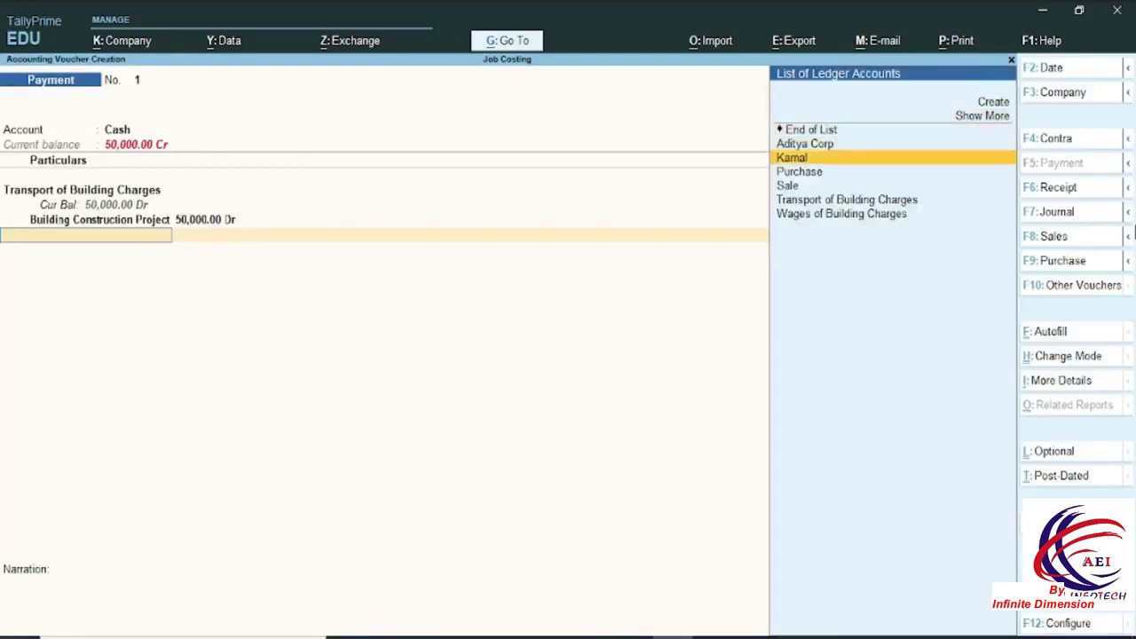
pyautogui.press('Return')
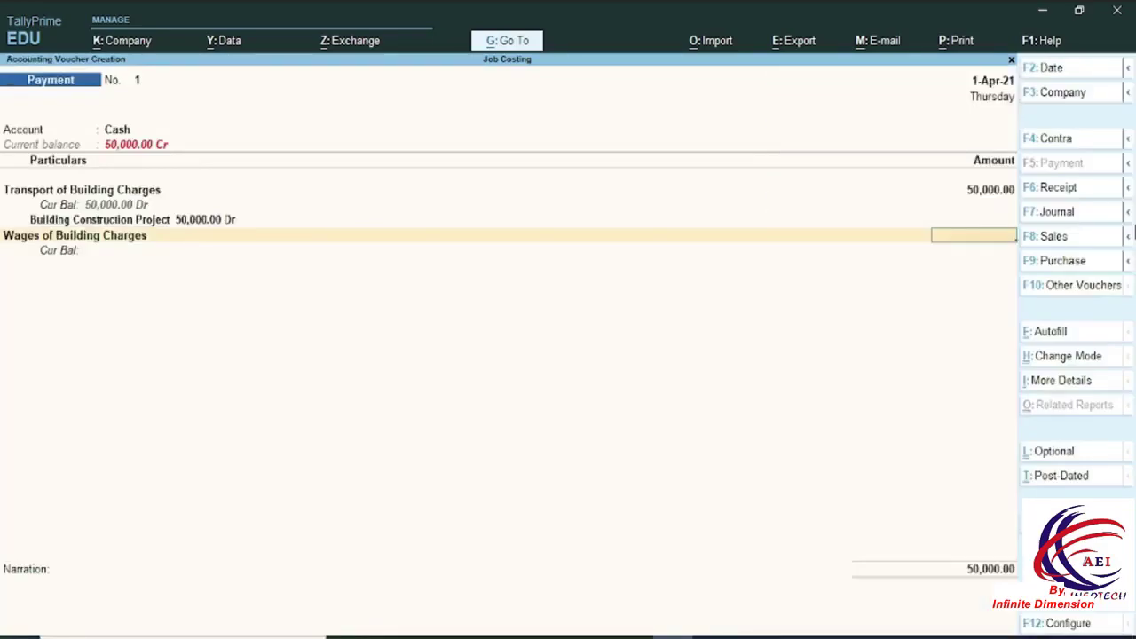
pyautogui.write('100000')
pyautogui.press('Return')
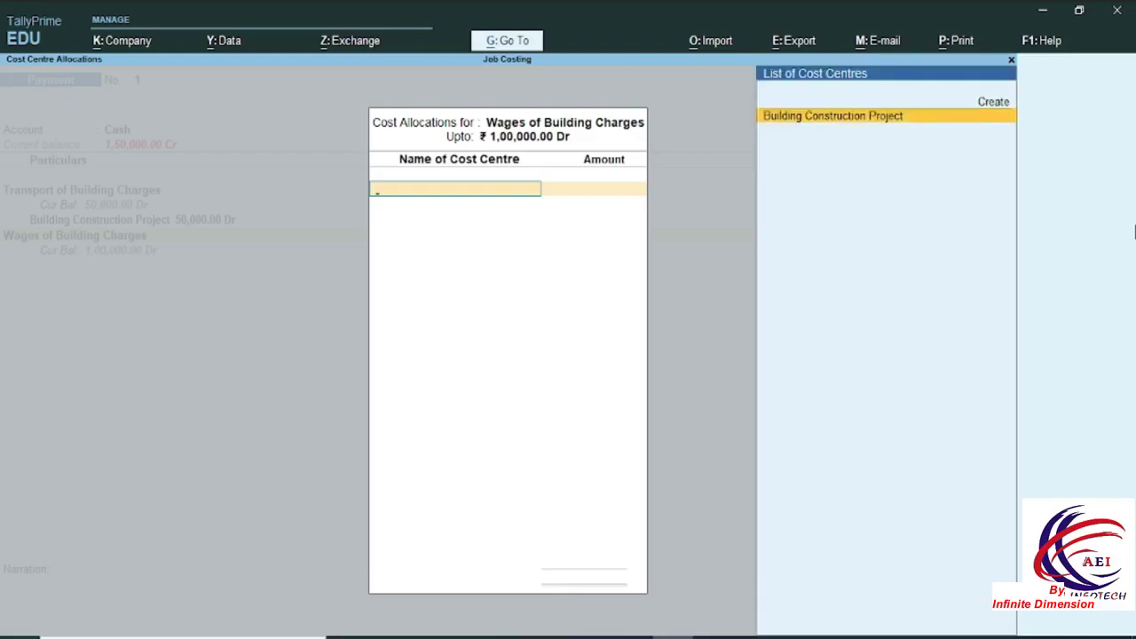
pyautogui.press('Return')
pyautogui.press('Return')
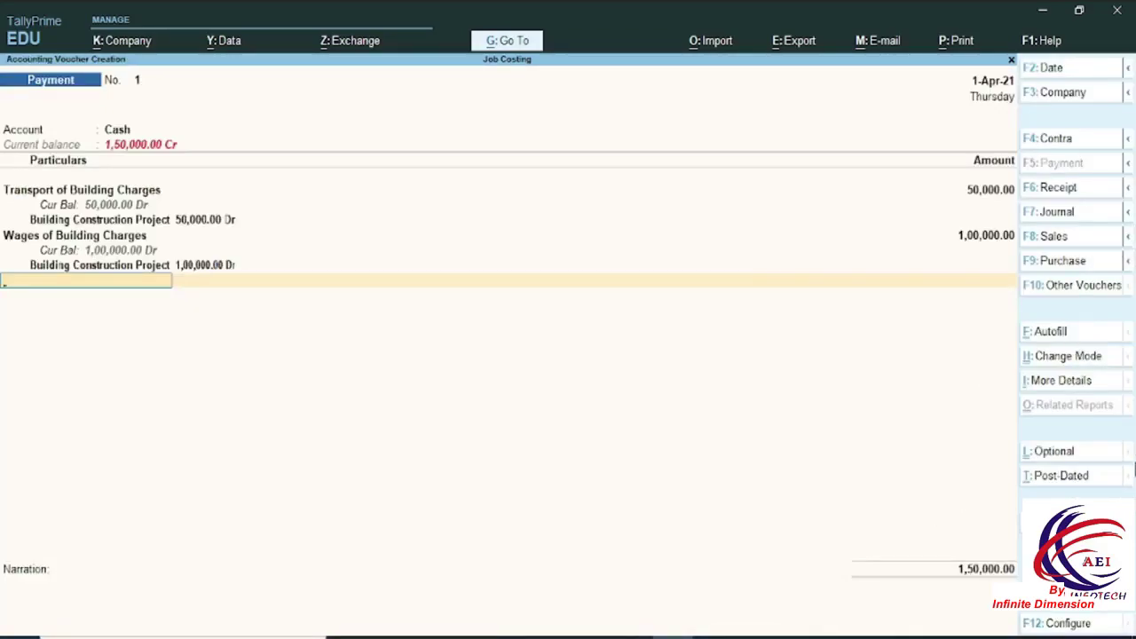
# Skip narration and save the 1,50,000 payment voucher
pyautogui.press('Return')
pyautogui.press('Return')
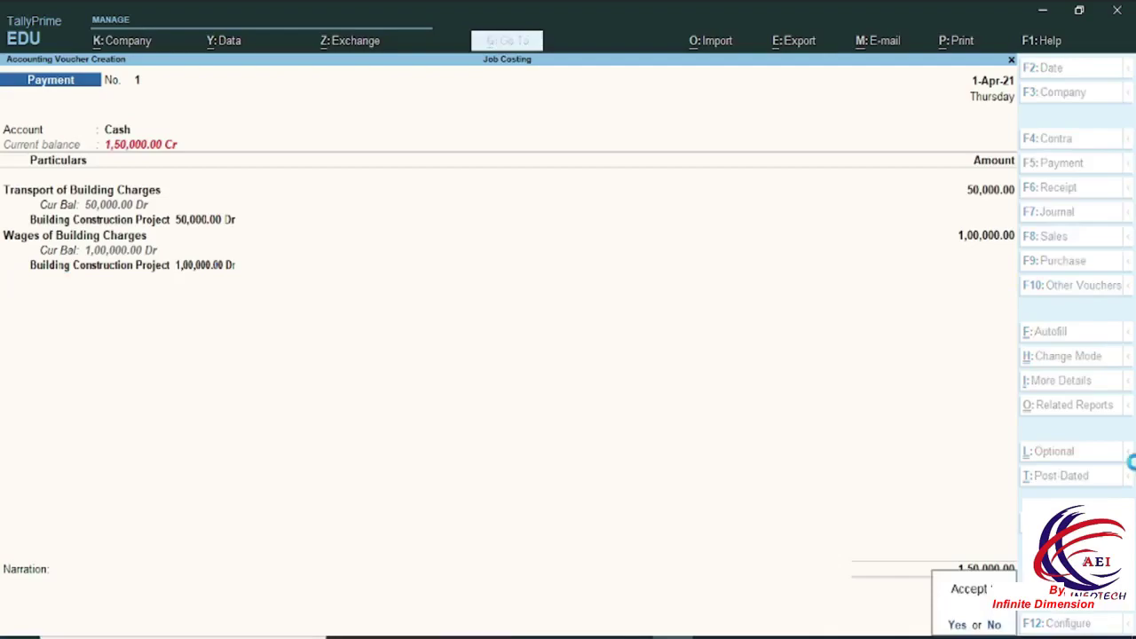
pyautogui.press('Return')
pyautogui.press('Down')
pyautogui.press('Down')
pyautogui.press('Down')
pyautogui.press('Down')
pyautogui.press('Down')
pyautogui.press('Down')
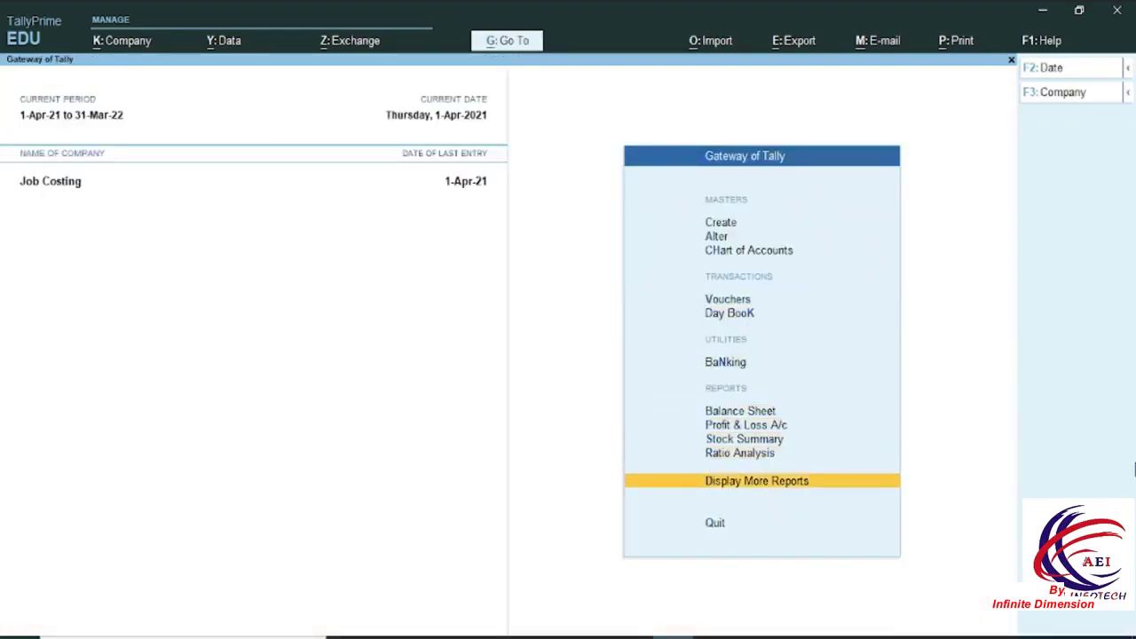
# Open Job Work Analysis under Display More Reports > Statements of Inventory
pyautogui.press('Return')
pyautogui.press('Down')
pyautogui.press('Down')
pyautogui.press('Down')
pyautogui.press('Down')
pyautogui.press('Down')
pyautogui.press('Down')
pyautogui.press('Down')
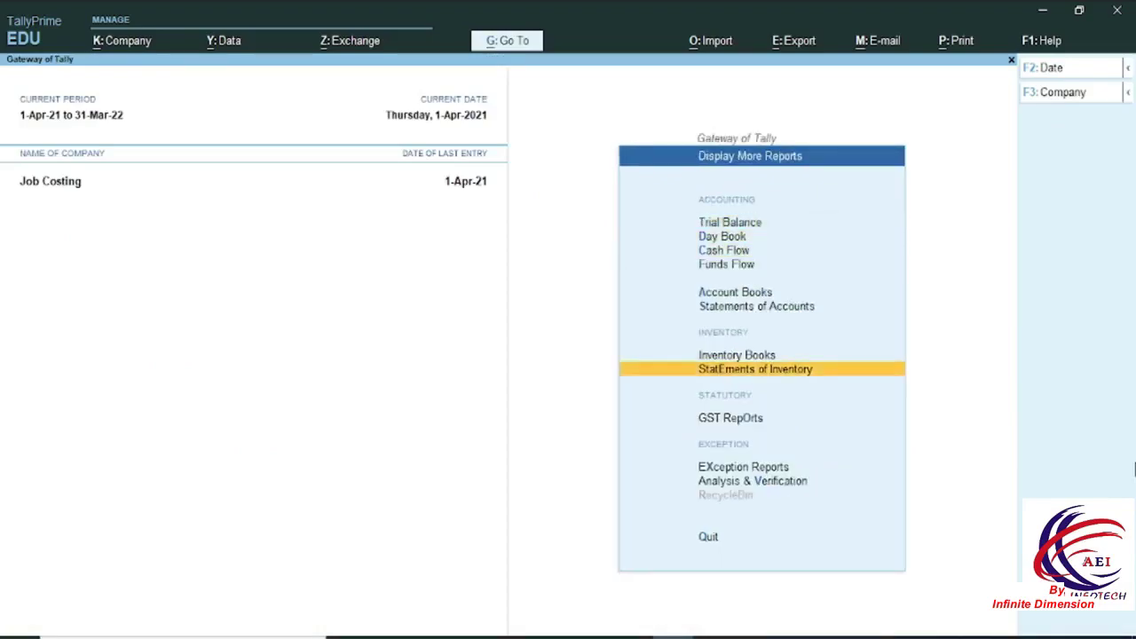
pyautogui.press('Return')
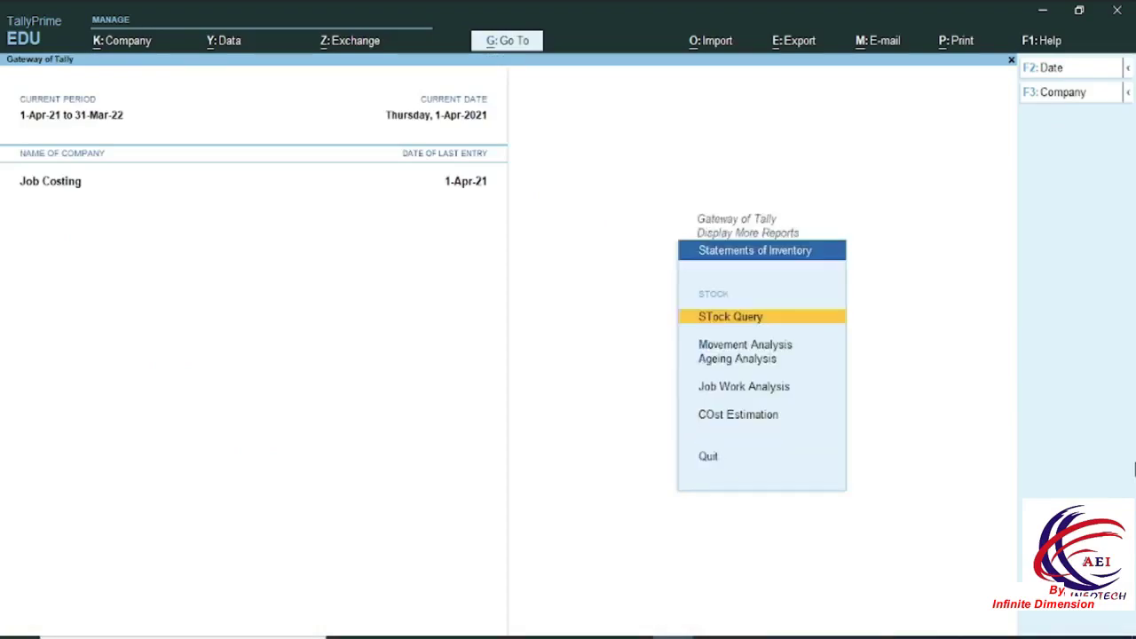
pyautogui.press('Down')
pyautogui.press('Down')
pyautogui.press('Down')
pyautogui.press('Up')
pyautogui.press('Down')
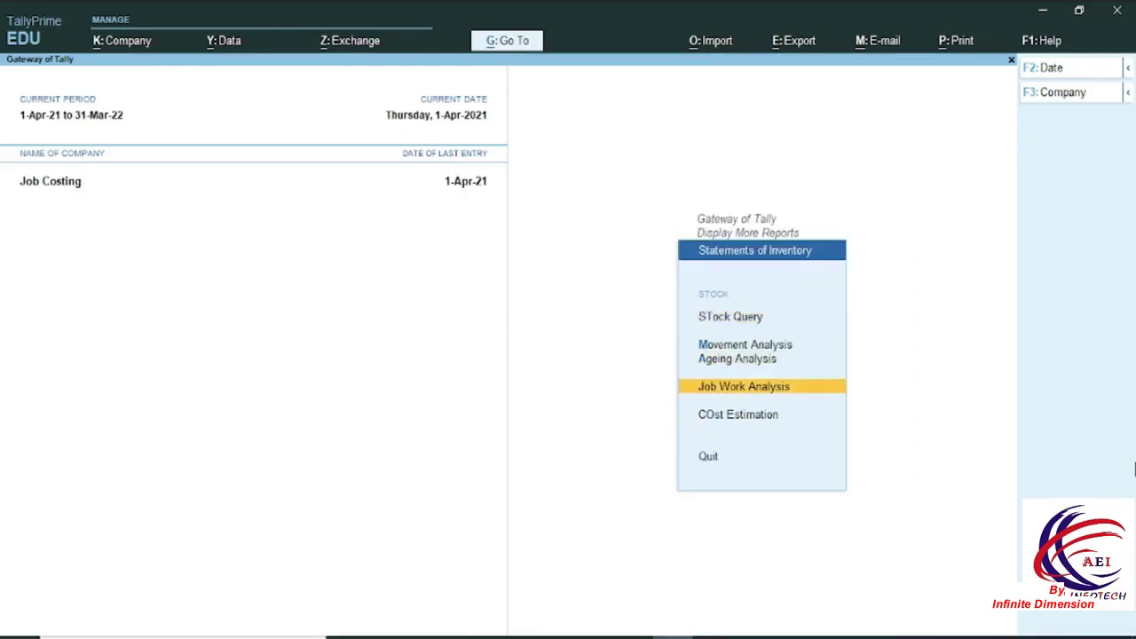
pyautogui.press('Return')
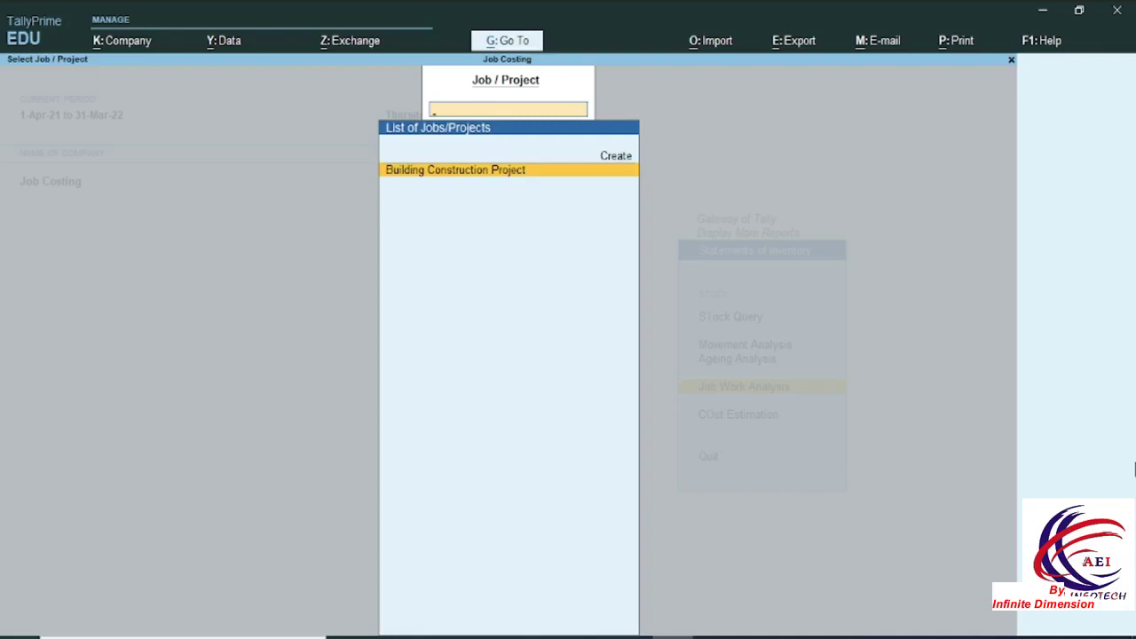
# Show the detailed Building Construction Project report and inspect the transport and wages expense rows
pyautogui.press('Return')
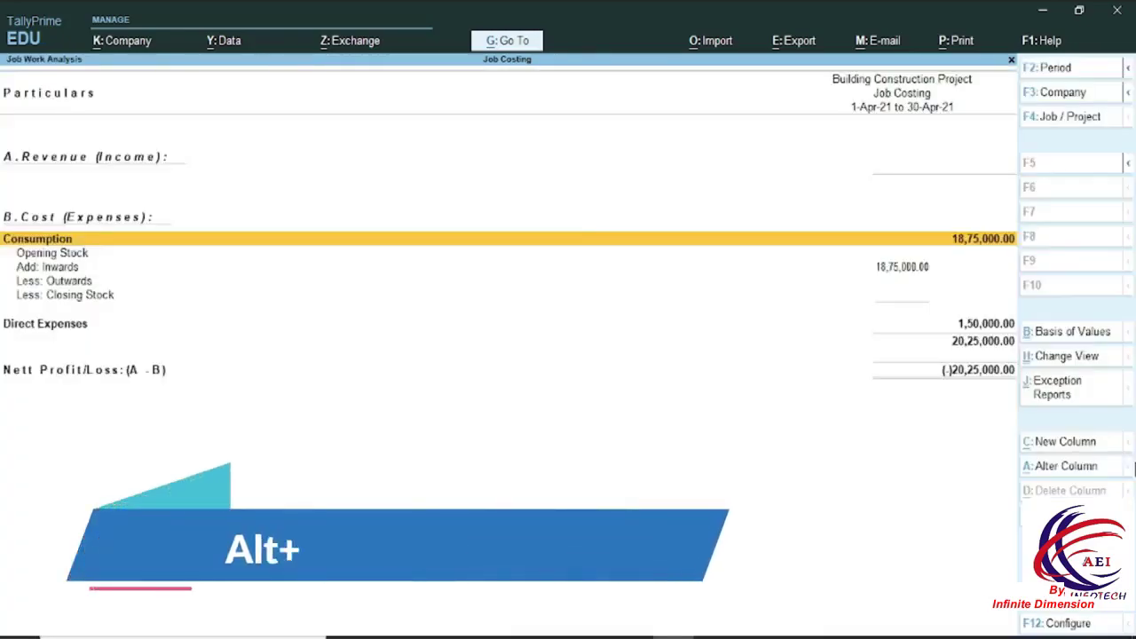
pyautogui.hotkey('alt', 'F1')
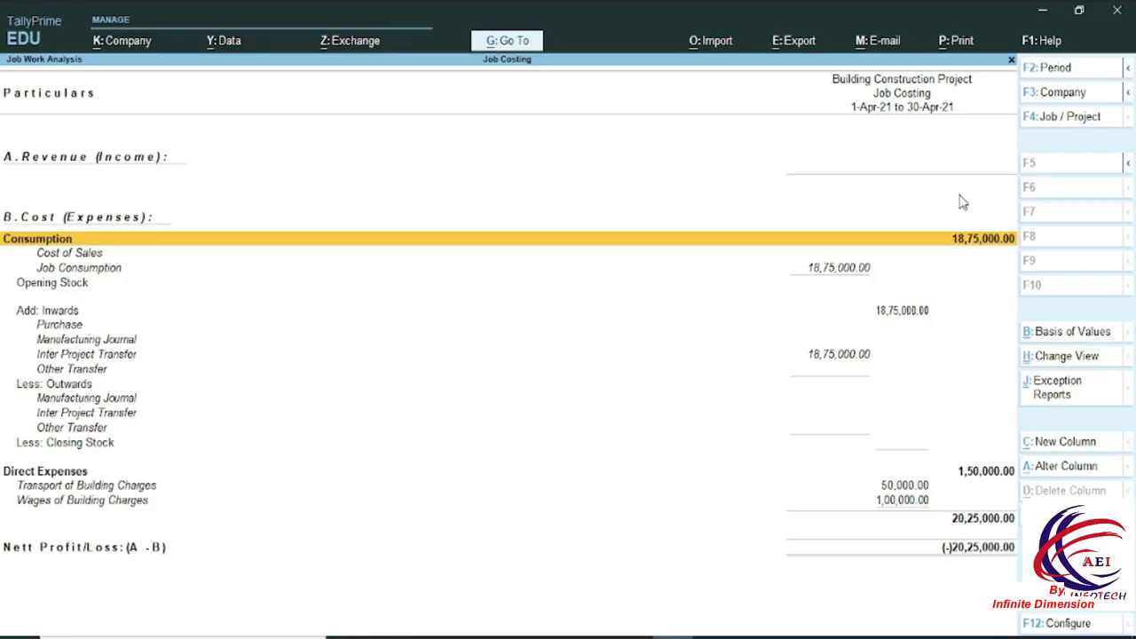
pyautogui.click(972, 475)
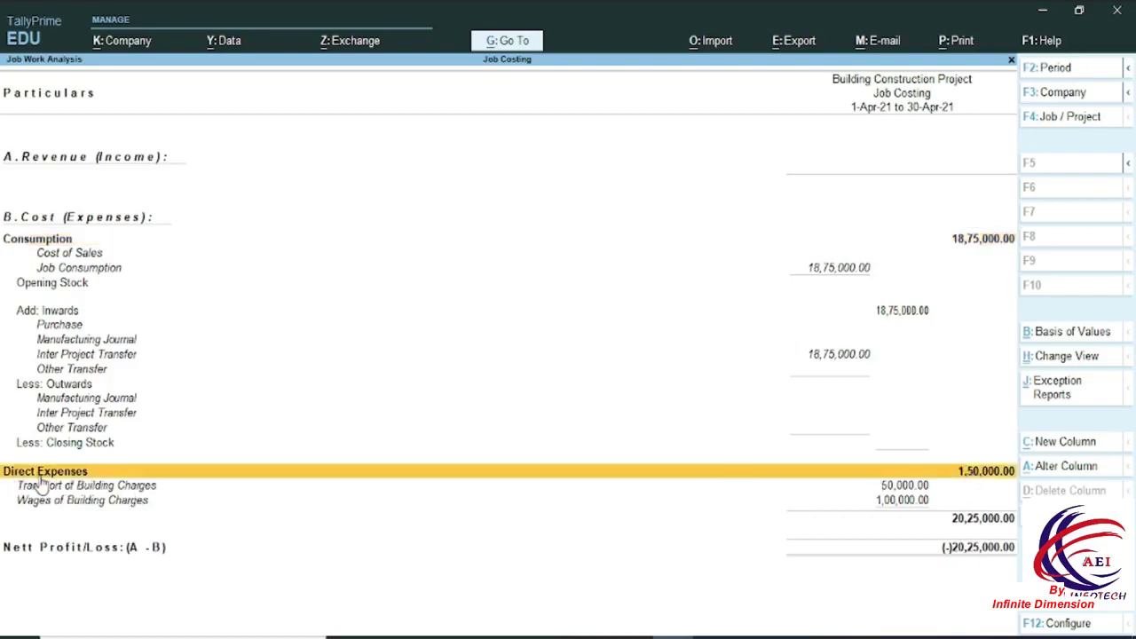
pyautogui.click(278, 485)
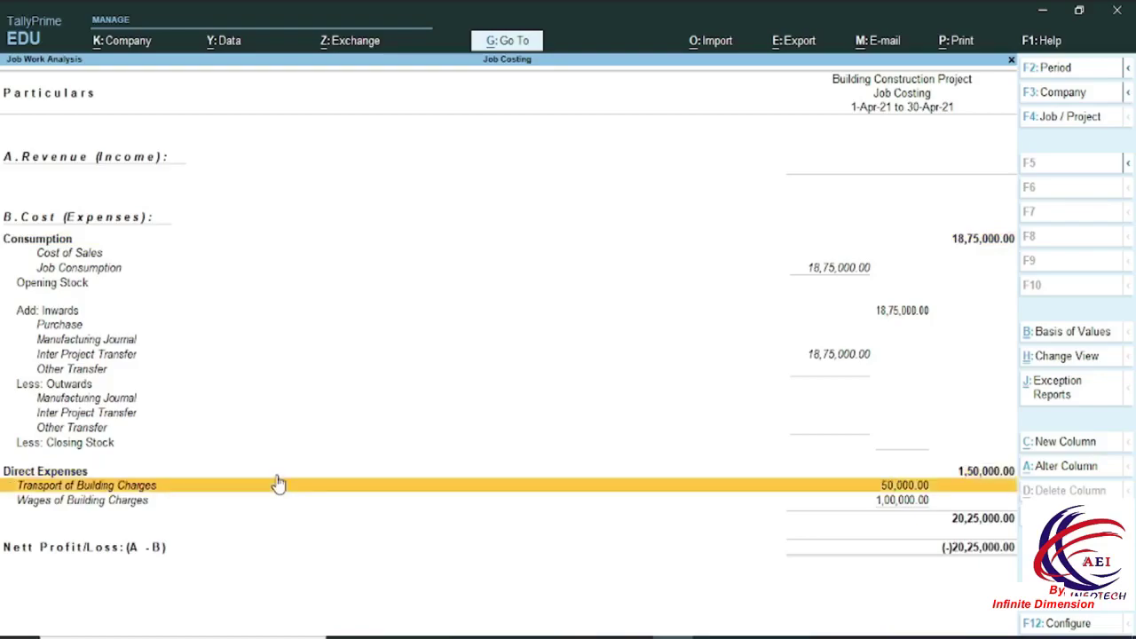
pyautogui.press('Down')
pyautogui.press('Up')
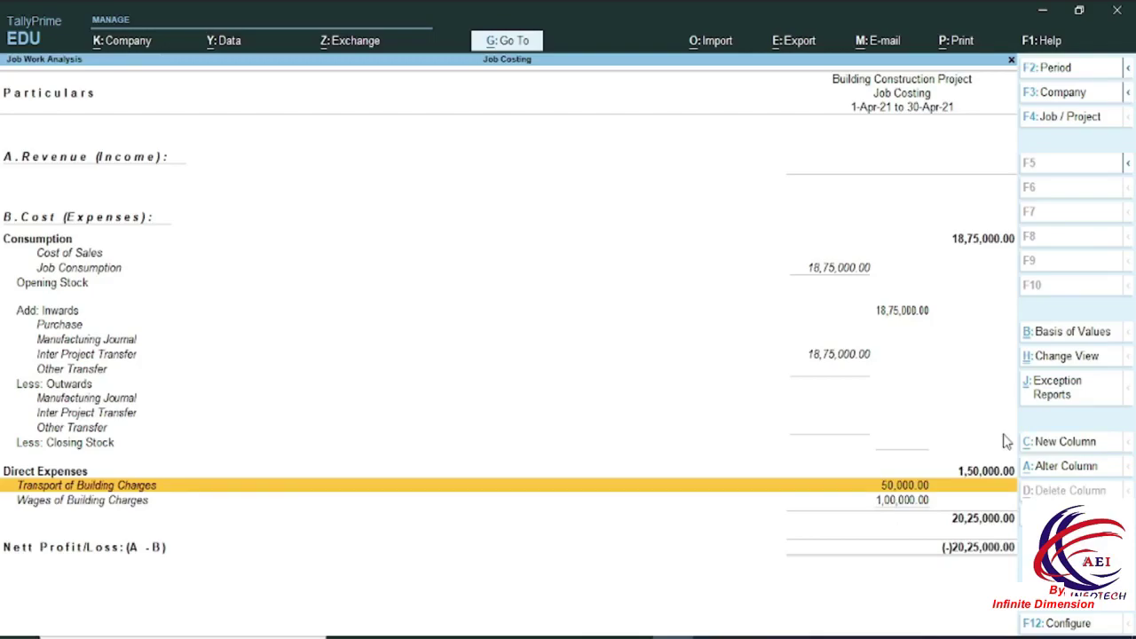
# Leave the job report and open a new Sales voucher (F8) from Vouchers
pyautogui.press('F4')
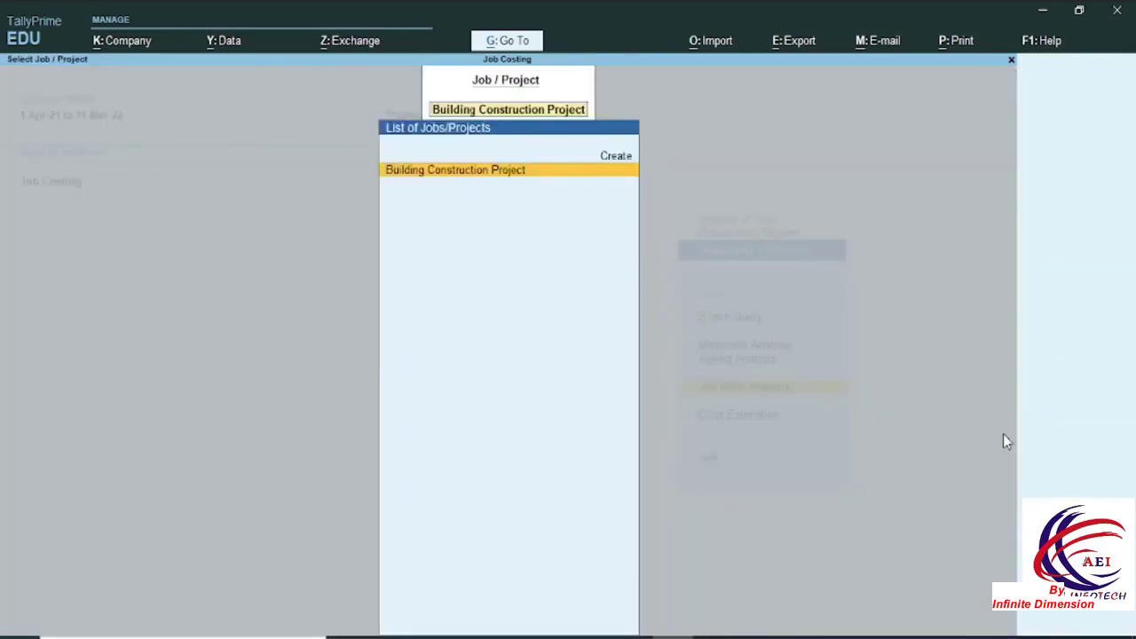
pyautogui.press('Escape')
pyautogui.press('Escape')
pyautogui.press('Escape')
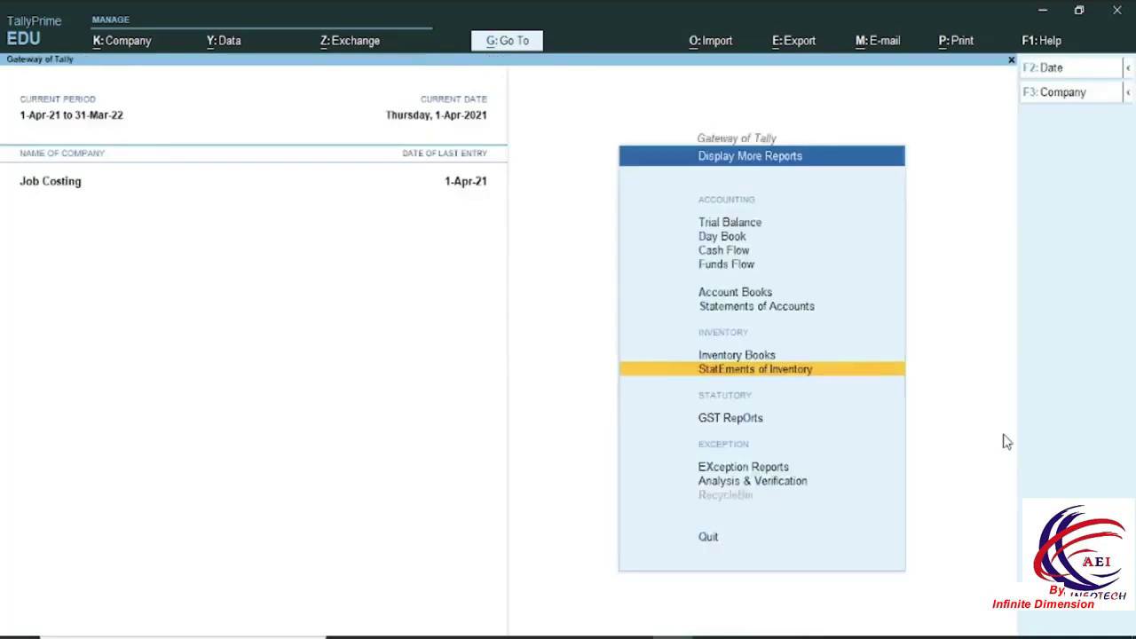
pyautogui.press('Escape')
pyautogui.press('Up')
pyautogui.press('Up')
pyautogui.press('Up')
pyautogui.press('Up')
pyautogui.press('Up')
pyautogui.press('Up')
pyautogui.press('Up')
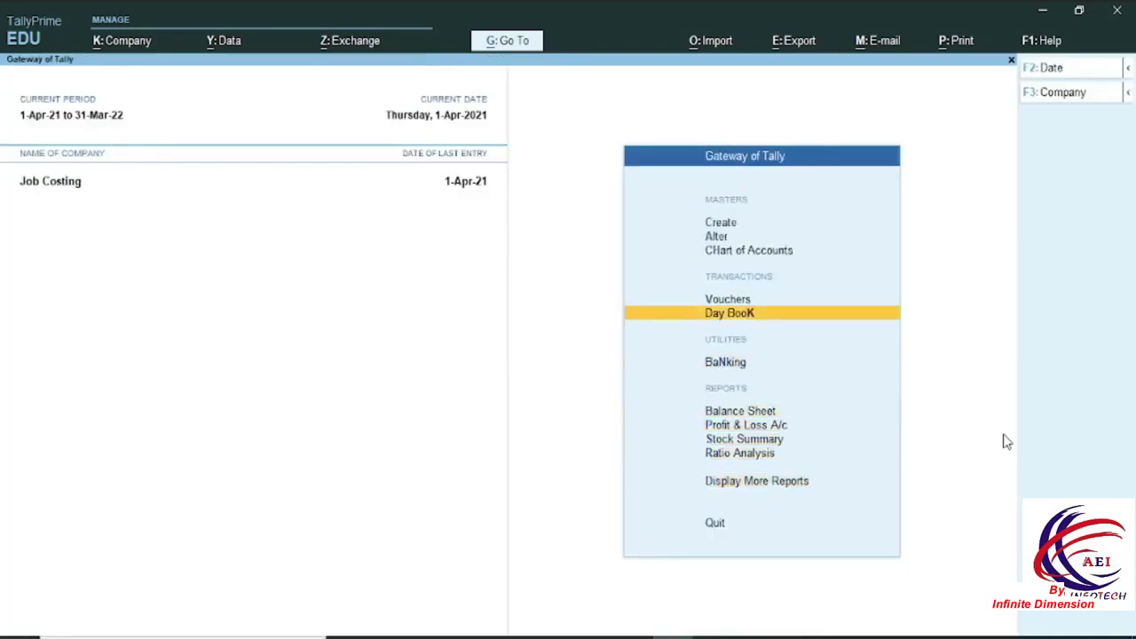
pyautogui.press('Down')
pyautogui.press('Up')
pyautogui.press('Return')
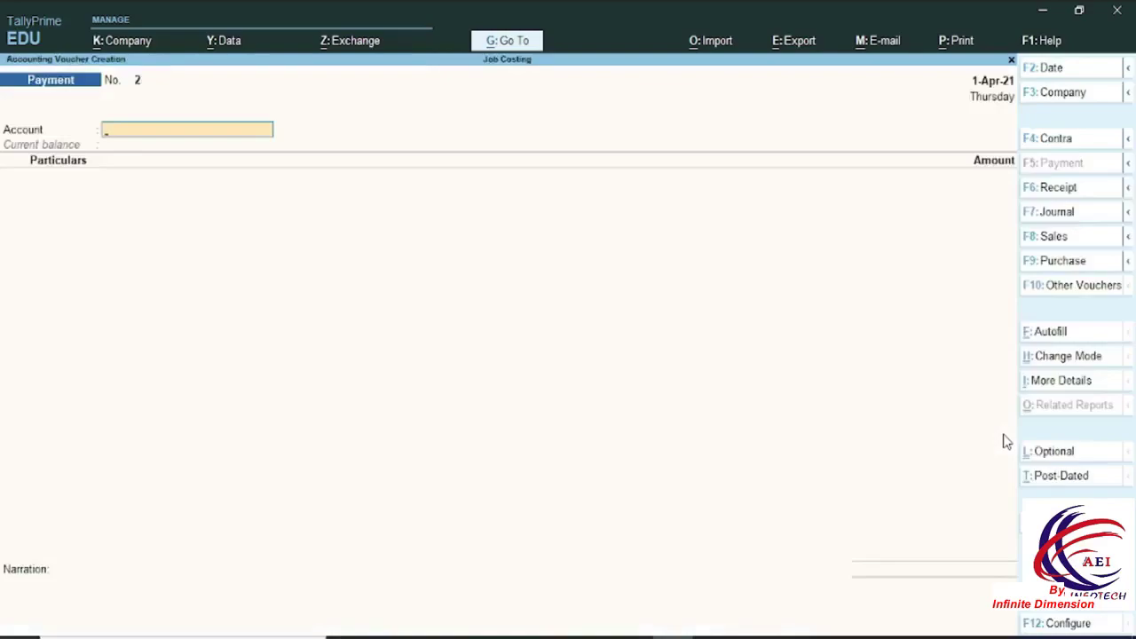
pyautogui.press('F8')
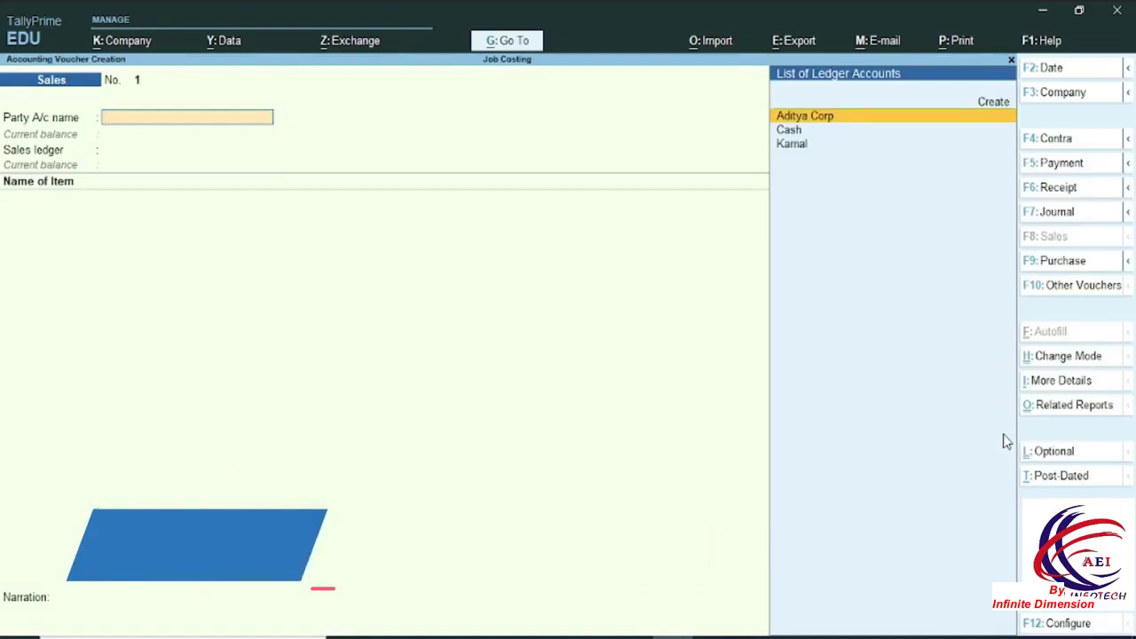
# Switch the Sales voucher entry mode to As Voucher with Ctrl+H
pyautogui.press('ctrl')
pyautogui.hotkey('ctrl', 'h')
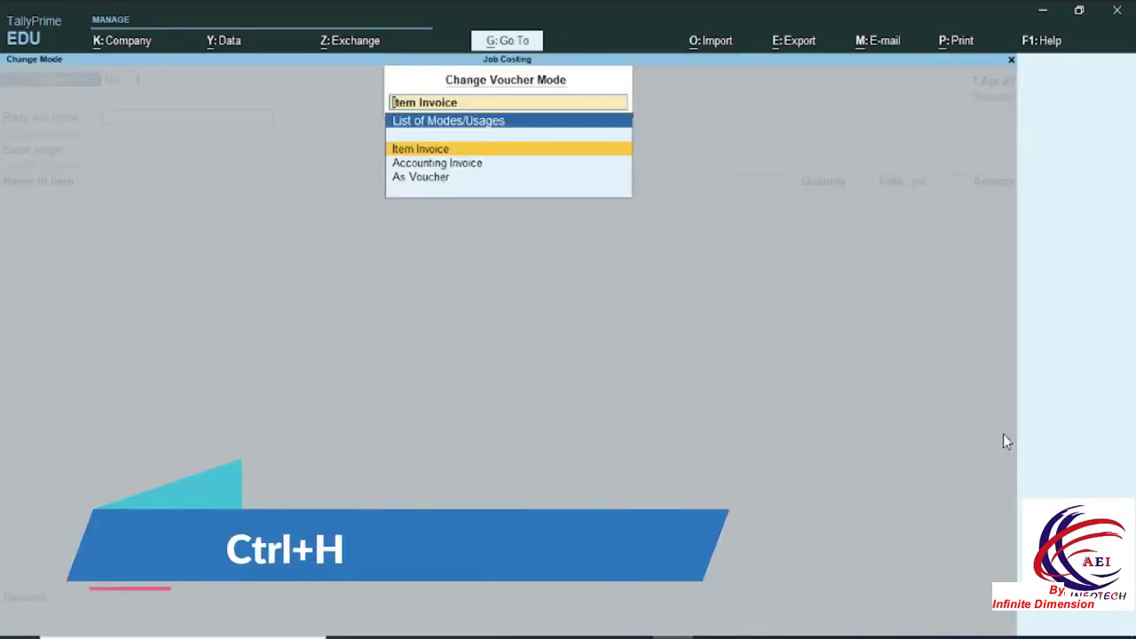
pyautogui.press('Down')
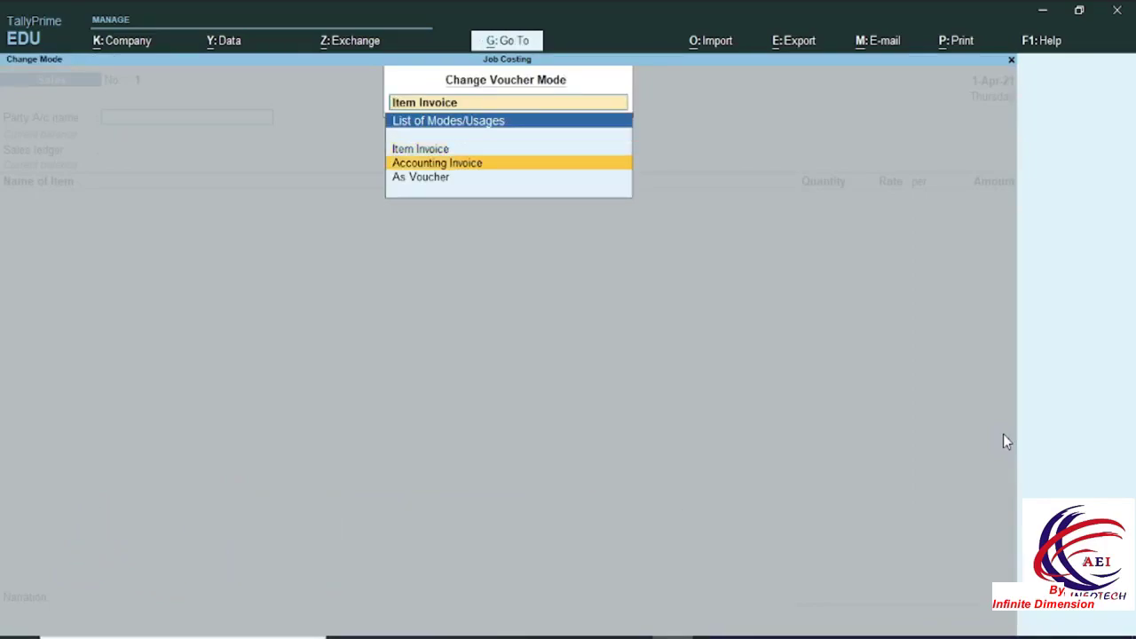
pyautogui.press('Down')
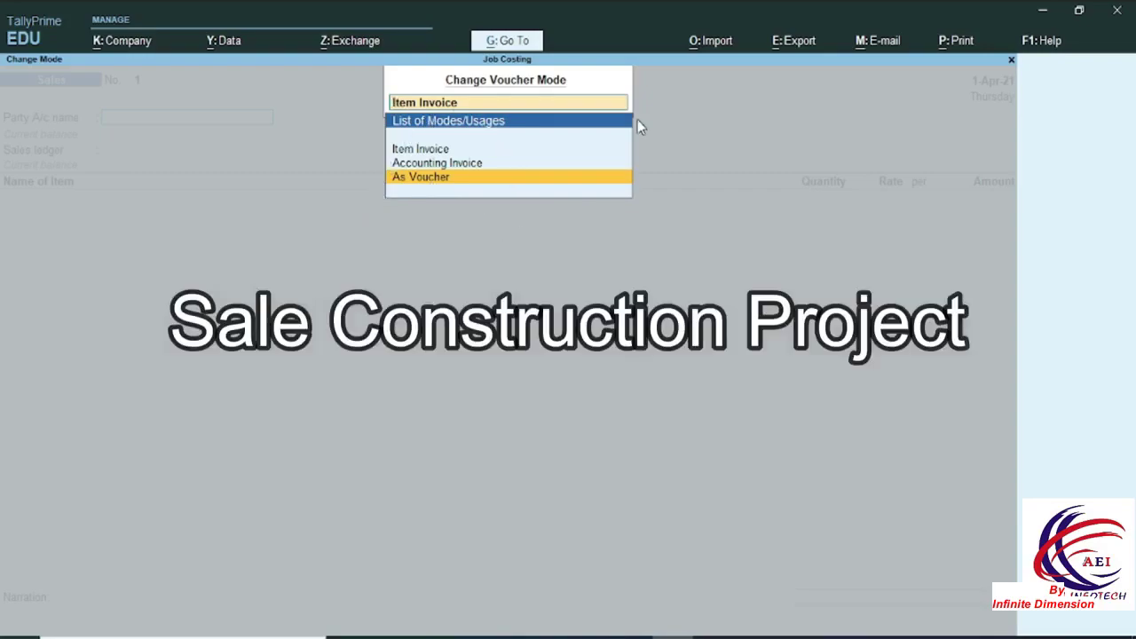
pyautogui.press('Return')
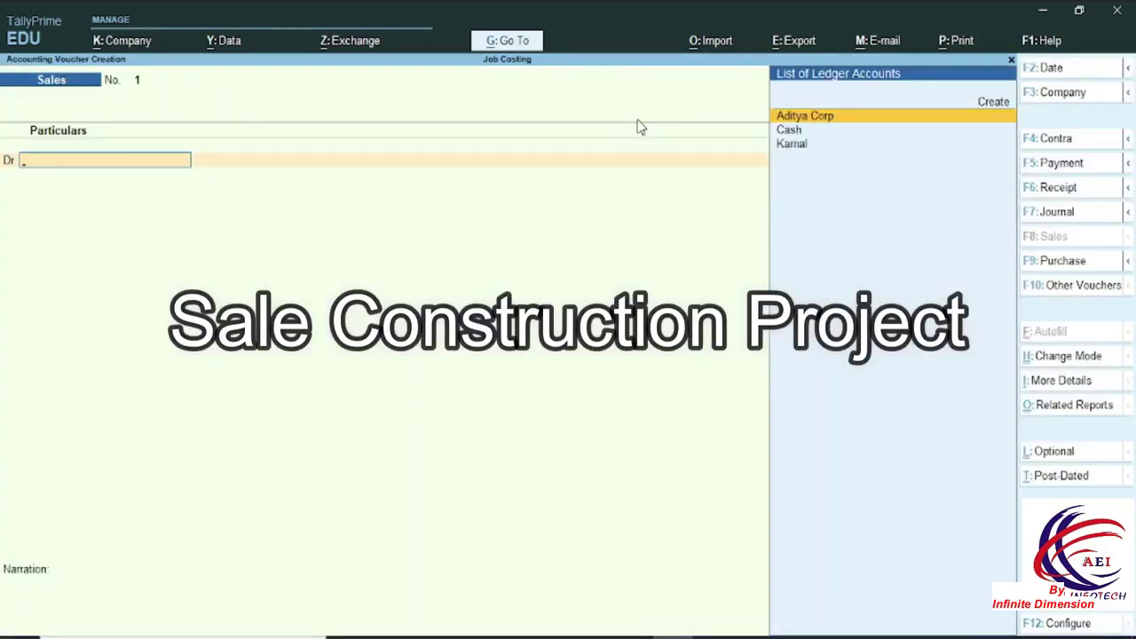
# Debit the customer's party ledger 25,00,000 under new bill reference 1
pyautogui.press('Down')
pyautogui.press('Down')
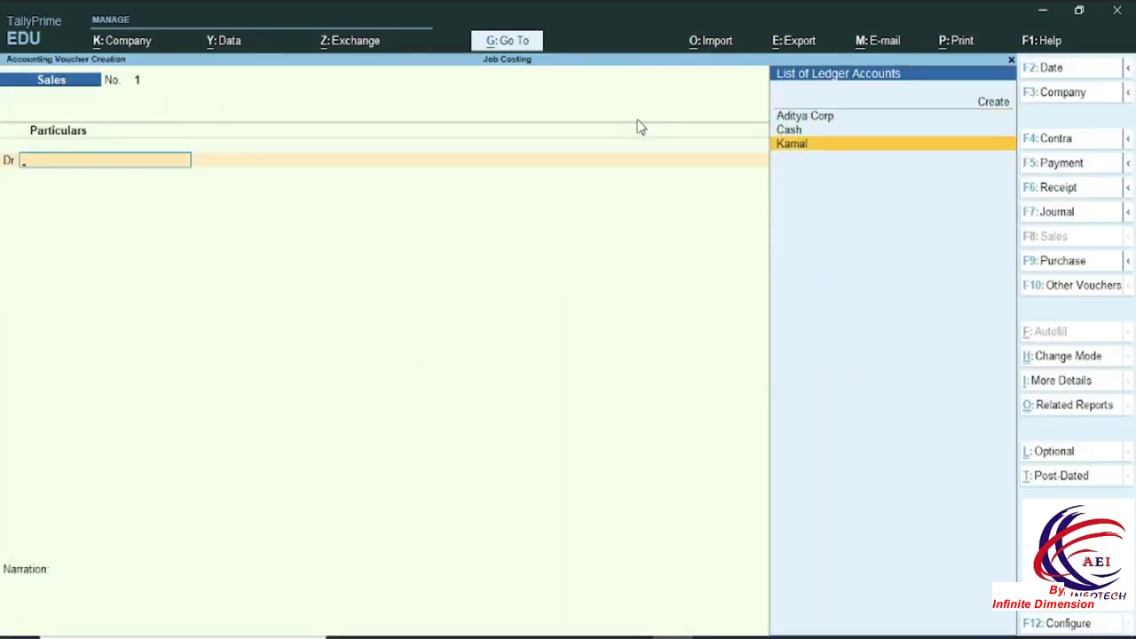
pyautogui.press('Return')
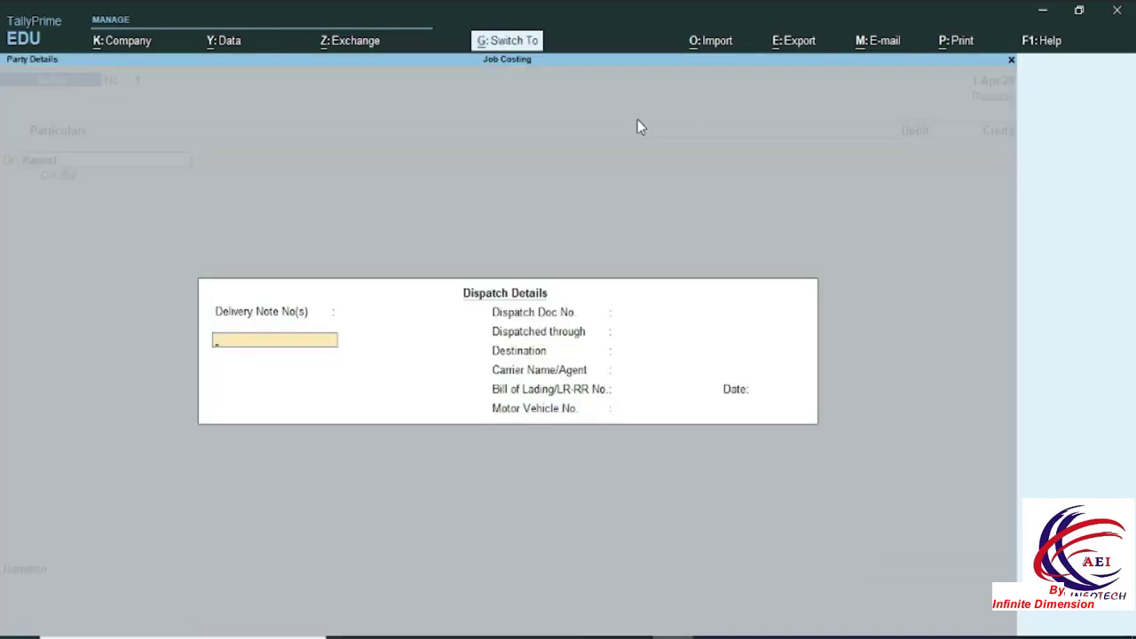
pyautogui.hotkey('ctrl', 'a')
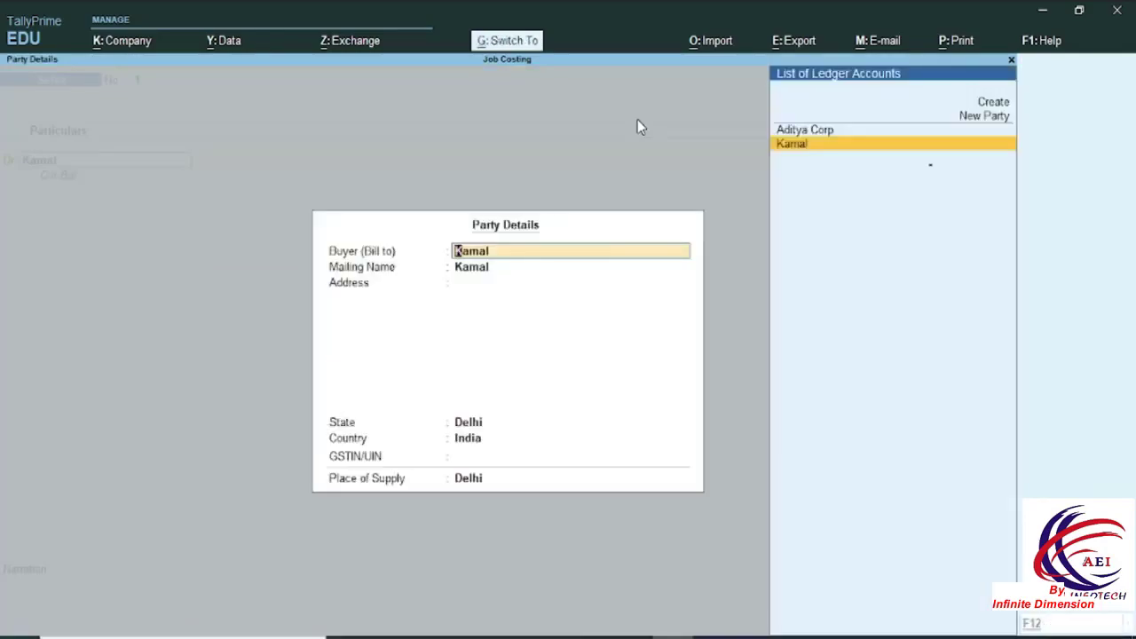
pyautogui.hotkey('ctrl', 'a')
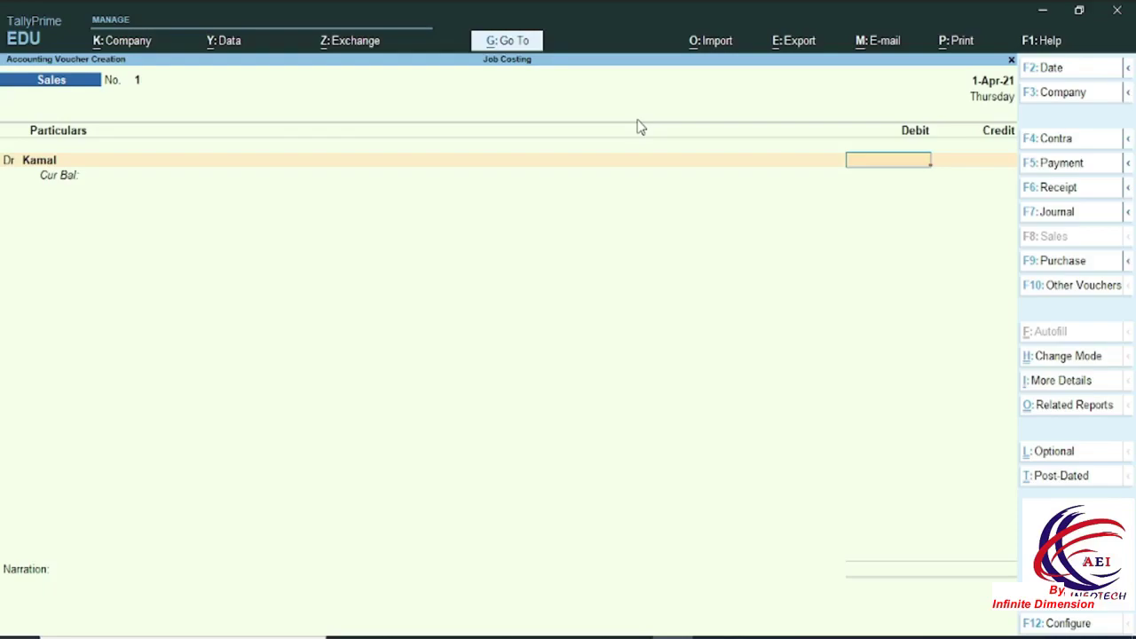
pyautogui.write('25')
pyautogui.write('00000')
pyautogui.press('Return')
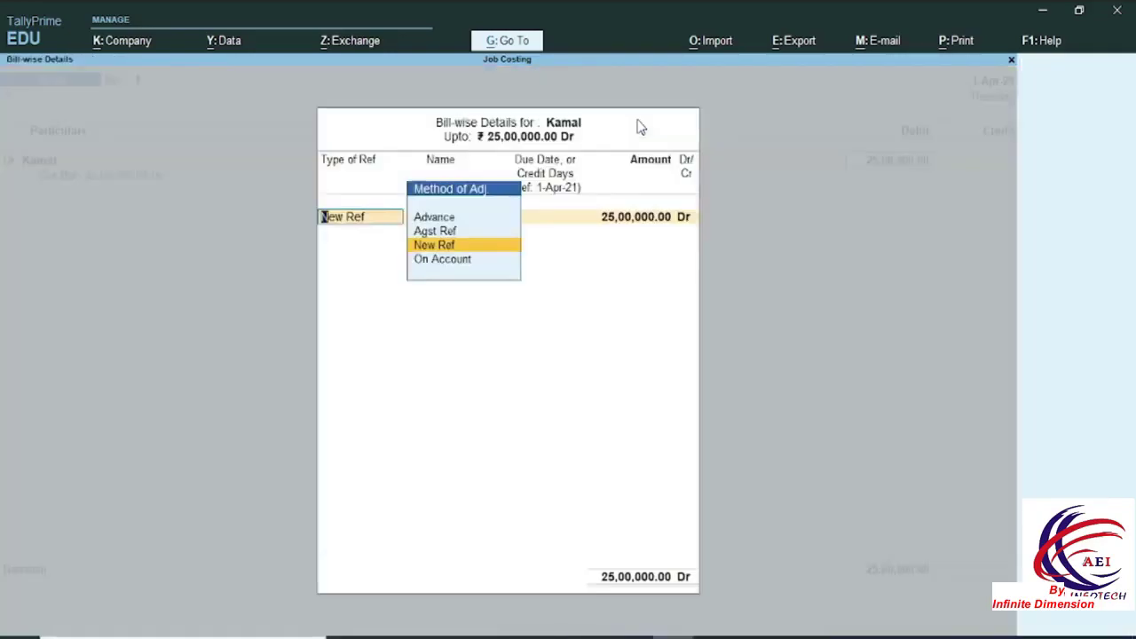
pyautogui.press('Return')
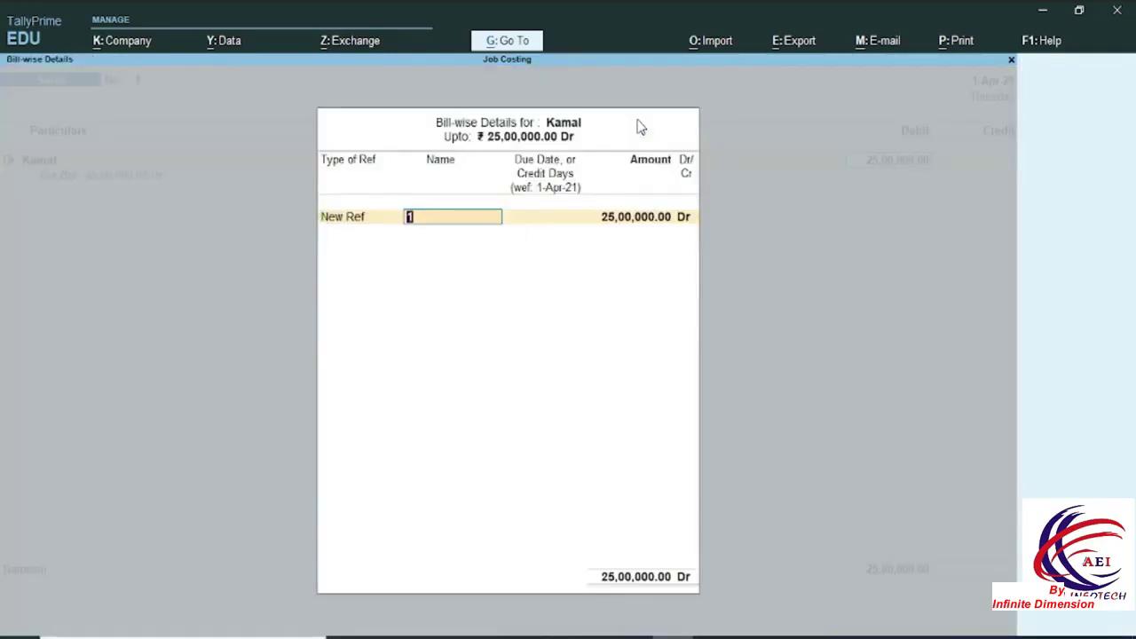
pyautogui.press('Return')
pyautogui.press('Return')
pyautogui.press('Return')
pyautogui.press('Return')
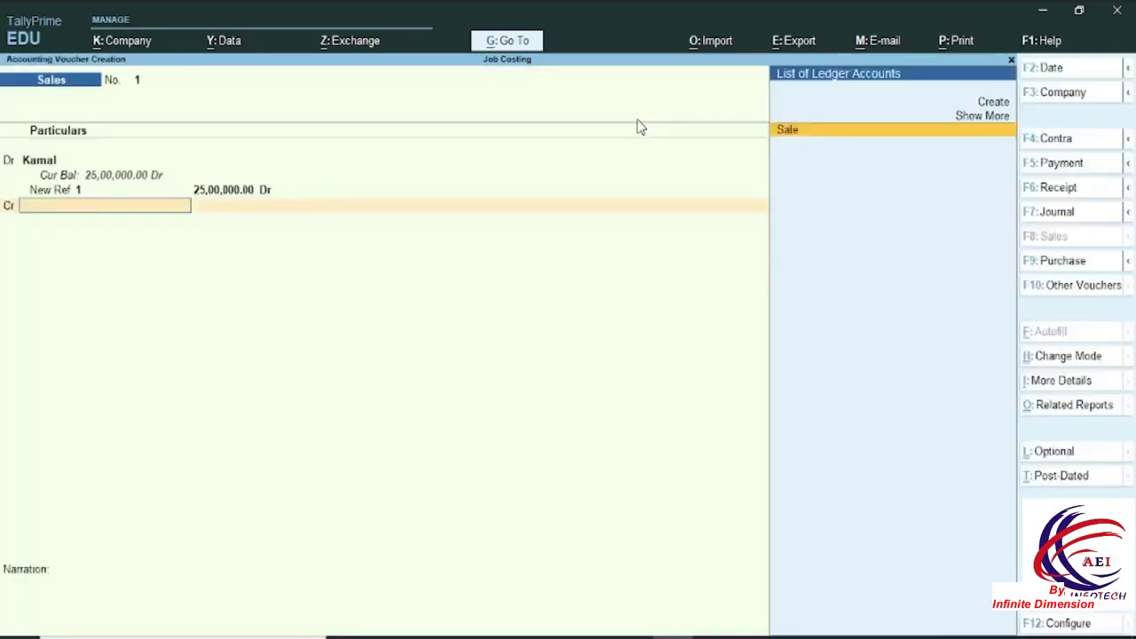
# Credit the Sale ledger, allocate it to Building Construction Project, and save the voucher
pyautogui.press('Return')
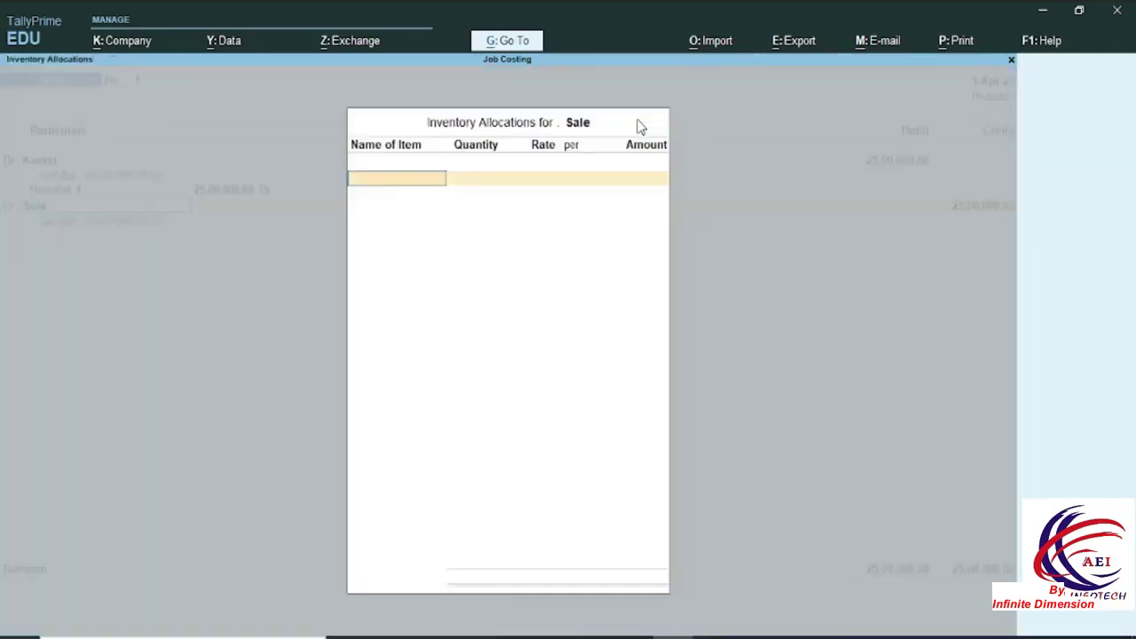
pyautogui.press('Return')
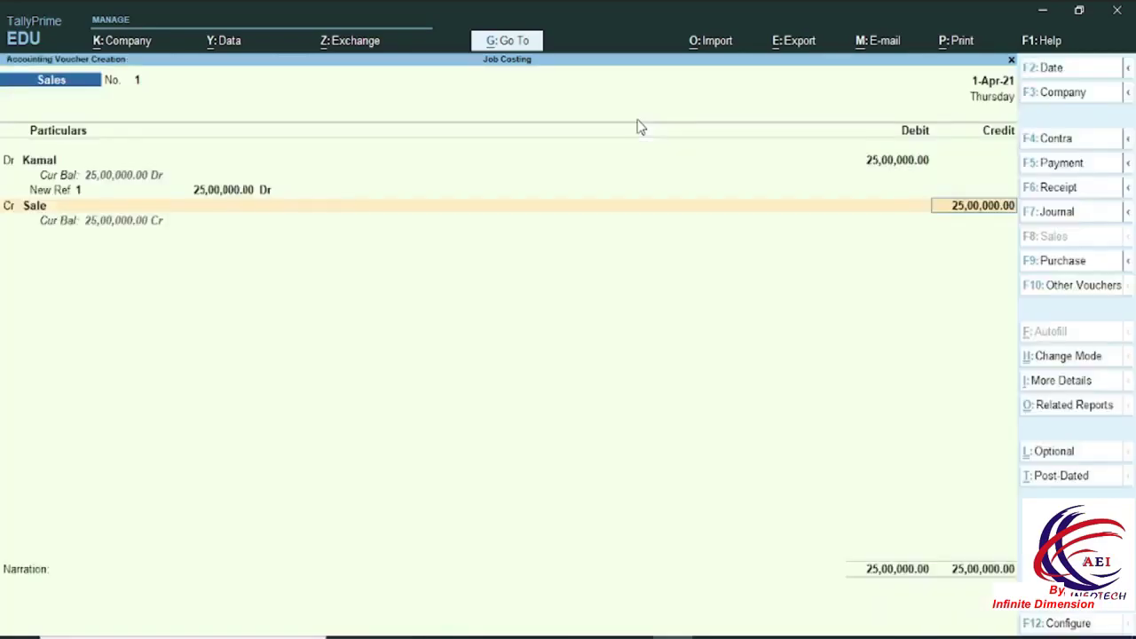
pyautogui.press('Return')
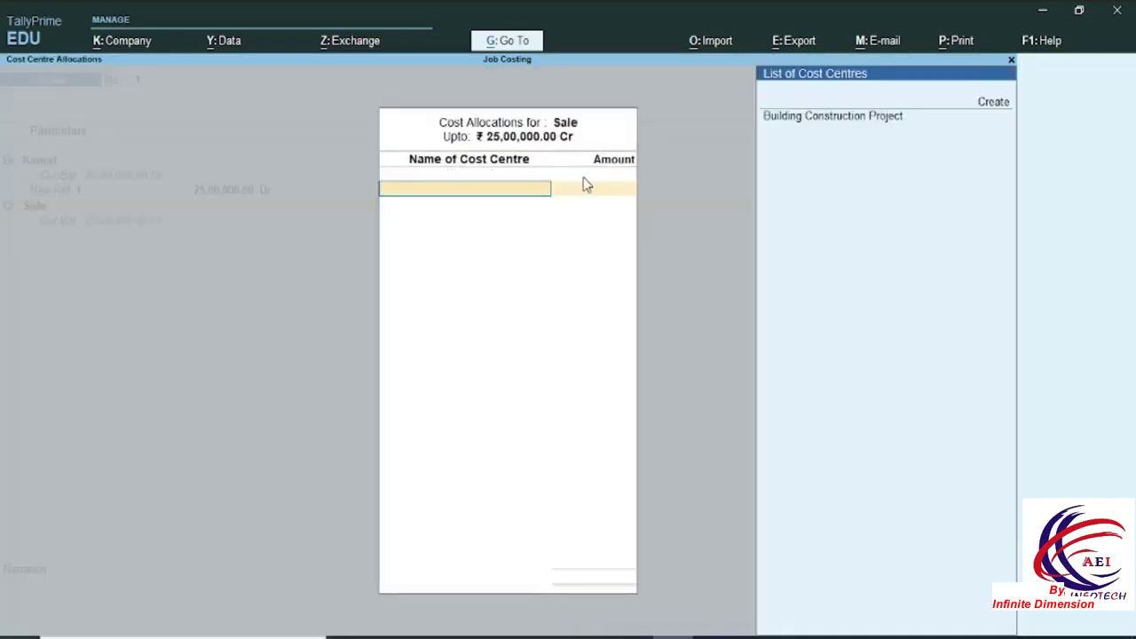
pyautogui.press('Return')
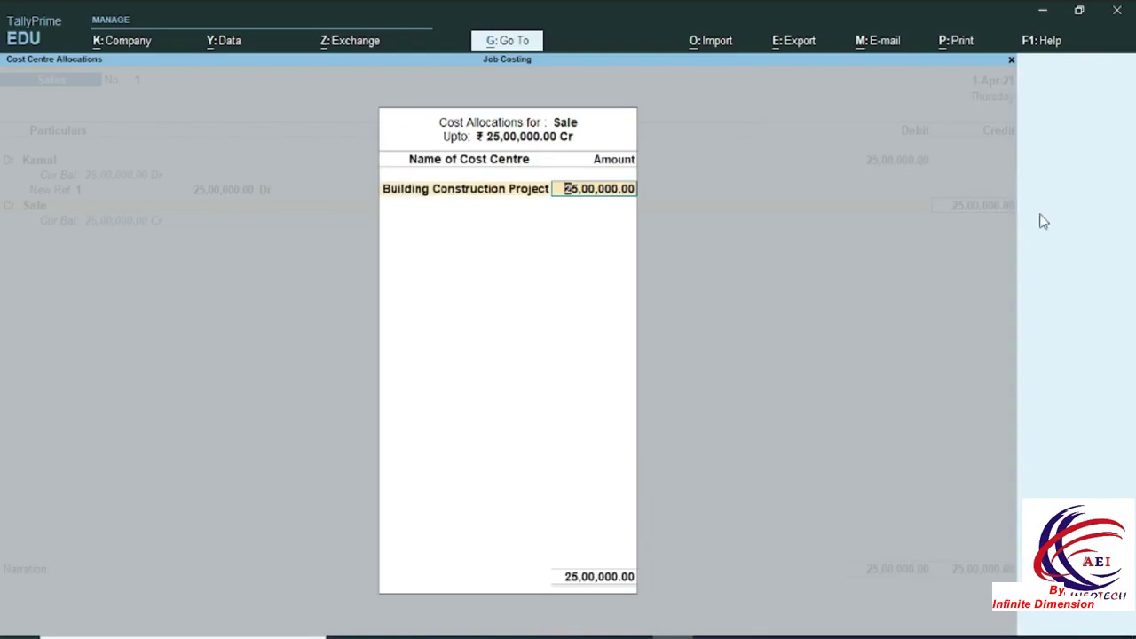
pyautogui.press('Return')
pyautogui.press('Return')
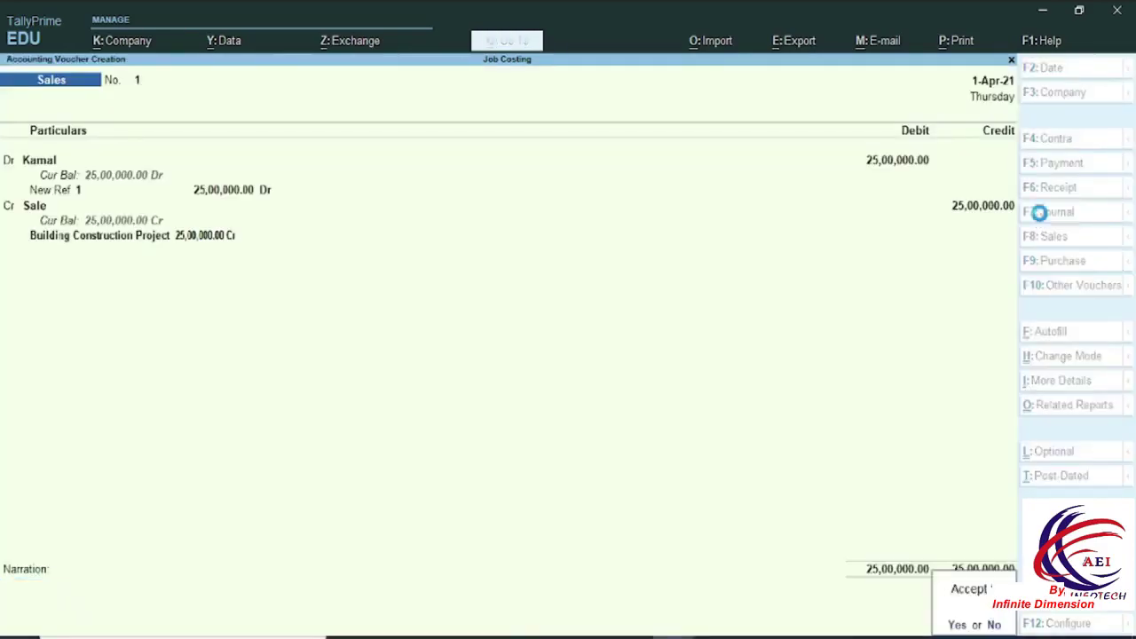
pyautogui.press('Return')
# Open the Job Work Analysis for Building Construction Project in detailed view with Alt+F1
pyautogui.press('Escape')
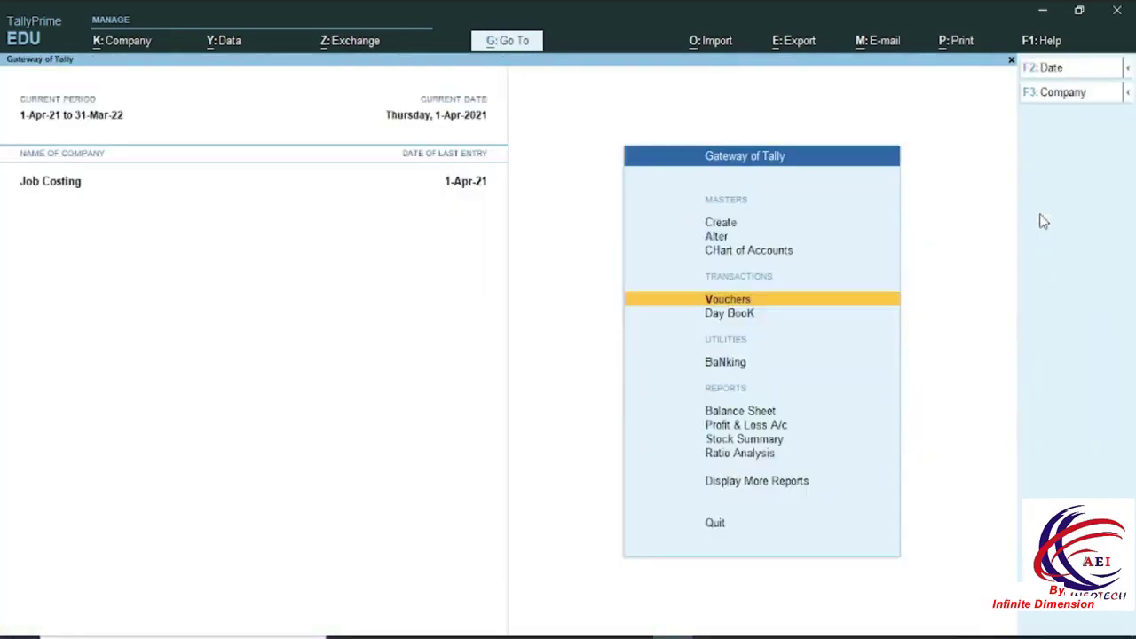
pyautogui.press('Down')
pyautogui.press('Down')
pyautogui.press('Down')
pyautogui.press('Down')
pyautogui.press('Down')
pyautogui.press('Down')
pyautogui.press('Down')
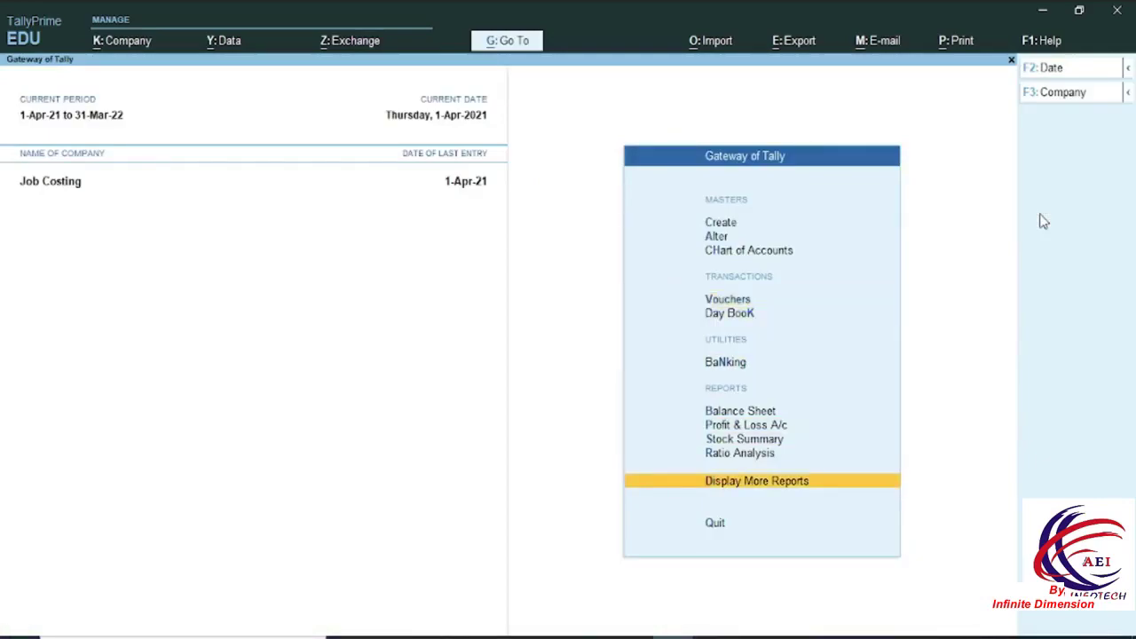
pyautogui.press('Return')
pyautogui.press('Down')
pyautogui.press('Down')
pyautogui.press('Down')
pyautogui.press('Down')
pyautogui.press('Down')
pyautogui.press('Down')
pyautogui.press('Down')
pyautogui.press('Down')
pyautogui.press('Up')
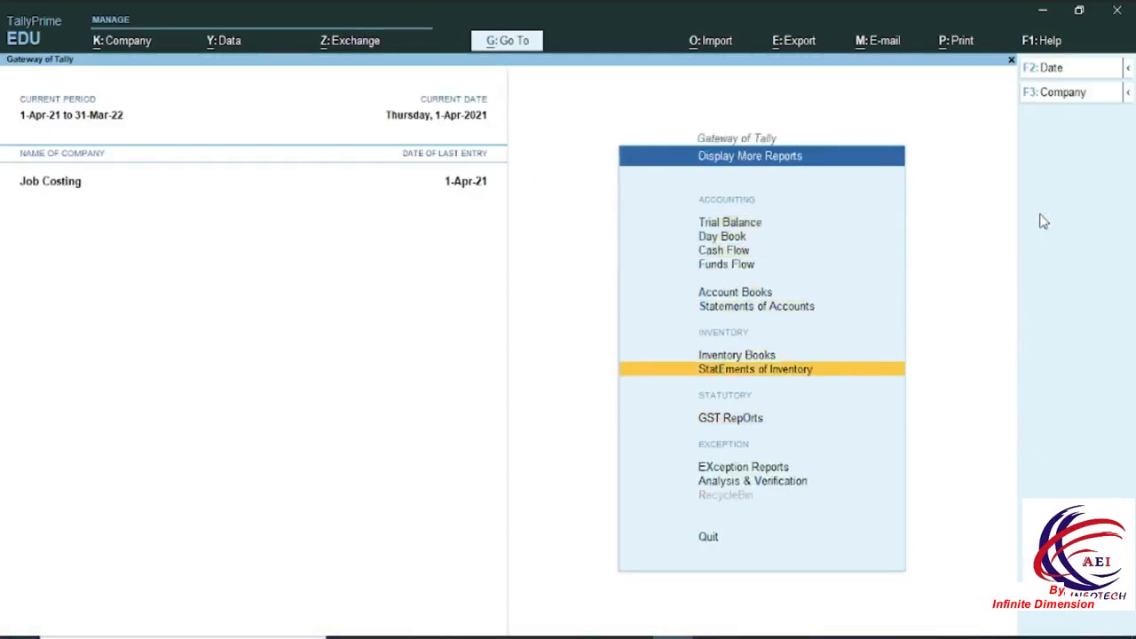
pyautogui.press('Return')
pyautogui.press('Down')
pyautogui.press('Down')
pyautogui.press('Down')
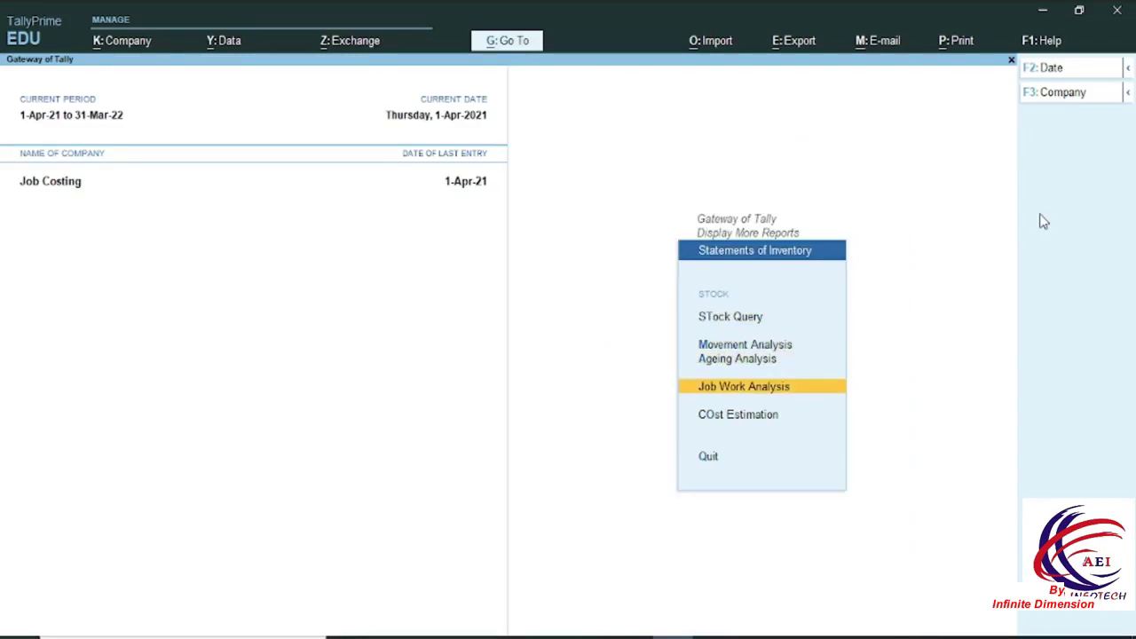
pyautogui.press('Return')
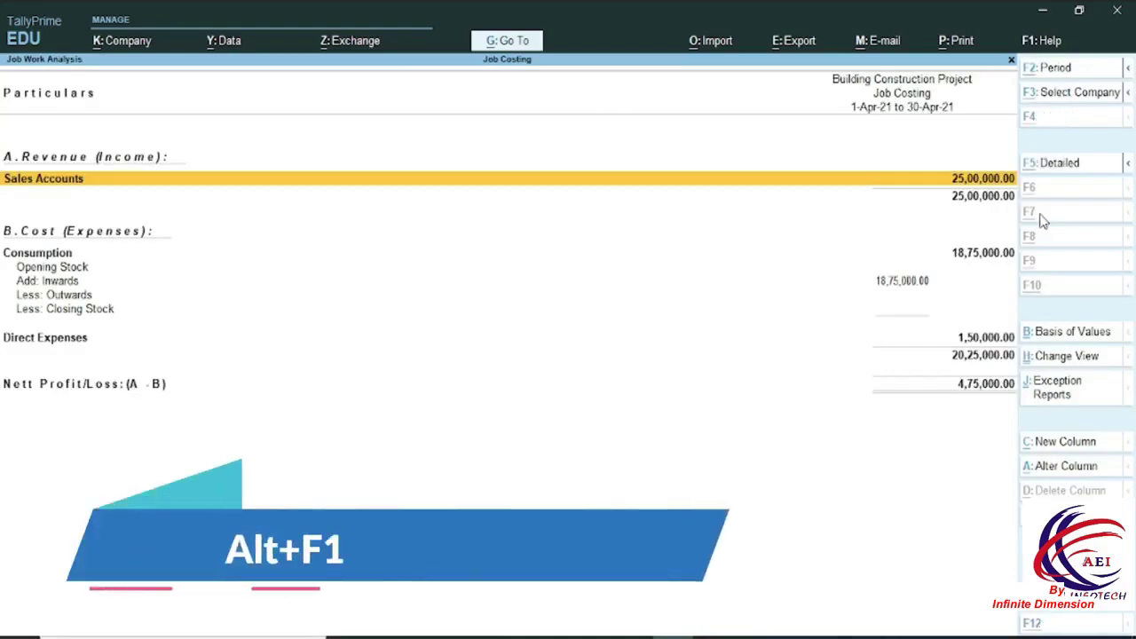
pyautogui.hotkey('alt', 'F1')
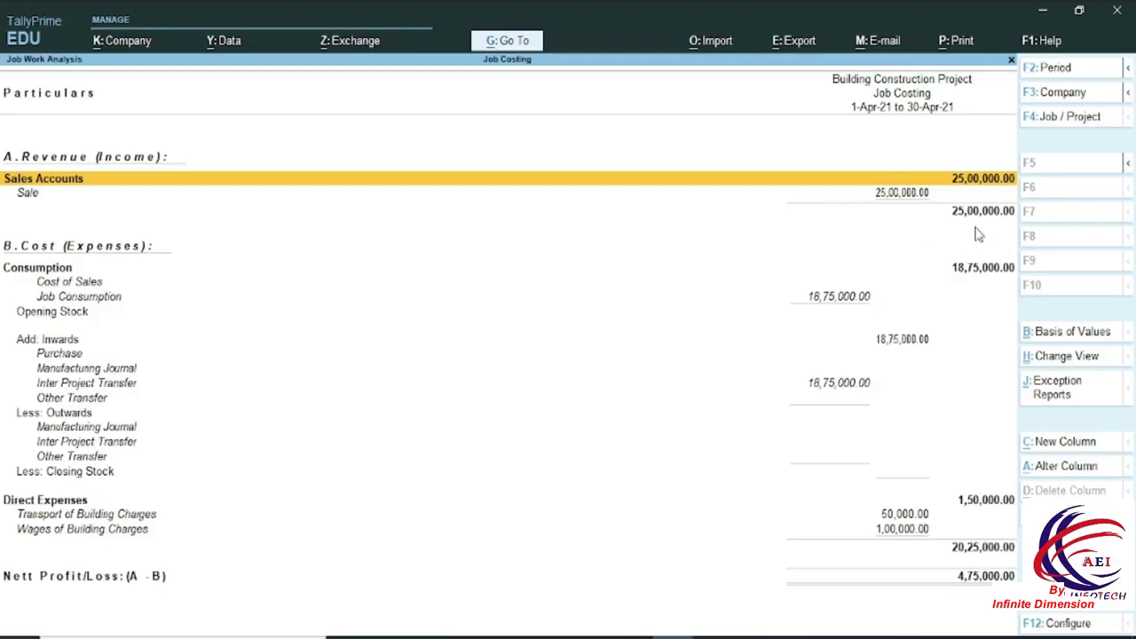
# Review the Consumption, Direct Expenses and Sales Accounts revenue figures in the report
pyautogui.click(971, 270)
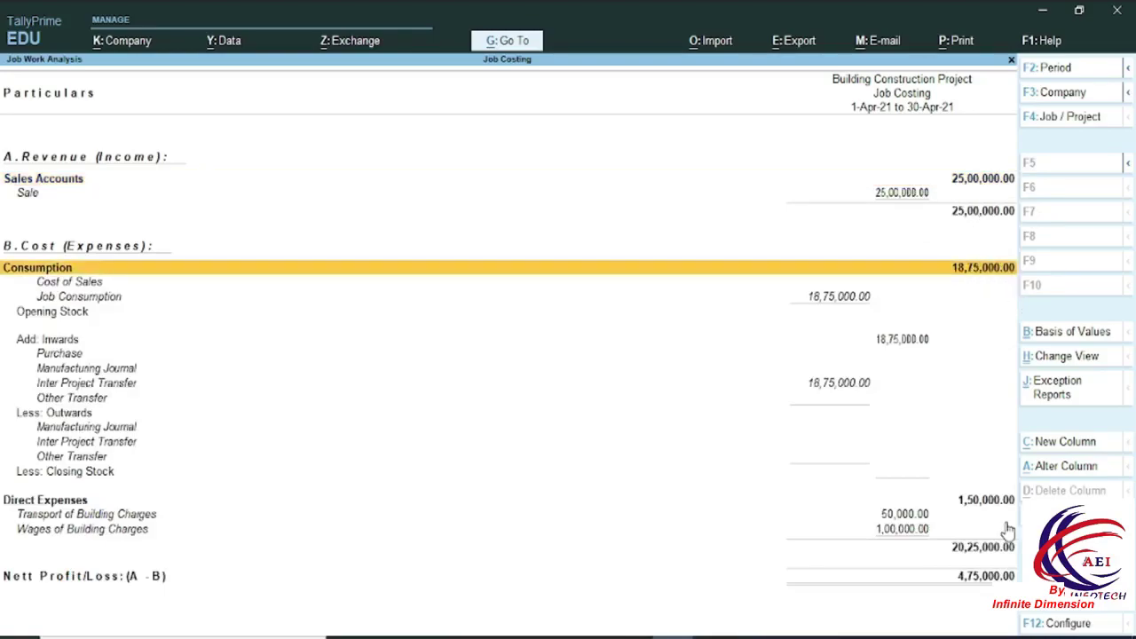
pyautogui.click(982, 506)
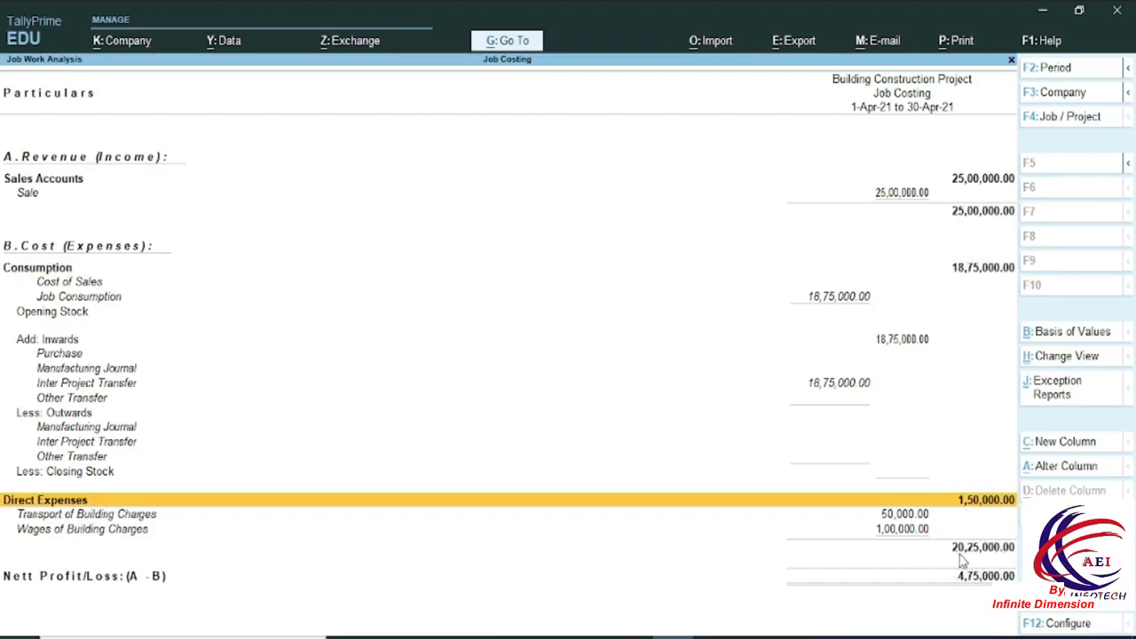
pyautogui.click(961, 181)
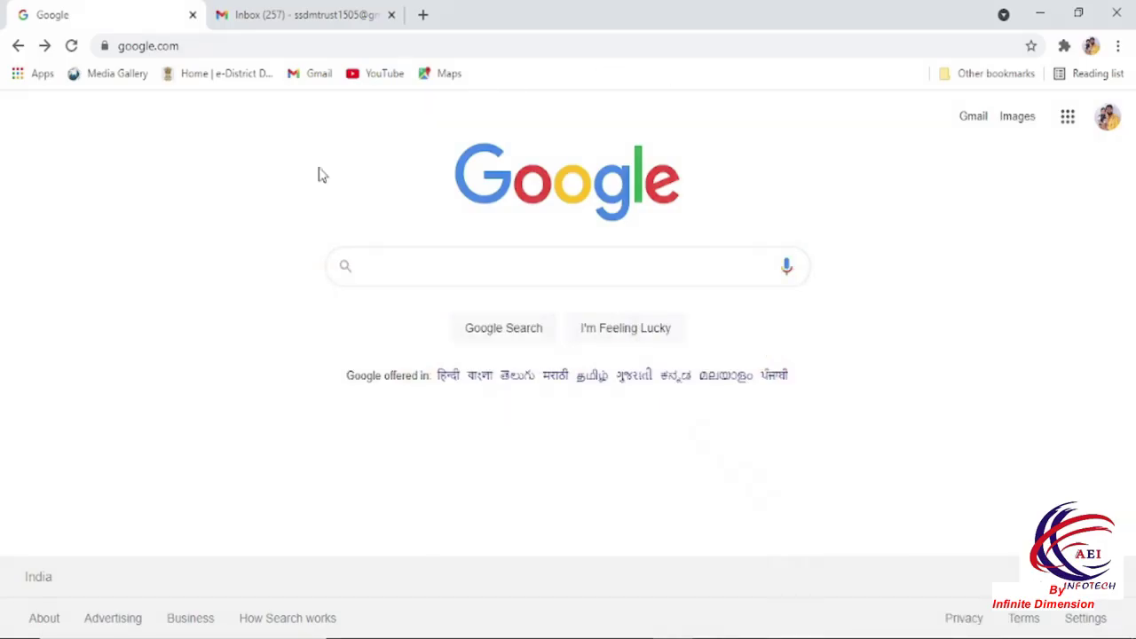
# Search Google for 'tally solutions' and open the official tallysolutions.com site
pyautogui.click(391, 267)
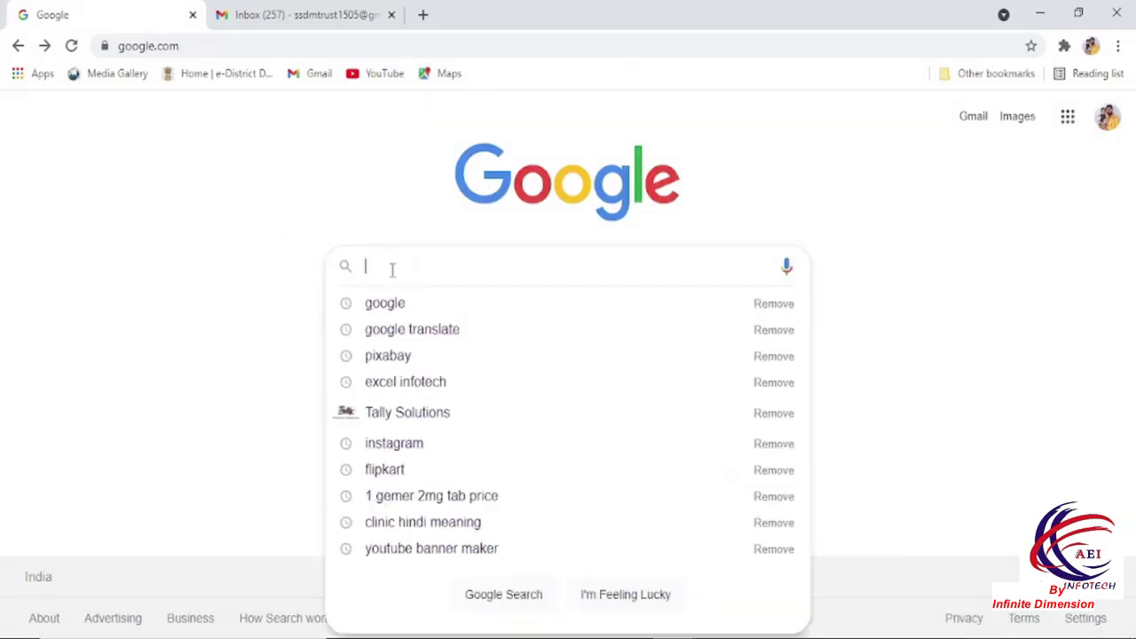
pyautogui.write('tally')
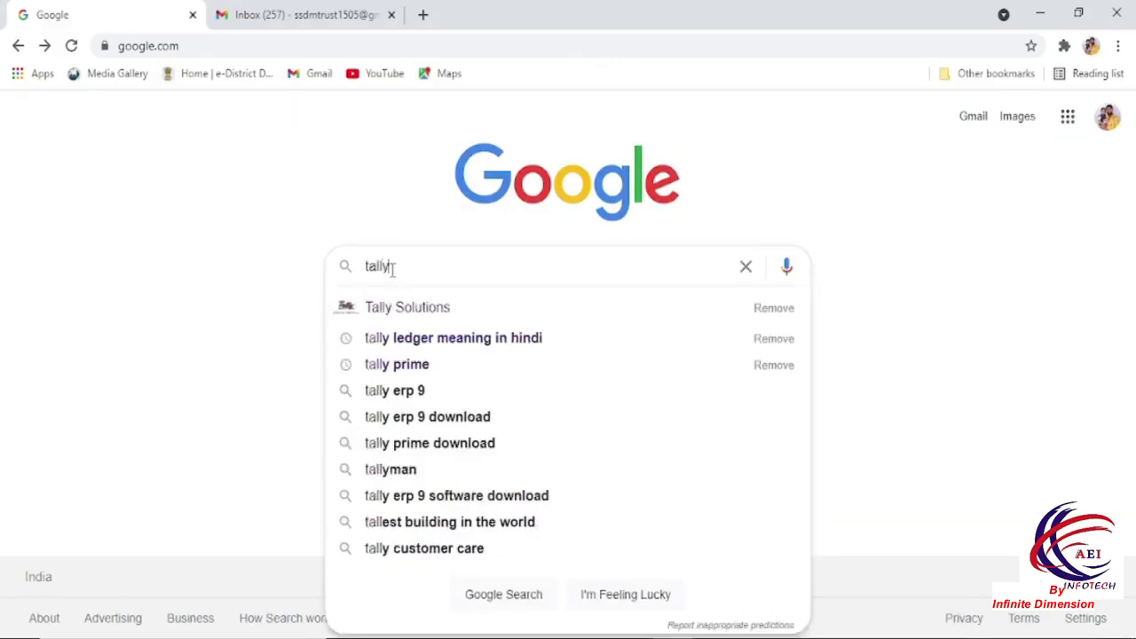
pyautogui.press('Down')
pyautogui.press('Return')
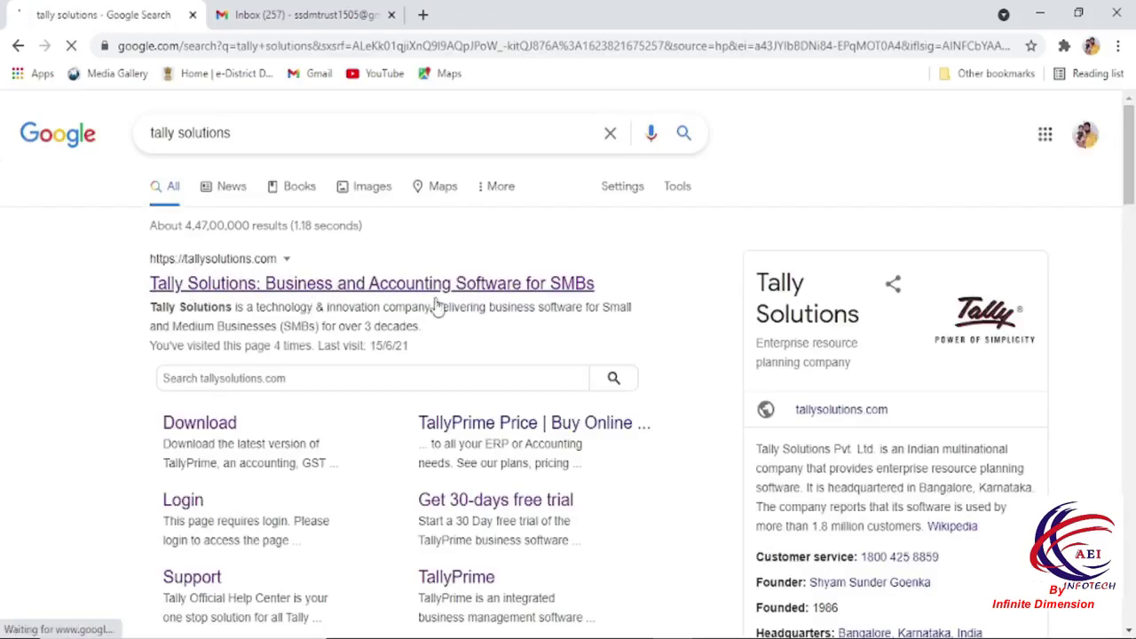
pyautogui.click(393, 285)
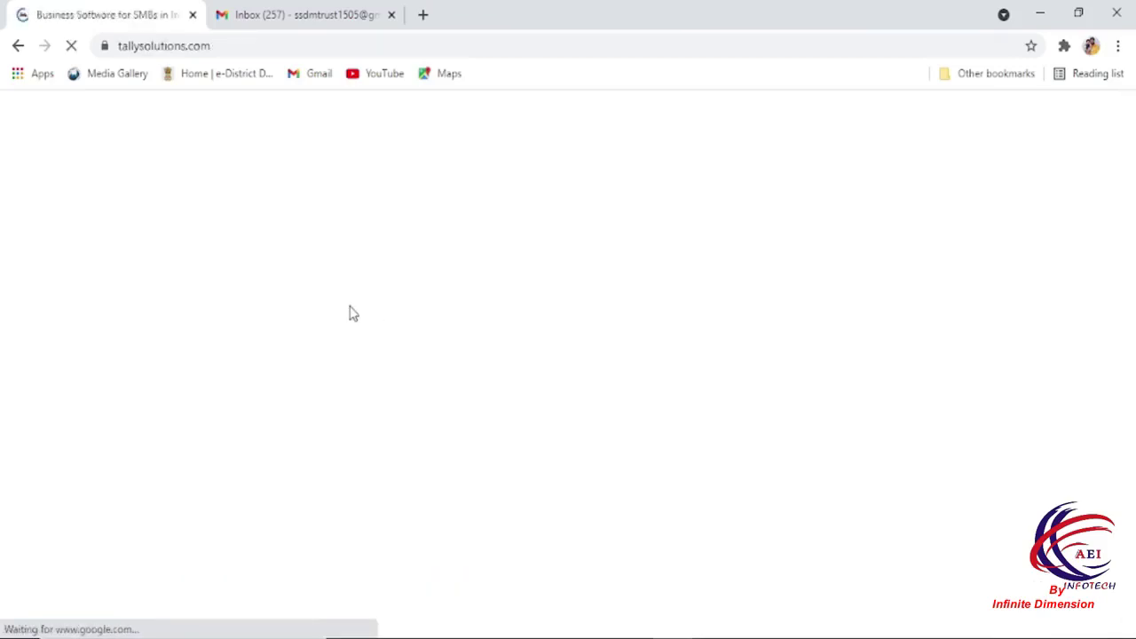
# Open the 7-day free trial sign-up page from the Tally homepage
pyautogui.scroll(-5, 481, 367)
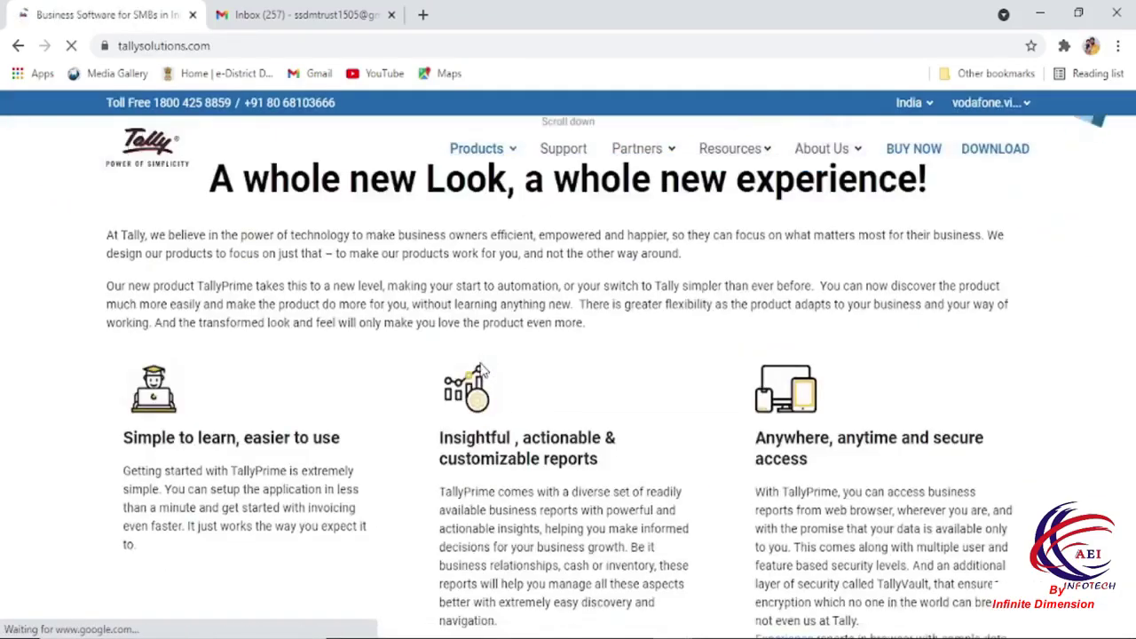
pyautogui.scroll(-5, 480, 368)
pyautogui.scroll(-5, 481, 369)
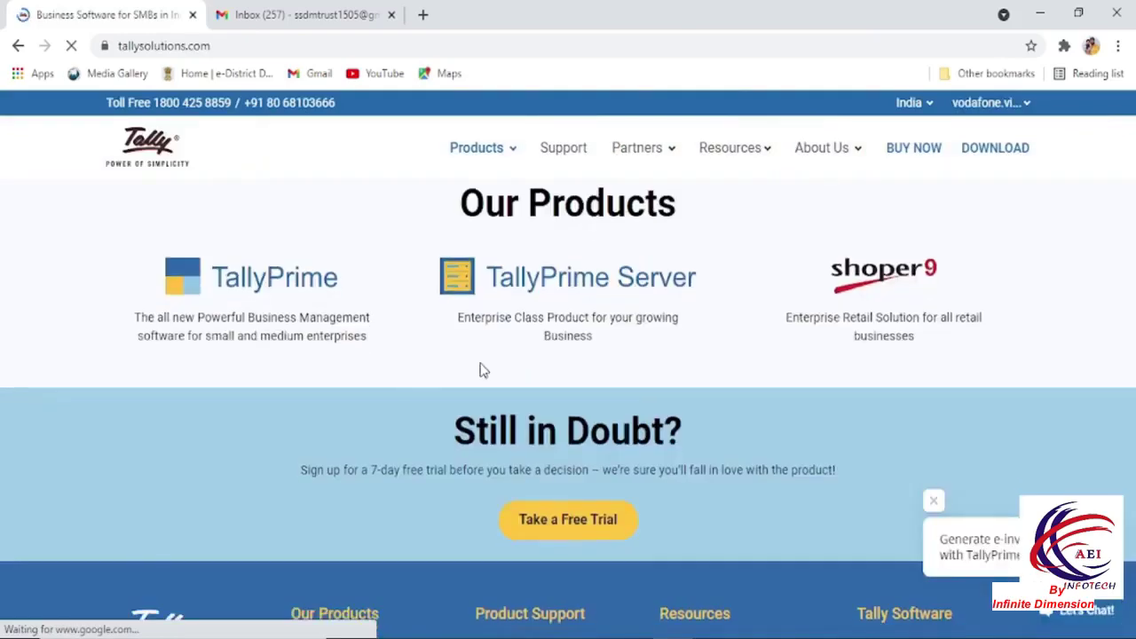
pyautogui.scroll(2, 481, 370)
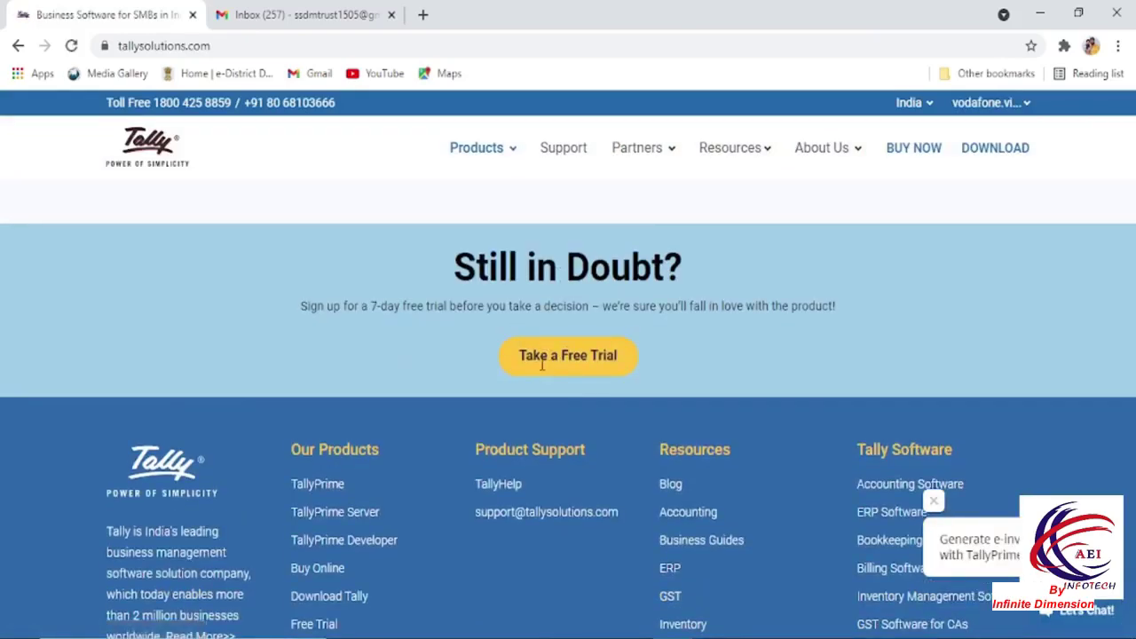
pyautogui.click(598, 361)
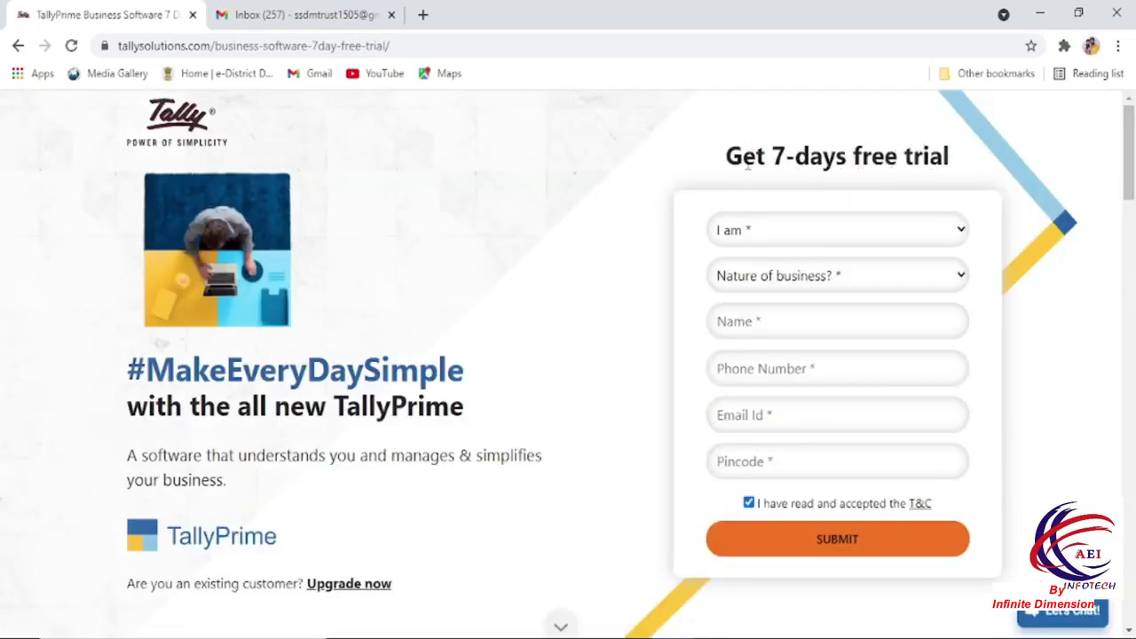
# Set the free trial form's 'I am' field to Student
pyautogui.moveTo(725, 160); pyautogui.dragTo(947, 155)
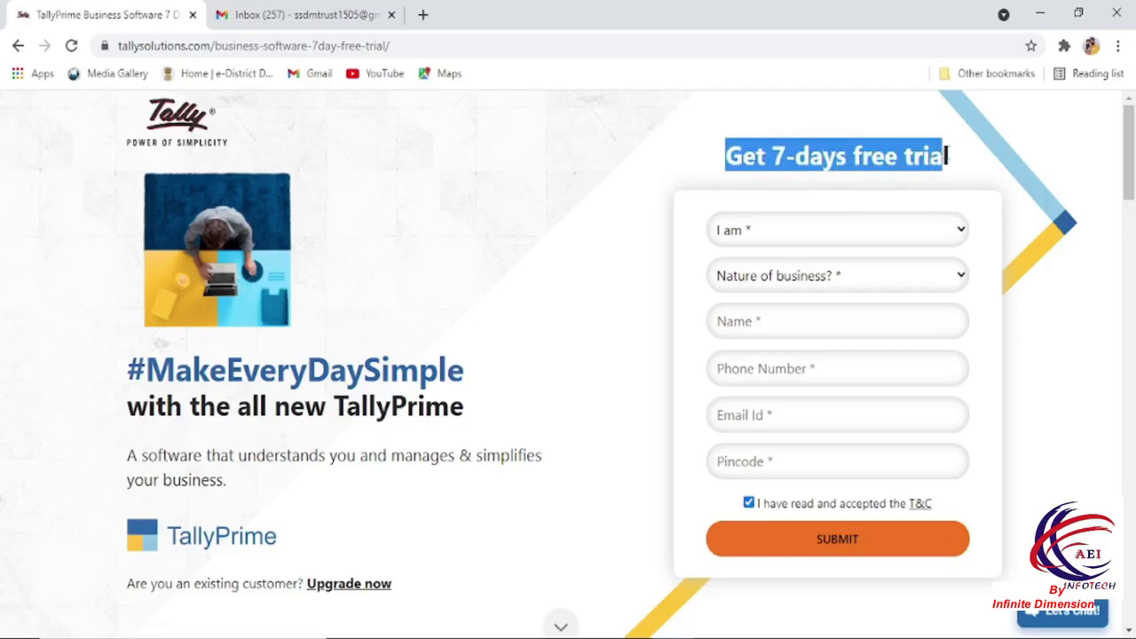
pyautogui.click(726, 163)
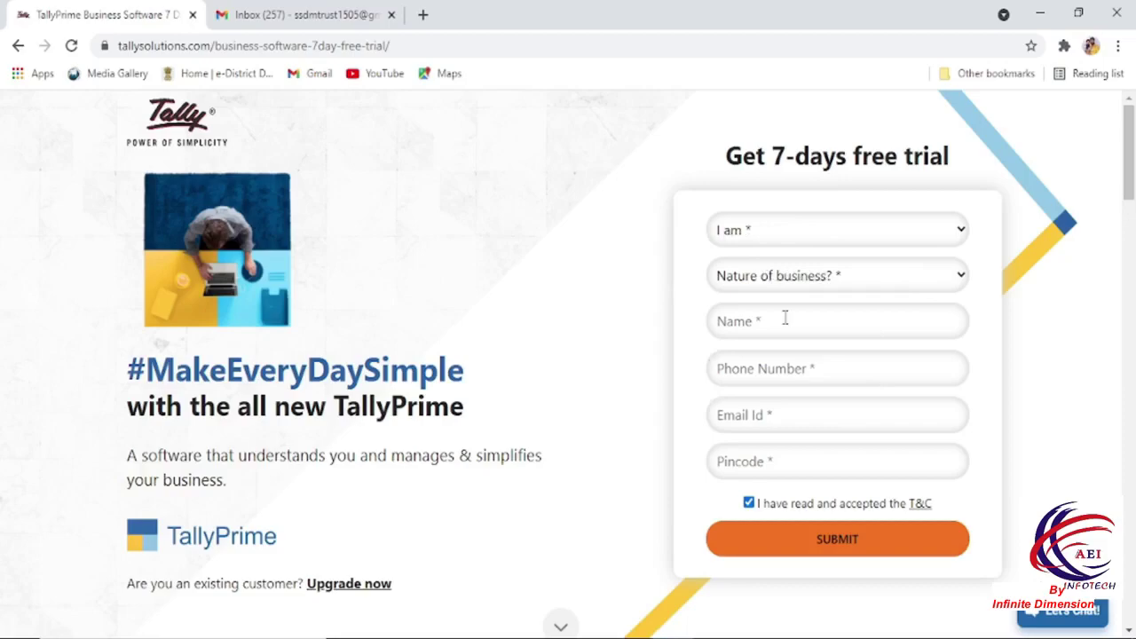
pyautogui.click(815, 237)
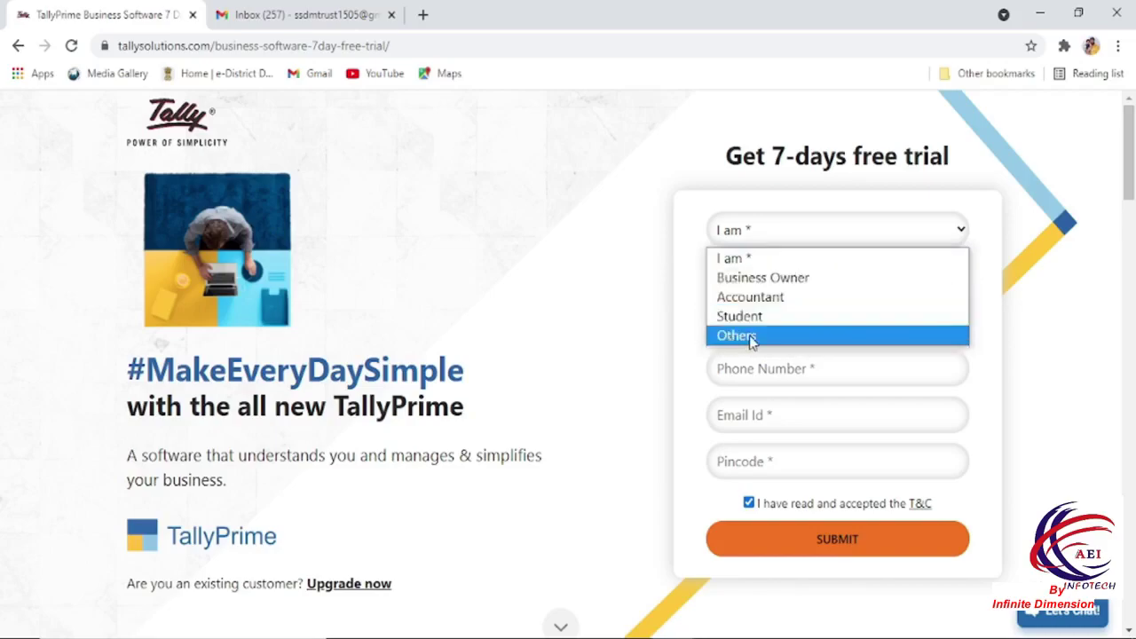
pyautogui.click(789, 320)
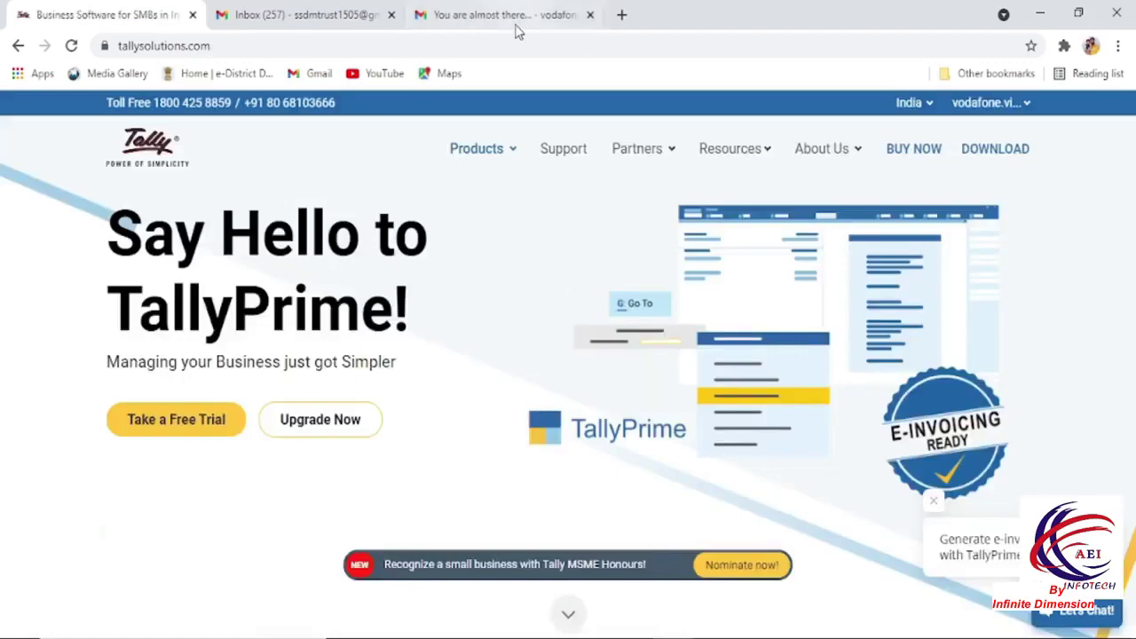
# Read the 'You are almost there' e-mail and follow its 'here' download link
pyautogui.click(480, 15)
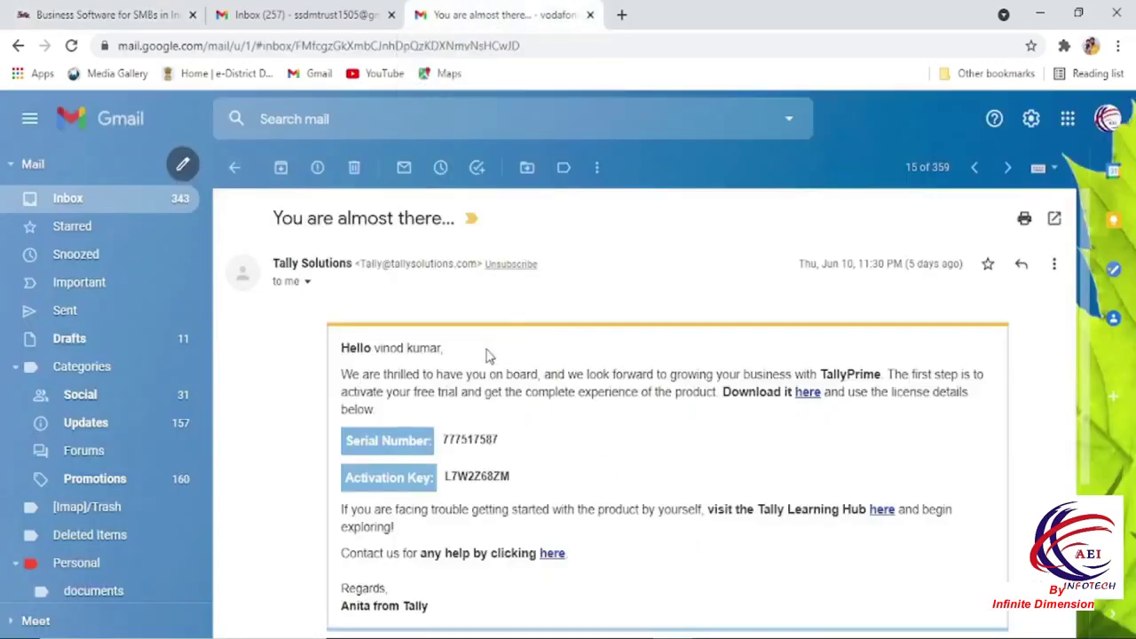
pyautogui.scroll(-2, 484, 355)
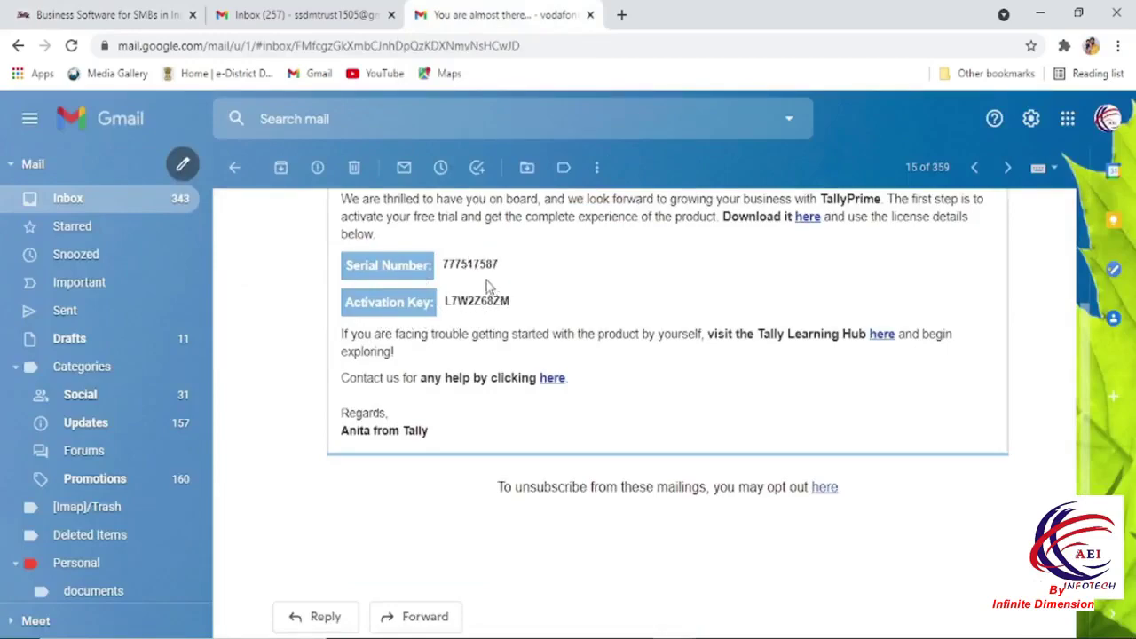
pyautogui.scroll(1, 487, 289)
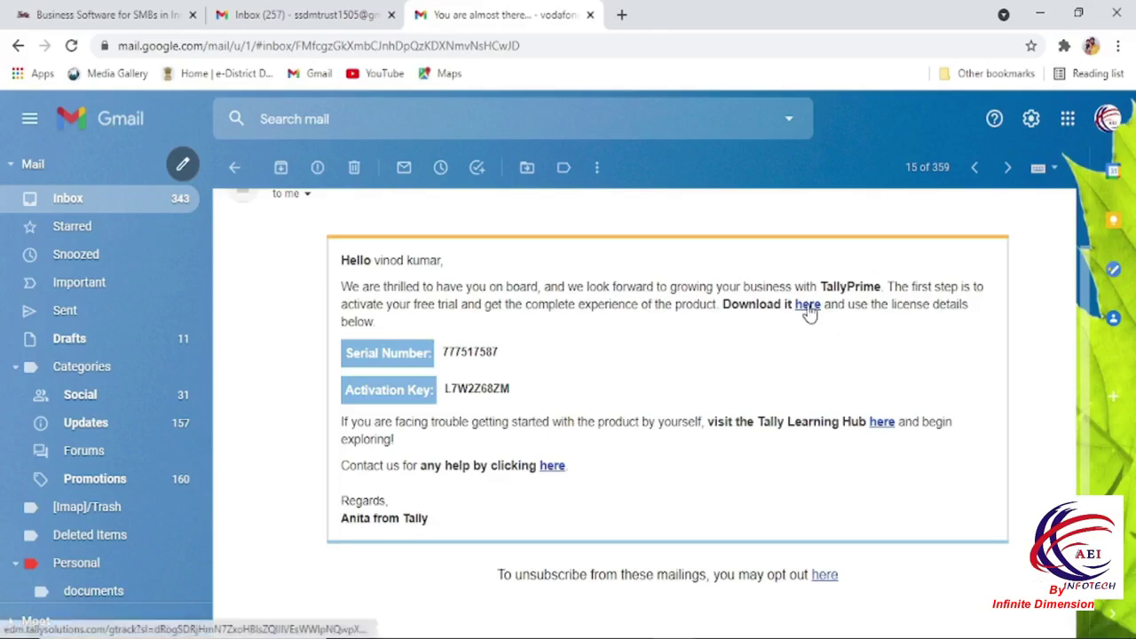
pyautogui.click(807, 305)
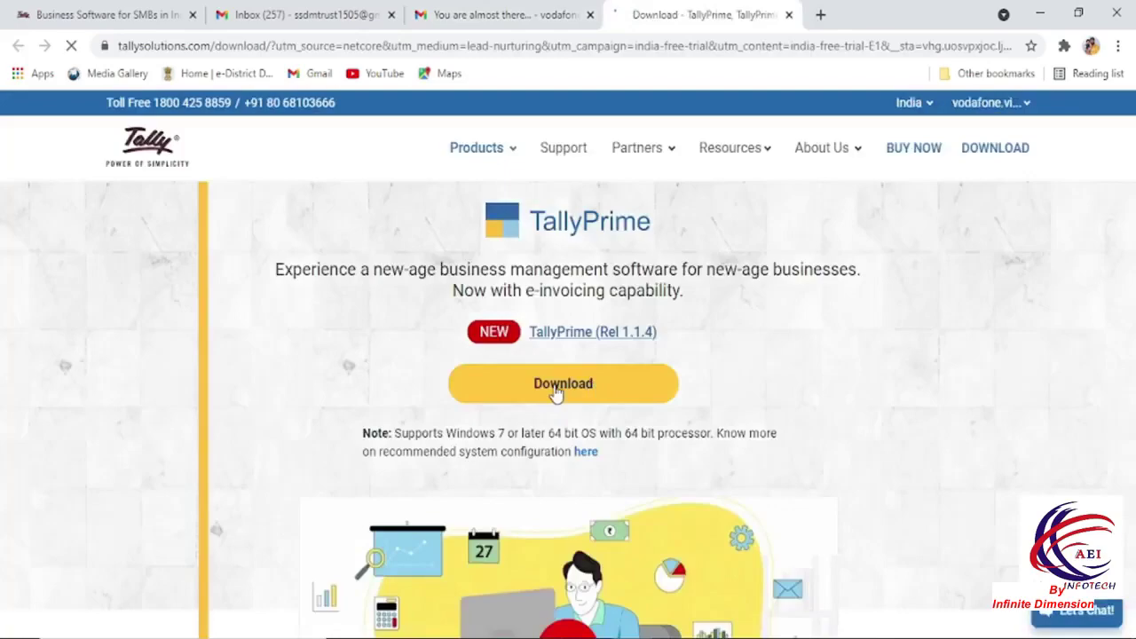
# Download the TallyPrime installer and minimize Chrome to reveal the E:\Soft folder
pyautogui.click(557, 390)
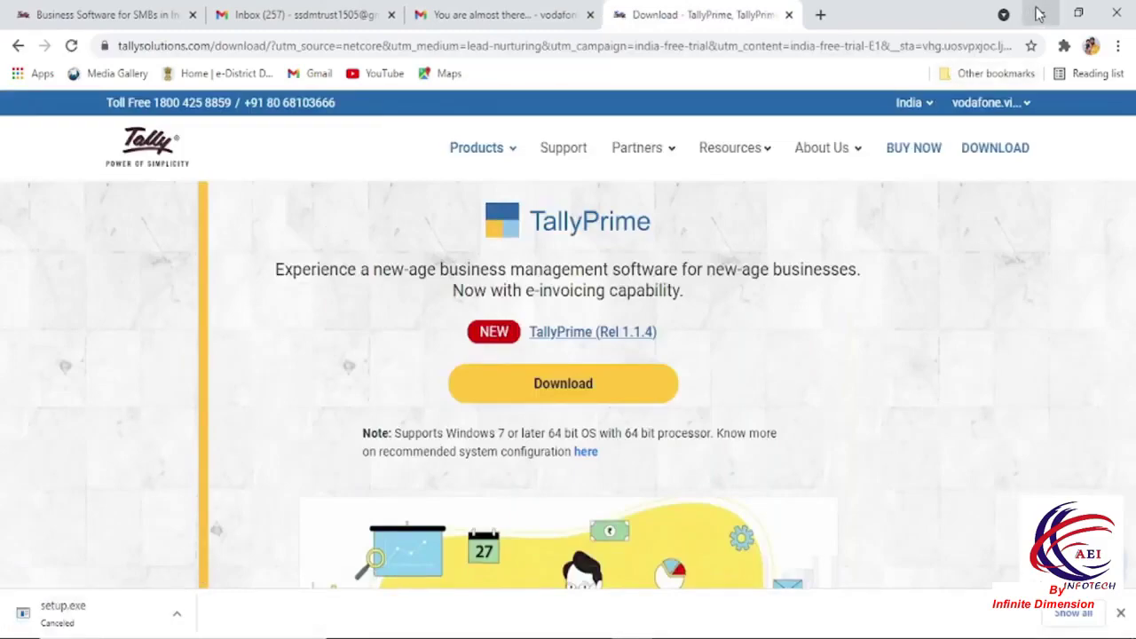
pyautogui.click(1038, 13)
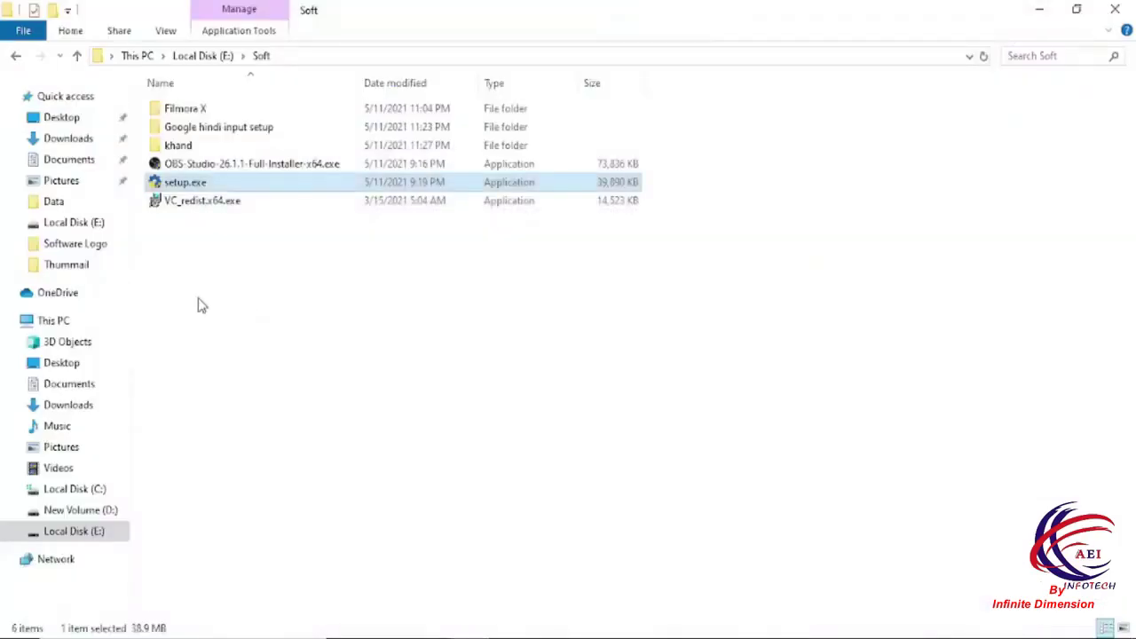
# Run setup.exe, install TallyPrime 1.1.4 to C:\Program Files\TallyPrime, and start it
pyautogui.doubleClick(193, 183)
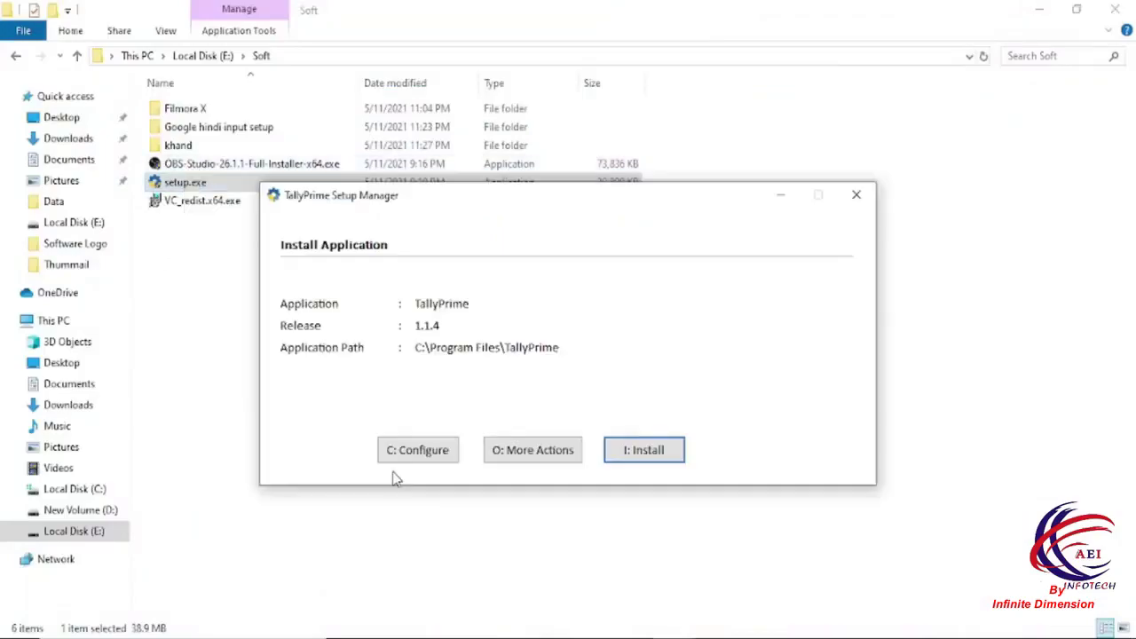
pyautogui.click(658, 451)
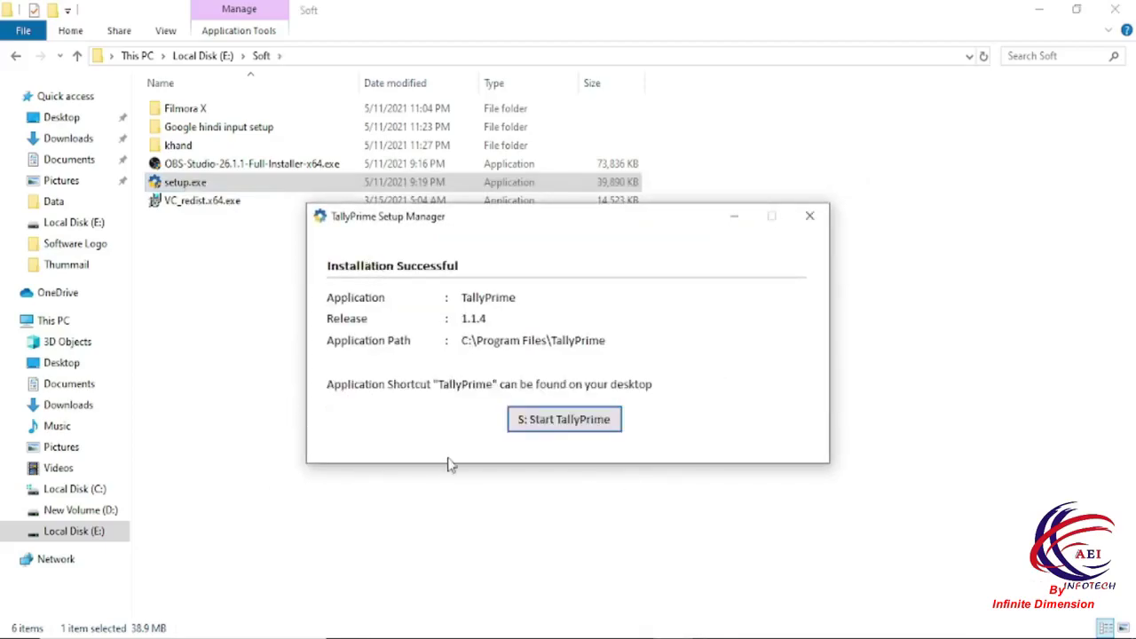
pyautogui.click(574, 428)
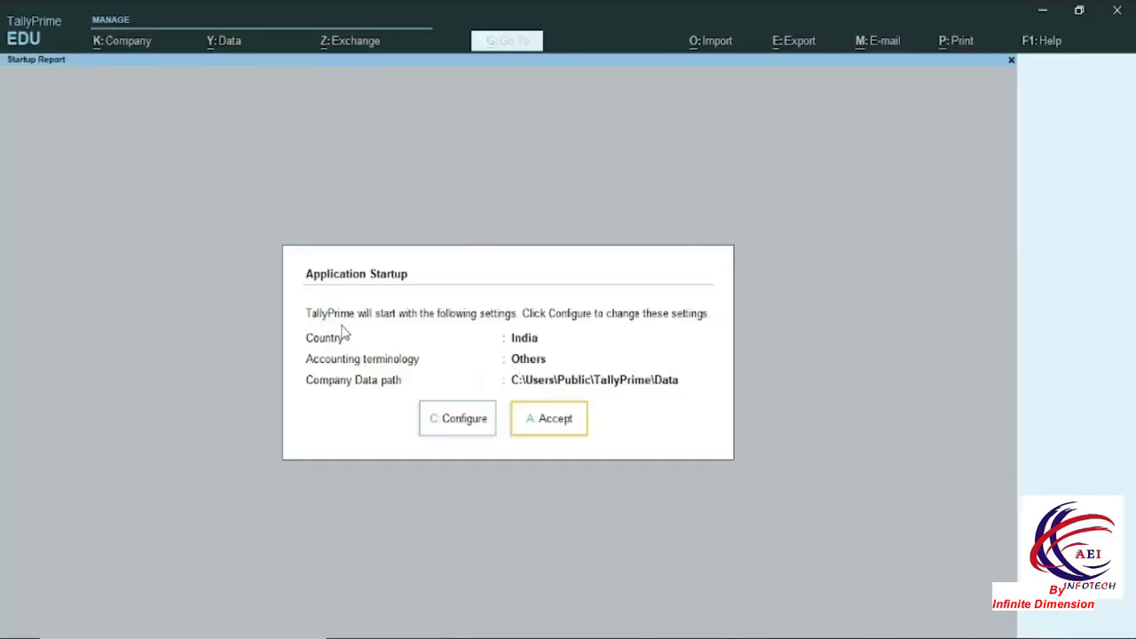
# Accept default startup settings, choose Activate New License, and paste the serial number from Gmail
pyautogui.click(544, 430)
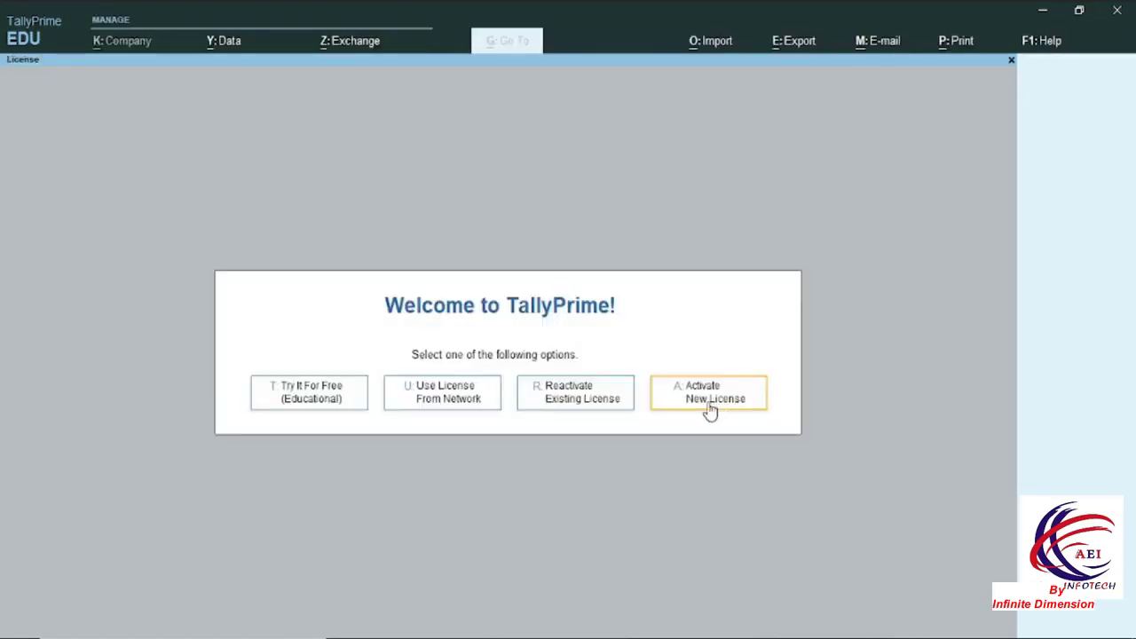
pyautogui.click(713, 401)
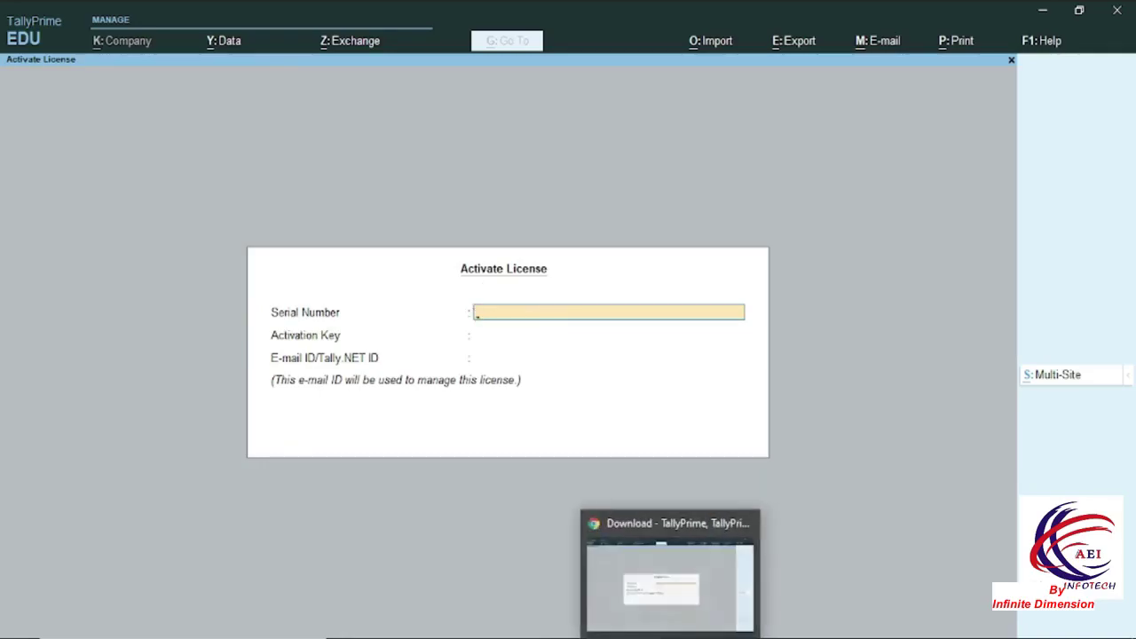
pyautogui.click(672, 523)
pyautogui.click(513, 10)
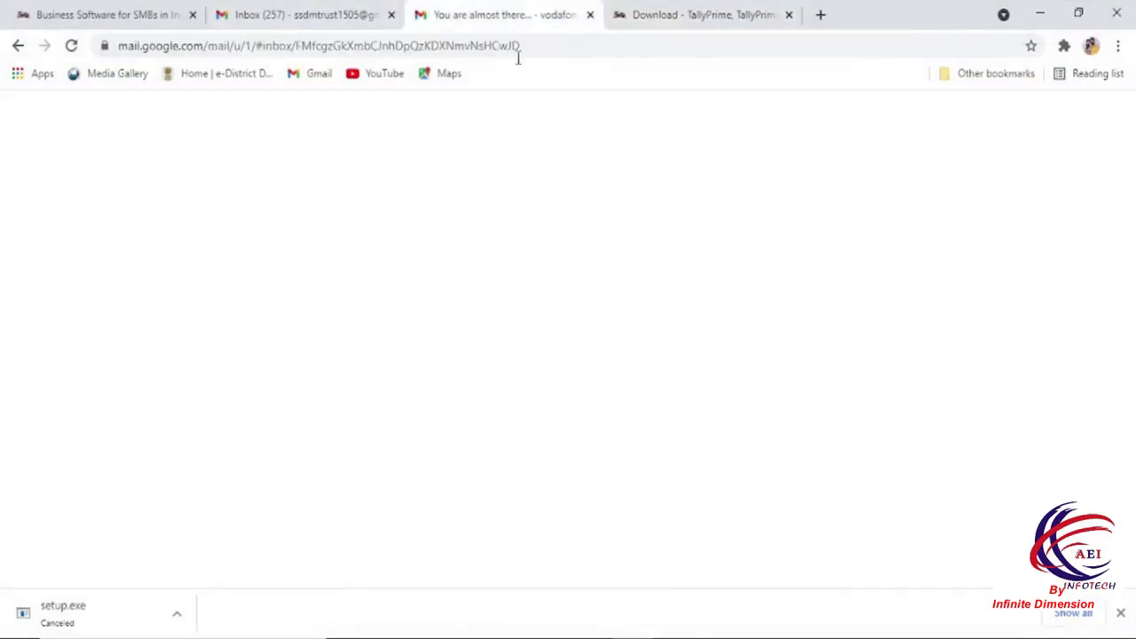
pyautogui.moveTo(345, 354); pyautogui.dragTo(498, 353)
pyautogui.doubleClick(484, 353)
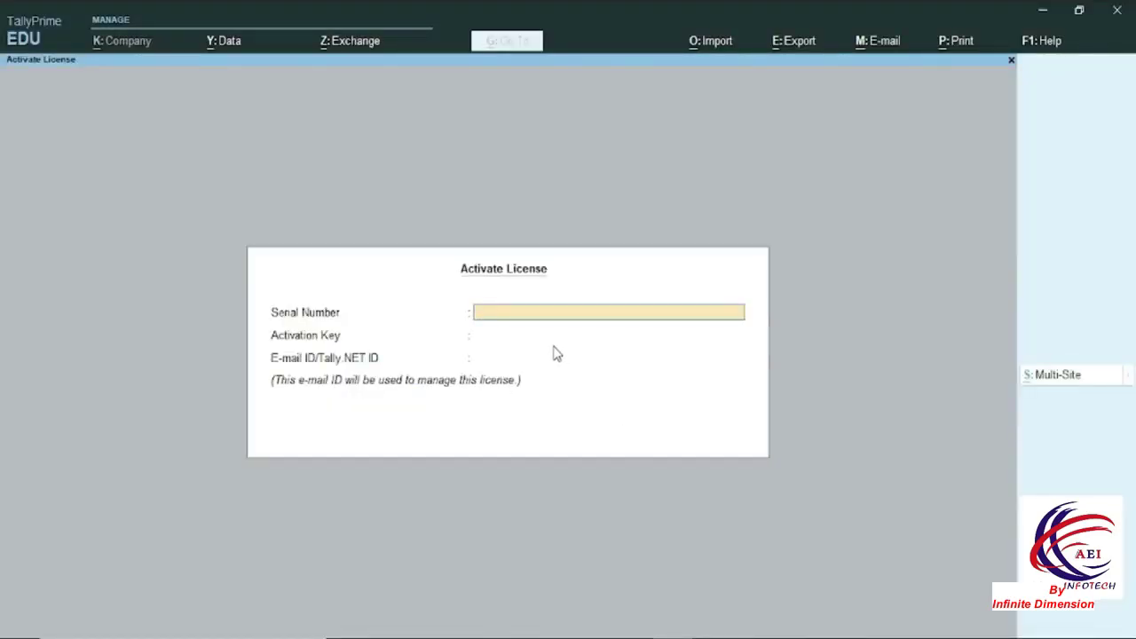
pyautogui.hotkey('ctrl', 'alt', 'v')
pyautogui.press('Return')
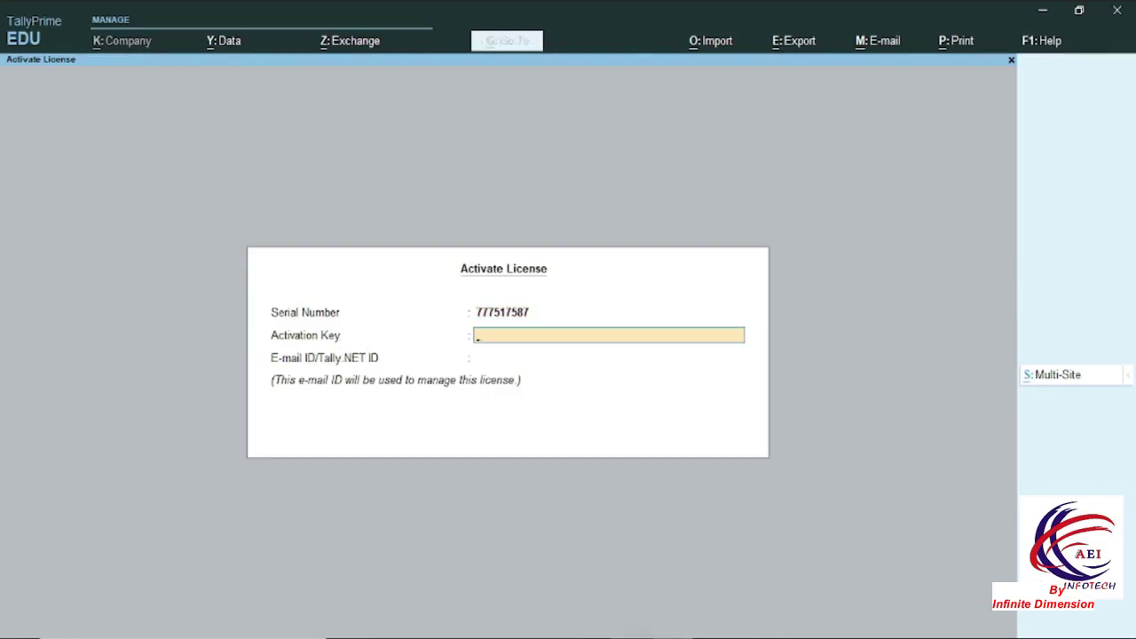
# Paste the activation key, fill in the confirm e-mail field, and submit the activation
pyautogui.hotkey('alt', 'Tab')
pyautogui.moveTo(444, 391); pyautogui.dragTo(513, 391)
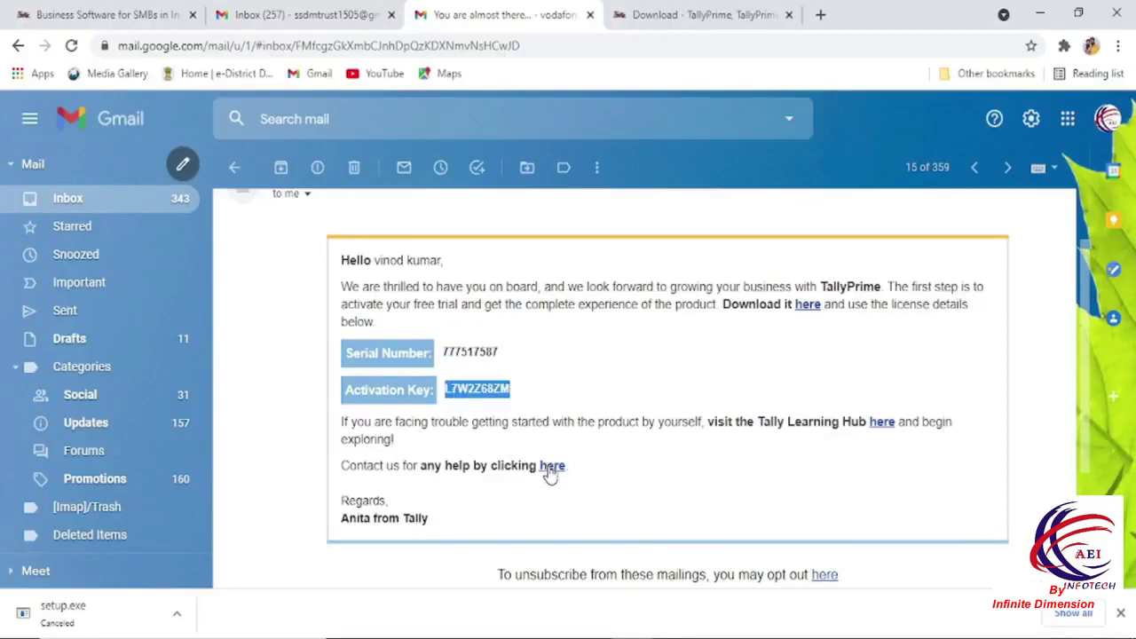
pyautogui.click(666, 636)
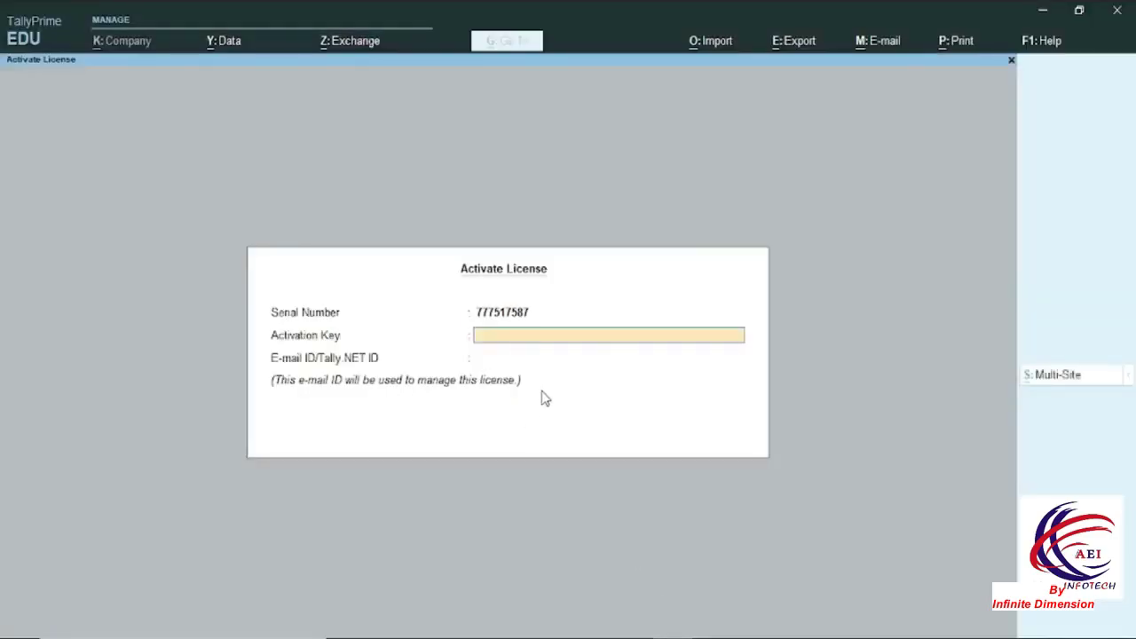
pyautogui.hotkey('ctrl', 'alt', 'v')
pyautogui.press('Return')
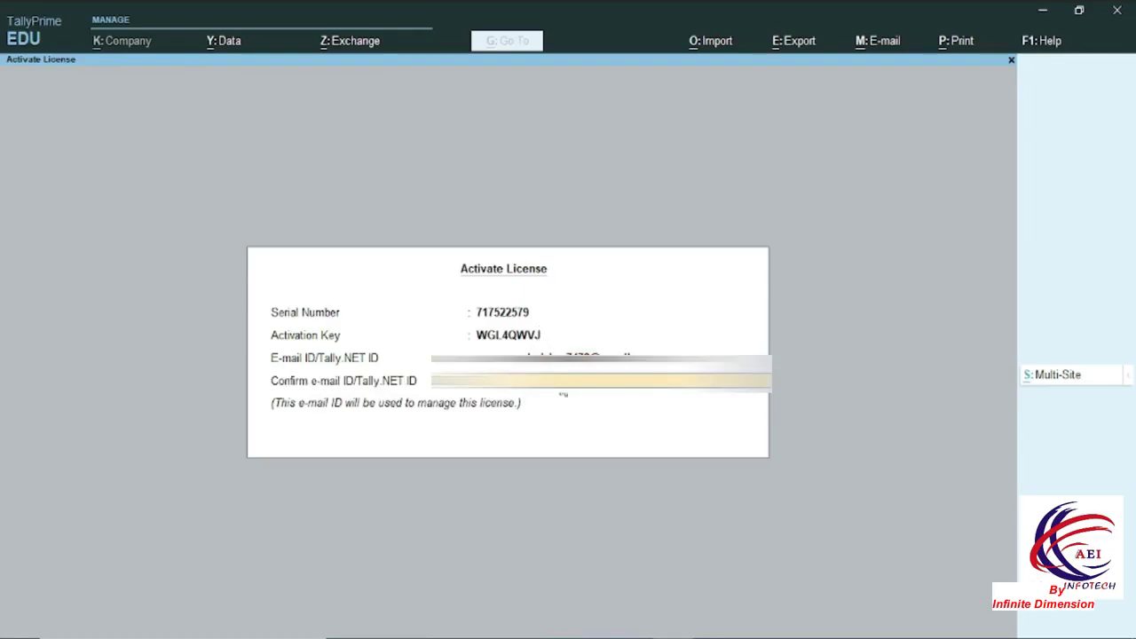
pyautogui.hotkey('ctrl', 'v')
pyautogui.press('Return')
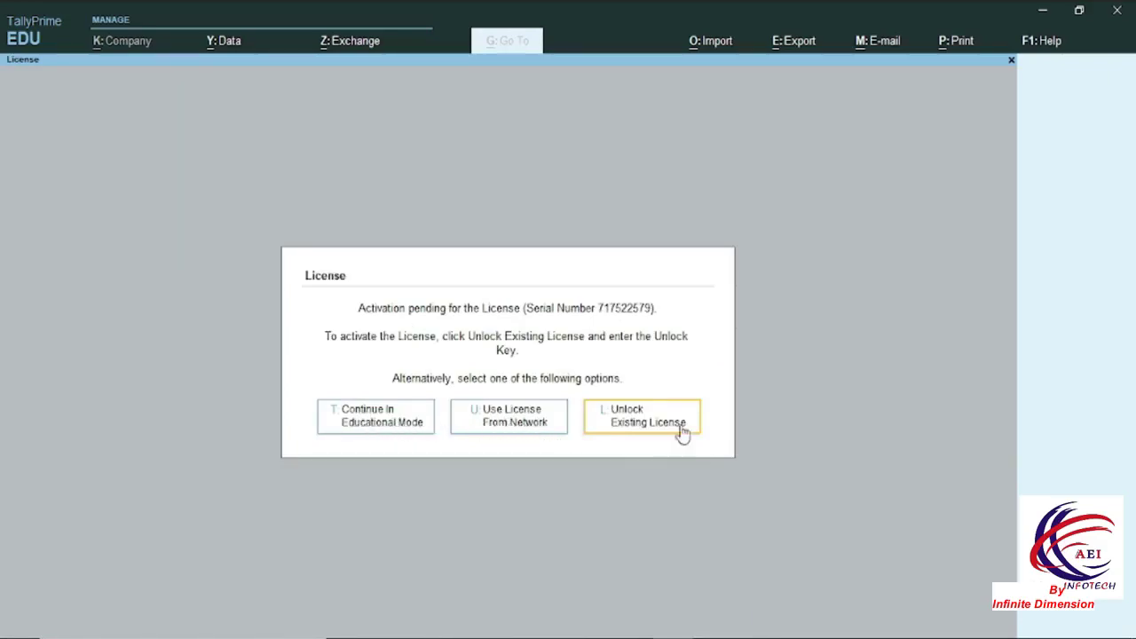
# Choose L: Unlock Existing License
pyautogui.click(632, 424)
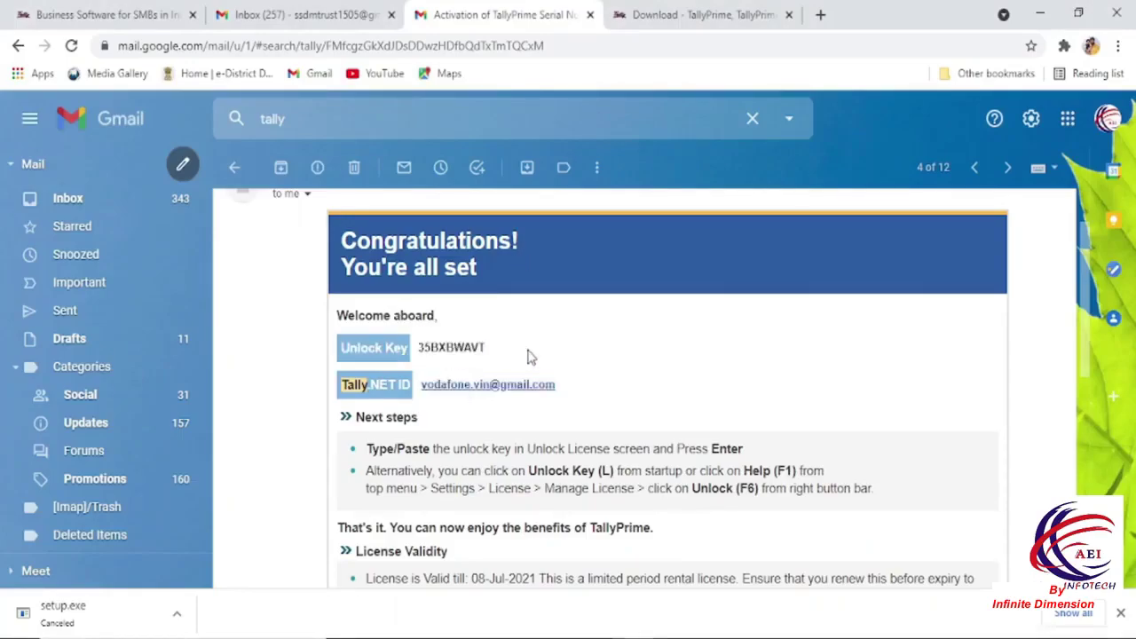
# Copy the unlock key from the e-mail and paste it into TallyPrime's Unlock Key field
pyautogui.moveTo(421, 349); pyautogui.dragTo(486, 348)
pyautogui.hotkey('ctrl', 'c')
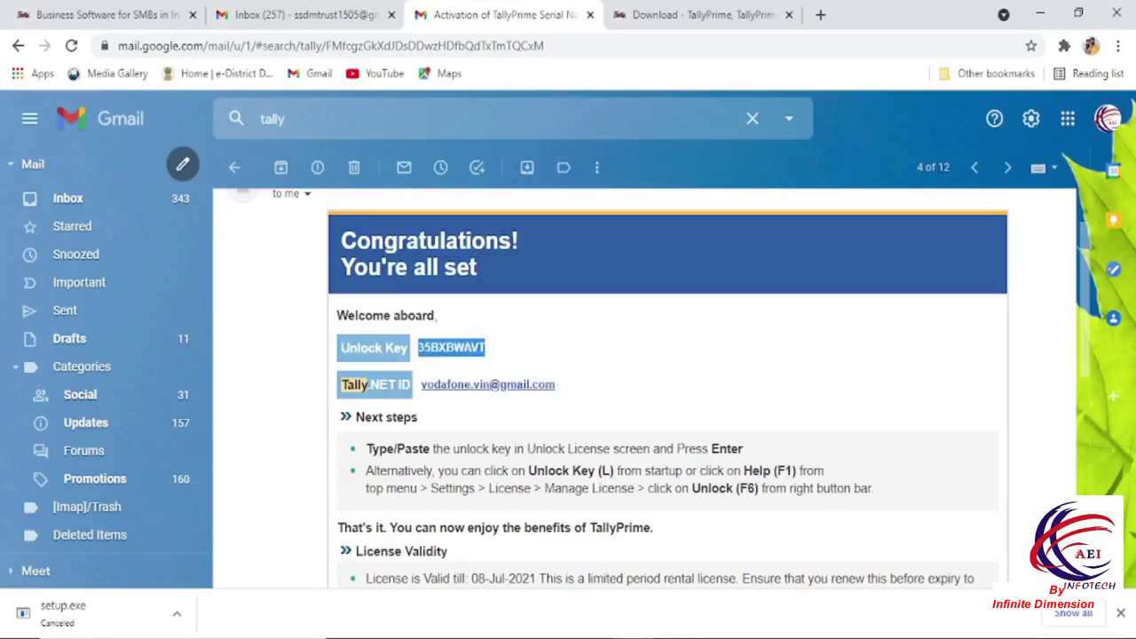
pyautogui.click(668, 636)
pyautogui.hotkey('ctrl', 'v')
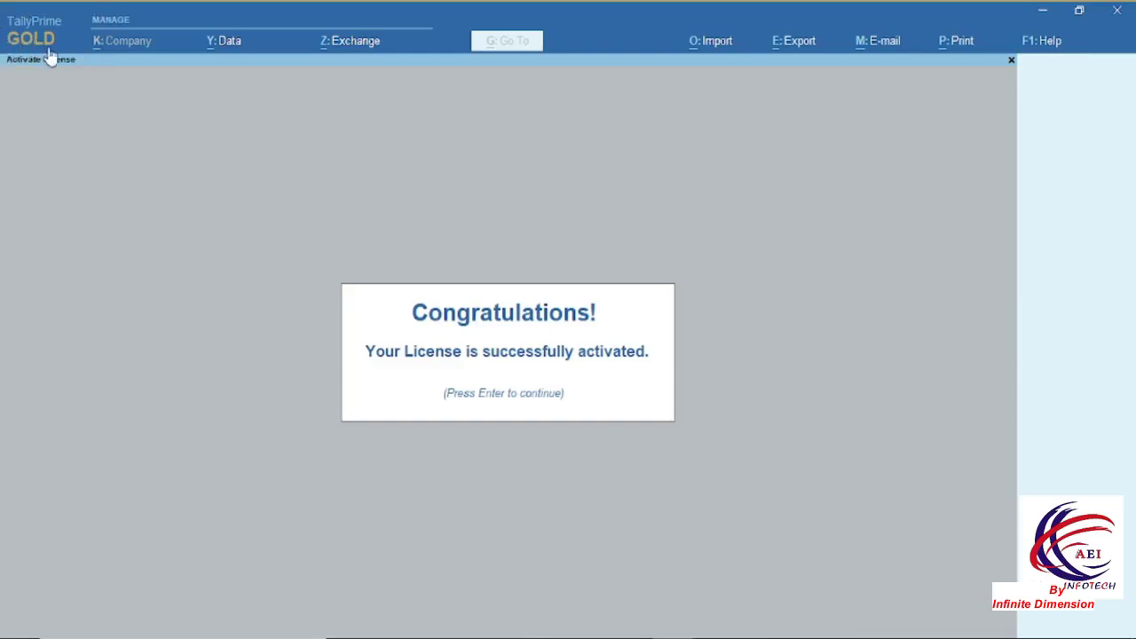
# Dismiss the license activation success message
pyautogui.press('Return')
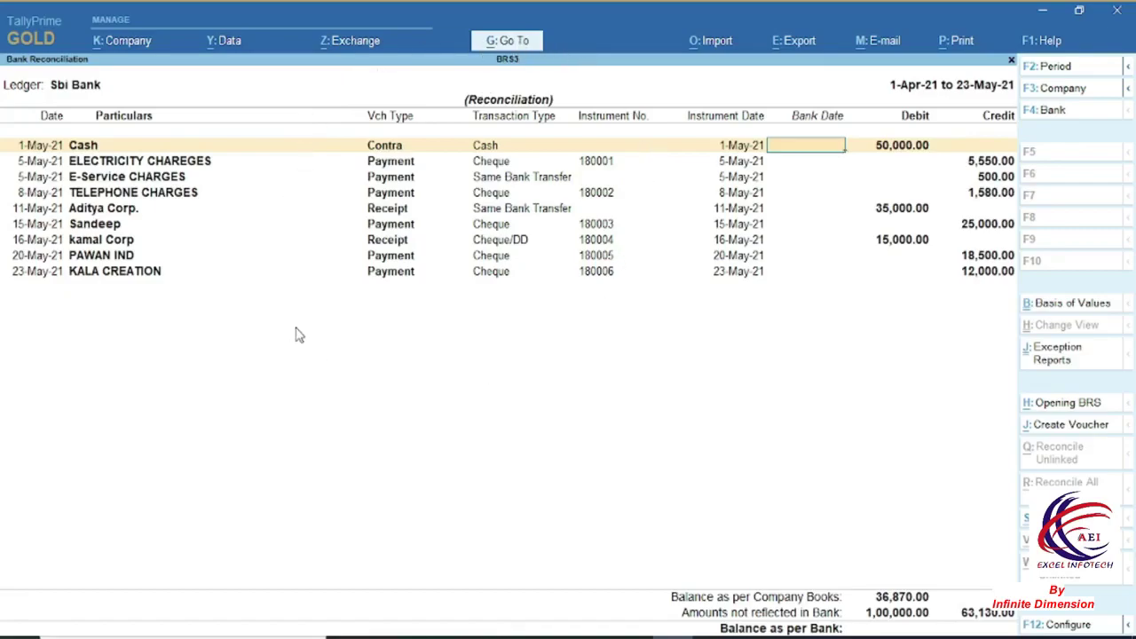
pyautogui.click(722, 637)
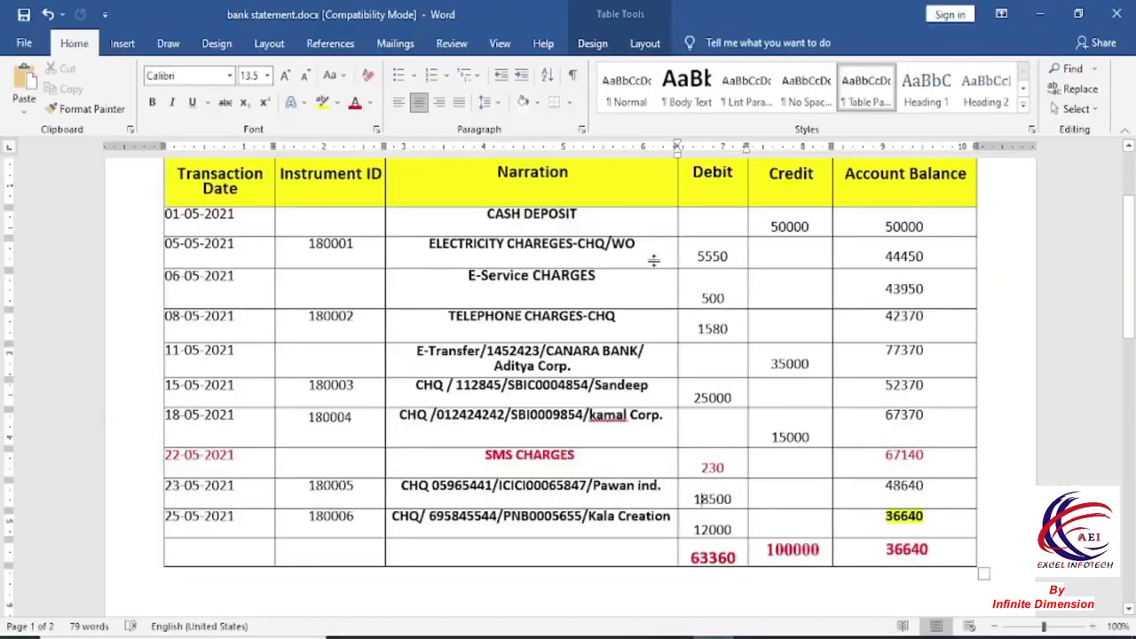
pyautogui.scroll(2, 471, 346)
pyautogui.scroll(-1, 700, 540)
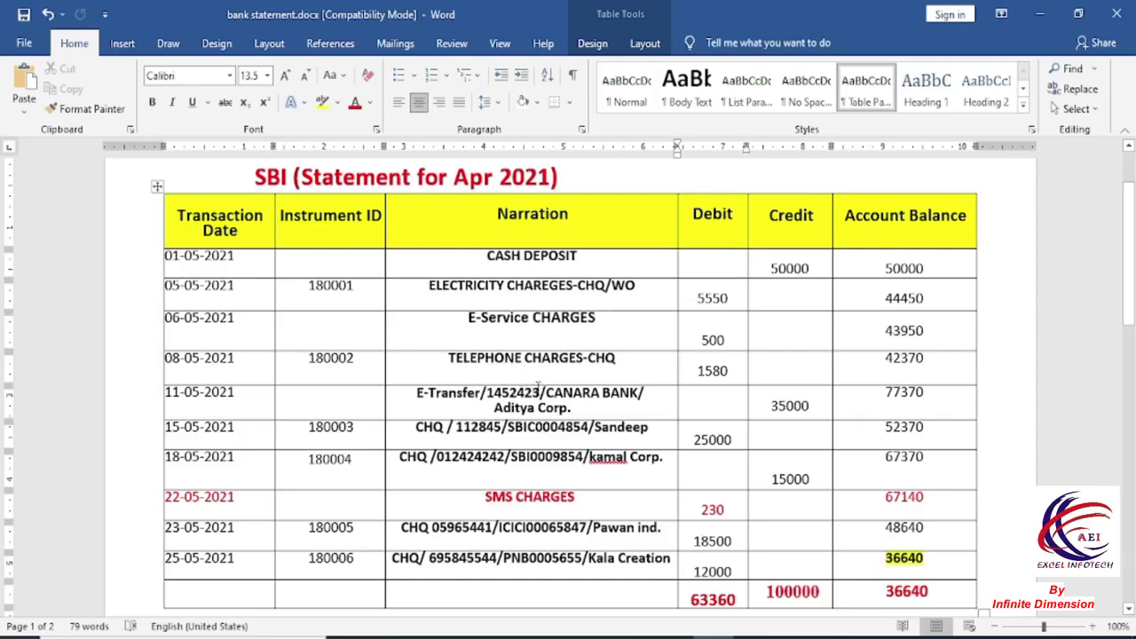
pyautogui.scroll(-1, 540, 387)
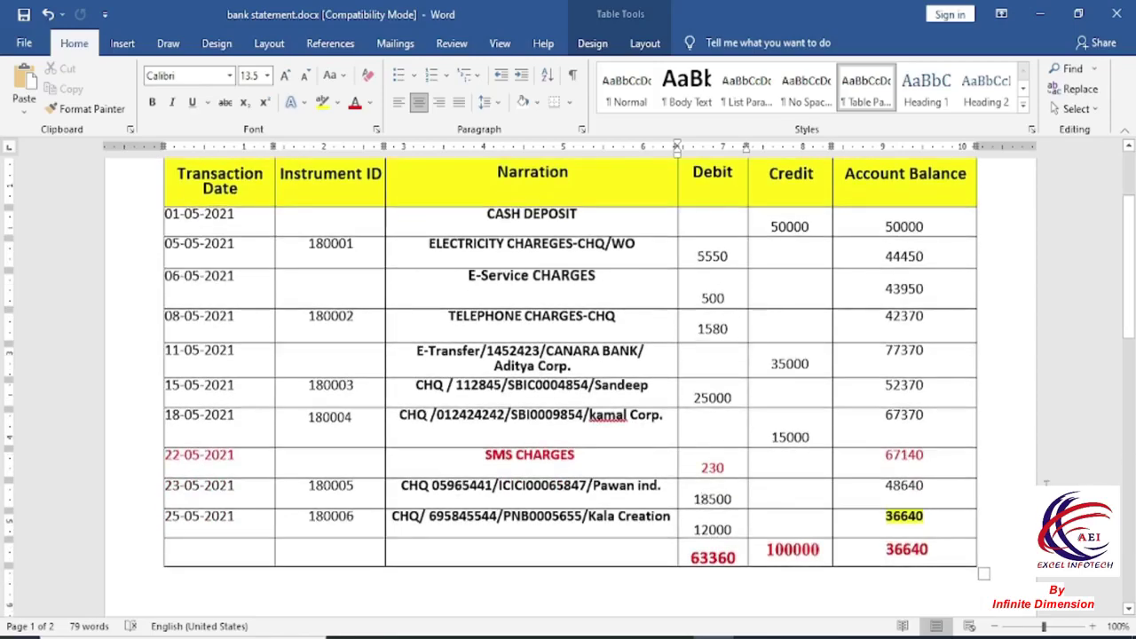
pyautogui.scroll(1, 897, 486)
pyautogui.scroll(-1, 905, 506)
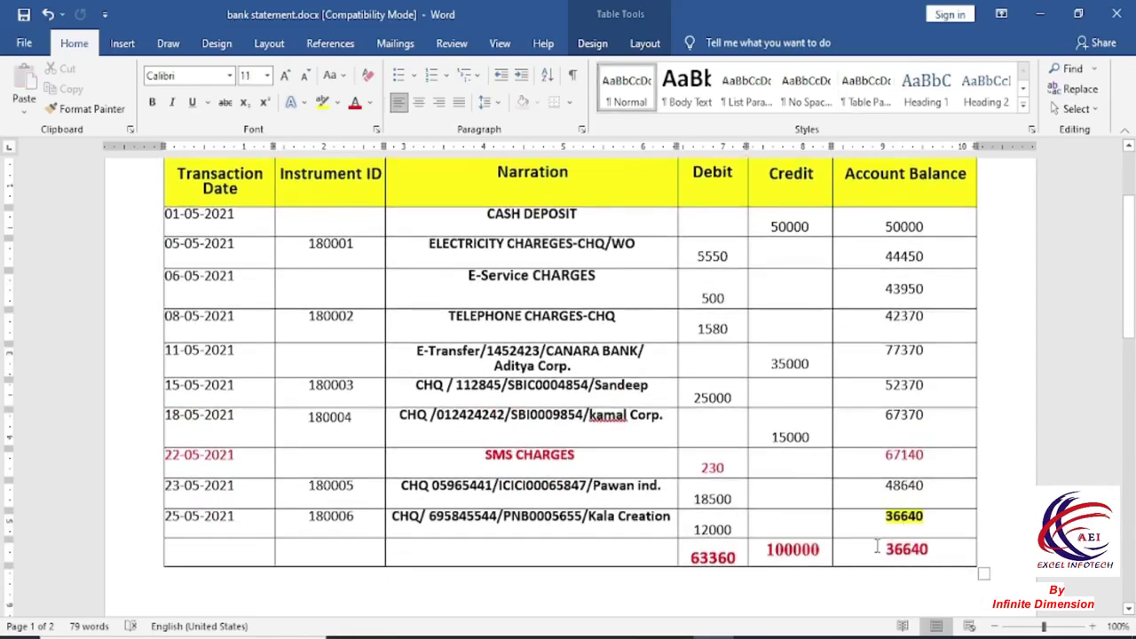
pyautogui.click(906, 550)
pyautogui.doubleClick(907, 550)
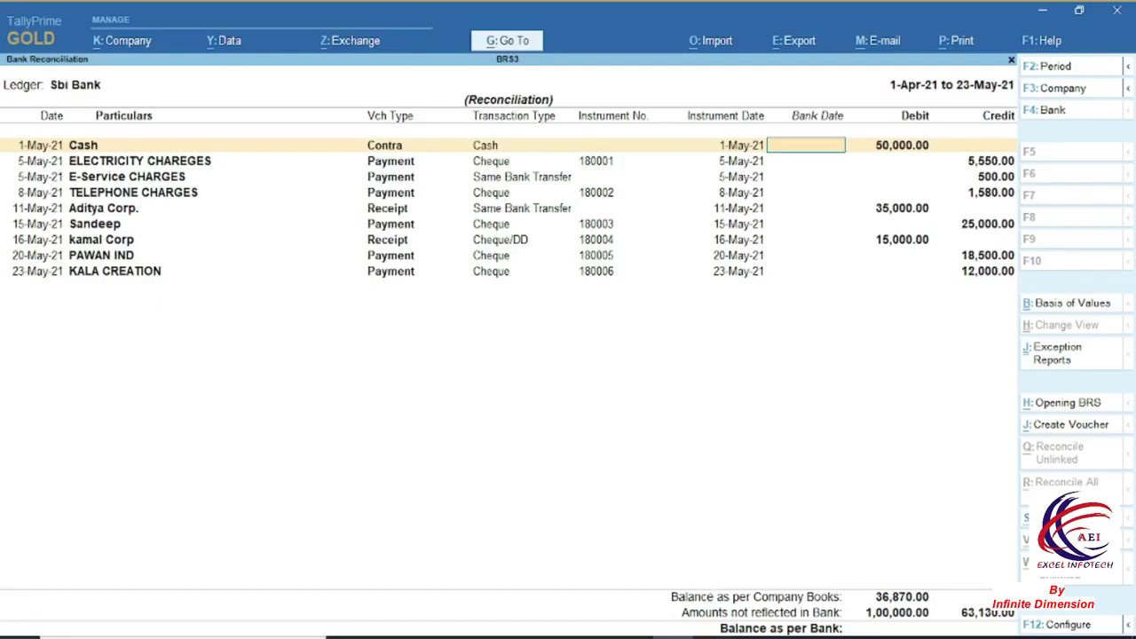
# Check the 36640 closing balance on the Word statement against Tally's 36,870.00 book balance
pyautogui.hotkey('alt', 'Tab')
pyautogui.scroll(1, 499, 311)
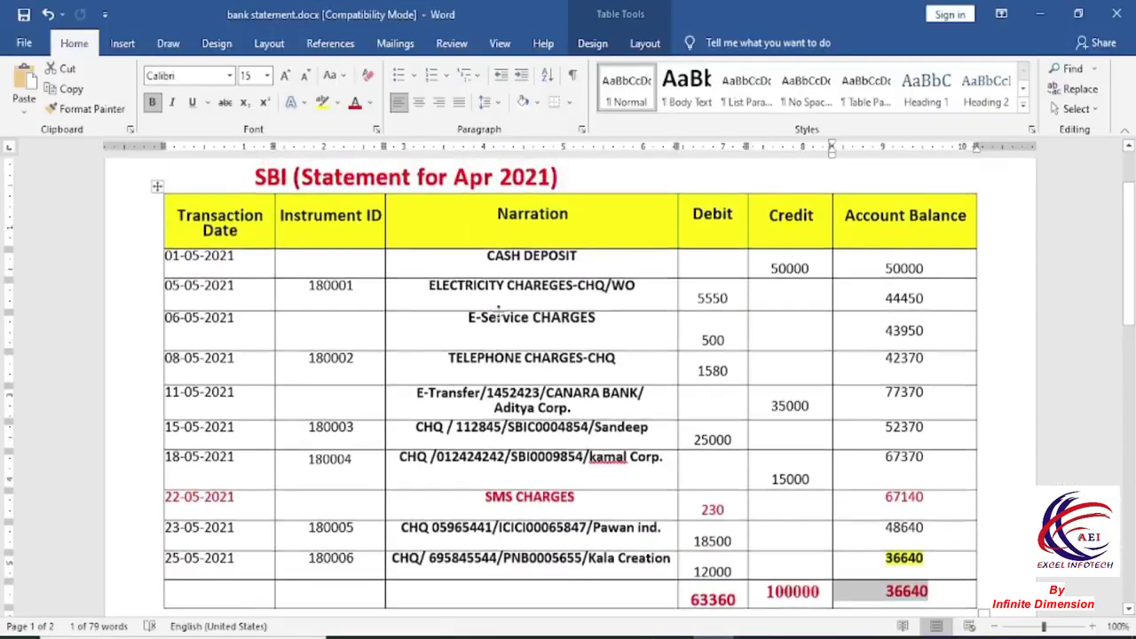
pyautogui.scroll(-1, 499, 311)
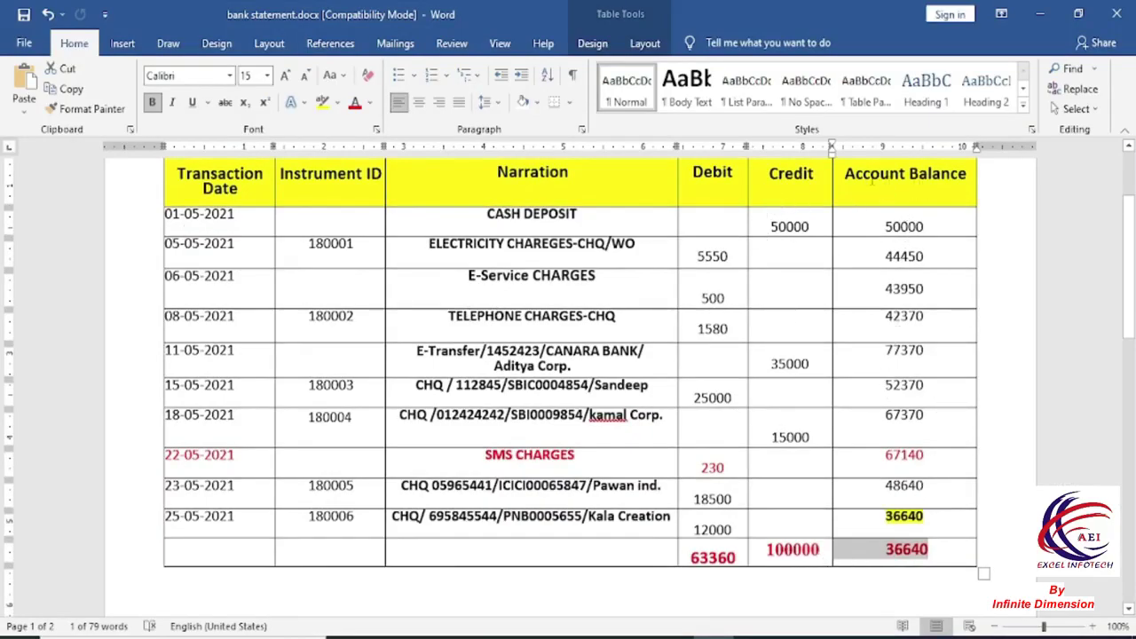
pyautogui.click(904, 551)
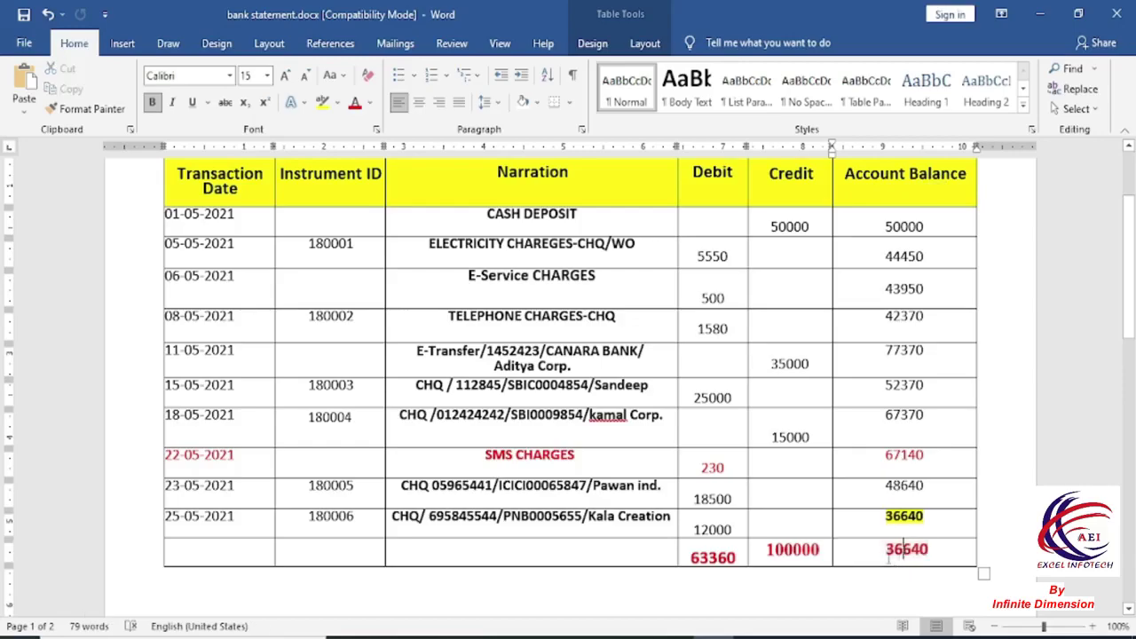
pyautogui.press('End')
pyautogui.hotkey('shift', 'Left')
pyautogui.hotkey('shift', 'Left')
pyautogui.hotkey('shift', 'Left')
pyautogui.hotkey('shift', 'Left')
pyautogui.hotkey('shift', 'Left')
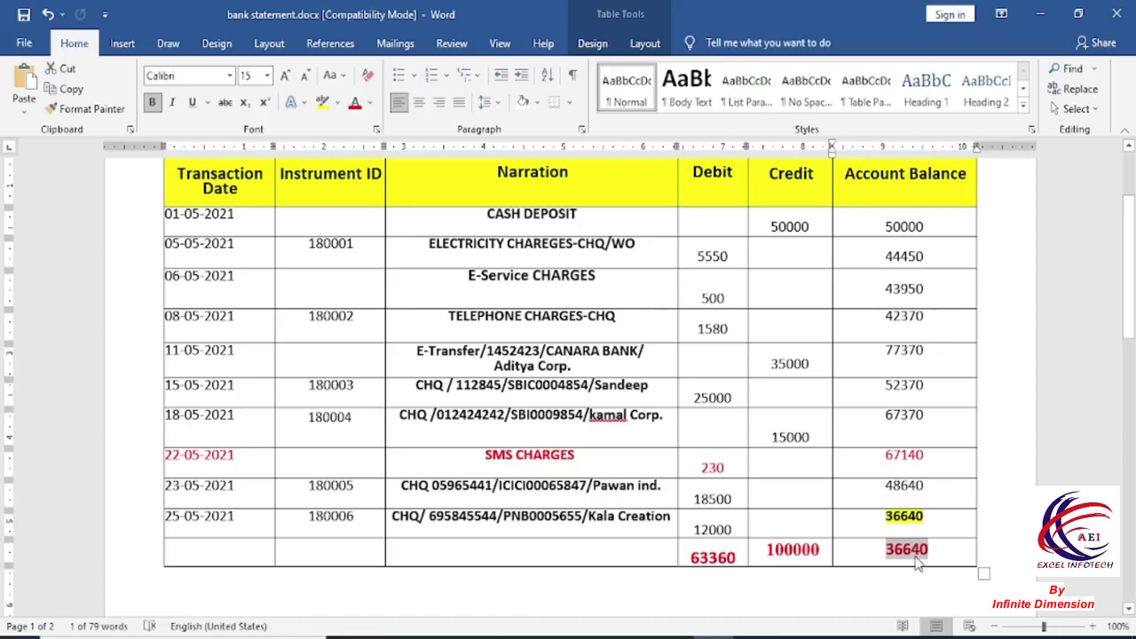
pyautogui.click(925, 568)
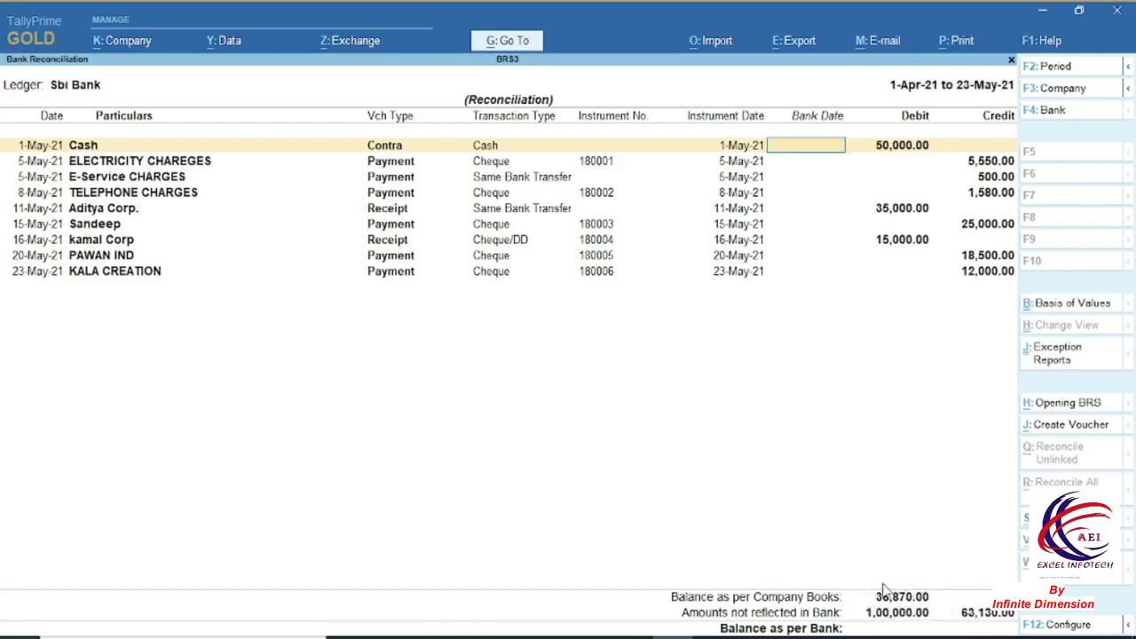
pyautogui.hotkey('alt', 'Tab')
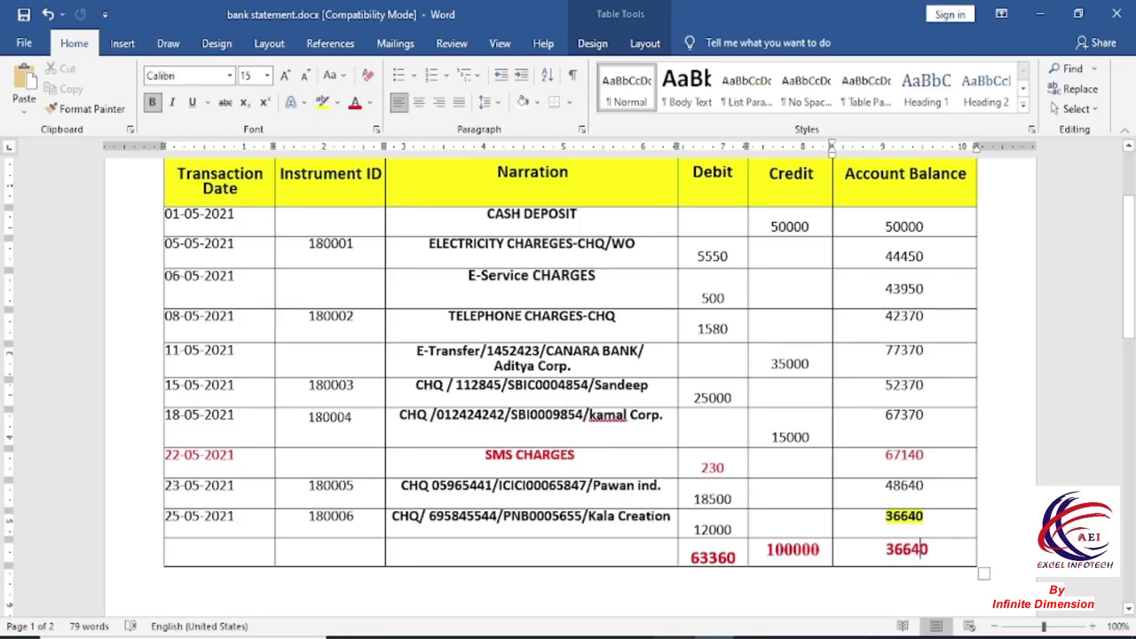
pyautogui.hotkey('alt', 'Tab')
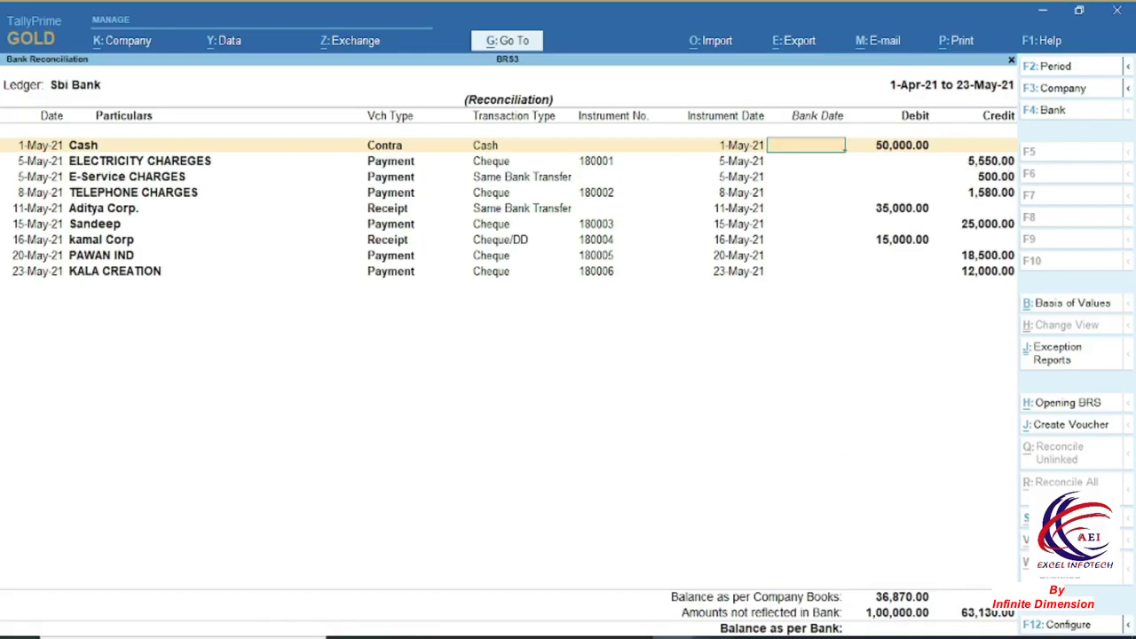
# Highlight the SMS CHARGES entry on the Word statement and compare it with the Tally reconciliation
pyautogui.click(693, 632)
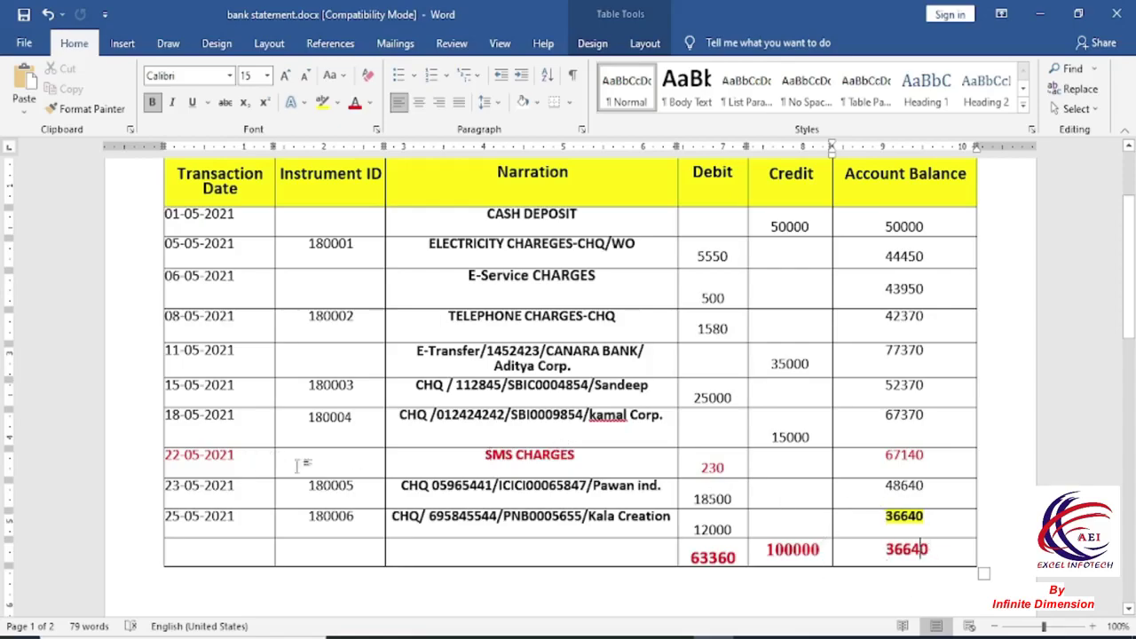
pyautogui.moveTo(480, 459); pyautogui.dragTo(624, 459)
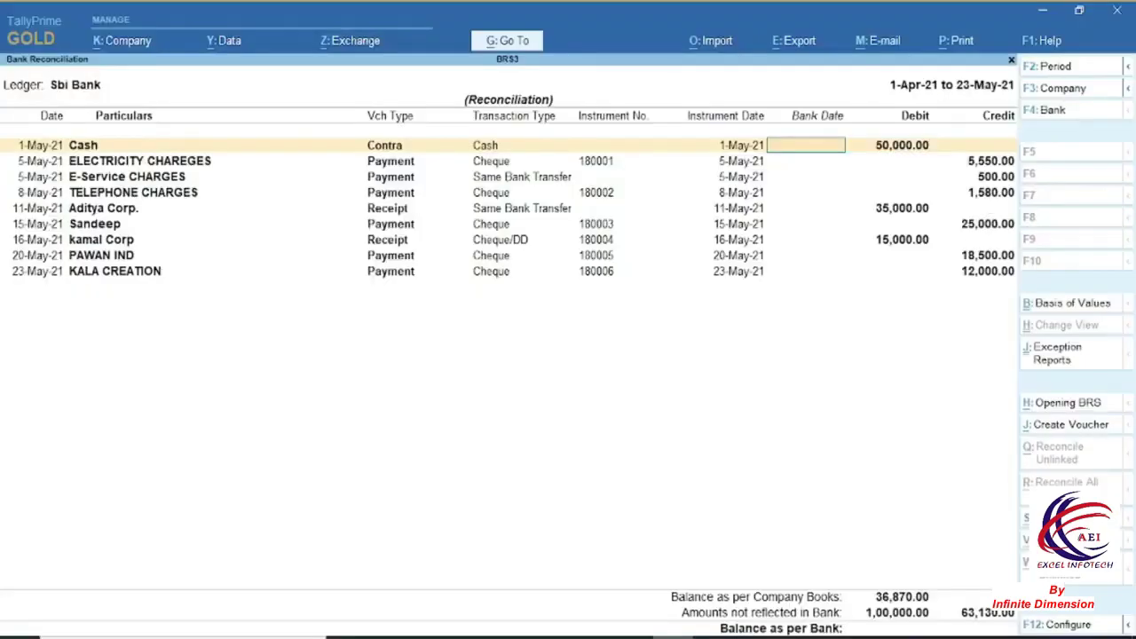
pyautogui.hotkey('alt', 'Tab')
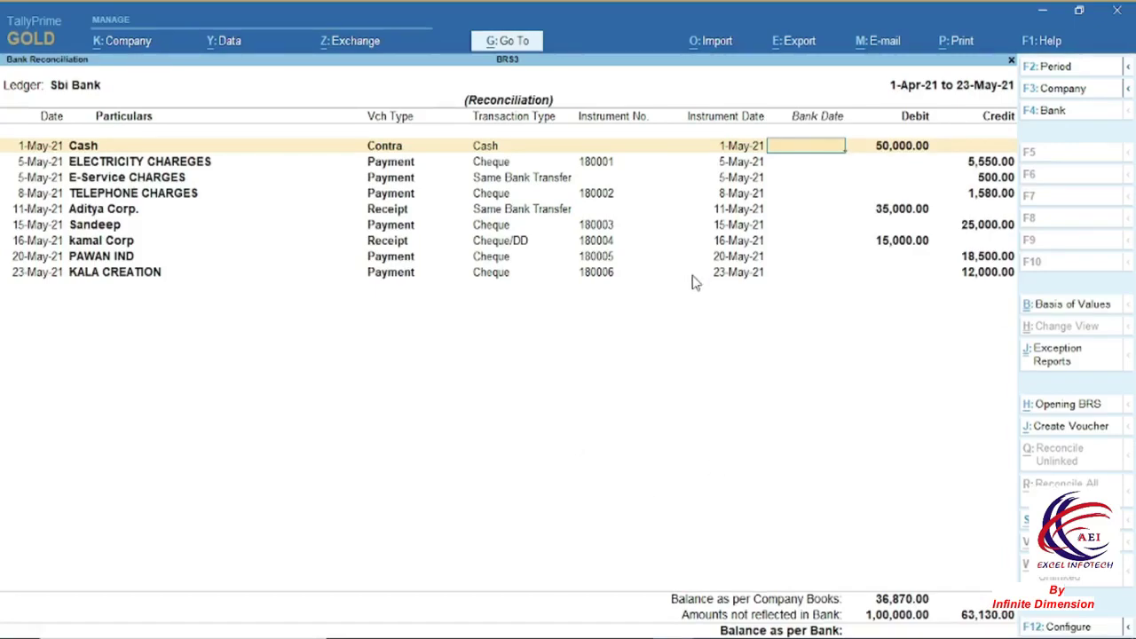
pyautogui.hotkey('alt', 'Tab')
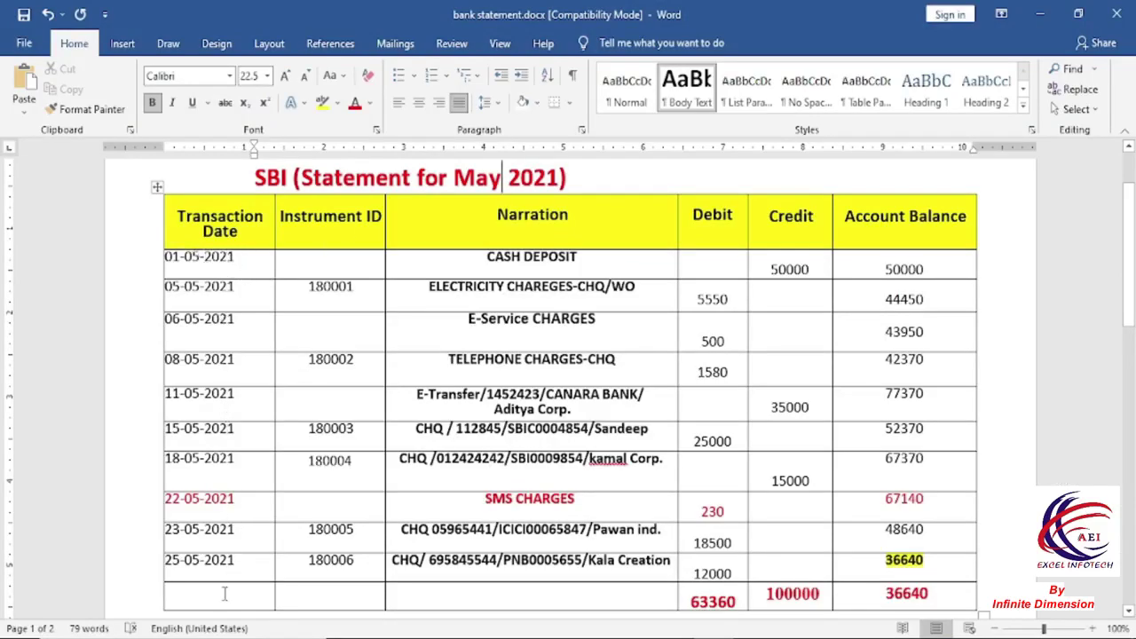
# Highlight the 63360 debit total in the Word statement table
pyautogui.scroll(-1, 354, 530)
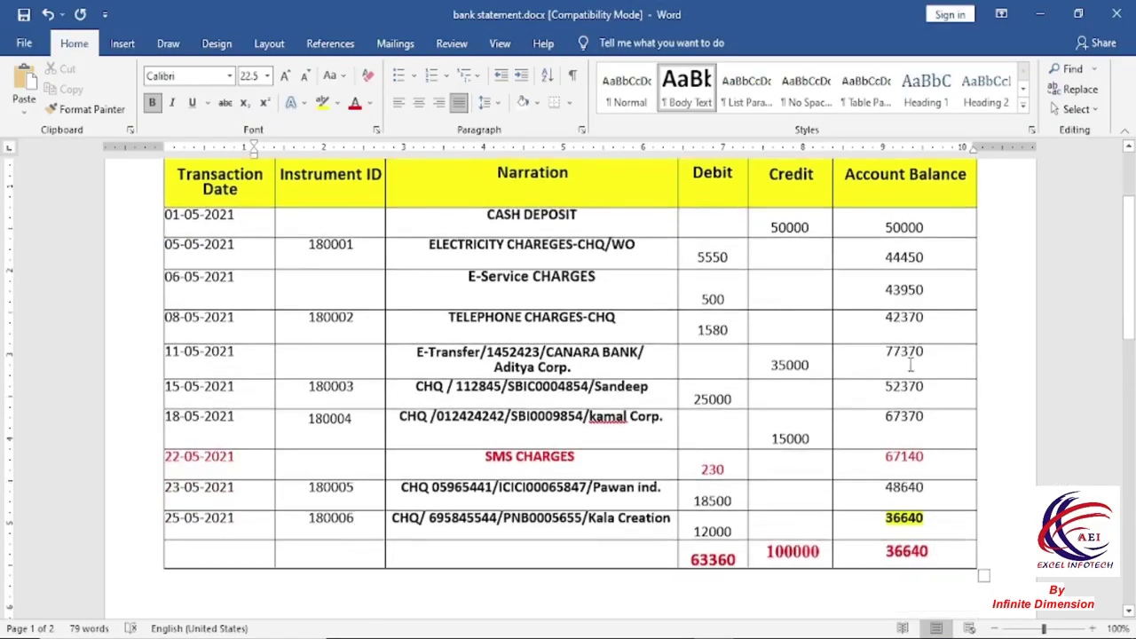
pyautogui.scroll(1, 923, 556)
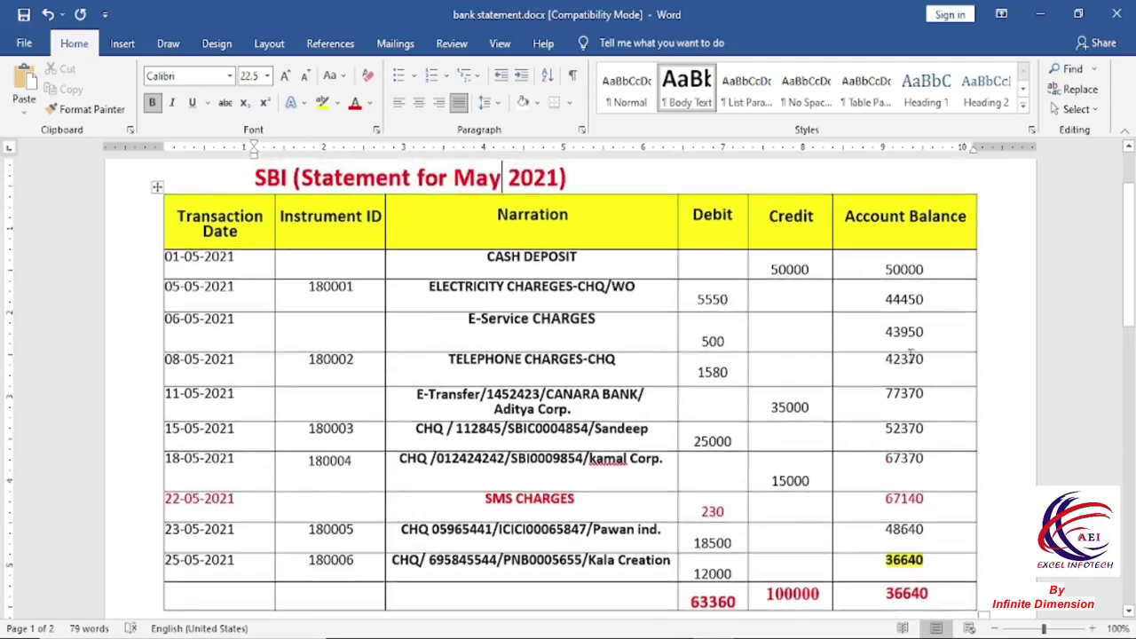
pyautogui.scroll(-1, 904, 529)
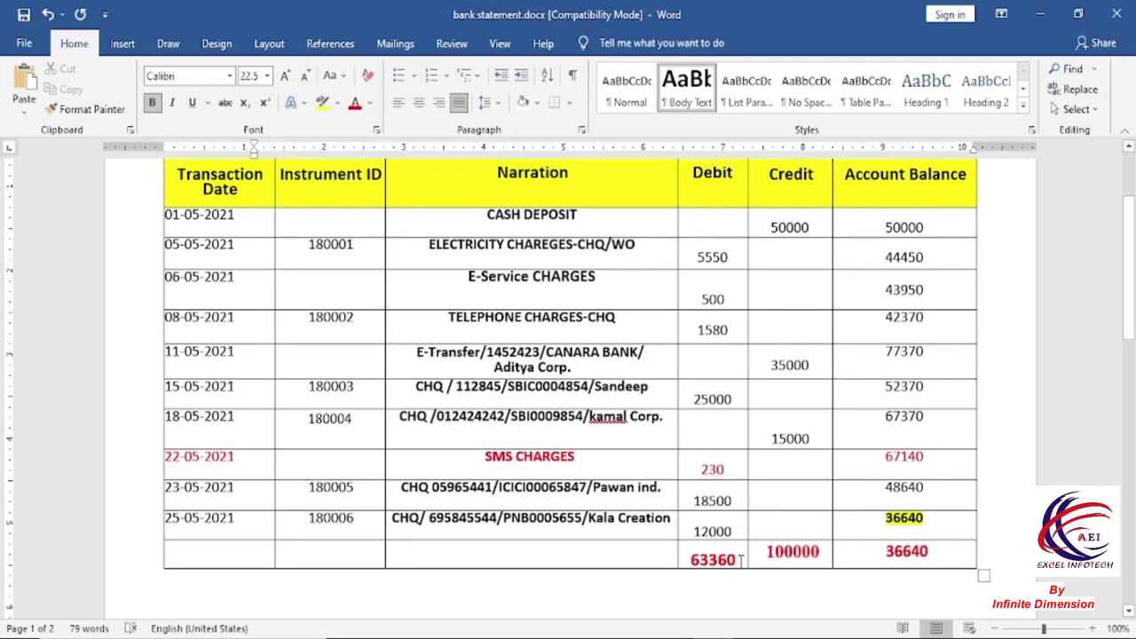
pyautogui.moveTo(740, 560); pyautogui.dragTo(691, 561)
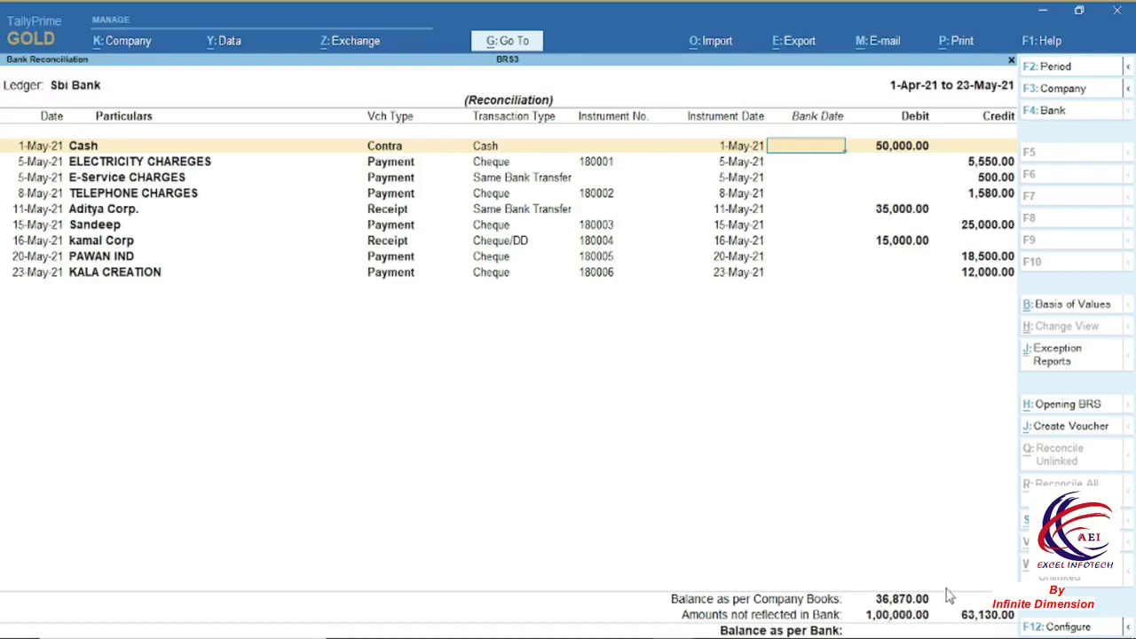
# Mark the SMS CHARGES narration and its 230 debit in Word, then return to Tally
pyautogui.hotkey('alt', 'Tab')
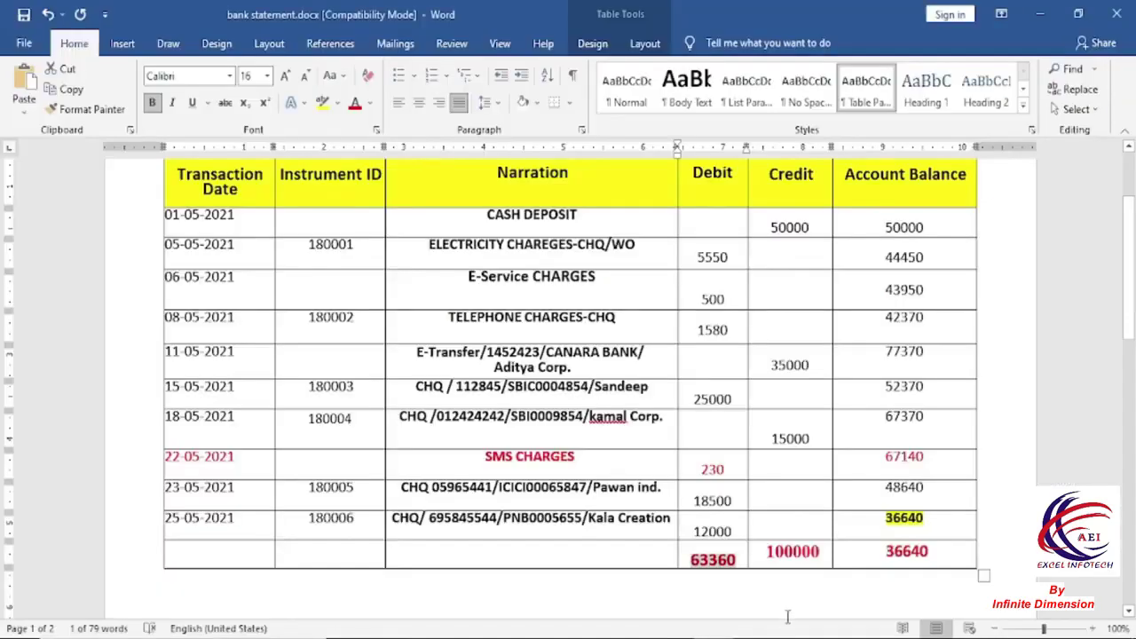
pyautogui.click(899, 561)
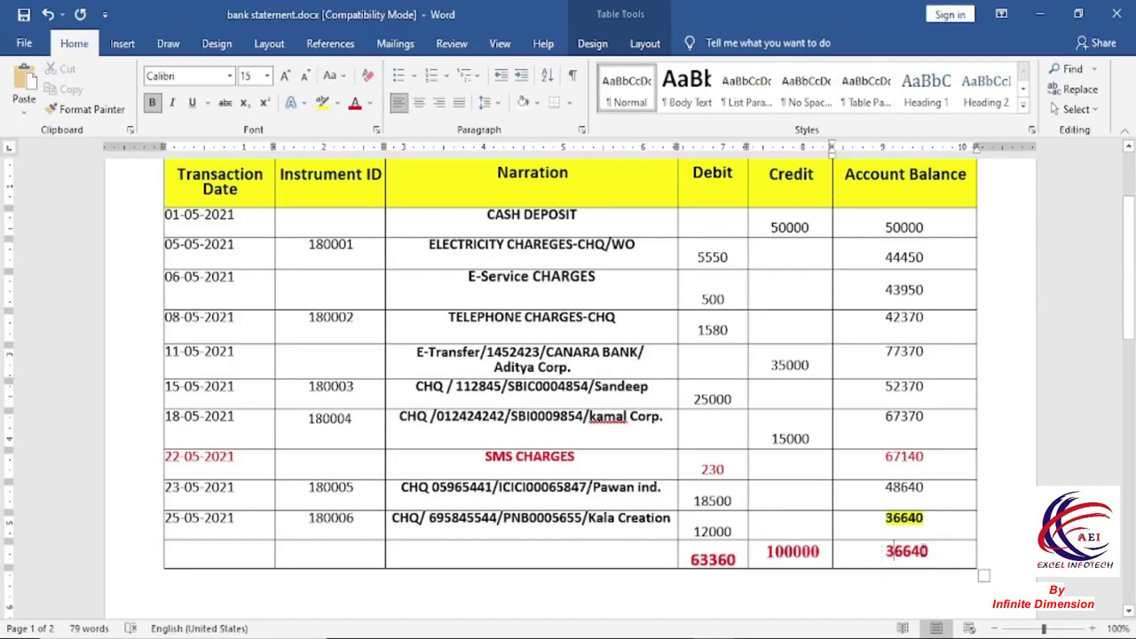
pyautogui.moveTo(701, 470); pyautogui.dragTo(721, 471)
pyautogui.click(607, 466)
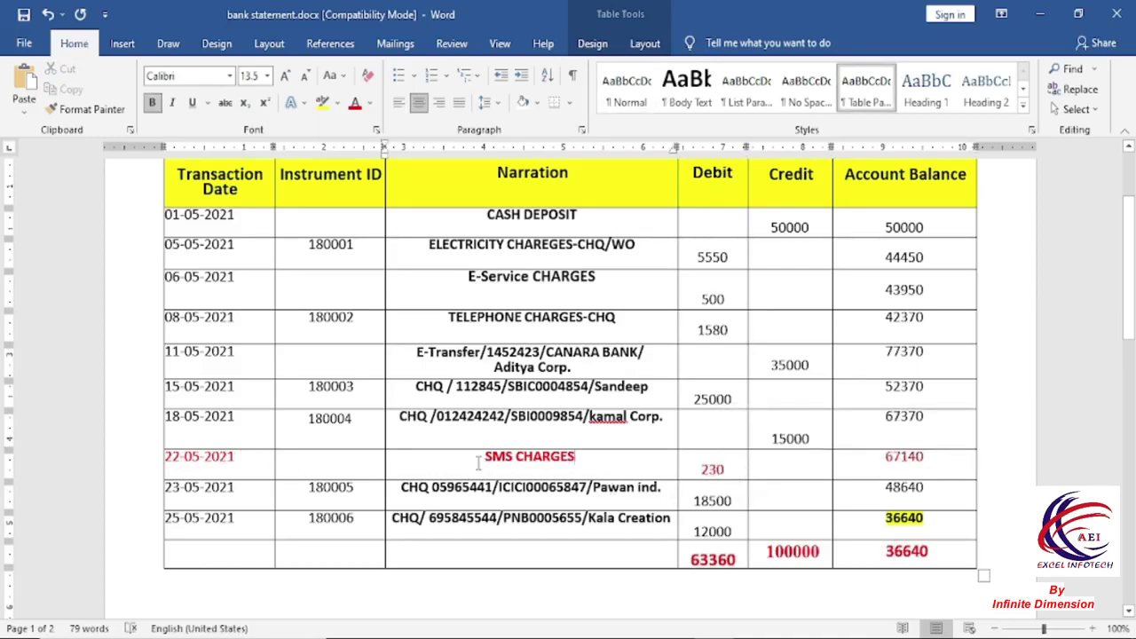
pyautogui.moveTo(480, 462); pyautogui.dragTo(598, 463)
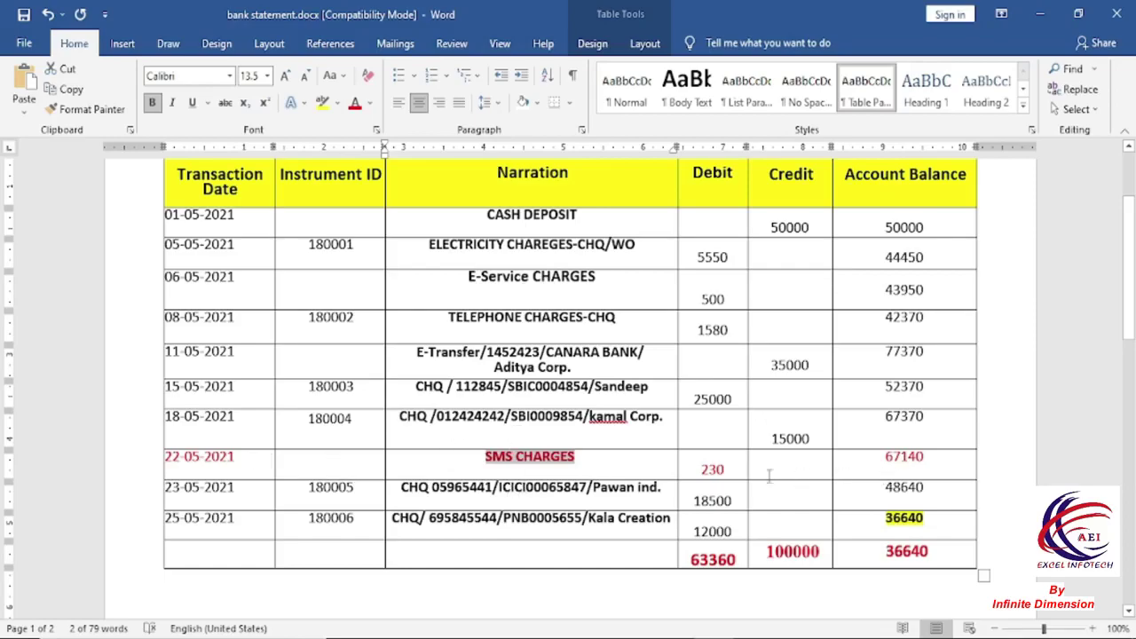
pyautogui.doubleClick(713, 470)
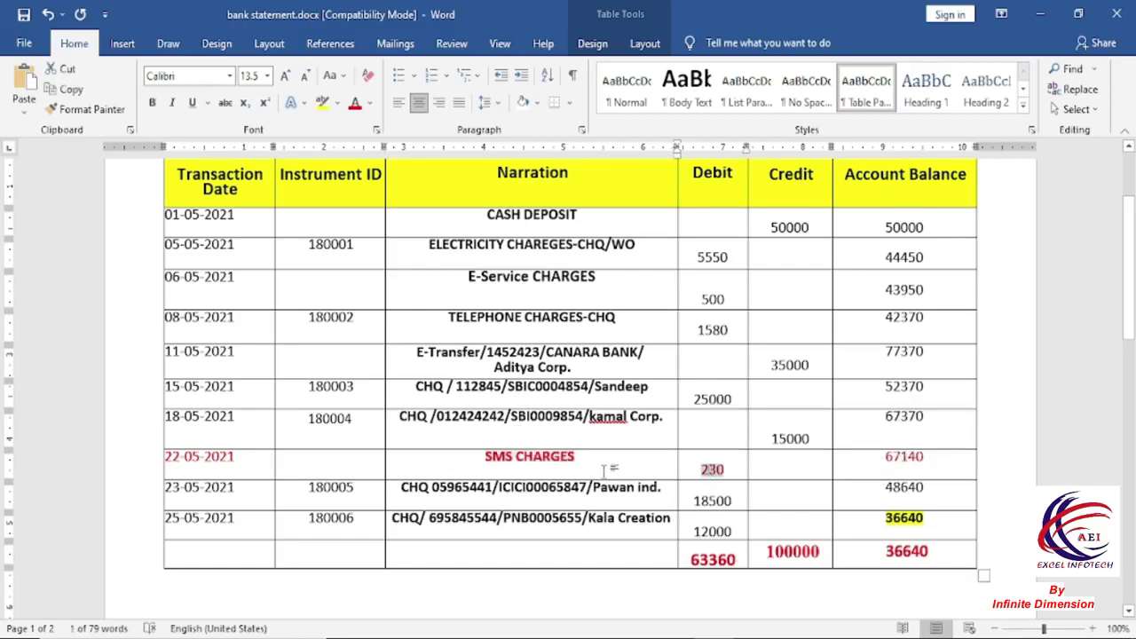
pyautogui.hotkey('alt', 'Tab')
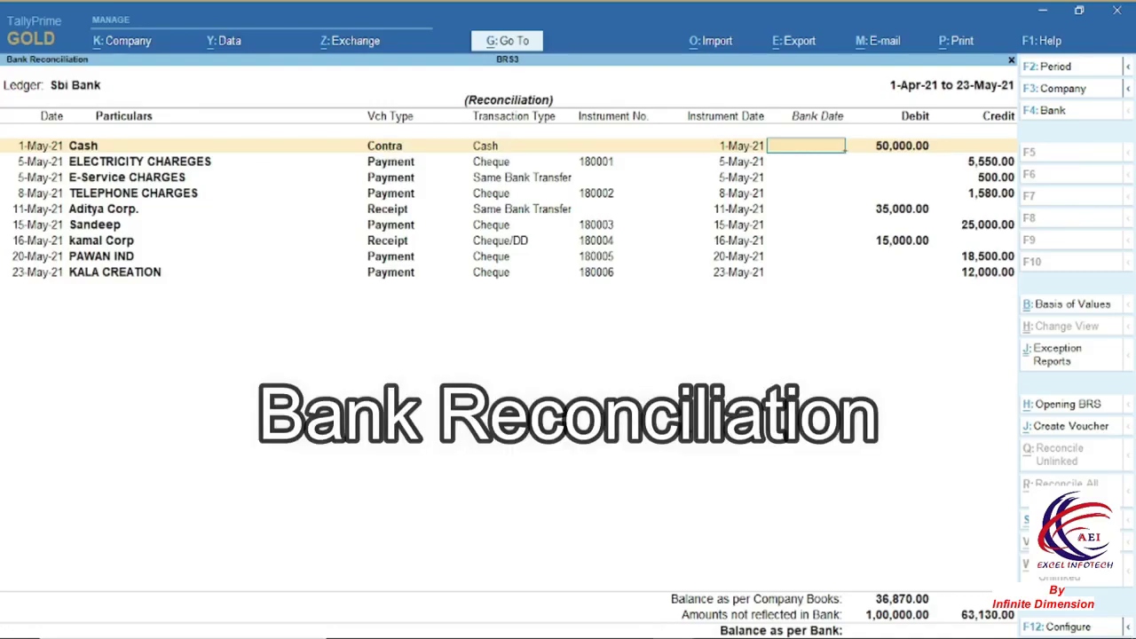
pyautogui.press('Escape')
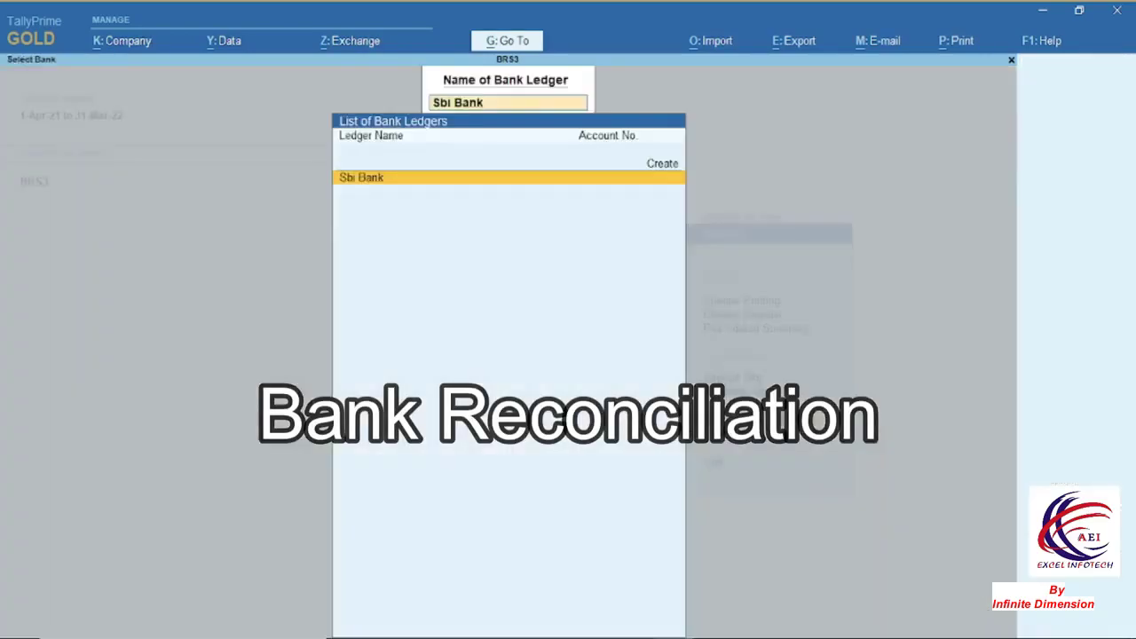
pyautogui.press('Escape')
pyautogui.press('Escape')
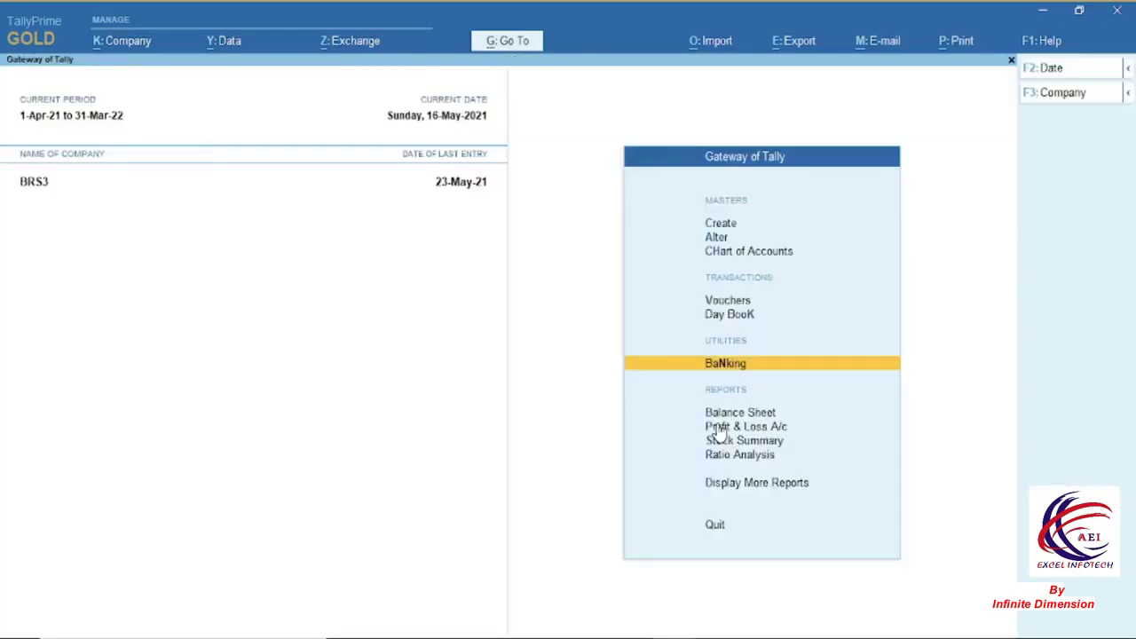
pyautogui.press('Escape')
pyautogui.press('Escape')
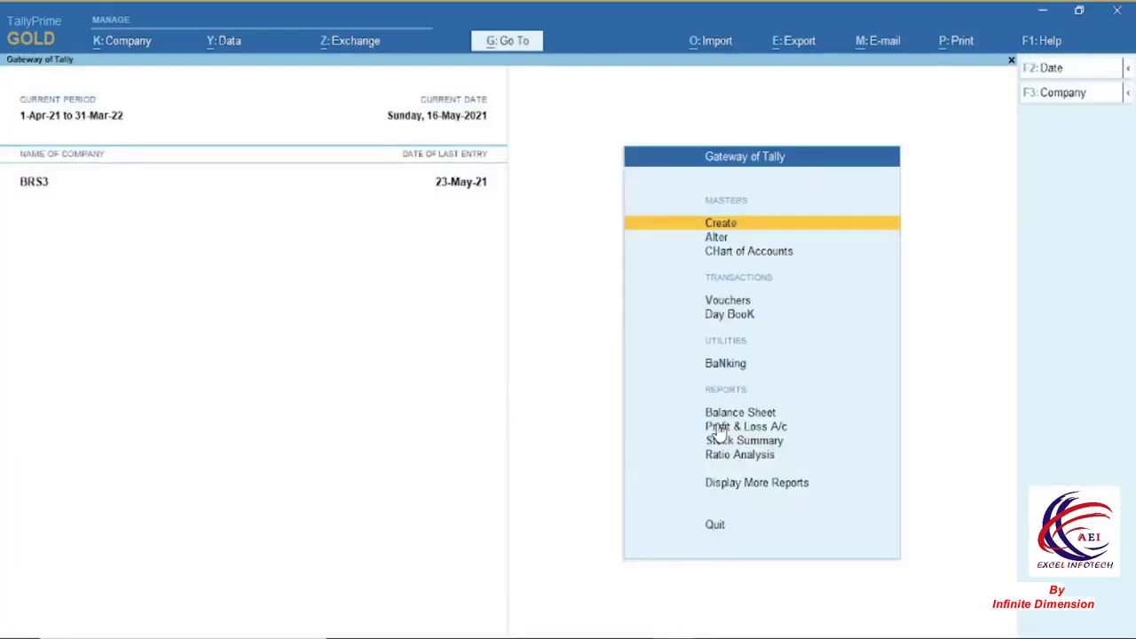
pyautogui.click(726, 365)
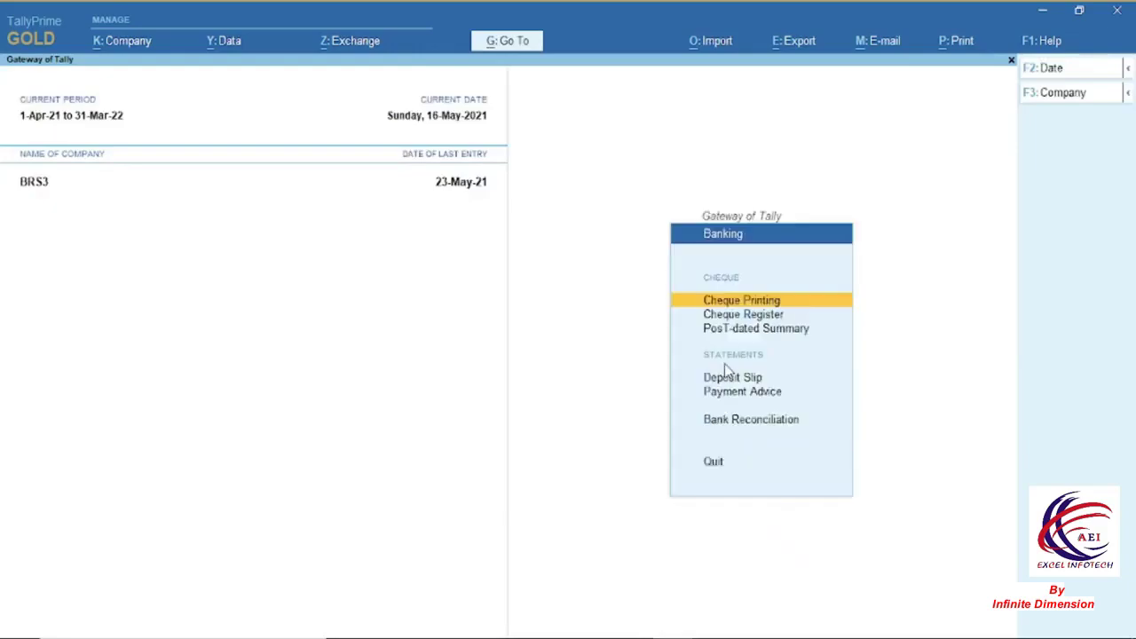
pyautogui.click(736, 425)
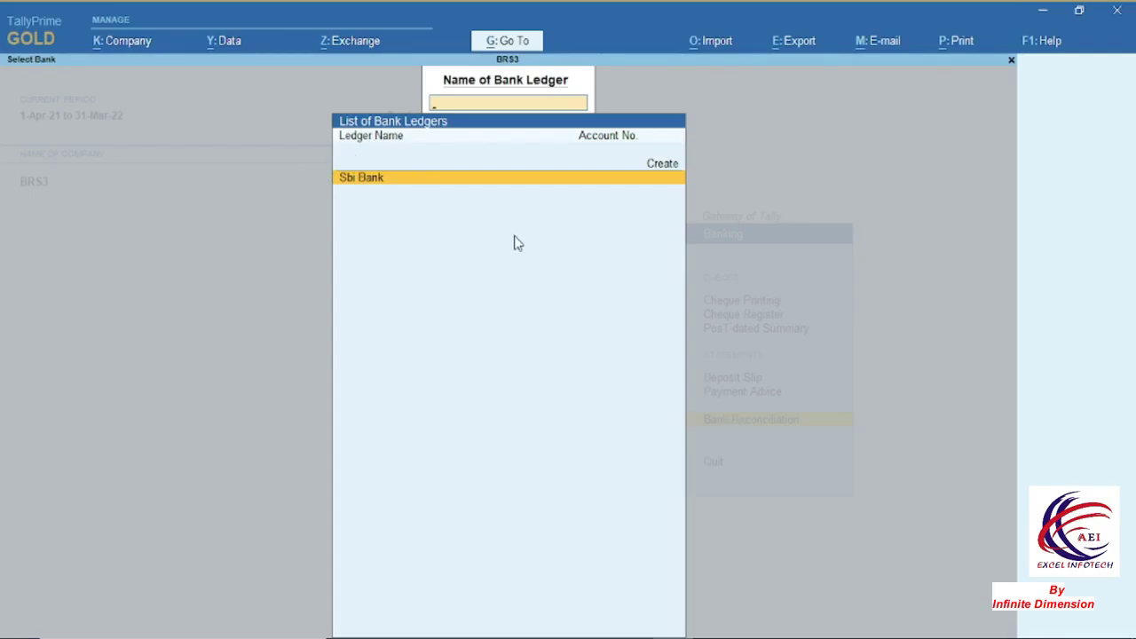
pyautogui.press('Return')
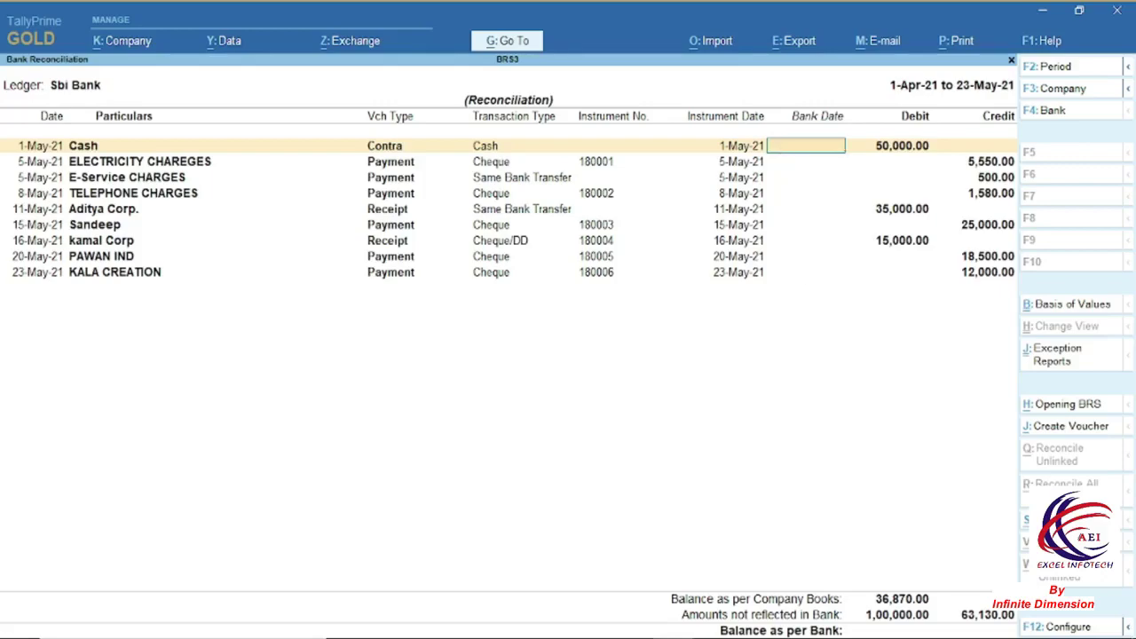
# Note the 01-05-2021 CASH DEPOSIT of 50000, then select the Aditya Corp. bank date in Tally
pyautogui.hotkey('alt', 'Tab')
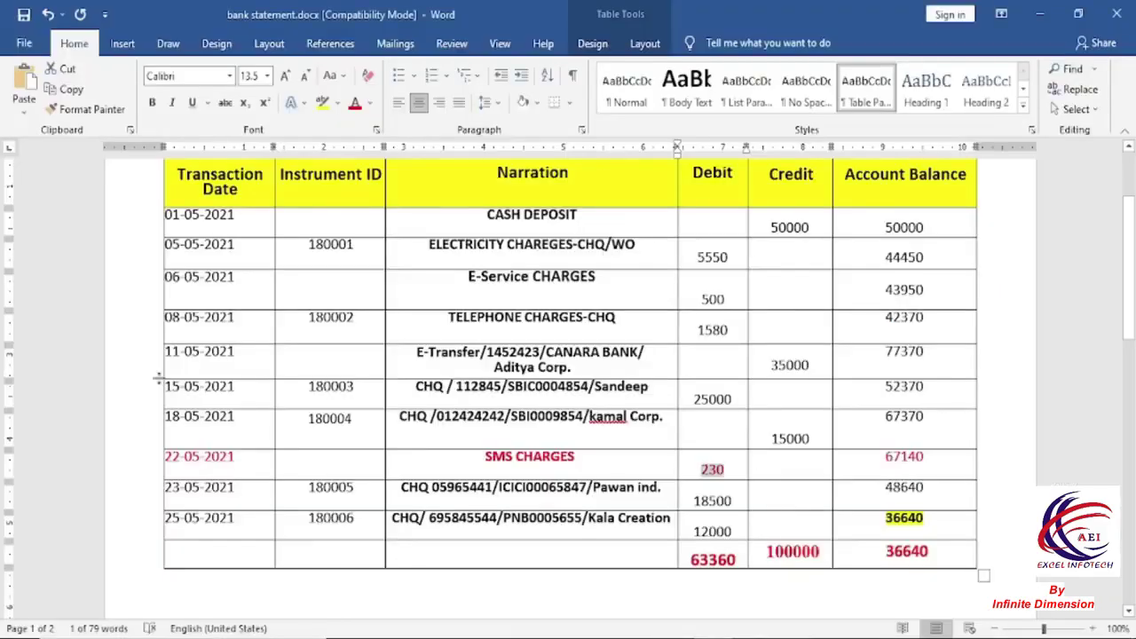
pyautogui.moveTo(486, 214); pyautogui.dragTo(579, 214)
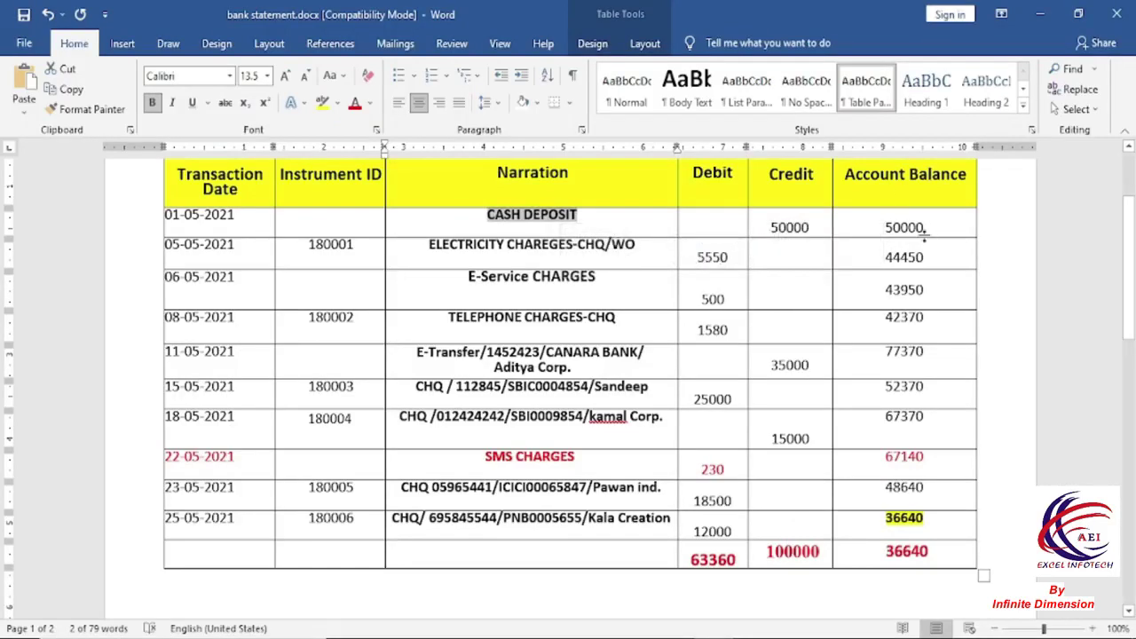
pyautogui.moveTo(878, 229); pyautogui.dragTo(926, 229)
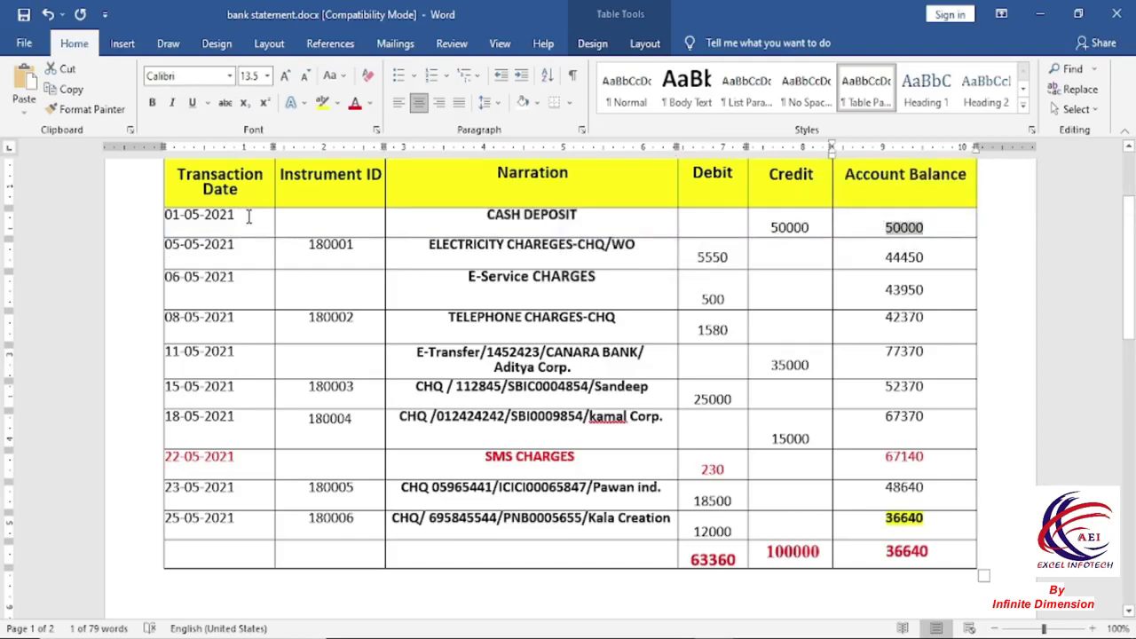
pyautogui.moveTo(241, 216); pyautogui.dragTo(163, 215)
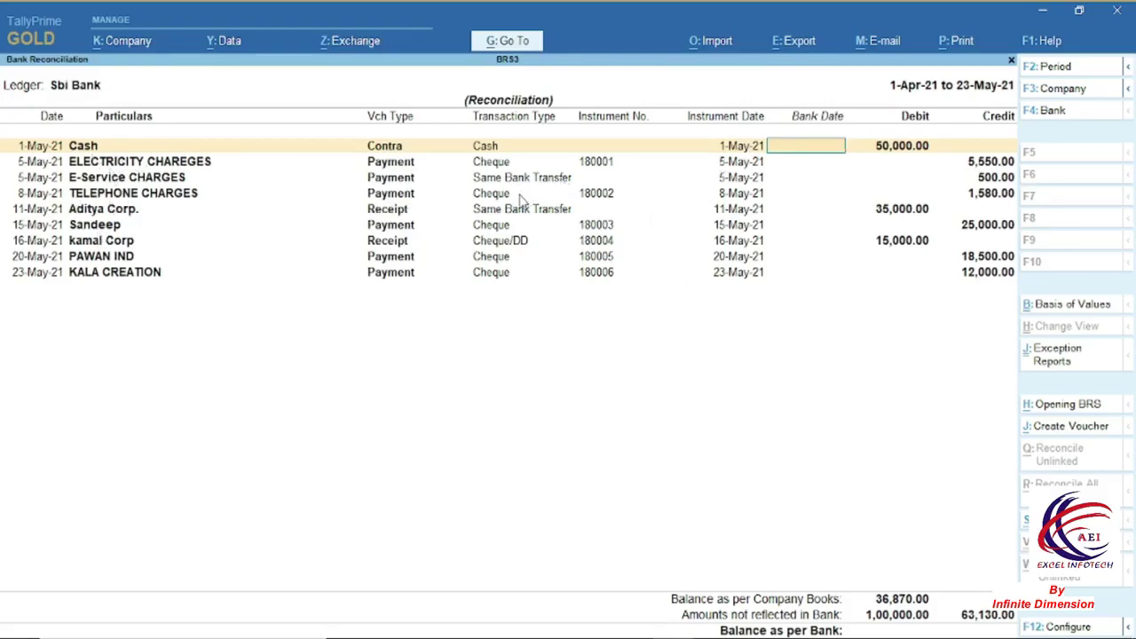
pyautogui.click(111, 213)
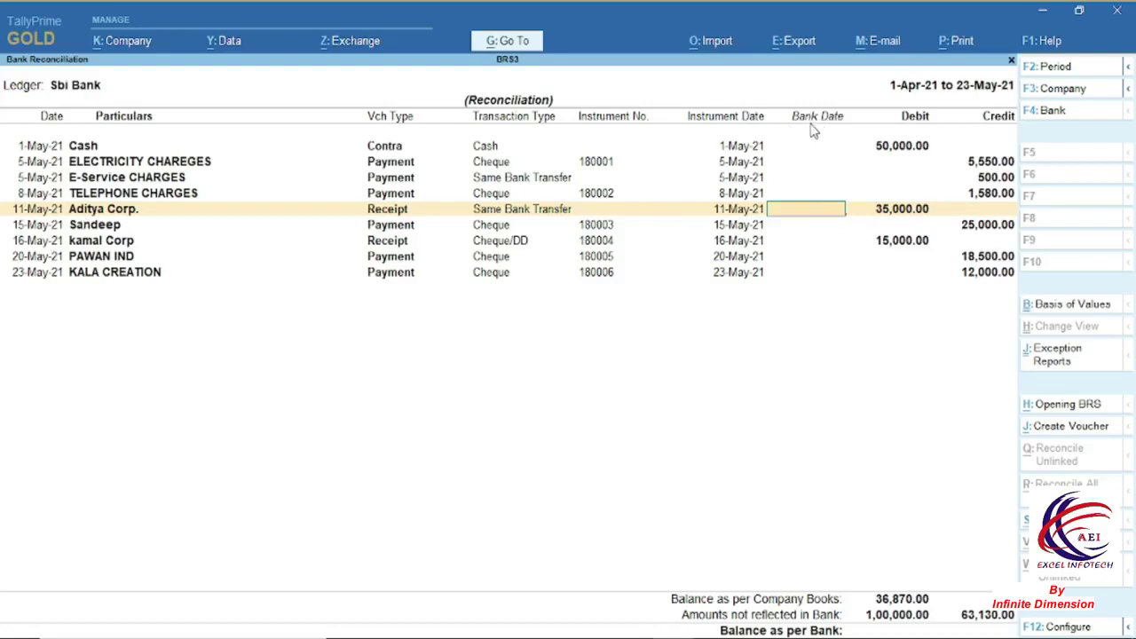
# Position on the Cash row's Bank Date in the Sbi Bank reconciliation, then bring up the Word statement
pyautogui.press('Home')
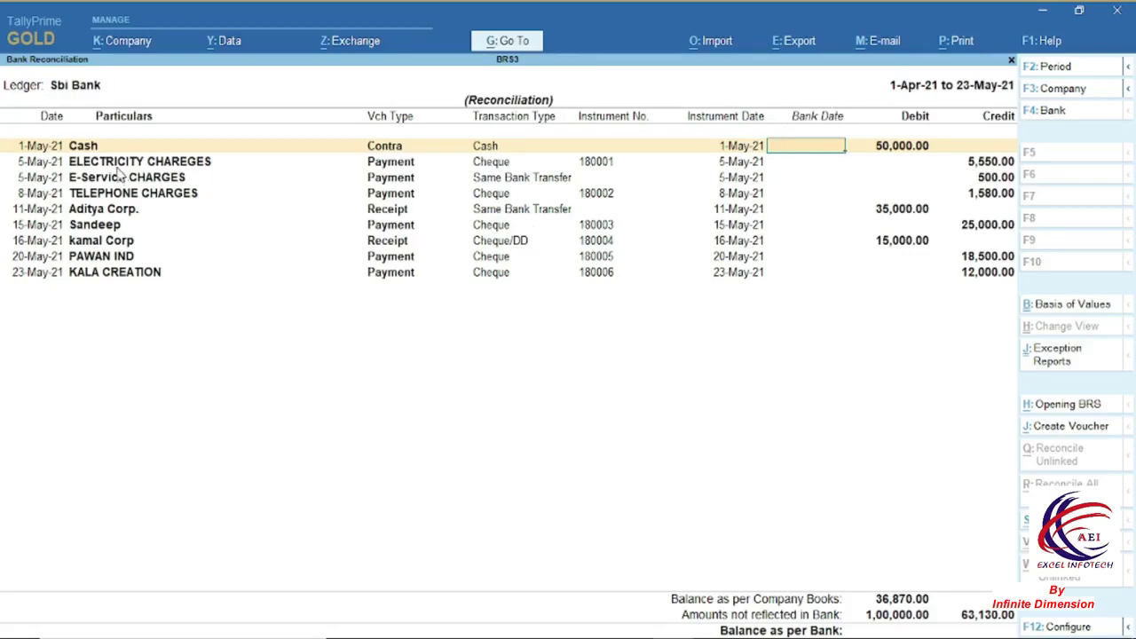
pyautogui.press('Down')
pyautogui.press('Down')
pyautogui.press('Down')
pyautogui.press('Down')
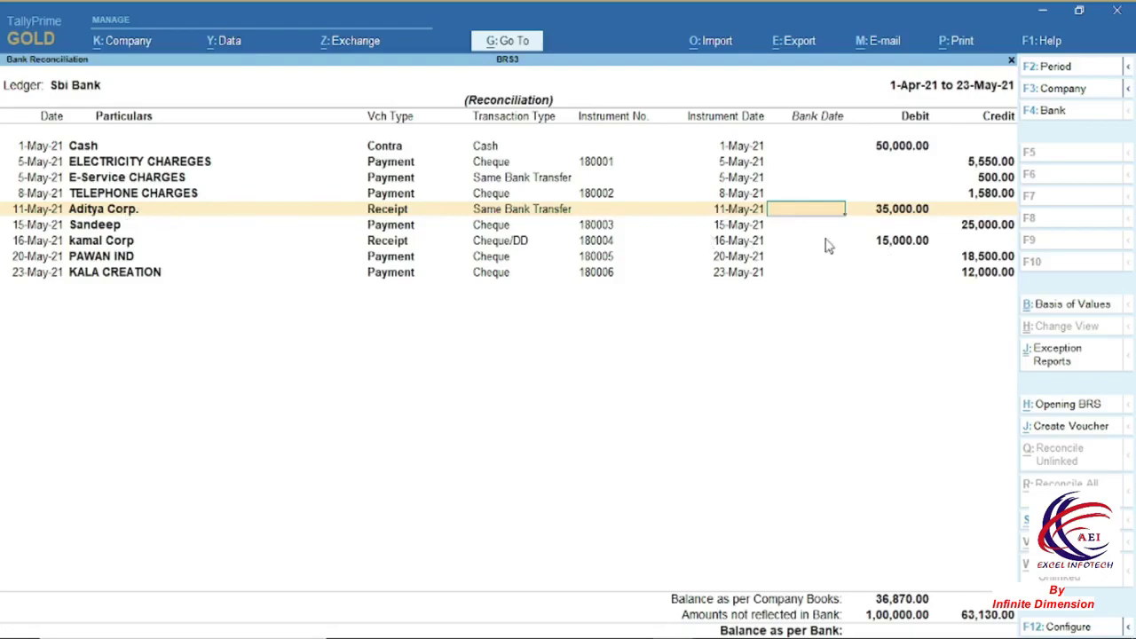
pyautogui.press('Up')
pyautogui.press('Up')
pyautogui.press('Up')
pyautogui.press('Up')
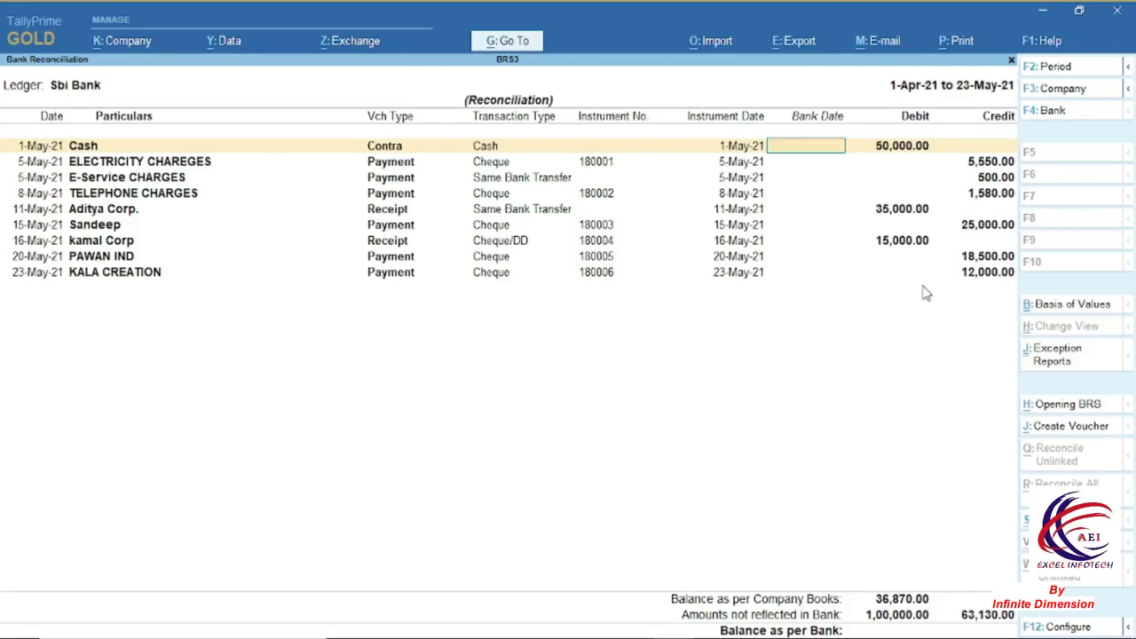
pyautogui.hotkey('alt', 'Tab')
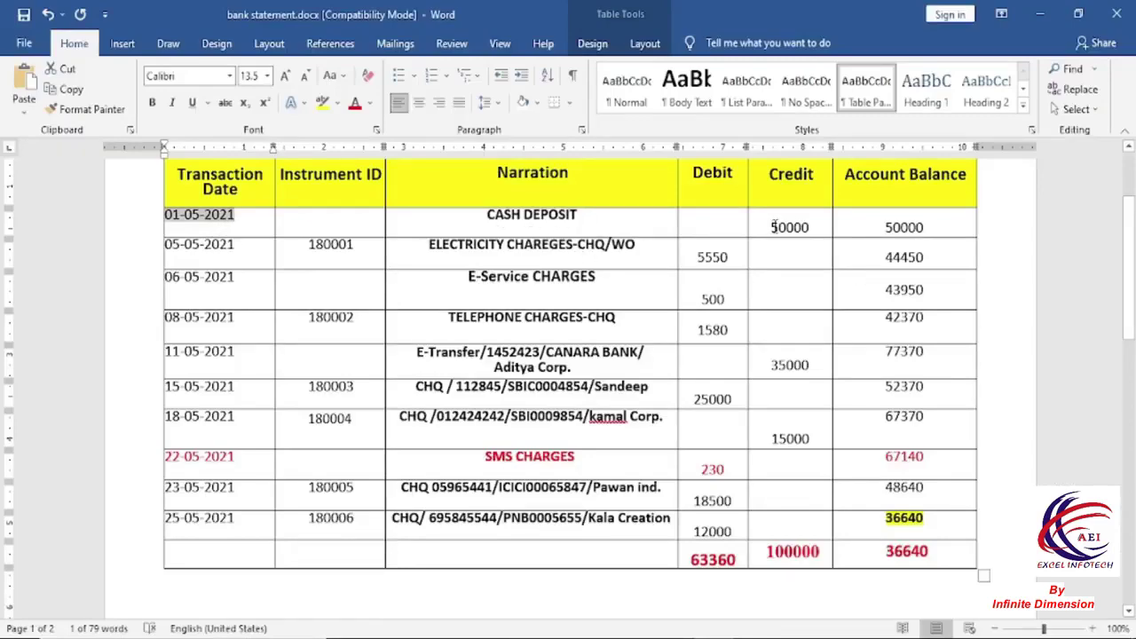
# Enter 1-May-21 as the Cash entry's bank date and return to bank statement.docx
pyautogui.hotkey('alt', 'Tab')
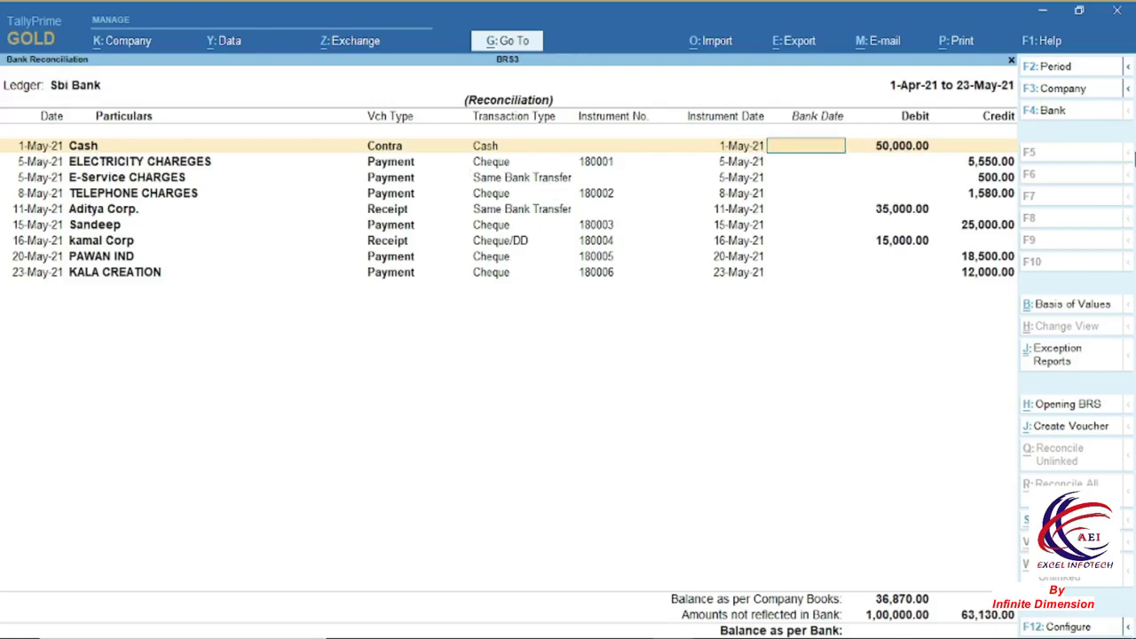
pyautogui.press('Return')
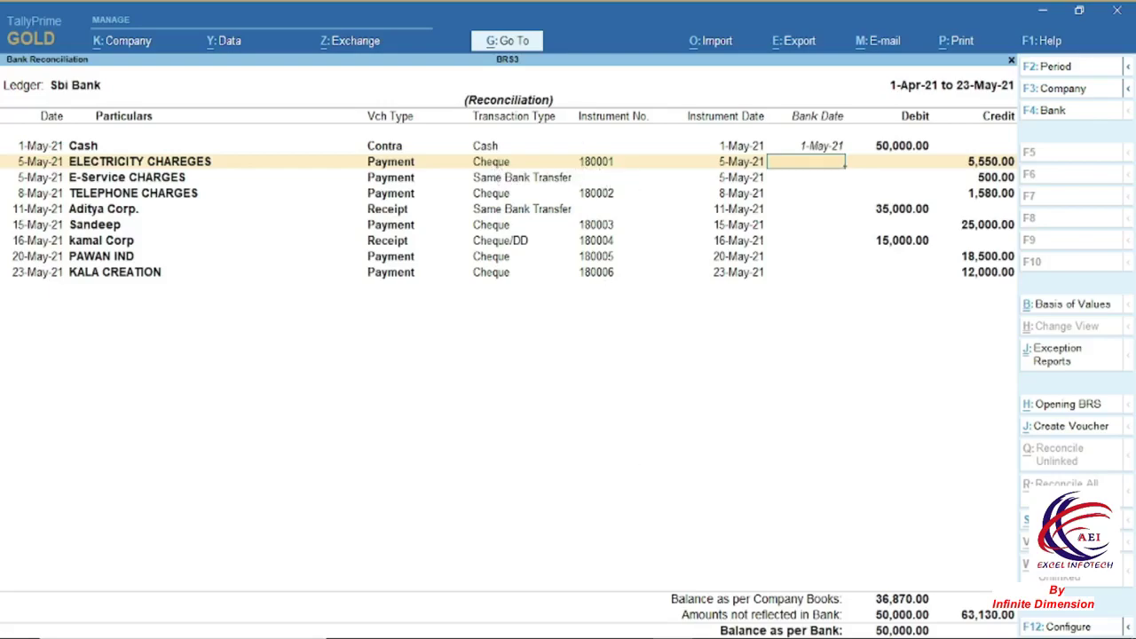
pyautogui.click(710, 568)
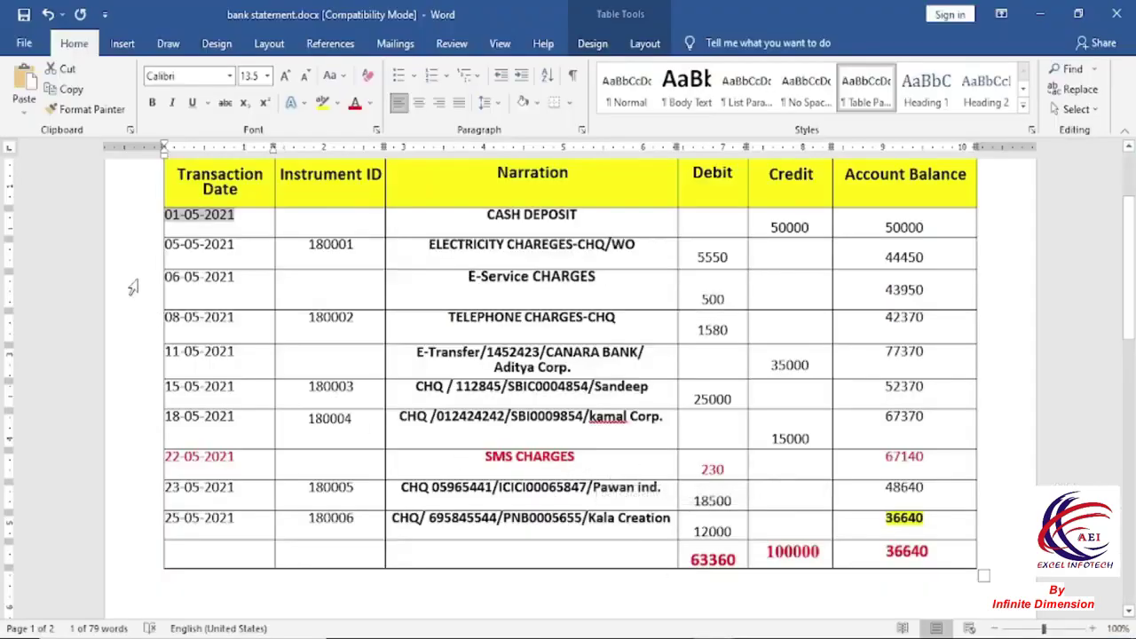
# Check the Electricity Charges row (cheque 180001, debit 5550, 05-05-2021) and reconcile it at 5-May-21
pyautogui.moveTo(431, 251); pyautogui.dragTo(573, 249)
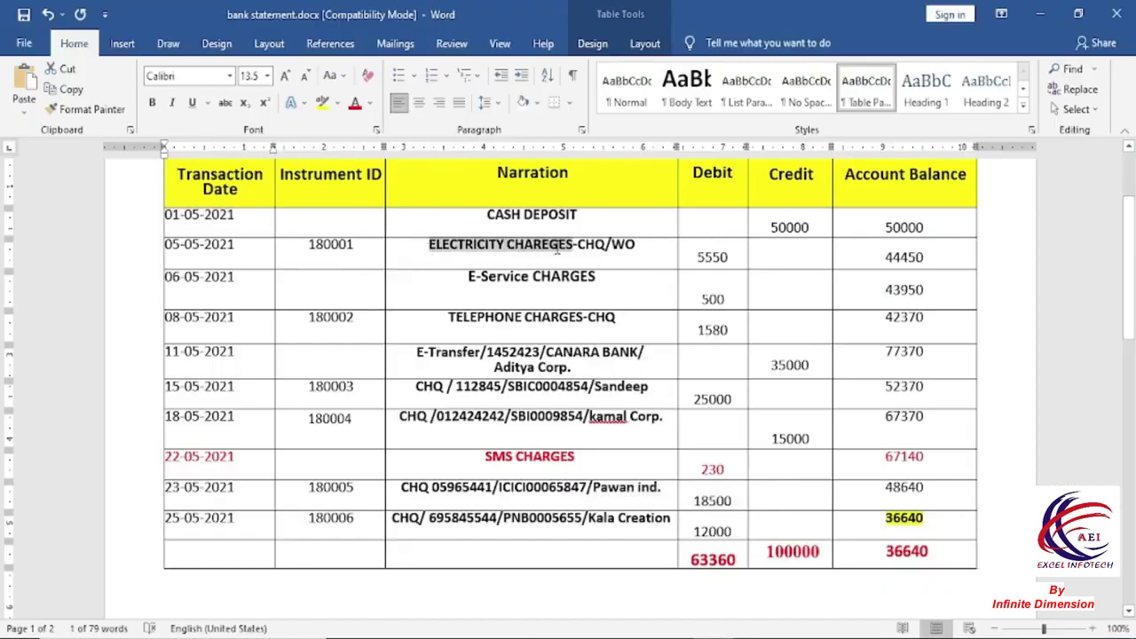
pyautogui.moveTo(365, 249); pyautogui.dragTo(308, 248)
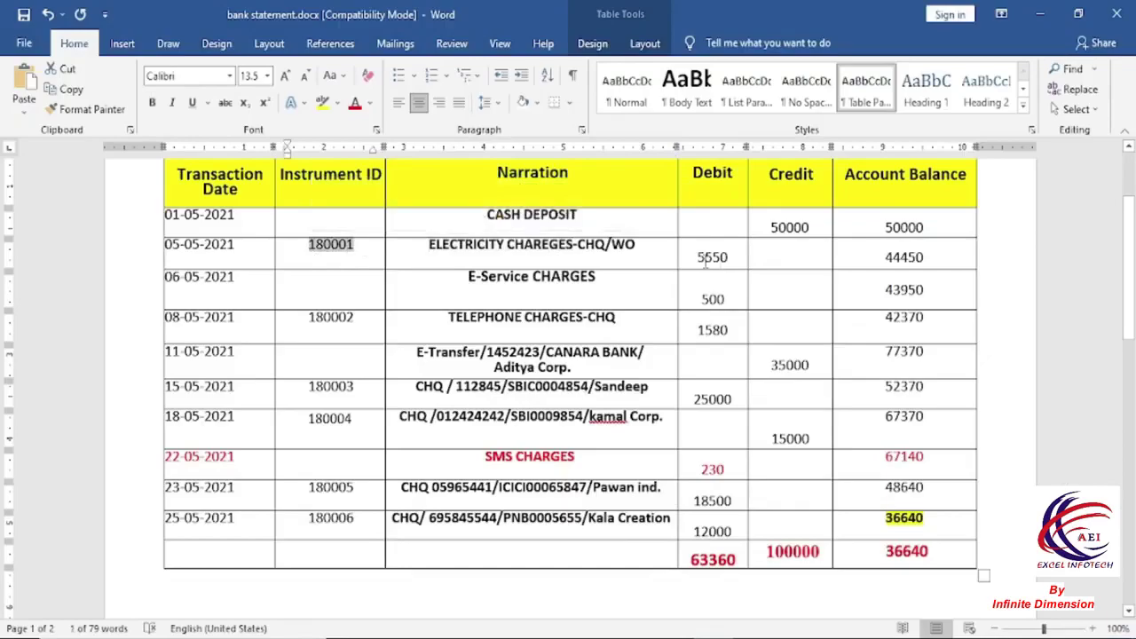
pyautogui.moveTo(693, 258); pyautogui.dragTo(720, 252)
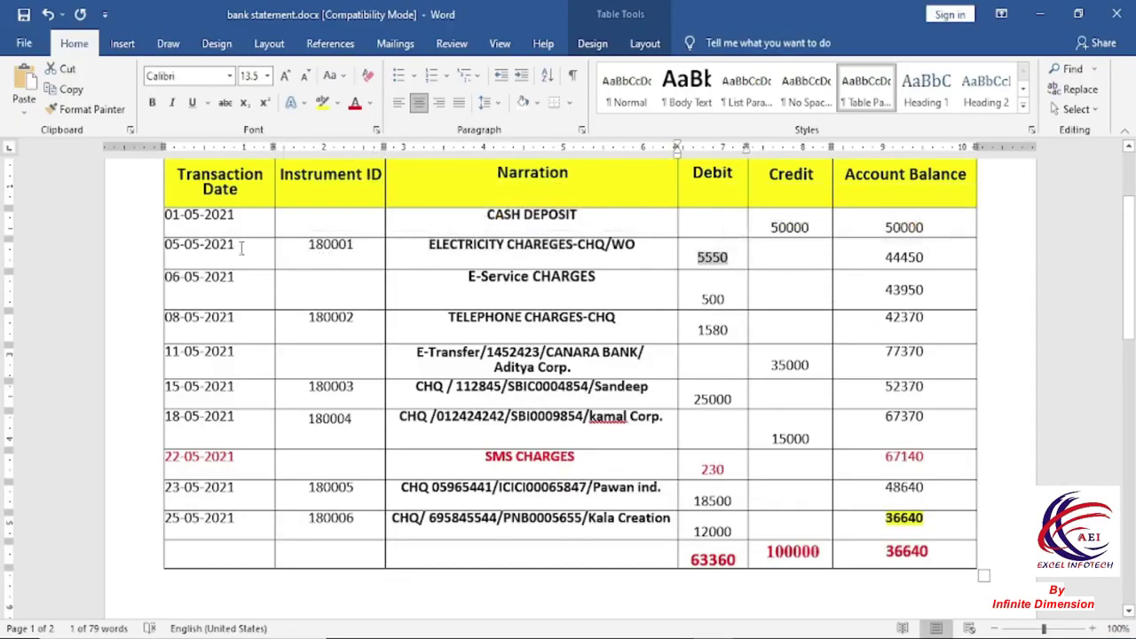
pyautogui.moveTo(250, 243); pyautogui.dragTo(161, 247)
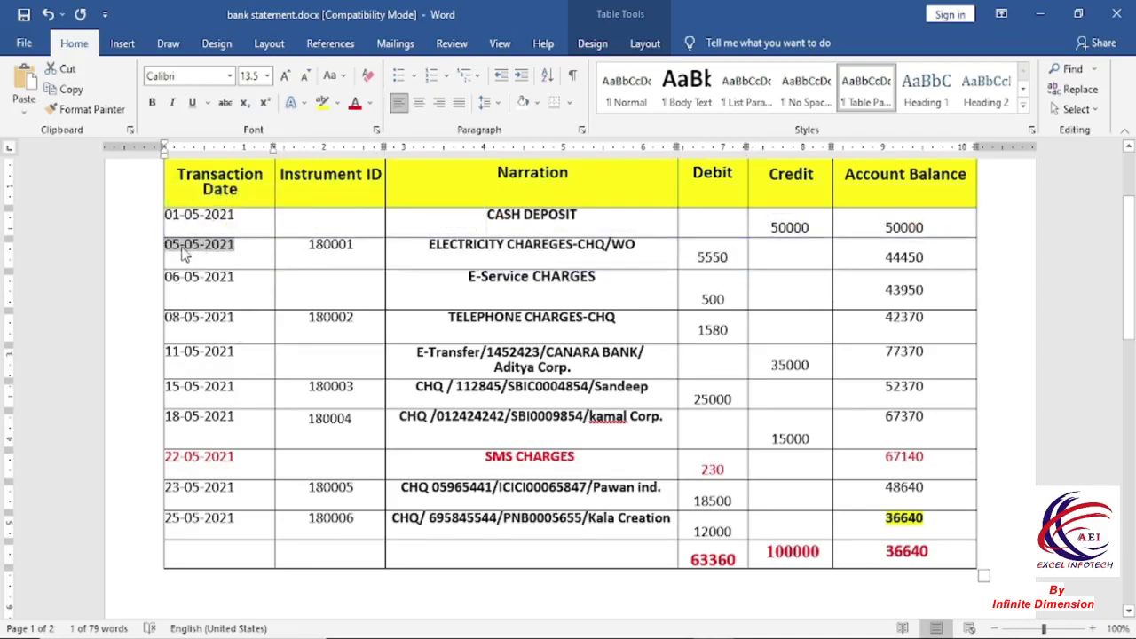
pyautogui.hotkey('alt', 'Tab')
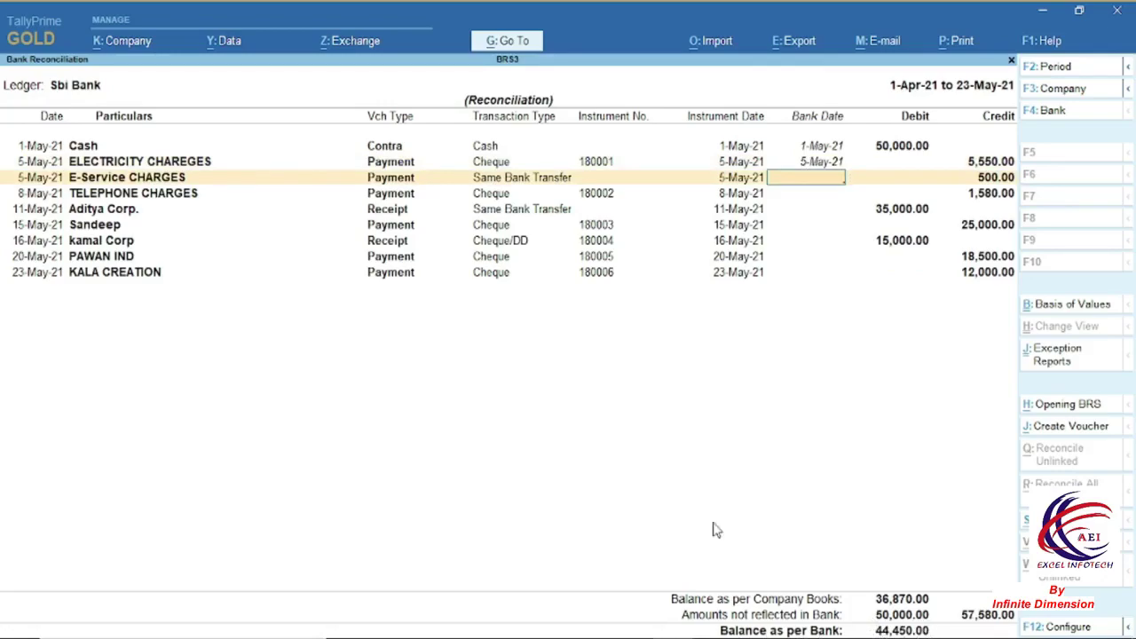
# Verify the 44450 running balance and the E-Service Charges row on the statement
pyautogui.click(737, 633)
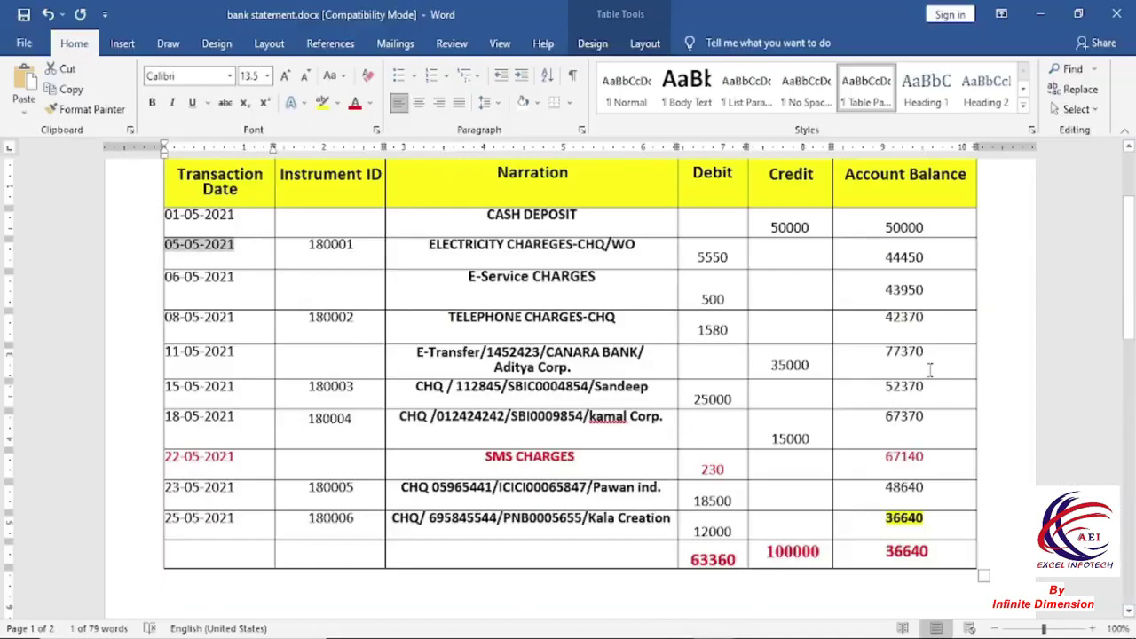
pyautogui.click(886, 258)
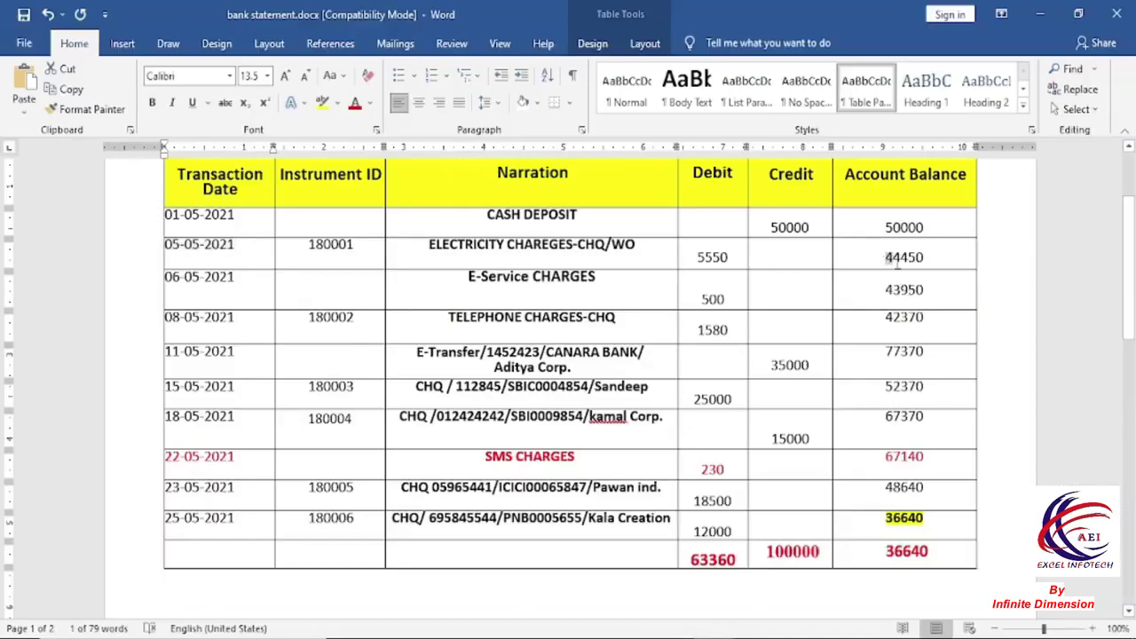
pyautogui.moveTo(897, 261); pyautogui.dragTo(927, 260)
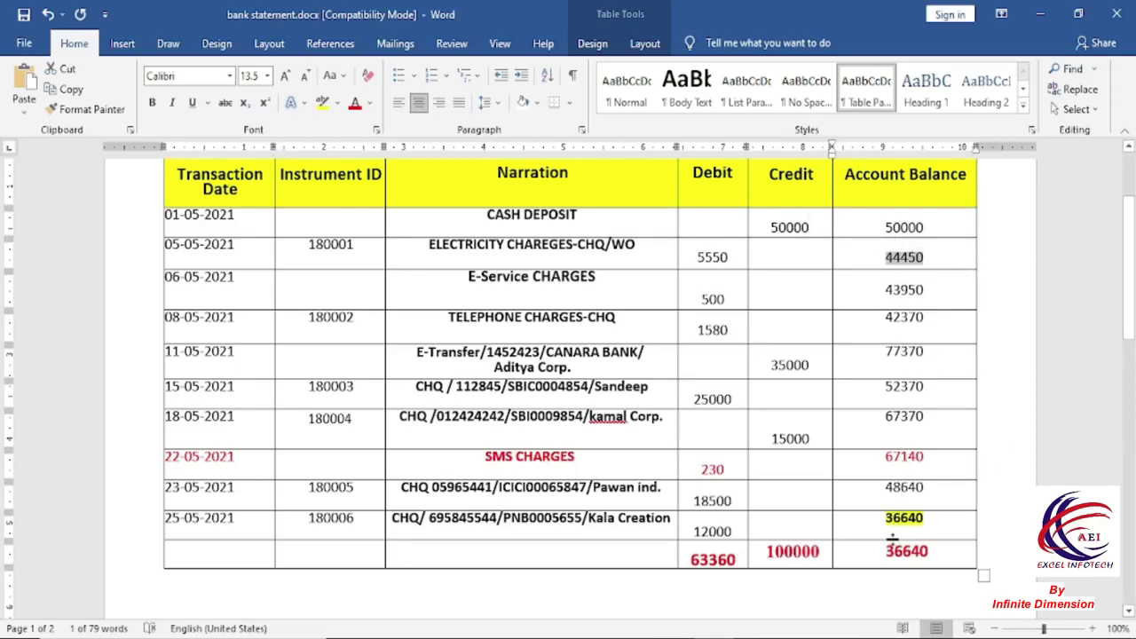
pyautogui.click(307, 286)
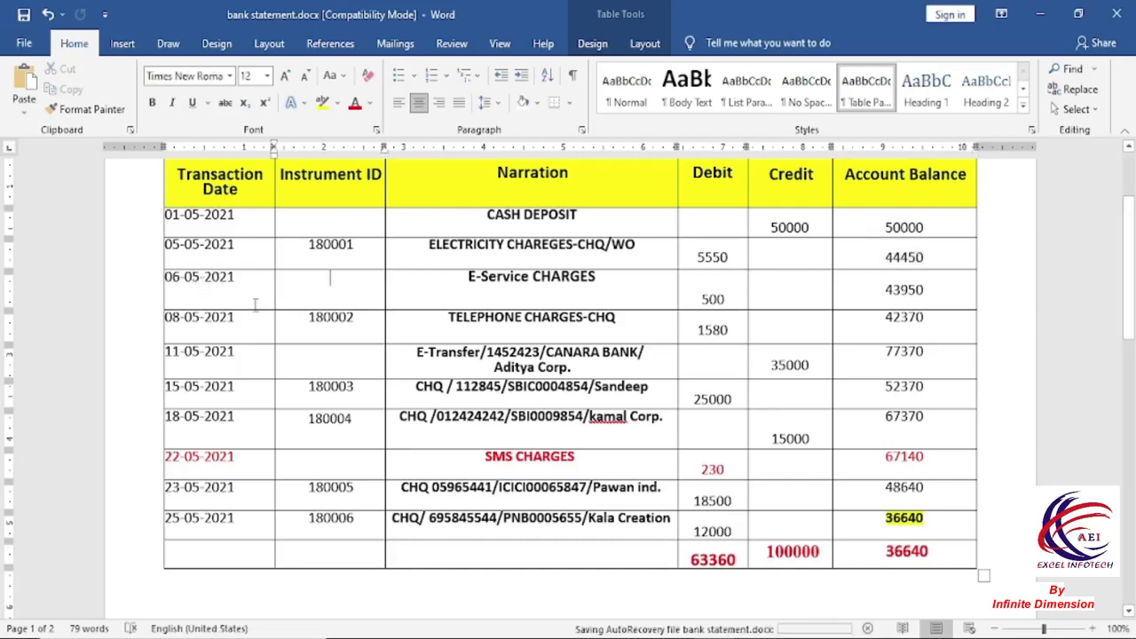
pyautogui.moveTo(465, 278); pyautogui.dragTo(600, 283)
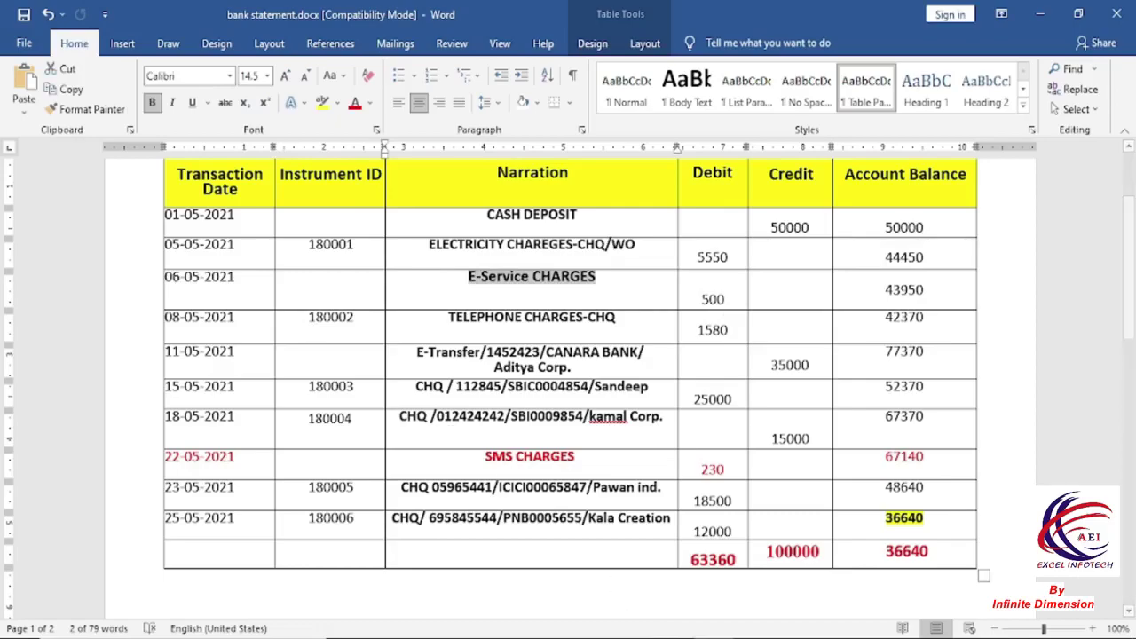
pyautogui.hotkey('alt', 'Tab')
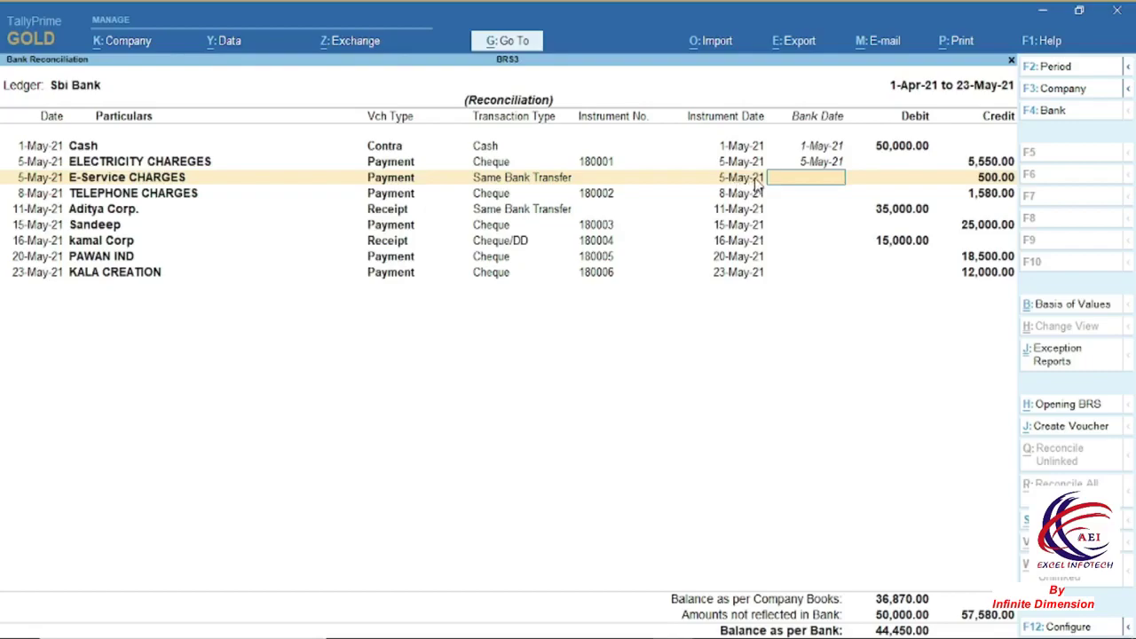
# Confirm the 06-05-2021 E-Service date on the statement and enter 6-May-21 as its bank date
pyautogui.hotkey('alt', 'Tab')
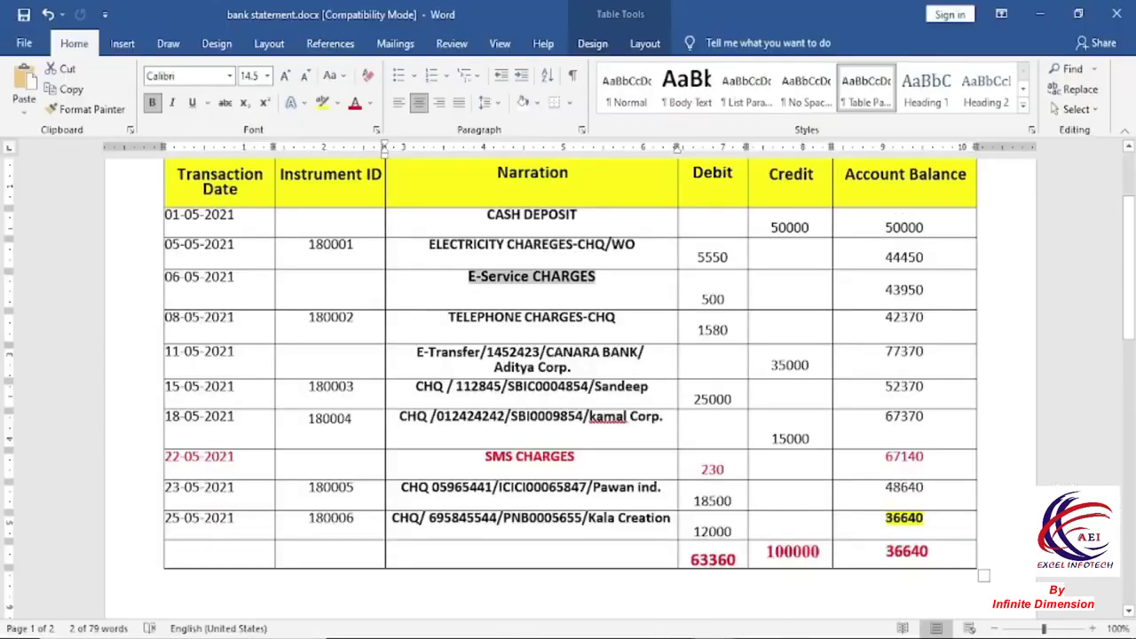
pyautogui.click(180, 280)
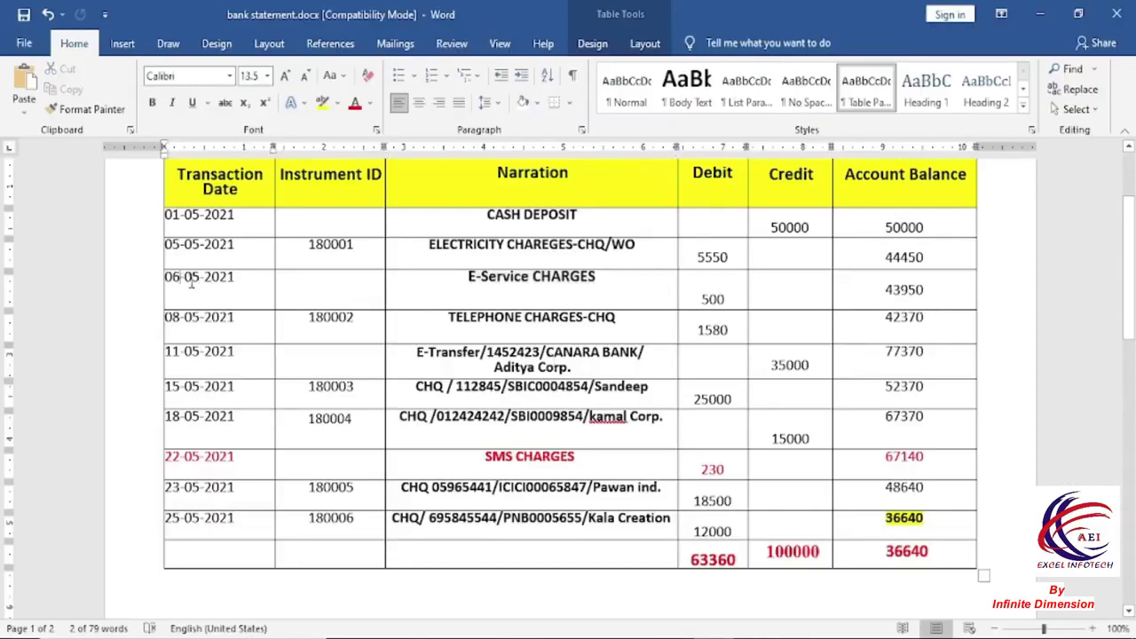
pyautogui.moveTo(241, 279); pyautogui.dragTo(164, 279)
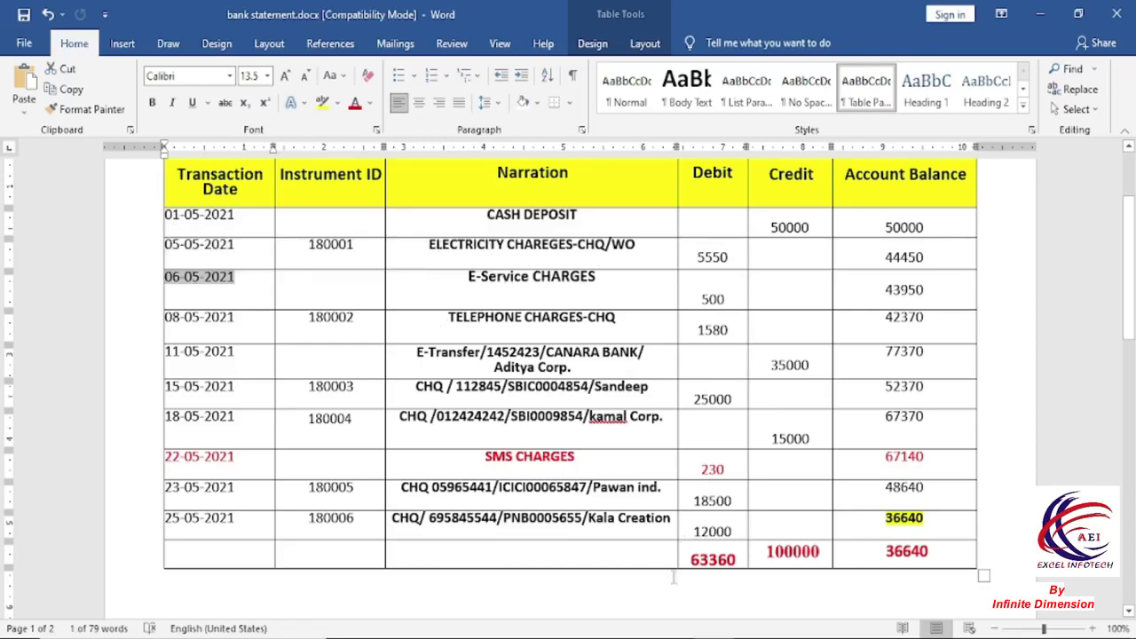
pyautogui.hotkey('alt', 'Tab')
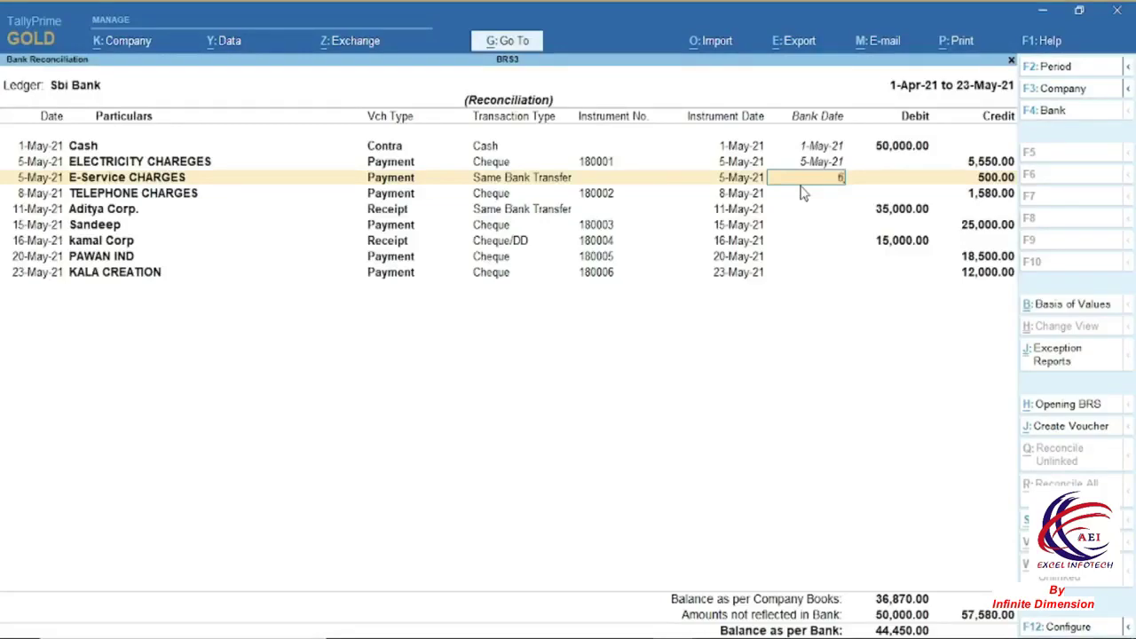
pyautogui.press('Return')
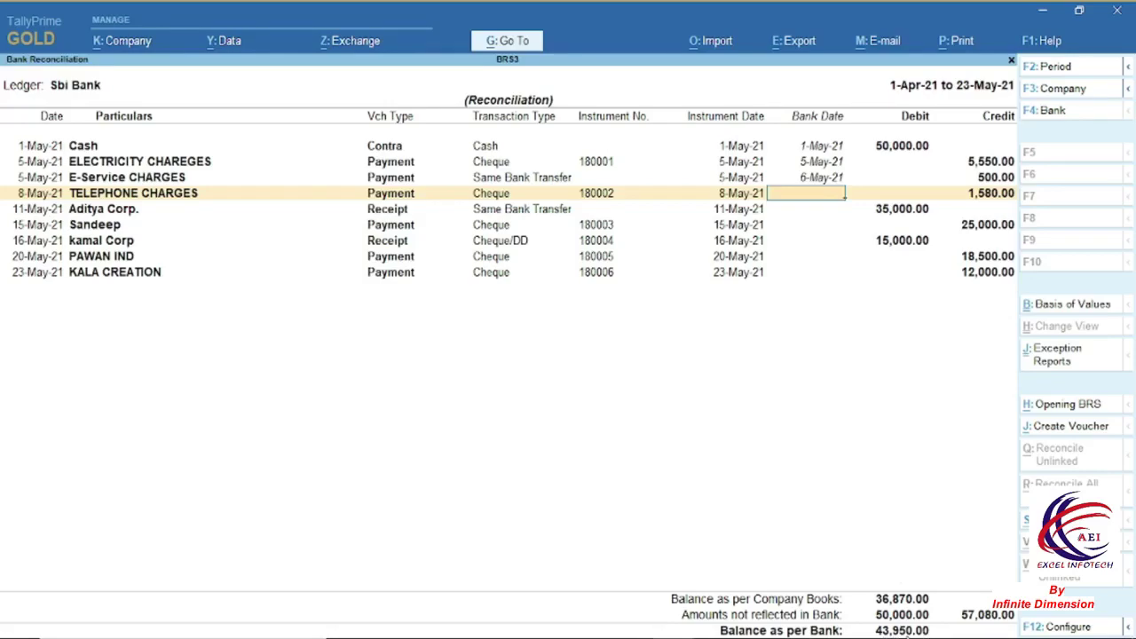
# Check the Telephone Charges row: balance 43950, cheque 180002, debit 1580, dated 08-05-2021
pyautogui.hotkey('alt', 'Tab')
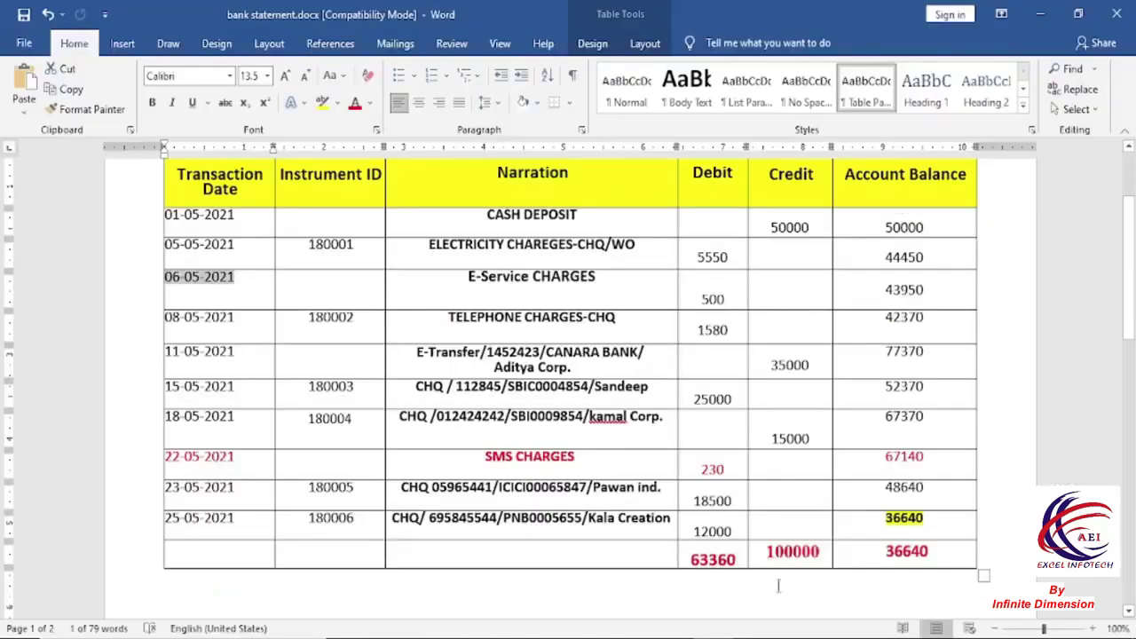
pyautogui.doubleClick(896, 293)
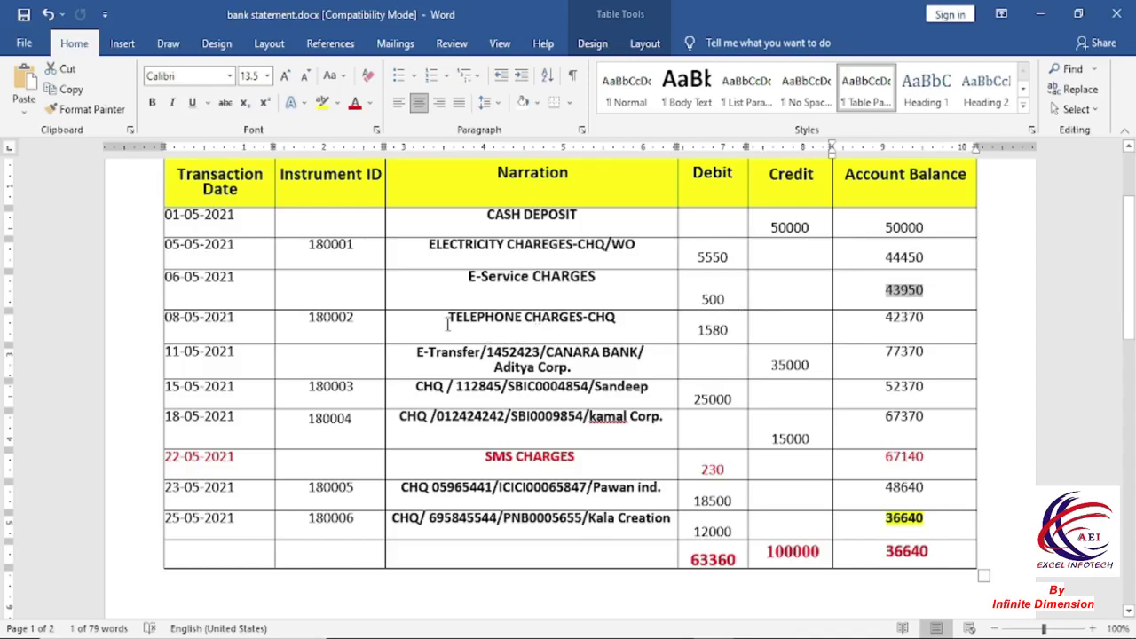
pyautogui.moveTo(451, 318); pyautogui.dragTo(579, 320)
pyautogui.hotkey('shift', 'Tab')
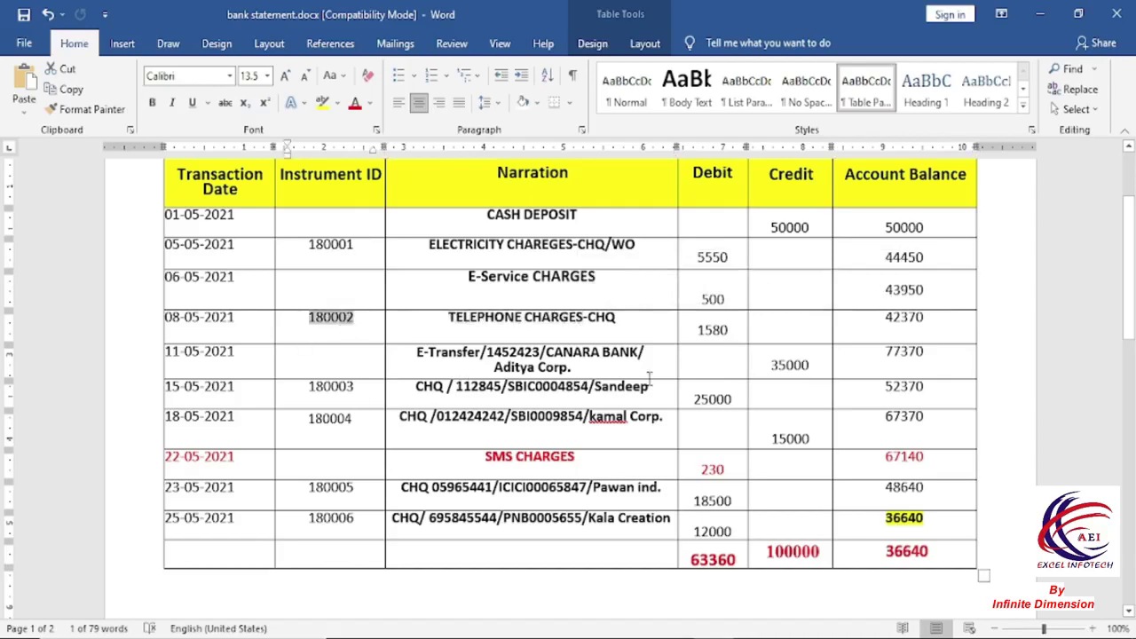
pyautogui.moveTo(691, 330); pyautogui.dragTo(732, 331)
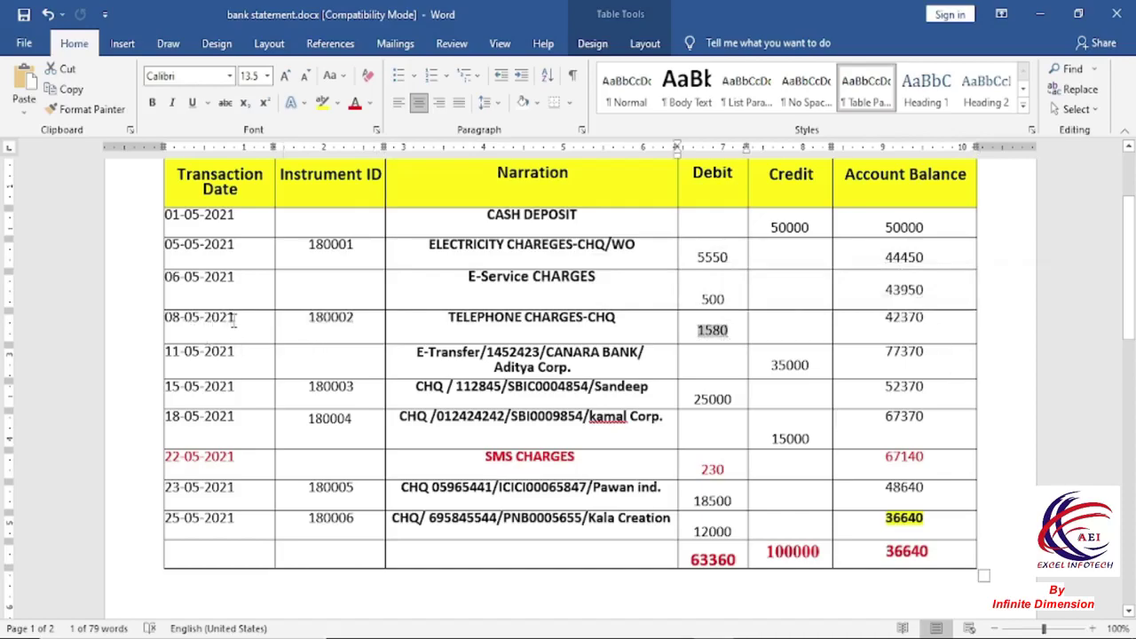
pyautogui.moveTo(233, 321); pyautogui.dragTo(165, 322)
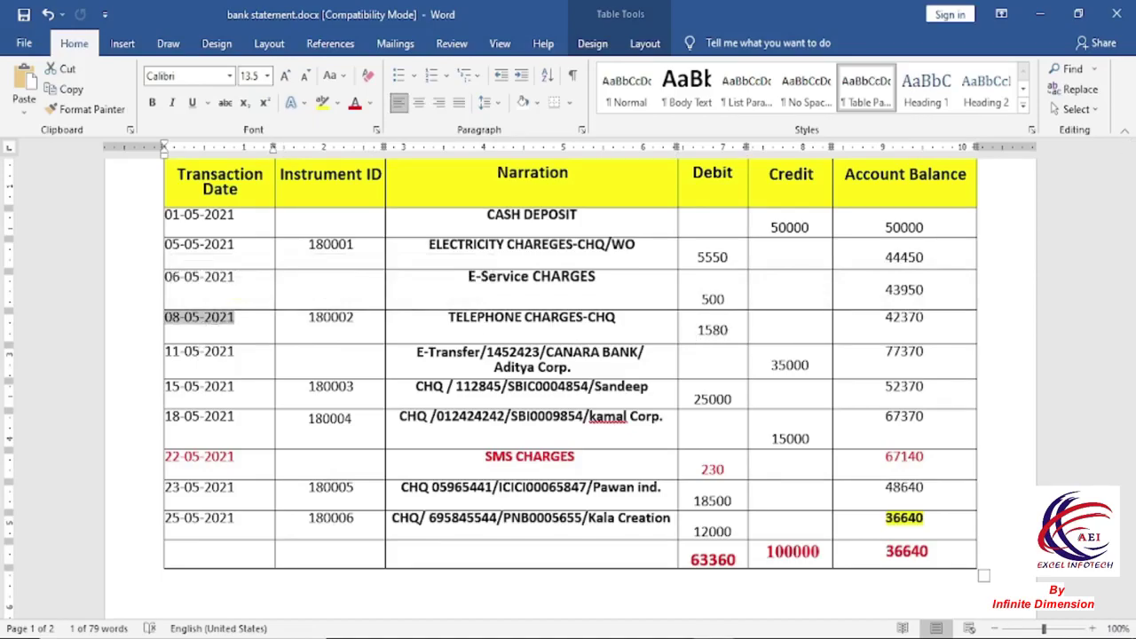
pyautogui.hotkey('alt', 'Tab')
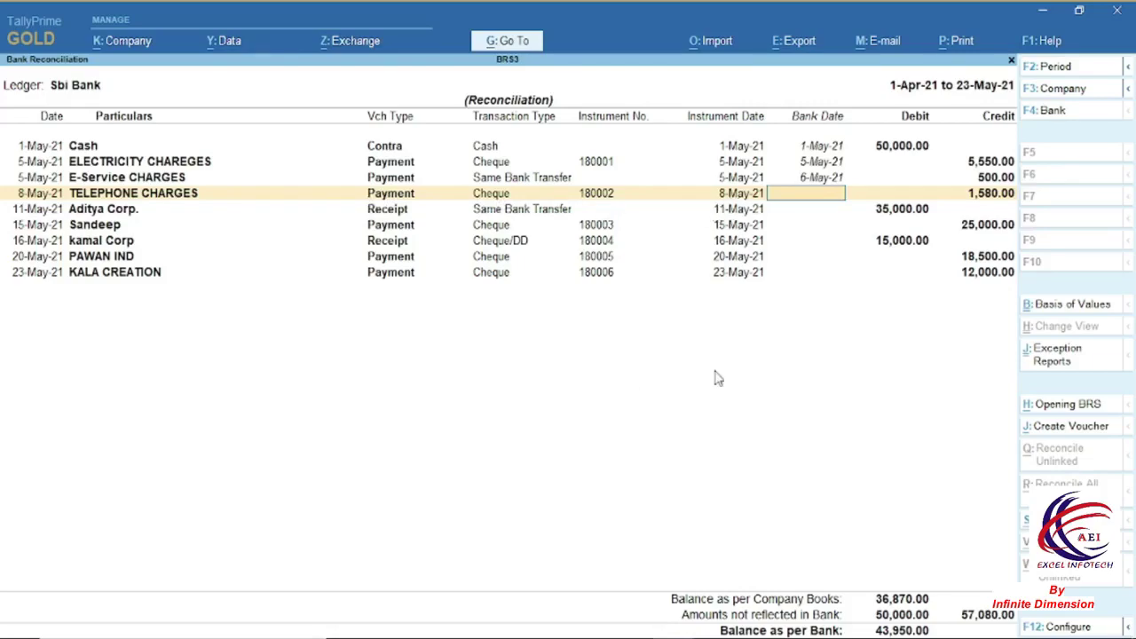
# Enter 8-May-21 as the Telephone Charges bank date, bringing Balance as per Bank to 42,370
pyautogui.hotkey('alt', 'Tab')
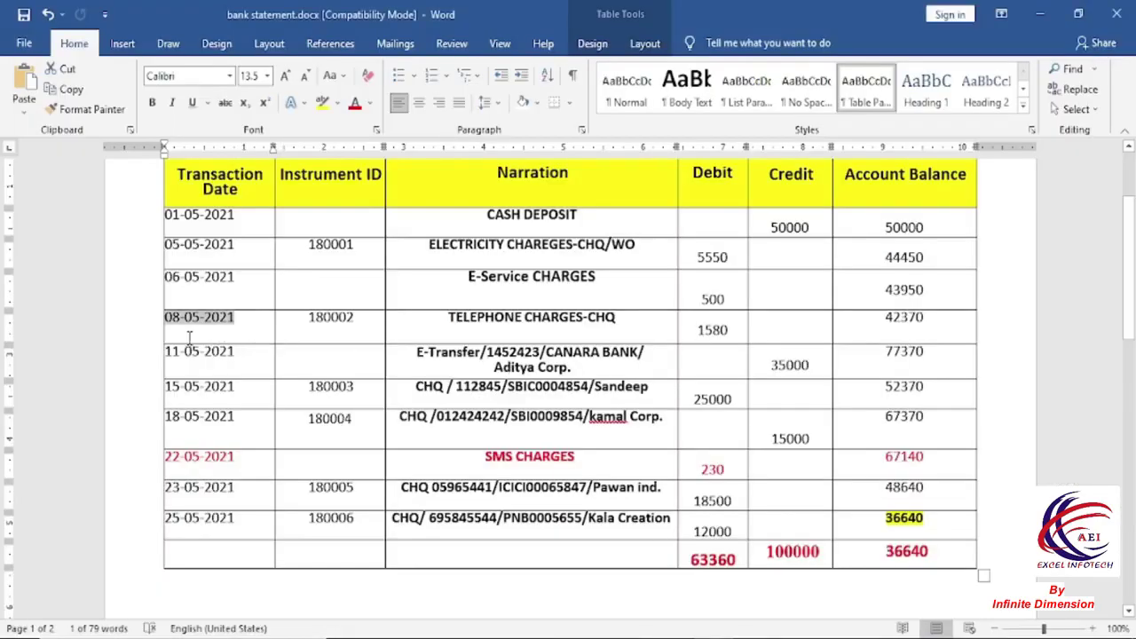
pyautogui.hotkey('alt', 'Tab')
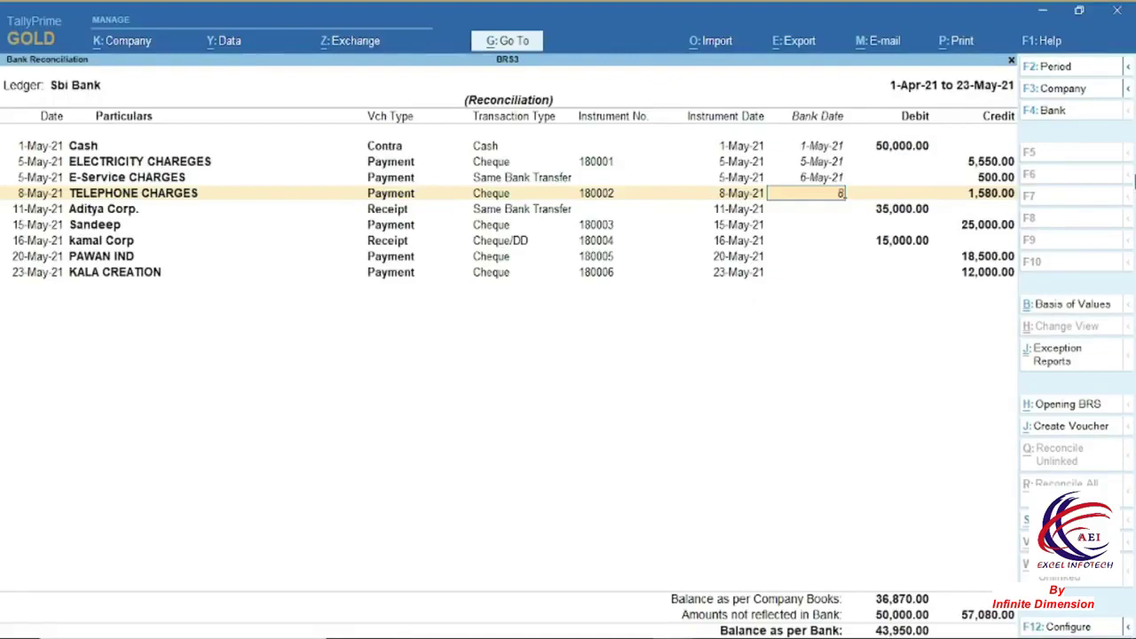
pyautogui.write('8')
pyautogui.press('Return')
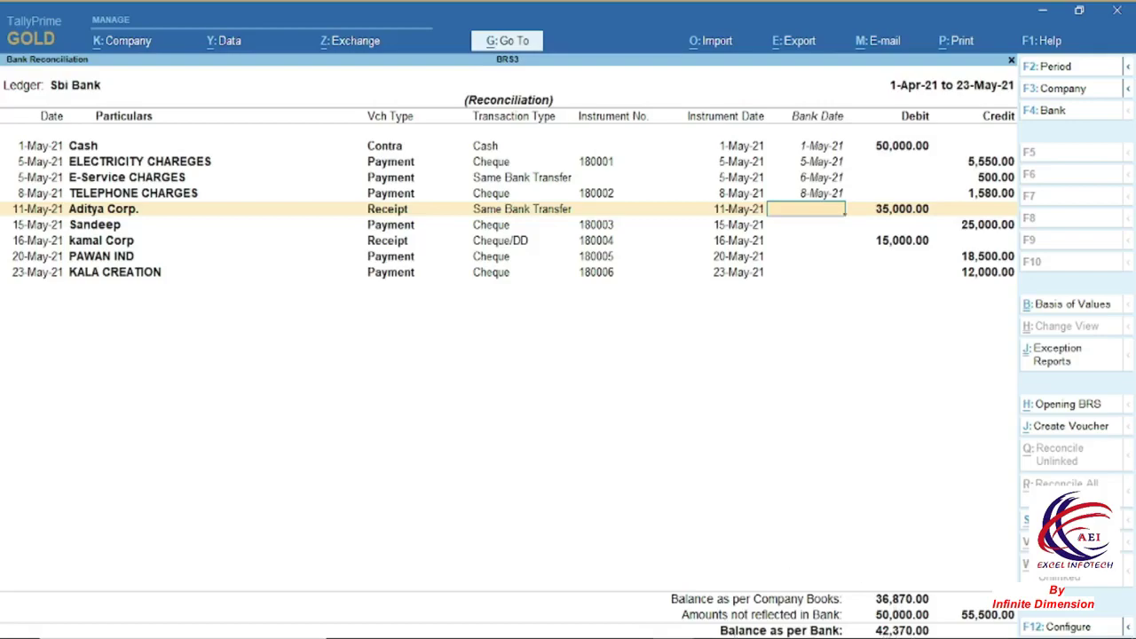
pyautogui.hotkey('alt', 'Tab')
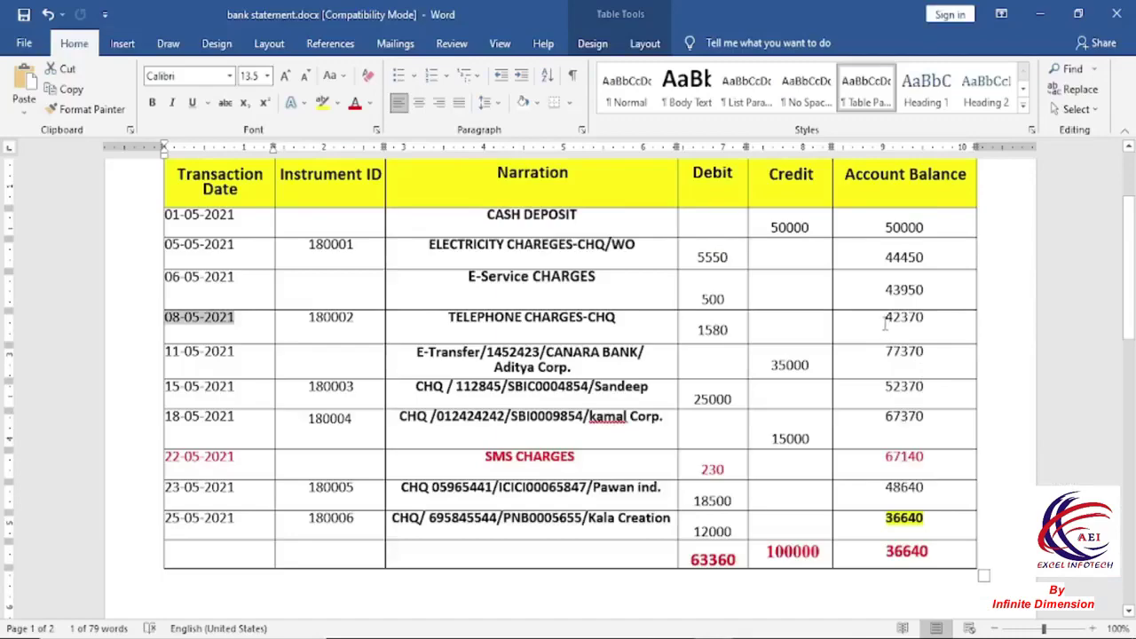
# Find the 11-05-2021 Aditya Corp. credit and its resulting 77370 balance on the statement
pyautogui.moveTo(887, 320); pyautogui.dragTo(921, 324)
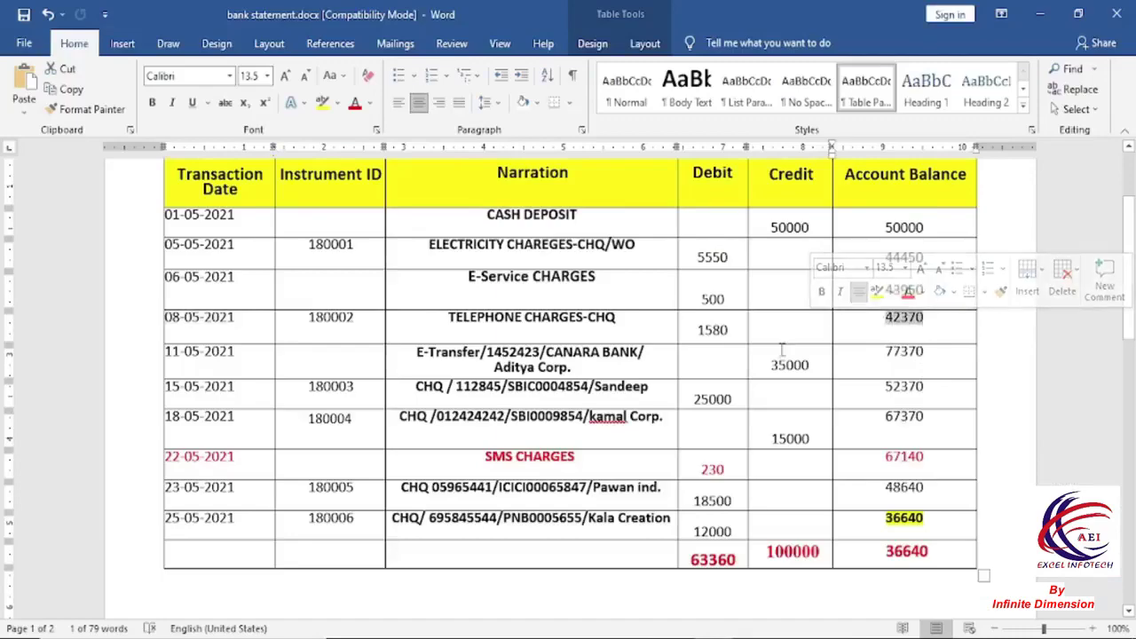
pyautogui.click(715, 355)
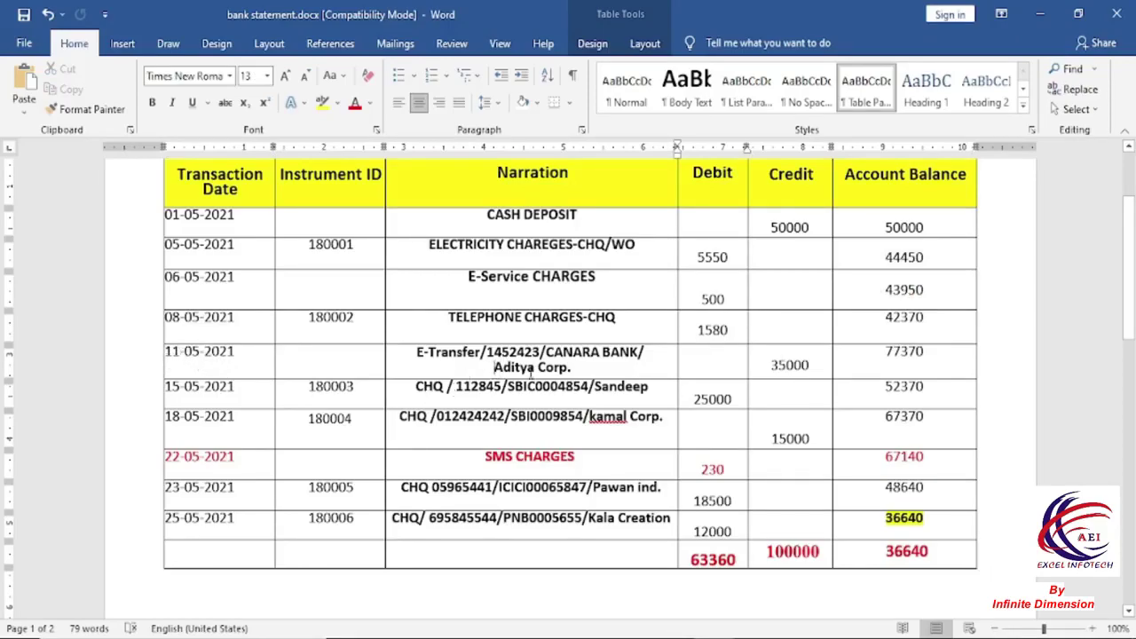
pyautogui.moveTo(493, 368); pyautogui.dragTo(573, 368)
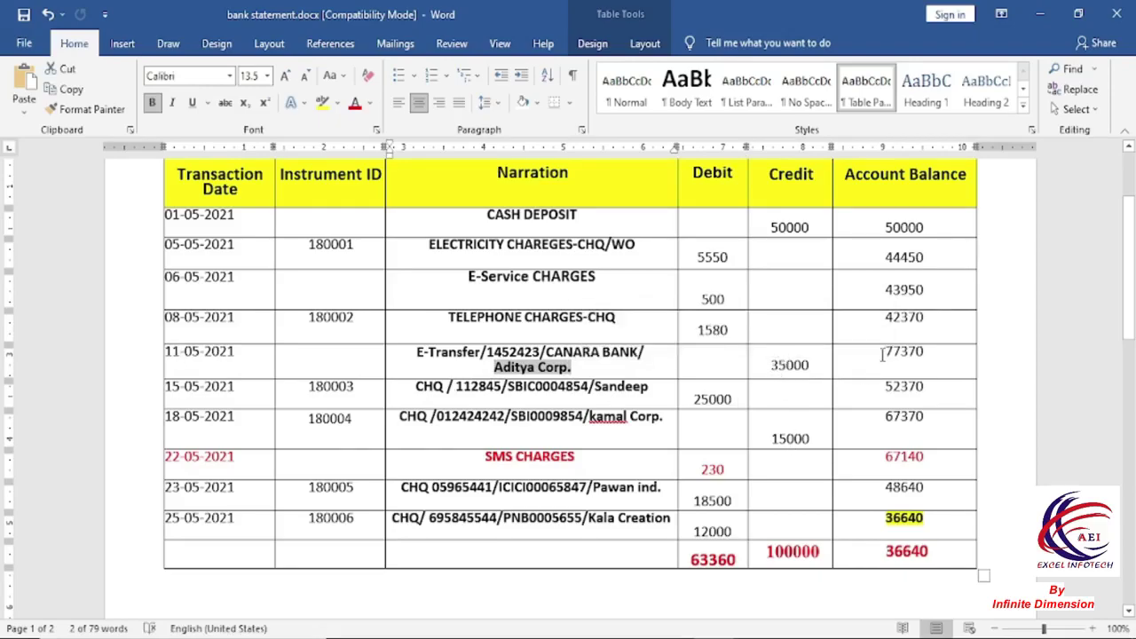
pyautogui.moveTo(885, 353); pyautogui.dragTo(927, 353)
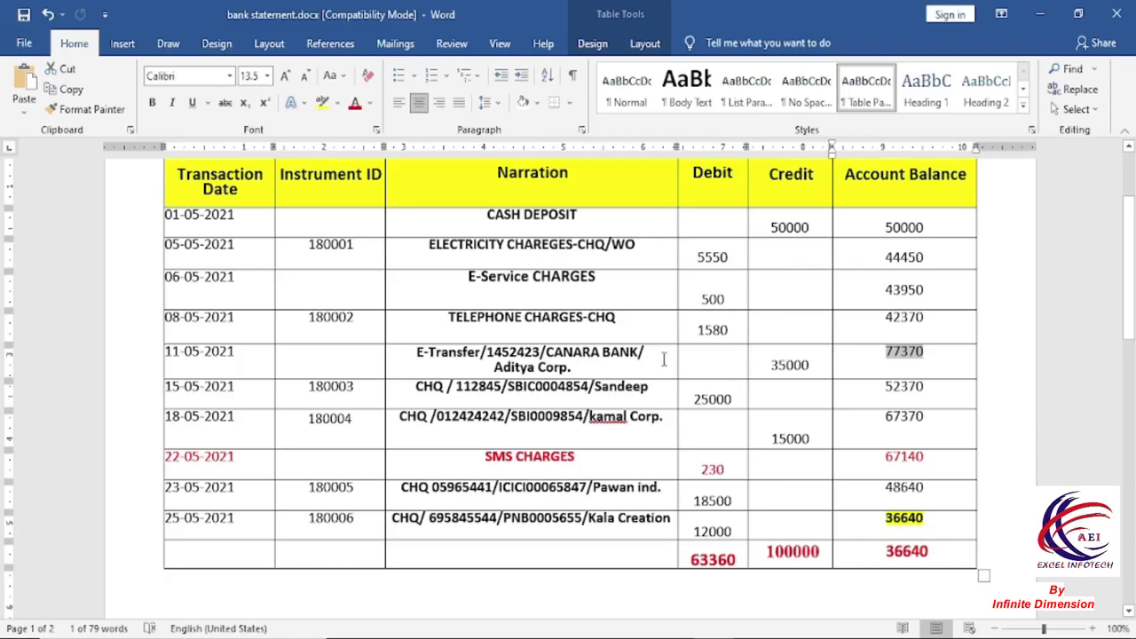
pyautogui.hotkey('alt', 'Tab')
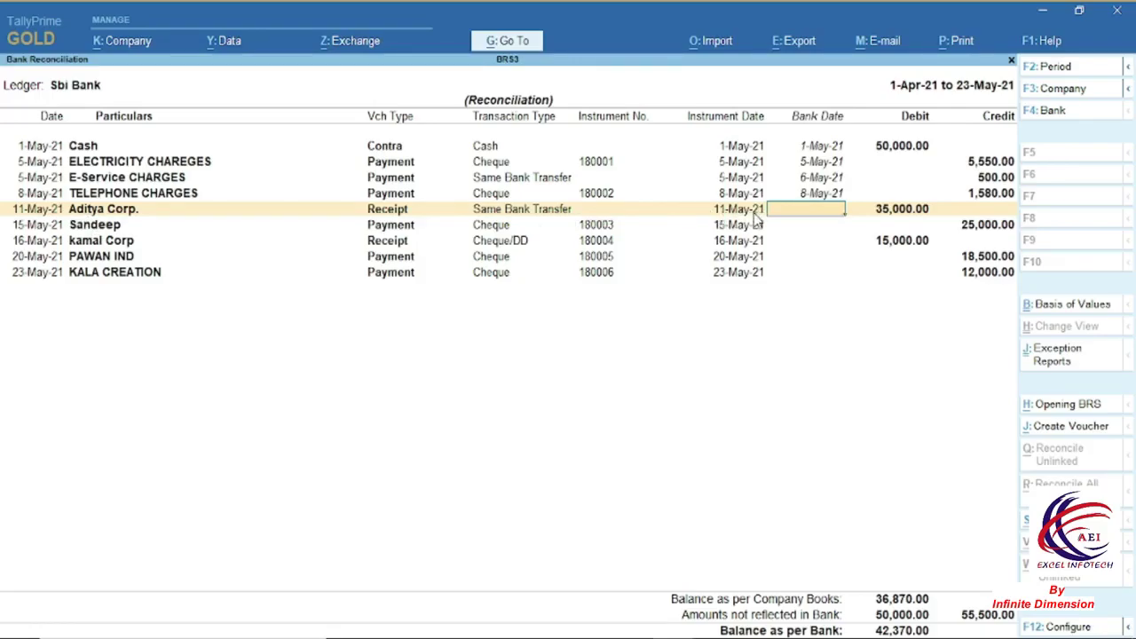
pyautogui.click(701, 636)
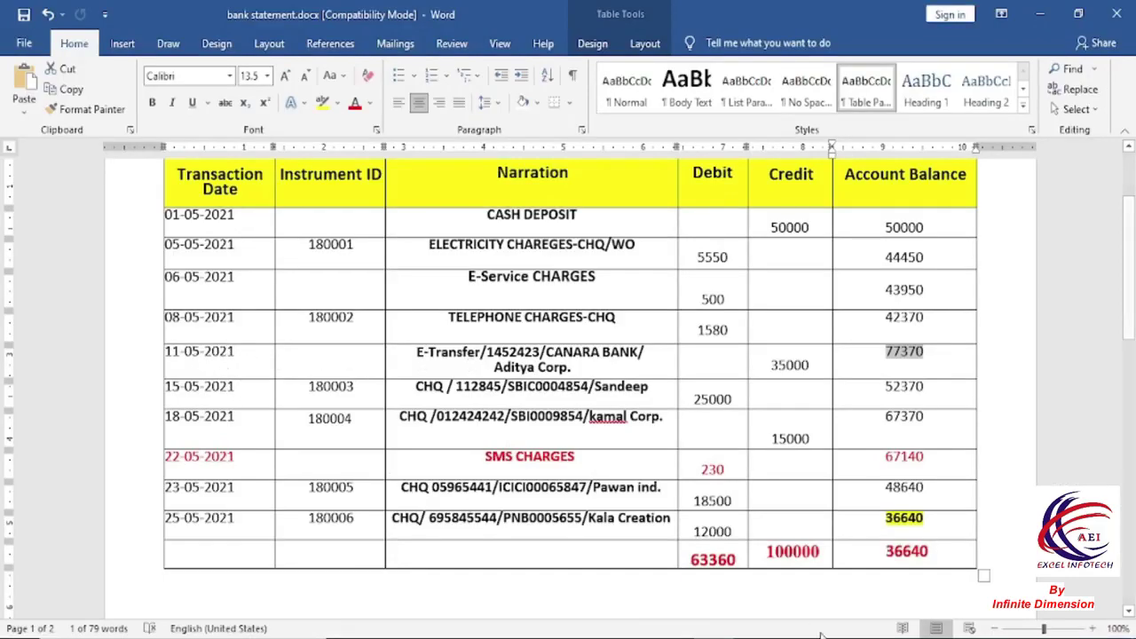
pyautogui.hotkey('alt', 'Tab')
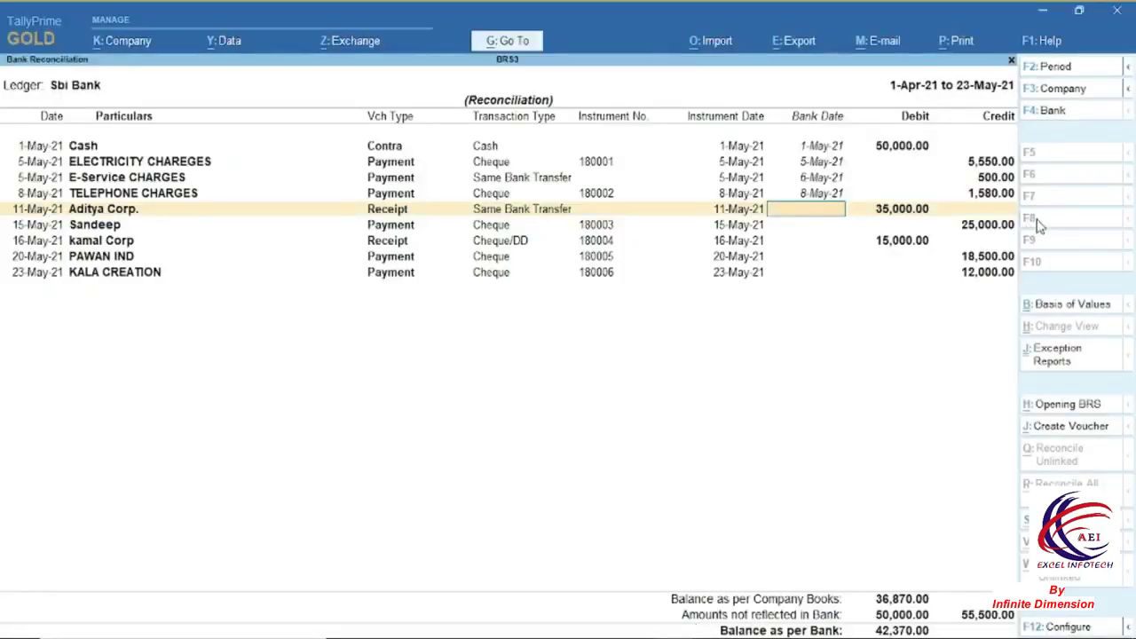
# Enter 11-May-21 as Aditya Corp.'s bank date, making Balance as per Bank 77,370.00
pyautogui.write('11')
pyautogui.press('Return')
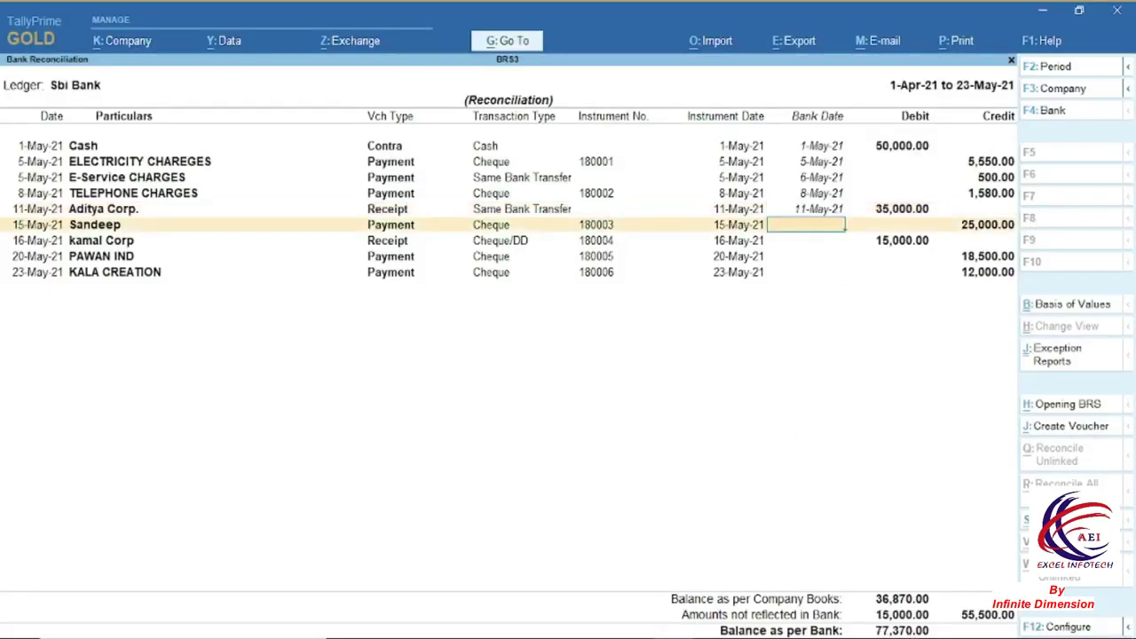
pyautogui.hotkey('alt', 'Tab')
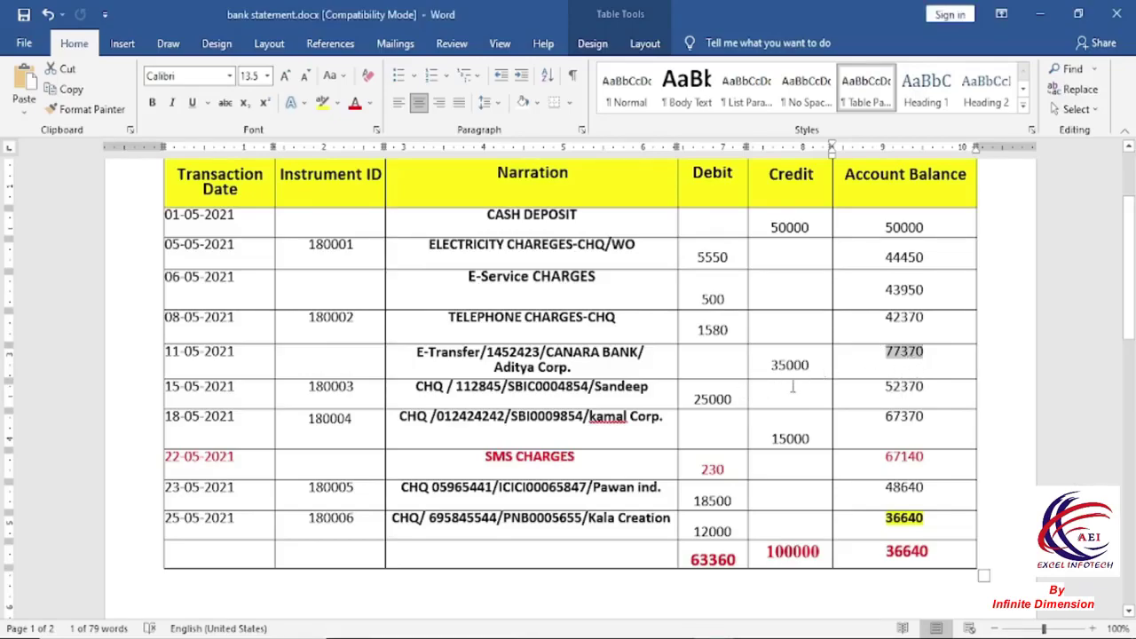
# Highlight the 15-05-2021 cheque debit of 25000 on the Word statement
pyautogui.click(735, 397)
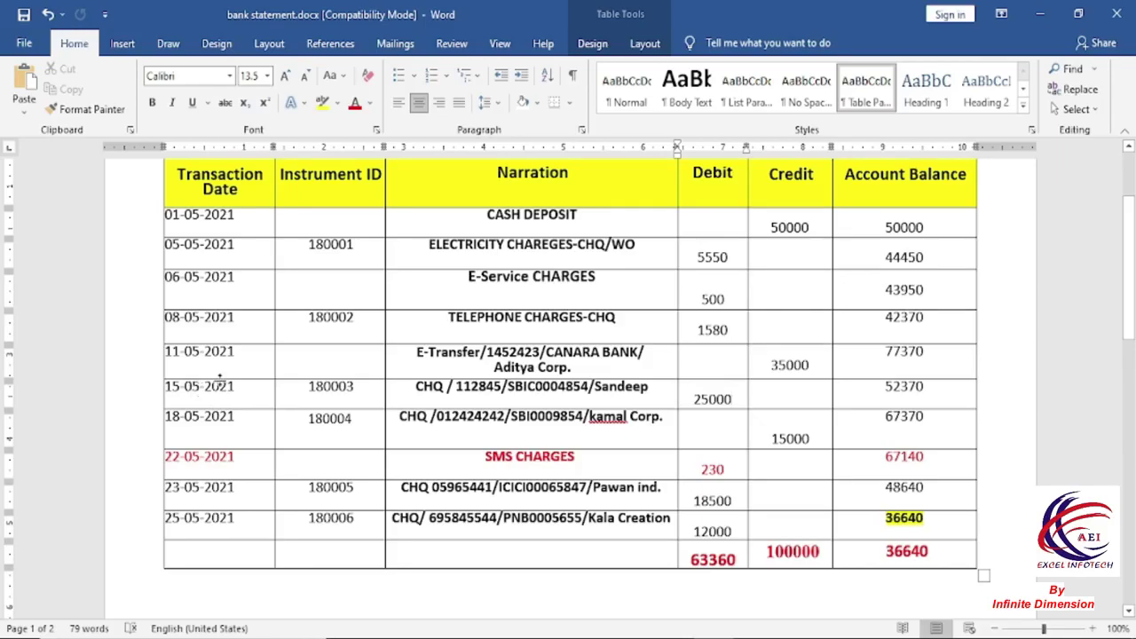
pyautogui.doubleClick(712, 400)
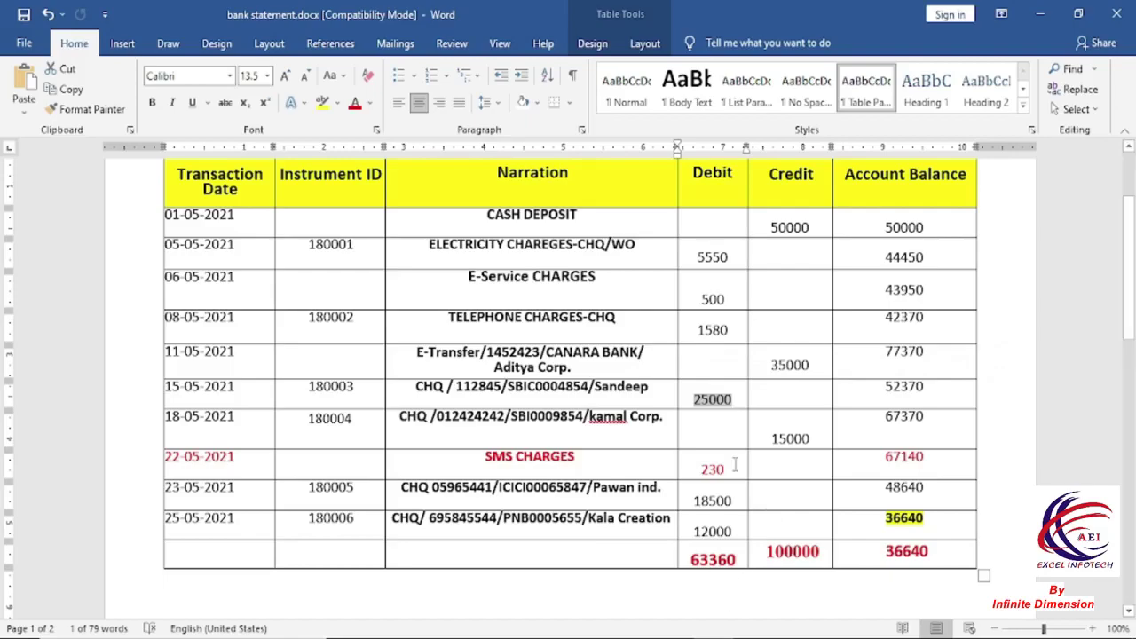
pyautogui.hotkey('alt', 'Tab')
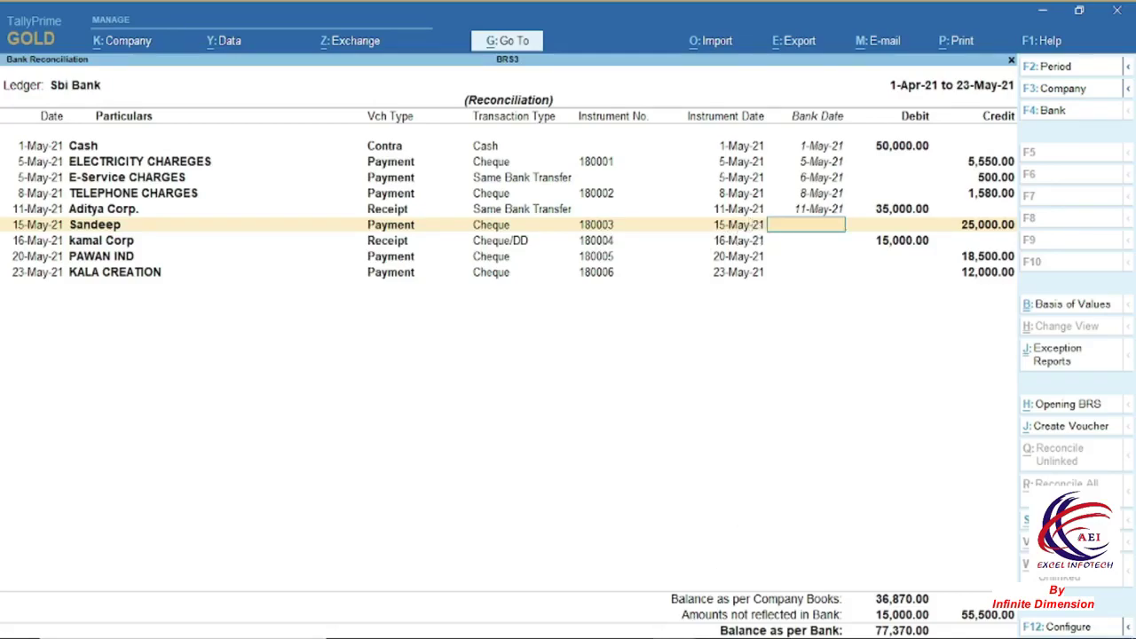
# Enter 15-May-21 as that cheque's bank date so Balance as per Bank reads 52,370.00
pyautogui.hotkey('alt', 'Tab')
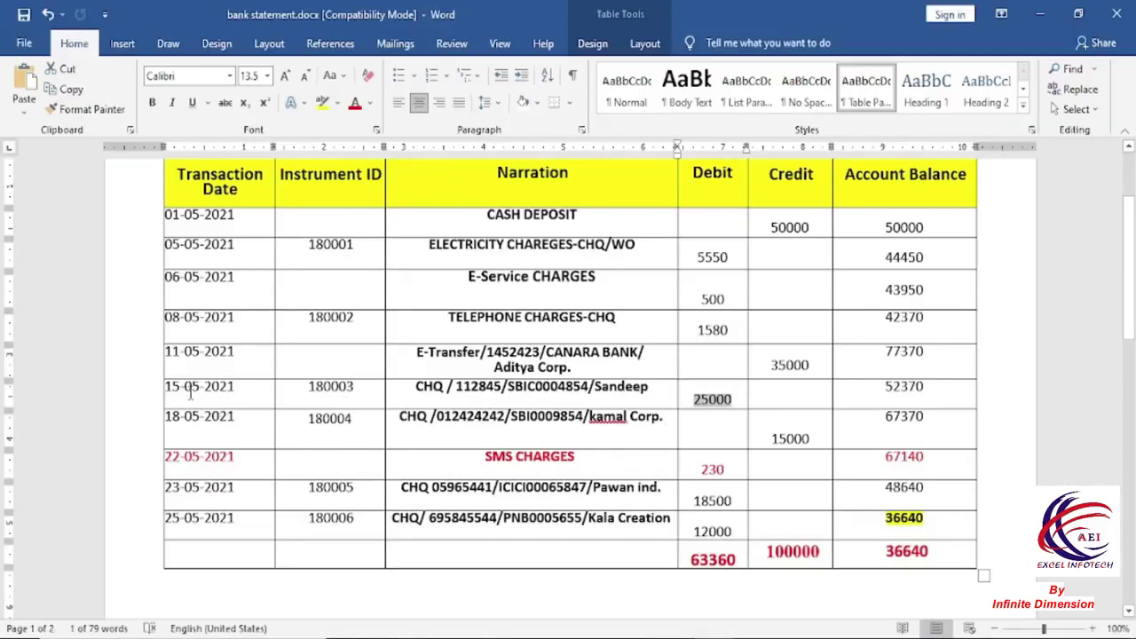
pyautogui.hotkey('alt', 'Tab')
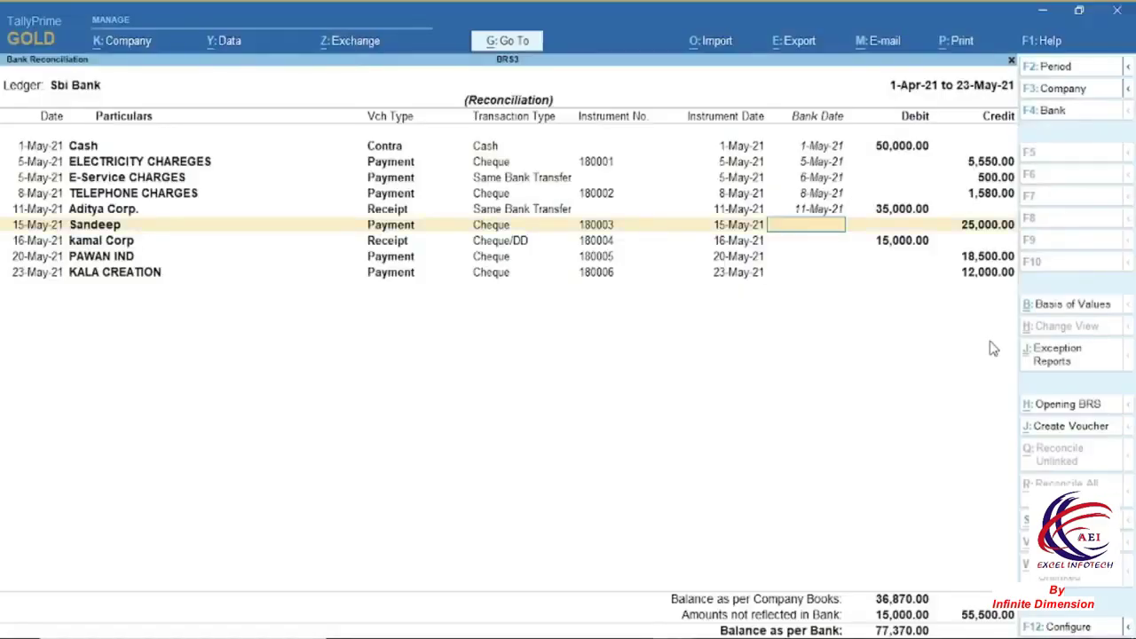
pyautogui.write('15')
pyautogui.press('Return')
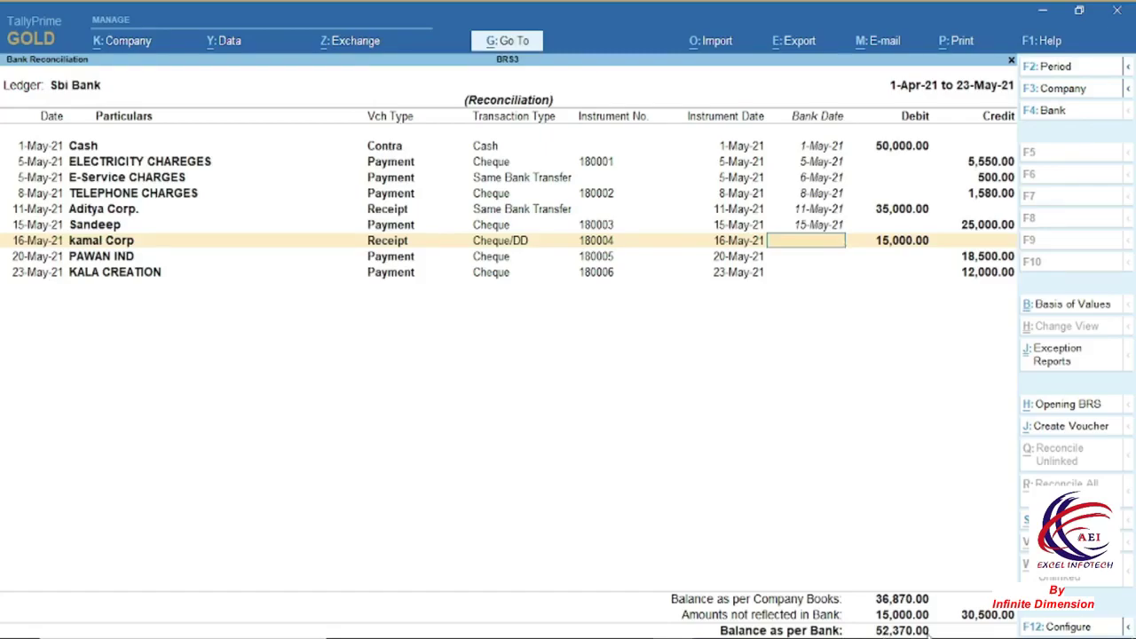
pyautogui.hotkey('alt', 'Tab')
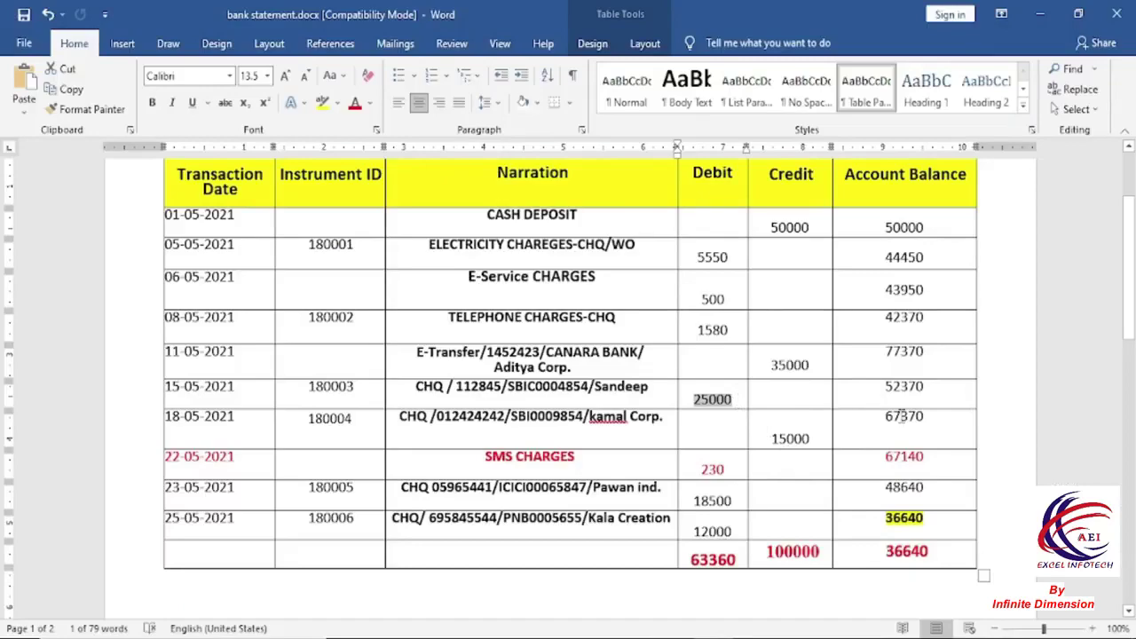
# On the Word statement, locate kamal Corp.'s cheque and the 52370 and 67370 balances
pyautogui.moveTo(885, 395); pyautogui.dragTo(927, 395)
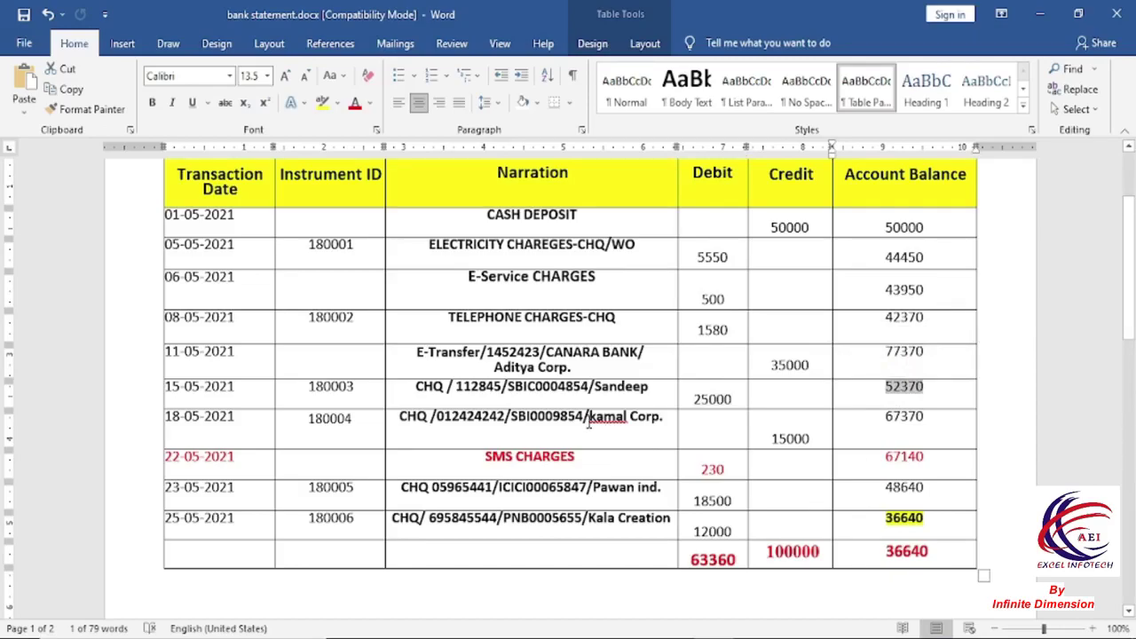
pyautogui.moveTo(589, 422); pyautogui.dragTo(663, 420)
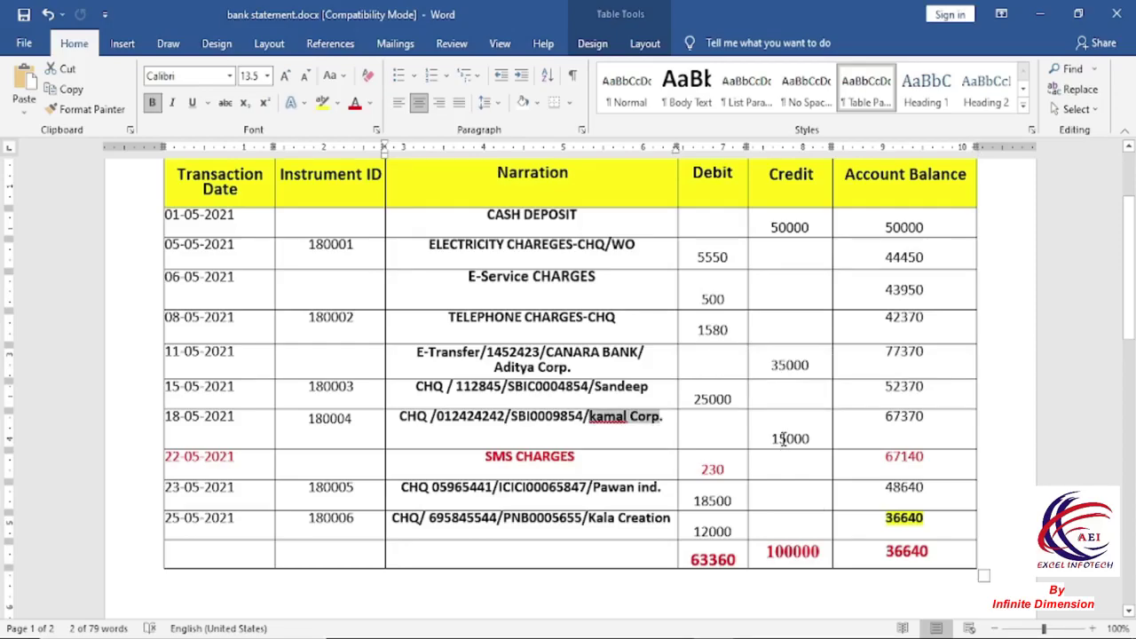
pyautogui.doubleClick(904, 416)
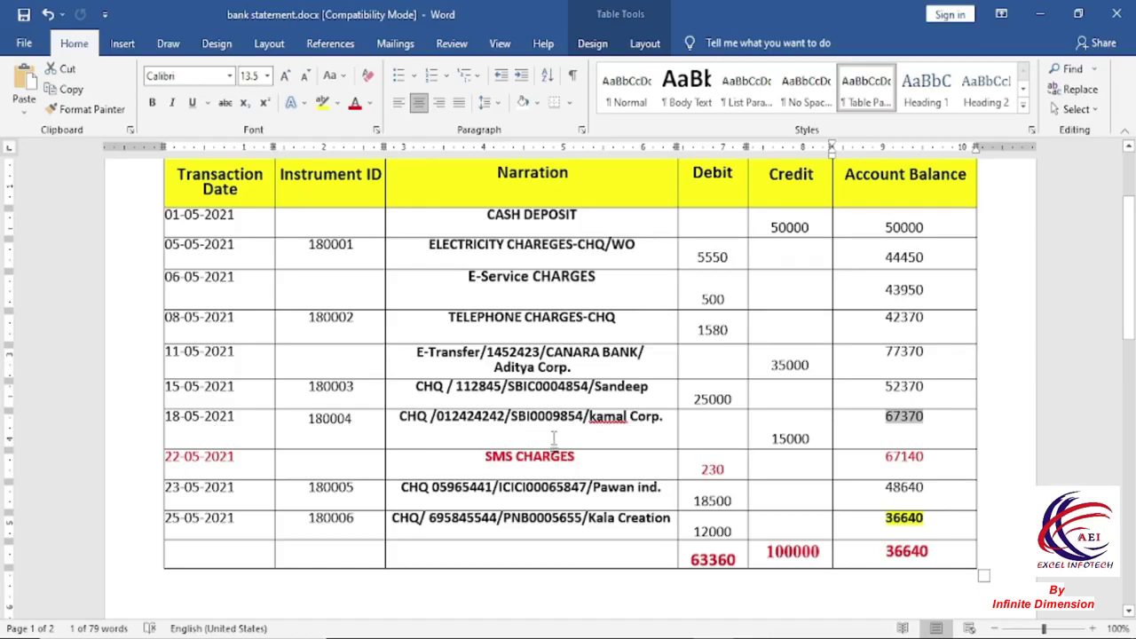
pyautogui.hotkey('alt', 'Tab')
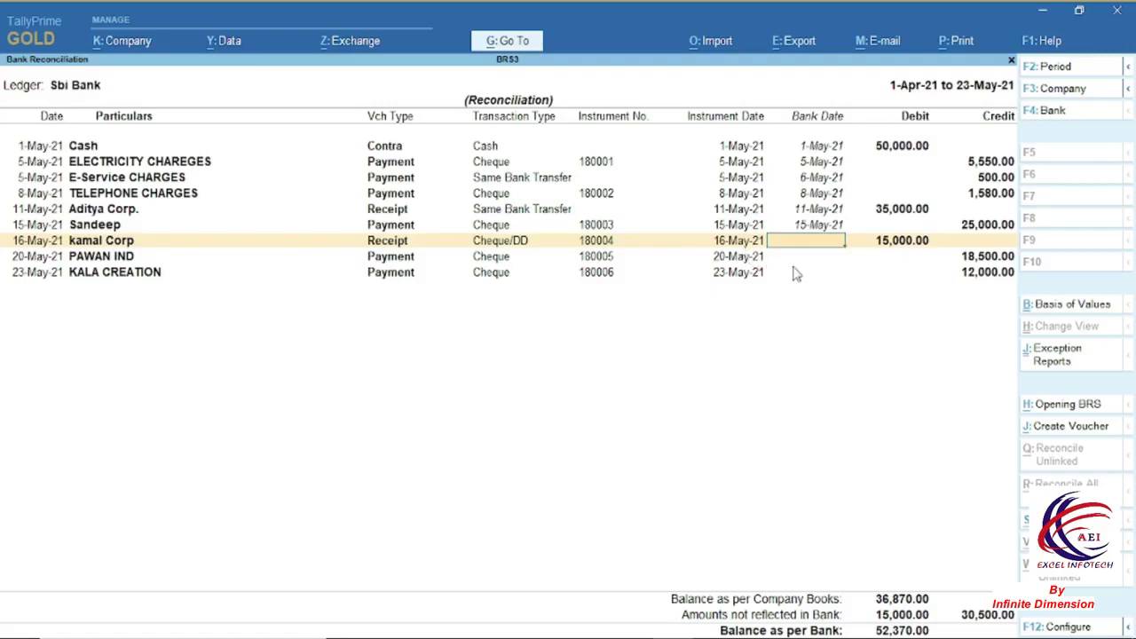
# Enter 16 as kamal Corp.'s bank date so Balance as per Bank reads 67,370.00
pyautogui.write('6')
pyautogui.press('Return')
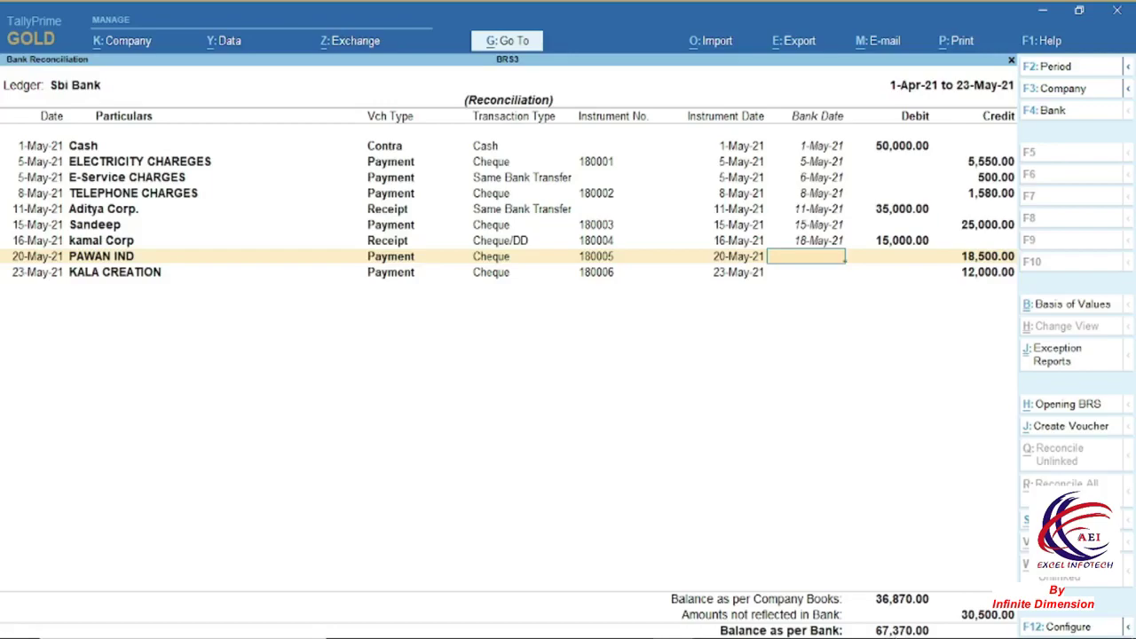
pyautogui.hotkey('alt', 'Tab')
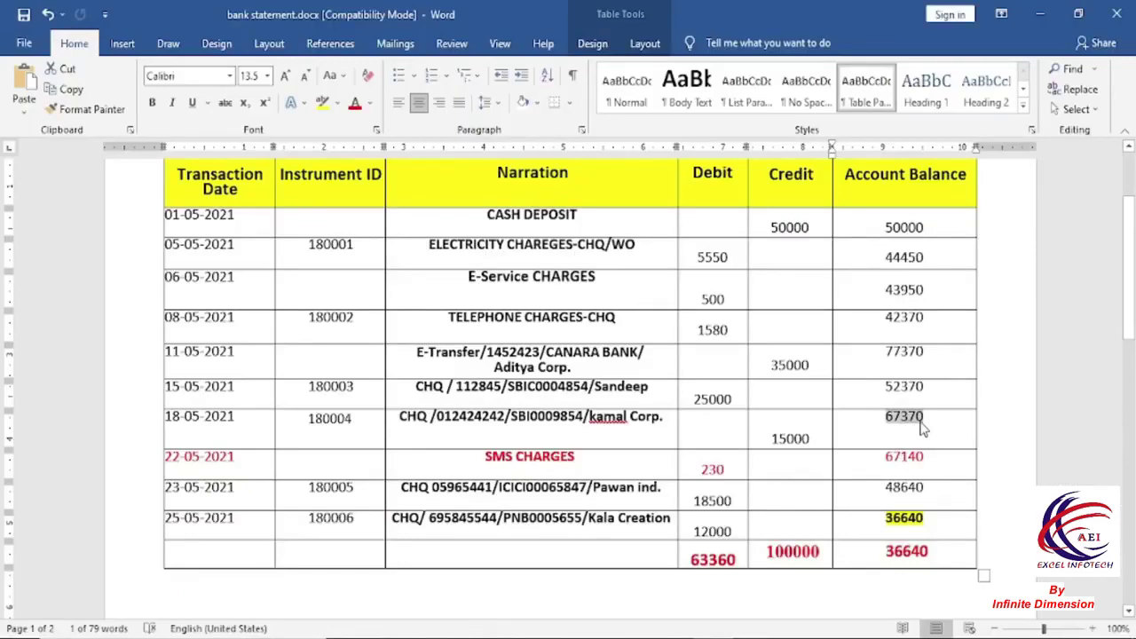
# Pick out the 22-05-2021 SMS CHARGES row with its 230 debit and 67140 balance
pyautogui.click(306, 472)
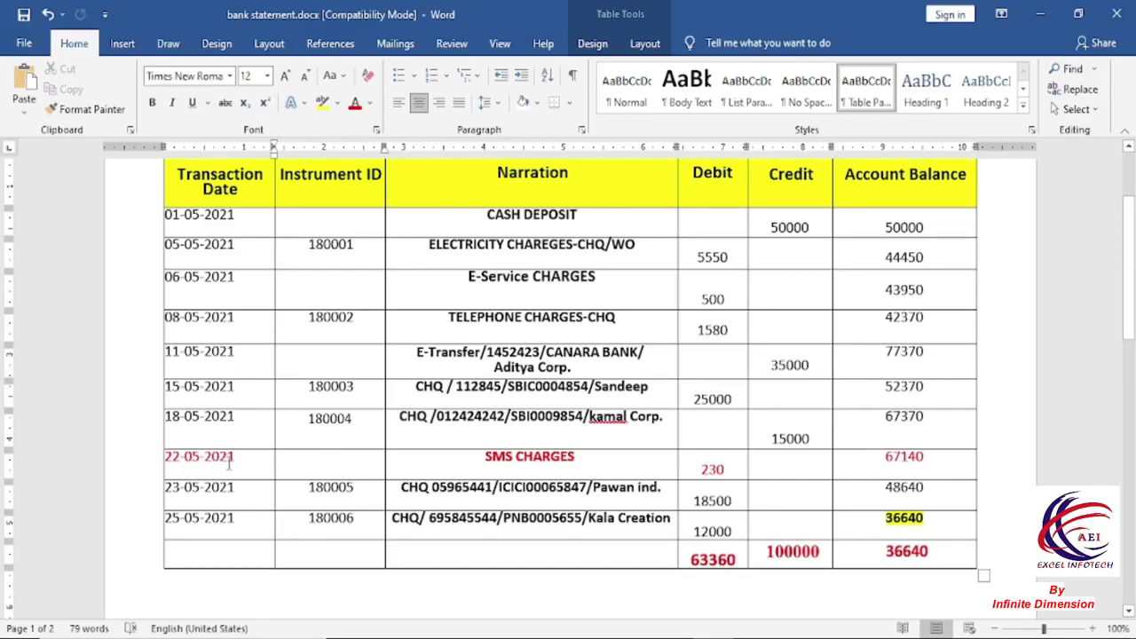
pyautogui.moveTo(482, 460); pyautogui.dragTo(577, 460)
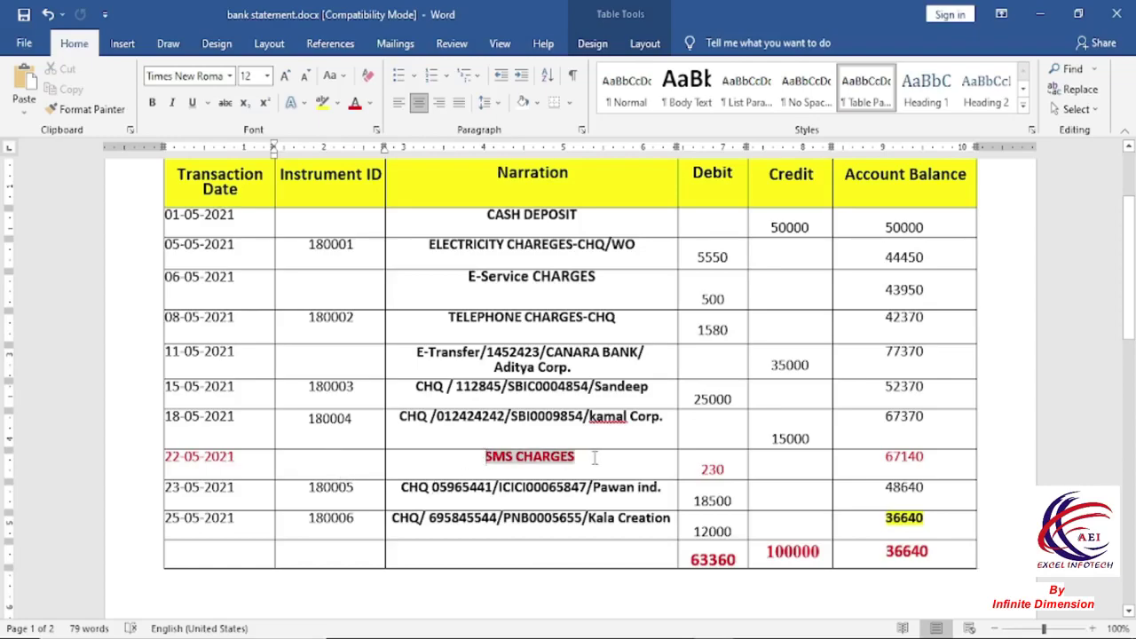
pyautogui.doubleClick(713, 470)
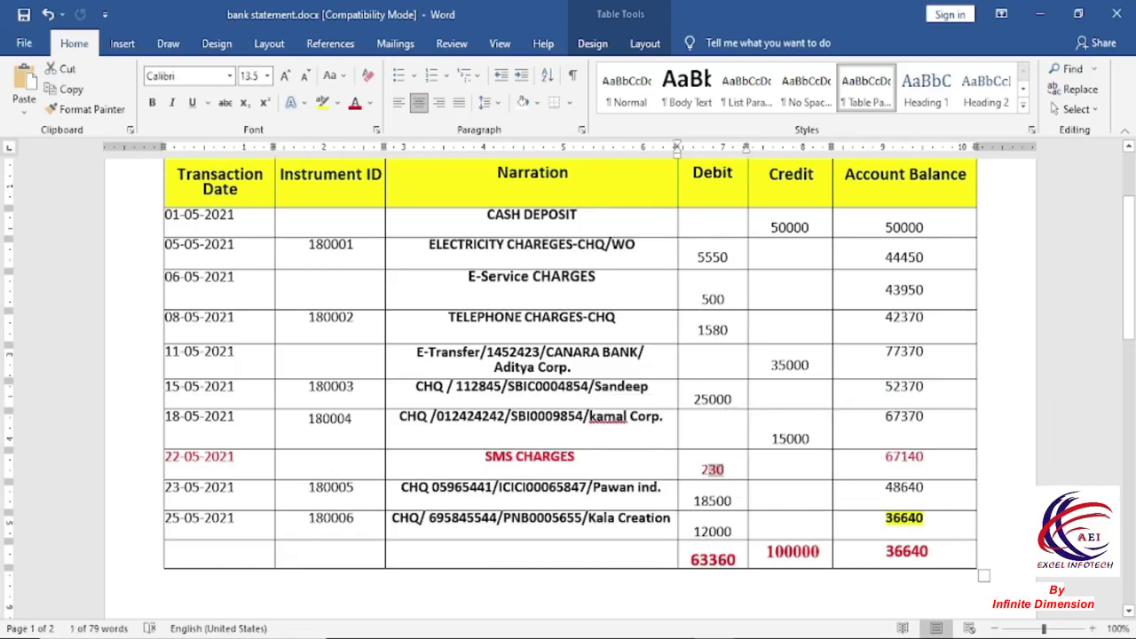
pyautogui.moveTo(879, 457); pyautogui.dragTo(930, 460)
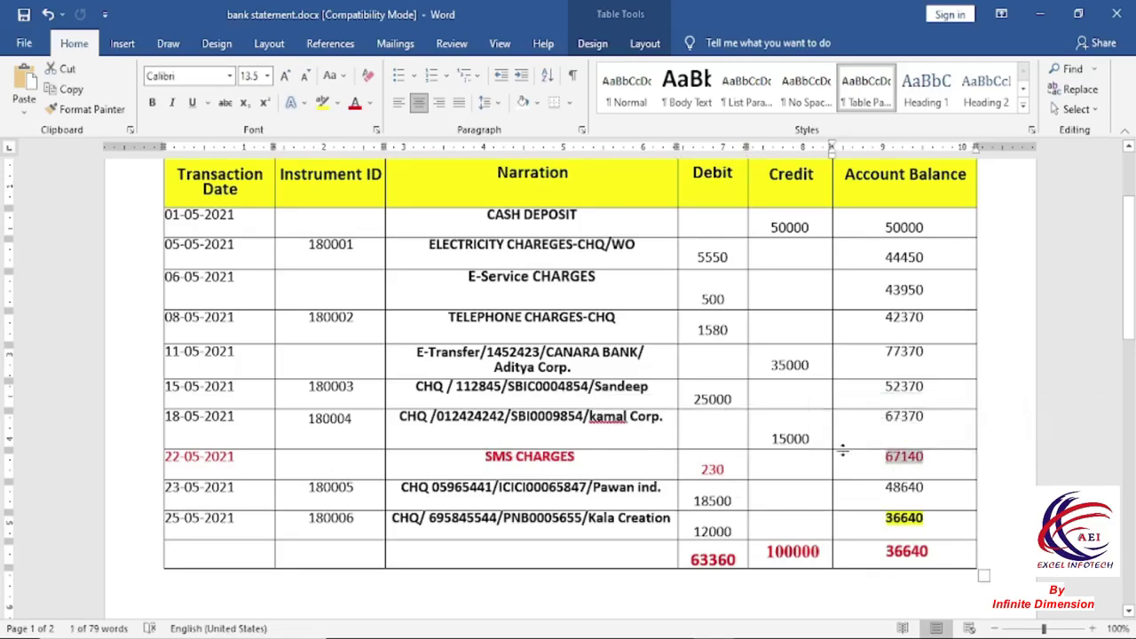
pyautogui.click(910, 503)
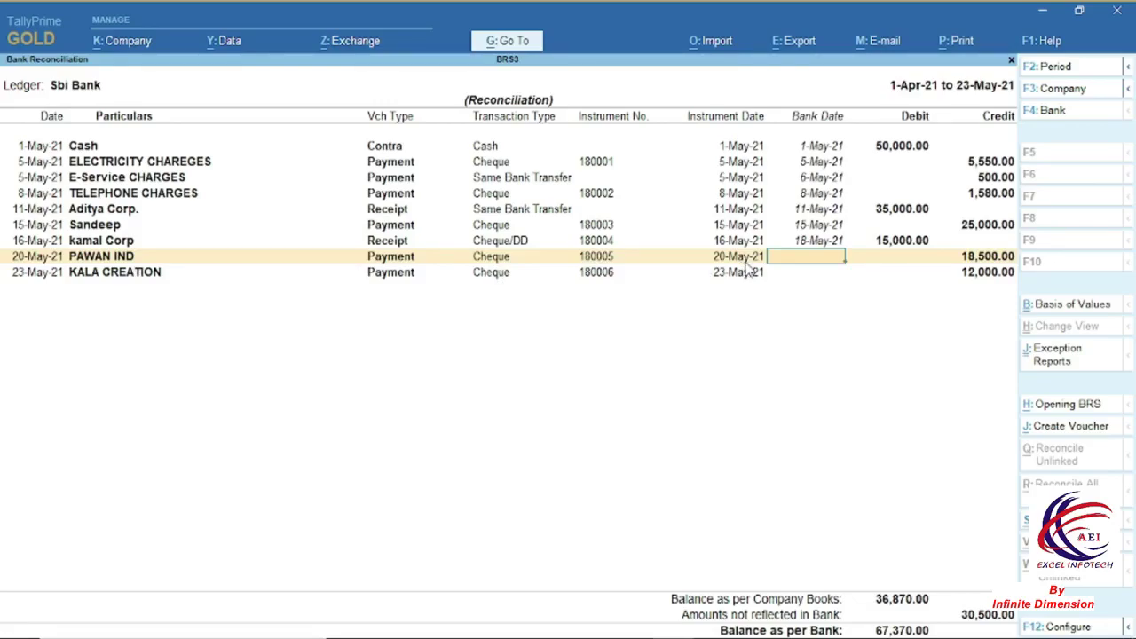
# Accept the Sbi Bank reconciliation and start Payment voucher No. 5
pyautogui.hotkey('alt', 'j')
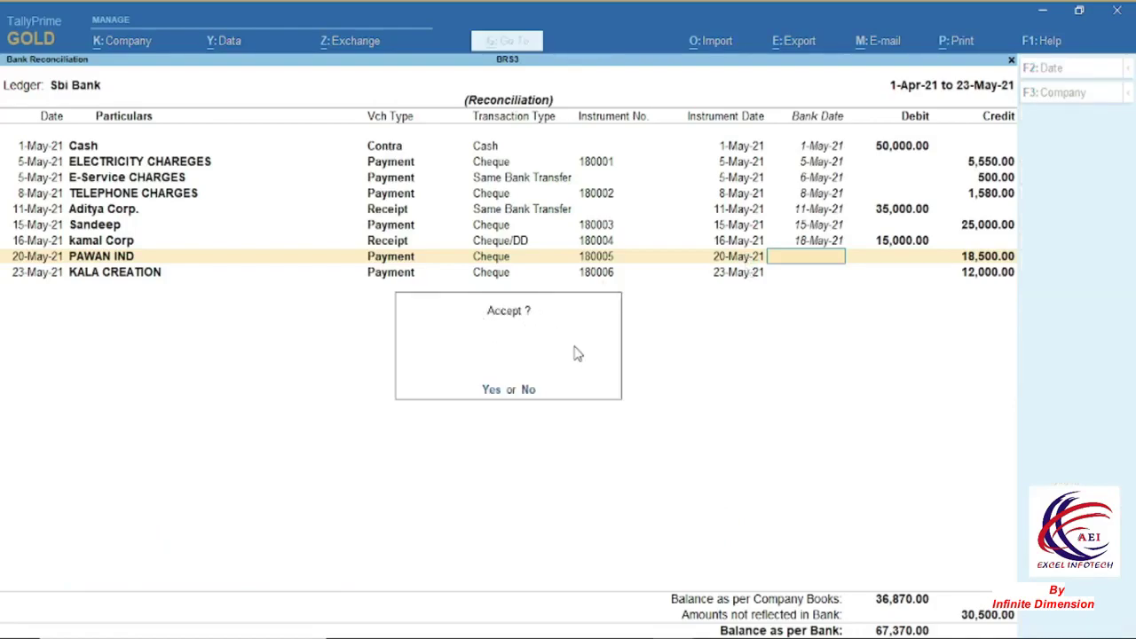
pyautogui.press('y')
pyautogui.hotkey('alt', 'c')
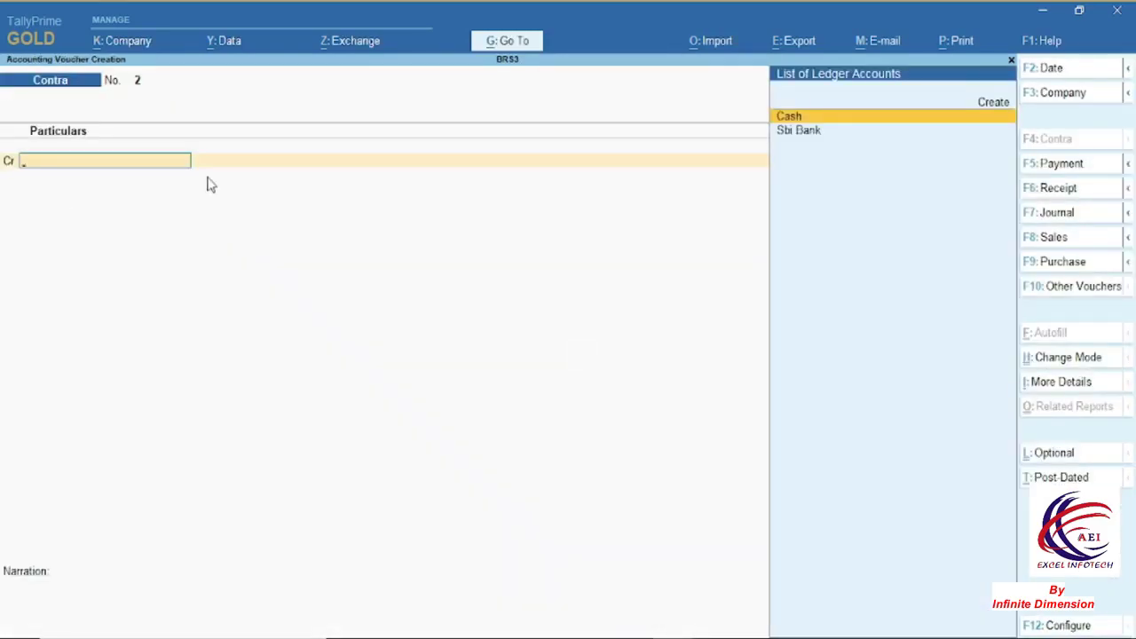
pyautogui.press('F5')
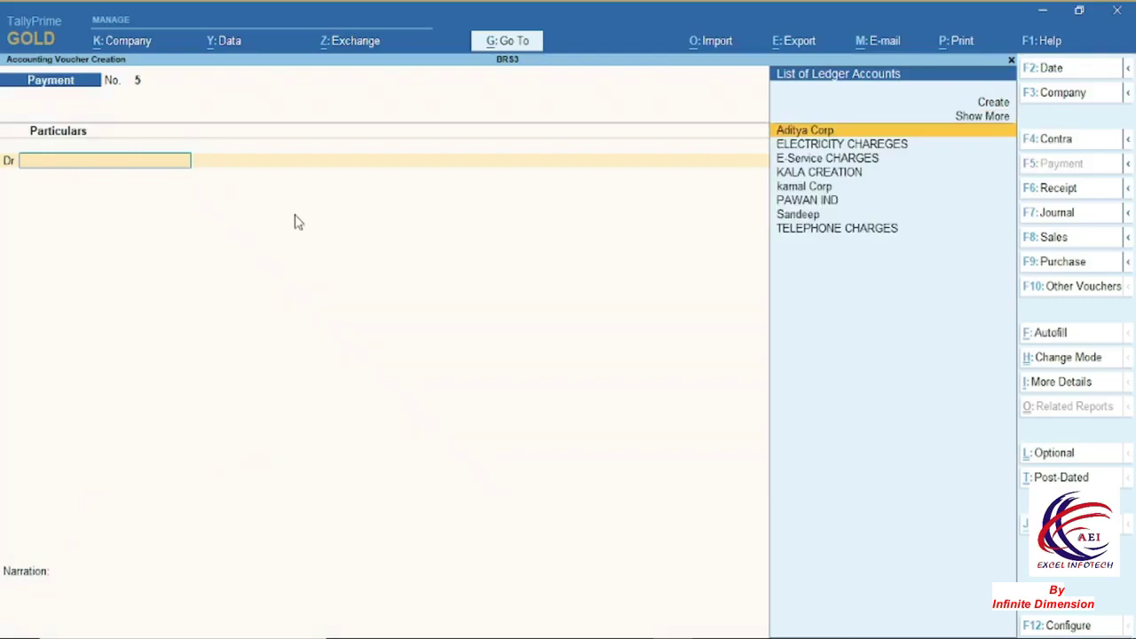
# Create a new SMS Charge ledger under Indirect Expenses from within the payment voucher
pyautogui.press('alt')
pyautogui.hotkey('alt', 'c')
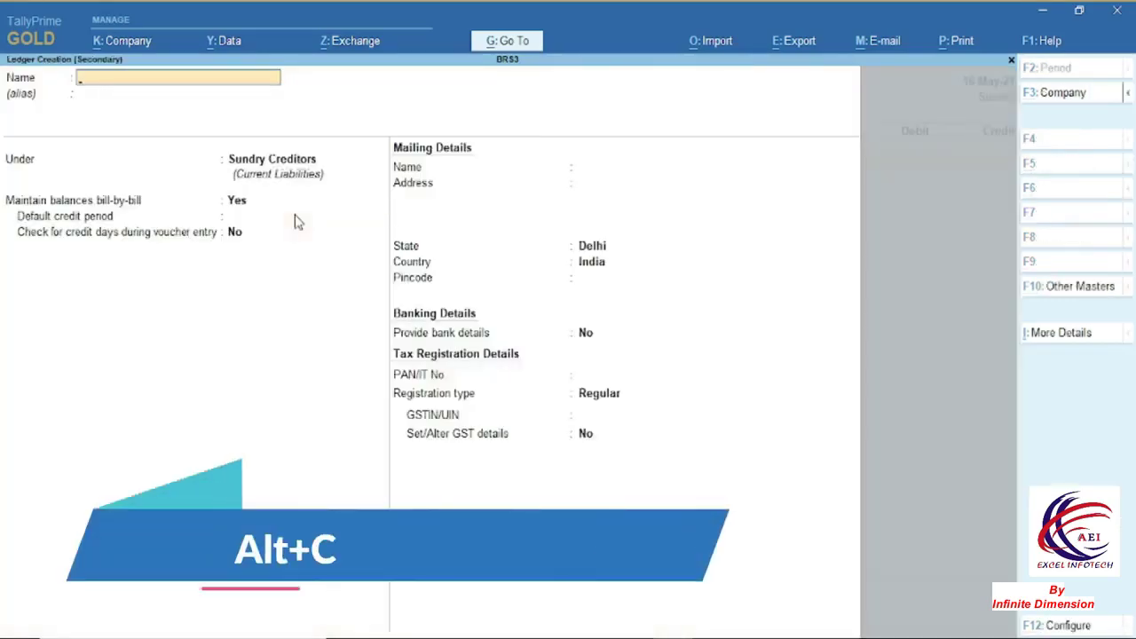
pyautogui.write('SMS Charge')
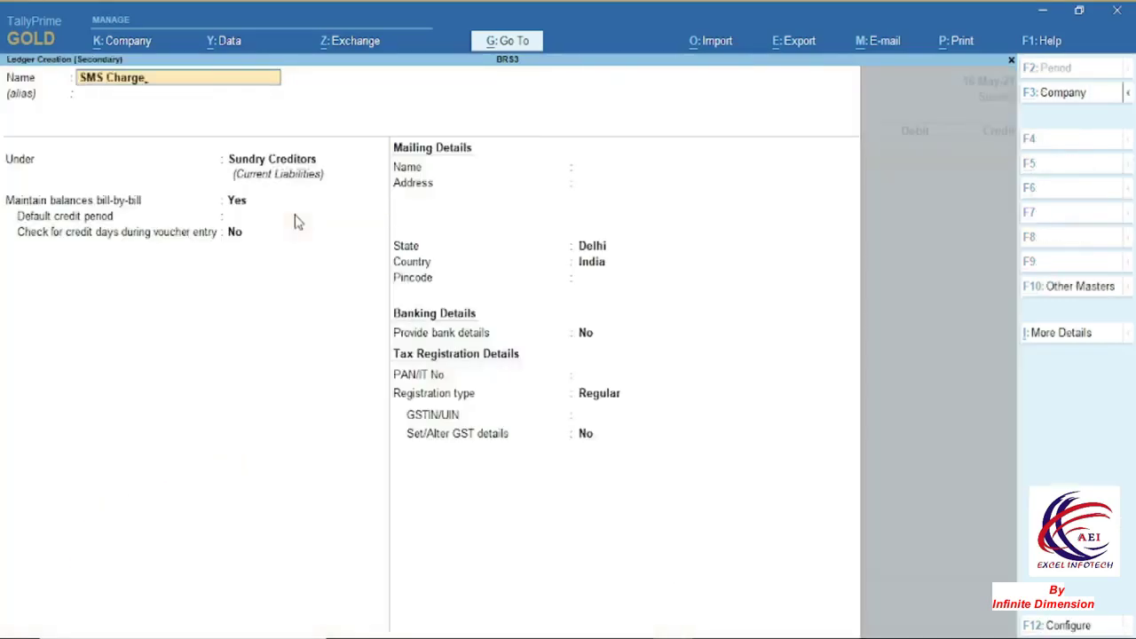
pyautogui.press('Return')
pyautogui.press('BackSpace')
pyautogui.press('Down')
pyautogui.press('Down')
pyautogui.press('Down')
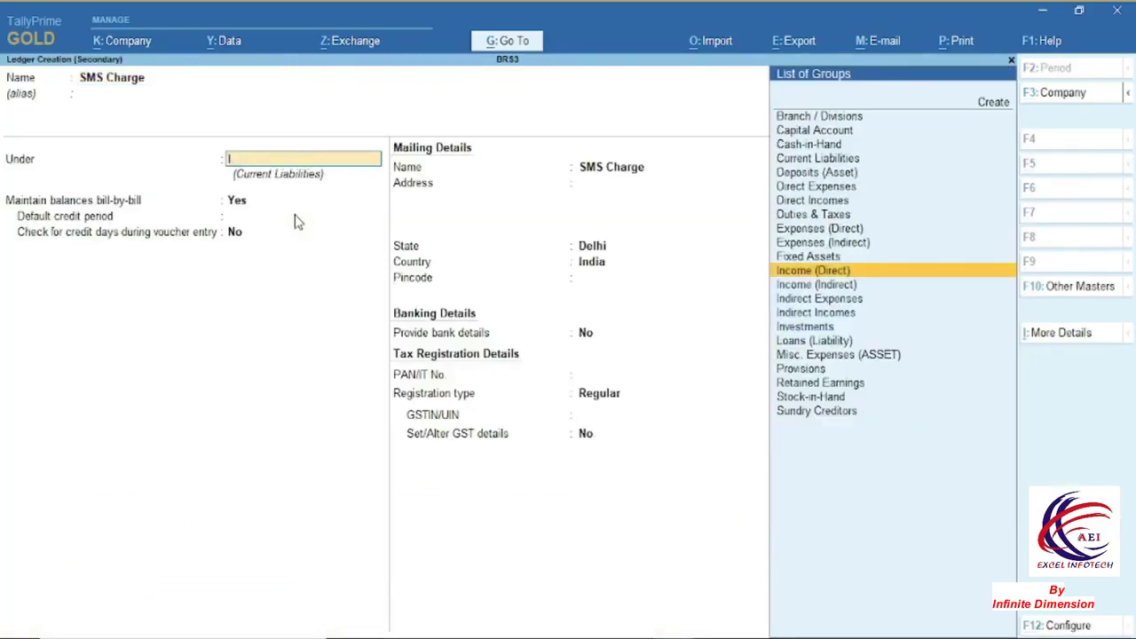
pyautogui.press('Return')
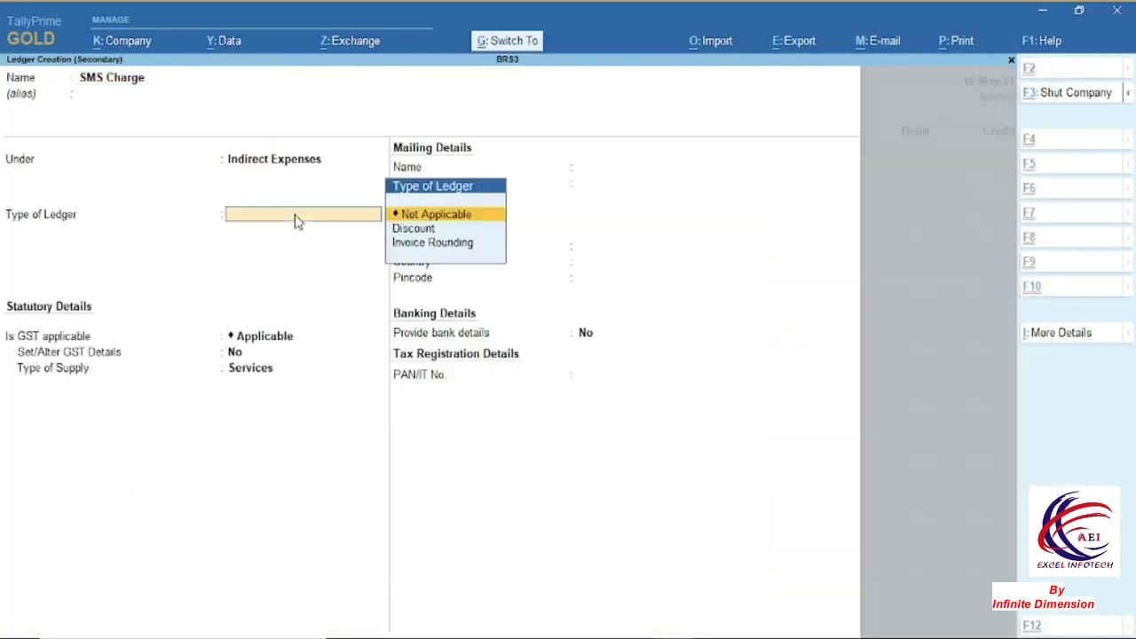
pyautogui.hotkey('ctrl', 'a')
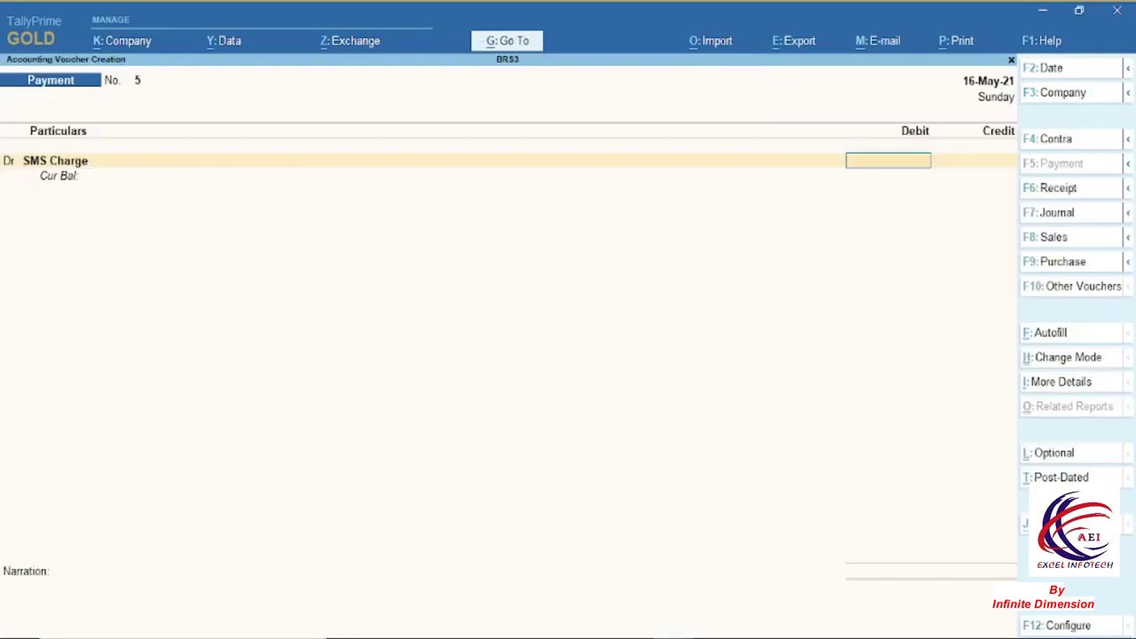
pyautogui.hotkey('alt', 'Tab')
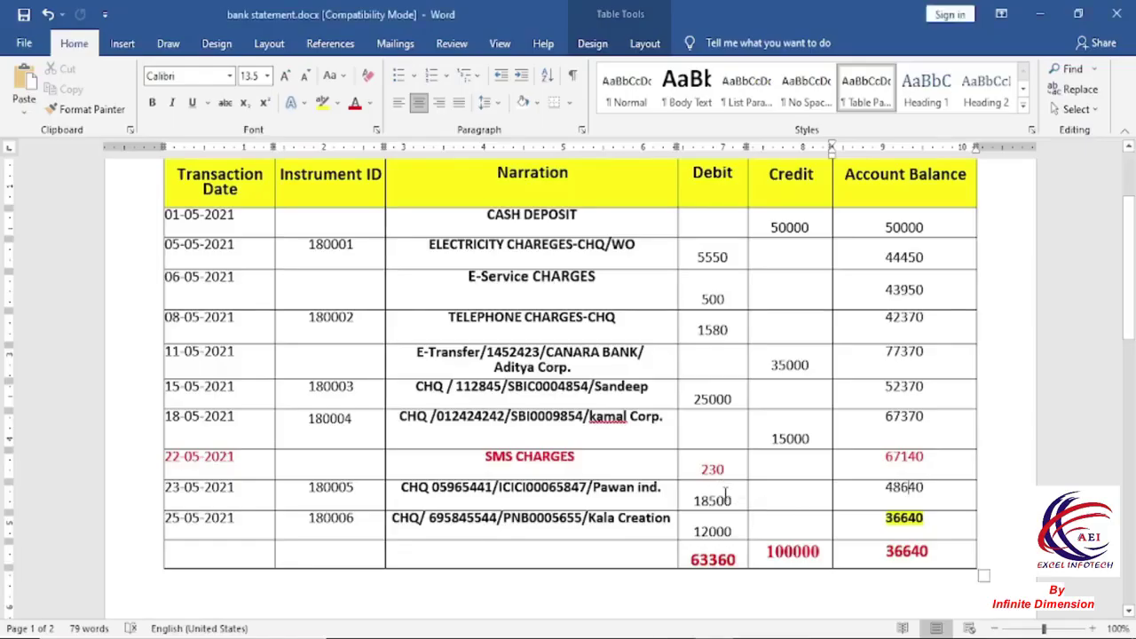
# Debit 230 to SMS Charge and credit Sbi Bank 230.00 in the payment voucher
pyautogui.hotkey('alt', 'Tab')
pyautogui.write('23')
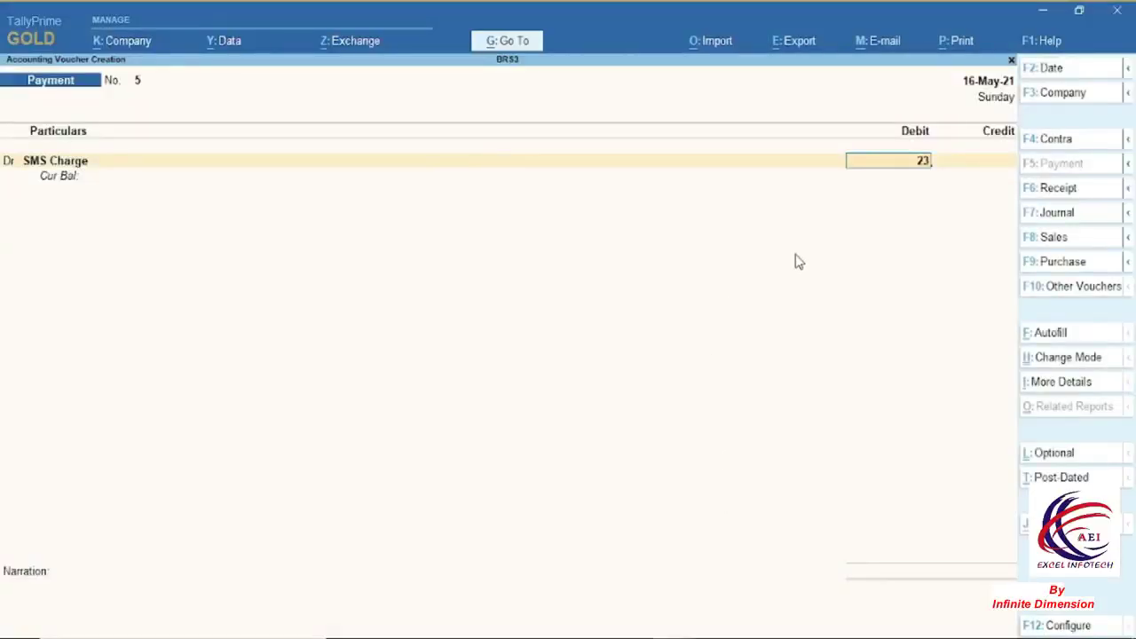
pyautogui.write('0')
pyautogui.press('Return')
pyautogui.press('Return')
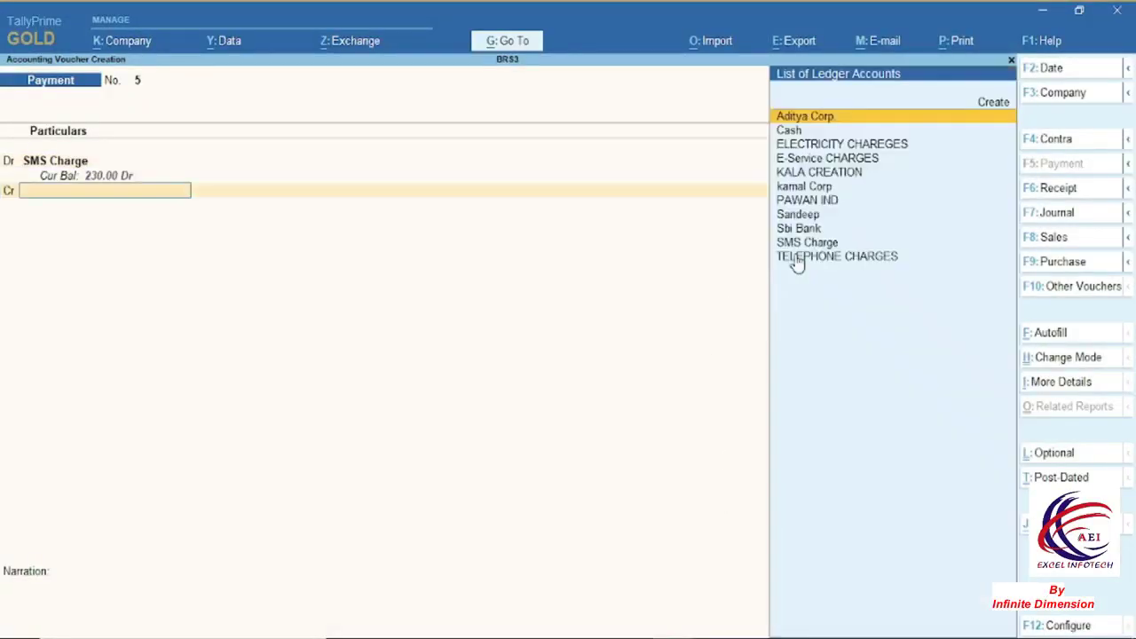
pyautogui.write('sb')
pyautogui.press('Return')
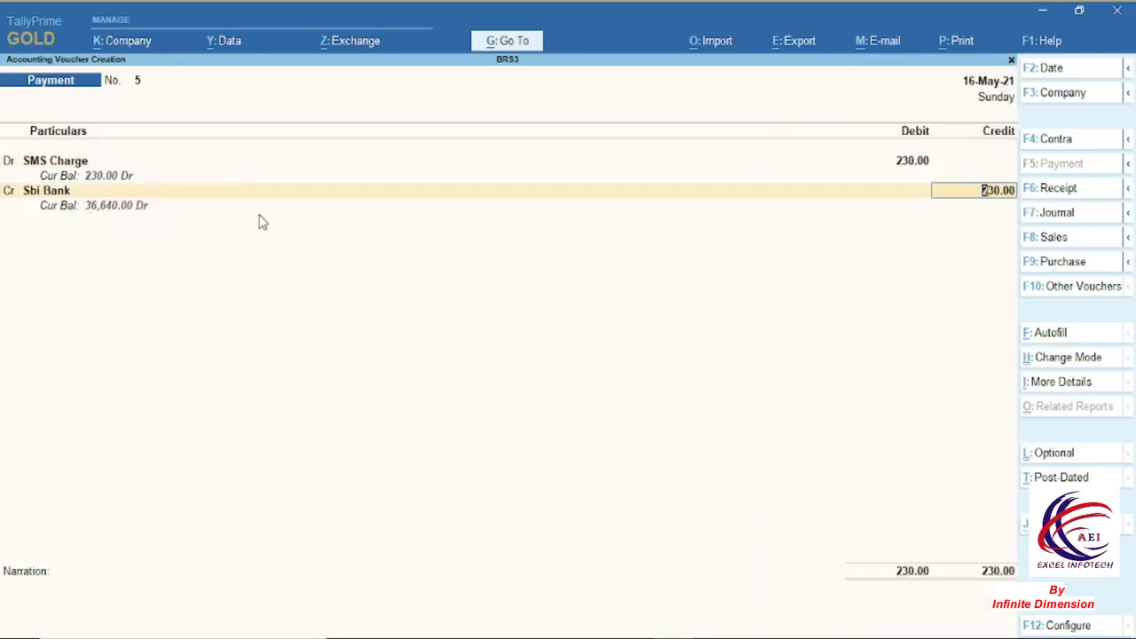
pyautogui.press('Return')
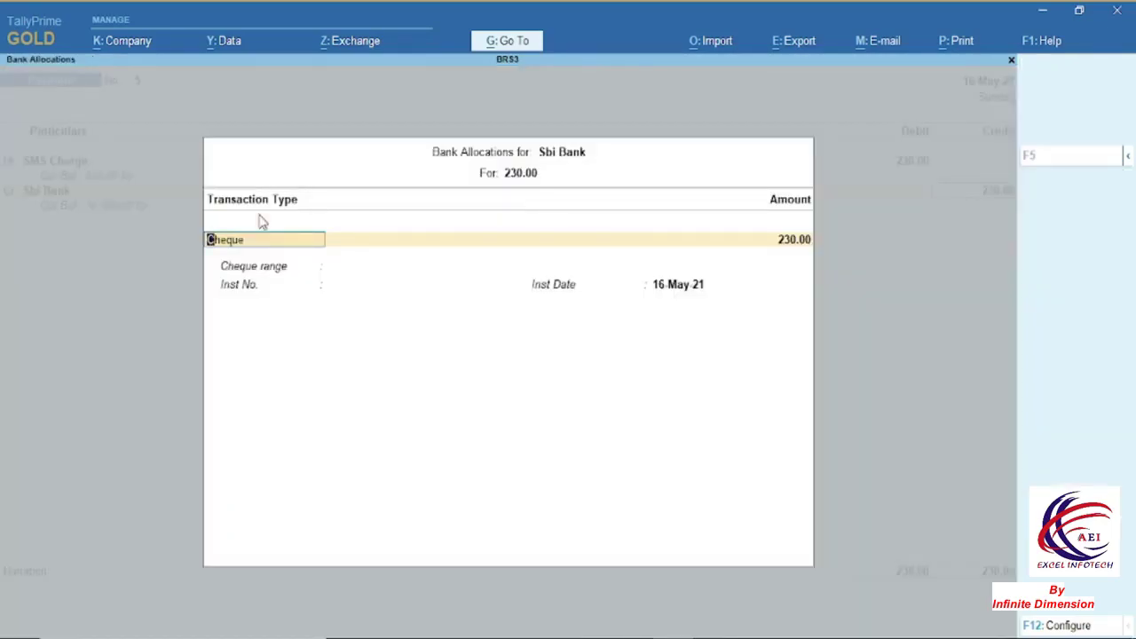
pyautogui.press('Escape')
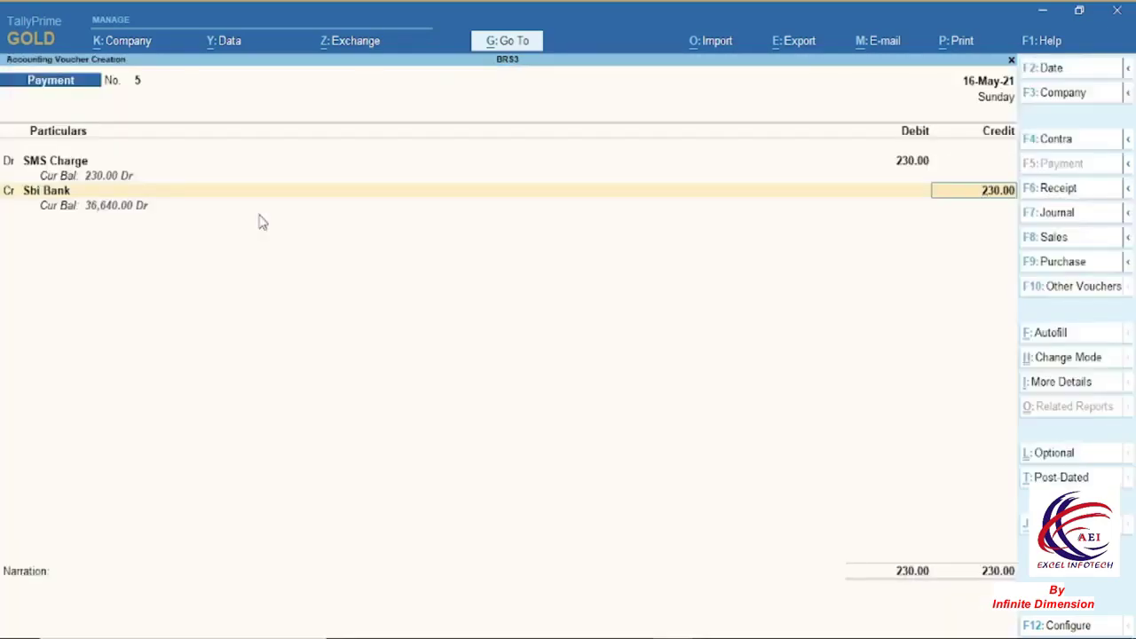
pyautogui.hotkey('alt', 'Tab')
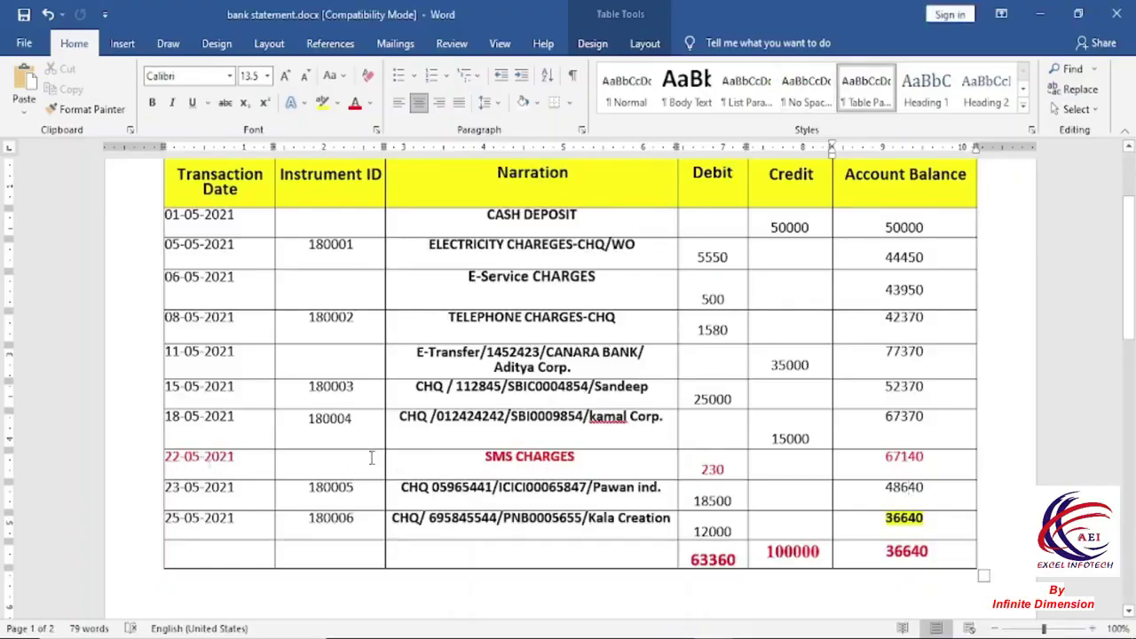
pyautogui.hotkey('alt', 'Tab')
# Change the payment voucher's date to 22-5-2021
pyautogui.press('F2')
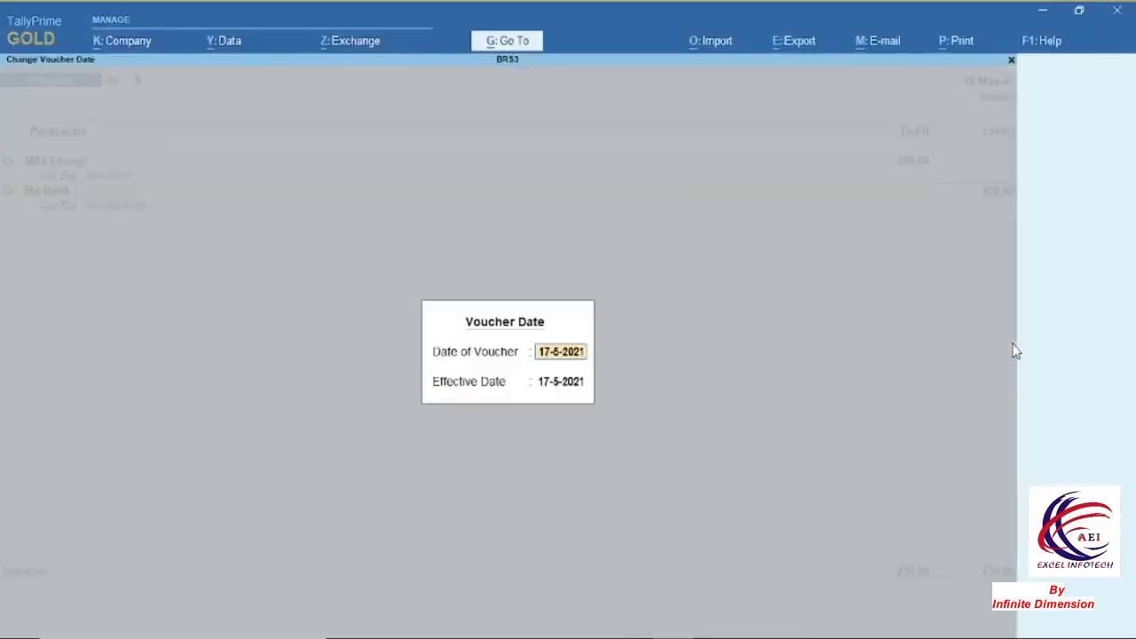
pyautogui.write('22-5-')
pyautogui.write('2021')
pyautogui.press('Return')
pyautogui.write('22-5')
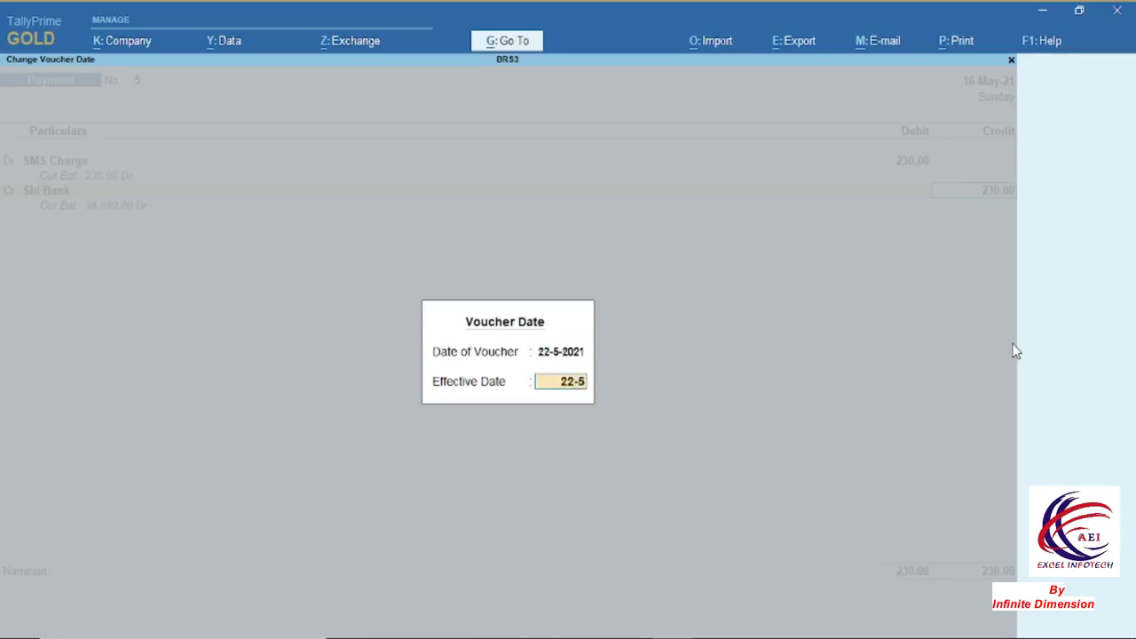
pyautogui.write('-21')
pyautogui.press('Return')
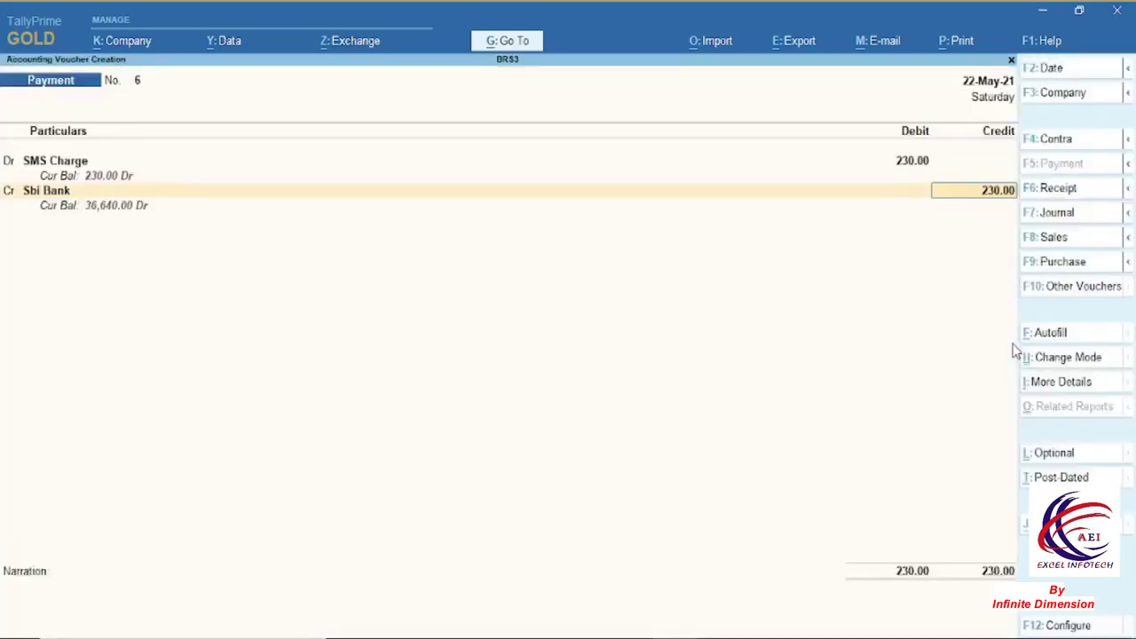
# Set the Sbi Bank transaction type to Others with instrument date 22-5, then save the voucher
pyautogui.press('Return')
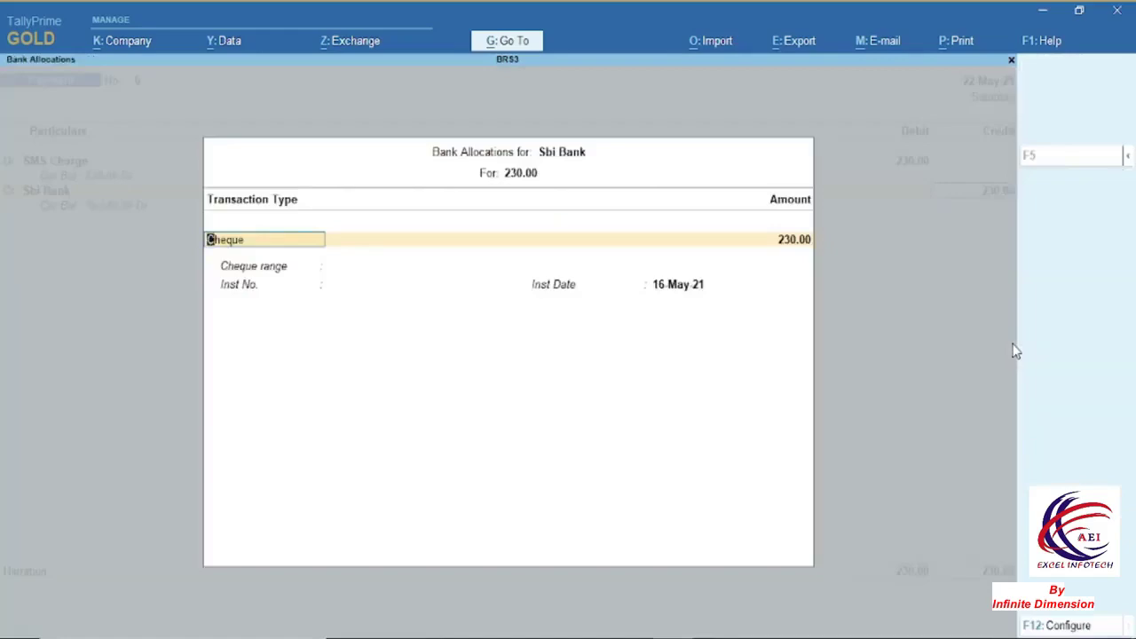
pyautogui.press('BackSpace')
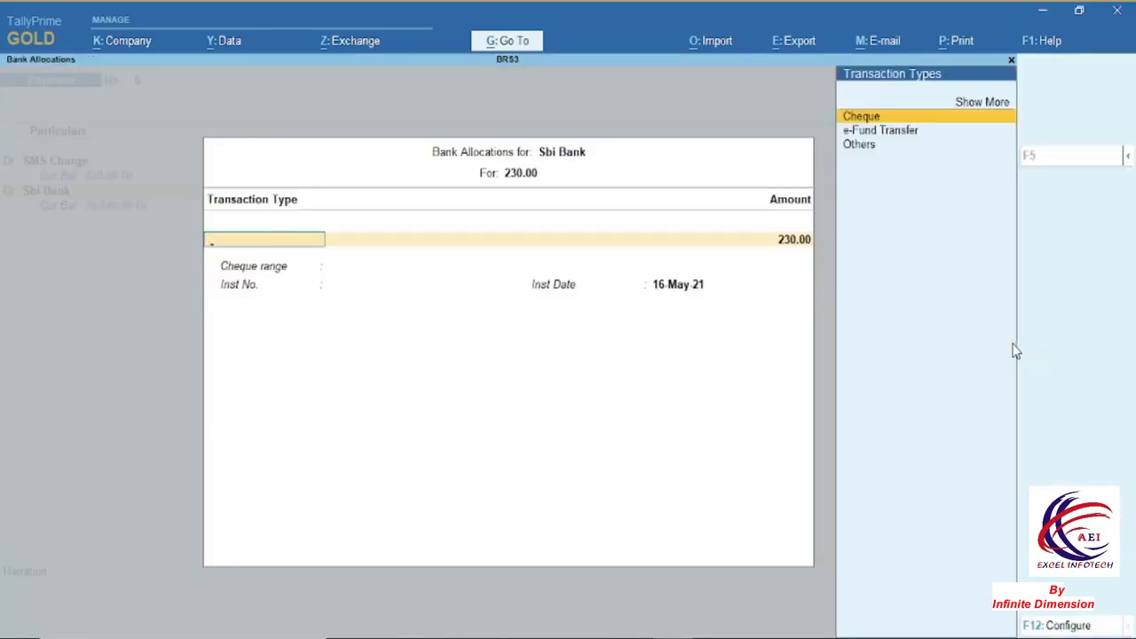
pyautogui.press('Down')
pyautogui.press('Down')
pyautogui.press('Return')
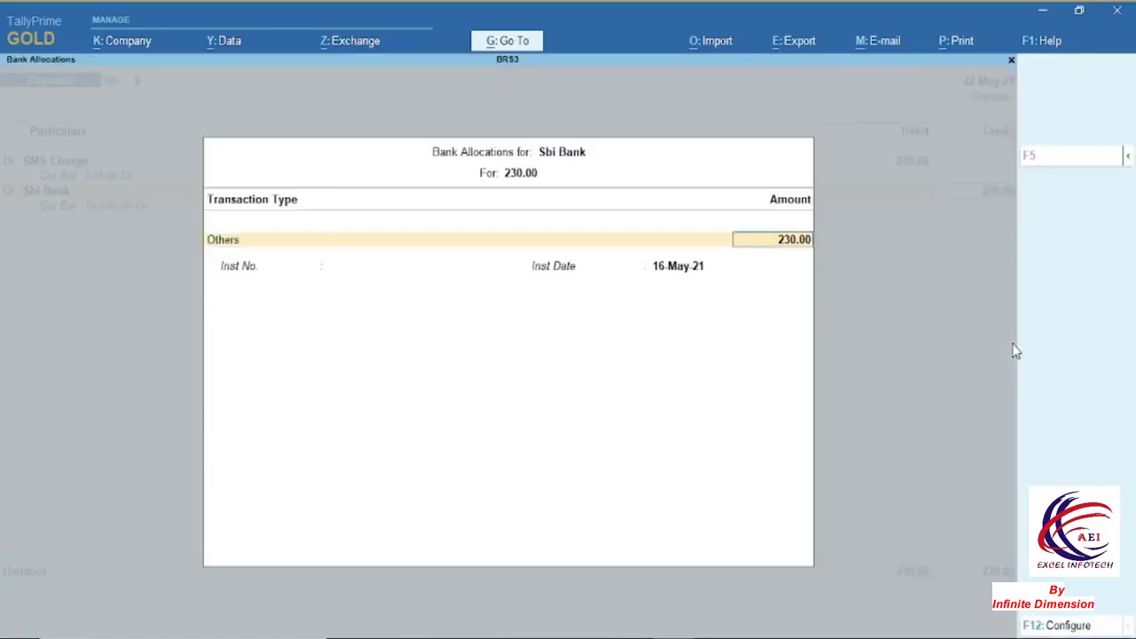
pyautogui.press('Return')
pyautogui.press('Return')
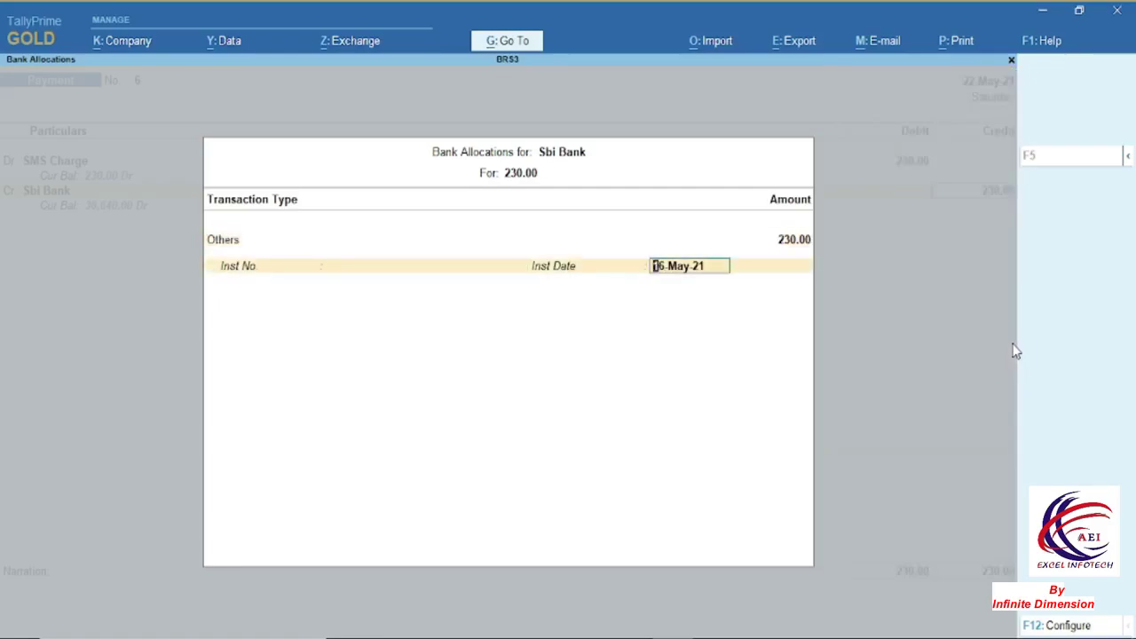
pyautogui.write('22-5')
pyautogui.press('Return')
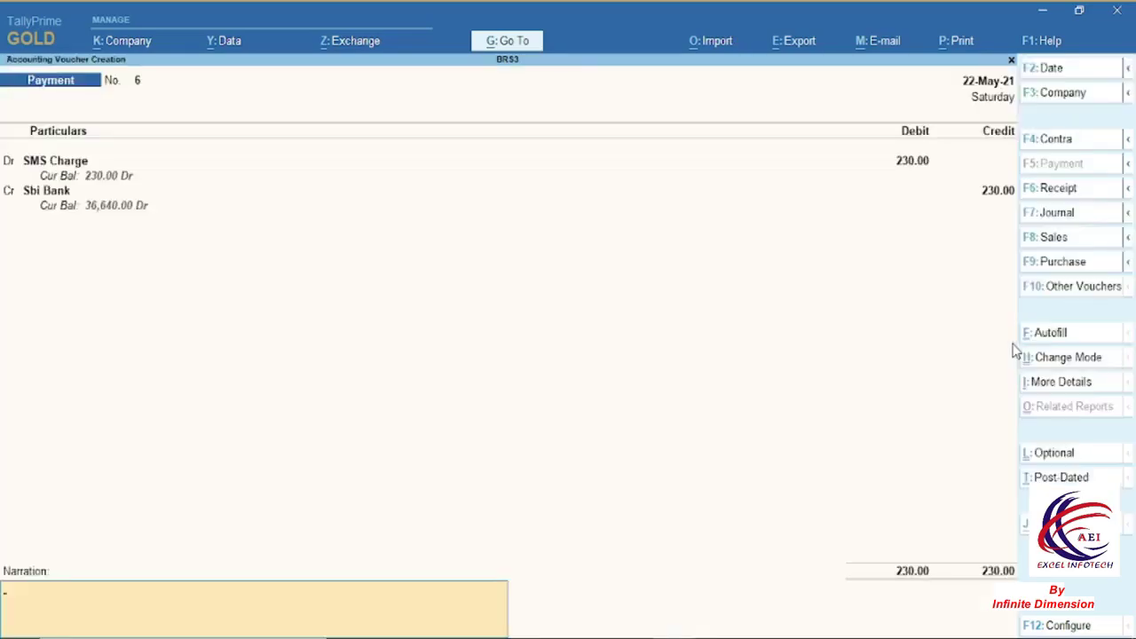
pyautogui.press('Return')
pyautogui.press('Return')
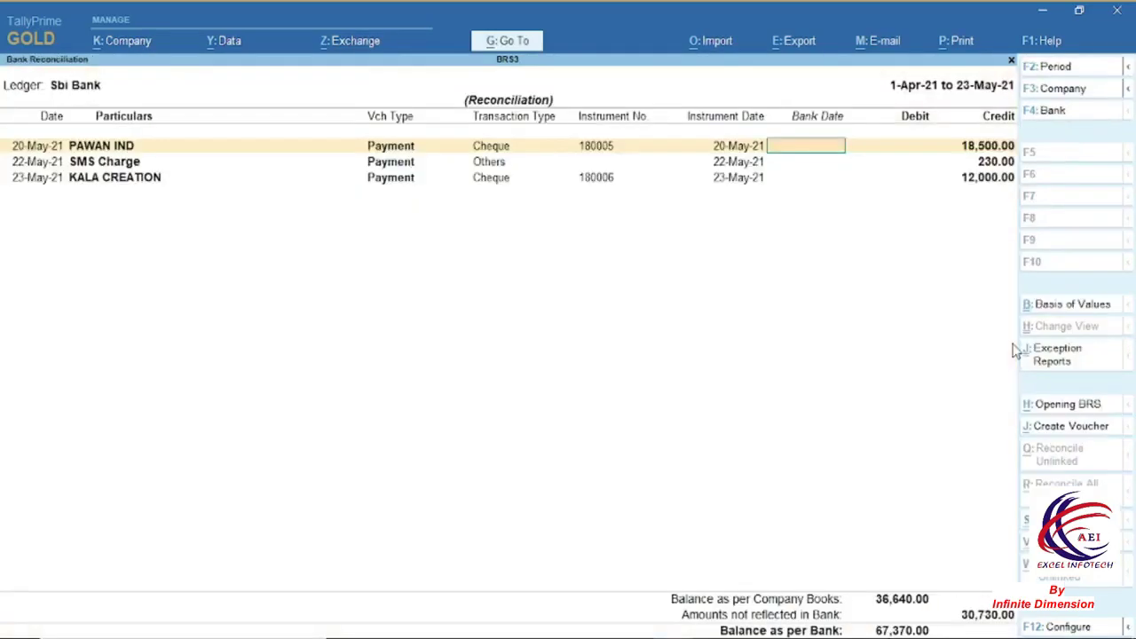
# Mark the SMS Charge payment cleared on 22-May-21, bringing the bank balance to 67,140.00
pyautogui.click(76, 165)
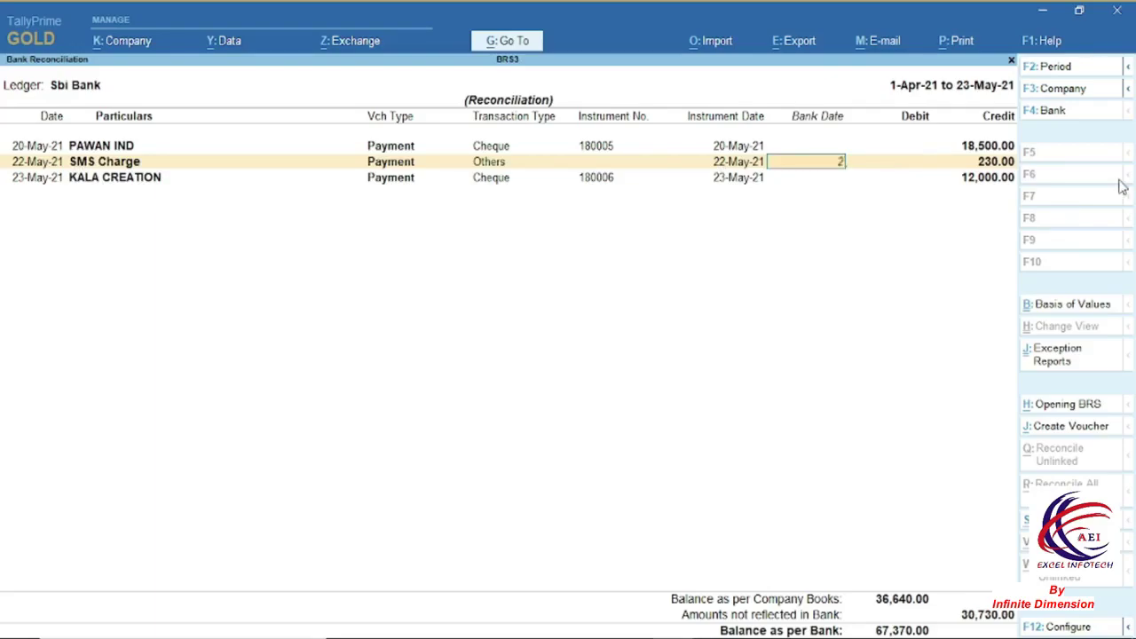
pyautogui.press('Return')
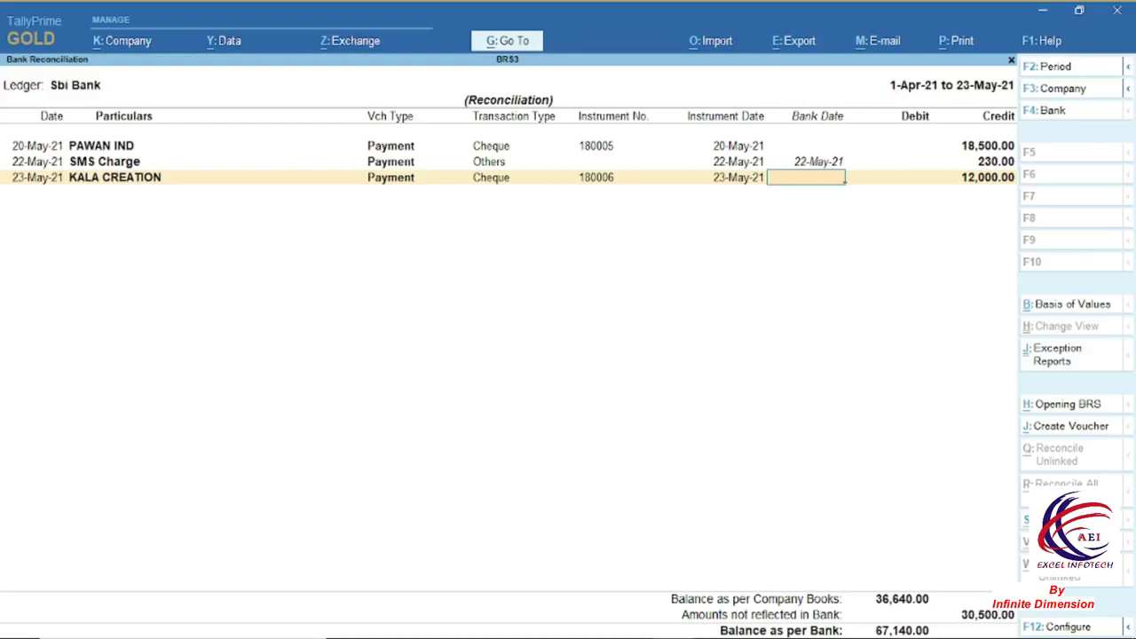
pyautogui.hotkey('alt', 'Tab')
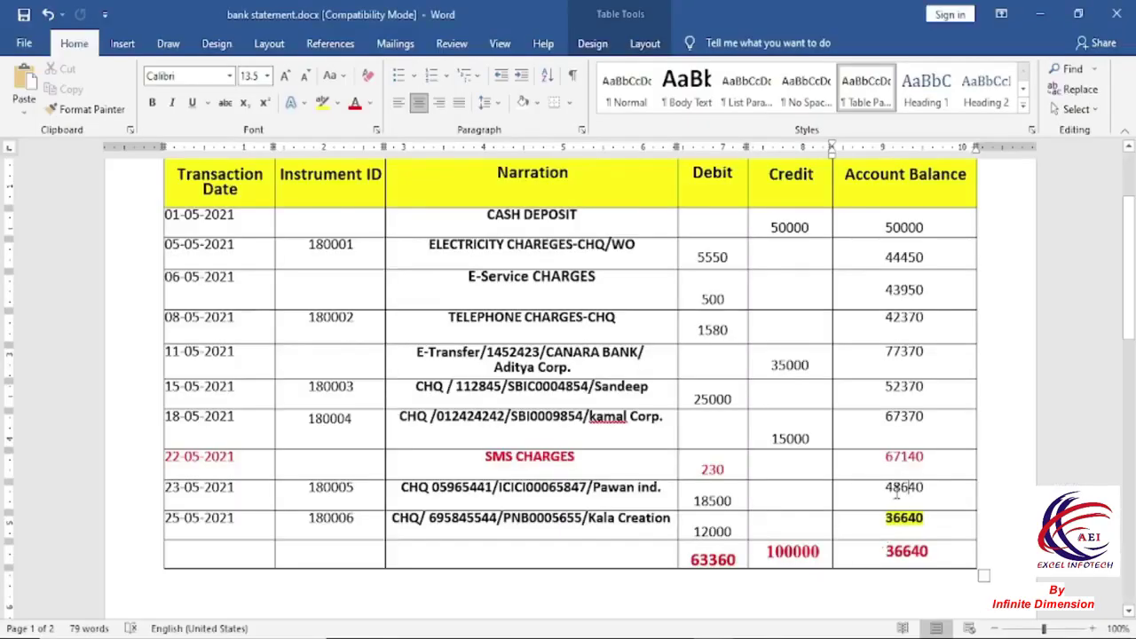
pyautogui.doubleClick(898, 458)
pyautogui.press('Right')
# Match PAWAN IND's cheque 180005 for 18500 to the statement and give it bank date 23-May-21
pyautogui.doubleClick(320, 488)
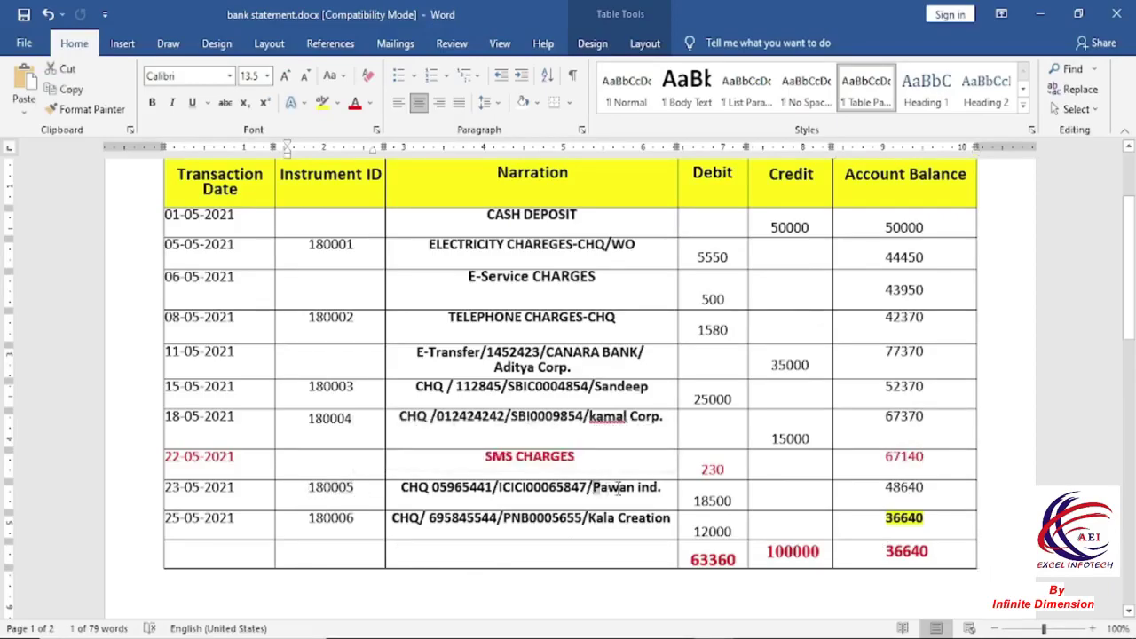
pyautogui.moveTo(619, 491); pyautogui.dragTo(664, 490)
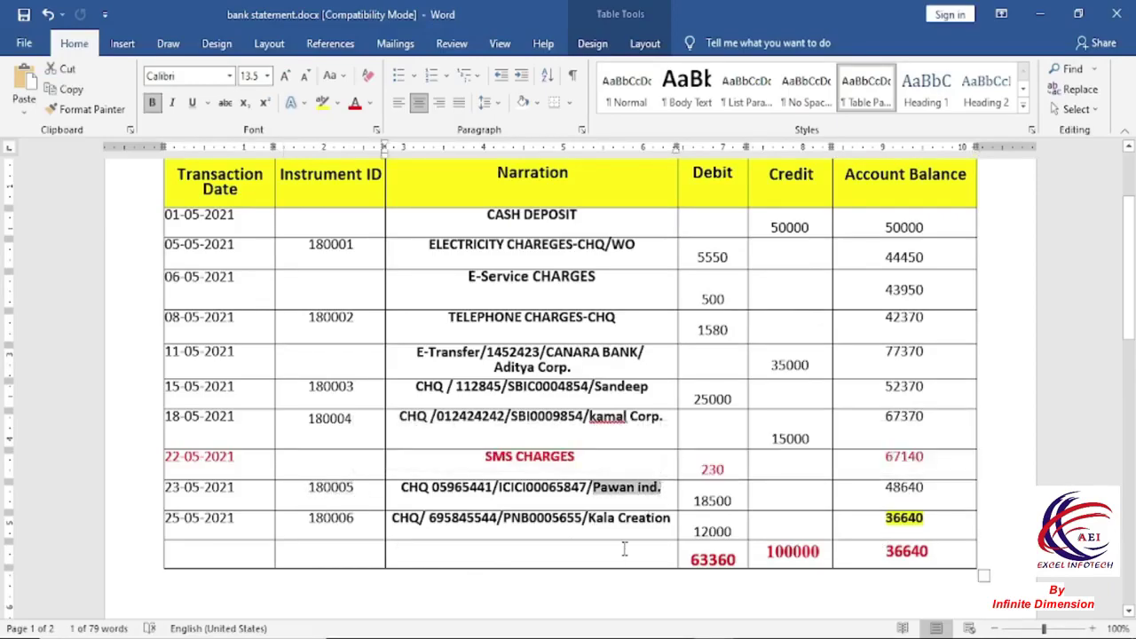
pyautogui.doubleClick(706, 501)
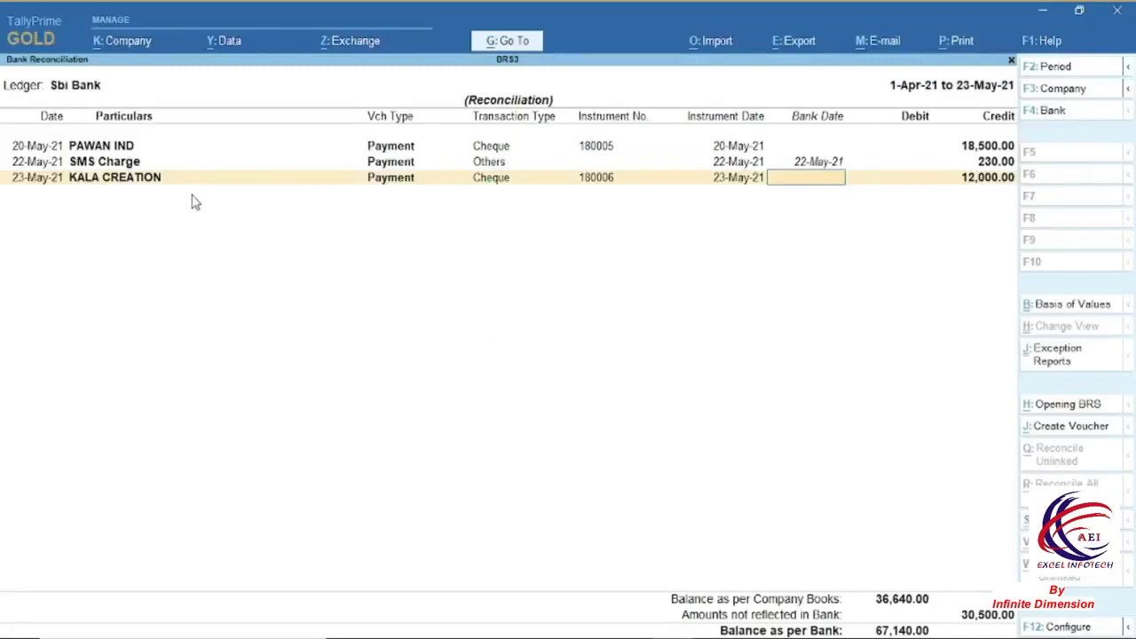
pyautogui.click(141, 151)
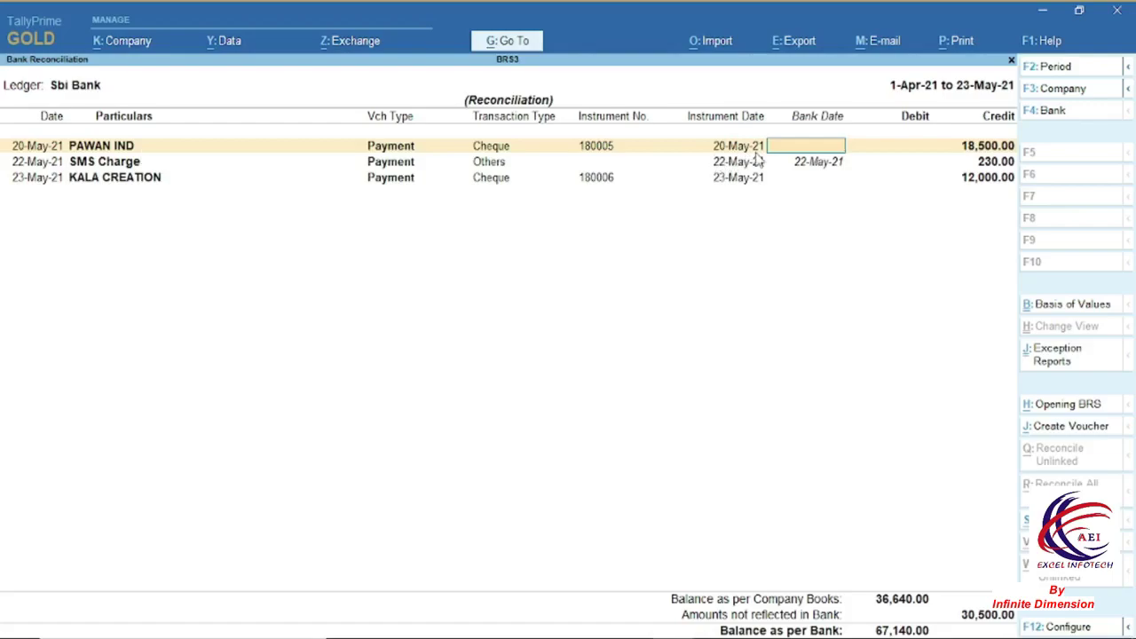
pyautogui.hotkey('alt', 'Tab')
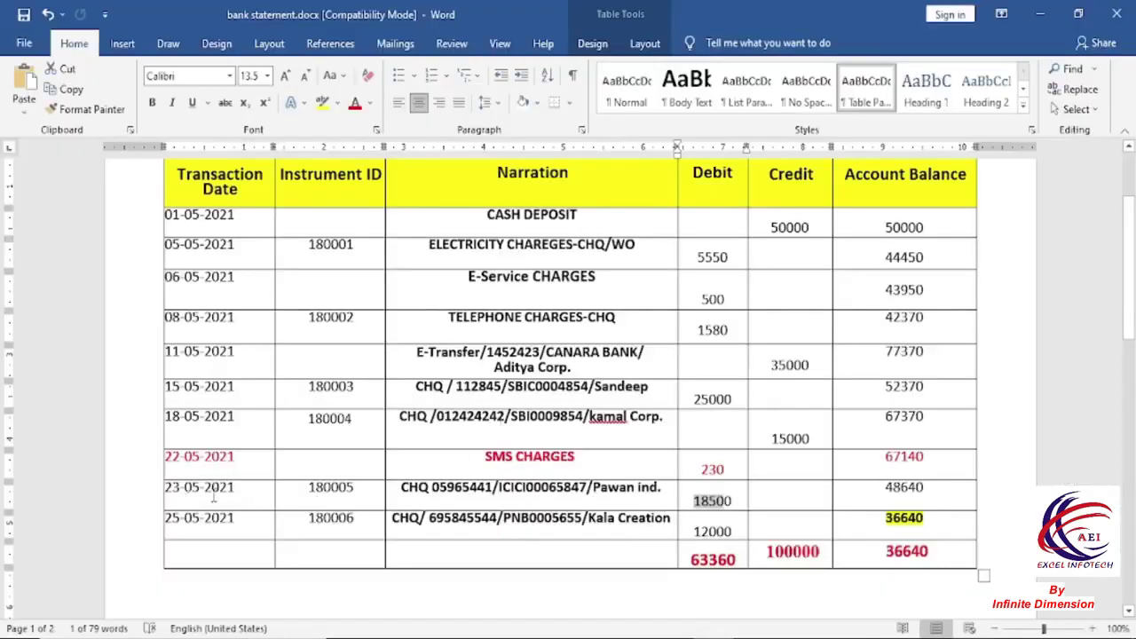
pyautogui.hotkey('alt', 'Tab')
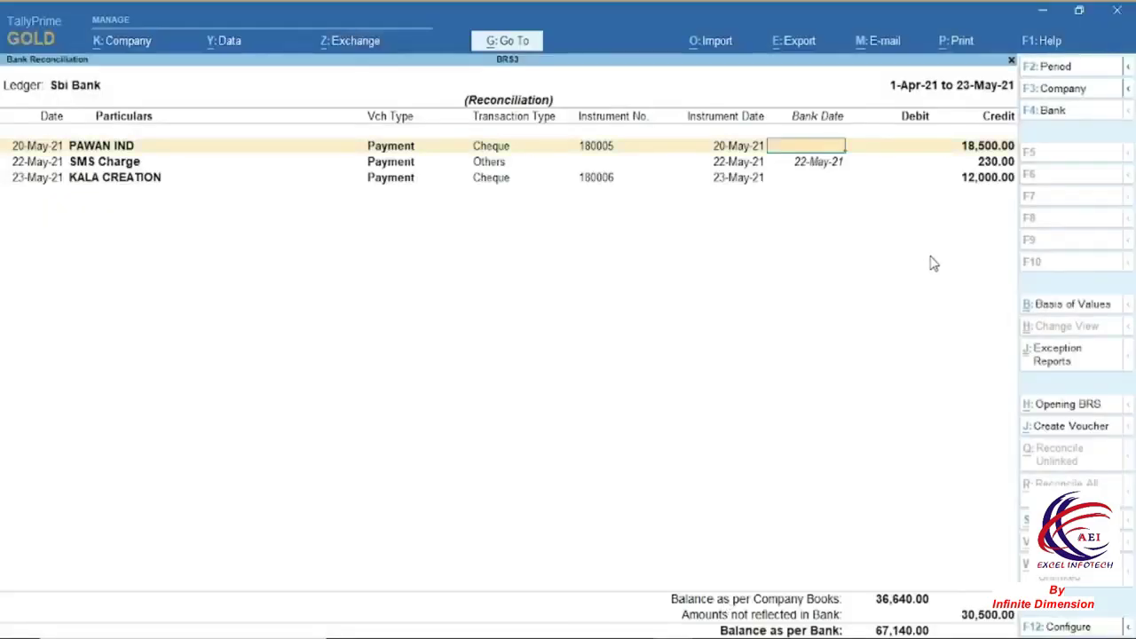
pyautogui.write('23')
pyautogui.press('Return')
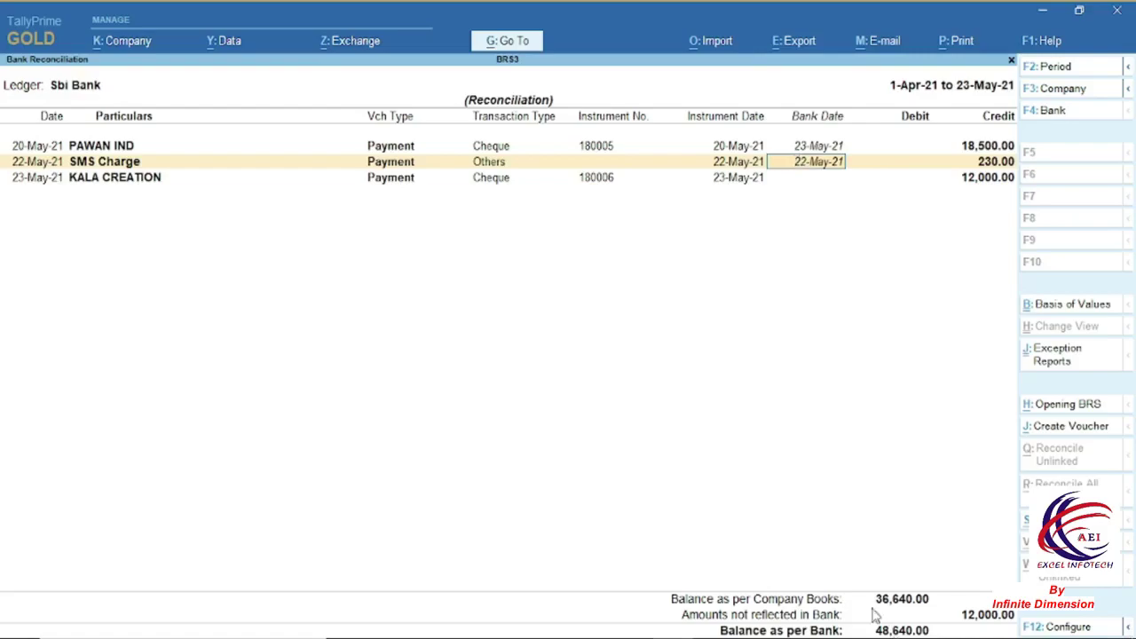
# Find Kala Creation's cheque 180006 and its 25-05-2021 clearing date on the Word statement
pyautogui.hotkey('alt', 'Tab')
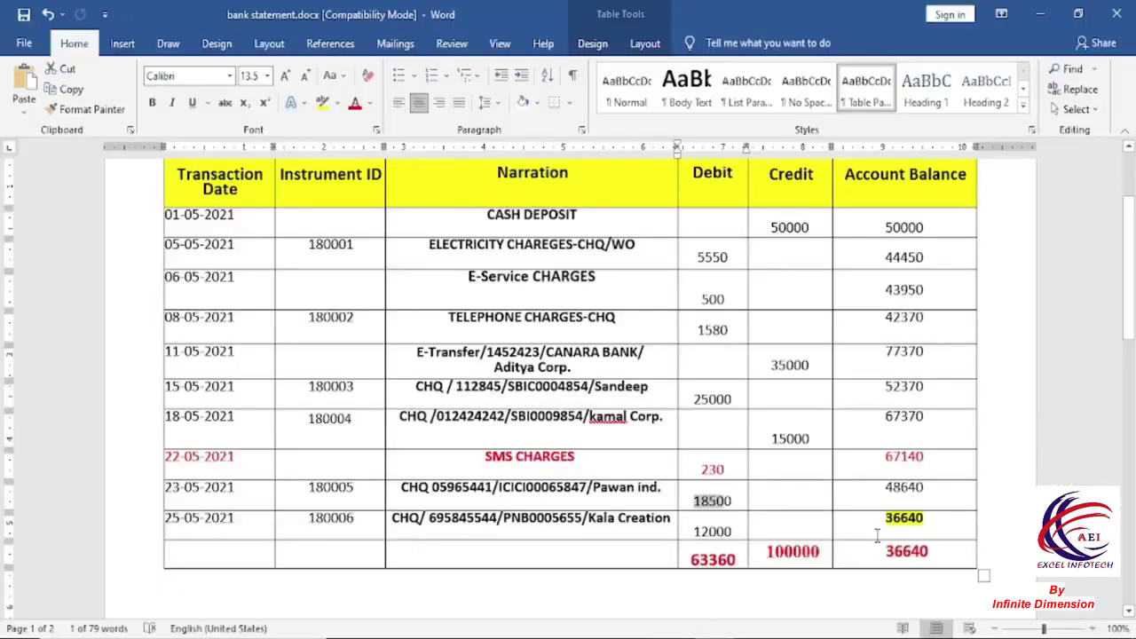
pyautogui.click(919, 491)
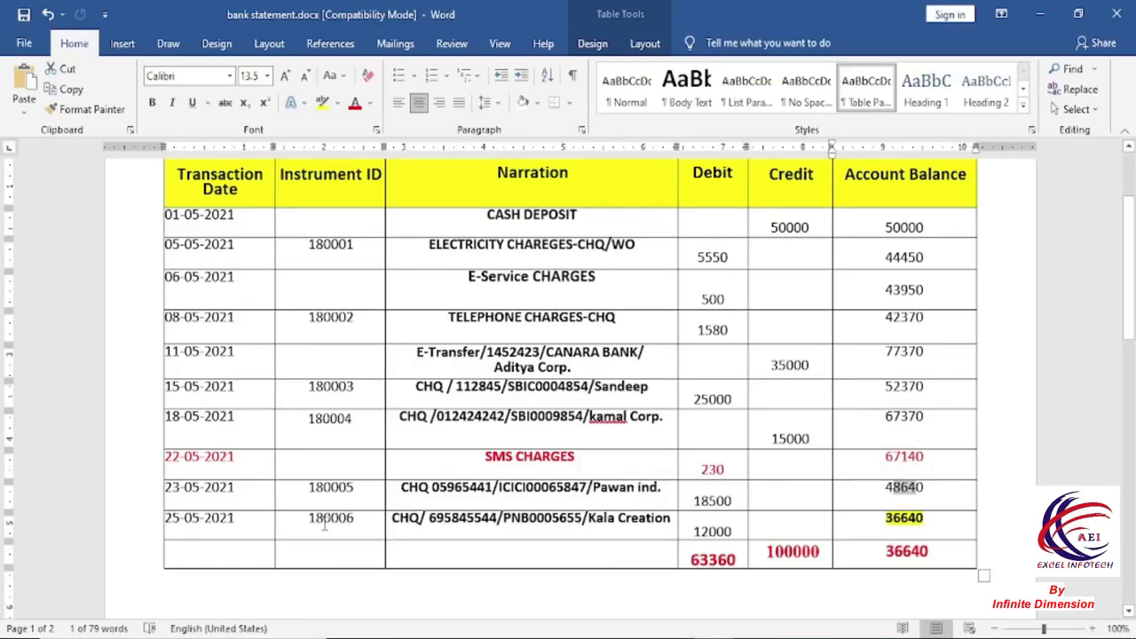
pyautogui.moveTo(302, 520); pyautogui.dragTo(355, 521)
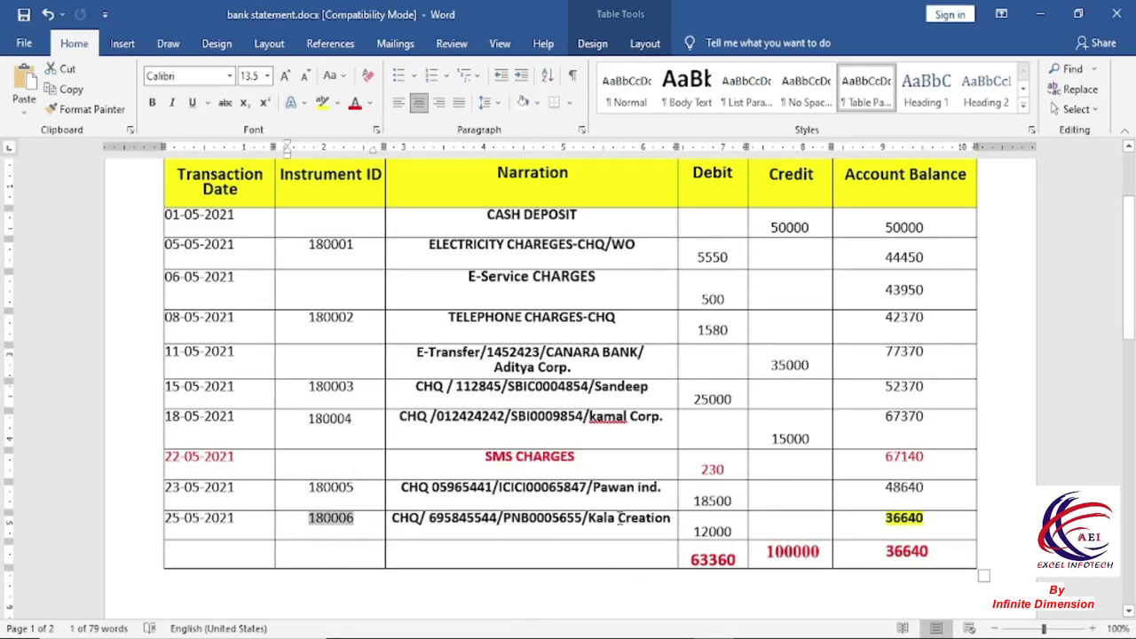
pyautogui.moveTo(590, 520); pyautogui.dragTo(672, 520)
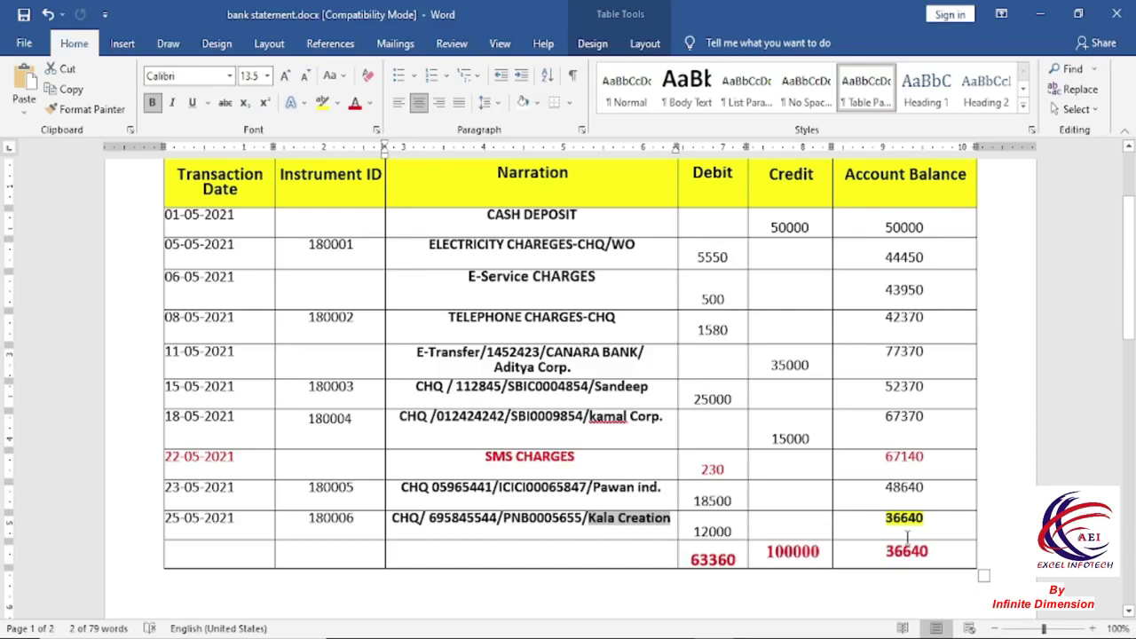
pyautogui.hotkey('alt', 'Tab')
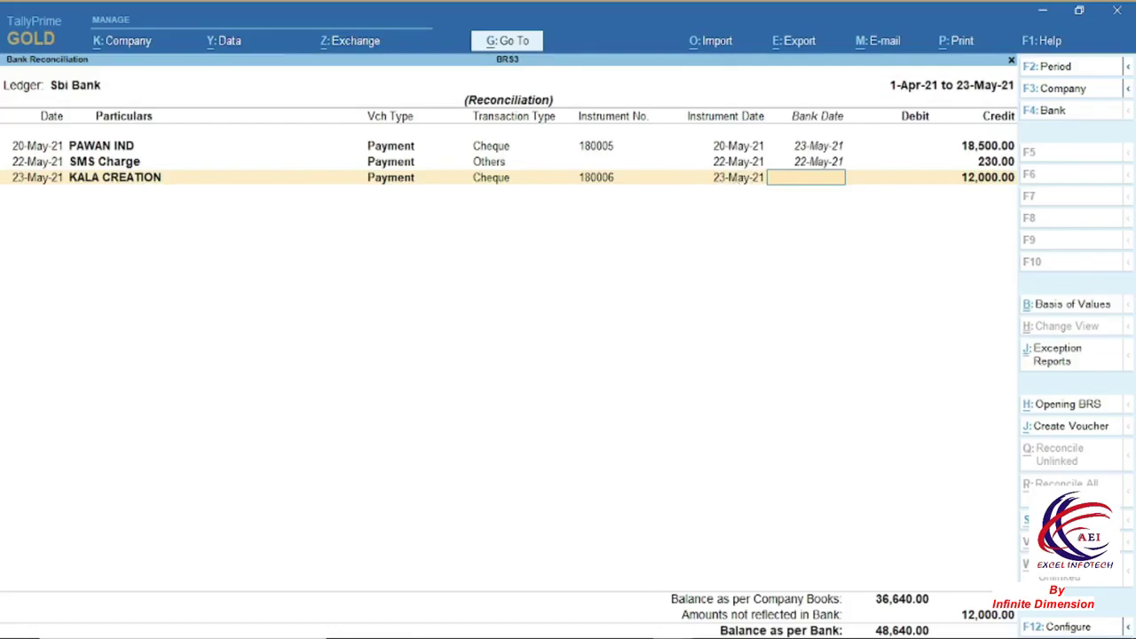
pyautogui.click(331, 637)
pyautogui.moveTo(248, 519); pyautogui.dragTo(164, 519)
pyautogui.hotkey('alt', 'Tab')
# Commit 25-May-21 as KALA CREATION's bank date, save the reconciliation and return to Gateway of Tally
pyautogui.press('Return')
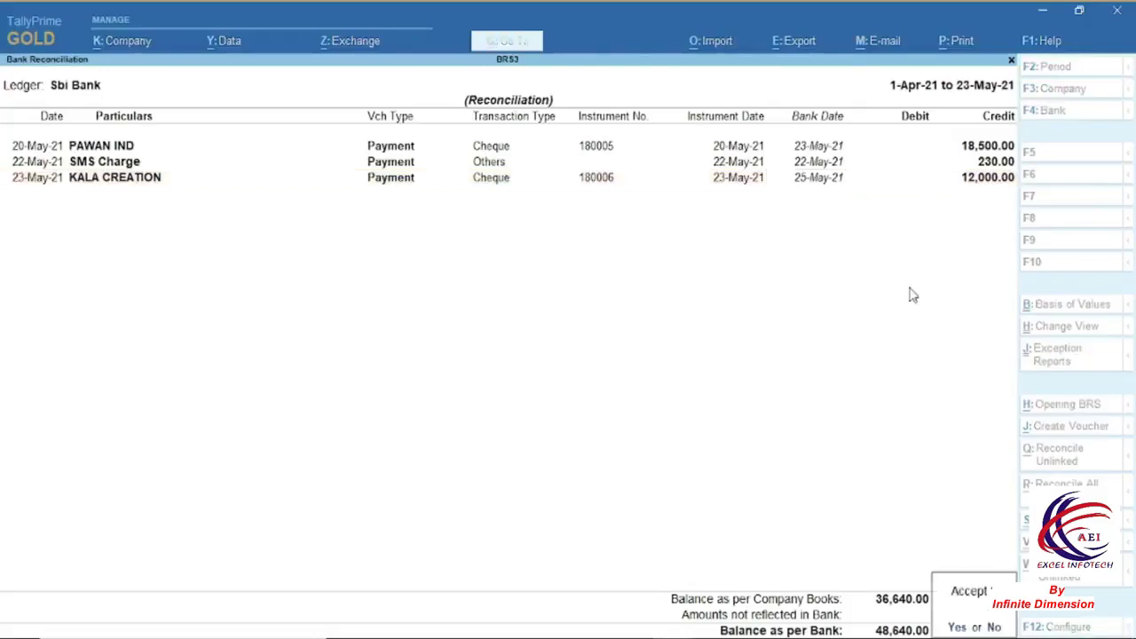
pyautogui.press('n')
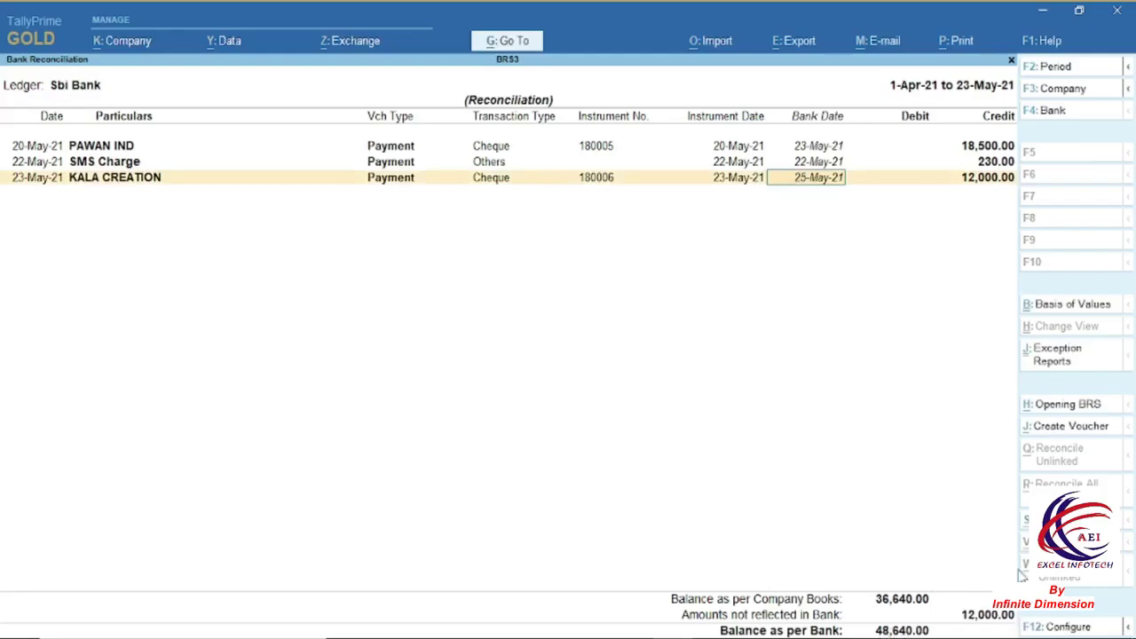
pyautogui.press('Return')
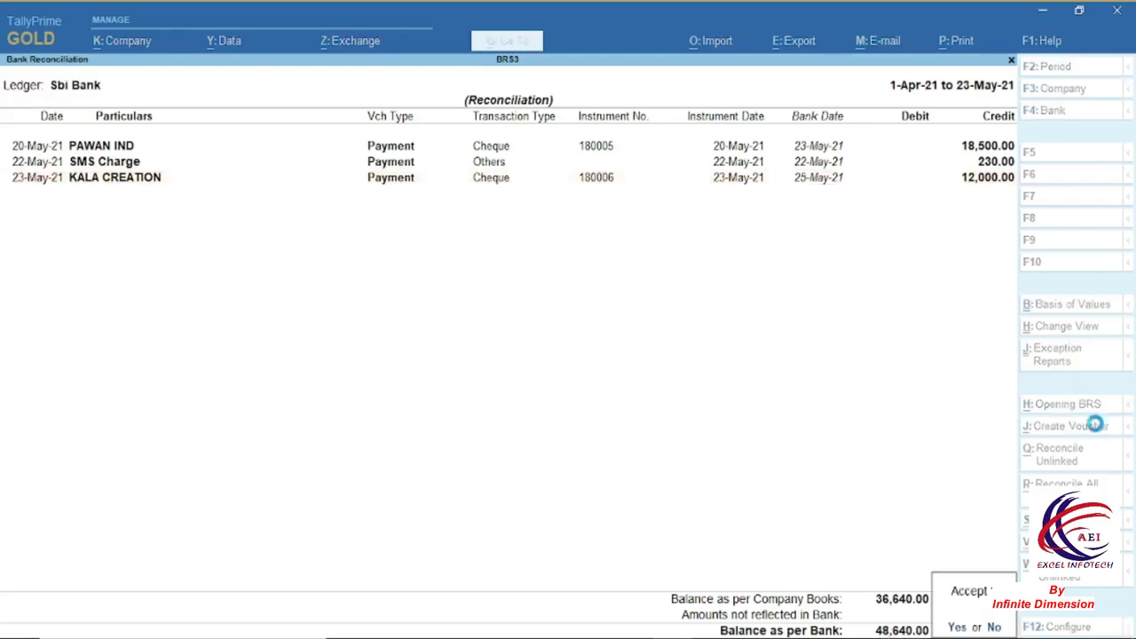
pyautogui.press('y')
pyautogui.press('Escape')
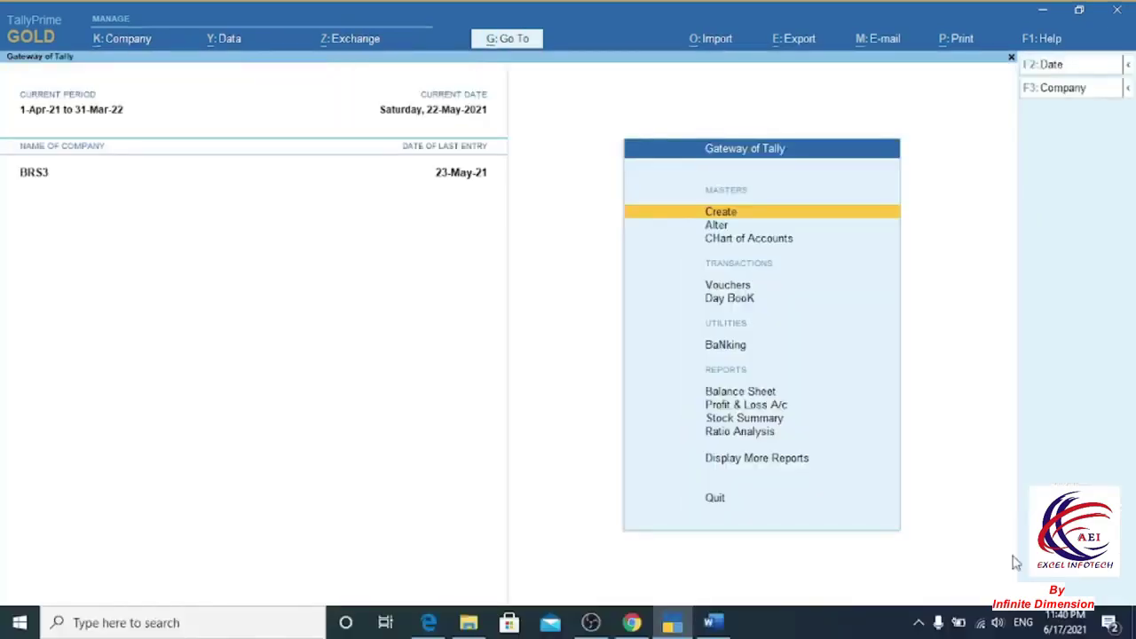
# Open Banking > Bank Reconciliation for Sbi Bank
pyautogui.press('Down')
pyautogui.press('Down')
pyautogui.press('Down')
pyautogui.press('Down')
pyautogui.press('Down')
pyautogui.press('Return')
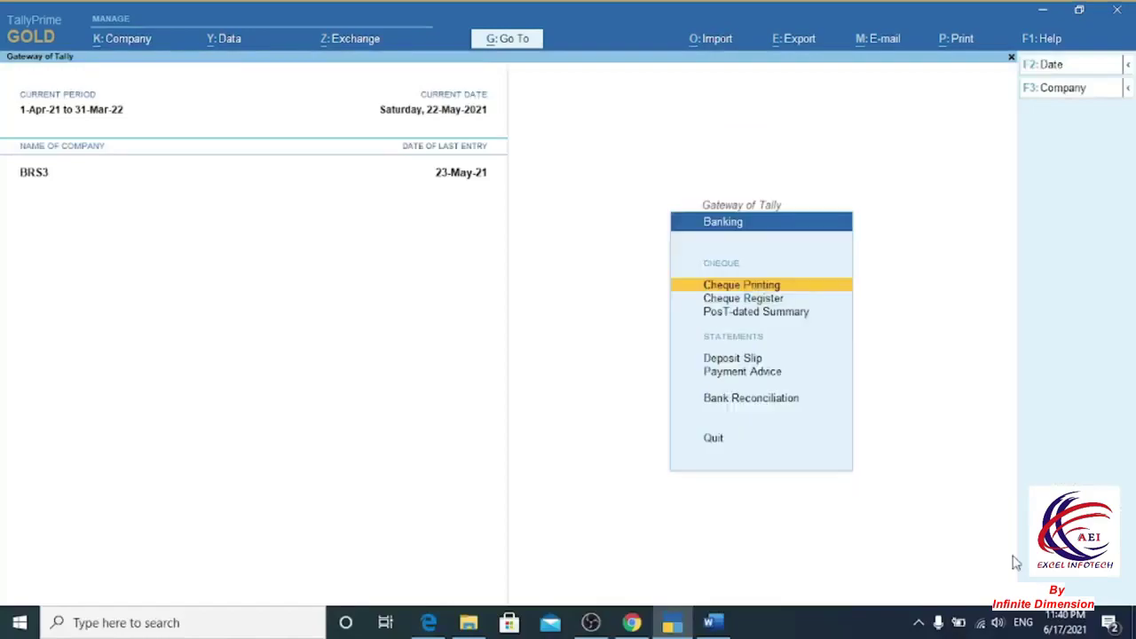
pyautogui.press('Down')
pyautogui.press('Down')
pyautogui.press('Down')
pyautogui.press('Down')
pyautogui.press('Down')
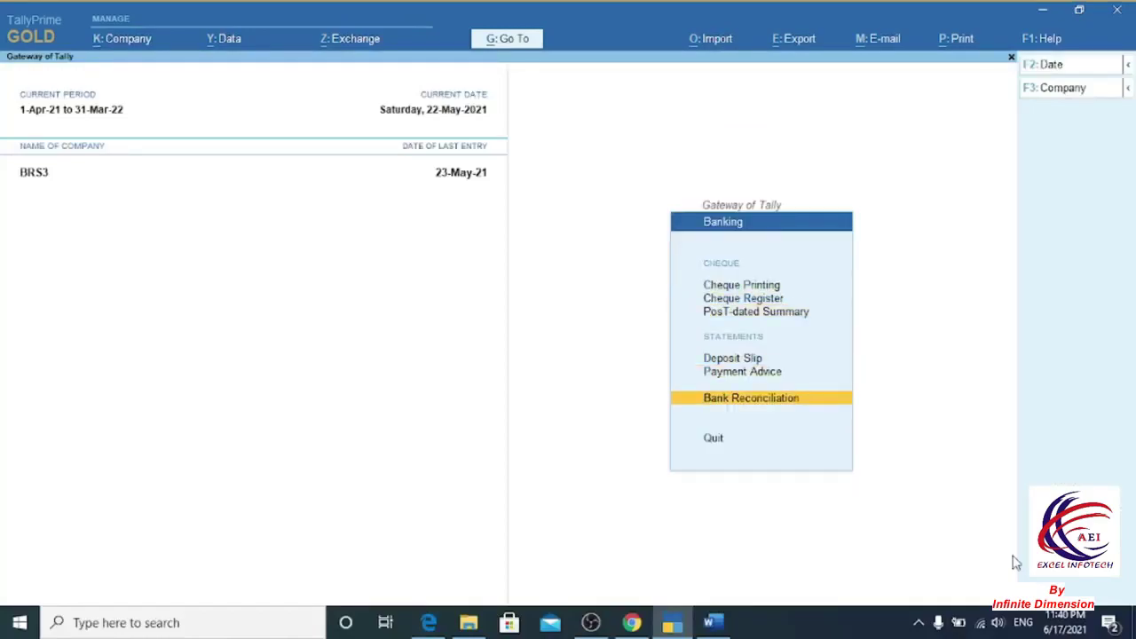
pyautogui.press('Return')
pyautogui.press('Return')
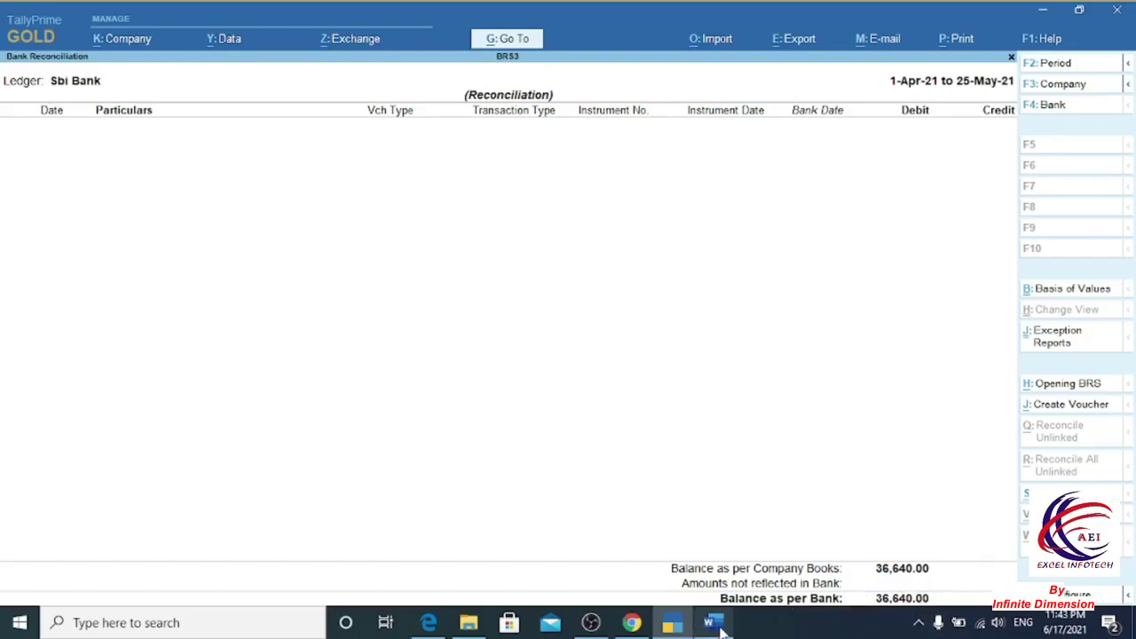
# Compare the 36640 closing balance in the Word bank statement with the reconciliation
pyautogui.click(710, 622)
pyautogui.moveTo(930, 523); pyautogui.dragTo(885, 526)
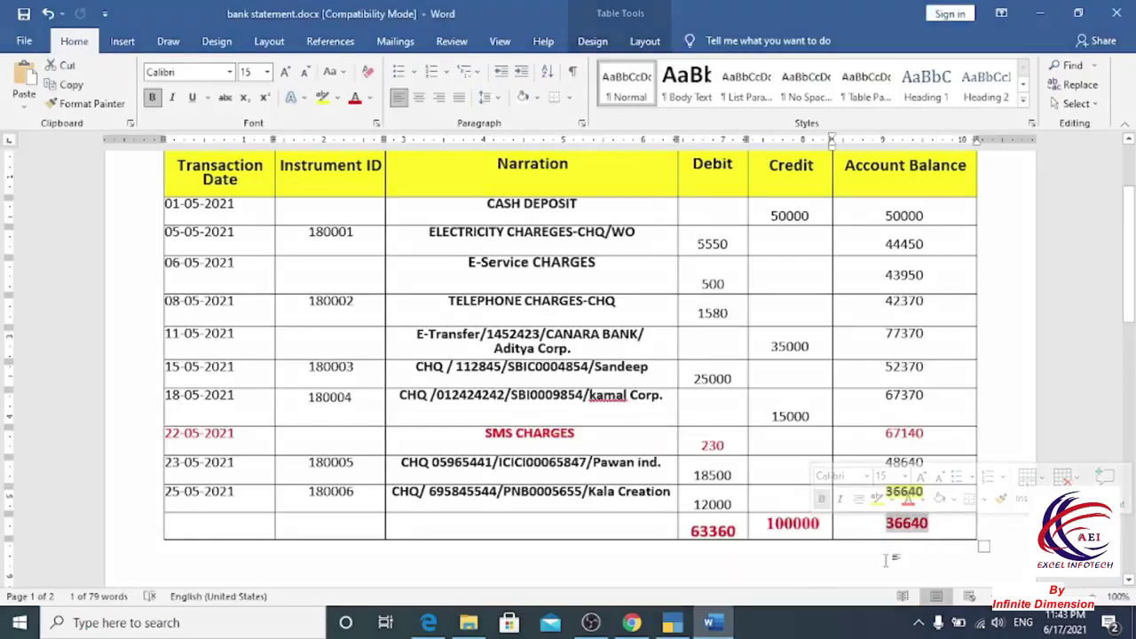
pyautogui.click(672, 622)
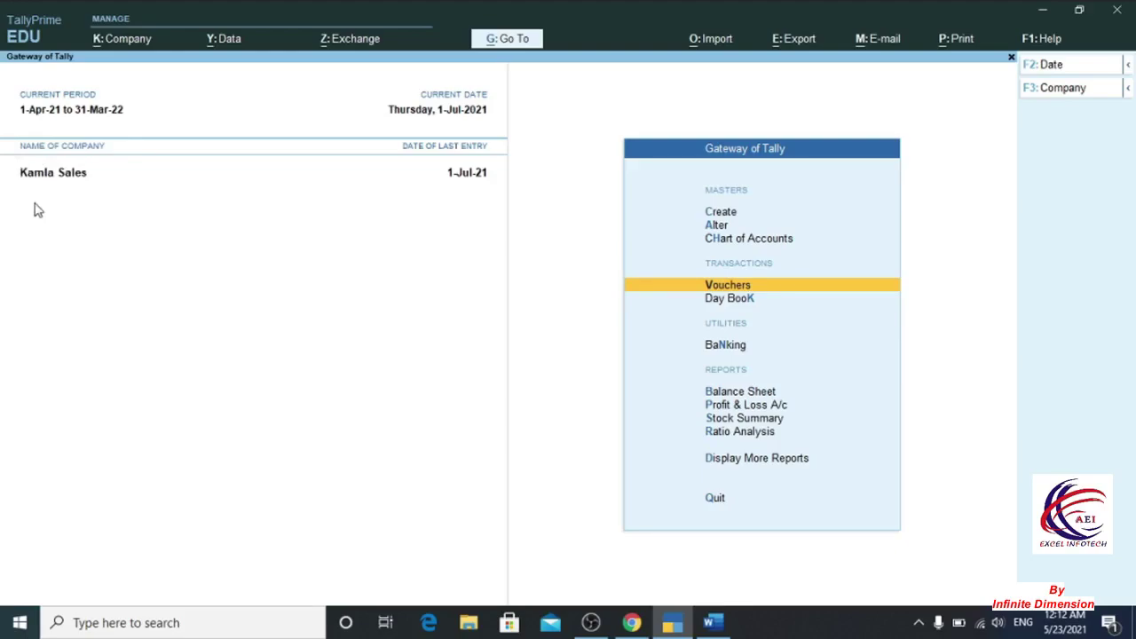
# Shut the current company and choose Create Company from the List of Companies
pyautogui.hotkey('alt', 'k')
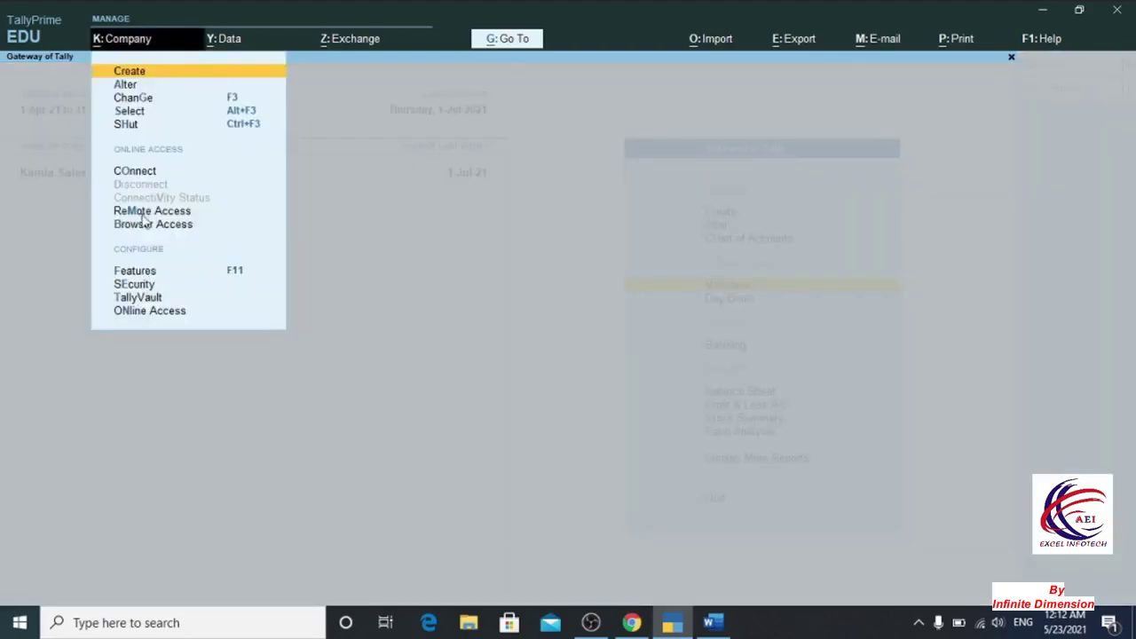
pyautogui.click(126, 125)
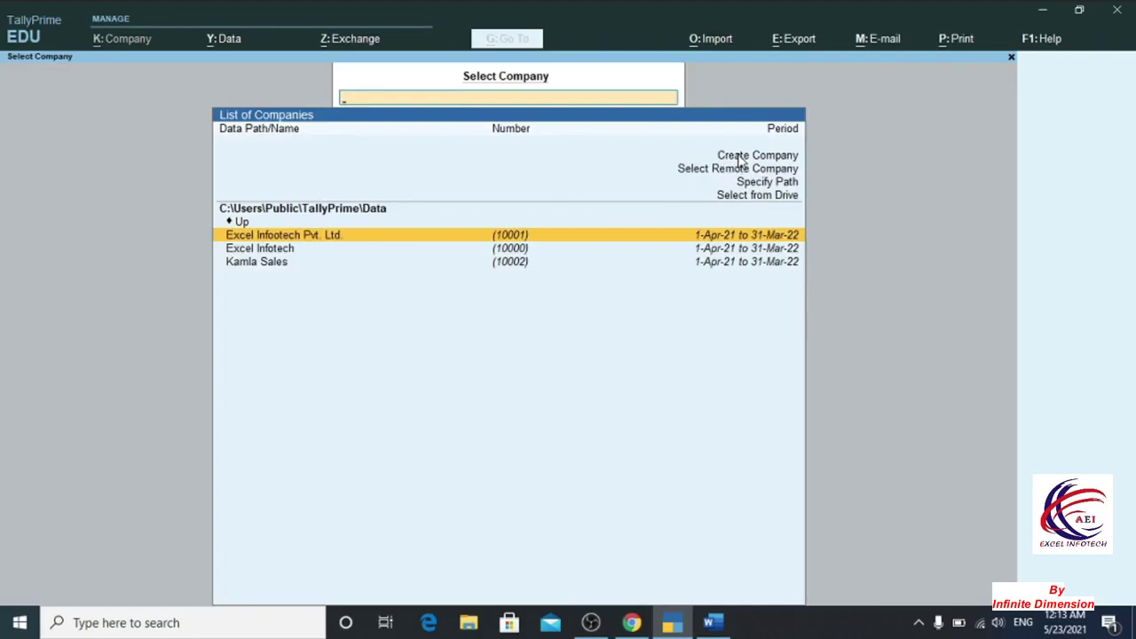
pyautogui.click(741, 162)
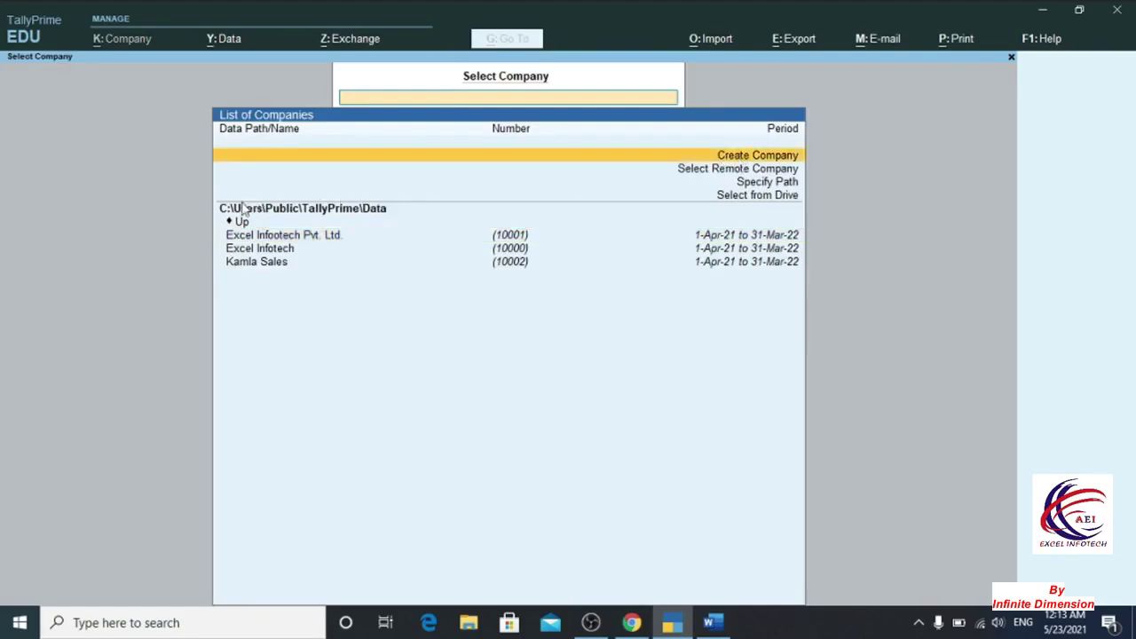
pyautogui.click(752, 158)
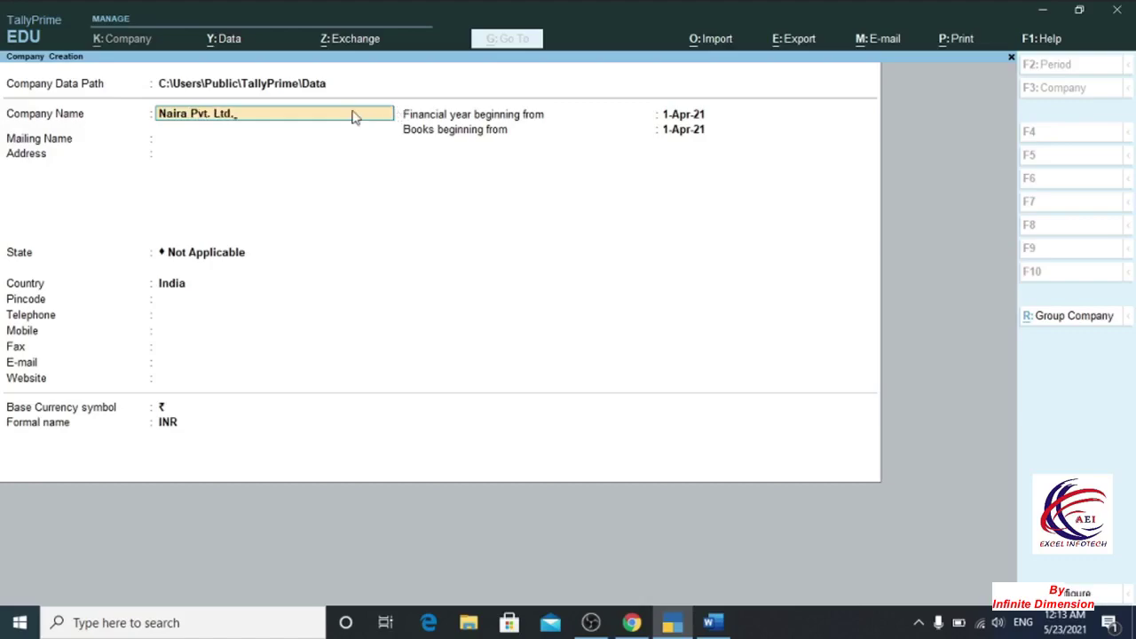
# Create Naira Pvt. Ltd. with default mailing name and state Delhi, then save it
pyautogui.press('Return')
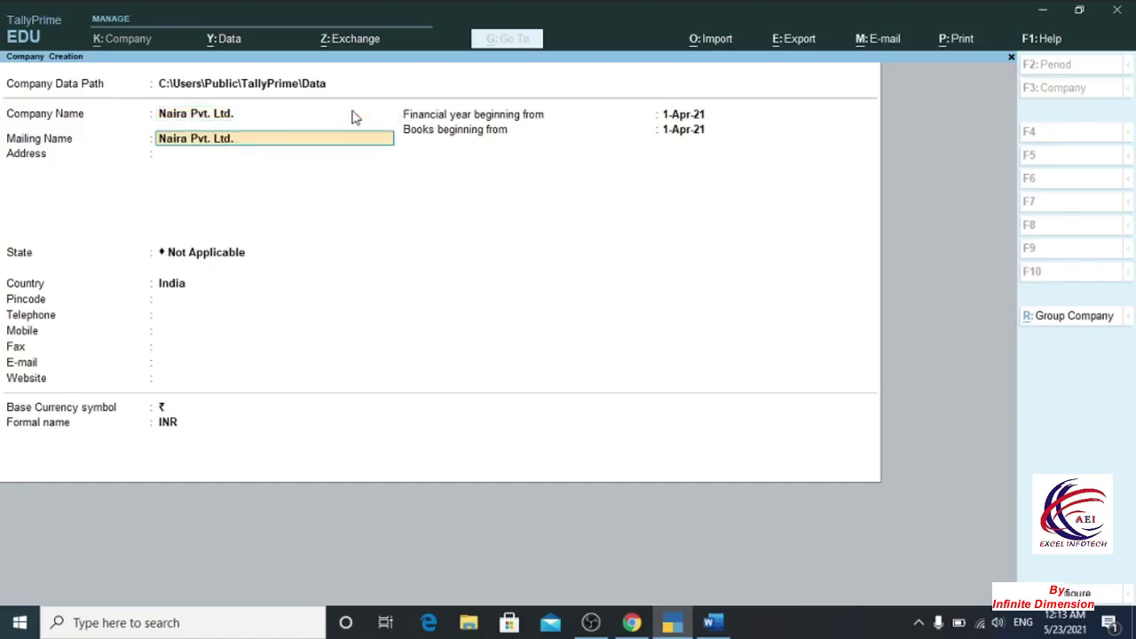
pyautogui.press('Return')
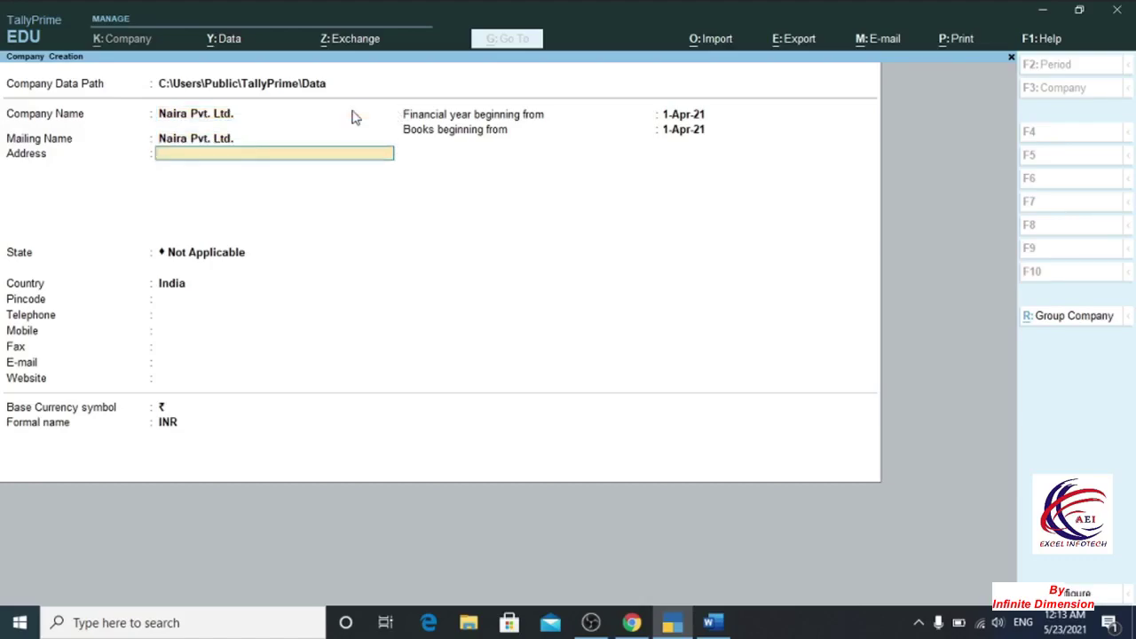
pyautogui.press('Return')
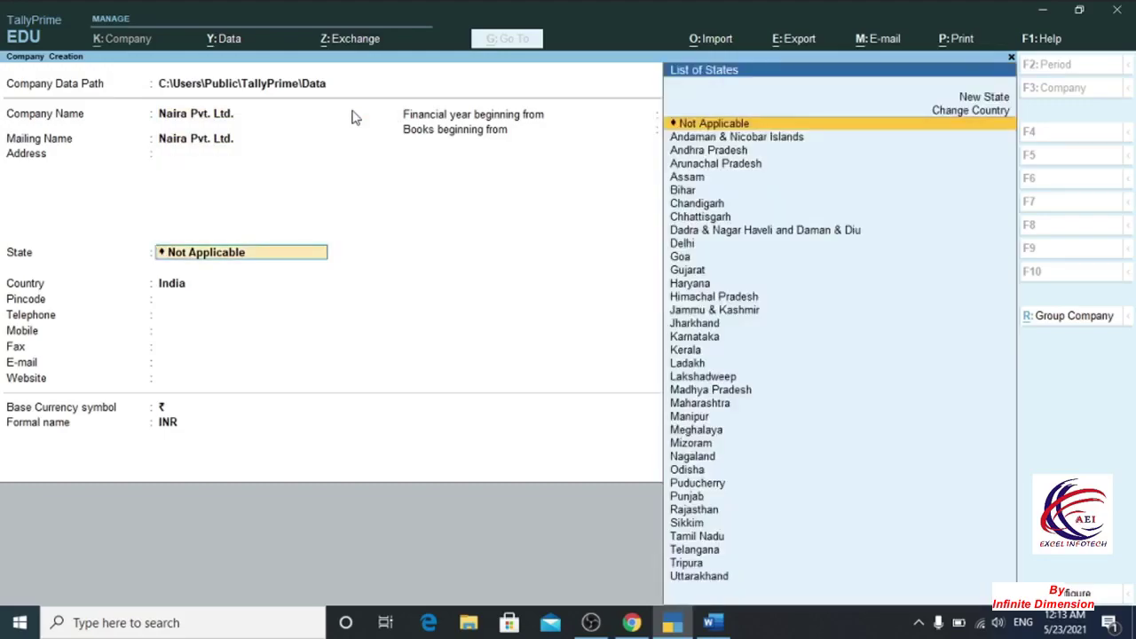
pyautogui.write('d')
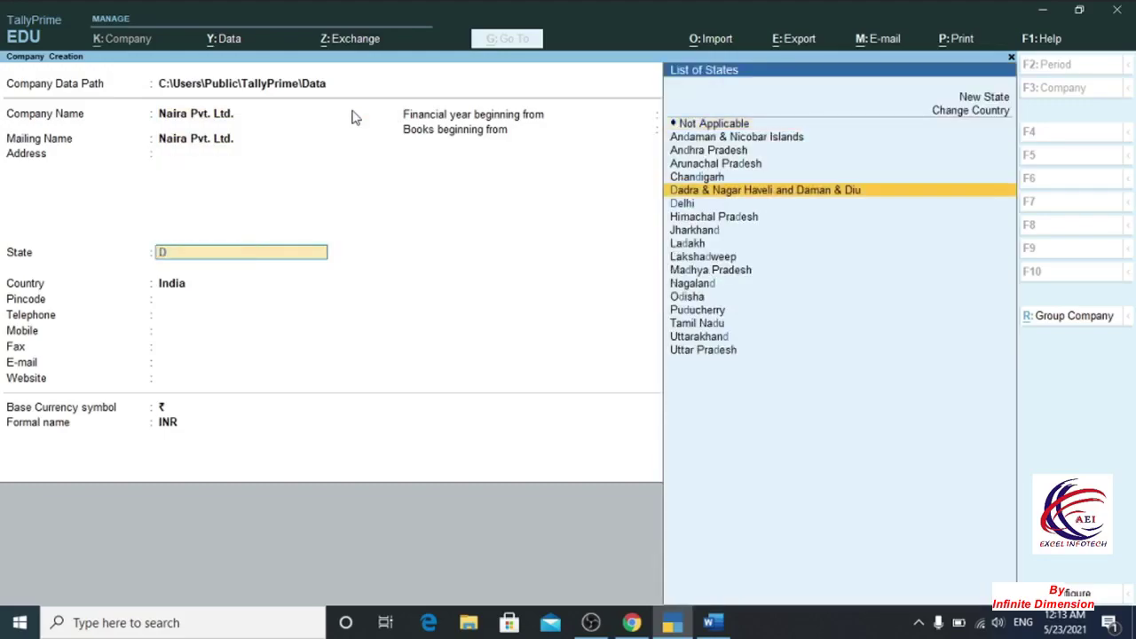
pyautogui.press('Down')
pyautogui.press('Return')
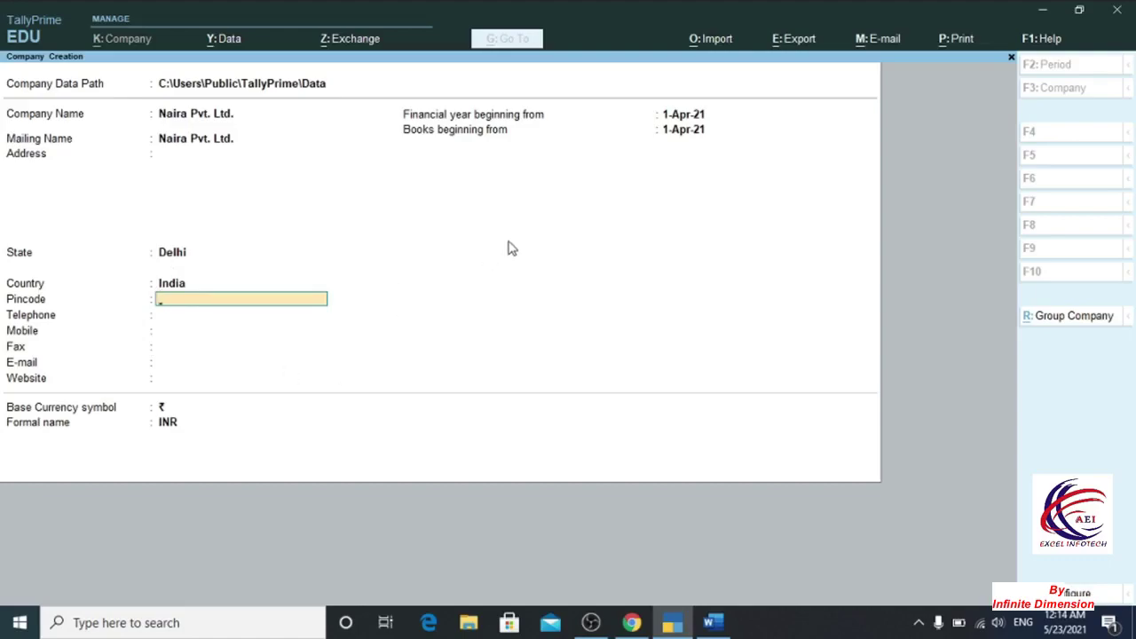
pyautogui.press('ctrl')
pyautogui.hotkey('ctrl', 'a')
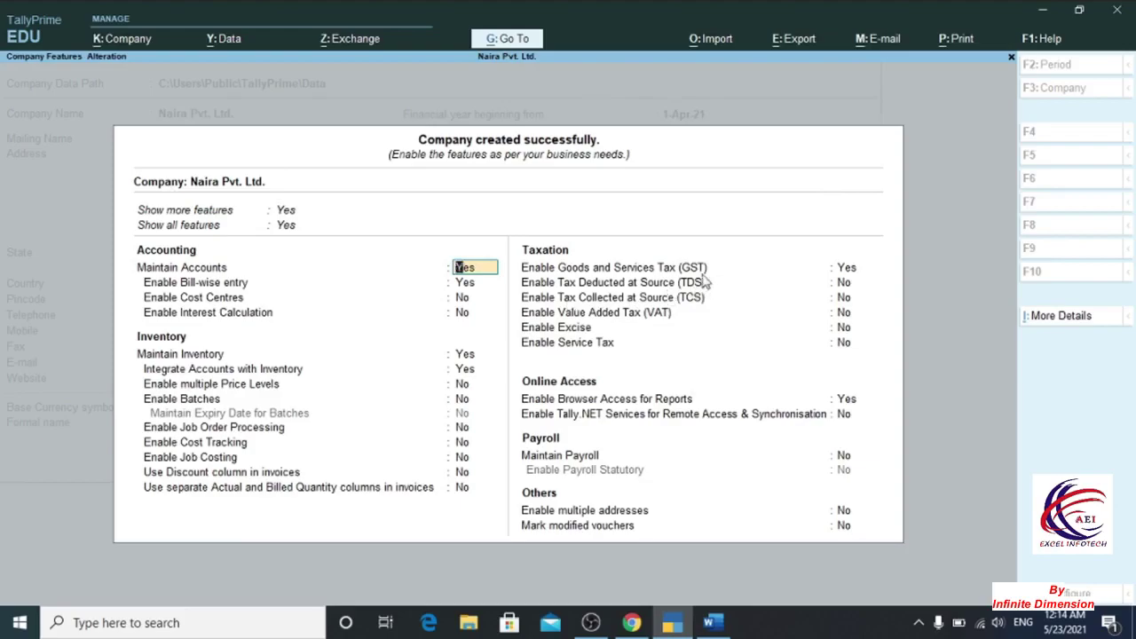
# Enable GST and accept Delhi with Regular registration
pyautogui.click(841, 270)
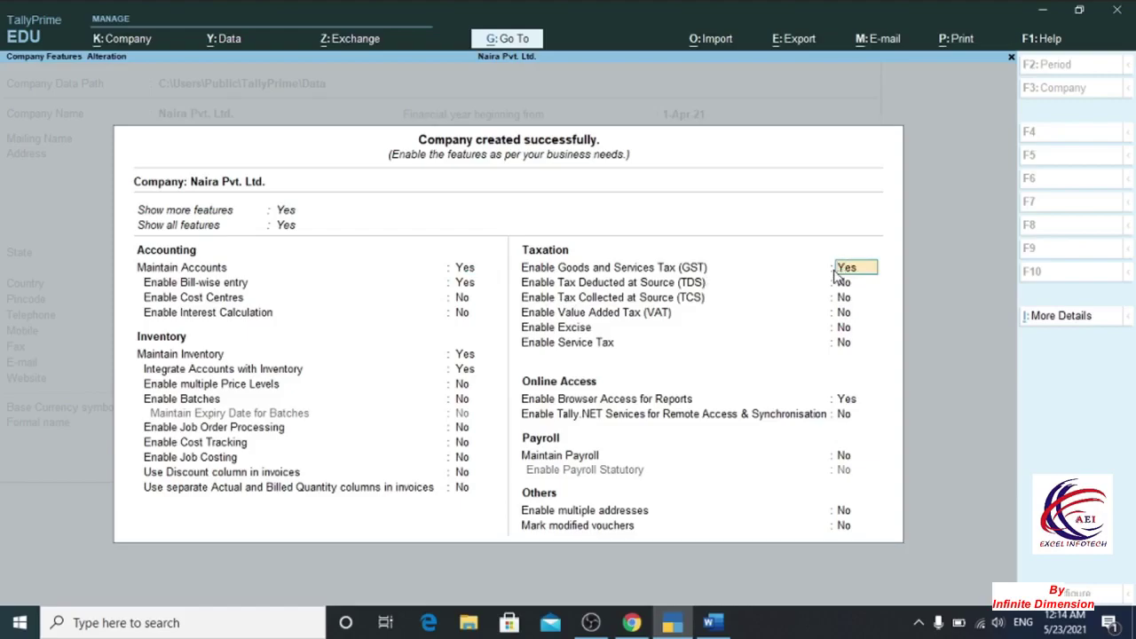
pyautogui.press('Return')
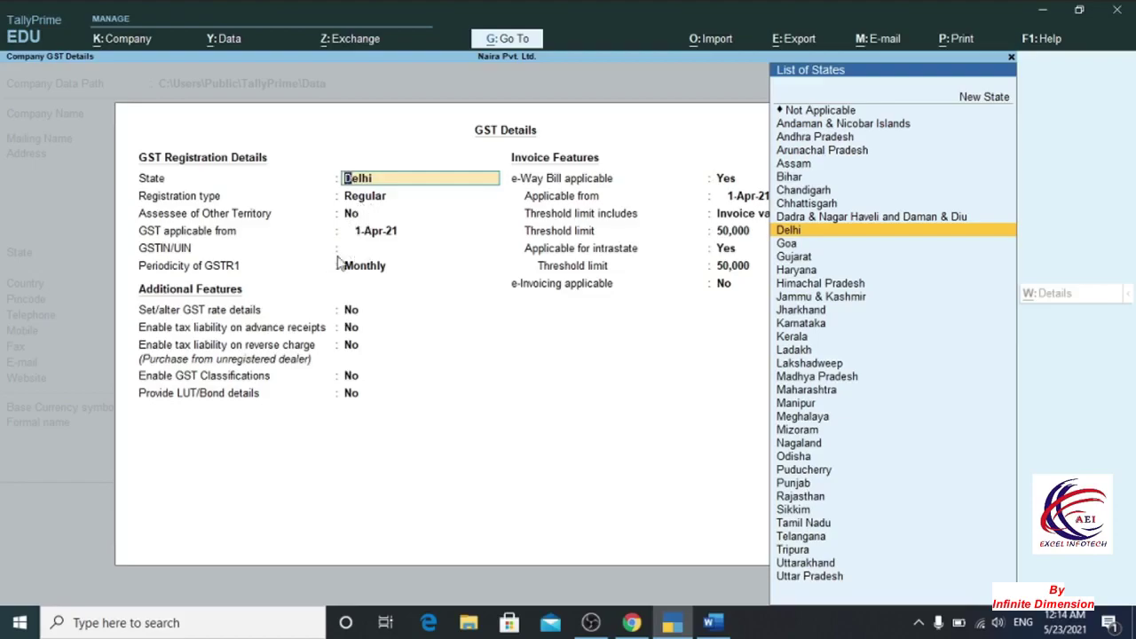
pyautogui.press('Return')
pyautogui.press('Return')
pyautogui.press('Return')
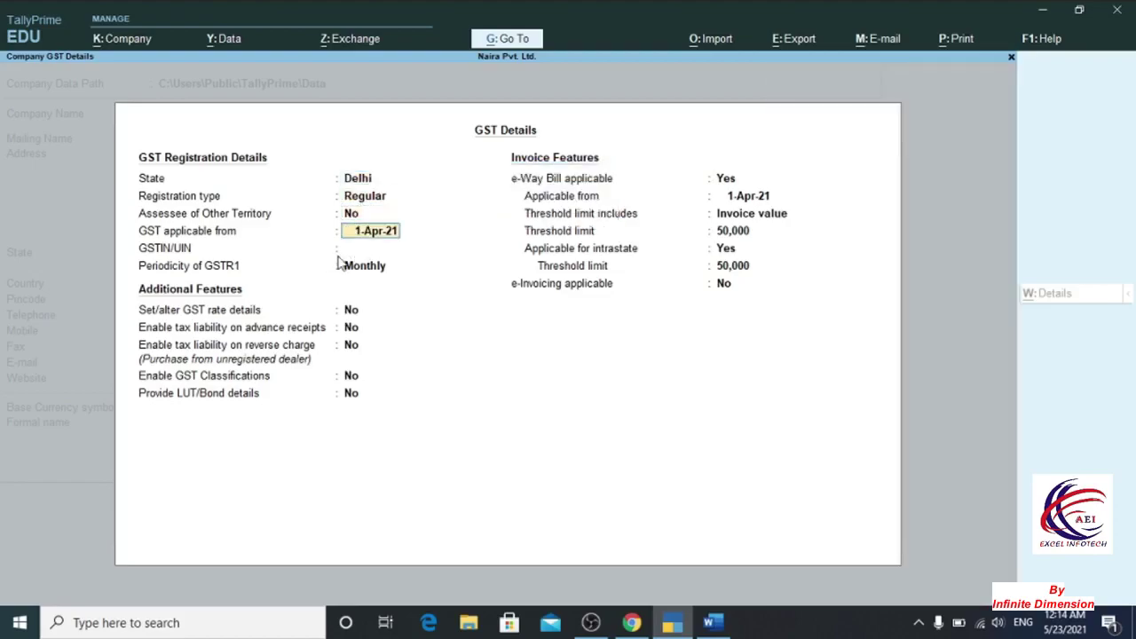
pyautogui.press('Return')
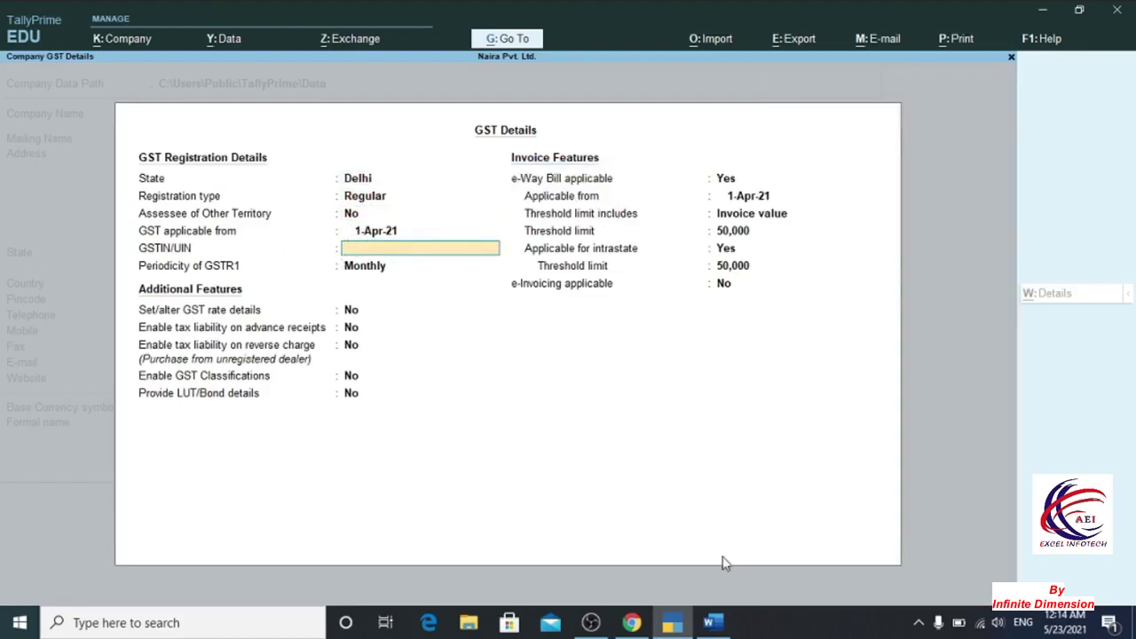
# Copy the company's GSTIN from Word into GSTIN/UIN and accept the GST details
pyautogui.click(713, 622)
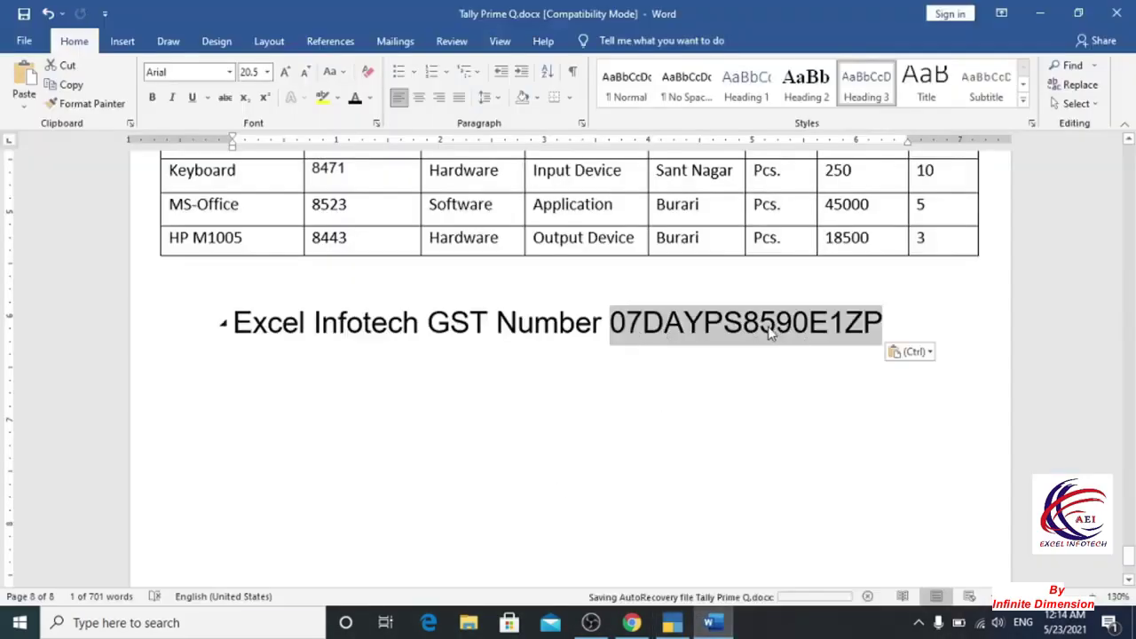
pyautogui.hotkey('ctrl', 'c')
pyautogui.hotkey('alt', 'Tab')
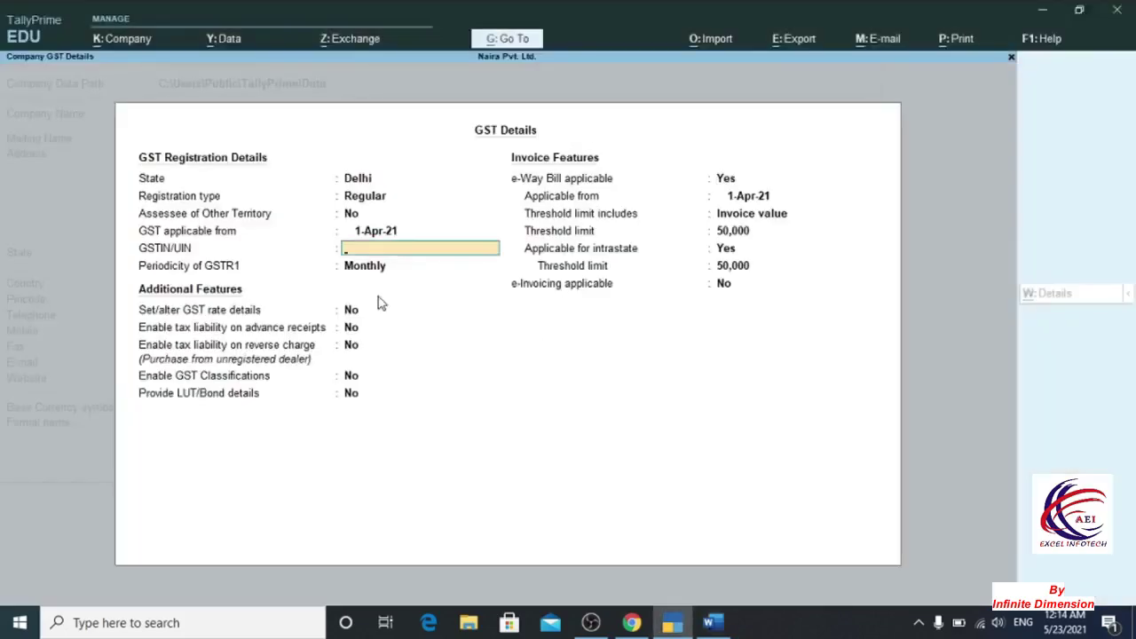
pyautogui.hotkey('ctrl', 'v')
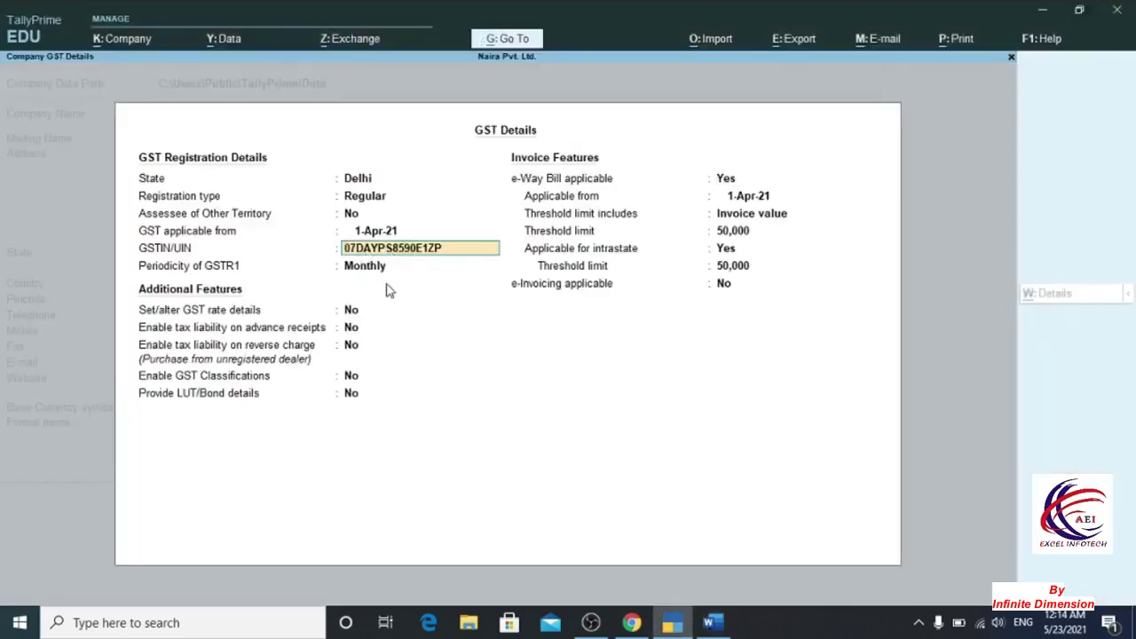
pyautogui.press('Return')
pyautogui.press('Return')
pyautogui.press('Return')
pyautogui.press('Return')
pyautogui.press('Return')
pyautogui.press('Return')
pyautogui.press('Return')
pyautogui.press('Return')
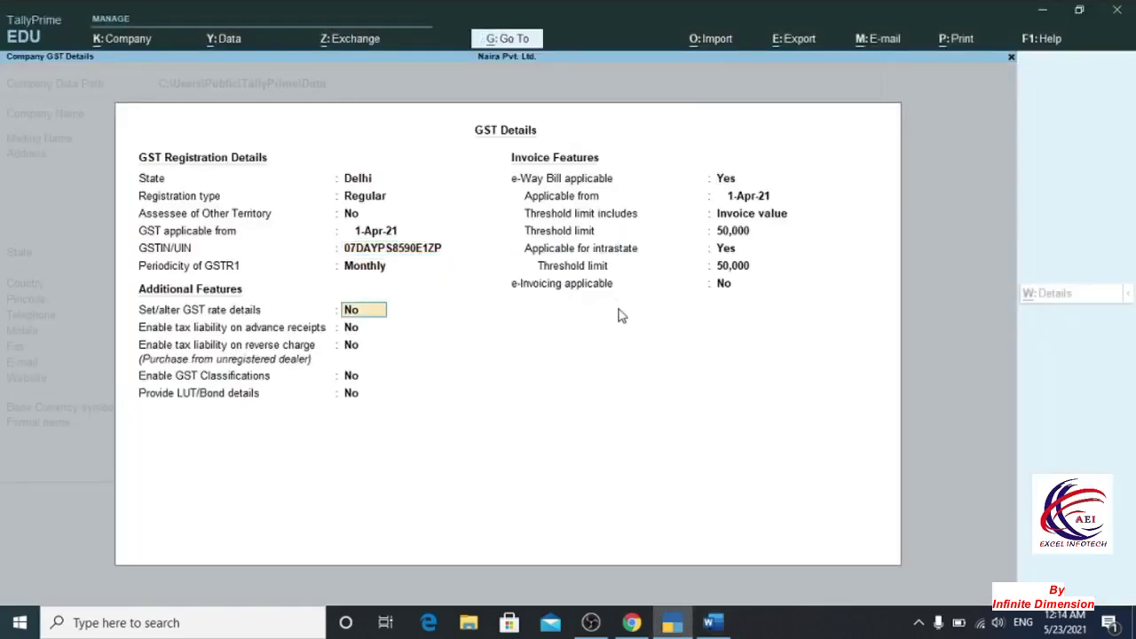
pyautogui.press('Return')
pyautogui.press('Return')
pyautogui.press('Return')
pyautogui.press('Return')
pyautogui.press('Return')
pyautogui.press('Return')
pyautogui.press('Return')
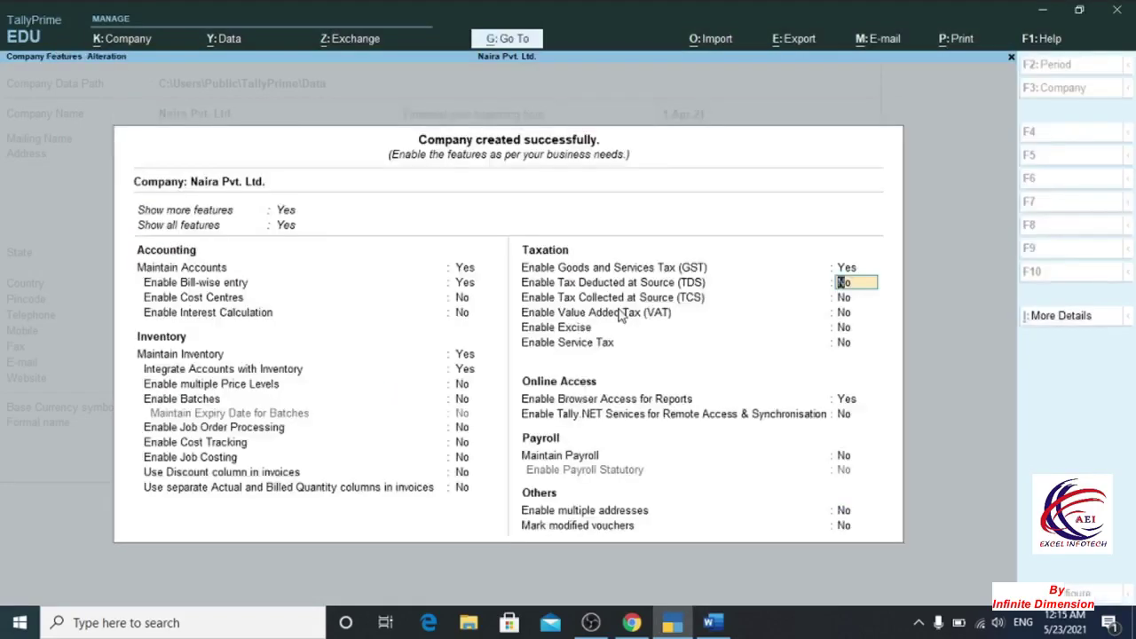
# Finish the company features and set the current date to 1-7-21
pyautogui.press('Return')
pyautogui.press('Return')
pyautogui.press('Return')
pyautogui.press('Return')
pyautogui.press('Return')
pyautogui.press('Return')
pyautogui.press('Return')
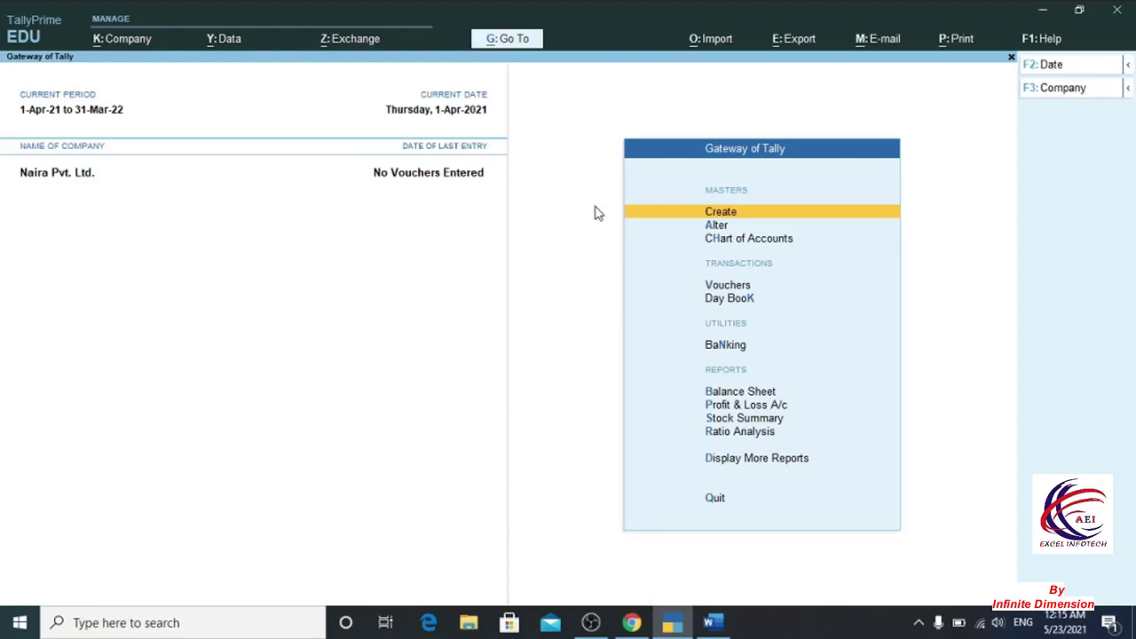
pyautogui.hotkey('alt', 'F2')
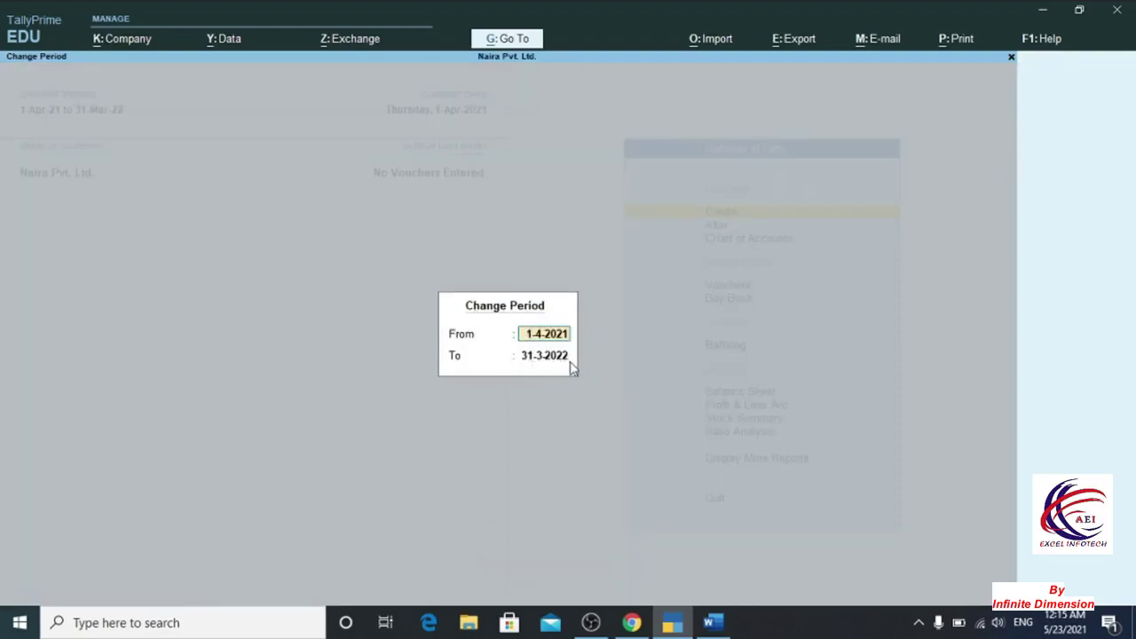
pyautogui.press('BackSpace')
pyautogui.press('Escape')
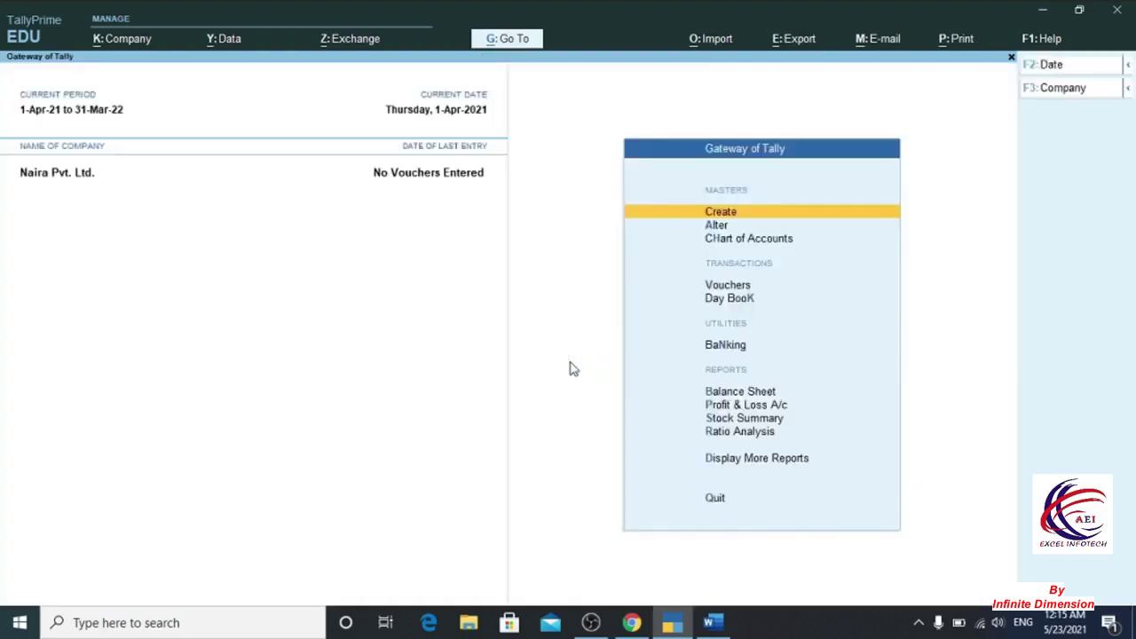
pyautogui.press('F2')
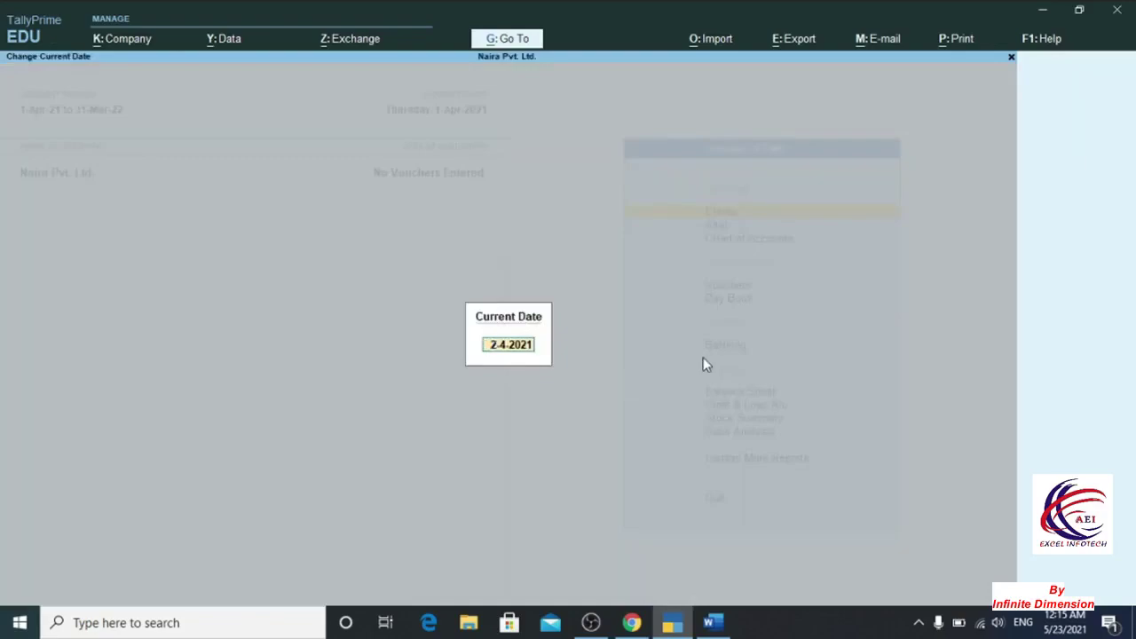
pyautogui.write('1-7-21')
pyautogui.press('Return')
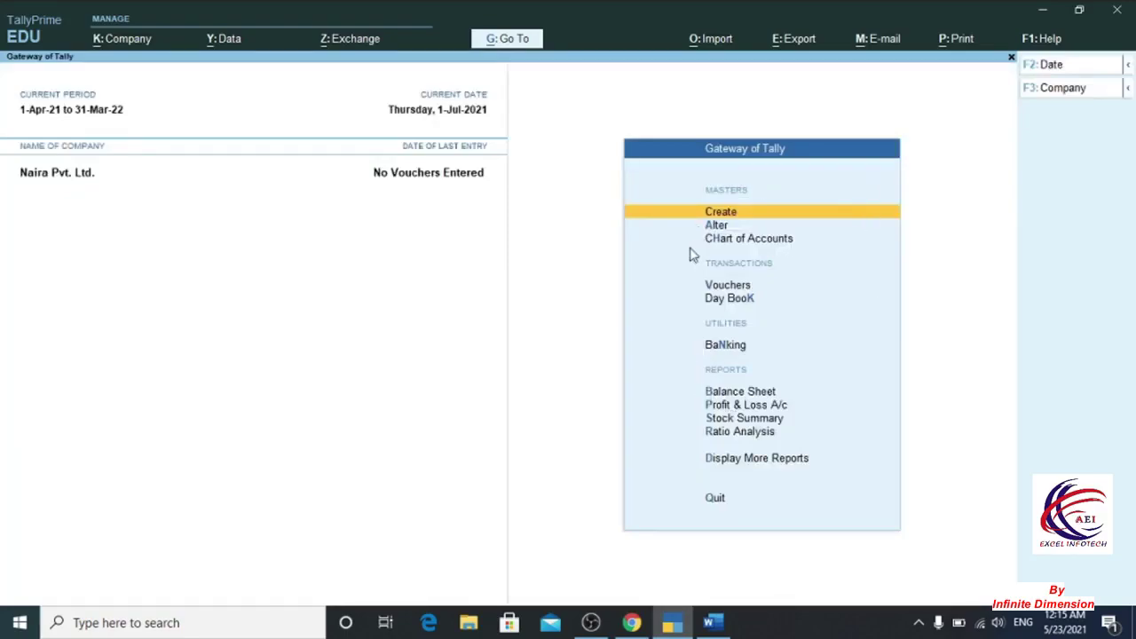
pyautogui.click(729, 214)
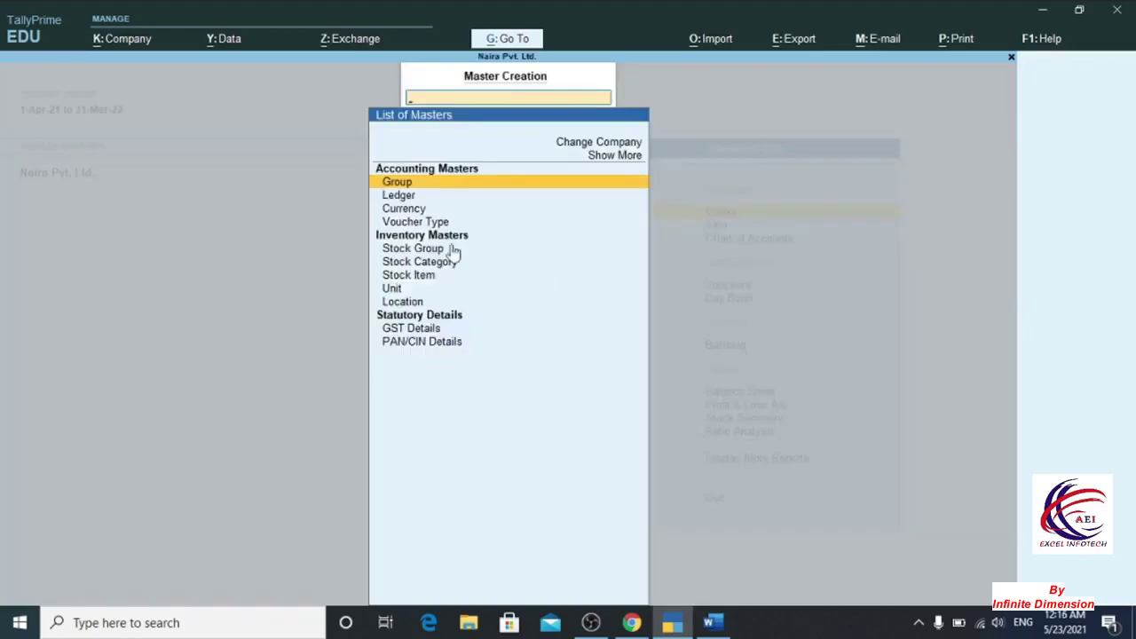
pyautogui.click(400, 197)
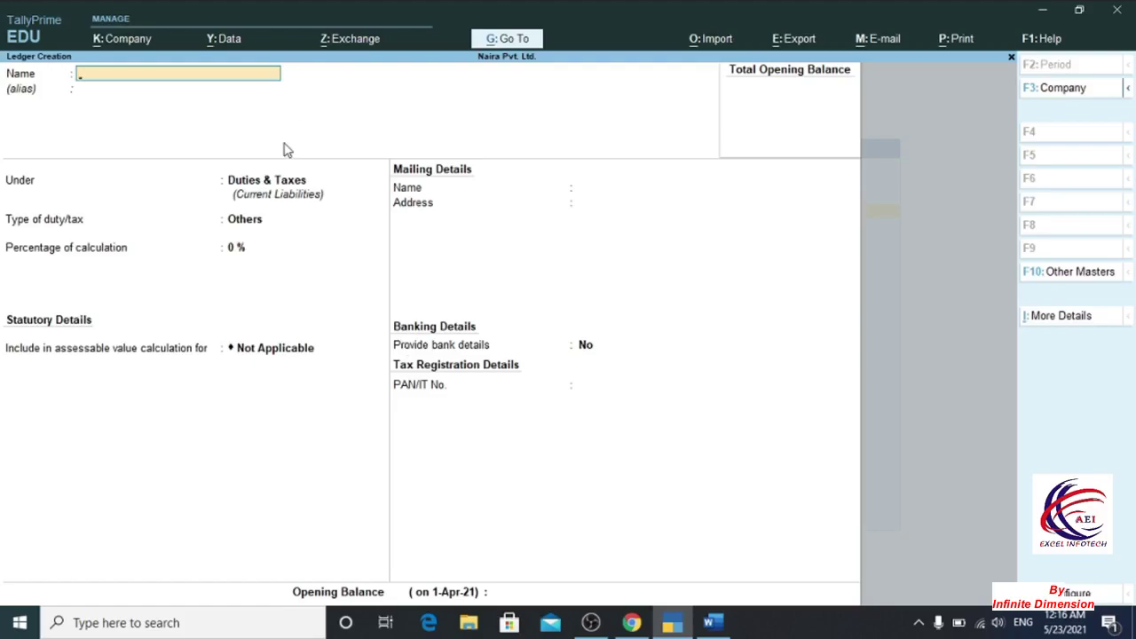
pyautogui.press('Escape')
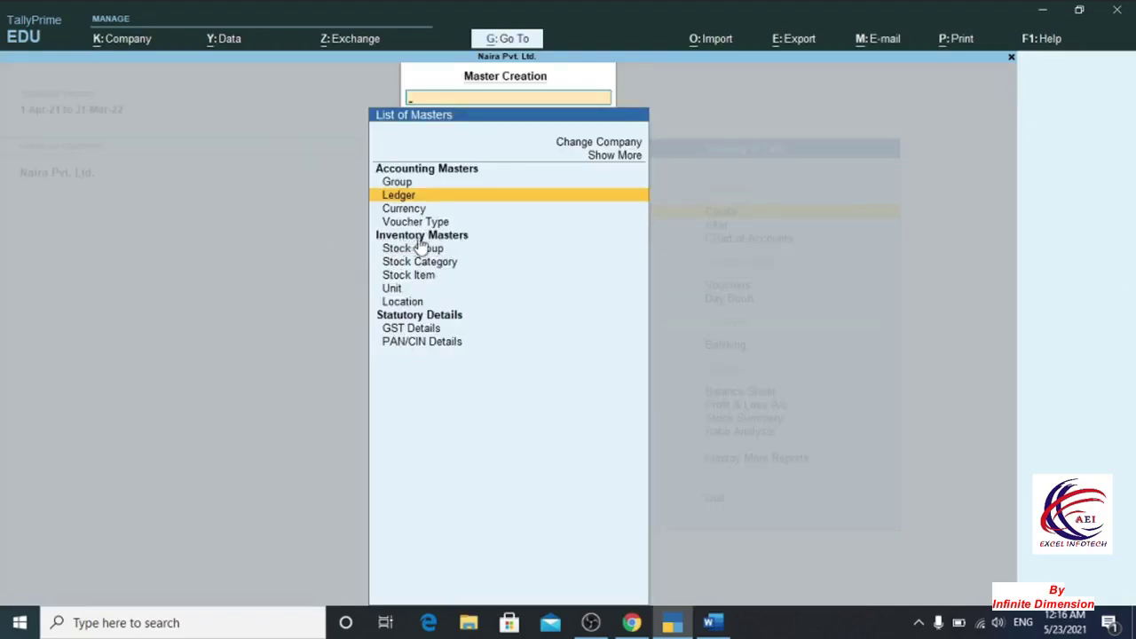
pyautogui.click(418, 236)
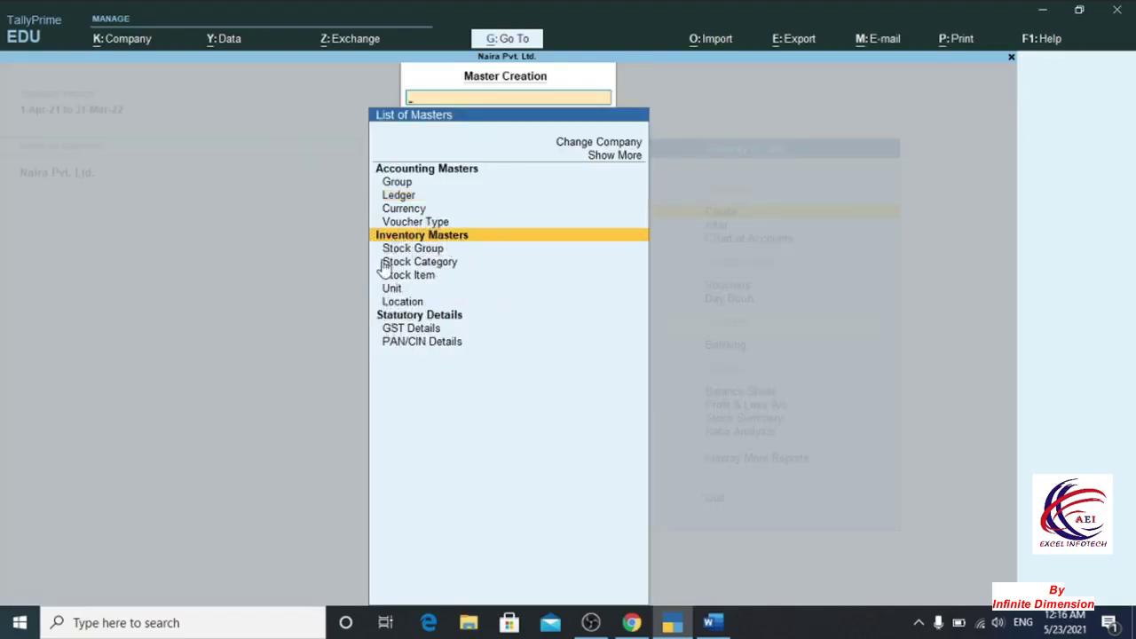
pyautogui.press('Escape')
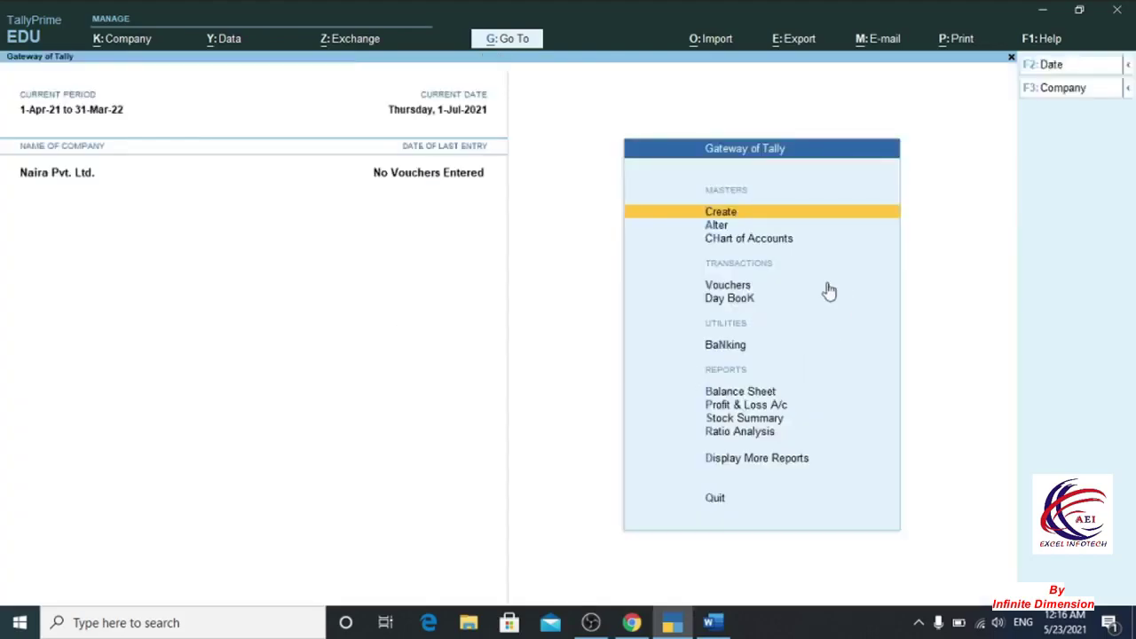
# Begin a Purchase voucher dated 1-Jul-21 with the supplier invoice number, then create a new party ledger
pyautogui.click(721, 287)
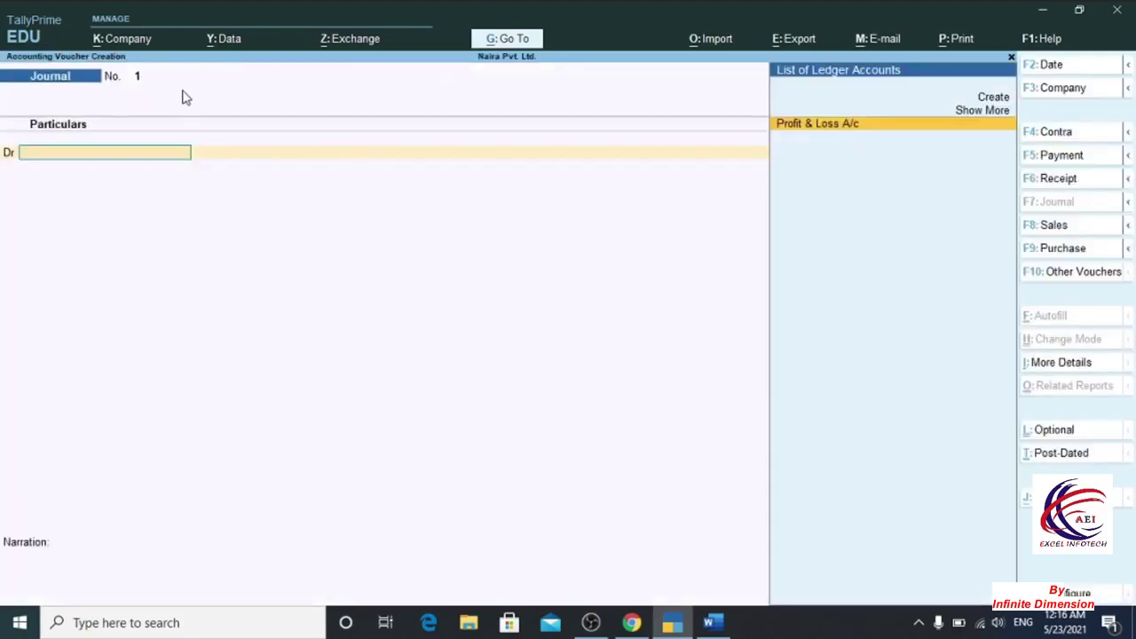
pyautogui.press('F9')
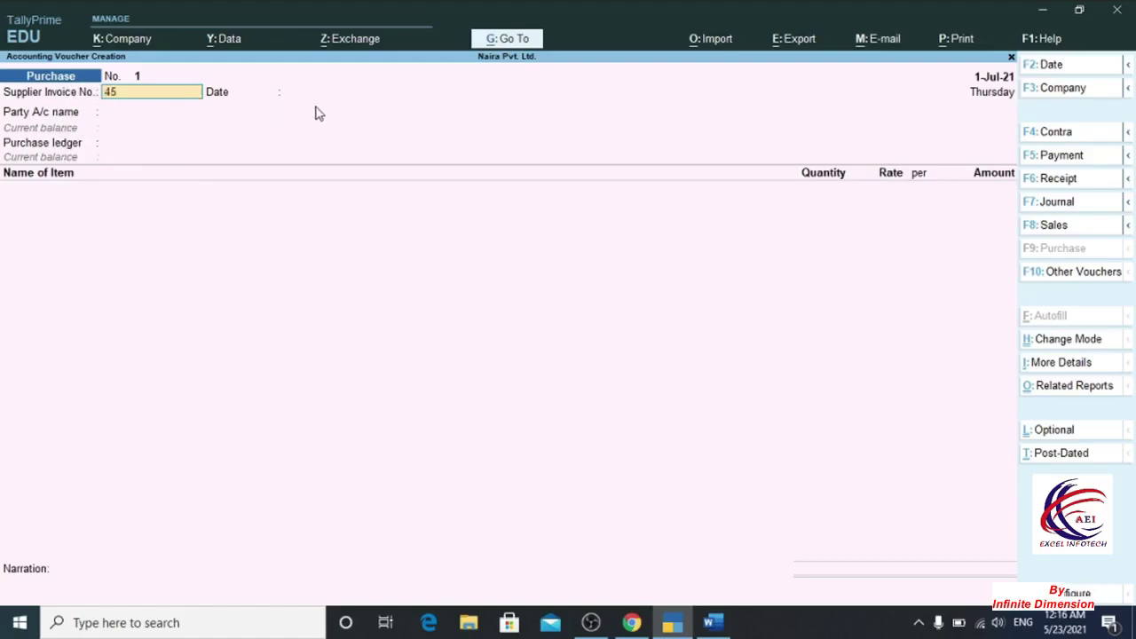
pyautogui.press('Return')
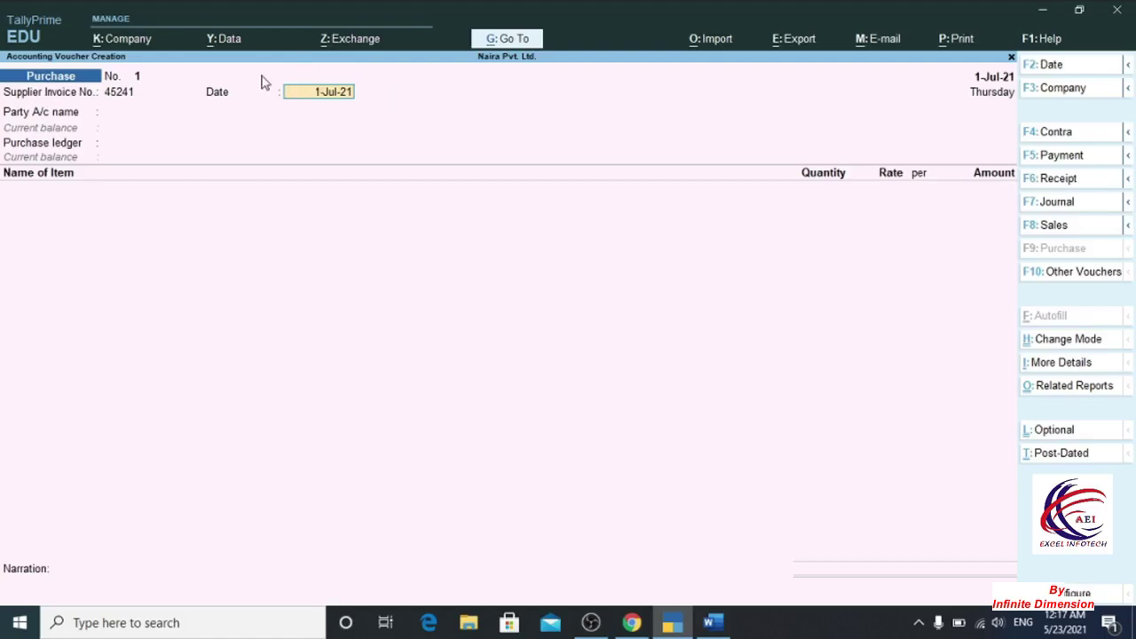
pyautogui.press('Return')
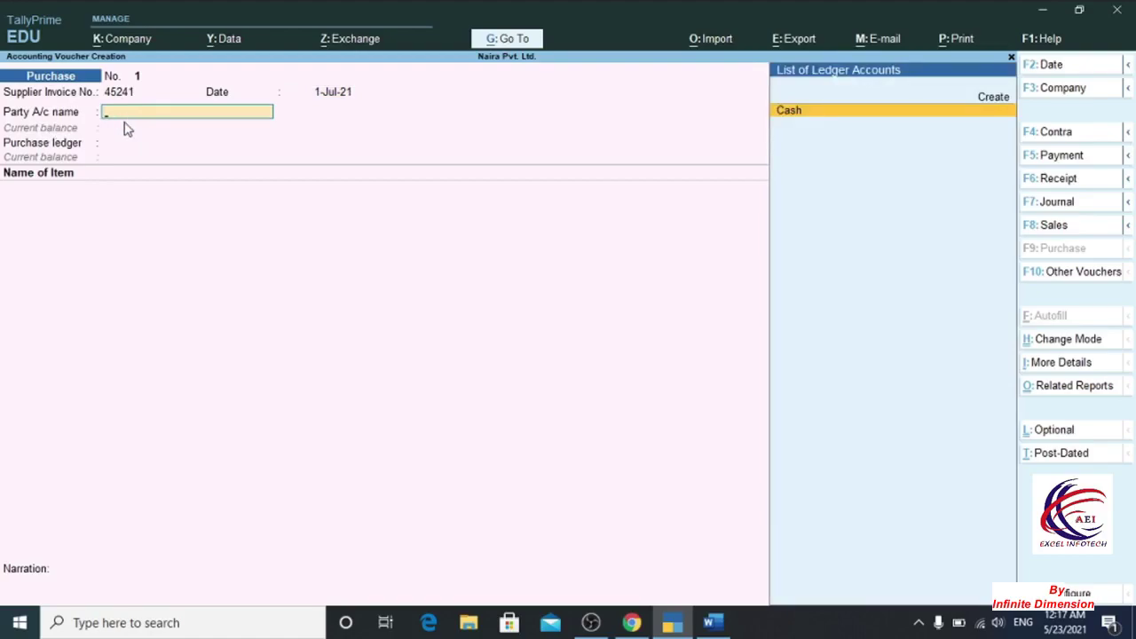
pyautogui.hotkey('alt', 'c')
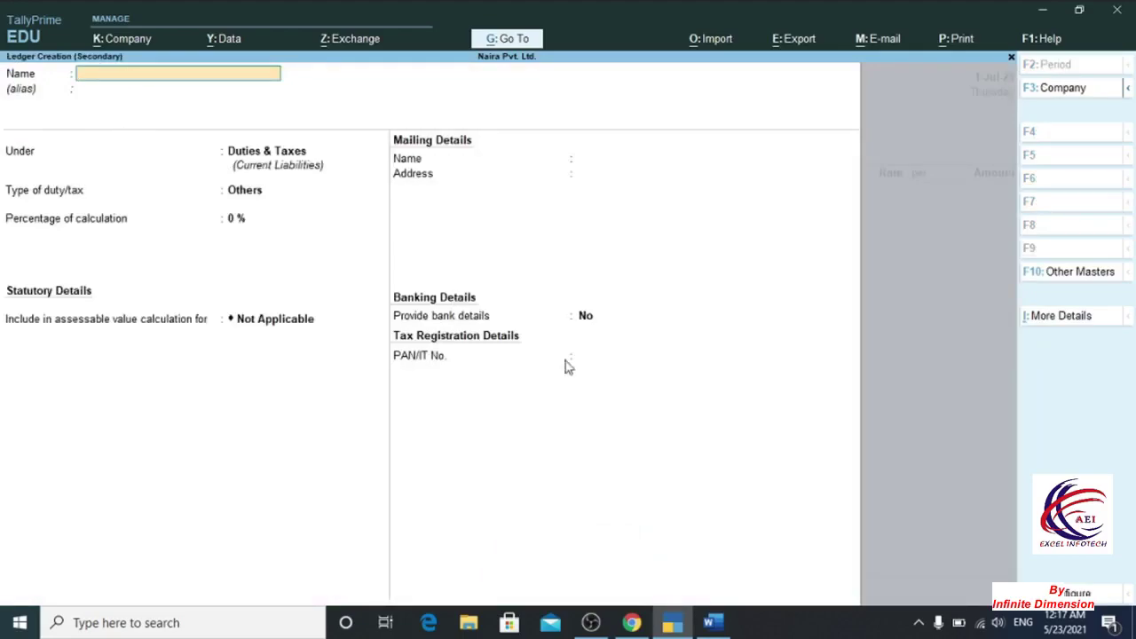
# Name the ledger Aditya Pvt. Ltd, copied from Word, under Sundry Creditors
pyautogui.click(710, 622)
pyautogui.scroll(7, 378, 317)
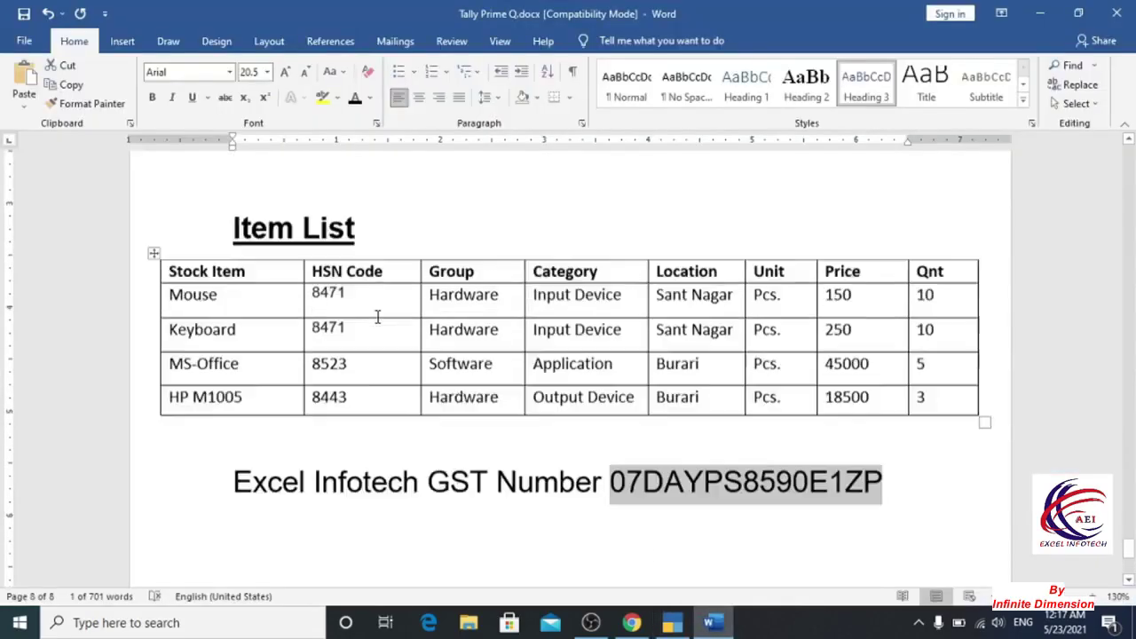
pyautogui.scroll(4, 373, 320)
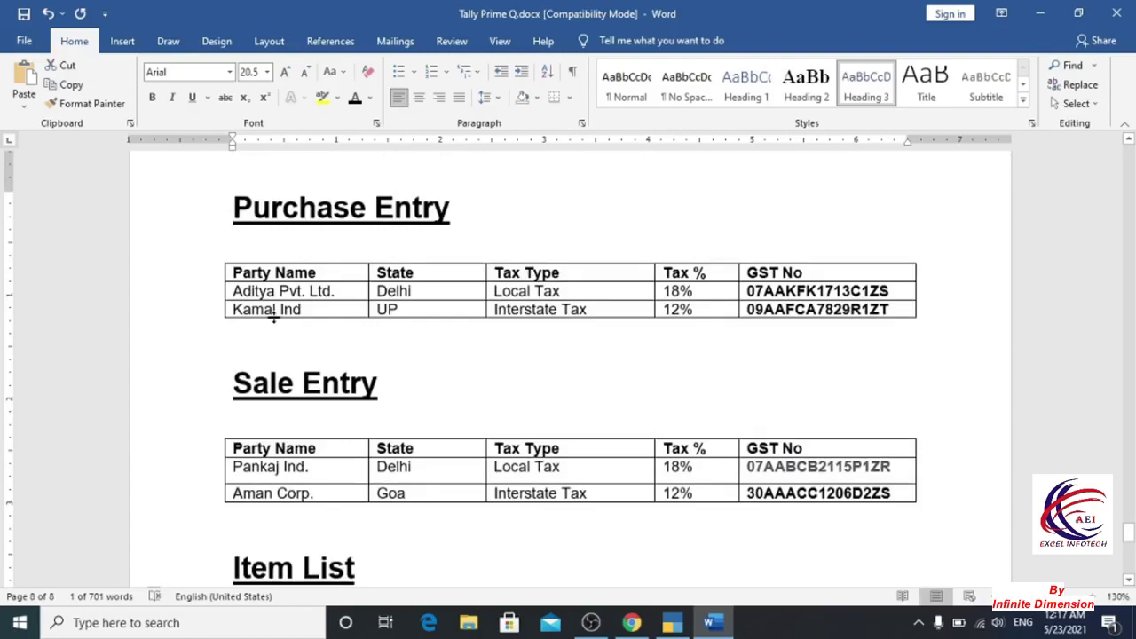
pyautogui.moveTo(233, 291); pyautogui.dragTo(339, 293)
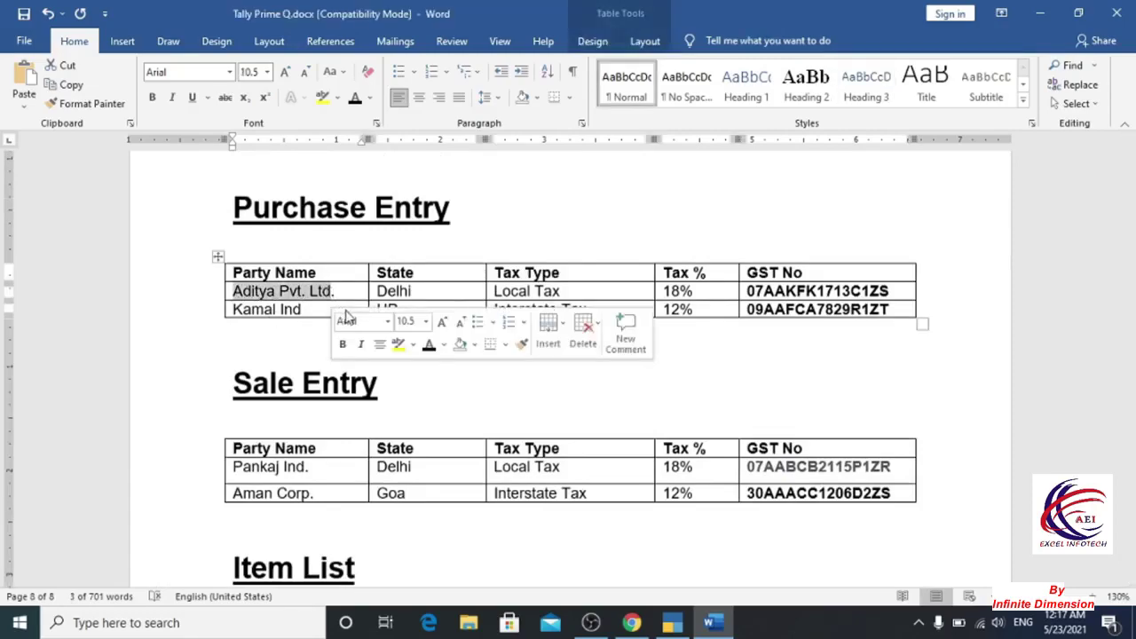
pyautogui.hotkey('ctrl', 'c')
pyautogui.hotkey('alt', 'Tab')
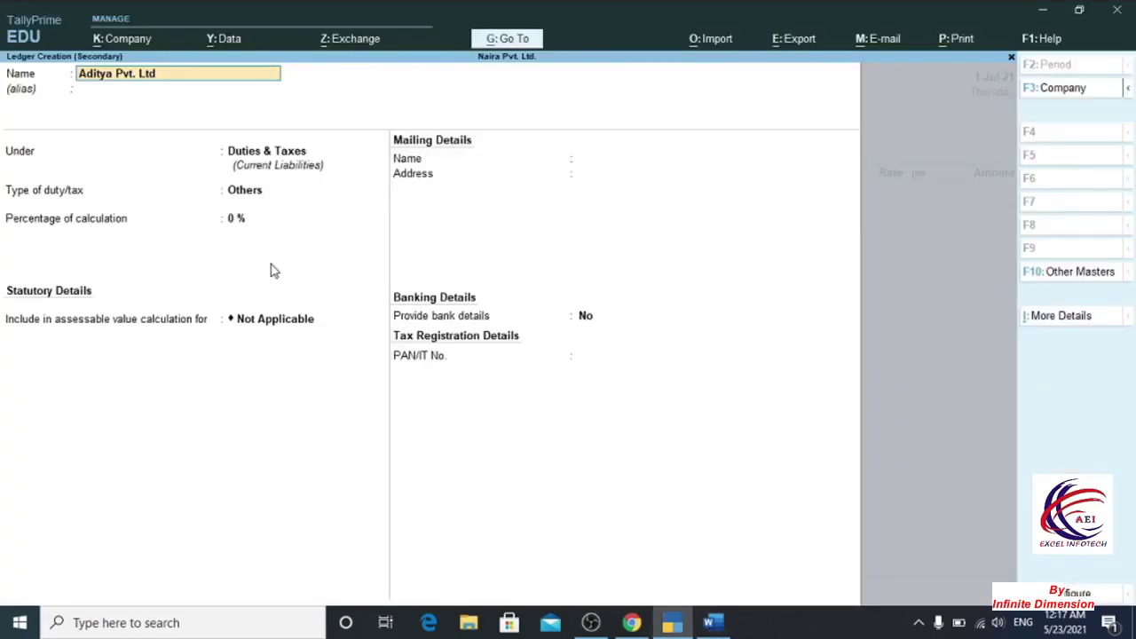
pyautogui.press('Return')
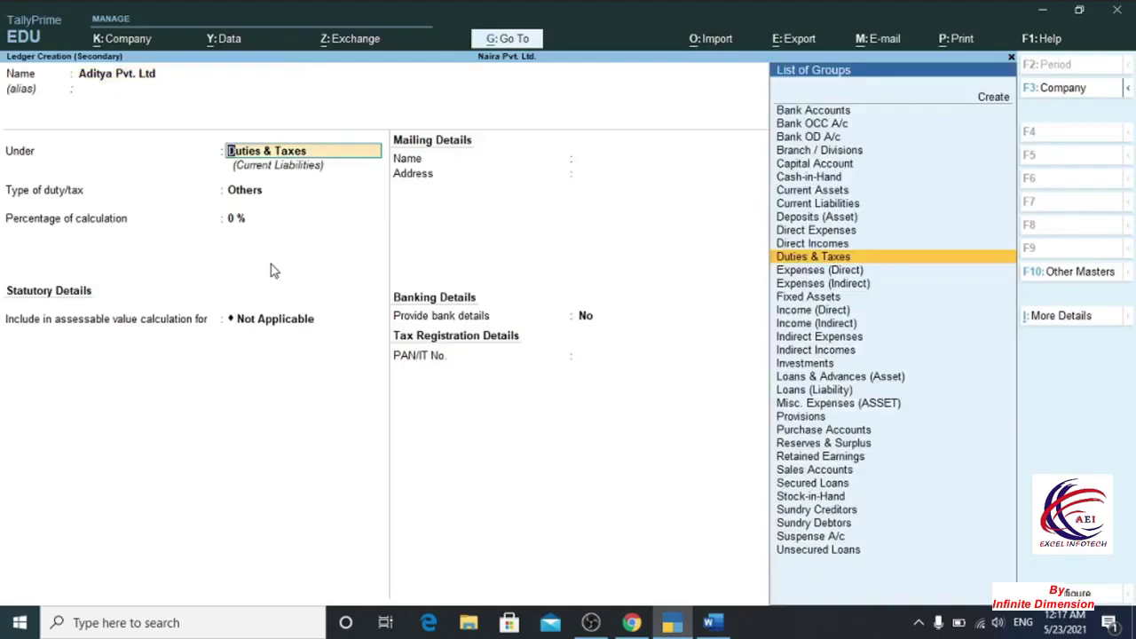
pyautogui.write('S')
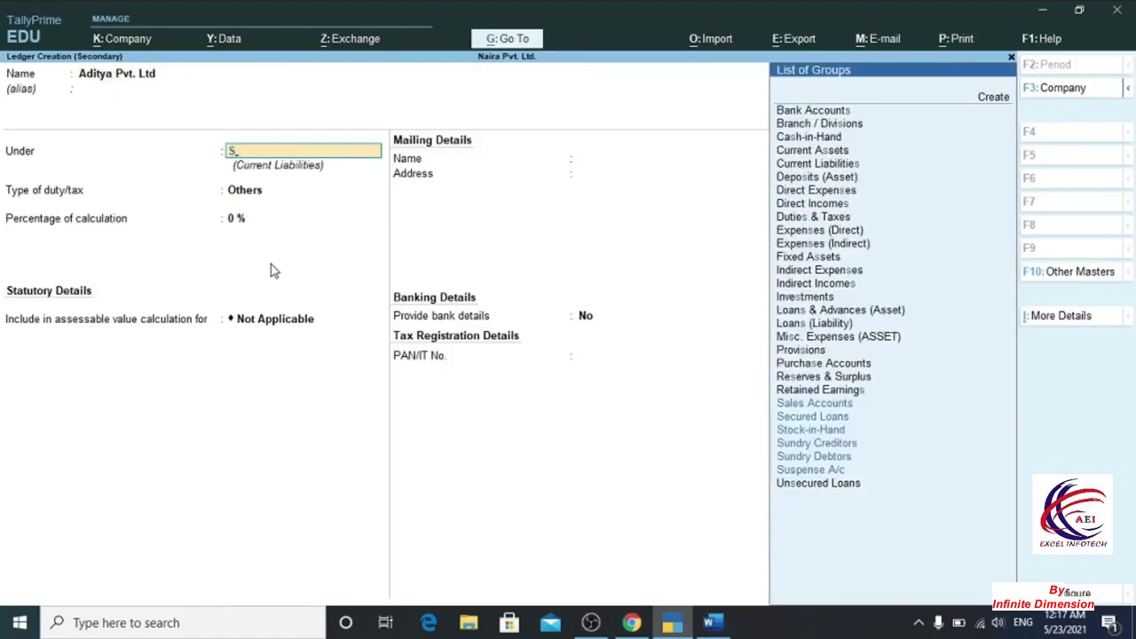
pyautogui.press('Down')
pyautogui.press('Down')
pyautogui.press('Down')
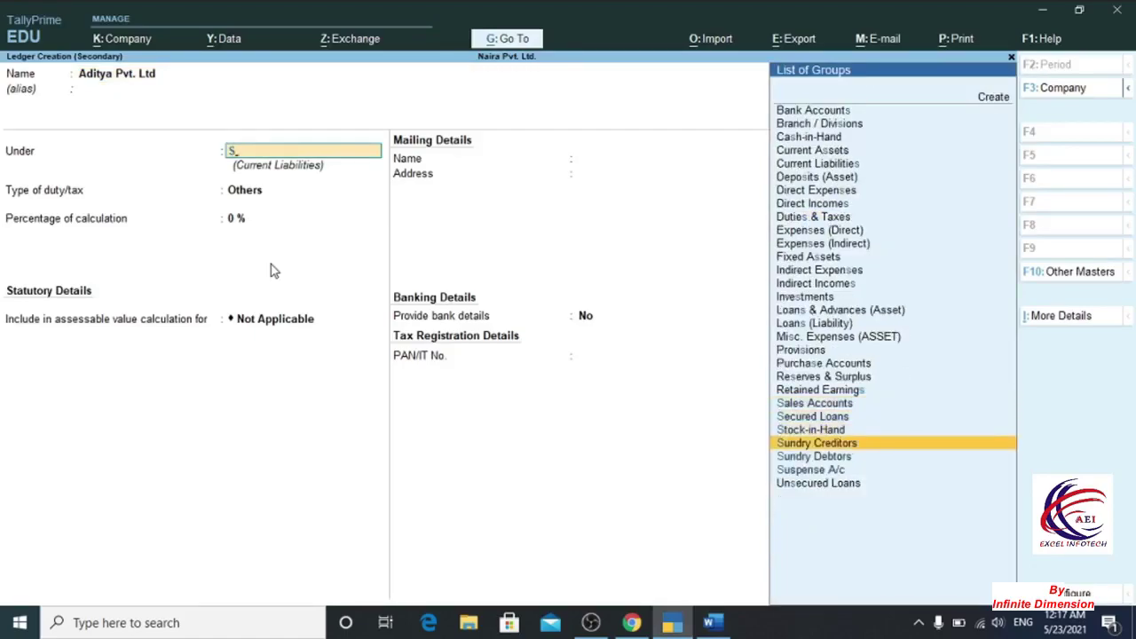
pyautogui.press('Return')
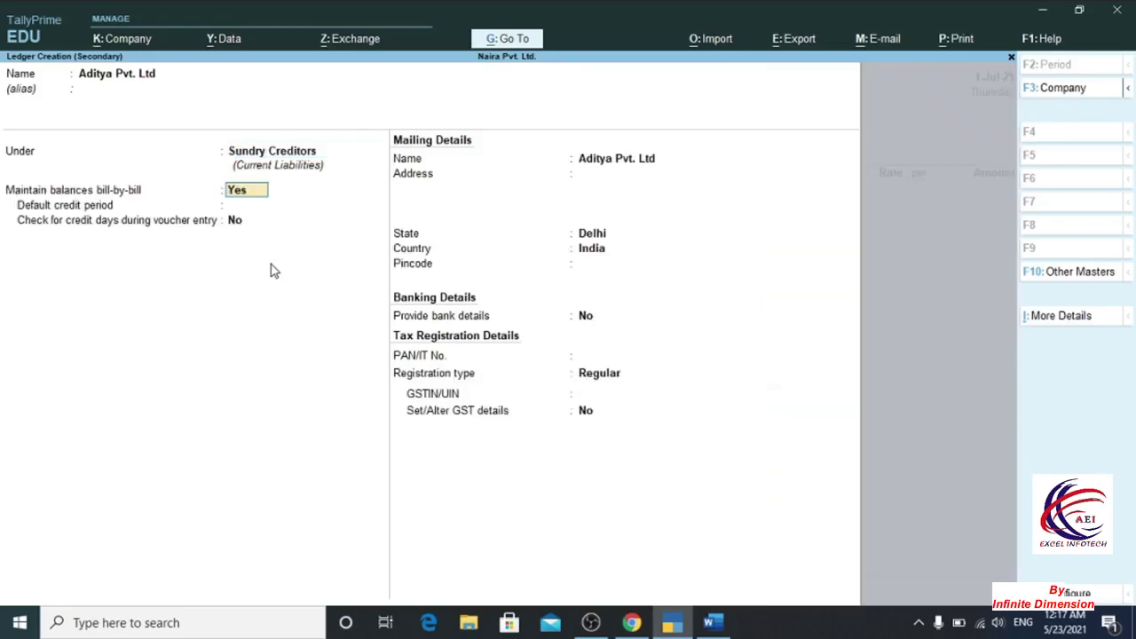
pyautogui.press('Return')
pyautogui.press('Return')
pyautogui.press('Return')
pyautogui.press('Return')
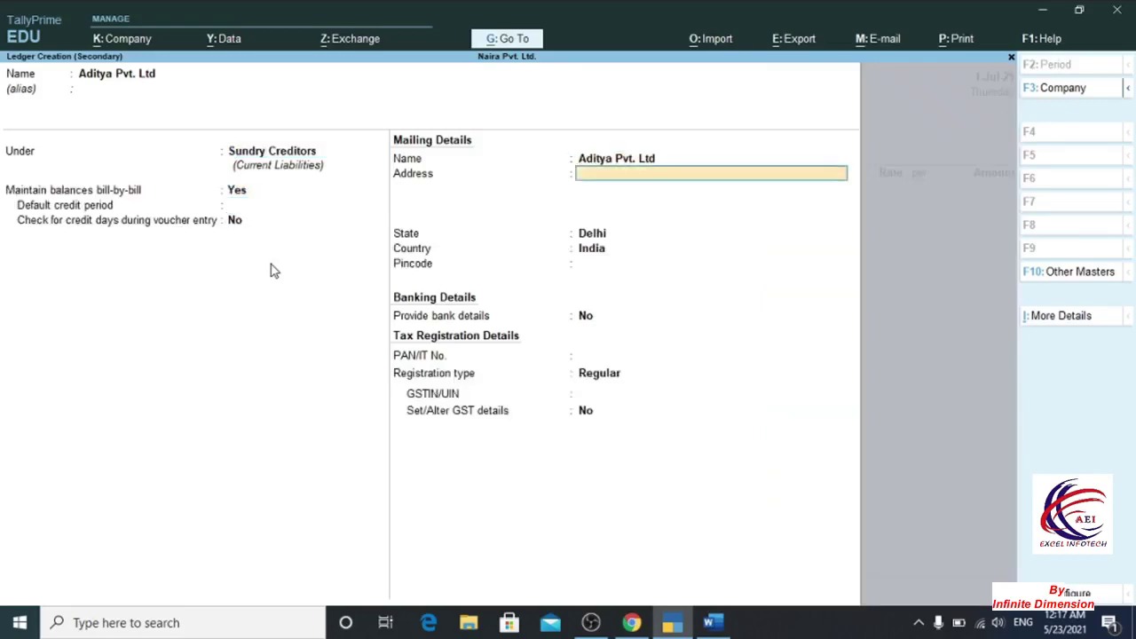
pyautogui.press('Return')
pyautogui.press('Return')
pyautogui.press('Return')
pyautogui.press('Return')
pyautogui.press('Return')
pyautogui.press('Return')
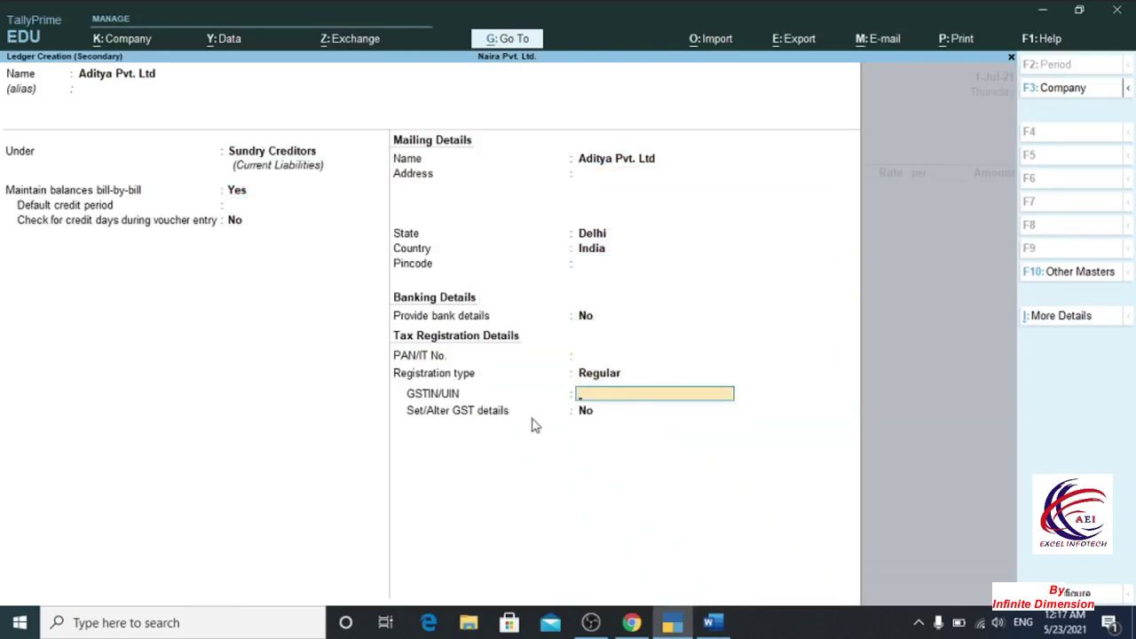
# Paste the supplier's GST number from Word into GSTIN/UIN and finish the ledger
pyautogui.hotkey('alt', 'Tab')
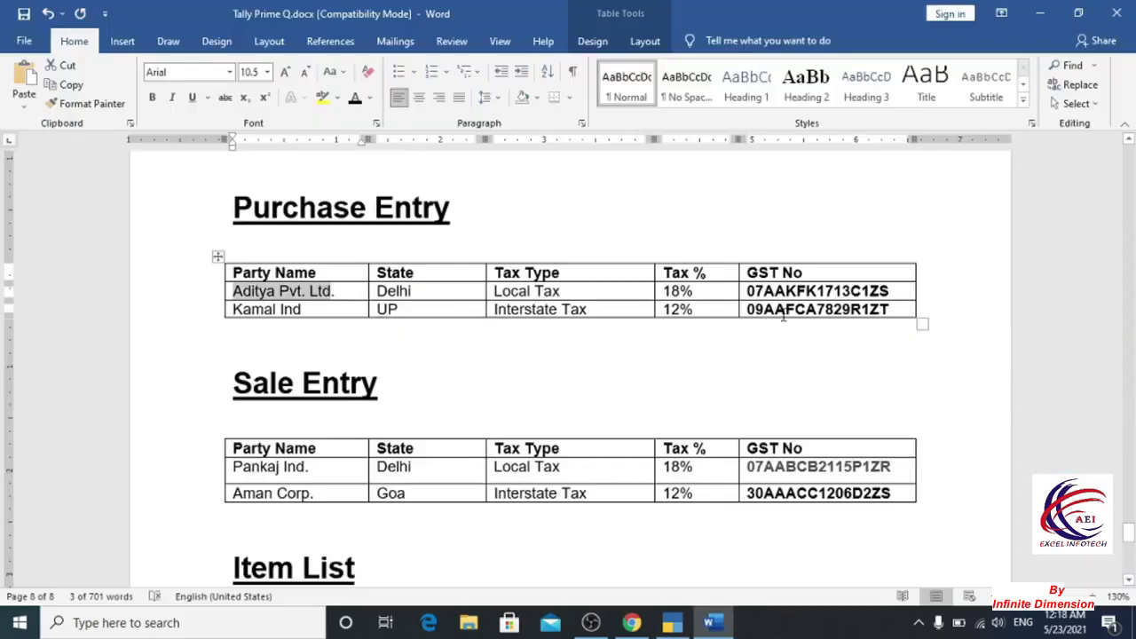
pyautogui.moveTo(895, 293); pyautogui.dragTo(739, 294)
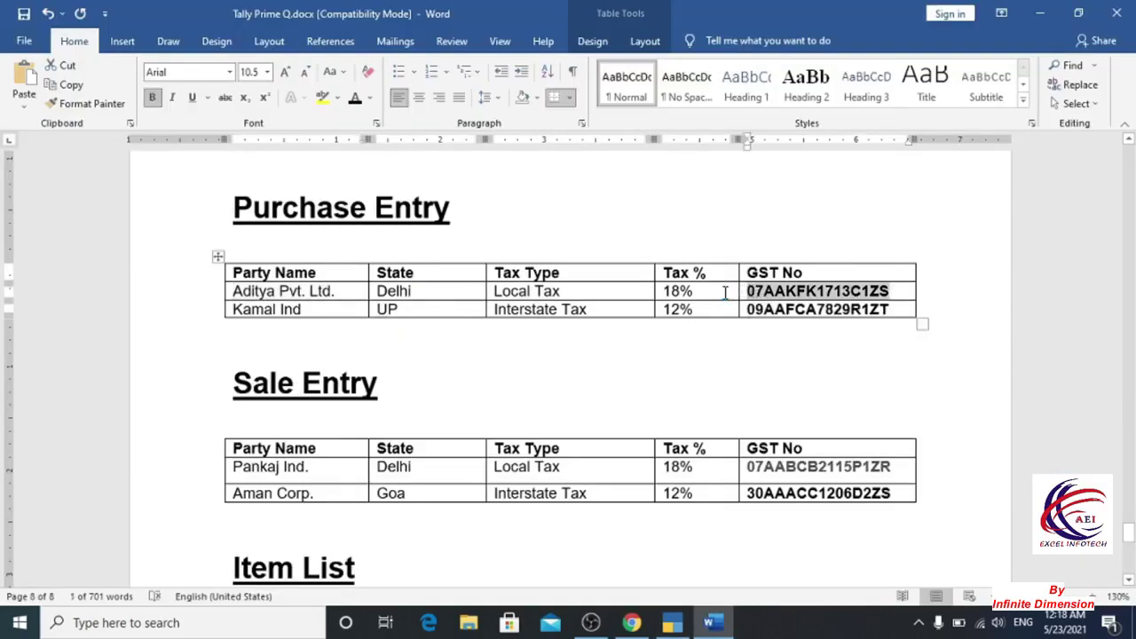
pyautogui.hotkey('ctrl', 'c')
pyautogui.hotkey('alt', 'Tab')
pyautogui.hotkey('ctrl', 'v')
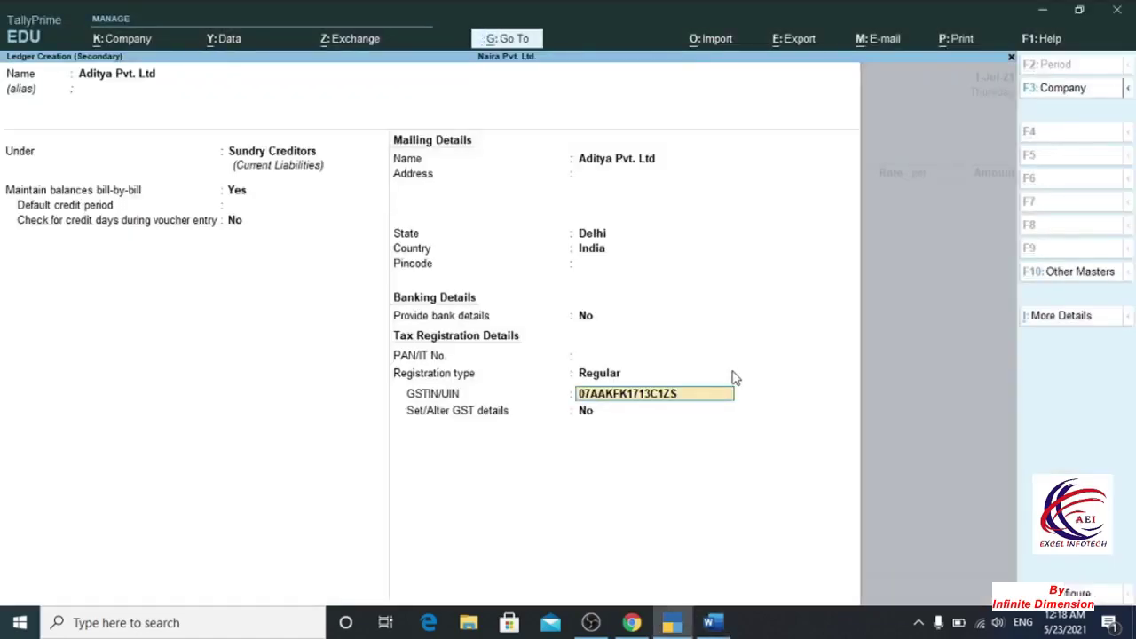
pyautogui.press('Return')
pyautogui.press('Return')
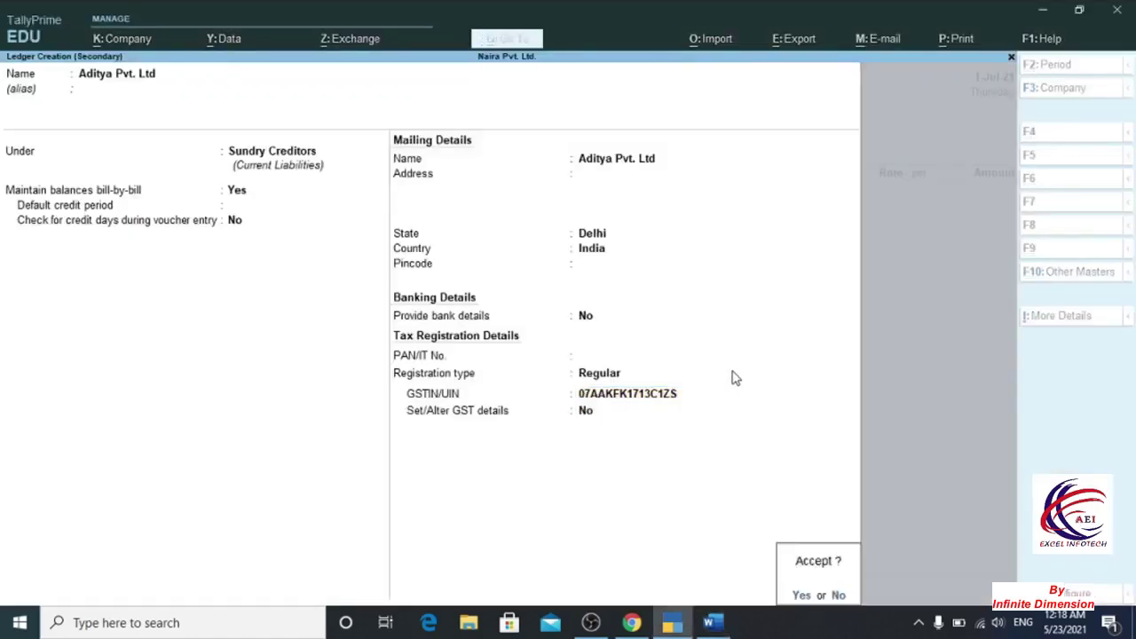
pyautogui.press('Return')
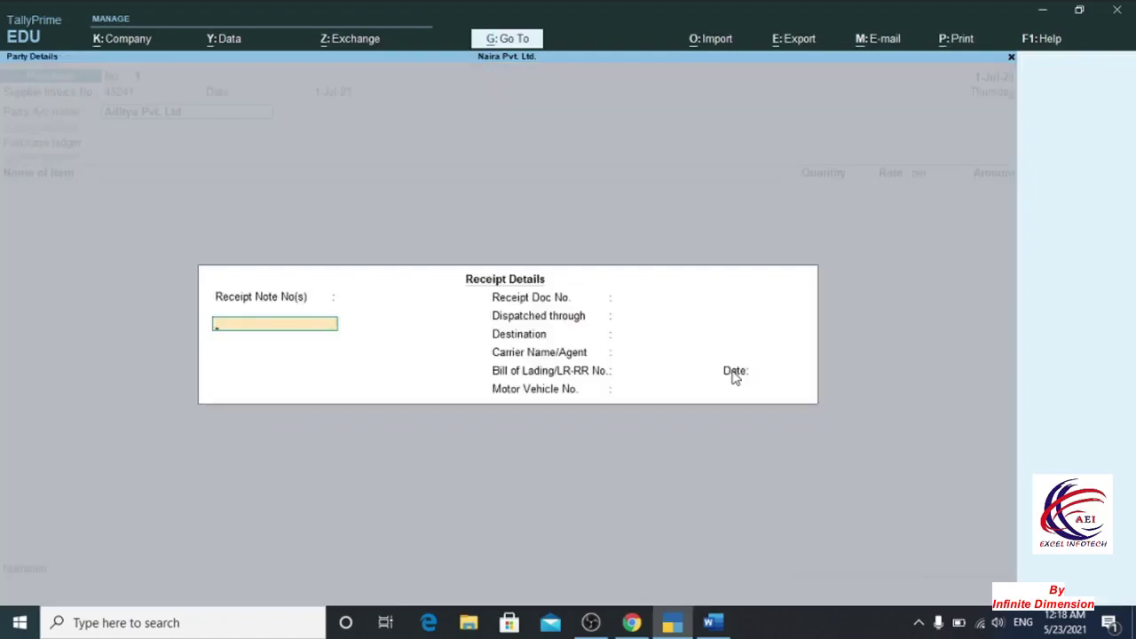
# Accept the receipt and party details with state Delhi, returning to the voucher
pyautogui.press('Return')
pyautogui.press('Return')
pyautogui.press('Return')
pyautogui.press('Return')
pyautogui.press('Return')
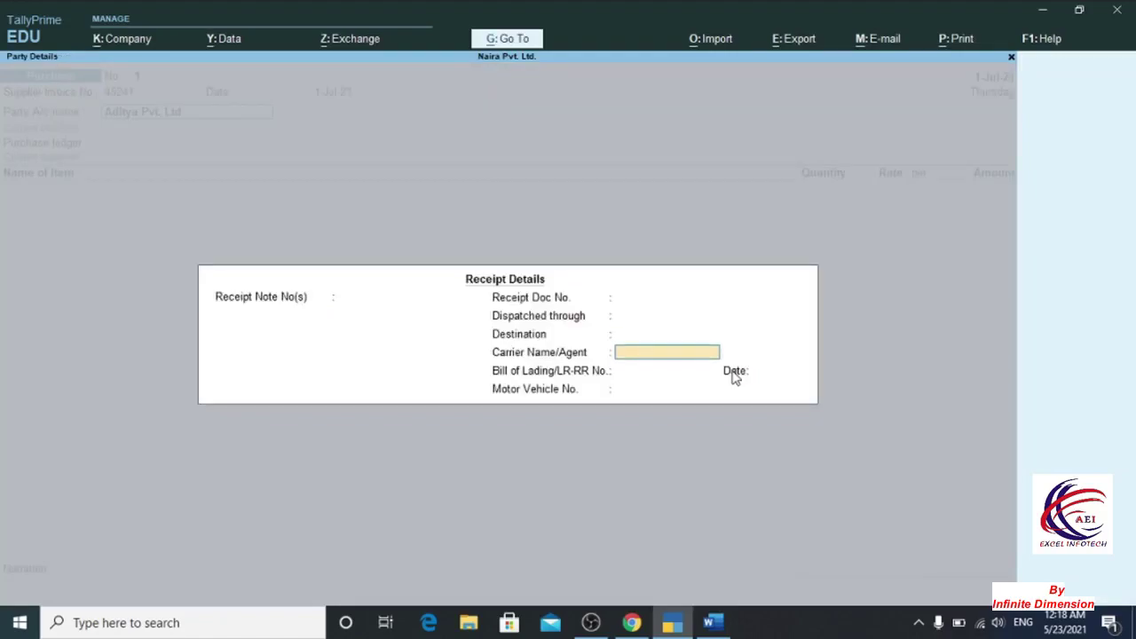
pyautogui.press('Return')
pyautogui.press('Return')
pyautogui.press('Return')
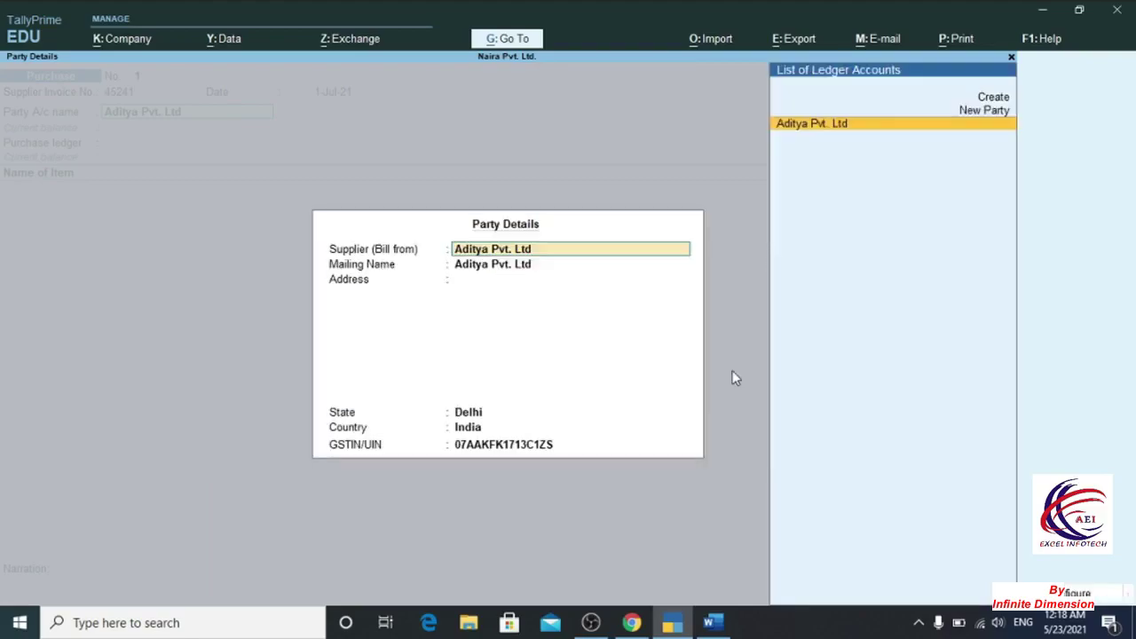
pyautogui.press('Return')
pyautogui.press('Return')
pyautogui.press('Return')
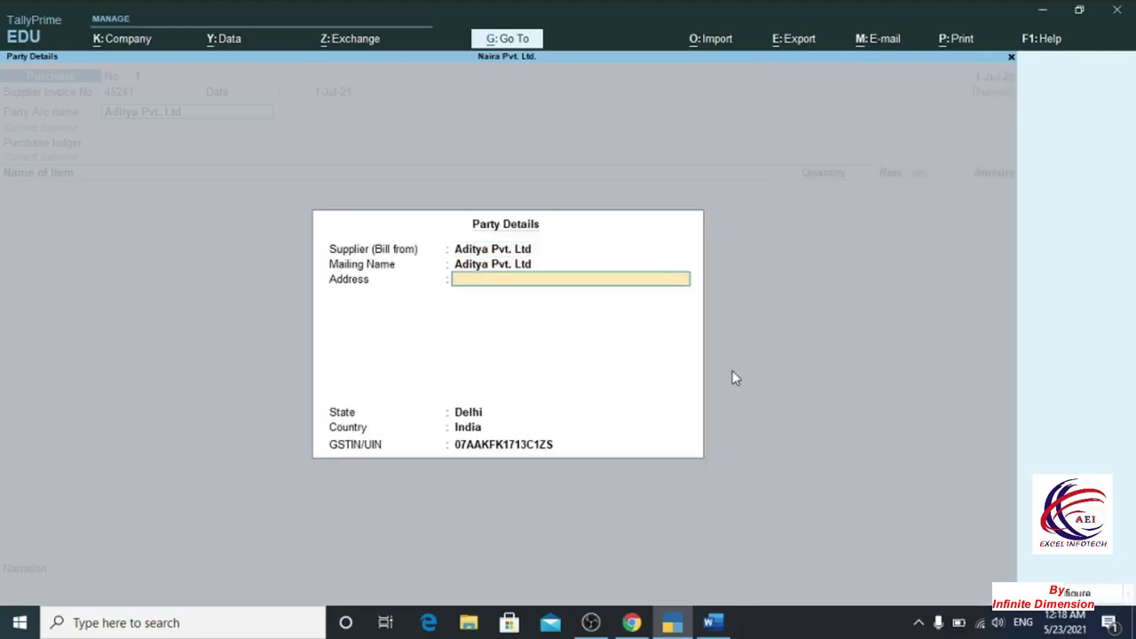
pyautogui.press('Return')
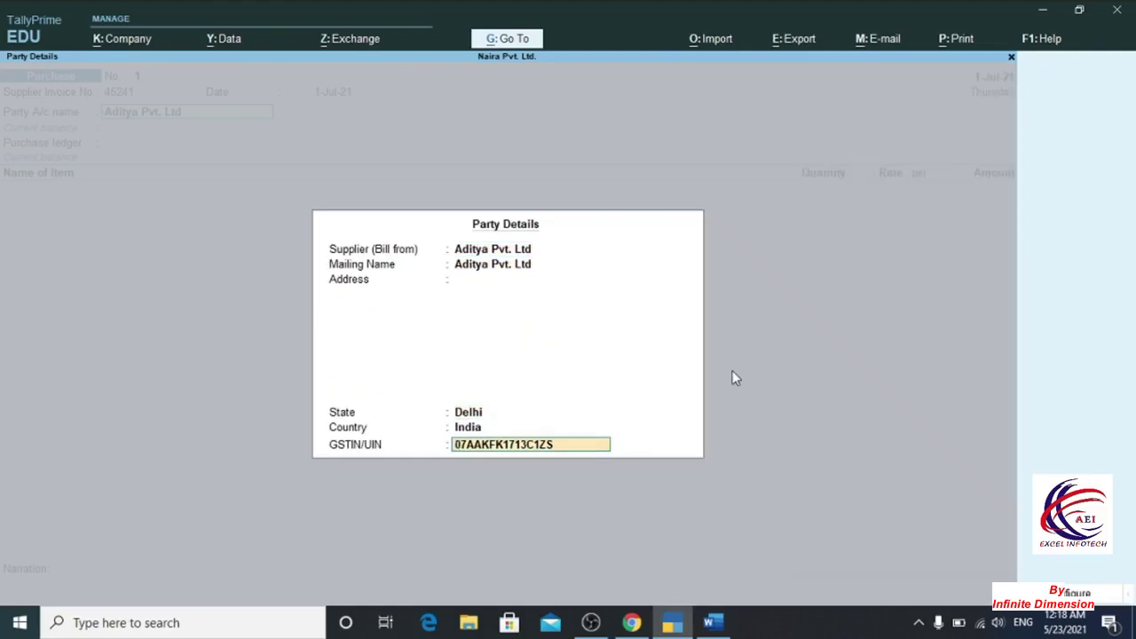
pyautogui.press('Return')
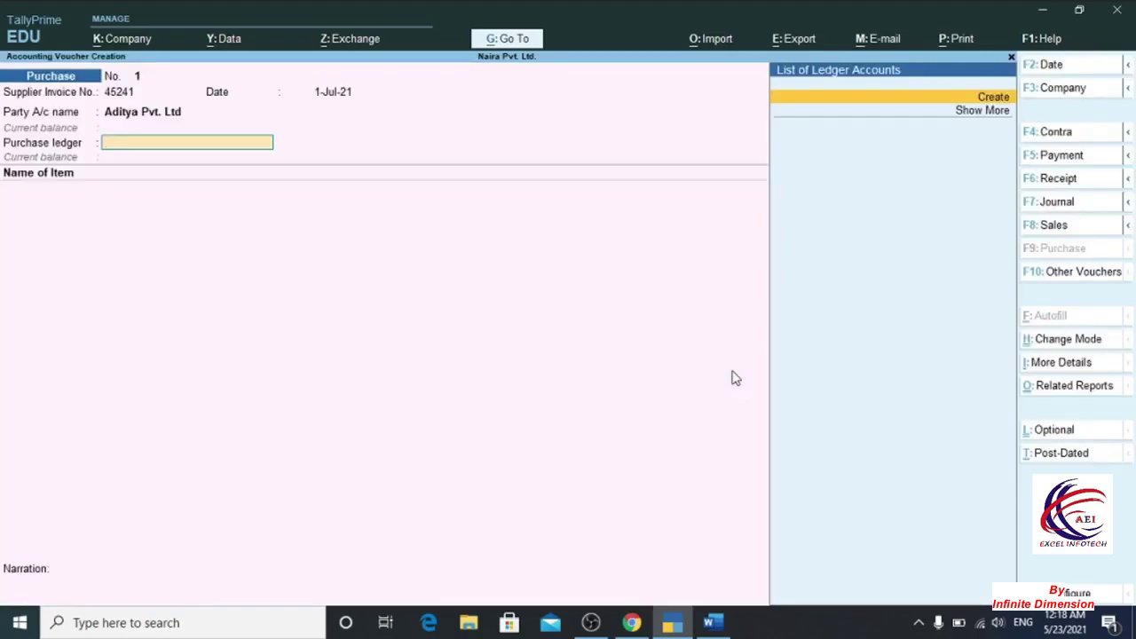
# Create and save a 'Purchase' ledger under Purchase Accounts with supply type Goods
pyautogui.hotkey('alt', 'c')
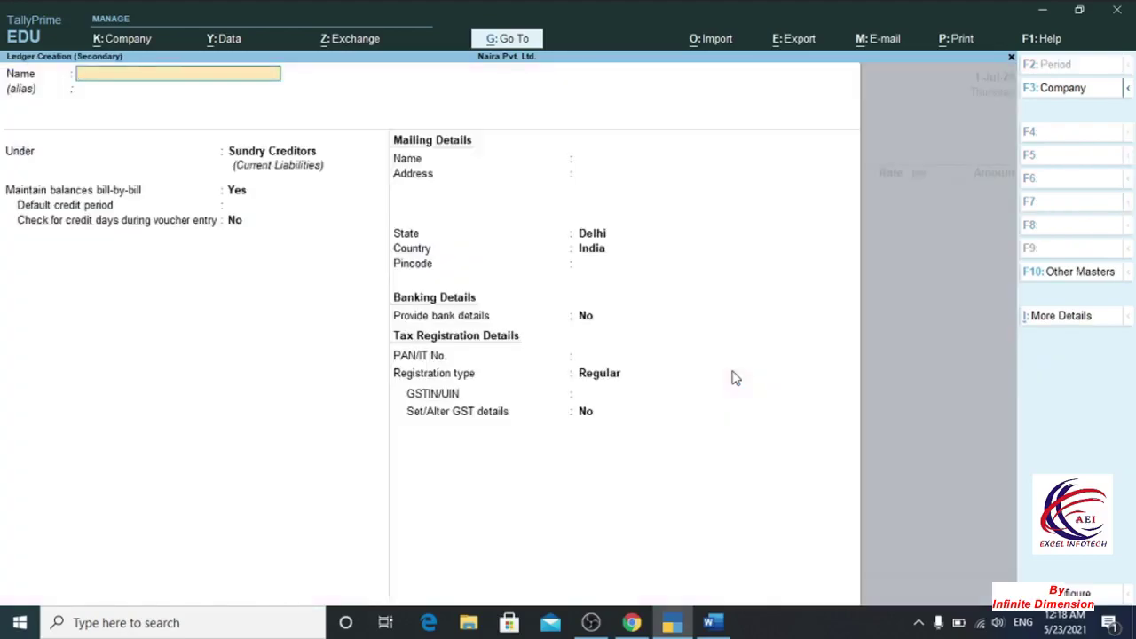
pyautogui.write('Purchase')
pyautogui.press('Return')
pyautogui.press('Return')
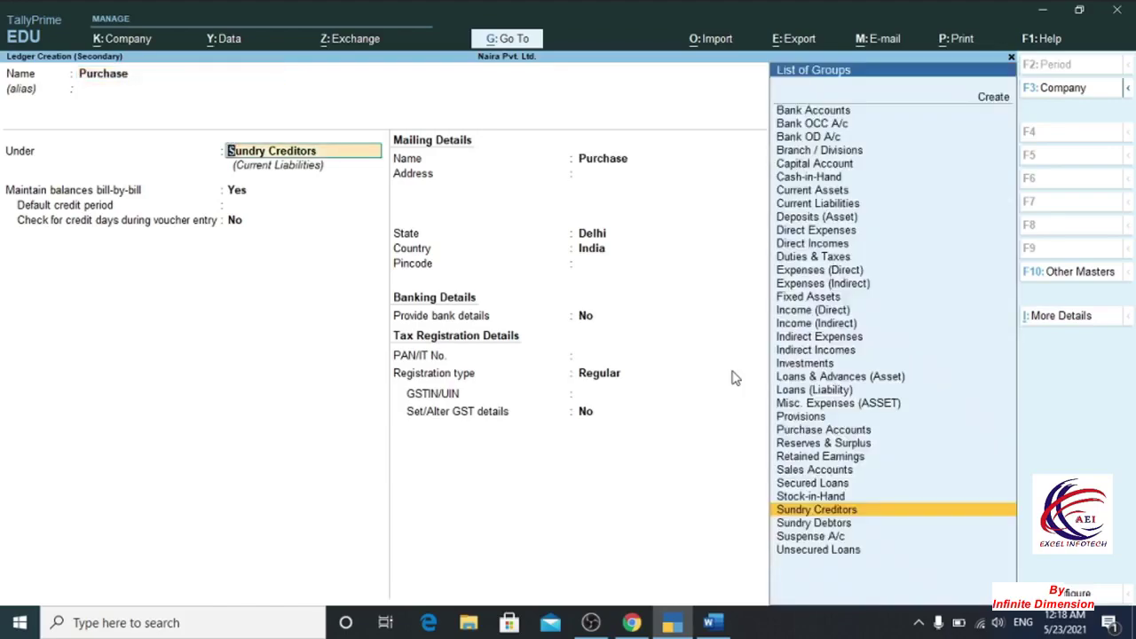
pyautogui.write('p')
pyautogui.press('Down')
pyautogui.press('Down')
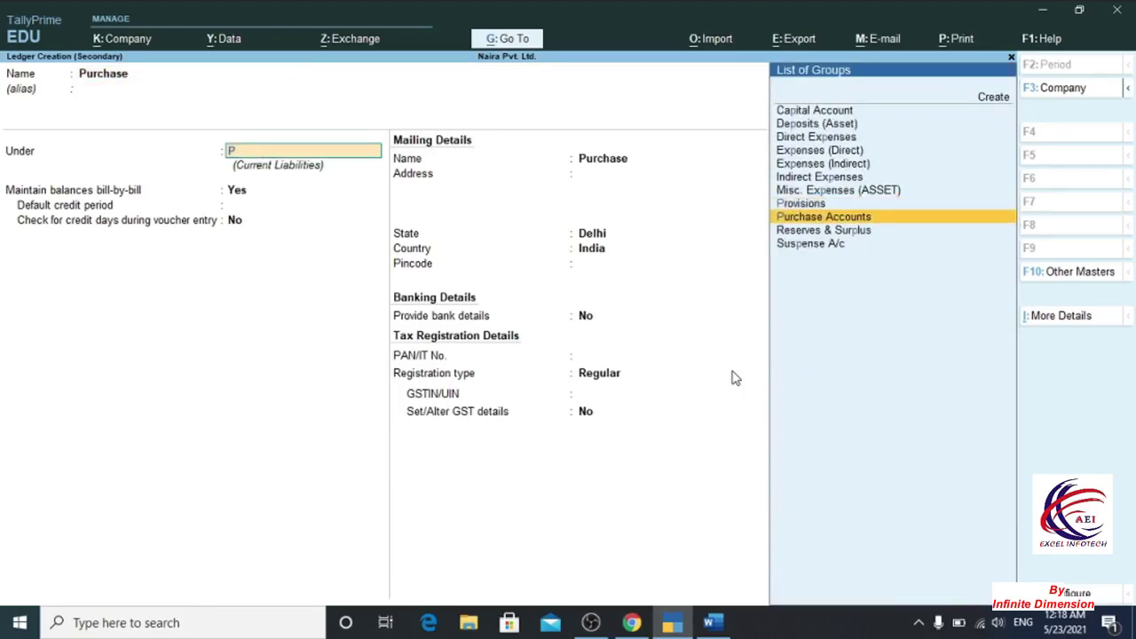
pyautogui.press('Return')
pyautogui.press('Return')
pyautogui.press('Return')
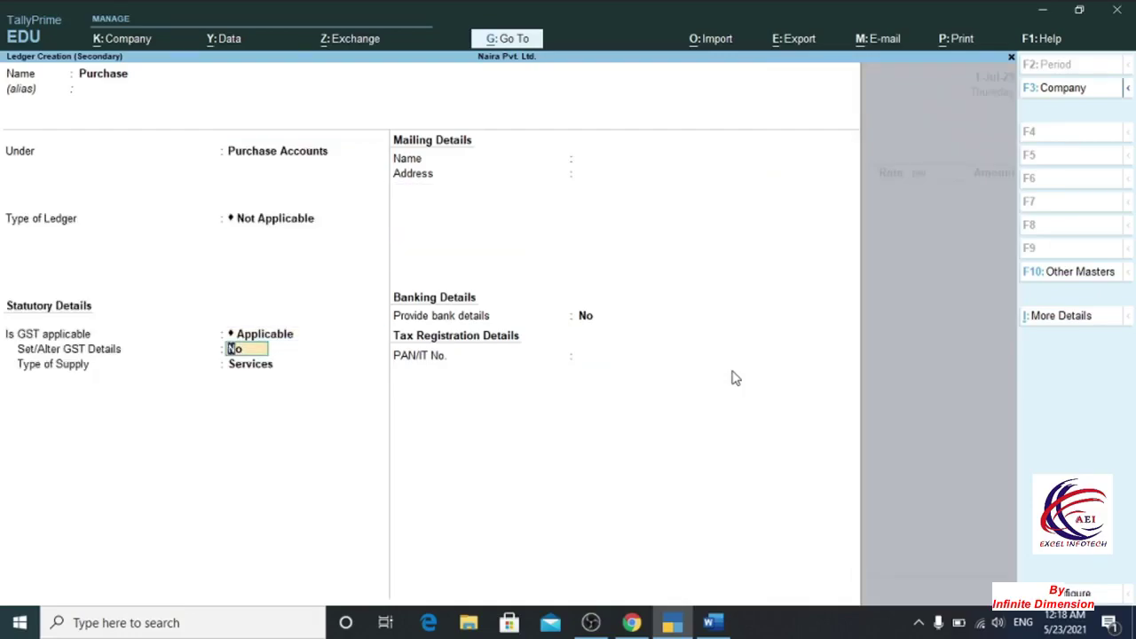
pyautogui.press('Return')
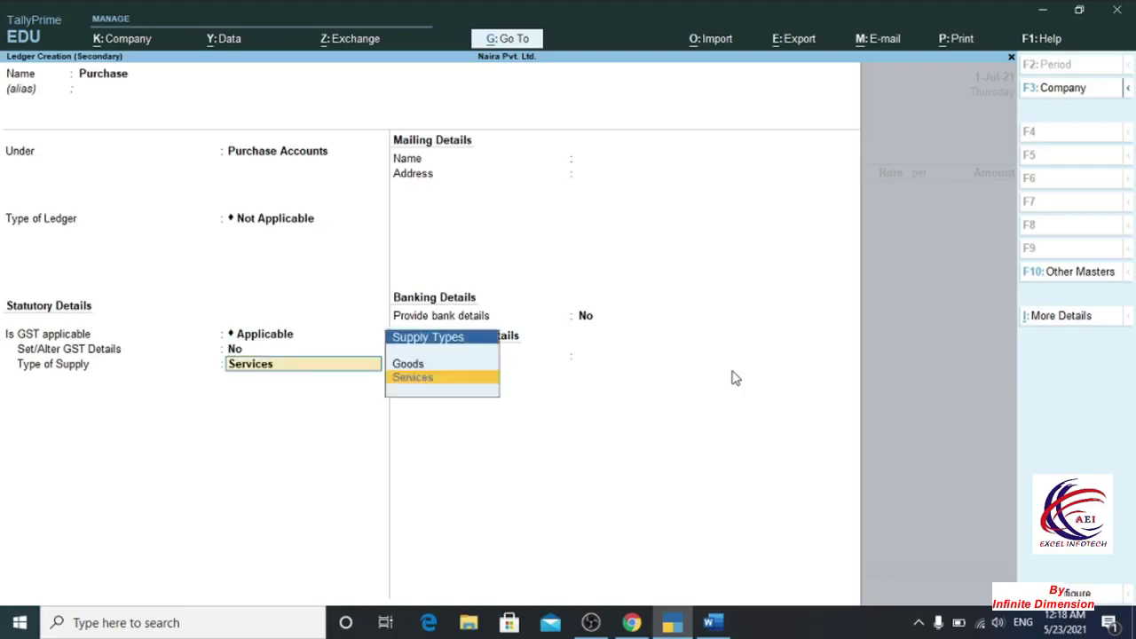
pyautogui.press('Up')
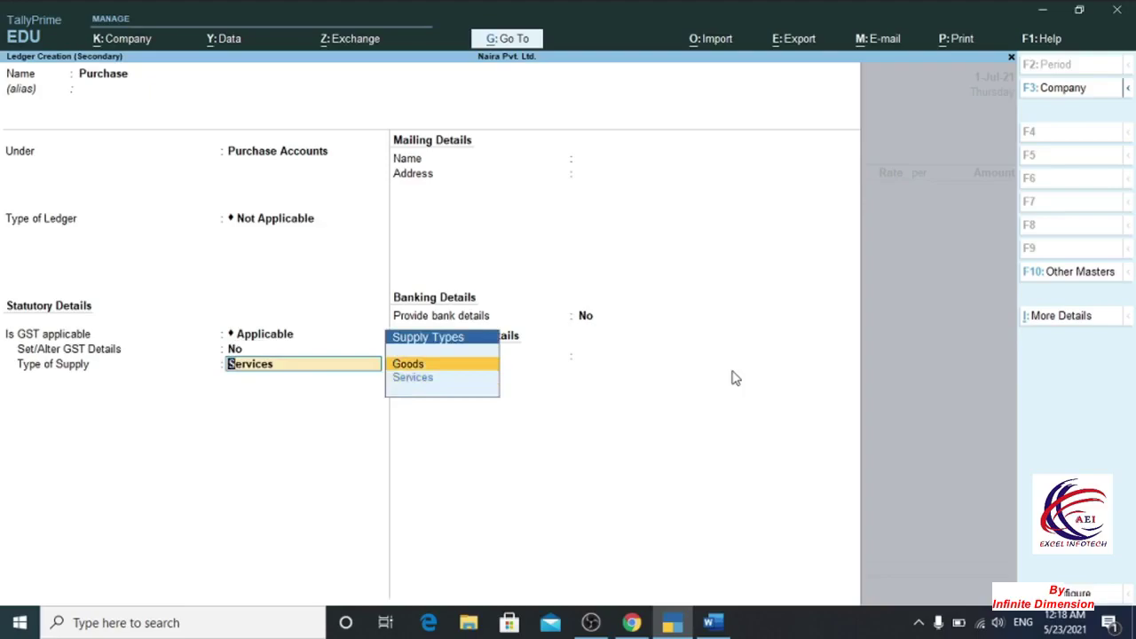
pyautogui.press('Return')
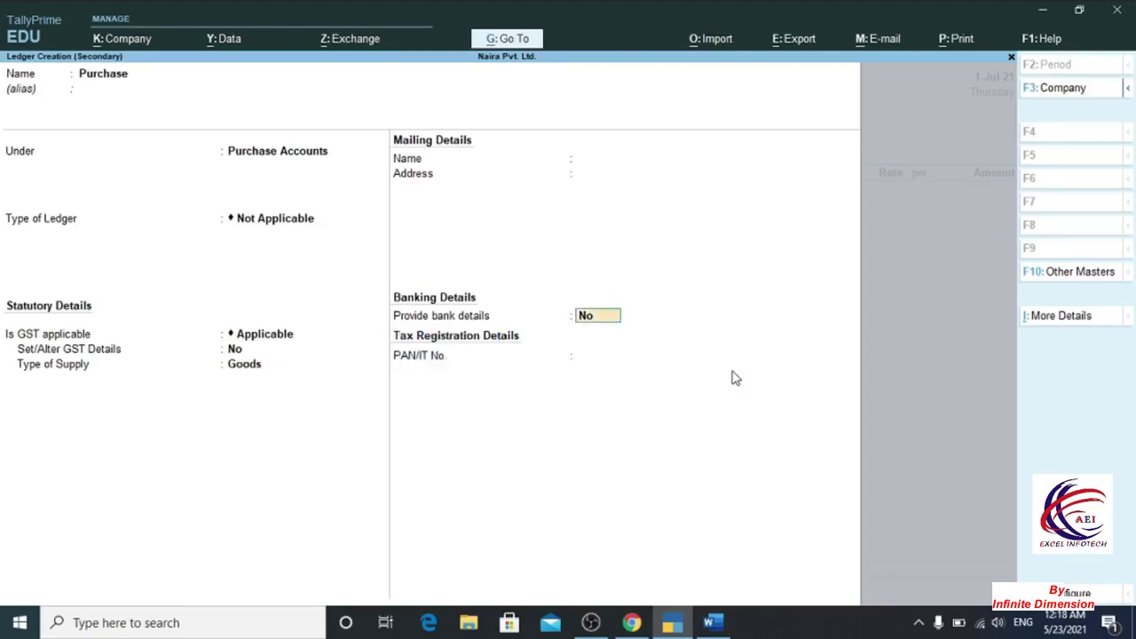
pyautogui.press('Return')
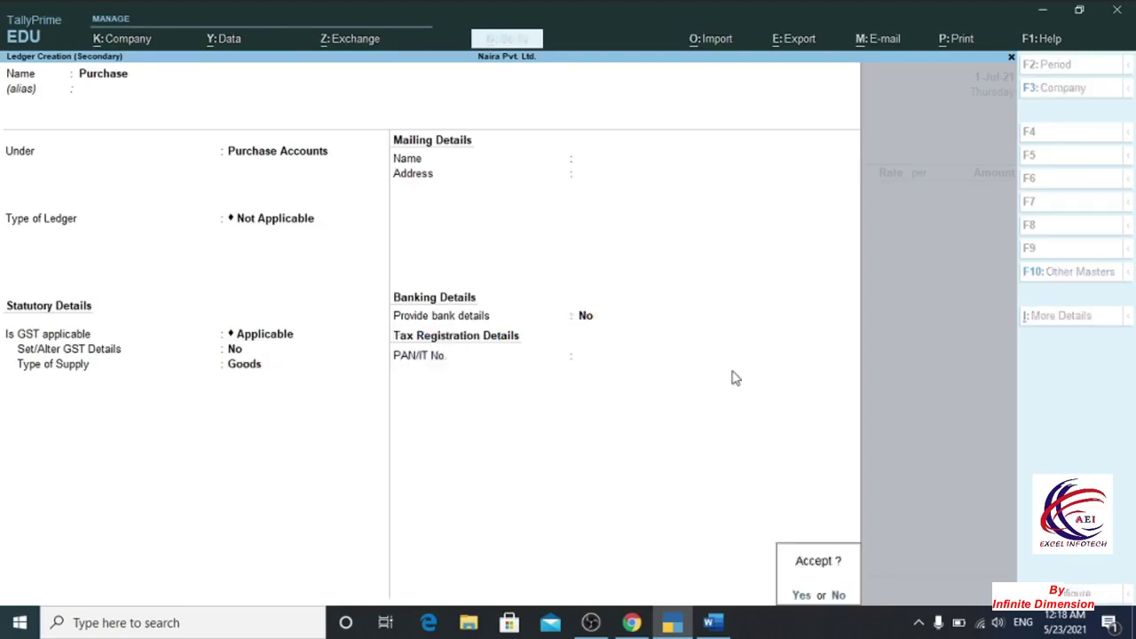
pyautogui.press('Return')
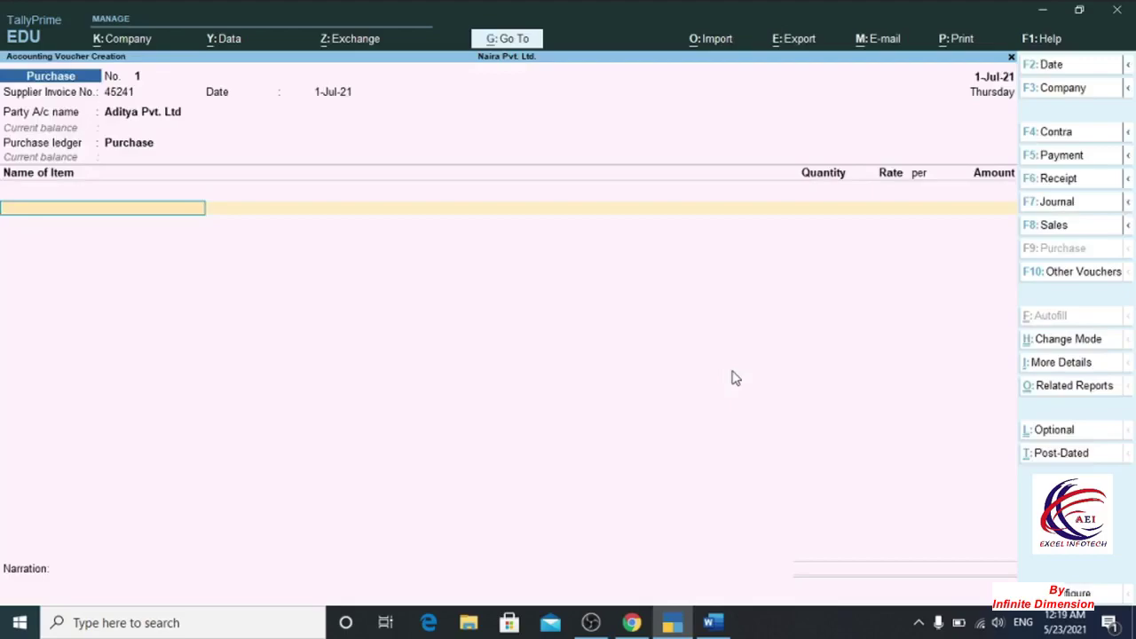
# Create a stock item named Mouse, copied from the Word Item List
pyautogui.hotkey('alt', 'c')
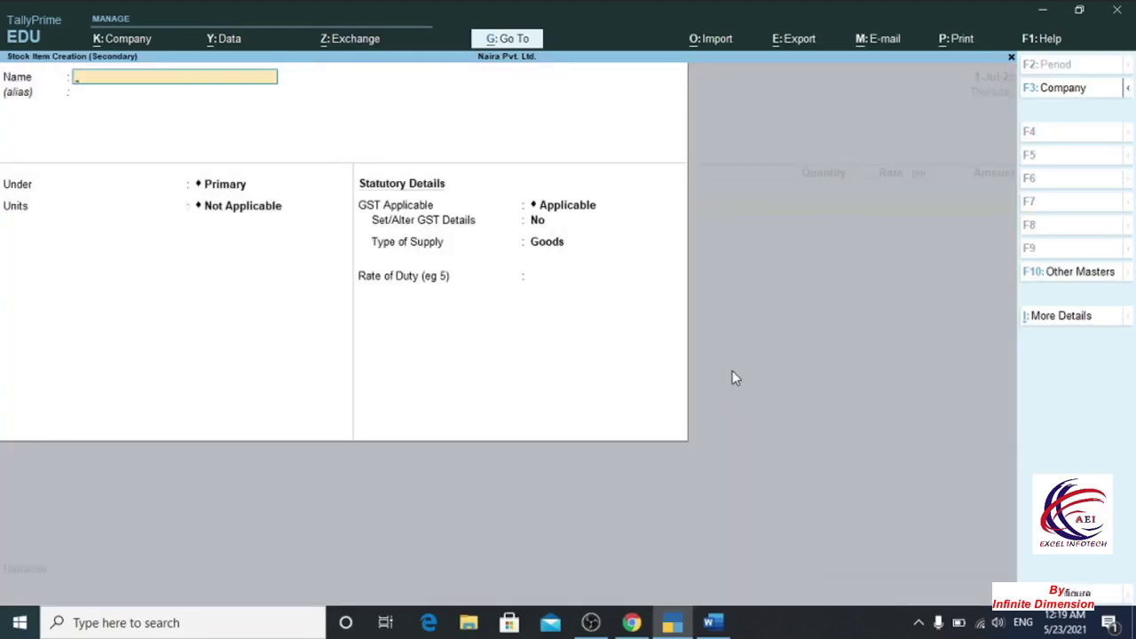
pyautogui.hotkey('alt', 'Tab')
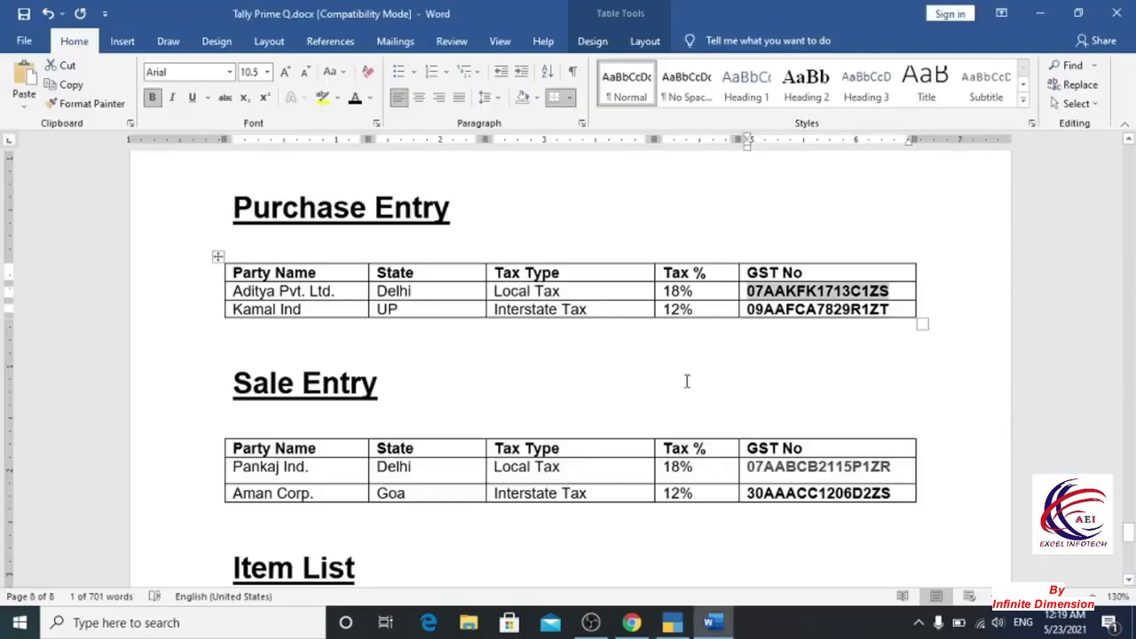
pyautogui.scroll(3, 596, 419)
pyautogui.scroll(-10, 596, 419)
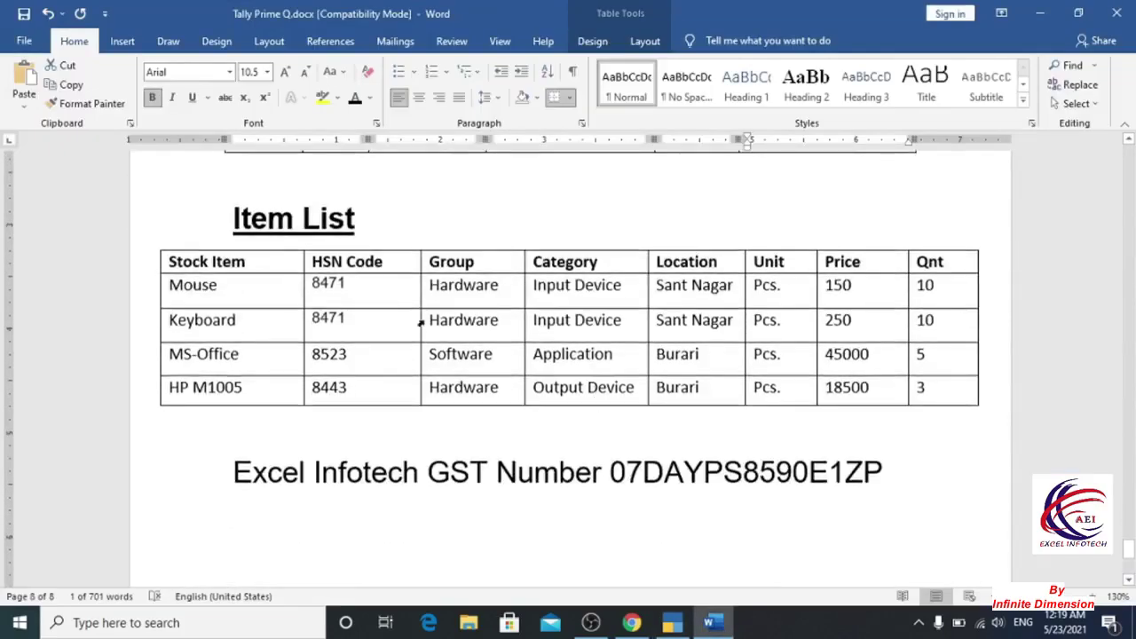
pyautogui.moveTo(164, 284); pyautogui.dragTo(218, 284)
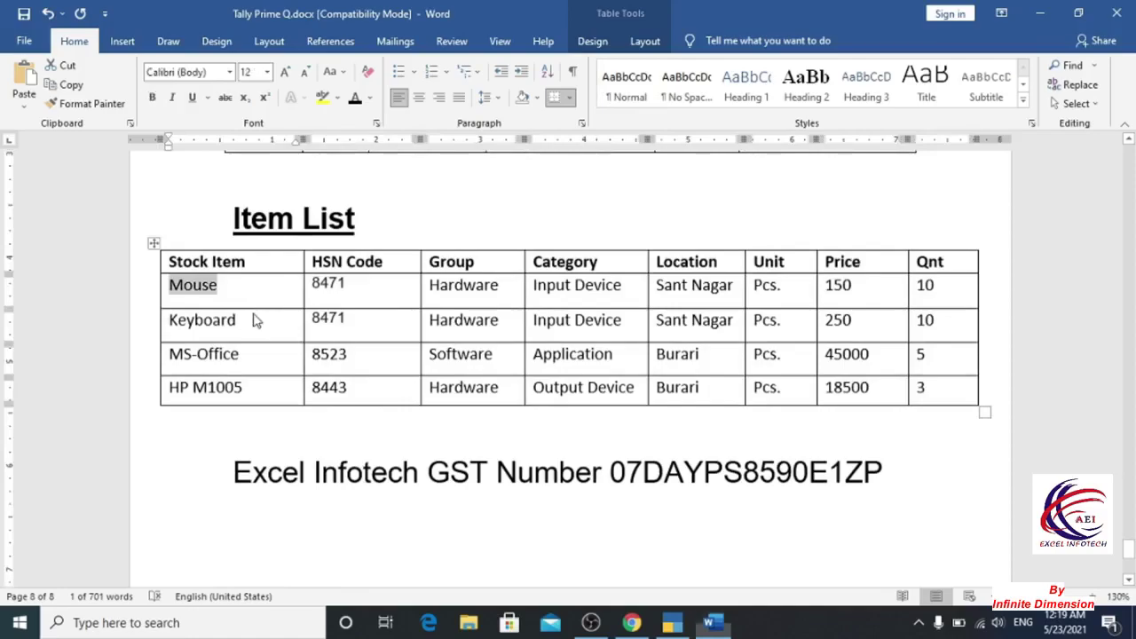
pyautogui.hotkey('alt', 'Tab')
pyautogui.hotkey('ctrl', 'alt', 'v')
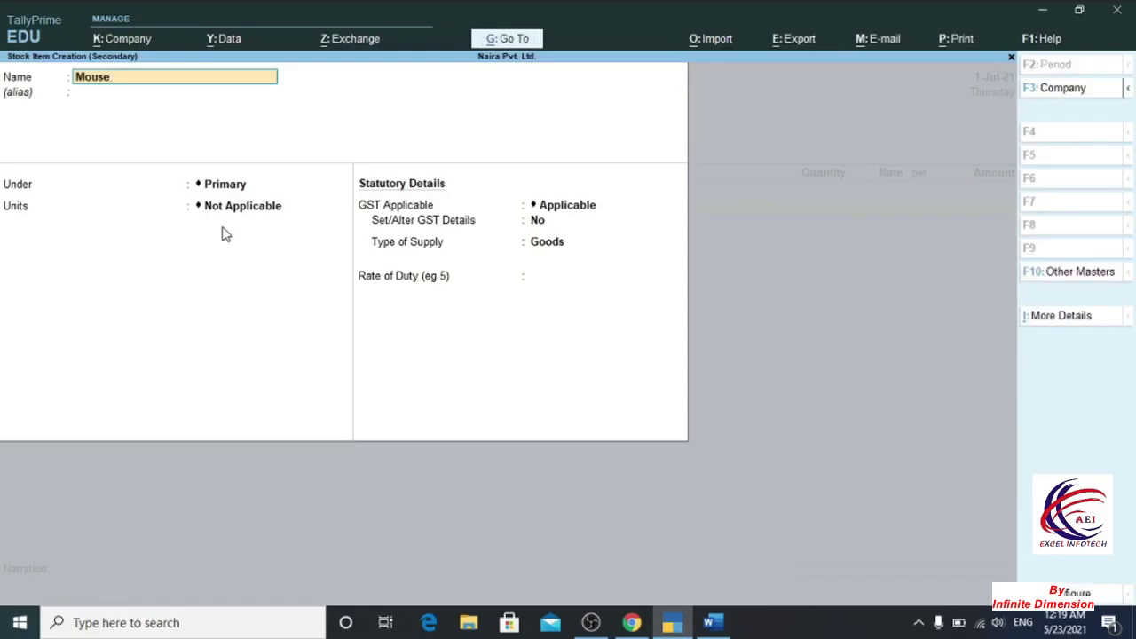
pyautogui.press('Return')
pyautogui.press('Return')
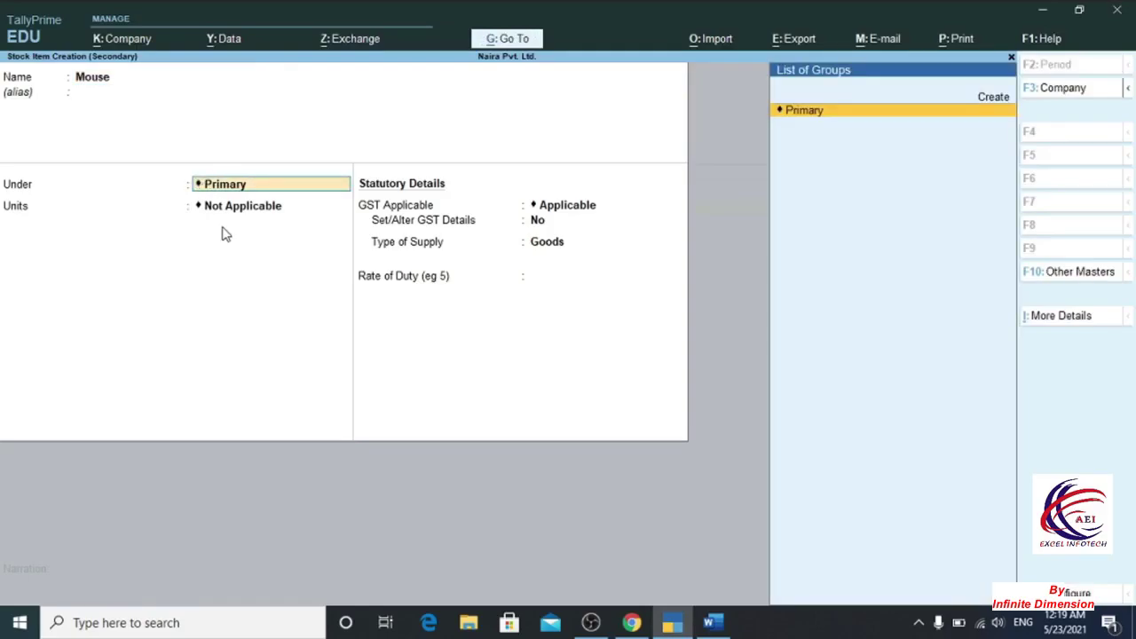
# Check the item's group in the Item List and start a new stock group
pyautogui.hotkey('alt', 'Tab')
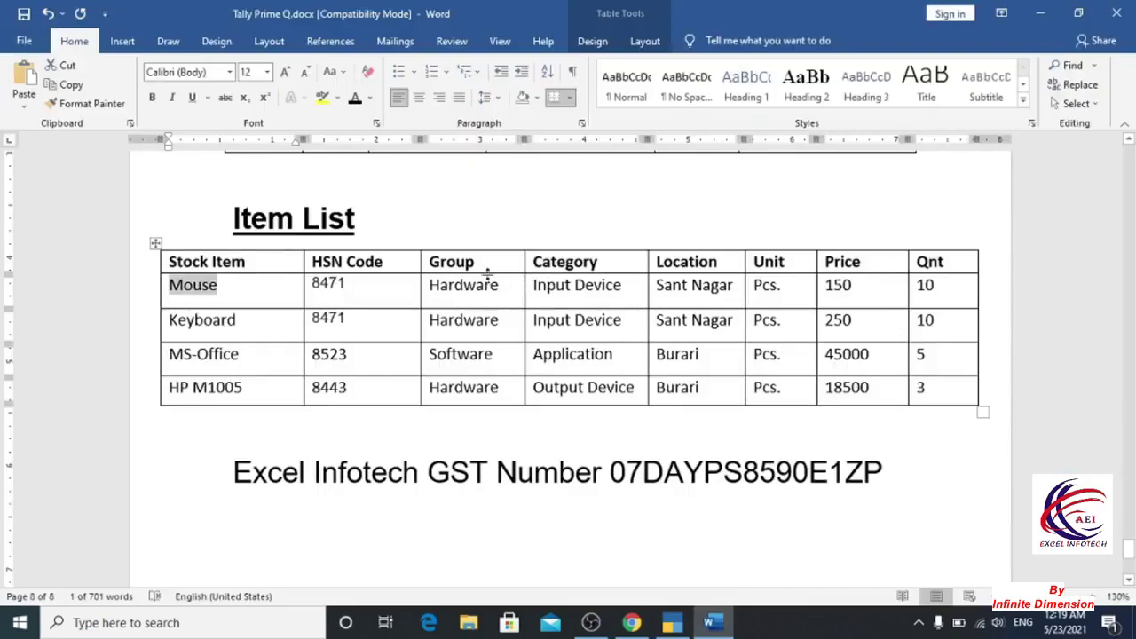
pyautogui.moveTo(477, 261); pyautogui.dragTo(433, 261)
pyautogui.hotkey('alt', 'Tab')
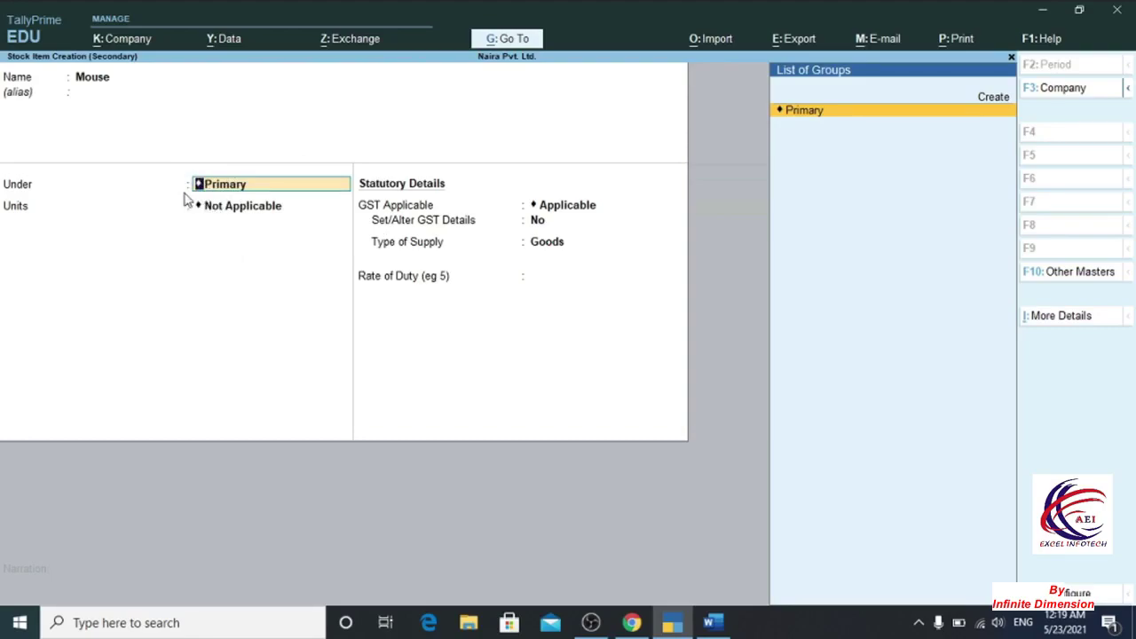
pyautogui.hotkey('alt', 'c')
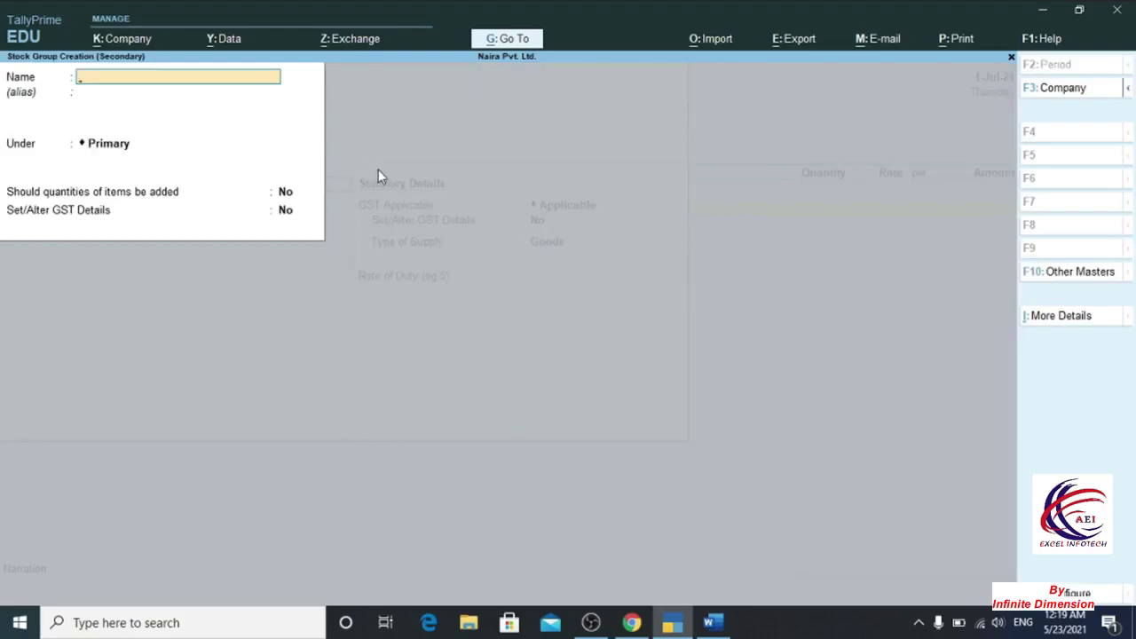
# Name the stock group Hardware under Primary and turn on Set/Alter GST Details
pyautogui.write('Hardware')
pyautogui.press('Return')
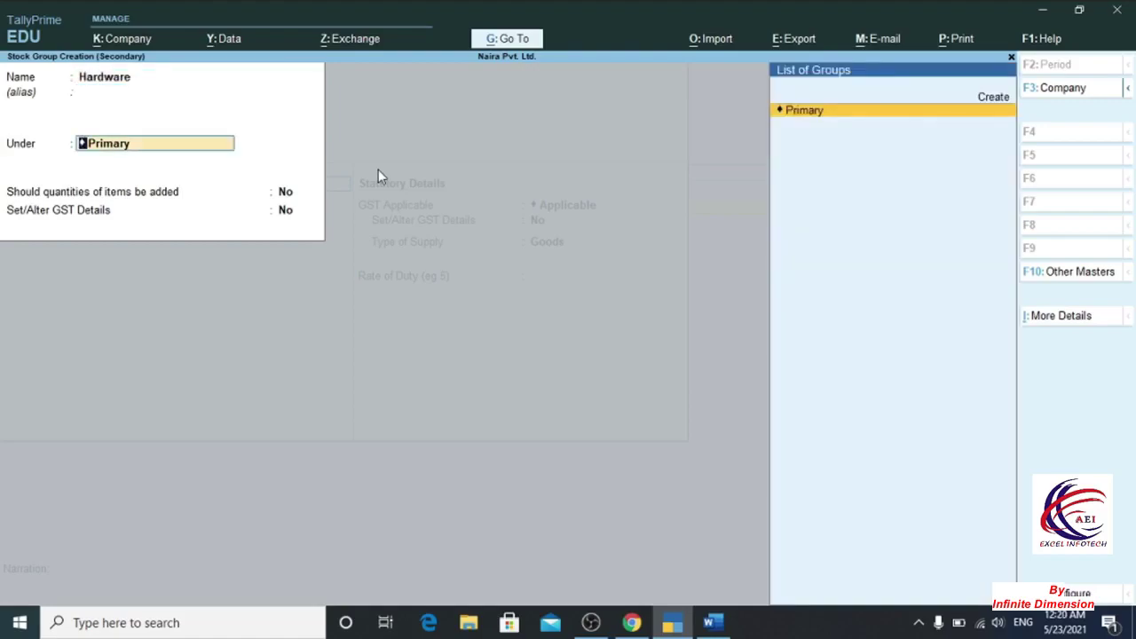
pyautogui.press('Return')
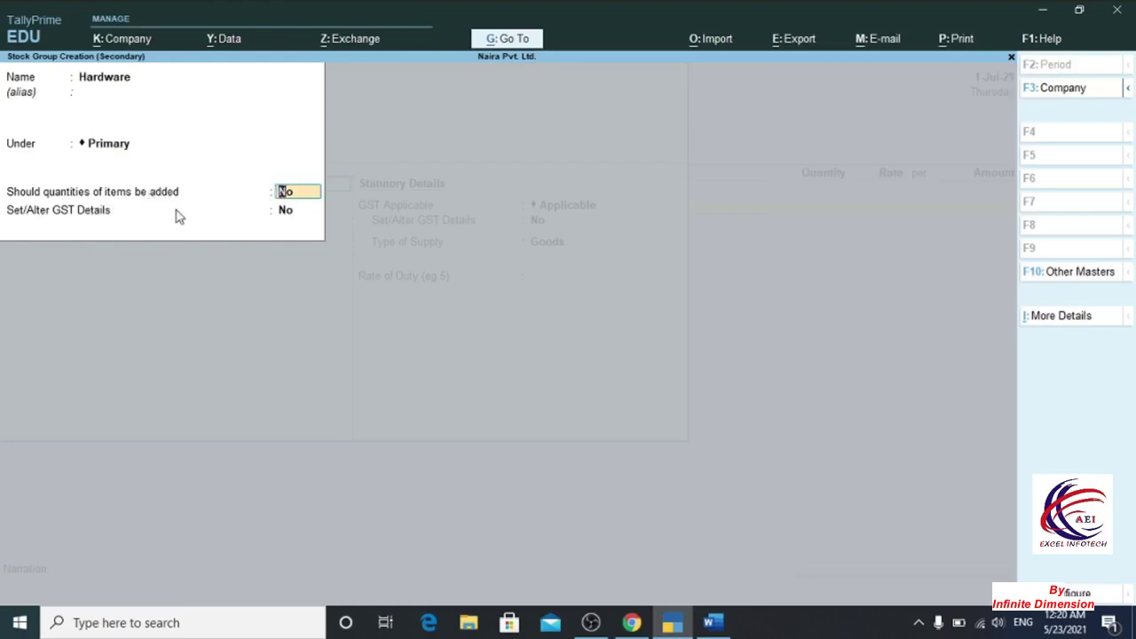
pyautogui.press('Return')
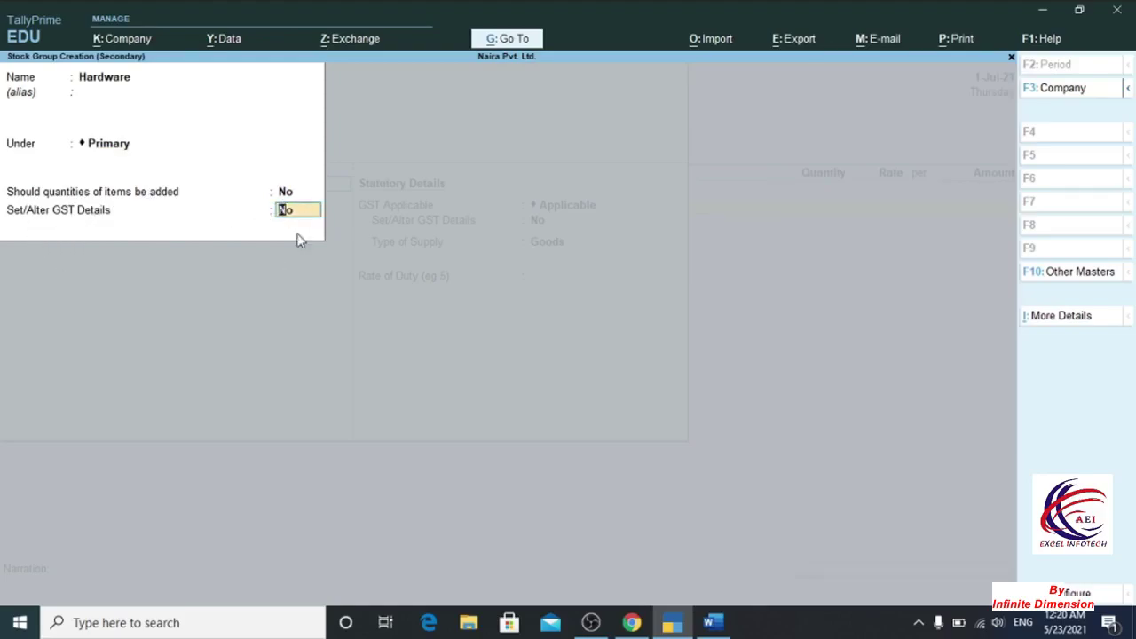
pyautogui.write('y')
pyautogui.press('Return')
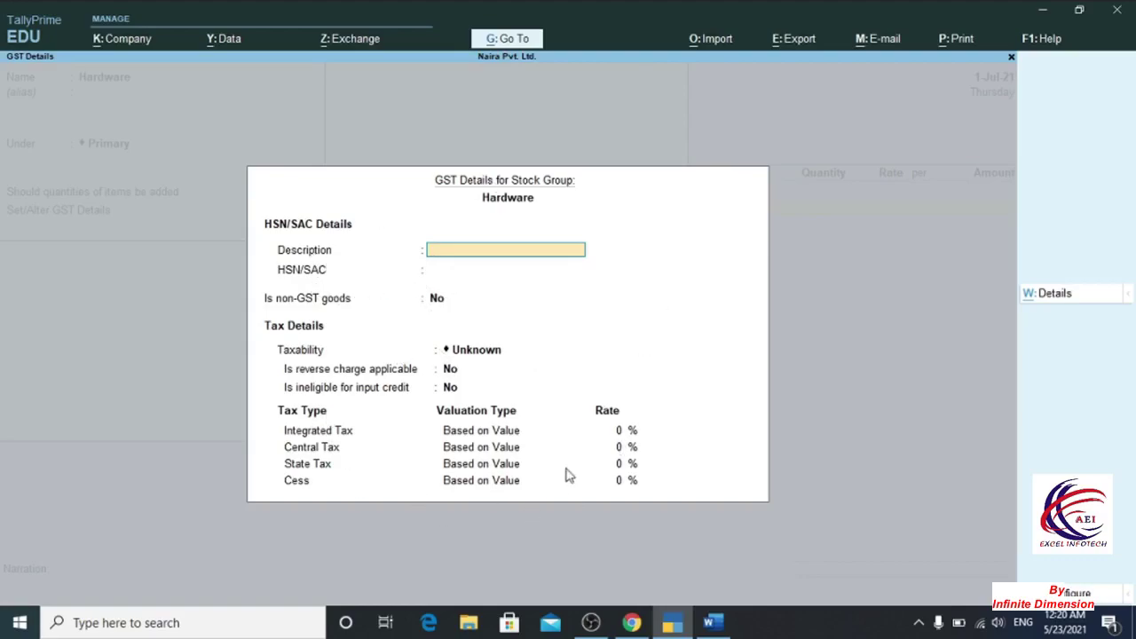
# Give the Hardware group's GST details the description Hardware and HSN code 8471
pyautogui.press('F12')
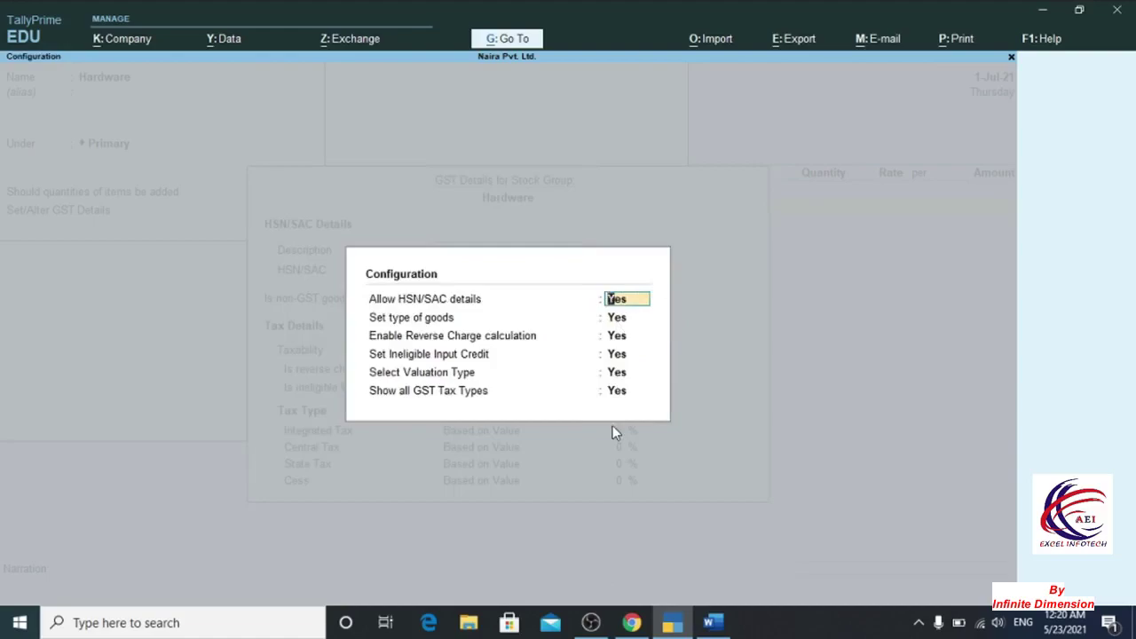
pyautogui.hotkey('ctrl', 'a')
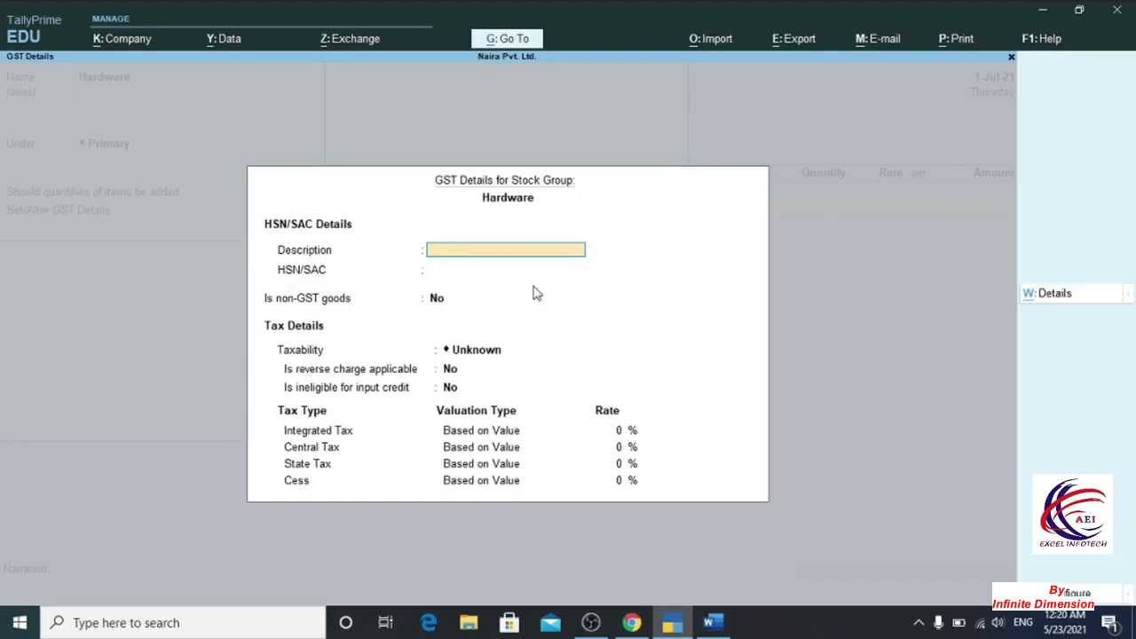
pyautogui.write('Hardware')
pyautogui.press('Return')
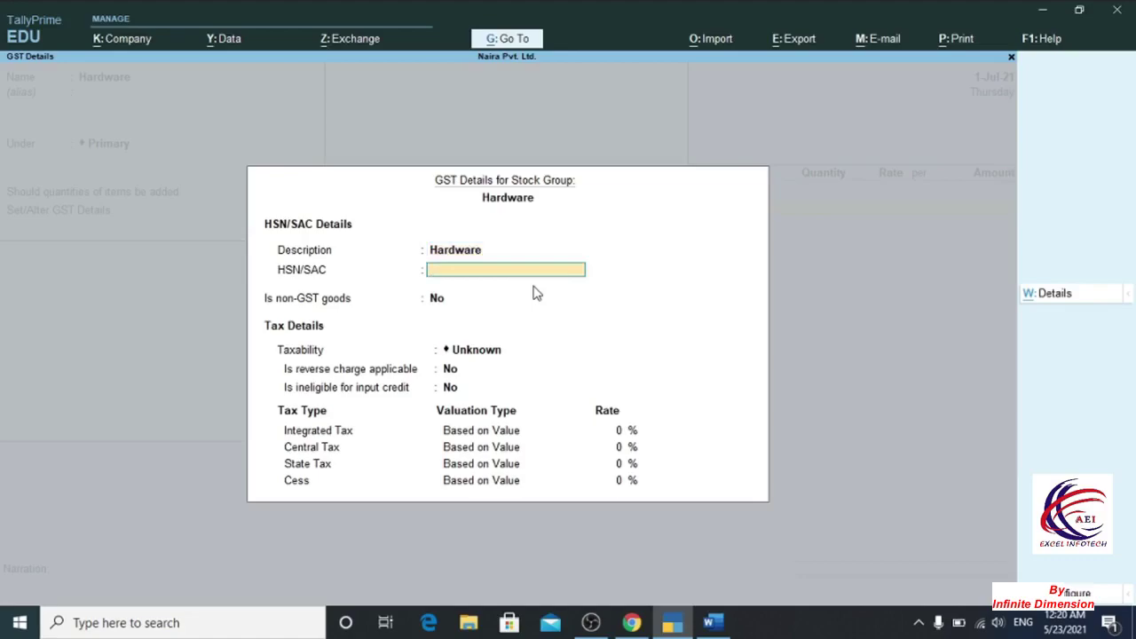
pyautogui.hotkey('alt', 'Tab')
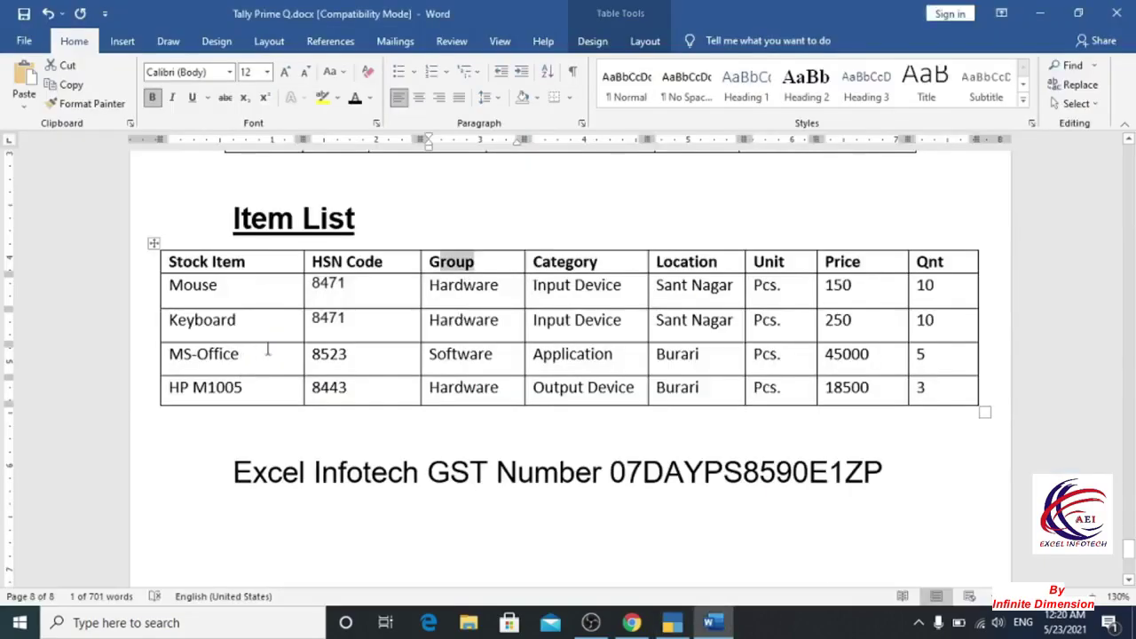
pyautogui.hotkey('alt', 'Tab')
pyautogui.write('8')
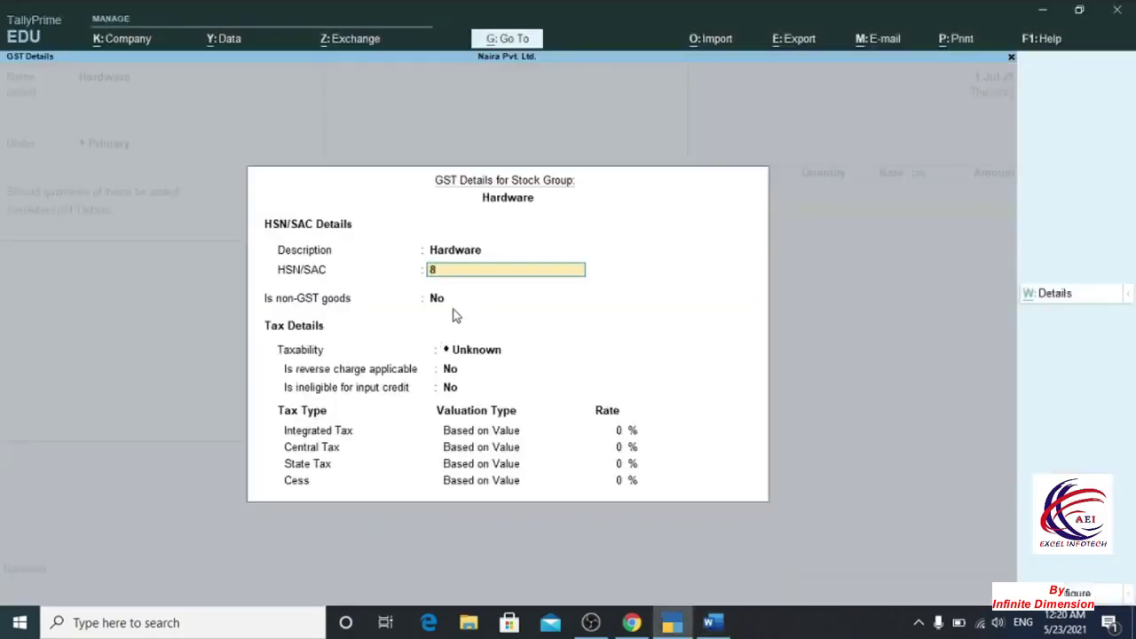
pyautogui.write('471')
pyautogui.press('Return')
pyautogui.press('Return')
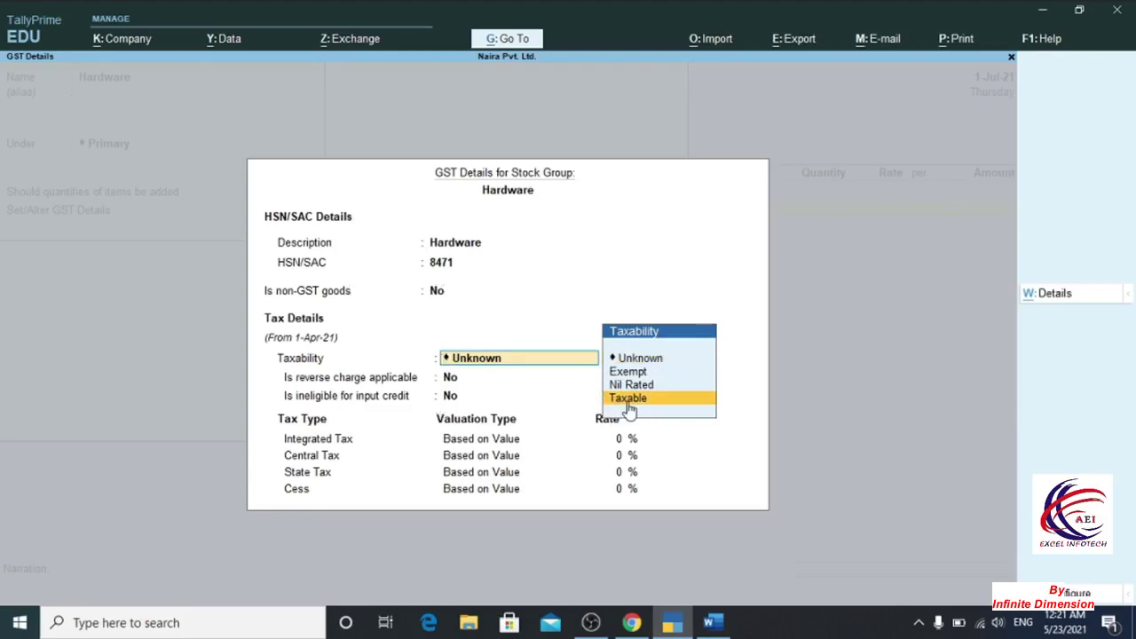
# Make Hardware taxable at 18% integrated tax (9% central, 9% state) and accept the group
pyautogui.click(629, 402)
pyautogui.press('Return')
pyautogui.press('Return')
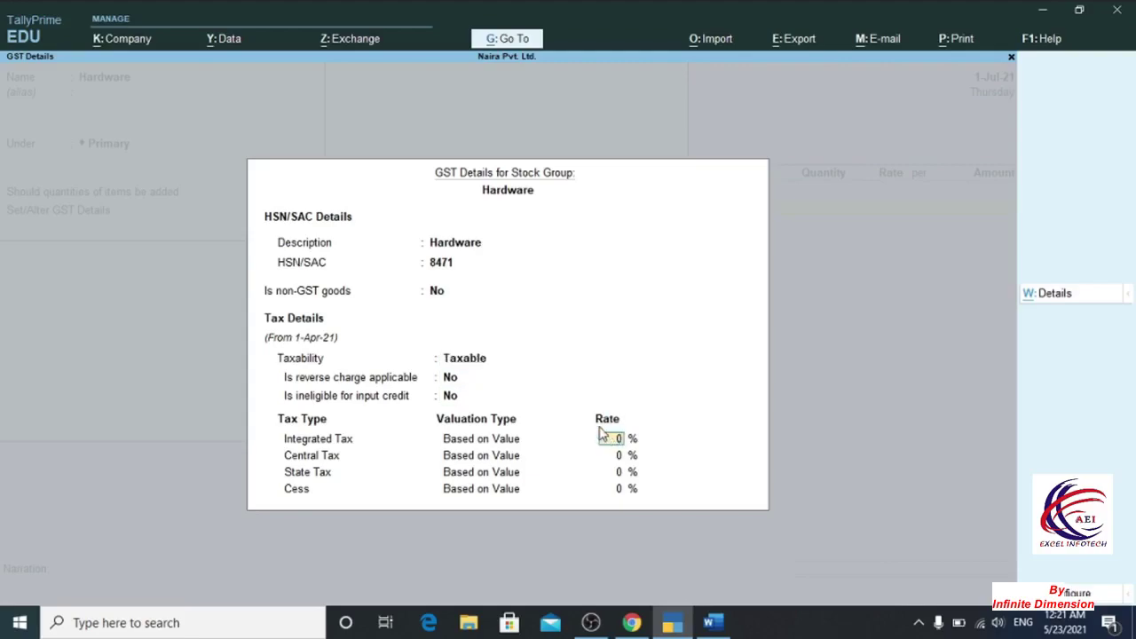
pyautogui.hotkey('alt', 'Tab')
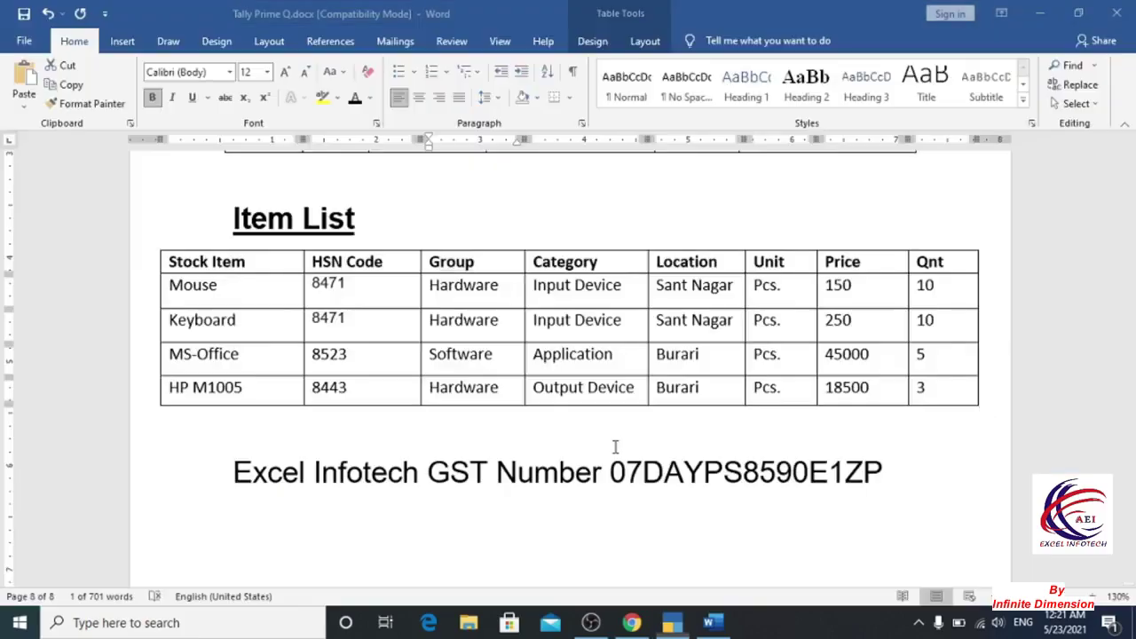
pyautogui.scroll(-5, 806, 388)
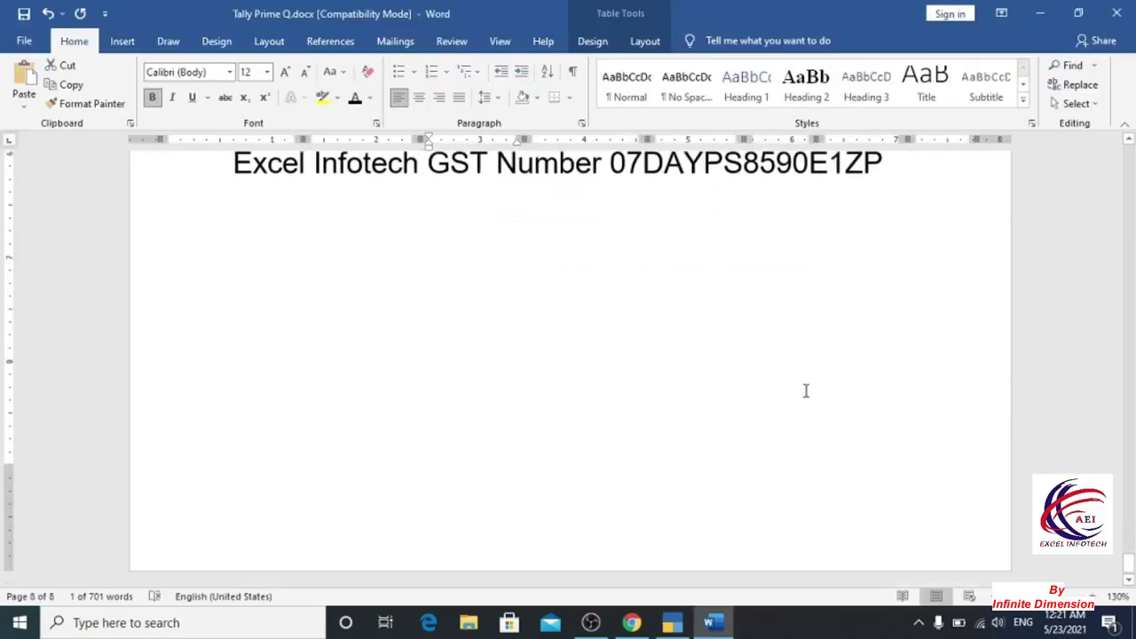
pyautogui.scroll(8, 804, 390)
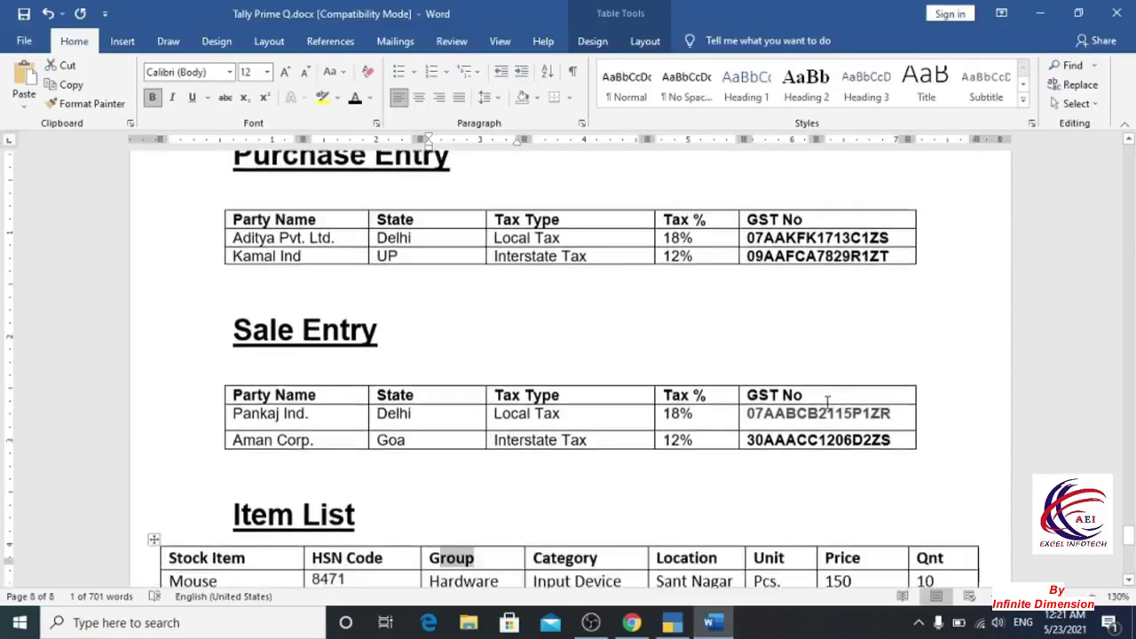
pyautogui.hotkey('alt', 'Tab')
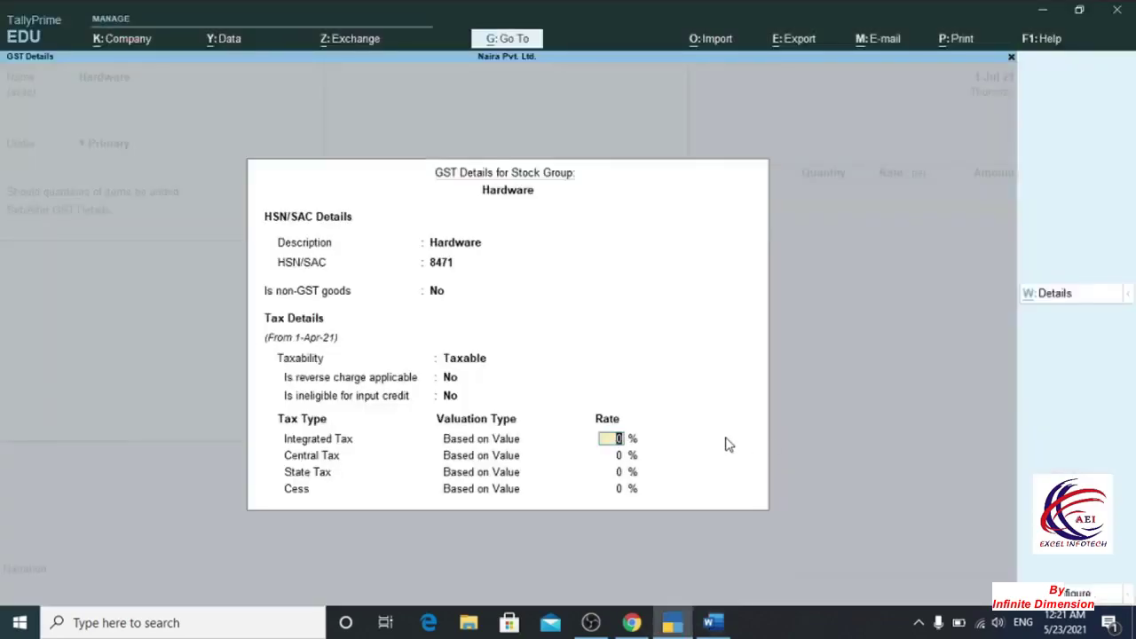
pyautogui.write('18')
pyautogui.press('Return')
pyautogui.press('Return')
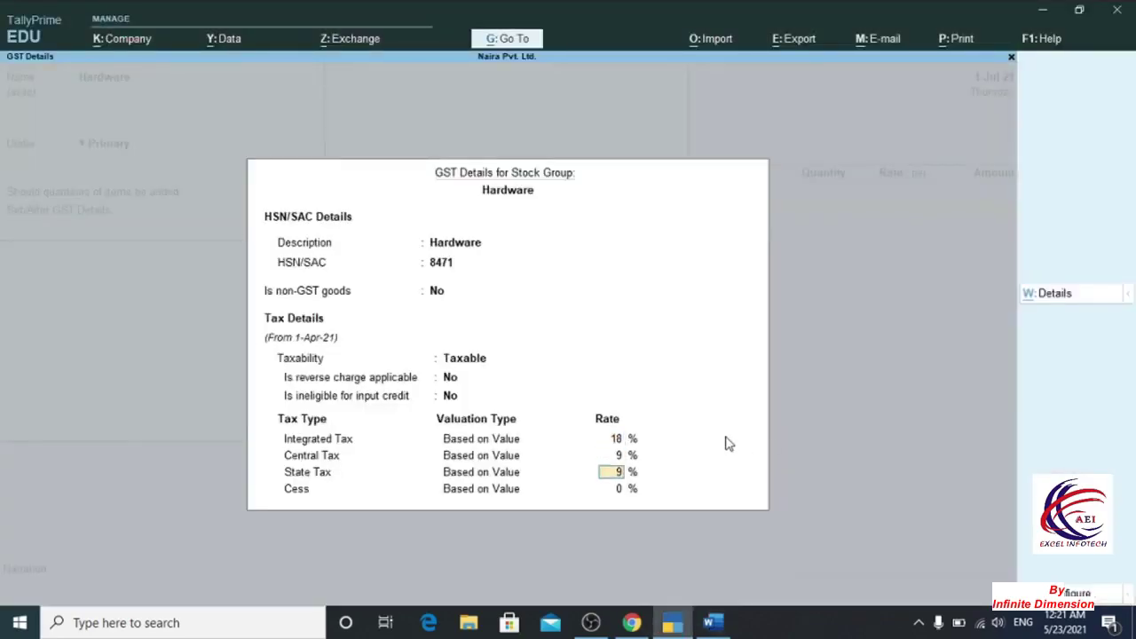
pyautogui.press('Return')
pyautogui.press('Return')
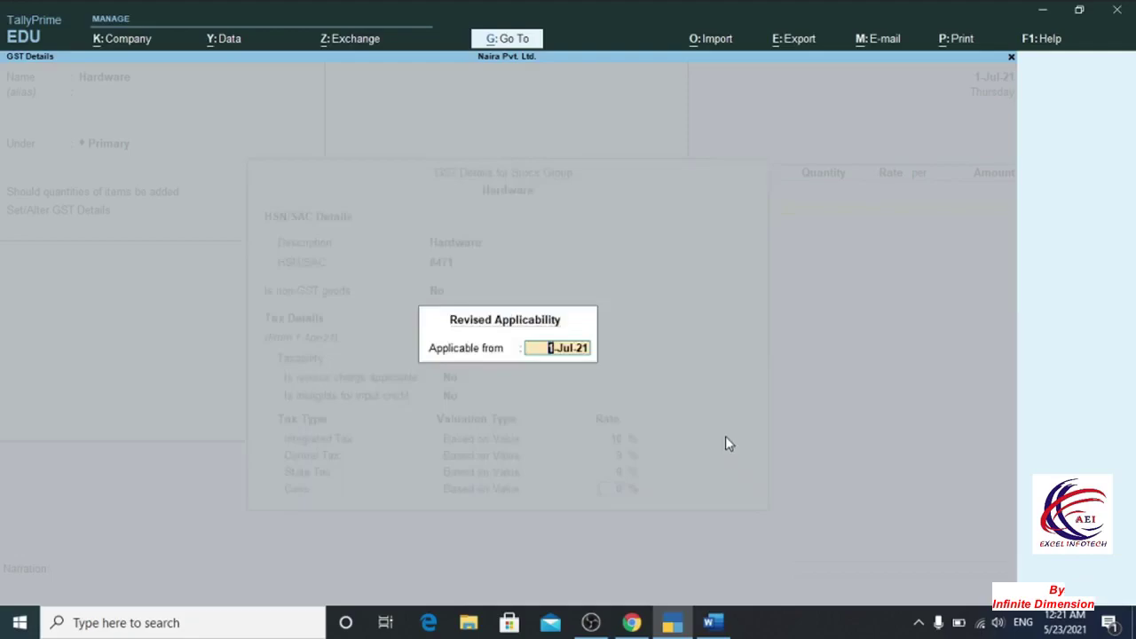
pyautogui.press('Return')
pyautogui.press('Return')
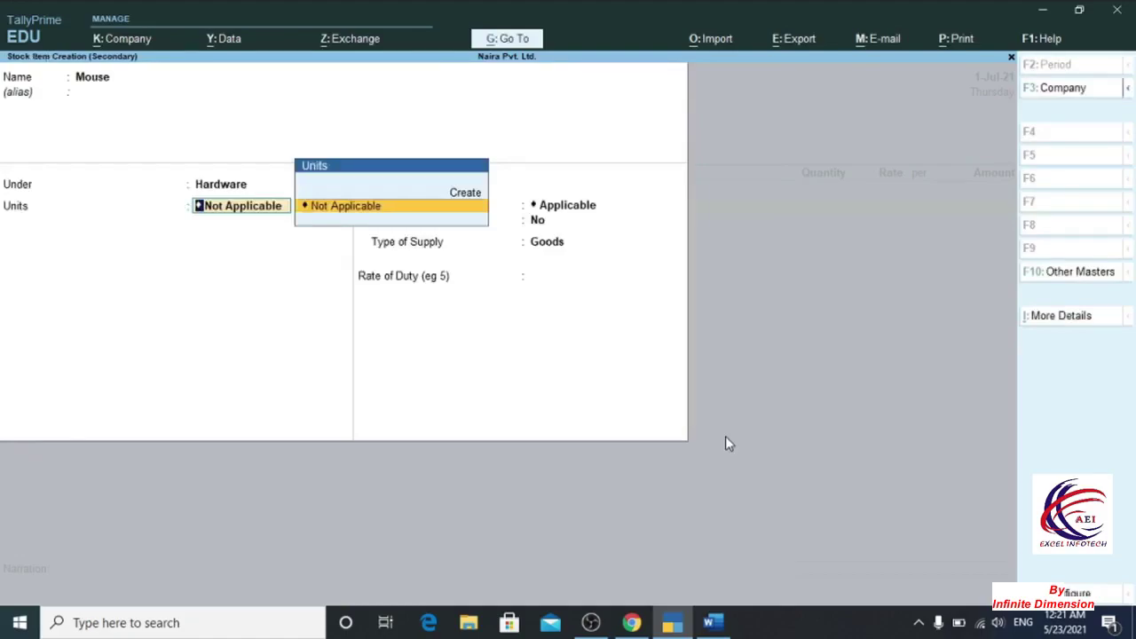
# Create unit Pcs with formal name Pices and quantity code PAC-PACKS for the Mouse item
pyautogui.press('alt')
pyautogui.hotkey('alt', 'c')
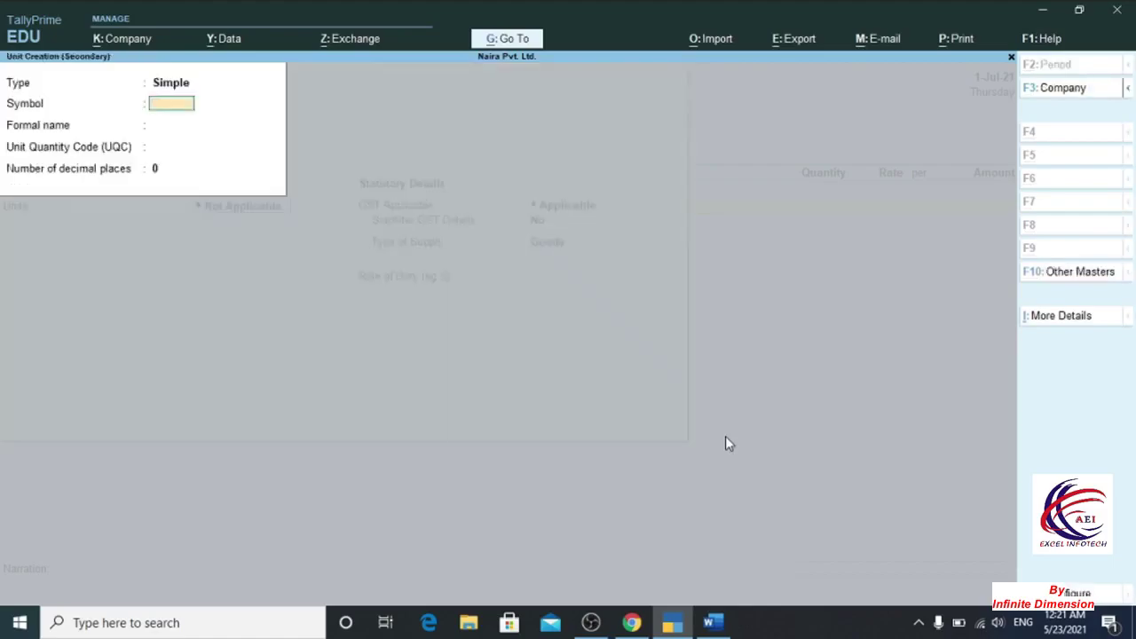
pyautogui.write('Pcs.')
pyautogui.press('Return')
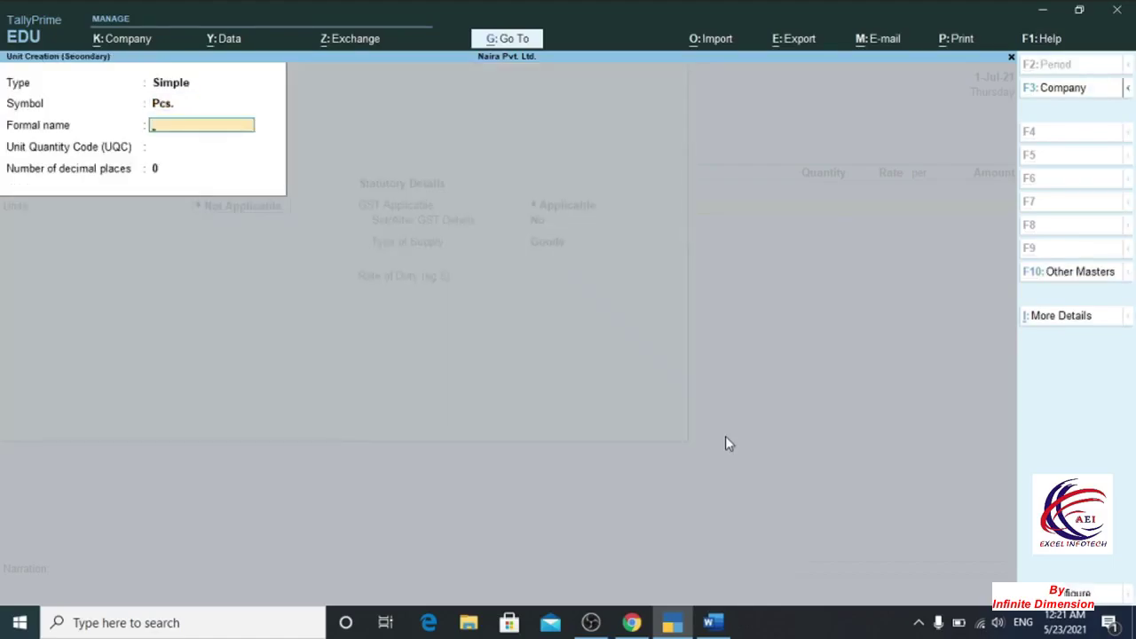
pyautogui.write('Pices')
pyautogui.press('Return')
pyautogui.write('p')
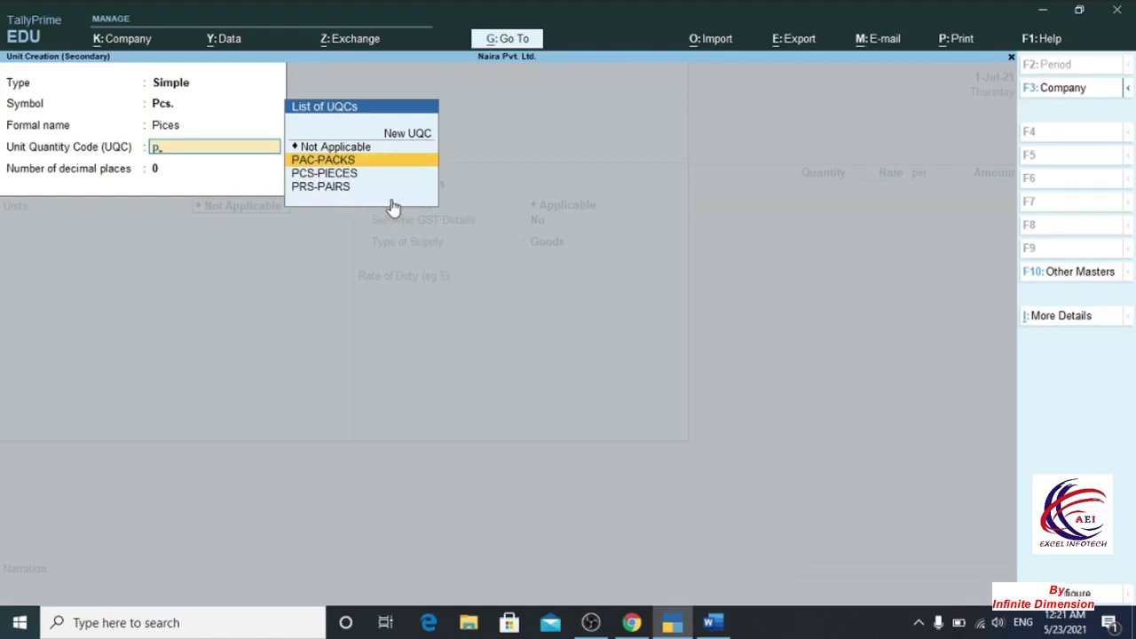
pyautogui.press('Return')
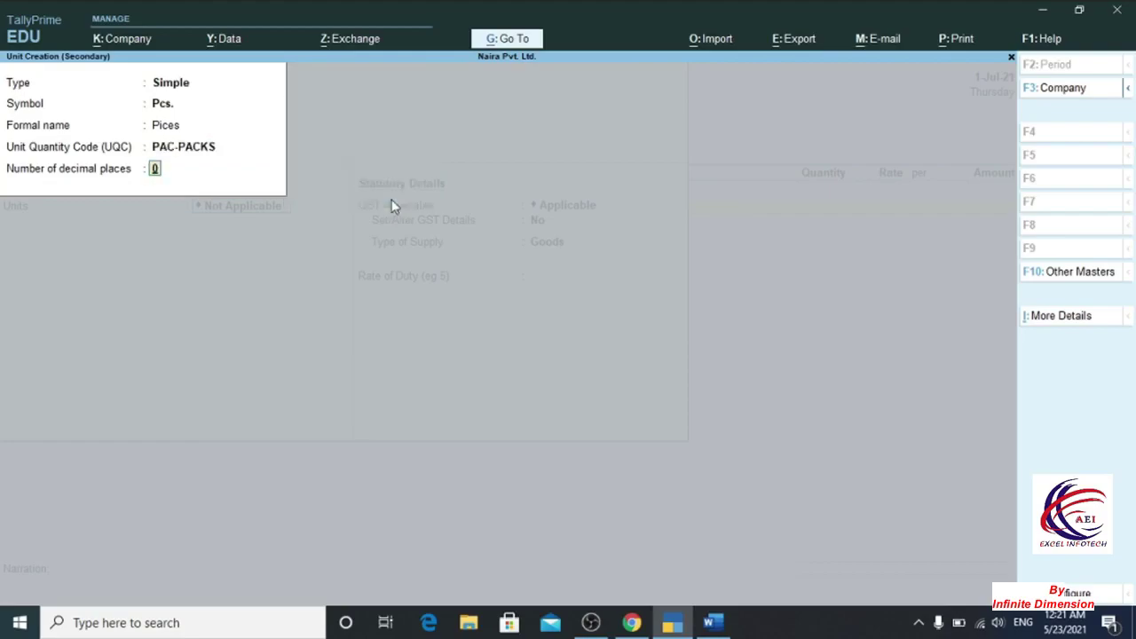
pyautogui.press('Return')
pyautogui.press('Return')
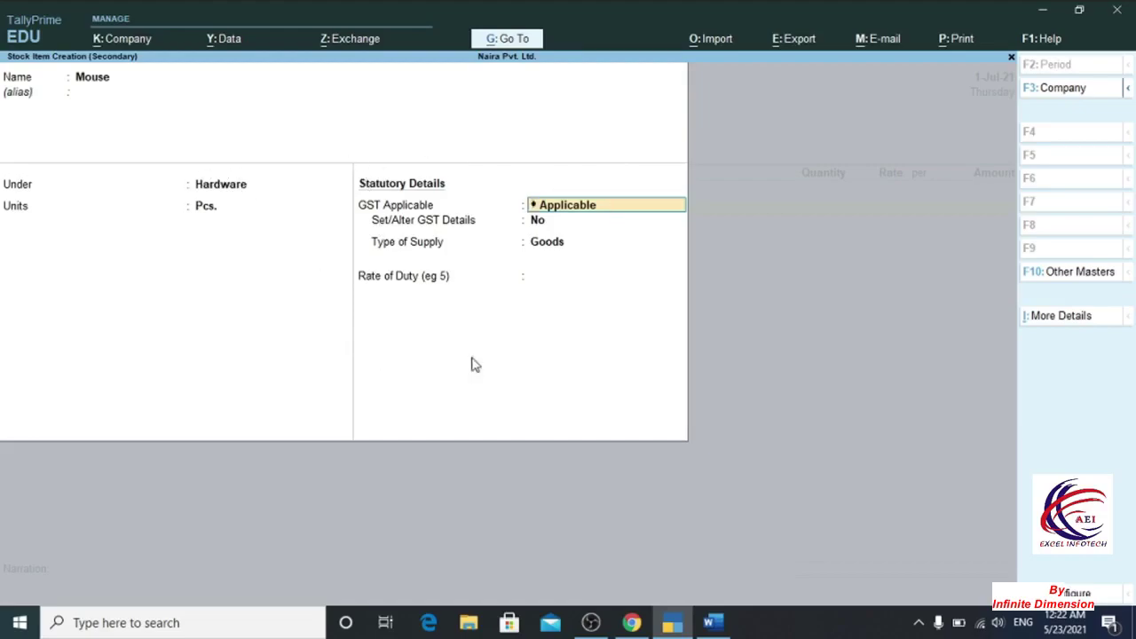
# Accept the Mouse item as Goods and enter it on the voucher as 10 Pcs. at 150 (1,500.00)
pyautogui.press('Return')
pyautogui.press('Return')
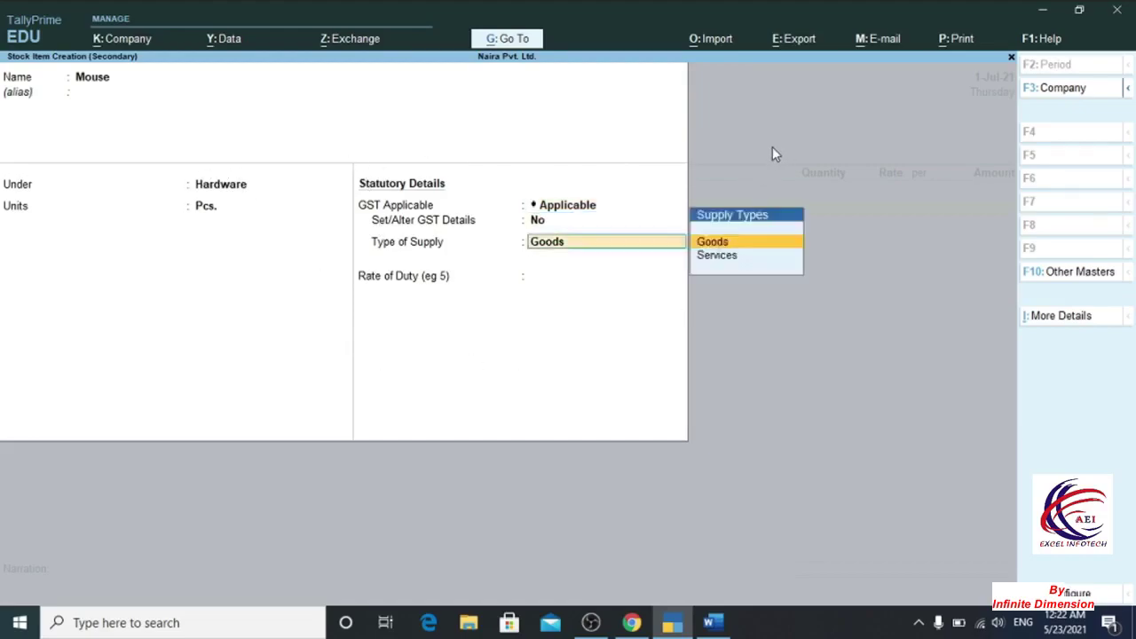
pyautogui.press('Return')
pyautogui.press('Return')
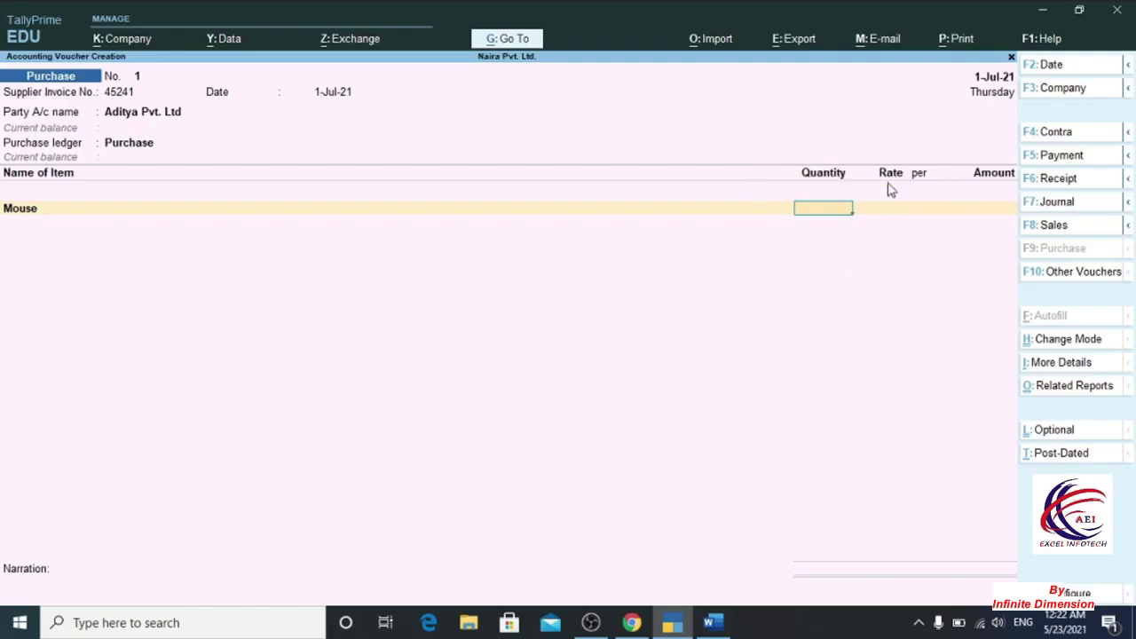
pyautogui.write('10')
pyautogui.press('Return')
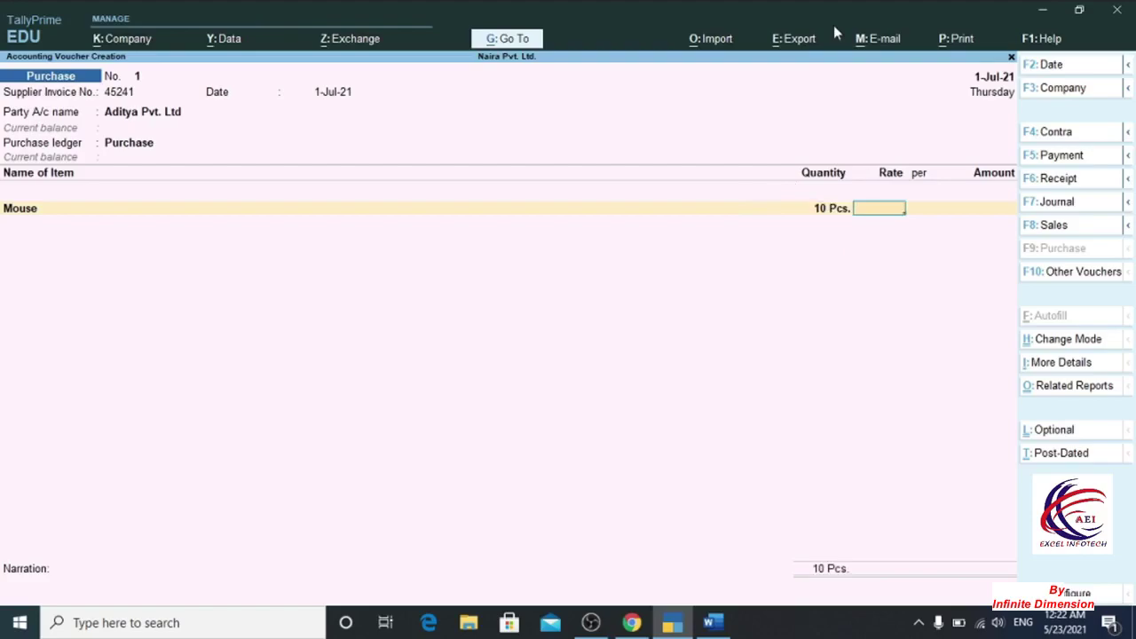
pyautogui.write('150')
pyautogui.press('Return')
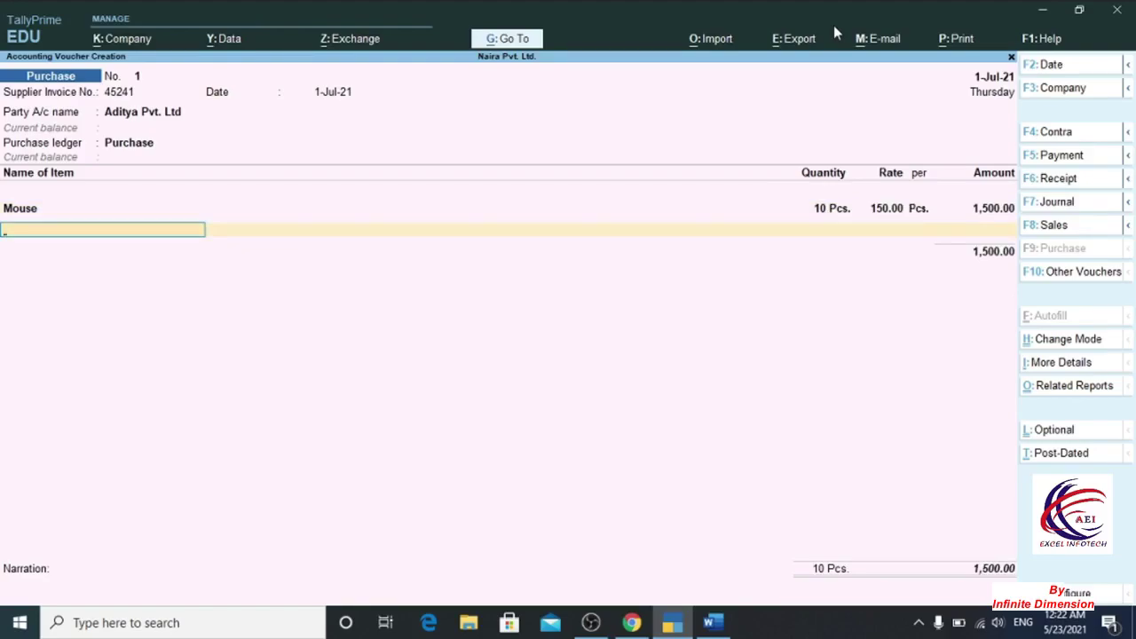
pyautogui.click(709, 622)
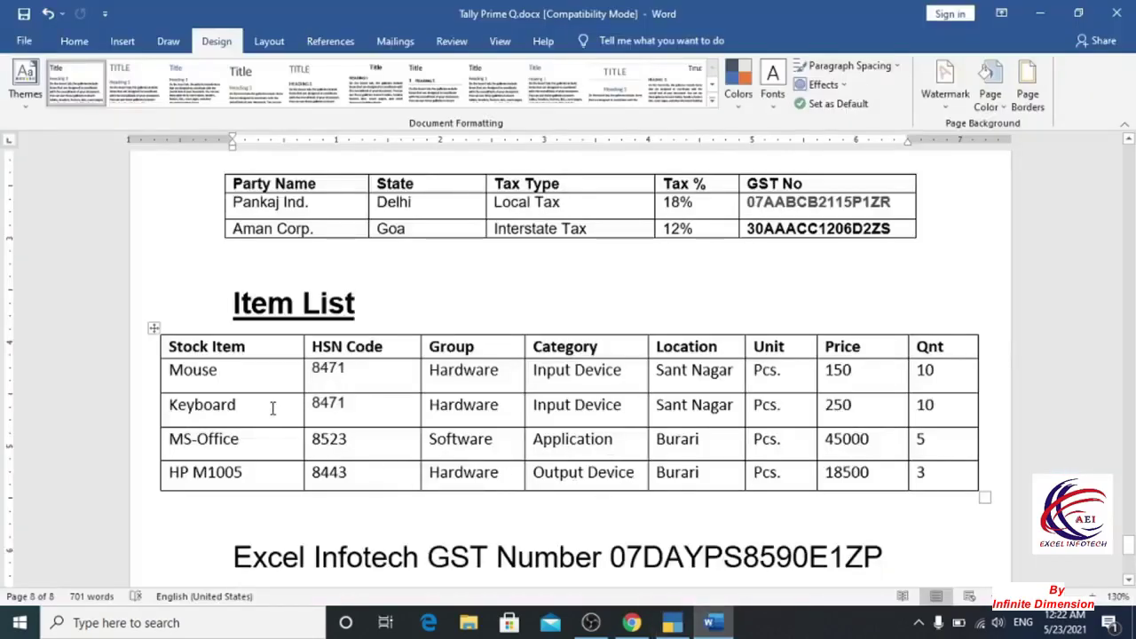
pyautogui.click(672, 625)
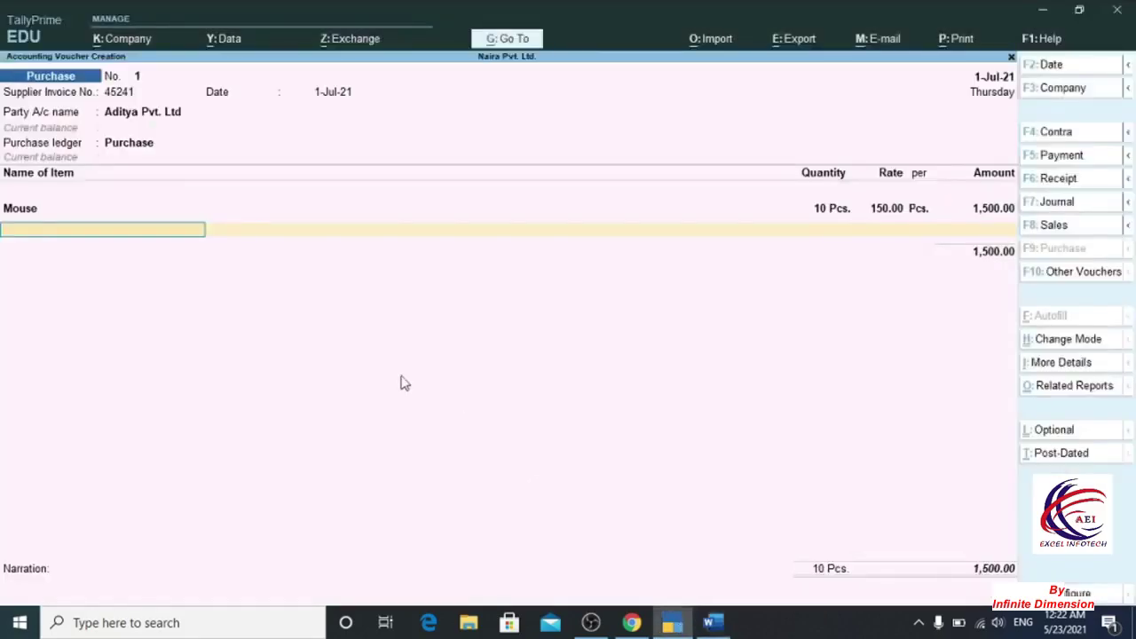
# Create stock item Keyboard under Hardware with unit Pcs., supplied as Goods
pyautogui.hotkey('alt', 'c')
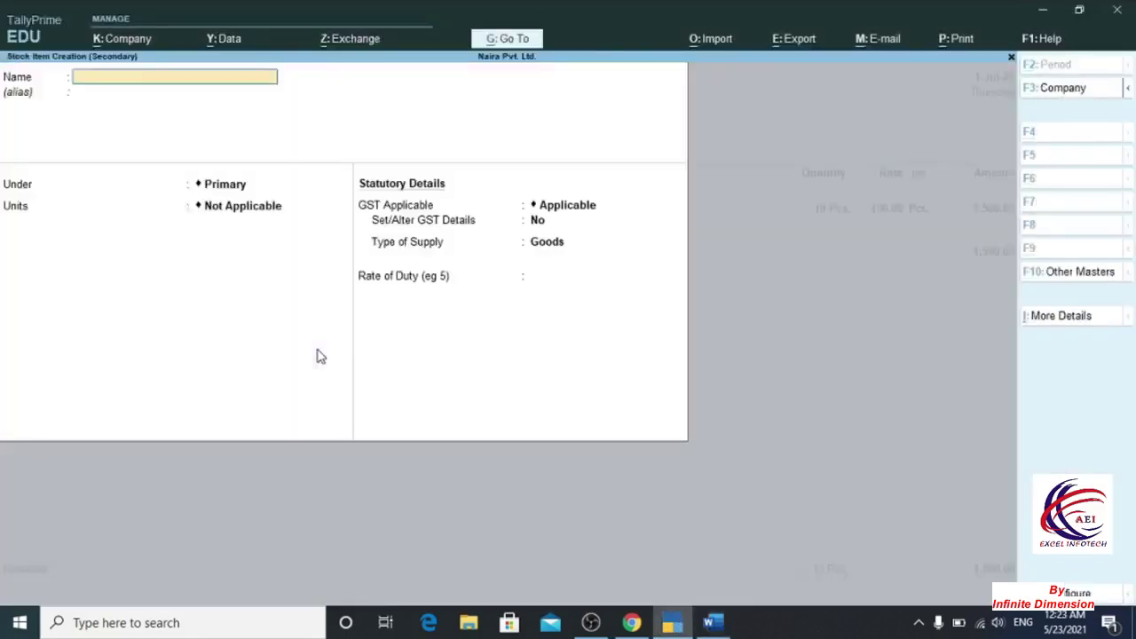
pyautogui.write('Keyboard')
pyautogui.press('Return')
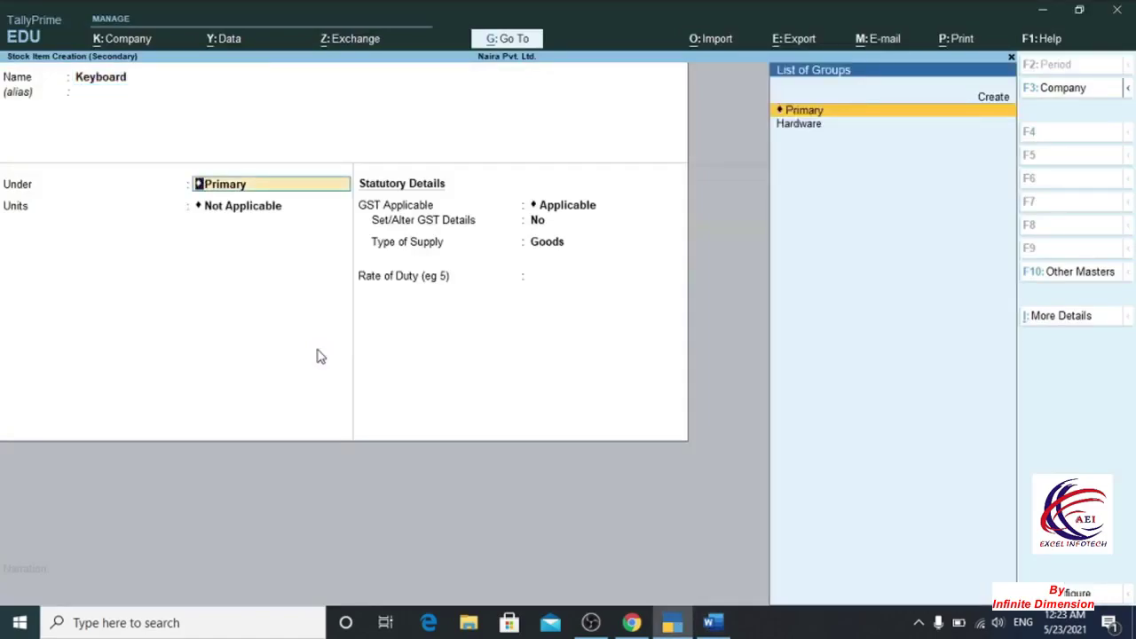
pyautogui.press('Down')
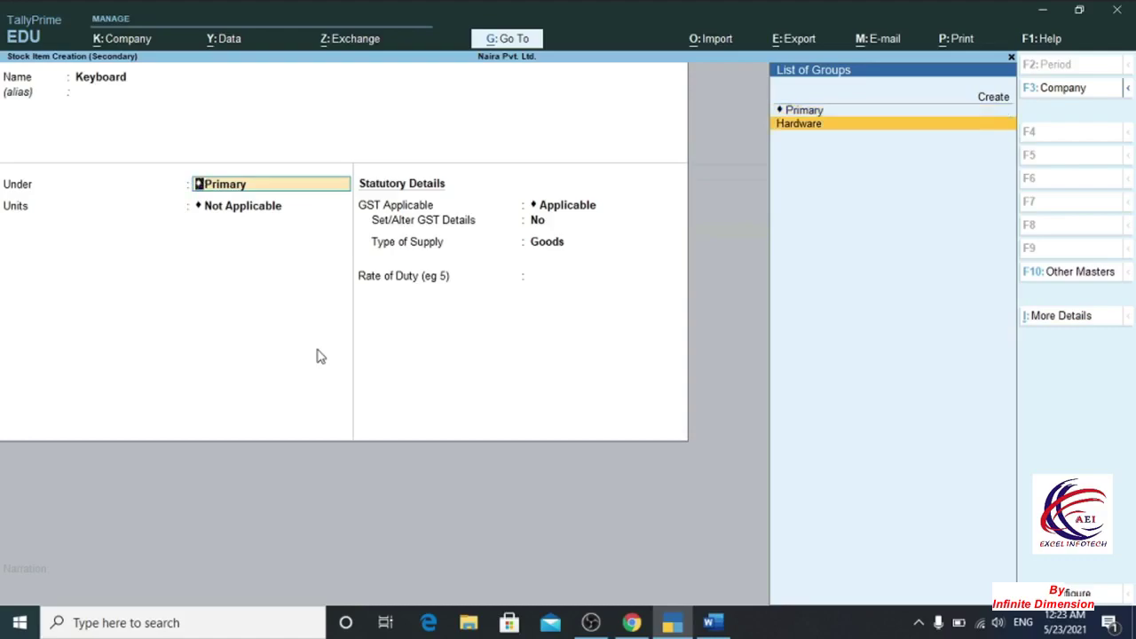
pyautogui.press('Return')
pyautogui.press('Down')
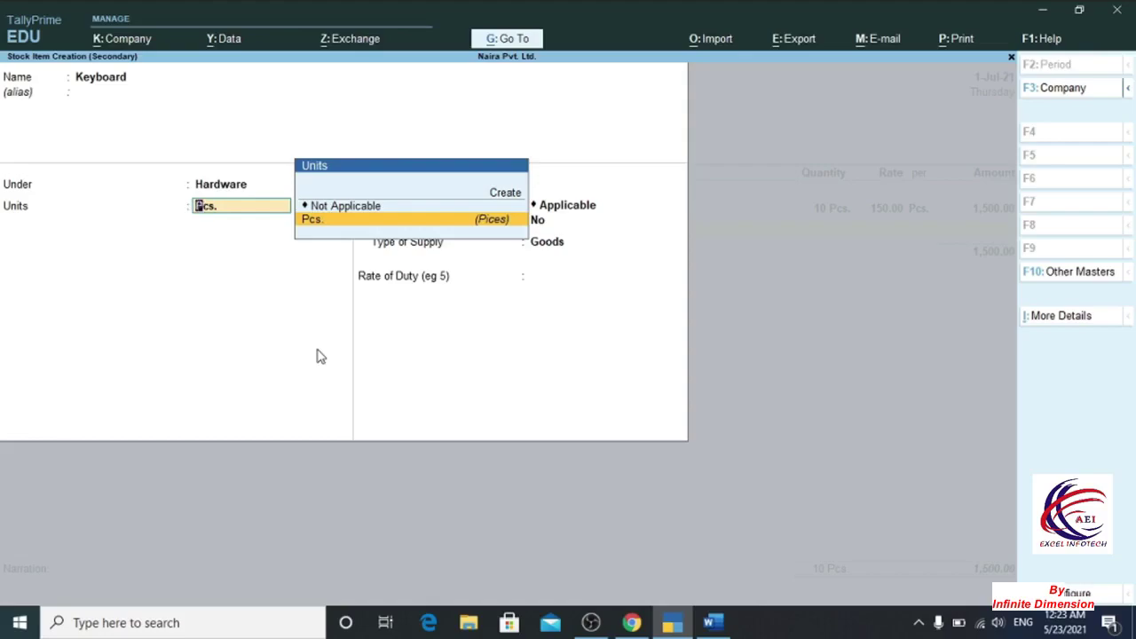
pyautogui.press('Return')
pyautogui.press('Return')
pyautogui.press('Return')
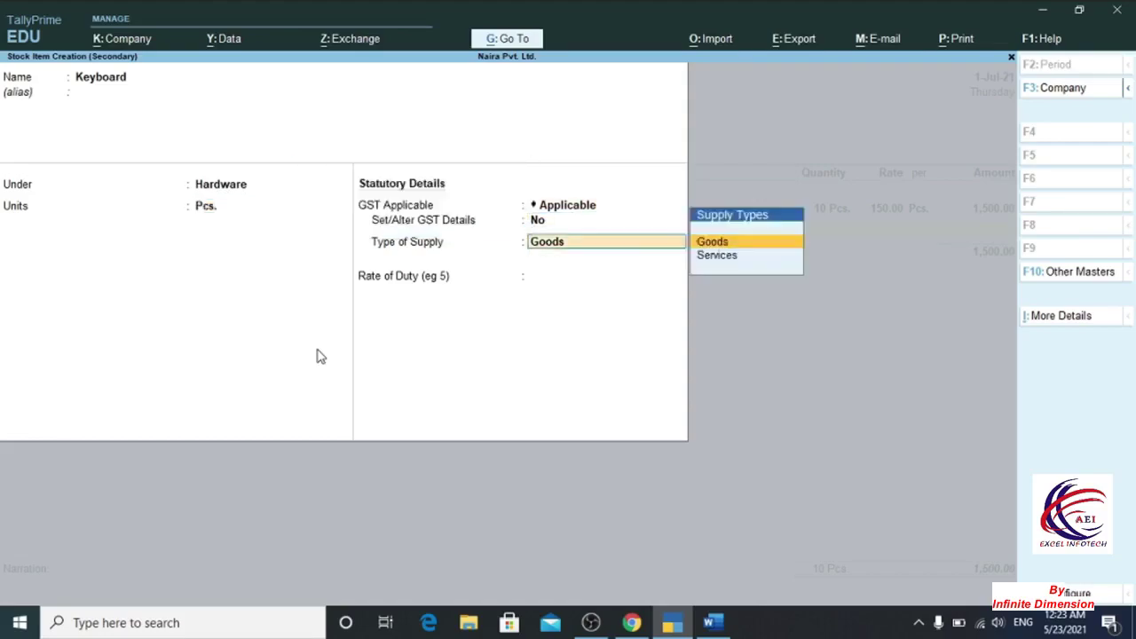
pyautogui.press('Return')
pyautogui.press('Return')
pyautogui.press('Return')
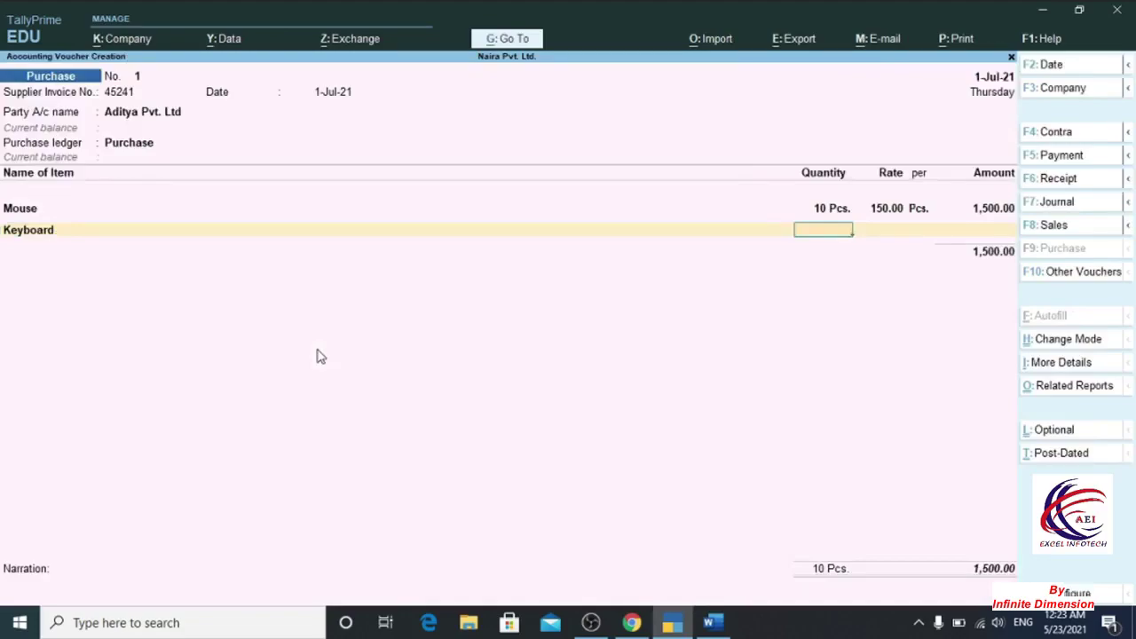
# Enter Keyboard as 10 Pcs. at 250 (2,500.00), making the voucher total 4,000.00
pyautogui.write('10')
pyautogui.press('Return')
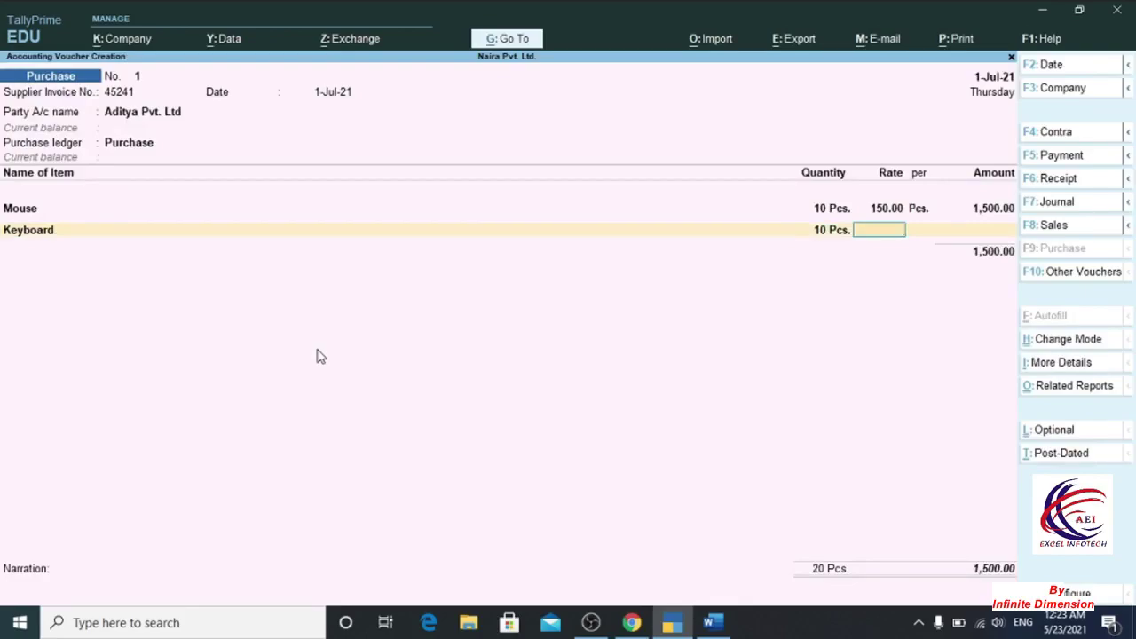
pyautogui.write('250')
pyautogui.press('Return')
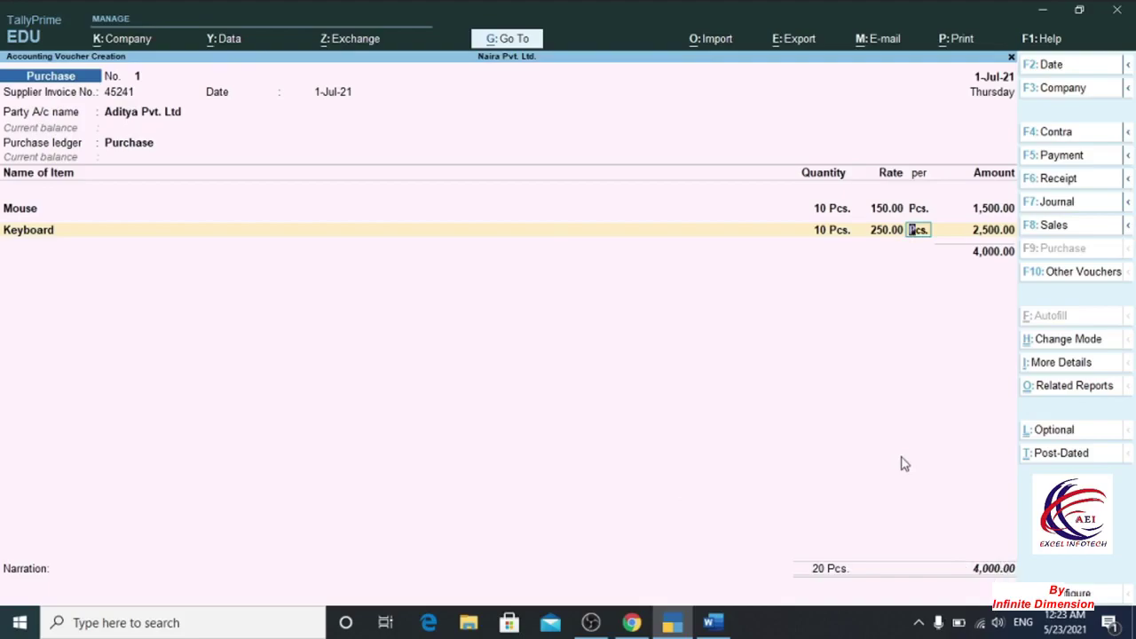
pyautogui.press('Return')
pyautogui.press('Return')
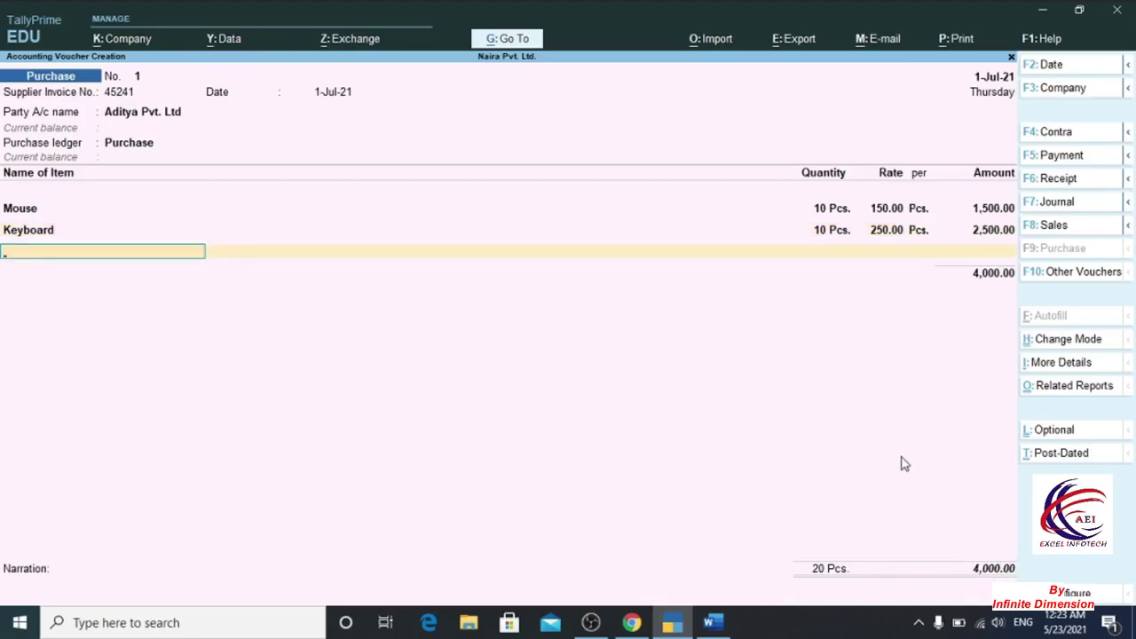
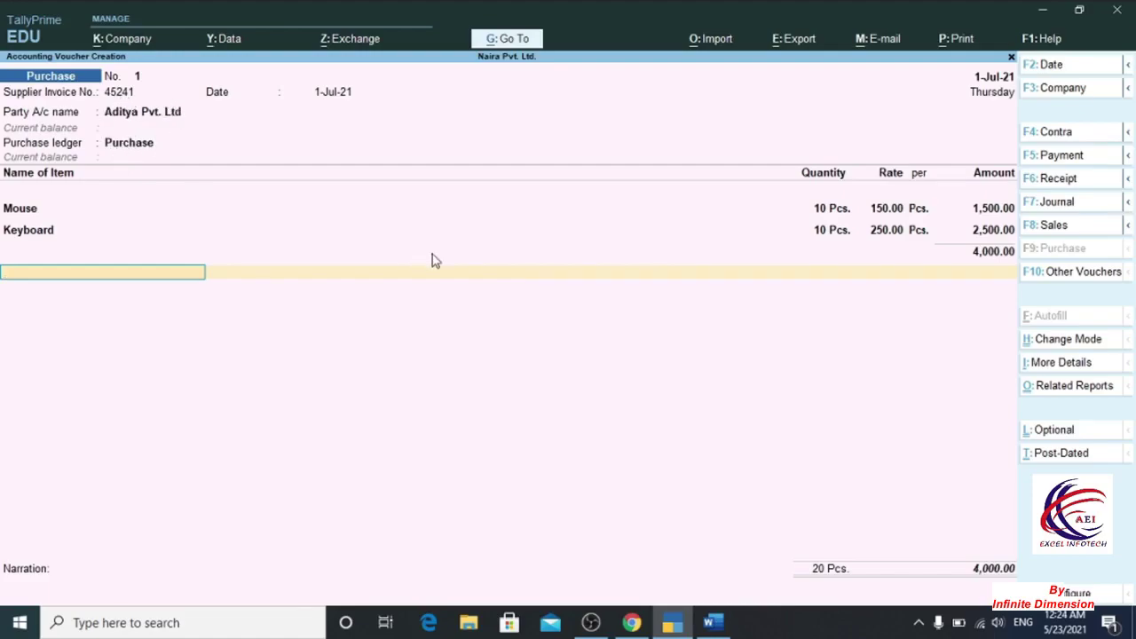
# Create ledger Cgst under Duties & Taxes (GST, Central Tax, 0%) and enter it at 360.00
pyautogui.hotkey('alt', 'c')
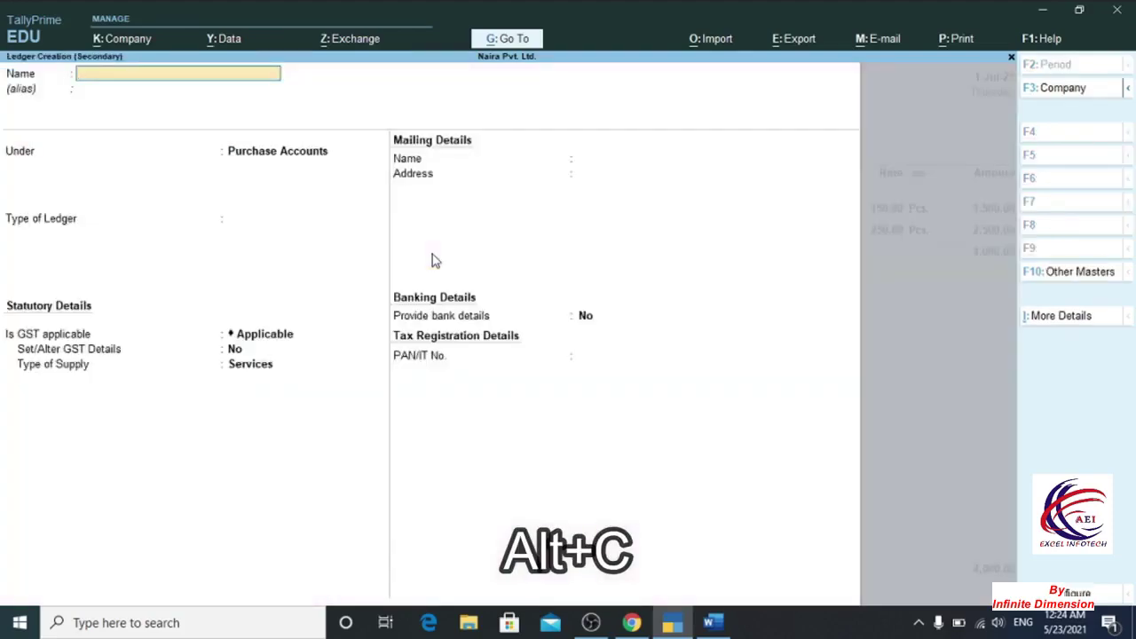
pyautogui.write('Cgst')
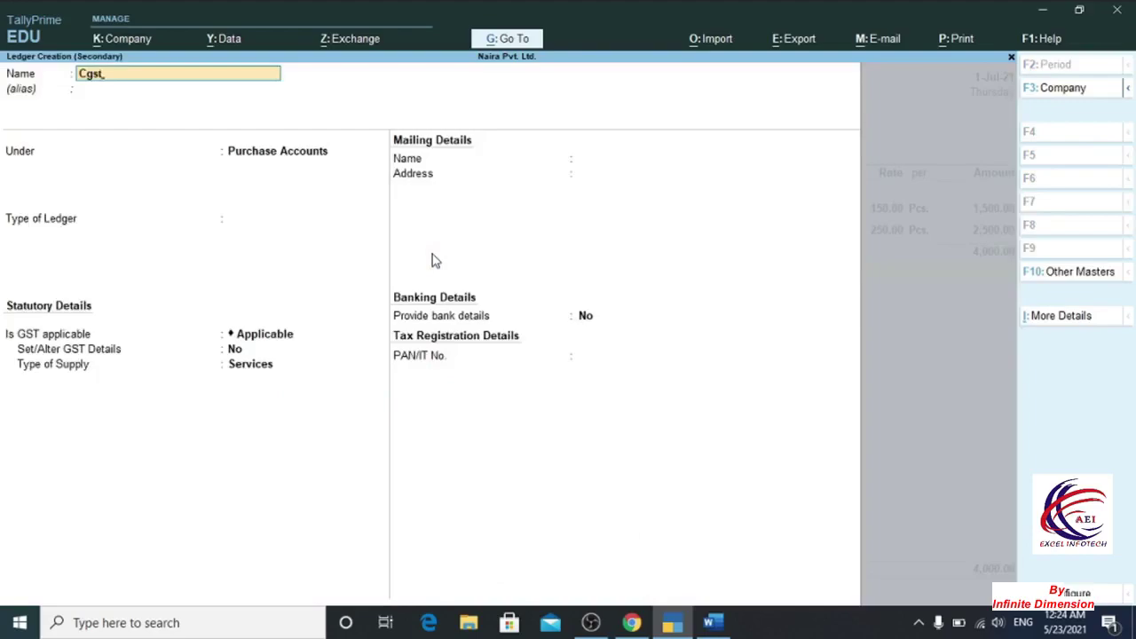
pyautogui.press('Return')
pyautogui.write('D')
pyautogui.press('Down')
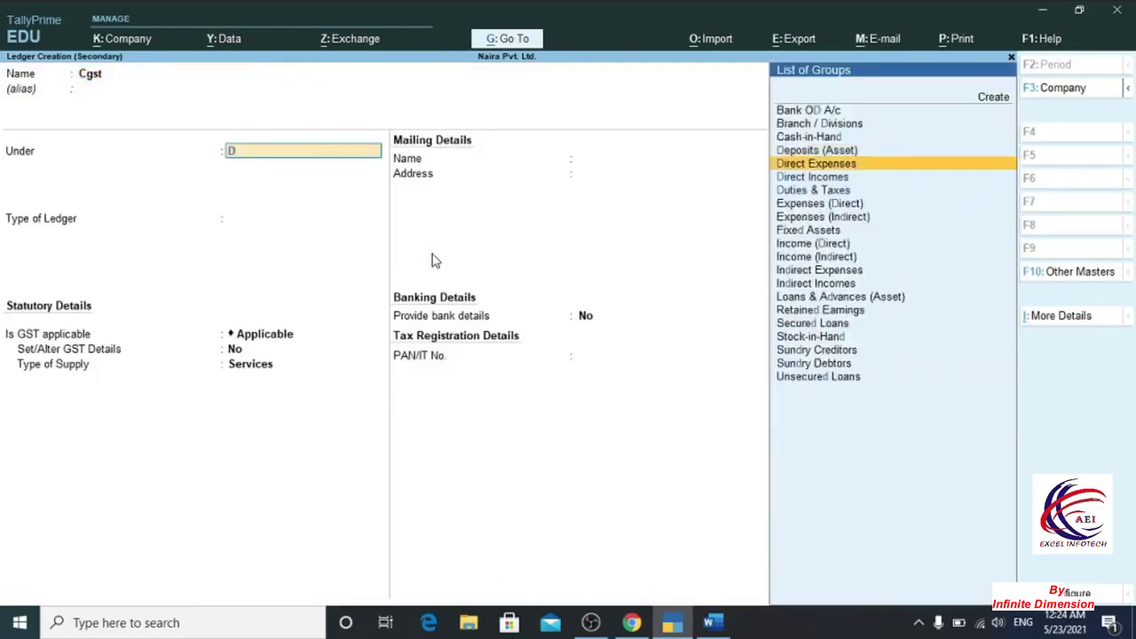
pyautogui.press('Down')
pyautogui.press('Down')
pyautogui.press('Return')
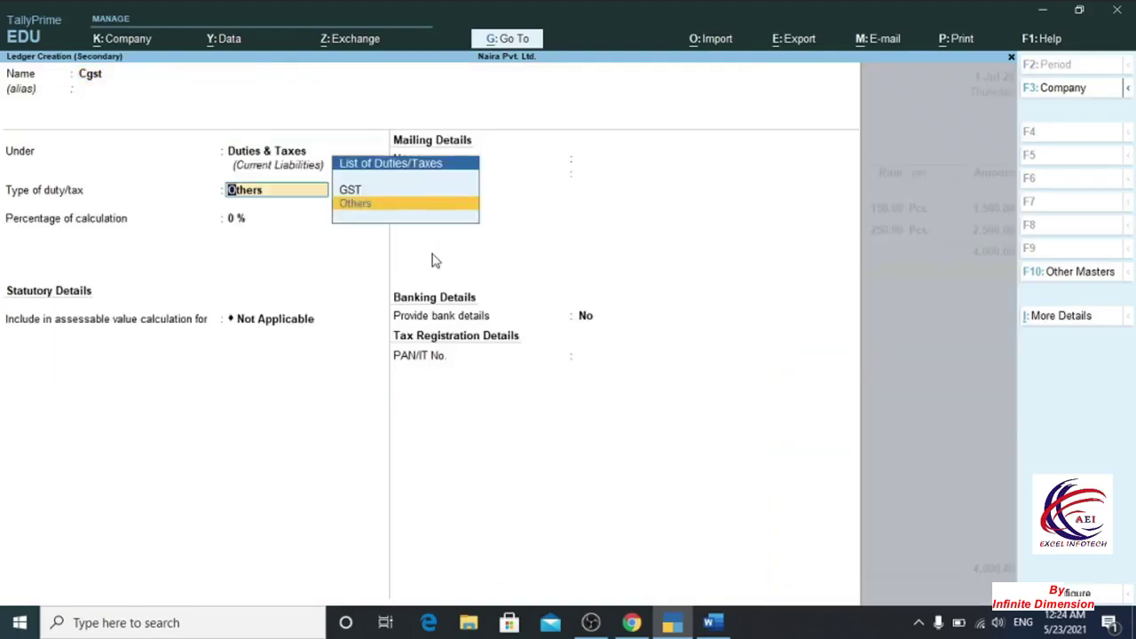
pyautogui.press('Up')
pyautogui.press('Return')
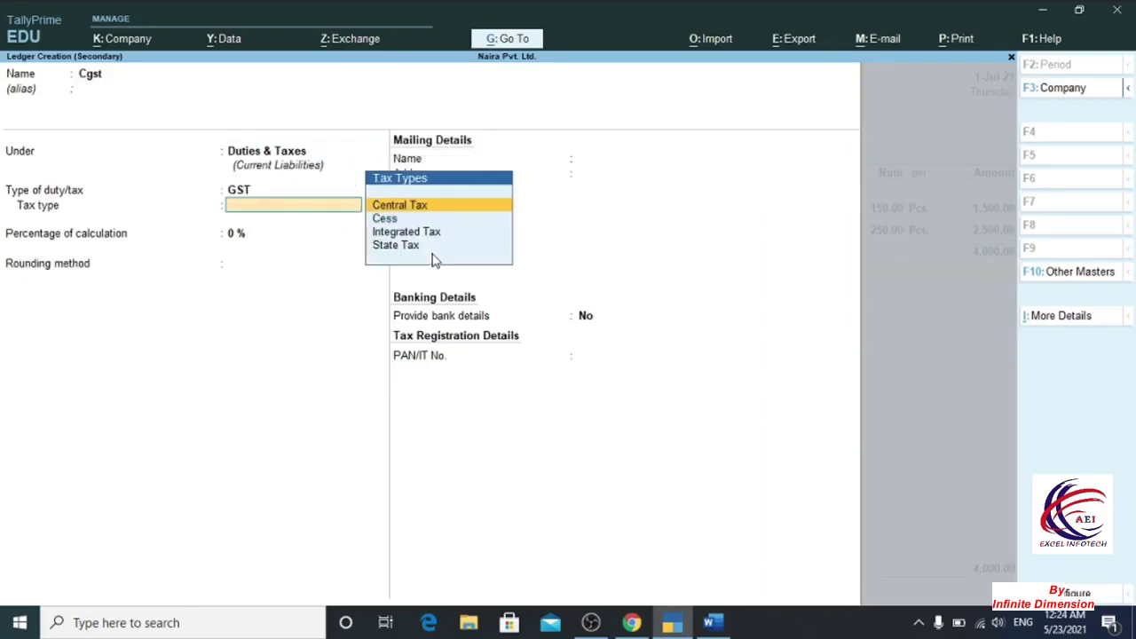
pyautogui.press('Return')
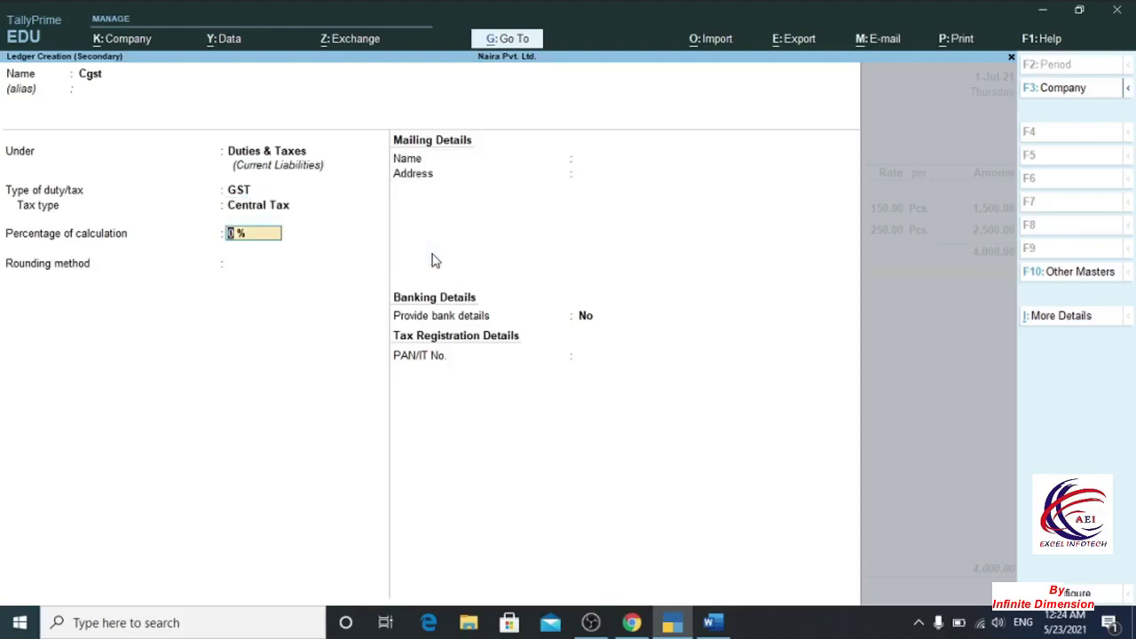
pyautogui.press('Return')
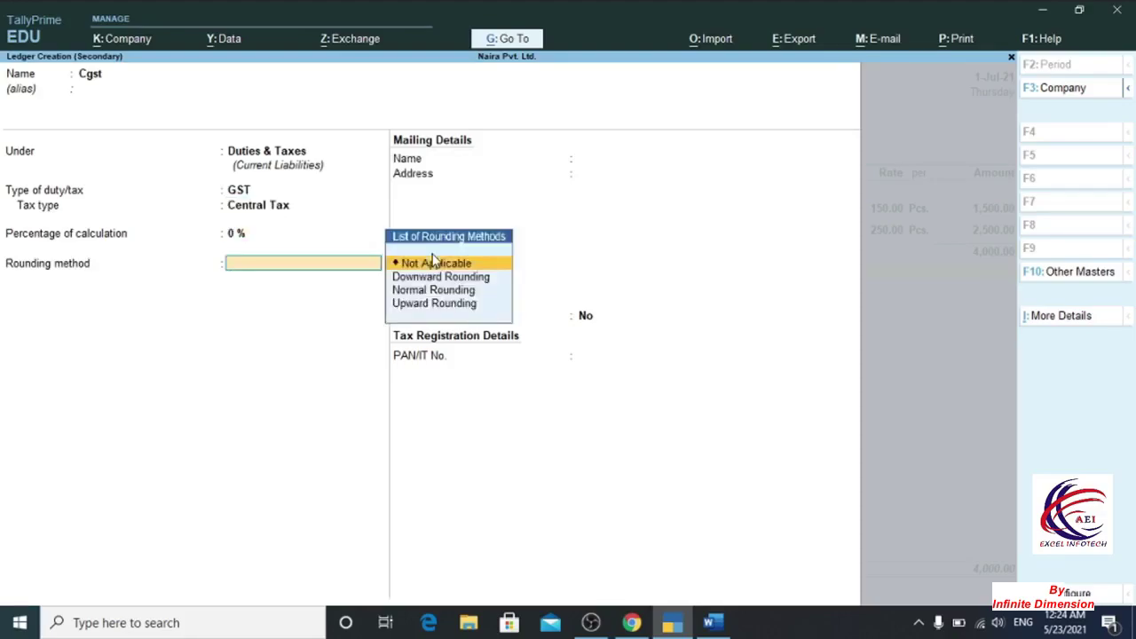
pyautogui.press('Return')
pyautogui.press('Return')
pyautogui.press('Return')
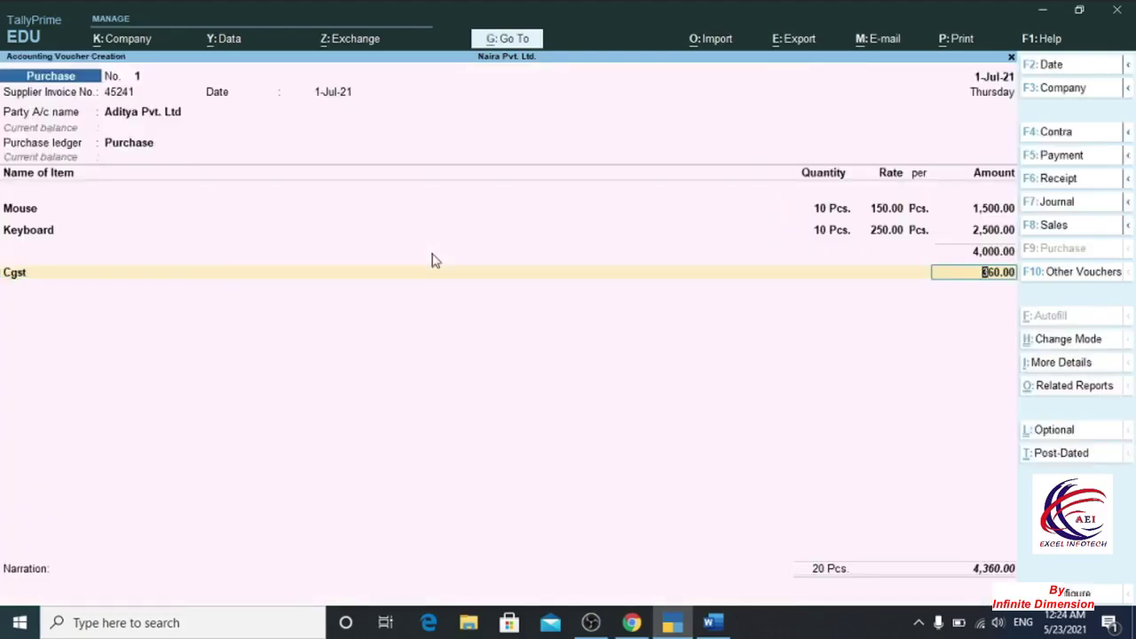
pyautogui.press('Return')
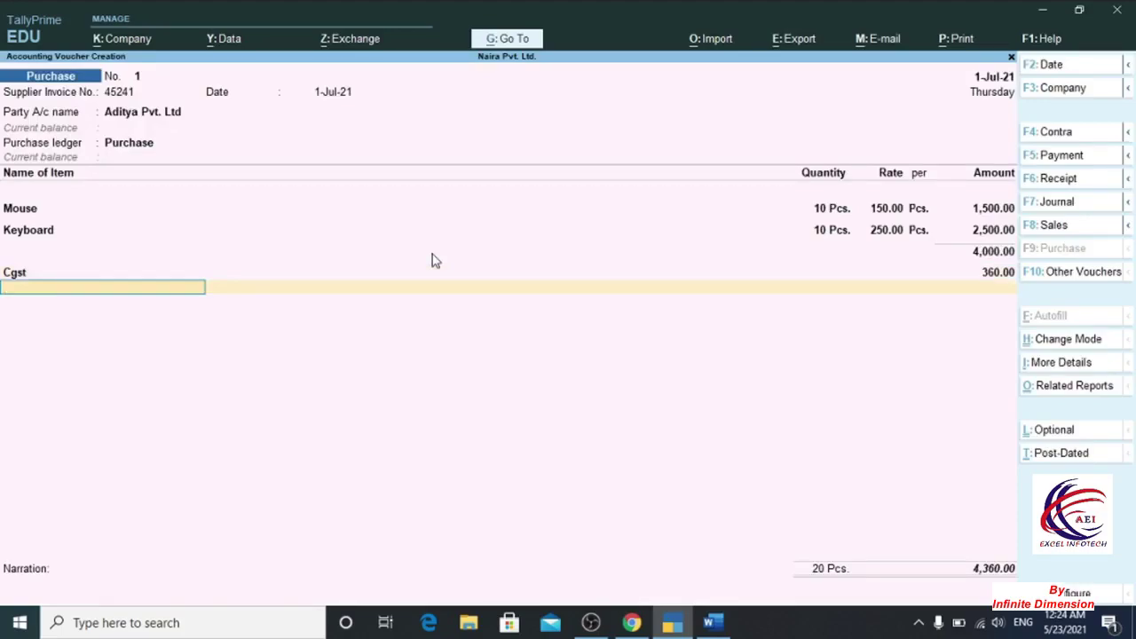
# Create ledger Sgst under Duties & Taxes as GST State Tax and enter it at 360.00
pyautogui.hotkey('alt', 'c')
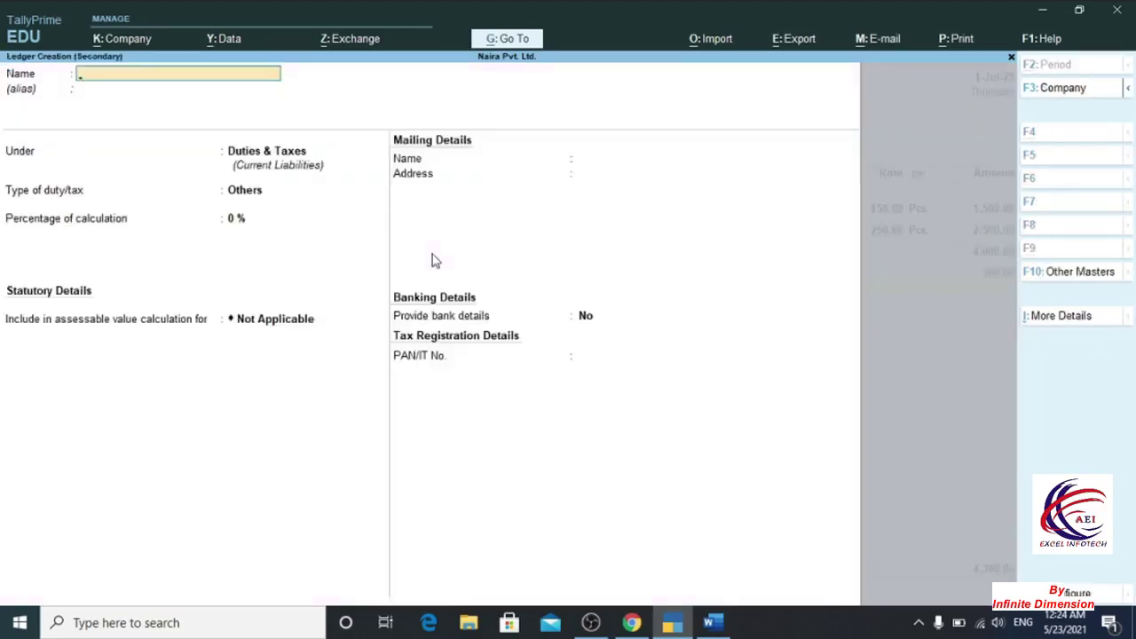
pyautogui.write('Sgst')
pyautogui.press('Return')
pyautogui.press('Return')
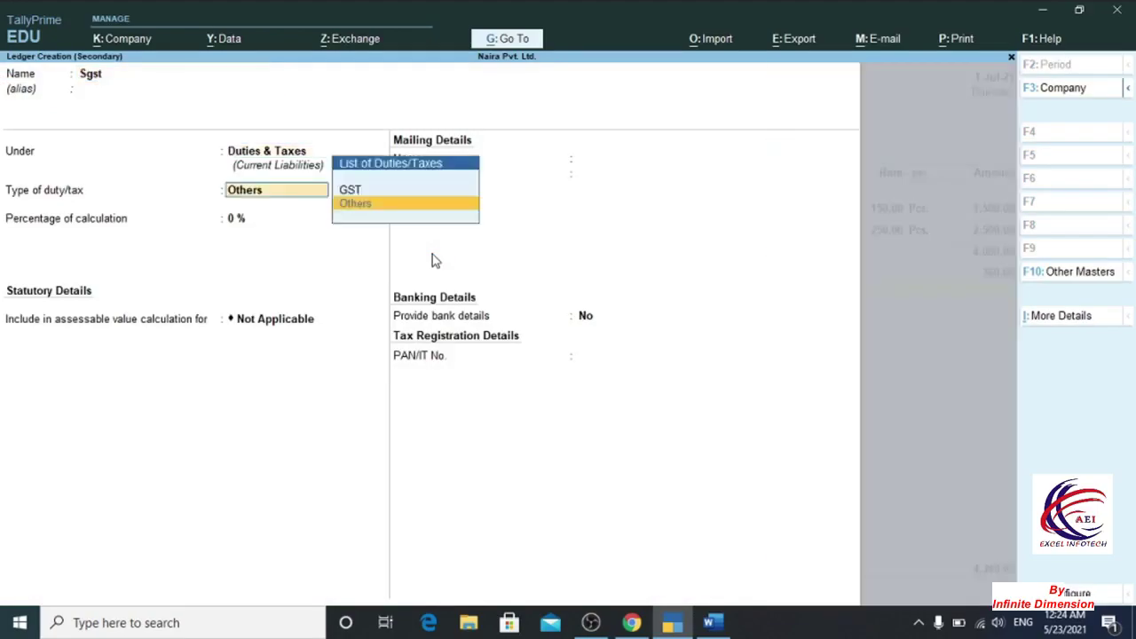
pyautogui.press('Up')
pyautogui.press('Return')
pyautogui.press('Down')
pyautogui.press('Down')
pyautogui.press('Down')
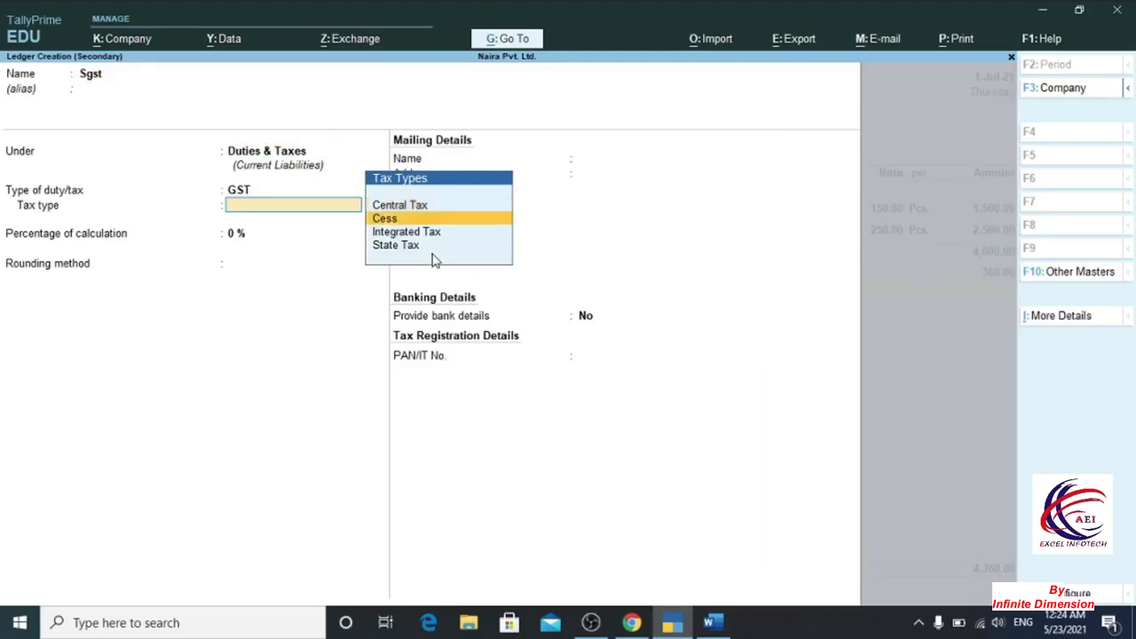
pyautogui.press('Return')
pyautogui.press('Return')
pyautogui.press('Return')
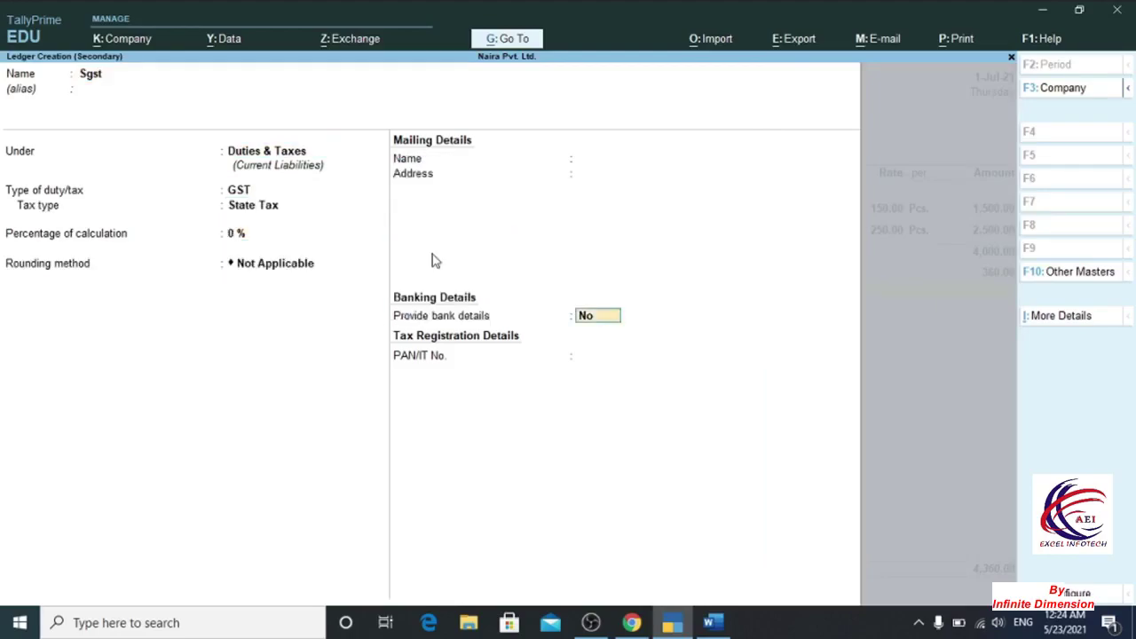
pyautogui.press('Return')
pyautogui.press('Return')
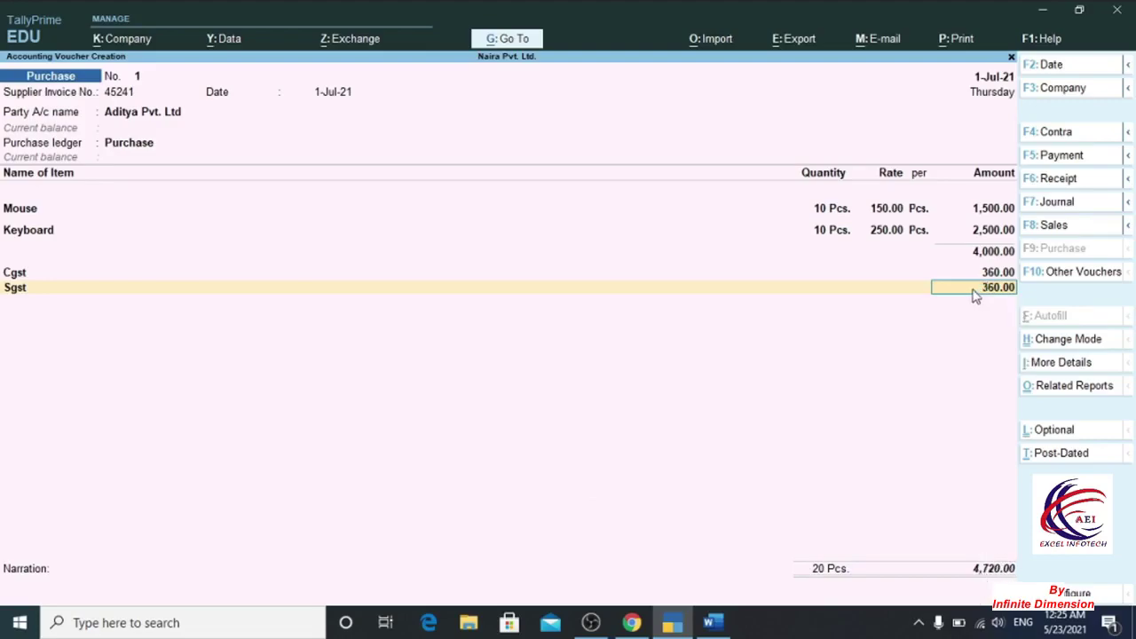
pyautogui.press('Return')
pyautogui.press('Return')
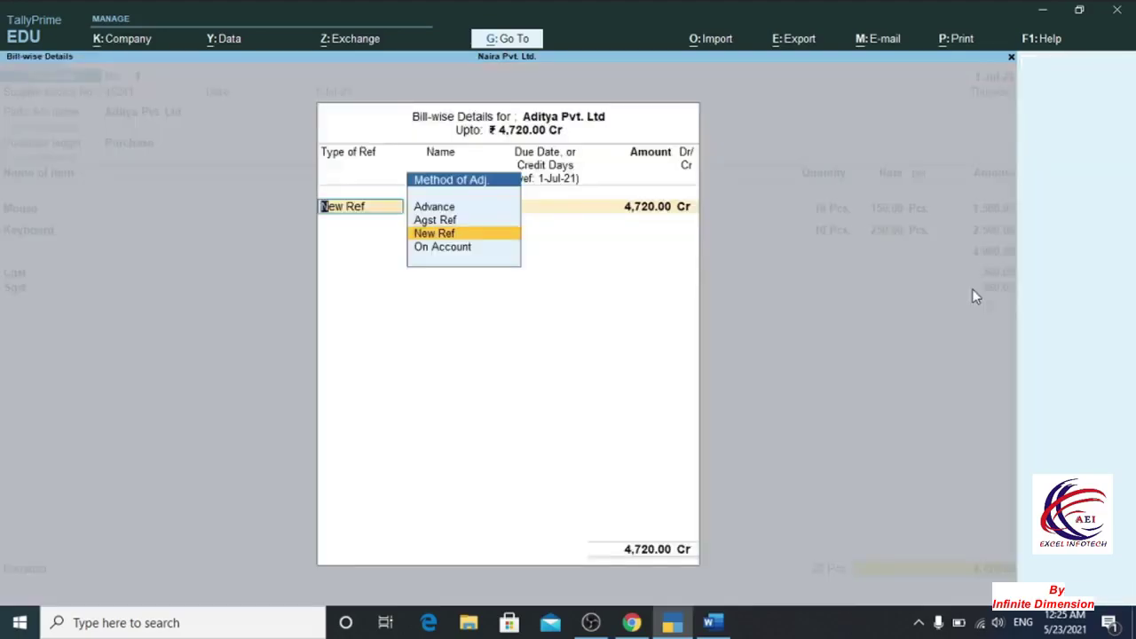
# Record bill 45241 as a new reference for 4,720.00 and save the purchase voucher
pyautogui.press('Return')
pyautogui.press('Return')
pyautogui.press('Return')
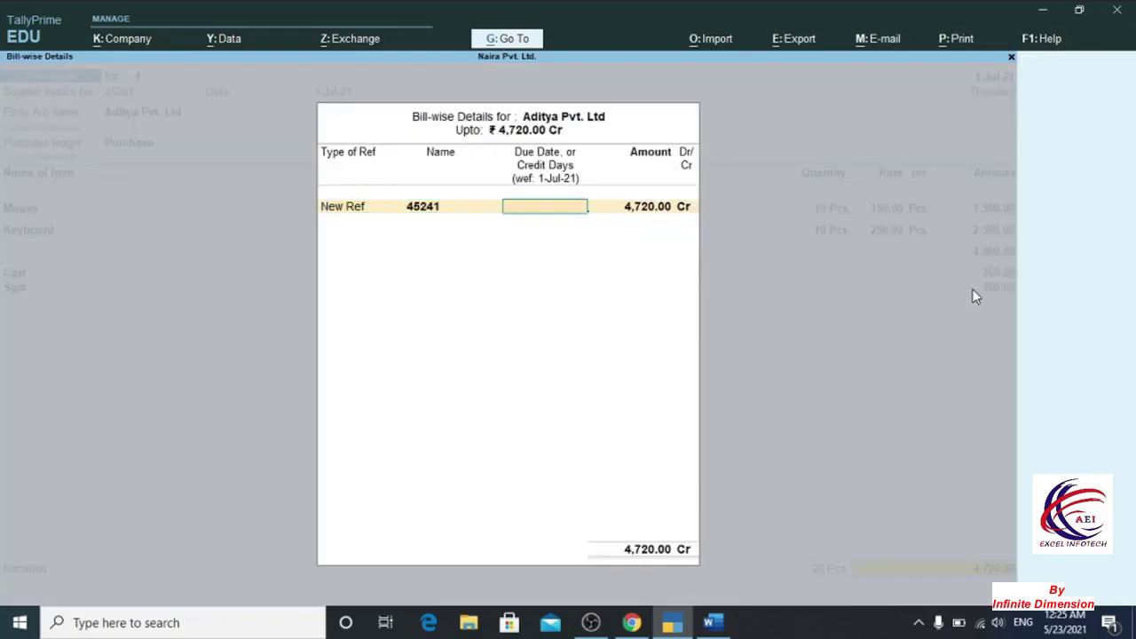
pyautogui.press('Return')
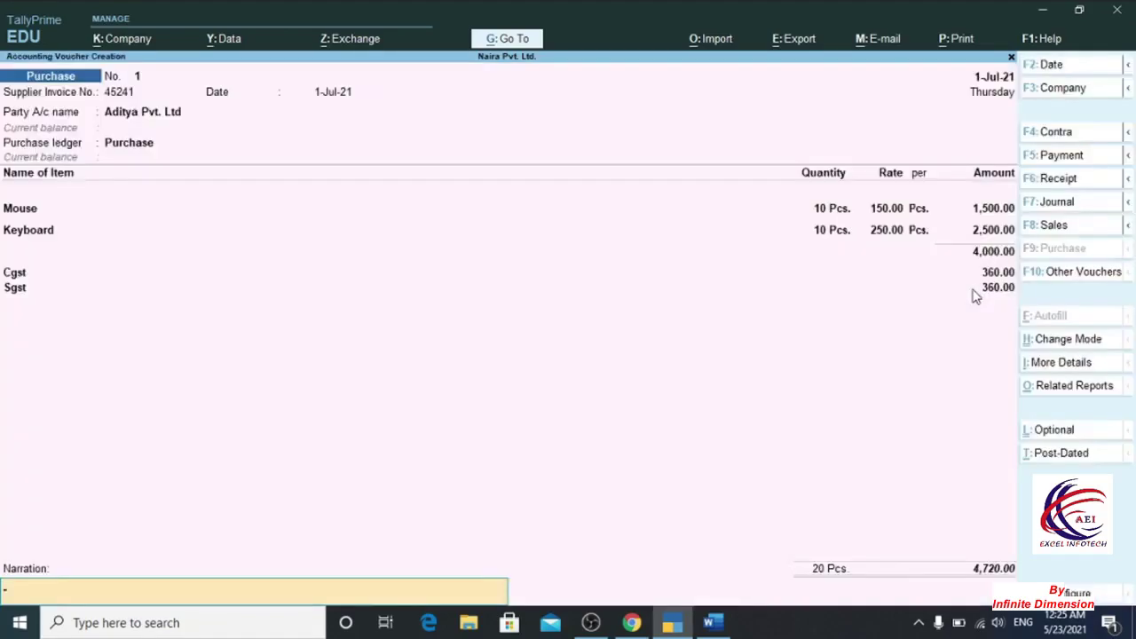
pyautogui.press('Return')
pyautogui.press('Return')
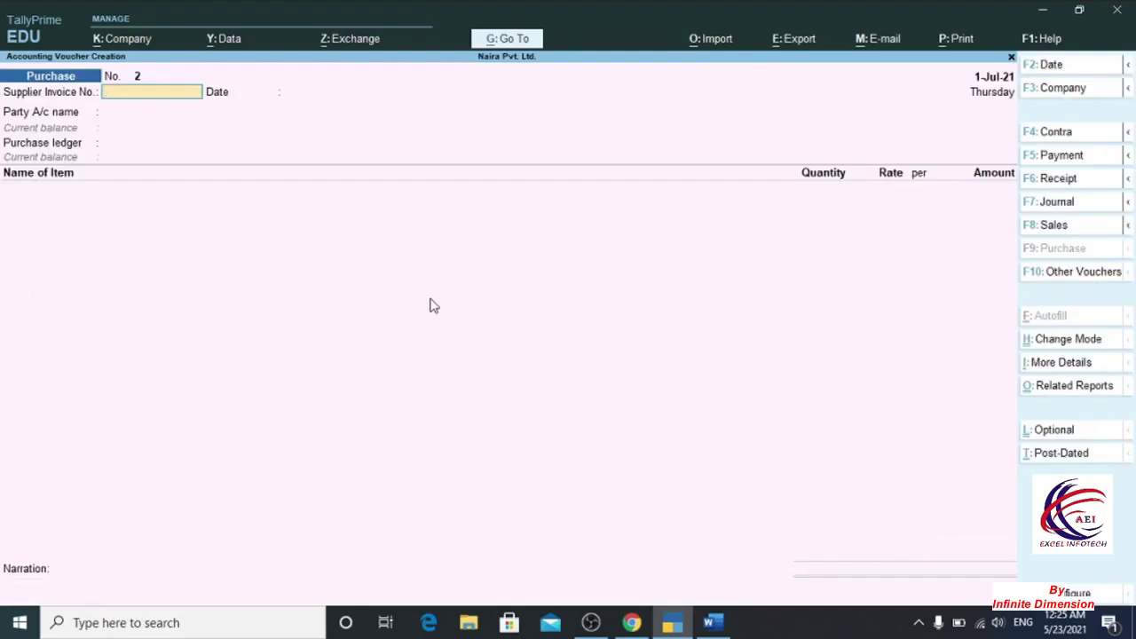
# Locate and select Kamal Ind in Word's Purchase Entry table, then return to voucher No. 2
pyautogui.click(711, 623)
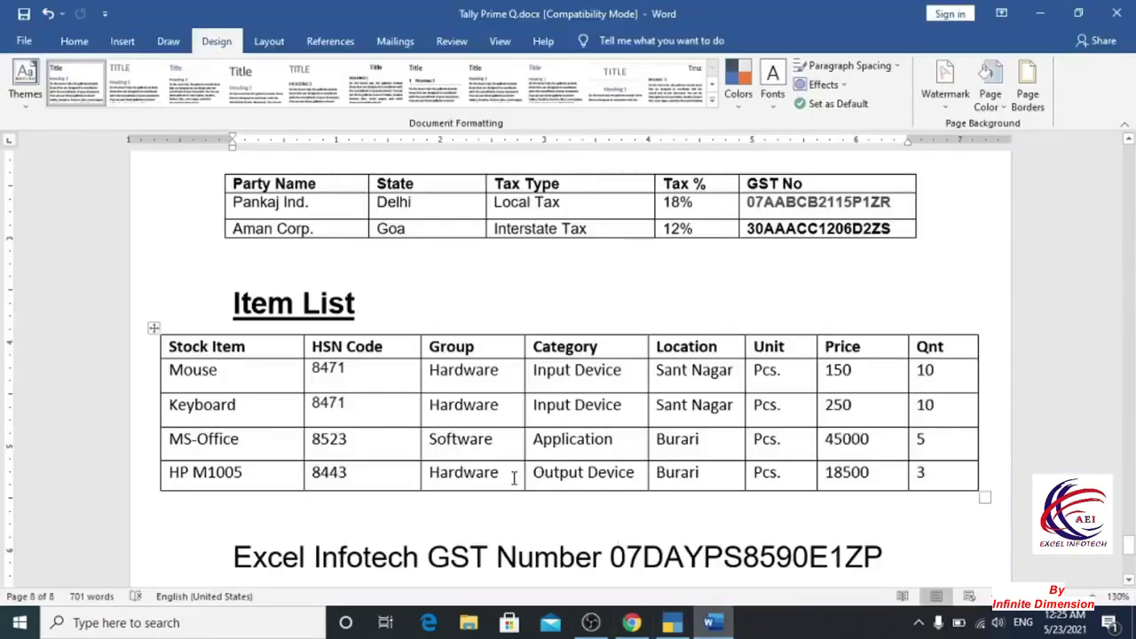
pyautogui.scroll(-5, 514, 477)
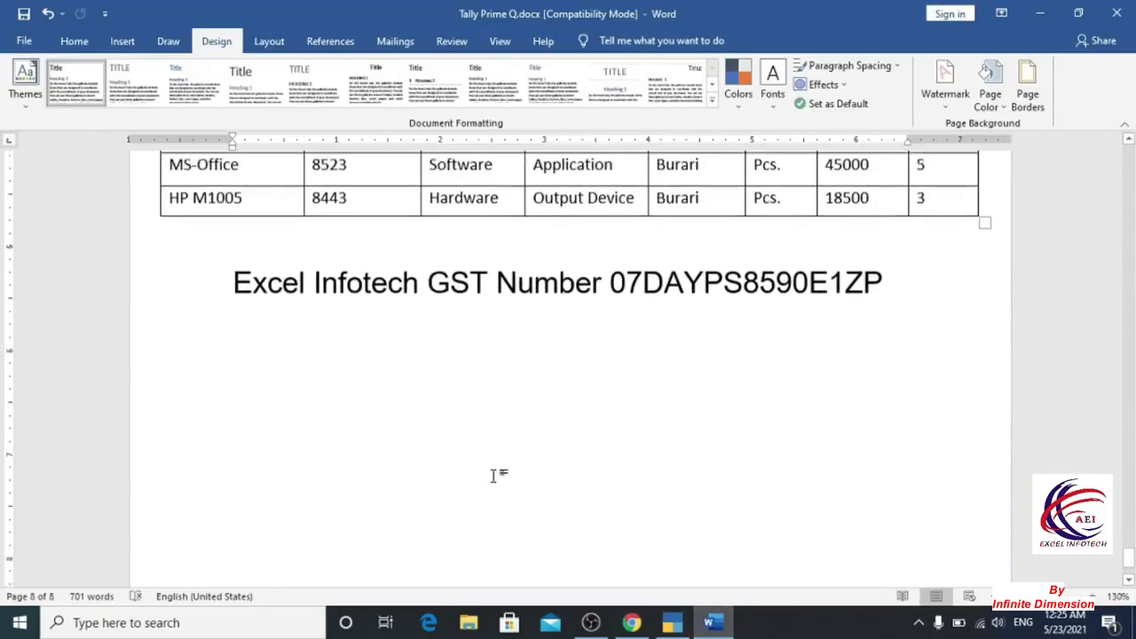
pyautogui.scroll(8, 495, 477)
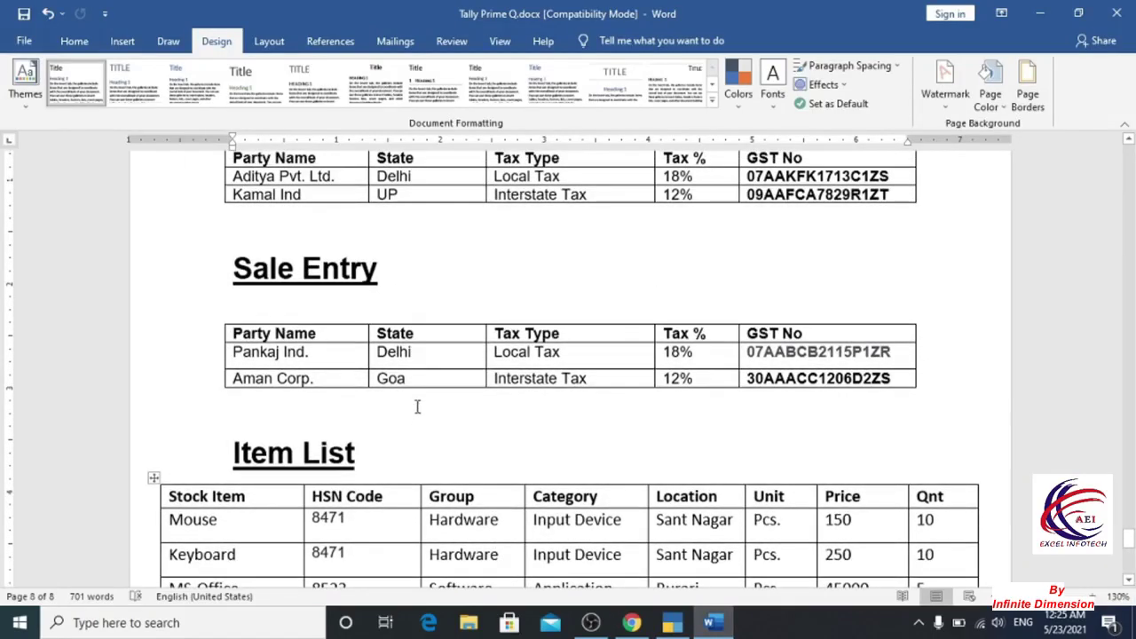
pyautogui.scroll(2, 418, 378)
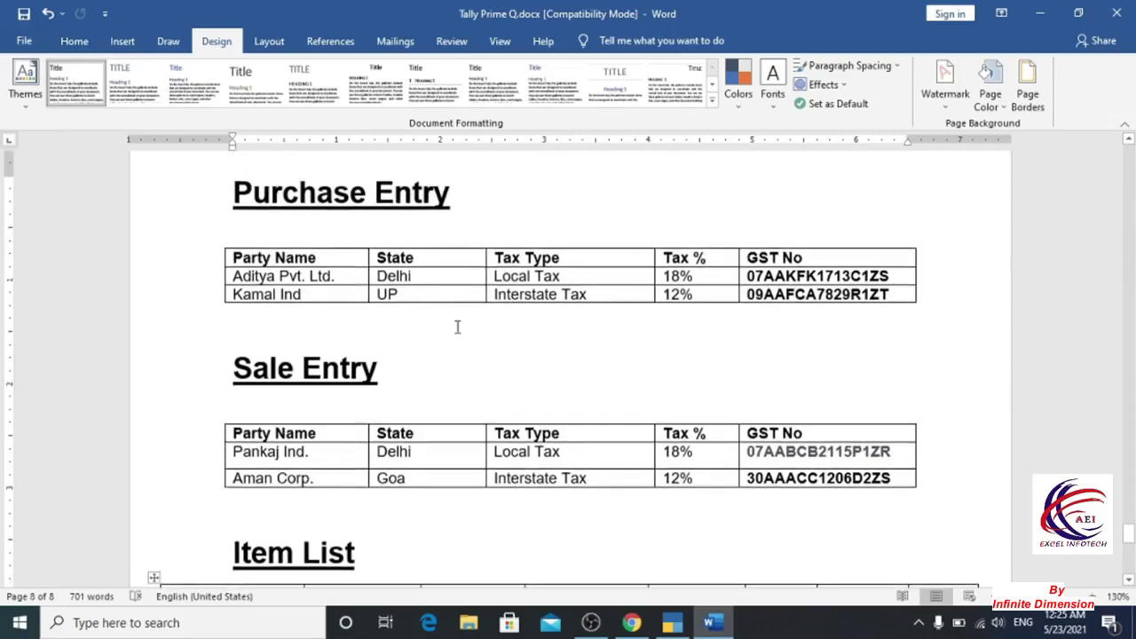
pyautogui.moveTo(303, 294); pyautogui.dragTo(232, 294)
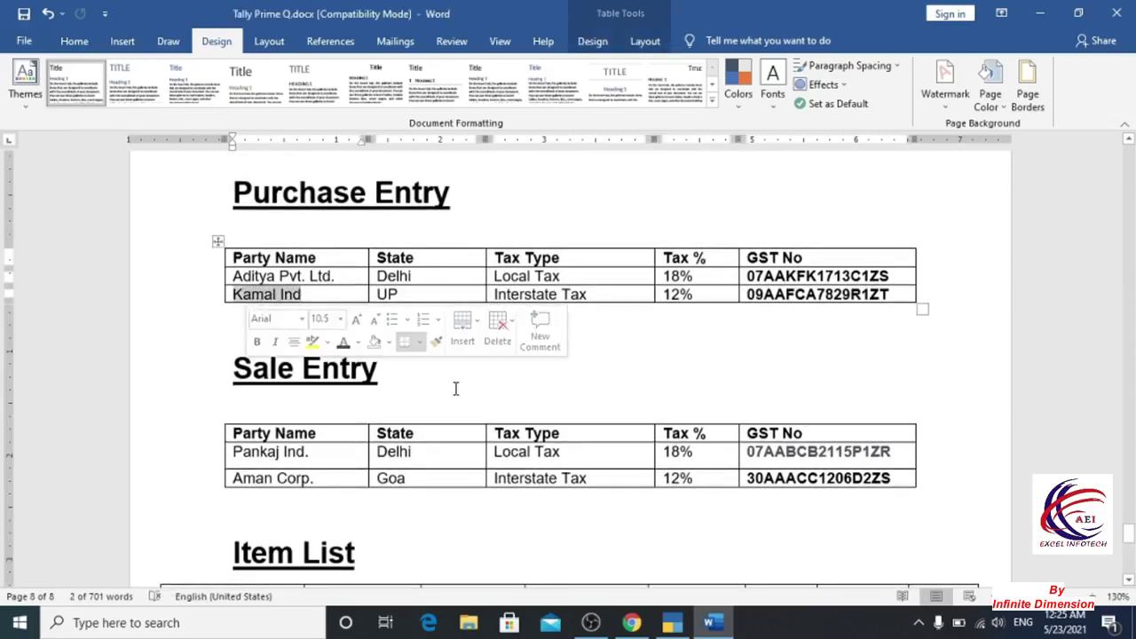
pyautogui.click(672, 623)
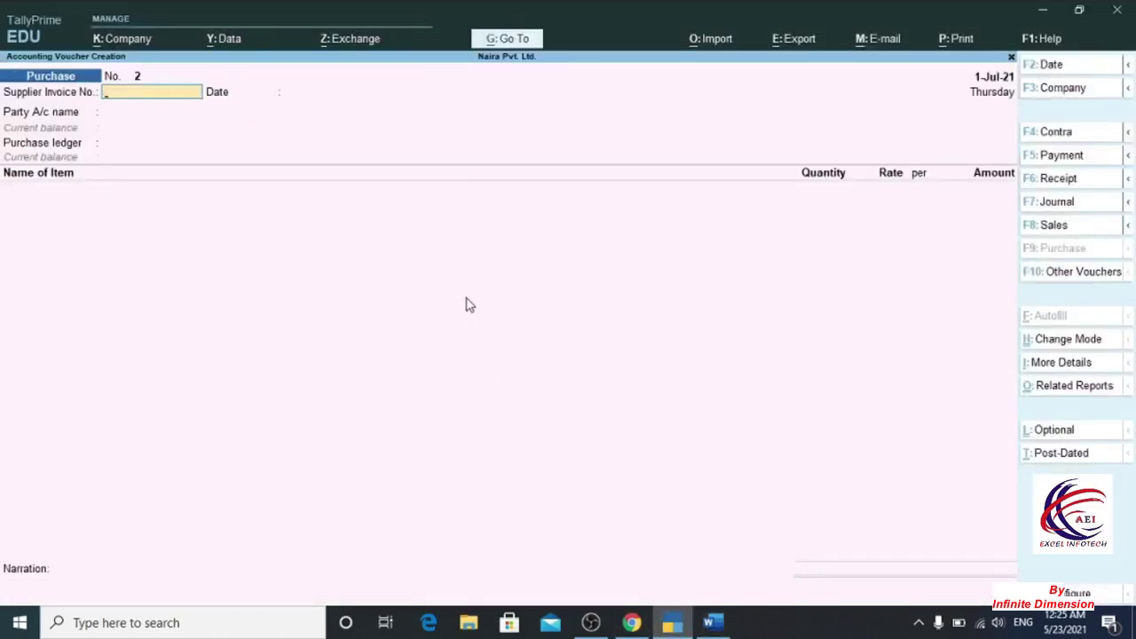
# Enter supplier invoice number 1010 and keep the voucher date 1-Jul-21
pyautogui.write('1010')
pyautogui.press('Return')
pyautogui.hotkey('alt', 'c')
pyautogui.press('Return')
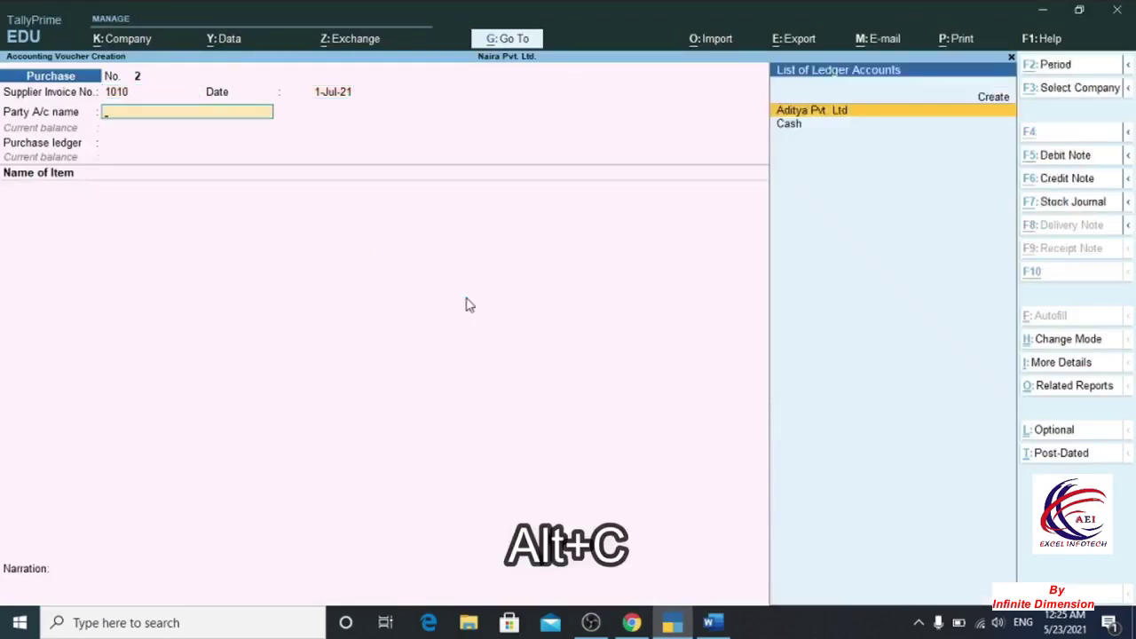
# Create a party ledger named Kamal Ind under Sundry Creditors
pyautogui.hotkey('alt', 'c')
pyautogui.write('Mouse')
pyautogui.hotkey('alt', 'Tab')
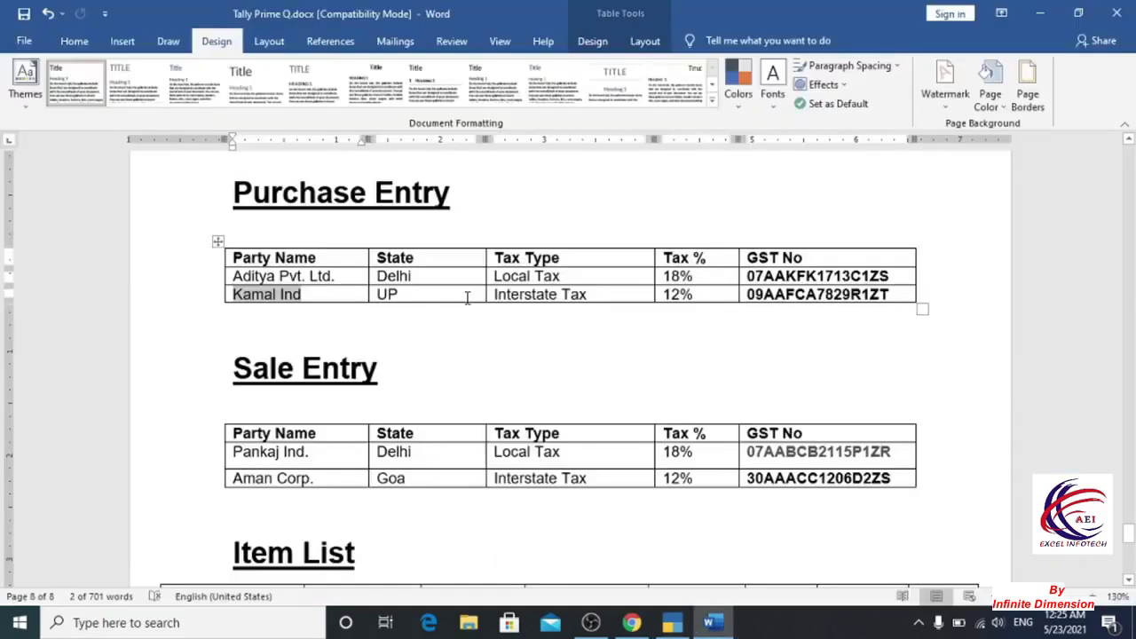
pyautogui.hotkey('alt', 'Tab')
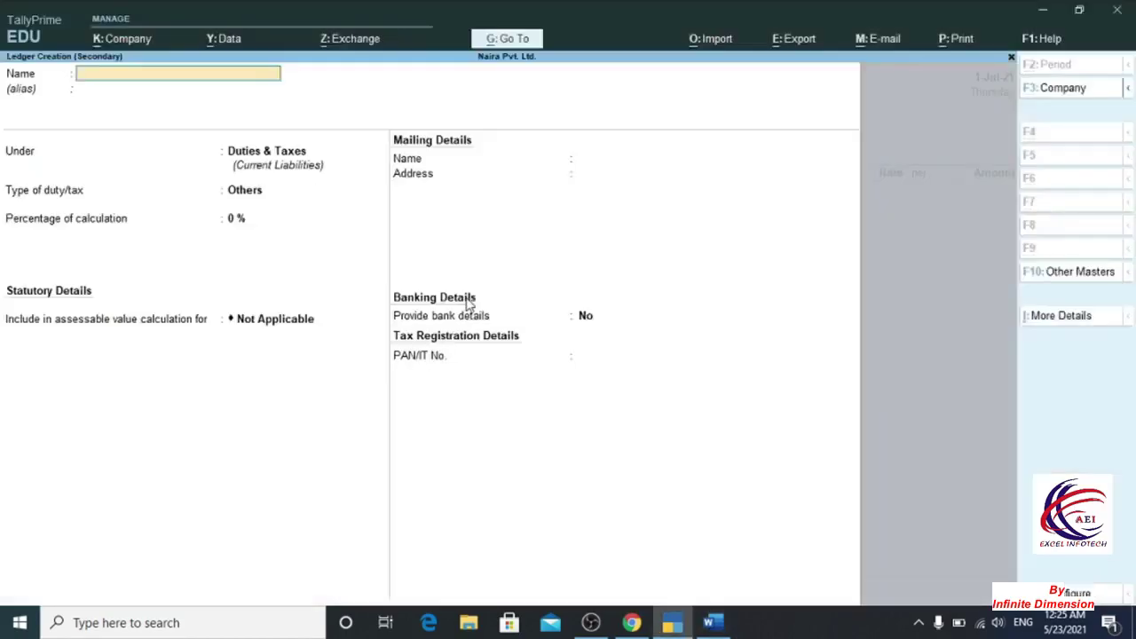
pyautogui.hotkey('ctrl', 'alt', 'v')
pyautogui.press('Return')
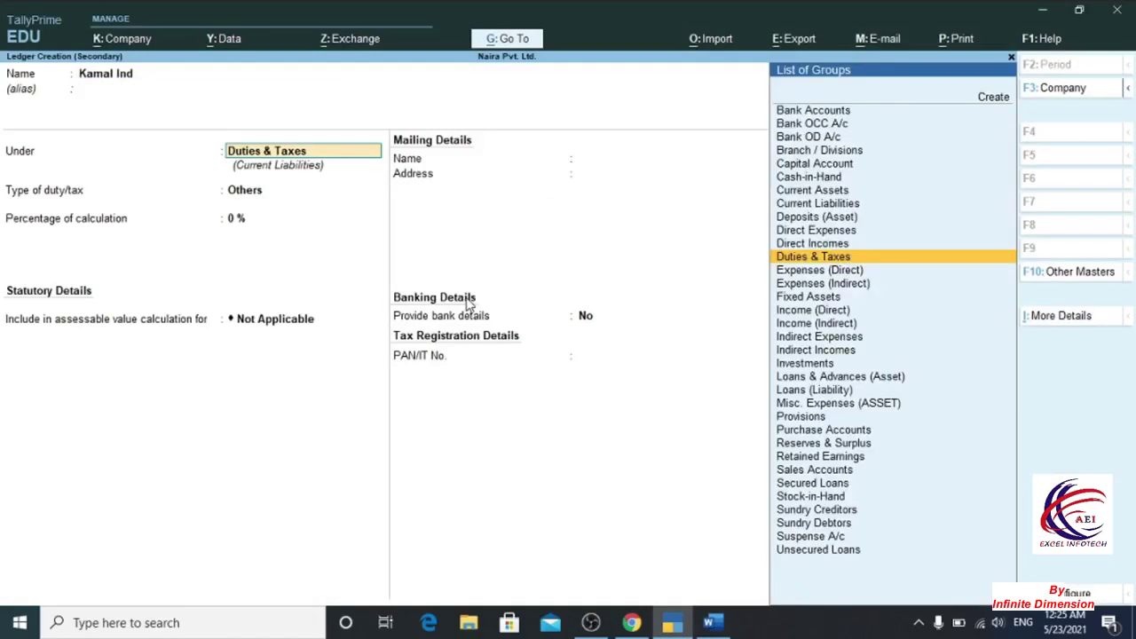
pyautogui.write('S')
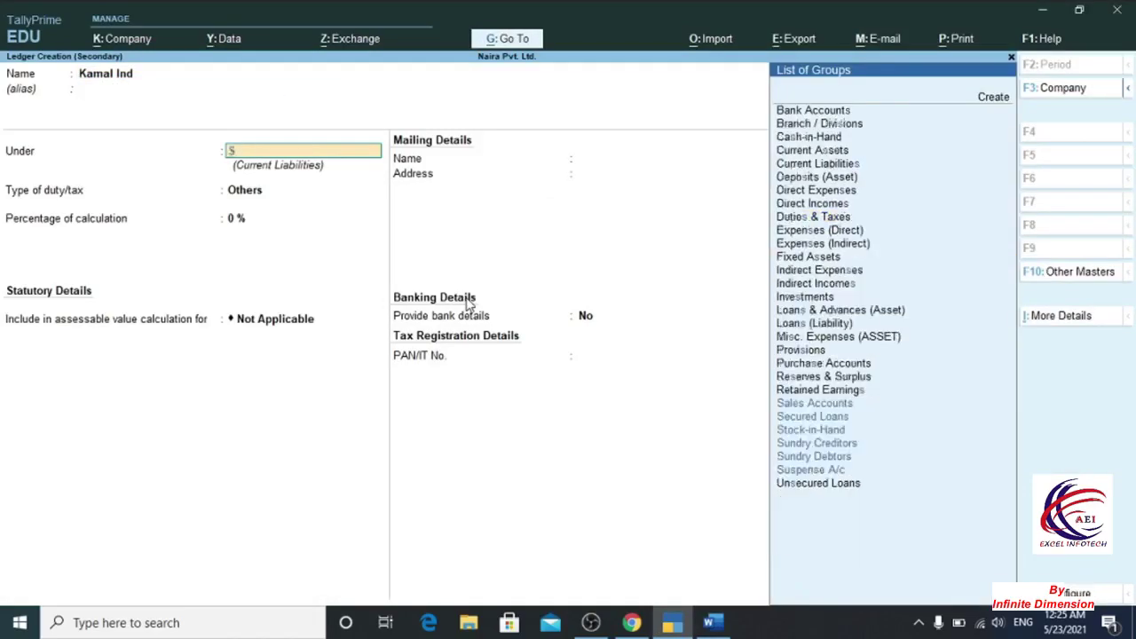
pyautogui.press('Down')
pyautogui.press('Down')
pyautogui.press('Down')
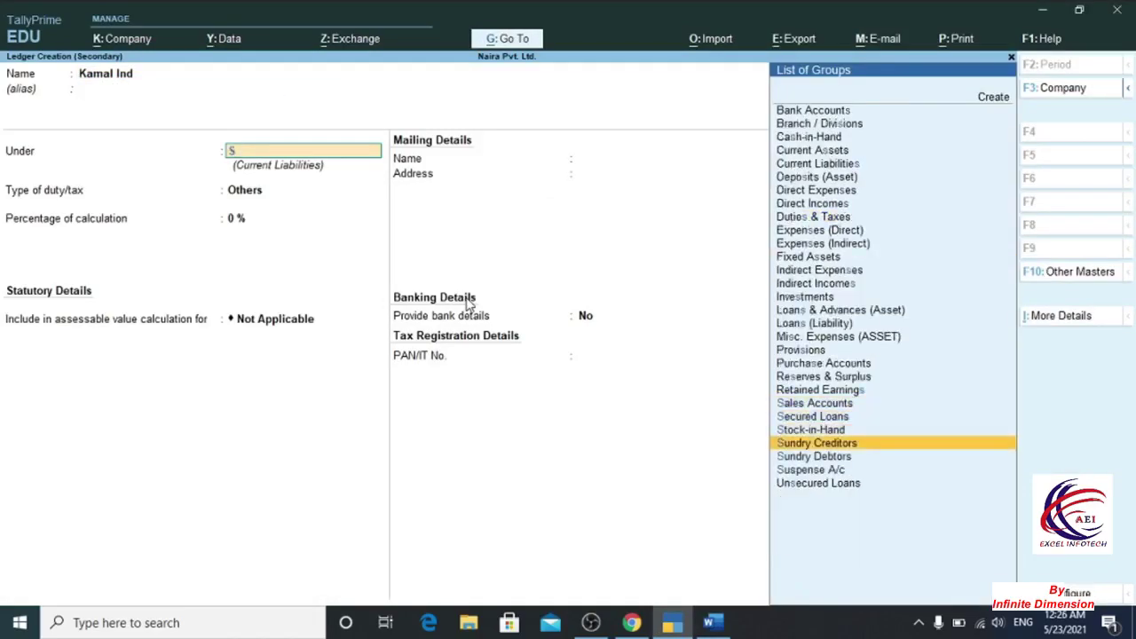
pyautogui.press('Return')
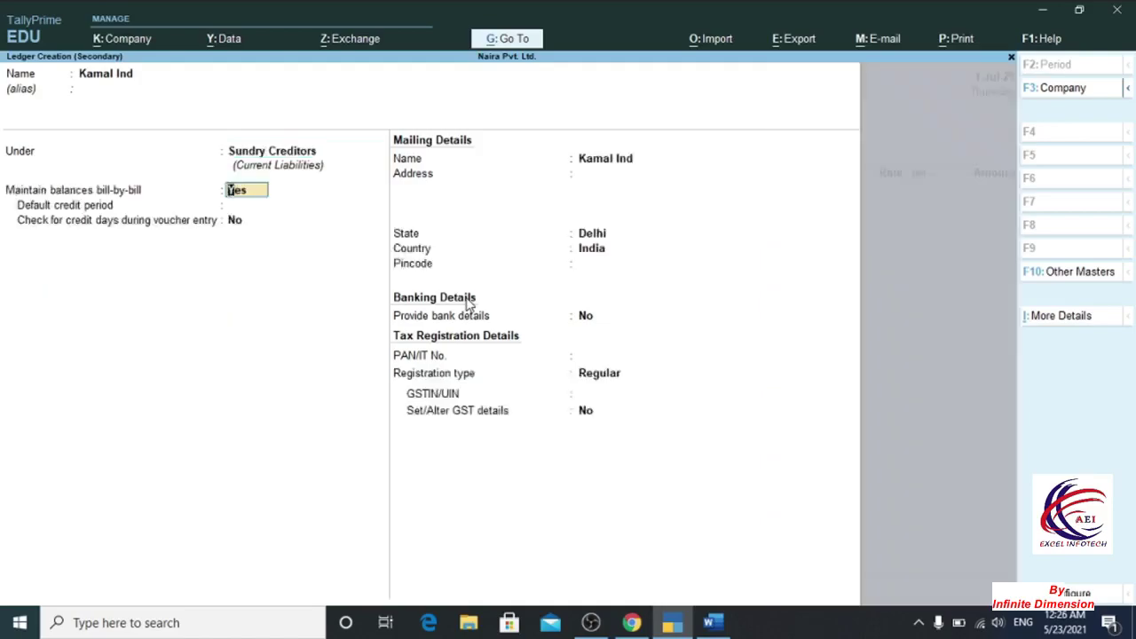
pyautogui.press('Return')
pyautogui.press('Return')
pyautogui.press('Return')
pyautogui.press('Return')
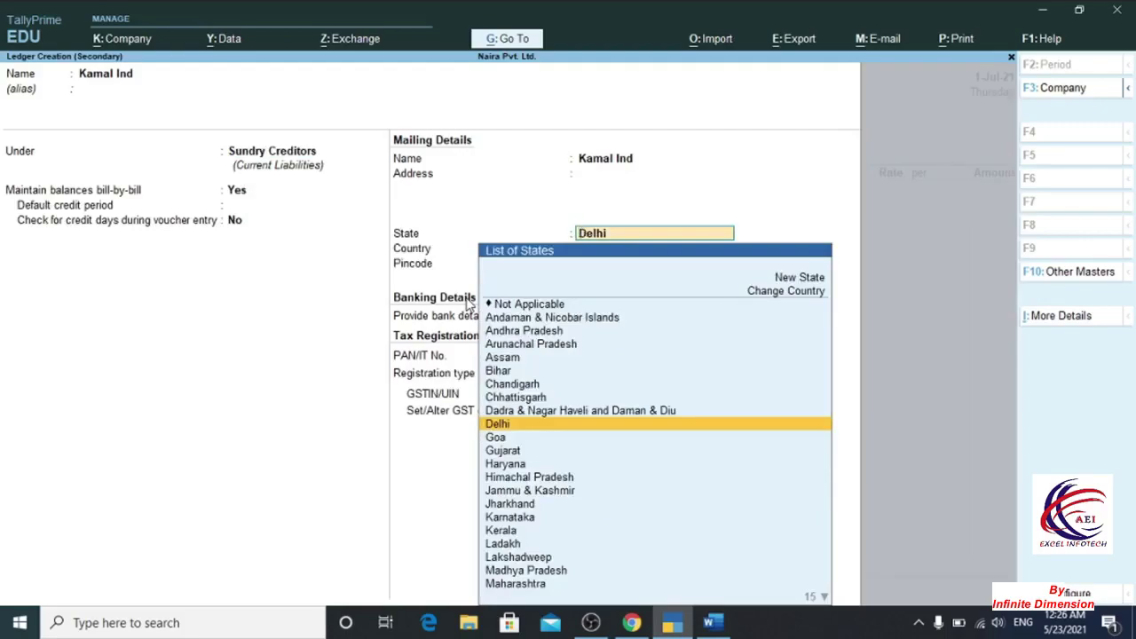
# Set Kamal Ind's state to Uttar Pradesh, paste its GSTIN from Word, and save the ledger
pyautogui.write('U')
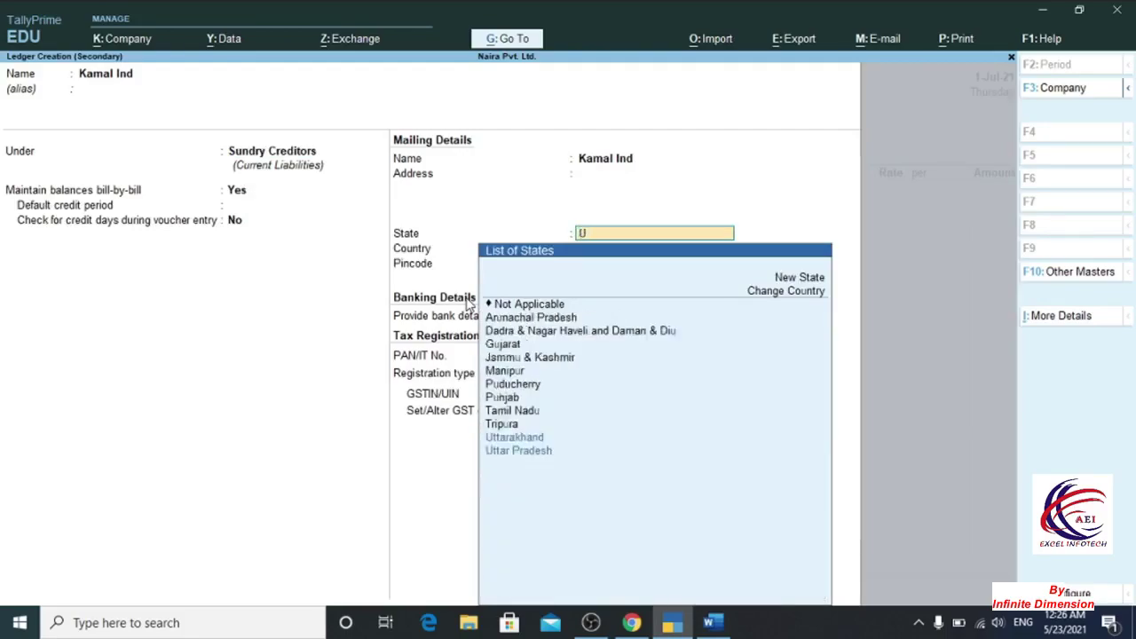
pyautogui.press('Return')
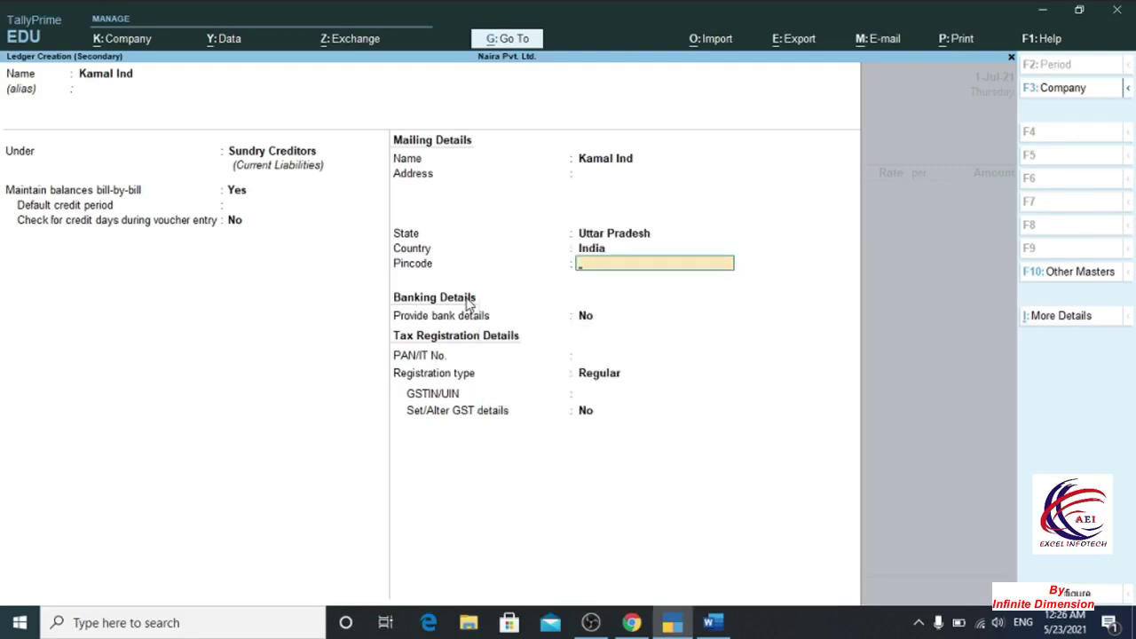
pyautogui.press('Return')
pyautogui.press('Return')
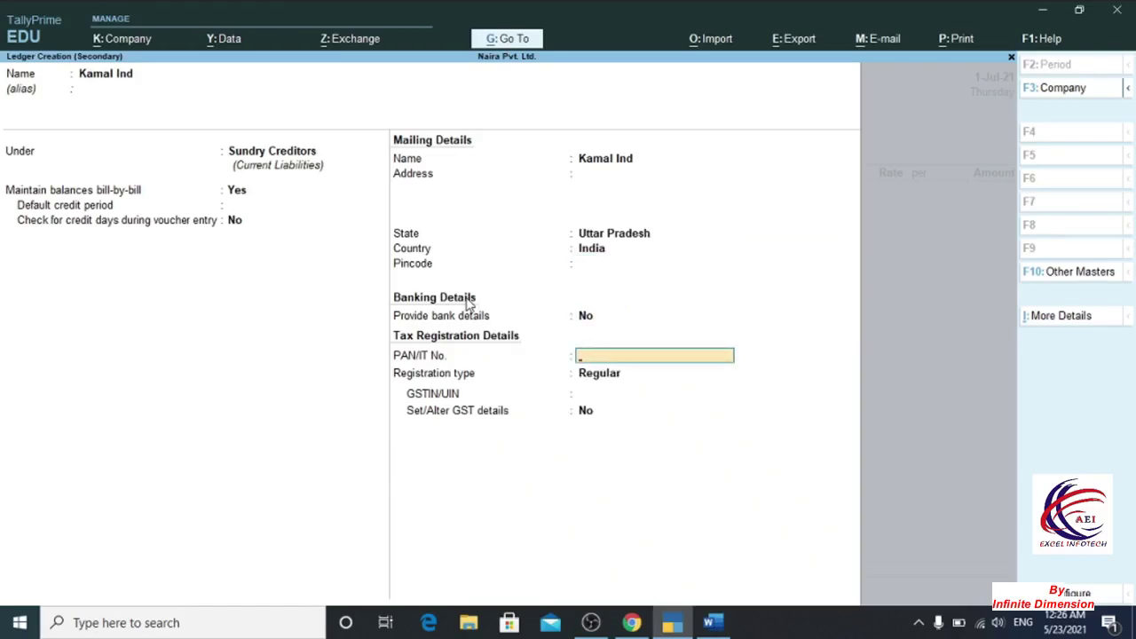
pyautogui.press('Return')
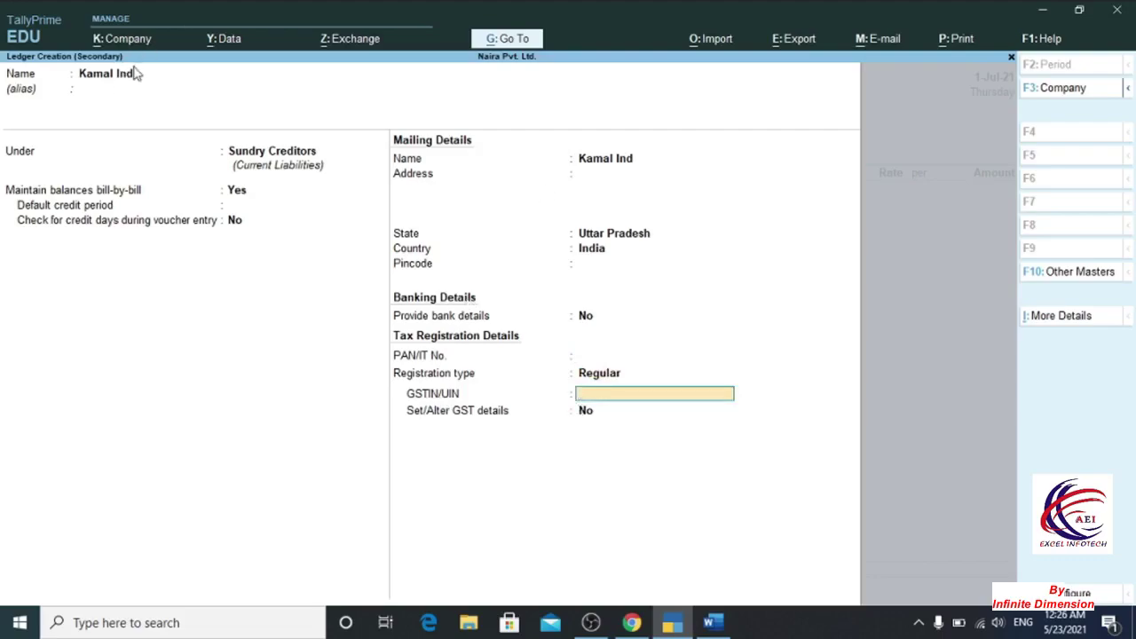
pyautogui.hotkey('alt', 'Tab')
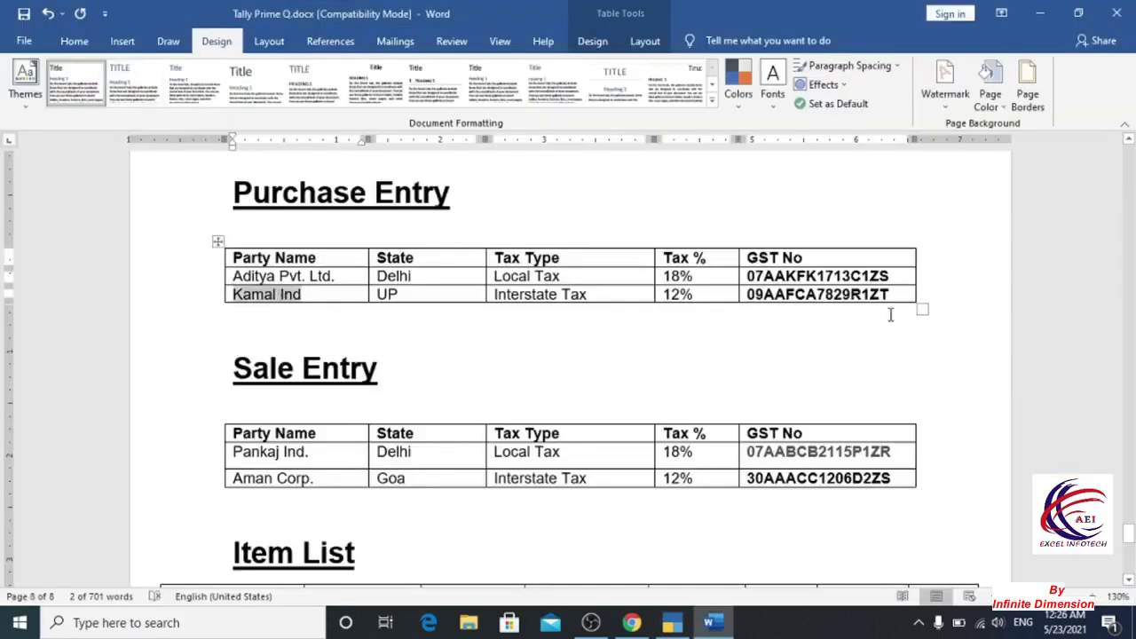
pyautogui.moveTo(893, 294); pyautogui.dragTo(746, 294)
pyautogui.hotkey('ctrl', 'c')
pyautogui.hotkey('alt', 'Tab')
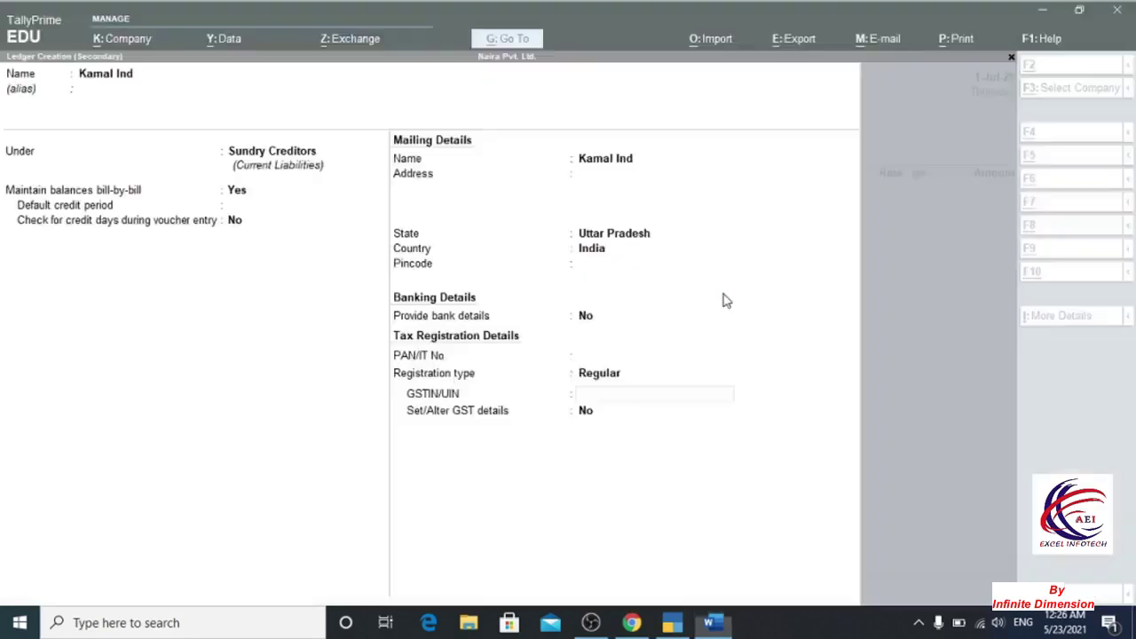
pyautogui.hotkey('ctrl', 'alt', 'v')
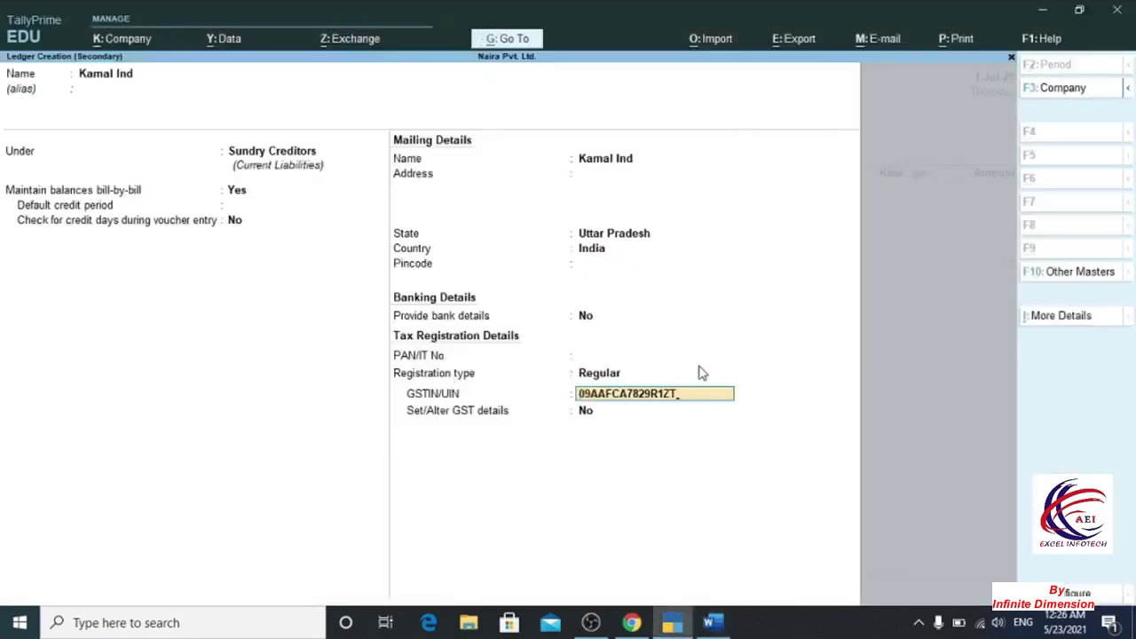
pyautogui.press('Return')
pyautogui.press('Return')
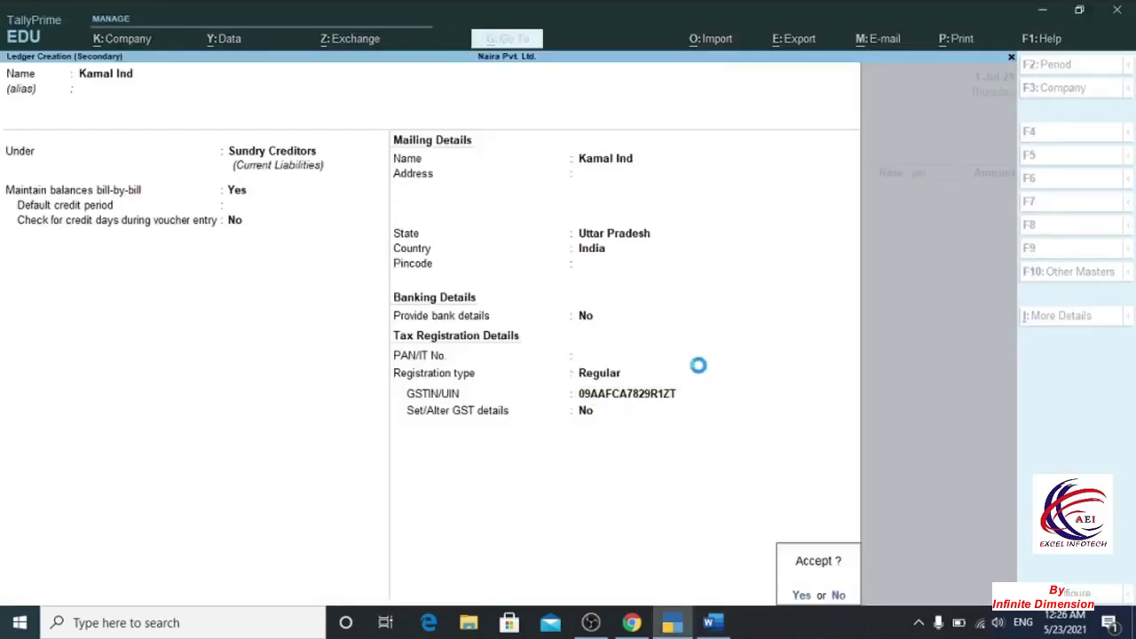
pyautogui.press('Return')
pyautogui.press('Return')
pyautogui.press('Return')
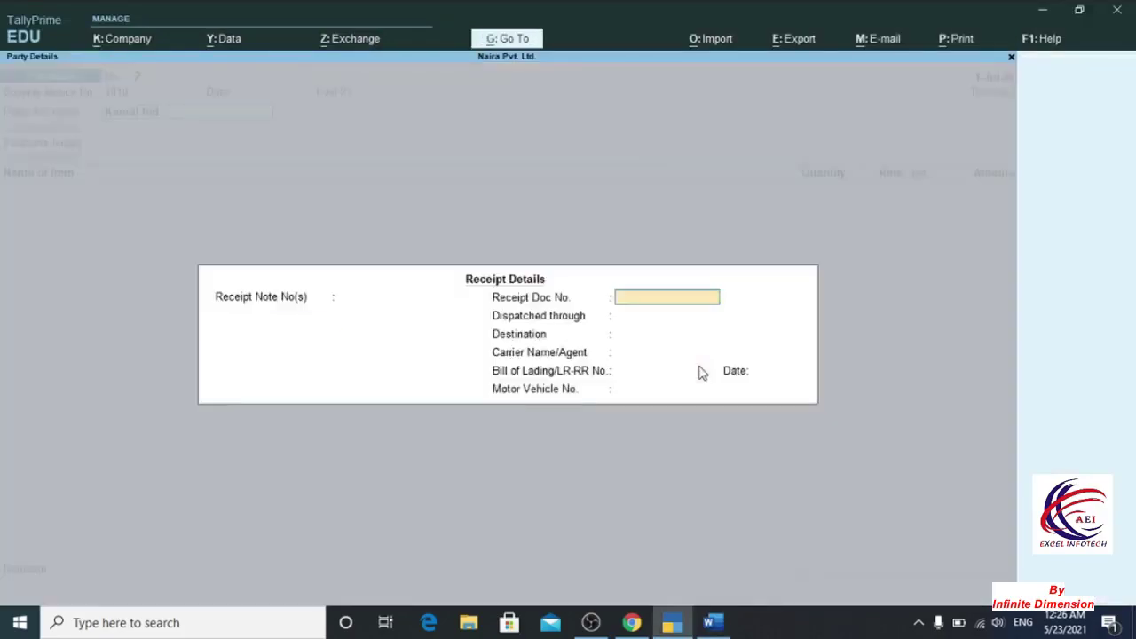
# Accept the receipt and party details, set the purchase ledger to Purchase, and browse stock items
pyautogui.press('Return')
pyautogui.press('Return')
pyautogui.press('Return')
pyautogui.press('Return')
pyautogui.press('Return')
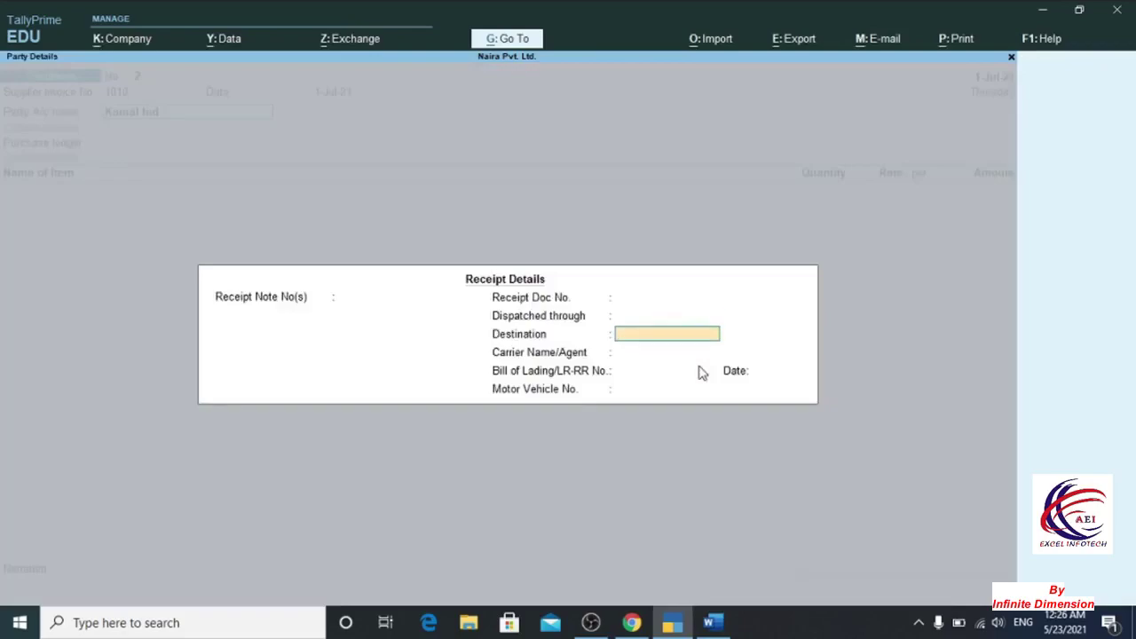
pyautogui.press('Return')
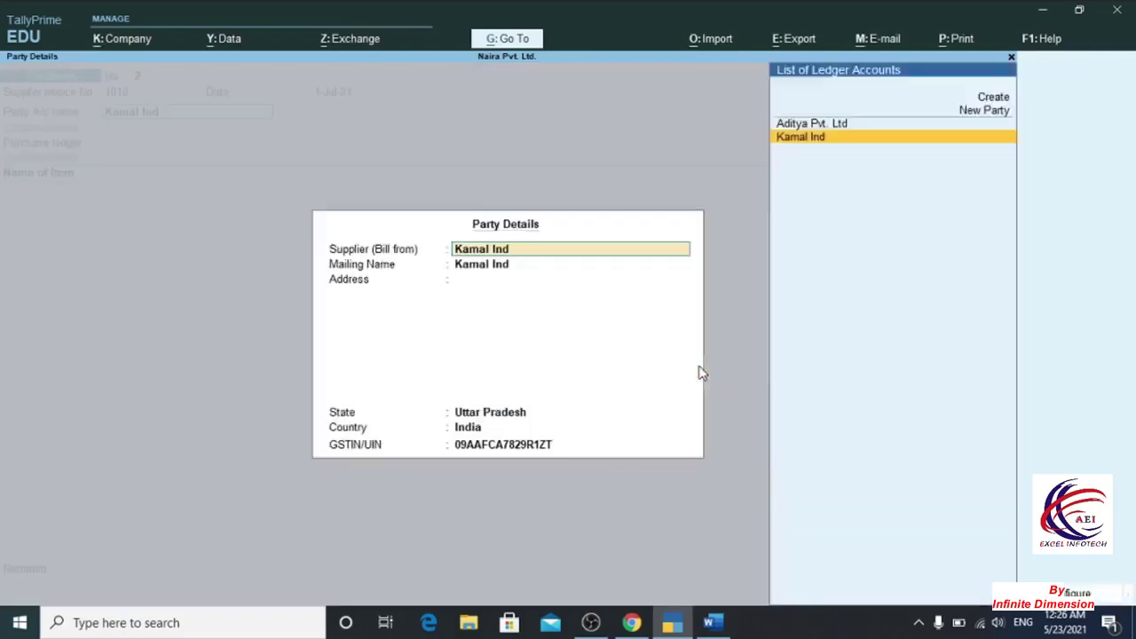
pyautogui.press('Return')
pyautogui.press('Return')
pyautogui.press('Return')
pyautogui.press('Return')
pyautogui.press('Return')
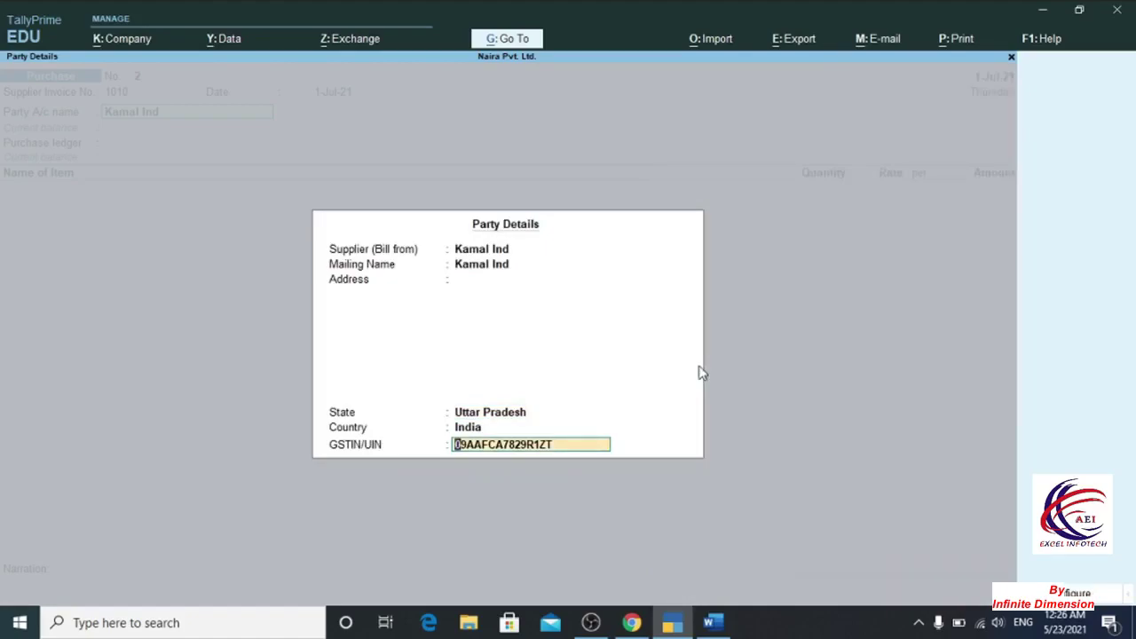
pyautogui.press('Return')
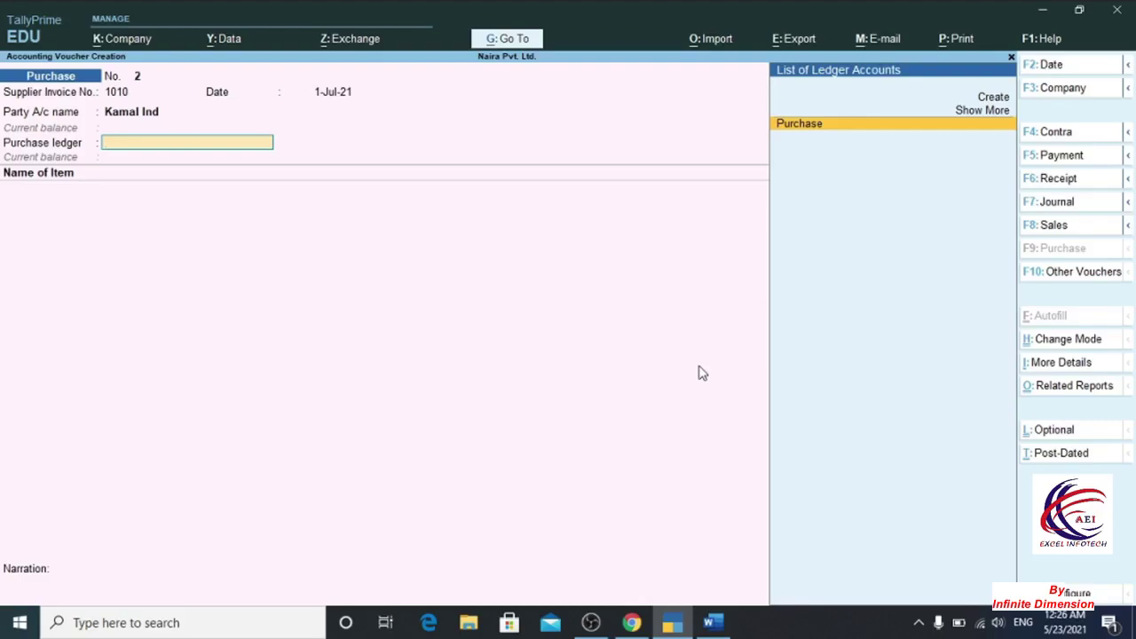
pyautogui.press('Return')
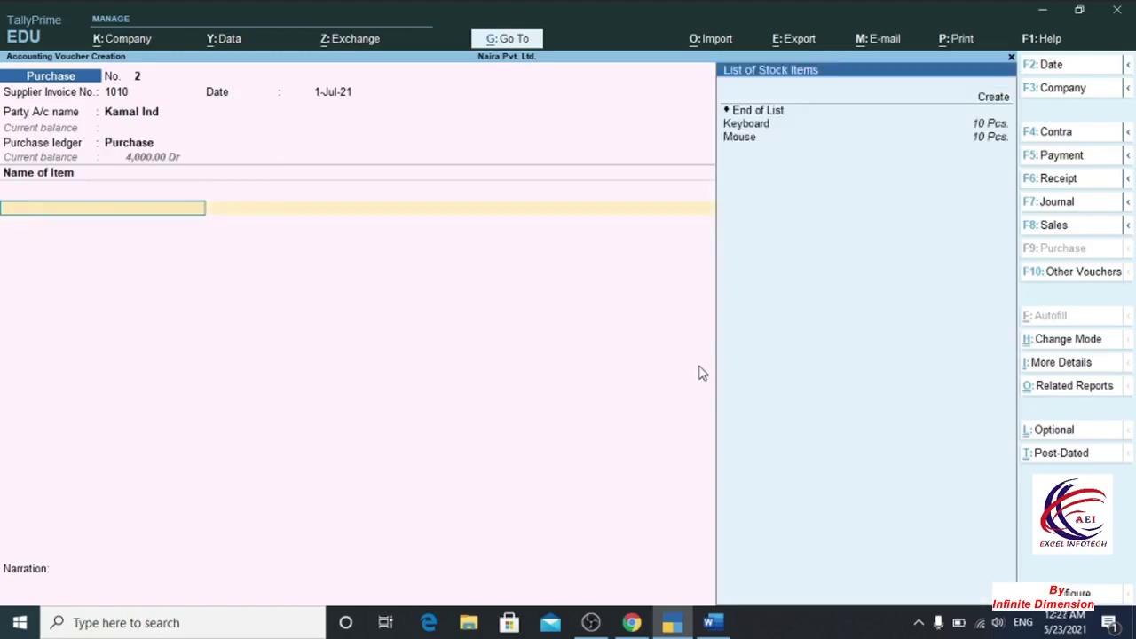
pyautogui.press('Down')
pyautogui.press('Down')
pyautogui.press('Down')
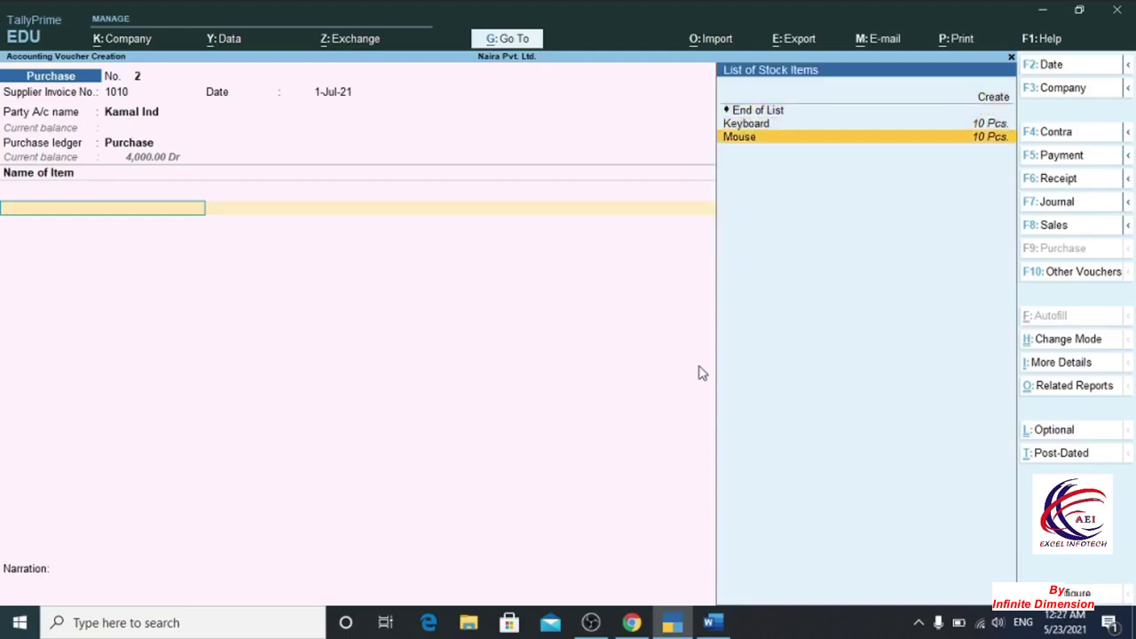
pyautogui.press('Up')
pyautogui.press('Down')
pyautogui.press('Up')
pyautogui.press('Down')
# Select the MS-Office item name in Word's Item List table
pyautogui.hotkey('alt', 'Tab')
pyautogui.scroll(-5, 236, 492)
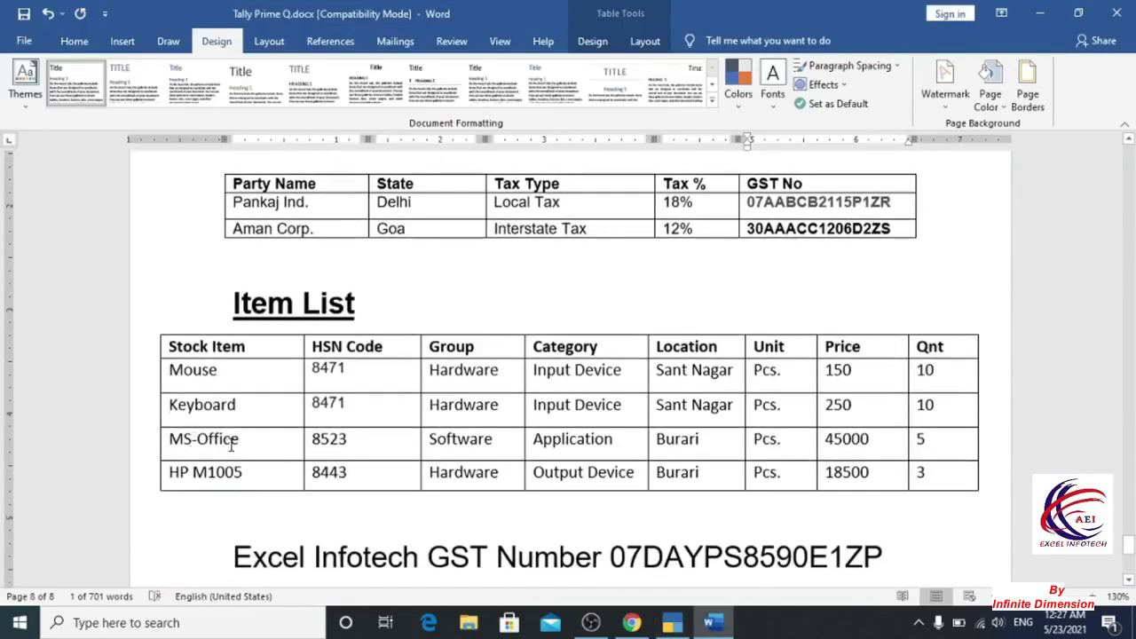
pyautogui.moveTo(237, 441); pyautogui.dragTo(169, 441)
pyautogui.hotkey('ctrl', 'c')
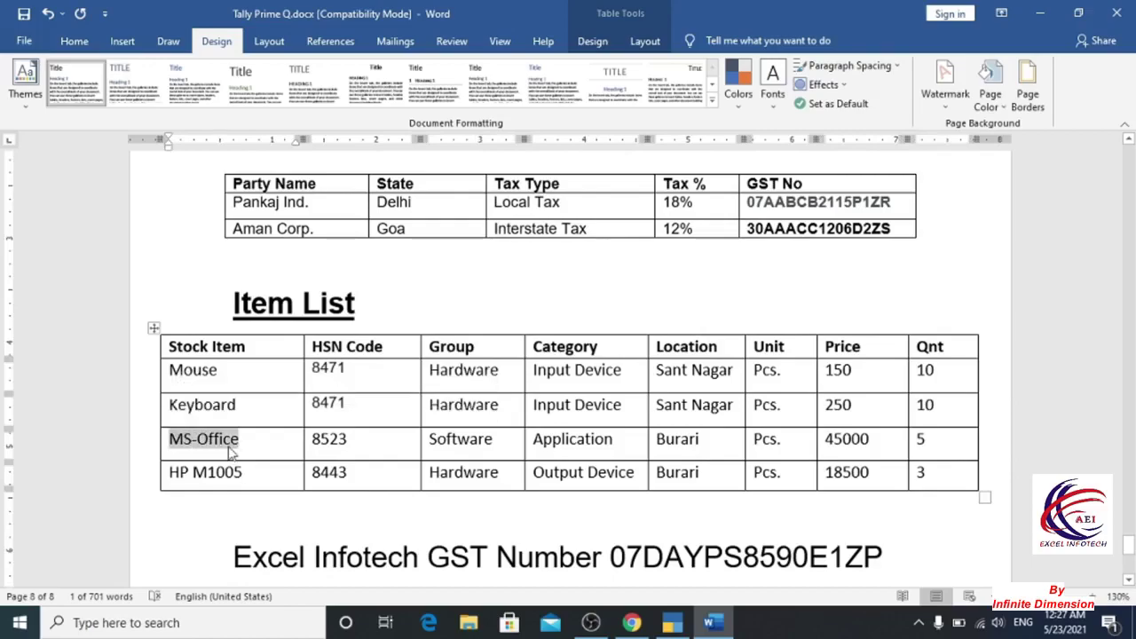
# Start a new stock item named MS-Office on the purchase voucher
pyautogui.click(672, 622)
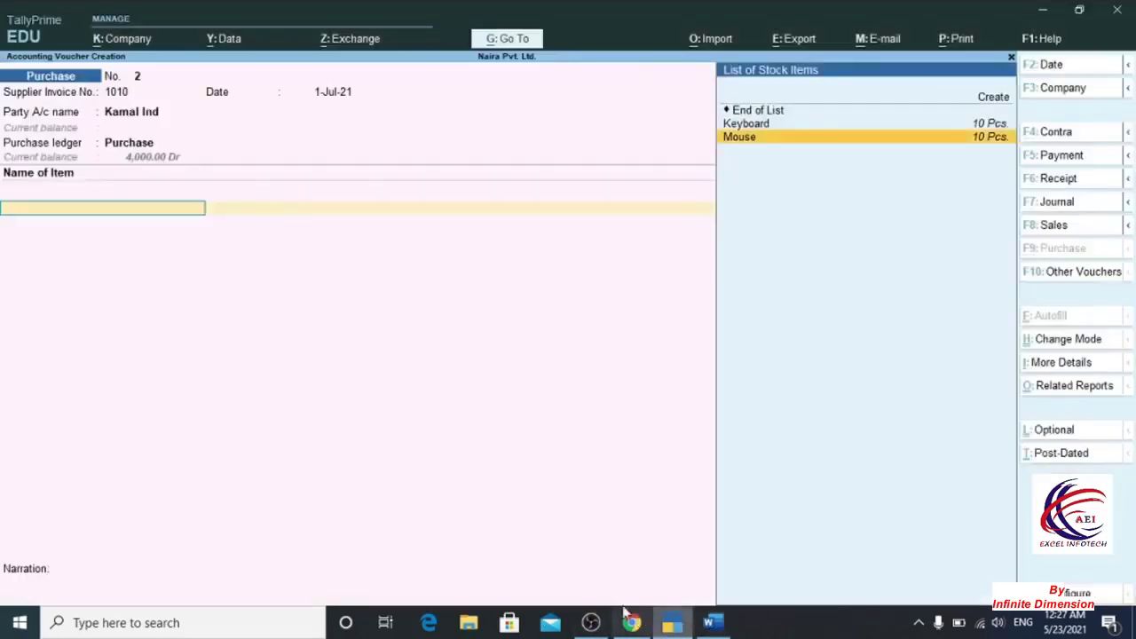
pyautogui.hotkey('alt', 'c')
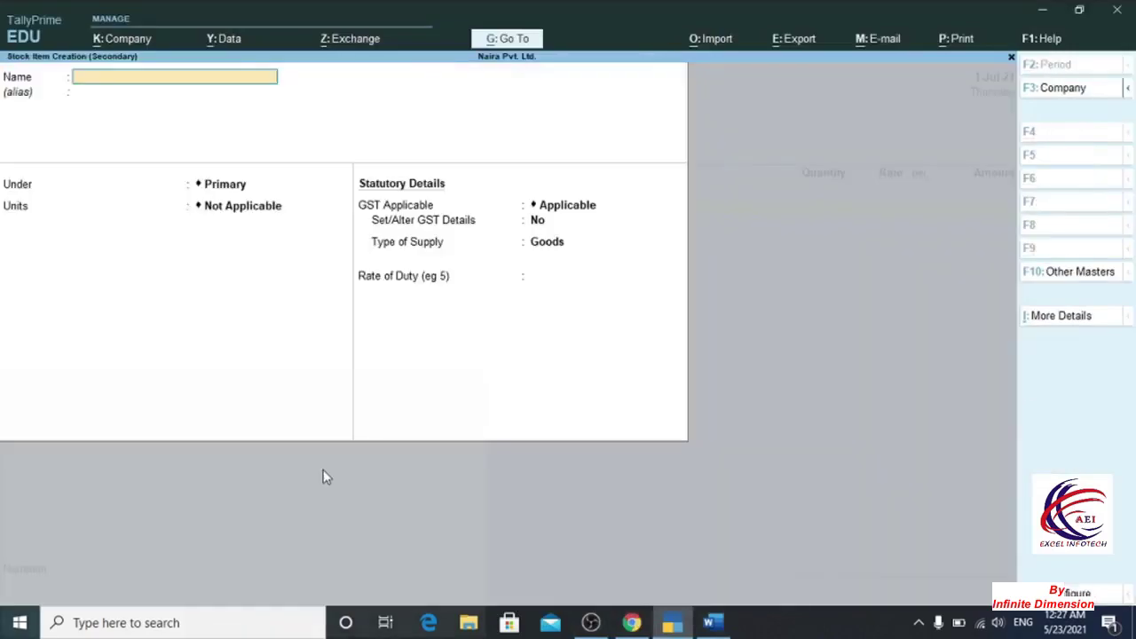
pyautogui.hotkey('ctrl', 'v')
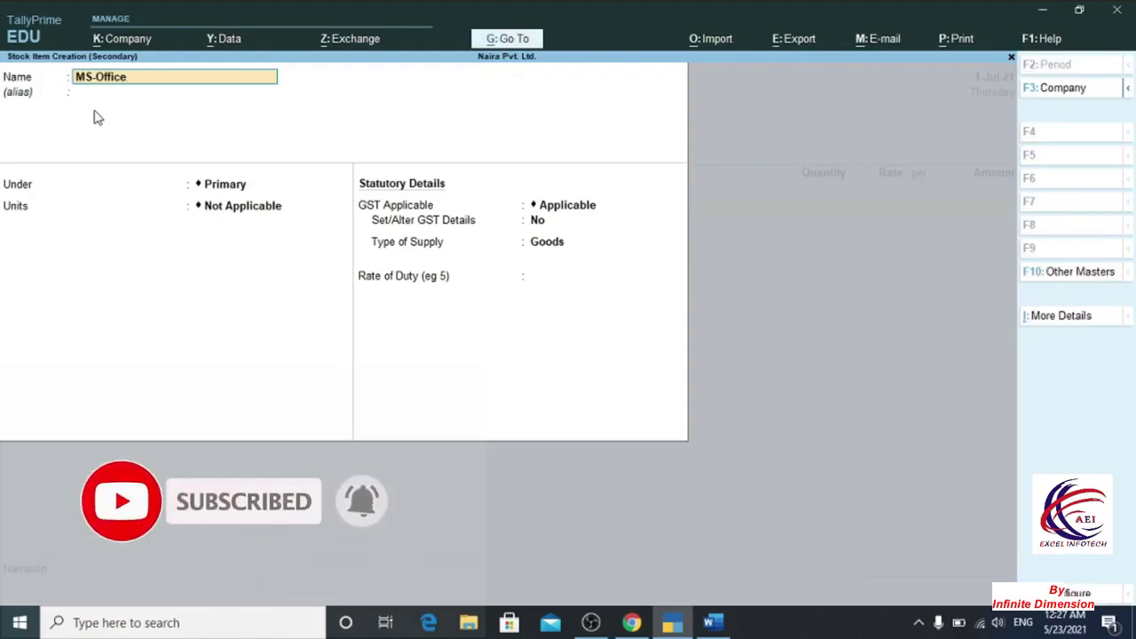
pyautogui.press('Return')
pyautogui.press('Return')
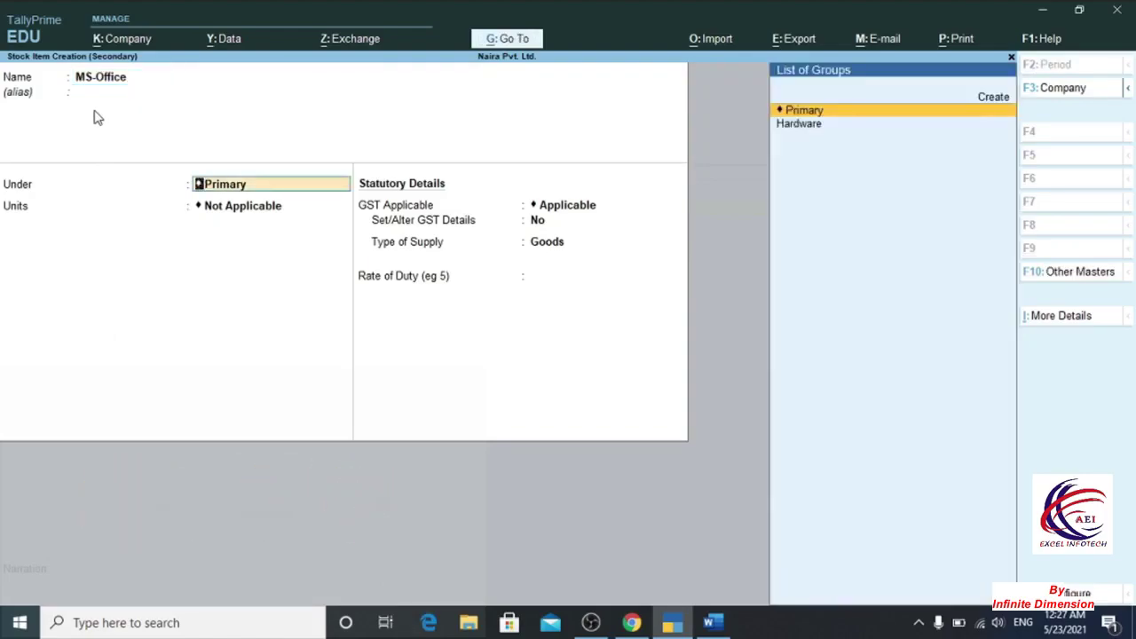
# Create stock group Software under Primary with GST description MS-Office
pyautogui.hotkey('alt', 'c')
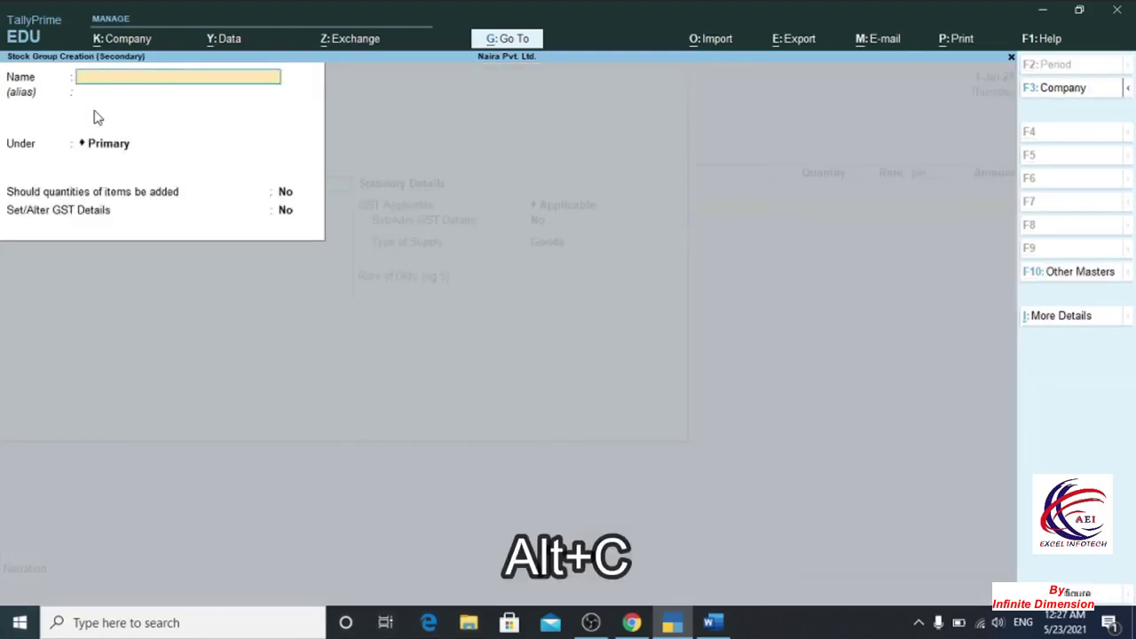
pyautogui.write('S')
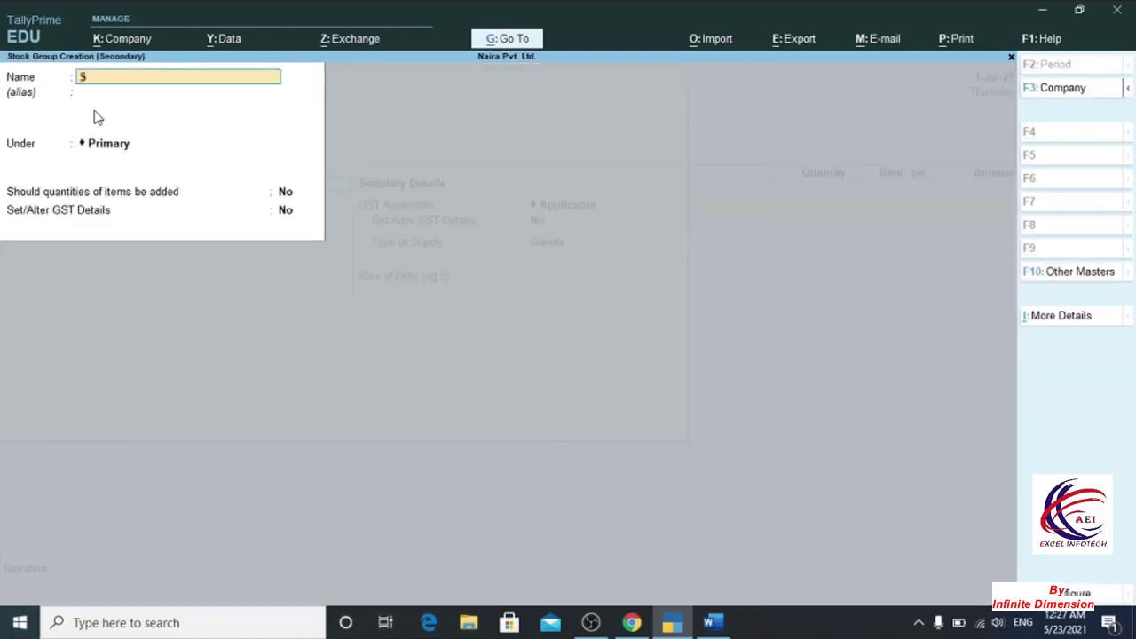
pyautogui.write('oftware')
pyautogui.press('Return')
pyautogui.press('Return')
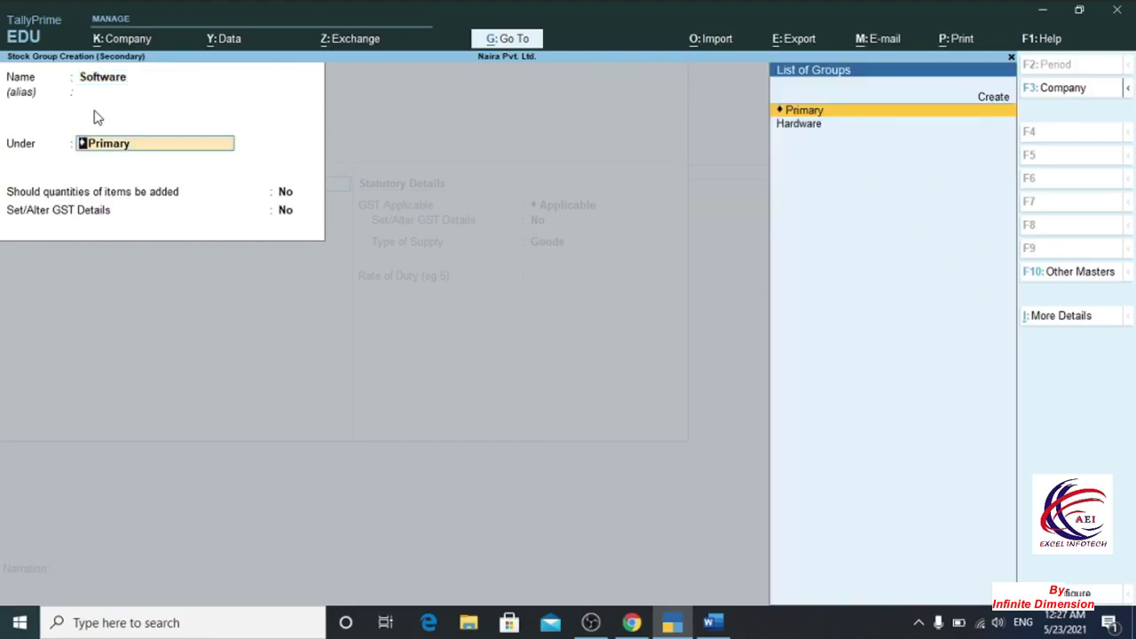
pyautogui.press('Return')
pyautogui.press('Return')
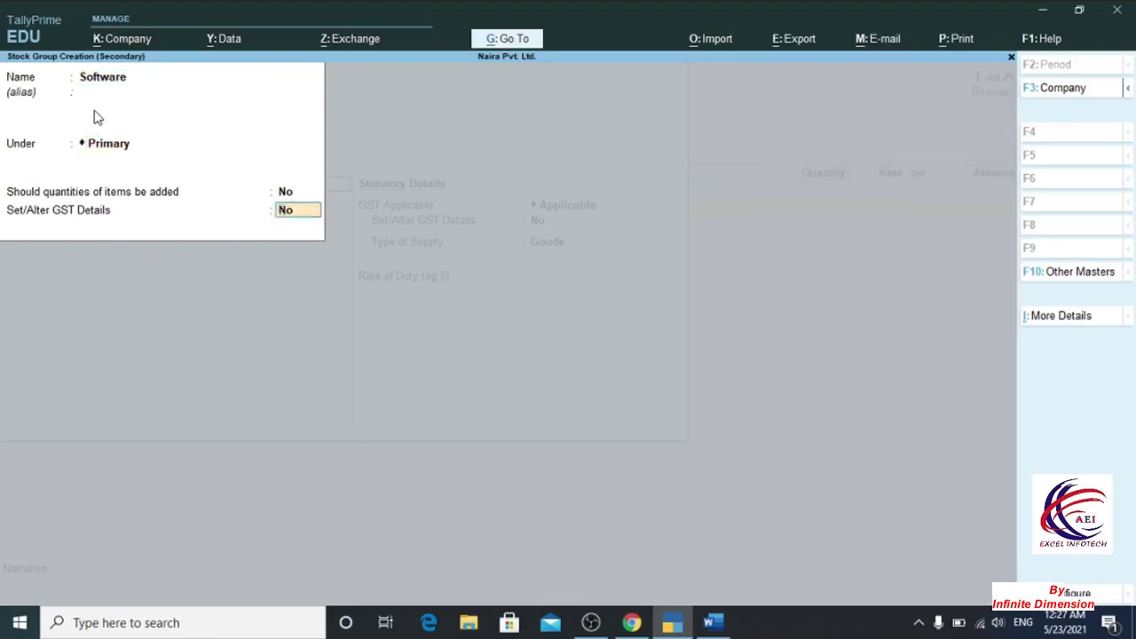
pyautogui.hotkey('alt', 'c')
pyautogui.write('y')
pyautogui.press('Return')
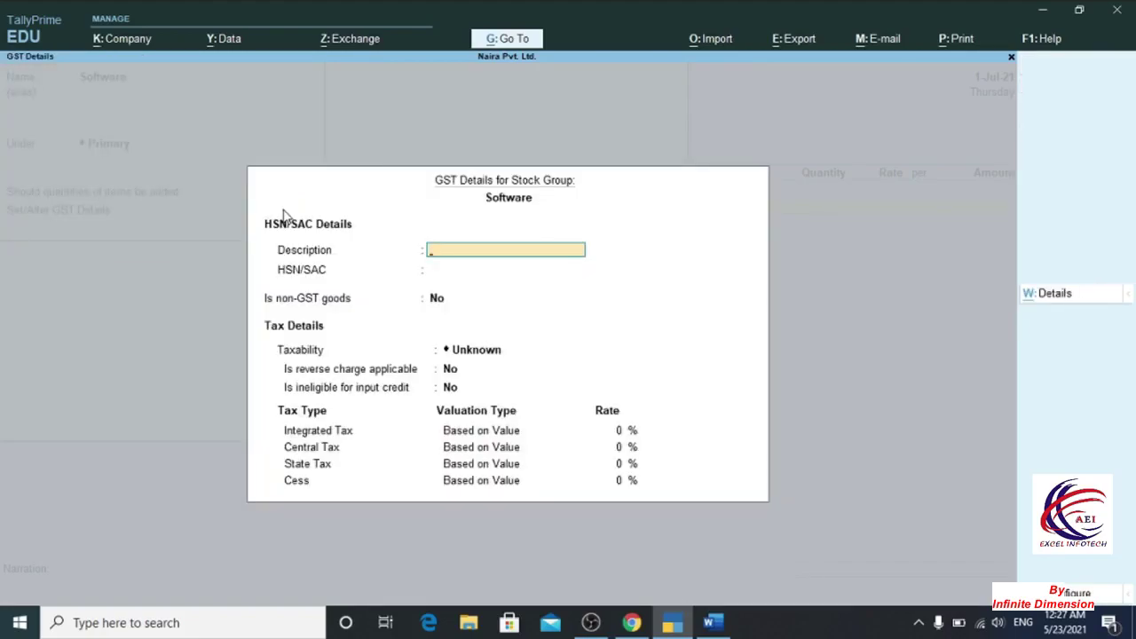
pyautogui.press('ctrl')
pyautogui.hotkey('ctrl', 'v')
pyautogui.press('Return')
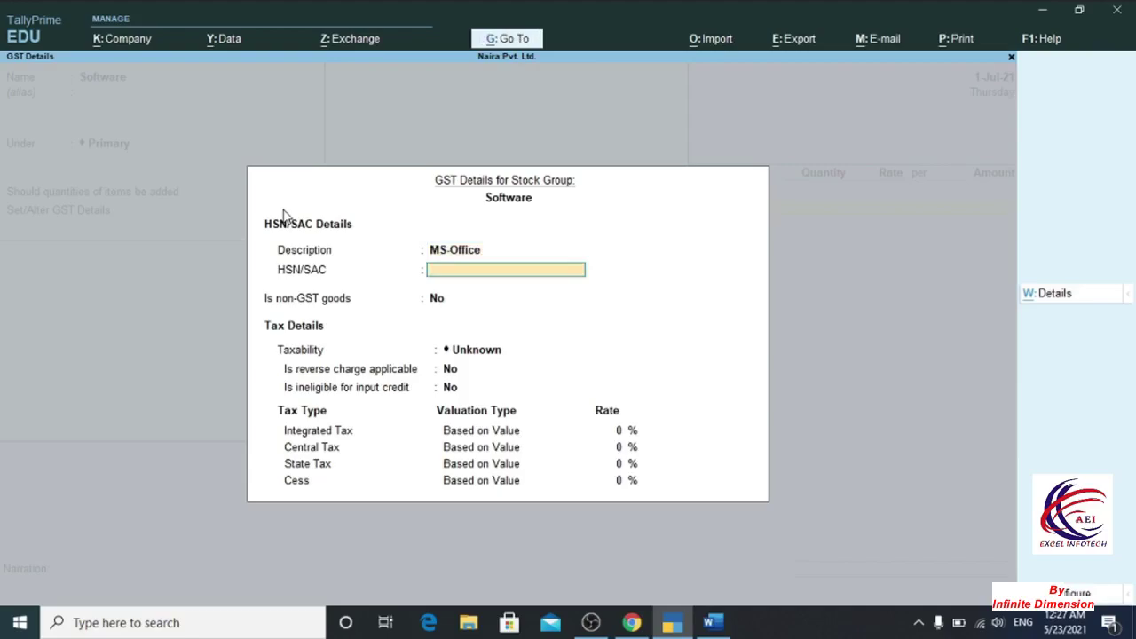
# Give the Software group HSN 8523, Taxable status and 12% integrated tax (6% central, 6% state)
pyautogui.hotkey('alt', 'Tab')
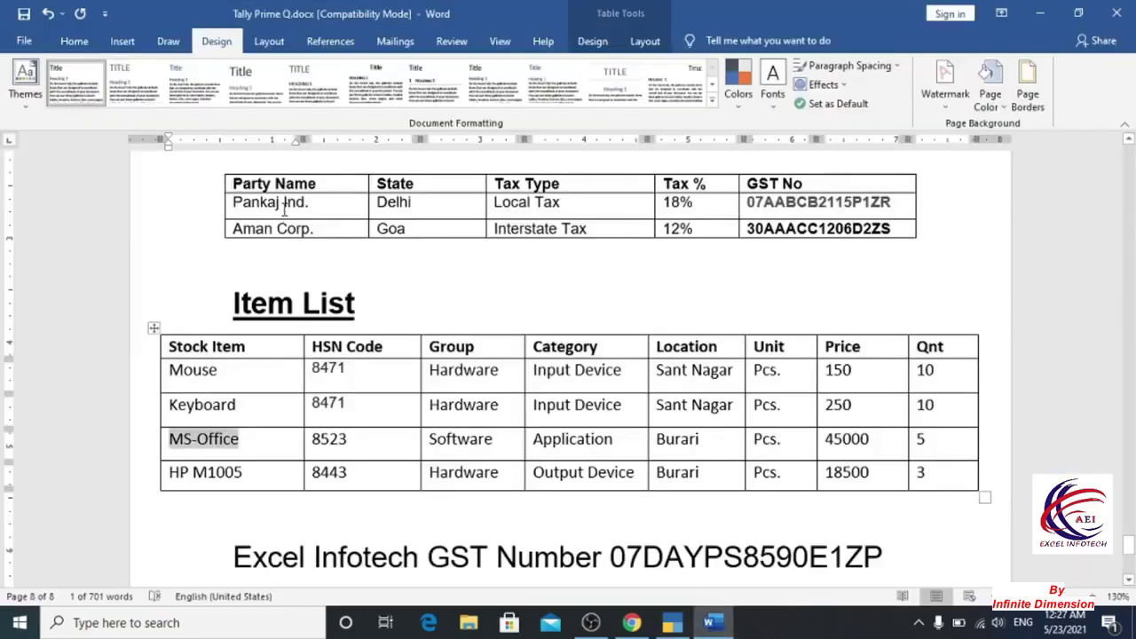
pyautogui.doubleClick(331, 438)
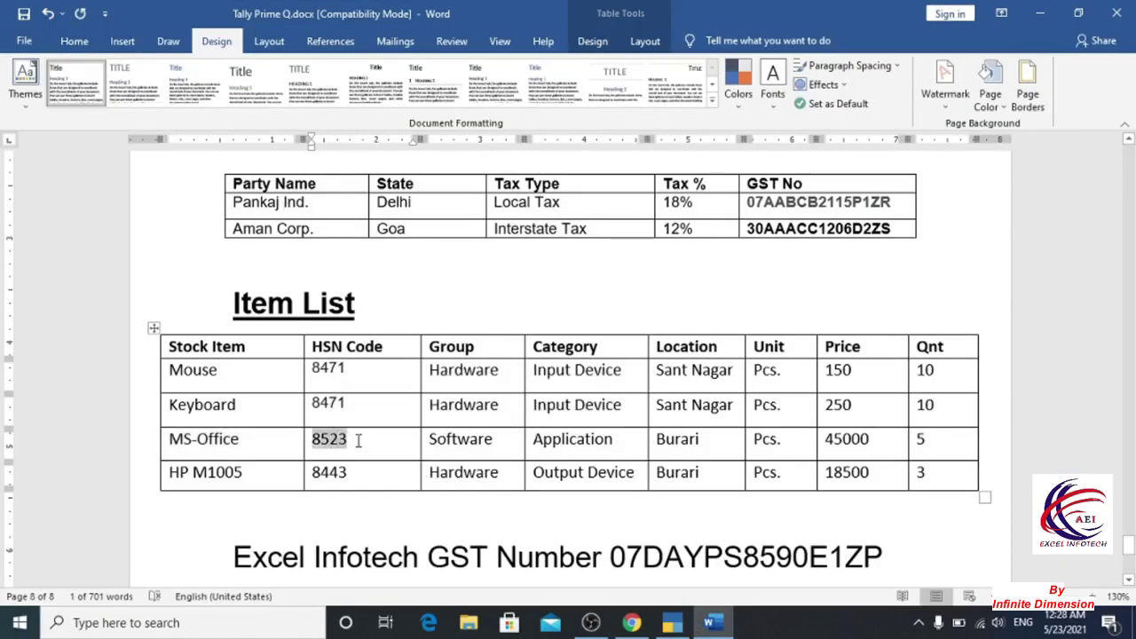
pyautogui.hotkey('alt', 'Tab')
pyautogui.hotkey('ctrl', 'alt', 'v')
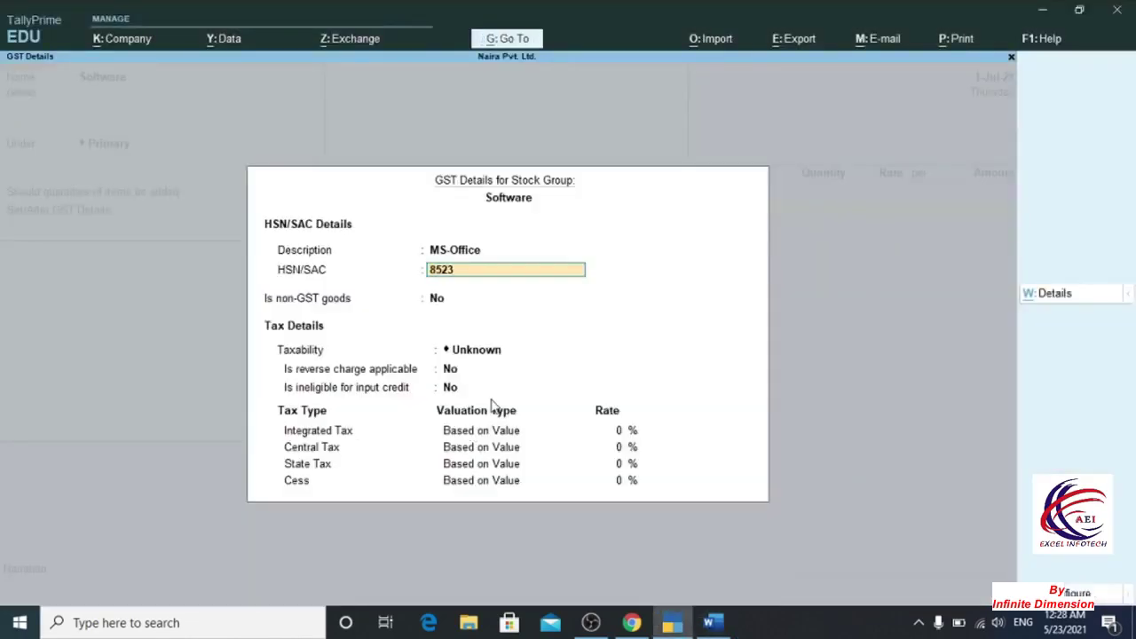
pyautogui.press('Return')
pyautogui.press('Return')
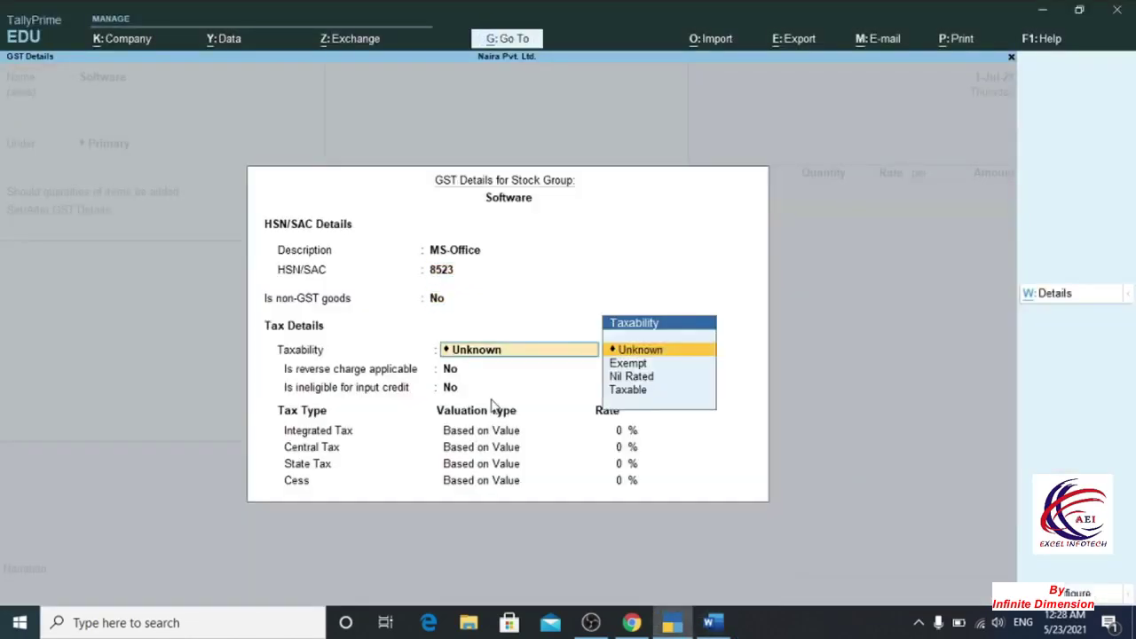
pyautogui.press('Down')
pyautogui.press('Down')
pyautogui.press('Down')
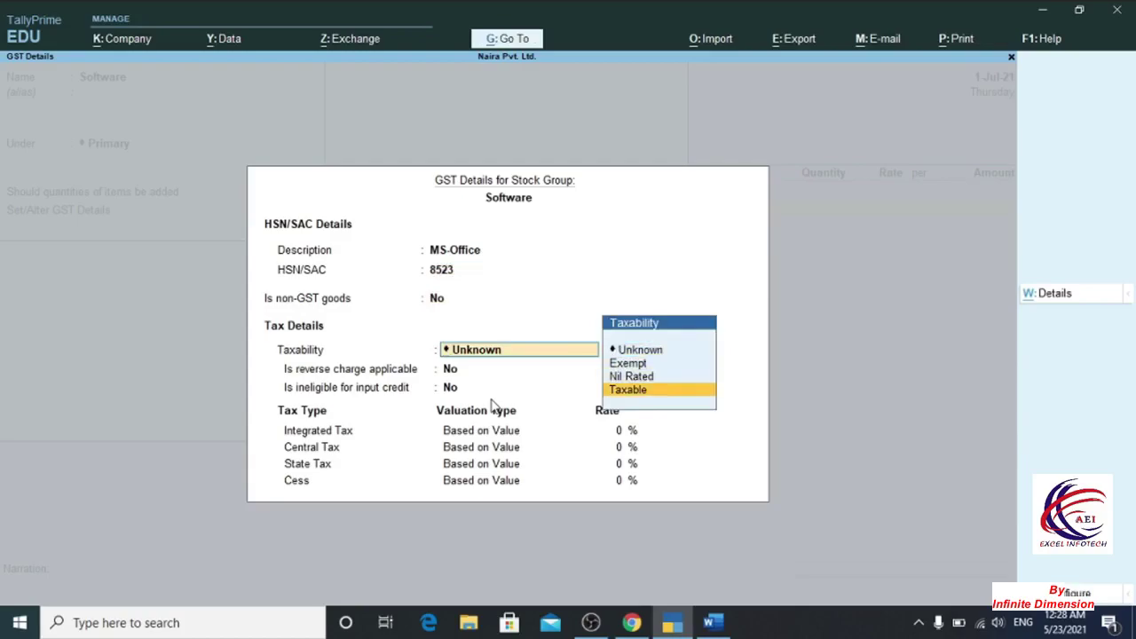
pyautogui.press('Return')
pyautogui.press('Return')
pyautogui.press('Return')
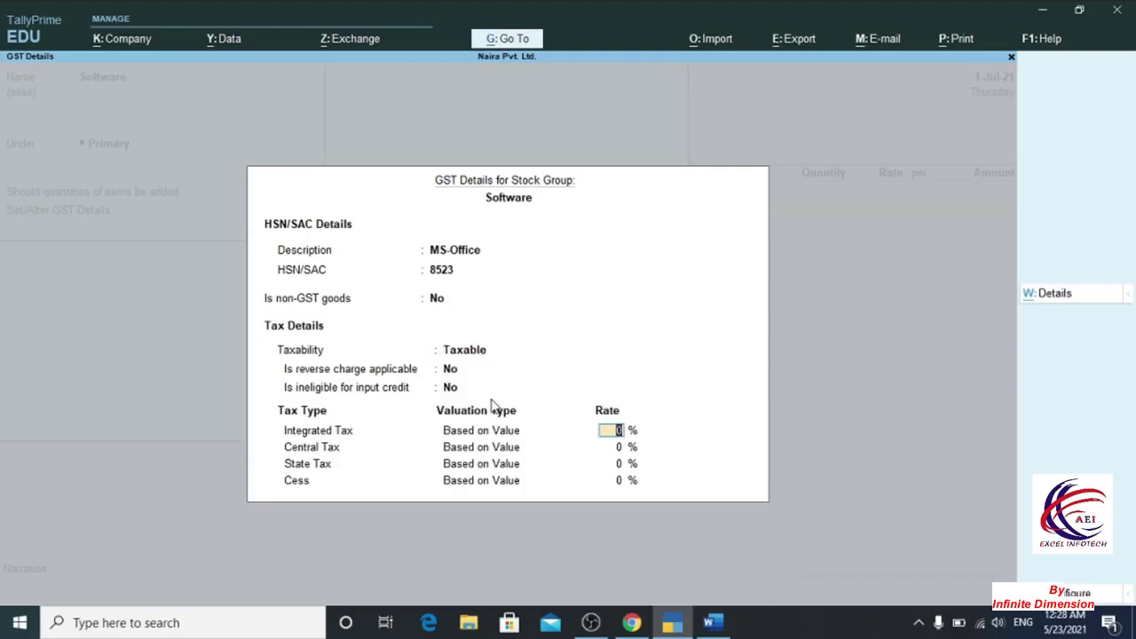
pyautogui.write('12')
pyautogui.press('Return')
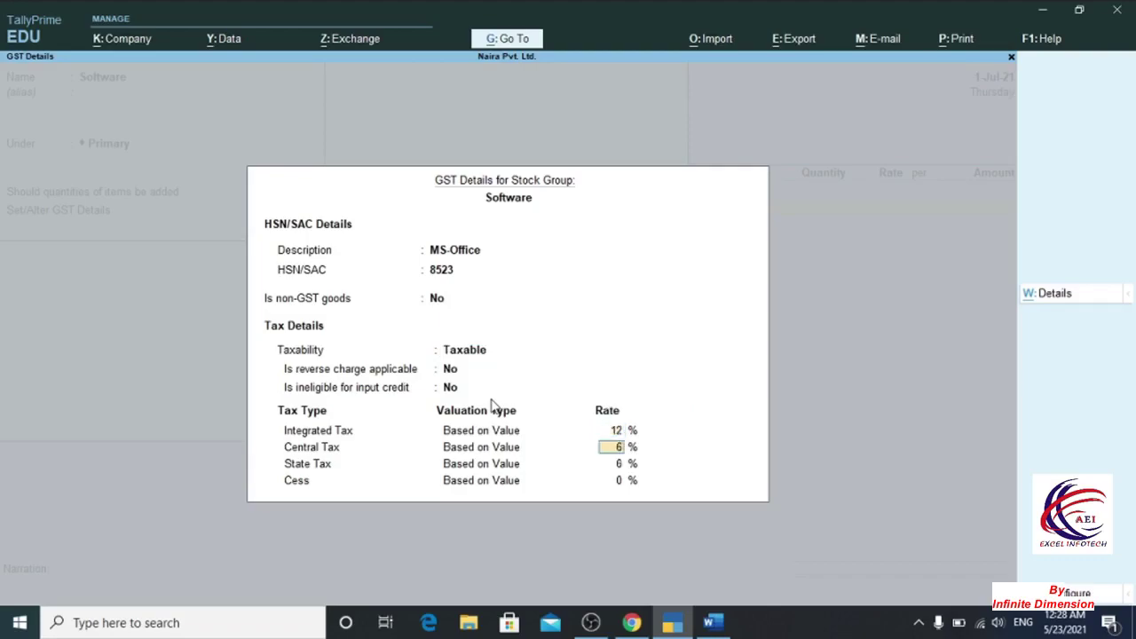
pyautogui.press('Return')
pyautogui.press('Return')
pyautogui.press('Return')
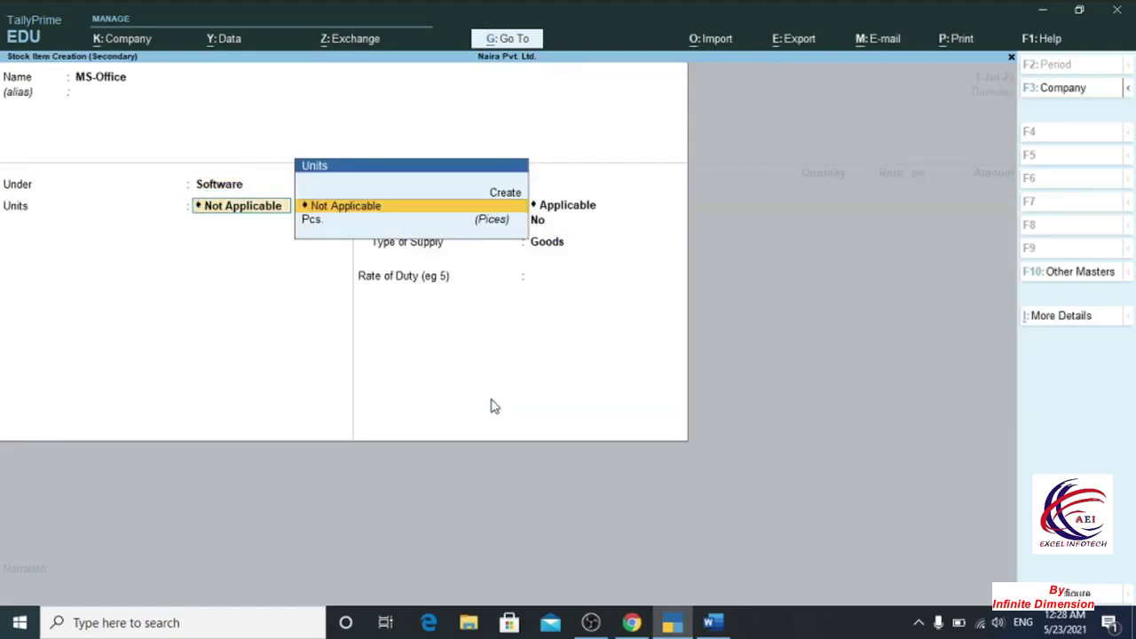
# Create unit Nos (Number, NOS-NUMBERS, 0 decimals) and save MS-Office as Goods
pyautogui.press('Up')
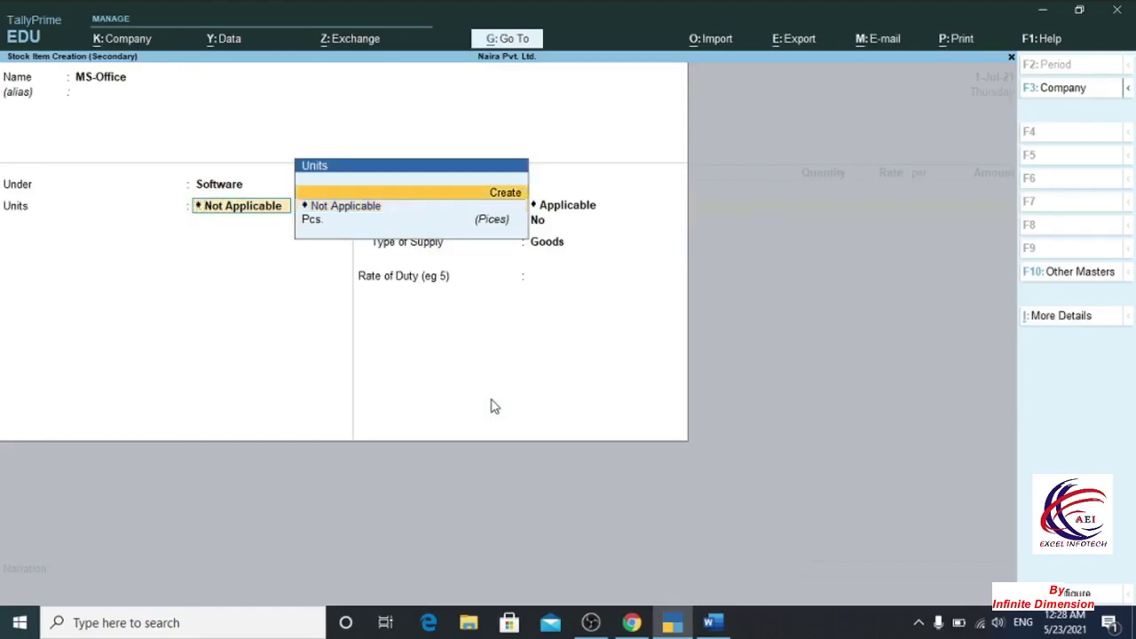
pyautogui.press('Return')
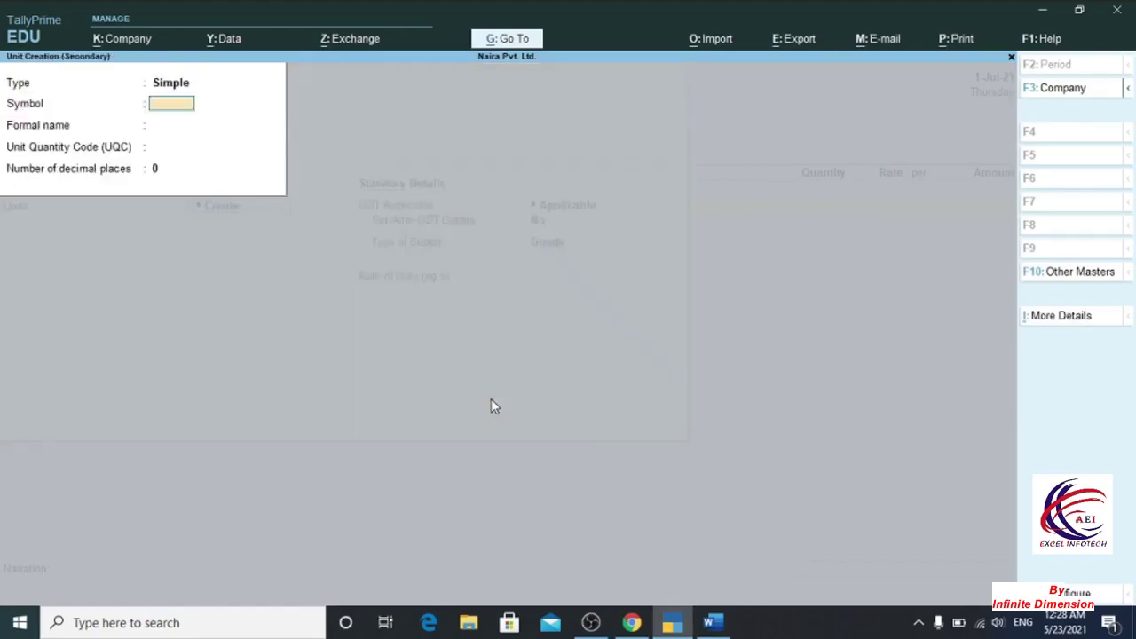
pyautogui.write('Nos')
pyautogui.press('Return')
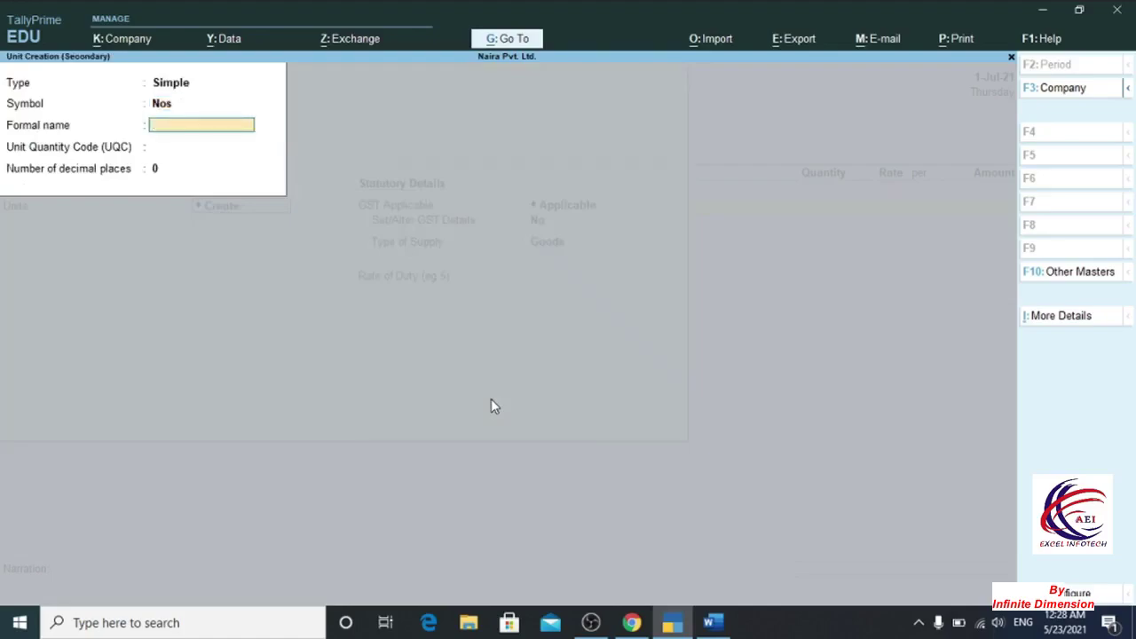
pyautogui.write('Number')
pyautogui.press('Return')
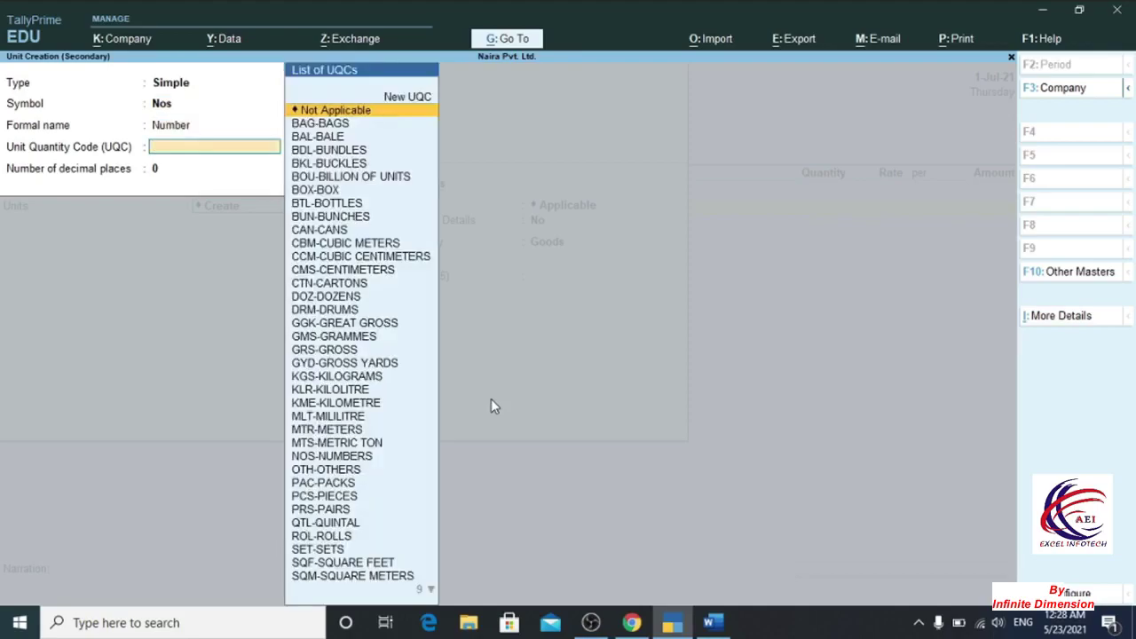
pyautogui.write('n')
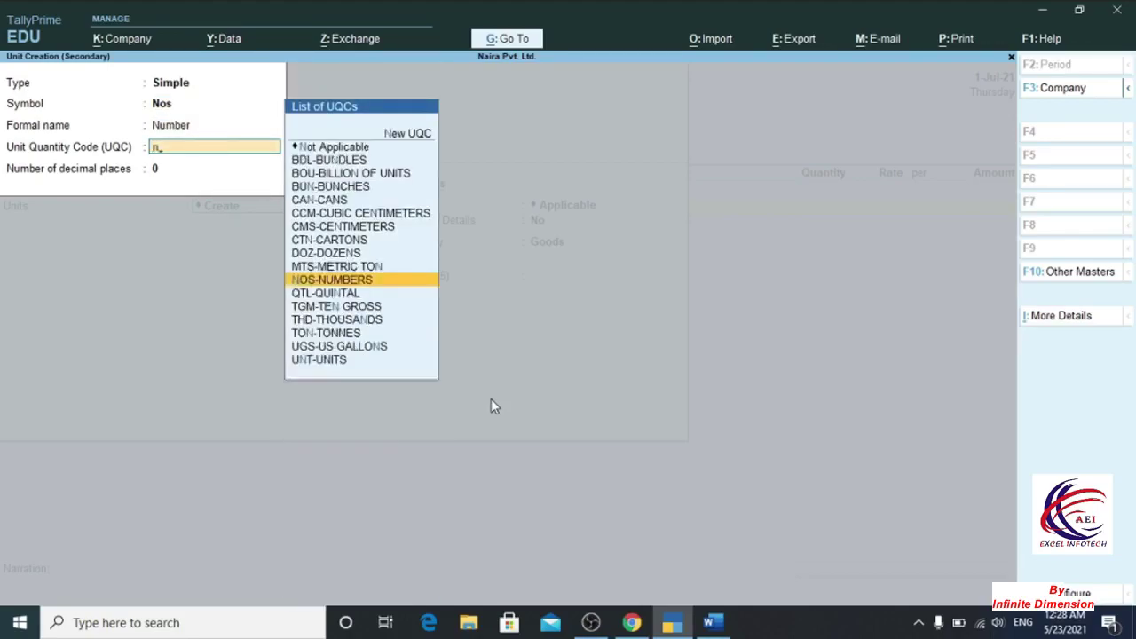
pyautogui.press('Return')
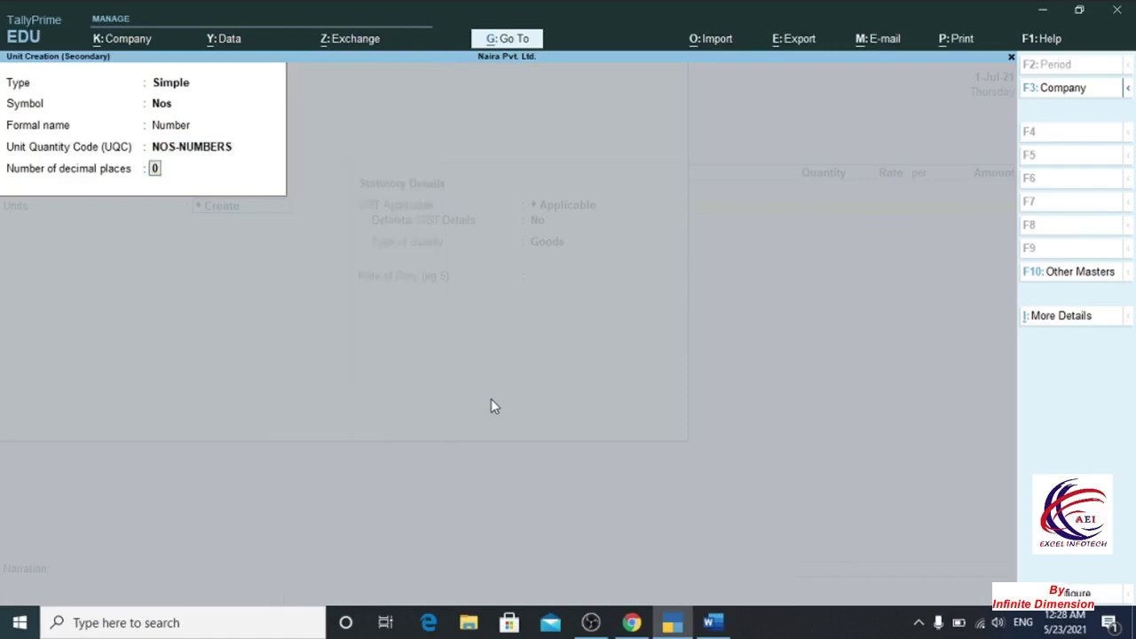
pyautogui.press('Return')
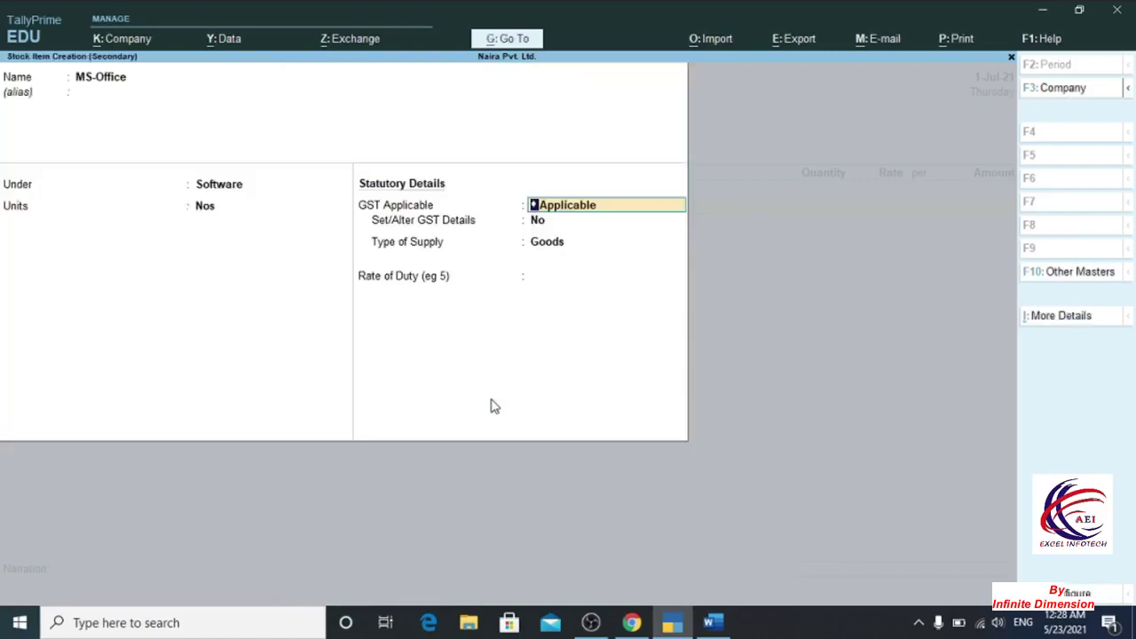
pyautogui.press('Return')
pyautogui.press('Return')
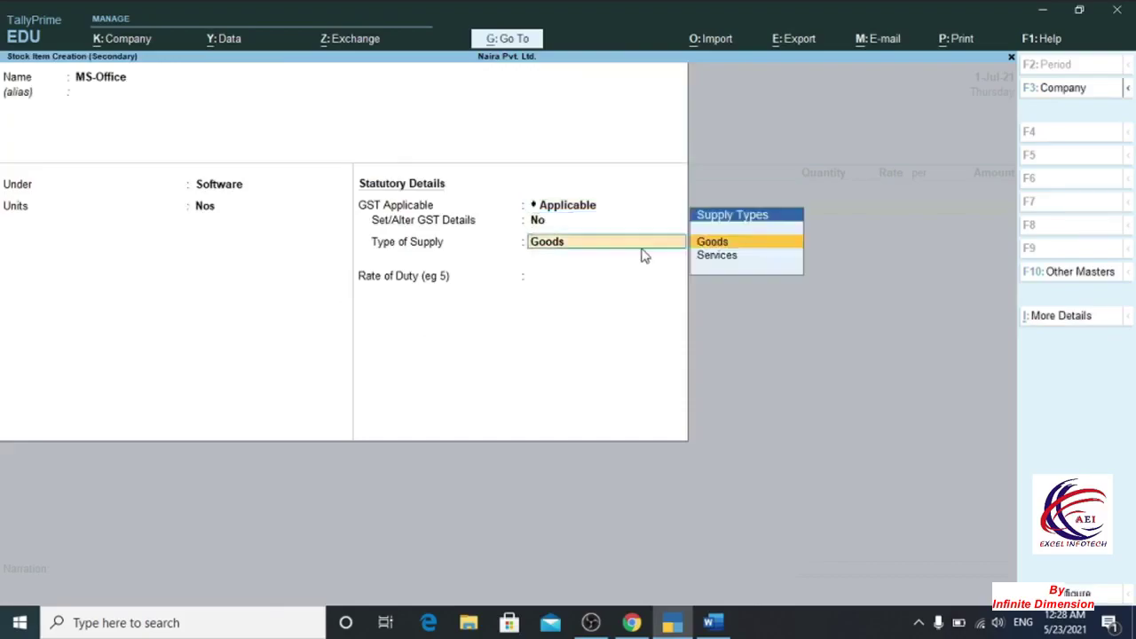
pyautogui.press('Return')
pyautogui.press('Return')
pyautogui.press('Return')
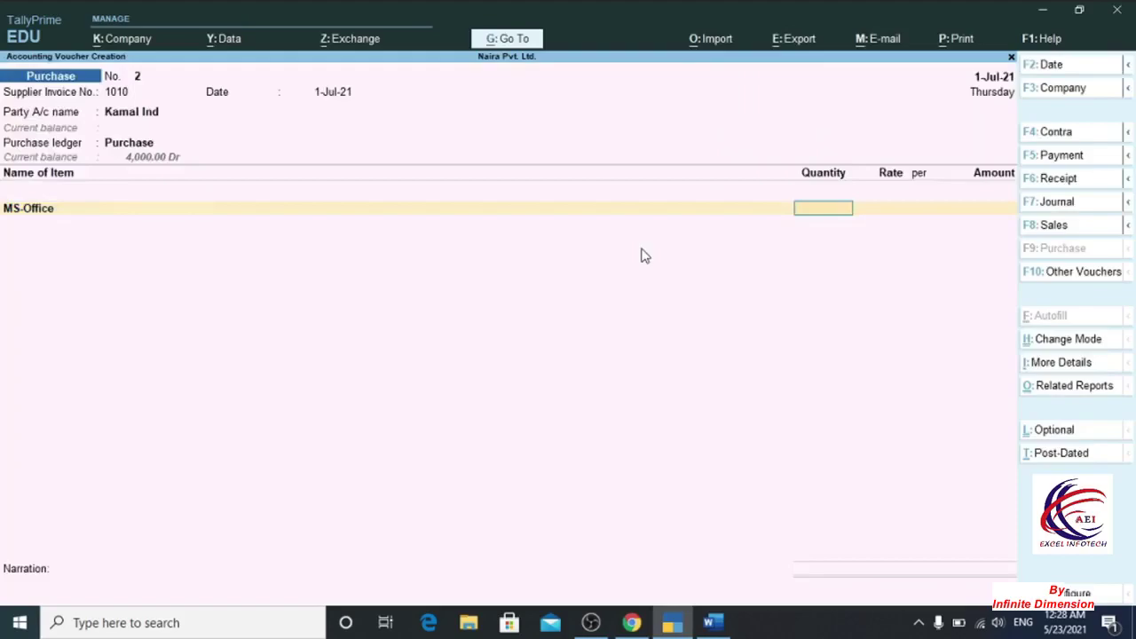
# Enter MS-Office as 5 Nos at 45,000 for 2,25,000.00
pyautogui.hotkey('alt', 'Tab')
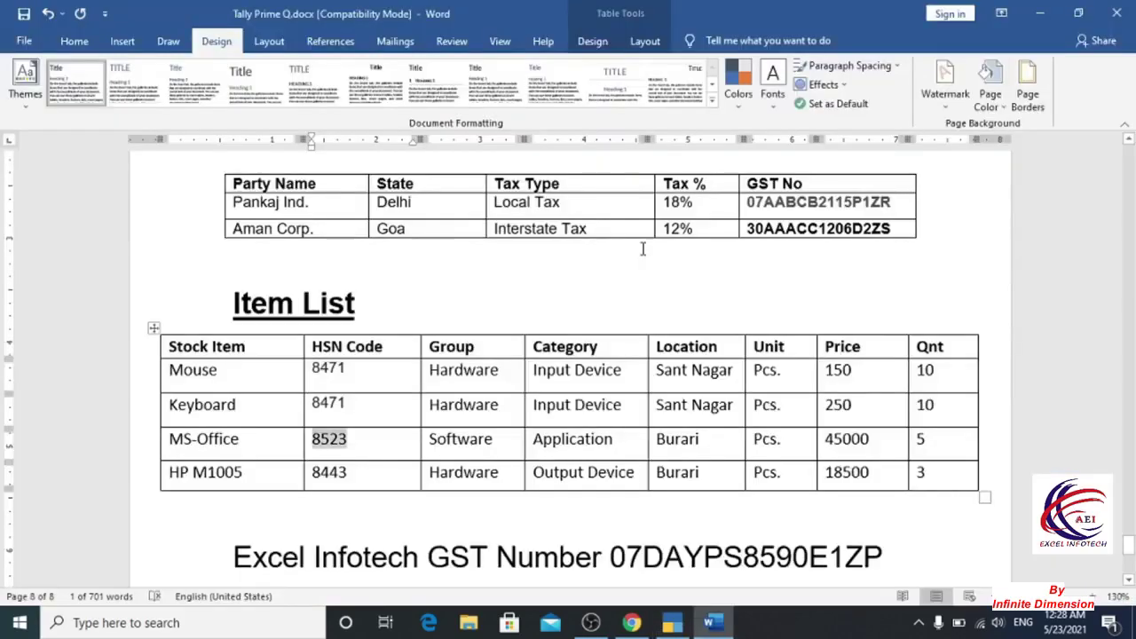
pyautogui.hotkey('alt', 'Tab')
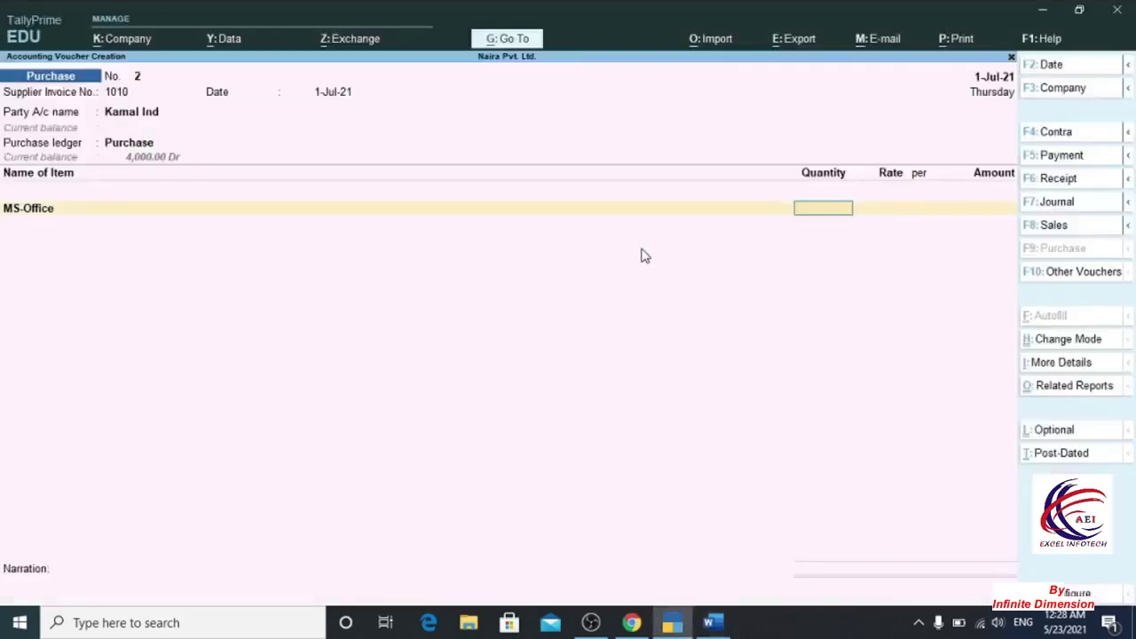
pyautogui.write('5')
pyautogui.press('Return')
pyautogui.hotkey('alt', 'Tab')
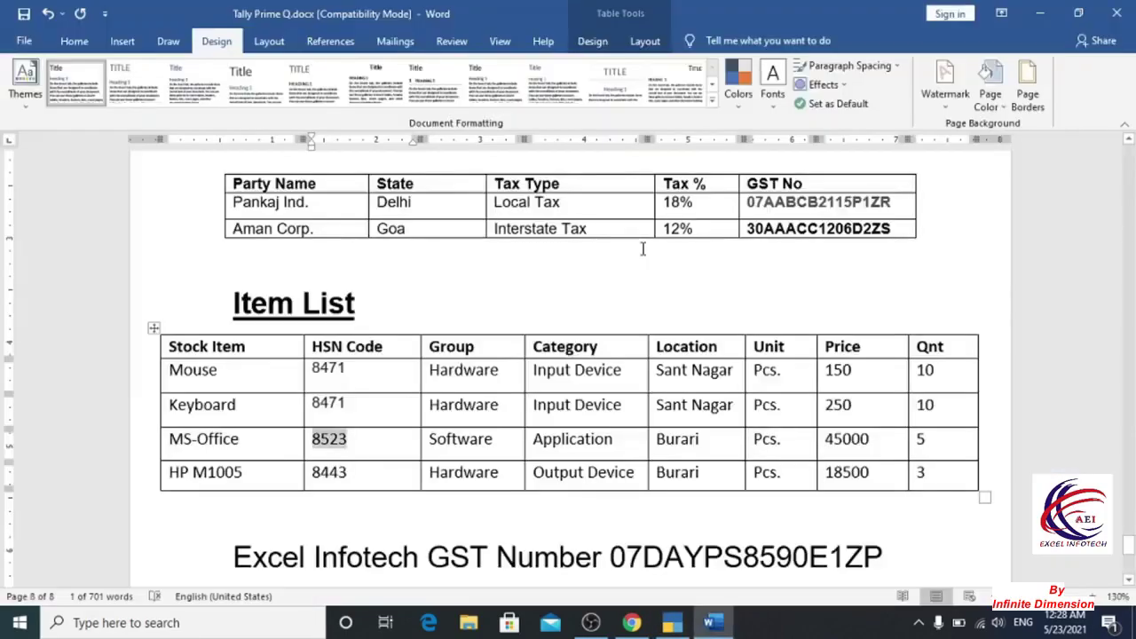
pyautogui.hotkey('alt', 'Tab')
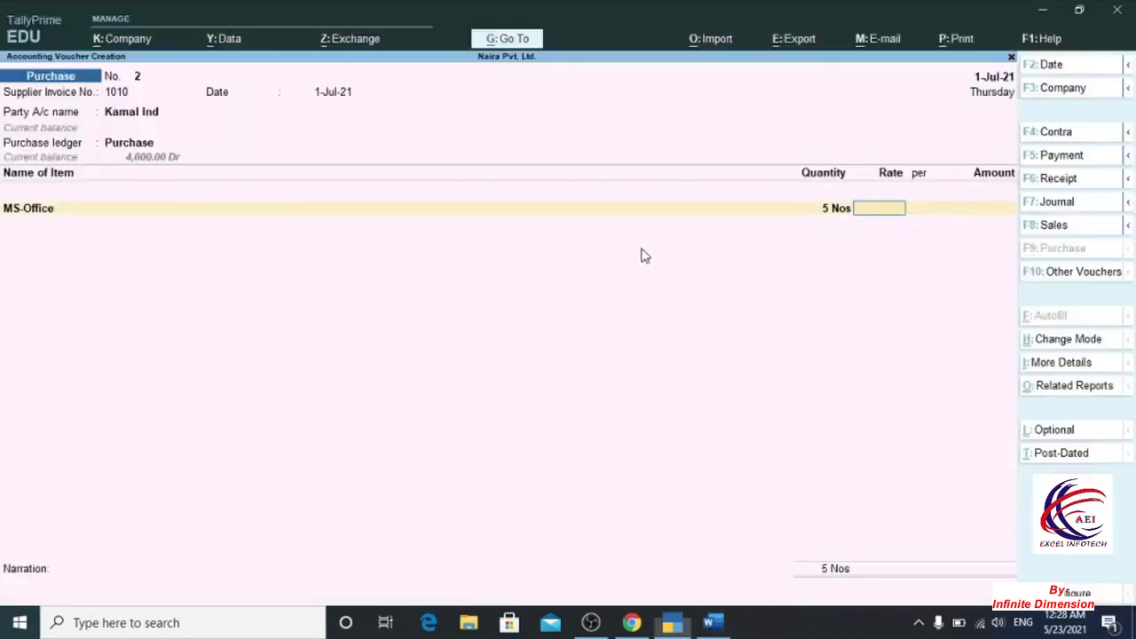
pyautogui.write('45,000')
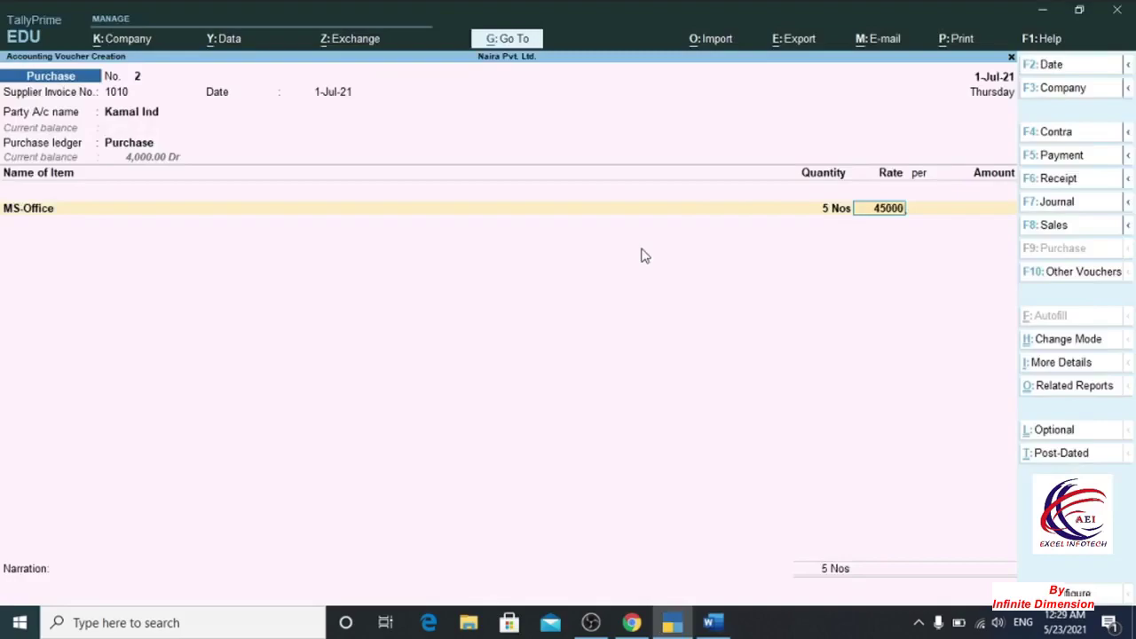
pyautogui.press('Return')
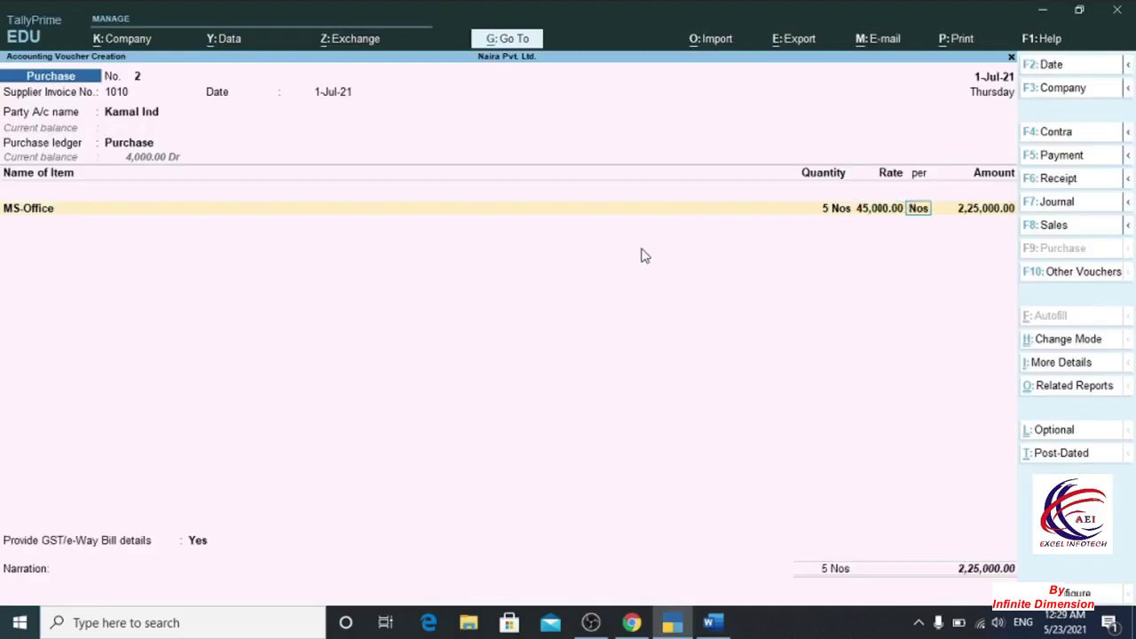
pyautogui.press('Return')
pyautogui.press('Return')
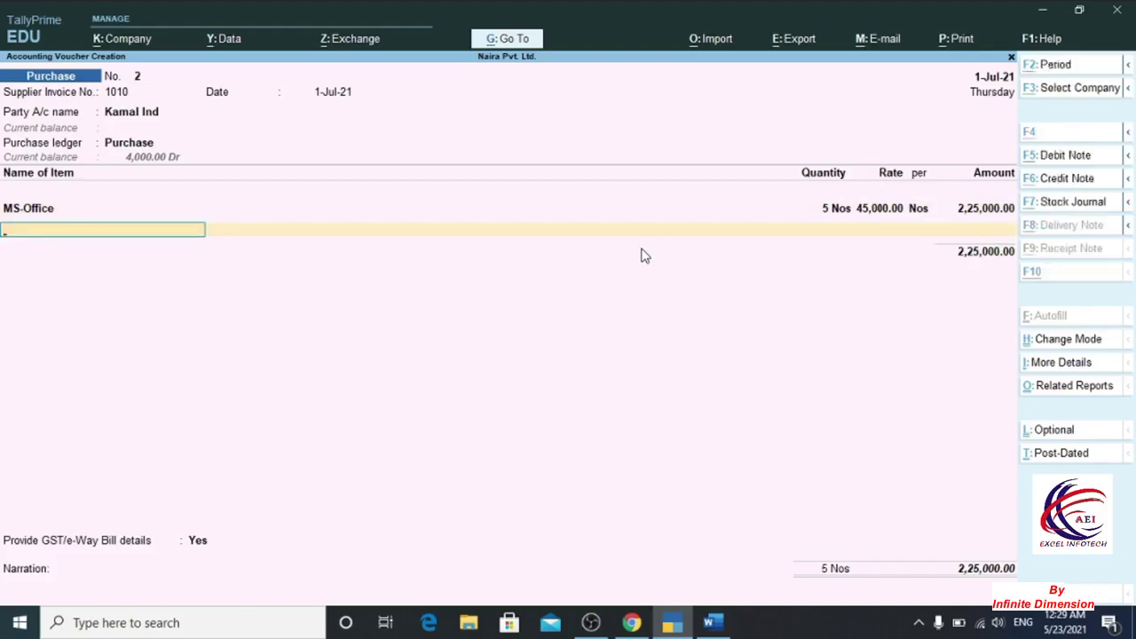
# Start a new stock item and select HP M1005 in Word's Item List
pyautogui.hotkey('alt', 'c')
pyautogui.hotkey('alt', 'Tab')
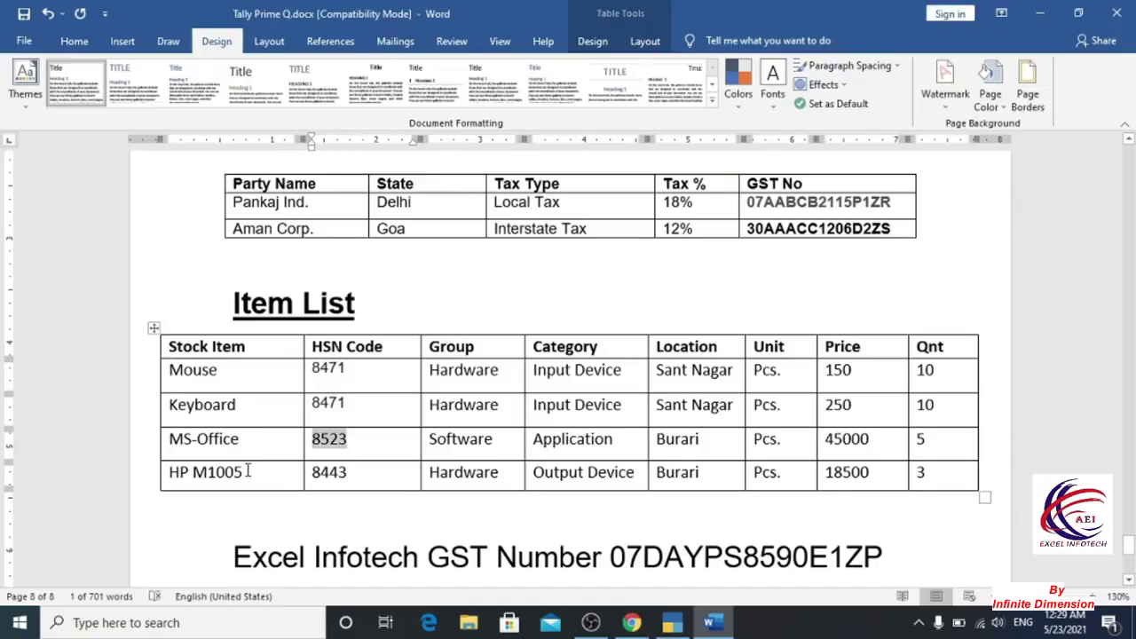
pyautogui.moveTo(246, 472); pyautogui.dragTo(179, 481)
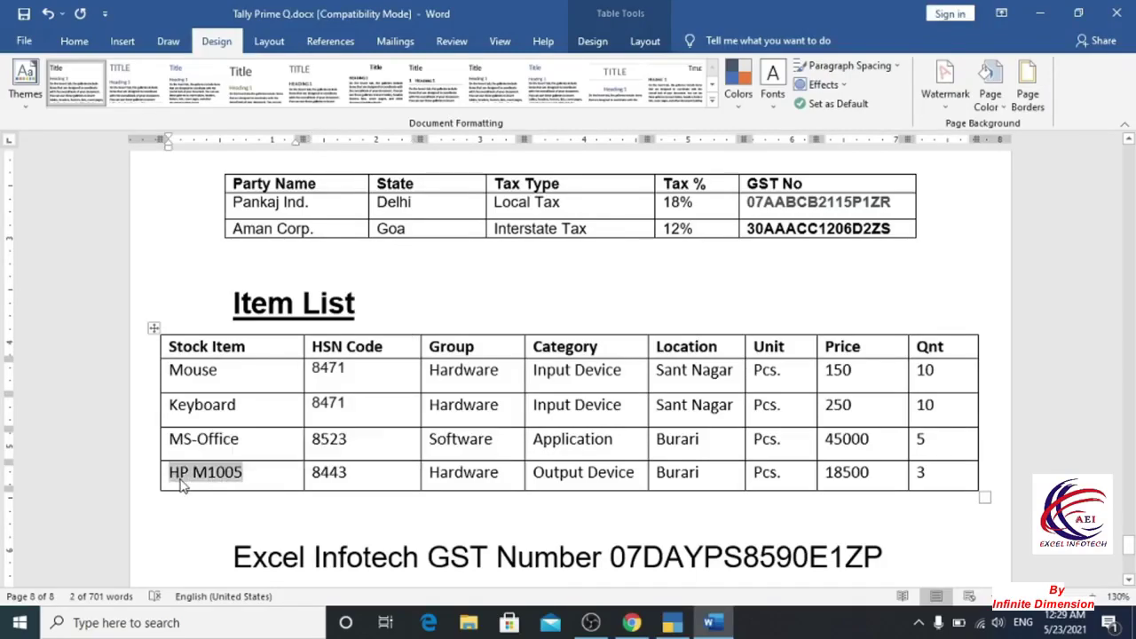
pyautogui.hotkey('alt', 'Tab')
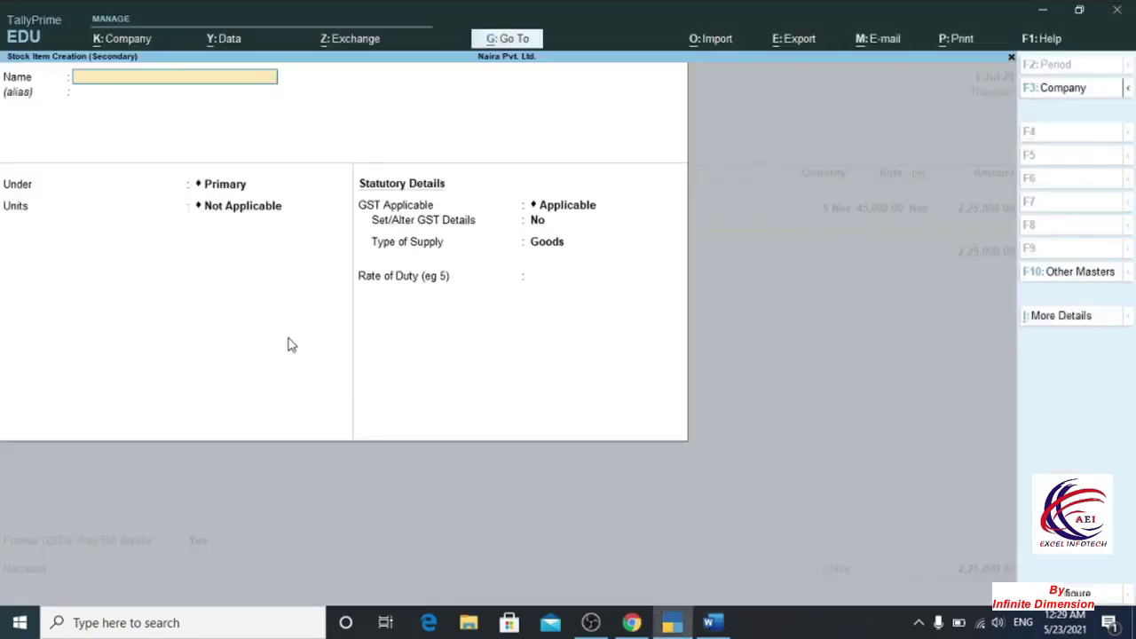
# Create stock item HP M1005 under Hardware with unit Pcs. and GST applicable
pyautogui.hotkey('ctrl', 'alt', 'v')
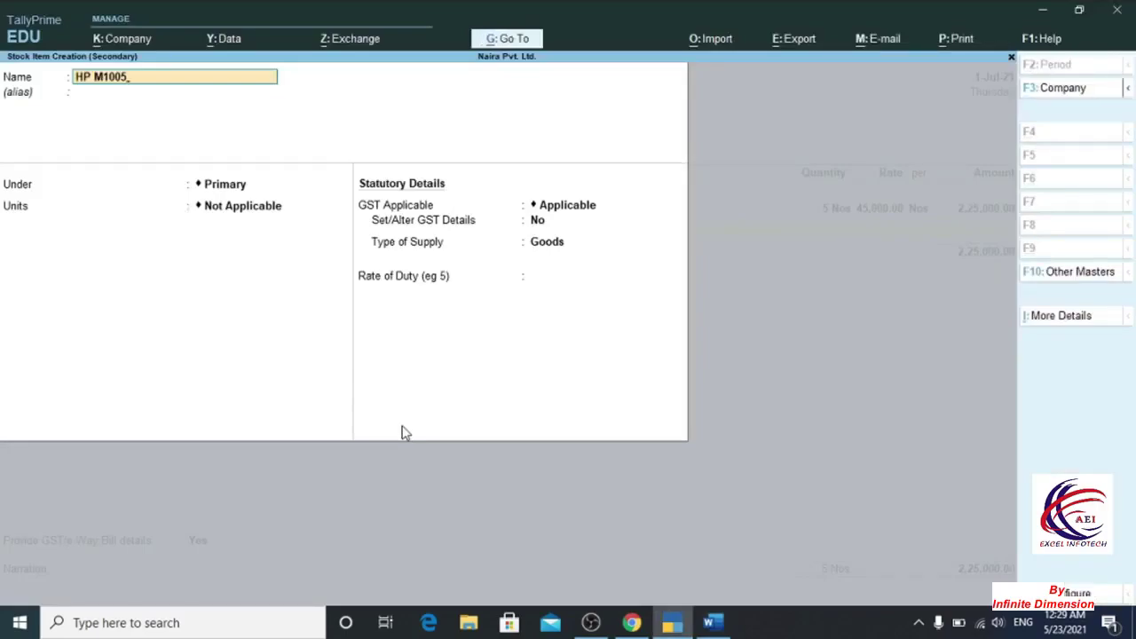
pyautogui.press('Return')
pyautogui.press('Return')
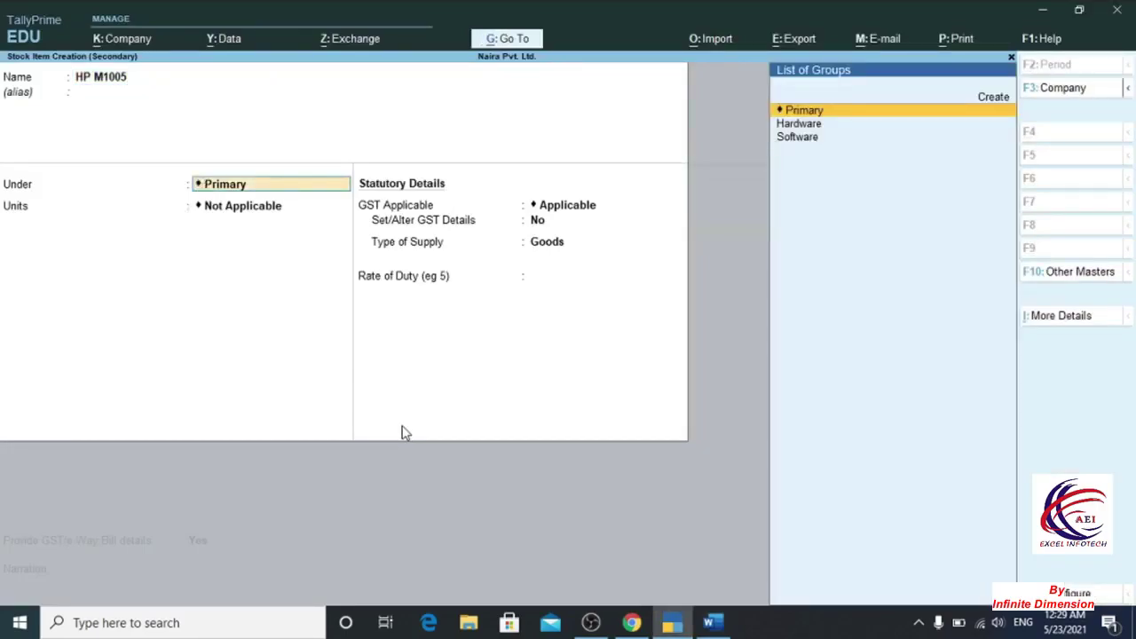
pyautogui.press('Down')
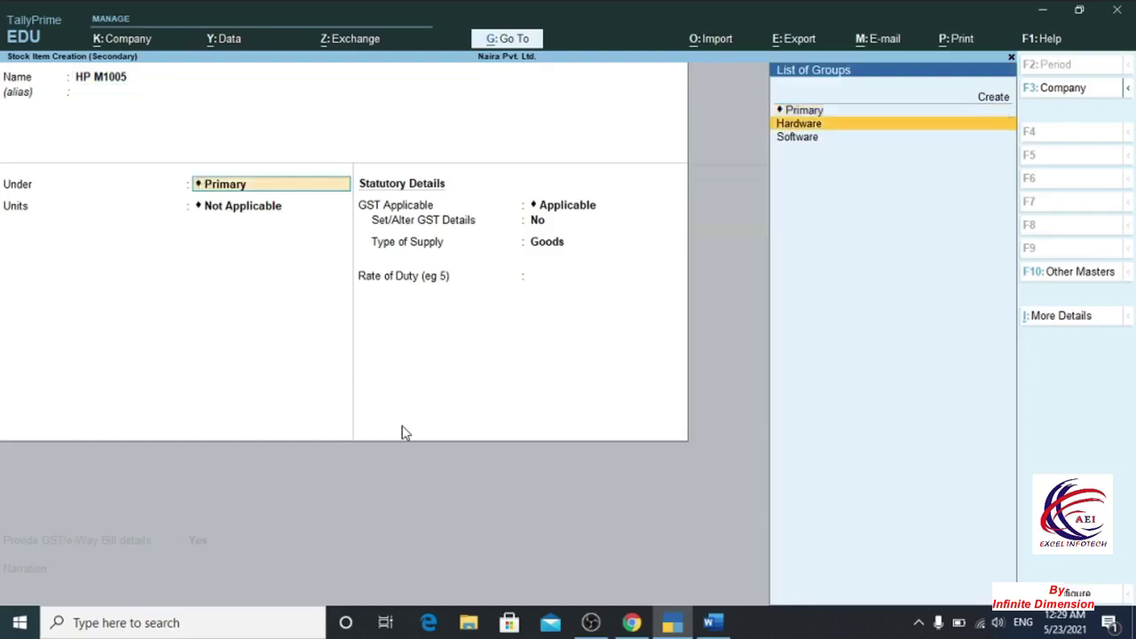
pyautogui.press('Return')
pyautogui.press('Down')
pyautogui.press('Down')
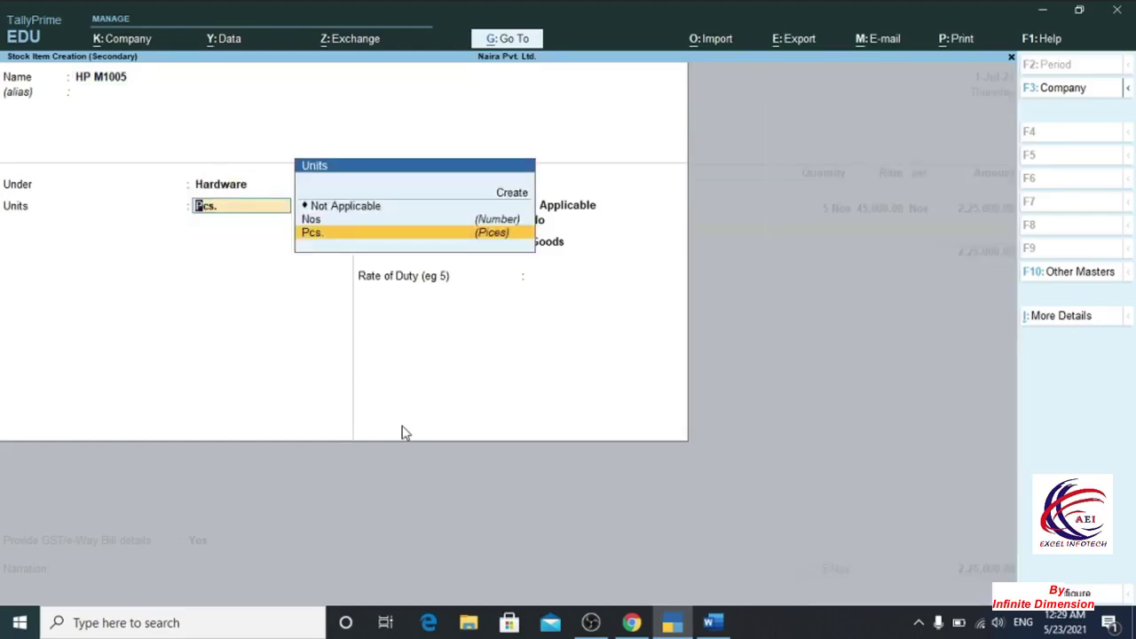
pyautogui.press('Return')
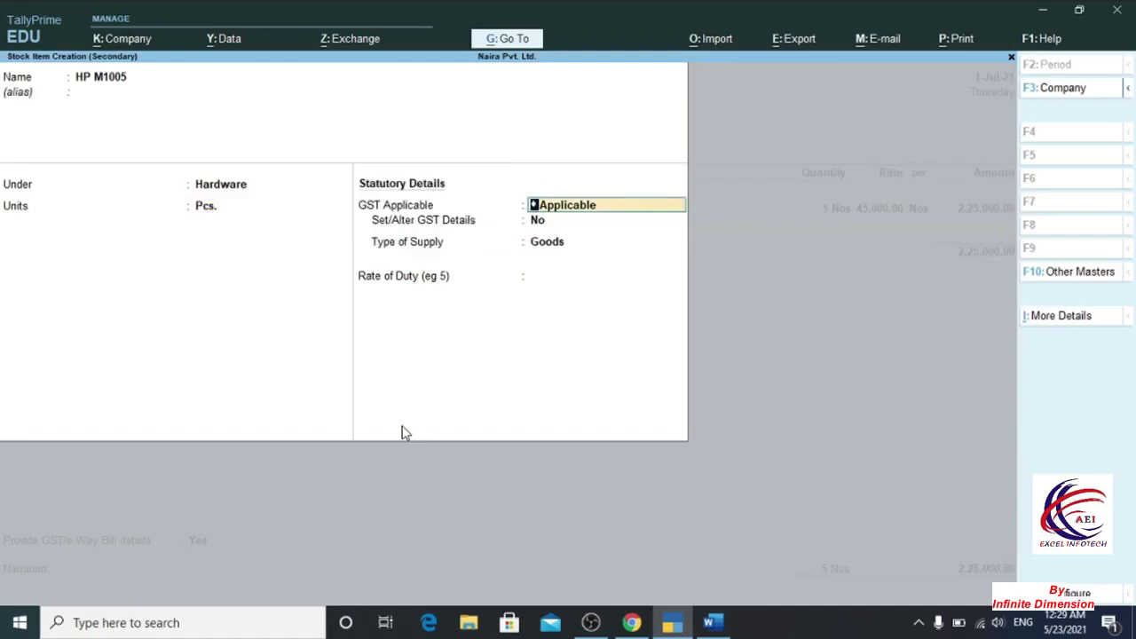
pyautogui.press('Return')
pyautogui.press('Return')
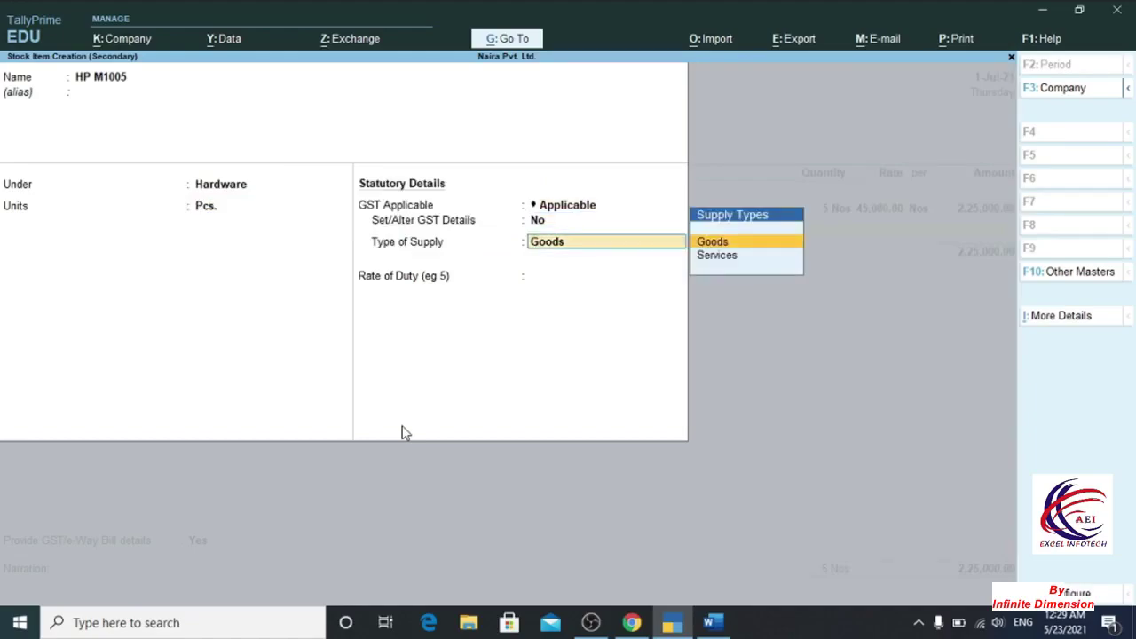
pyautogui.press('Return')
pyautogui.press('Return')
pyautogui.press('Return')
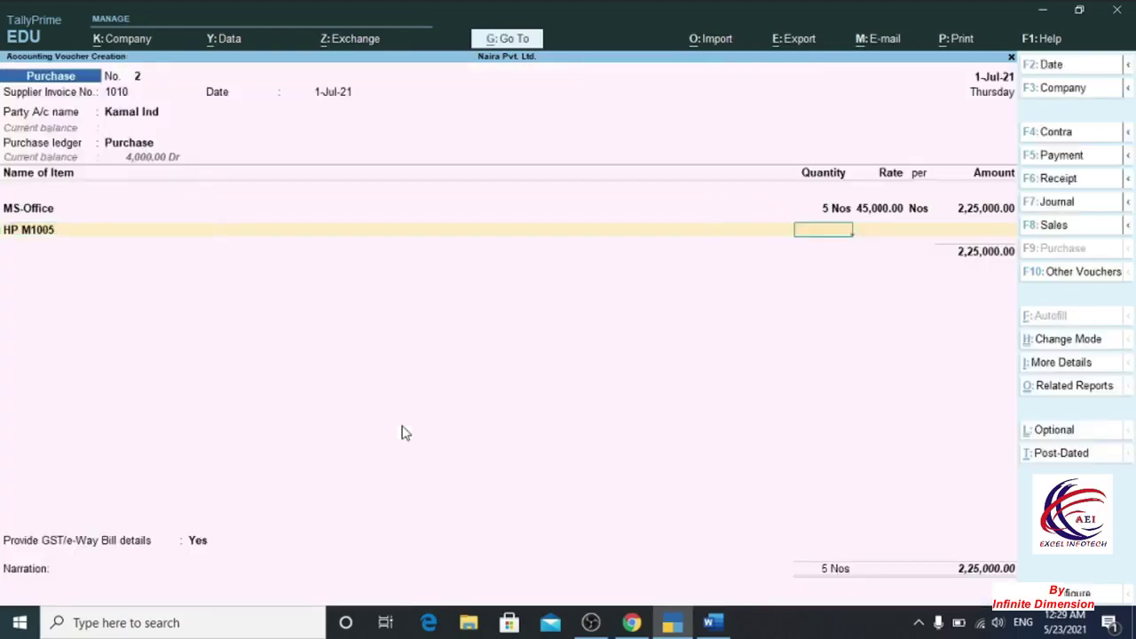
# Enter HP M1005 as 3 Pcs. at 18,500 for 55,500.00
pyautogui.hotkey('alt', 'Tab')
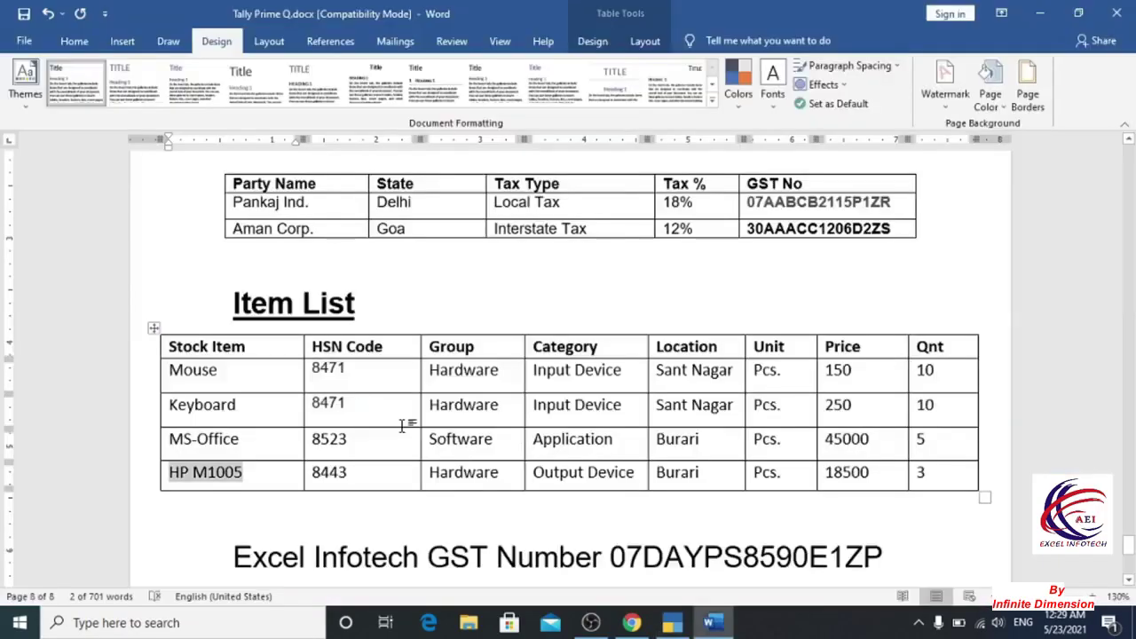
pyautogui.hotkey('alt', 'Tab')
pyautogui.write('3')
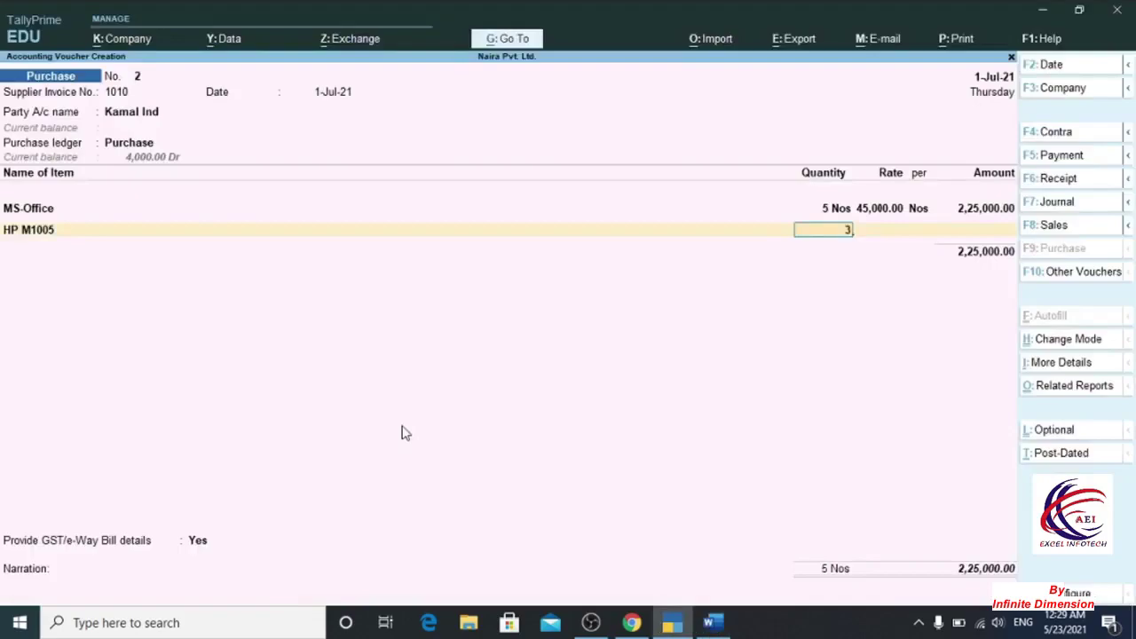
pyautogui.press('Return')
pyautogui.hotkey('alt', 'Tab')
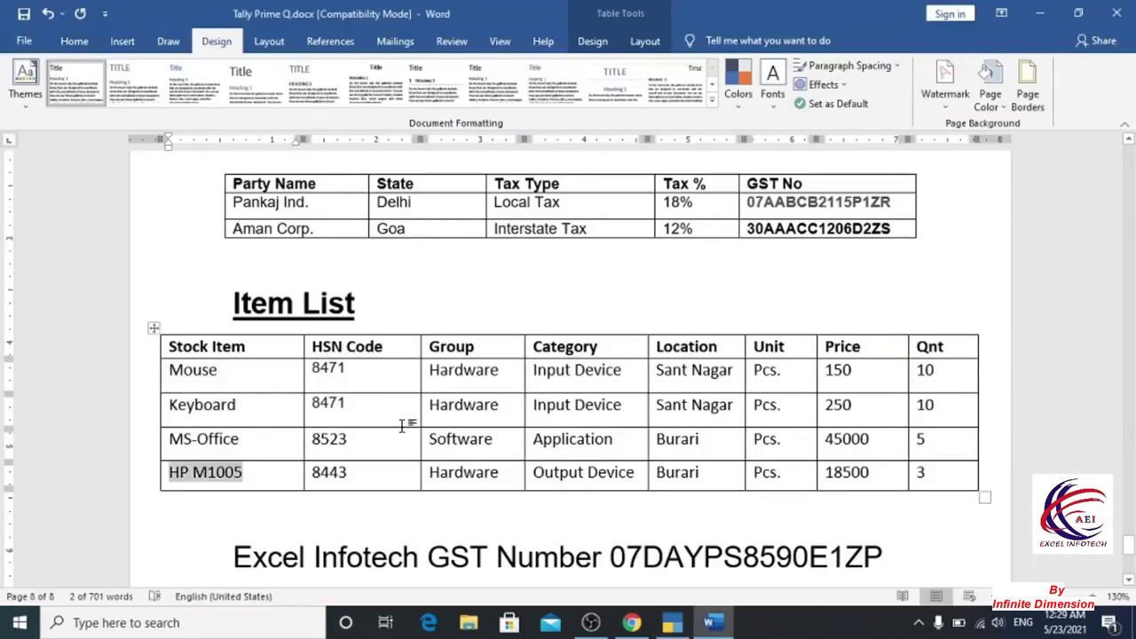
pyautogui.hotkey('alt', 'Tab')
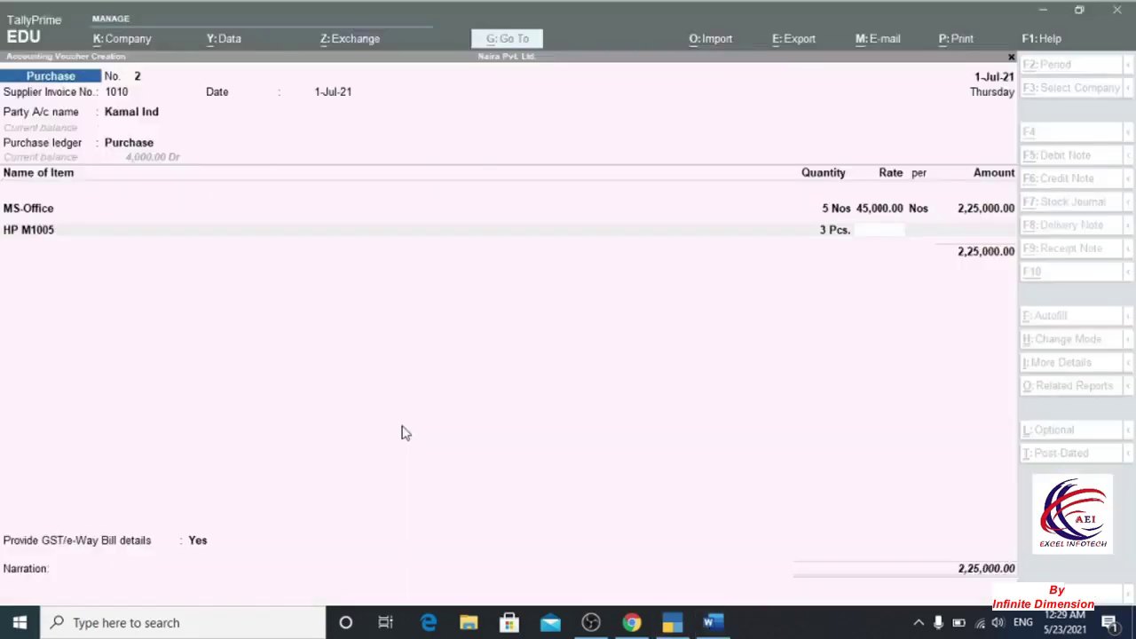
pyautogui.write('18,500')
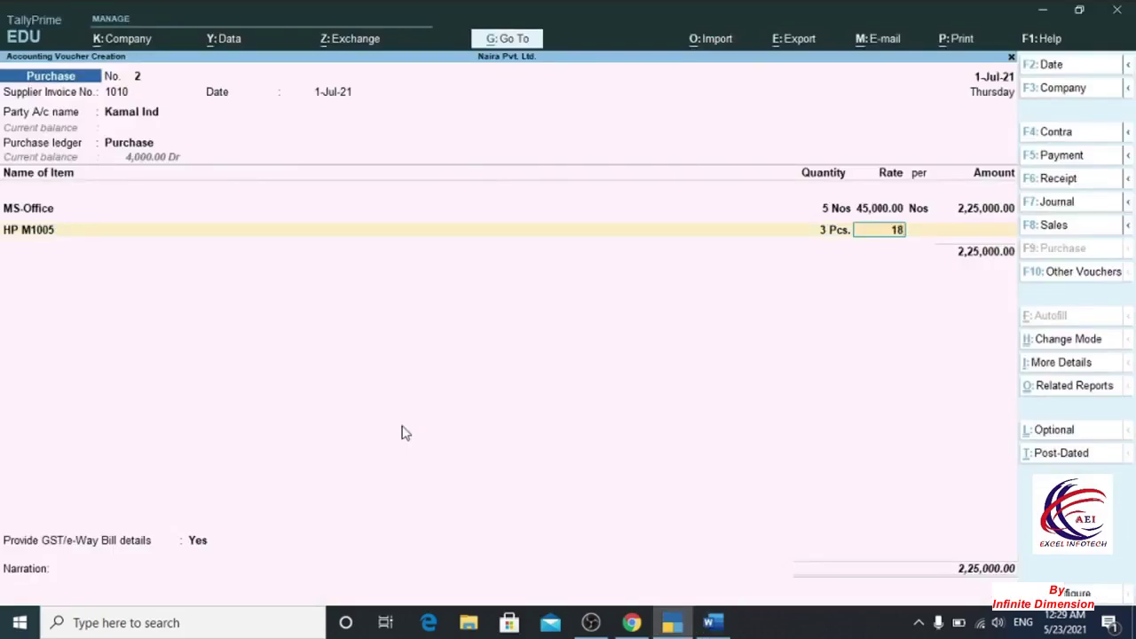
pyautogui.press('Return')
pyautogui.press('Return')
pyautogui.press('Return')
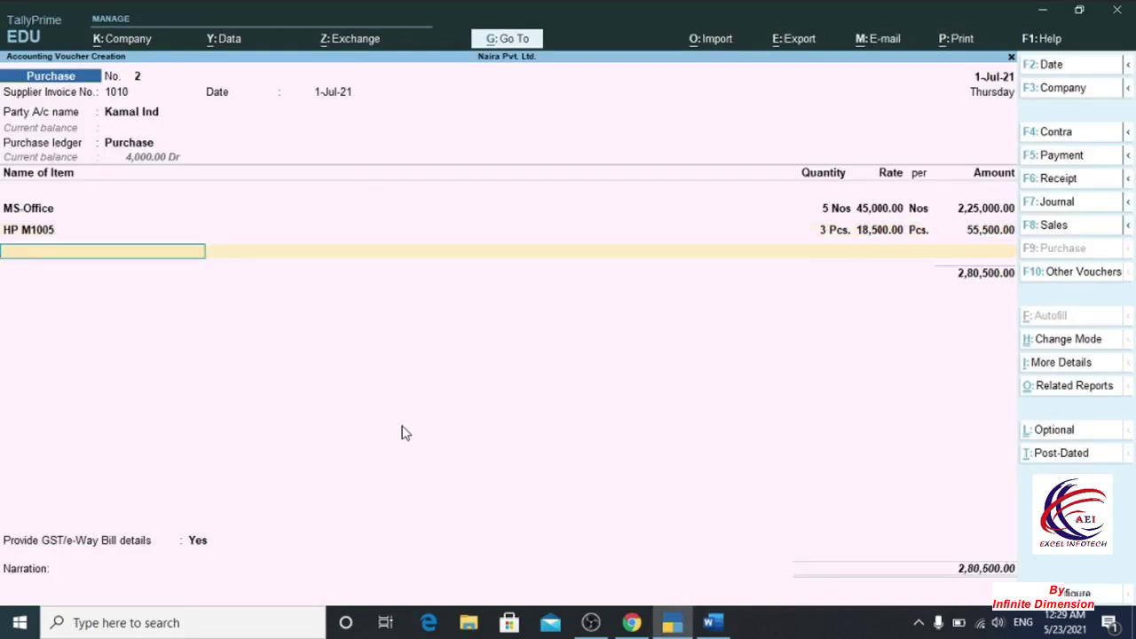
pyautogui.press('Return')
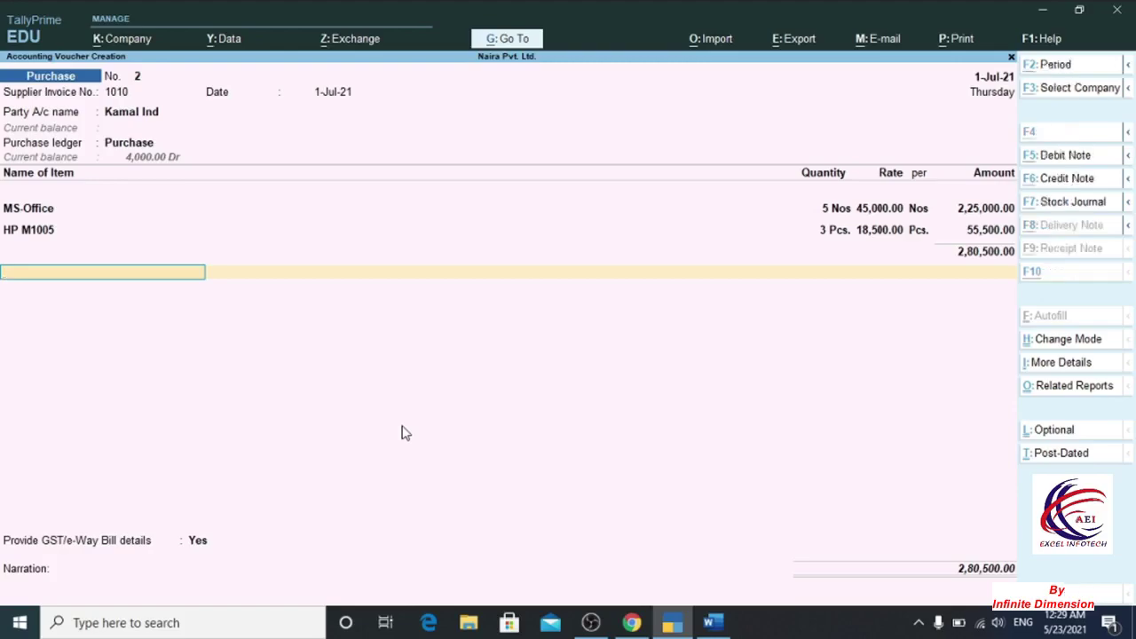
# Create an Igst ledger under Duties & Taxes, duty type GST, tax type Integrated Tax, at 0%
pyautogui.hotkey('alt', 'c')
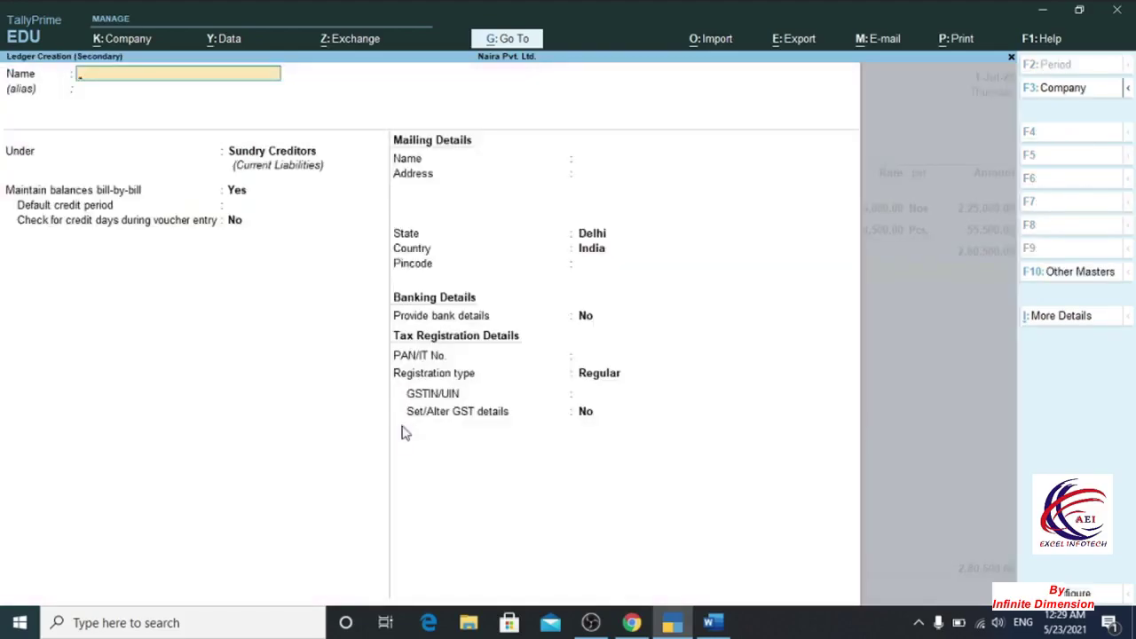
pyautogui.write('lgs')
pyautogui.press('Return')
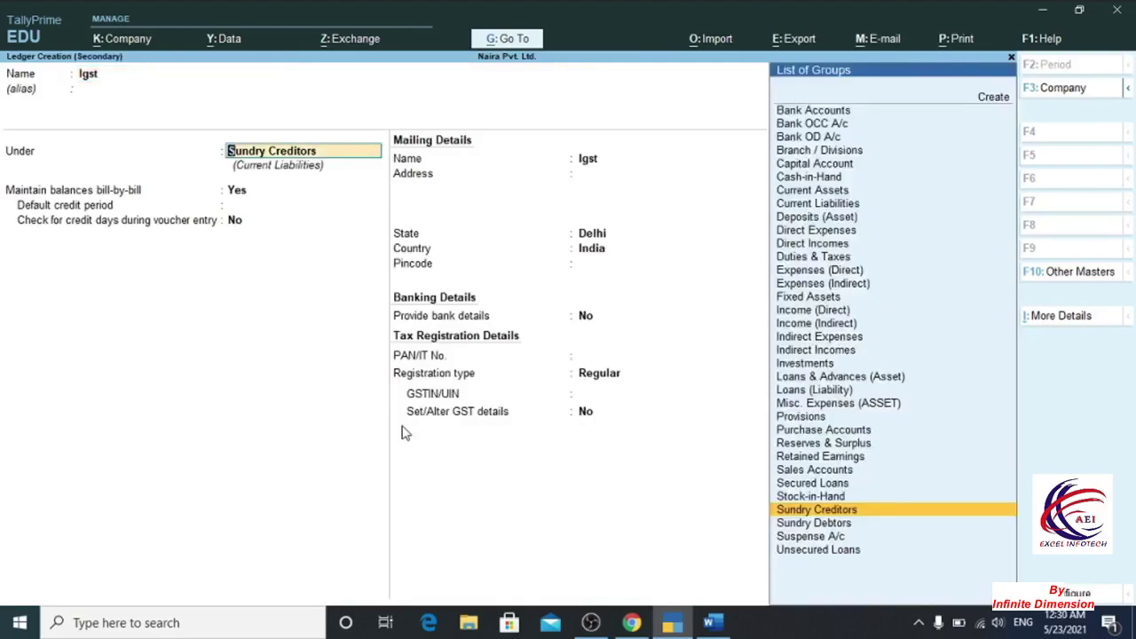
pyautogui.write('D')
pyautogui.press('Down')
pyautogui.press('Down')
pyautogui.press('Down')
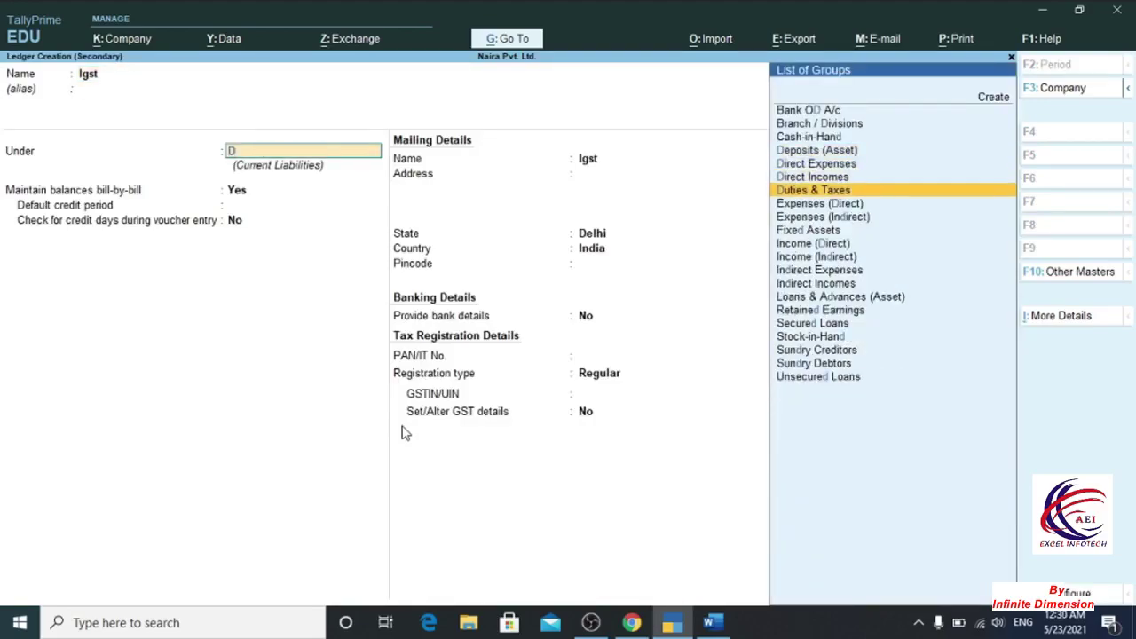
pyautogui.press('Return')
pyautogui.press('Up')
pyautogui.press('Return')
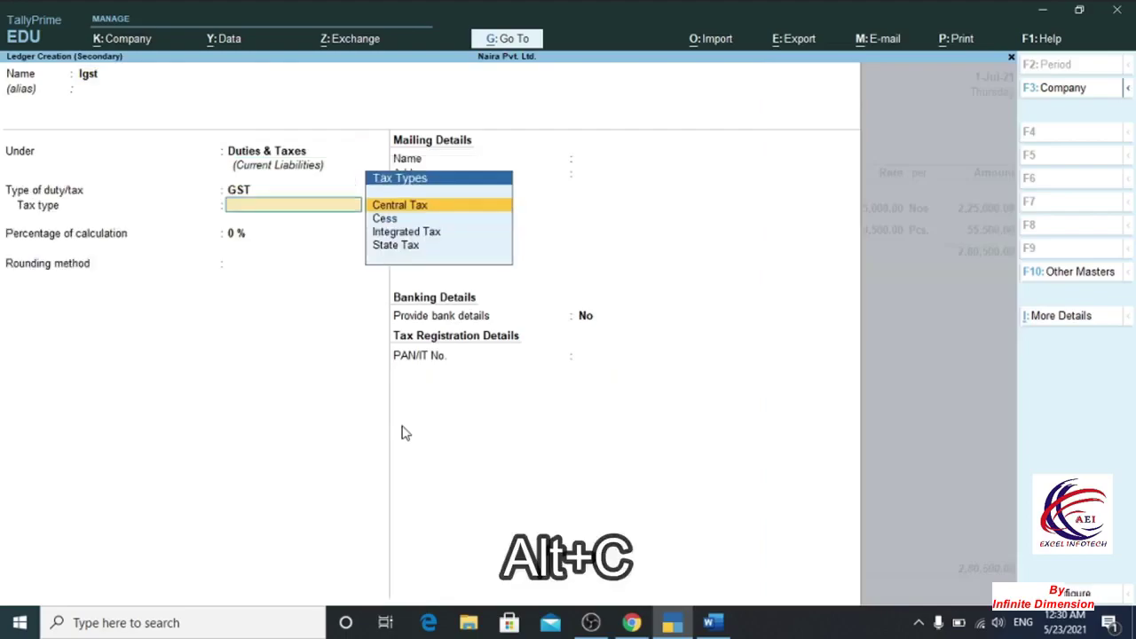
pyautogui.press('Down')
pyautogui.press('Down')
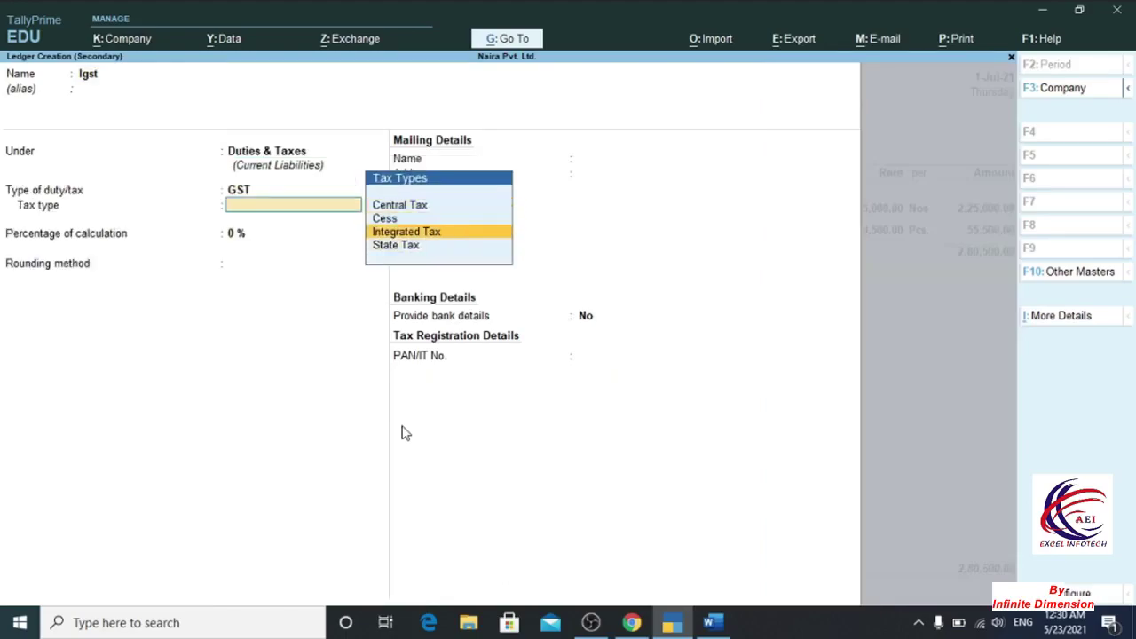
pyautogui.press('Return')
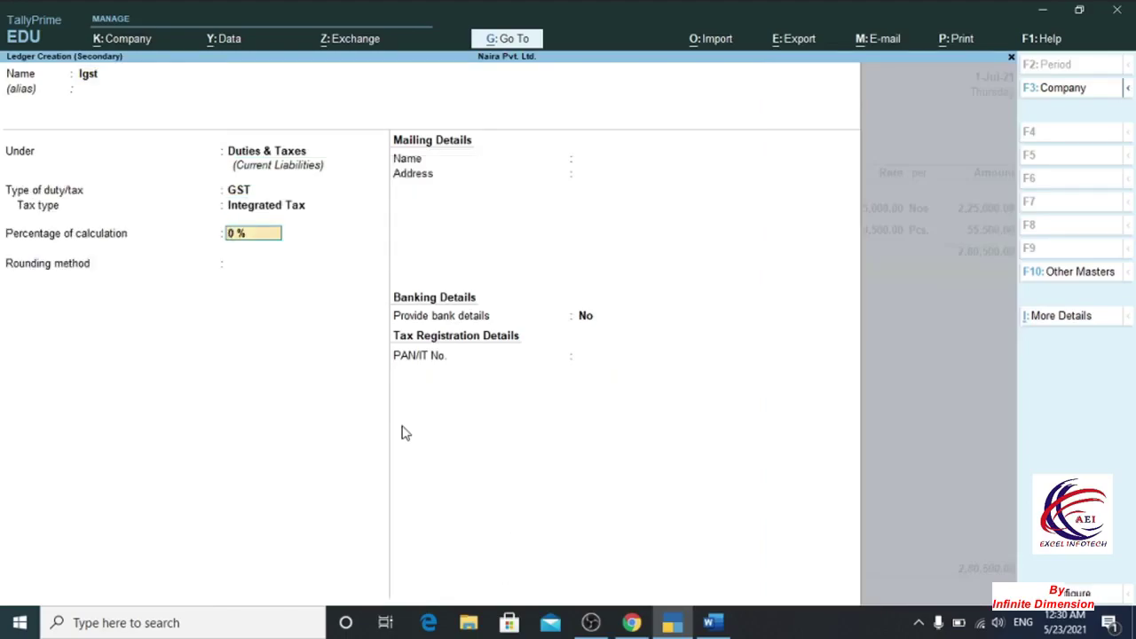
pyautogui.press('Return')
pyautogui.press('Return')
pyautogui.press('Return')
pyautogui.press('Return')
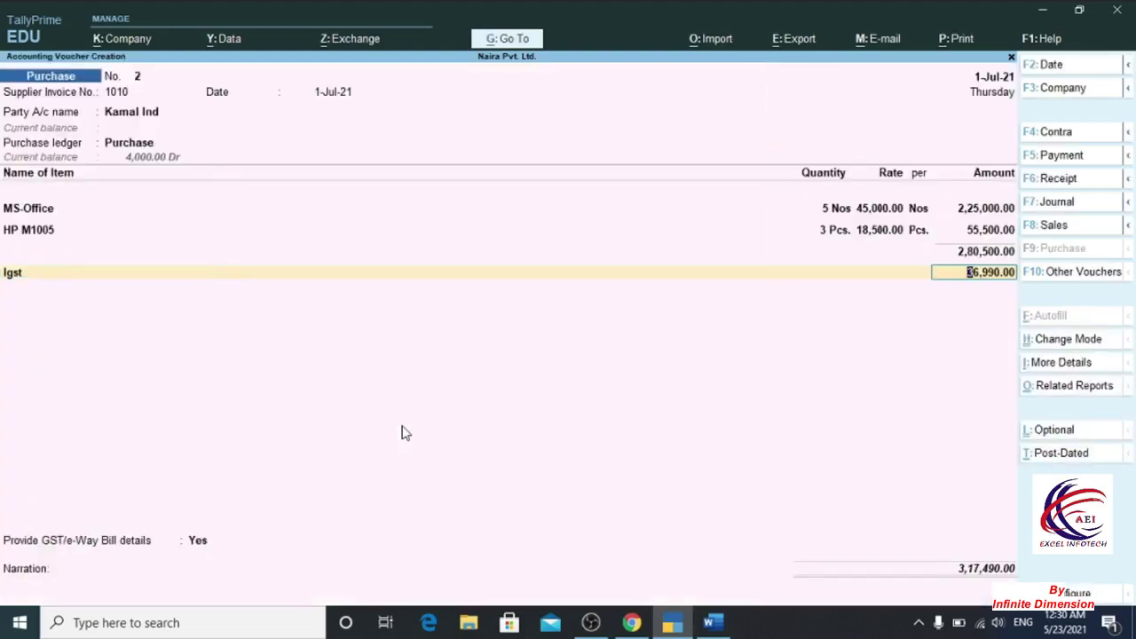
# Accept the 36,990.00 Igst amount and choose Yes to provide GST/e-Way Bill details
pyautogui.press('Return')
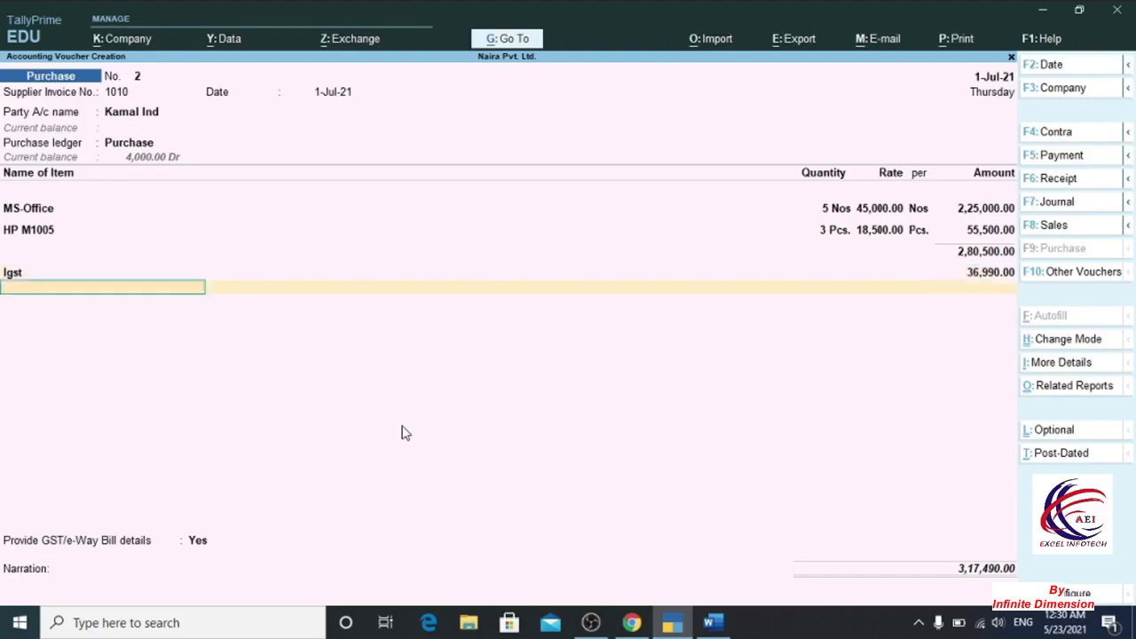
pyautogui.press('Return')
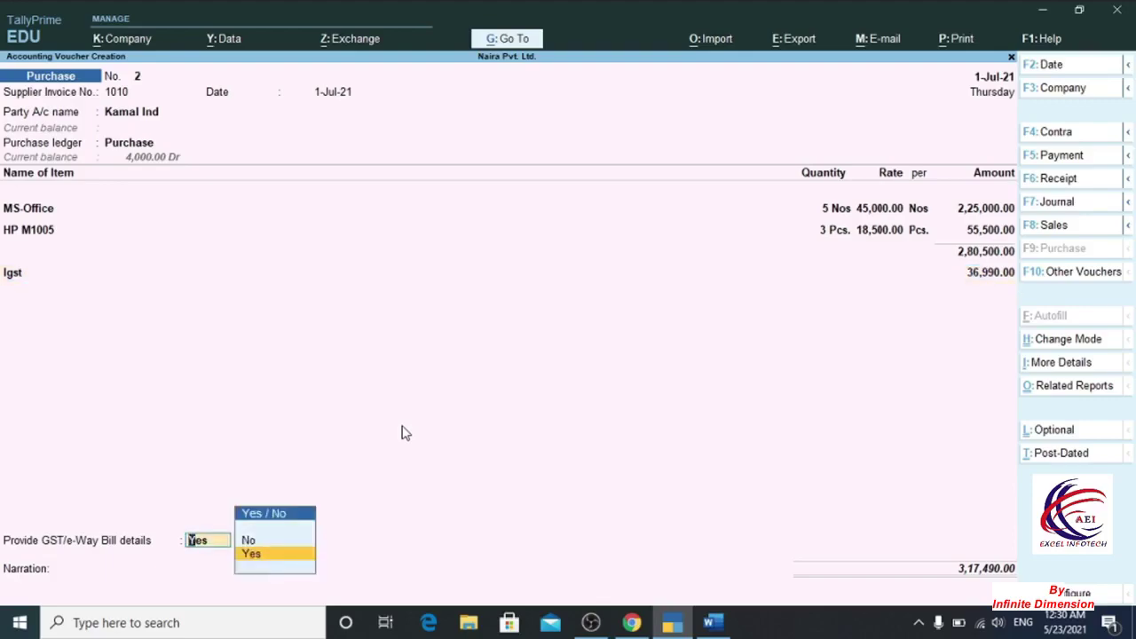
pyautogui.press('Return')
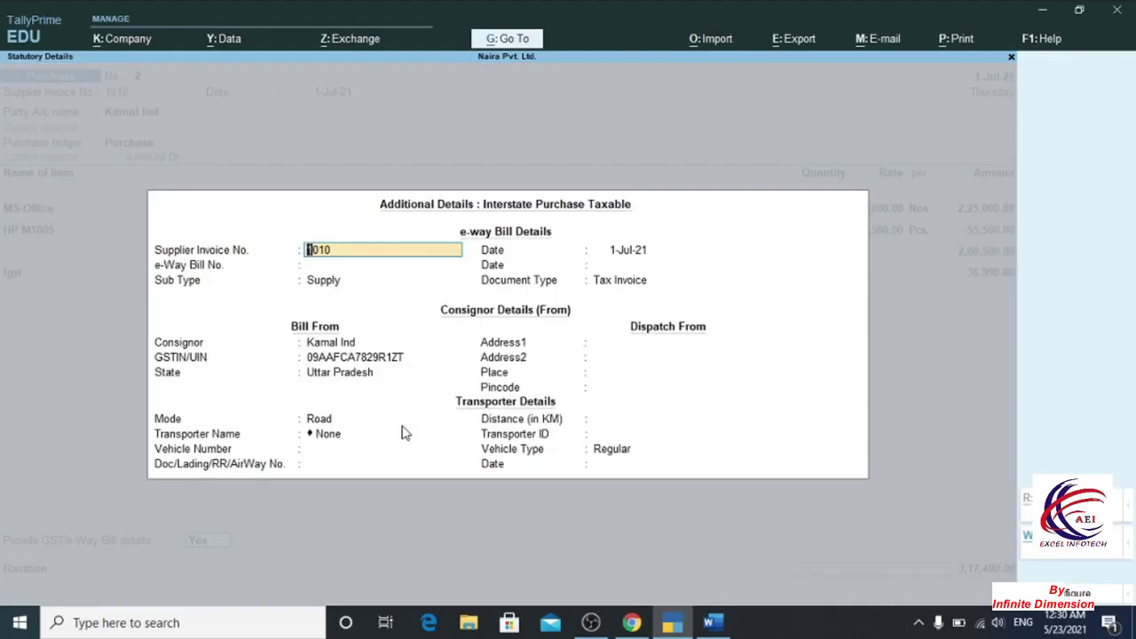
# Pass the e-way bill fields, use New Ref, save voucher No. 2 for 3,17,490.00, and quit to Gateway
pyautogui.press('Return')
pyautogui.press('Return')
pyautogui.press('Return')
pyautogui.press('Return')
pyautogui.press('Return')
pyautogui.press('Return')
pyautogui.press('Return')
pyautogui.press('Return')
pyautogui.press('Return')
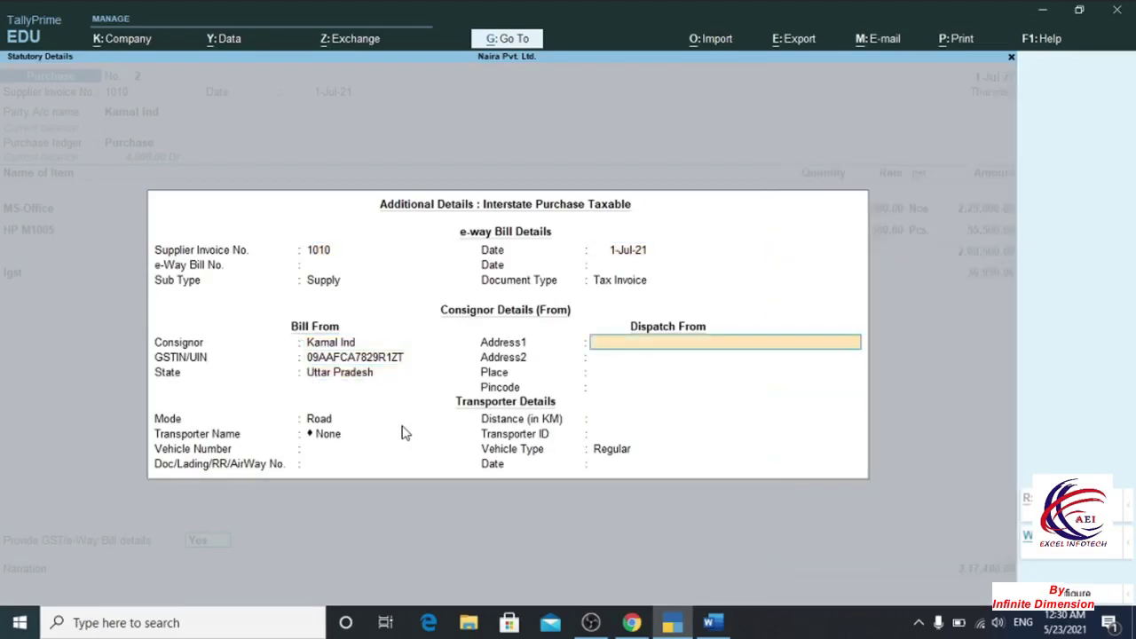
pyautogui.press('Return')
pyautogui.press('Return')
pyautogui.press('Return')
pyautogui.press('Return')
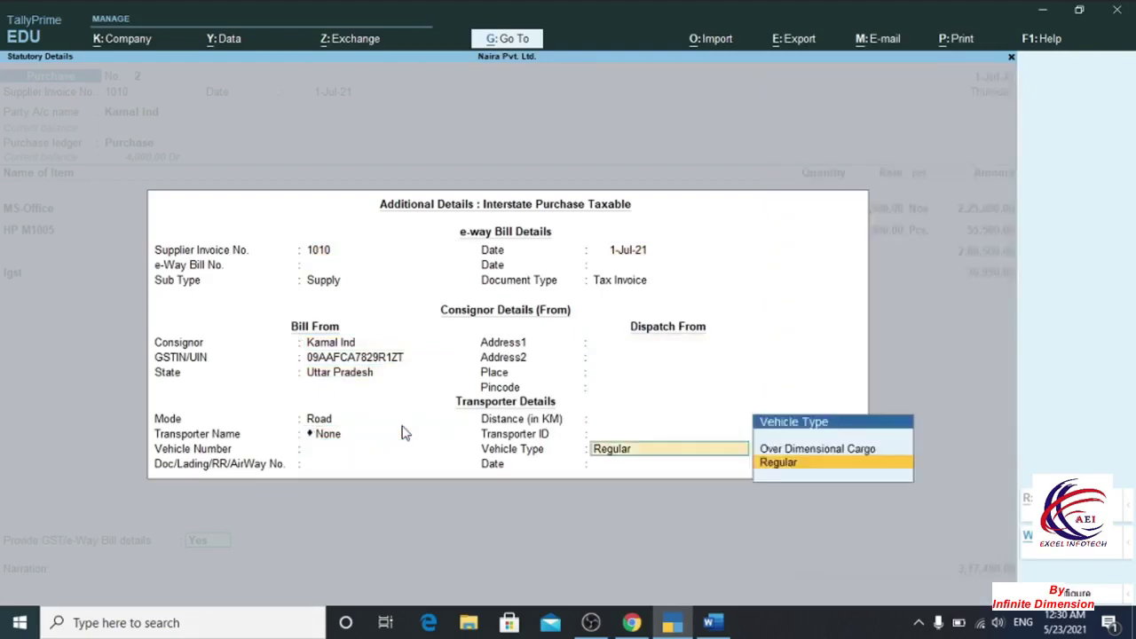
pyautogui.press('Return')
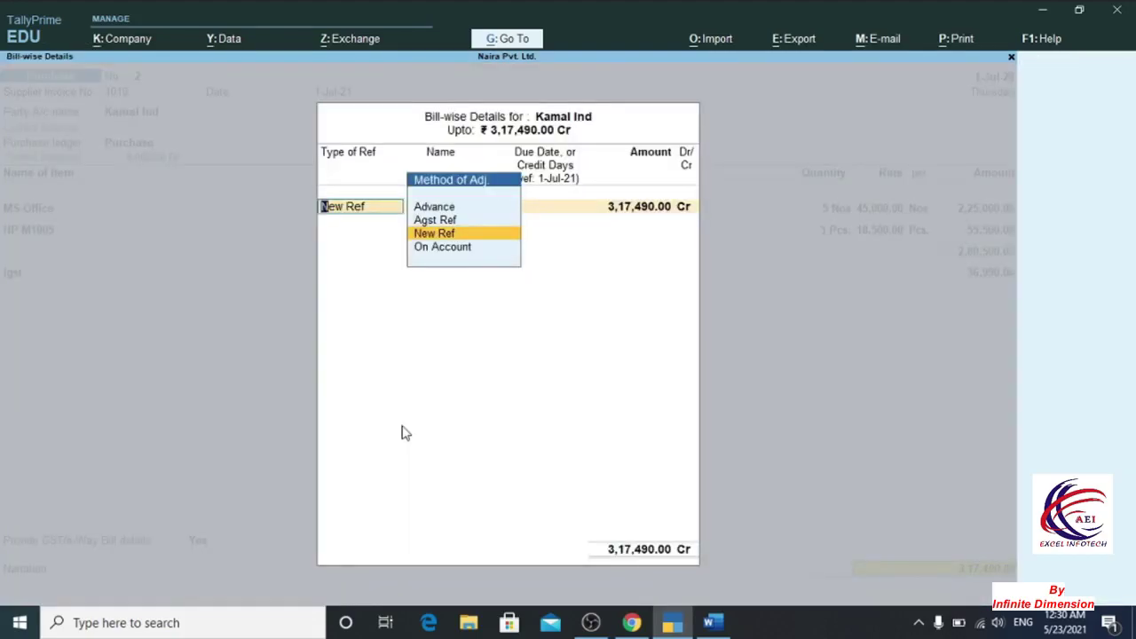
pyautogui.press('Return')
pyautogui.press('Return')
pyautogui.press('Return')
pyautogui.press('Return')
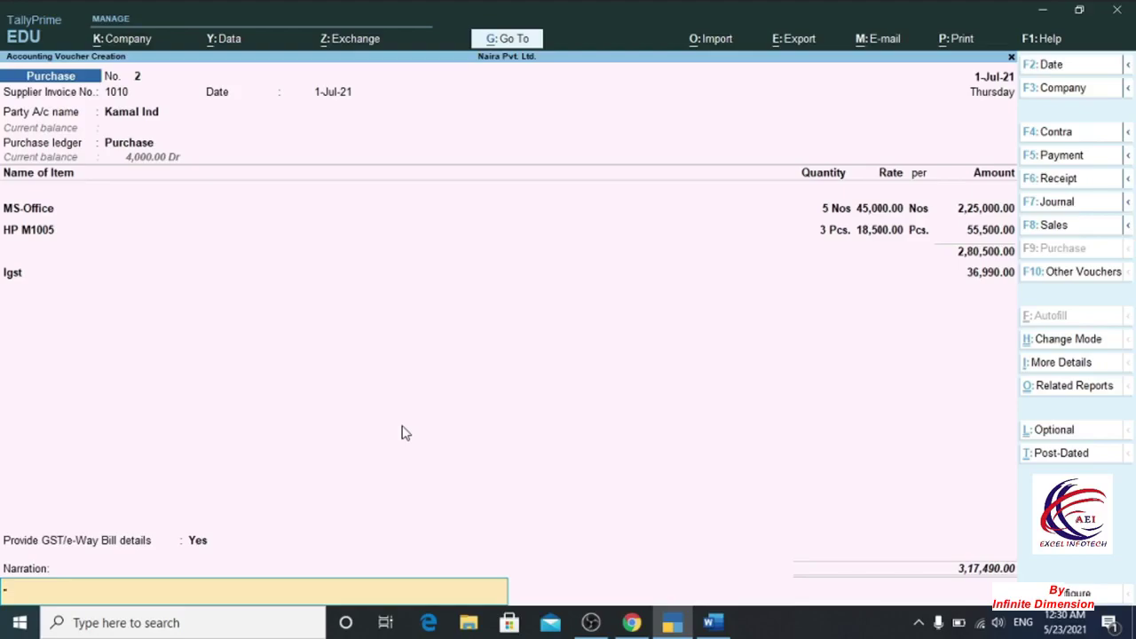
pyautogui.press('Return')
pyautogui.press('Return')
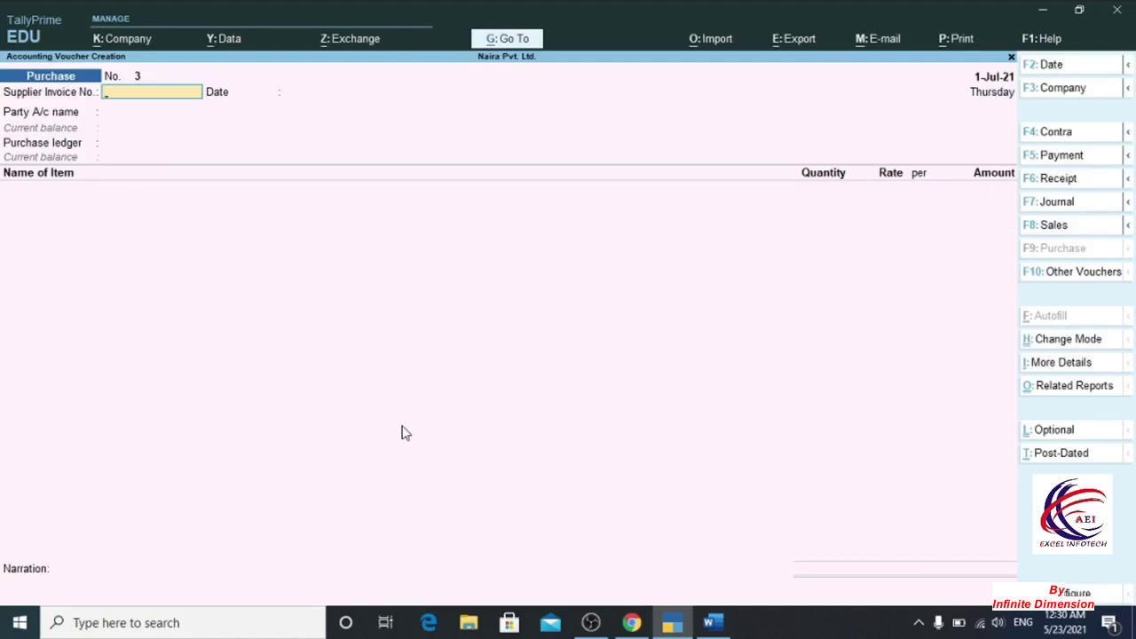
pyautogui.press('Escape')
pyautogui.press('Return')
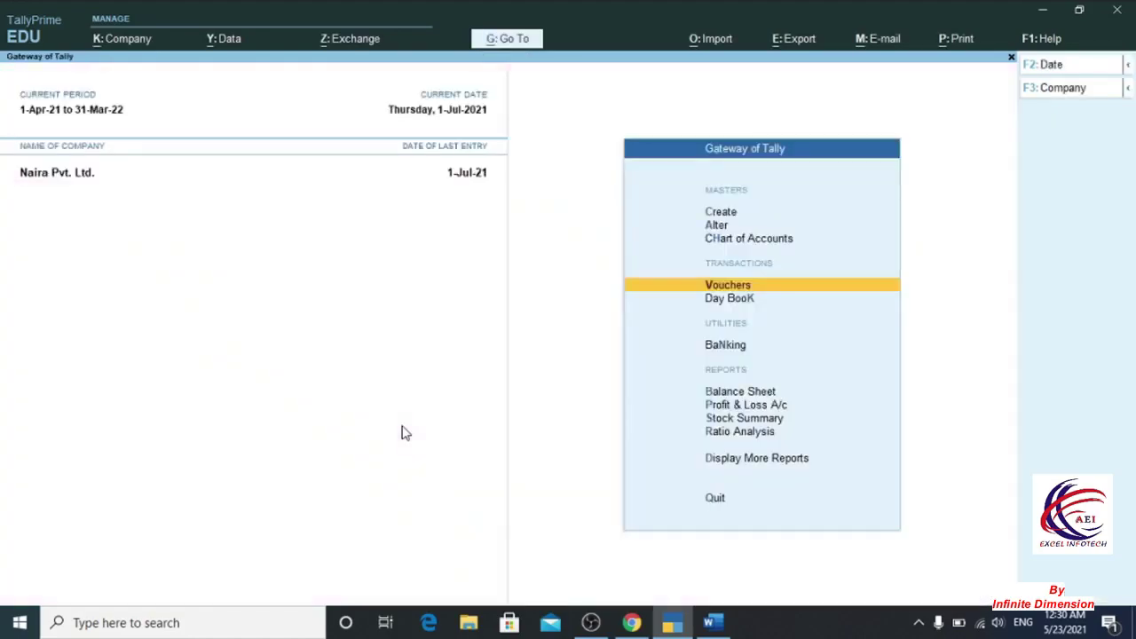
# Open the Balance Sheet and drill from Current Assets into the Closing Stock summary
pyautogui.click(711, 392)
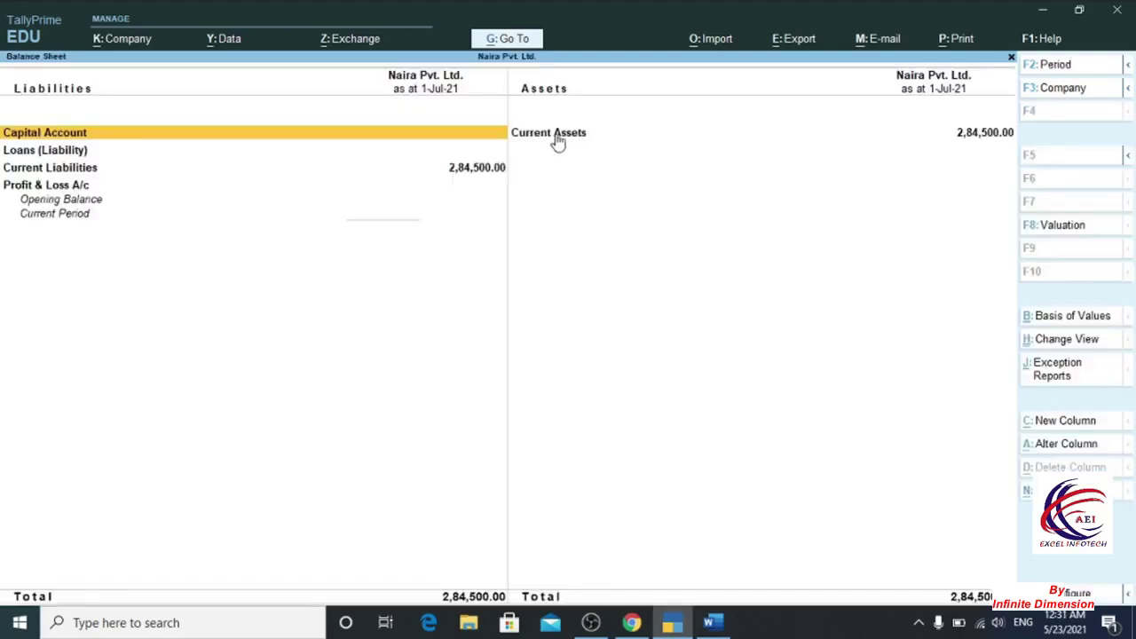
pyautogui.click(976, 141)
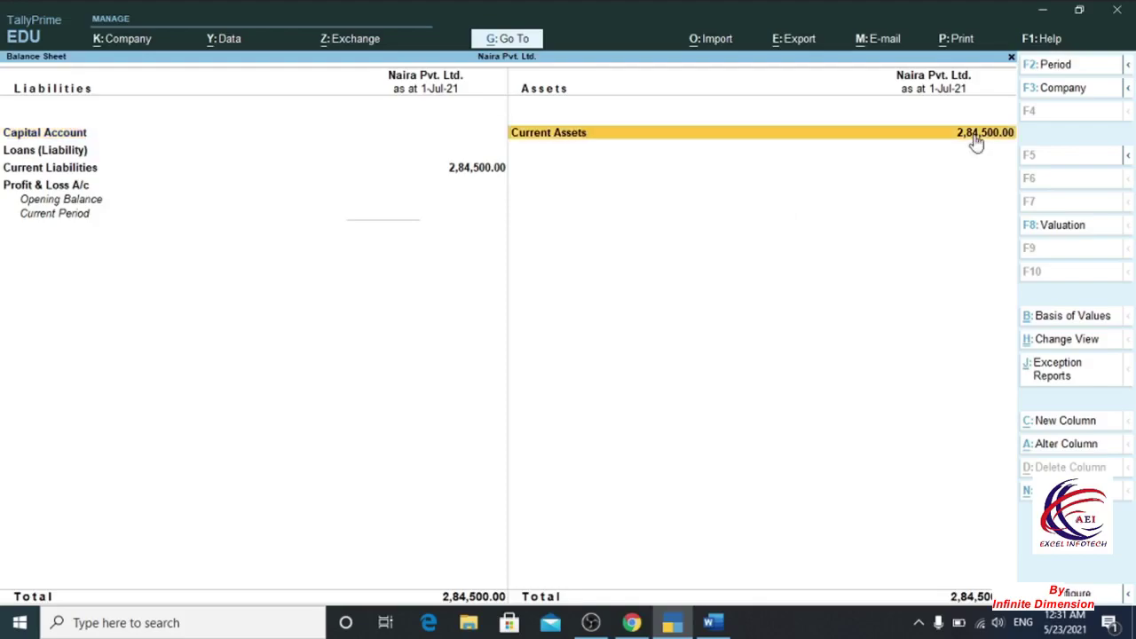
pyautogui.click(721, 136)
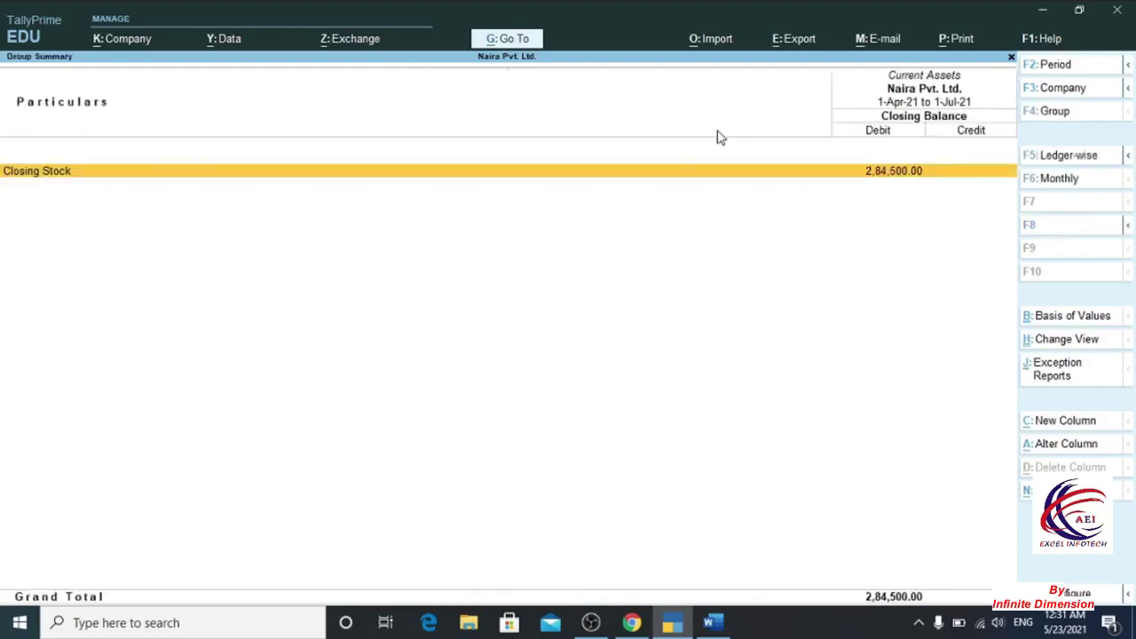
pyautogui.click(64, 176)
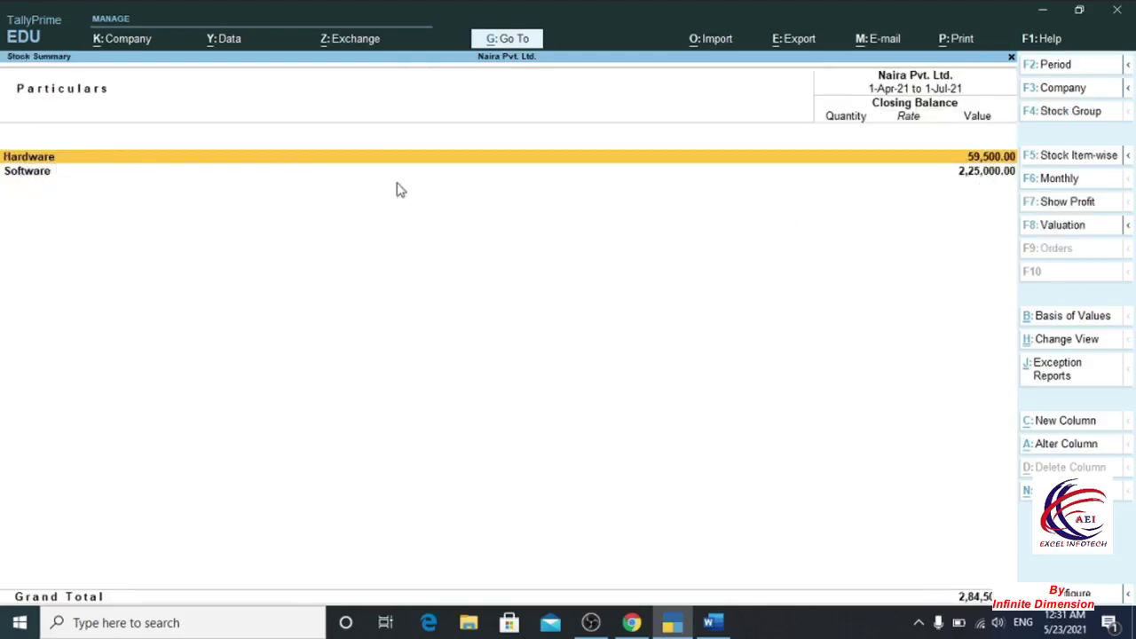
# Review the Hardware items (Keyboard, Mouse) and the Software items, then return to the Balance Sheet
pyautogui.click(45, 174)
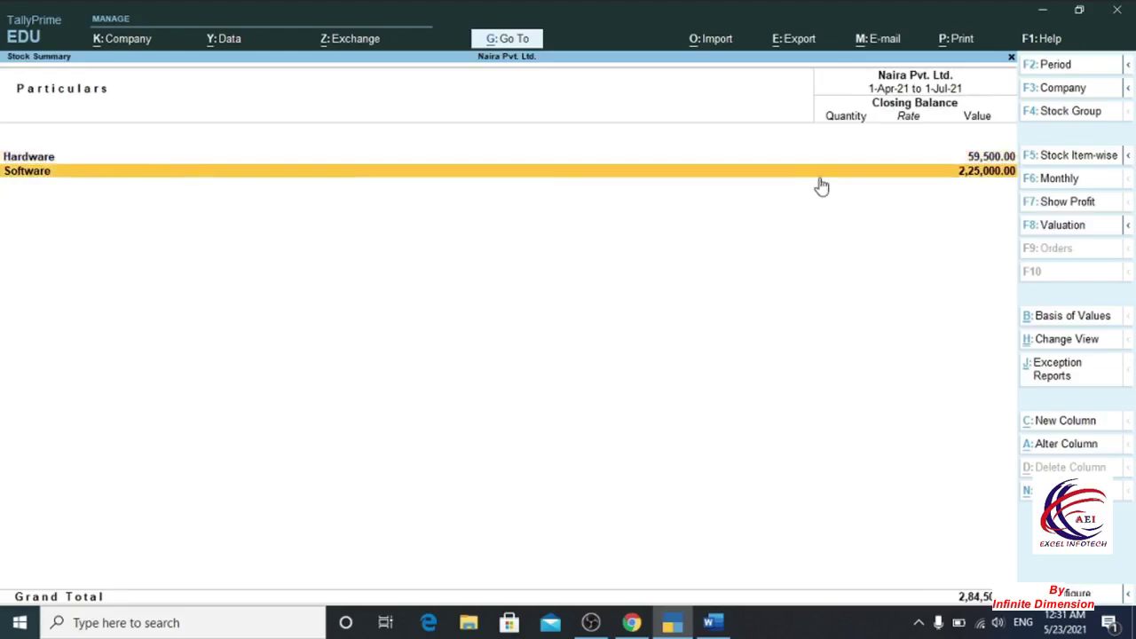
pyautogui.doubleClick(34, 158)
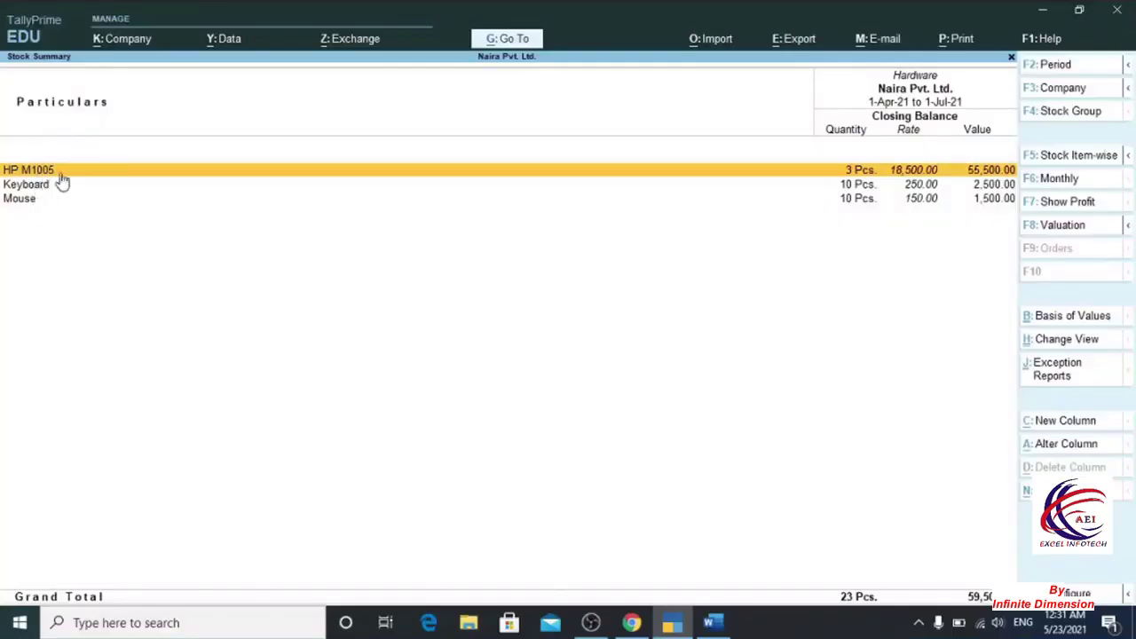
pyautogui.click(38, 187)
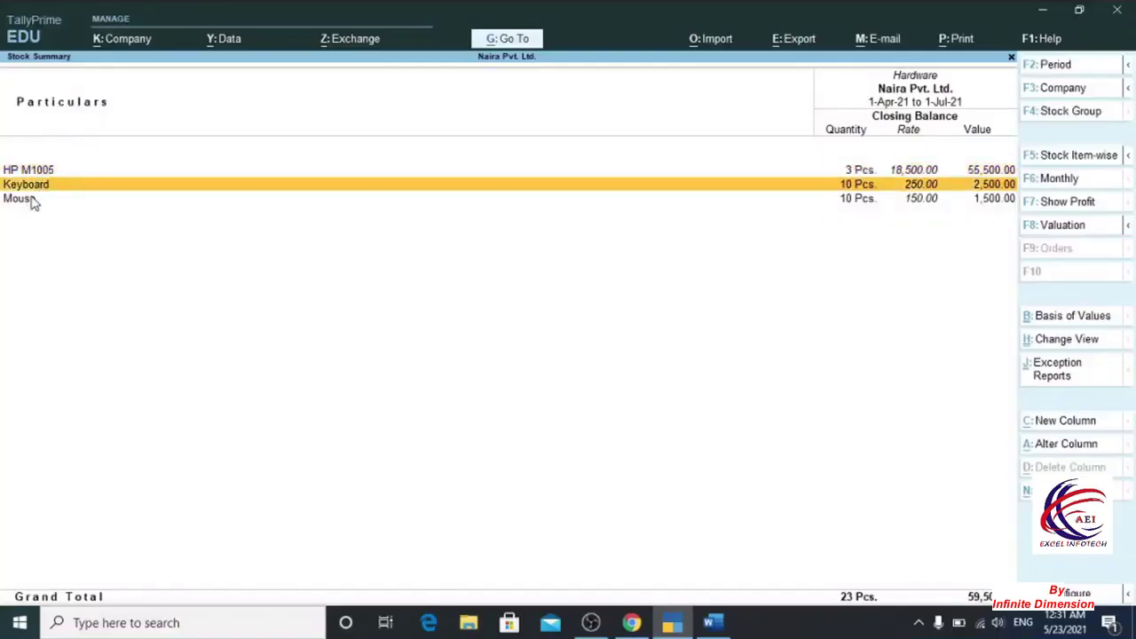
pyautogui.click(31, 201)
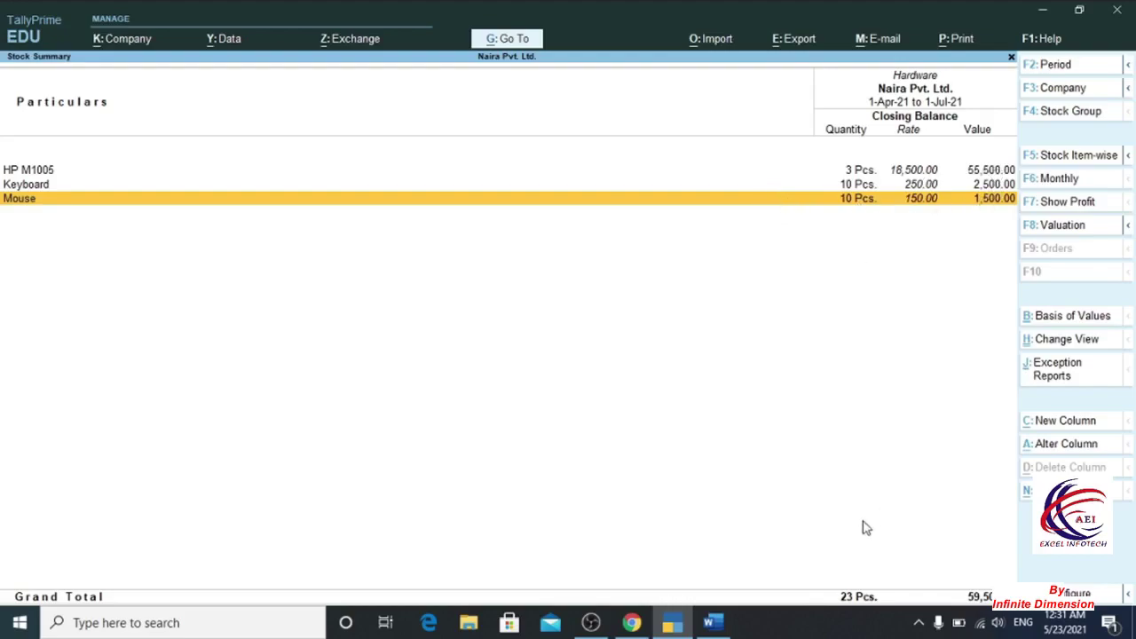
pyautogui.press('Escape')
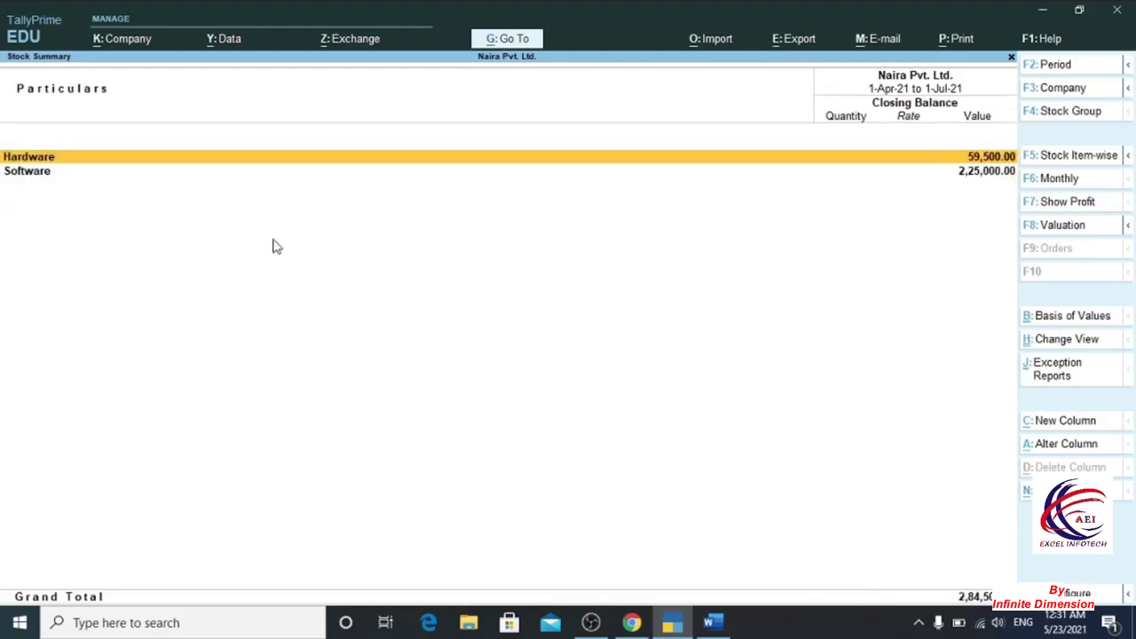
pyautogui.doubleClick(38, 173)
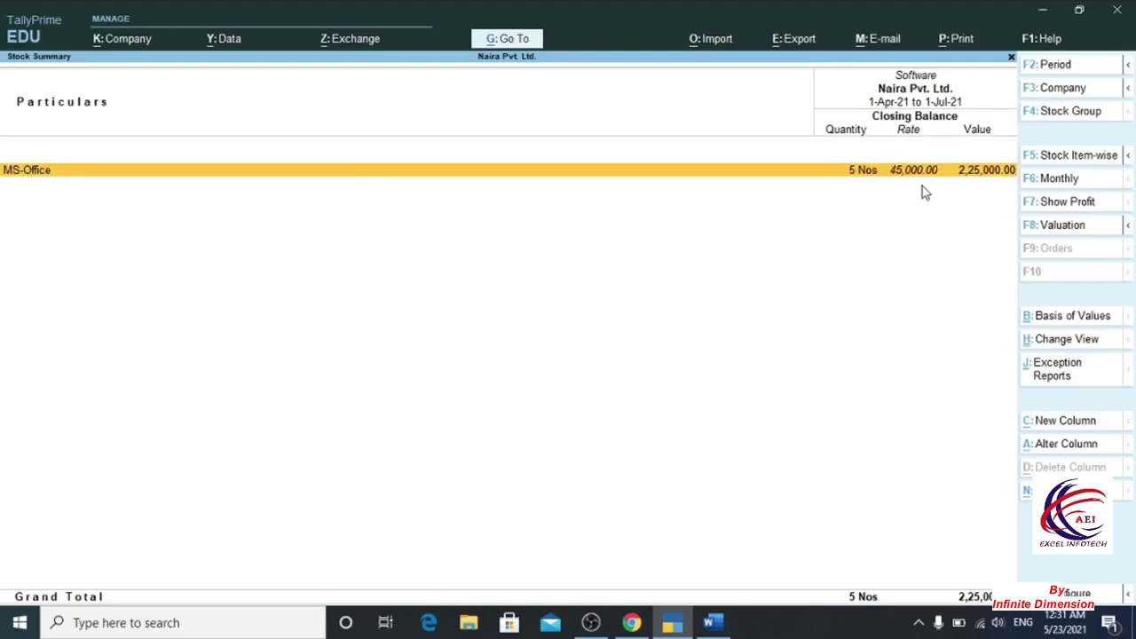
pyautogui.press('Escape')
pyautogui.press('Escape')
pyautogui.press('Escape')
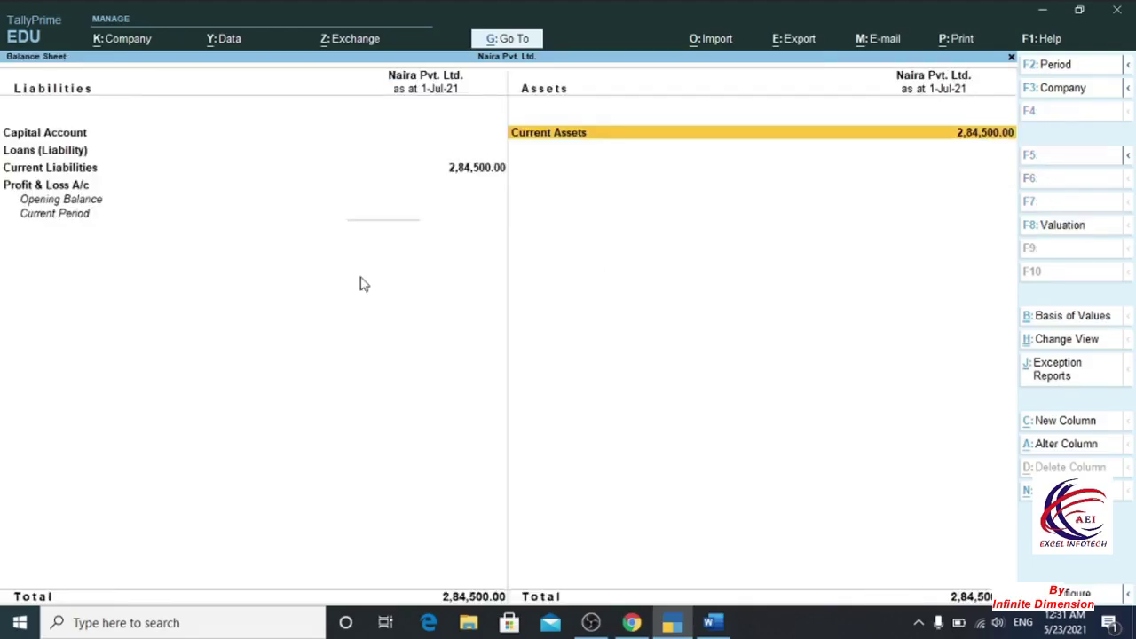
# Inspect Current Liabilities: Duties & Taxes 37,710.00 Dr and Sundry Creditors 3,22,210.00 Cr, then exit
pyautogui.click(111, 173)
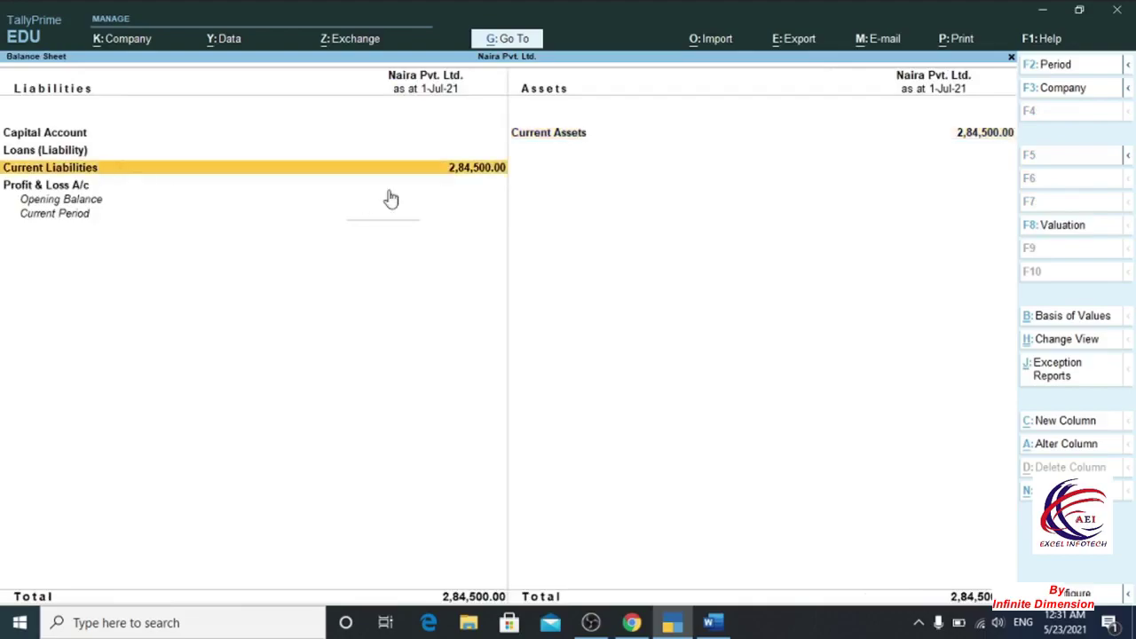
pyautogui.click(454, 169)
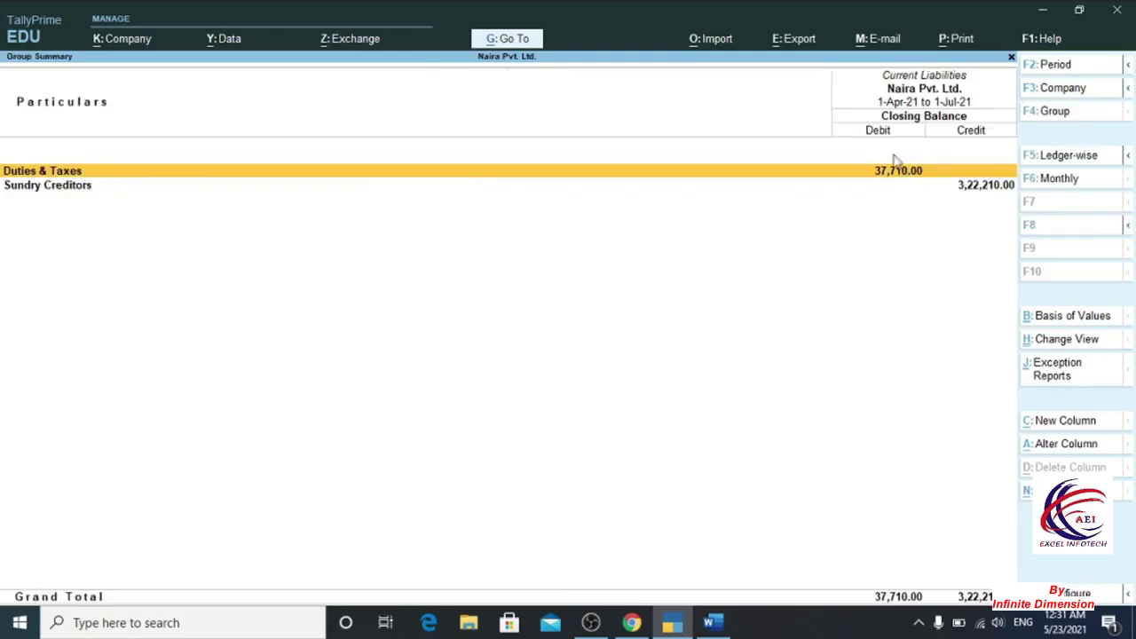
pyautogui.click(73, 191)
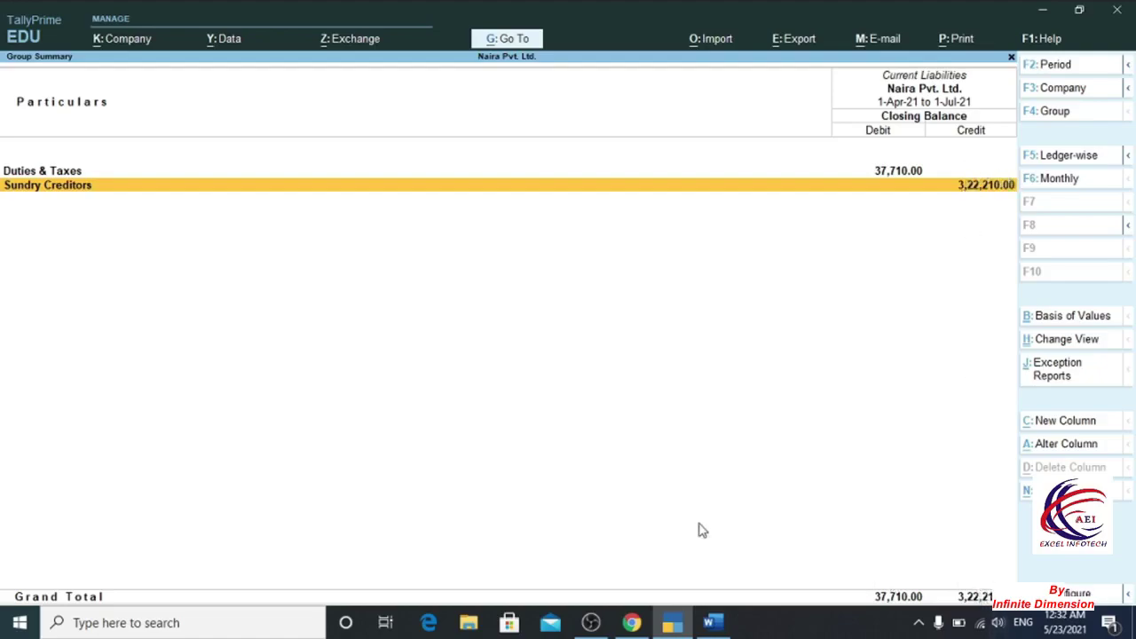
pyautogui.press('Escape')
pyautogui.press('Escape')
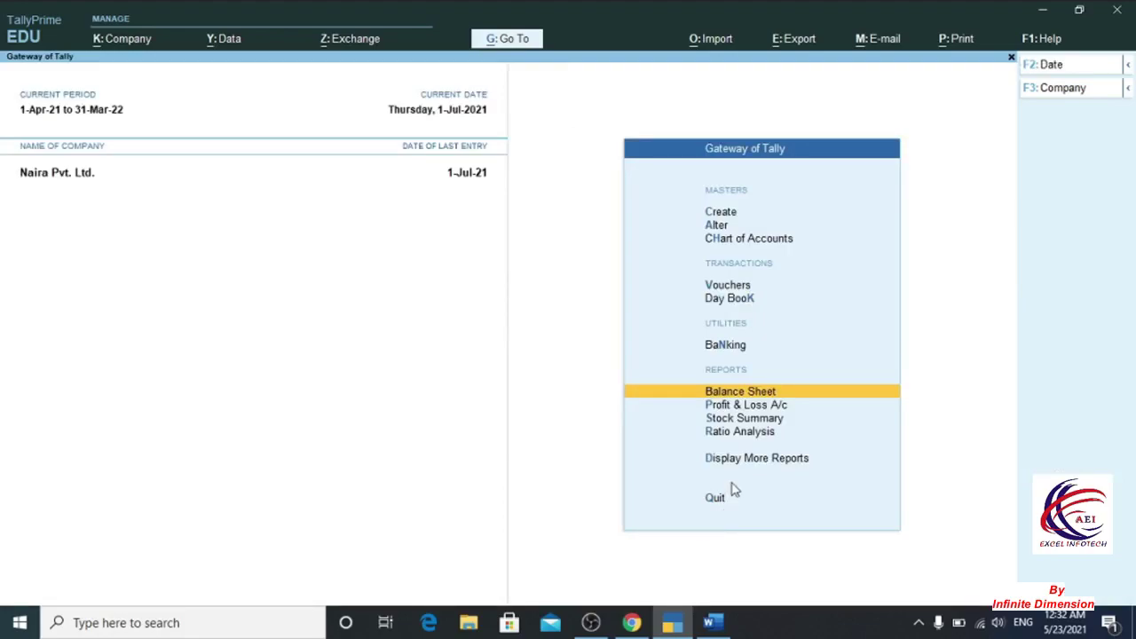
# Go To GST Reports > GSTR-2 and bring up its Change Period dialog with F2
pyautogui.click(491, 41)
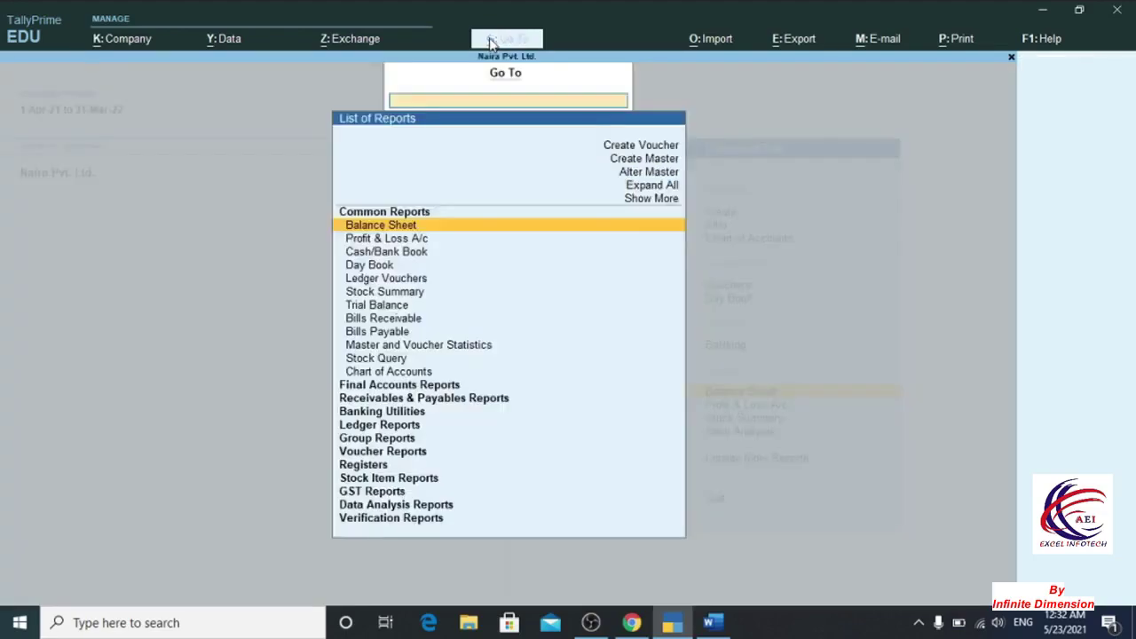
pyautogui.click(371, 496)
pyautogui.click(371, 495)
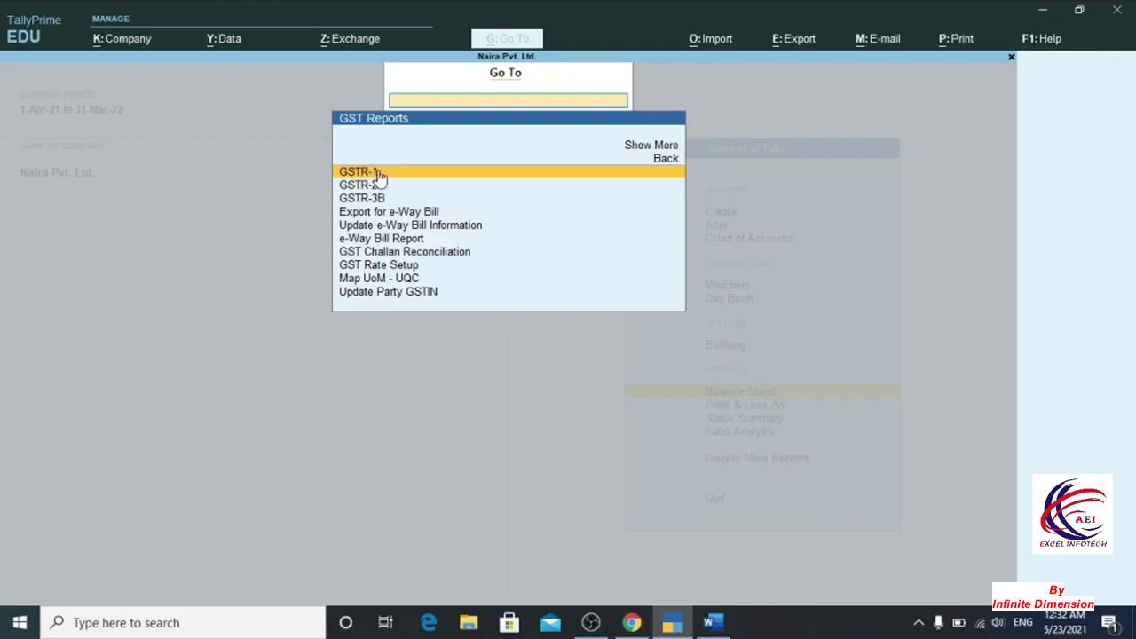
pyautogui.click(365, 186)
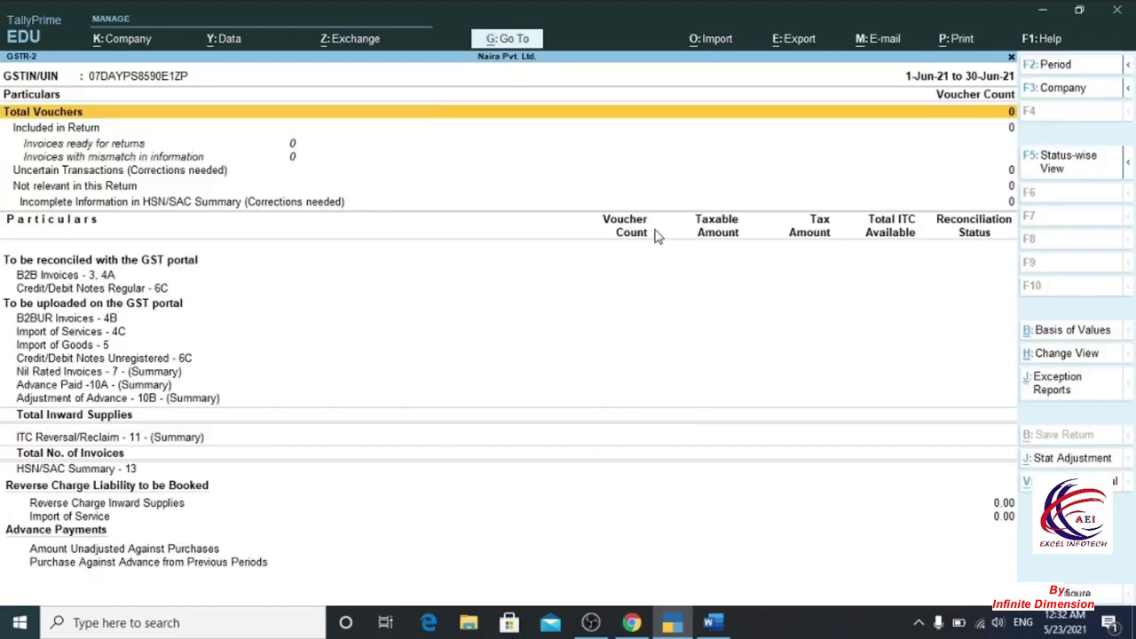
pyautogui.press('F2')
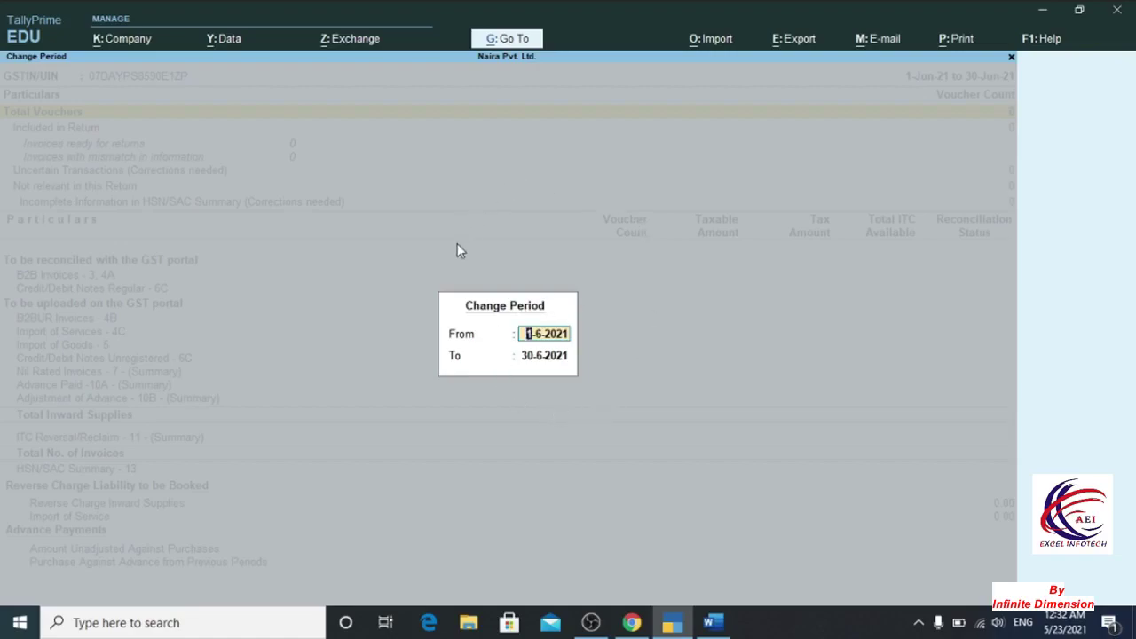
# Set the GSTR-2 period from 1-4-2021 to 31-3-22
pyautogui.write('1-4-')
pyautogui.write('2021')
pyautogui.press('Return')
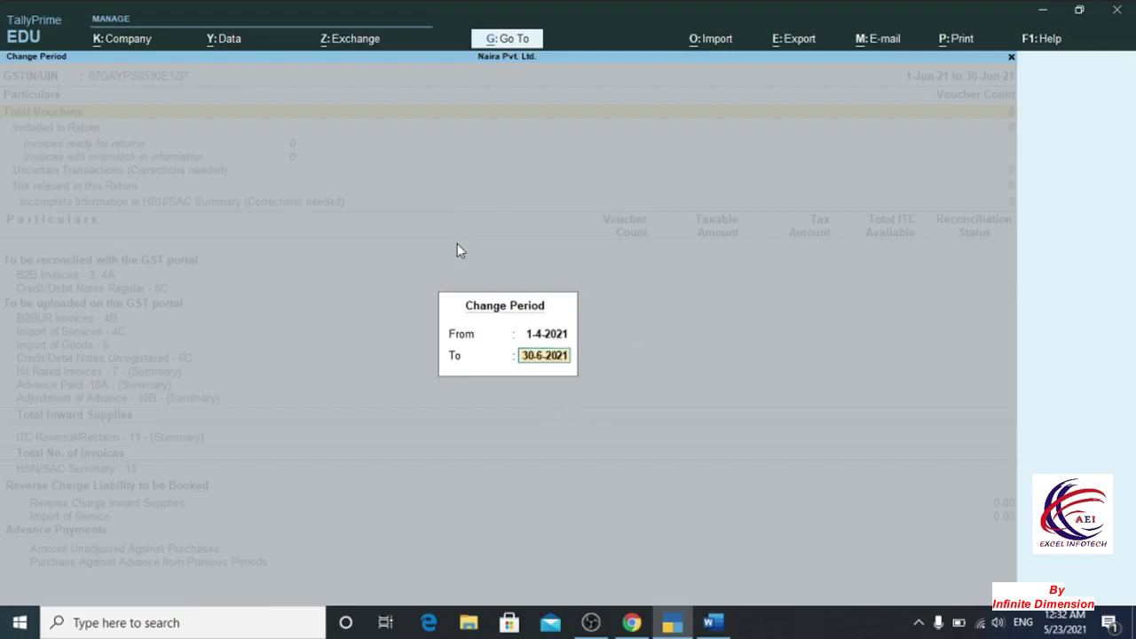
pyautogui.press('BackSpace')
pyautogui.write('31-3-22')
pyautogui.press('Return')
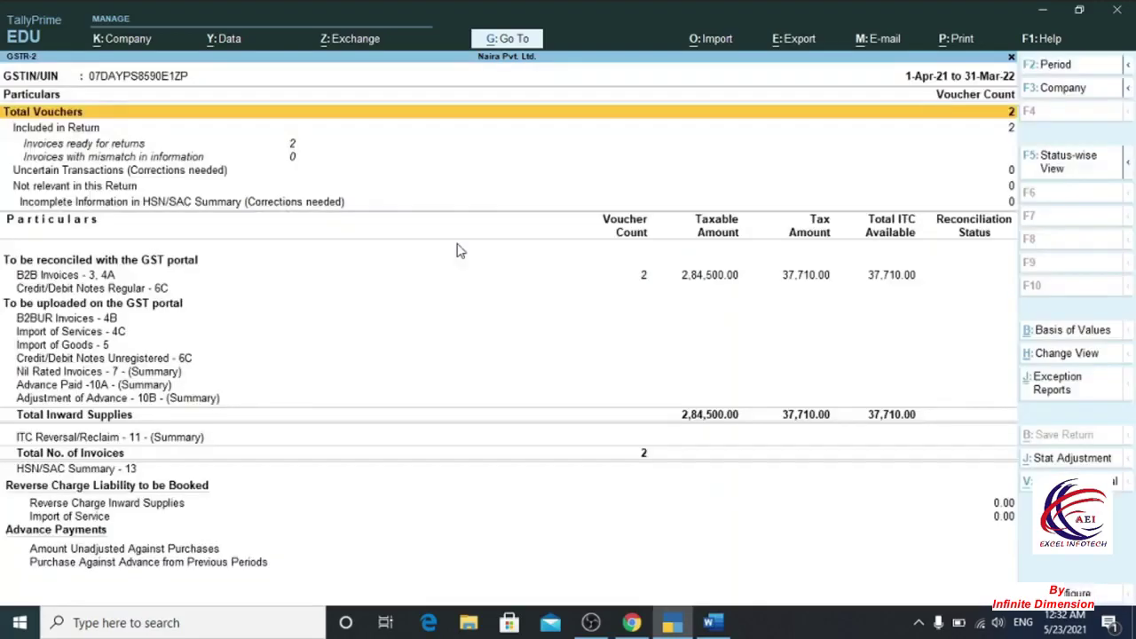
# Review the B2B Invoices supplier list and Aditya Pvt. Ltd's invoice, then return to the summary
pyautogui.click(698, 282)
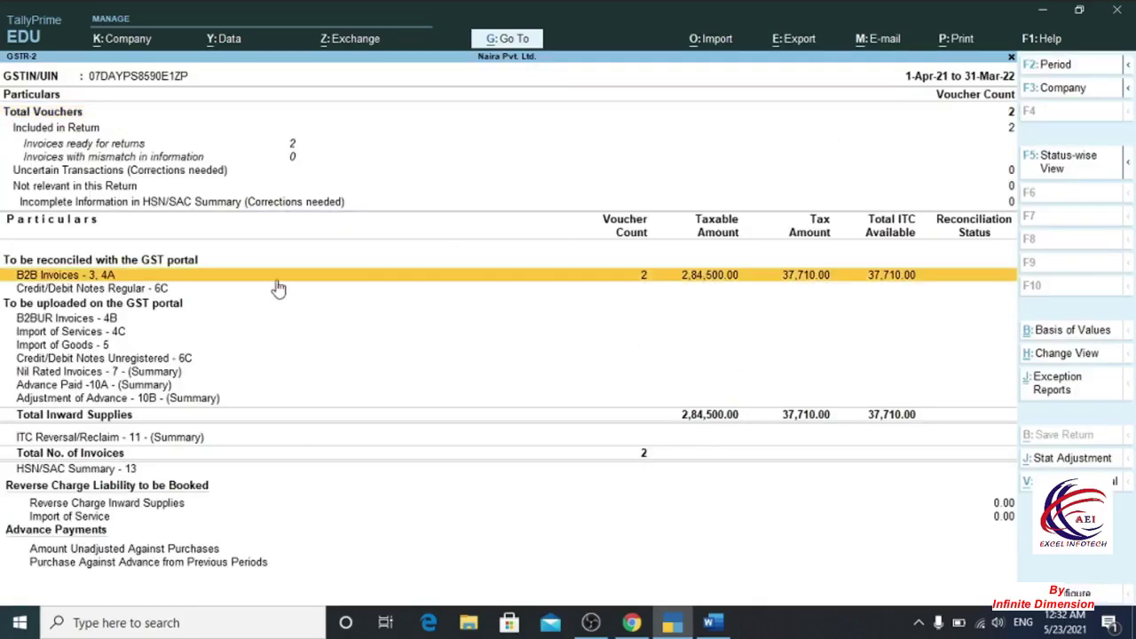
pyautogui.click(635, 281)
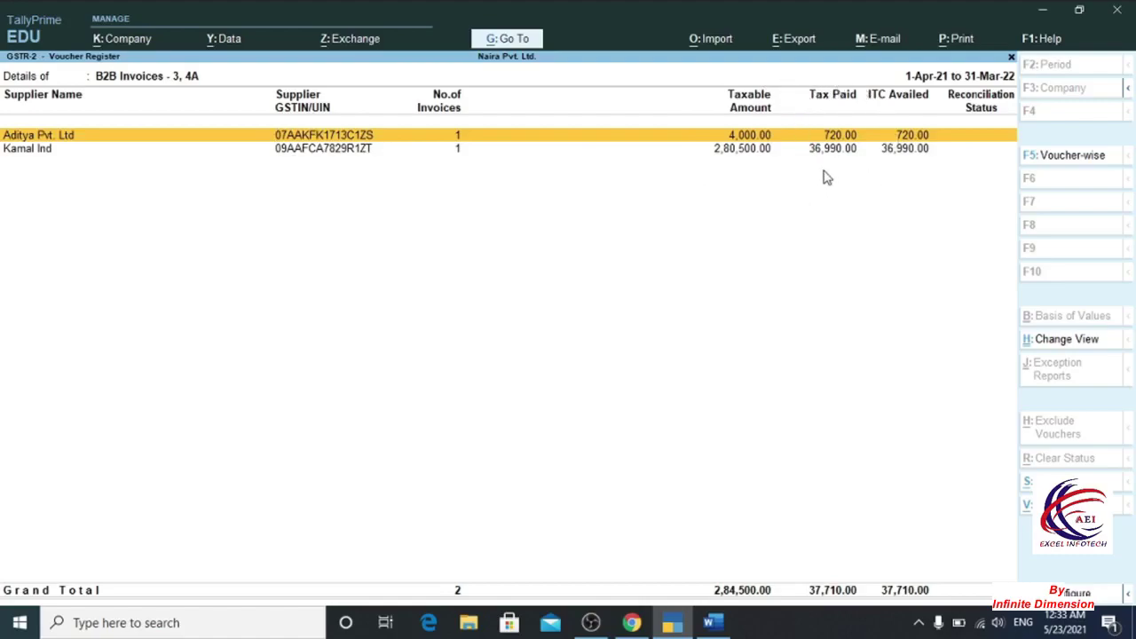
pyautogui.click(336, 135)
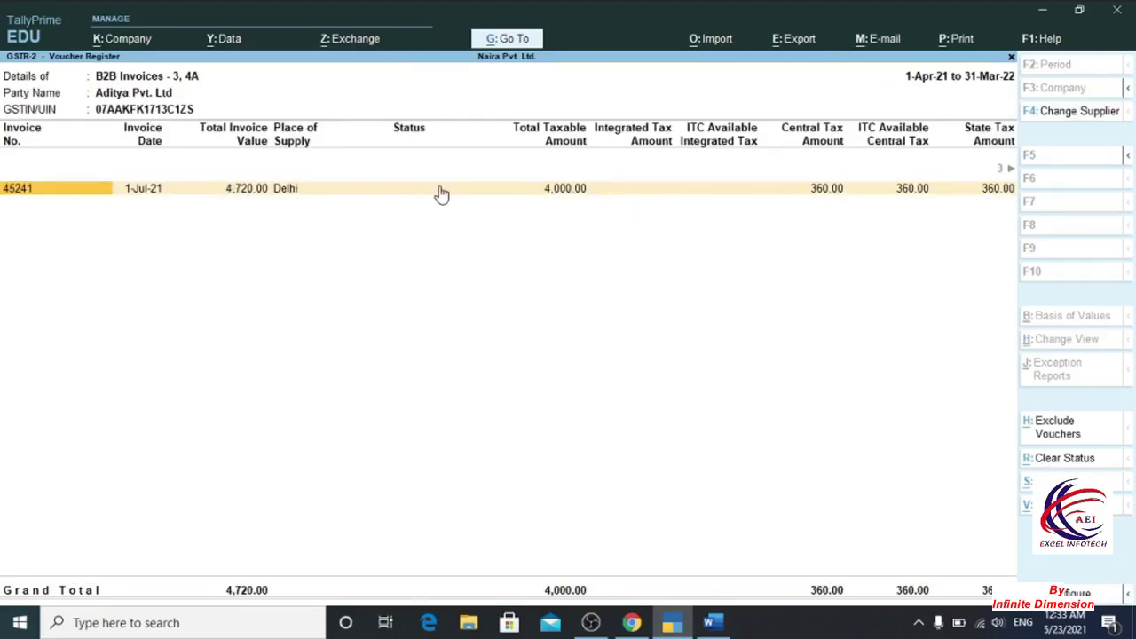
pyautogui.press('Escape')
pyautogui.press('Escape')
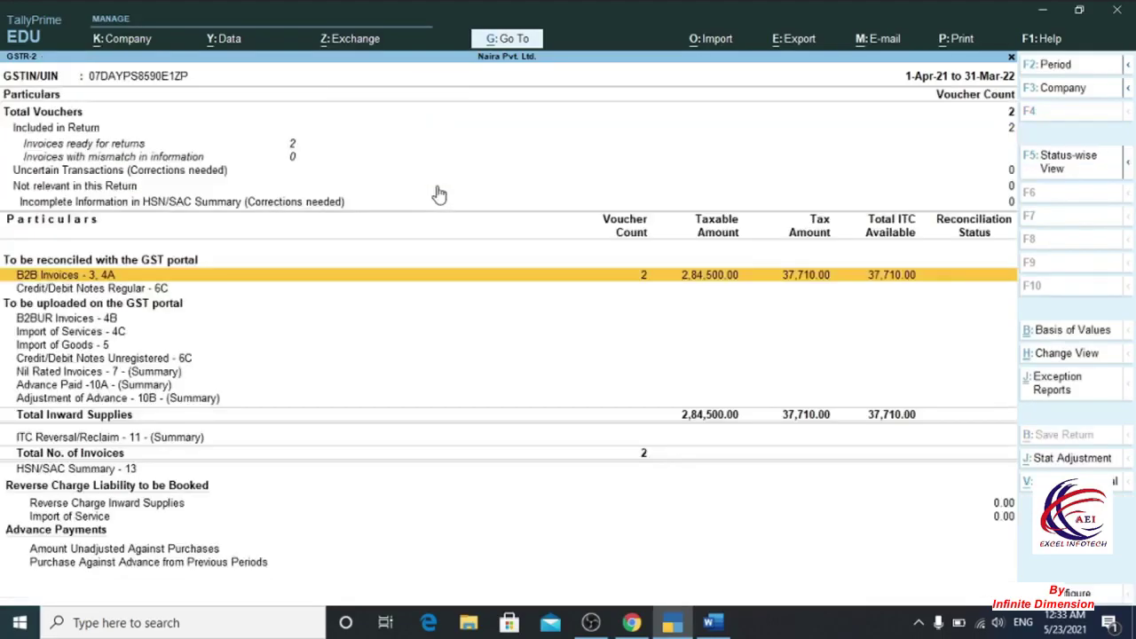
pyautogui.press('Home')
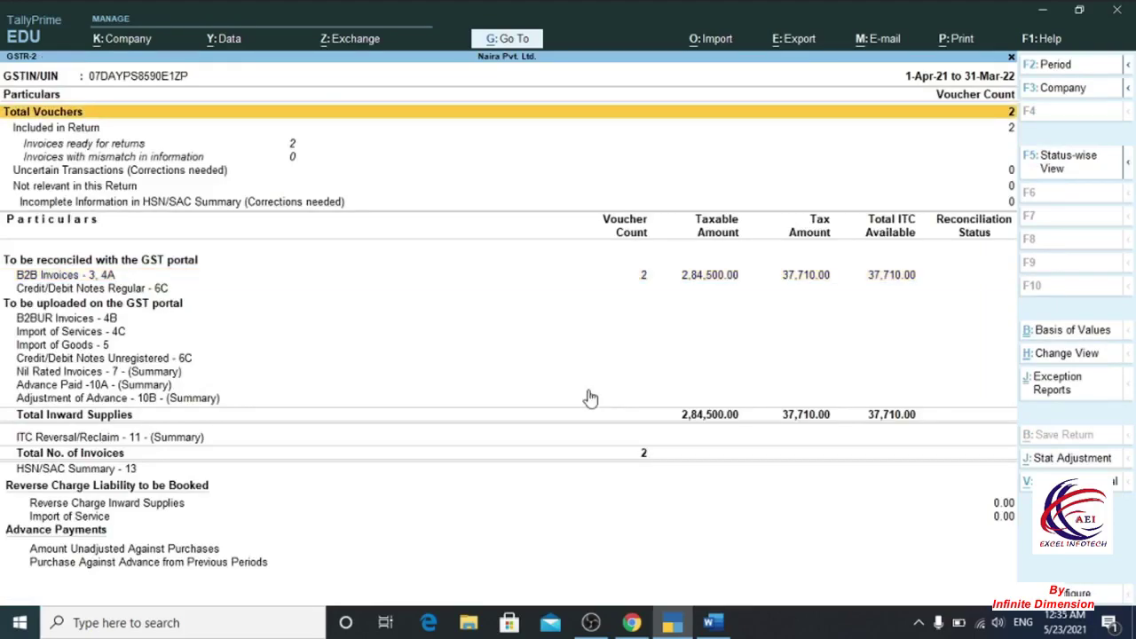
# Use the status-wise view to list the 2 purchase vouchers included in the return, then exit
pyautogui.click(73, 440)
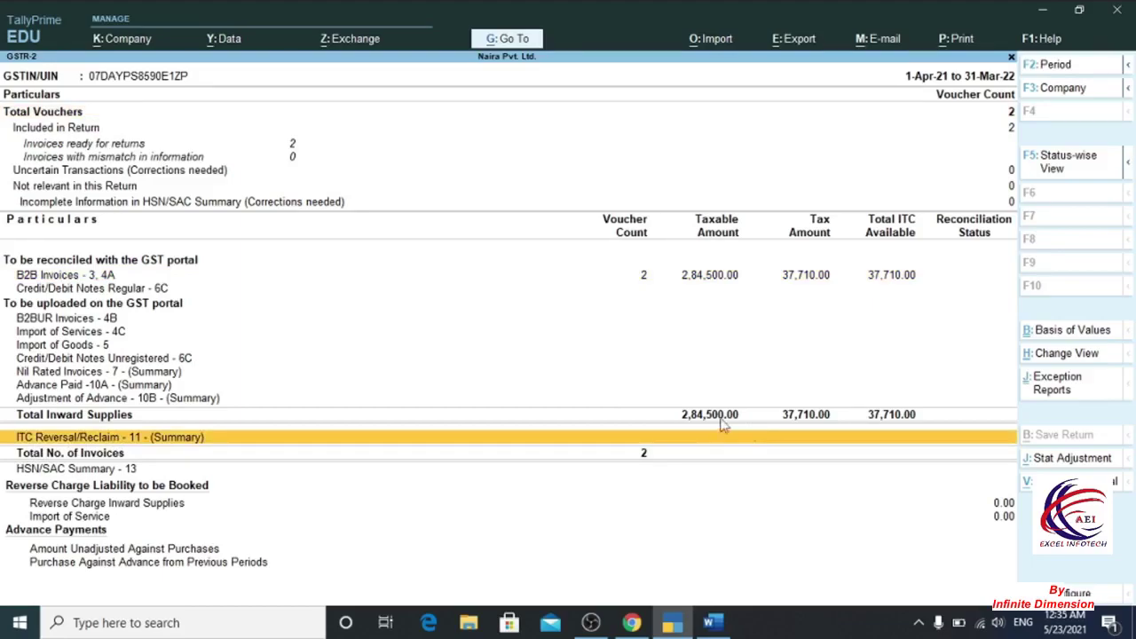
pyautogui.click(1056, 156)
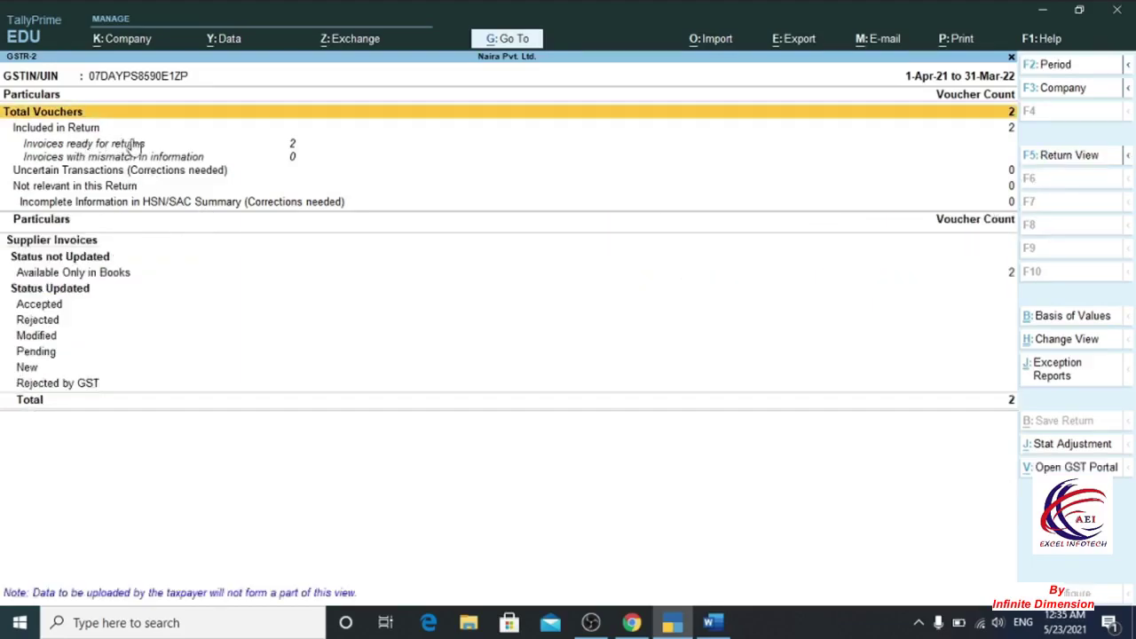
pyautogui.doubleClick(293, 145)
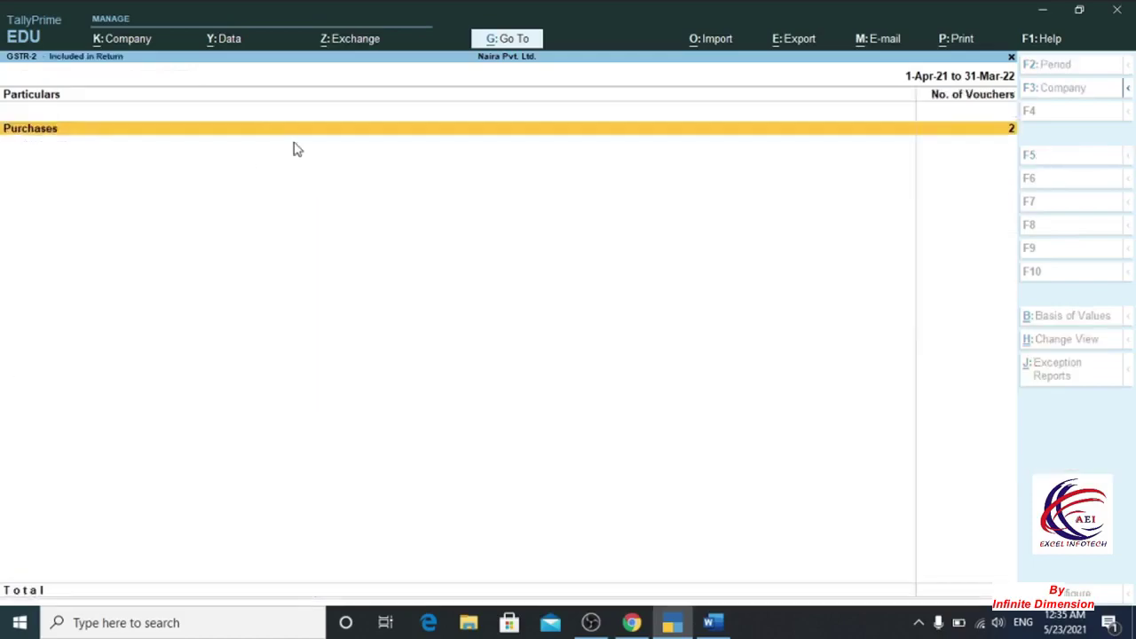
pyautogui.doubleClick(51, 131)
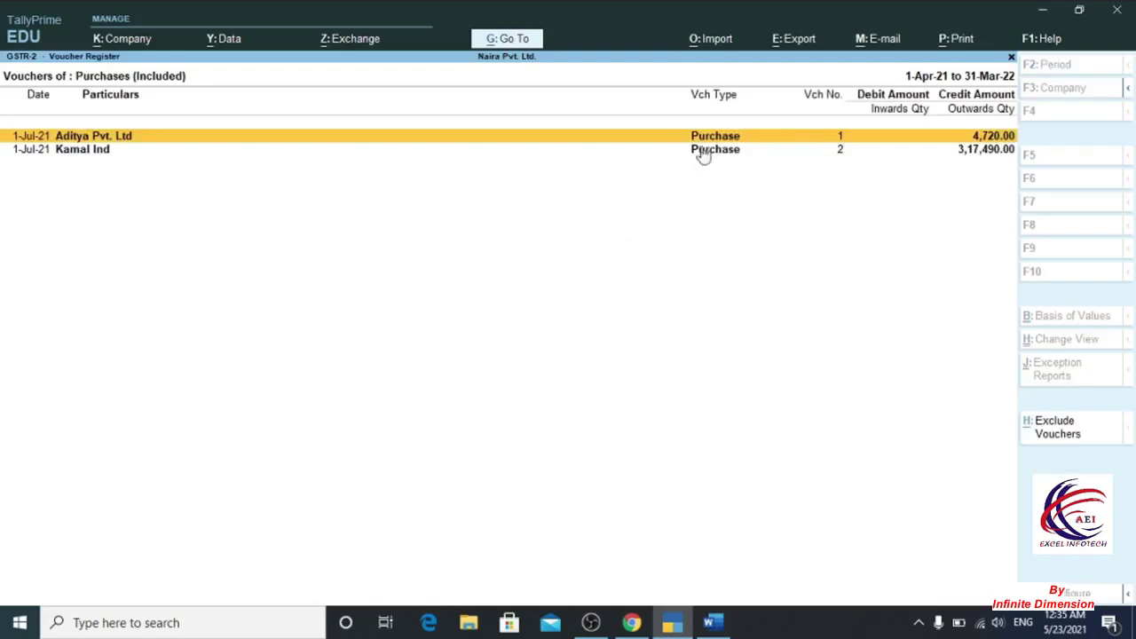
pyautogui.press('Escape')
pyautogui.press('Escape')
pyautogui.press('Escape')
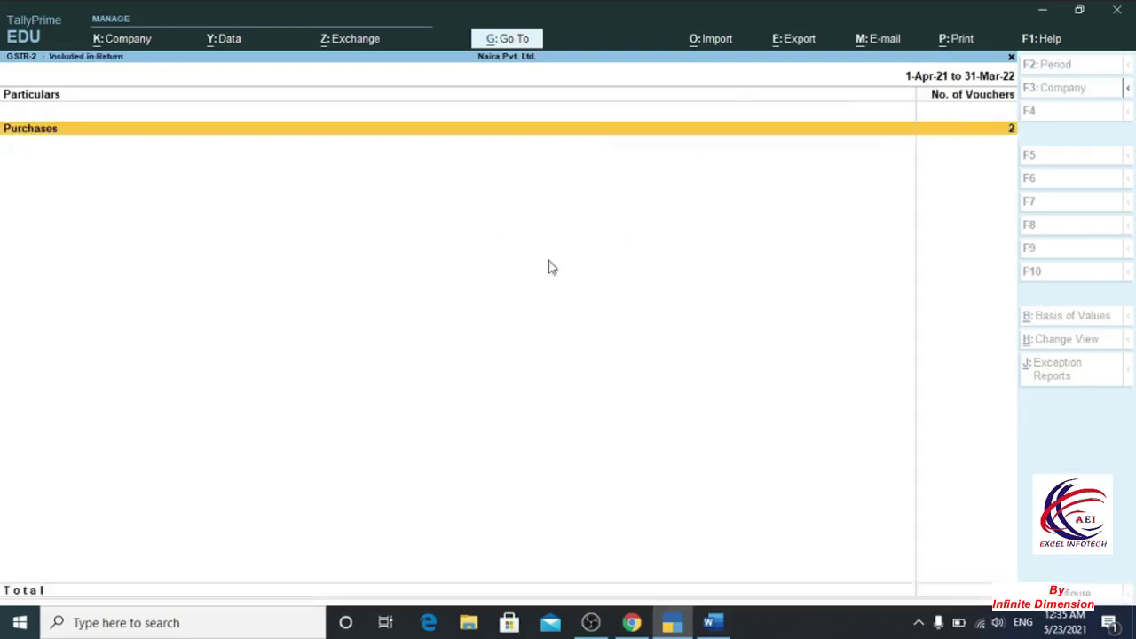
# Open GSTR-1 from the GST Reports list, then back out to the Gateway of Tally
pyautogui.press('Escape')
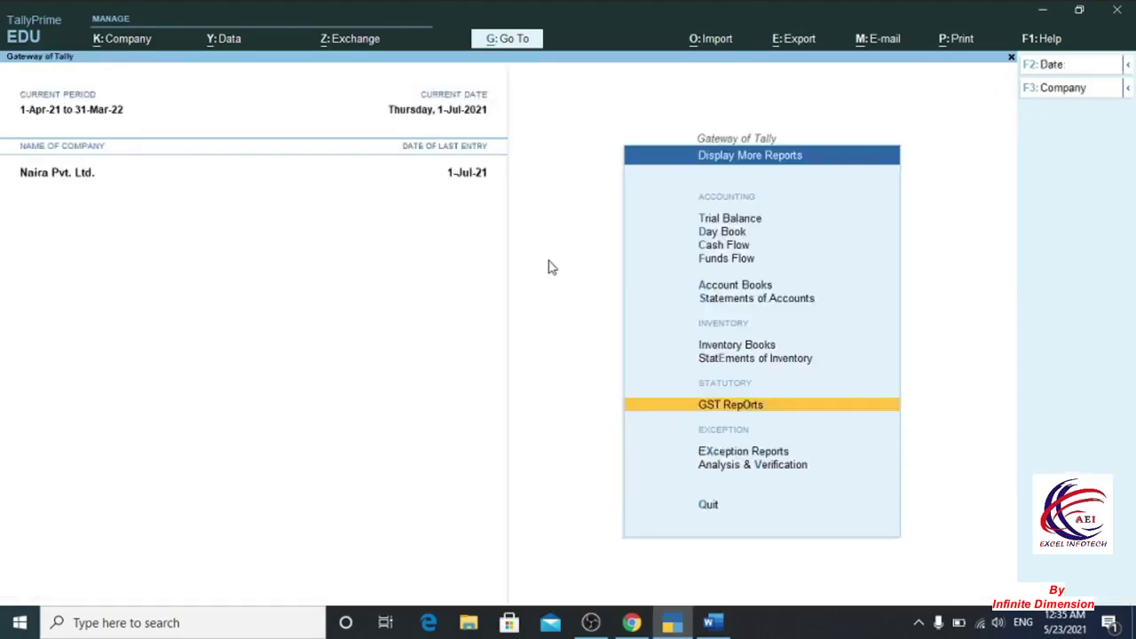
pyautogui.press('Escape')
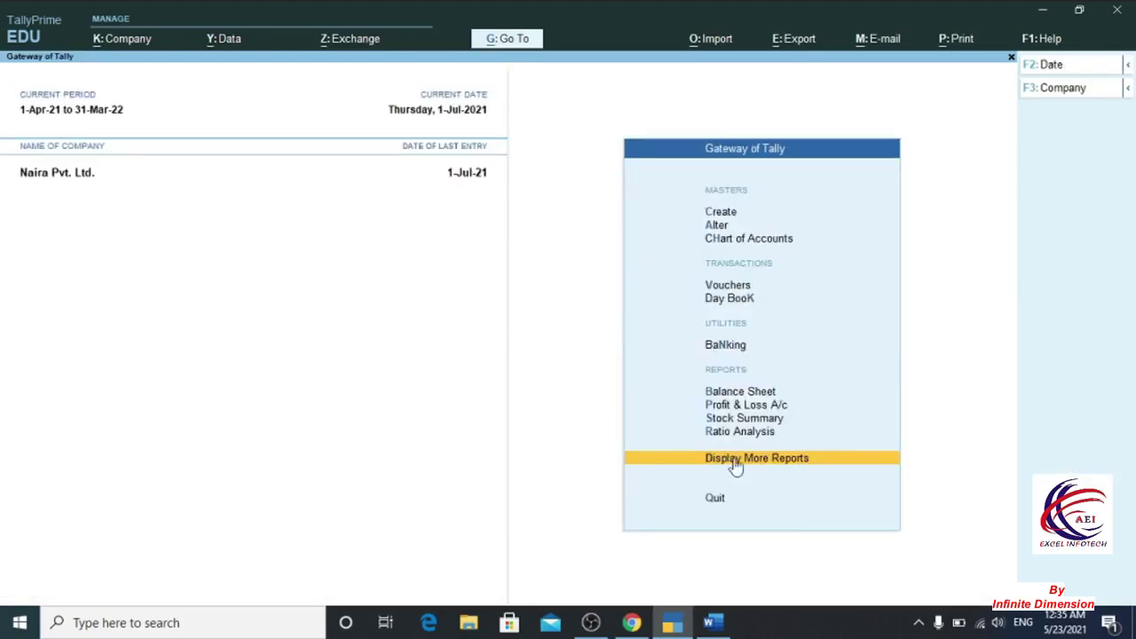
pyautogui.click(769, 468)
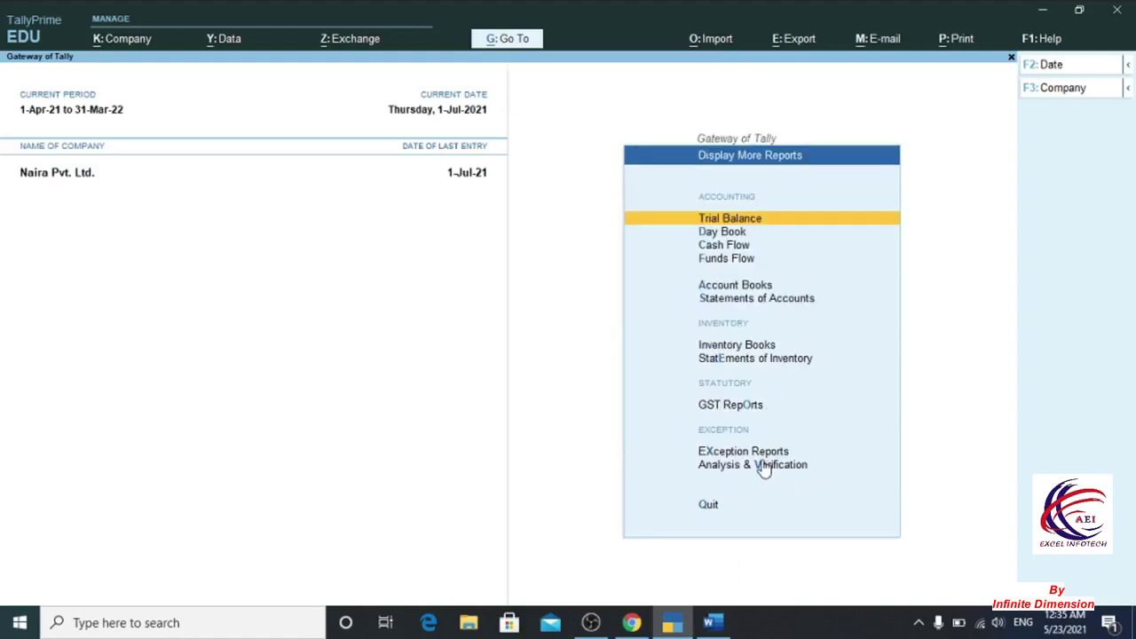
pyautogui.click(735, 407)
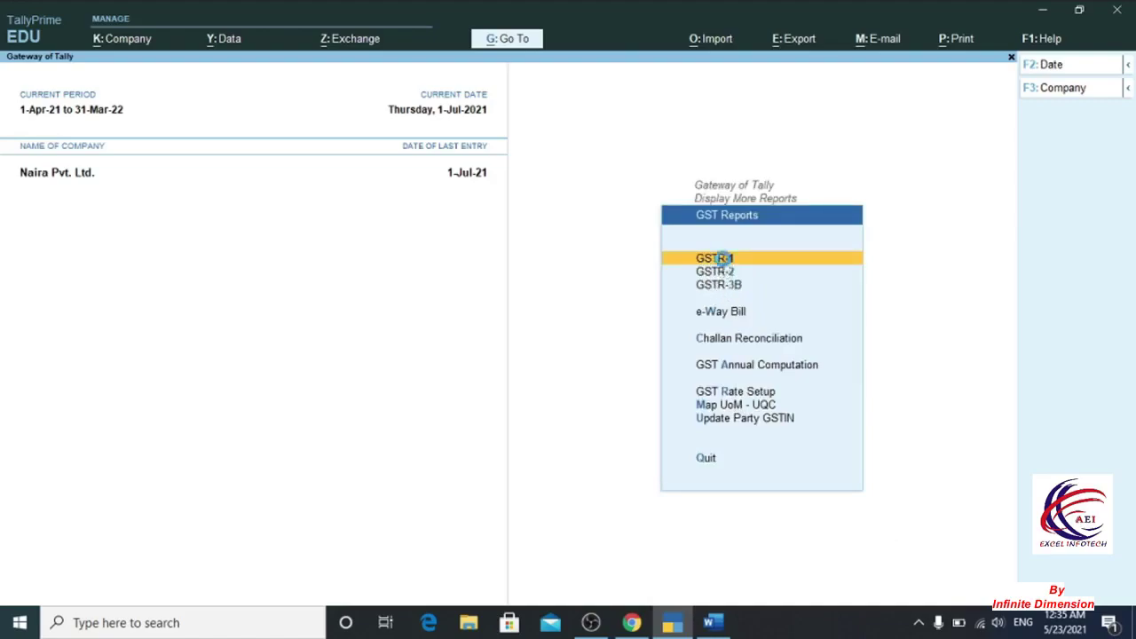
pyautogui.click(724, 258)
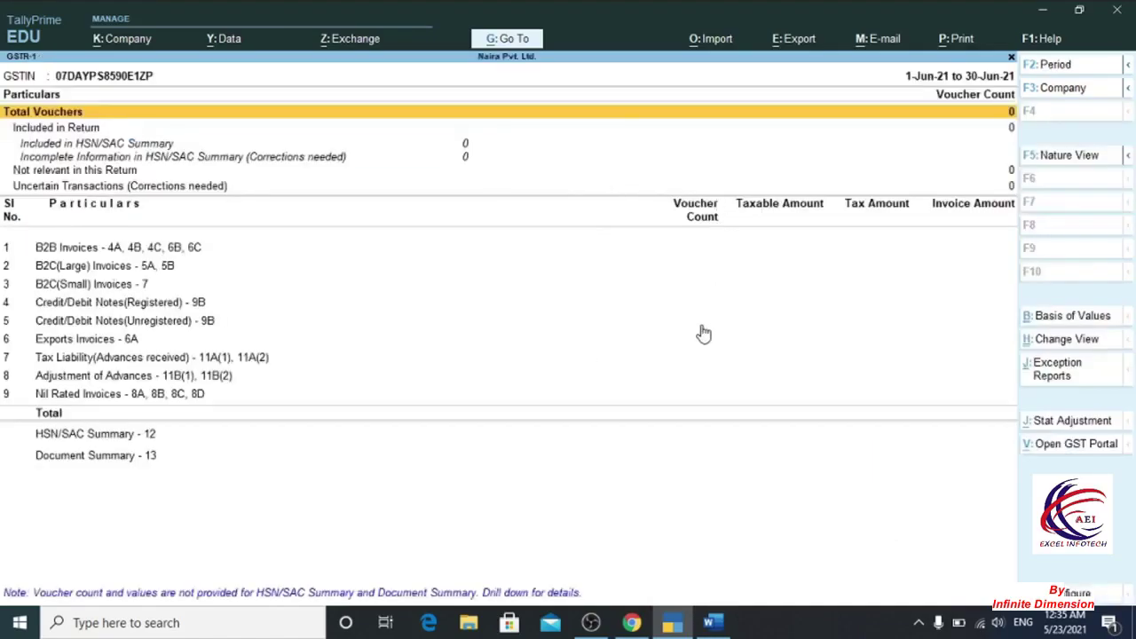
pyautogui.press('Escape')
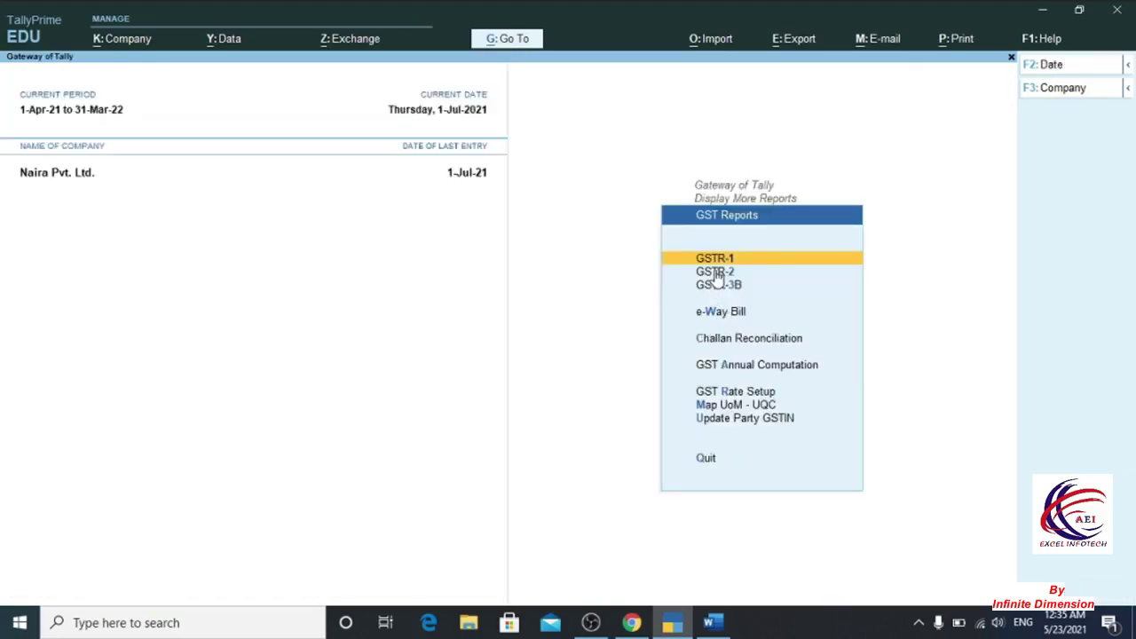
pyautogui.press('Escape')
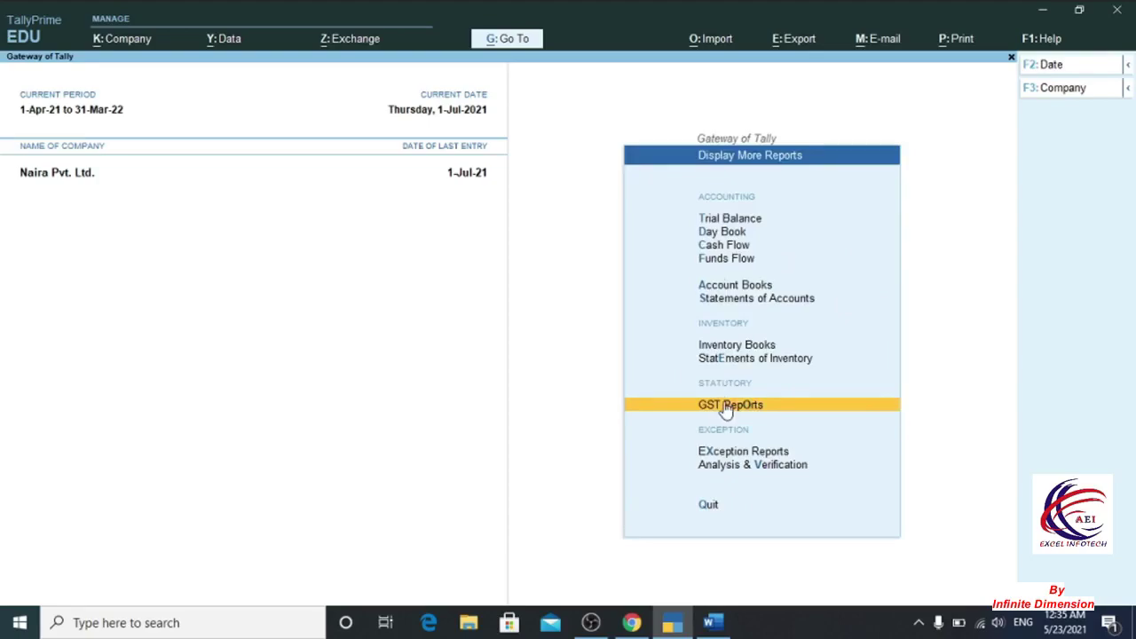
pyautogui.press('Escape')
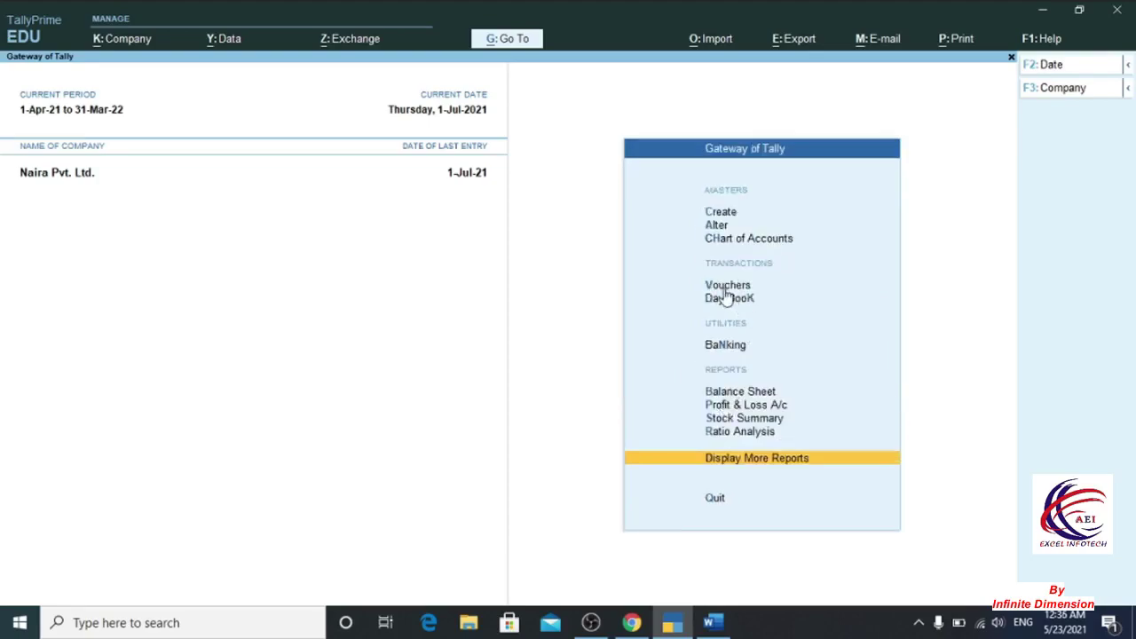
# Start a sales voucher with F8 and copy the party name Pankaj Ind. from the Word question
pyautogui.click(725, 287)
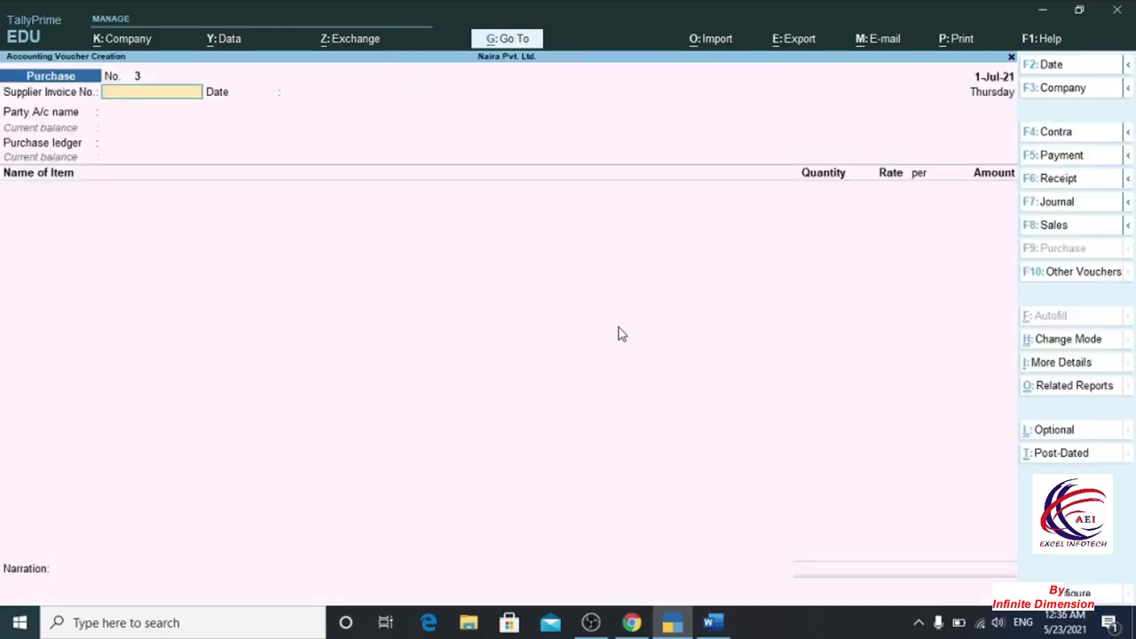
pyautogui.press('F8')
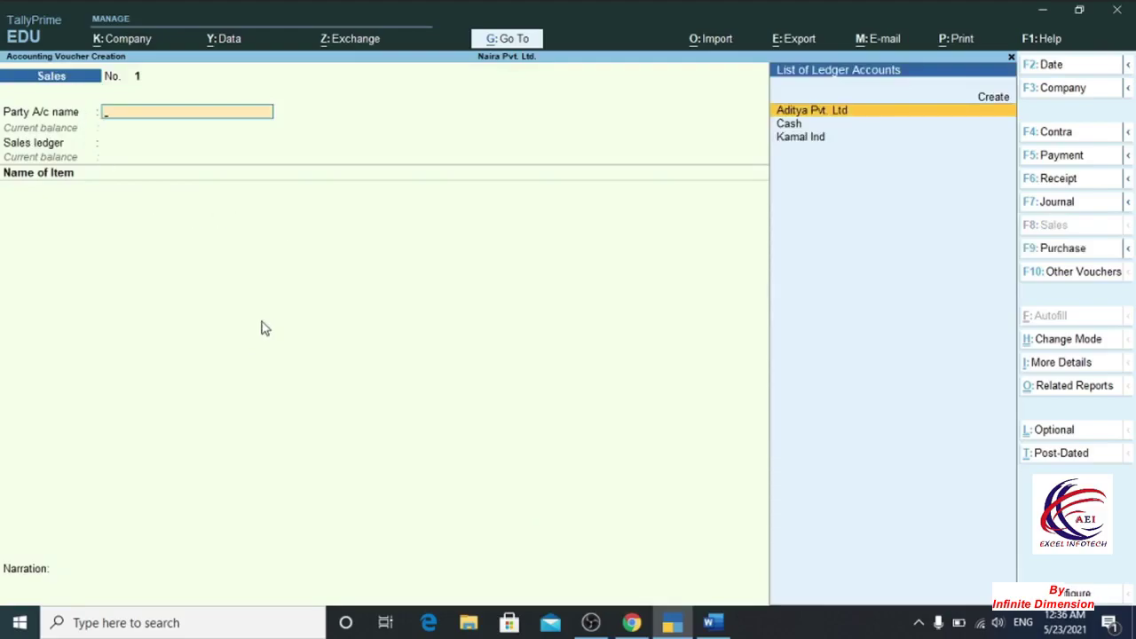
pyautogui.hotkey('alt', 'Tab')
pyautogui.scroll(3, 343, 425)
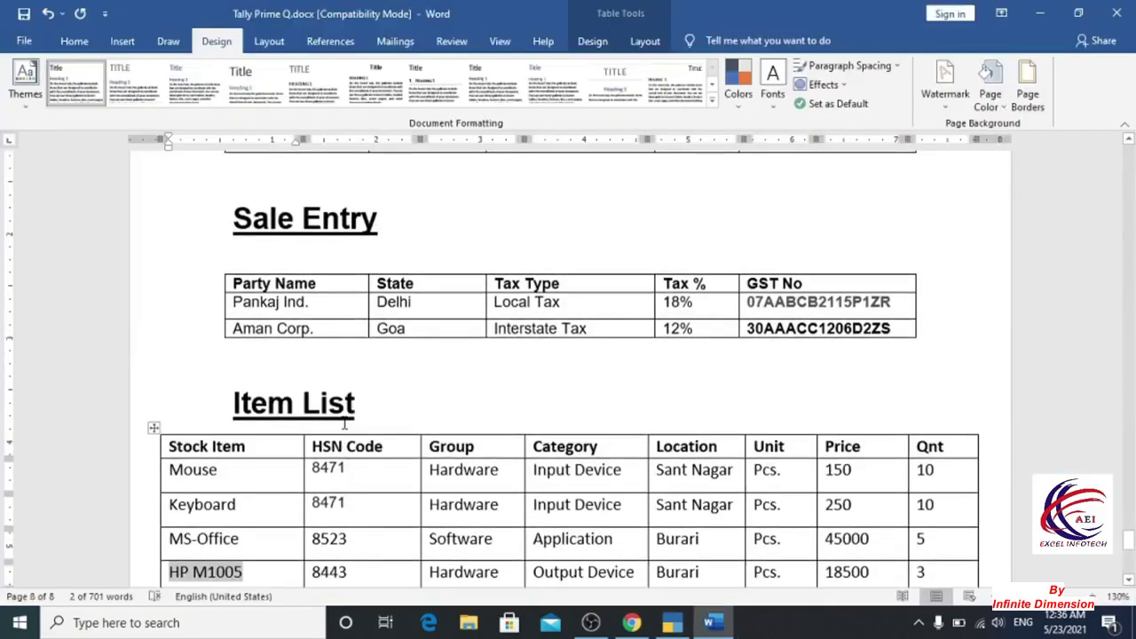
pyautogui.moveTo(309, 303); pyautogui.dragTo(247, 309)
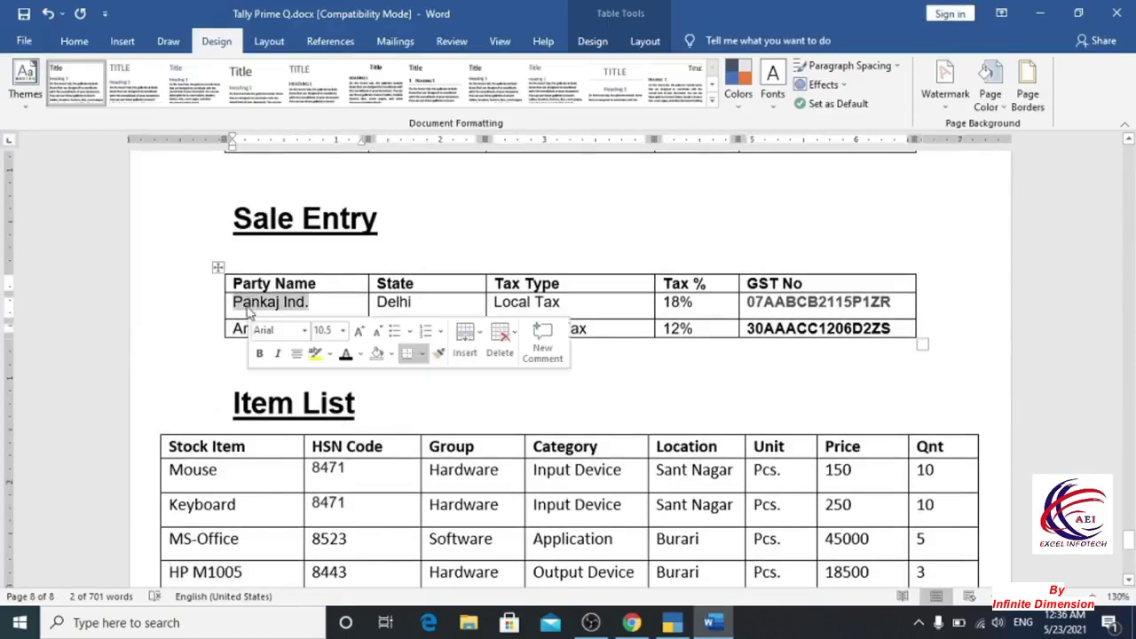
pyautogui.hotkey('alt', 'Tab')
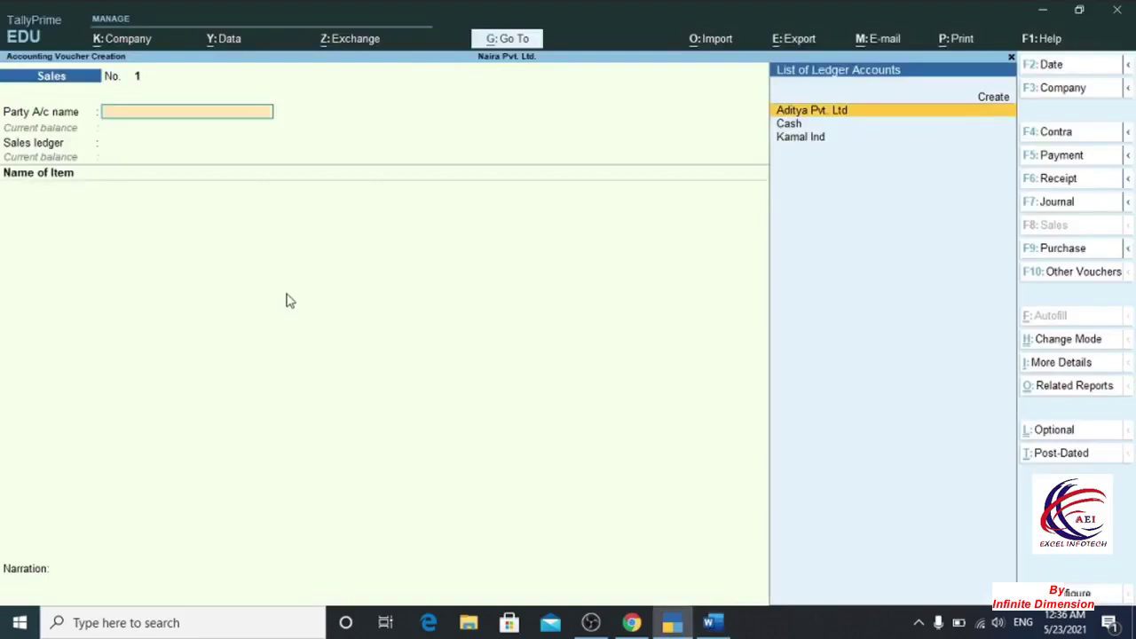
# Create party ledger Pankaj Ind. under Sundry Debtors
pyautogui.hotkey('alt', 'c')
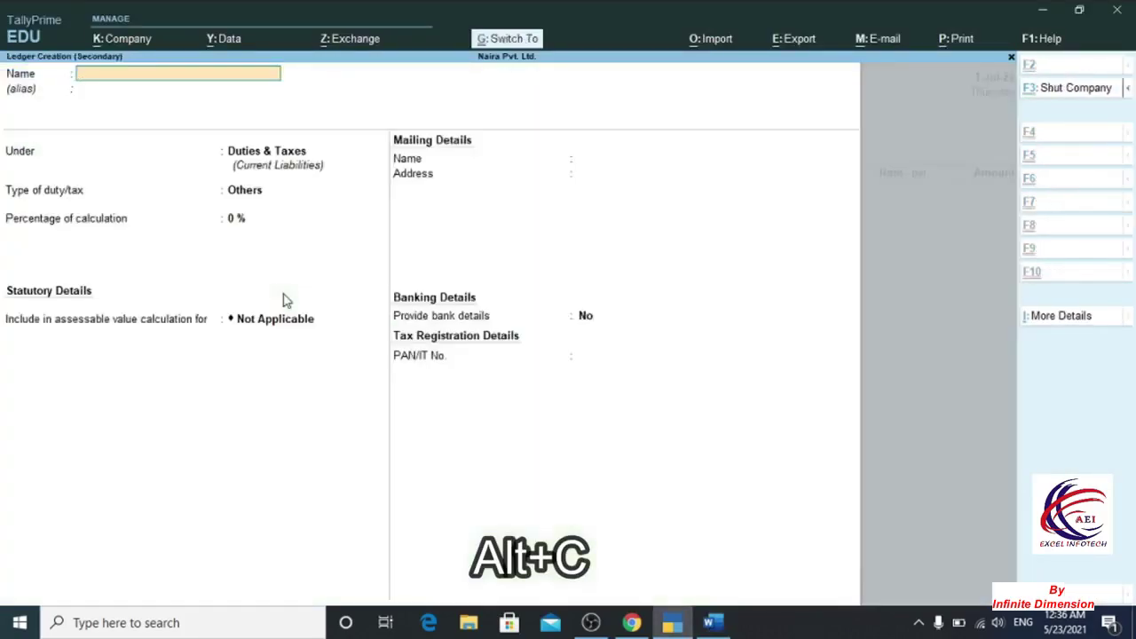
pyautogui.hotkey('ctrl', 'alt', 'v')
pyautogui.press('Return')
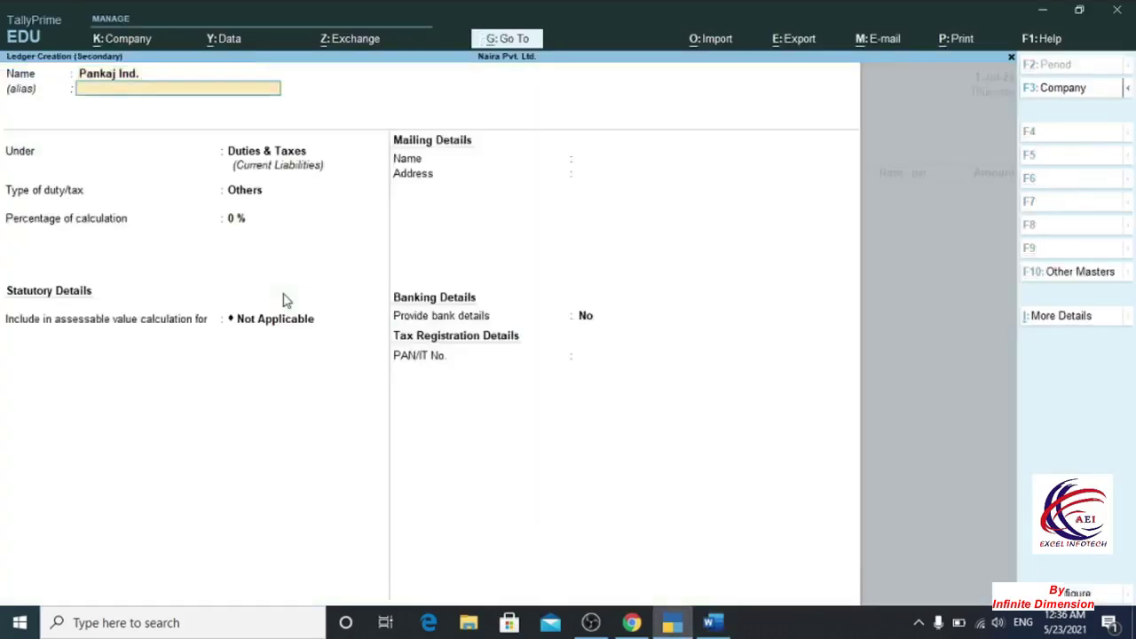
pyautogui.press('Return')
pyautogui.write('S')
pyautogui.press('Down')
pyautogui.press('Down')
pyautogui.press('Down')
pyautogui.press('Down')
pyautogui.press('Down')
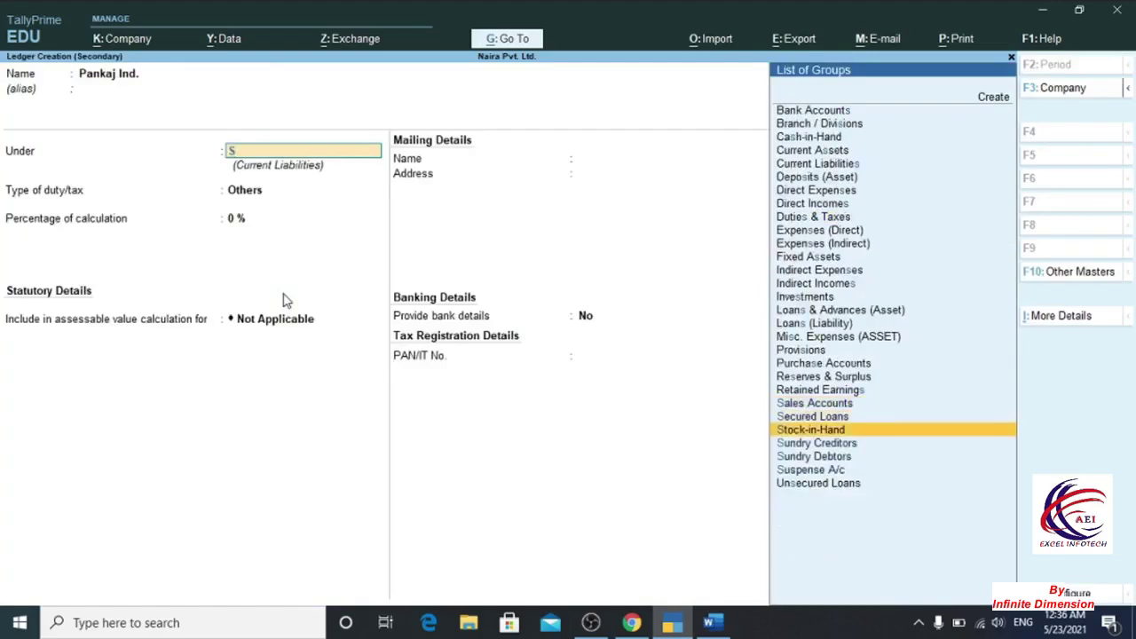
pyautogui.press('Return')
pyautogui.press('Return')
pyautogui.press('Return')
pyautogui.press('Return')
pyautogui.press('Return')
pyautogui.press('Return')
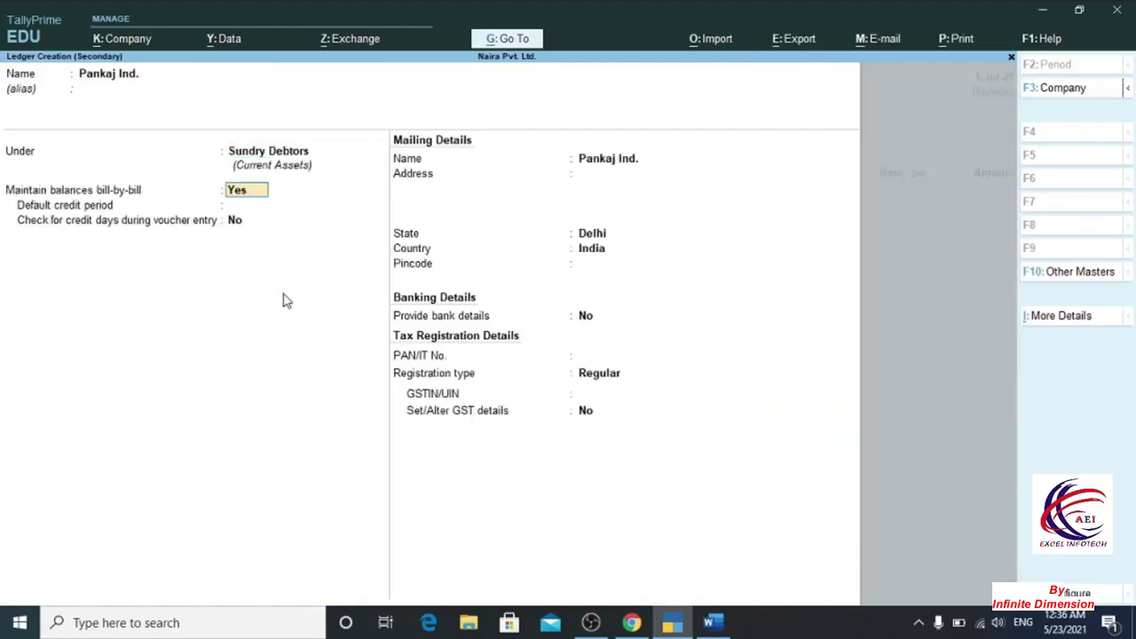
pyautogui.press('Return')
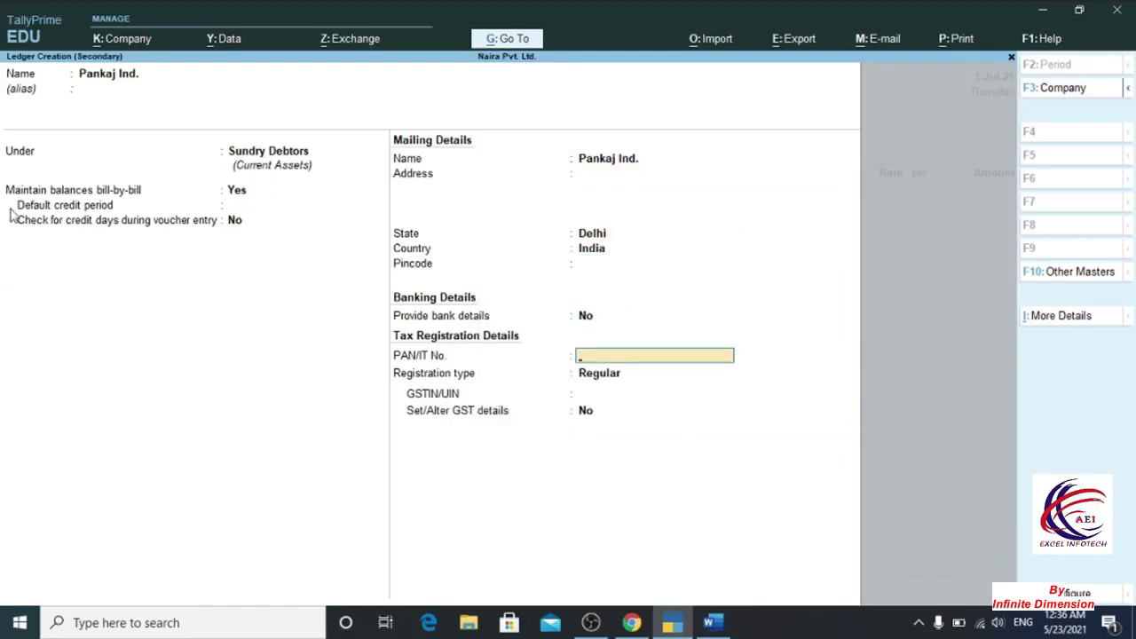
# Paste Pankaj Ind.'s GST number with Regular registration, save the ledger, and accept party details
pyautogui.hotkey('alt', 'Tab')
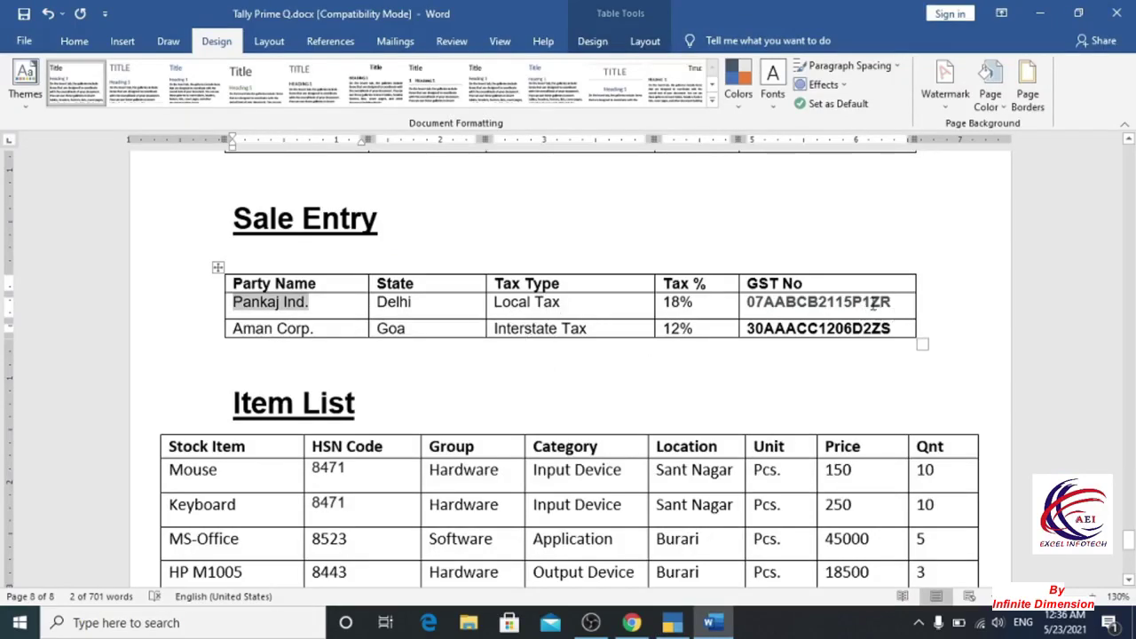
pyautogui.moveTo(892, 301); pyautogui.dragTo(746, 302)
pyautogui.hotkey('ctrl', 'c')
pyautogui.hotkey('alt', 'Tab')
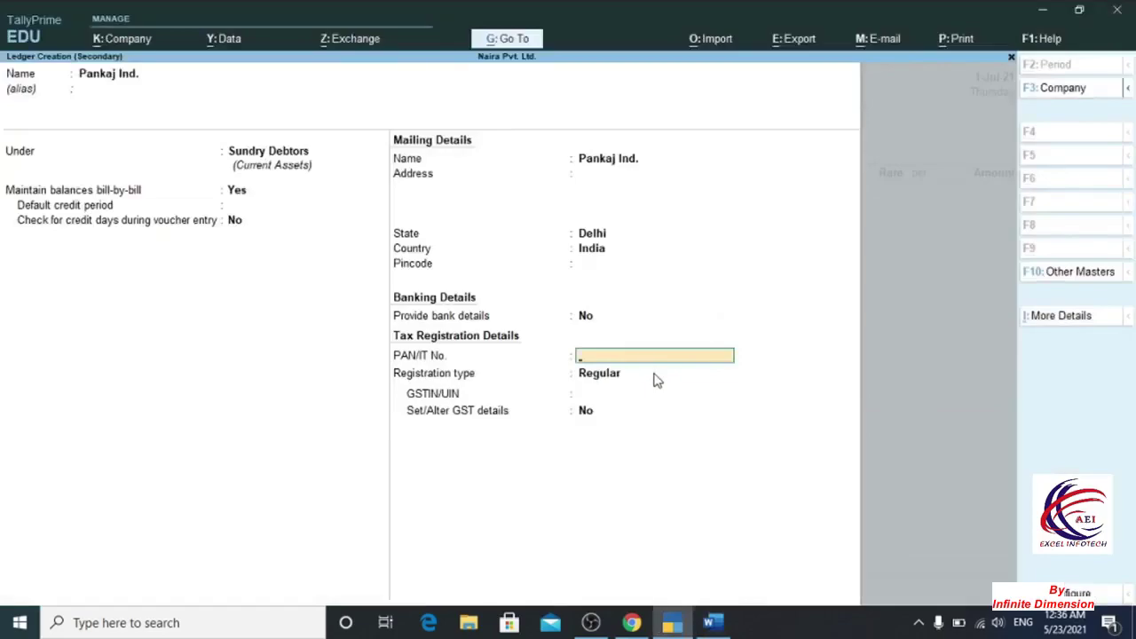
pyautogui.press('Return')
pyautogui.press('Return')
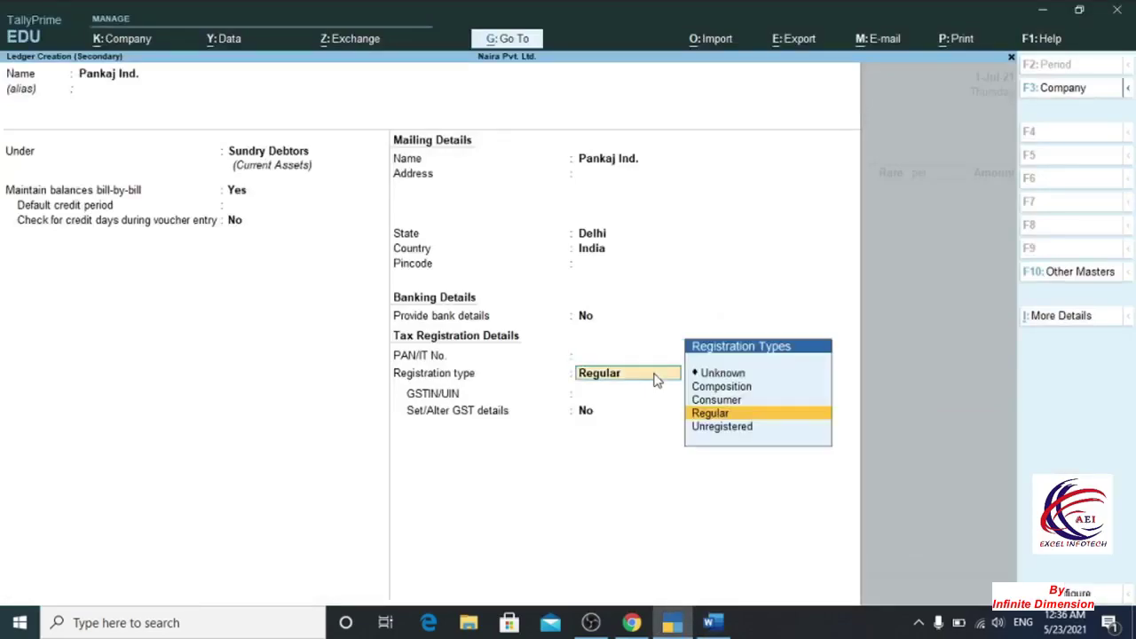
pyautogui.hotkey('ctrl', 'v')
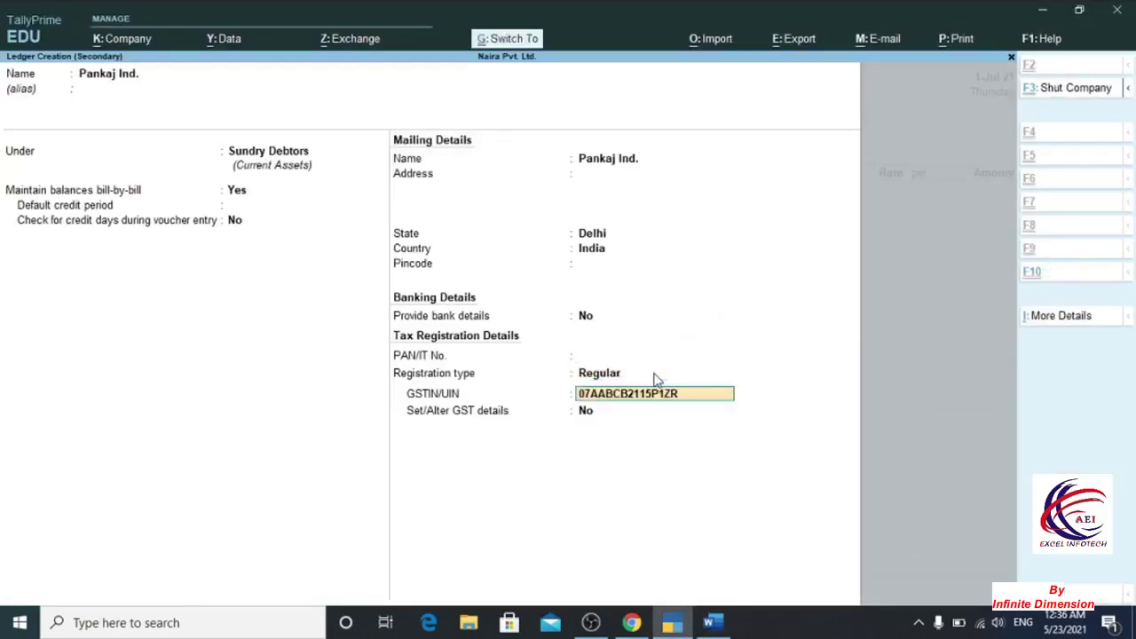
pyautogui.press('Return')
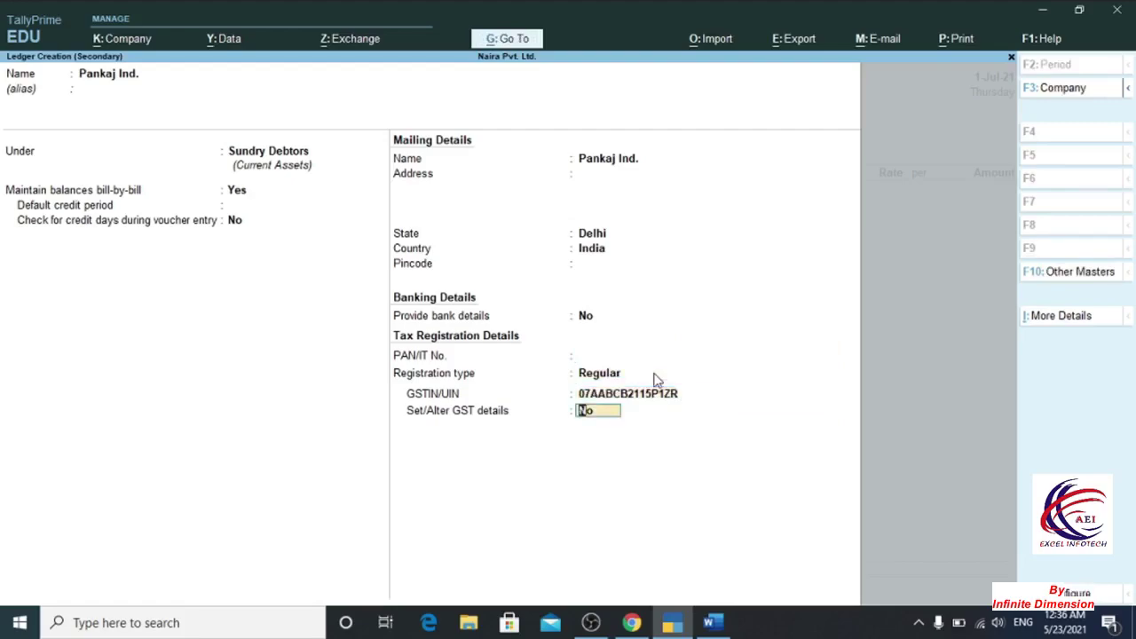
pyautogui.press('Return')
pyautogui.press('Return')
pyautogui.press('Return')
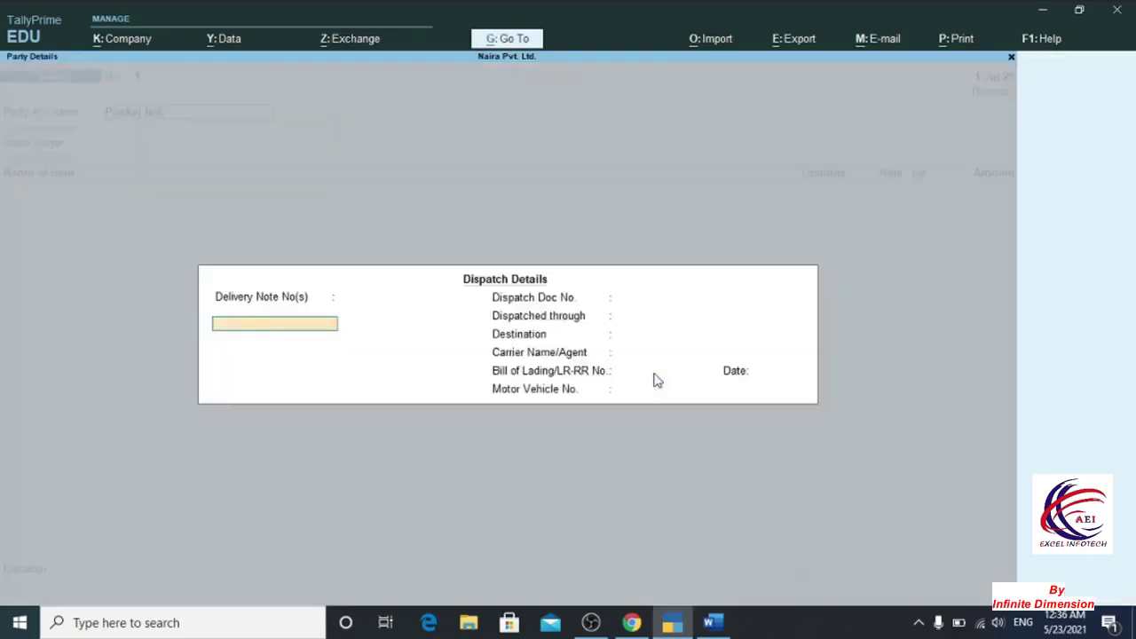
pyautogui.press('Escape')
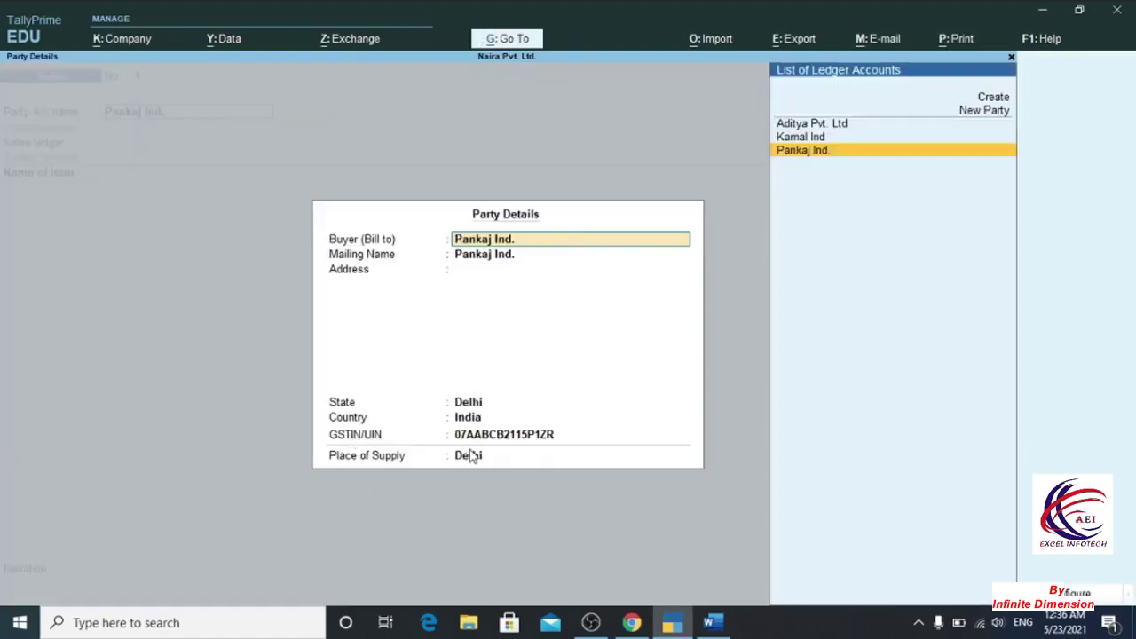
pyautogui.hotkey('ctrl', 'a')
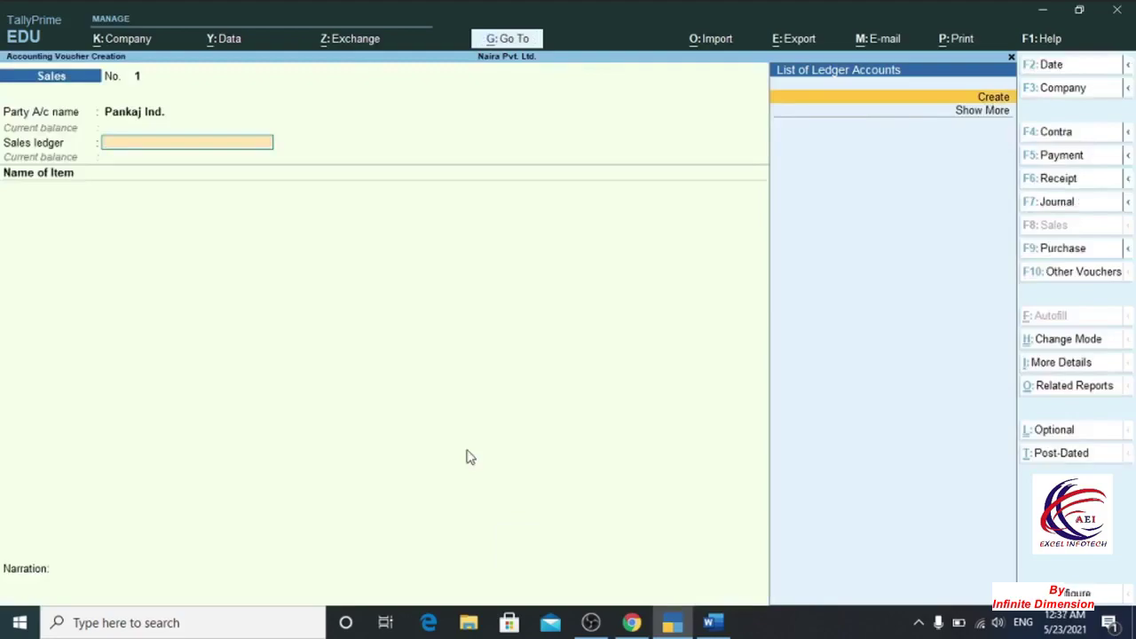
# Create the Sale ledger under Sales Accounts with GST applicable and Goods as type of supply
pyautogui.press('Return')
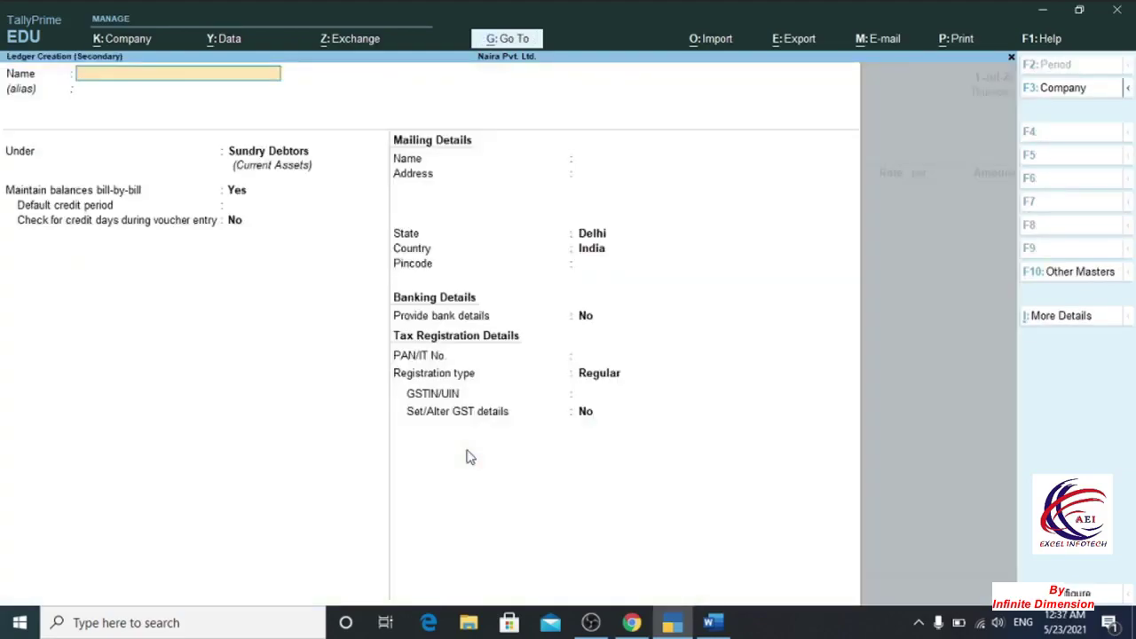
pyautogui.press('Return')
pyautogui.press('Return')
pyautogui.write('S')
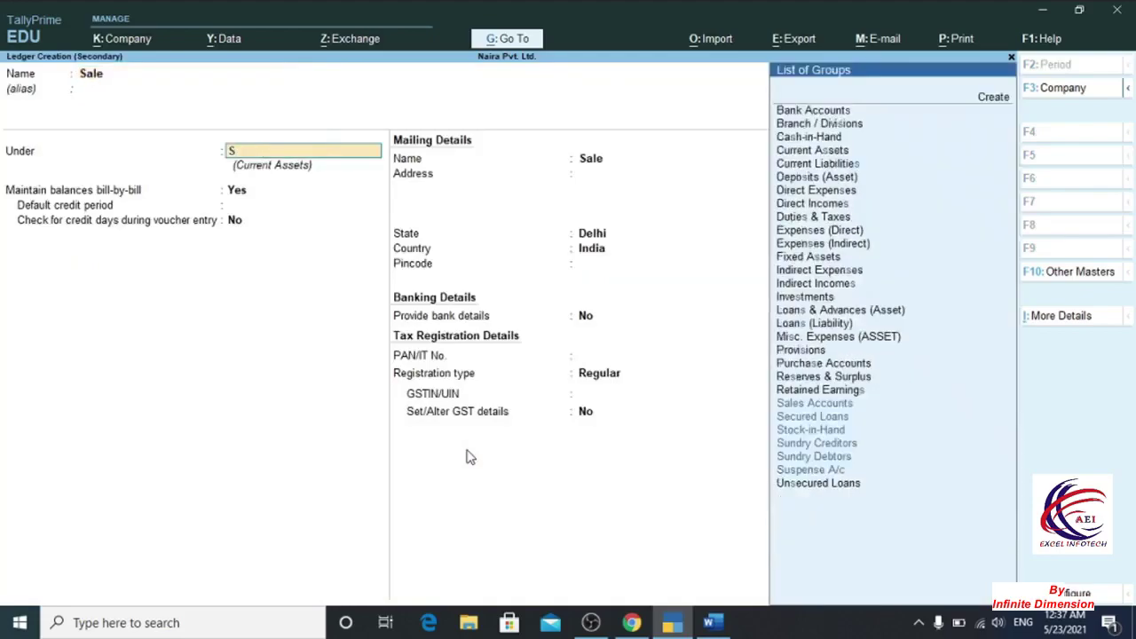
pyautogui.press('Down')
pyautogui.press('Up')
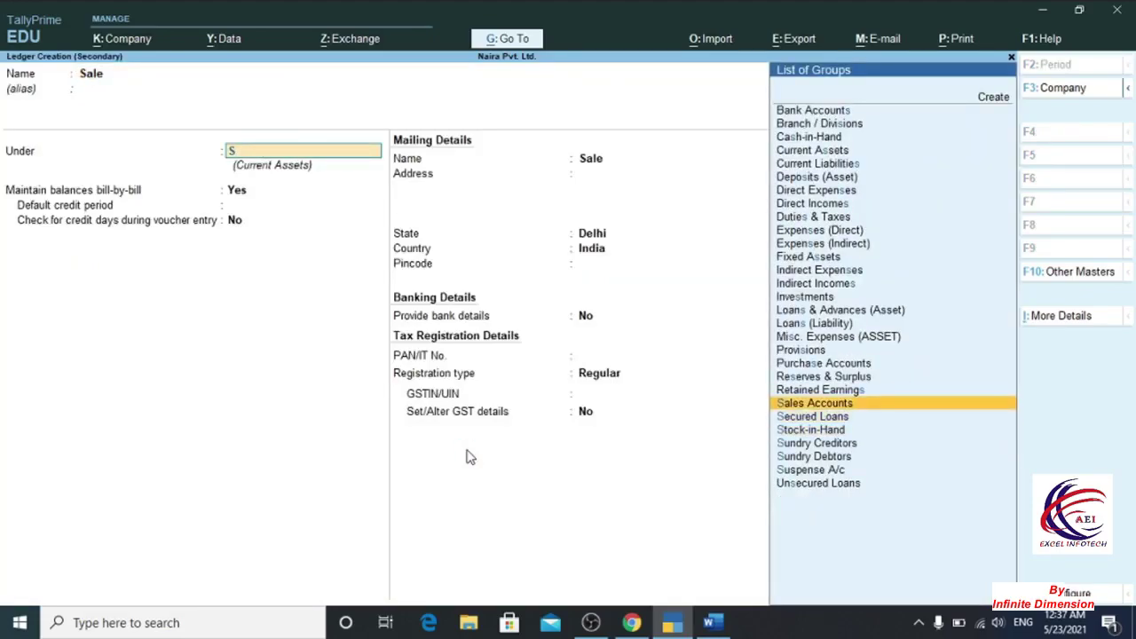
pyautogui.press('Return')
pyautogui.press('Return')
pyautogui.press('Return')
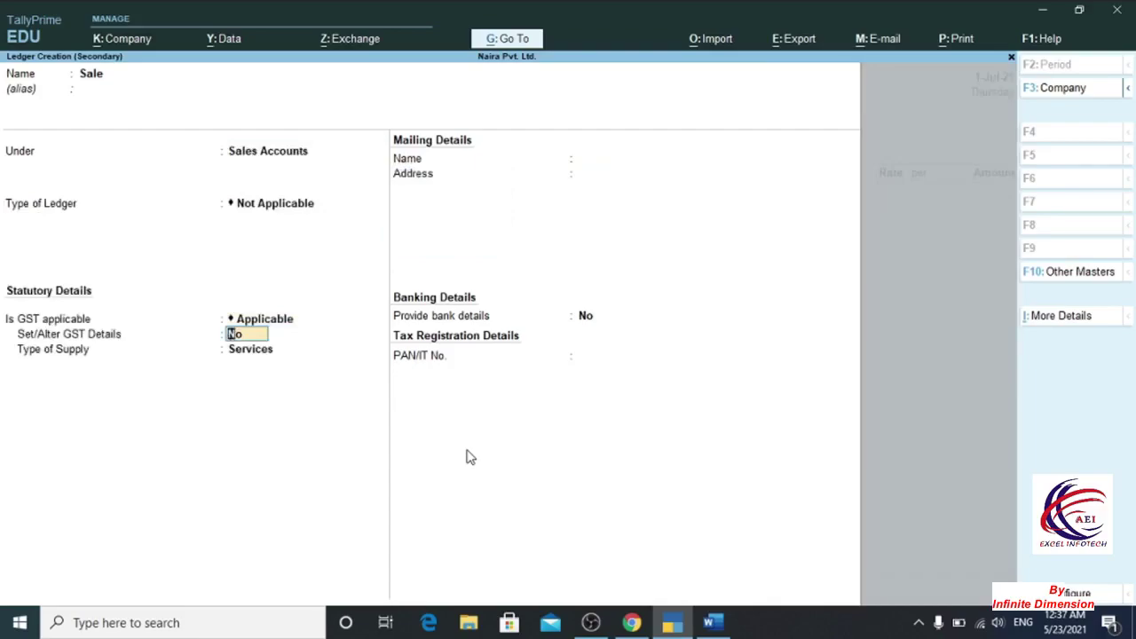
pyautogui.press('Return')
pyautogui.press('Up')
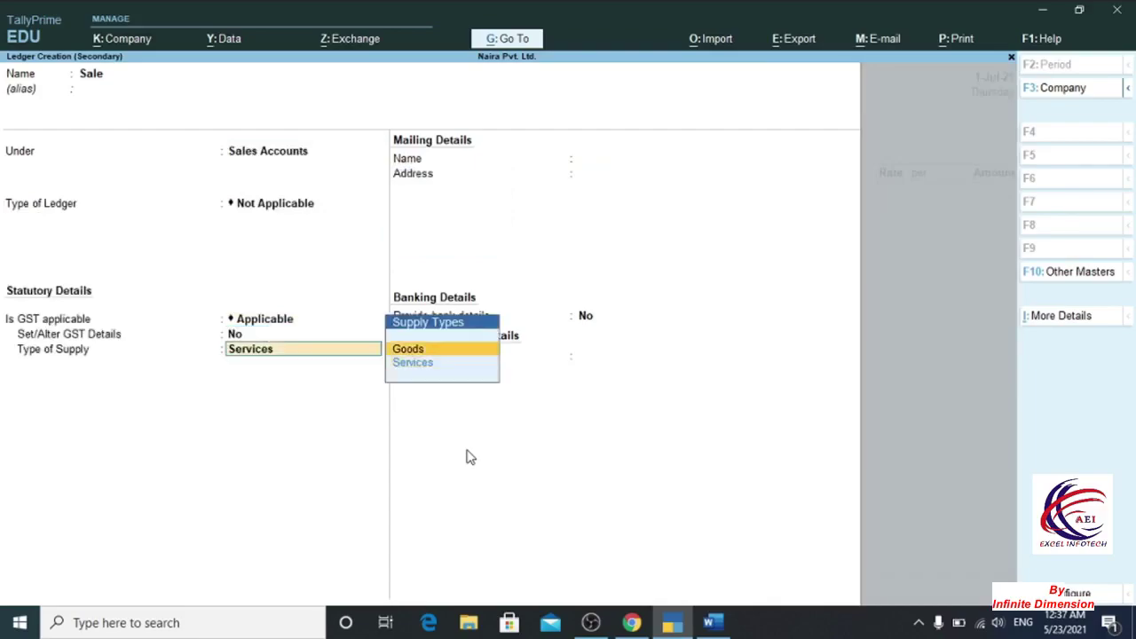
pyautogui.press('Return')
pyautogui.press('Return')
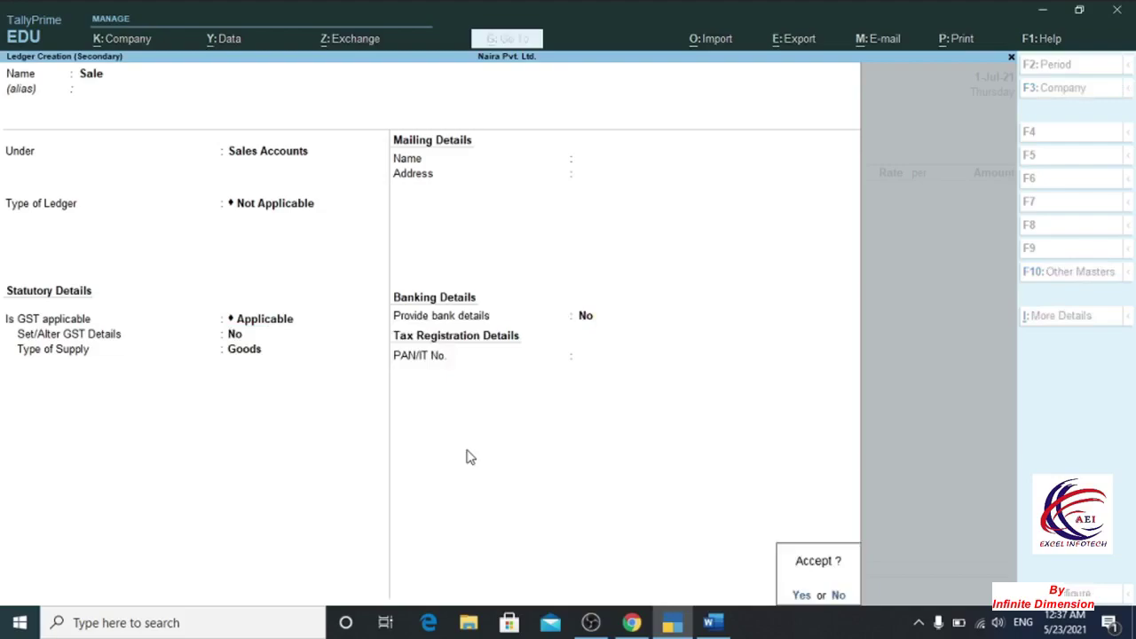
pyautogui.press('Return')
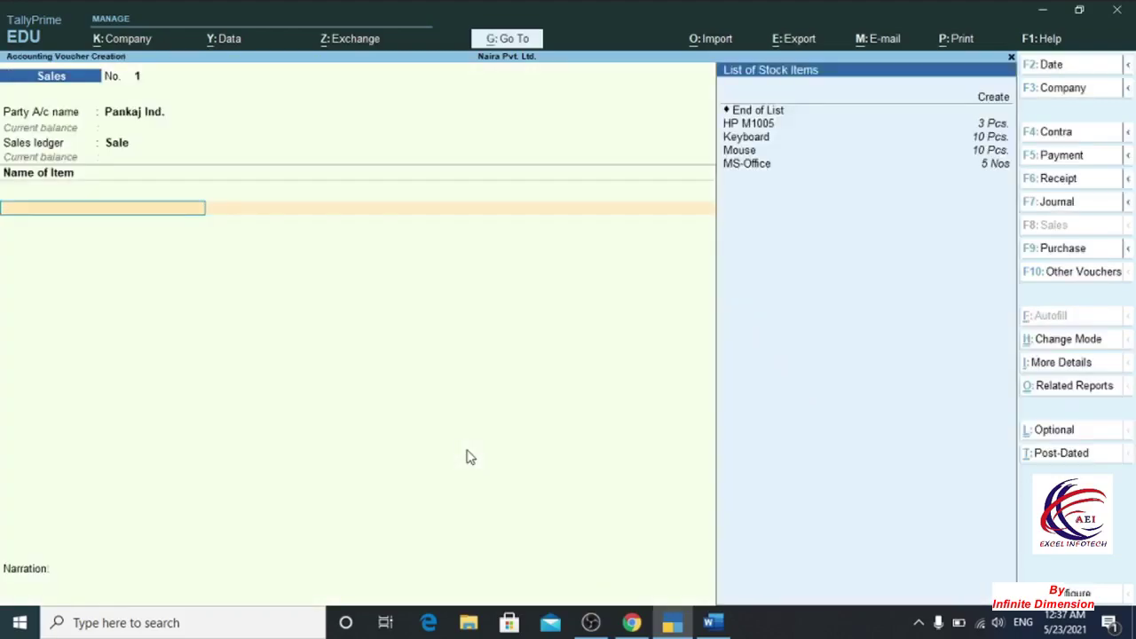
# Add HP M1005 as the first item, quantity 1 at rate 20,000
pyautogui.press('Down')
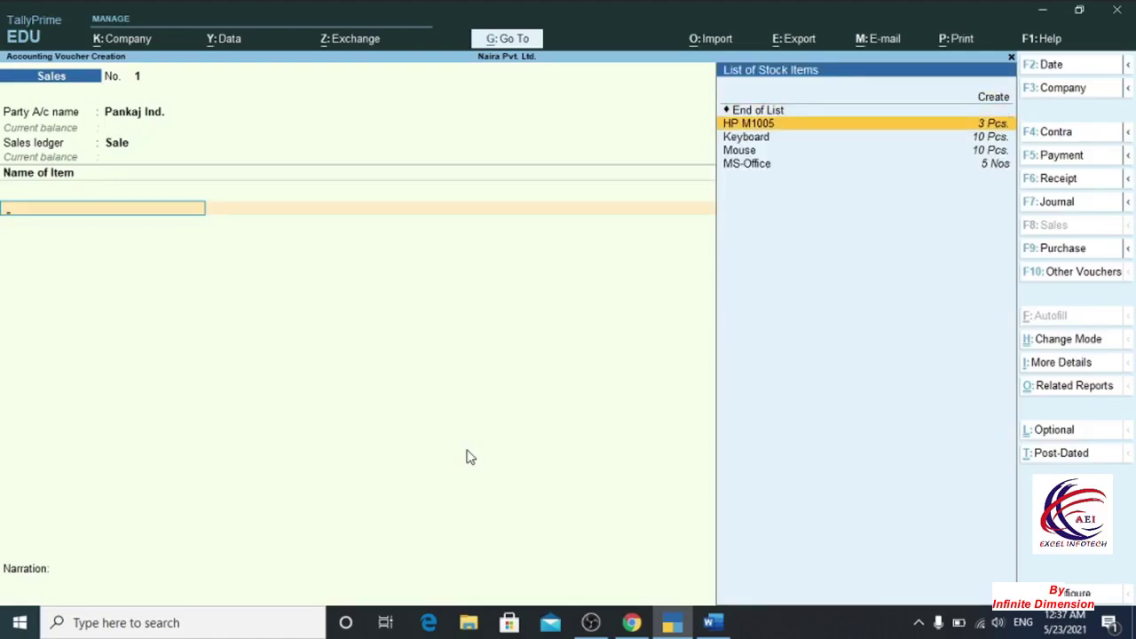
pyautogui.press('Return')
pyautogui.write('1')
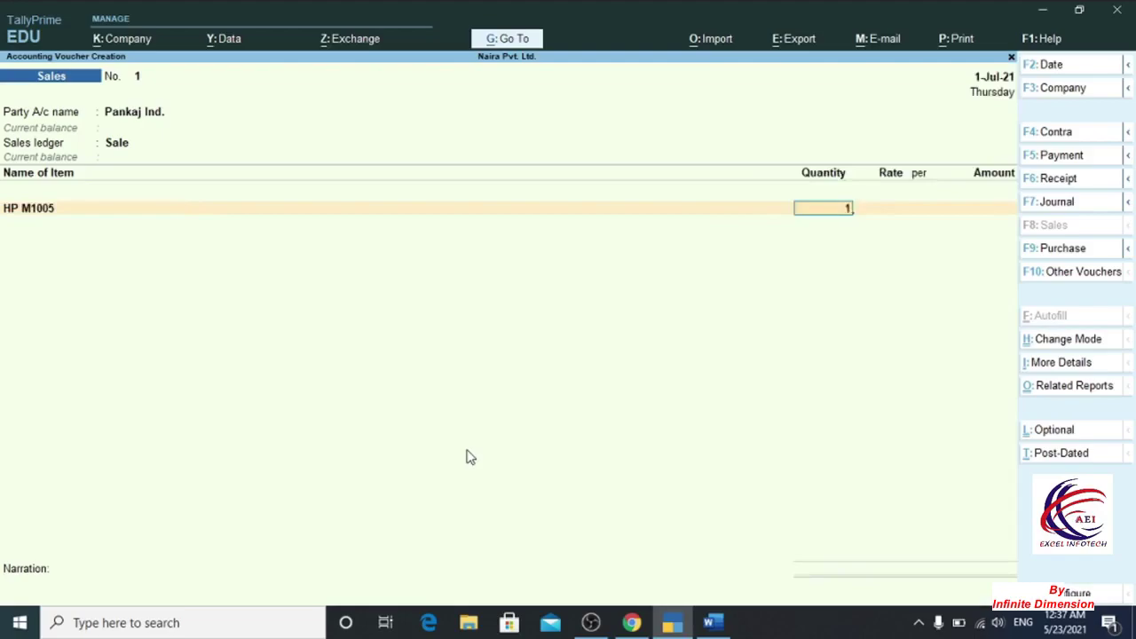
pyautogui.press('Return')
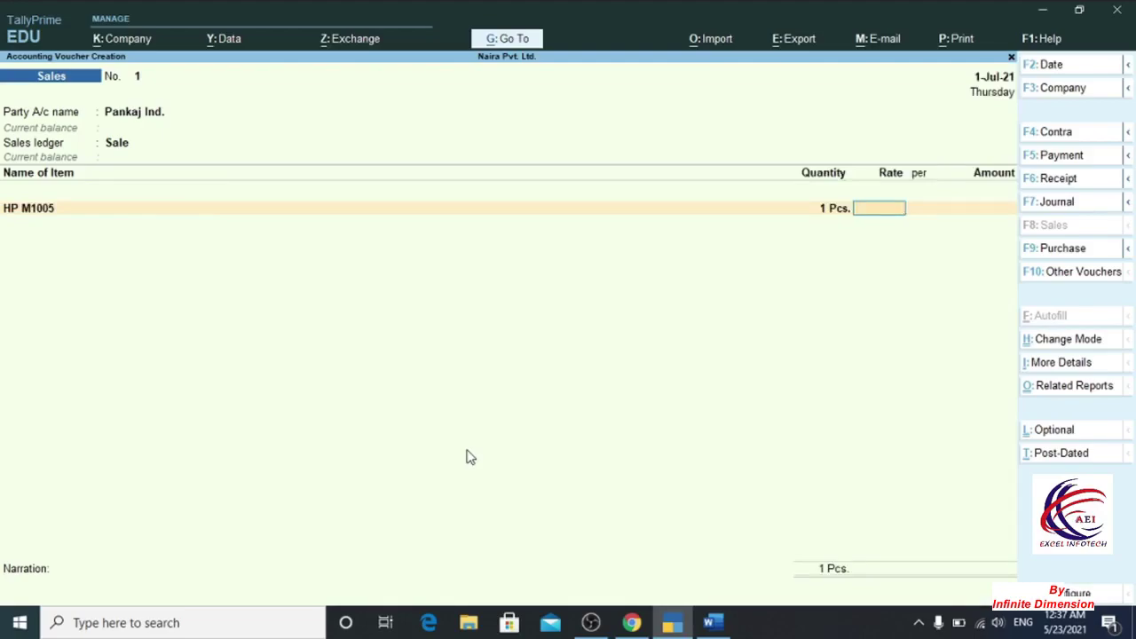
pyautogui.press('alt')
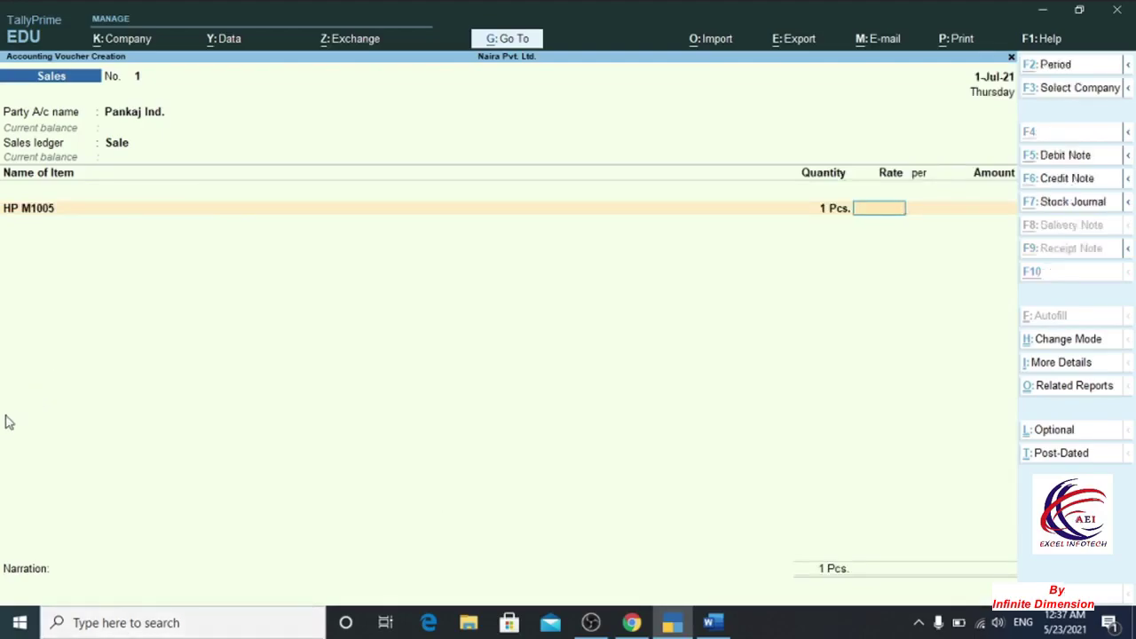
pyautogui.hotkey('alt', 'Tab')
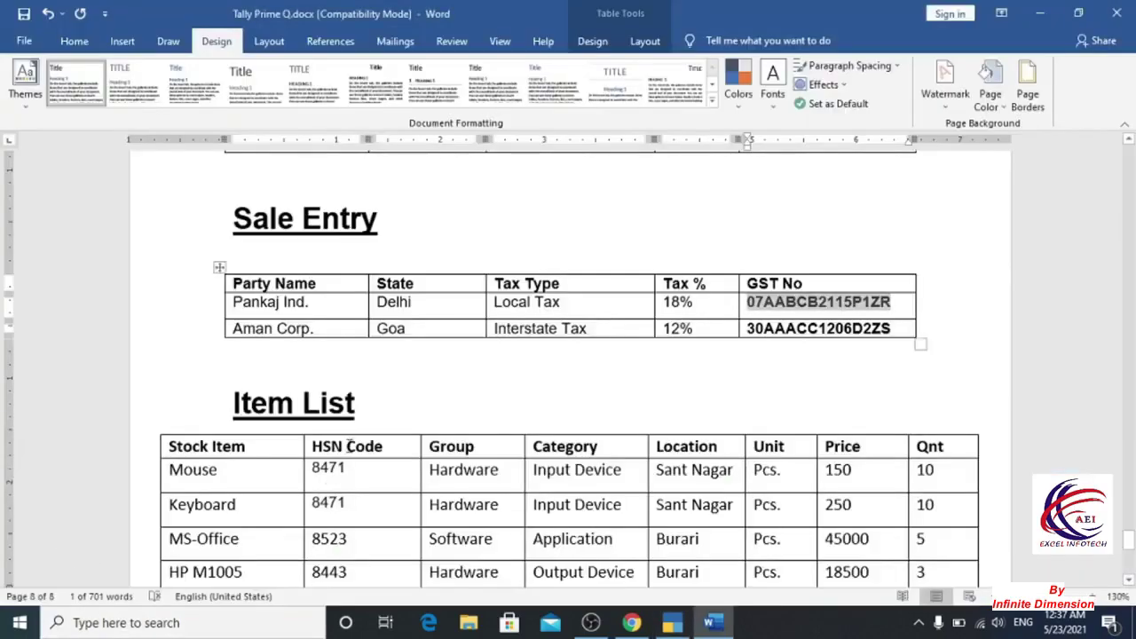
pyautogui.scroll(-5, 373, 434)
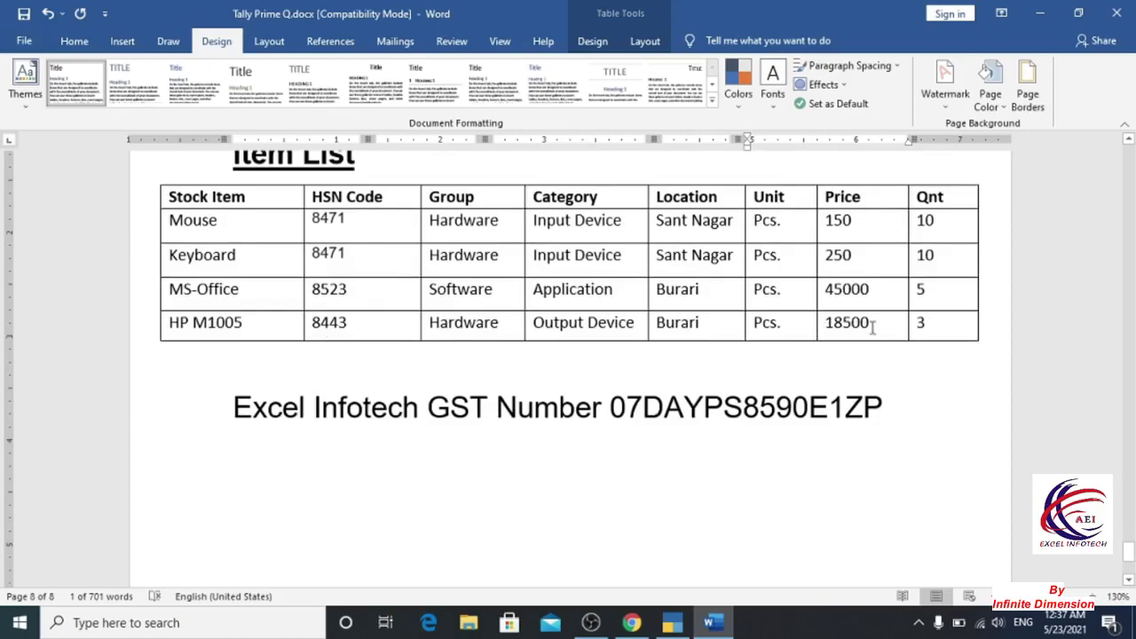
pyautogui.hotkey('alt', 'Tab')
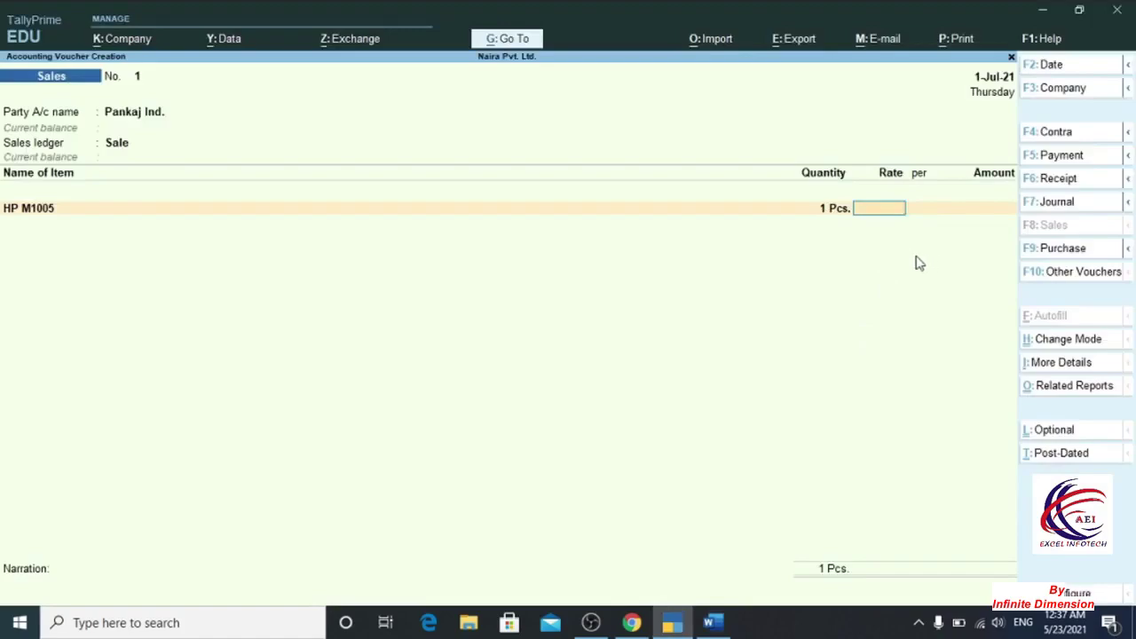
pyautogui.write('20000')
pyautogui.press('Return')
pyautogui.press('Return')
pyautogui.press('Return')
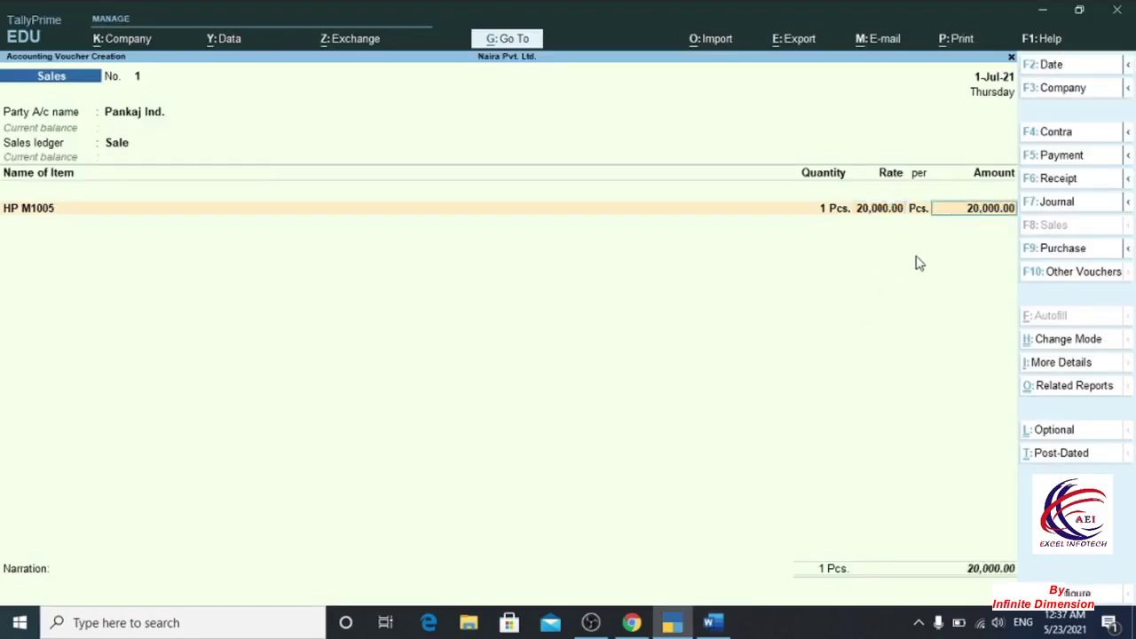
# Add MS-Office as the second item, quantity 1 at rate 50,000
pyautogui.press('ctrl')
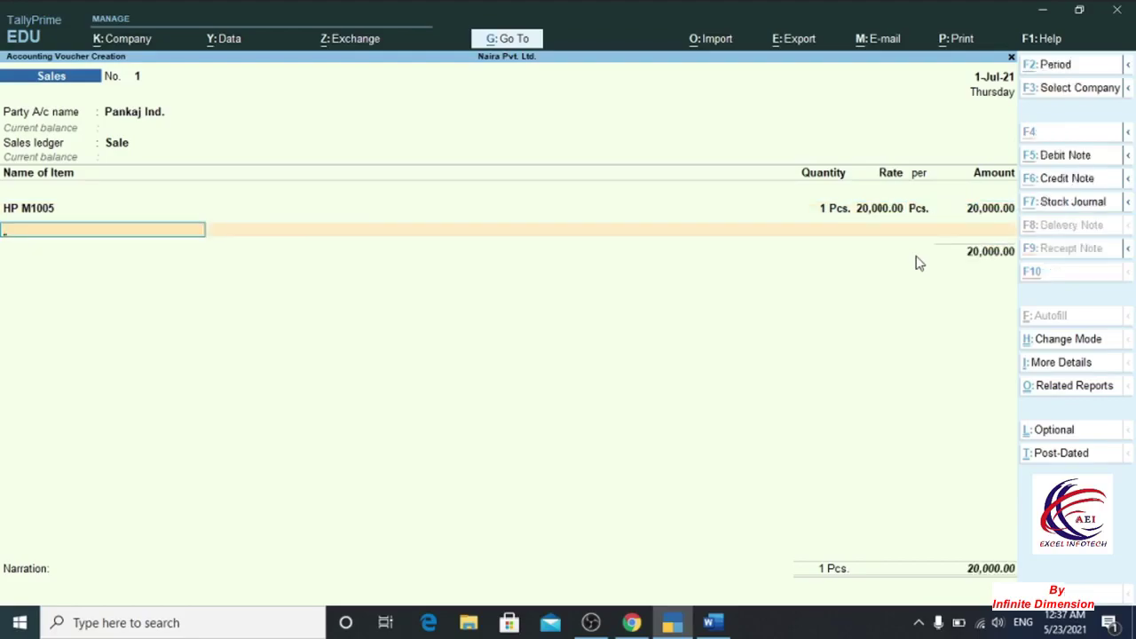
pyautogui.write('M')
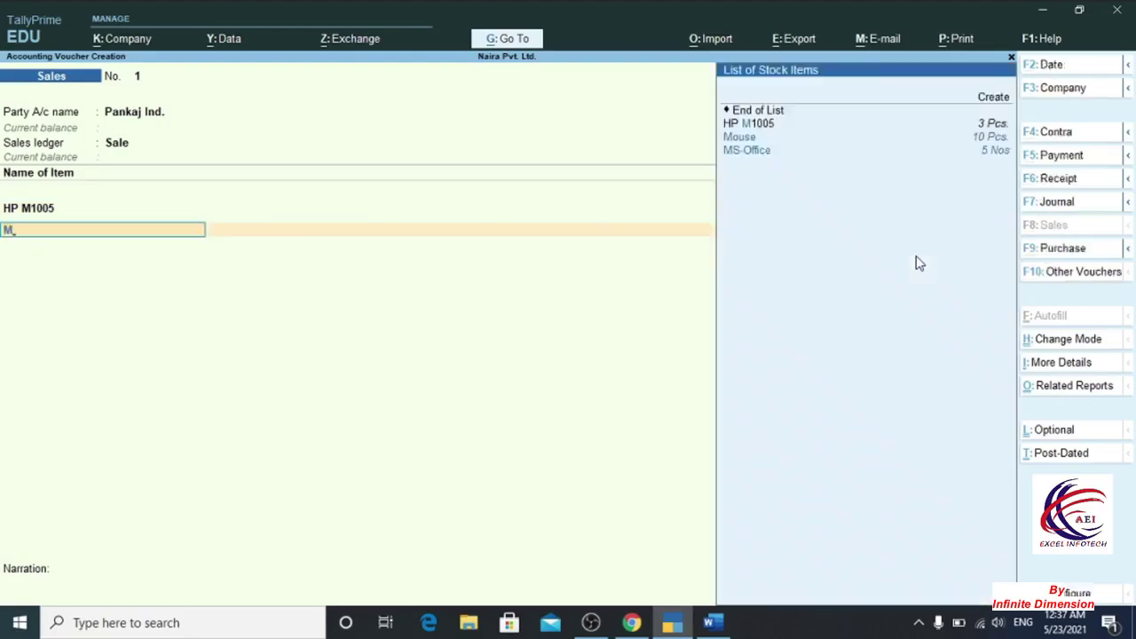
pyautogui.press('Down')
pyautogui.press('Down')
pyautogui.press('Return')
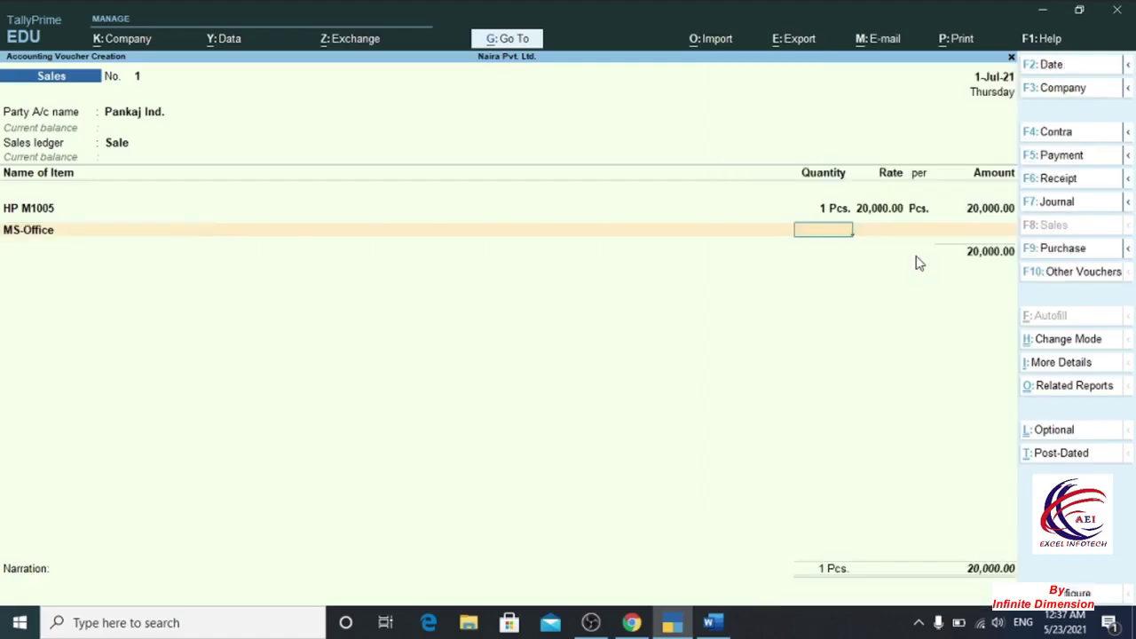
pyautogui.write('1')
pyautogui.press('Return')
pyautogui.press('ctrl')
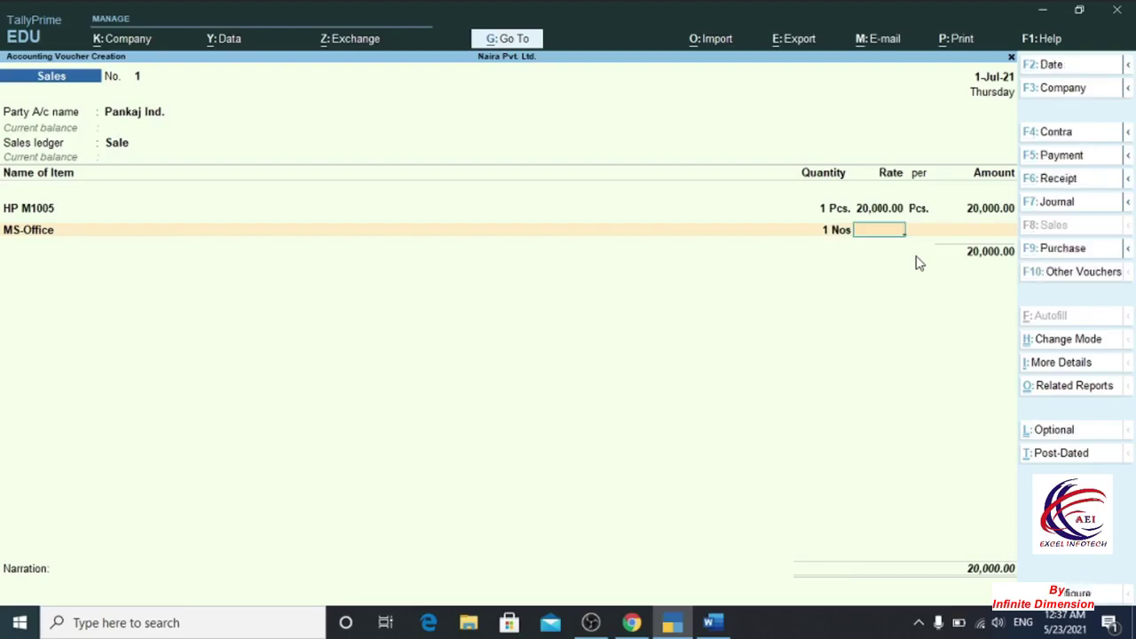
pyautogui.write('50,')
pyautogui.write('0000')
pyautogui.press('Return')
pyautogui.press('Return')
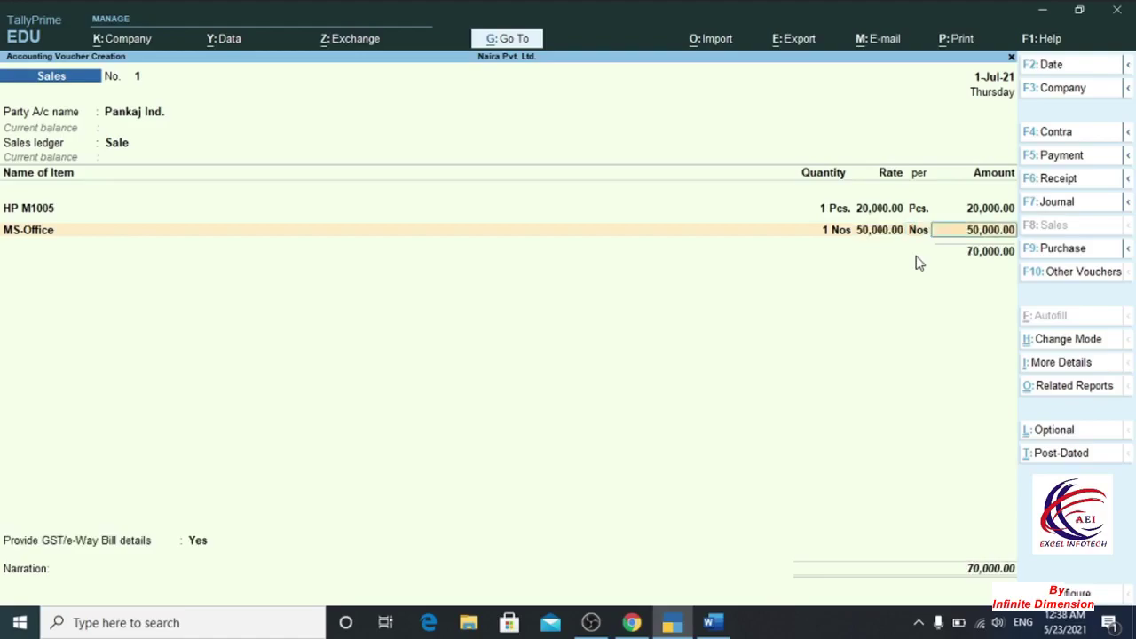
pyautogui.press('Return')
pyautogui.press('Return')
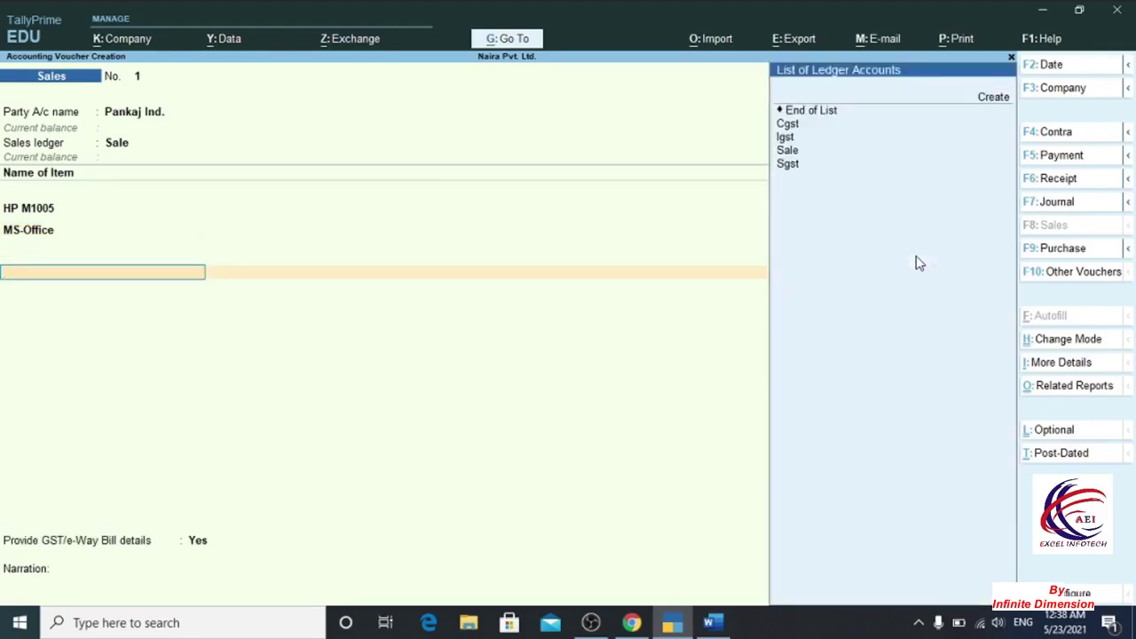
# Add Cgst and Sgst tax lines of 4,800 each and save the 79,600 voucher
pyautogui.press('Down')
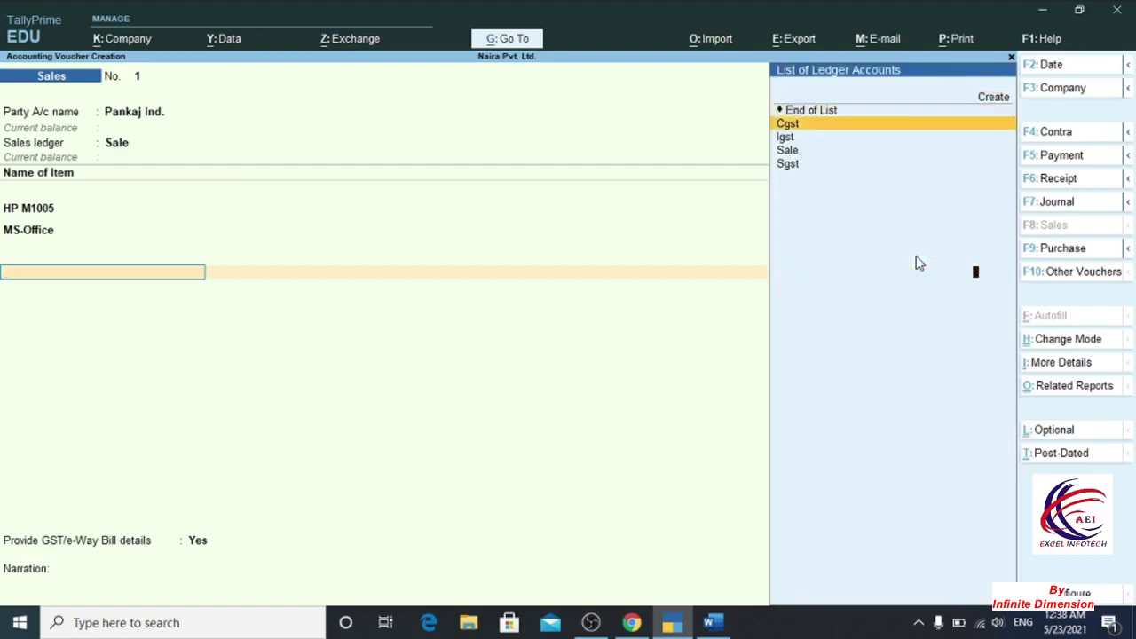
pyautogui.press('Return')
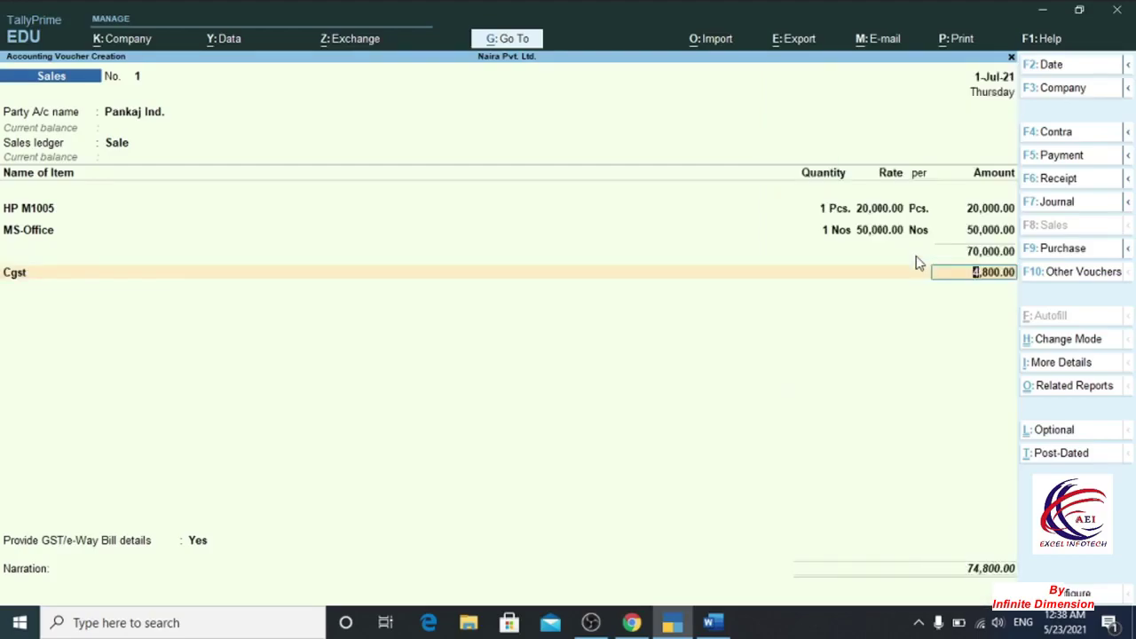
pyautogui.press('Return')
pyautogui.press('Down')
pyautogui.press('Down')
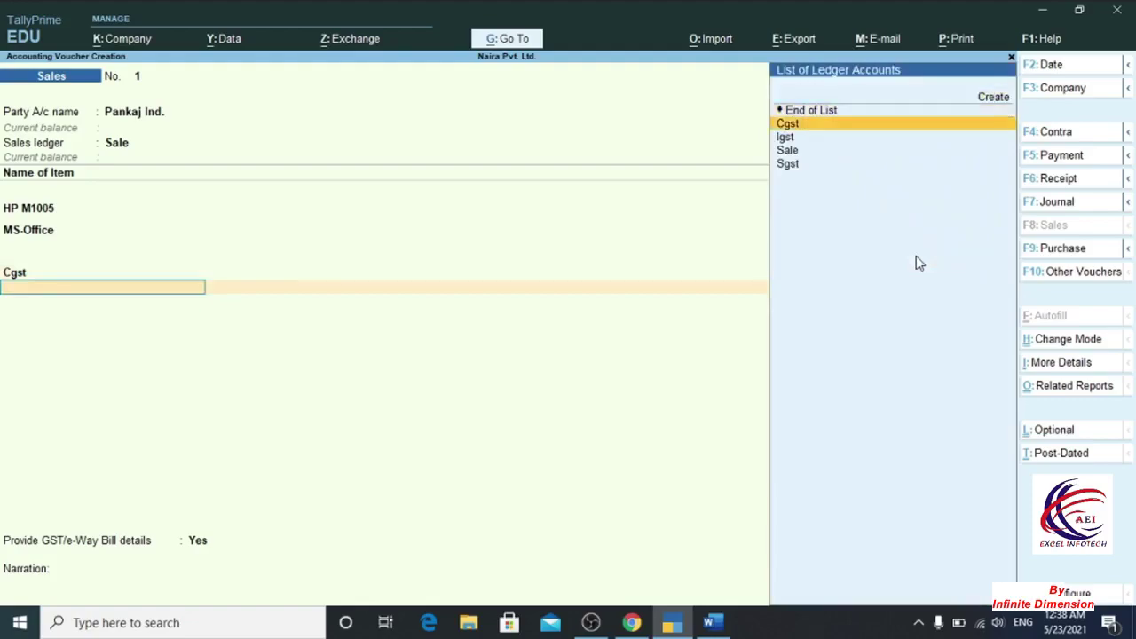
pyautogui.press('Down')
pyautogui.press('Down')
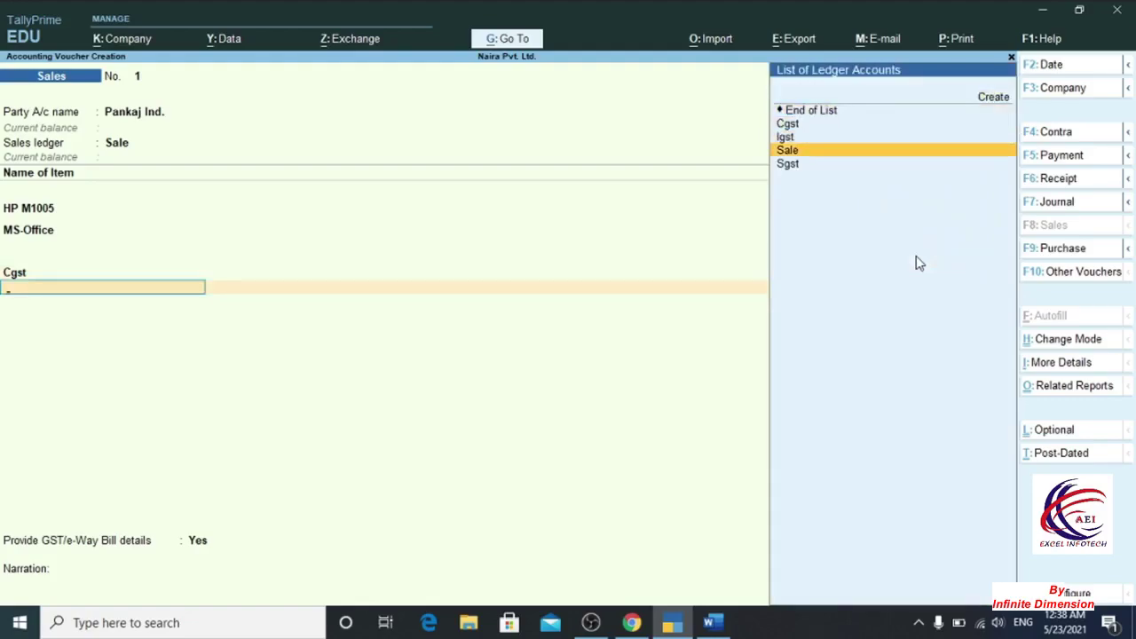
pyautogui.press('Down')
pyautogui.press('Return')
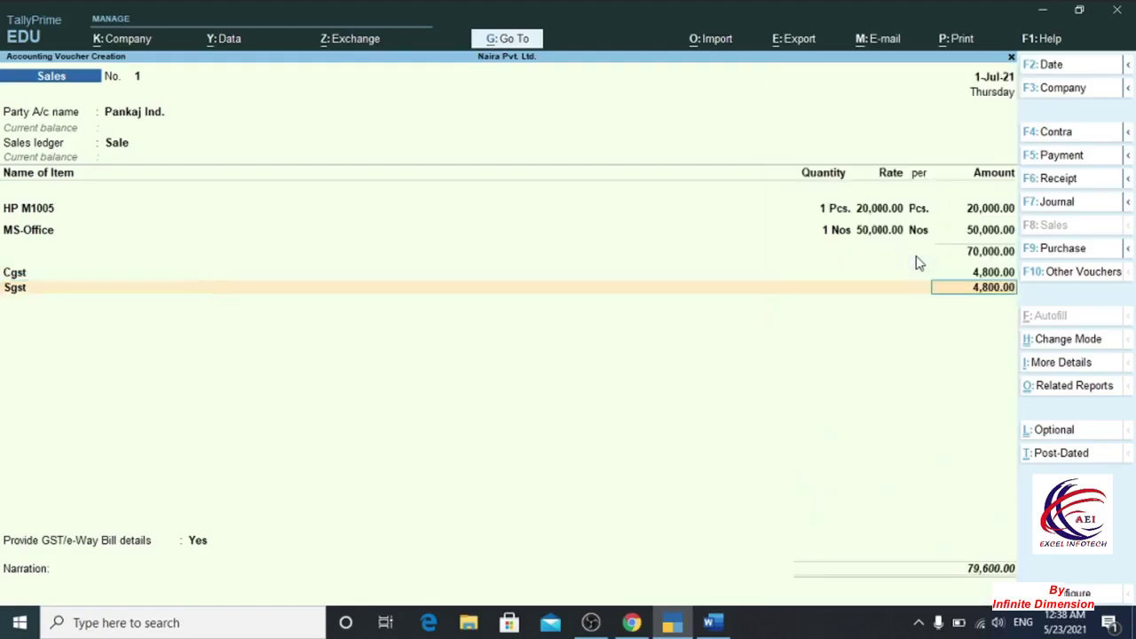
pyautogui.press('Return')
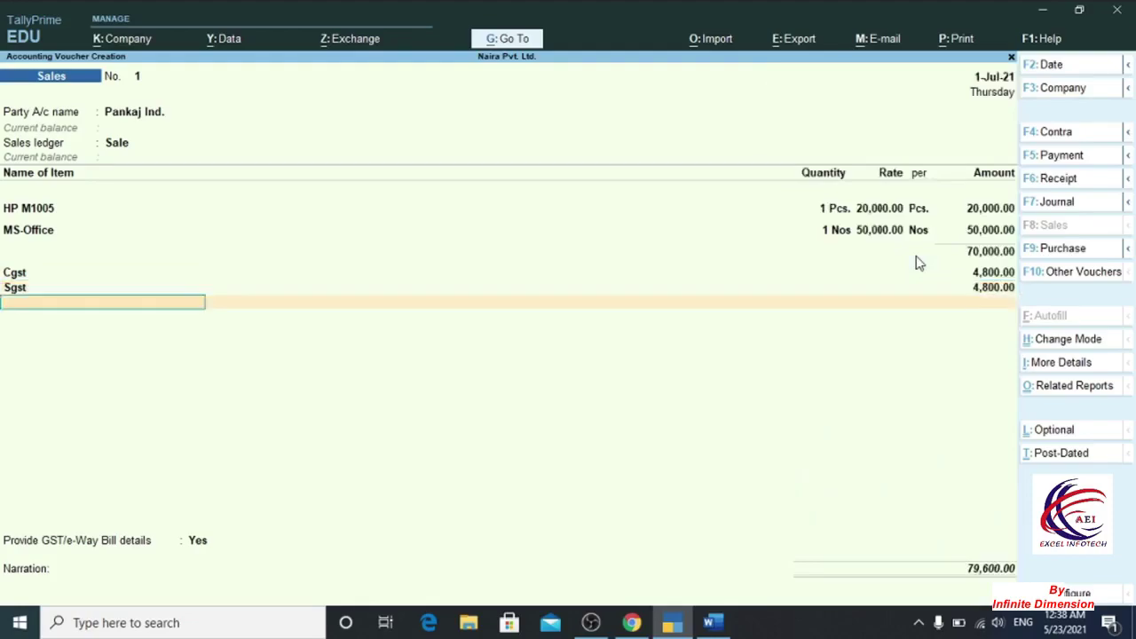
pyautogui.press('Return')
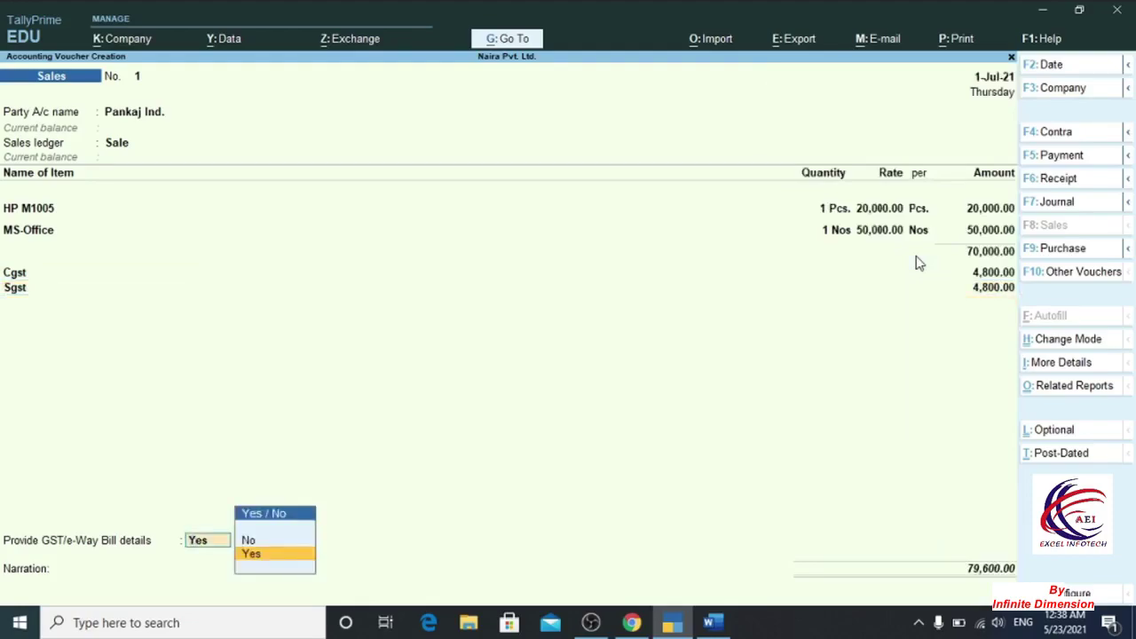
pyautogui.hotkey('ctrl', 'a')
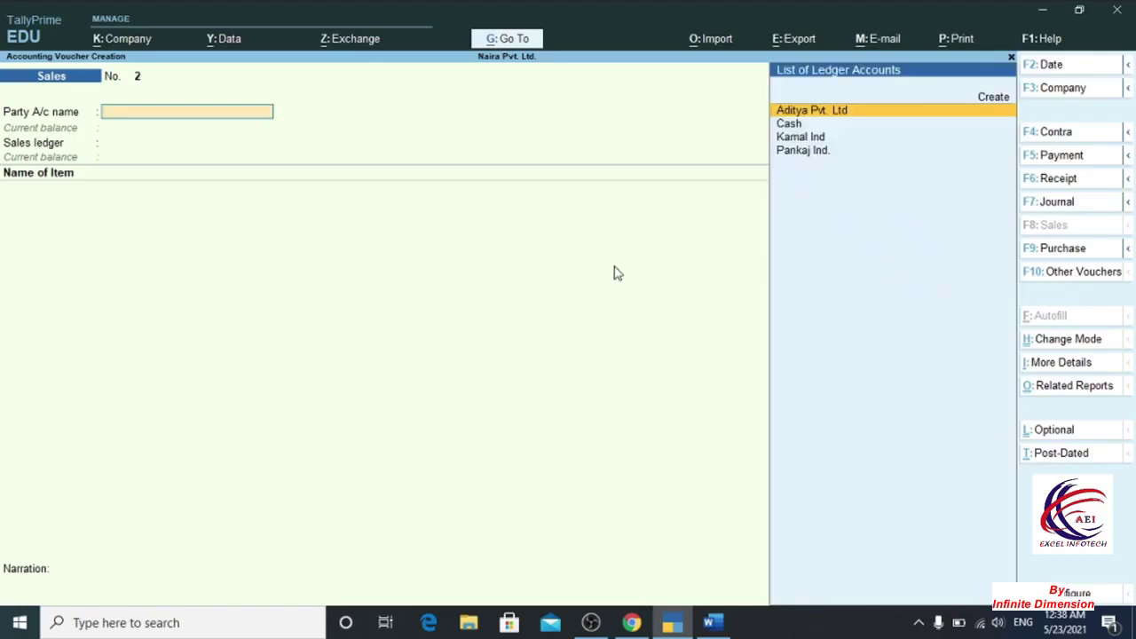
pyautogui.hotkey('alt', 'Tab')
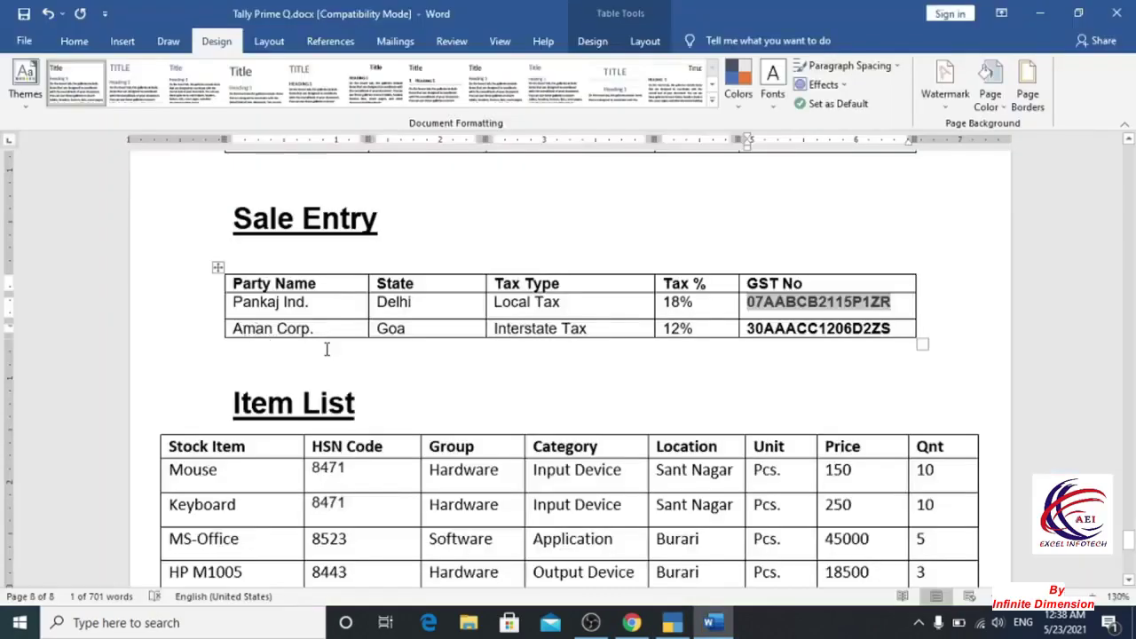
pyautogui.moveTo(316, 329); pyautogui.dragTo(235, 330)
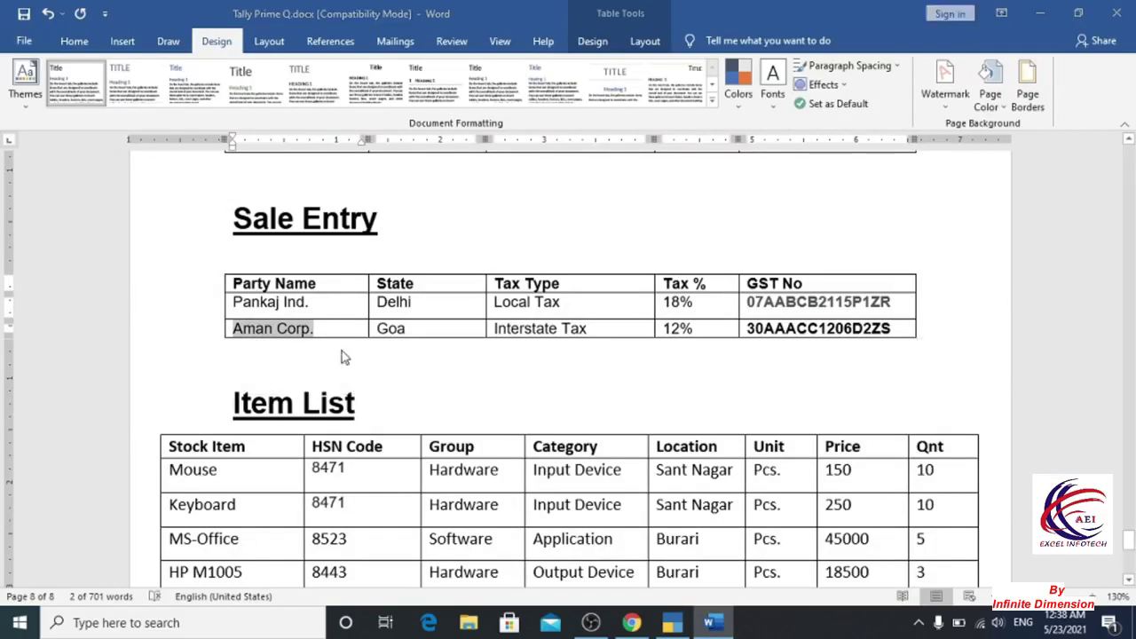
pyautogui.hotkey('alt', 'Tab')
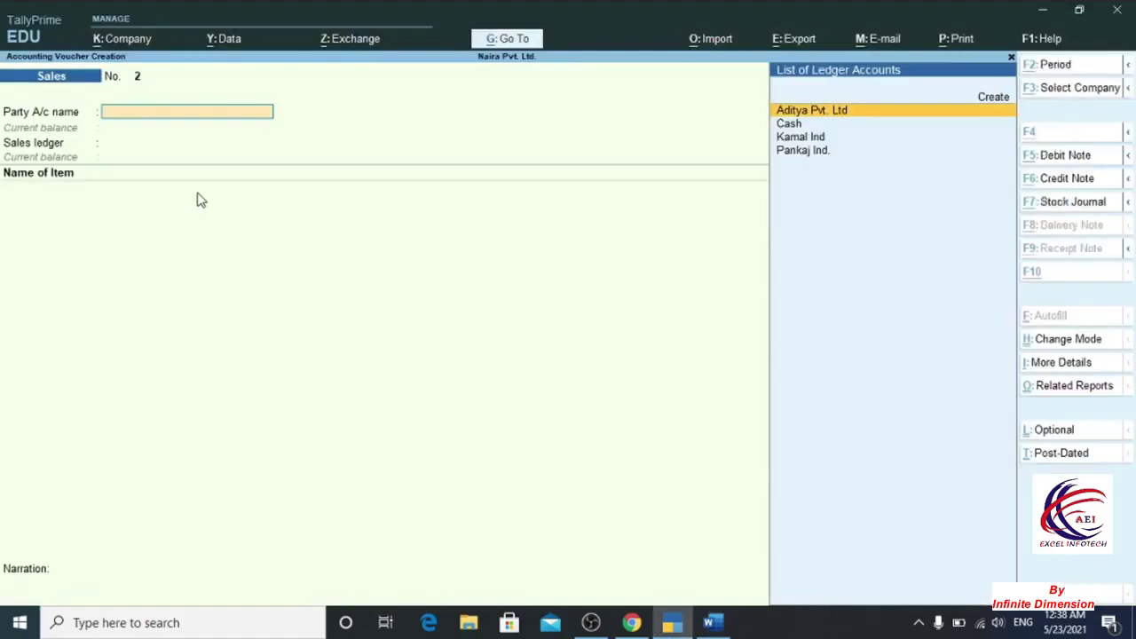
# Create a new ledger 'Aman Corp.' under Sundry Debtors with bill-by-bill balances on
pyautogui.hotkey('alt', 'c')
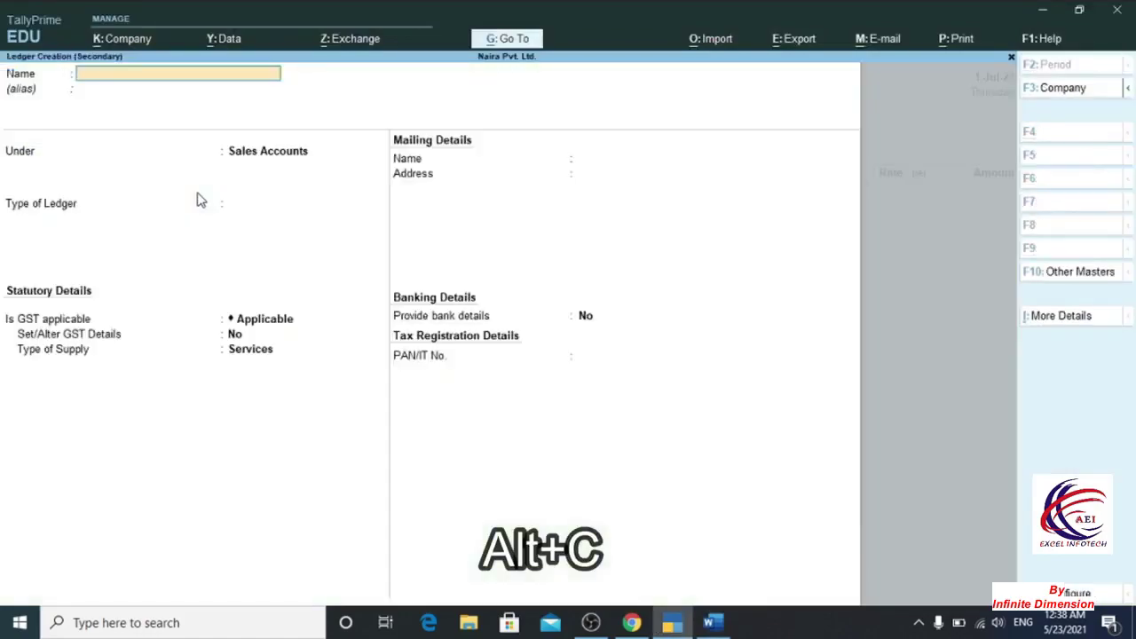
pyautogui.hotkey('ctrl', 'alt', 'v')
pyautogui.press('Return')
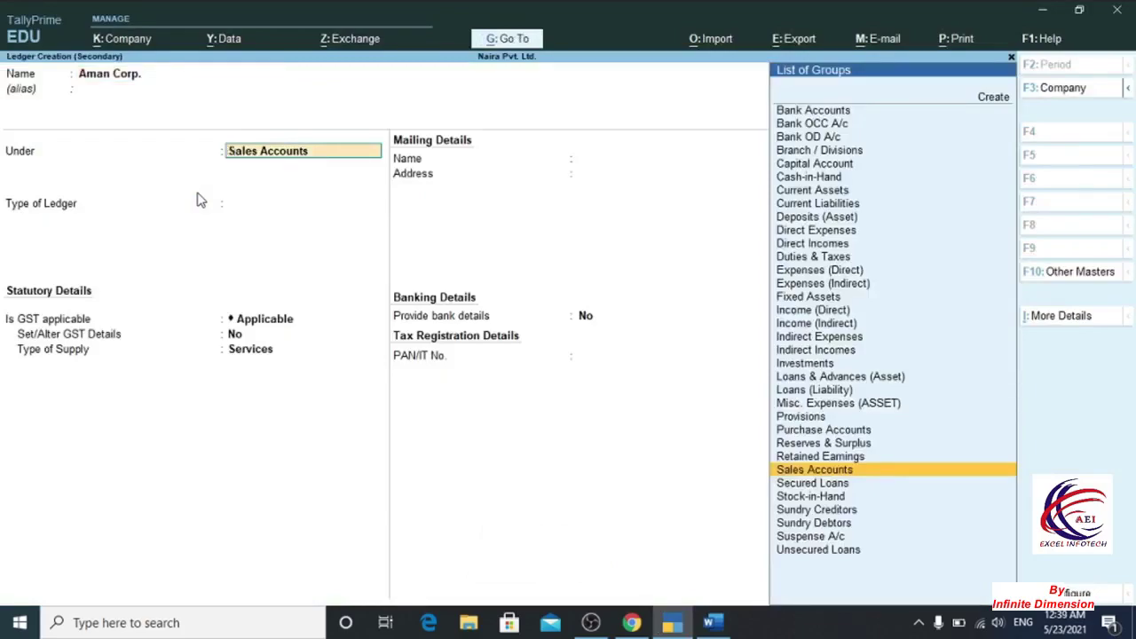
pyautogui.write('S')
pyautogui.press('Down')
pyautogui.press('Down')
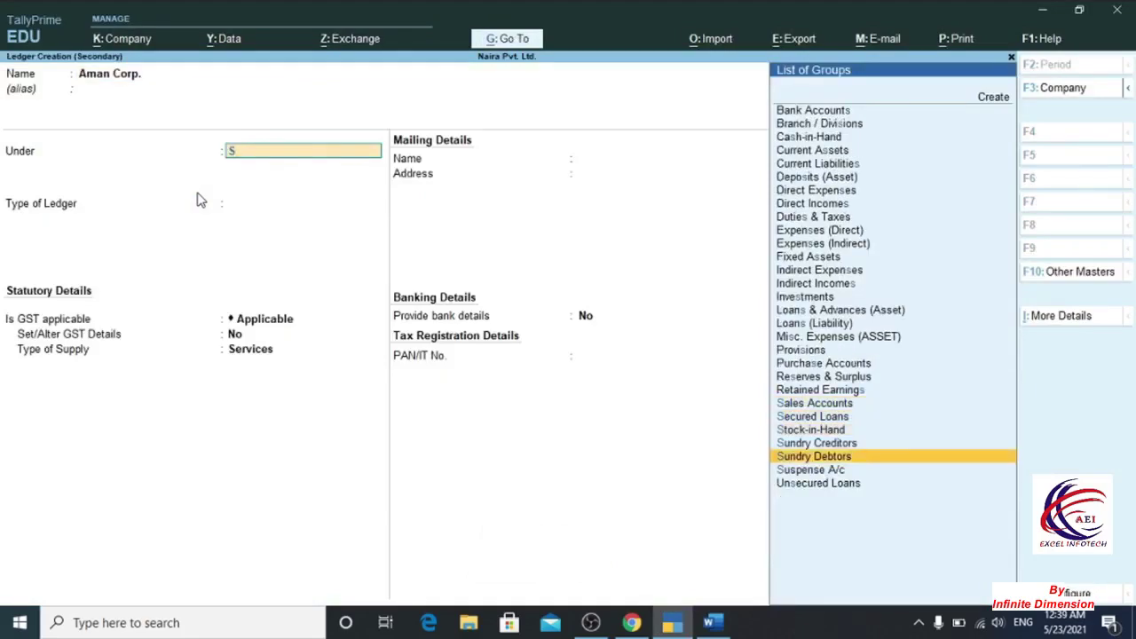
pyautogui.press('Return')
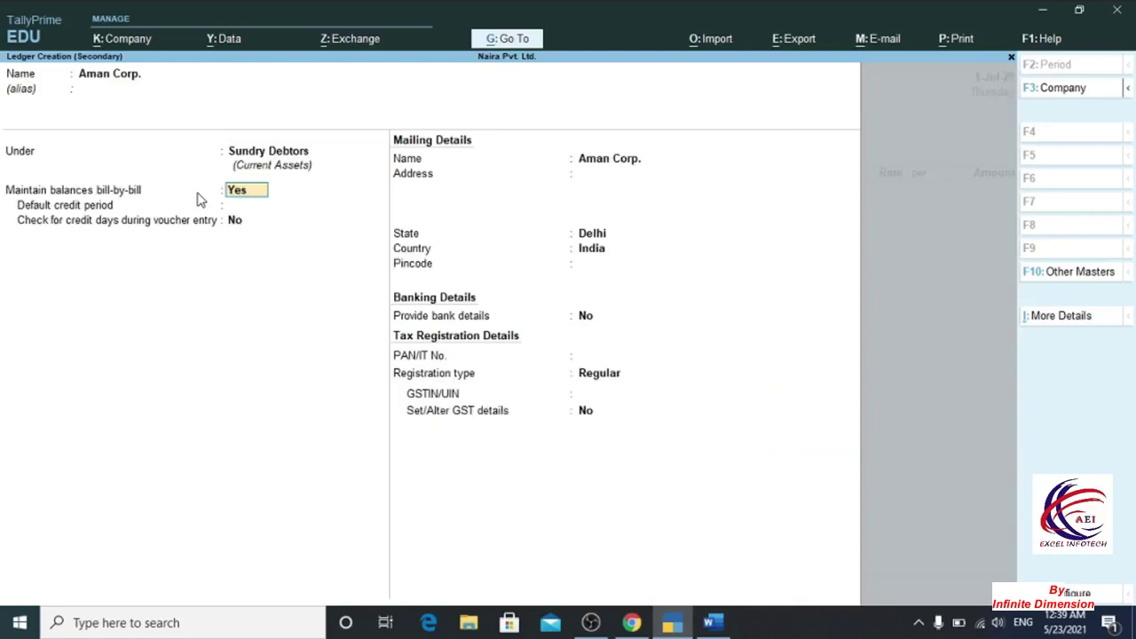
pyautogui.press('Return')
pyautogui.press('Return')
pyautogui.press('Return')
pyautogui.press('Return')
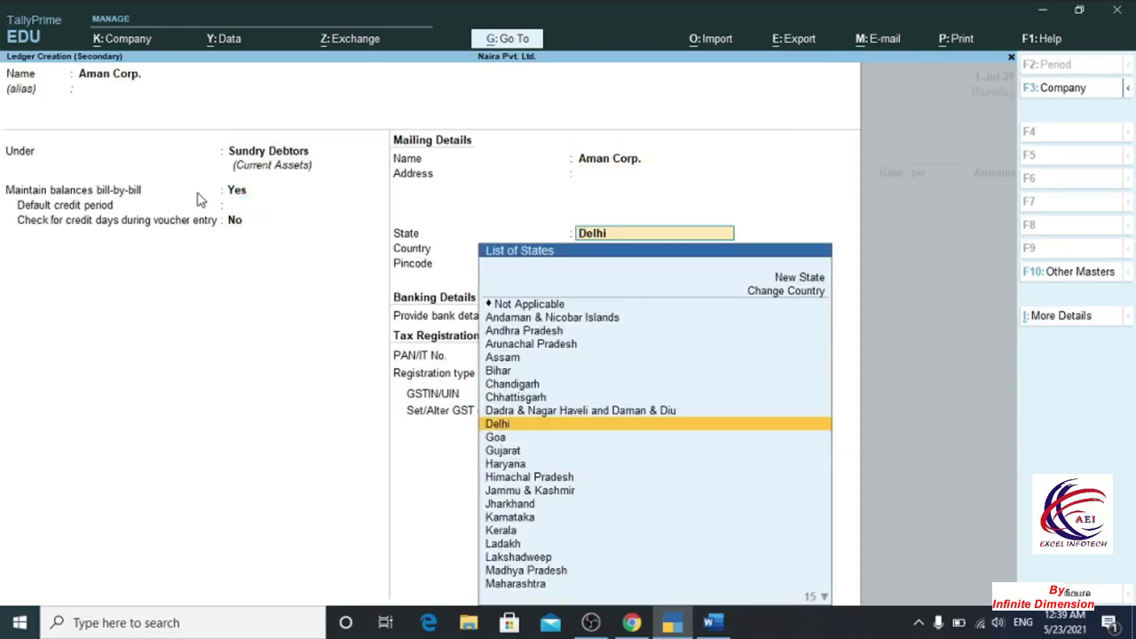
# Set state Goa, Regular registration, paste the GSTIN from the document, and save the ledger
pyautogui.press('Down')
pyautogui.press('Return')
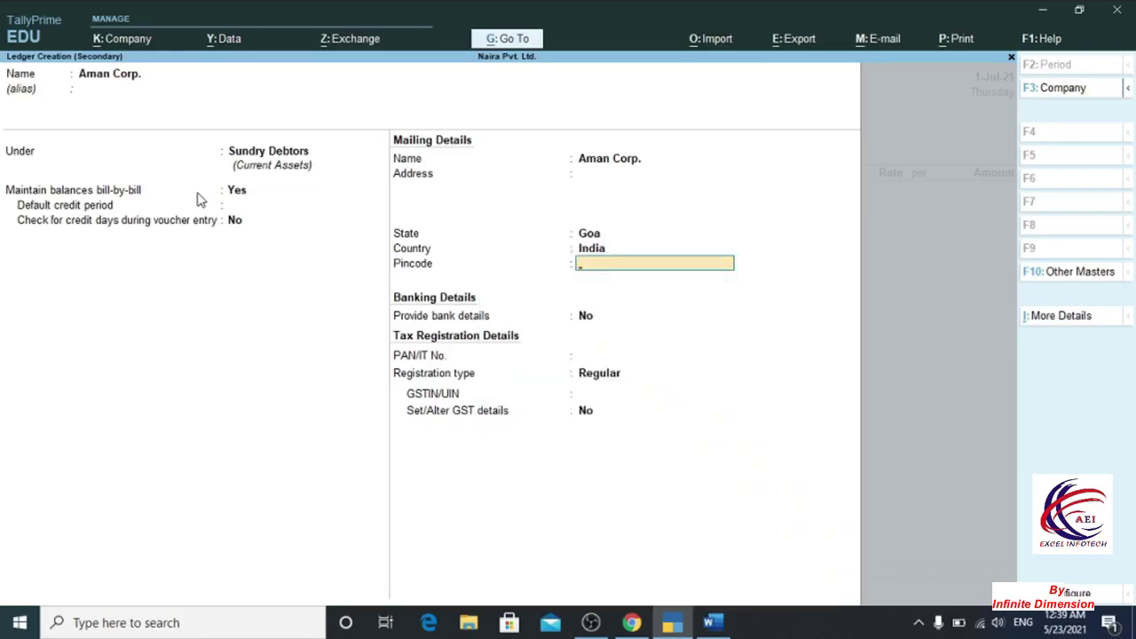
pyautogui.press('Return')
pyautogui.press('Return')
pyautogui.press('Return')
pyautogui.press('Return')
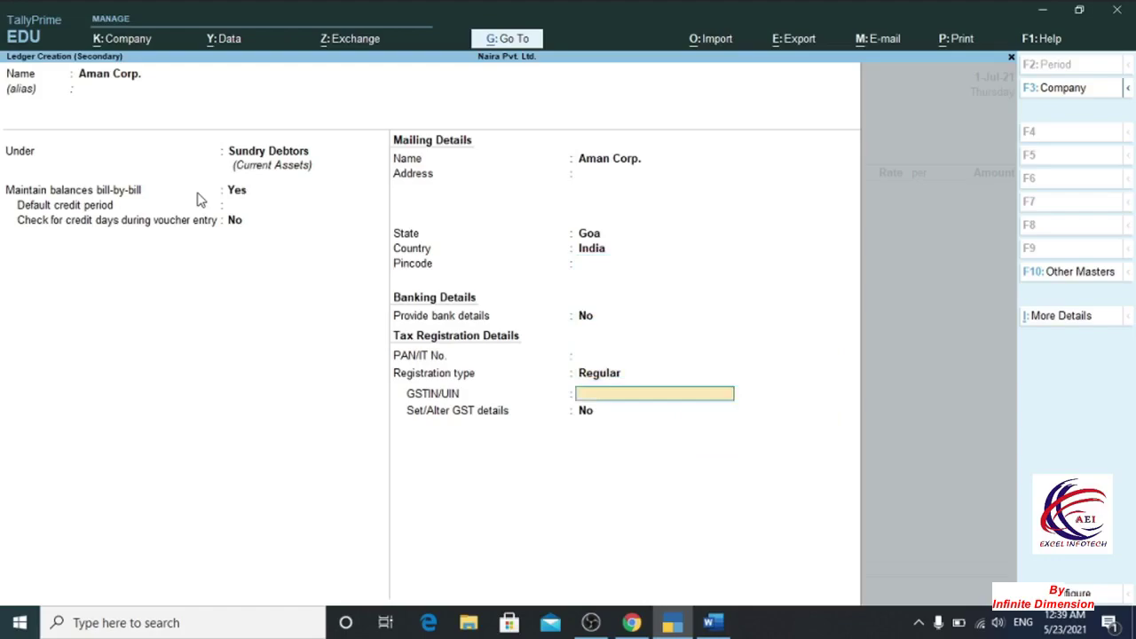
pyautogui.hotkey('alt', 'Tab')
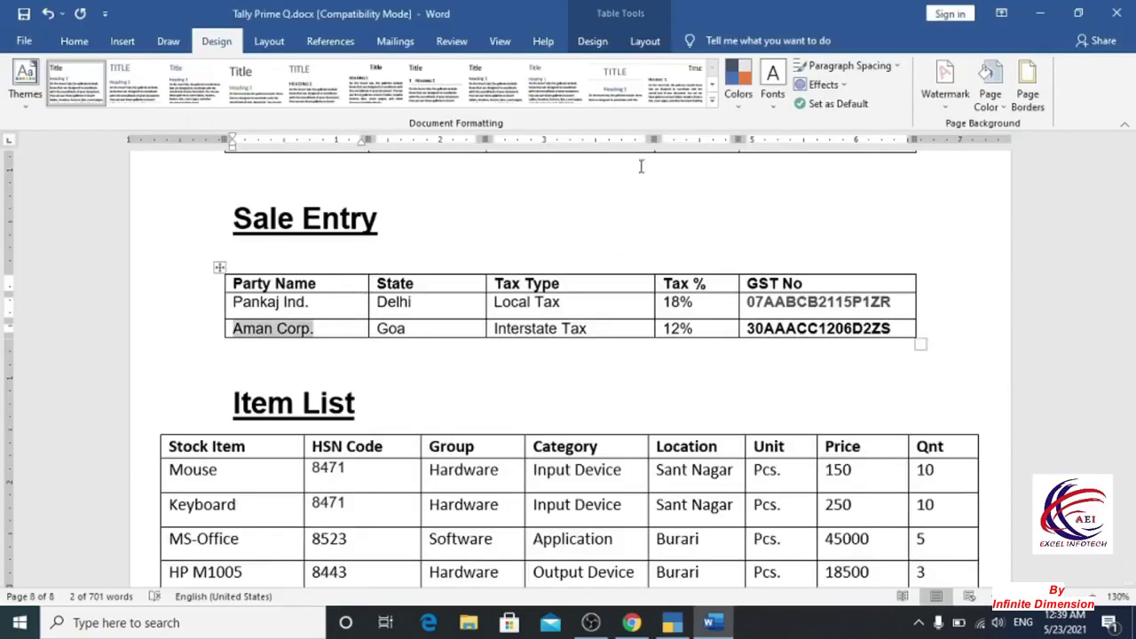
pyautogui.moveTo(893, 330); pyautogui.dragTo(746, 330)
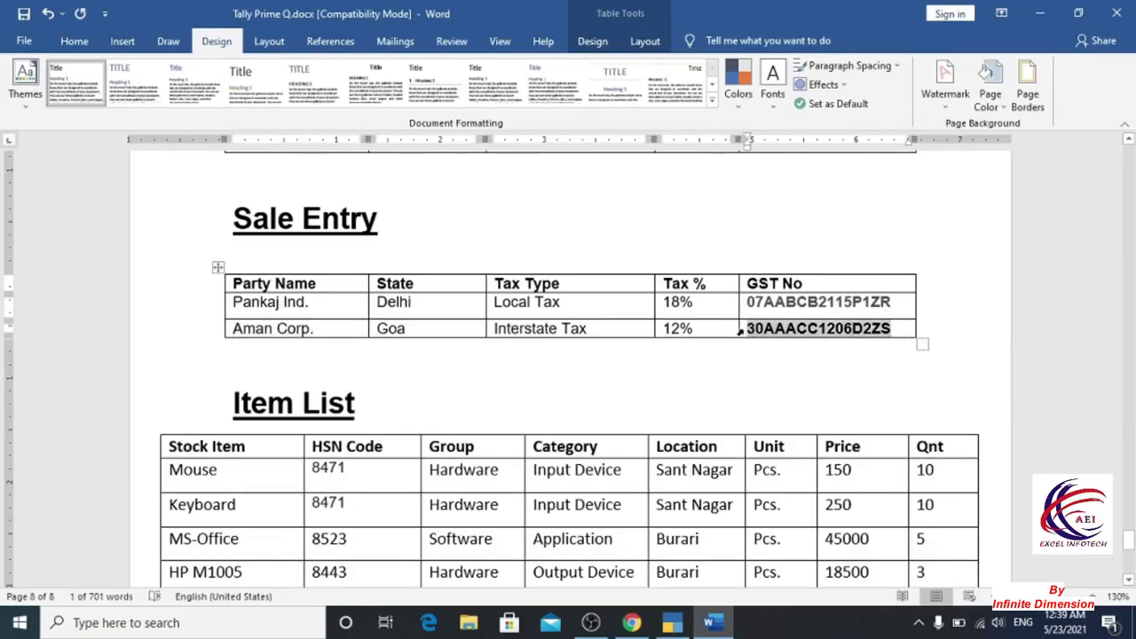
pyautogui.hotkey('alt', 'Tab')
pyautogui.hotkey('ctrl', 'alt', 'v')
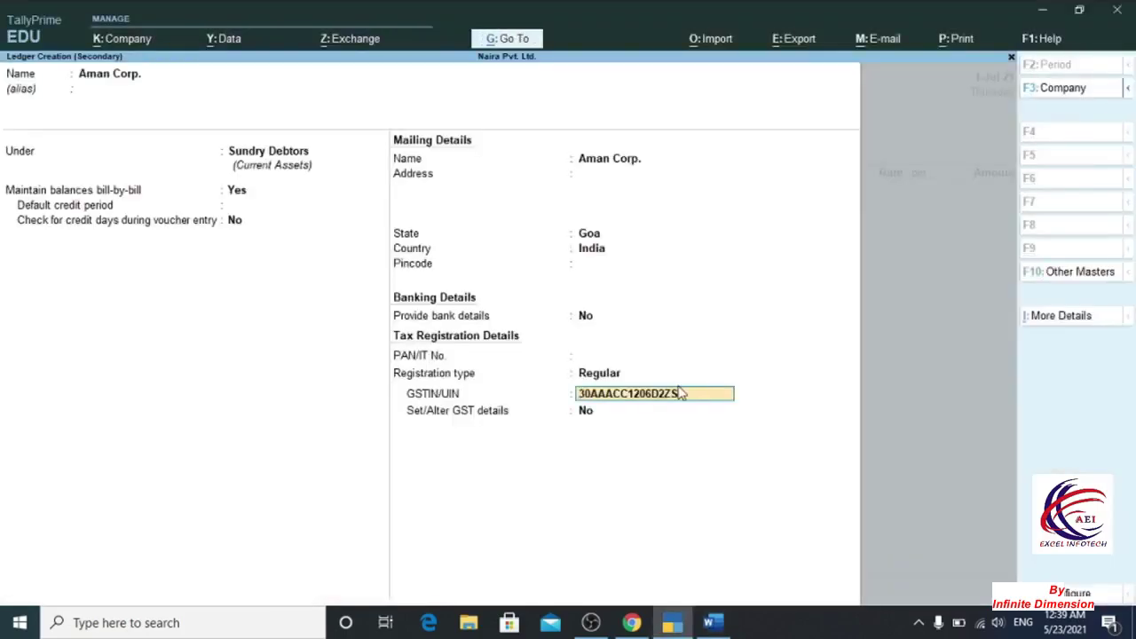
pyautogui.press('Return')
pyautogui.press('Return')
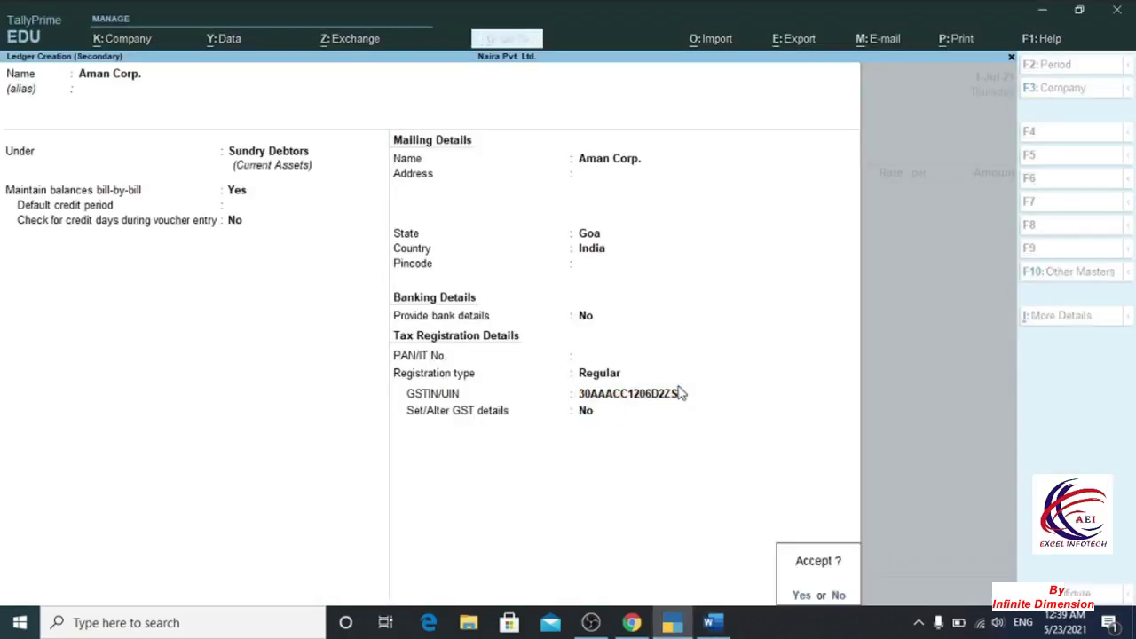
pyautogui.press('Return')
pyautogui.hotkey('ctrl', 'a')
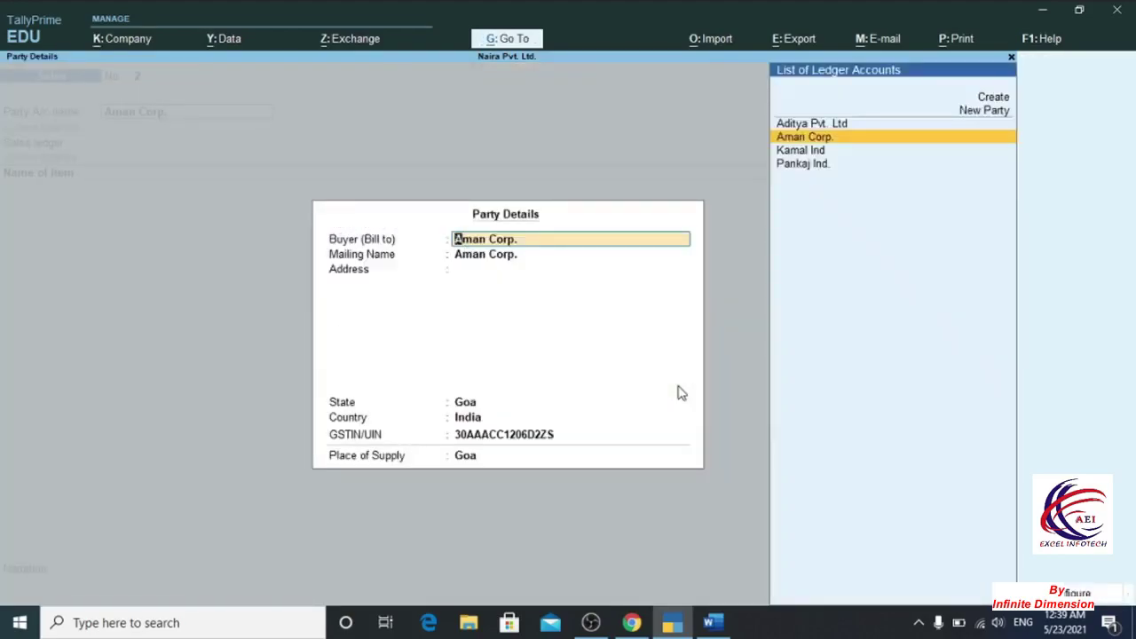
# Confirm party details, choose the Sale ledger, and add 5 Mouse at 200
pyautogui.hotkey('ctrl', 'a')
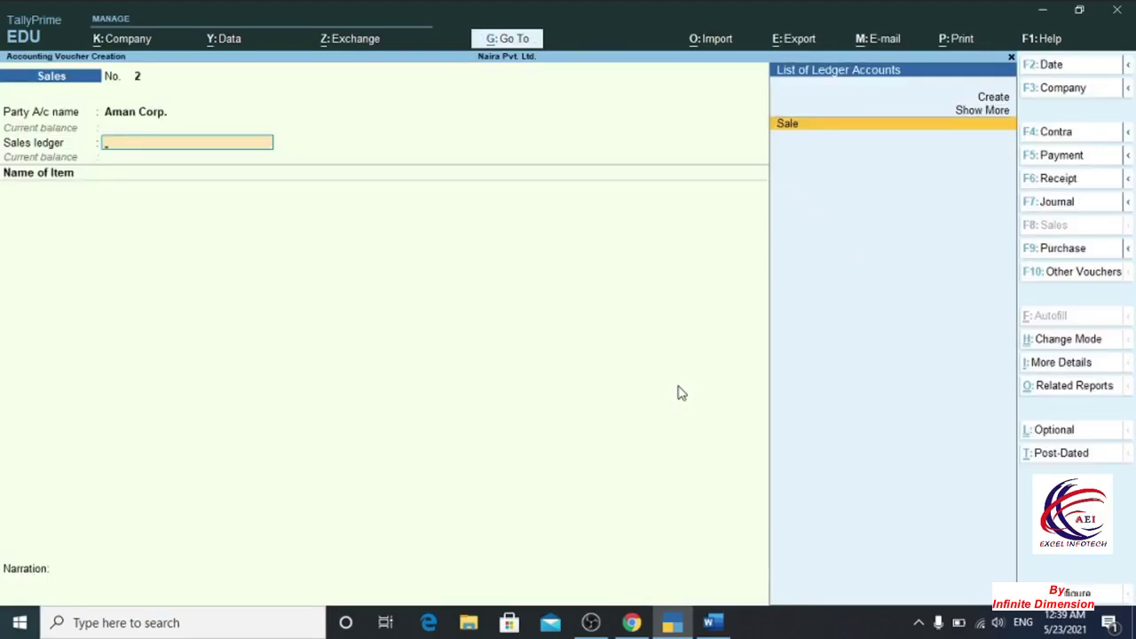
pyautogui.press('Return')
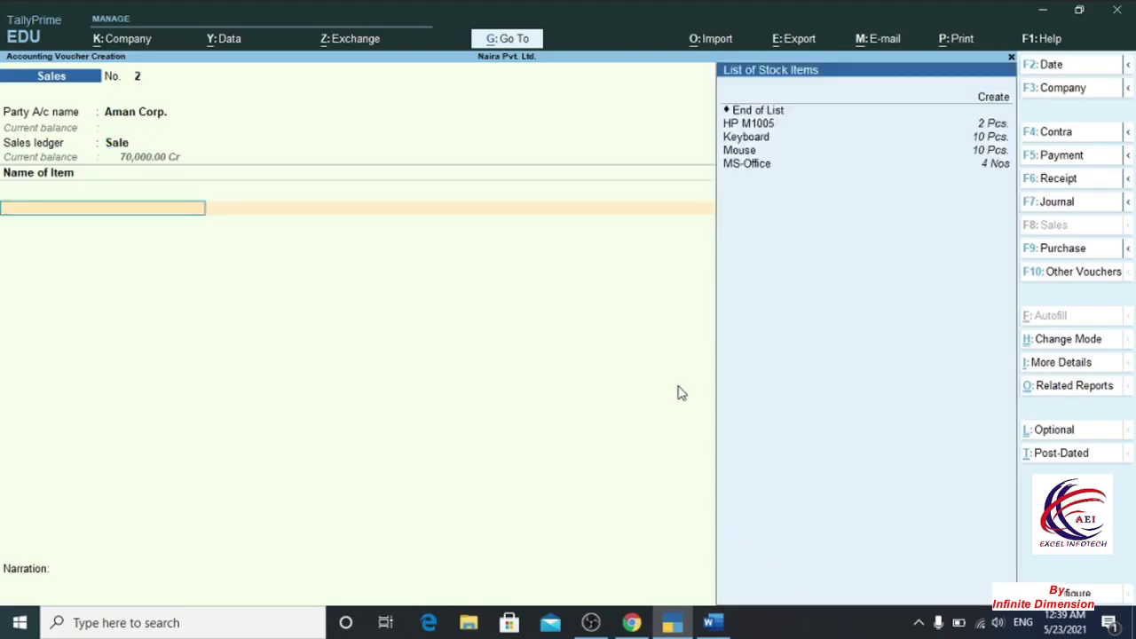
pyautogui.press('Down')
pyautogui.press('Down')
pyautogui.press('Down')
pyautogui.press('Down')
pyautogui.press('Down')
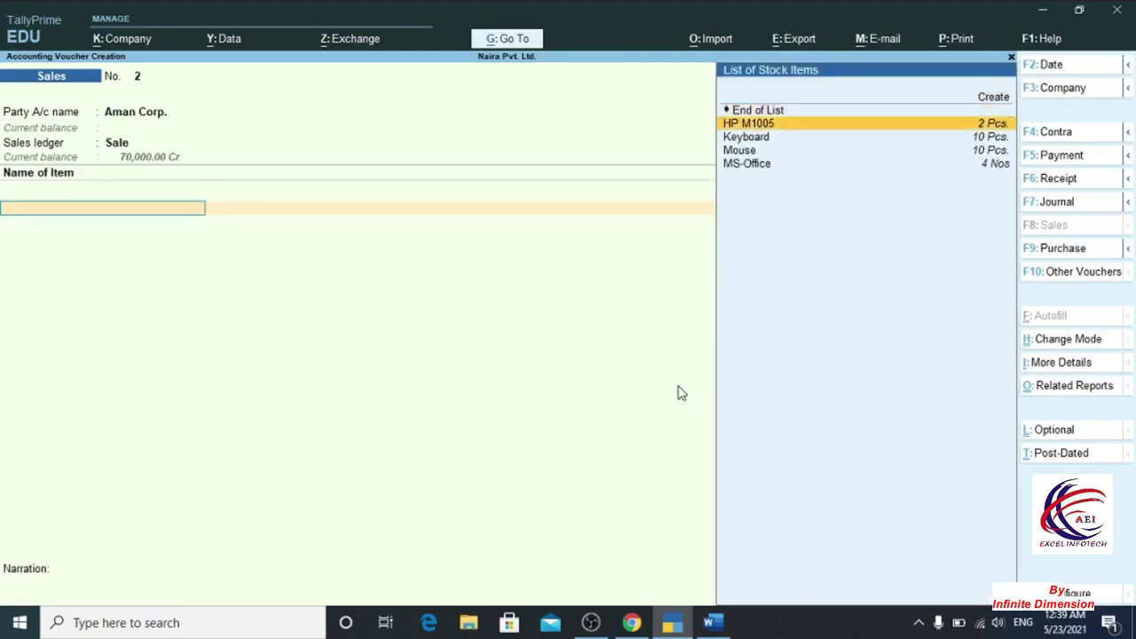
pyautogui.press('Return')
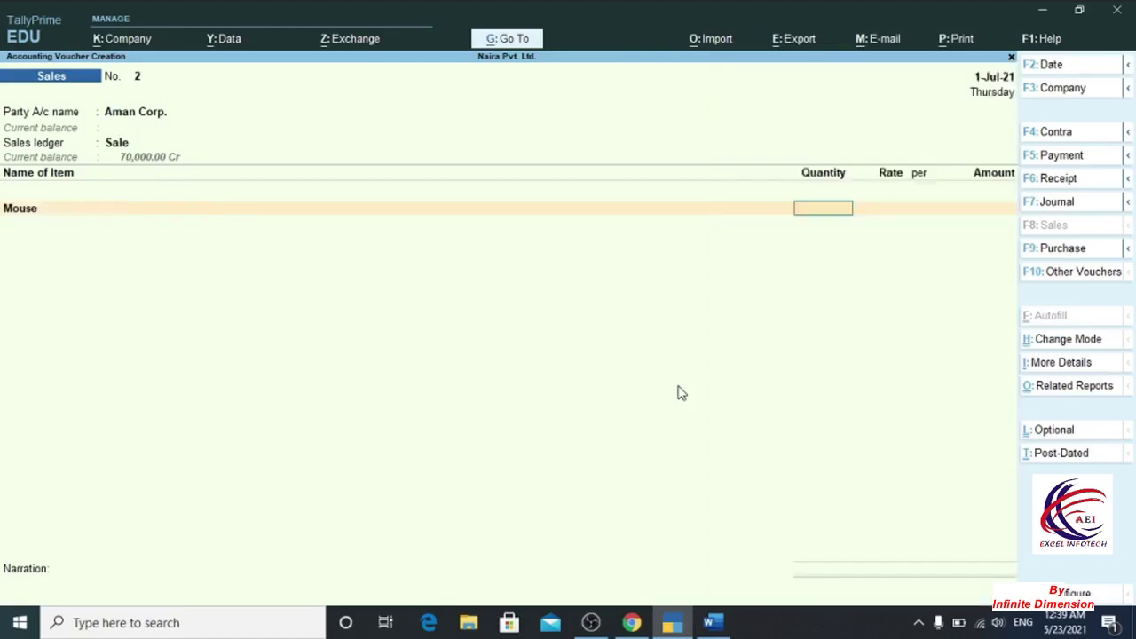
pyautogui.write('5')
pyautogui.press('Return')
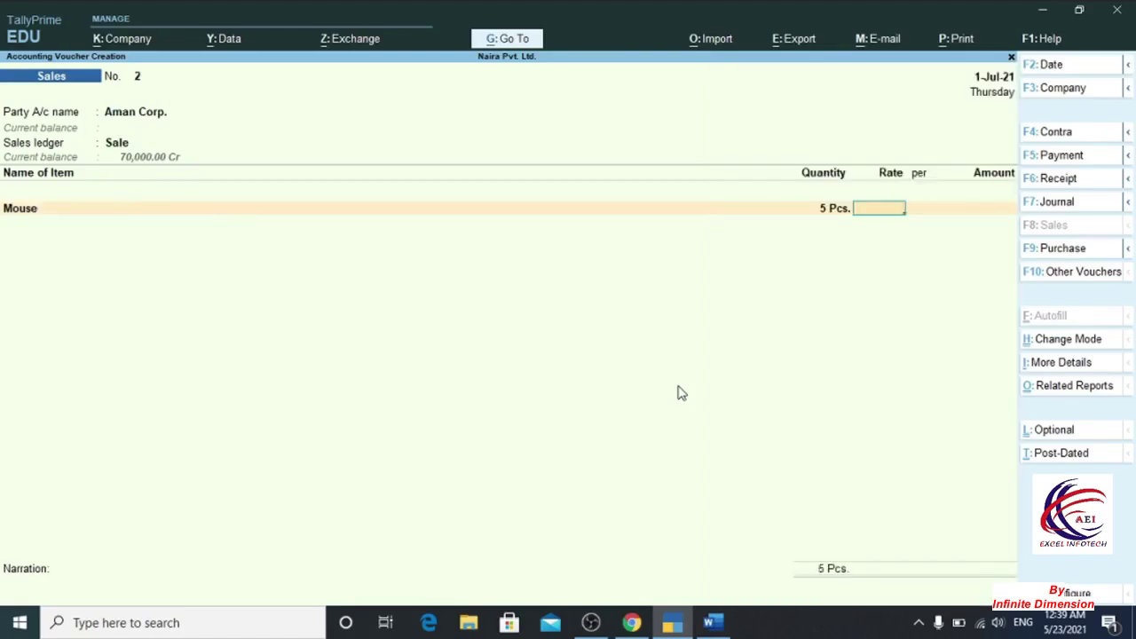
pyautogui.write('200')
pyautogui.press('Return')
pyautogui.press('Return')
pyautogui.press('Return')
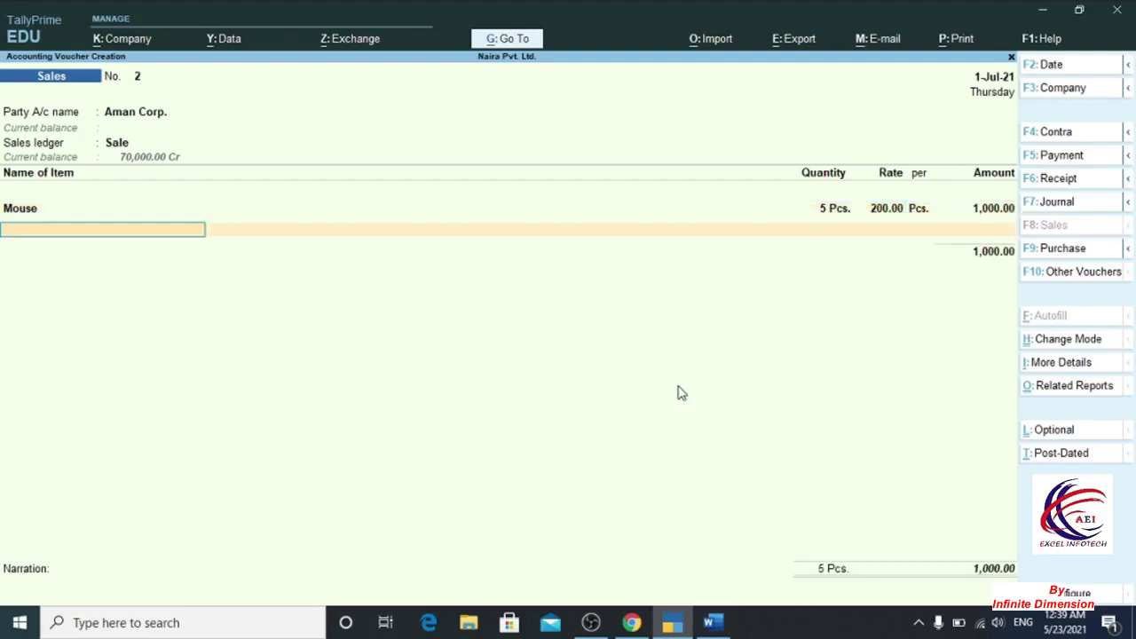
# Add 5 Keyboard at rate 300 as the second item
pyautogui.press('Down')
pyautogui.press('Down')
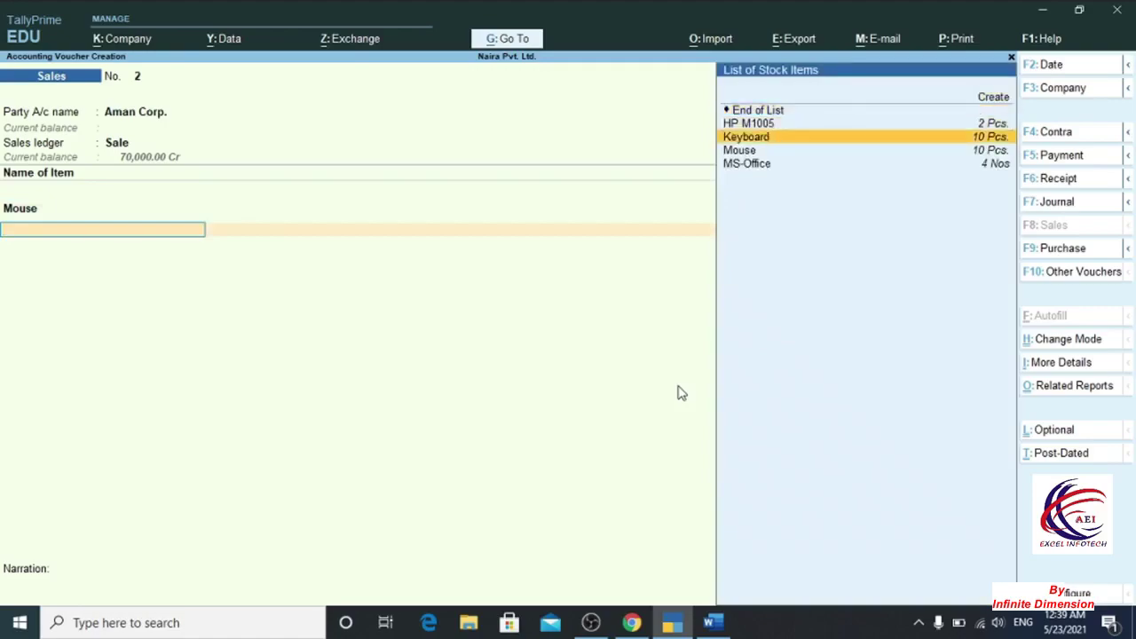
pyautogui.press('Return')
pyautogui.write('5')
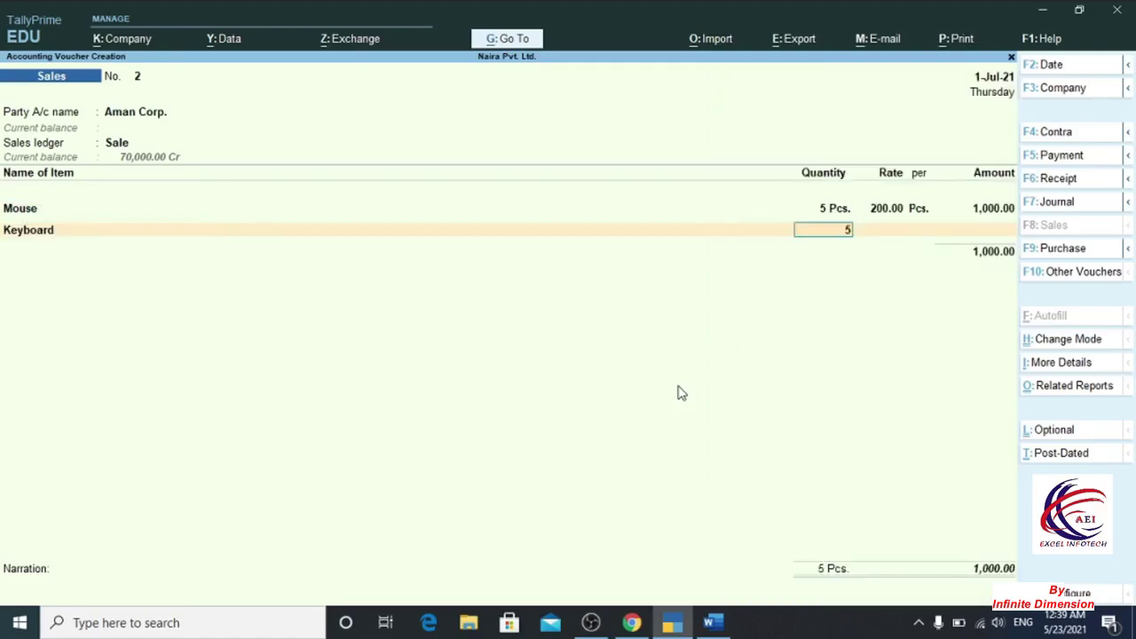
pyautogui.press('Return')
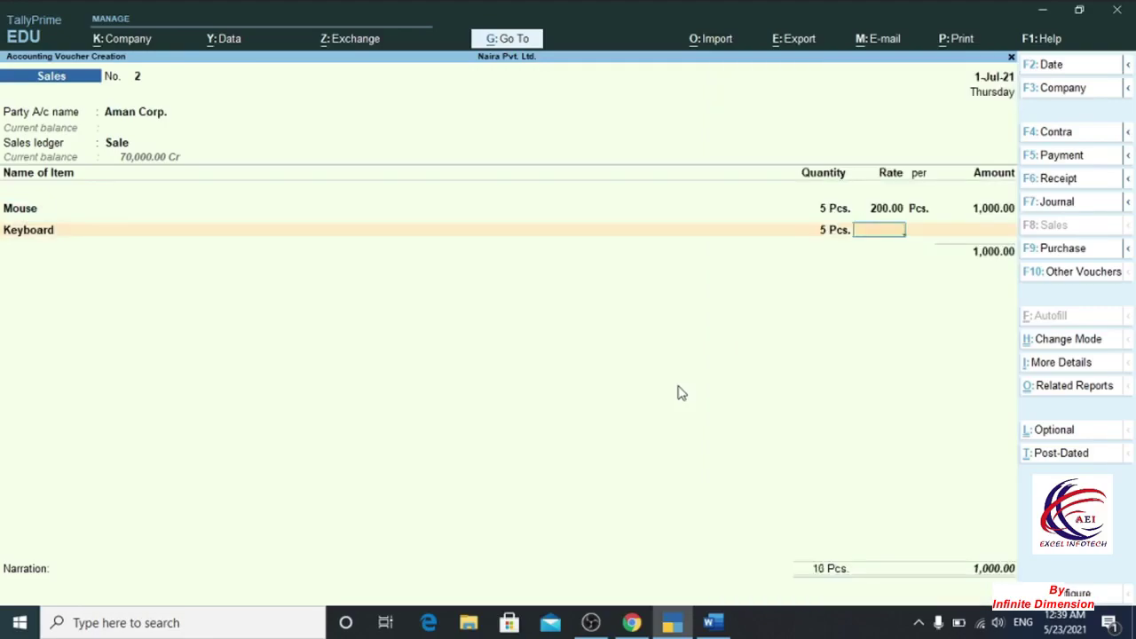
pyautogui.write('300')
pyautogui.press('Return')
pyautogui.press('Return')
pyautogui.press('Return')
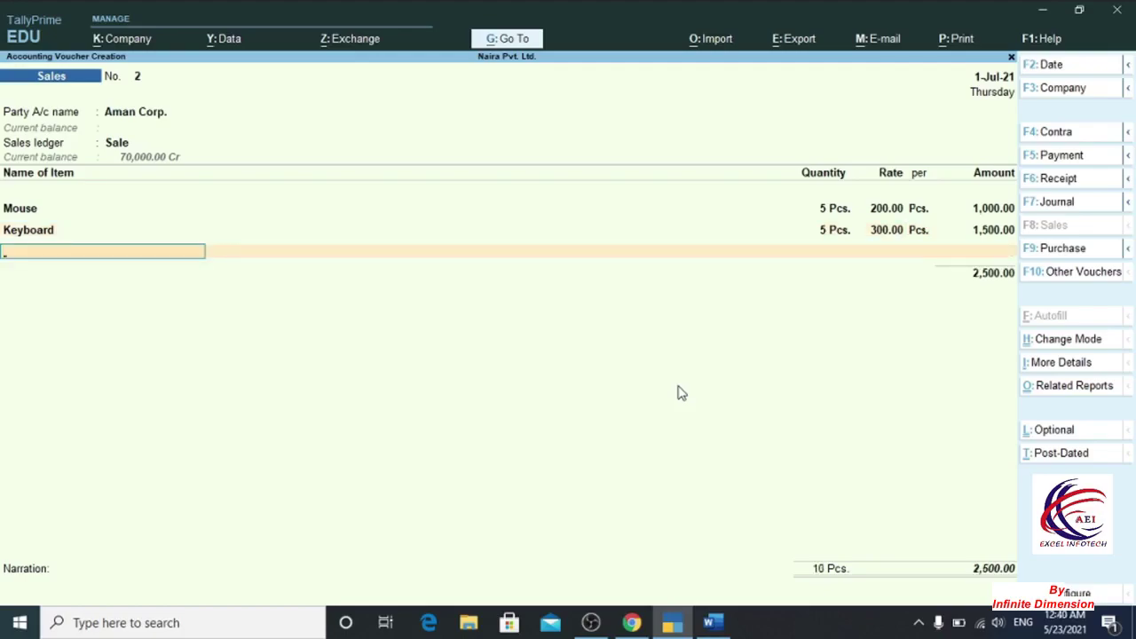
# Add igst of 450 and accept a new bill reference for 2,950
pyautogui.press('Return')
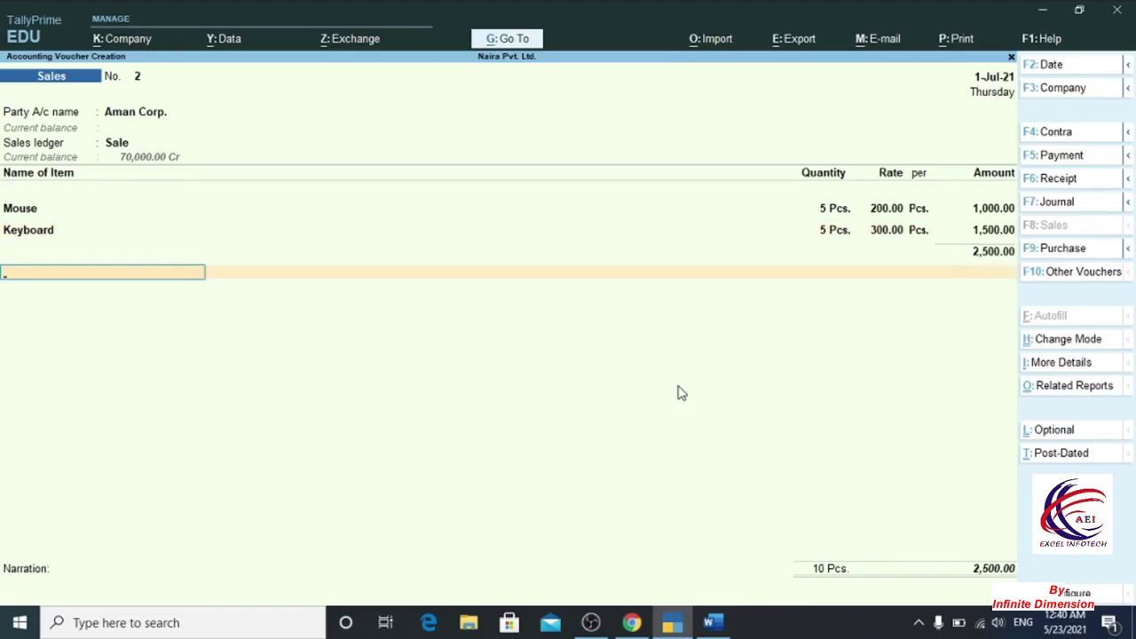
pyautogui.press('Return')
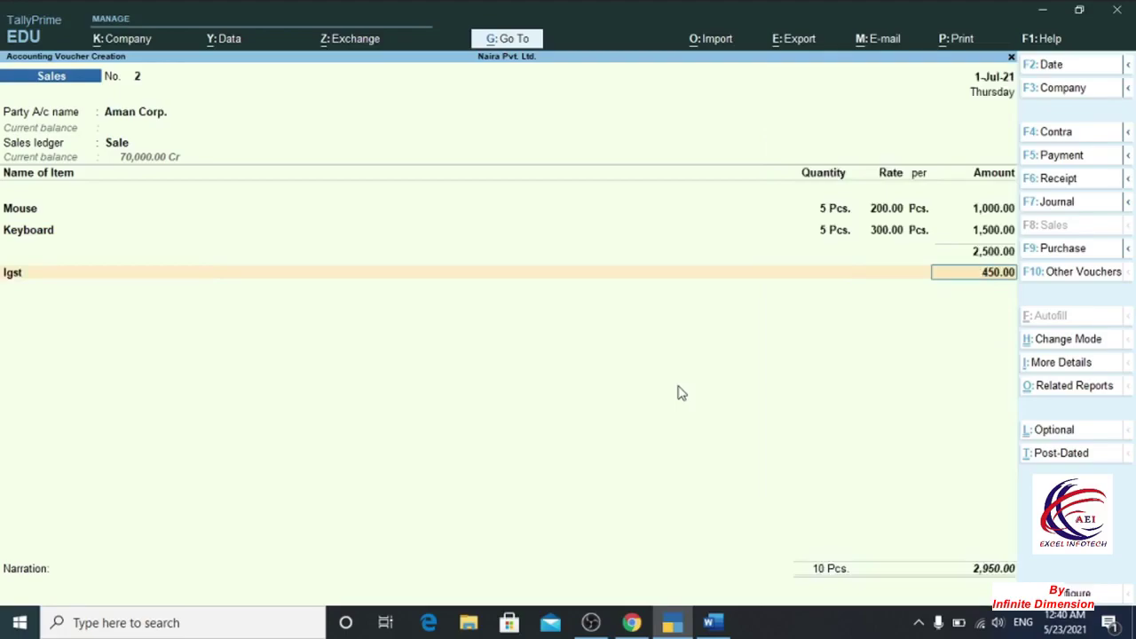
pyautogui.press('Return')
pyautogui.press('Return')
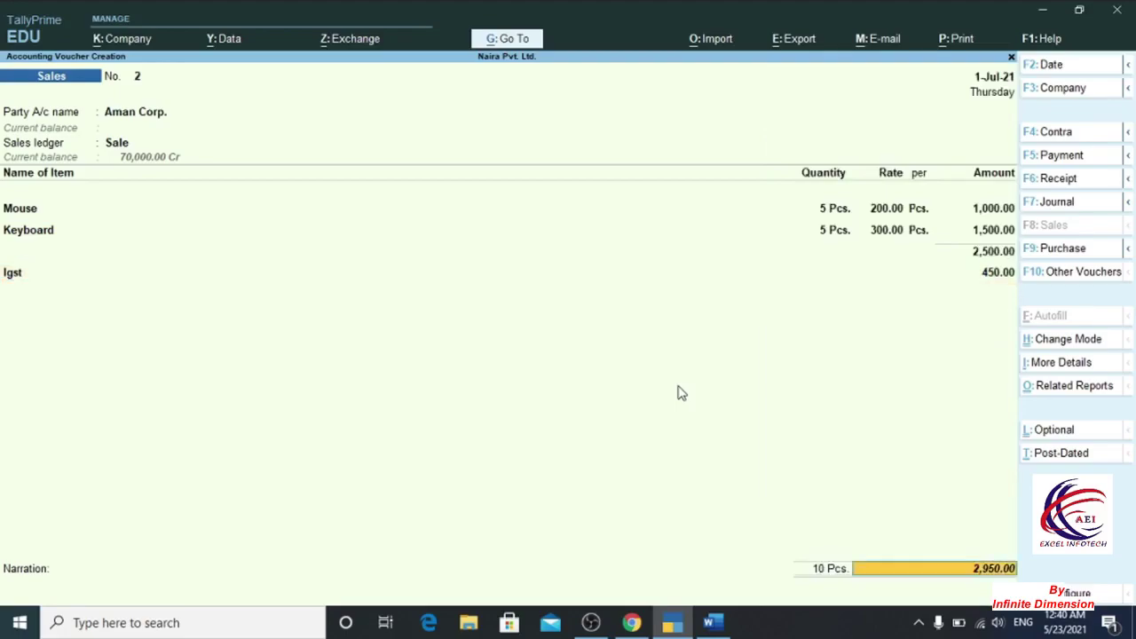
pyautogui.press('Return')
pyautogui.press('Return')
pyautogui.press('Return')
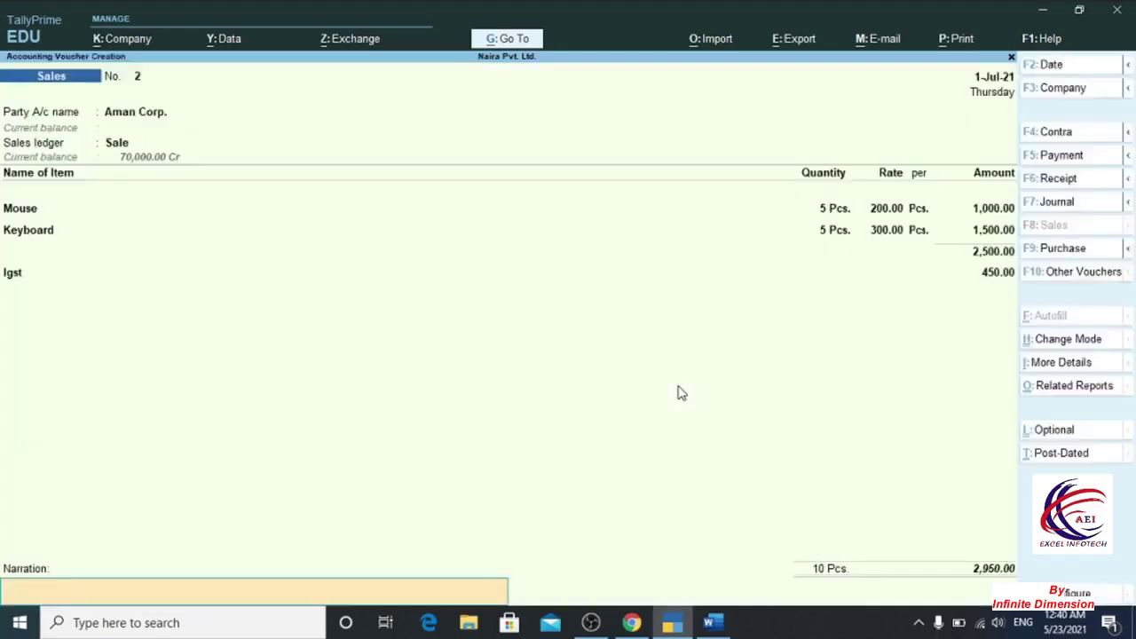
pyautogui.press('Return')
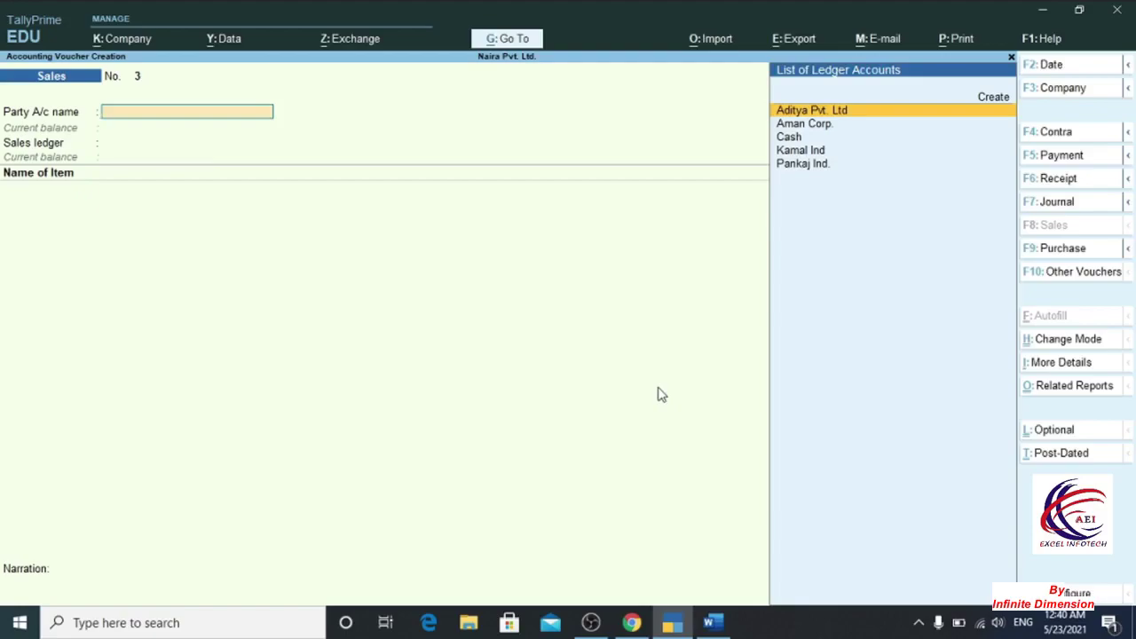
# Drill from the Balance Sheet into Profit & Loss A/c, showing Nett Profit 7,000.00
pyautogui.press('Escape')
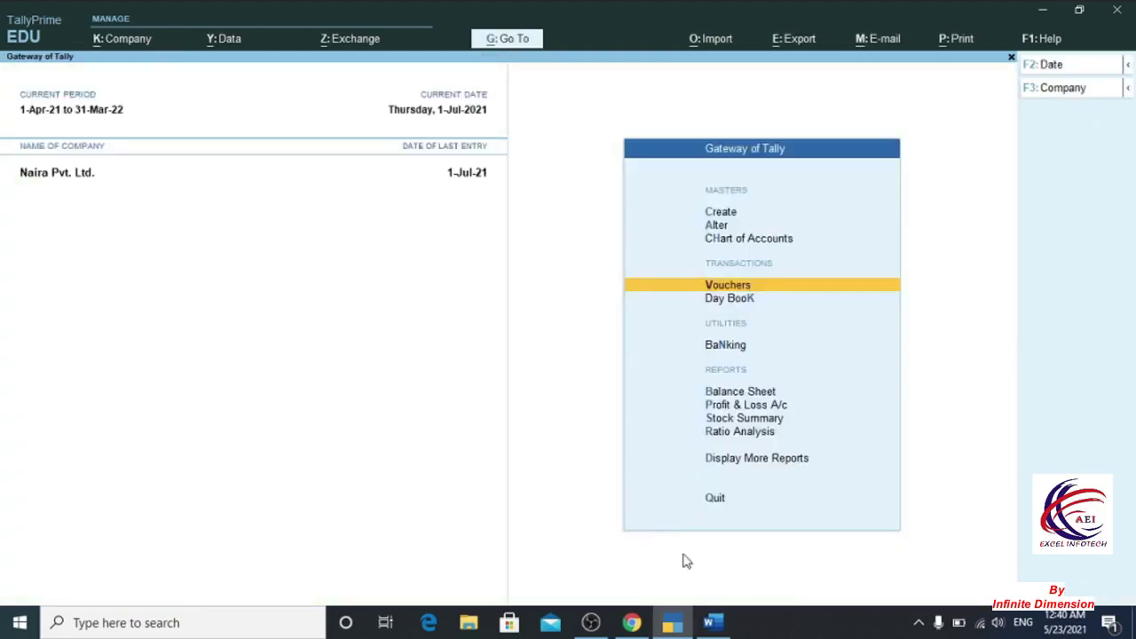
pyautogui.click(728, 393)
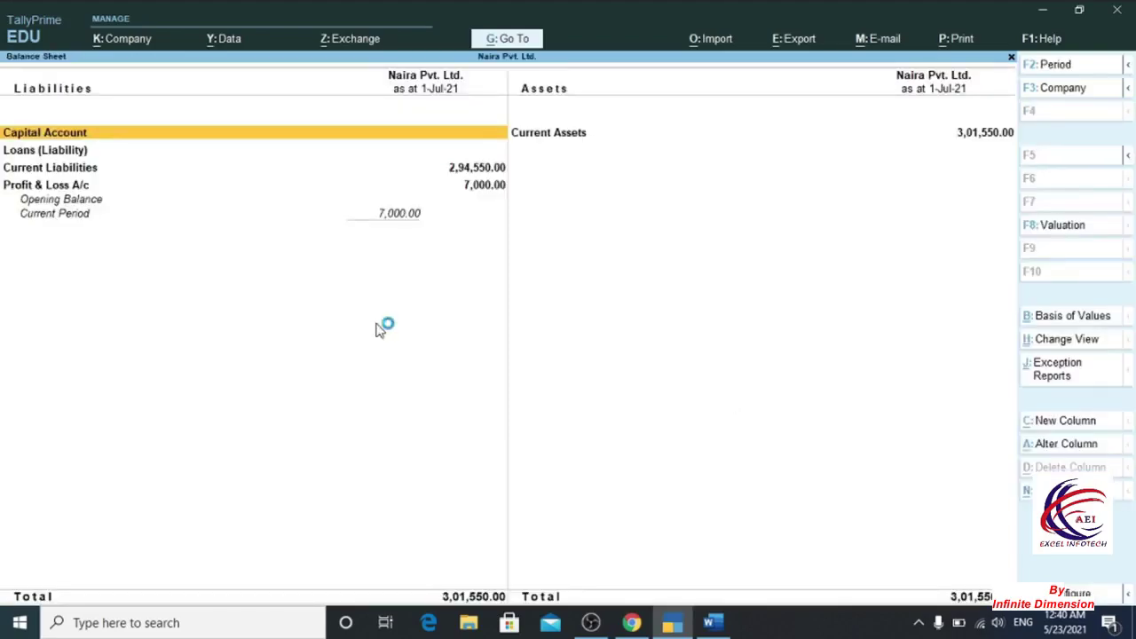
pyautogui.press('Down')
pyautogui.press('Down')
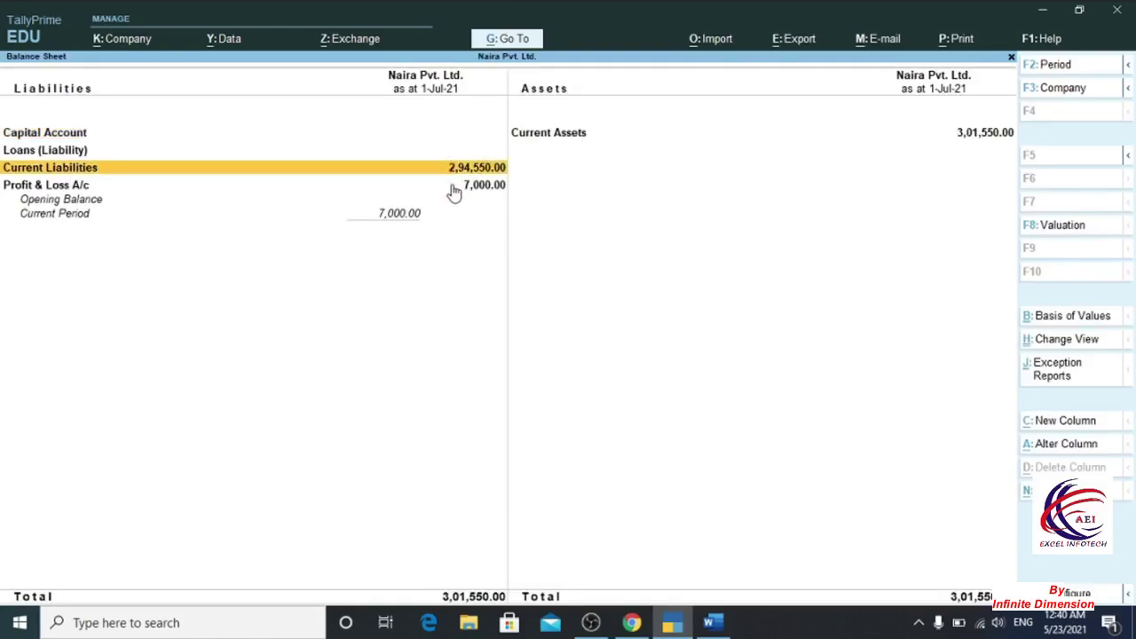
pyautogui.press('Down')
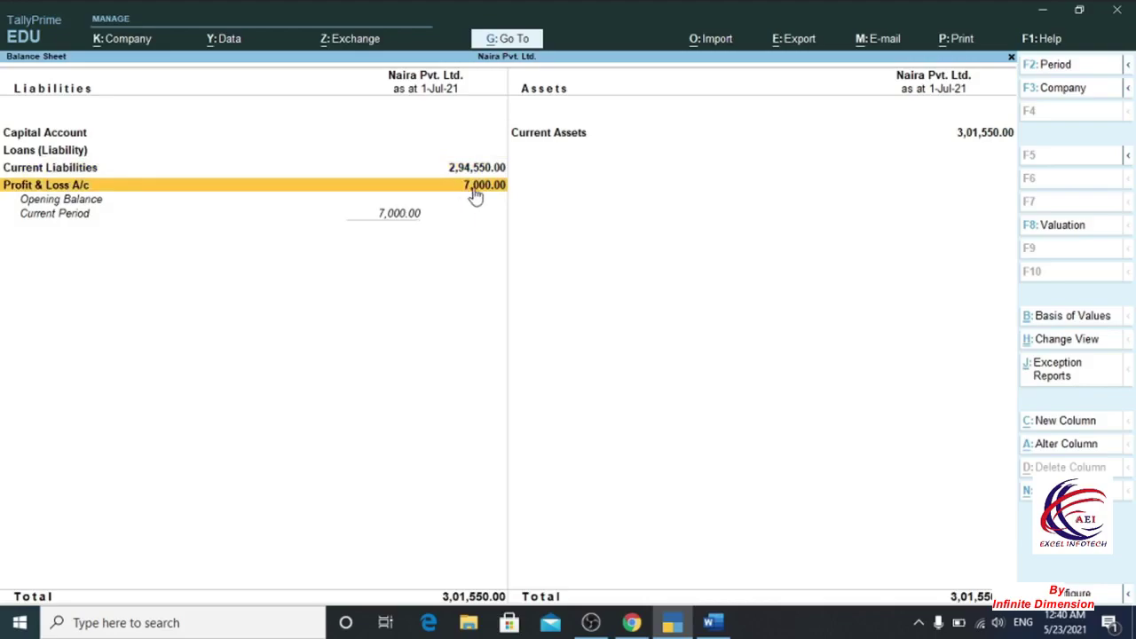
pyautogui.press('Return')
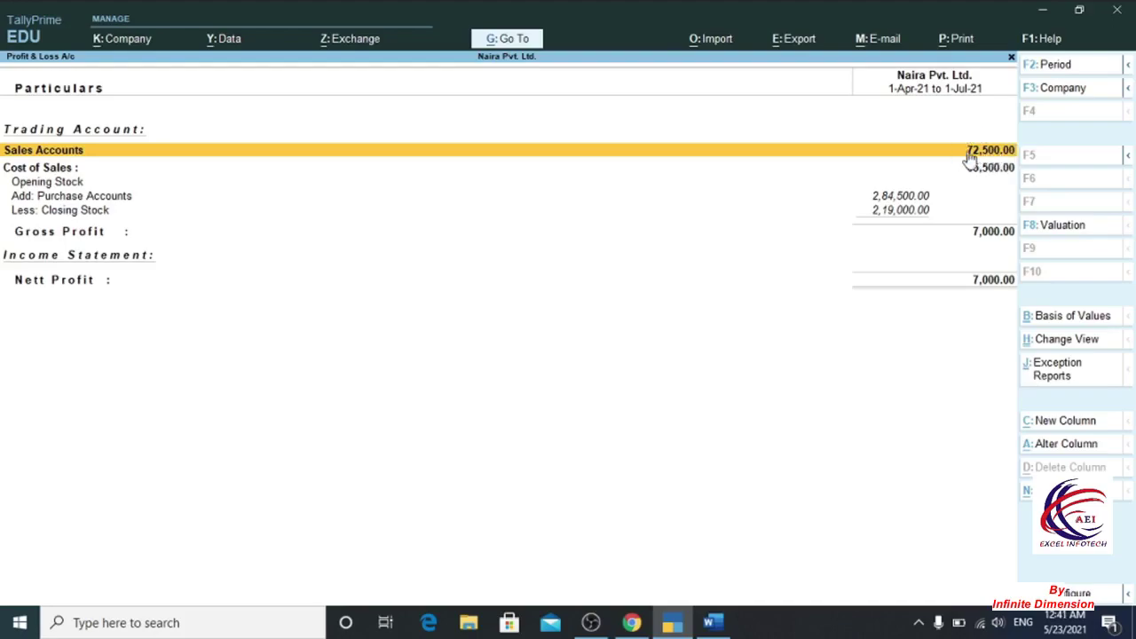
# Review Cost of Sales in Profit & Loss, then Sundry Debtors and Closing Stock under Current Assets
pyautogui.click(975, 170)
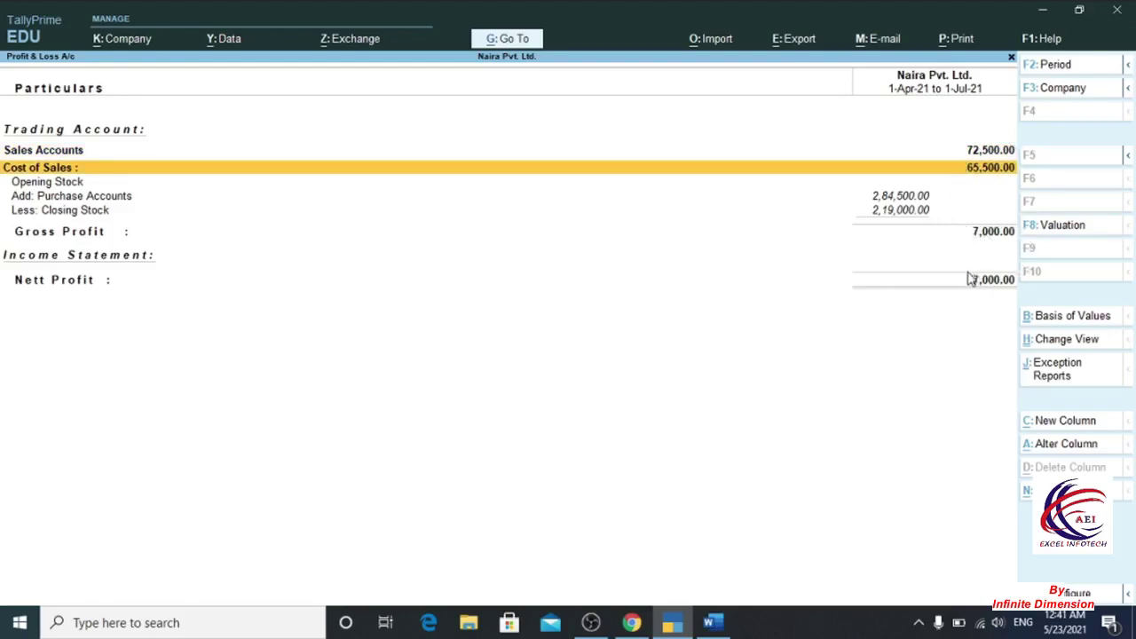
pyautogui.press('Escape')
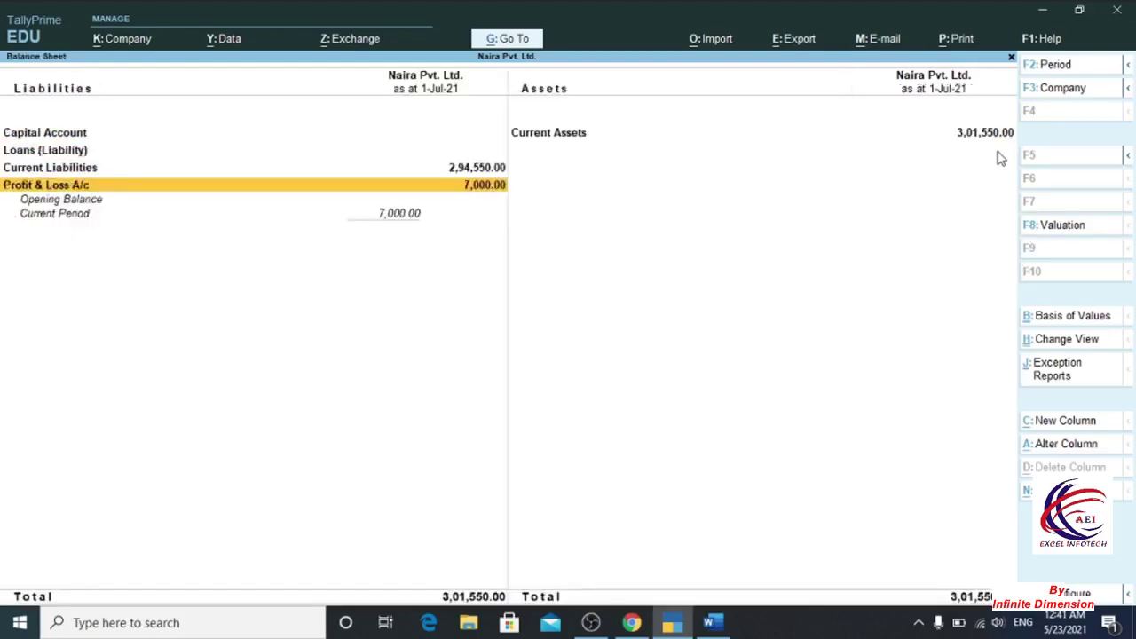
pyautogui.click(978, 133)
pyautogui.click(976, 136)
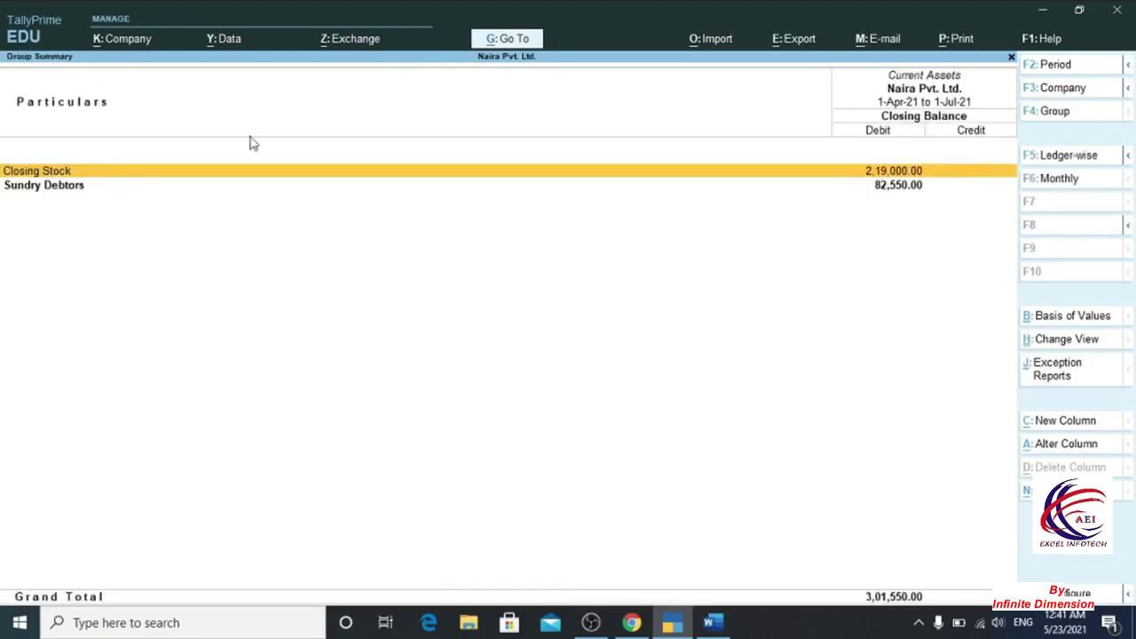
pyautogui.click(120, 188)
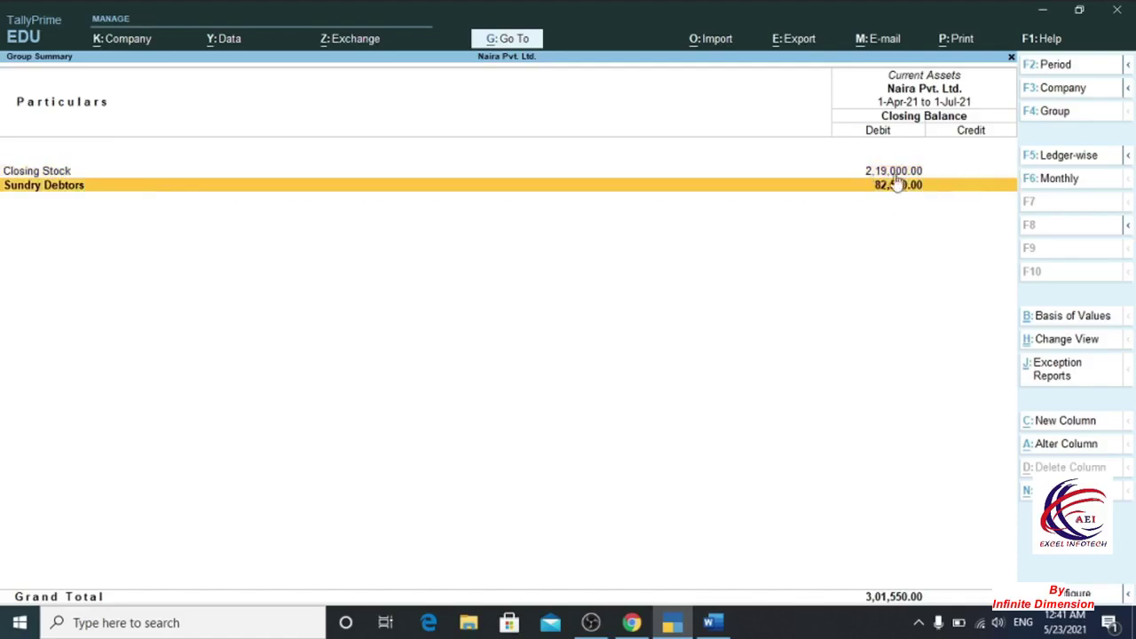
pyautogui.click(361, 174)
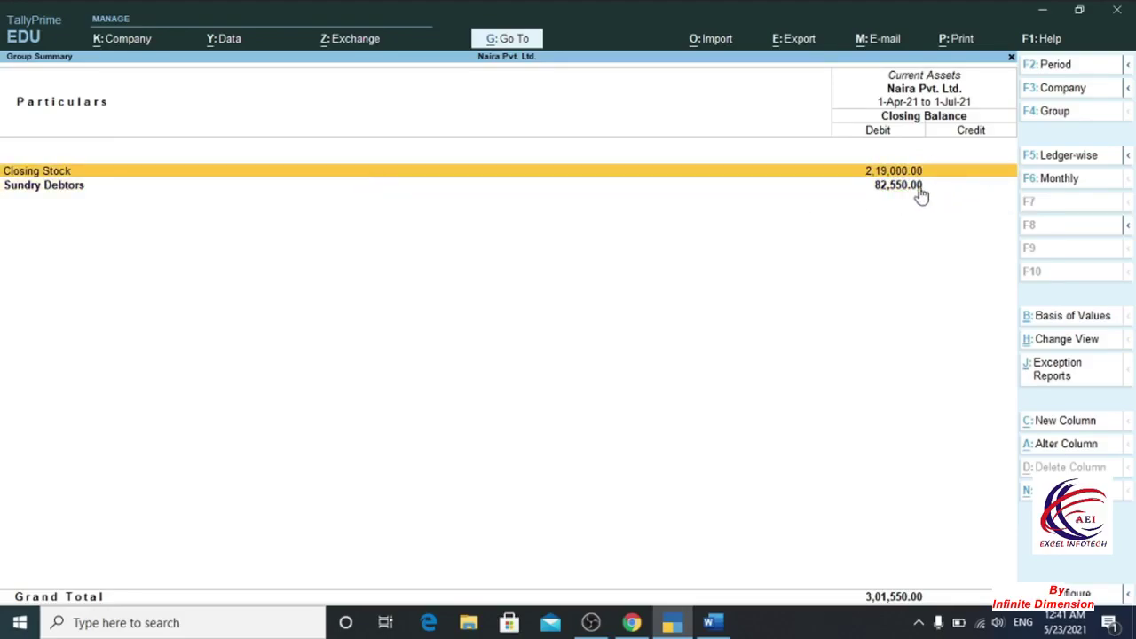
pyautogui.press('Escape')
pyautogui.press('Escape')
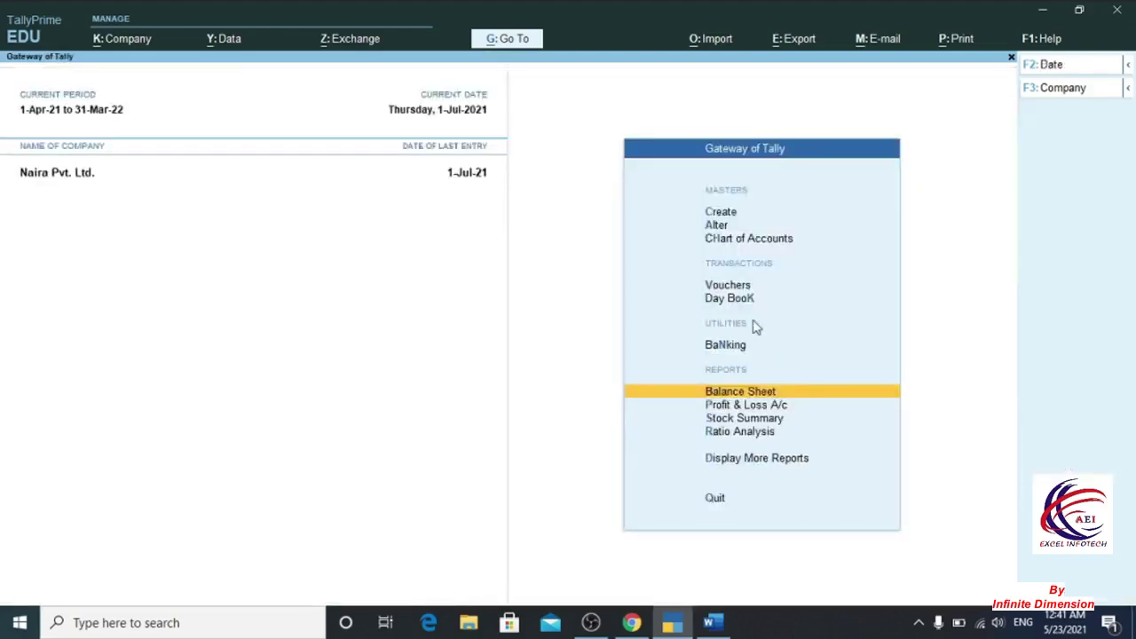
# Show GSTR-1 for 1-4-21 to 31-3-22 and list its HSN/SAC-summary vouchers (79,600.00, 2,950.00)
pyautogui.click(724, 464)
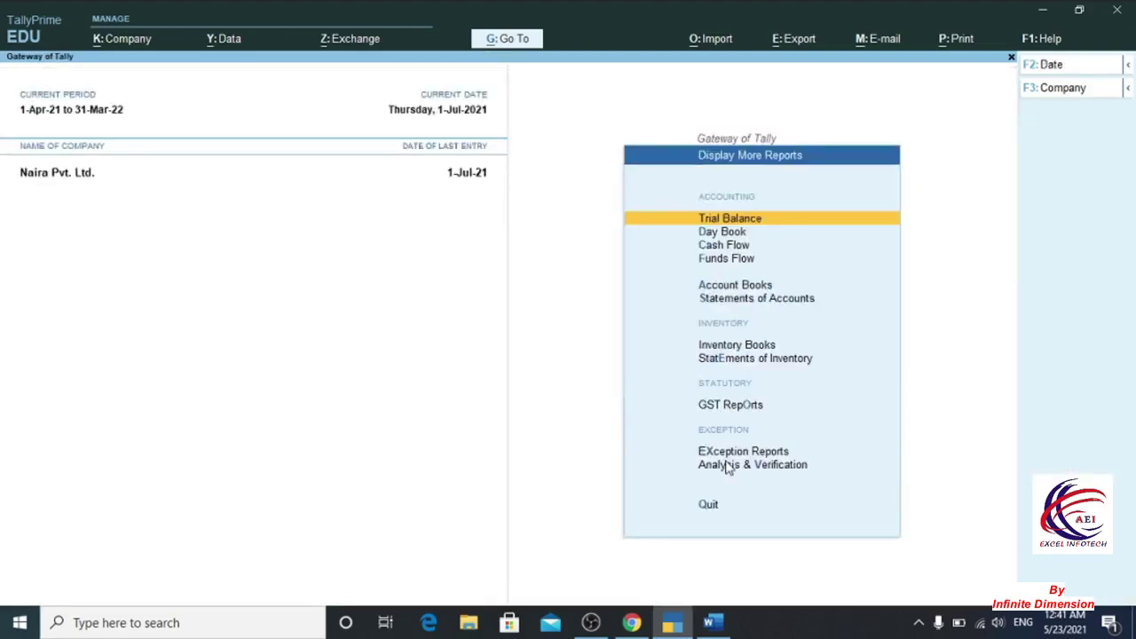
pyautogui.click(726, 405)
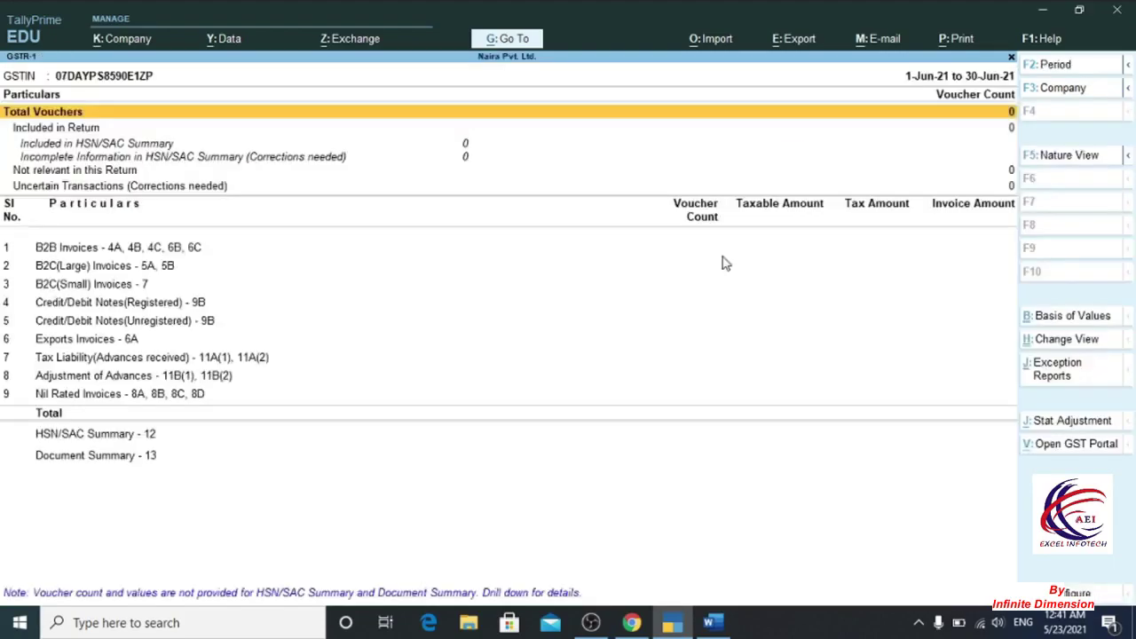
pyautogui.press('F2')
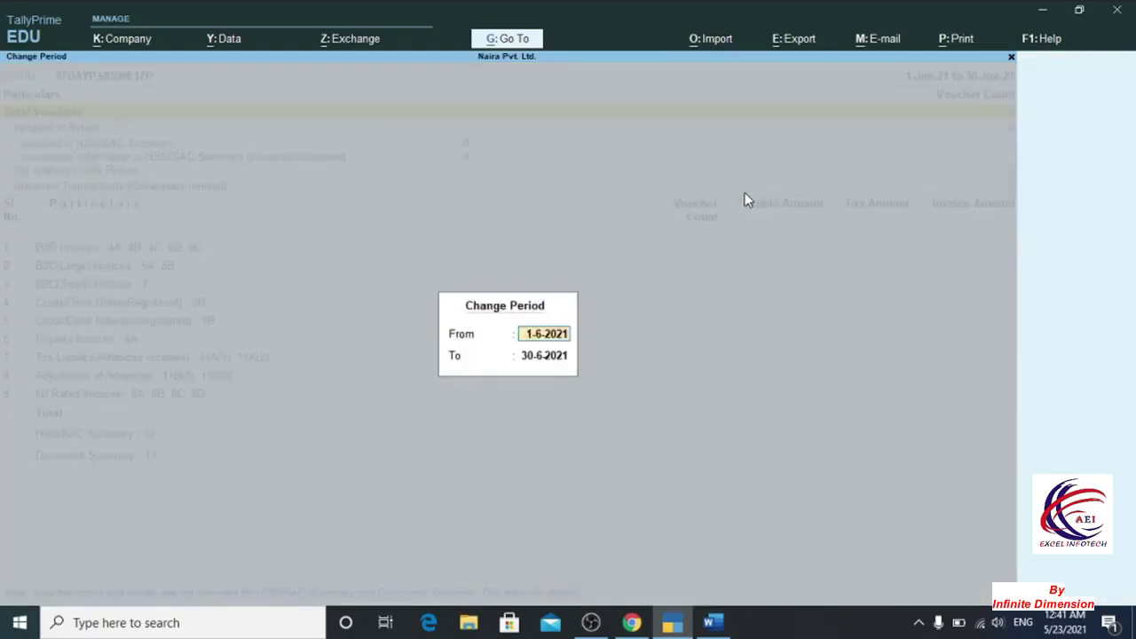
pyautogui.write('1-4-21')
pyautogui.press('Return')
pyautogui.write('31')
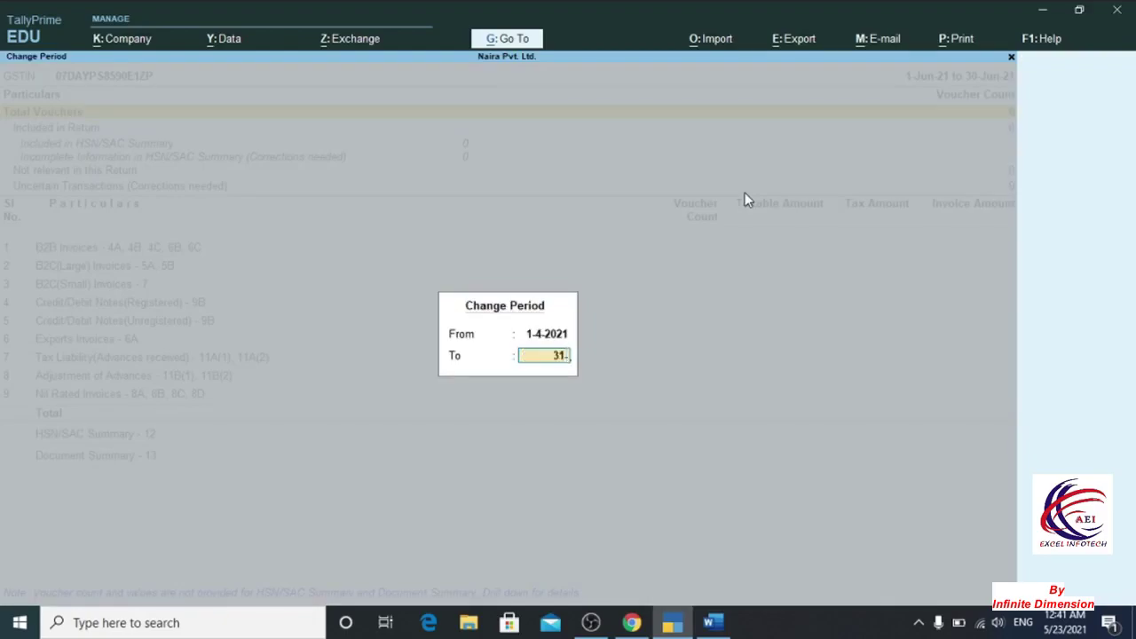
pyautogui.write('-3-22')
pyautogui.press('Return')
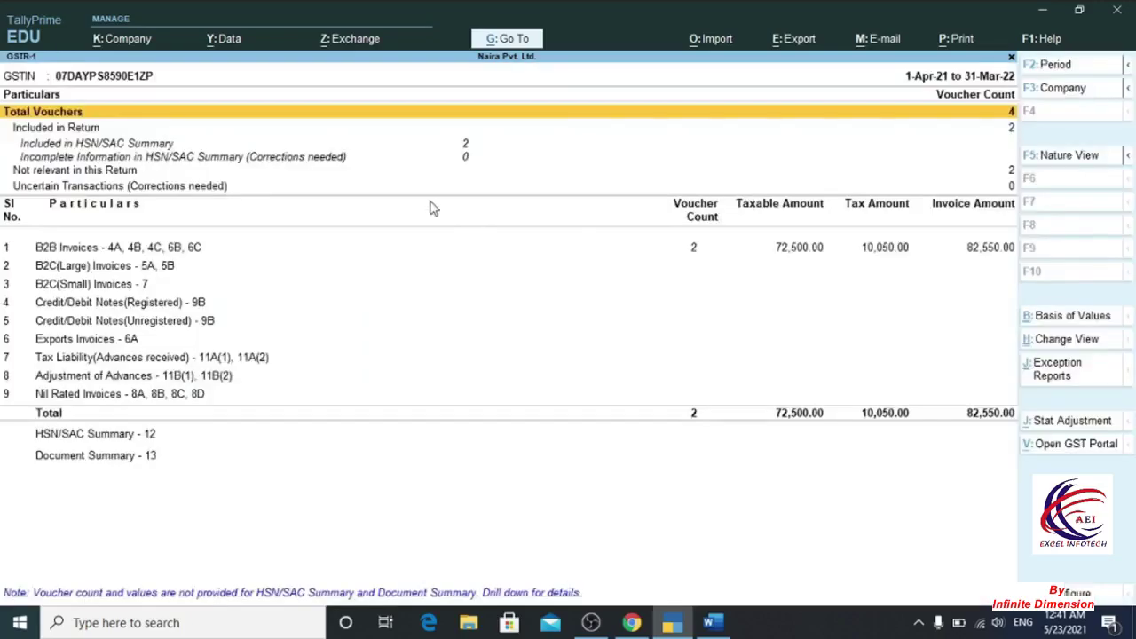
pyautogui.click(401, 147)
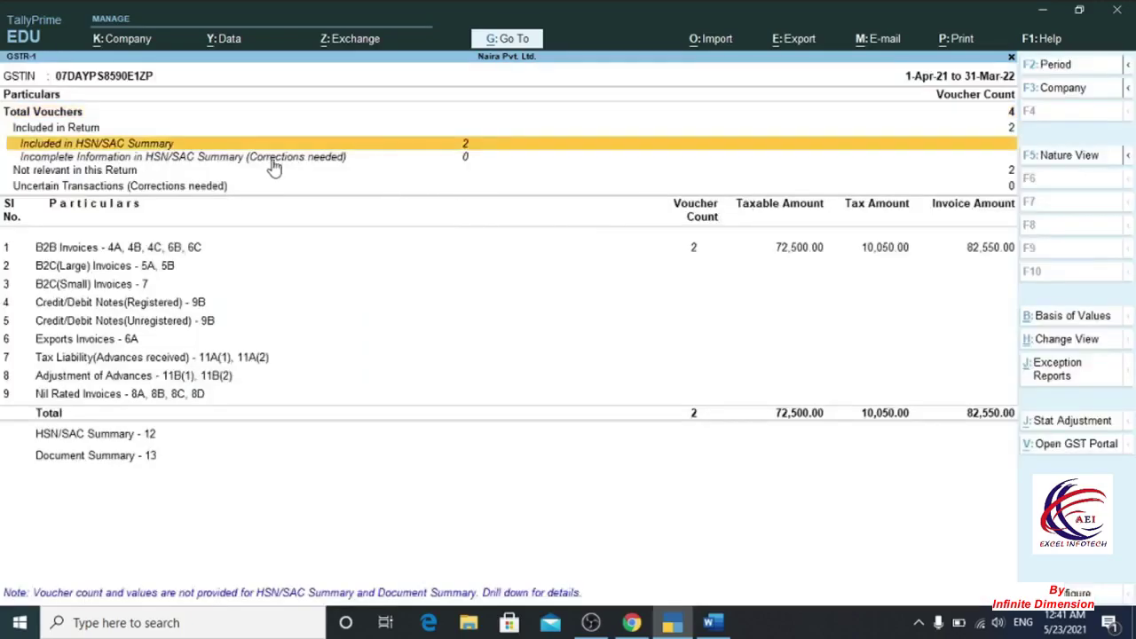
pyautogui.click(465, 145)
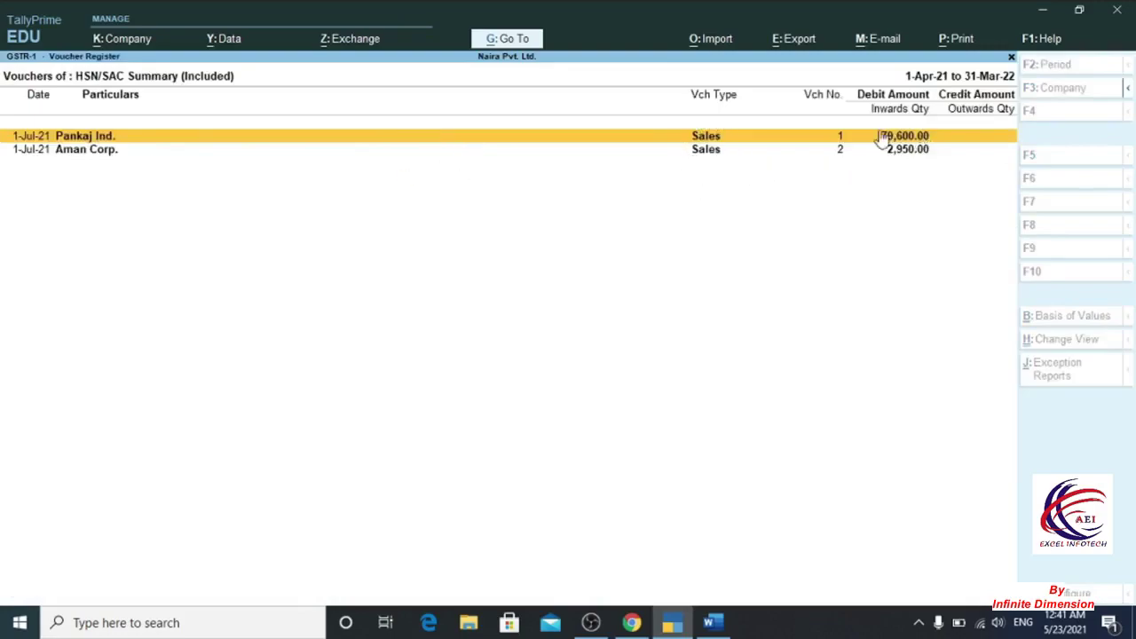
# View Pankaj Ind.'s sales voucher 1 without changes and return to GSTR-1
pyautogui.click(689, 137)
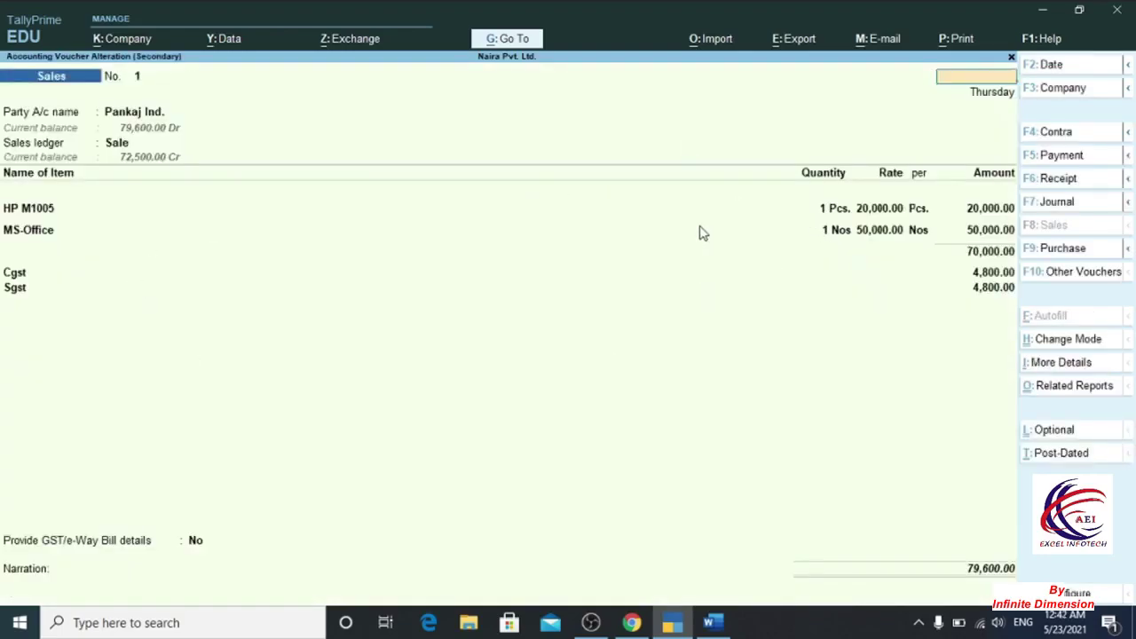
pyautogui.press('Escape')
pyautogui.press('y')
pyautogui.press('Escape')
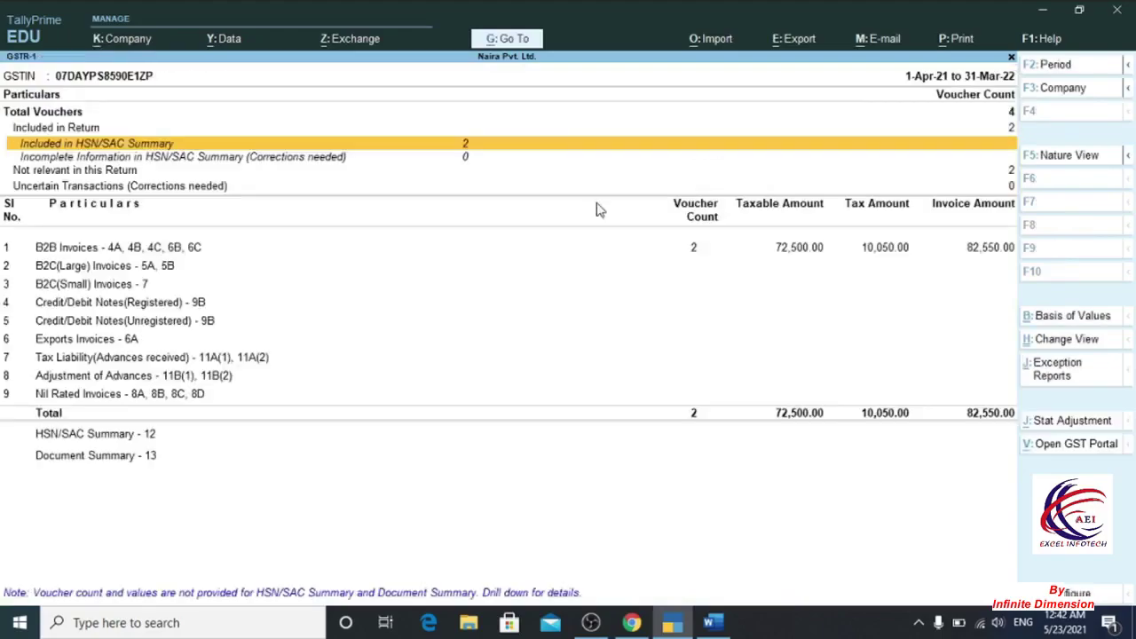
# Check GSTR-1's nature view (72,500.00 taxable, 10,050.00 tax), then close the report
pyautogui.press('Up')
pyautogui.press('Up')
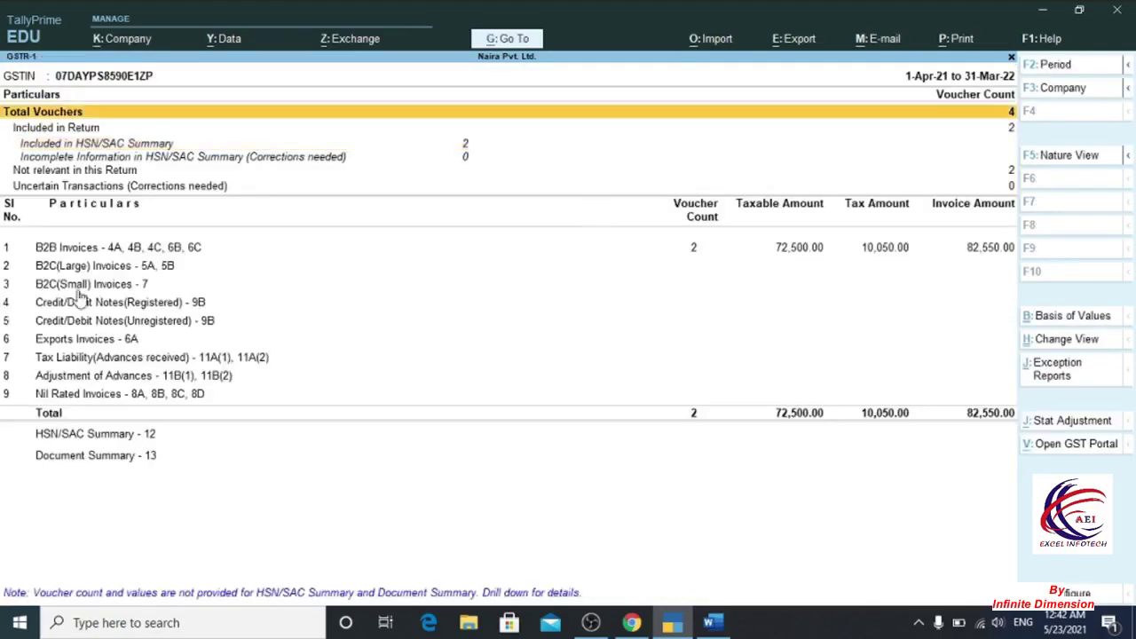
pyautogui.click(73, 437)
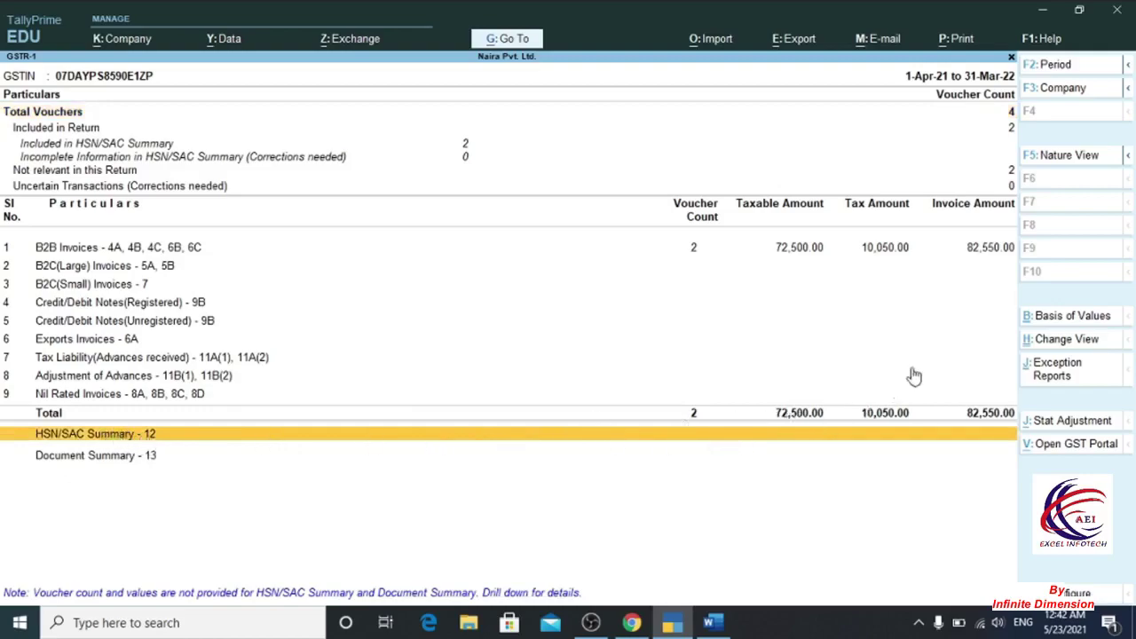
pyautogui.click(1053, 160)
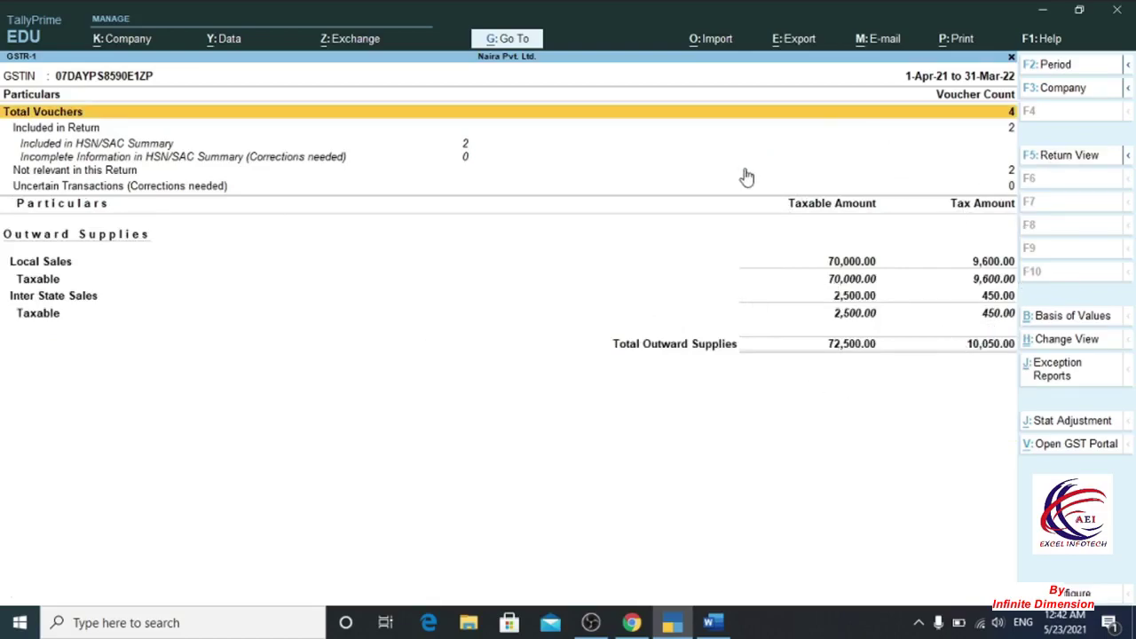
pyautogui.press('Escape')
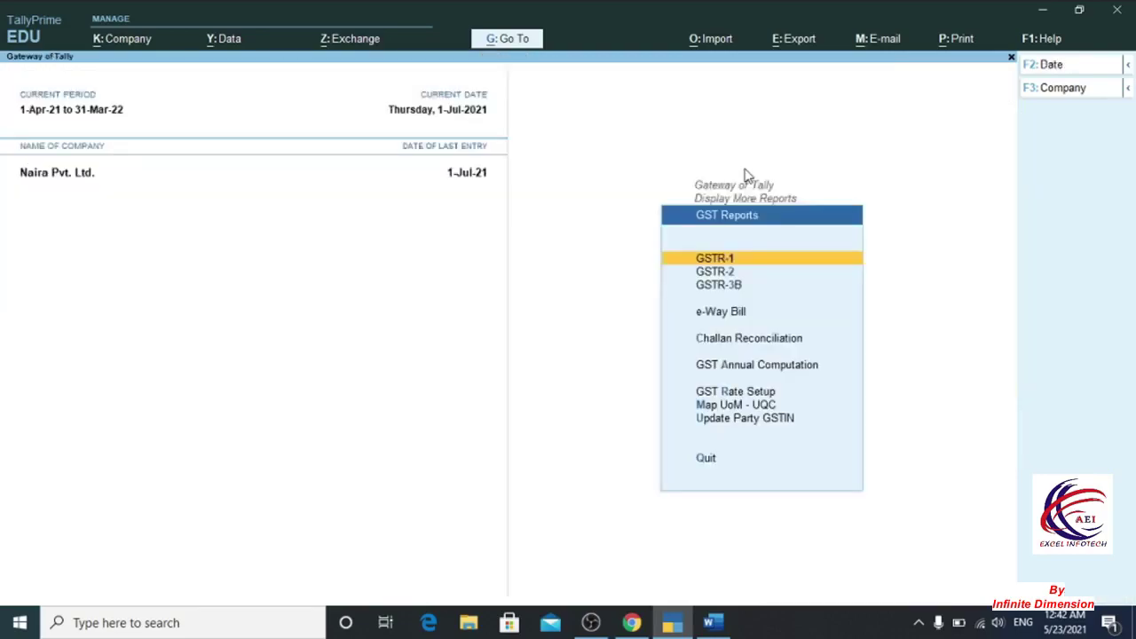
# From the Gateway, start Receipt voucher No. 1 dated 1-Jul-21 in single-entry mode
pyautogui.press('Escape')
pyautogui.press('Escape')
pyautogui.press('Escape')
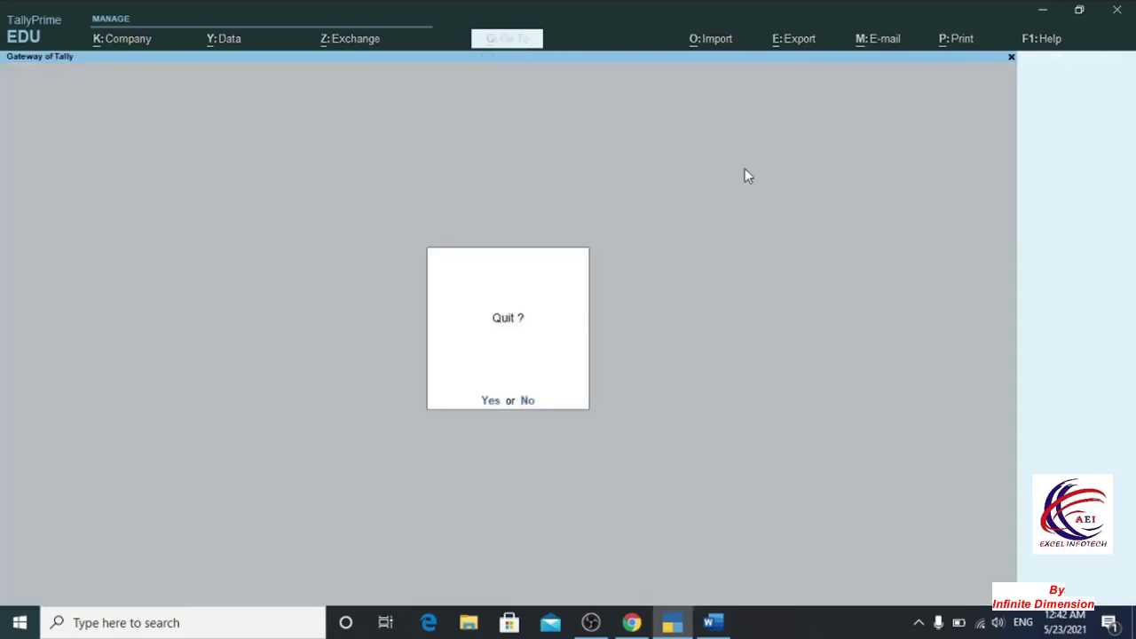
pyautogui.press('n')
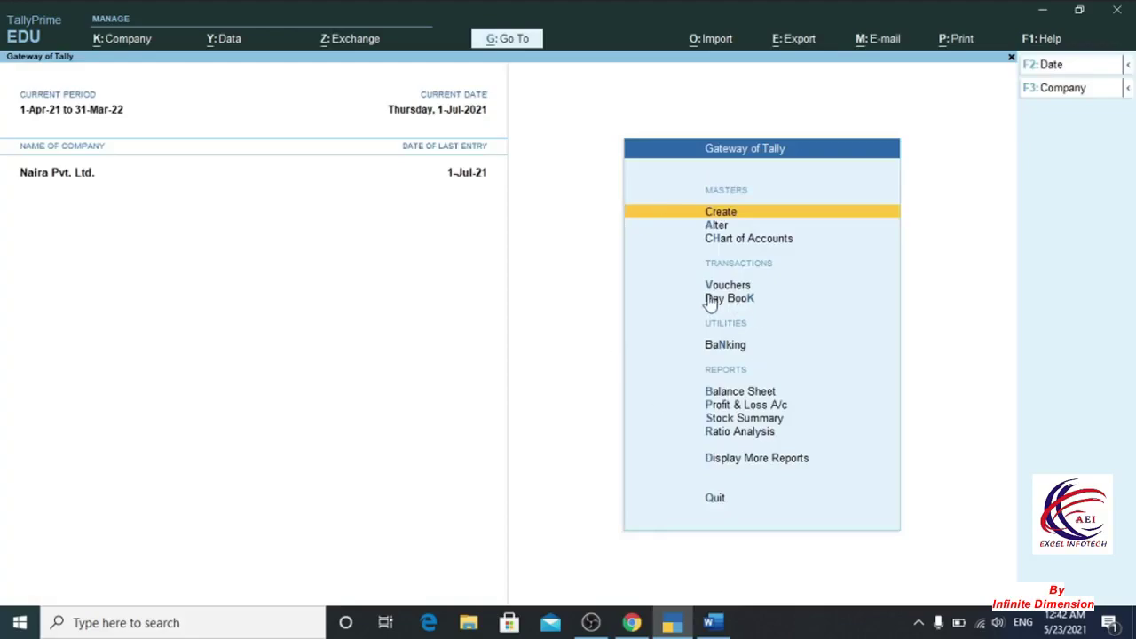
pyautogui.click(724, 287)
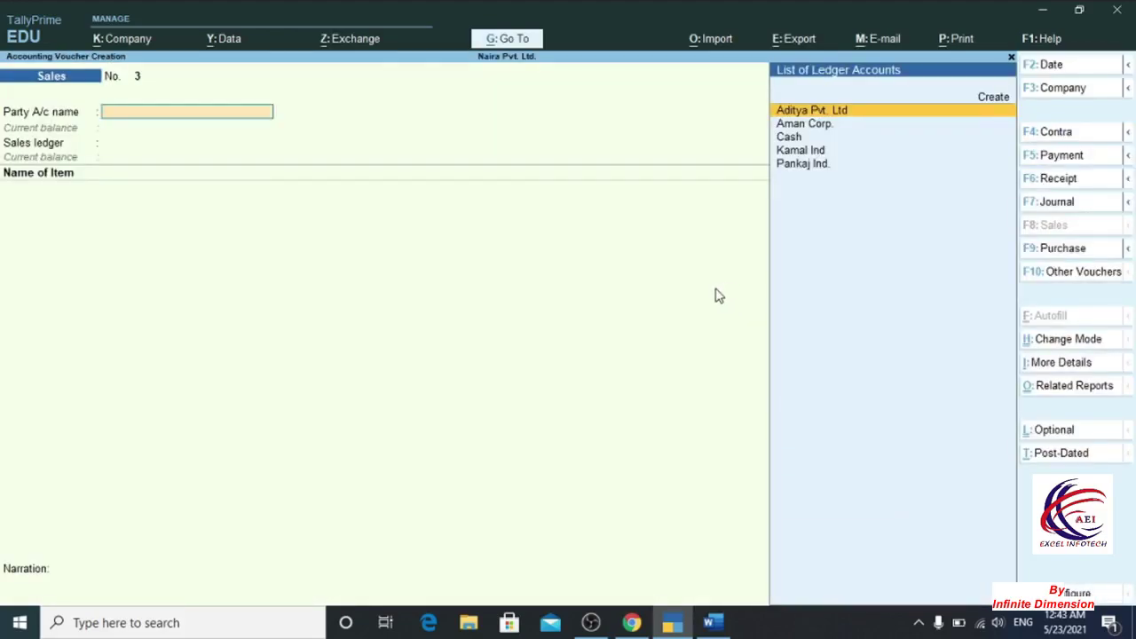
pyautogui.press('F6')
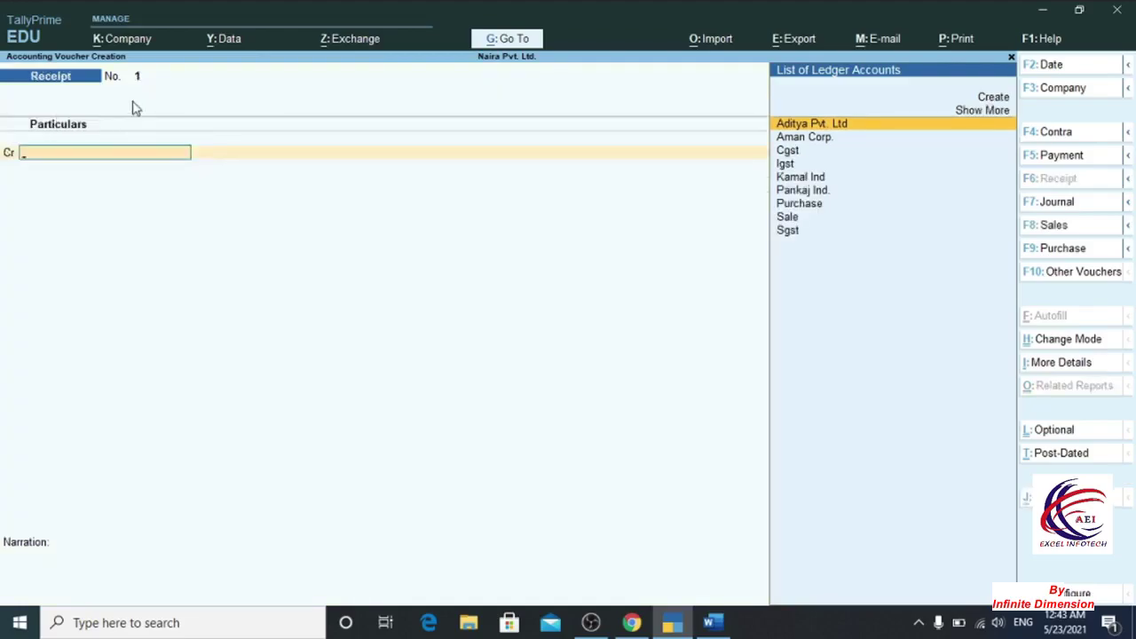
pyautogui.press('ctrl')
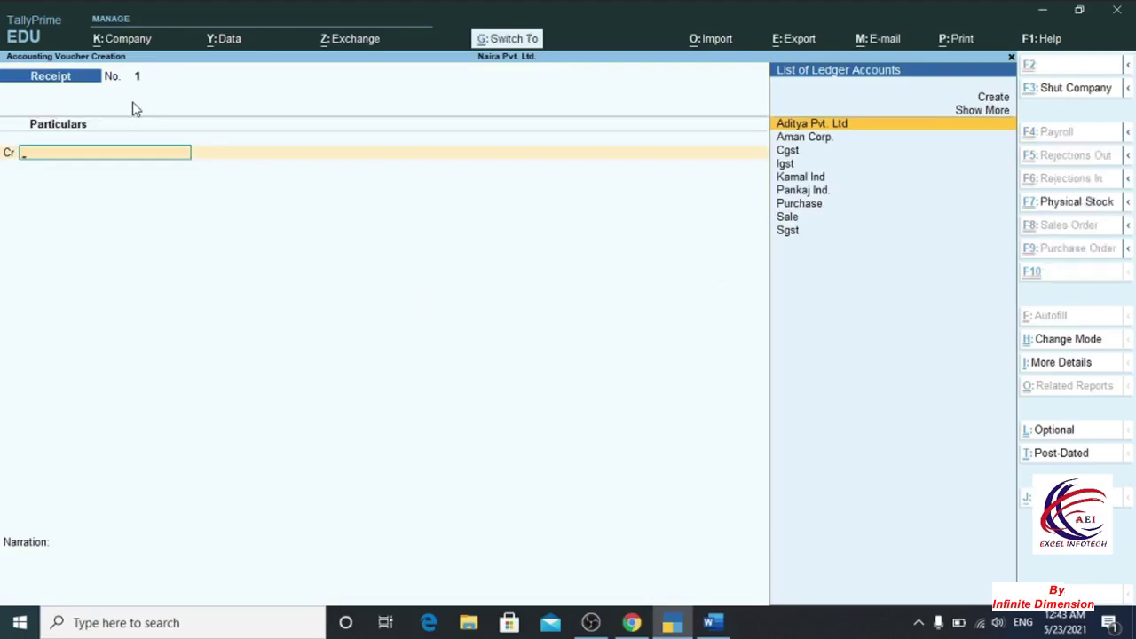
pyautogui.hotkey('ctrl', 'h')
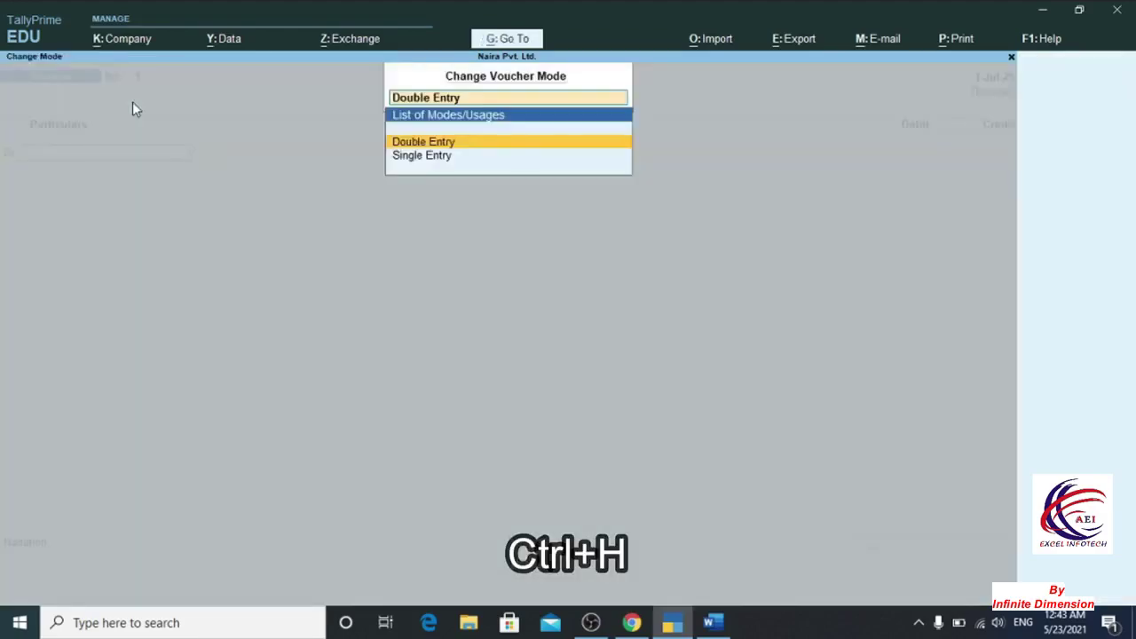
pyautogui.click(426, 156)
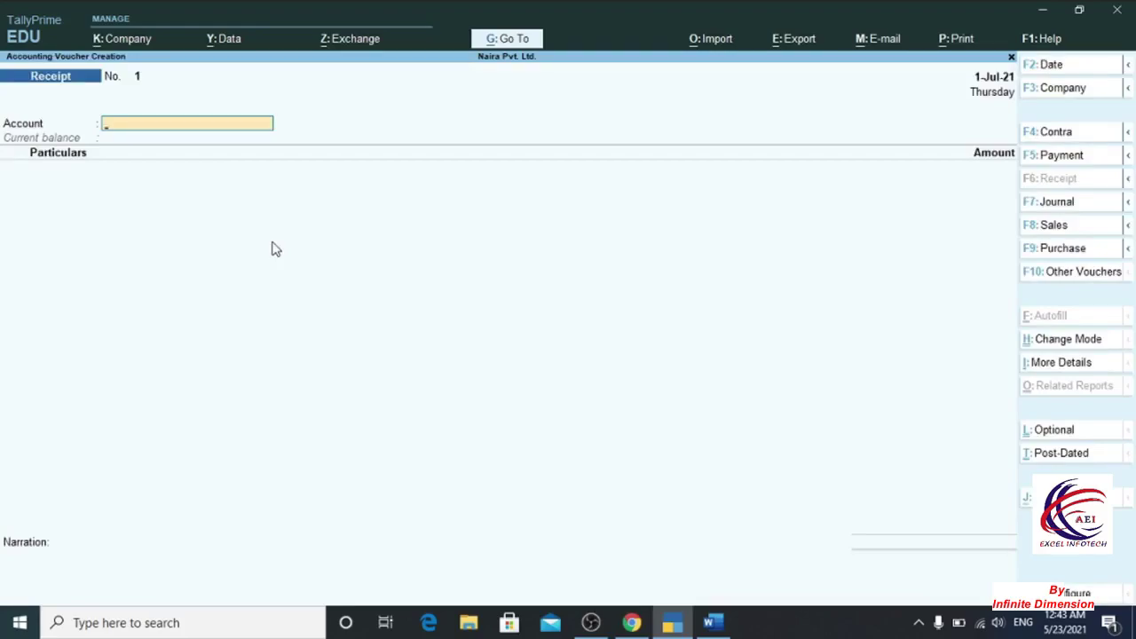
# Set the receipt account to Cash and the party ledger to Pankaj Ind
pyautogui.click(789, 114)
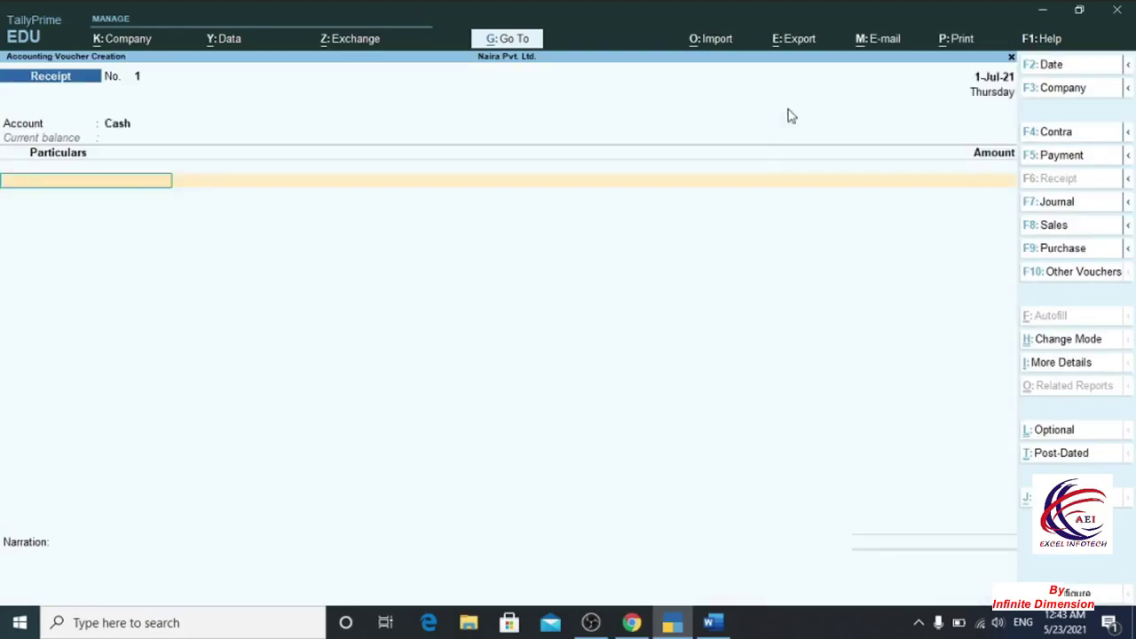
pyautogui.click(649, 177)
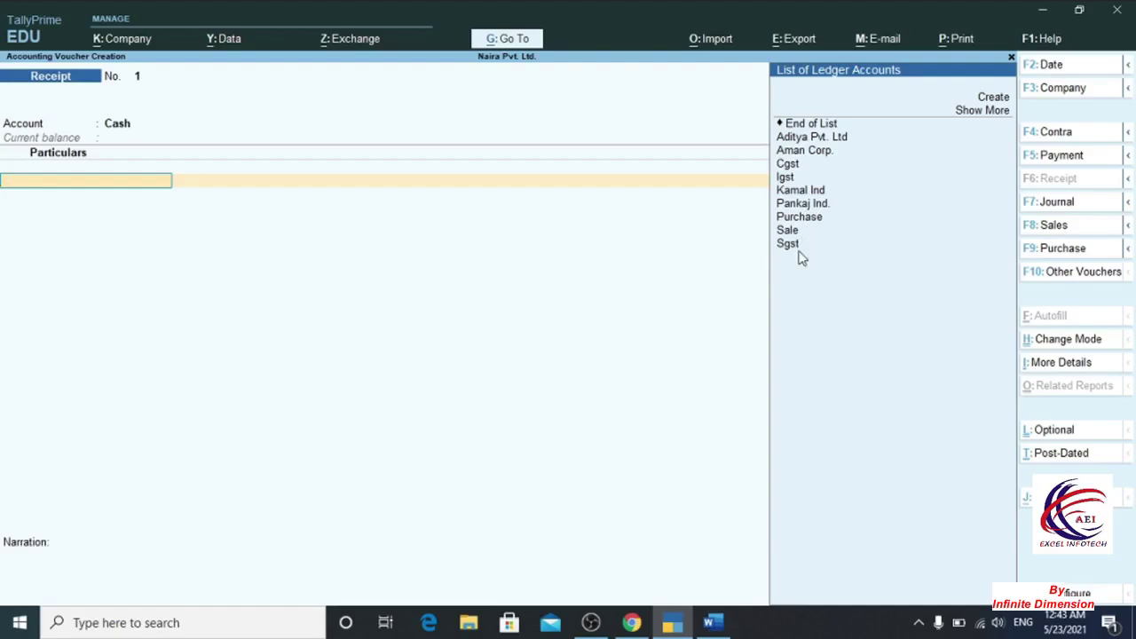
pyautogui.hotkey('alt', 'Tab')
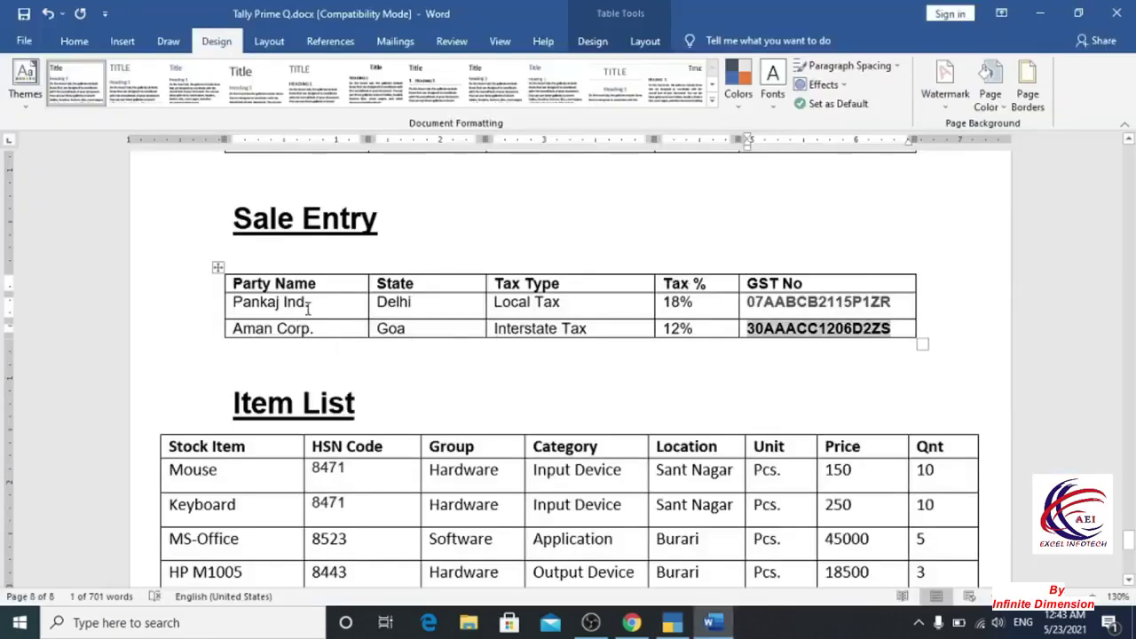
pyautogui.hotkey('alt', 'Tab')
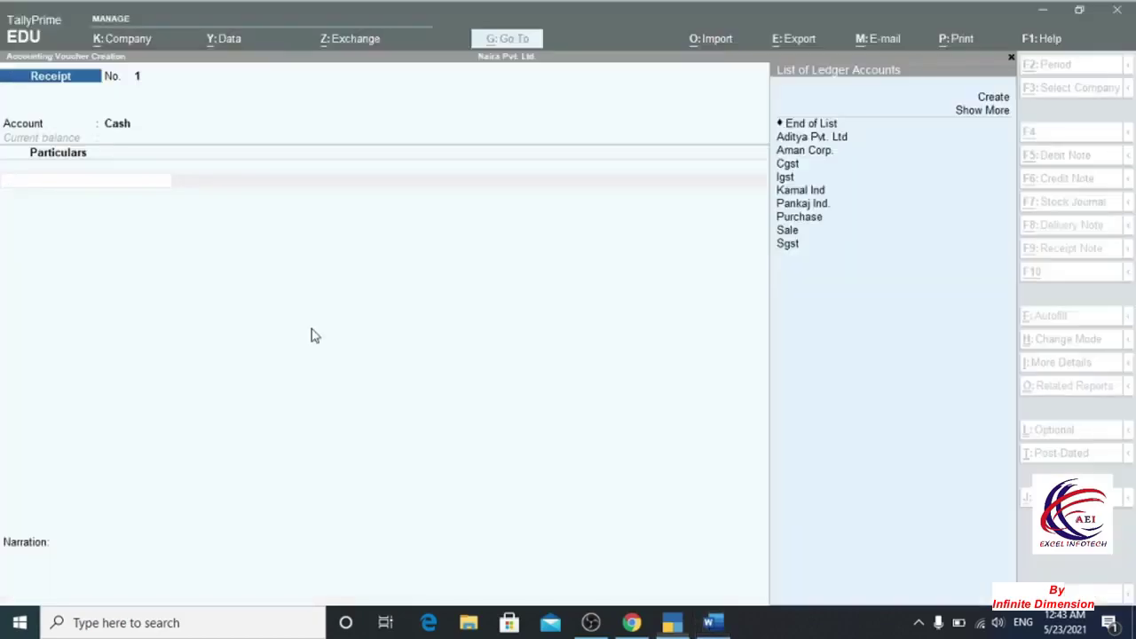
pyautogui.write('P')
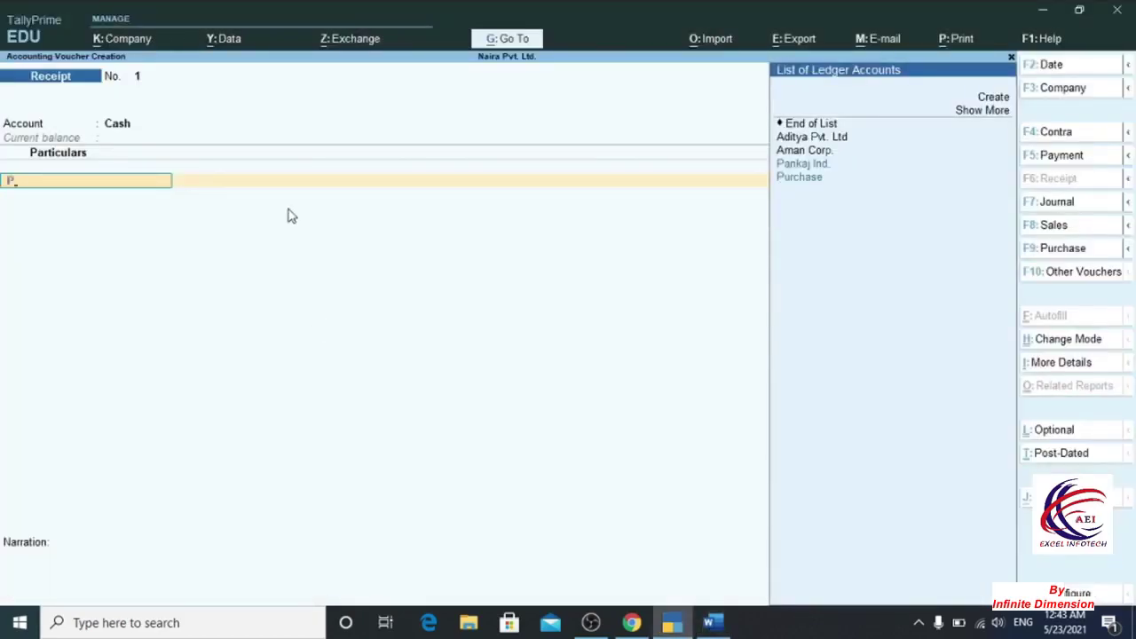
pyautogui.press('Return')
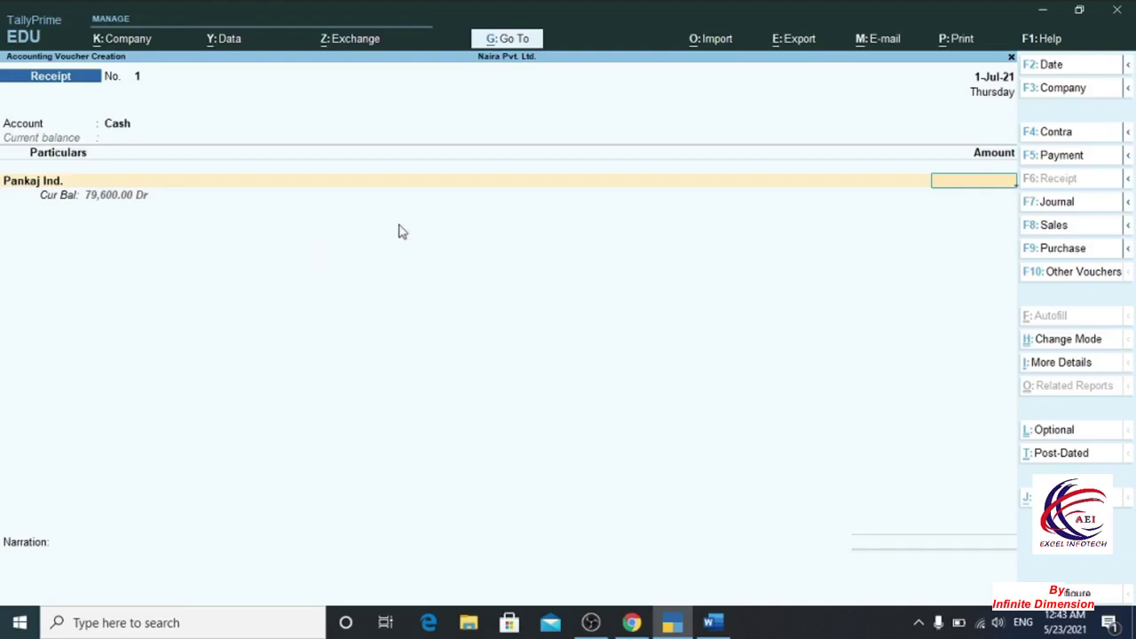
# Enter 79,600 settled Agst Ref against bill 1 and finish the receipt
pyautogui.write('79,6')
pyautogui.write('00')
pyautogui.press('Return')
pyautogui.press('Down')
pyautogui.press('Up')
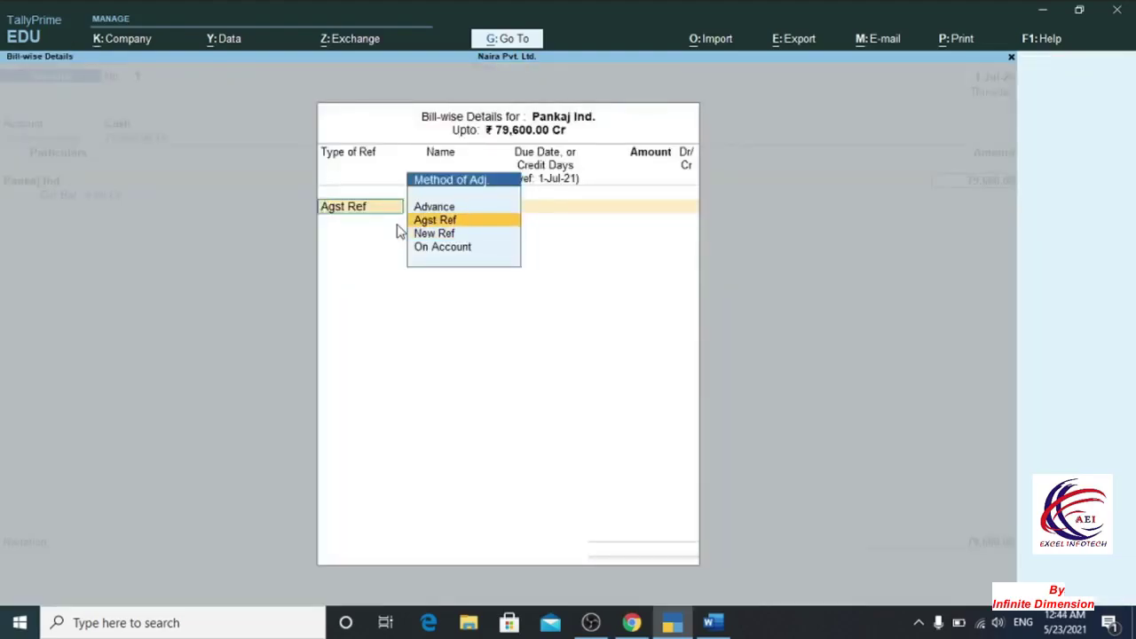
pyautogui.press('Return')
pyautogui.press('Return')
pyautogui.press('Return')
pyautogui.press('Return')
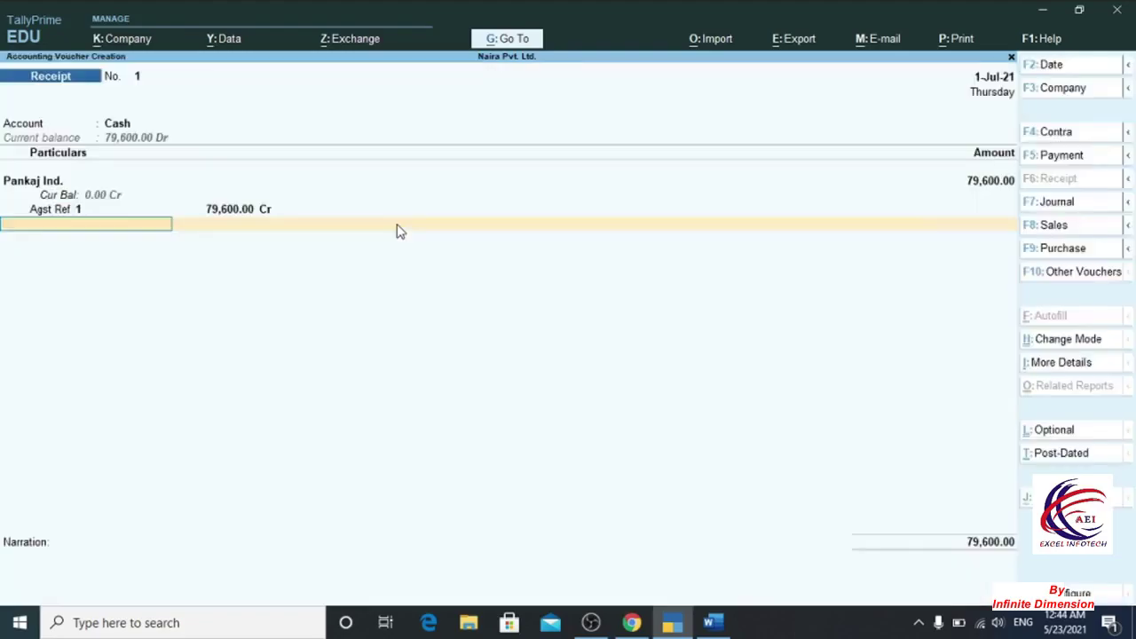
pyautogui.press('Return')
pyautogui.press('Return')
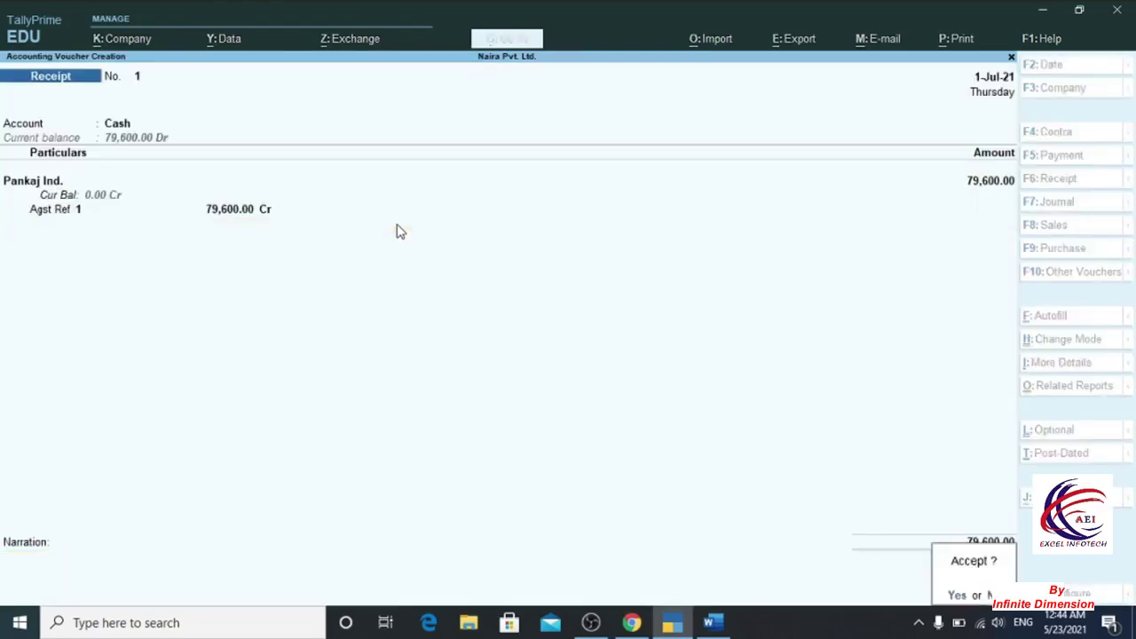
pyautogui.press('Return')
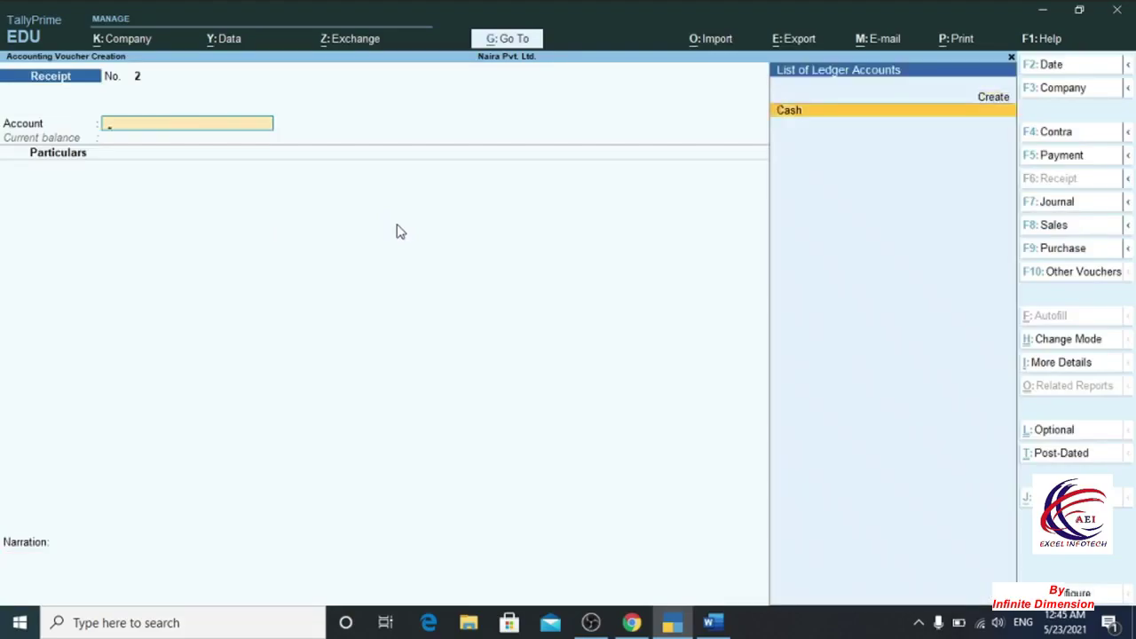
# Save receipt No. 2: Cash from Aman Corp., 2,950 against bill 2
pyautogui.press('Return')
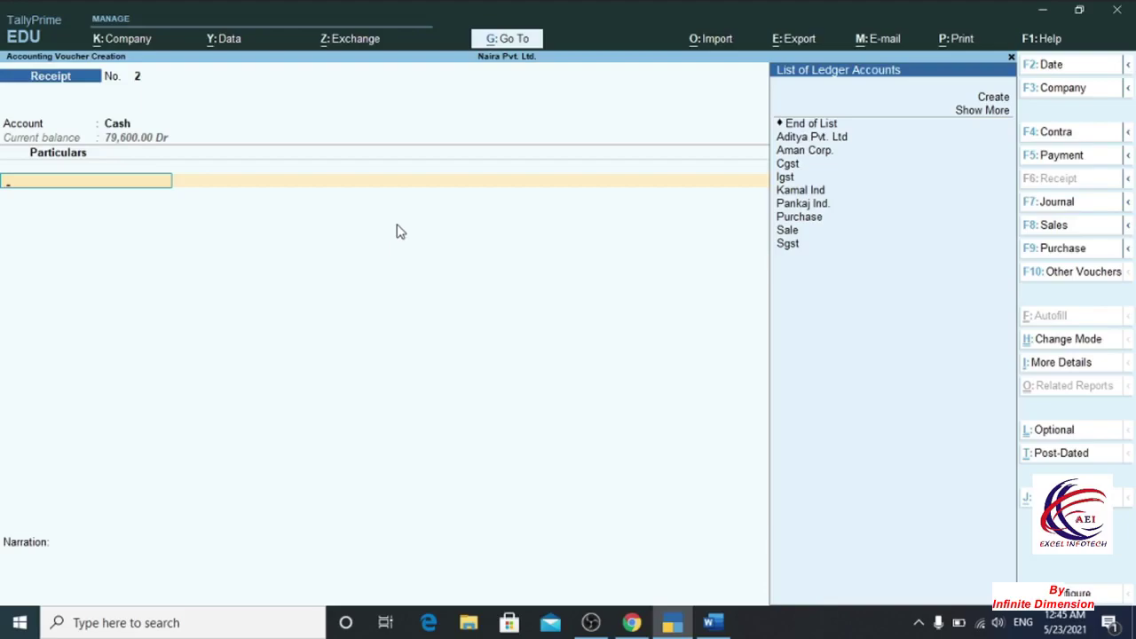
pyautogui.hotkey('alt', 'Tab')
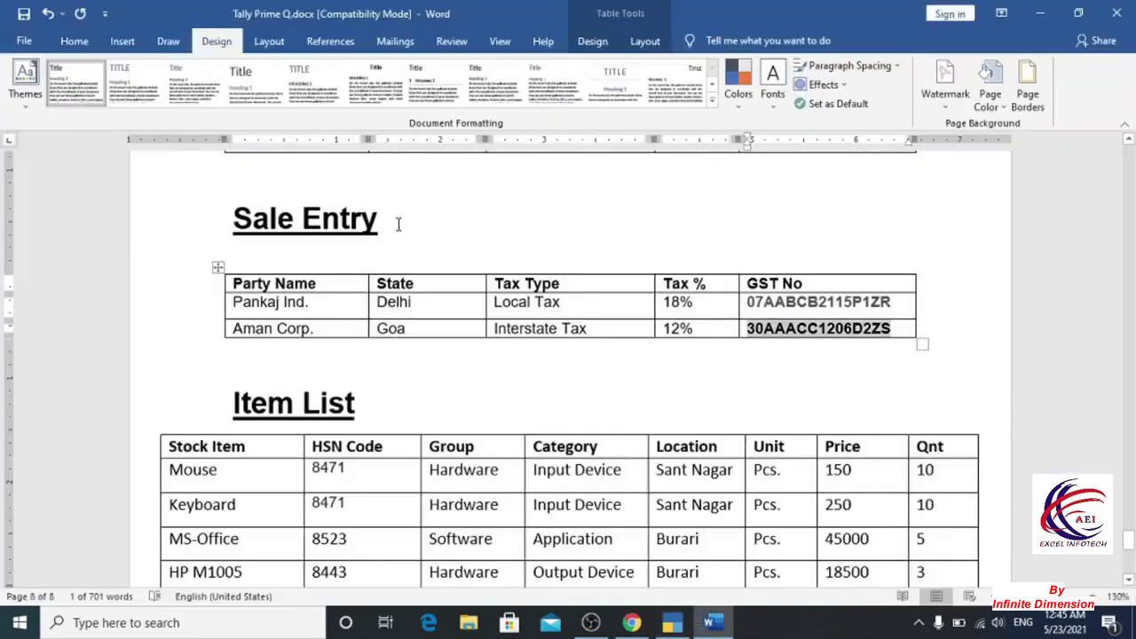
pyautogui.hotkey('alt', 'Tab')
pyautogui.write('Am')
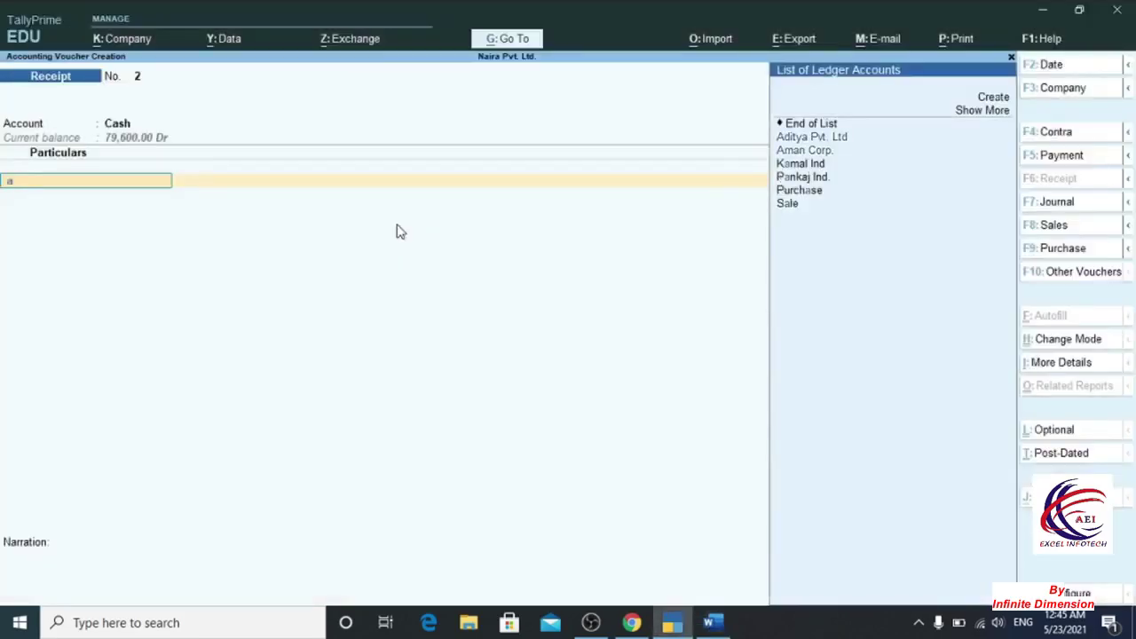
pyautogui.press('Return')
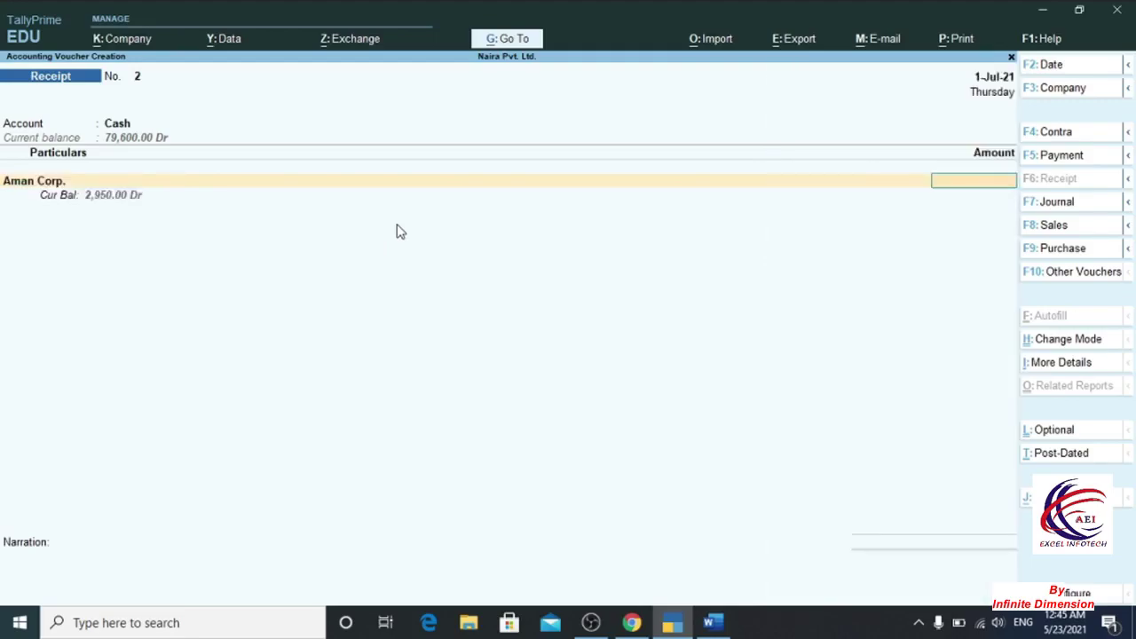
pyautogui.write('2950')
pyautogui.press('Return')
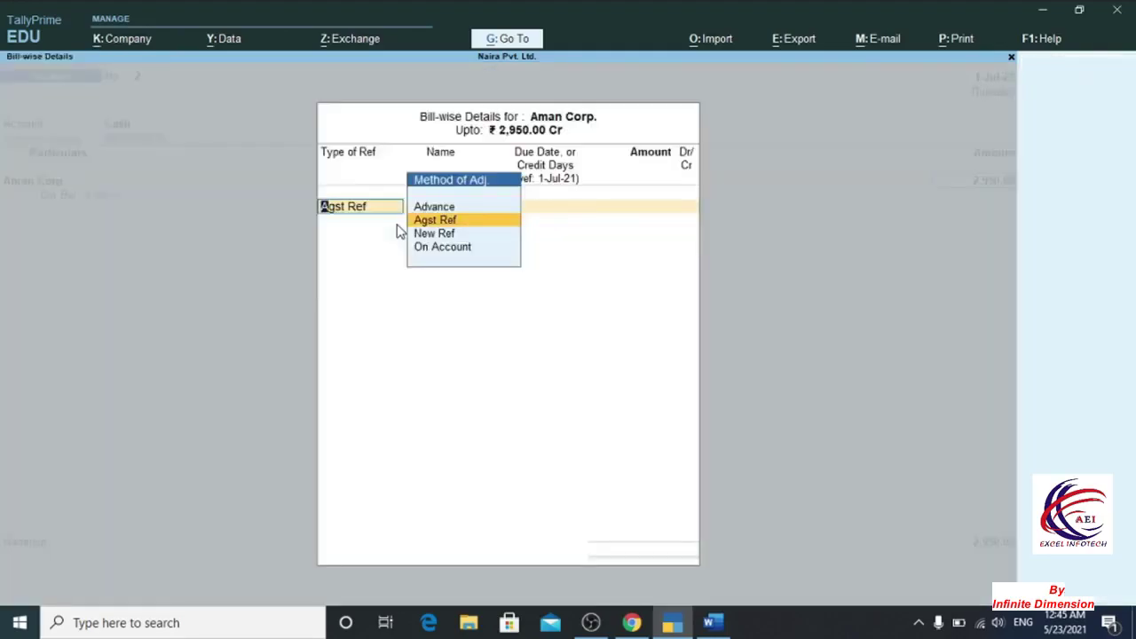
pyautogui.press('Return')
pyautogui.press('Return')
pyautogui.press('Return')
pyautogui.press('Return')
pyautogui.press('Return')
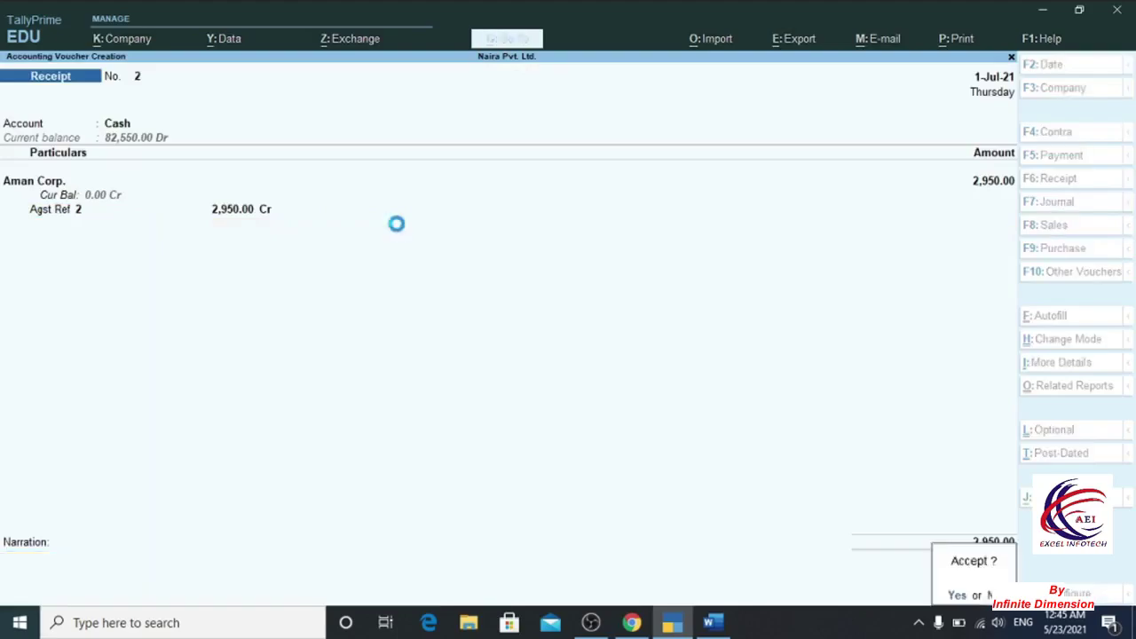
pyautogui.press('Return')
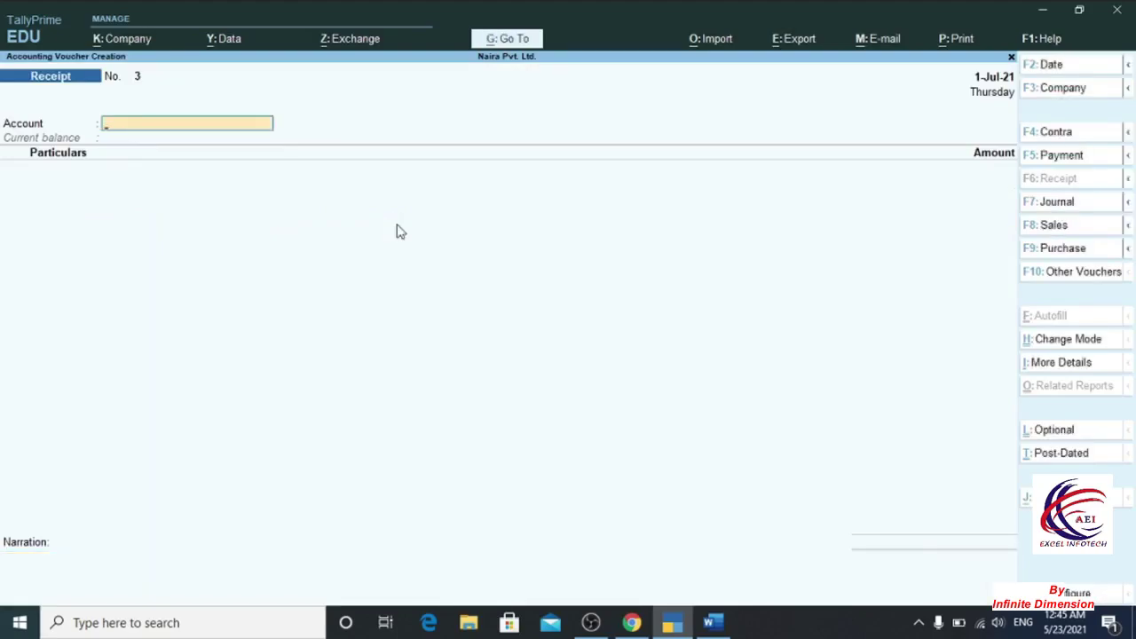
pyautogui.press('Escape')
pyautogui.press('b')
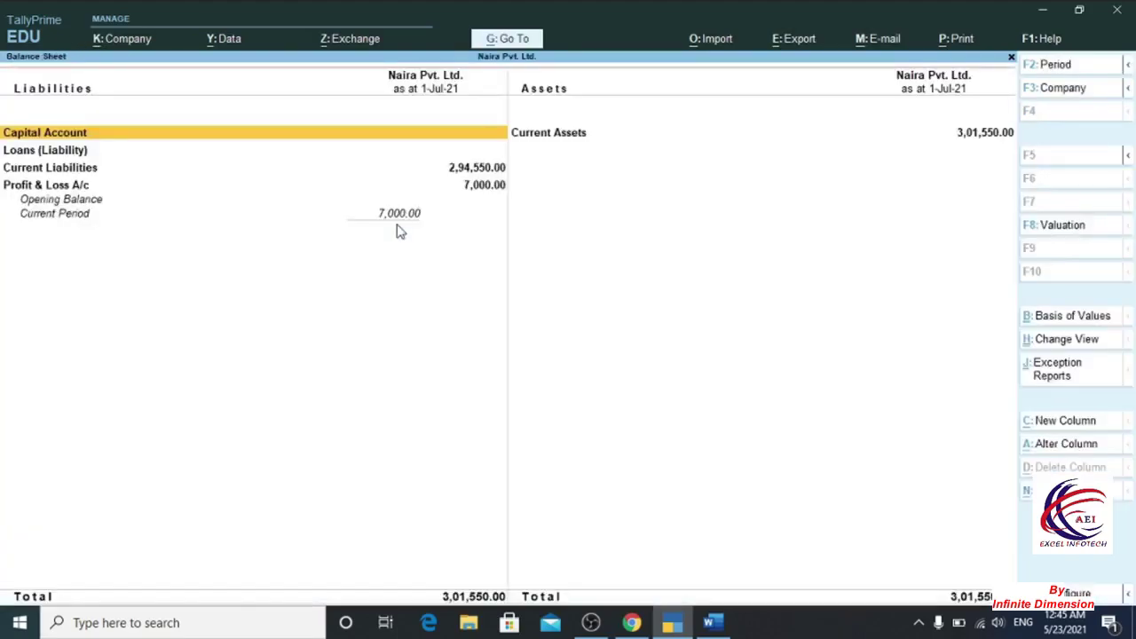
pyautogui.press('Return')
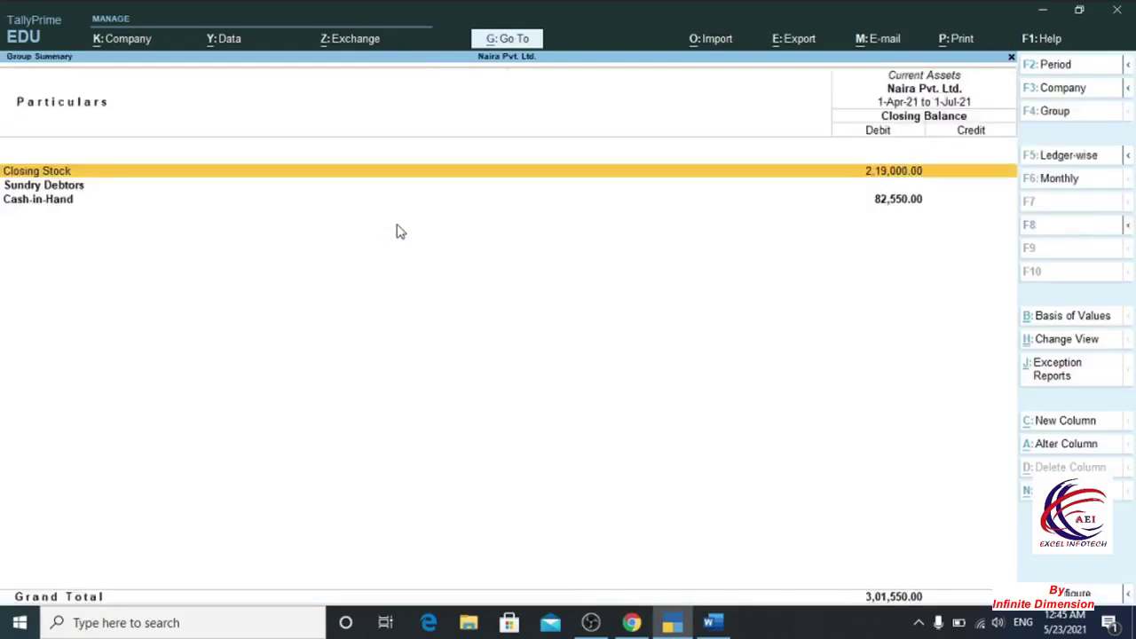
pyautogui.press('Down')
pyautogui.press('Down')
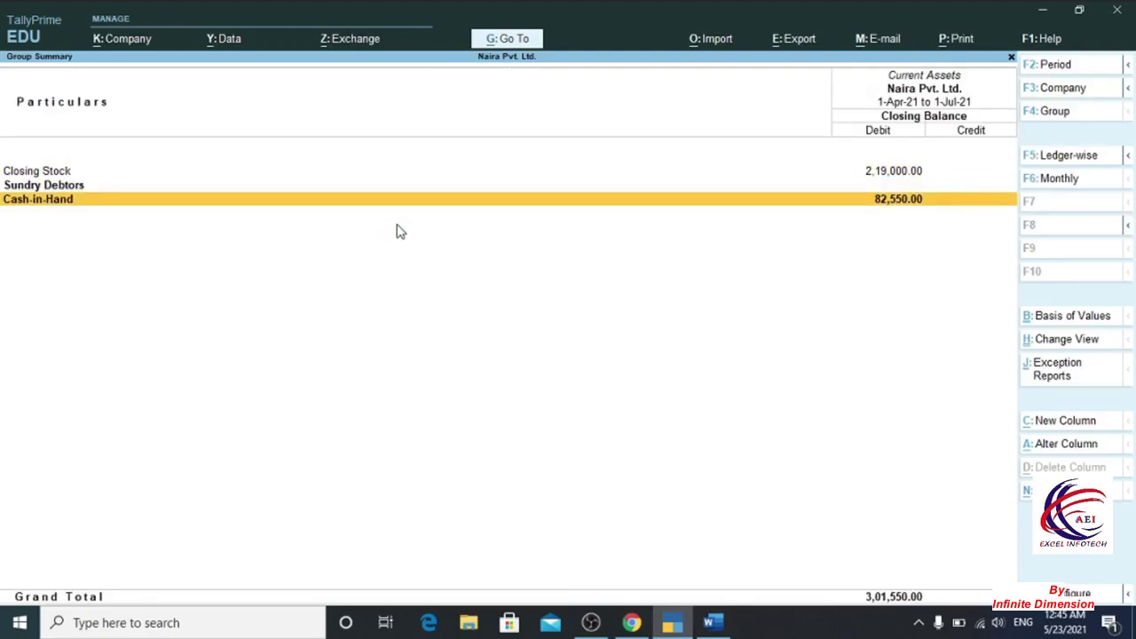
pyautogui.press('Escape')
pyautogui.press('Escape')
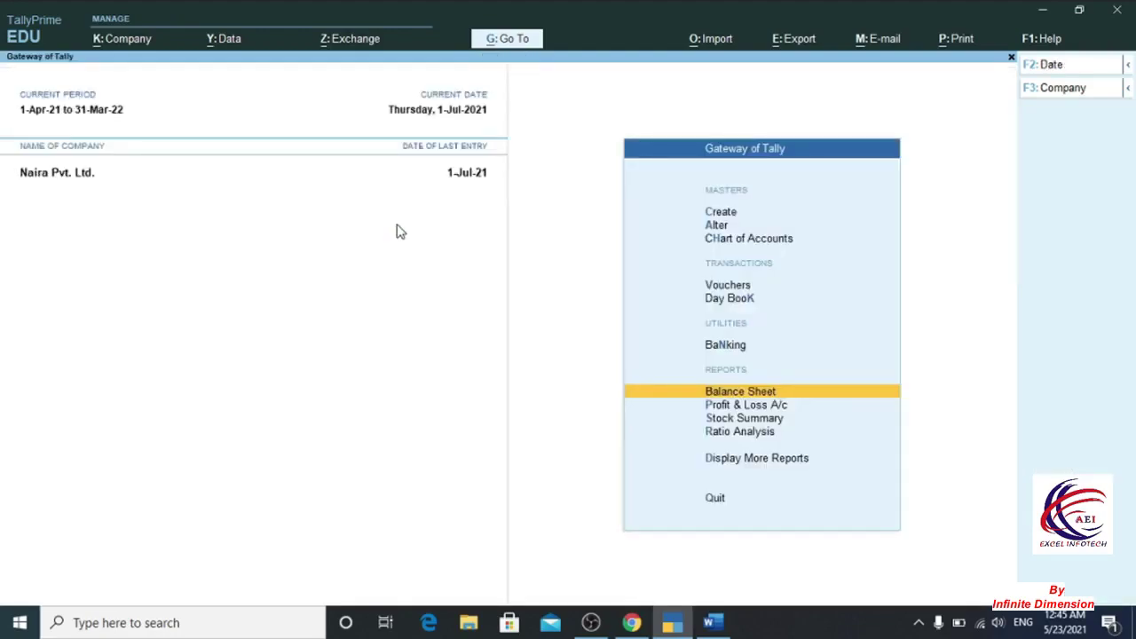
pyautogui.press('Return')
pyautogui.press('Down')
pyautogui.press('Down')
pyautogui.press('Down')
pyautogui.press('Up')
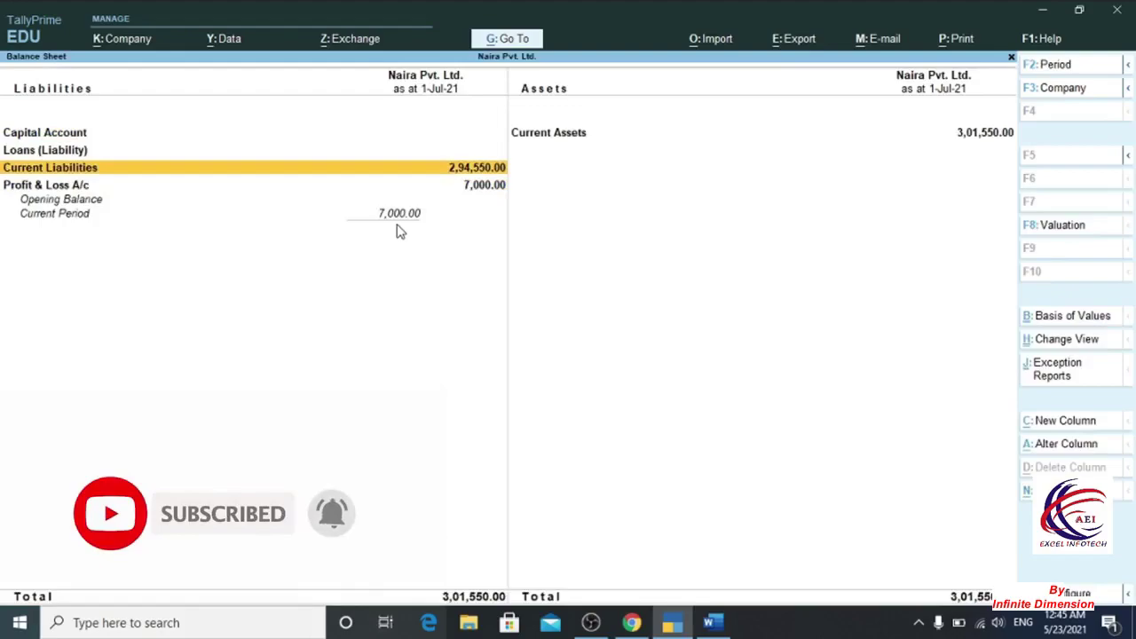
pyautogui.press('Escape')
pyautogui.press('Up')
pyautogui.press('Up')
pyautogui.press('Up')
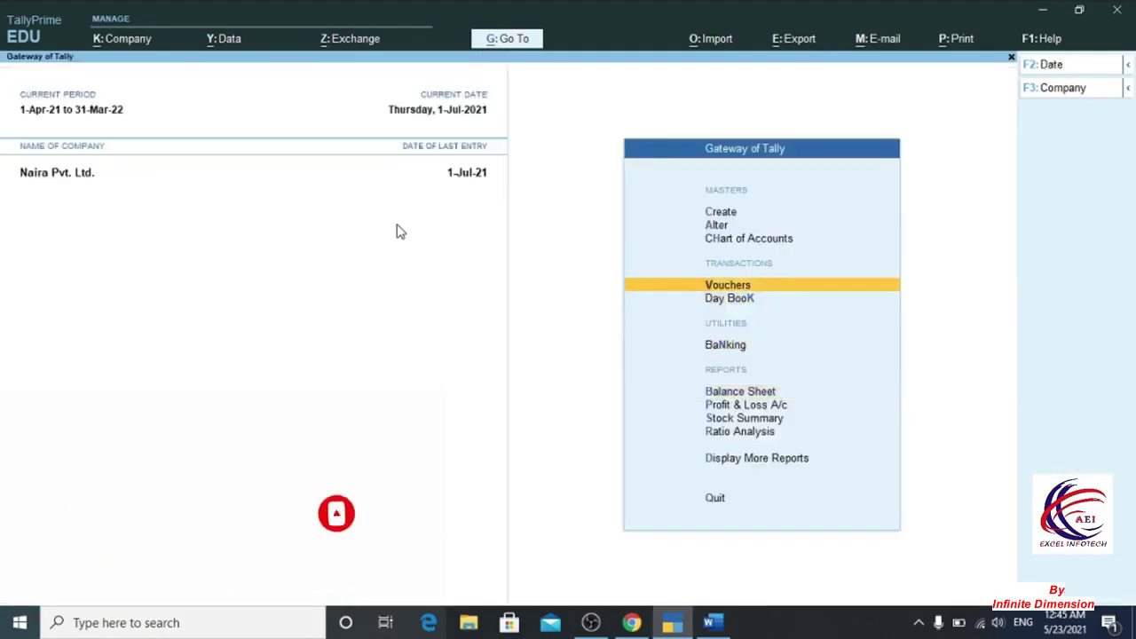
pyautogui.press('Return')
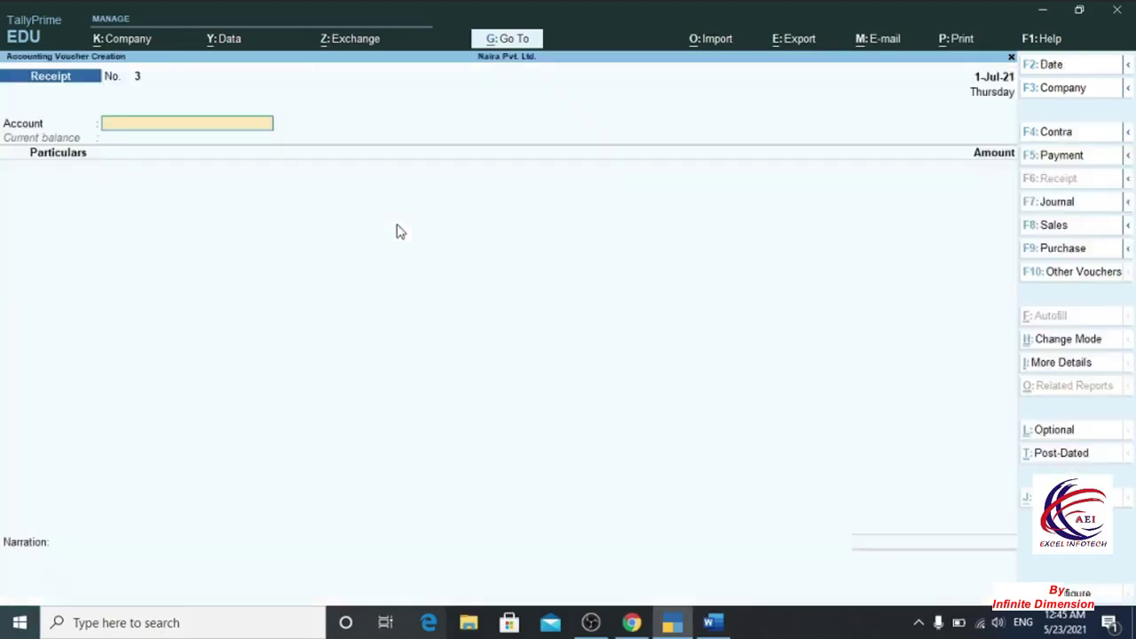
# Save a Payment voucher paying Aditya Pvt. Ltd 4,720 cash against bill 45241
pyautogui.press('F5')
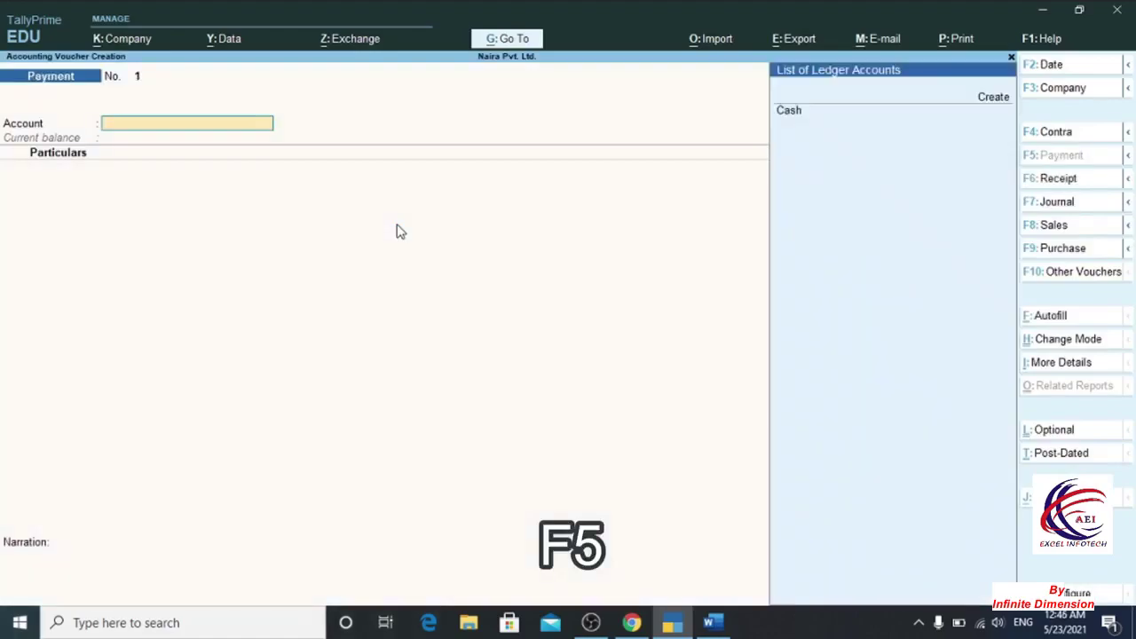
pyautogui.press('Return')
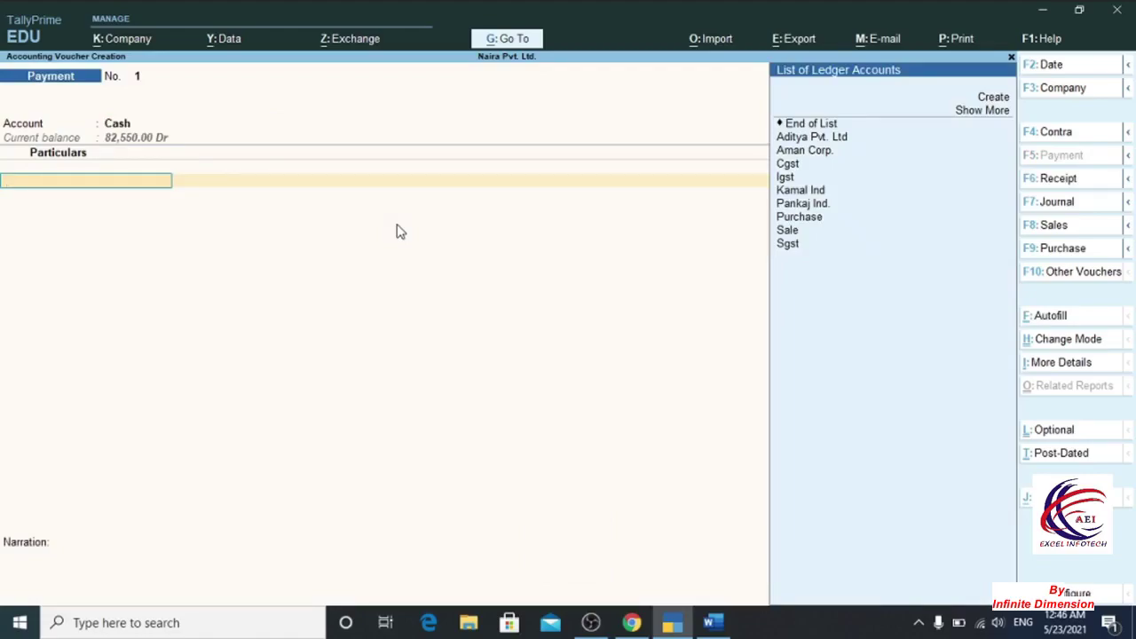
pyautogui.press('Down')
pyautogui.press('Down')
pyautogui.press('Down')
pyautogui.press('Return')
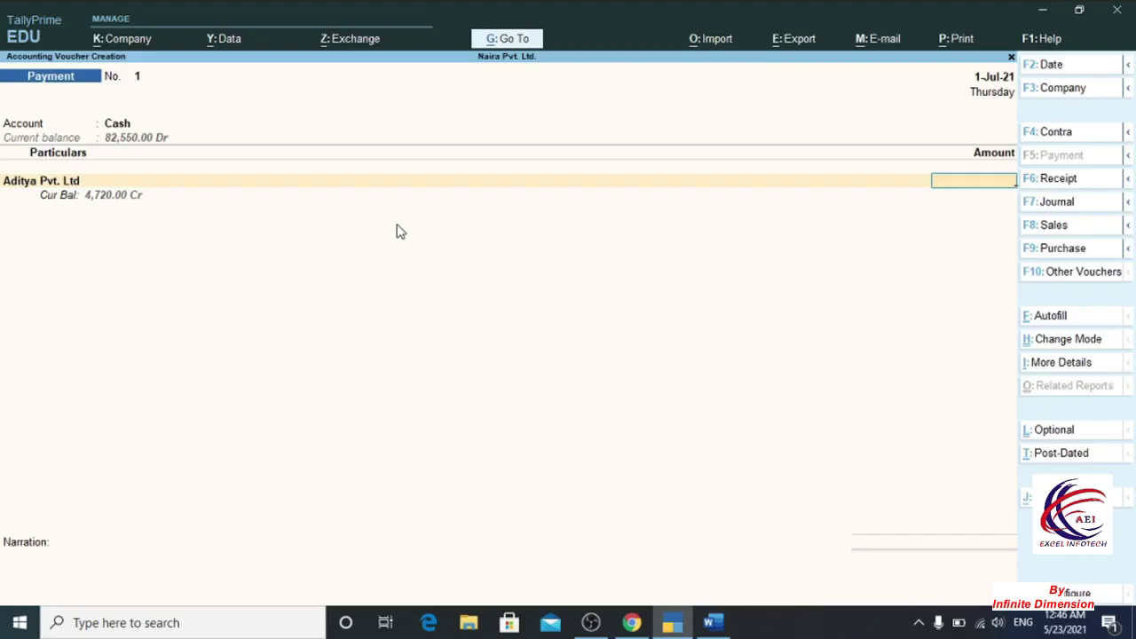
pyautogui.write('4720')
pyautogui.press('Return')
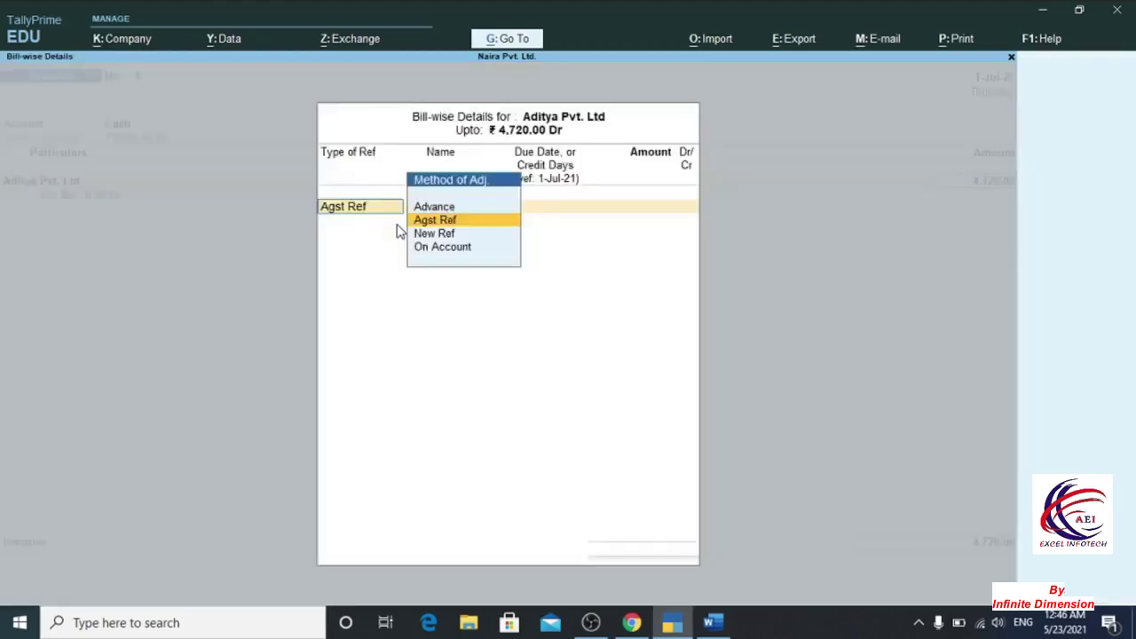
pyautogui.press('Return')
pyautogui.press('Return')
pyautogui.press('Return')
pyautogui.press('Return')
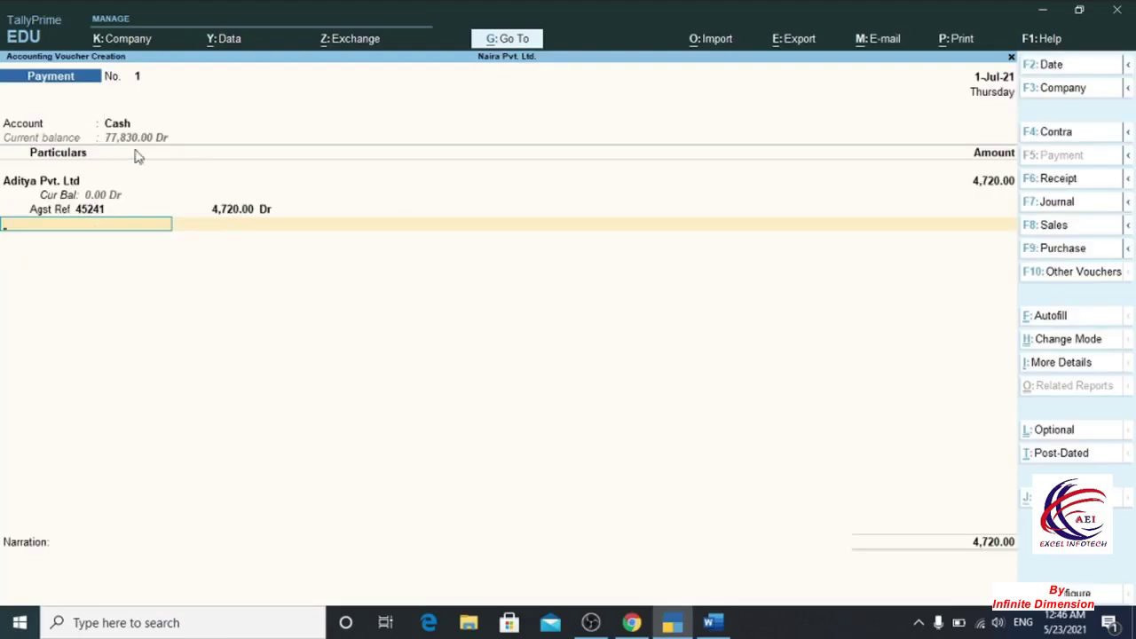
pyautogui.press('Return')
pyautogui.press('Return')
pyautogui.press('Return')
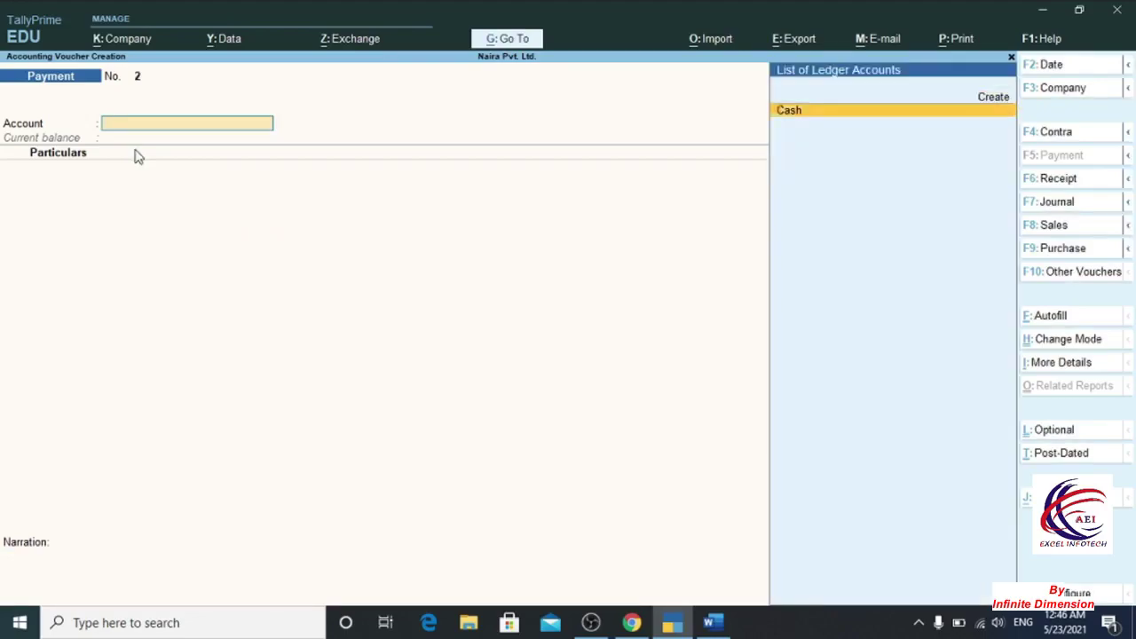
# Fill Payment voucher No. 2: Kamal Ind, 50,000 cash against bill 1010, and accept it
pyautogui.press('Return')
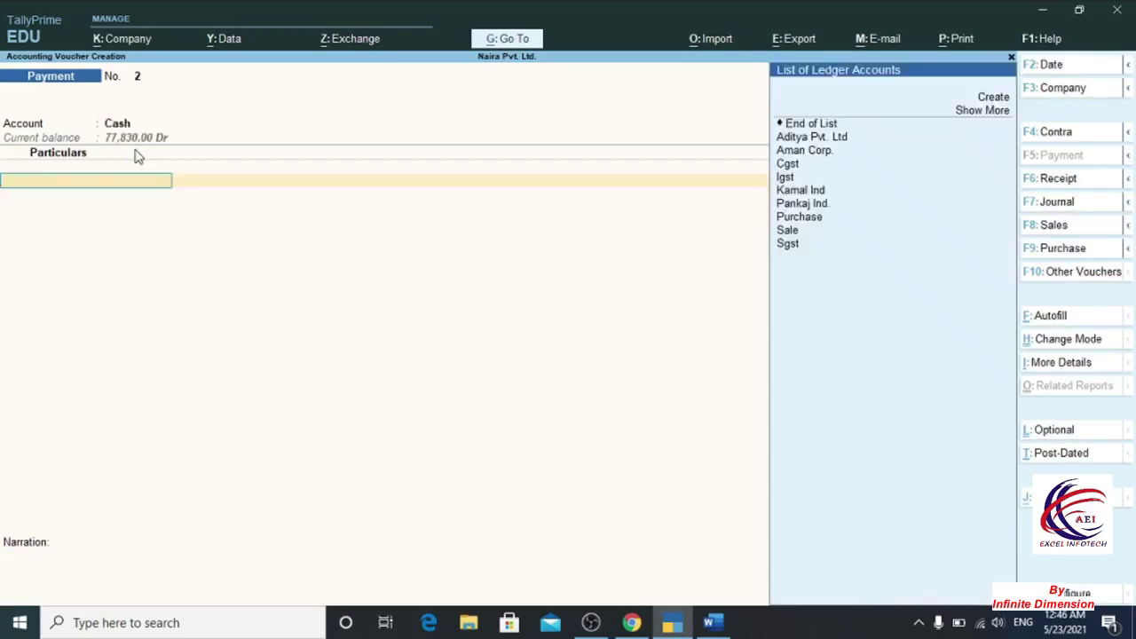
pyautogui.press('Down')
pyautogui.press('Down')
pyautogui.press('Down')
pyautogui.press('Down')
pyautogui.press('Down')
pyautogui.press('Down')
pyautogui.press('Down')
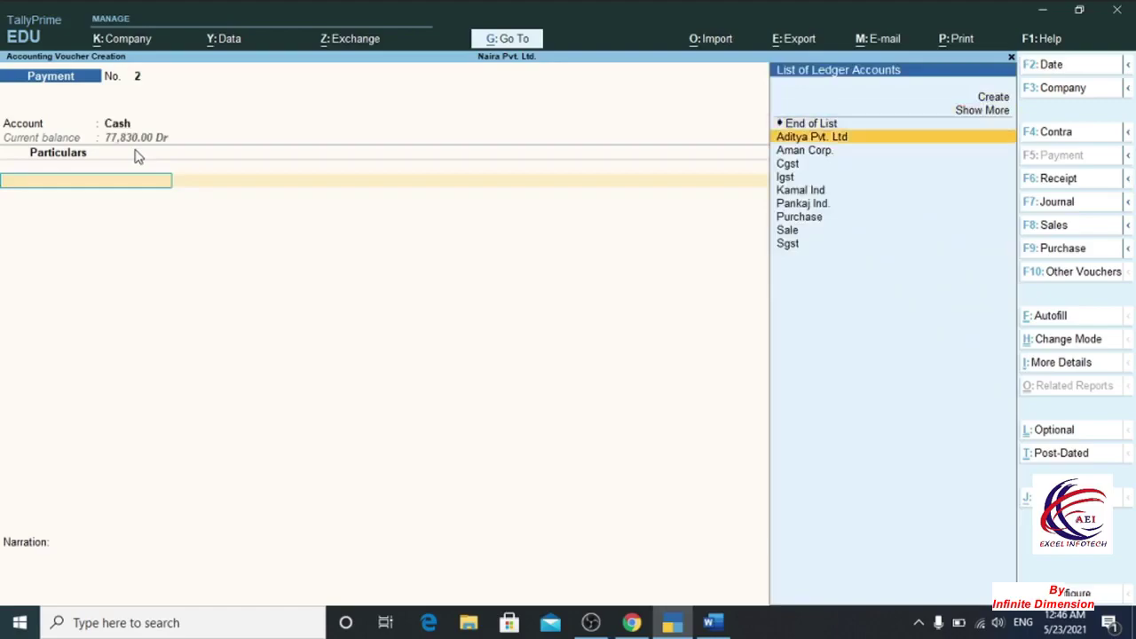
pyautogui.press('Return')
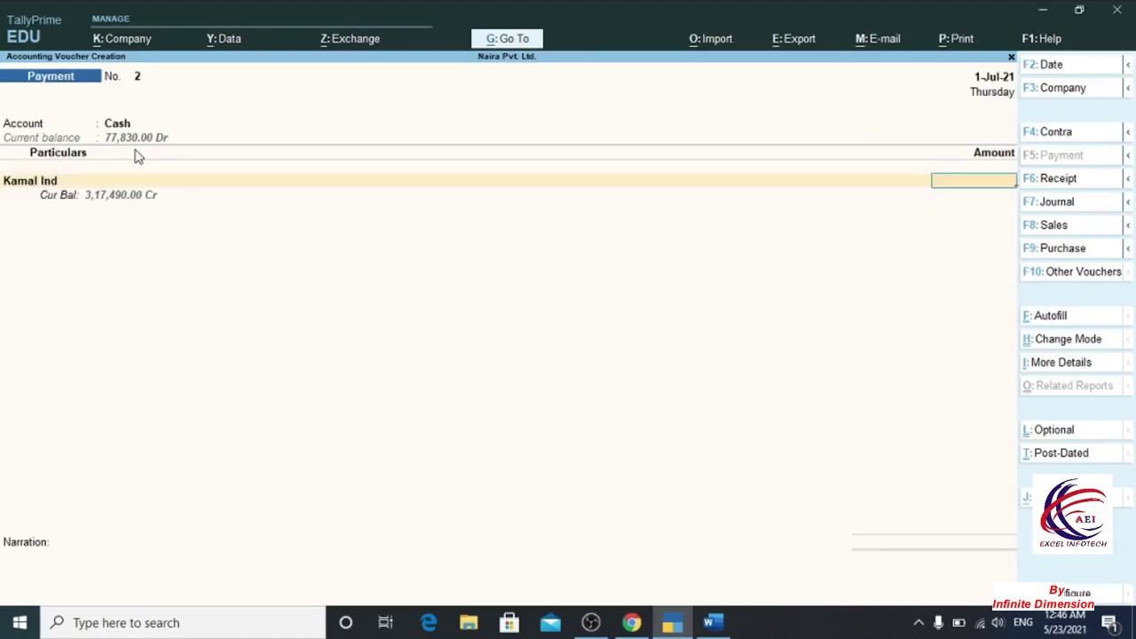
pyautogui.write('50,')
pyautogui.write('0000')
pyautogui.press('Return')
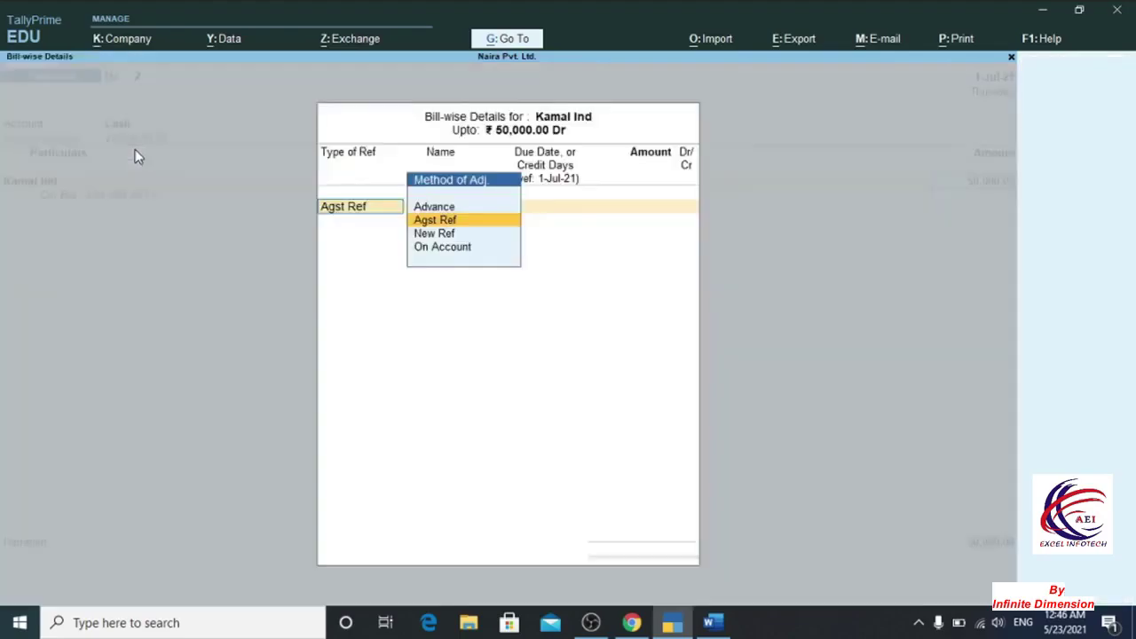
pyautogui.press('Return')
pyautogui.press('Return')
pyautogui.press('Return')
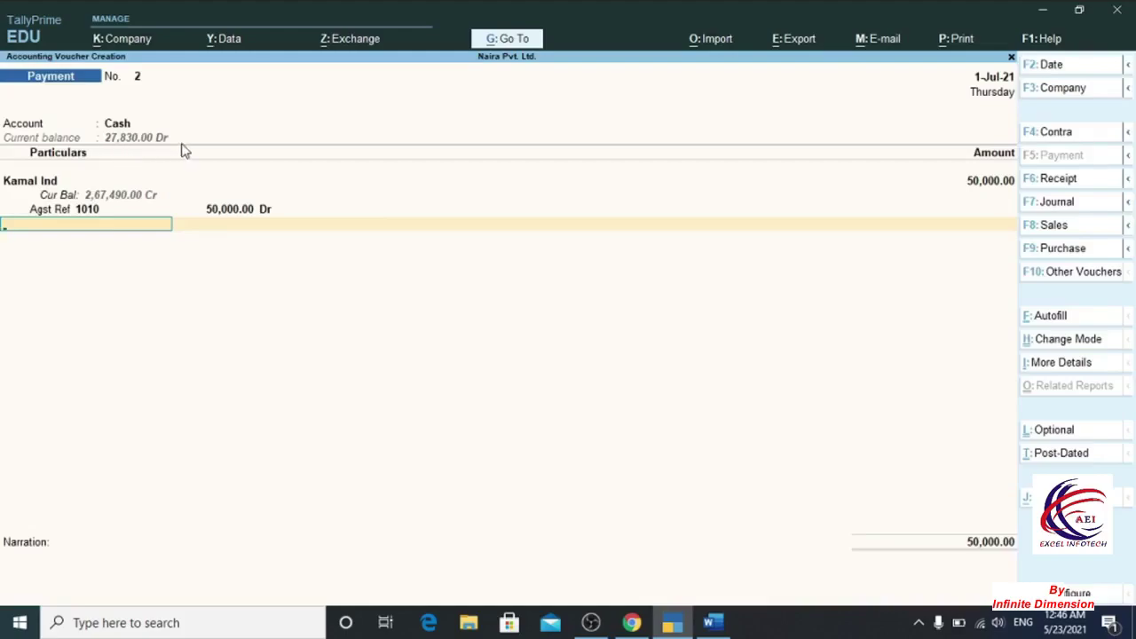
pyautogui.press('Return')
pyautogui.press('Return')
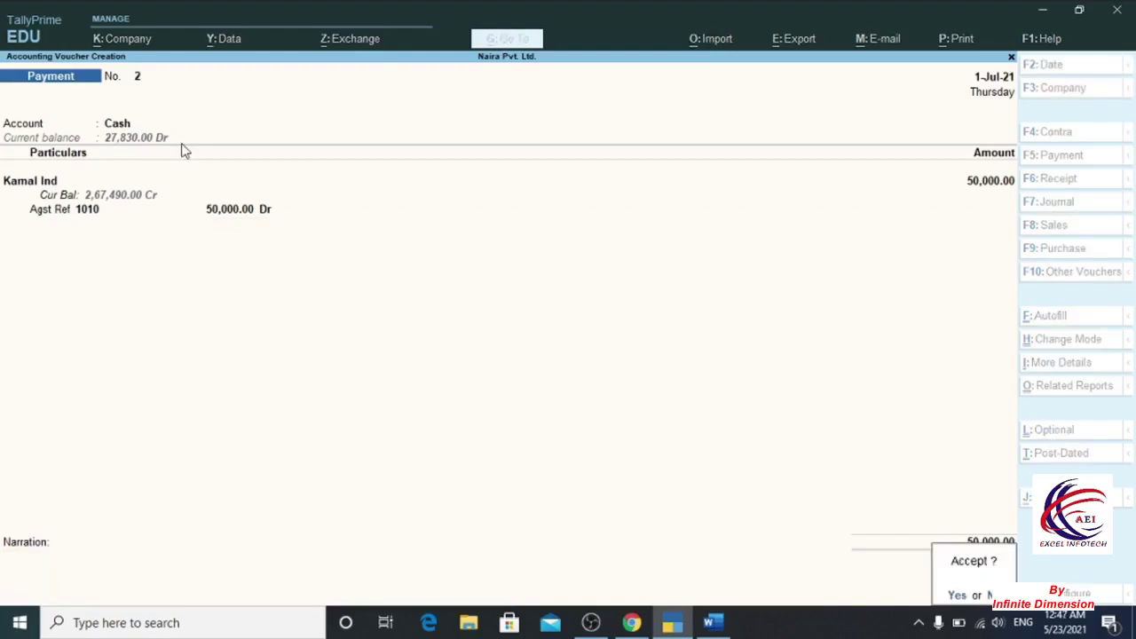
pyautogui.press('Return')
pyautogui.press('Escape')
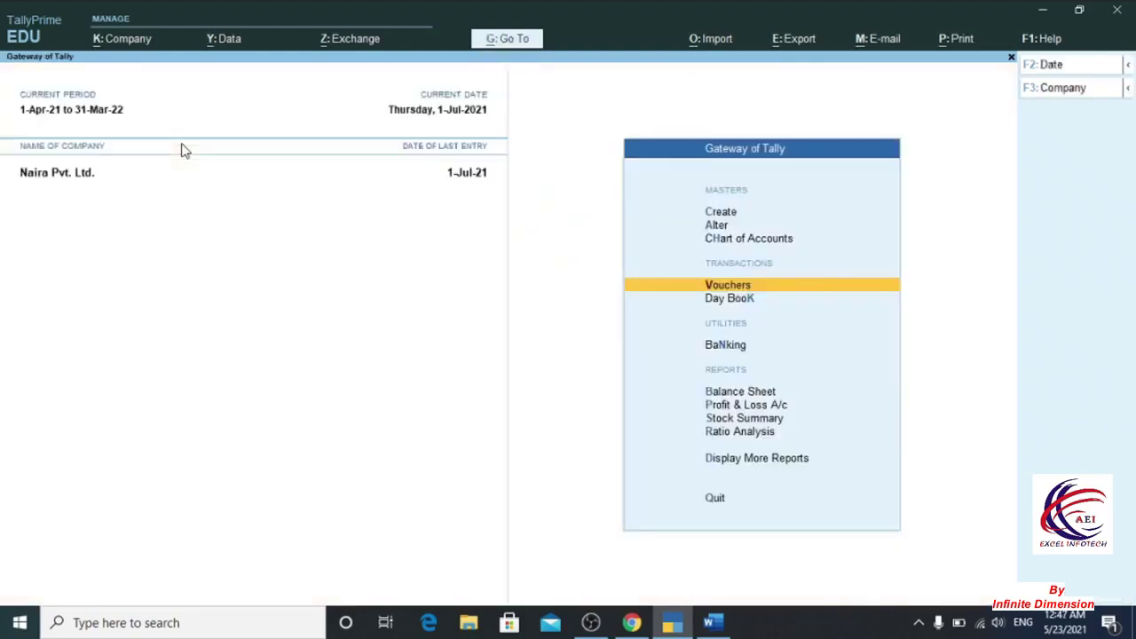
pyautogui.press('Down')
pyautogui.press('Down')
pyautogui.press('Down')
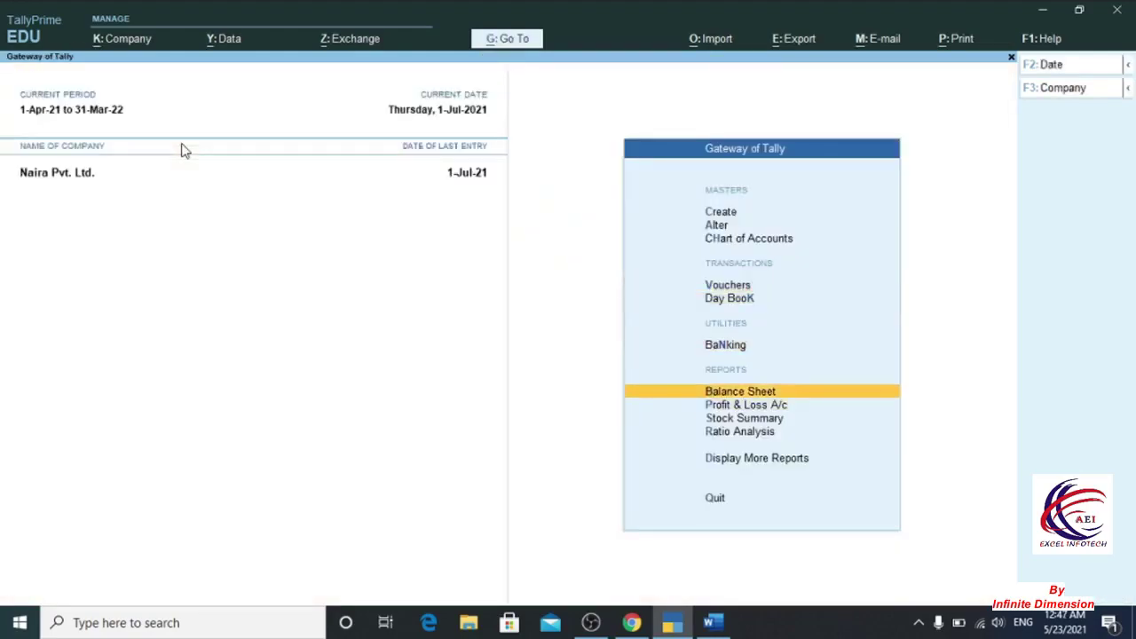
pyautogui.press('Return')
pyautogui.press('Down')
pyautogui.press('Down')
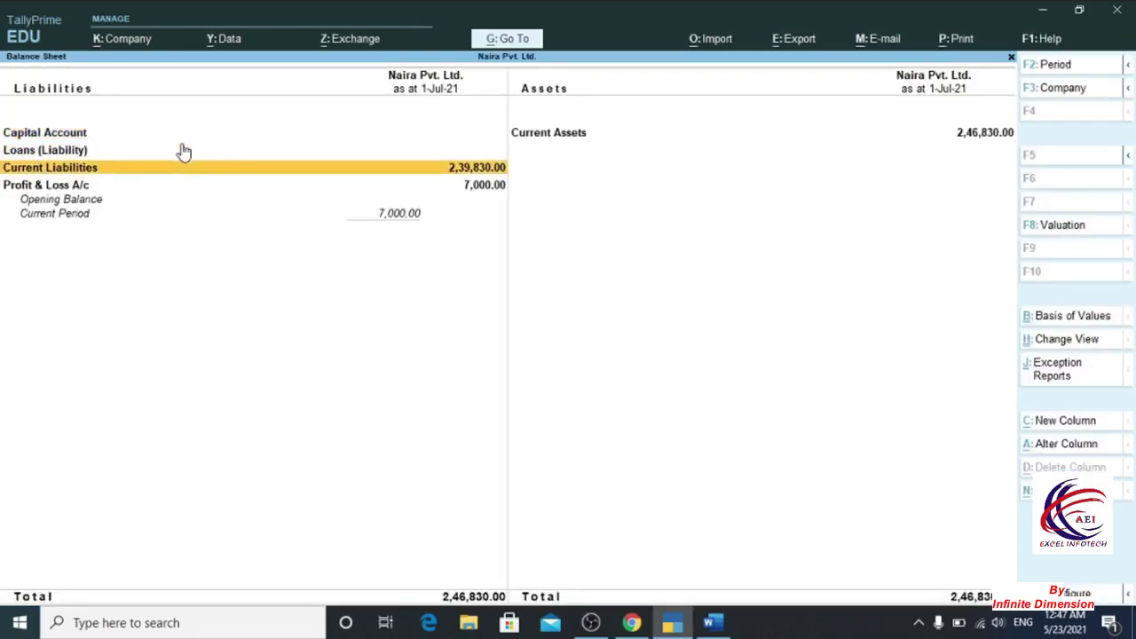
pyautogui.press('Down')
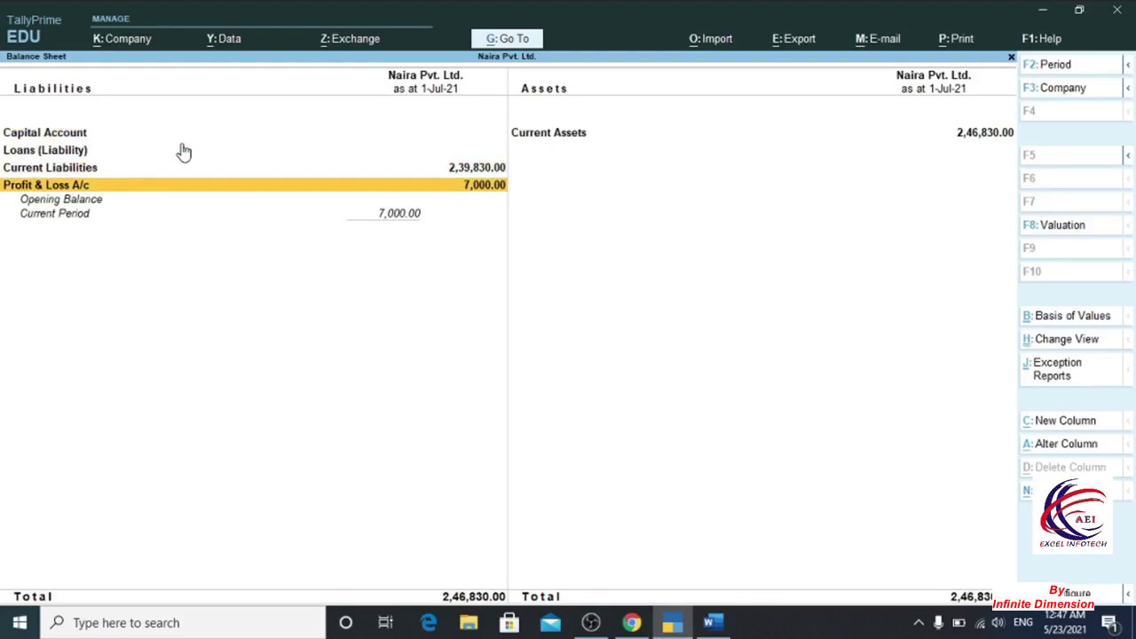
pyautogui.press('Right')
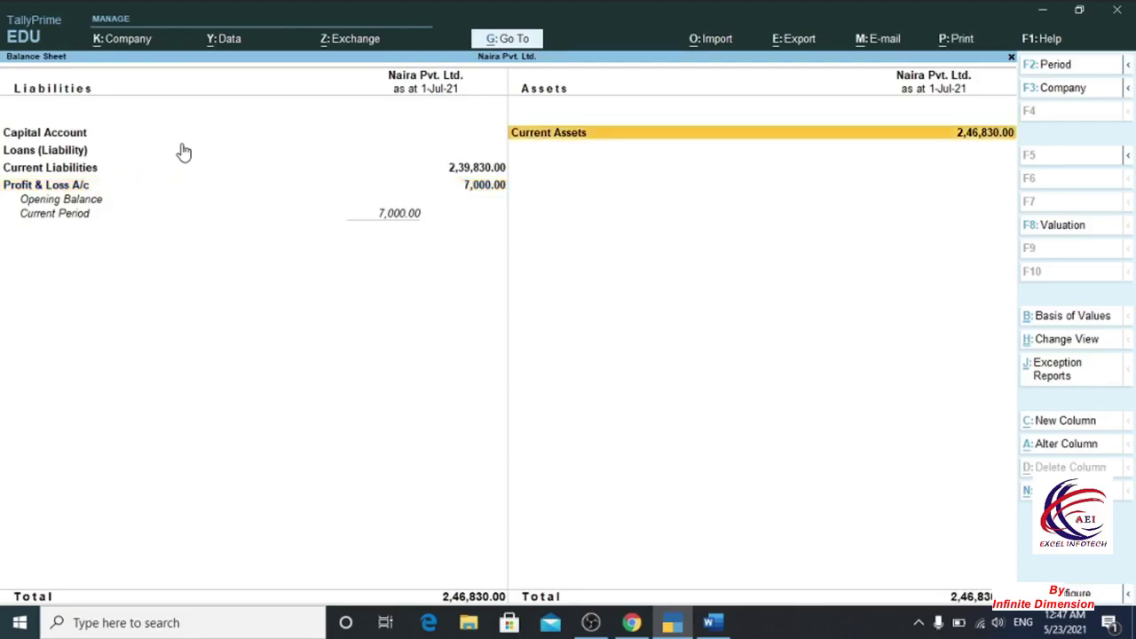
pyautogui.press('Return')
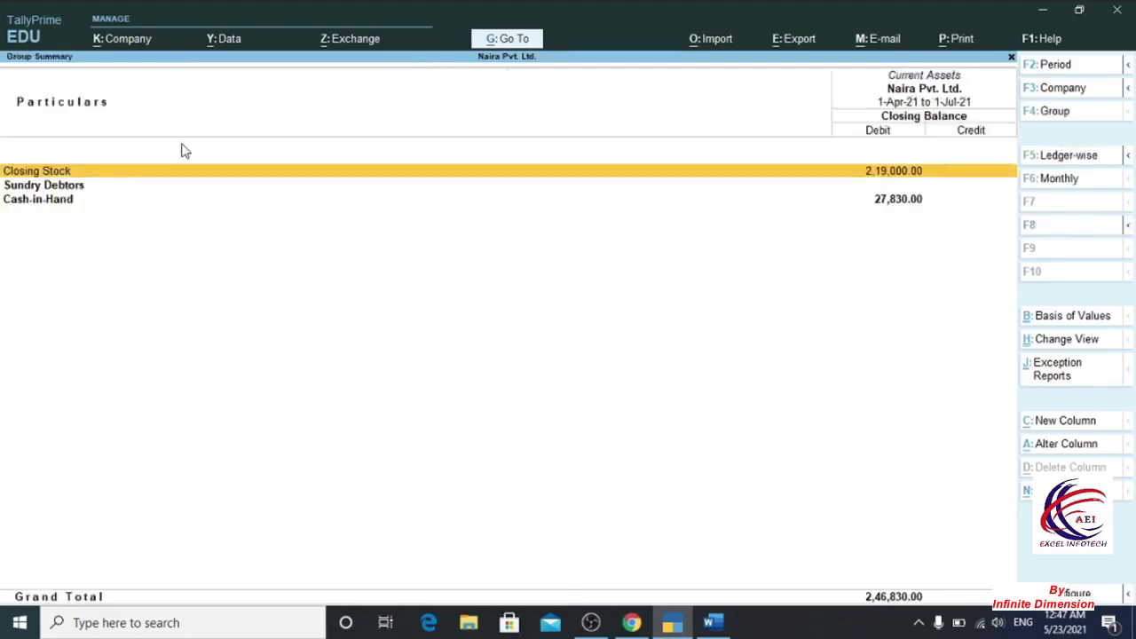
pyautogui.press('Down')
pyautogui.press('Down')
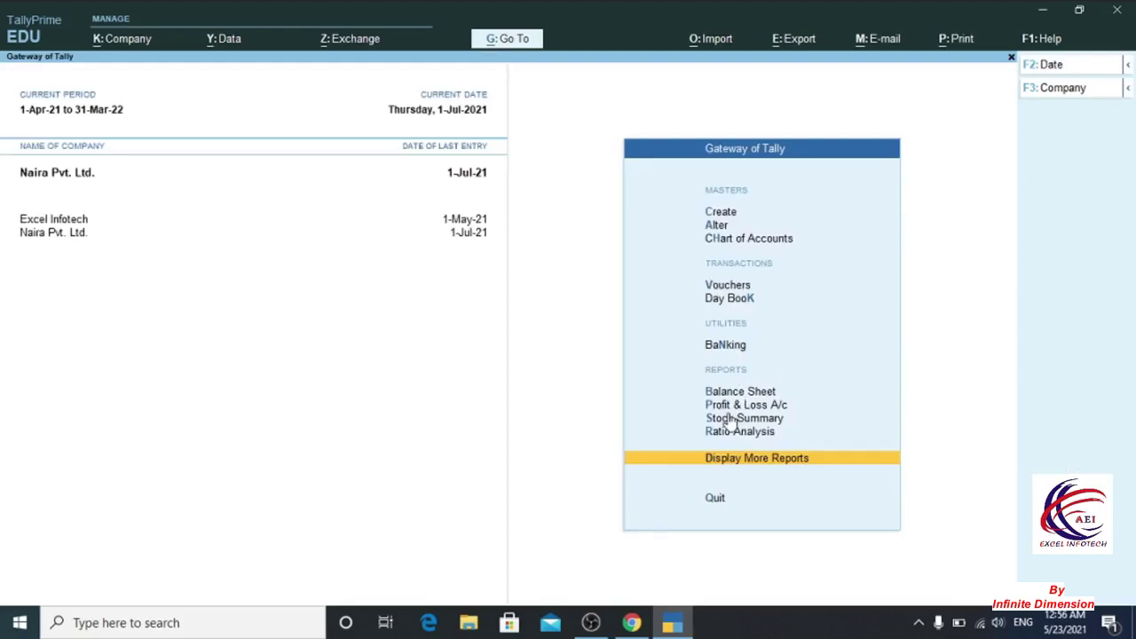
# Open Sales voucher No. 1 for Pankaj Ind. (79,600.00) from the 1-Jul-21 Day Book
pyautogui.press('d')
pyautogui.press('d')
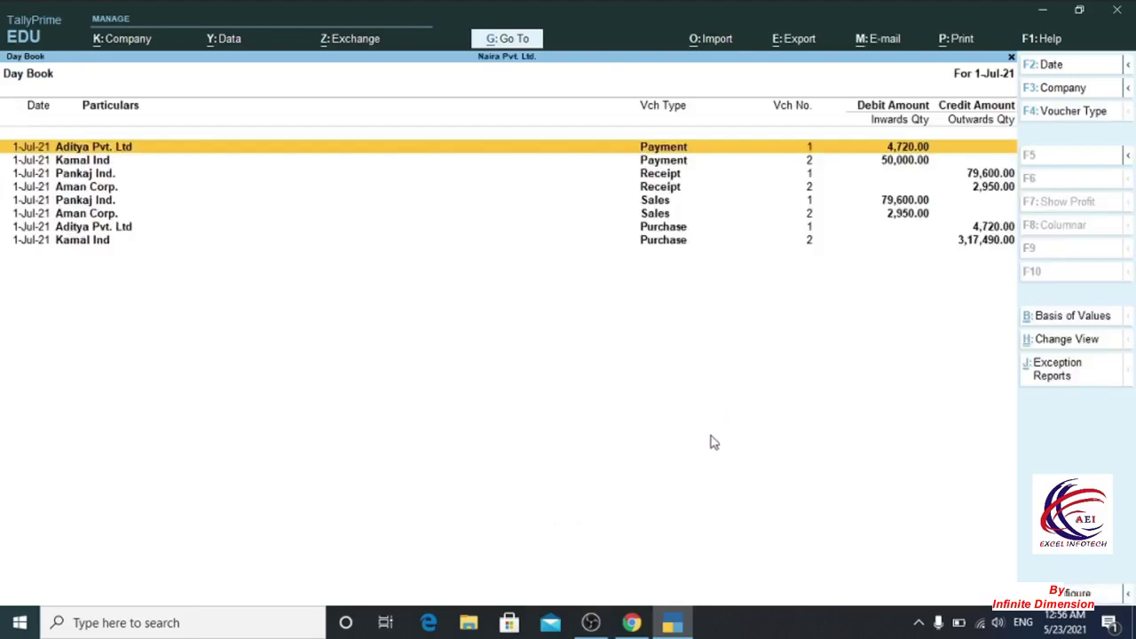
pyautogui.click(655, 203)
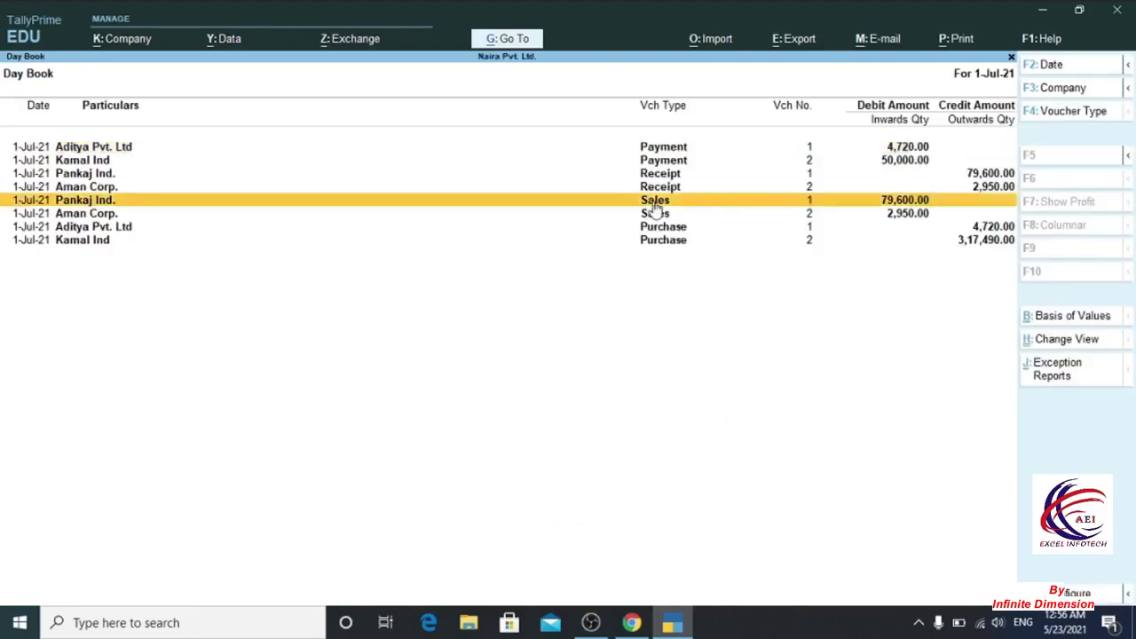
pyautogui.doubleClick(130, 204)
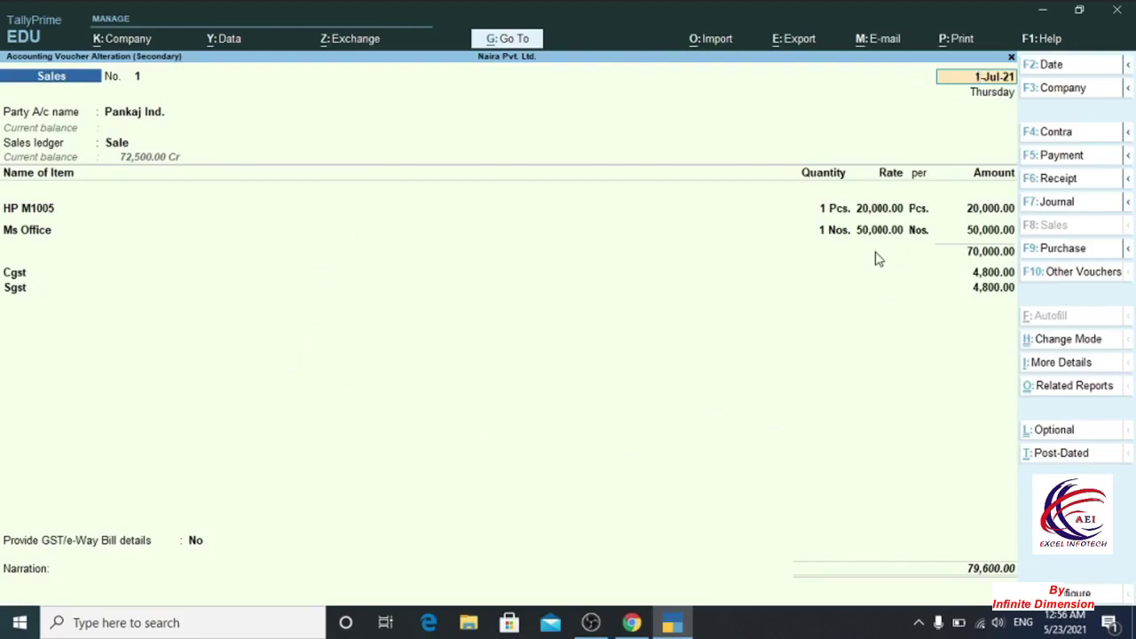
# Preview the current Pankaj Ind. sales voucher as a one-page Tax Invoice of ₹79,600.00
pyautogui.press('alt')
pyautogui.hotkey('alt', 'p')
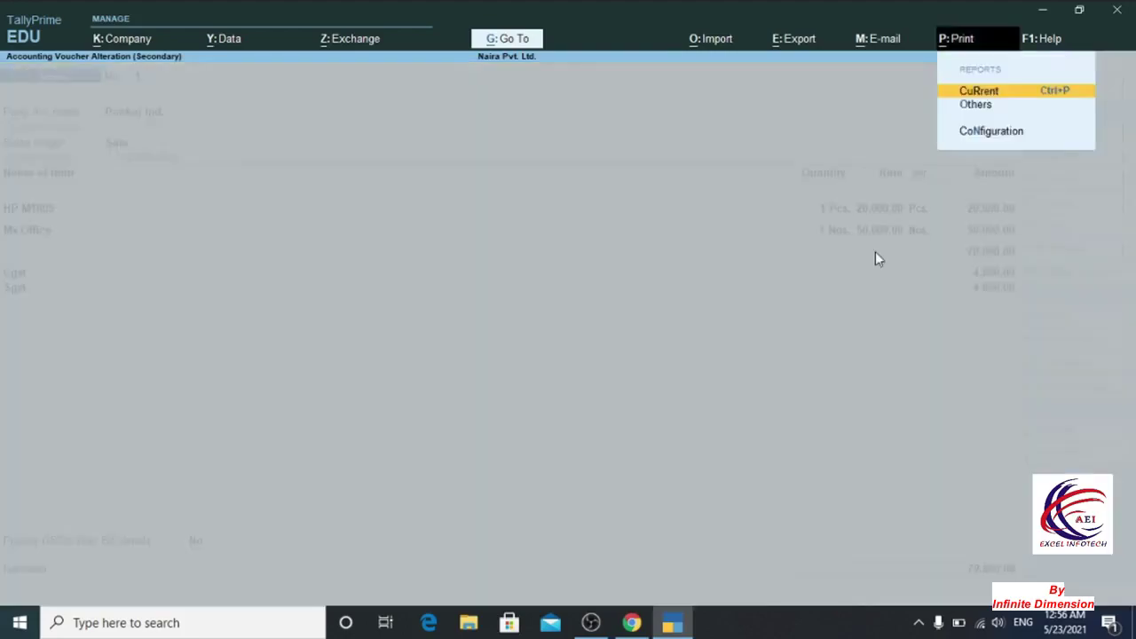
pyautogui.click(977, 92)
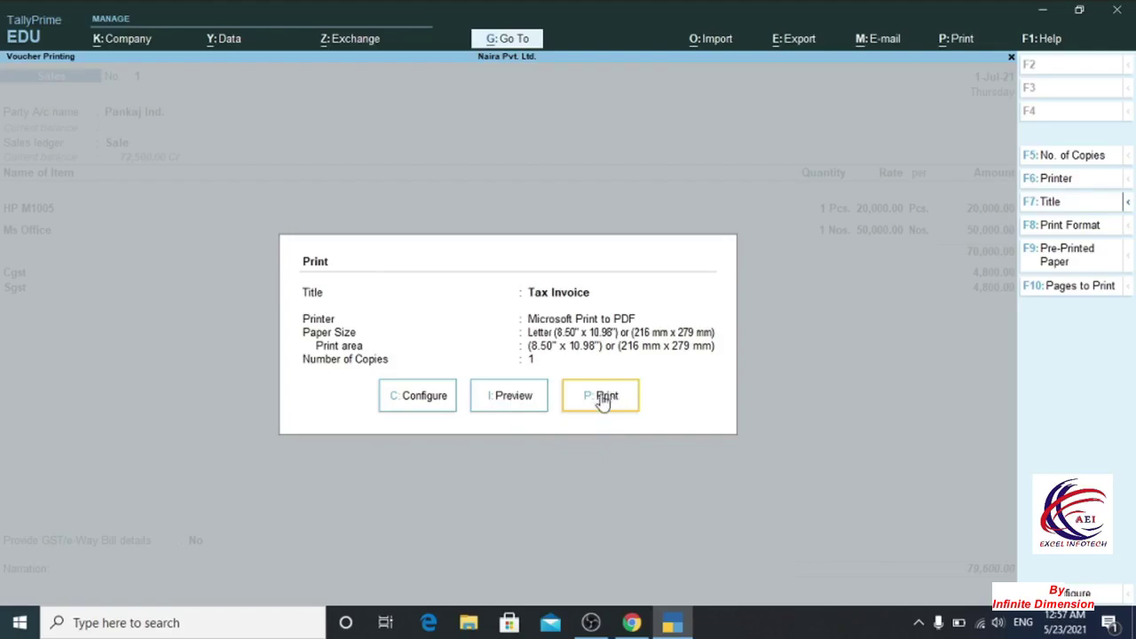
pyautogui.click(513, 400)
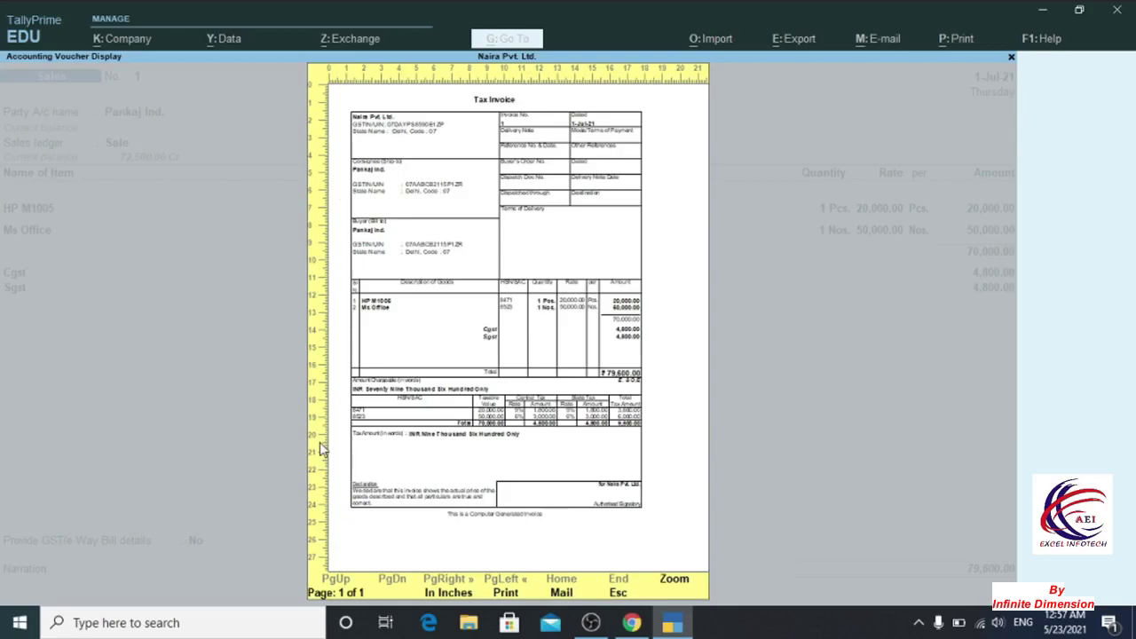
# Zoom the Tax Invoice preview to full width and review its items, HSN codes and CGST/SGST tax table
pyautogui.click(322, 449)
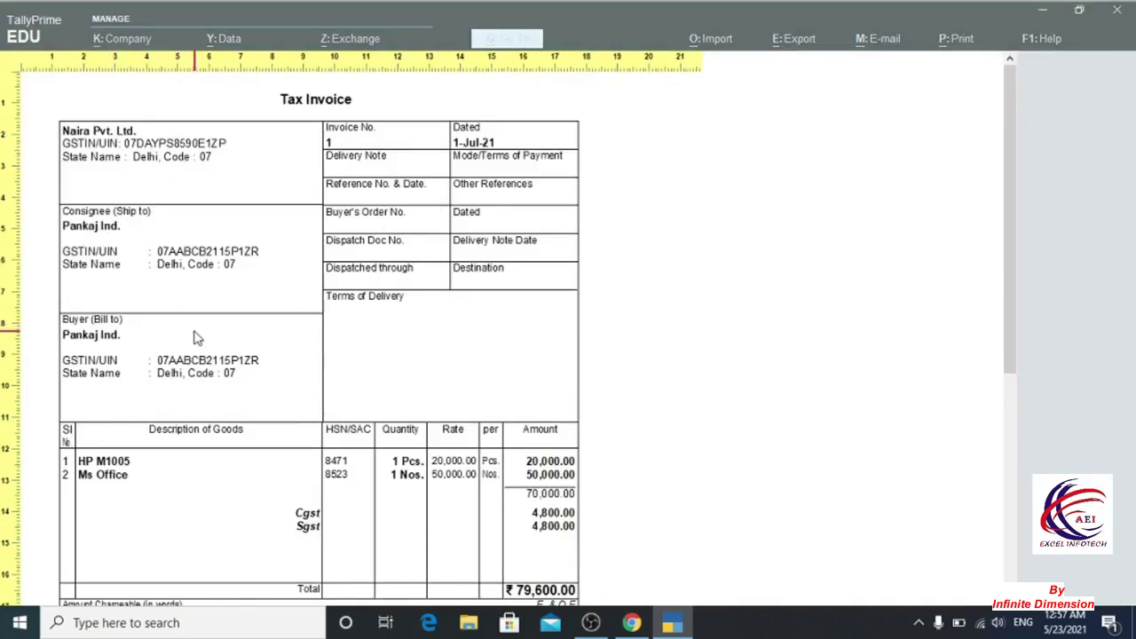
pyautogui.scroll(-1, 196, 338)
pyautogui.scroll(-2, 195, 338)
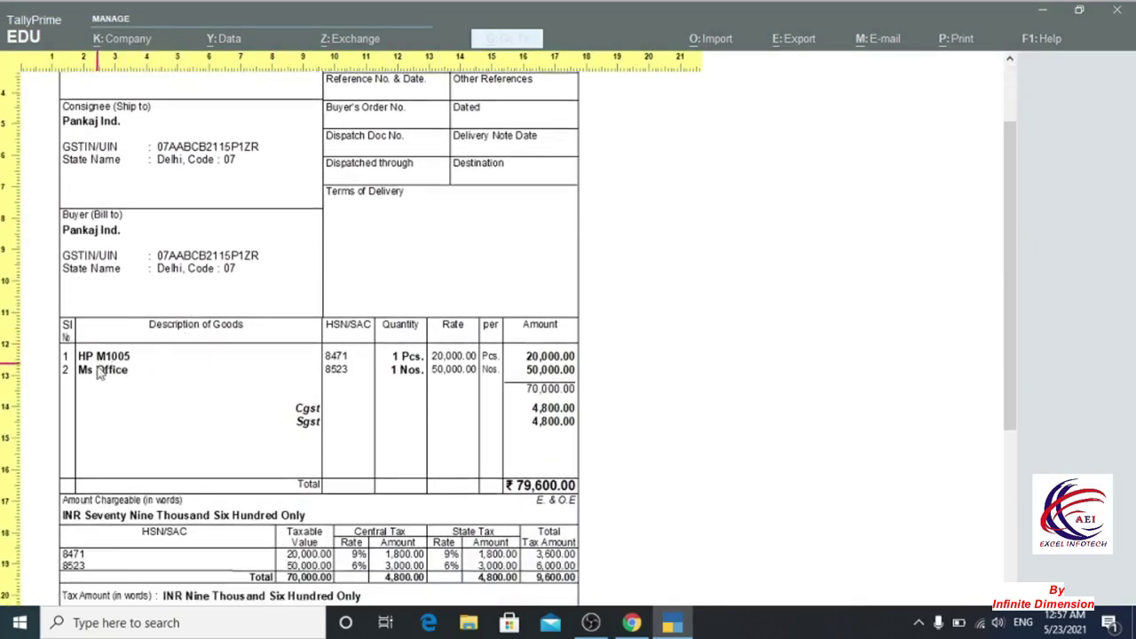
pyautogui.hotkey('alt', 'z')
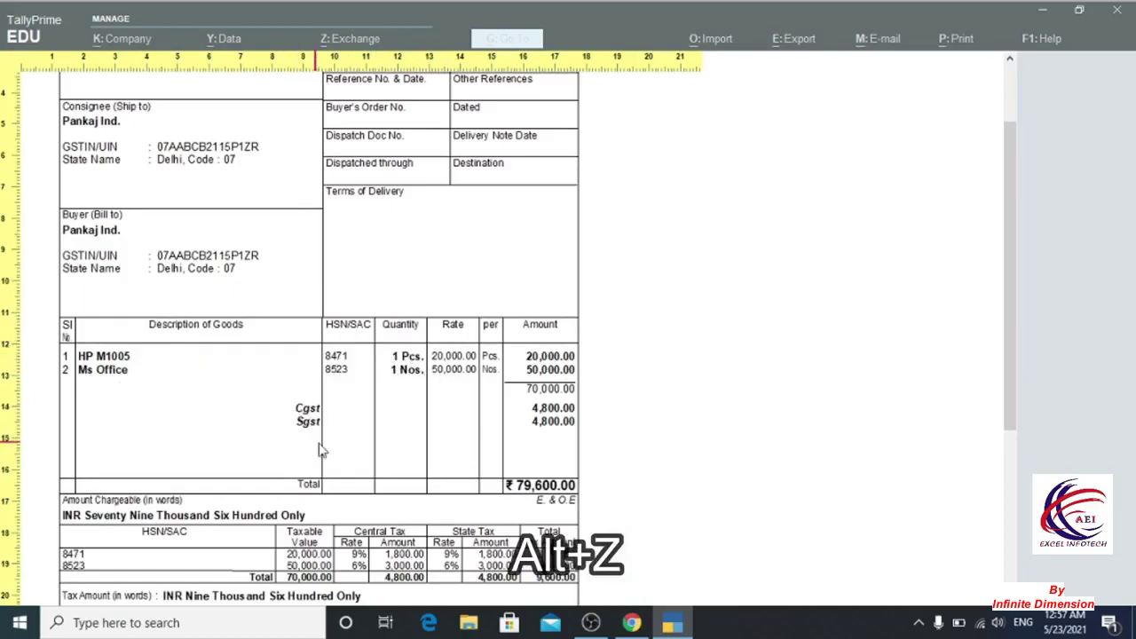
pyautogui.scroll(2, 361, 370)
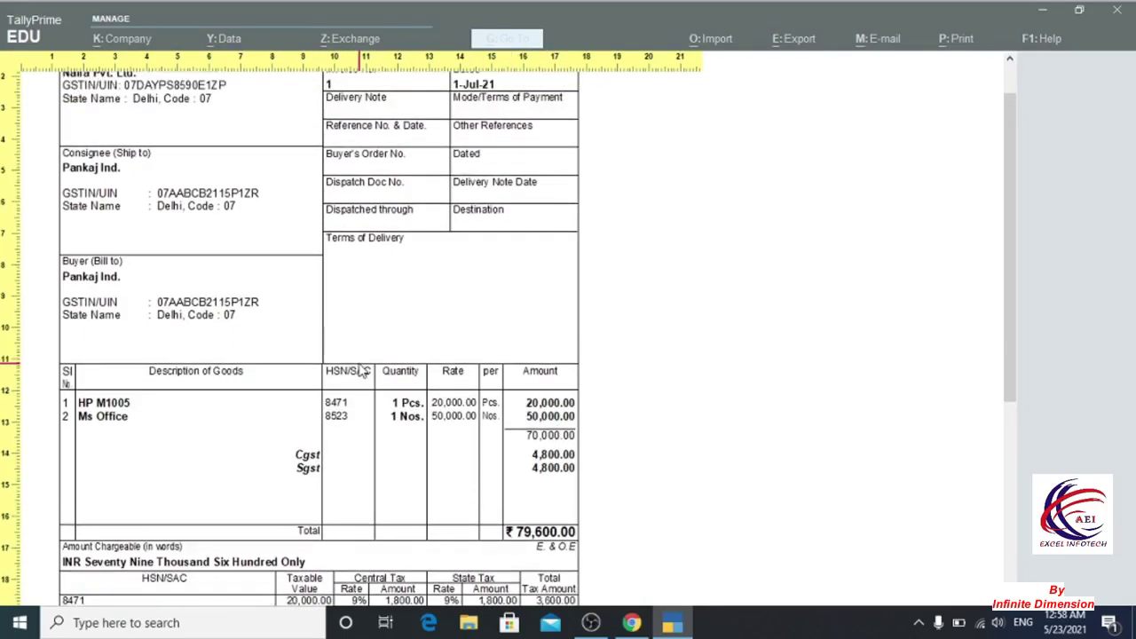
pyautogui.scroll(1, 360, 371)
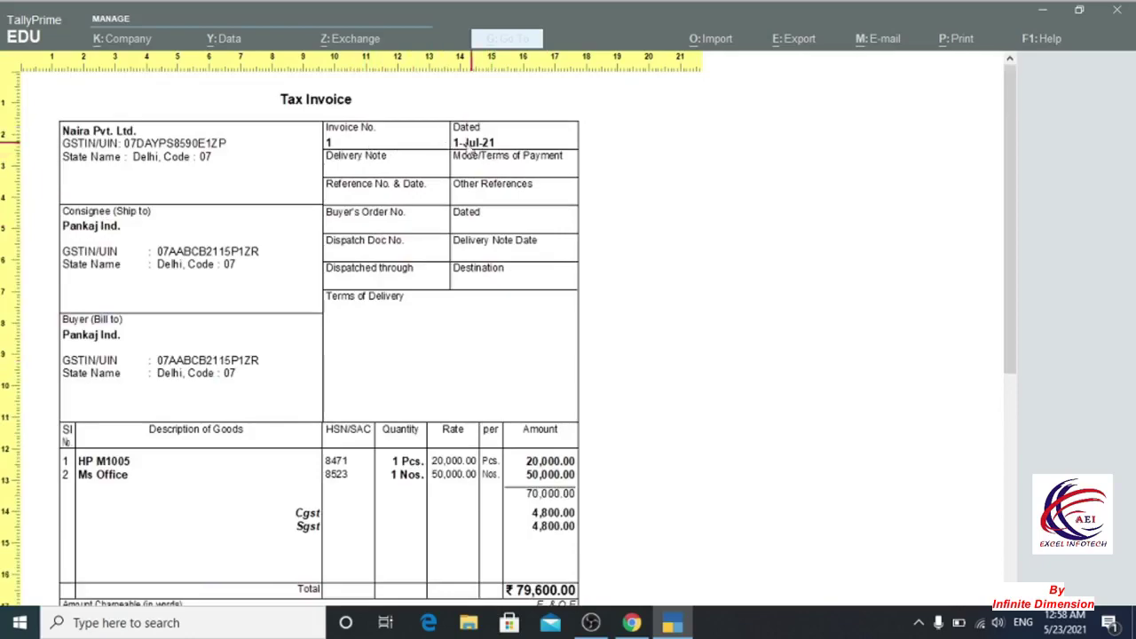
pyautogui.scroll(-5, 405, 413)
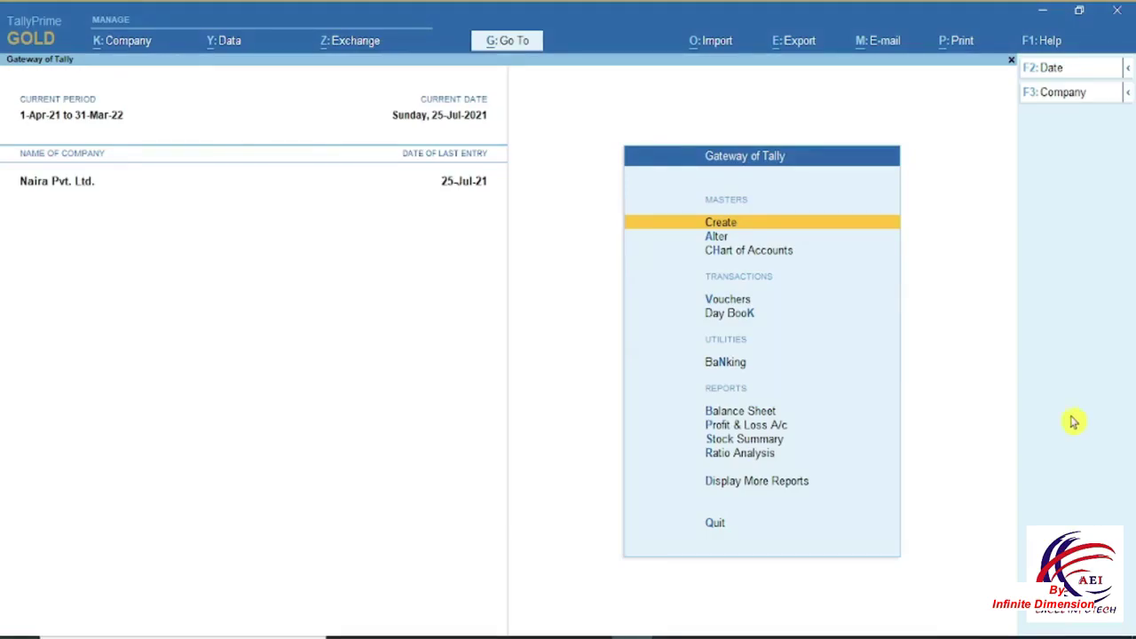
pyautogui.click(742, 315)
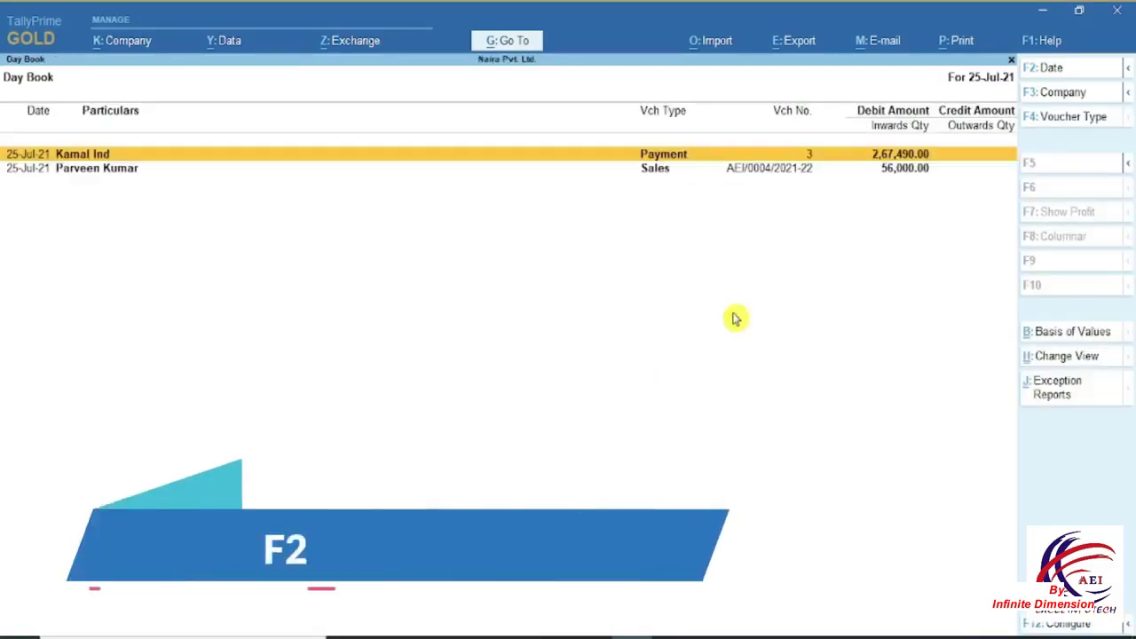
pyautogui.press('F2')
pyautogui.press('BackSpace')
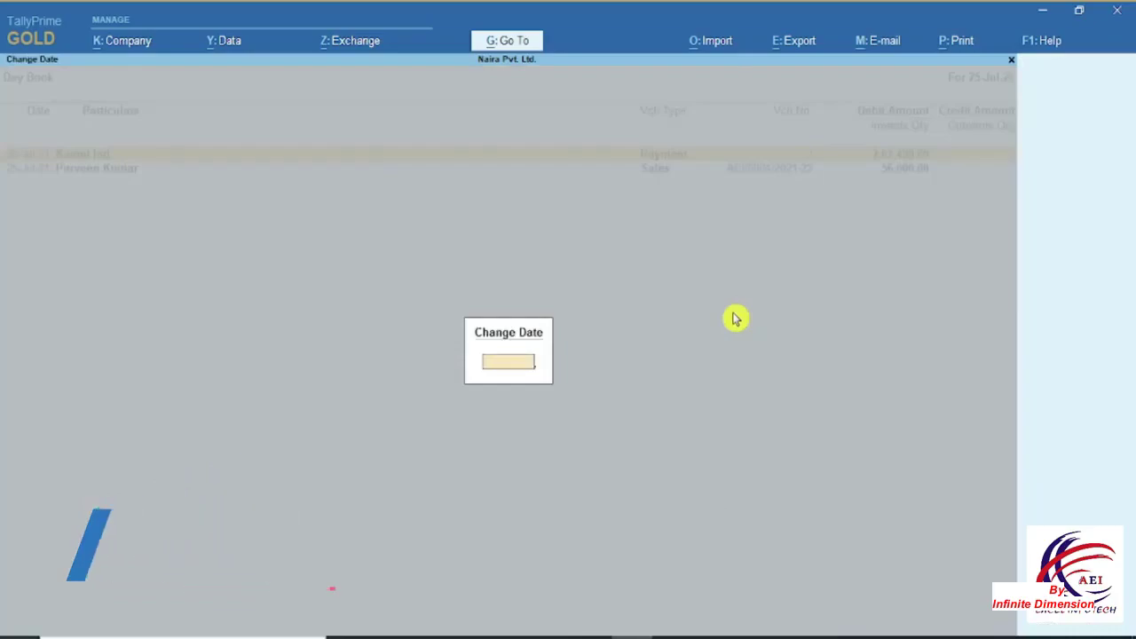
pyautogui.press('Return')
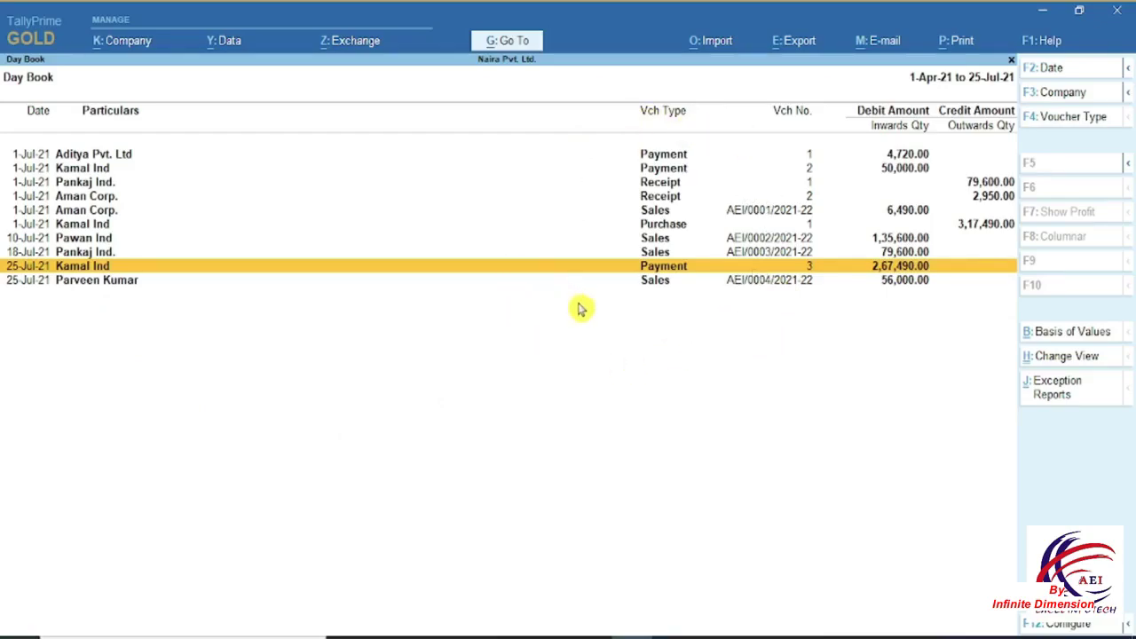
pyautogui.press('Escape')
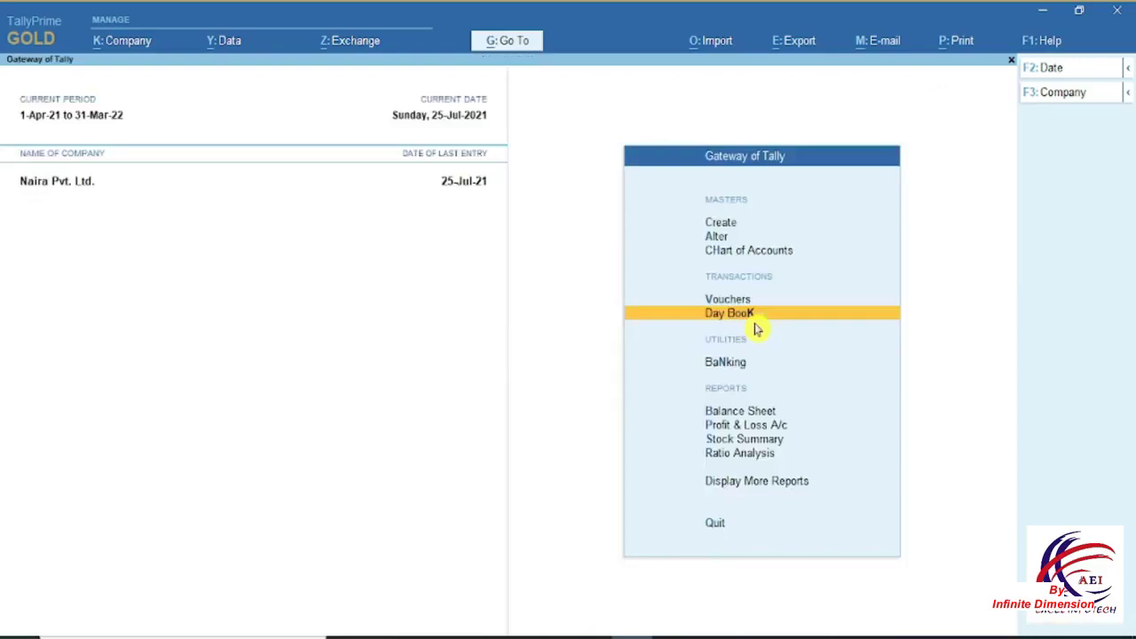
# Open the GSTR-1 return from More Reports > GST Reports
pyautogui.click(755, 481)
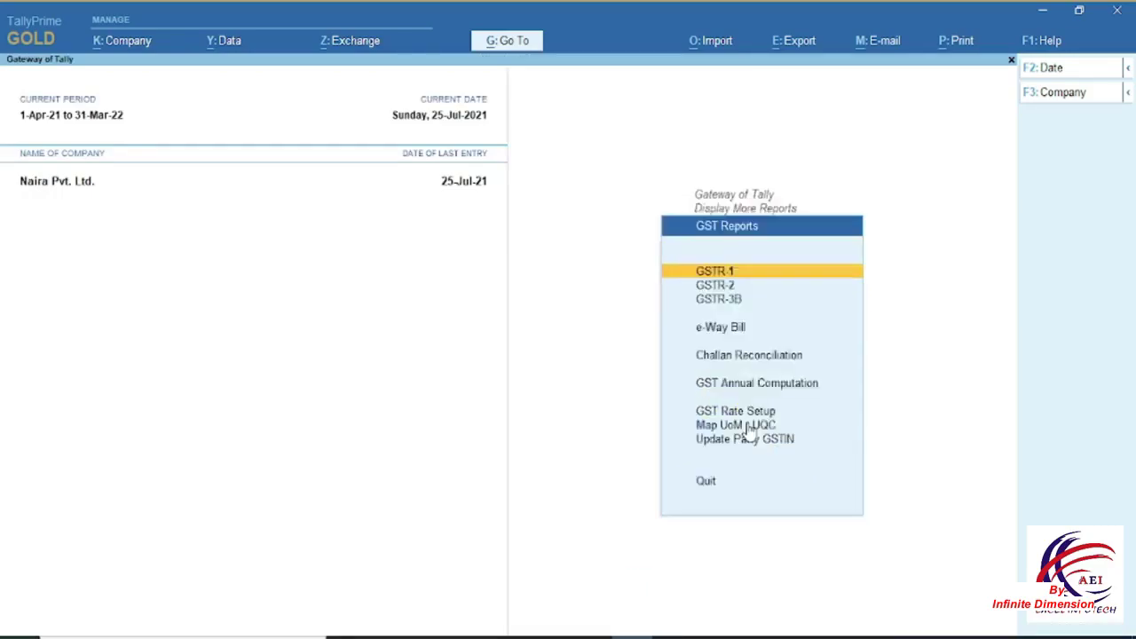
pyautogui.click(749, 428)
pyautogui.click(714, 274)
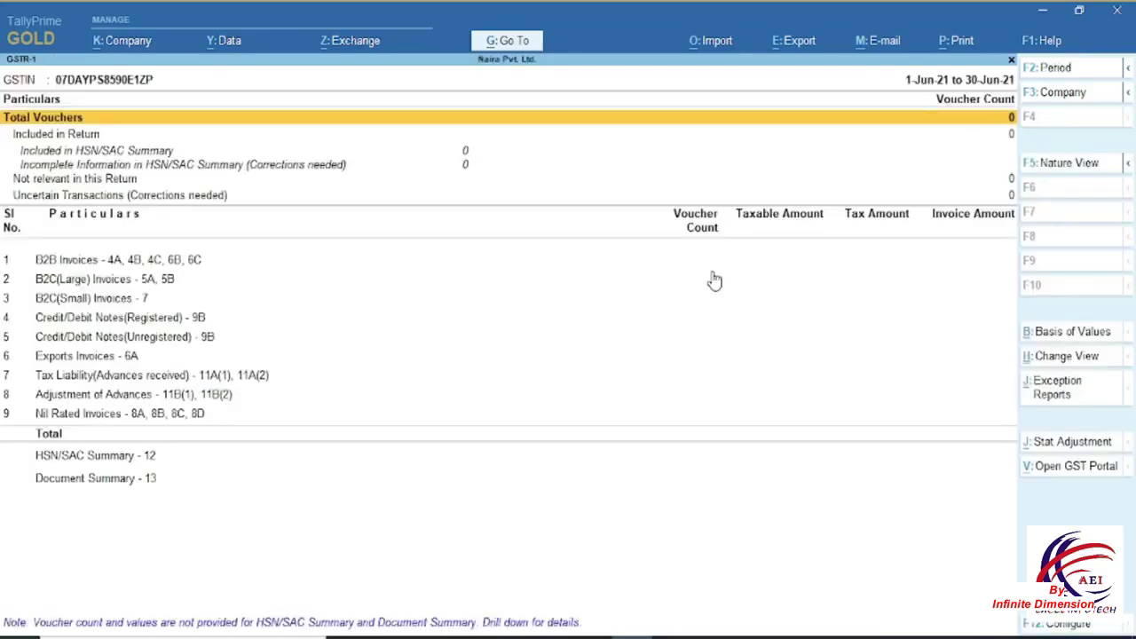
# Set the GSTR-1 period to 1-Apr-21 to 25-Jul-21 and review its four B2B invoices
pyautogui.press('F2')
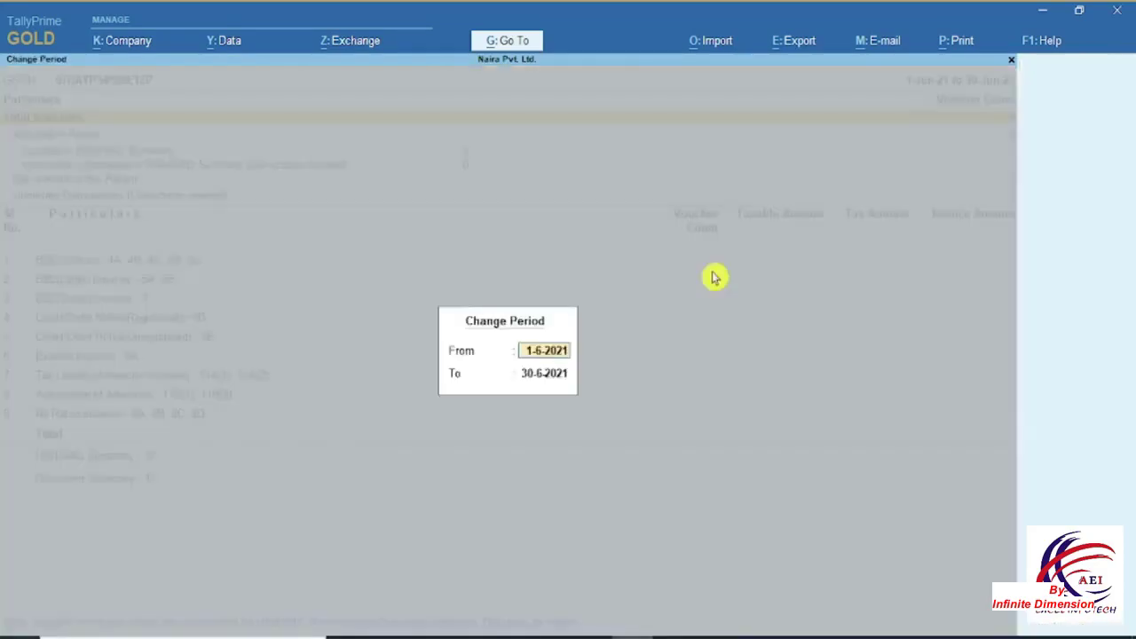
pyautogui.press('BackSpace')
pyautogui.press('Return')
pyautogui.press('BackSpace')
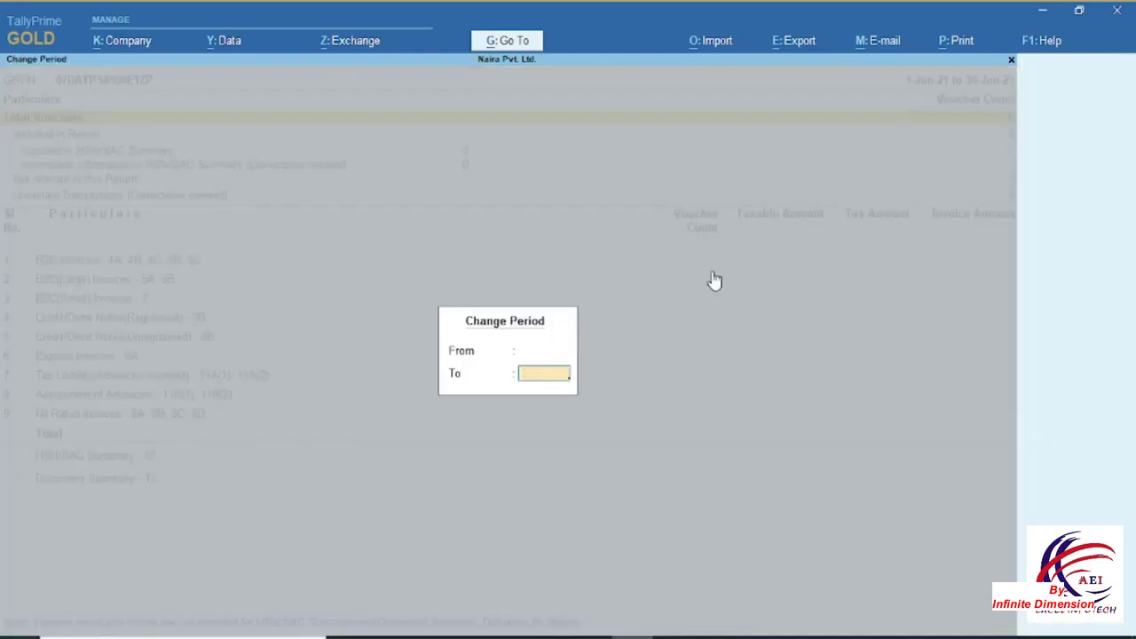
pyautogui.press('Return')
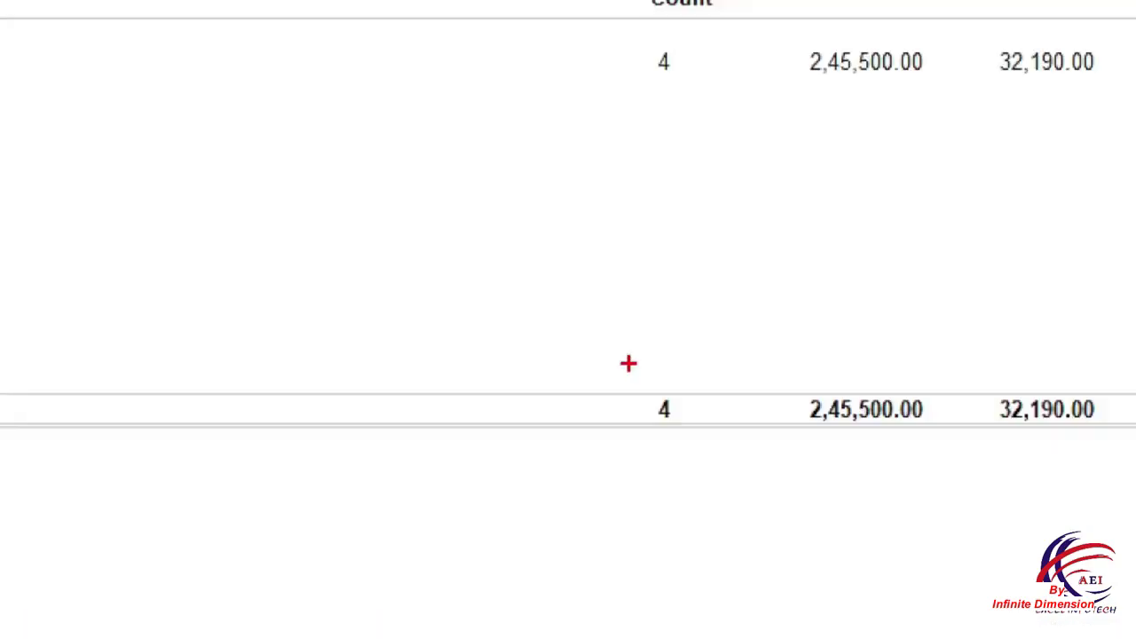
pyautogui.moveTo(628, 363)
pyautogui.mouseDown()
pyautogui.moveTo(928, 476)
pyautogui.moveTo(966, 465)
pyautogui.mouseUp()
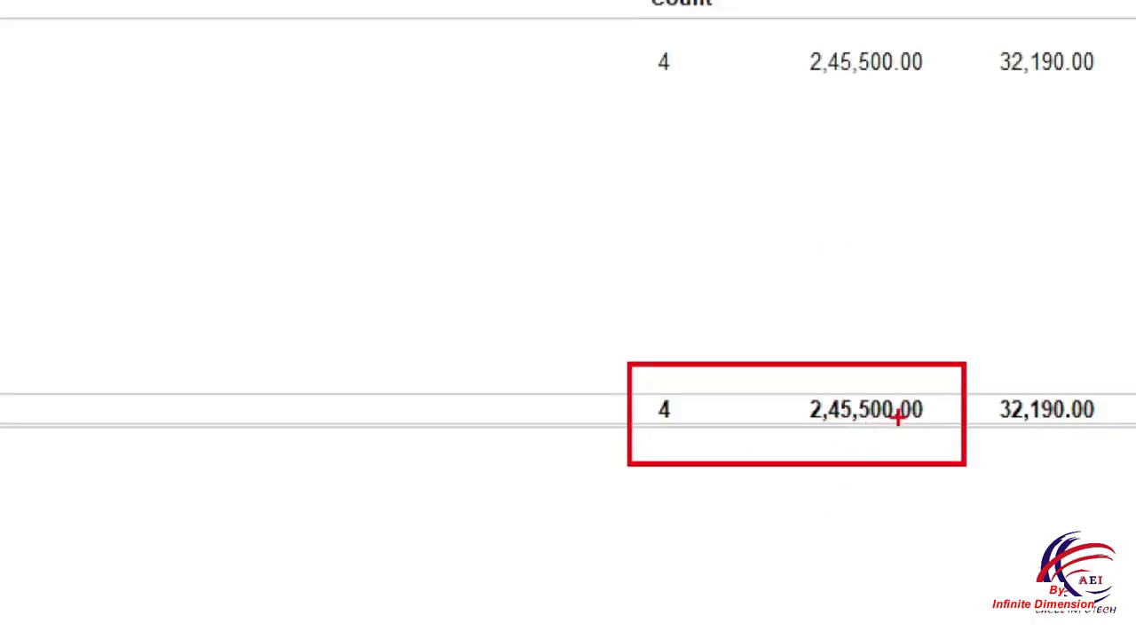
pyautogui.press('Escape')
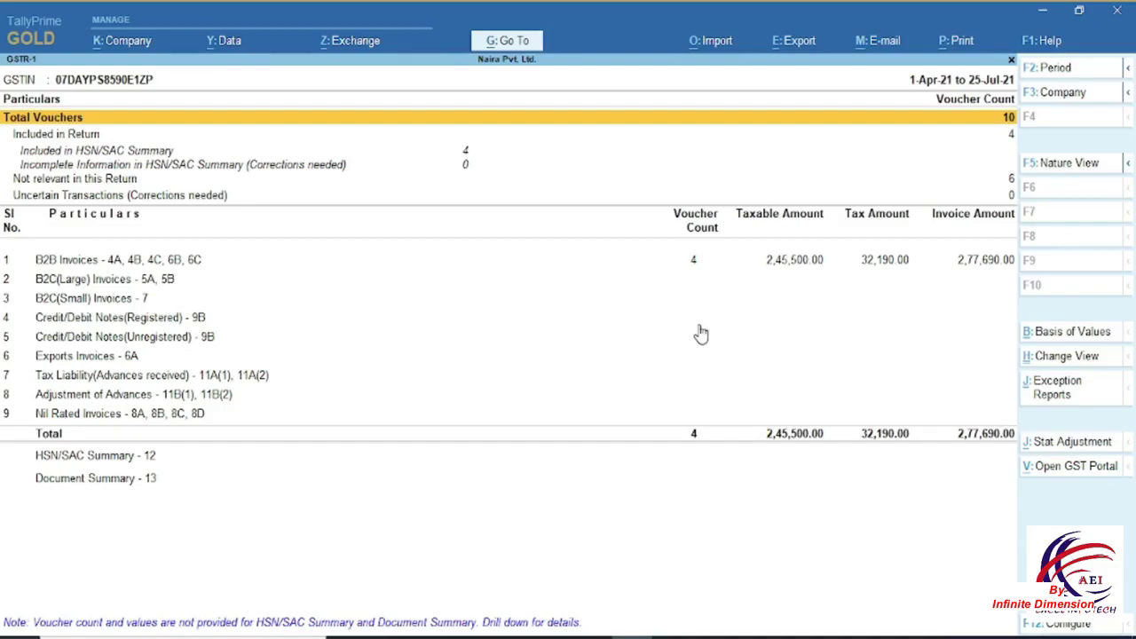
# Check the detailed Profit & Loss: 2,45,500.00 sales matching GSTR-1 and 28,500.00 nett profit
pyautogui.press('Escape')
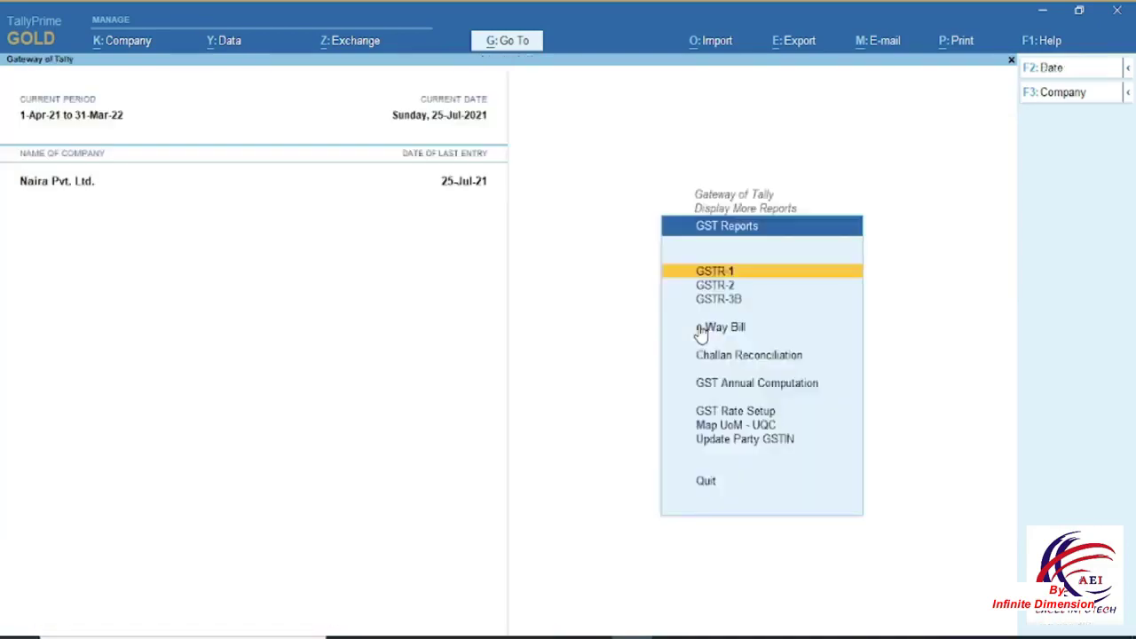
pyautogui.press('Escape')
pyautogui.press('Escape')
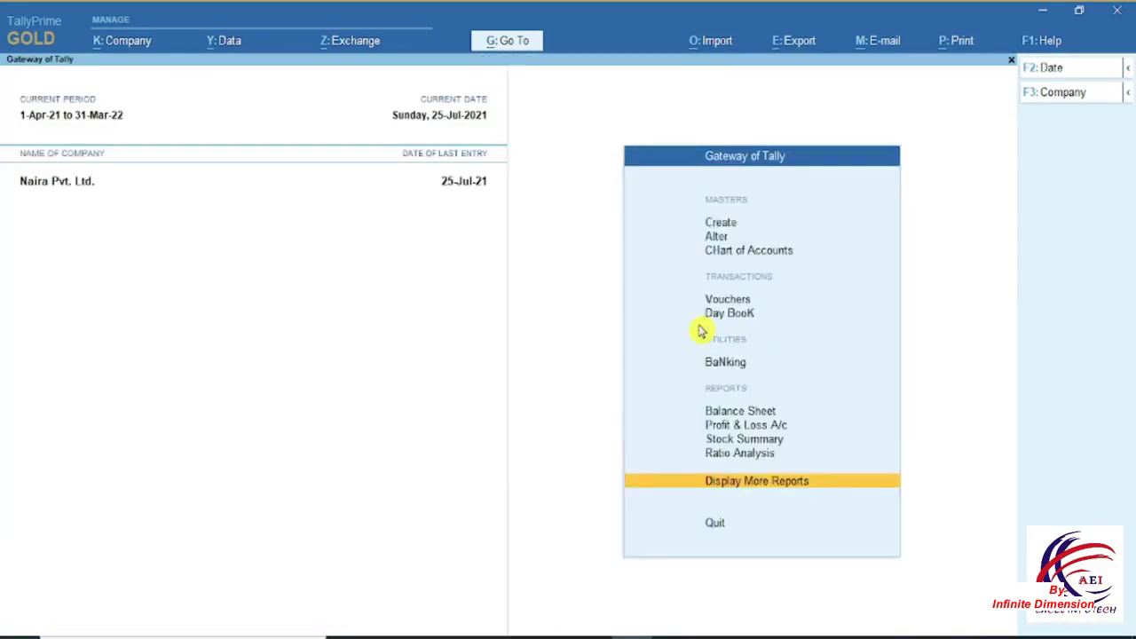
pyautogui.click(722, 427)
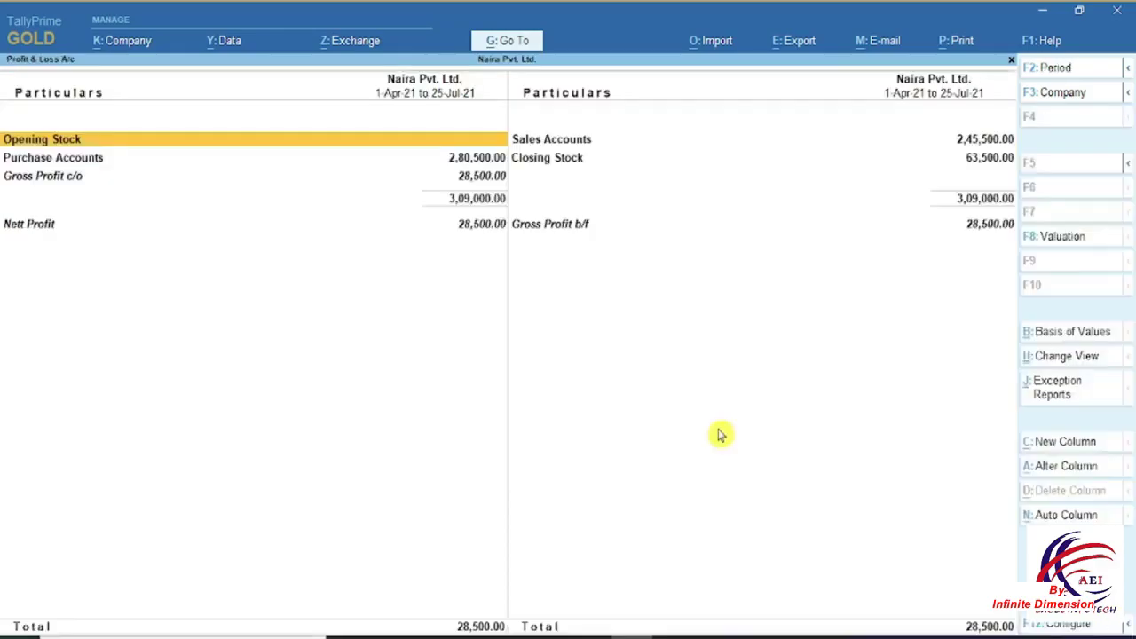
pyautogui.press('Right')
pyautogui.hotkey('alt', 'F1')
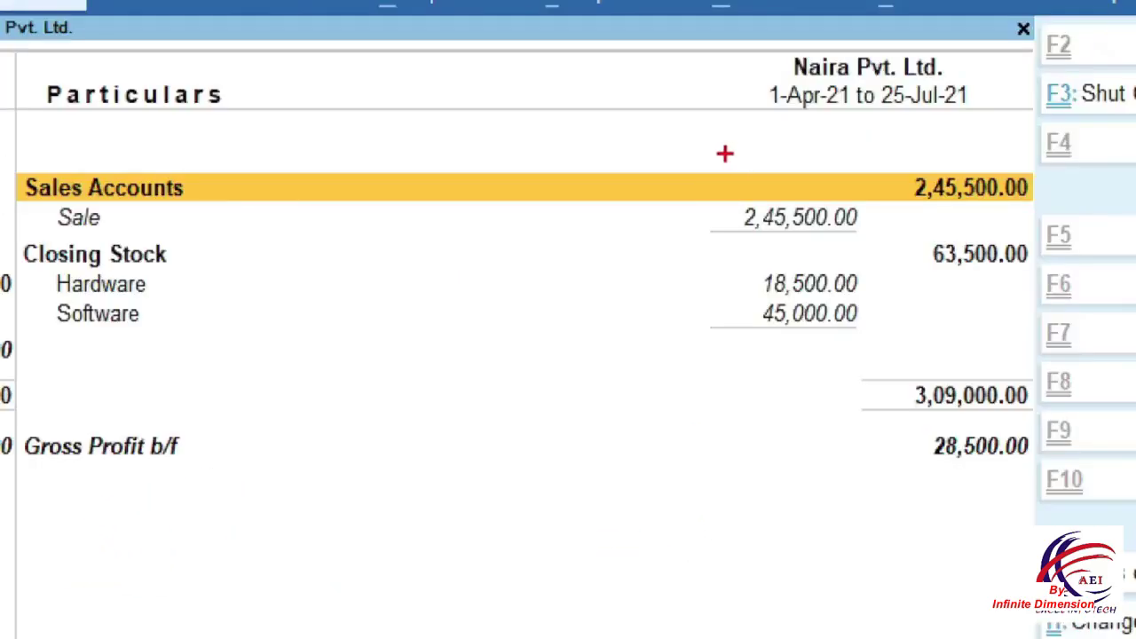
pyautogui.moveTo(870, 145)
pyautogui.mouseDown()
pyautogui.moveTo(915, 203)
pyautogui.moveTo(1046, 218)
pyautogui.mouseUp()
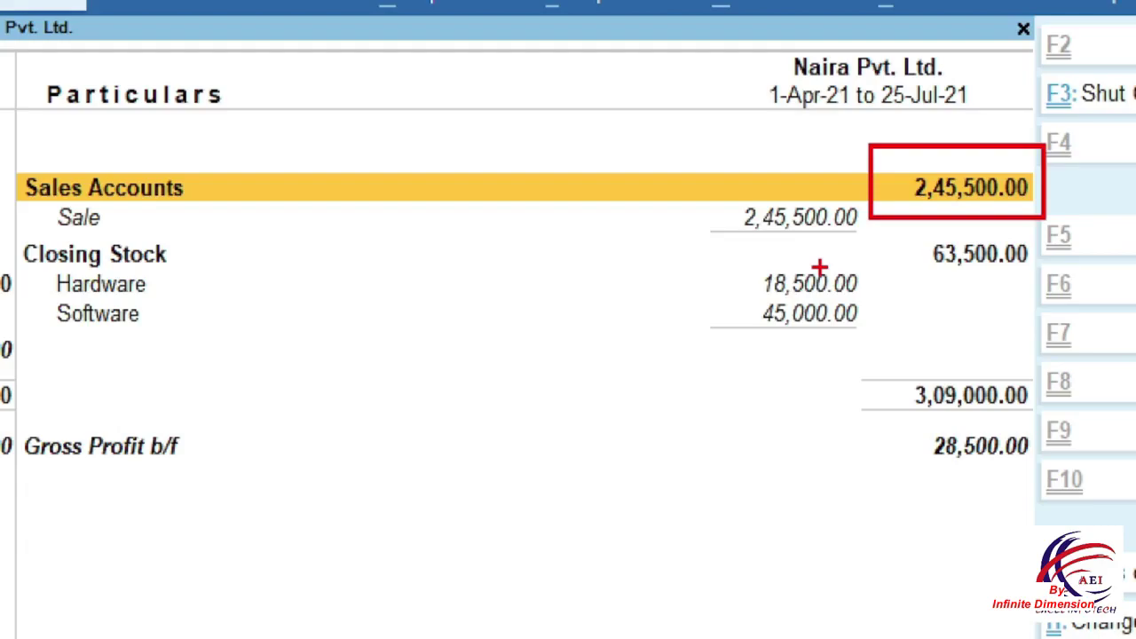
pyautogui.press('Escape')
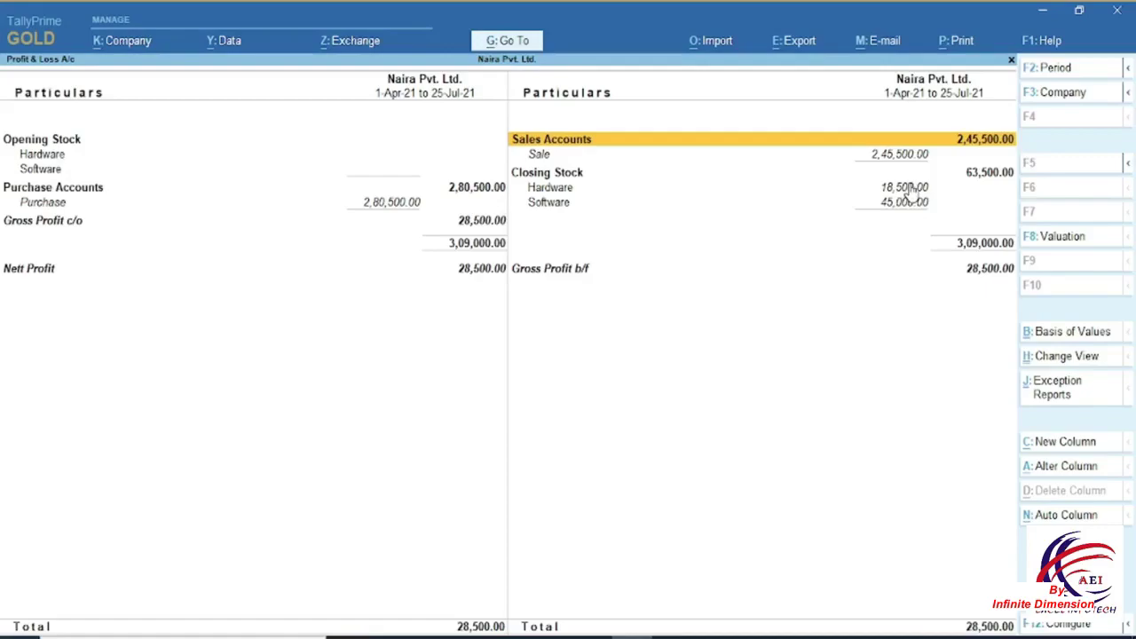
pyautogui.press('Escape')
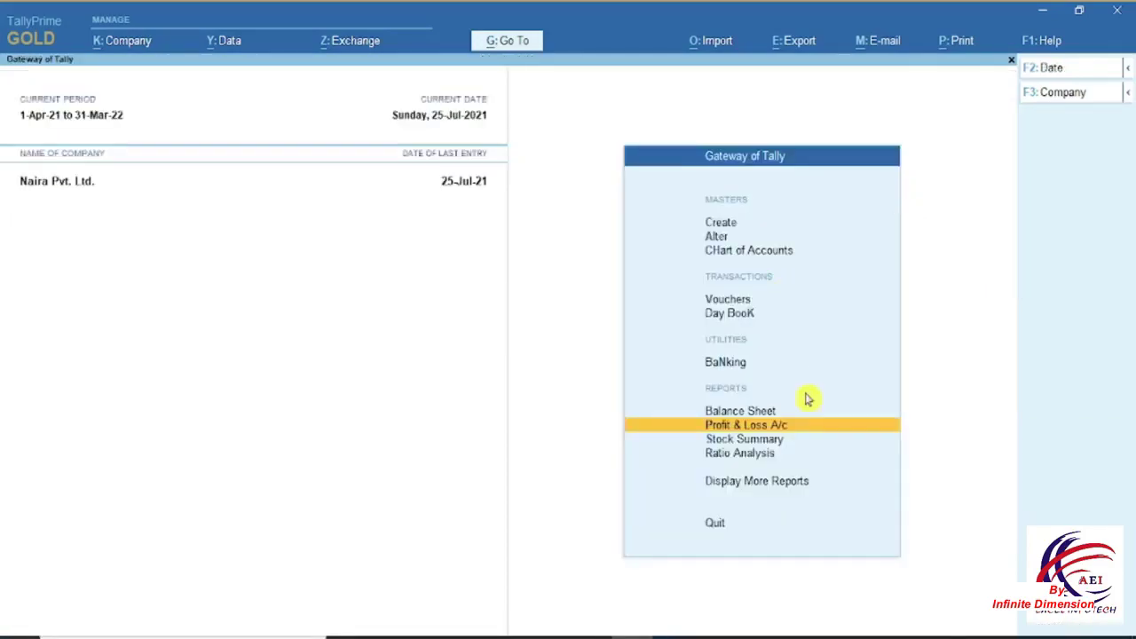
# Open GSTR-1 via More Reports > GST Reports
pyautogui.click(736, 490)
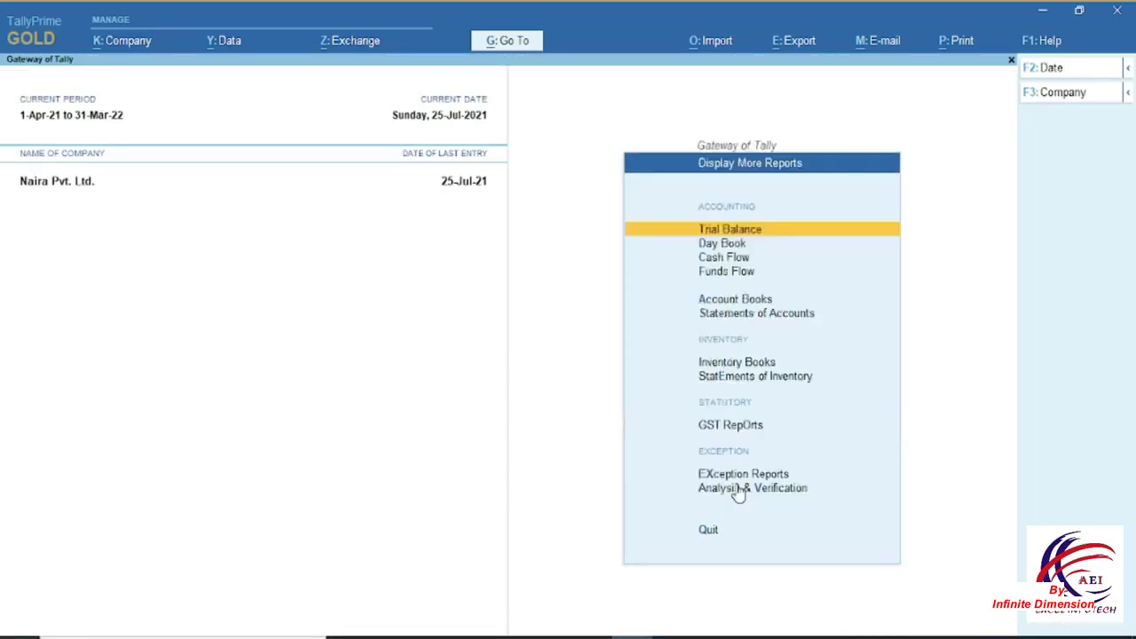
pyautogui.click(728, 427)
pyautogui.press('Return')
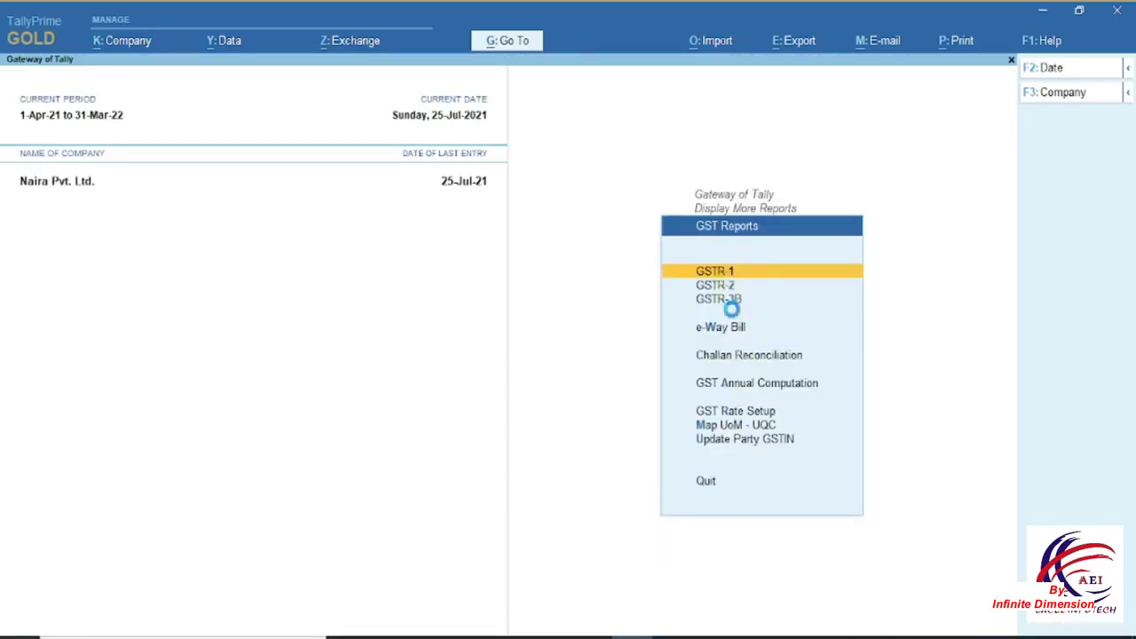
# Set the period to 1-Apr-21 to 25-Jul-21 and open the HSN/SAC Summary line
pyautogui.press('F2')
pyautogui.press('BackSpace')
pyautogui.press('Return')
pyautogui.press('BackSpace')
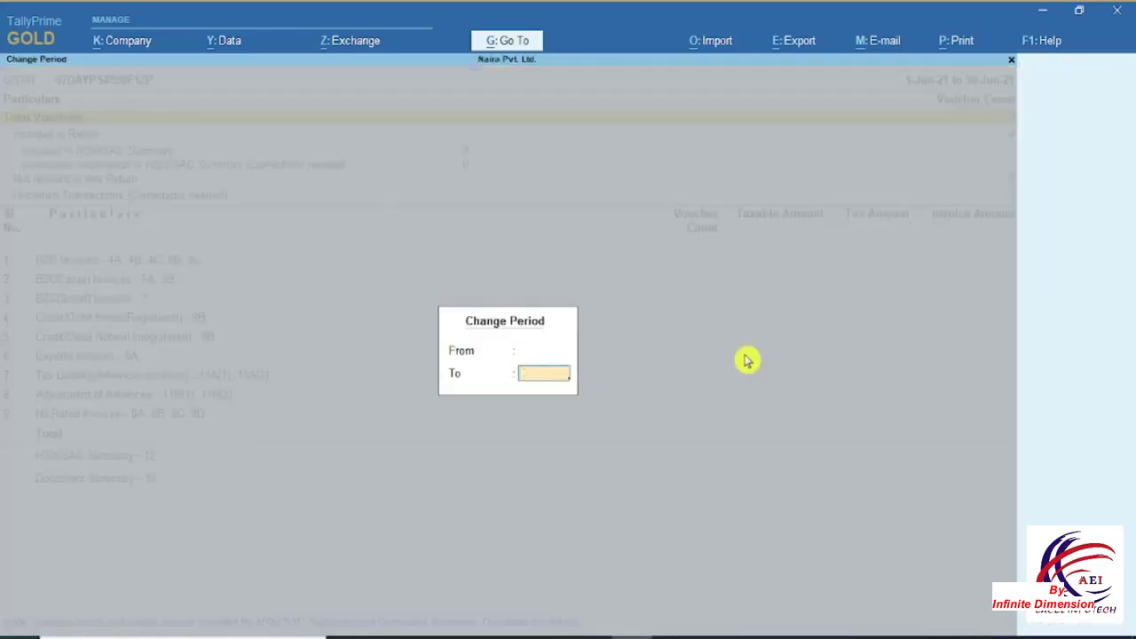
pyautogui.press('Return')
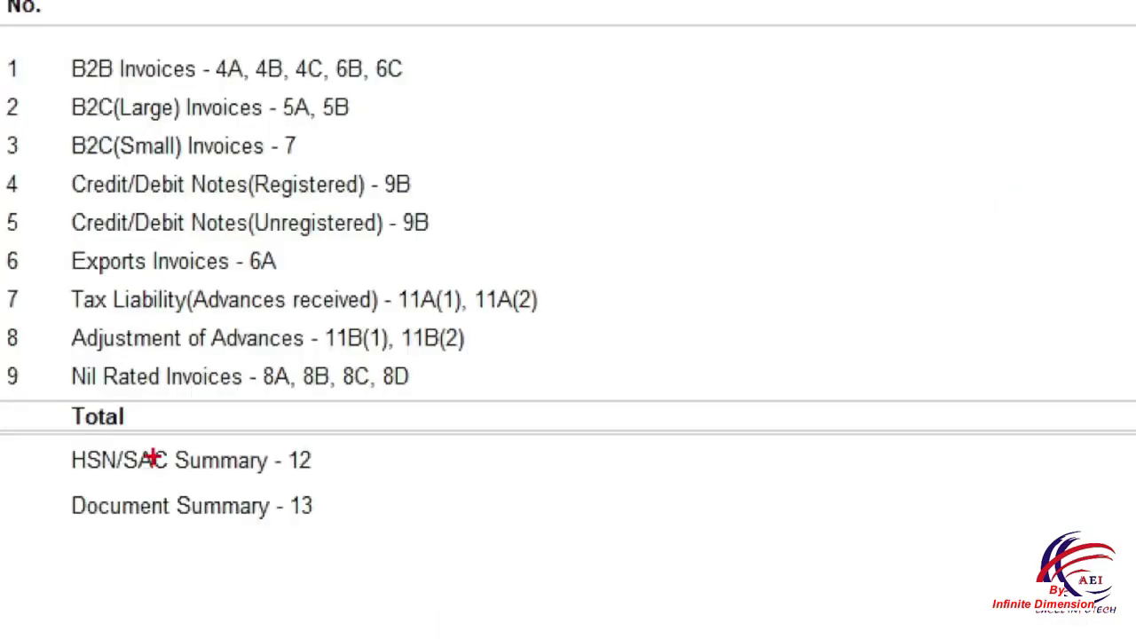
pyautogui.moveTo(23, 440); pyautogui.dragTo(123, 464)
pyautogui.moveTo(246, 478); pyautogui.dragTo(360, 488)
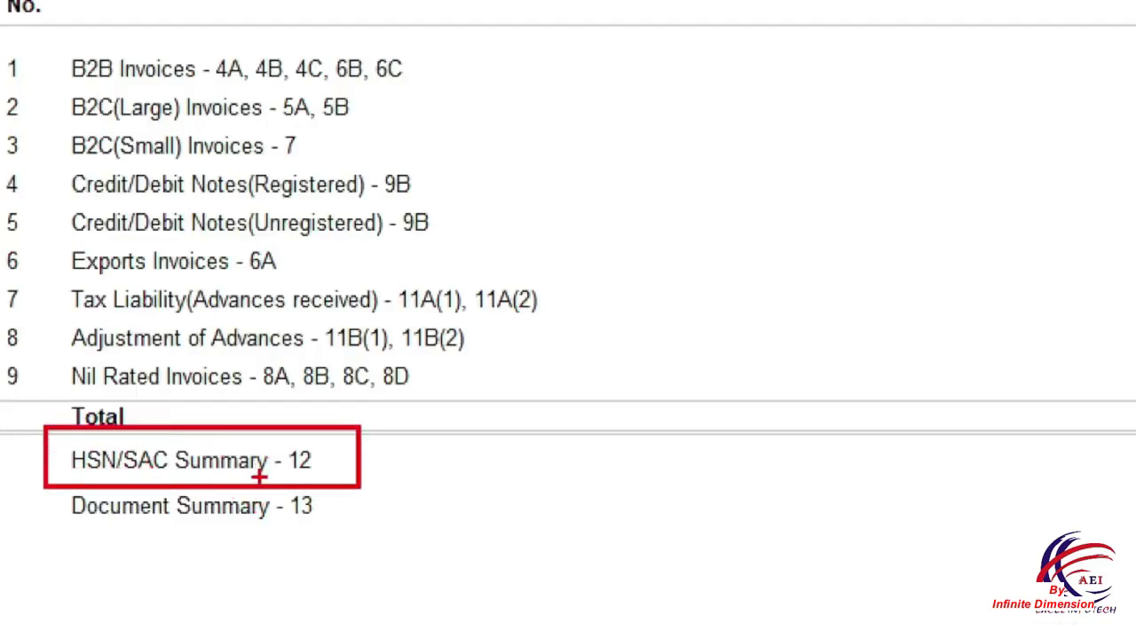
pyautogui.click(167, 469)
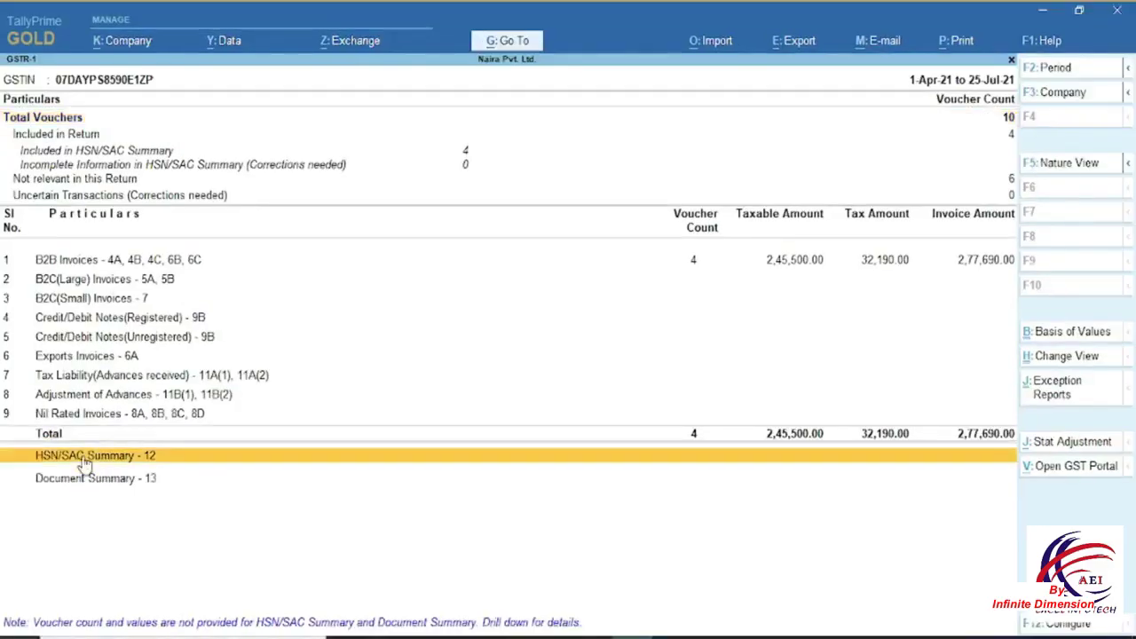
pyautogui.click(84, 464)
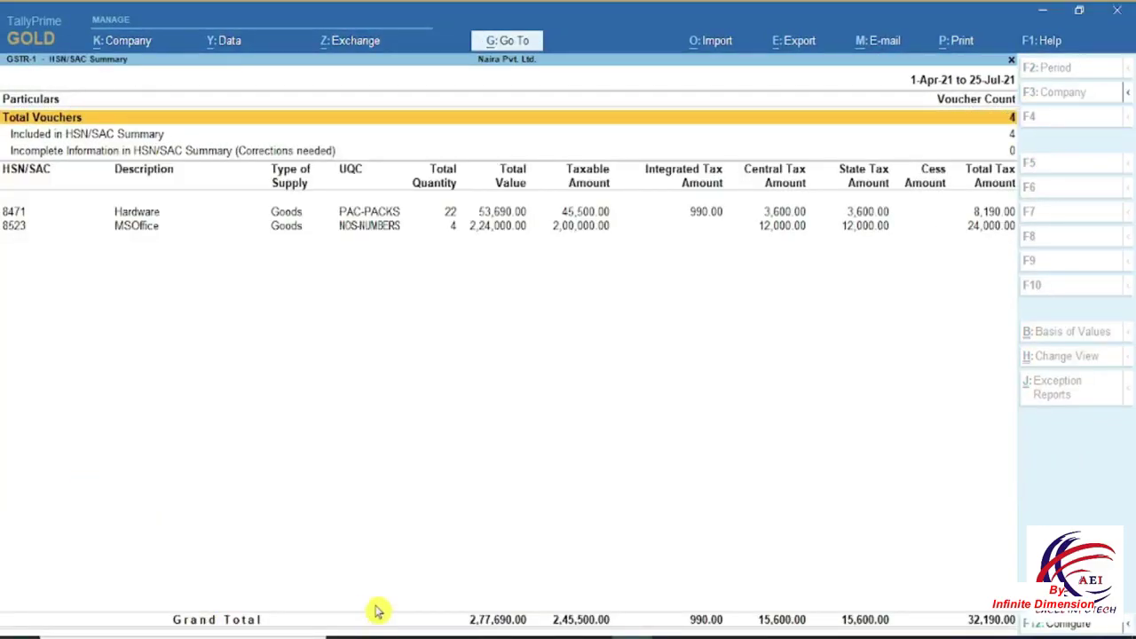
pyautogui.hotkey('ctrl', '1')
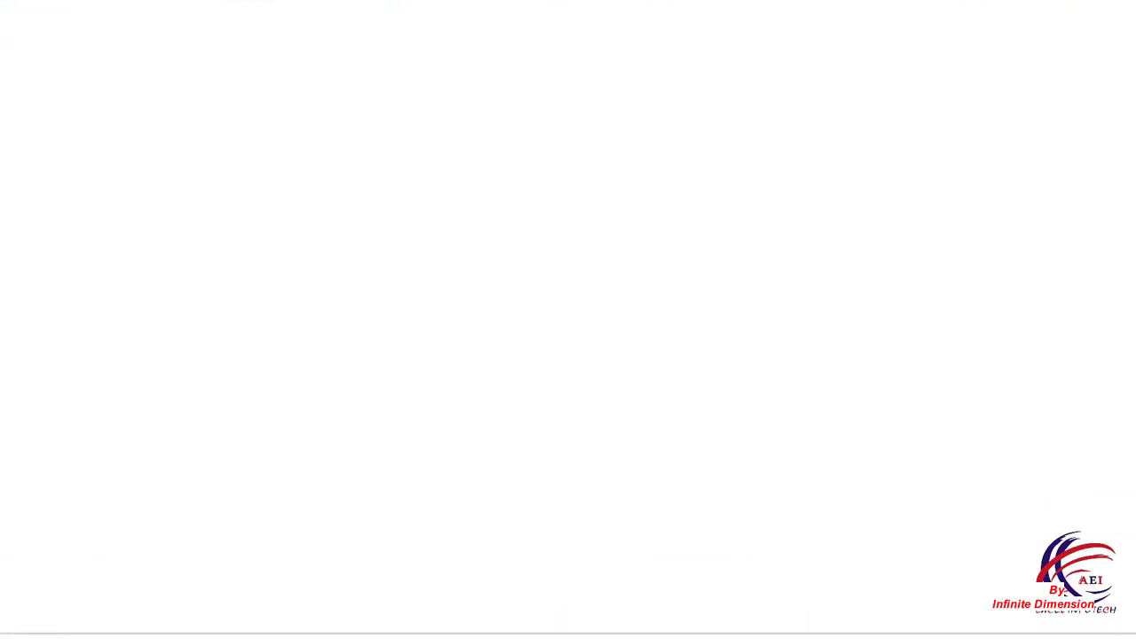
pyautogui.moveTo(538, 601); pyautogui.dragTo(561, 630)
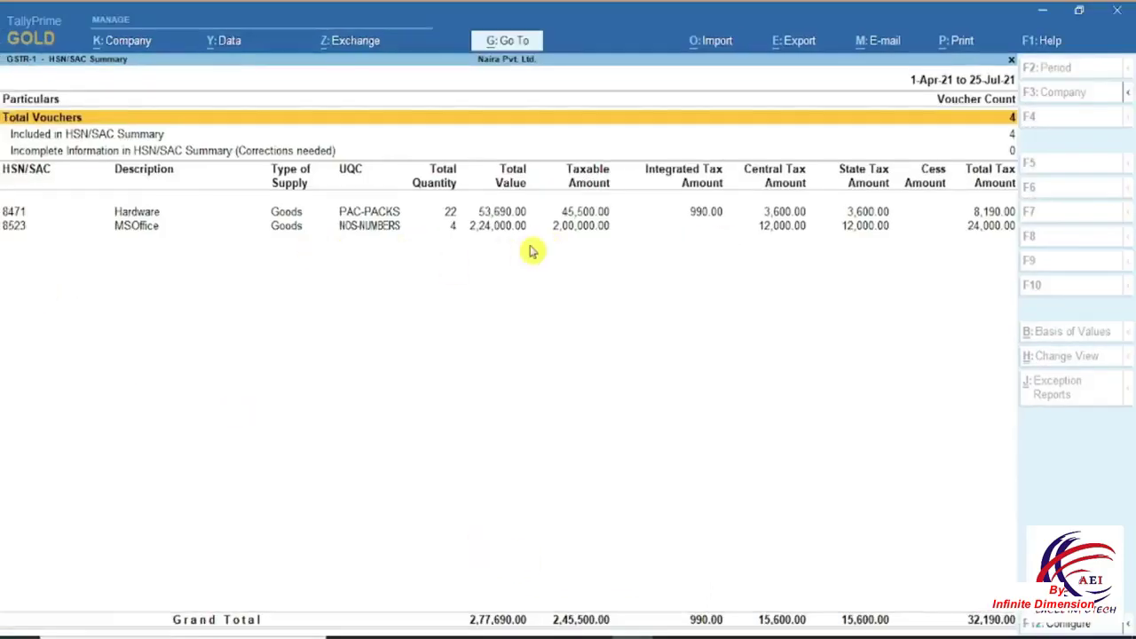
pyautogui.press('Escape')
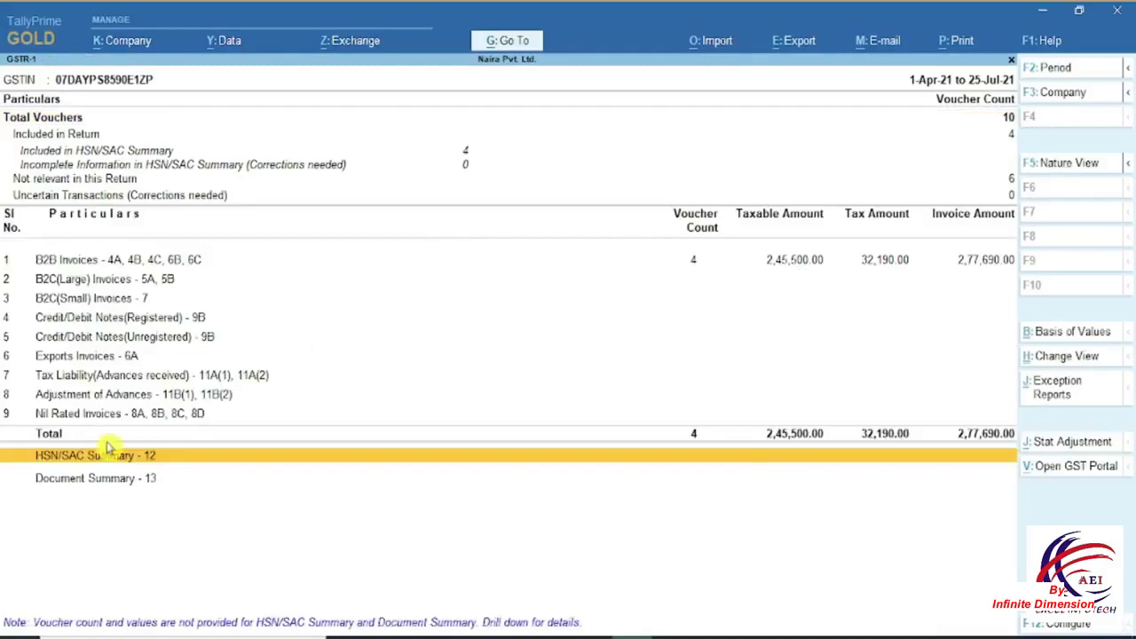
pyautogui.click(123, 484)
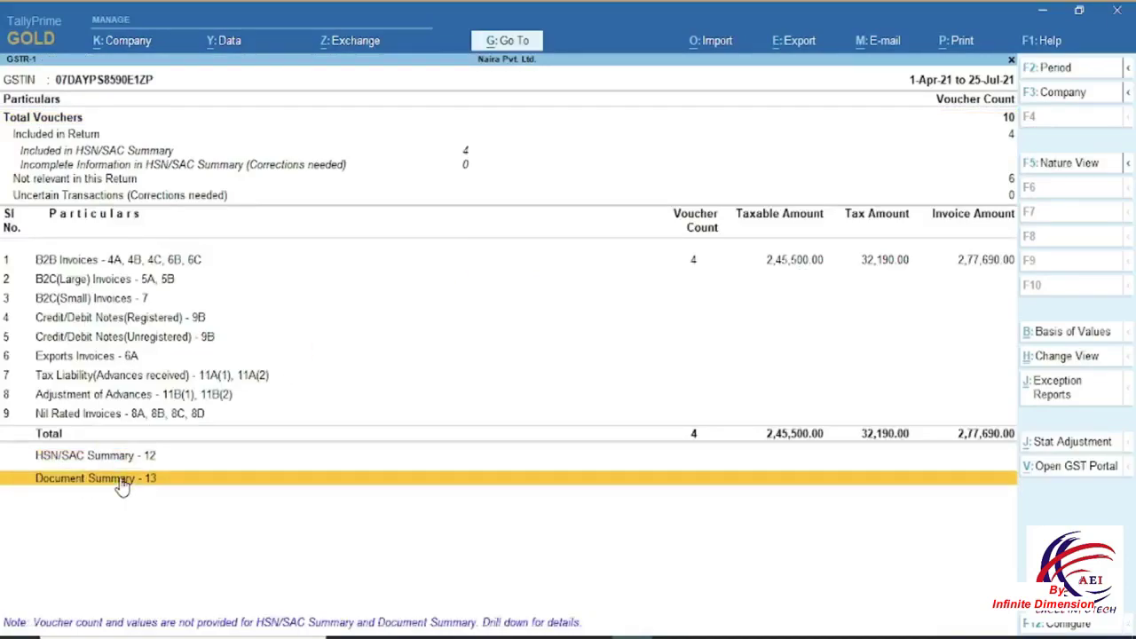
pyautogui.click(122, 484)
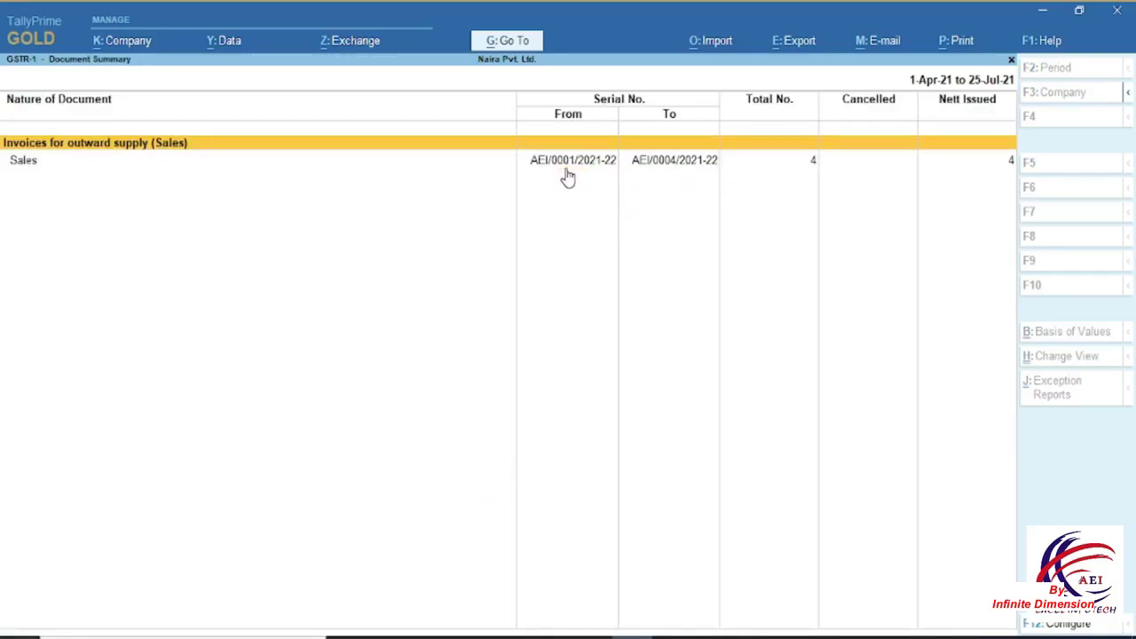
pyautogui.click(667, 171)
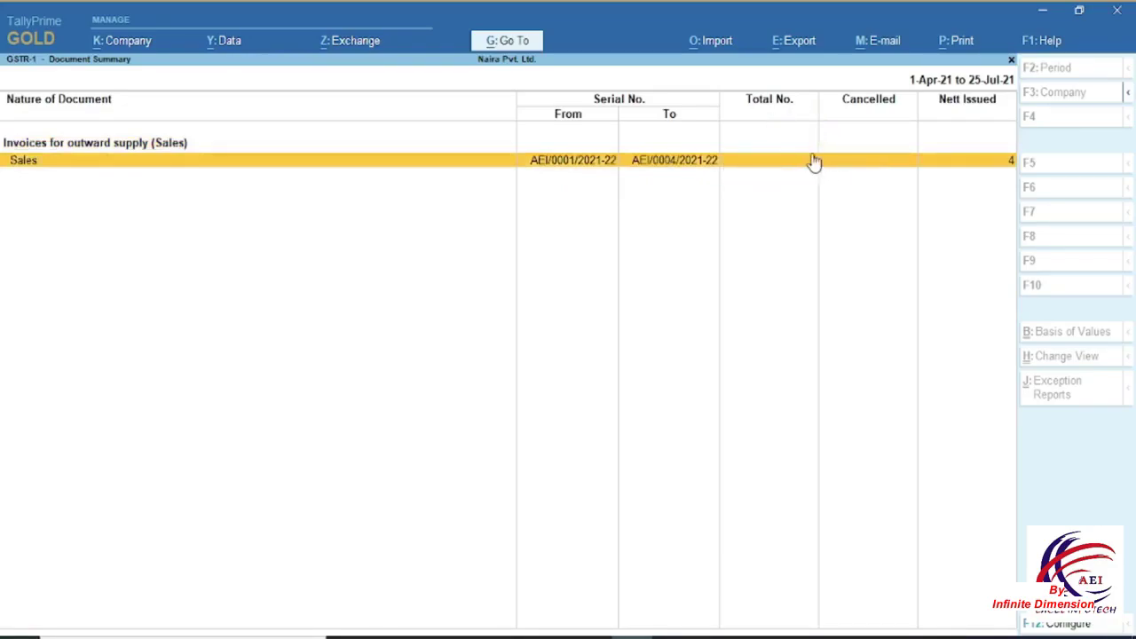
pyautogui.press('Escape')
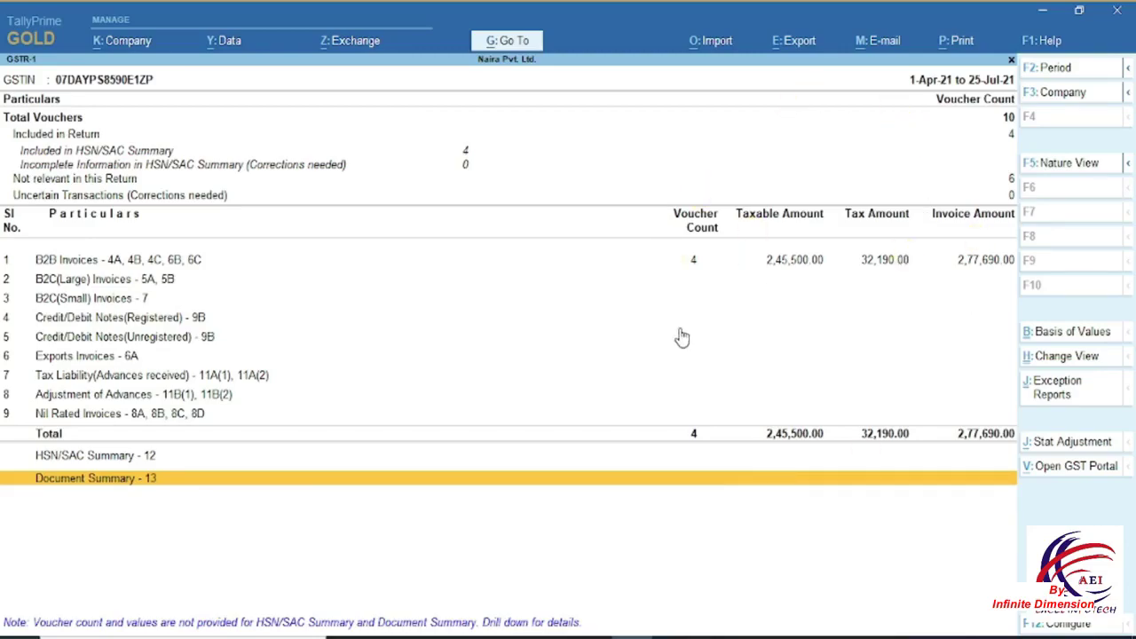
# Review the Credit/Debit Notes, Uncertain Transactions and Incomplete HSN/SAC lines, then bring up Export options
pyautogui.press('Home')
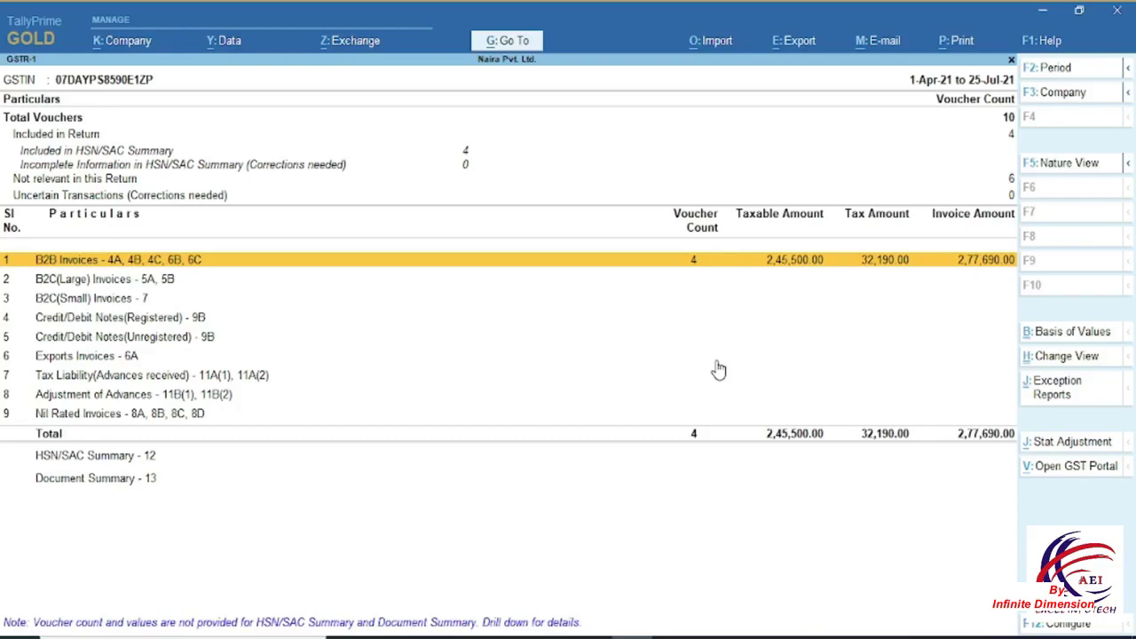
pyautogui.press('Down')
pyautogui.press('Down')
pyautogui.press('Down')
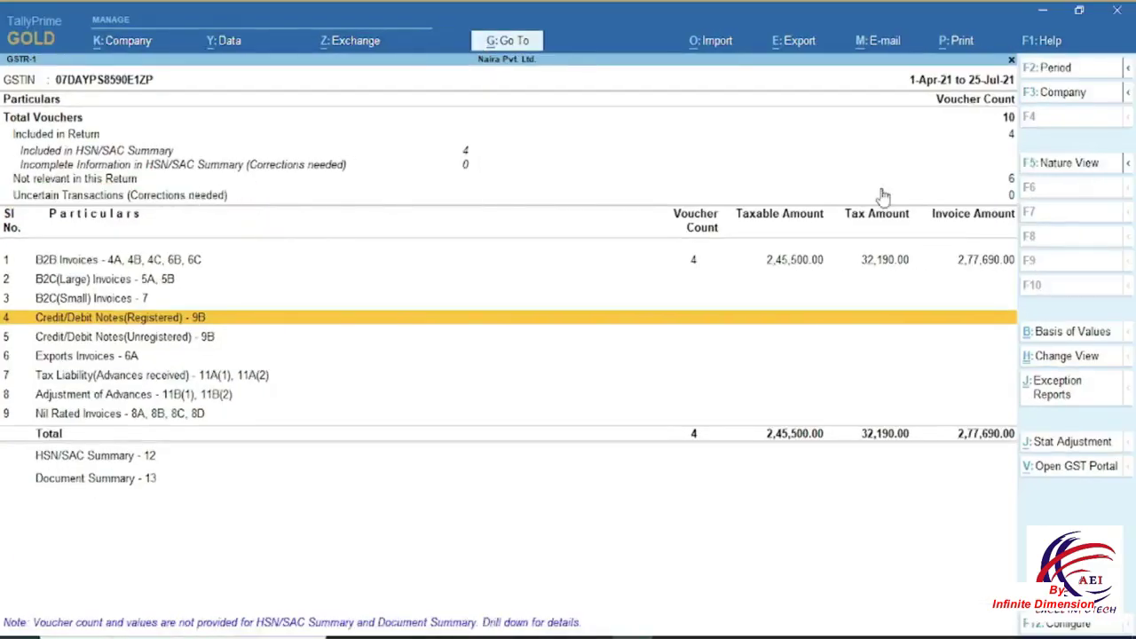
pyautogui.click(1005, 197)
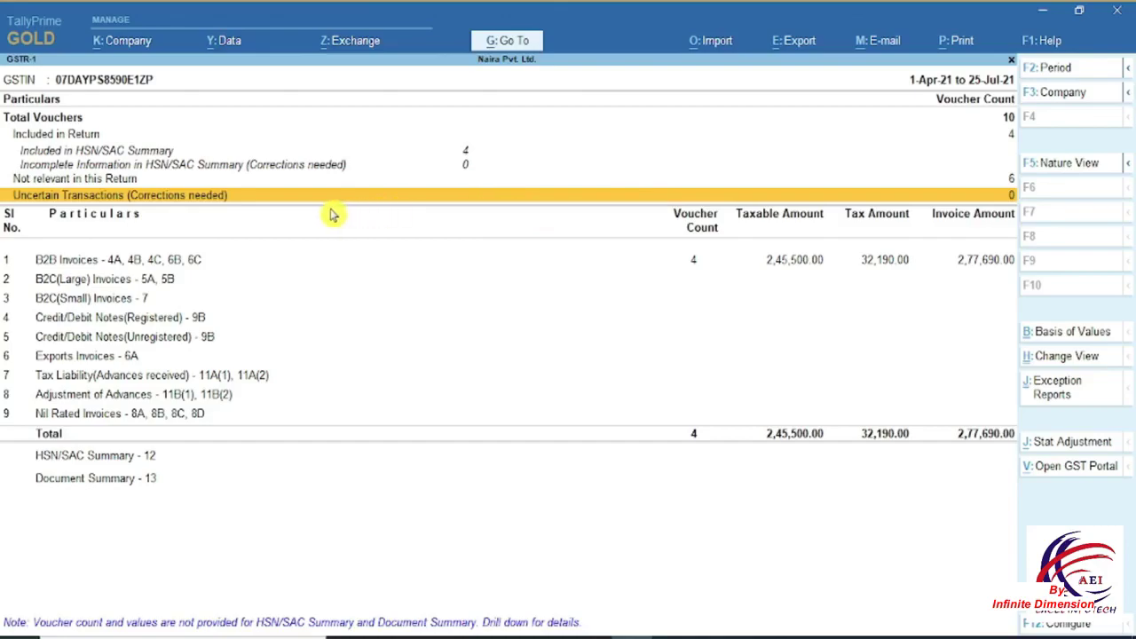
pyautogui.press('ctrl')
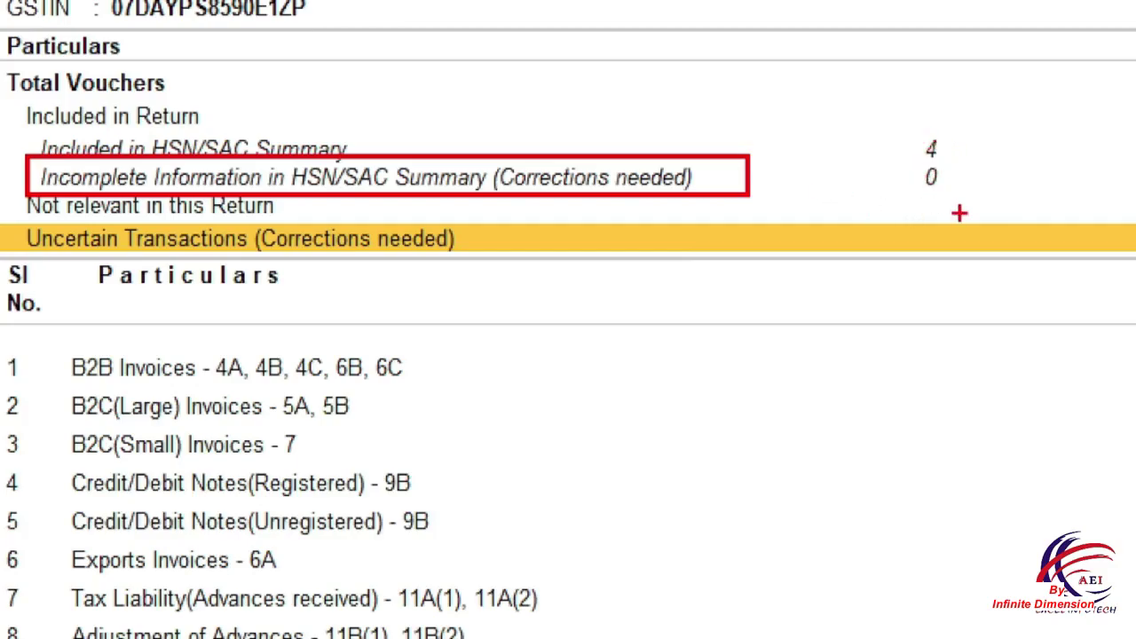
pyautogui.click(931, 176)
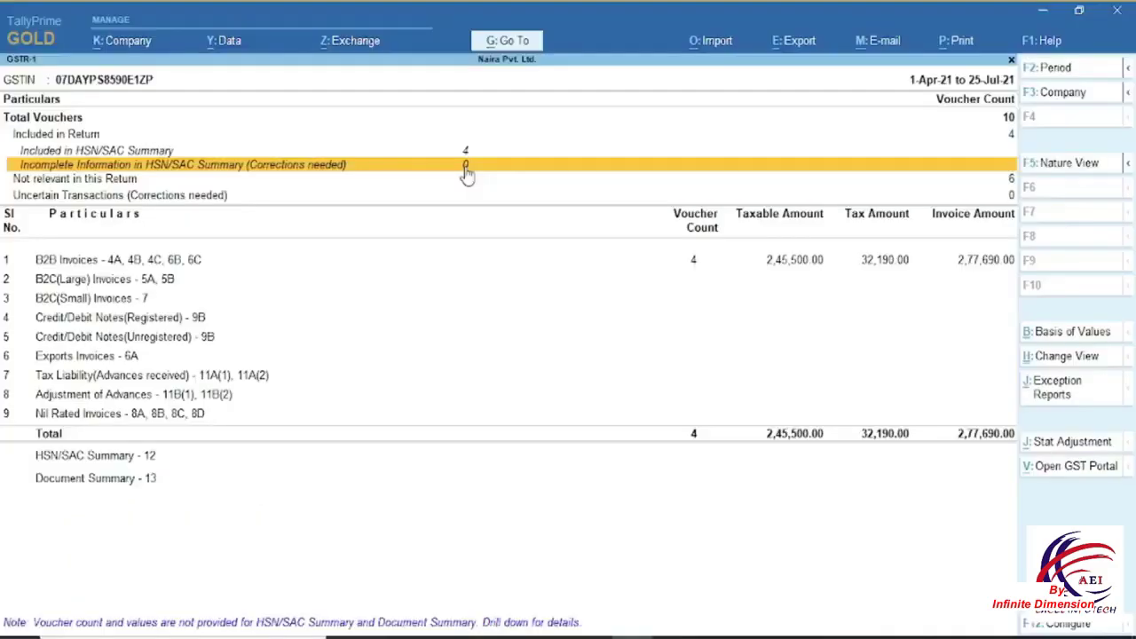
pyautogui.click(226, 341)
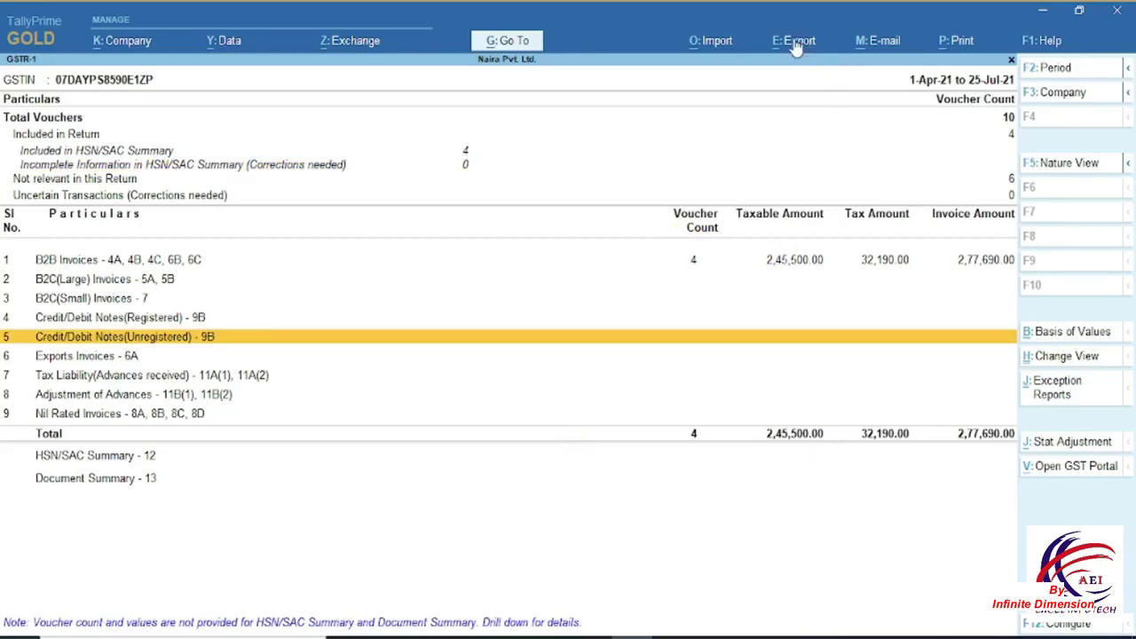
pyautogui.click(796, 40)
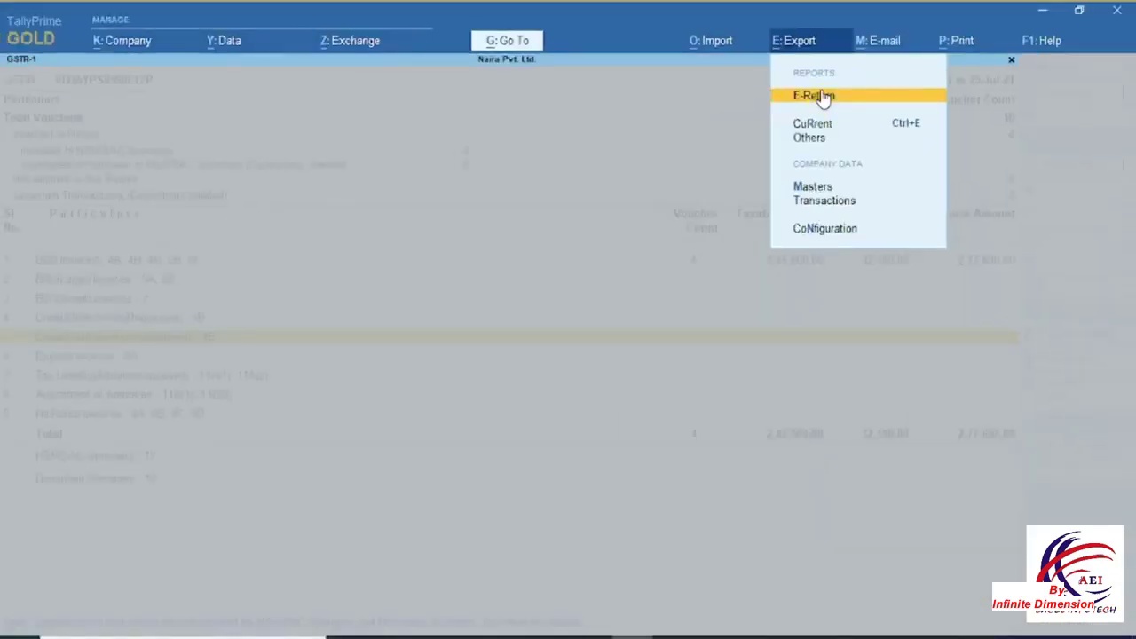
# Export GSTR-1 as Excel to C:\Program Files\TallyPrime, default file name, document summary Yes, All Vouchers
pyautogui.click(823, 98)
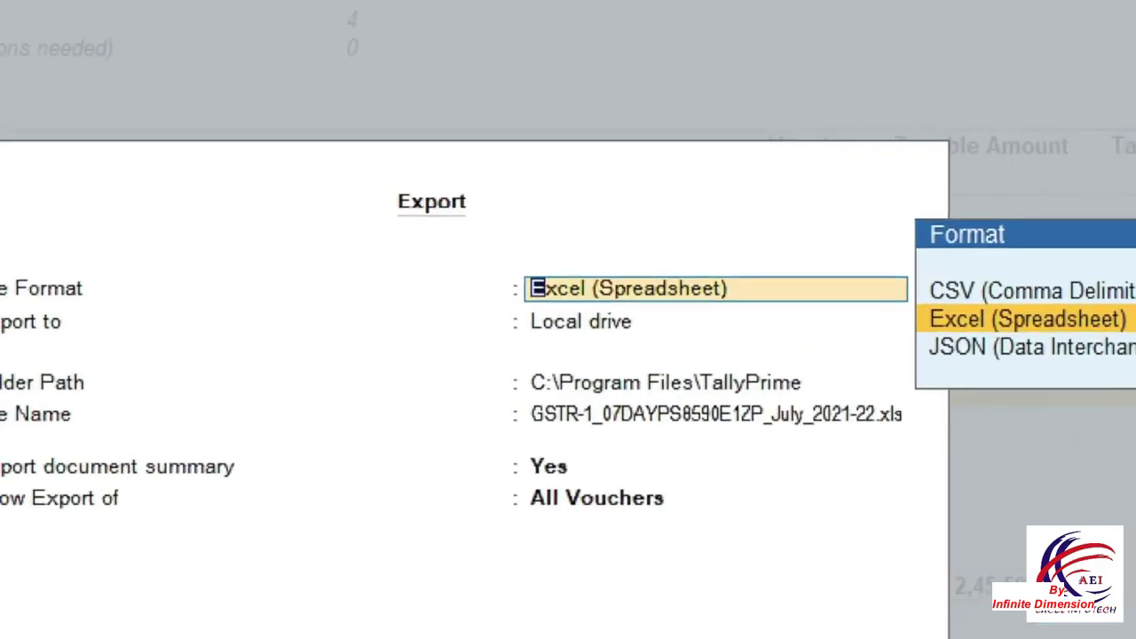
pyautogui.moveTo(505, 252); pyautogui.dragTo(589, 307)
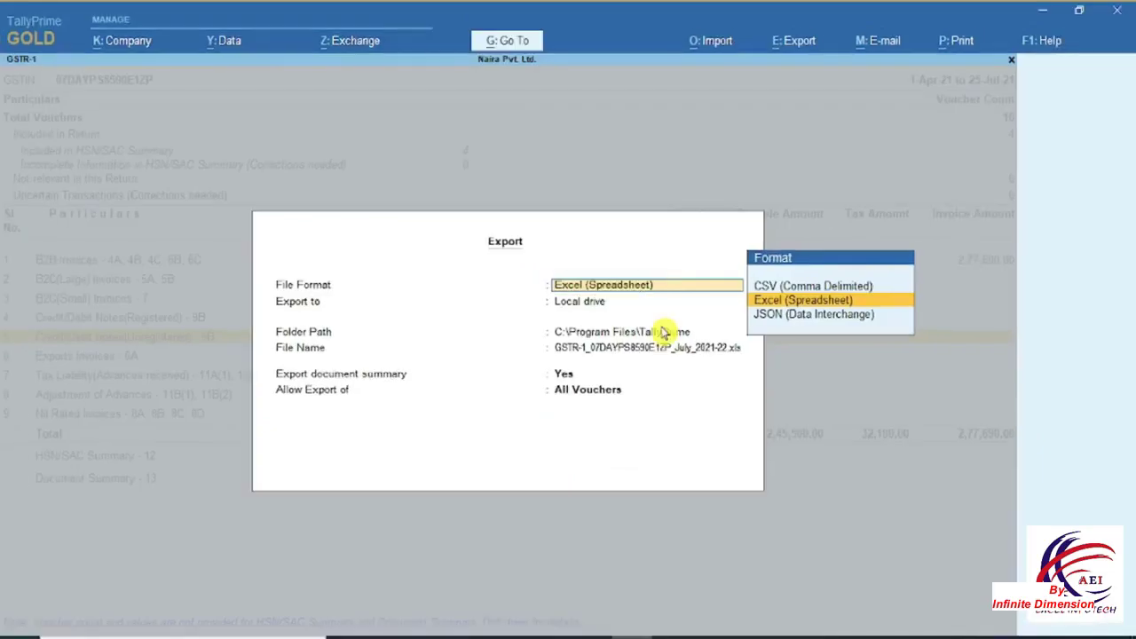
pyautogui.click(751, 382)
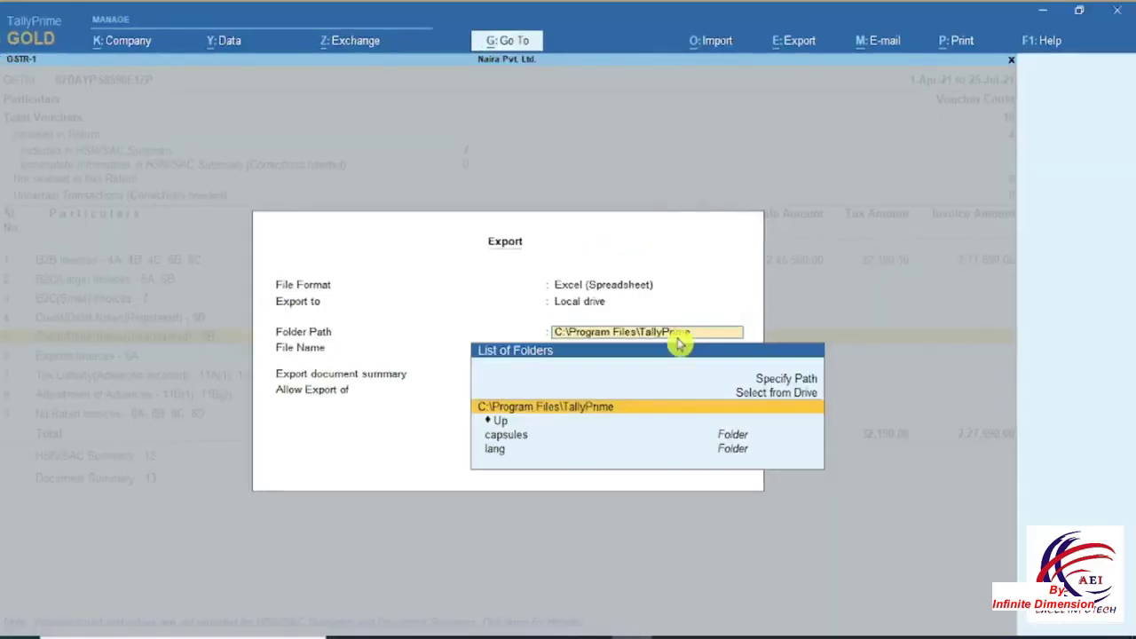
pyautogui.press('Return')
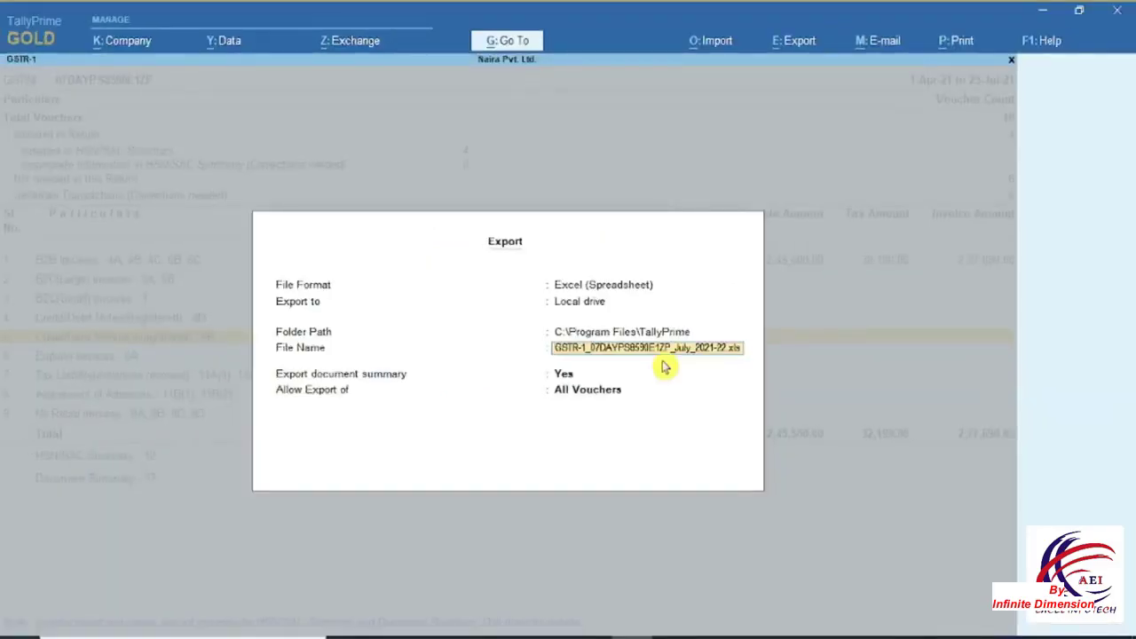
pyautogui.press('Return')
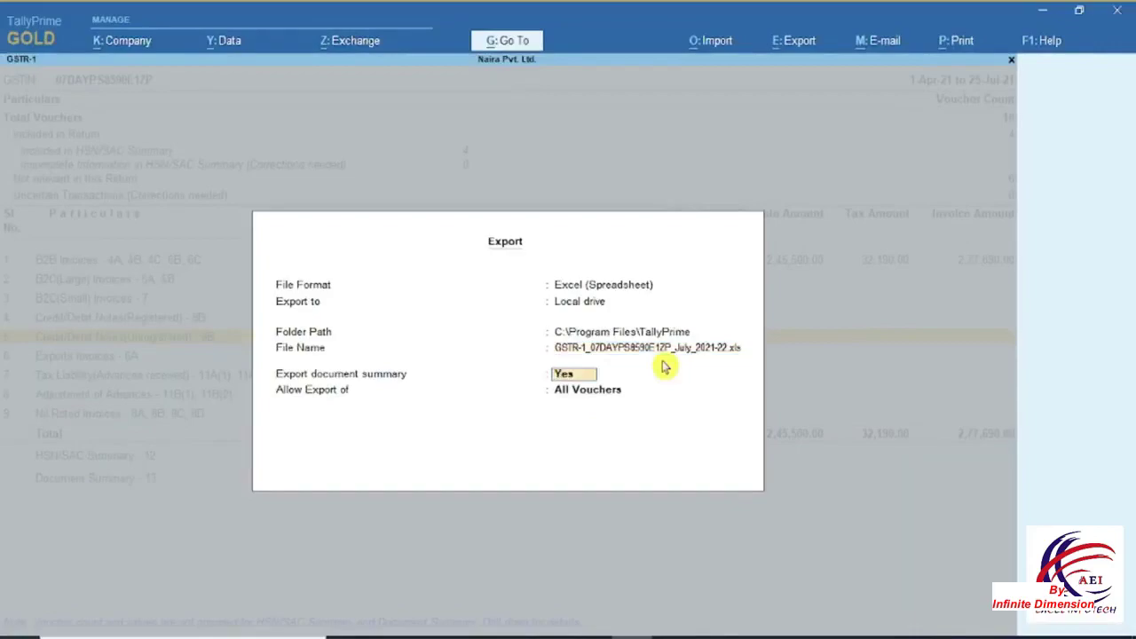
pyautogui.press('ctrl')
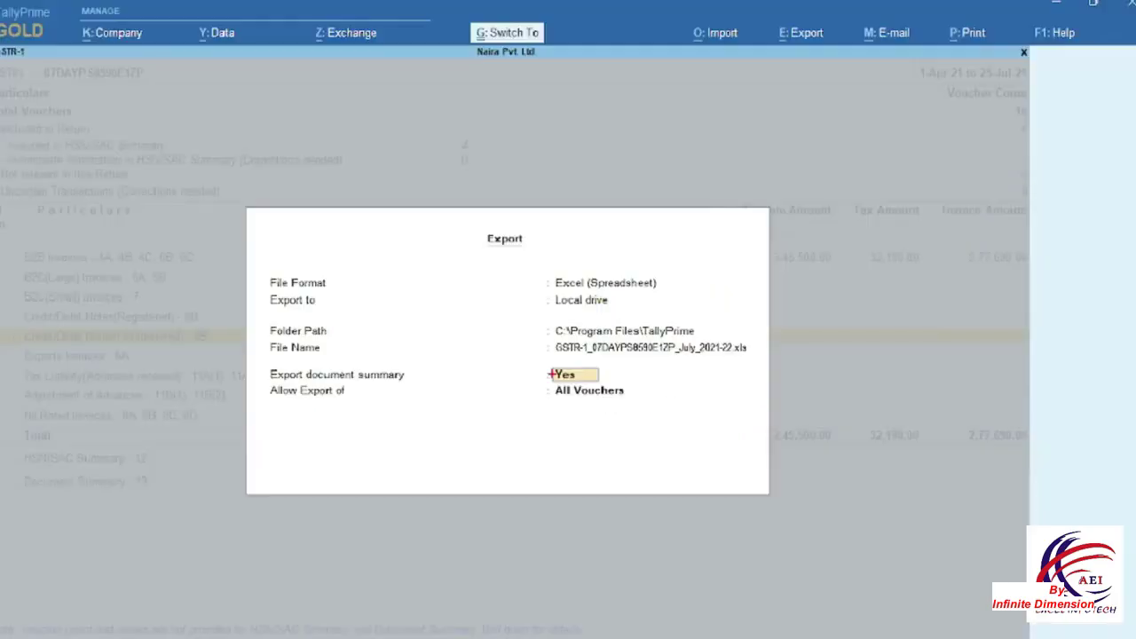
pyautogui.press('Return')
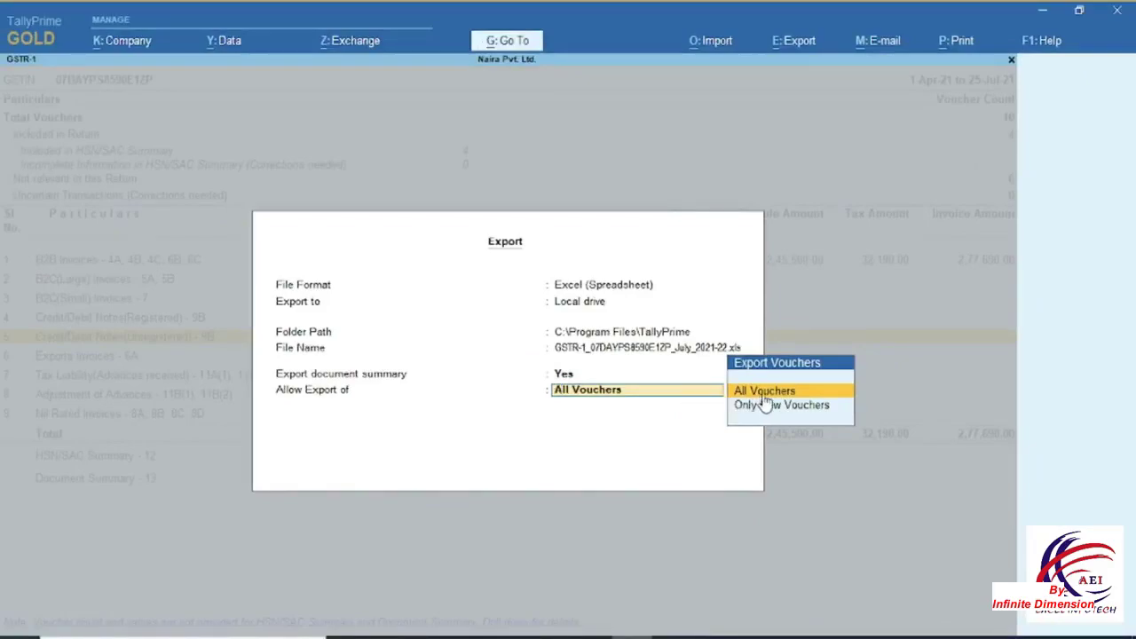
pyautogui.click(765, 400)
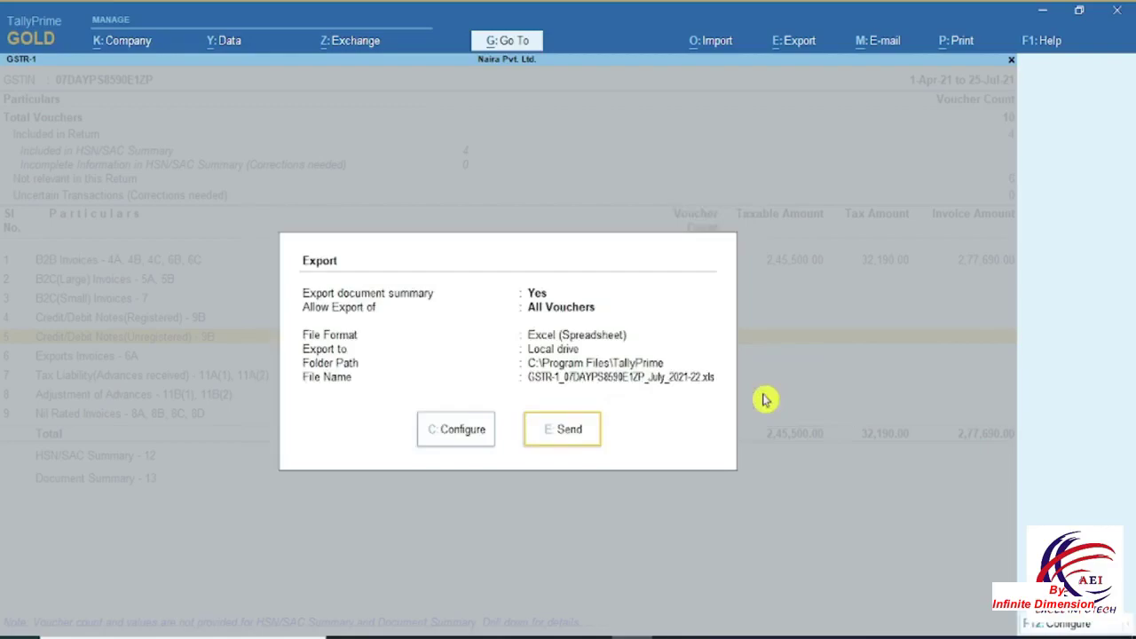
pyautogui.press('ctrl')
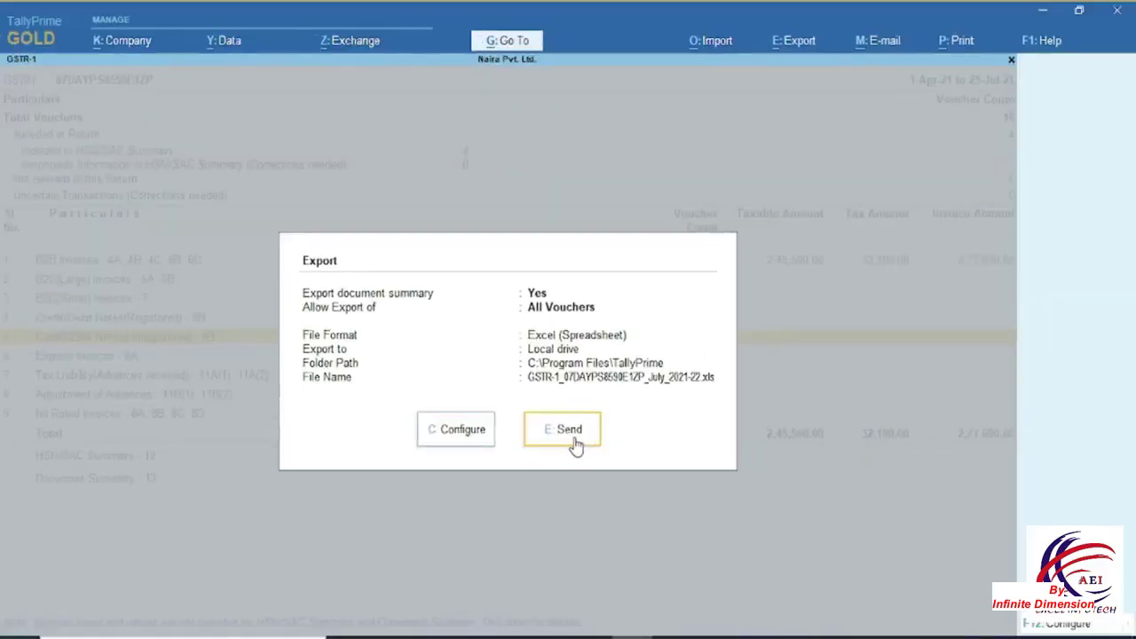
# Send the export and check the b2b sheet's GSTINs, invoice numbers, dates, values and Regular types
pyautogui.click(572, 434)
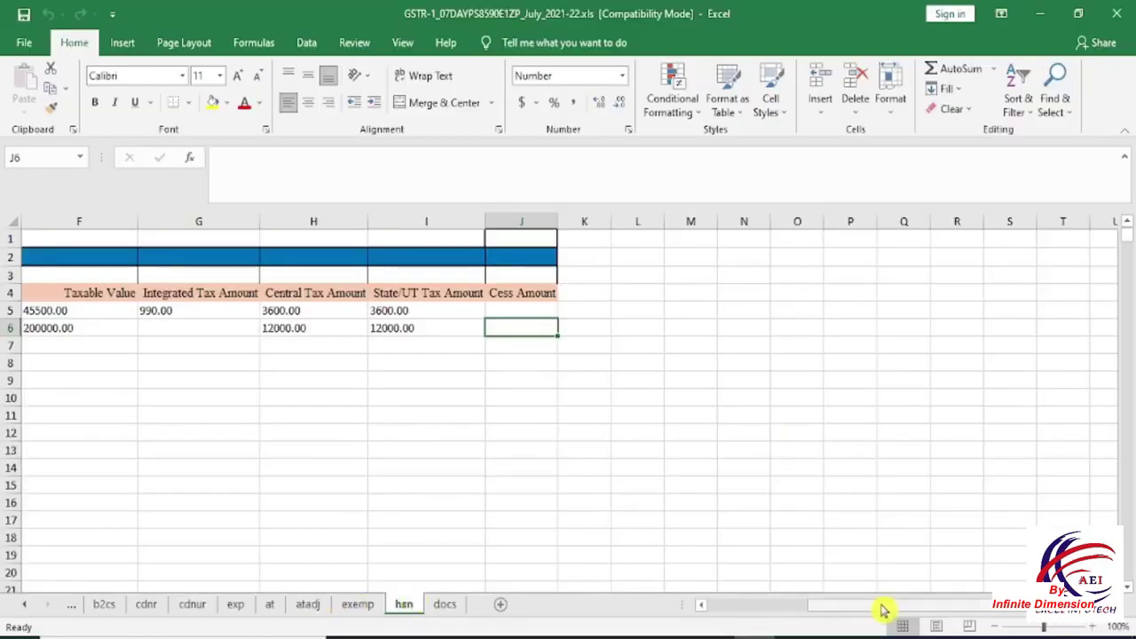
pyautogui.moveTo(888, 610); pyautogui.dragTo(762, 614)
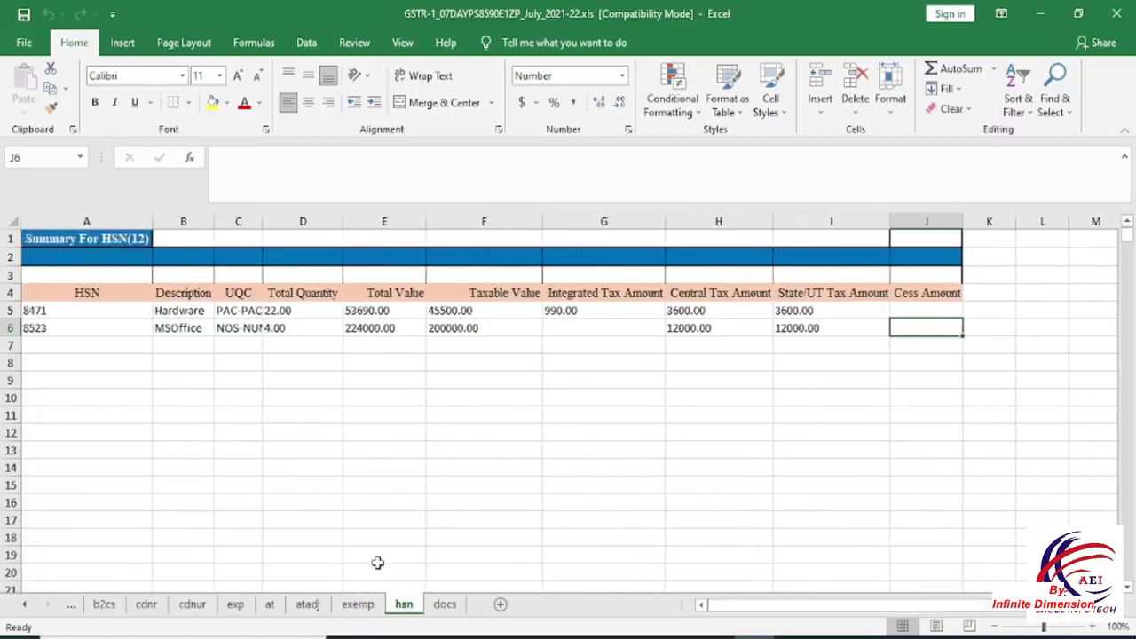
pyautogui.scroll(3, 348, 621)
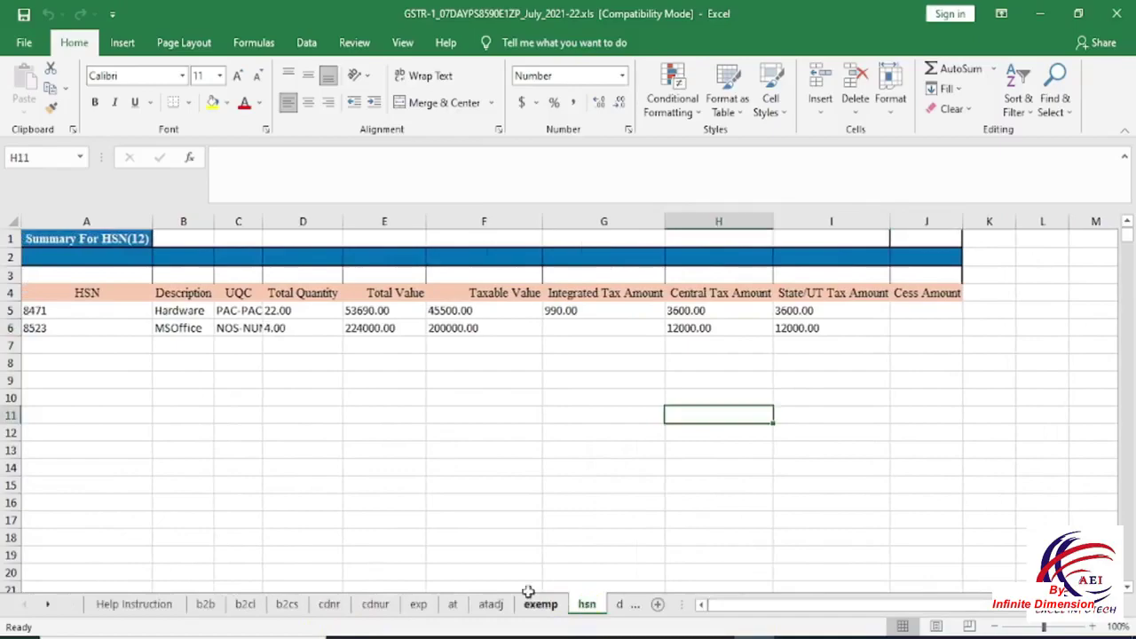
pyautogui.click(205, 604)
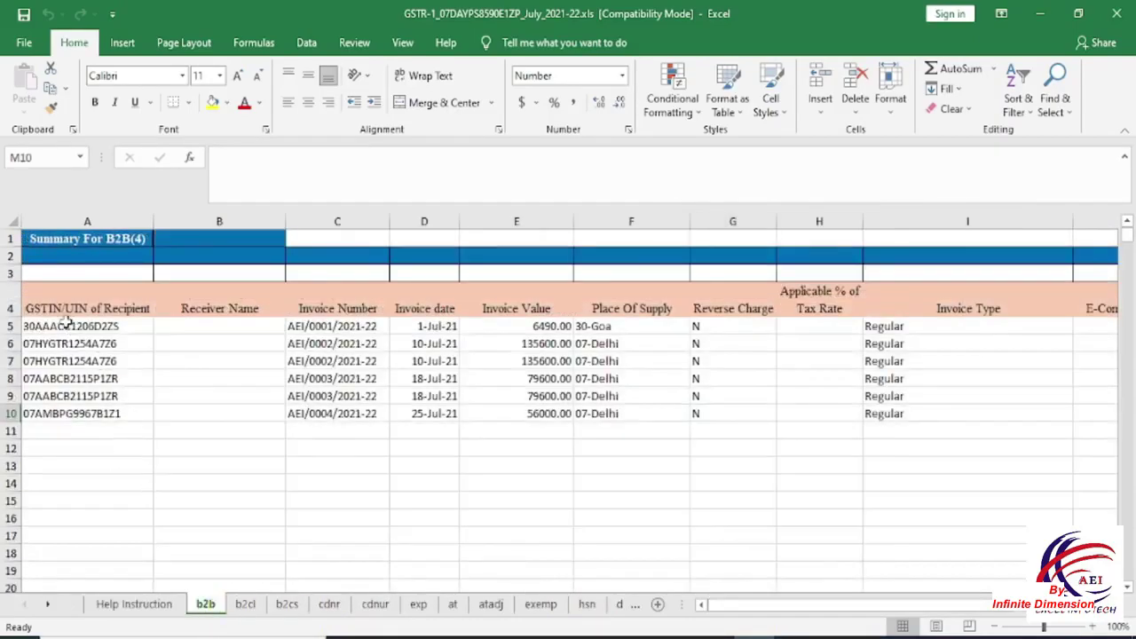
pyautogui.moveTo(64, 323); pyautogui.dragTo(92, 414)
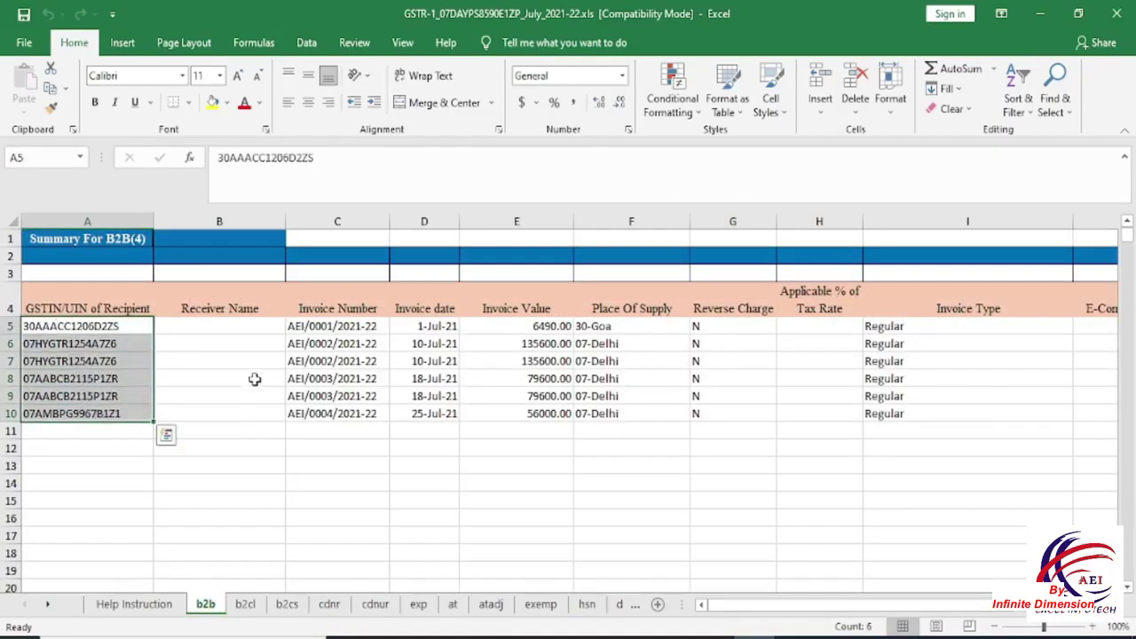
pyautogui.moveTo(310, 327); pyautogui.dragTo(382, 416)
pyautogui.moveTo(412, 325); pyautogui.dragTo(423, 410)
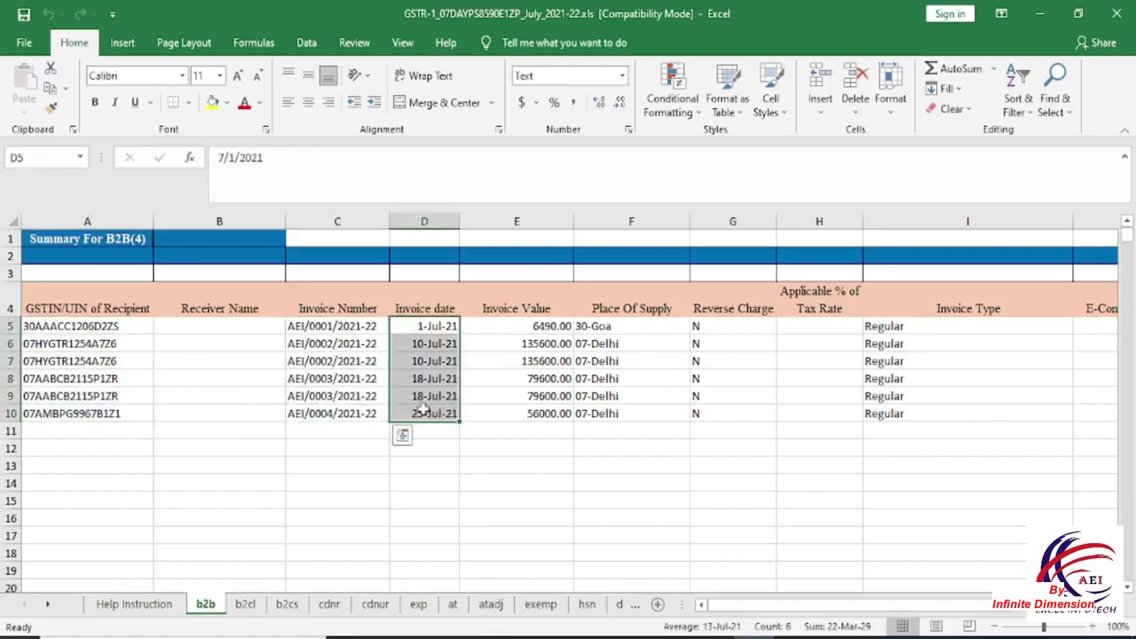
pyautogui.moveTo(533, 325); pyautogui.dragTo(558, 411)
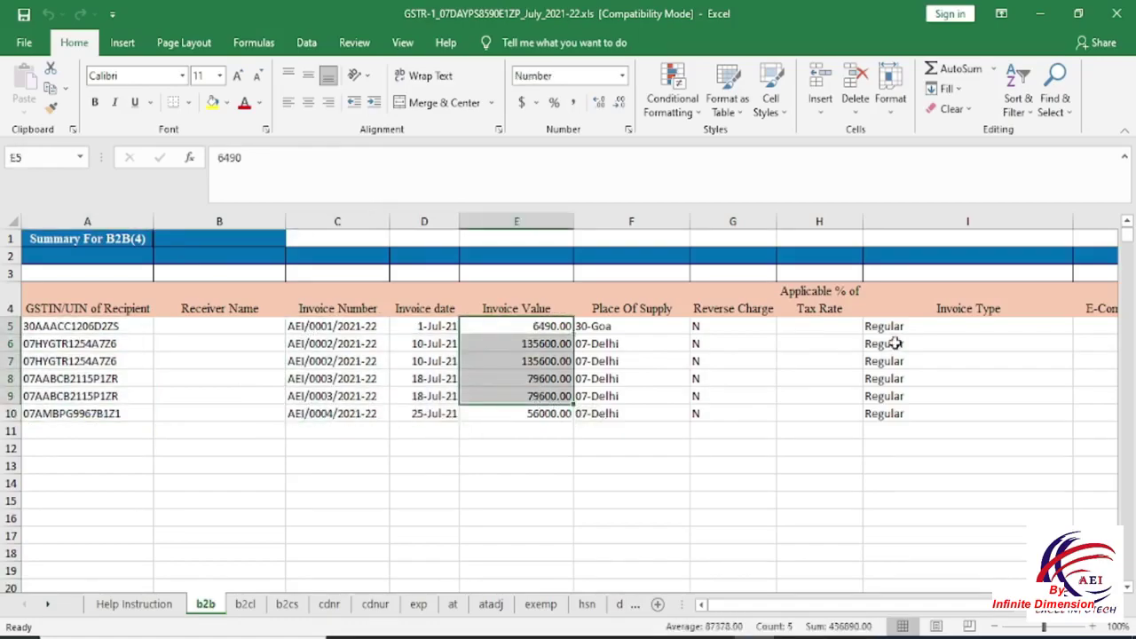
pyautogui.moveTo(893, 326); pyautogui.dragTo(898, 412)
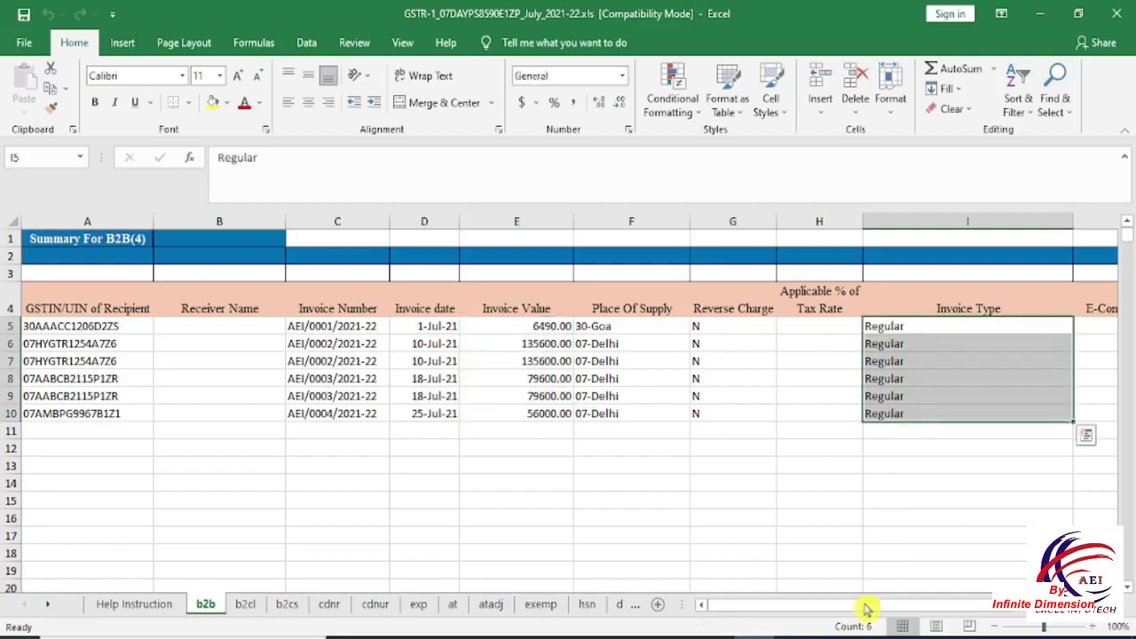
pyautogui.moveTo(808, 611); pyautogui.dragTo(947, 619)
pyautogui.moveTo(873, 328); pyautogui.dragTo(971, 432)
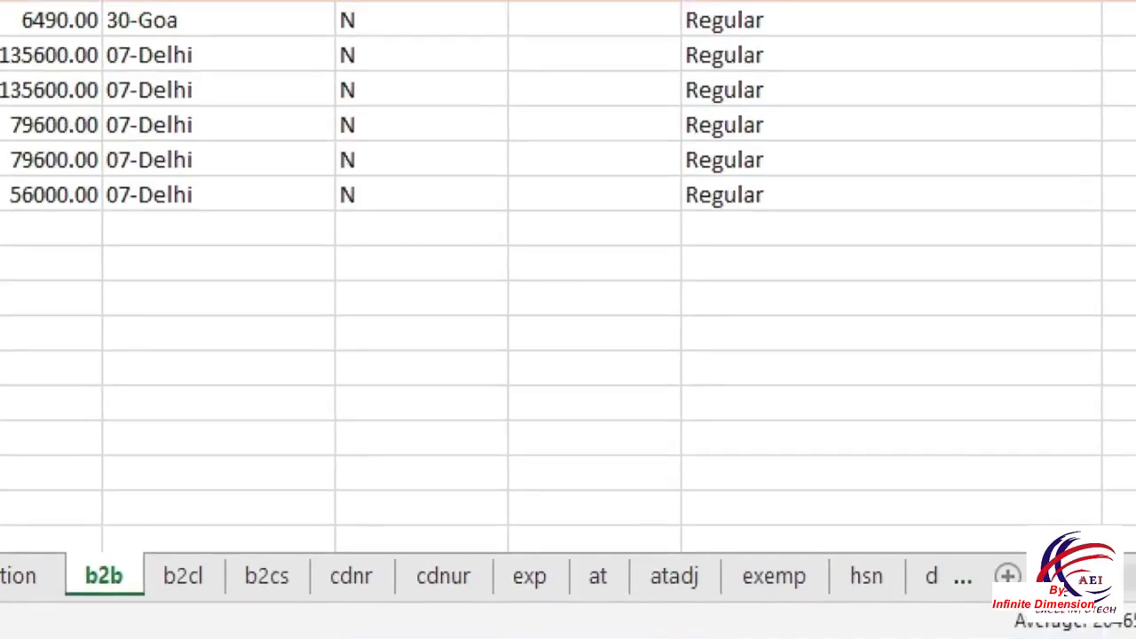
pyautogui.keyDown('ctrl'); pyautogui.click(320, 586); pyautogui.keyUp('ctrl')
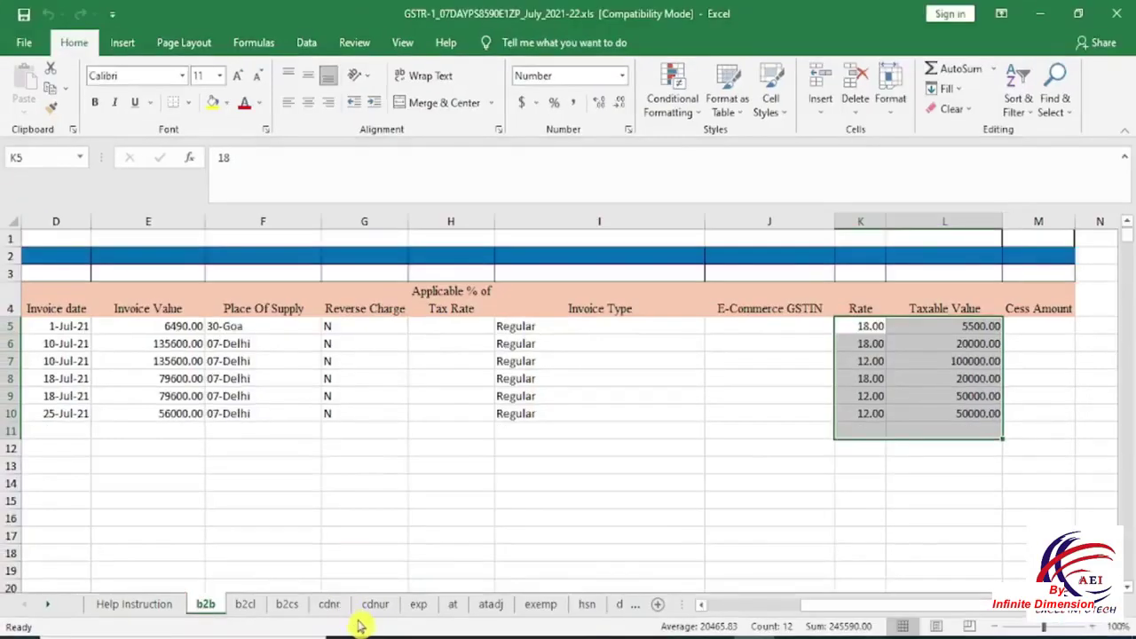
# On the hsn sheet, check the 8523 MSOffice quantity, 224000.00 total, taxable value and central tax
pyautogui.click(584, 610)
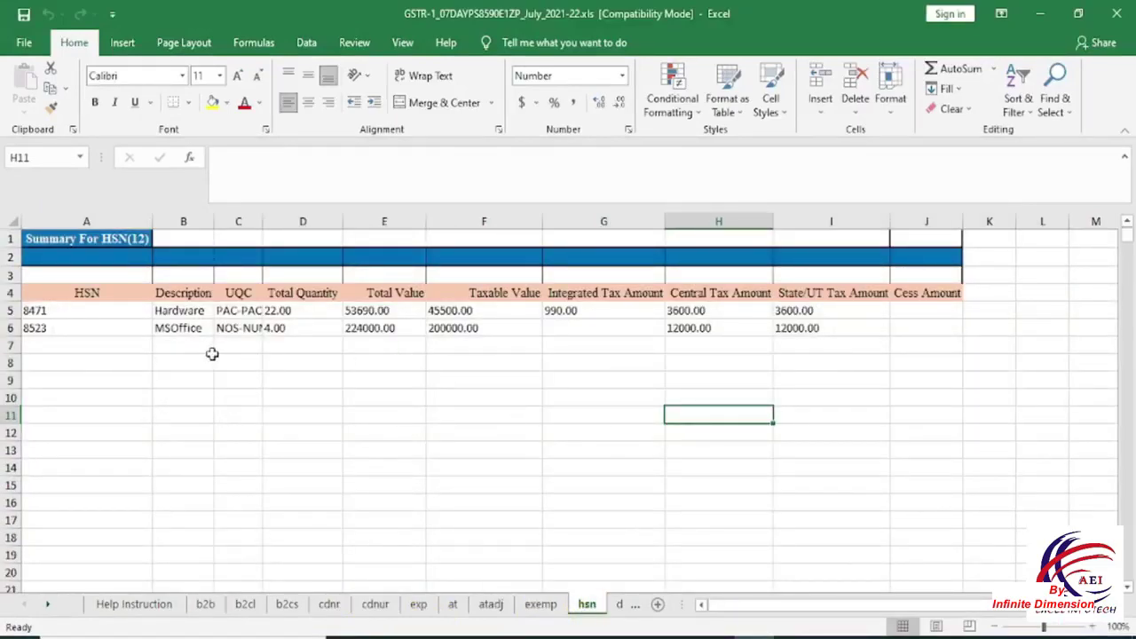
pyautogui.moveTo(146, 328); pyautogui.dragTo(484, 345)
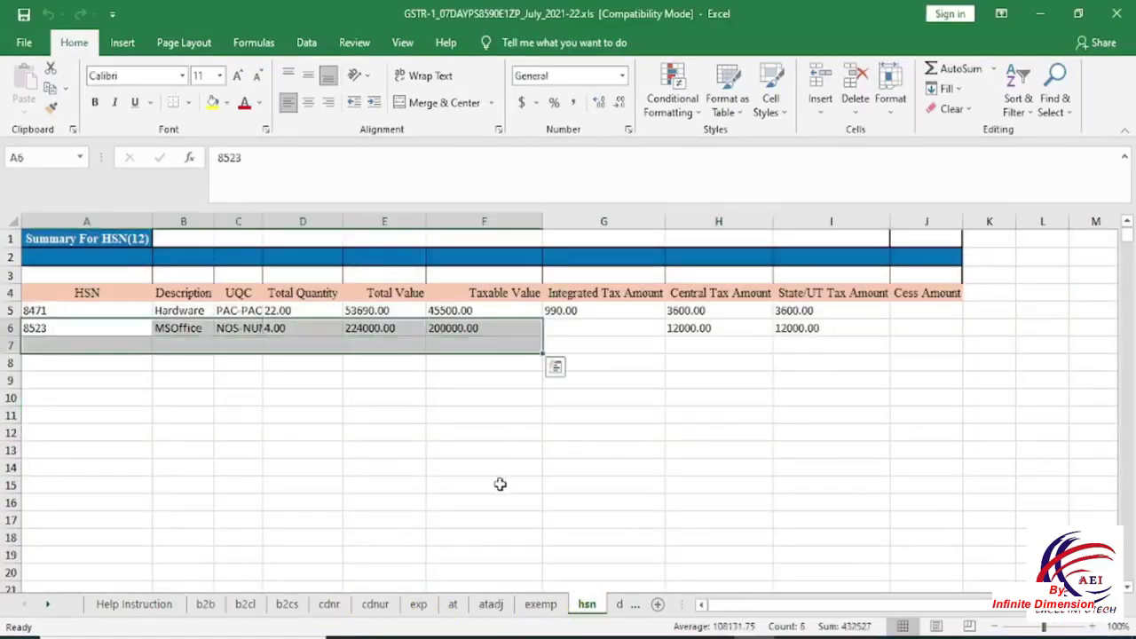
pyautogui.click(454, 453)
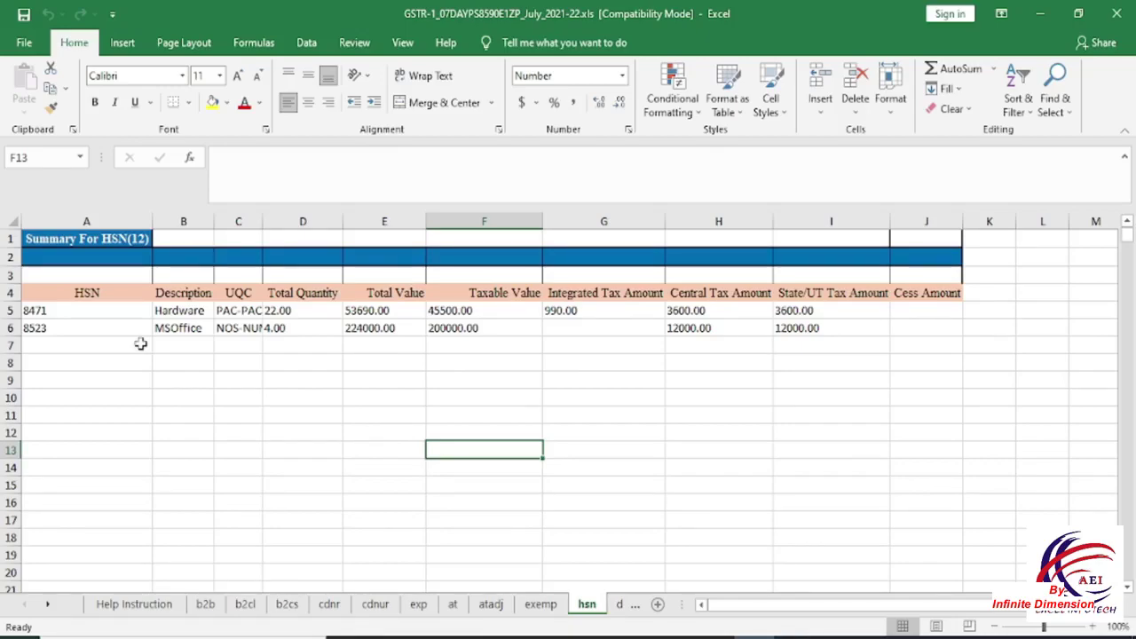
pyautogui.click(281, 343)
pyautogui.click(388, 326)
pyautogui.click(525, 315)
pyautogui.click(647, 325)
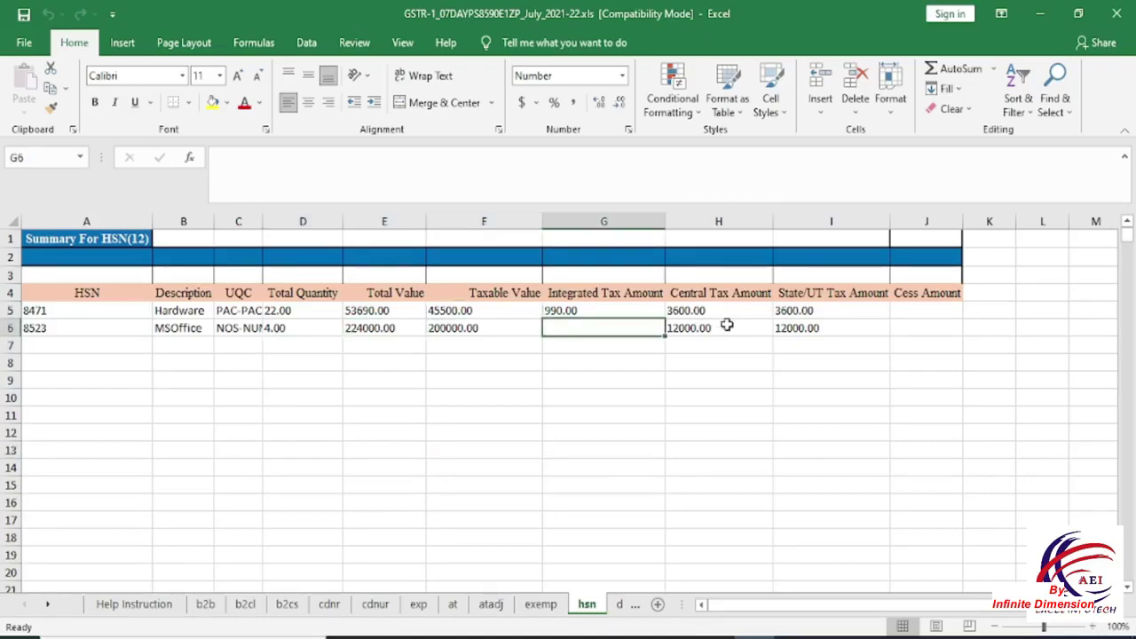
pyautogui.click(728, 325)
# Recheck the HSN row's total value, NOS-NUMBERS unit and MSOffice description, then close the workbook
pyautogui.click(603, 432)
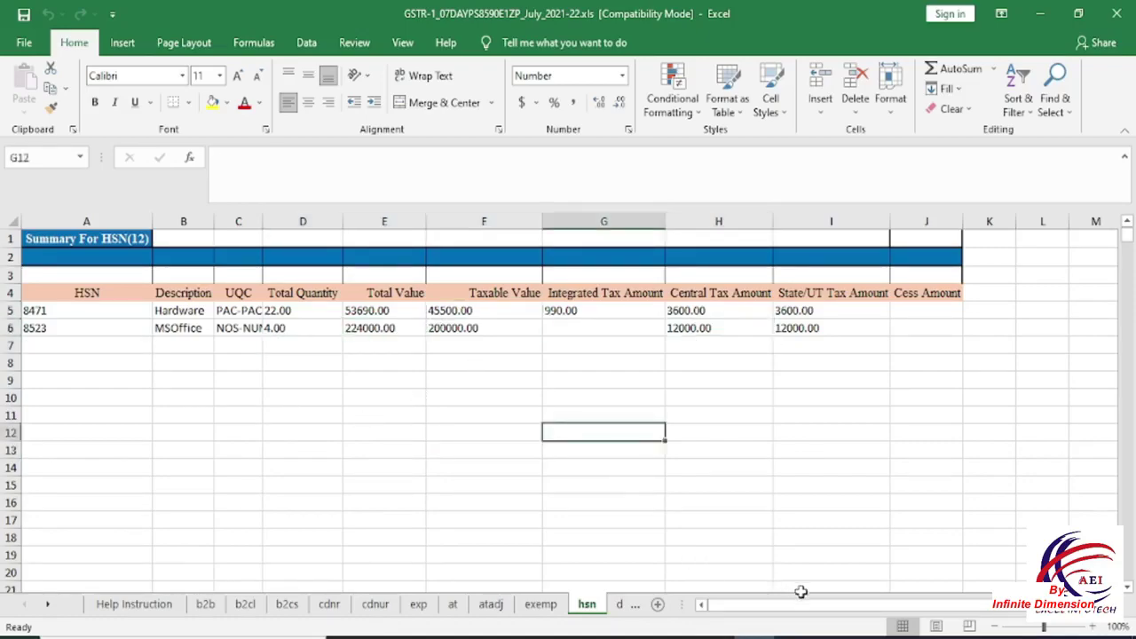
pyautogui.click(371, 330)
pyautogui.click(251, 328)
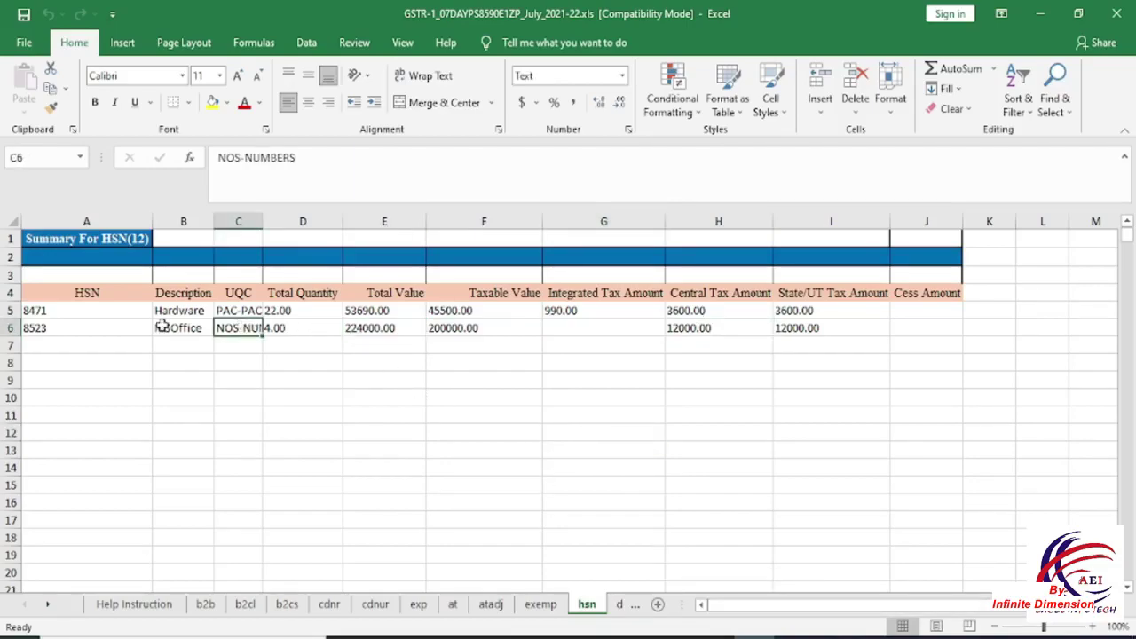
pyautogui.click(167, 333)
pyautogui.click(484, 414)
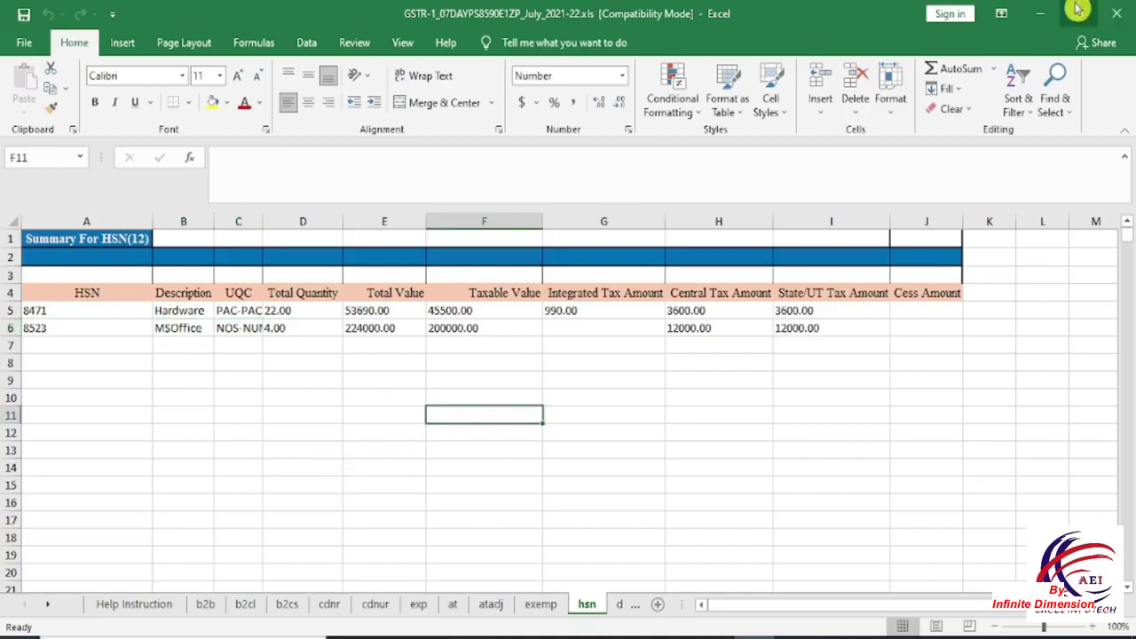
pyautogui.click(1123, 13)
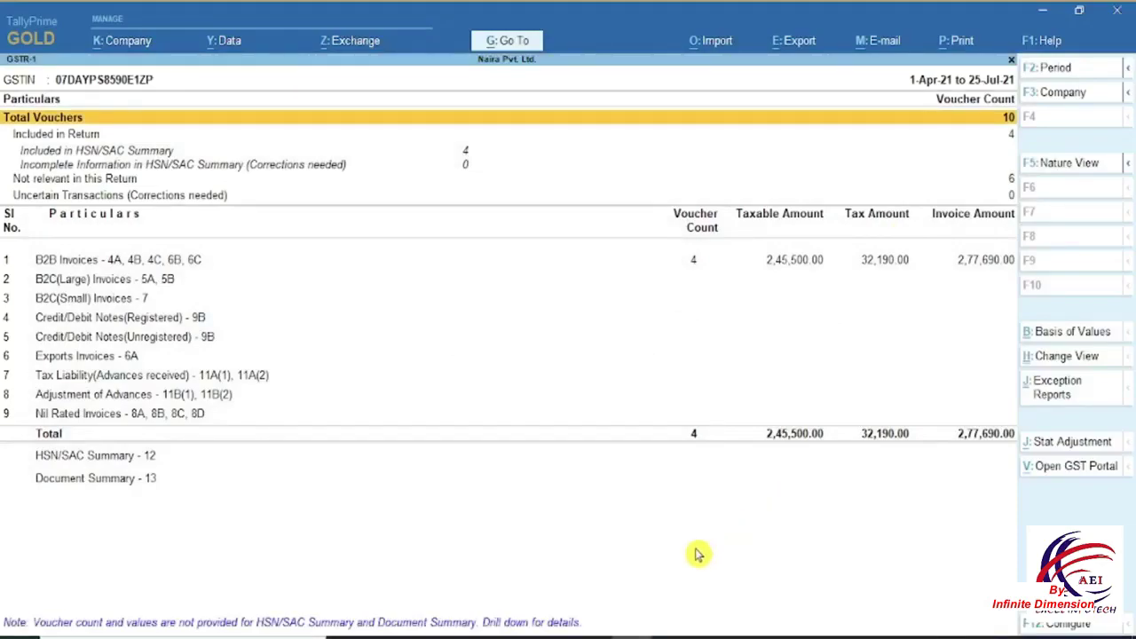
pyautogui.press('Escape')
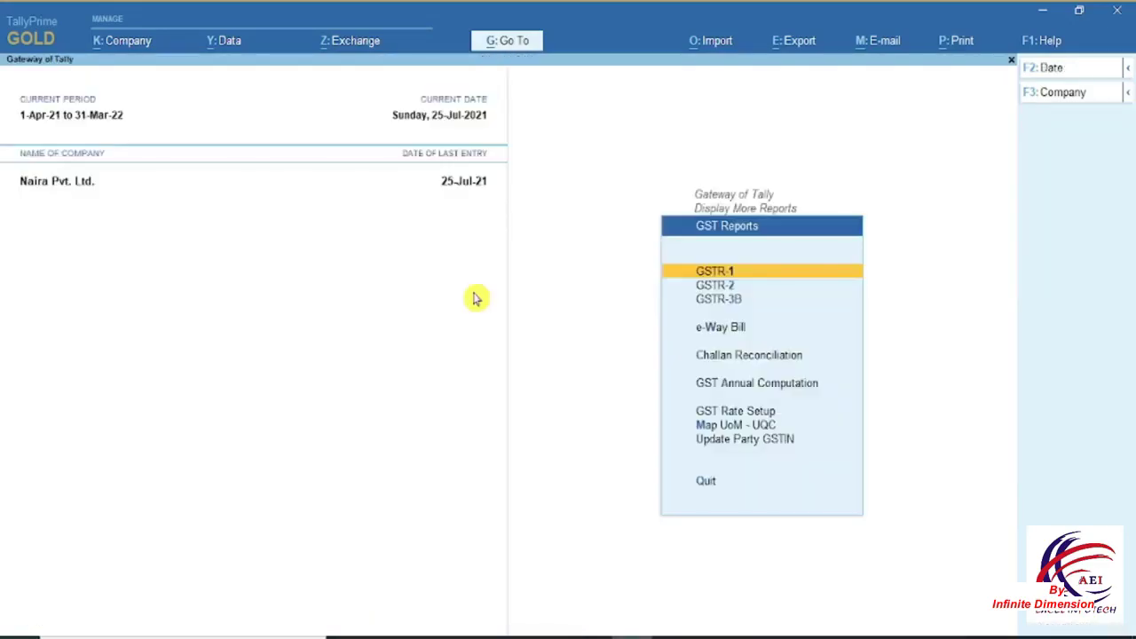
pyautogui.click(714, 302)
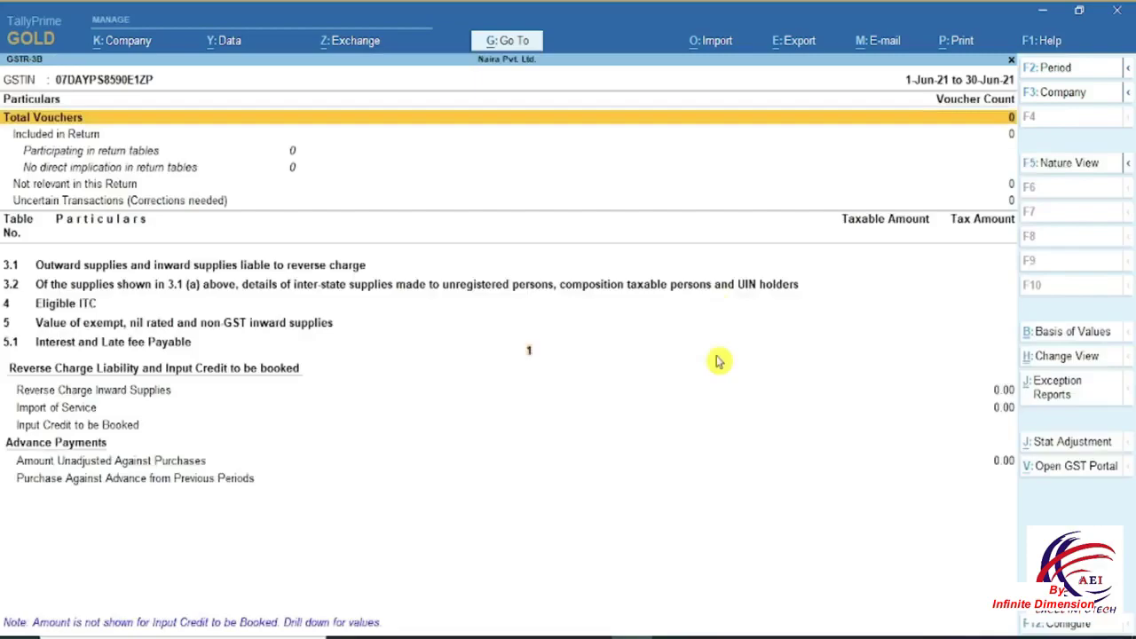
pyautogui.press('F2')
pyautogui.press('BackSpace')
pyautogui.press('Return')
pyautogui.press('BackSpace')
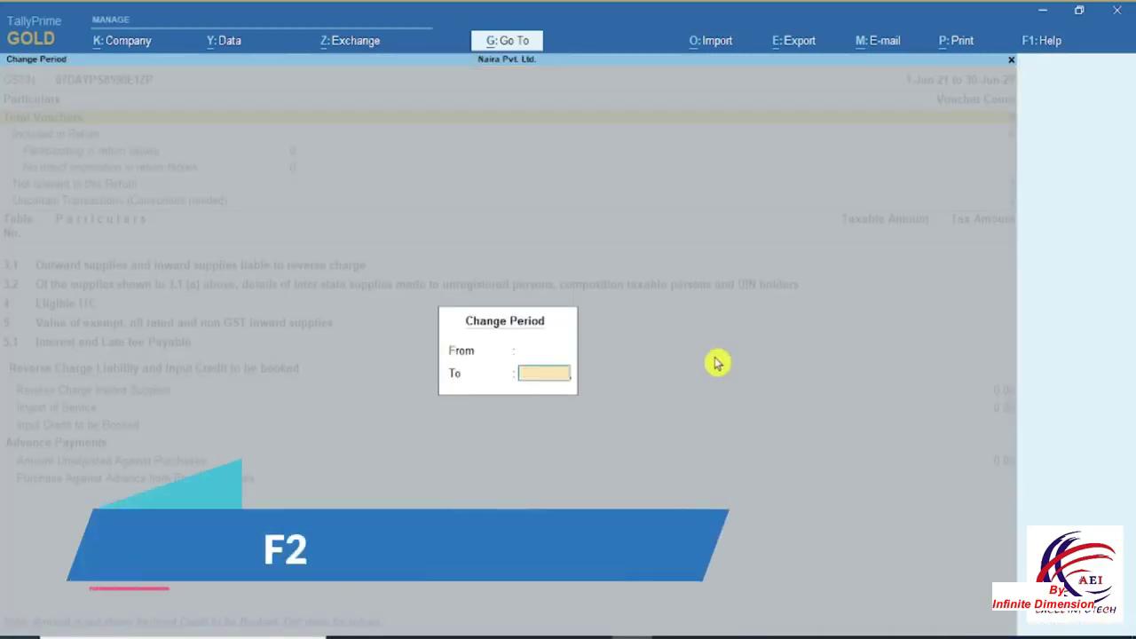
pyautogui.press('Return')
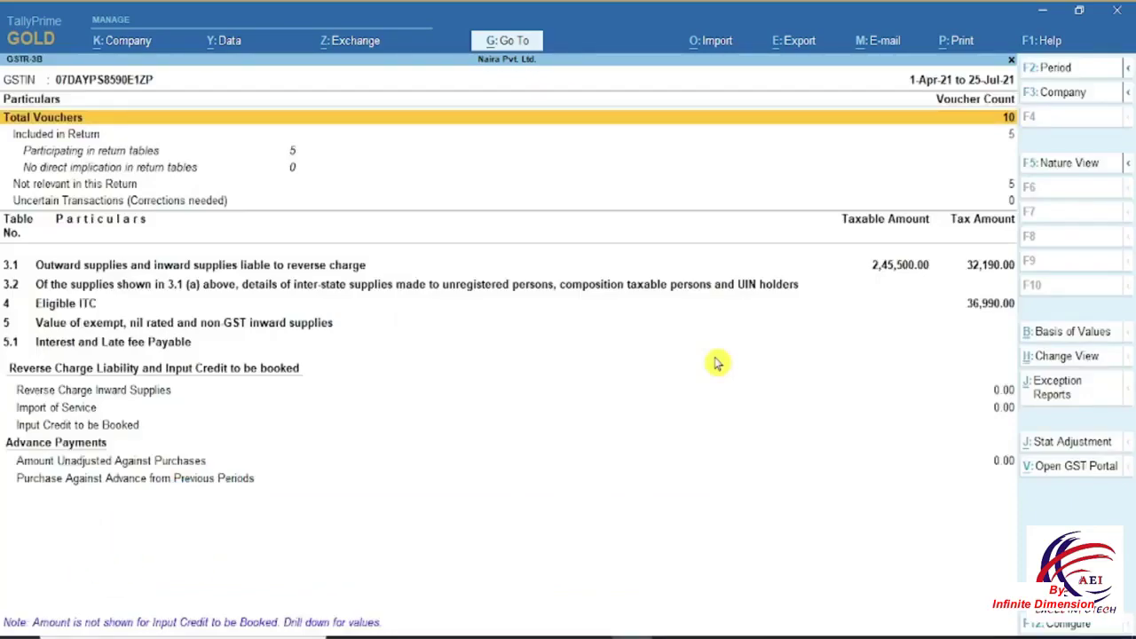
pyautogui.press('ctrl')
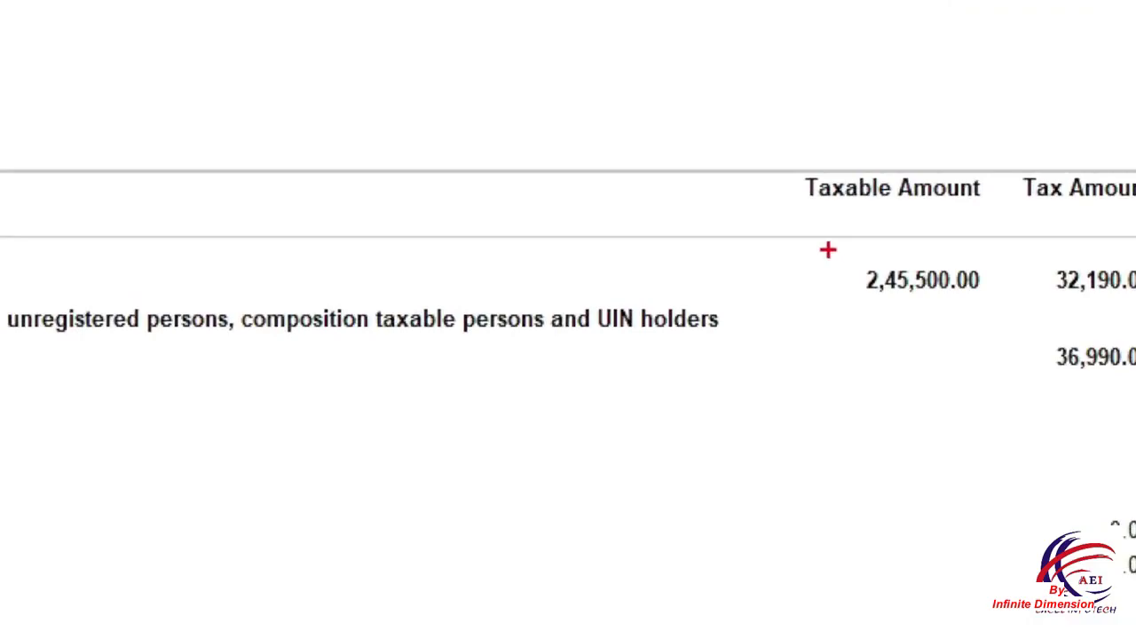
pyautogui.moveTo(828, 245); pyautogui.dragTo(1005, 321)
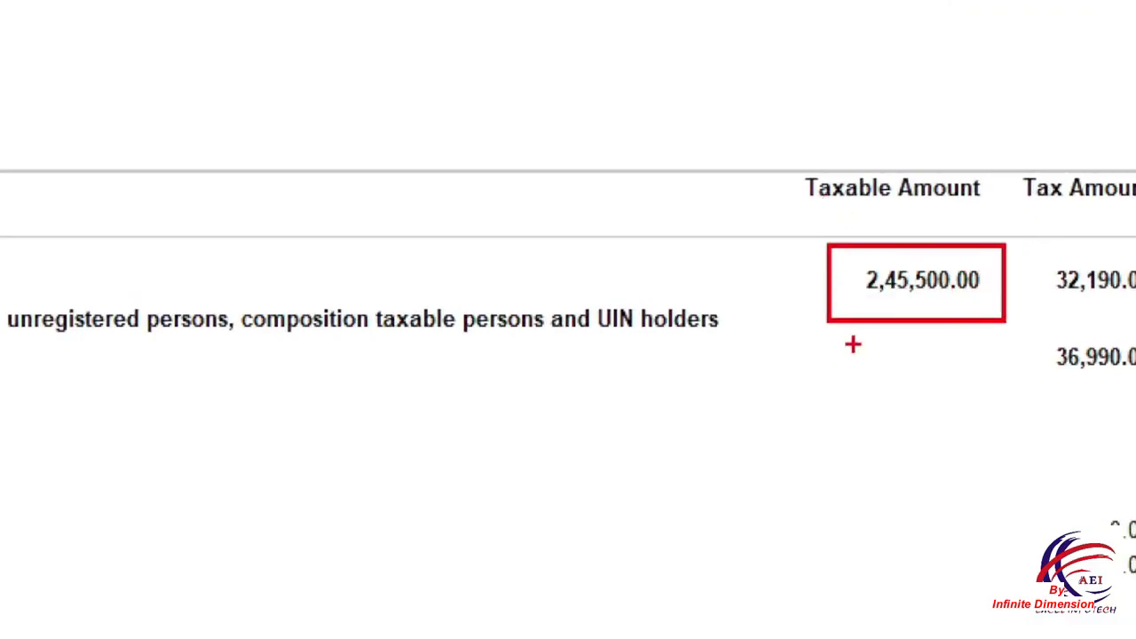
pyautogui.press('Escape')
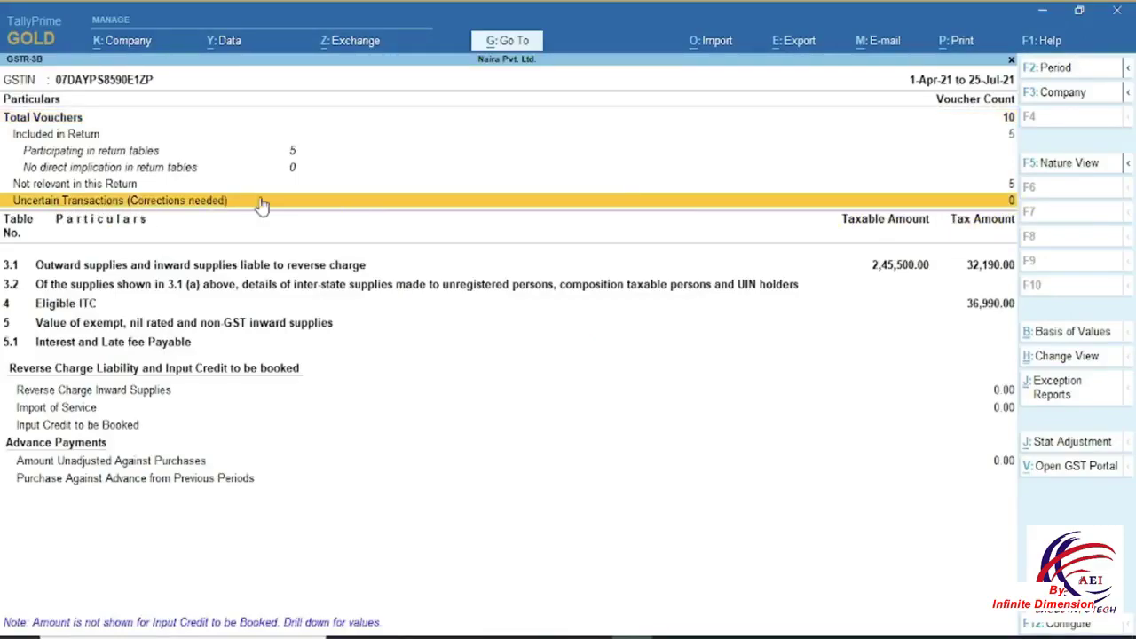
# Start the GSTR-3B E-Return export as Excel (Spreadsheet) to C:\Program Files\TallyPrime
pyautogui.press('ctrl')
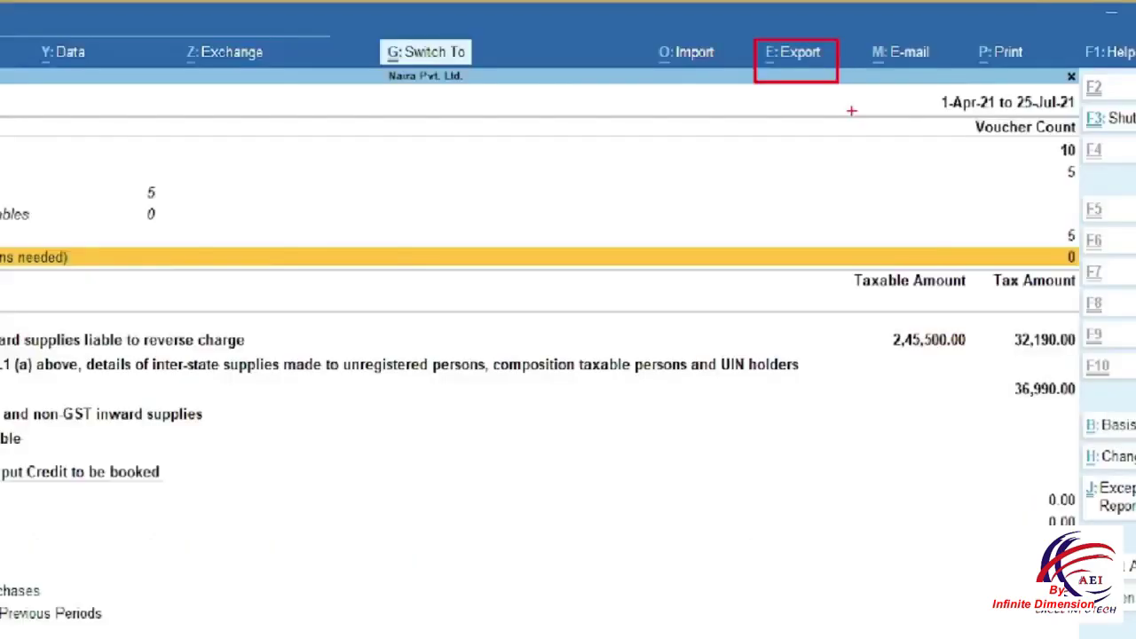
pyautogui.click(798, 42)
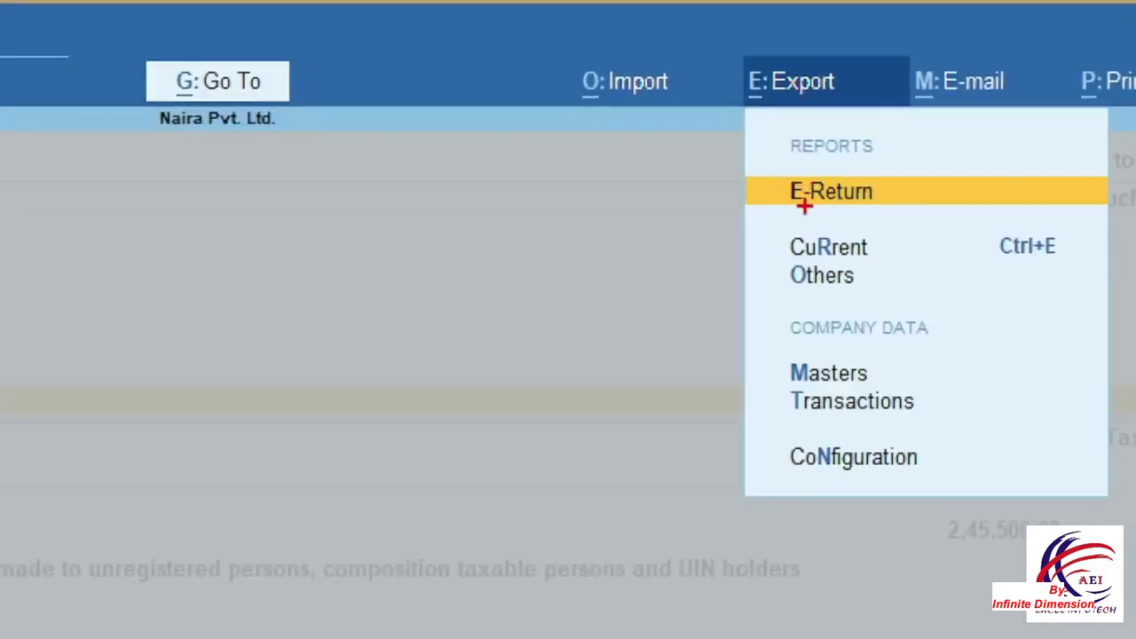
pyautogui.moveTo(757, 162)
pyautogui.mouseDown()
pyautogui.moveTo(829, 206)
pyautogui.moveTo(908, 219)
pyautogui.mouseUp()
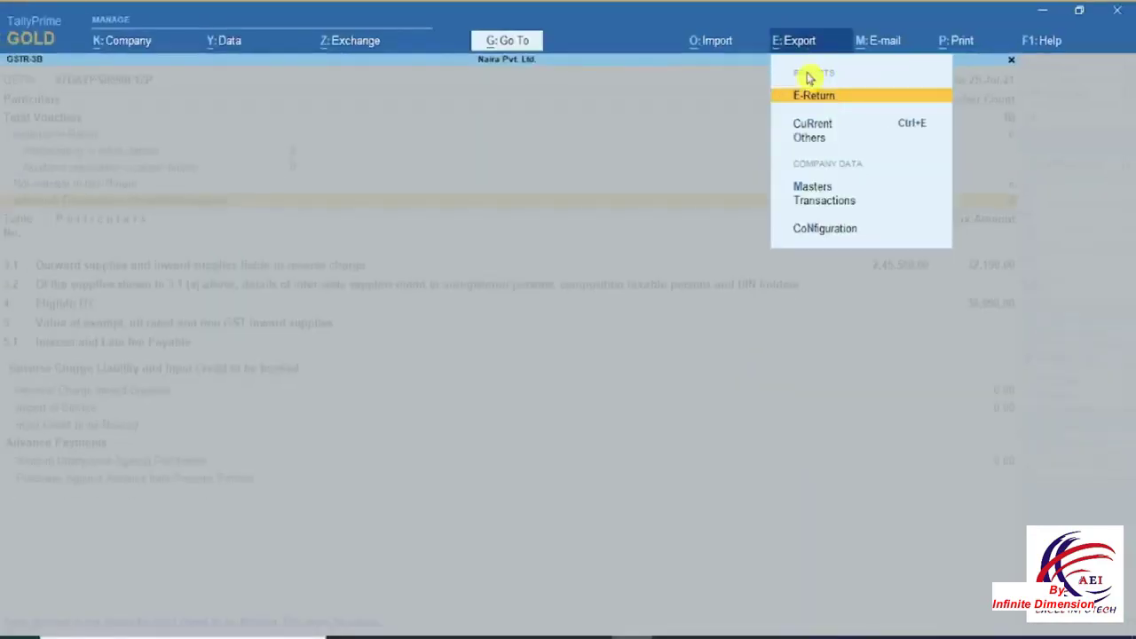
pyautogui.click(813, 98)
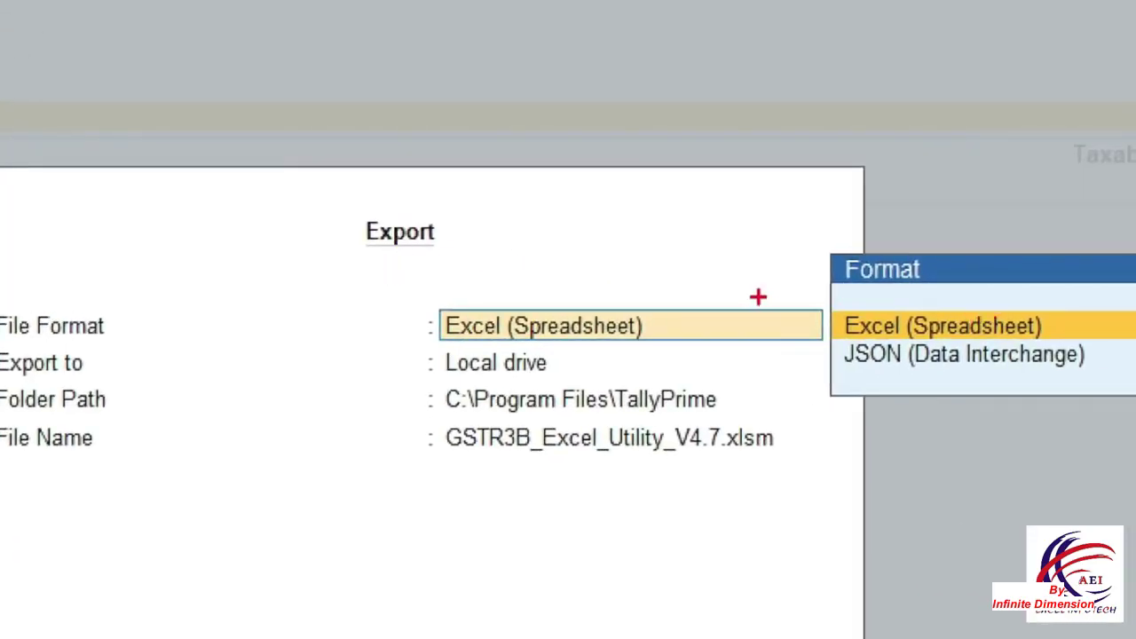
pyautogui.moveTo(816, 291)
pyautogui.mouseDown()
pyautogui.moveTo(1110, 353)
pyautogui.moveTo(1118, 340)
pyautogui.mouseUp()
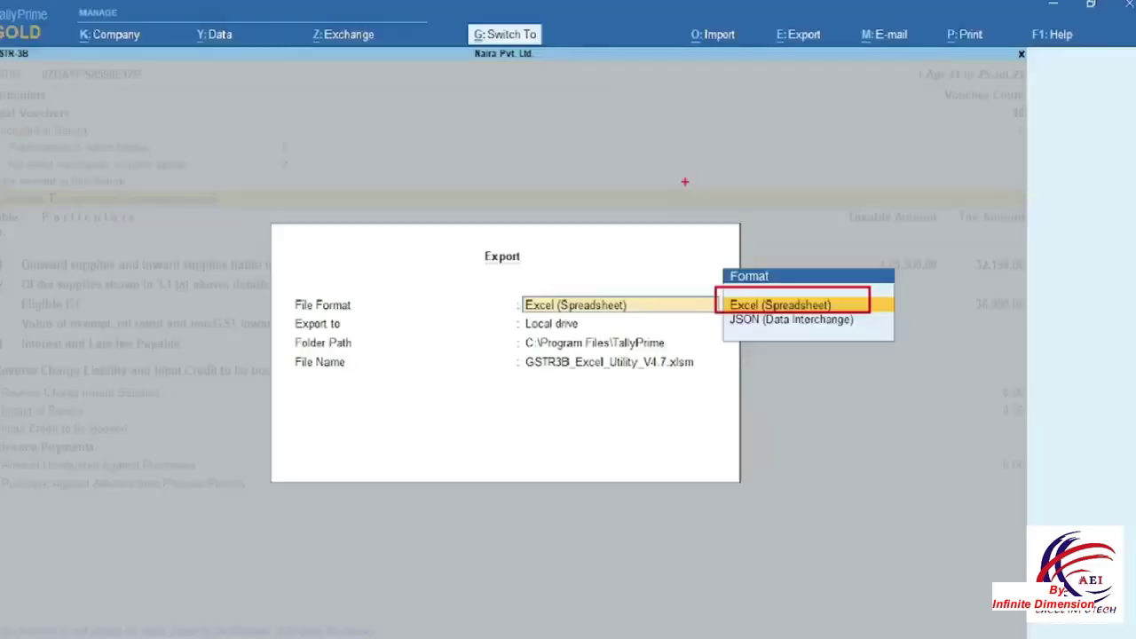
pyautogui.press('Return')
pyautogui.press('Return')
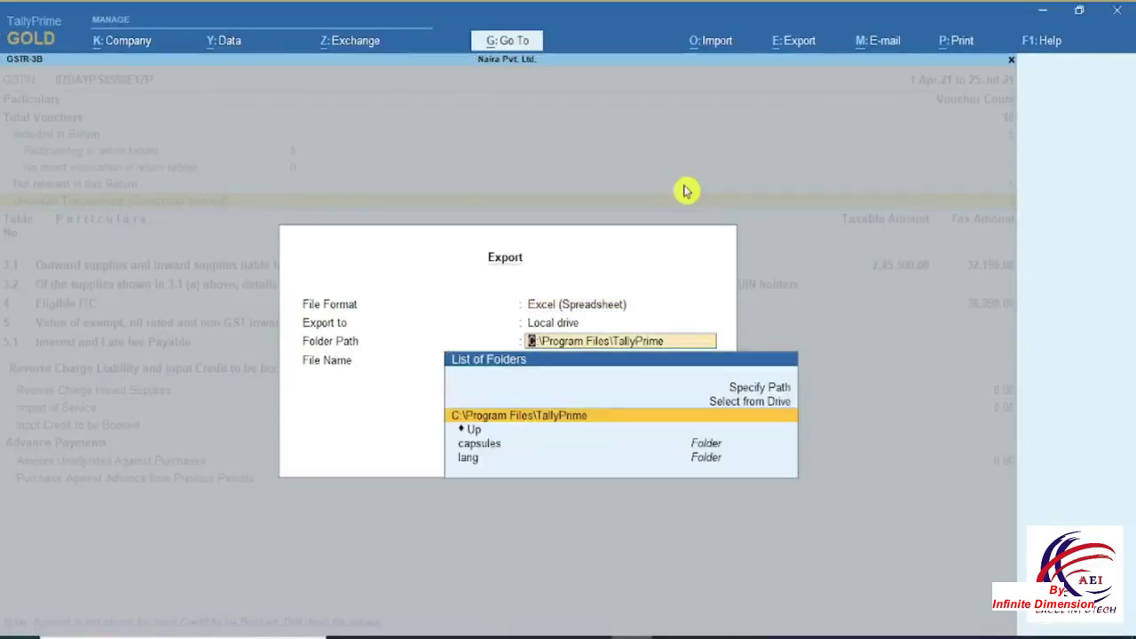
pyautogui.press('Return')
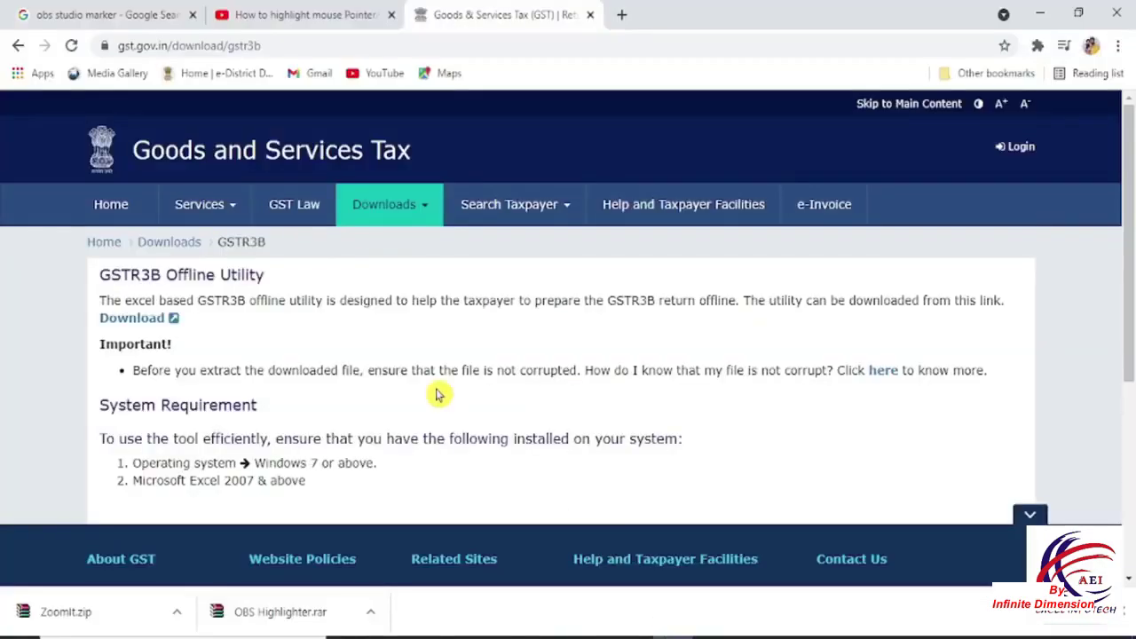
# Download the GSTR3B Offline Utility zip from gst.gov.in/download/gstr3b, confirming with PROCEED
pyautogui.hotkey('ctrl', '1')
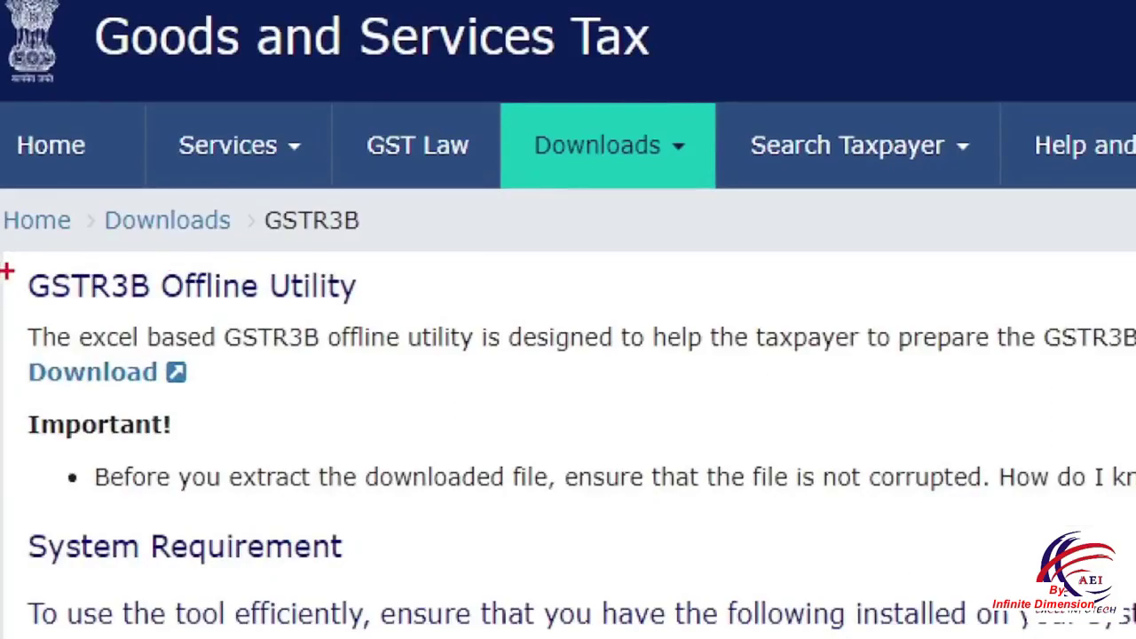
pyautogui.moveTo(17, 260)
pyautogui.mouseDown()
pyautogui.moveTo(19, 330)
pyautogui.moveTo(414, 497)
pyautogui.moveTo(459, 451)
pyautogui.mouseUp()
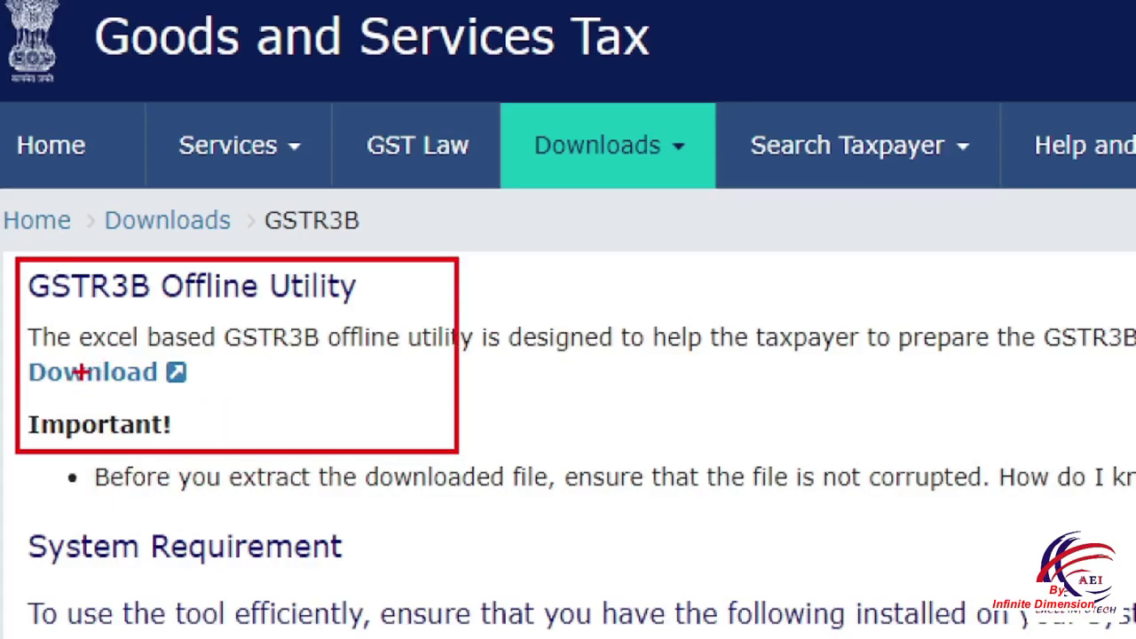
pyautogui.press('Escape')
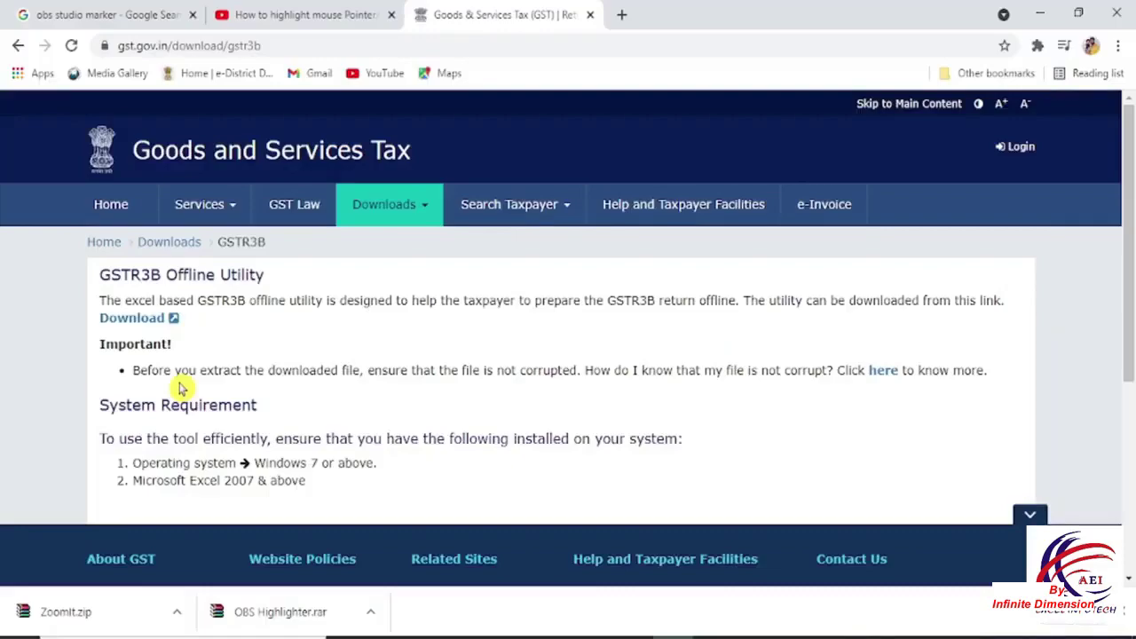
pyautogui.hotkey('ctrl', '1')
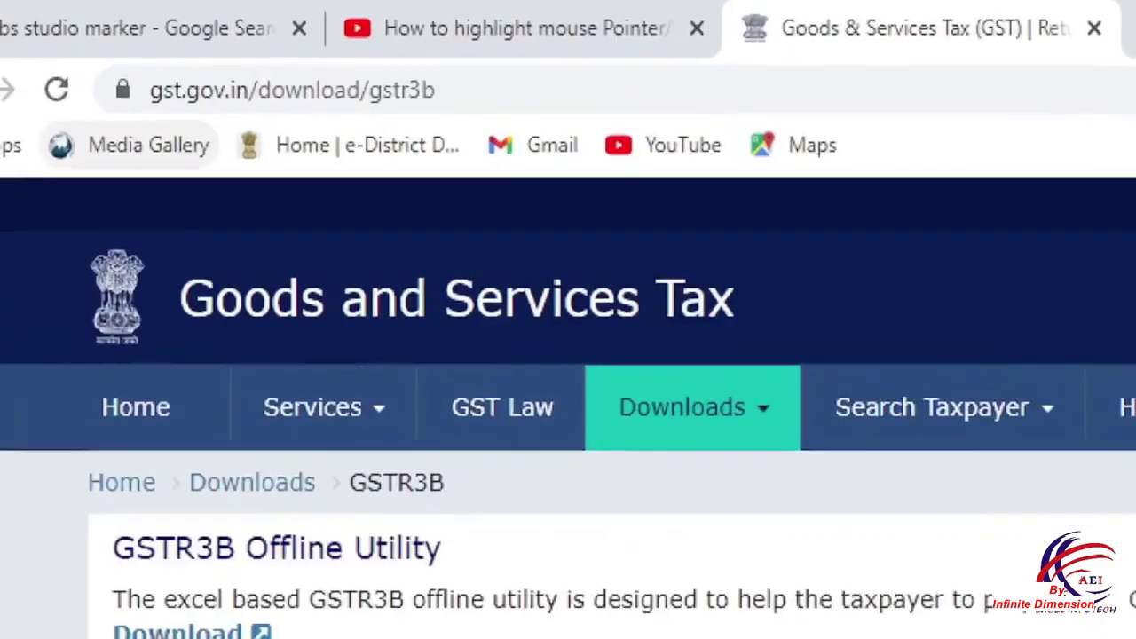
pyautogui.moveTo(106, 44)
pyautogui.mouseDown()
pyautogui.moveTo(177, 98)
pyautogui.moveTo(551, 112)
pyautogui.mouseUp()
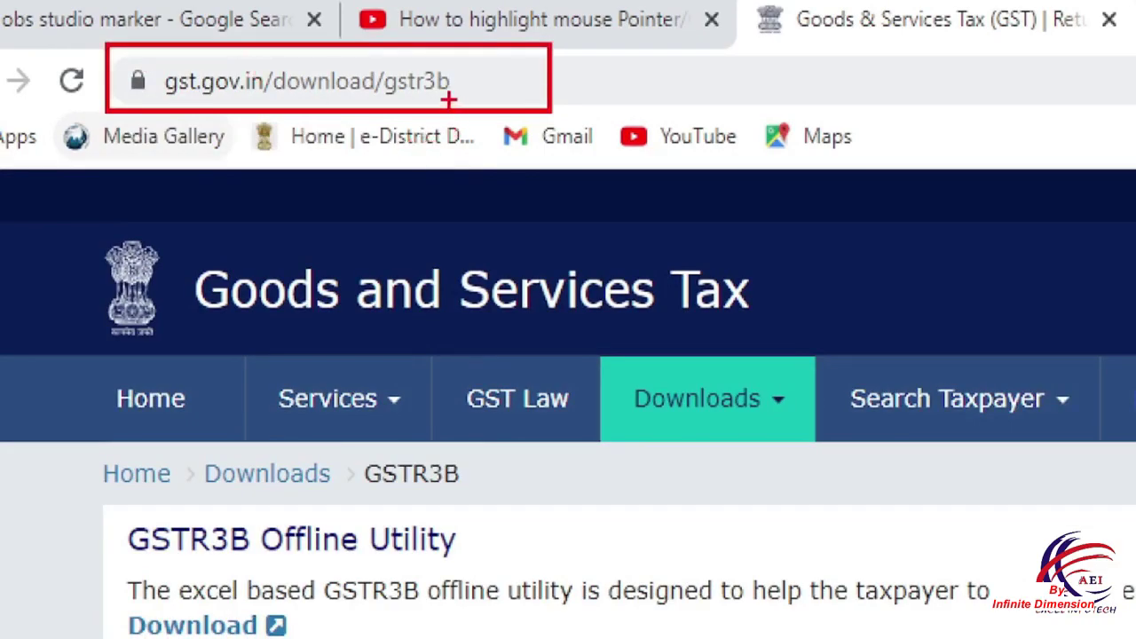
pyautogui.press('Escape')
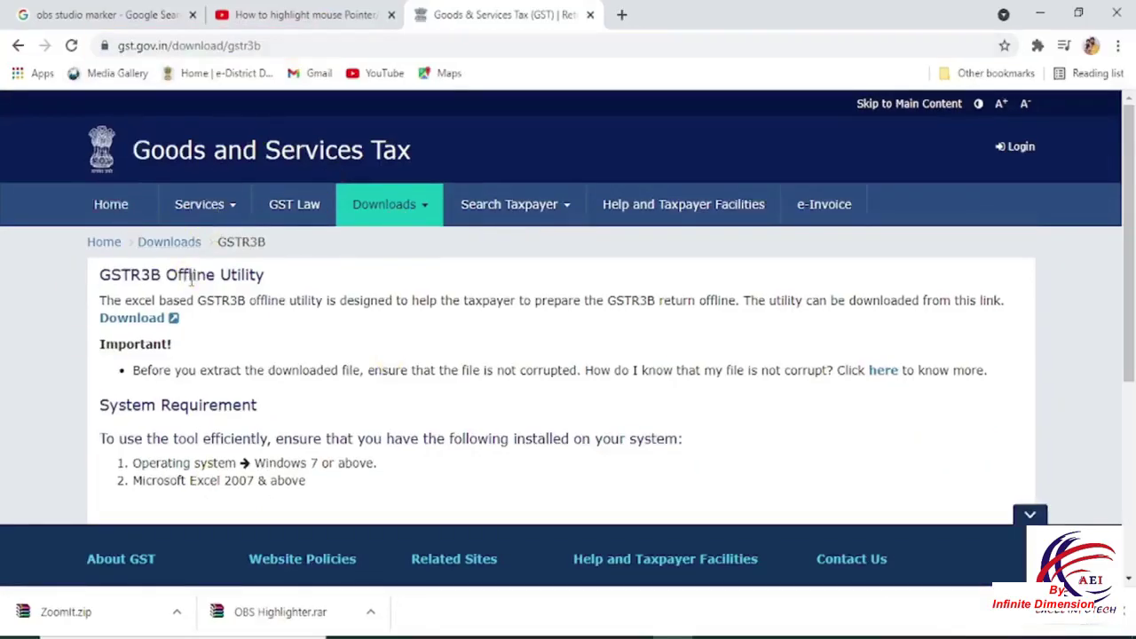
pyautogui.click(142, 324)
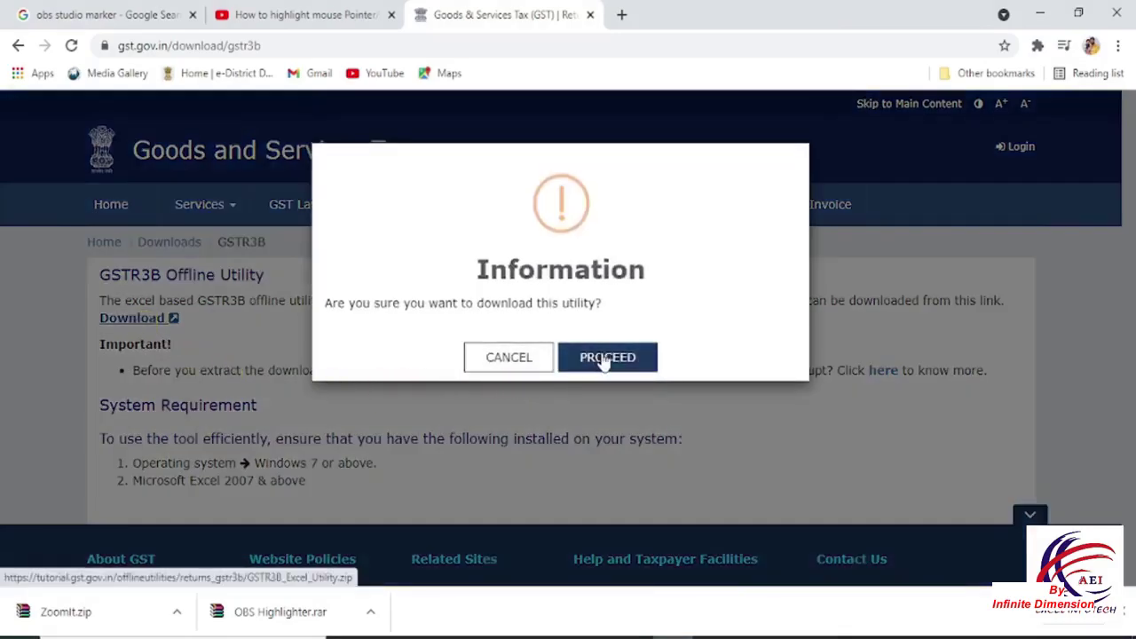
pyautogui.click(605, 357)
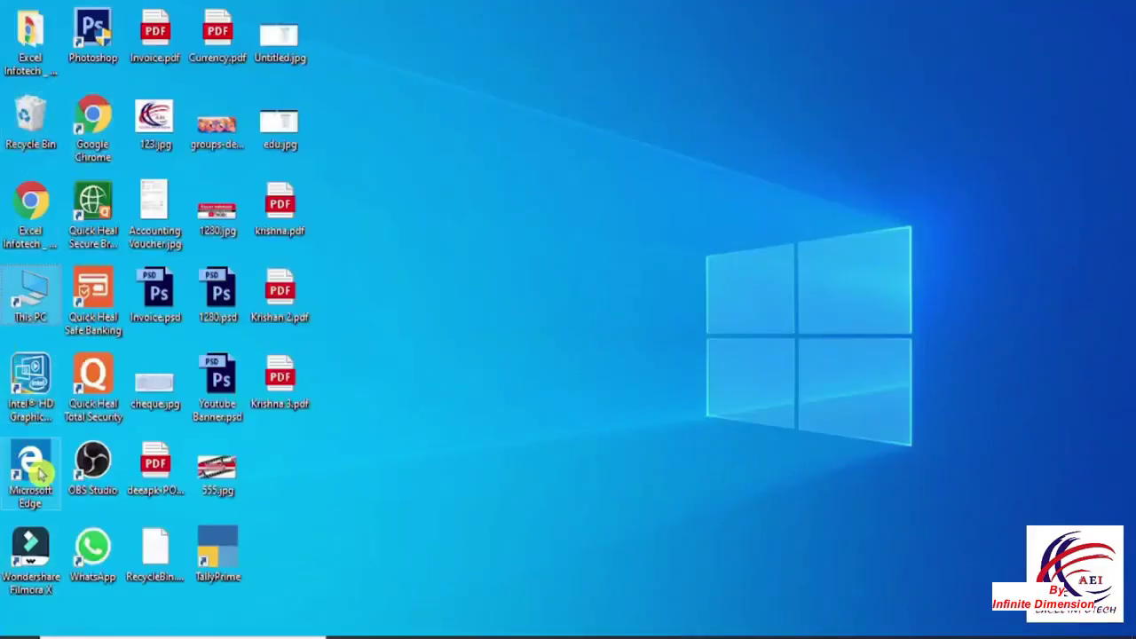
# Extract the GSTR3B utility zip in Downloads, replacing existing files, and select GSTR3B_Excel_Utility_V4.7.xlsm
pyautogui.doubleClick(33, 284)
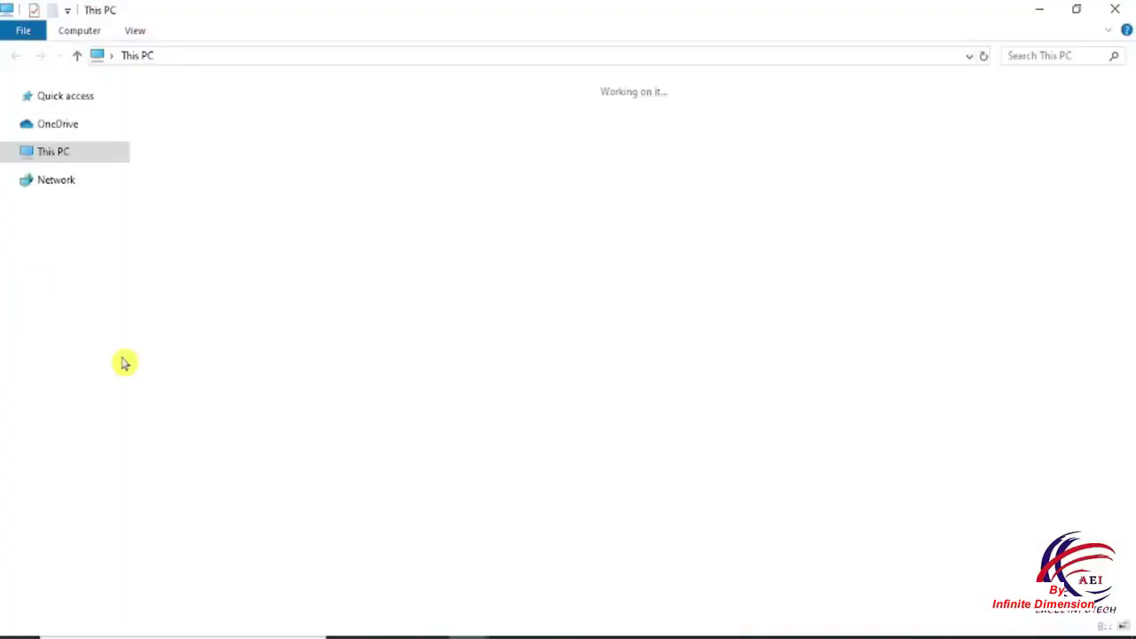
pyautogui.click(69, 139)
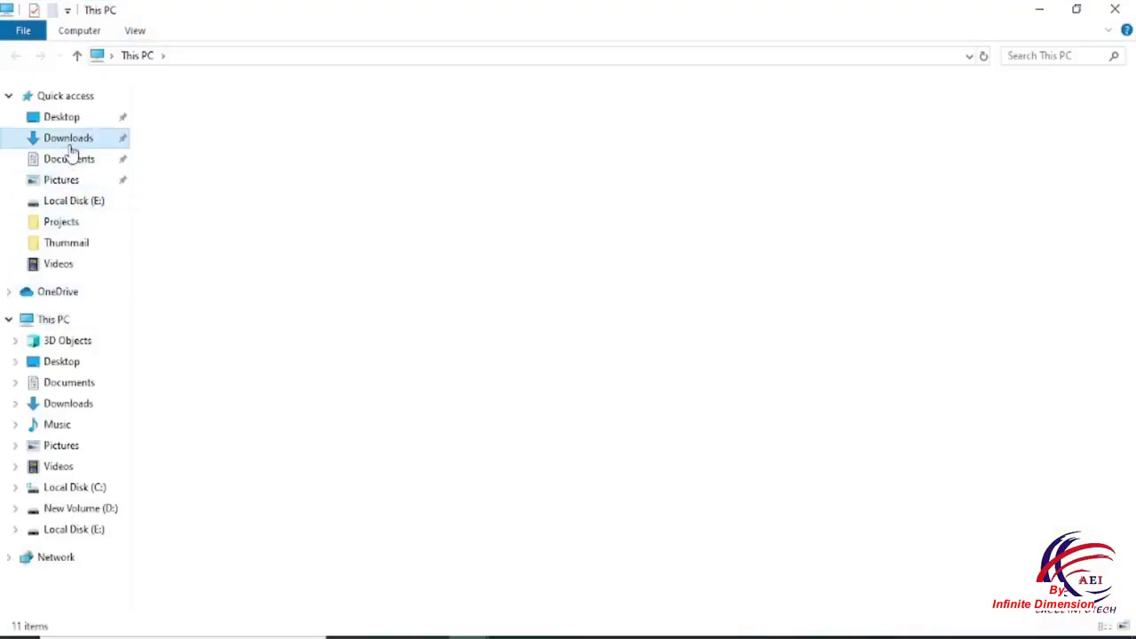
pyautogui.click(236, 133)
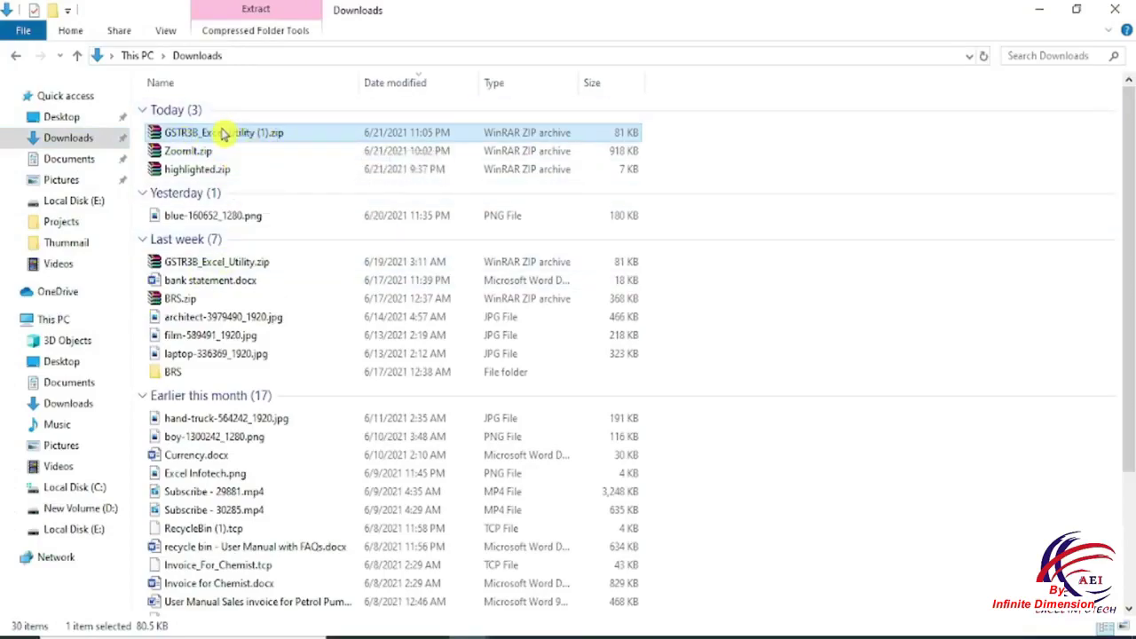
pyautogui.rightClick(222, 127)
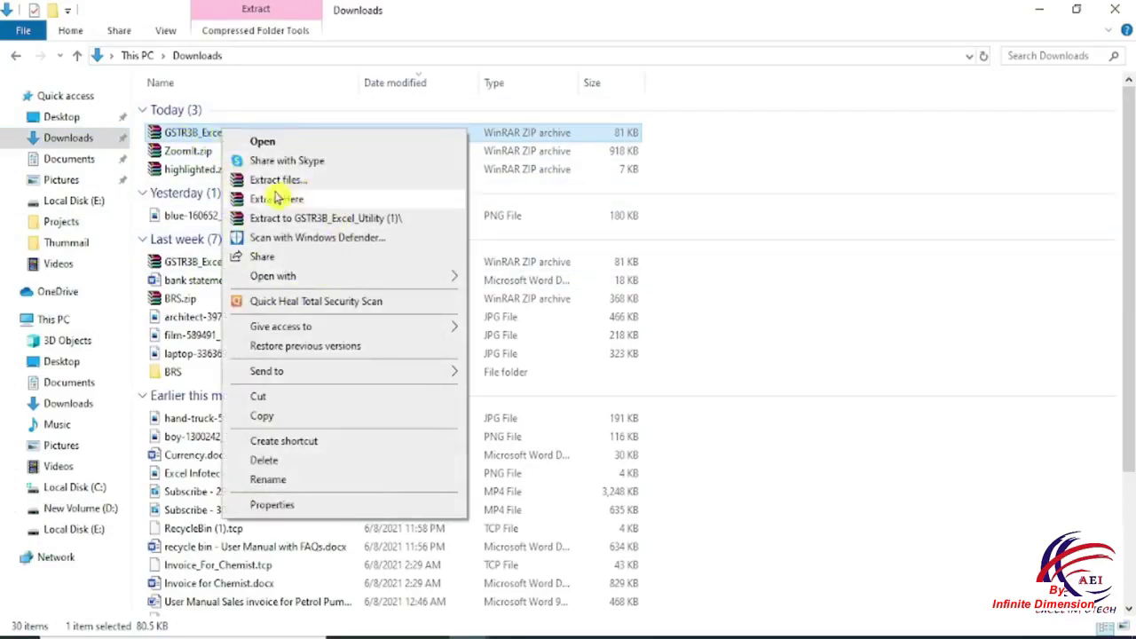
pyautogui.click(300, 203)
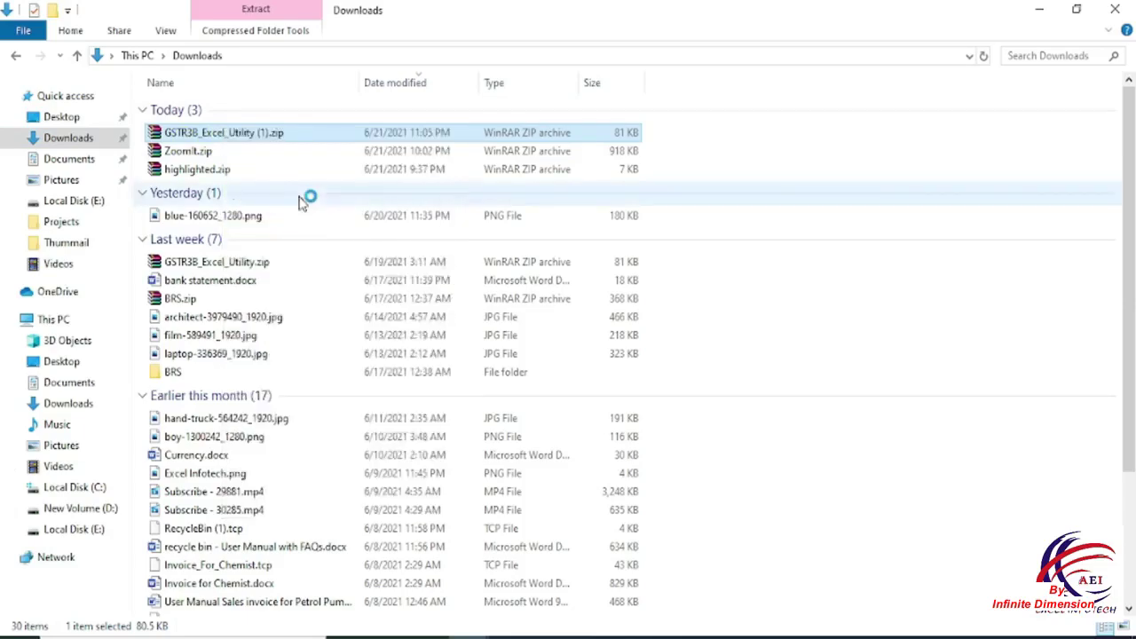
pyautogui.click(468, 418)
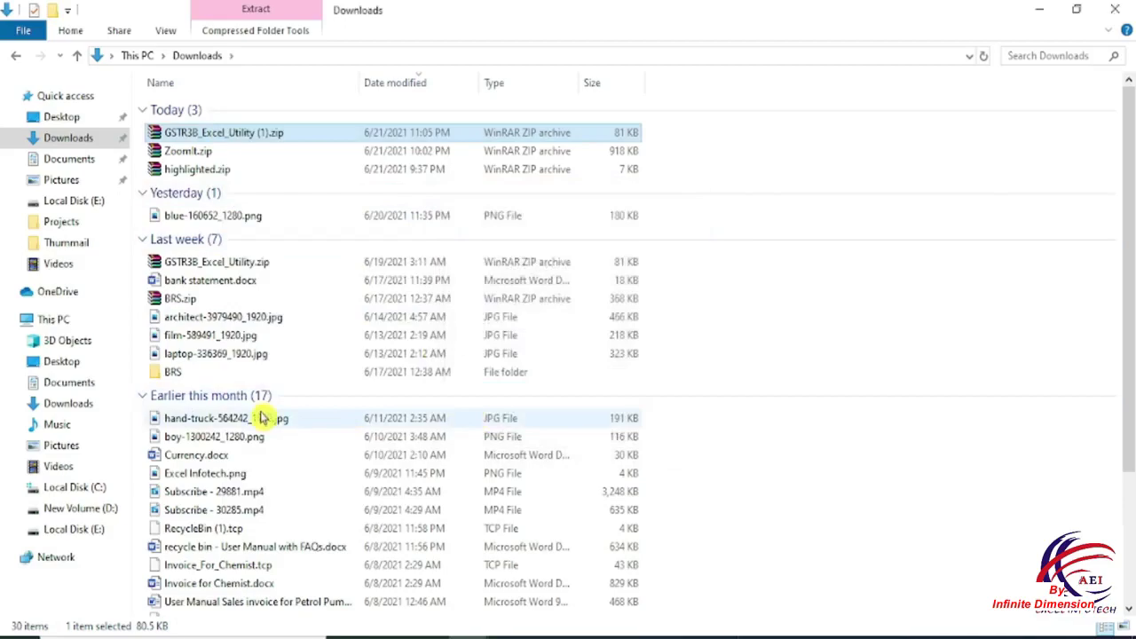
pyautogui.scroll(-3, 262, 417)
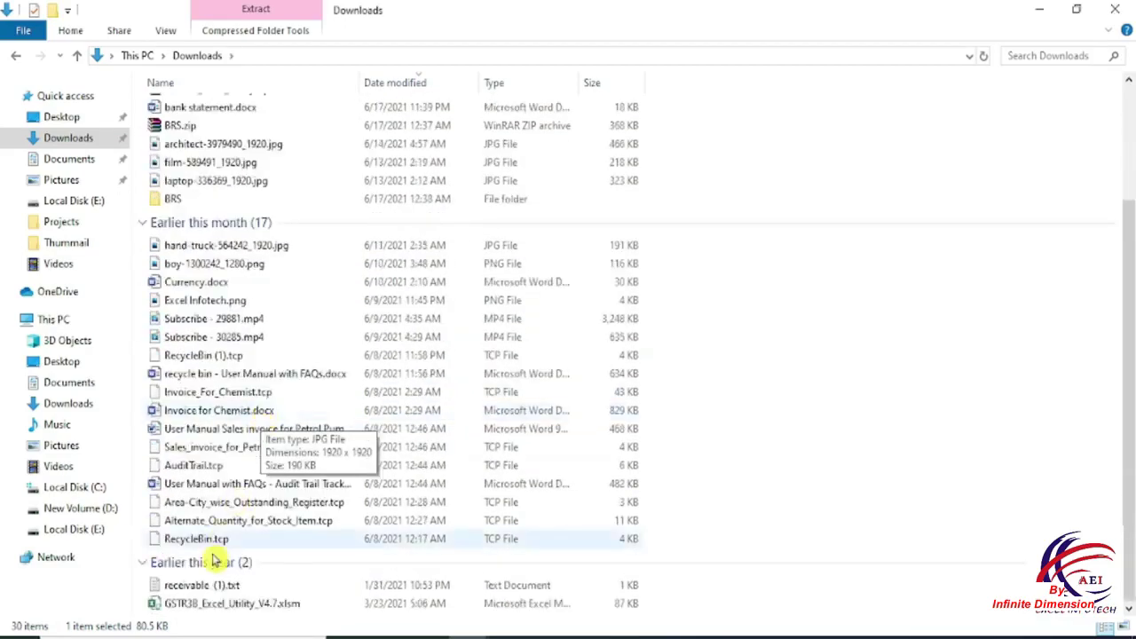
pyautogui.click(224, 607)
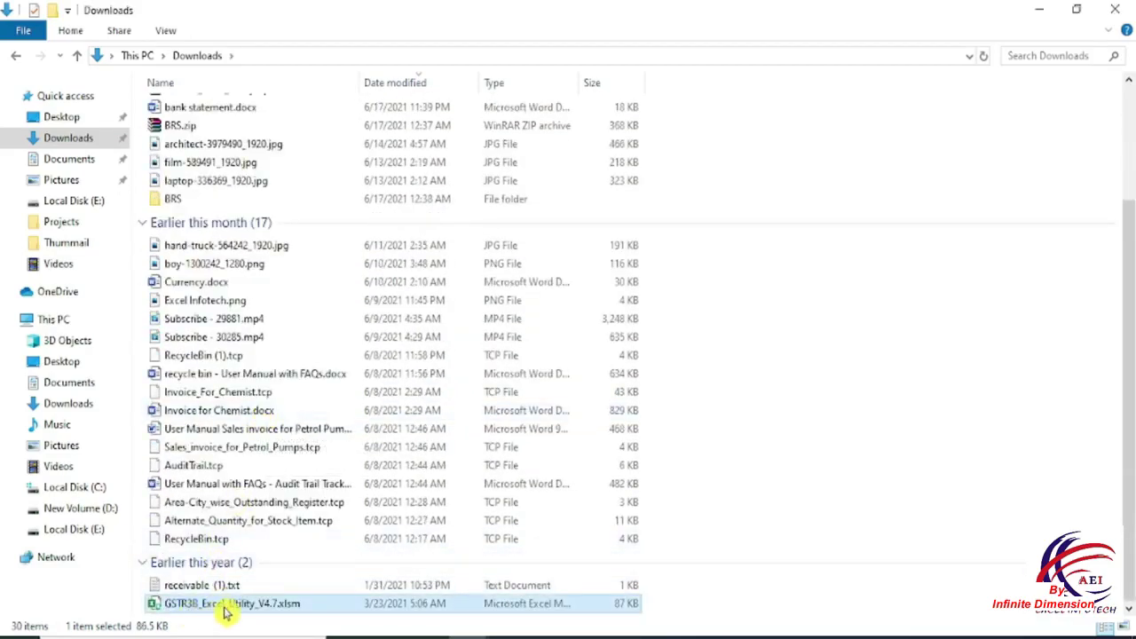
# Copy the GSTR3B_Excel_Utility_V4.7.xlsm workbook
pyautogui.doubleClick(230, 600)
pyautogui.rightClick(230, 600)
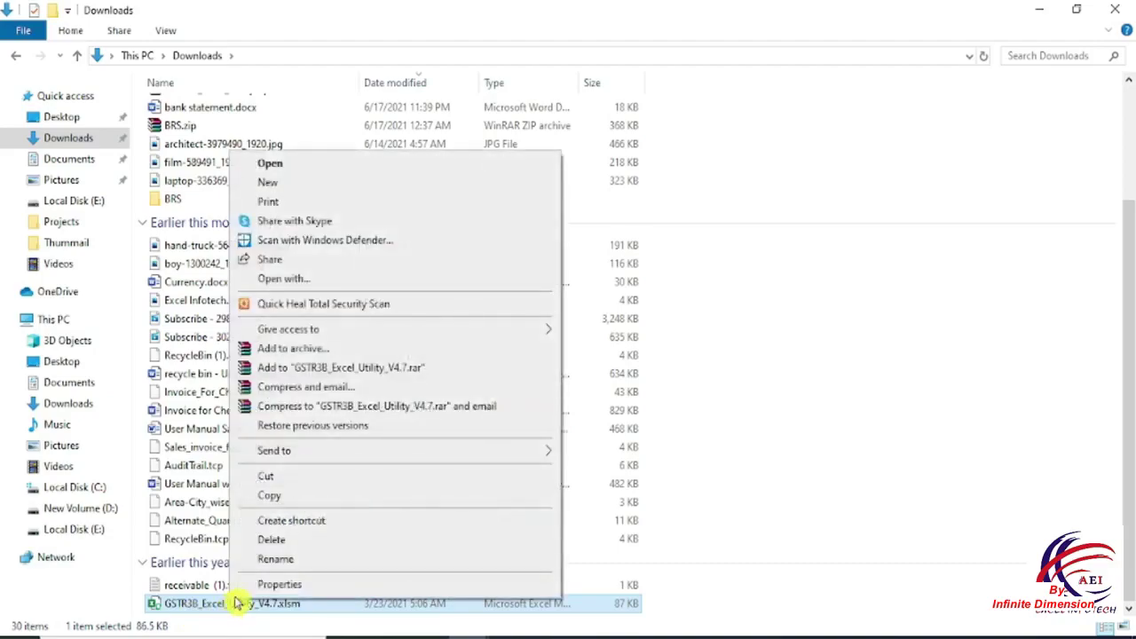
pyautogui.click(285, 498)
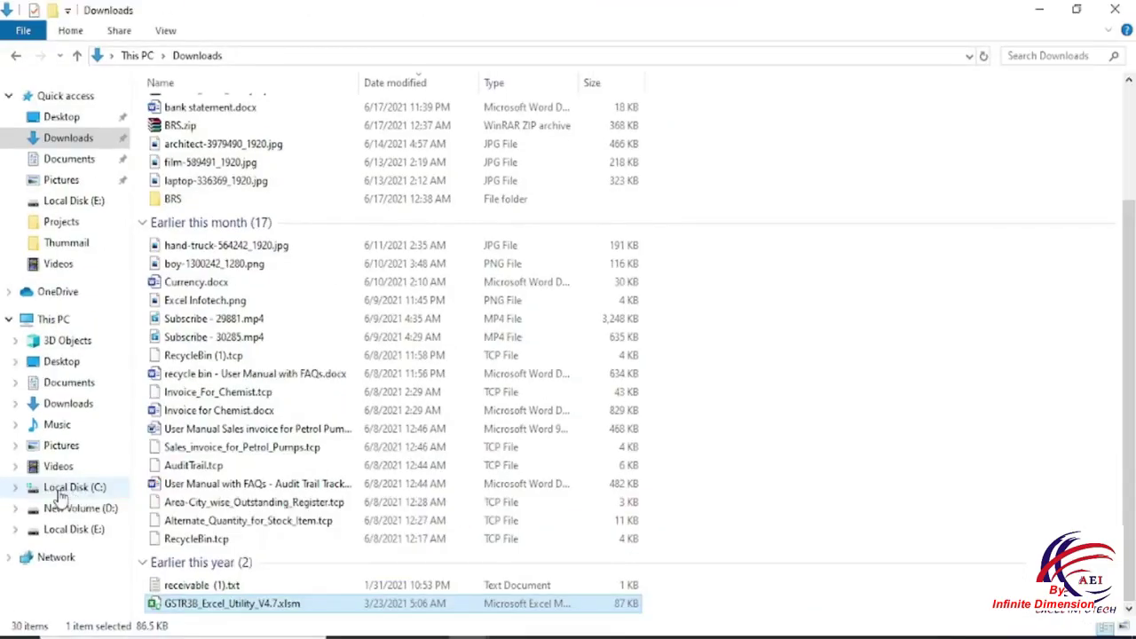
# Paste the workbook into C:\Program Files\TallyPrime, replacing the existing copy
pyautogui.click(62, 494)
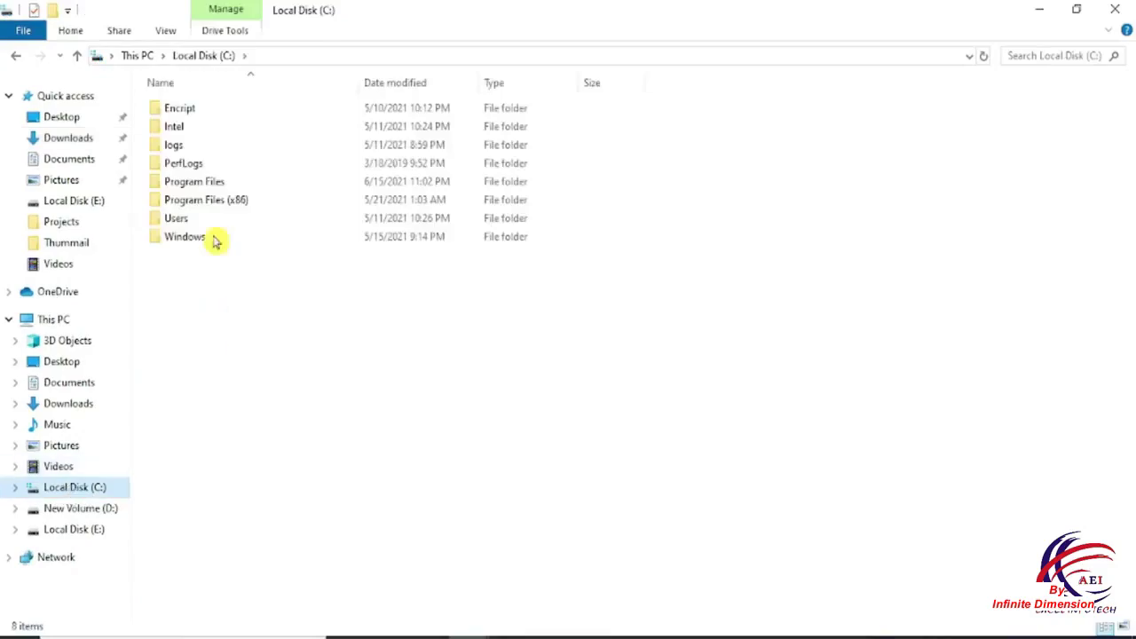
pyautogui.click(197, 181)
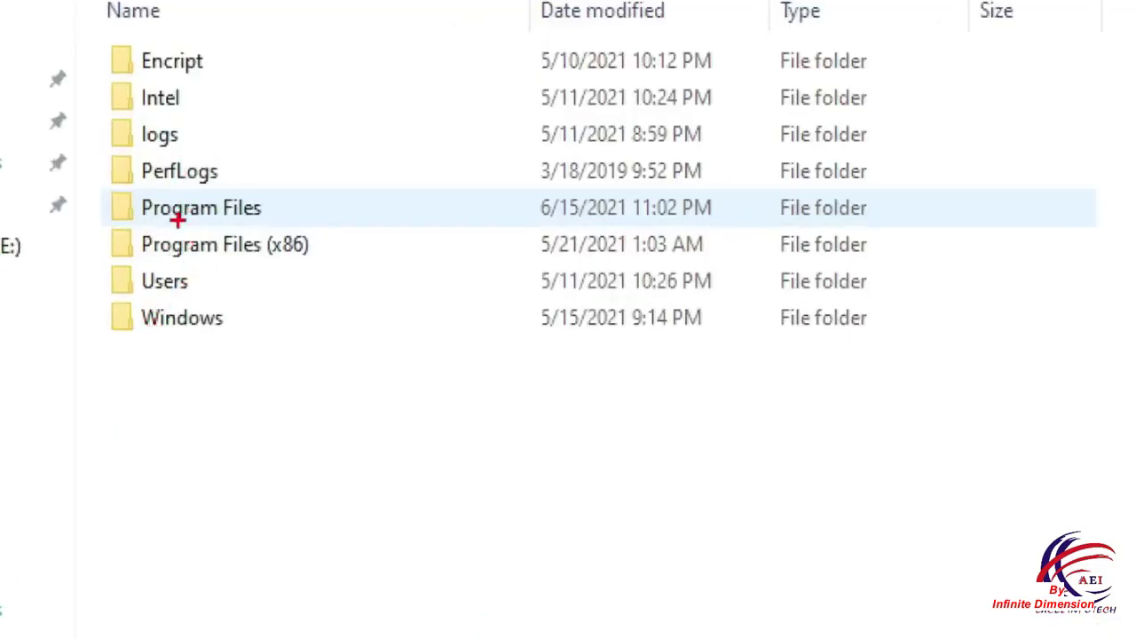
pyautogui.moveTo(92, 181)
pyautogui.mouseDown()
pyautogui.moveTo(305, 218)
pyautogui.moveTo(316, 234)
pyautogui.mouseUp()
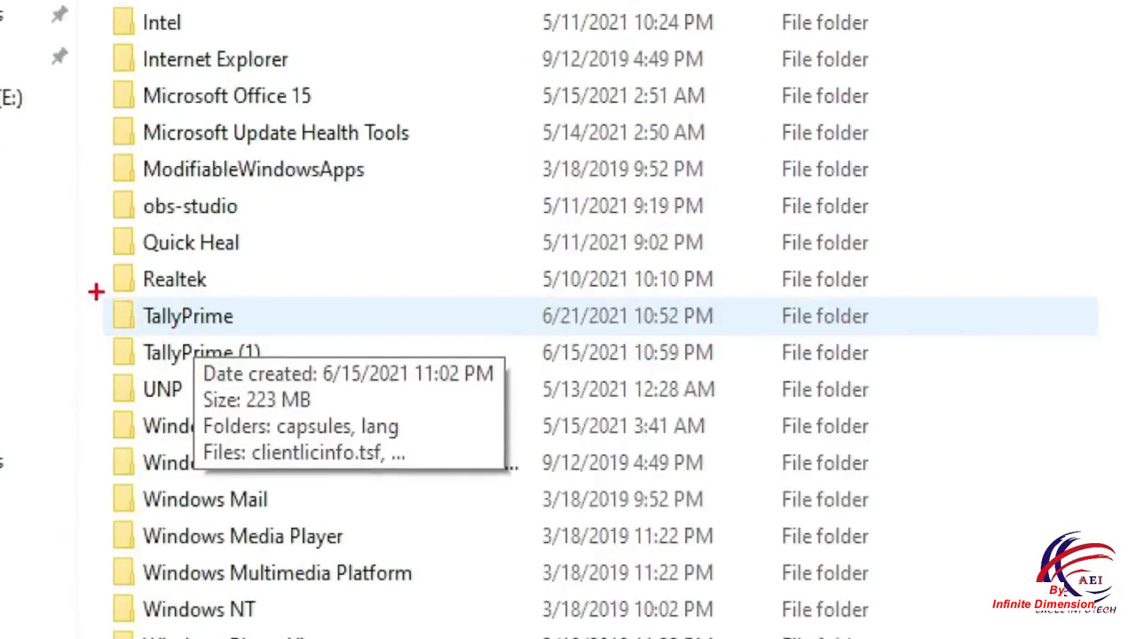
pyautogui.moveTo(96, 294); pyautogui.dragTo(278, 341)
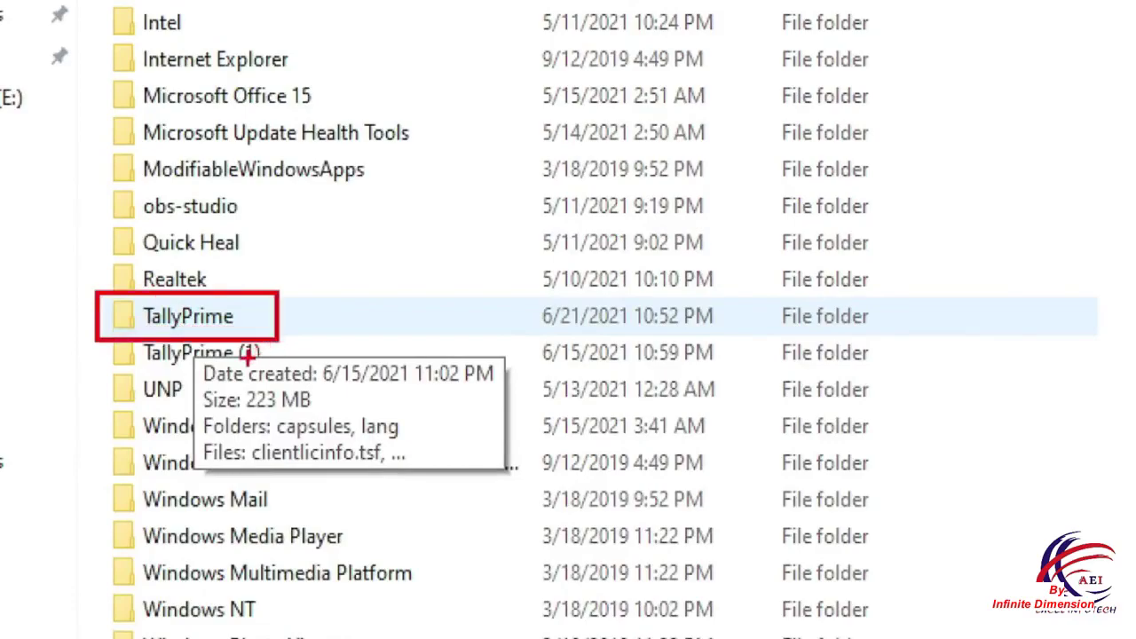
pyautogui.doubleClick(188, 316)
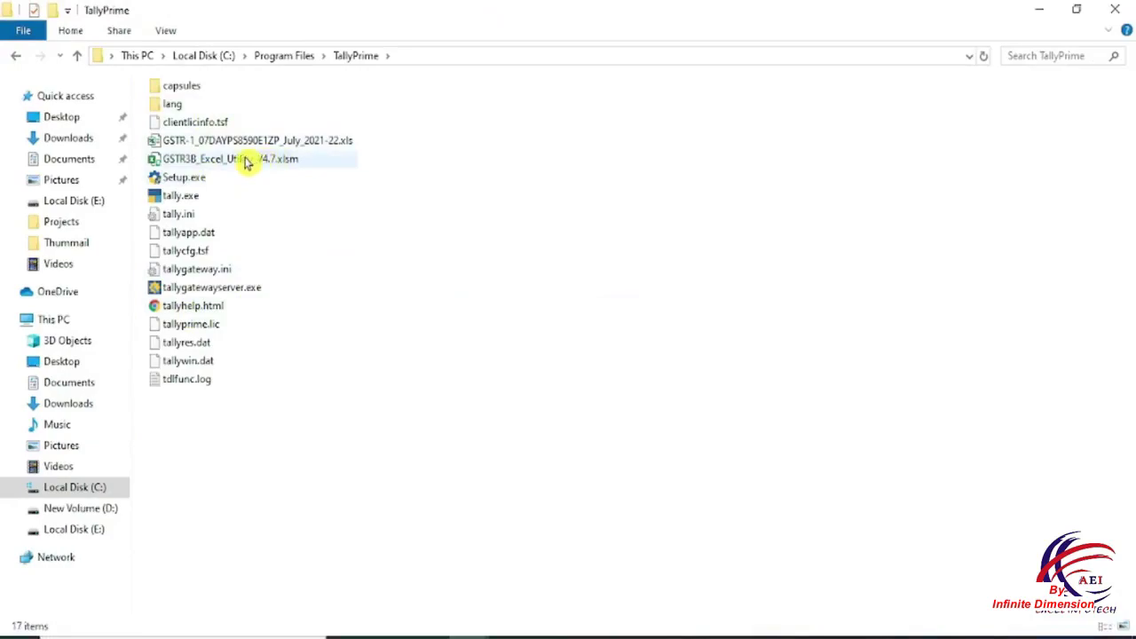
pyautogui.rightClick(425, 282)
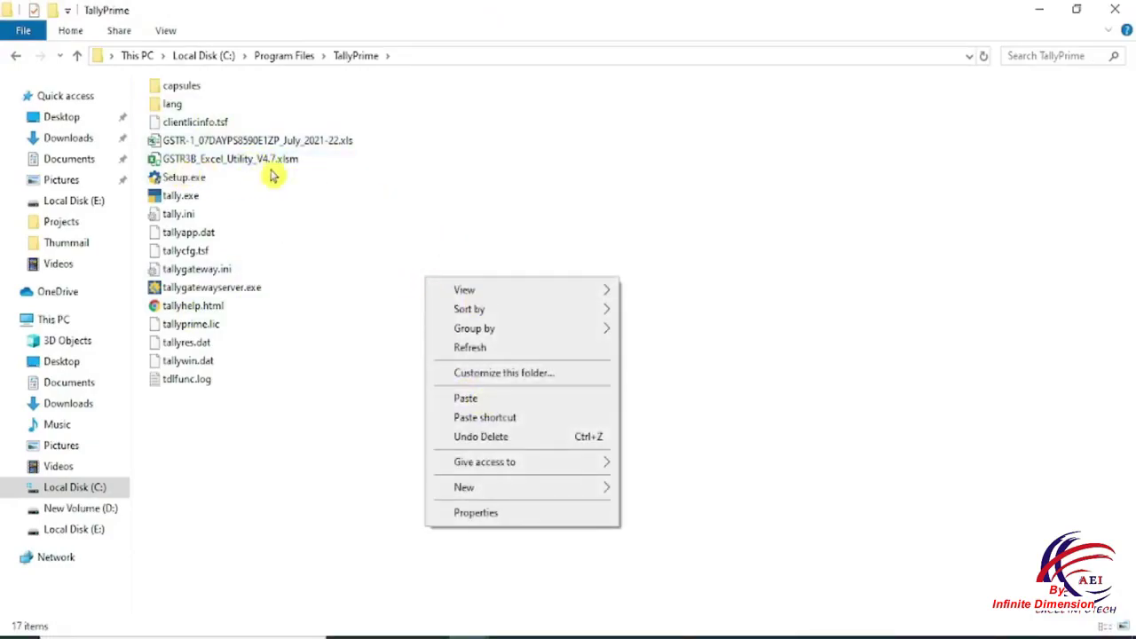
pyautogui.click(495, 398)
pyautogui.click(266, 206)
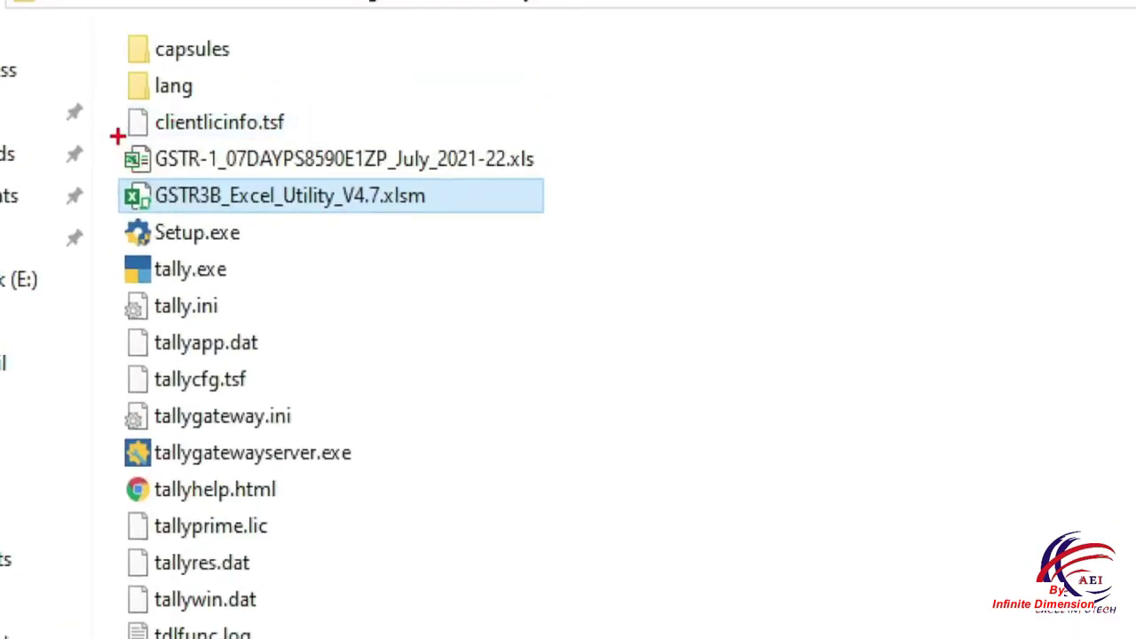
pyautogui.moveTo(118, 136); pyautogui.dragTo(608, 187)
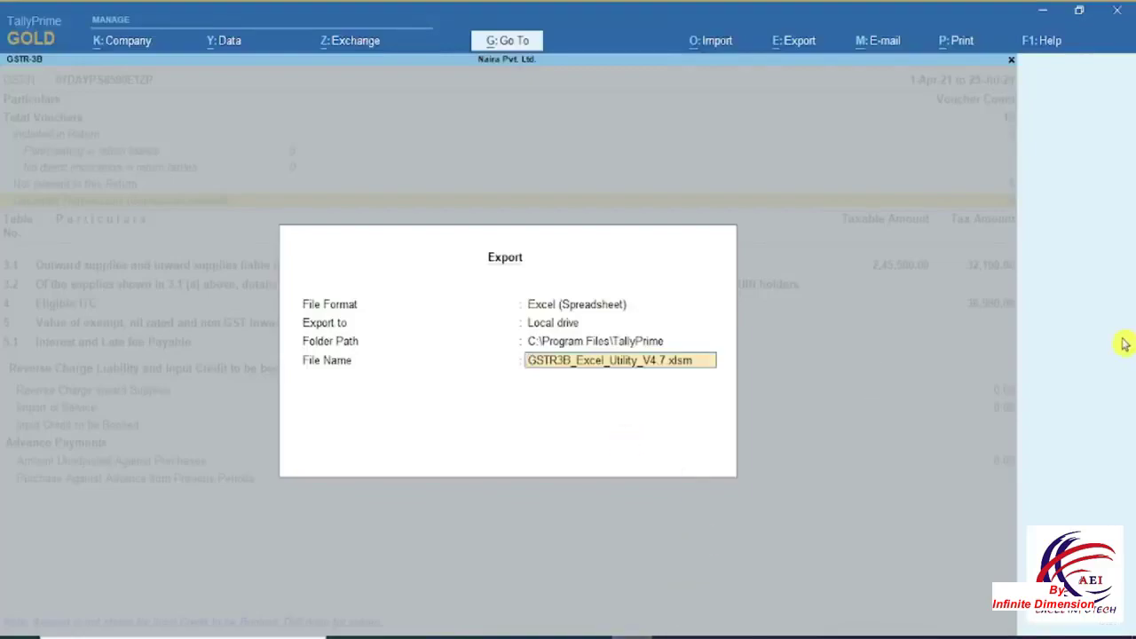
# Export the July 2021-22 GSTR-3B to GSTR3B_Excel_Utility_V4.7.xlsm, keeping the default file name
pyautogui.press('Return')
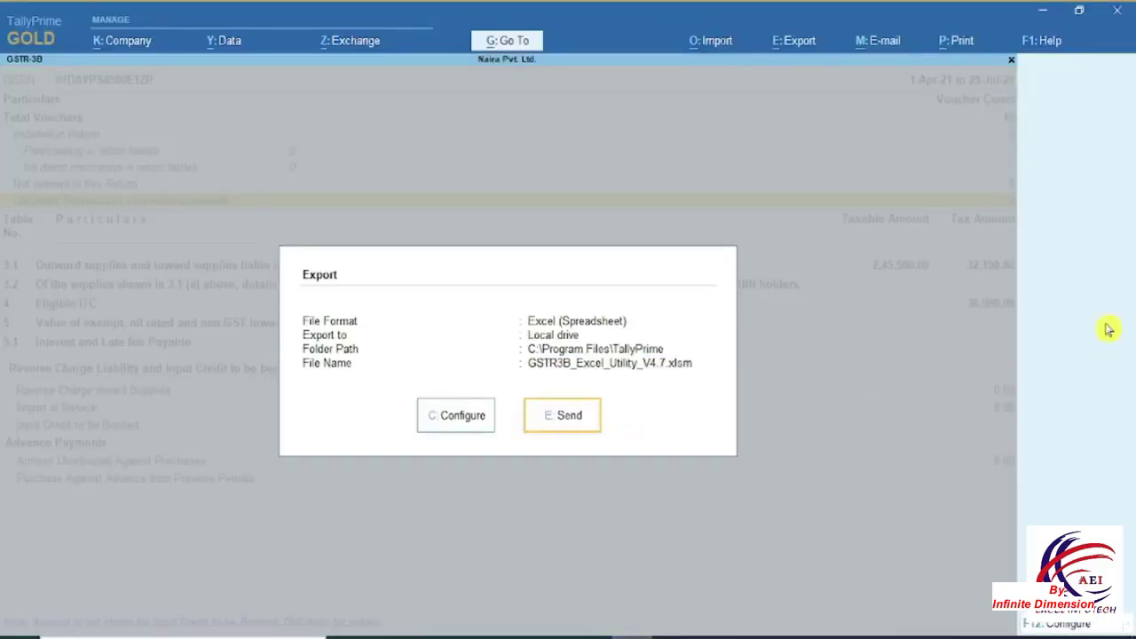
pyautogui.click(566, 419)
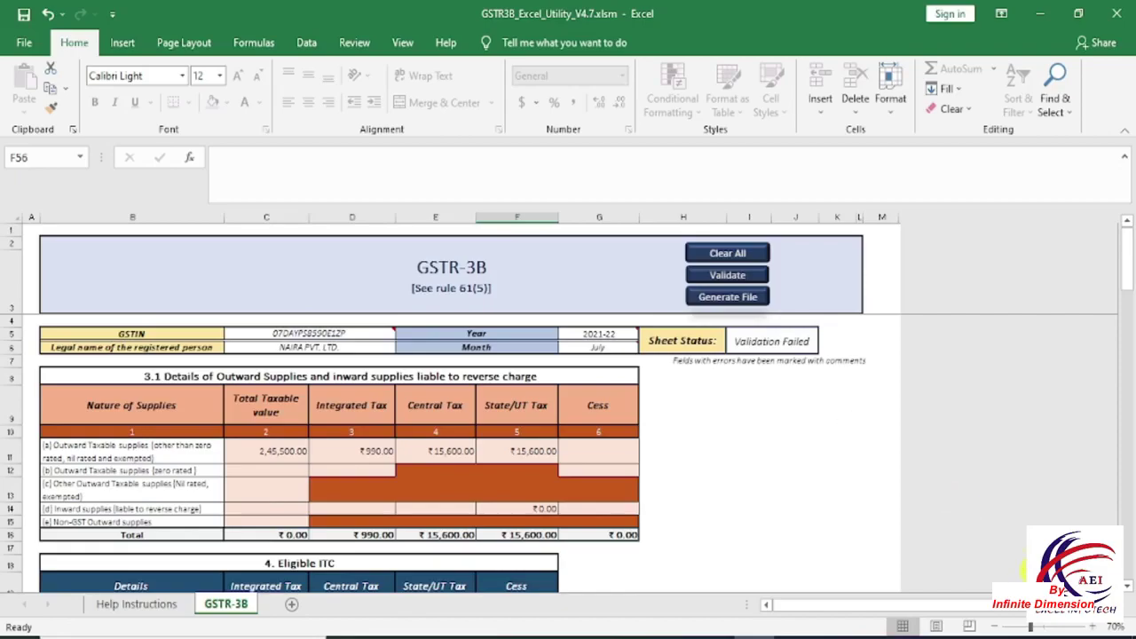
pyautogui.click(1094, 627)
pyautogui.click(1094, 627)
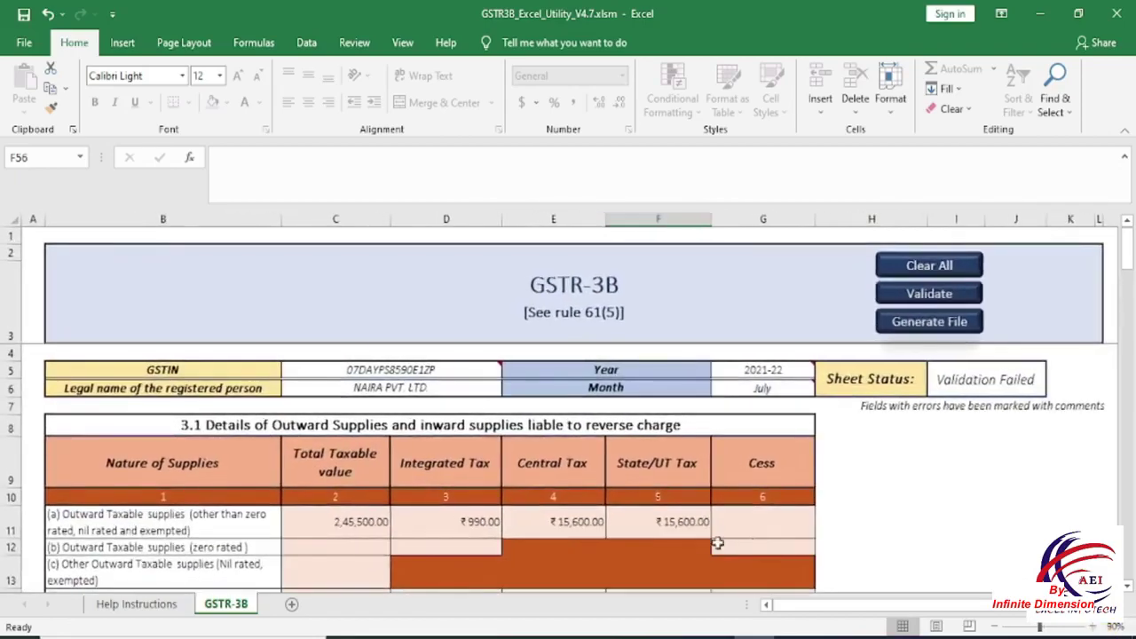
pyautogui.click(379, 478)
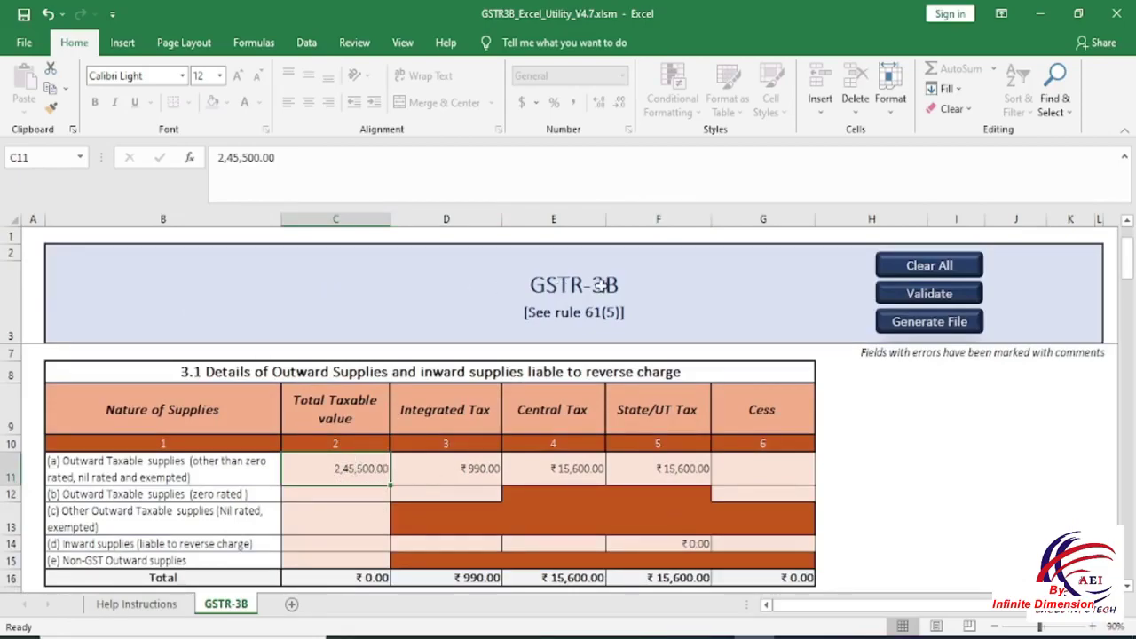
pyautogui.scroll(-6, 550, 482)
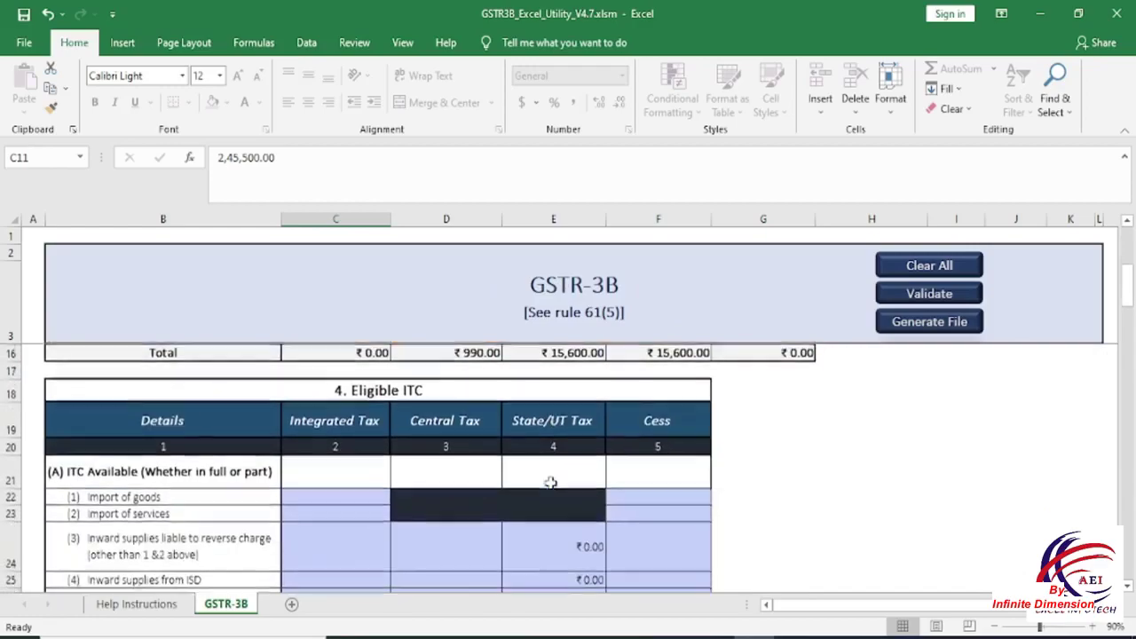
pyautogui.scroll(-4, 550, 482)
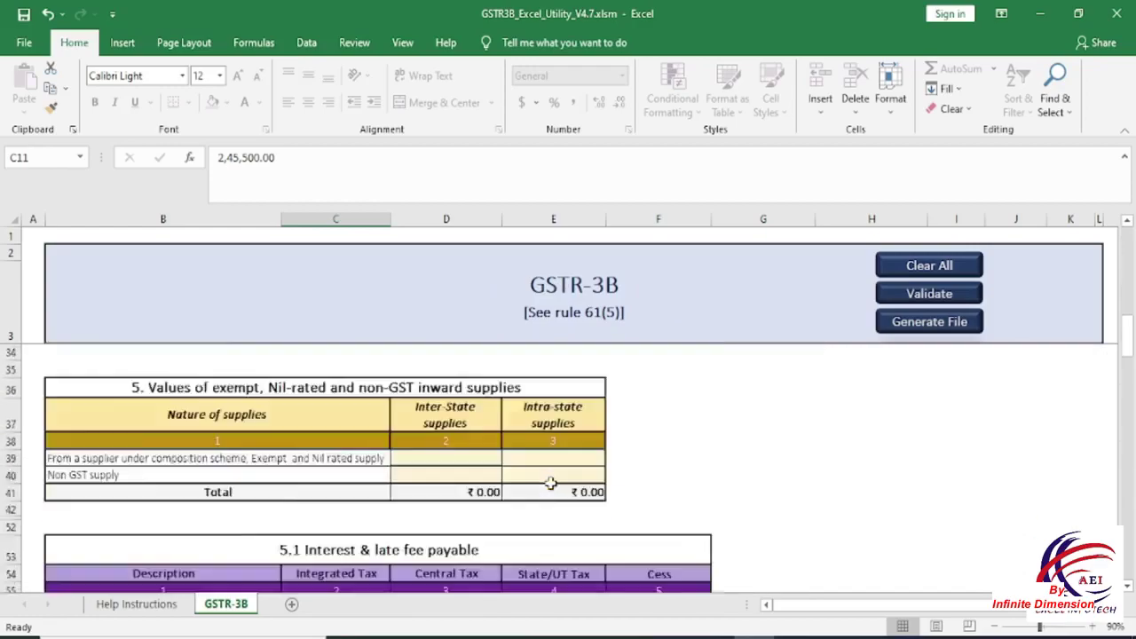
pyautogui.scroll(-8, 550, 482)
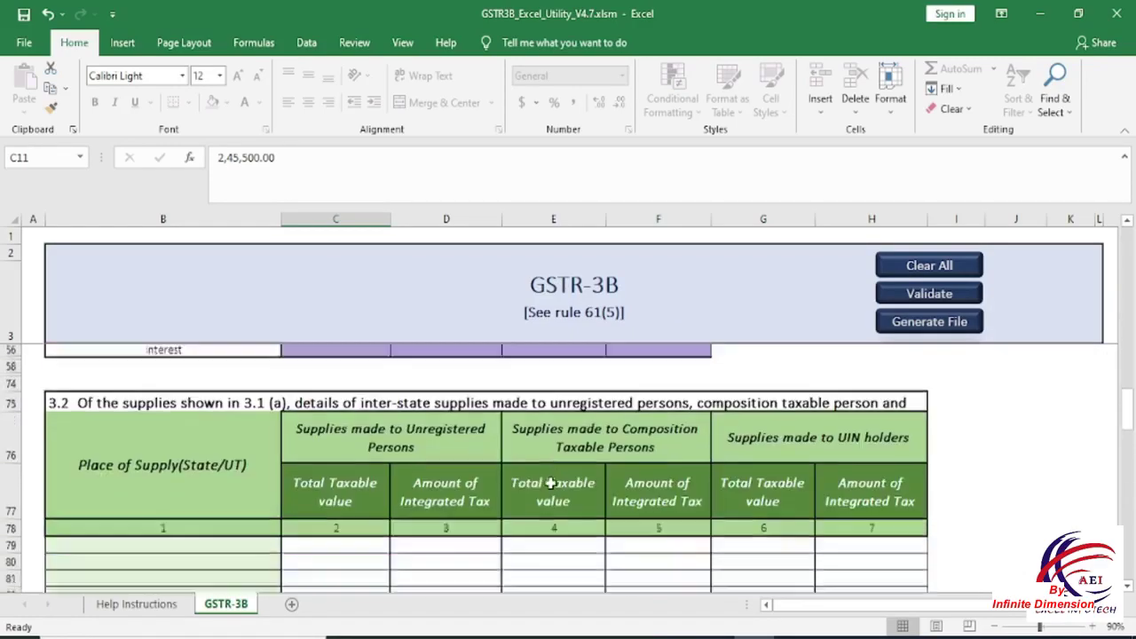
pyautogui.scroll(-3, 551, 482)
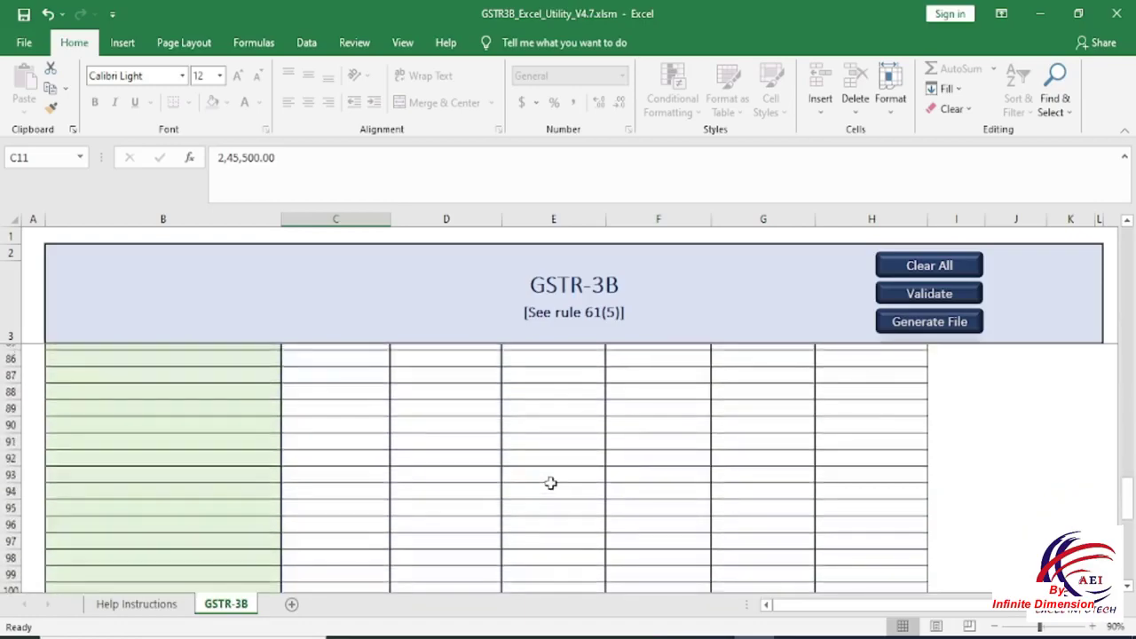
pyautogui.scroll(15, 551, 482)
pyautogui.scroll(5, 550, 482)
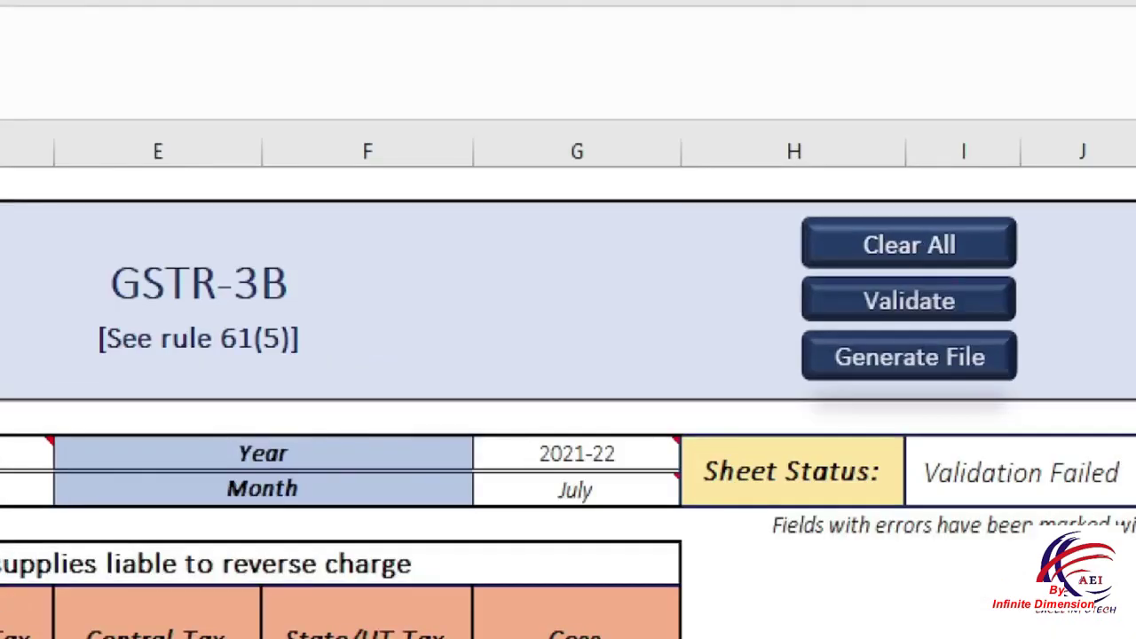
pyautogui.moveTo(771, 267); pyautogui.dragTo(1028, 334)
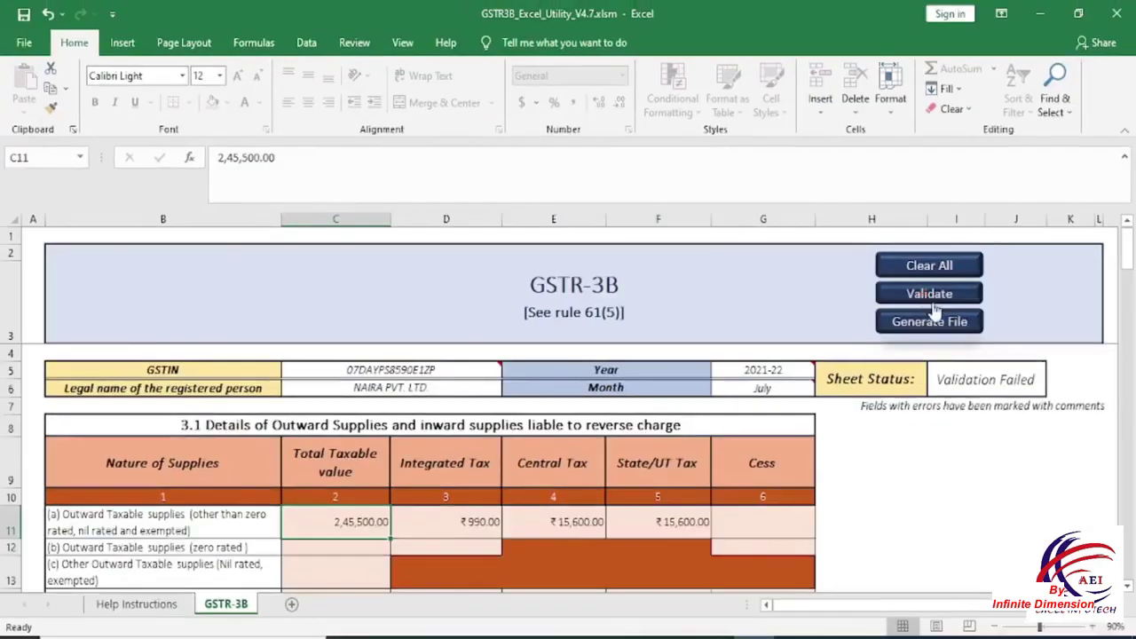
# Validate the July GSTR-3B sheet successfully, then generate its JSON file in the desktop GSTR folder
pyautogui.click(897, 301)
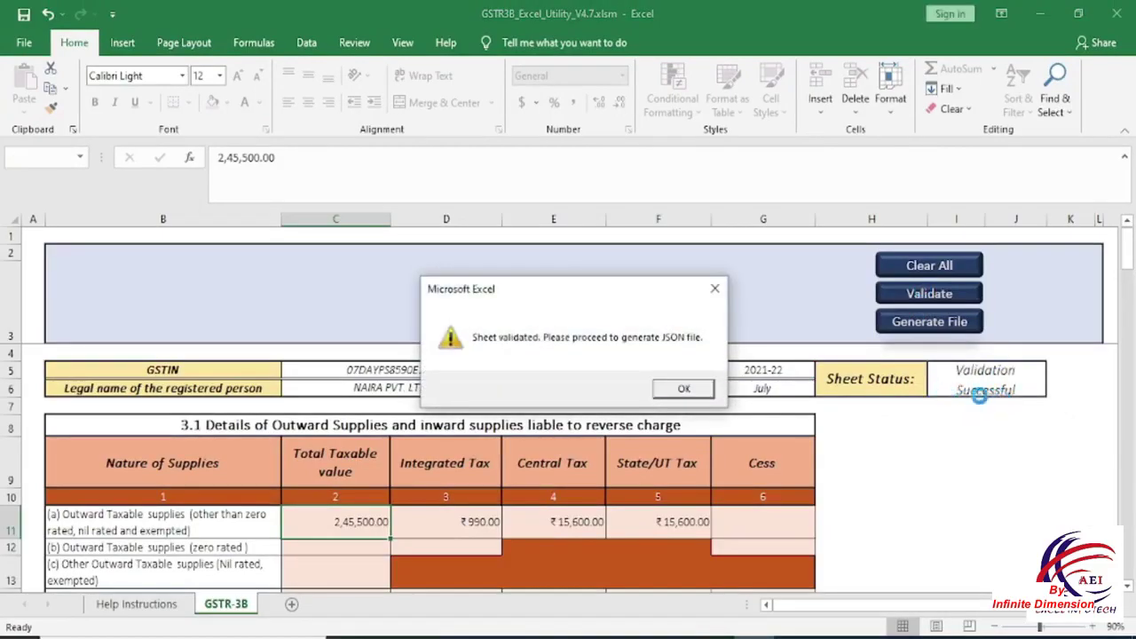
pyautogui.click(682, 388)
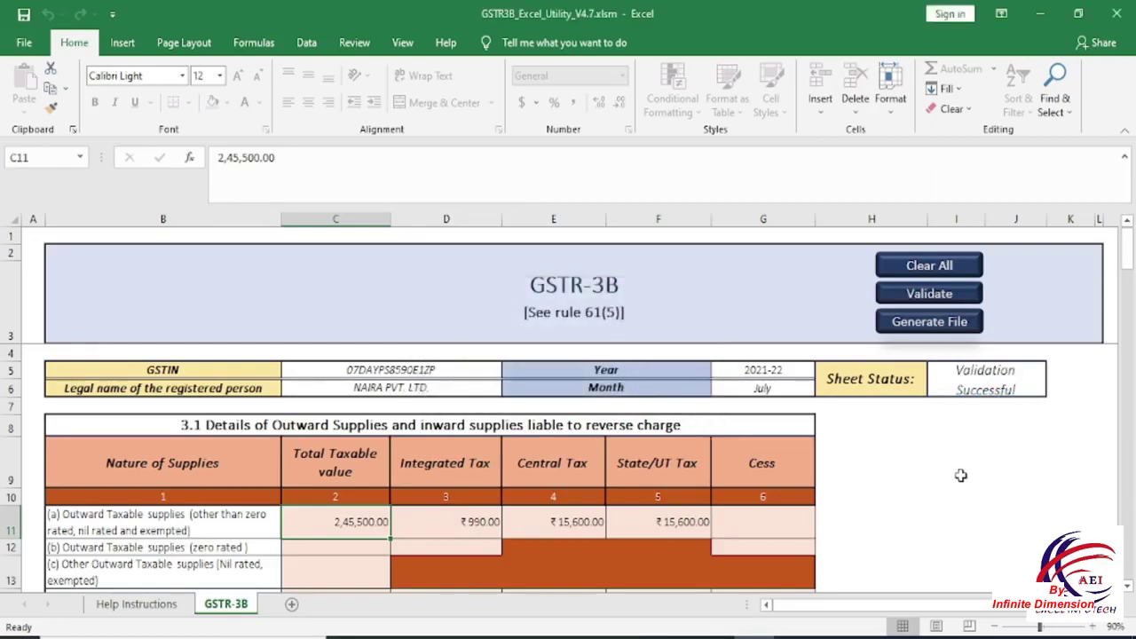
pyautogui.click(957, 335)
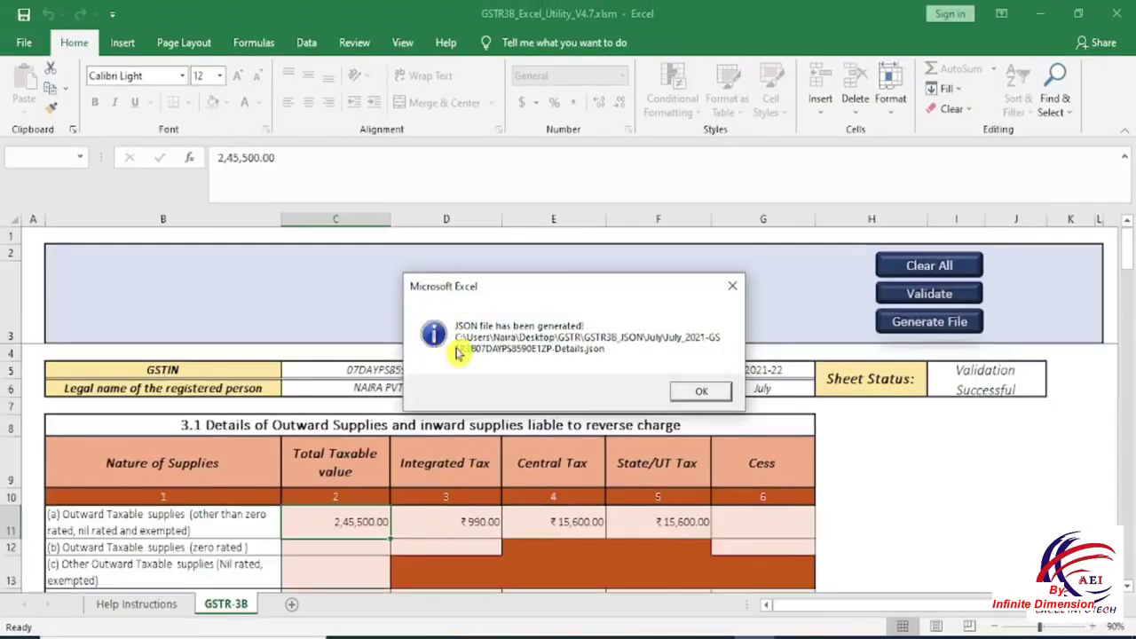
pyautogui.click(844, 452)
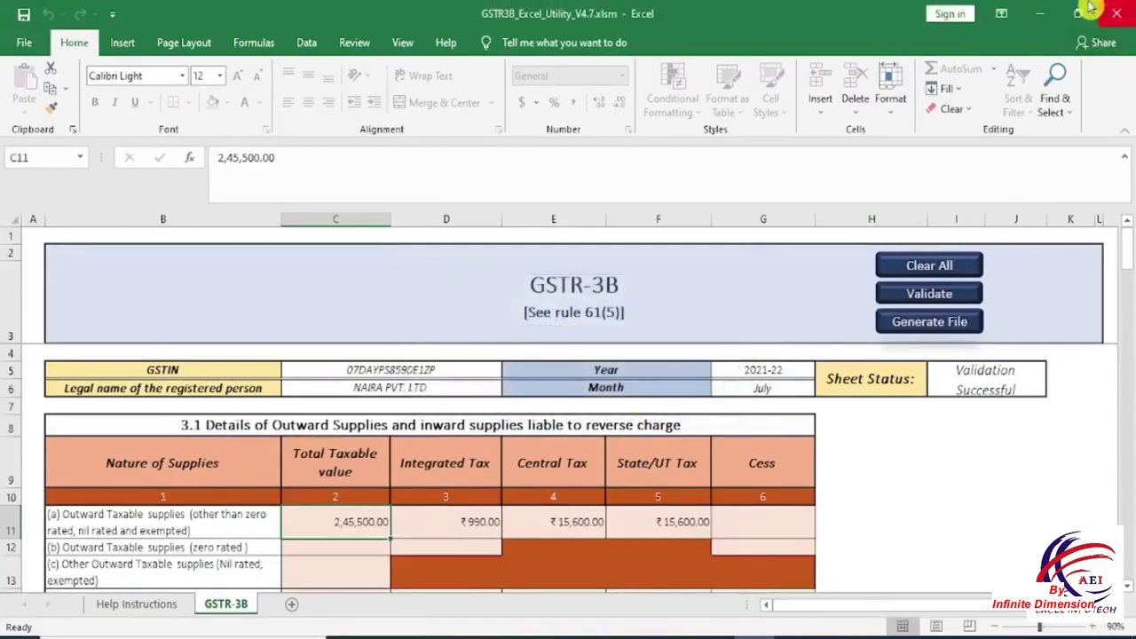
pyautogui.click(1045, 15)
# Browse to GSTR\GSTR3B_JSON\July on the desktop and select the 1.30 KB JSON file
pyautogui.click(1044, 14)
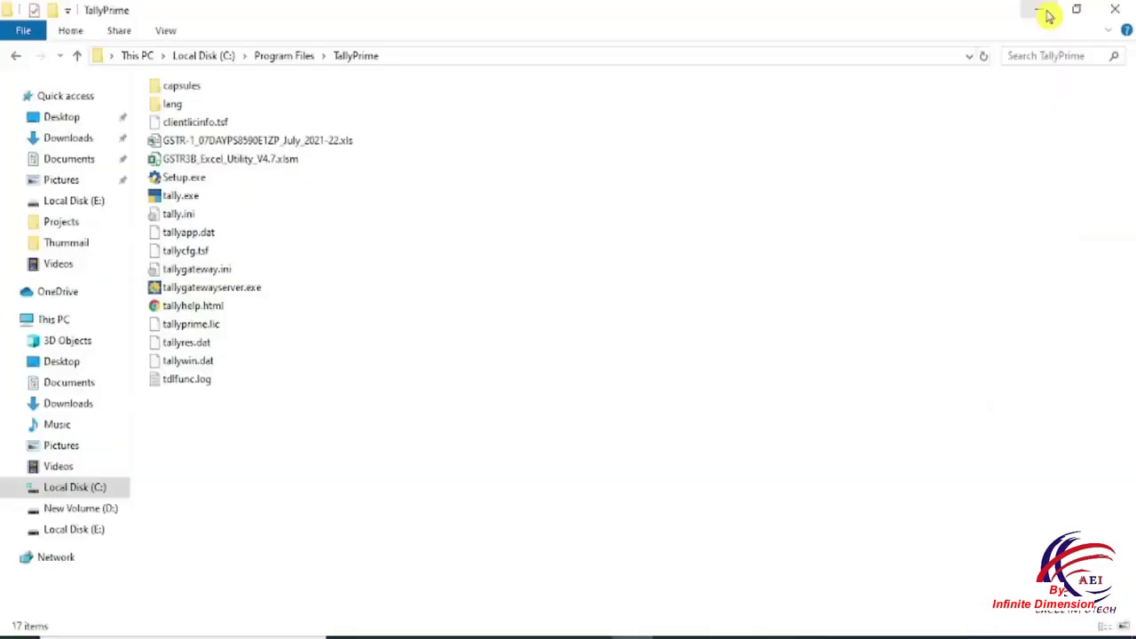
pyautogui.click(1046, 15)
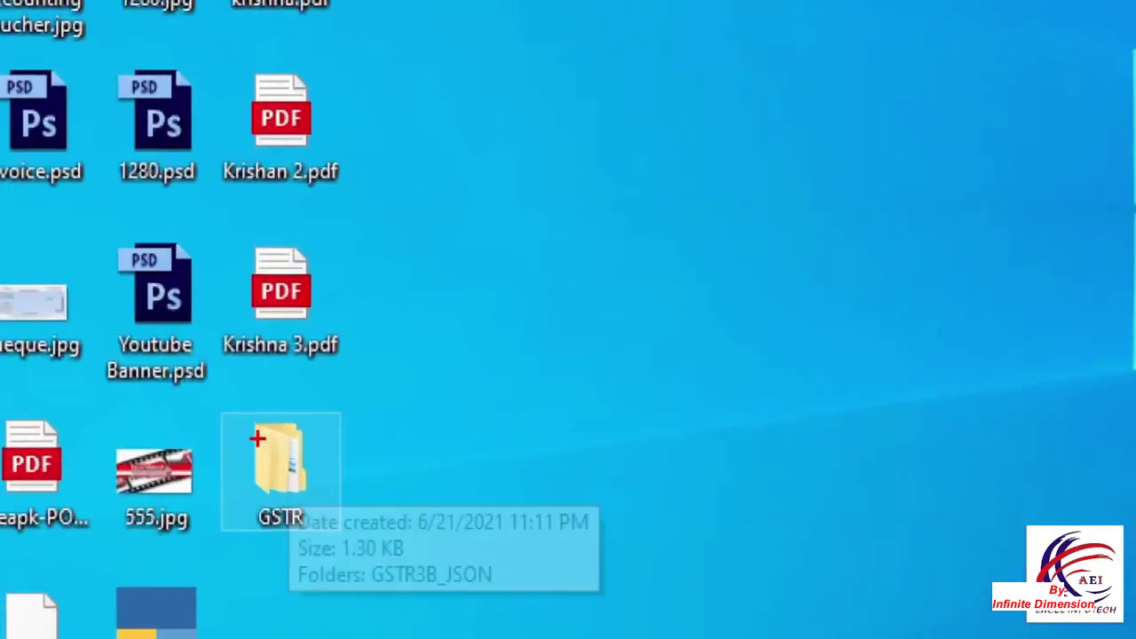
pyautogui.moveTo(215, 395)
pyautogui.mouseDown()
pyautogui.moveTo(254, 469)
pyautogui.moveTo(431, 572)
pyautogui.mouseUp()
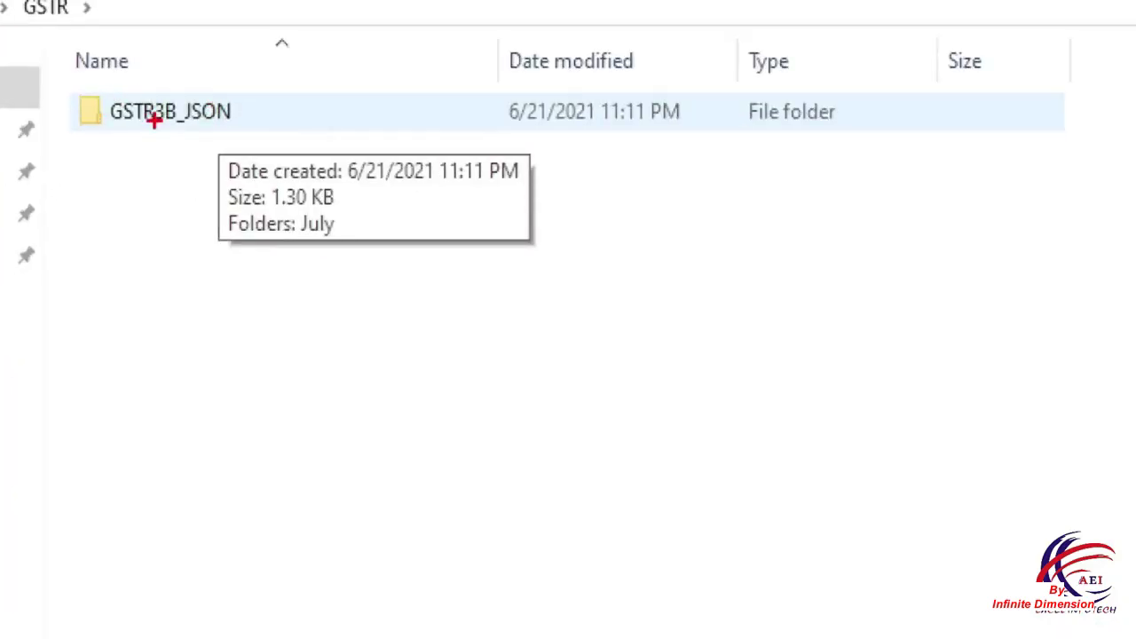
pyautogui.doubleClick(162, 115)
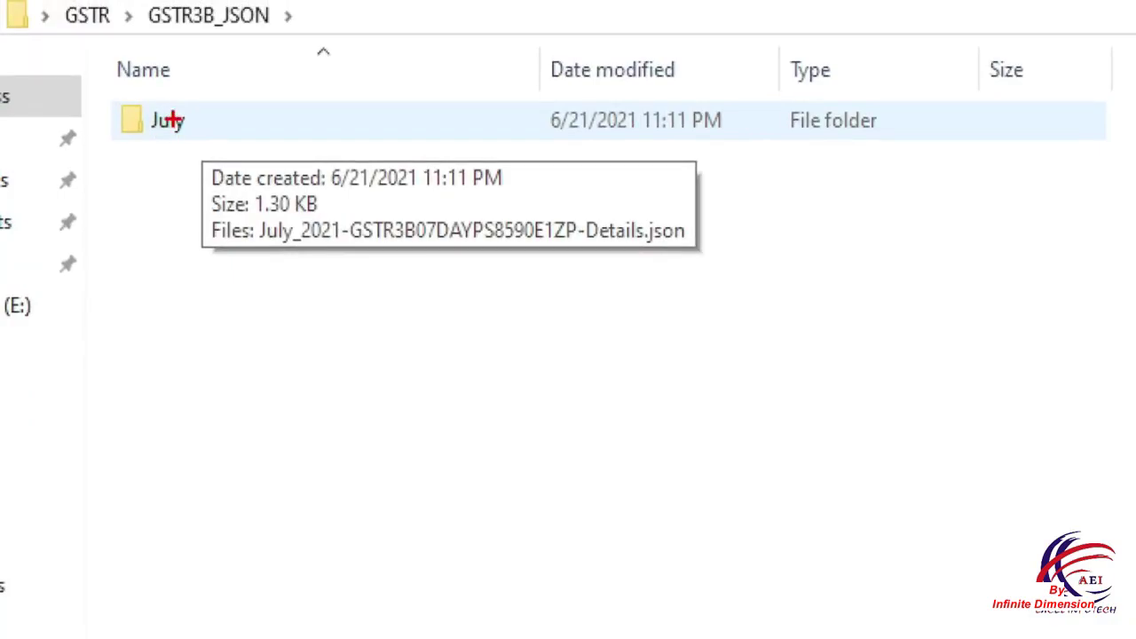
pyautogui.doubleClick(171, 119)
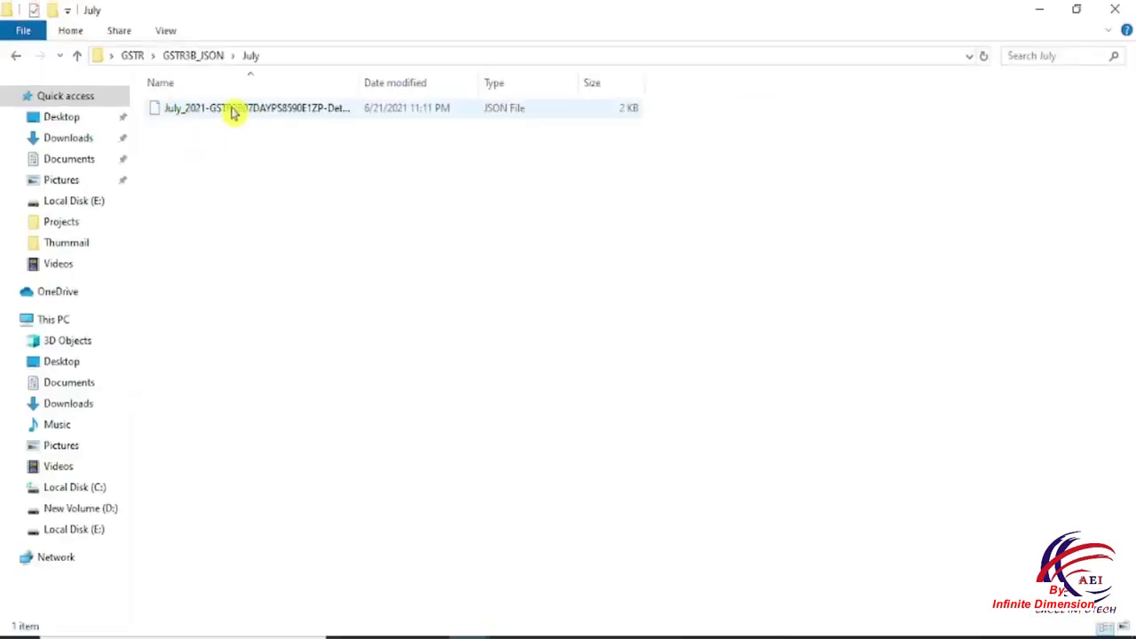
pyautogui.click(239, 110)
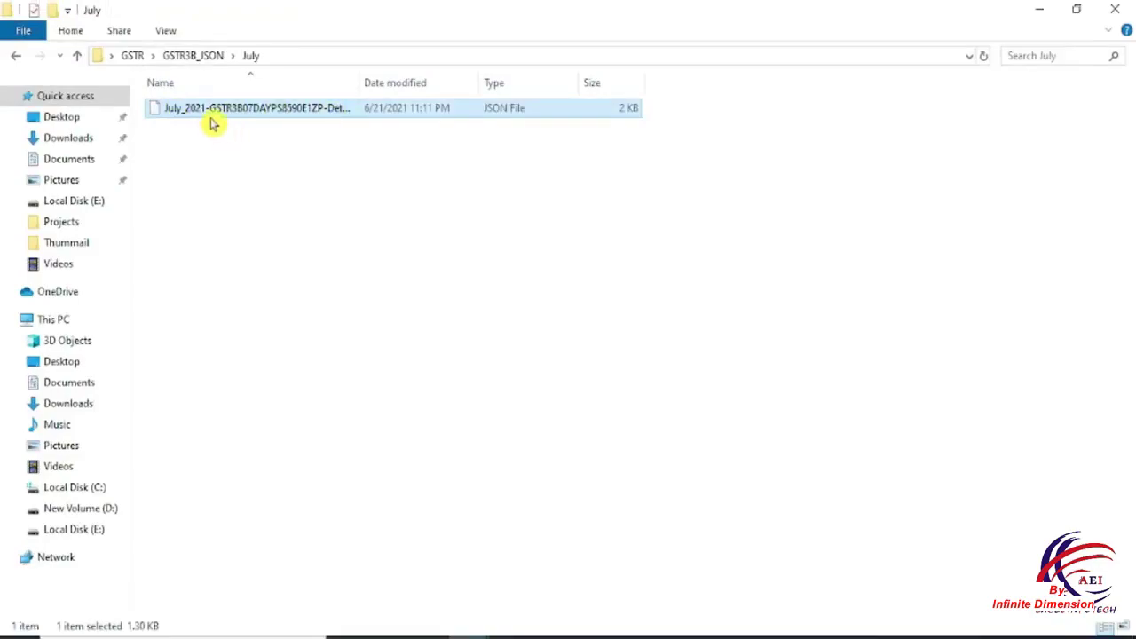